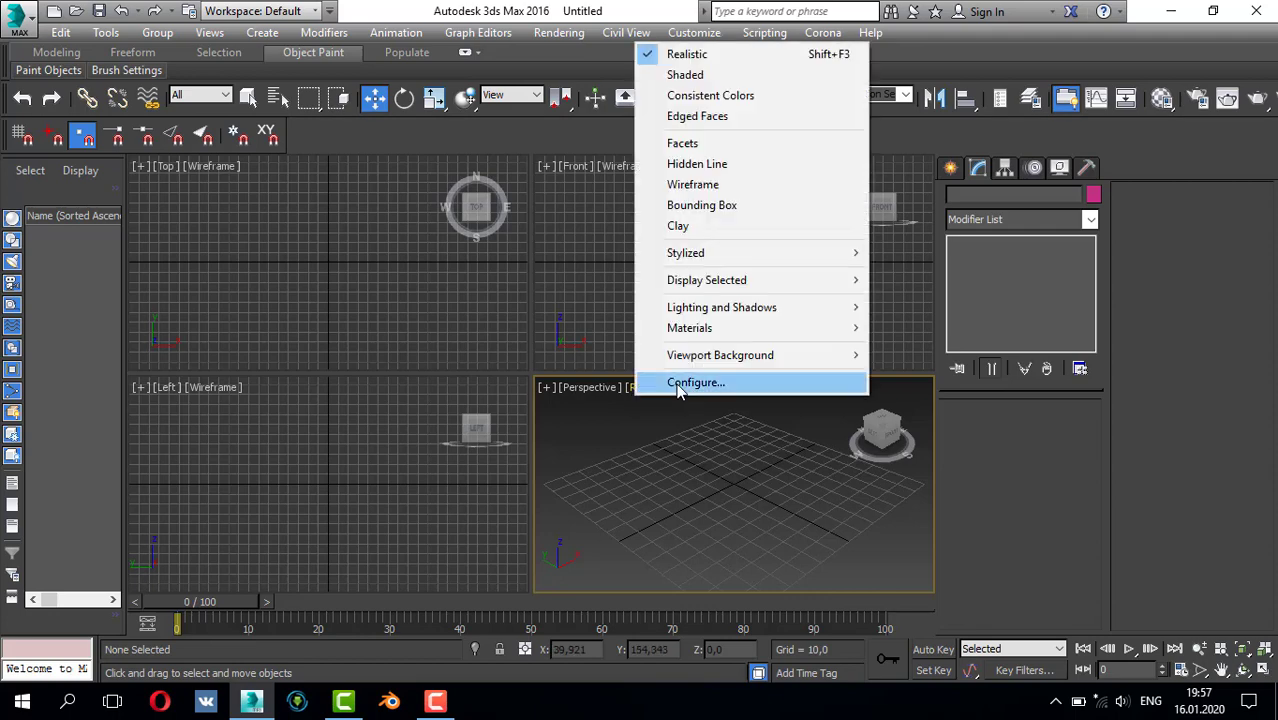
- Set the Perspective viewport's display to Shaded with Edged Faces
click(747, 77)
click(633, 389)
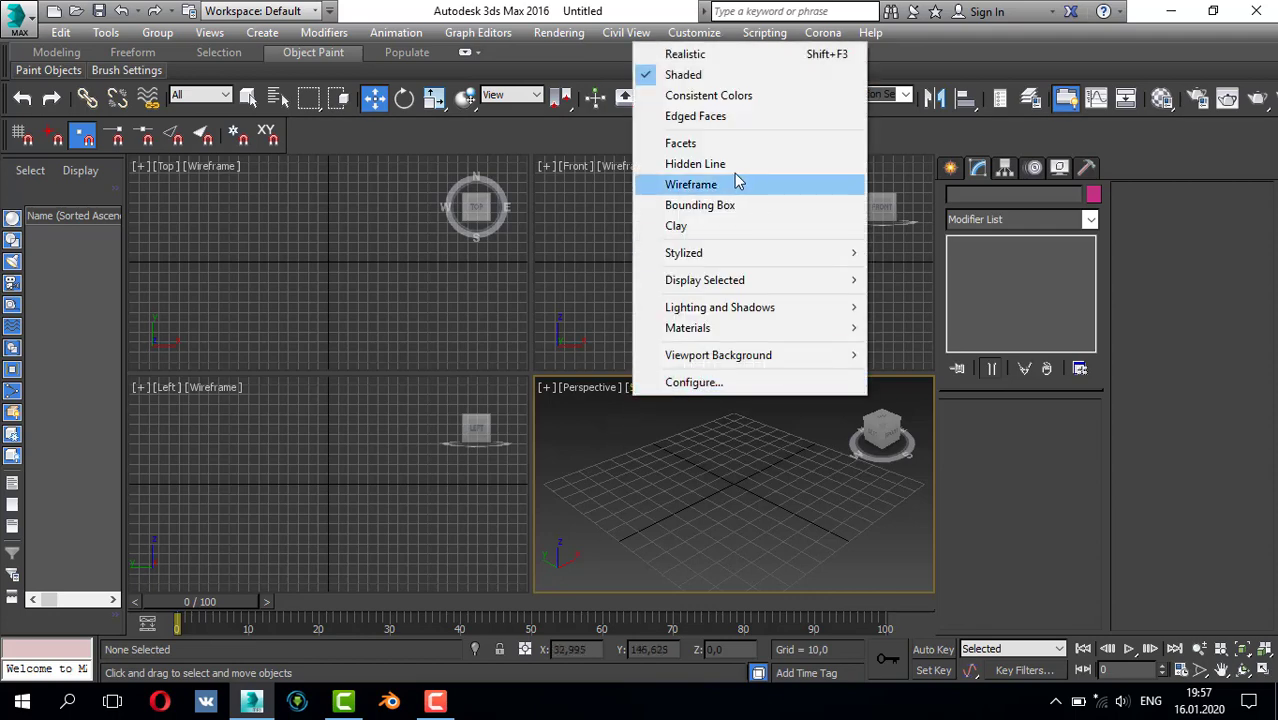
click(727, 117)
- Draw a standard primitive box around the origin in the Top view, about 33 wide and 130 high
click(951, 169)
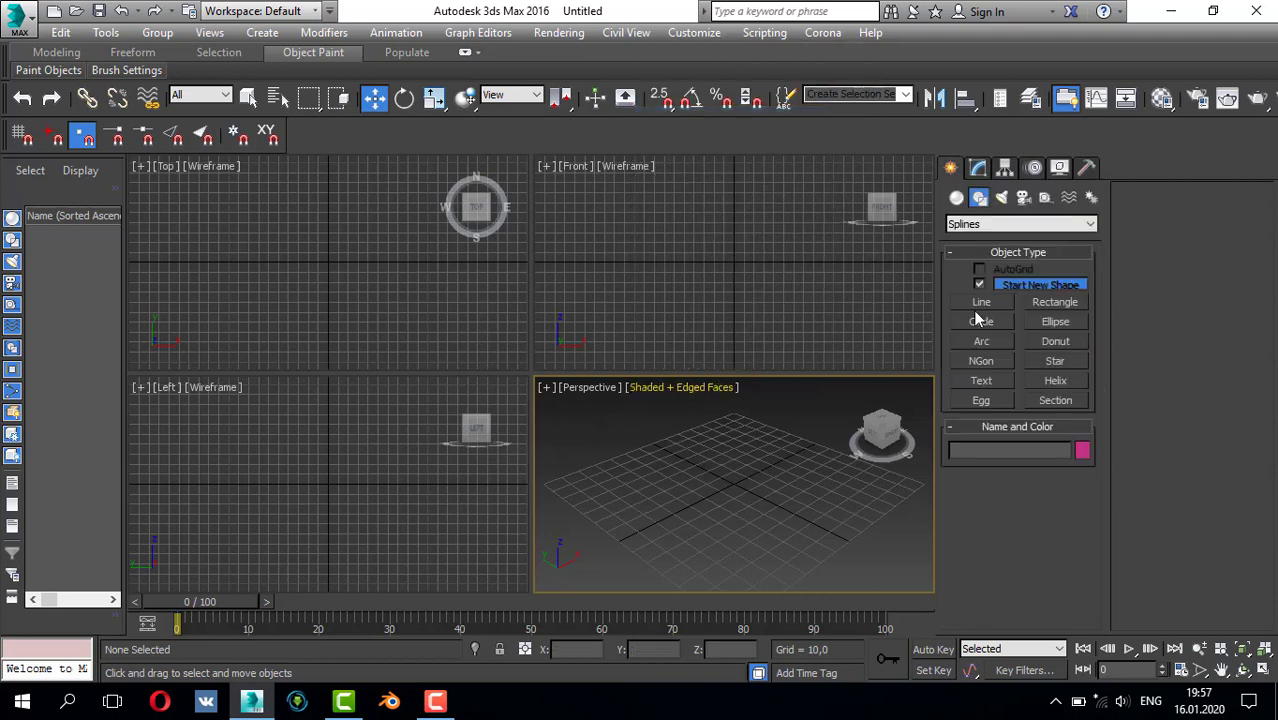
click(956, 197)
click(981, 287)
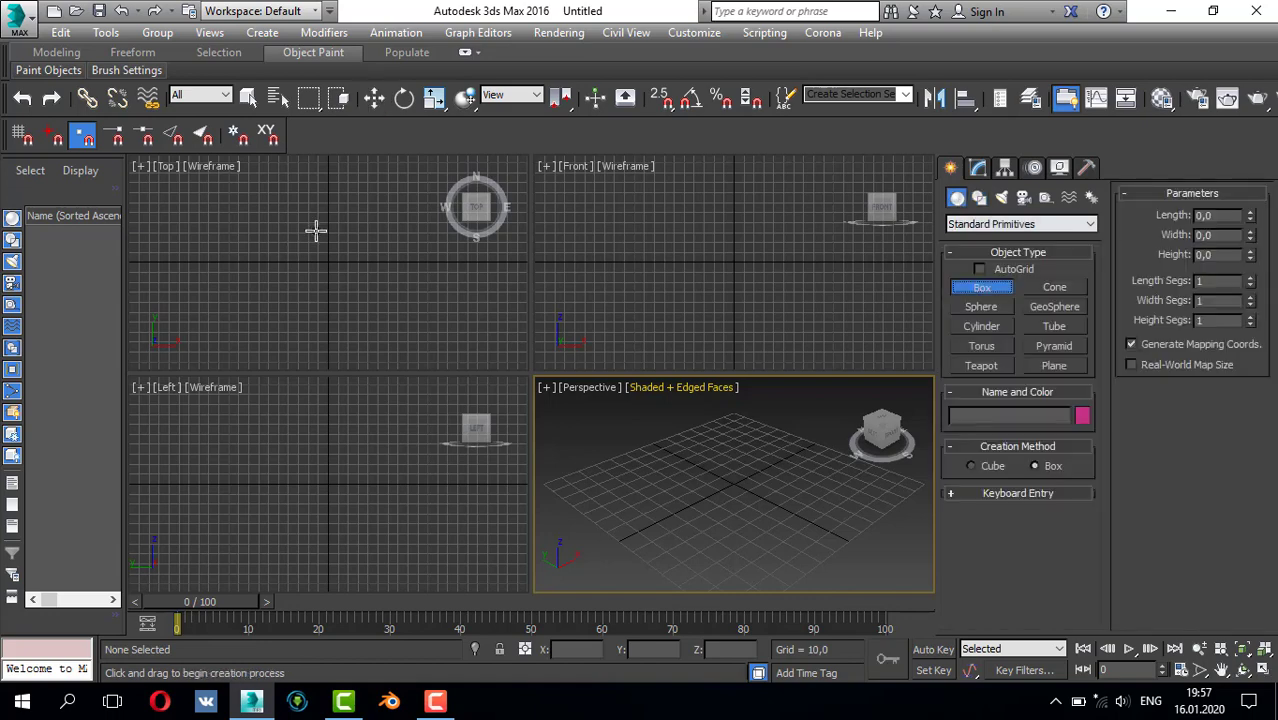
drag(322, 261, 343, 283)
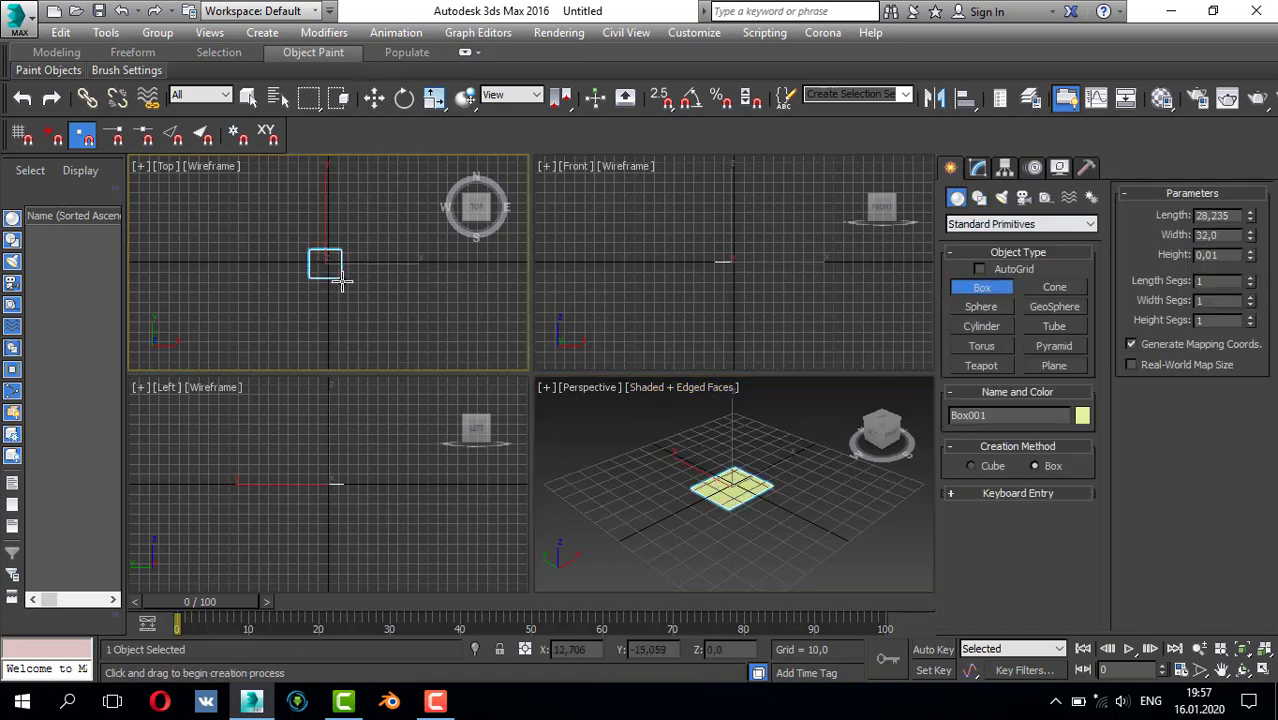
click(365, 154)
- Set the box's length and width to 400 and its height to 3000
text(40)
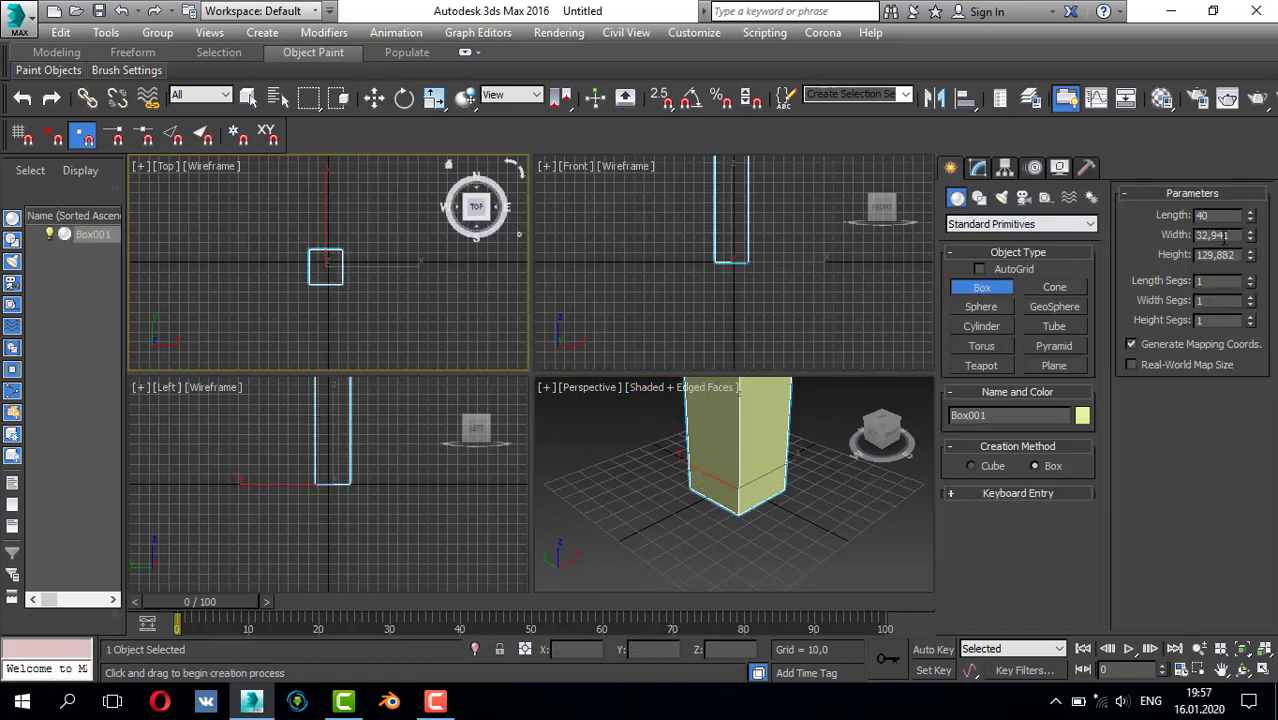
text(0)
key(Tab)
text(400)
key(Tab)
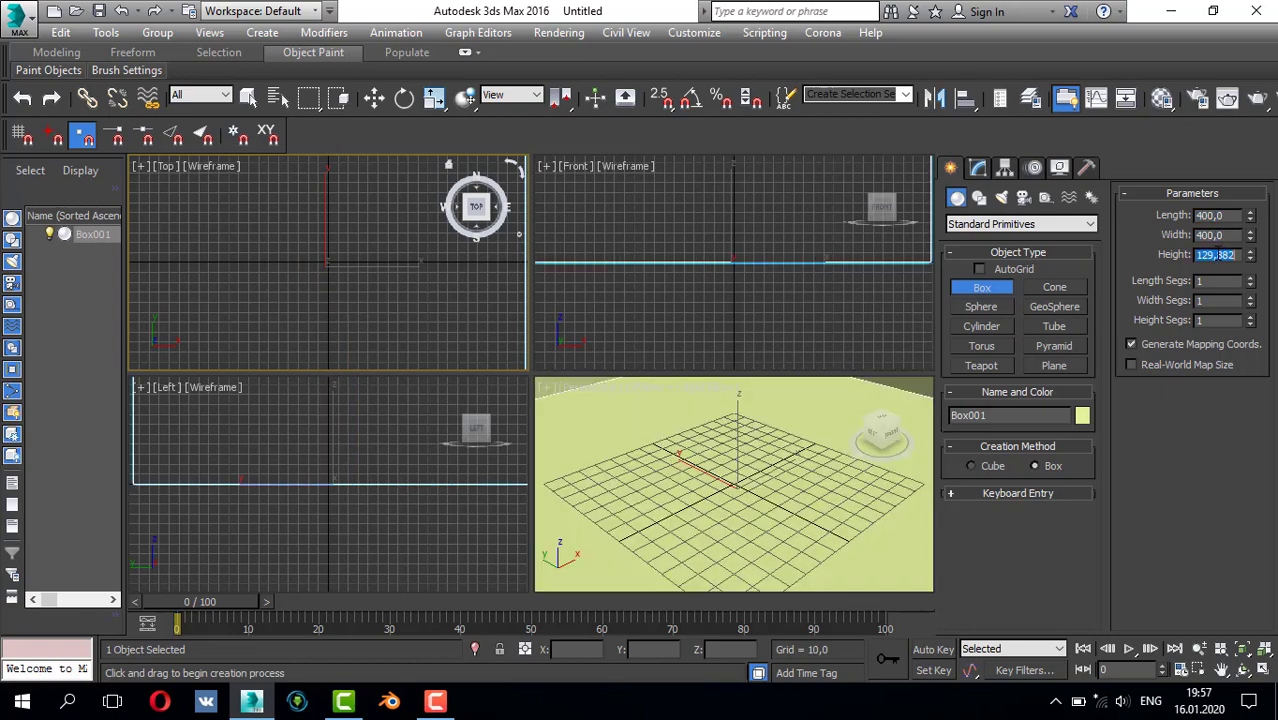
text(3000)
key(Return)
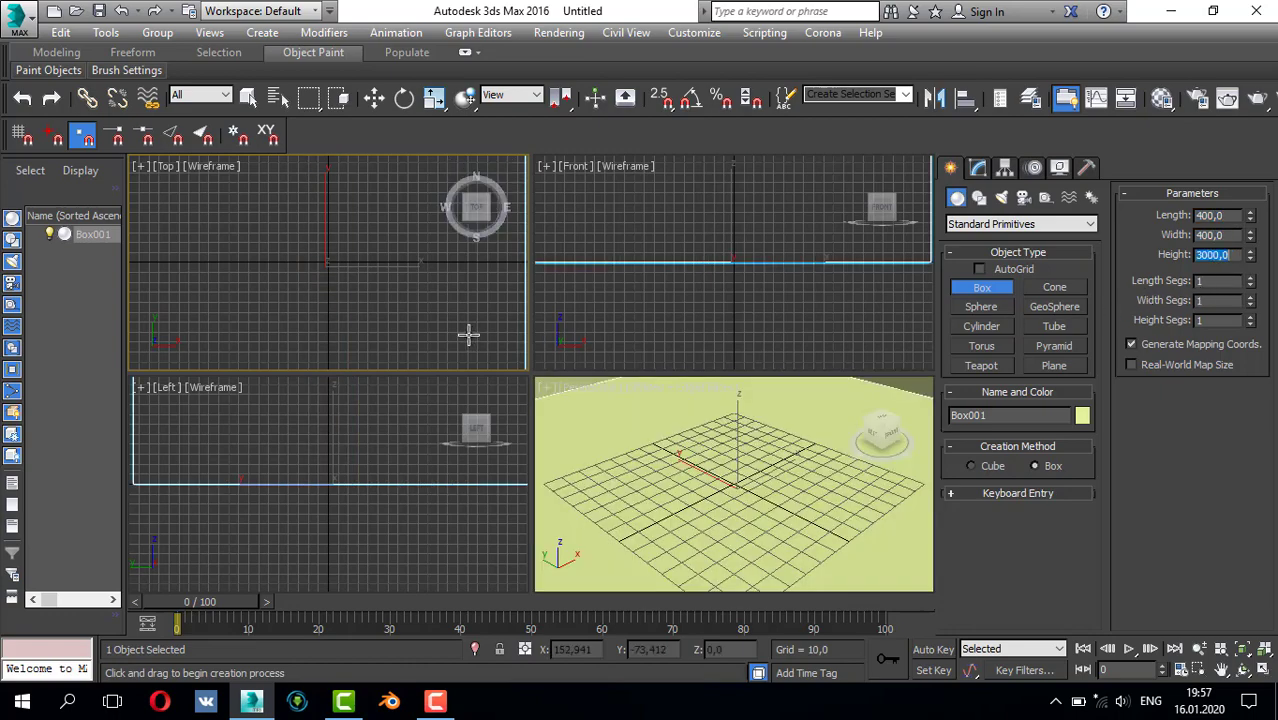
- Finish box creation and convert the tall box to an Editable Poly
scroll(480, 350, down, 3)
scroll(646, 434, down, 10)
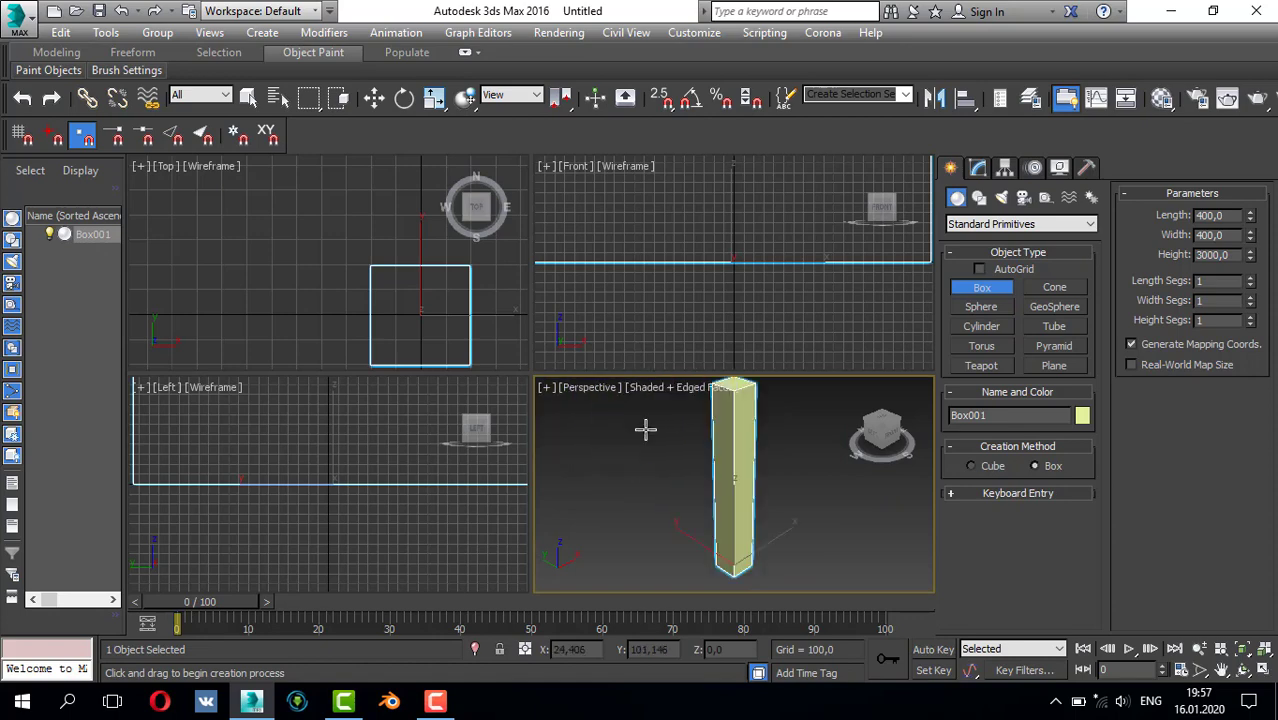
scroll(753, 277, down, 5)
scroll(448, 457, down, 5)
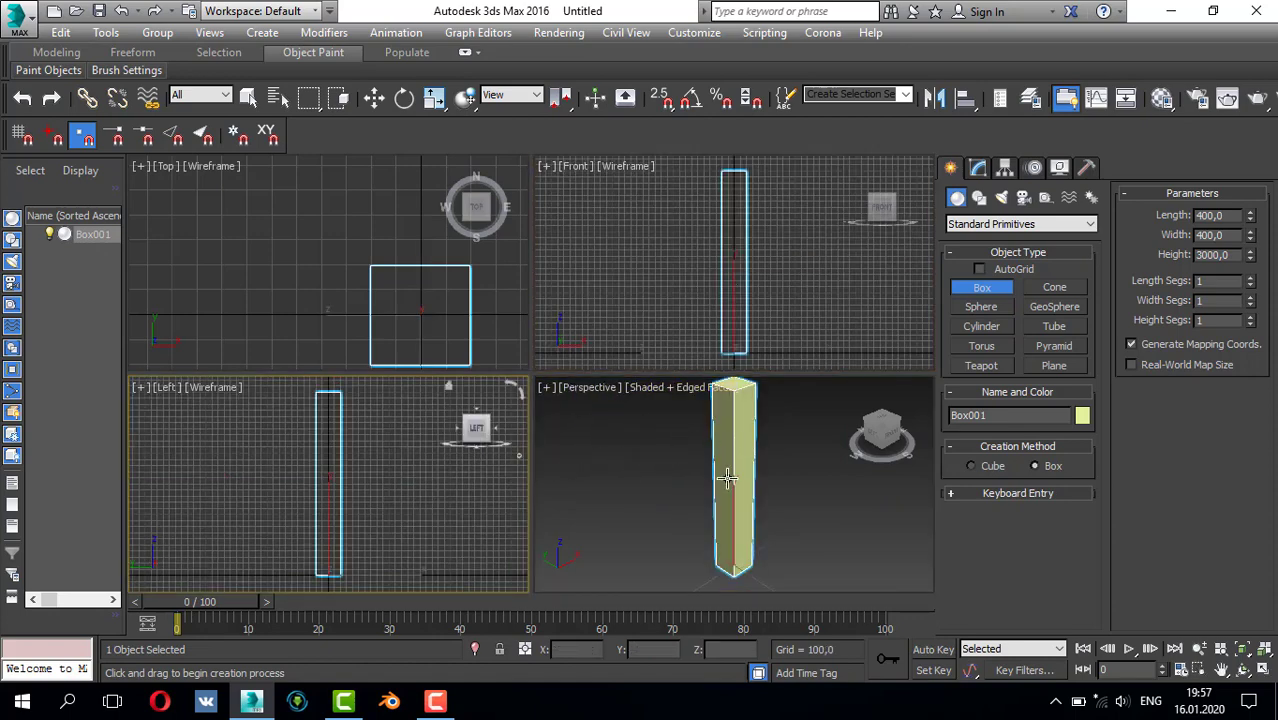
key(alt+w)
scroll(652, 408, down, 3)
scroll(659, 400, up, 4)
right_click(659, 400)
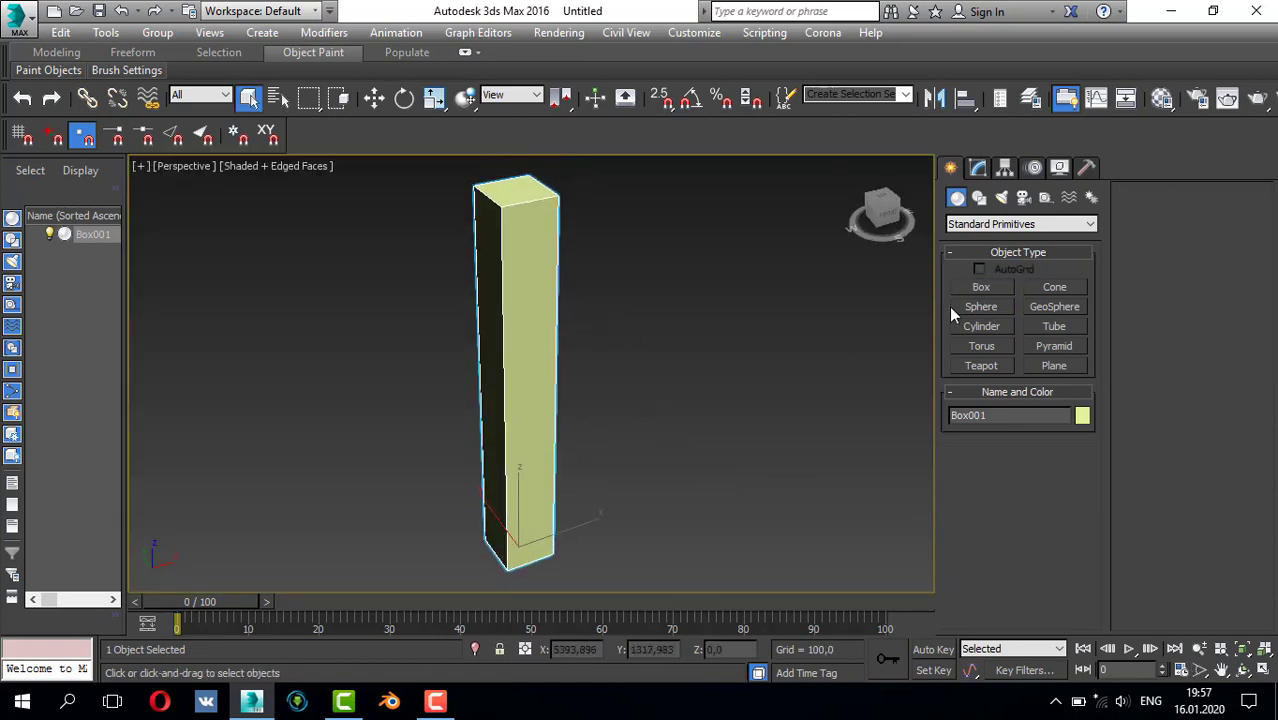
right_click(589, 337)
mouse_move(730, 526)
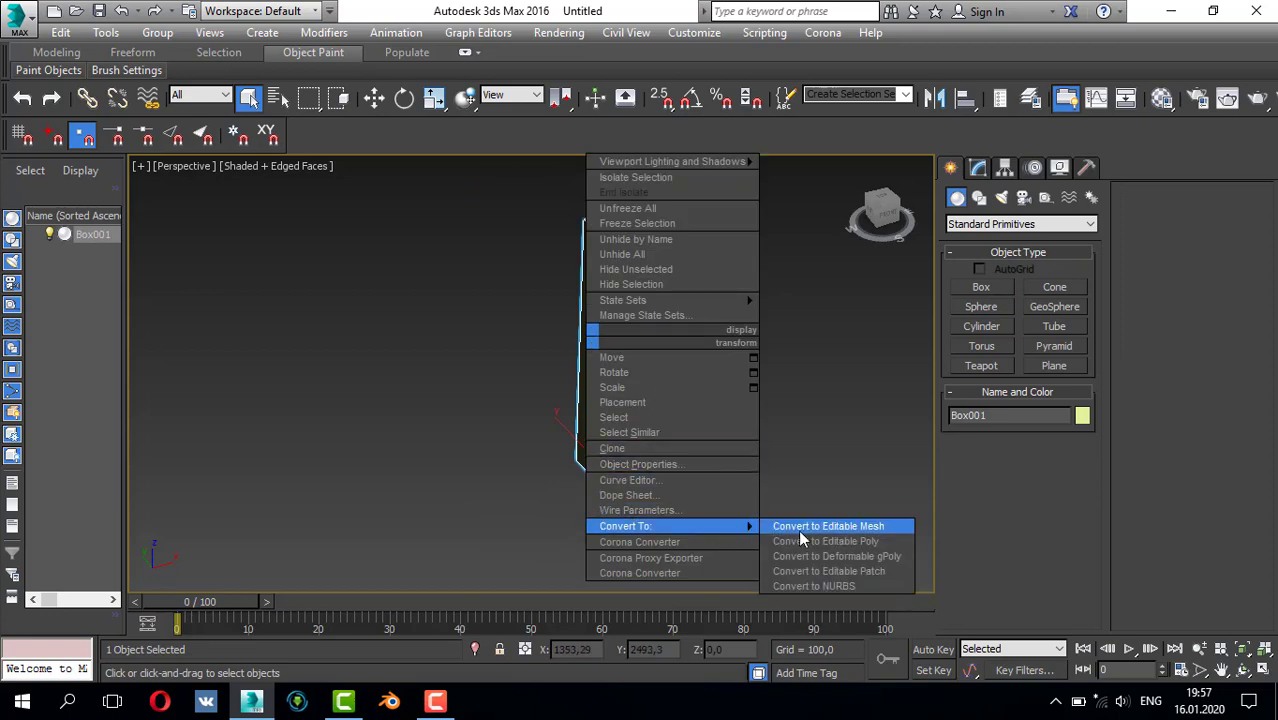
click(826, 541)
- At polygon level, select the column's side face pointing along positive X and extrude it by 500
key(alt+w)
right_click(436, 318)
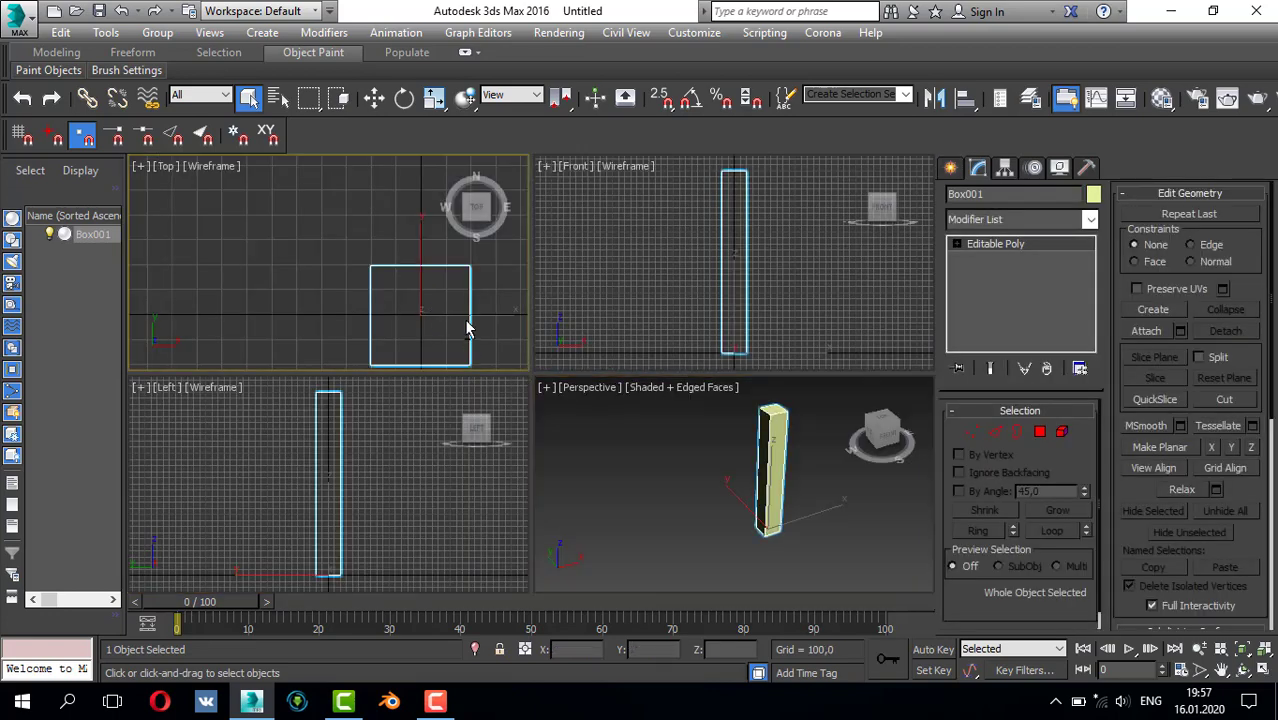
key(alt+w)
key(alt+w)
click(1040, 433)
click(798, 435)
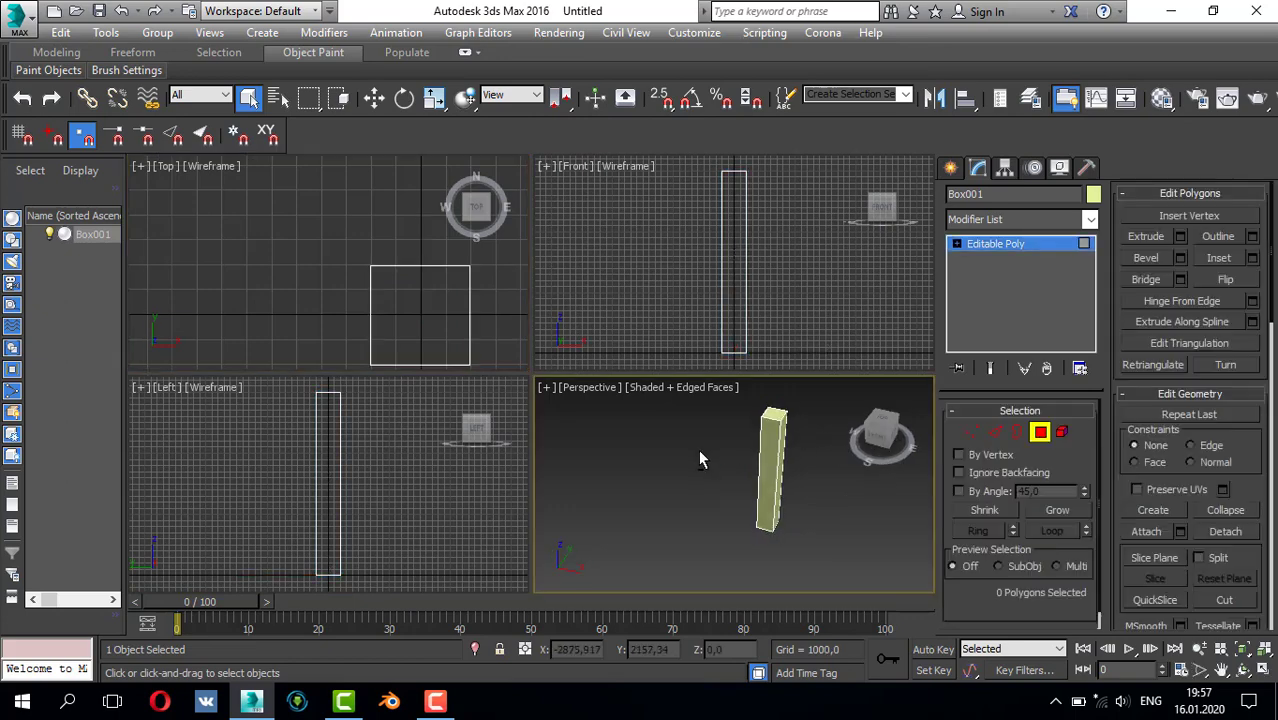
click(779, 440)
alt+middle_drag(691, 427, 735, 447)
scroll(735, 447, up, 3)
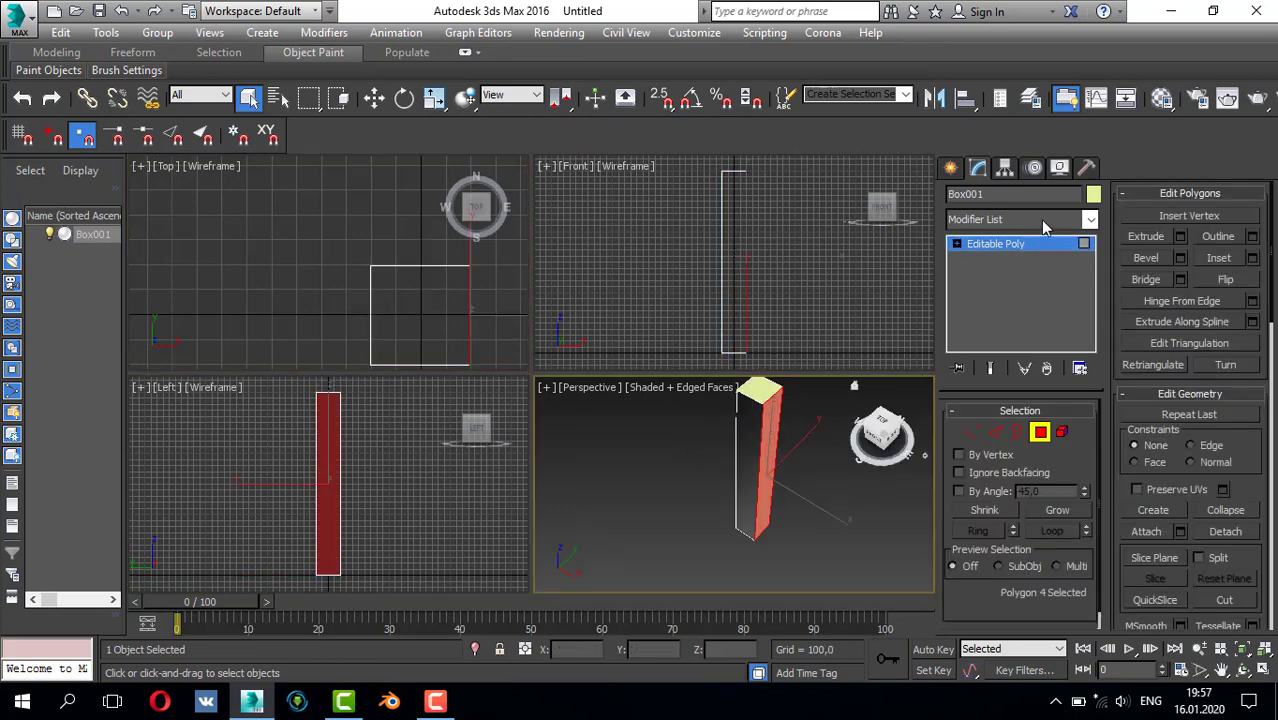
click(1180, 236)
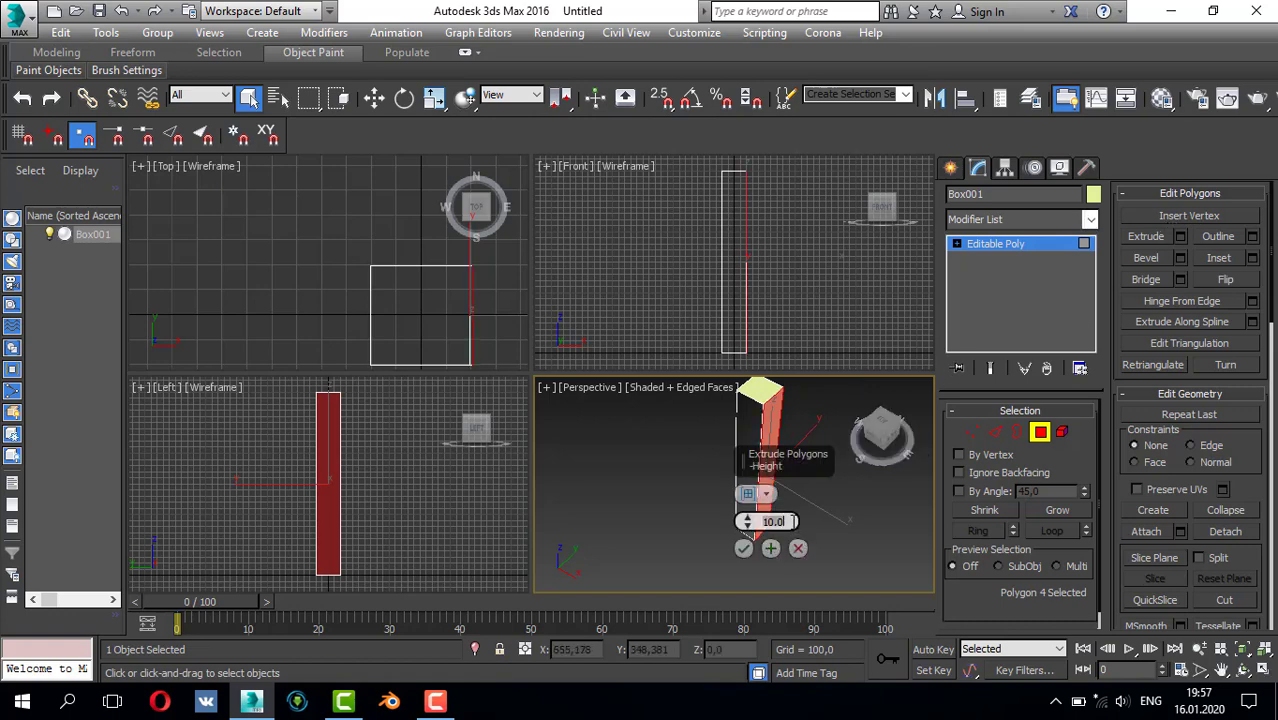
text(500)
key(Return)
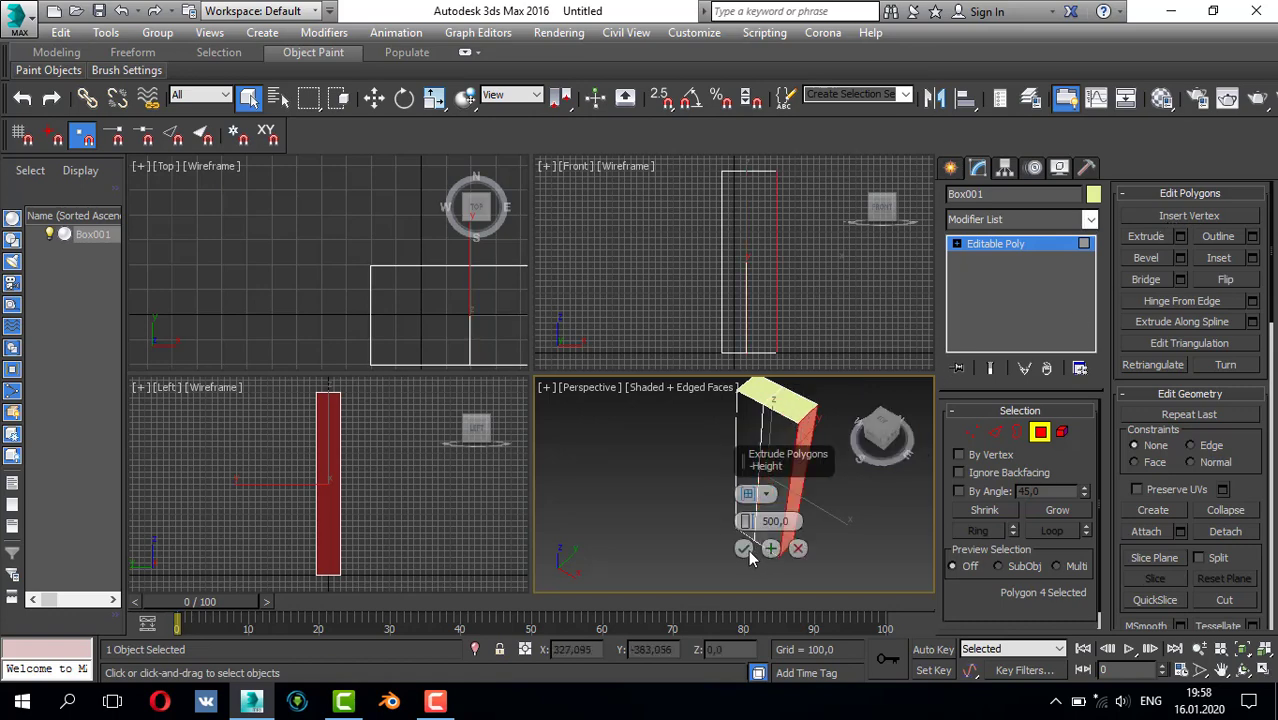
click(745, 548)
- Extrude the selected end face of the wall by a further 900
click(1180, 236)
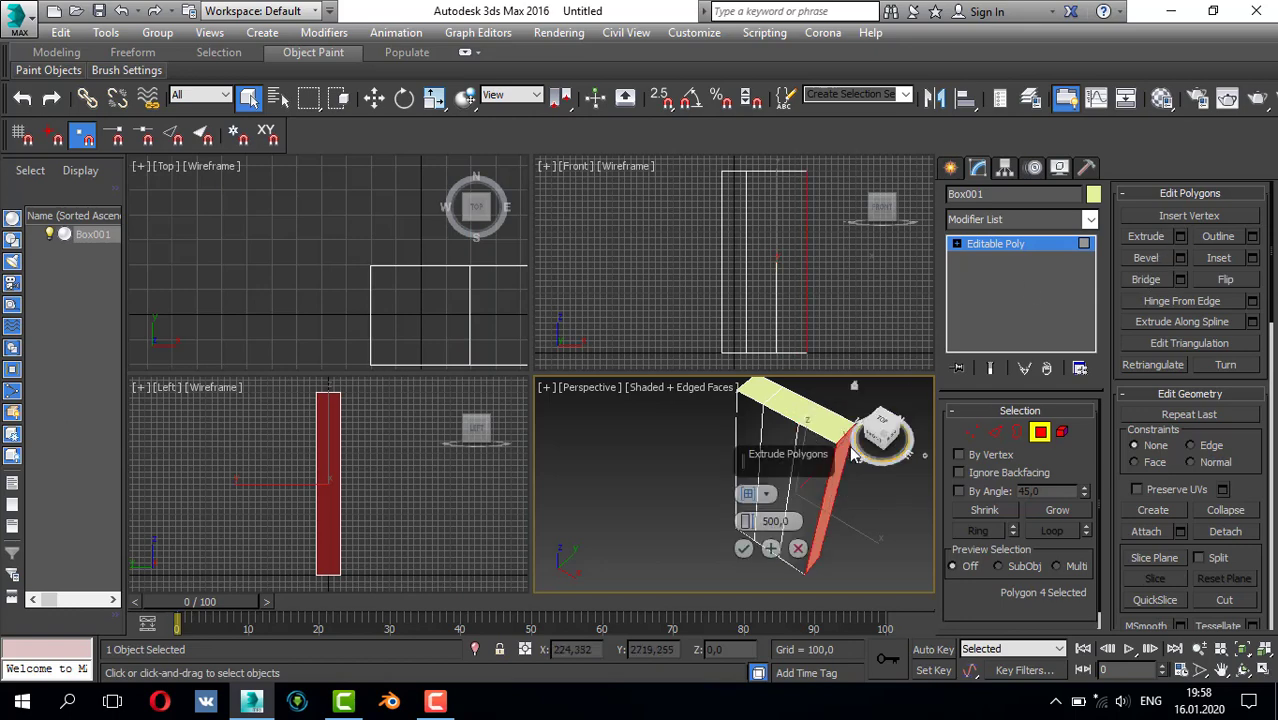
text(7)
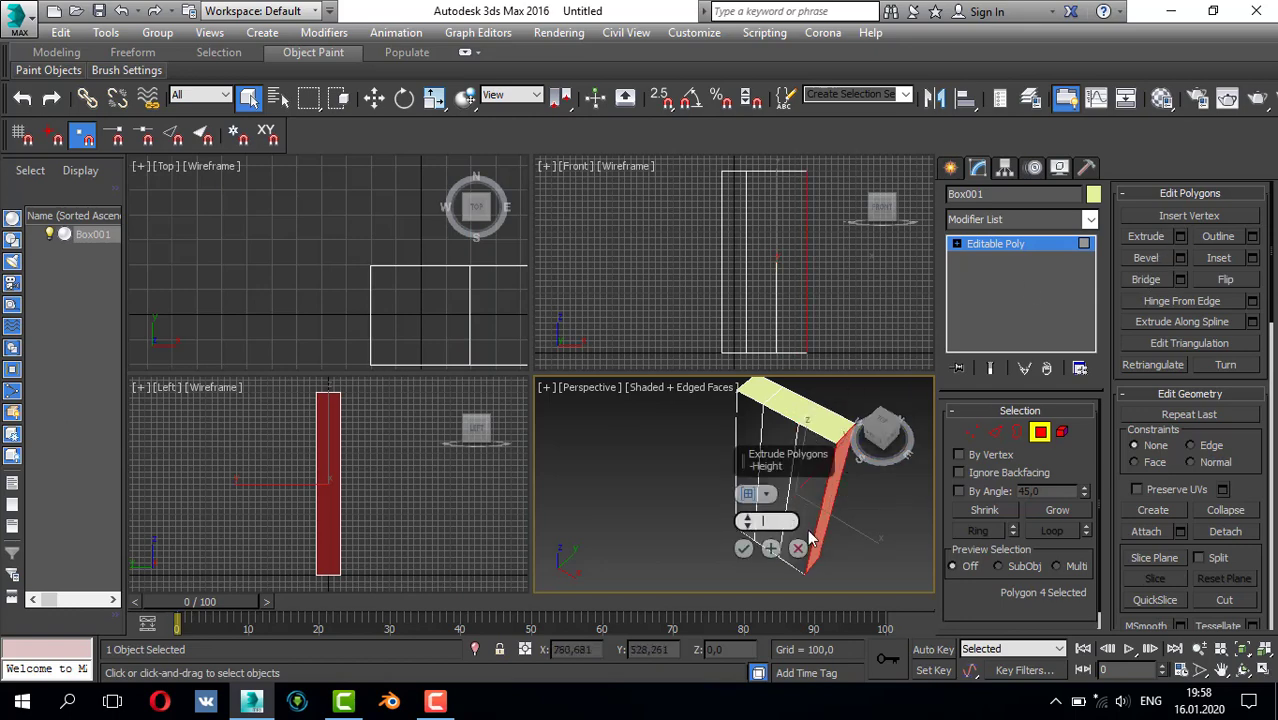
text(900)
key(Return)
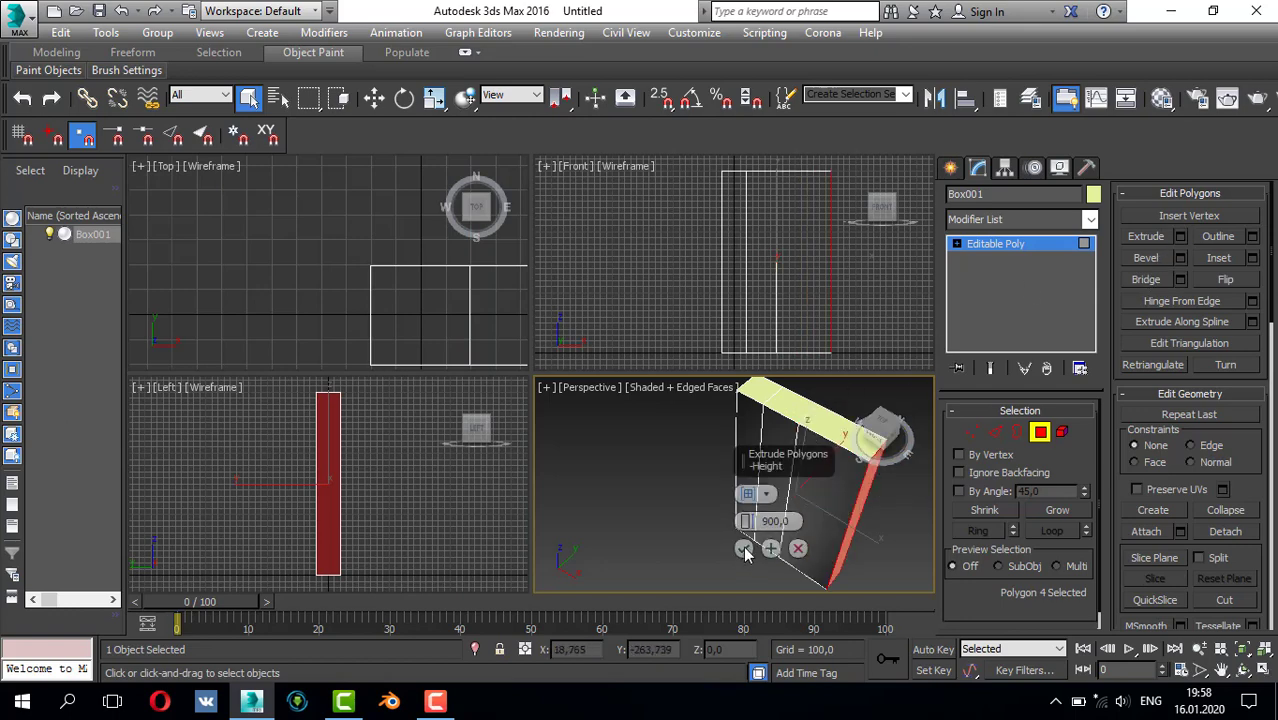
click(745, 550)
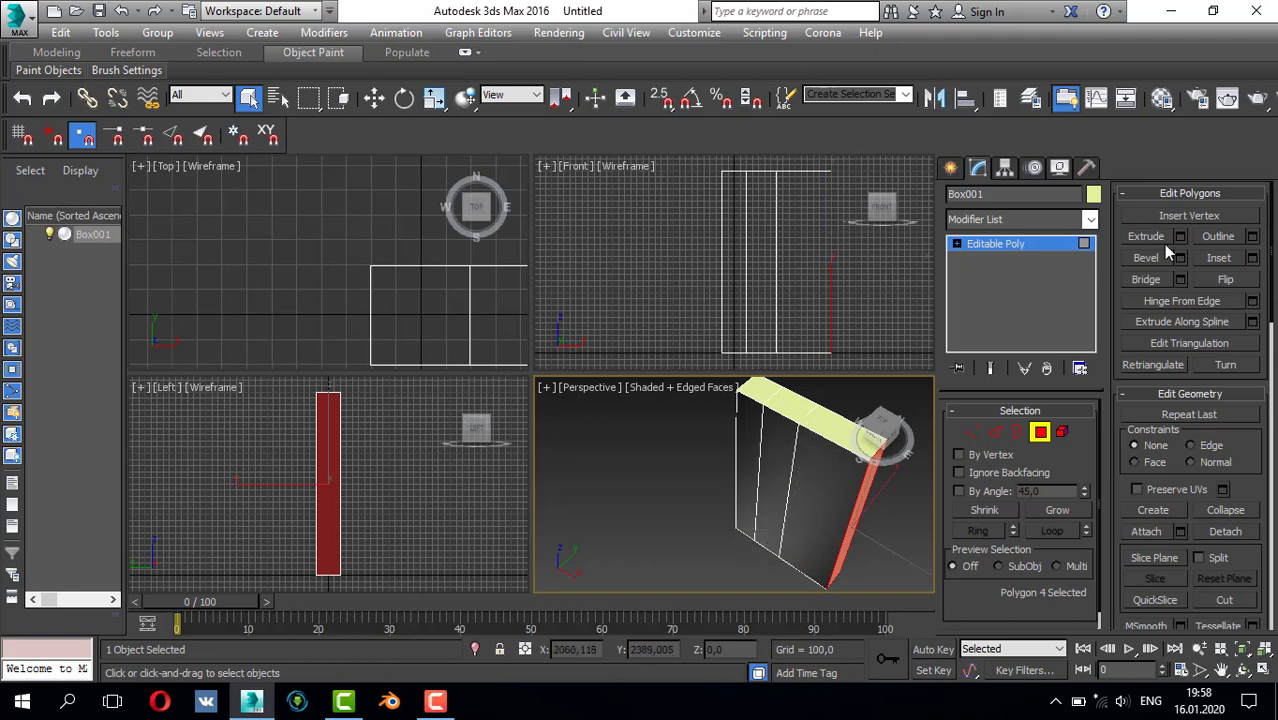
- Extrude the wall's end face by 500 beyond the 900 segment
click(1180, 237)
double_click(770, 521)
text(500)
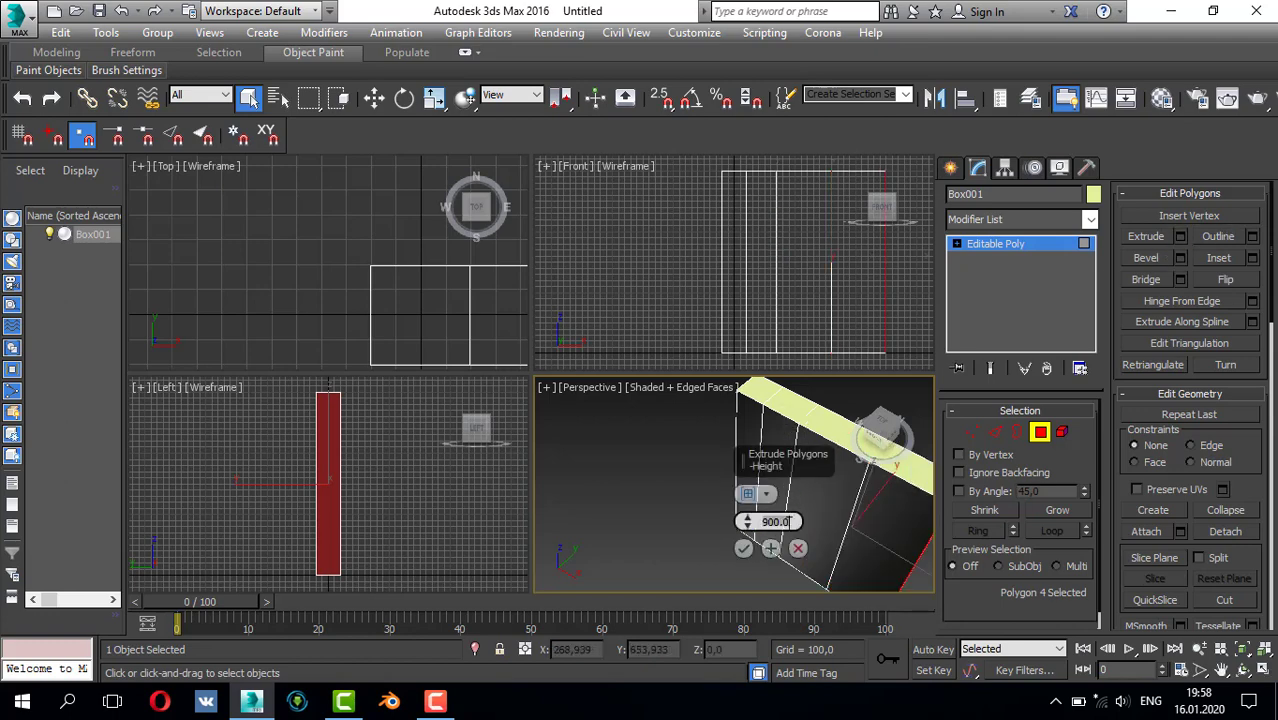
key(Return)
click(745, 549)
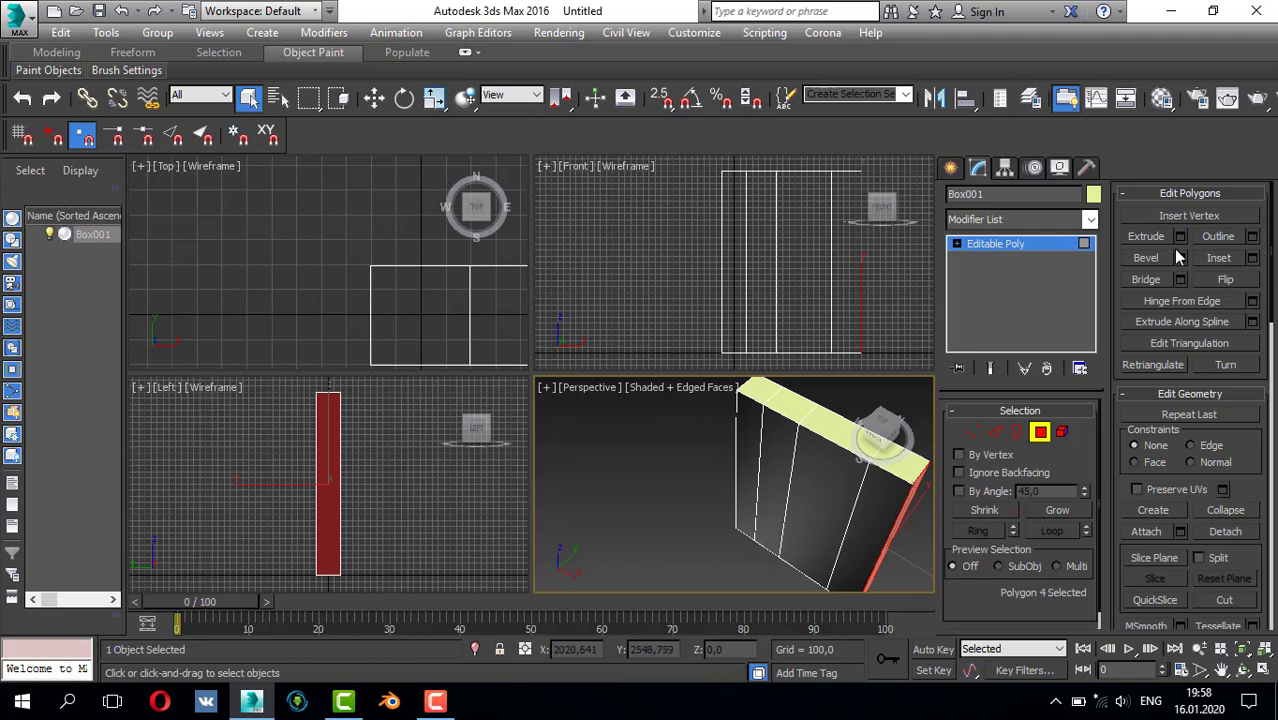
- Add a 400 segment to the wall by extruding its selected end face
click(1180, 237)
double_click(772, 521)
text(400)
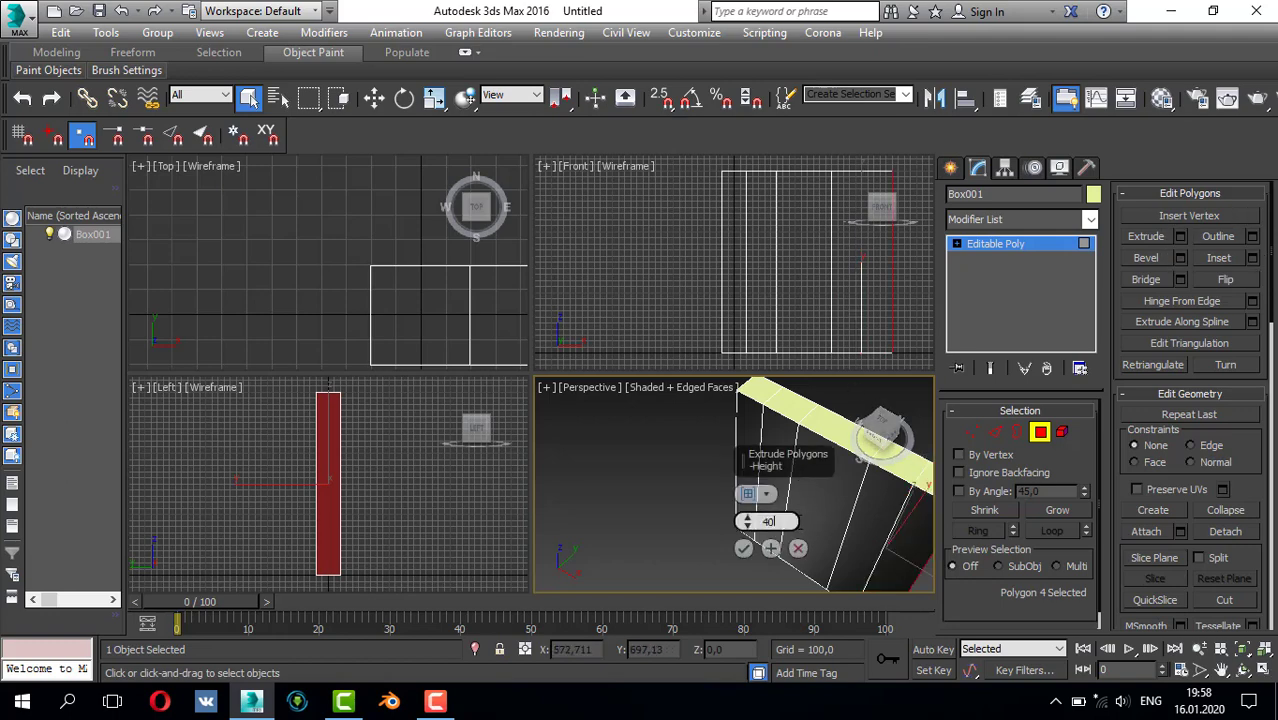
click(745, 549)
- Extrude the wall's selected end face by 2000 to form a long segment
scroll(758, 472, down, 5)
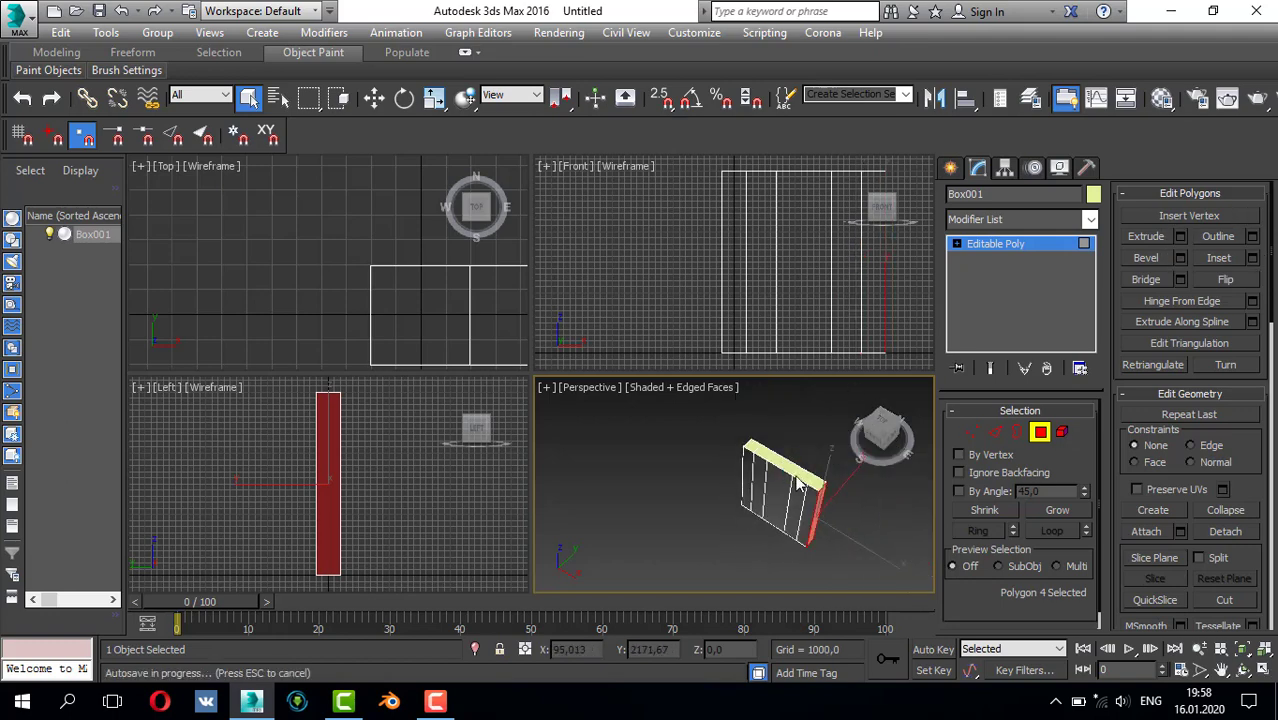
scroll(860, 502, down, 2)
alt+middle_drag(850, 489, 839, 494)
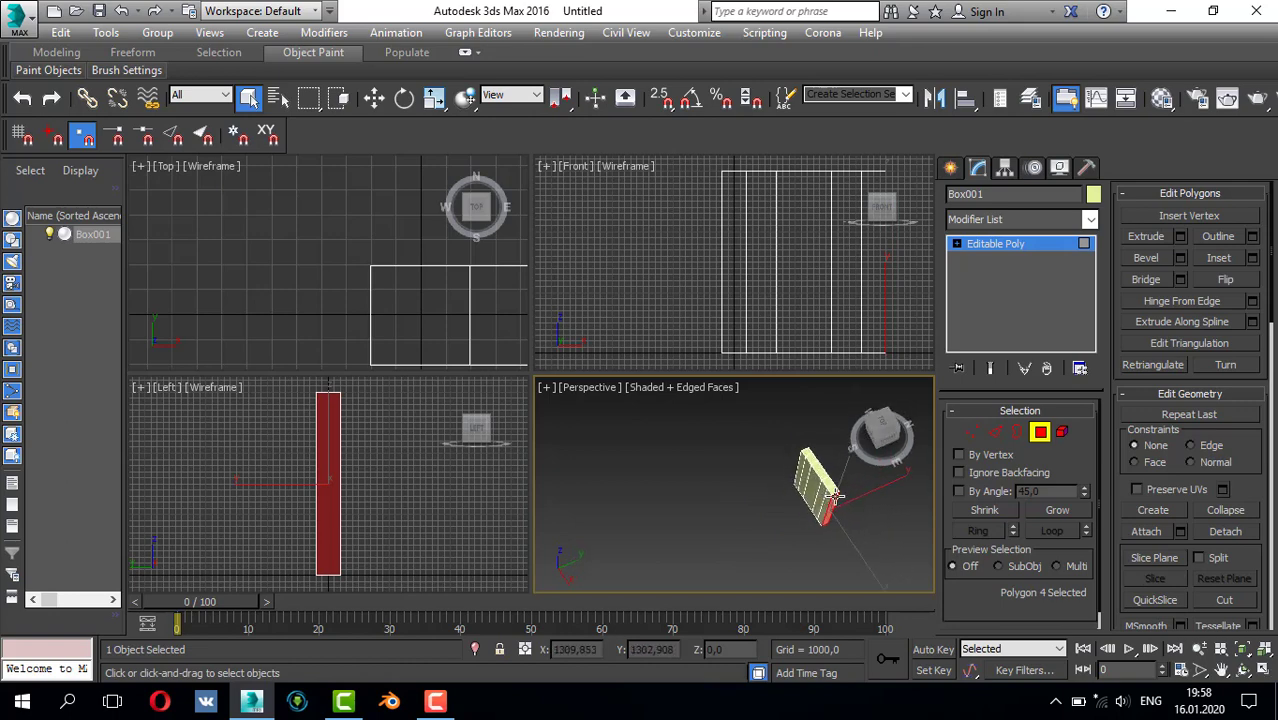
scroll(844, 491, up, 6)
scroll(845, 497, down, 4)
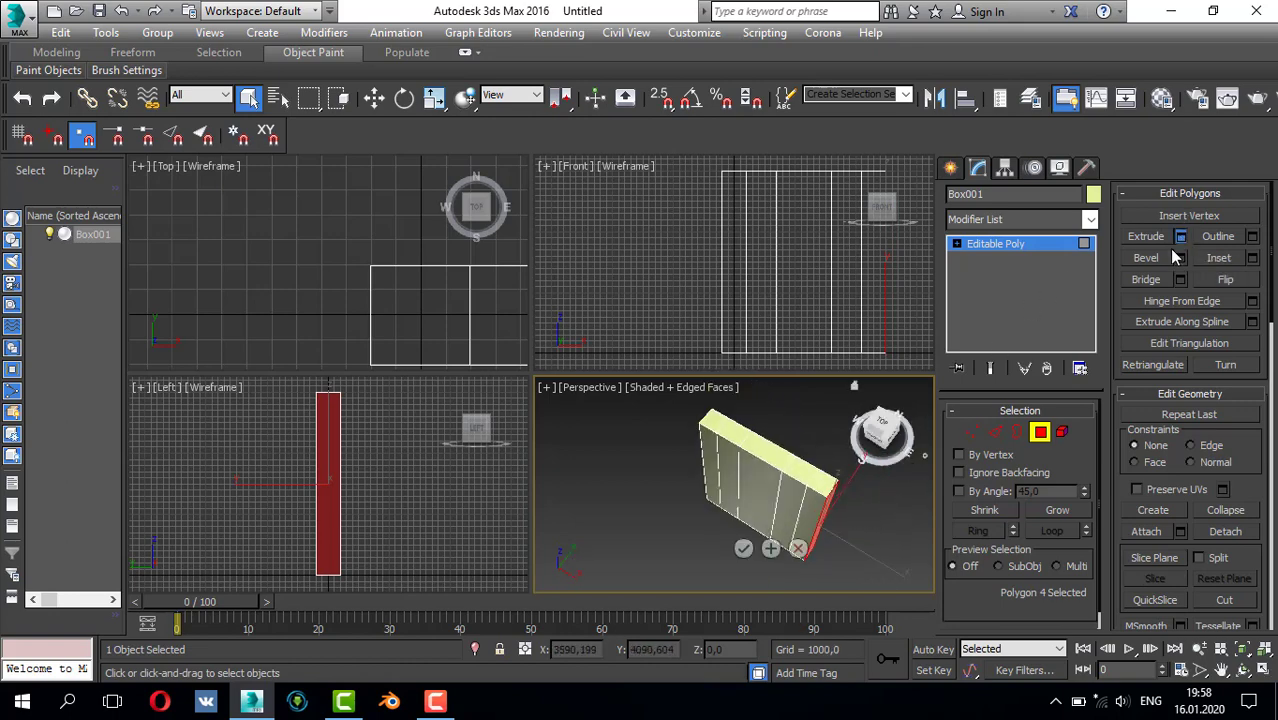
click(1181, 236)
double_click(797, 521)
text(2000)
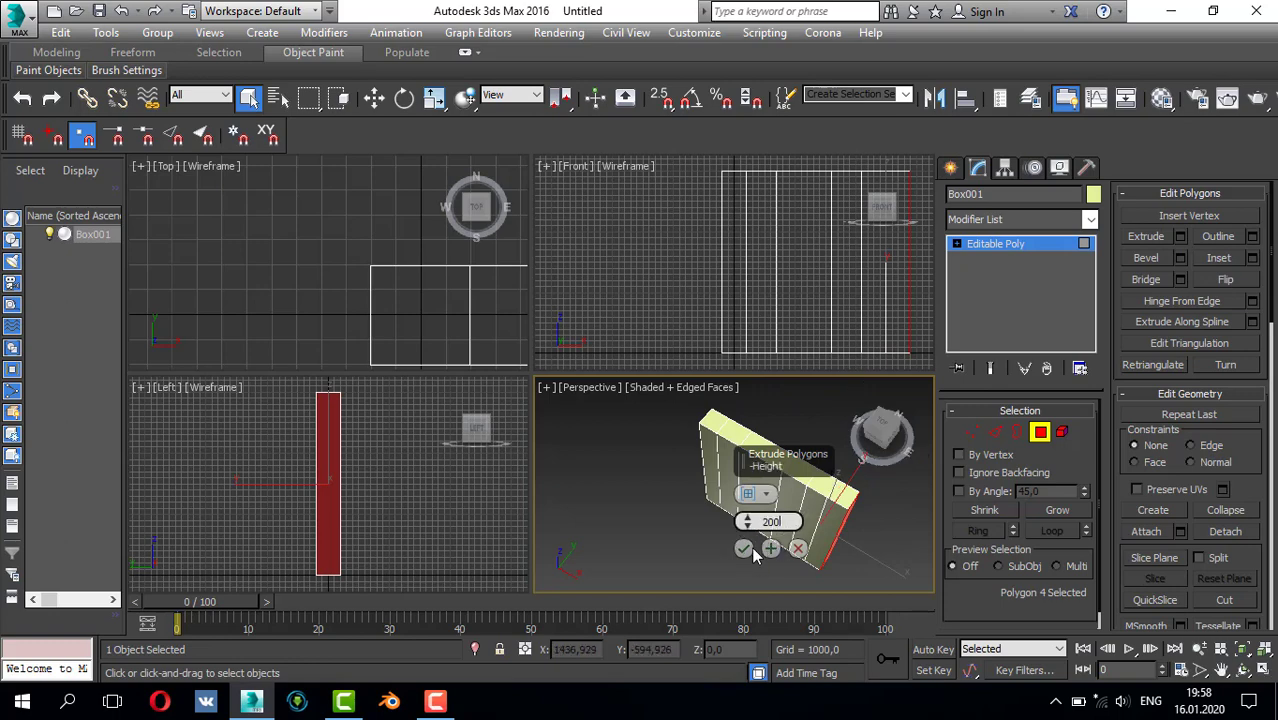
click(745, 553)
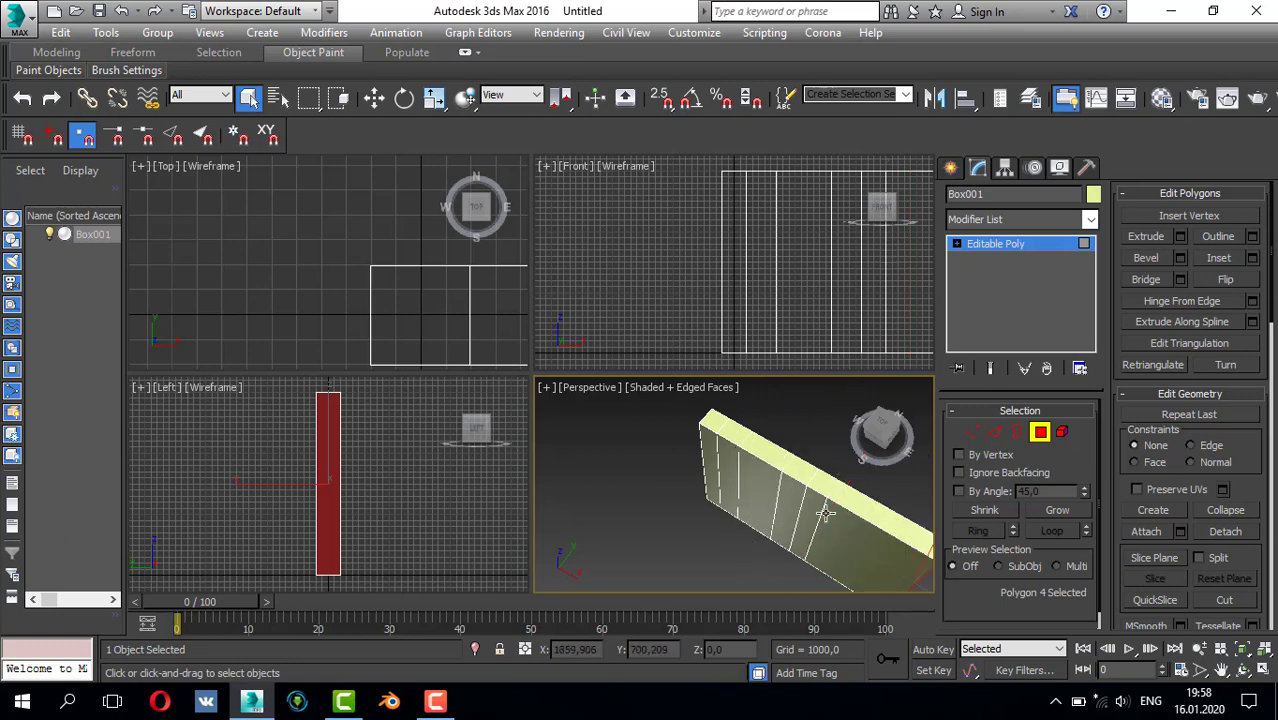
- Extrude the end face by 400 past the long segment to form the wall's corner block
click(1181, 236)
double_click(797, 521)
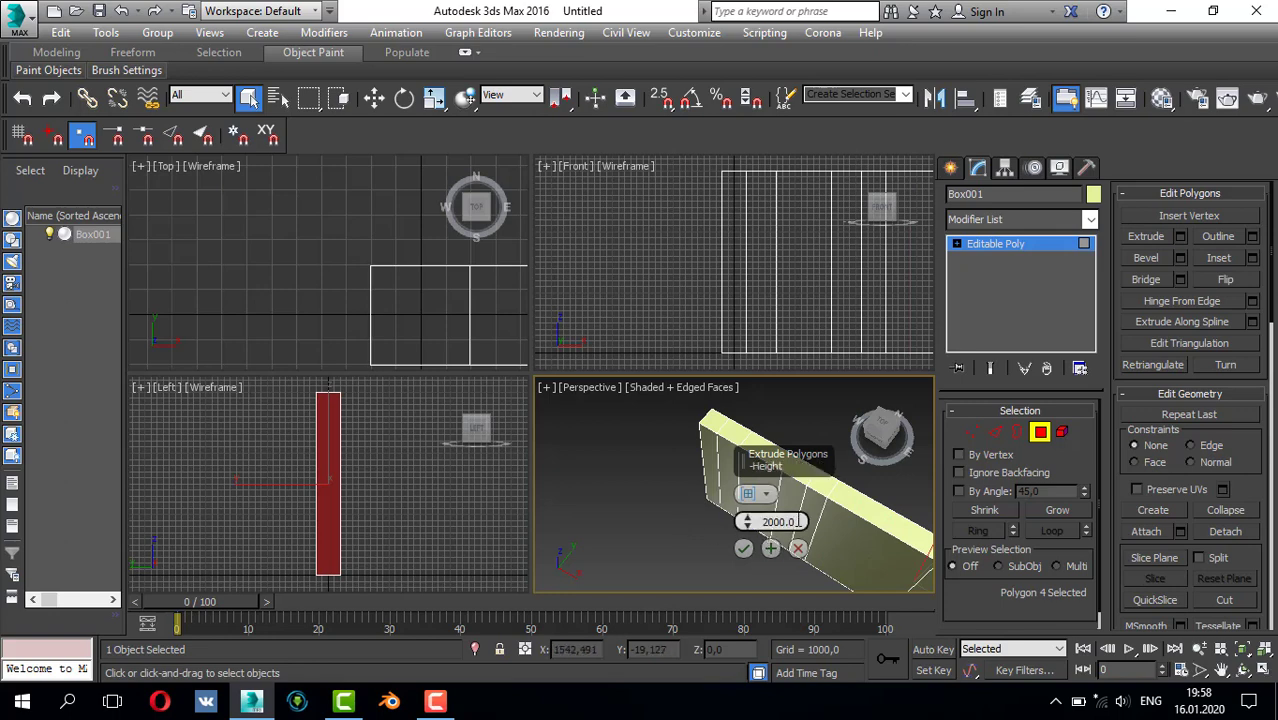
text(400)
click(745, 549)
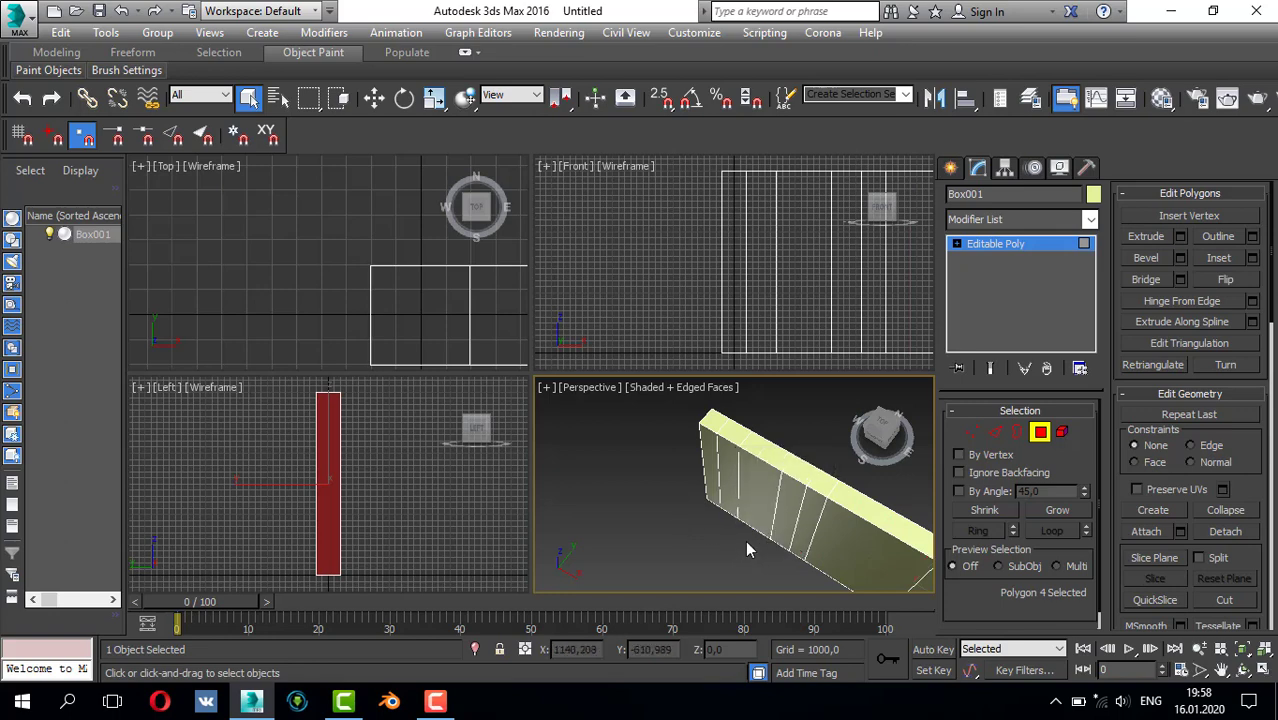
- Select the corner block's side face pointing along positive Y and extrude it by 2000 as a perpendicular wall
scroll(861, 509, down, 2)
alt+middle_drag(817, 485, 717, 503)
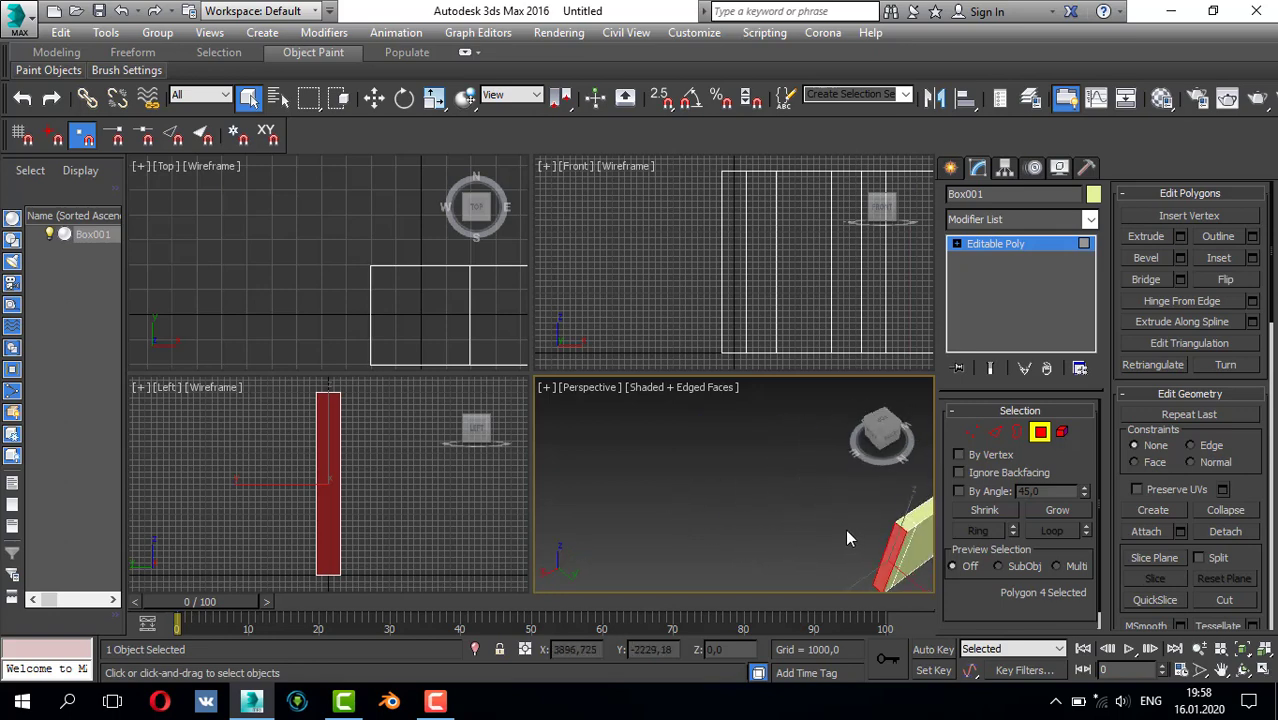
middle_drag(845, 529, 738, 509)
click(763, 540)
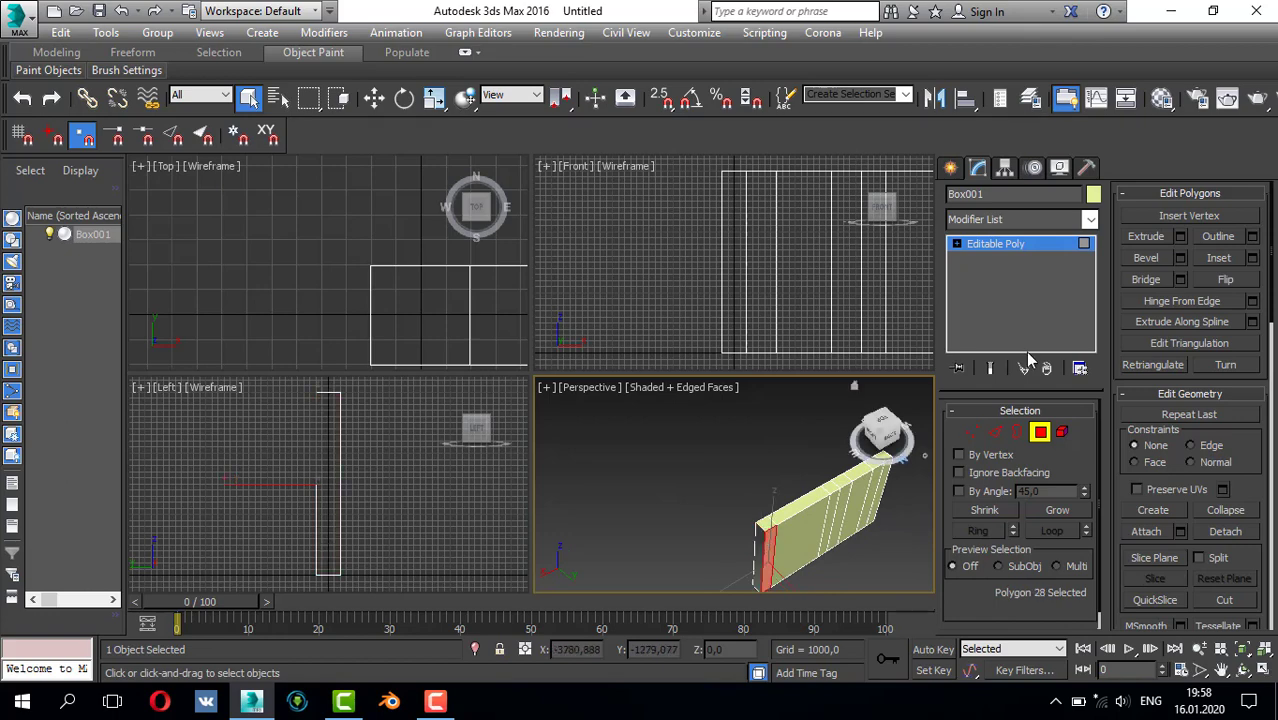
click(1180, 236)
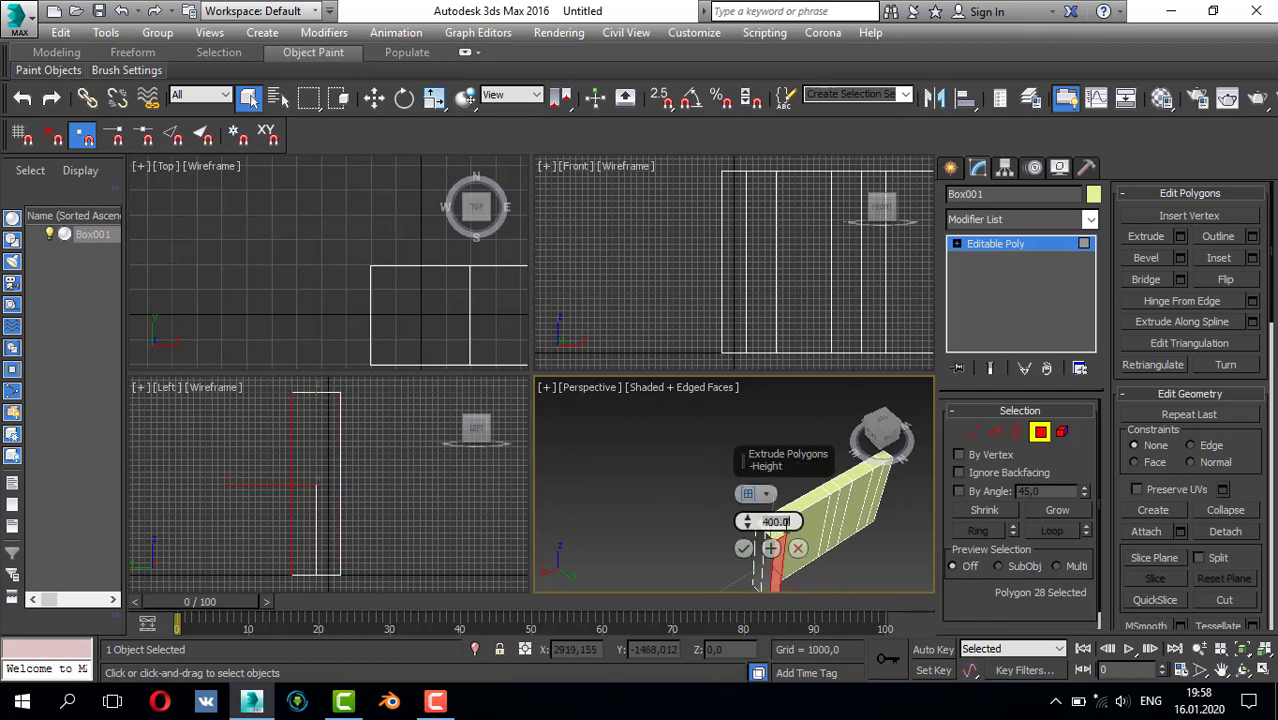
double_click(785, 521)
text(200)
click(743, 548)
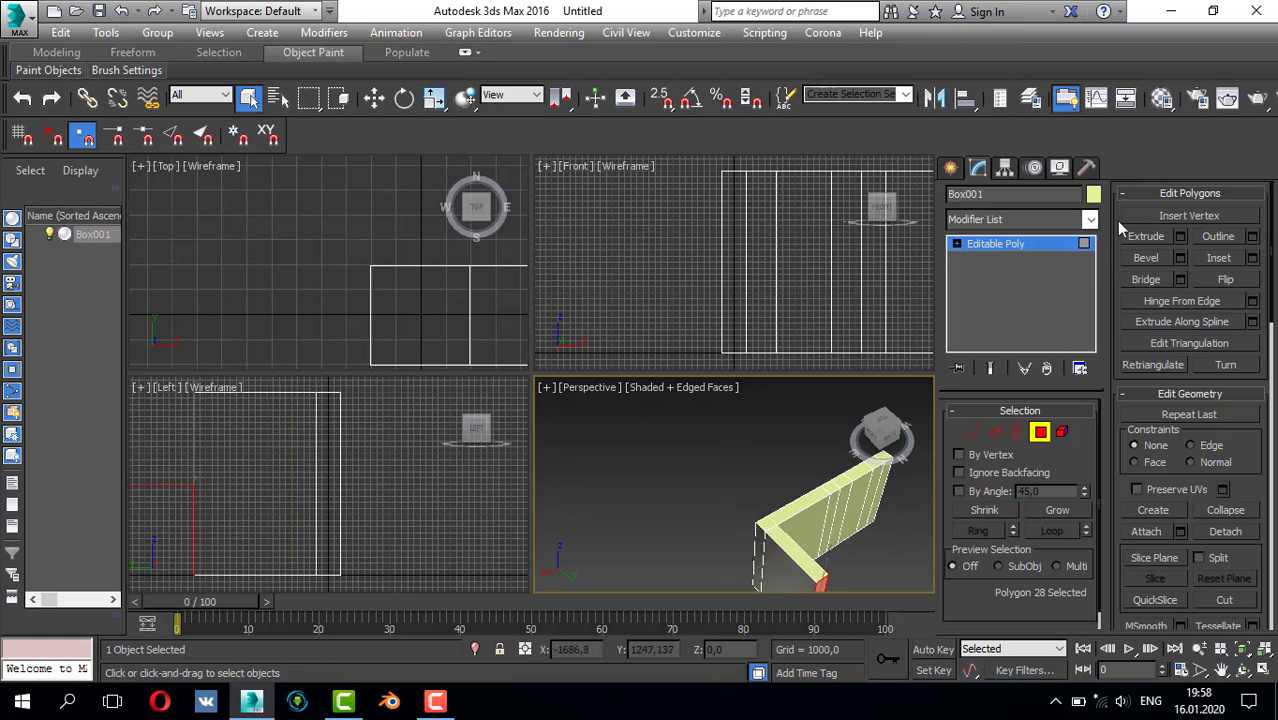
- Extrude the perpendicular wall's selected end face by 400 to form its end block
click(1180, 236)
double_click(785, 521)
text(400)
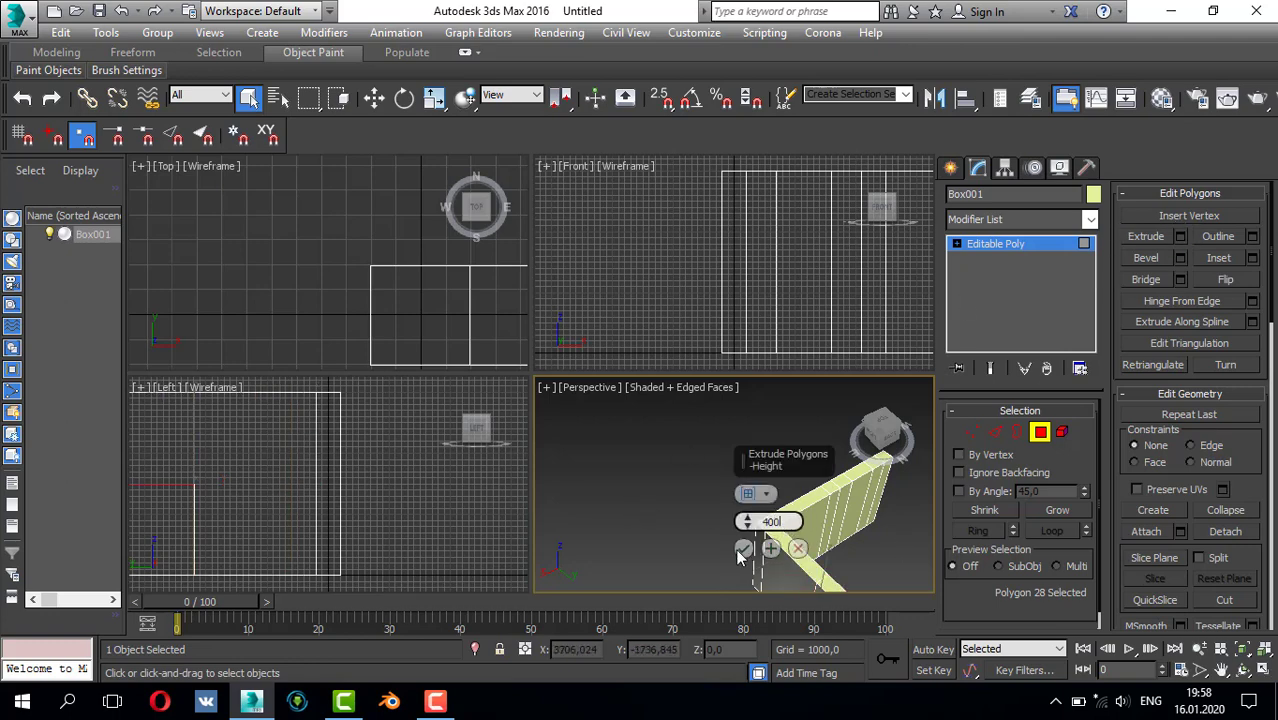
click(743, 549)
scroll(809, 503, down, 2)
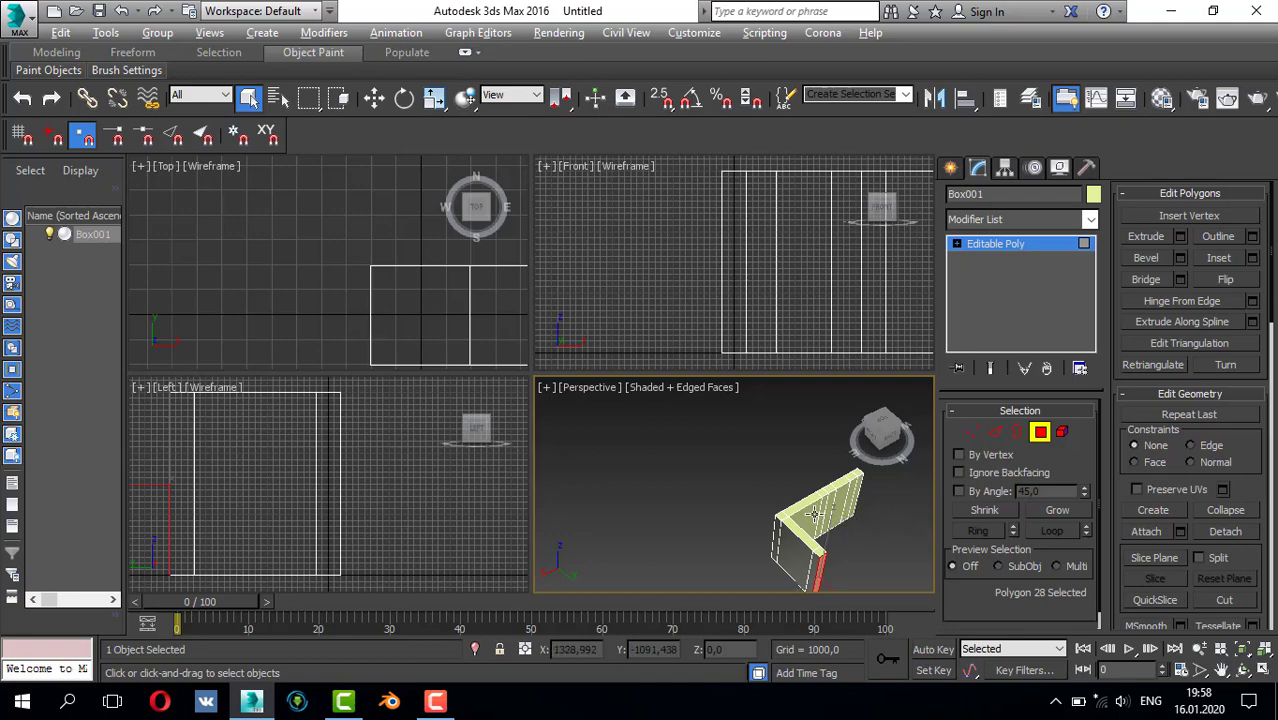
- Select the inner face of the first long wall's 400 block facing positive Y and extrude it by 750 as a partition
scroll(801, 524, up, 5)
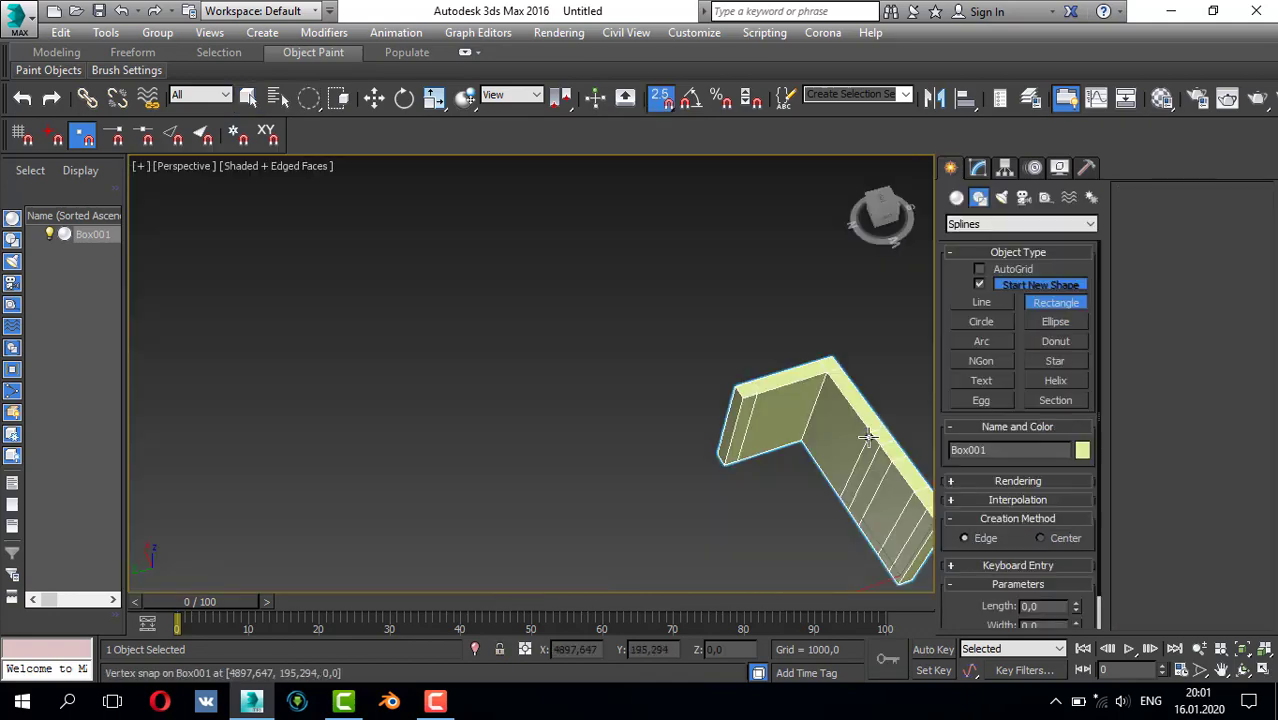
scroll(867, 449, up, 2)
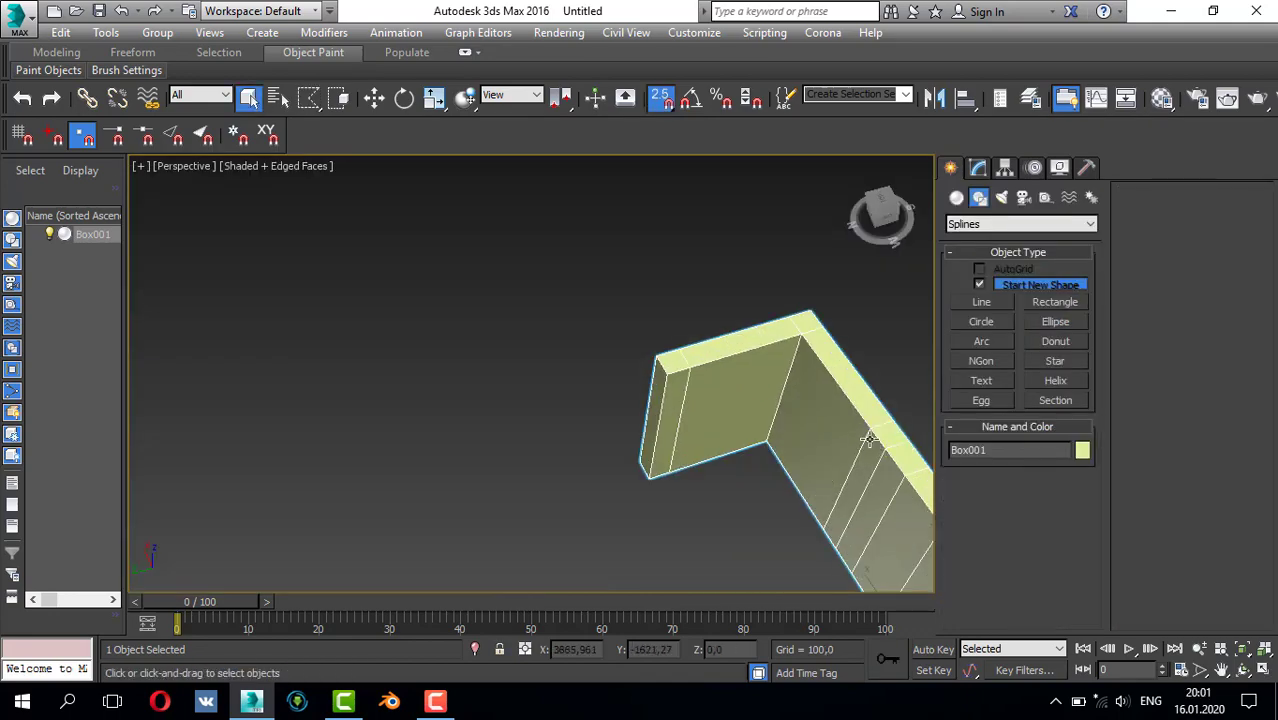
click(977, 167)
click(1040, 432)
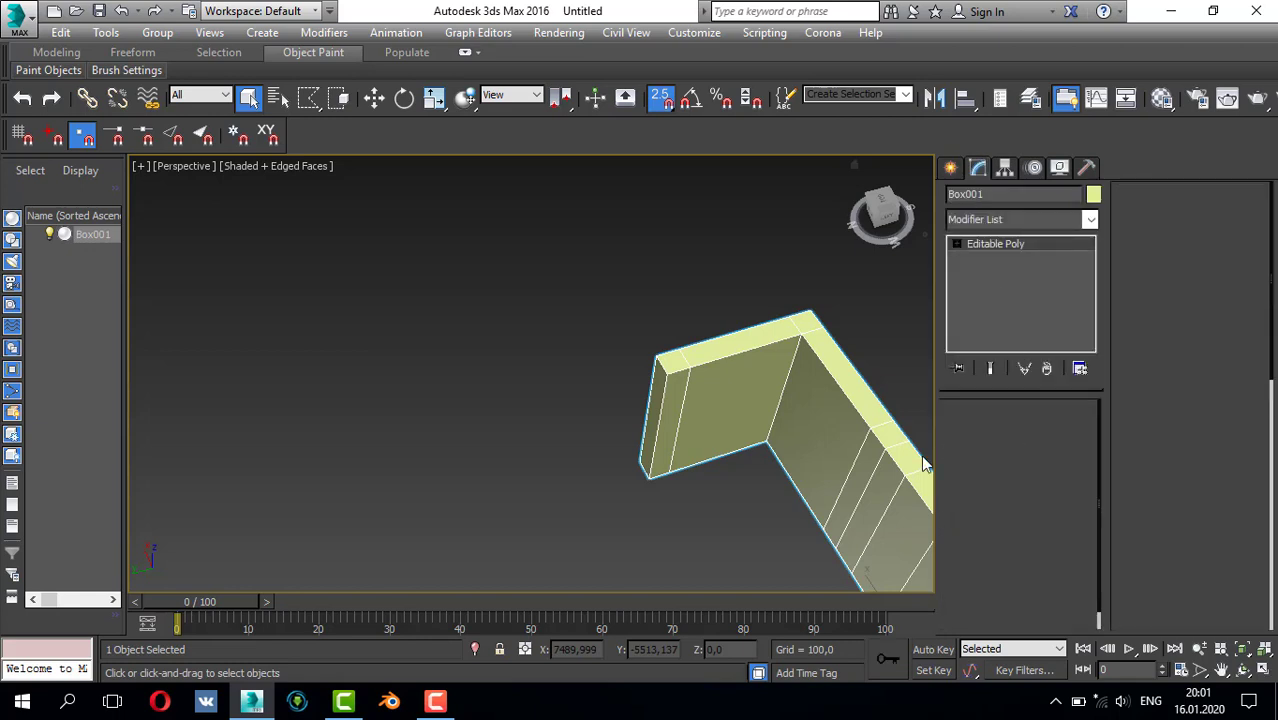
click(855, 490)
click(1180, 236)
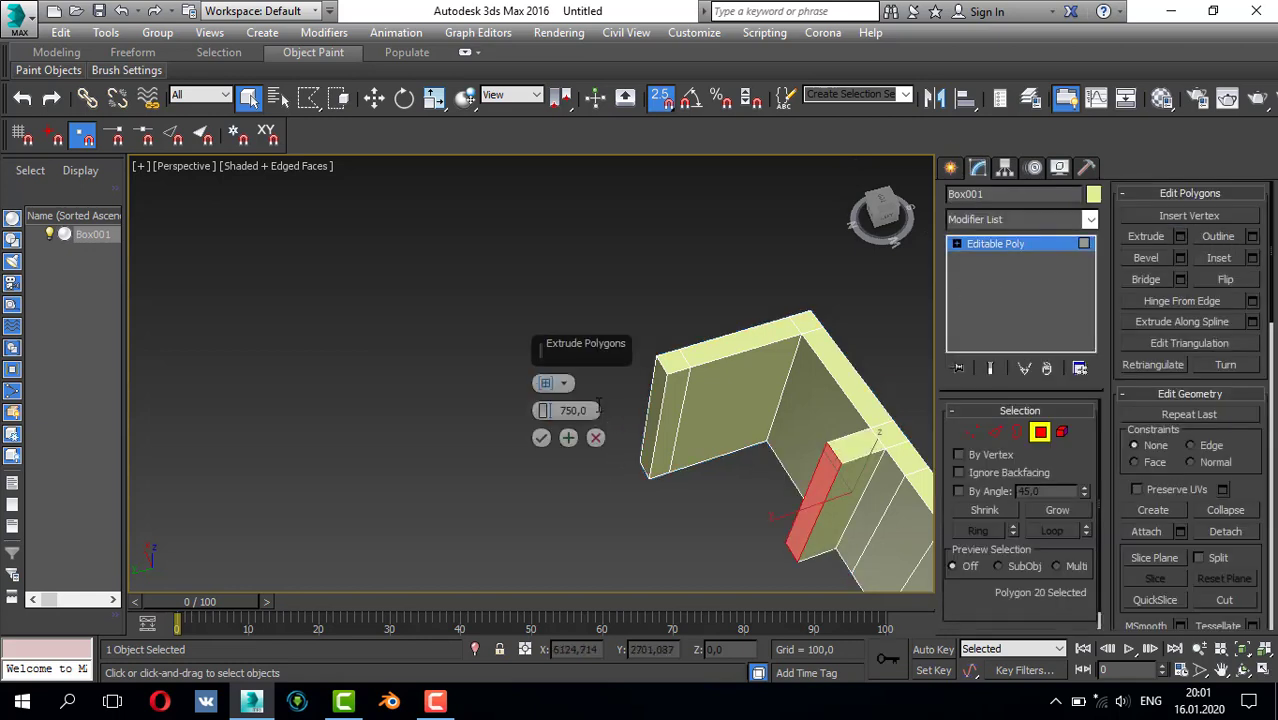
click(541, 437)
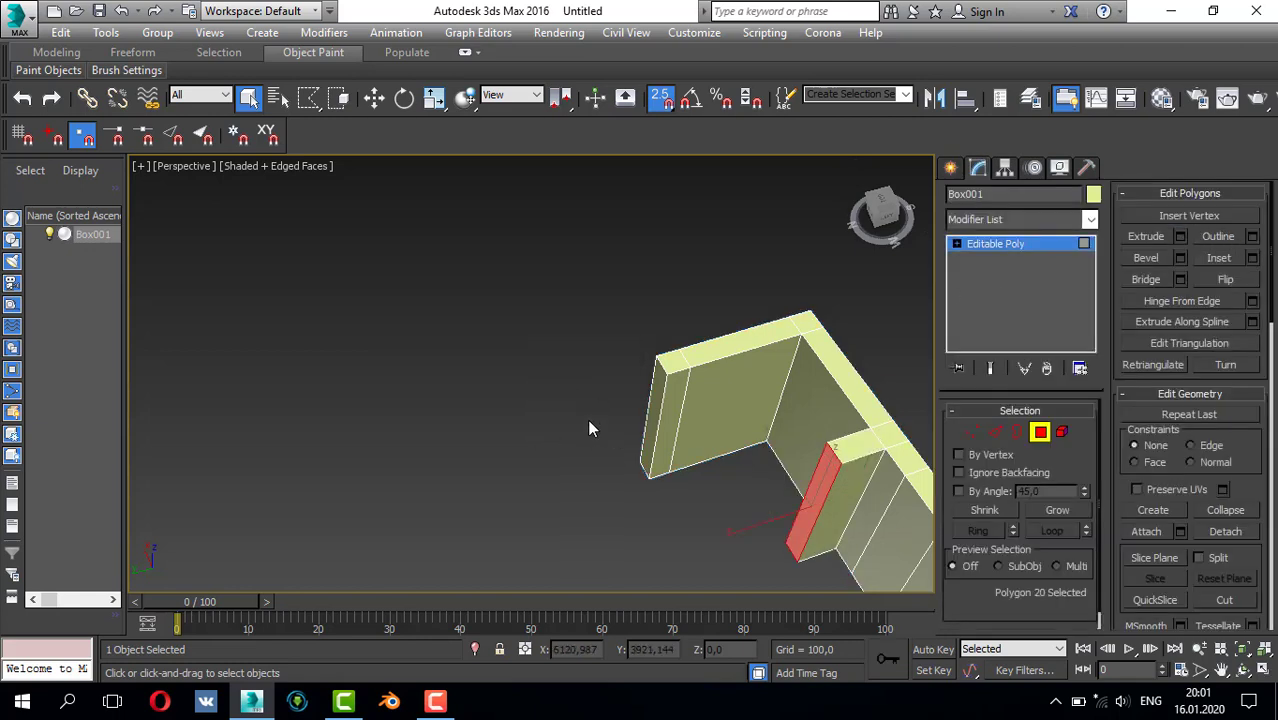
- Extend the partition by extruding its selected end face by 900
click(1180, 236)
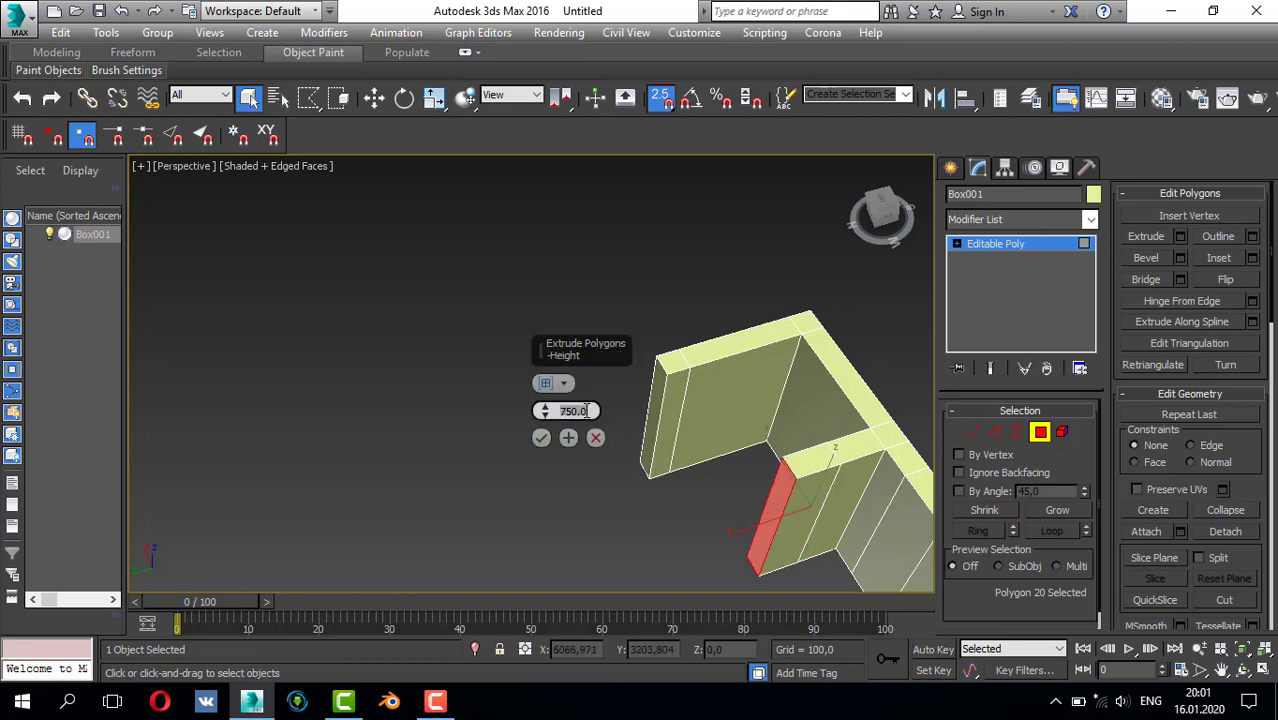
text(900)
key(Return)
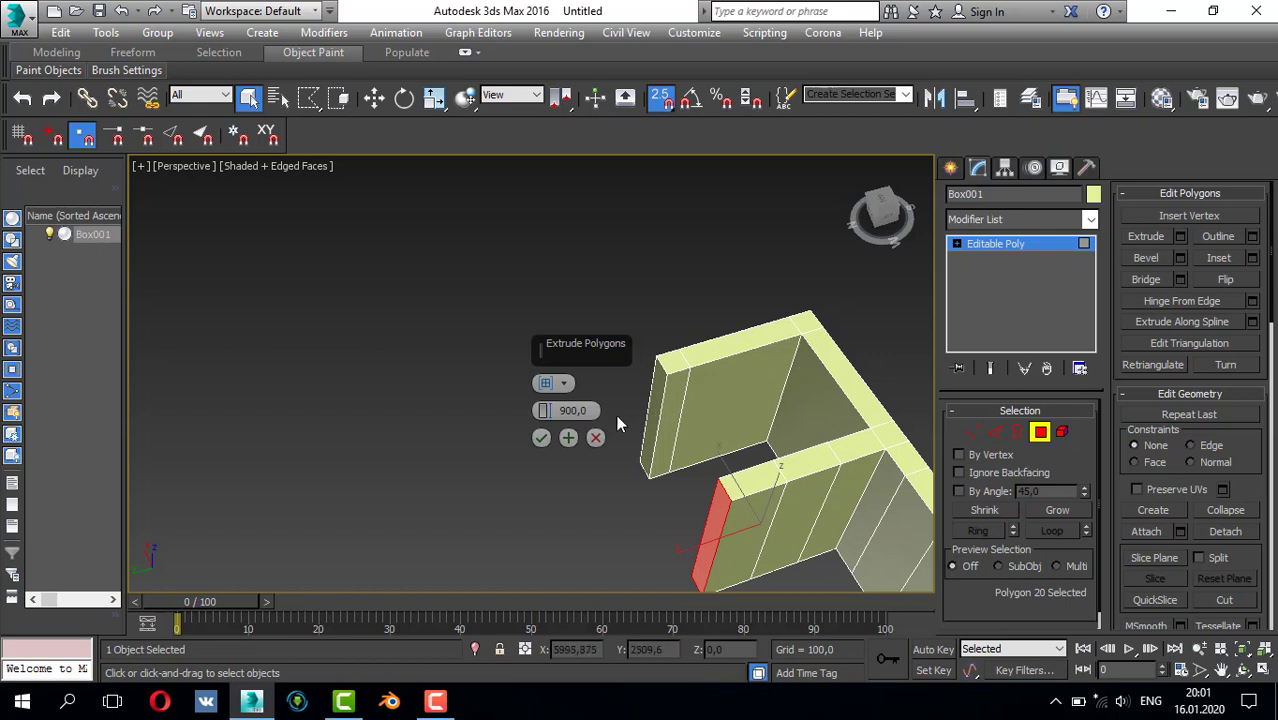
- Add a last 750 segment to the end of the partition by extruding its end face
double_click(568, 410)
text(750)
key(Return)
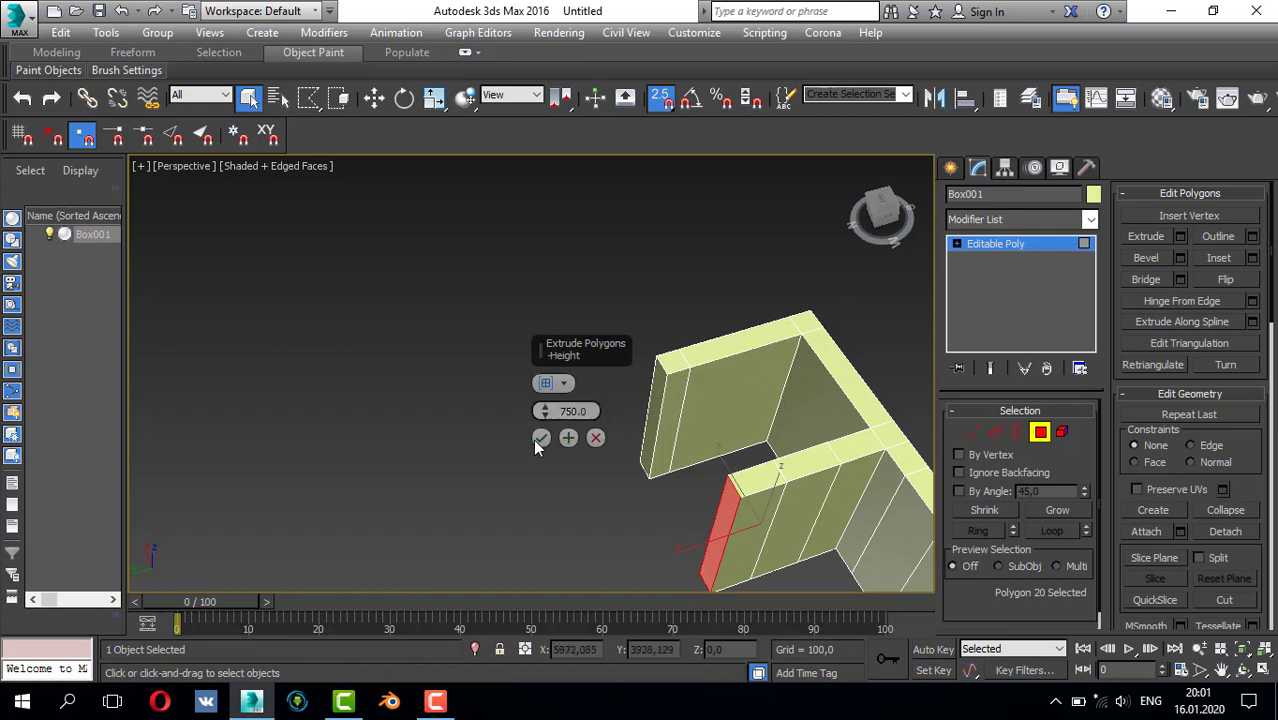
click(540, 437)
- Select the perpendicular wall's end-block face pointing toward the partition and extrude it by 2000 to close off the small room
click(660, 420)
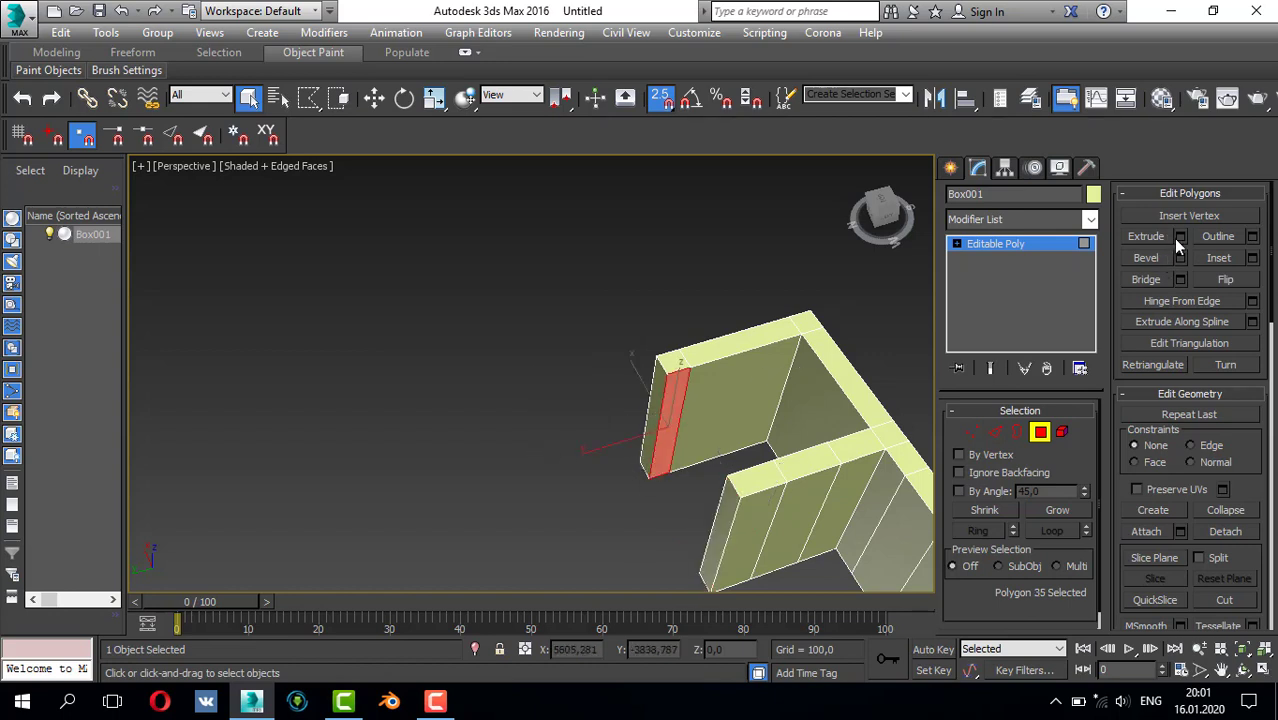
click(1180, 237)
double_click(573, 410)
text(20)
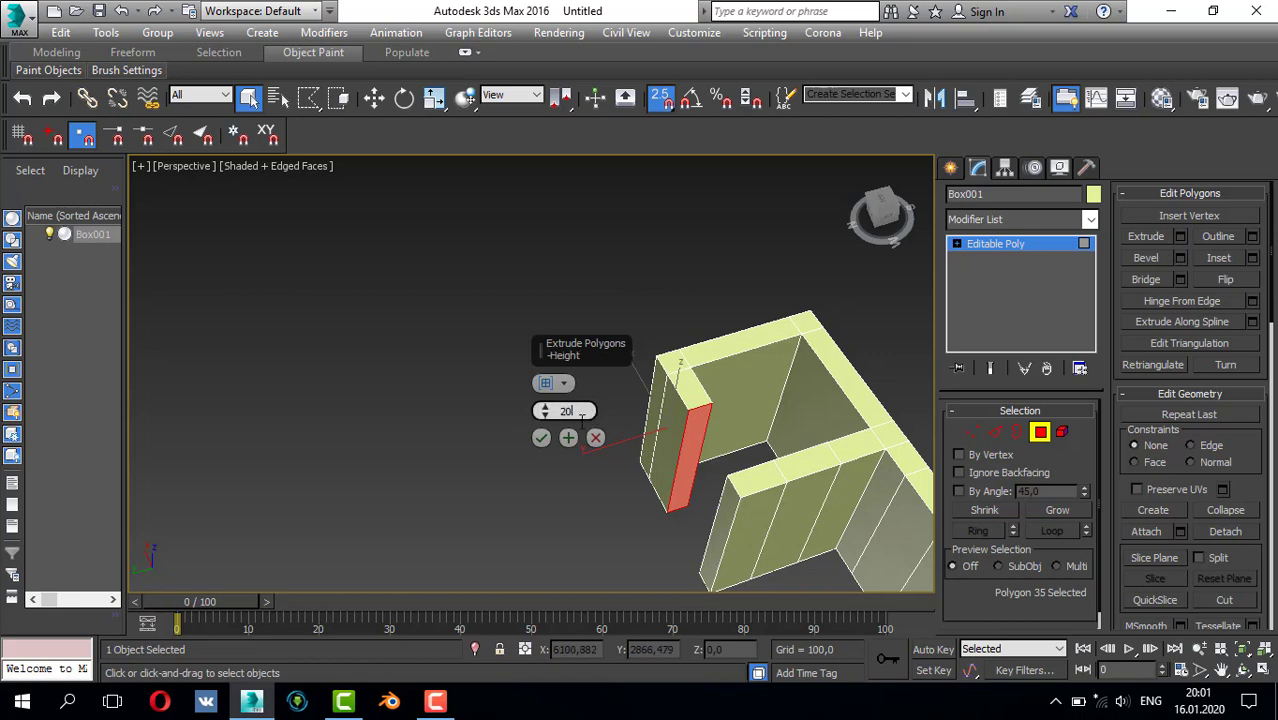
text(00)
key(Return)
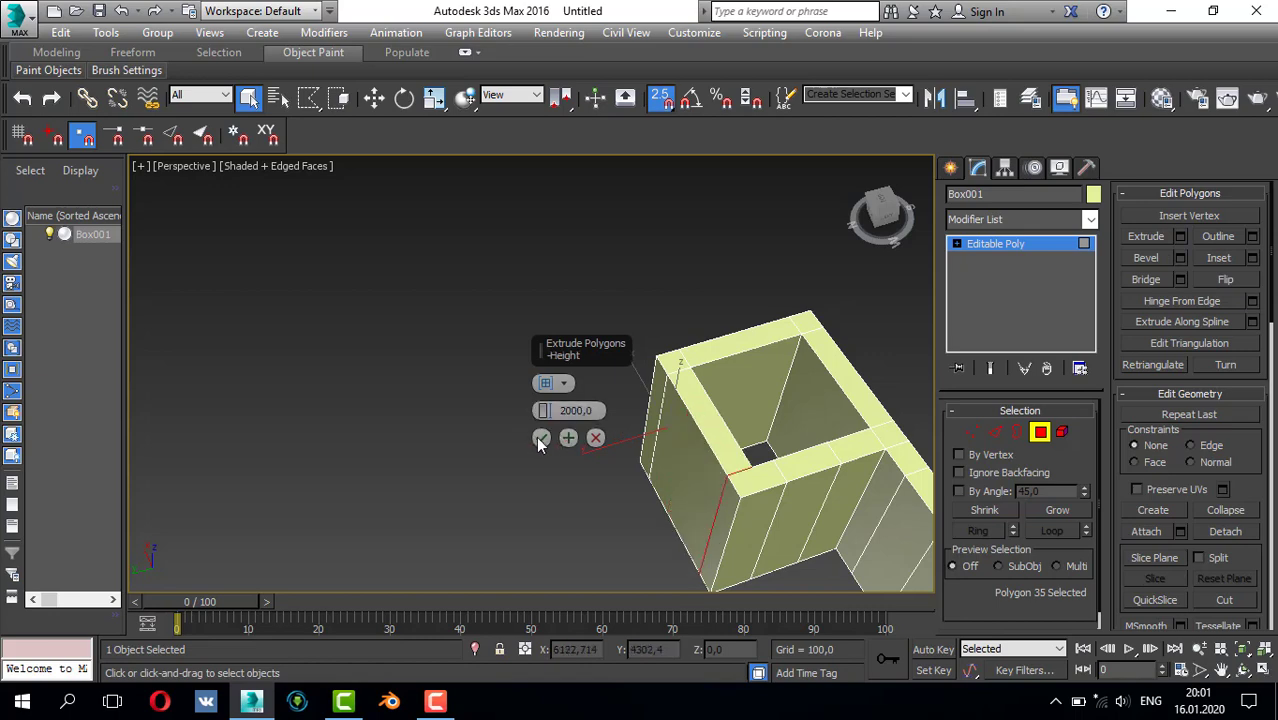
click(541, 440)
- Select the perpendicular wall's end face pointing along positive Y and extrude it by 3000 beyond the small room
mouse_move(744, 473)
alt+middle_down()
mouse_move(873, 445)
mouse_move(773, 448)
mouse_move(735, 482)
alt+middle_up()
key(alt+w)
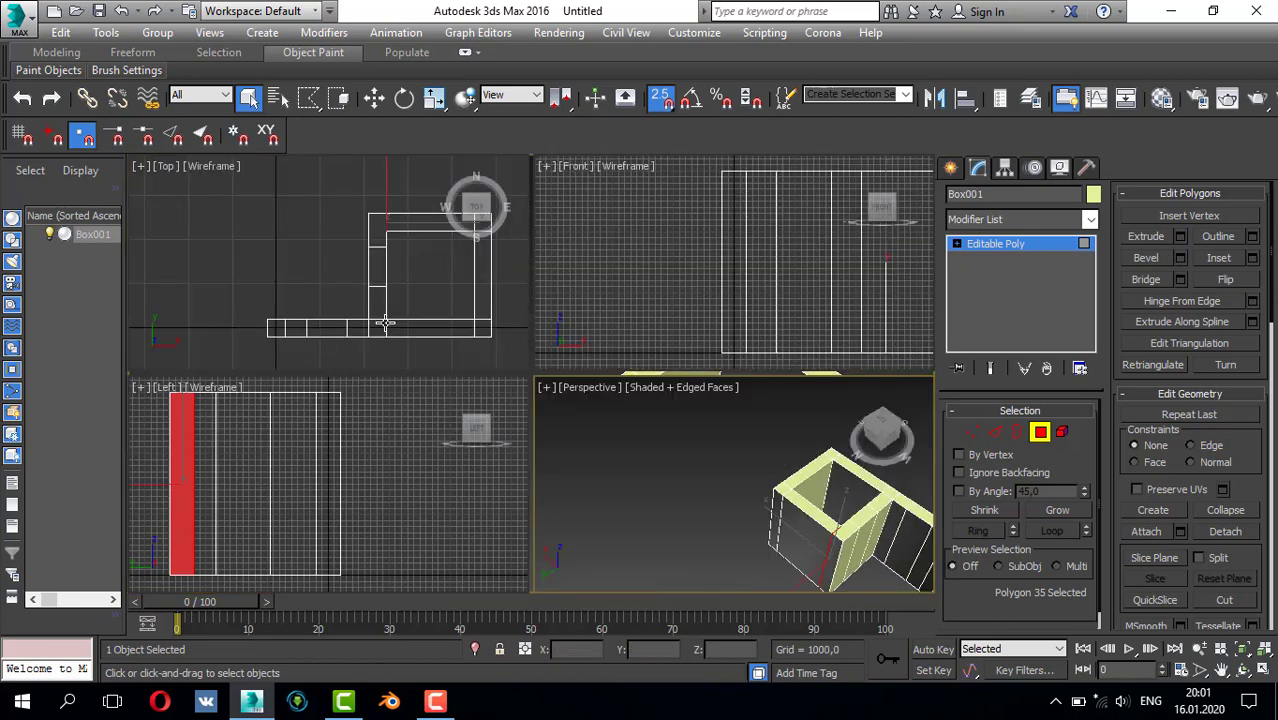
middle_click(416, 288)
key(alt+w)
key(alt+w)
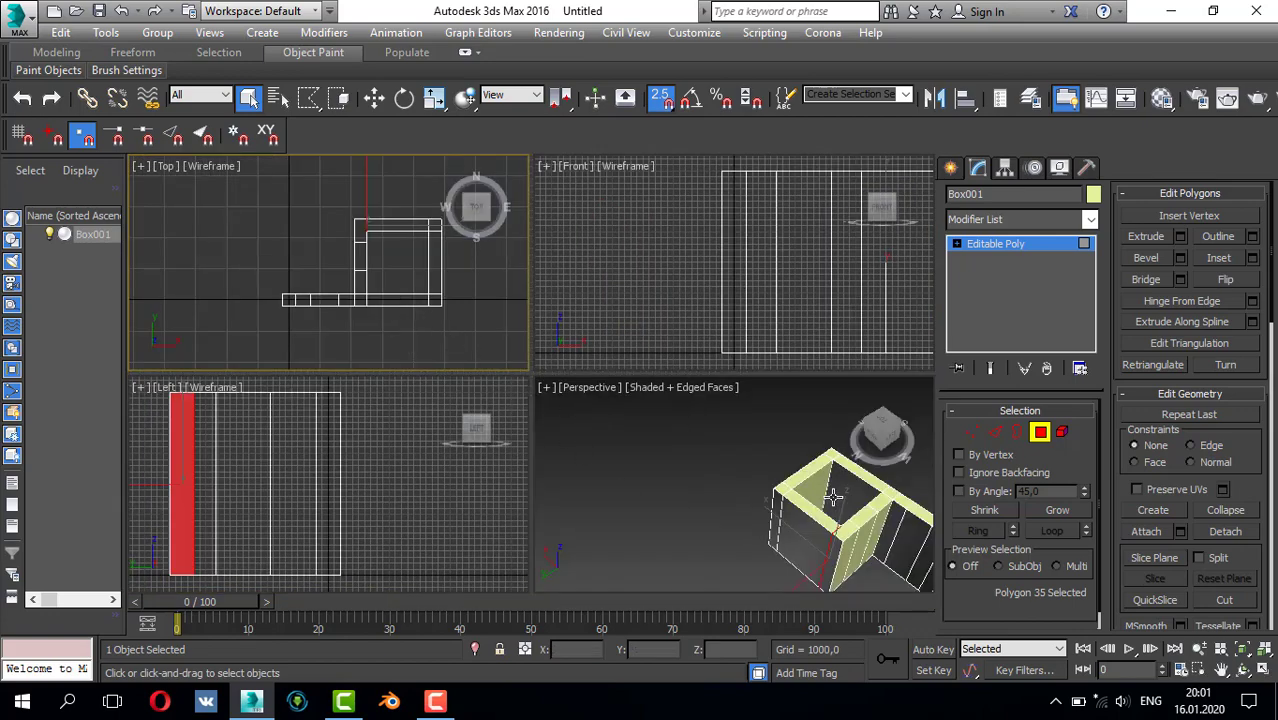
key(alt+w)
click(617, 425)
scroll(662, 418, down, 4)
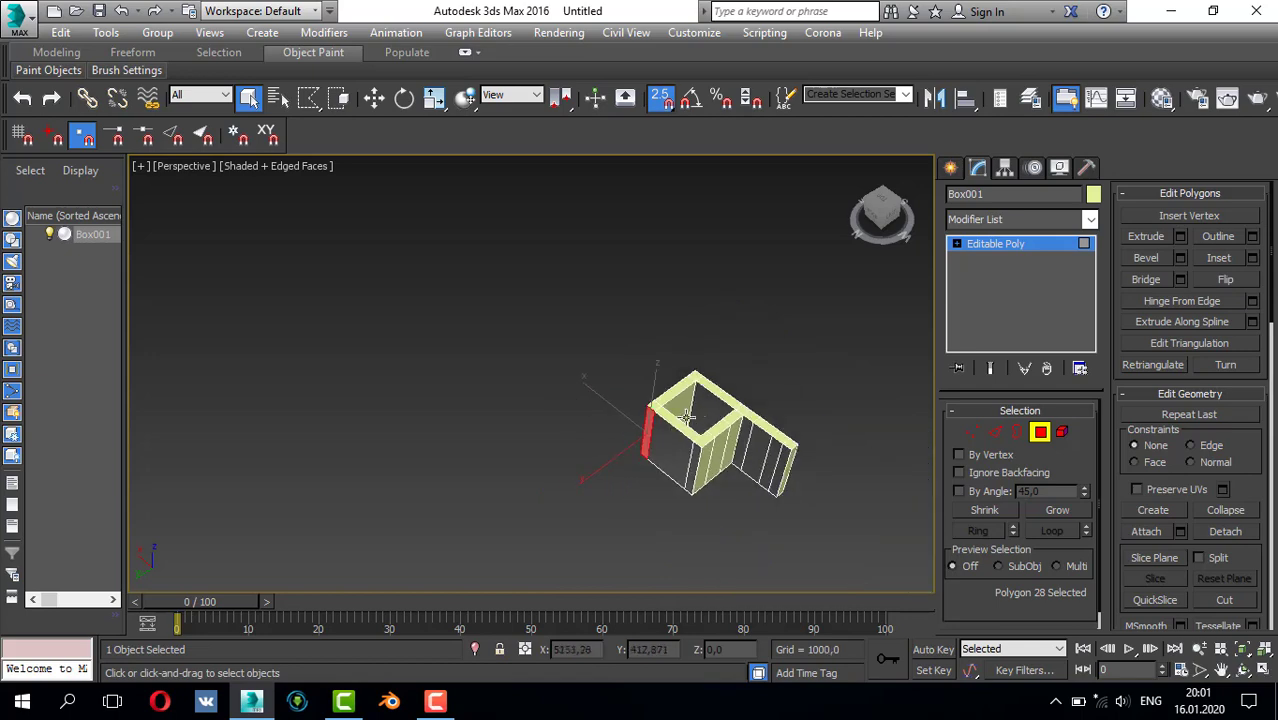
mouse_move(686, 416)
alt+middle_down()
mouse_move(571, 368)
mouse_move(648, 401)
mouse_move(665, 428)
alt+middle_up()
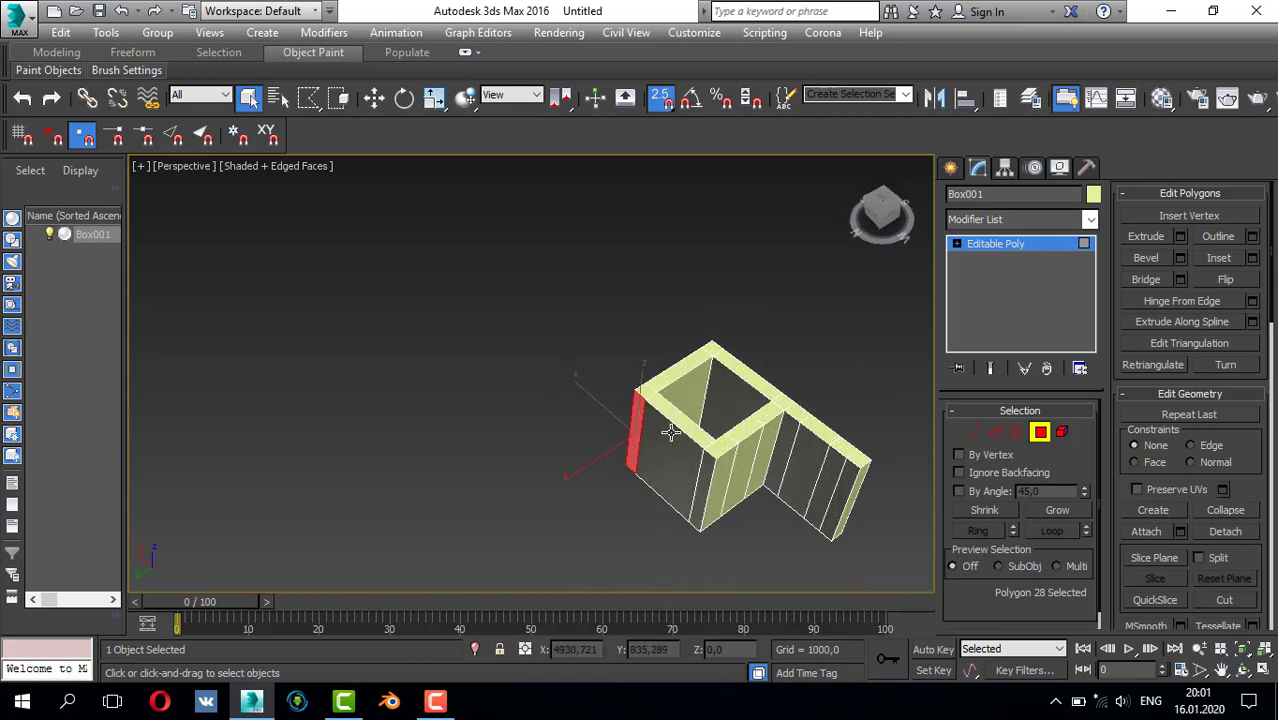
key(alt+w)
key(alt+w)
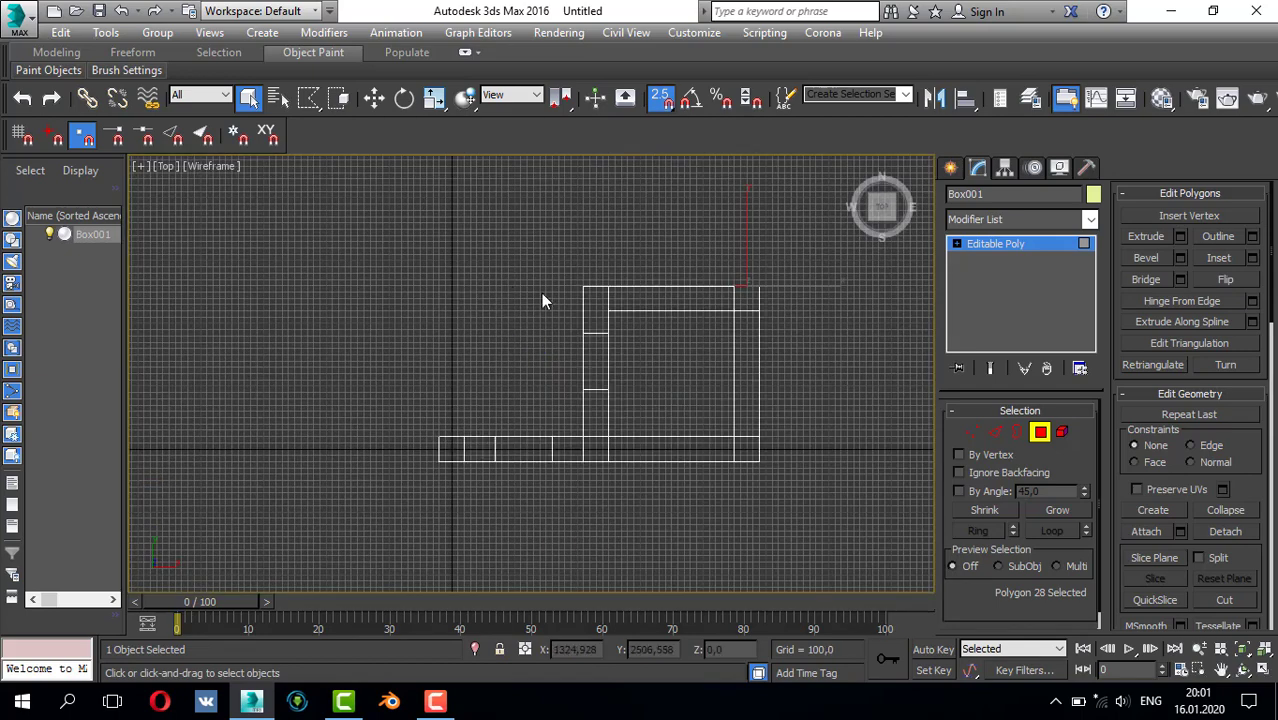
scroll(739, 320, down, 2)
scroll(646, 314, up, 3)
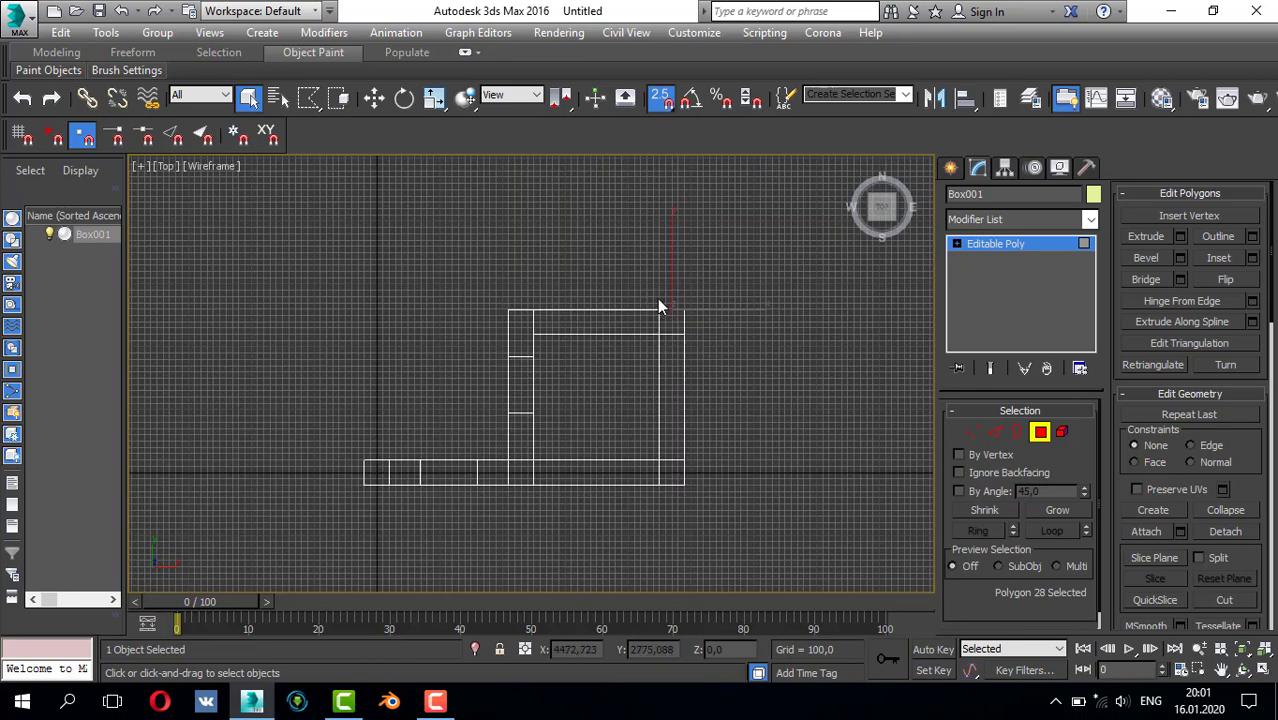
middle_drag(647, 302, 647, 356)
click(1179, 236)
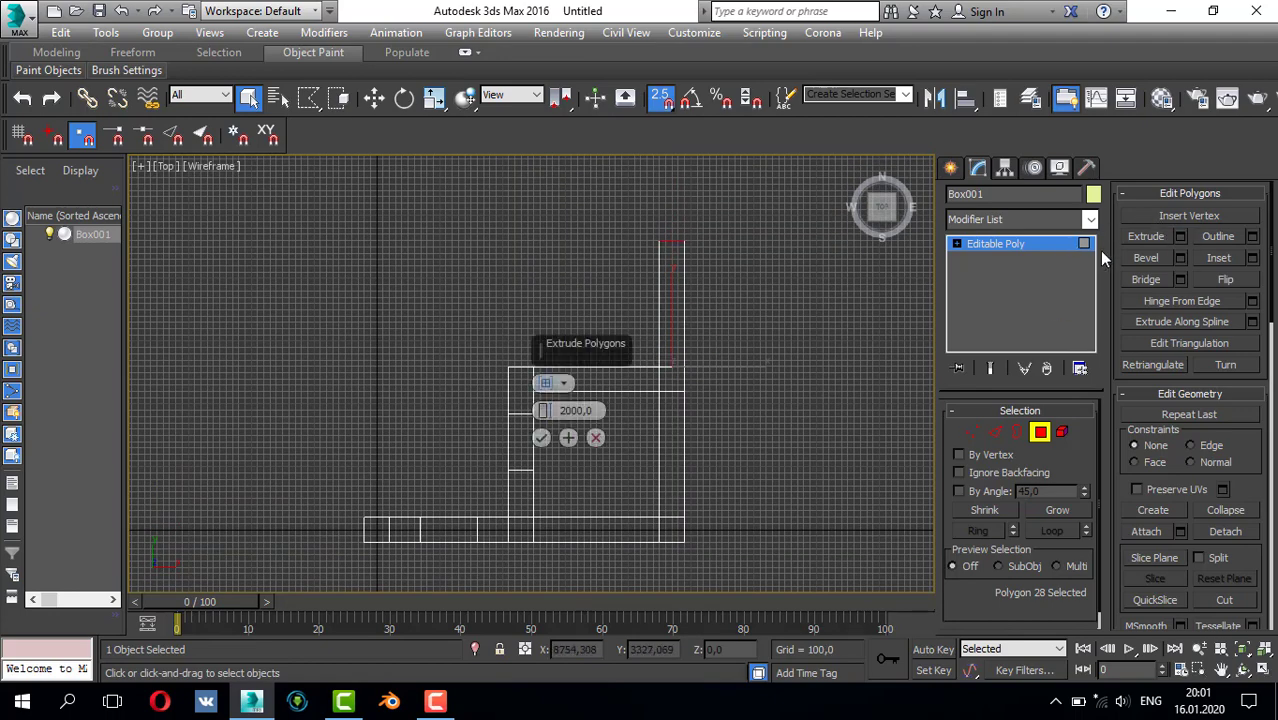
double_click(589, 411)
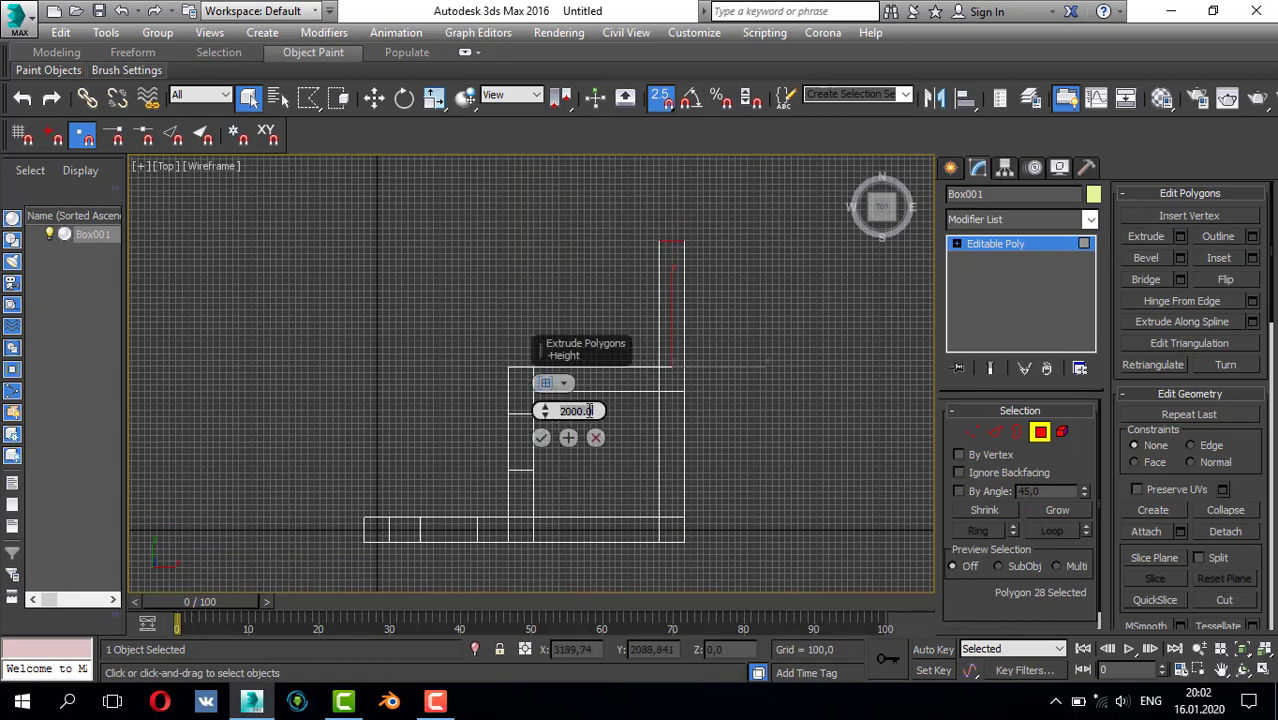
text(3000)
key(Return)
click(540, 437)
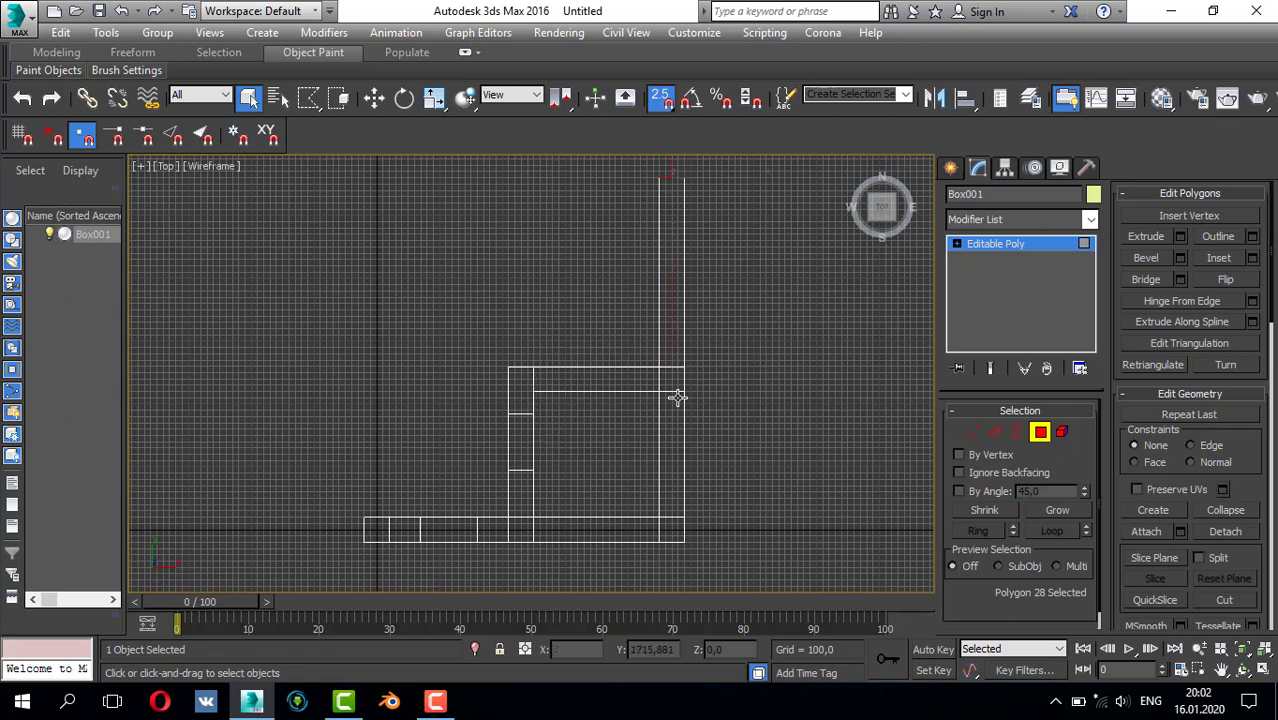
- Extrude the extended wall's end face by 400 to form the next corner block
scroll(708, 312, down, 3)
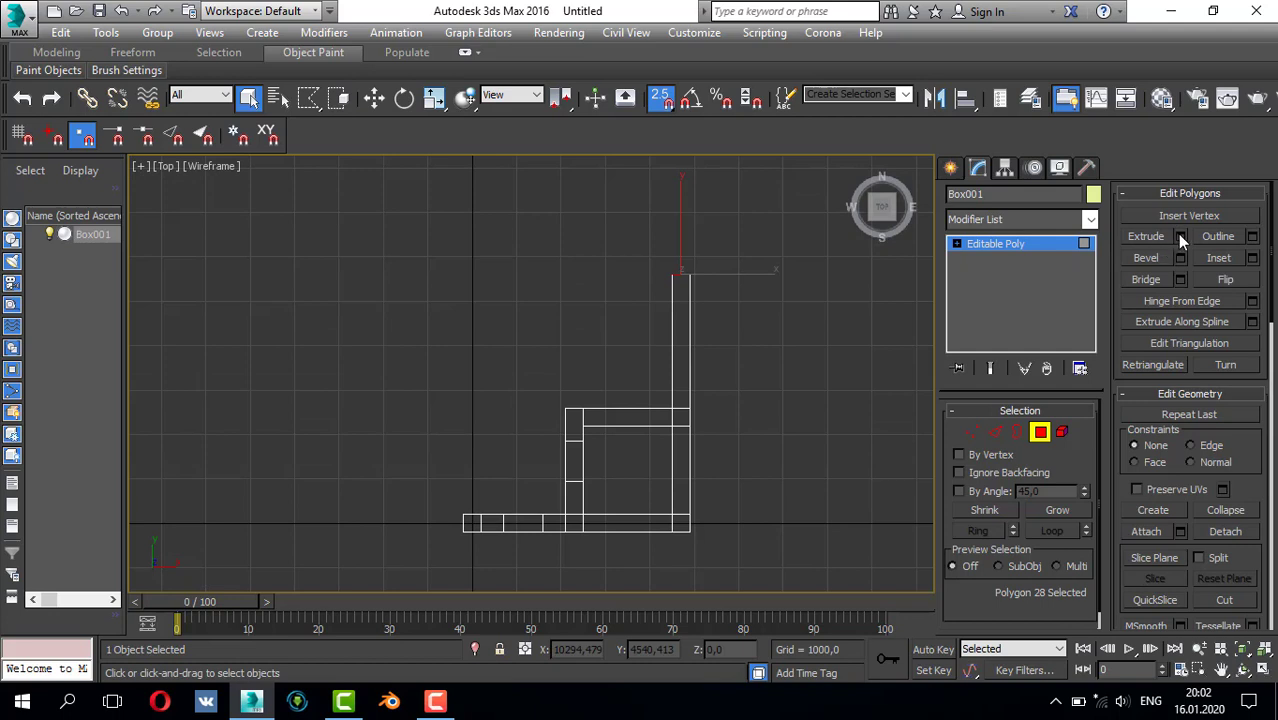
click(1180, 237)
double_click(589, 411)
text(400)
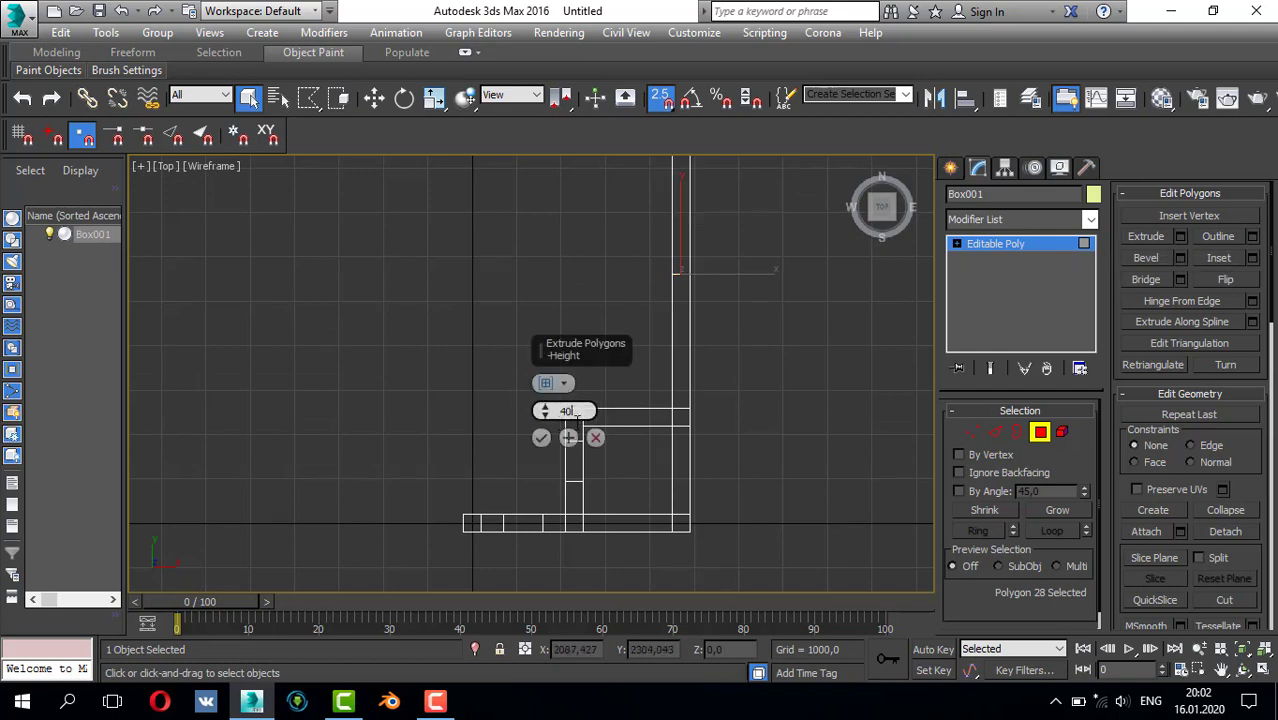
click(542, 438)
click(542, 439)
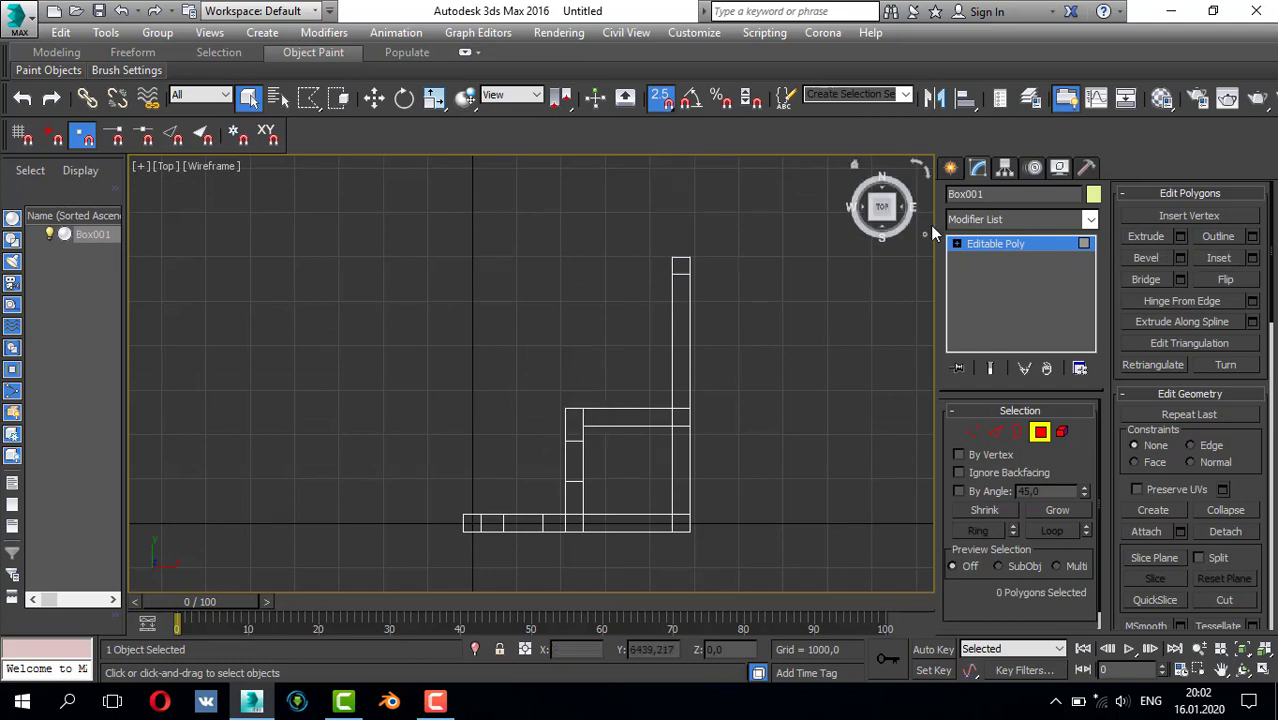
- Measure from the new corner block's inner corner to the first wall's outer end corner with a temporary vertex-snapped rectangle
click(952, 168)
click(1043, 285)
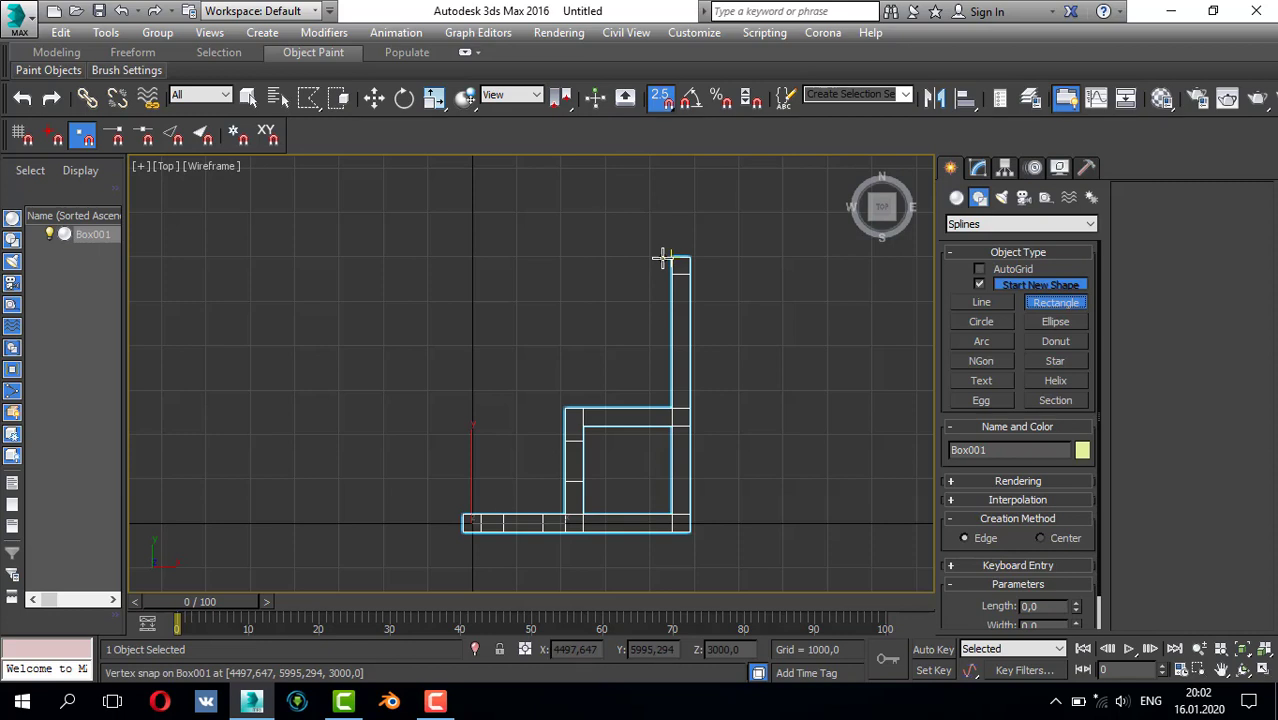
drag(663, 258, 463, 518)
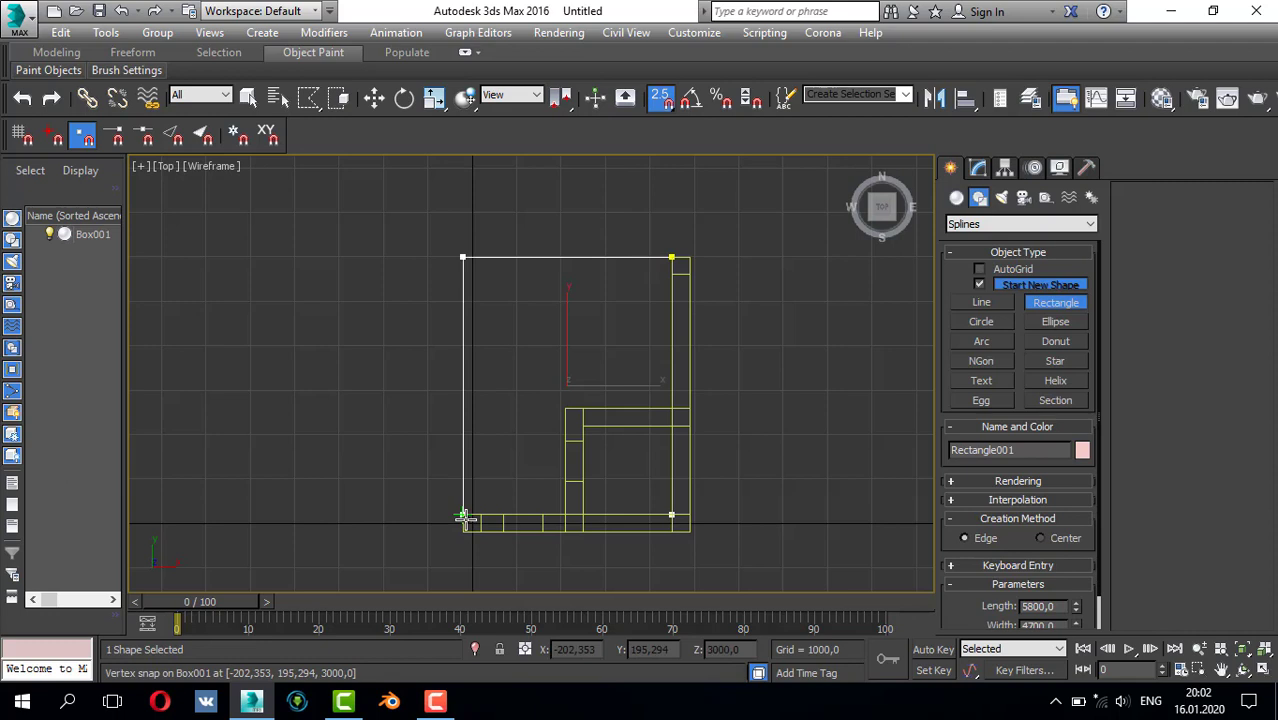
mouse_move(470, 518)
mouse_down()
mouse_move(481, 521)
mouse_move(465, 518)
mouse_up()
right_click(468, 519)
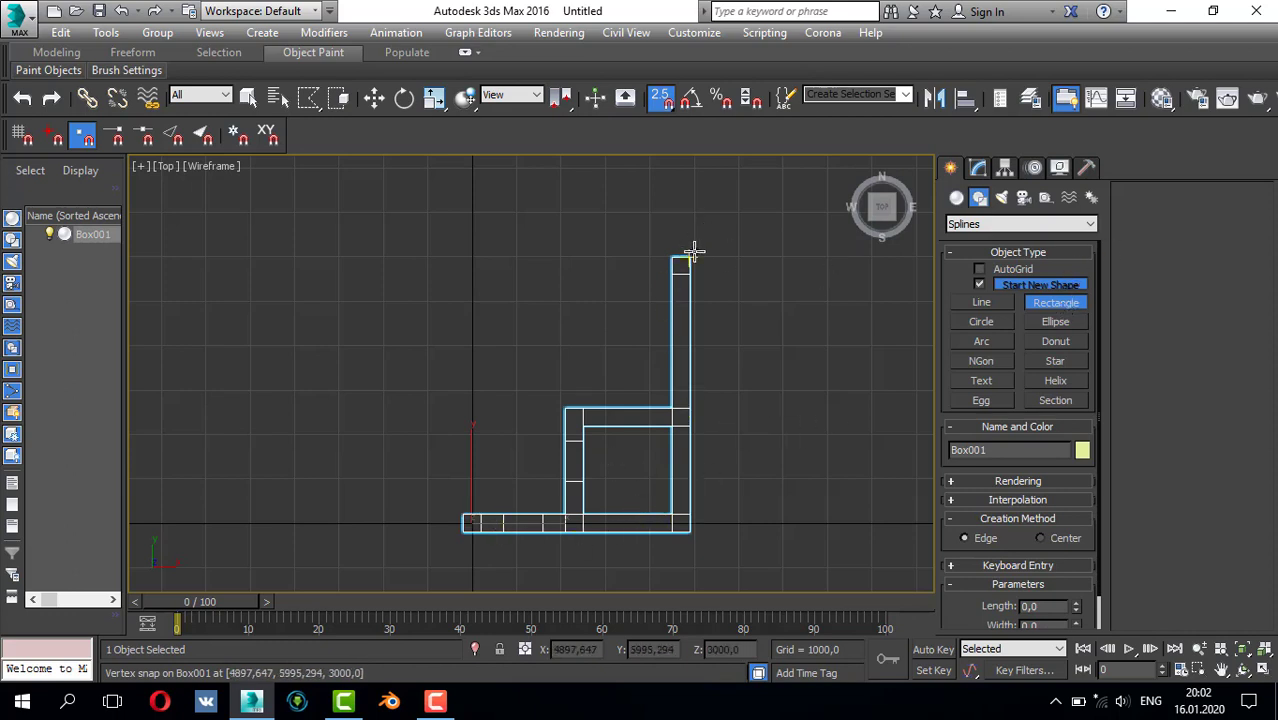
- Measure the large room between the walls' outer corners and between their inner corners with temporary vertex-snapped rectangles
drag(689, 258, 465, 515)
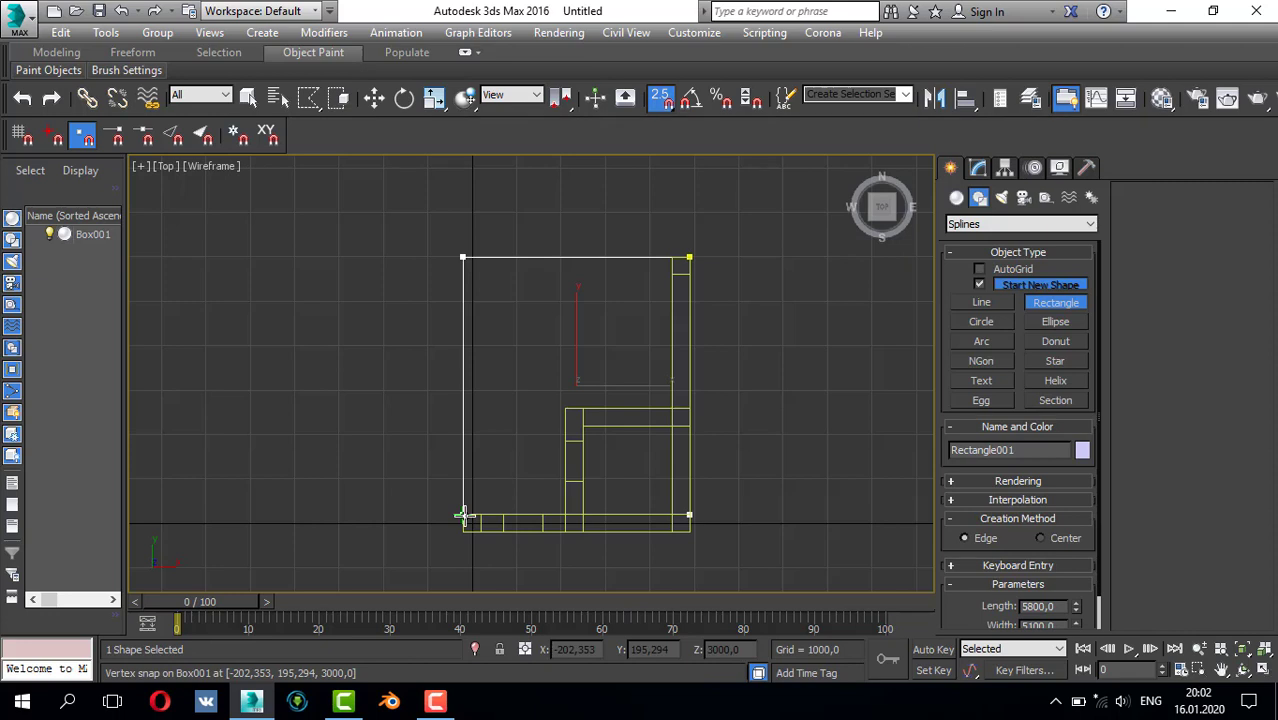
drag(464, 516, 479, 512)
right_click(479, 512)
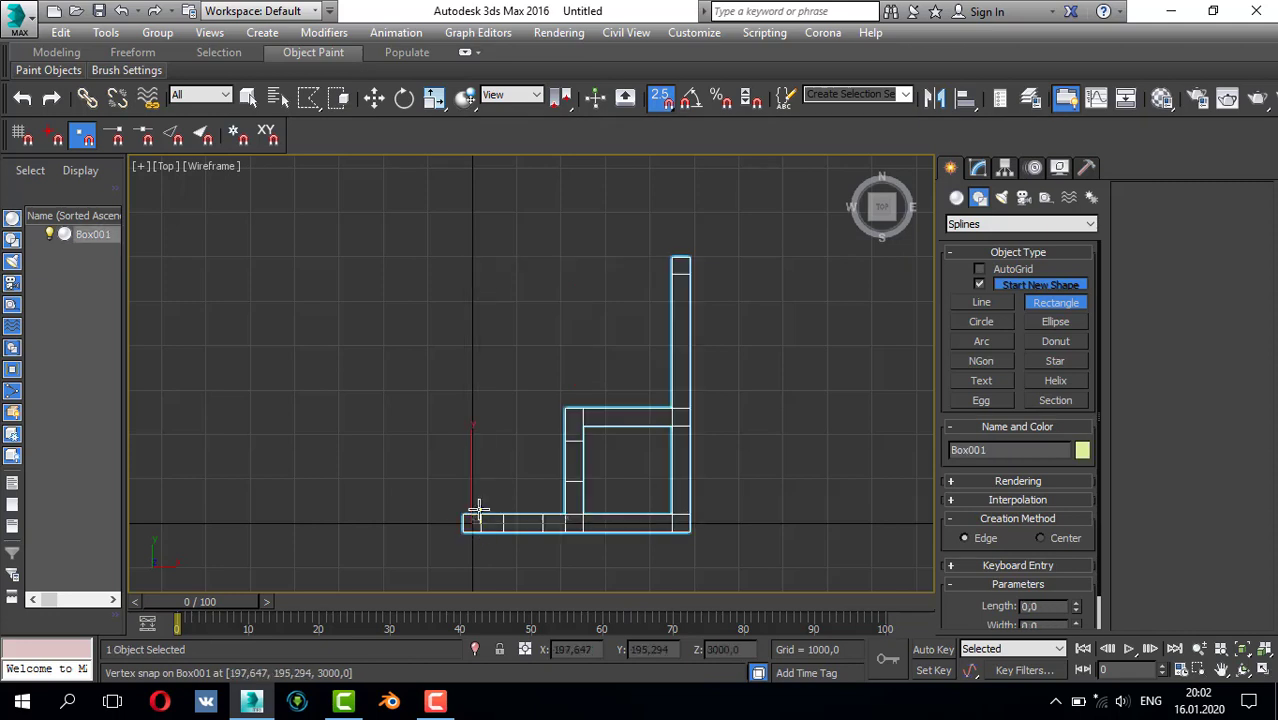
drag(671, 249, 480, 518)
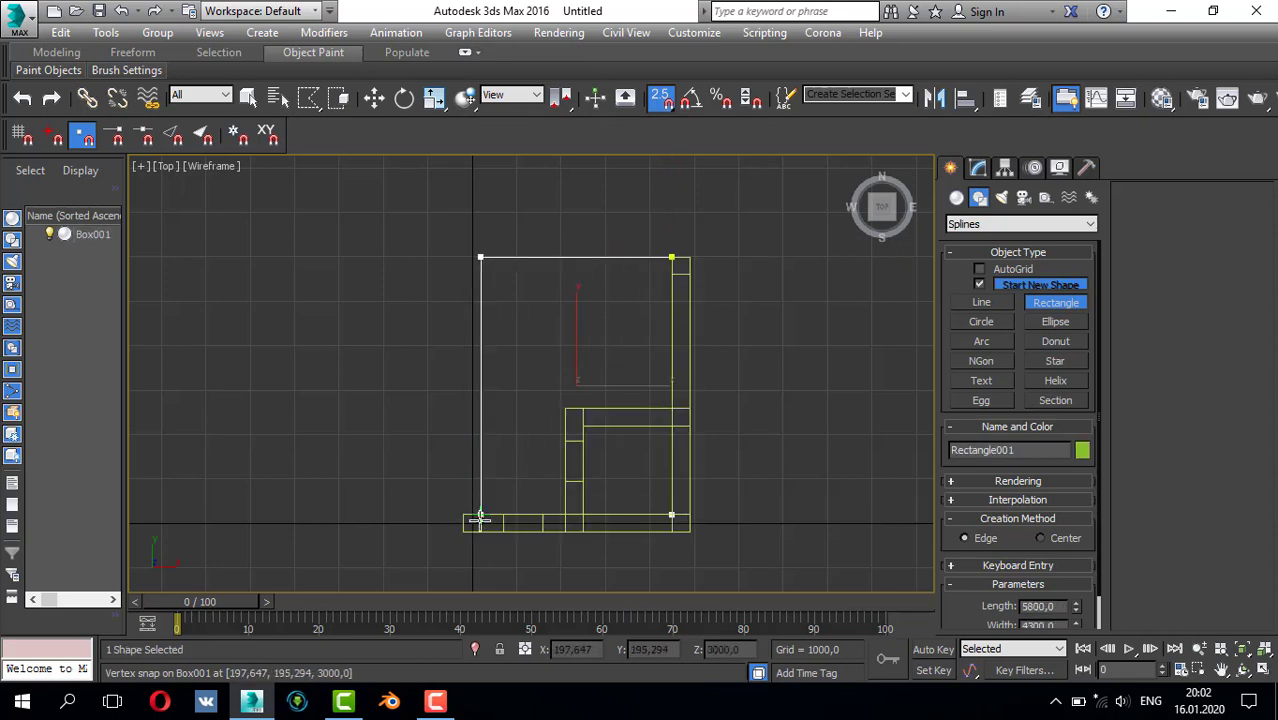
right_click(480, 520)
- Switch the walls to polygon editing and select the new corner block's side face pointing along negative X
key(alt+w)
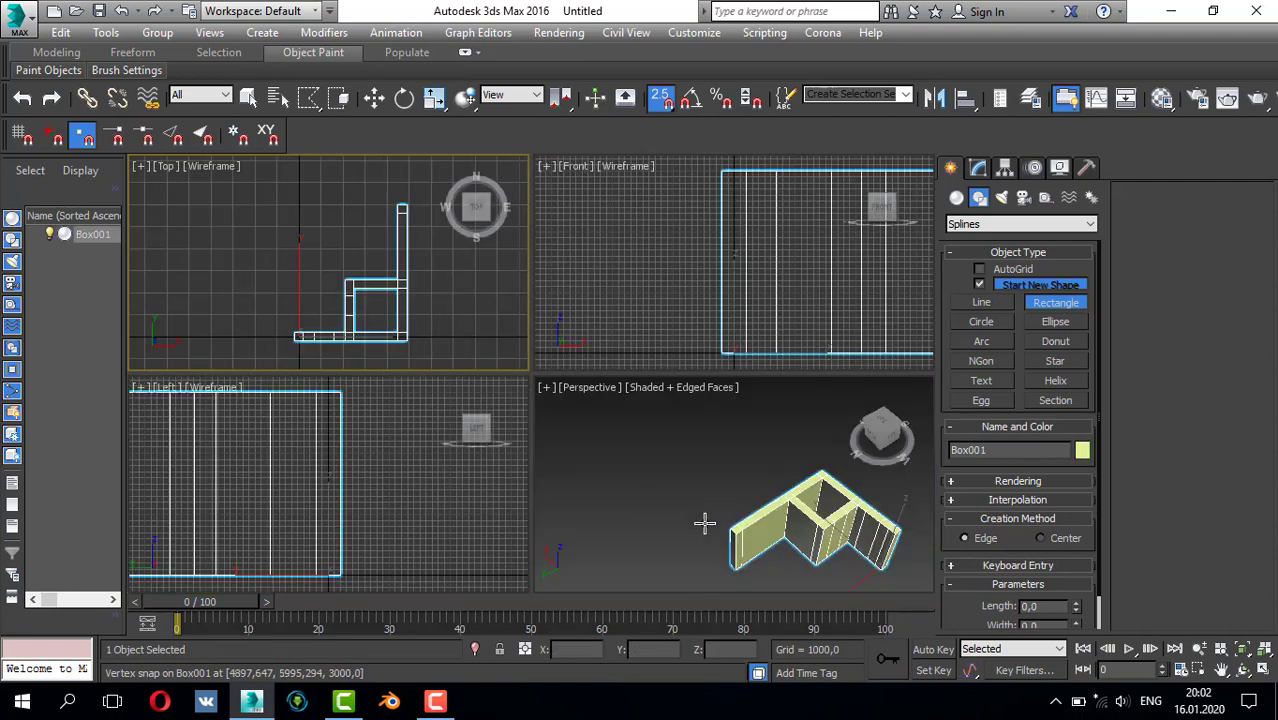
key(alt+w)
alt+middle_drag(568, 468, 502, 463)
scroll(530, 465, up, 5)
alt+middle_drag(624, 436, 572, 432)
right_click(720, 362)
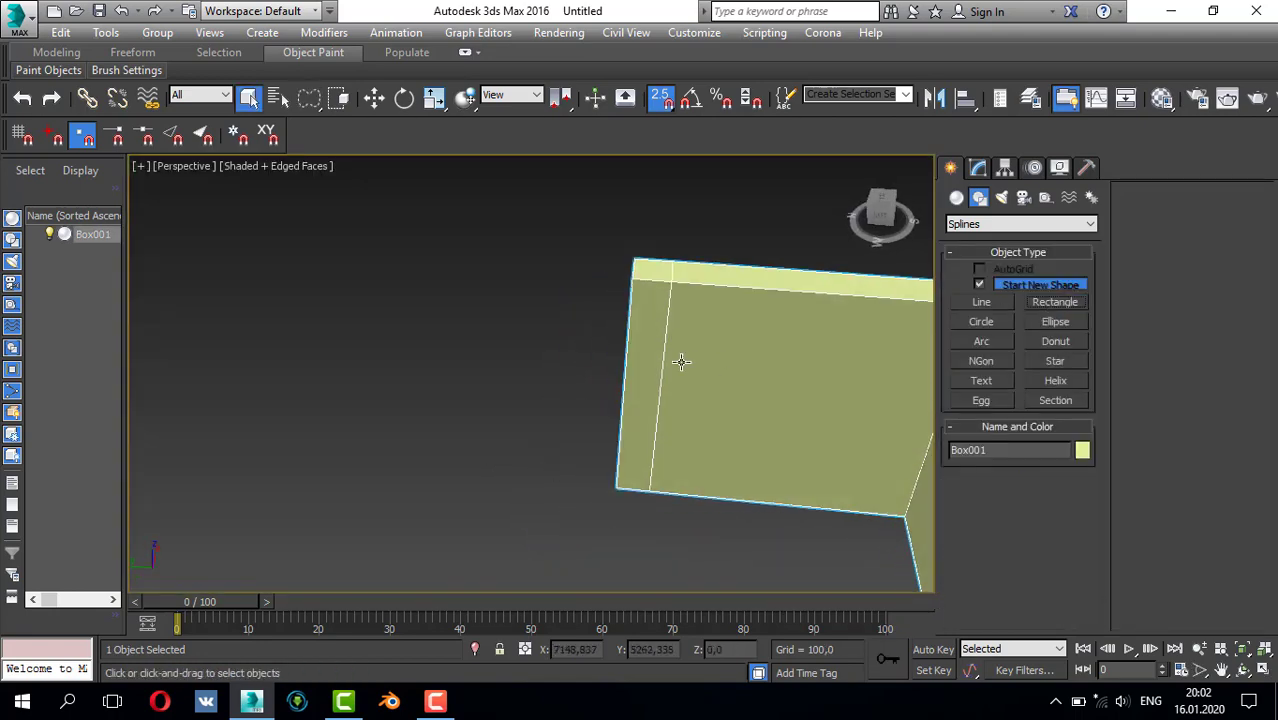
scroll(682, 362, down, 2)
click(975, 169)
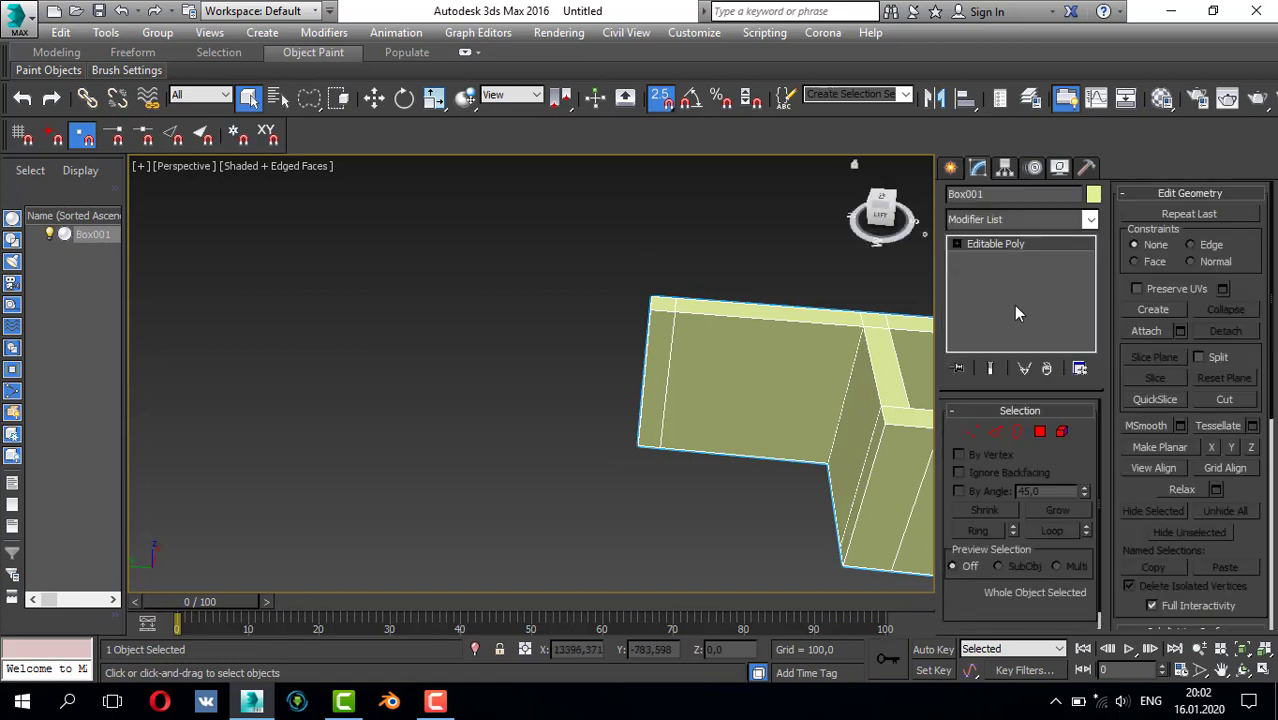
click(1040, 431)
click(650, 340)
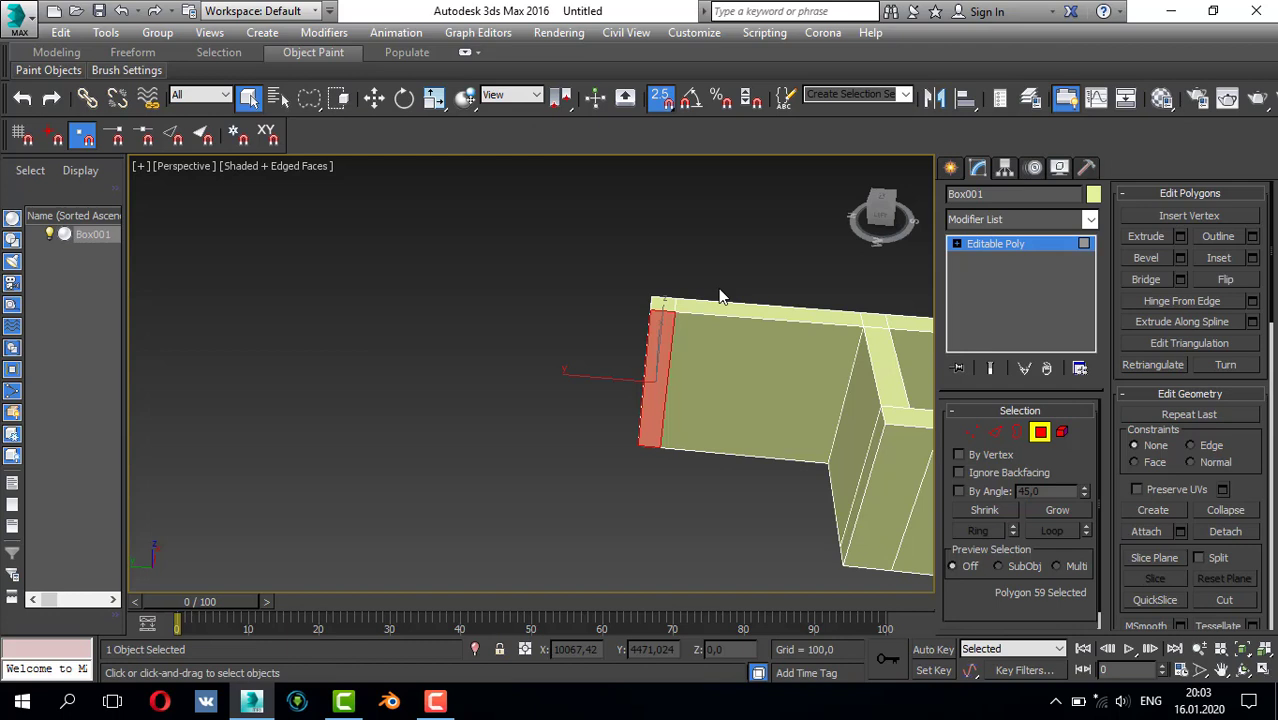
- Extrude the selected corner face by 1500 twice, forming two consecutive segments of the far wall
click(1181, 238)
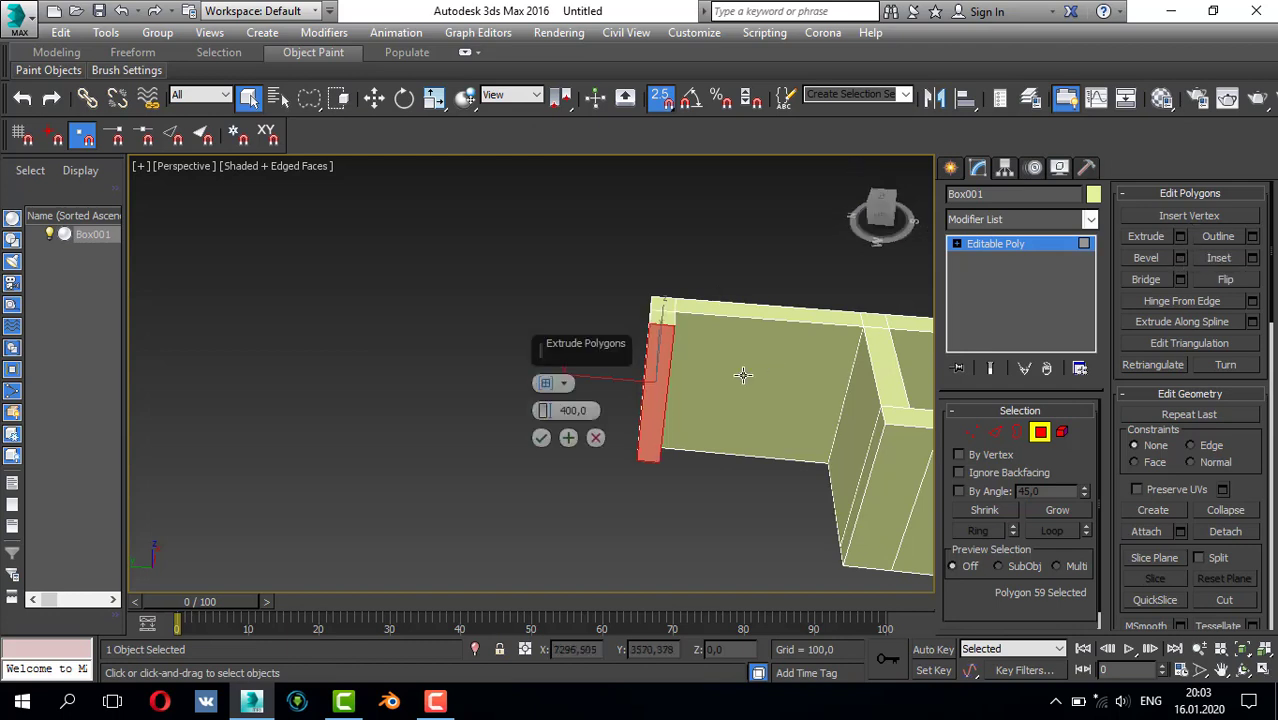
text(1)
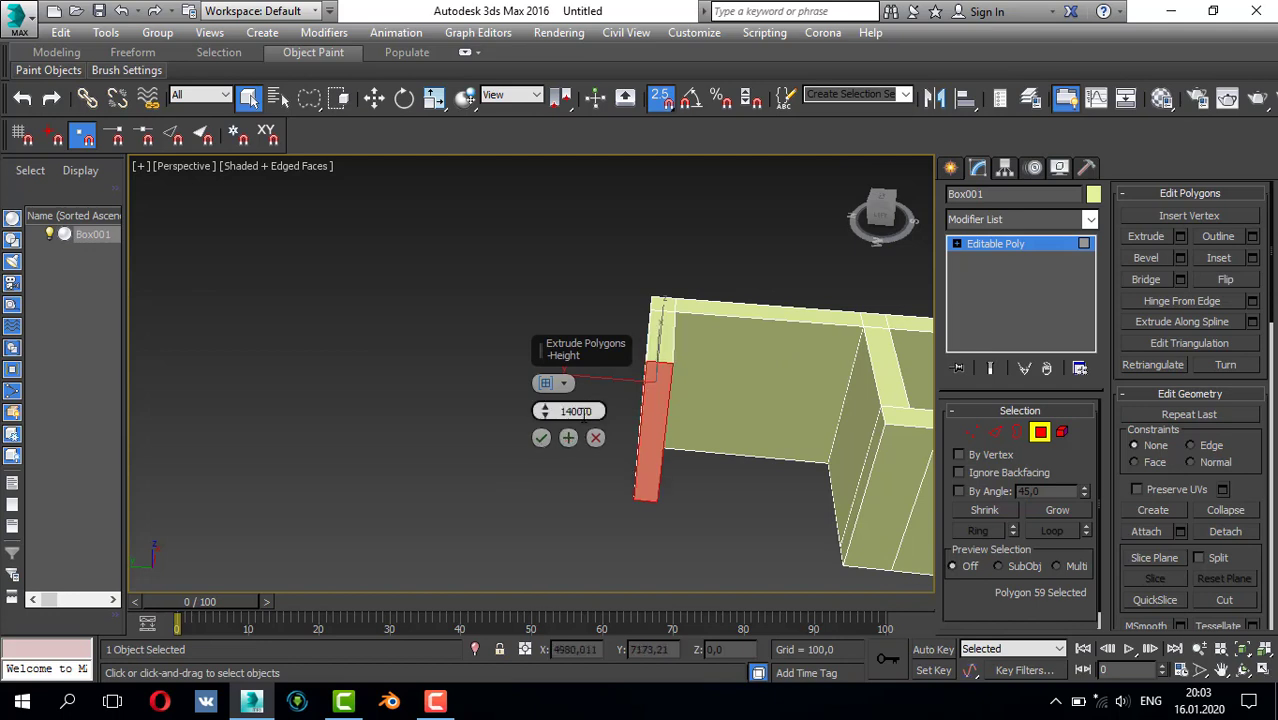
click(568, 437)
double_click(592, 414)
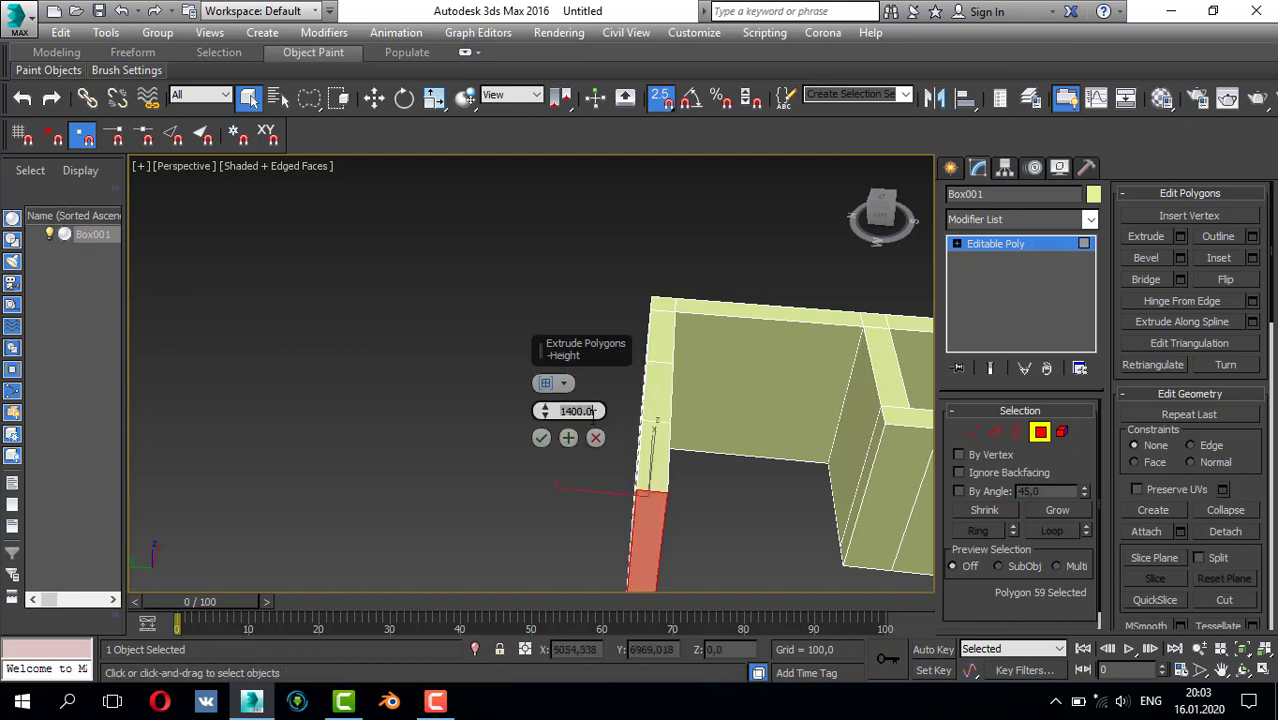
text(1)
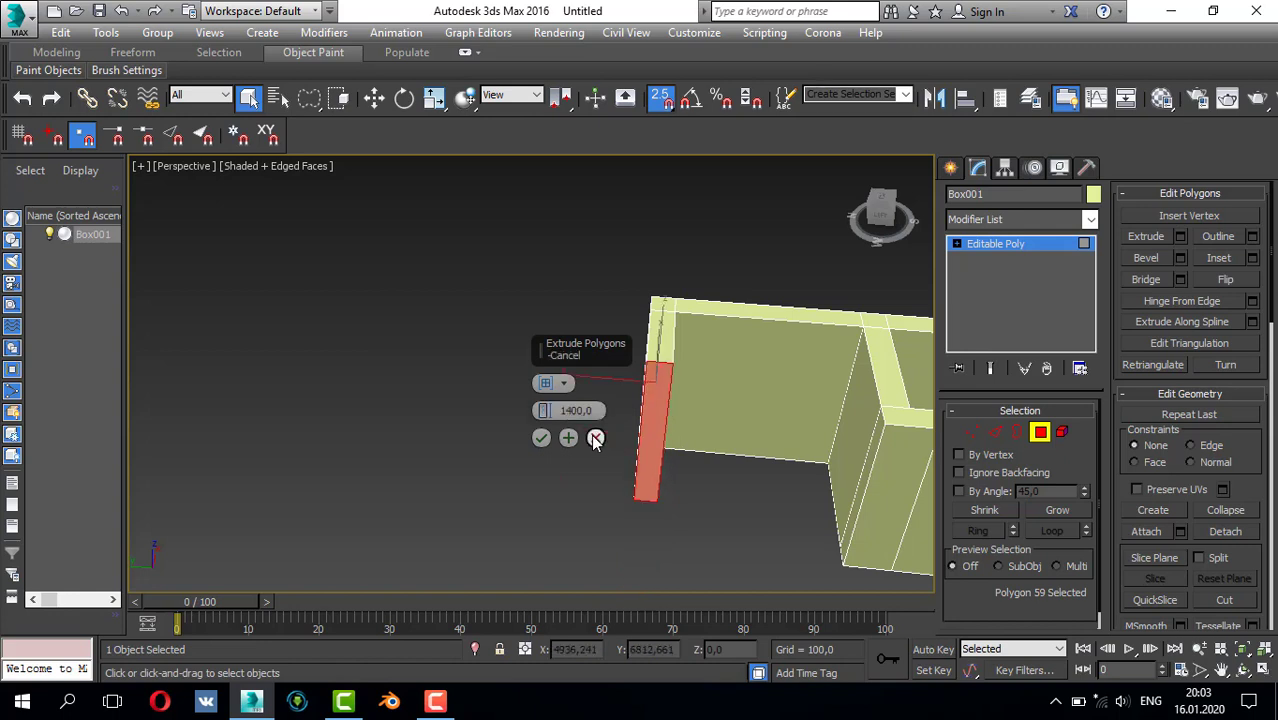
text(50)
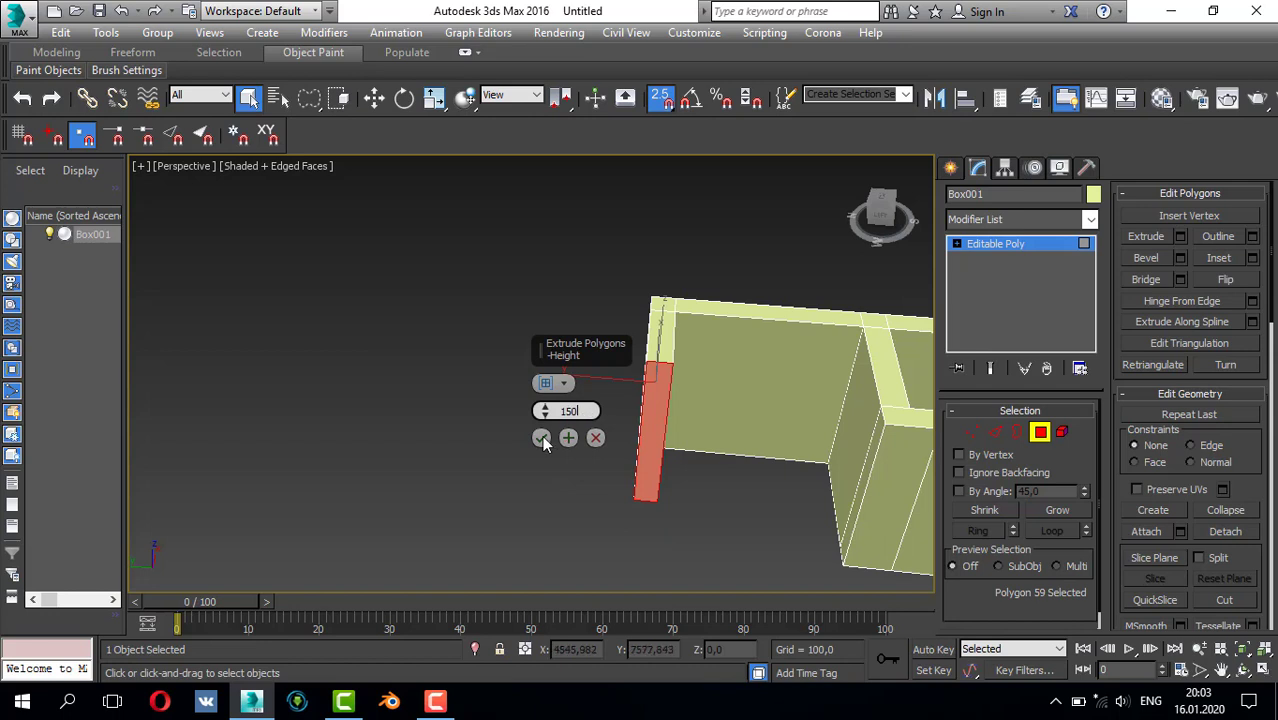
text(0)
key(Return)
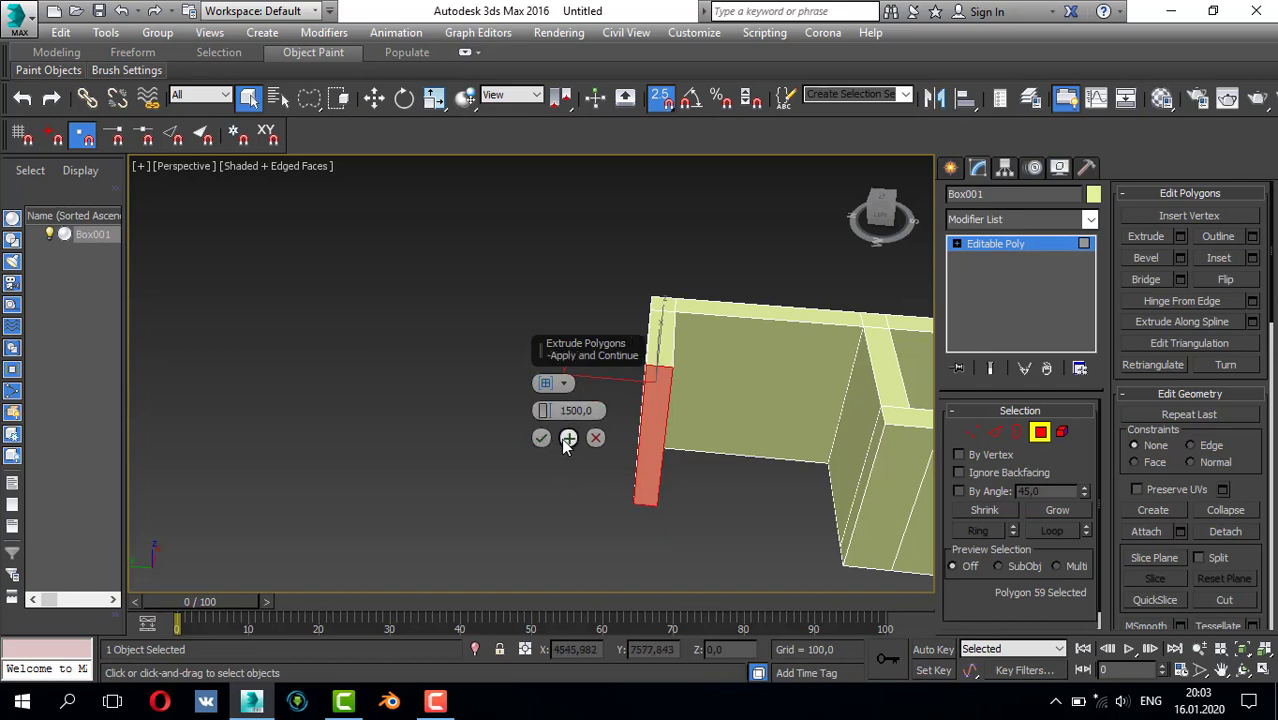
click(566, 440)
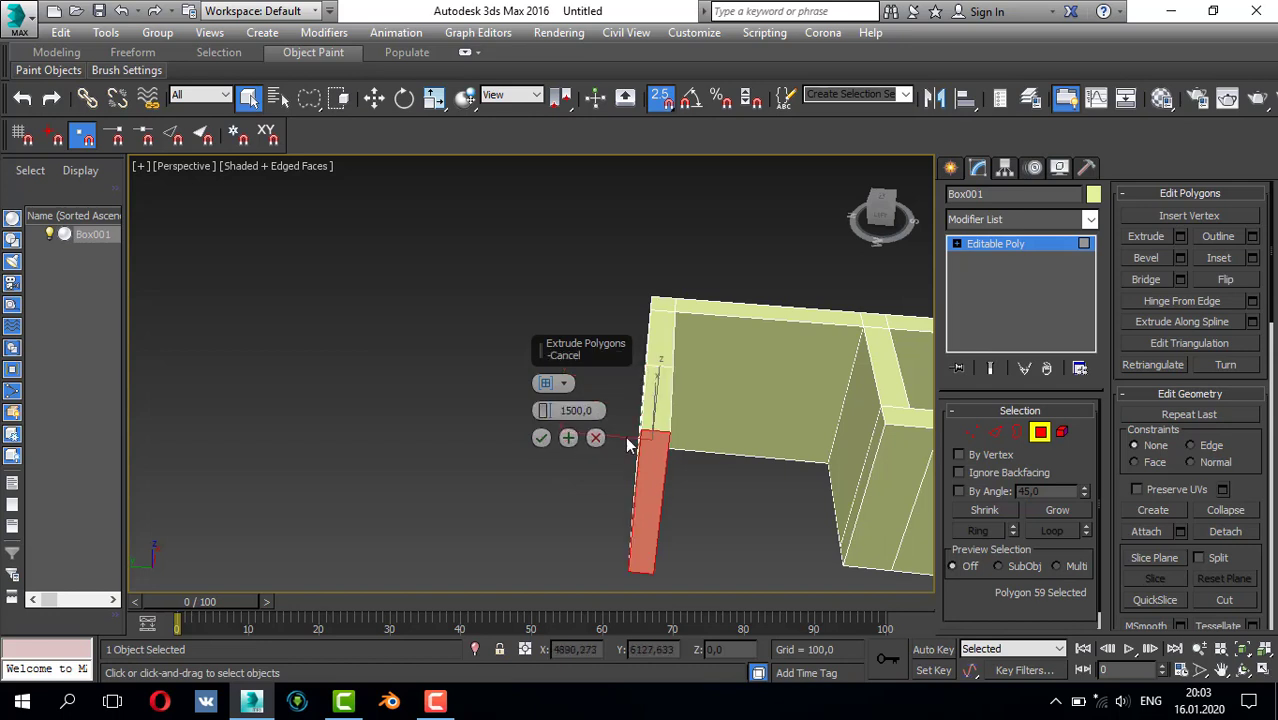
click(568, 438)
- Extrude the far wall's third segment by 1400, and extrude its end face by 400 for the last corner block
double_click(580, 411)
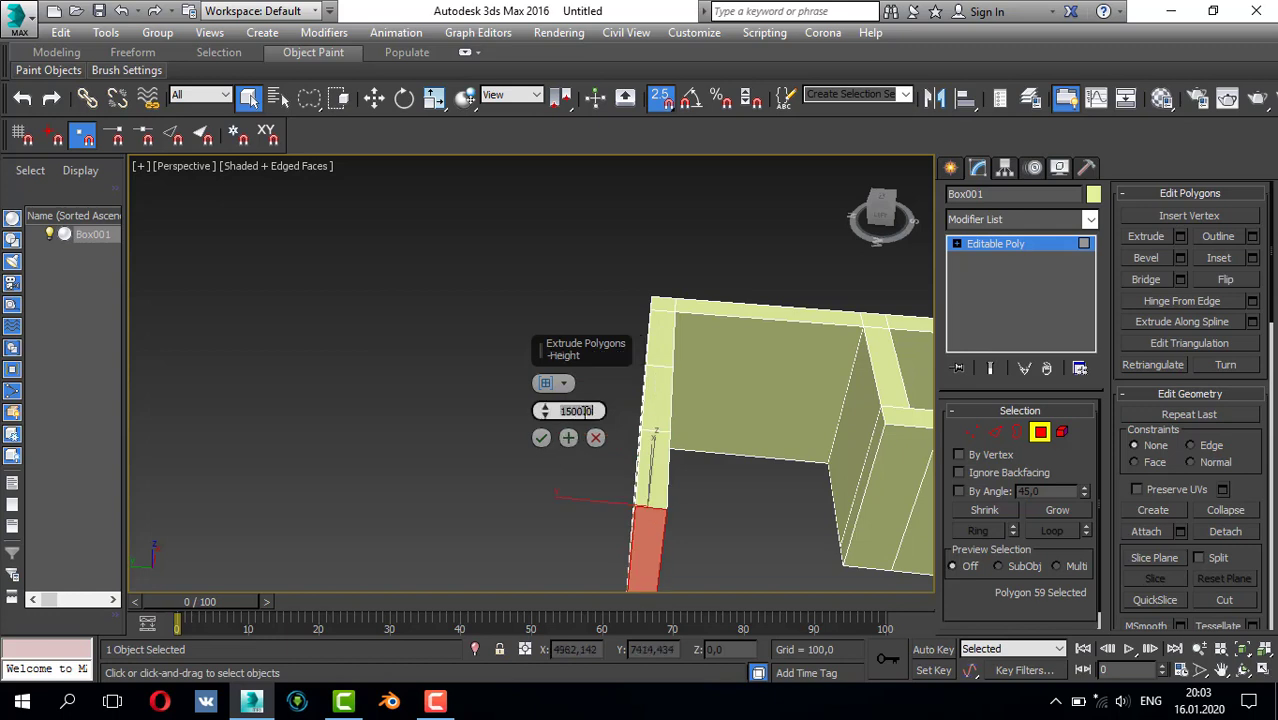
text(1)
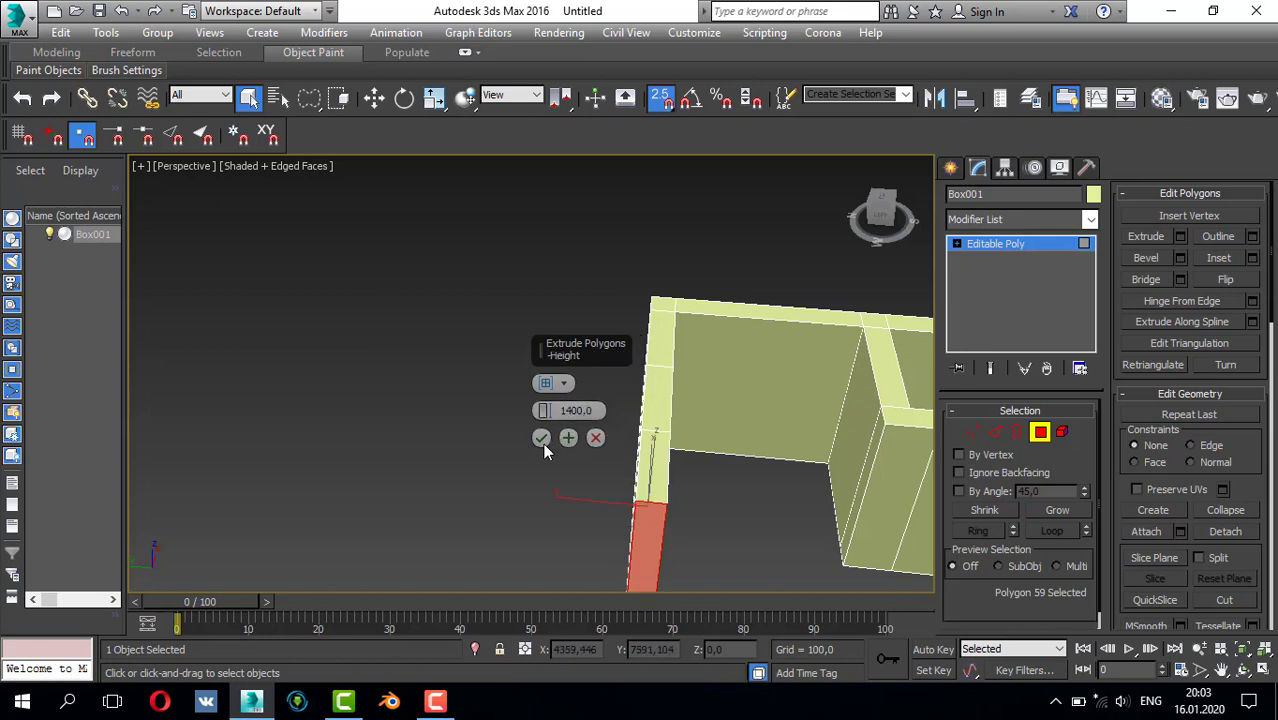
click(542, 441)
click(1180, 236)
double_click(575, 411)
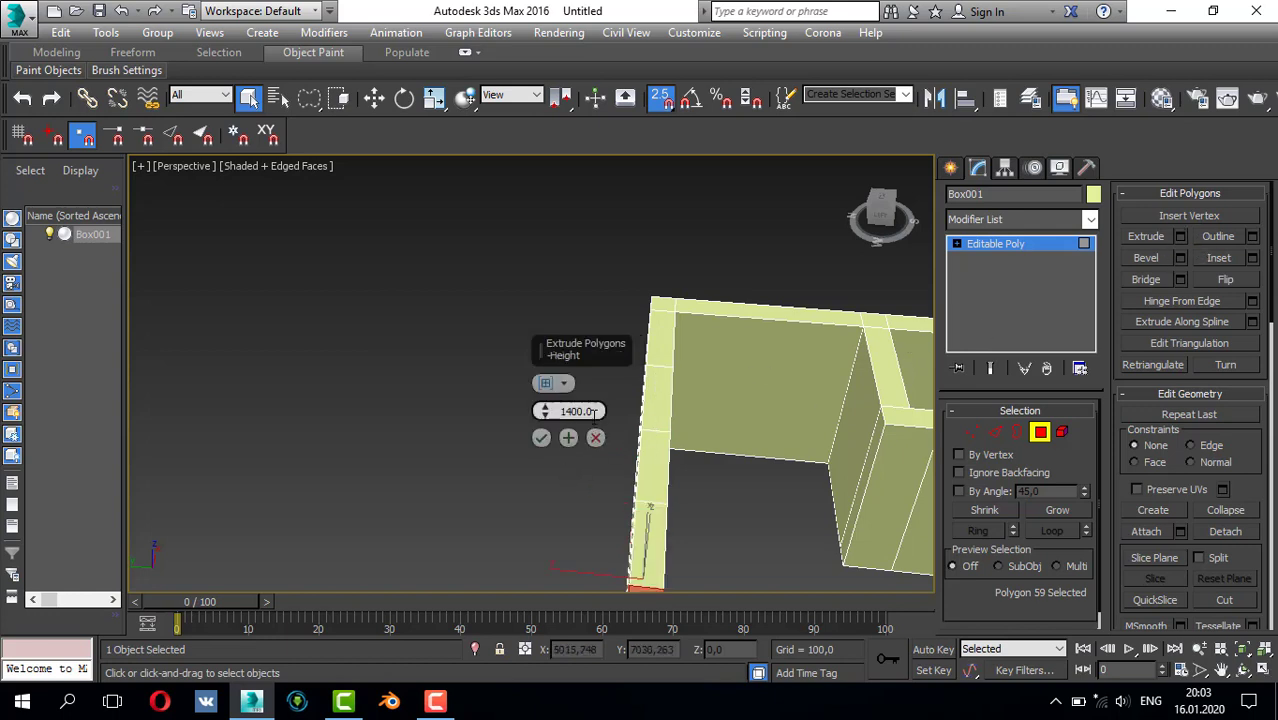
text(400)
click(540, 441)
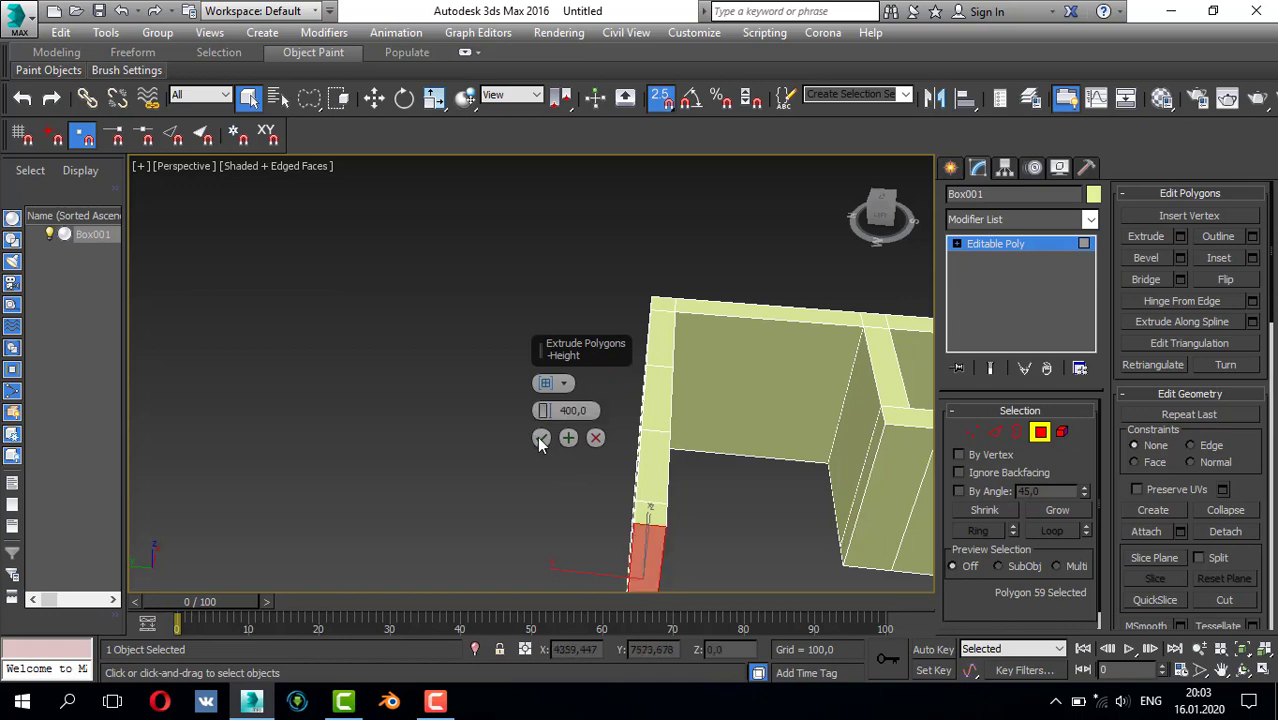
- Bridge the facing side faces of the first wall's end block and the far wall's corner block to close the outer walls
scroll(633, 456, down, 5)
alt+middle_drag(661, 462, 745, 468)
scroll(744, 450, up, 5)
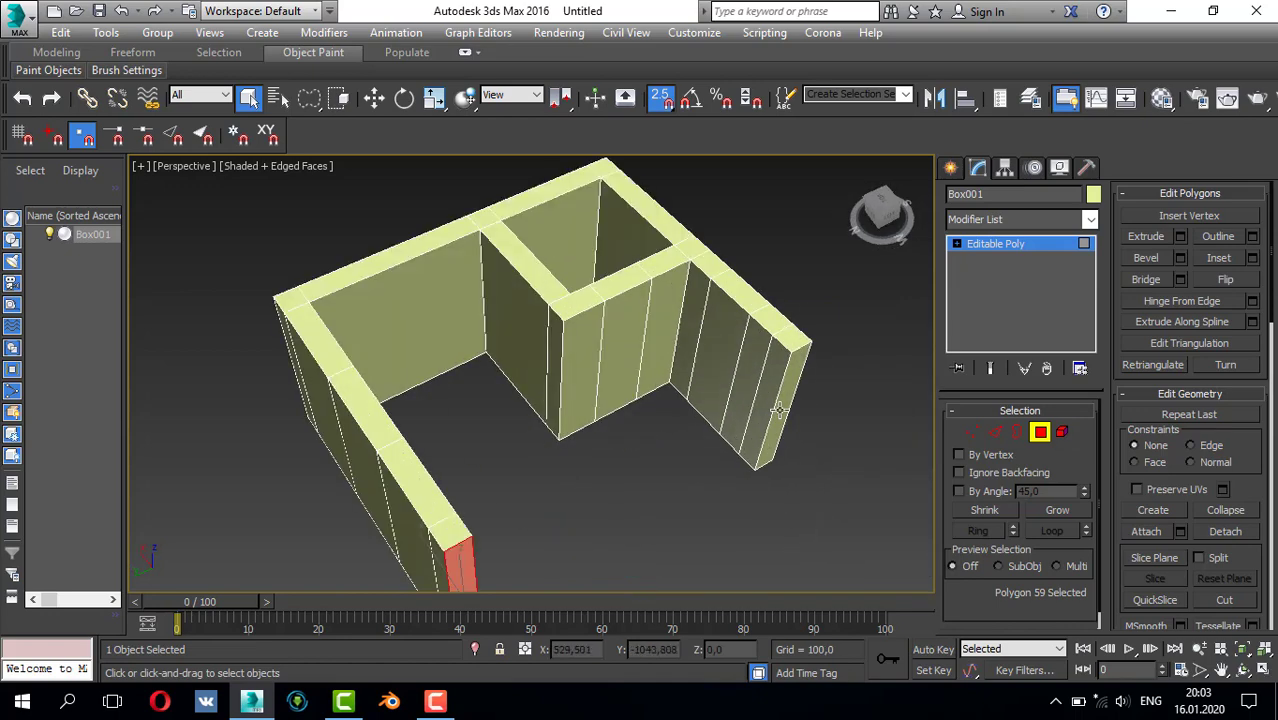
click(771, 397)
alt+middle_drag(725, 400, 782, 390)
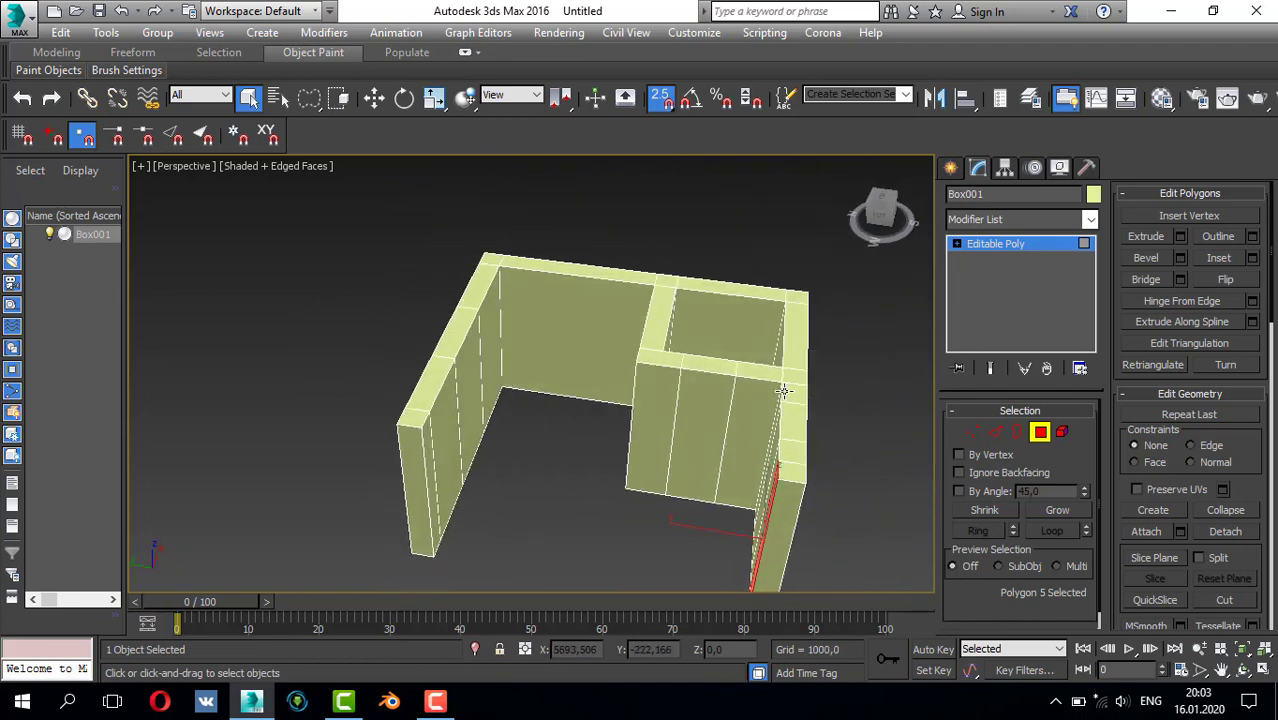
scroll(700, 390, up, 6)
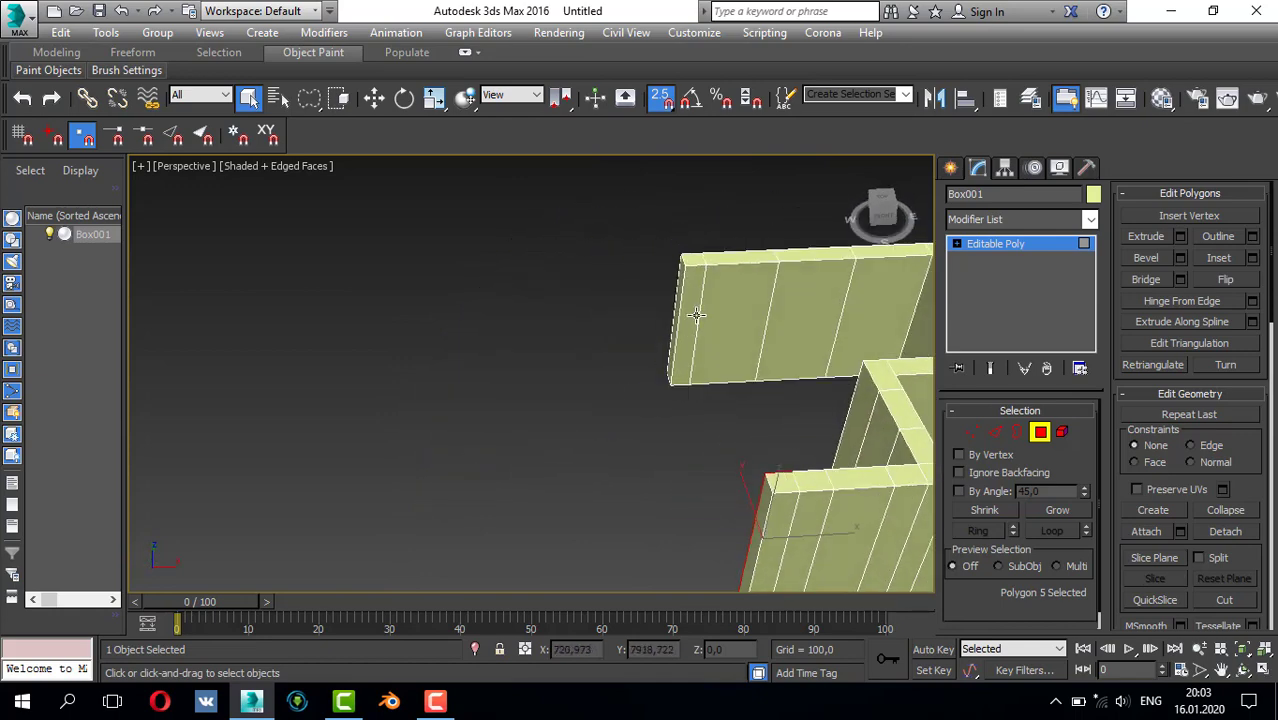
click(693, 314)
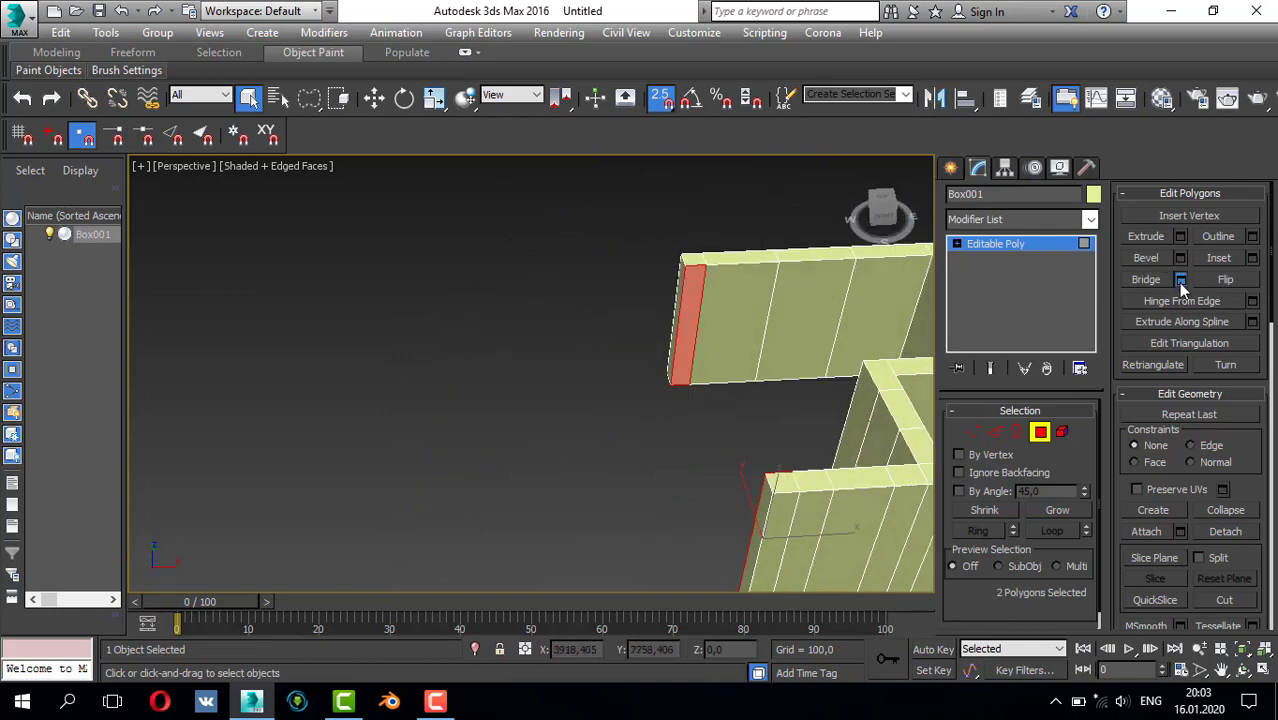
click(1181, 283)
click(540, 492)
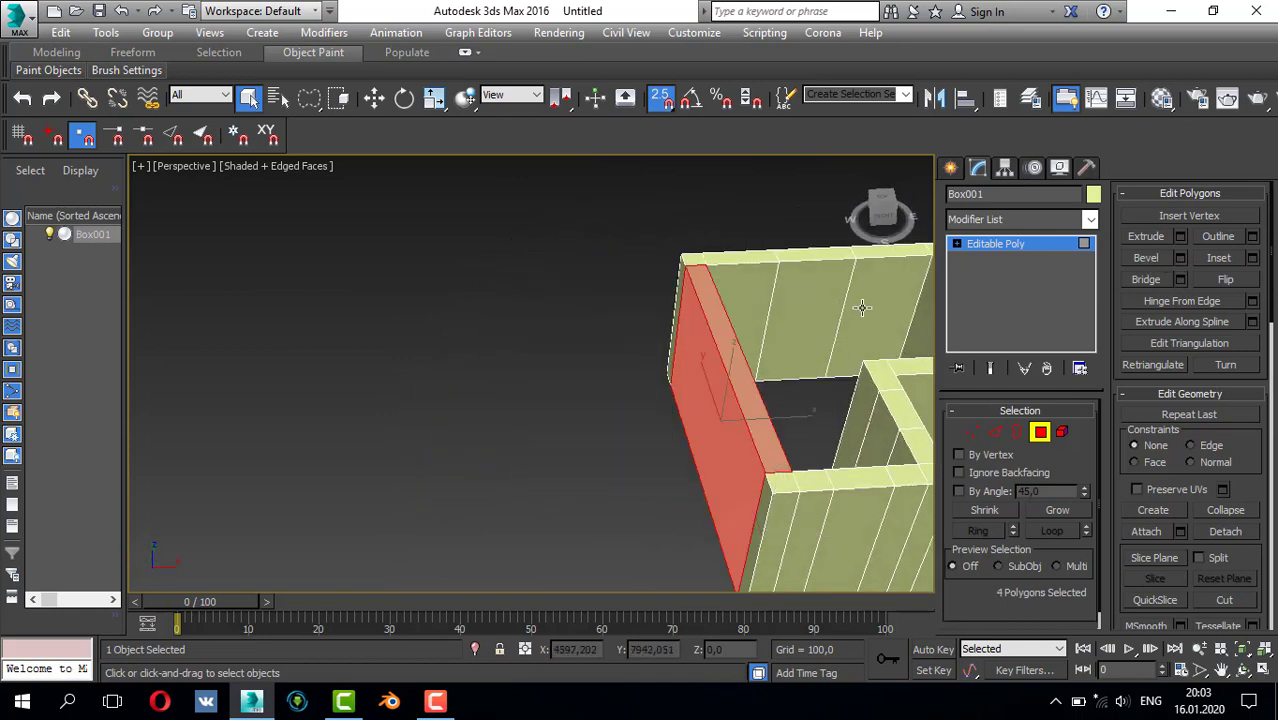
- Measure the inner distance between the far wall and the small room with a temporary vertex-snapped rectangle in the Top view
alt+middle_drag(855, 306, 928, 337)
scroll(765, 295, up, 3)
scroll(765, 283, down, 3)
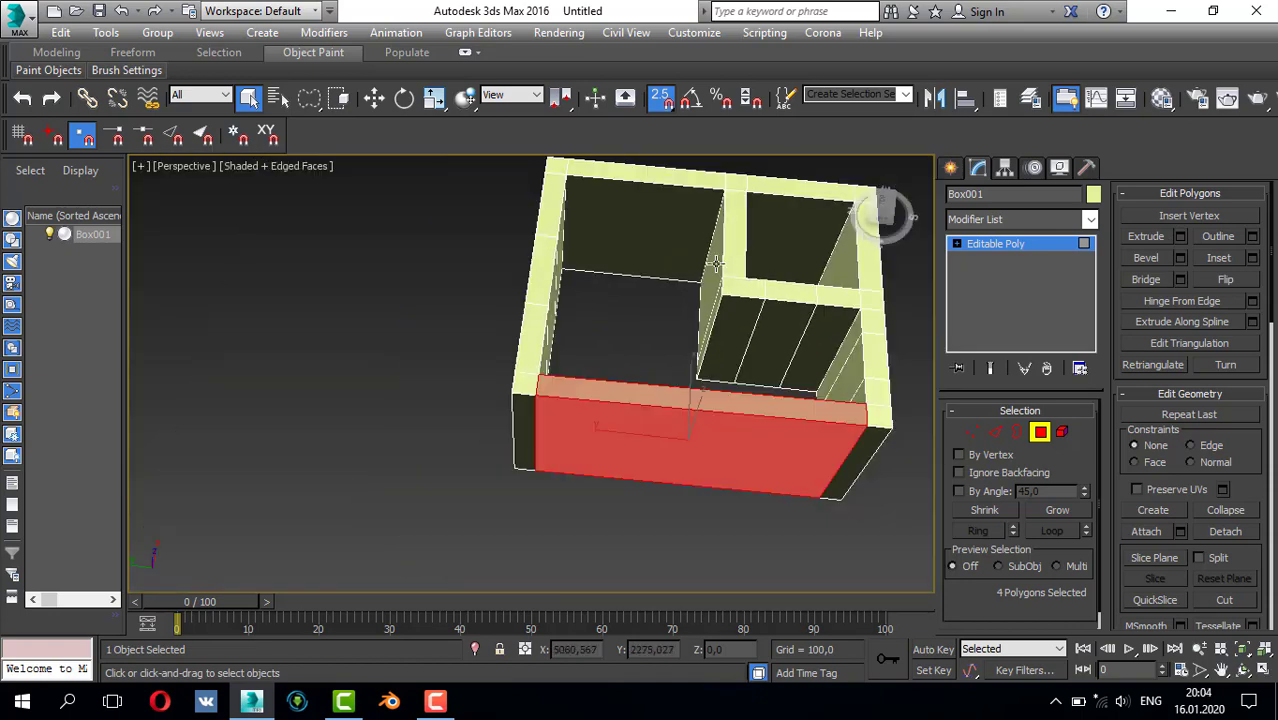
key(alt+w)
middle_click(372, 245)
key(alt+w)
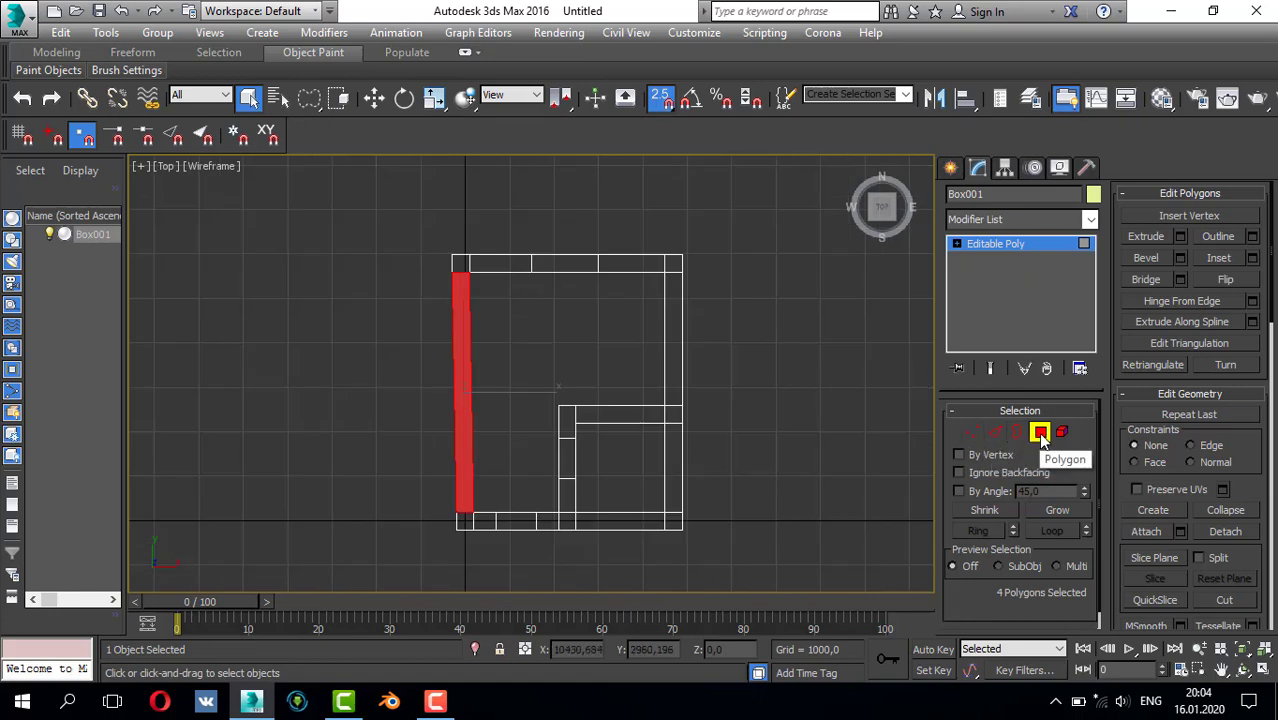
click(1040, 432)
click(951, 167)
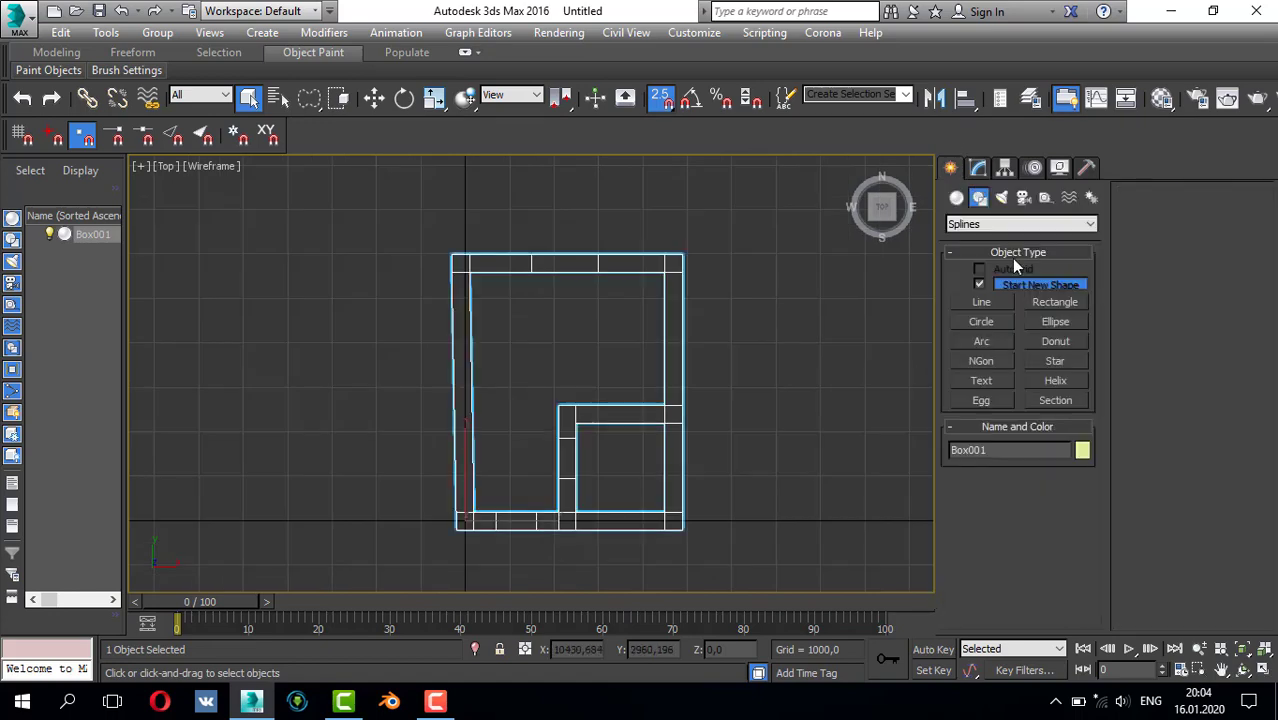
click(1055, 302)
drag(664, 287, 644, 407)
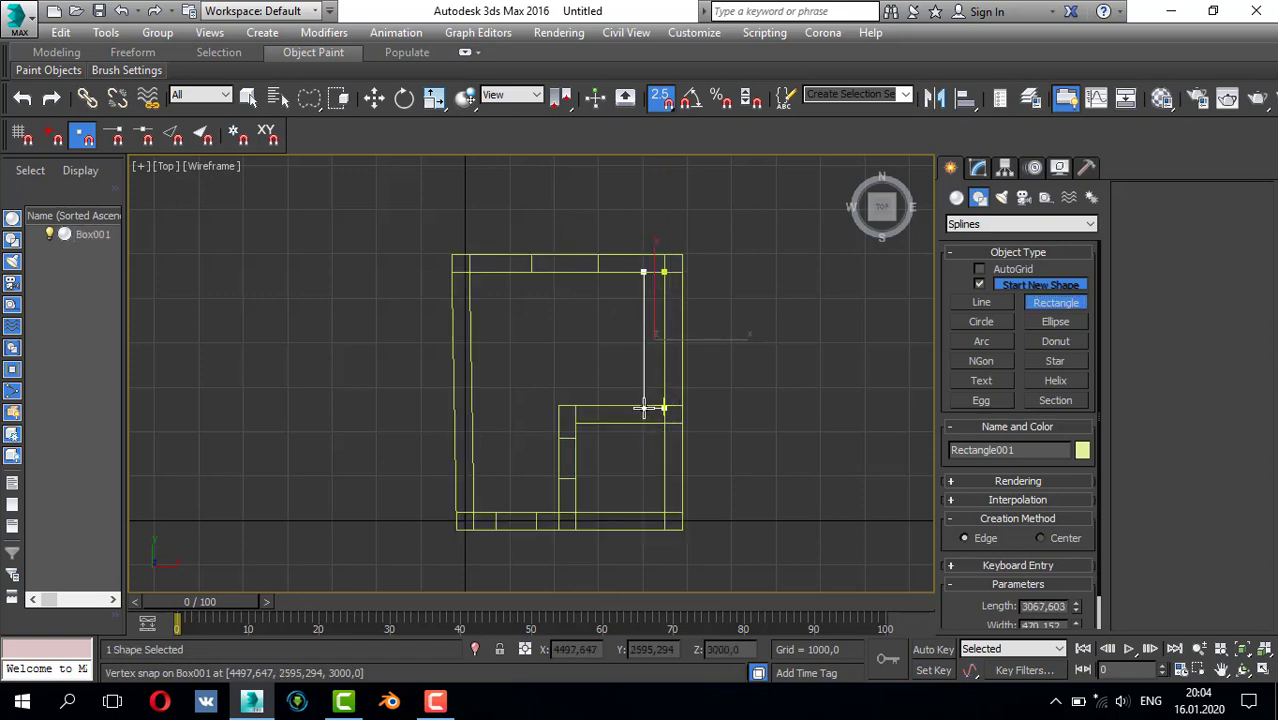
right_click(727, 391)
- Switch the walls to vertex editing and select all of the far wall's vertices with a rectangular selection region
click(978, 167)
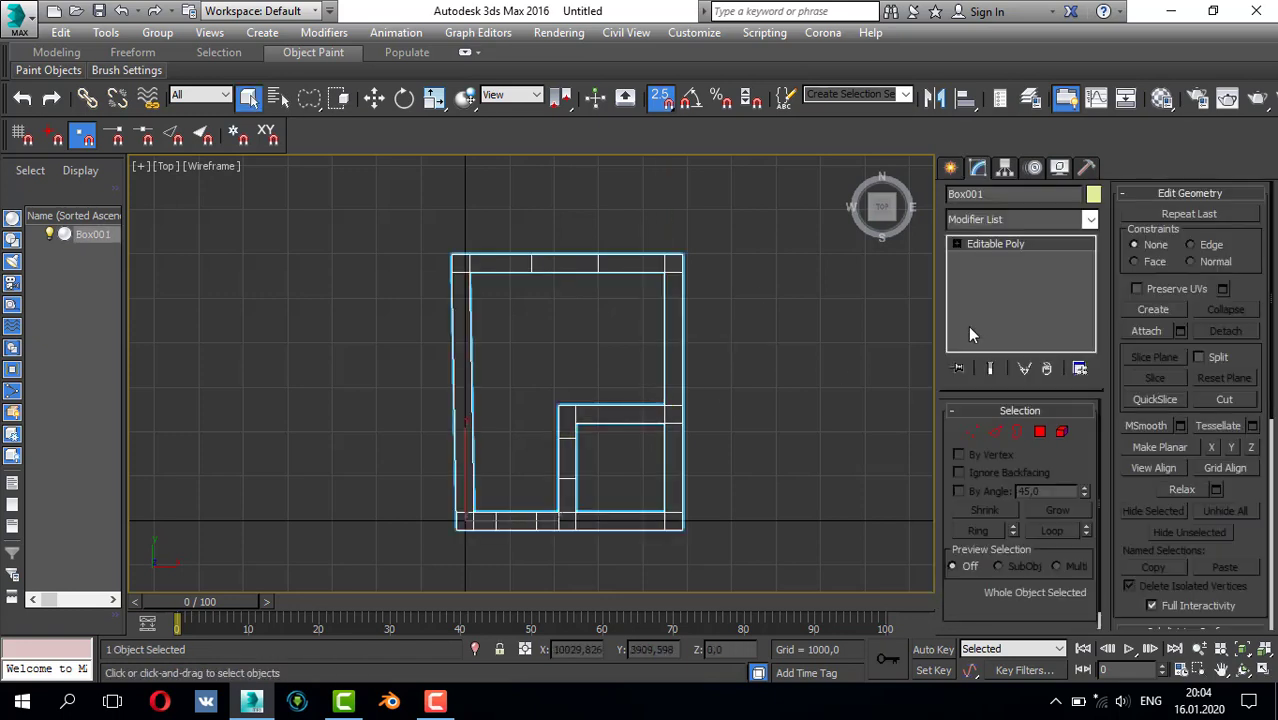
click(972, 432)
drag(410, 222, 752, 292)
key(q)
key(q)
key(q)
key(q)
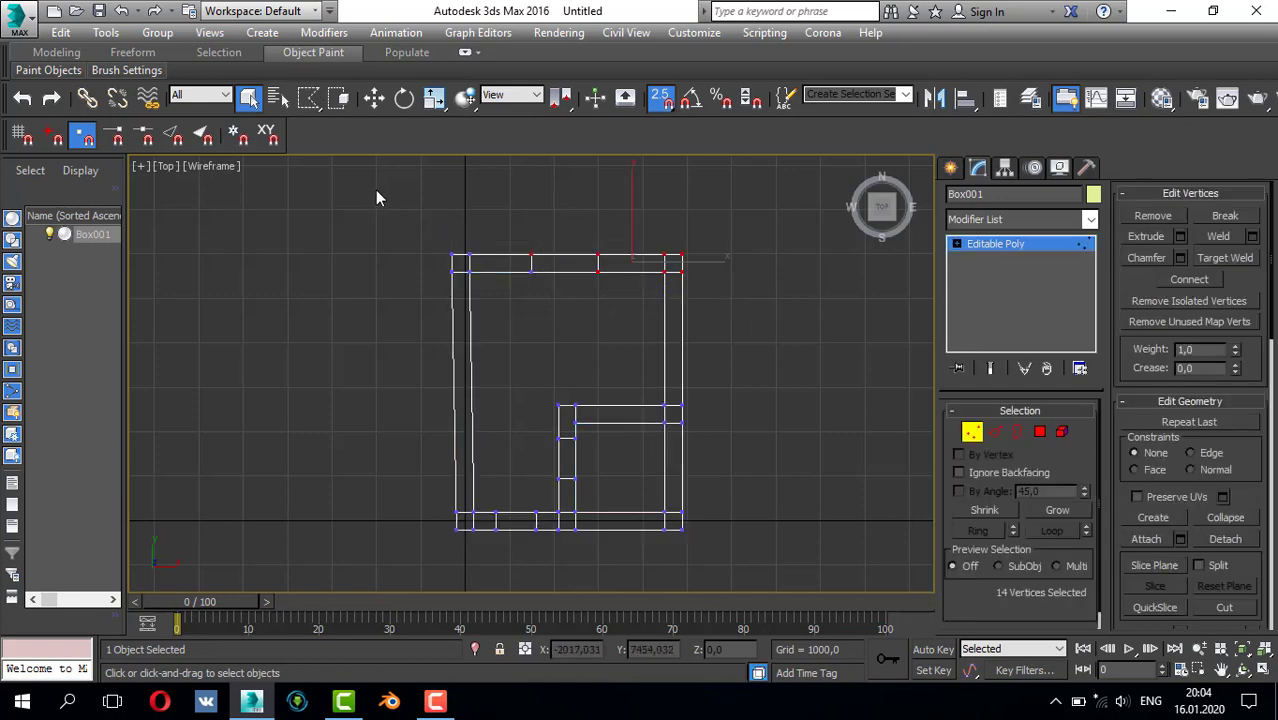
click(379, 186)
key(q)
drag(380, 187, 603, 260)
drag(422, 208, 785, 344)
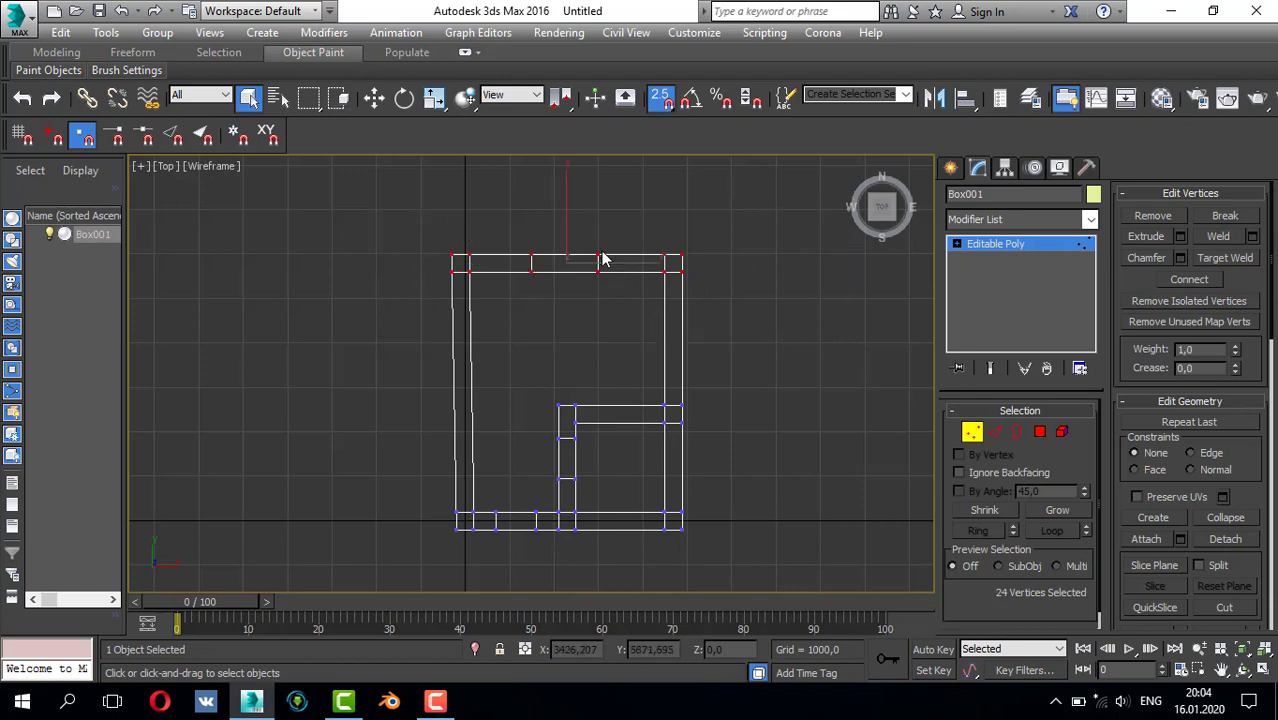
key(w)
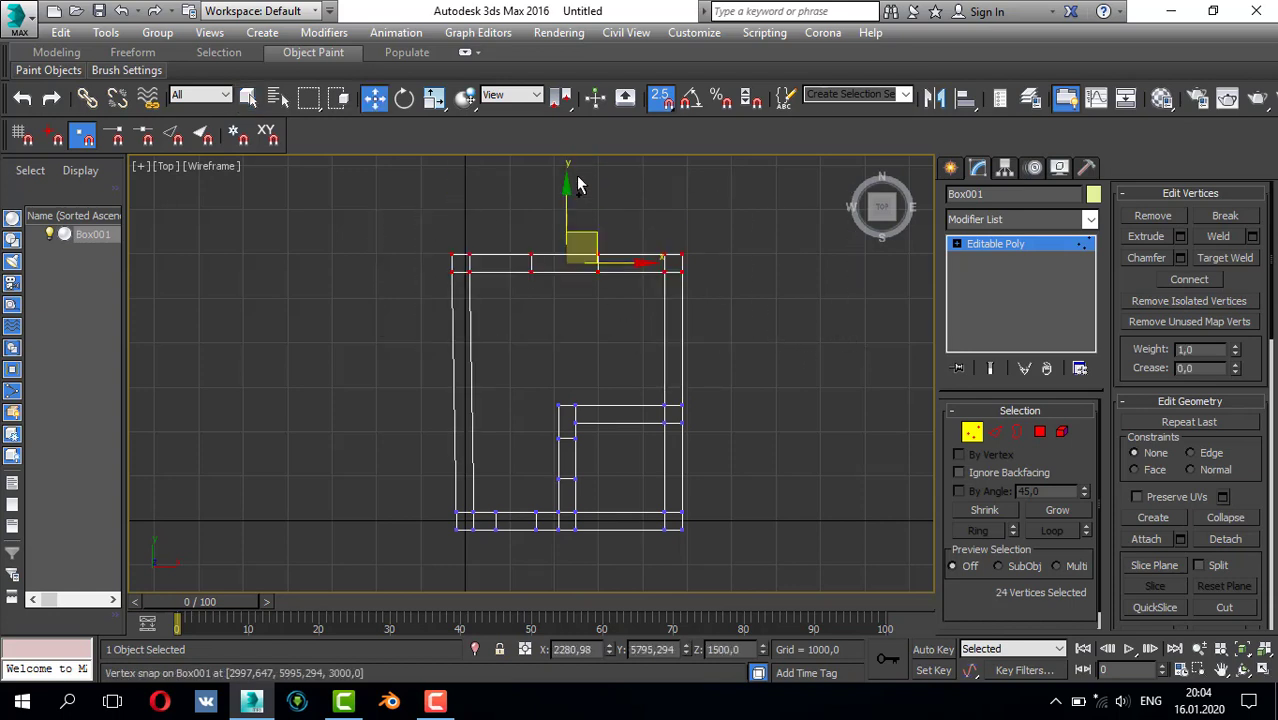
- Turn off 2.5 snapping and try to move the far wall's vertices along Y
click(658, 100)
middle_drag(623, 170, 605, 249)
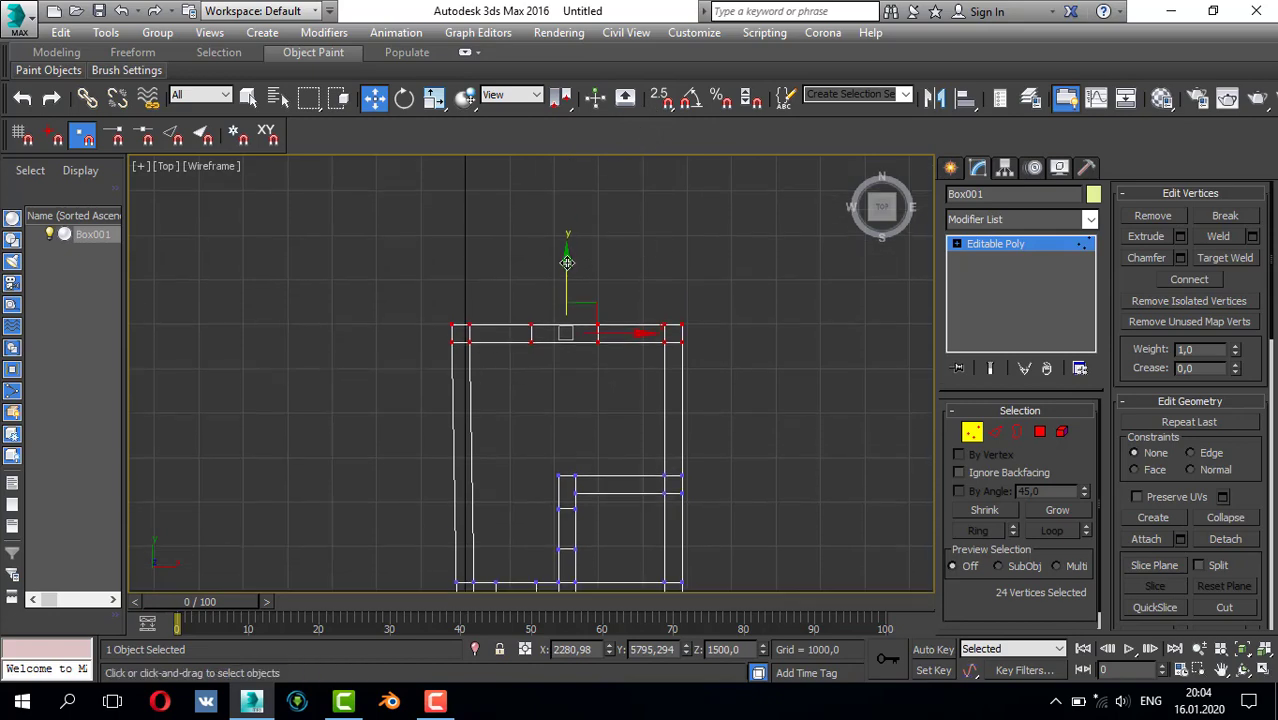
mouse_move(567, 263)
mouse_down()
mouse_move(568, 203)
mouse_move(571, 275)
mouse_up()
click(600, 338)
key(ctrl+z)
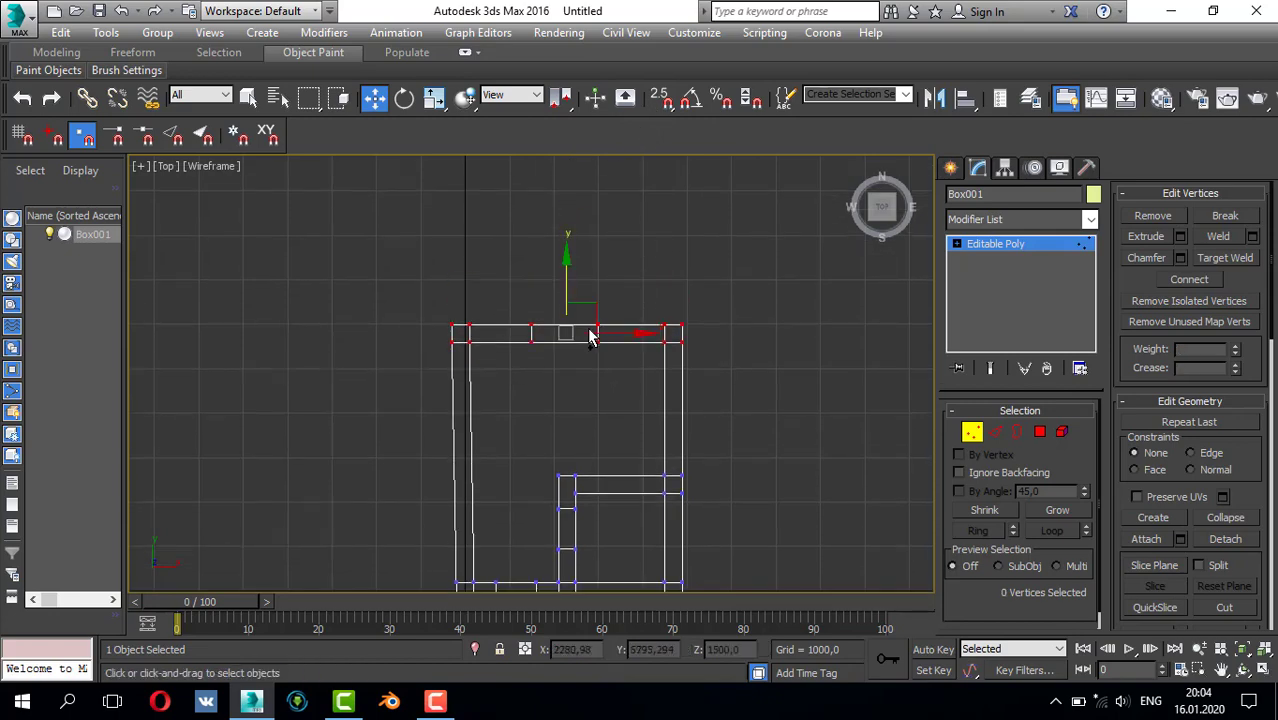
- Move the vertices of the far wall's last corner block along X in line with the first wall's end, straightening the bridged wall
scroll(580, 350, down, 2)
middle_drag(511, 391, 556, 396)
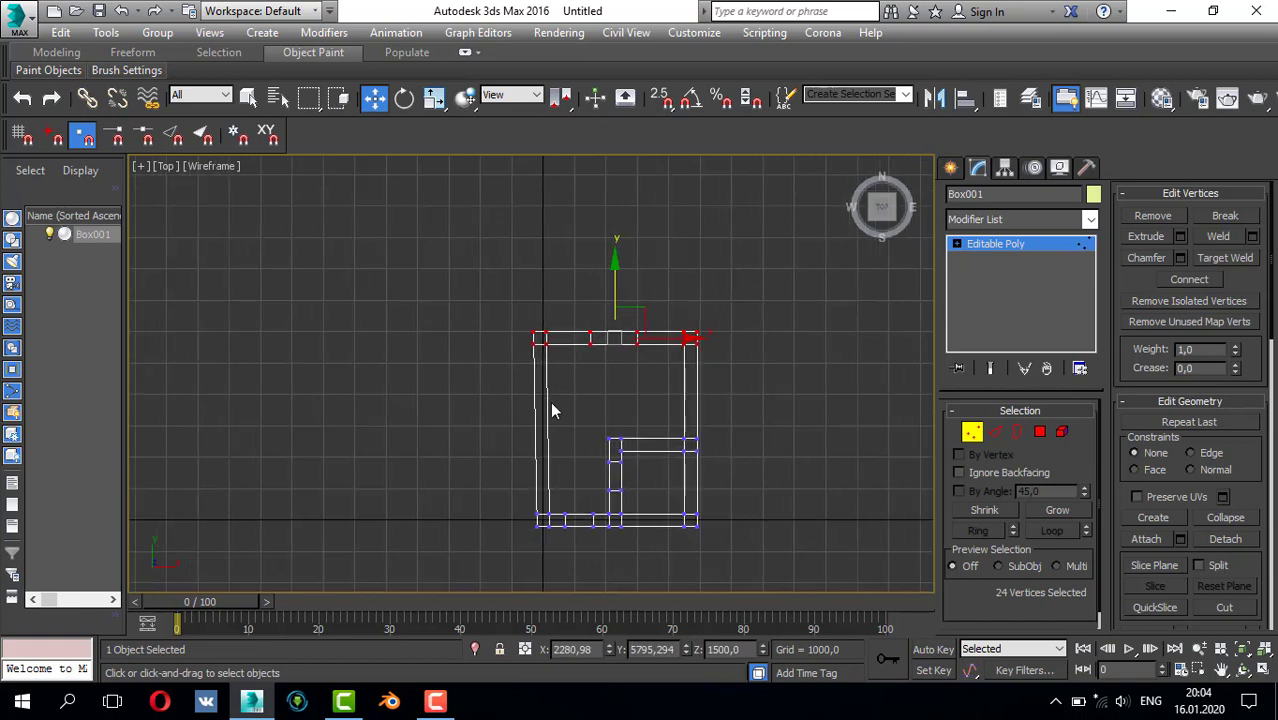
scroll(555, 402, up, 2)
scroll(549, 305, down, 1)
drag(496, 244, 594, 281)
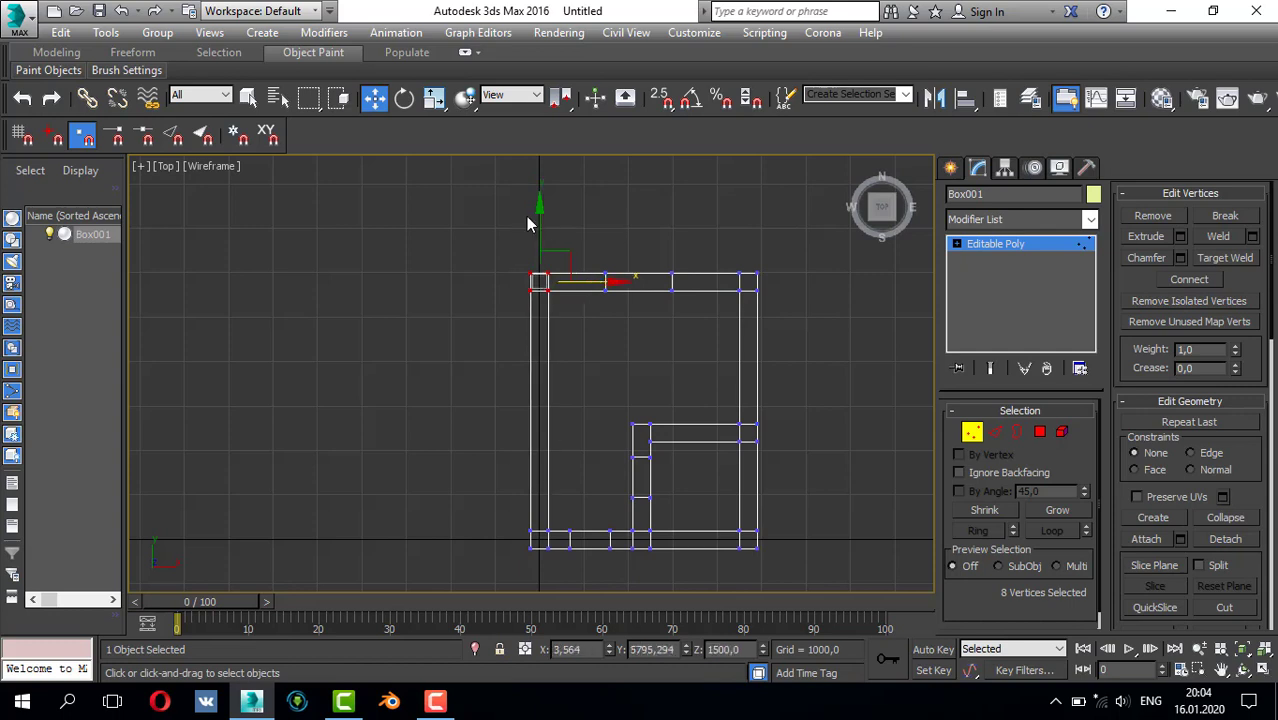
- Select all of the far wall's vertices and move them about 924 along positive Y to lengthen the large room
drag(495, 245, 742, 302)
drag(645, 212, 644, 174)
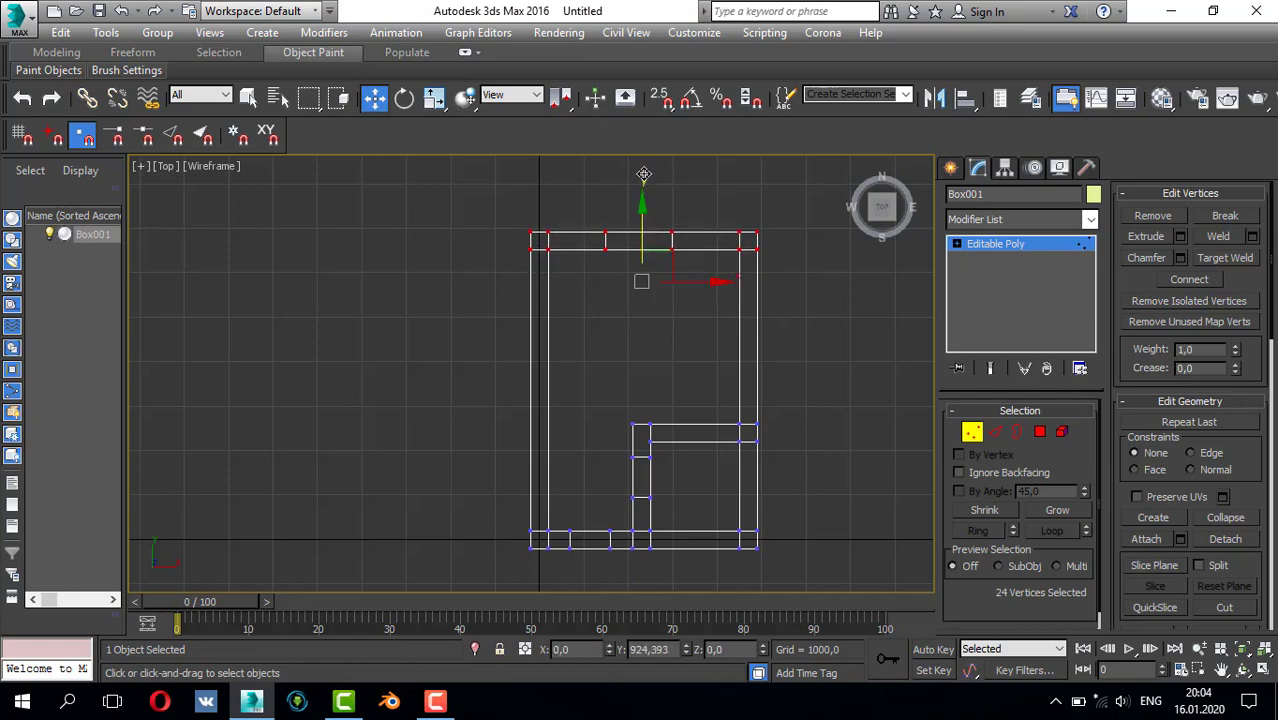
- Turn on 2.5 snapping and draw a Rectangle spline about 5060 long and 958 wide from the small room's inner wall corner along the side wall
click(950, 167)
click(979, 197)
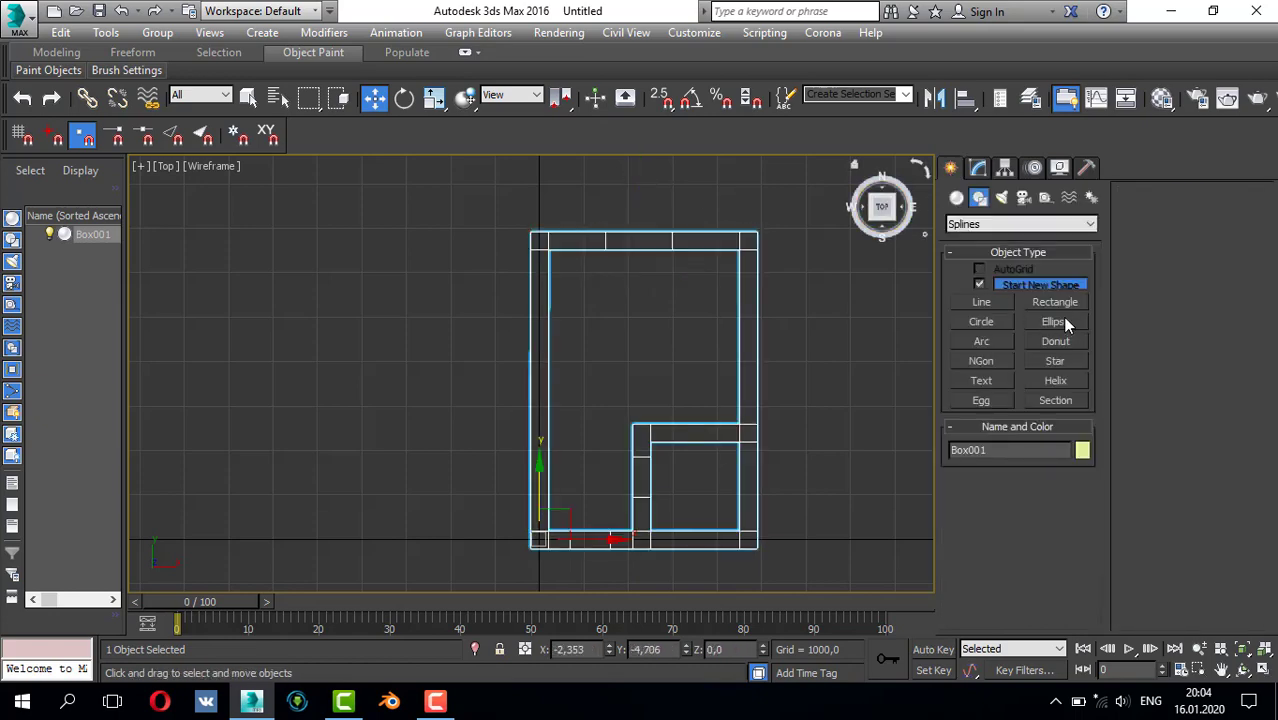
click(1056, 302)
click(658, 97)
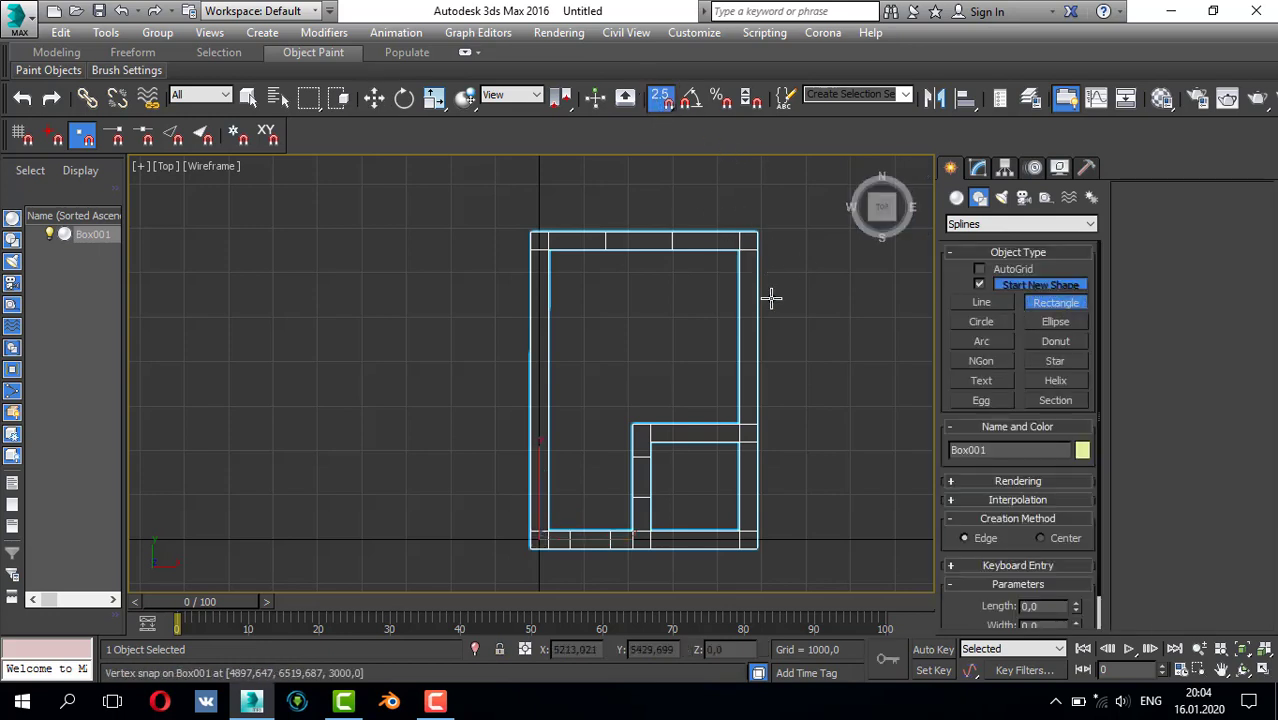
drag(736, 250, 727, 408)
right_click(727, 410)
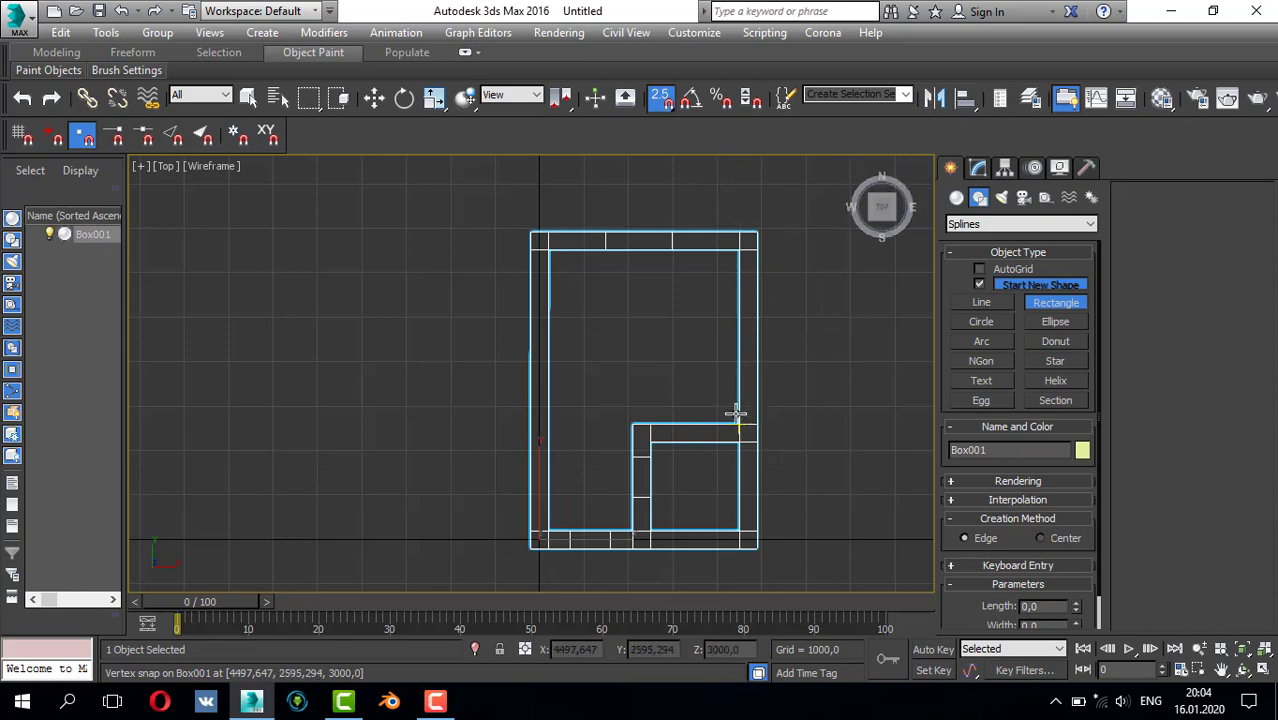
drag(736, 412, 782, 200)
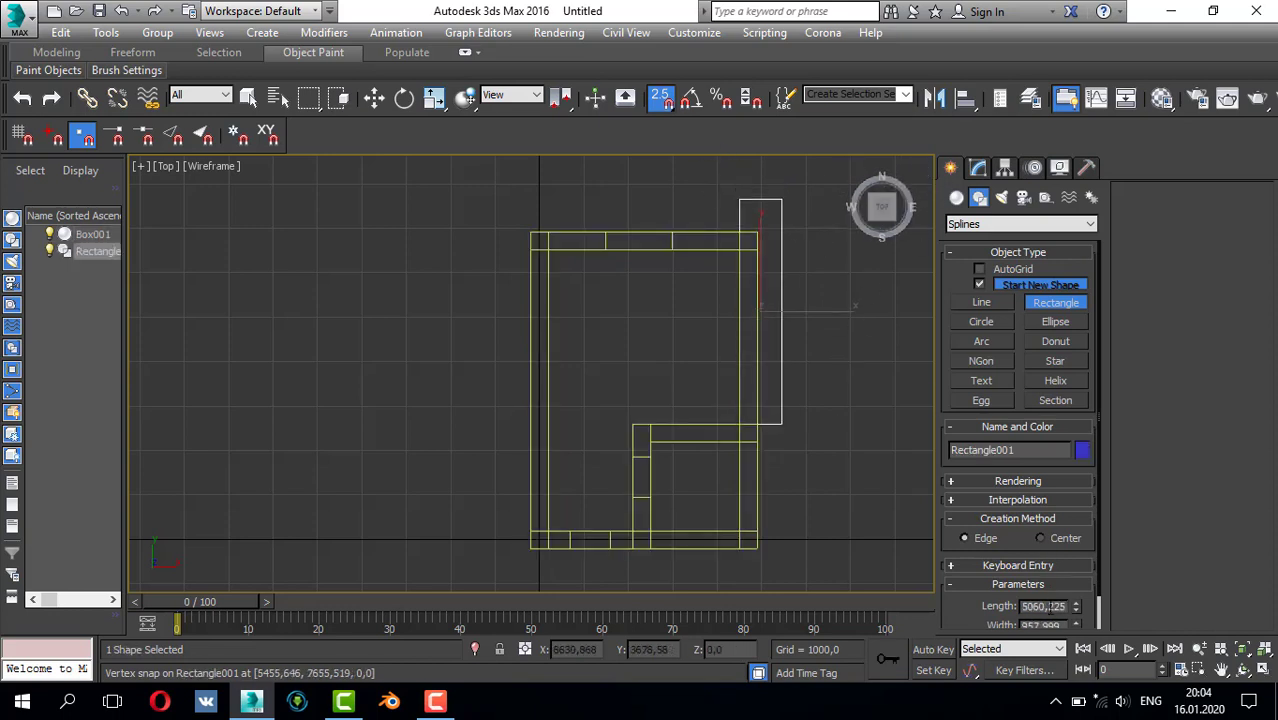
- Set the reference rectangle's length to 4000
double_click(1045, 606)
text(4000)
key(Return)
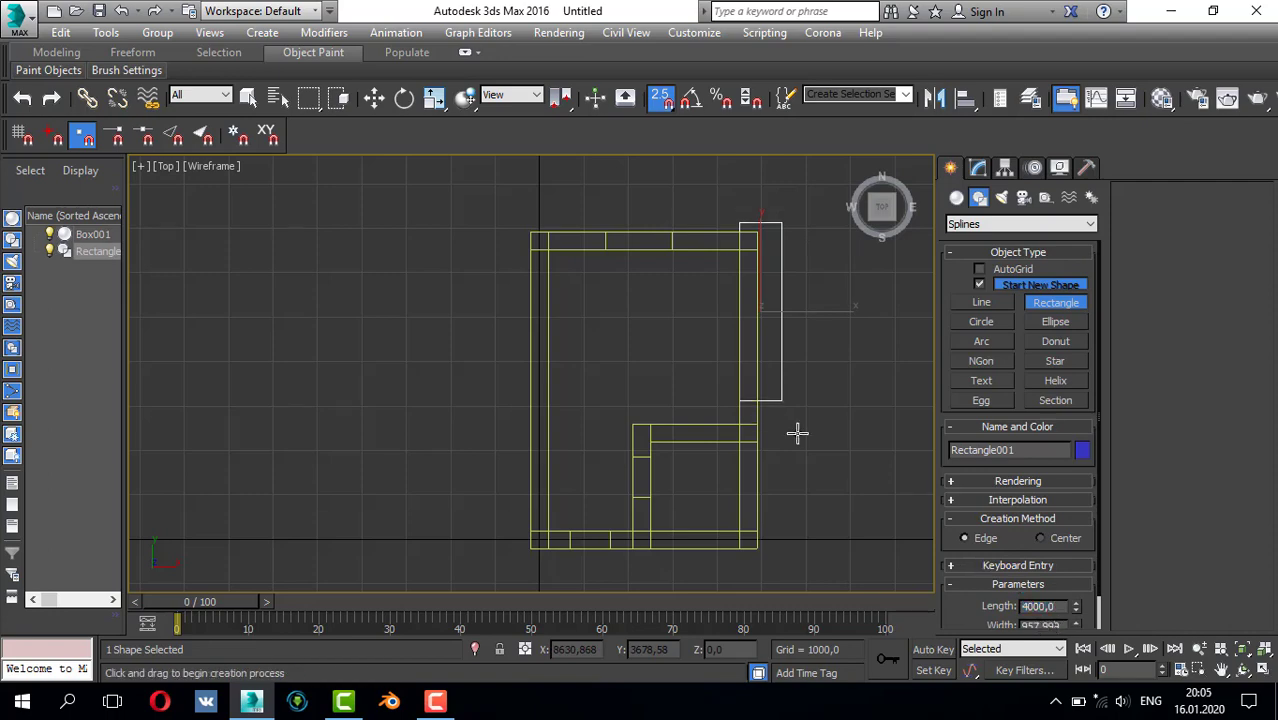
- Move the reference rectangle so its near corner snaps to the small room's wall corner at the side wall
scroll(776, 274, up, 3)
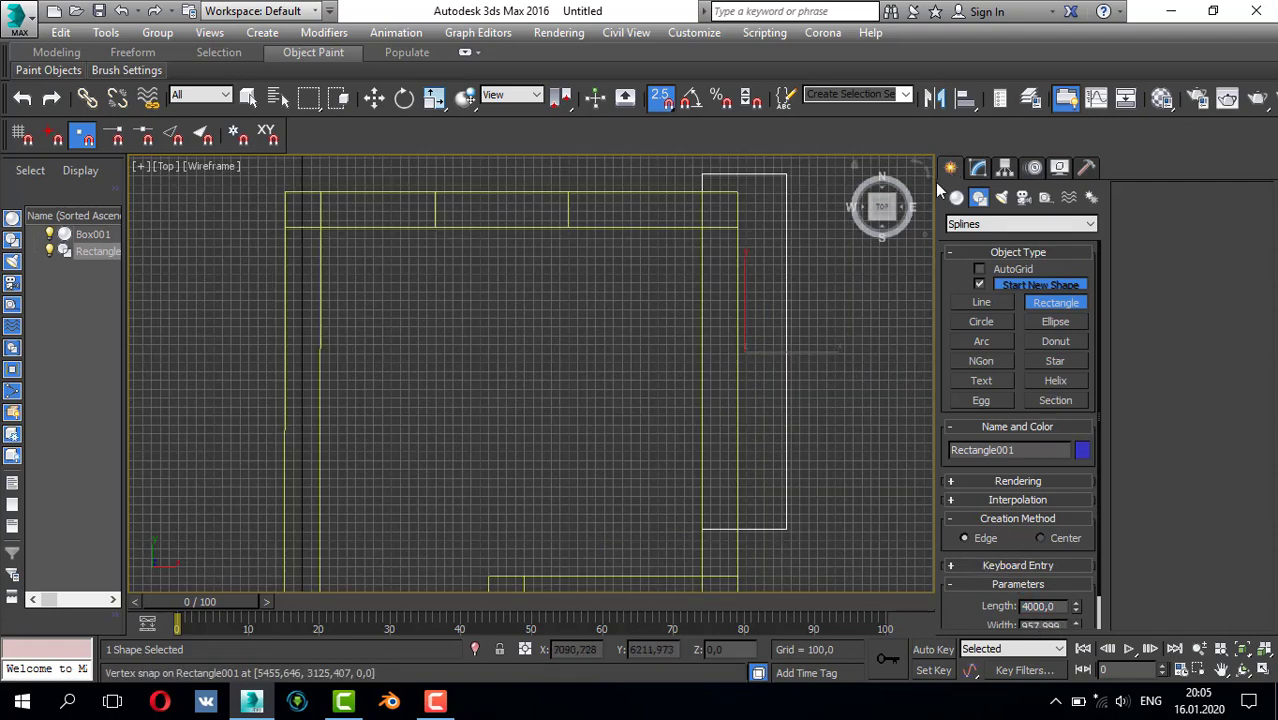
scroll(848, 262, down, 3)
right_click(843, 380)
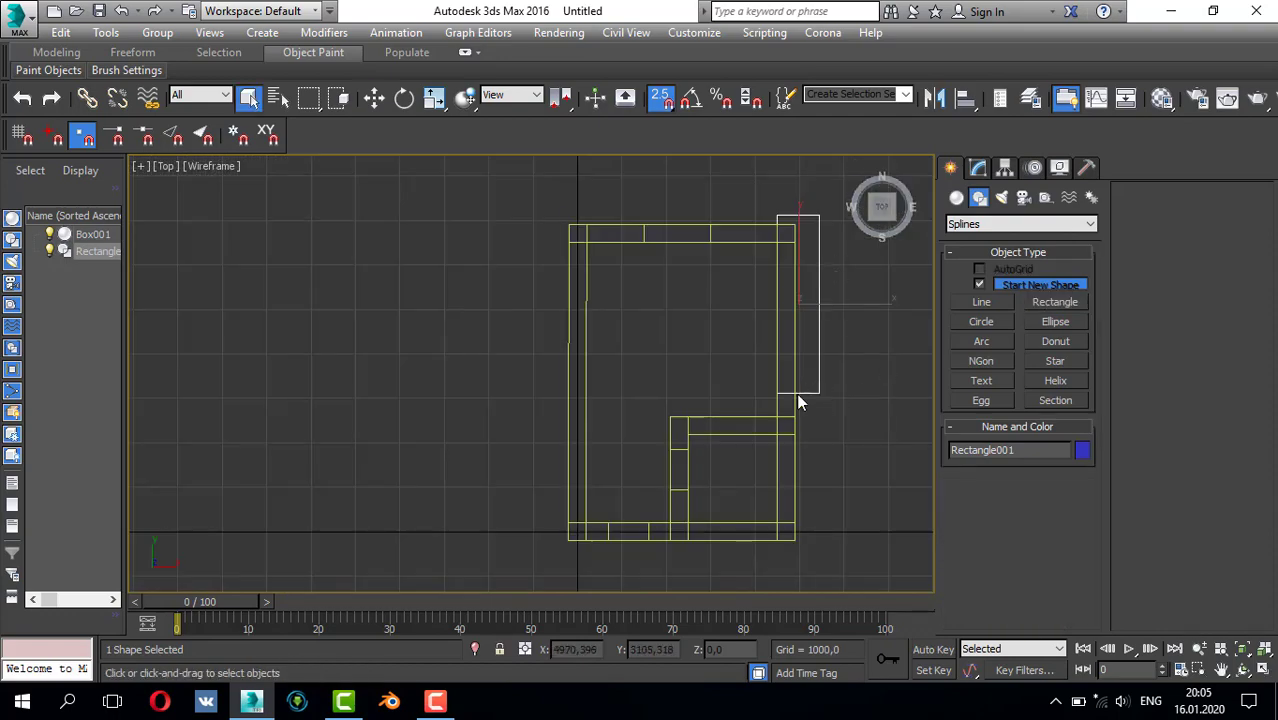
key(w)
scroll(784, 398, up, 3)
drag(768, 388, 765, 433)
scroll(776, 351, down, 3)
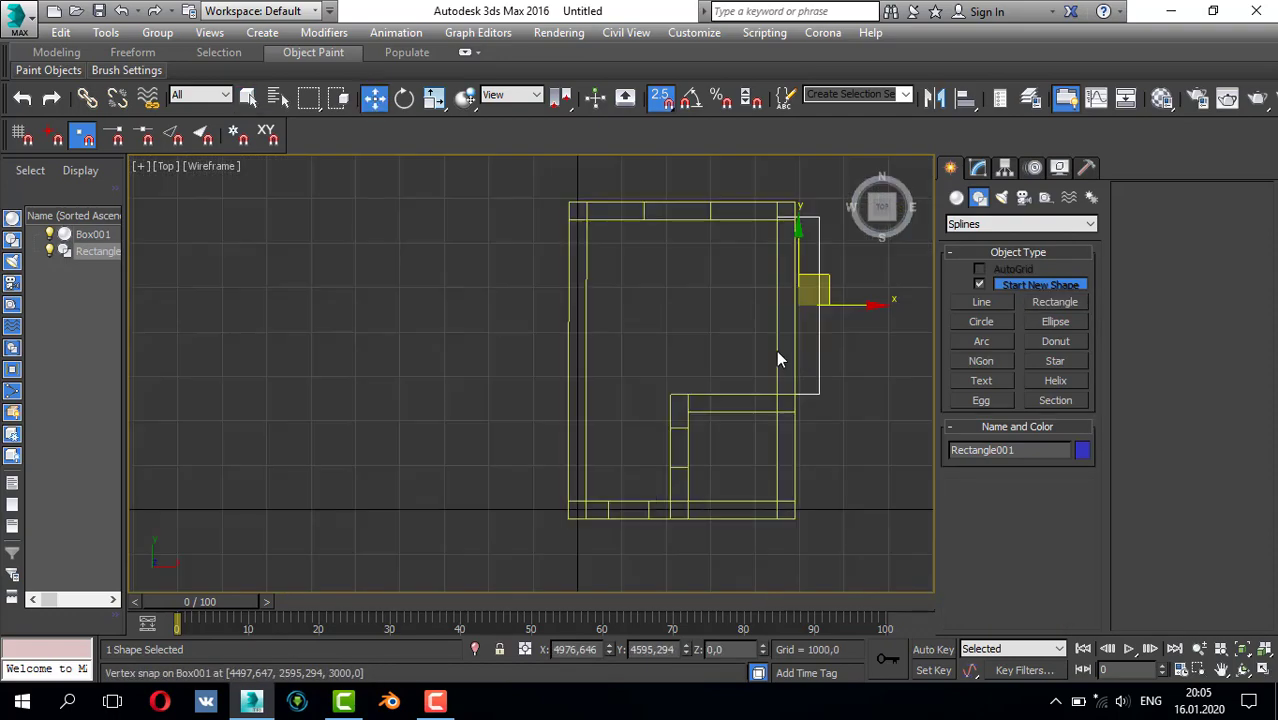
middle_drag(776, 350, 773, 400)
scroll(800, 288, up, 2)
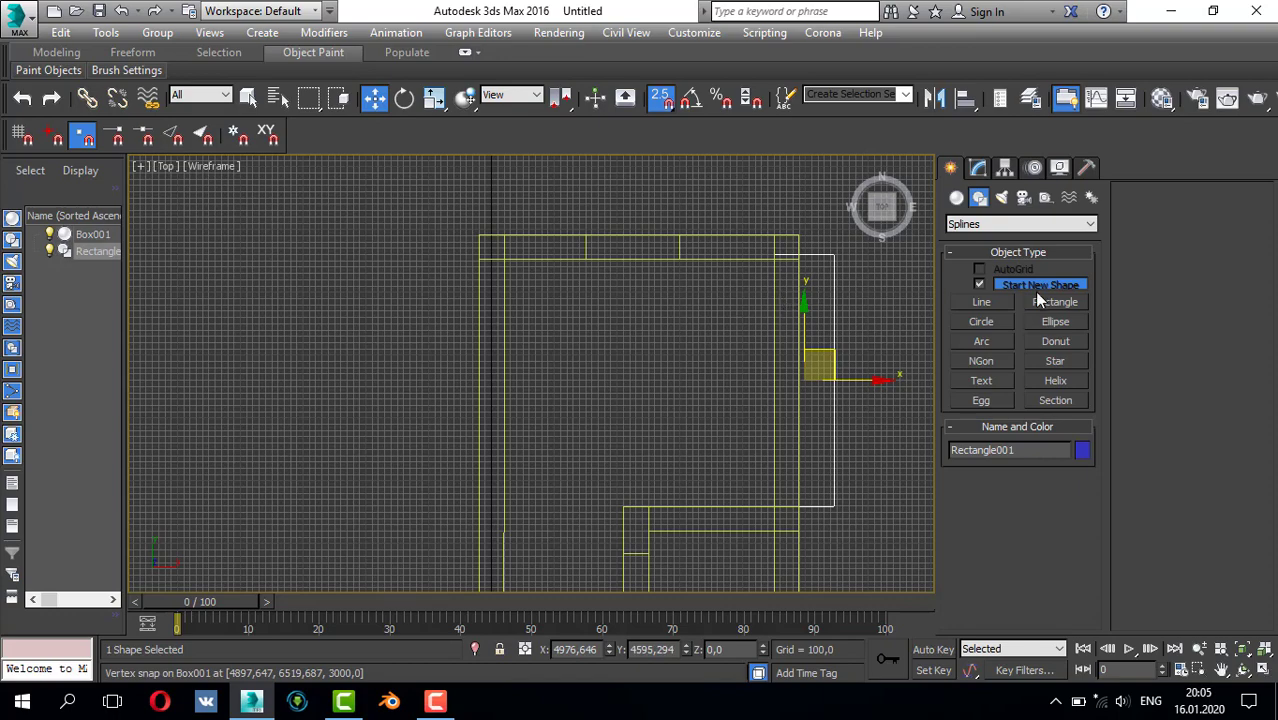
- With snapping off, move the far wall's vertices along positive Y until its inner face meets the reference rectangle's far end
click(673, 235)
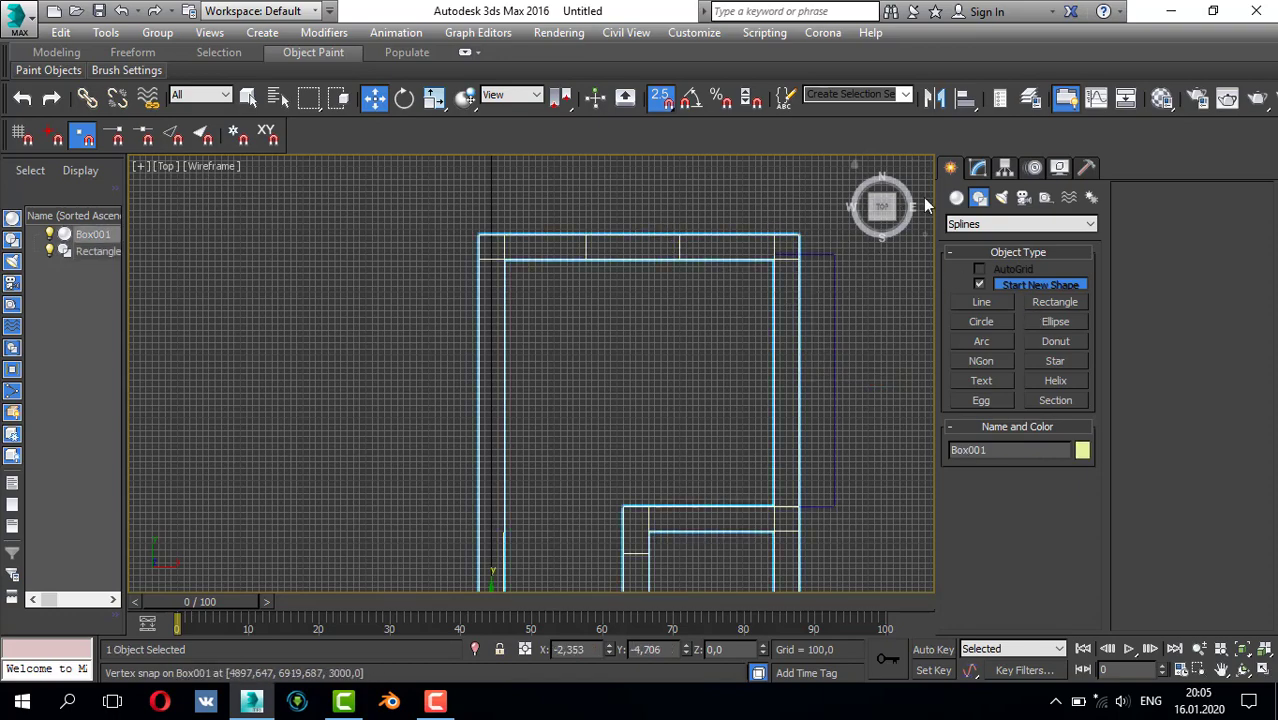
click(978, 167)
click(971, 431)
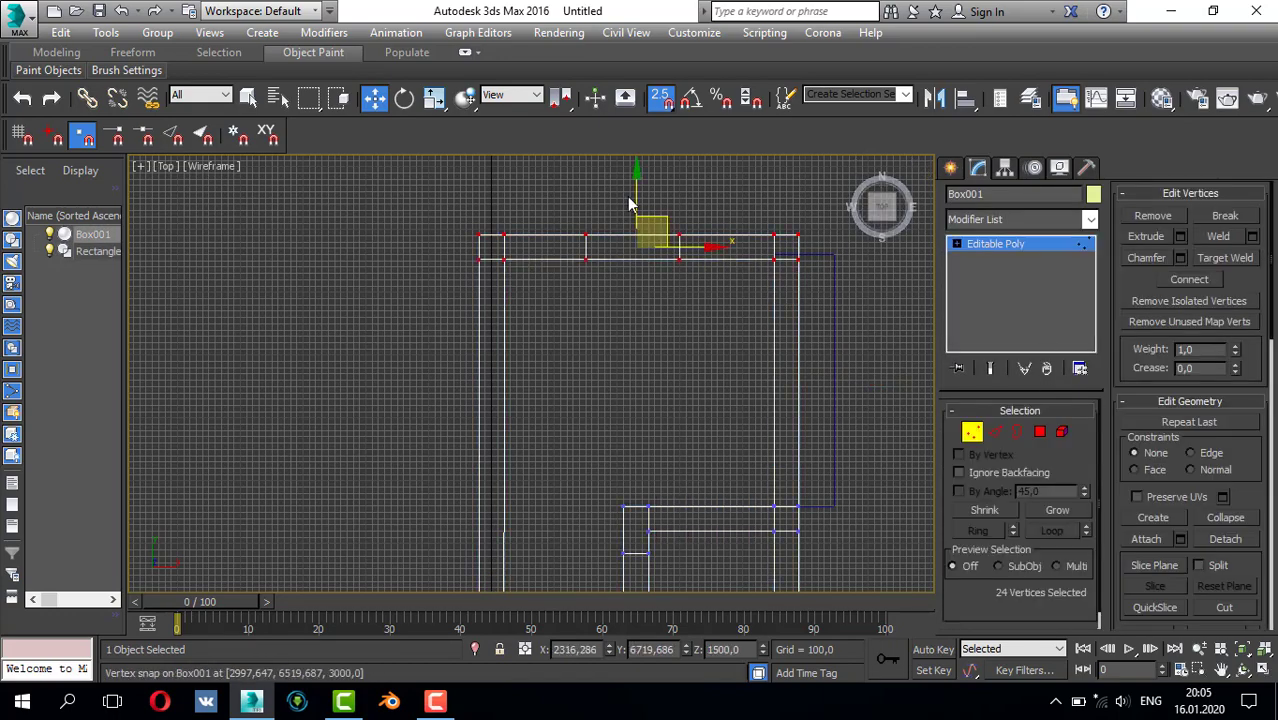
click(656, 108)
drag(637, 184, 637, 180)
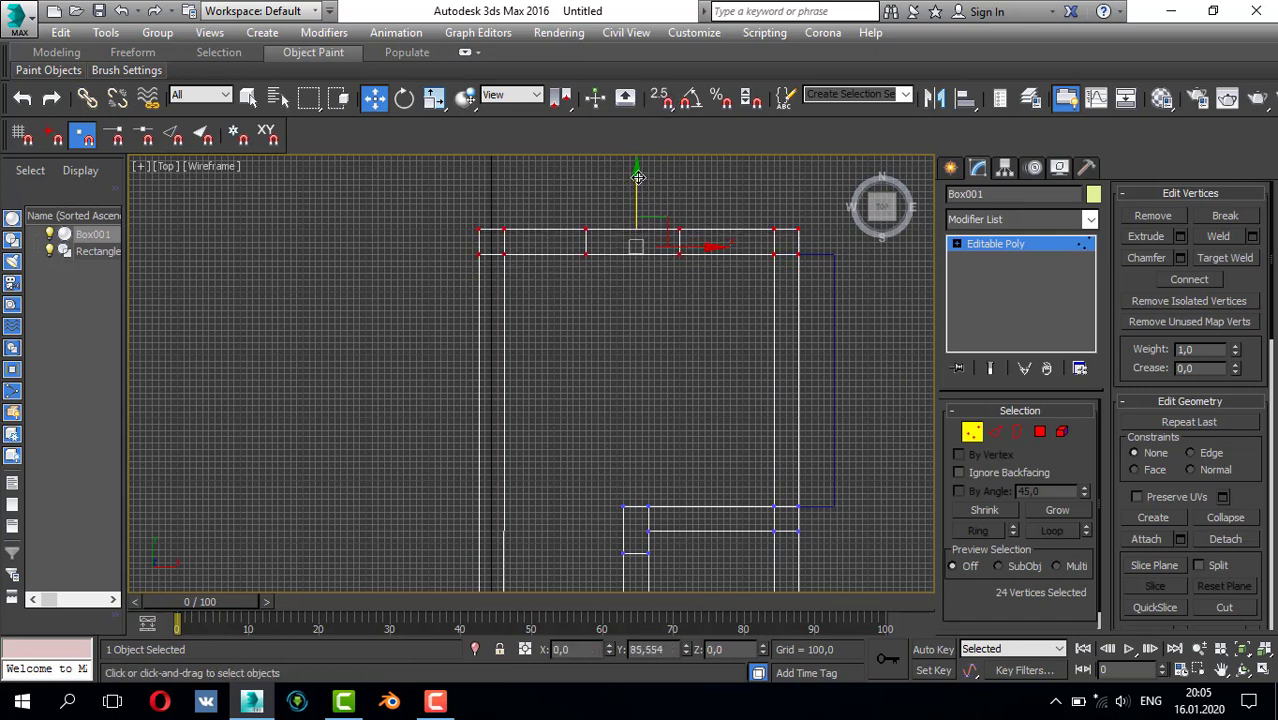
scroll(860, 255, up, 5)
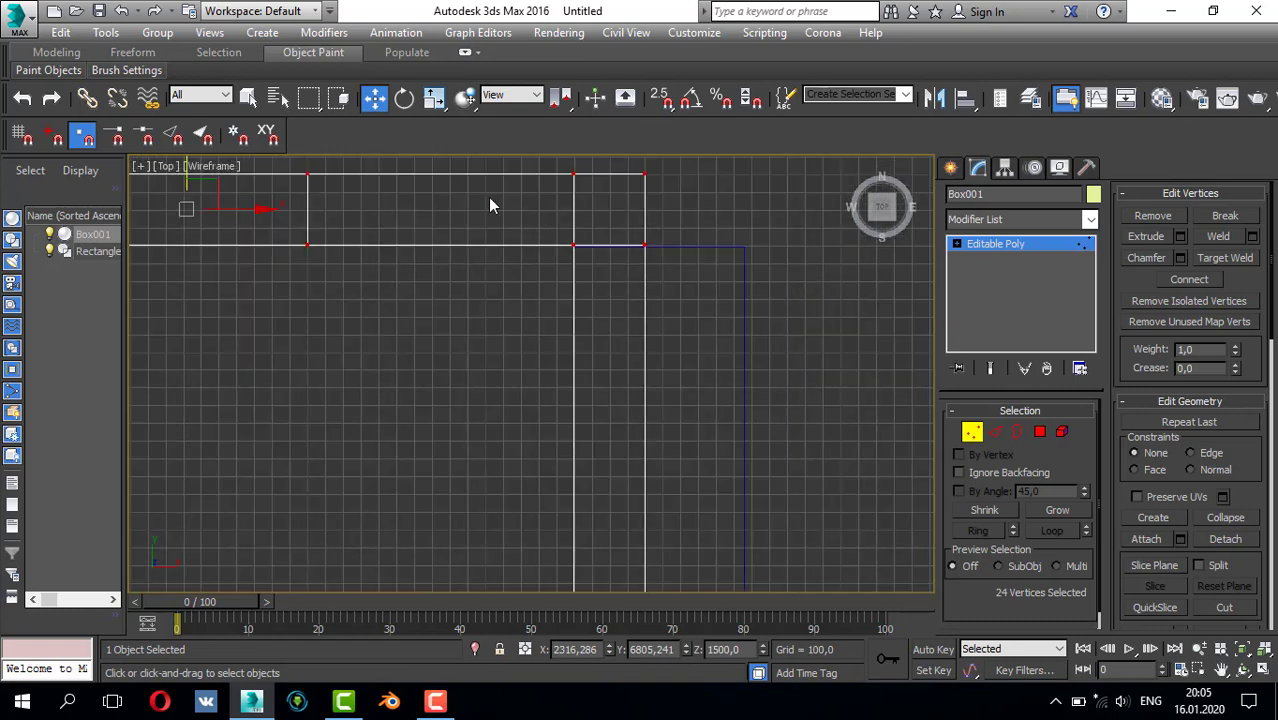
middle_drag(488, 197, 577, 197)
drag(275, 177, 288, 176)
scroll(597, 261, down, 4)
key(q)
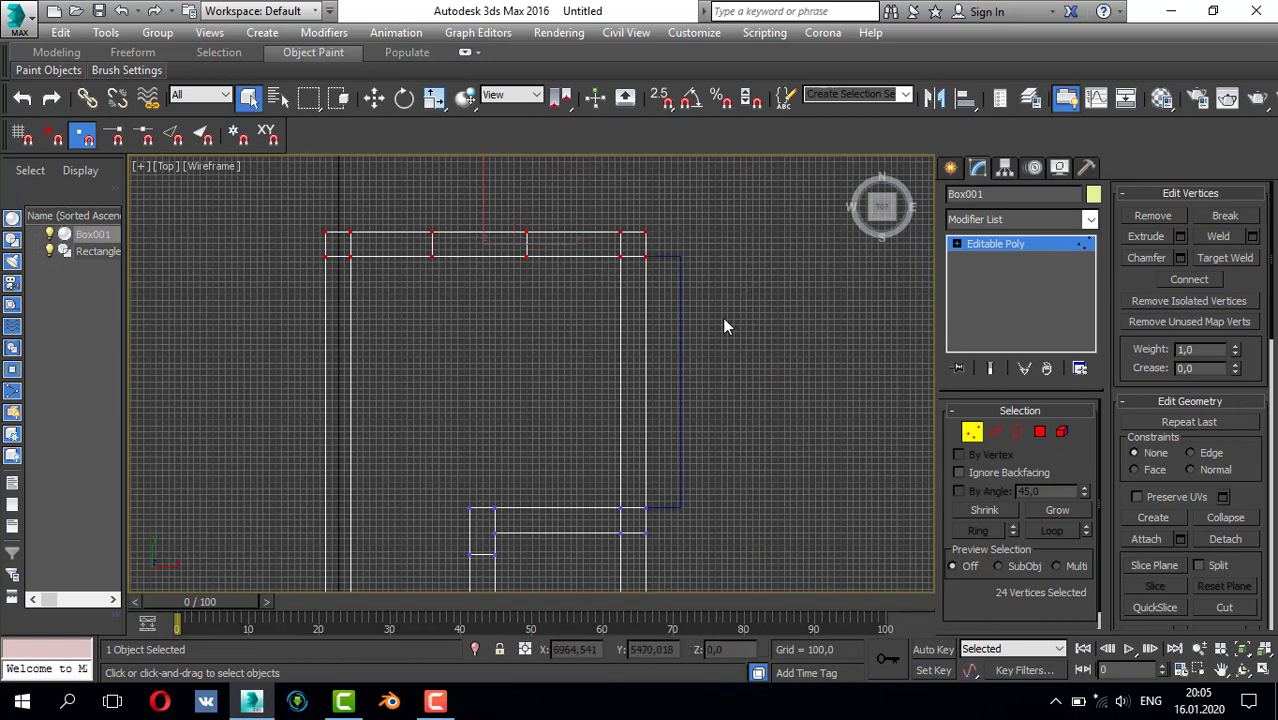
- Leave vertex editing and delete the reference rectangle
click(972, 432)
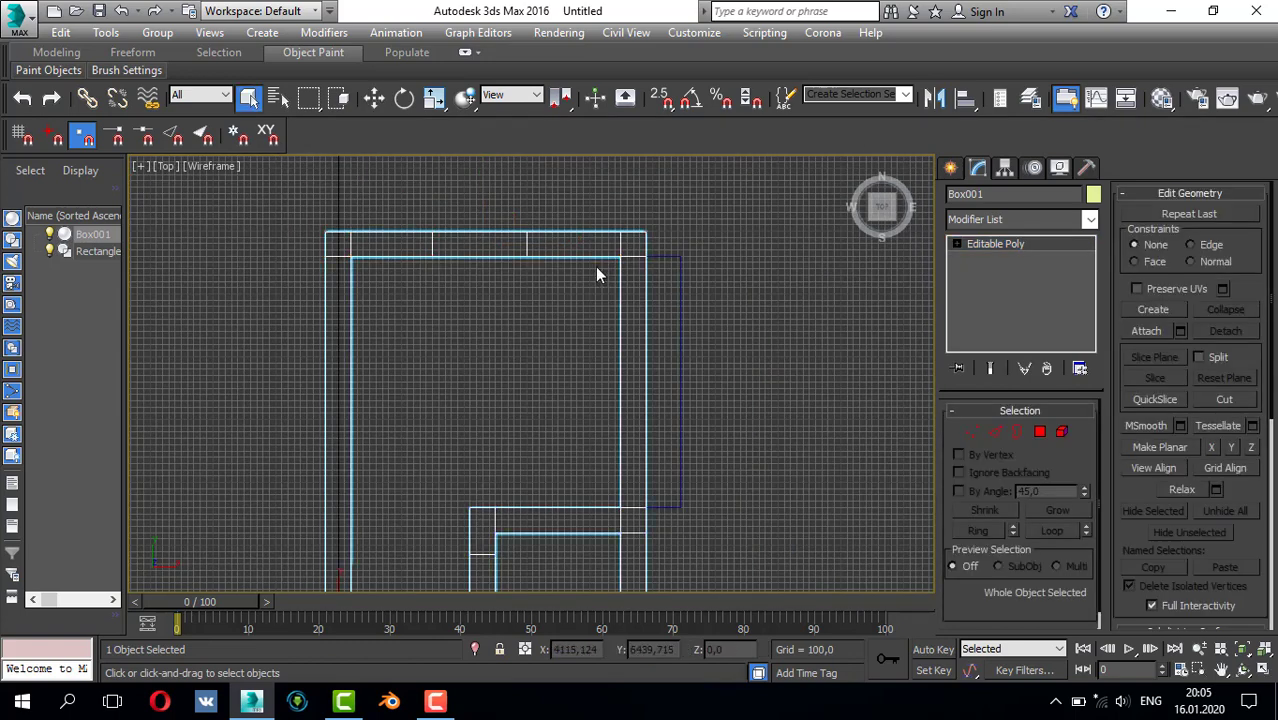
click(676, 304)
click(678, 303)
key(Delete)
scroll(640, 320, down, 5)
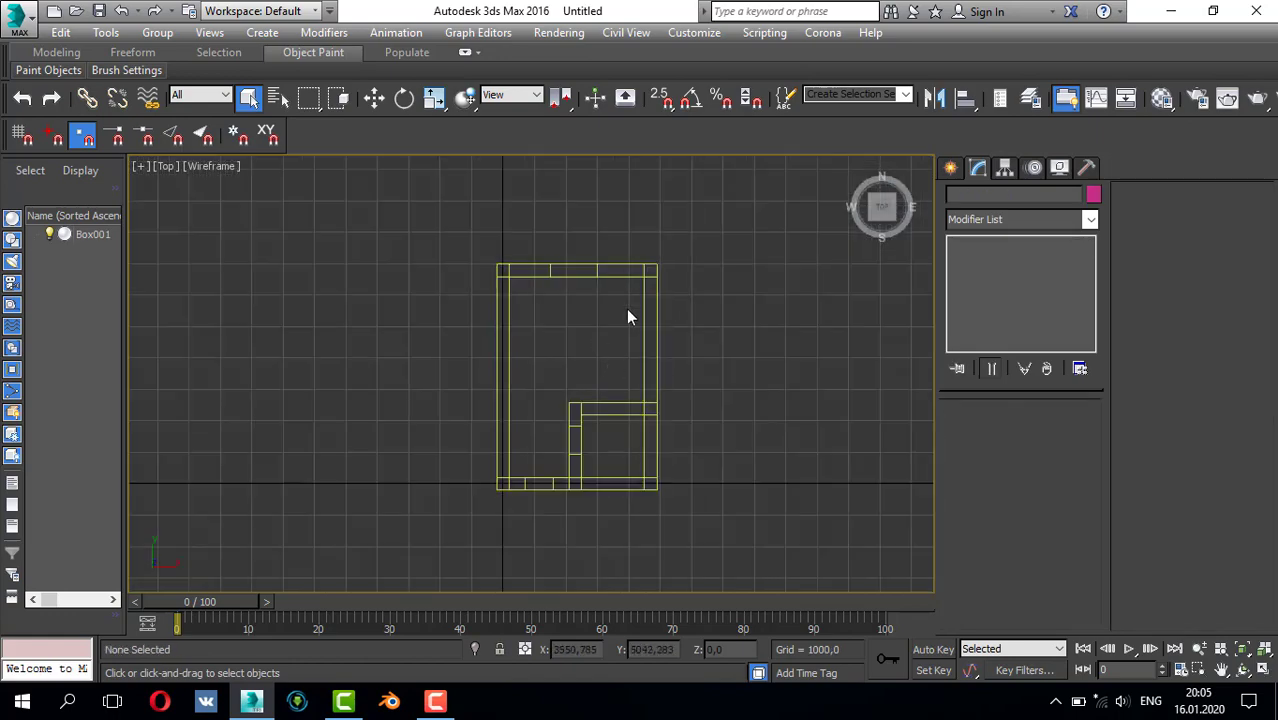
scroll(610, 290, up, 2)
- In the maximized Perspective view, switch the walls to edge editing and select the far wall's two middle vertical edges on both faces
key(alt+w)
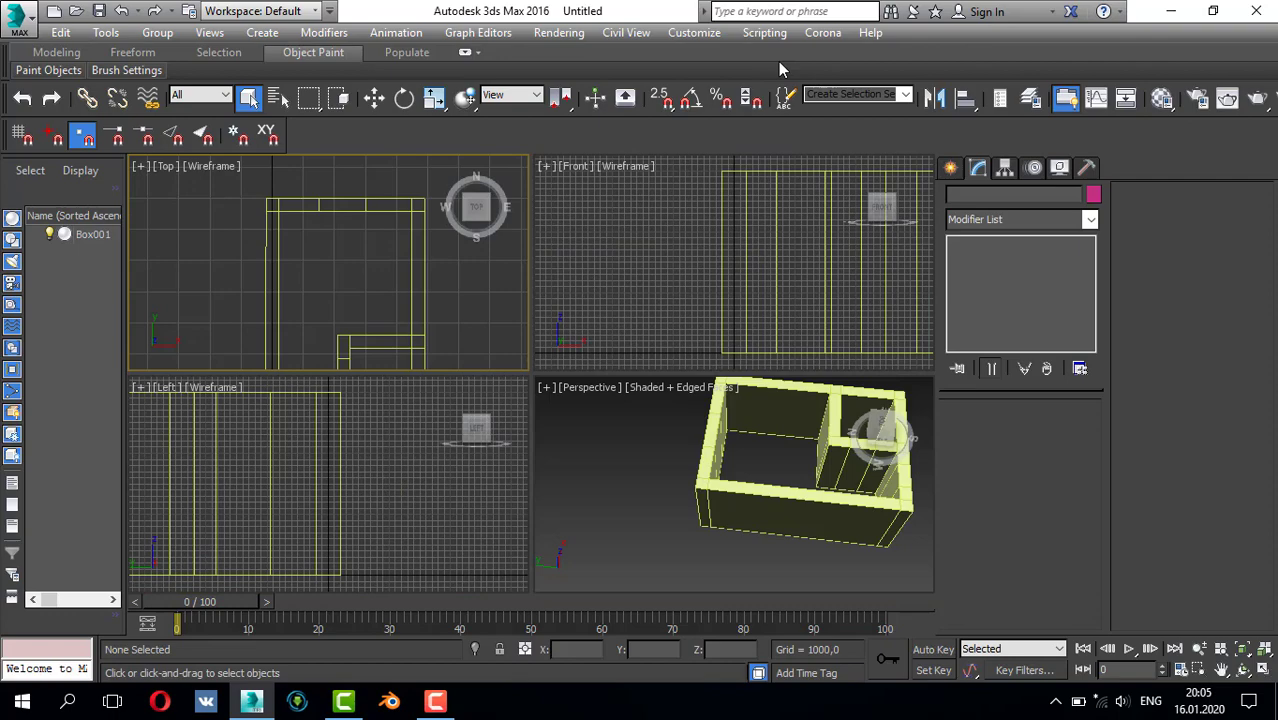
middle_click(775, 438)
key(alt+w)
alt+middle_drag(730, 434, 686, 356)
click(686, 356)
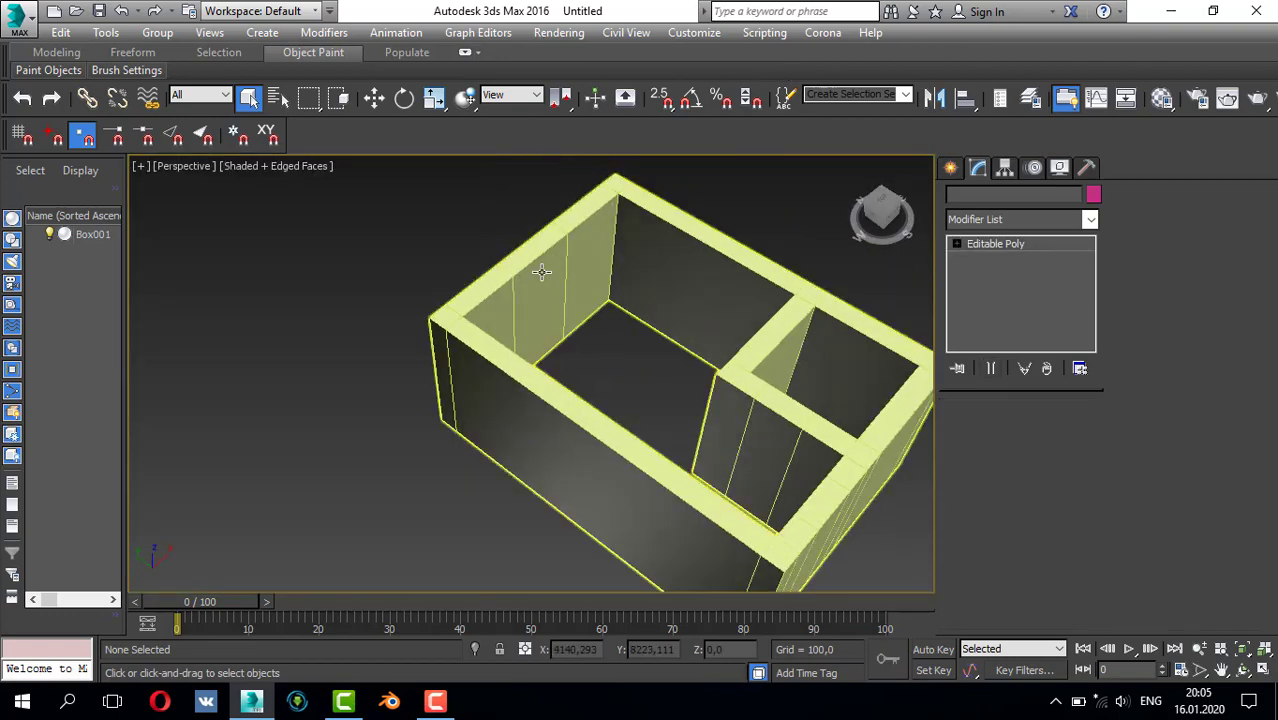
click(994, 436)
alt+middle_drag(640, 275, 640, 248)
click(569, 250)
ctrl+click(643, 232)
ctrl+click(640, 248)
ctrl+click(568, 236)
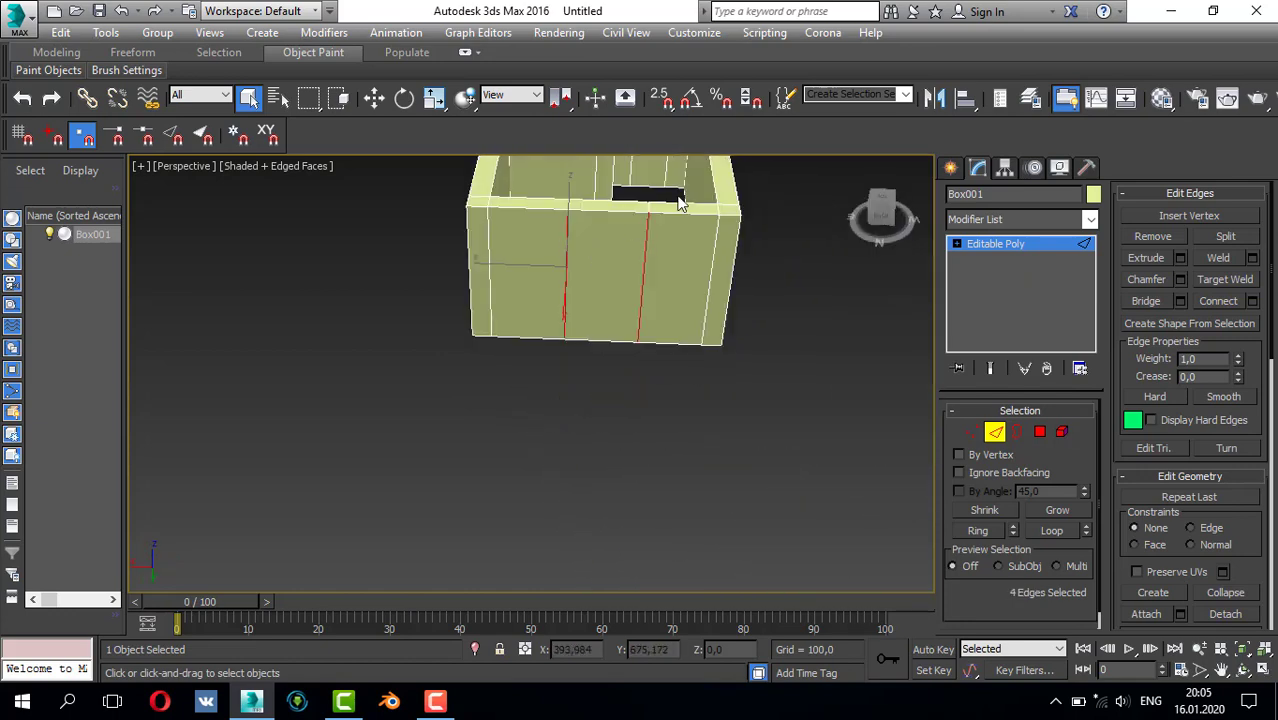
- Add to the selection the near wall's two inner opening edges and the small room partition's two middle edges facing the large room
middle_drag(668, 201, 660, 351)
ctrl+click(673, 237)
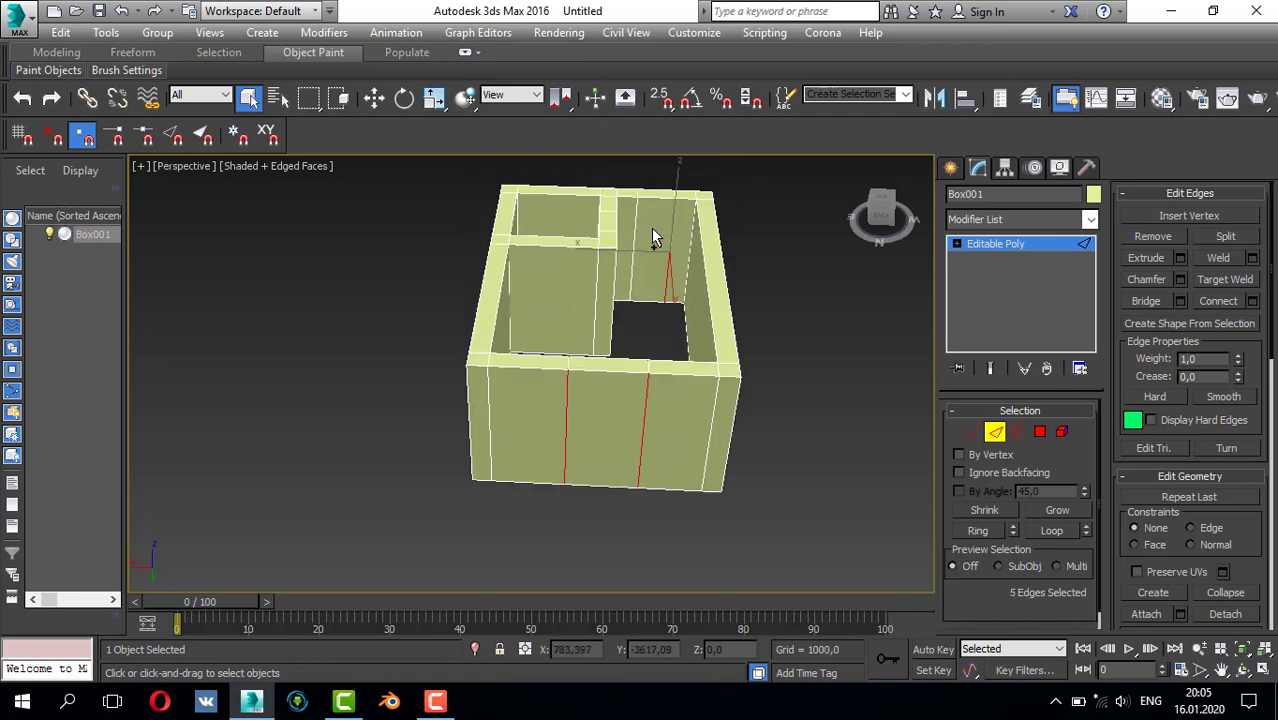
ctrl+click(648, 242)
alt+middle_drag(650, 242, 495, 218)
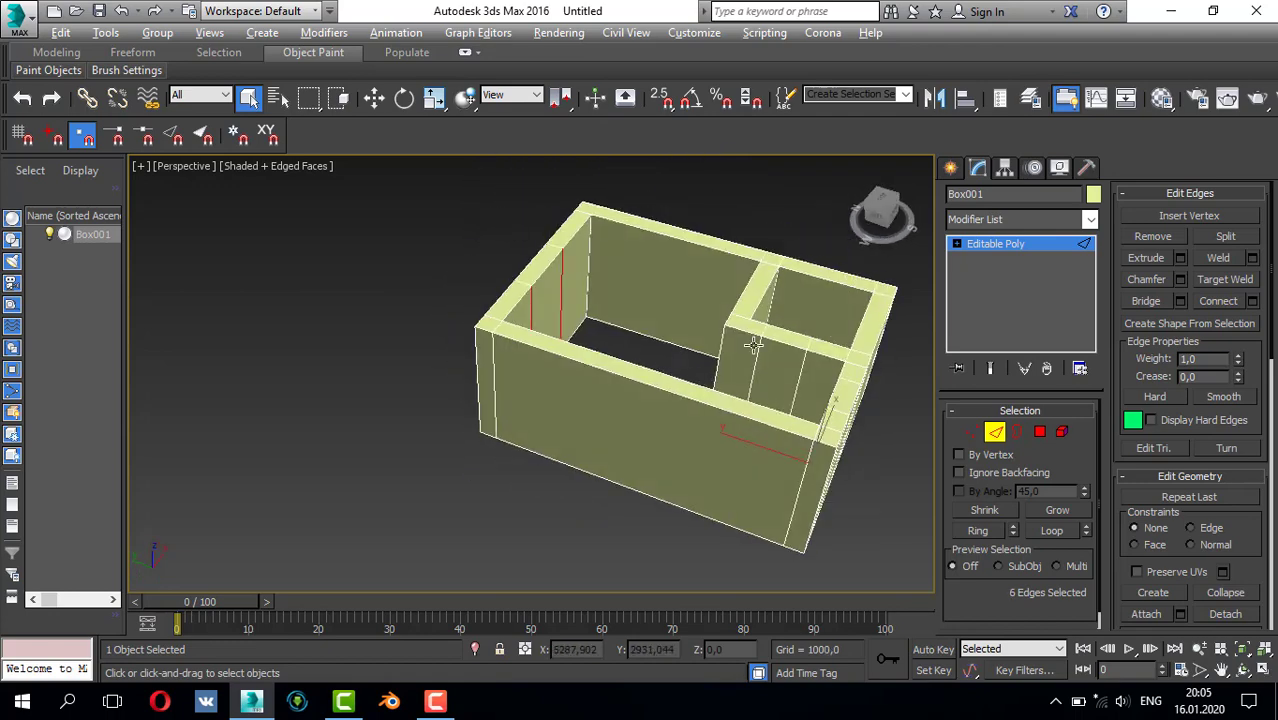
ctrl+click(796, 362)
ctrl+click(756, 358)
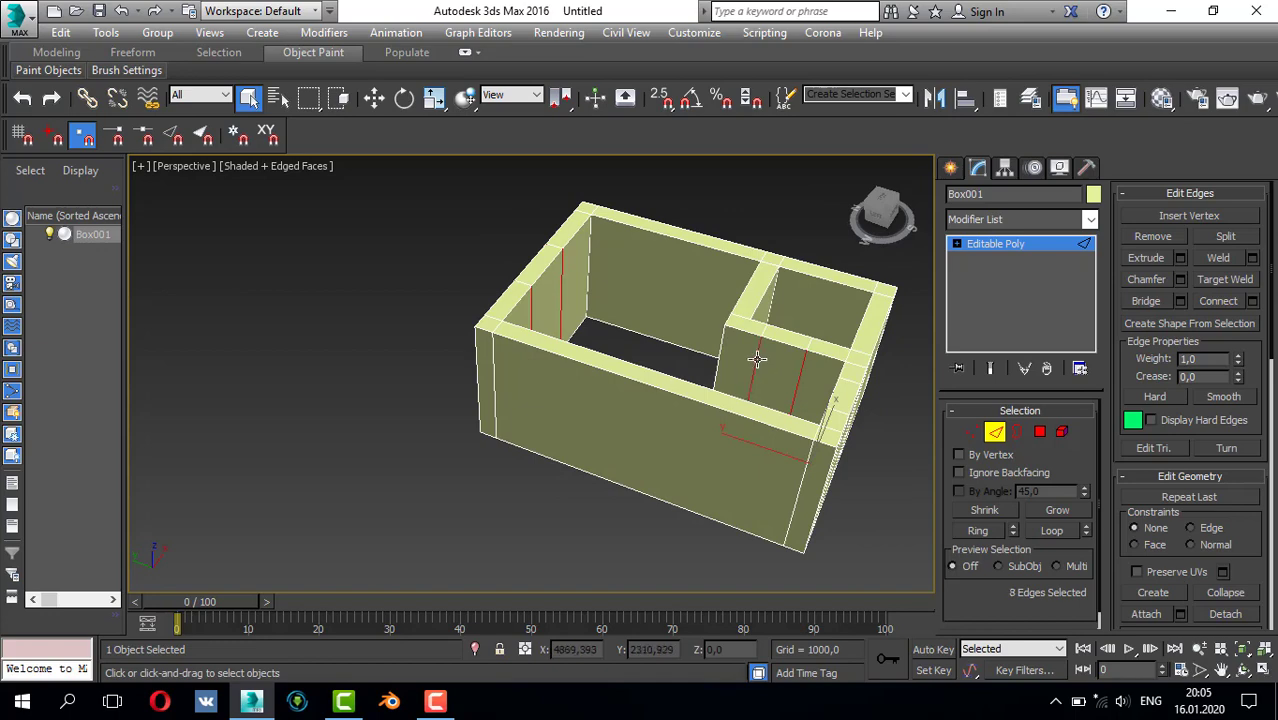
- Add the near wall's two outer opening edges and the partition's two middle edges inside the small room to the selection
alt+middle_drag(815, 371, 652, 436)
ctrl+click(652, 436)
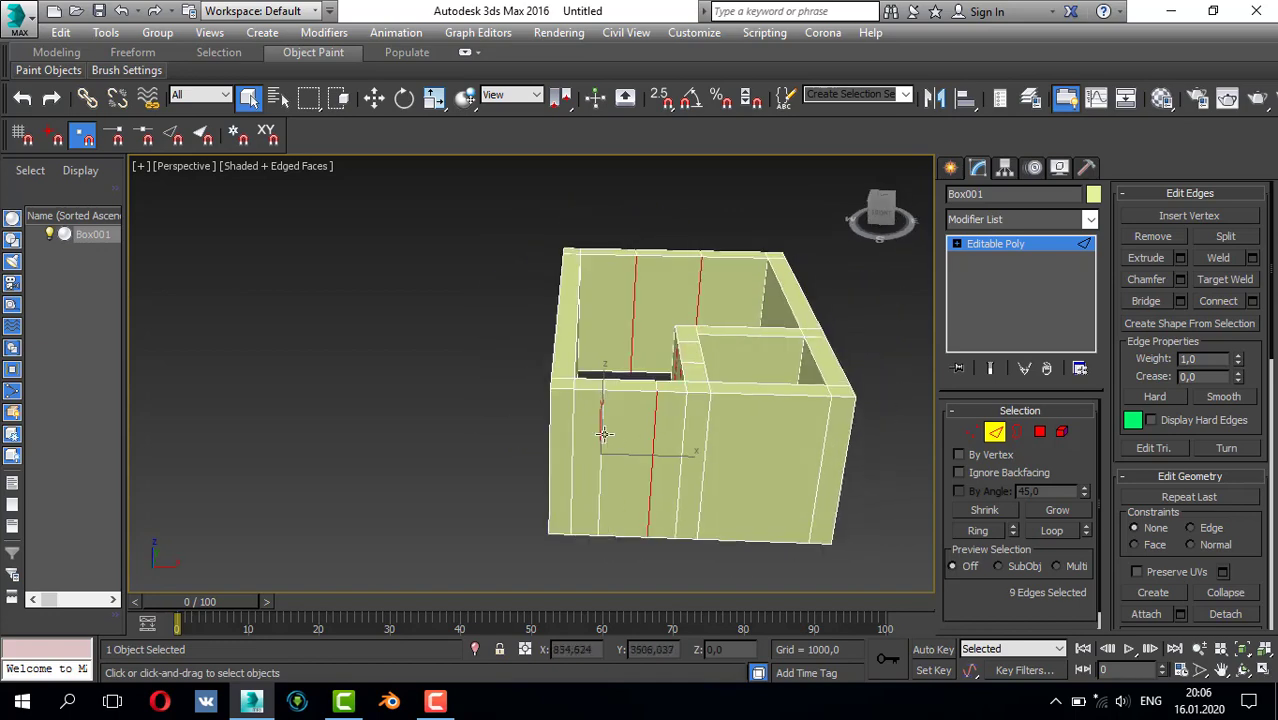
alt+middle_drag(785, 365, 689, 370)
ctrl+click(560, 355)
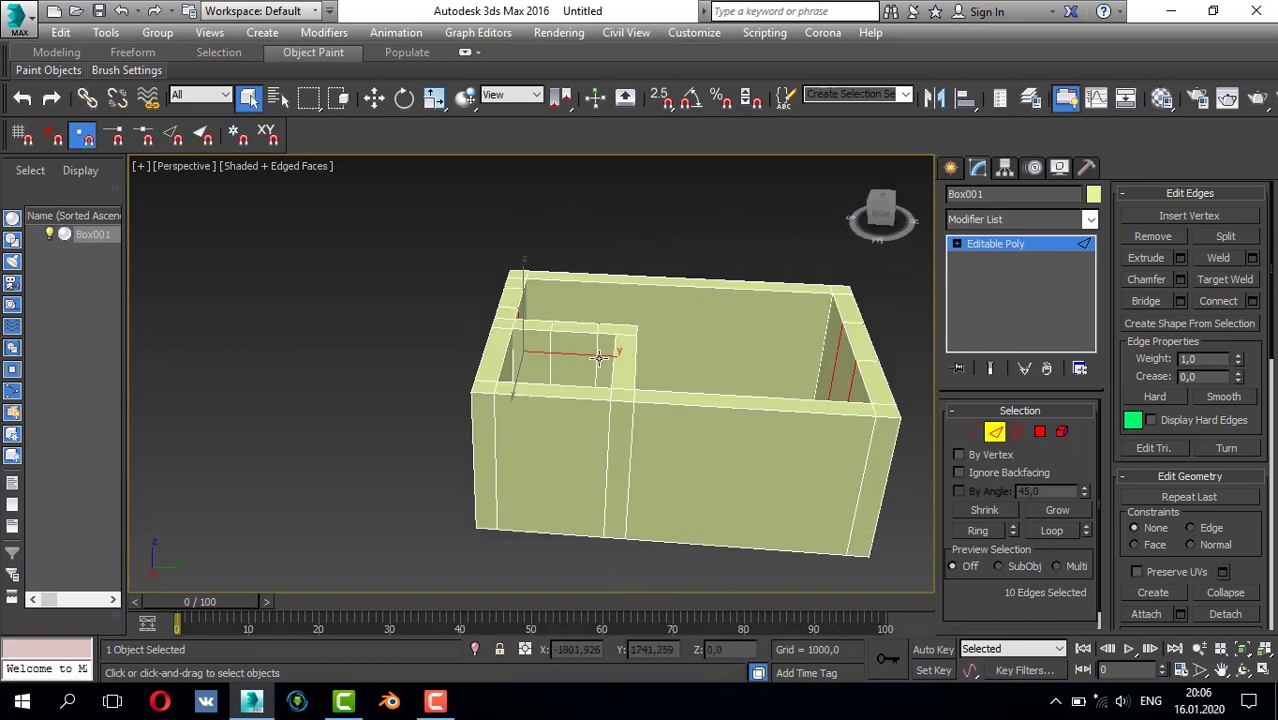
ctrl+click(597, 358)
- Connect the selected vertical edge pairs with 1 segment, pinch 0 and slide 0
alt+middle_drag(677, 321, 881, 318)
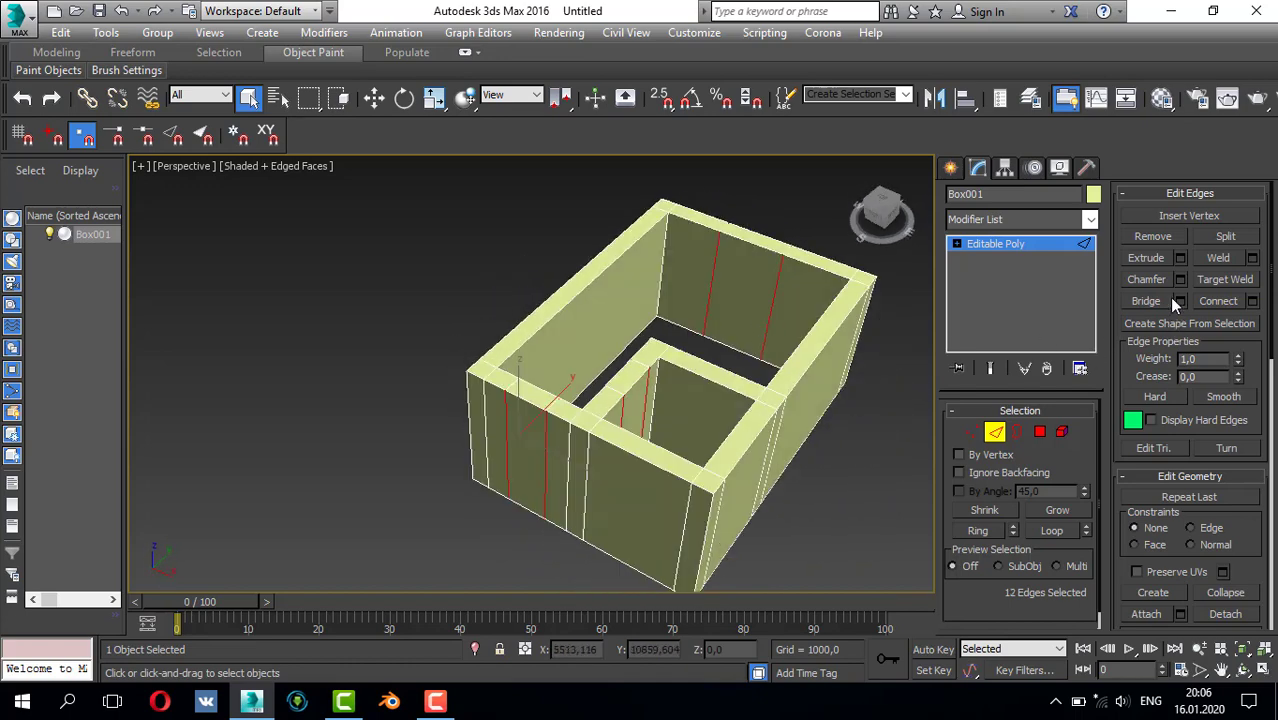
click(1251, 303)
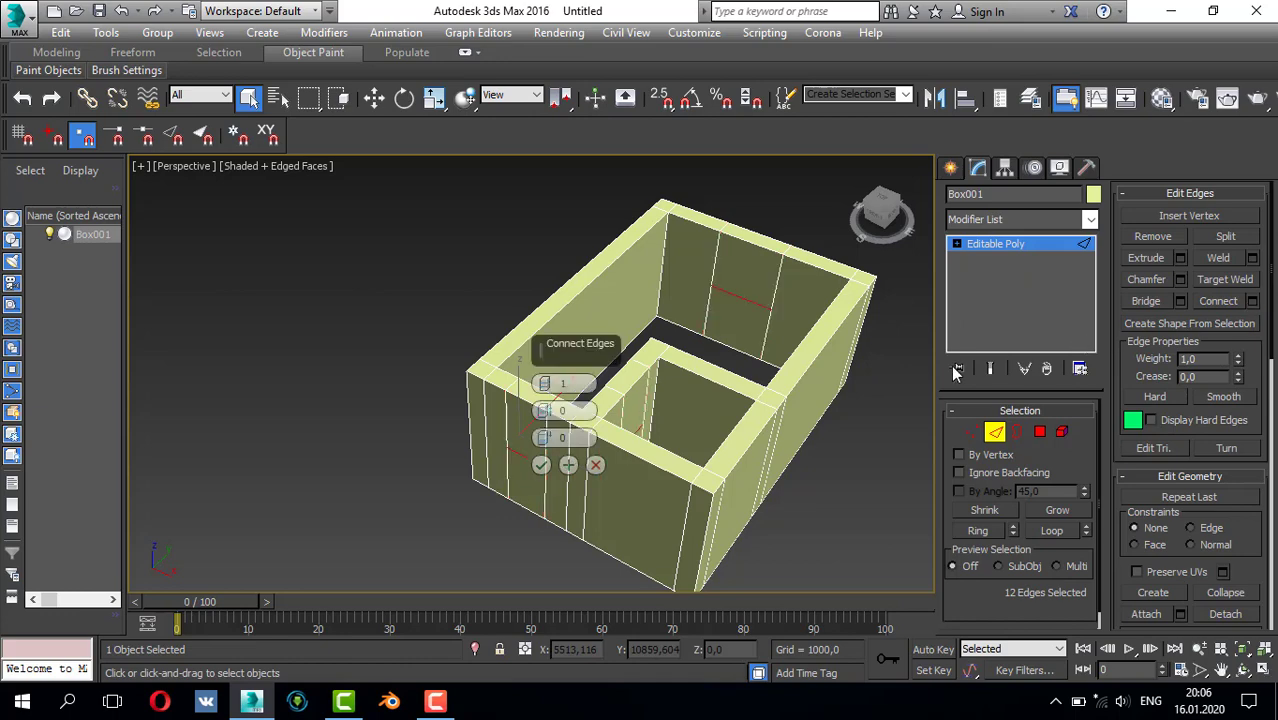
click(541, 465)
- Select the new horizontal edge on the near wall's outer face and set its Z height to 2200
alt+middle_drag(655, 404, 557, 470)
click(558, 450)
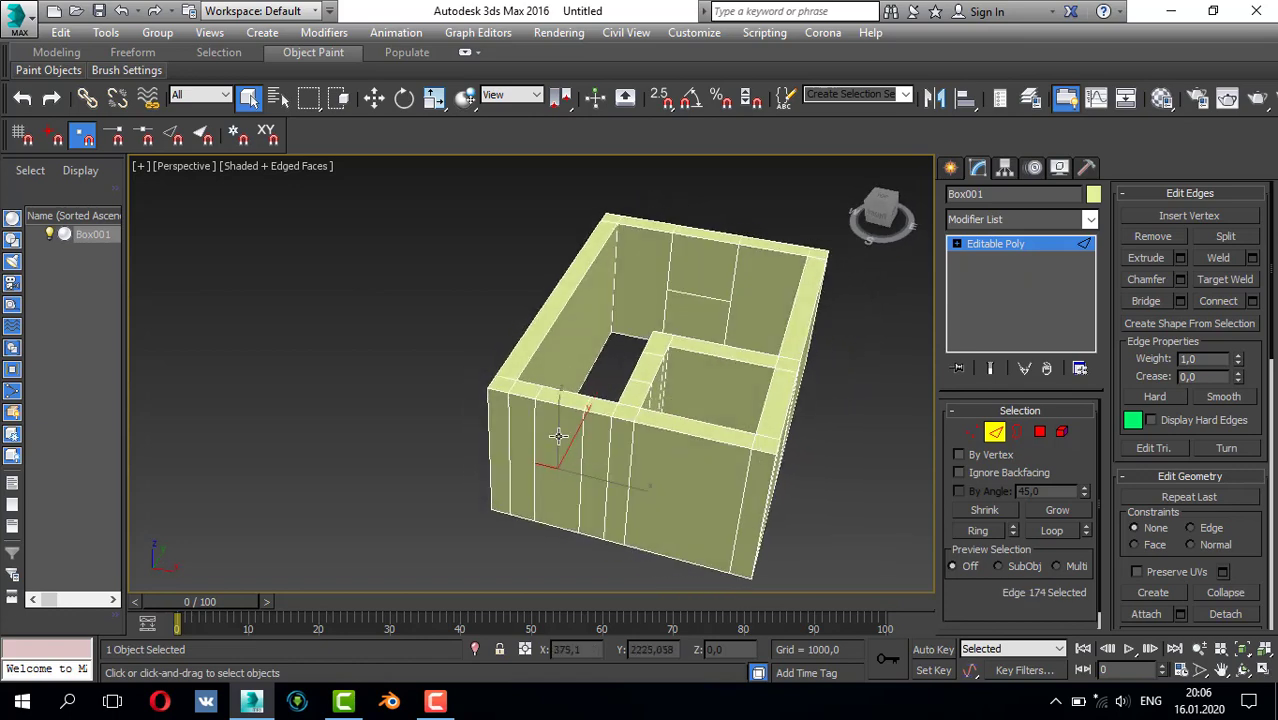
key(w)
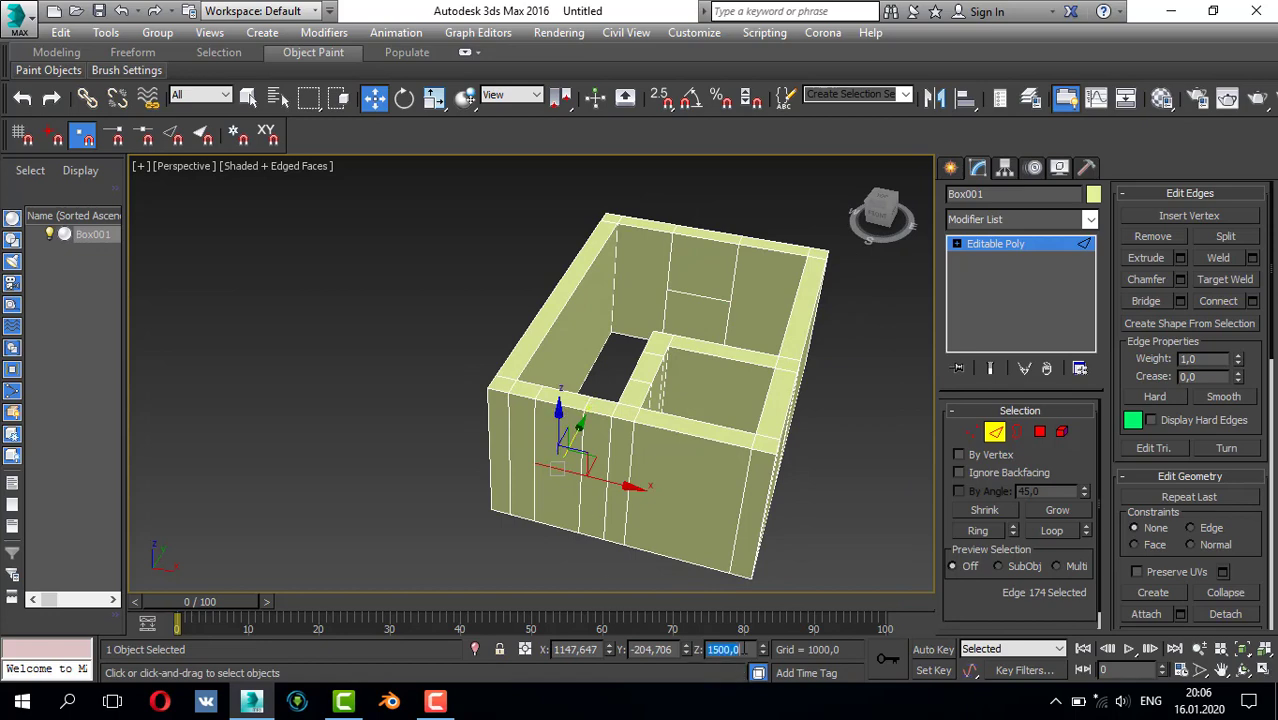
text(2200)
key(Return)
- Select the matching horizontal edge on the near wall's inner face and set its Z height to 2200
alt+middle_drag(702, 341, 430, 375)
click(565, 480)
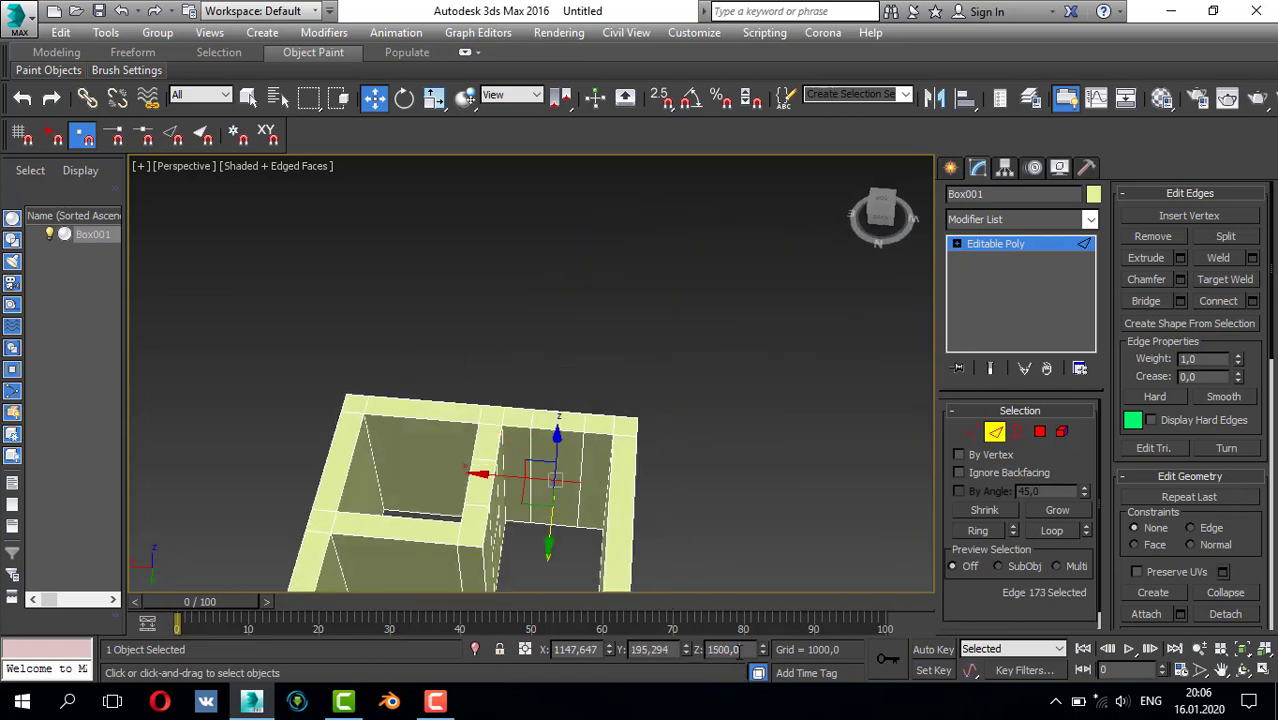
text(2200)
key(Return)
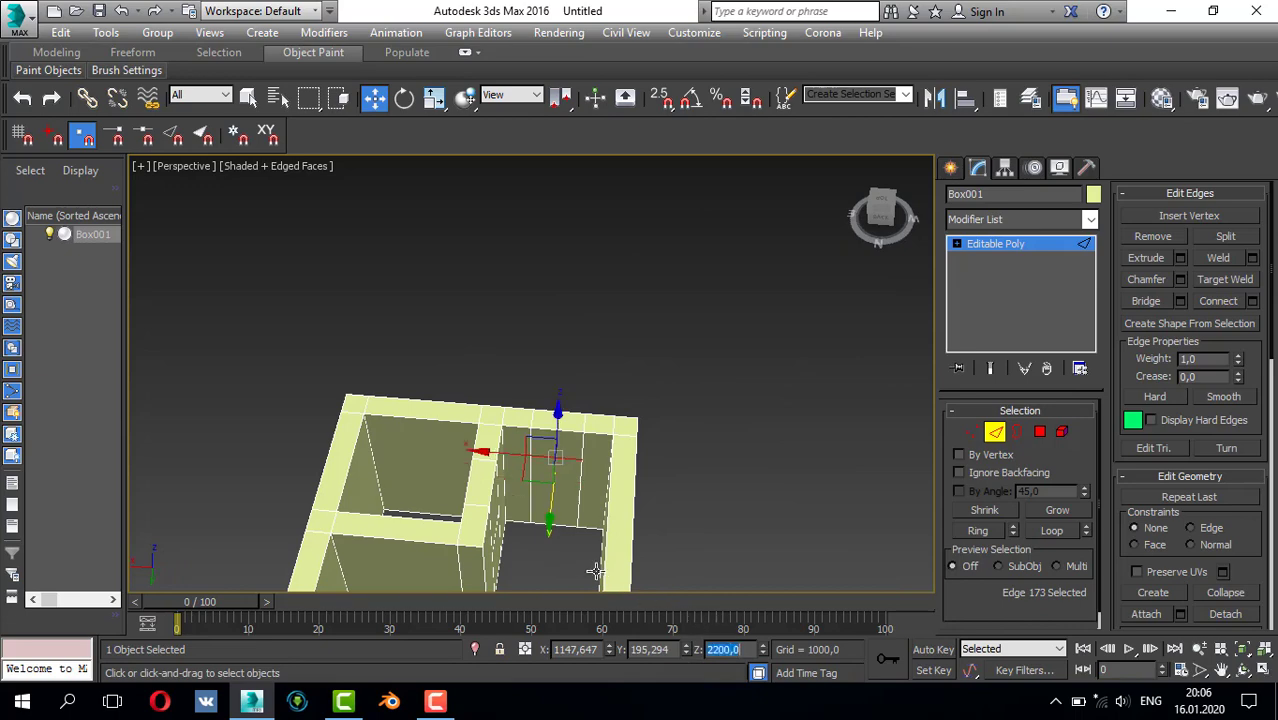
- Select the horizontal edge on the small room partition's large-room face and set its Z height to 2200
alt+drag(581, 503, 448, 476)
alt+middle_drag(448, 476, 440, 473)
click(467, 475)
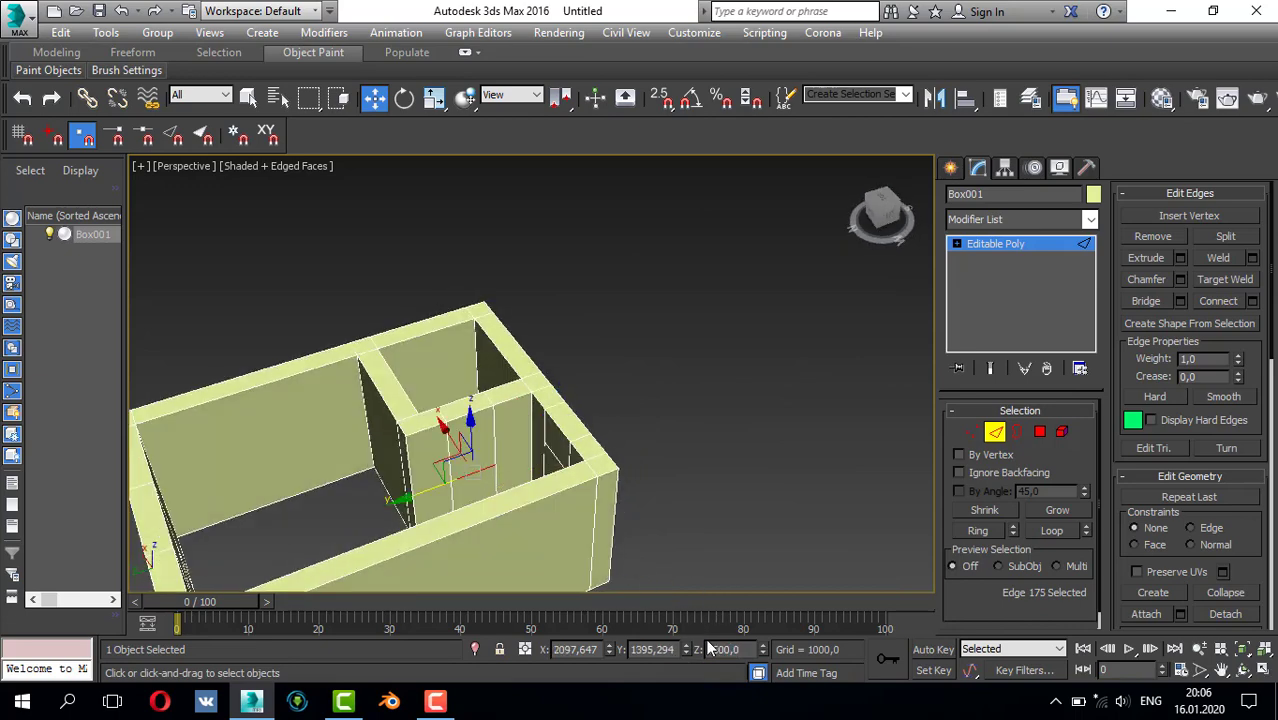
click(743, 649)
text(2200)
key(Return)
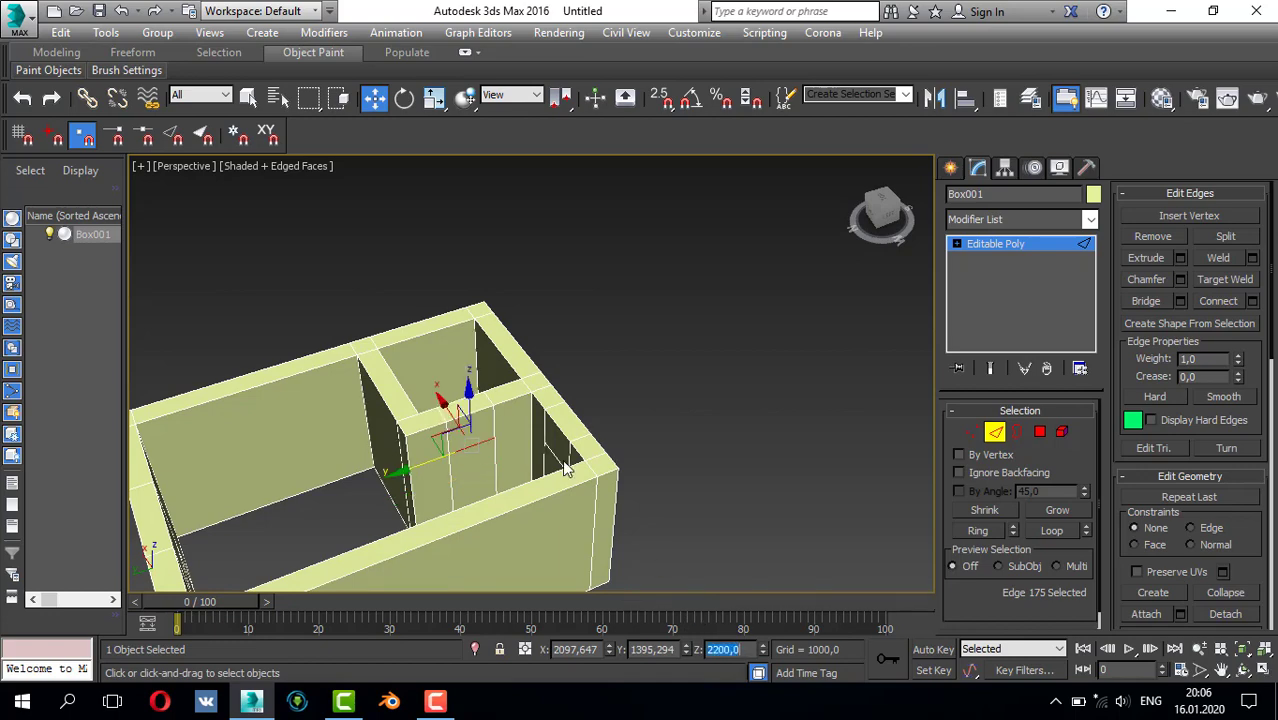
- Select the horizontal edge on the partition's face inside the small room and set its Z height to 2200
alt+middle_drag(560, 450, 679, 450)
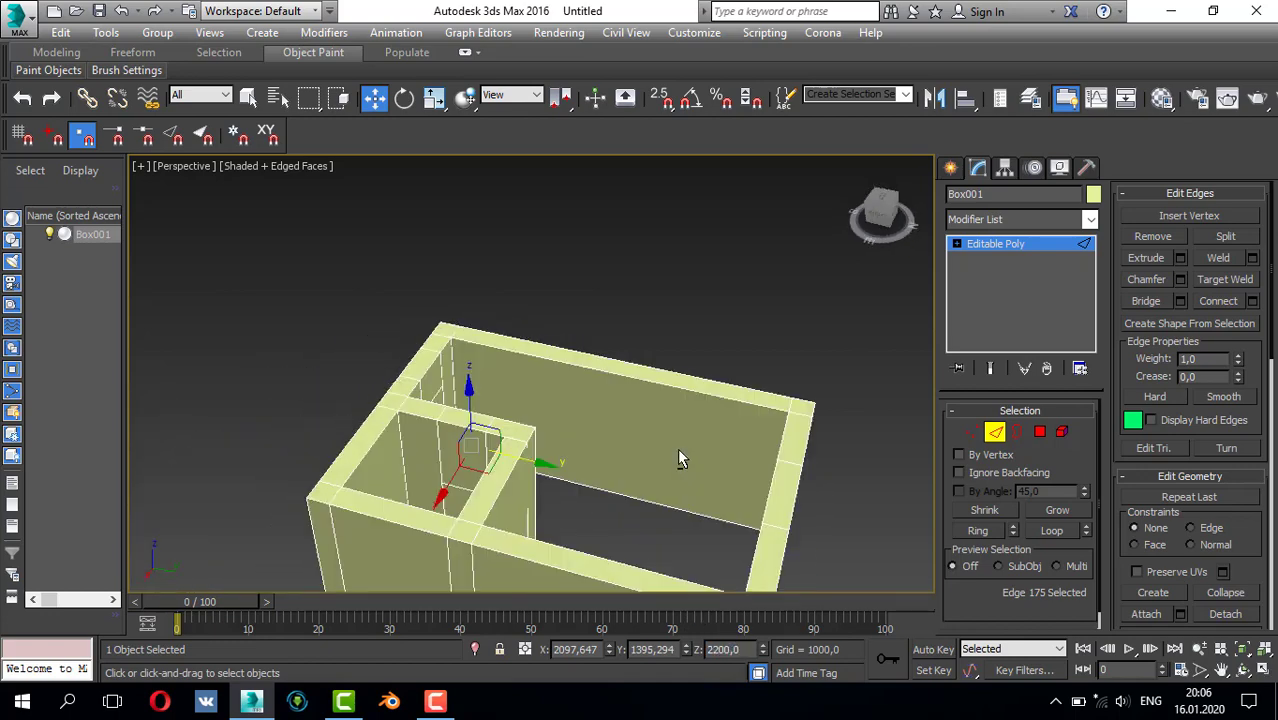
click(462, 491)
click(457, 487)
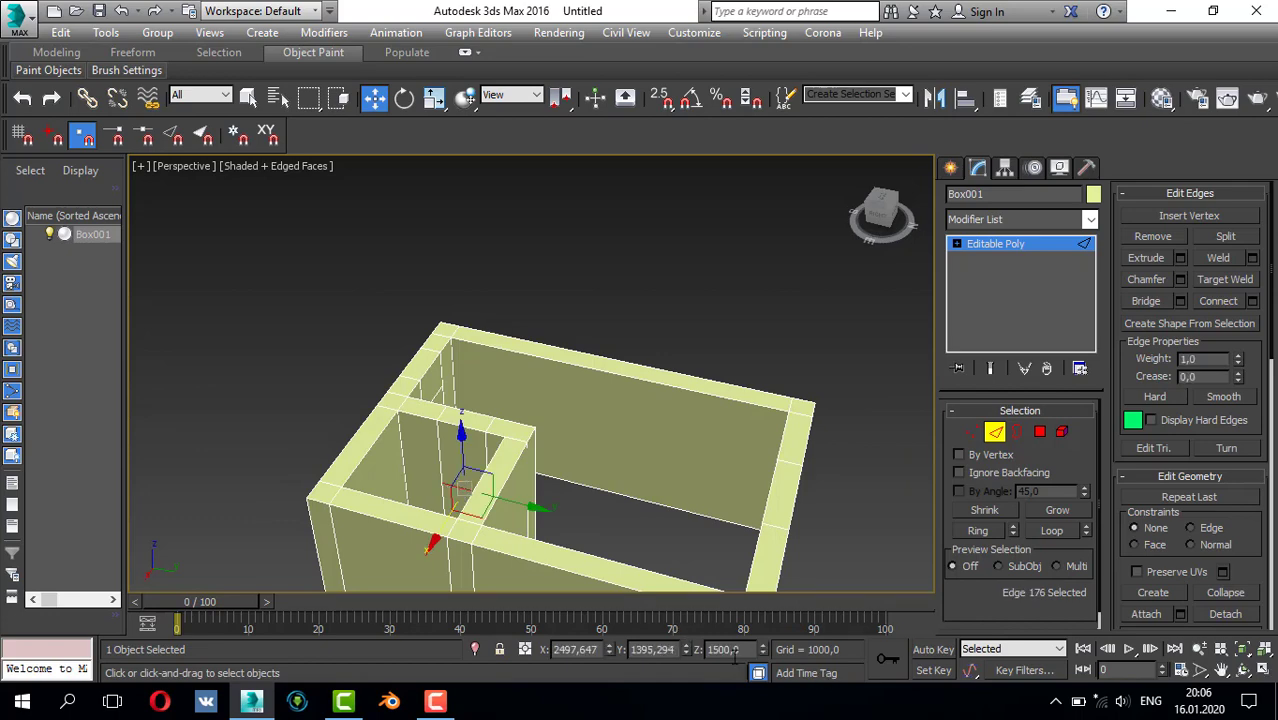
click(744, 649)
text(2200)
key(Return)
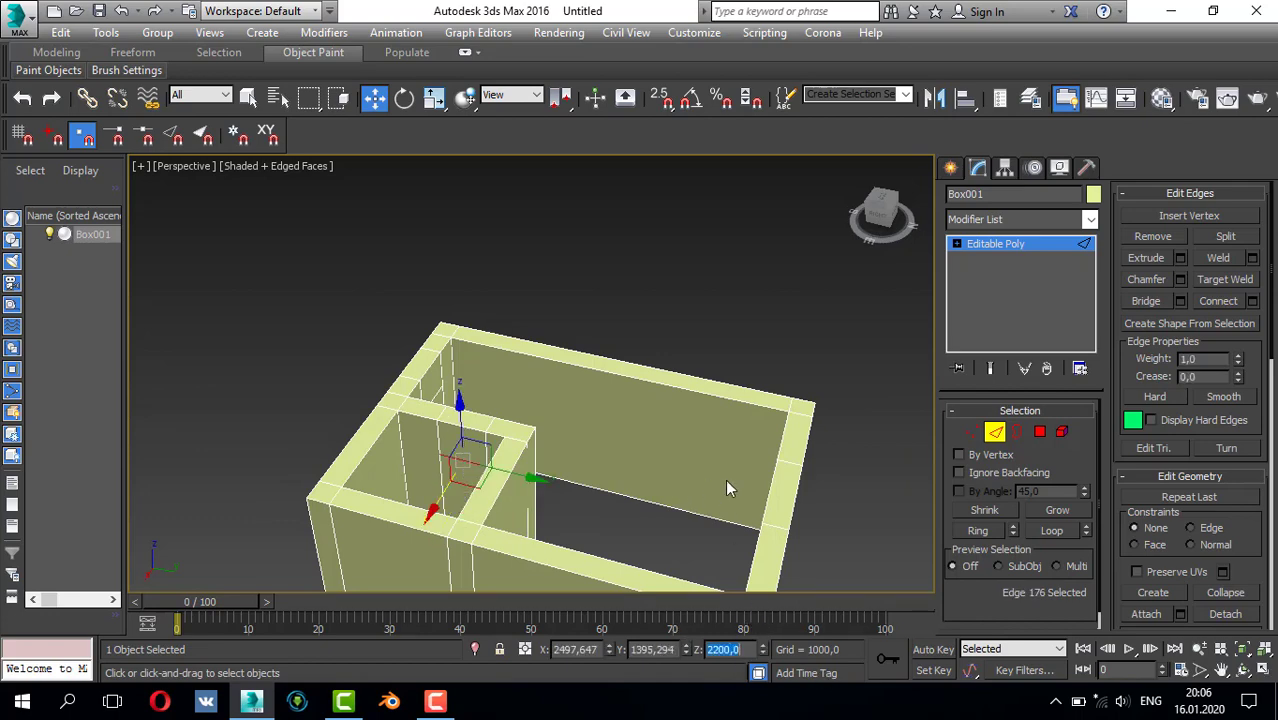
- Select the horizontal edge on the far wall's inner face and set its Z height to 2400
alt+middle_drag(740, 486, 850, 480)
scroll(657, 396, up, 4)
alt+middle_drag(657, 396, 572, 397)
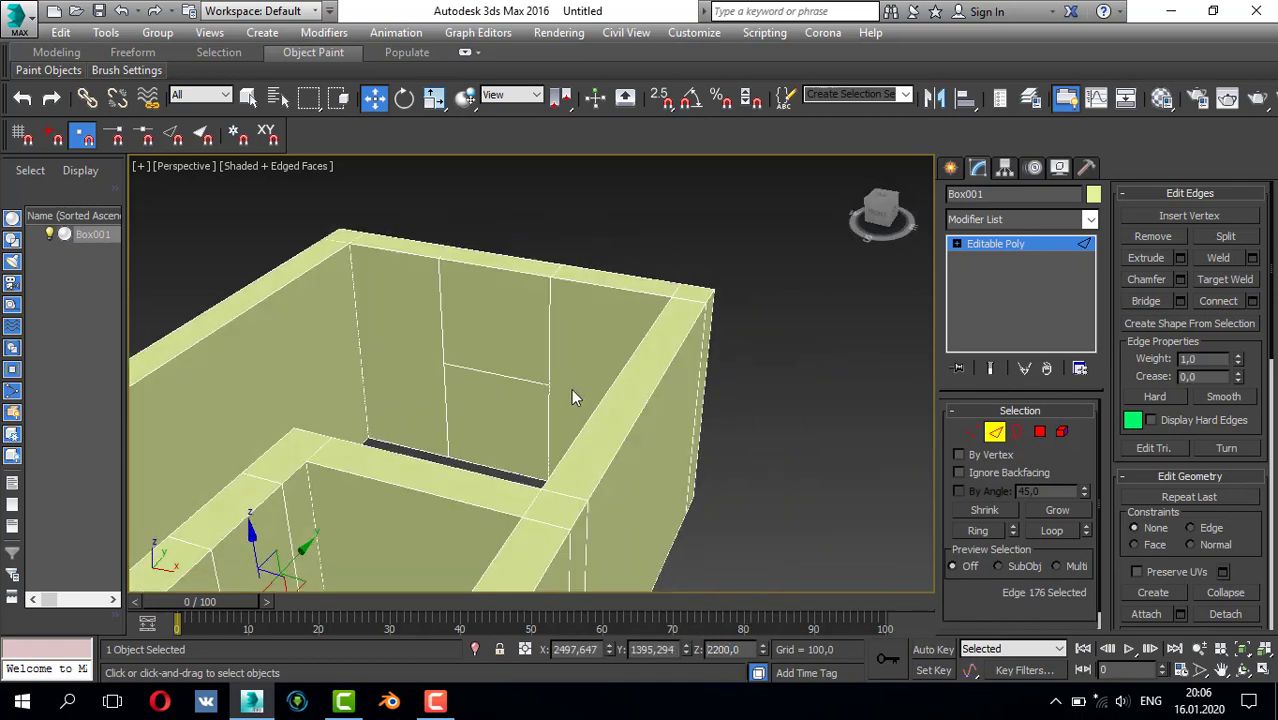
click(509, 382)
double_click(738, 649)
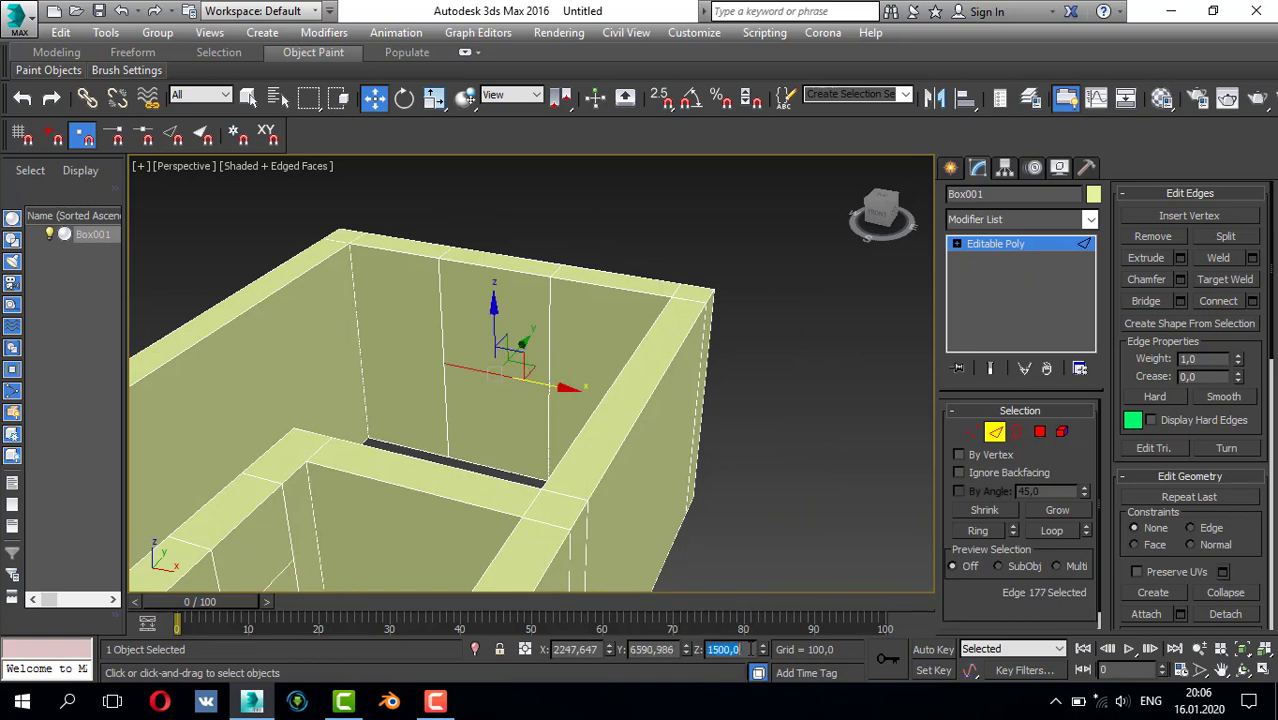
text(24)
text(500)
key(Return)
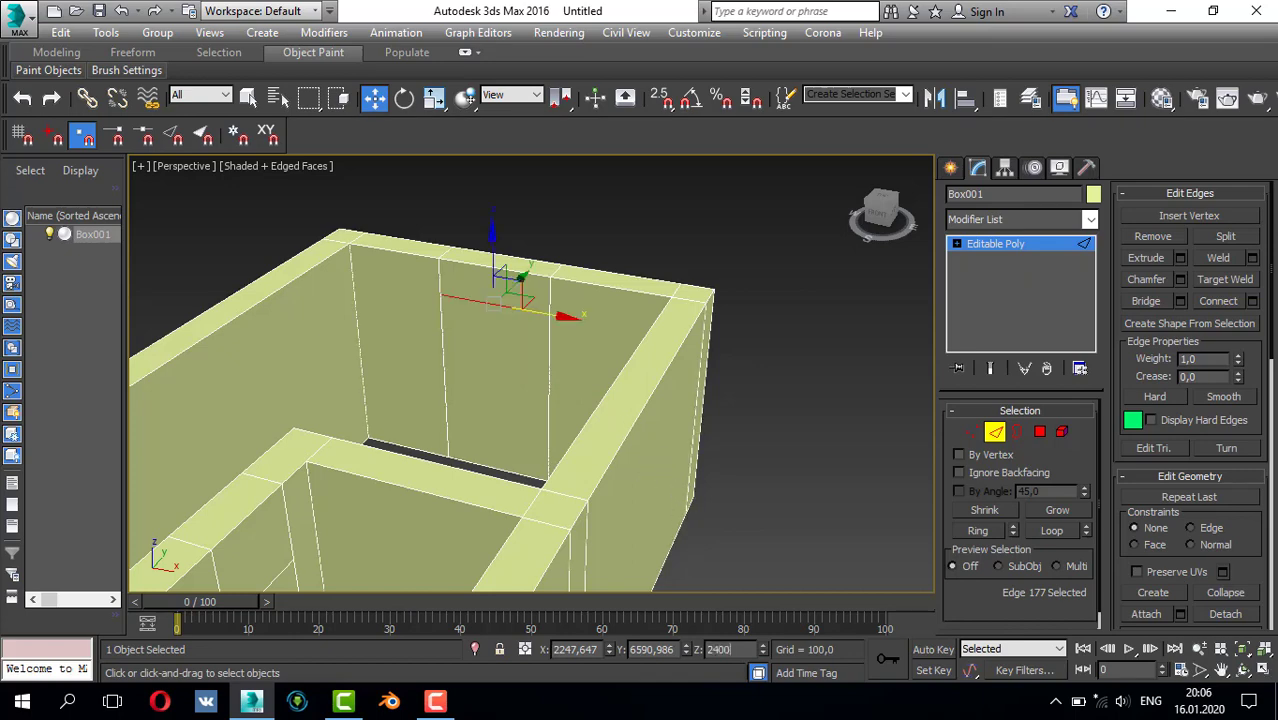
key(Return)
- Select the matching horizontal edge on the far wall's outer face and set its Z height to 2400
alt+middle_drag(713, 342, 436, 336)
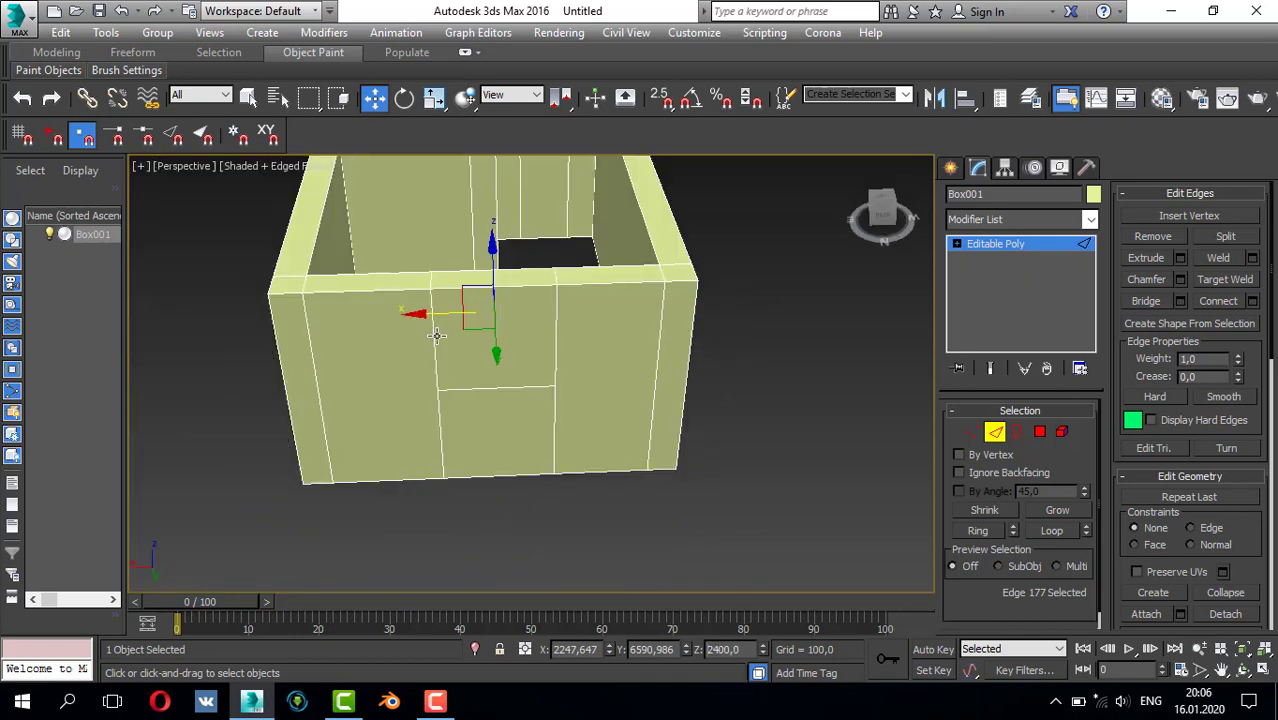
click(480, 390)
double_click(737, 651)
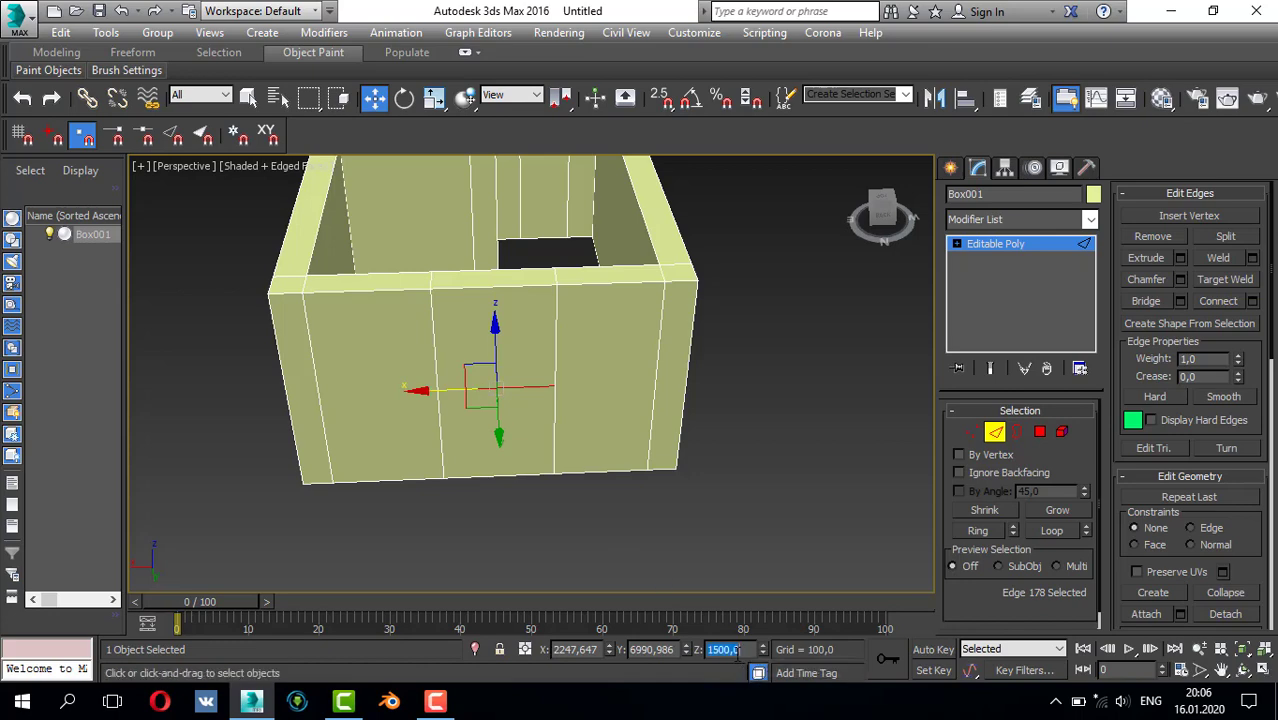
text(2400)
key(Return)
- Select the four vertical edges below the window's top edge on the far wall's outer and inner faces, and connect them with 1 segment
click(551, 390)
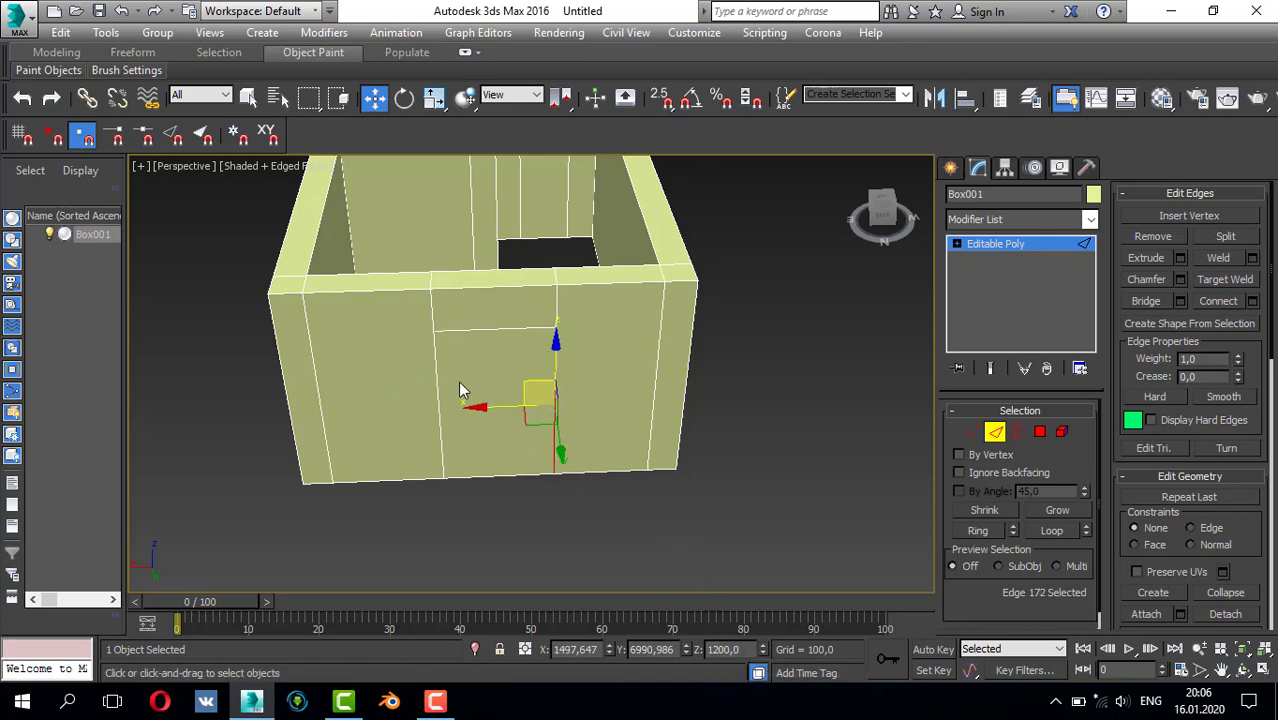
ctrl+click(437, 382)
alt+middle_drag(479, 308, 659, 357)
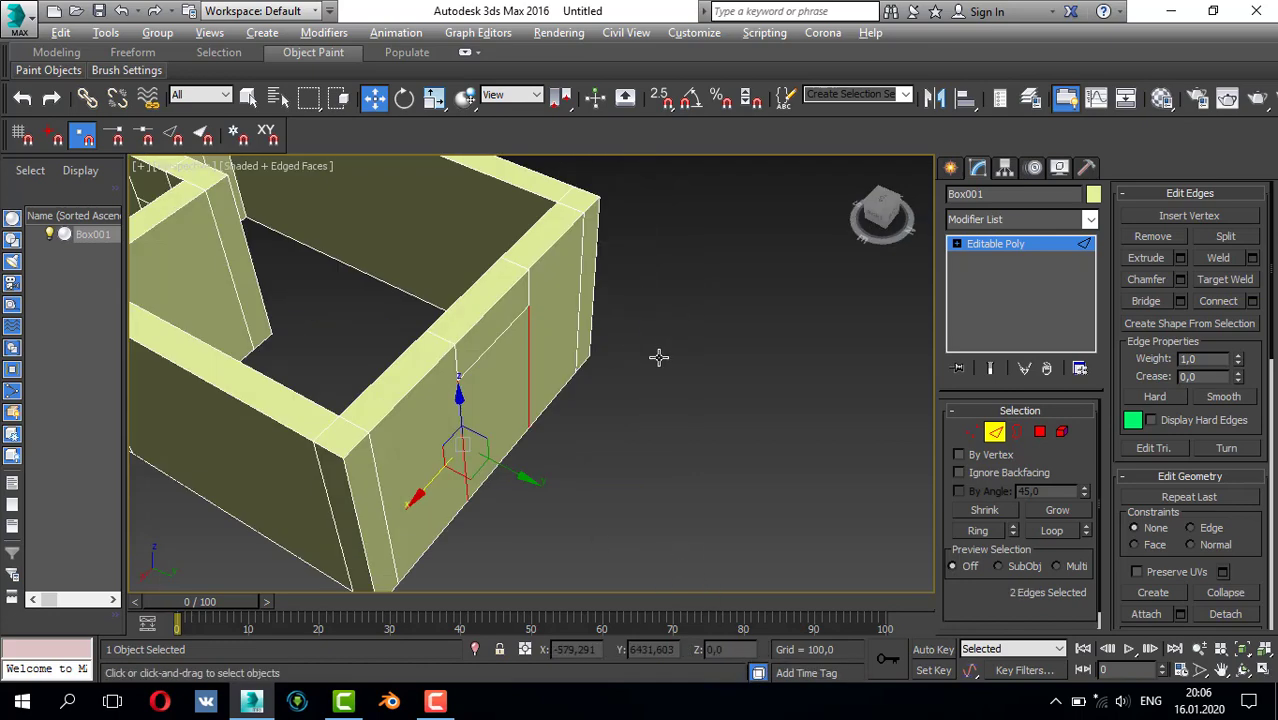
alt+middle_drag(400, 355, 549, 363)
click(549, 427)
double_click(549, 430)
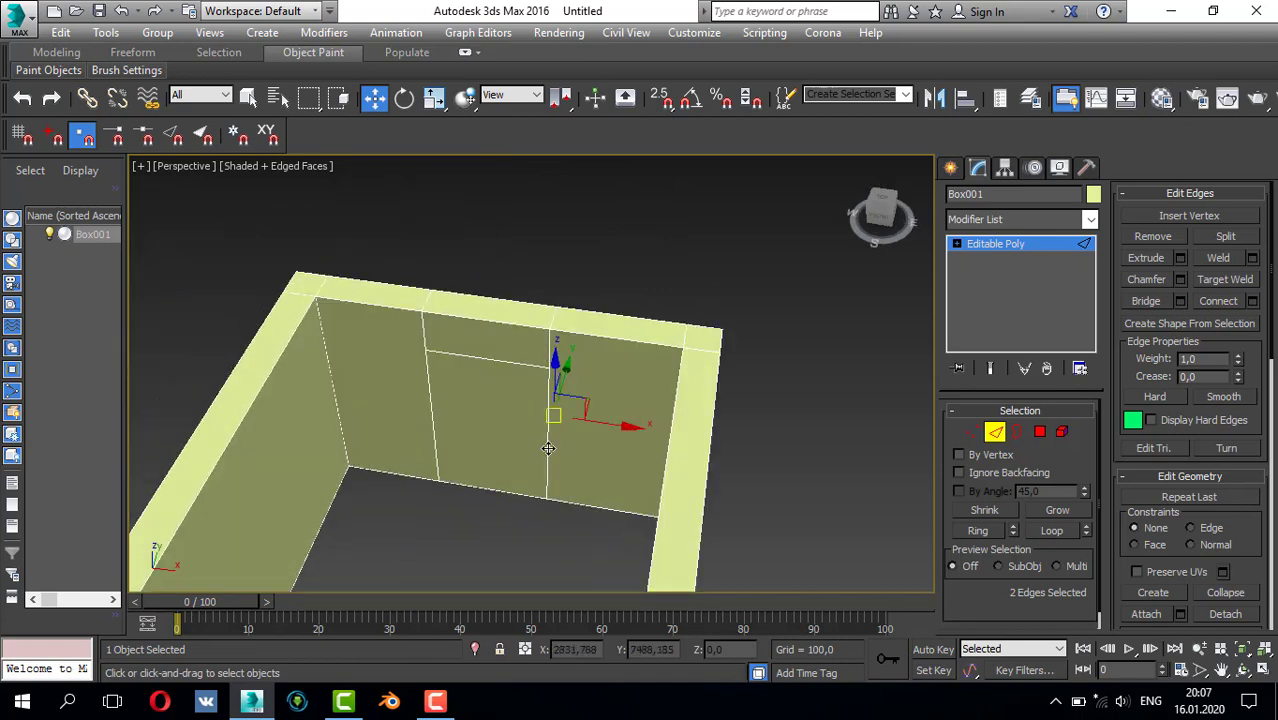
ctrl+click(546, 449)
ctrl+click(438, 420)
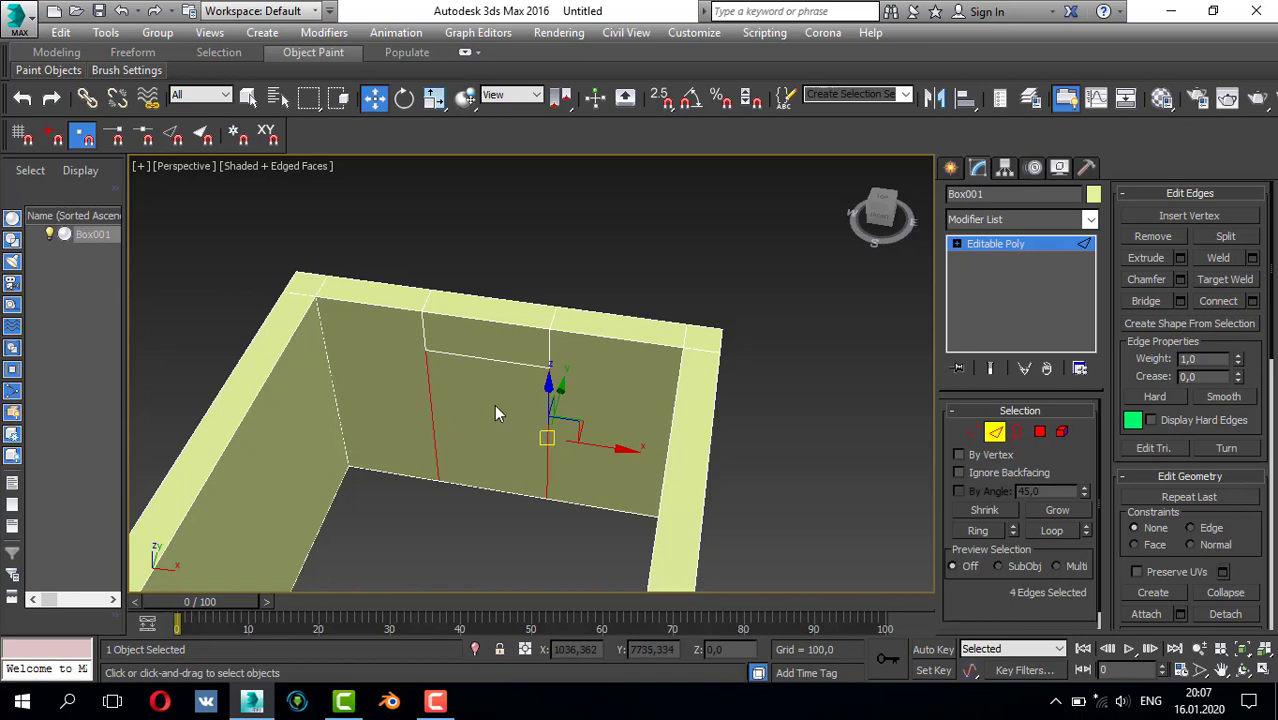
alt+middle_drag(494, 404, 705, 401)
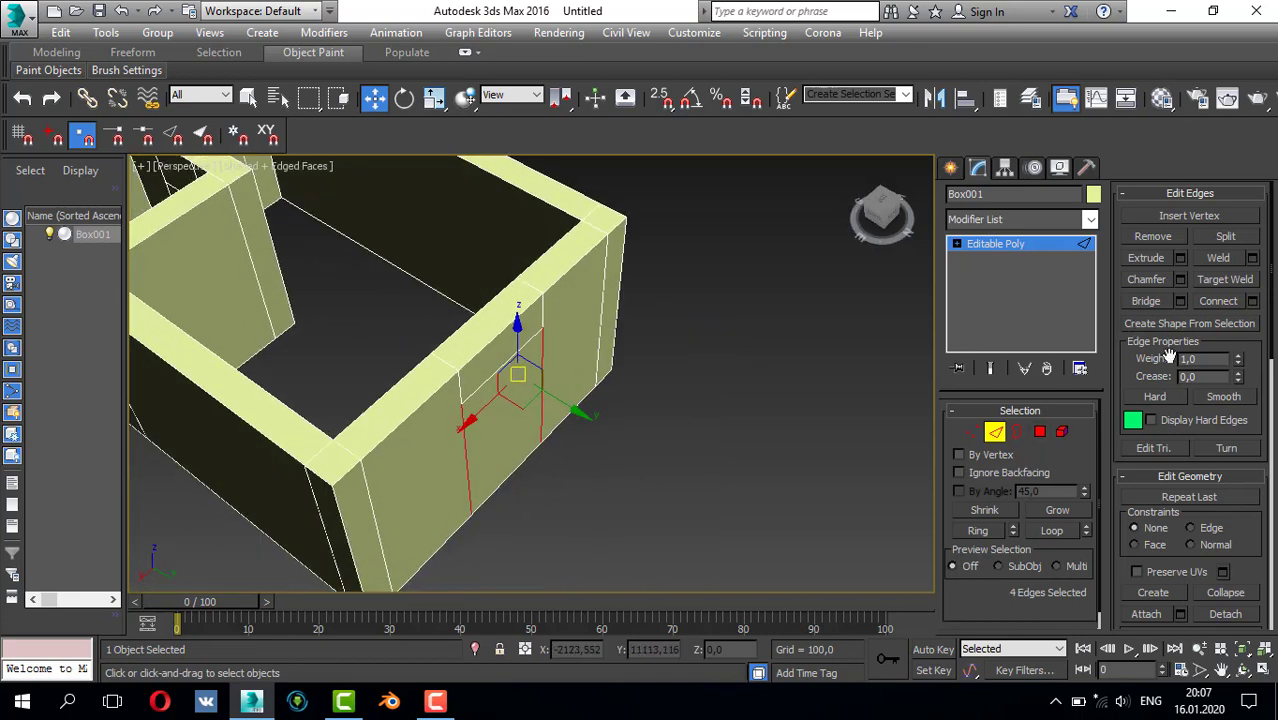
click(1253, 301)
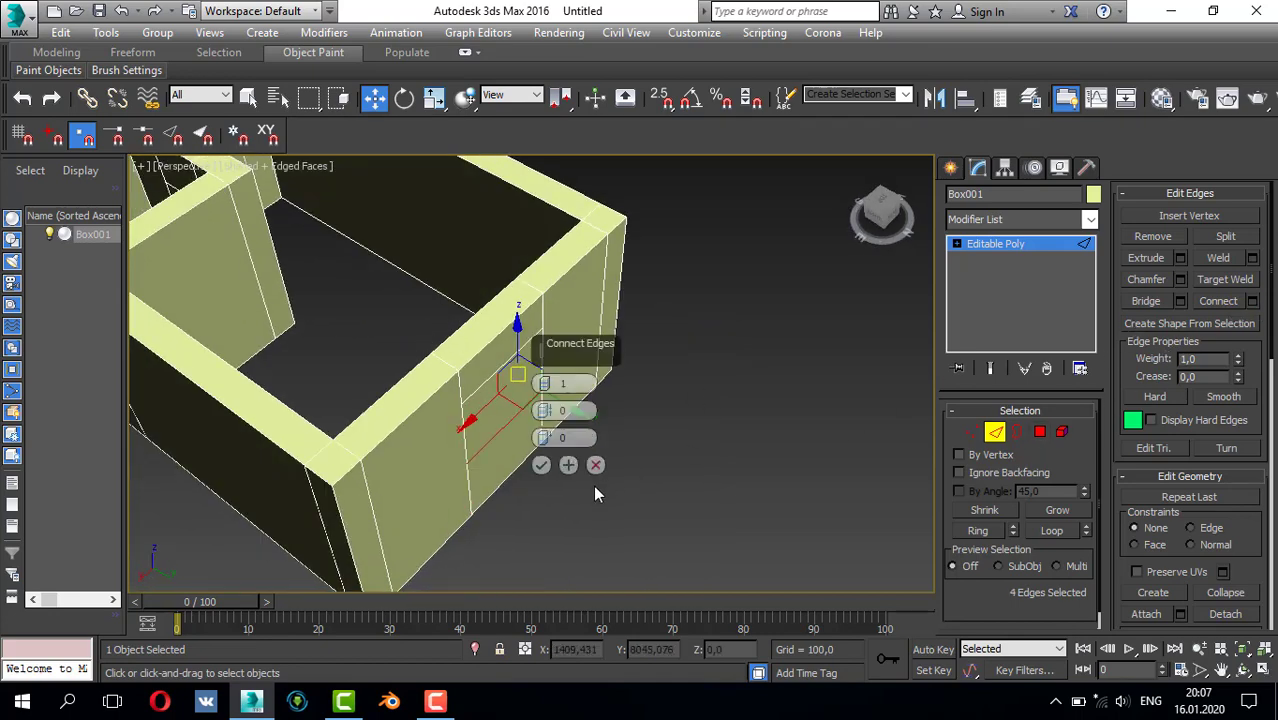
click(541, 464)
- Select the new lower window edge on the far wall's outer face and set its Z height to 900
alt+middle_drag(541, 464, 468, 429)
click(514, 423)
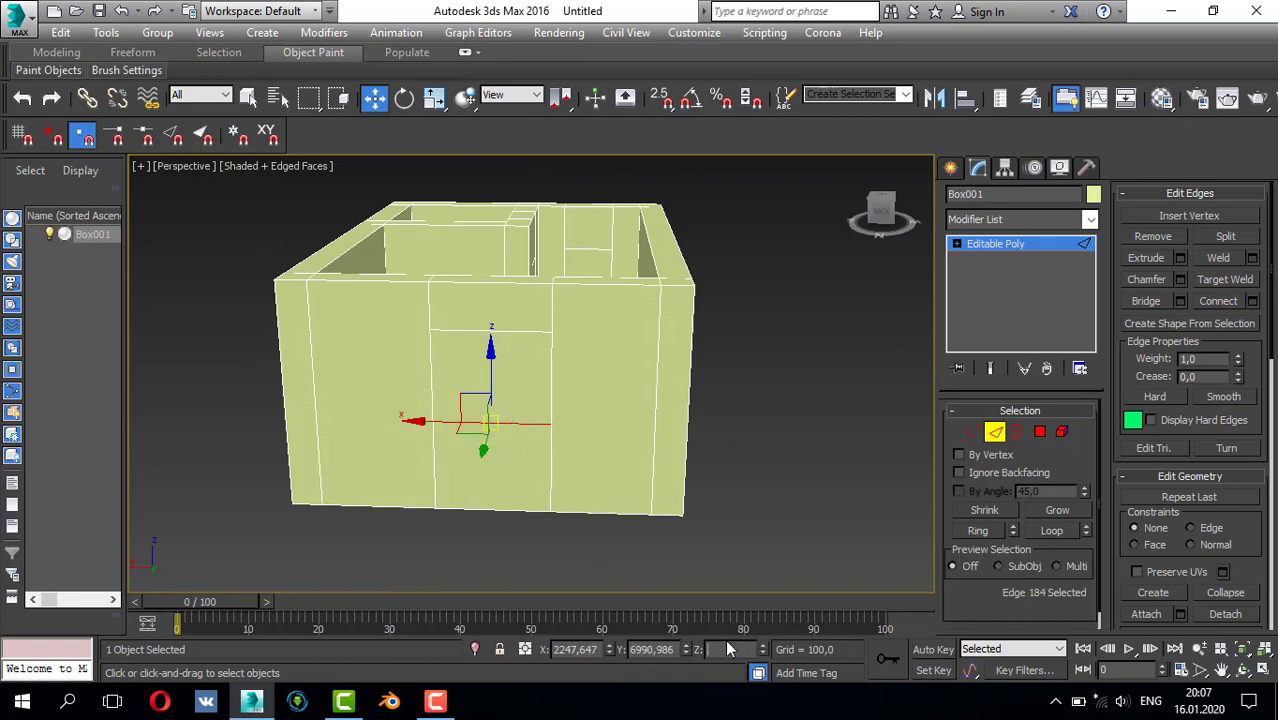
text(900)
key(Return)
- Select the matching lower window edge on the far wall's inner face and set its Z height to 900
alt+middle_drag(530, 311, 539, 370)
click(494, 456)
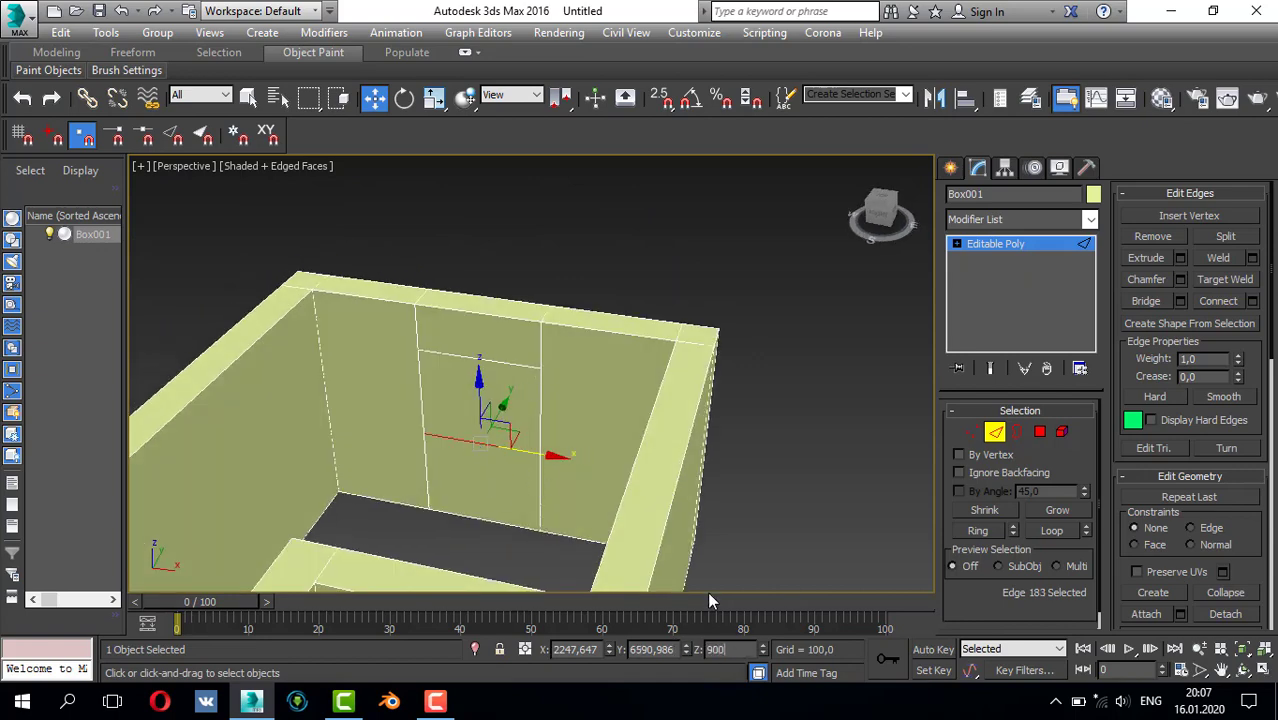
text(900)
key(Return)
- Select the six polygons on both sides of the window and the two door openings, and extrude them by -200
scroll(557, 369, down, 10)
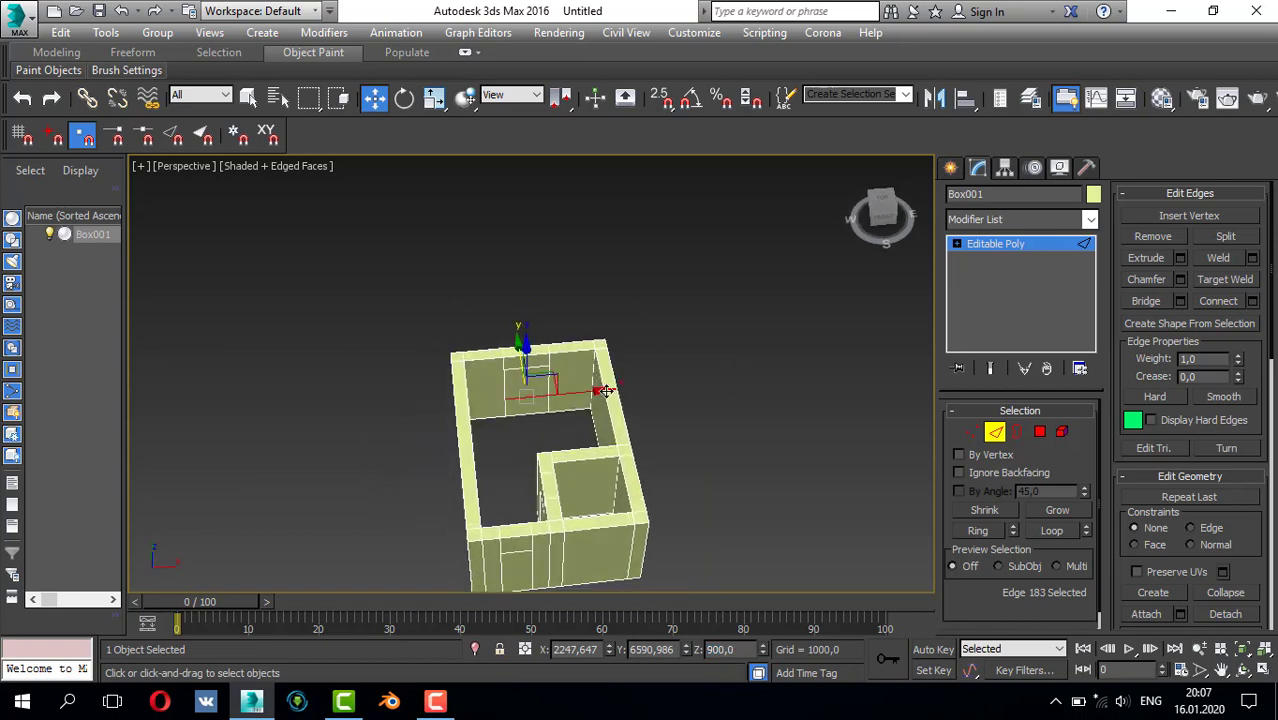
click(1001, 437)
click(1041, 435)
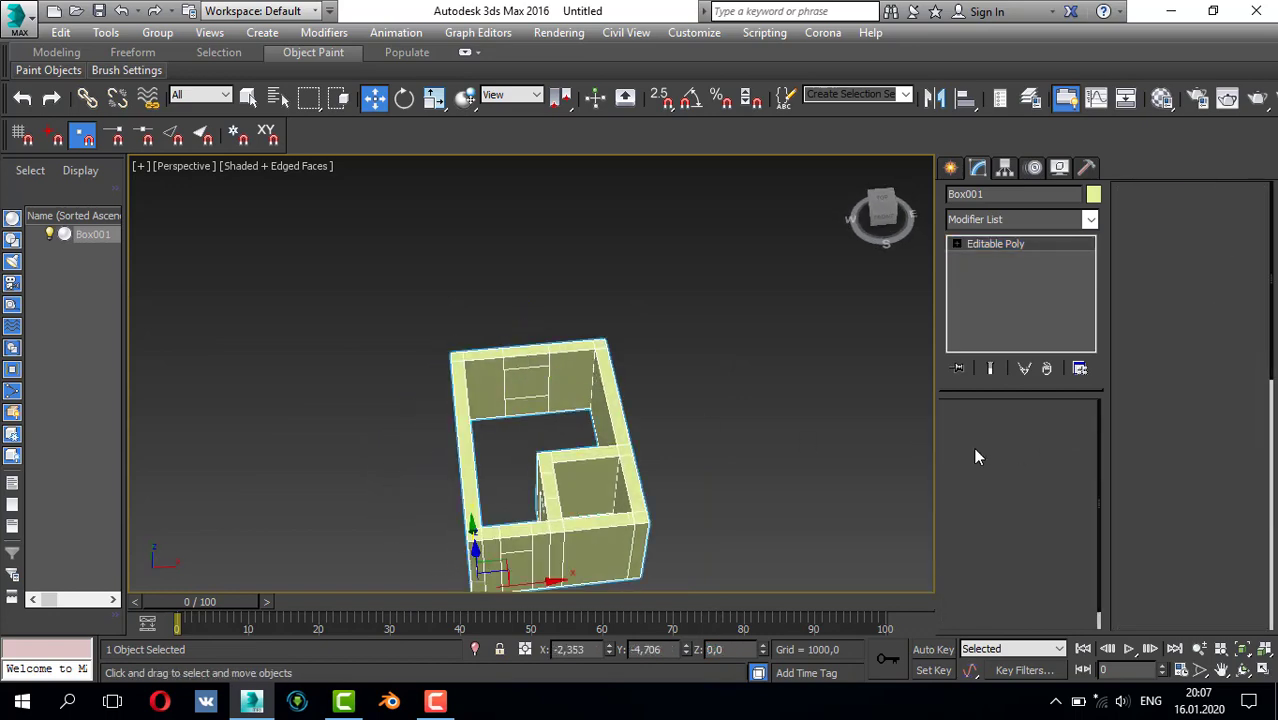
click(527, 560)
ctrl+click(528, 391)
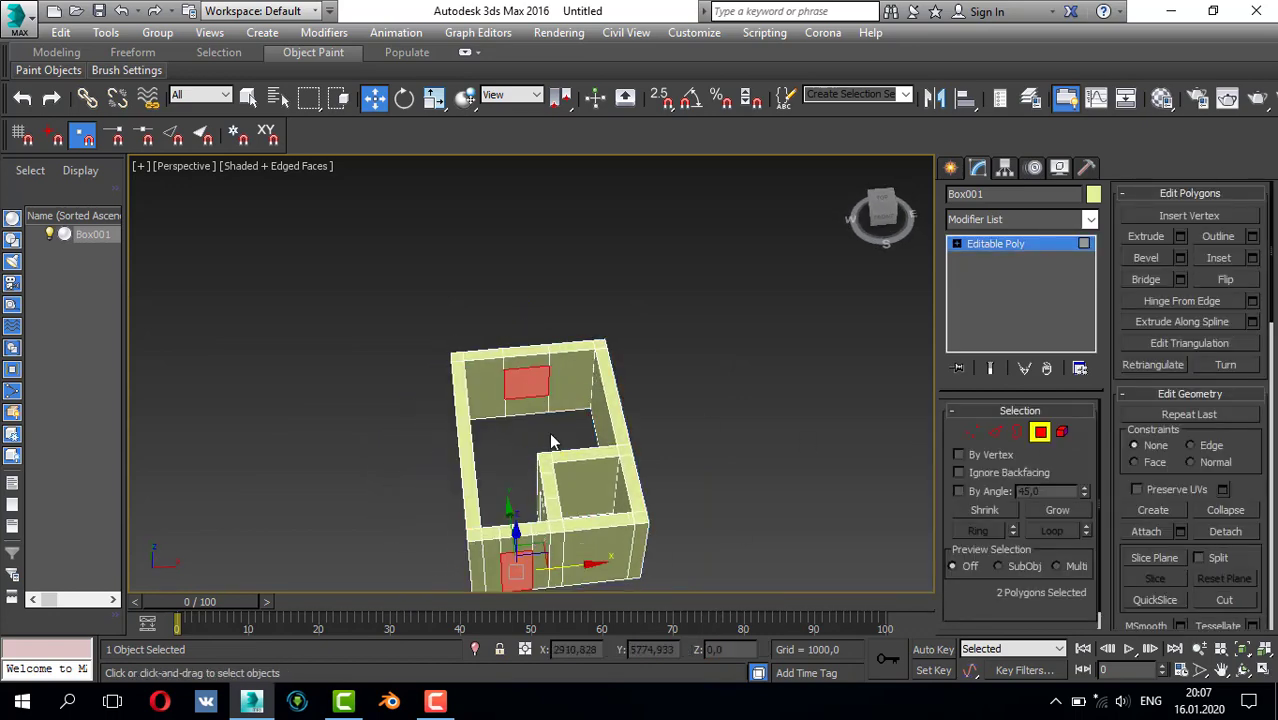
alt+middle_drag(566, 462, 380, 452)
ctrl+click(565, 501)
ctrl+click(495, 488)
ctrl+click(474, 432)
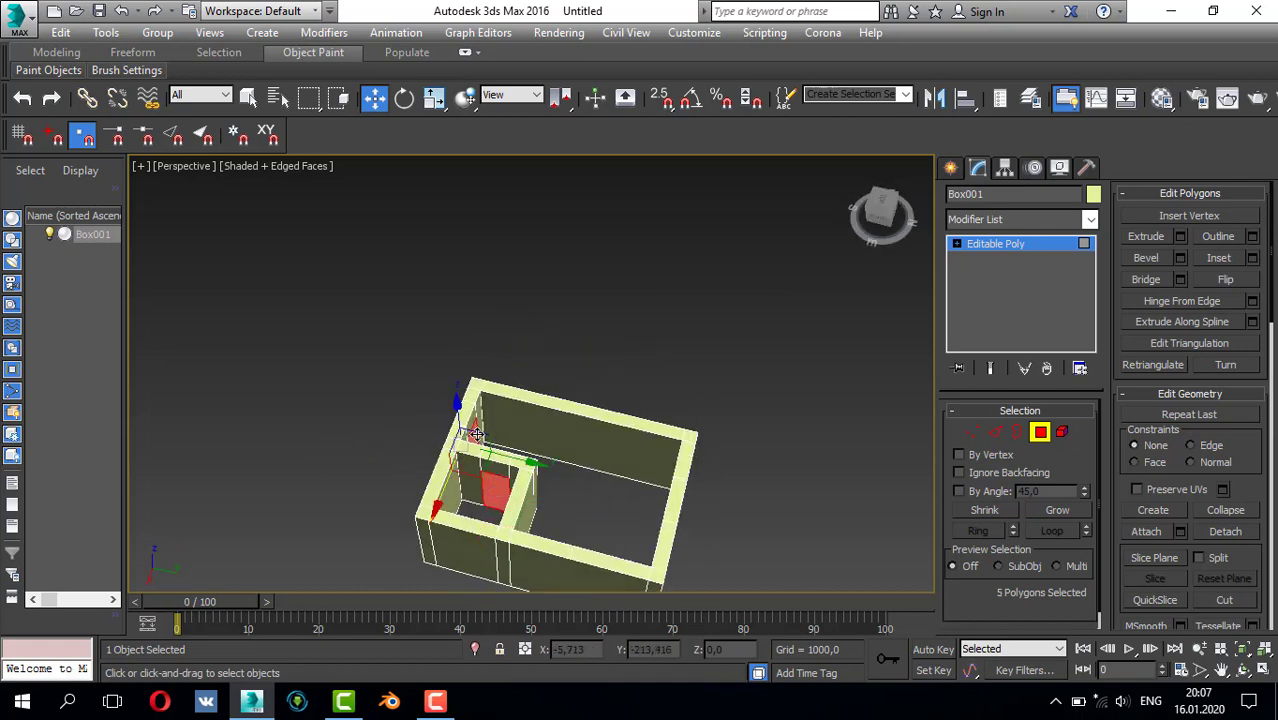
alt+middle_drag(714, 462, 500, 432)
ctrl+click(430, 557)
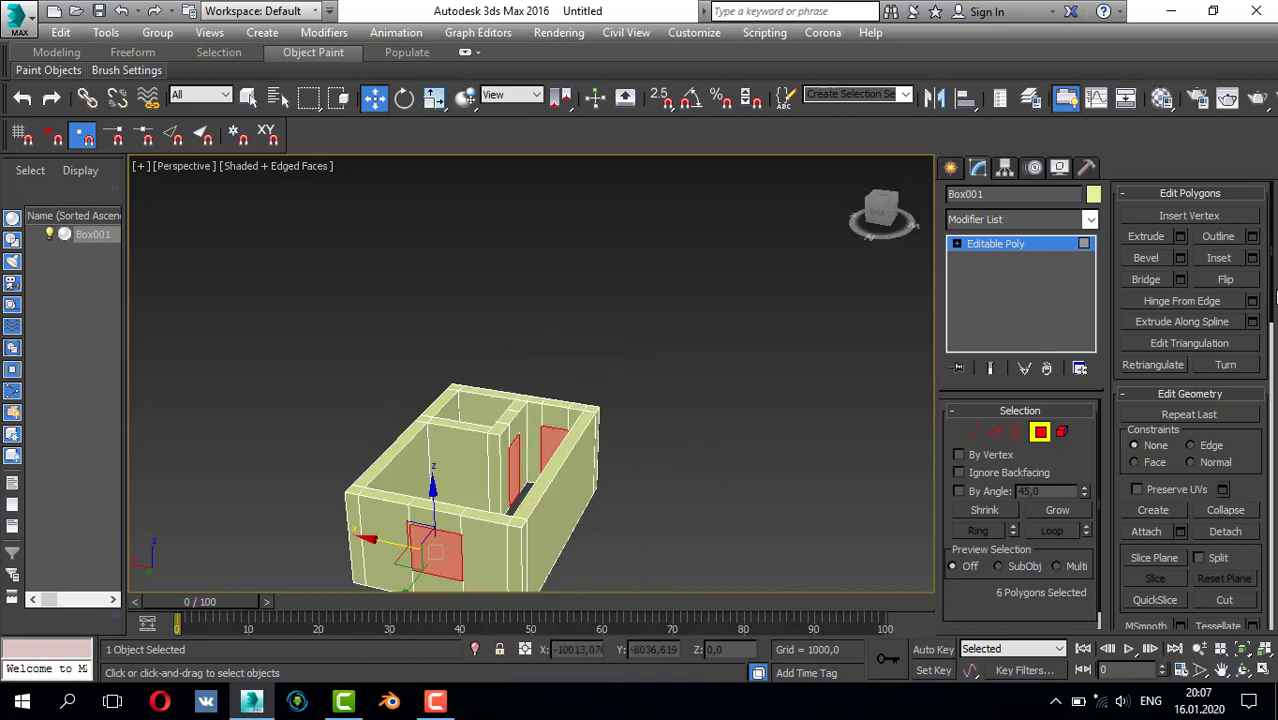
click(1180, 236)
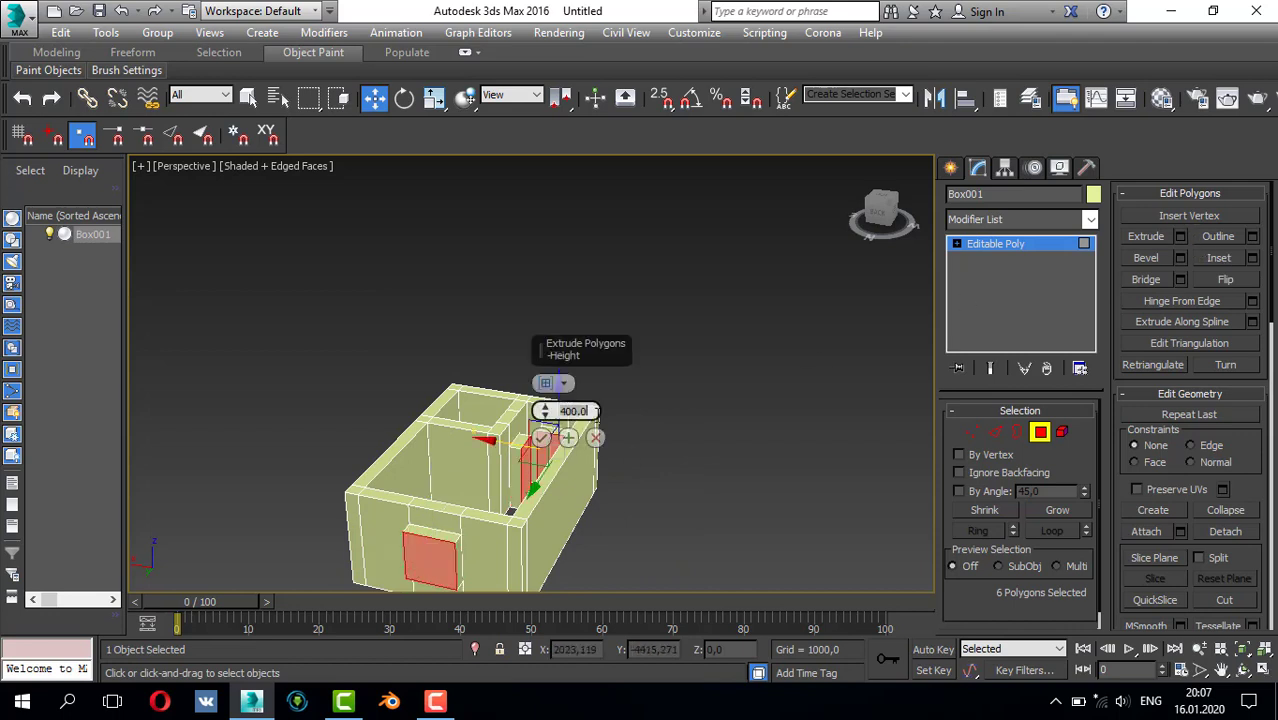
text(-200)
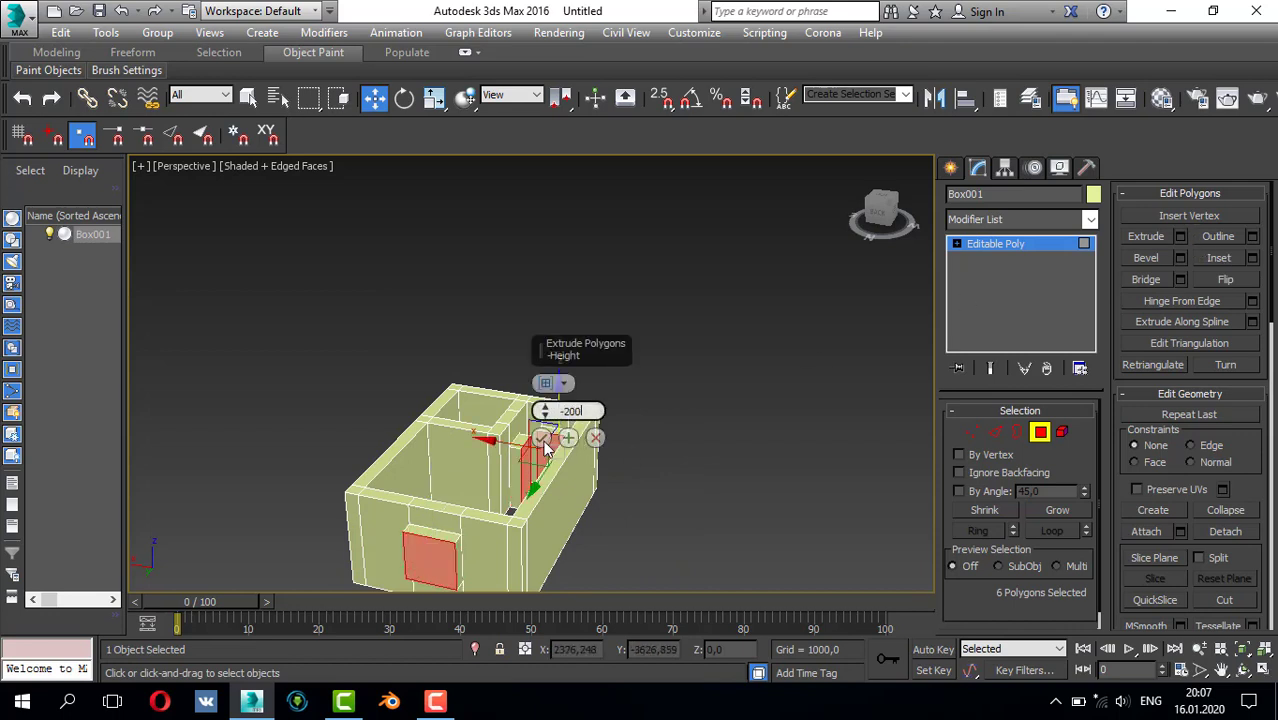
click(542, 438)
click(682, 447)
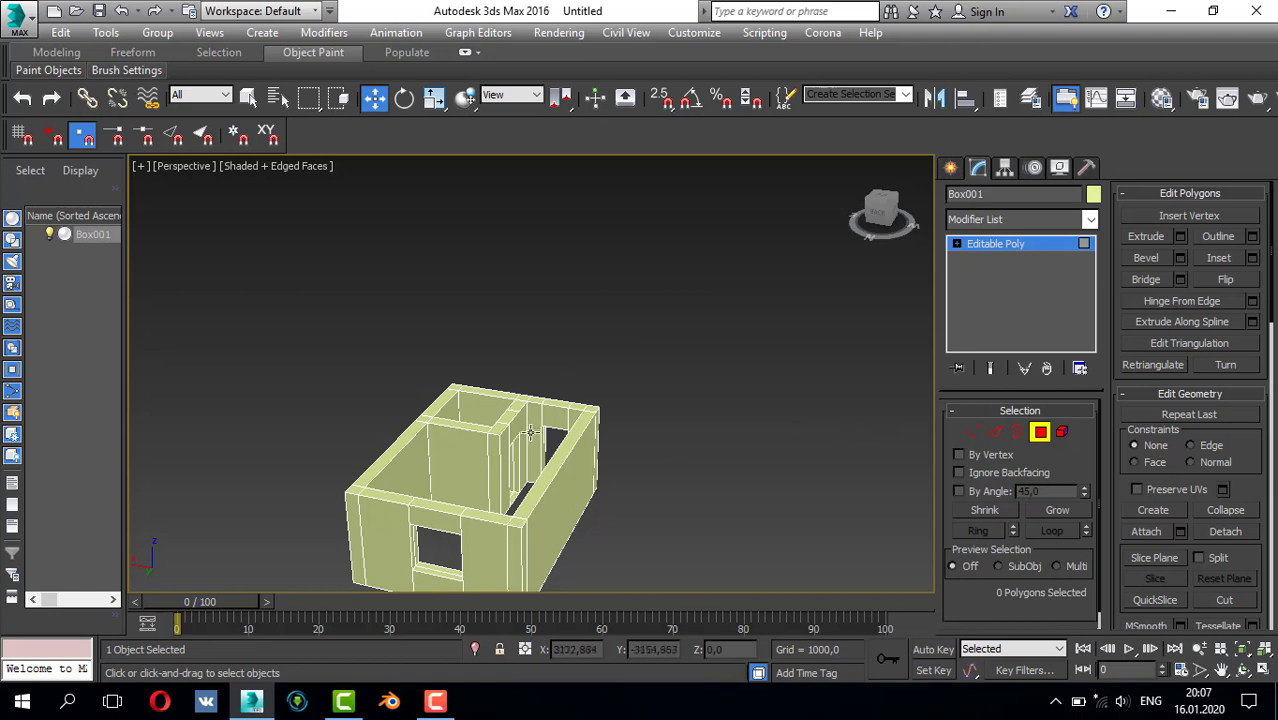
- In the Top view with vertex snapping on, draw a 2400 by 1900 rectangle spline filling the passage beside the small room
alt+middle_drag(531, 433, 605, 499)
scroll(459, 399, up, 6)
scroll(470, 430, down, 5)
alt+middle_drag(474, 437, 305, 344)
key(t)
scroll(354, 339, down, 2)
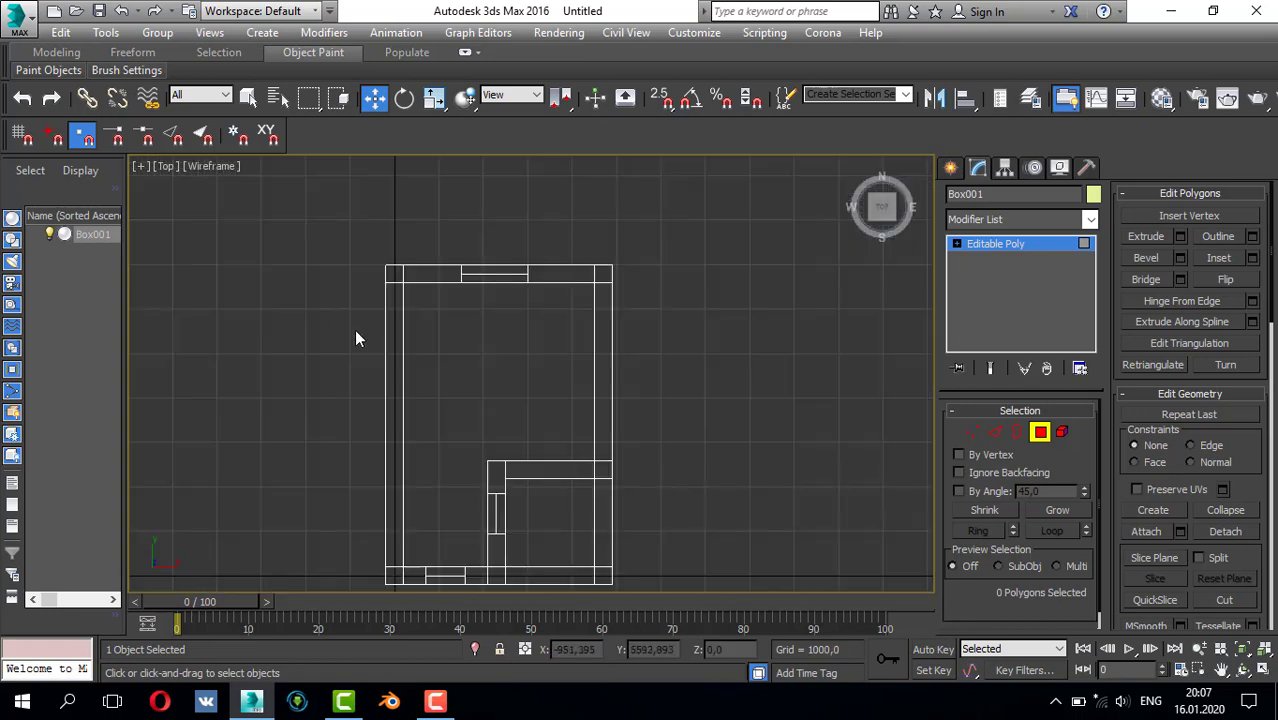
click(950, 168)
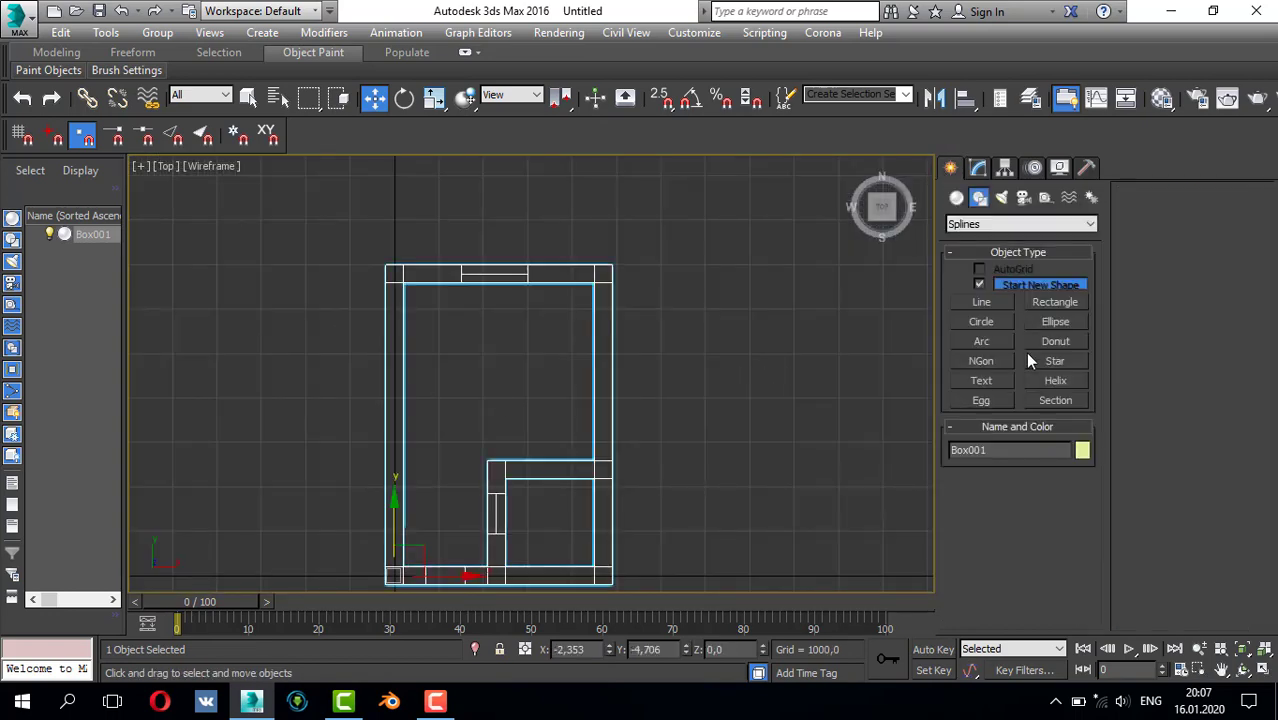
click(1041, 304)
middle_drag(426, 440, 545, 454)
scroll(466, 444, up, 2)
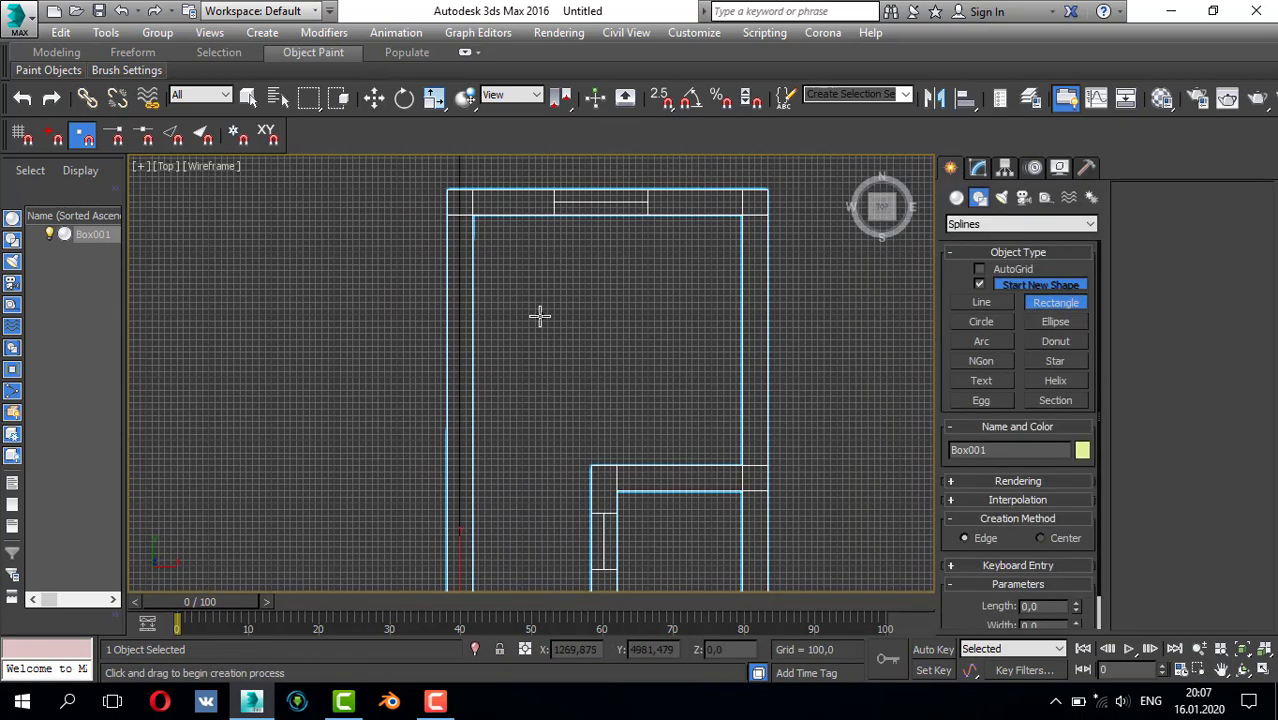
scroll(524, 333, down, 2)
click(662, 99)
middle_drag(497, 414, 568, 374)
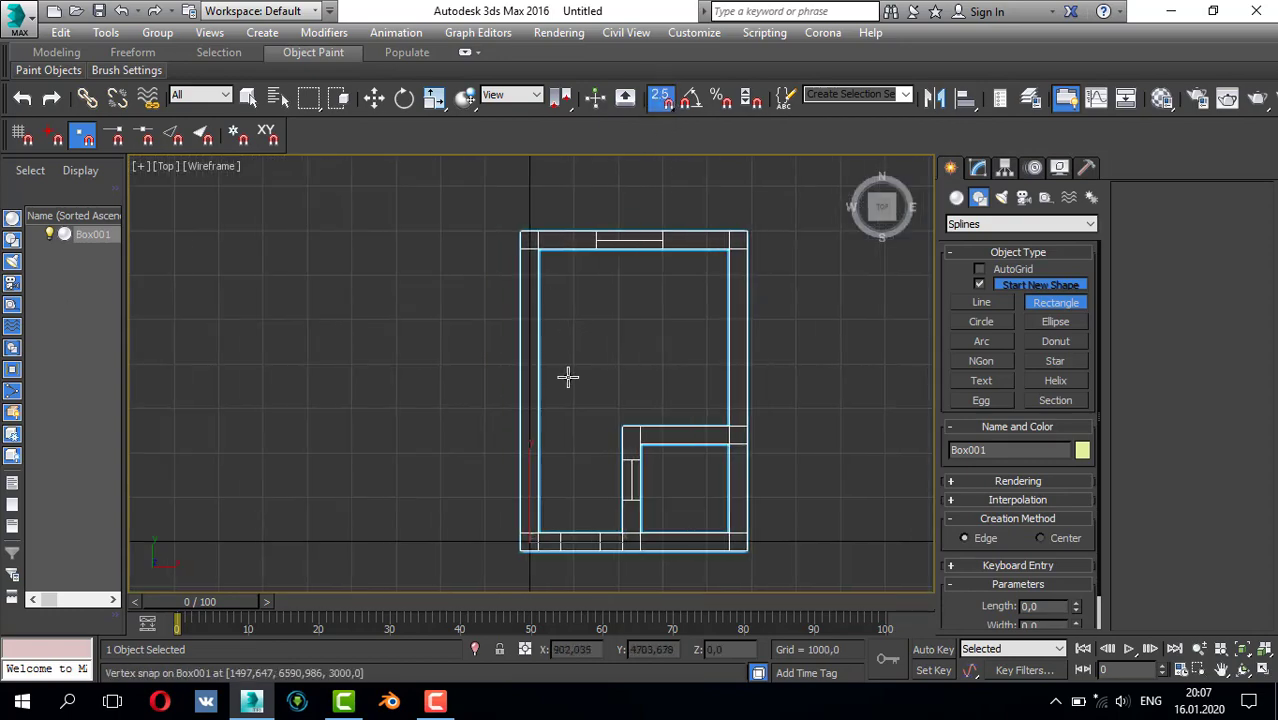
scroll(602, 448, up, 4)
middle_drag(602, 448, 616, 262)
drag(679, 246, 512, 460)
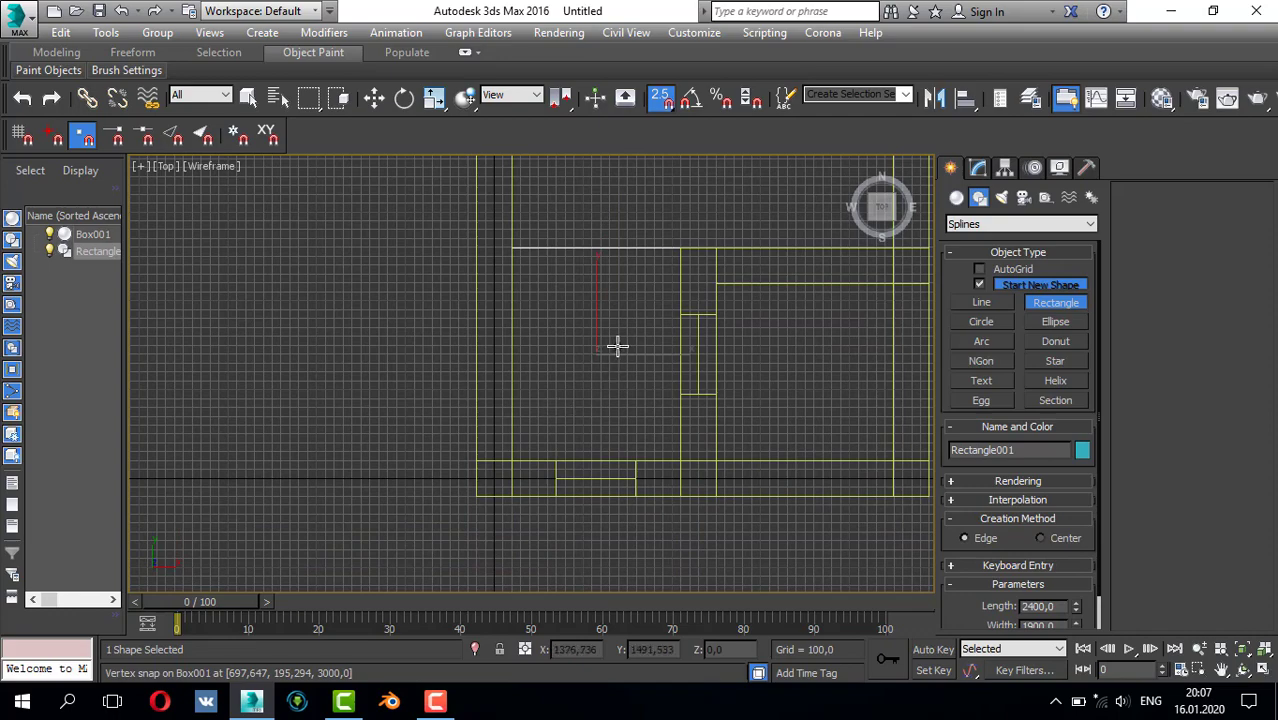
- Create a 400 by 400 rectangle and snap it to the partition's outer corner, inside the passage rectangle
scroll(663, 226, up, 2)
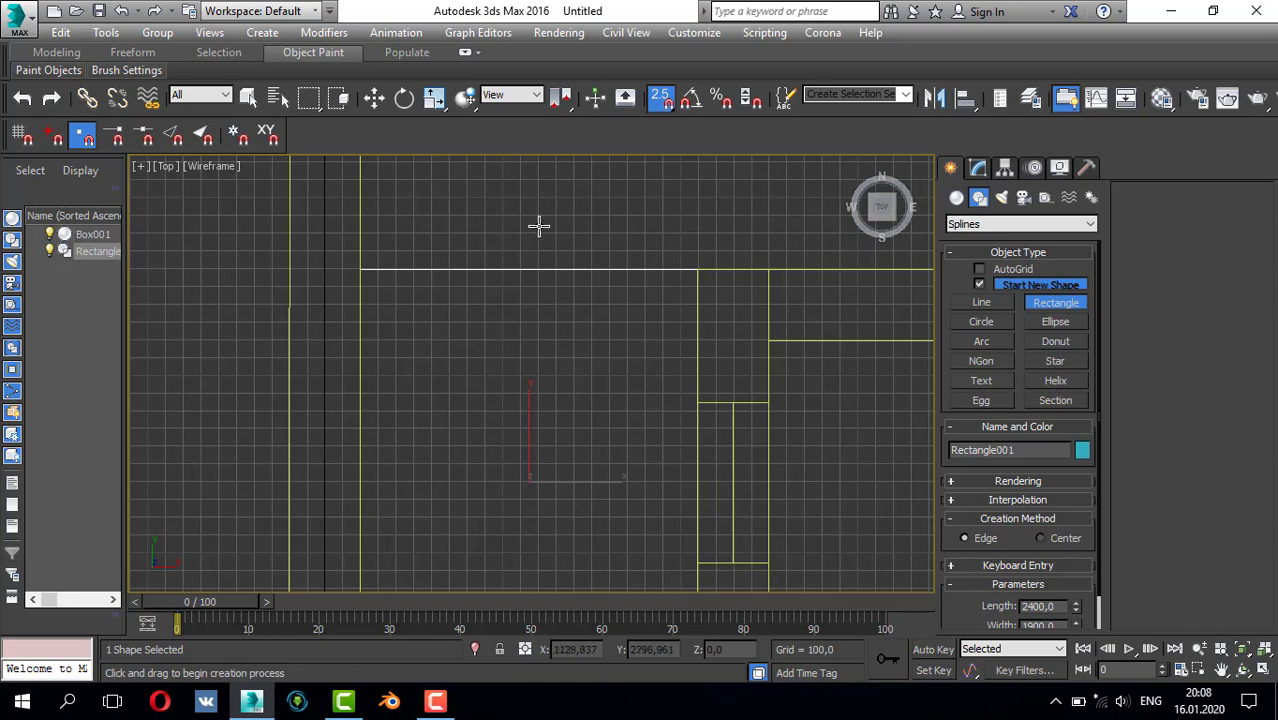
scroll(633, 225, up, 1)
drag(726, 295, 653, 353)
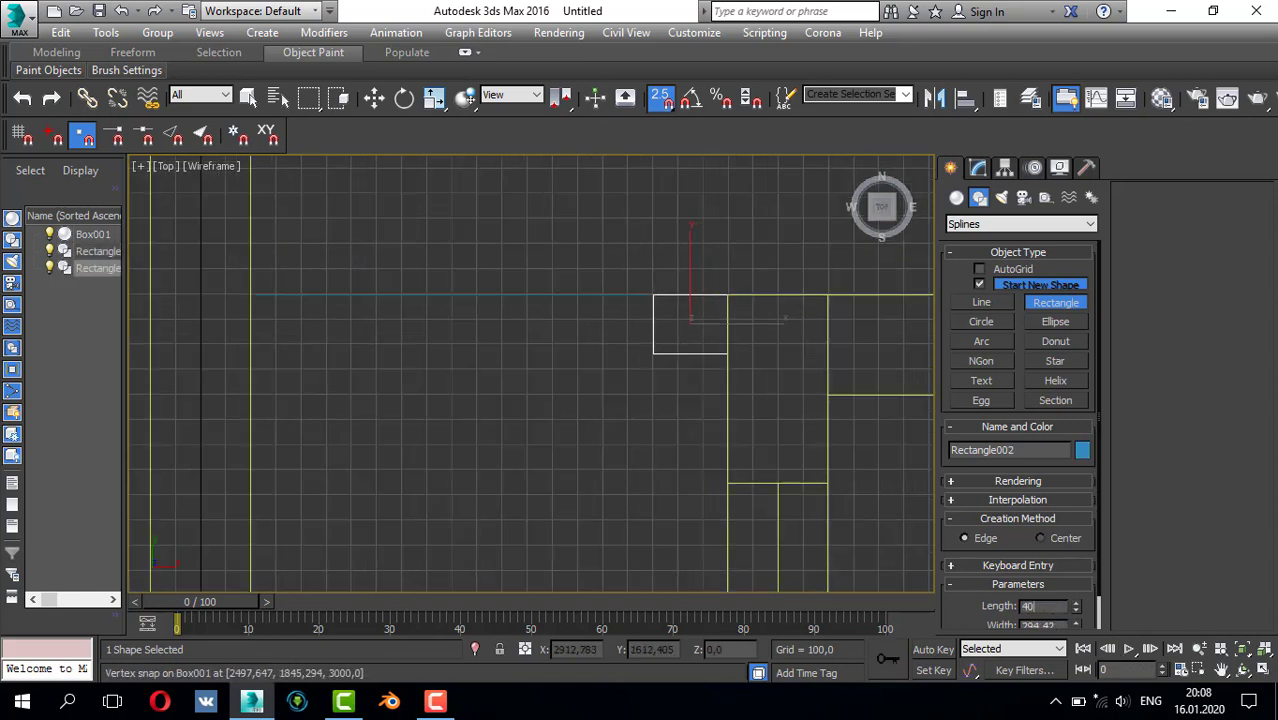
text(0)
key(Tab)
text(40)
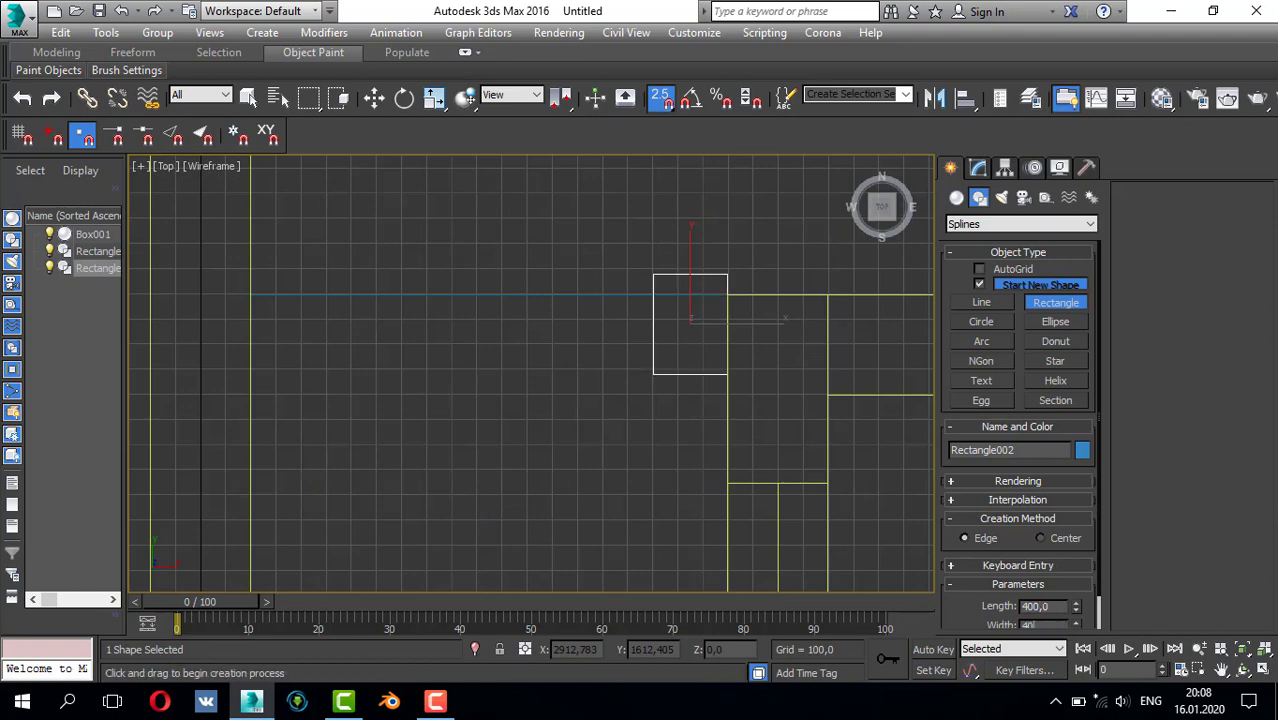
text(0)
key(Return)
key(w)
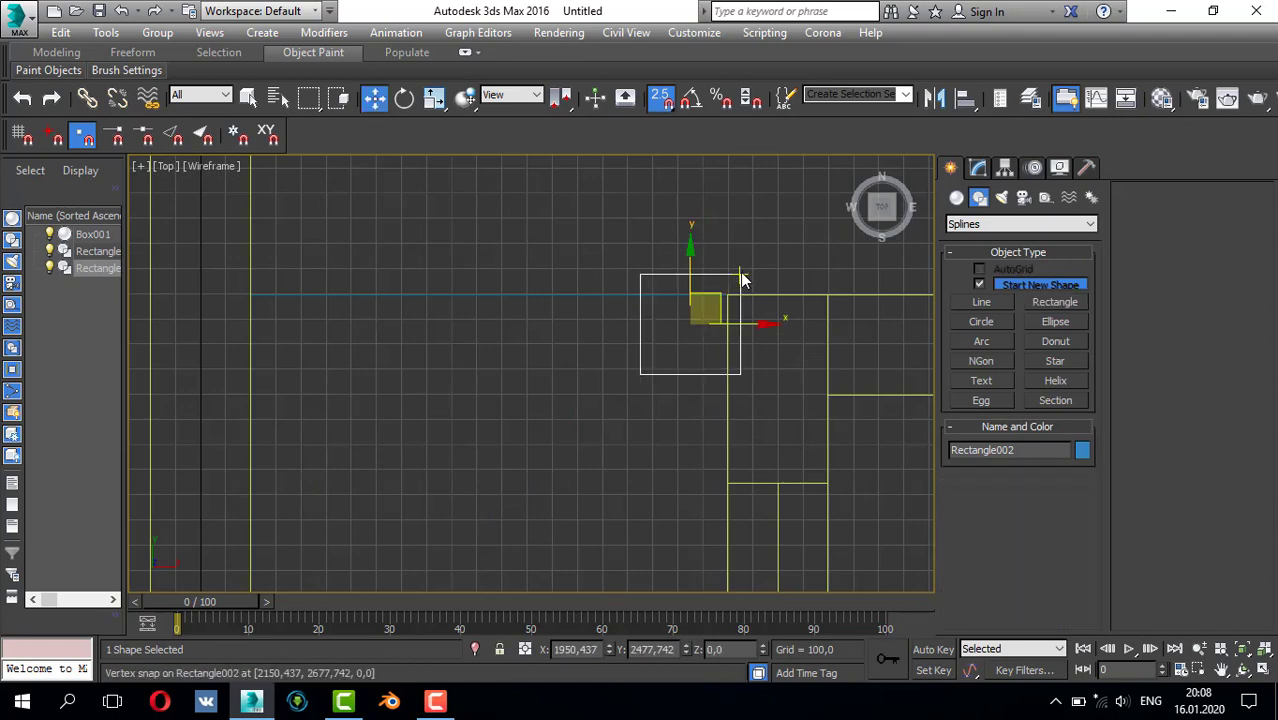
drag(742, 280, 729, 299)
- Copy the 400 square and snap the copy into the diagonally opposite corner of the passage, where the near and side walls meet
scroll(649, 301, down, 4)
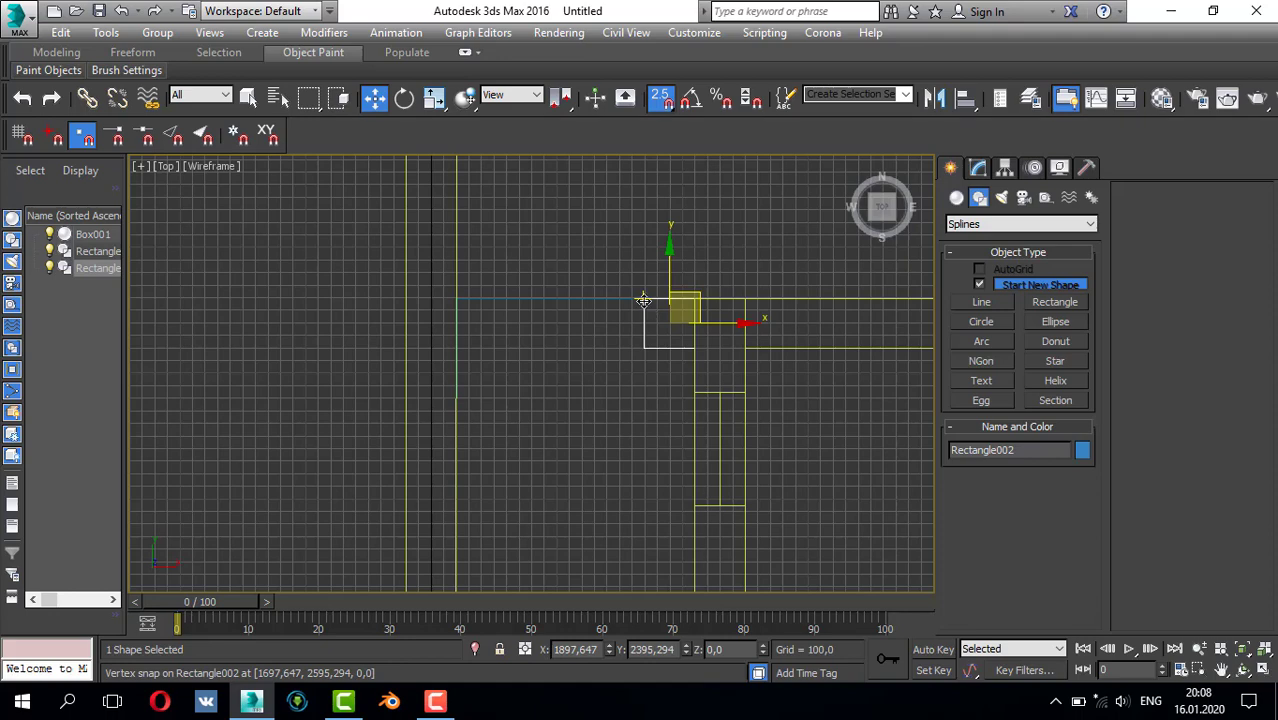
shift+drag(643, 300, 507, 537)
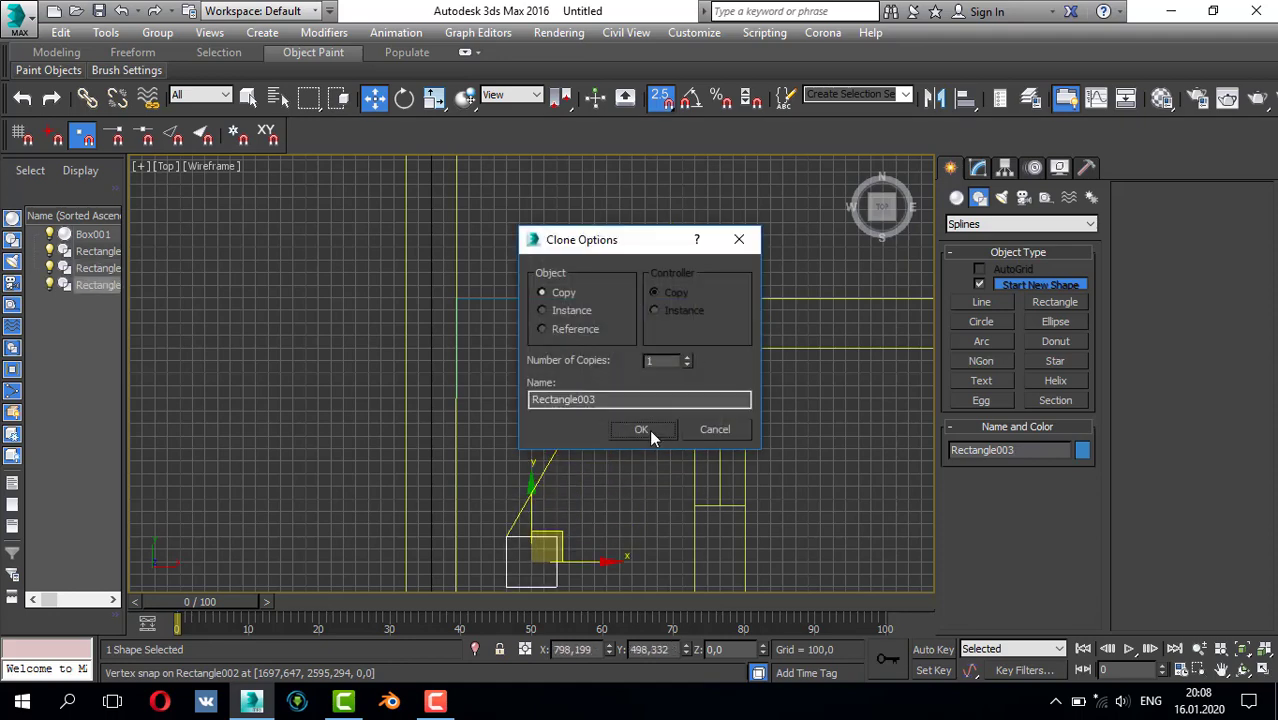
click(641, 429)
middle_drag(516, 550, 552, 455)
drag(540, 490, 507, 499)
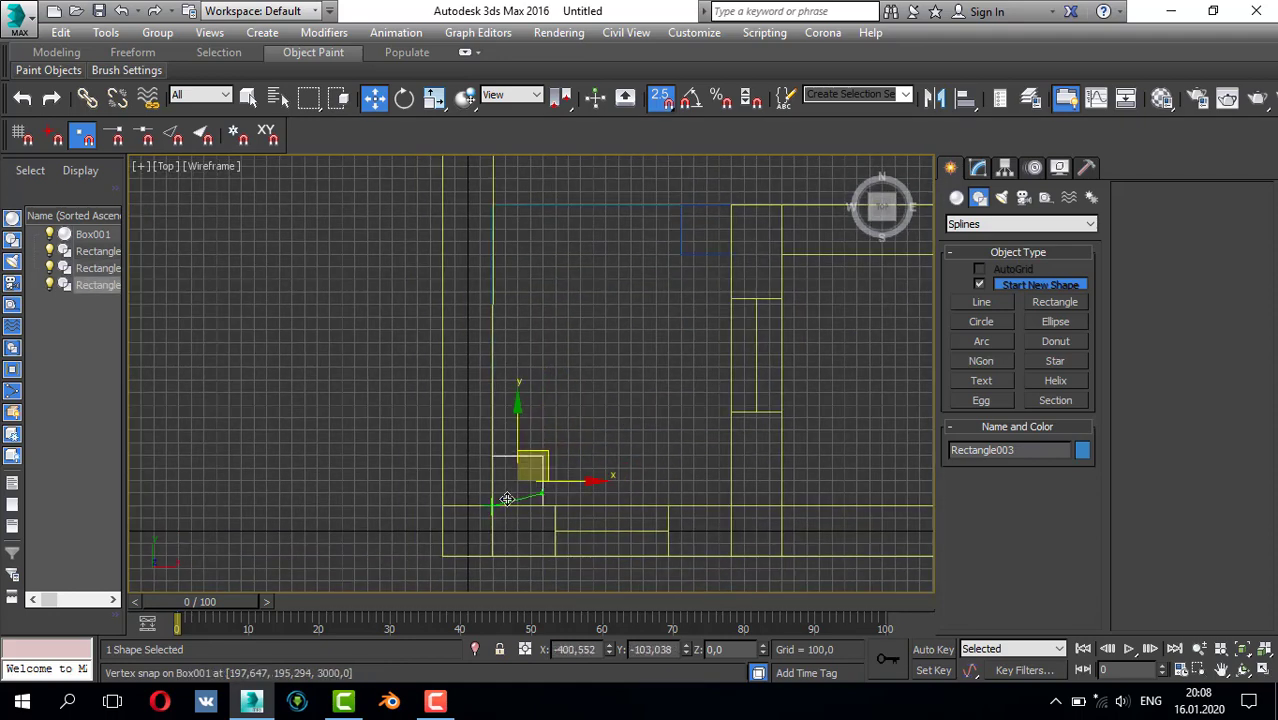
- Draw a 2400 by 400 rectangle along the small room's partition, from the near wall to the end of the passage
click(1078, 303)
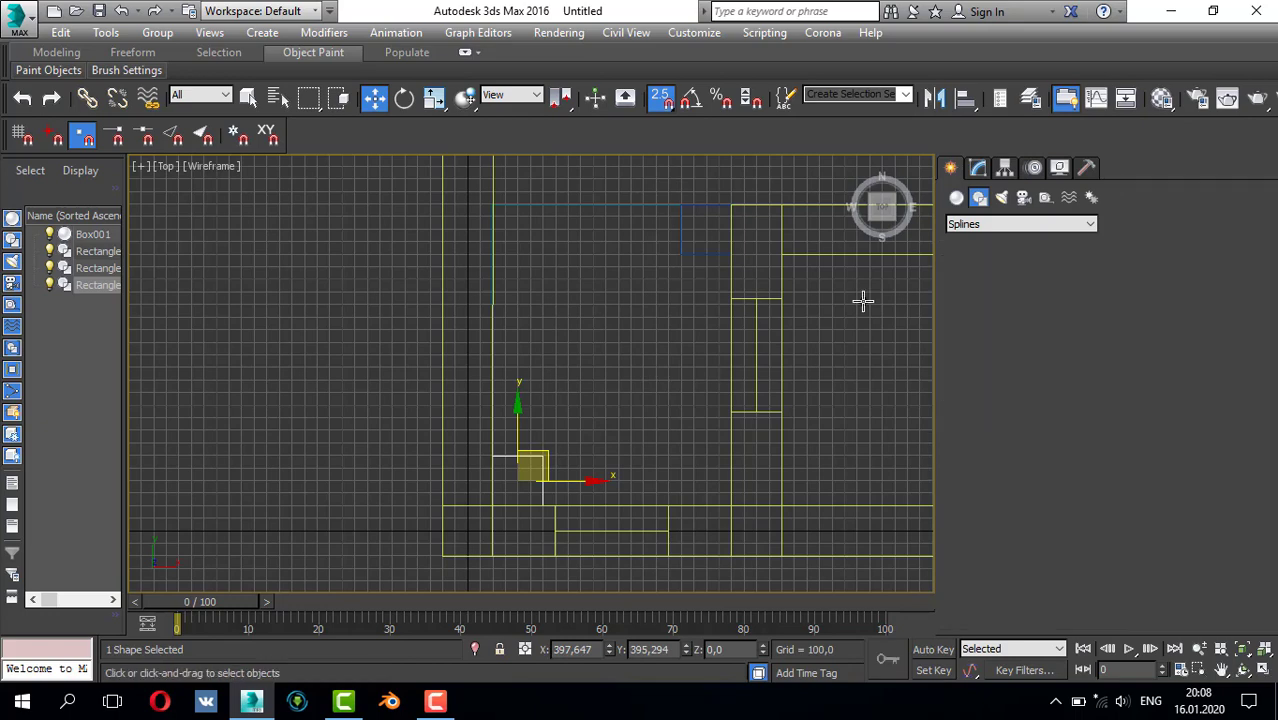
drag(730, 506, 678, 192)
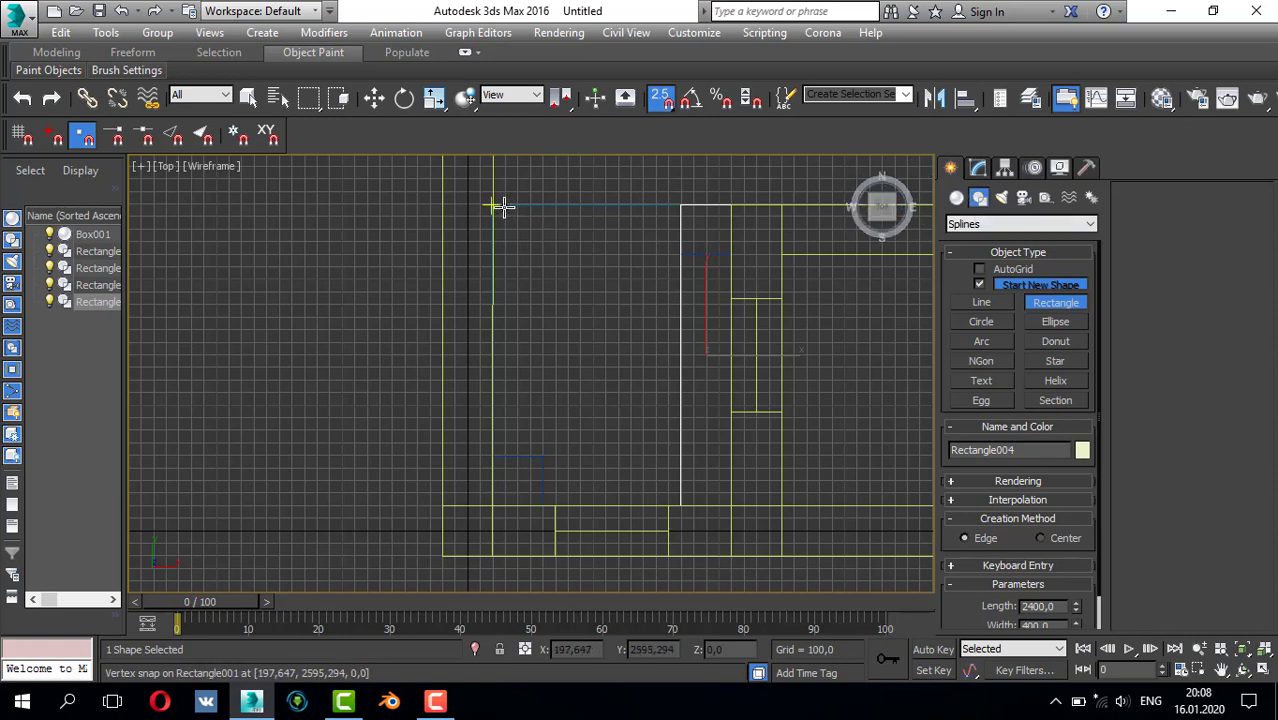
- Draw a 400 by 1900 rectangle across the passage's far end, between the side wall and the partition, and extrude it 100
drag(492, 205, 730, 256)
right_click(745, 218)
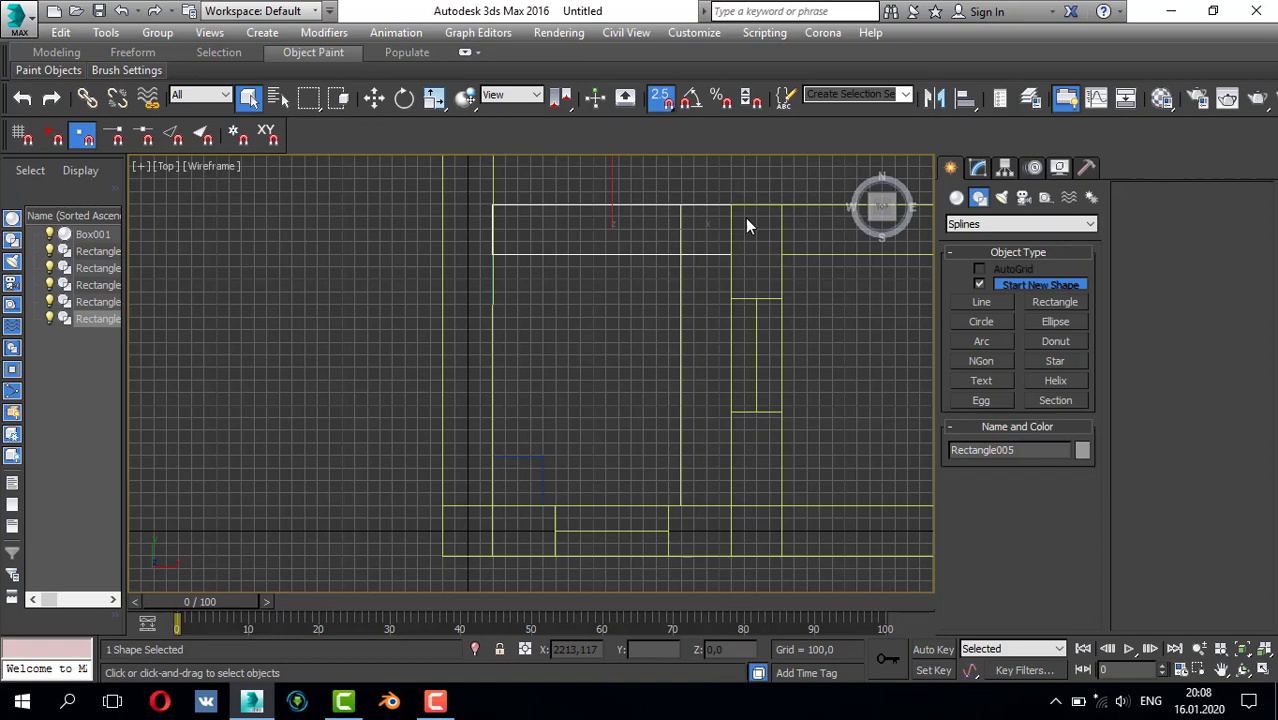
click(1001, 168)
click(1010, 220)
scroll(1000, 240, down, 10)
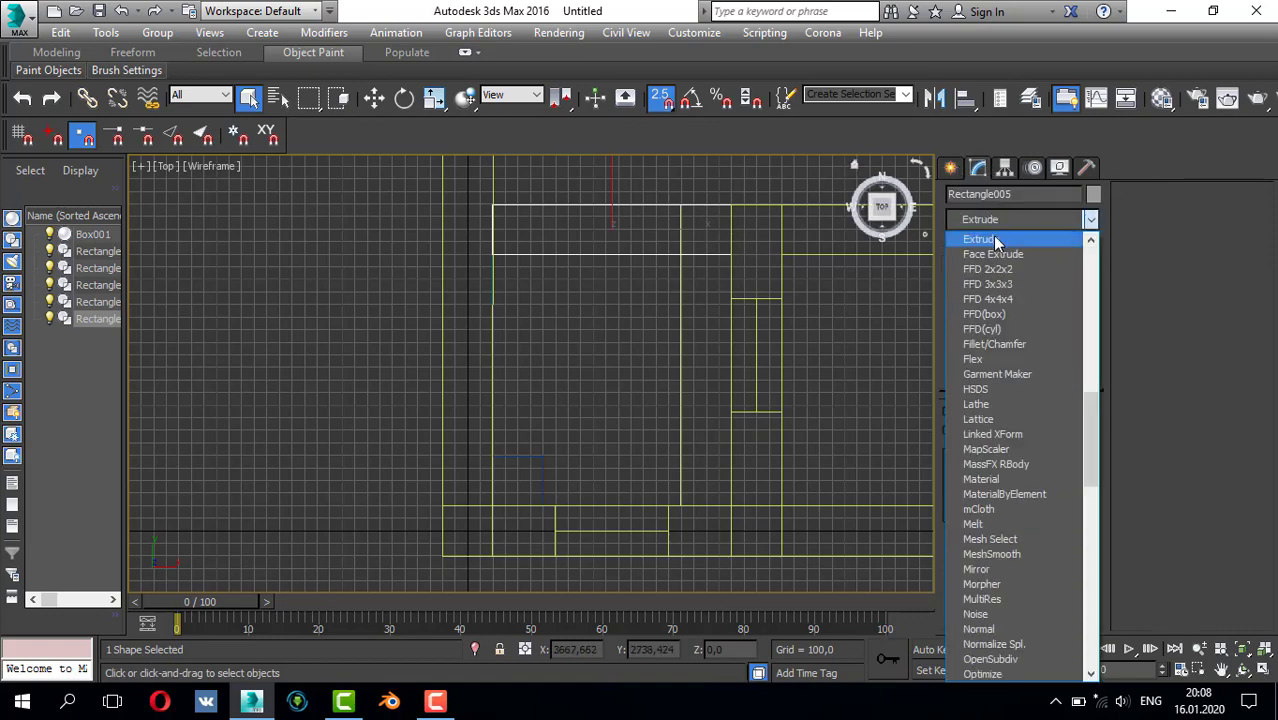
click(995, 243)
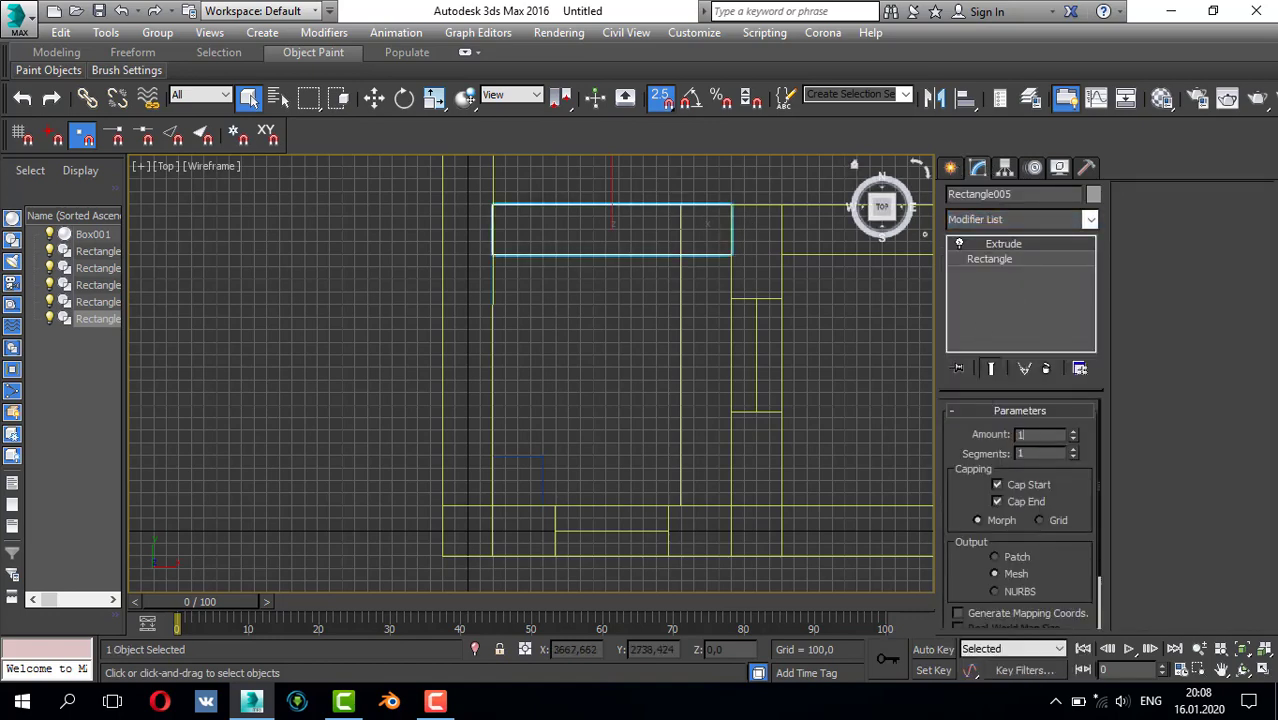
key(Delete)
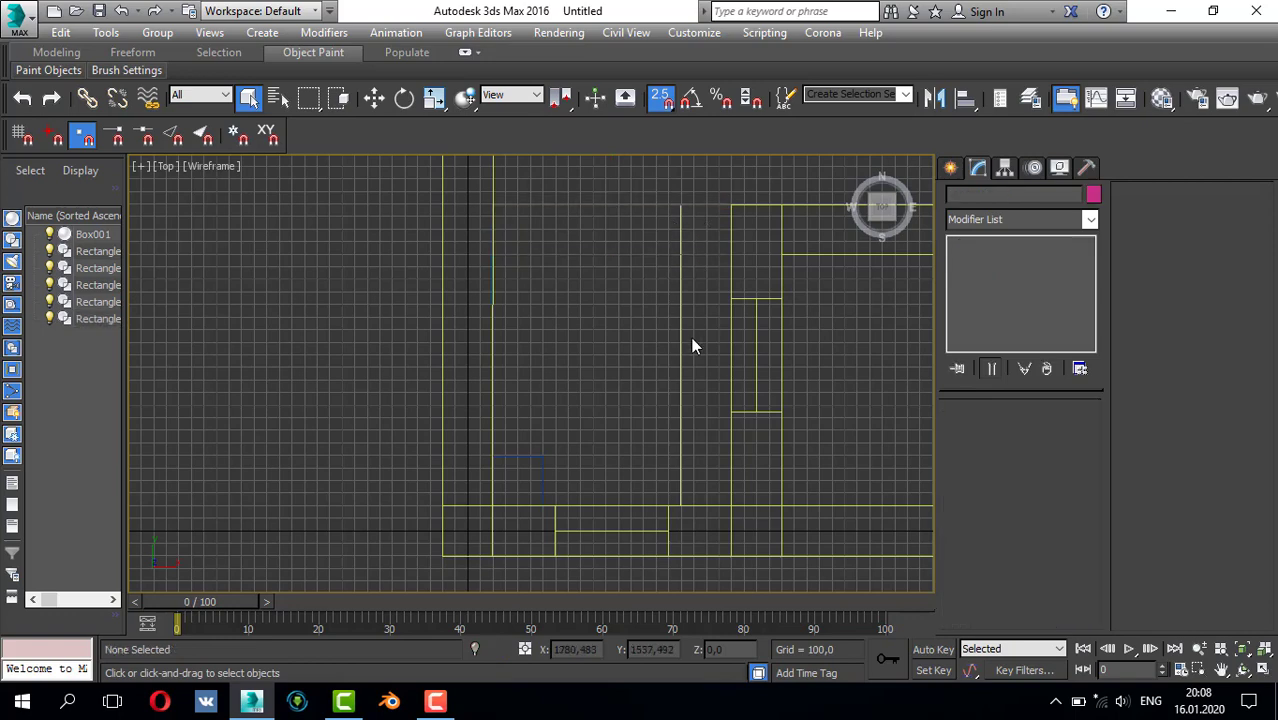
click(691, 340)
click(630, 268)
key(ctrl+z)
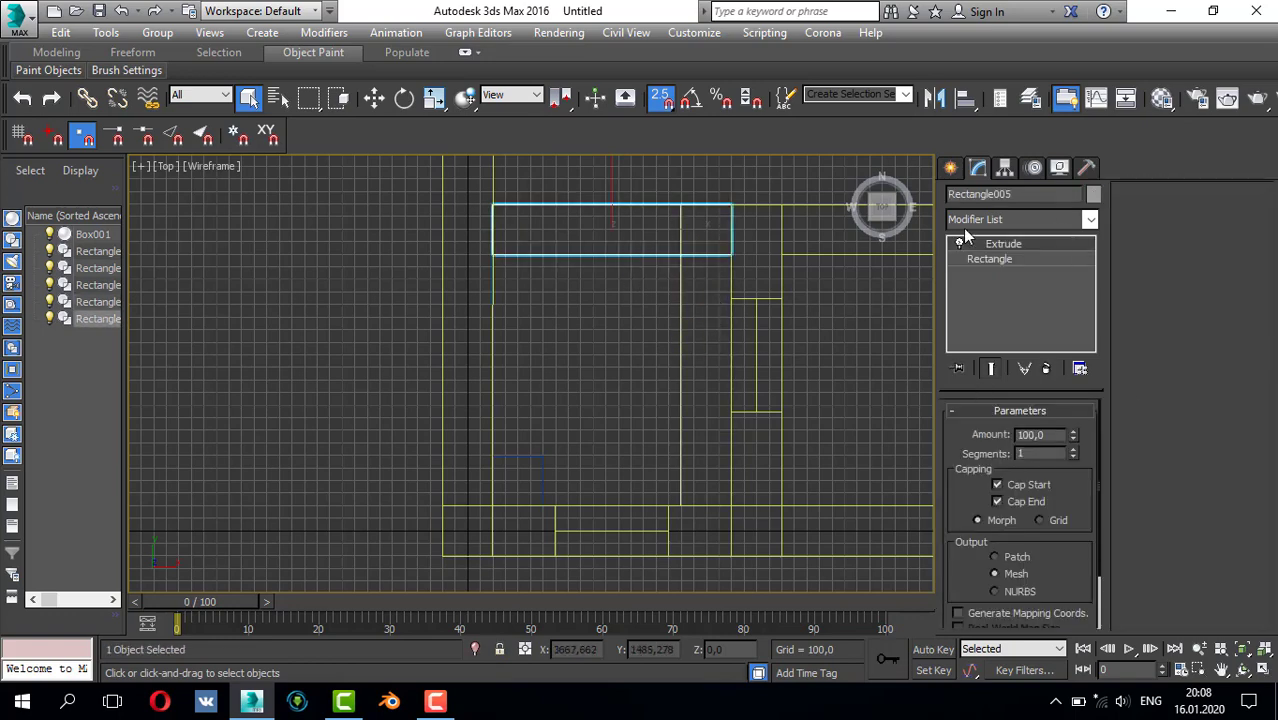
- Change the object color of the extruded cross strip to white
click(1093, 194)
click(805, 392)
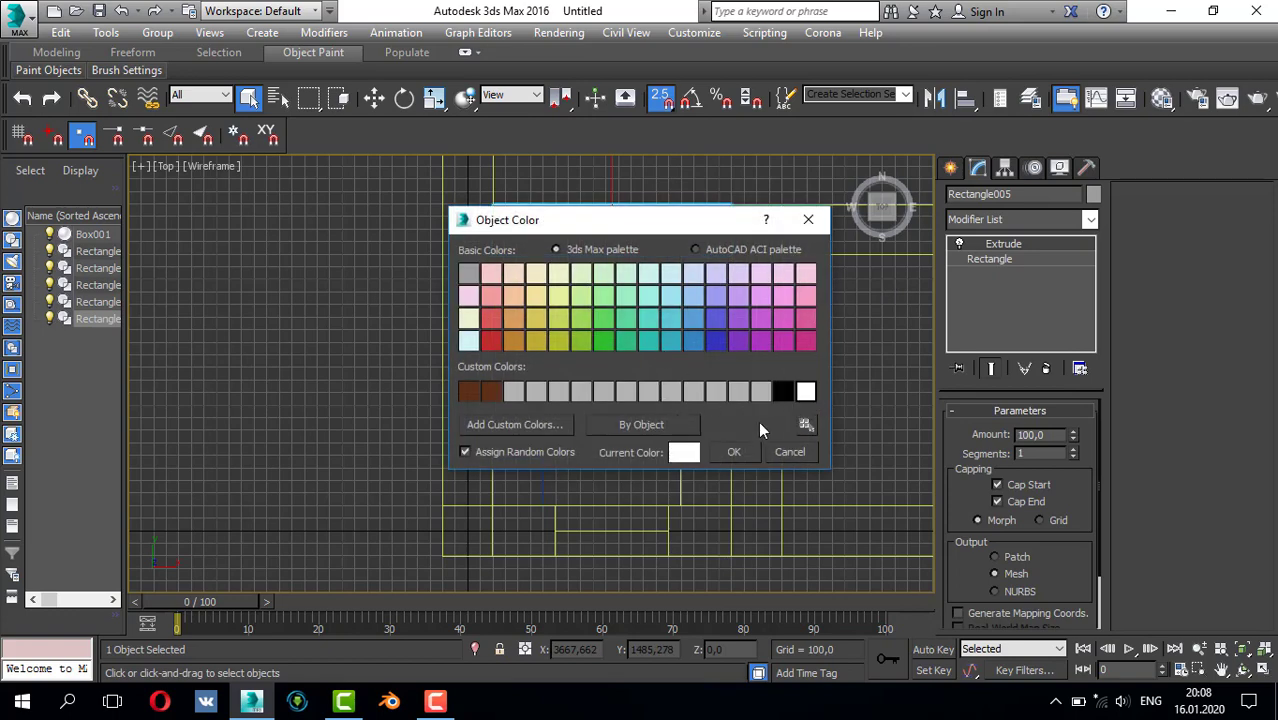
click(738, 453)
- Apply Extrude with an amount of 100 to the 2400 by 400 rectangle along the partition
click(680, 331)
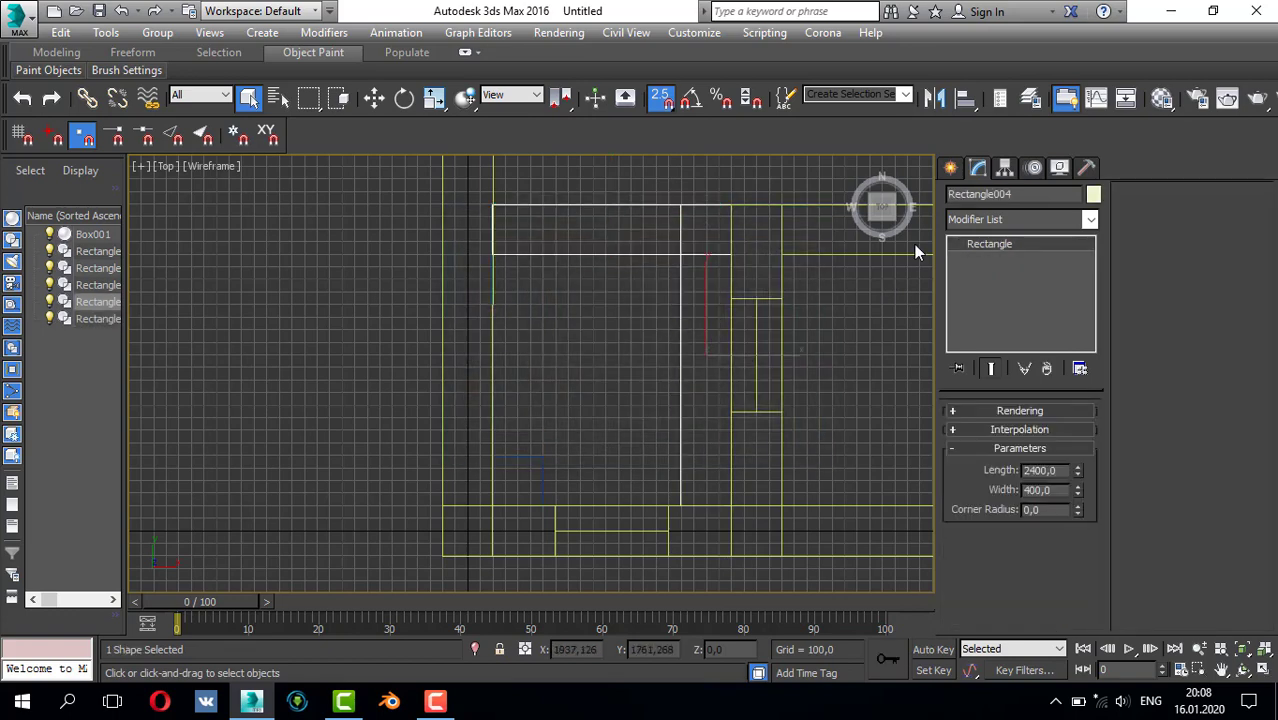
click(1036, 217)
text(ex)
click(990, 245)
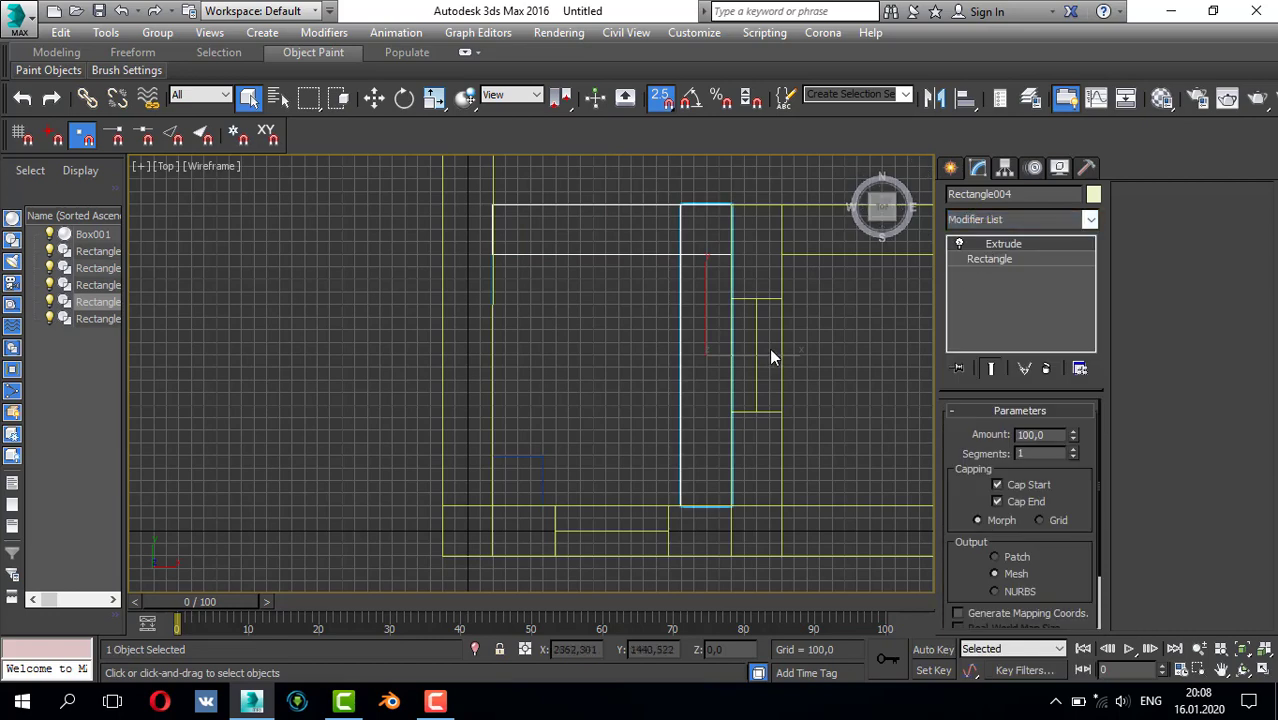
click(639, 250)
click(679, 288)
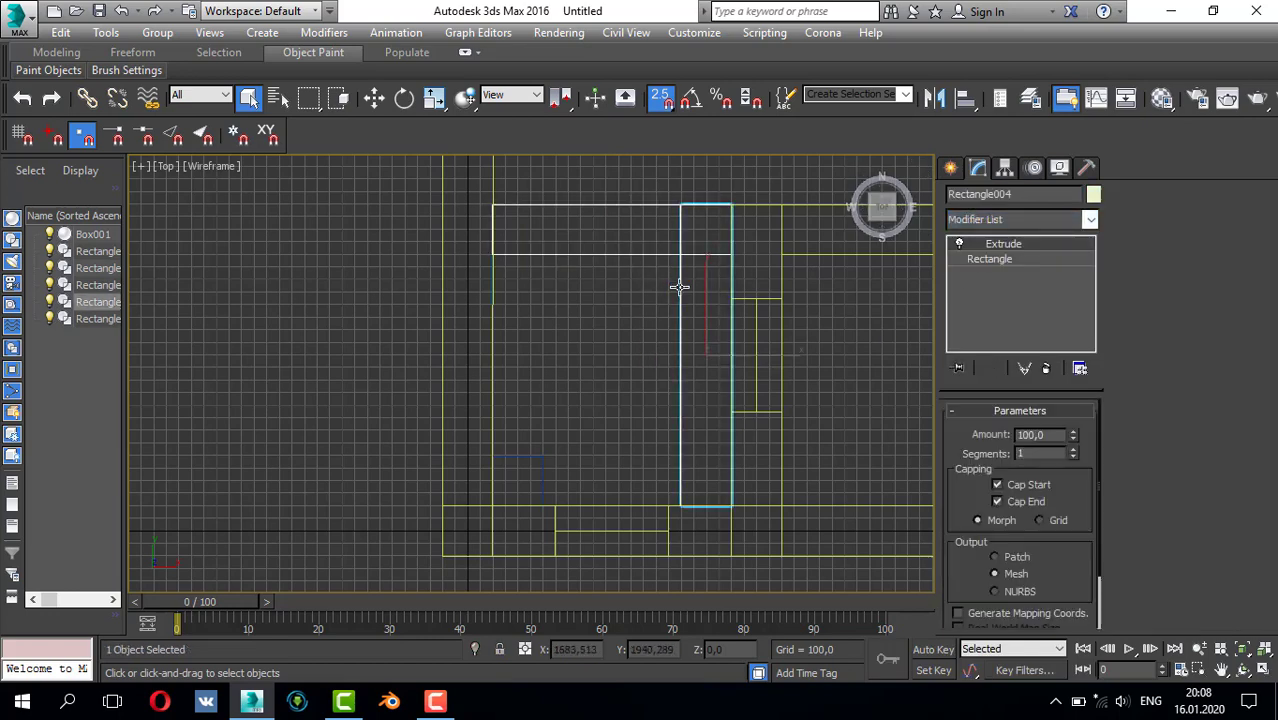
- Delete the 400 square in the corner where the near and side walls meet
key(w)
click(547, 445)
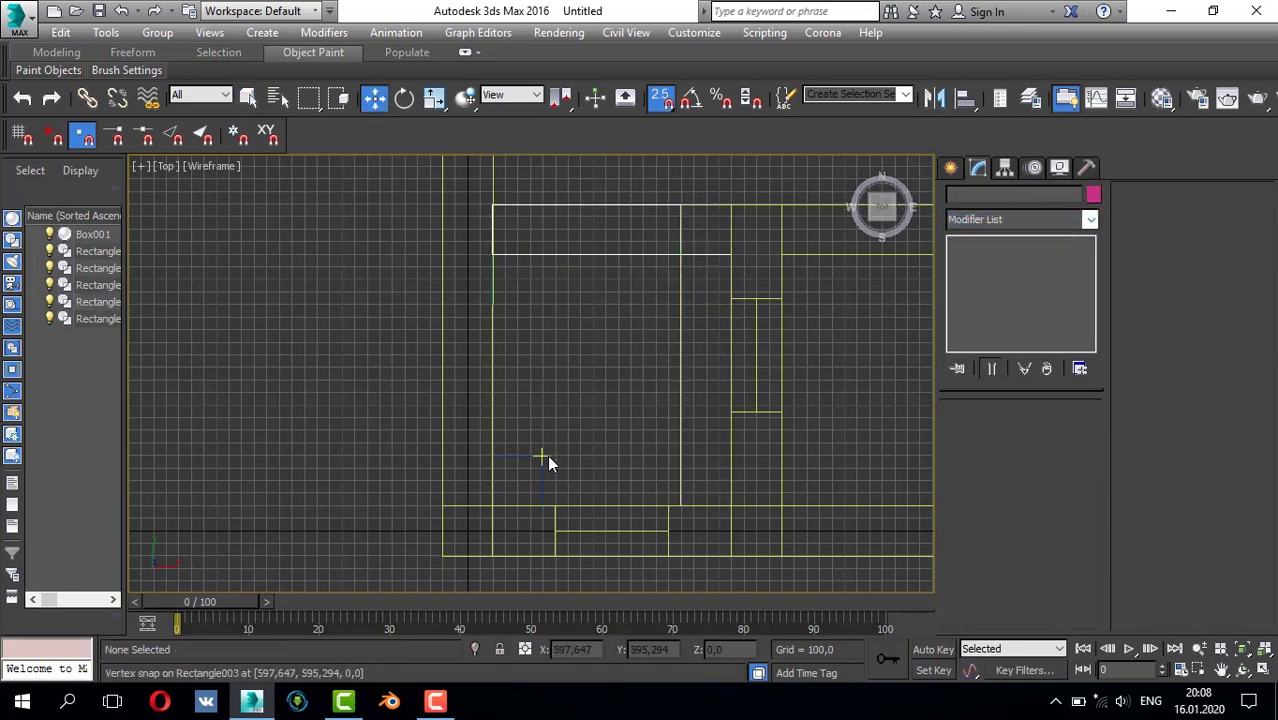
click(539, 460)
key(Delete)
- Copy the extruded partition strip and snap the copy against the opposite side wall of the passage
click(683, 283)
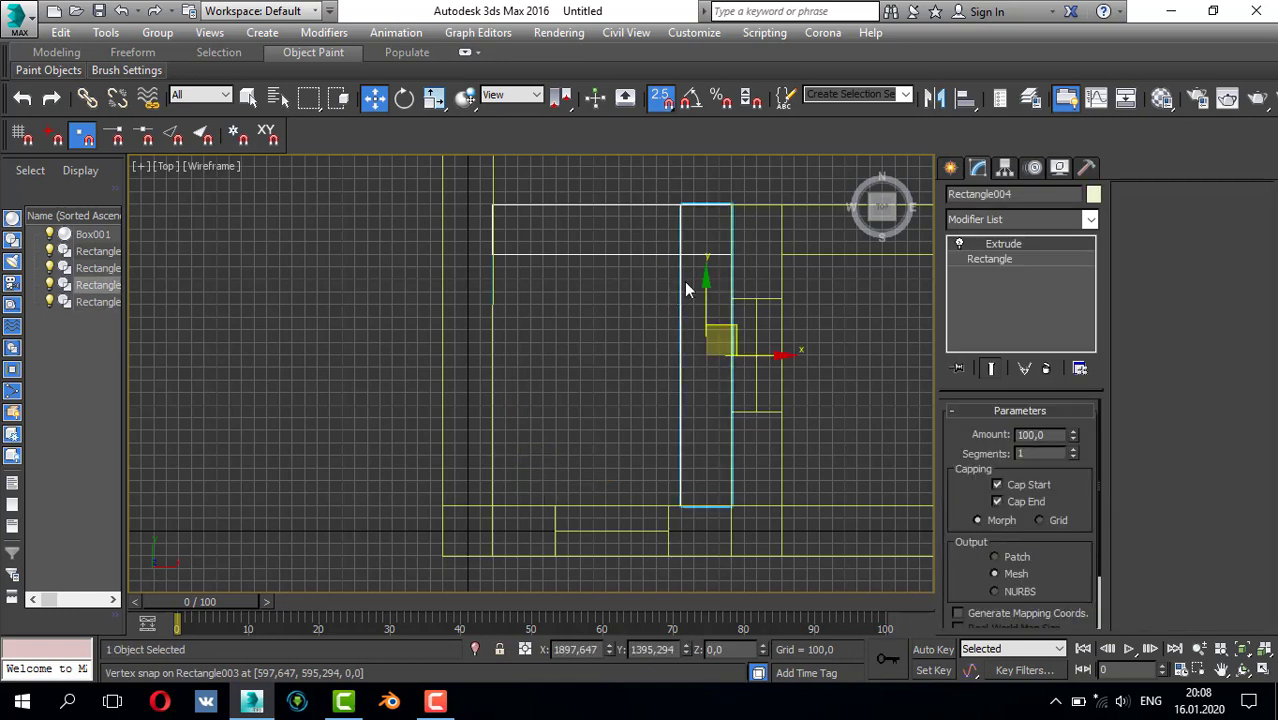
mouse_move(680, 211)
shift+mouse_down()
mouse_move(528, 228)
mouse_move(500, 210)
shift+mouse_up()
click(649, 430)
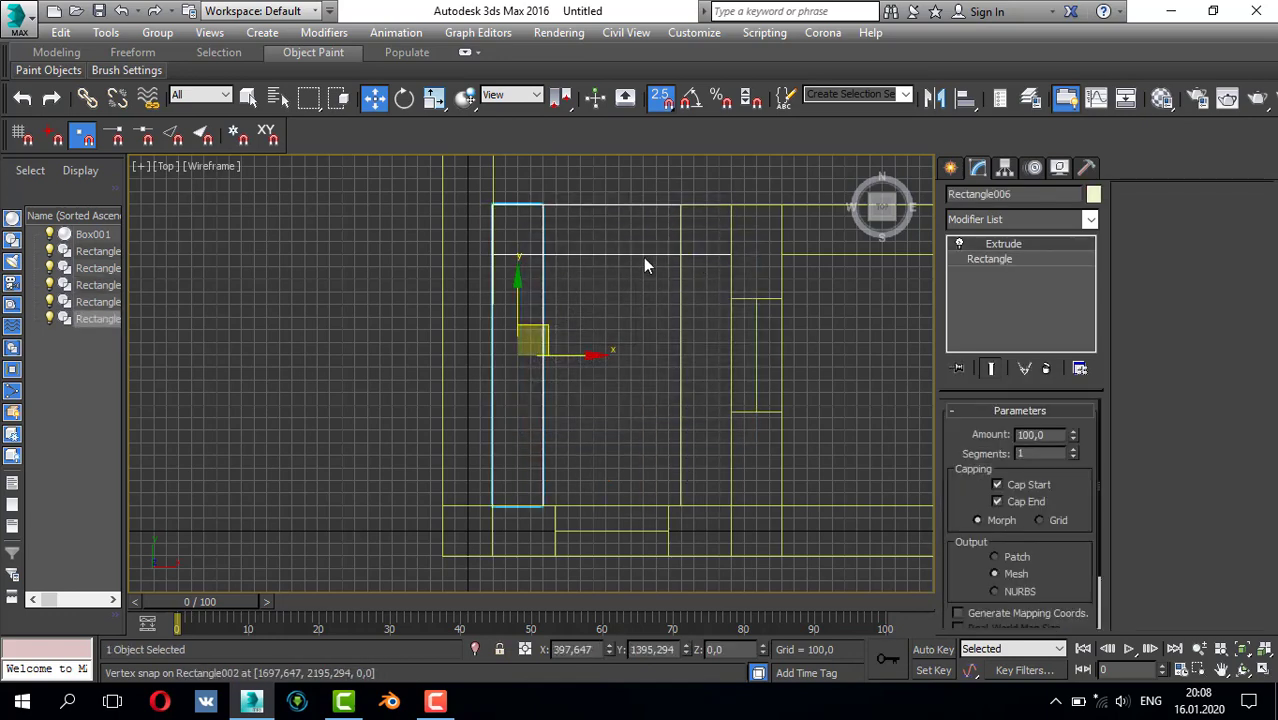
- Copy the white cross strip and snap the copy against the near wall at the other end of the passage
click(641, 253)
click(640, 256)
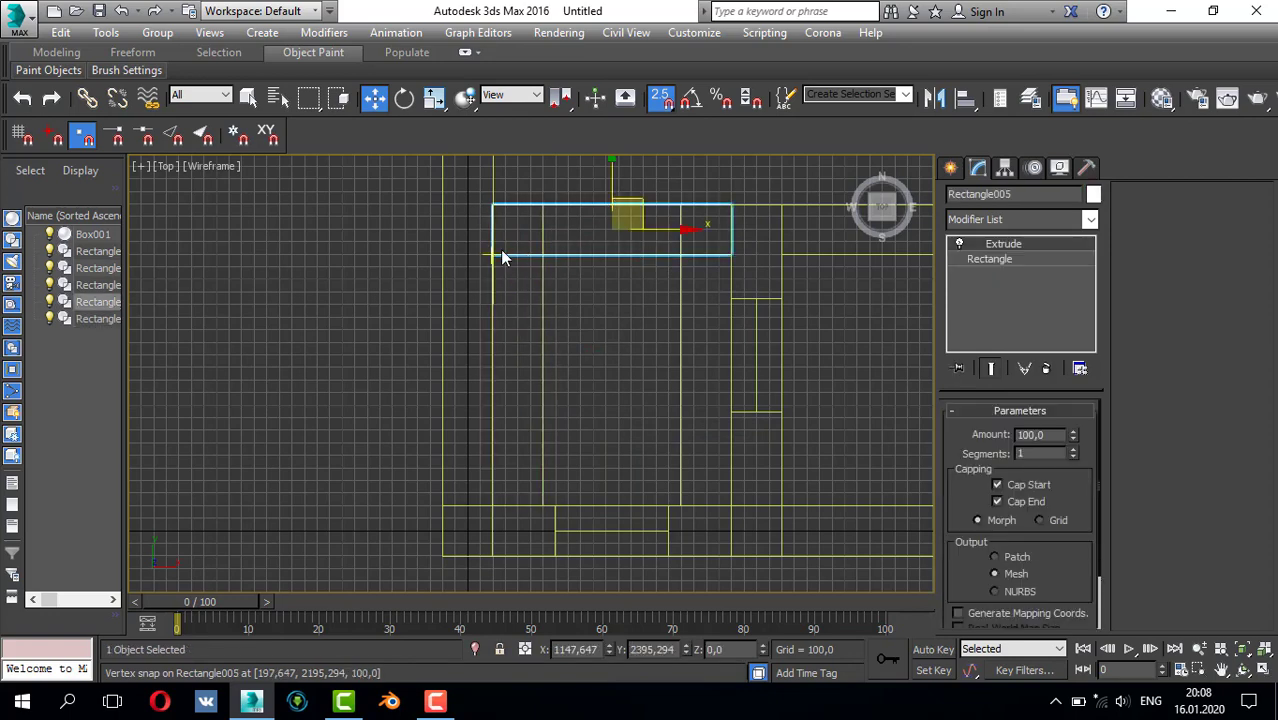
shift+drag(499, 255, 492, 507)
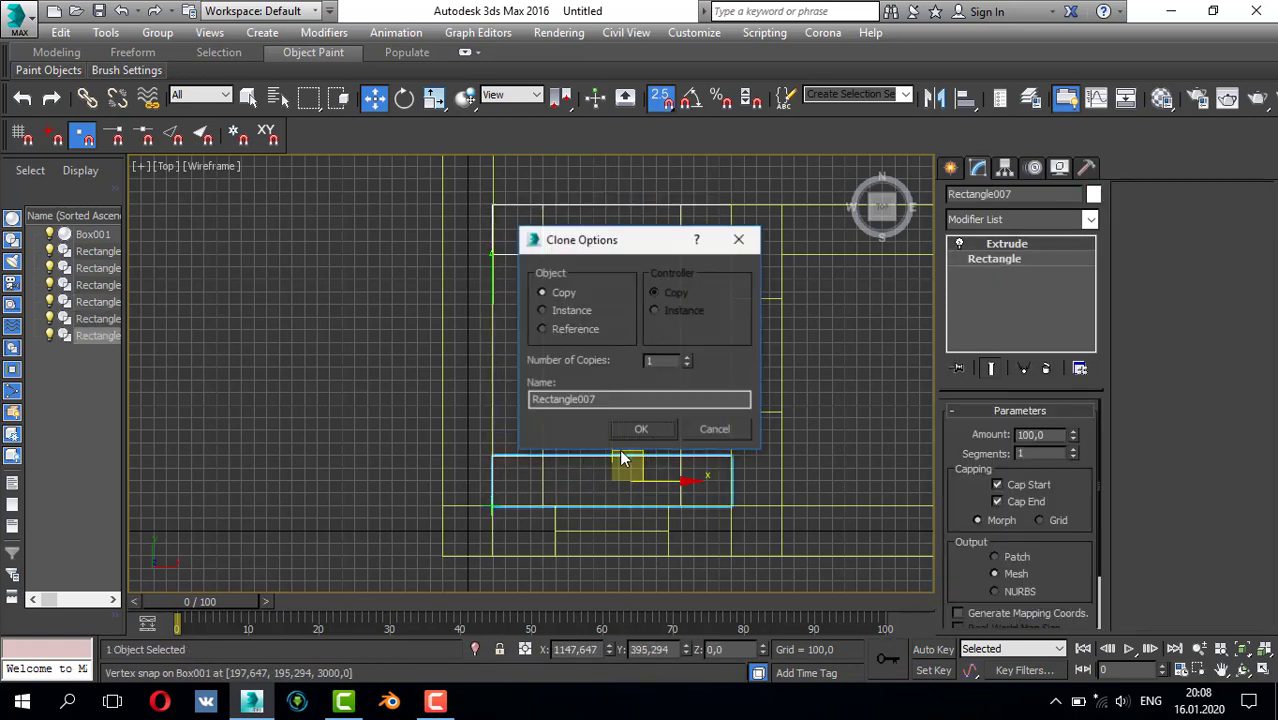
click(643, 432)
scroll(665, 448, down, 2)
scroll(674, 362, up, 2)
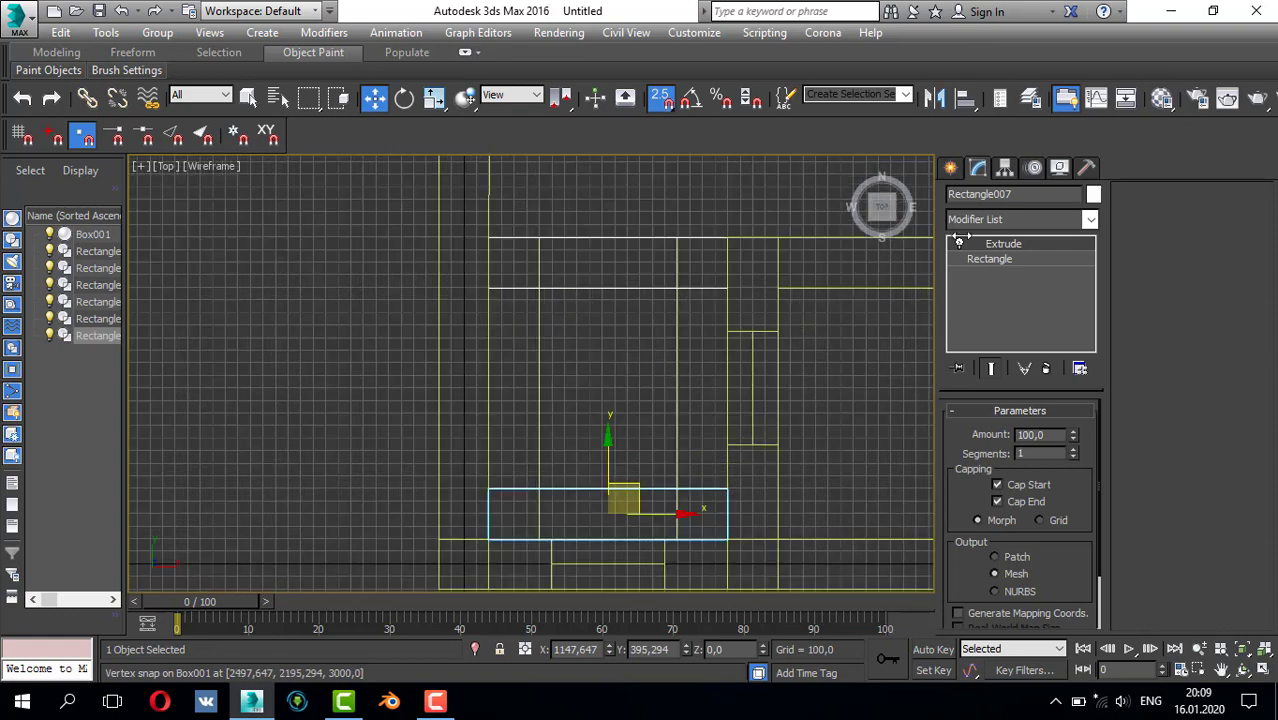
- In the Perspective view, raise the cross strip at the passage's open end to a Z position of 3000
scroll(706, 345, down, 3)
key(alt+w)
right_click(720, 522)
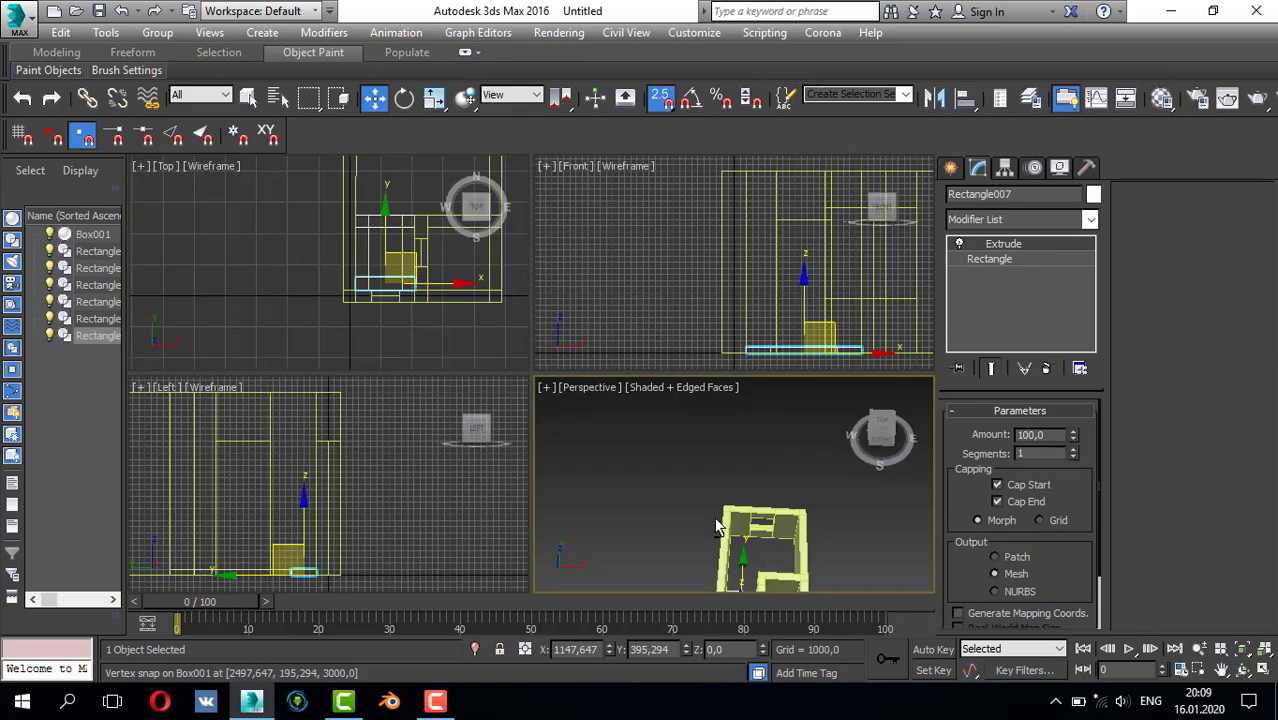
key(alt+w)
alt+middle_drag(624, 498, 650, 420)
scroll(579, 402, up, 6)
scroll(621, 414, down, 3)
click(690, 523)
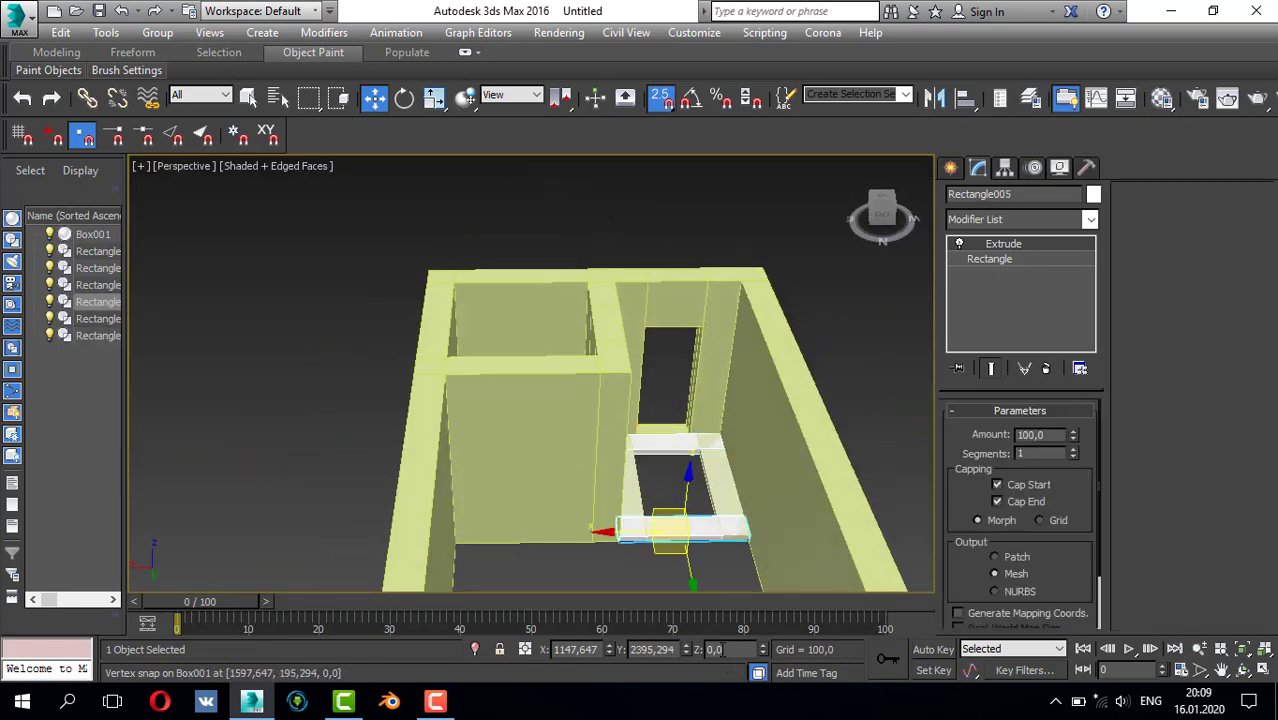
click(724, 651)
text(3000)
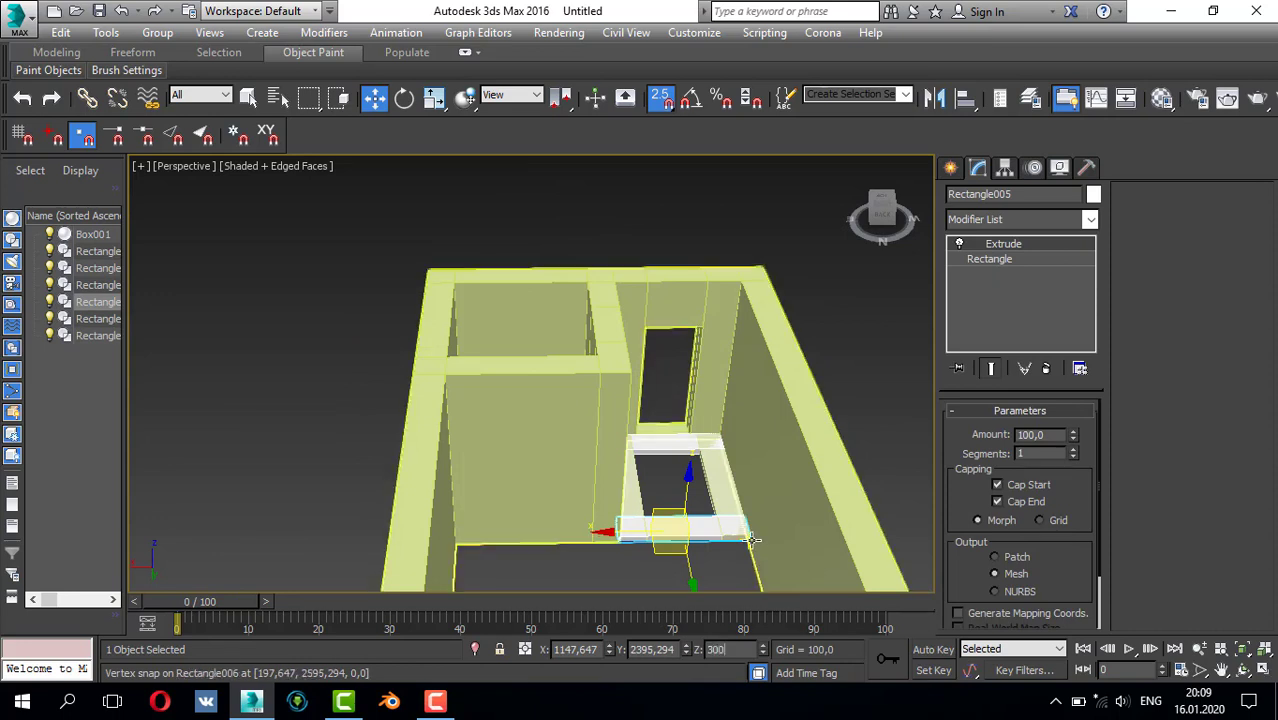
key(Return)
- Raise the strip along the side wall to a Z position of 3000
click(713, 484)
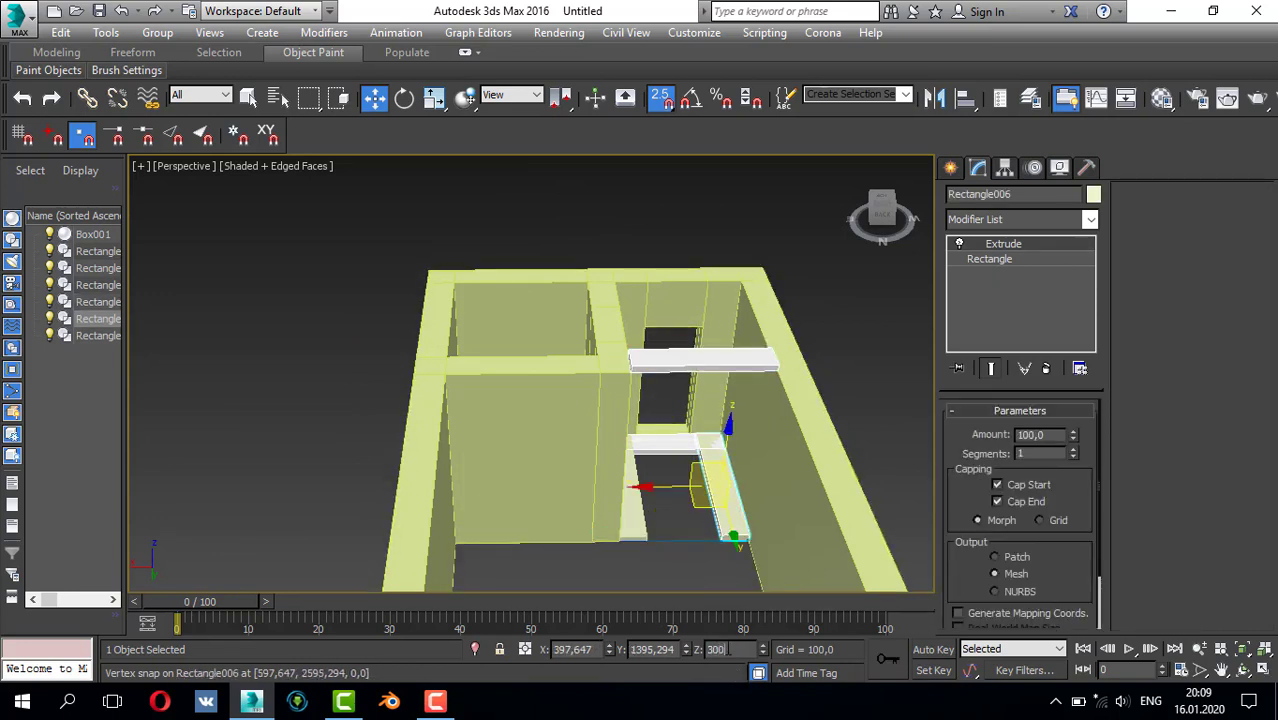
text(300)
key(Return)
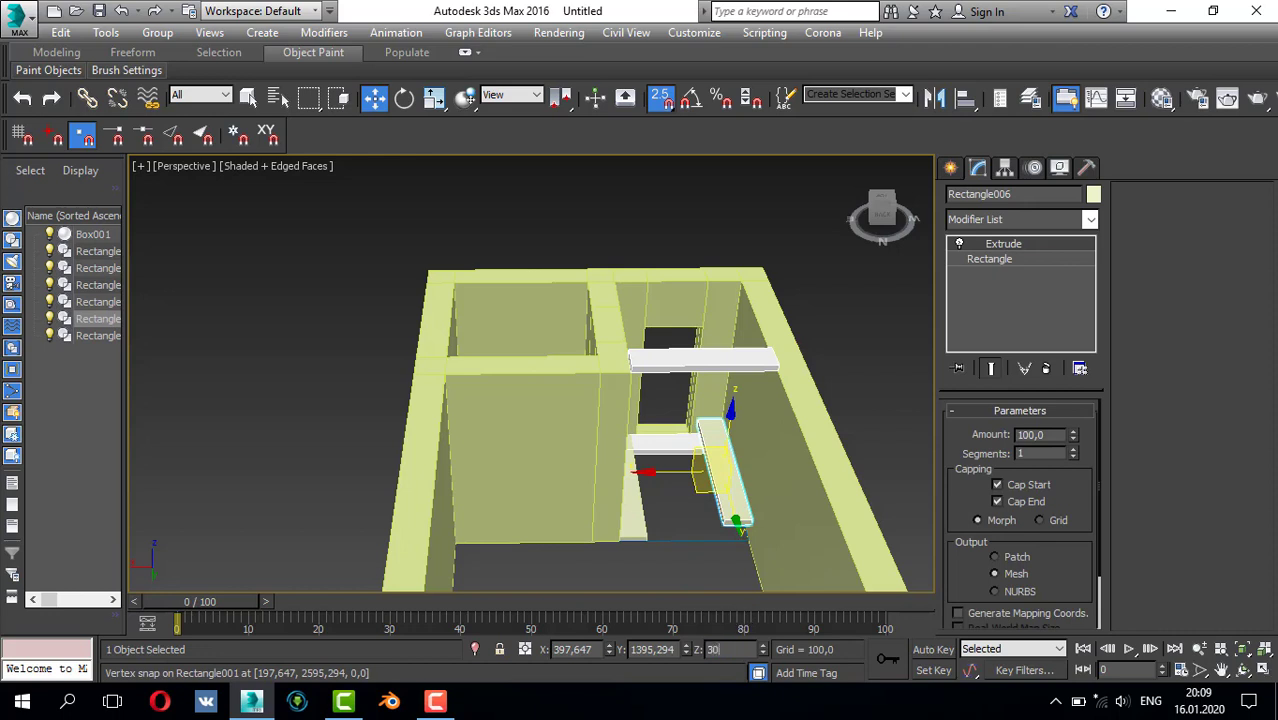
text(3000)
key(Return)
- Raise the strip at the entrance wall and the strip along the partition to a Z position of 3000
click(690, 446)
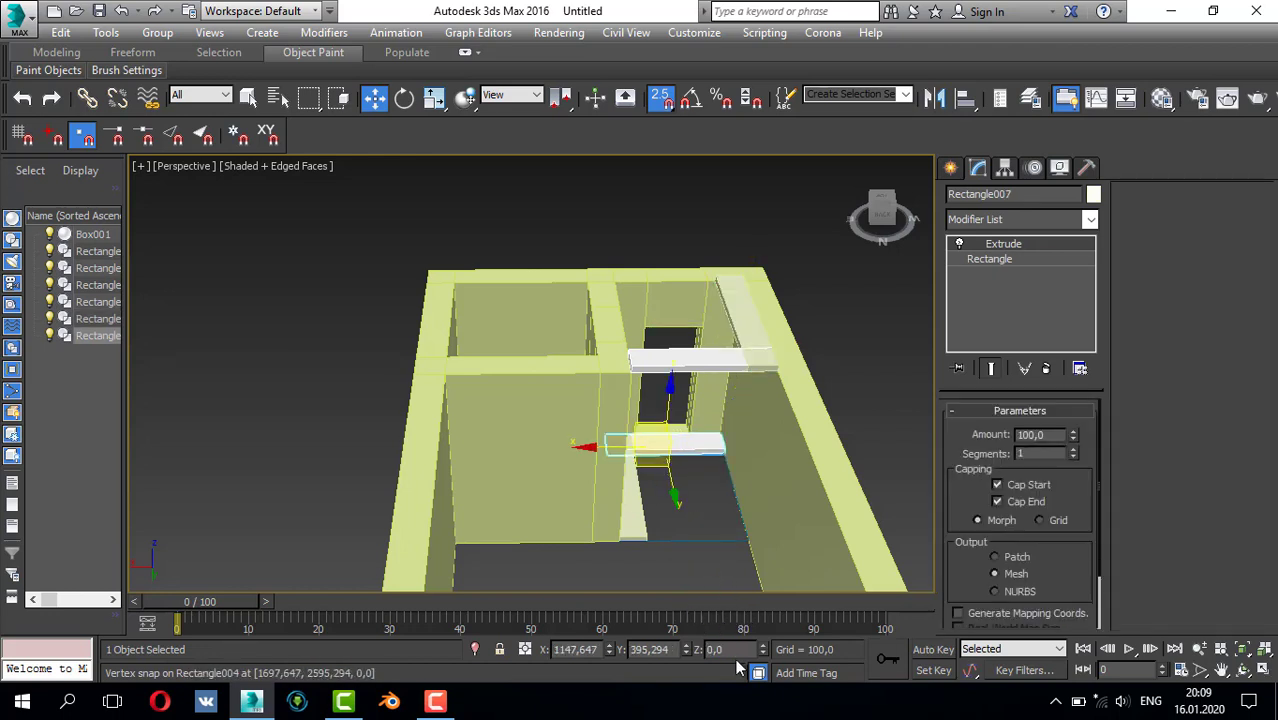
text(3000)
key(Return)
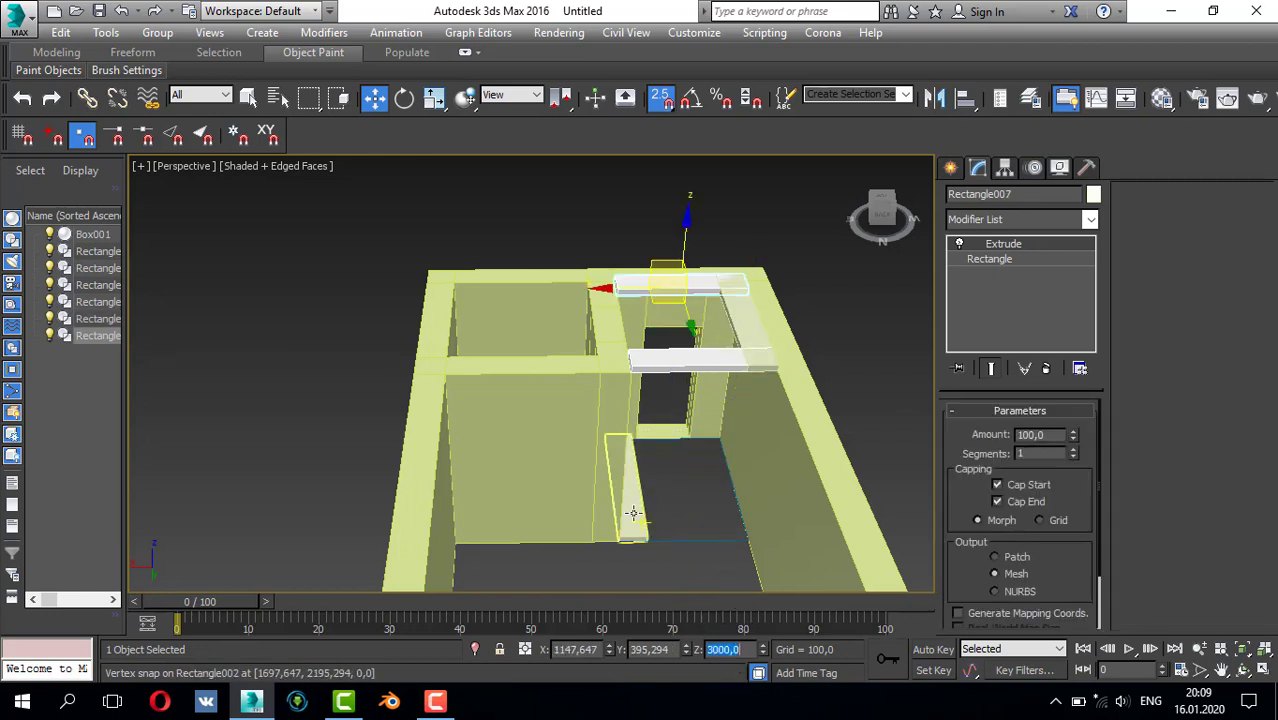
click(633, 513)
text(3000)
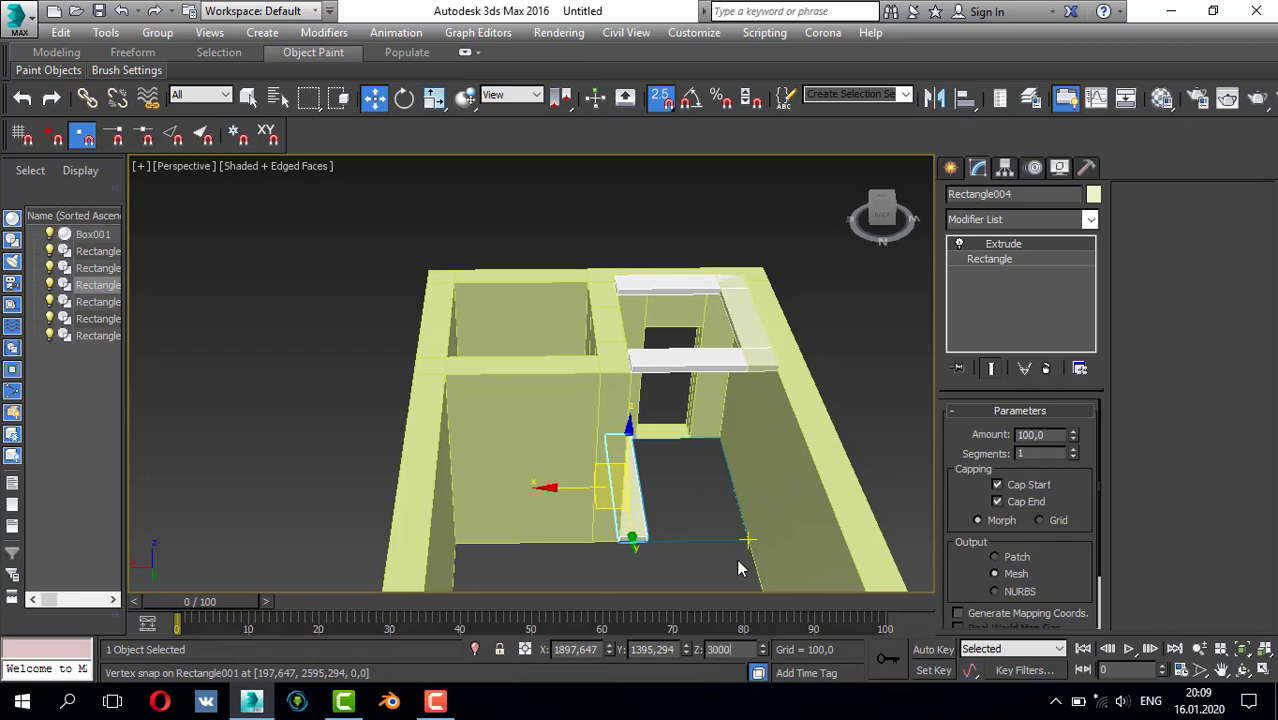
key(Return)
- Delete the leftover 400 square spline at the partition's outer corner on the floor
click(733, 521)
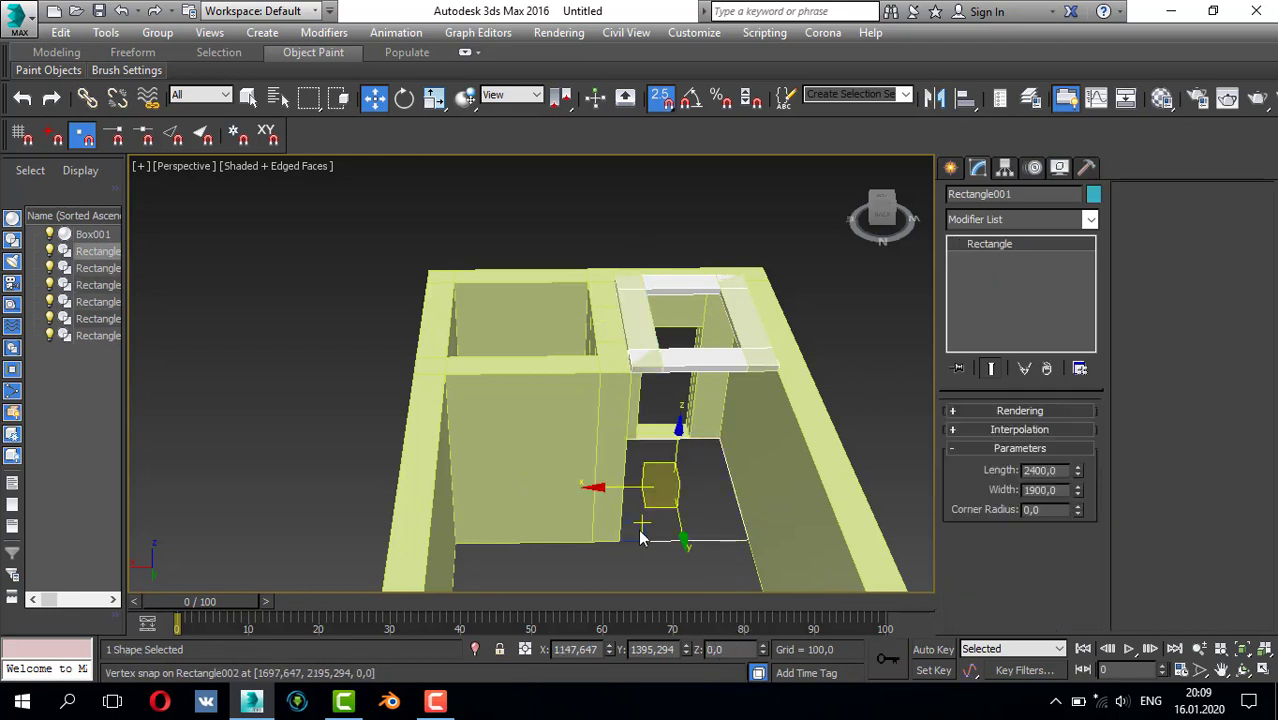
click(640, 531)
click(644, 532)
key(Delete)
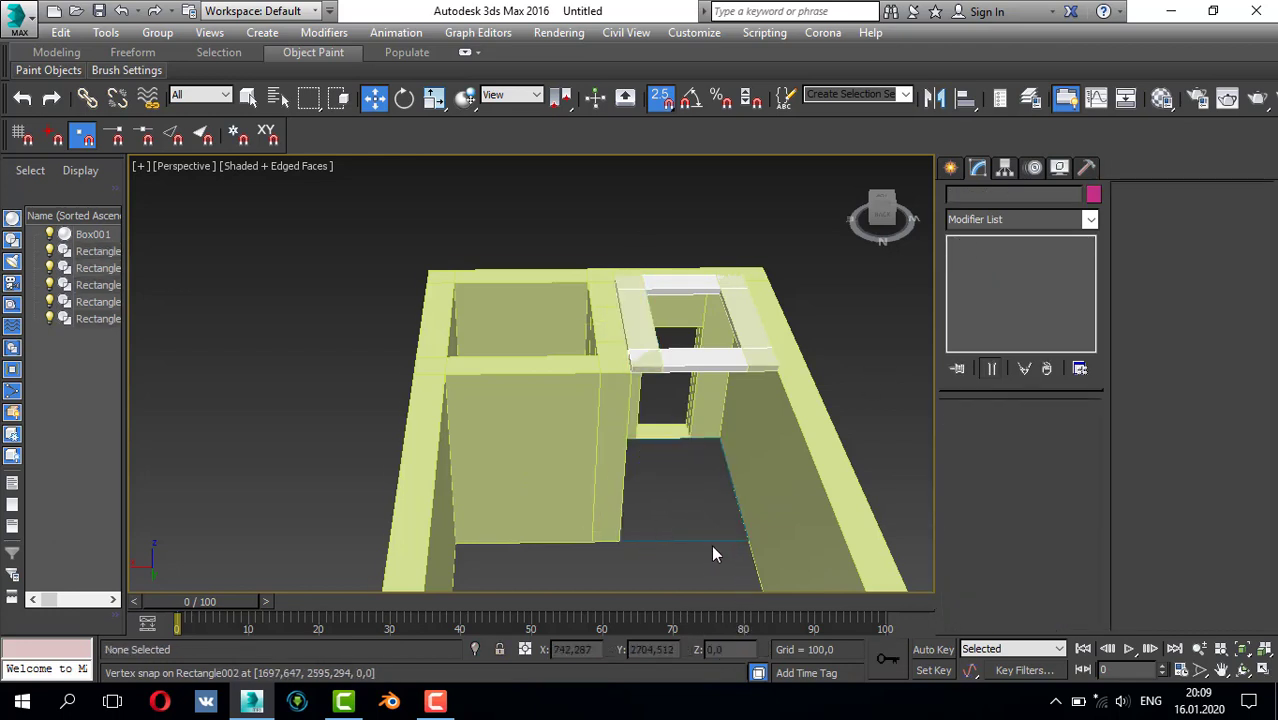
- Extrude the 2400 by 1900 passage rectangle with an amount of 2
click(690, 537)
click(1006, 221)
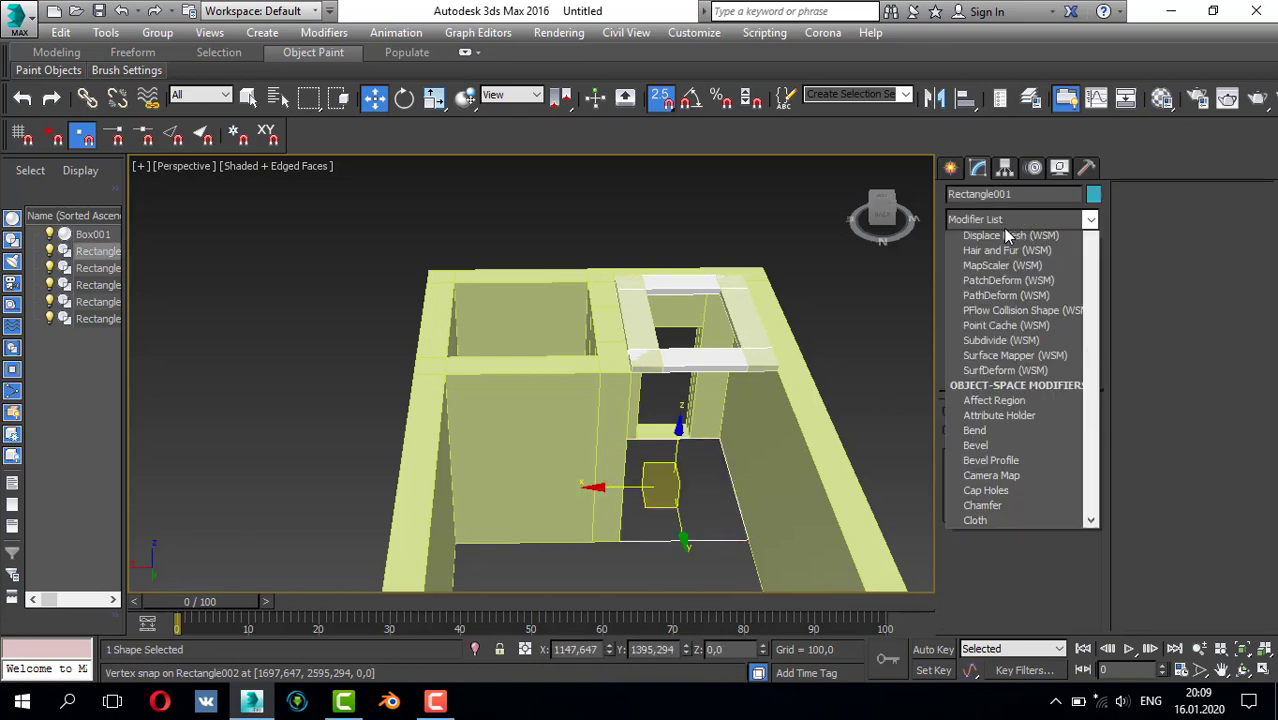
key(r)
click(936, 266)
click(997, 223)
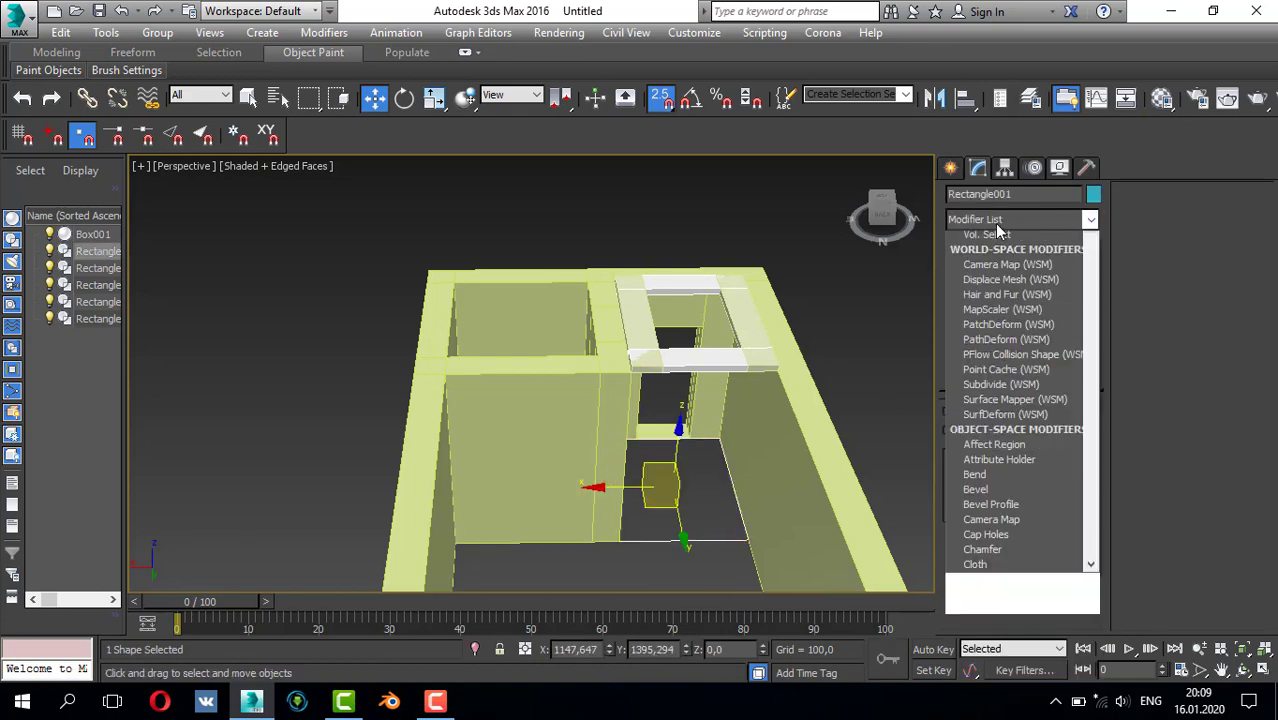
scroll(997, 232, down, 9)
click(975, 239)
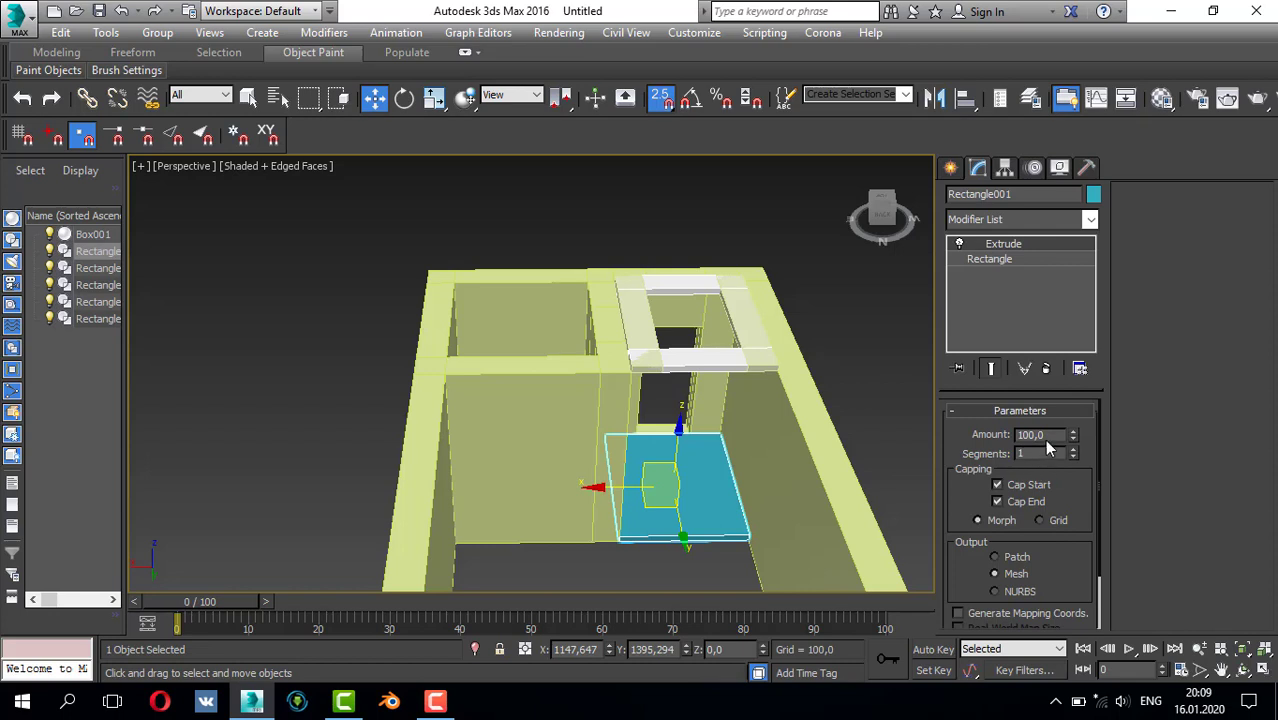
click(1032, 441)
text(2)
key(Return)
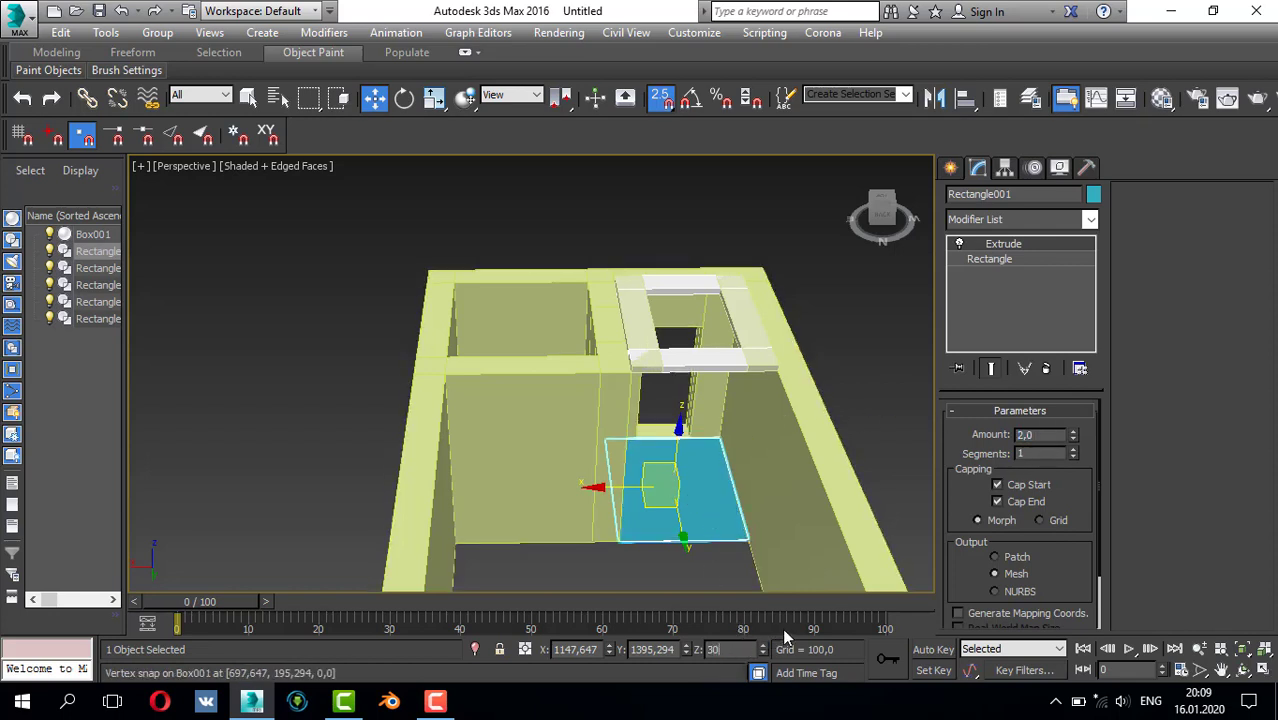
- Raise the thin passage panel to a Z position of 3102, on top of the strips
text(20)
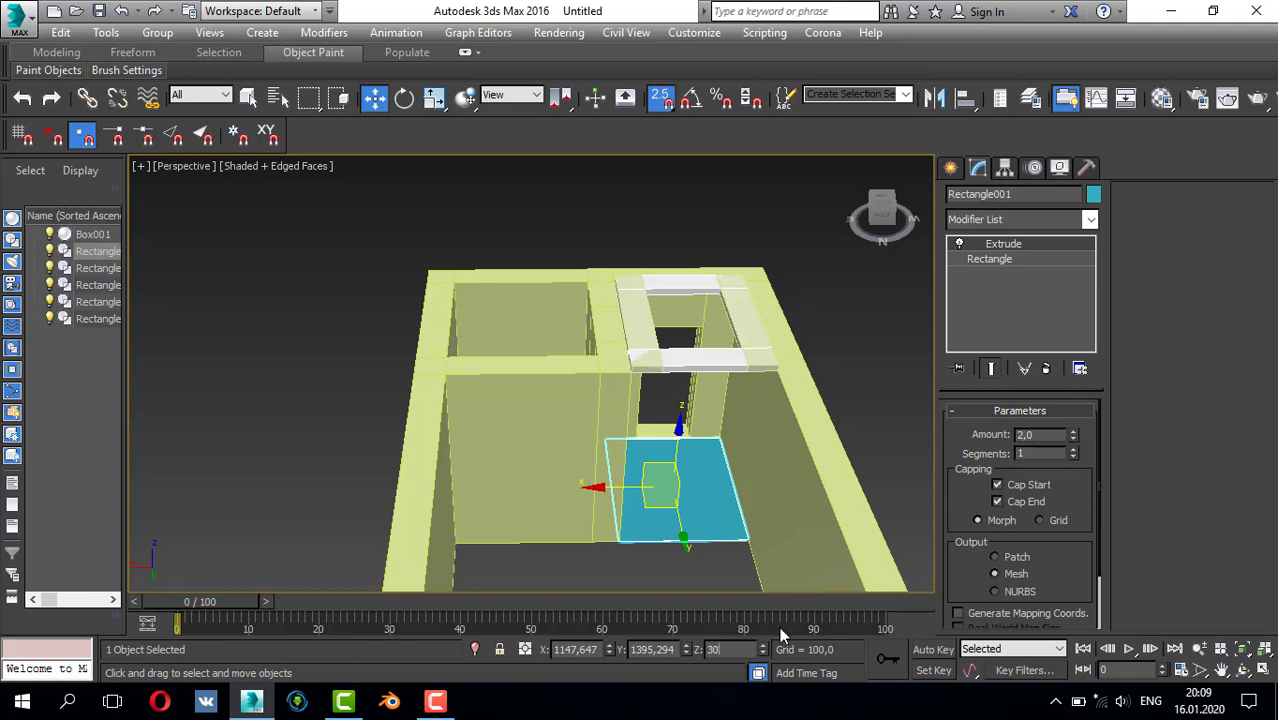
key(Return)
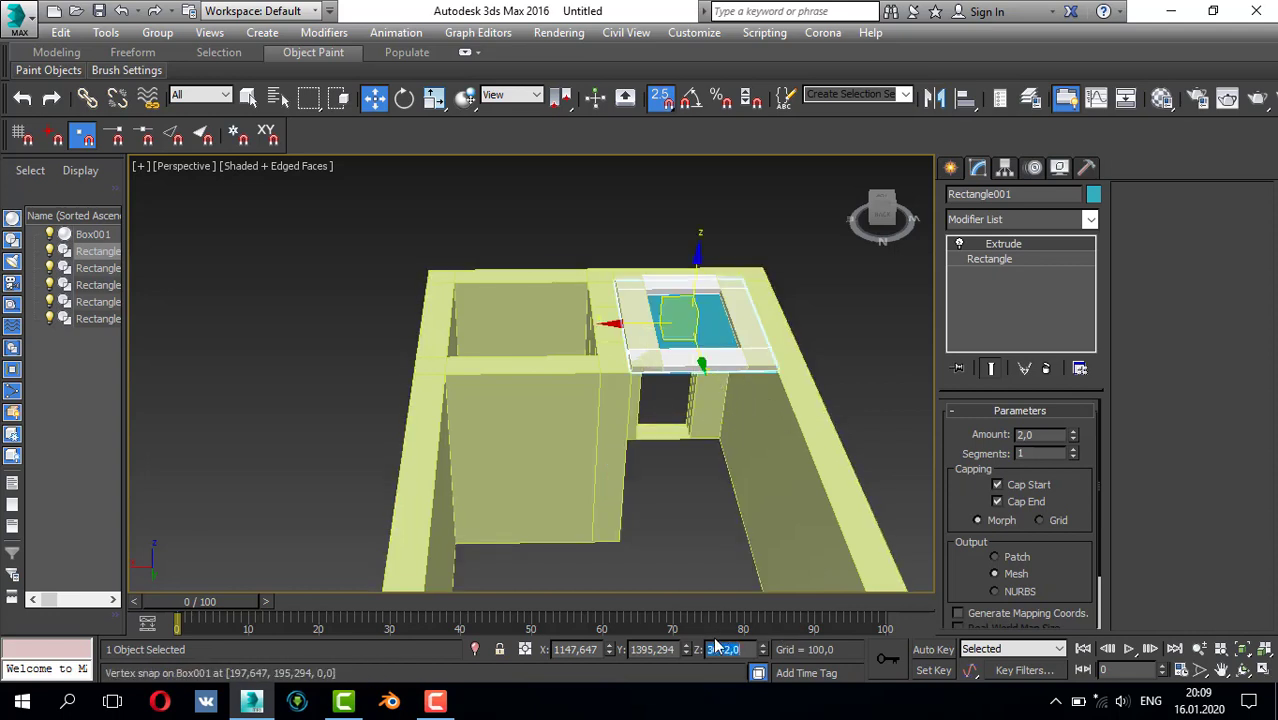
text(3102)
key(Return)
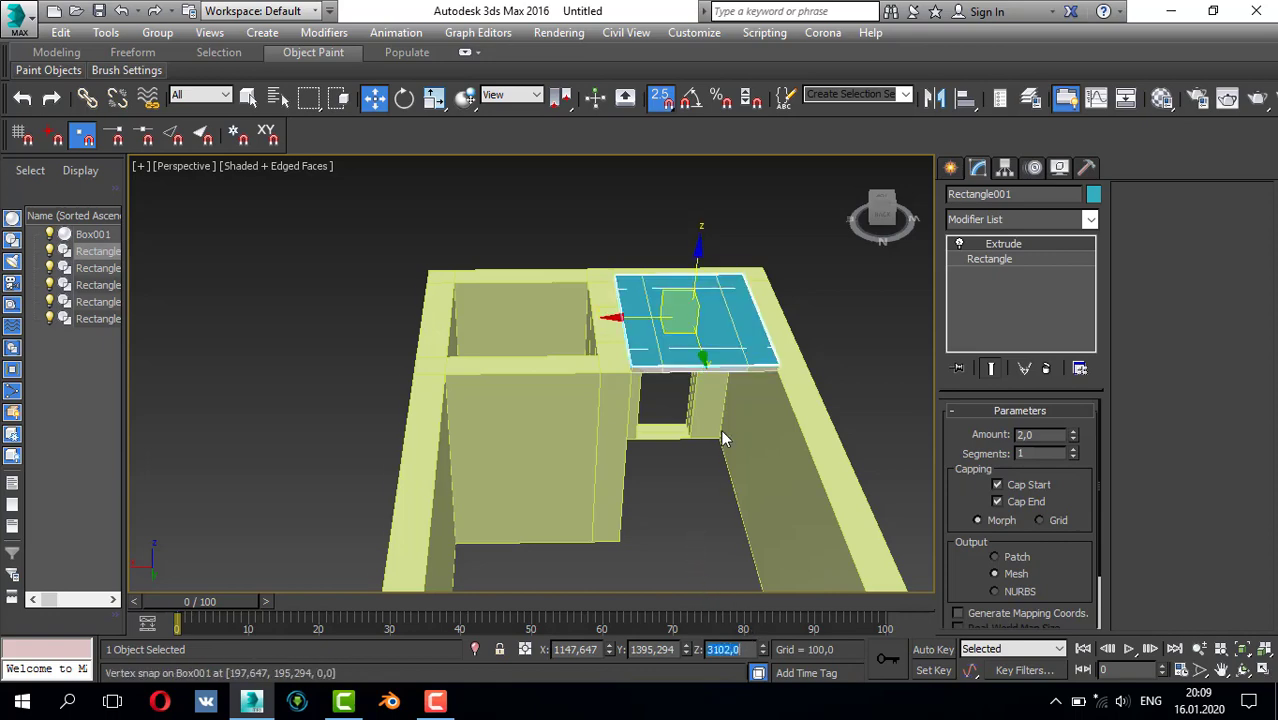
- Examine the passage ceiling from outside the building, and return to the maximized Top view
scroll(727, 410, up, 5)
scroll(722, 423, down, 5)
alt+middle_drag(722, 423, 419, 380)
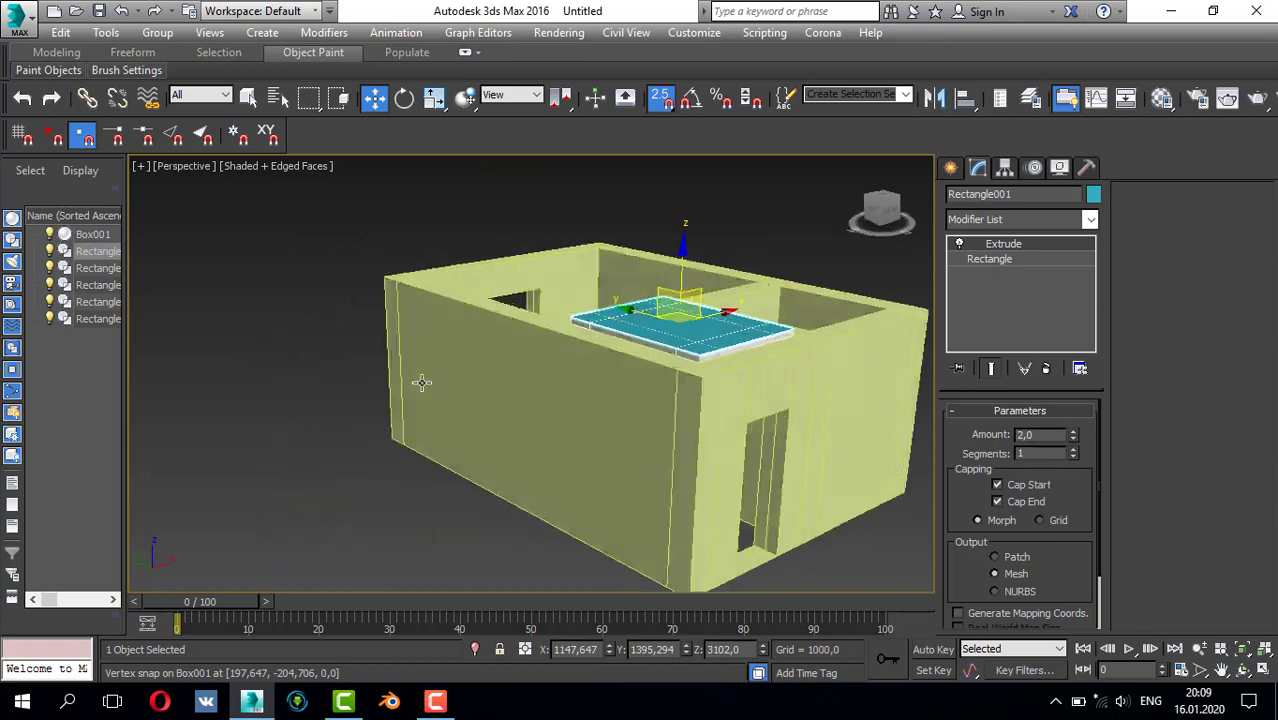
scroll(511, 220, down, 5)
scroll(513, 216, up, 5)
scroll(549, 323, down, 3)
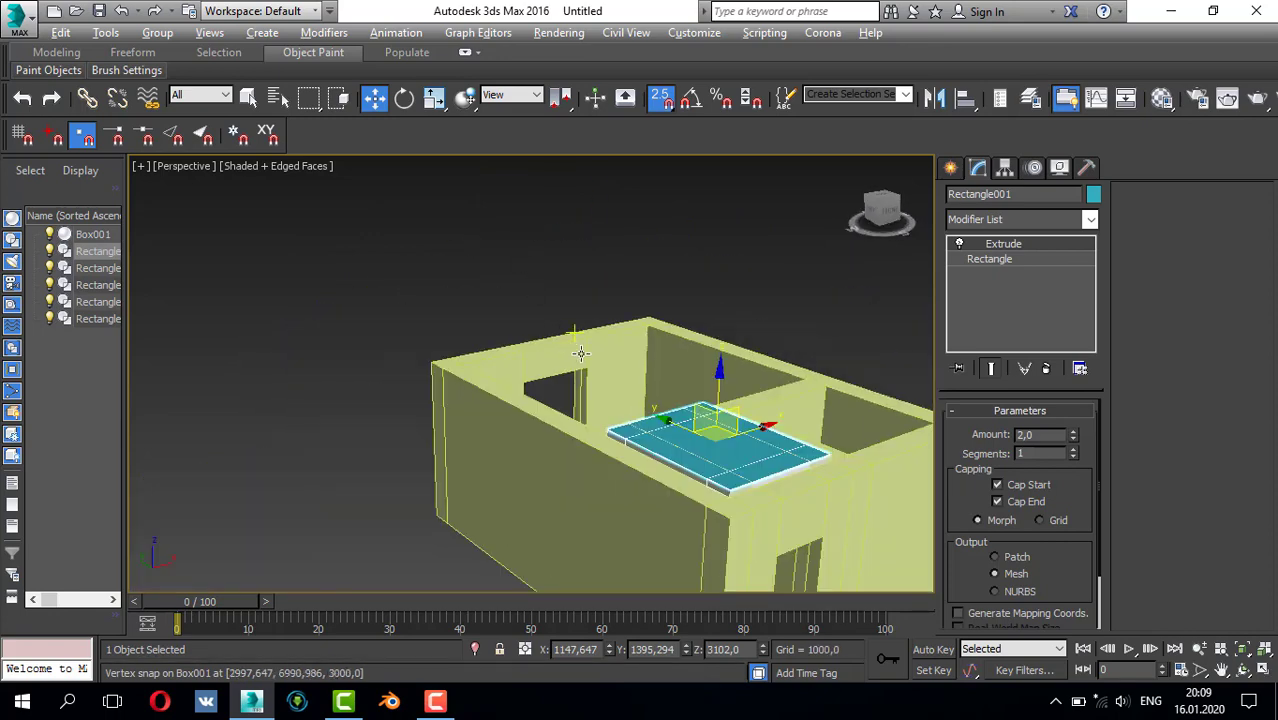
alt+middle_drag(582, 351, 530, 375)
key(alt+w)
right_click(420, 320)
key(alt+w)
scroll(474, 295, down, 3)
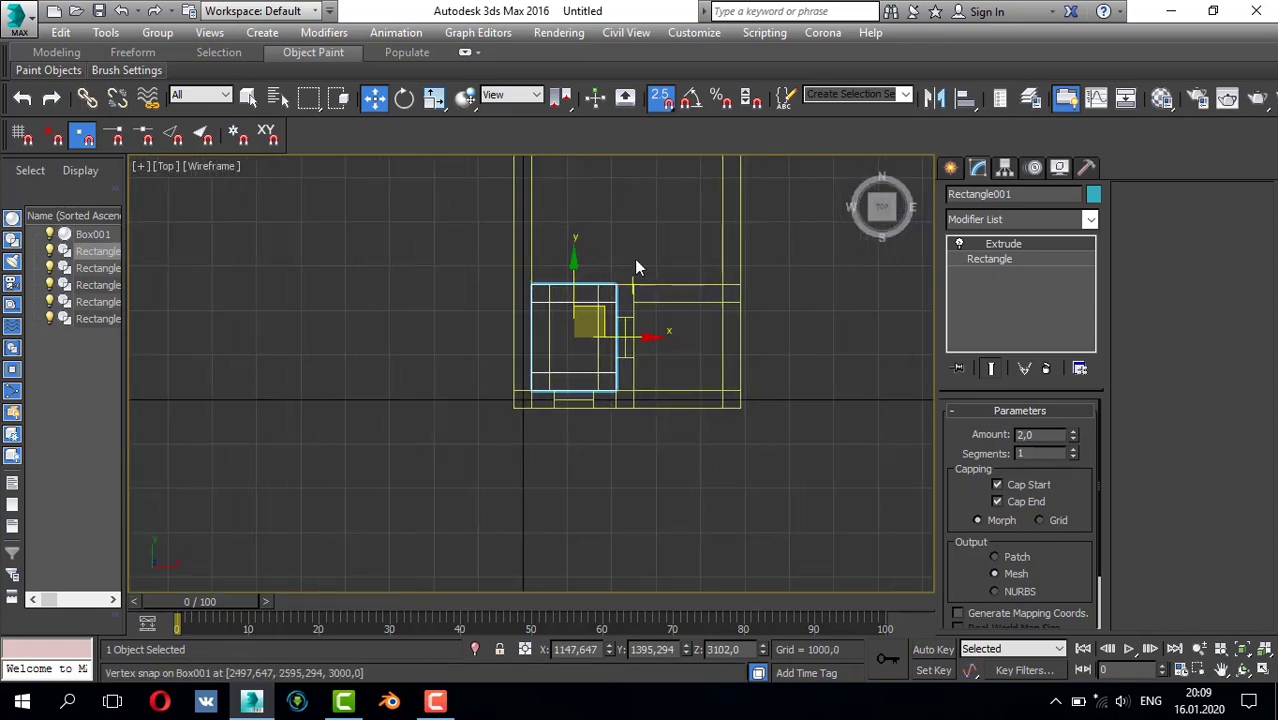
middle_drag(646, 256, 650, 382)
click(950, 167)
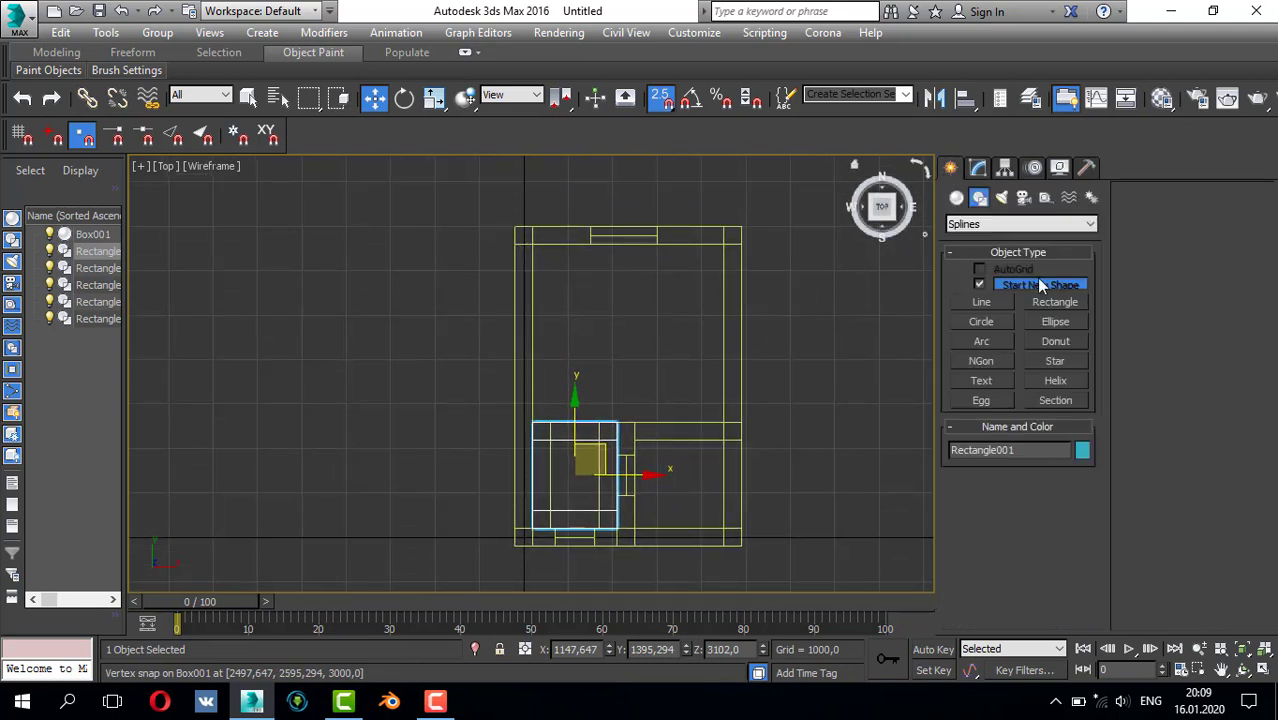
click(1055, 302)
drag(535, 247, 727, 421)
scroll(724, 248, up, 4)
scroll(724, 248, down, 1)
scroll(708, 242, down, 3)
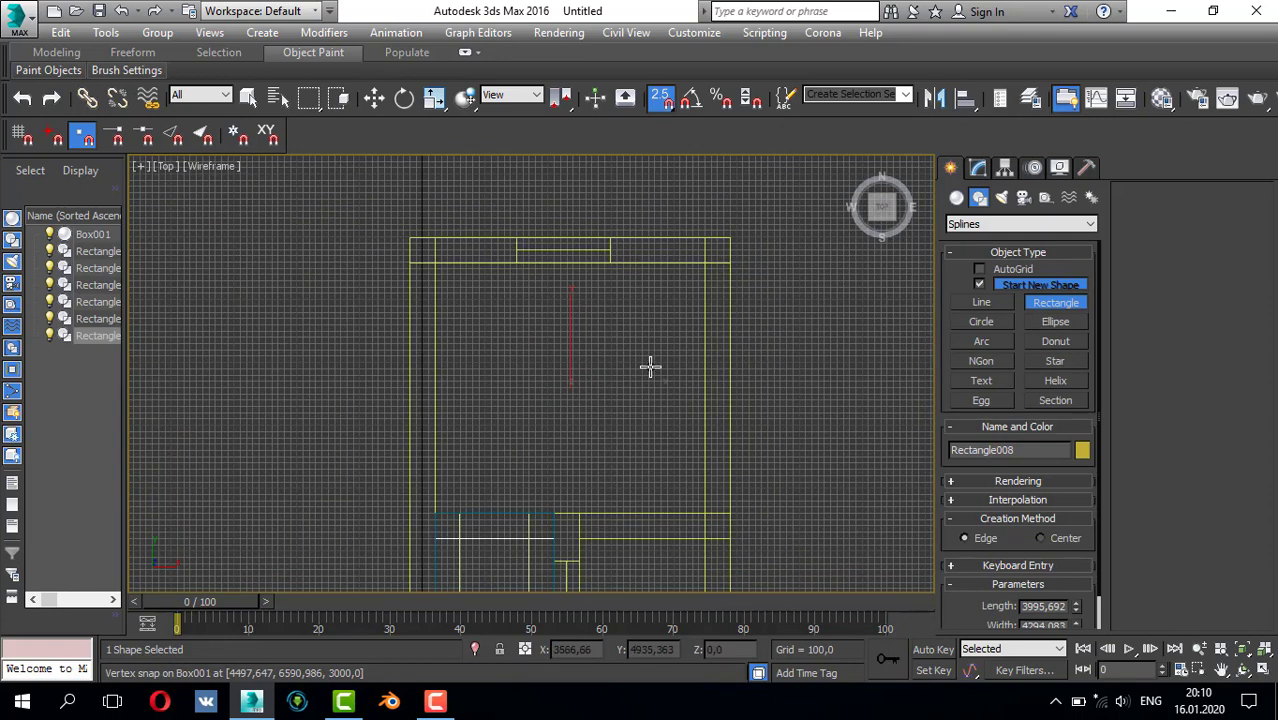
key(ctrl+z)
scroll(560, 353, down, 2)
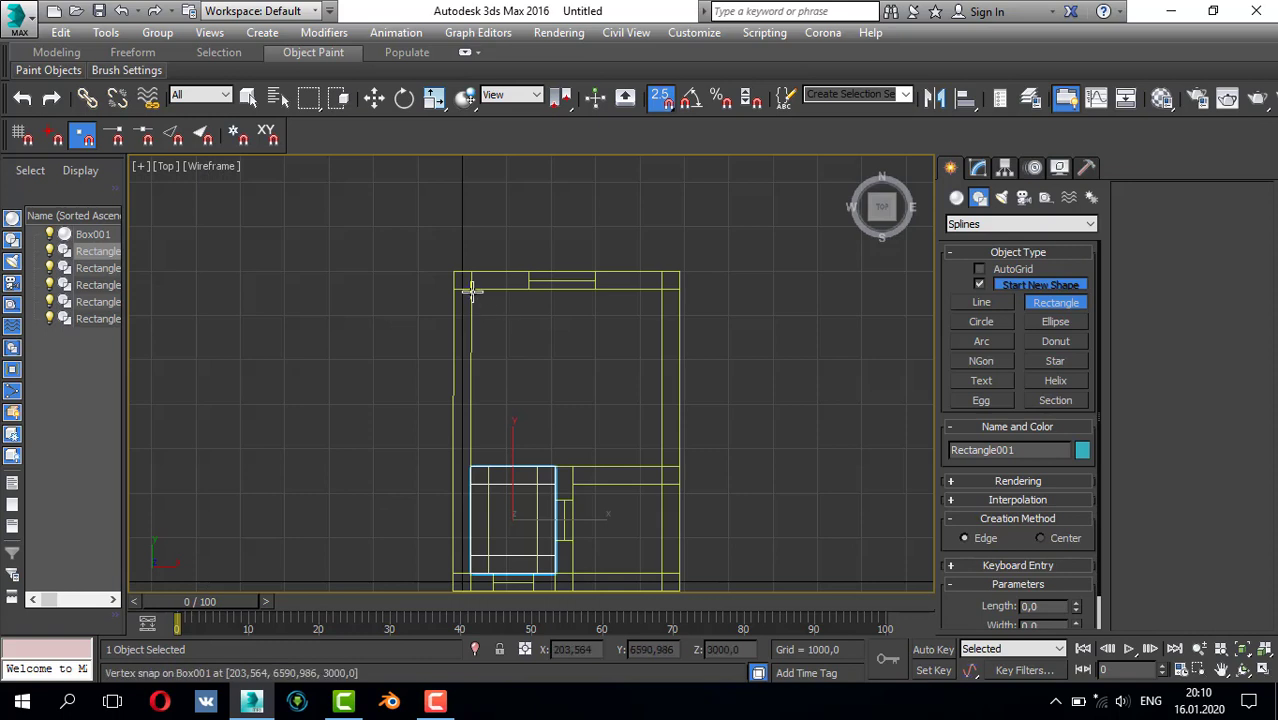
drag(472, 290, 650, 470)
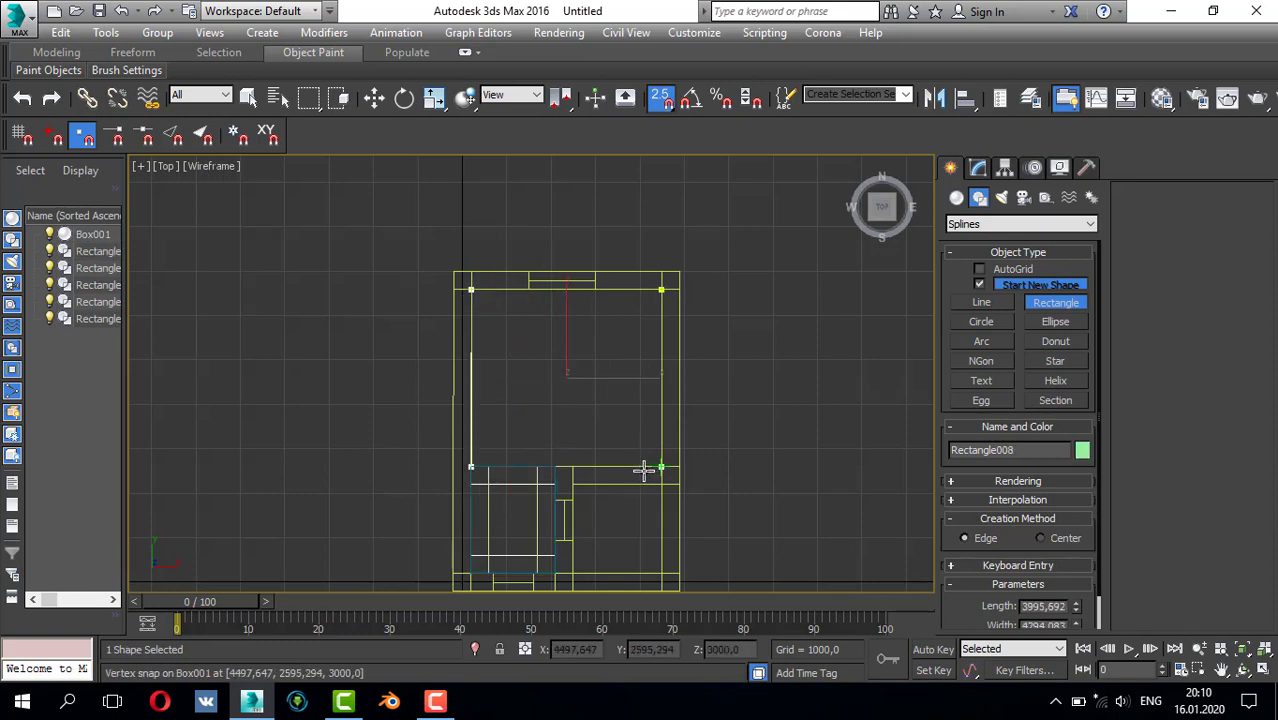
drag(644, 470, 638, 466)
right_click(622, 461)
scroll(437, 357, down, 2)
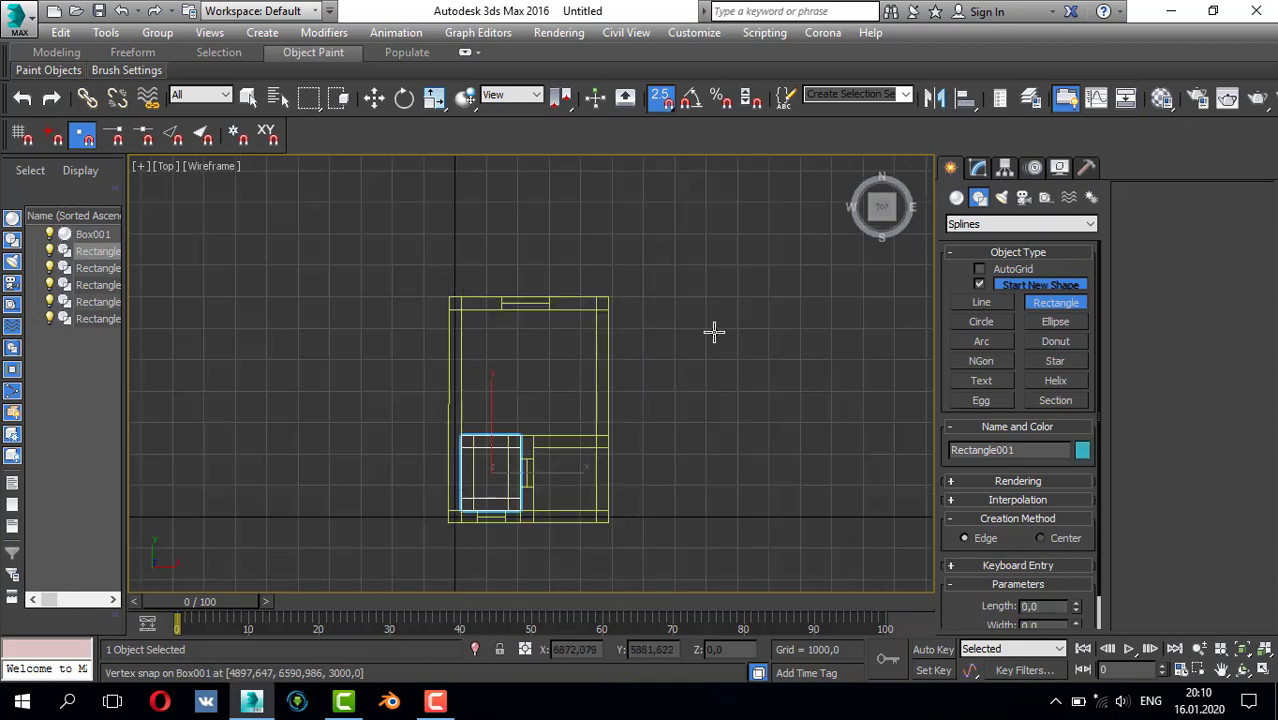
right_click(713, 332)
scroll(413, 297, up, 2)
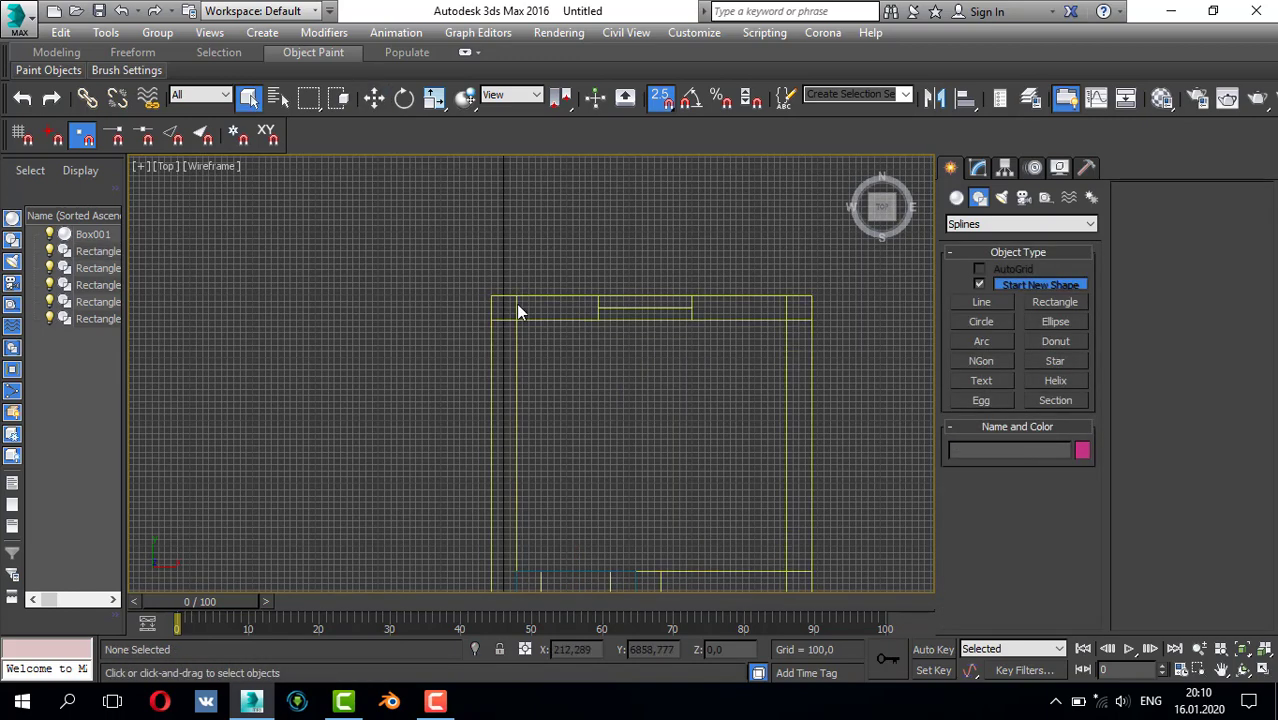
- Examine the large room and surrounding walls in the Top and Perspective views, and return to the maximized Top view
click(514, 305)
scroll(508, 305, down, 3)
scroll(485, 490, up, 3)
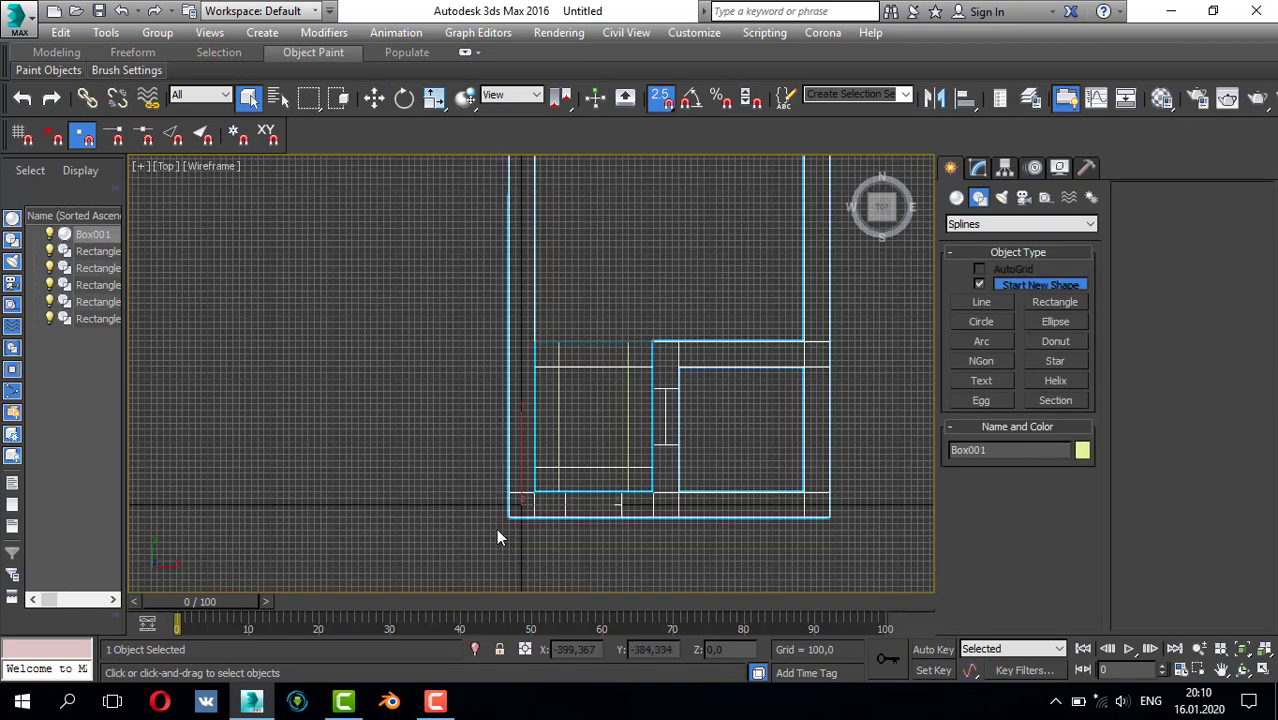
scroll(513, 436, up, 3)
scroll(545, 400, down, 3)
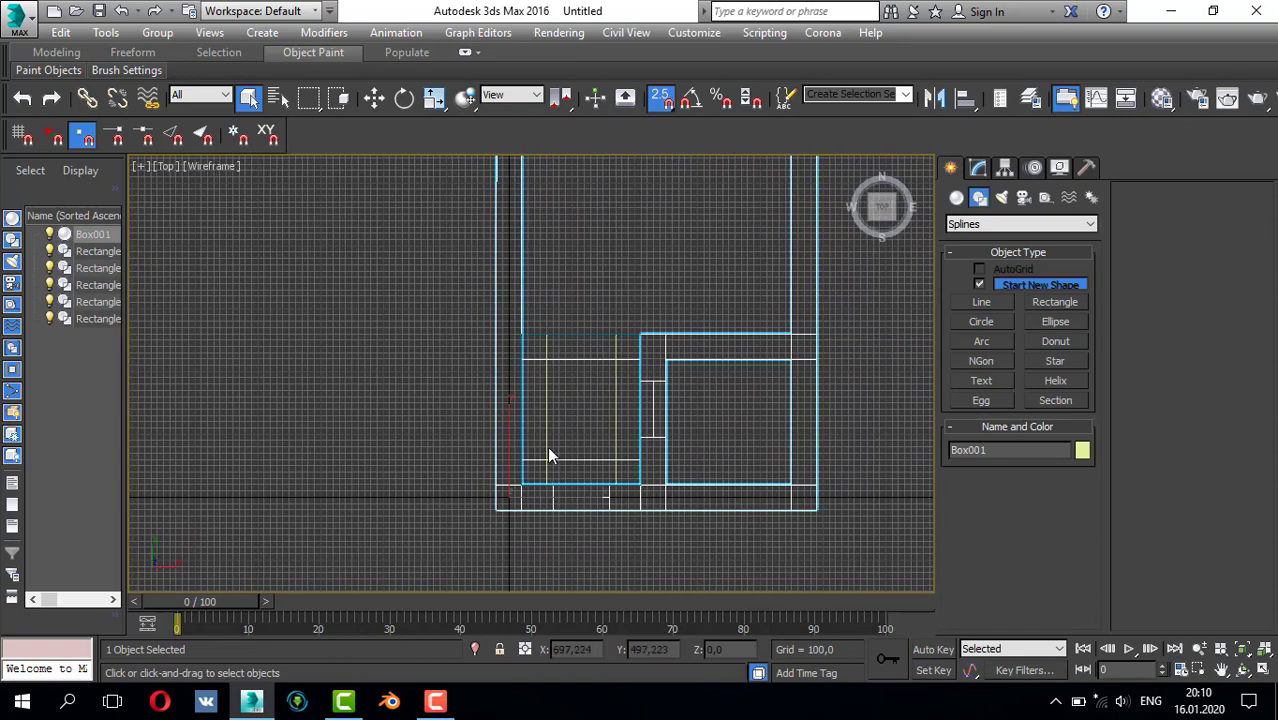
middle_drag(604, 237, 586, 347)
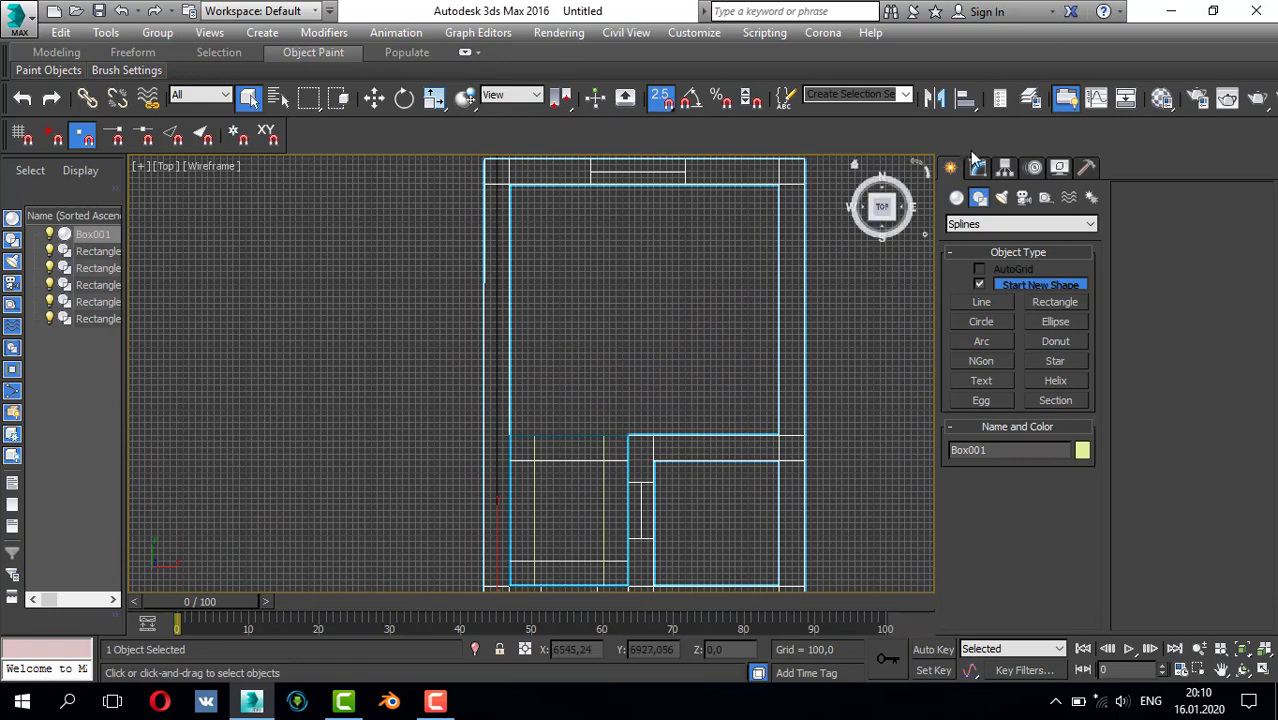
click(956, 197)
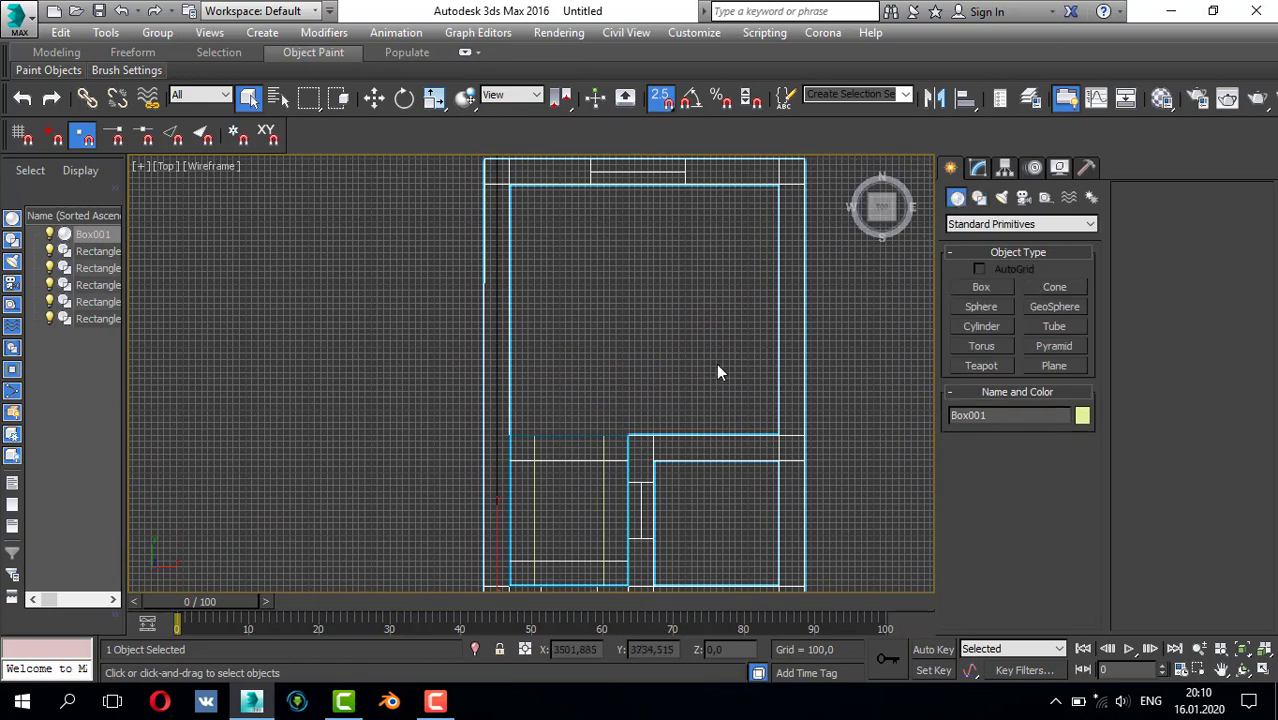
key(alt+w)
click(768, 453)
key(alt+w)
alt+middle_drag(544, 397, 588, 336)
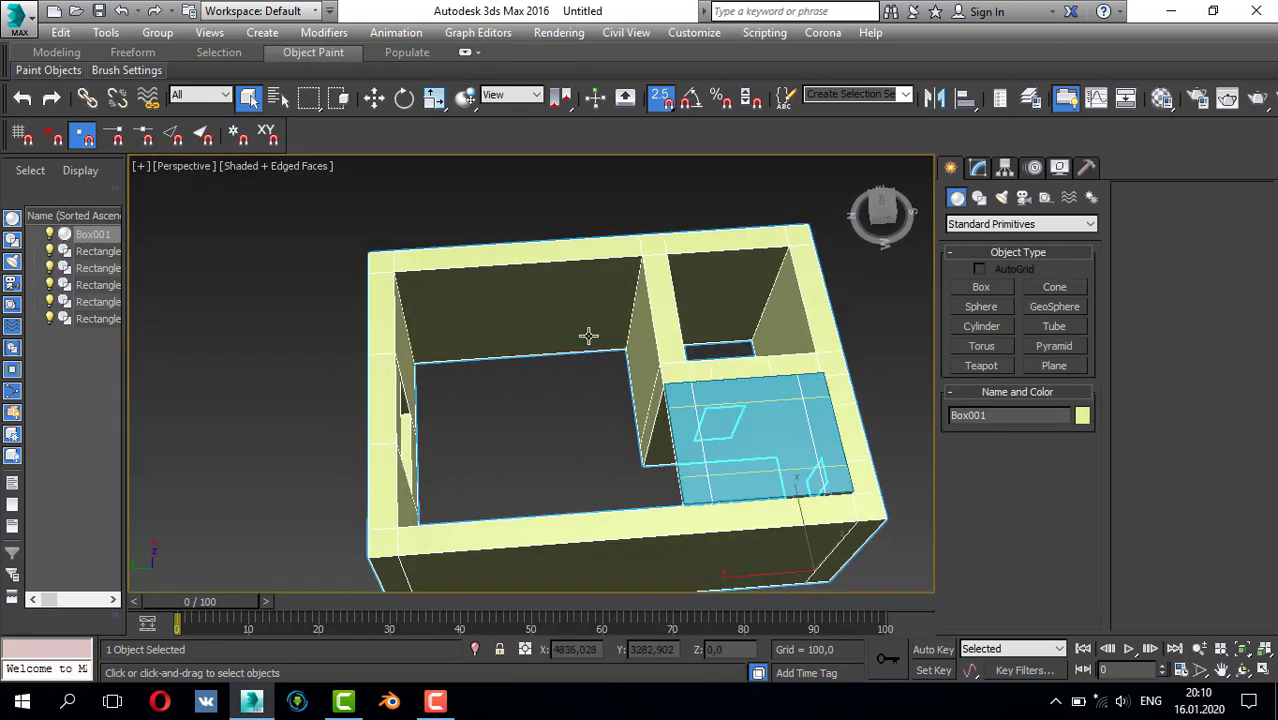
click(612, 397)
scroll(615, 400, up, 4)
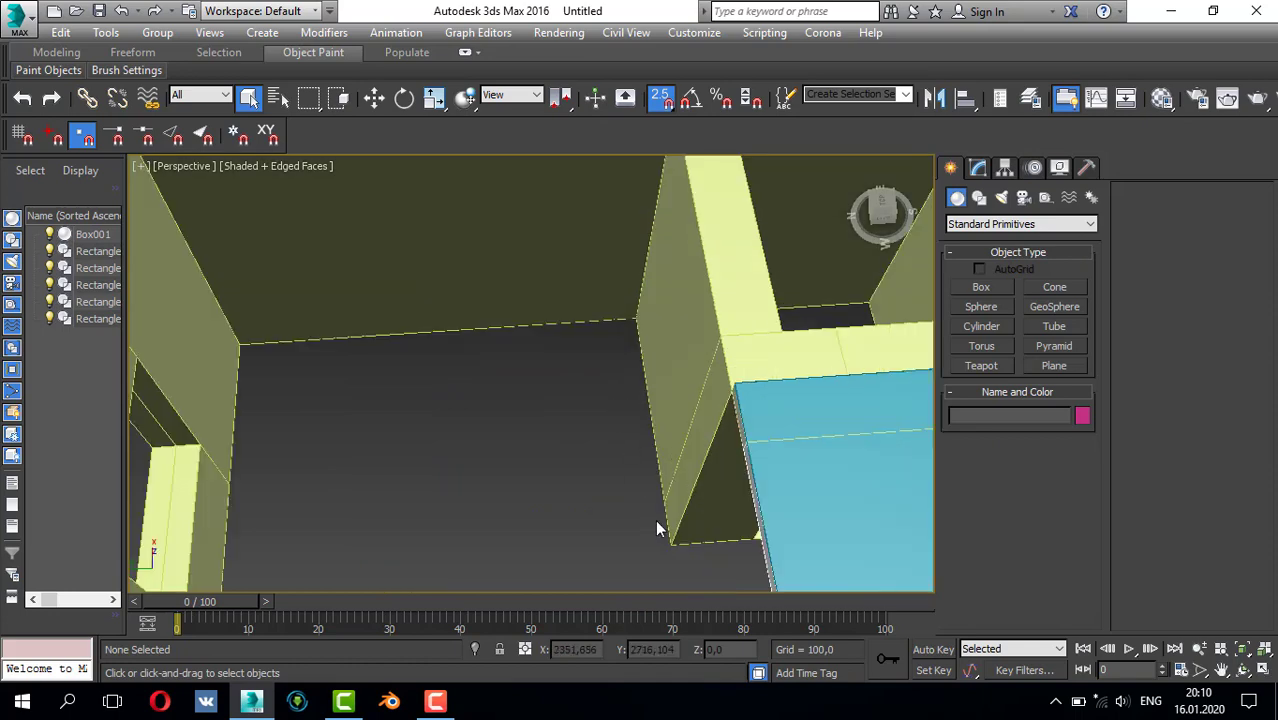
scroll(632, 475, down, 5)
alt+middle_drag(632, 475, 657, 364)
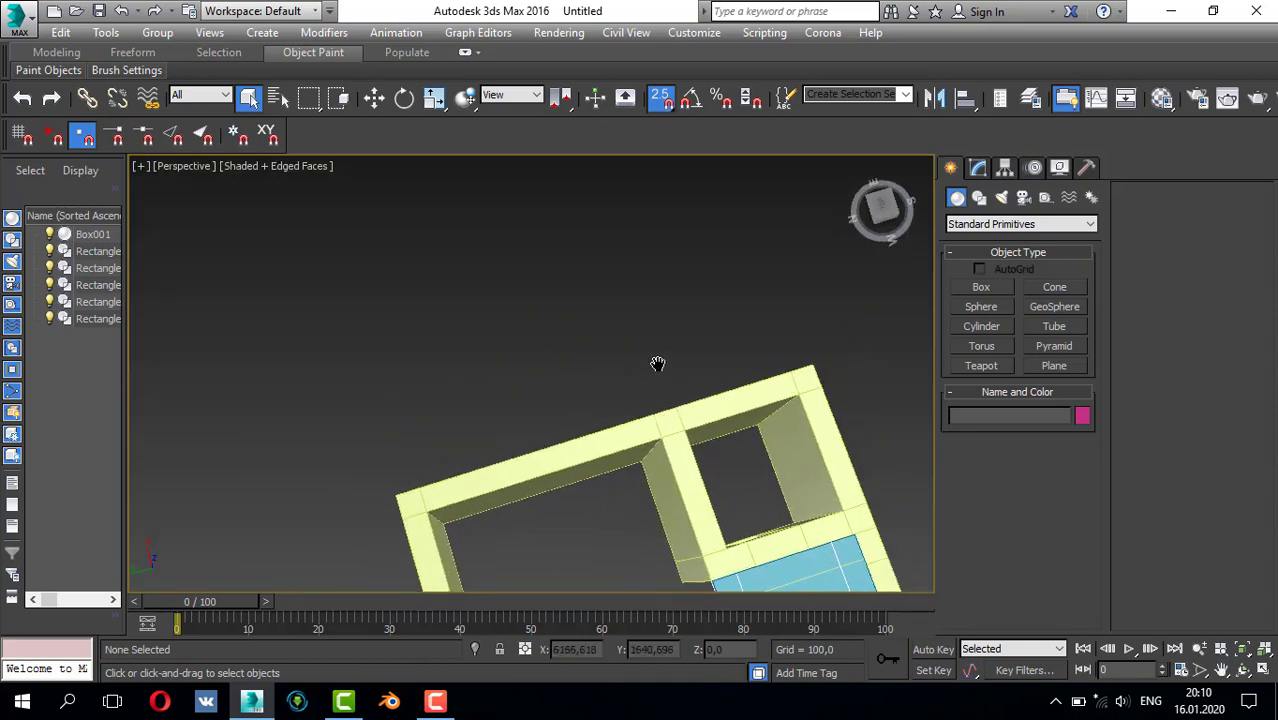
middle_drag(605, 405, 521, 455)
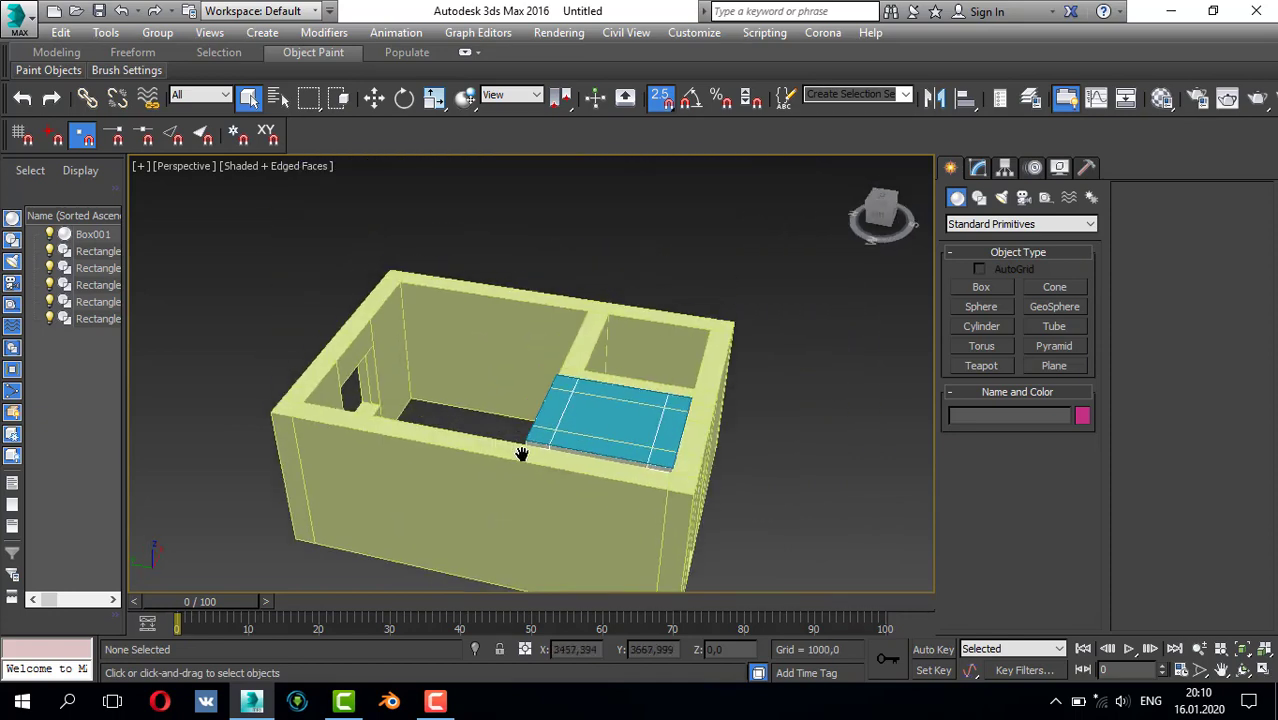
scroll(521, 455, down, 1)
key(alt+w)
click(468, 262)
key(alt+w)
middle_drag(556, 299, 556, 340)
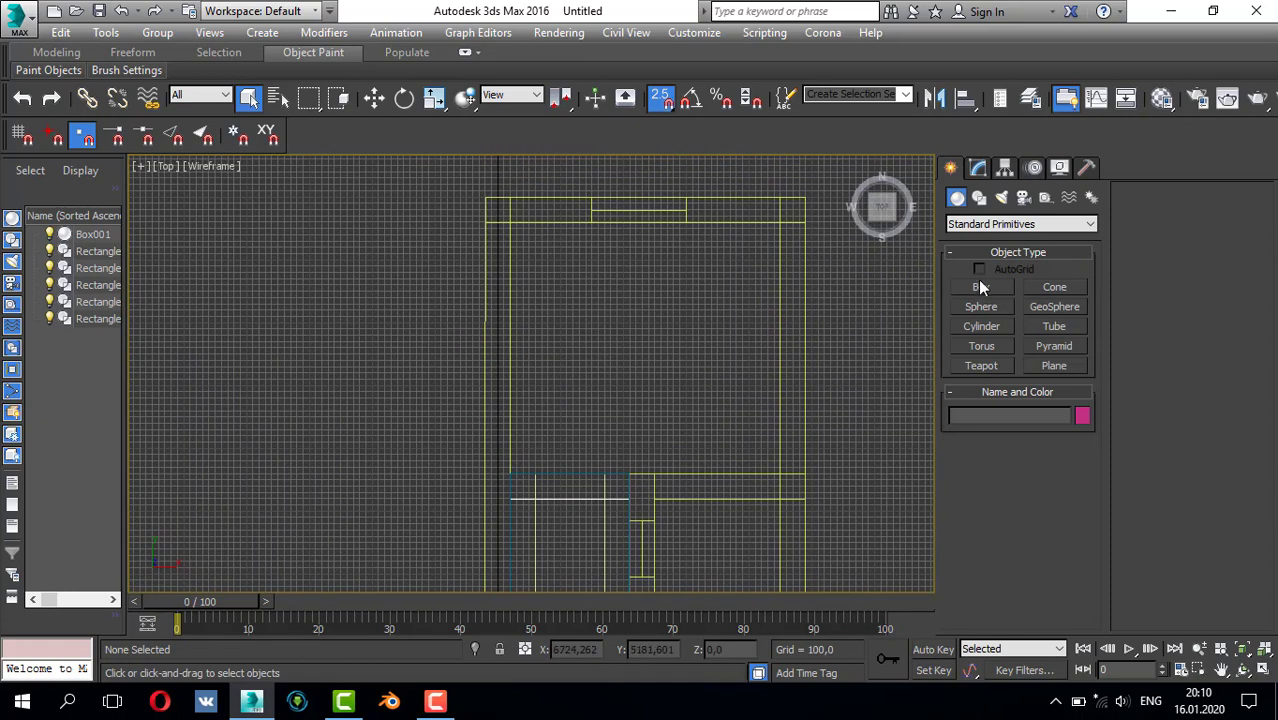
- Draw a rectangle about 3996 by 4294 over the large room, snapped to opposite inner wall corners
click(983, 203)
click(1055, 300)
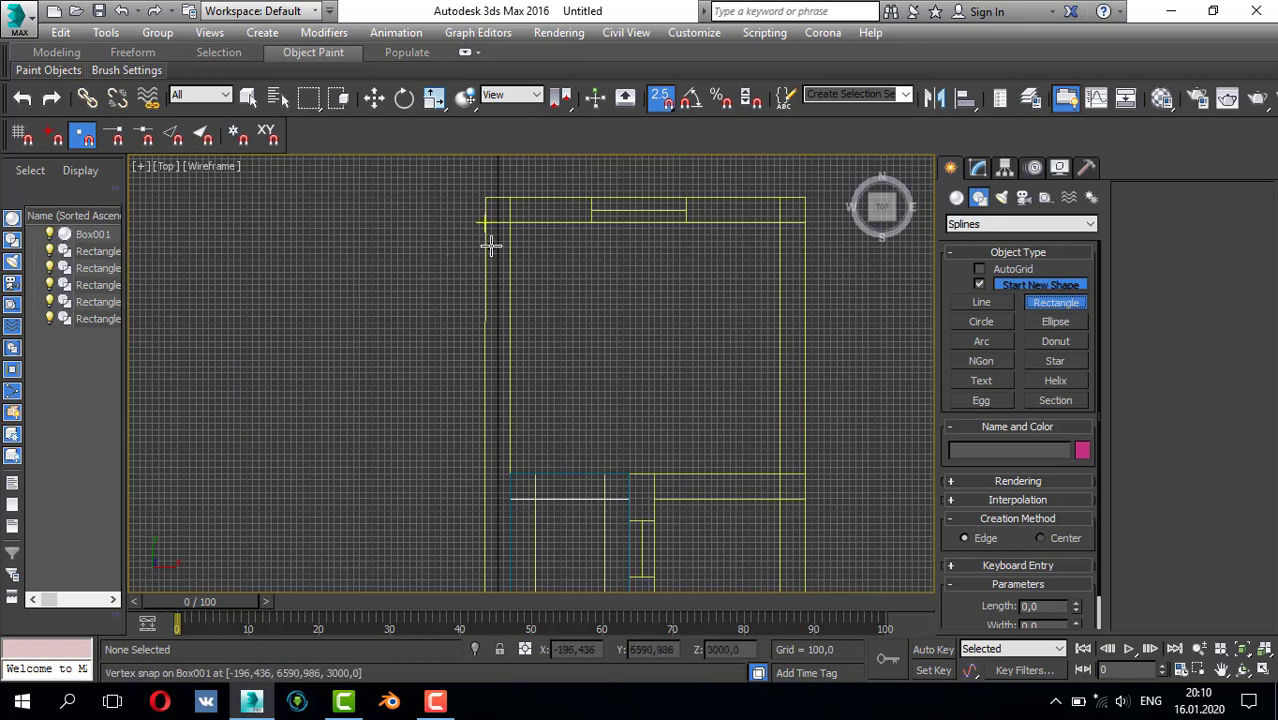
drag(510, 224, 781, 466)
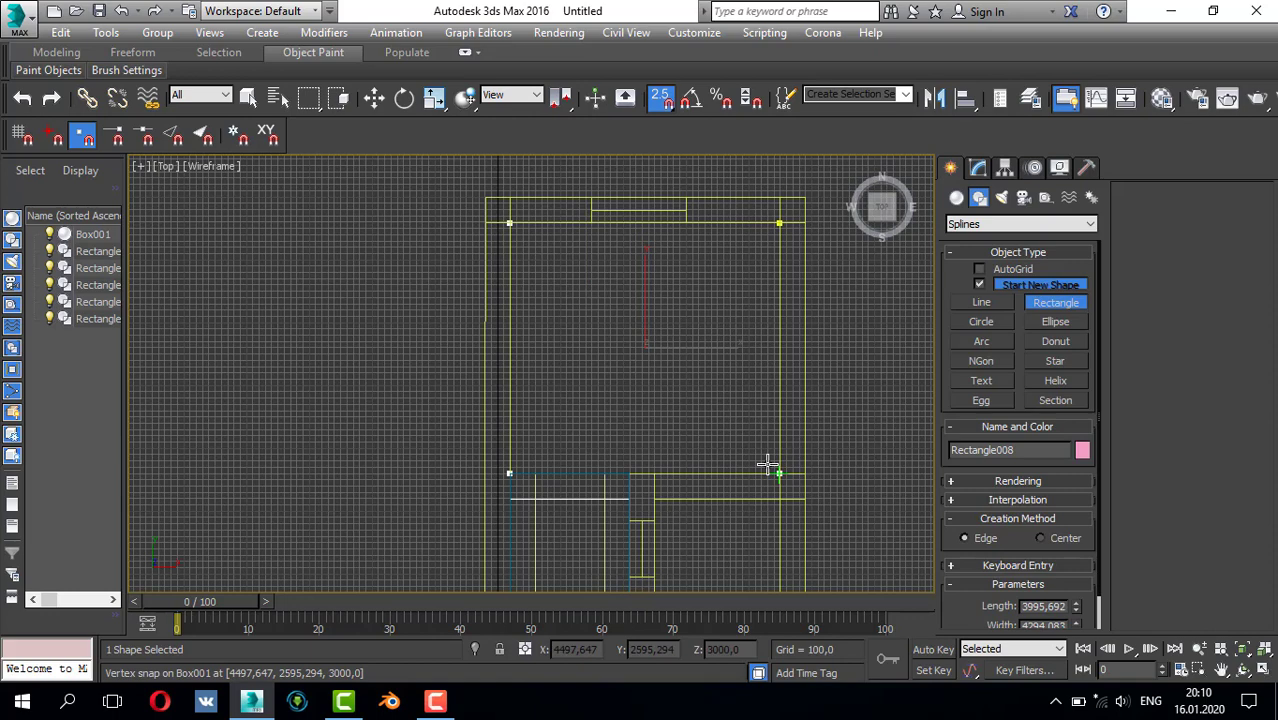
drag(768, 464, 796, 445)
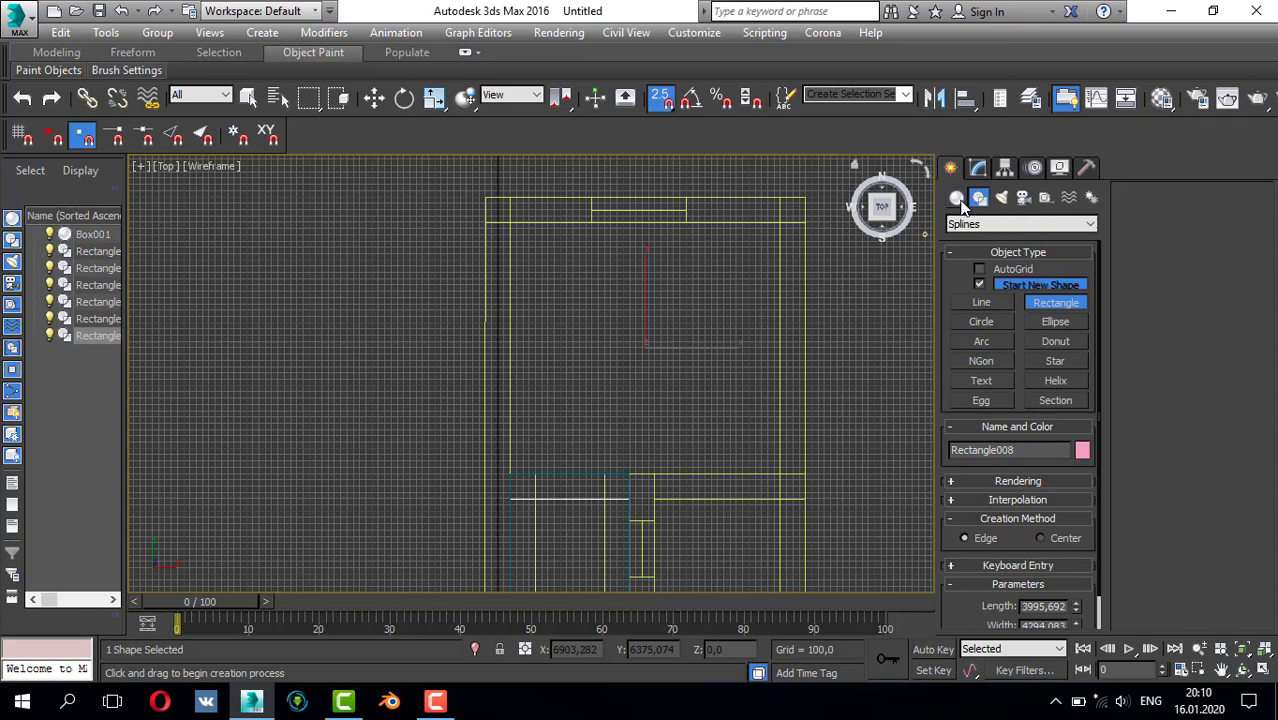
- Draw a rectangle in the large room's north-east corner and set its length and width to 600
drag(779, 223, 741, 267)
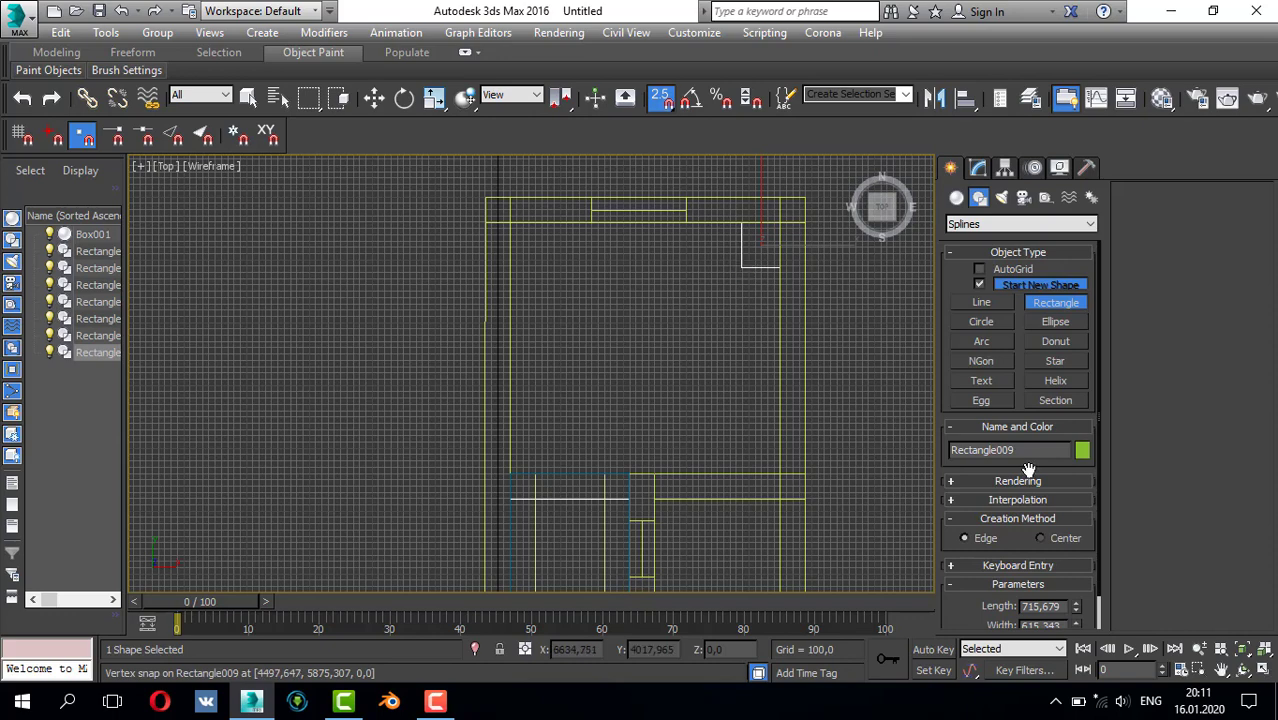
double_click(1040, 606)
text(400)
key(Return)
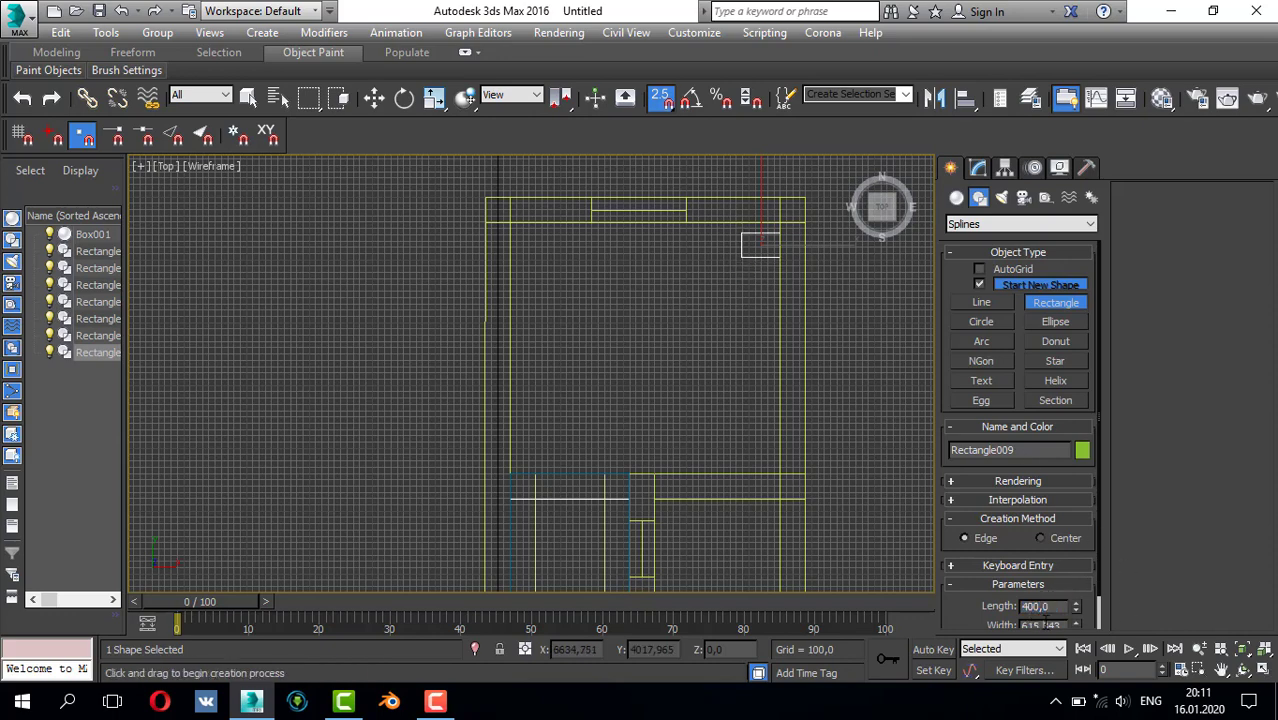
double_click(1046, 624)
text(400)
key(Return)
text(600)
key(Return)
right_click(748, 280)
- Move the 600 square so its outer corner snaps to the room's north-east inner wall corner
key(w)
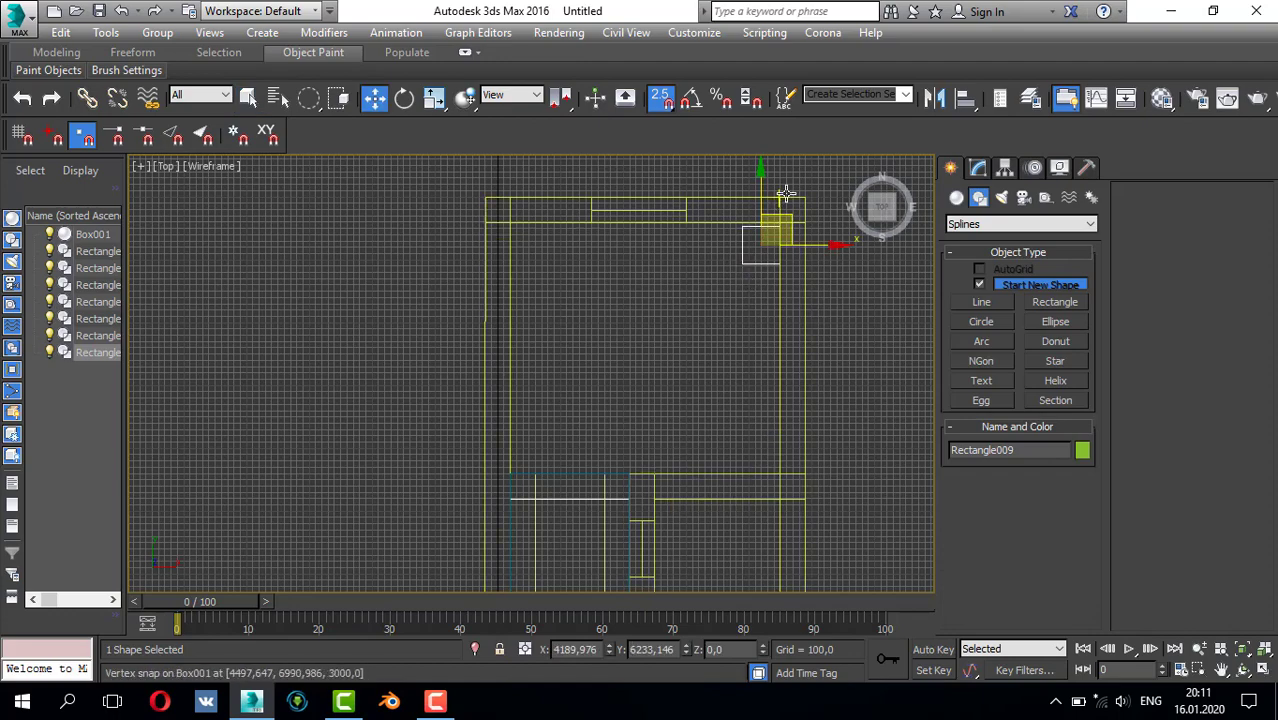
scroll(762, 295, up, 5)
drag(762, 285, 762, 276)
scroll(685, 322, down, 4)
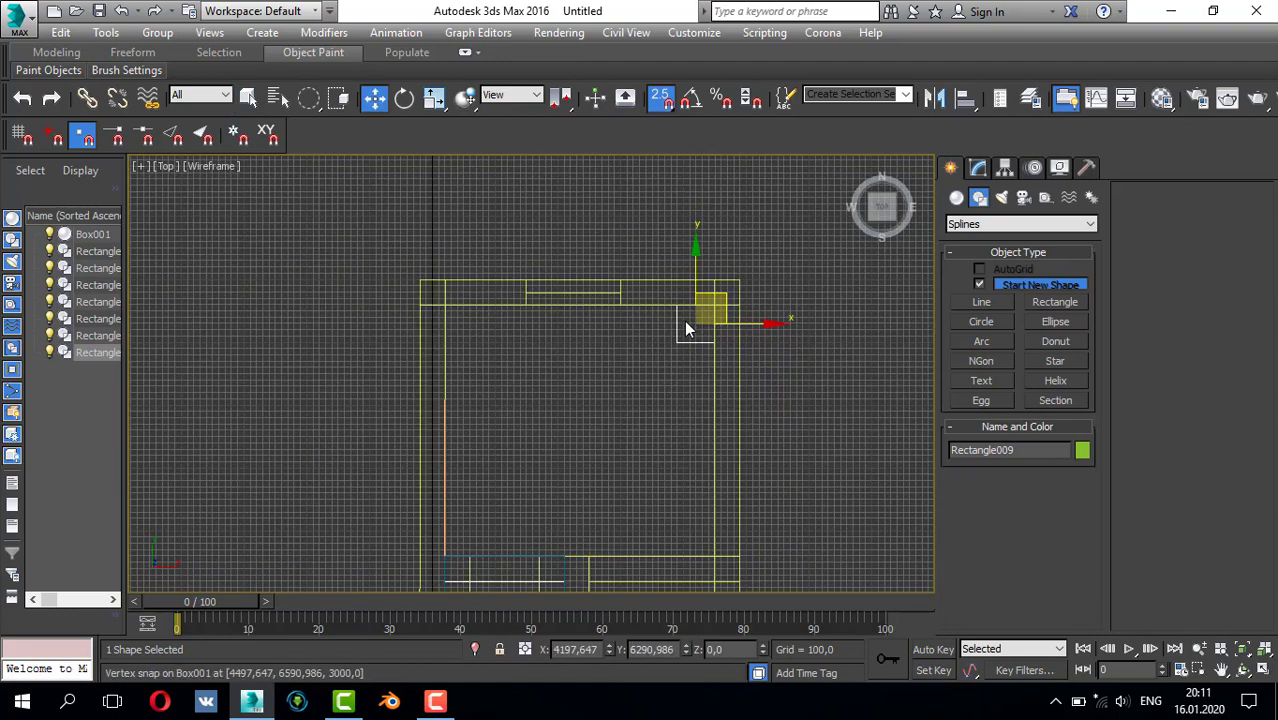
- Copy the 600 square to the large room's south-west, north-west and south-east corners, snapping each to the walls
shift+drag(678, 342, 444, 555)
click(643, 429)
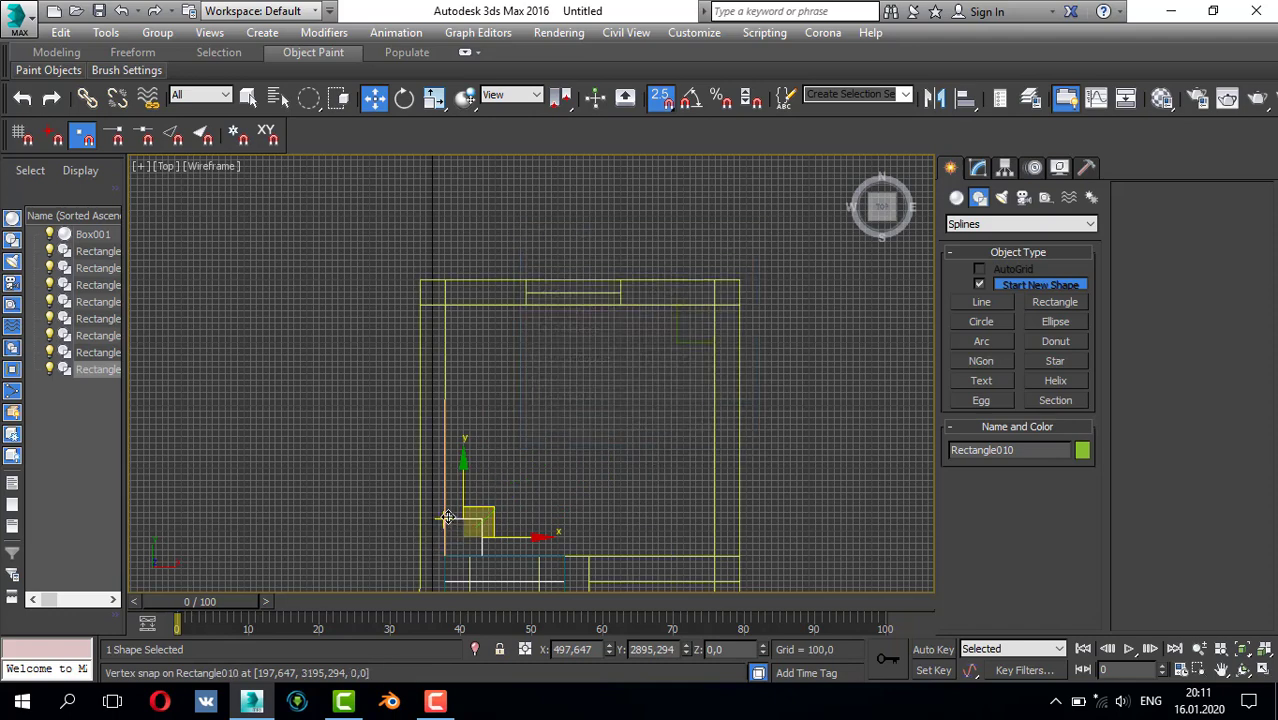
shift+drag(447, 517, 444, 305)
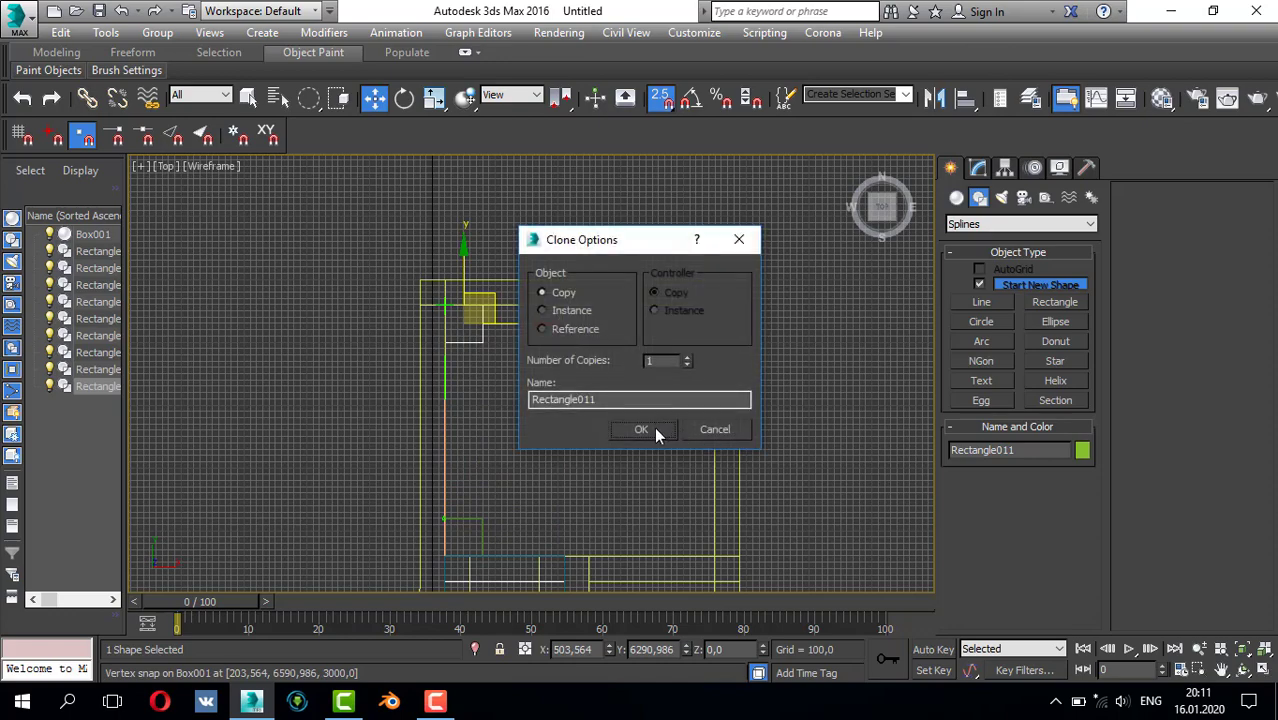
click(654, 427)
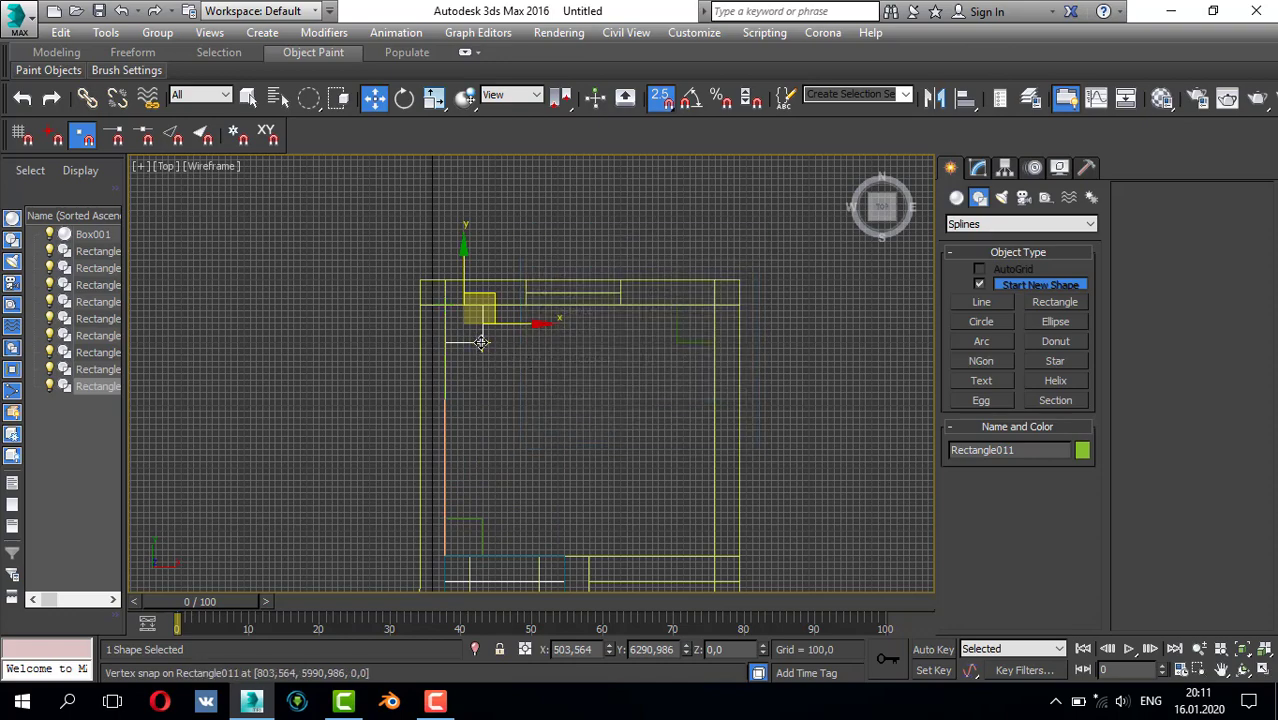
mouse_move(481, 342)
shift+mouse_down()
mouse_move(705, 522)
mouse_move(713, 553)
shift+mouse_up()
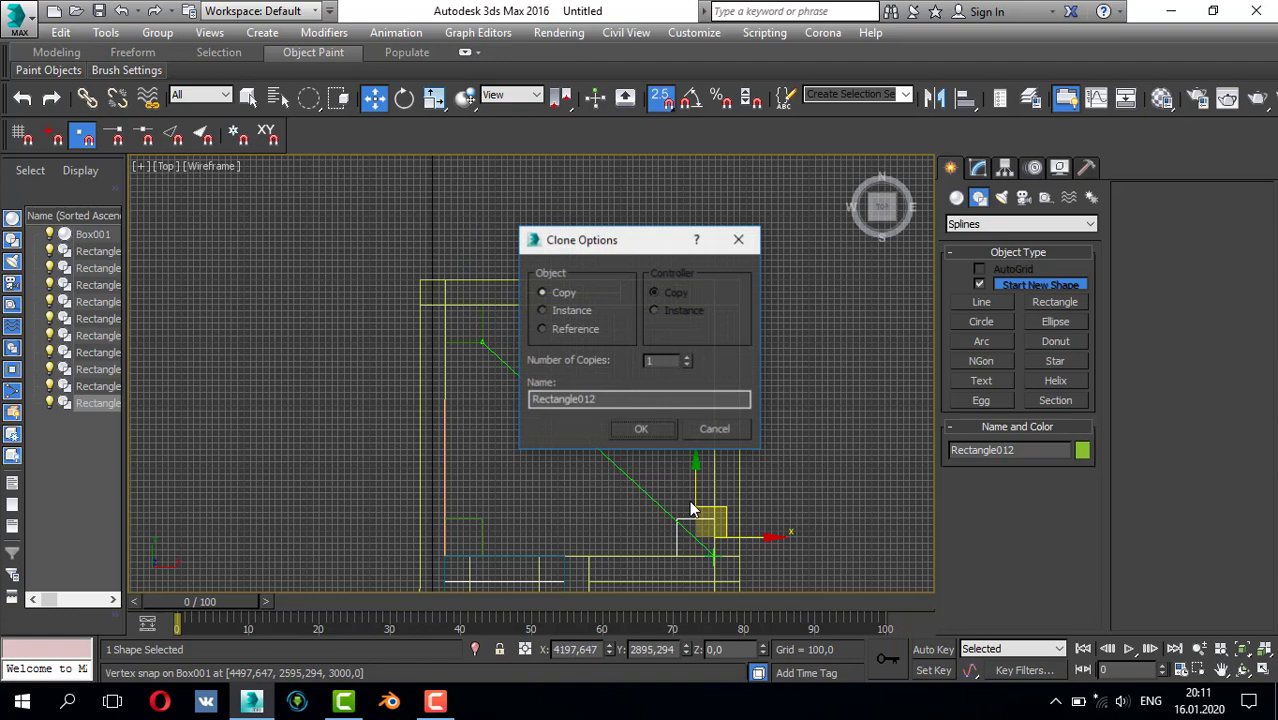
click(641, 431)
mouse_move(637, 447)
middle_down()
mouse_move(655, 392)
mouse_move(665, 407)
mouse_move(747, 398)
middle_up()
click(1043, 305)
drag(770, 222, 817, 474)
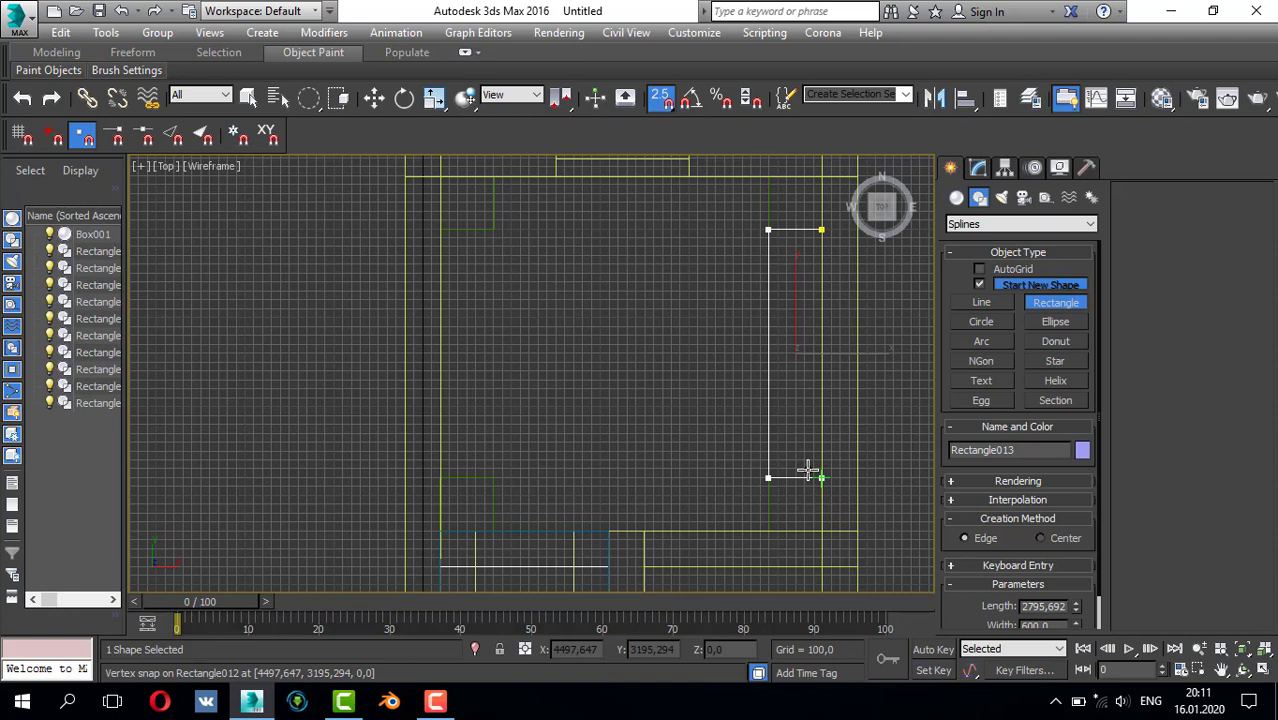
right_click(808, 470)
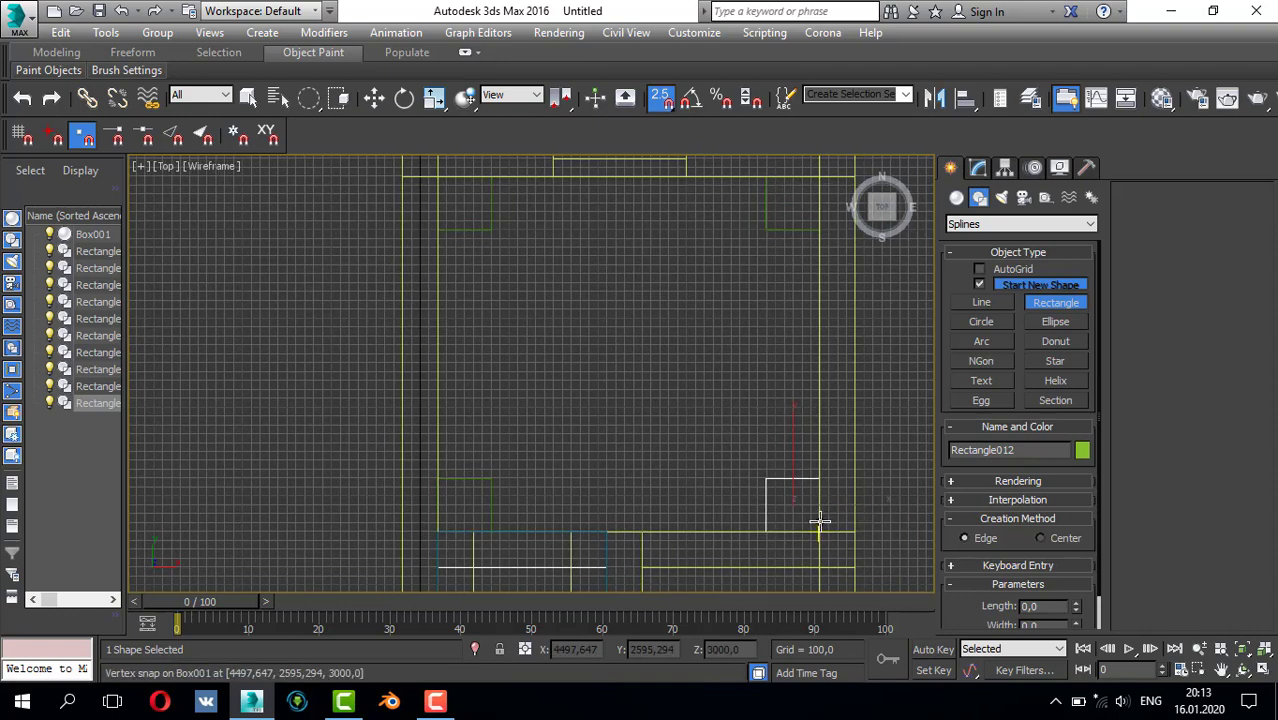
- Draw a small square at the inner corner of the north-east 600 square, with length and width 200
scroll(789, 273, up, 3)
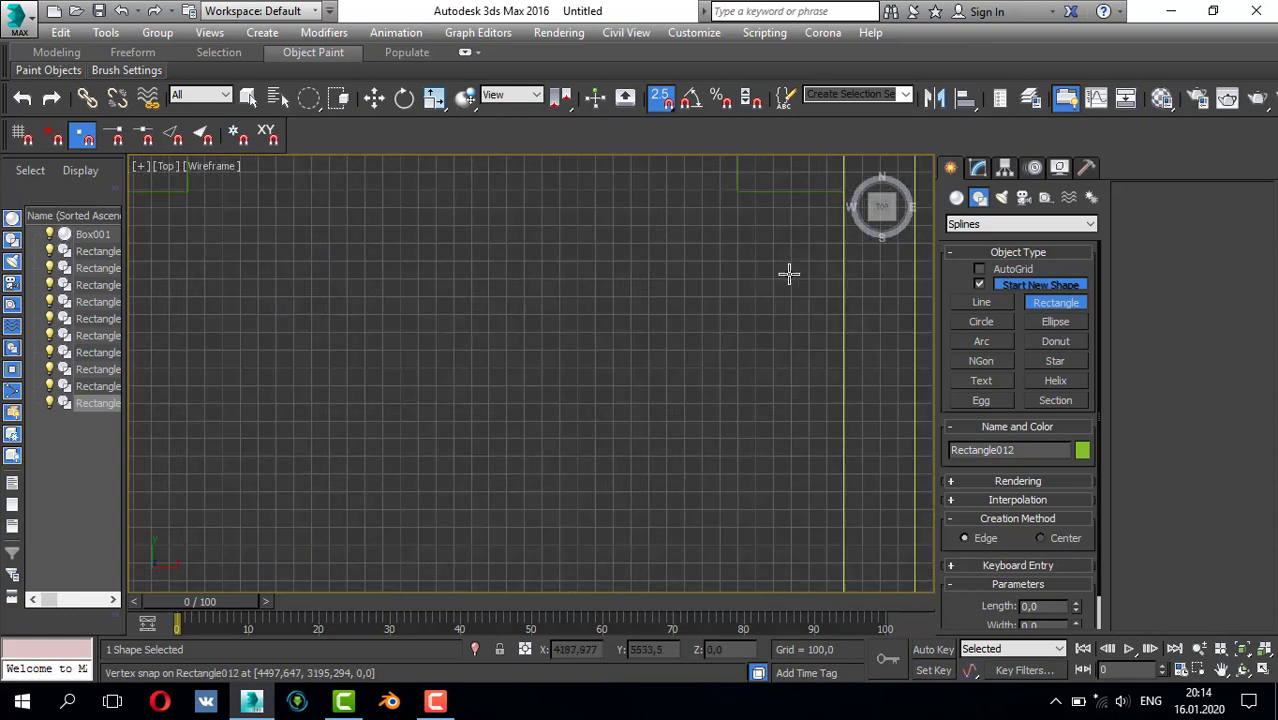
scroll(789, 273, down, 2)
middle_drag(773, 265, 774, 305)
scroll(783, 243, up, 3)
middle_drag(750, 254, 750, 311)
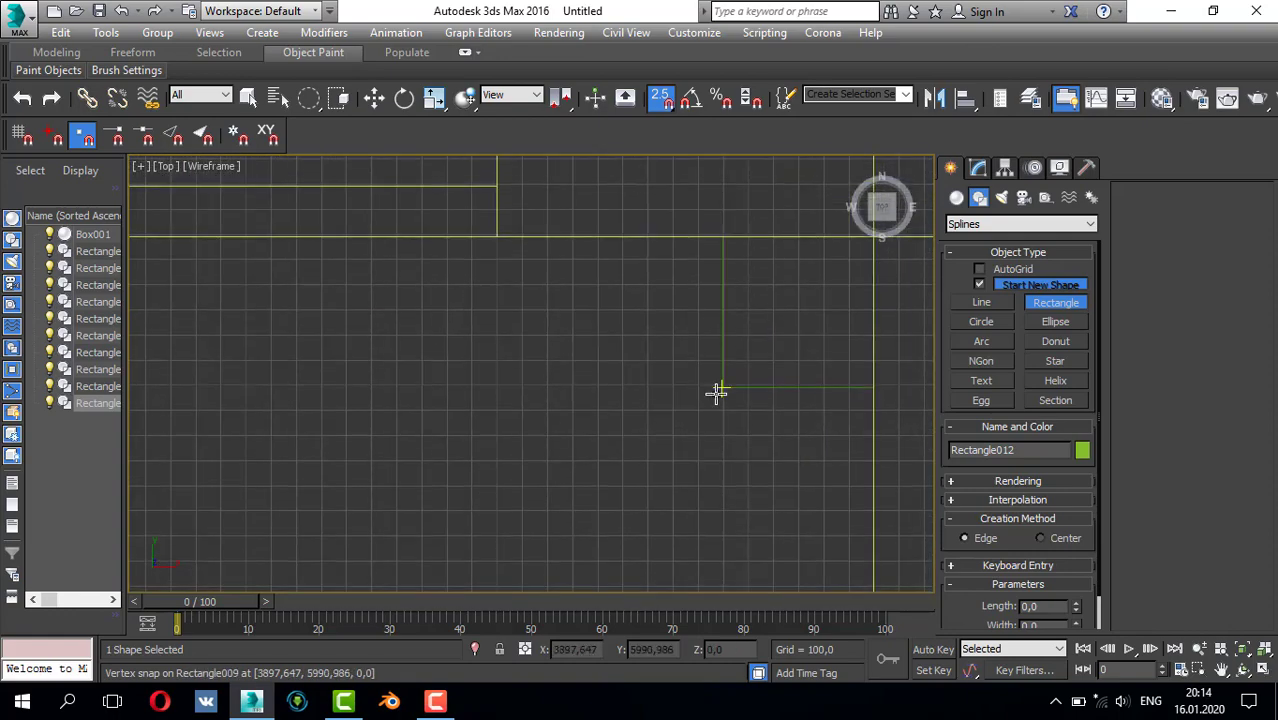
drag(727, 385, 758, 353)
double_click(1047, 606)
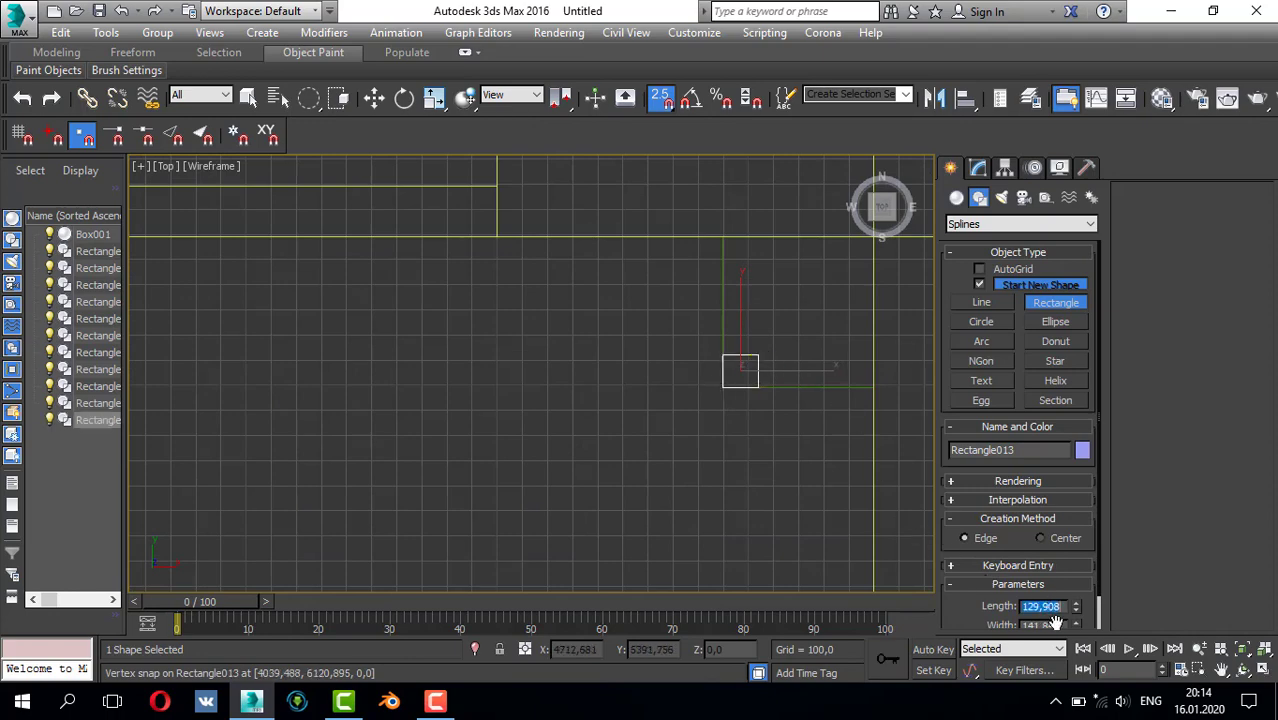
text(200)
key(Return)
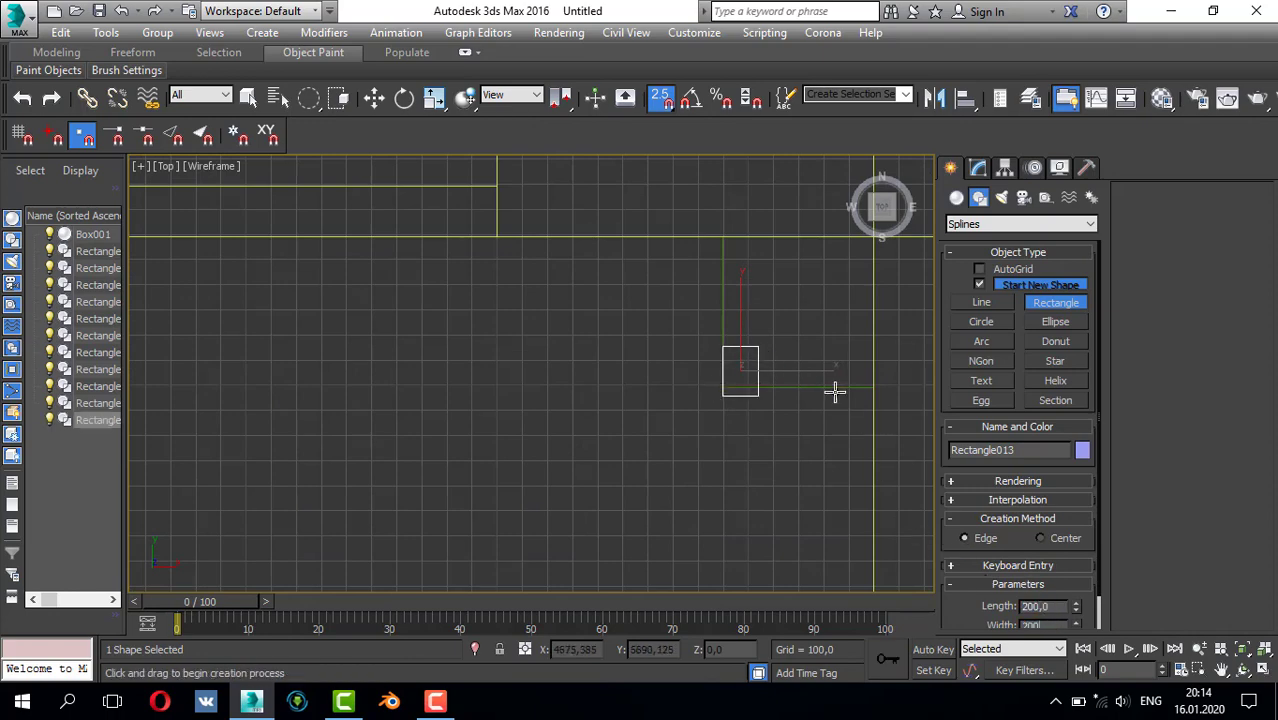
- Move the 200 square so its south-west corner snaps to the south-west corner of the north-east 600 square
key(w)
scroll(733, 377, up, 5)
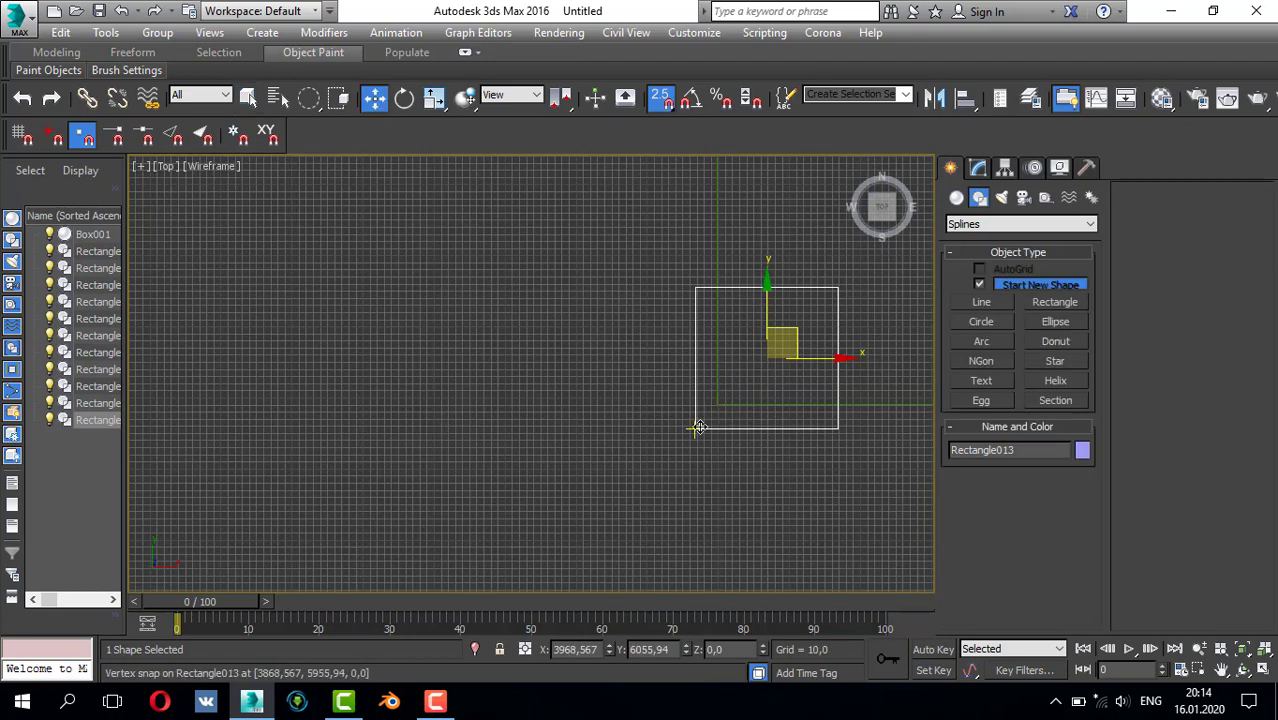
drag(699, 427, 720, 403)
scroll(736, 383, down, 4)
middle_drag(675, 428, 665, 425)
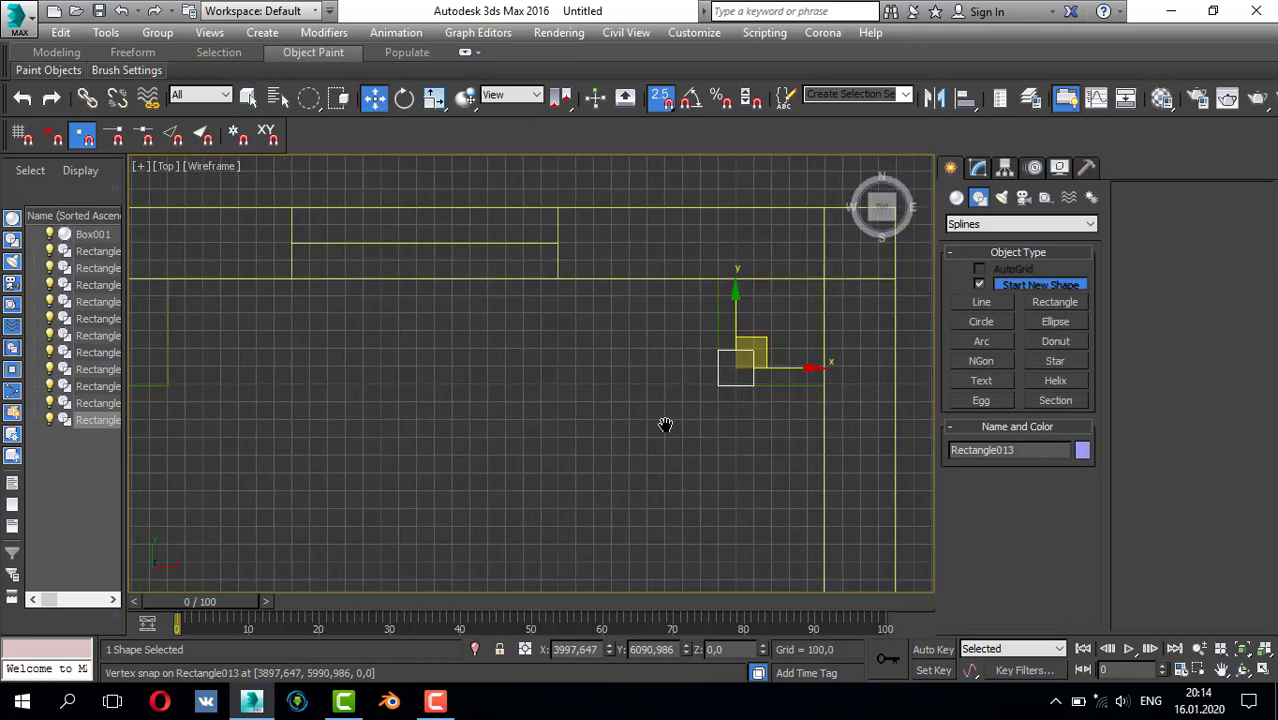
- Copy the 200 square diagonally inside the 600 square, toward the room's north-east wall corner
scroll(665, 425, up, 1)
mouse_move(756, 350)
shift+mouse_down()
mouse_move(808, 272)
mouse_move(842, 276)
shift+mouse_up()
click(641, 429)
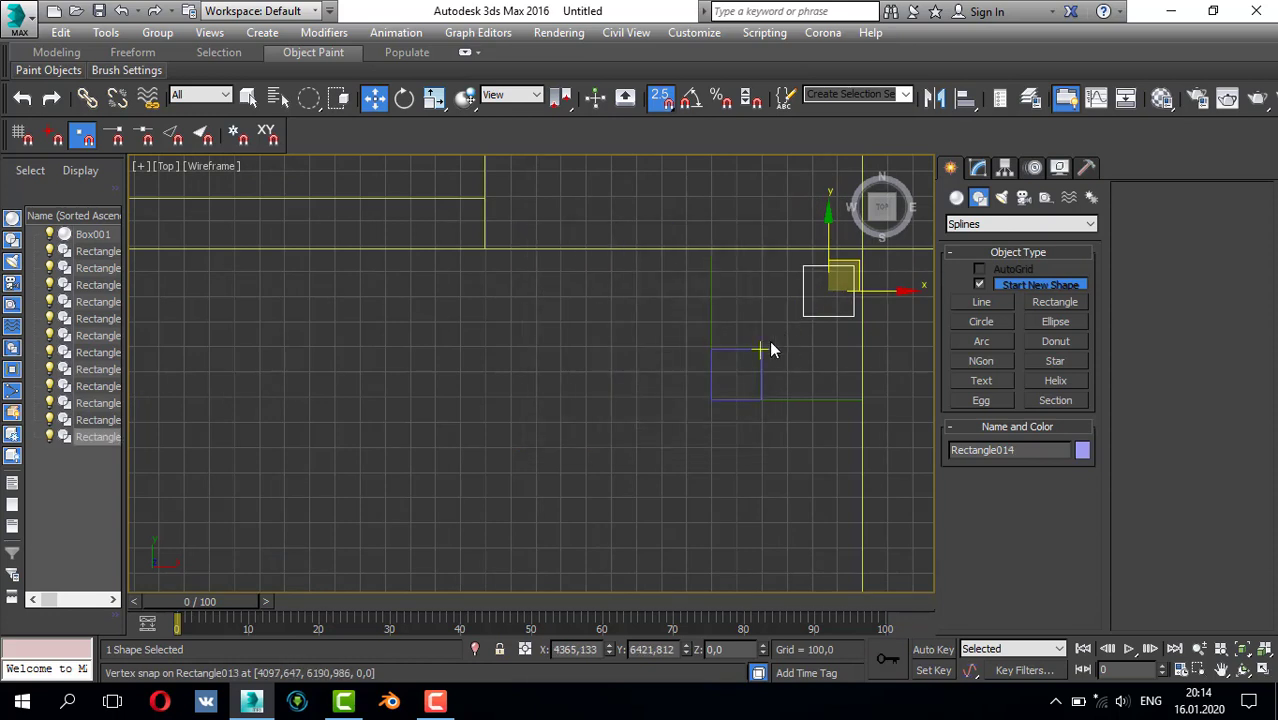
- Move the copied 200 square so its north-east corner snaps to the room's north-east wall corner
middle_drag(851, 268, 774, 268)
drag(774, 264, 778, 250)
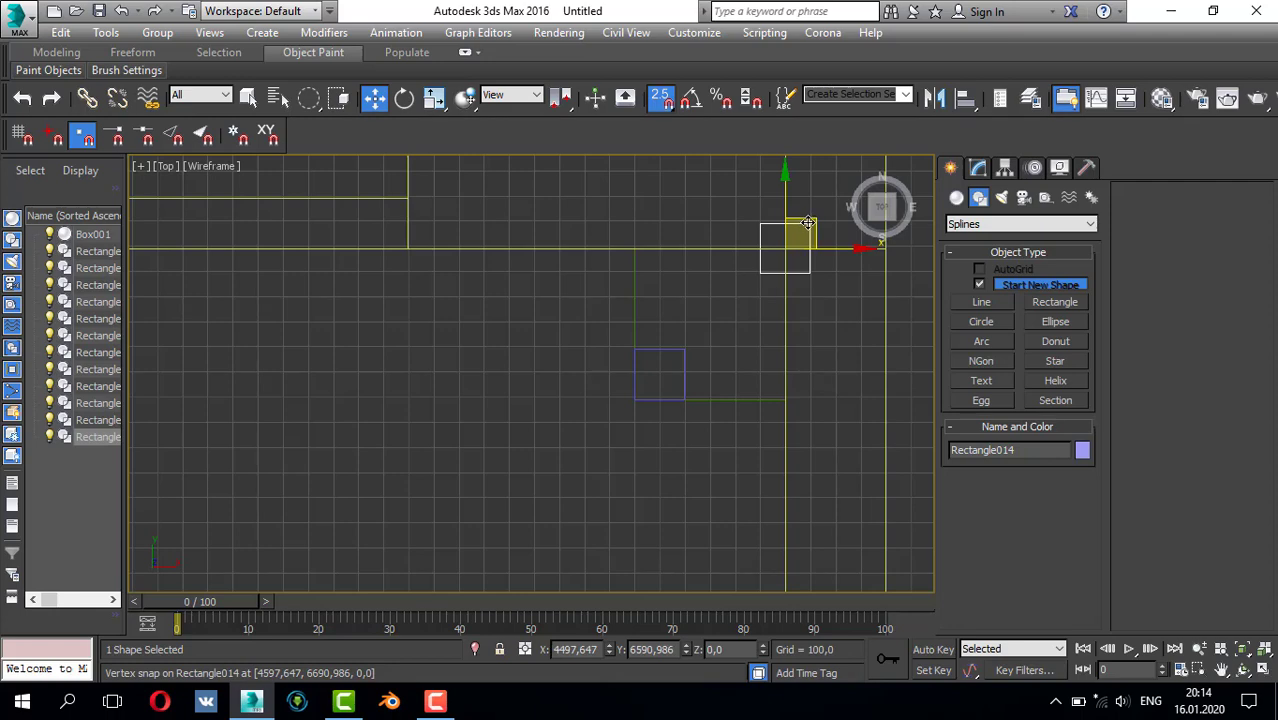
scroll(800, 230, up, 5)
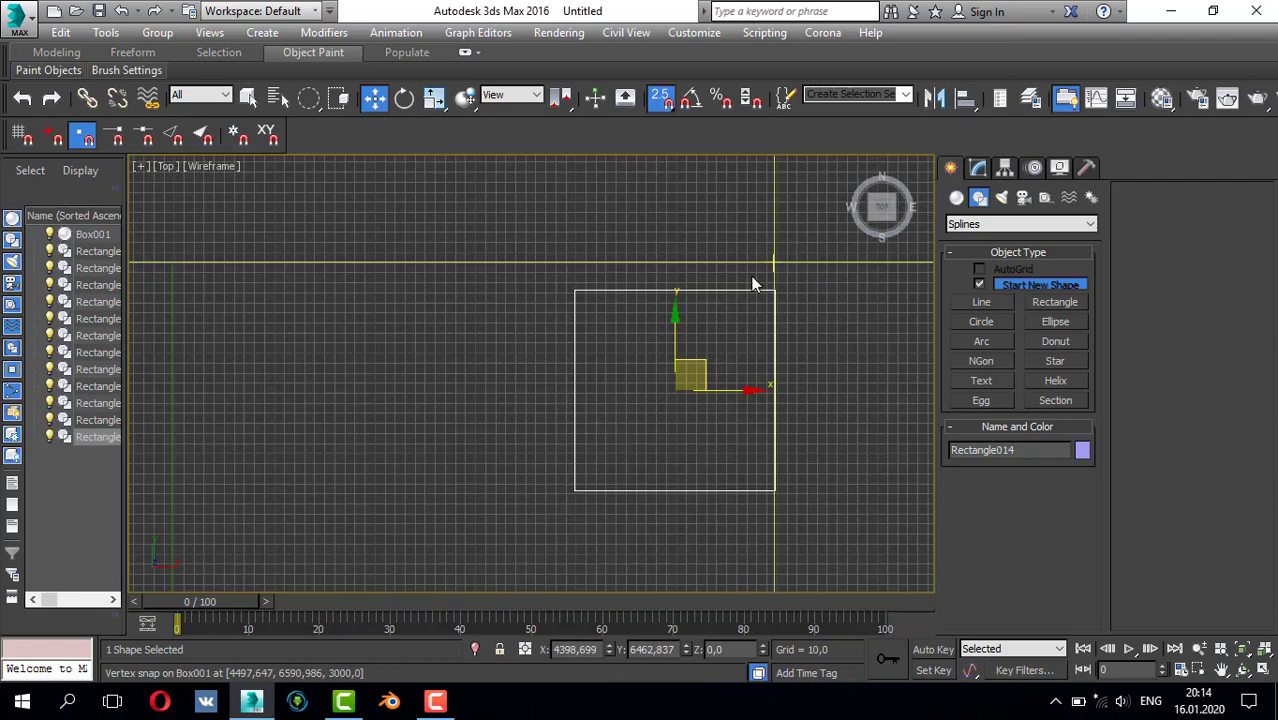
scroll(760, 288, down, 5)
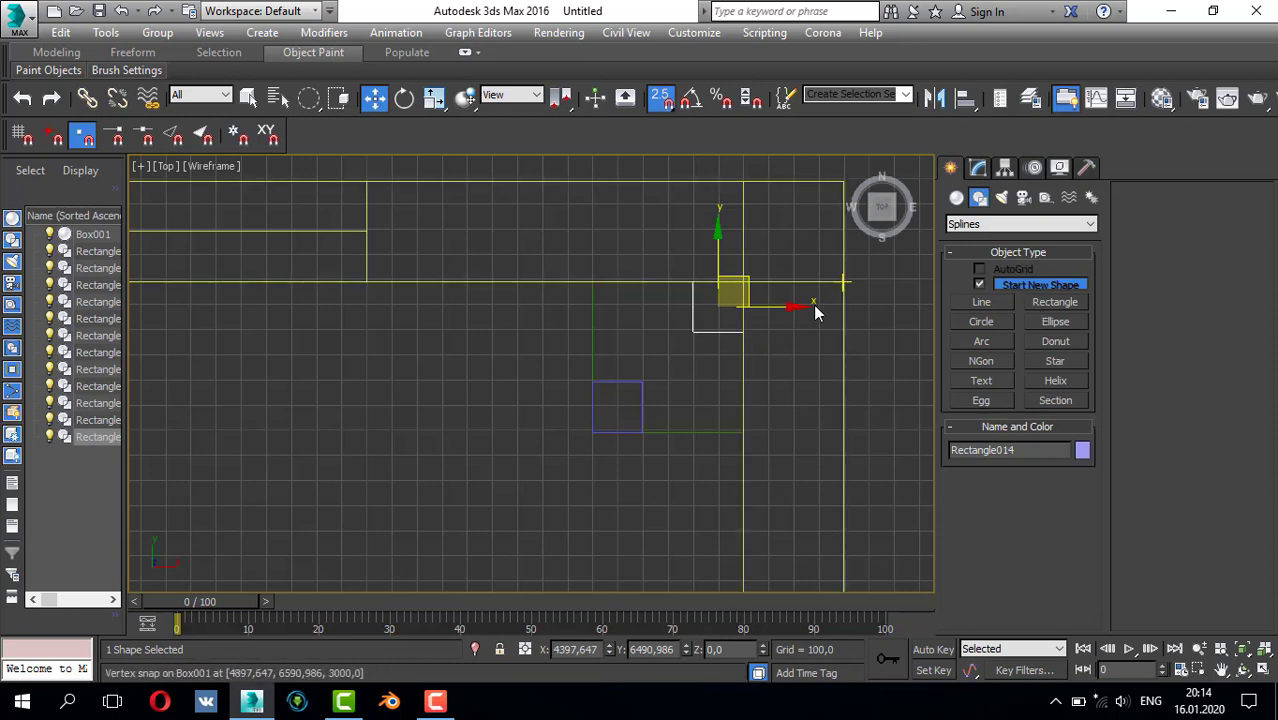
- Delete both 200 squares from the north-east 600 square
click(700, 376)
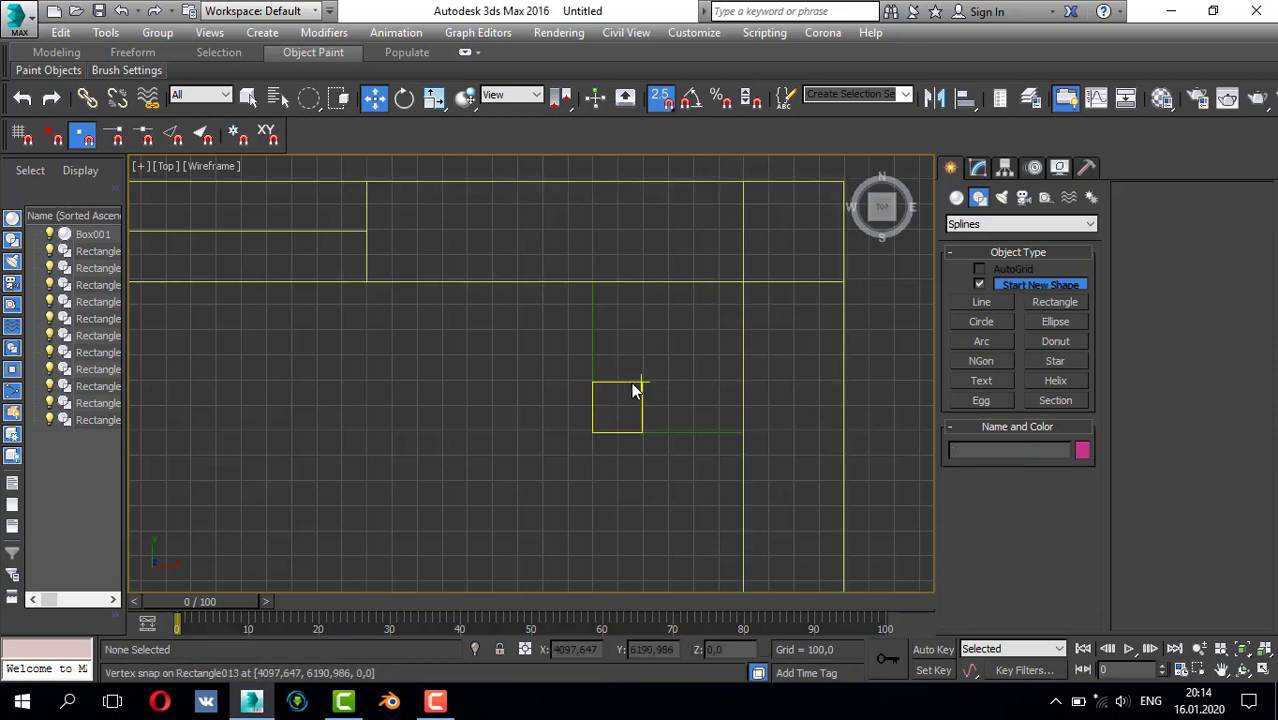
click(643, 388)
key(Delete)
- Draw a small square at the north-west corner of the south-east 600 square, with length and width 100
scroll(625, 389, down, 3)
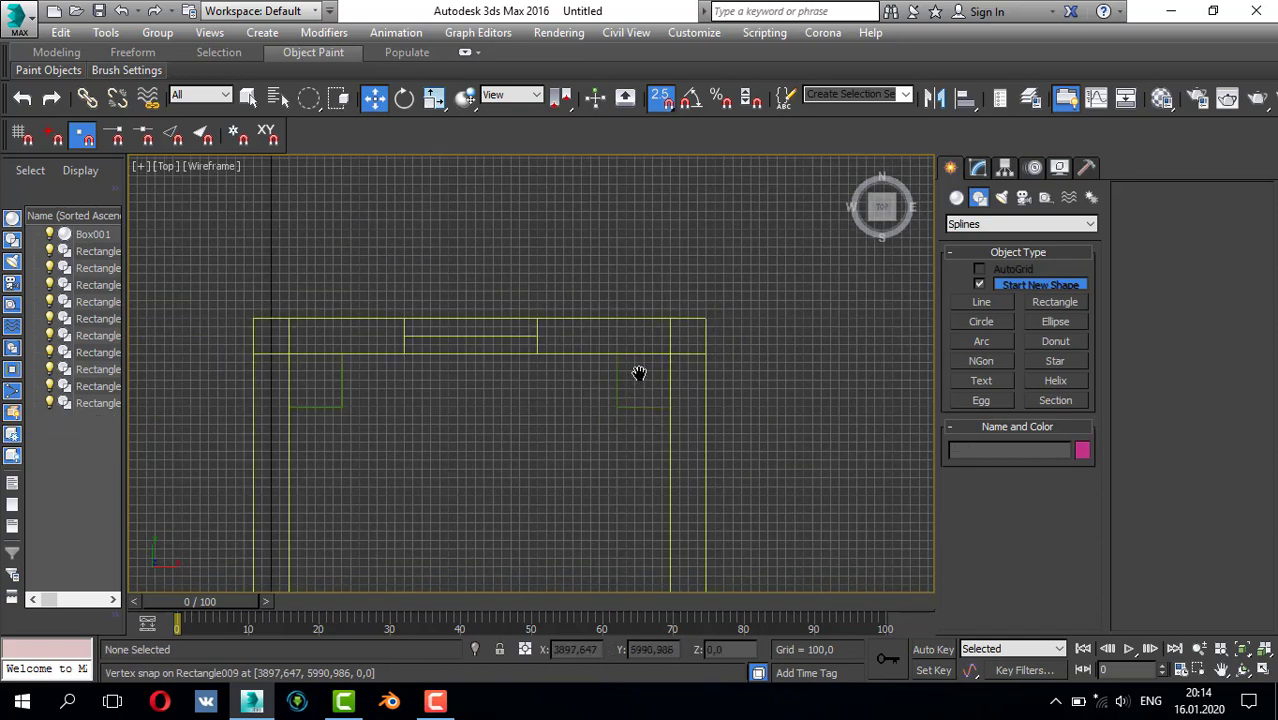
middle_drag(663, 418, 671, 328)
scroll(662, 366, down, 2)
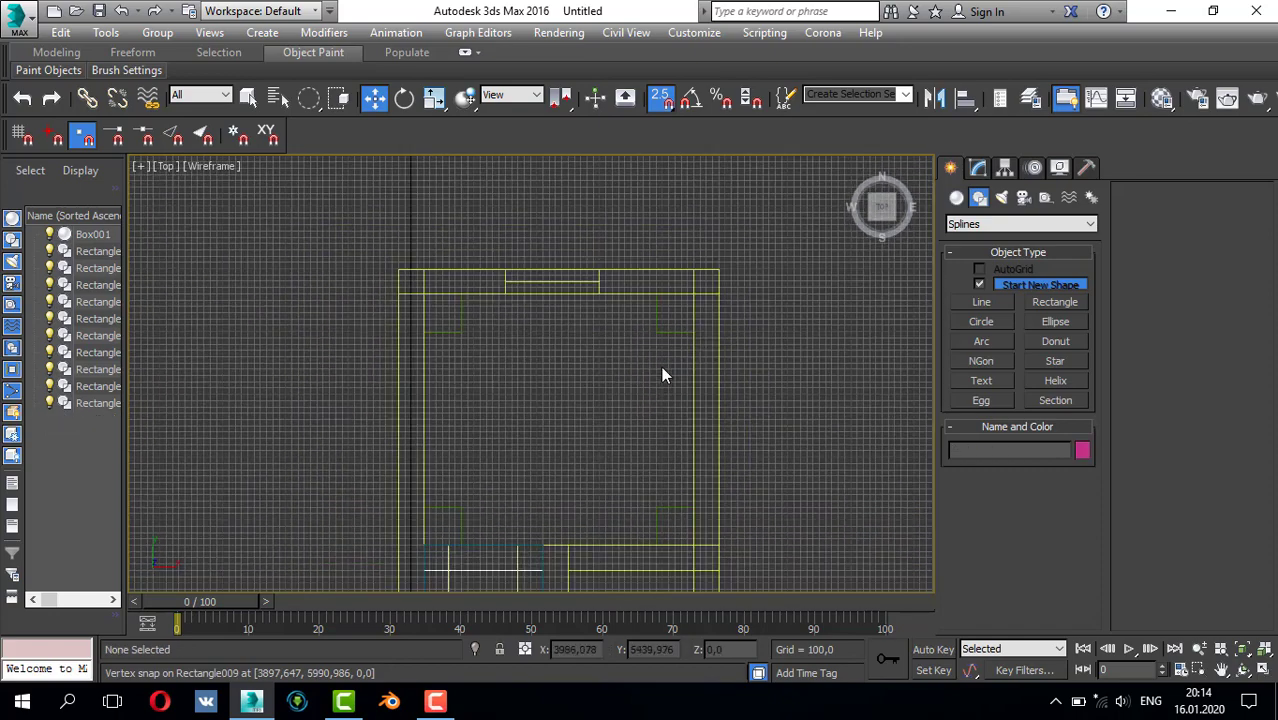
scroll(656, 384, up, 2)
middle_drag(651, 396, 670, 331)
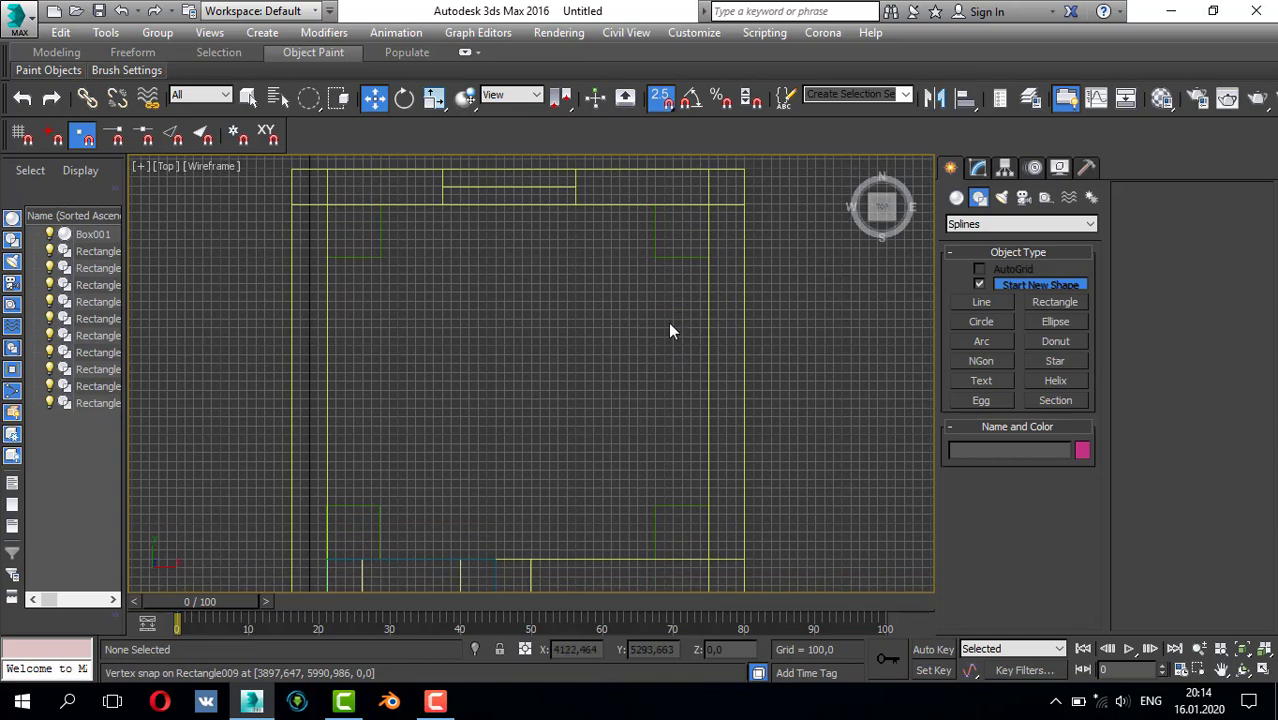
click(1027, 303)
scroll(668, 508, up, 4)
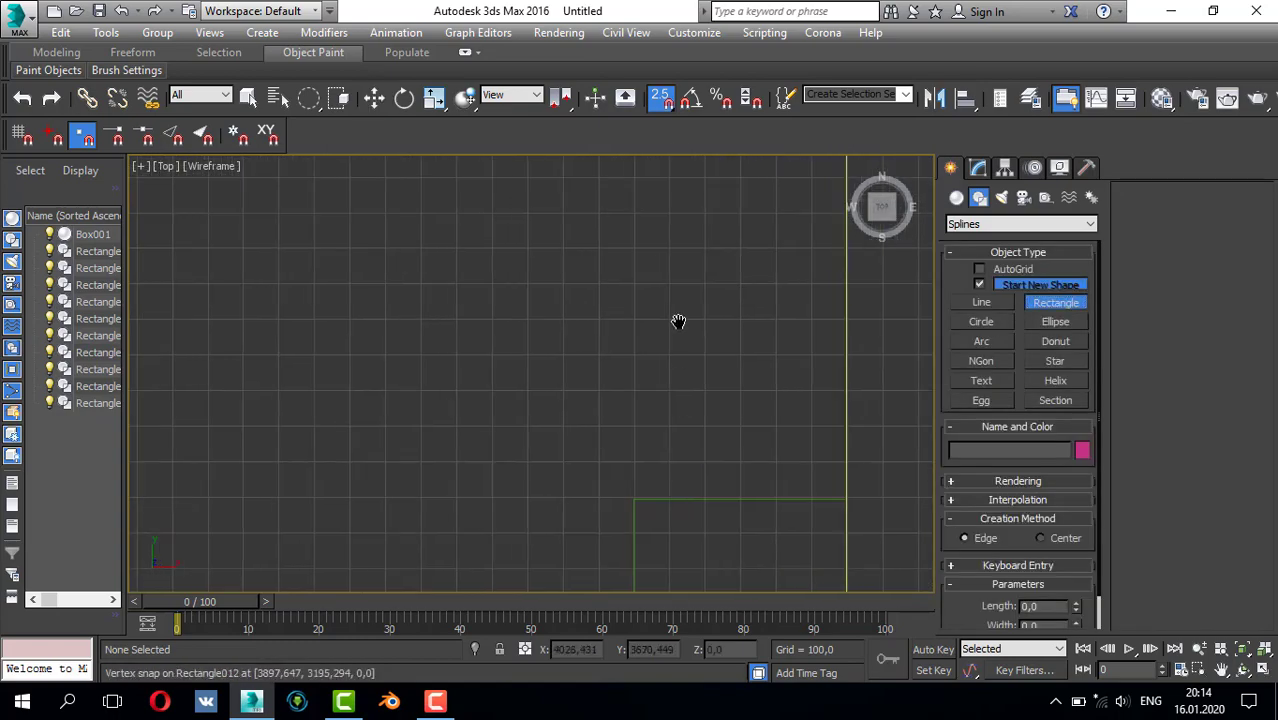
middle_drag(671, 447, 631, 368)
drag(624, 378, 669, 430)
text(100)
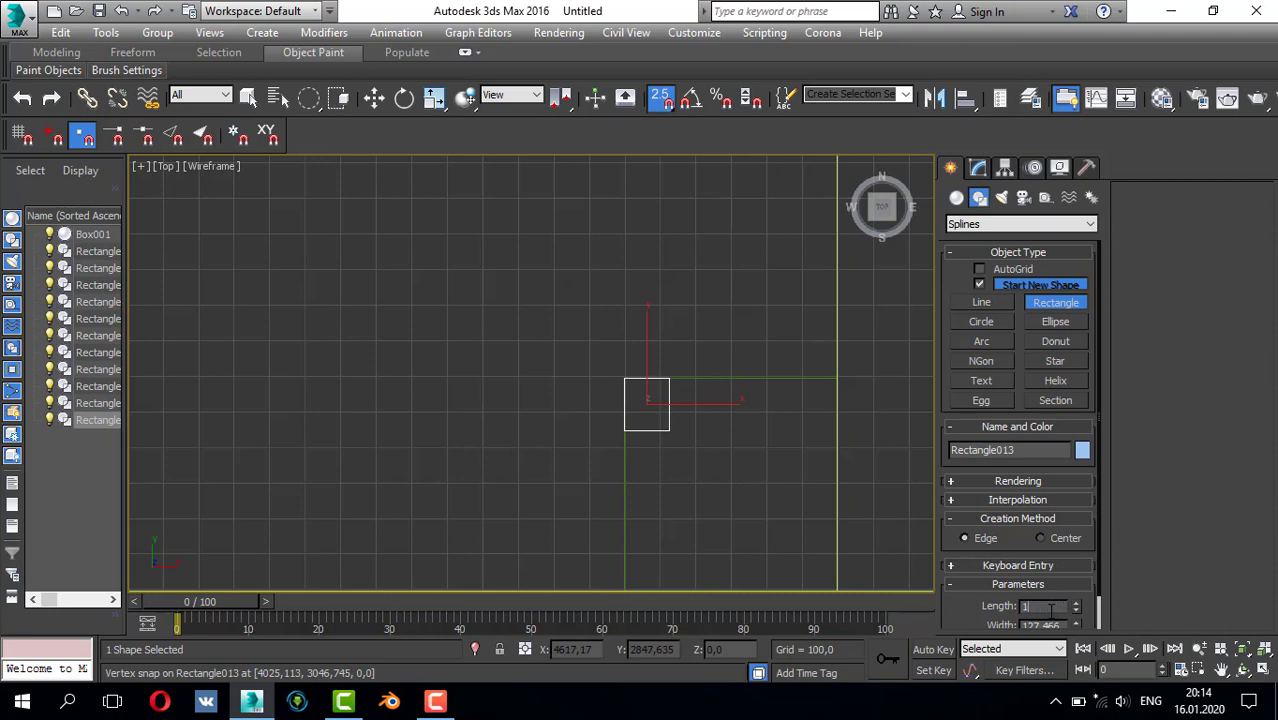
key(Return)
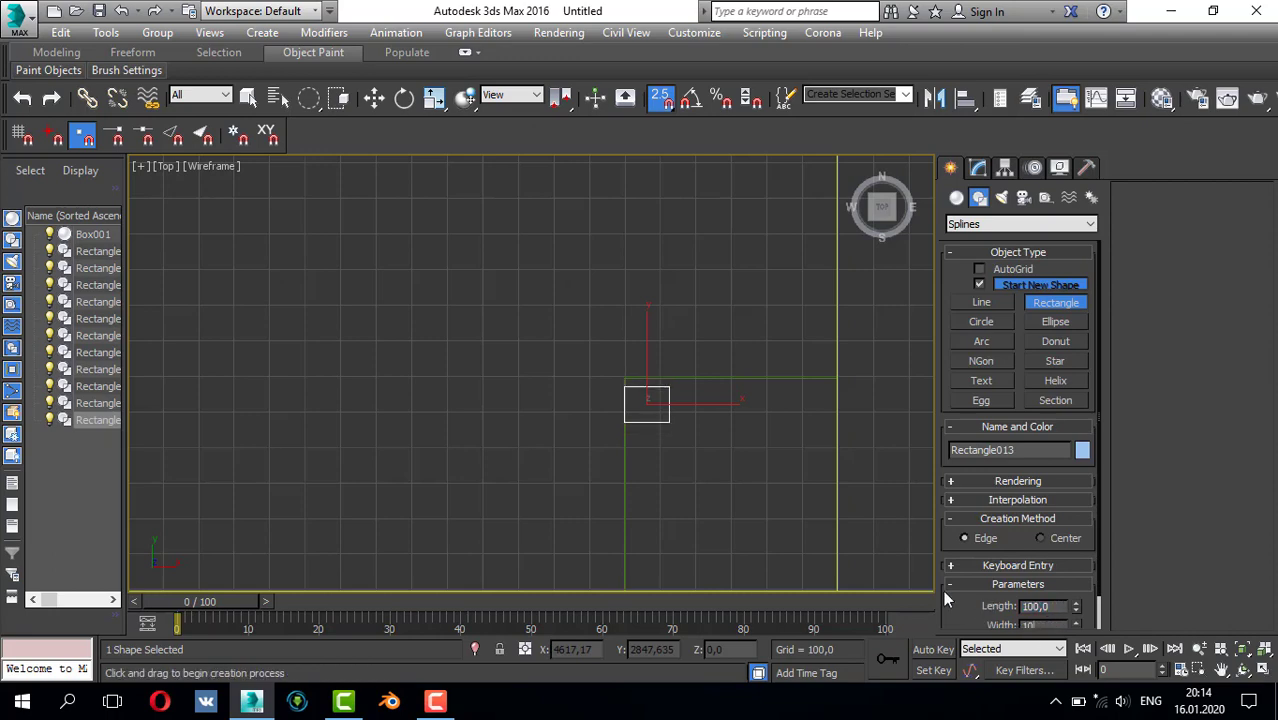
- Move the 100 square so its north-west corner snaps to the north-west corner of the south-east 600 square
key(w)
scroll(632, 407, up, 4)
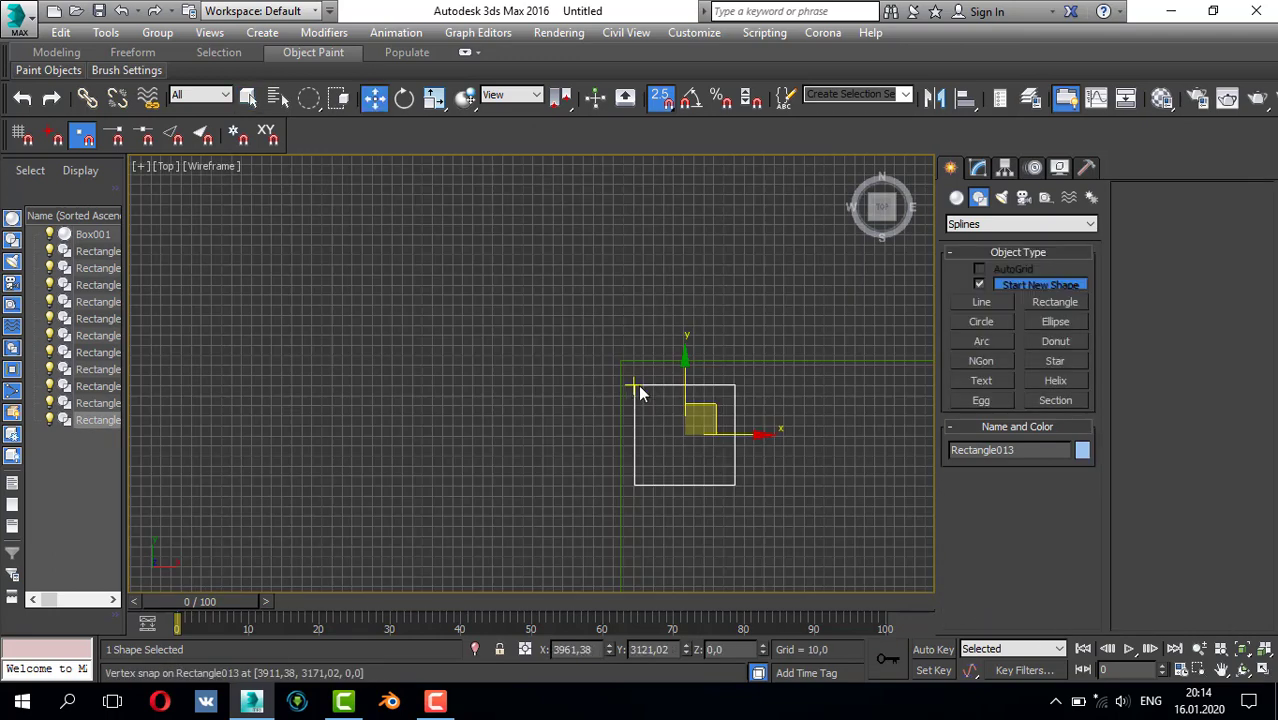
scroll(652, 392, down, 4)
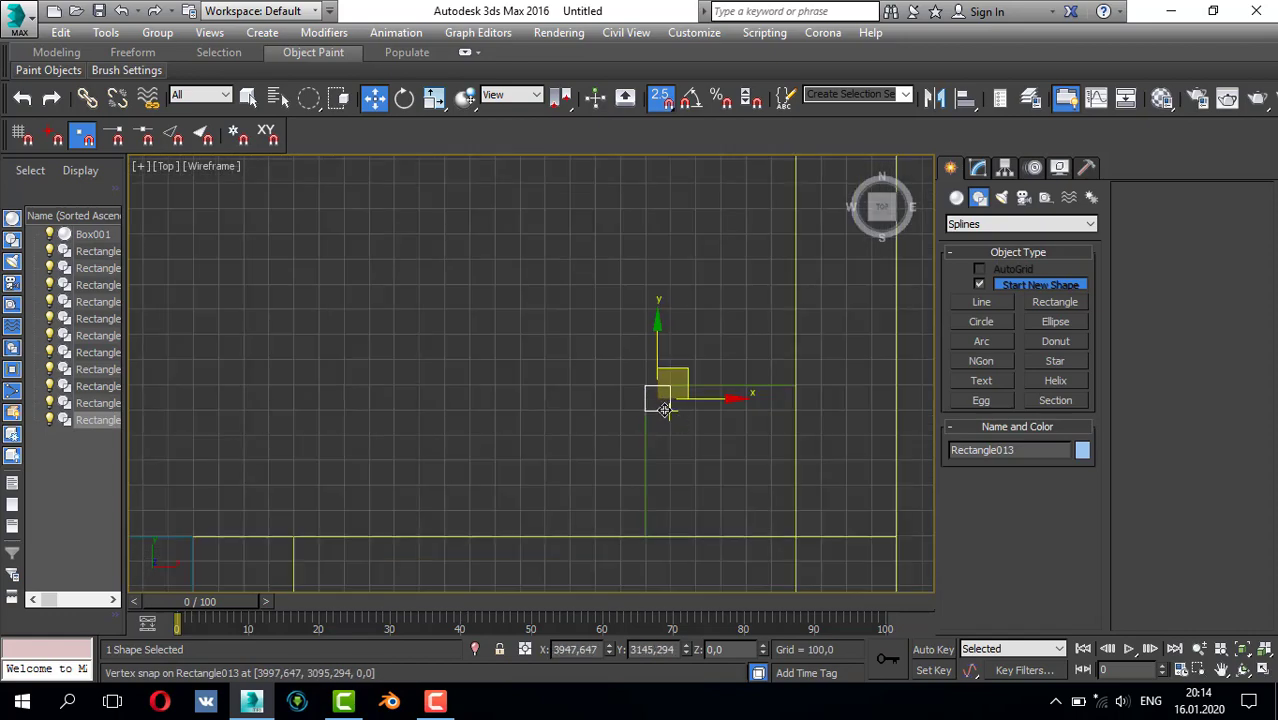
- Copy the 100 square diagonally and snap the copy's south-east corner to the room's south-east wall corner
shift+drag(670, 410, 806, 546)
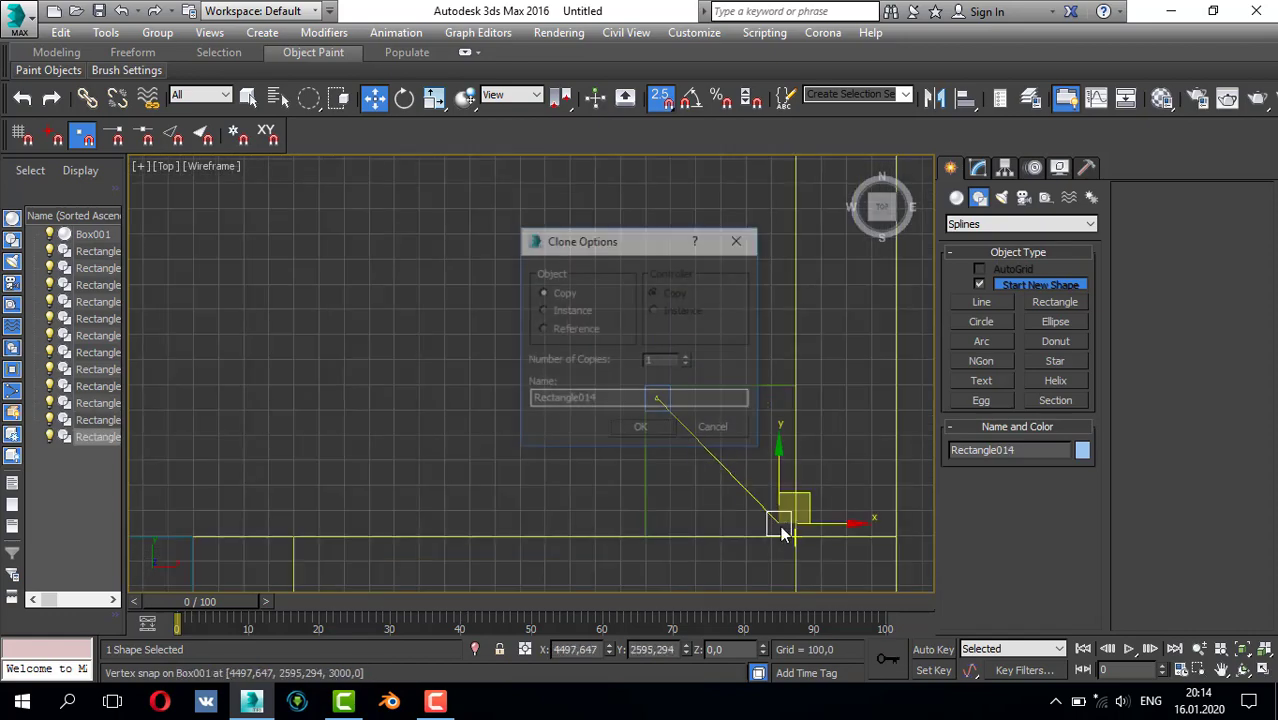
click(664, 432)
scroll(815, 550, up, 3)
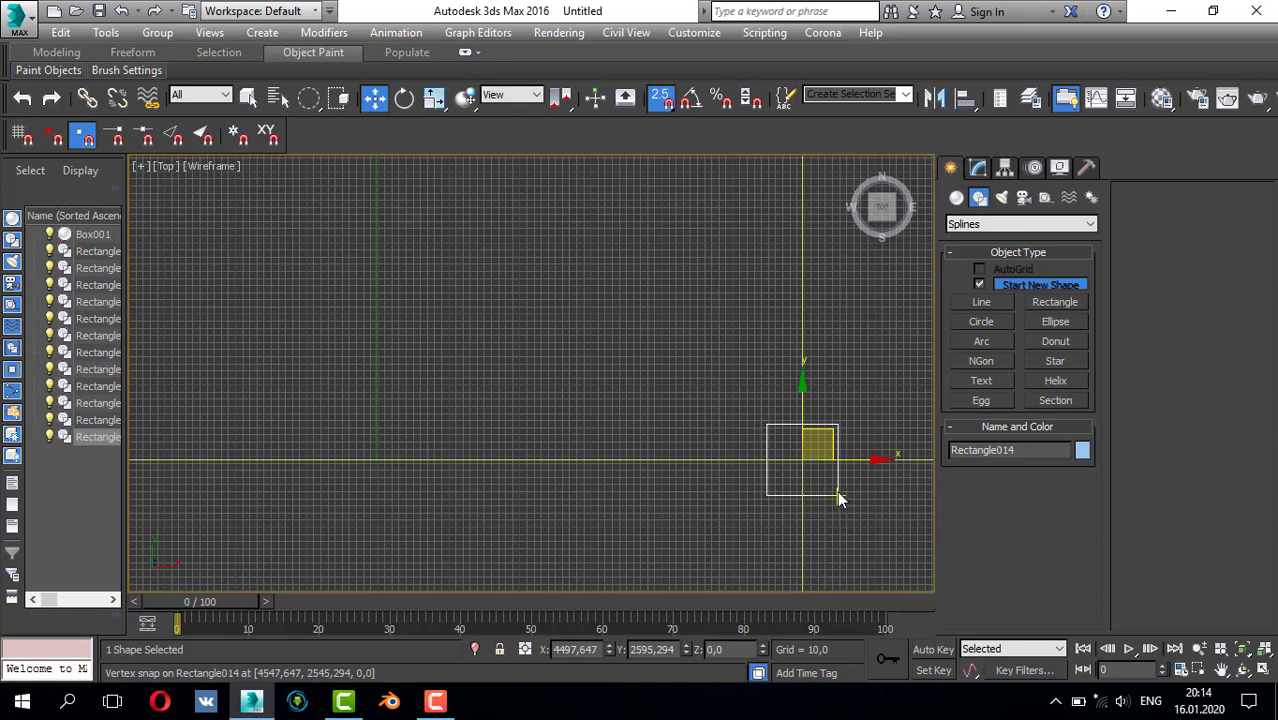
scroll(752, 402, down, 3)
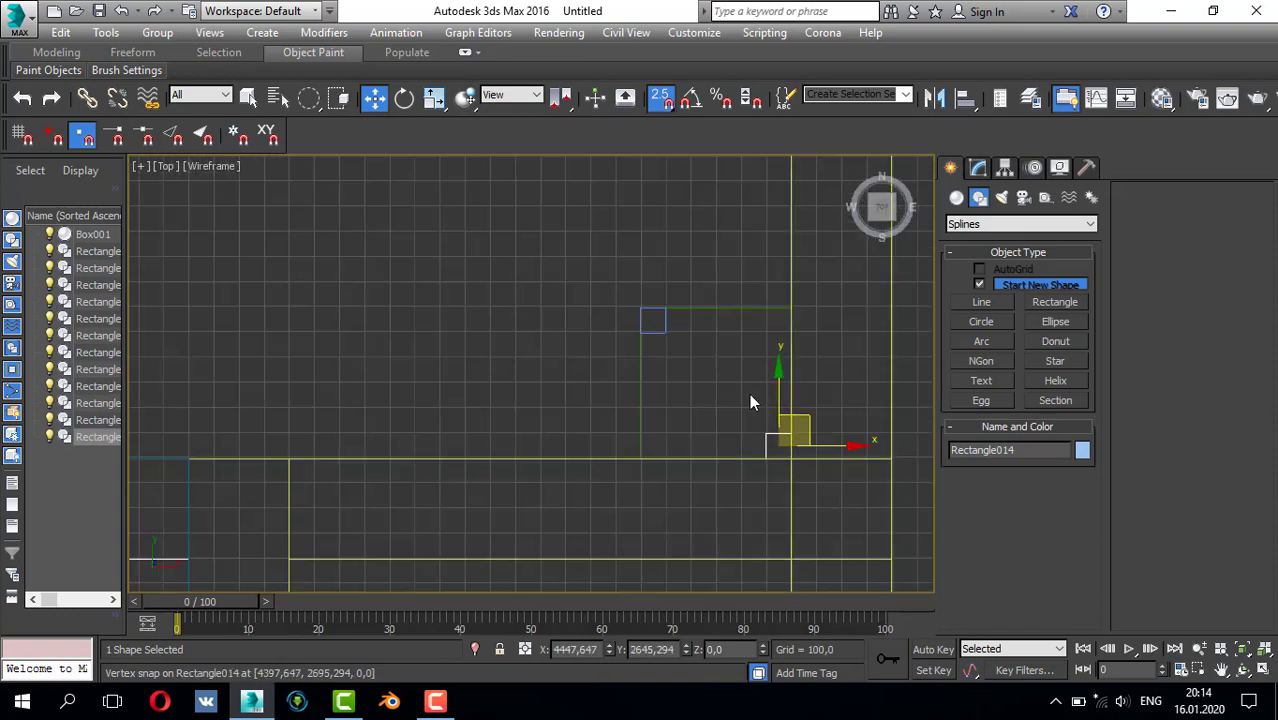
- Draw a 400 by 400 square spanning between the facing corners of the two 100 squares
click(1074, 300)
drag(668, 334, 767, 432)
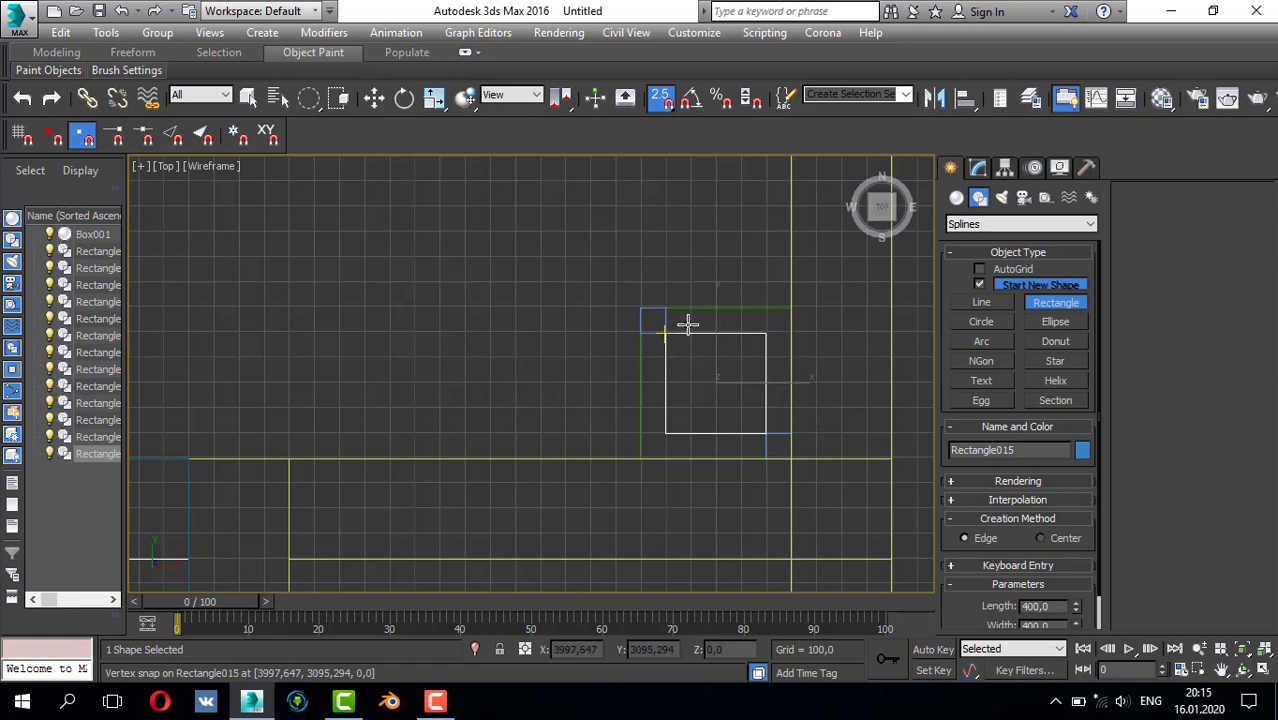
right_click(688, 325)
- Copy the north-west 100 square with the 400 square to the room's south-west corner, snapping the pair to the 600 square's north-west corner
click(663, 320)
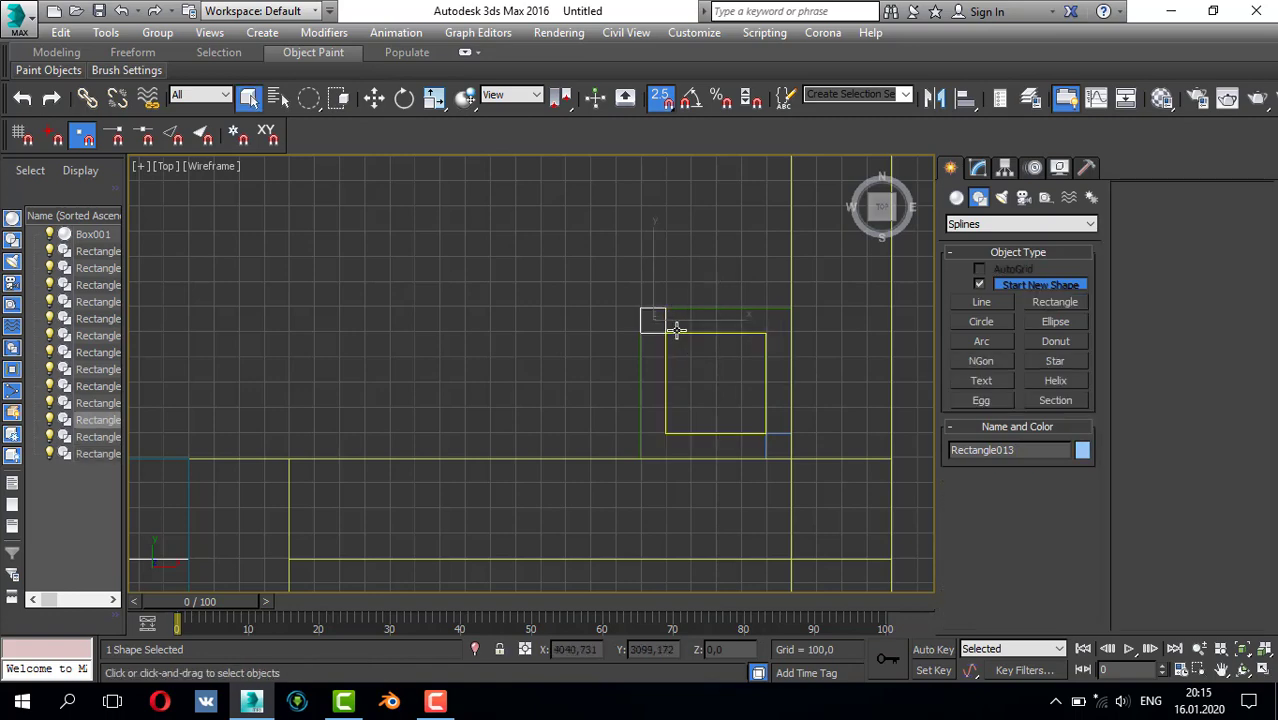
ctrl+click(676, 331)
scroll(623, 348, down, 1)
middle_drag(623, 350, 789, 385)
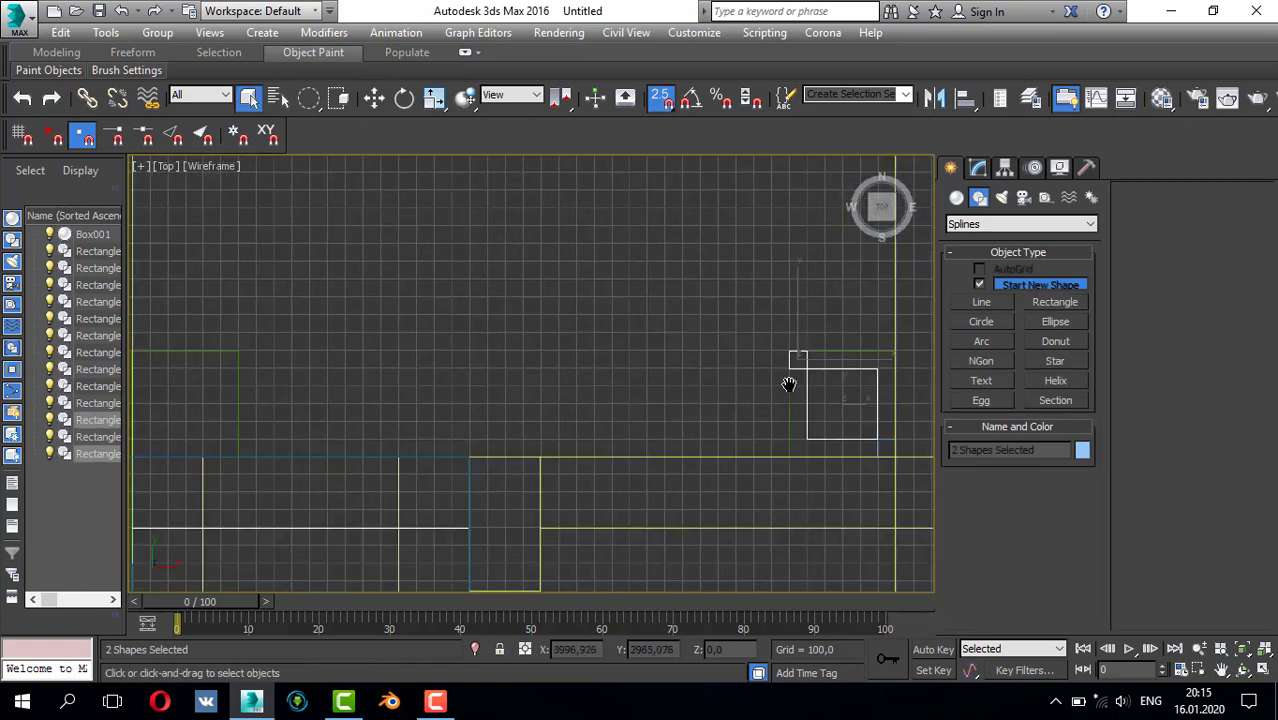
scroll(780, 378, down, 2)
key(w)
shift+drag(854, 381, 527, 388)
click(630, 426)
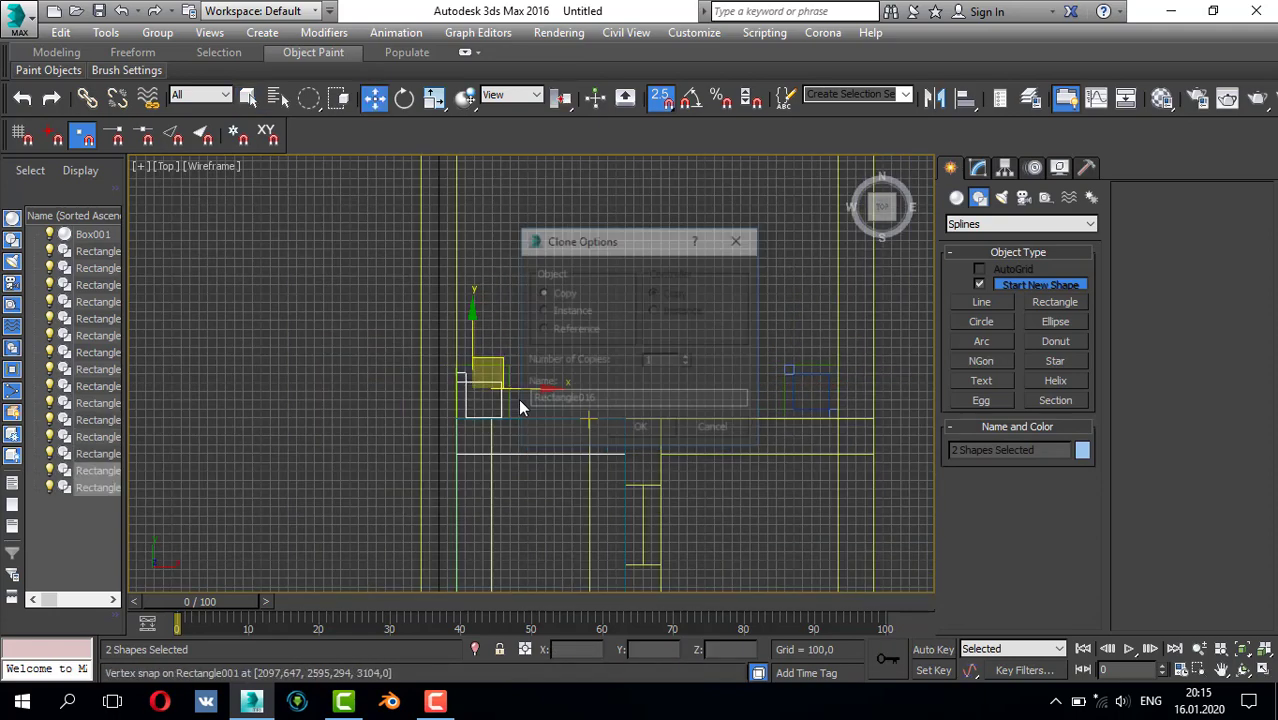
scroll(394, 370, up, 3)
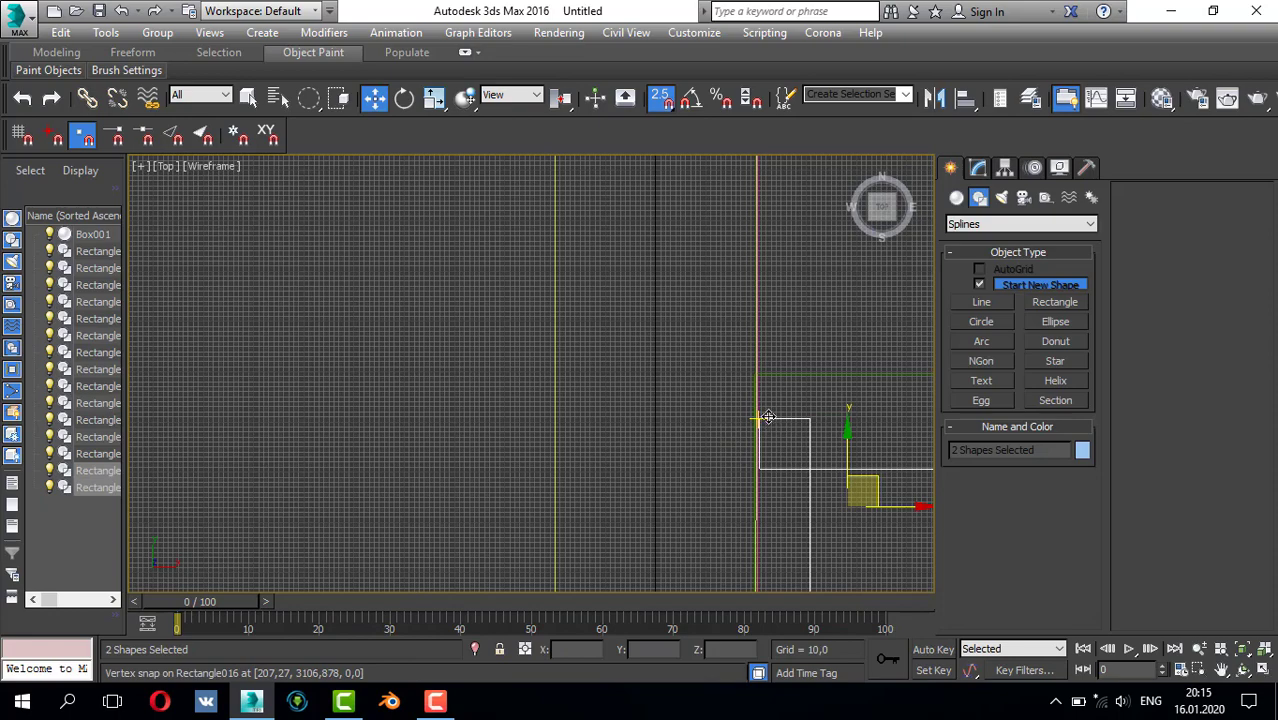
drag(768, 416, 765, 376)
scroll(765, 365, down, 4)
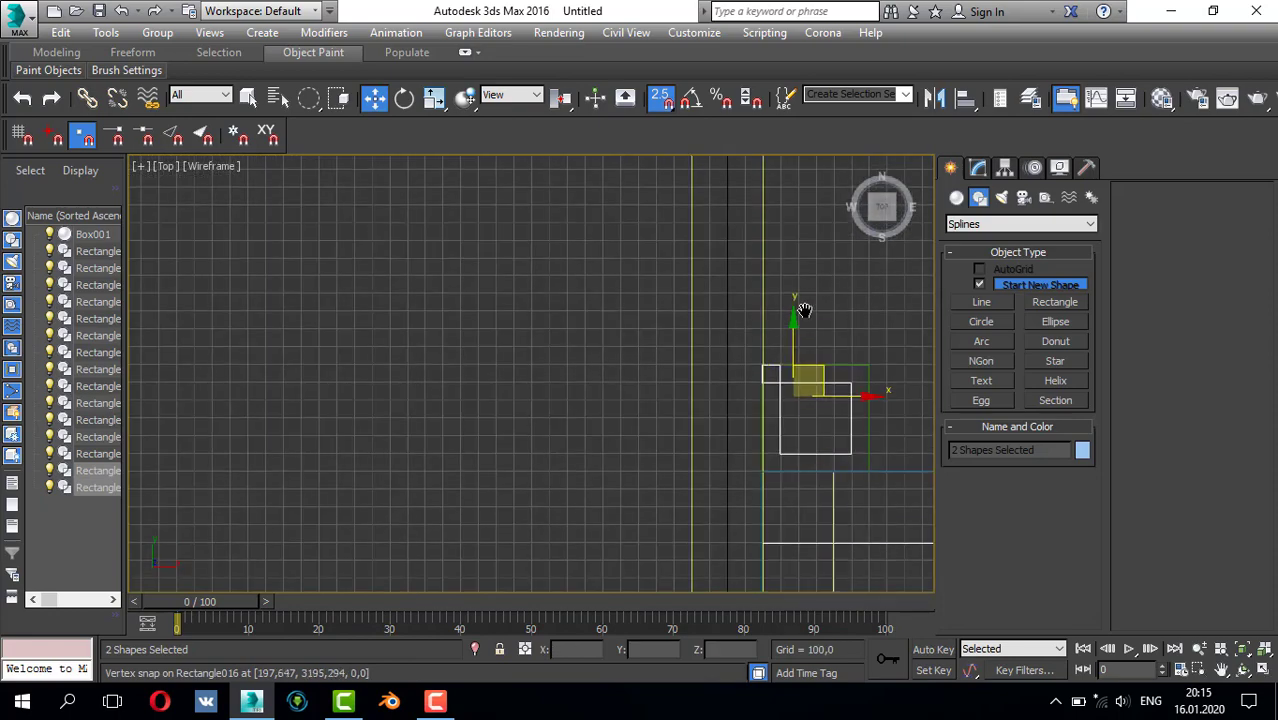
- Copy the 100 and 400 square pair to the room's north-west corner, snapping it to the inner wall corner
middle_drag(804, 311, 762, 398)
scroll(755, 396, down, 3)
scroll(820, 291, down, 2)
middle_drag(815, 288, 701, 408)
mouse_move(650, 426)
shift+mouse_down()
mouse_move(677, 233)
mouse_move(637, 200)
shift+mouse_up()
click(641, 429)
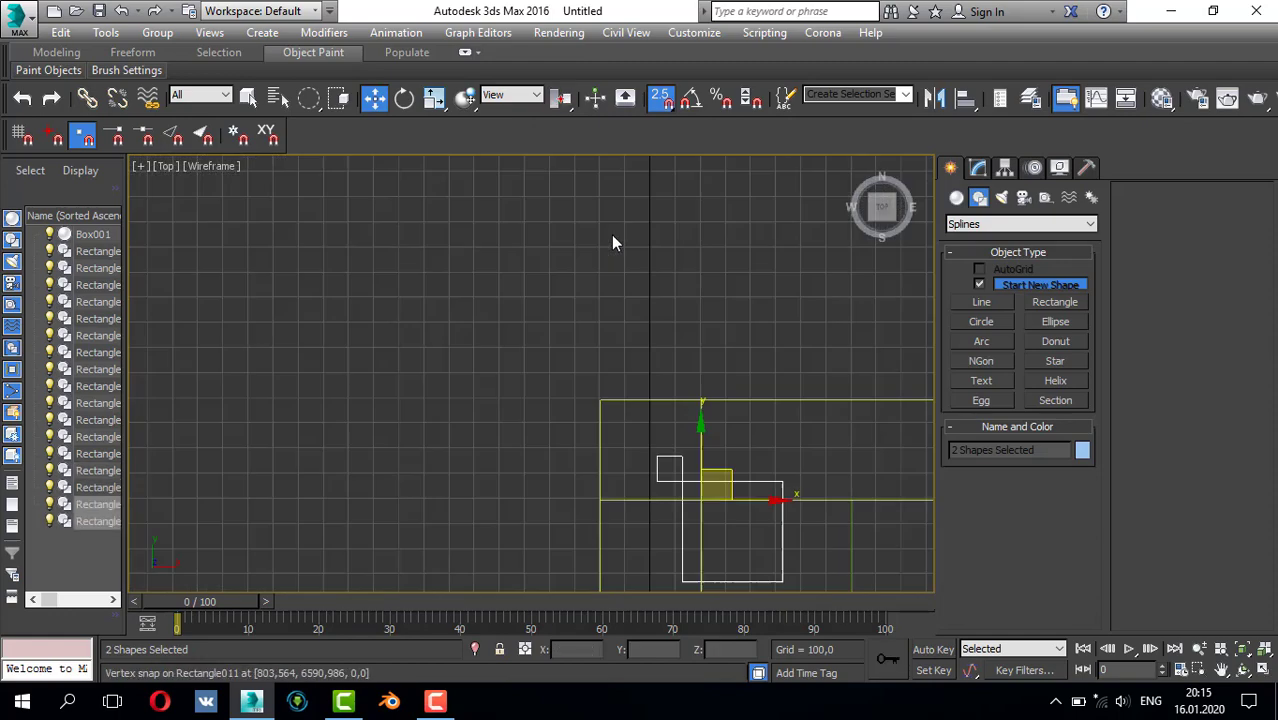
middle_drag(611, 234, 676, 515)
middle_drag(724, 481, 706, 320)
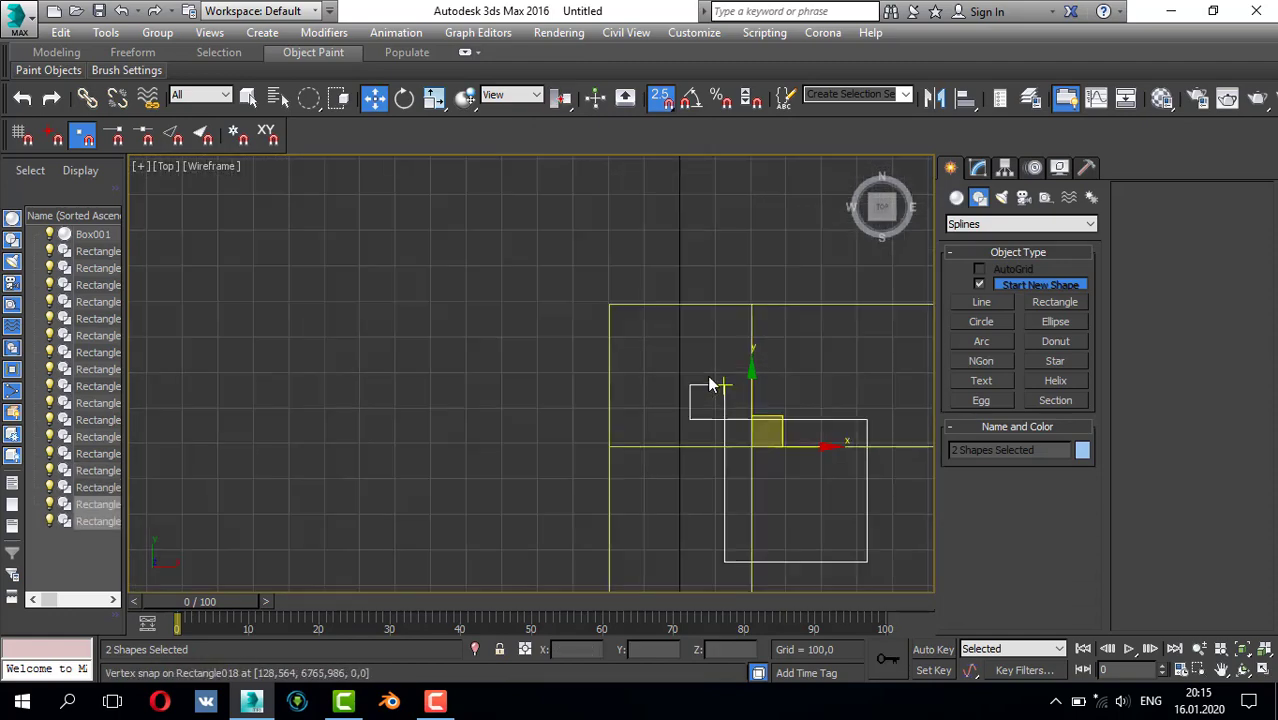
drag(687, 386, 750, 446)
scroll(788, 406, down, 3)
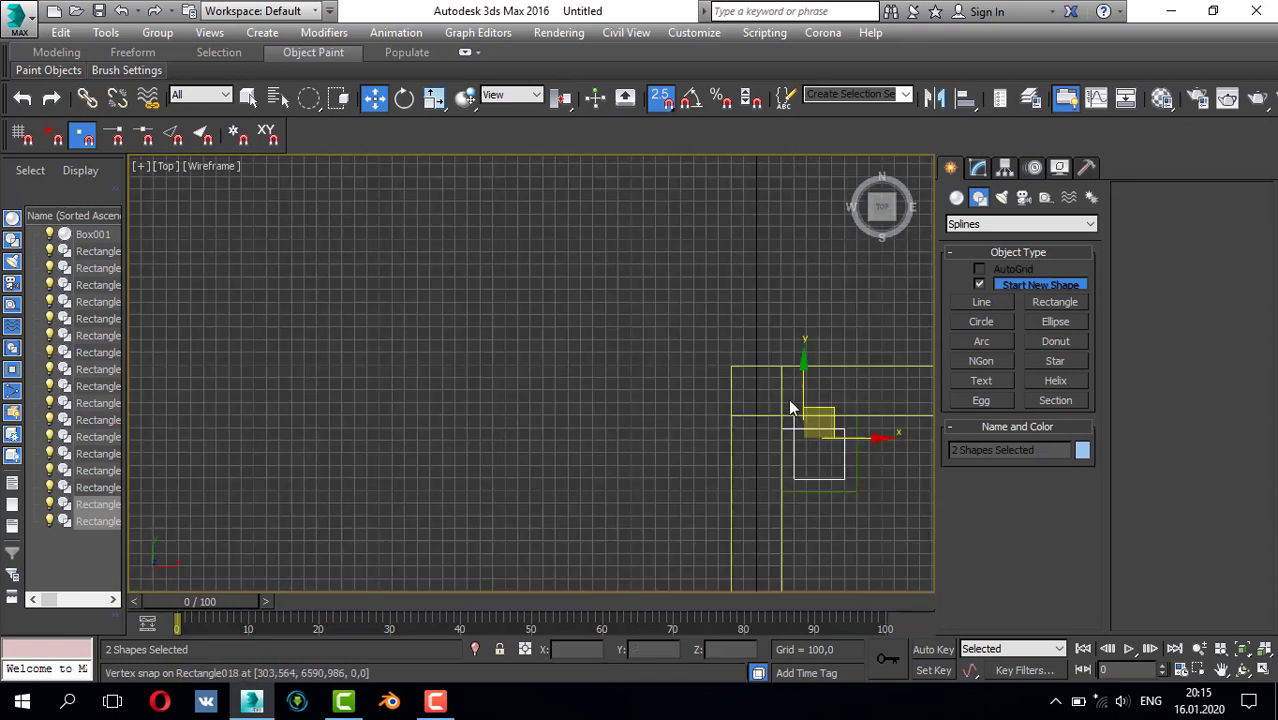
- Copy the 100 and 400 square pair to the north-east 600 square, snapping it to that square's north-west corner
middle_drag(867, 416, 372, 332)
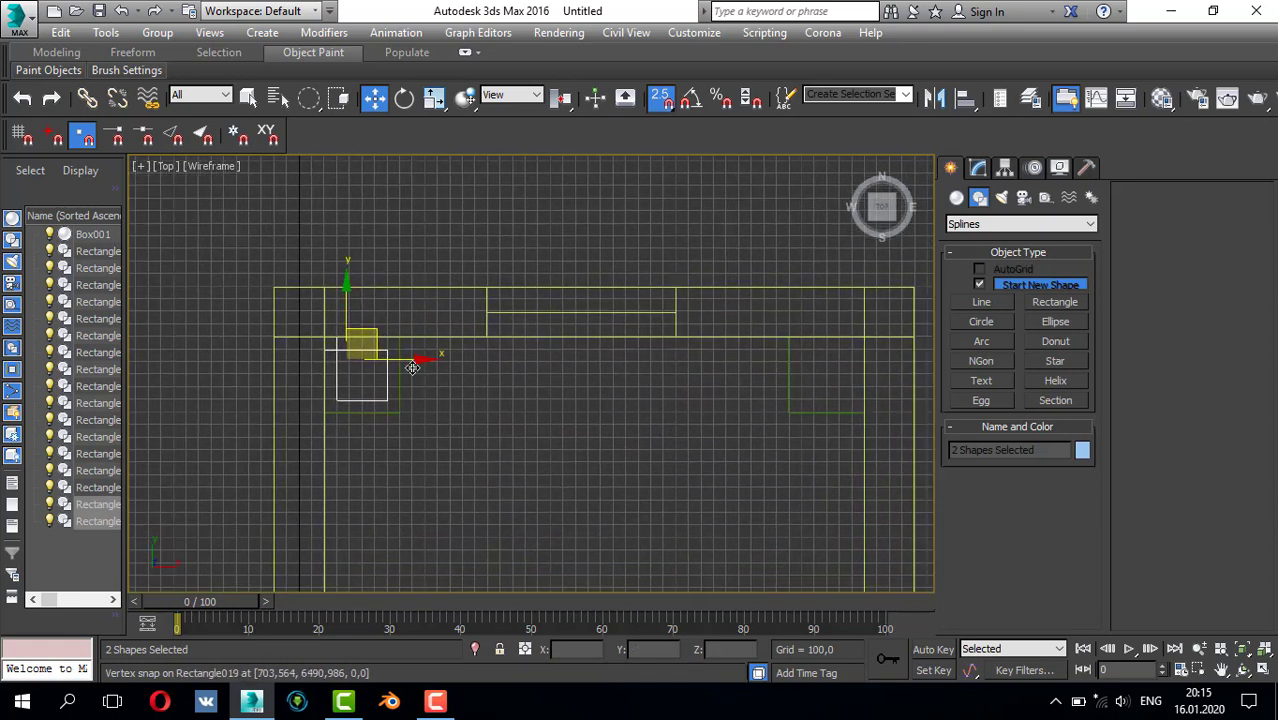
mouse_move(412, 361)
shift+mouse_down()
mouse_move(827, 405)
mouse_move(790, 353)
shift+mouse_up()
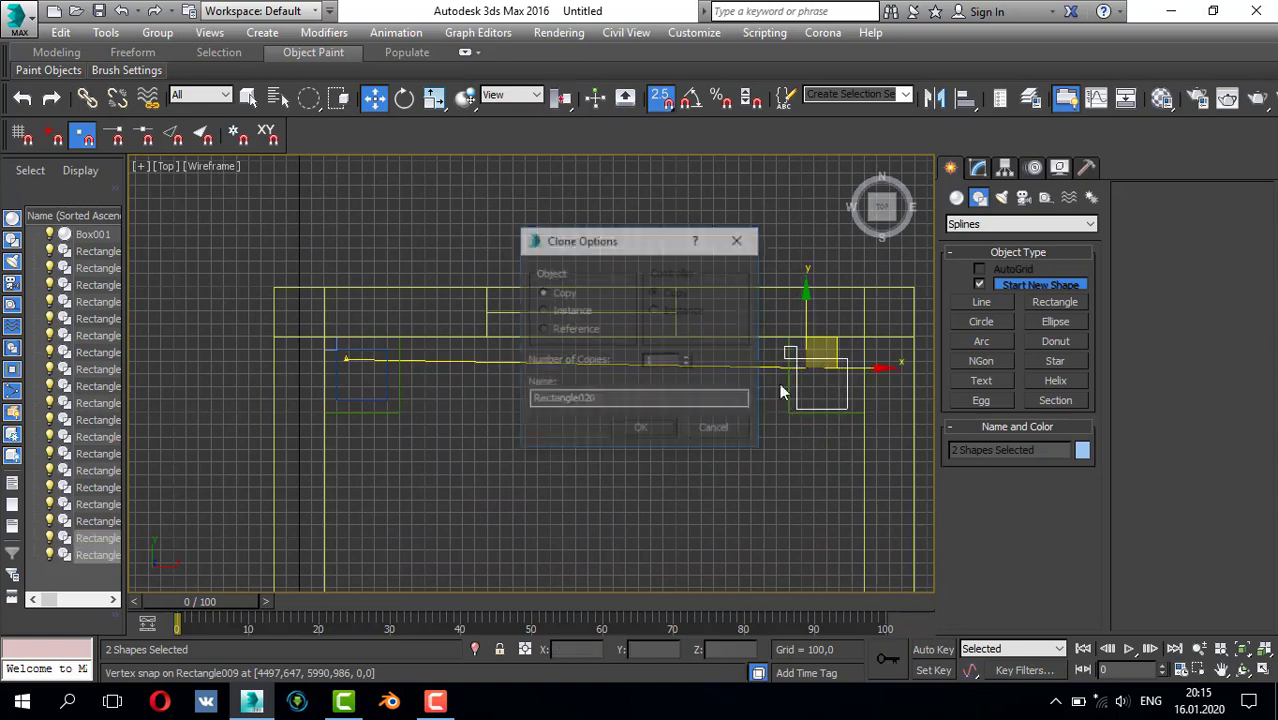
click(657, 429)
scroll(706, 375, up, 4)
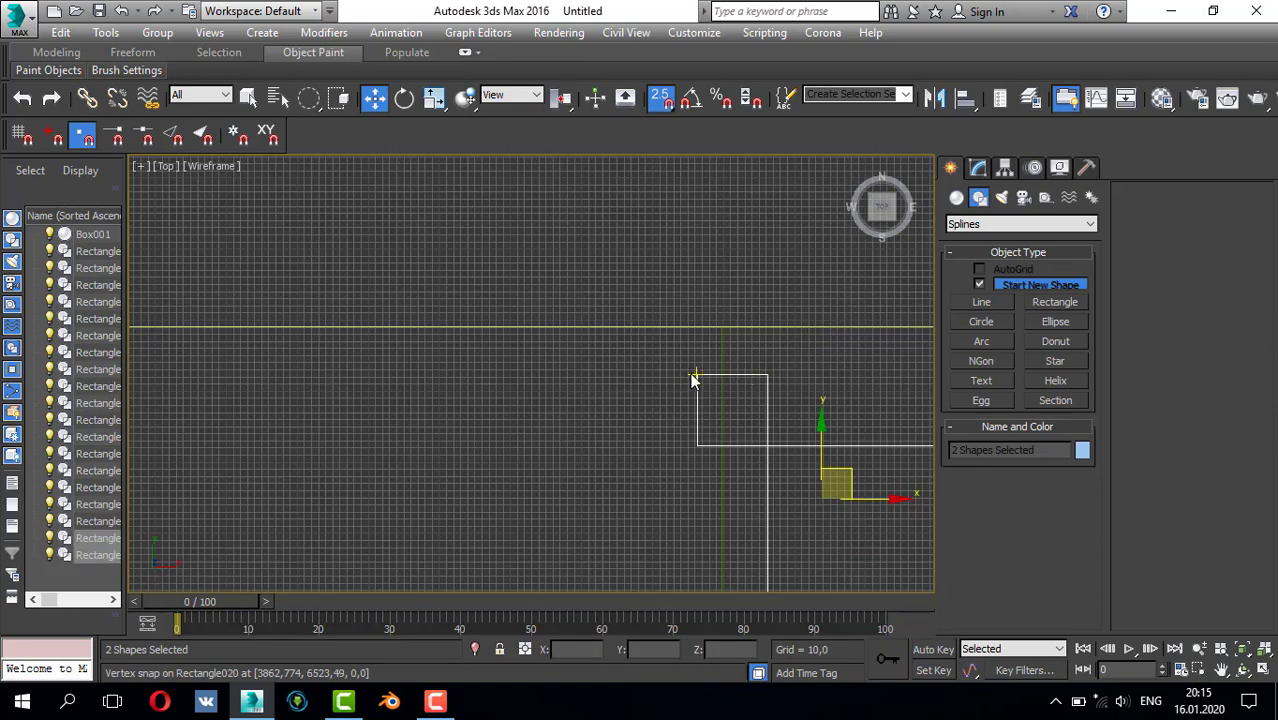
drag(693, 380, 722, 336)
scroll(700, 345, down, 4)
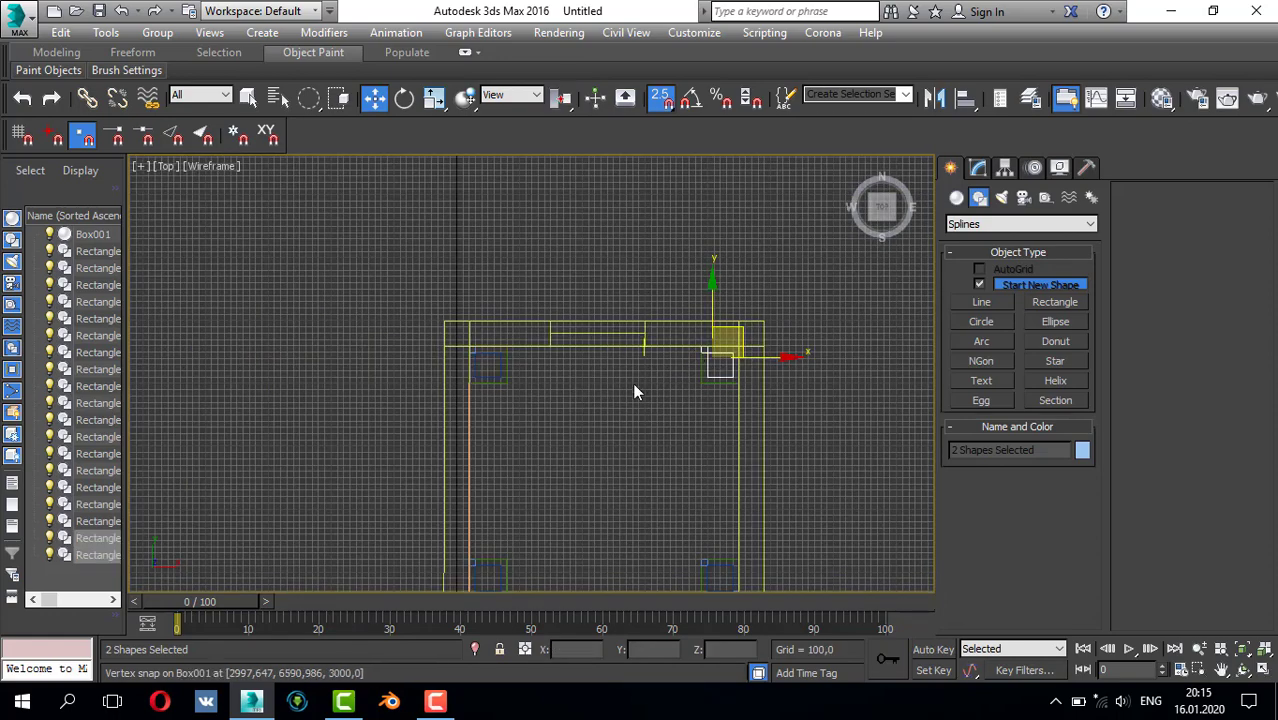
- Move only the north-east 100 square westward so its east edge snaps against the 600 square's west edge
middle_drag(634, 391, 728, 390)
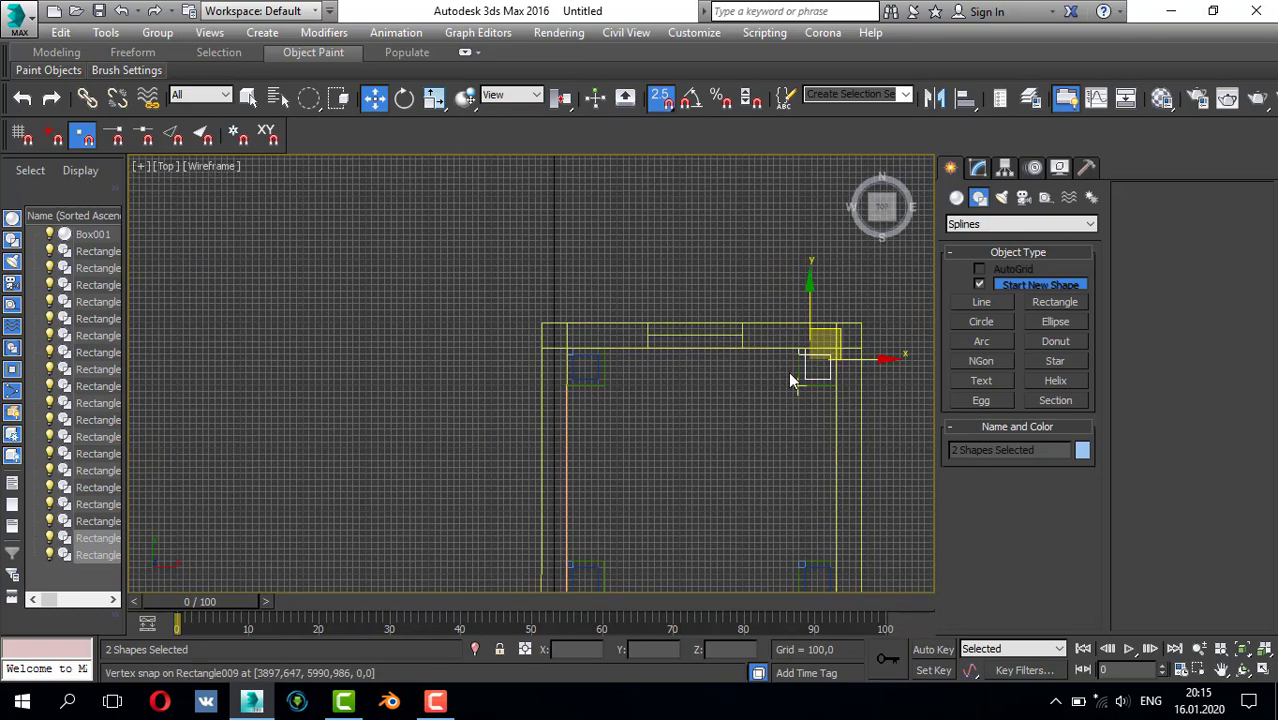
scroll(787, 334, up, 5)
click(836, 315)
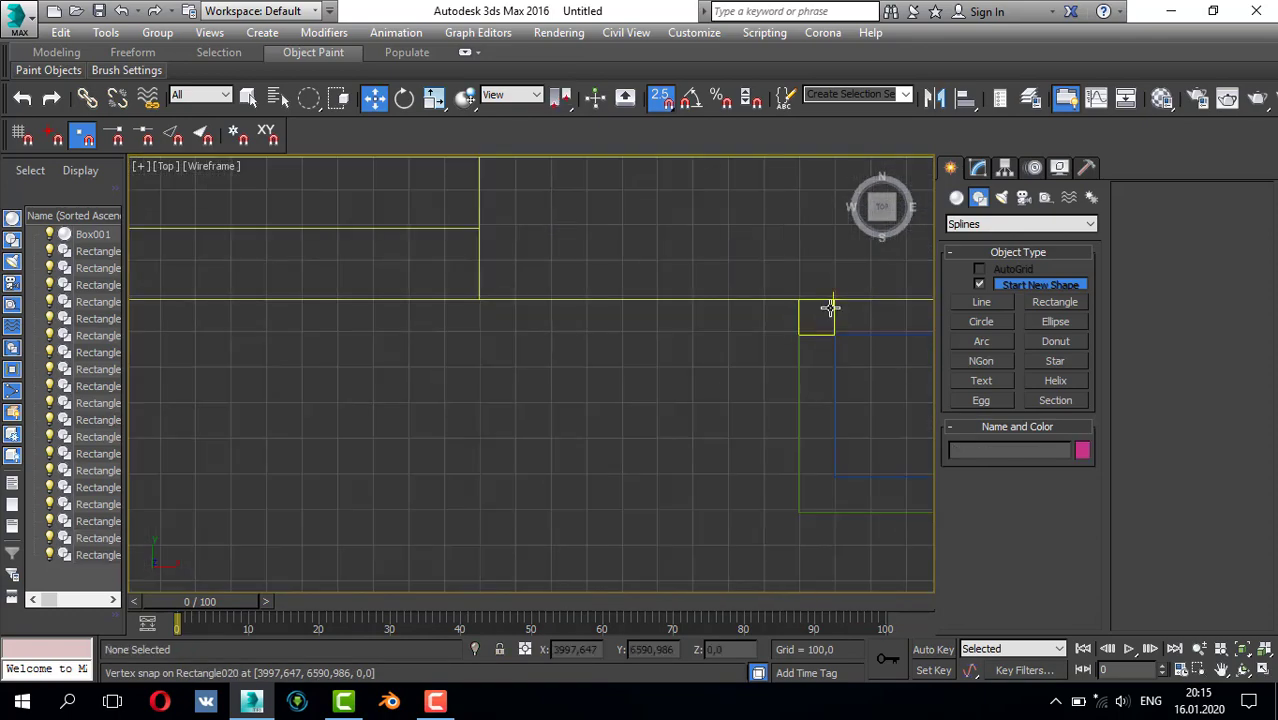
drag(833, 304, 785, 322)
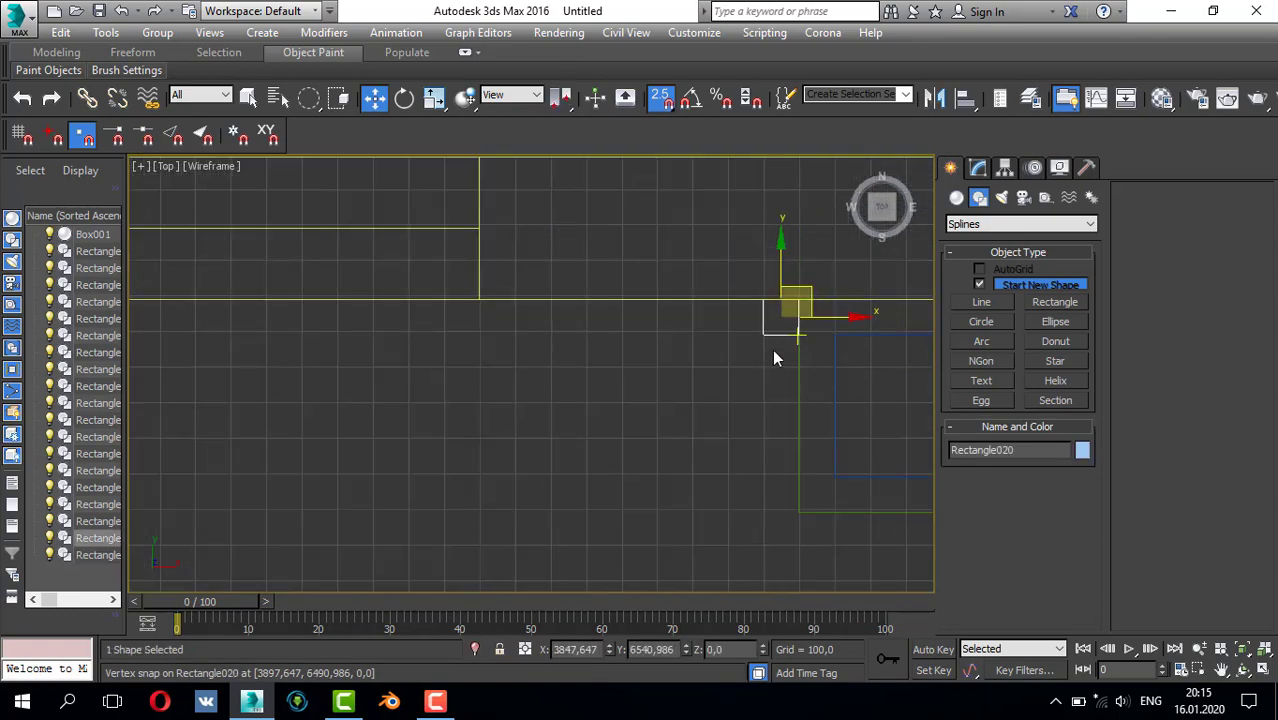
- Resize the 100 square beside the north-east 600 square to a length of 200 and a width of 200
scroll(760, 362, down, 2)
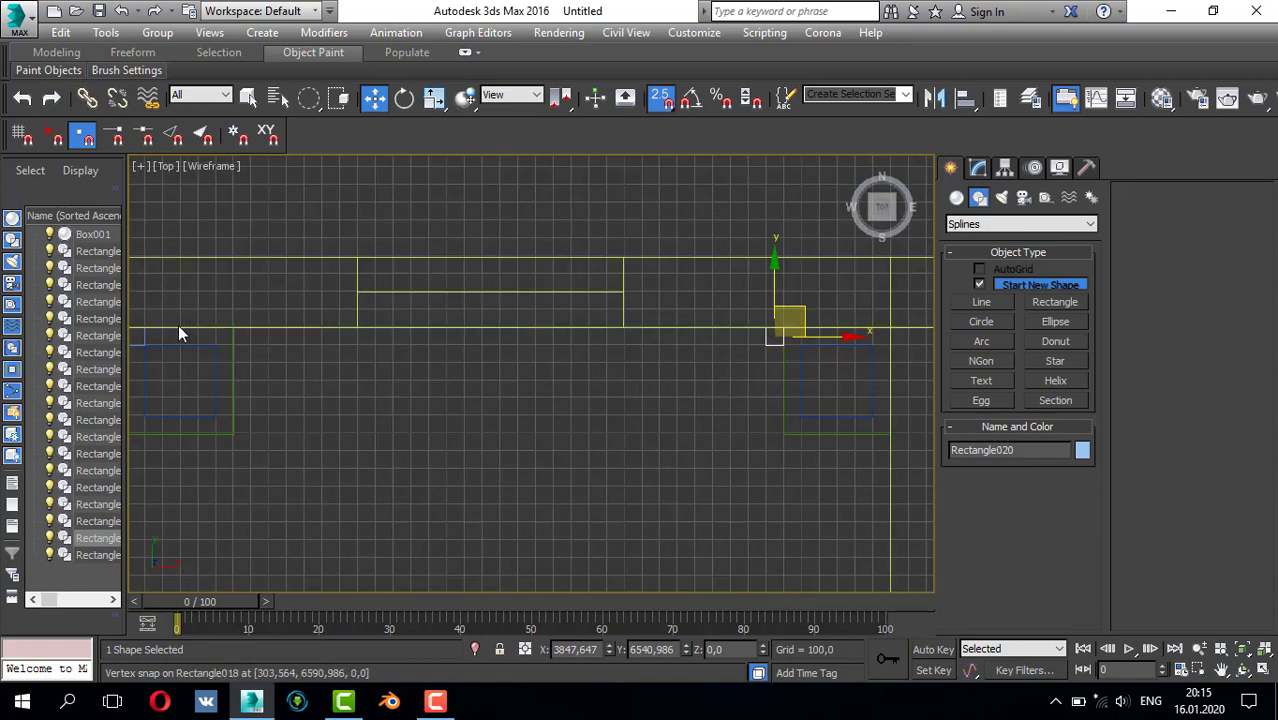
middle_drag(328, 354, 399, 342)
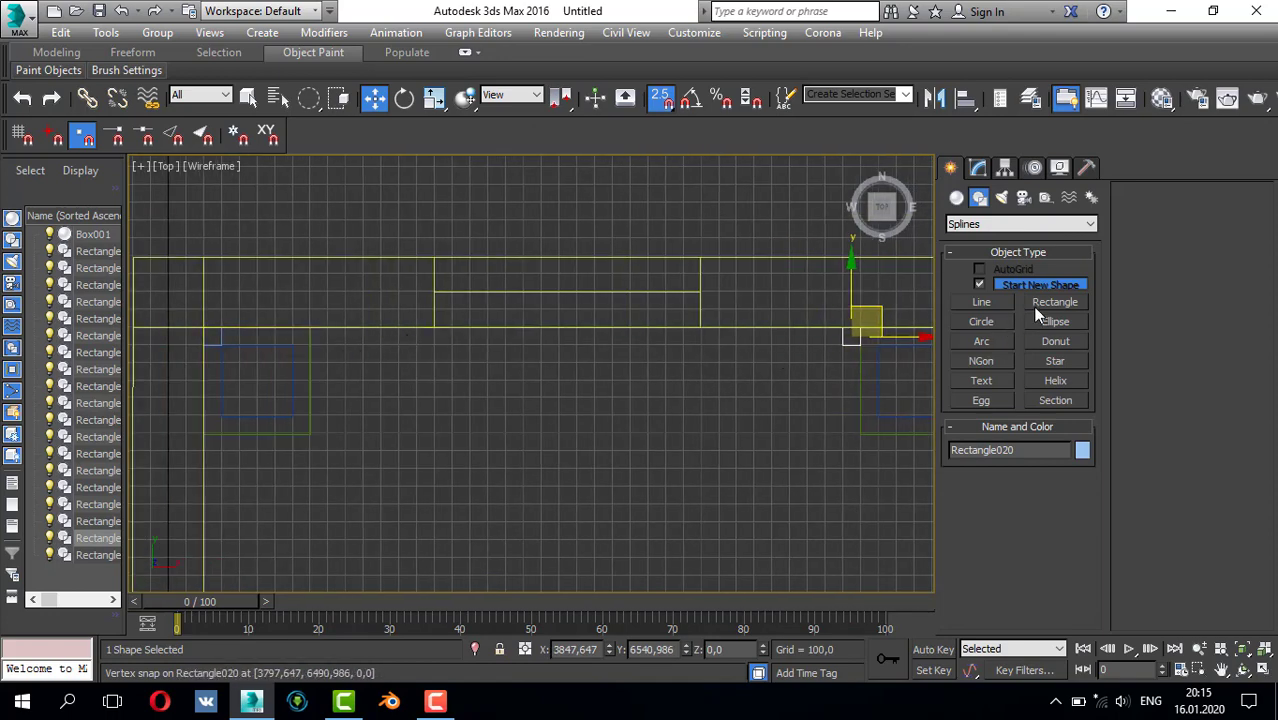
click(978, 167)
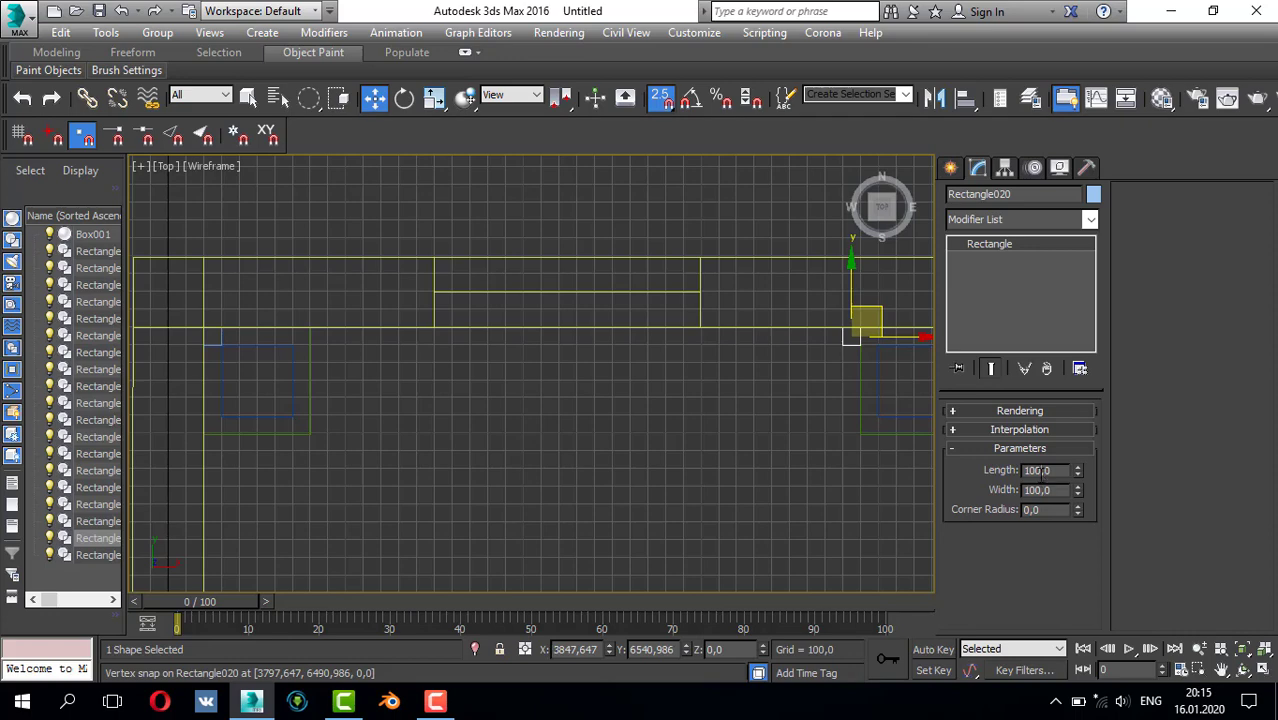
text(0)
key(Return)
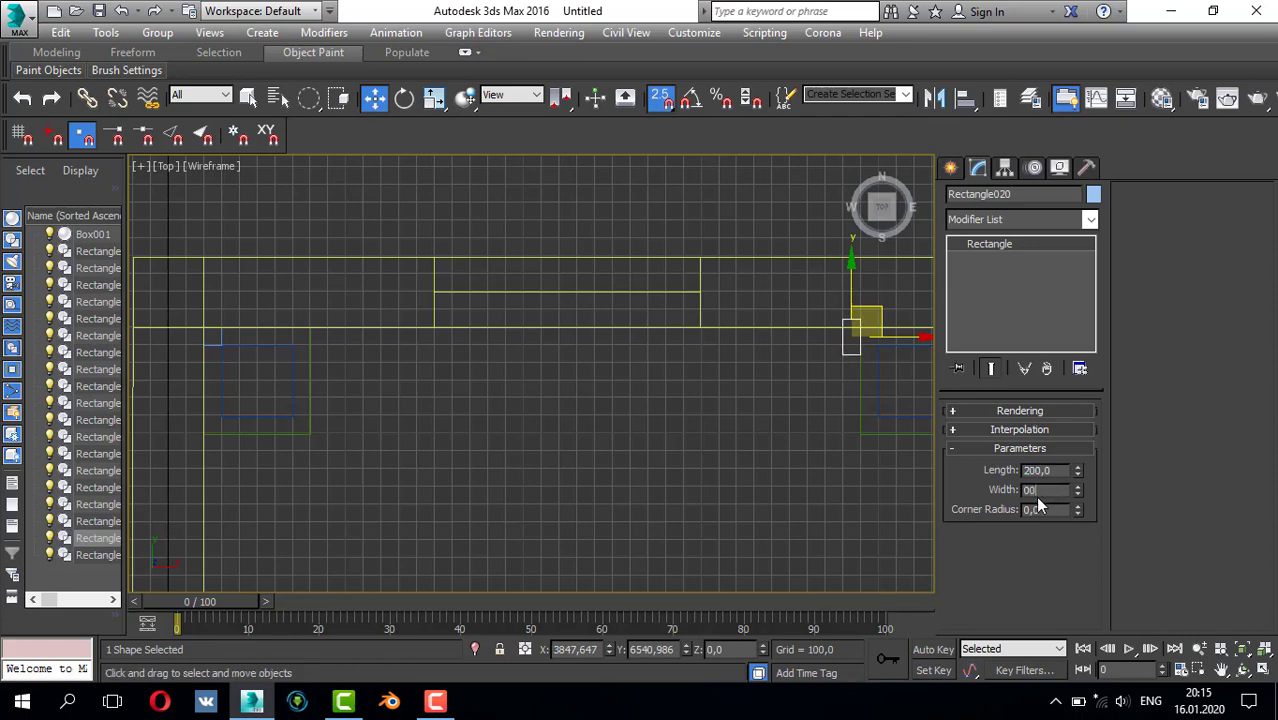
key(BackSpace)
key(BackSpace)
text(200)
key(Return)
click(765, 372)
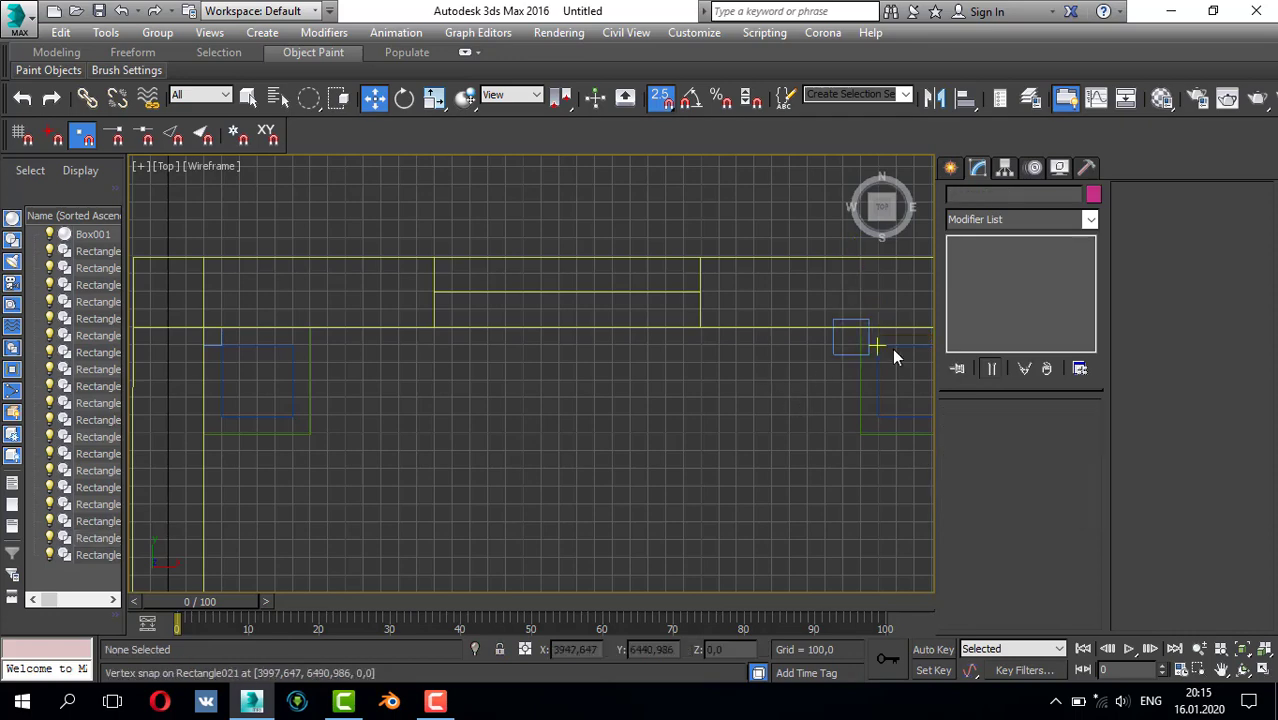
- Move the 200 square so its north-east corner snaps to the north-east 600 square's north-west corner
scroll(870, 322, up, 3)
click(853, 329)
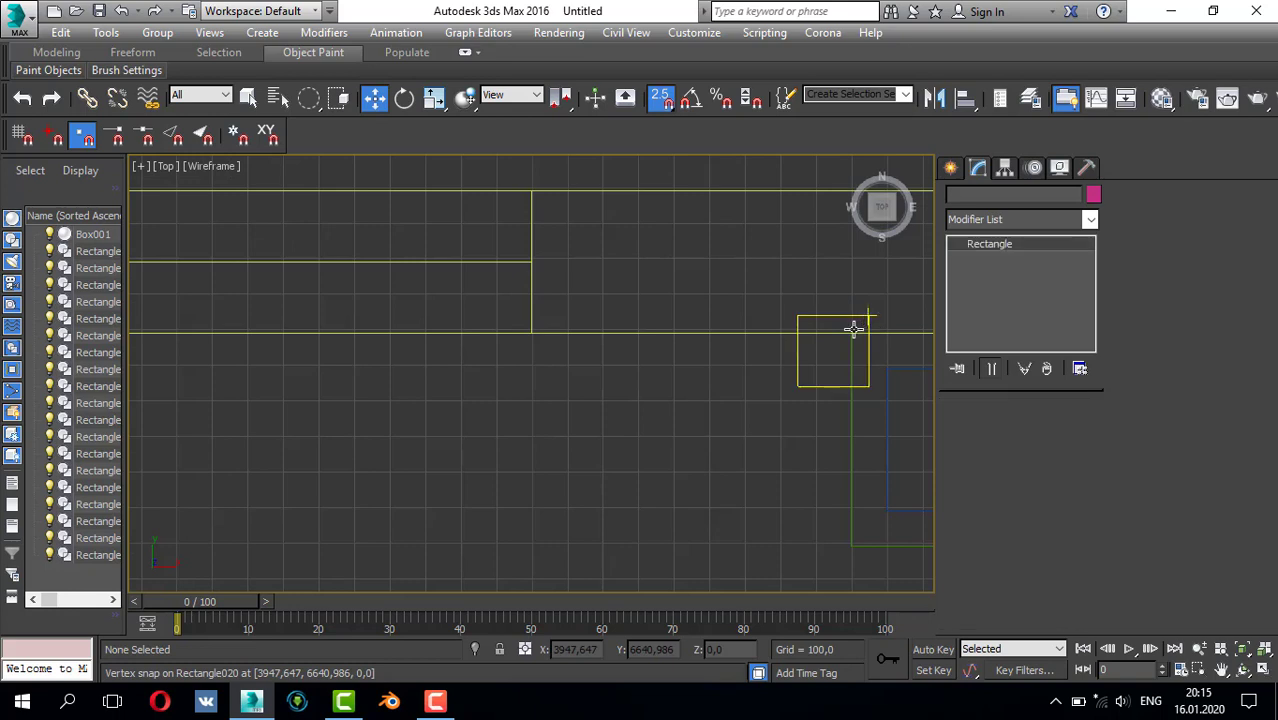
scroll(820, 358, down, 1)
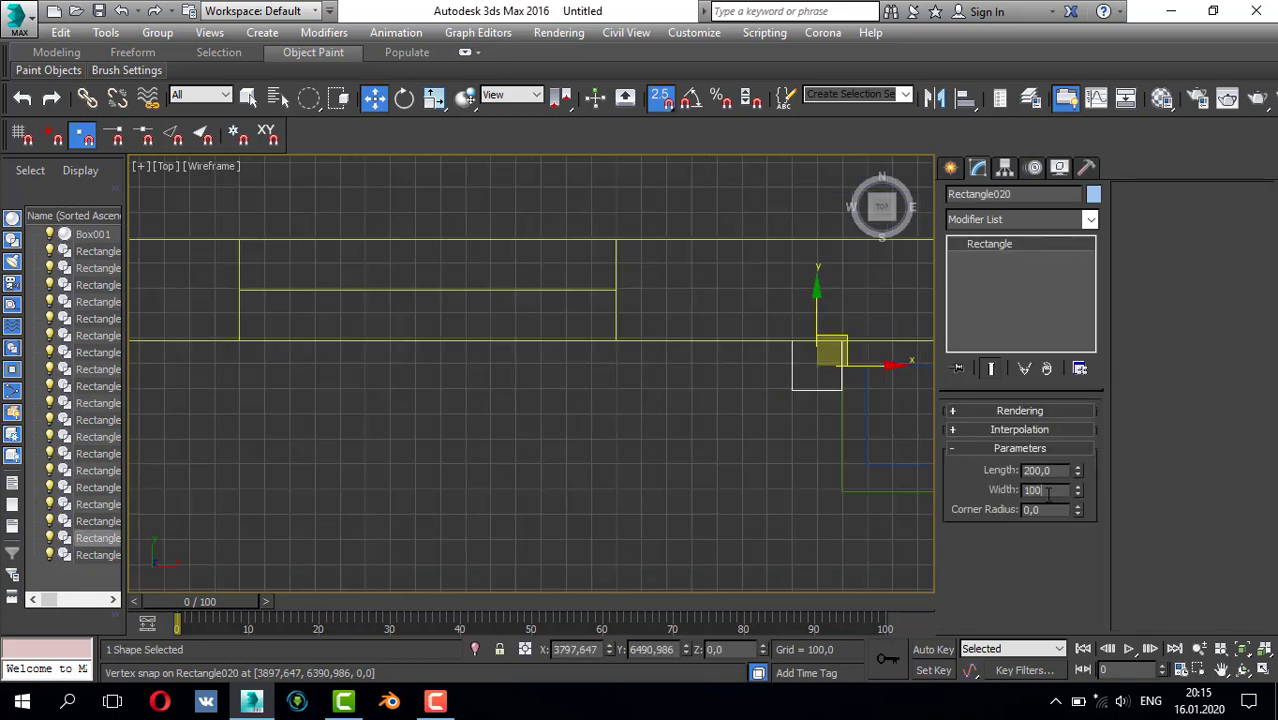
- Set the width of the 200 square beside the north-east 600 square to 100
click(1047, 490)
text(100)
key(Return)
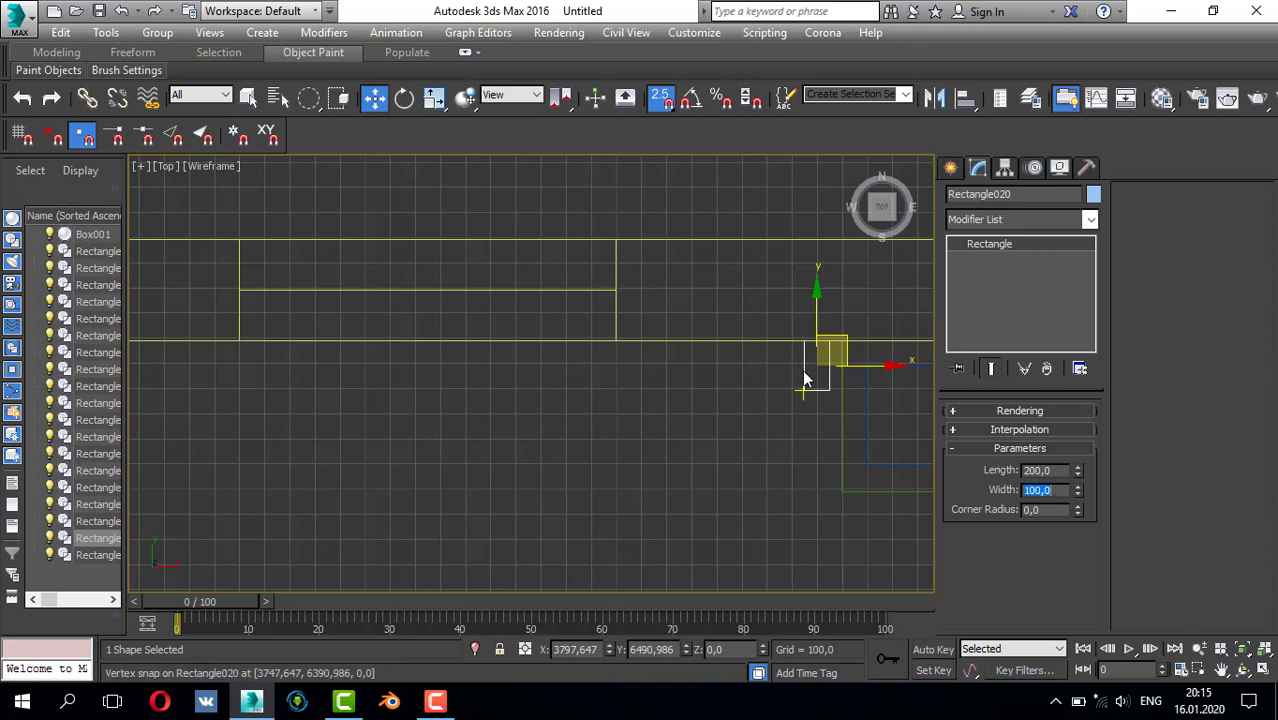
- Set the rectangle's width to 200 and length to 100, and snap its north edge against the inner face of the north wall
text(200)
click(1050, 472)
double_click(1062, 471)
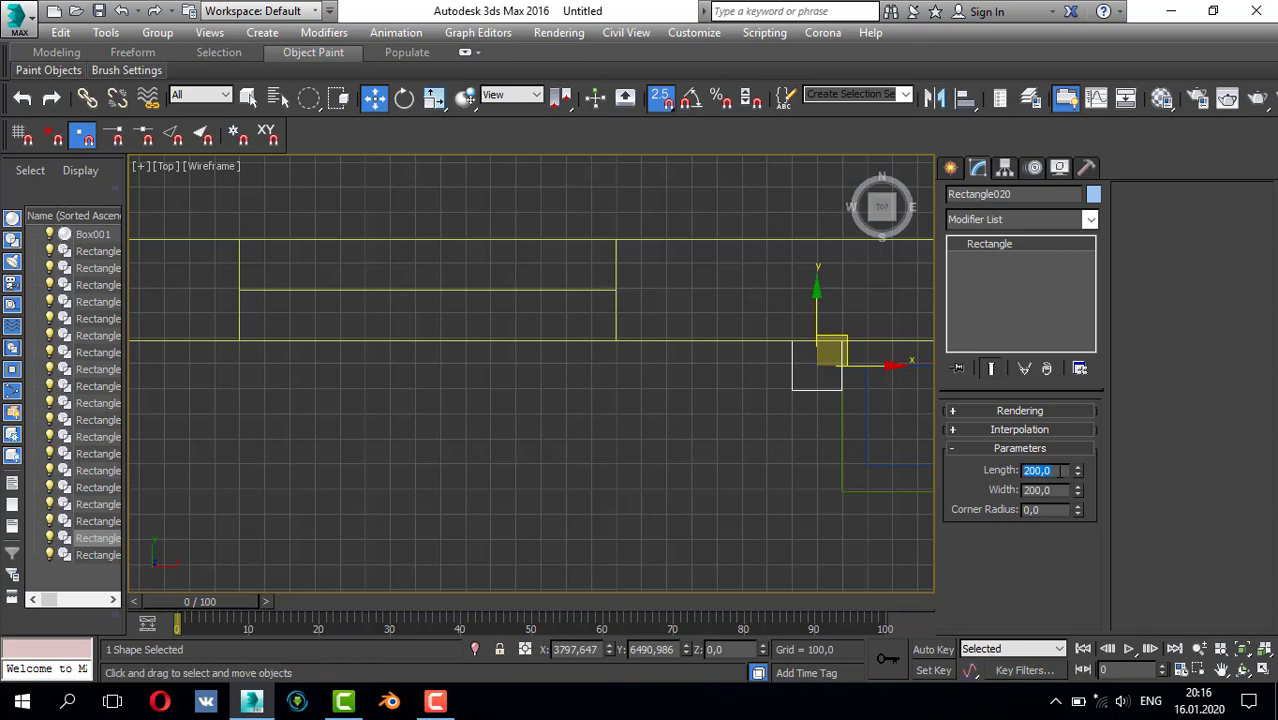
key(Return)
scroll(817, 357, up, 3)
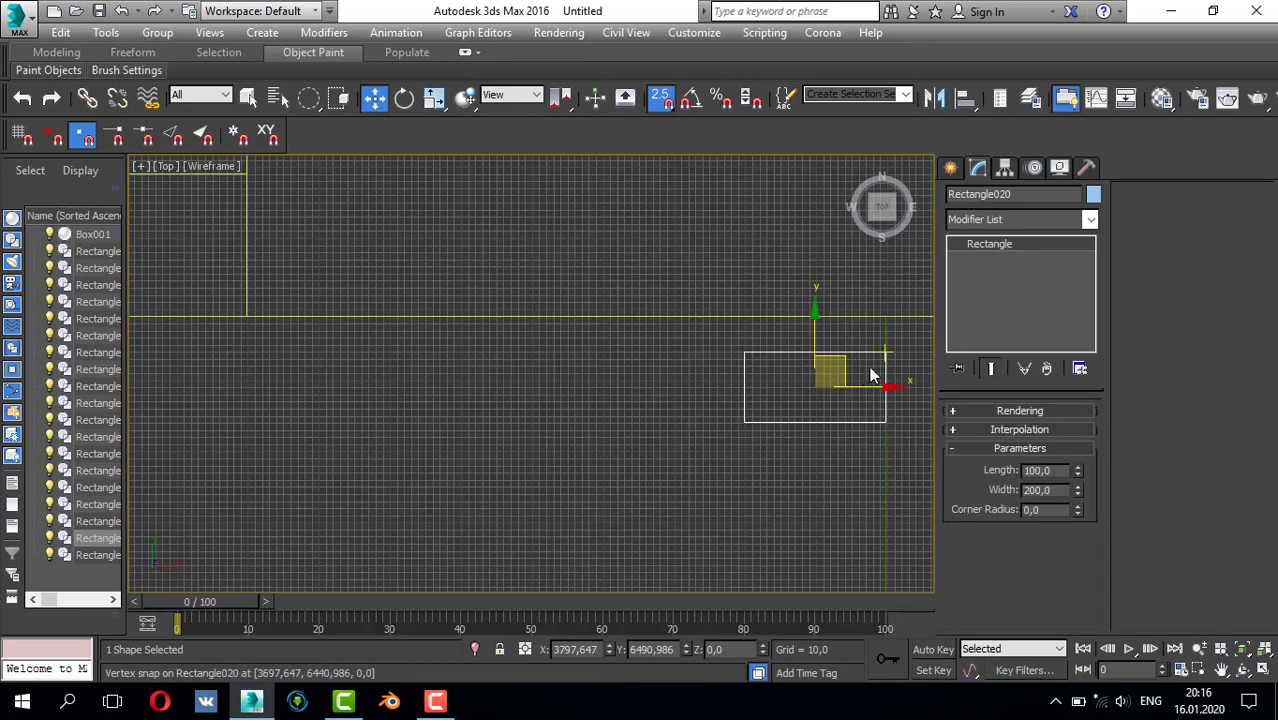
drag(878, 350, 879, 314)
scroll(771, 336, down, 4)
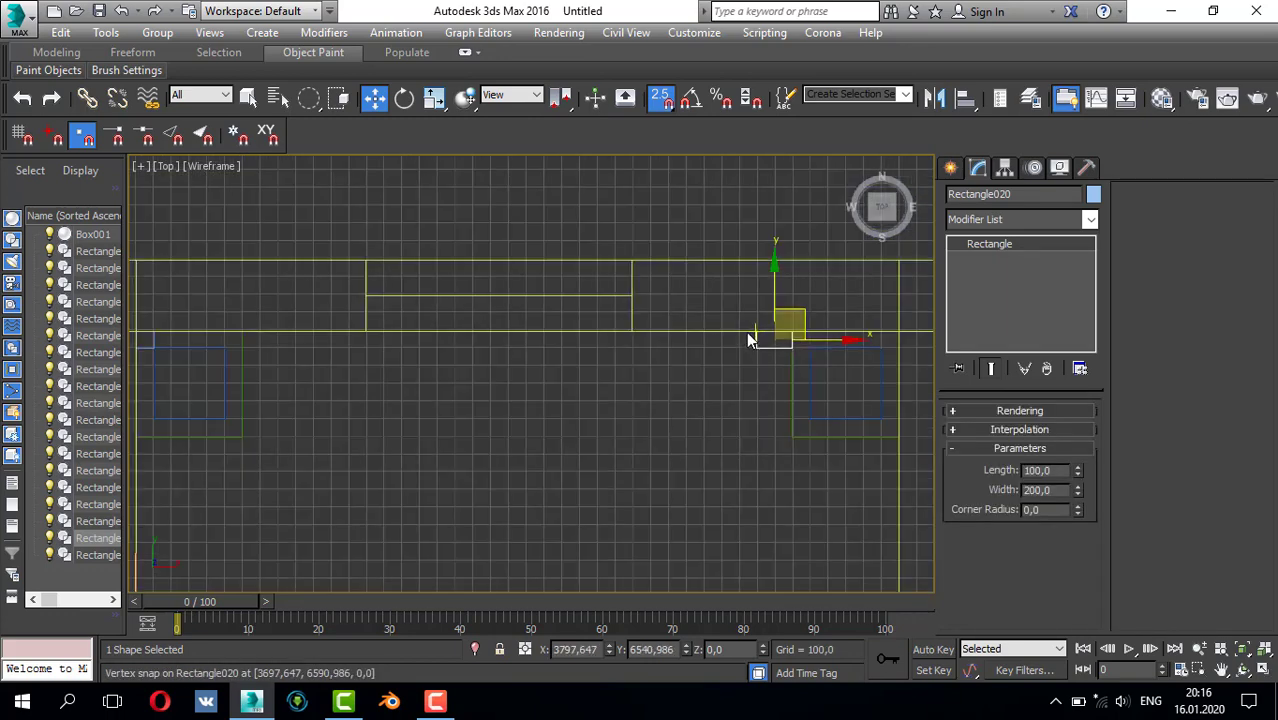
- Copy the 100 by 200 rectangle to the north-west 600 square, snapping its south-west corner to that square's south-east corner
middle_drag(759, 330, 811, 331)
mouse_move(810, 337)
shift+mouse_down()
mouse_move(348, 414)
mouse_move(295, 440)
shift+mouse_up()
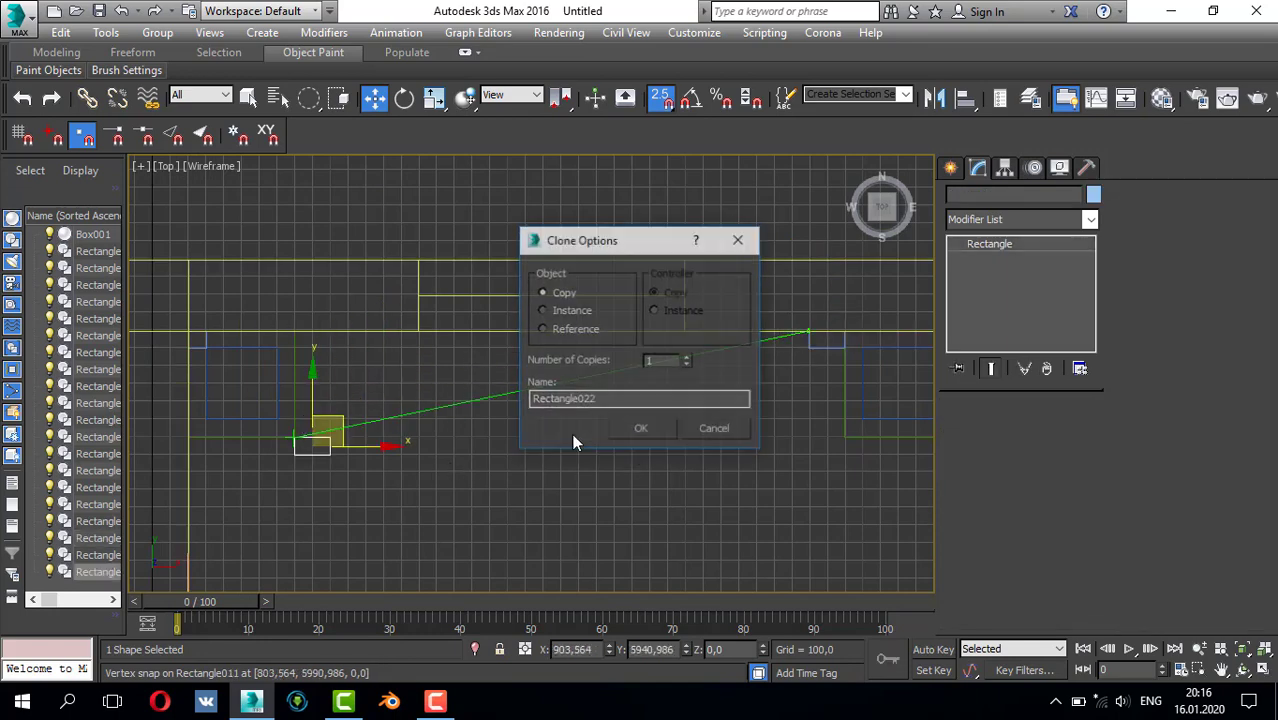
click(641, 429)
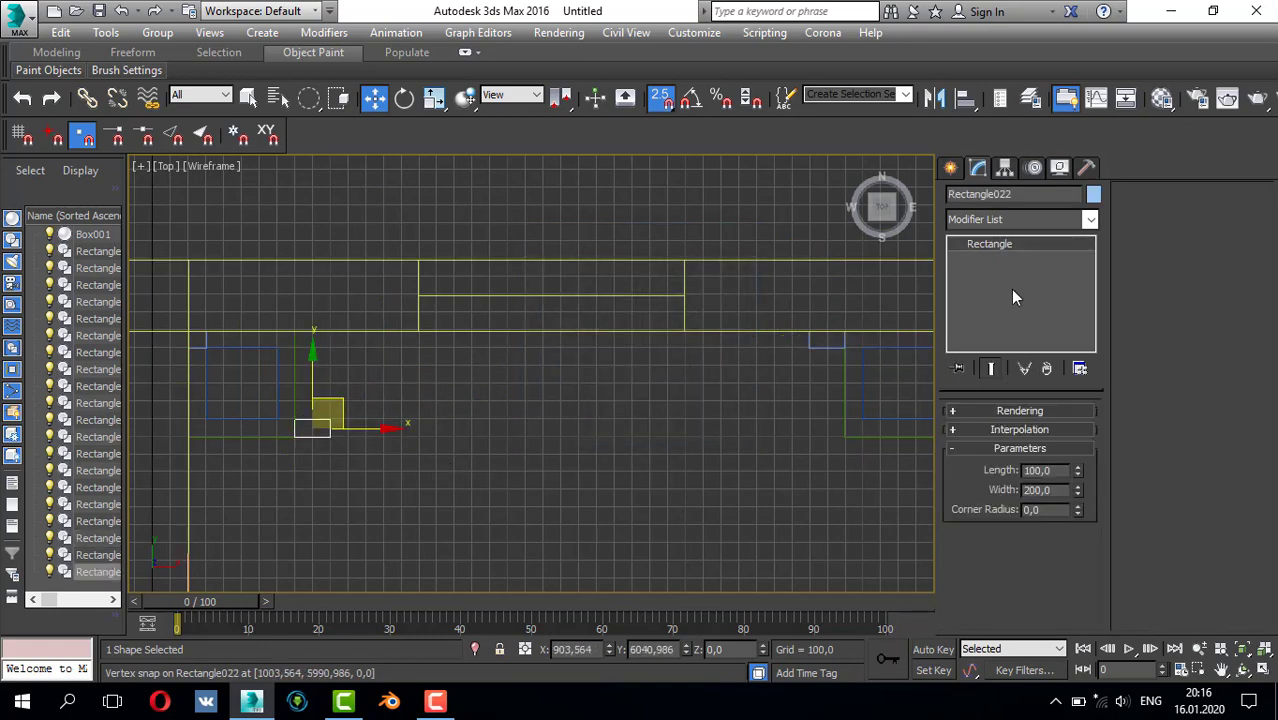
- Draw a rectangle about 500 by 2694 from the north-east guide's south-west corner to the north-west guide's south-east corner
click(950, 167)
click(1045, 302)
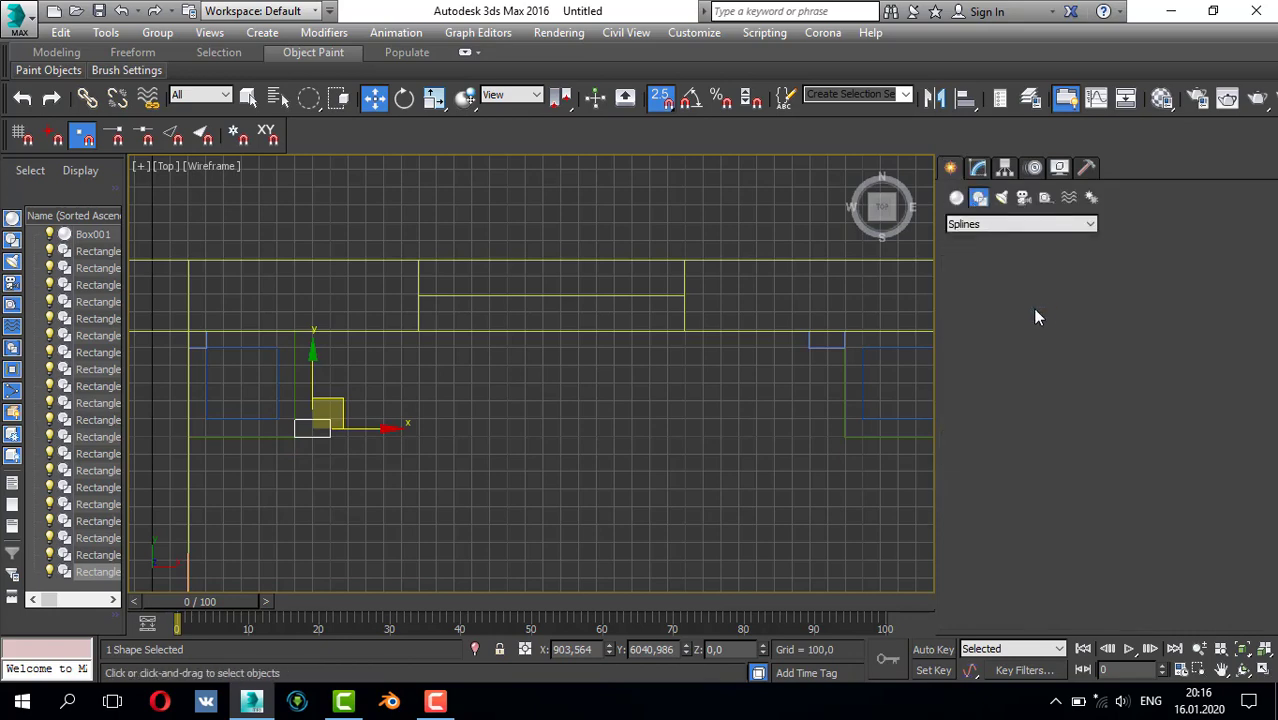
drag(803, 352, 338, 429)
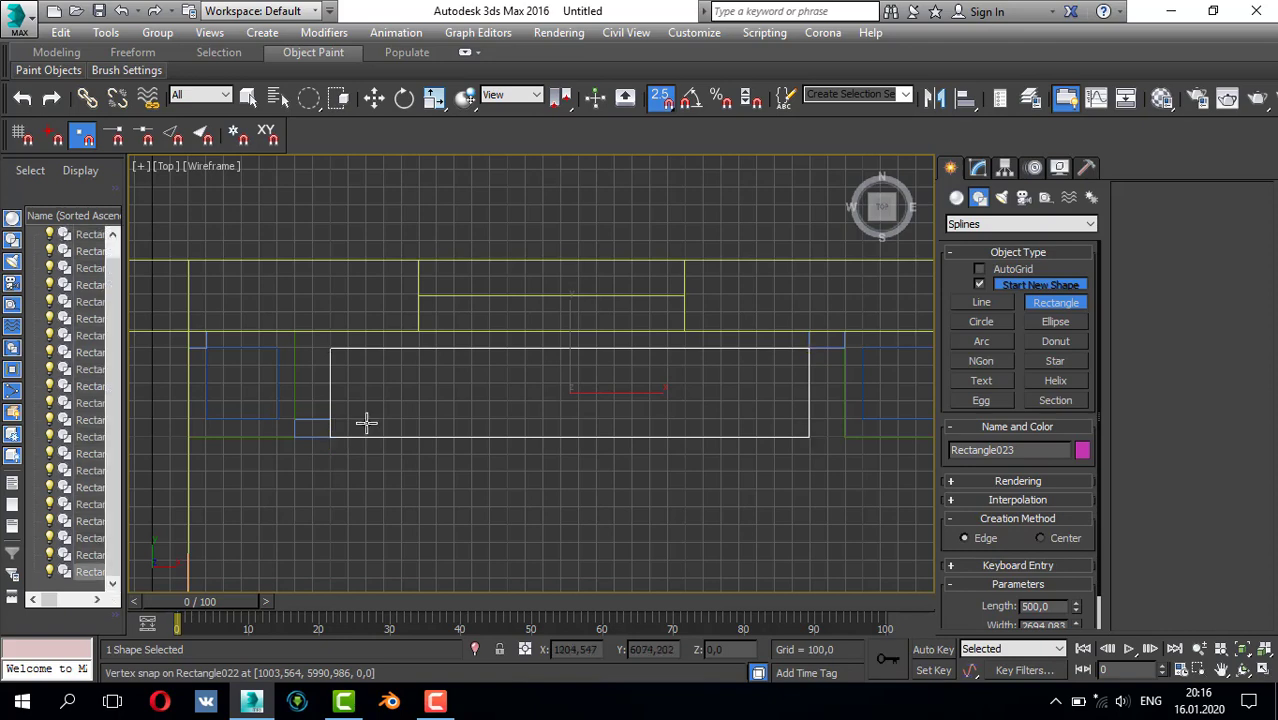
middle_drag(430, 408, 536, 399)
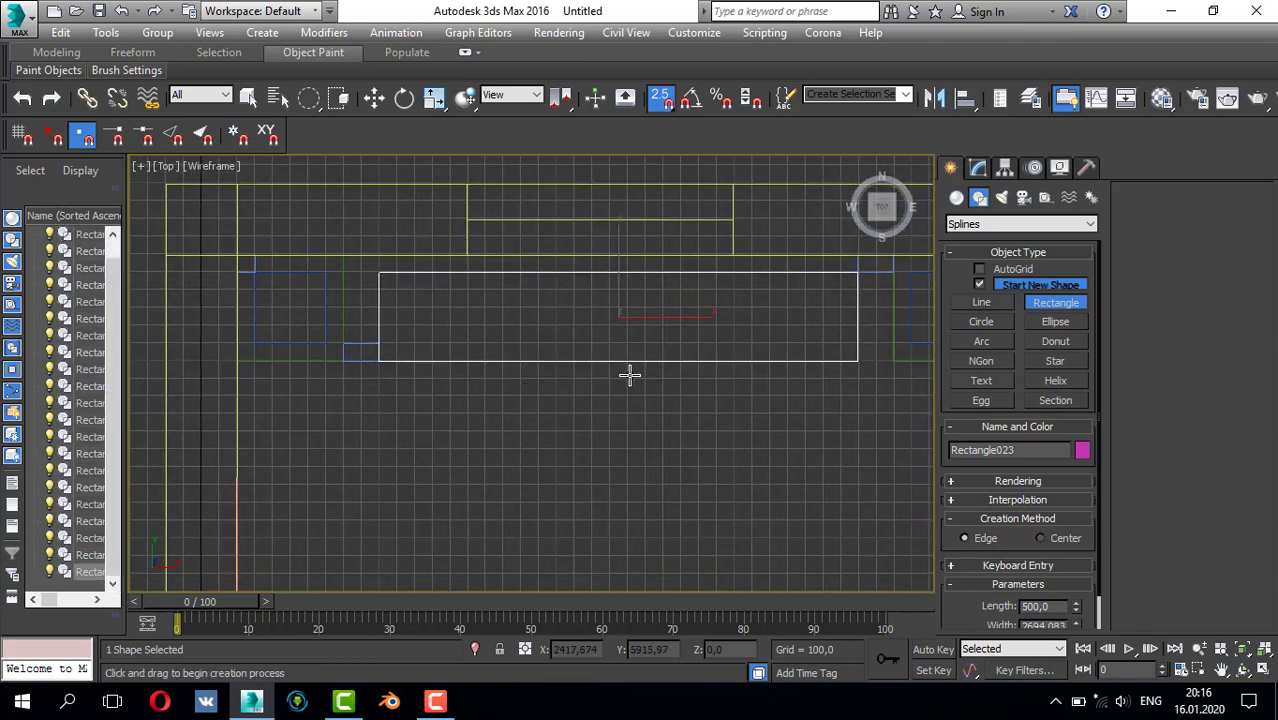
middle_drag(628, 374, 562, 391)
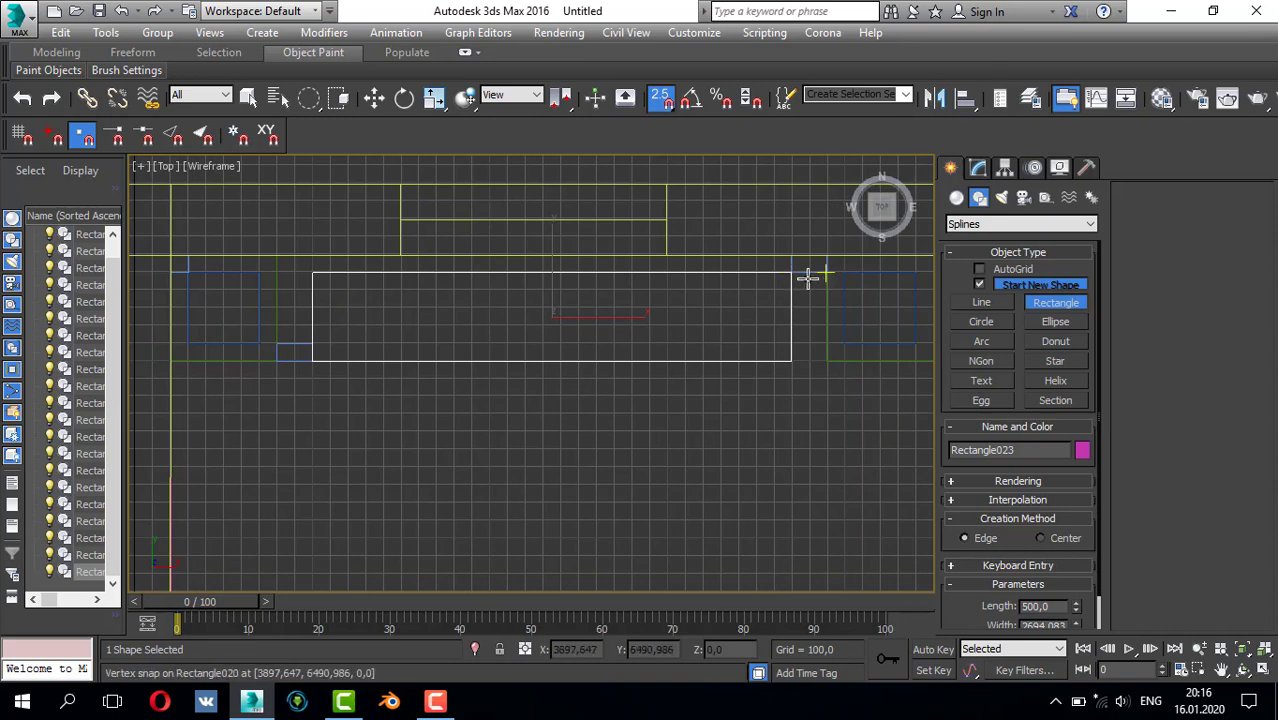
click(802, 272)
scroll(730, 305, down, 3)
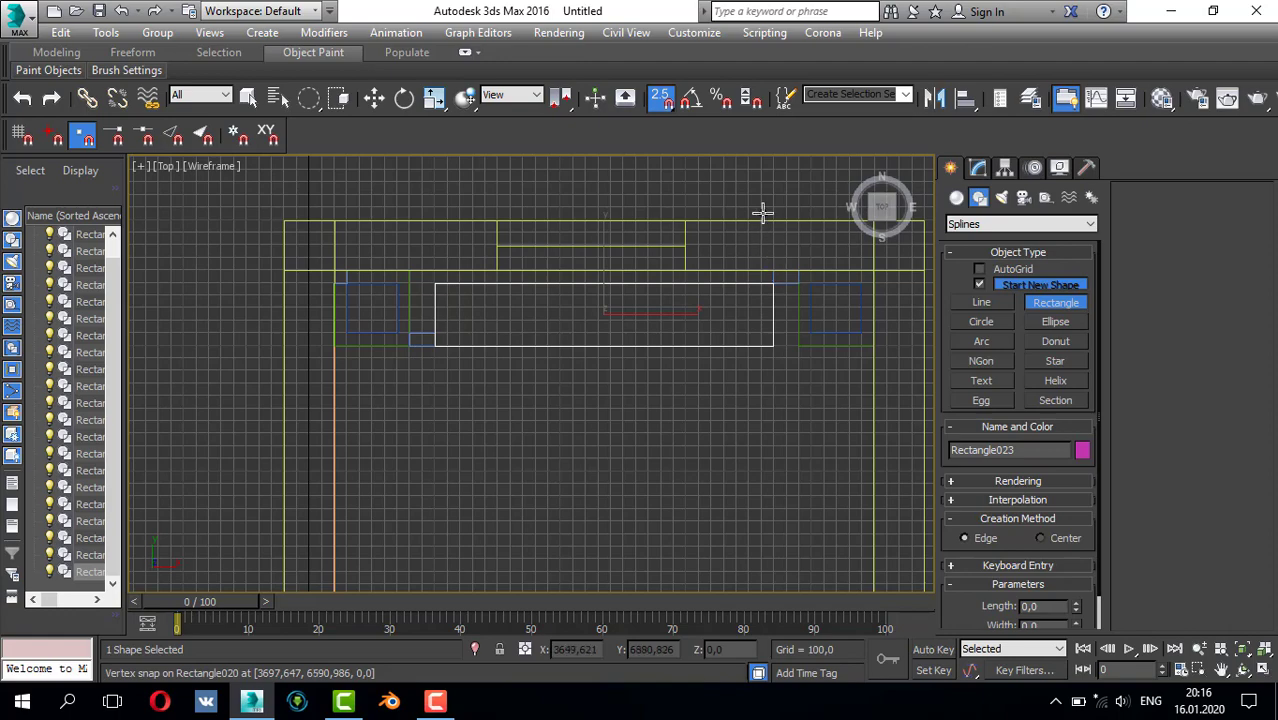
- Copy the 500-deep rectangle together with the adjoining north-east 100 by 200 guide down to the room's south side
right_click(805, 250)
scroll(770, 280, up, 2)
ctrl+click(800, 290)
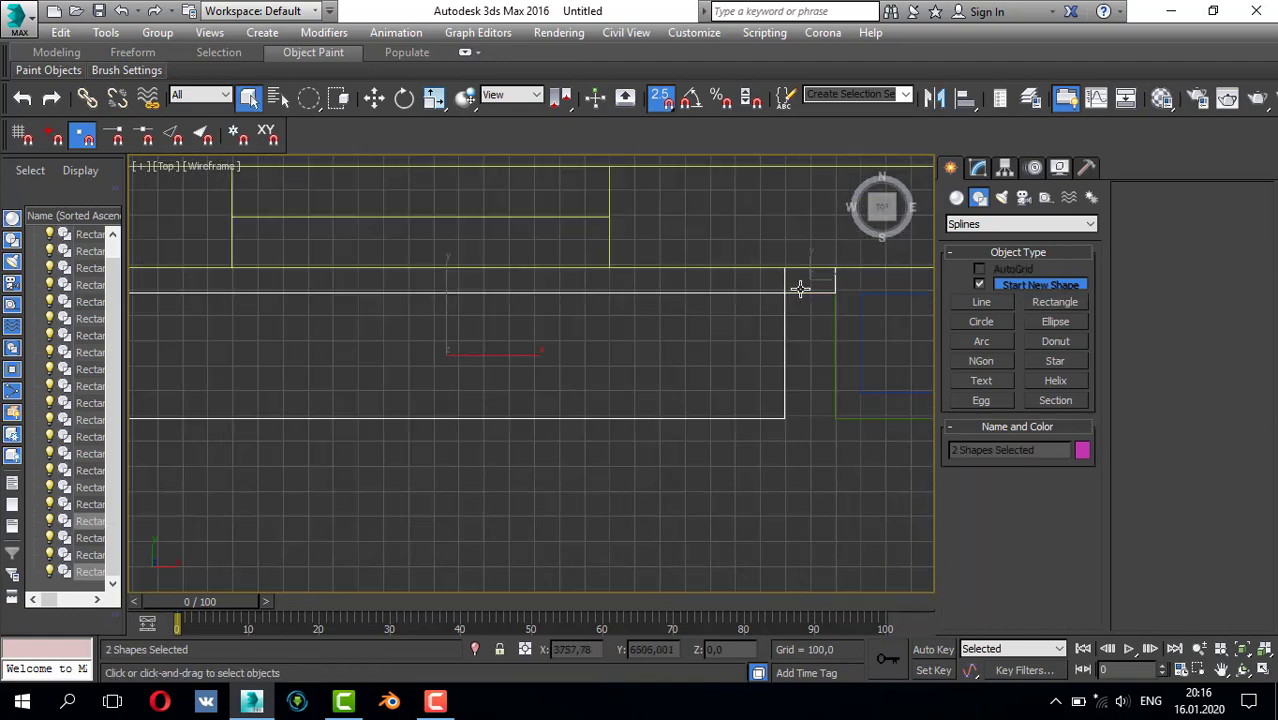
scroll(743, 297, down, 3)
key(w)
middle_drag(763, 303, 743, 230)
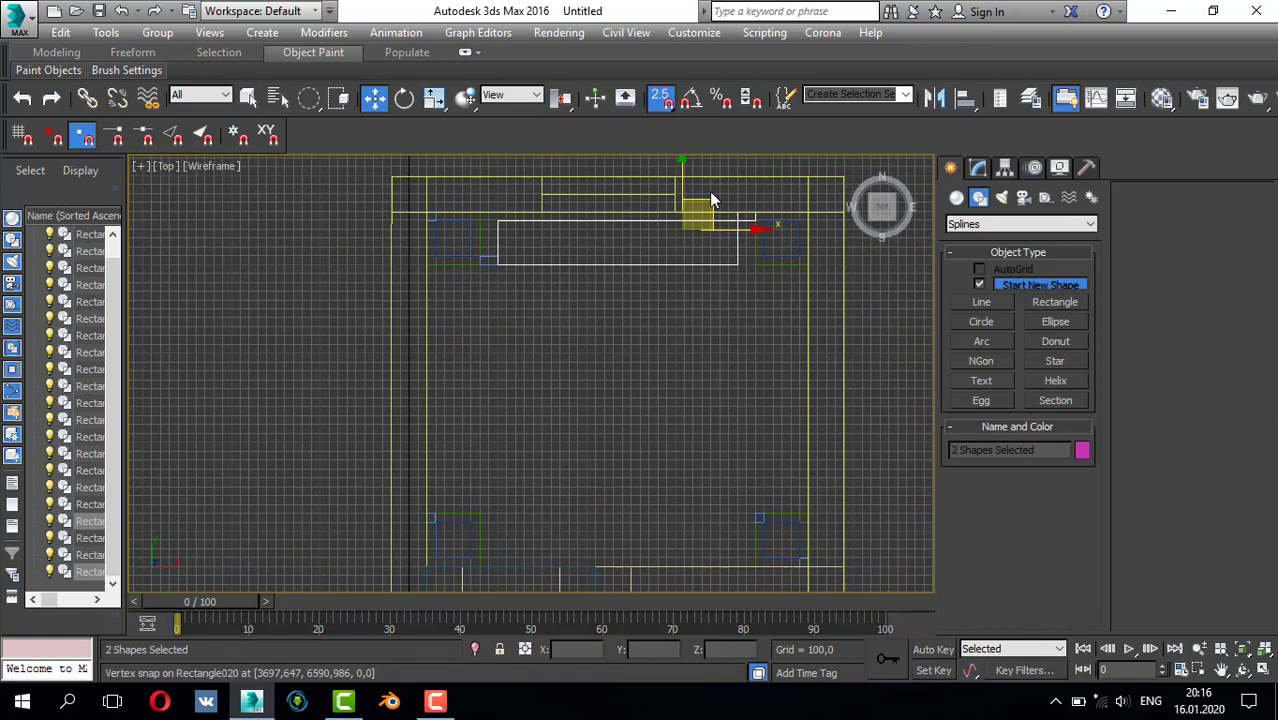
drag(684, 231, 676, 503)
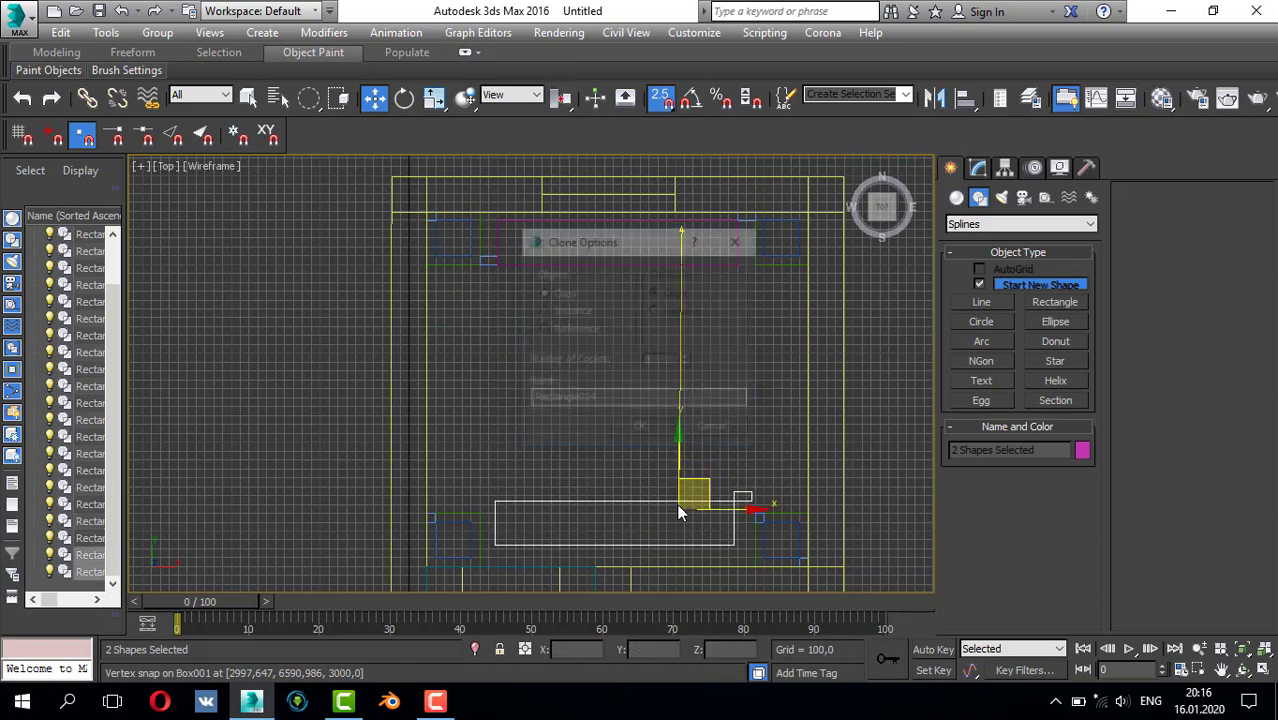
click(638, 428)
- Snap the copied pair's north-east corner to the south-east 600 square's north-west corner
middle_drag(718, 464, 706, 404)
scroll(733, 418, up, 4)
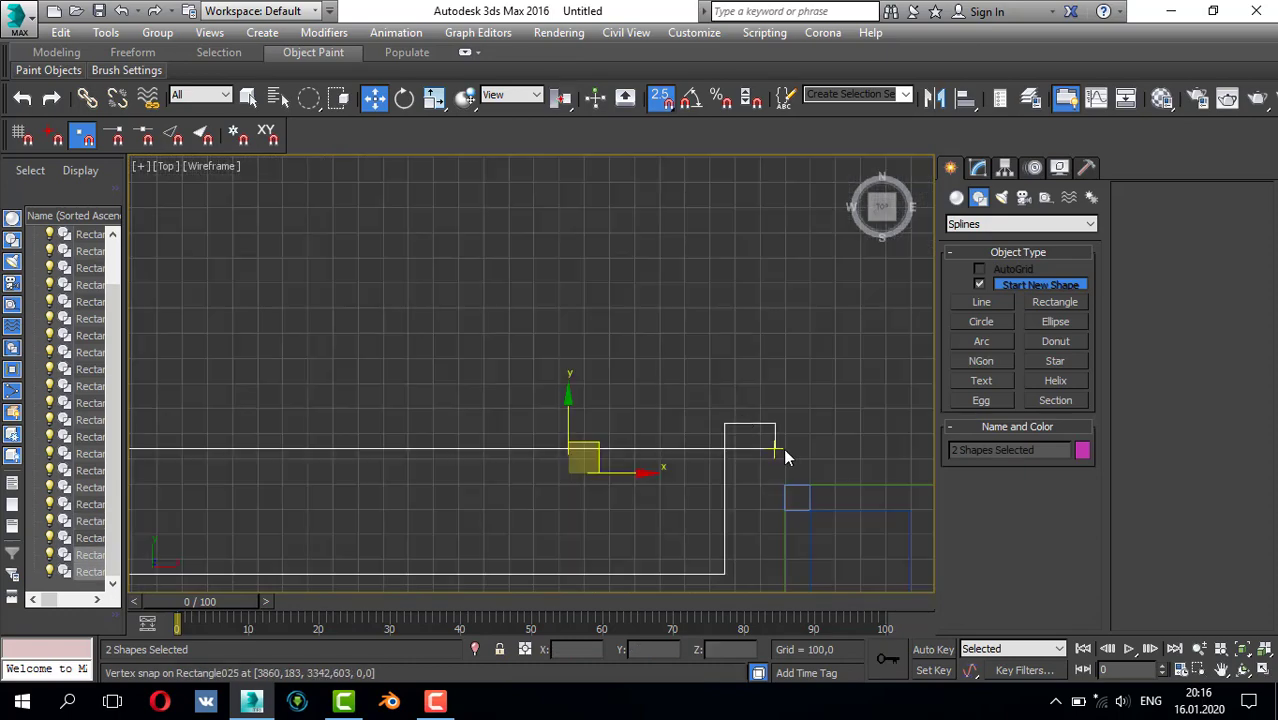
drag(777, 426, 785, 488)
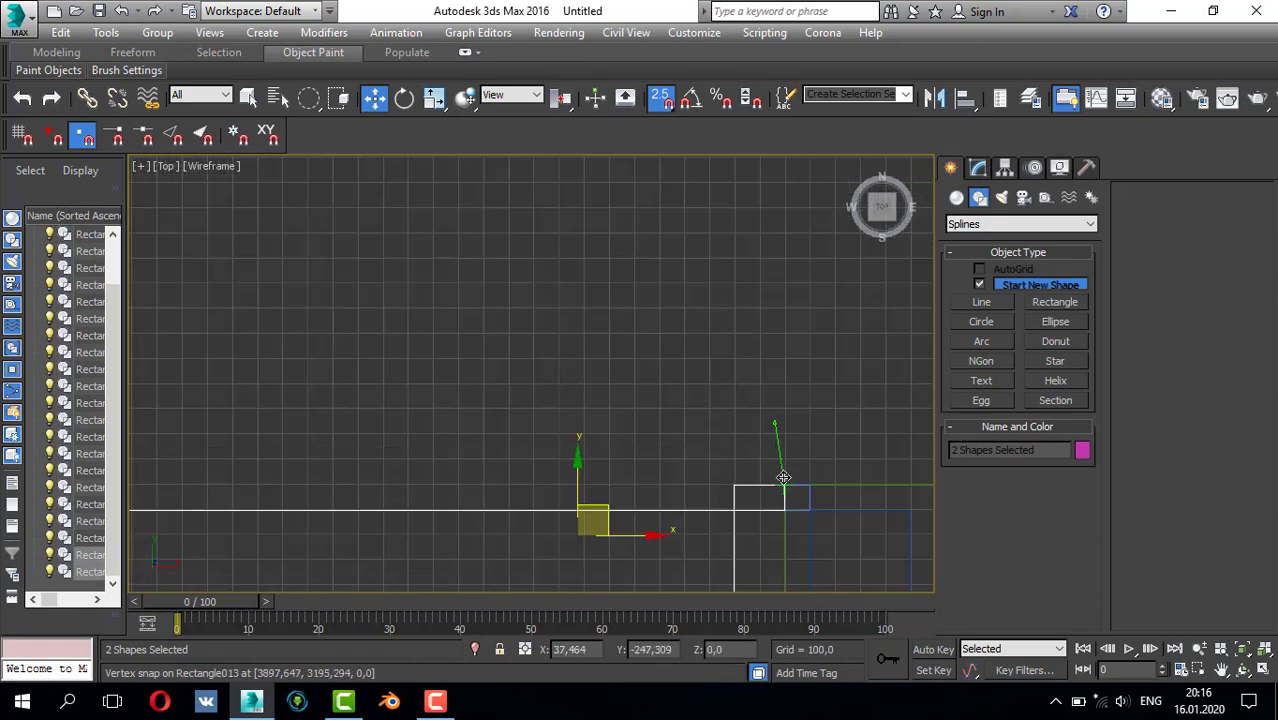
scroll(752, 436, down, 3)
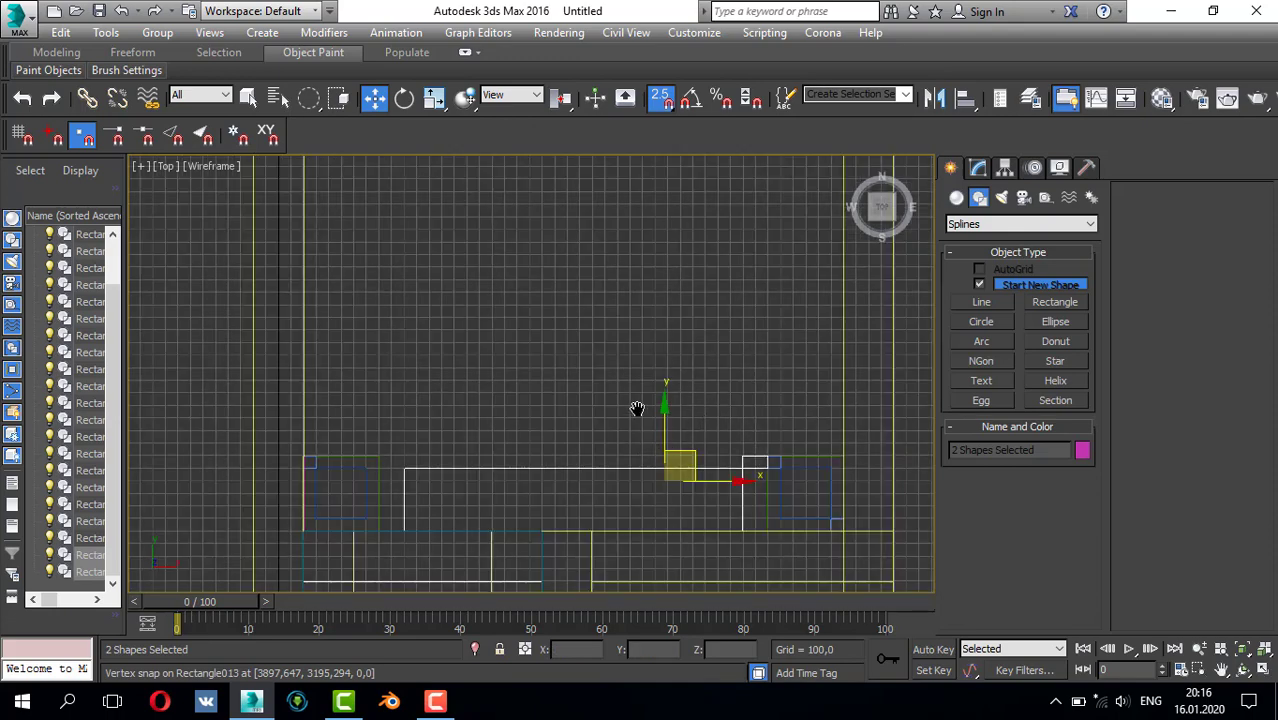
middle_drag(638, 409, 639, 343)
scroll(662, 417, up, 1)
scroll(626, 405, up, 1)
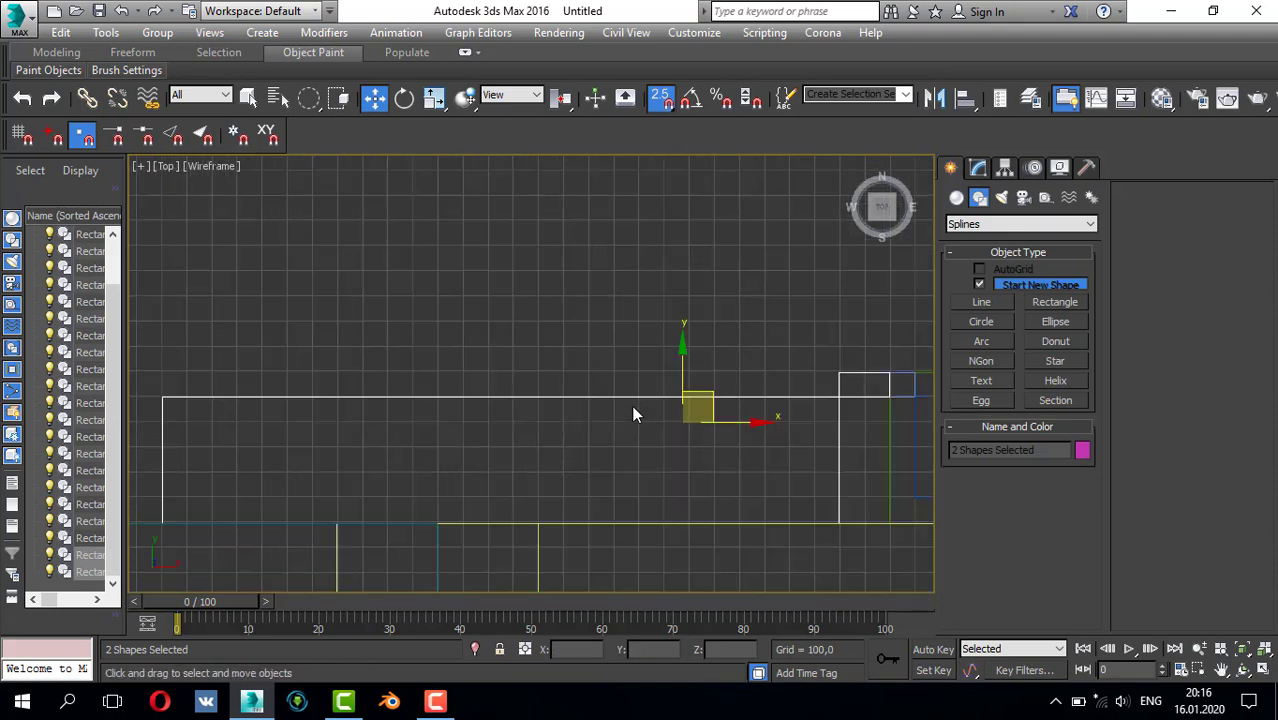
- Undo the pair's snap move, its copy to the south side, and the 500-deep rectangle near the north wall
scroll(630, 340, down, 5)
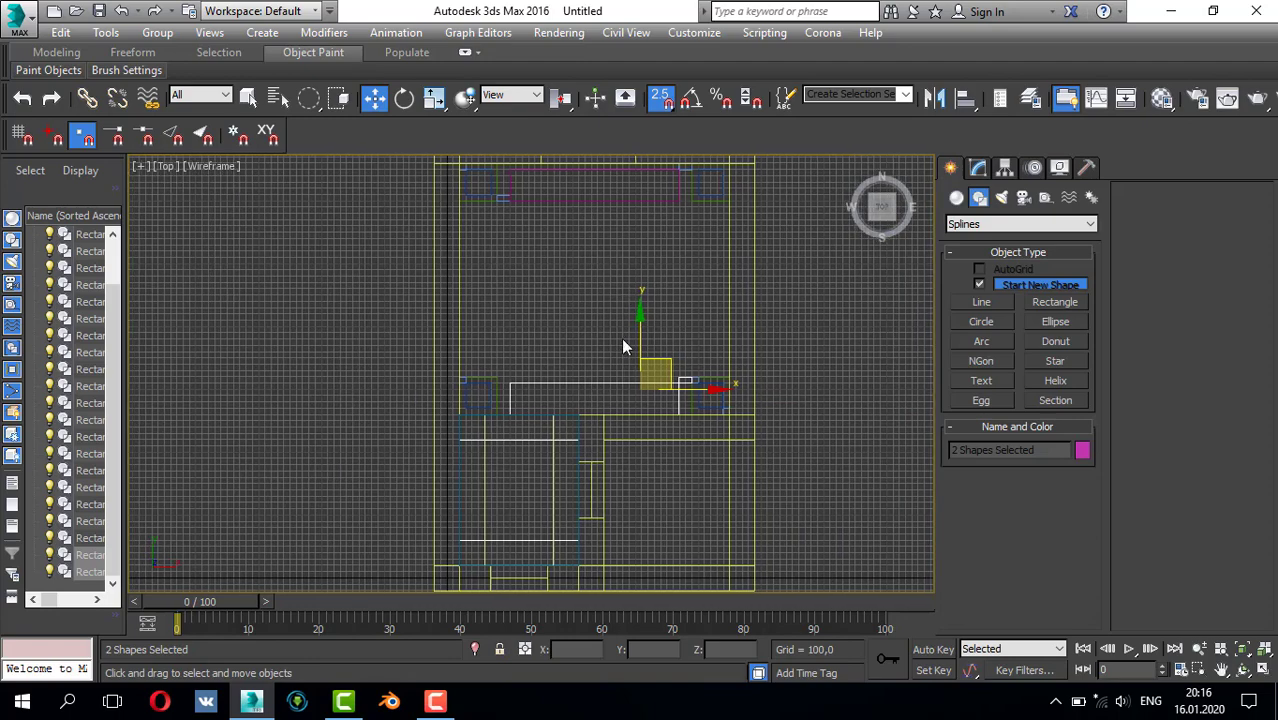
scroll(636, 238, up, 5)
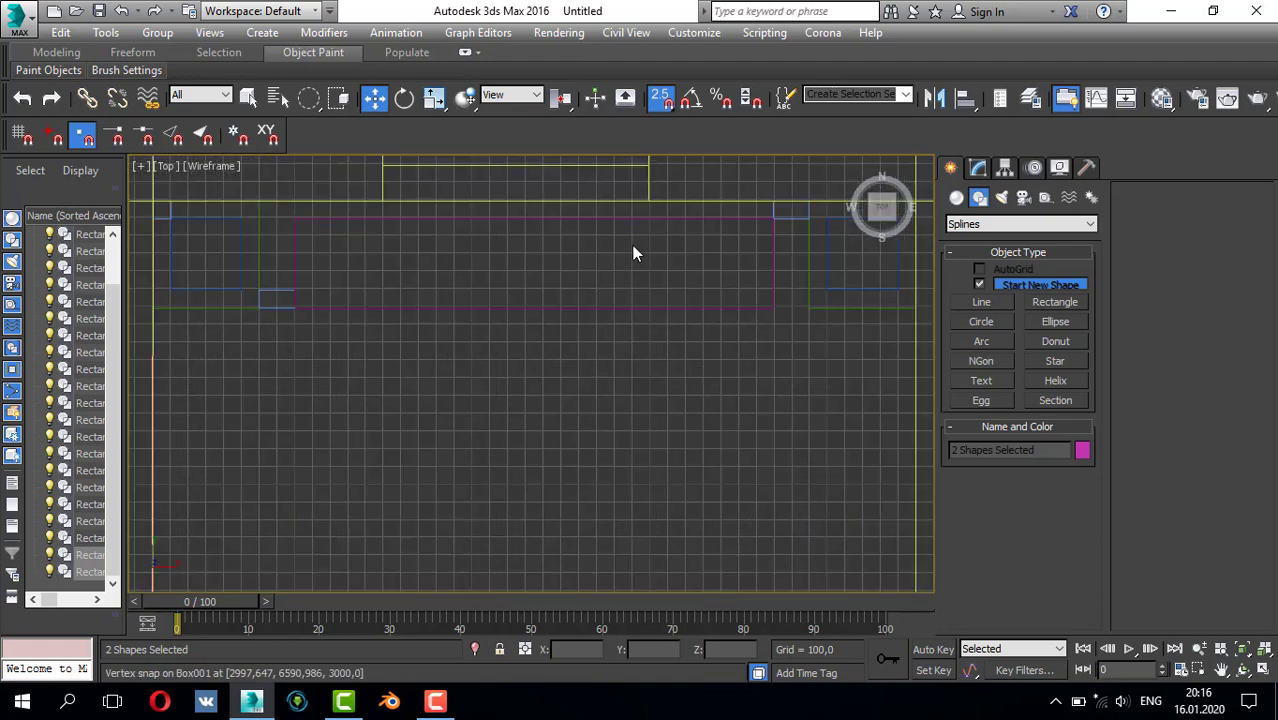
scroll(622, 275, down, 4)
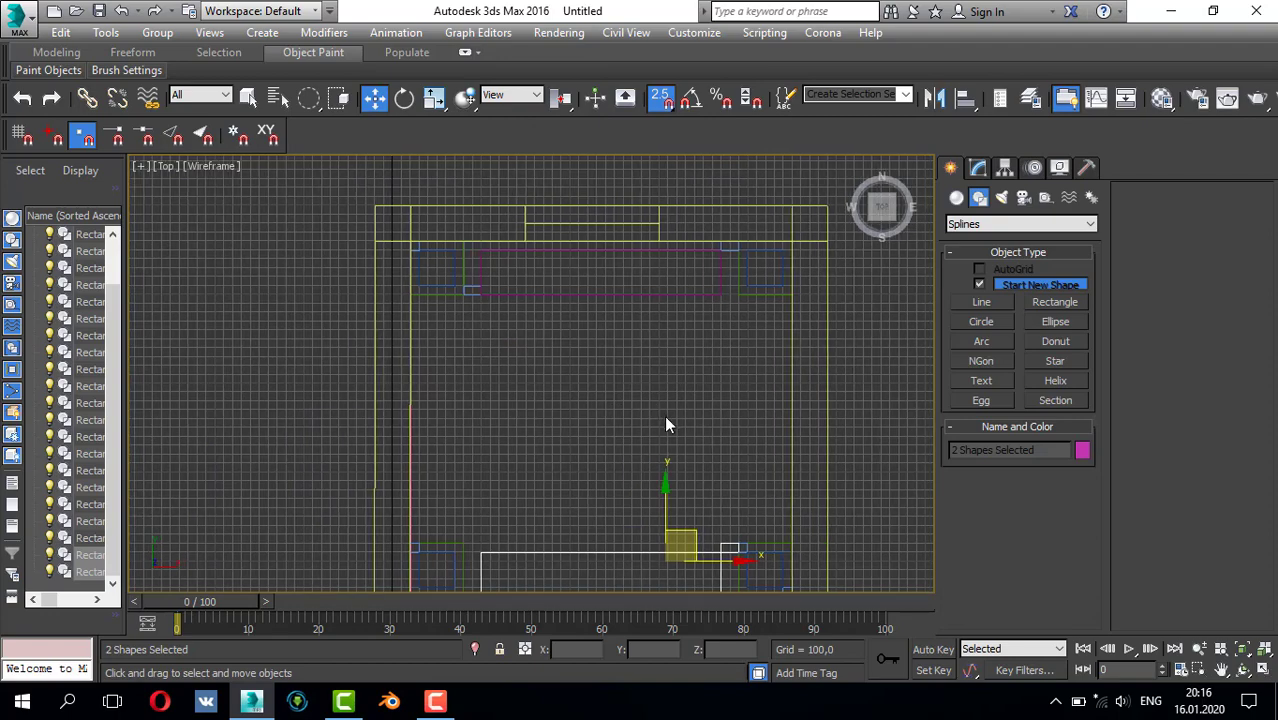
middle_drag(668, 425, 673, 378)
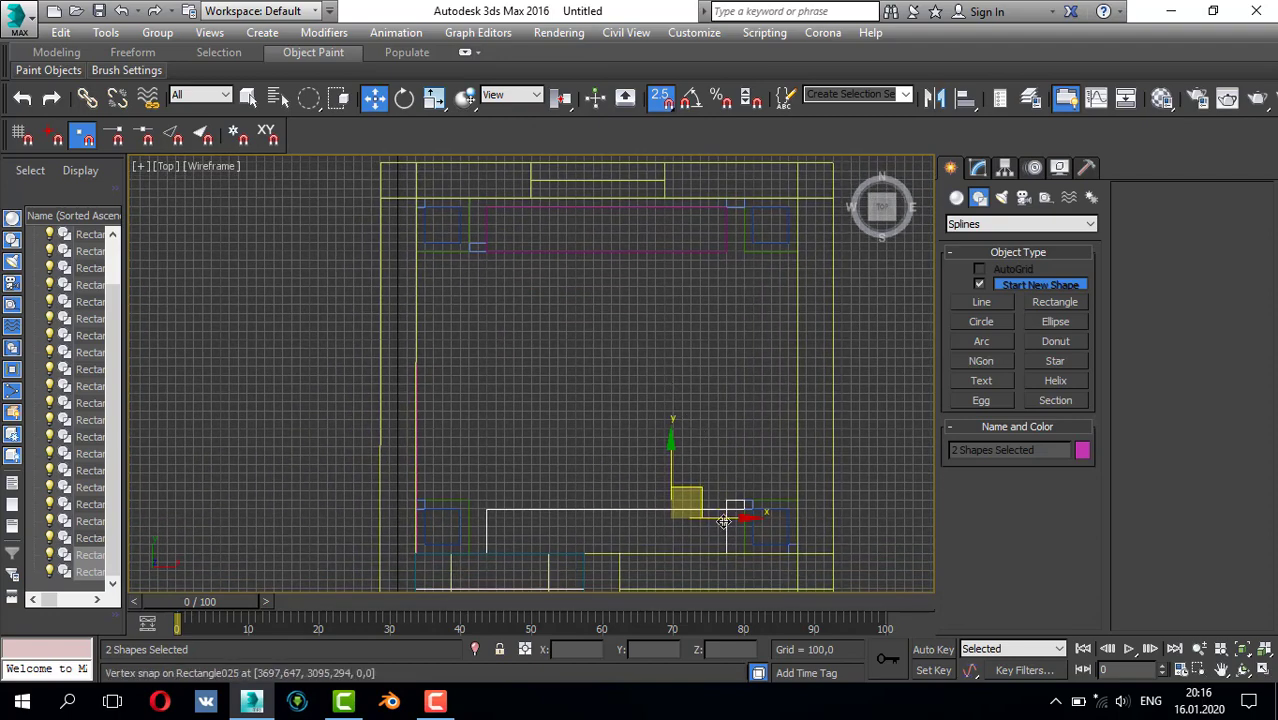
key(ctrl+z)
key(ctrl+z)
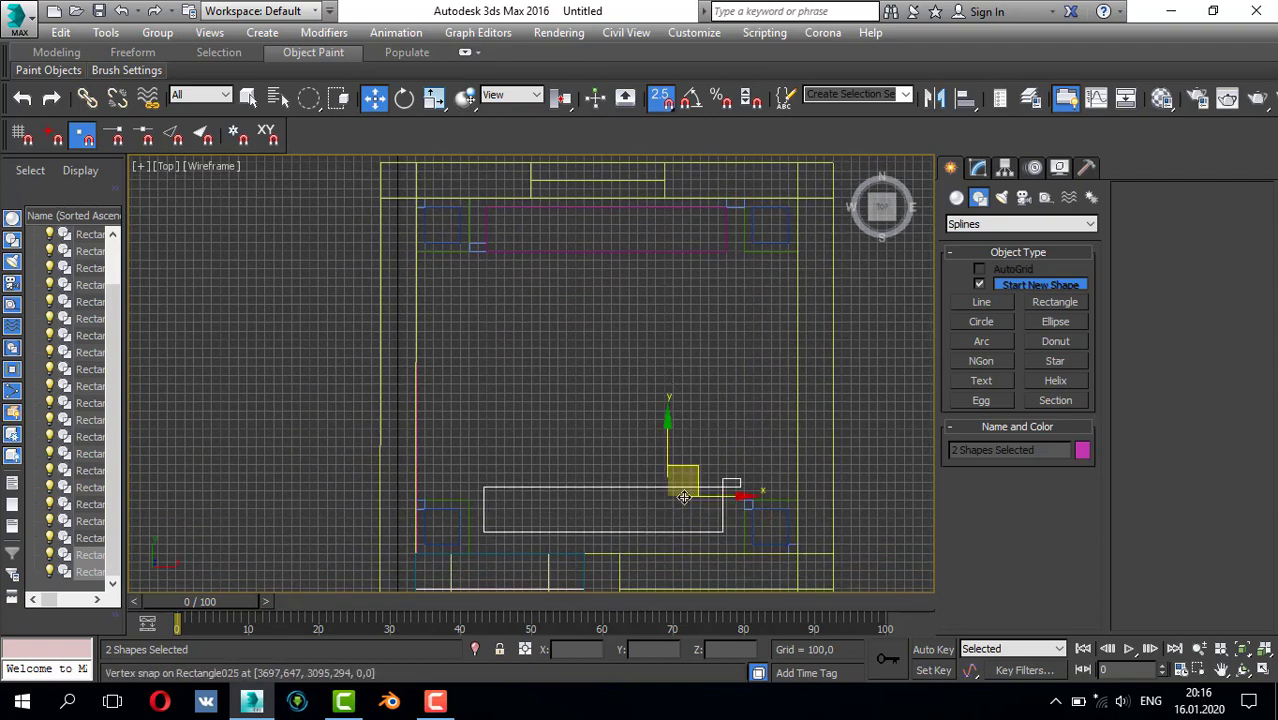
key(ctrl+z)
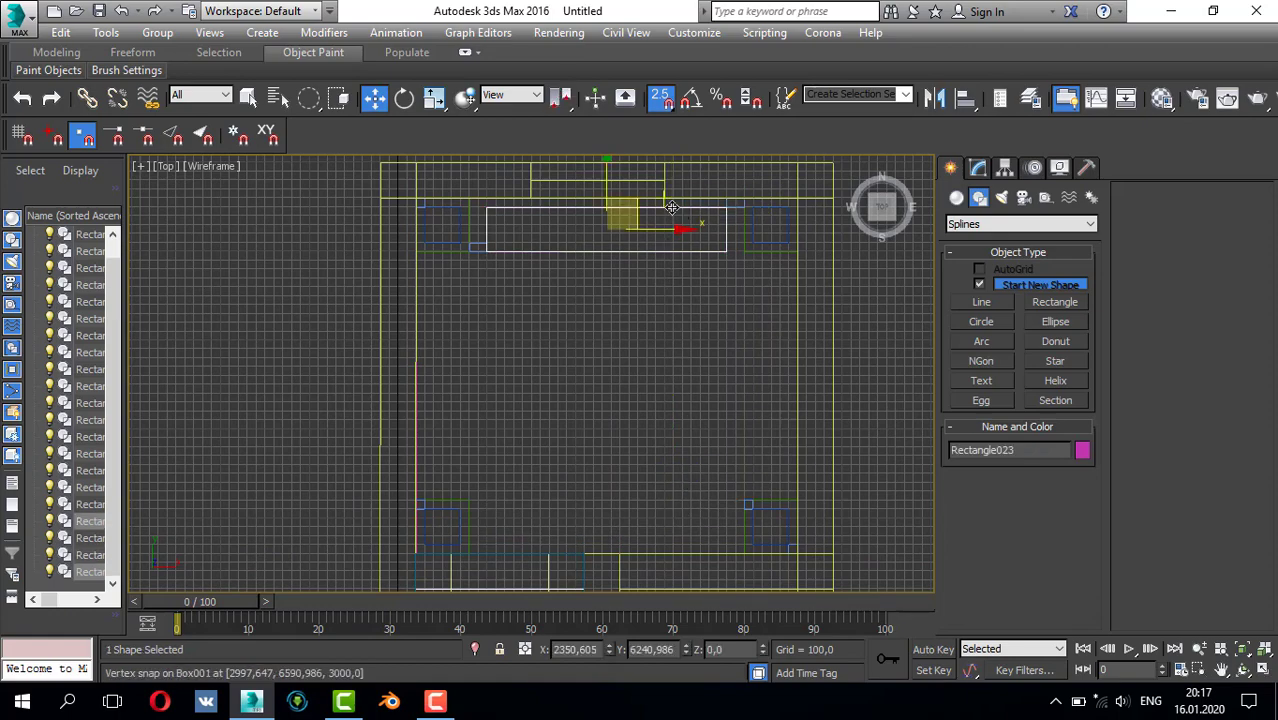
middle_drag(669, 211, 668, 333)
scroll(668, 333, up, 3)
key(ctrl+z)
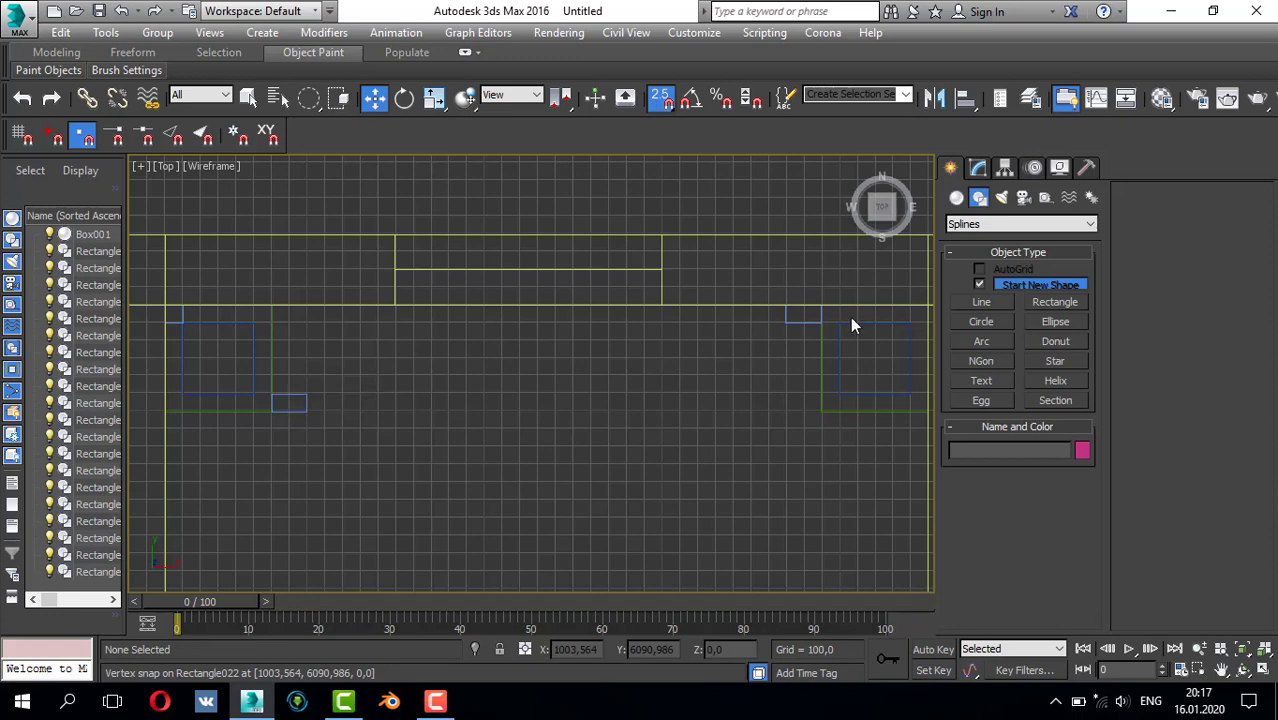
- Draw a rectangle about 400 by 2694 from the north-east guide's south-west corner to the north-west guide's north-east corner
click(1055, 302)
drag(764, 329, 305, 398)
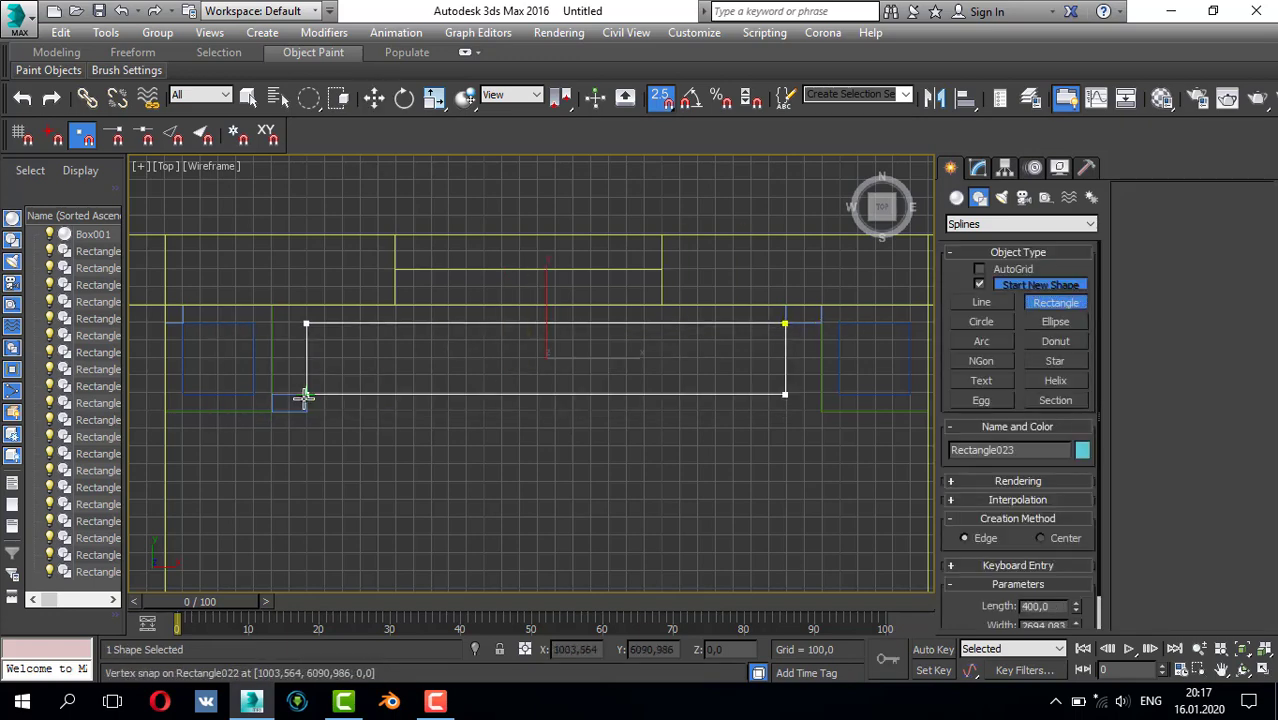
scroll(742, 349, down, 2)
right_click(725, 344)
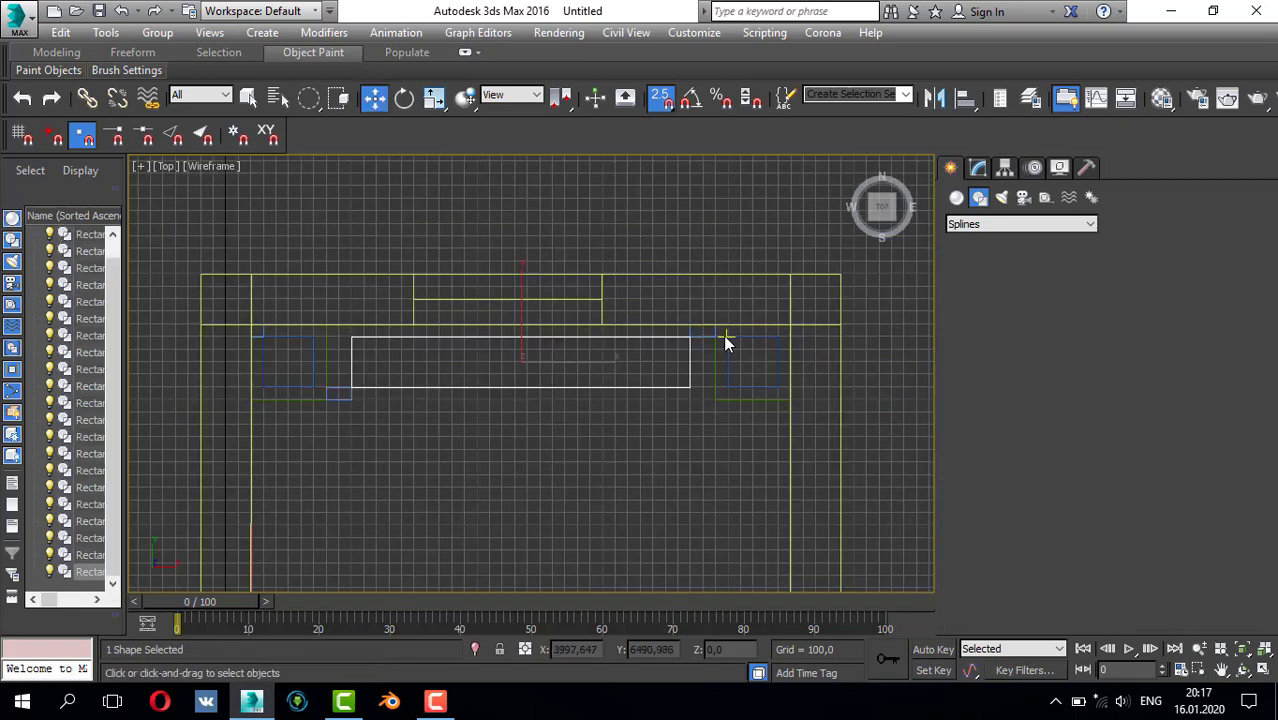
- Copy the 400-deep north rectangle together with the adjoining north-east 100 by 200 guide down to the room's south side
scroll(697, 336, up, 3)
click(697, 336)
scroll(656, 348, down, 2)
ctrl+click(676, 378)
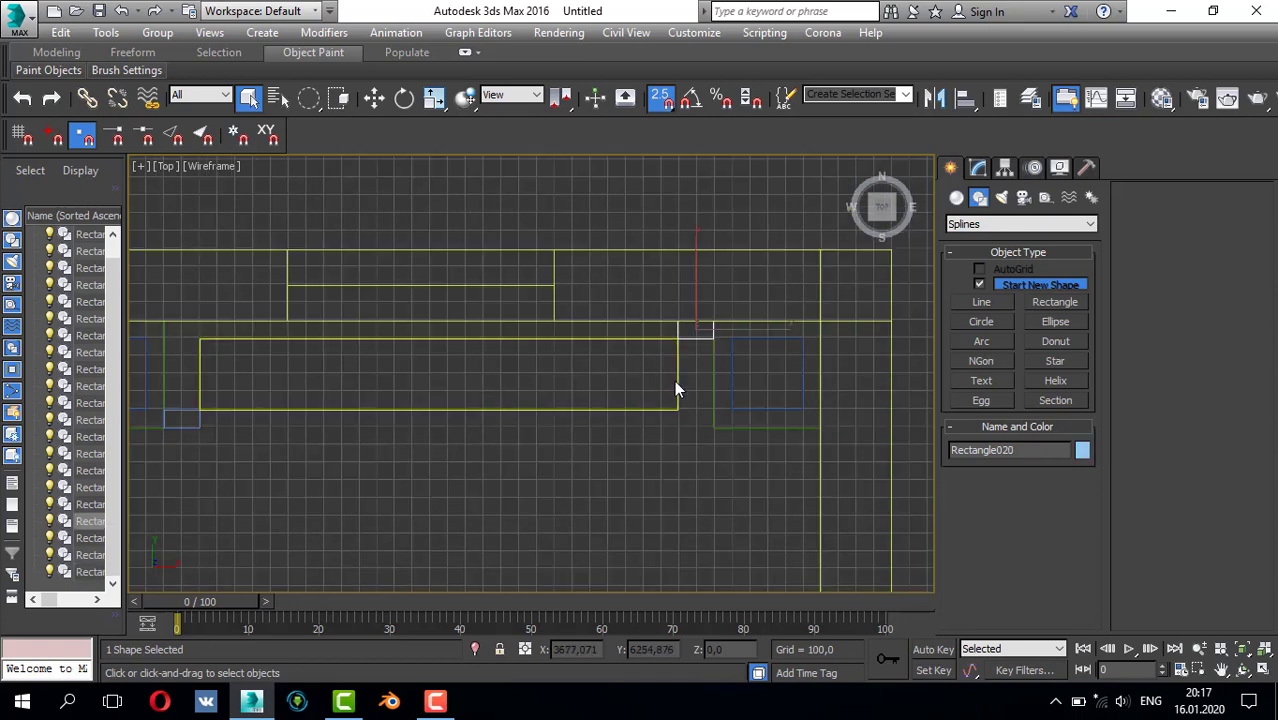
scroll(636, 368, down, 2)
key(w)
scroll(600, 375, down, 2)
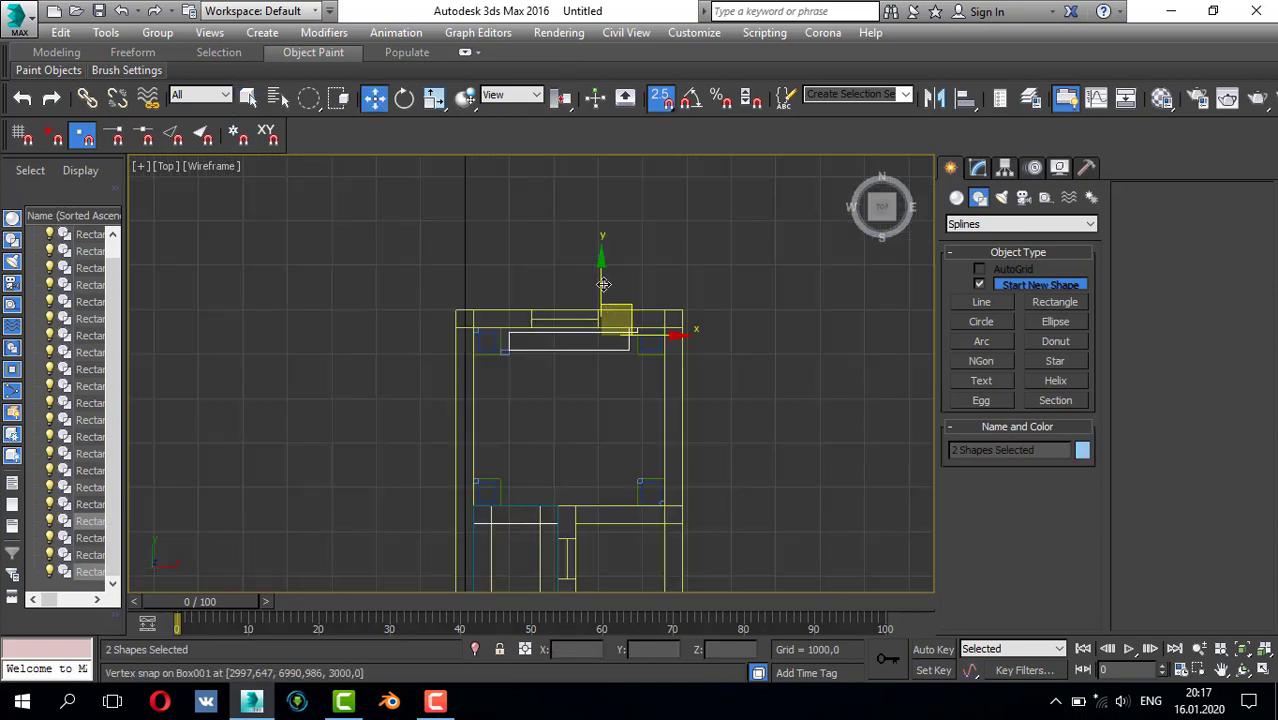
shift+drag(601, 379, 625, 479)
click(639, 429)
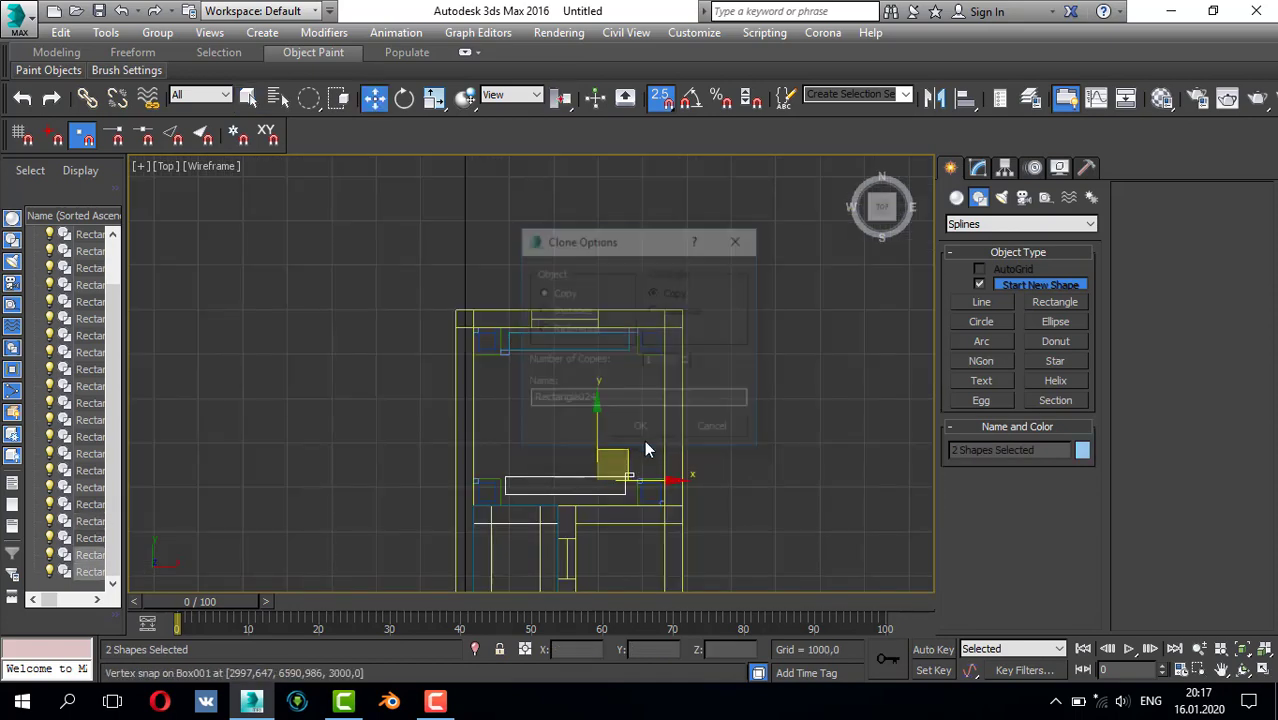
- Snap the copied pair's north-east corner to the south-east 600 square's north-west corner
scroll(625, 478, up, 3)
middle_drag(654, 434, 659, 356)
scroll(652, 392, up, 2)
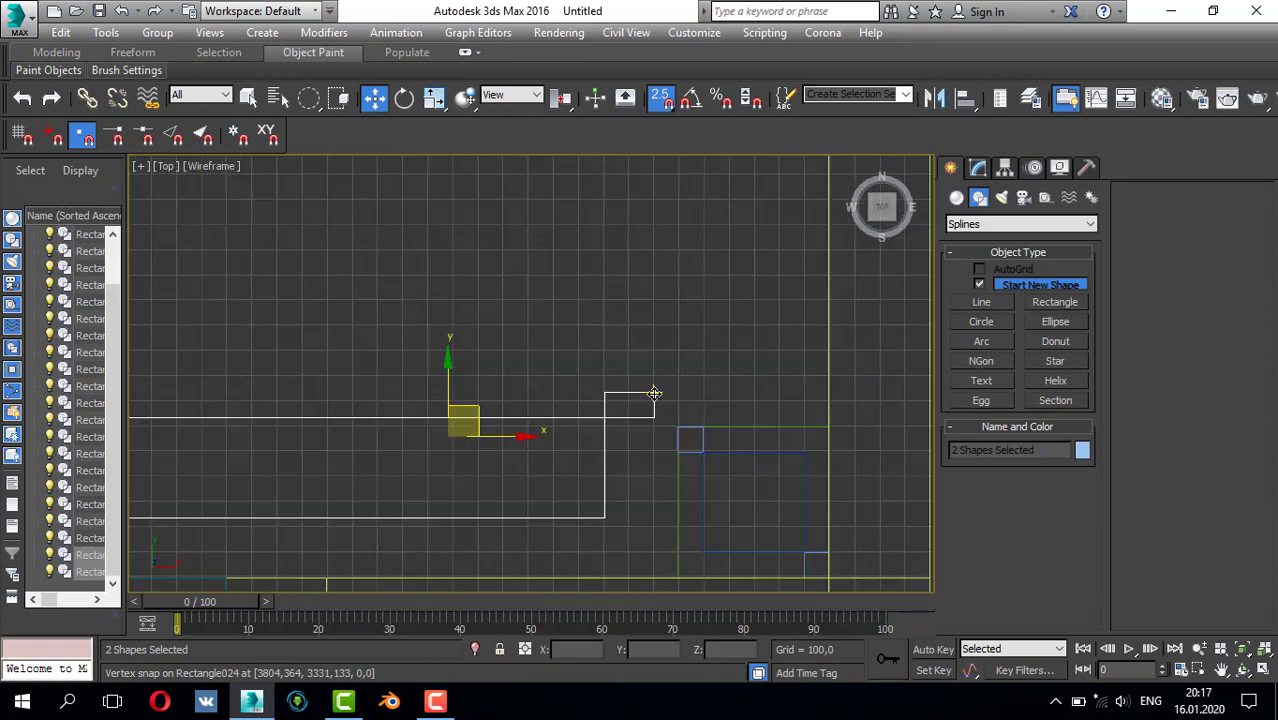
drag(654, 391, 665, 415)
scroll(671, 405, down, 1)
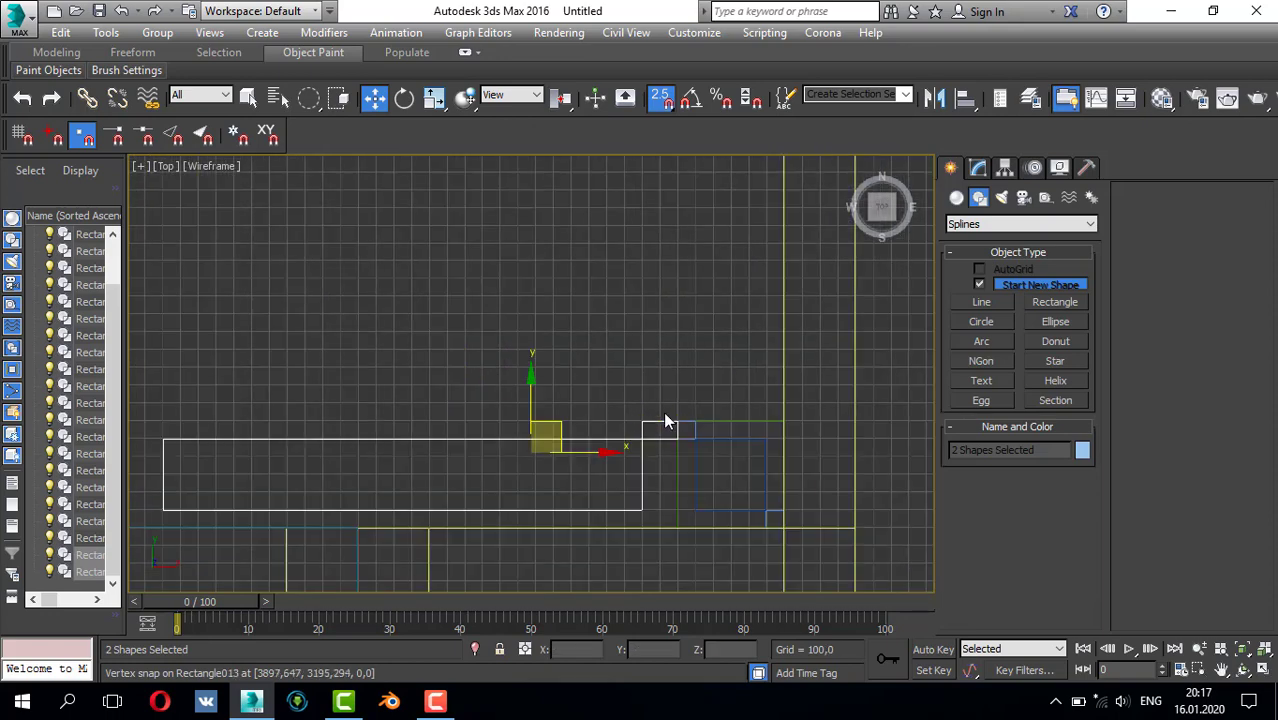
- Move the copied 100 by 200 guide clear of the south-east square and rotate it 90 degrees with angle snap
click(660, 420)
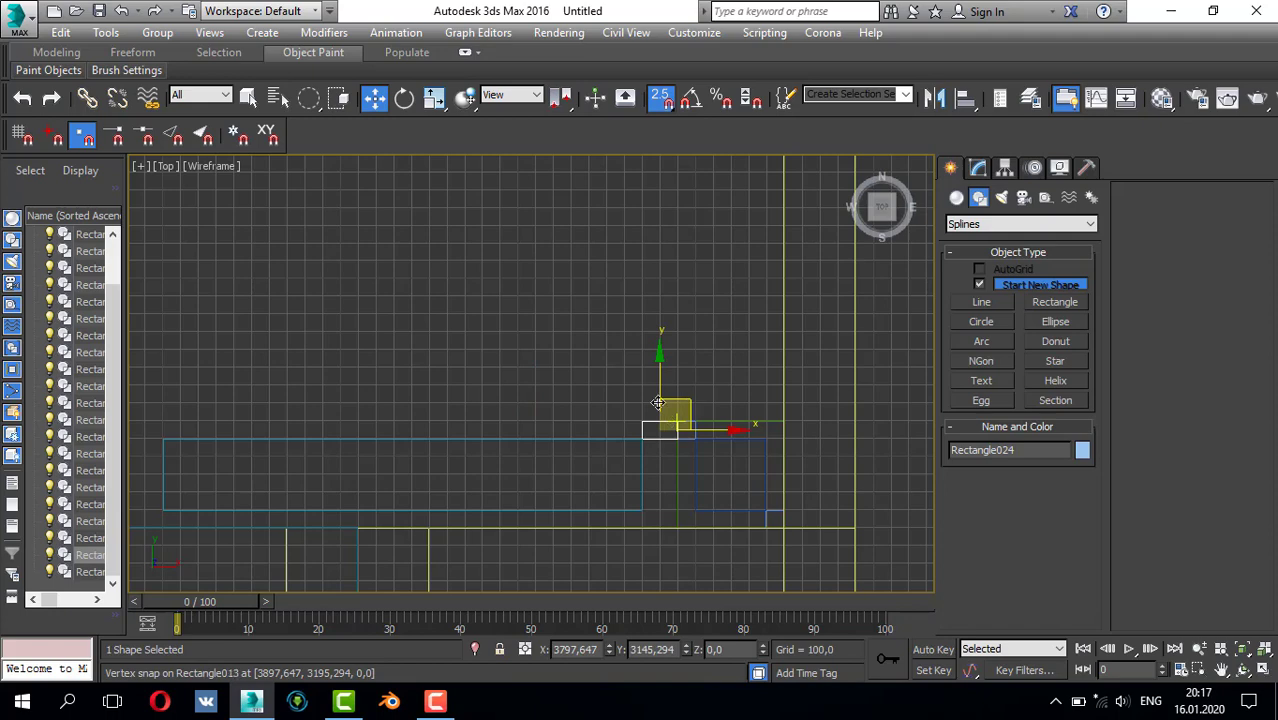
drag(658, 403, 711, 389)
scroll(711, 389, up, 1)
key(e)
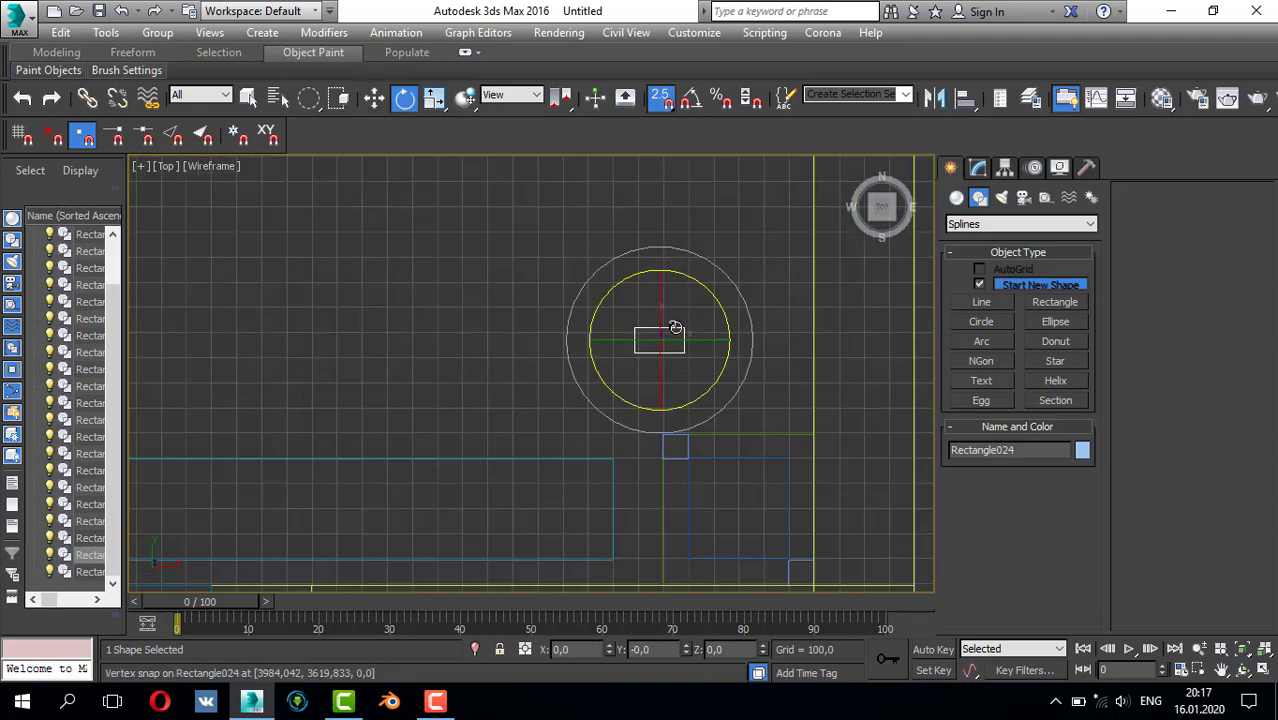
click(692, 100)
drag(713, 298, 753, 376)
- Snap the rotated guide's south-west corner to the south-east 600 square's north-west corner
key(q)
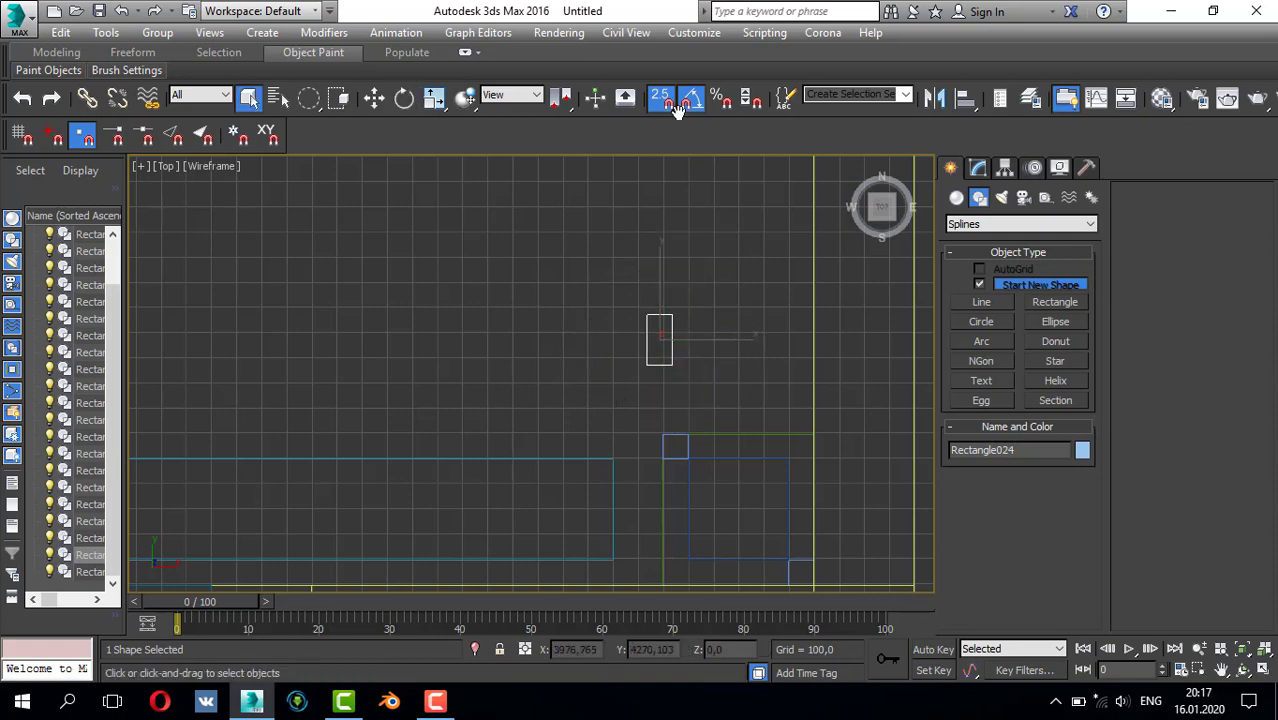
key(w)
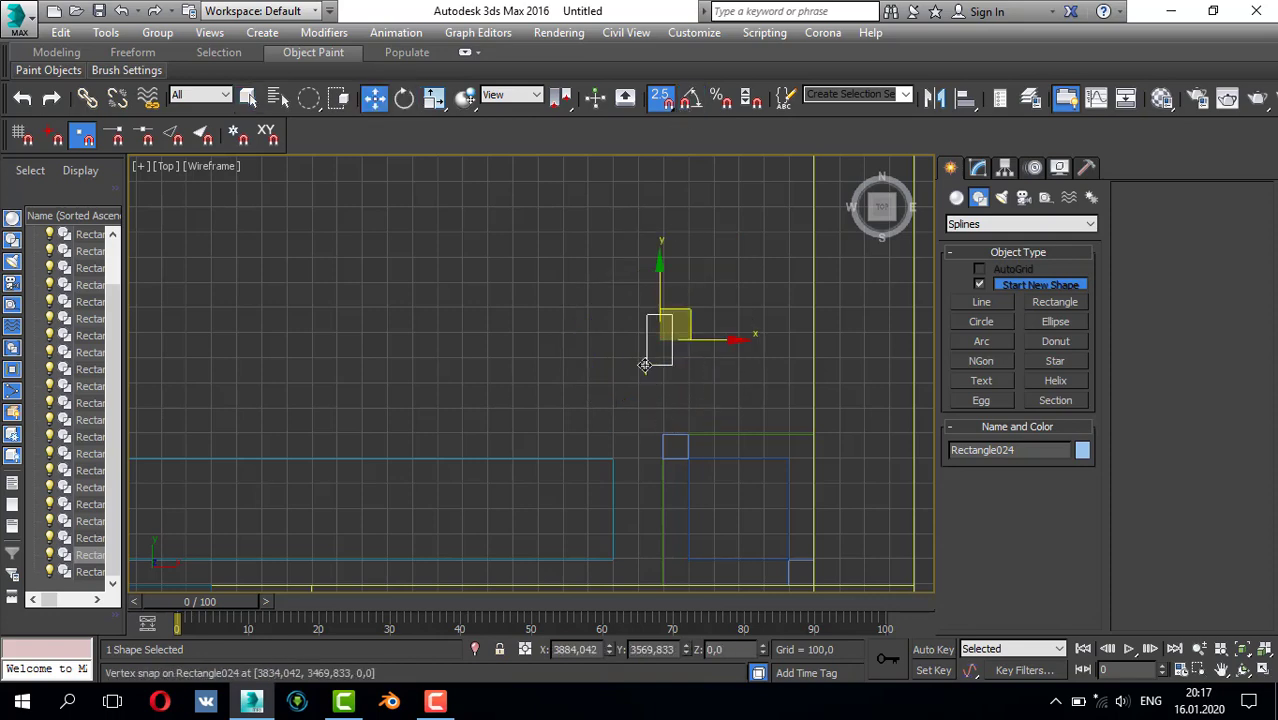
drag(653, 366, 701, 377)
- Copy the rotated guide north to the room's north-east area, near the east wall
scroll(701, 377, down, 4)
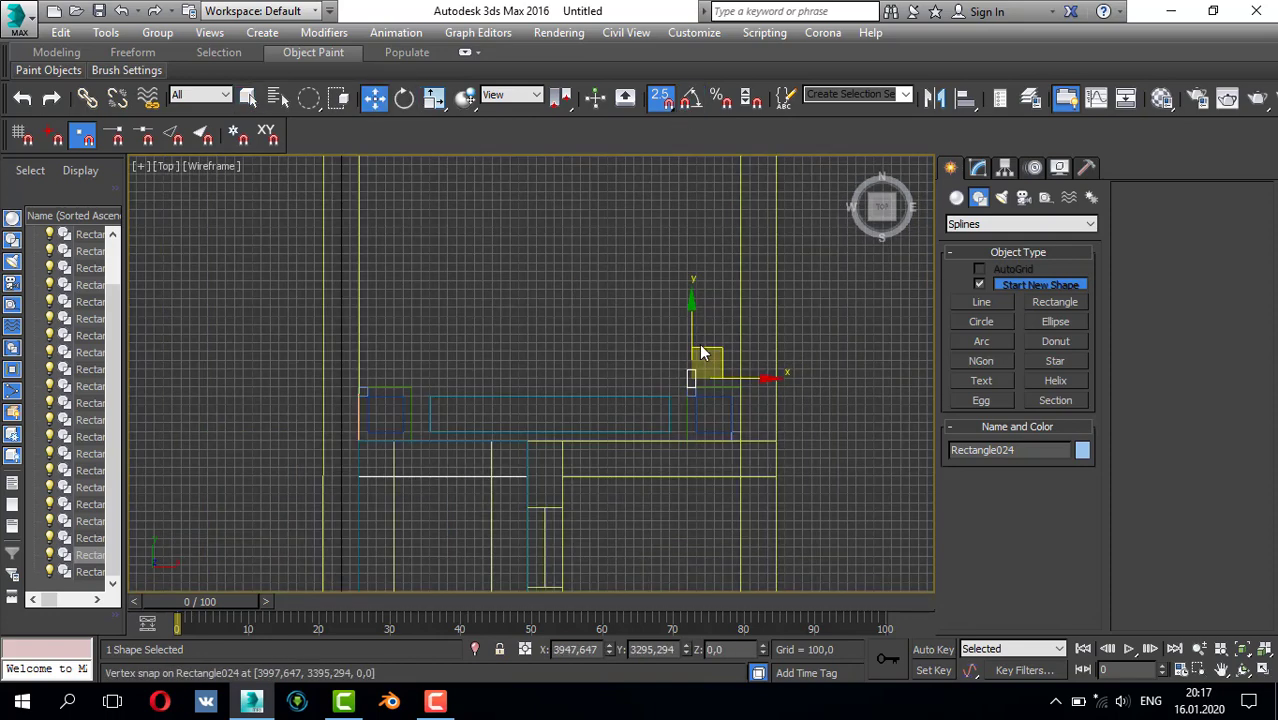
middle_drag(660, 318, 656, 390)
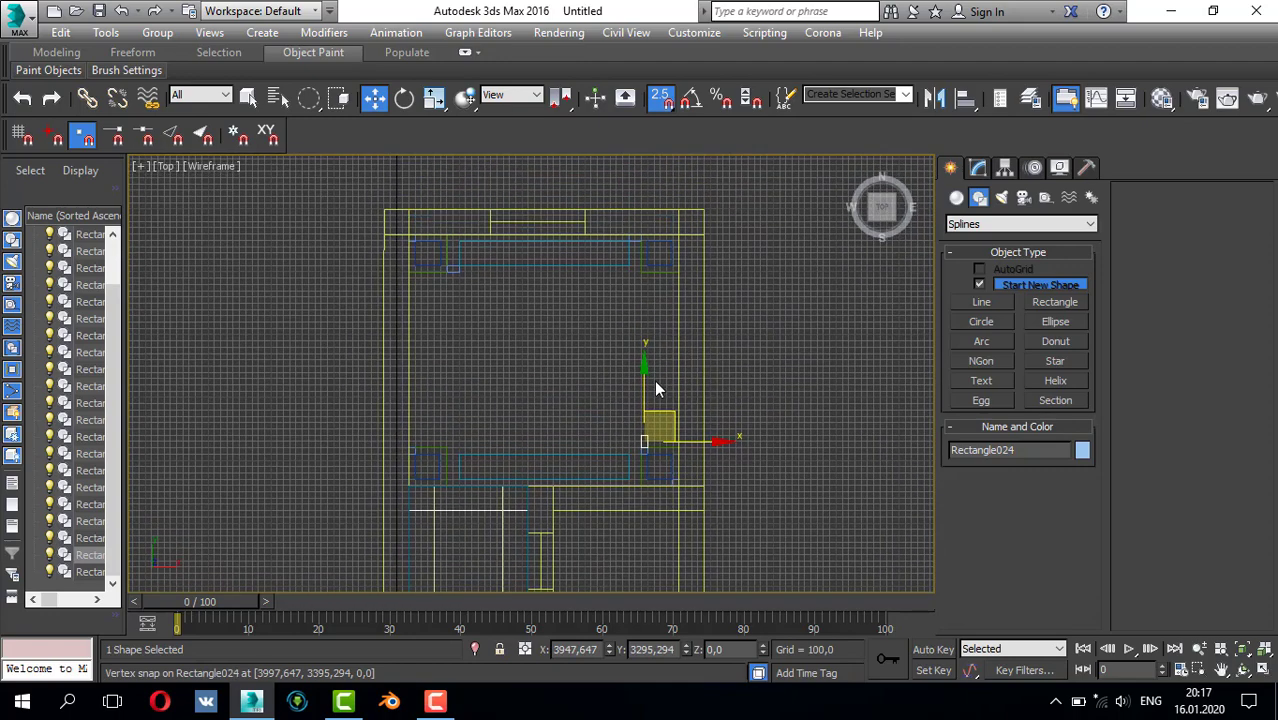
shift+drag(650, 350, 678, 185)
key(Return)
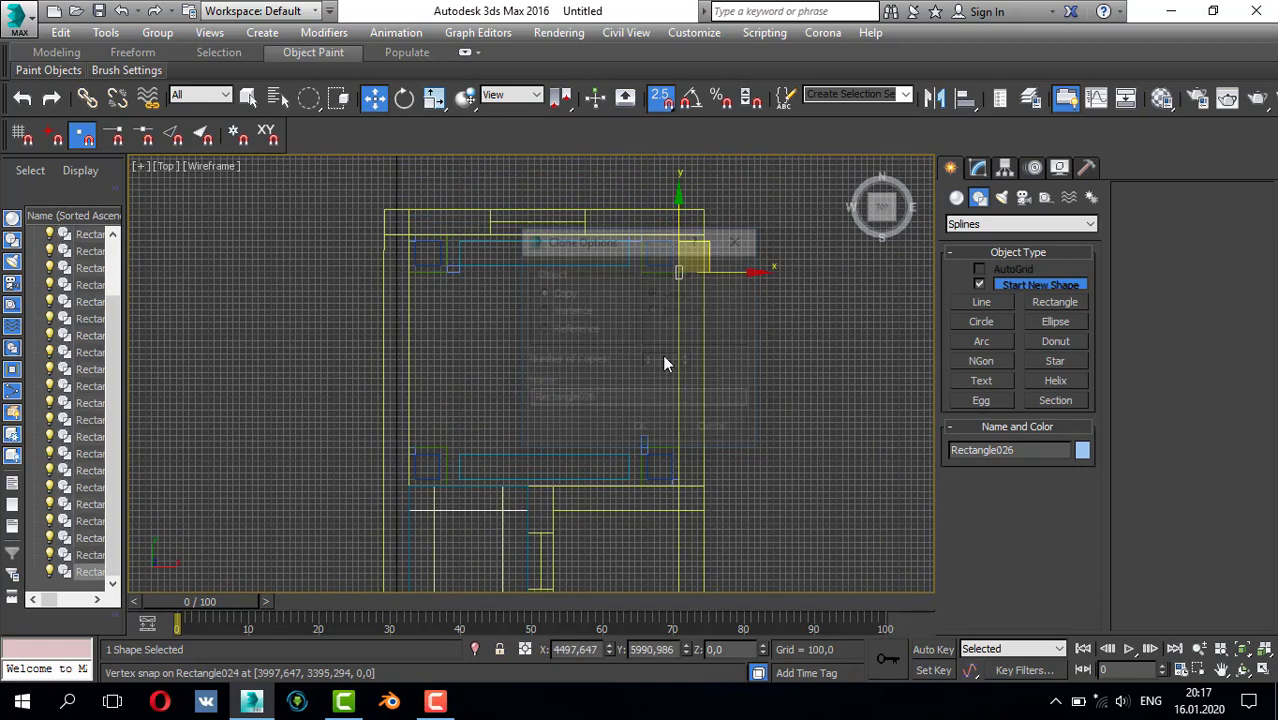
- Snap the guide copy's north-east corner to the north-east 600 square's south-east corner
scroll(668, 352, up, 4)
middle_drag(723, 560, 724, 353)
scroll(728, 352, up, 2)
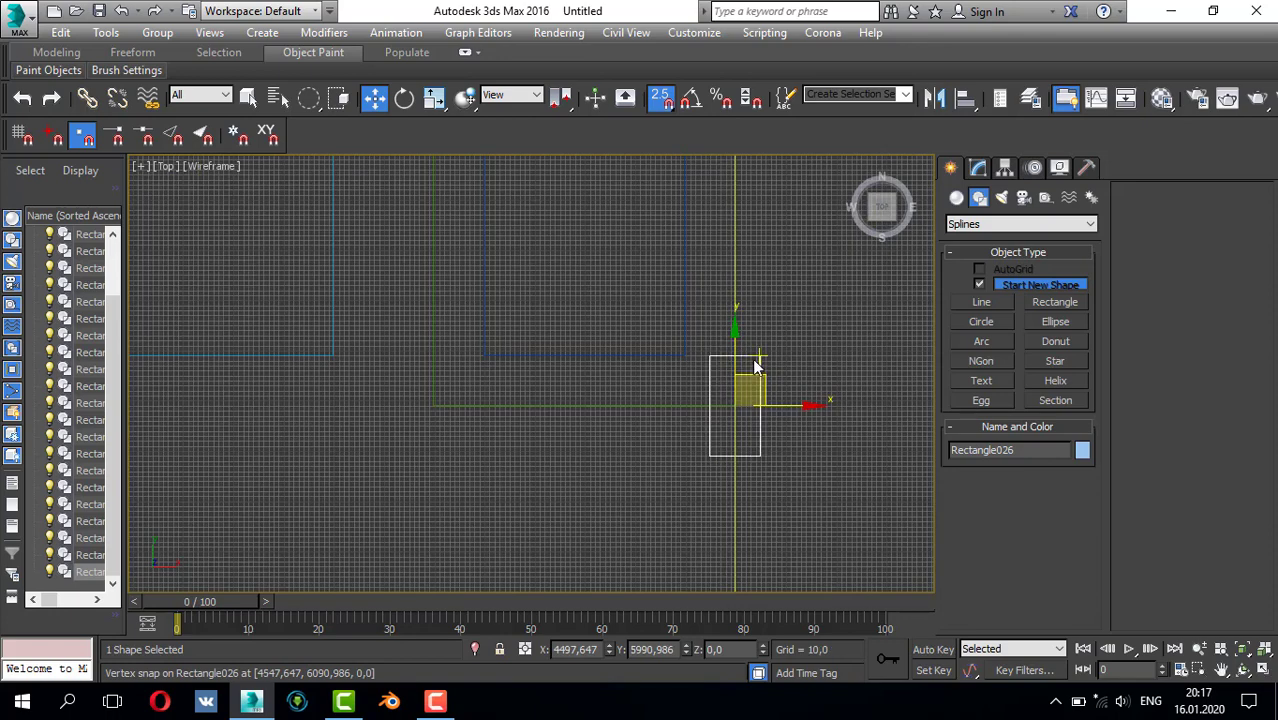
drag(756, 356, 731, 407)
scroll(738, 400, down, 3)
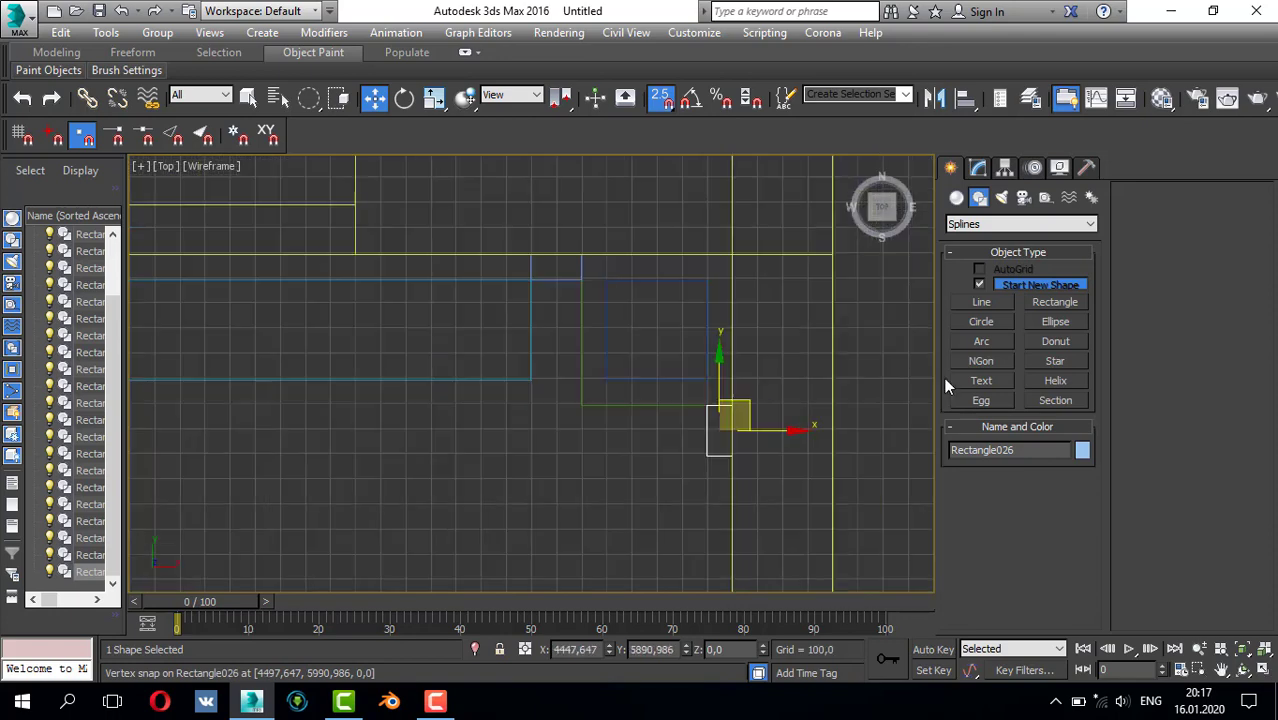
- Draw a rectangle about 2396 by 400 from the north-east upright guide's south-west corner to the south-east upright guide's north-east corner
click(1054, 302)
middle_drag(799, 374, 807, 223)
scroll(733, 266, down, 1)
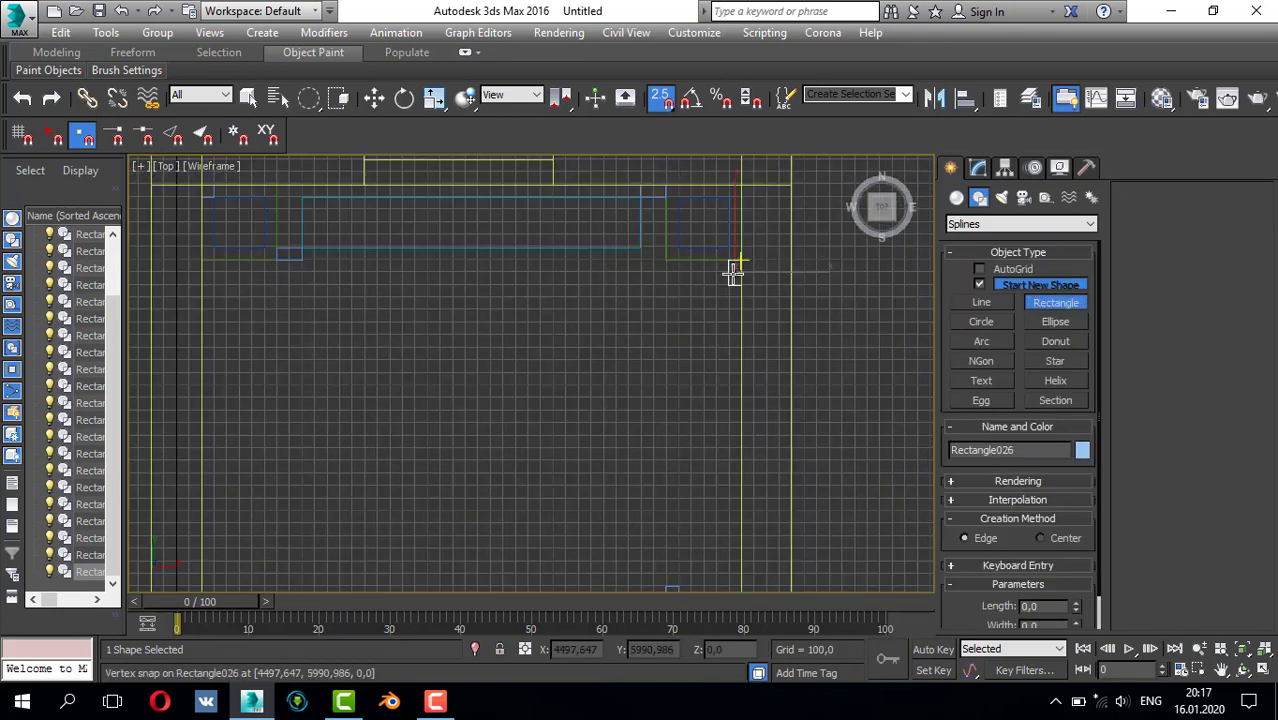
scroll(728, 292, down, 1)
drag(728, 290, 693, 500)
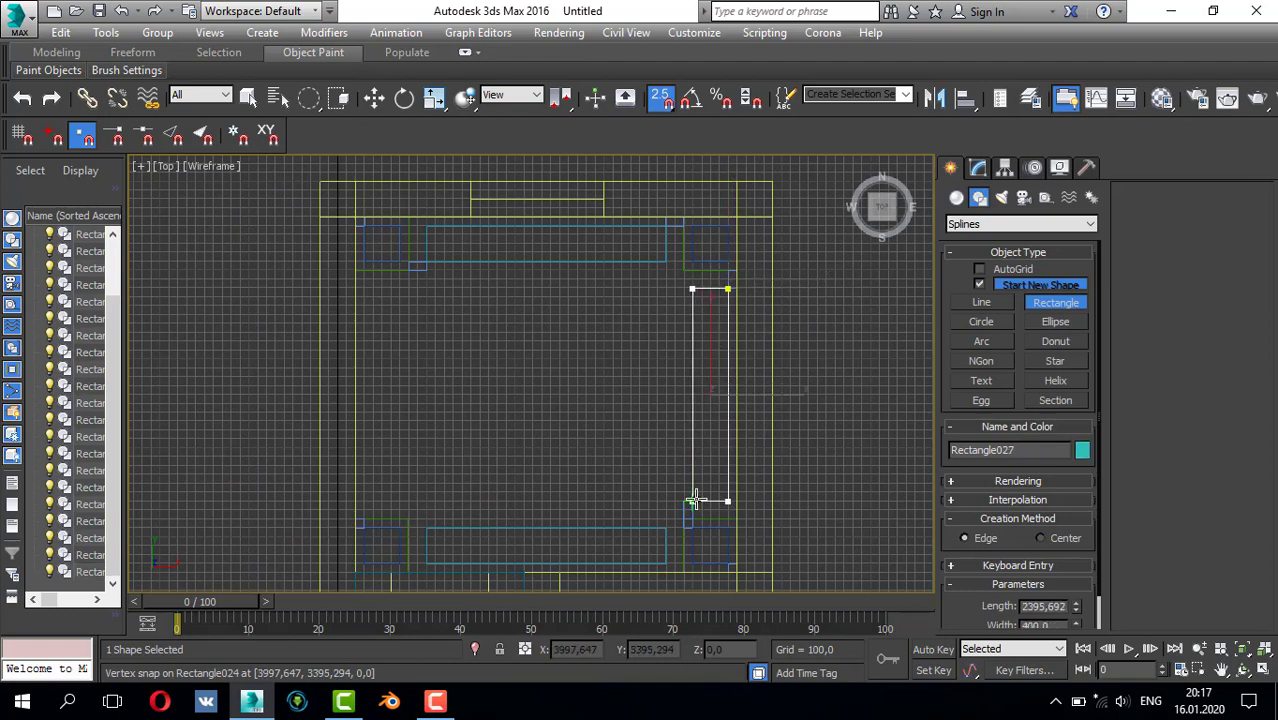
right_click(780, 324)
- Copy the east rectangle and its north guide to the west side, snapping the guide's north-east corner to the north-west 600 square's south-east corner
scroll(736, 285, up, 3)
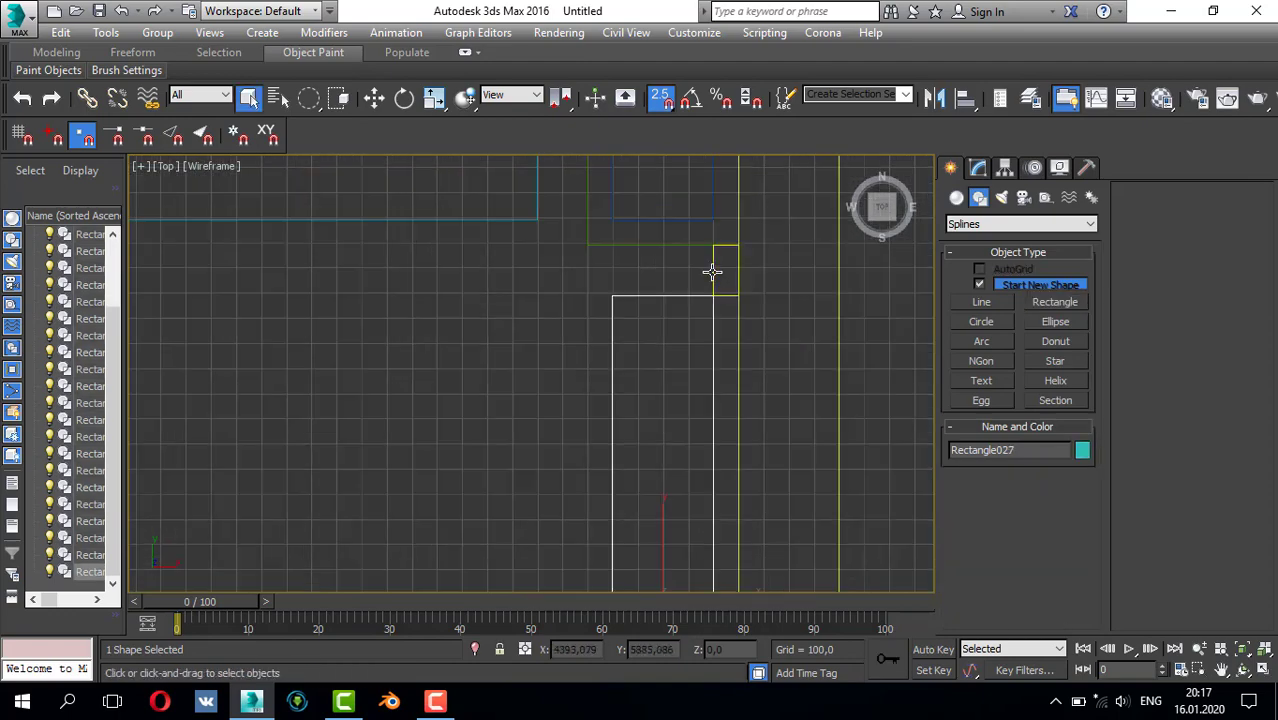
ctrl+click(712, 272)
scroll(712, 298, down, 1)
scroll(712, 297, down, 2)
key(w)
shift+drag(752, 345, 420, 352)
click(640, 428)
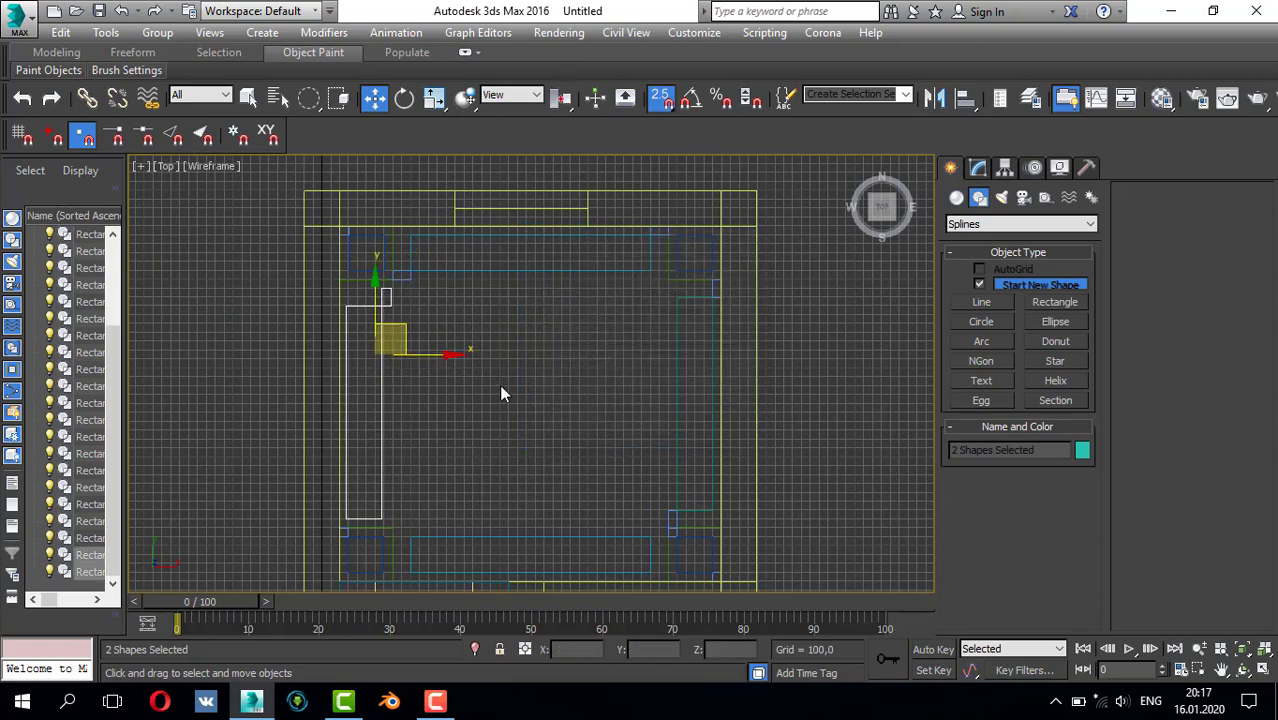
scroll(457, 300, up, 3)
drag(607, 401, 617, 367)
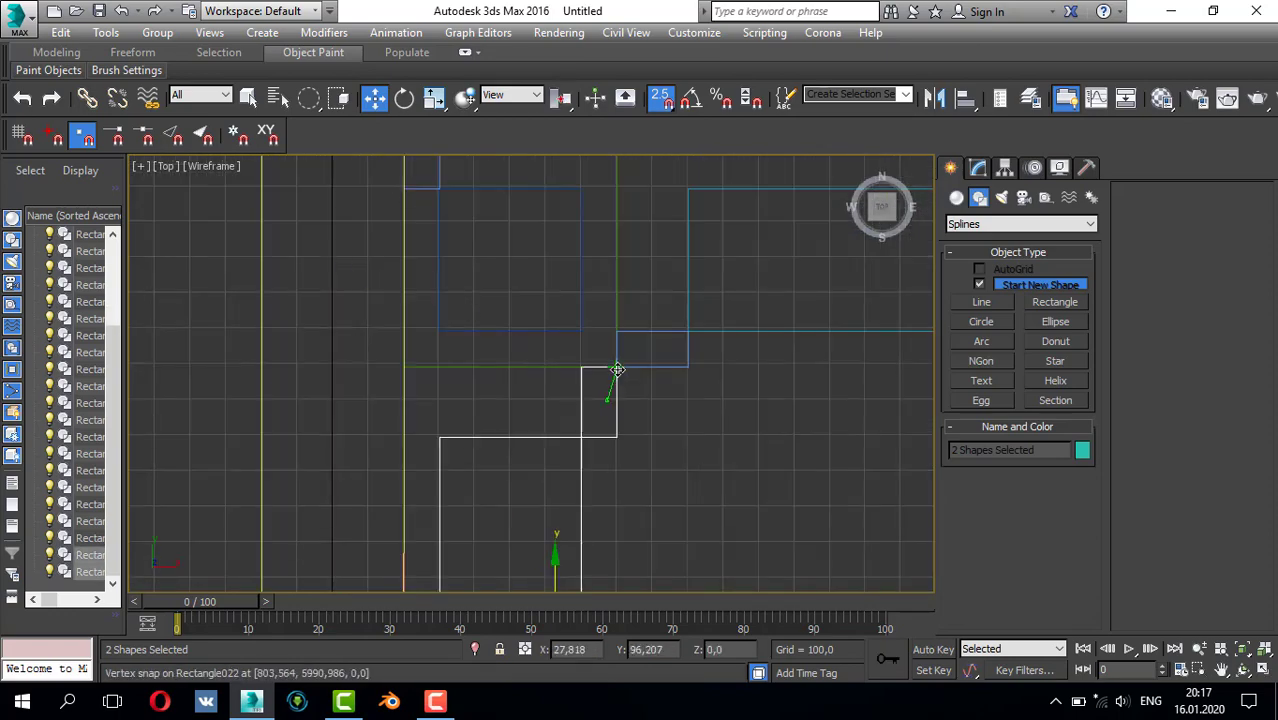
- Delete the two 100 by 200 guides and the small corner guide around the north-west 600 square
click(651, 367)
key(Delete)
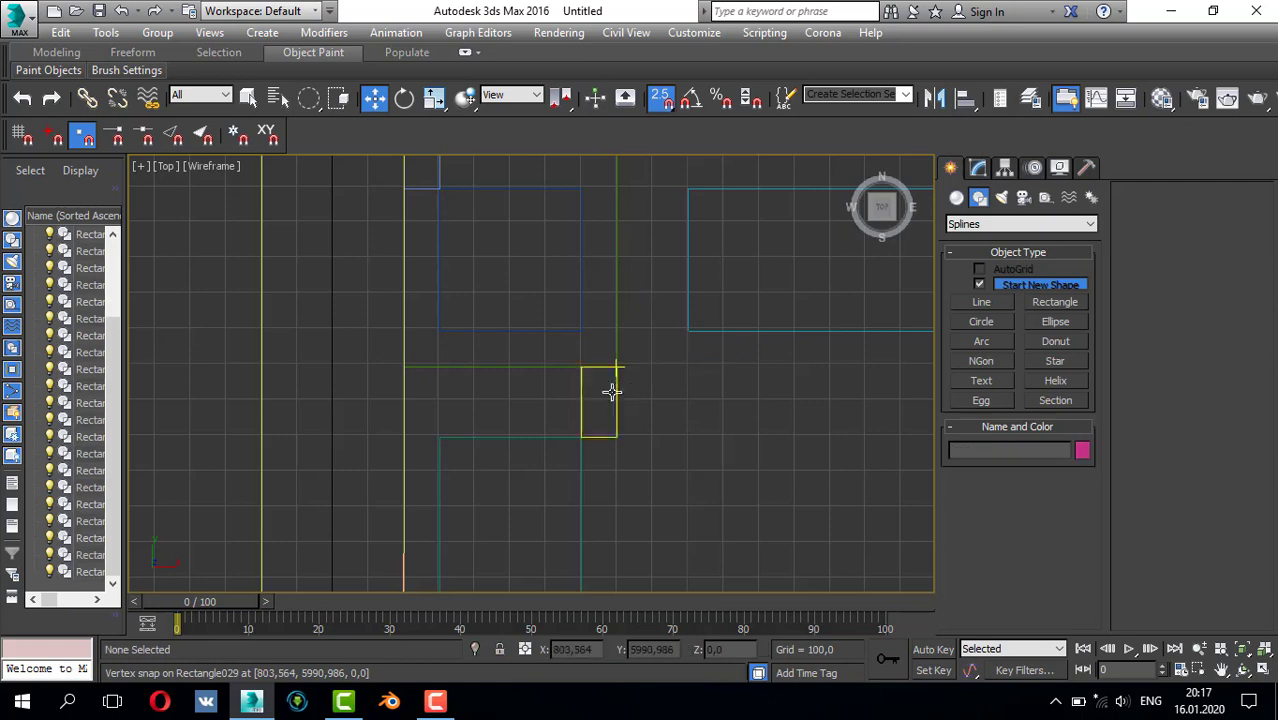
click(612, 390)
key(Delete)
click(436, 179)
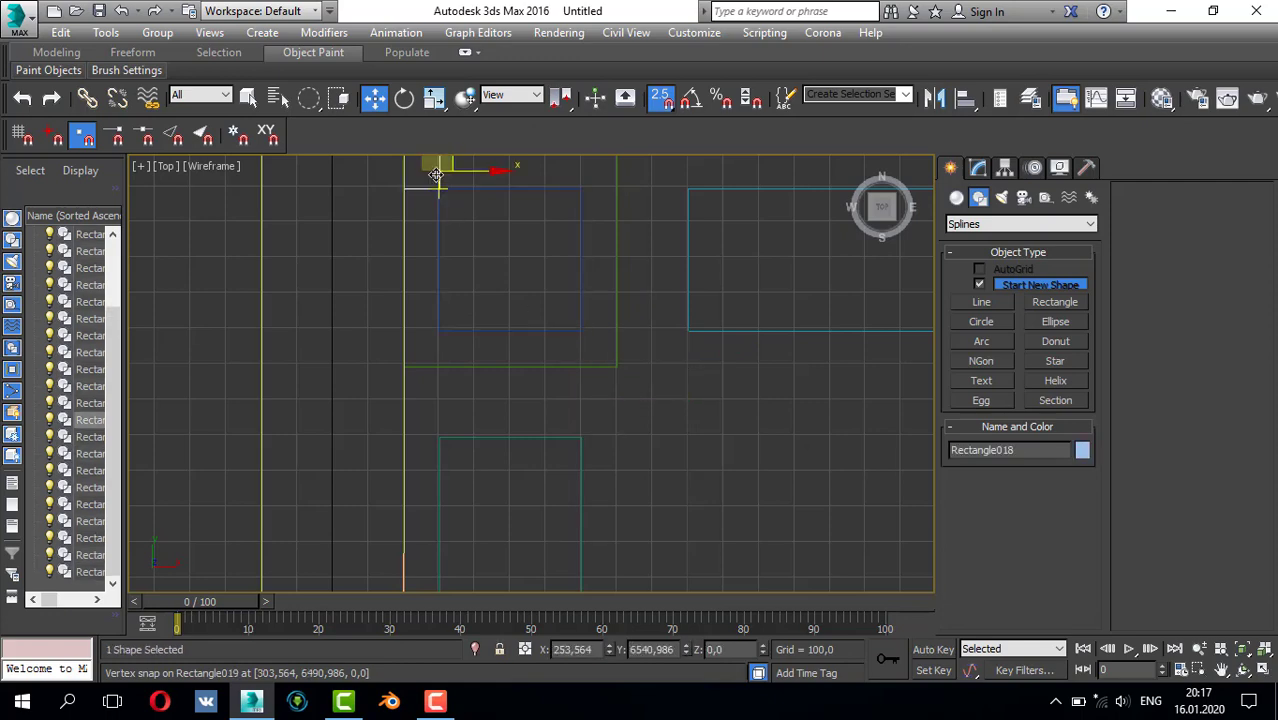
key(Delete)
- Delete the north-east and north-west 600 squares along with the remaining north-east 100 by 200 guides
scroll(539, 230, down, 3)
click(573, 244)
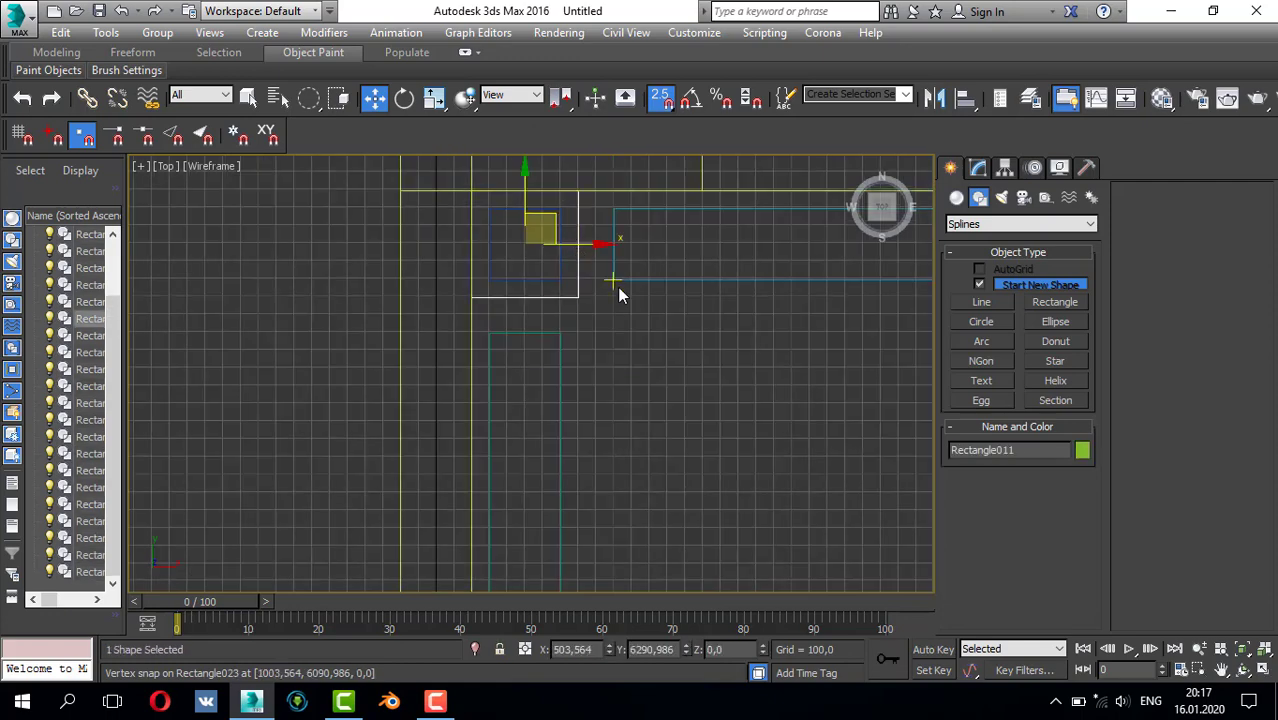
scroll(619, 288, down, 3)
middle_drag(763, 323, 607, 325)
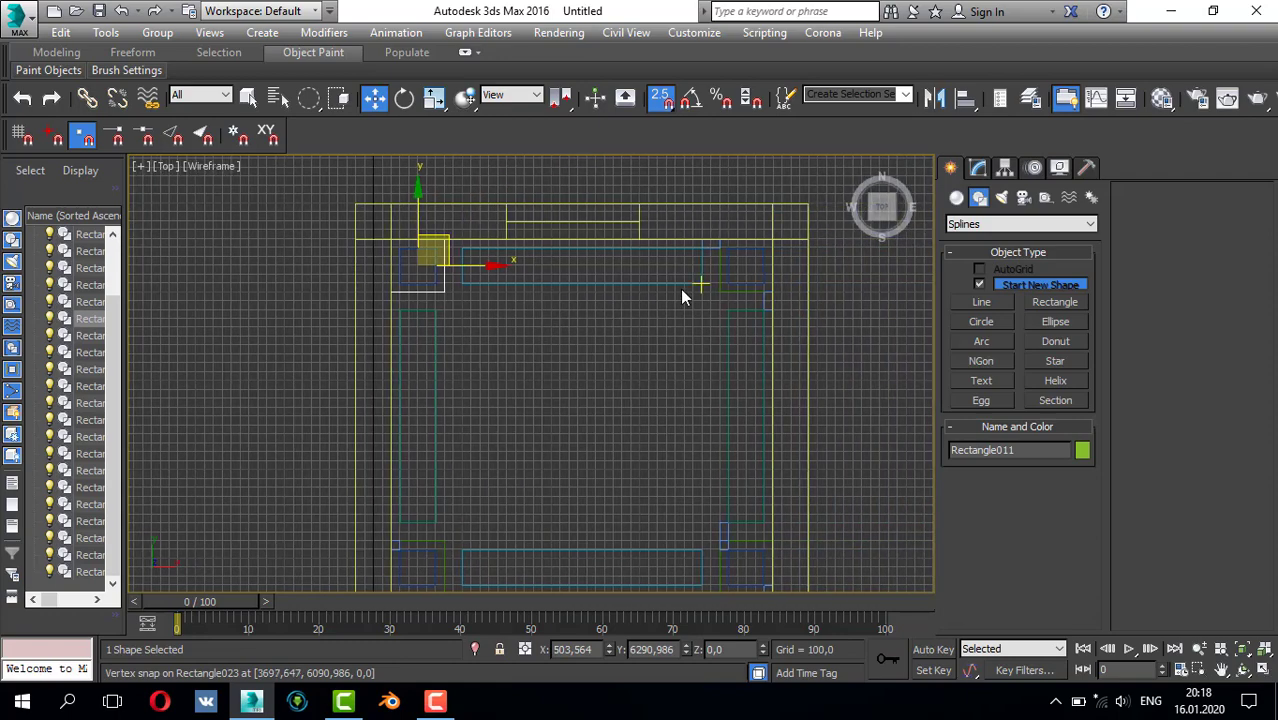
scroll(718, 279, up, 2)
click(711, 272)
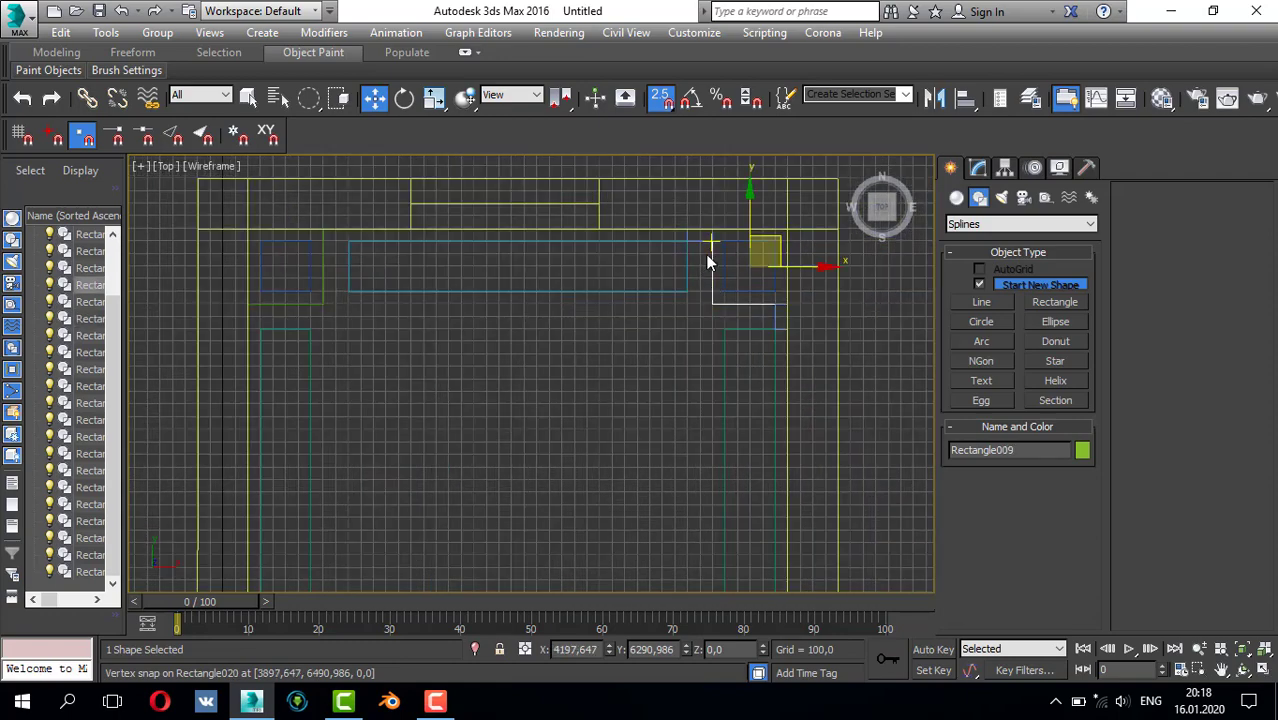
click(707, 252)
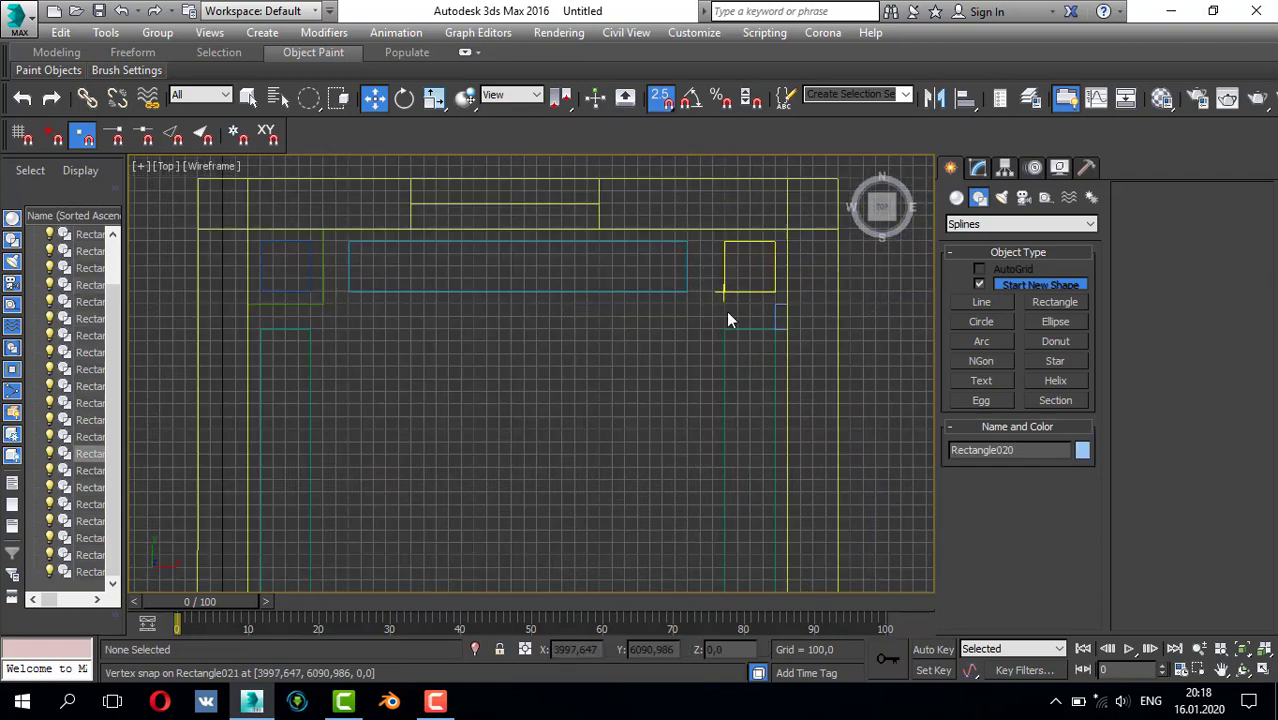
click(323, 263)
key(Delete)
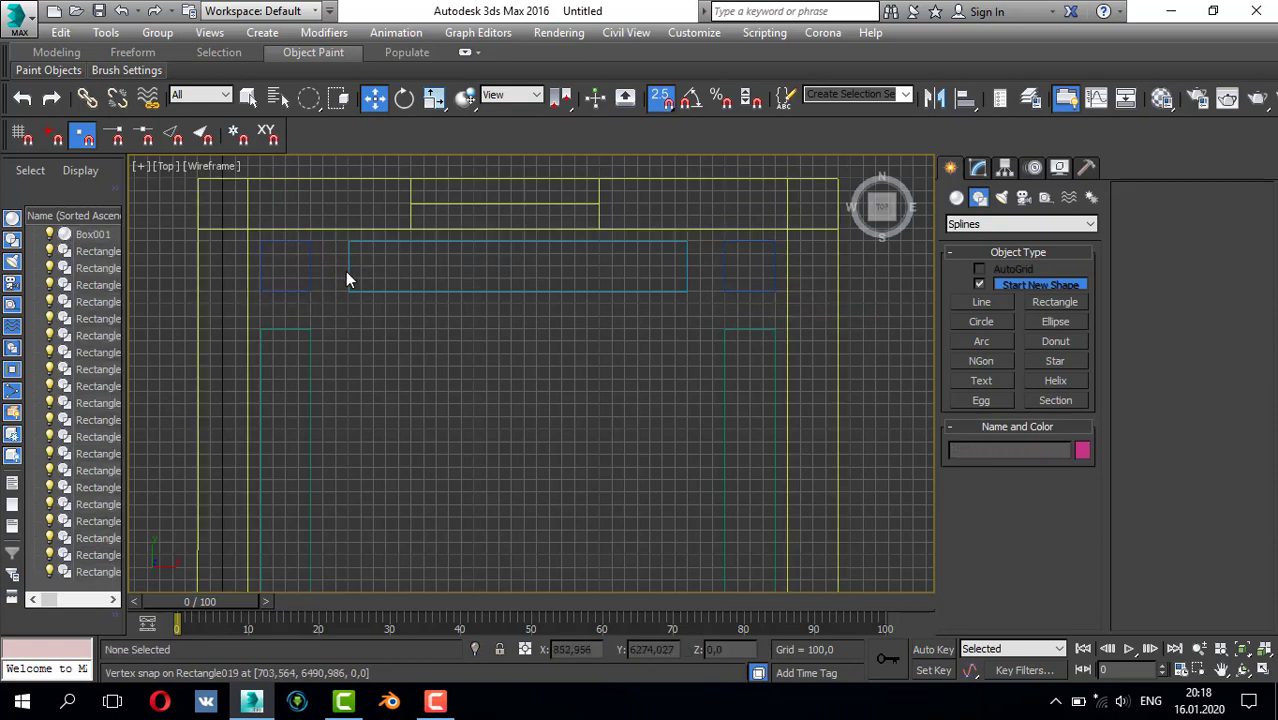
- Turn off snapping and delete the south-east 600 square with all its guides, keeping the inner 400 square
scroll(423, 296, down, 3)
scroll(550, 345, up, 5)
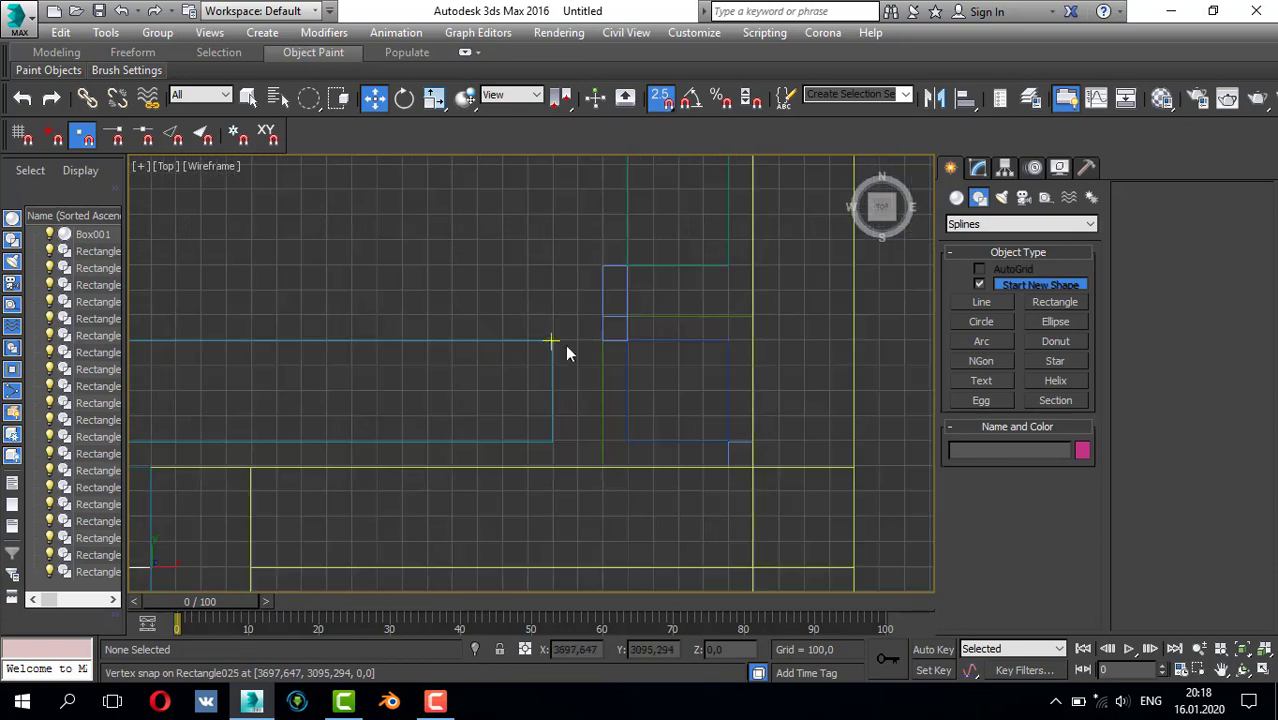
click(660, 98)
drag(576, 280, 696, 416)
key(q)
key(q)
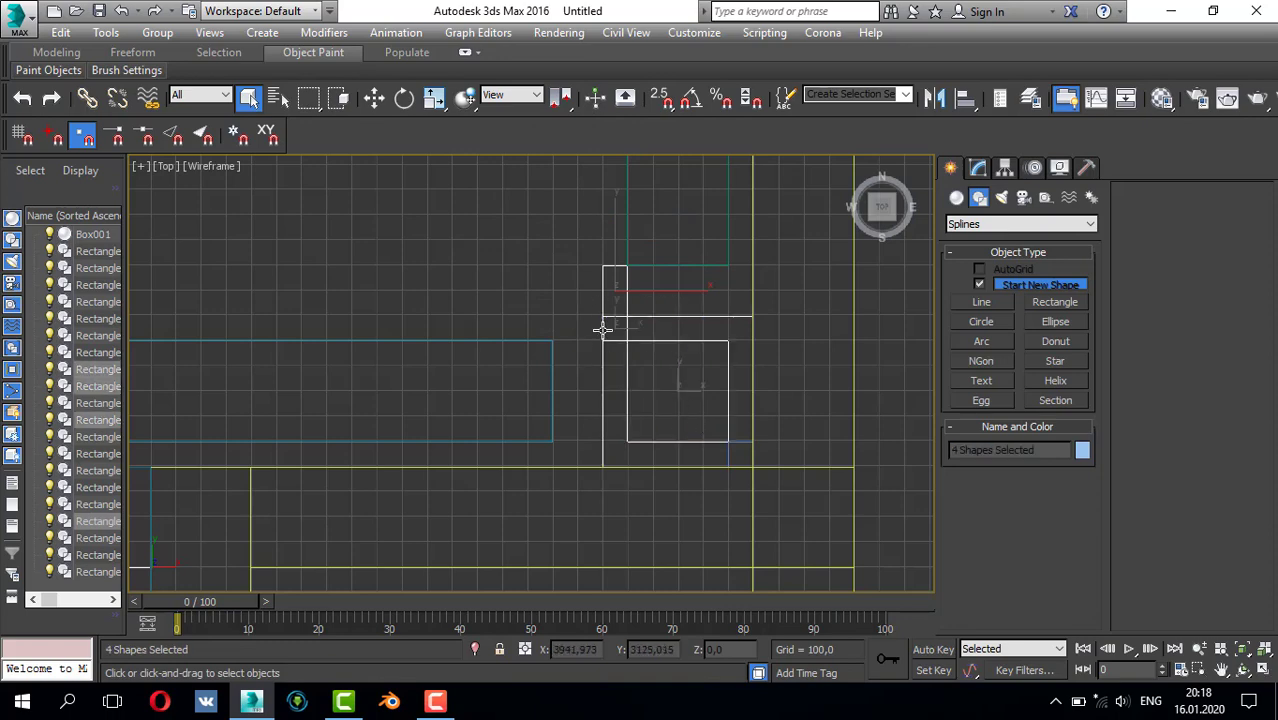
click(640, 344)
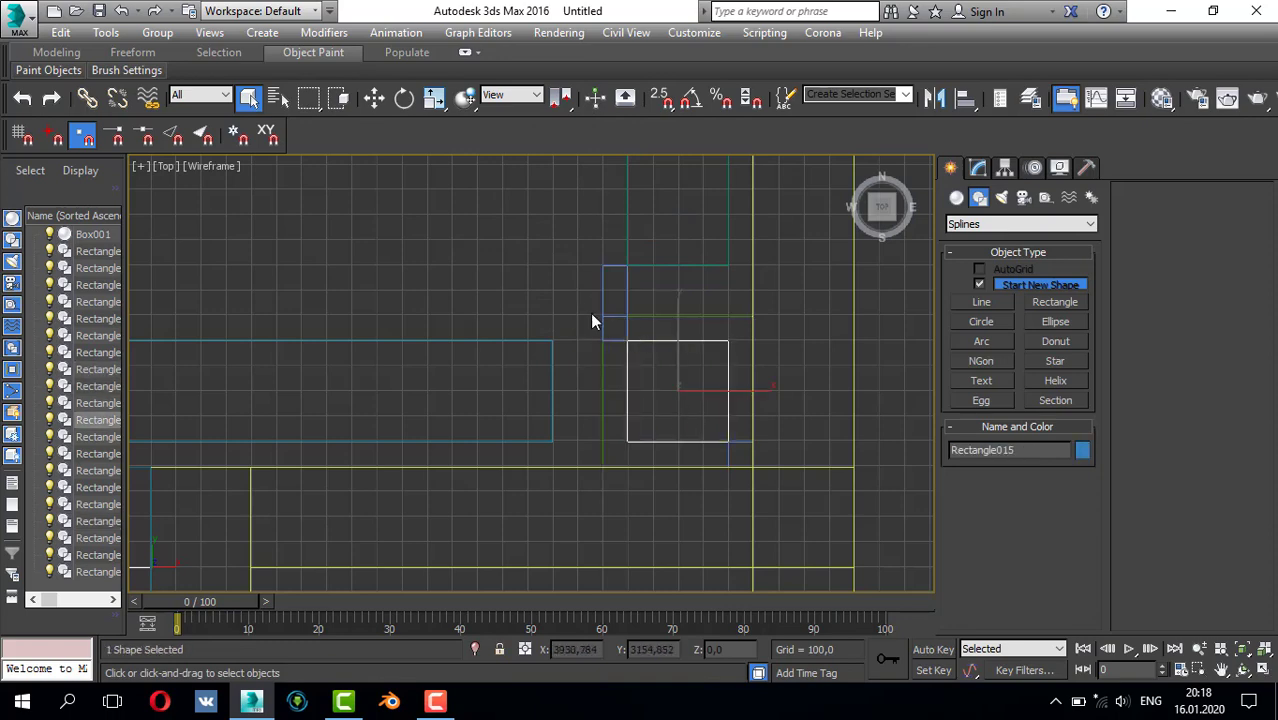
drag(575, 290, 665, 327)
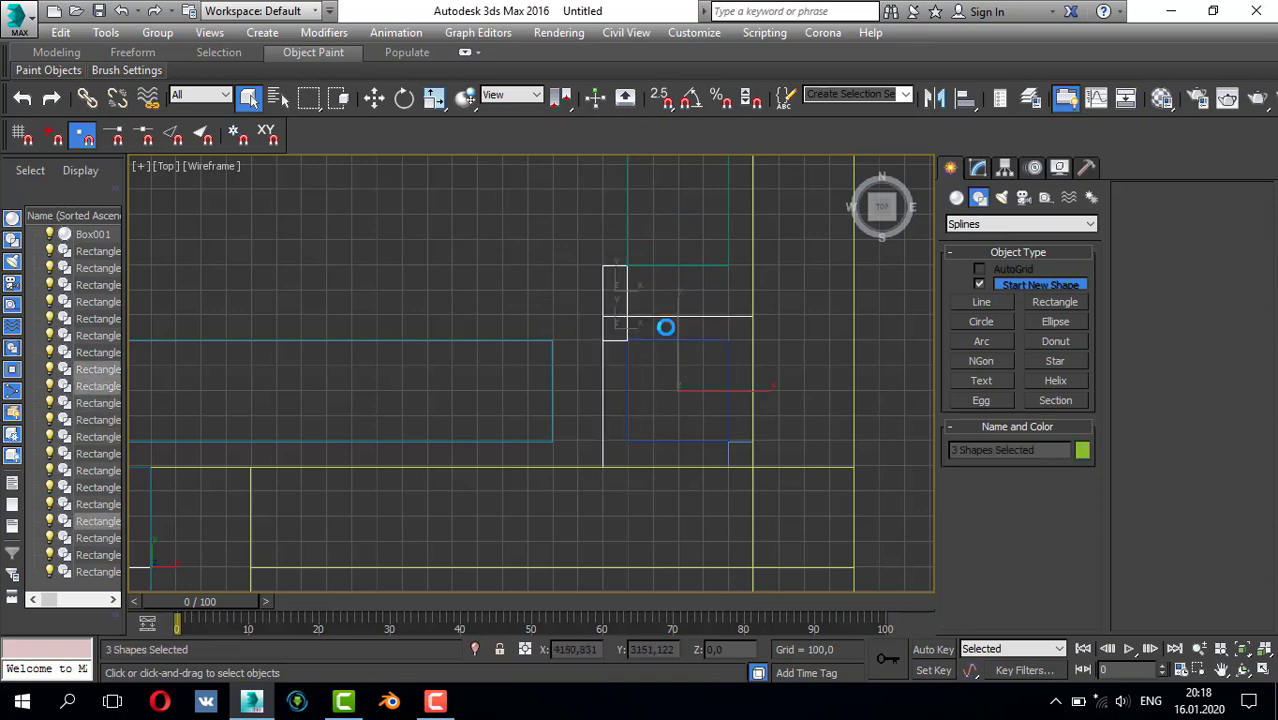
key(Delete)
click(738, 441)
key(Delete)
- Delete the south-west 600 square and its small corner guide, keeping the inner 400 square
scroll(611, 361, down, 3)
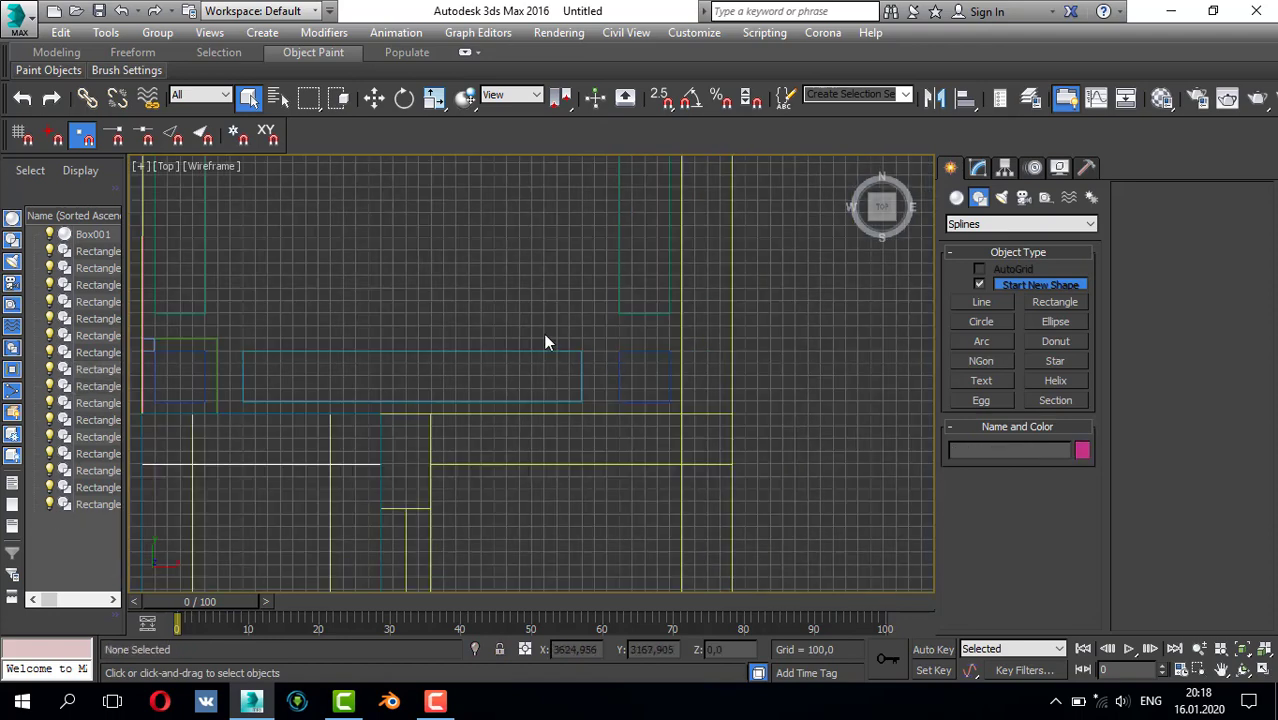
middle_drag(588, 325, 807, 325)
scroll(360, 323, up, 3)
click(397, 352)
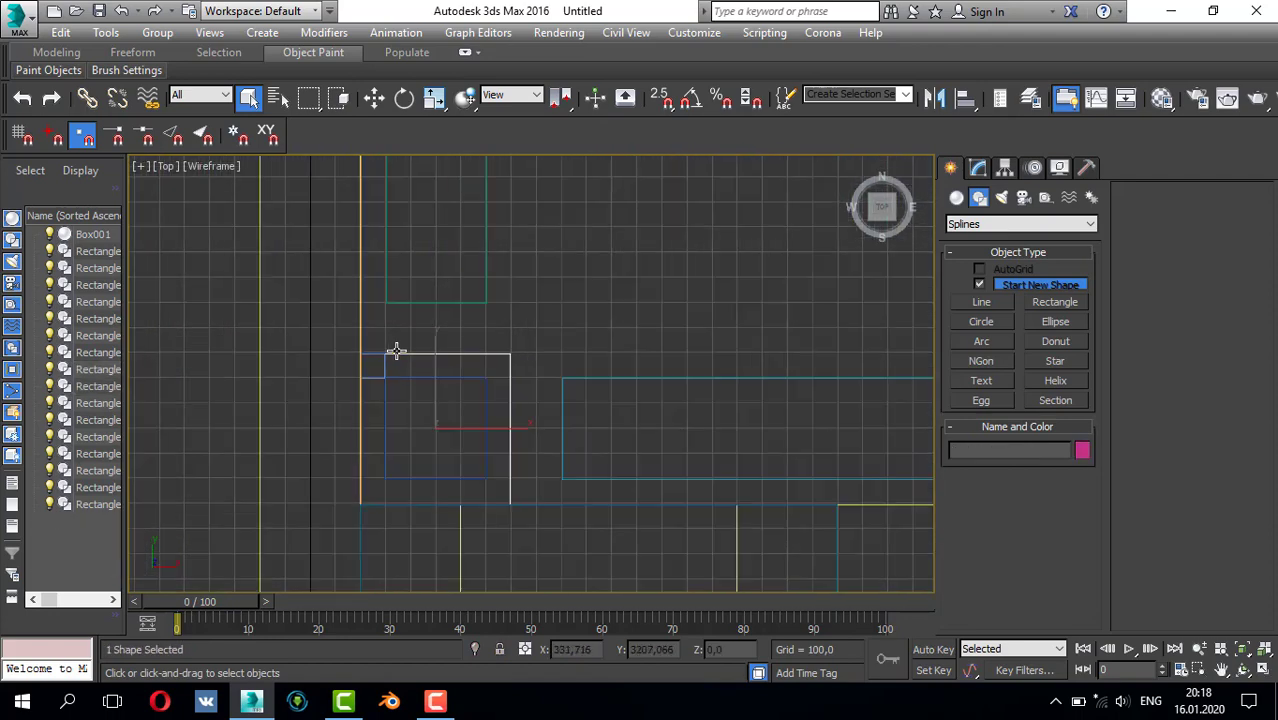
key(Delete)
key(Delete)
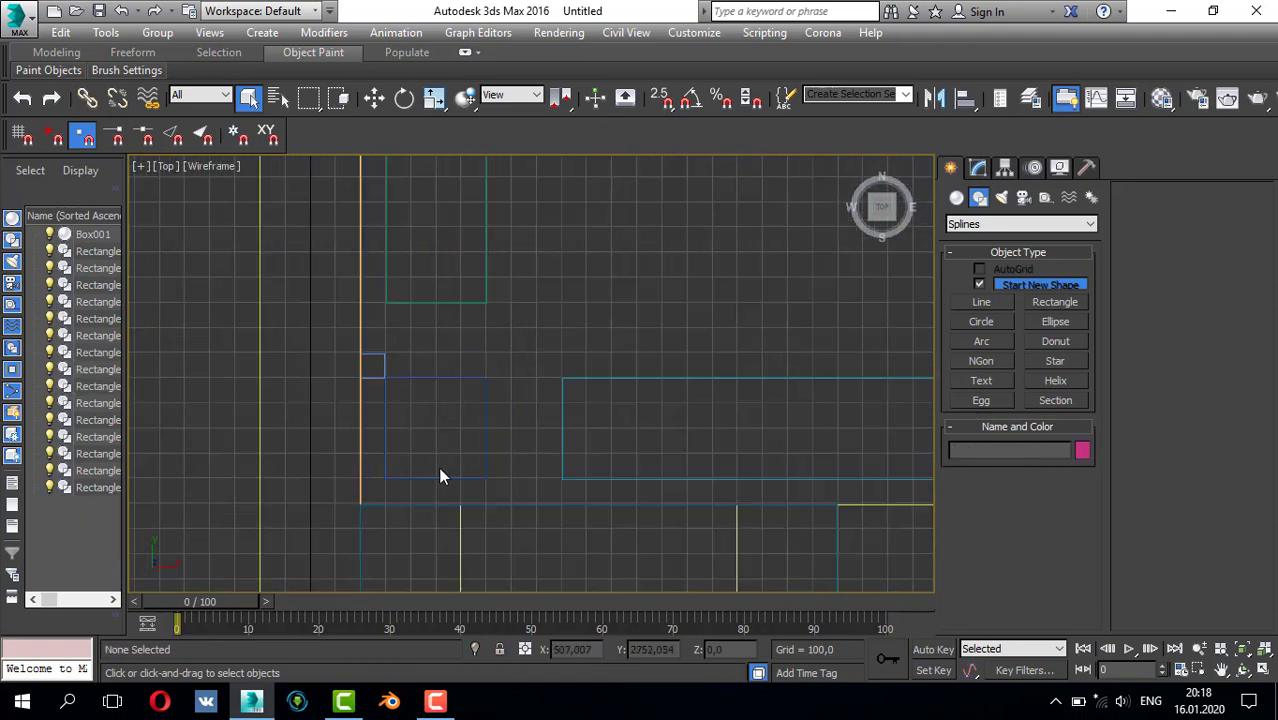
click(380, 361)
key(Delete)
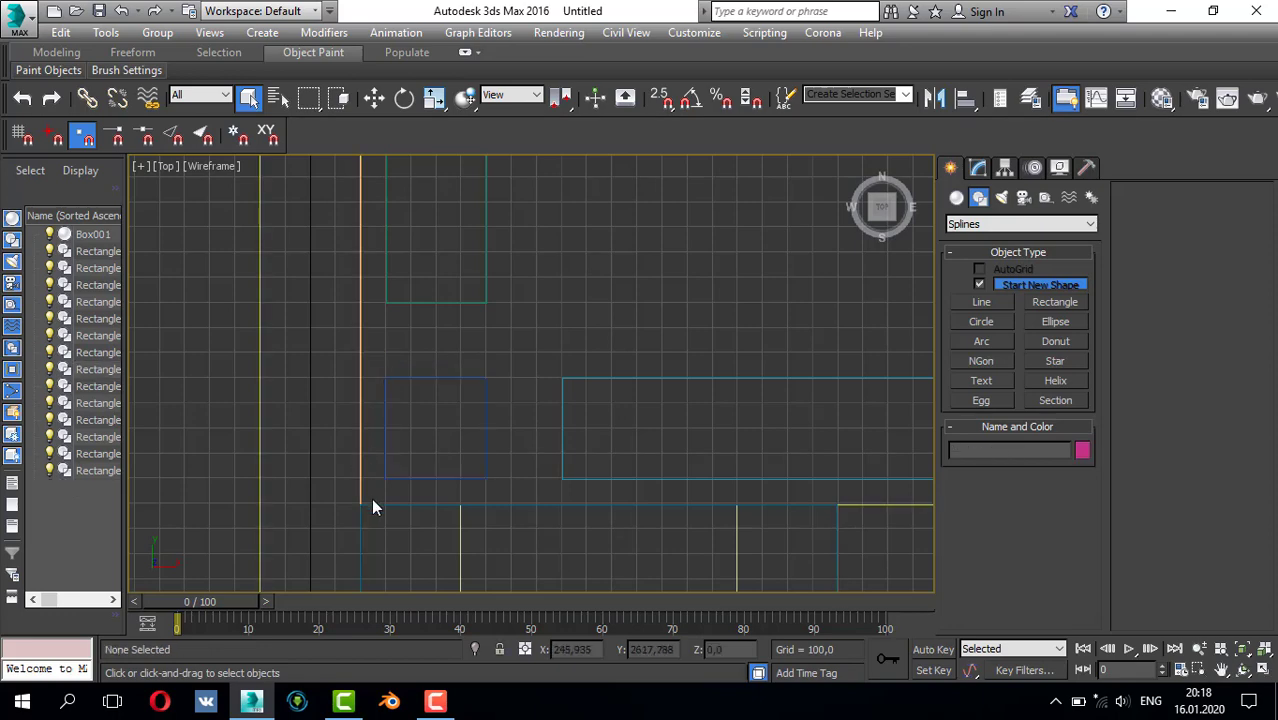
- Switch from the maximized Top view to the four-viewport layout
scroll(696, 402, down, 4)
middle_drag(740, 406, 559, 408)
middle_drag(648, 306, 641, 402)
key(alt+w)
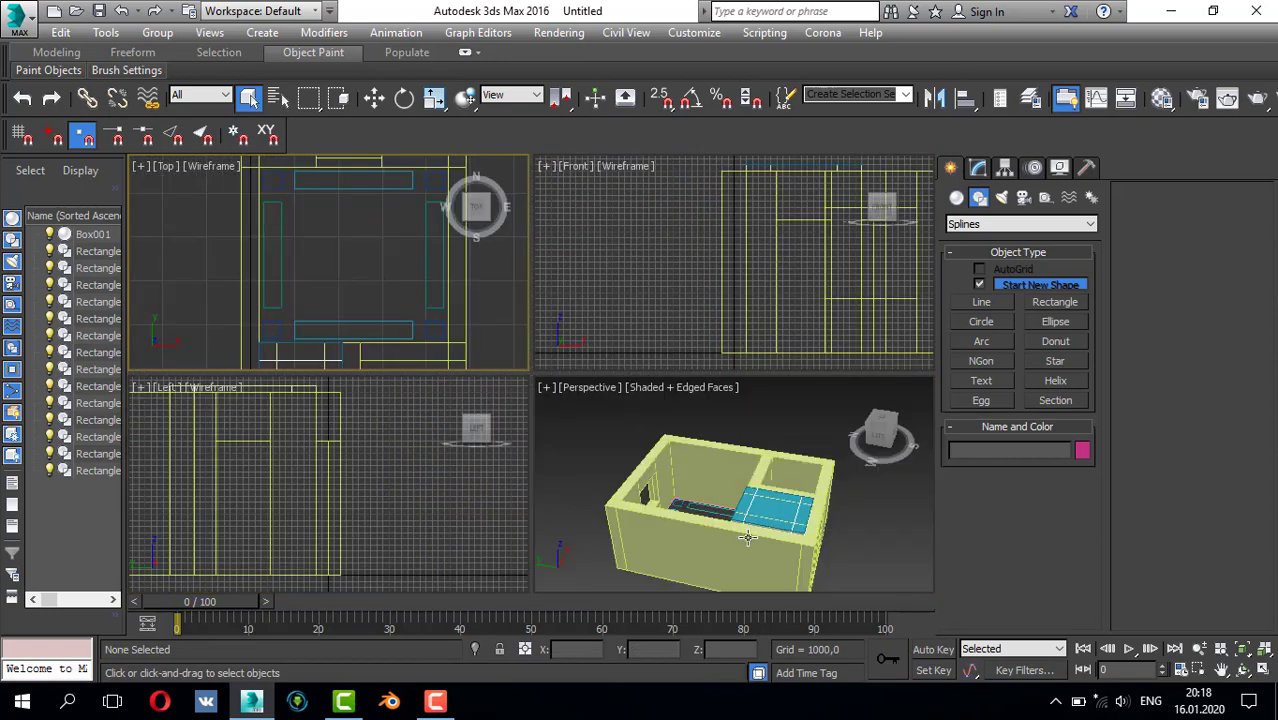
- Select the large room's ceiling outline and convert it to an editable spline in the Top view
middle_click(748, 540)
key(alt+w)
alt+middle_drag(501, 398, 591, 482)
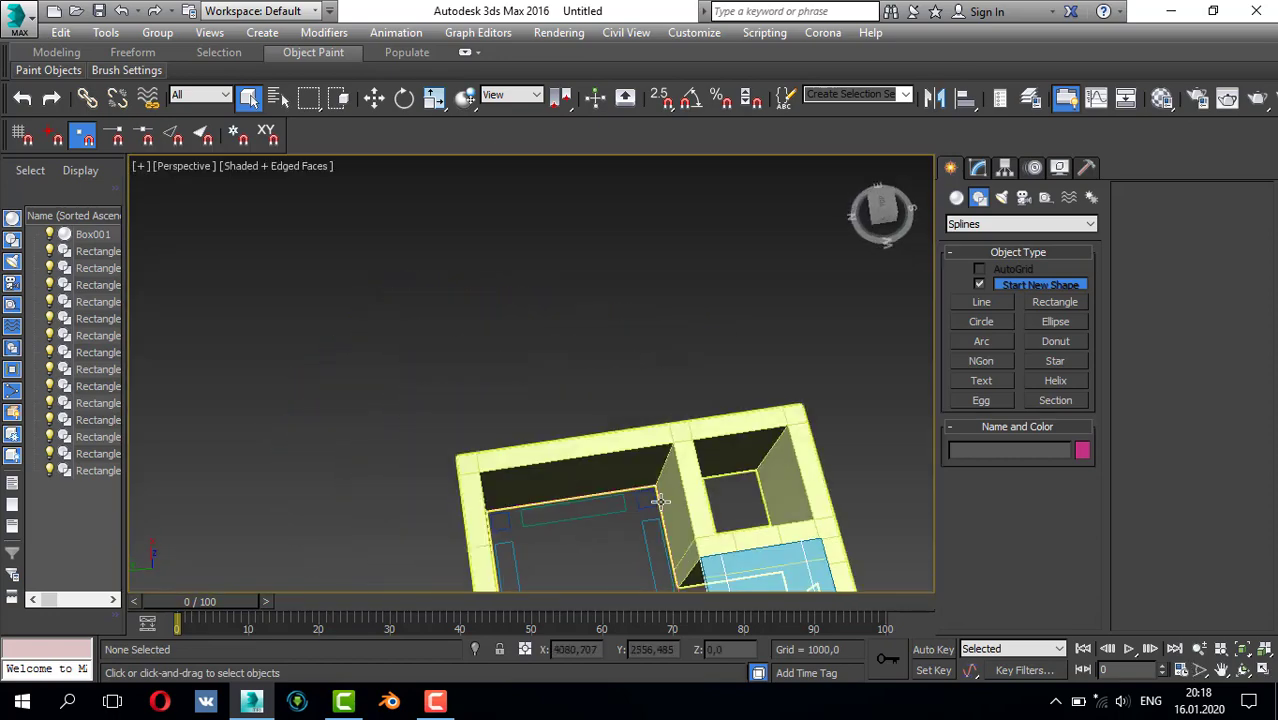
middle_drag(662, 499, 650, 428)
scroll(652, 424, up, 6)
click(686, 308)
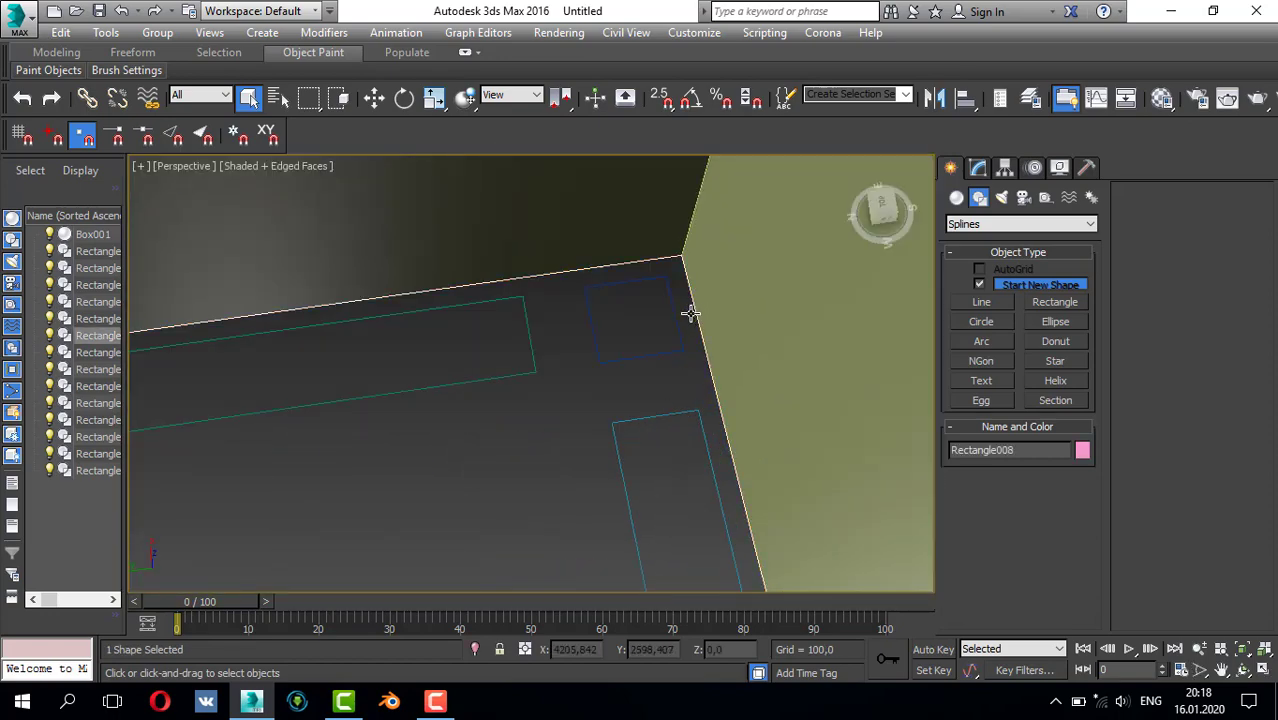
alt+middle_drag(688, 308, 626, 352)
scroll(624, 349, down, 2)
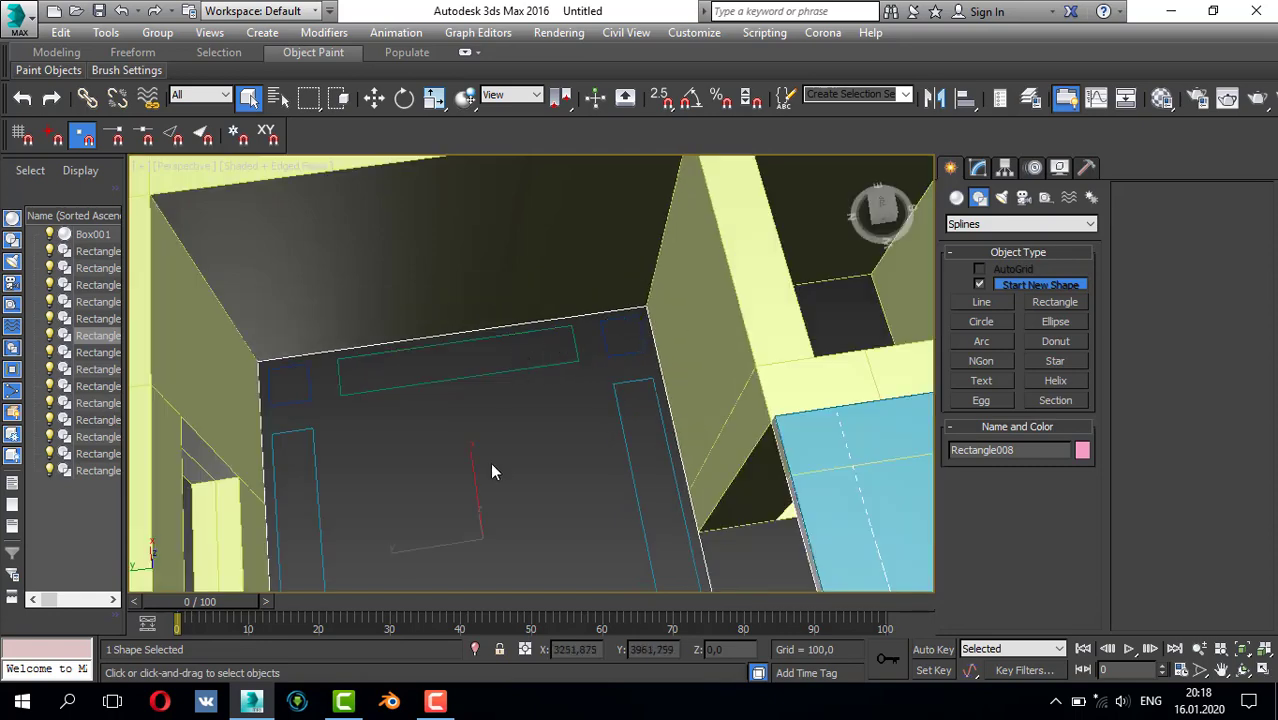
key(t)
scroll(509, 319, down, 1)
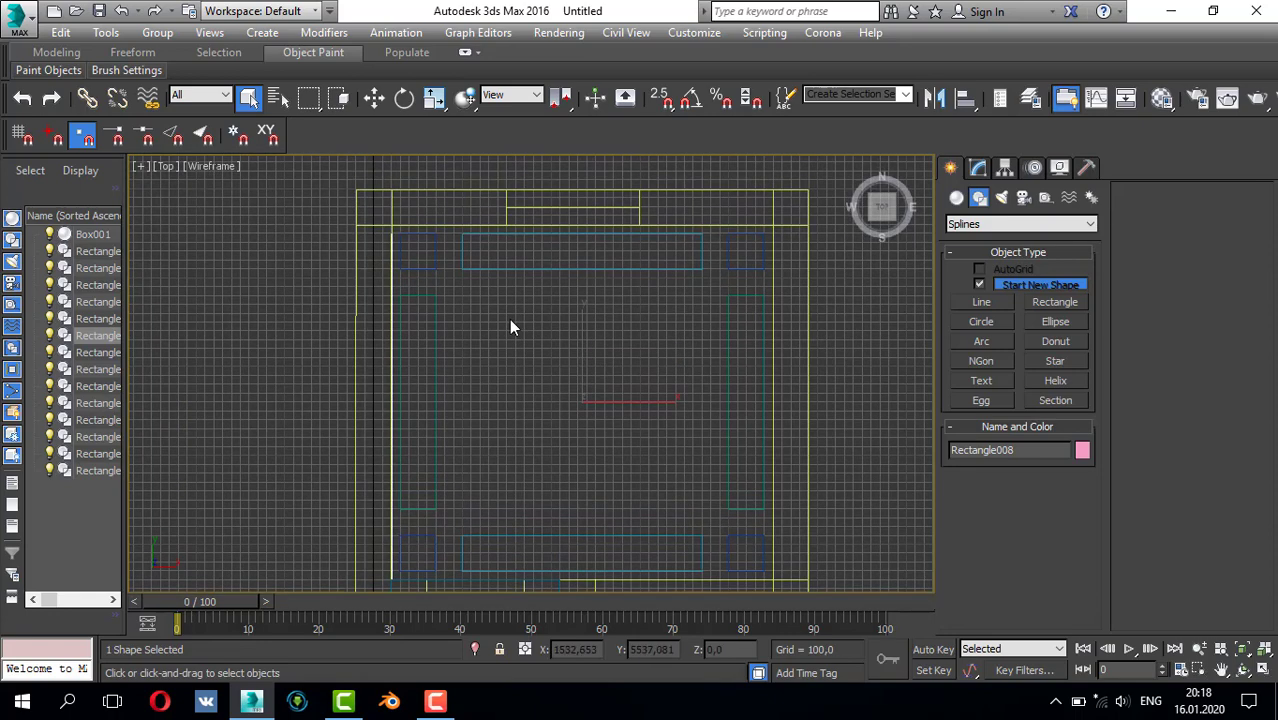
right_click(509, 319)
mouse_move(600, 503)
click(740, 498)
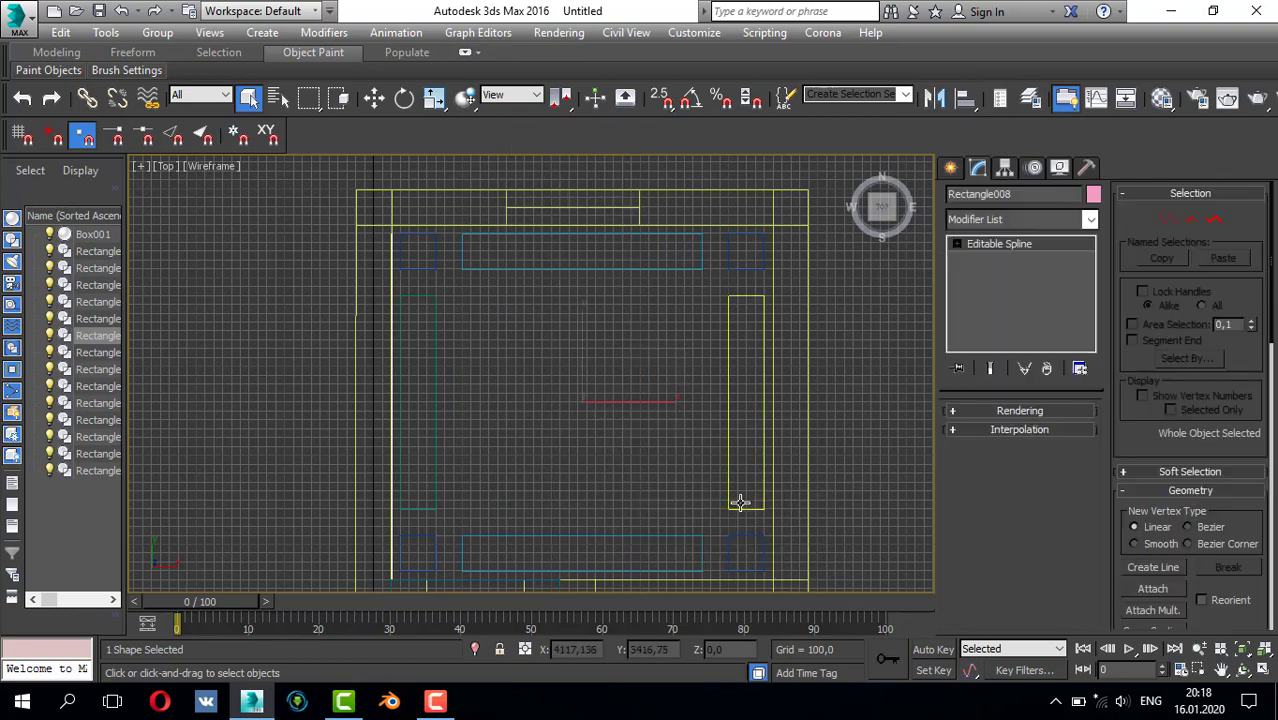
- Attach the two northern corner squares, the northern rectangle and both side rectangles to the large room's outline spline
click(1152, 588)
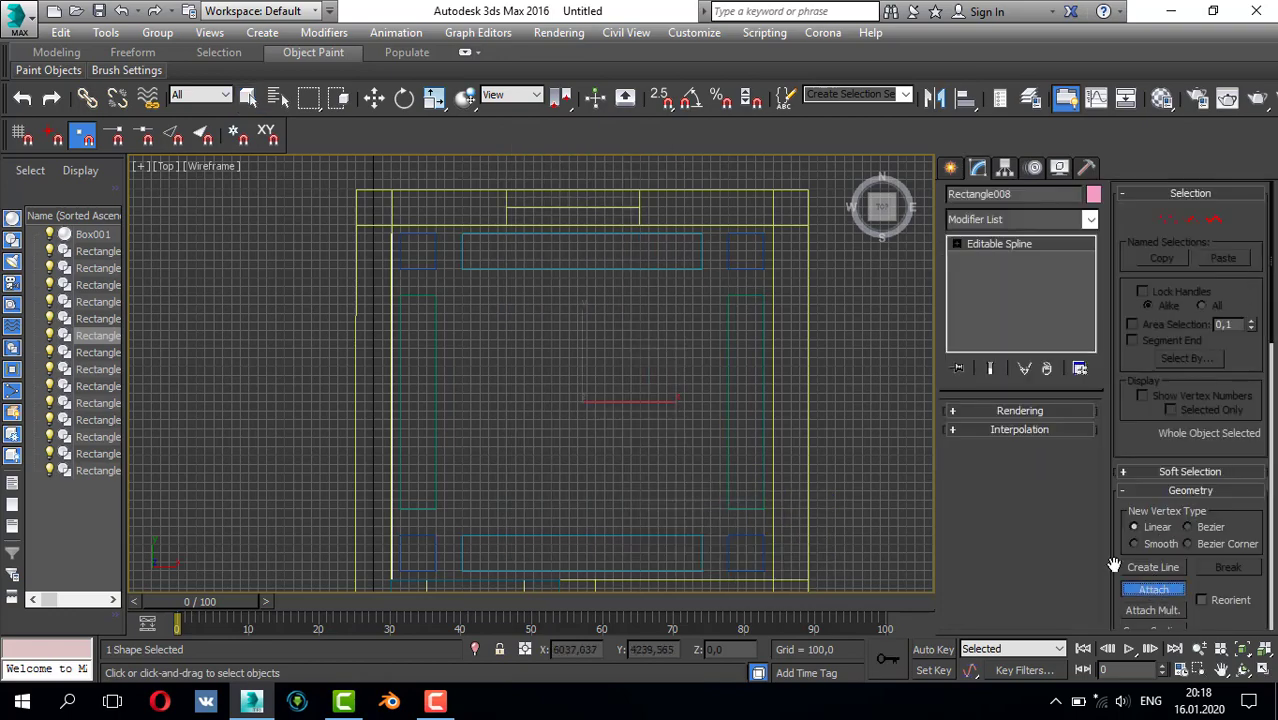
scroll(737, 265, up, 2)
click(751, 266)
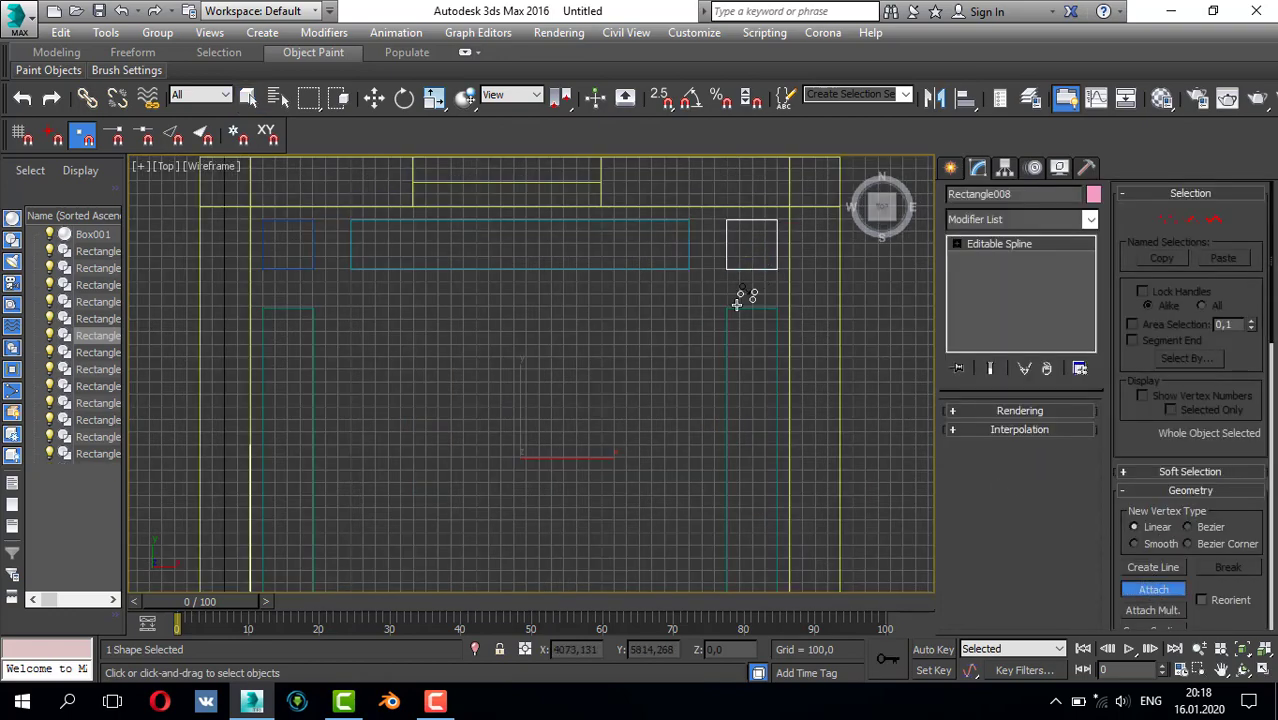
click(737, 306)
click(668, 268)
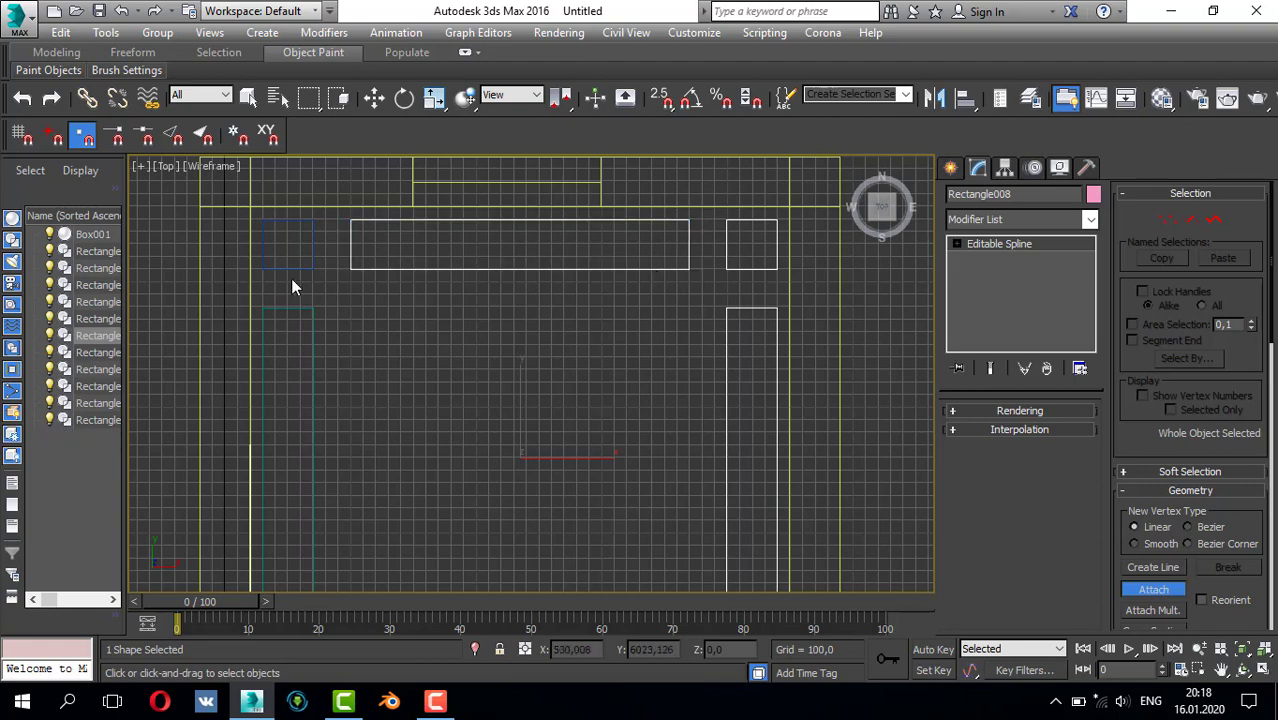
click(308, 266)
click(314, 310)
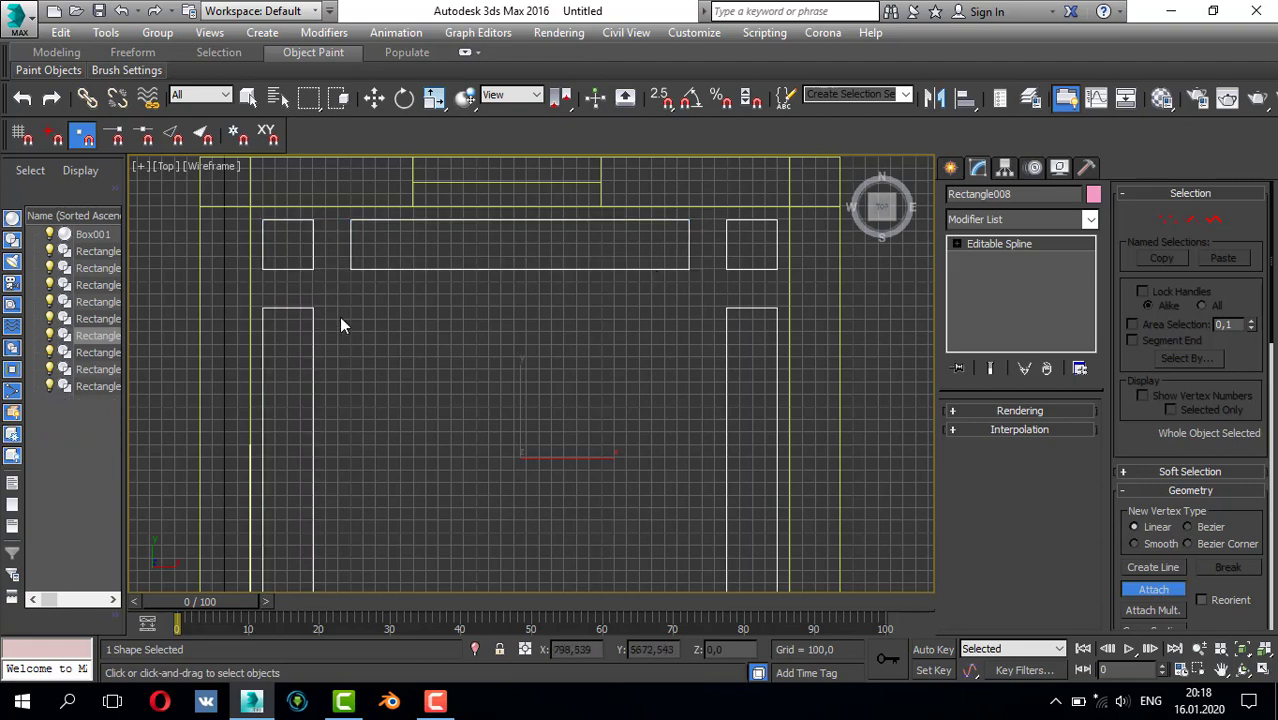
- Attach the south-east corner square and the southern rectangle to the large room's outline spline
scroll(340, 325, down, 2)
scroll(562, 445, up, 2)
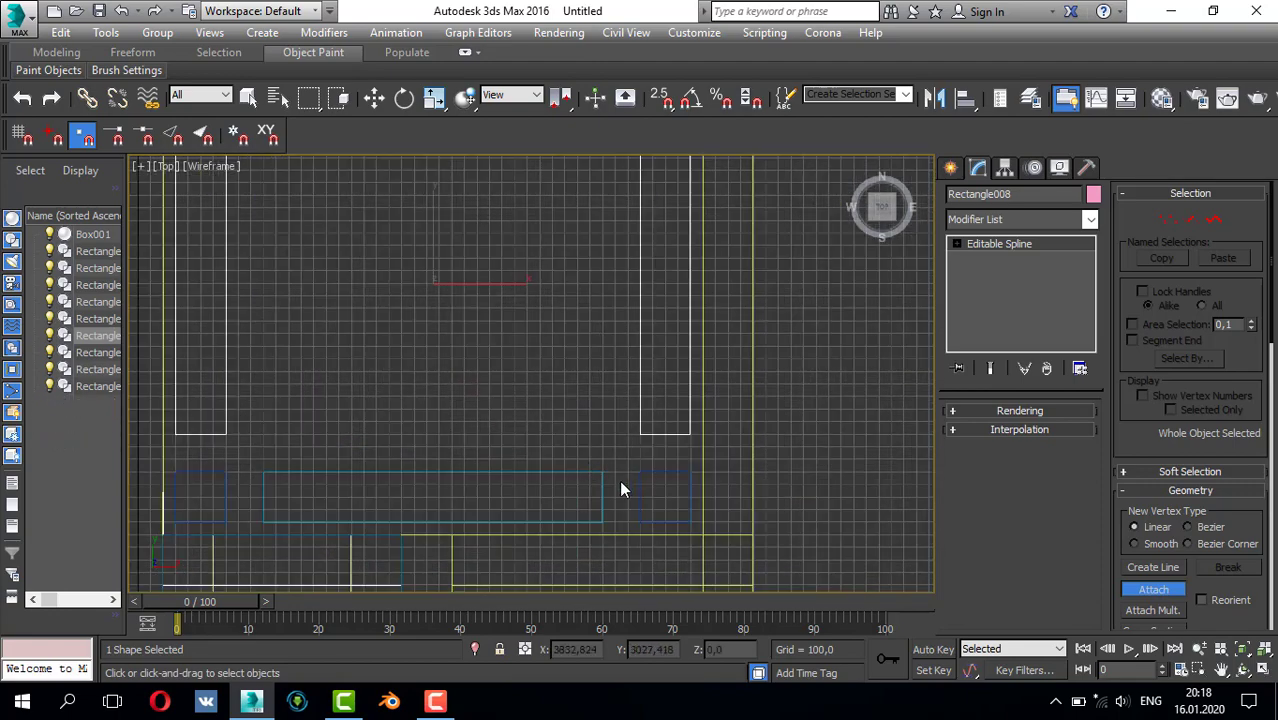
click(648, 472)
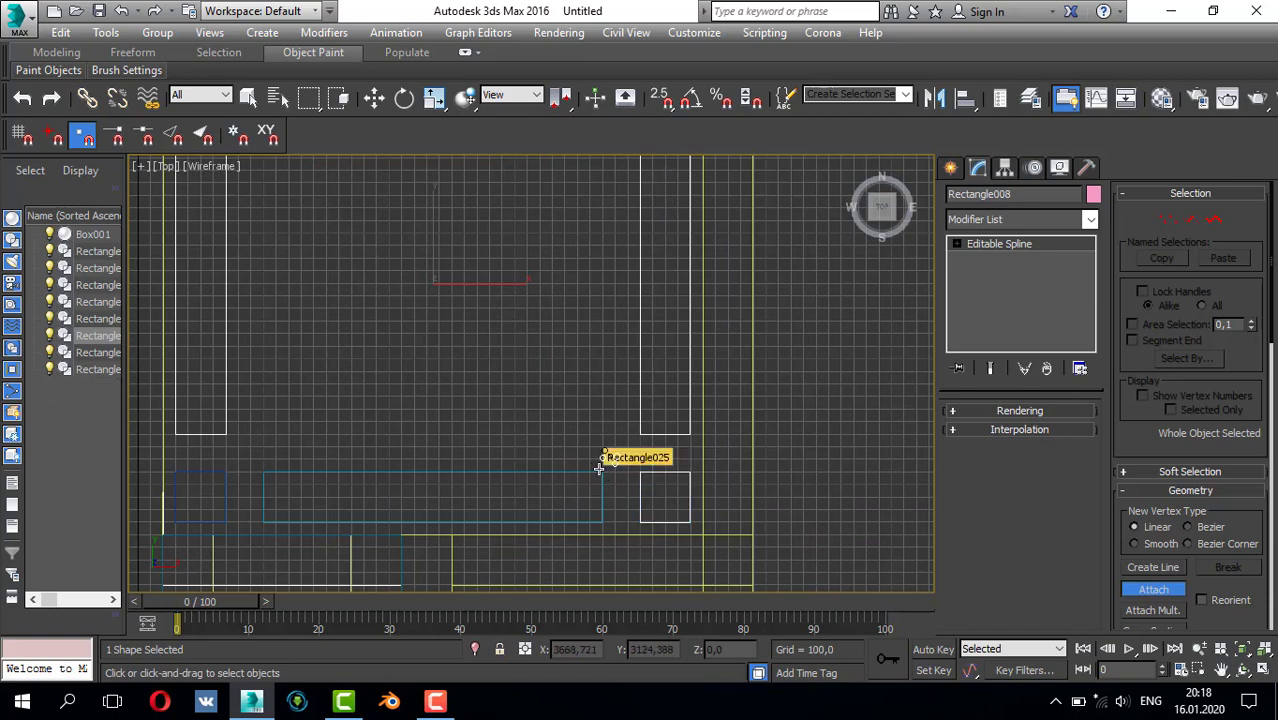
click(601, 467)
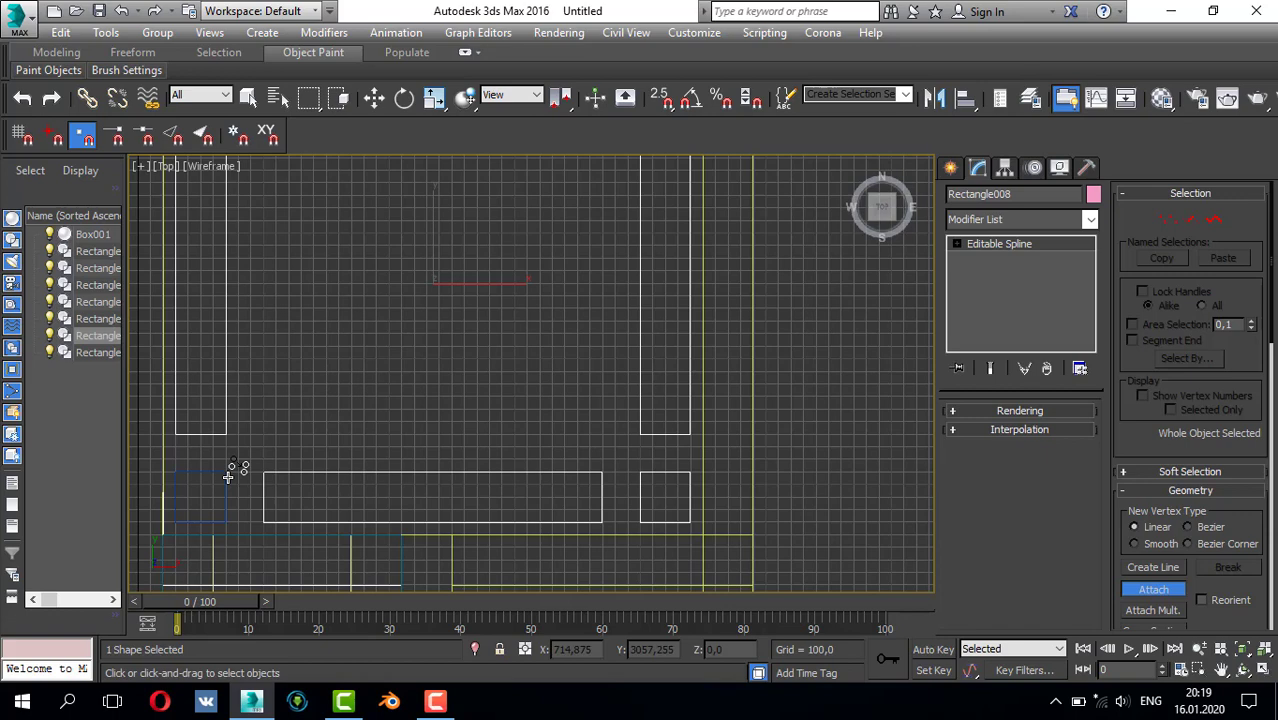
- Undo all the attachments of the squares and rectangles to the large room's outline
key(ctrl+z)
key(ctrl+z)
key(ctrl+z)
key(ctrl+z)
key(ctrl+z)
key(ctrl+z)
key(ctrl+z)
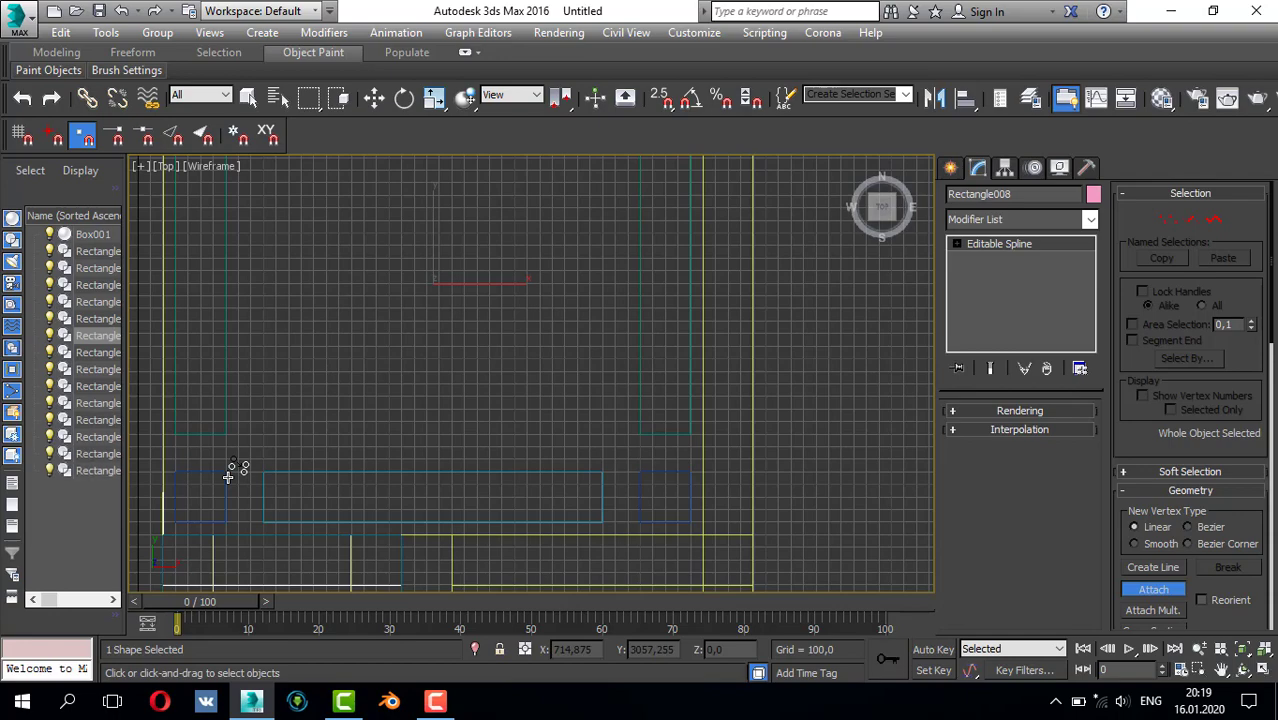
scroll(228, 477, down, 2)
scroll(328, 396, down, 3)
middle_drag(359, 362, 411, 365)
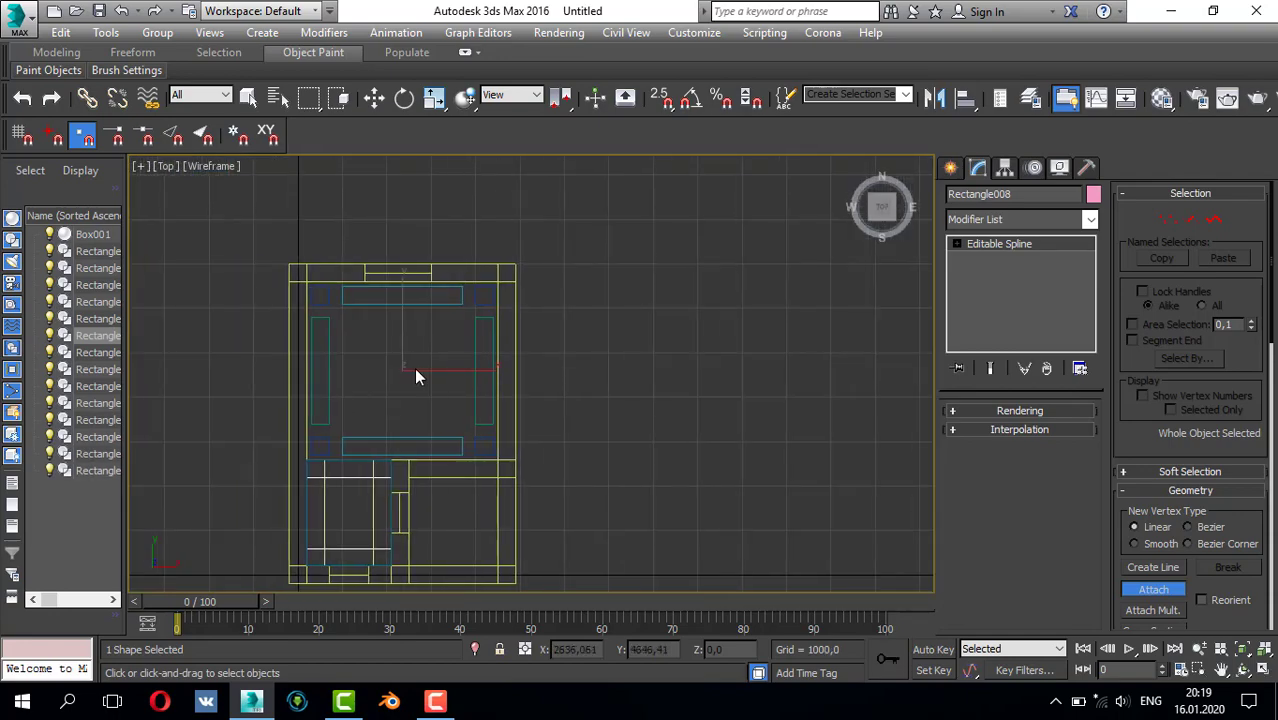
scroll(411, 365, up, 3)
scroll(414, 370, down, 1)
scroll(385, 328, up, 1)
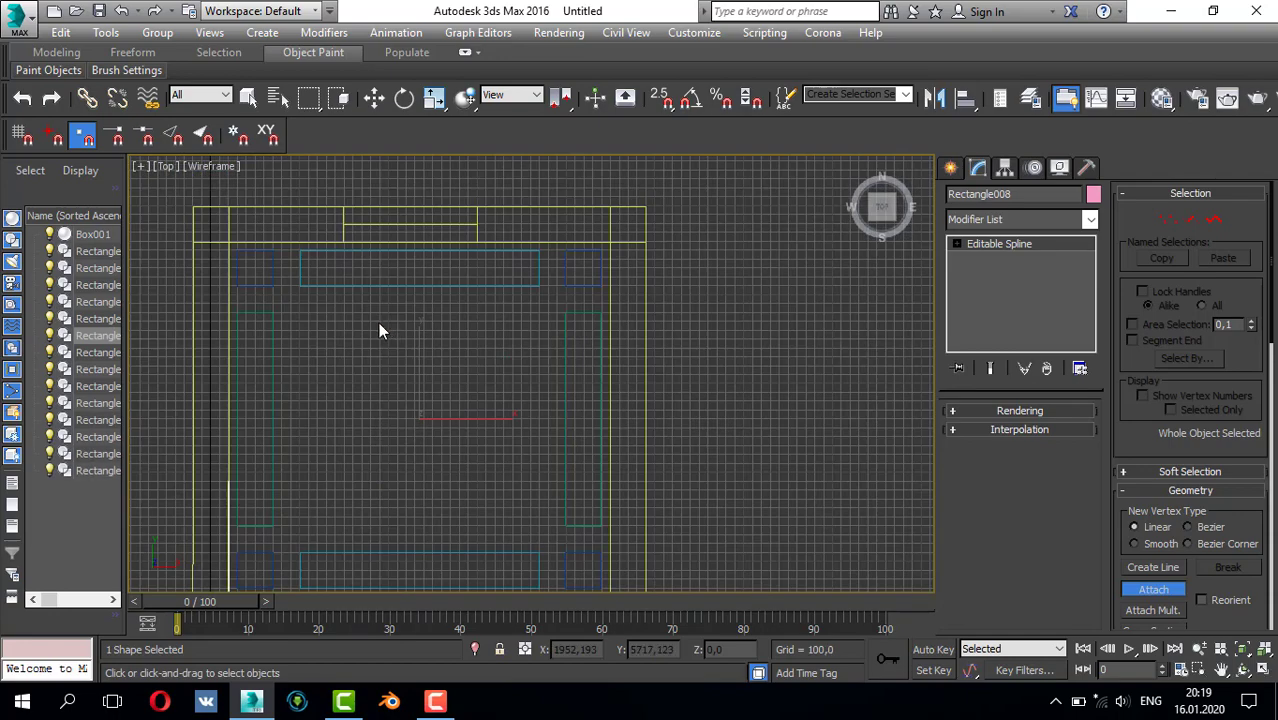
scroll(424, 378, up, 1)
scroll(422, 386, down, 1)
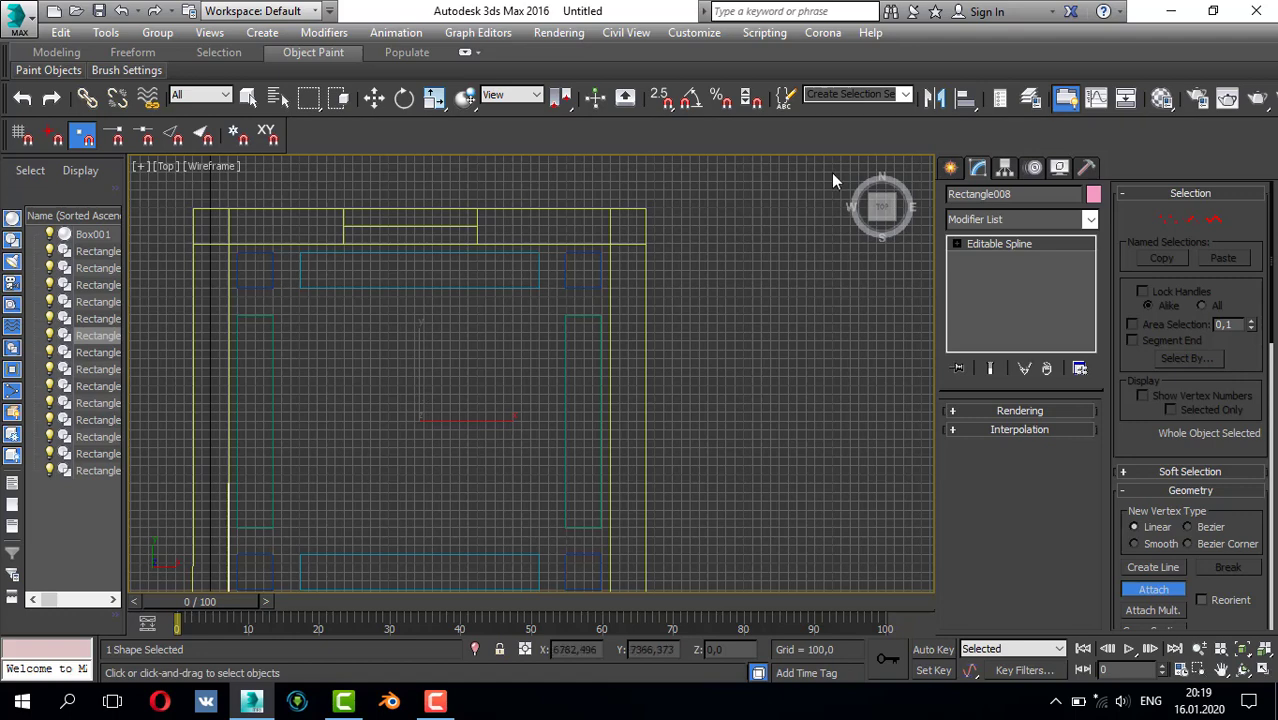
- Turn on snapping, draw a rectangle along the full inner face of the east wall and set its width to 600
click(950, 167)
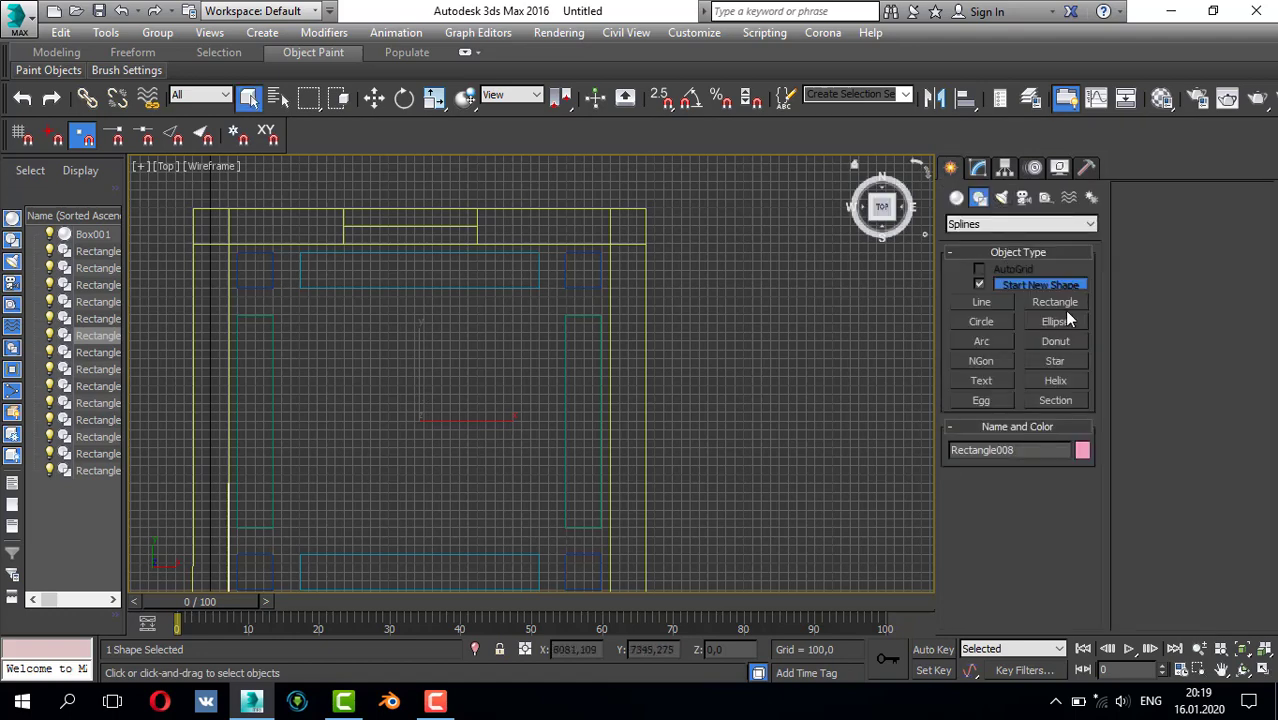
click(1045, 301)
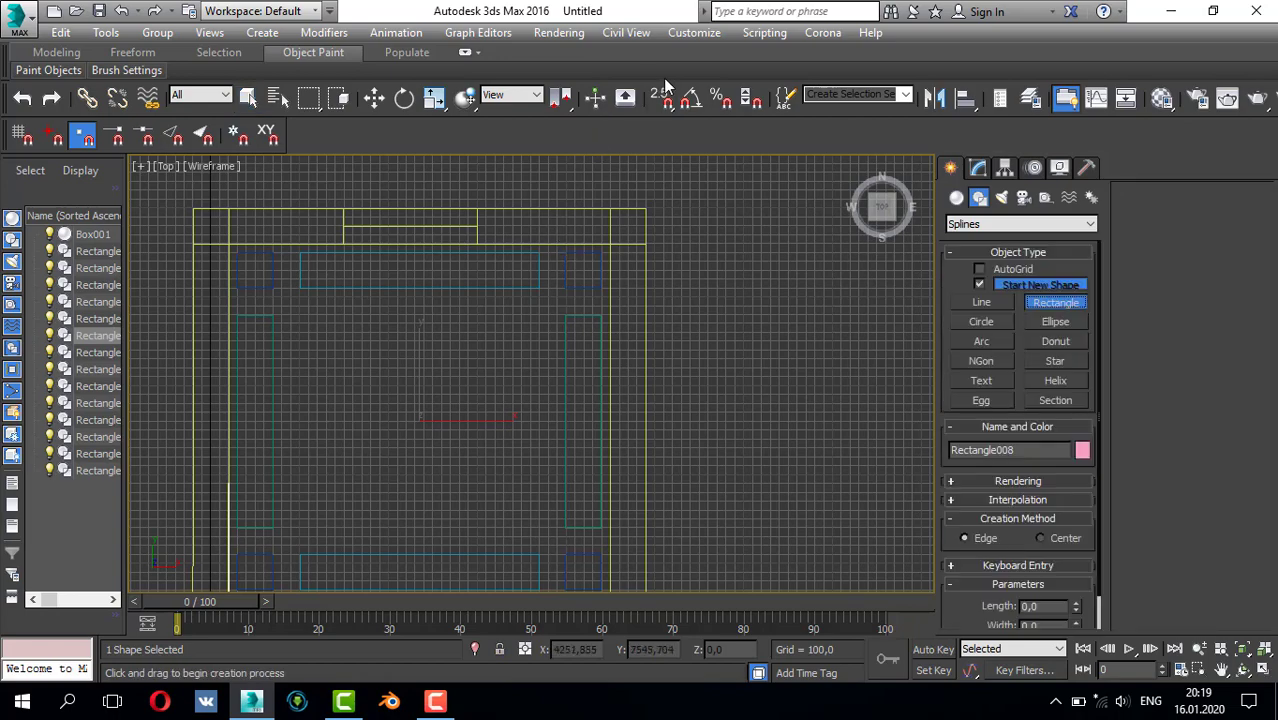
click(664, 93)
drag(610, 245, 559, 492)
right_click(559, 493)
middle_drag(588, 358, 601, 263)
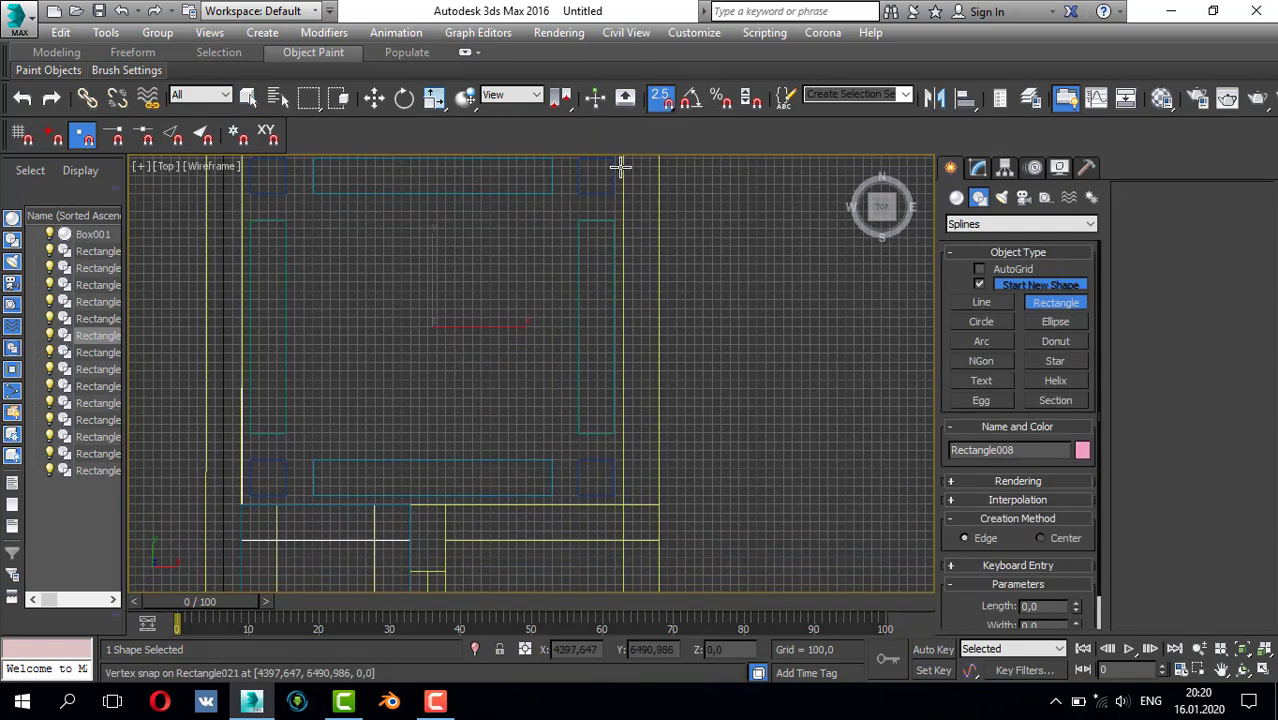
middle_drag(616, 194, 616, 214)
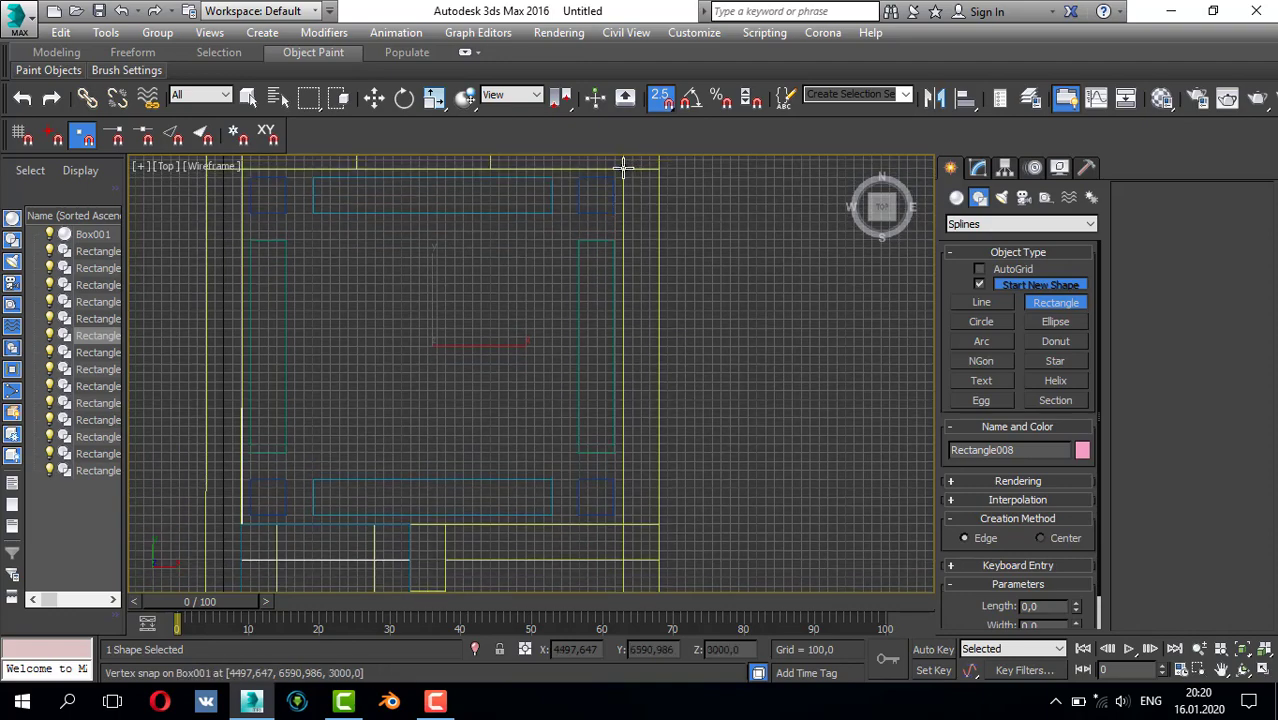
drag(622, 527, 626, 167)
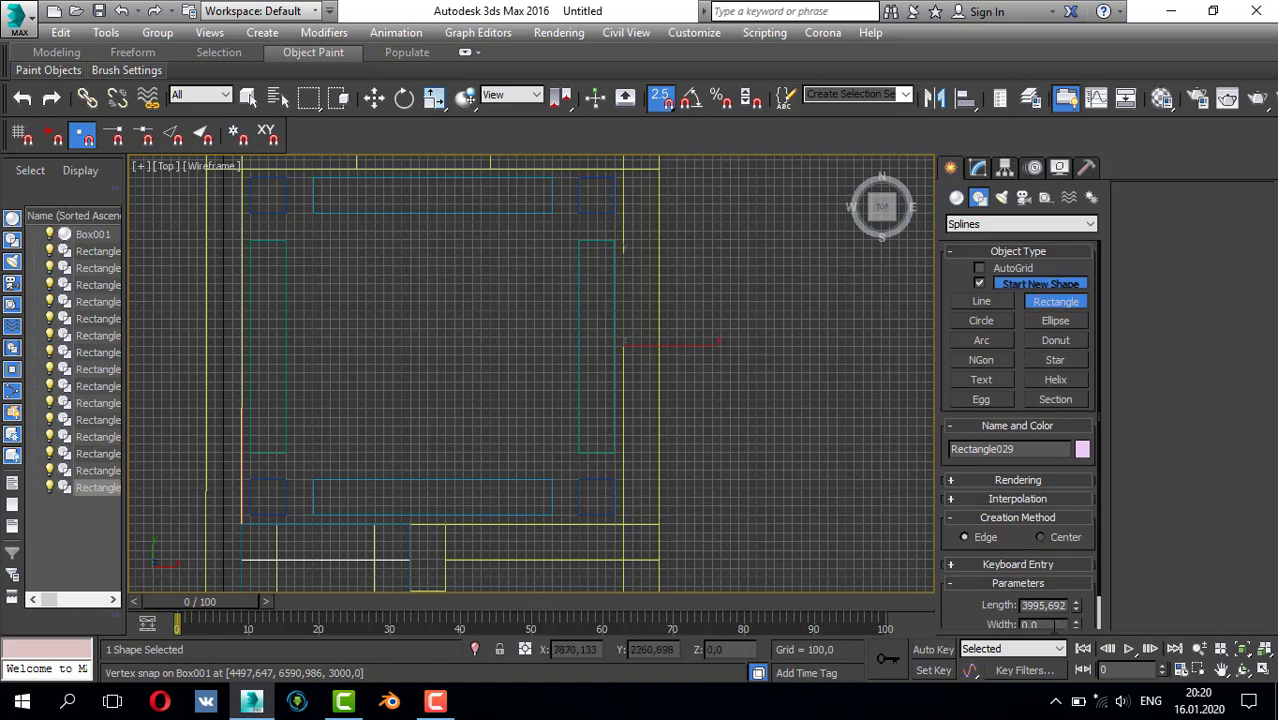
click(1051, 629)
text(400)
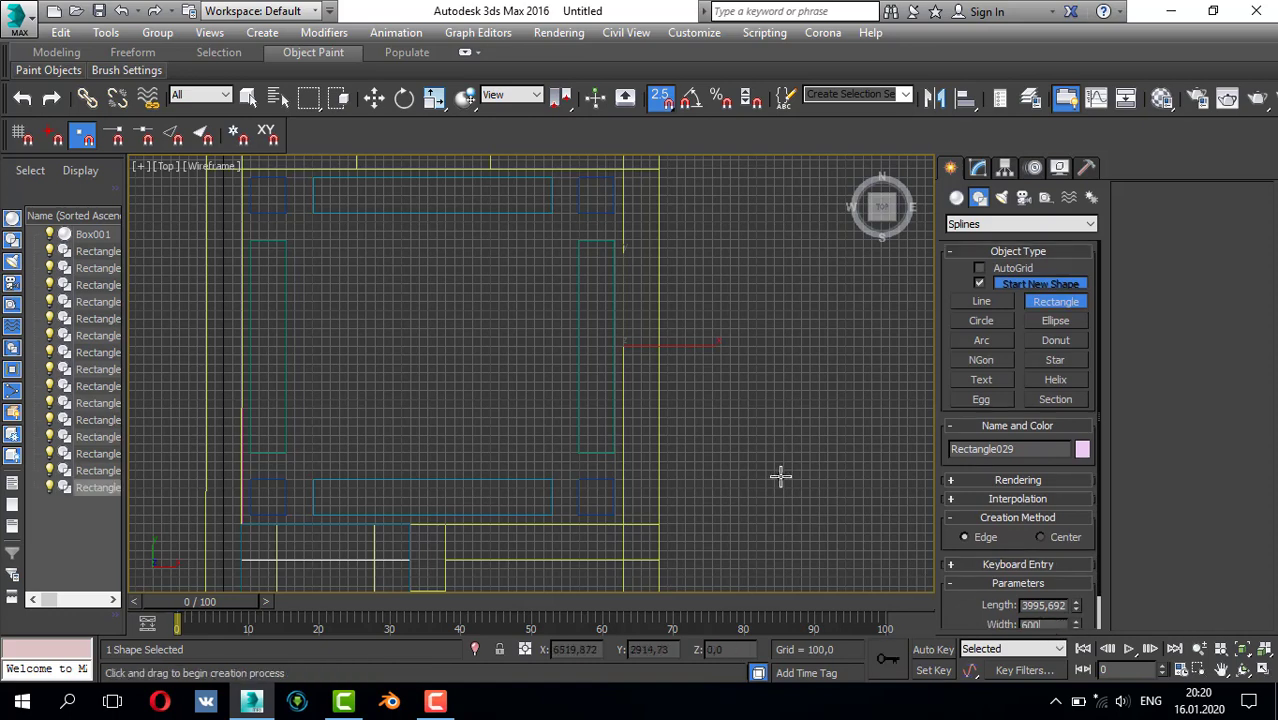
key(Return)
- Move the 600-wide rectangle inward so its north-east corner snaps to the large room's inner north-east corner
middle_drag(633, 240, 634, 281)
key(q)
scroll(635, 222, up, 6)
key(w)
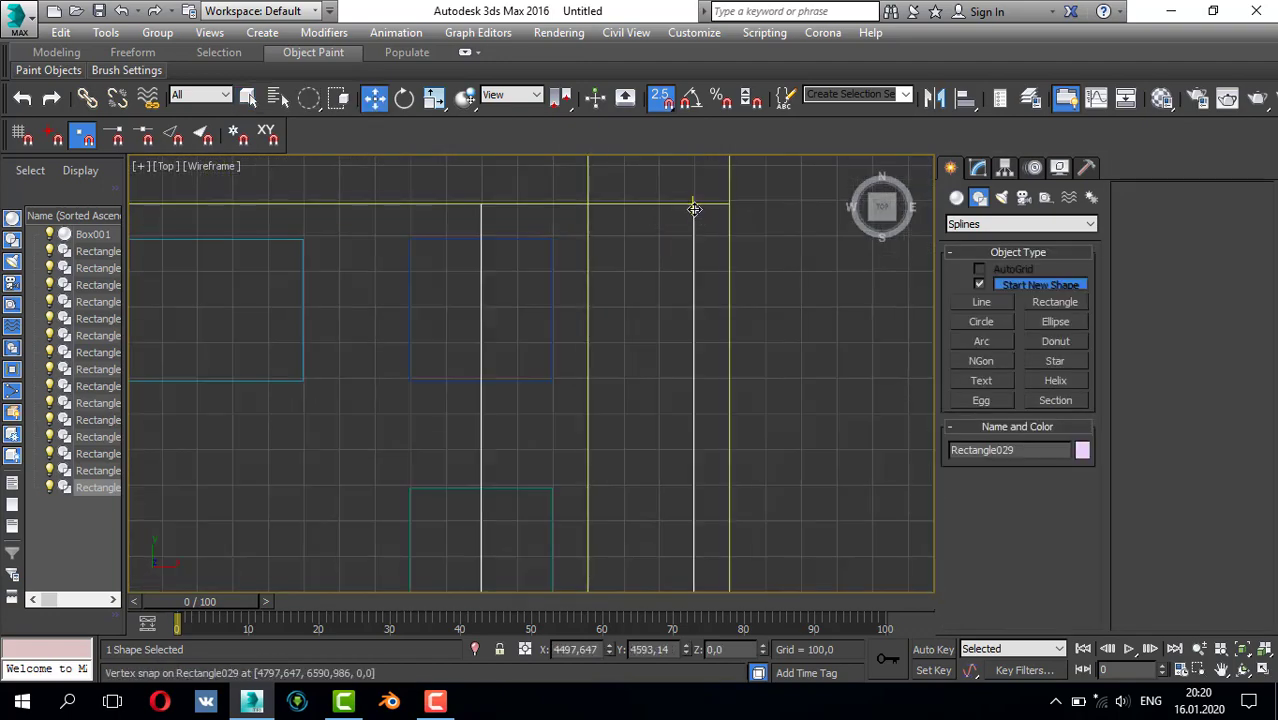
drag(694, 208, 573, 203)
- Copy the 600-wide rectangle across the room to sit flush against the west wall's inner face
scroll(568, 242, down, 3)
middle_drag(513, 265, 615, 278)
mouse_move(597, 252)
shift+mouse_down()
mouse_move(468, 264)
mouse_move(268, 252)
shift+mouse_up()
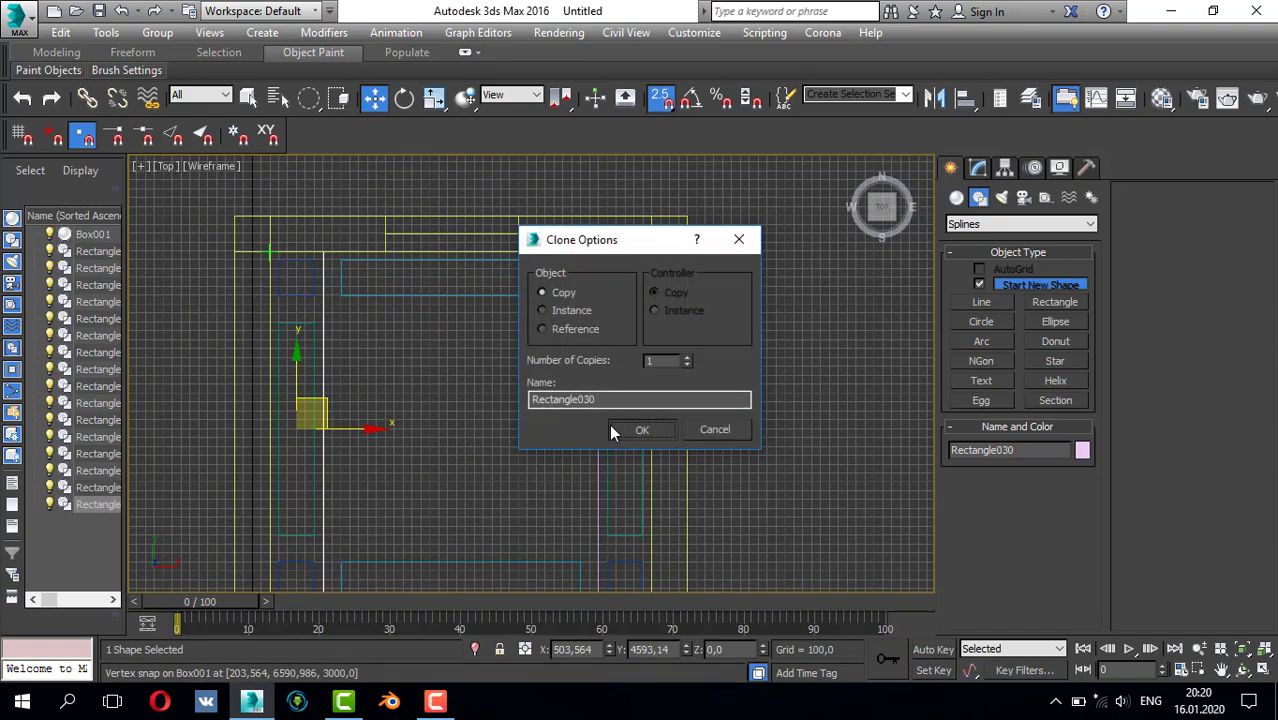
click(640, 427)
- Draw a 600-long rectangle between the two side strips and snap it flush against the north wall's inner face
click(1050, 302)
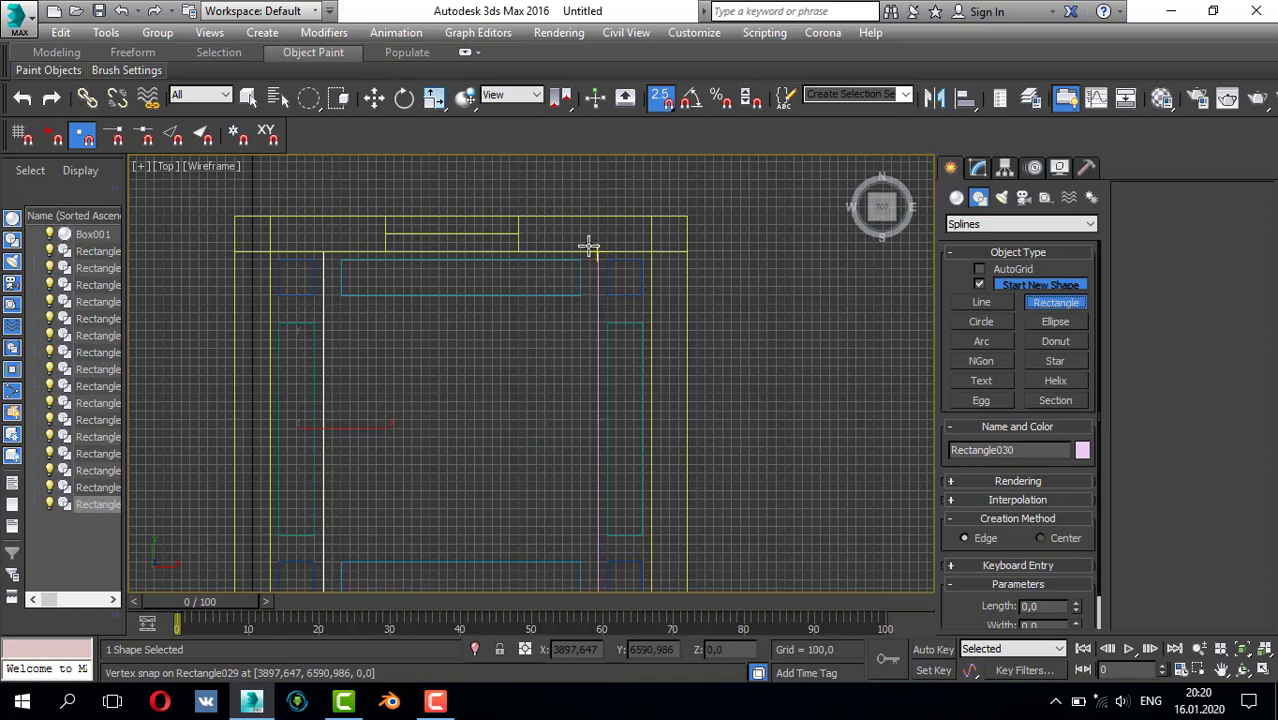
mouse_move(588, 246)
mouse_down()
mouse_move(337, 302)
mouse_move(329, 252)
mouse_up()
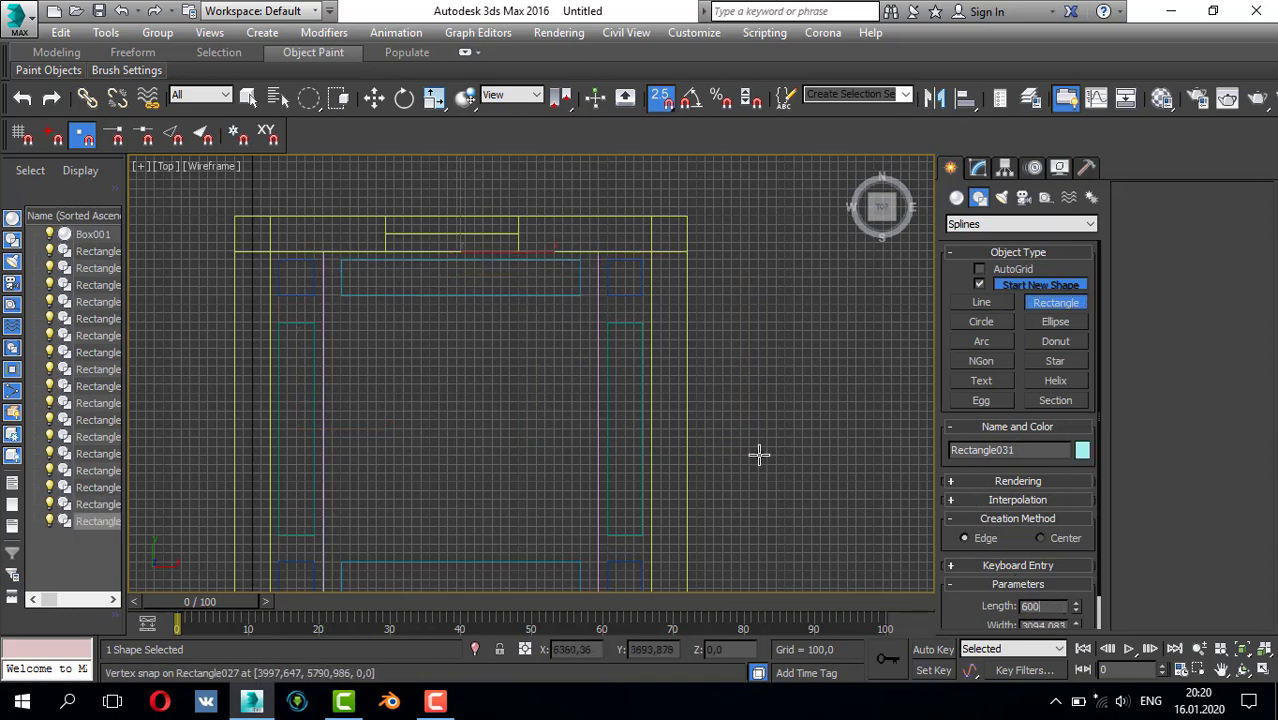
right_click(568, 225)
scroll(568, 225, up, 3)
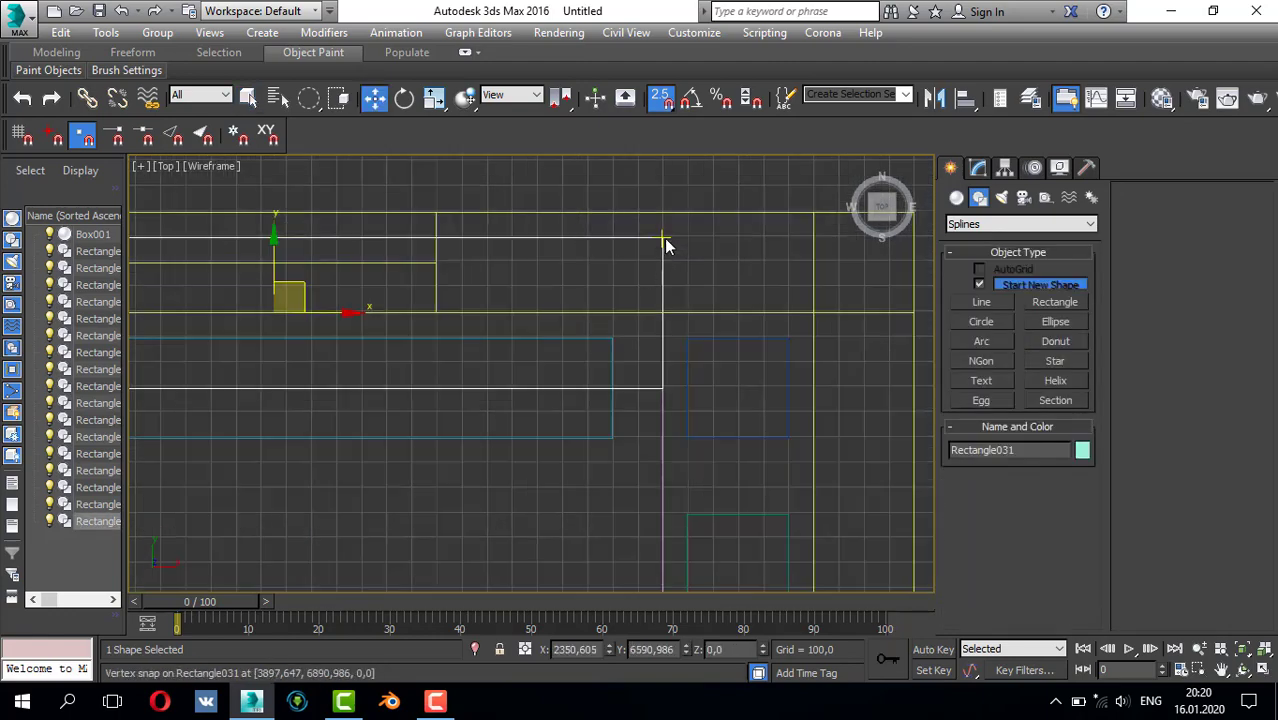
drag(658, 236, 659, 324)
scroll(659, 350, down, 3)
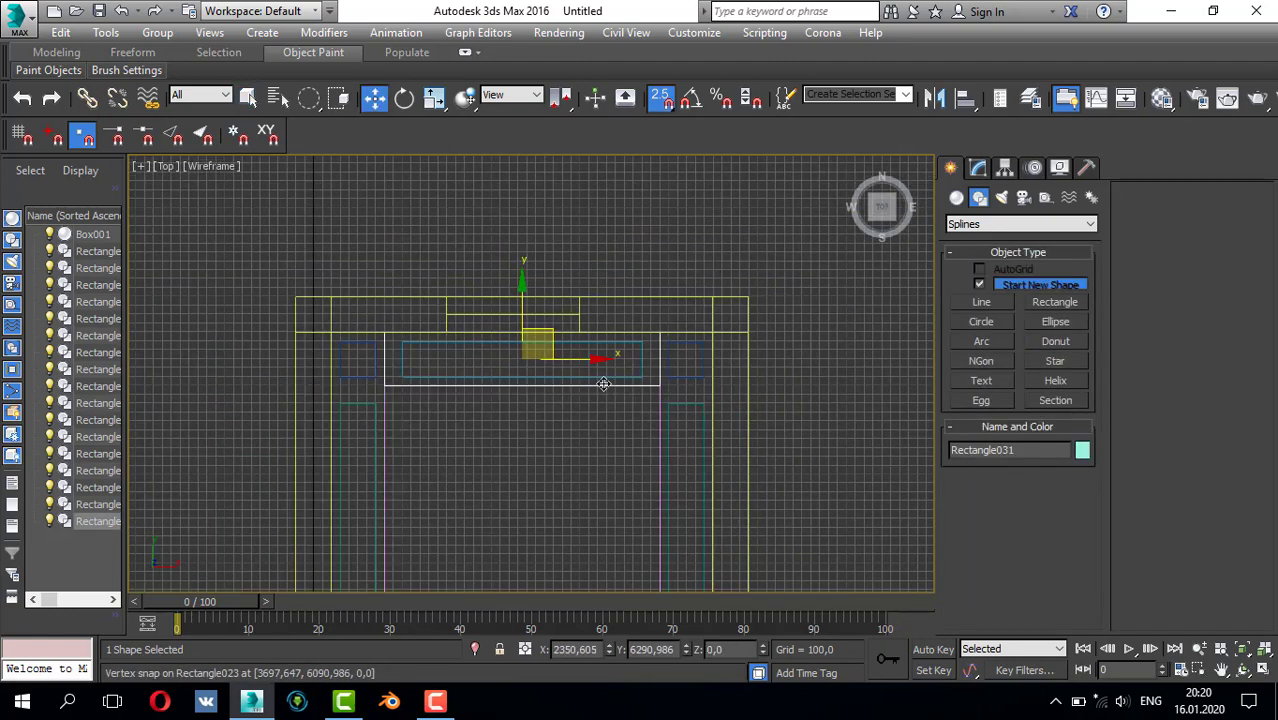
- Copy the northern 600-long rectangle to the south side of the large room
middle_drag(613, 342, 737, 343)
middle_drag(644, 398, 656, 281)
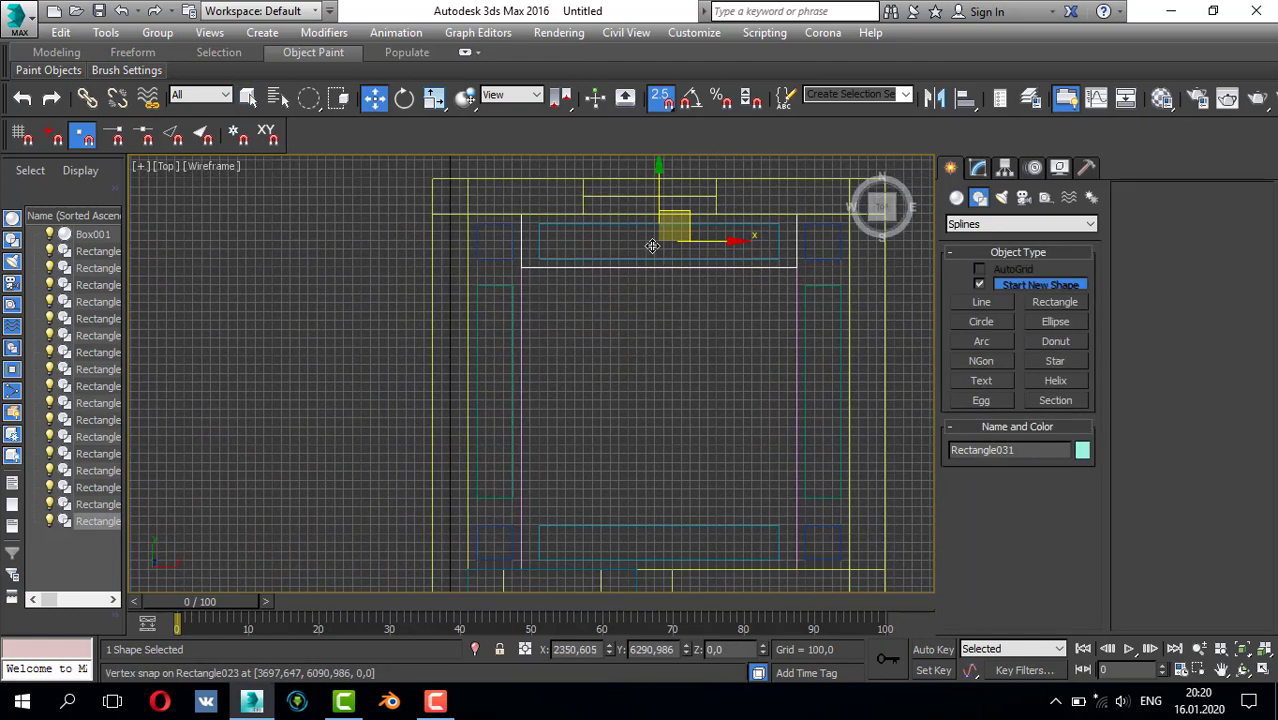
mouse_move(660, 240)
mouse_down()
mouse_move(663, 520)
mouse_move(677, 514)
mouse_up()
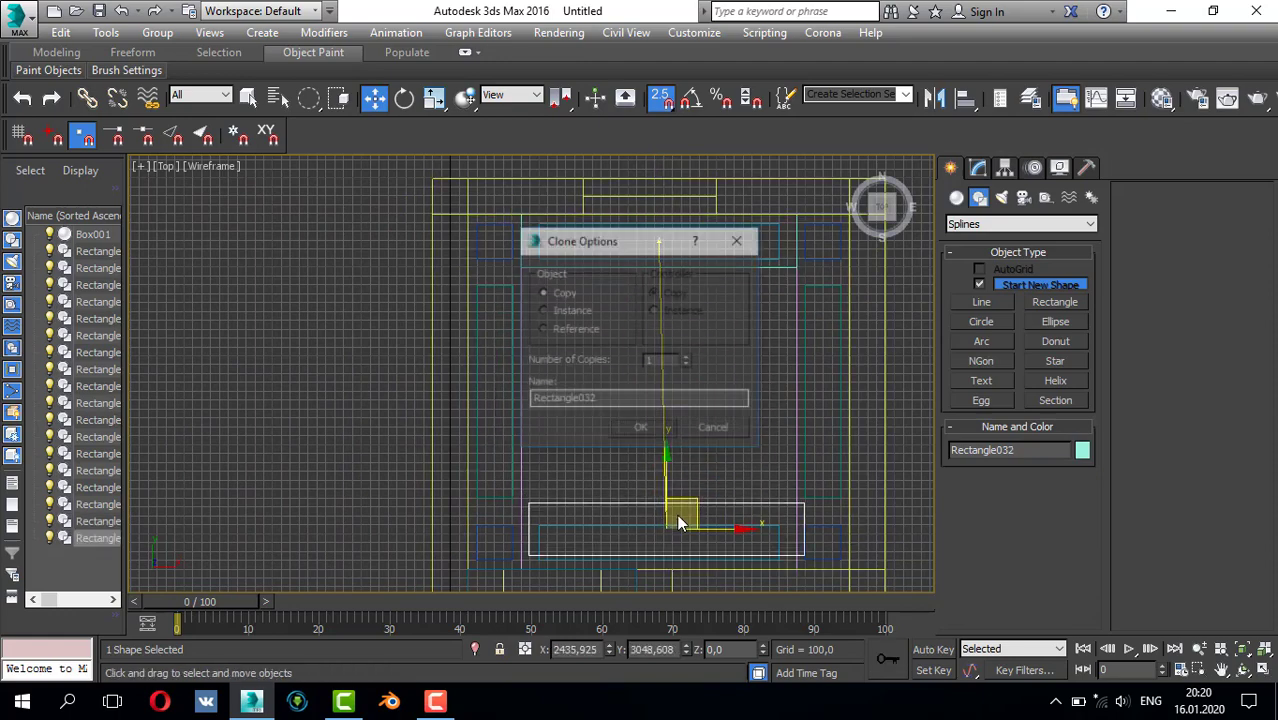
- Confirm a single copy of the horizontal strip rectangle and snap it to the room's lower edge between the vertical strips
click(653, 423)
middle_drag(570, 479, 604, 333)
scroll(604, 333, up, 5)
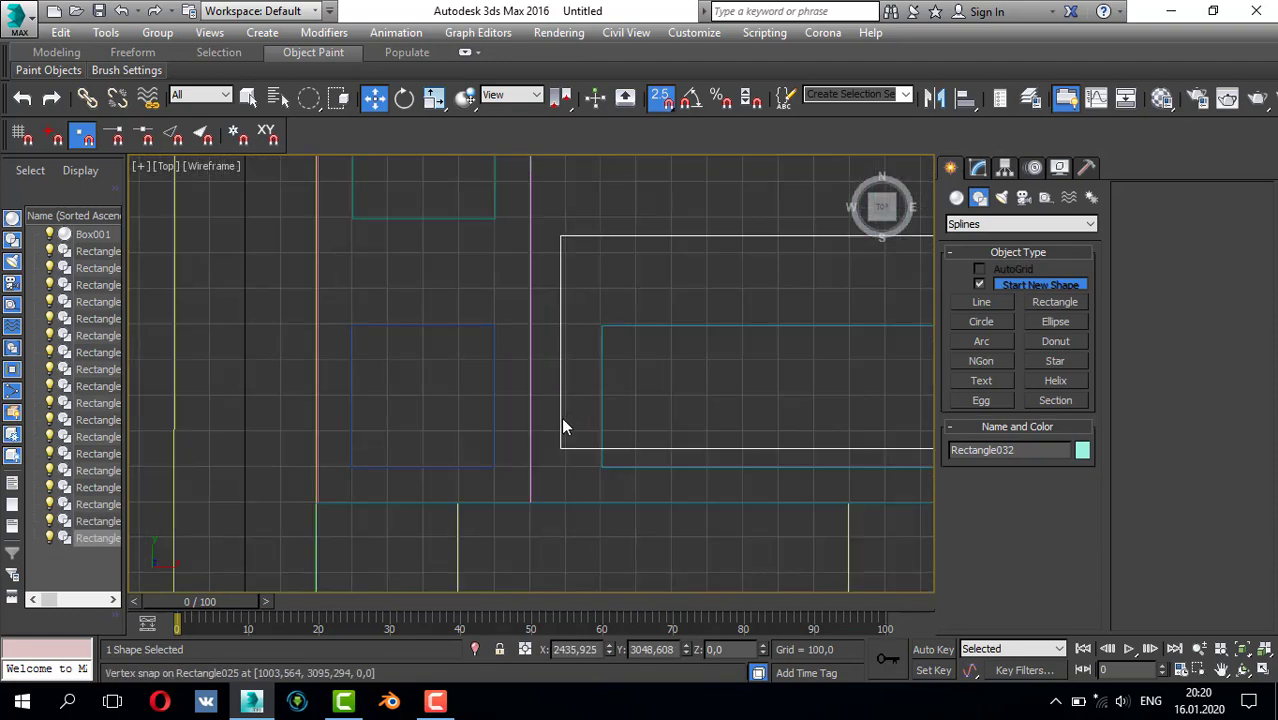
drag(560, 448, 531, 508)
scroll(575, 417, down, 5)
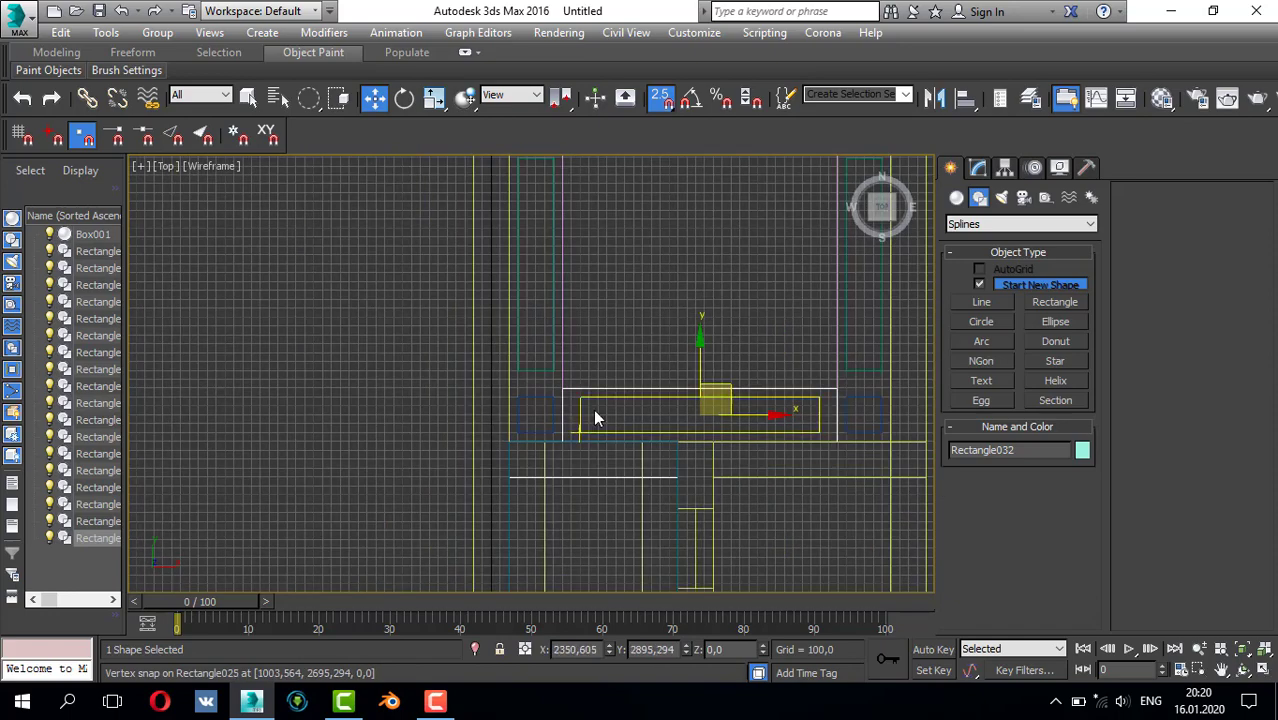
- Convert the right vertical strip rectangle to an editable spline
middle_drag(633, 375, 634, 447)
scroll(771, 421, up, 1)
scroll(790, 440, up, 2)
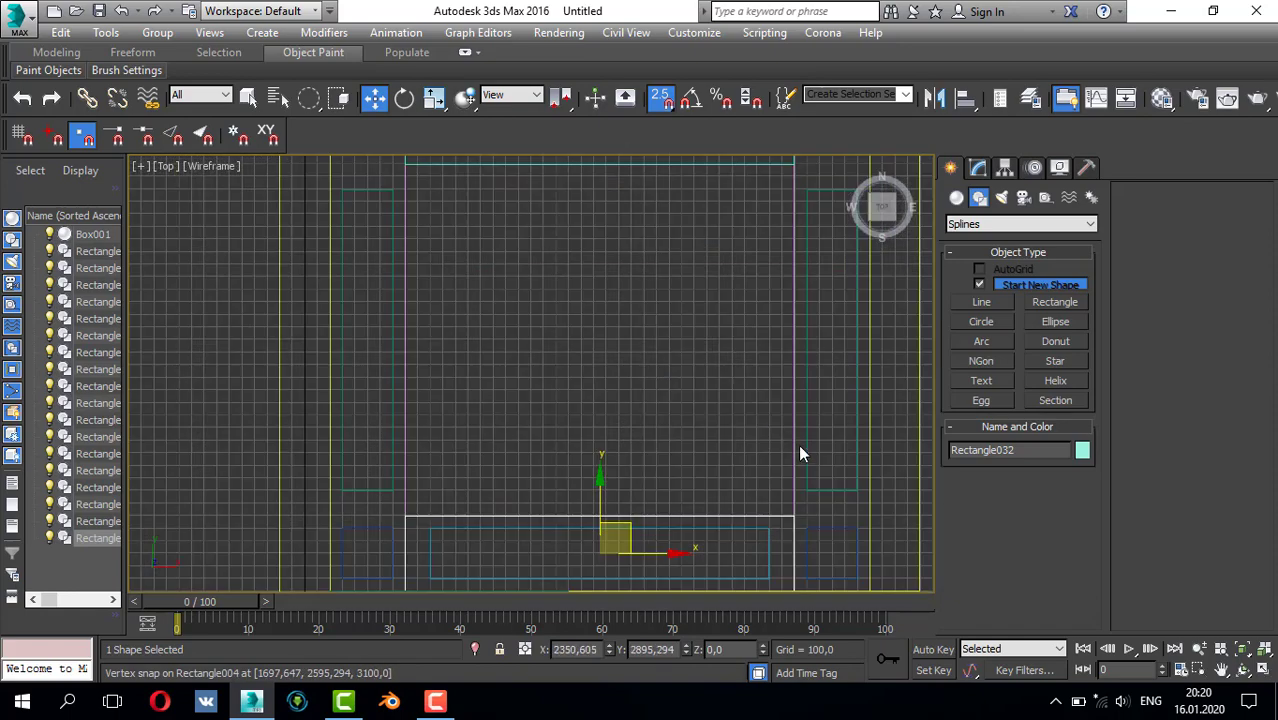
click(794, 442)
middle_drag(794, 442, 679, 432)
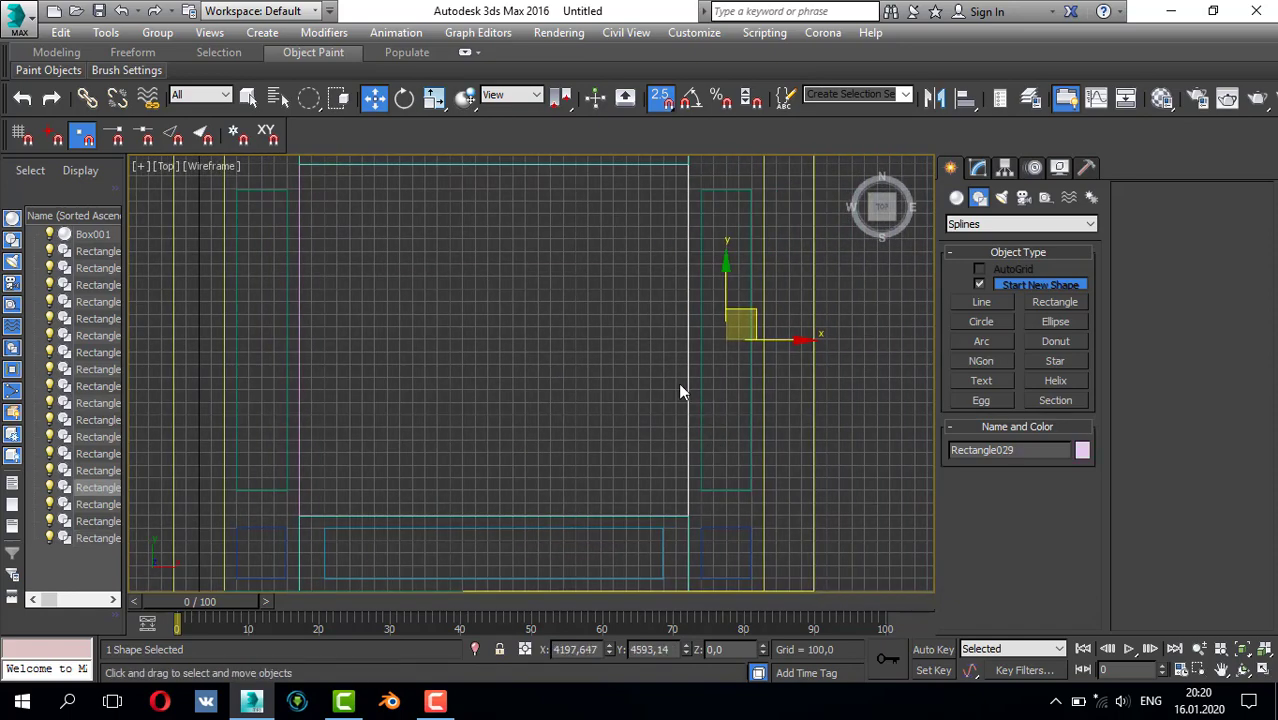
right_click(670, 350)
mouse_move(760, 527)
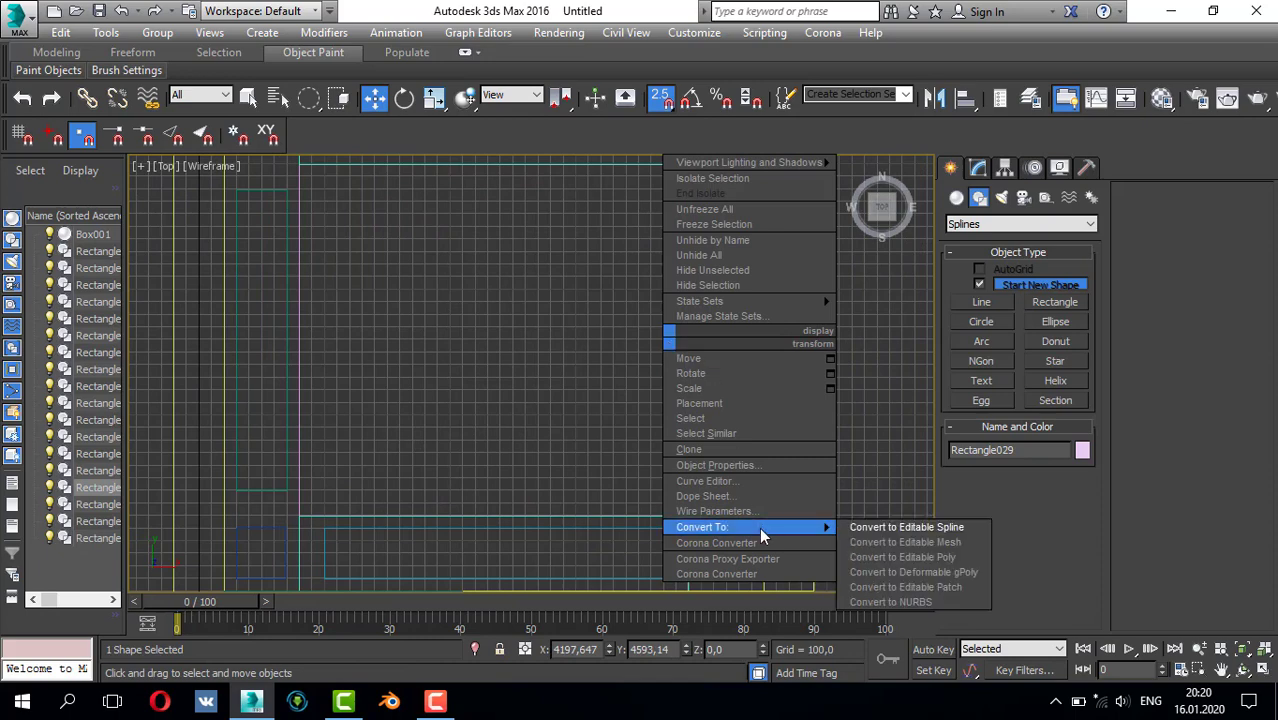
click(902, 527)
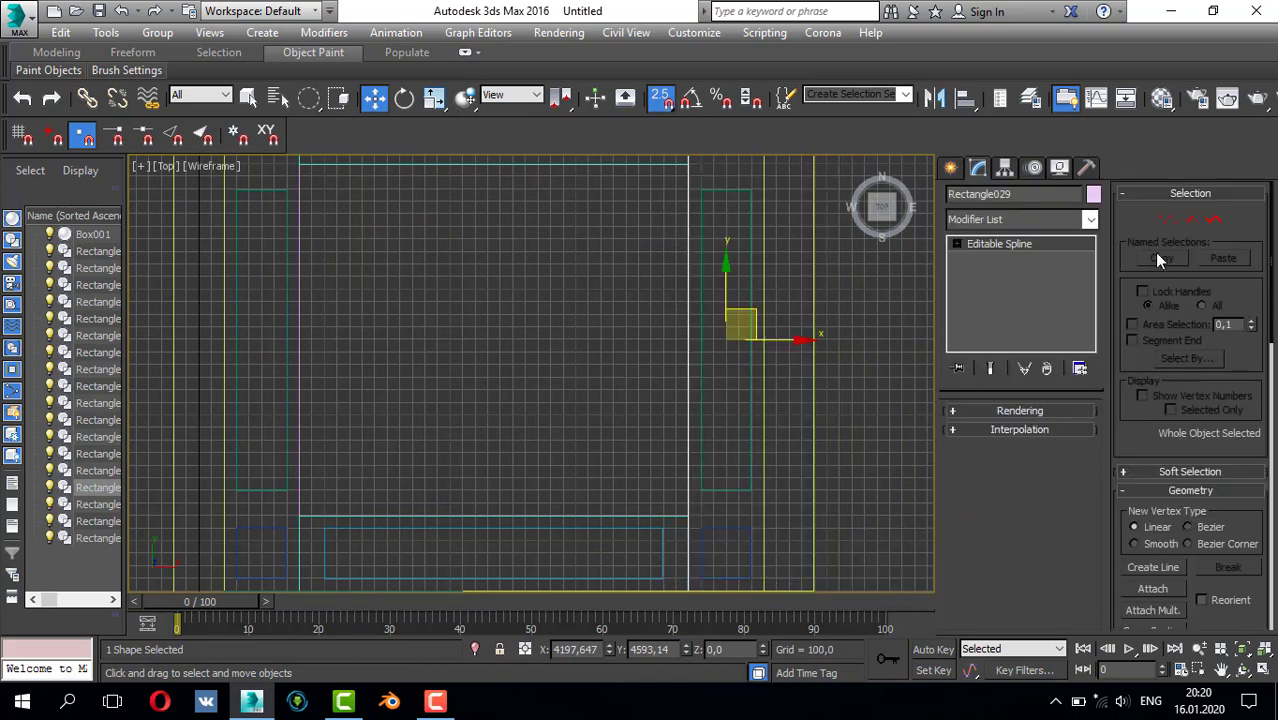
- Attach the right long inner rectangle, the lower-right square, the lower strip and its inner rectangle to the spline
click(1153, 590)
scroll(679, 403, up, 2)
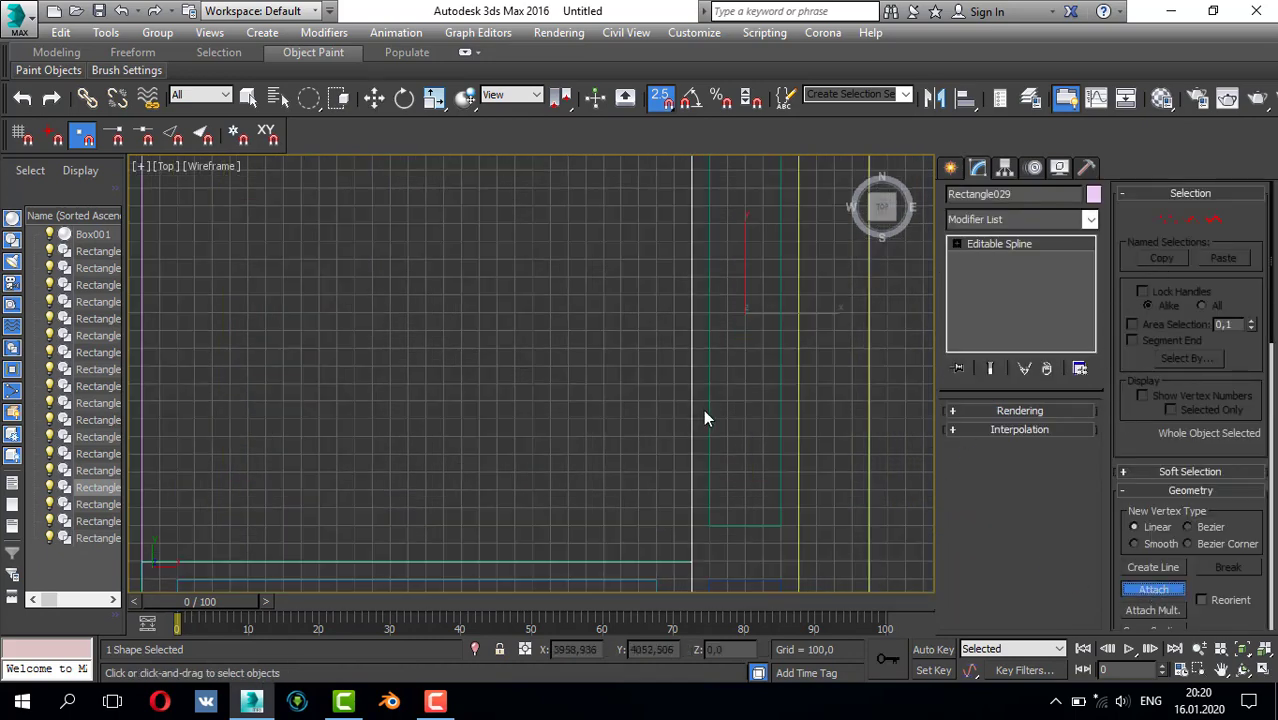
click(710, 402)
middle_drag(745, 453, 757, 356)
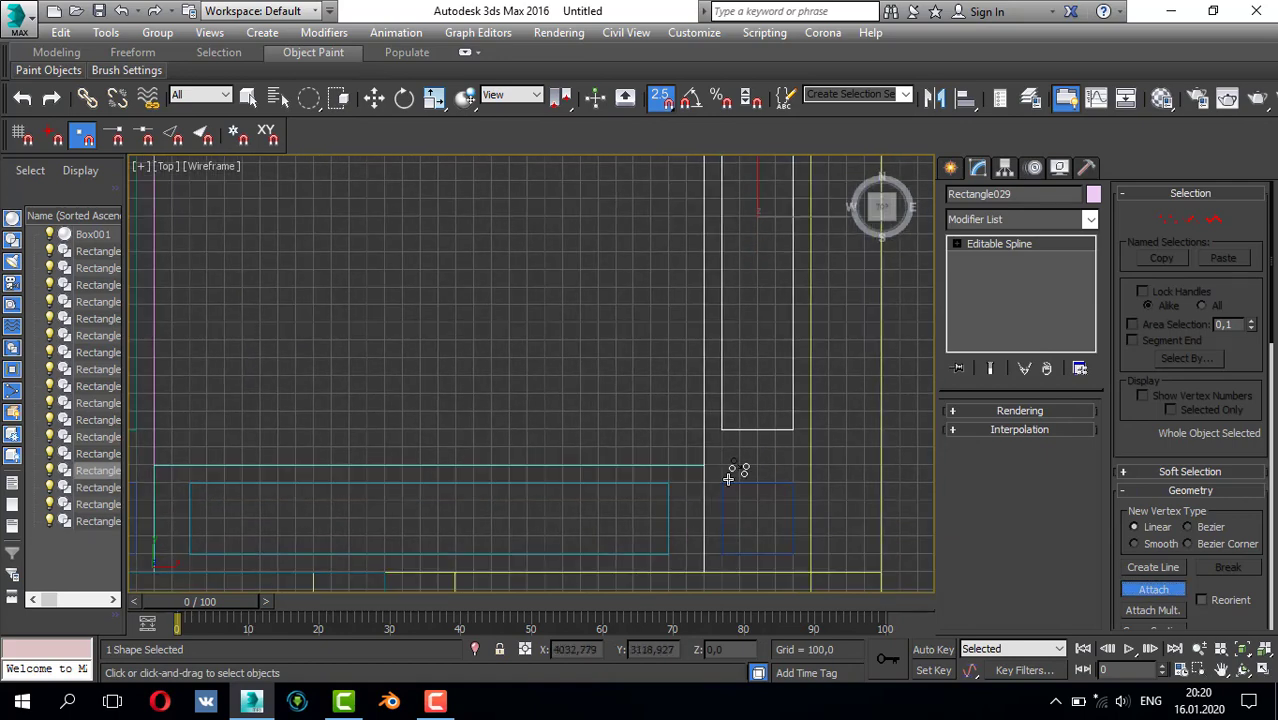
click(725, 483)
click(675, 463)
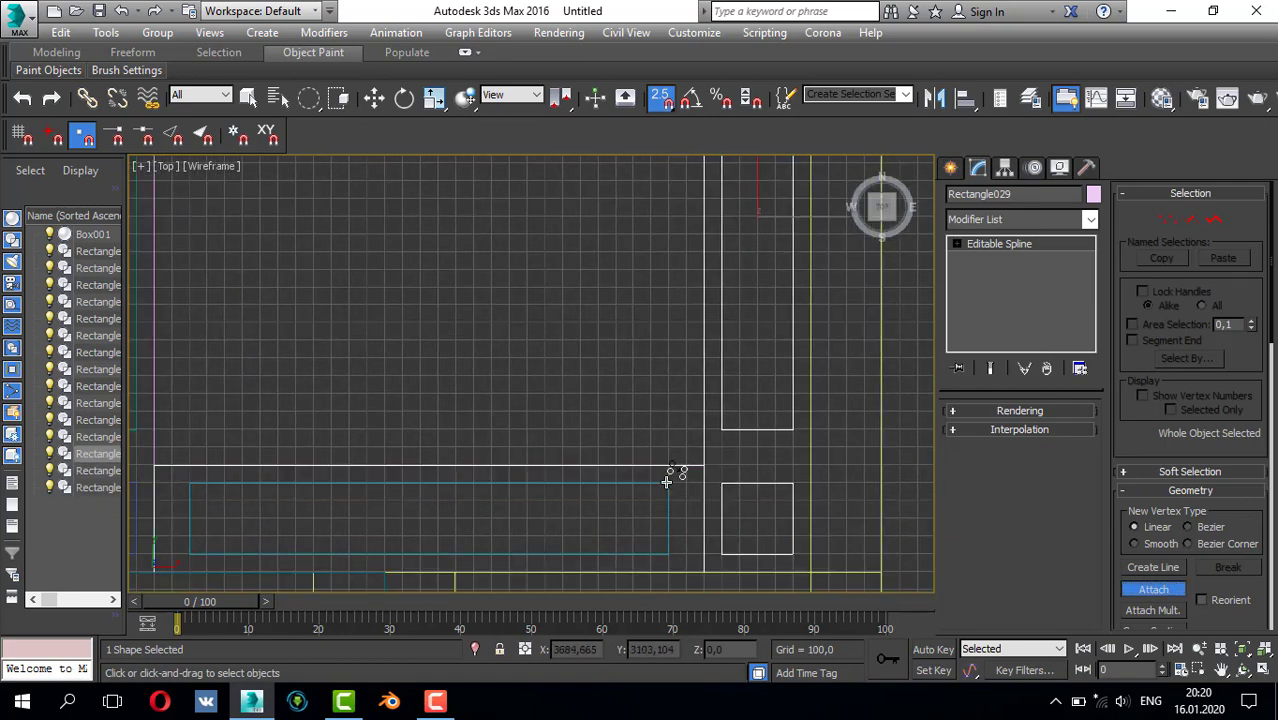
click(670, 481)
- Attach the lower-left square and the left long inner rectangle to the spline
middle_drag(417, 414, 615, 412)
click(322, 486)
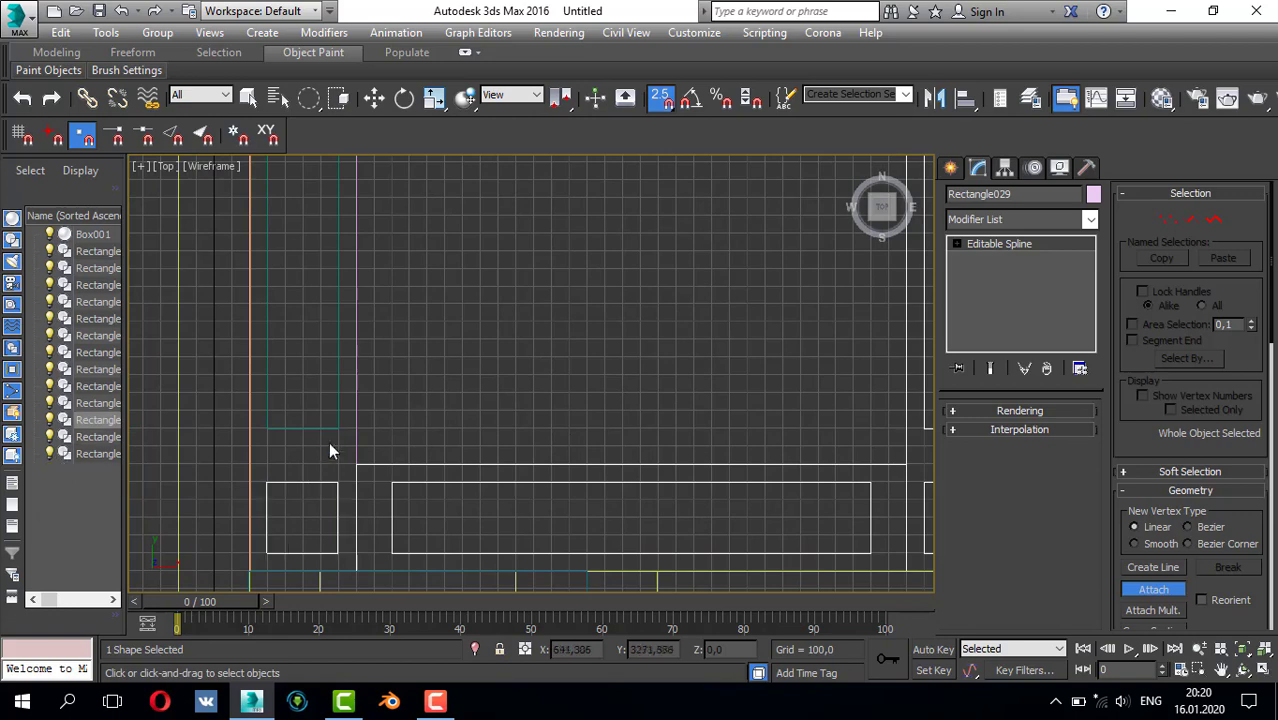
click(330, 430)
scroll(365, 358, down, 2)
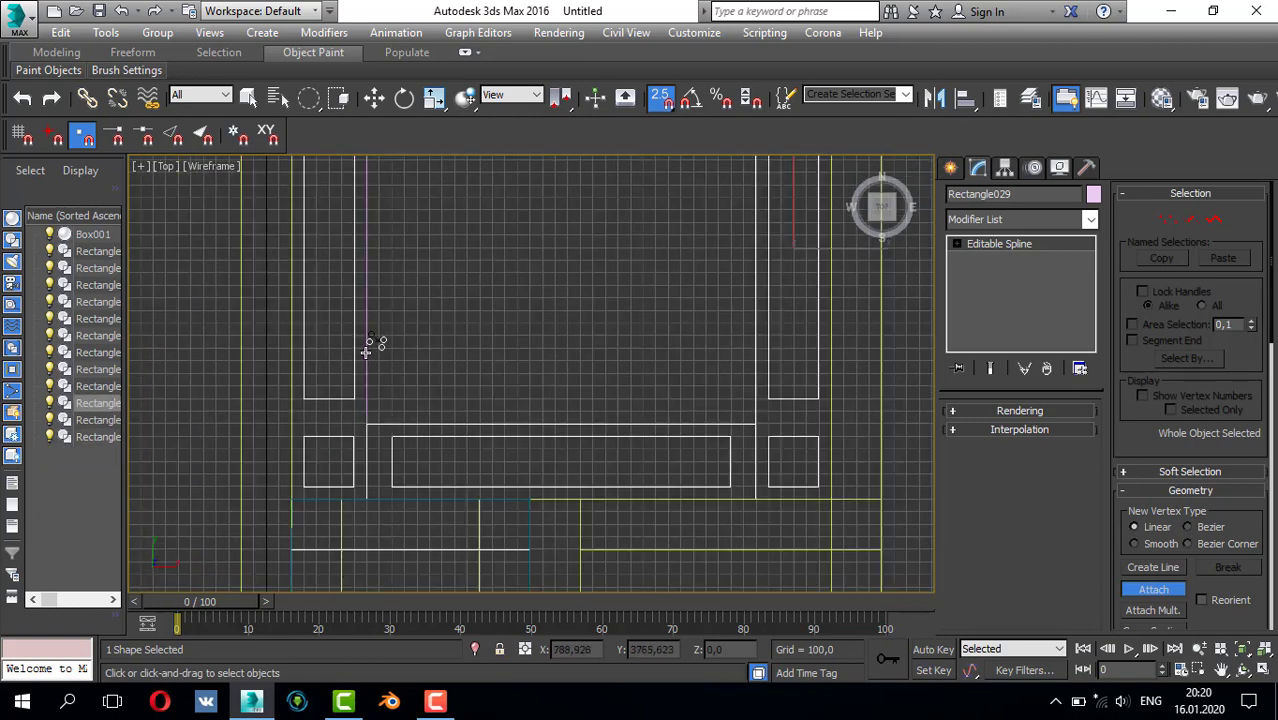
middle_drag(477, 296, 476, 468)
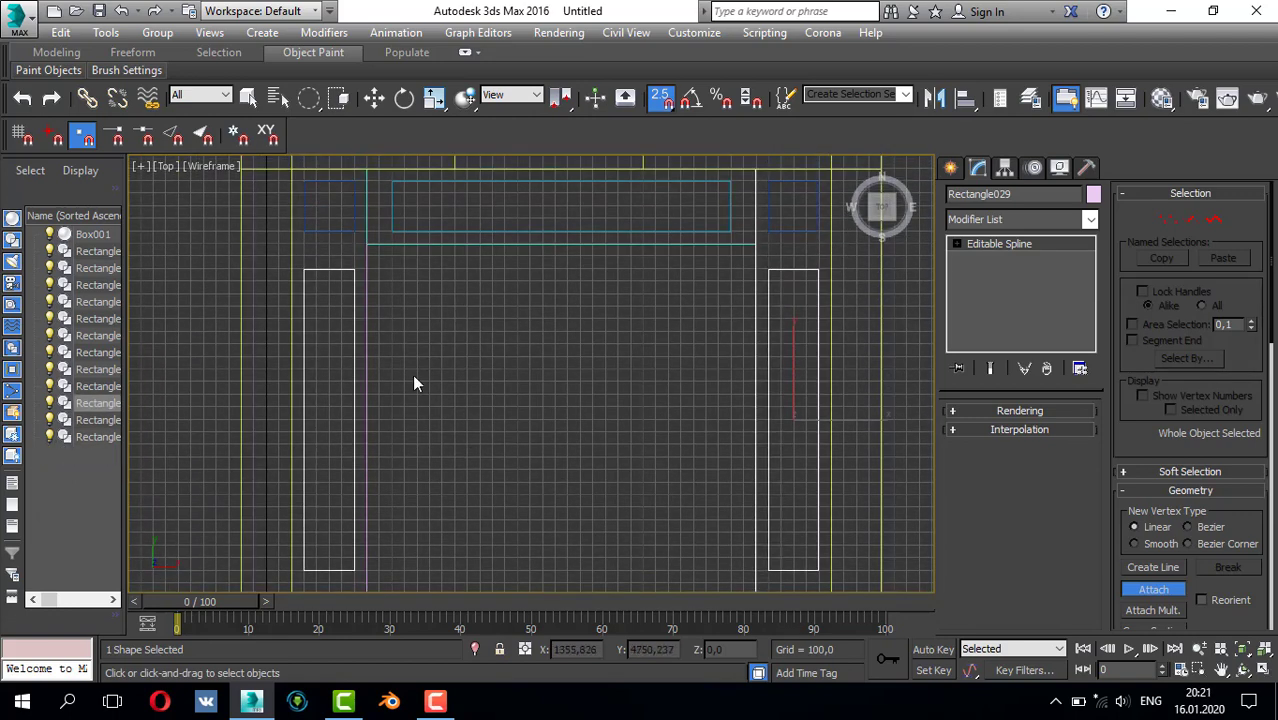
- Attach the left vertical strip, both upper corner squares, and the upper strip with its inner rectangle, finishing the combined frame spline
click(366, 300)
click(354, 215)
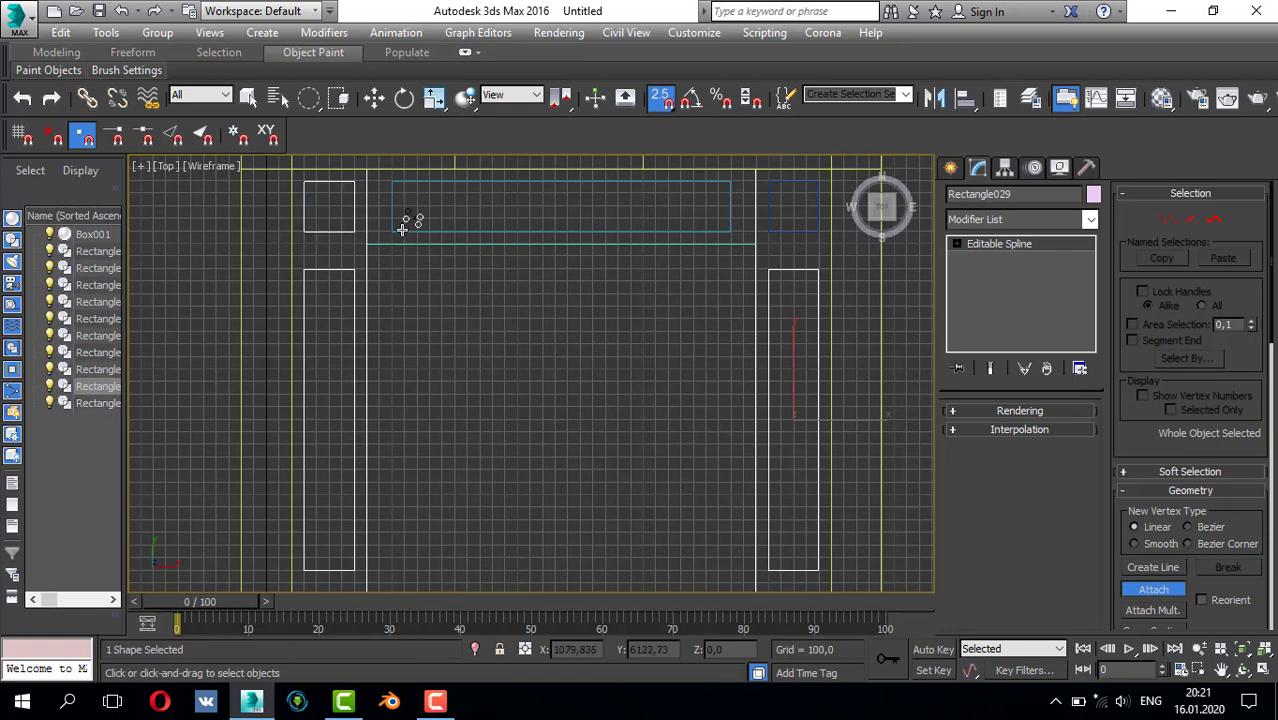
click(401, 229)
click(408, 243)
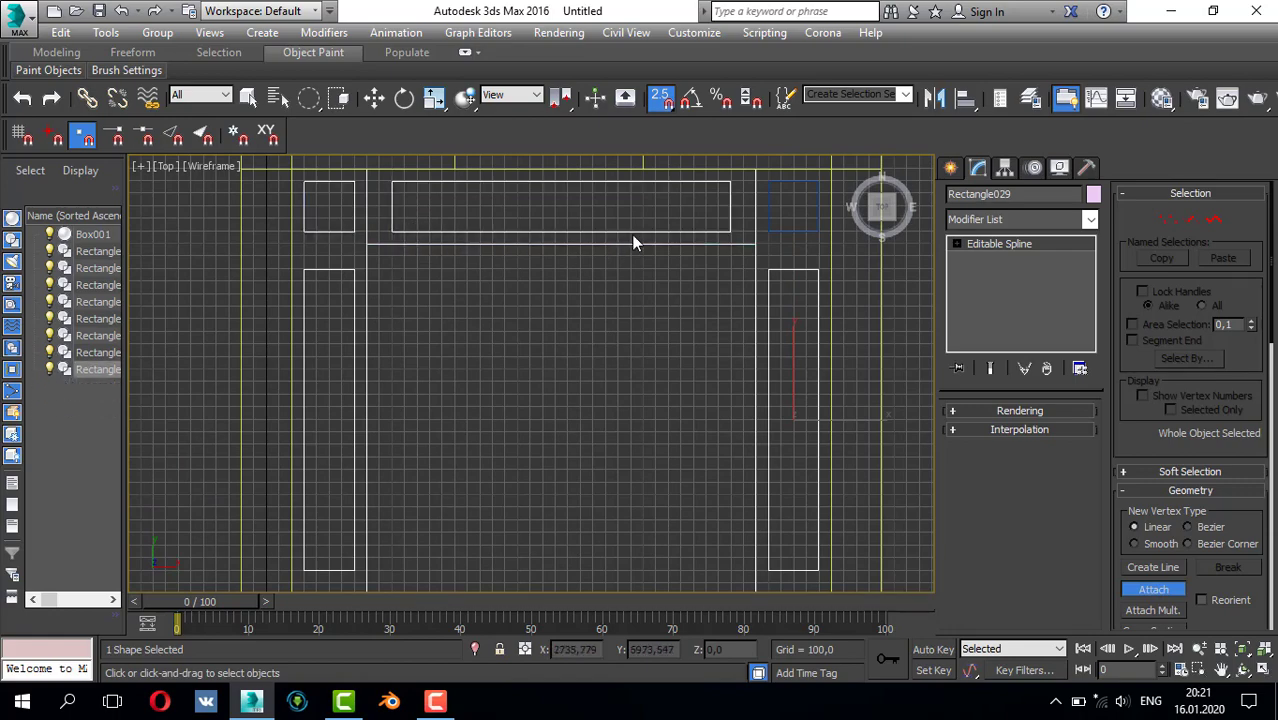
click(767, 220)
scroll(806, 249, down, 7)
right_click(860, 265)
- Apply an Extrude modifier to the combined frame spline with an amount of 100
click(1072, 224)
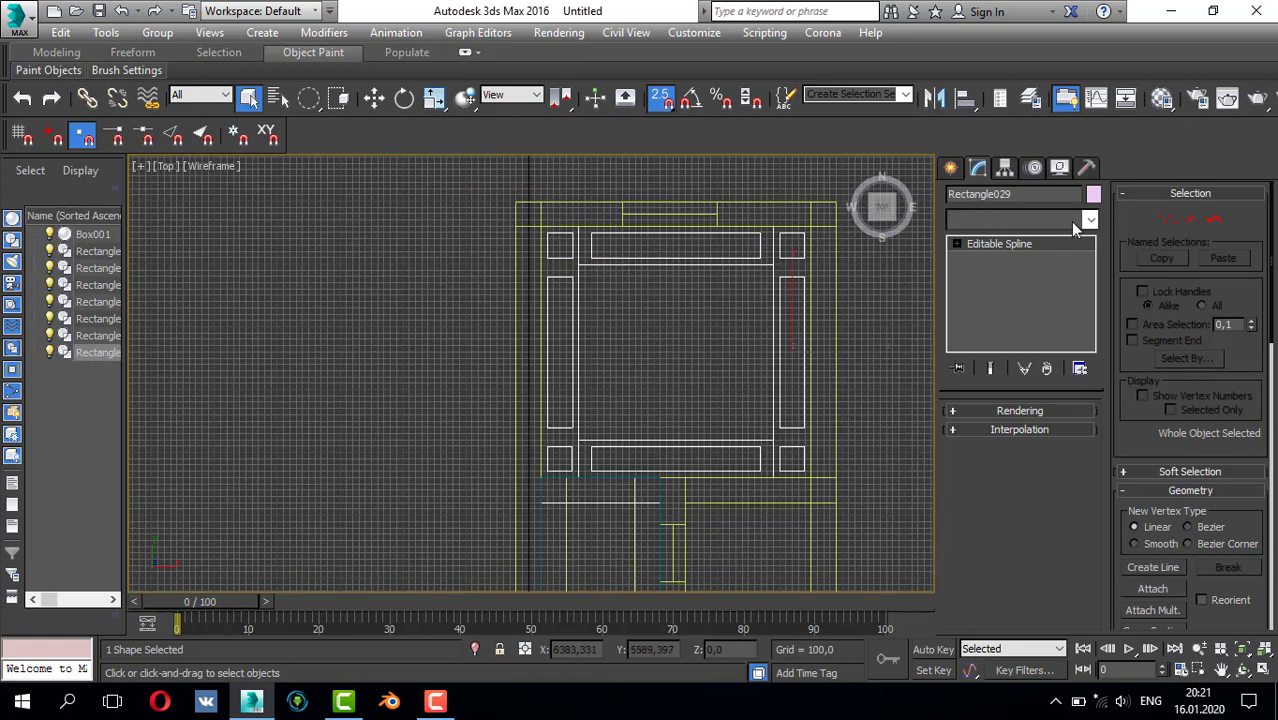
scroll(1032, 274, down, 10)
click(1010, 233)
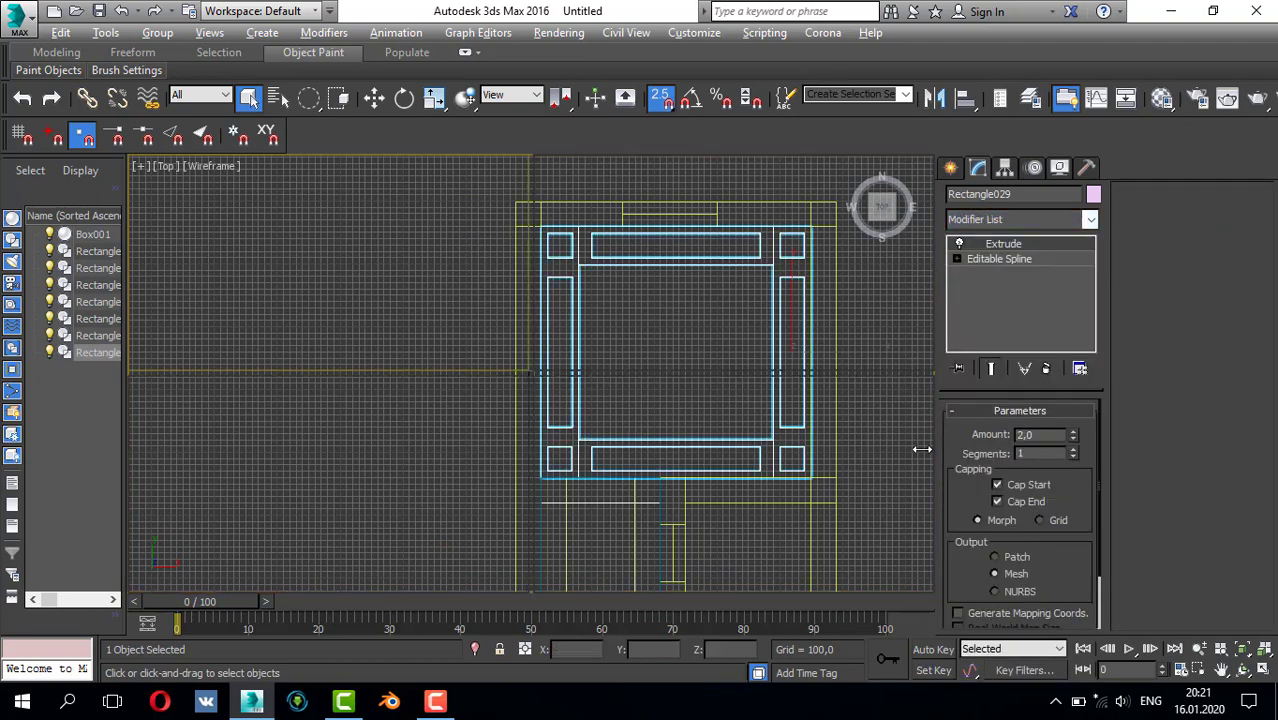
key(alt+w)
click(736, 500)
key(alt+w)
scroll(661, 461, down, 3)
alt+middle_drag(661, 461, 692, 433)
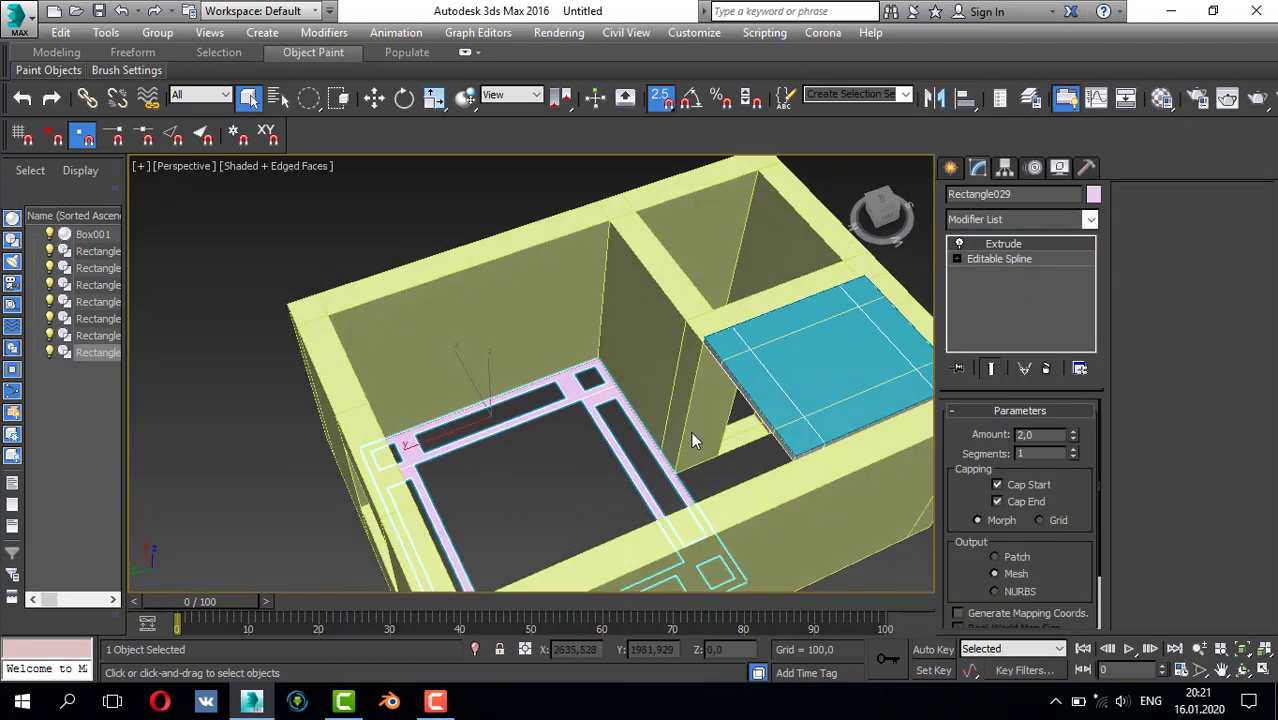
click(1038, 440)
text(100)
key(Return)
scroll(729, 404, down, 3)
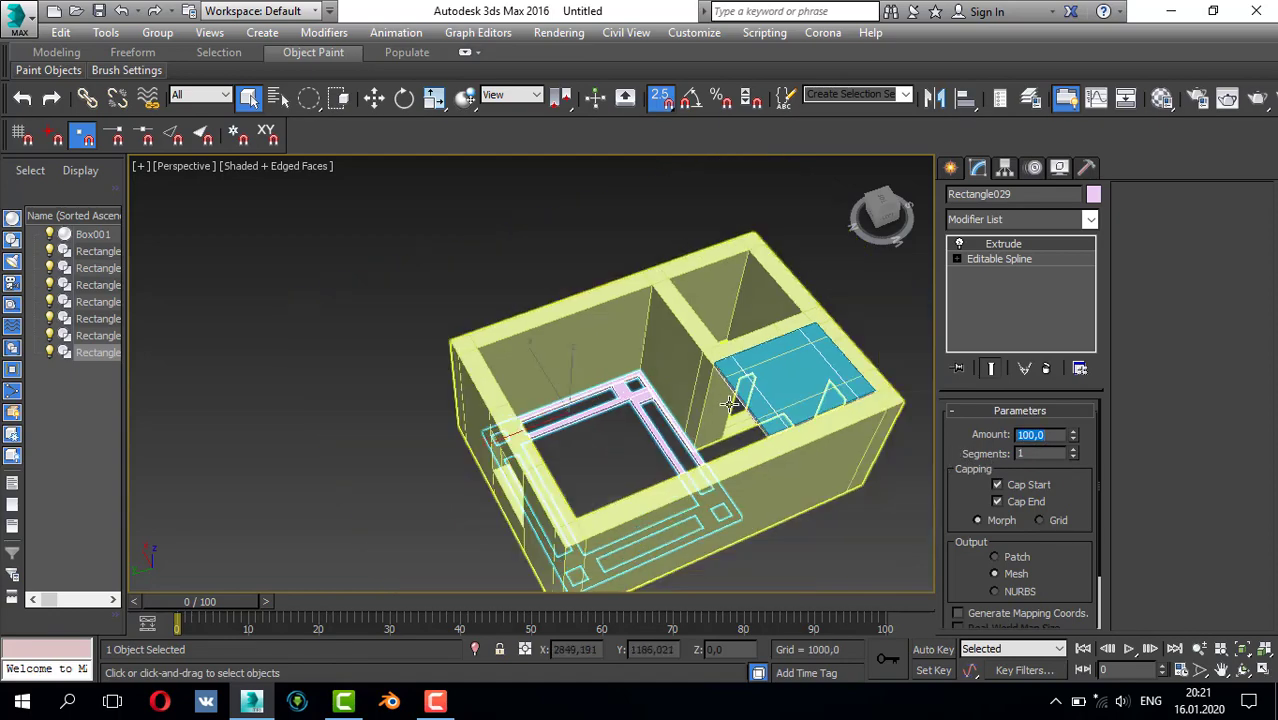
- Raise the extruded frame to a Z position of 3000
alt+middle_drag(729, 404, 661, 314)
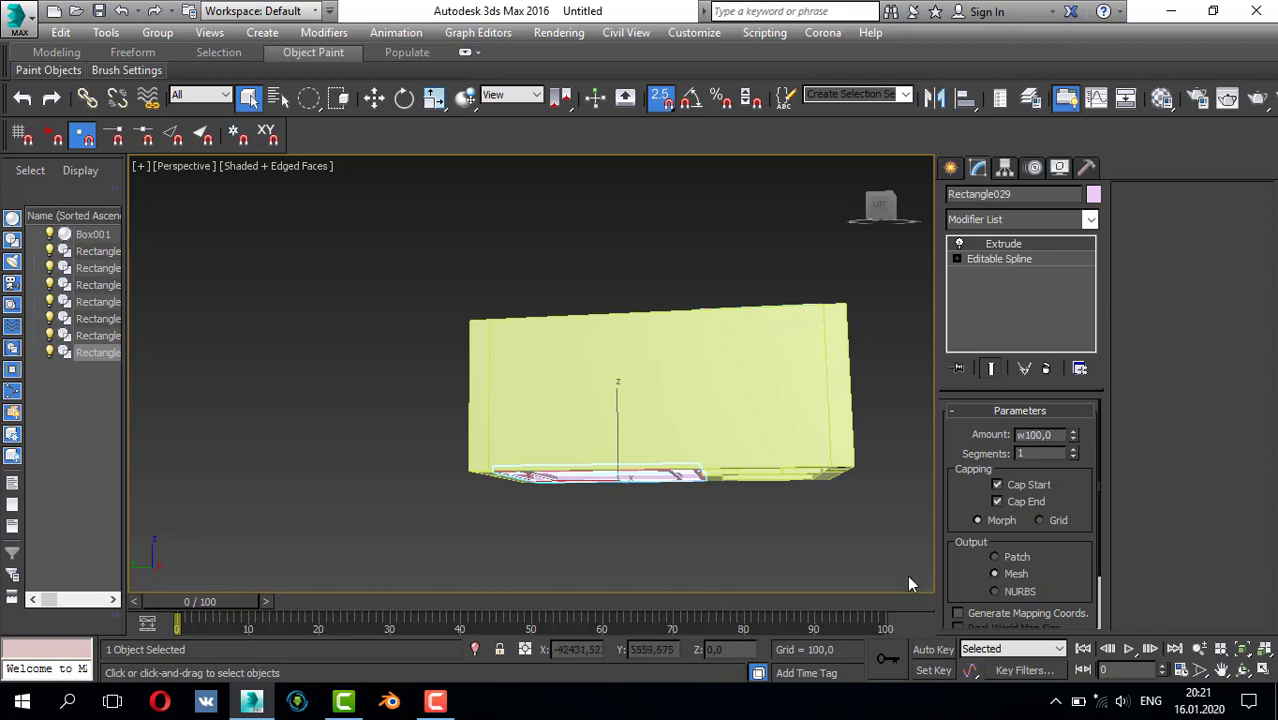
click(982, 482)
click(951, 168)
key(w)
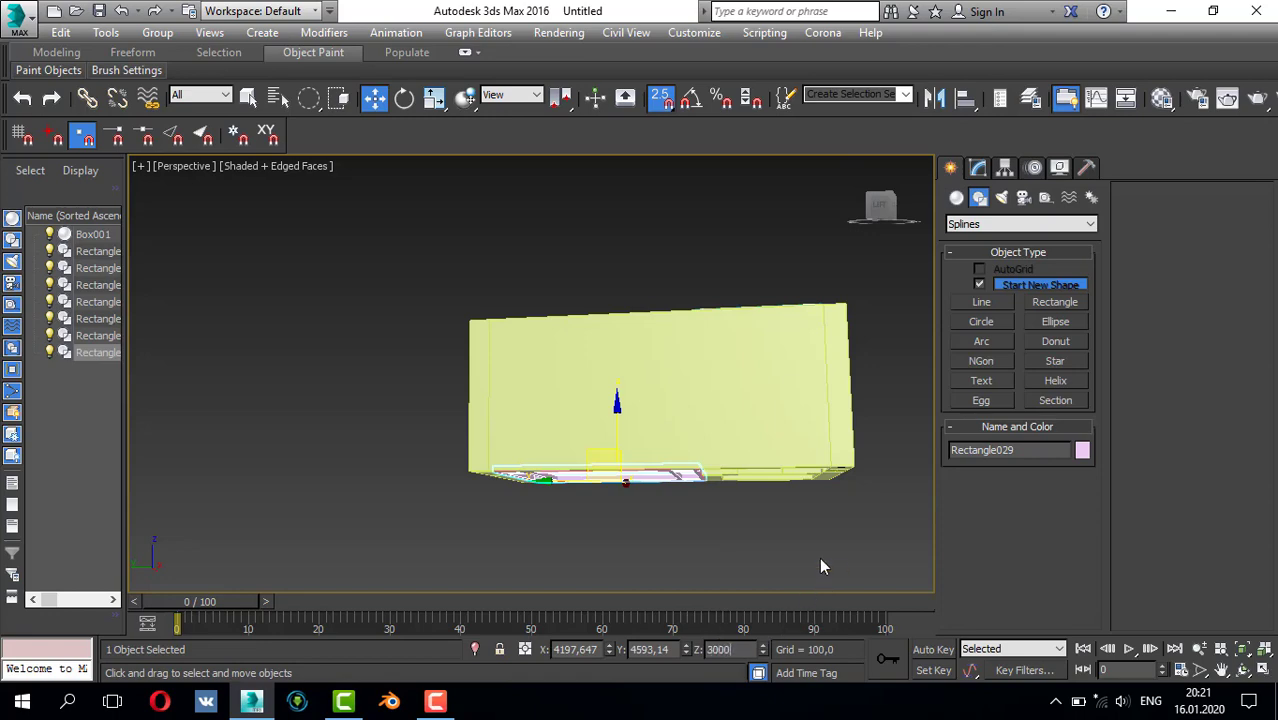
key(Return)
- Select the room outline rectangle beneath the frame and set its Z position to 3100
alt+middle_drag(687, 316, 747, 384)
scroll(680, 382, up, 5)
scroll(677, 389, down, 3)
click(676, 318)
click(666, 319)
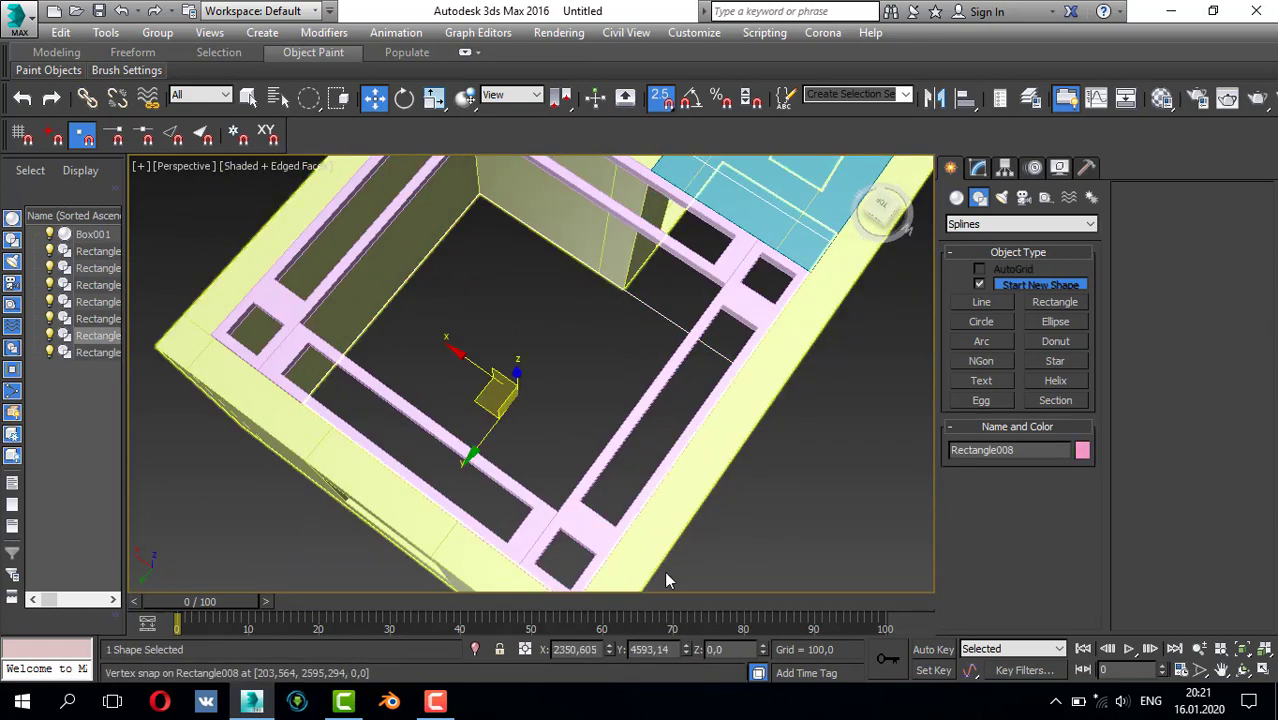
text(3100)
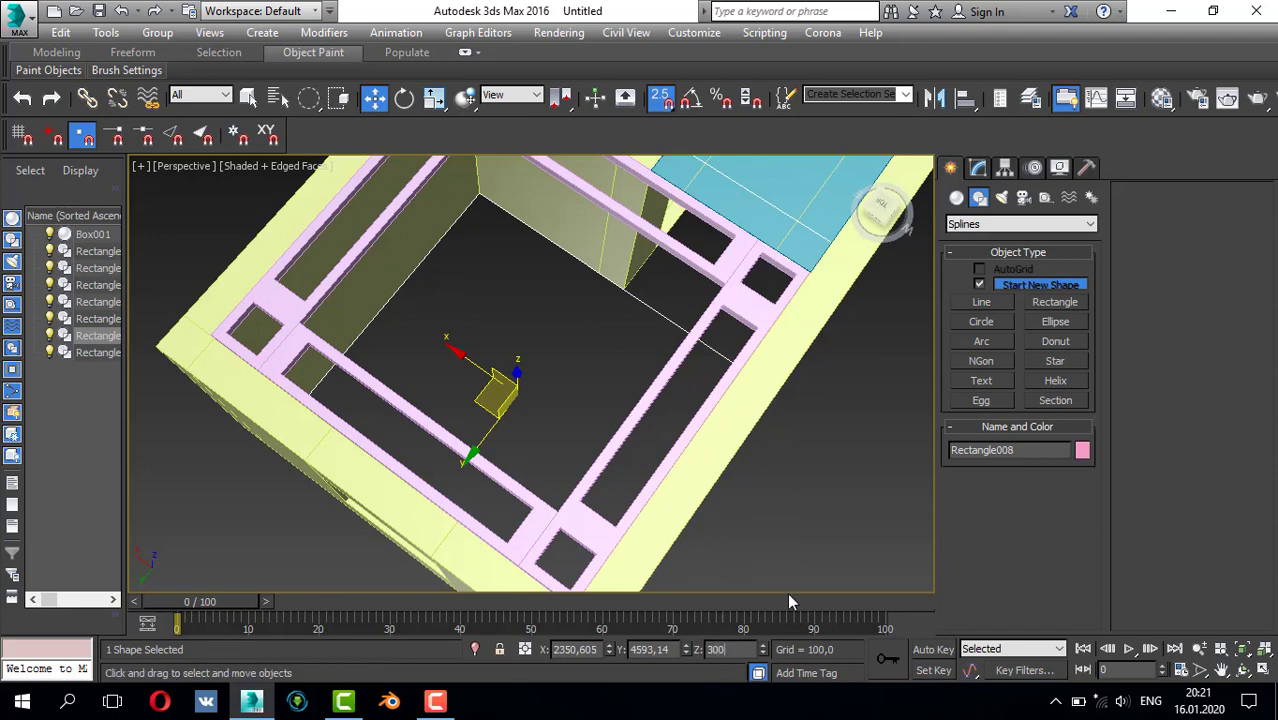
key(BackSpace)
key(BackSpace)
text(100)
key(Return)
scroll(665, 332, down, 3)
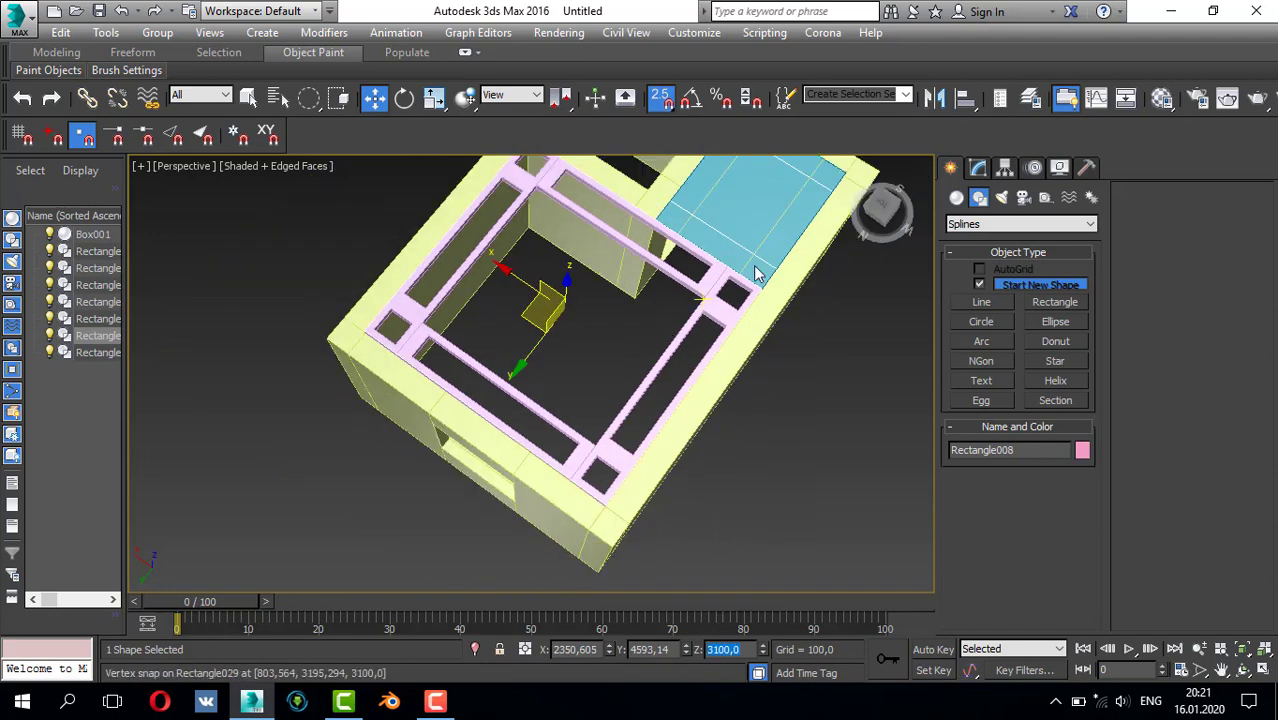
- Extrude the raised room outline rectangle by 2 to form the ceiling slab
click(978, 167)
click(1011, 221)
text(ex)
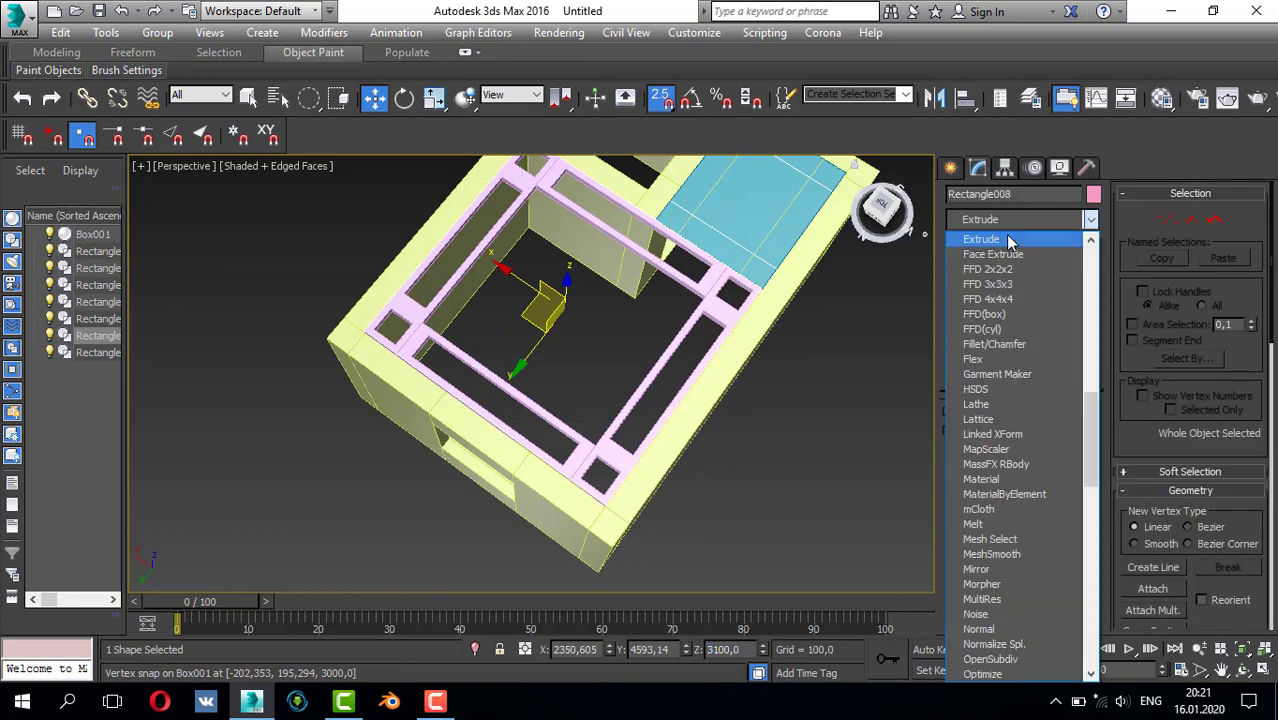
click(1010, 240)
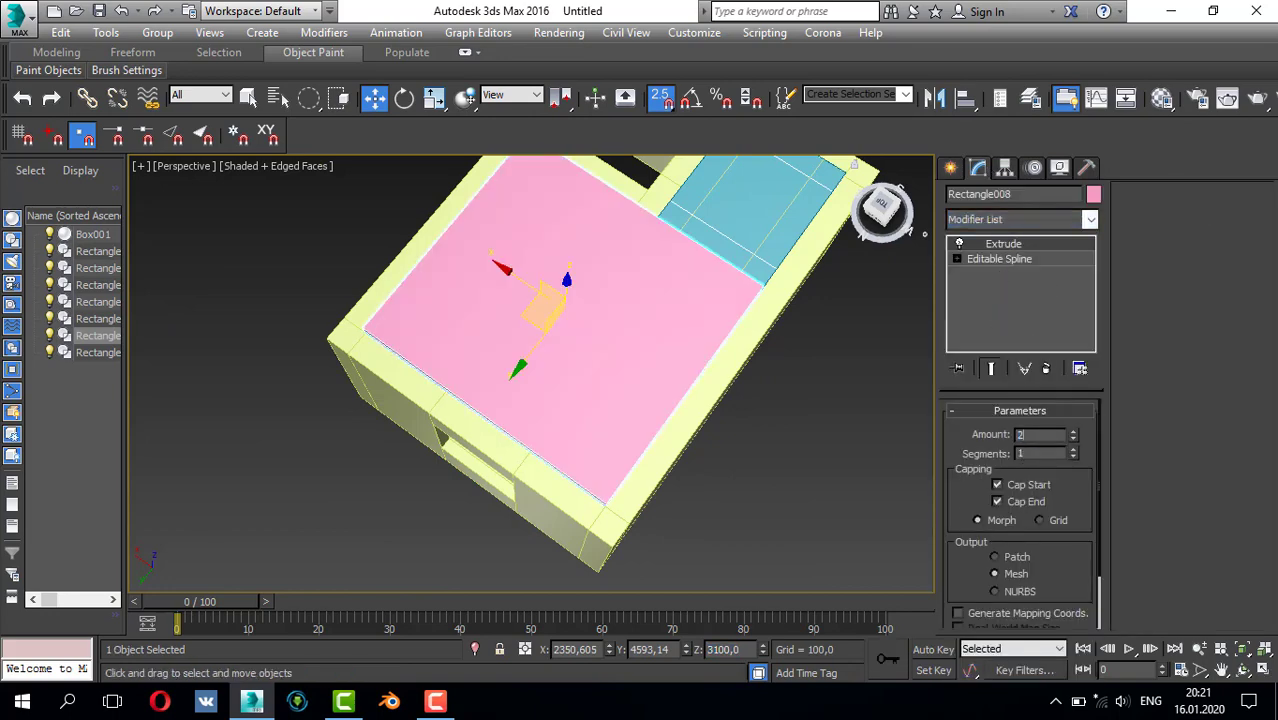
text(2)
key(Return)
- Examine the ceiling frame and slab from inside the room
alt+middle_drag(685, 345, 586, 308)
scroll(598, 349, up, 4)
scroll(604, 366, down, 1)
scroll(560, 398, up, 3)
scroll(725, 333, down, 2)
scroll(571, 299, down, 1)
scroll(574, 301, up, 1)
scroll(654, 291, down, 1)
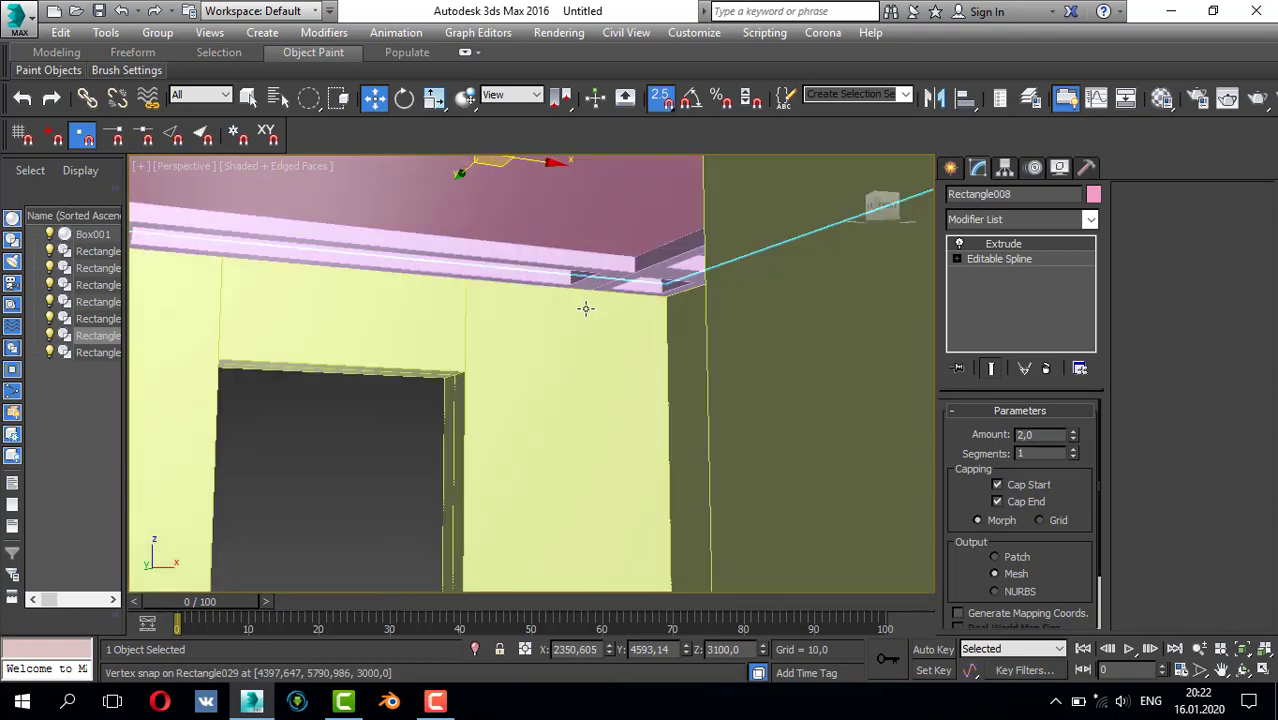
key(shift+z)
key(shift+z)
key(shift+z)
- Create a Target camera in the top view at the room's left wall, aimed into the room
key(alt+w)
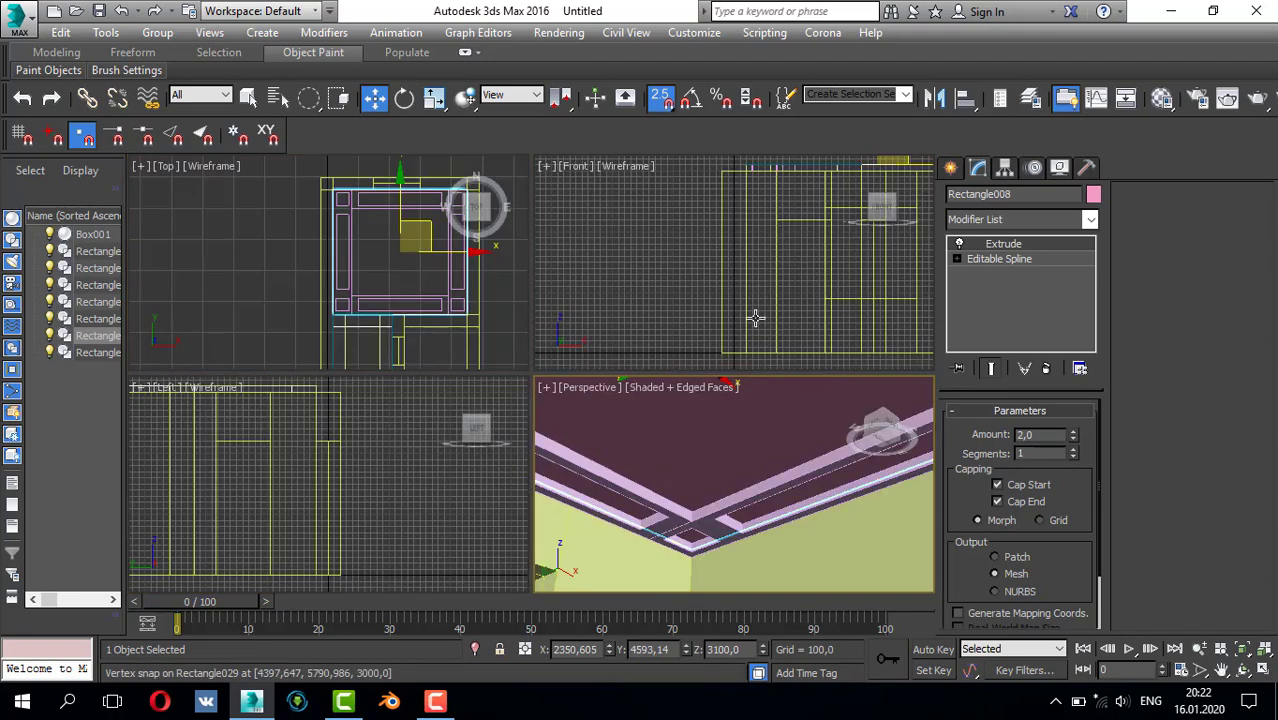
key(alt+w)
scroll(765, 307, down, 3)
key(alt+w)
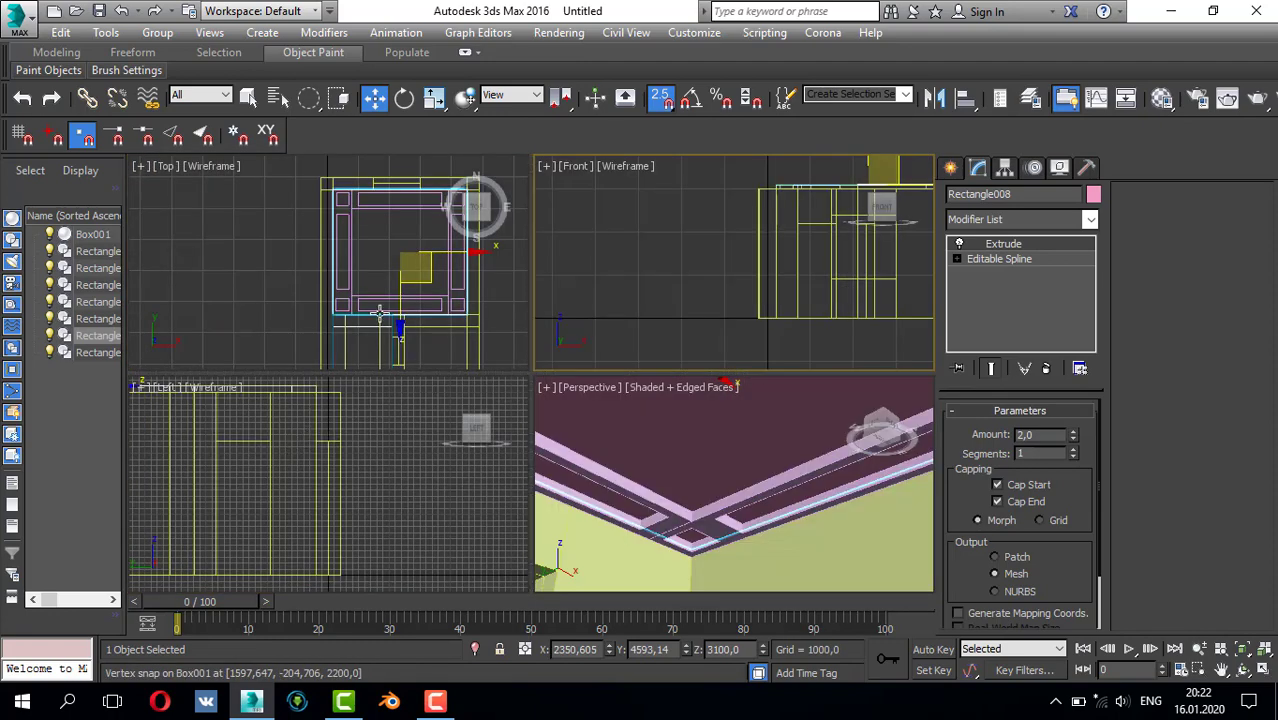
click(379, 314)
key(alt+w)
click(951, 169)
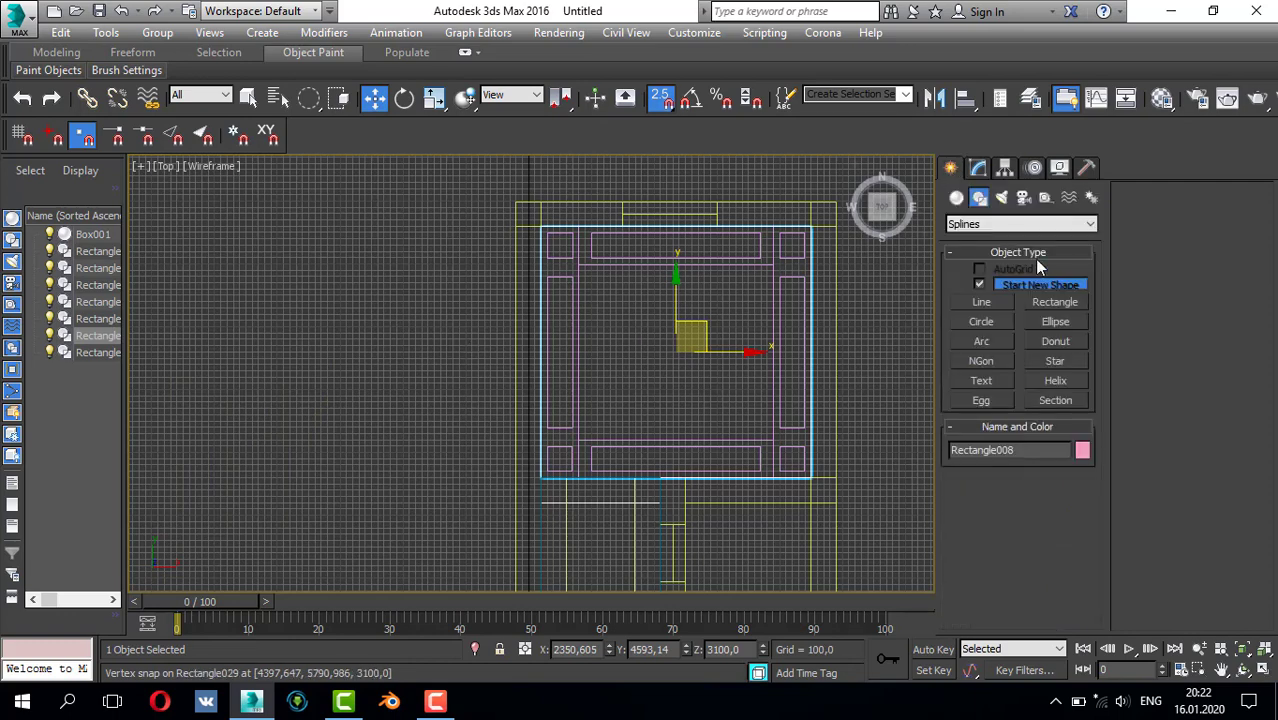
click(1024, 197)
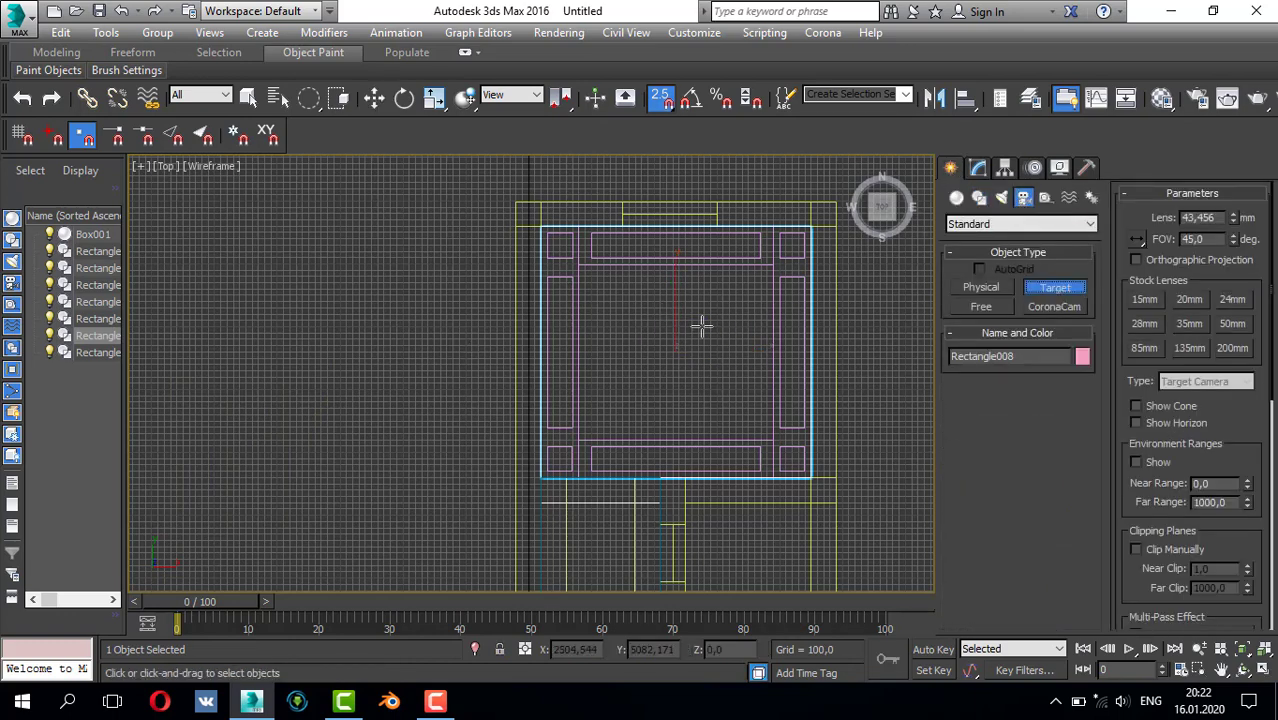
drag(528, 358, 582, 358)
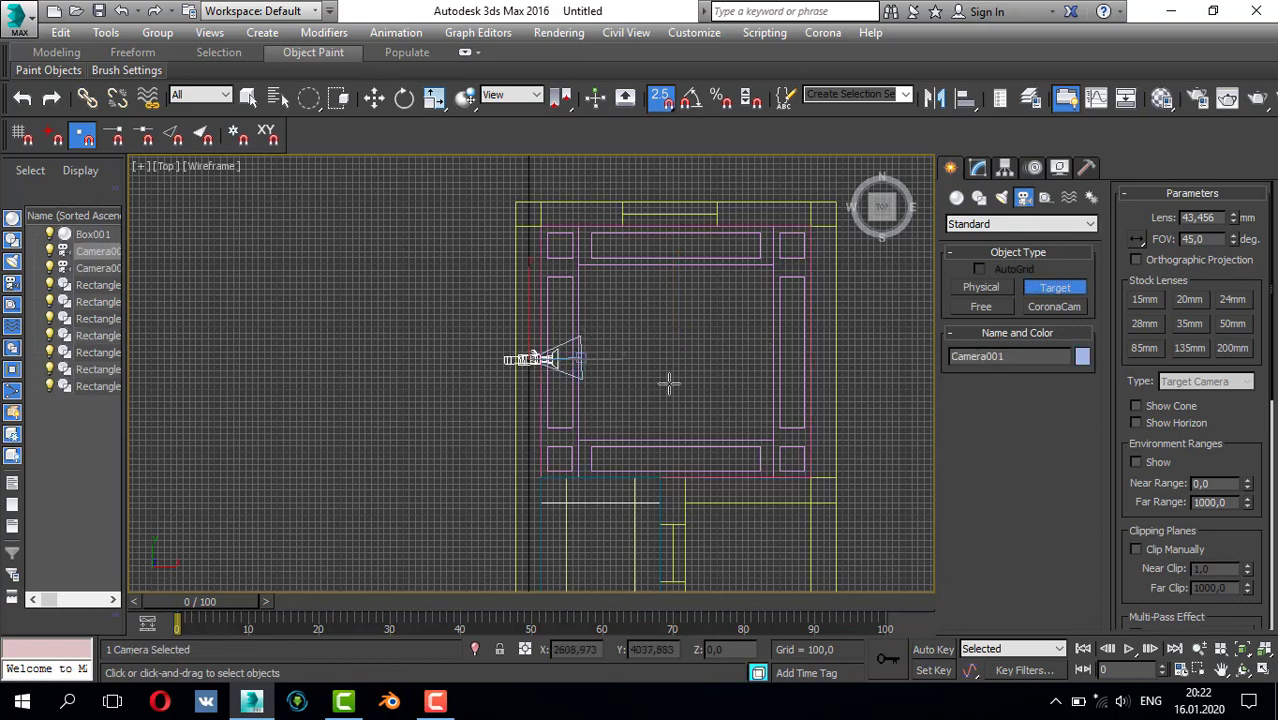
scroll(593, 365, up, 3)
right_click(571, 354)
- Turn off snapping and move the camera target about 37 units down in Y, level with the camera
scroll(571, 353, up, 2)
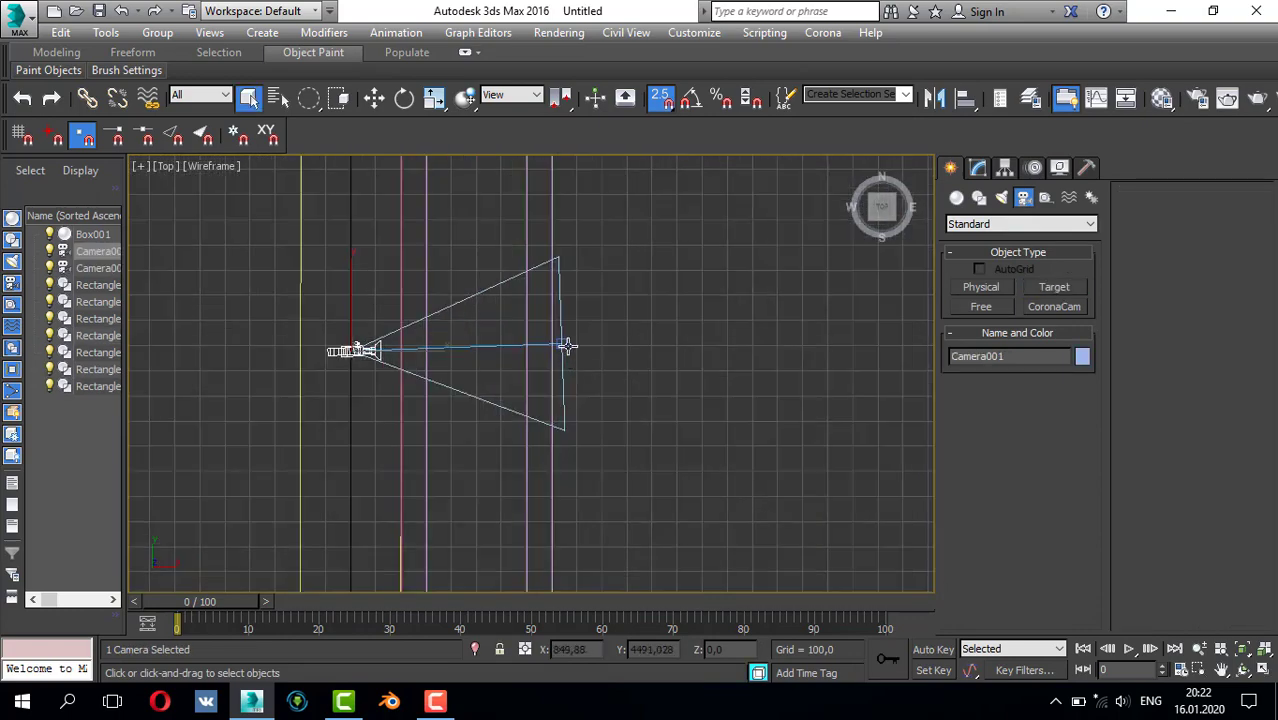
click(565, 340)
click(564, 322)
key(w)
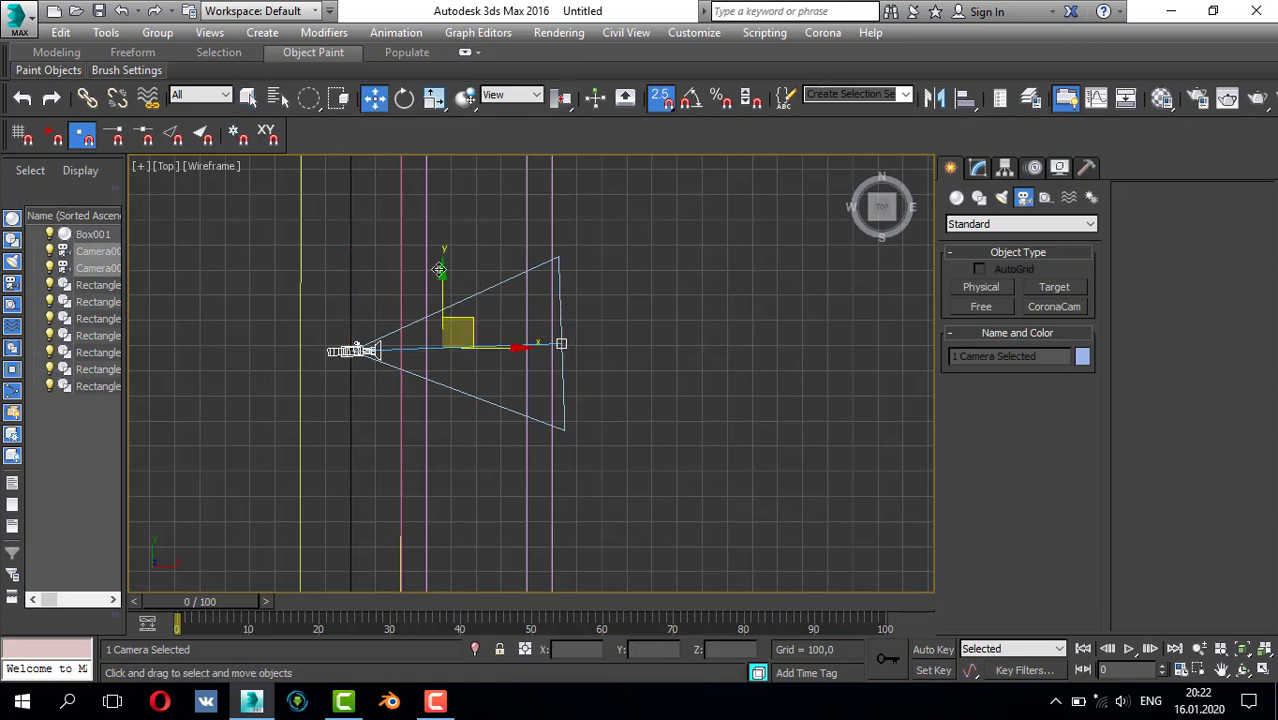
mouse_move(563, 347)
mouse_down()
mouse_move(560, 291)
mouse_move(561, 343)
mouse_up()
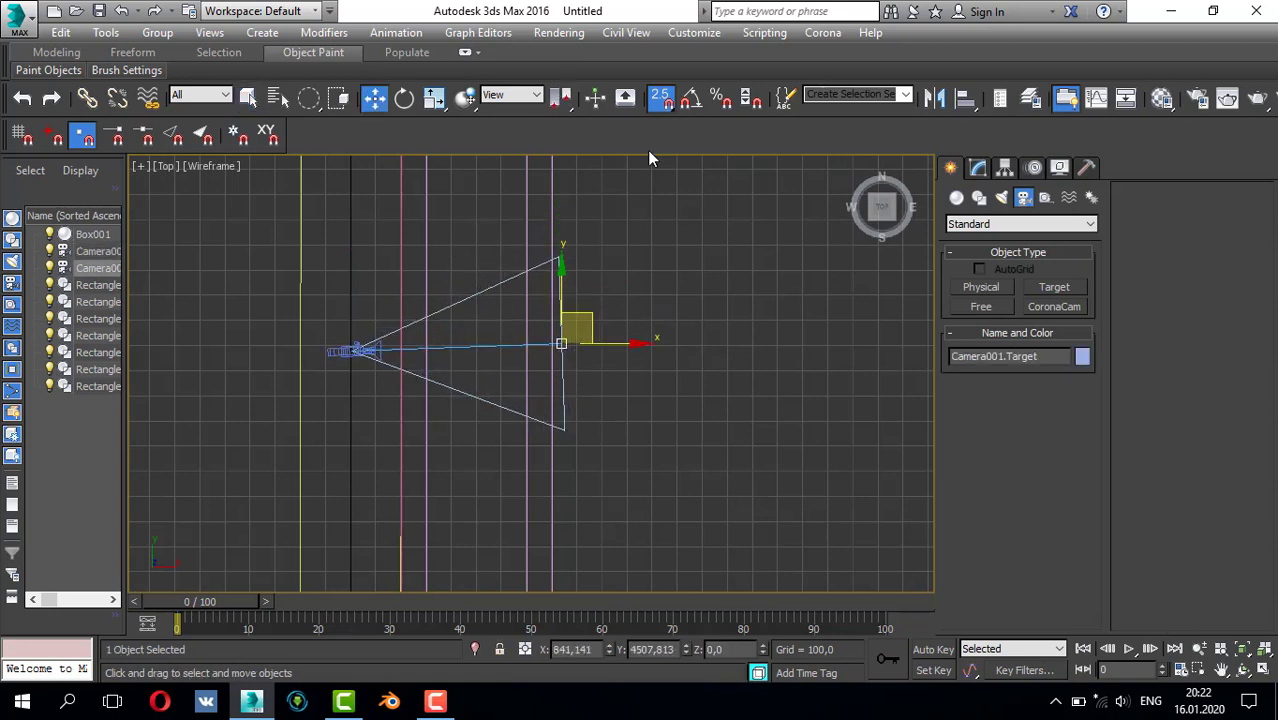
drag(566, 272, 571, 279)
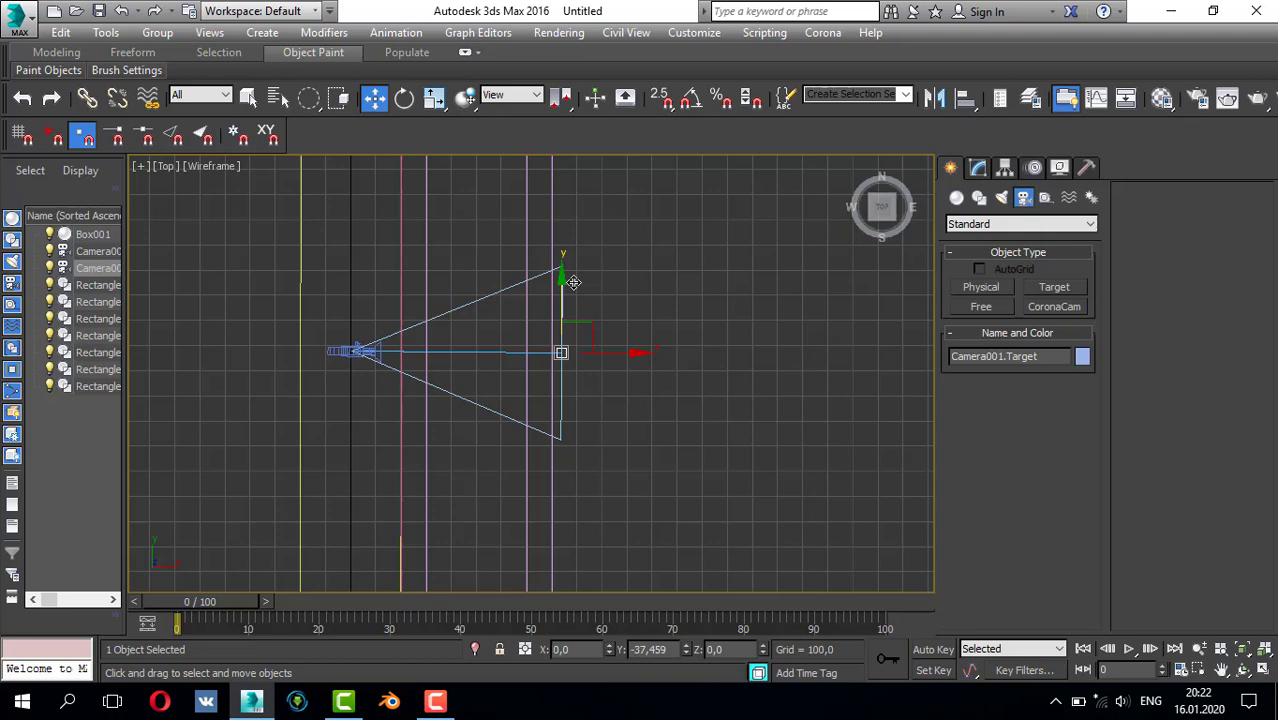
- Raise the camera target to about 640 units in Z in the Front view
key(alt+w)
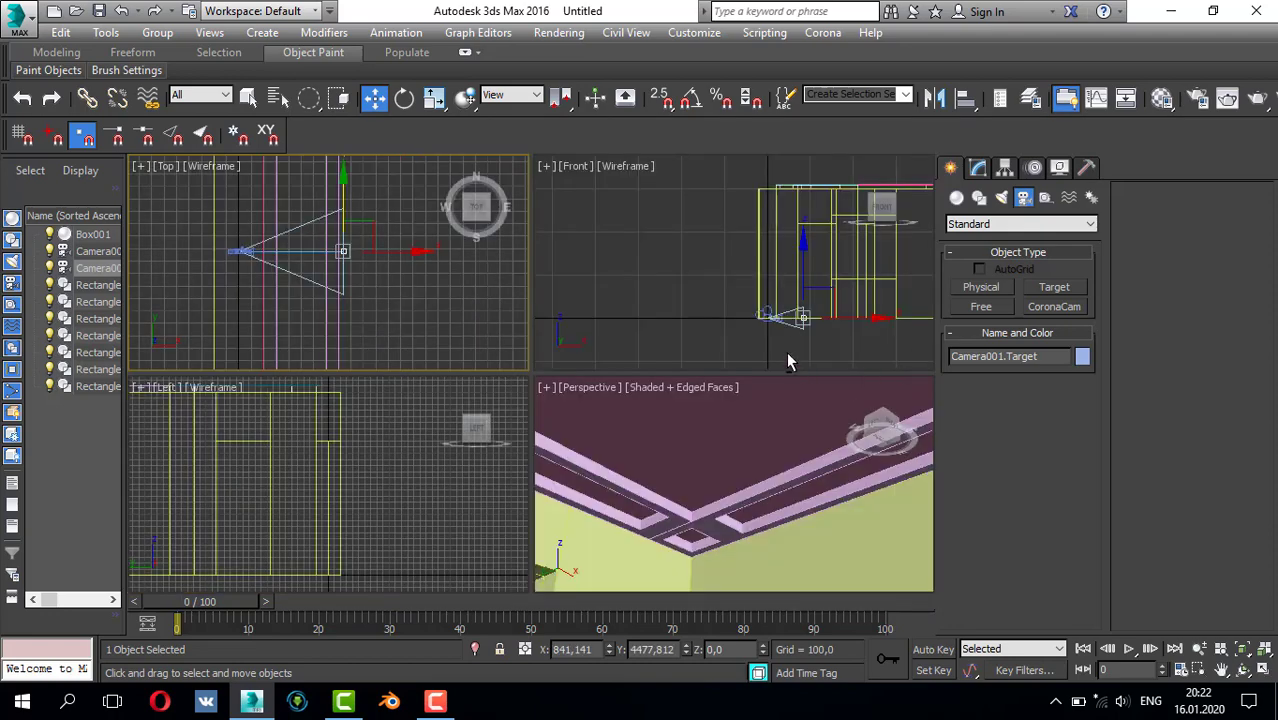
key(alt+w)
drag(694, 413, 688, 380)
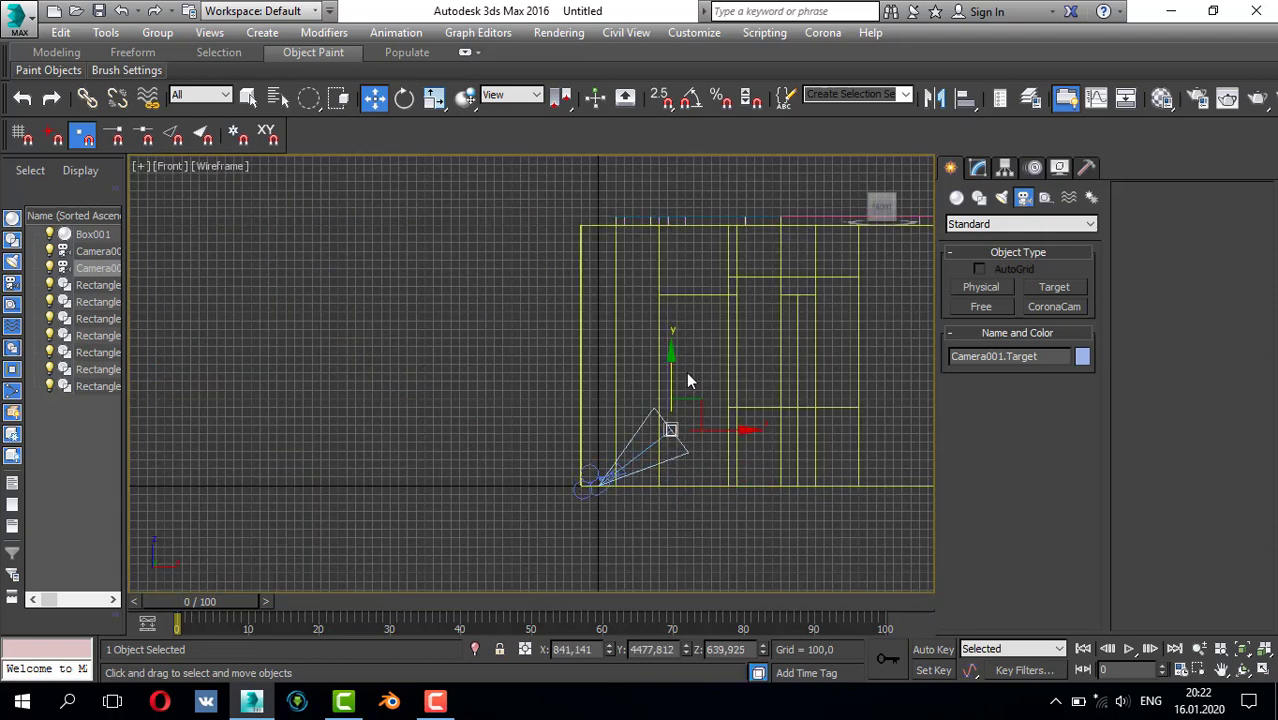
- Switch the Perspective viewport to look through Camera001
key(alt+w)
key(alt+w)
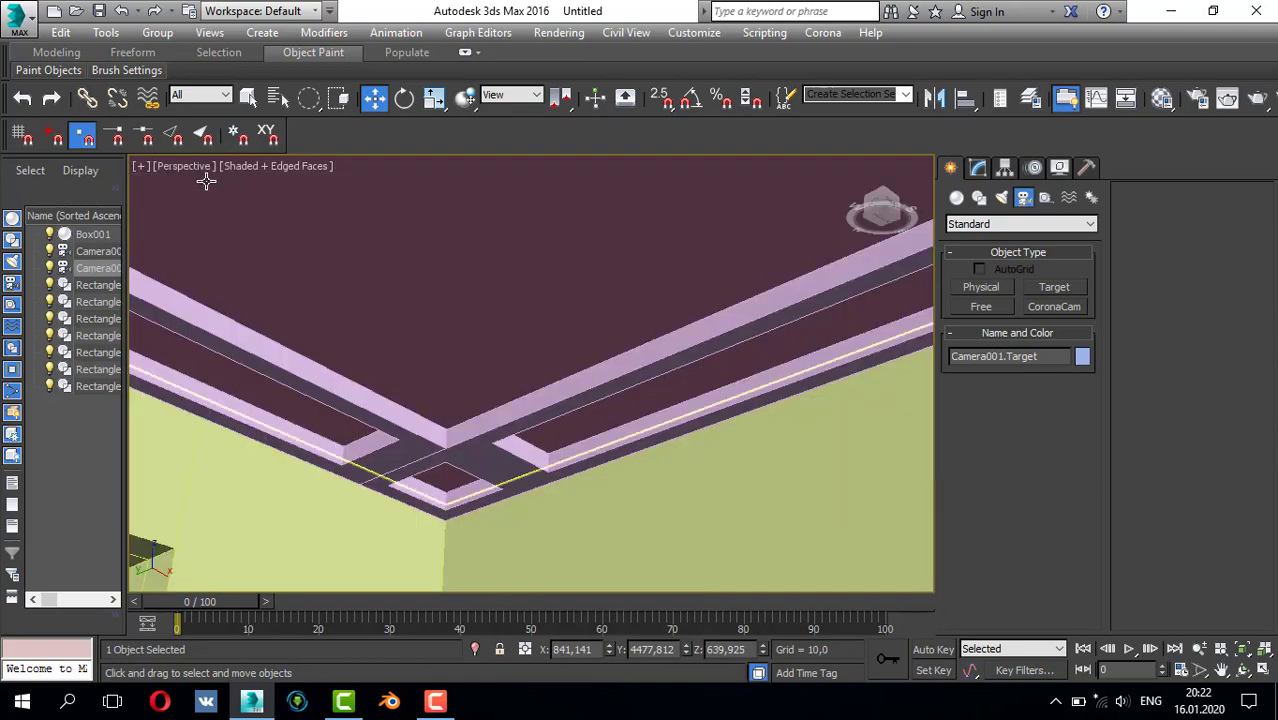
click(185, 166)
mouse_move(238, 188)
click(540, 188)
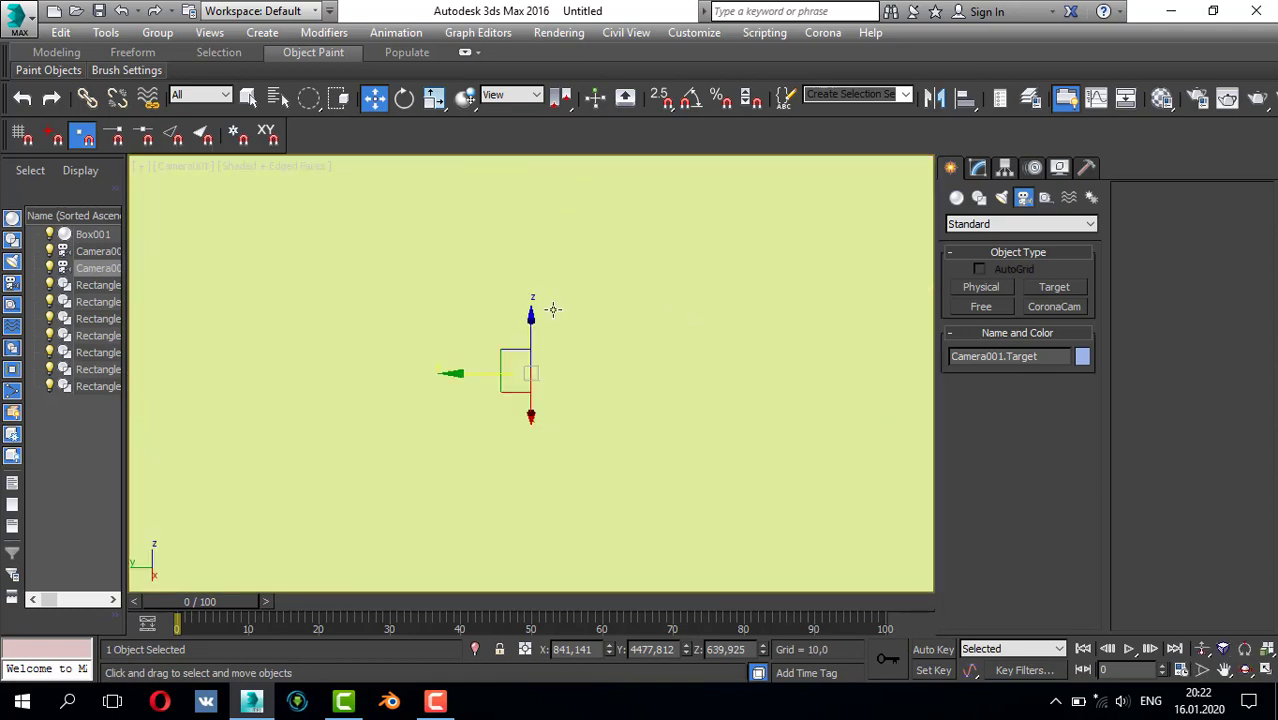
- Raise the camera to about 79 in Z and shift it with its target along X into the room, to about X 349
middle_drag(552, 373, 574, 458)
key(alt+w)
key(alt+w)
click(342, 344)
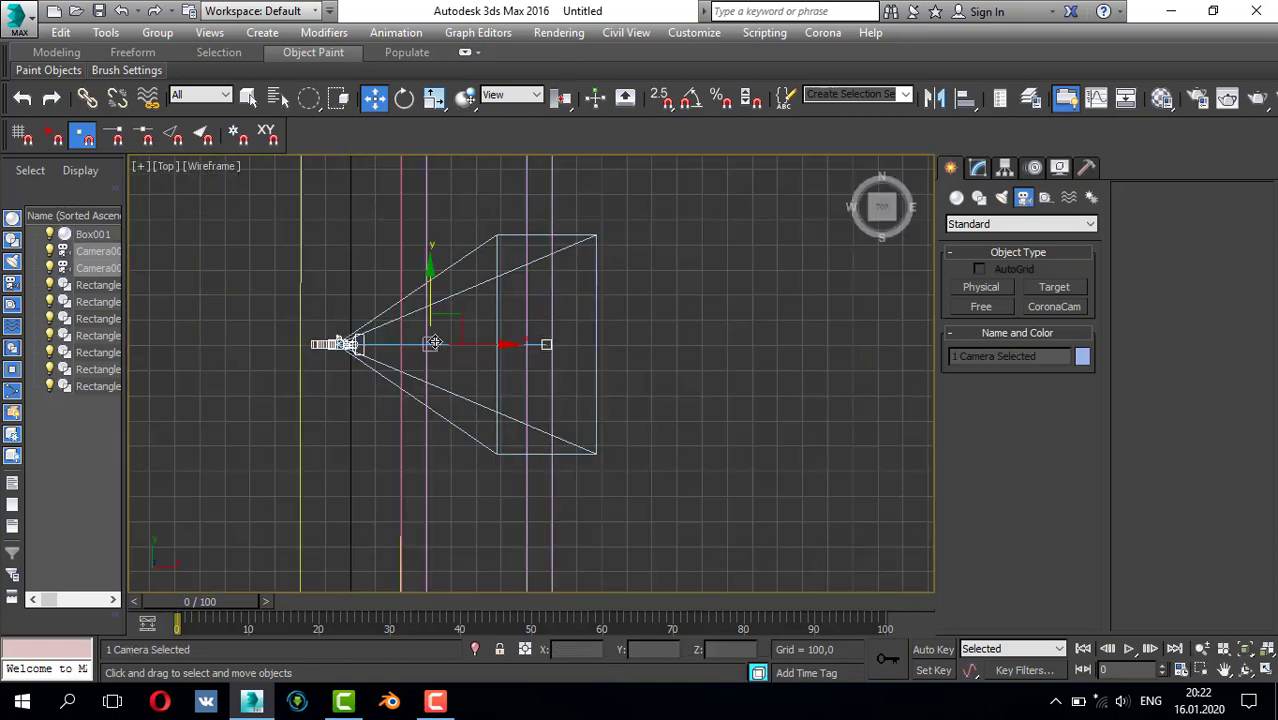
drag(469, 344, 570, 344)
key(alt+w)
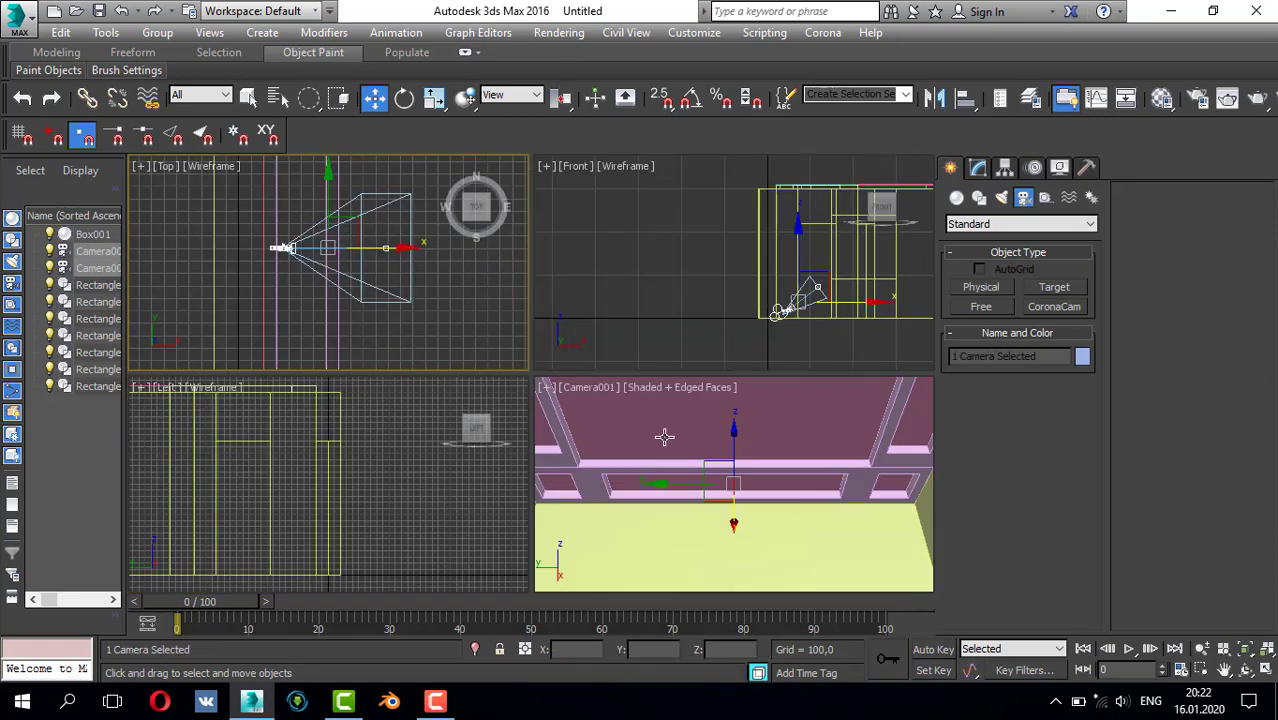
key(alt+w)
- Set the camera's lens to the 15 mm stock lens
click(977, 167)
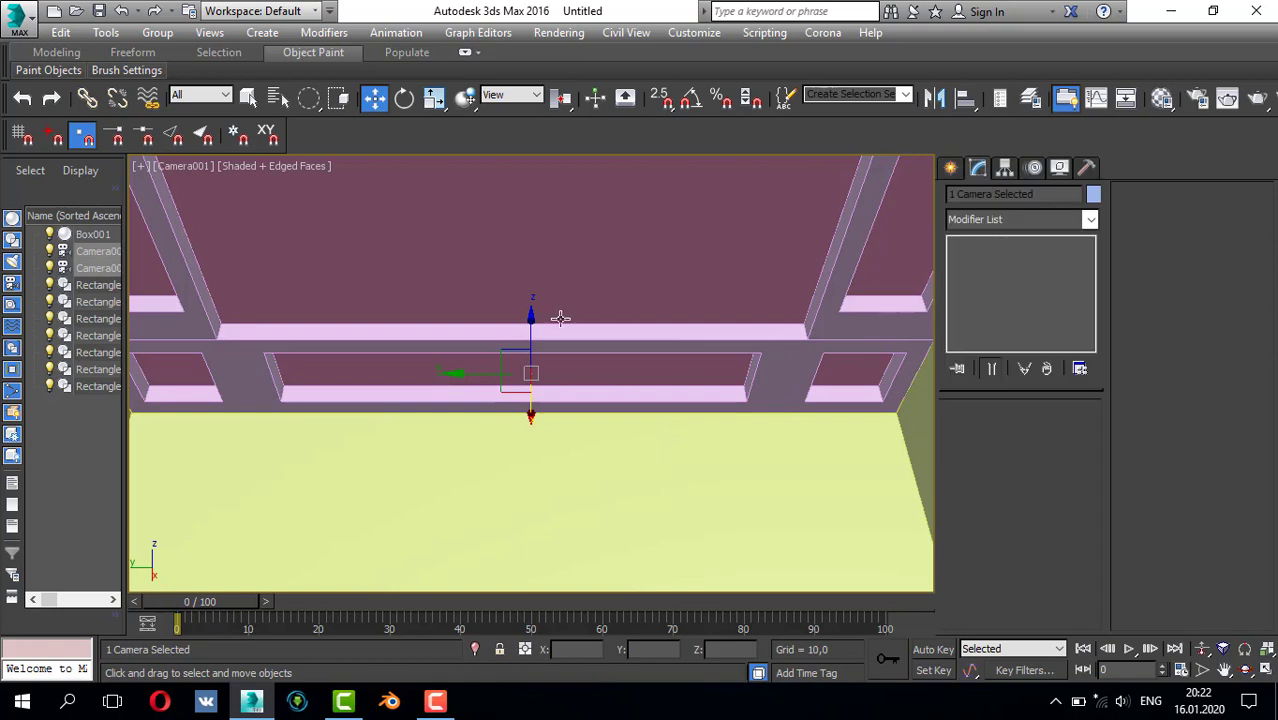
key(alt+w)
key(alt+w)
click(436, 344)
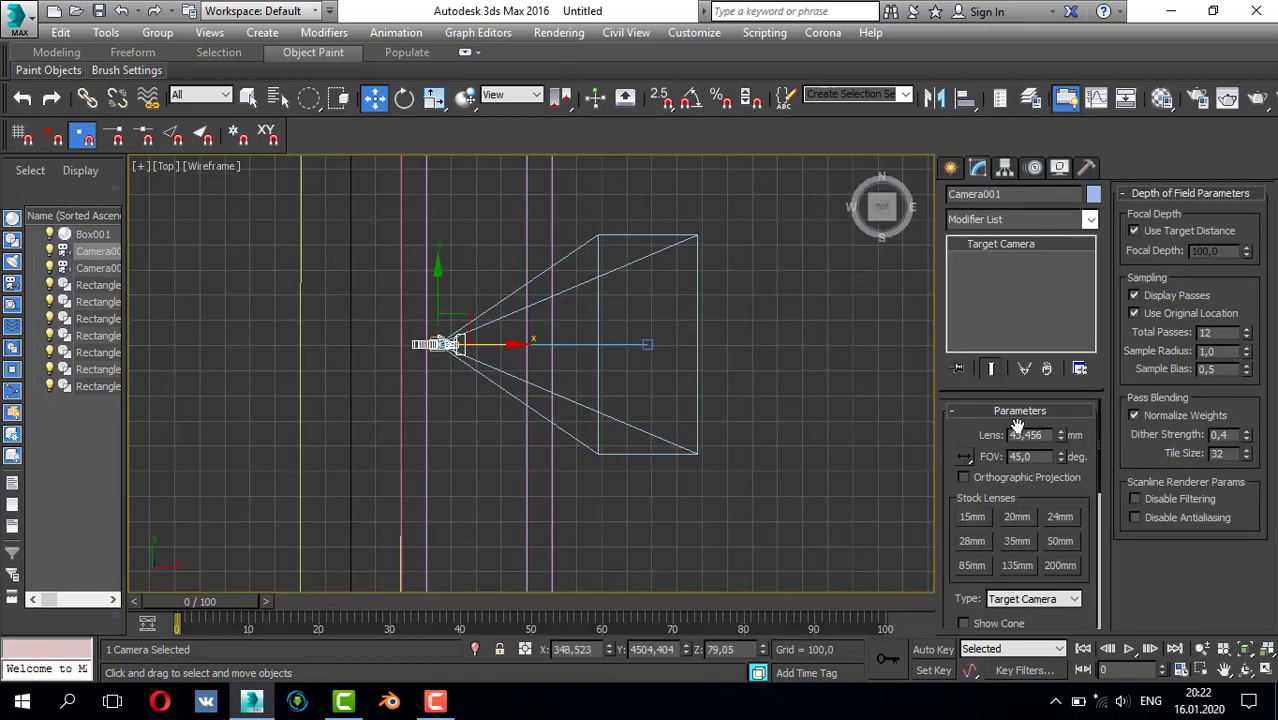
click(979, 521)
key(alt+w)
middle_click(753, 422)
key(alt+w)
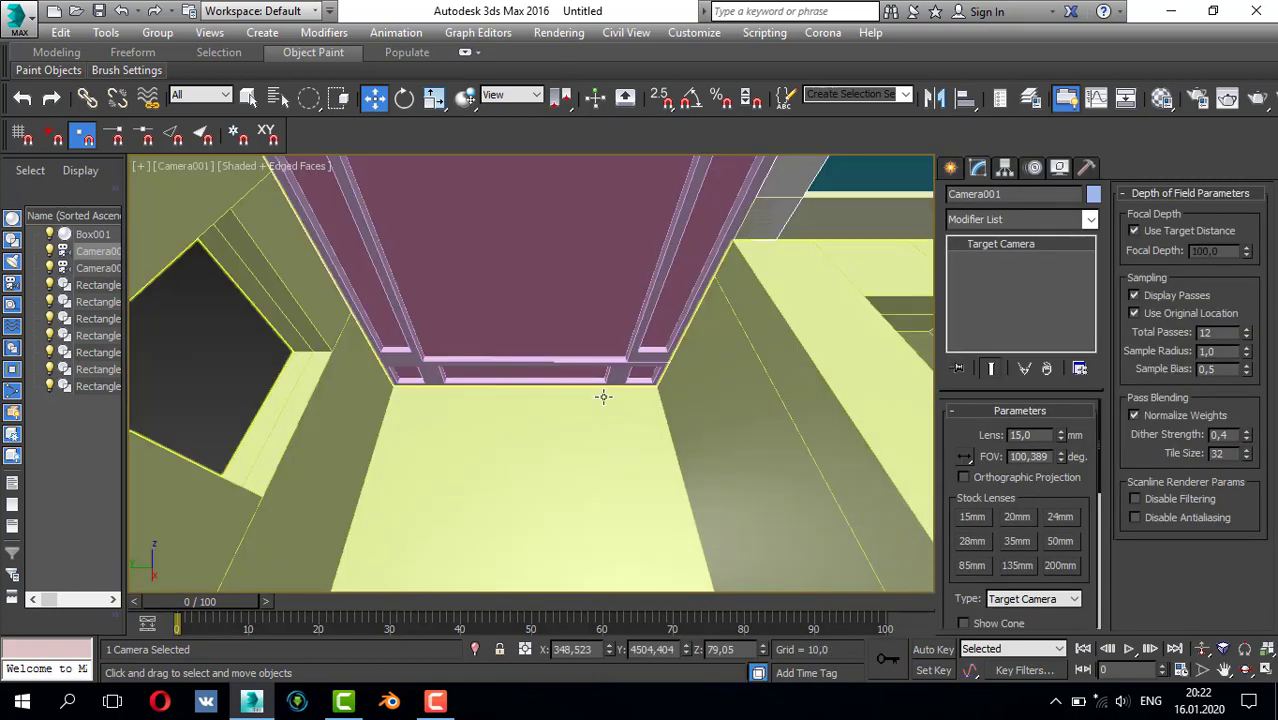
- Raise the camera to about 467 in Z and move it with its target in positive X toward the far wall
middle_drag(602, 397, 618, 543)
key(alt+w)
key(alt+w)
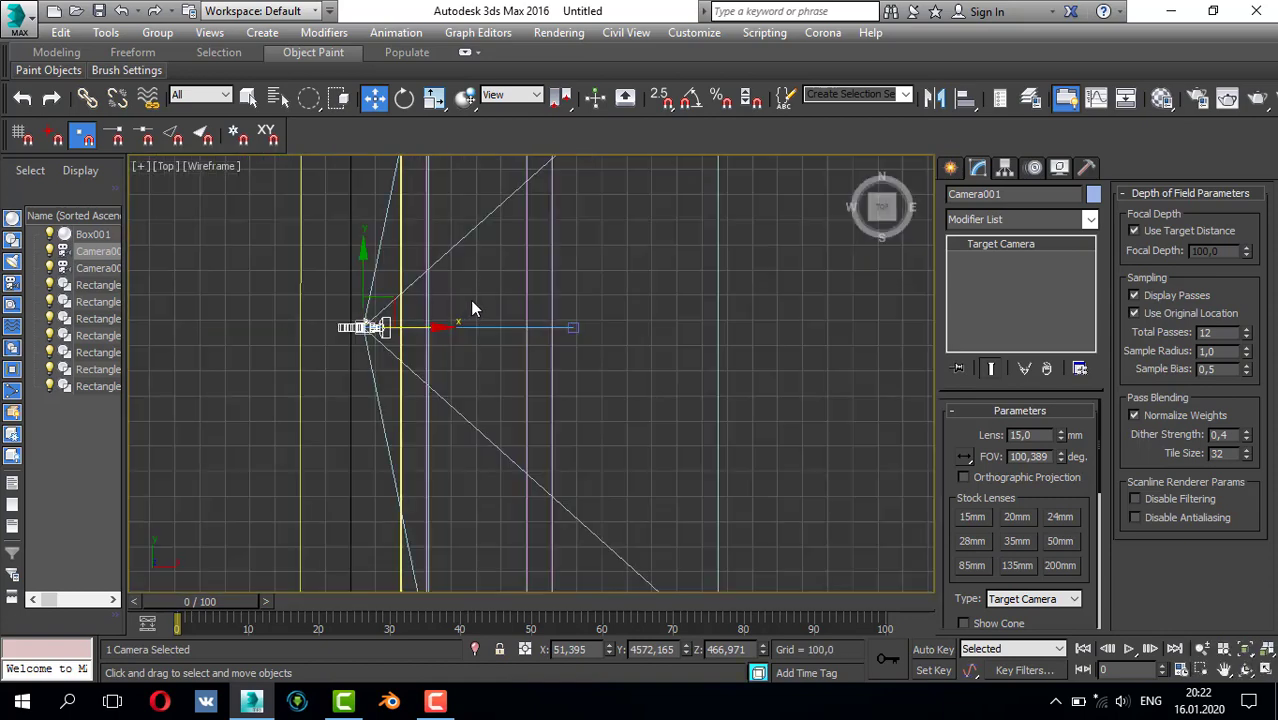
ctrl+click(574, 327)
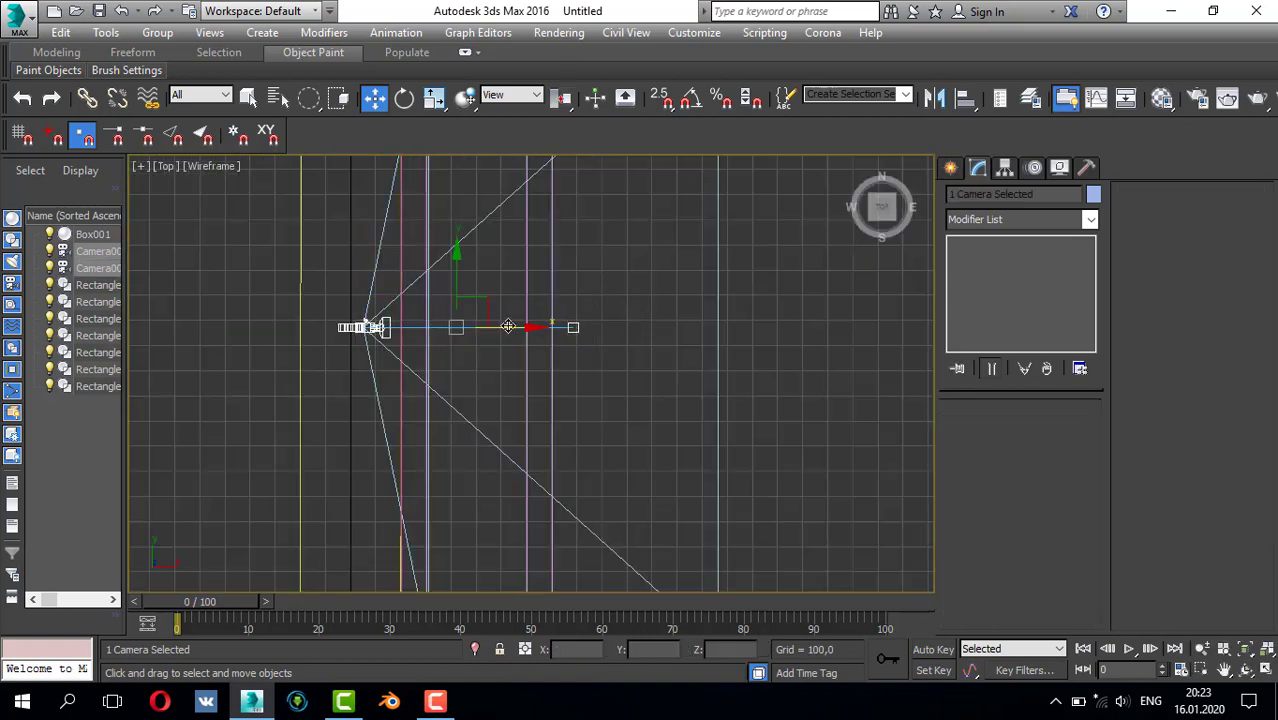
drag(518, 325, 611, 333)
key(alt+w)
middle_click(825, 432)
key(alt+w)
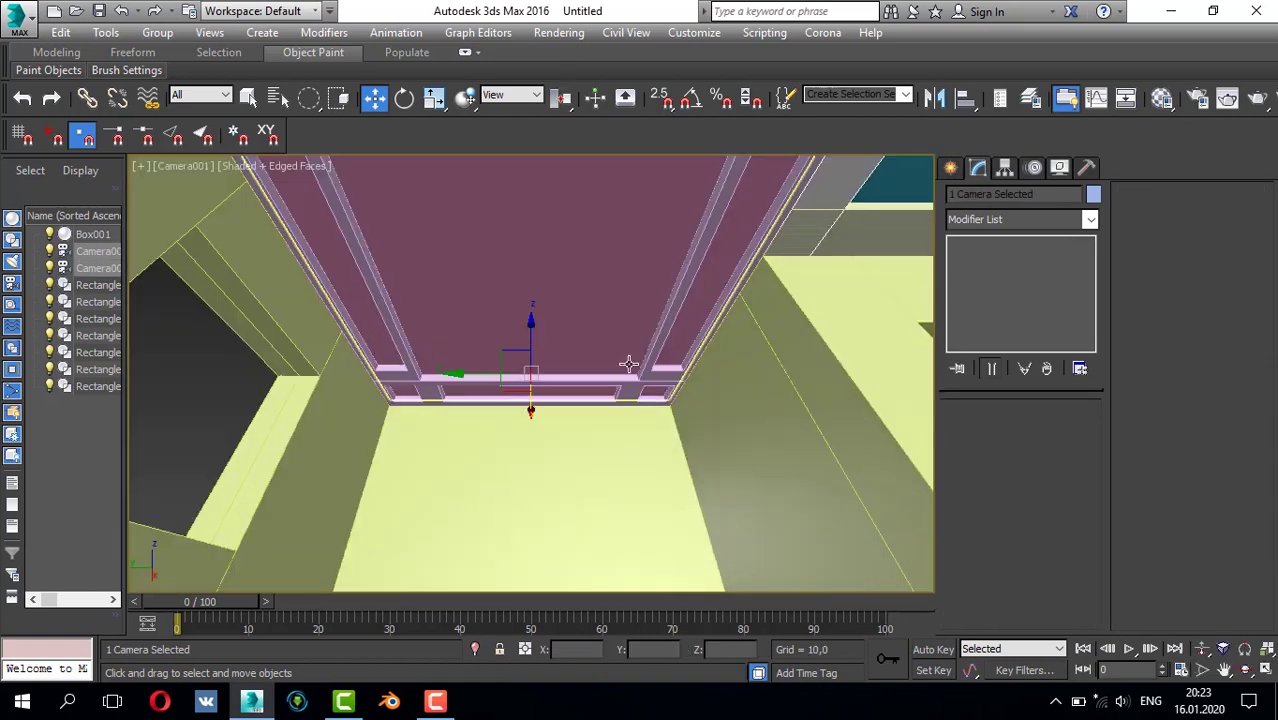
- Lift the camera further through its own view and move camera and target farther along X until the ceiling fills the frame
middle_drag(630, 365, 669, 529)
key(alt+w)
key(alt+w)
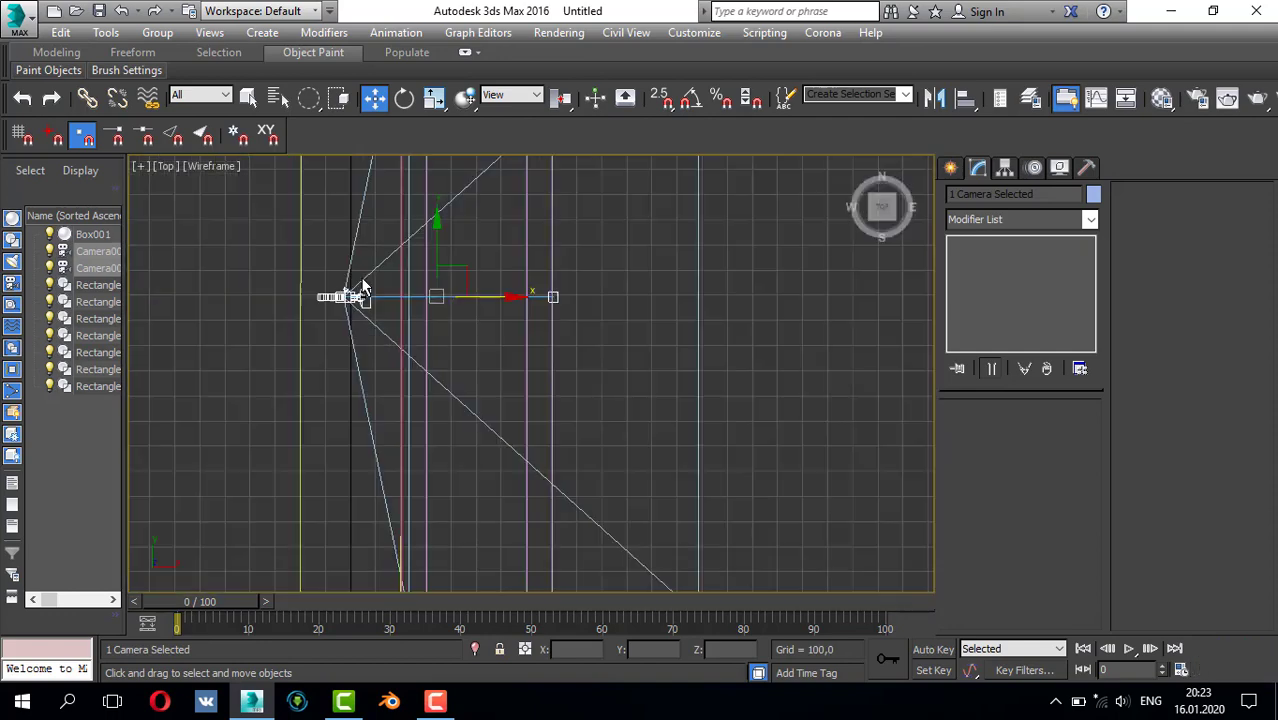
drag(502, 301, 675, 312)
key(c)
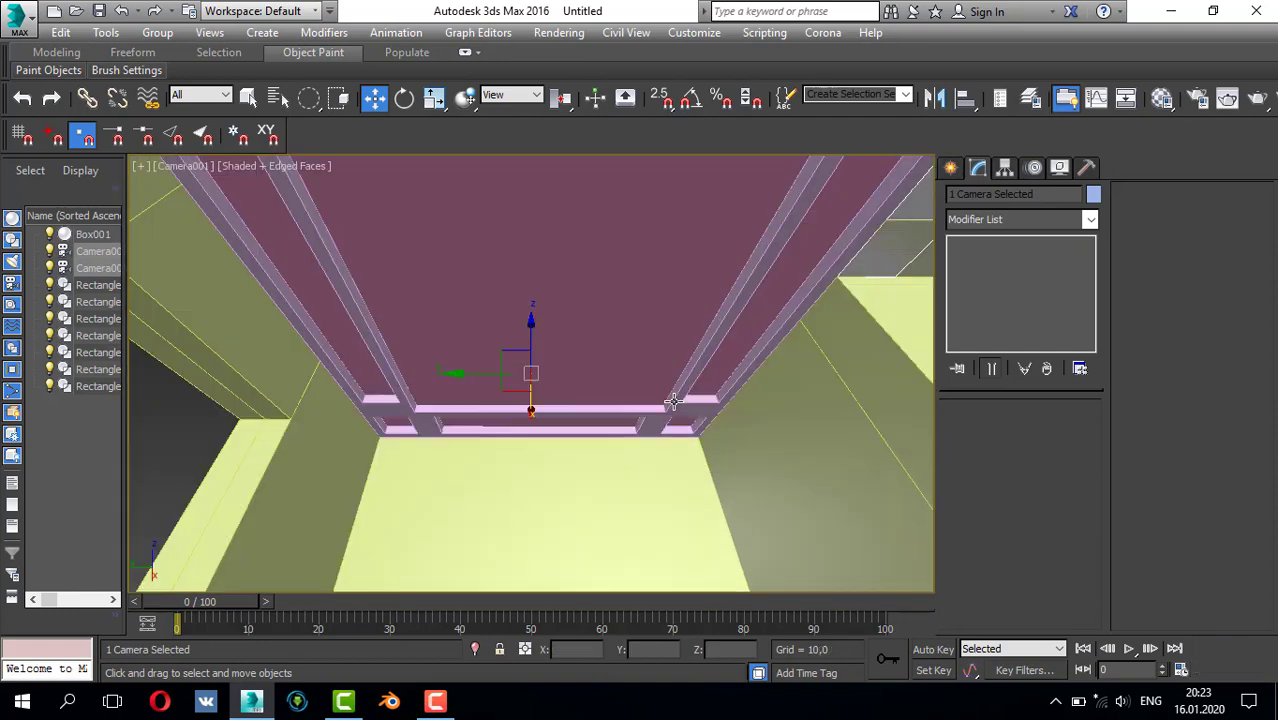
mouse_move(675, 312)
middle_down()
mouse_move(645, 402)
mouse_move(654, 468)
mouse_move(665, 394)
mouse_move(622, 342)
mouse_move(636, 305)
middle_up()
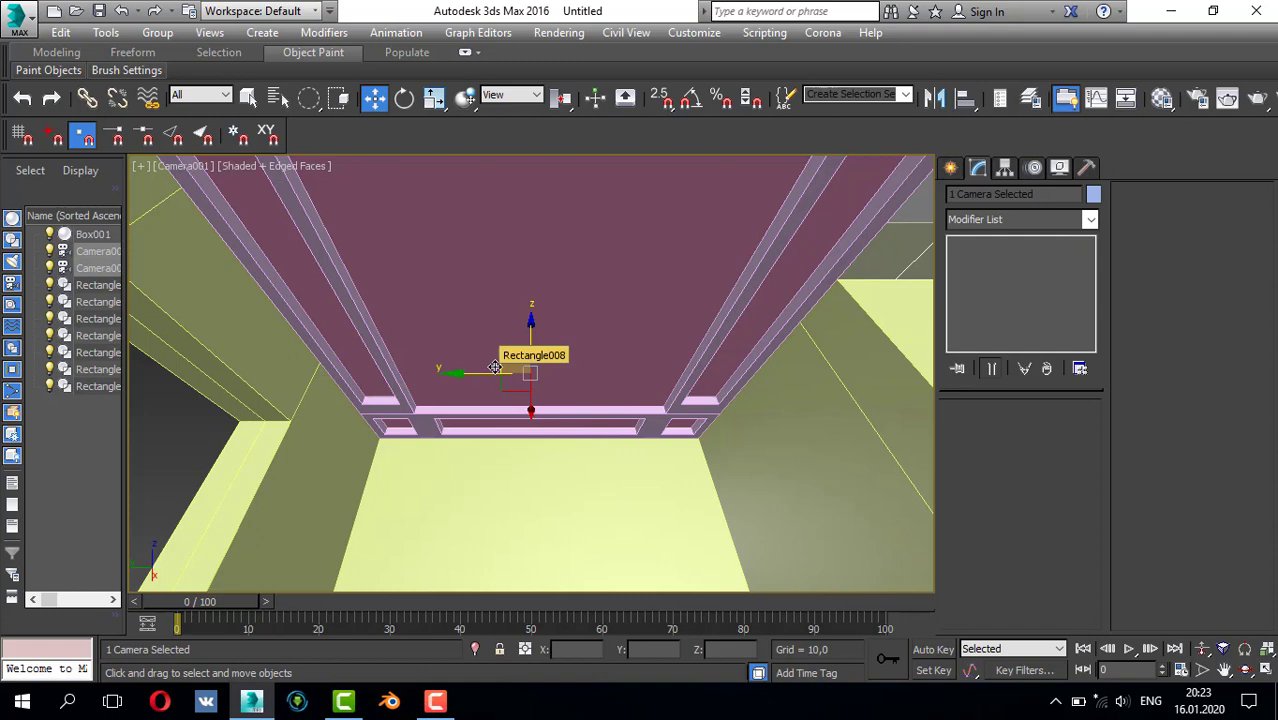
- Examine the camera's position within the room in the Left and Front views
key(alt+w)
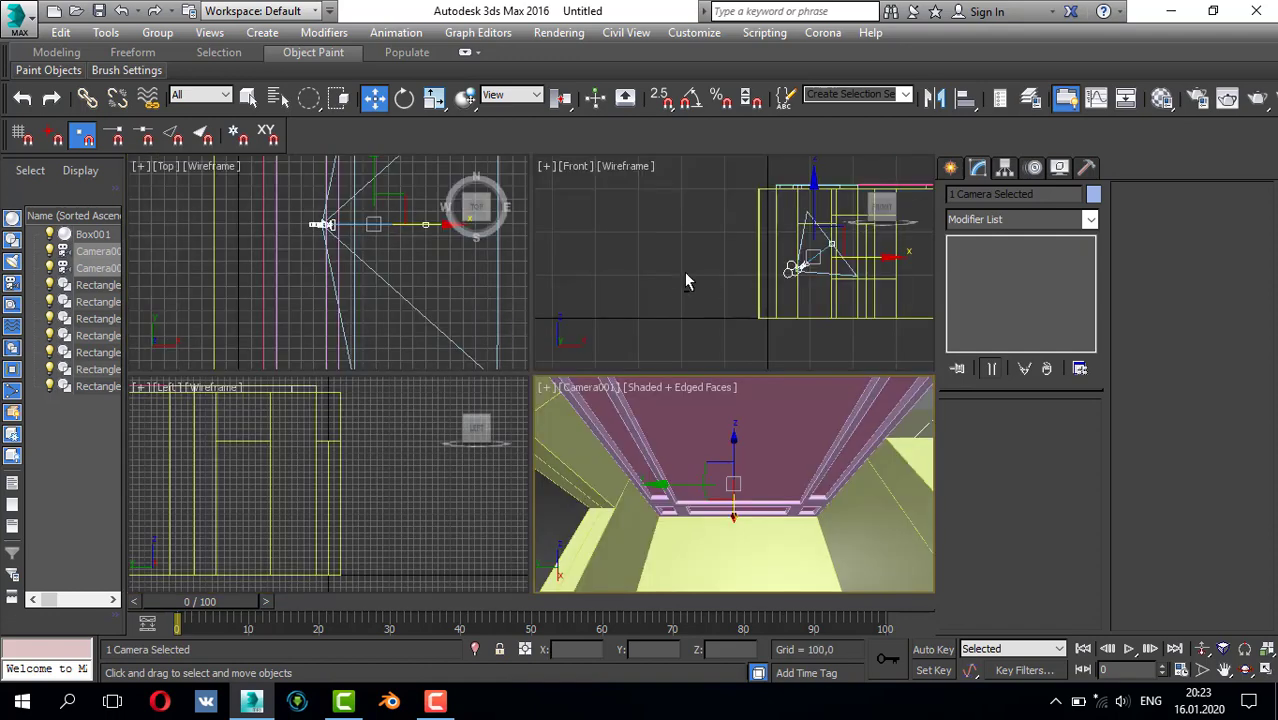
right_click(243, 496)
key(alt+w)
scroll(300, 437, down, 3)
middle_drag(300, 437, 462, 420)
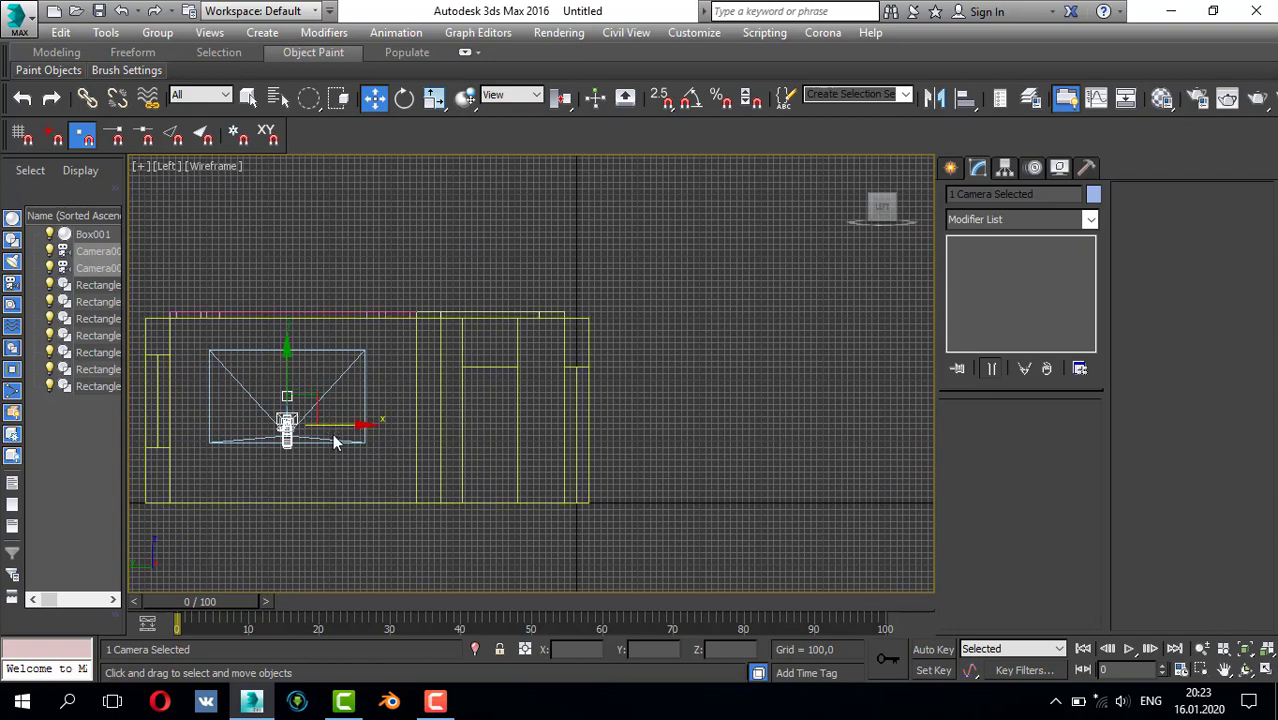
middle_drag(335, 443, 542, 422)
key(alt+w)
middle_click(680, 285)
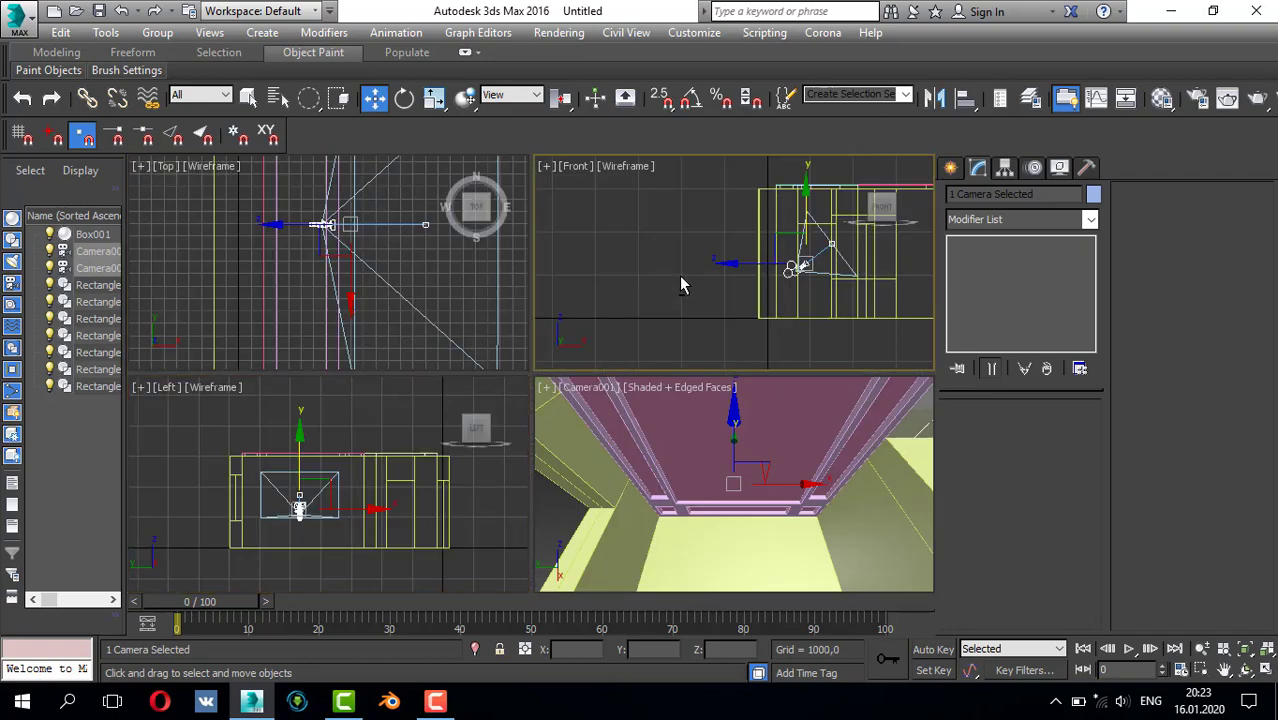
- Merge the WINDOWS_COLLECTION#2 scene file into the Front view, placing the windows outside the room beside its left wall
key(alt+w)
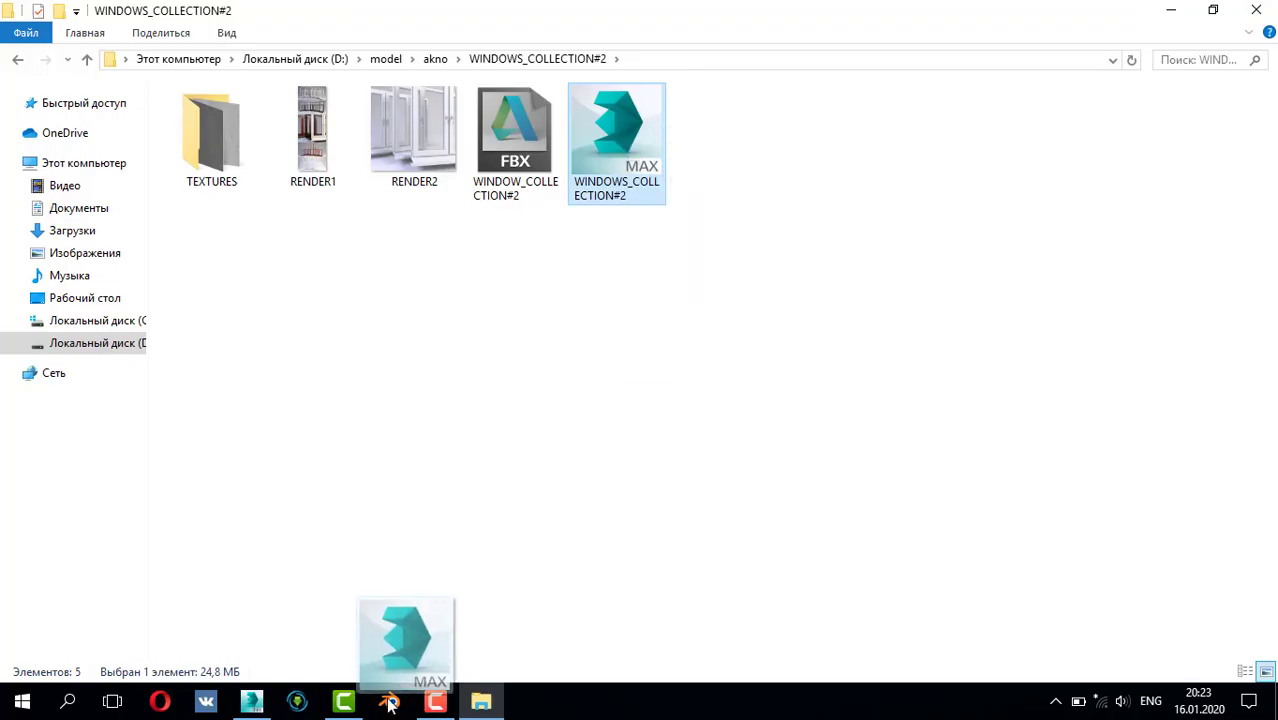
drag(385, 690, 615, 390)
click(645, 418)
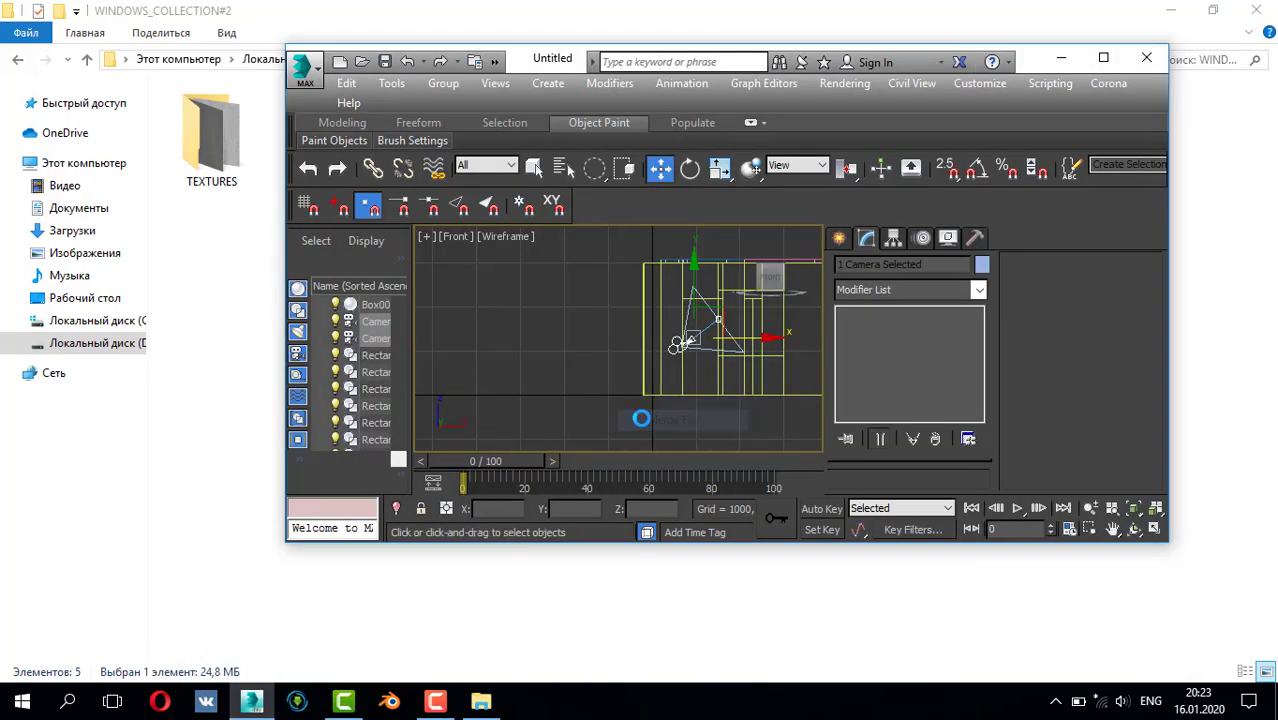
click(828, 454)
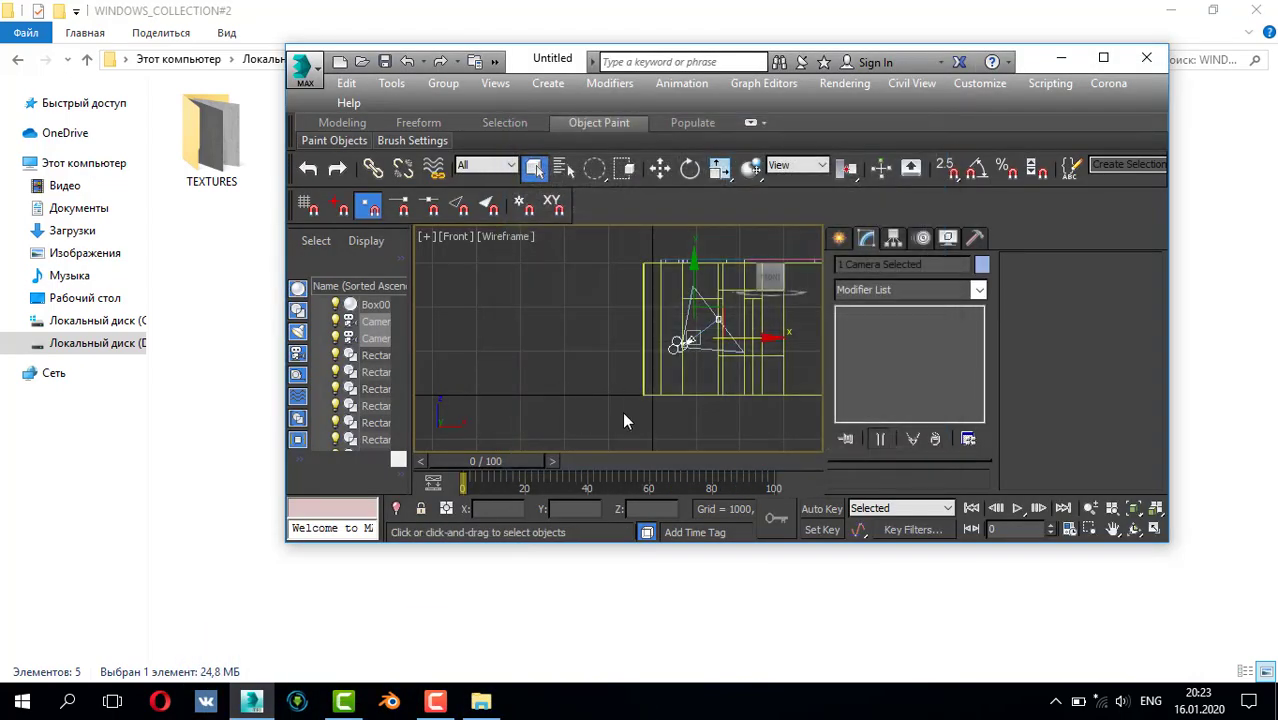
click(592, 406)
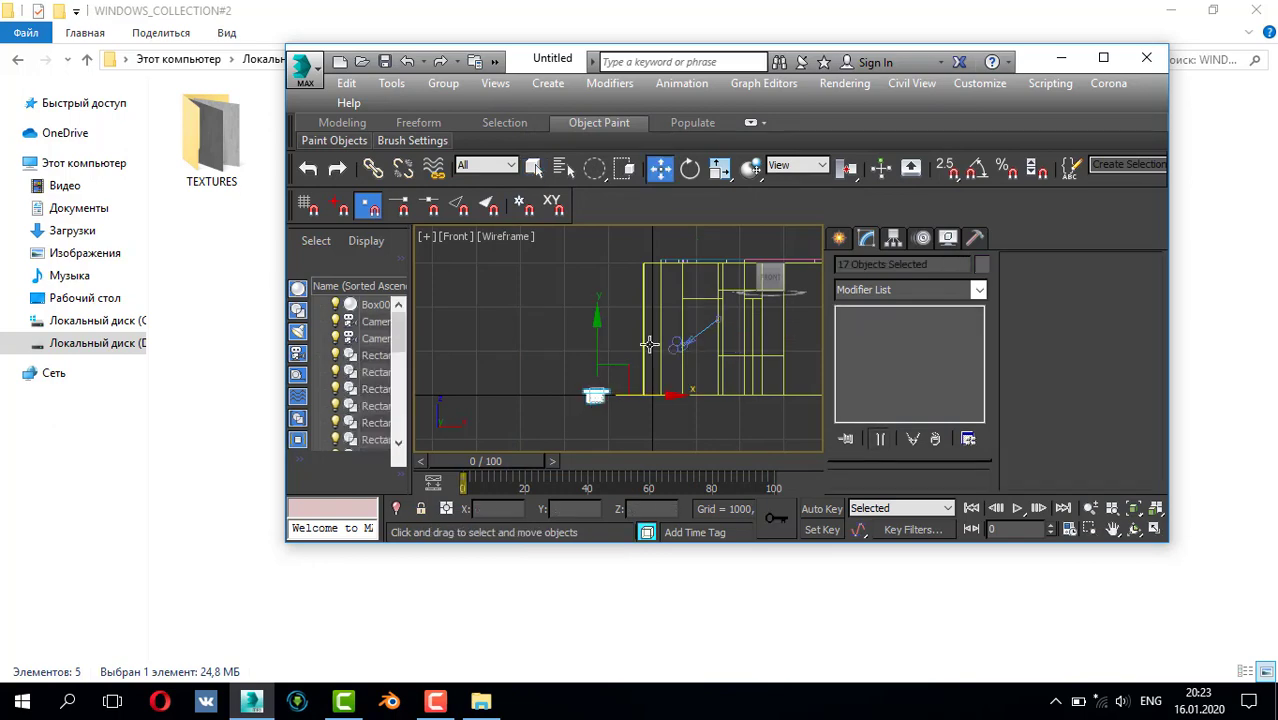
click(1104, 58)
- Turn on angle snap and rotate all the imported windows 180 degrees in the Front view so they stand upright
key(alt+w)
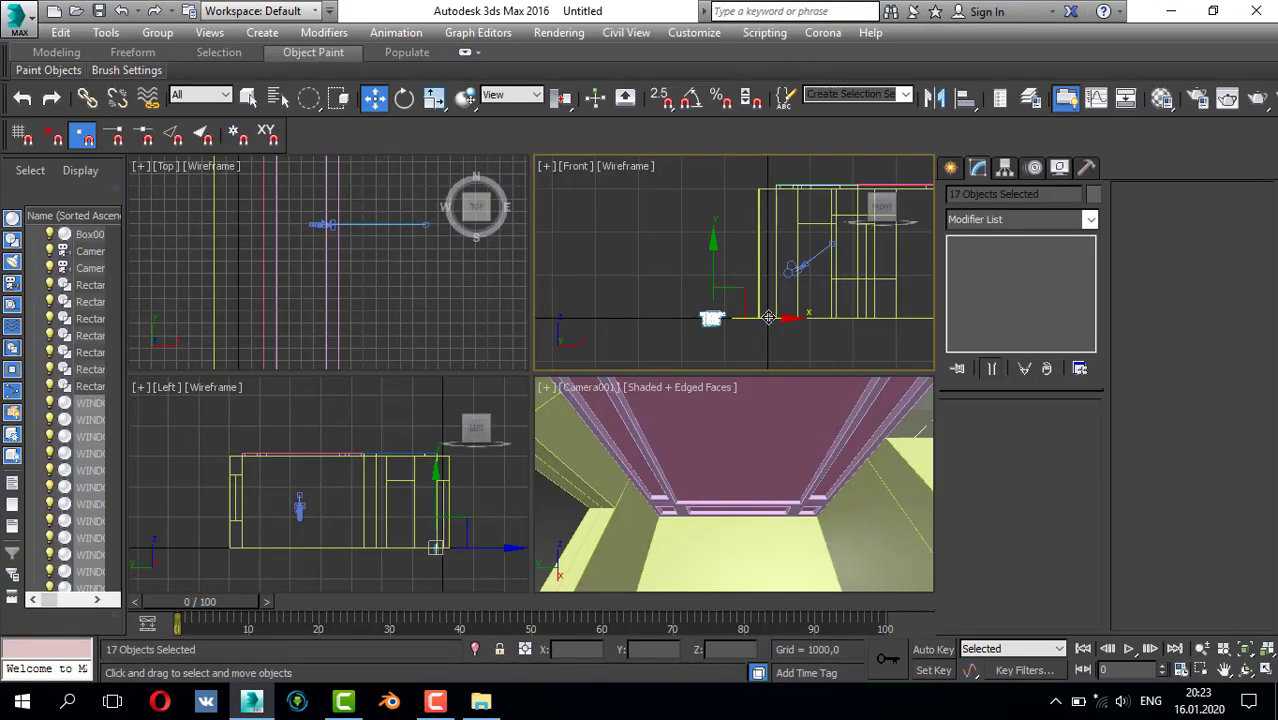
key(alt+w)
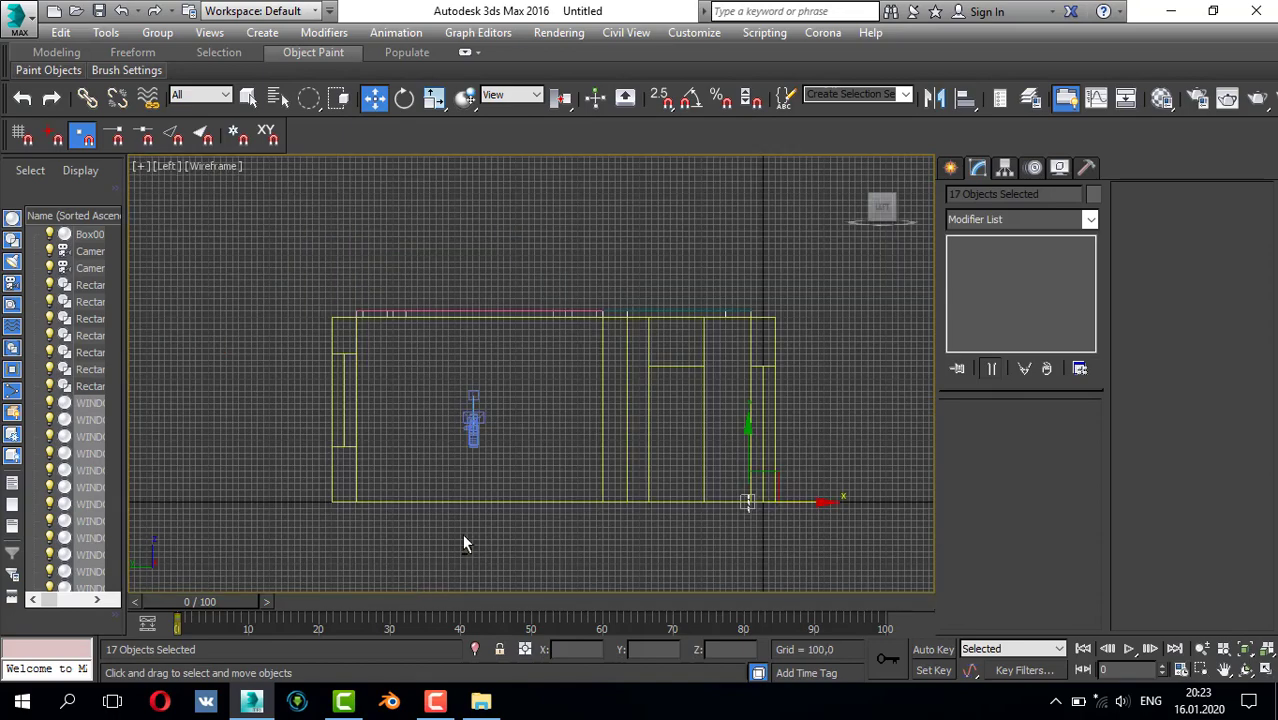
key(alt+w)
key(alt+w)
key(z)
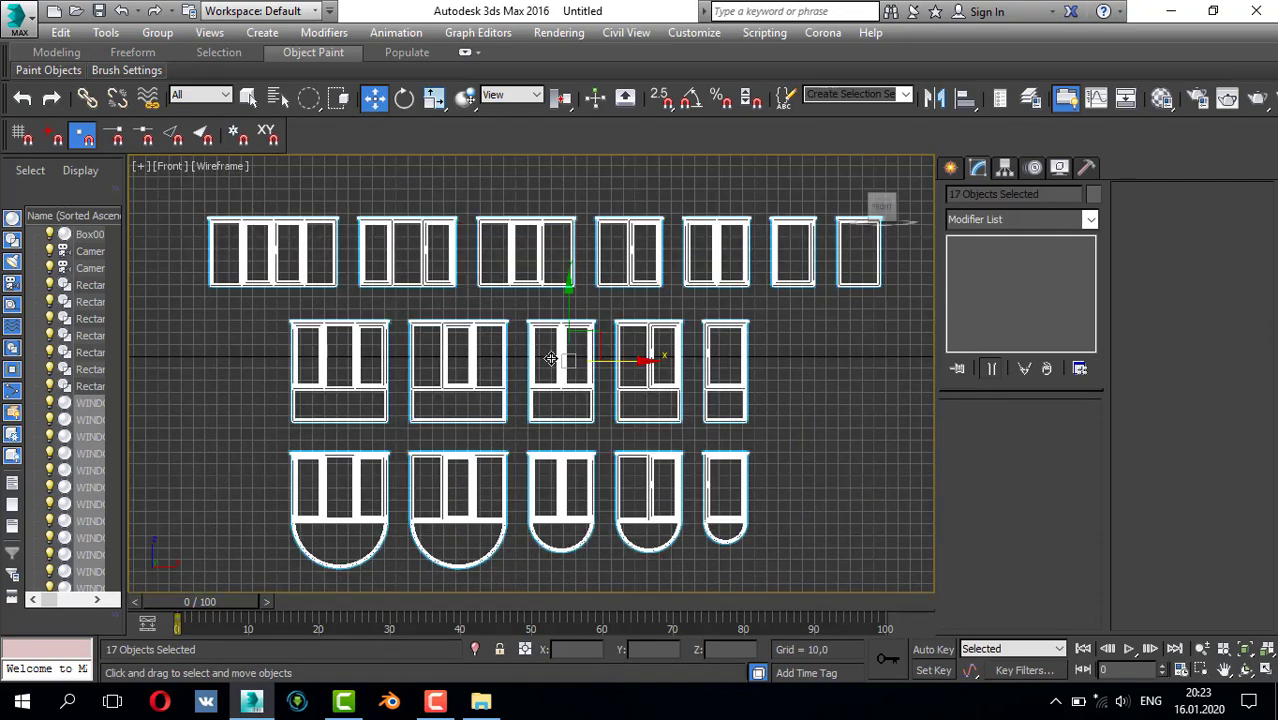
scroll(550, 358, down, 5)
click(688, 99)
key(e)
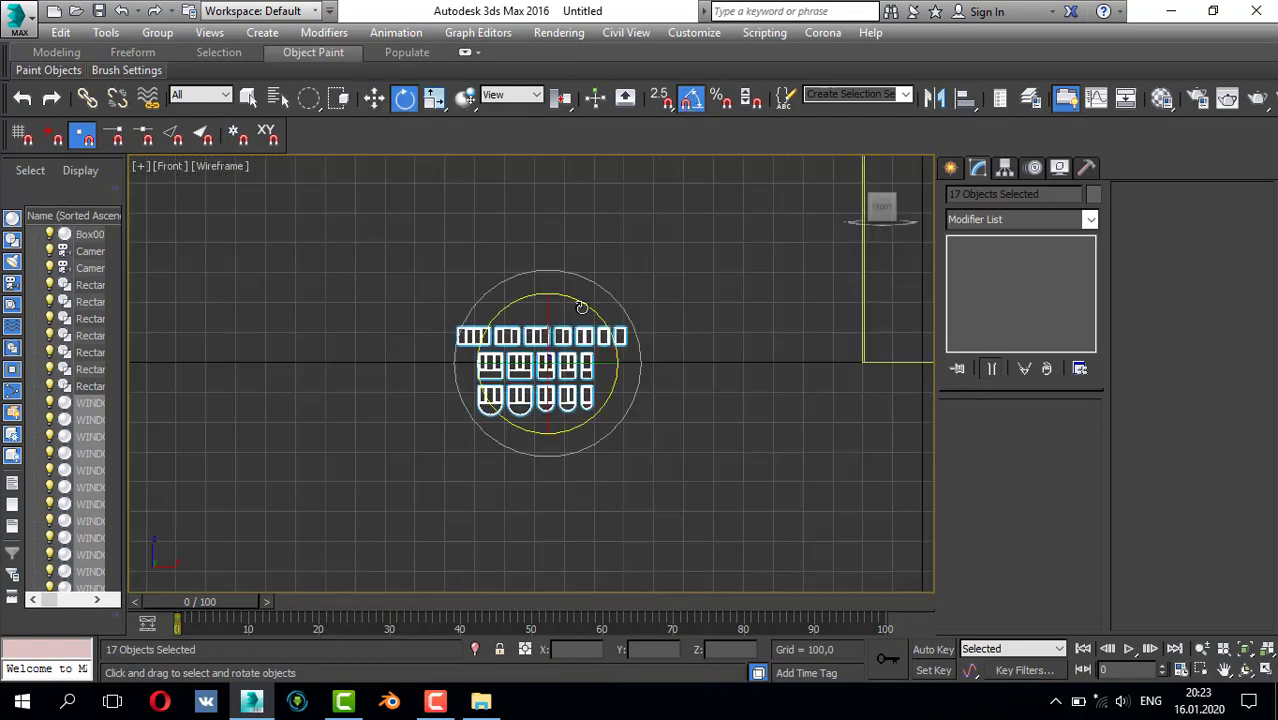
drag(579, 300, 719, 425)
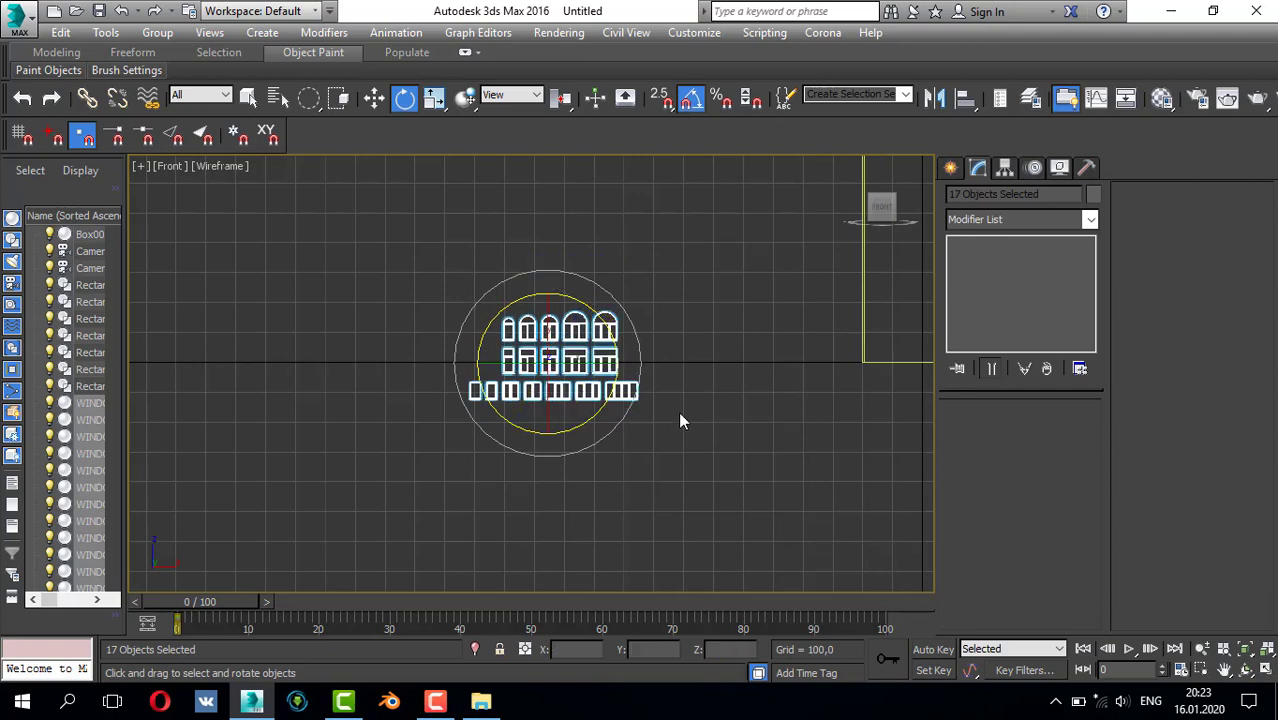
- Move the two-sash window WINDOW-2-2 from the lowest row straight down, clear of the other windows
scroll(572, 370, up, 5)
key(q)
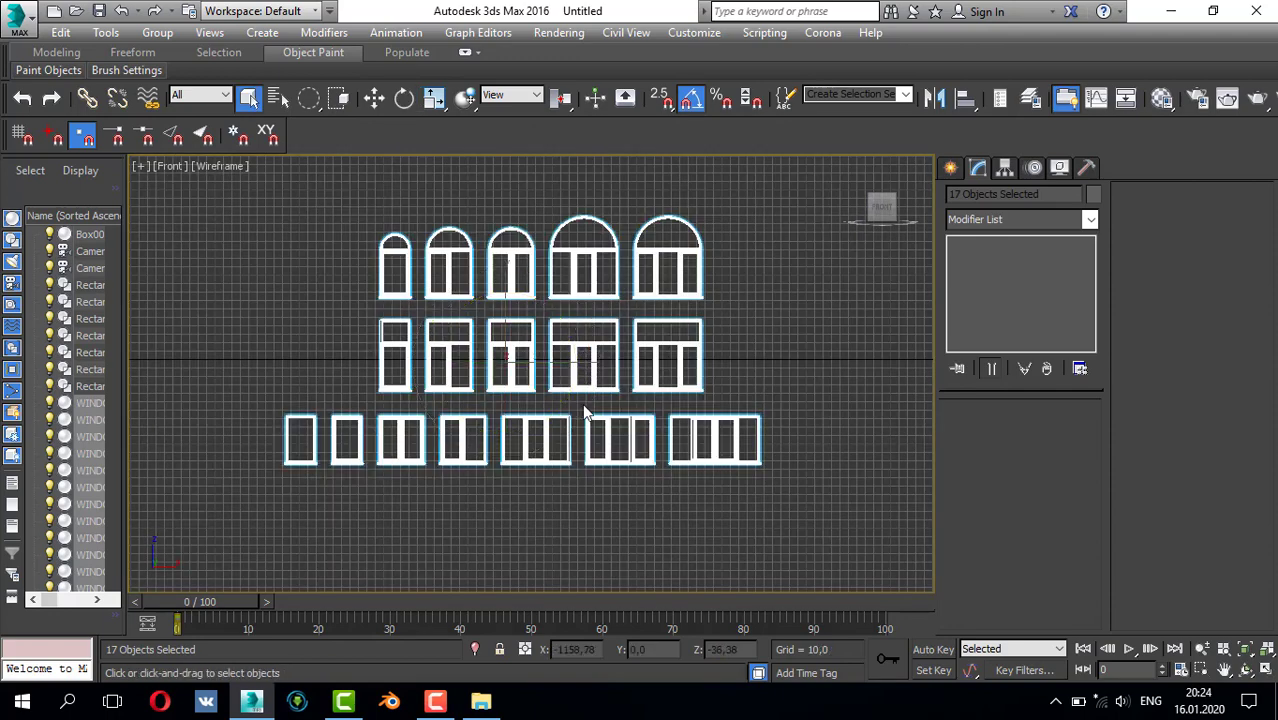
scroll(572, 442, up, 3)
scroll(522, 424, down, 3)
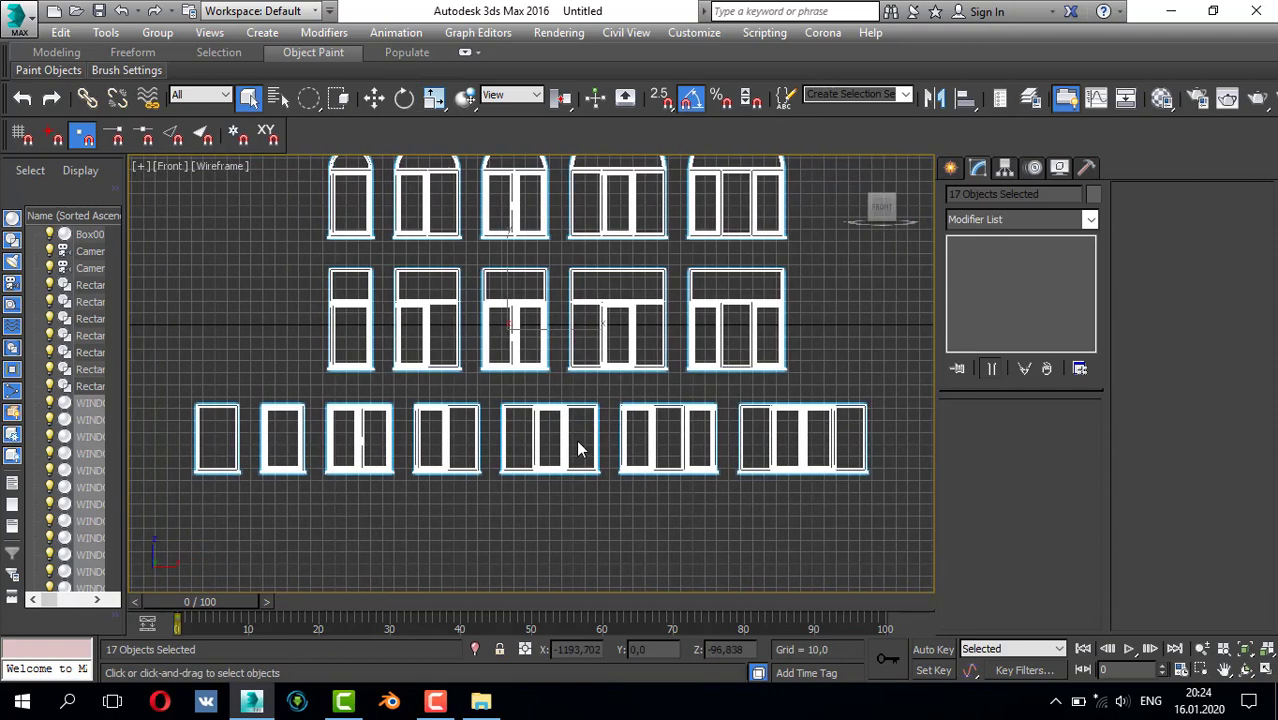
scroll(600, 409, up, 2)
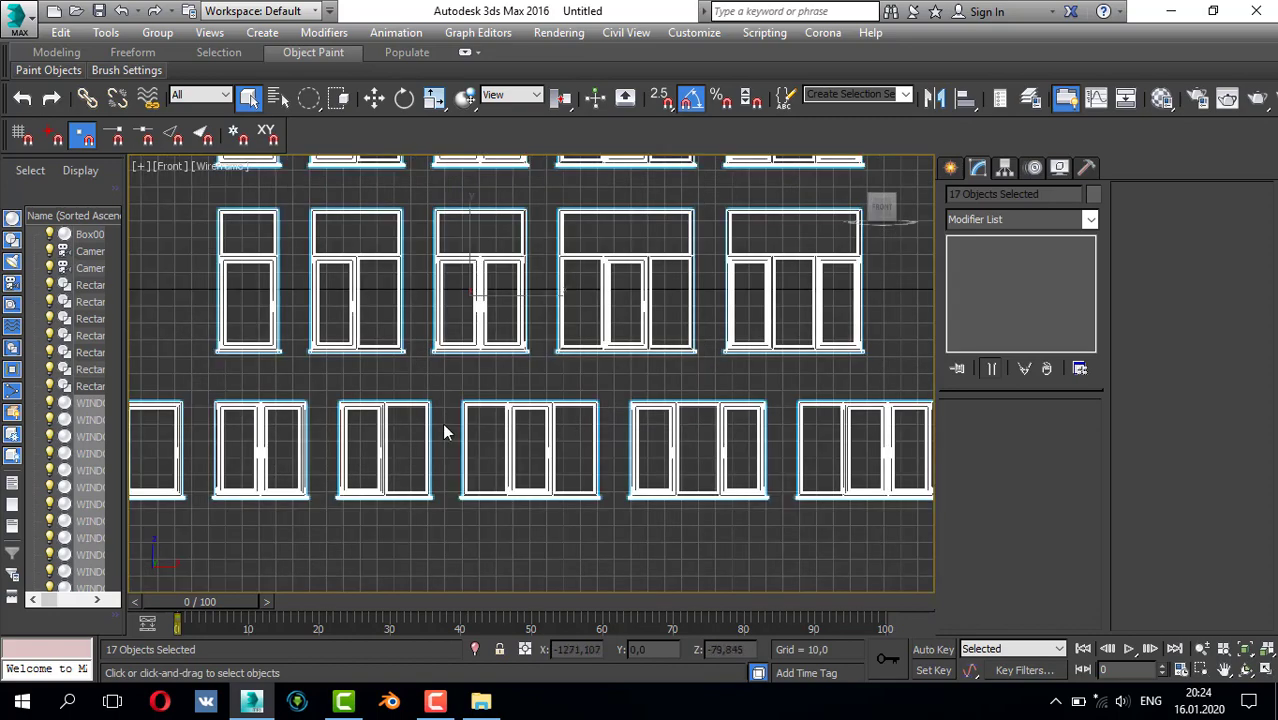
scroll(442, 423, up, 2)
click(410, 422)
scroll(408, 423, down, 4)
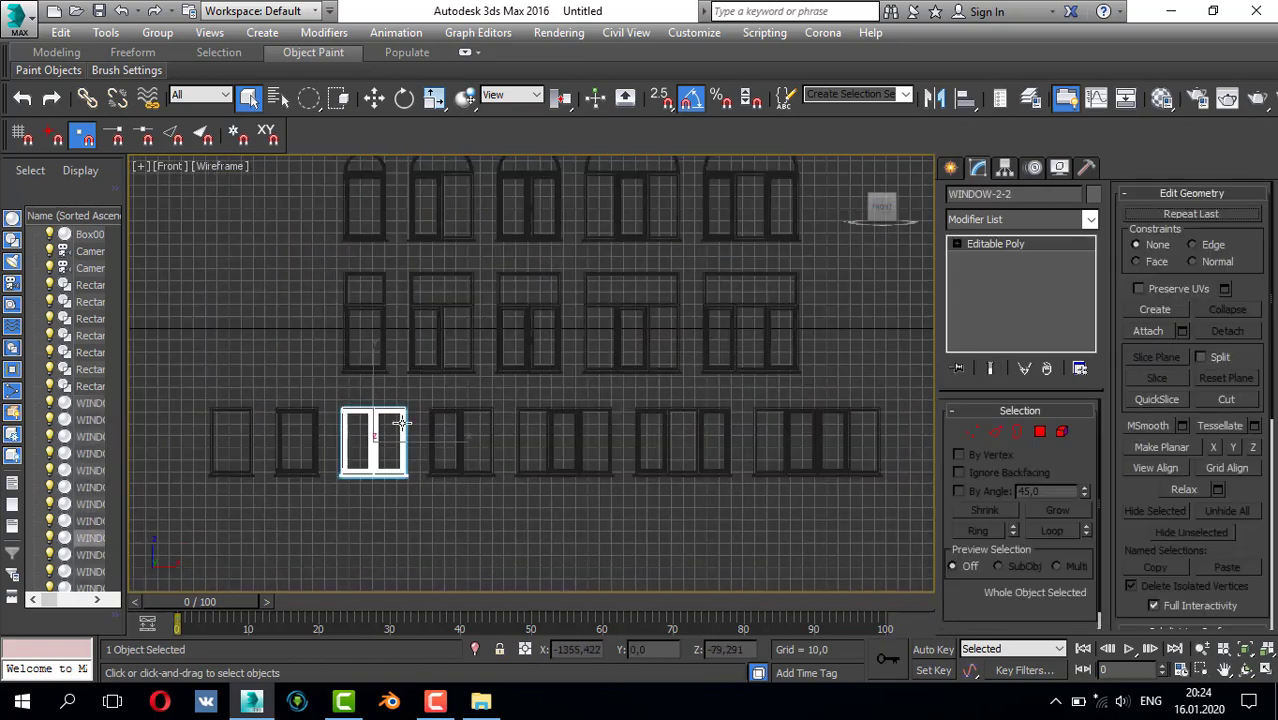
key(w)
drag(377, 392, 377, 530)
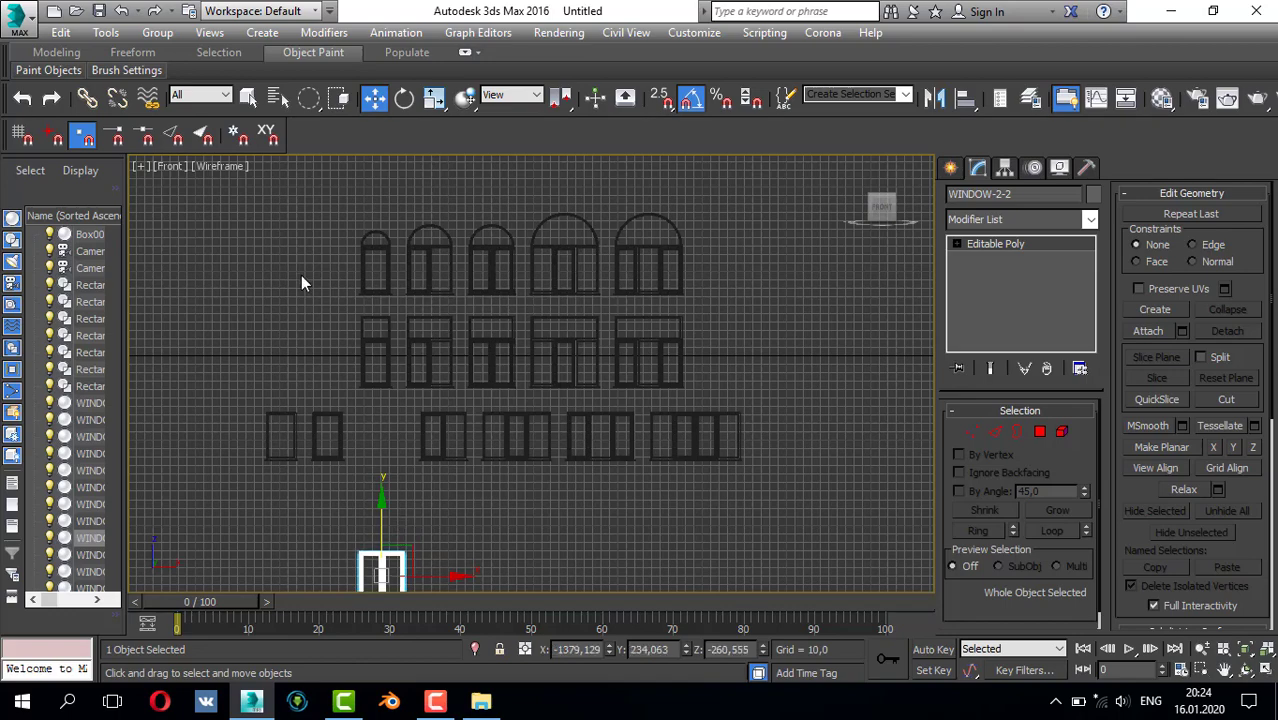
- Delete all the other imported windows, keeping only the separated two-sash one
key(q)
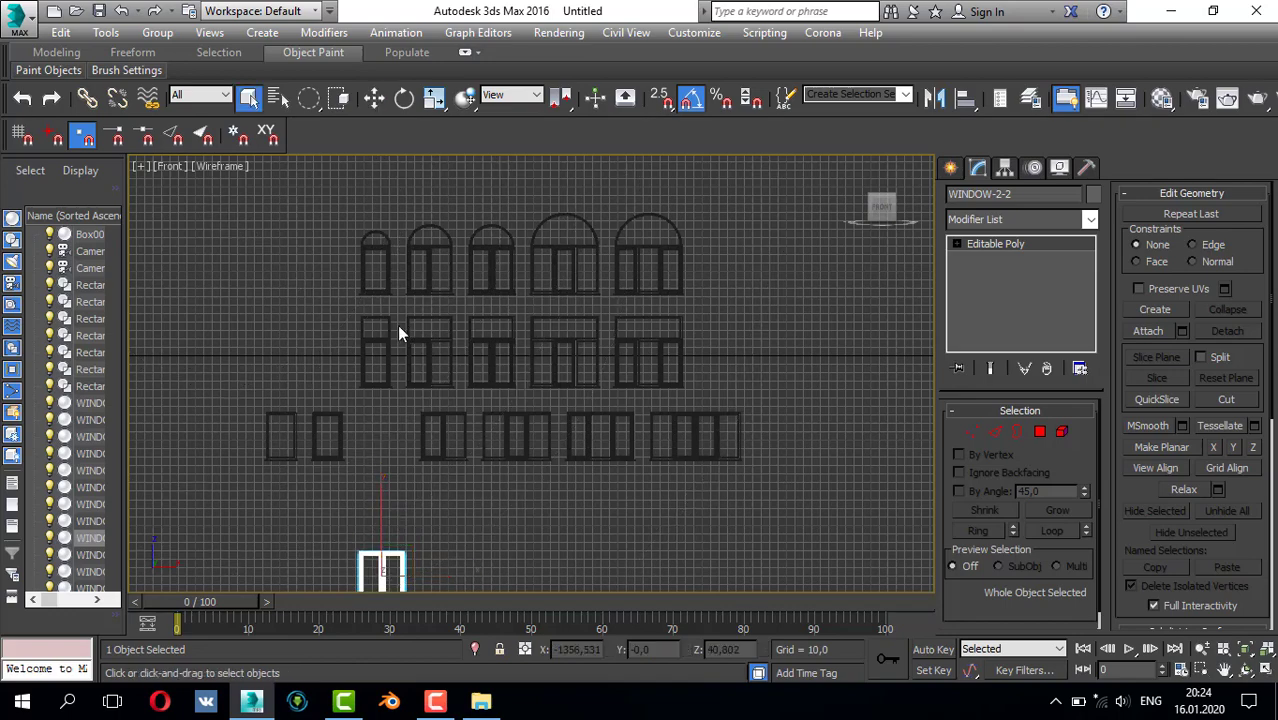
drag(223, 212, 770, 456)
key(Delete)
scroll(532, 486, down, 3)
scroll(458, 523, up, 3)
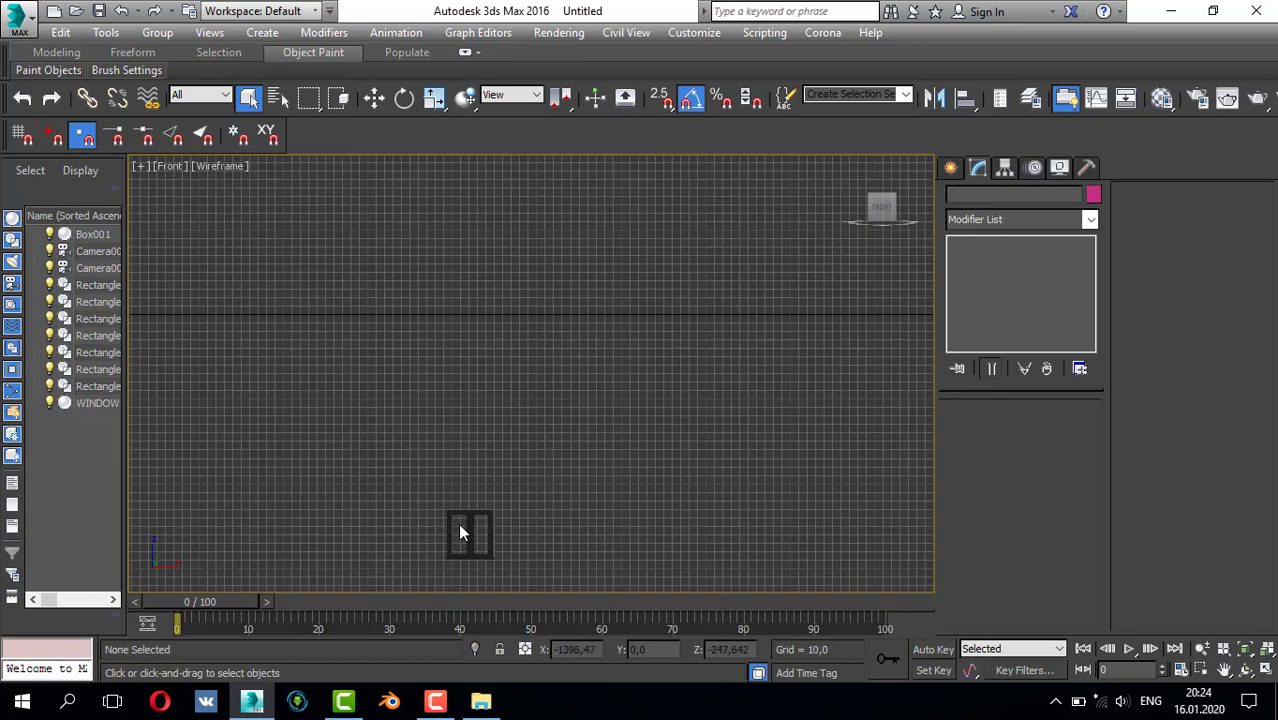
- Move the two-sash window in the Top view from beside the left wall to the window opening in the room's upper wall
click(463, 522)
key(alt+w)
middle_click(377, 350)
key(alt+w)
scroll(377, 351, down, 8)
key(w)
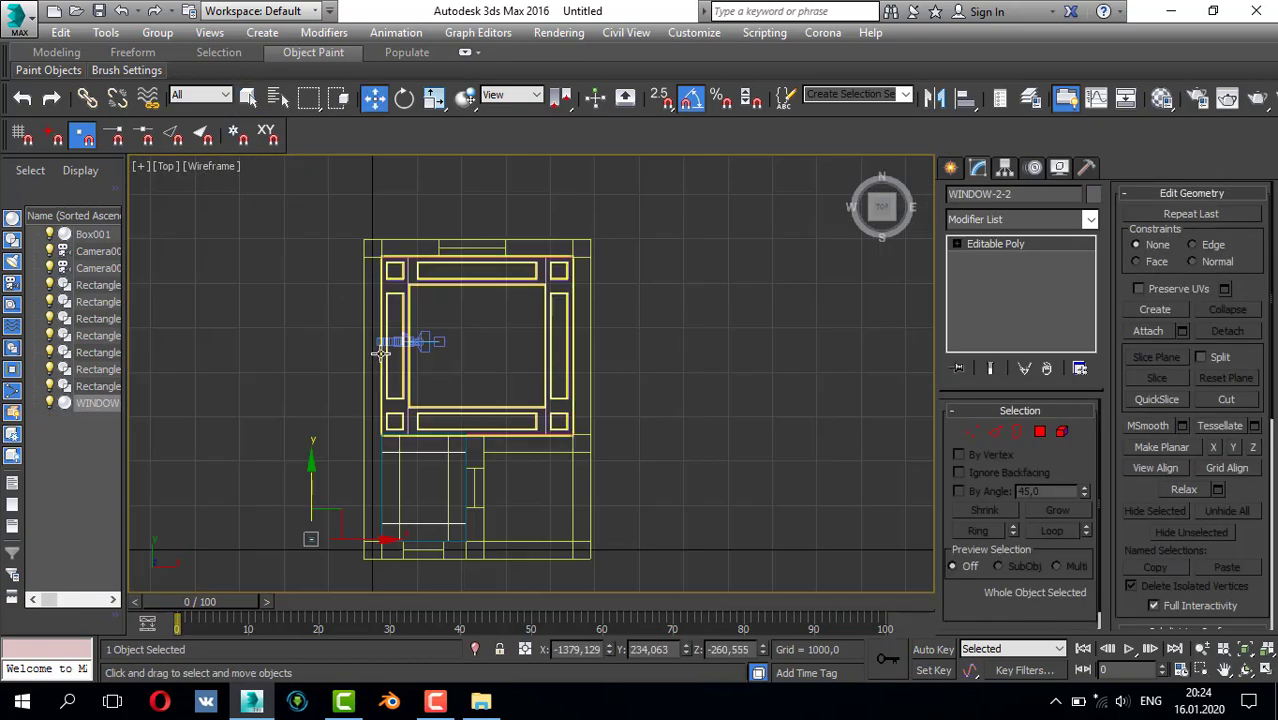
drag(350, 367, 360, 222)
scroll(351, 306, up, 5)
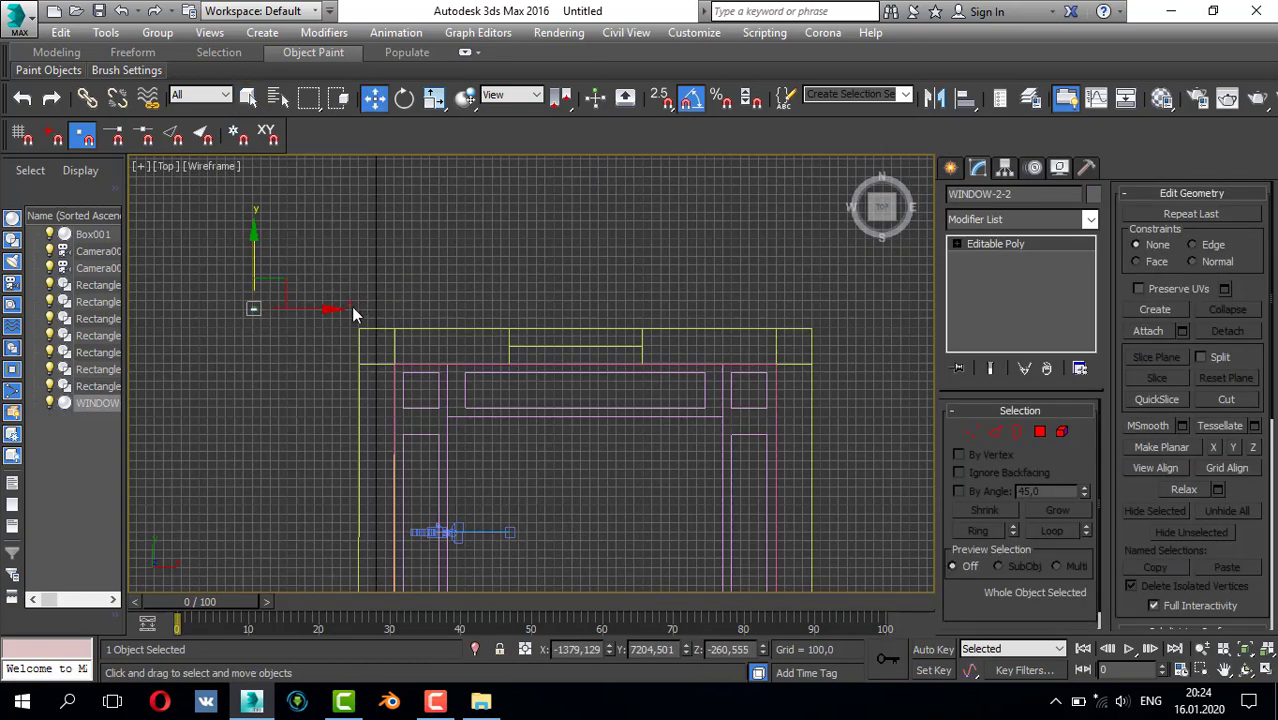
drag(318, 312, 585, 308)
scroll(635, 287, up, 5)
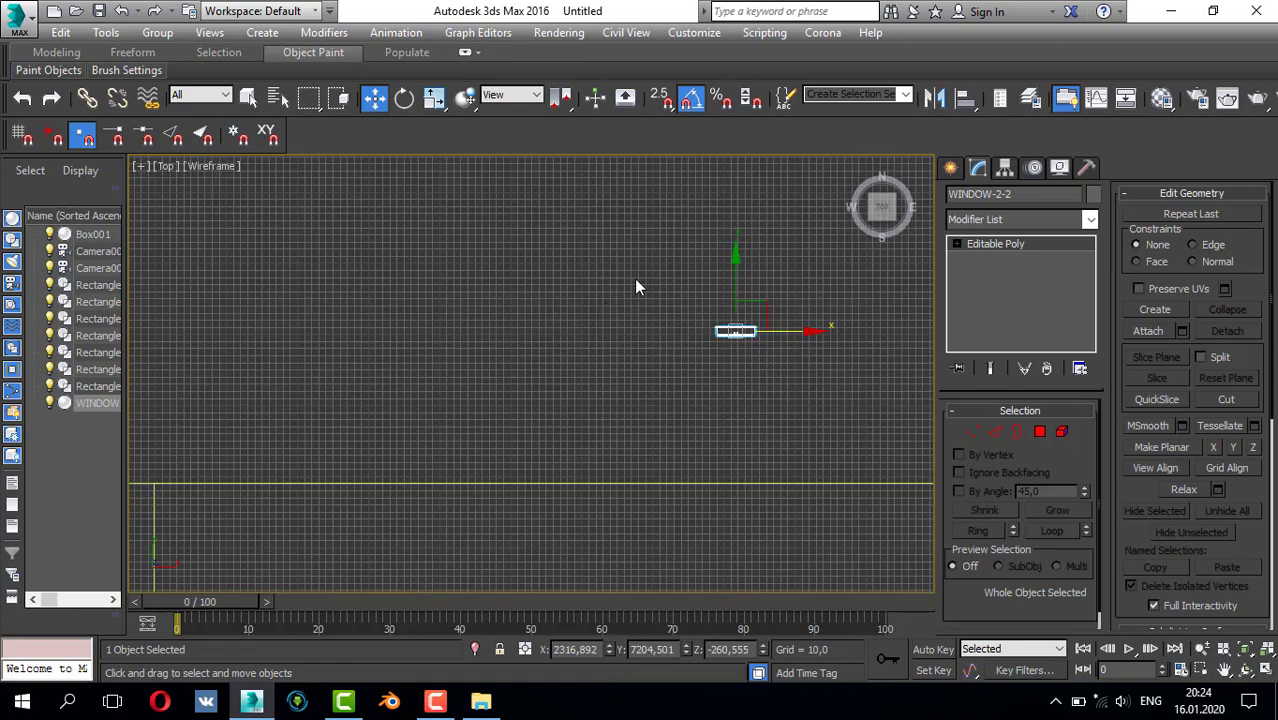
drag(737, 265, 736, 467)
middle_drag(756, 398, 754, 194)
scroll(712, 312, up, 5)
middle_drag(681, 356, 490, 356)
- Rotate the window 180 degrees in the Top view and move it into the middle of the upper wall's opening
key(e)
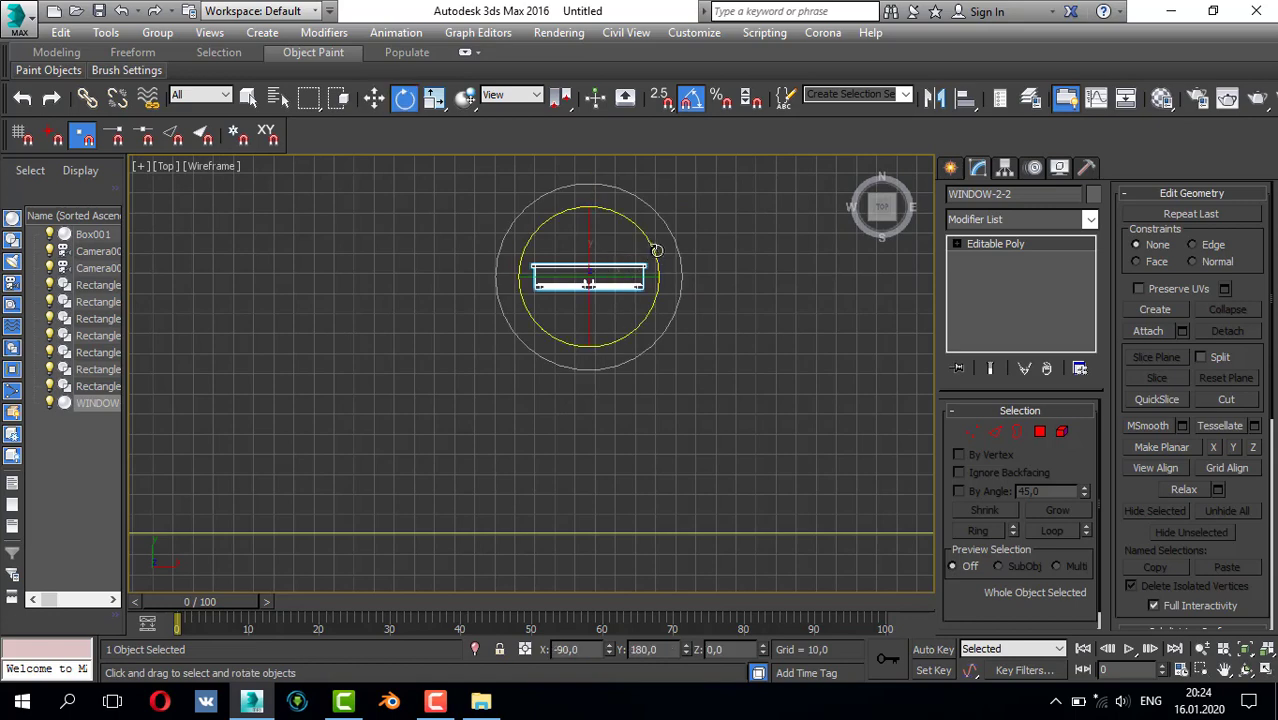
drag(653, 251, 530, 150)
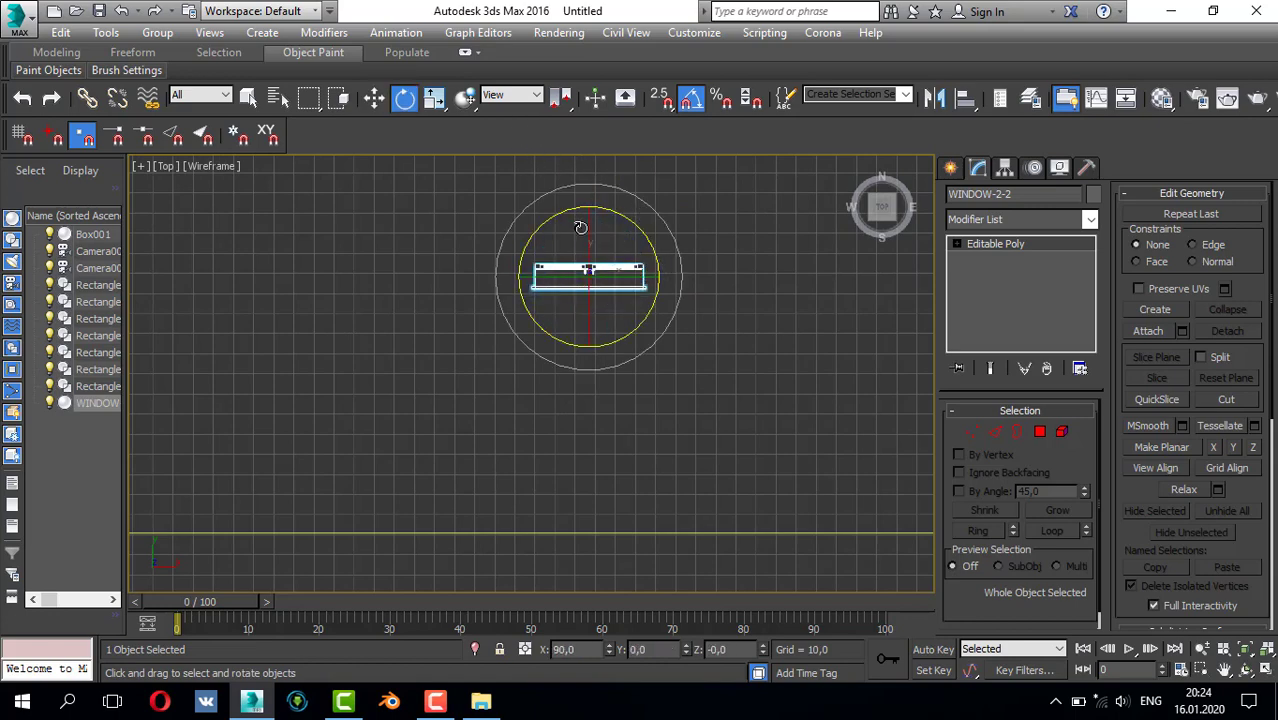
scroll(580, 228, down, 4)
key(w)
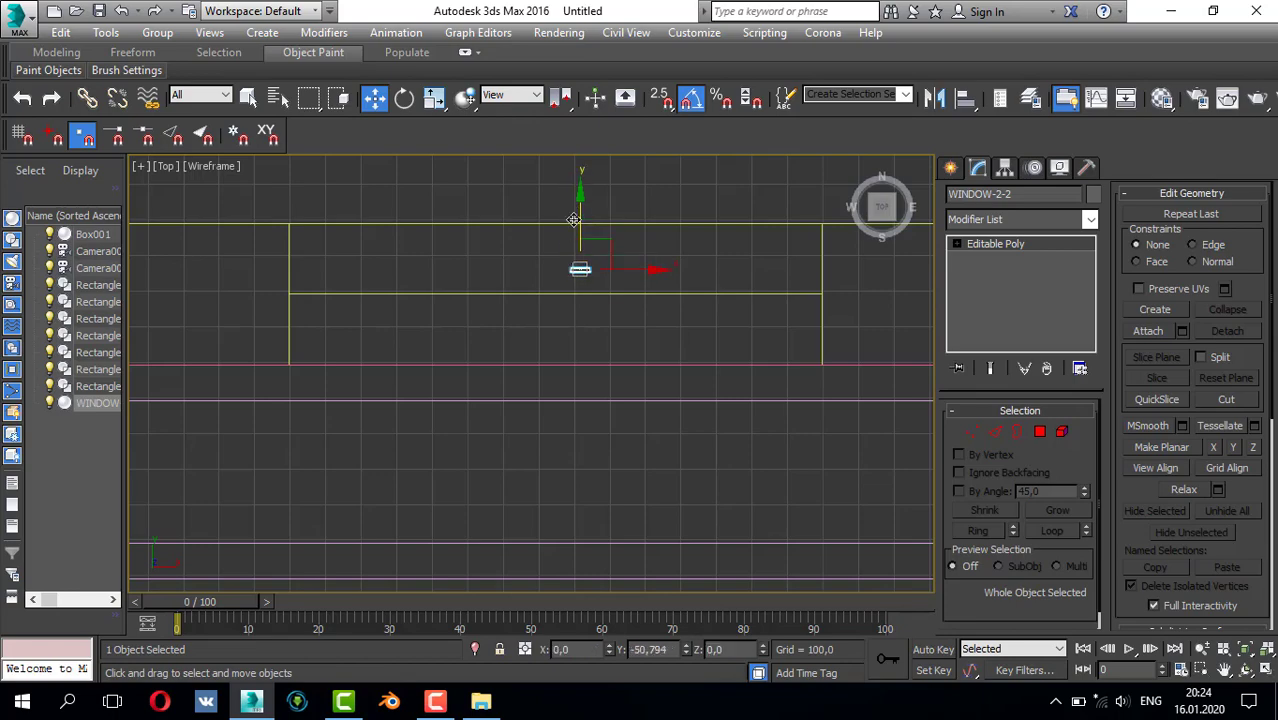
scroll(508, 287, up, 3)
drag(712, 248, 593, 263)
scroll(632, 300, down, 3)
scroll(632, 300, down, 2)
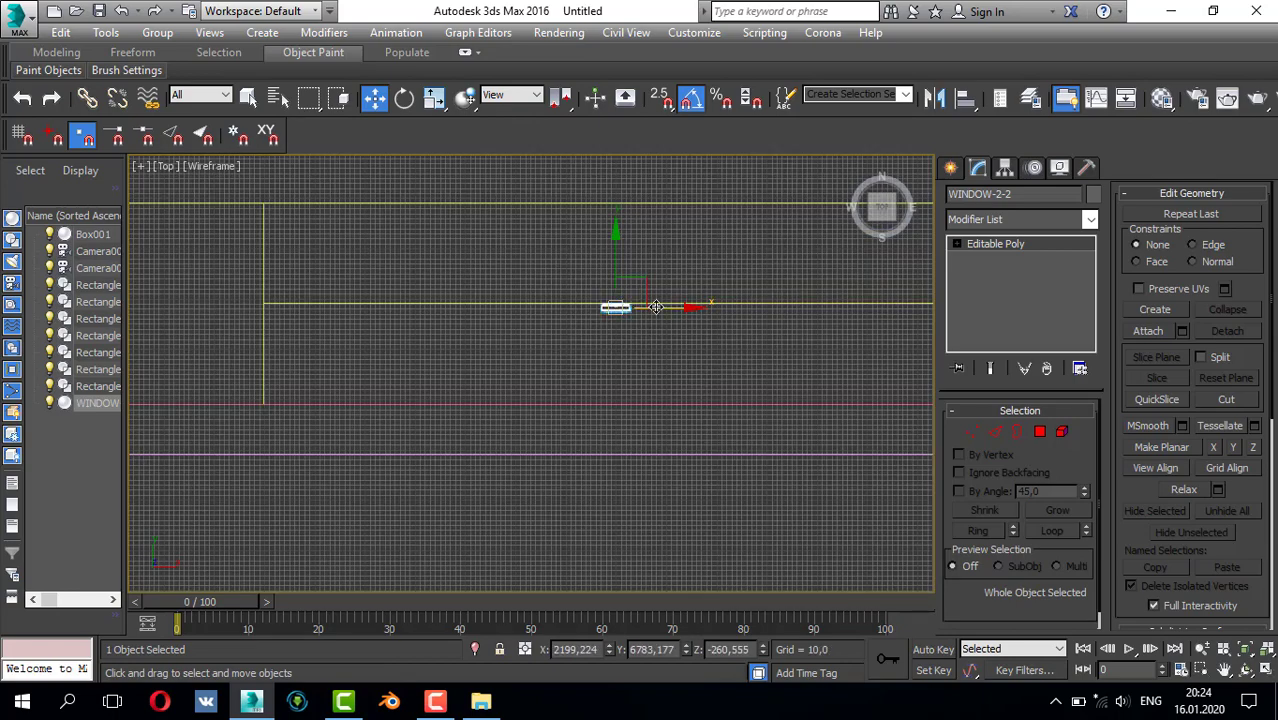
- Select the glass polygons of both window sashes in the Front view
key(alt+w)
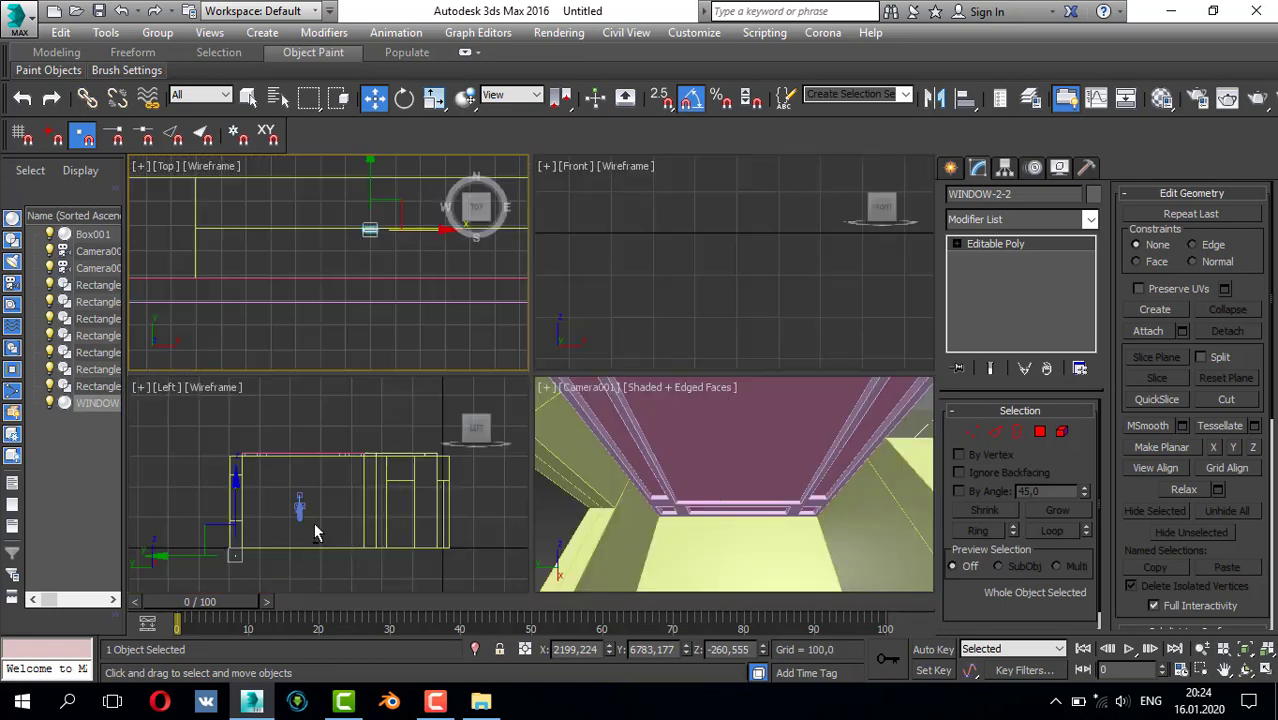
middle_click(271, 542)
key(alt+w)
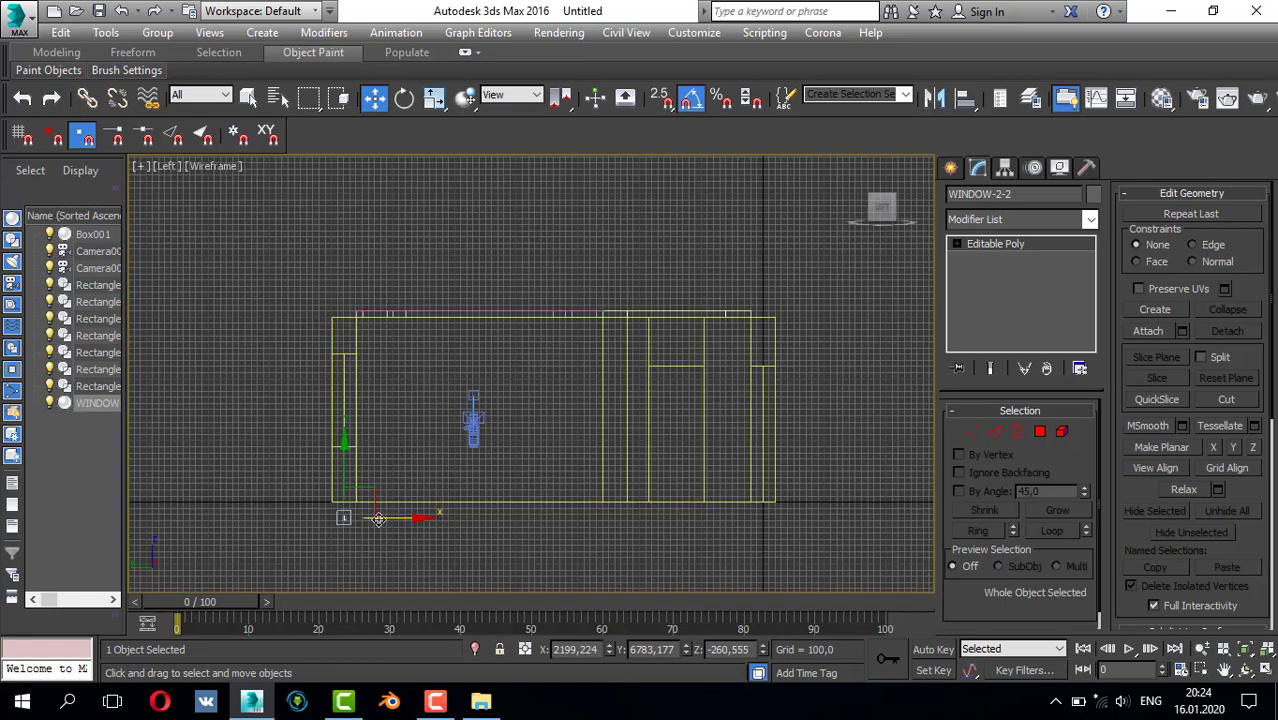
key(z)
key(alt+w)
middle_click(667, 232)
key(alt+w)
key(z)
scroll(669, 398, up, 3)
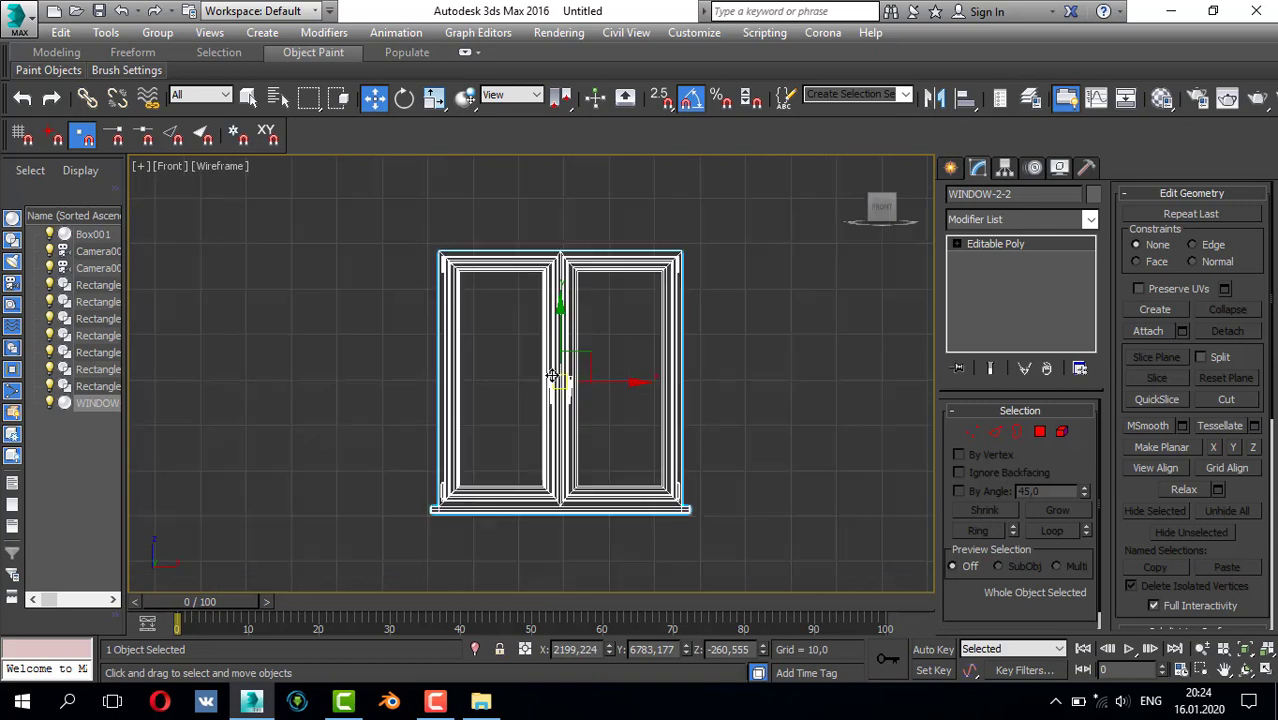
click(1040, 431)
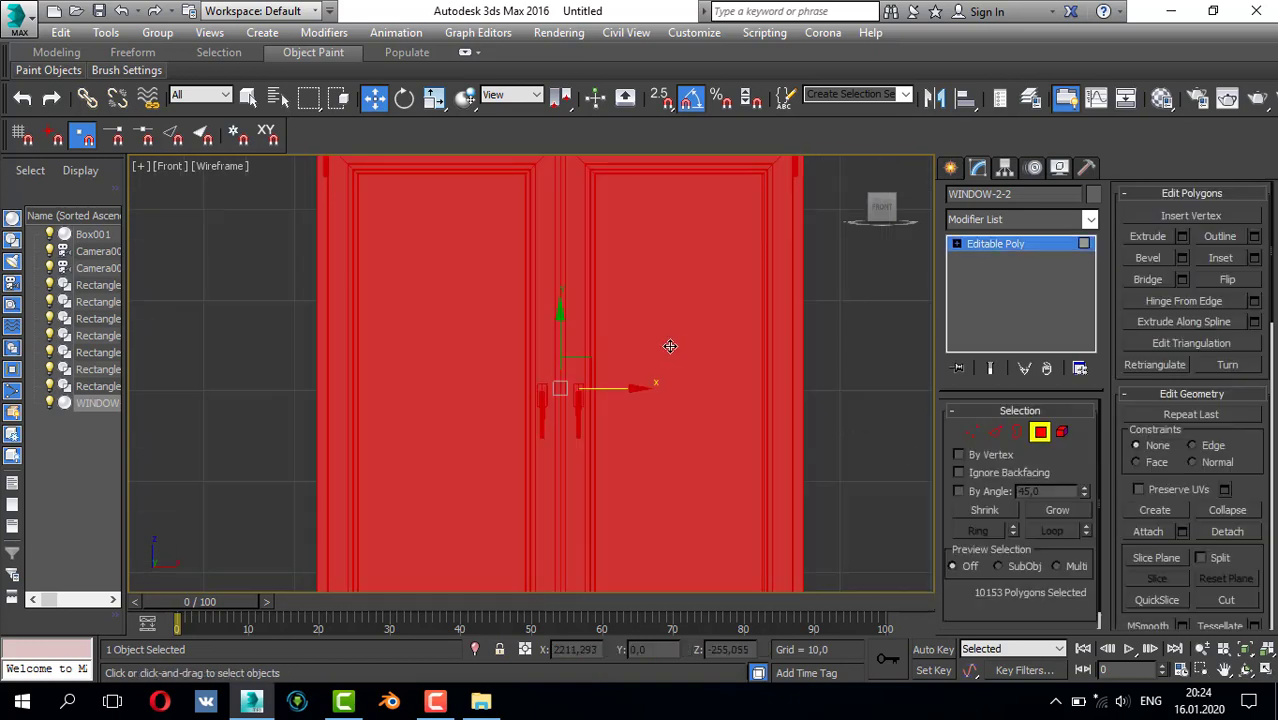
click(671, 349)
ctrl+click(454, 358)
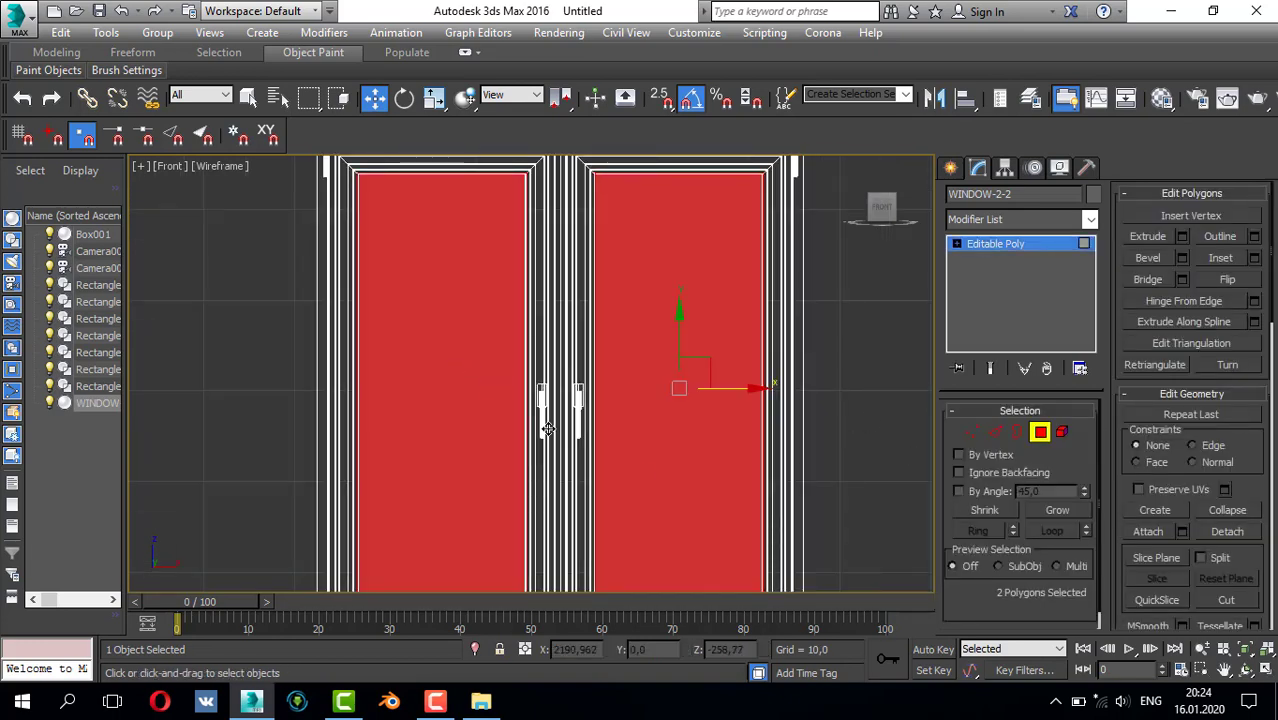
- Change the camera view to Perspective and add the glass polygons on the other side of both sashes to the selection
key(alt+w)
right_click(723, 498)
key(alt+w)
click(188, 170)
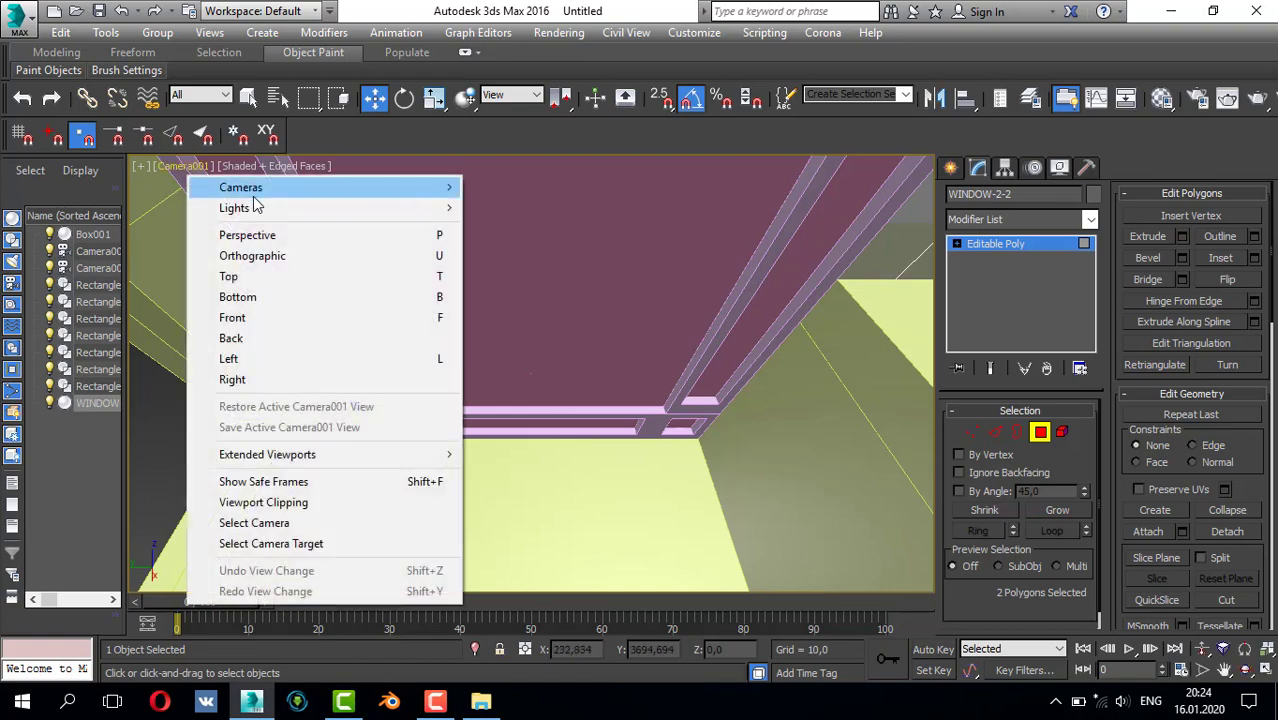
click(369, 232)
key(z)
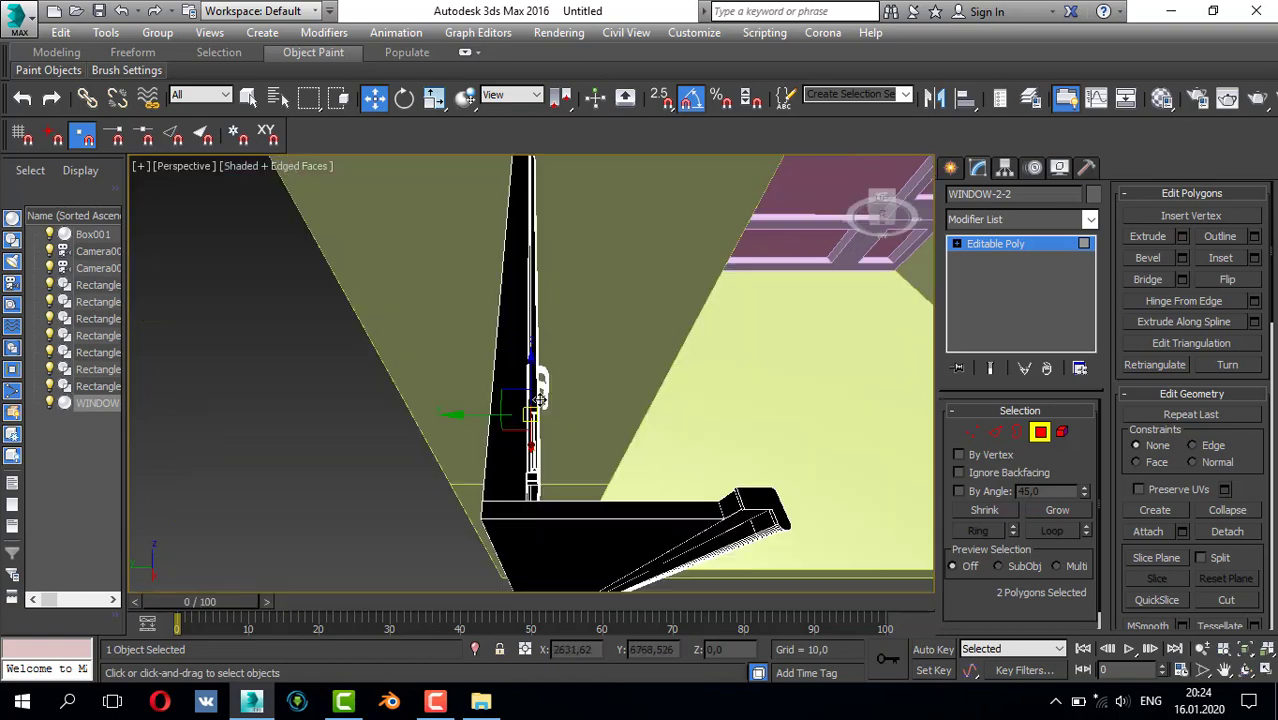
alt+middle_drag(585, 368, 561, 398)
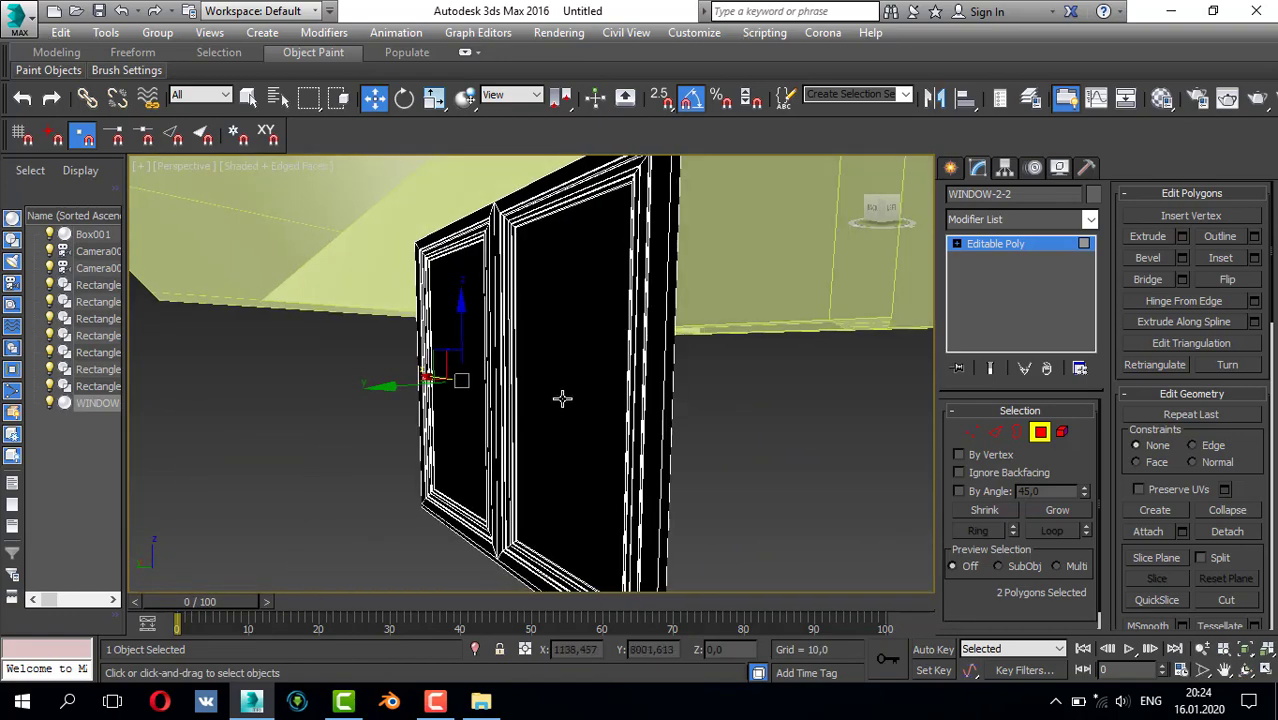
ctrl+click(561, 398)
ctrl+click(456, 352)
alt+middle_drag(456, 352, 630, 330)
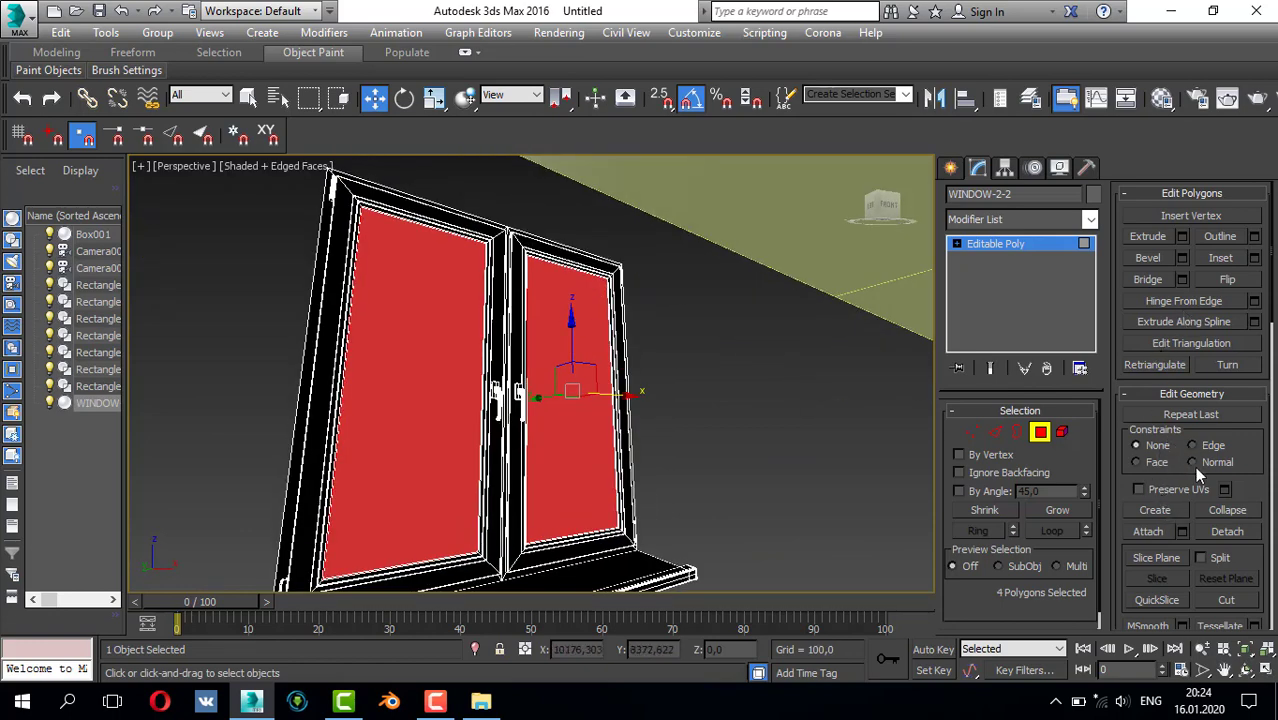
- Detach the four selected glass polygons as a separate object and leave polygon editing
scroll(1116, 546, down, 2)
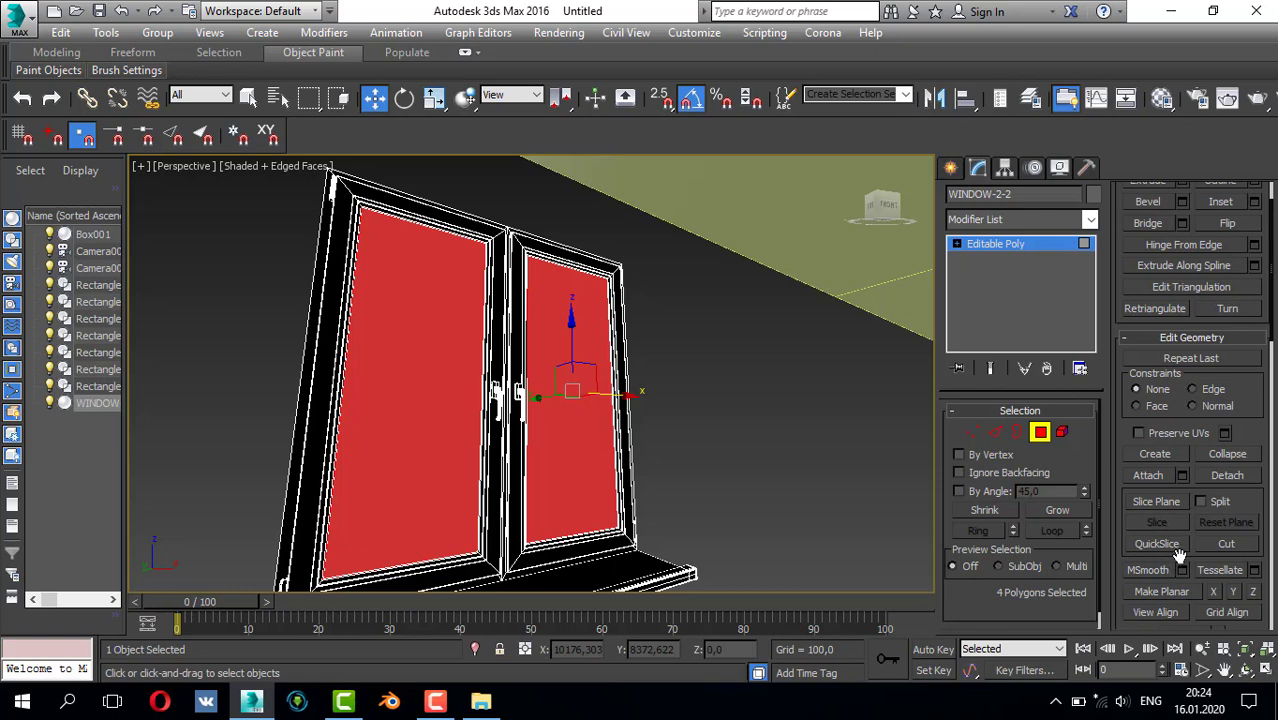
scroll(1180, 554, down, 1)
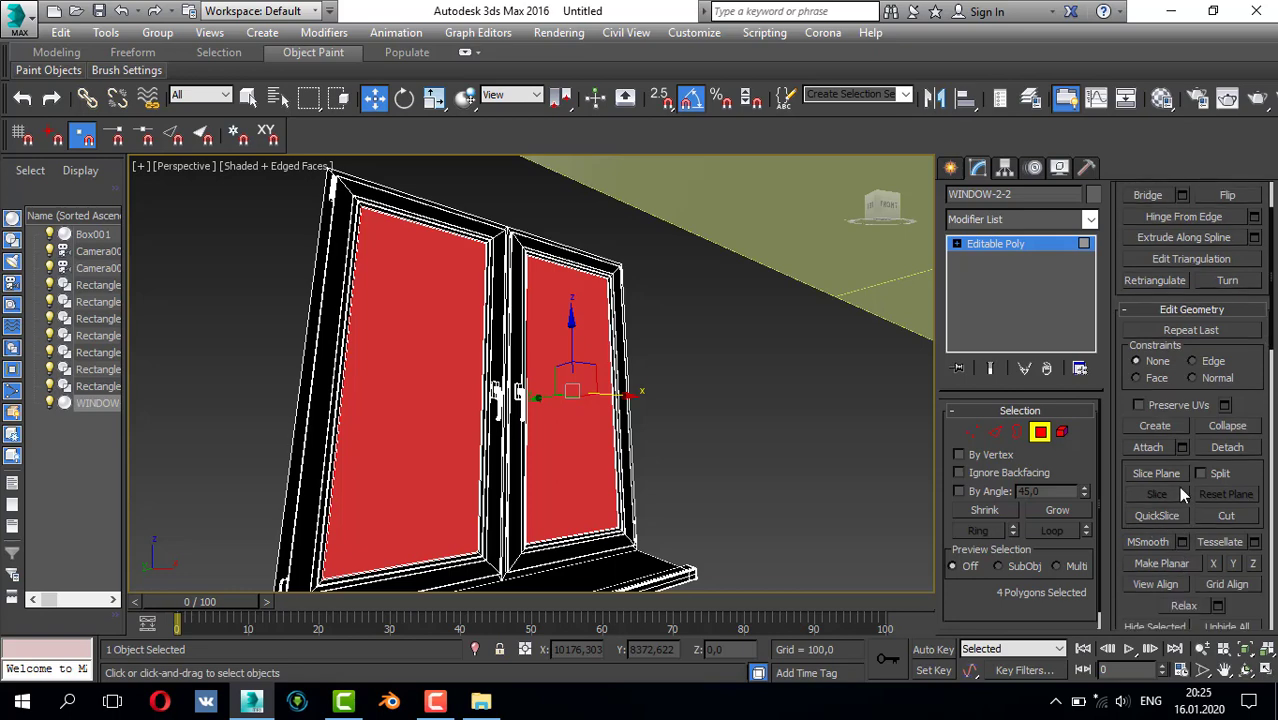
scroll(1178, 486, up, 3)
click(1227, 531)
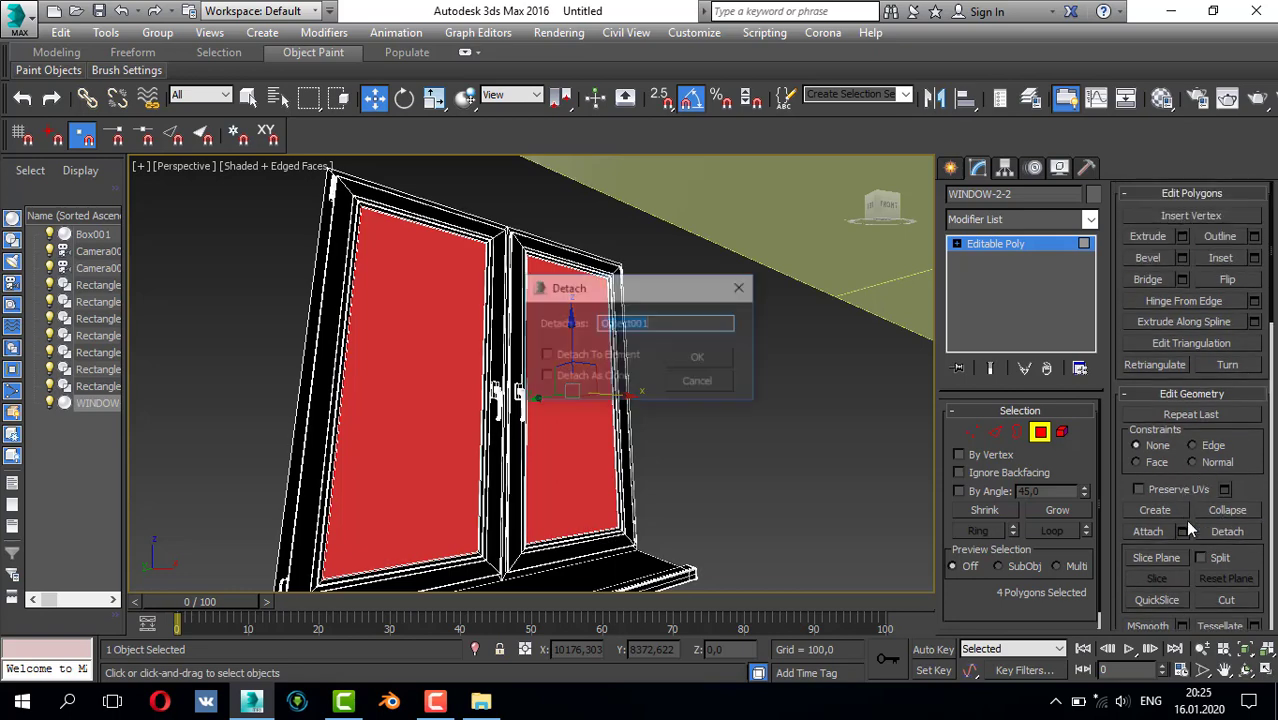
click(715, 365)
click(1040, 434)
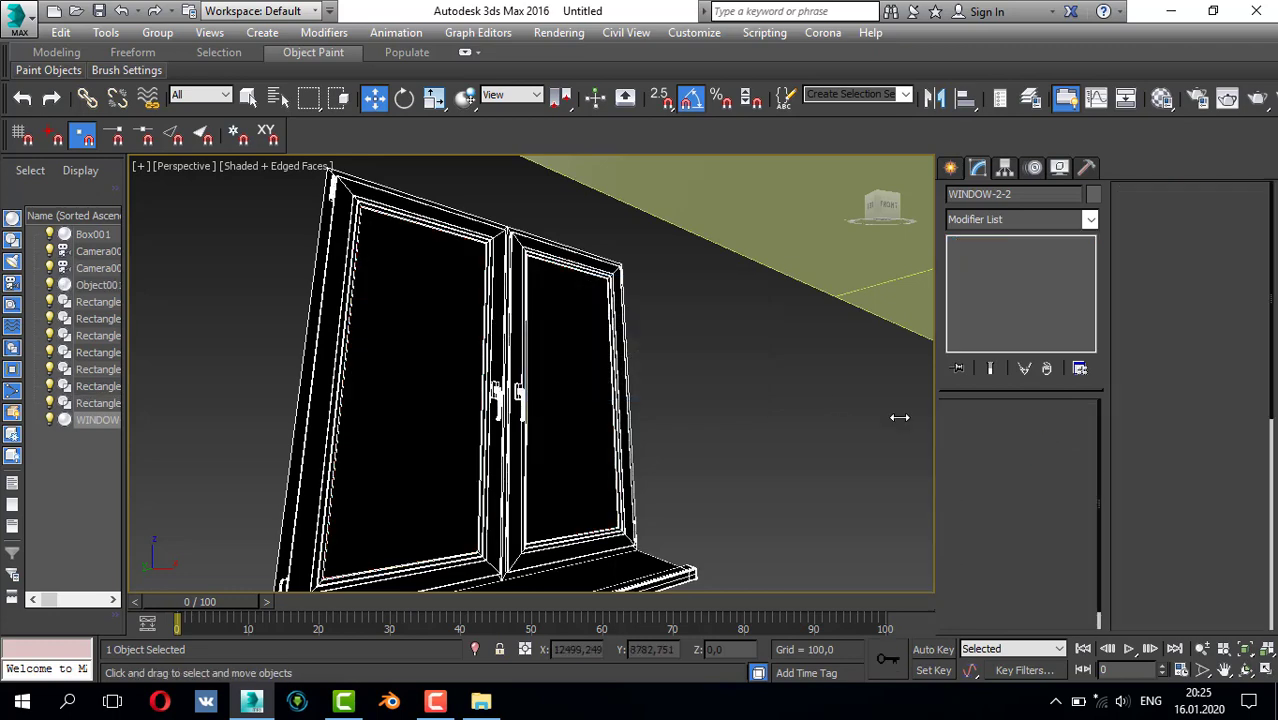
- Select the detached glass and change the first material slot to a CoronaMtl material
click(570, 388)
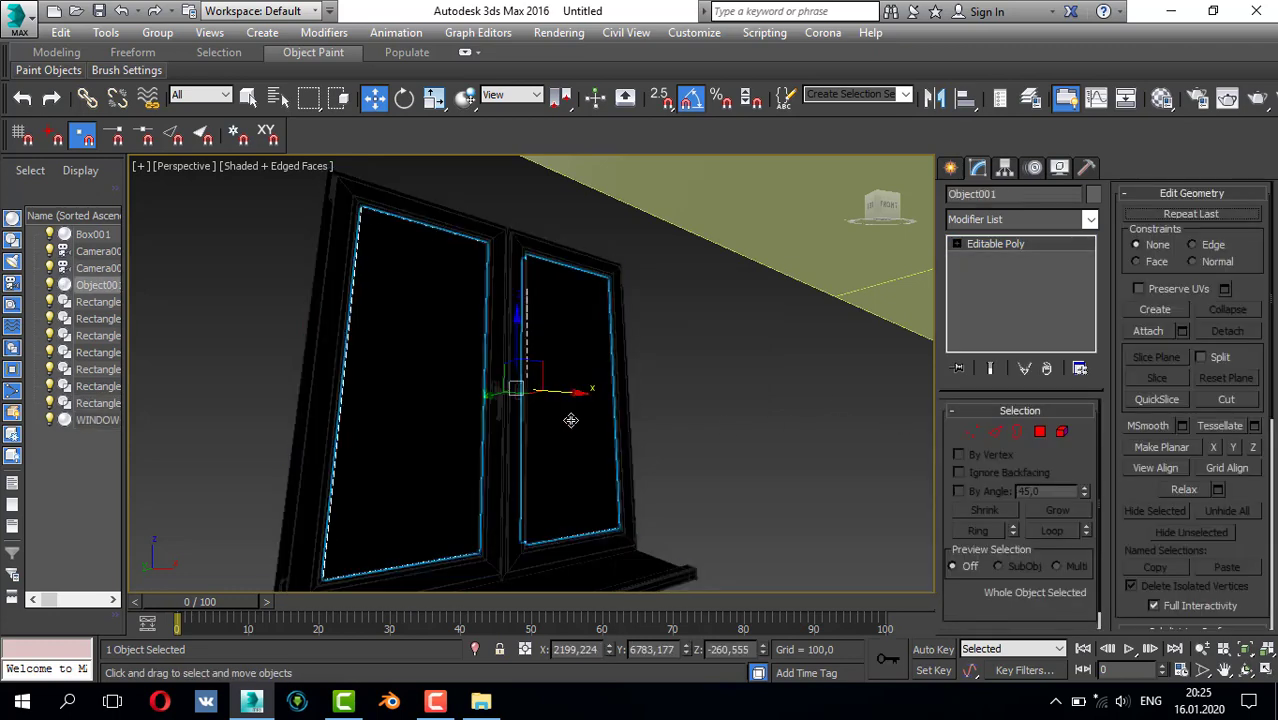
key(m)
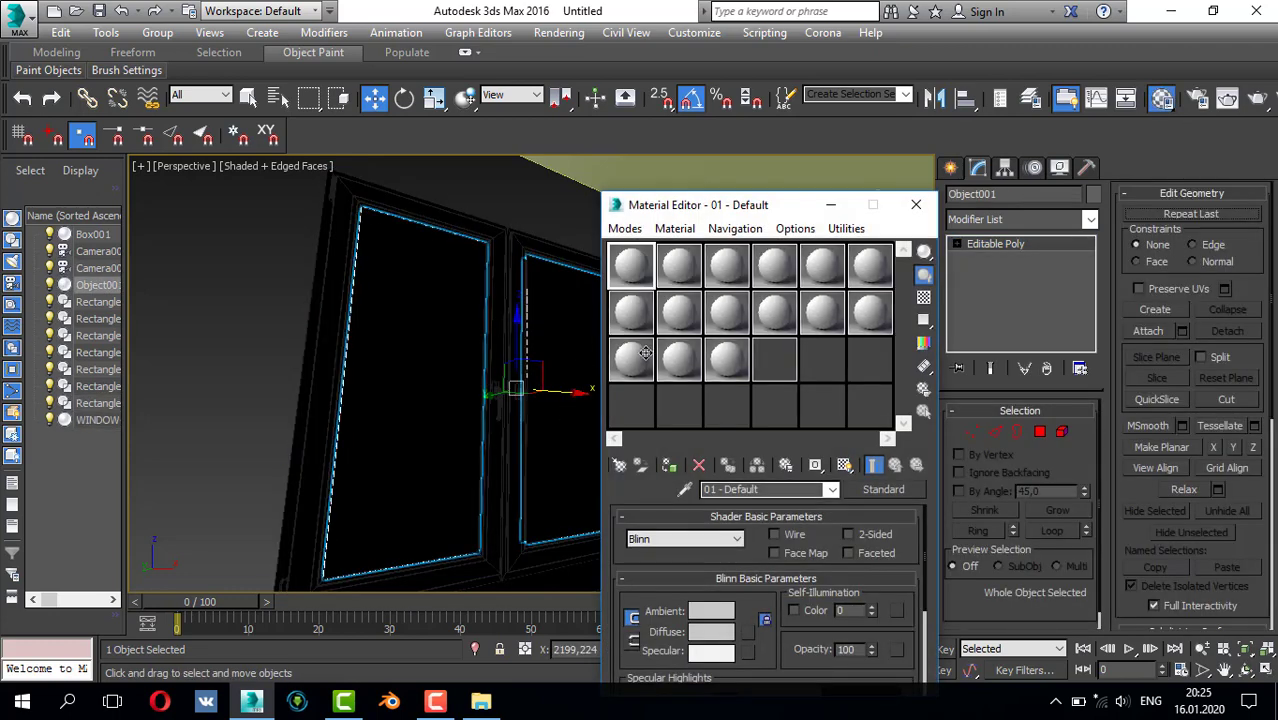
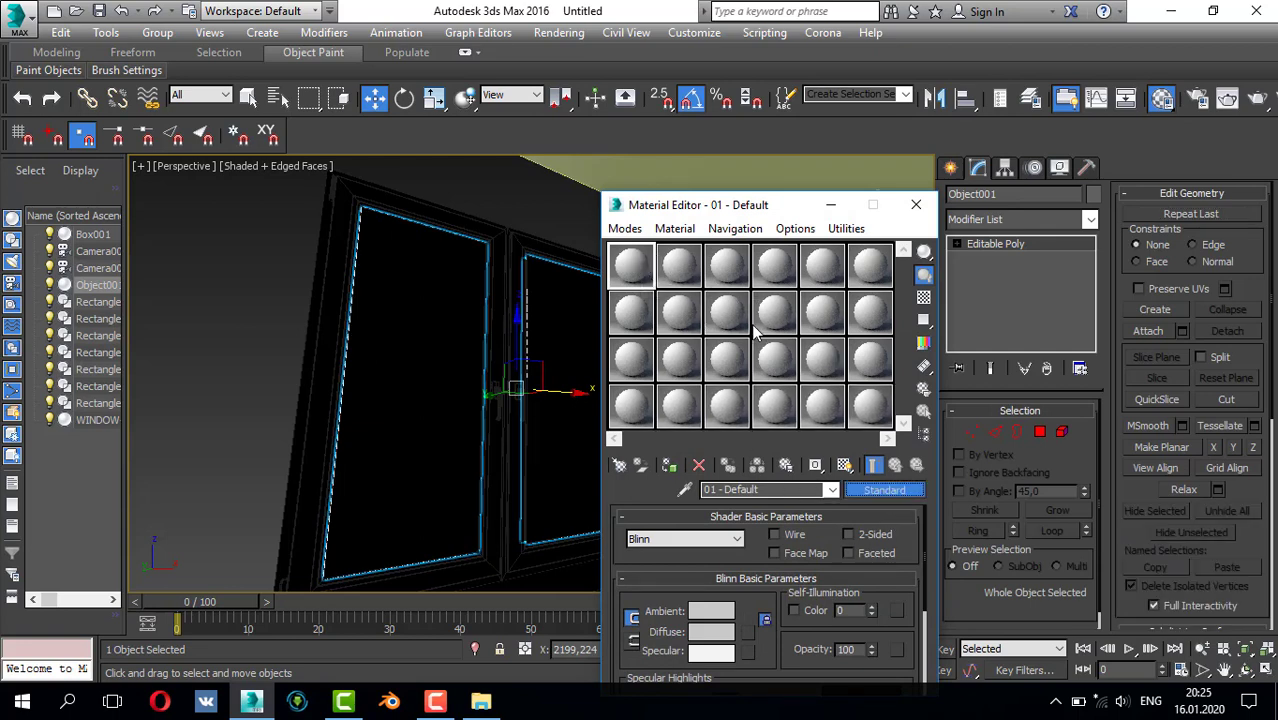
click(884, 489)
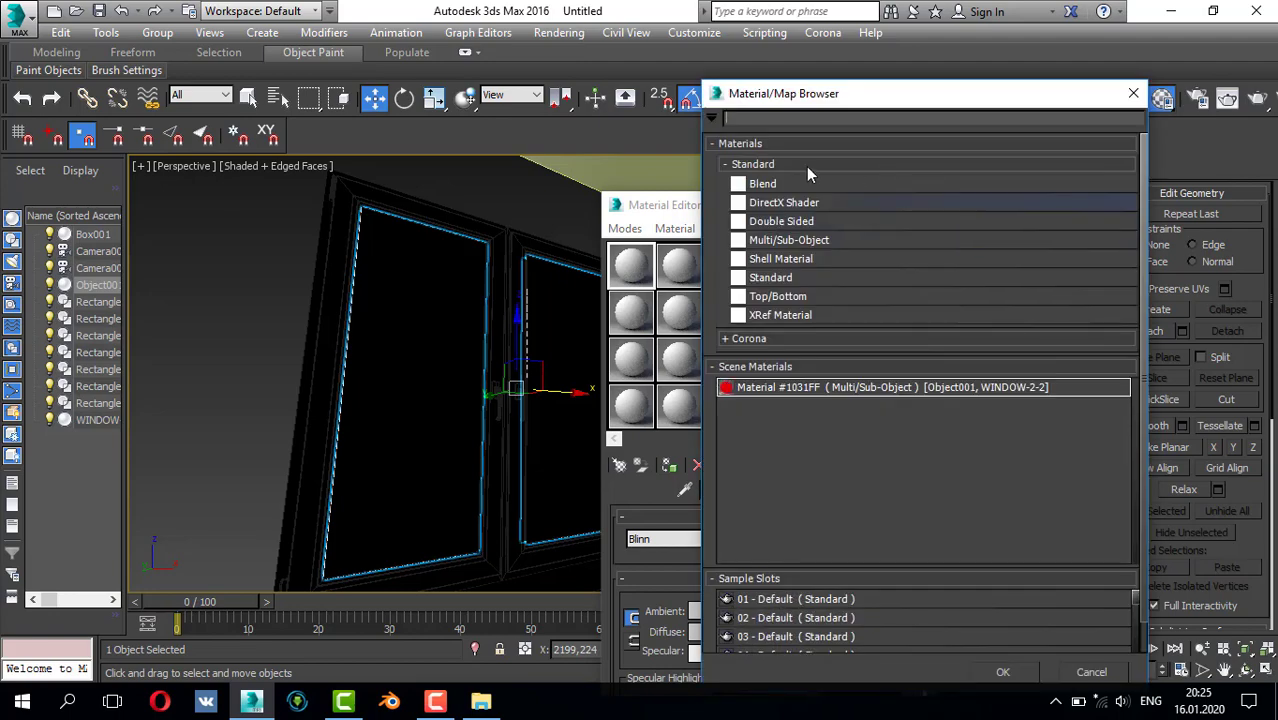
click(771, 338)
double_click(801, 413)
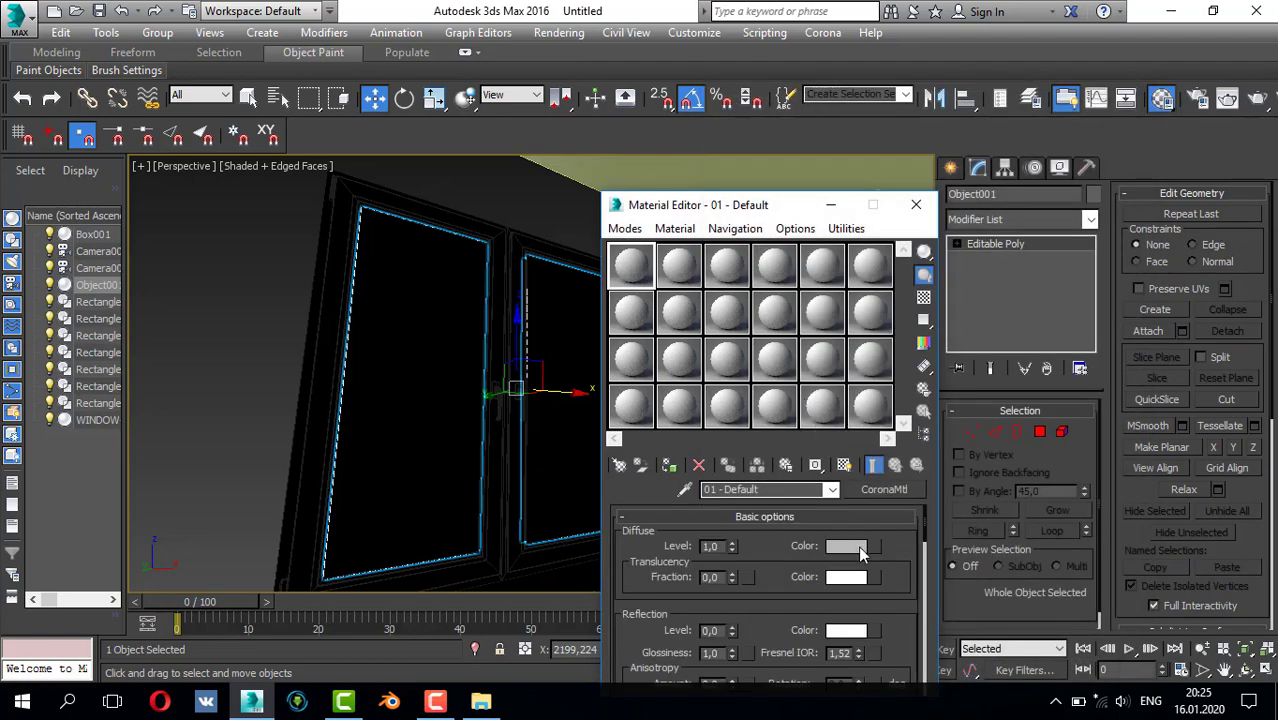
- Set the glass material's diffuse colour to a pale grey-blue with RGB 134, 176, 187
click(848, 546)
drag(470, 170, 458, 143)
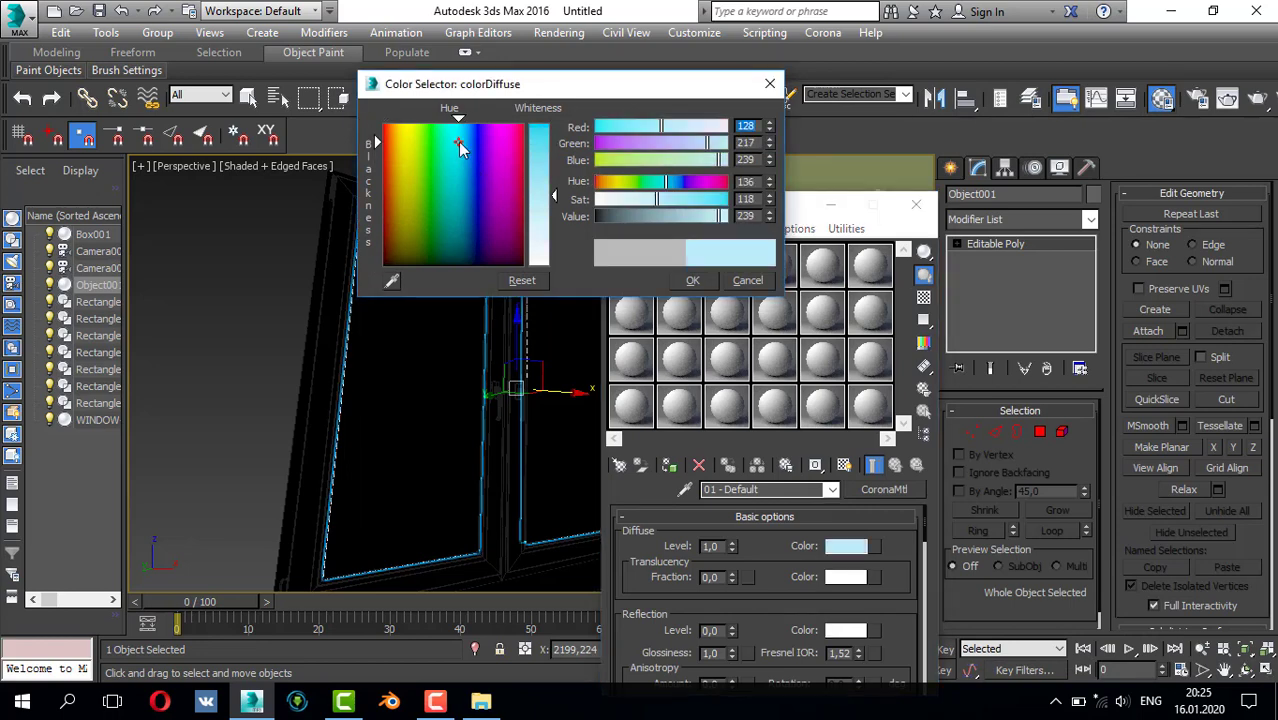
drag(692, 222, 678, 218)
drag(548, 220, 630, 228)
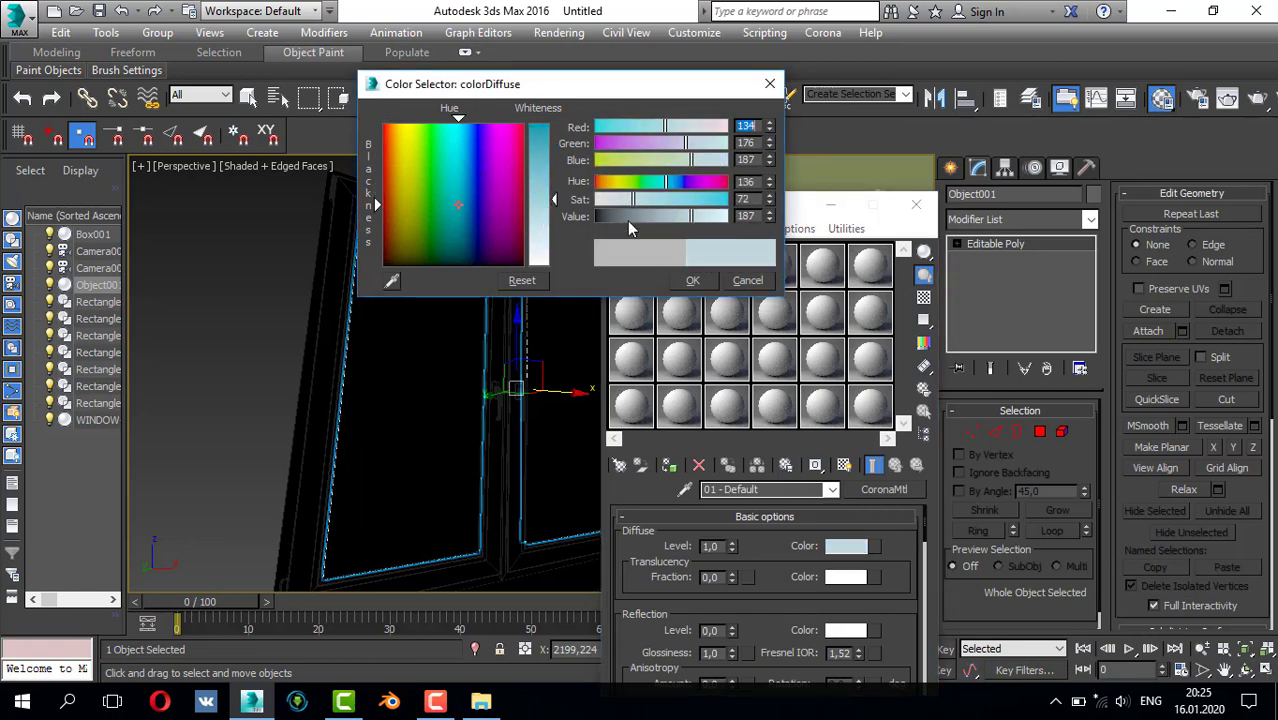
click(708, 282)
- Set the glass material's reflection level to 1,0 and its refraction level to 0,78
scroll(756, 575, down, 1)
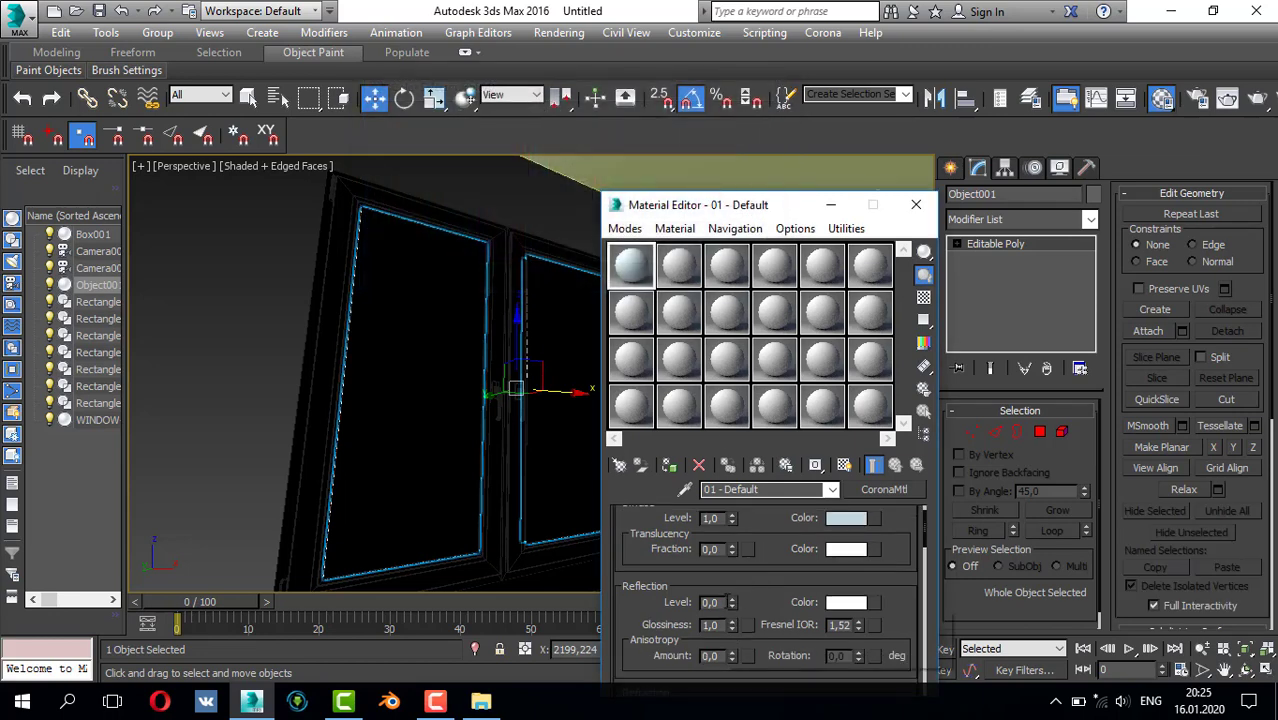
drag(733, 600, 747, 472)
scroll(744, 600, down, 3)
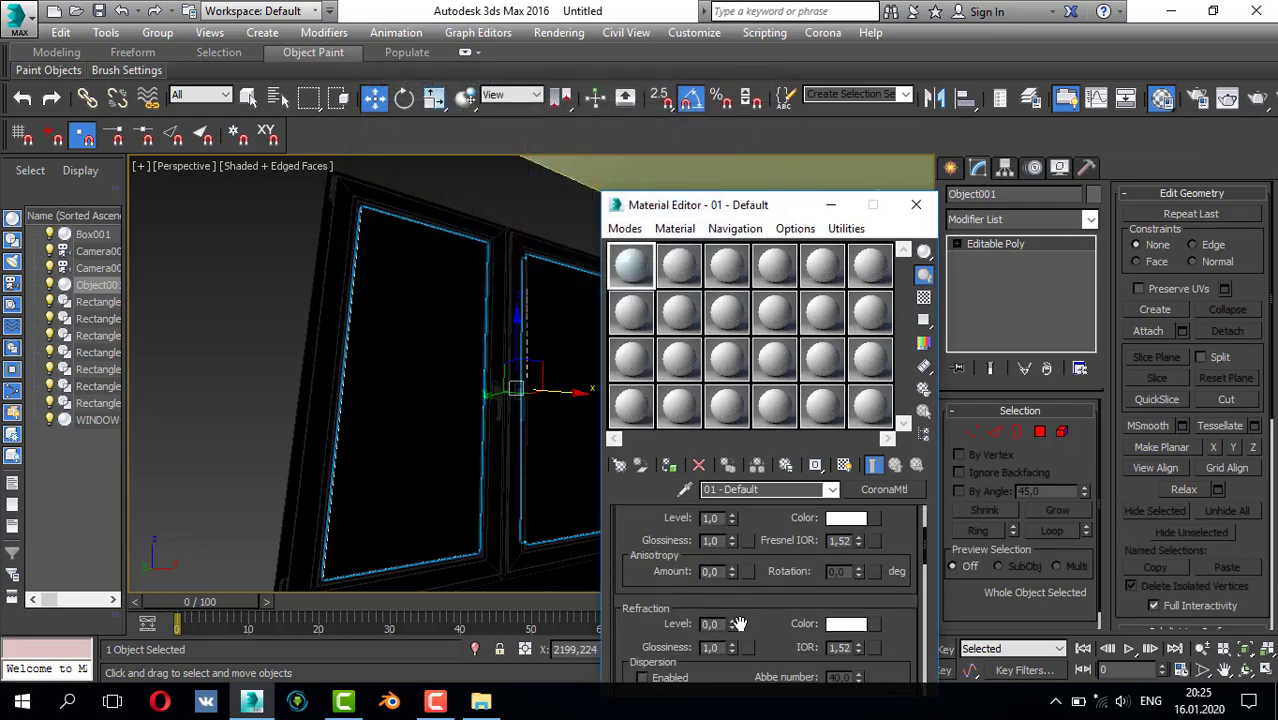
drag(734, 621, 736, 617)
drag(759, 571, 773, 575)
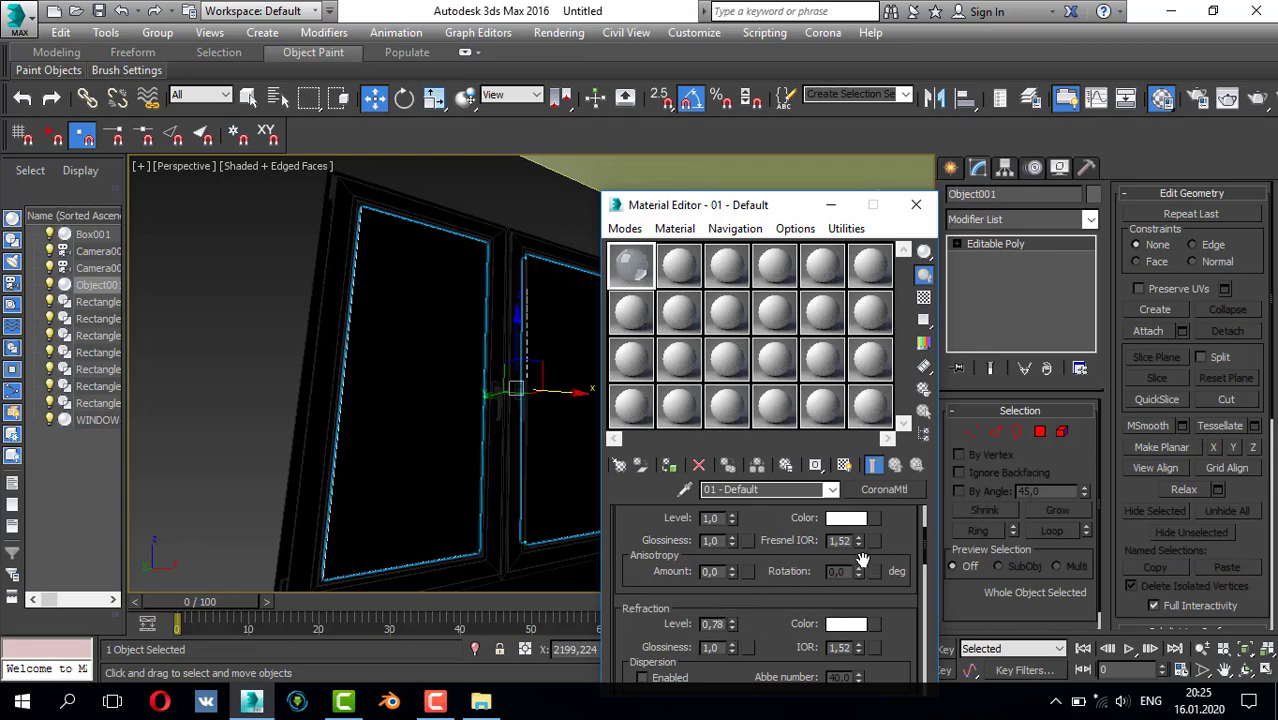
- Raise the glass material's Fresnel IOR to about 11,3 and assign the material to the detached glass
scroll(862, 560, up, 1)
drag(858, 566, 863, 573)
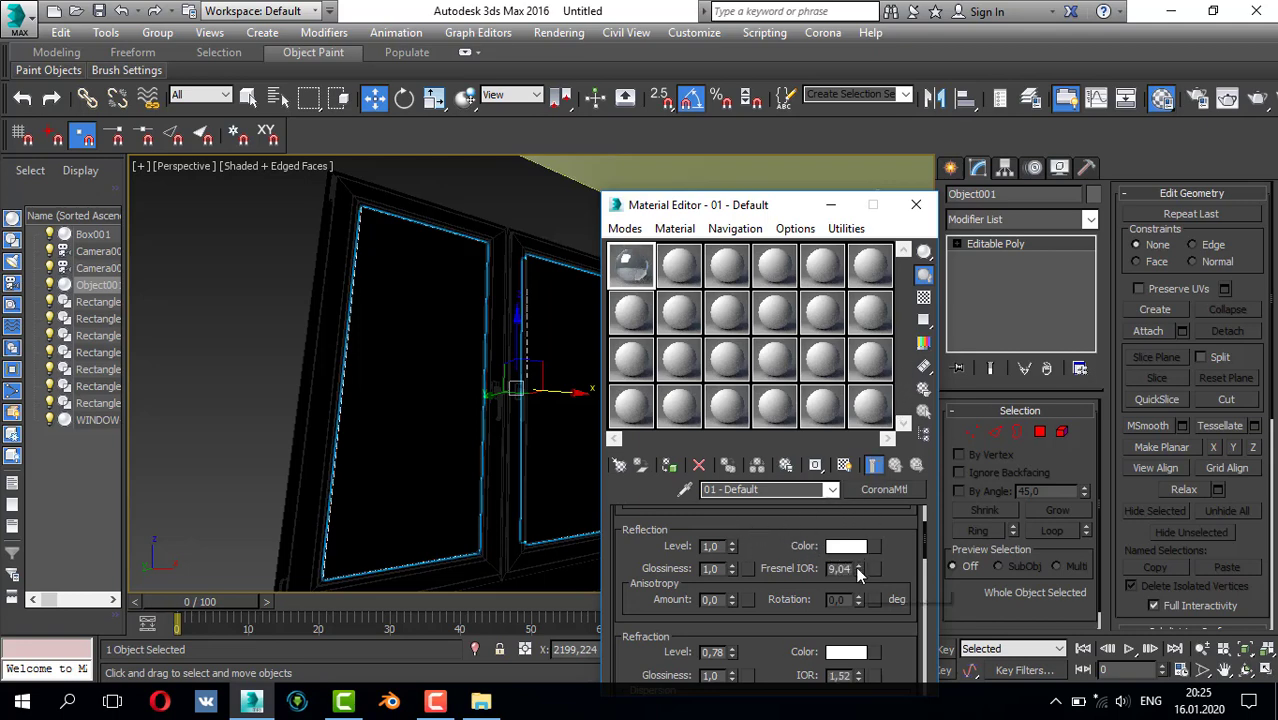
drag(858, 567, 862, 542)
click(668, 465)
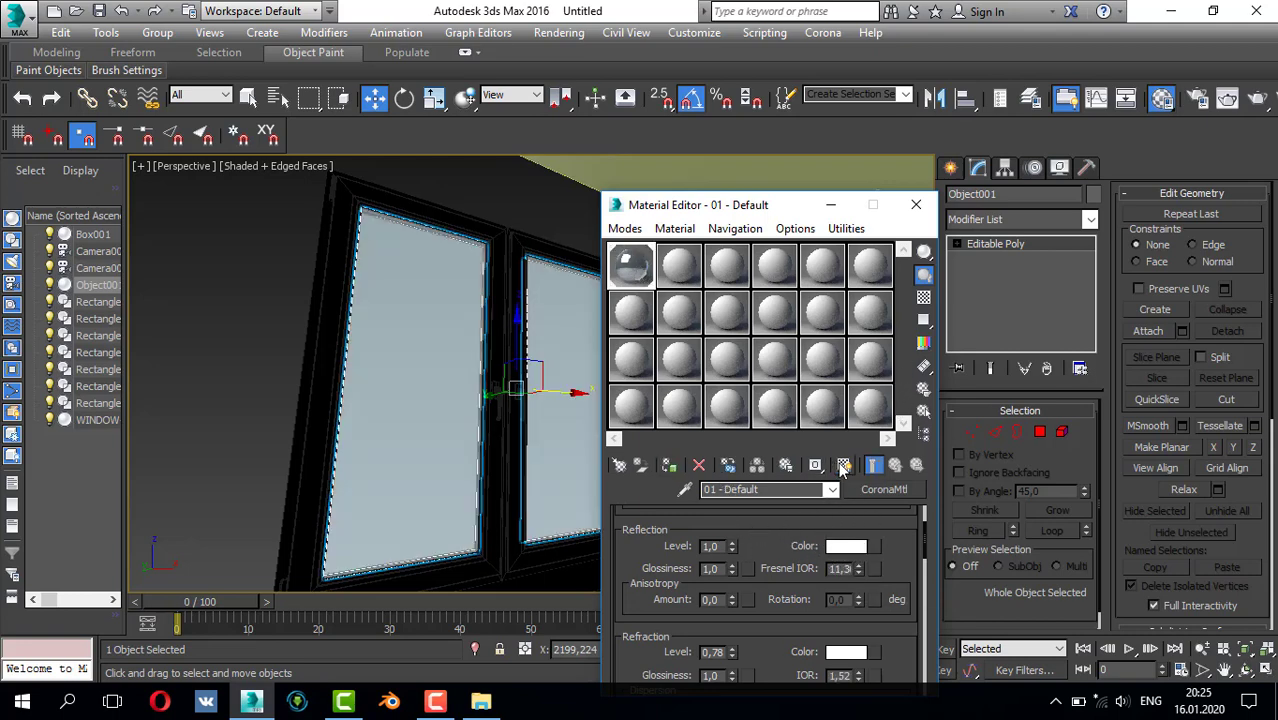
click(915, 204)
- Select the window frame and change the second material slot to a CoronaMtl material
click(519, 268)
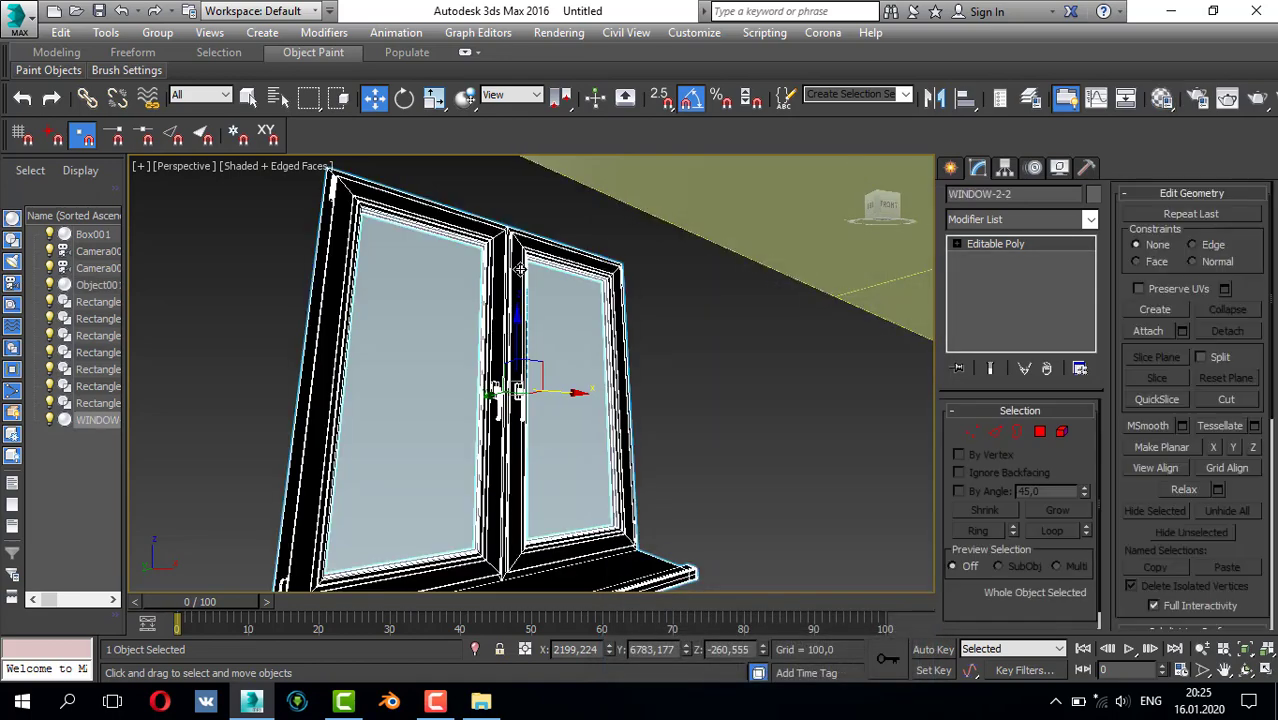
key(m)
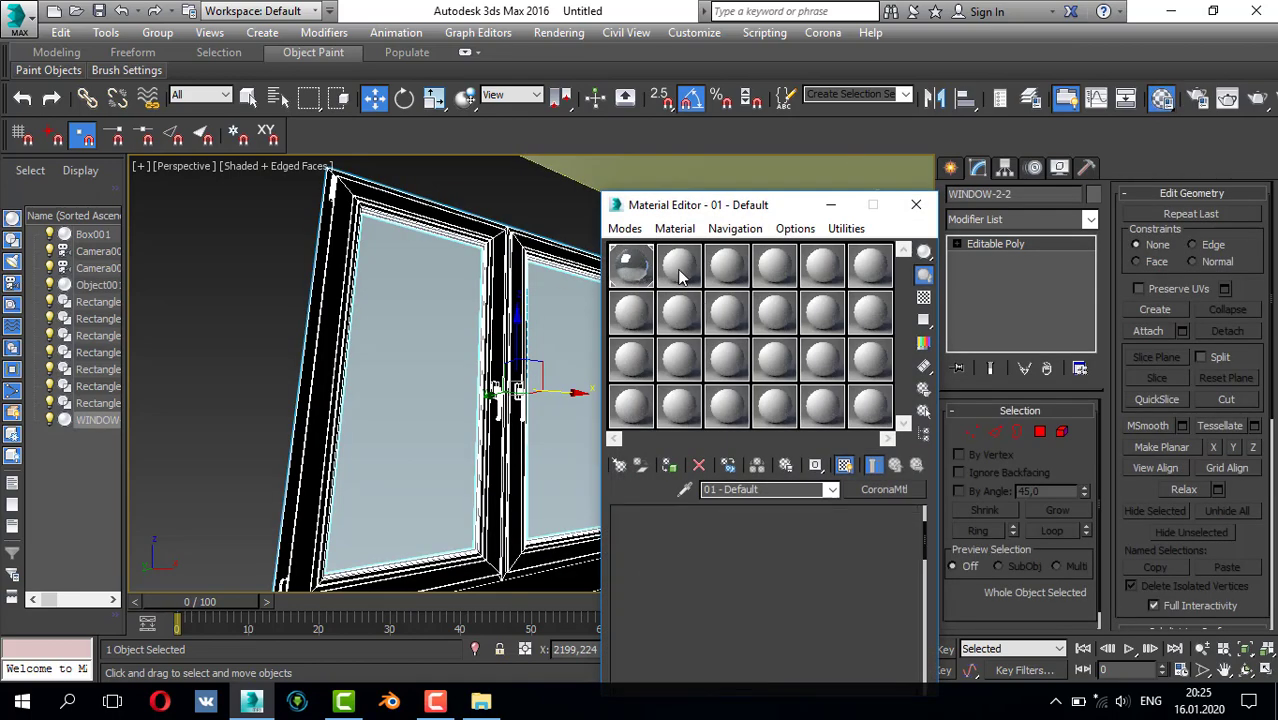
click(679, 265)
click(884, 490)
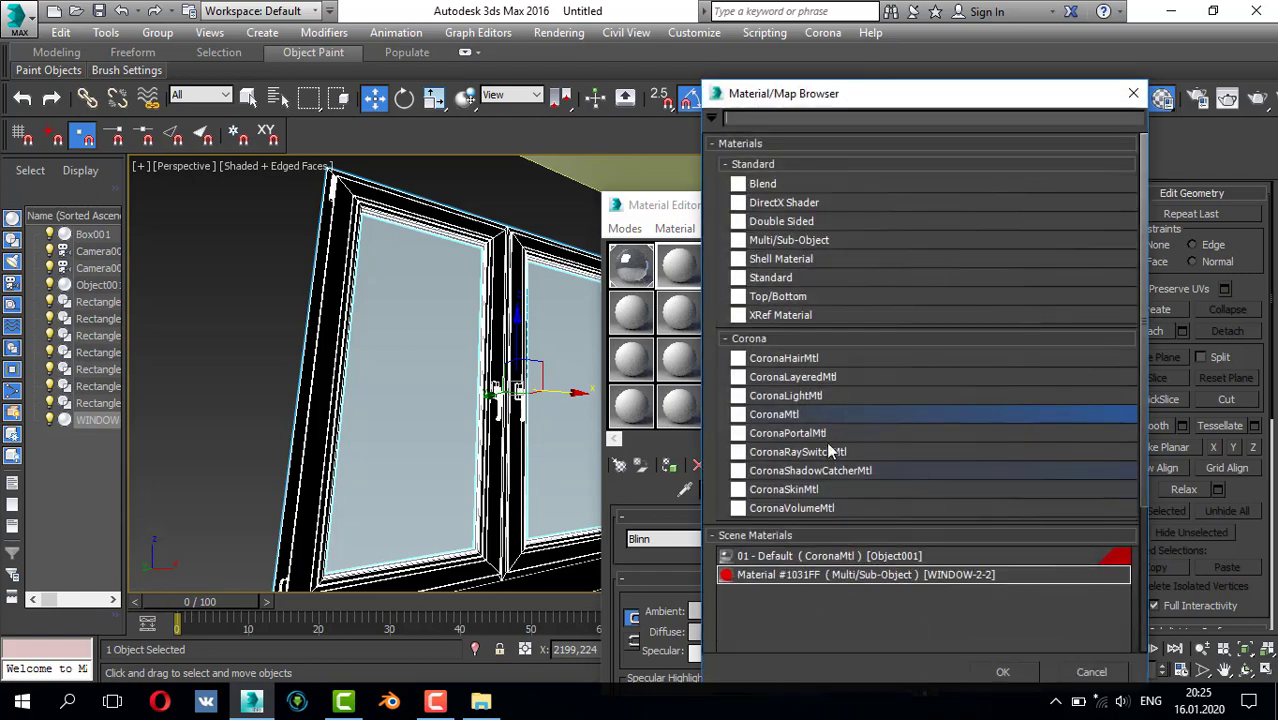
double_click(812, 420)
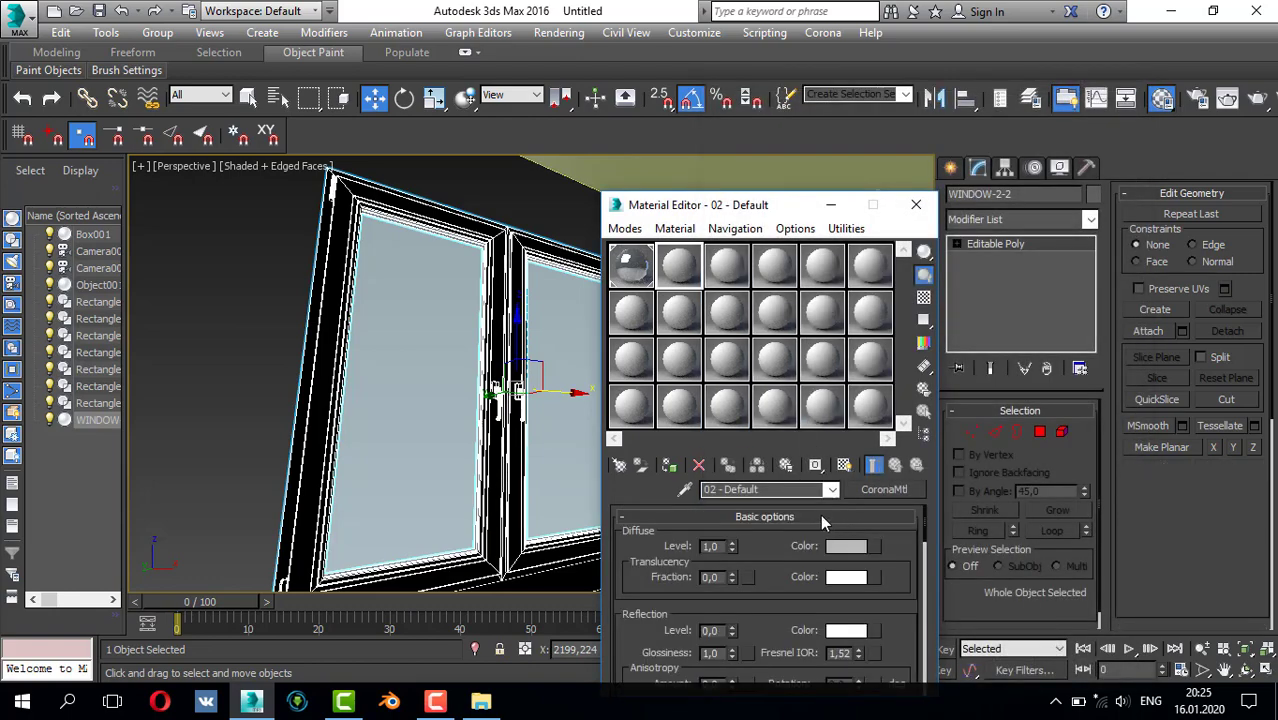
- Load the WOOD-2-D image from the WINDOWS_COLLECTION#2 TEXTURES folder as the frame material's diffuse bitmap
click(877, 549)
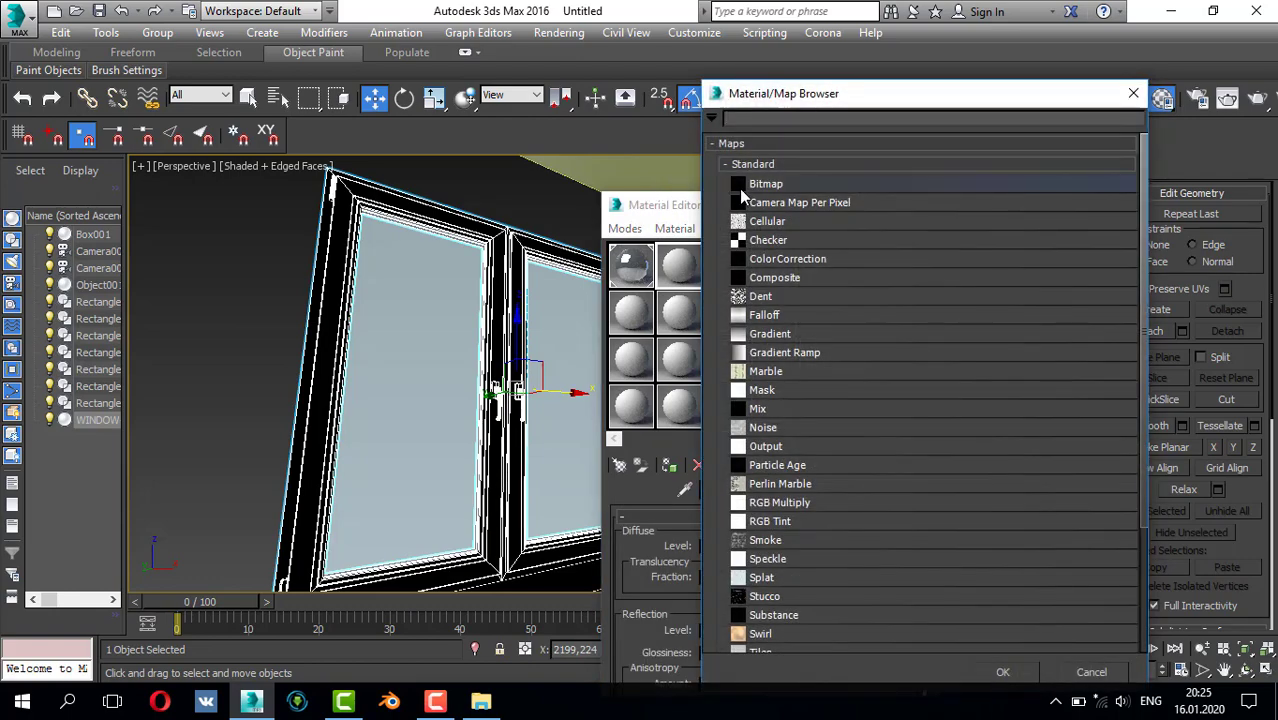
key(Escape)
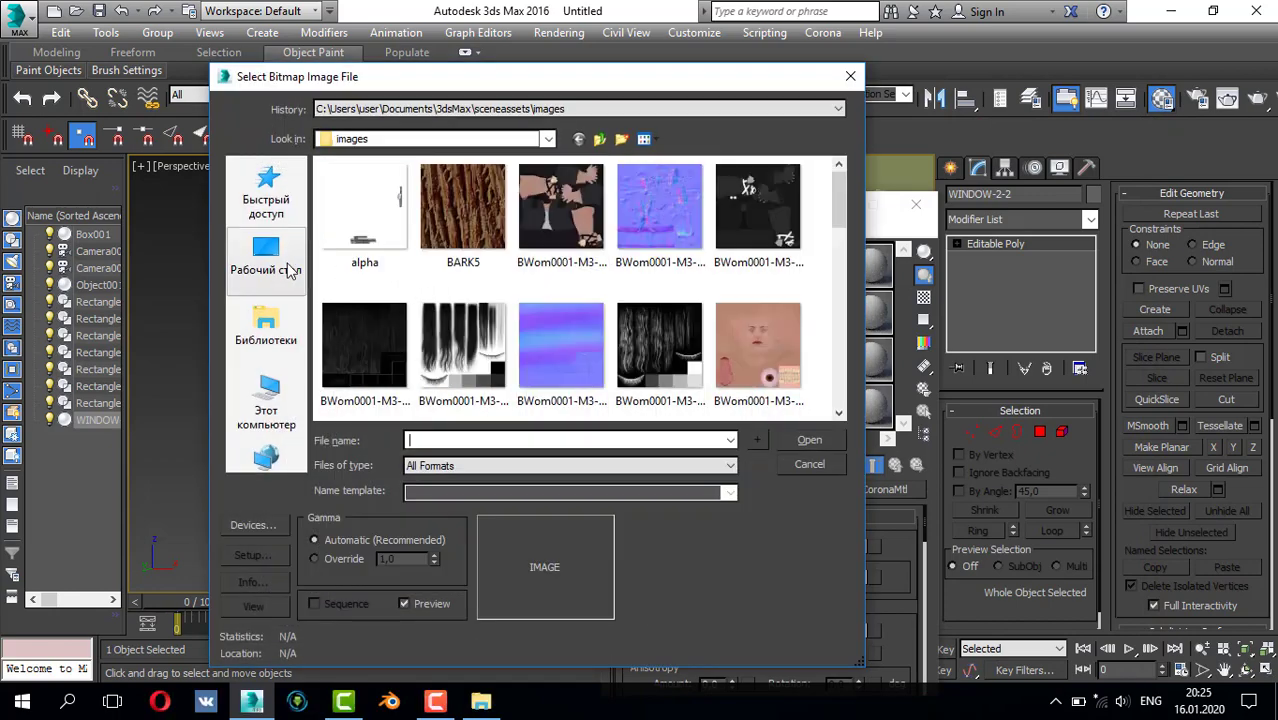
click(292, 421)
double_click(600, 370)
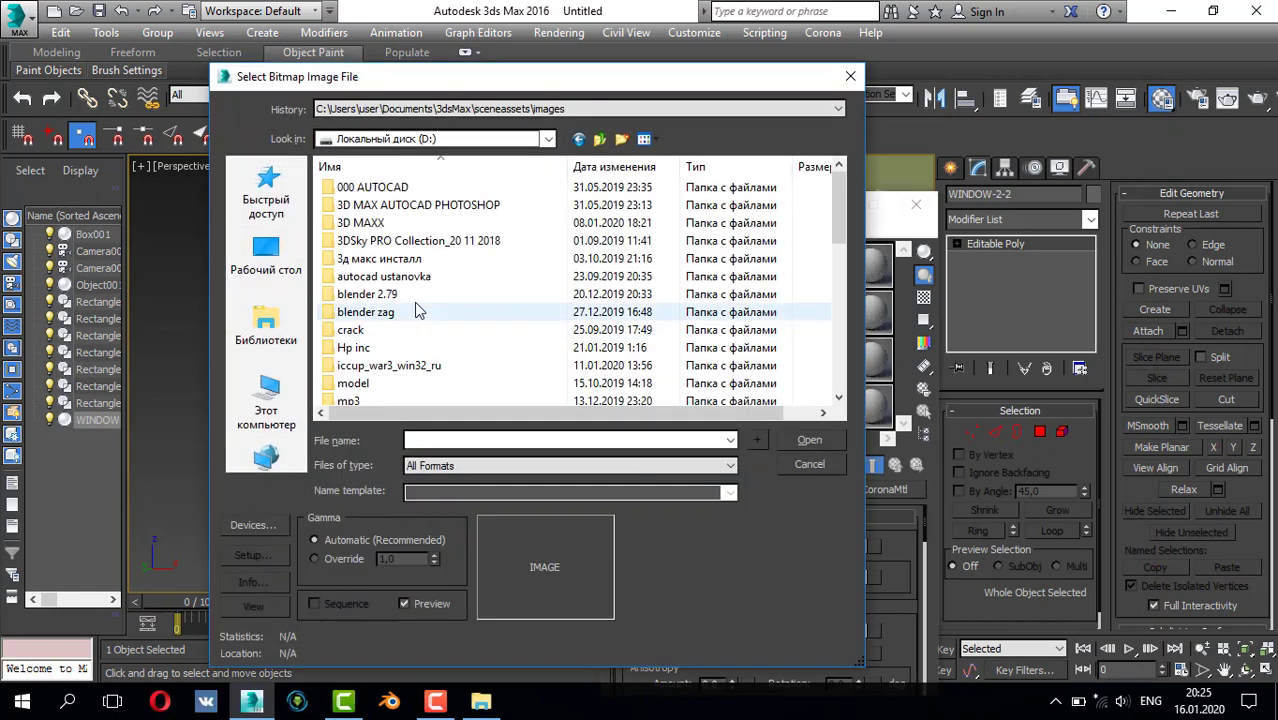
double_click(400, 383)
double_click(405, 225)
double_click(384, 192)
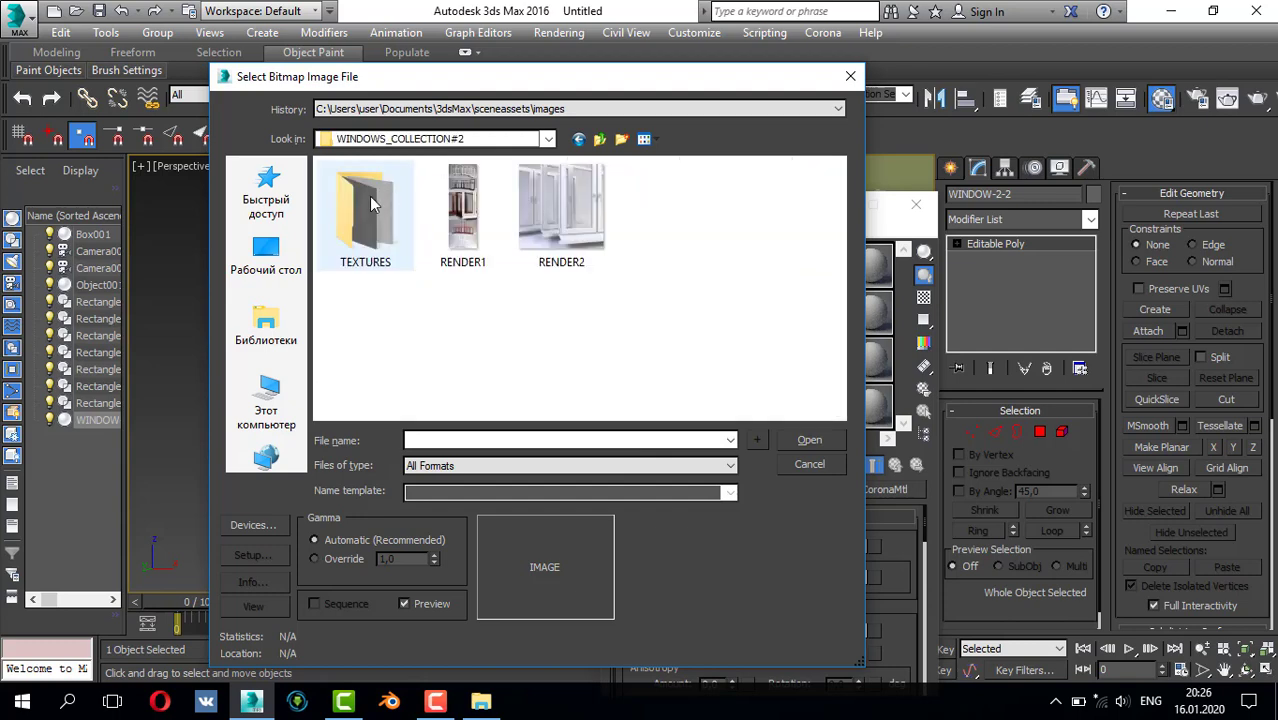
double_click(369, 197)
scroll(538, 297, down, 2)
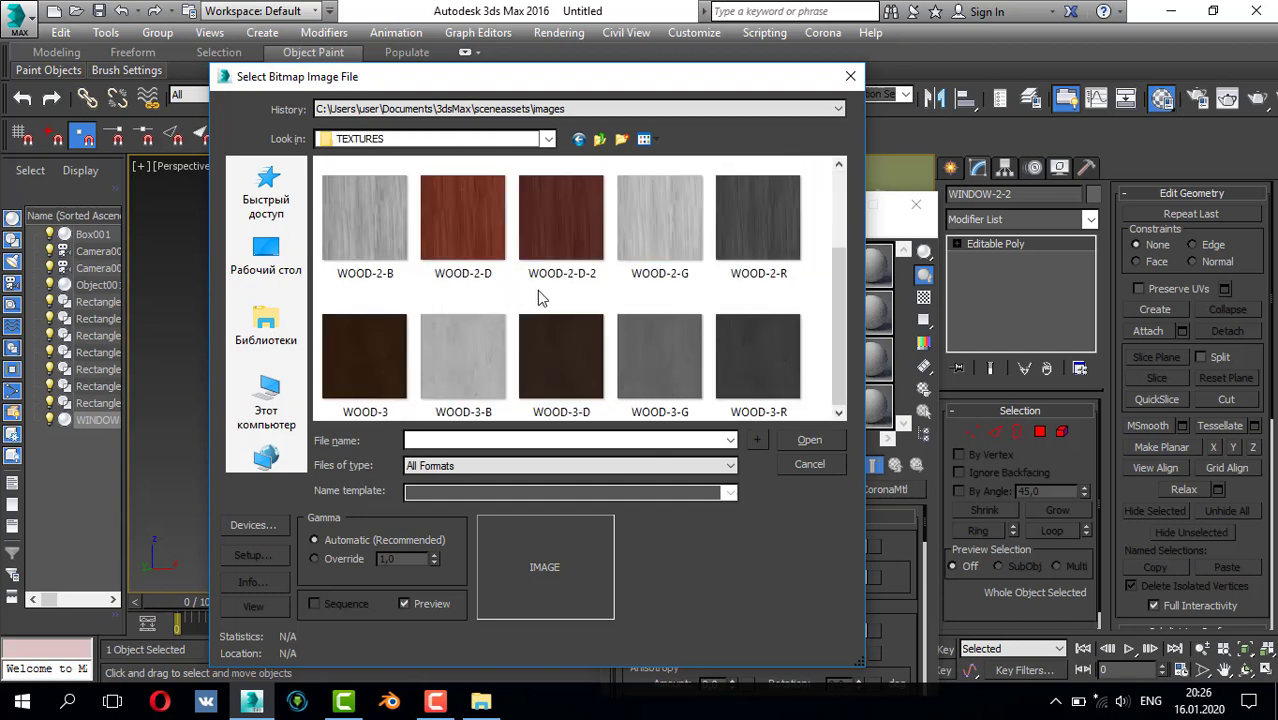
scroll(520, 340, up, 2)
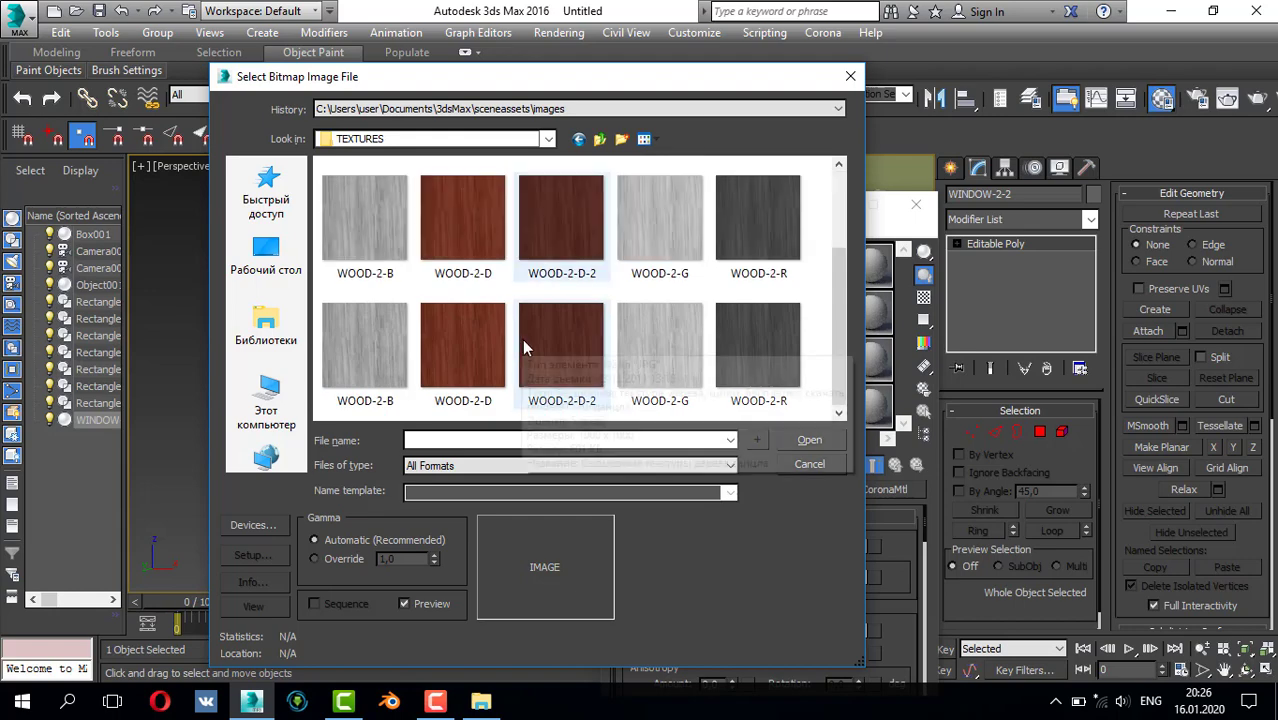
click(475, 354)
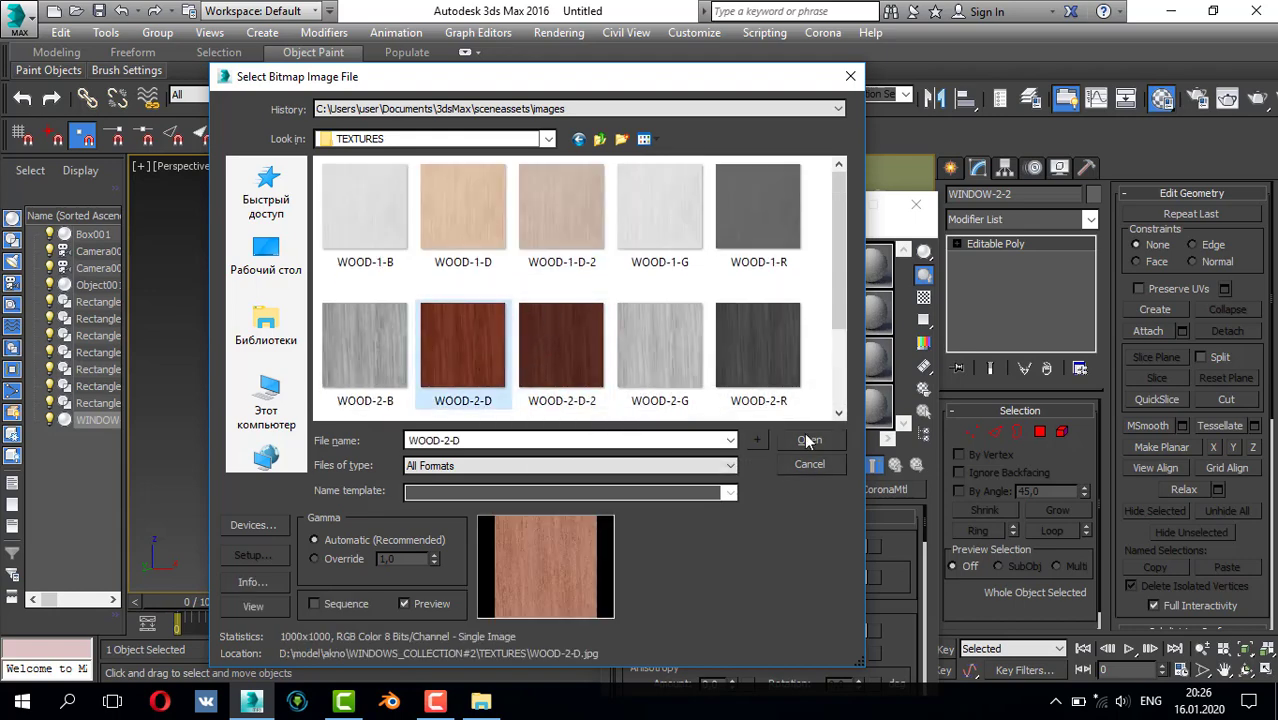
click(809, 440)
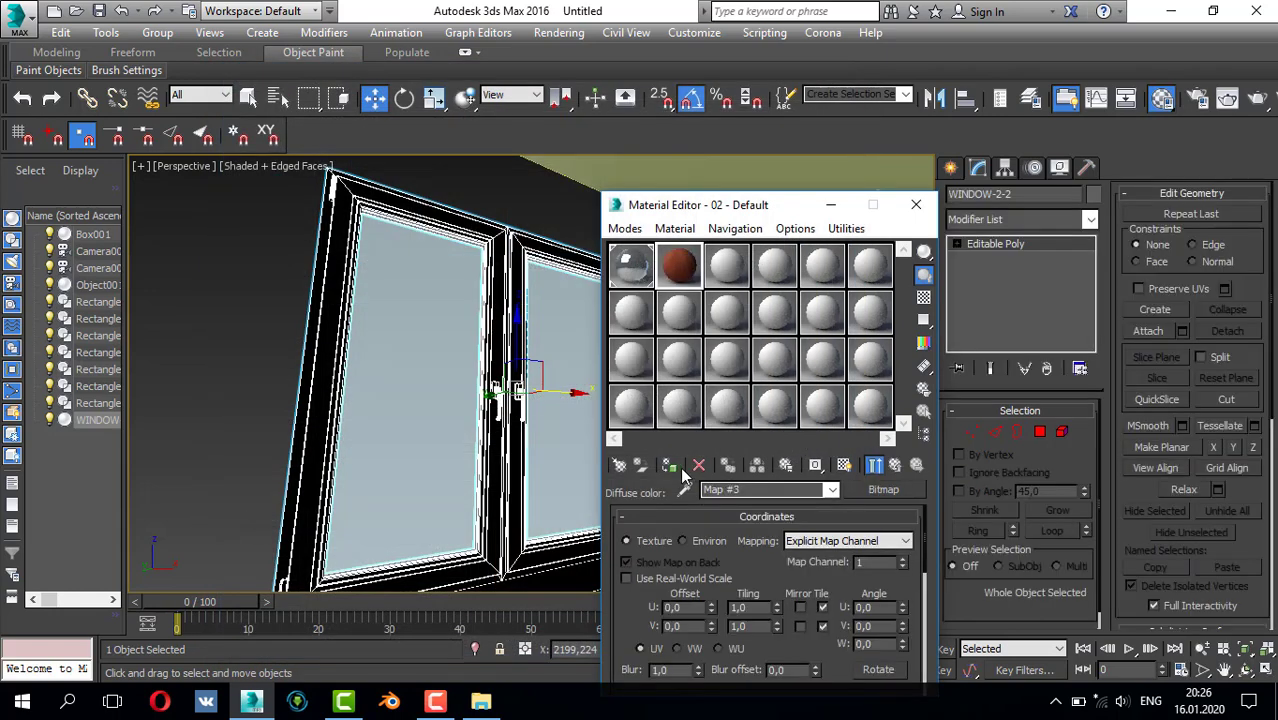
- Assign the wood material to the window frame and show its texture in the viewport
click(671, 466)
click(843, 465)
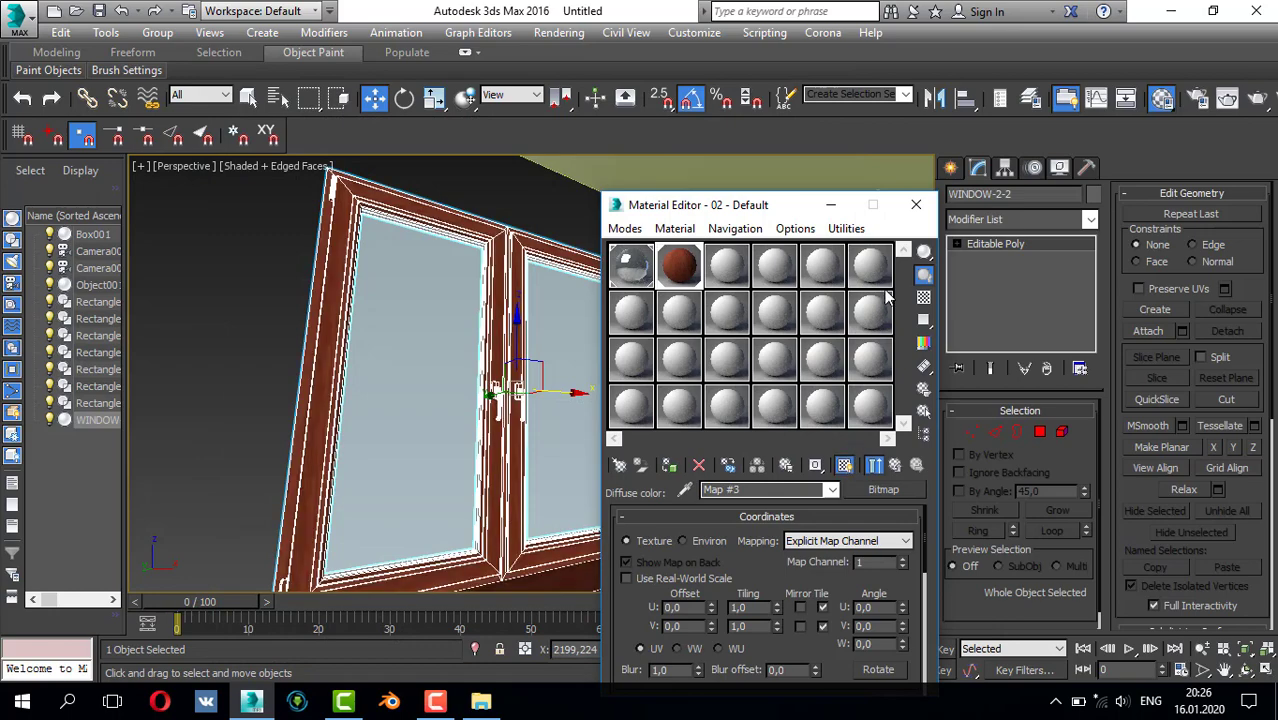
click(915, 204)
- Add a UVW Map modifier to the window frame
key(z)
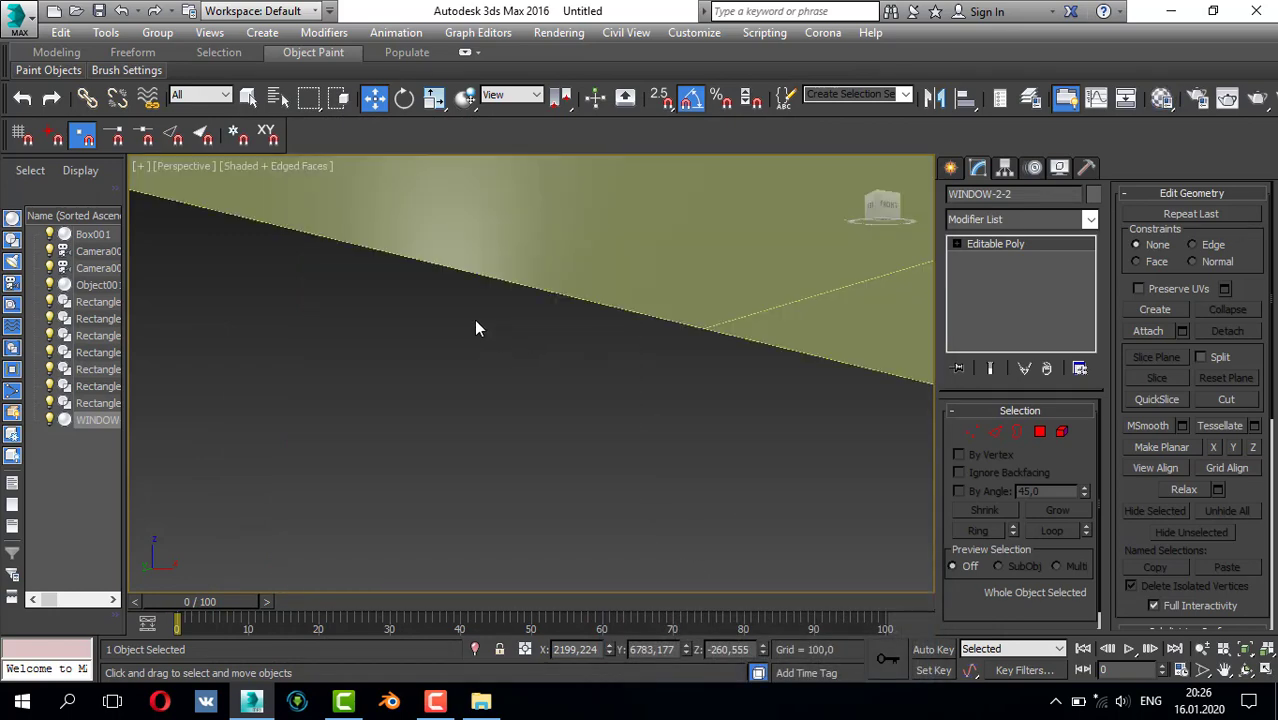
alt+middle_drag(495, 412, 508, 414)
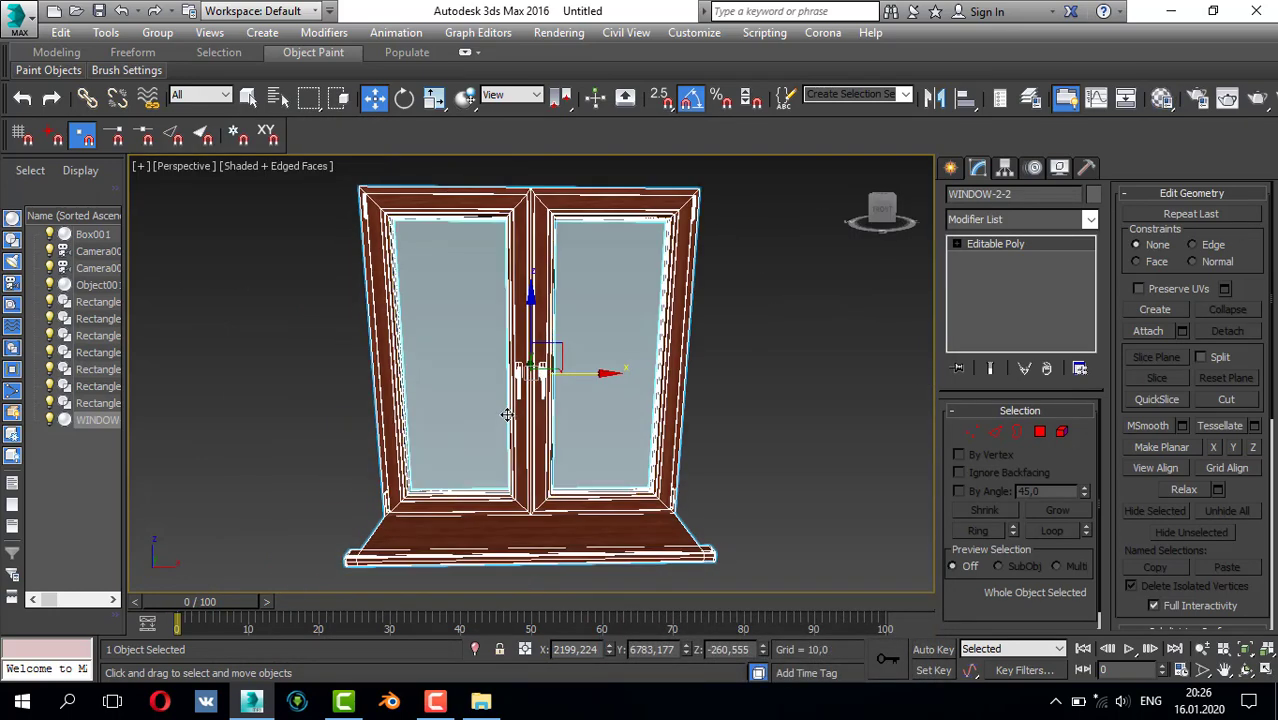
scroll(519, 416, up, 5)
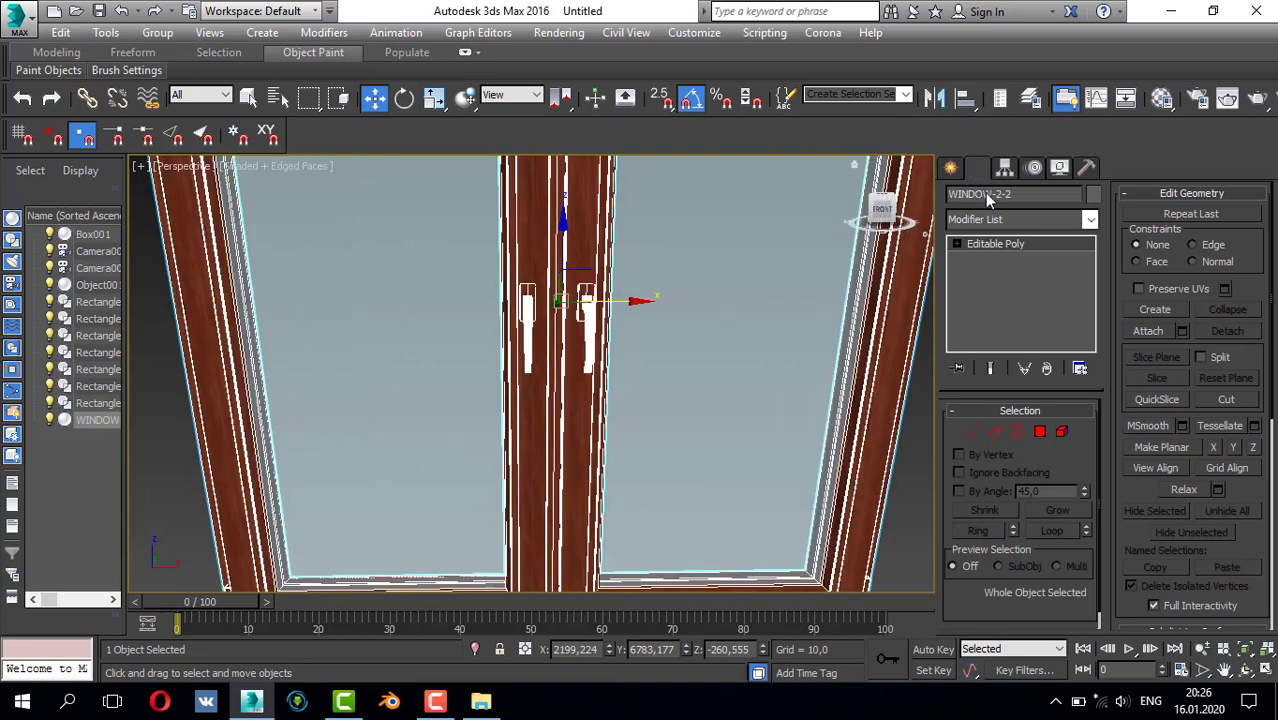
click(1000, 218)
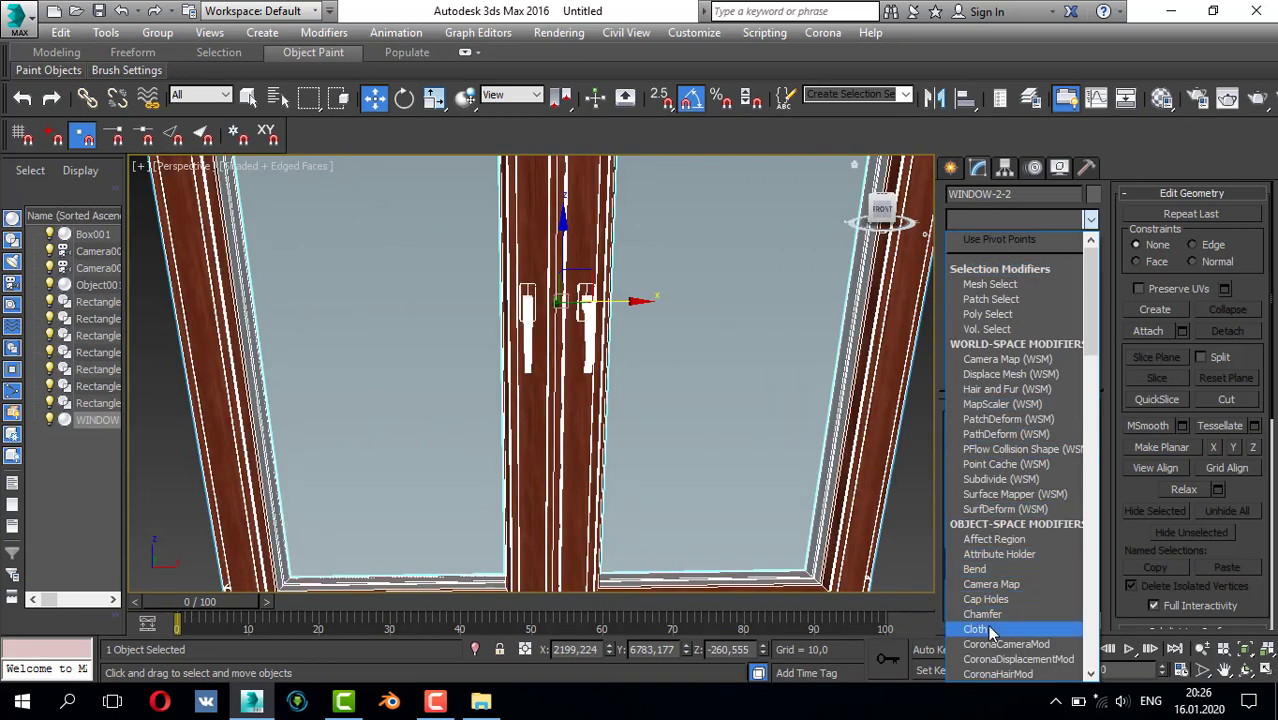
scroll(1005, 562, down, 10)
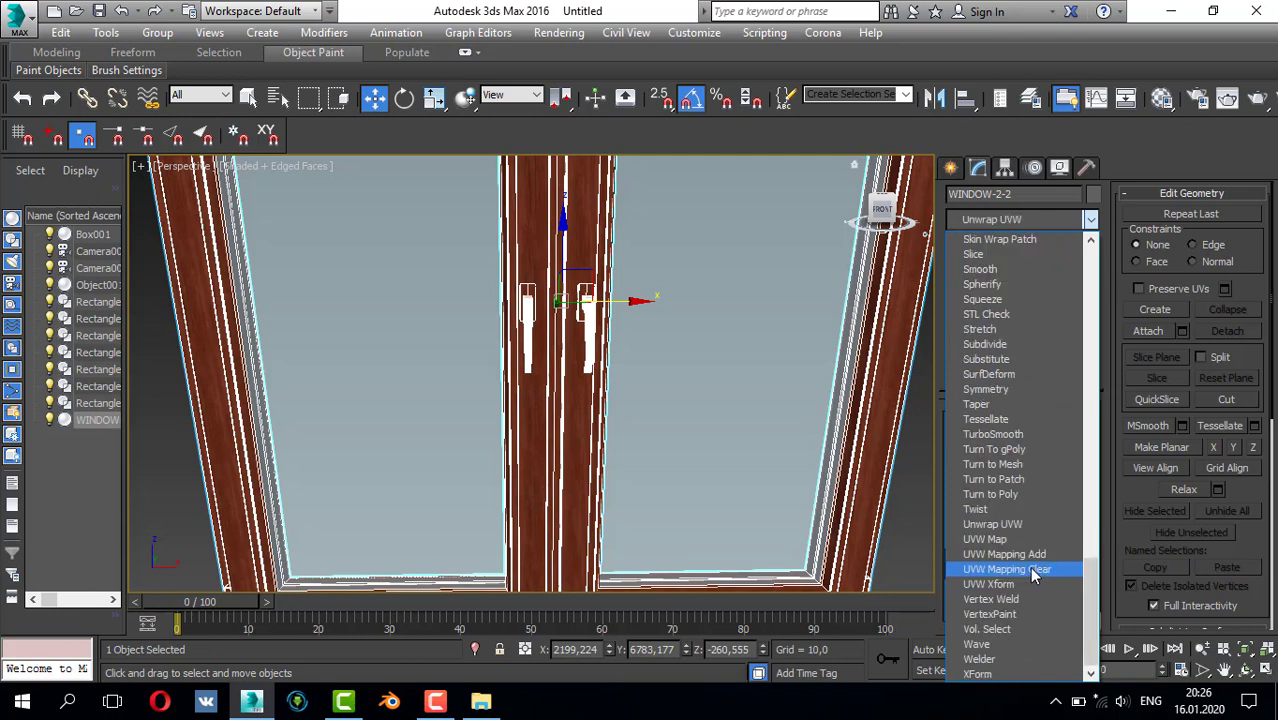
click(986, 539)
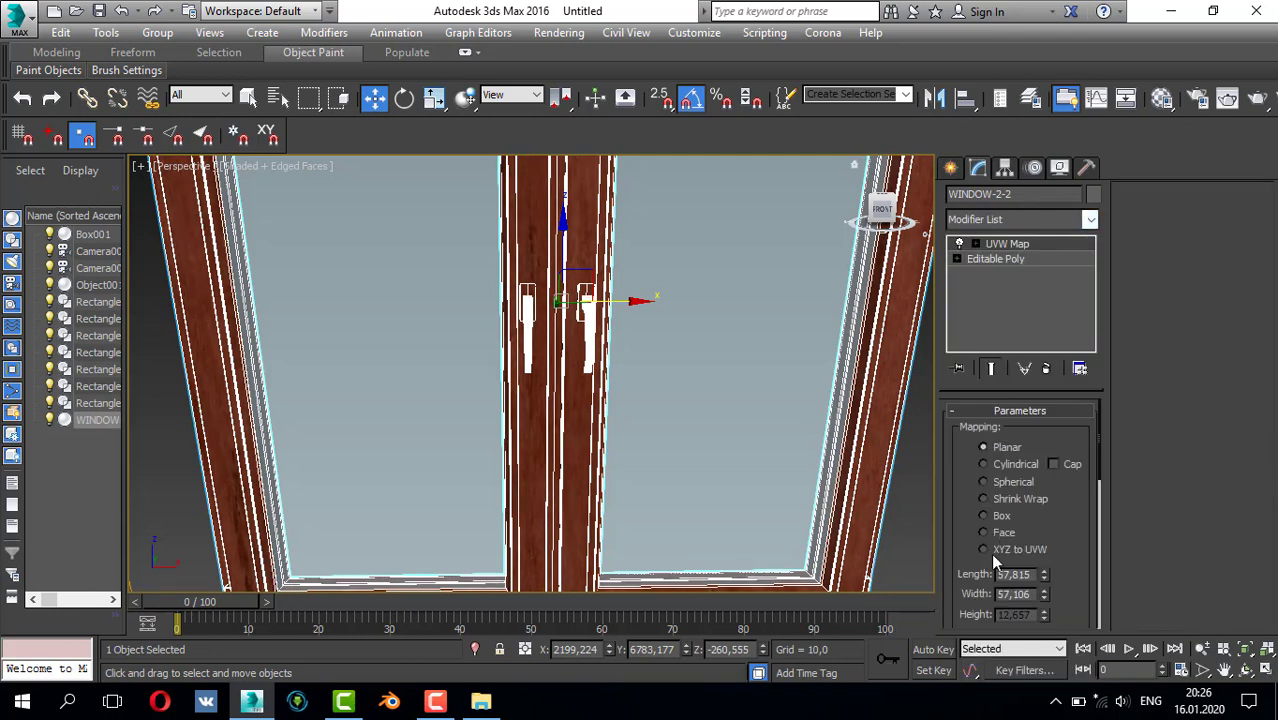
- Use box mapping on the frame's UVW Map with length, width and height each set to 30,0
double_click(1016, 578)
text(30)
key(Tab)
text(0,)
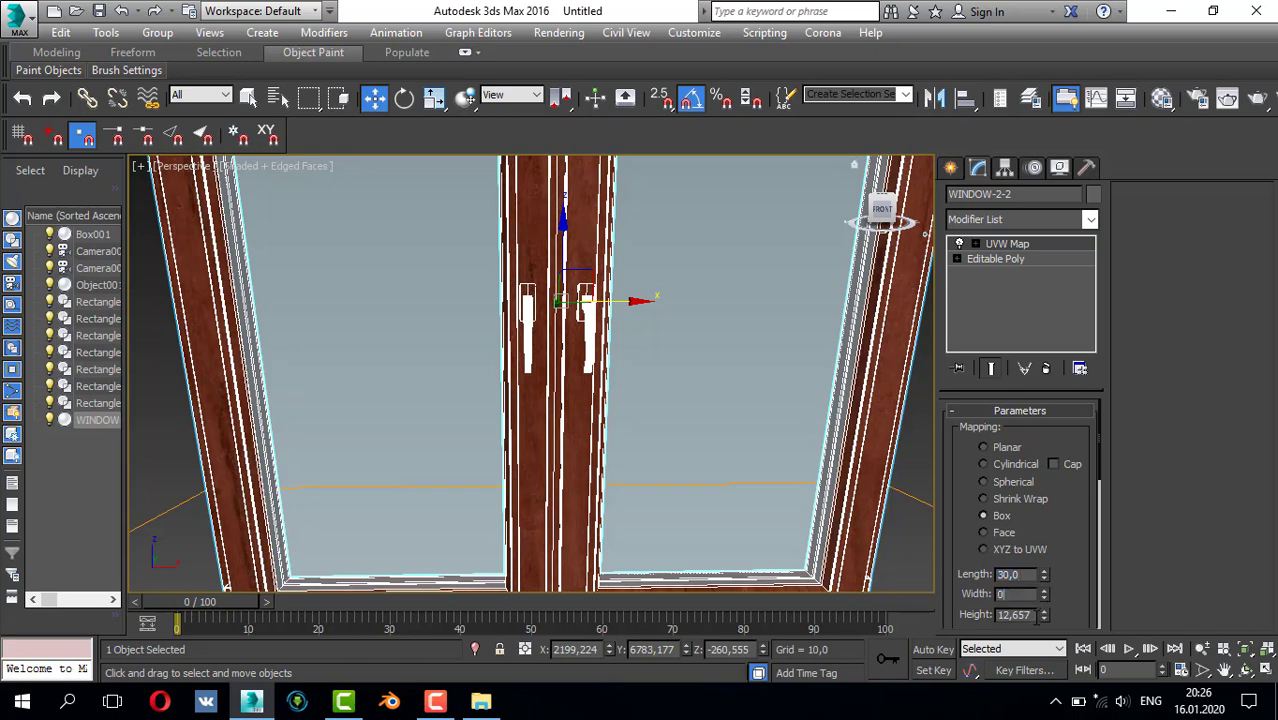
text(0)
key(Return)
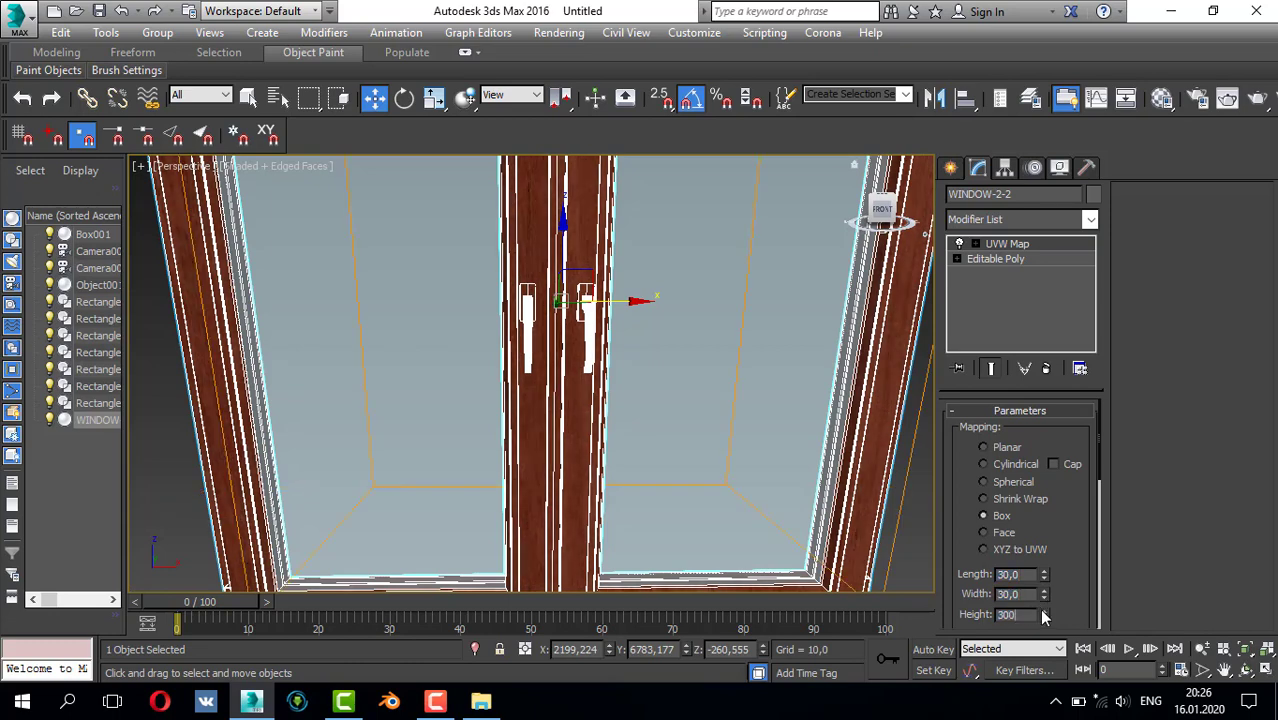
key(Return)
- Group the window frame and the glass together under the suggested group name
scroll(677, 421, down, 4)
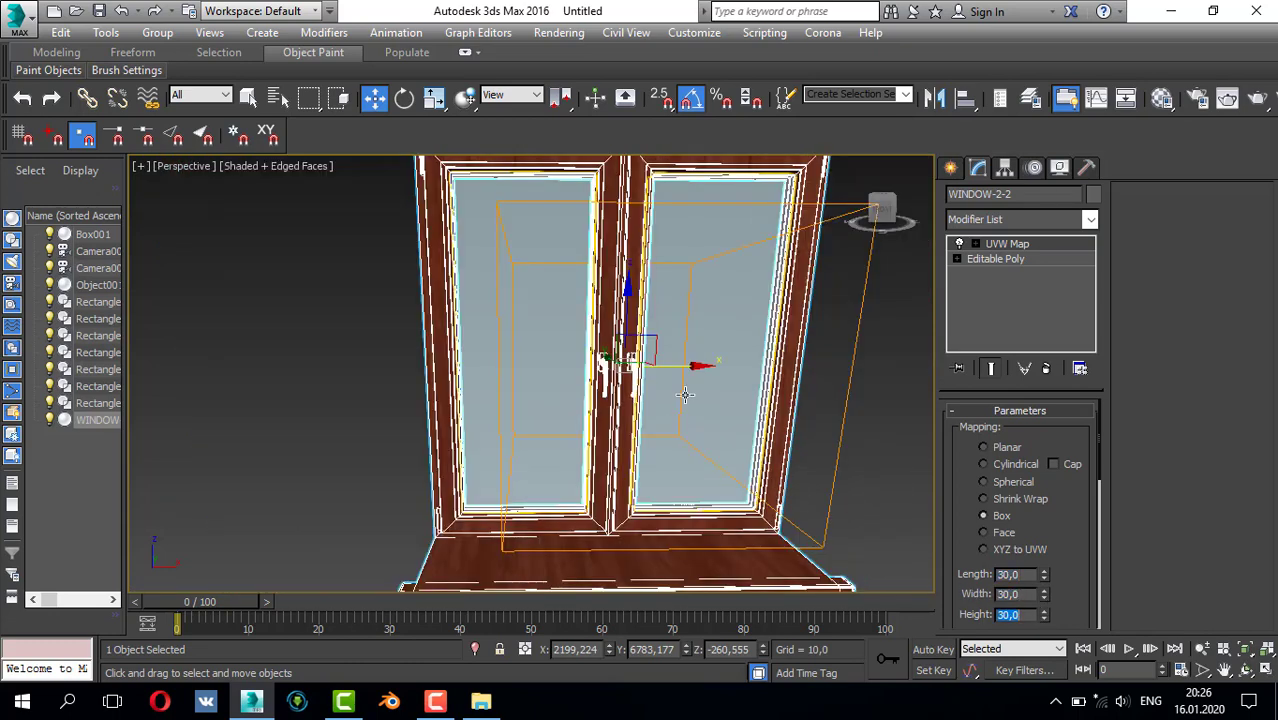
alt+middle_drag(656, 388, 733, 432)
click(950, 167)
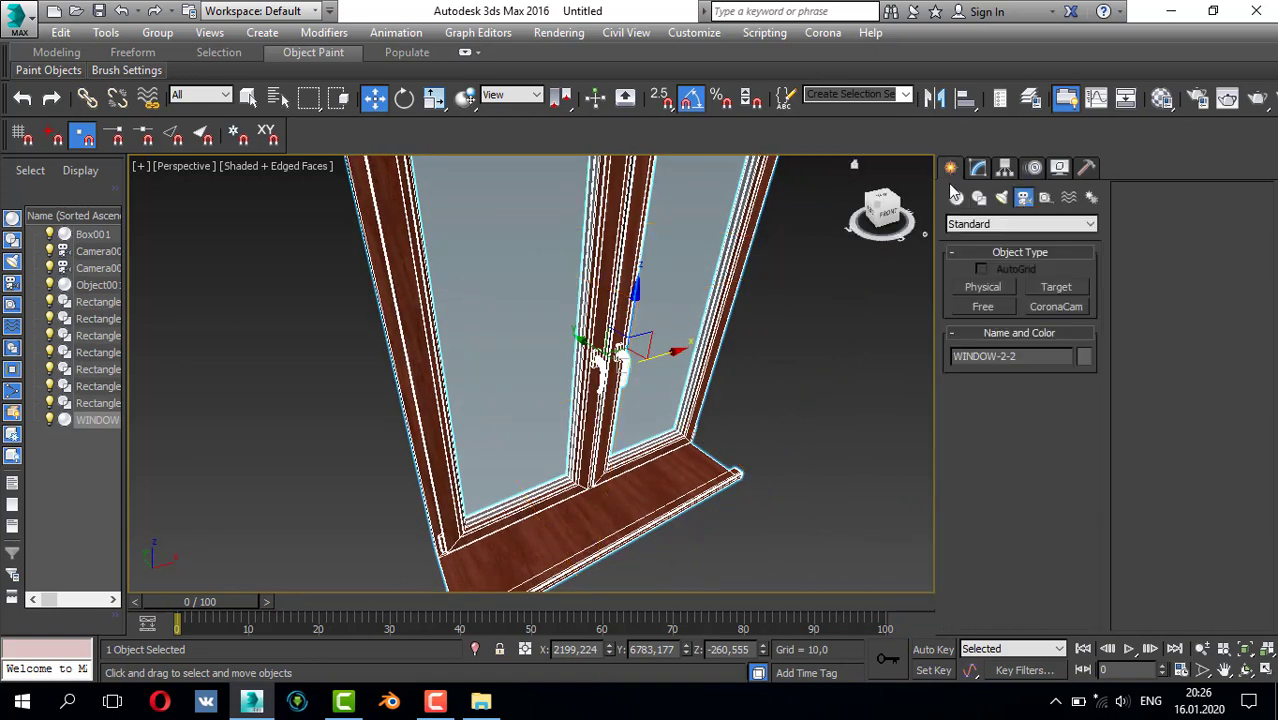
ctrl+click(686, 262)
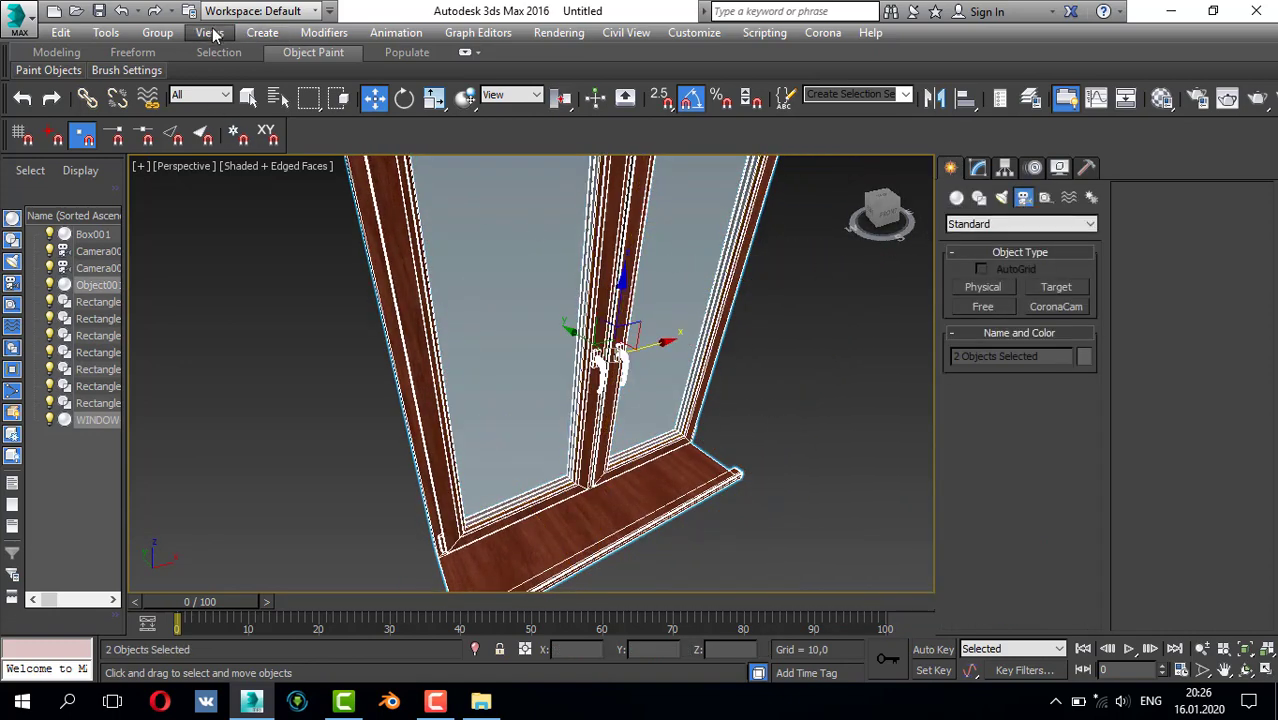
click(162, 34)
click(246, 60)
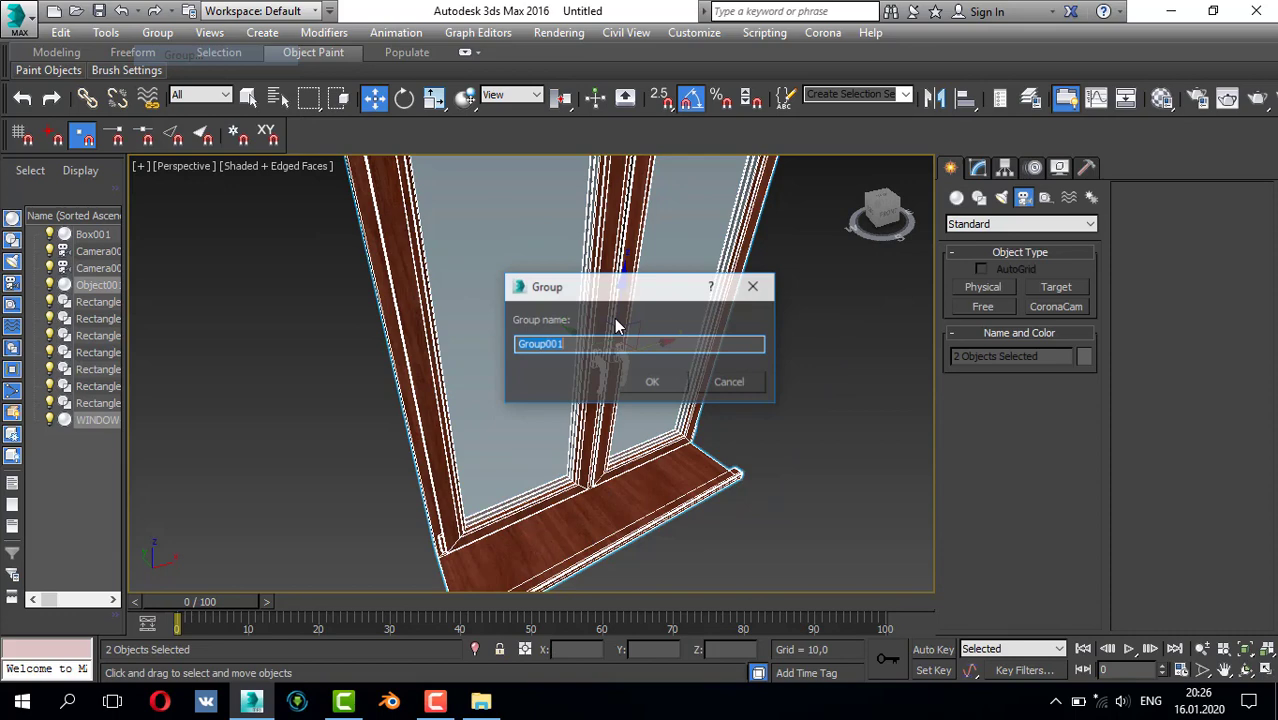
click(652, 381)
- Add an FFD 2x2x2 modifier to the window group and activate its control points in the top view
key(alt+w)
key(alt+w)
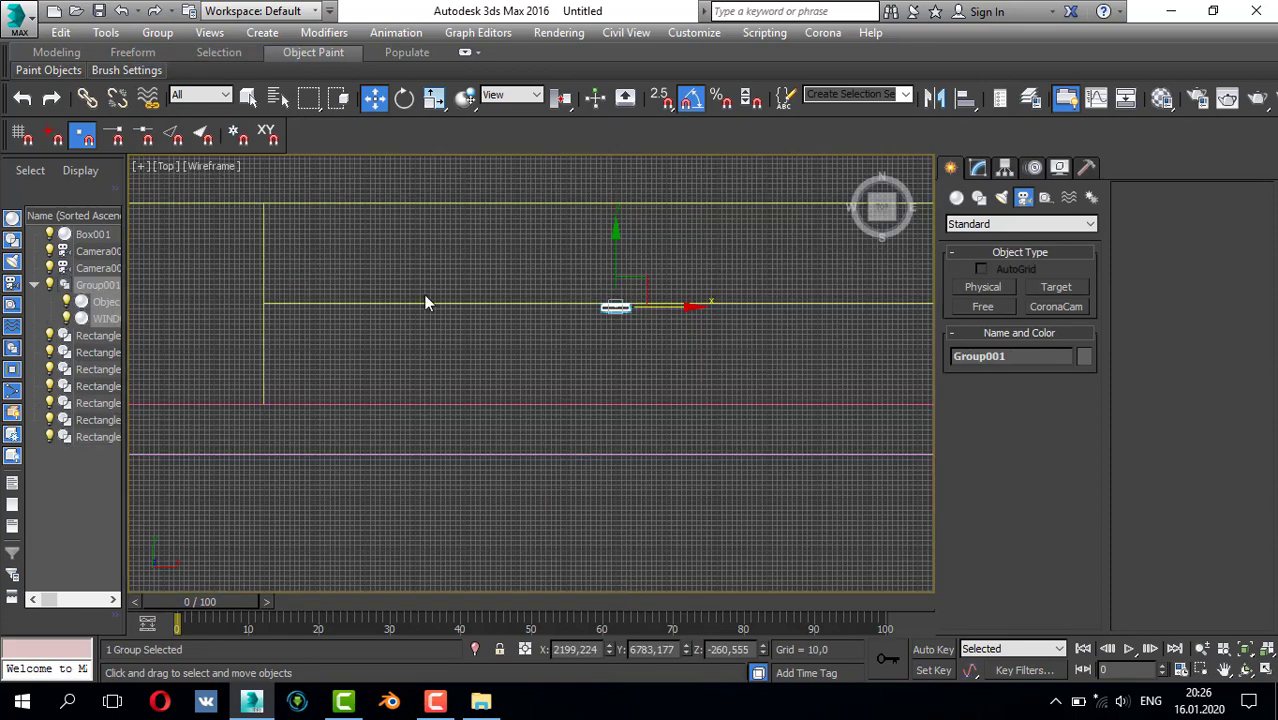
click(978, 167)
click(996, 222)
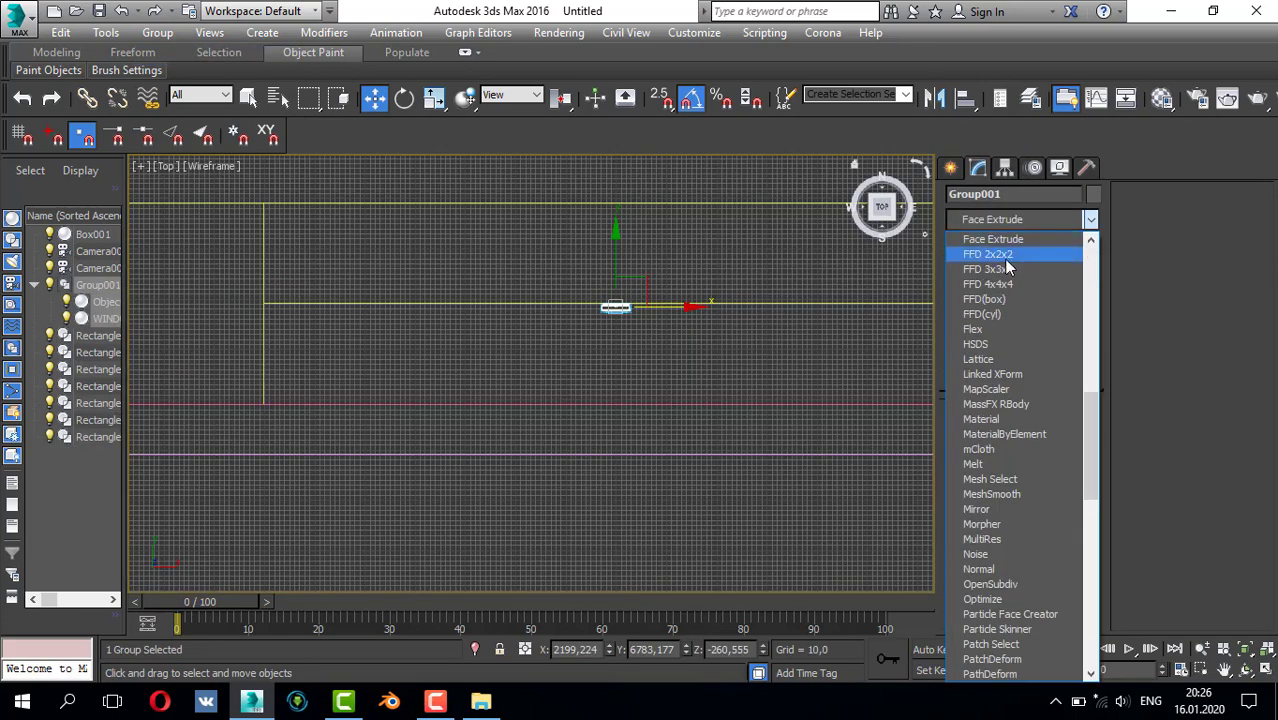
click(1009, 255)
click(975, 243)
click(990, 259)
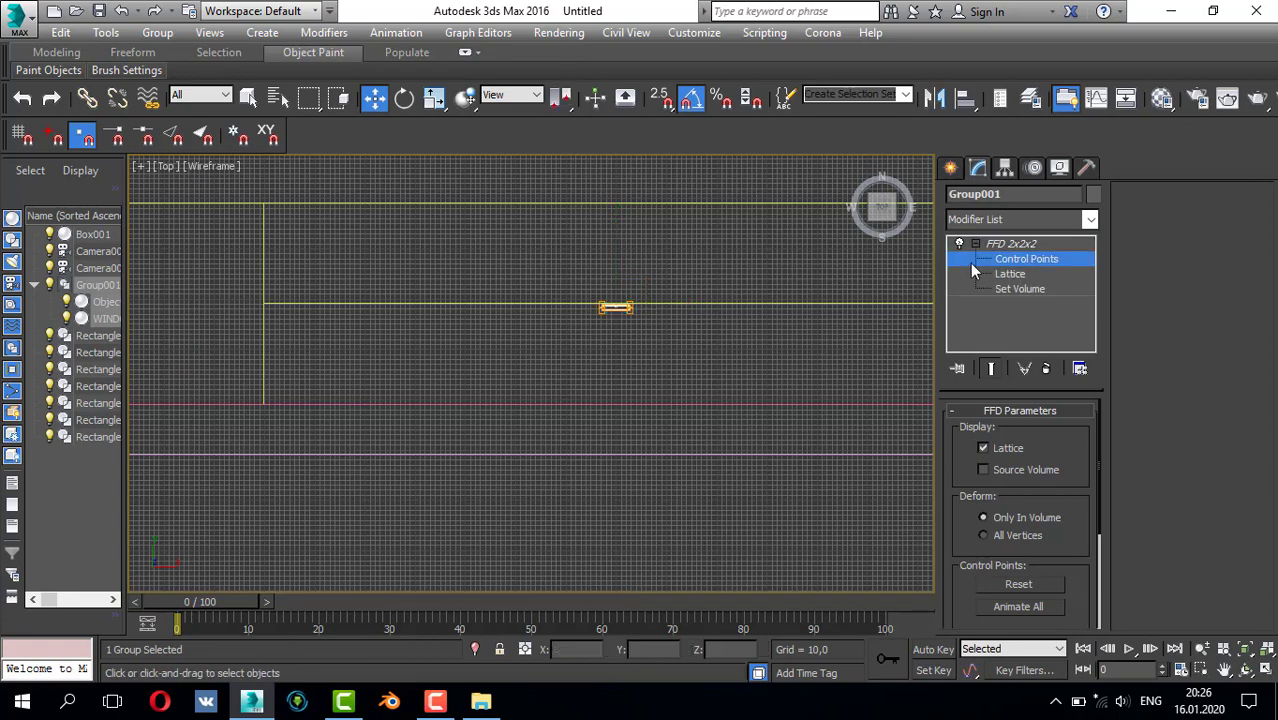
- Widen the window group by moving its side control points along X slightly past both edges of the wall opening
drag(675, 367, 676, 365)
middle_drag(711, 334, 553, 336)
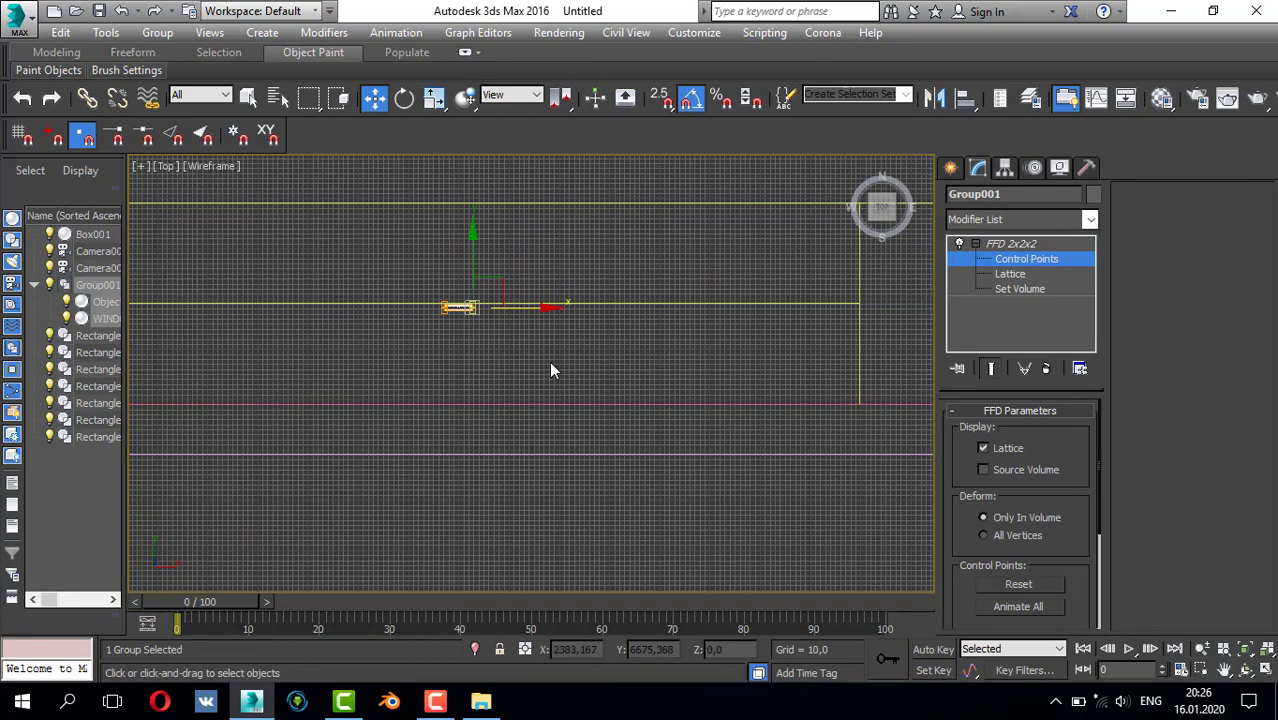
drag(542, 311, 943, 328)
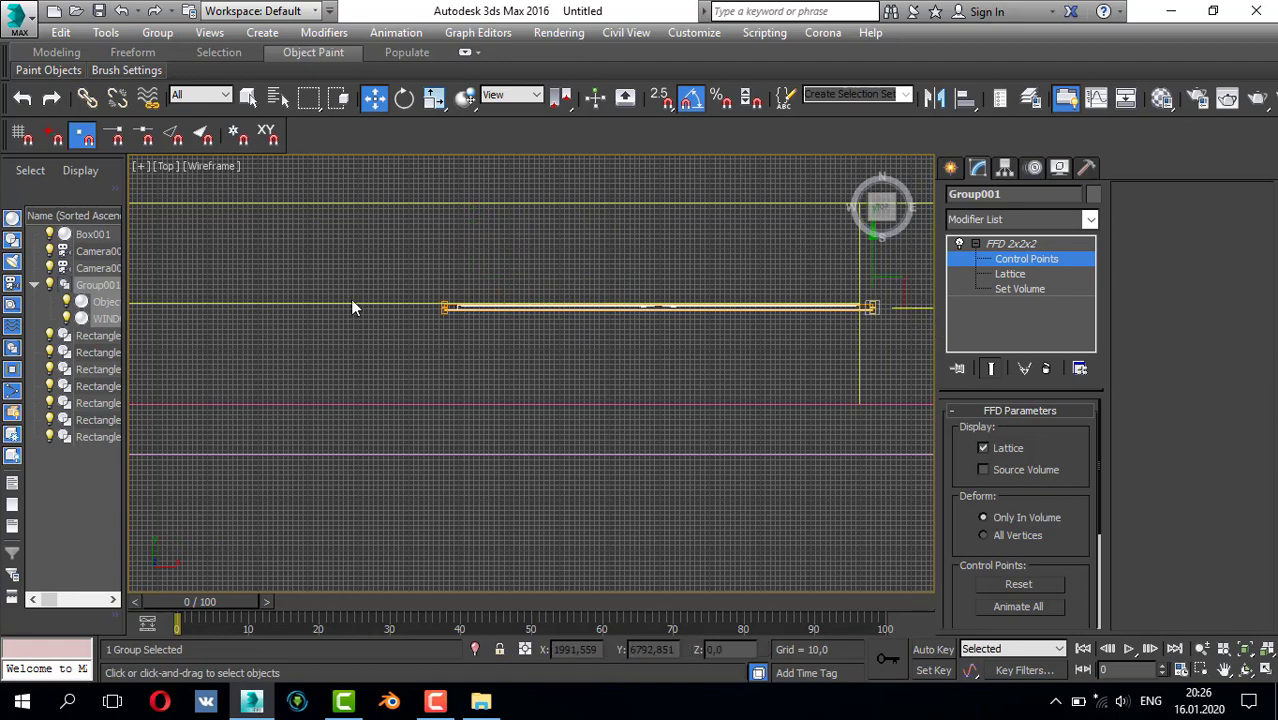
drag(350, 290, 528, 398)
middle_drag(527, 394, 701, 392)
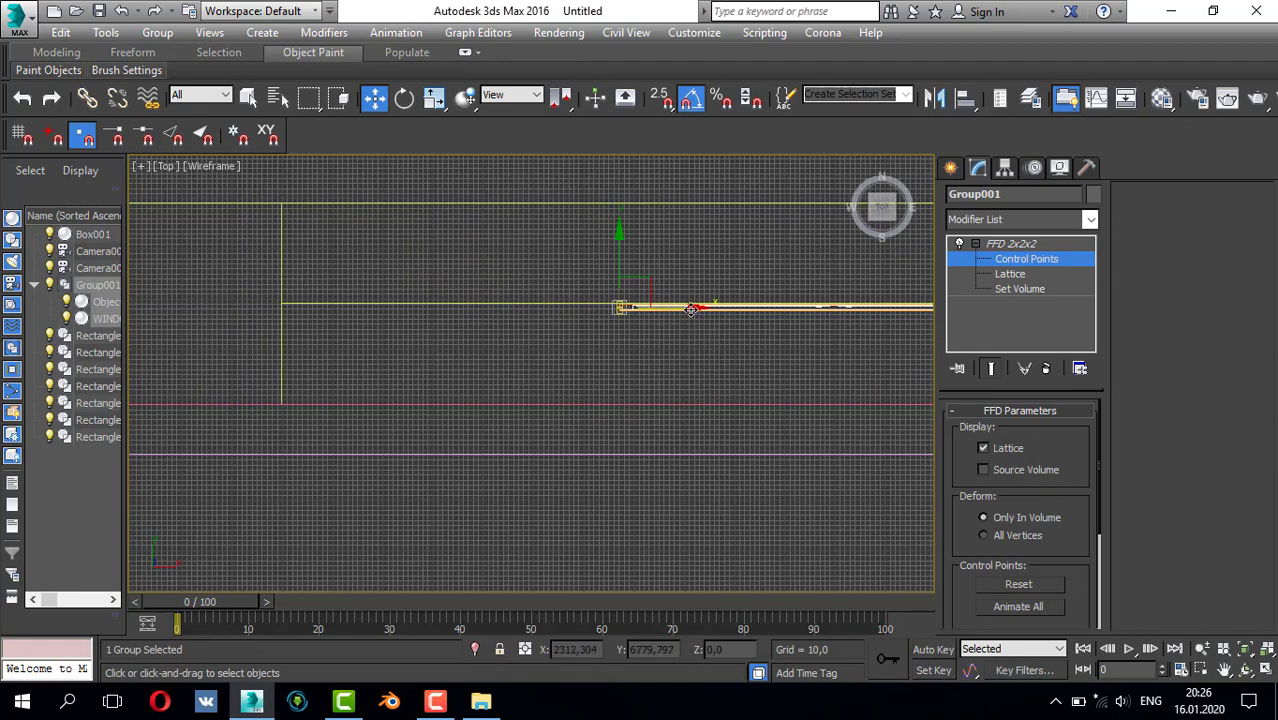
drag(691, 310, 328, 318)
scroll(246, 316, up, 3)
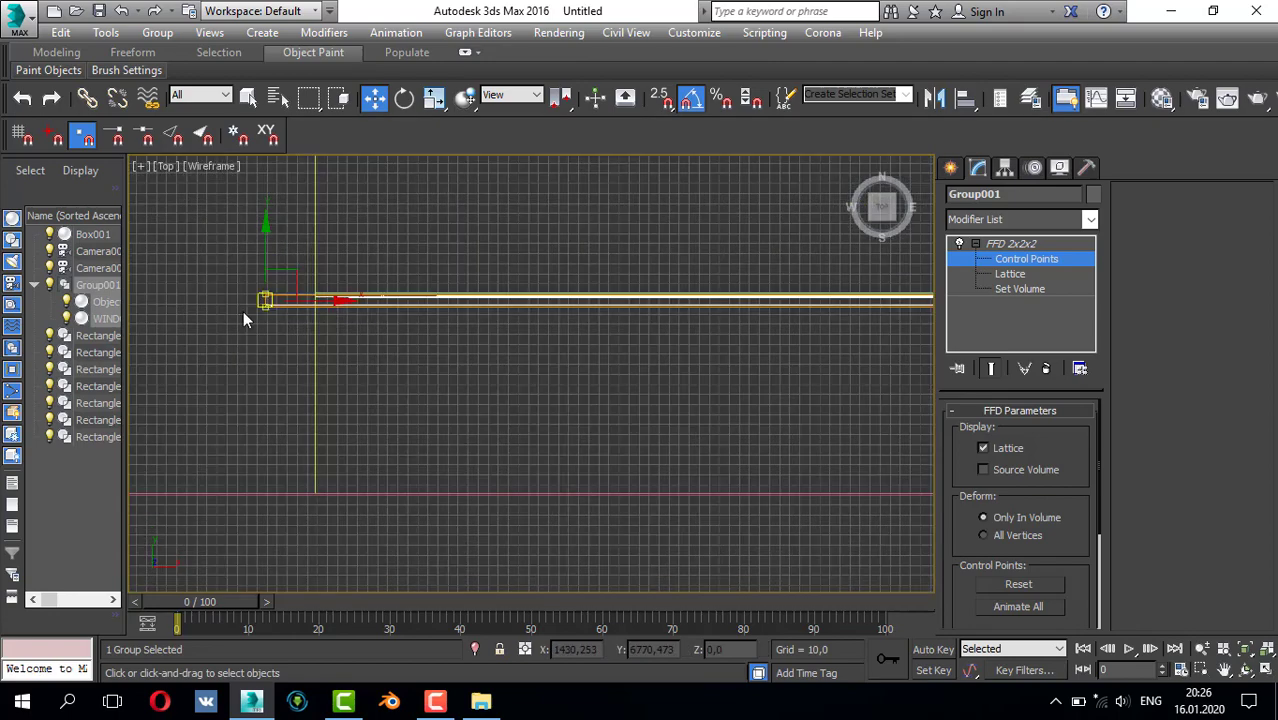
- Deepen the window group by moving both front-corner control points along Y until the sill reaches just past the inner wall face
drag(240, 294, 300, 330)
scroll(358, 341, down, 5)
middle_drag(656, 362, 478, 361)
scroll(560, 333, up, 5)
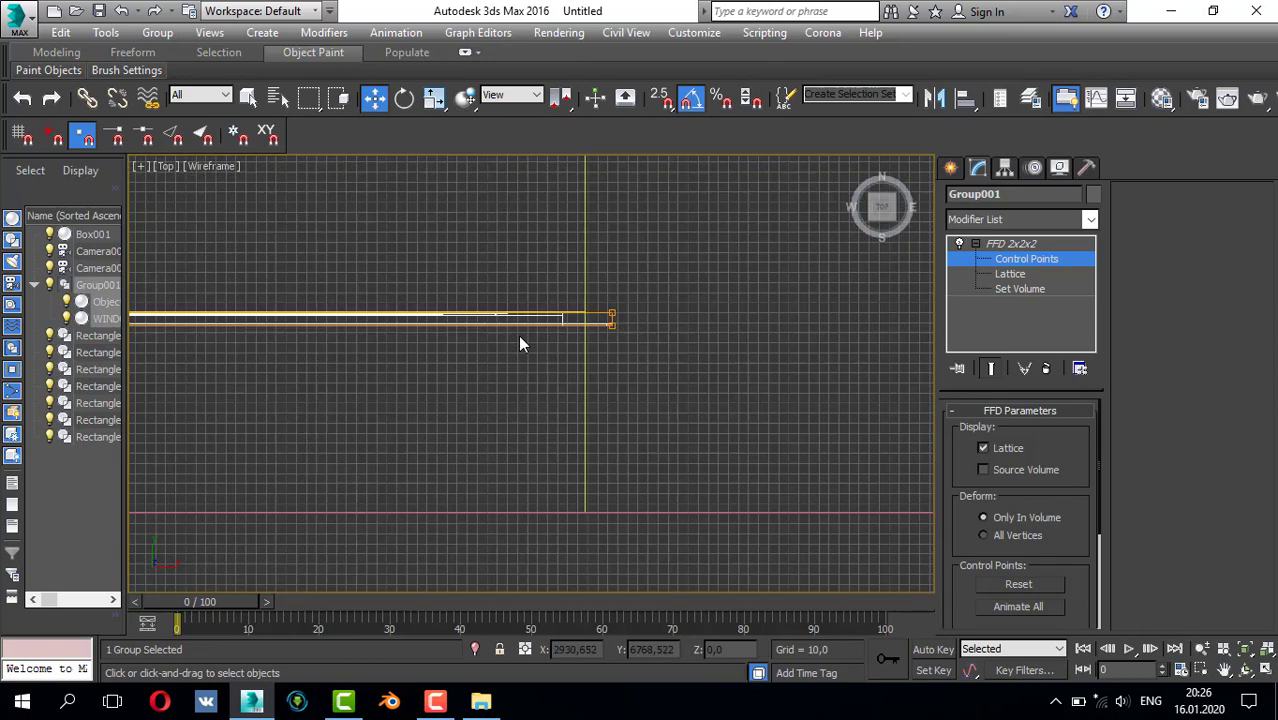
ctrl+drag(587, 385, 589, 388)
scroll(500, 365, down, 4)
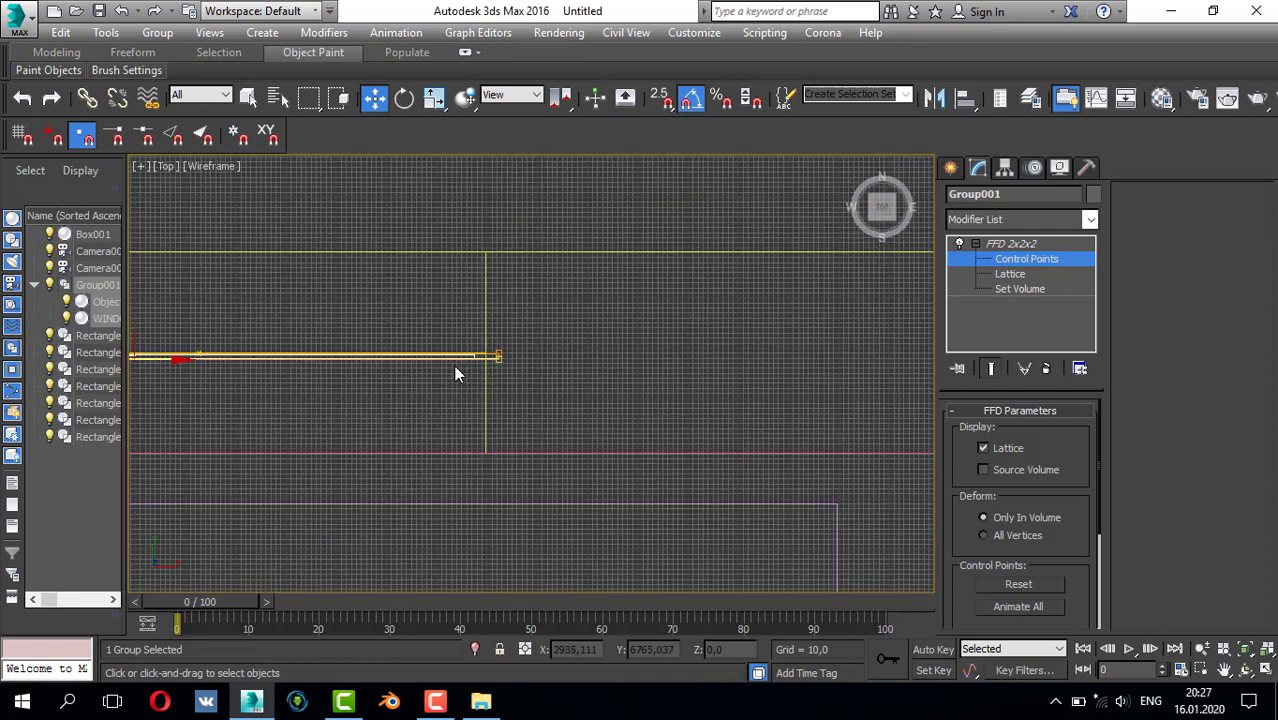
middle_drag(454, 365, 701, 365)
drag(350, 301, 348, 411)
middle_drag(531, 391, 653, 392)
scroll(520, 352, down, 1)
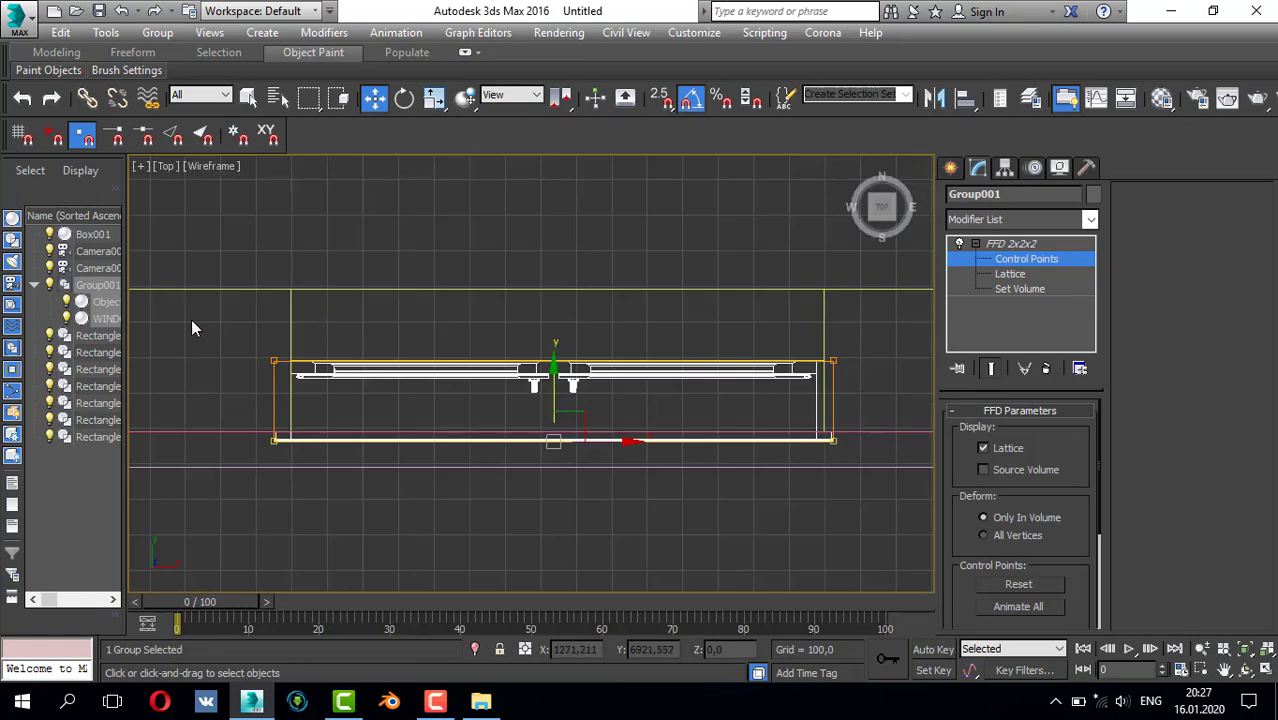
- Move the window group's back control points slightly outward along Y in the top view
drag(874, 378, 874, 378)
drag(554, 304, 553, 295)
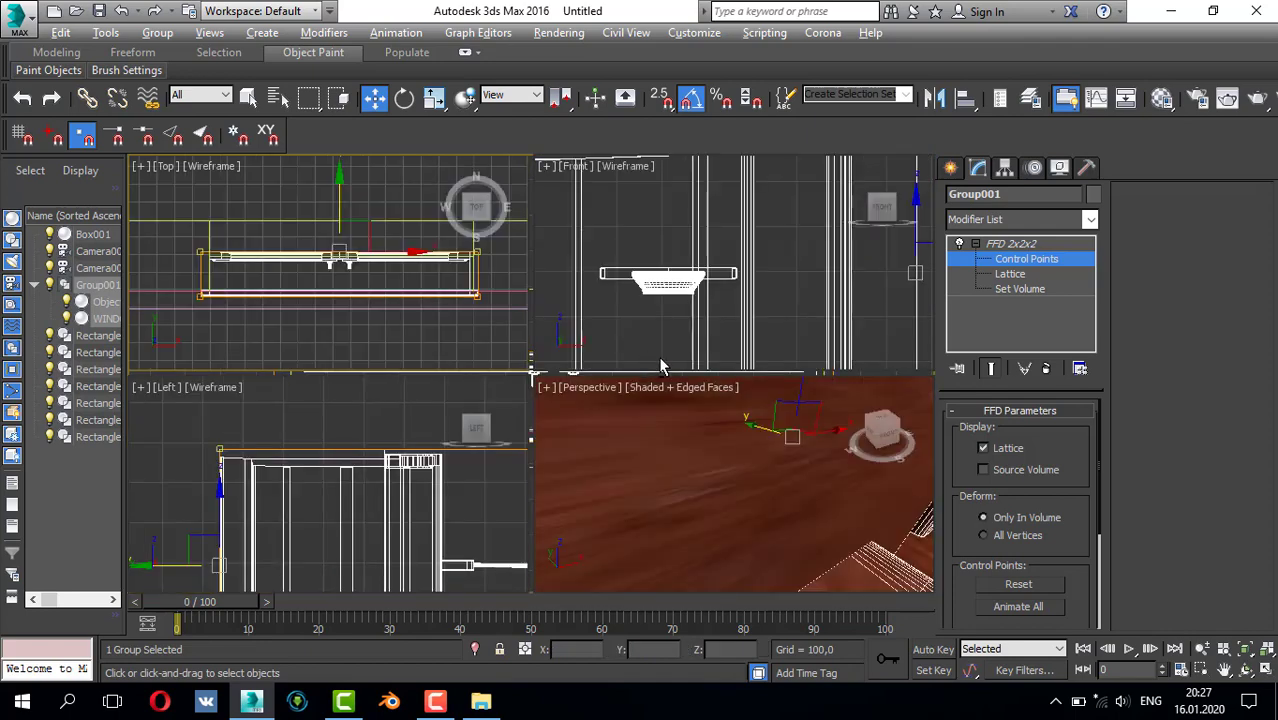
- Leave control-point editing and raise the whole window group in the front view to the lower edge of the wall opening
key(alt+w)
key(alt+w)
key(z)
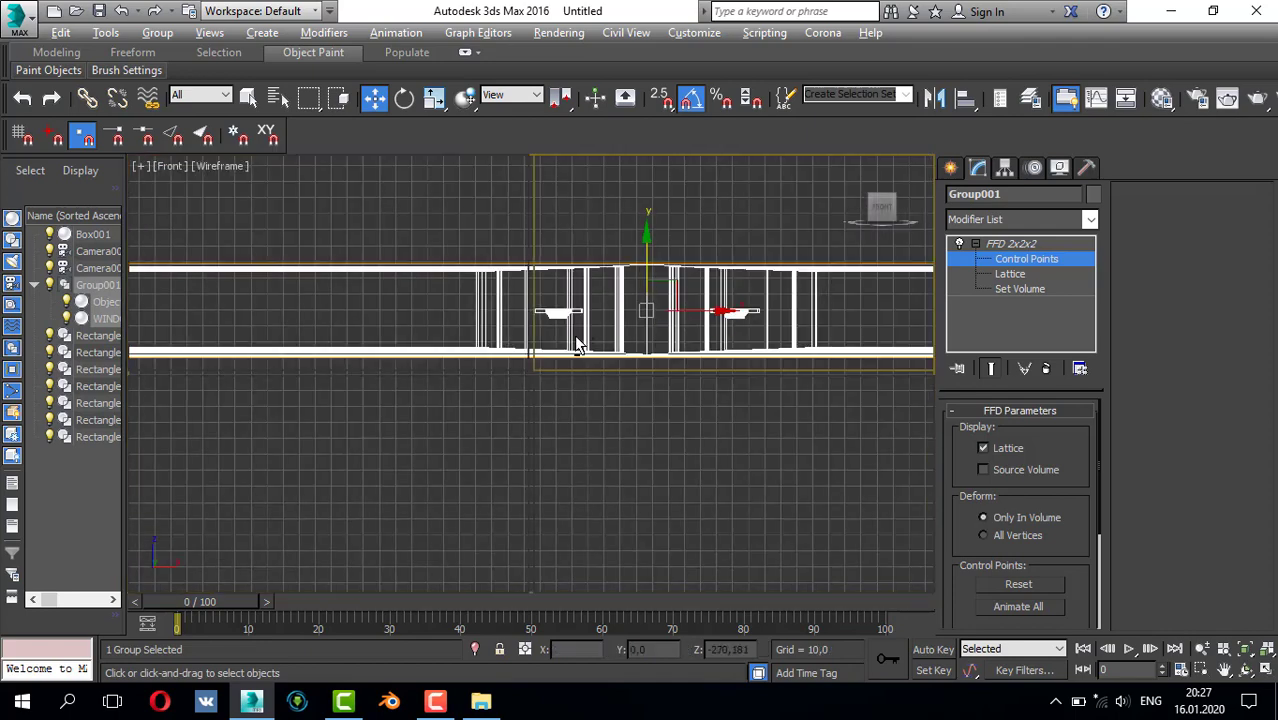
key(alt+w)
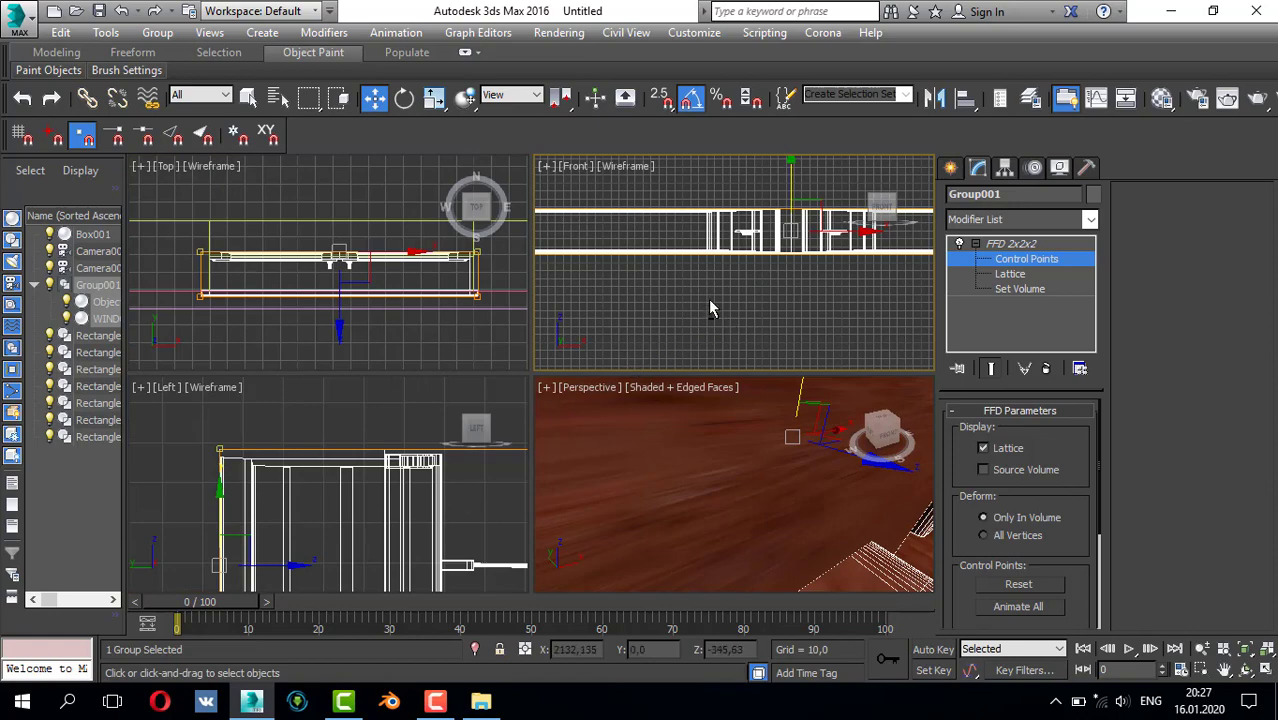
key(alt+w)
scroll(681, 306, down, 5)
middle_drag(697, 327, 657, 397)
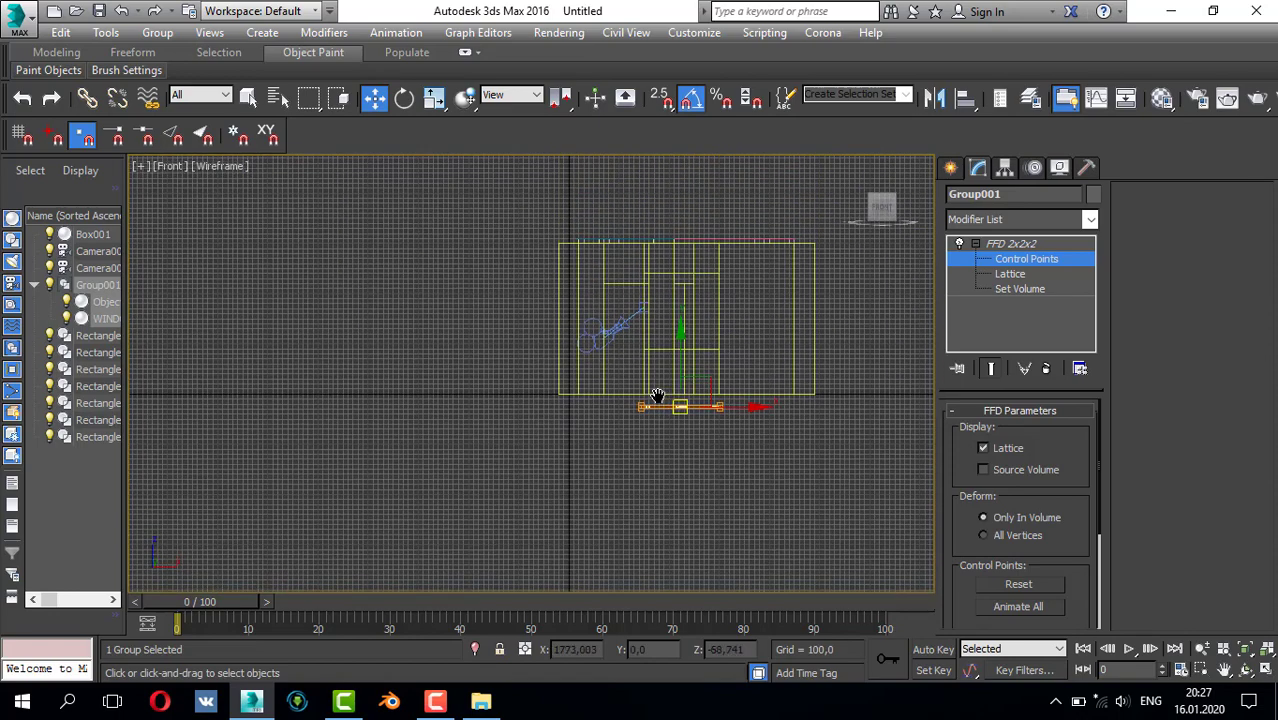
scroll(683, 355, up, 4)
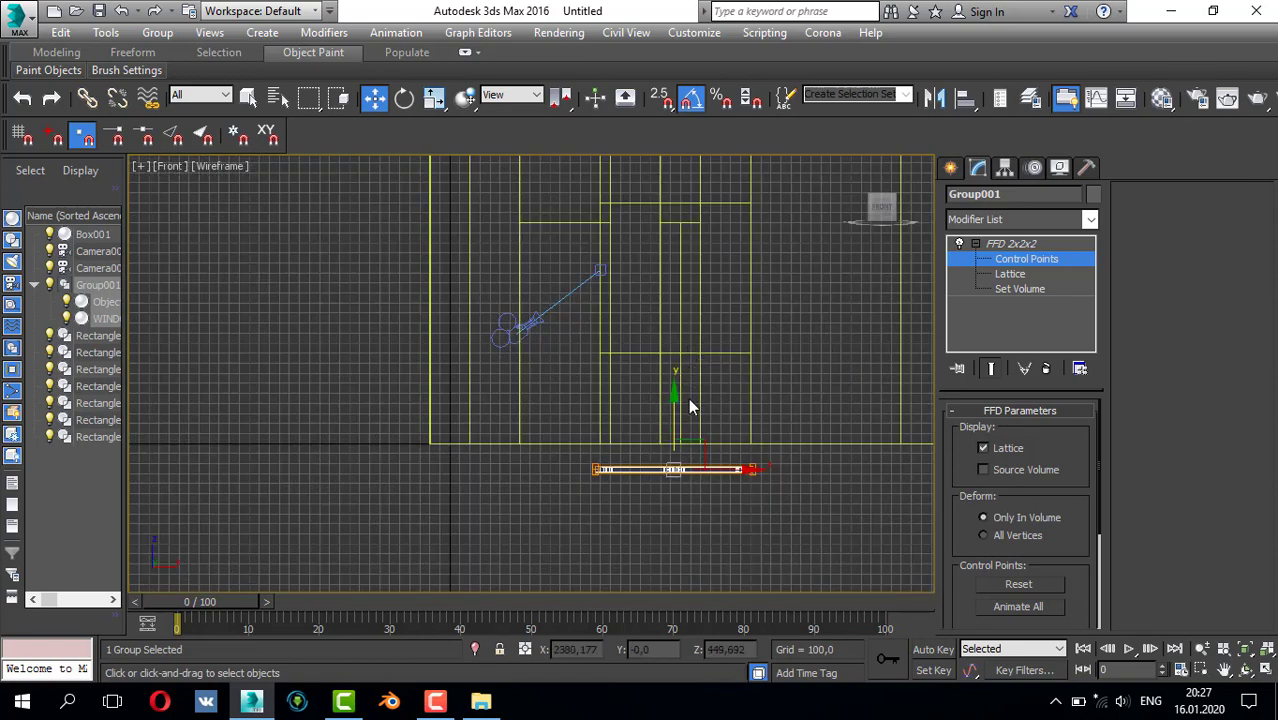
key(q)
key(a)
click(976, 243)
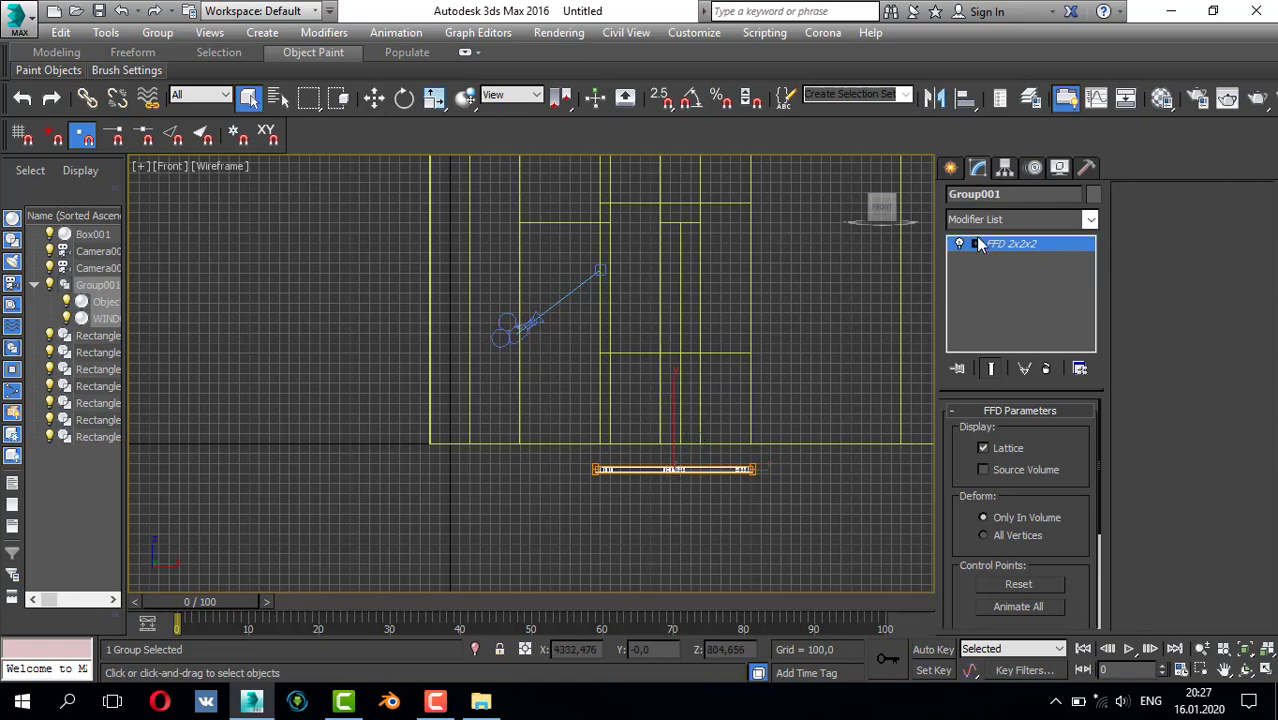
key(w)
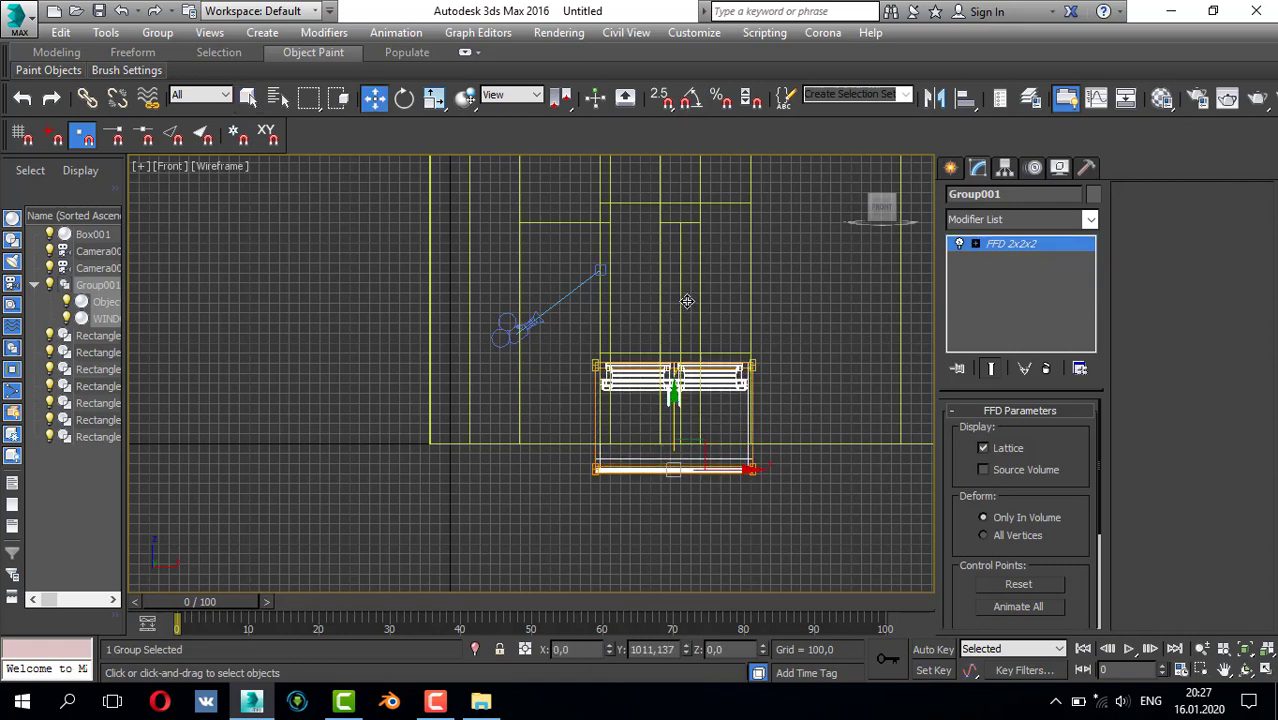
scroll(735, 445, up, 3)
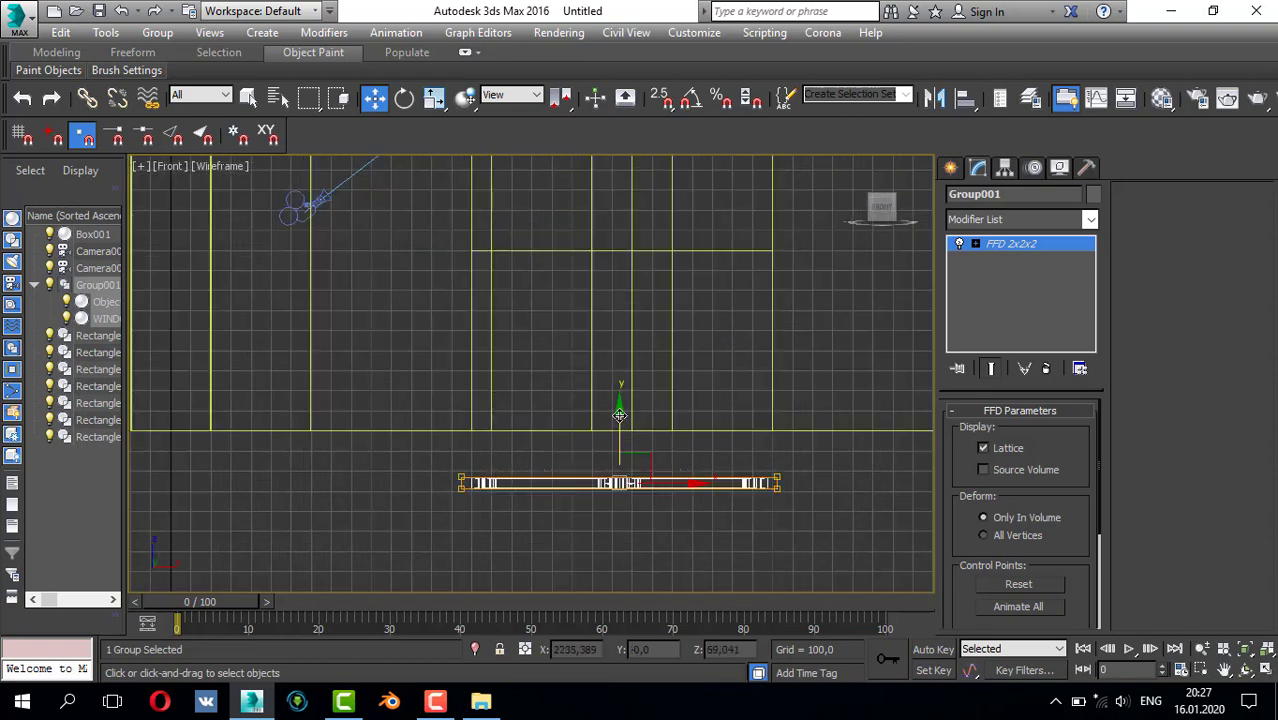
drag(620, 415, 658, 178)
- Stretch the window group vertically by raising its upper FFD control points to the top edge of the wall opening
scroll(631, 198, up, 5)
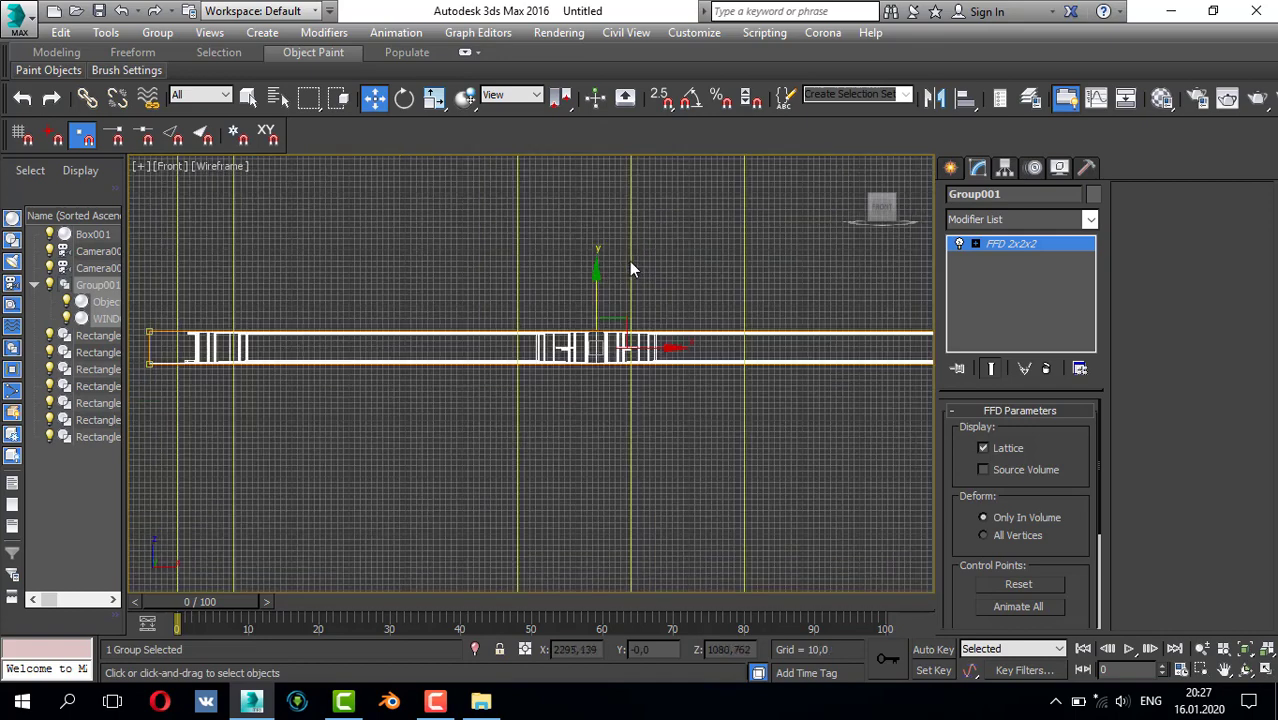
scroll(630, 262, down, 2)
click(976, 244)
click(1023, 261)
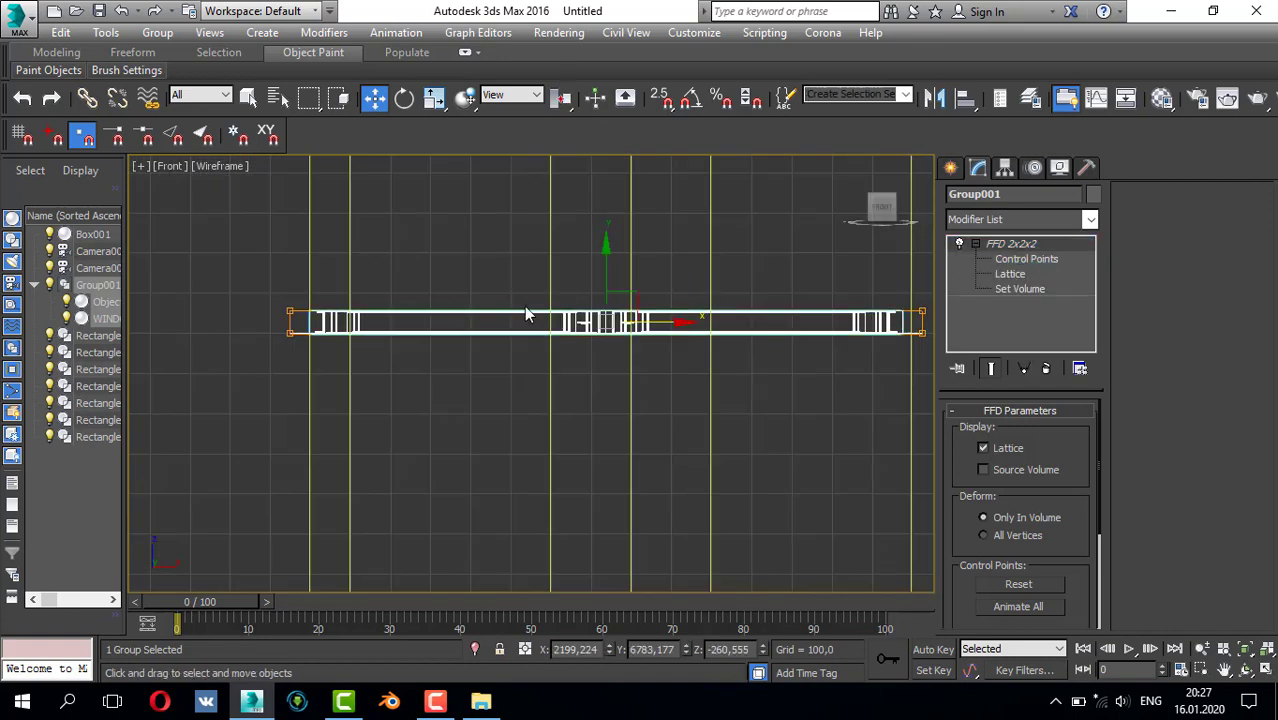
click(1036, 260)
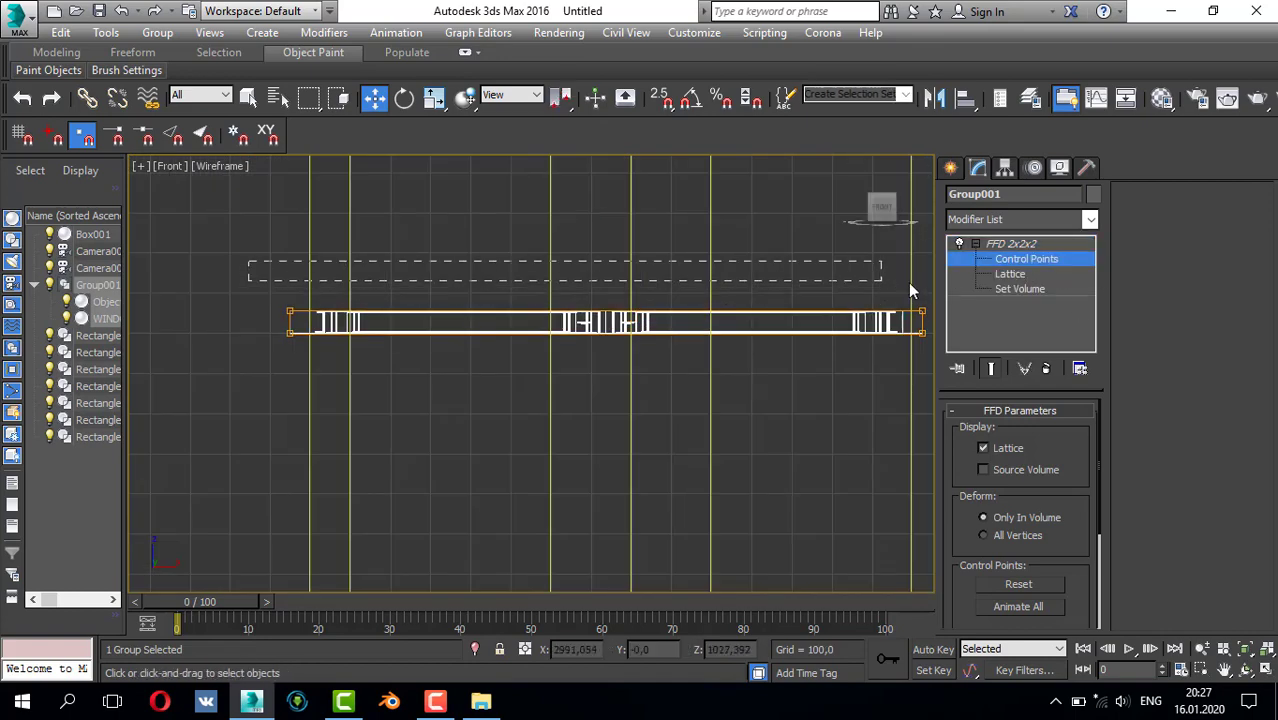
drag(948, 314, 948, 318)
scroll(692, 318, down, 3)
middle_drag(621, 262, 621, 403)
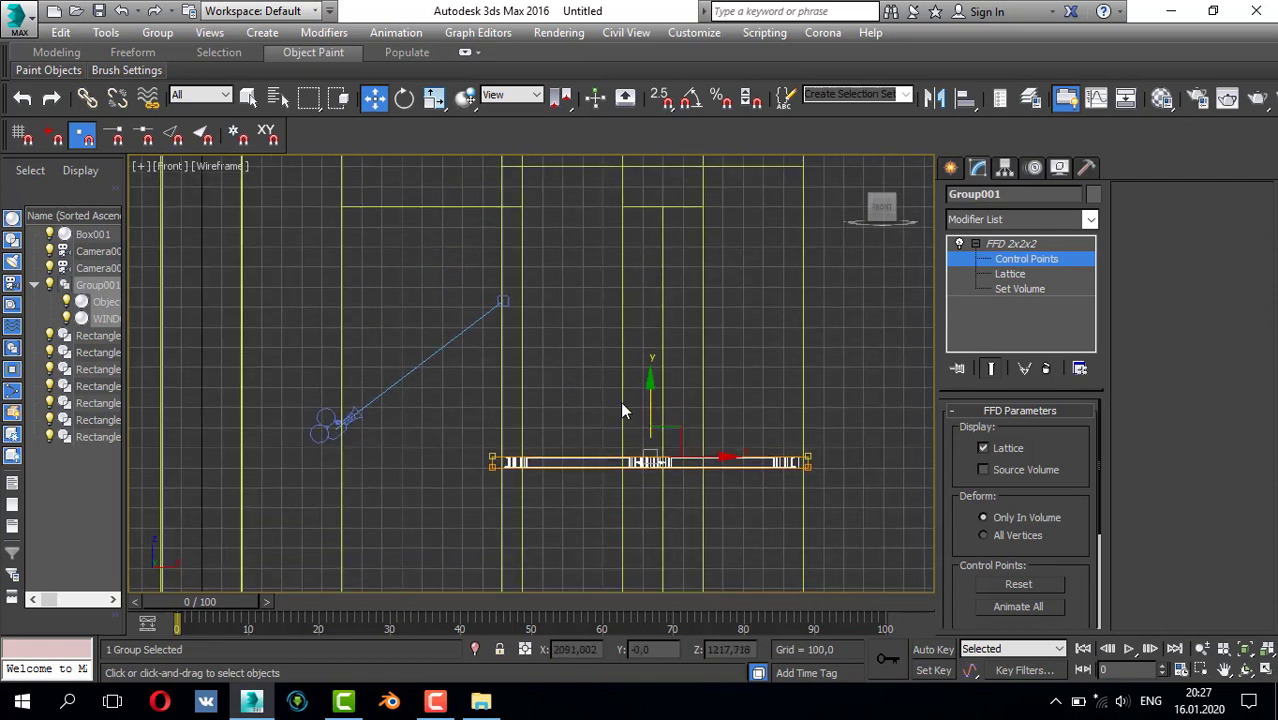
drag(651, 387, 758, 113)
middle_drag(742, 206, 742, 247)
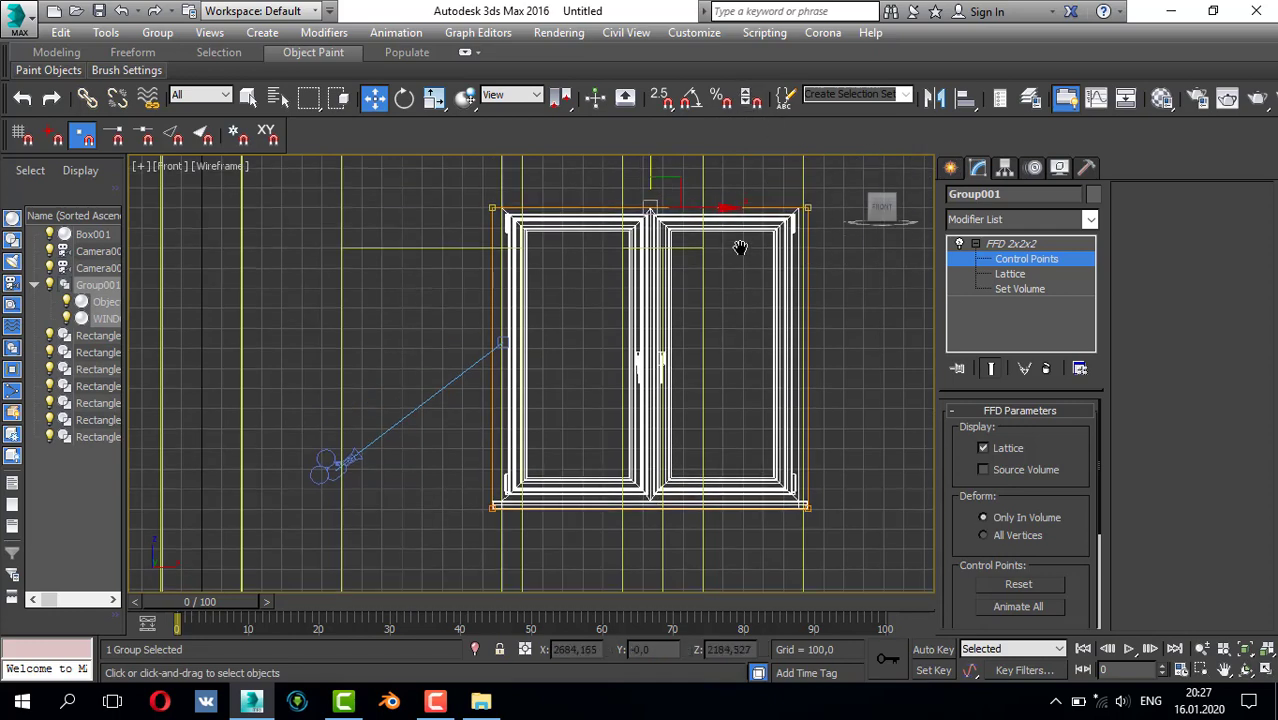
- Fine-tune the window group's width by shifting the control points of each side slightly along X in the front view
middle_drag(805, 214, 712, 222)
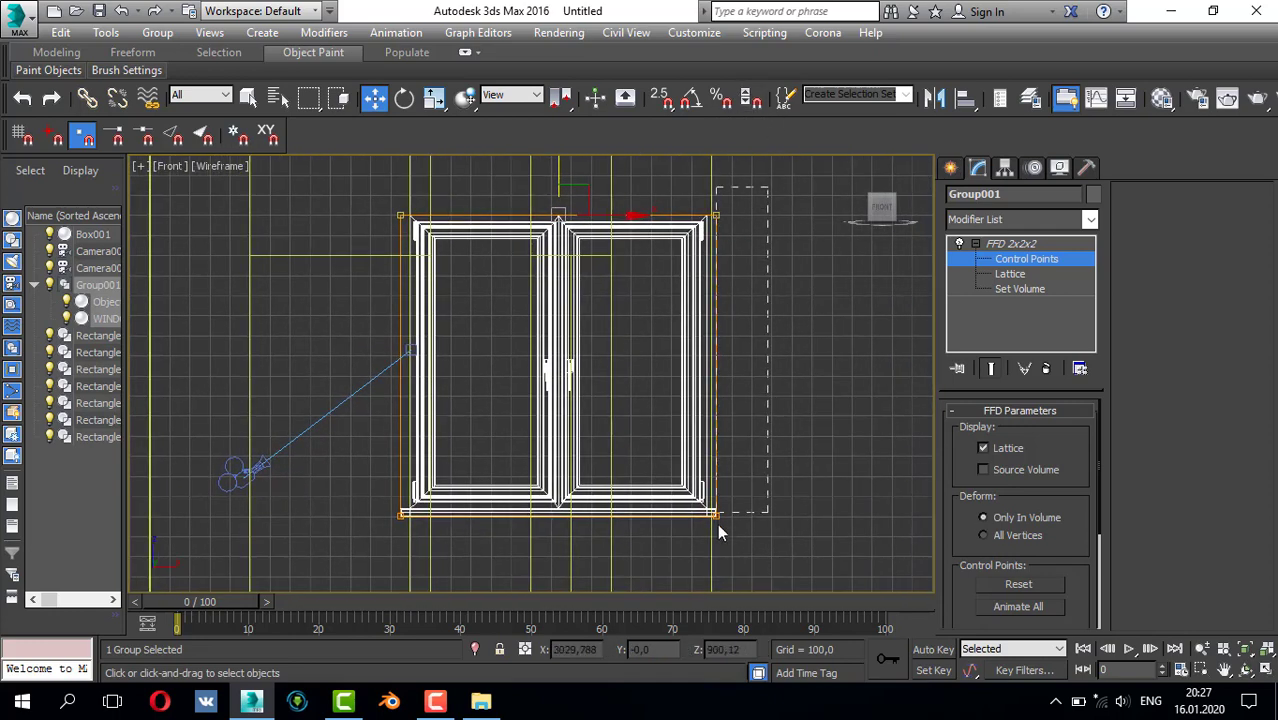
drag(717, 524, 717, 520)
drag(780, 369, 786, 369)
middle_drag(492, 295, 532, 289)
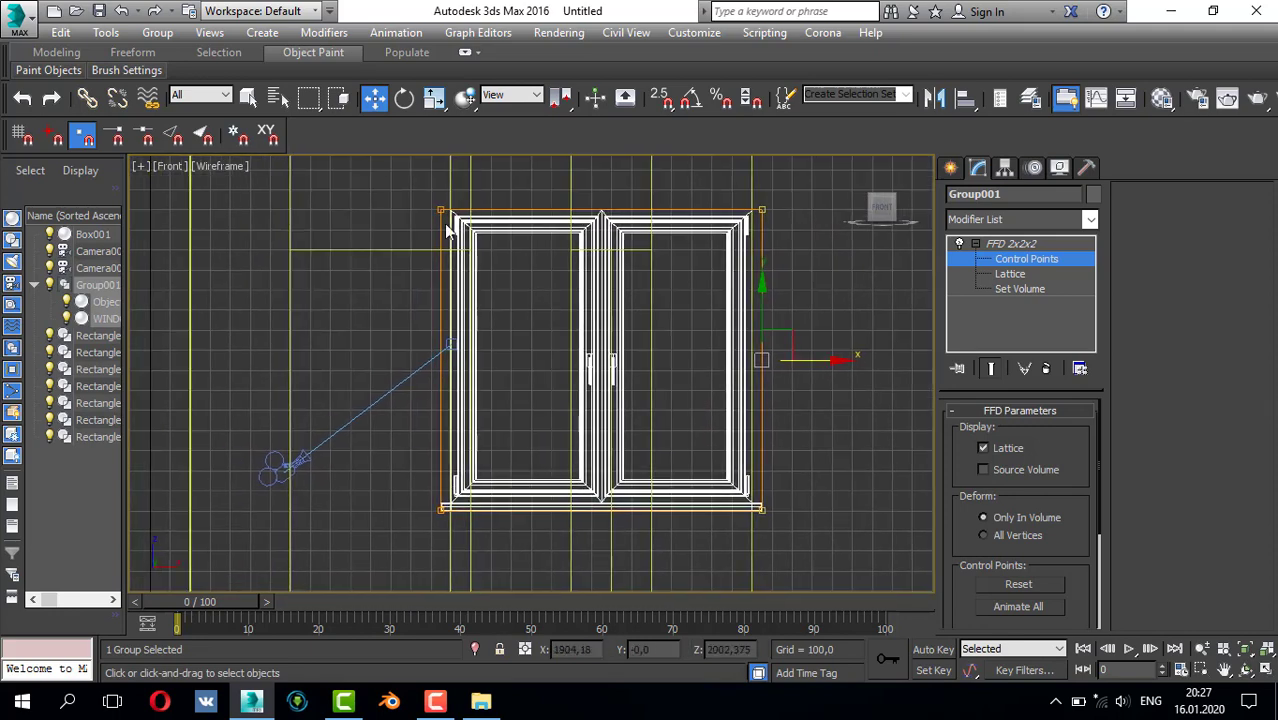
drag(455, 450, 467, 540)
middle_drag(500, 380, 563, 390)
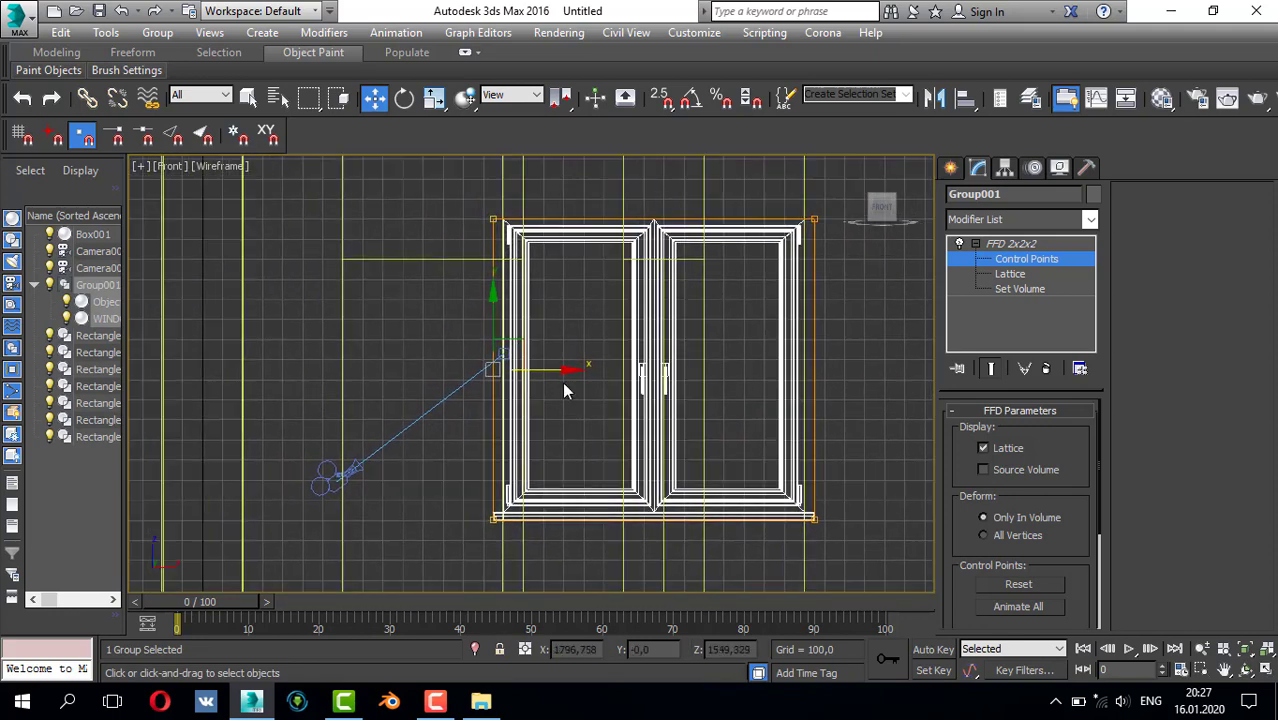
drag(568, 371, 570, 371)
- Check the window's fit in the perspective view, finish control-point editing and ungroup the window
key(alt+w)
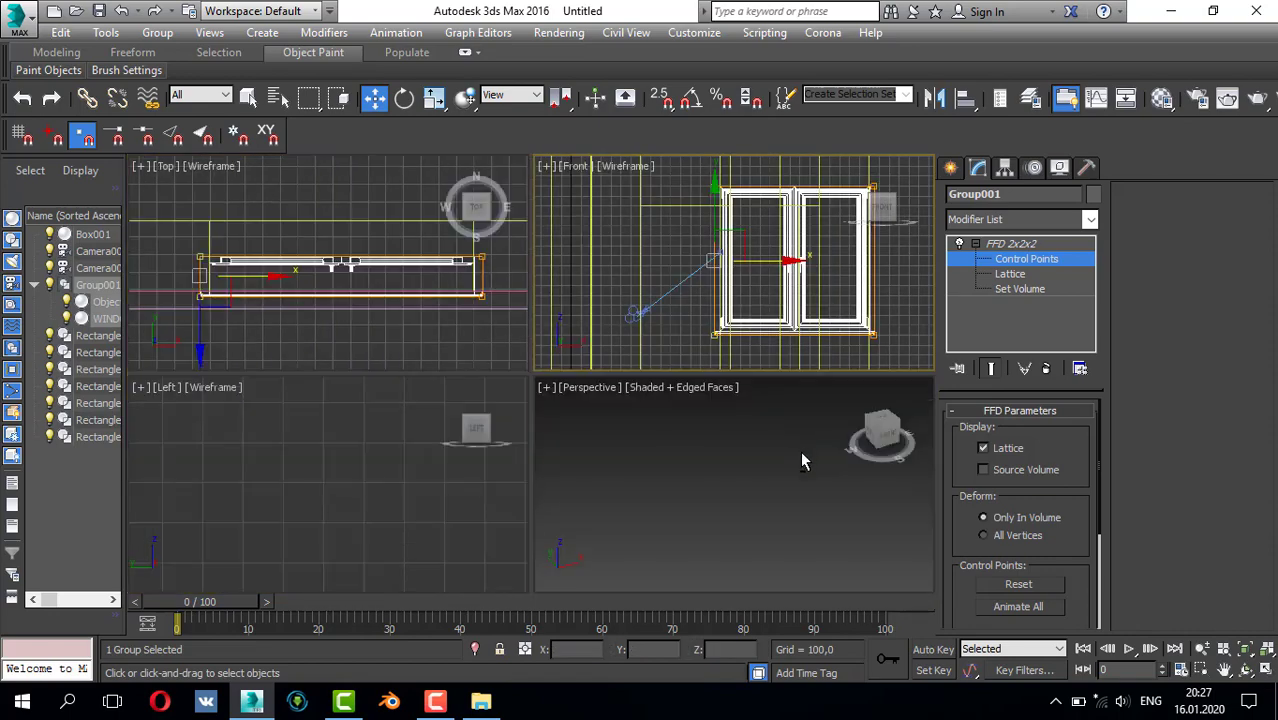
middle_click(801, 455)
key(alt+w)
alt+middle_drag(697, 418, 642, 414)
scroll(630, 478, up, 3)
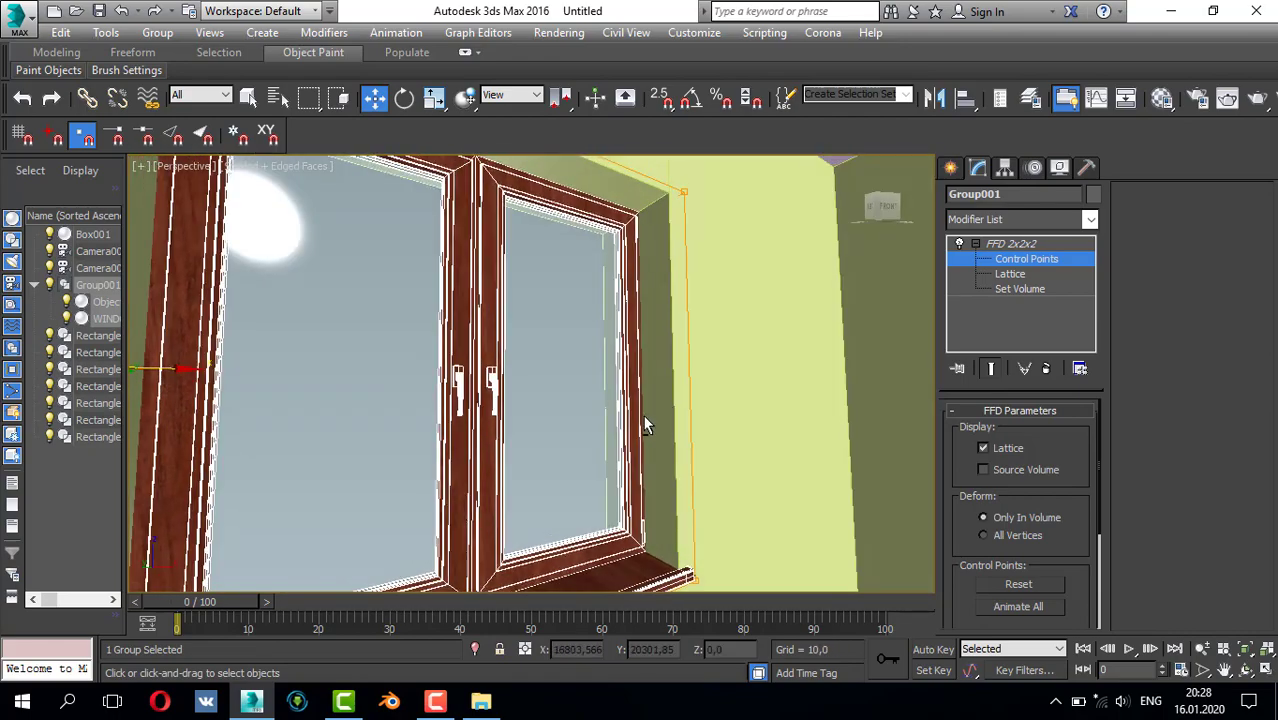
click(987, 250)
click(975, 244)
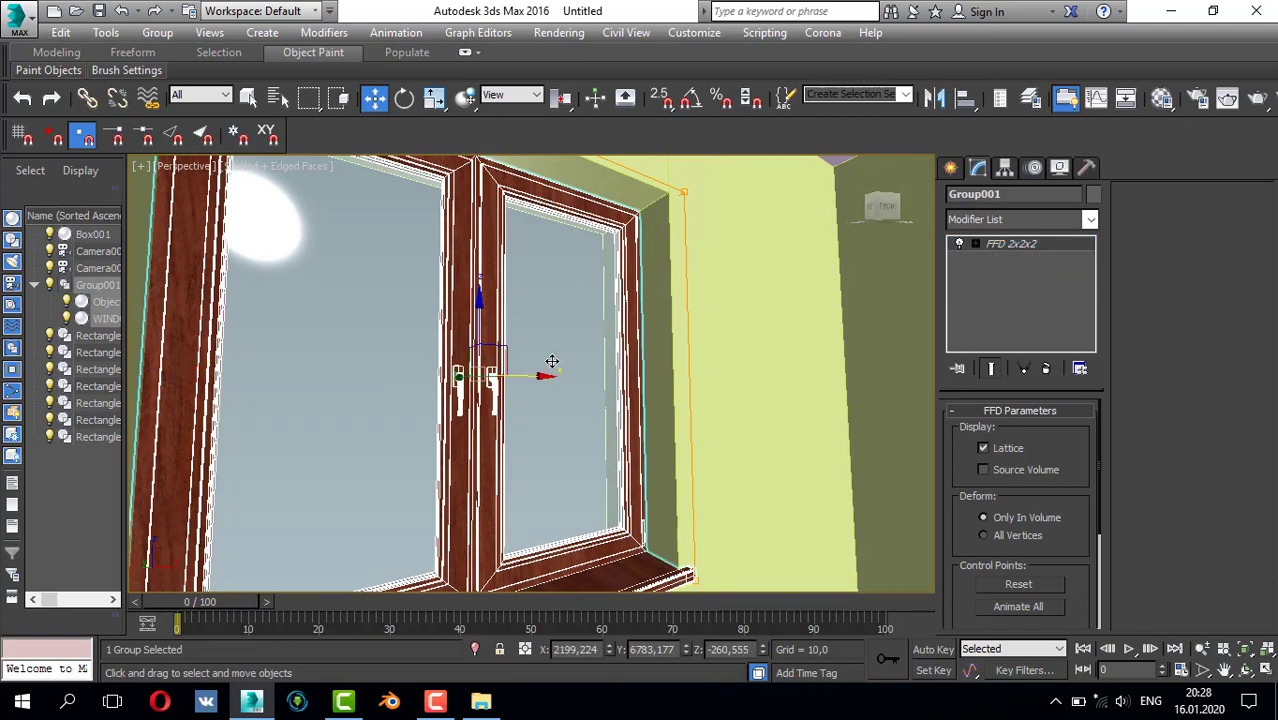
alt+middle_drag(549, 362, 525, 351)
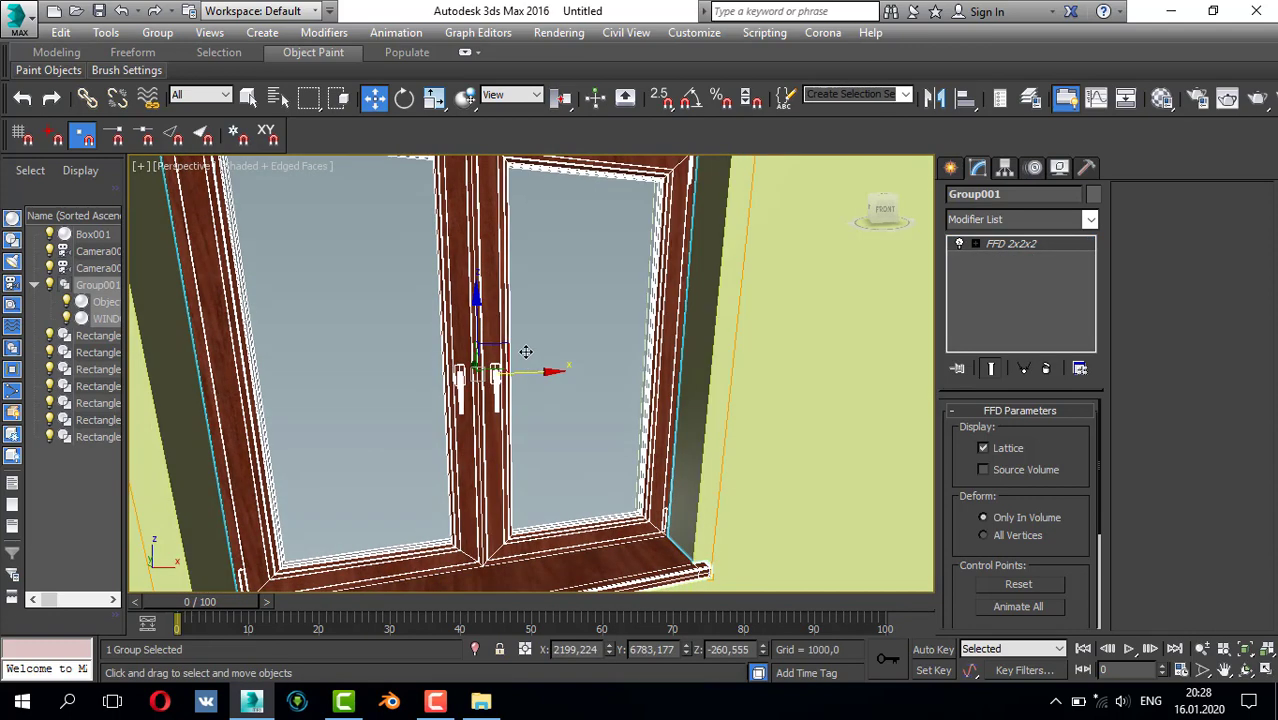
click(157, 32)
click(176, 74)
- Replace the frame material's diffuse bitmap with WOOD-2-D-2 and show the map shaded in the viewport
click(489, 289)
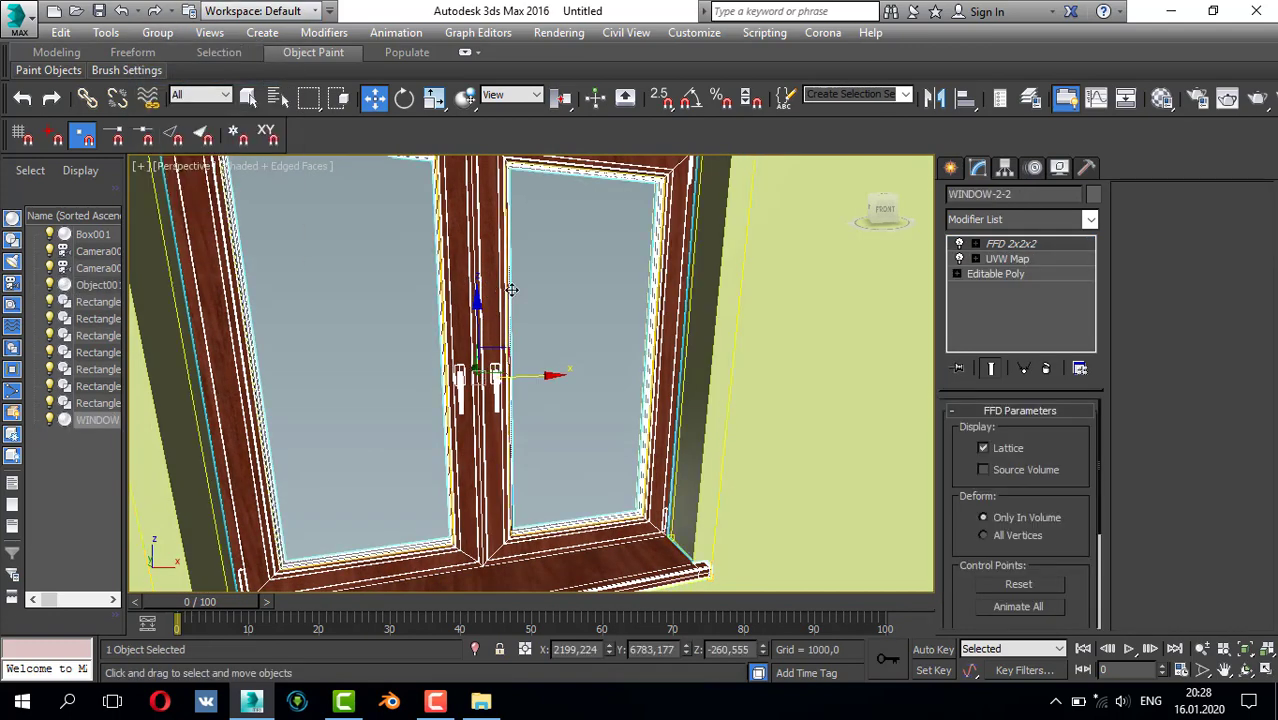
key(m)
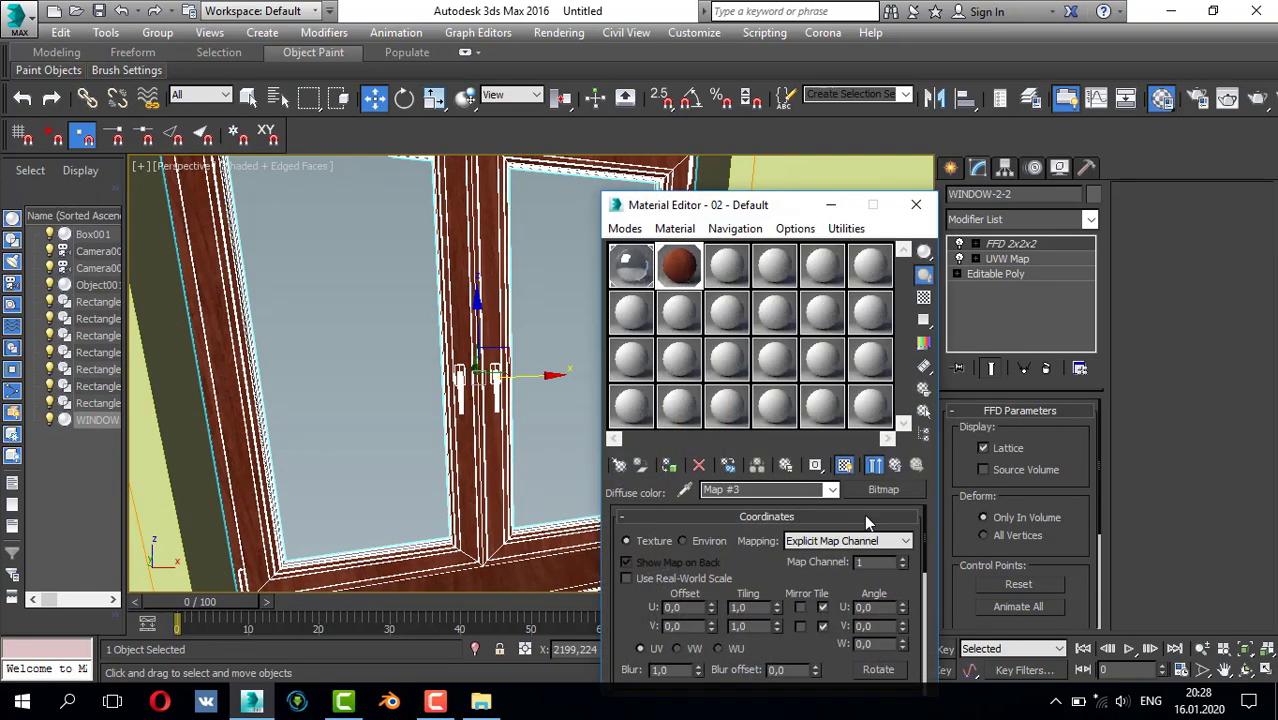
click(880, 490)
double_click(768, 186)
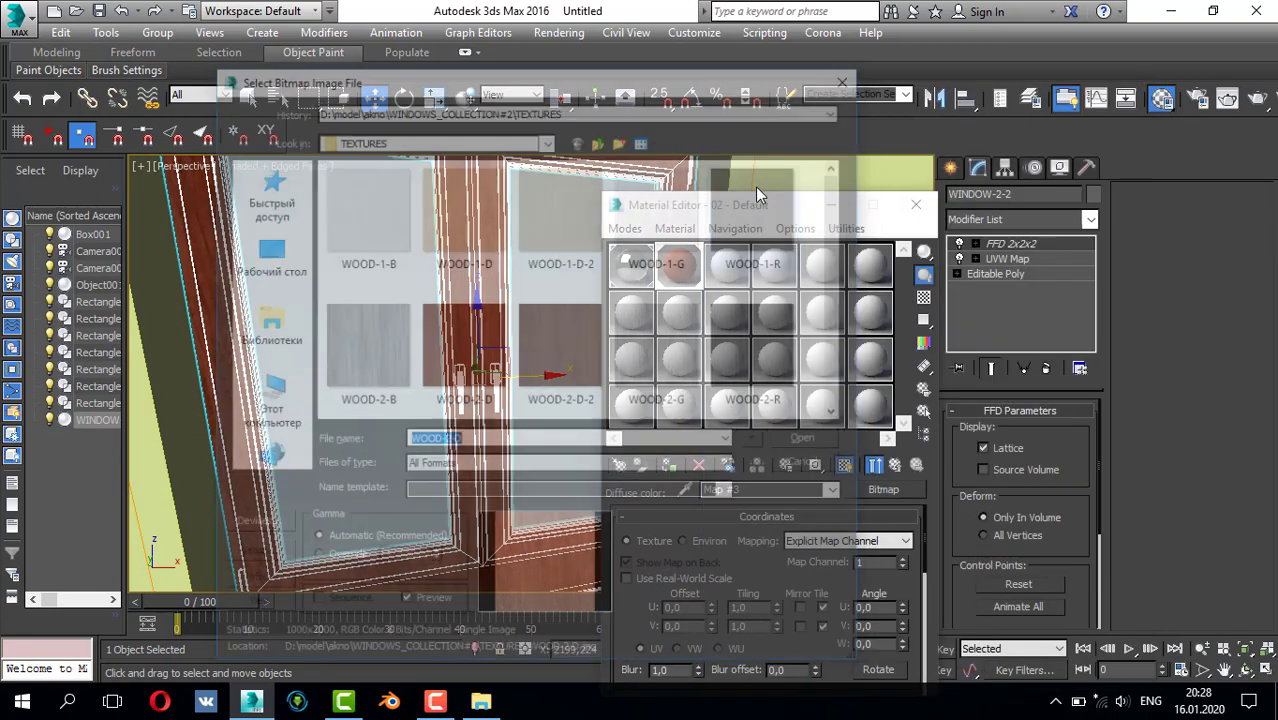
click(586, 330)
scroll(609, 346, down, 1)
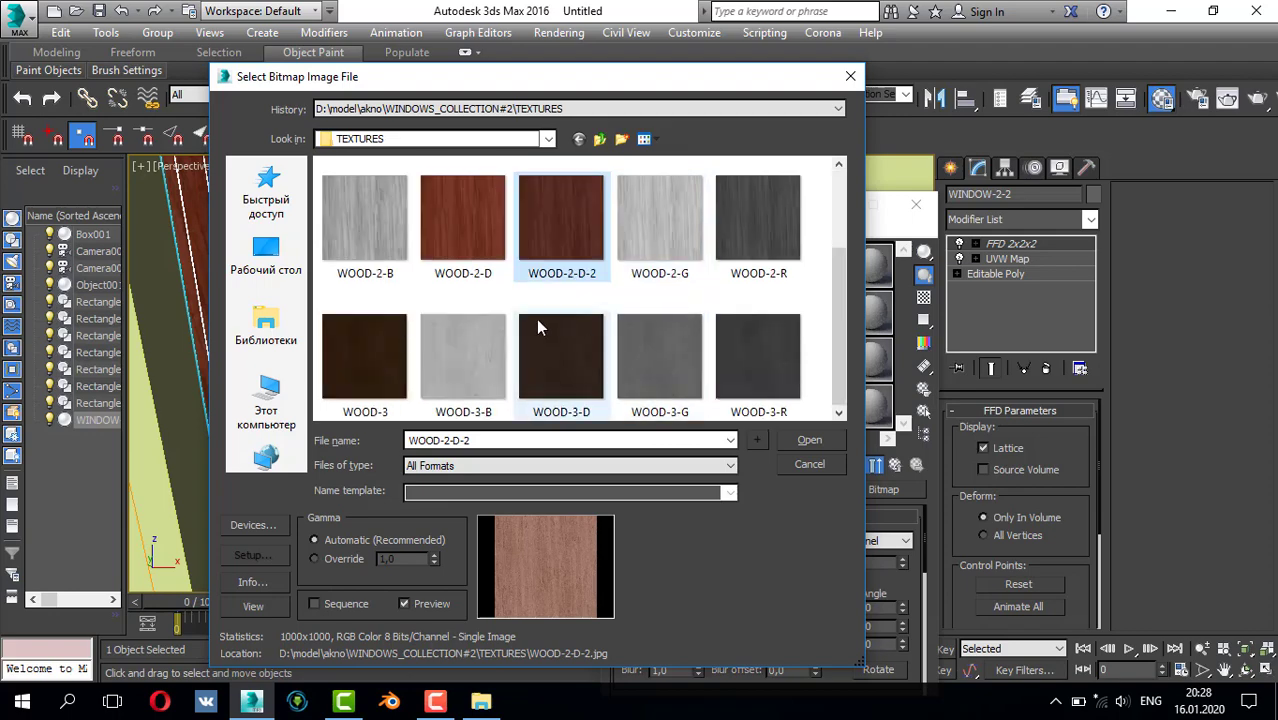
click(811, 440)
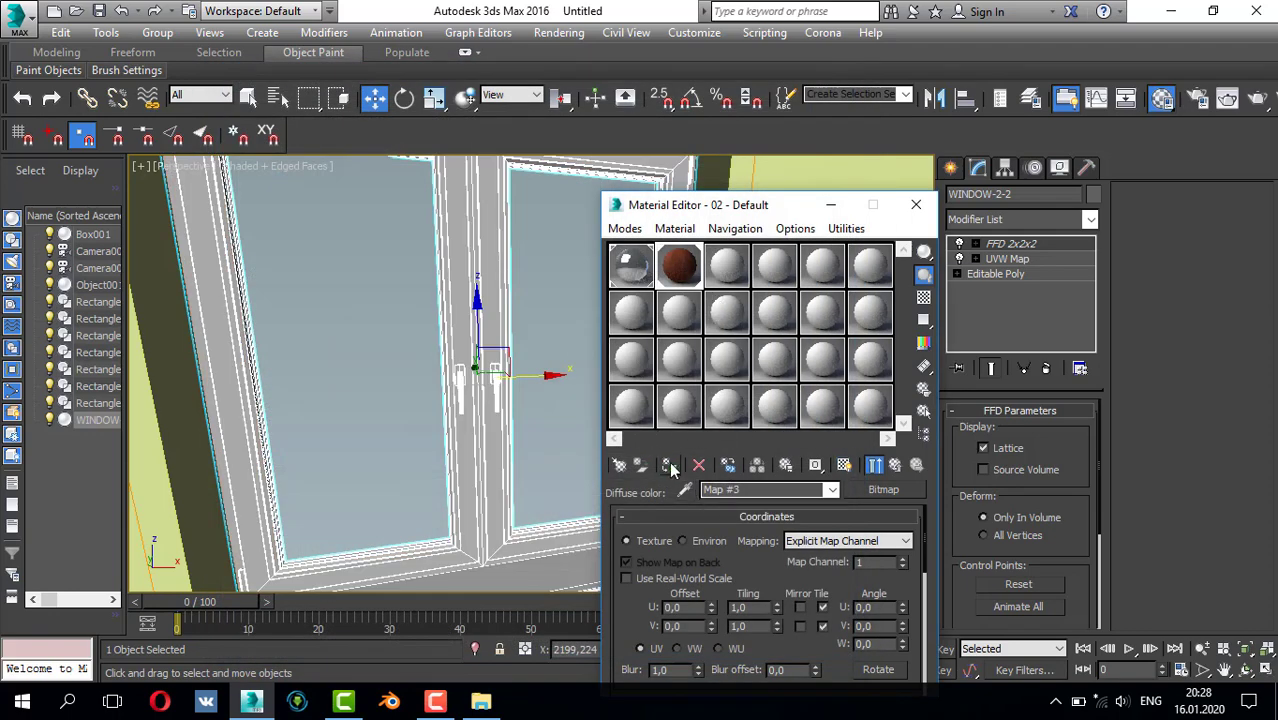
click(844, 465)
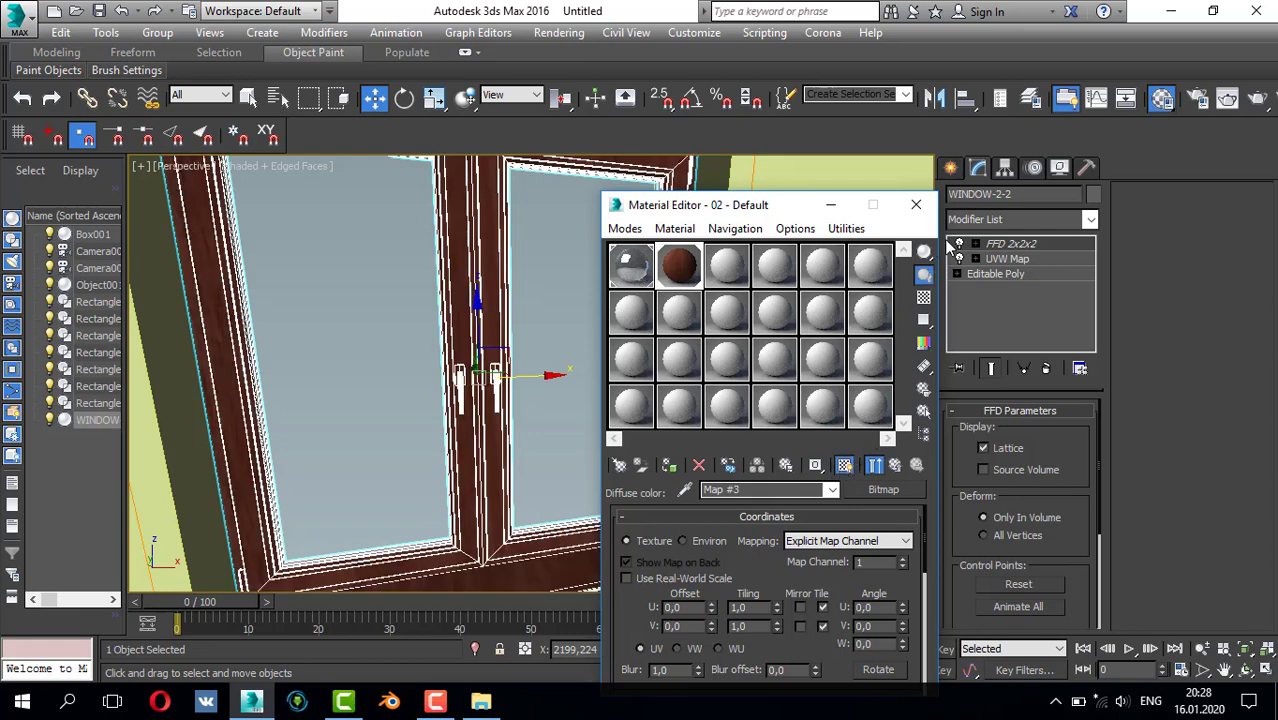
click(916, 204)
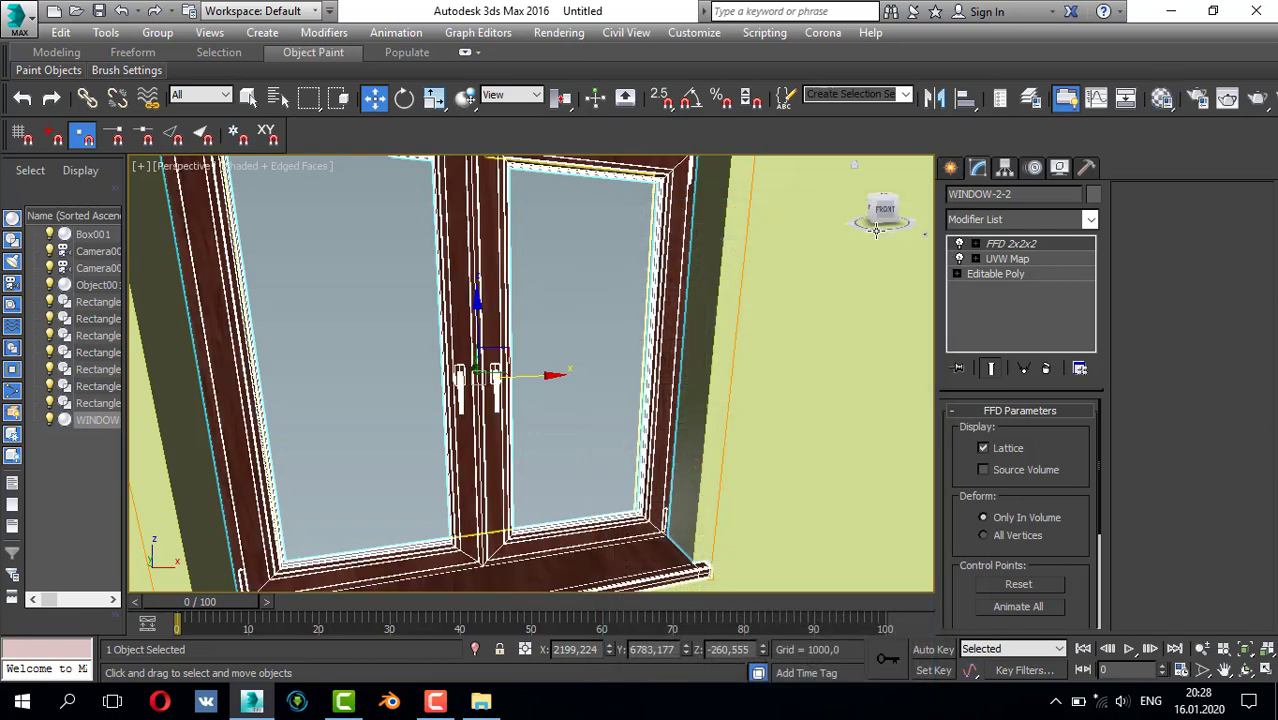
- Set the length, width and height of the frame's box UVW Map to 10
click(978, 258)
click(976, 258)
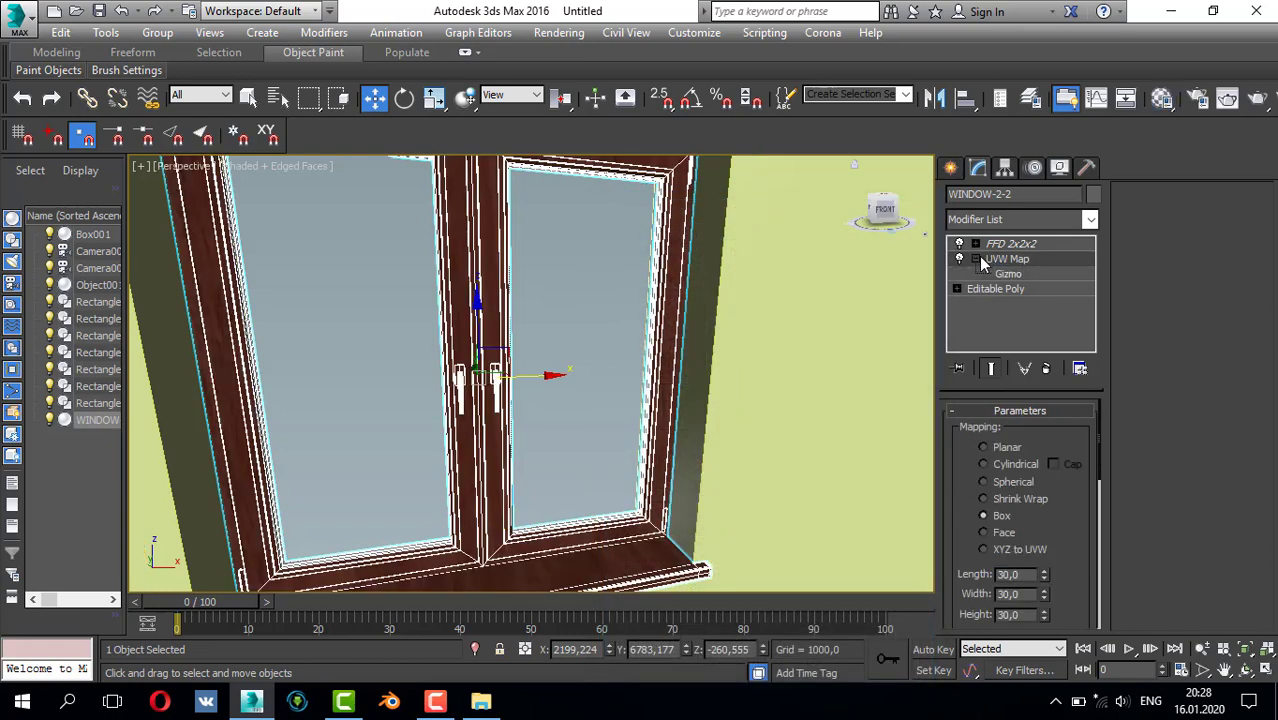
click(976, 258)
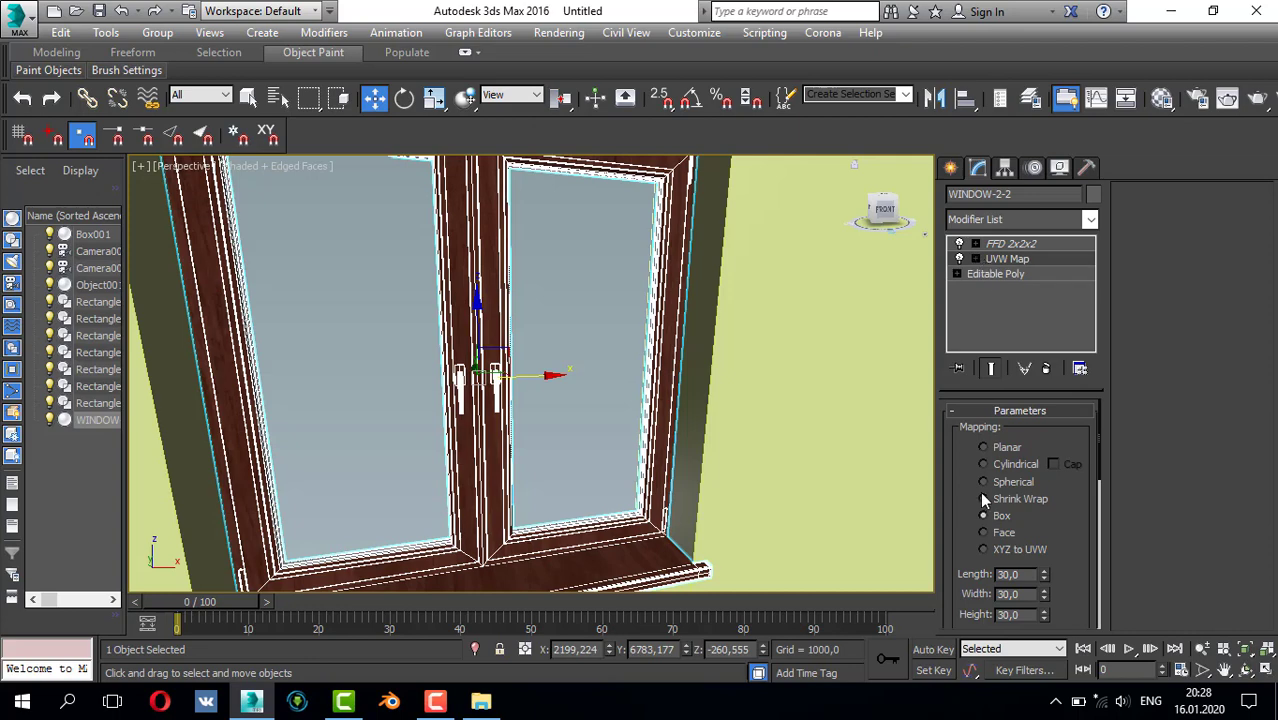
text(10)
key(Return)
double_click(1024, 596)
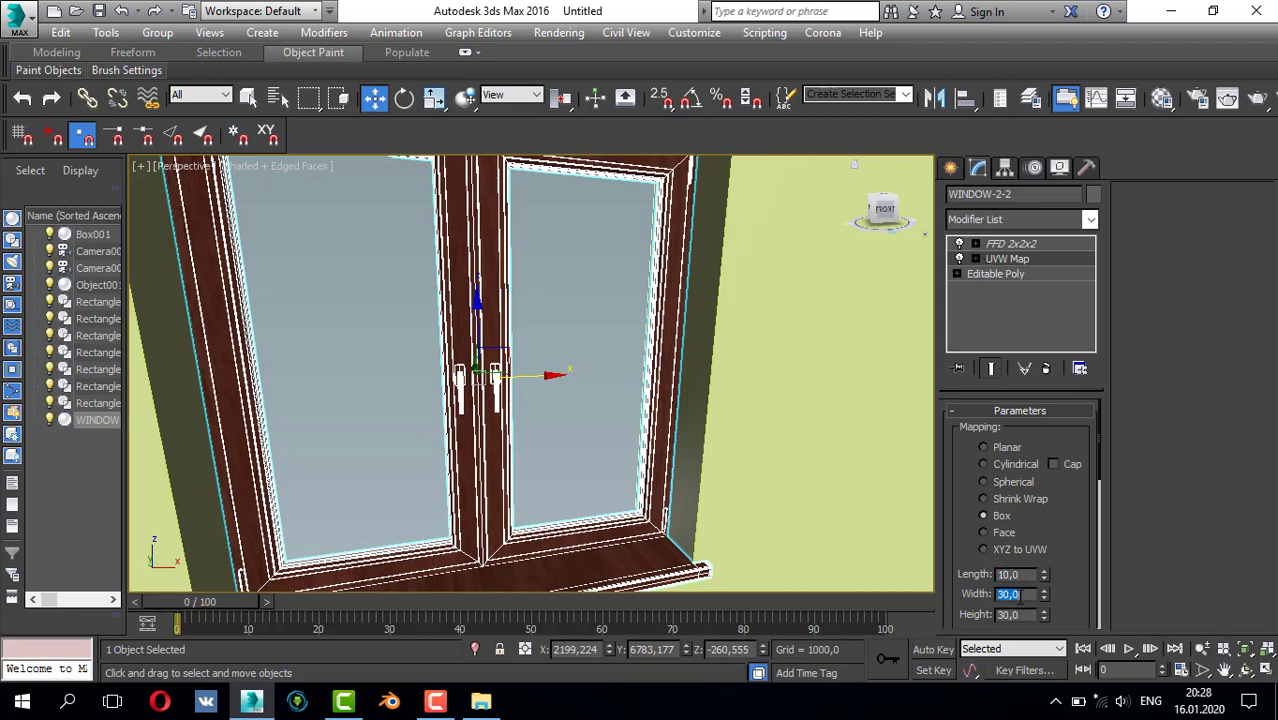
text(00)
key(Return)
click(1012, 614)
text(10)
key(Return)
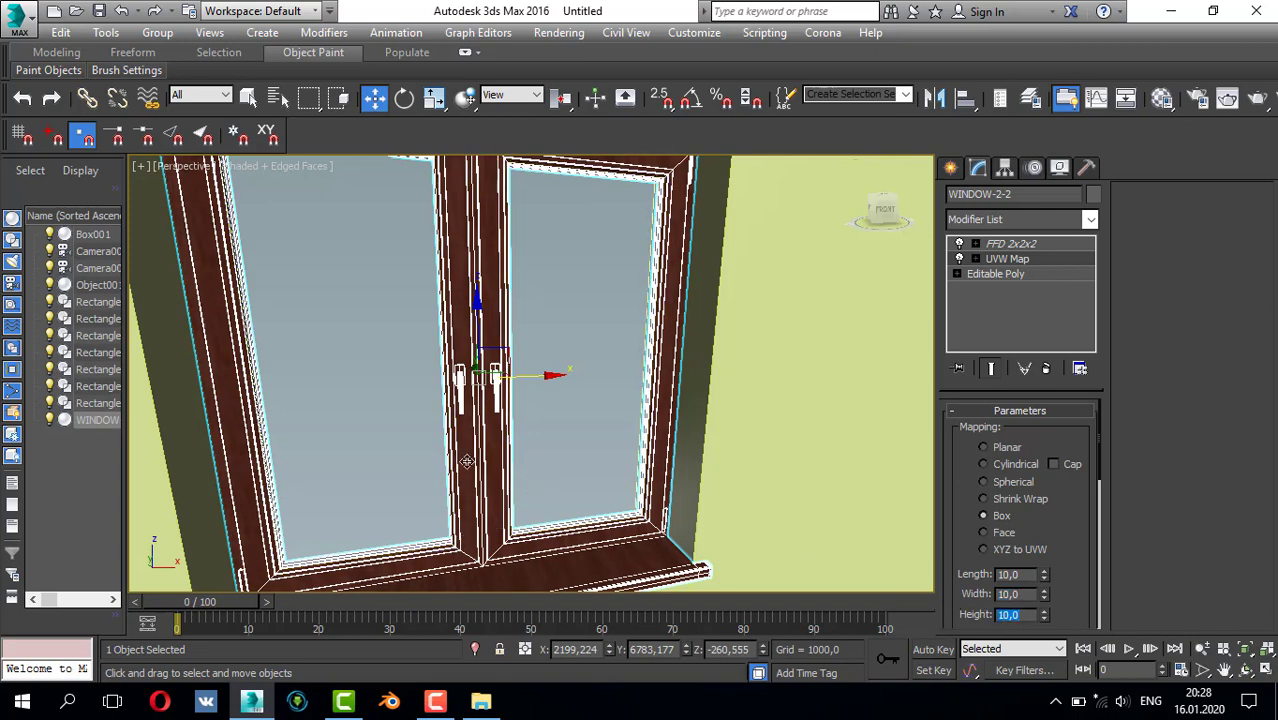
scroll(481, 465, up, 6)
scroll(481, 465, down, 3)
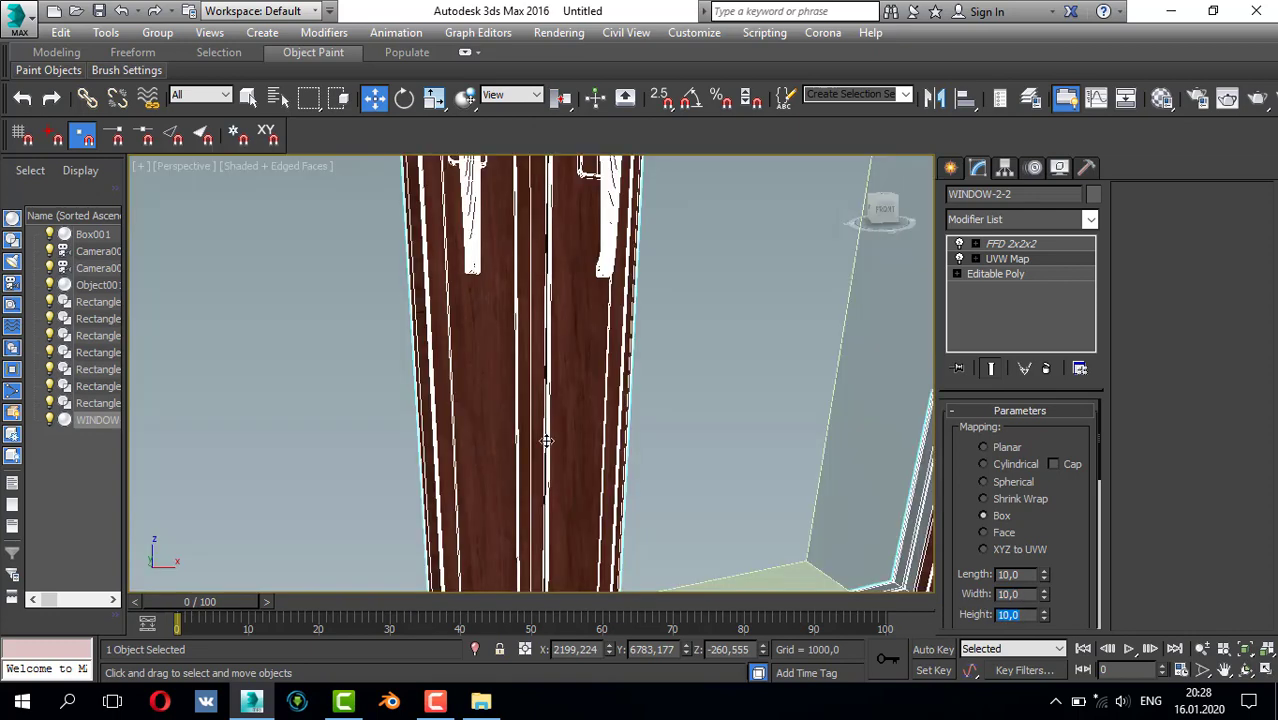
- Select the window frame together with the other window object and combine them into one group
click(953, 171)
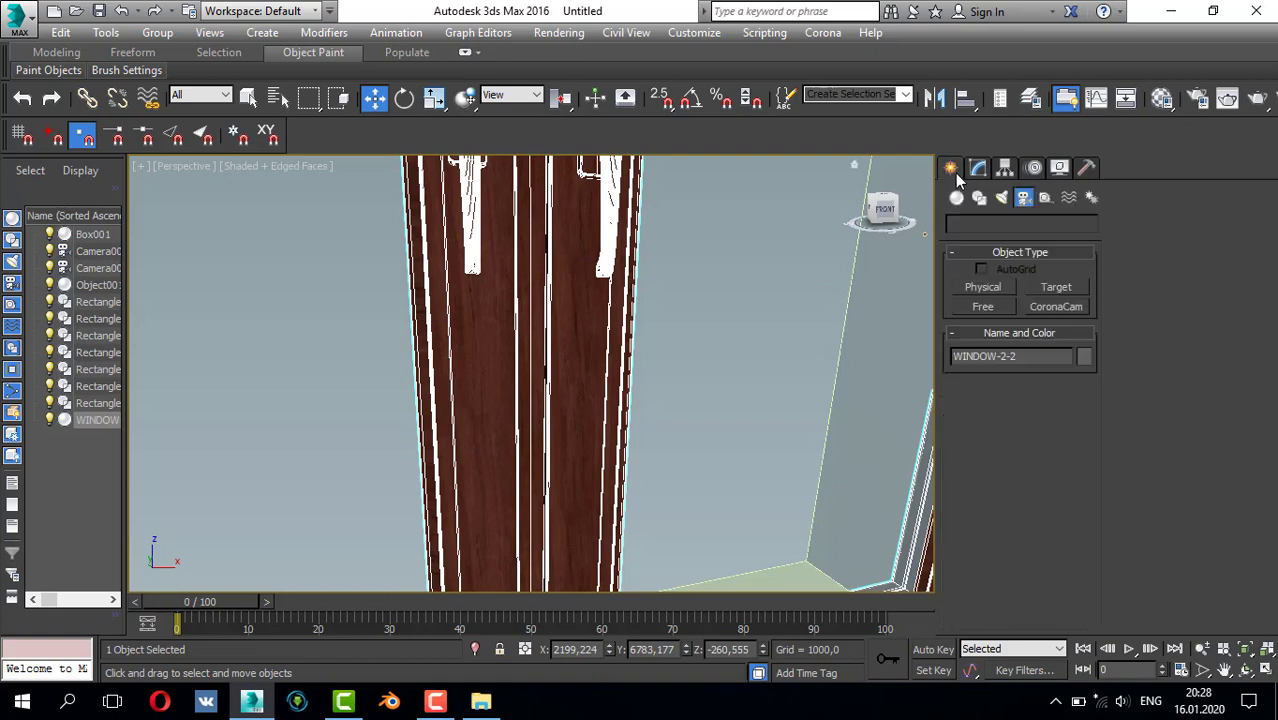
scroll(726, 264, down, 4)
ctrl+click(734, 264)
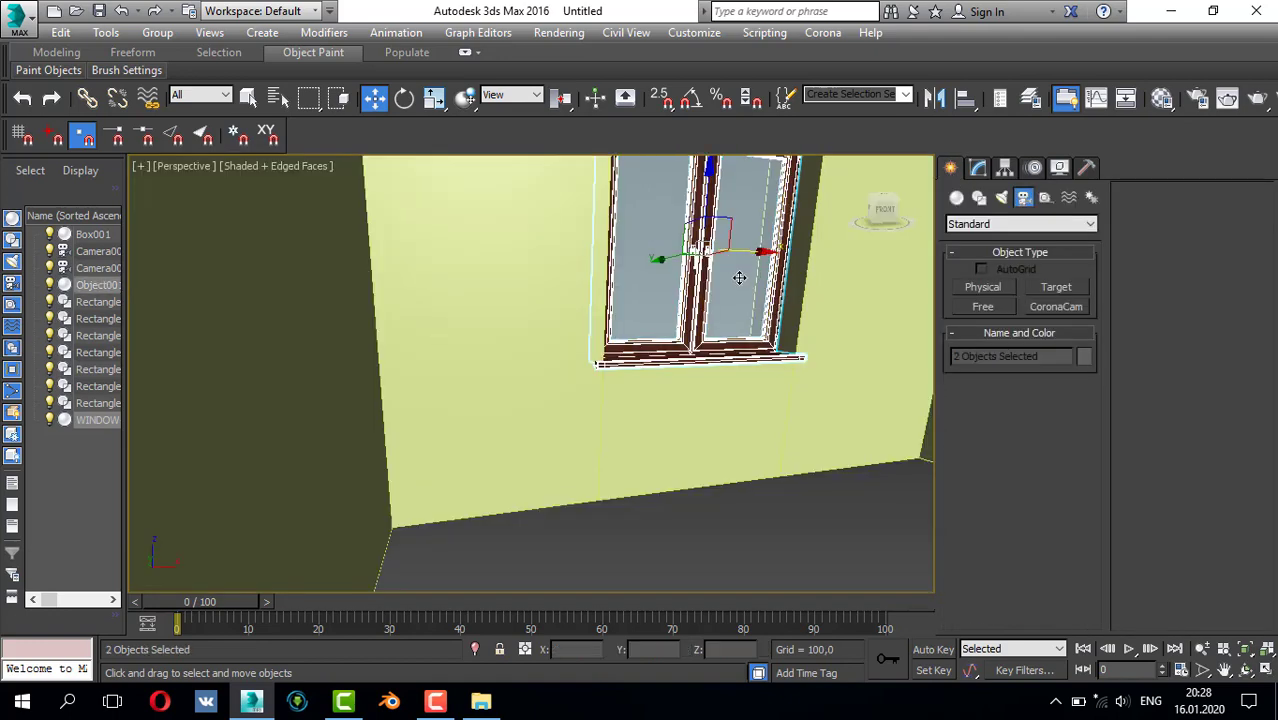
alt+middle_drag(739, 278, 584, 327)
scroll(605, 337, up, 3)
scroll(595, 345, up, 3)
scroll(590, 340, down, 5)
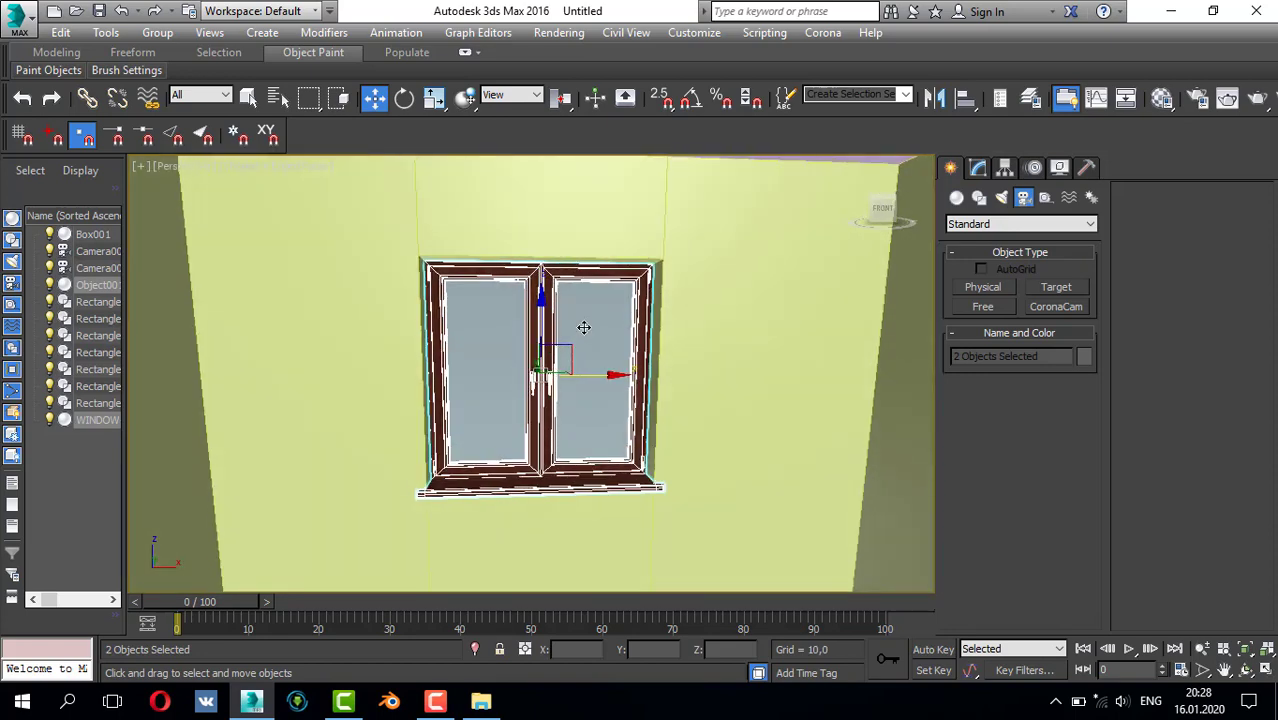
click(157, 32)
click(238, 62)
click(648, 379)
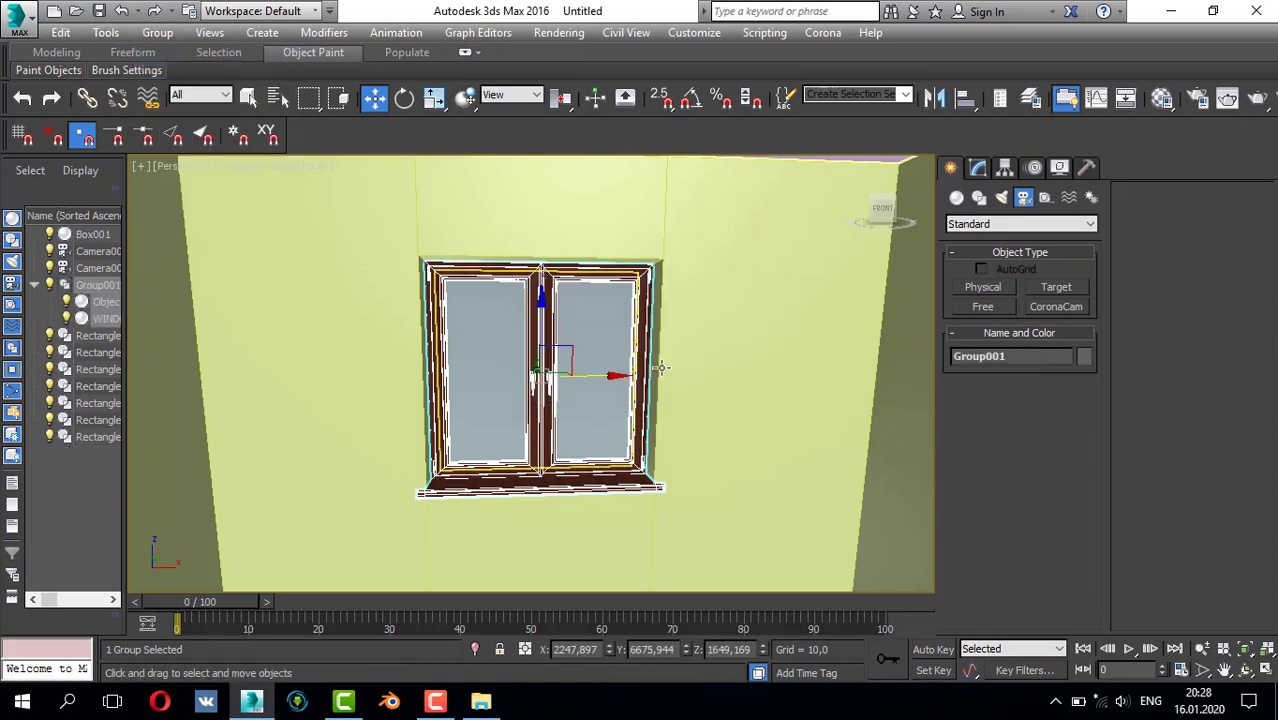
- Switch to File Explorer and open the dver subfolder inside D:\model\dver
scroll(655, 372, down, 3)
scroll(660, 368, down, 2)
scroll(690, 395, up, 6)
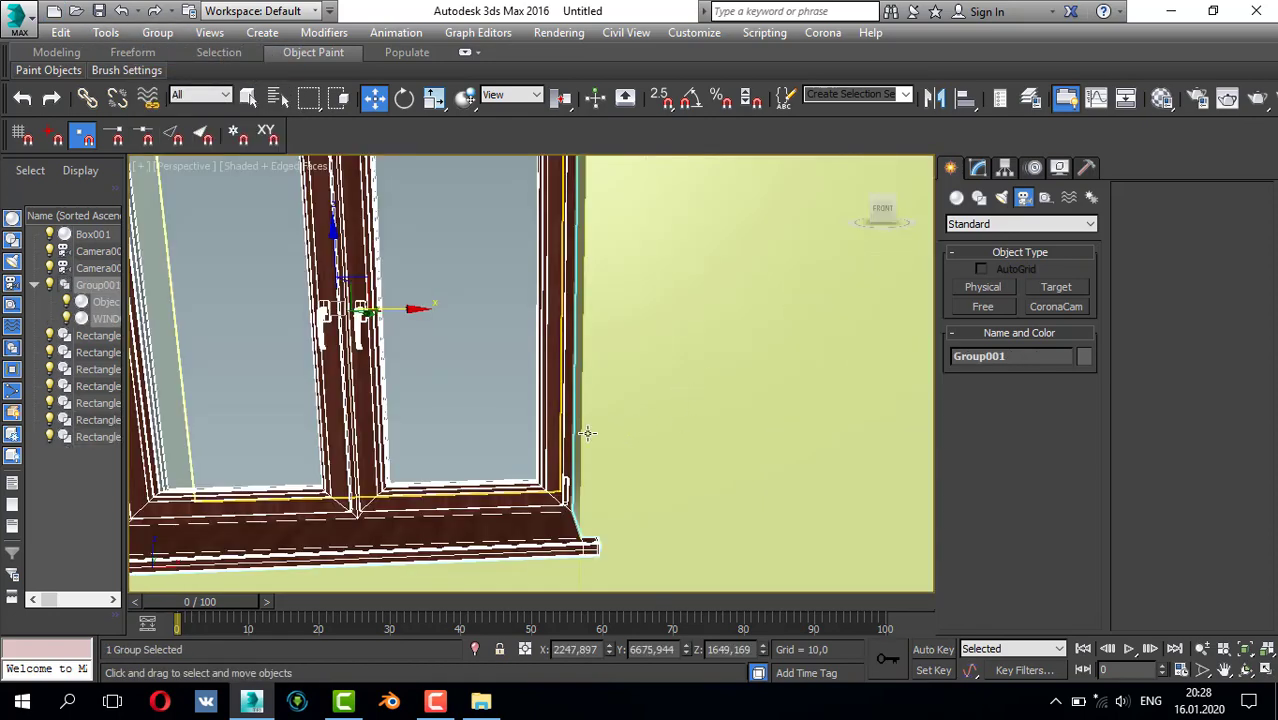
mouse_move(587, 433)
alt+middle_down()
mouse_move(662, 463)
mouse_move(673, 437)
mouse_move(593, 440)
alt+middle_up()
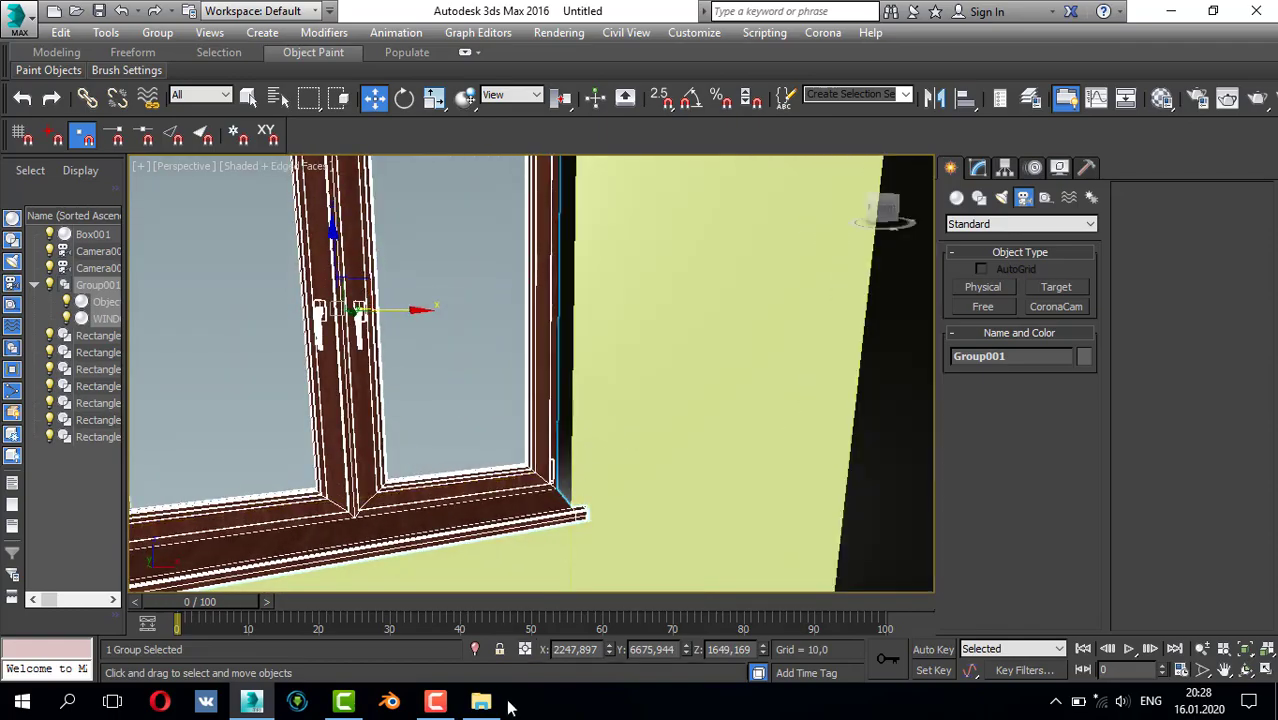
click(492, 702)
click(87, 60)
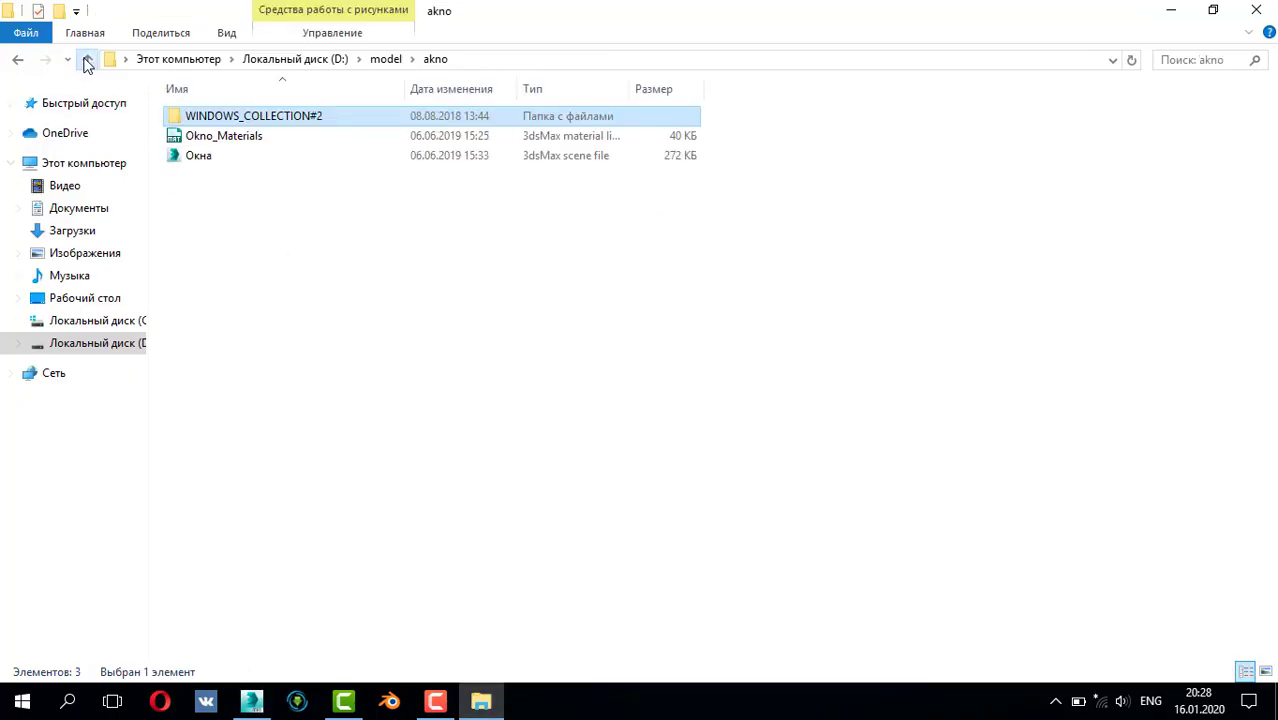
click(87, 60)
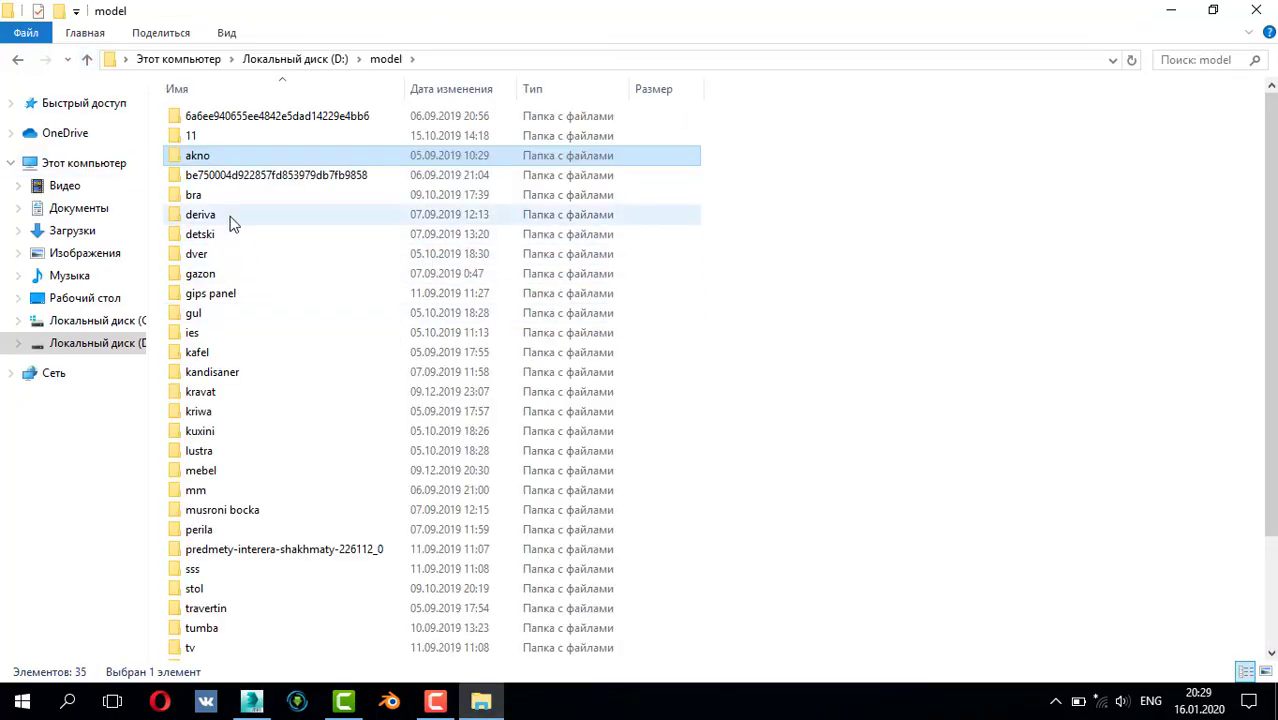
double_click(228, 254)
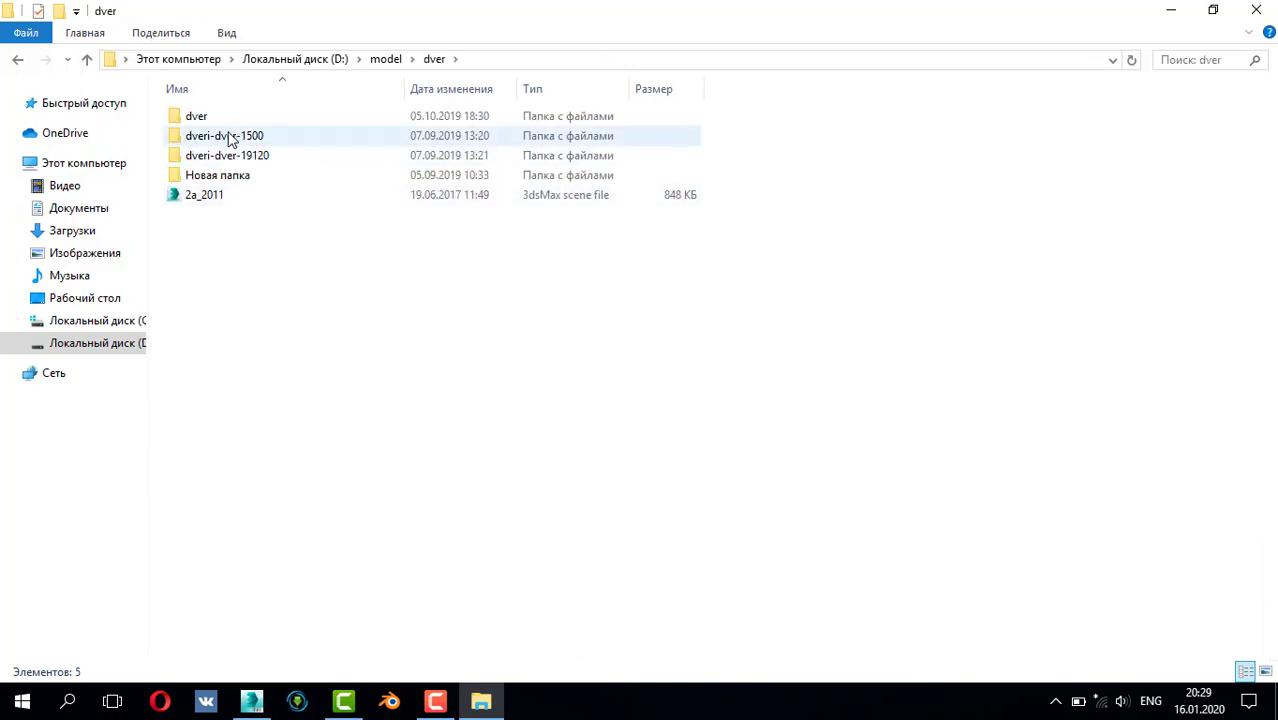
double_click(220, 118)
- Merge the door scene file from the folder into the room scene, resolve the duplicate material names and place the door
drag(205, 156, 782, 582)
click(786, 587)
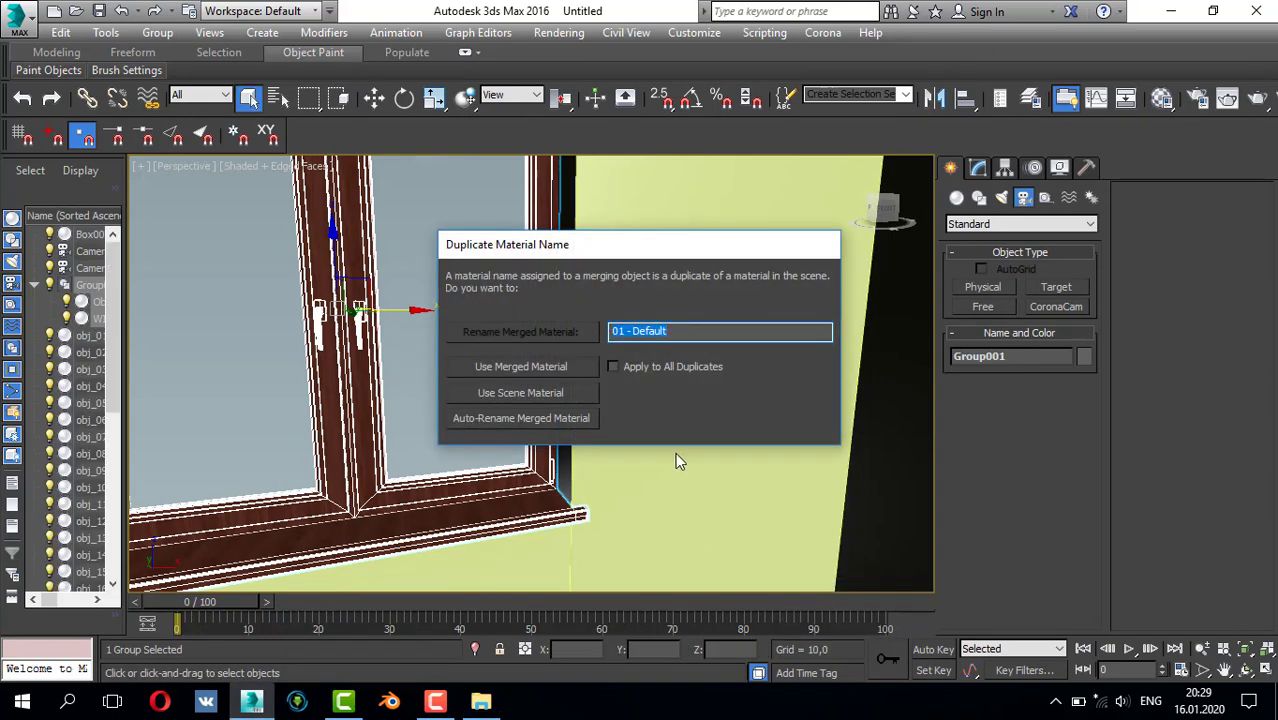
key(BackSpace)
key(Return)
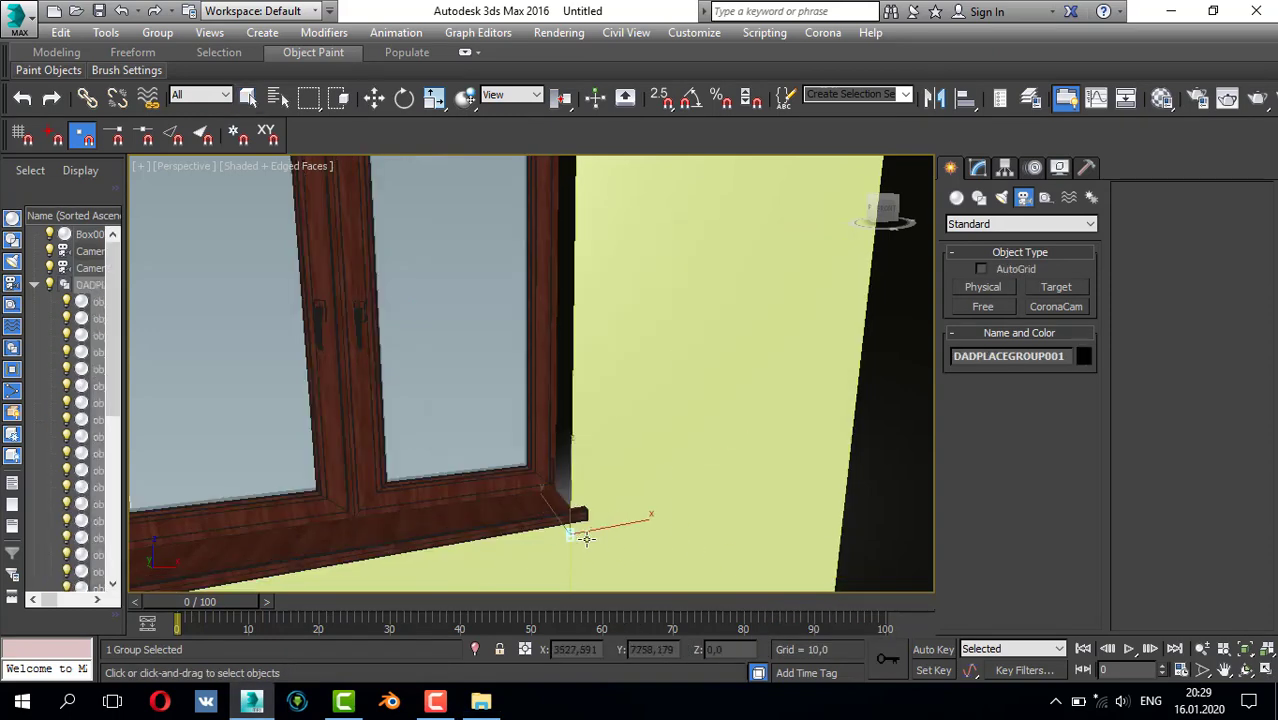
click(661, 577)
key(z)
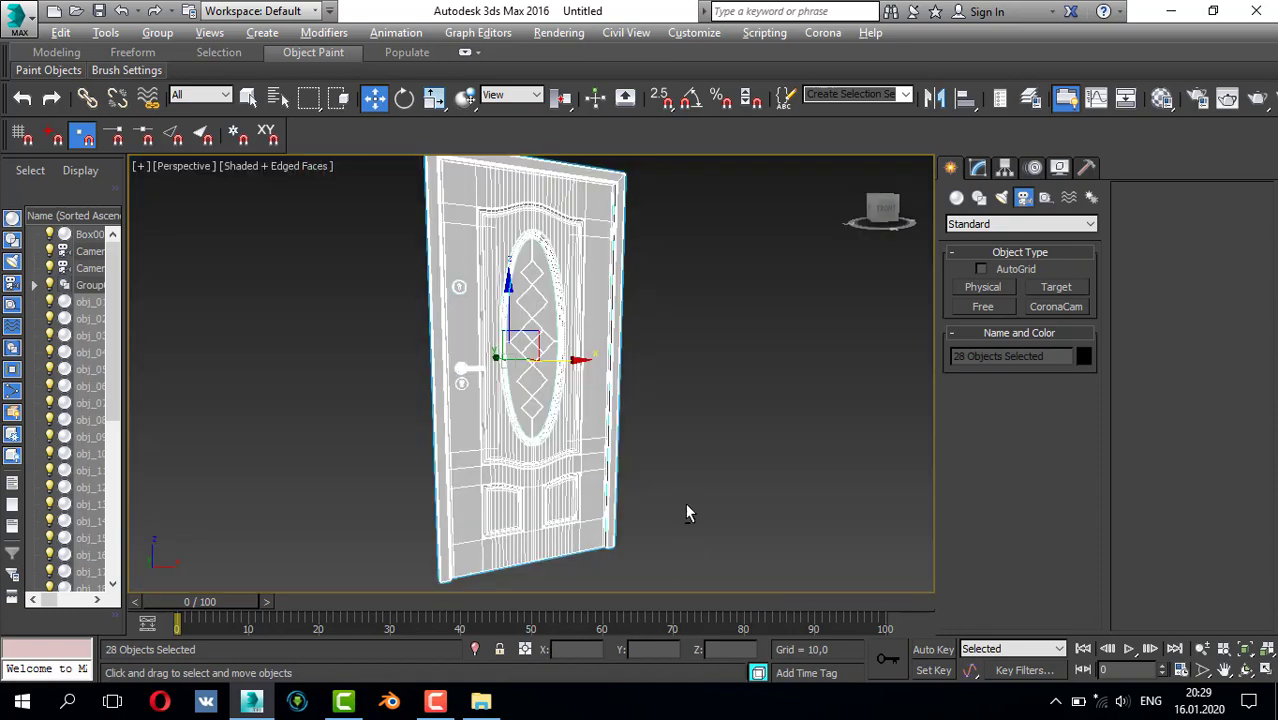
- Move the merged door objects along negative Y in the maximized top view, away from the window wall
alt+middle_drag(686, 513, 622, 428)
key(alt+w)
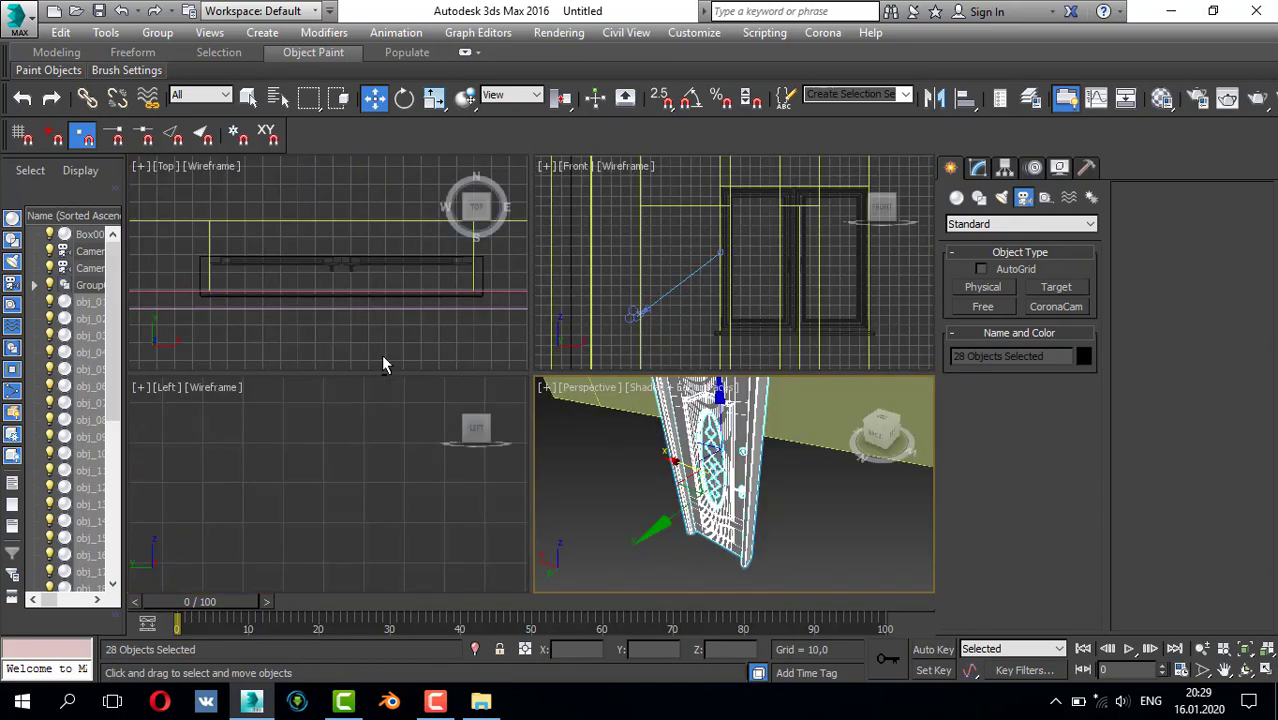
middle_click(381, 356)
key(alt+w)
scroll(358, 351, down, 9)
drag(501, 290, 503, 460)
middle_drag(559, 431, 744, 230)
scroll(647, 346, up, 3)
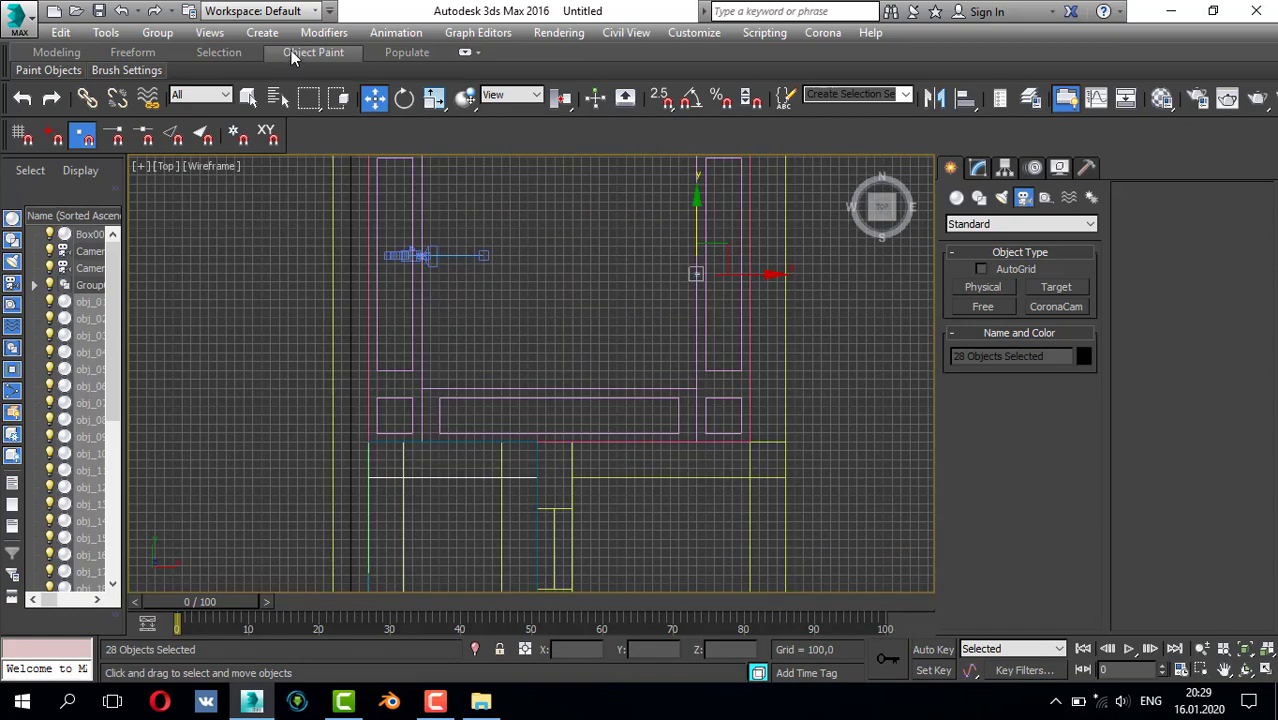
- Combine all the selected door objects into one group with the default name
click(157, 32)
click(195, 54)
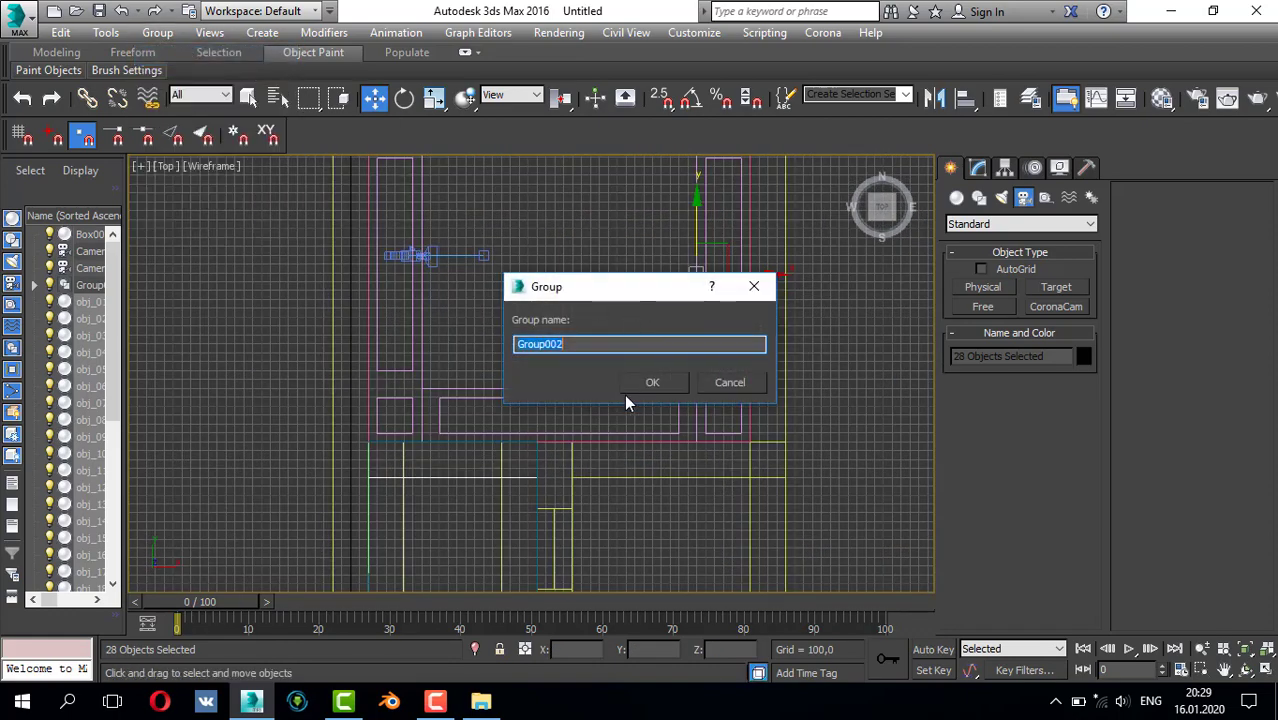
click(652, 382)
- Move the door group into the doorway opening of the wall opposite the window, at about X 1137.5, Y -89.2
scroll(645, 380, down, 4)
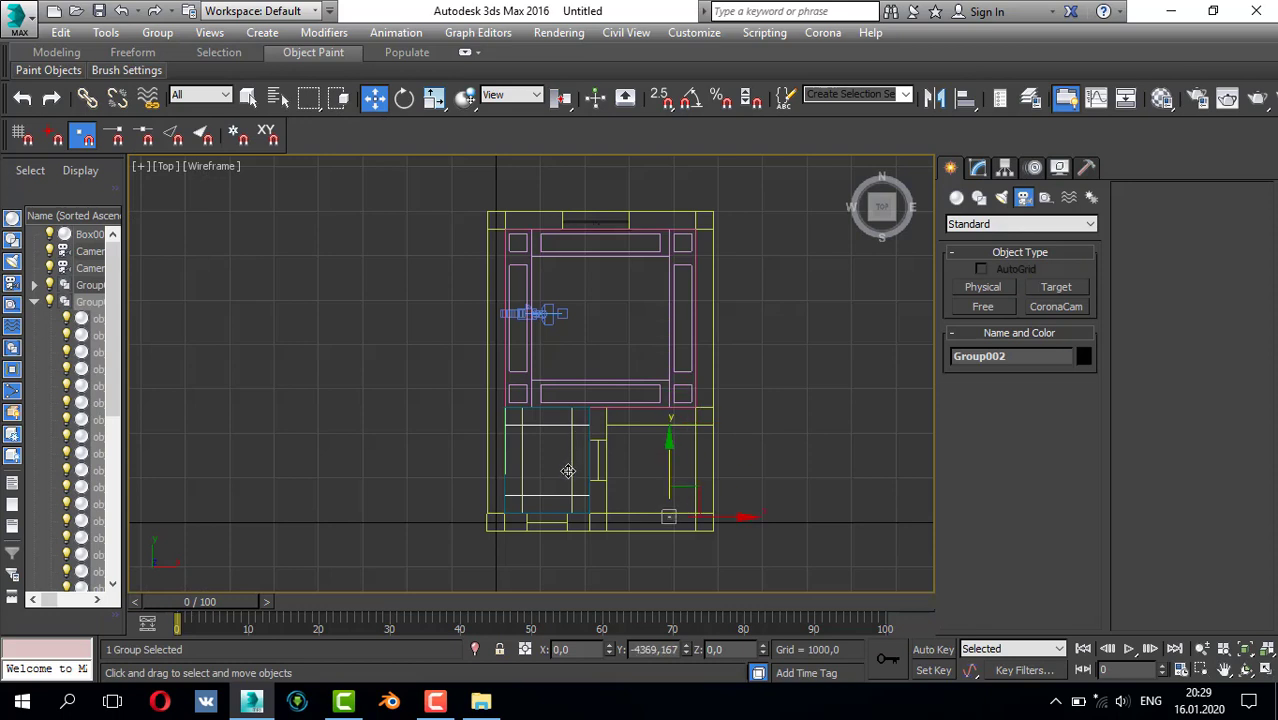
drag(702, 518, 579, 522)
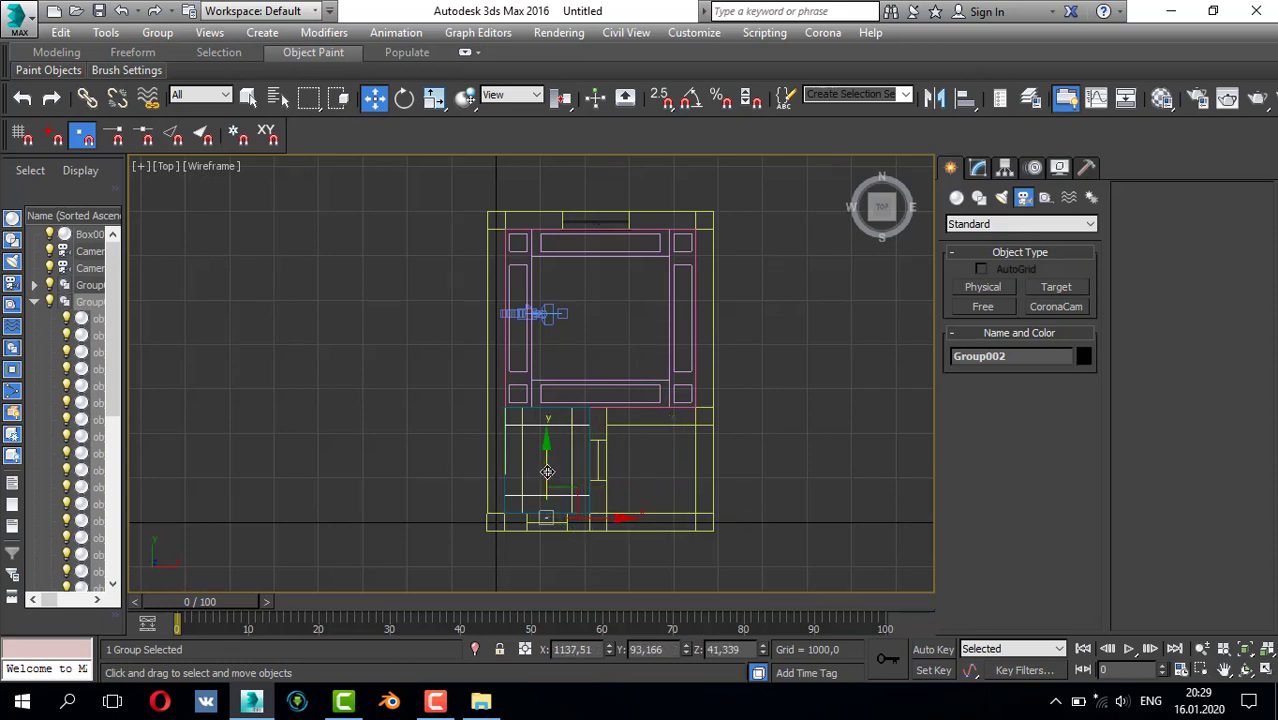
drag(547, 471, 547, 480)
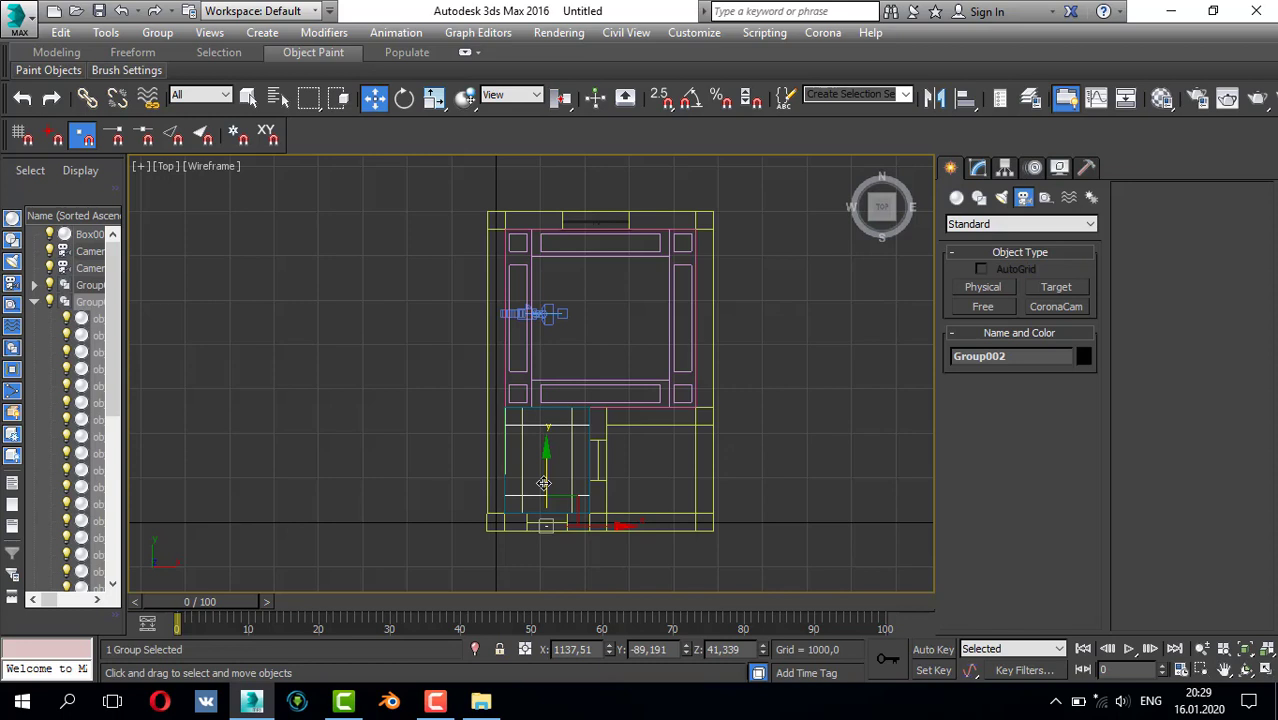
- Show the door group in the maximized front view and apply an FFD 2x2x2 modifier to it
key(alt+w)
middle_click(641, 254)
key(alt+w)
key(z)
scroll(630, 274, down, 5)
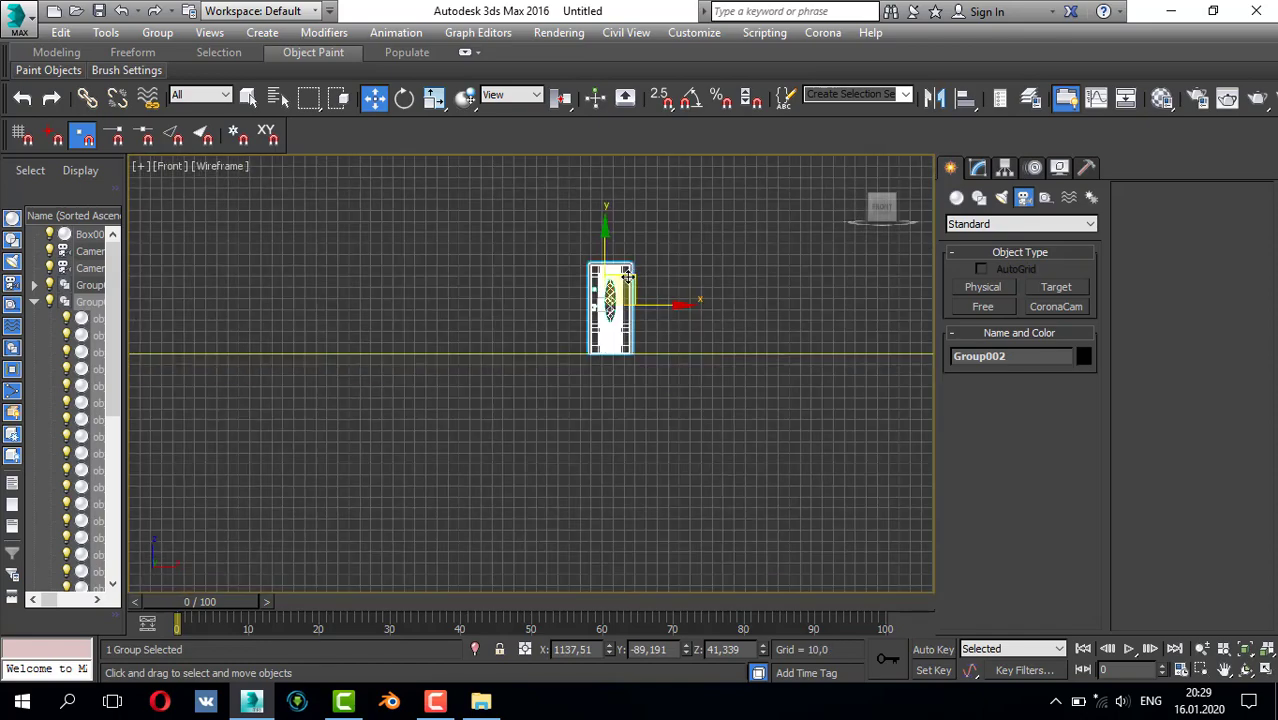
scroll(628, 277, down, 5)
middle_drag(626, 278, 627, 414)
scroll(625, 414, up, 9)
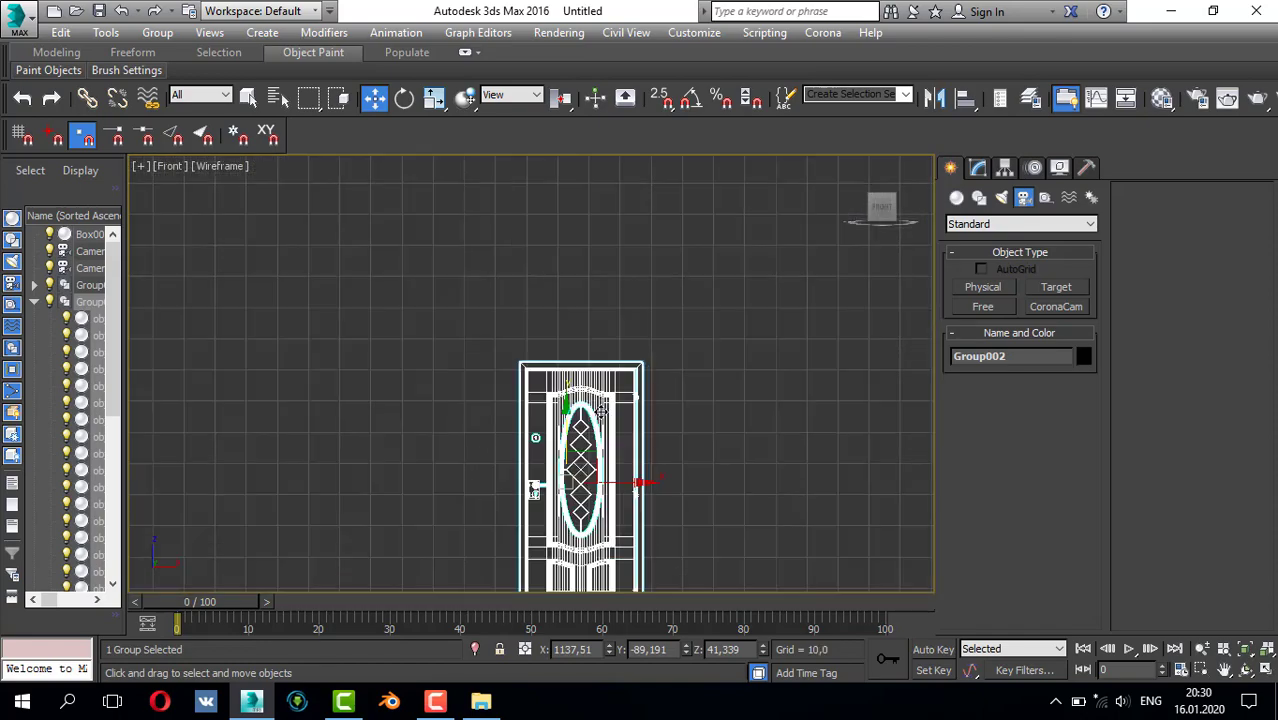
scroll(600, 412, down, 3)
click(978, 169)
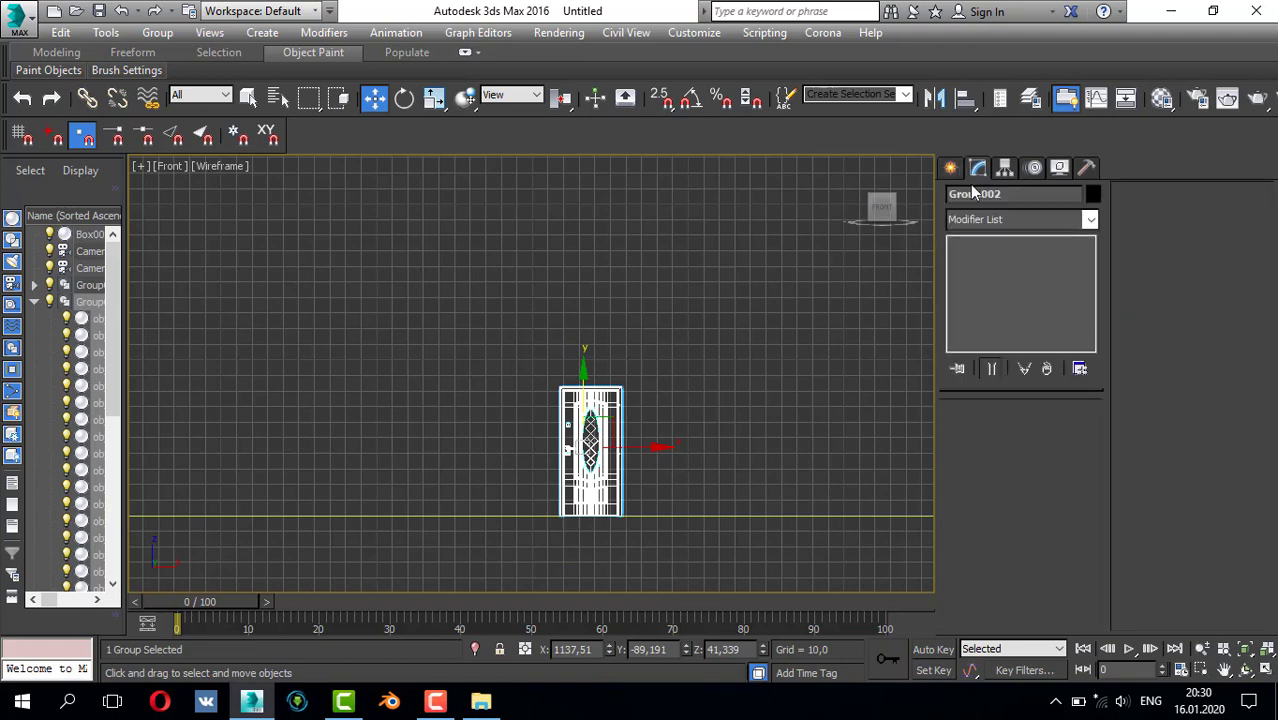
click(995, 220)
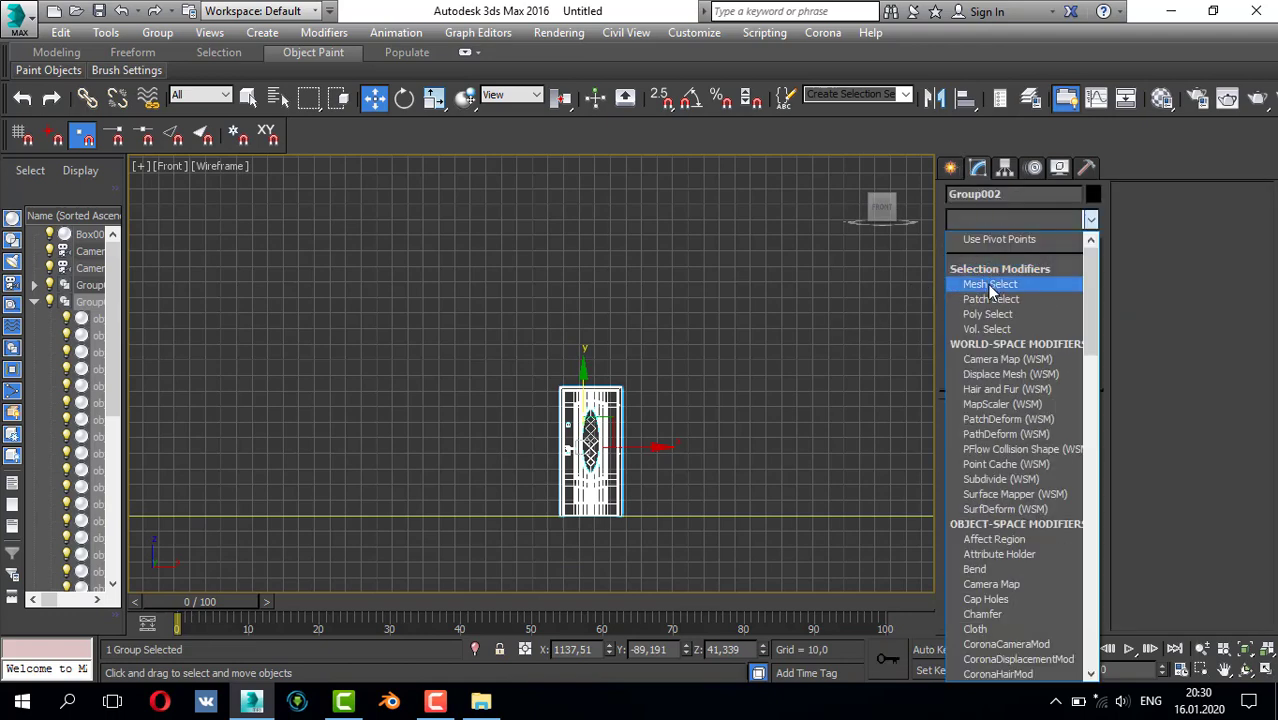
key(f)
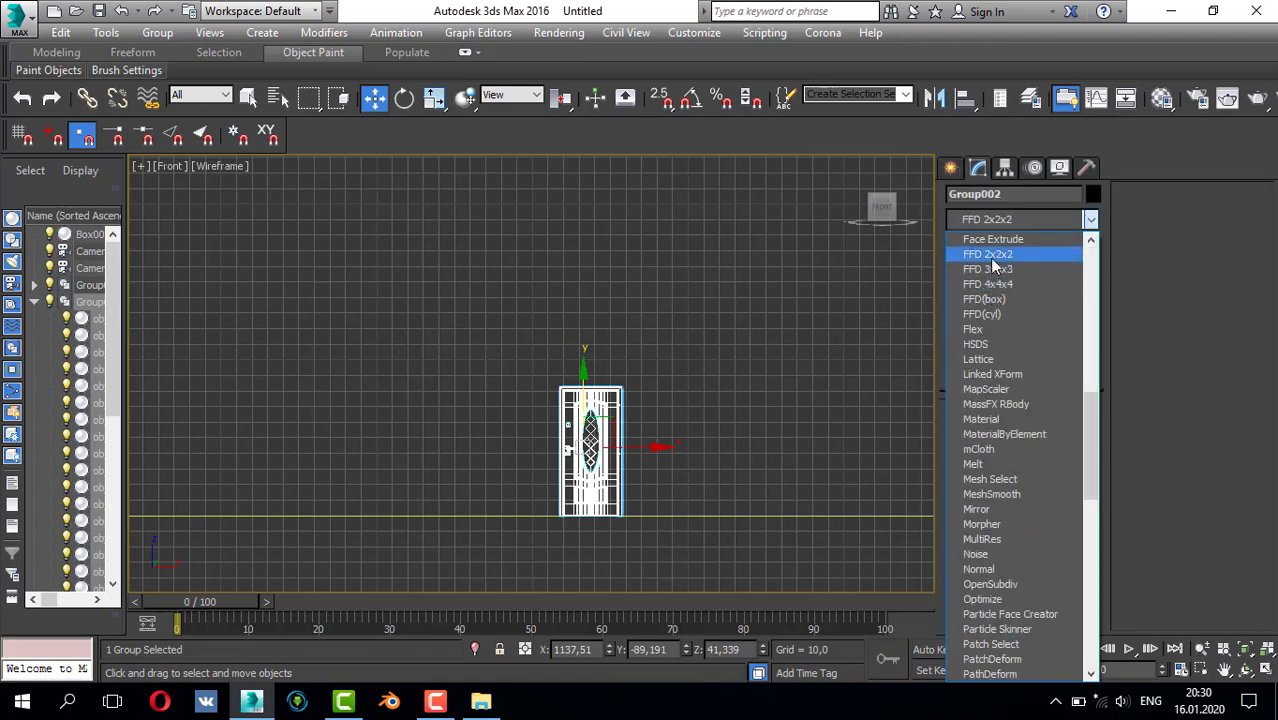
click(993, 258)
- Edit the control points of the door's FFD lattice and stretch its upper points upward to heighten the door
scroll(736, 323, down, 8)
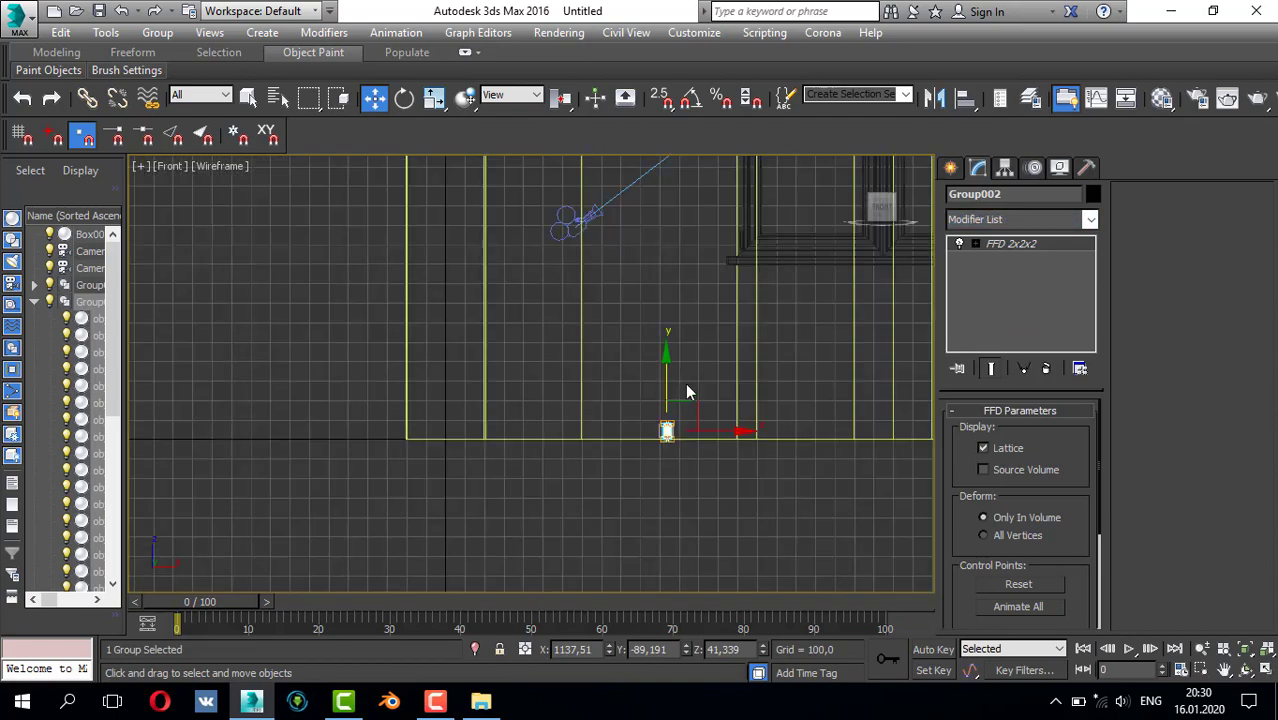
middle_drag(618, 386, 617, 496)
scroll(617, 497, down, 3)
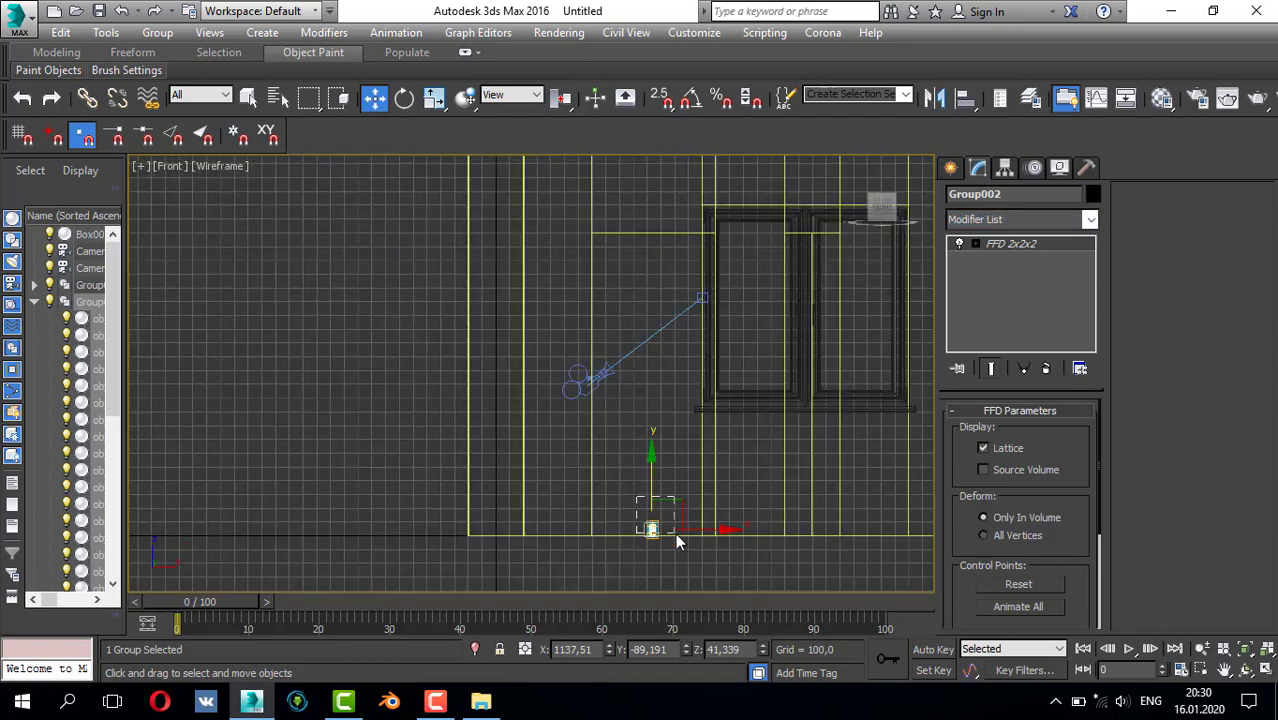
click(679, 473)
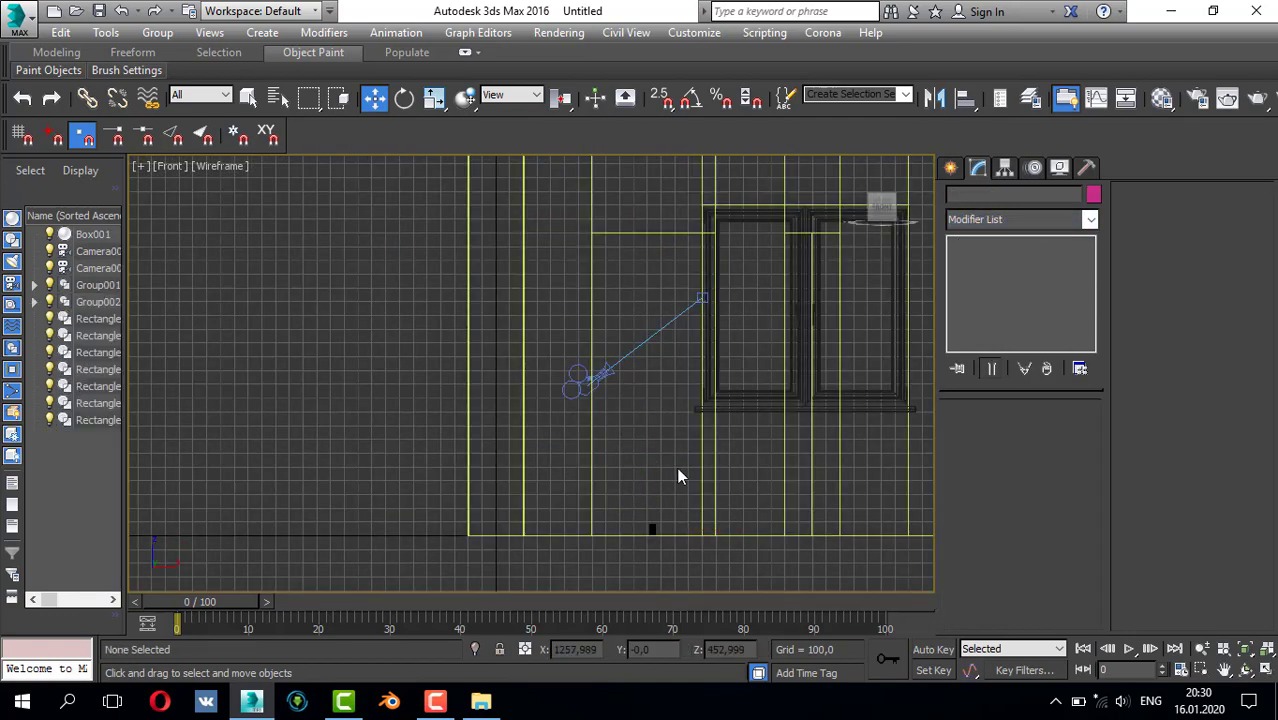
click(650, 531)
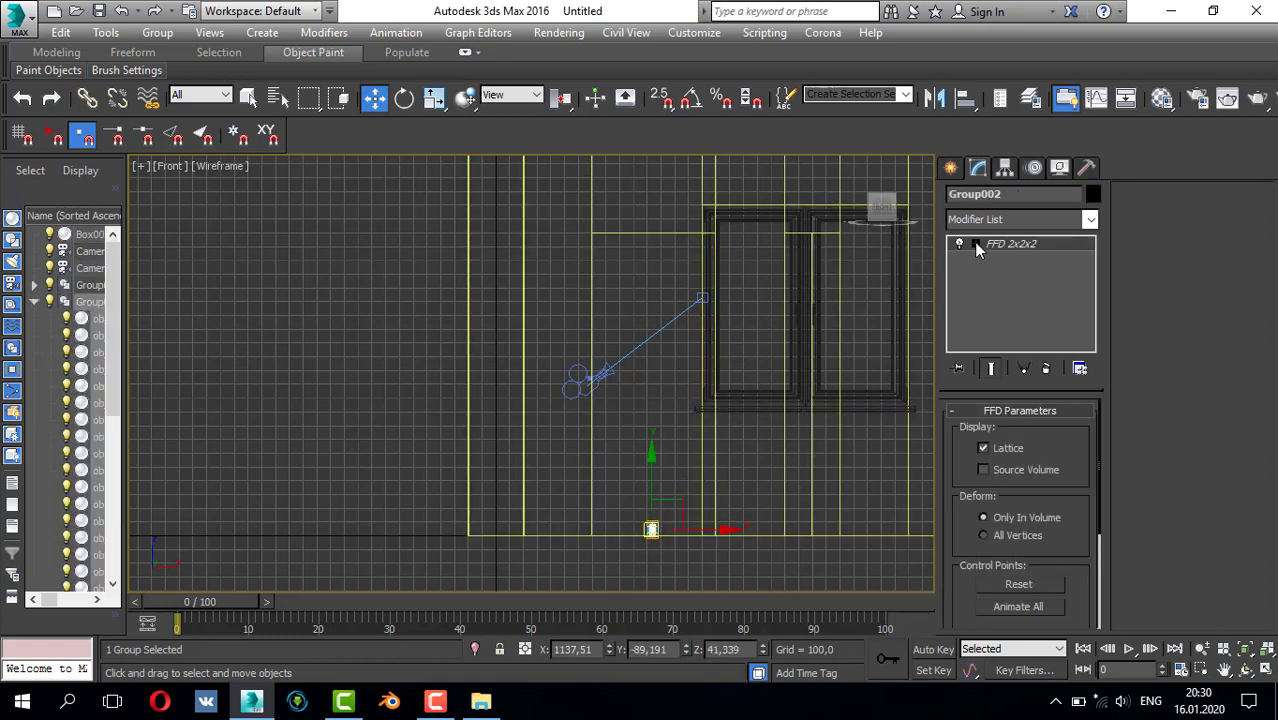
click(977, 245)
click(1016, 259)
scroll(684, 510, up, 2)
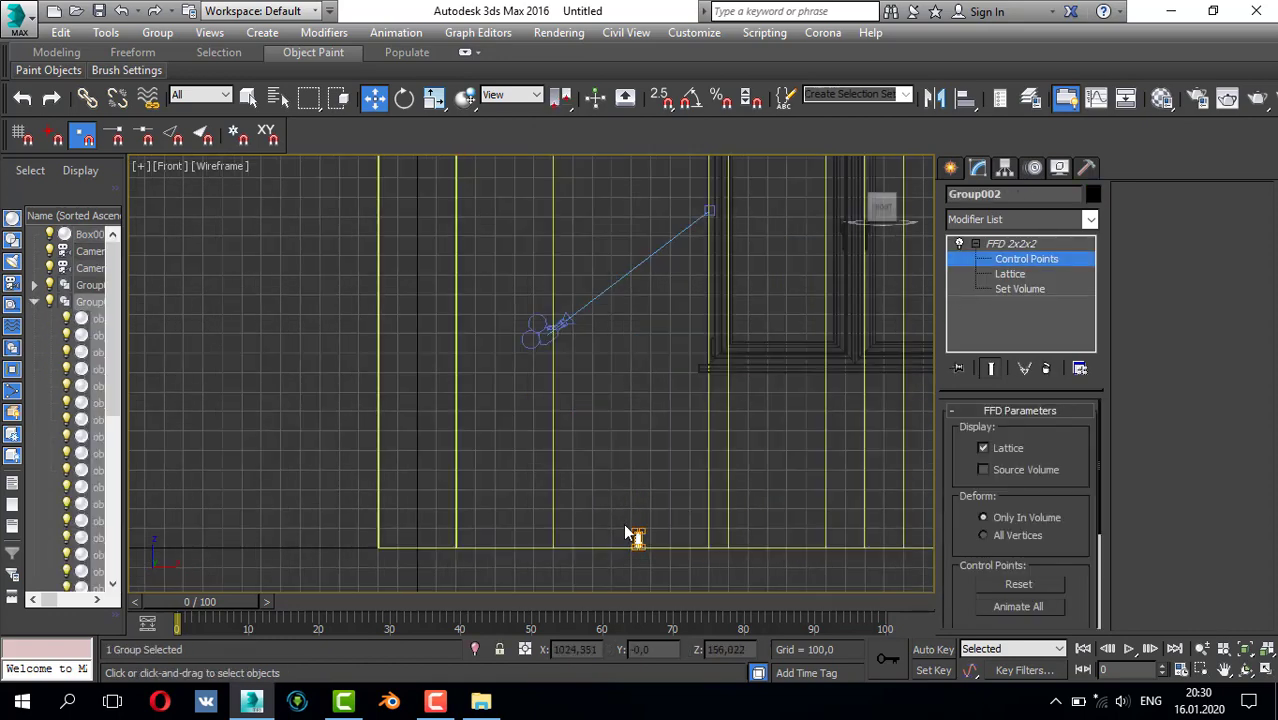
drag(665, 541, 680, 218)
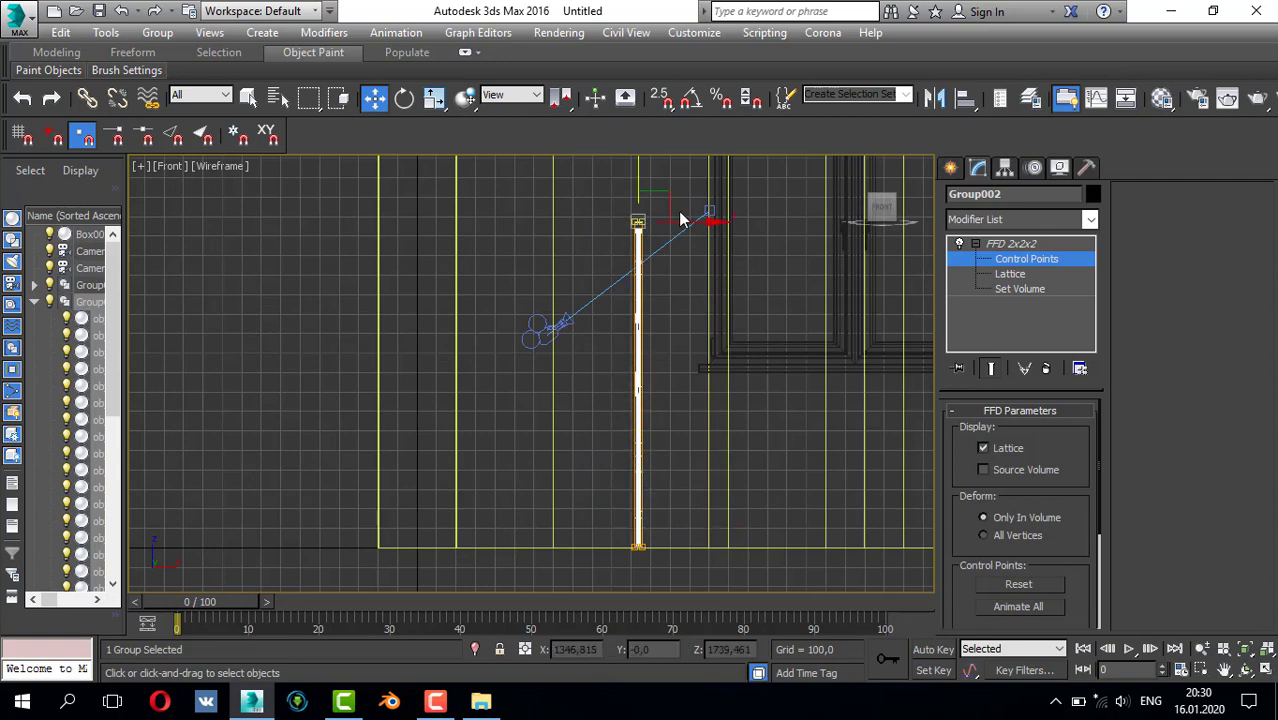
- Raise the door's upper control points further and align them with the top edge of the doorway opening
middle_drag(654, 249, 650, 402)
drag(637, 316, 646, 239)
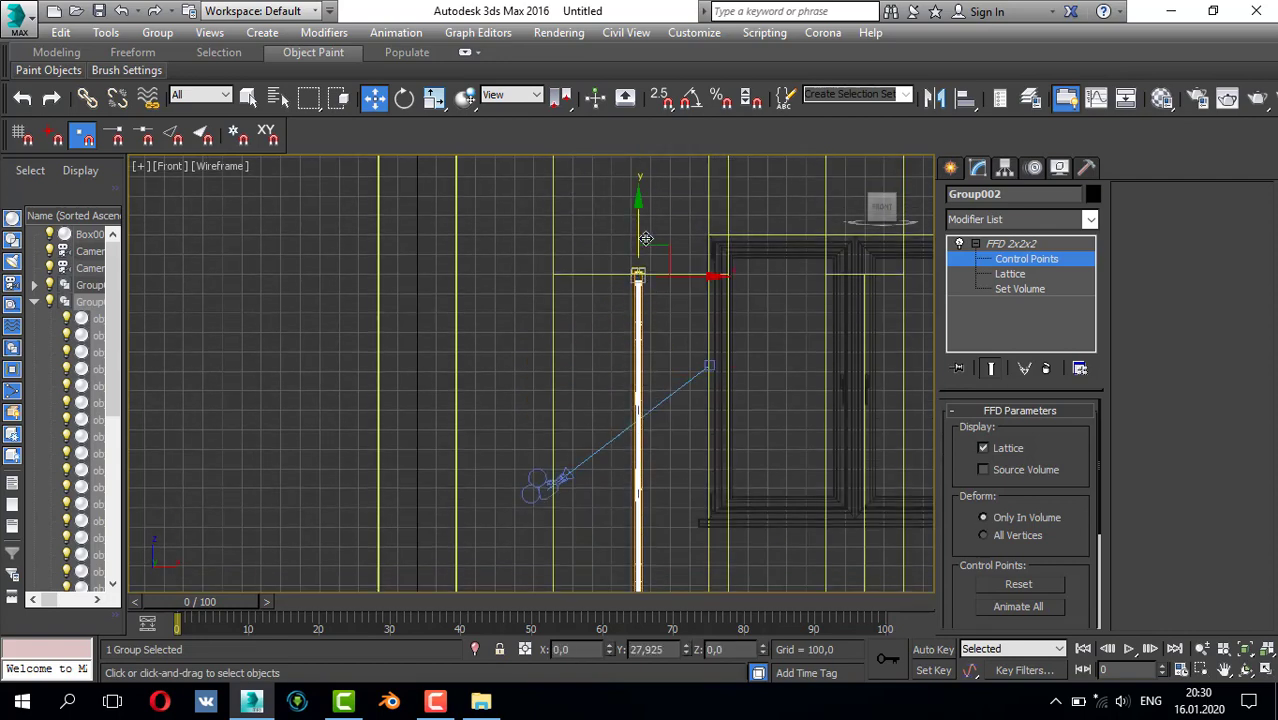
scroll(648, 240, up, 6)
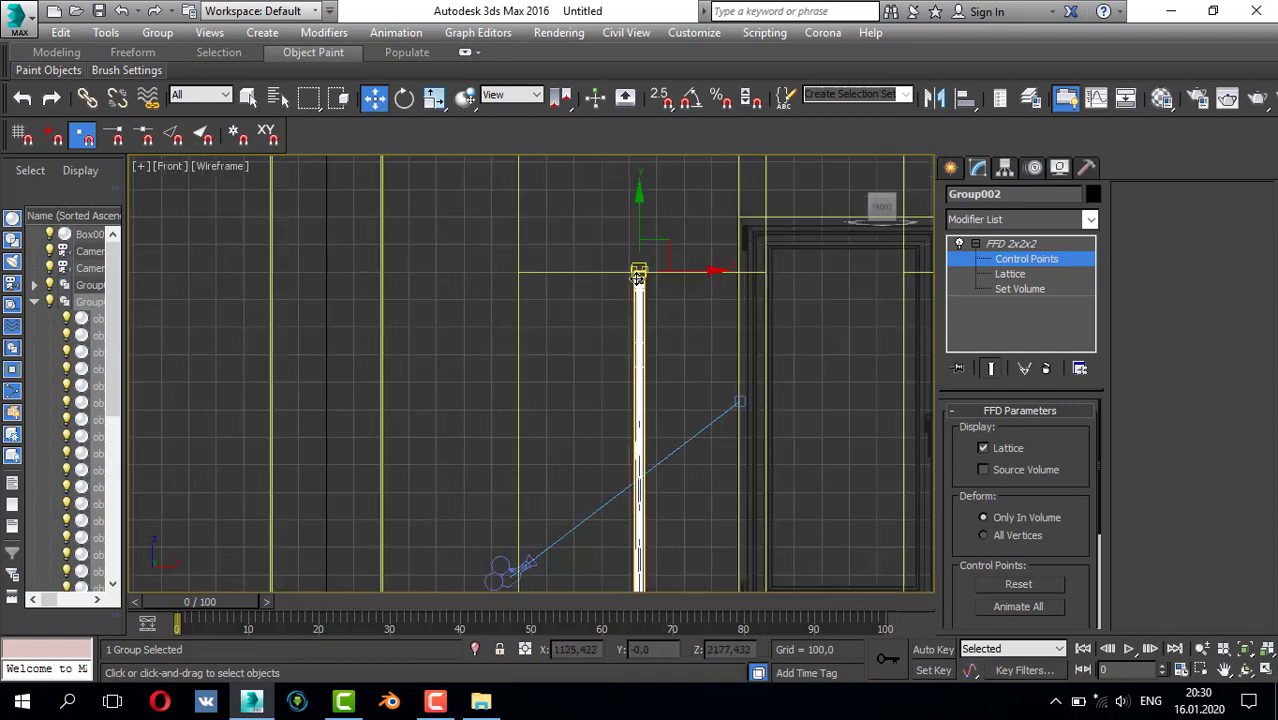
drag(640, 180, 674, 307)
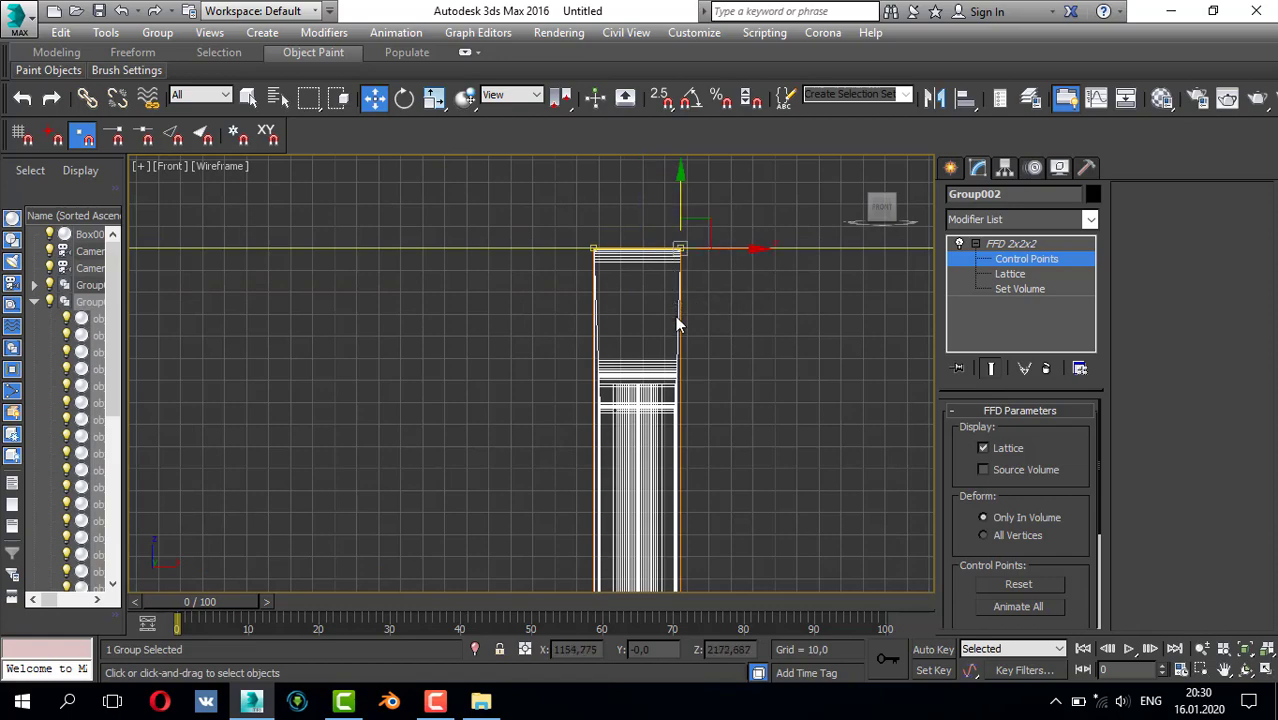
- Widen the door by shifting its right-side upper and lower control points outward along X
scroll(682, 380, down, 9)
middle_drag(693, 341, 705, 192)
middle_drag(687, 487, 687, 470)
scroll(684, 478, up, 4)
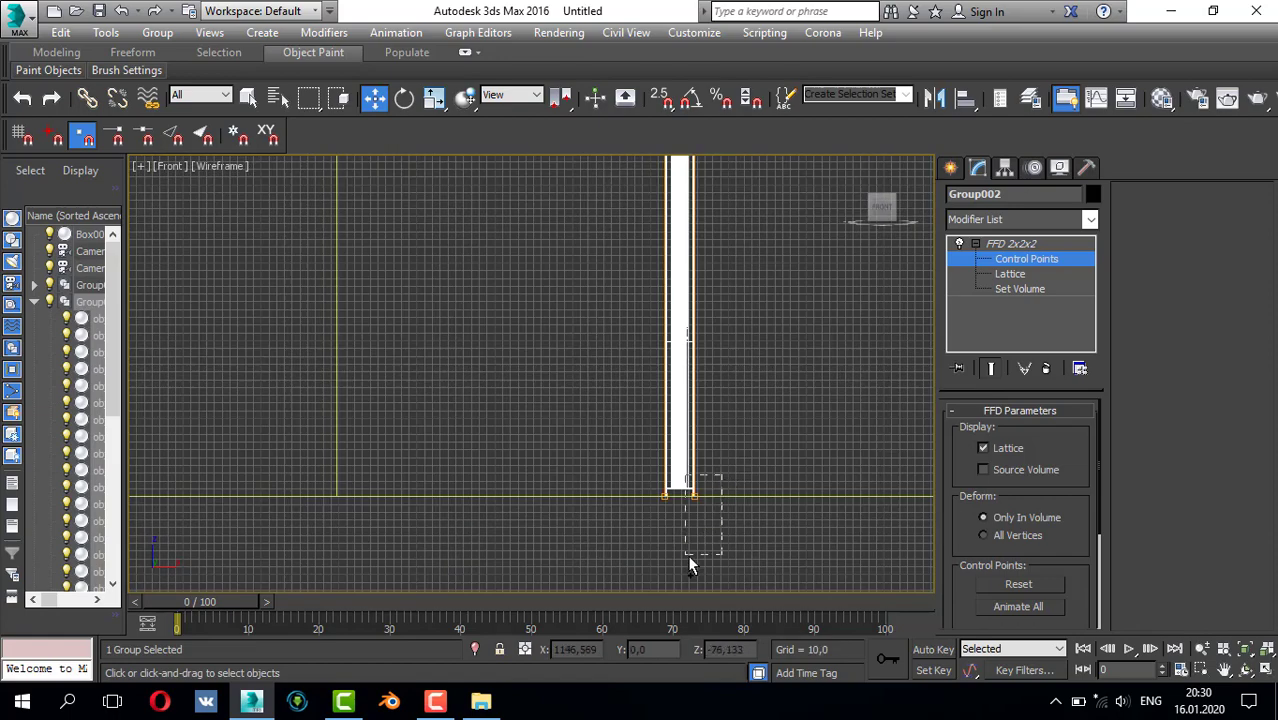
scroll(720, 468, down, 5)
middle_drag(712, 345, 683, 483)
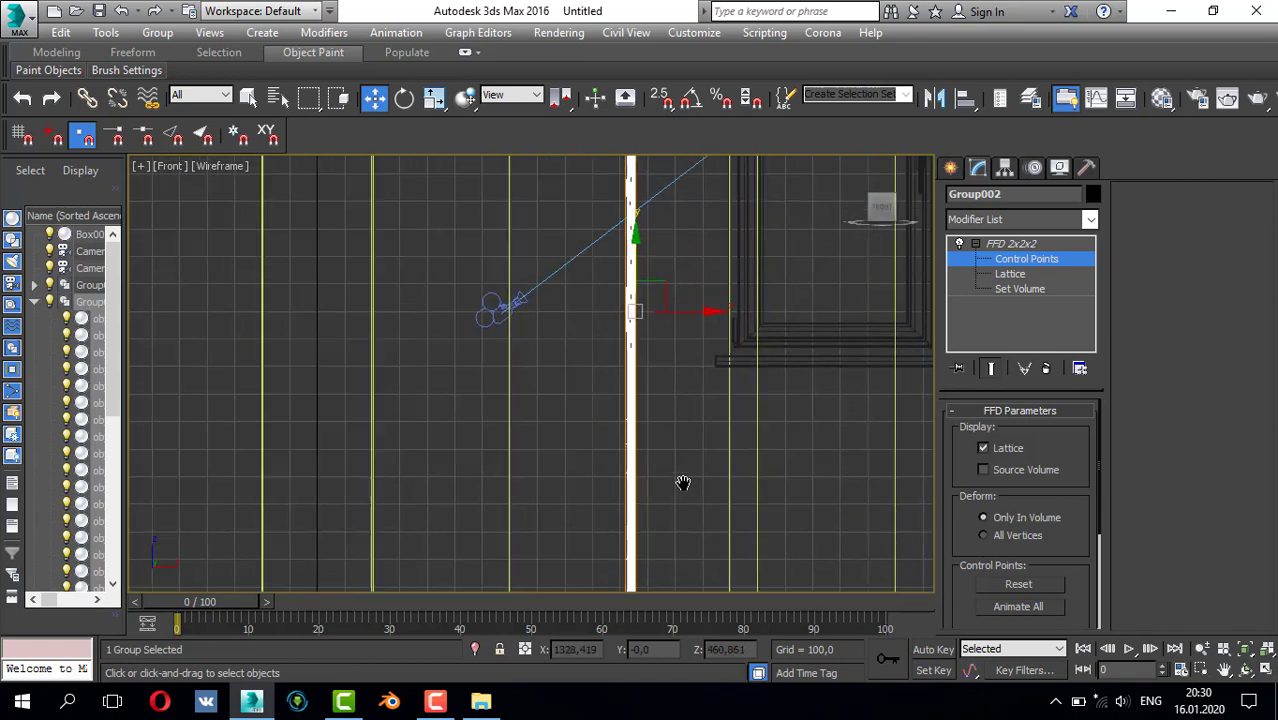
scroll(688, 420, down, 2)
drag(698, 345, 766, 366)
scroll(630, 320, down, 3)
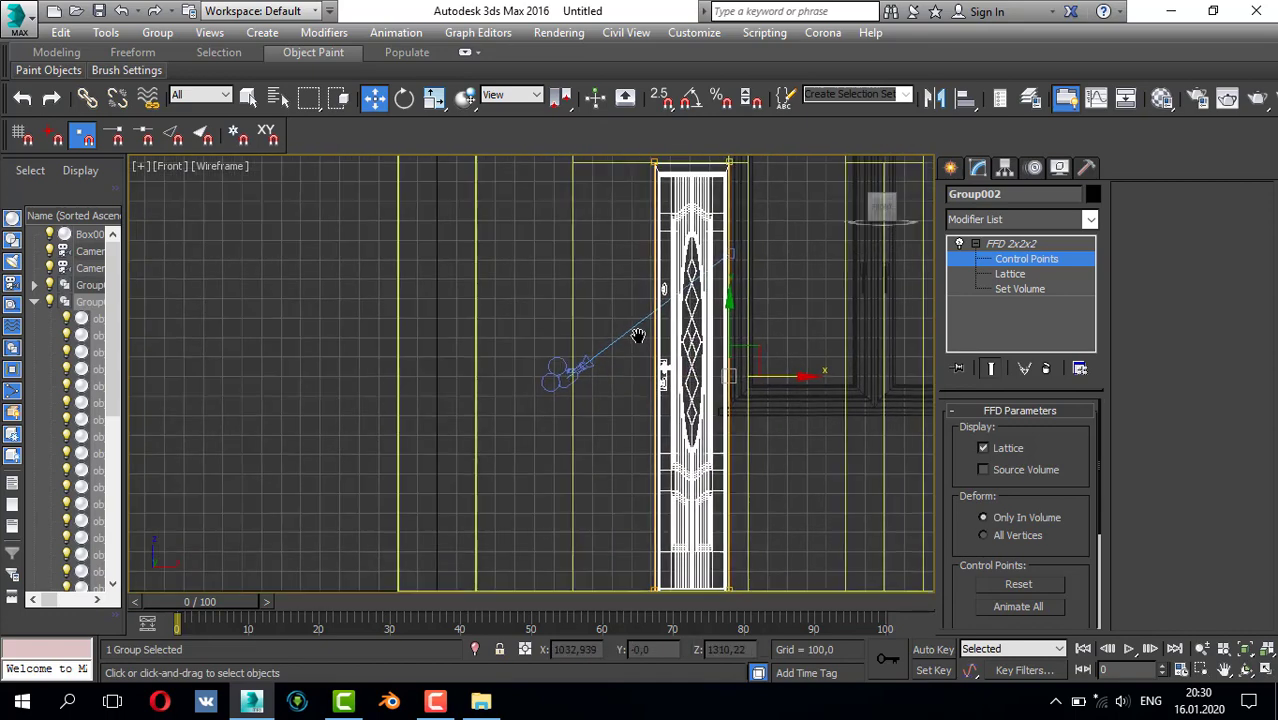
- Widen the door further by moving its left-side control points outward along X in the front view
drag(668, 548, 668, 548)
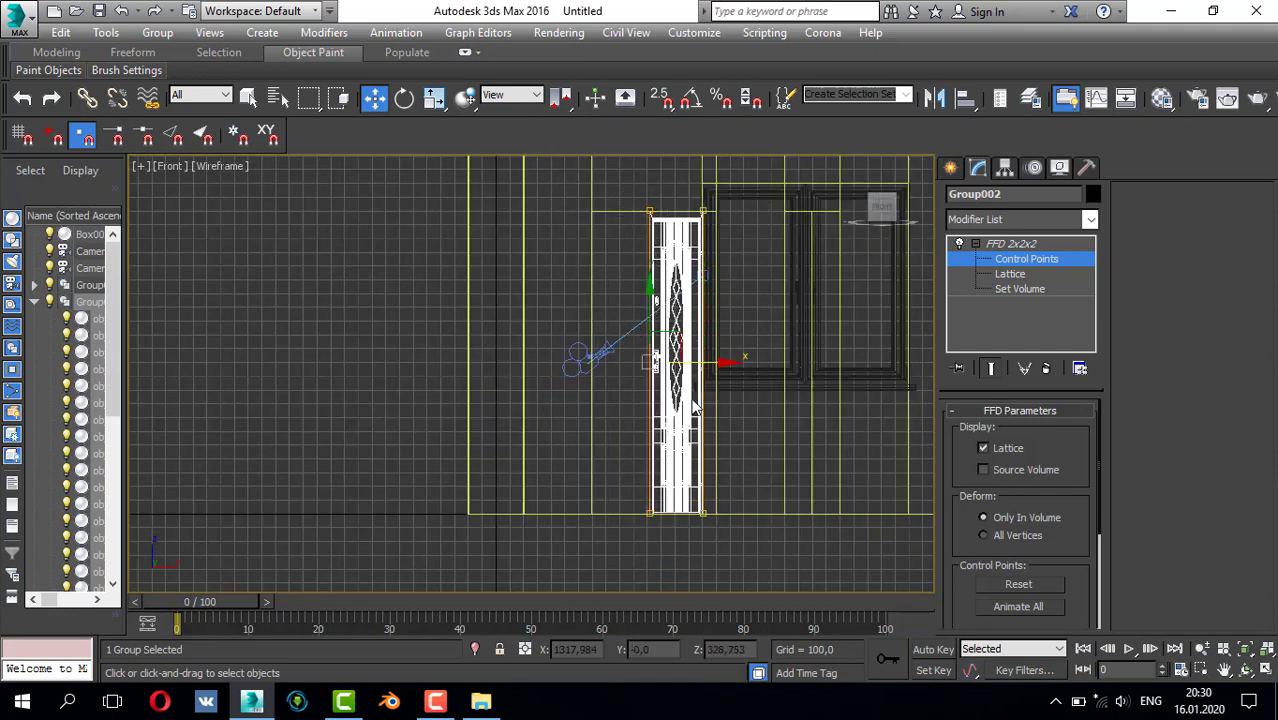
drag(721, 366, 667, 366)
key(alt+w)
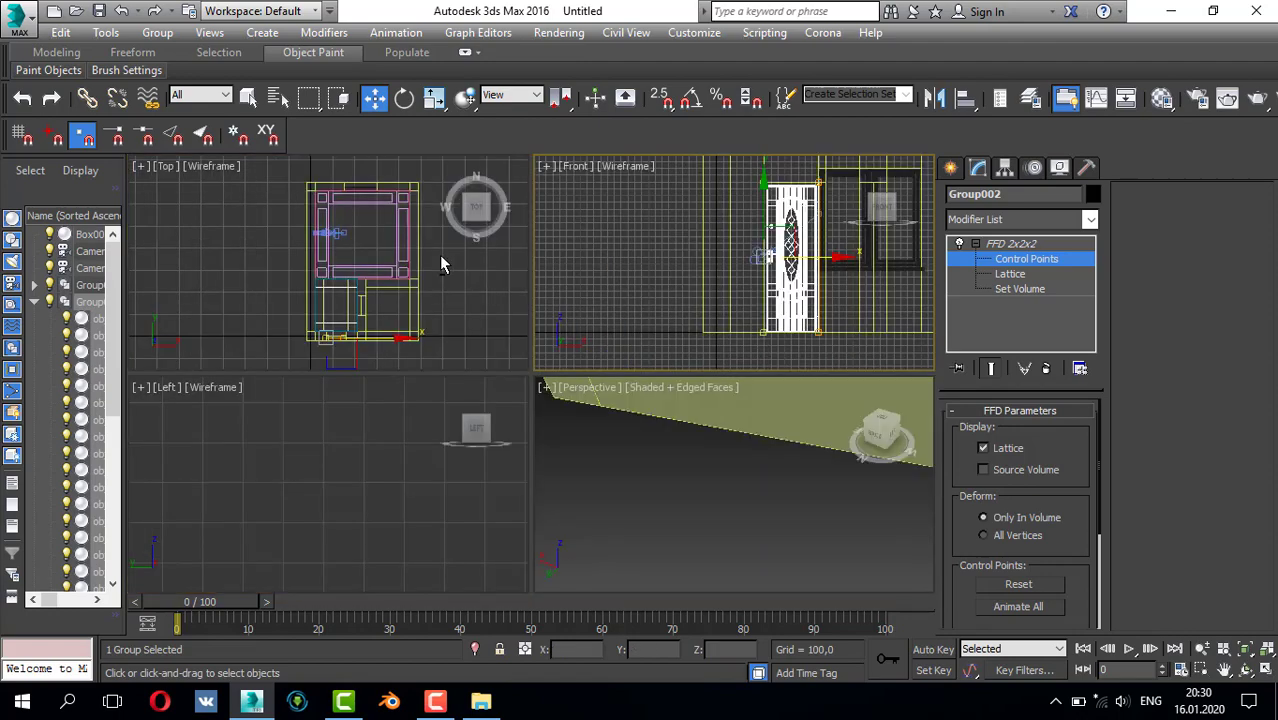
- In the top view, move the door's right-end control points outward along X beyond the right edge of the doorway opening
right_click(442, 264)
key(alt+w)
key(z)
scroll(154, 386, up, 4)
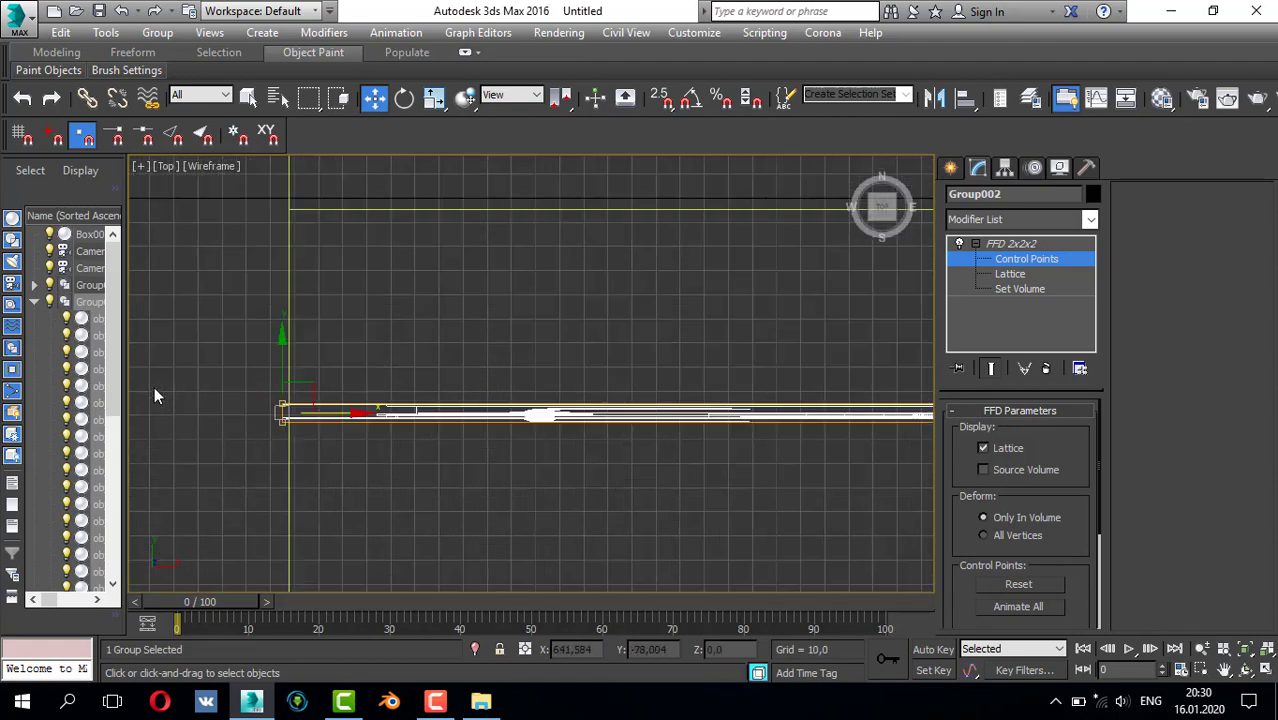
drag(217, 357, 326, 406)
scroll(457, 389, down, 6)
middle_drag(783, 371, 645, 422)
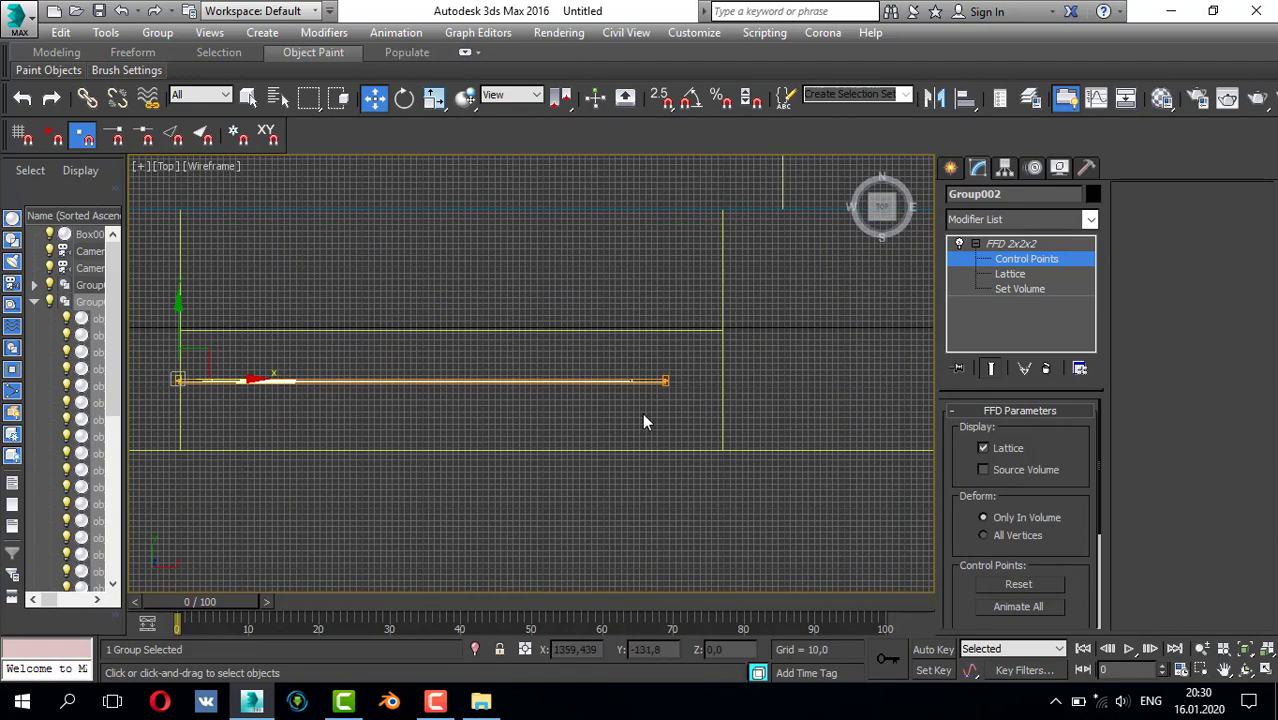
scroll(688, 383, up, 2)
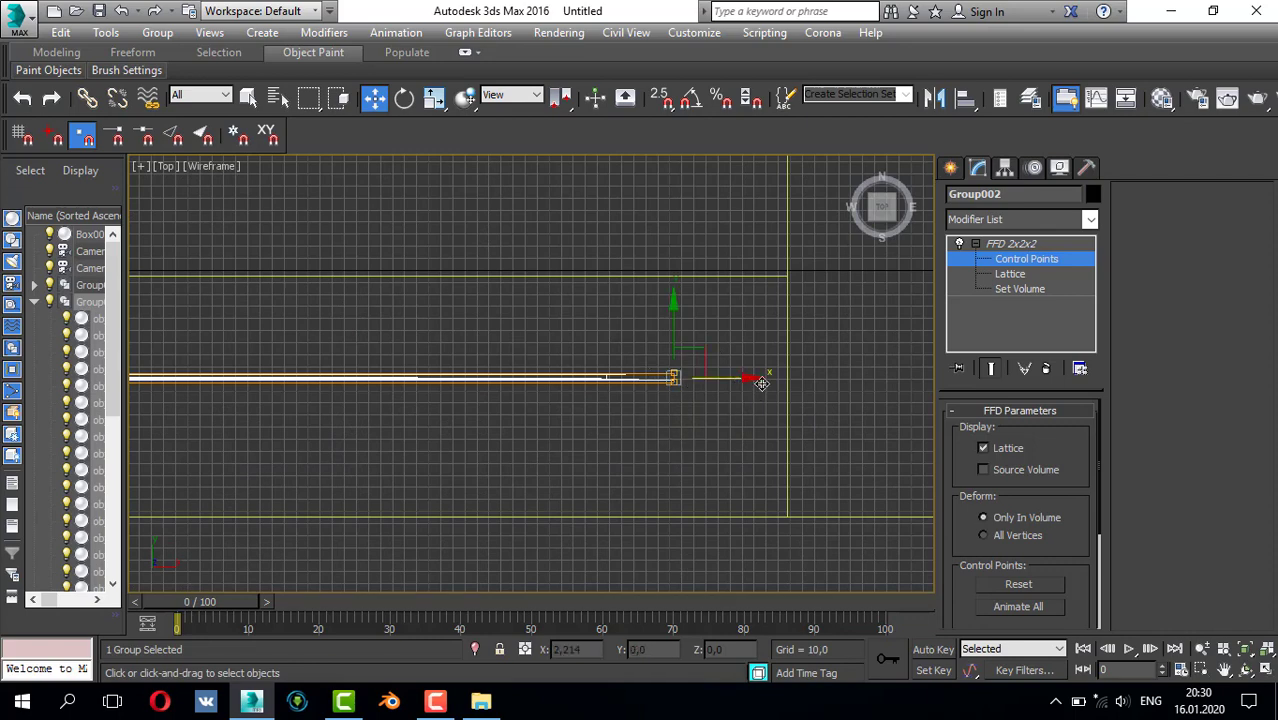
drag(761, 383, 932, 406)
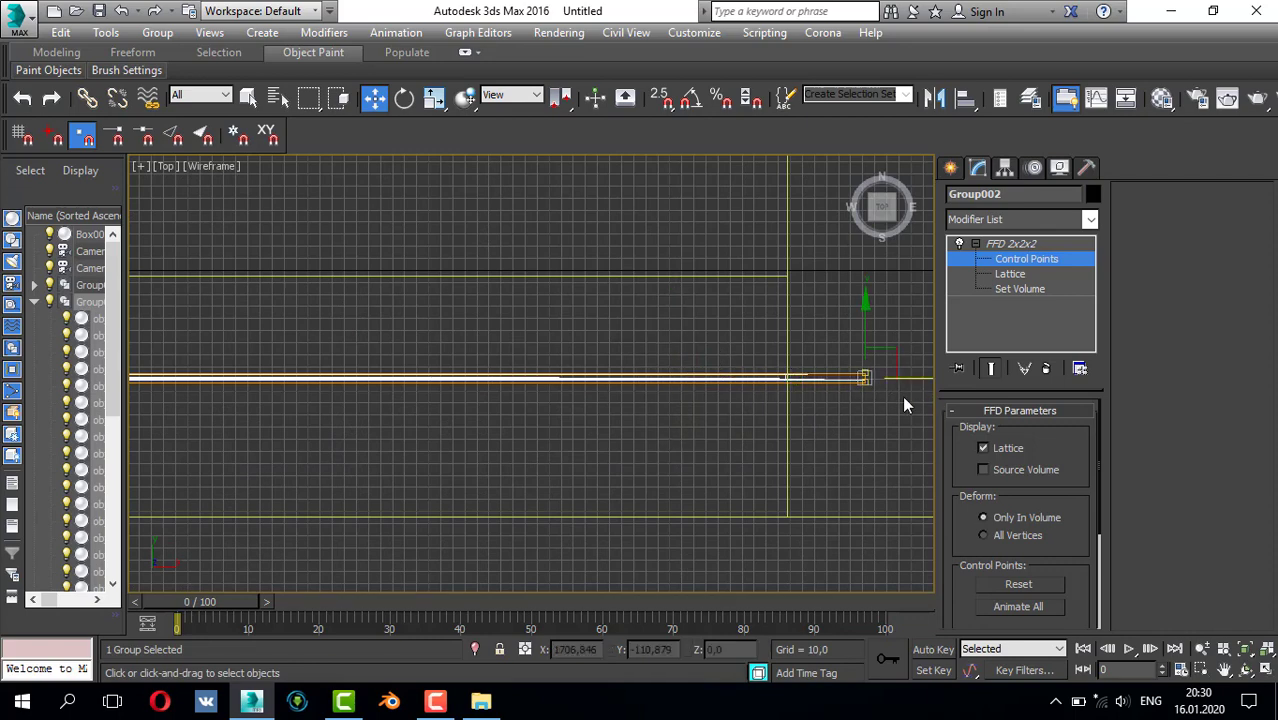
scroll(834, 382, up, 3)
middle_drag(834, 382, 735, 394)
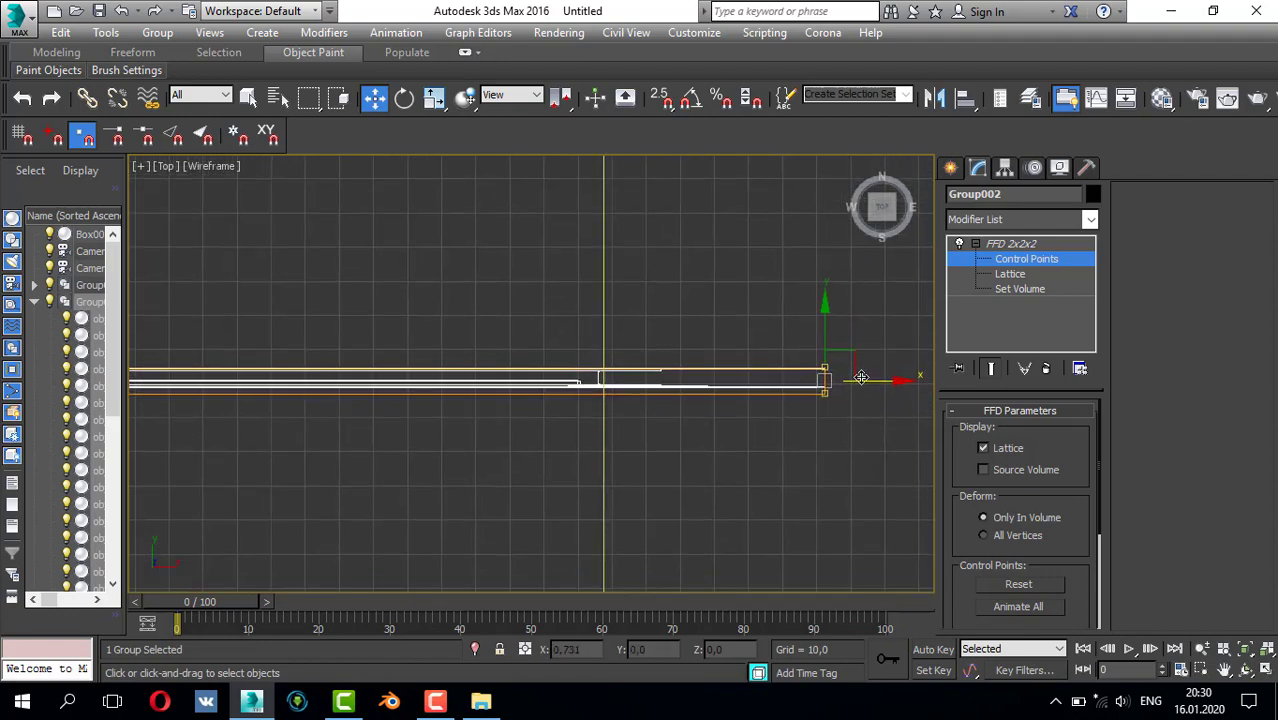
drag(861, 377, 864, 379)
scroll(505, 338, down, 5)
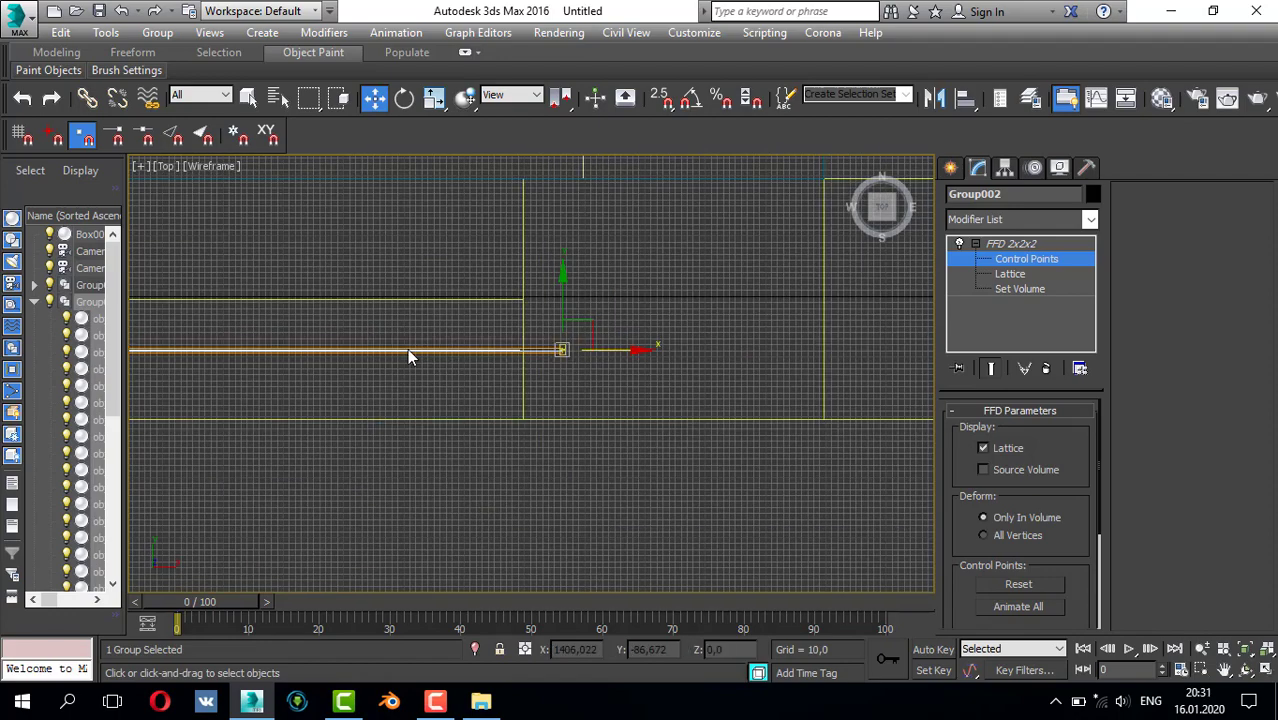
- Move the door's left-end control points outward along X beyond the left edge of the doorway opening
middle_drag(407, 348, 764, 348)
scroll(290, 320, up, 4)
scroll(447, 425, up, 3)
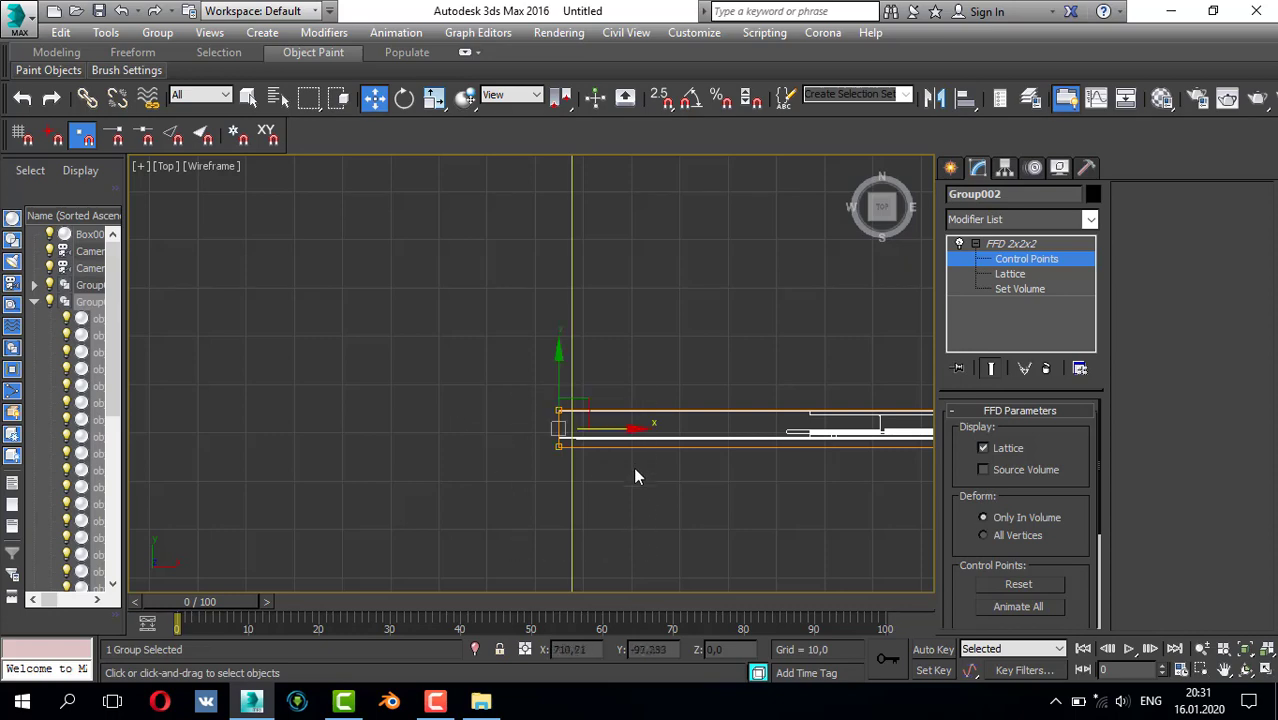
drag(624, 426, 293, 430)
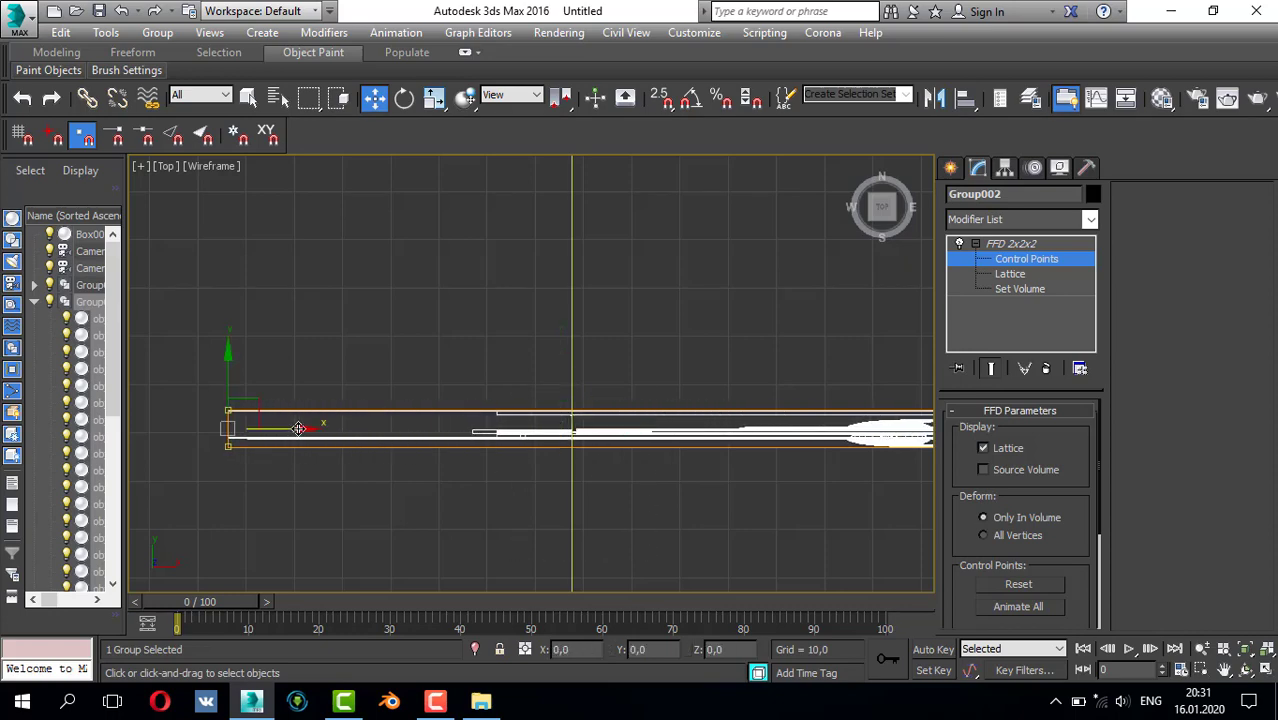
scroll(288, 431, down, 4)
scroll(440, 460, down, 3)
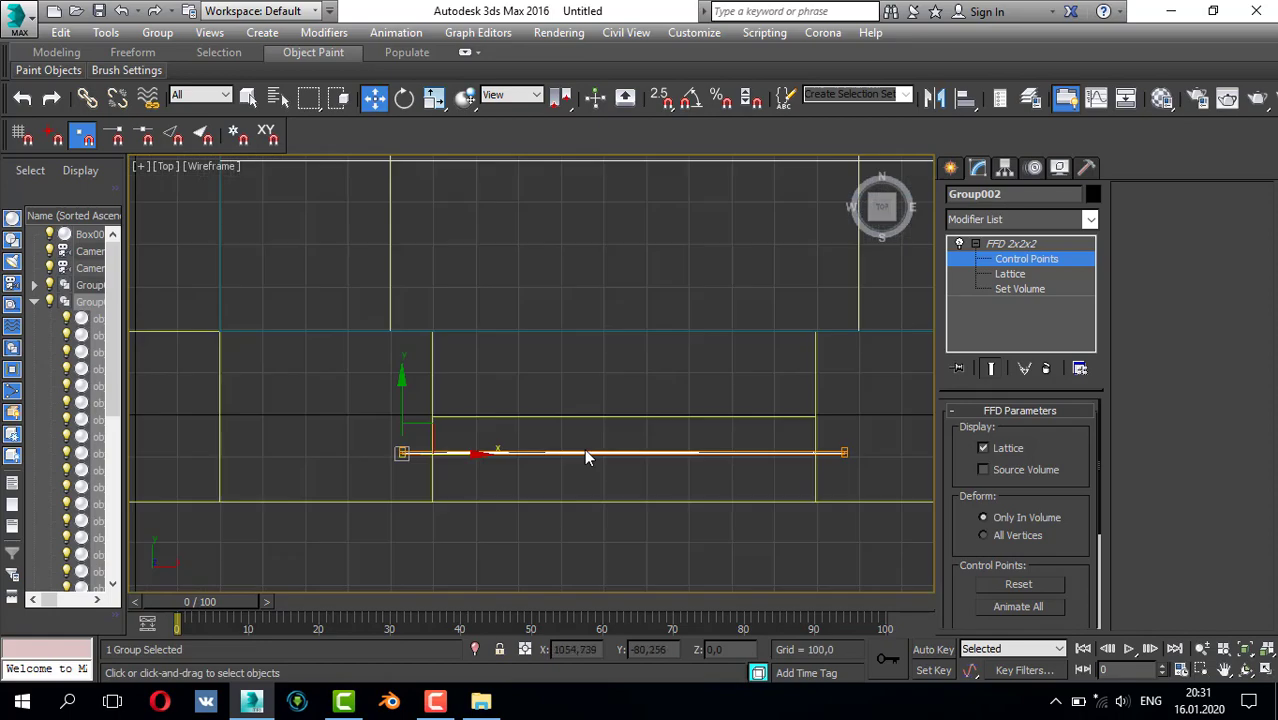
- Thicken the door by moving its front and back control points apart along Y so the frame spans the wall's depth
middle_drag(586, 450, 415, 450)
scroll(650, 482, up, 2)
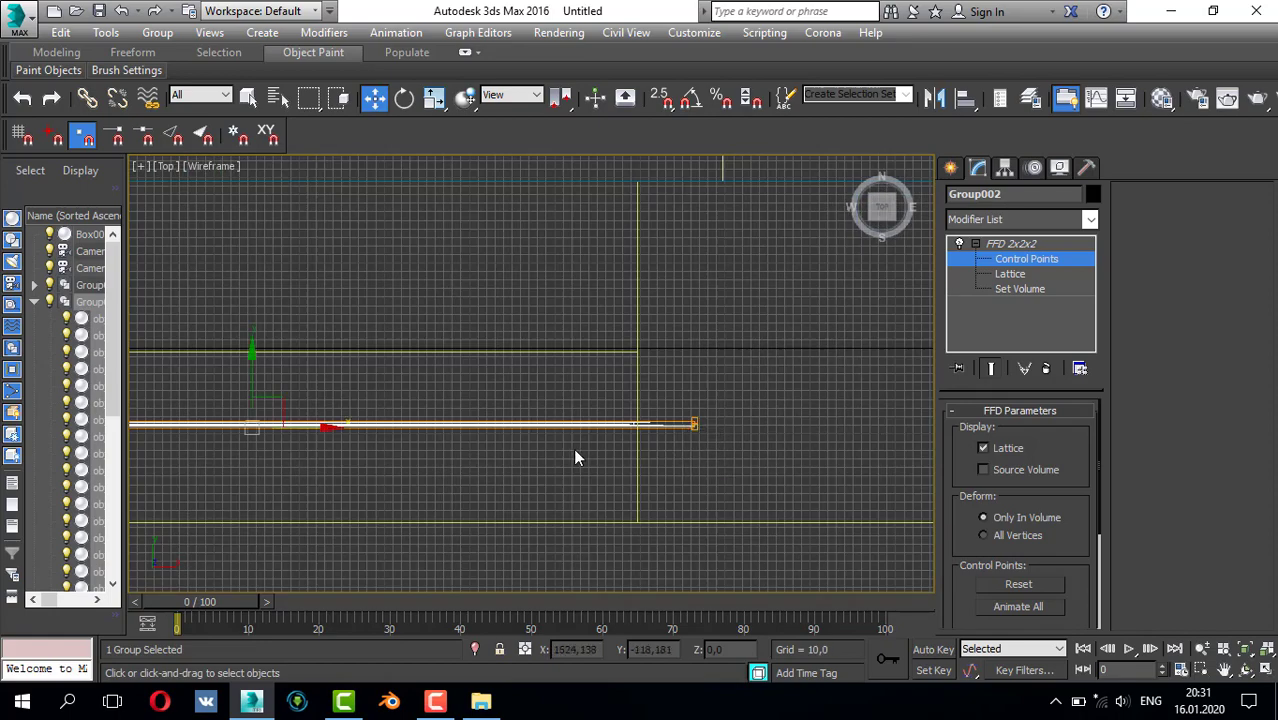
key(z)
drag(530, 385, 543, 428)
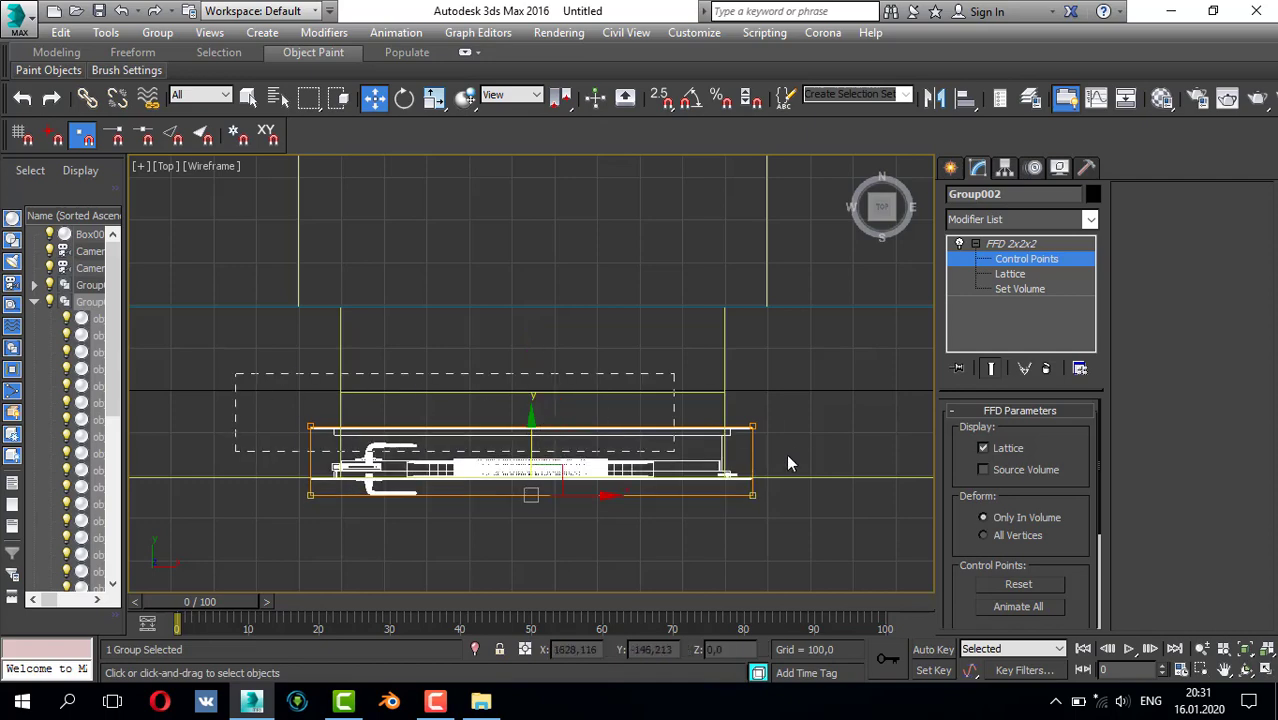
drag(787, 456, 788, 457)
drag(536, 369, 557, 241)
key(alt+w)
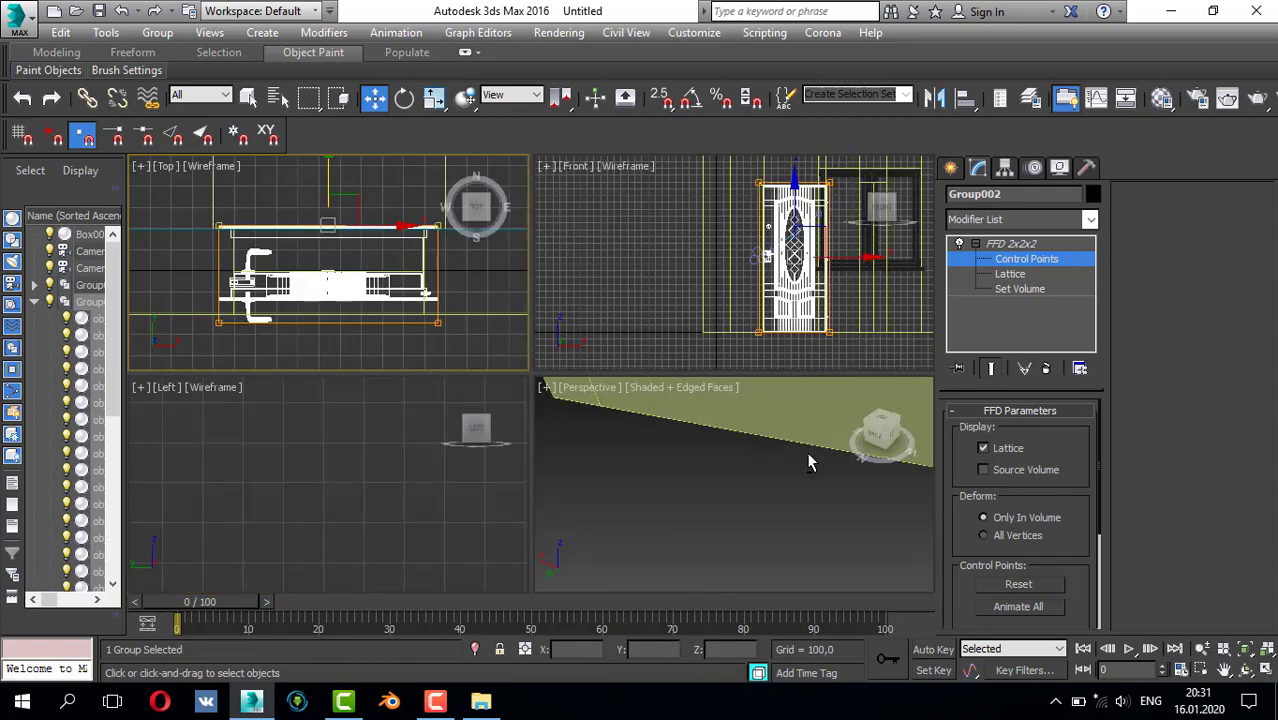
- Narrow the door slightly by nudging its left-end and right-end control points inward along X in the top view
right_click(810, 459)
key(alt+w)
key(z)
alt+middle_drag(543, 329, 606, 294)
scroll(607, 299, up, 3)
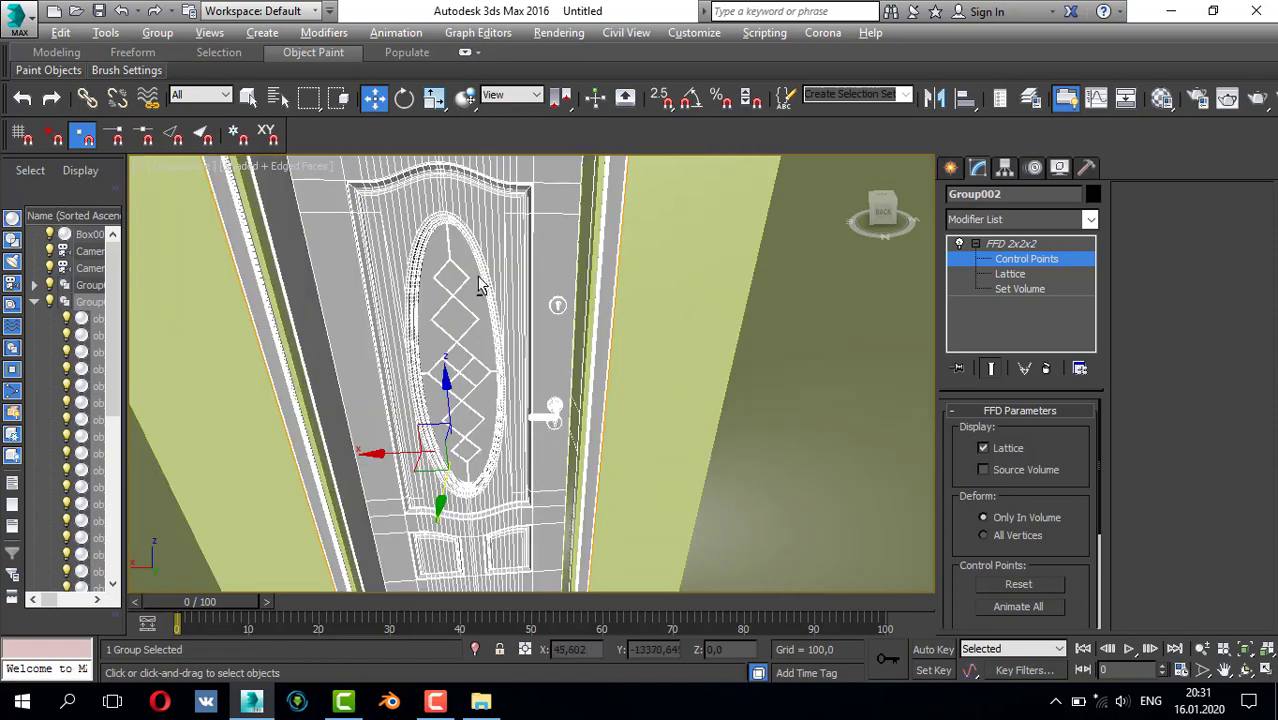
key(t)
scroll(282, 435, up, 3)
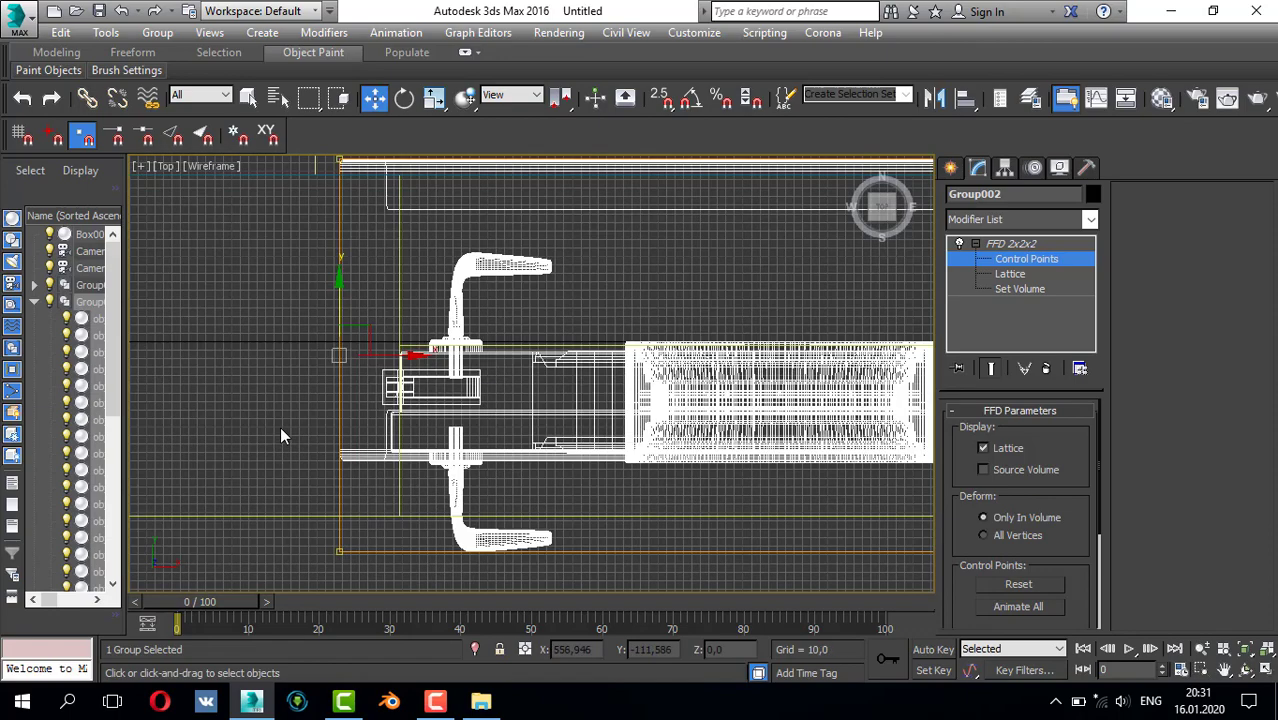
drag(409, 357, 426, 362)
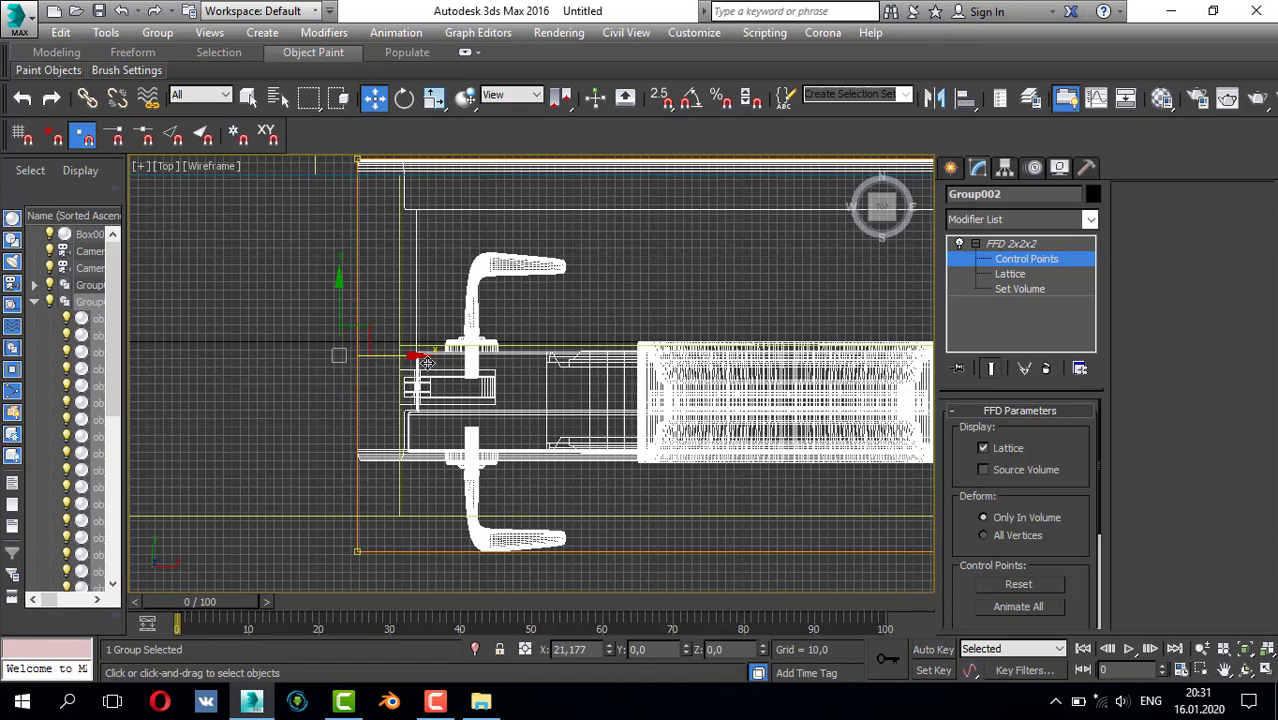
scroll(451, 358, down, 2)
middle_drag(770, 333, 453, 348)
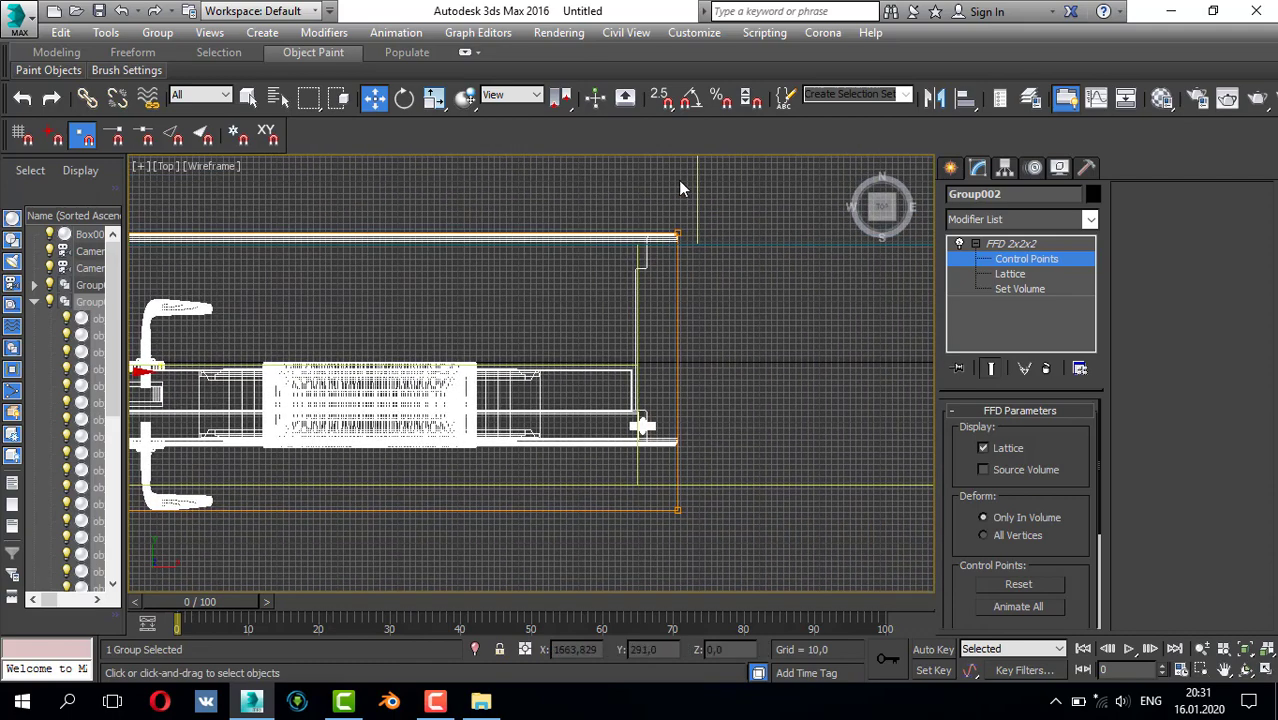
scroll(724, 370, up, 2)
mouse_move(724, 371)
mouse_down()
mouse_move(705, 370)
mouse_move(715, 376)
mouse_up()
- Examine the door's fit against the walls and floor in the perspective view
key(alt+w)
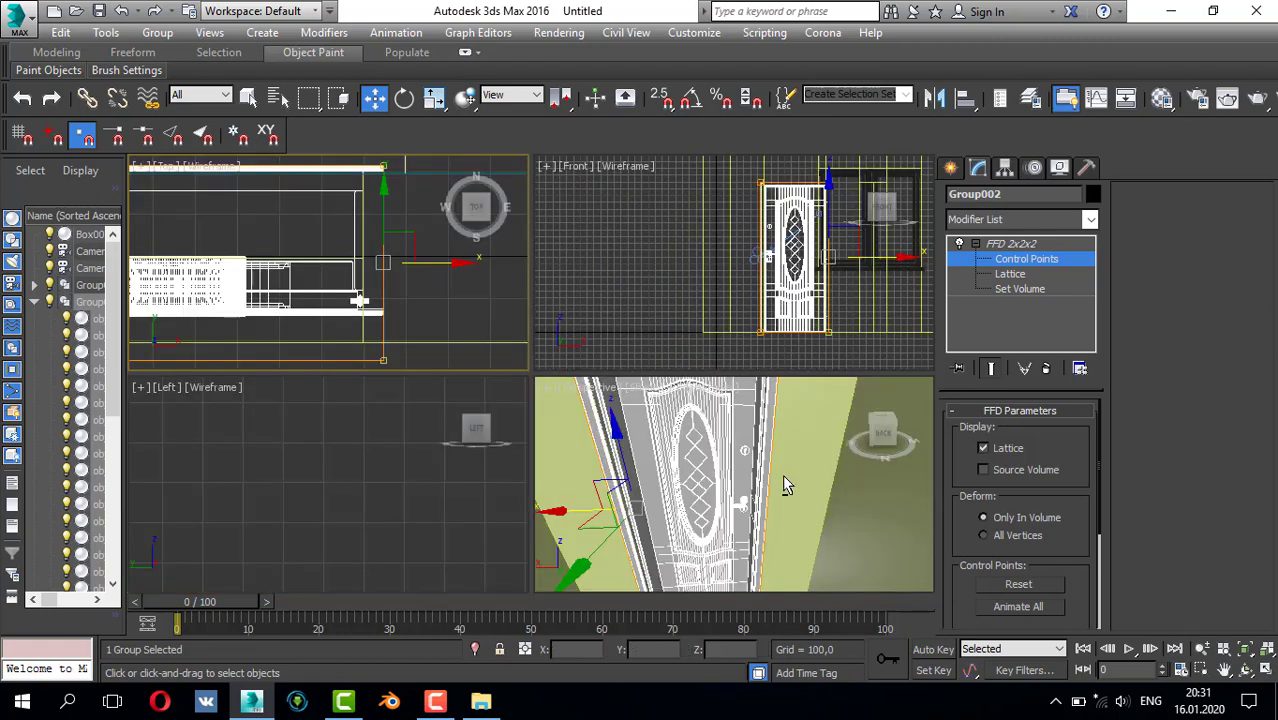
middle_click(782, 474)
key(alt+w)
mouse_move(588, 412)
alt+middle_down()
mouse_move(628, 362)
mouse_move(569, 395)
alt+middle_up()
scroll(569, 395, down, 2)
scroll(558, 440, down, 2)
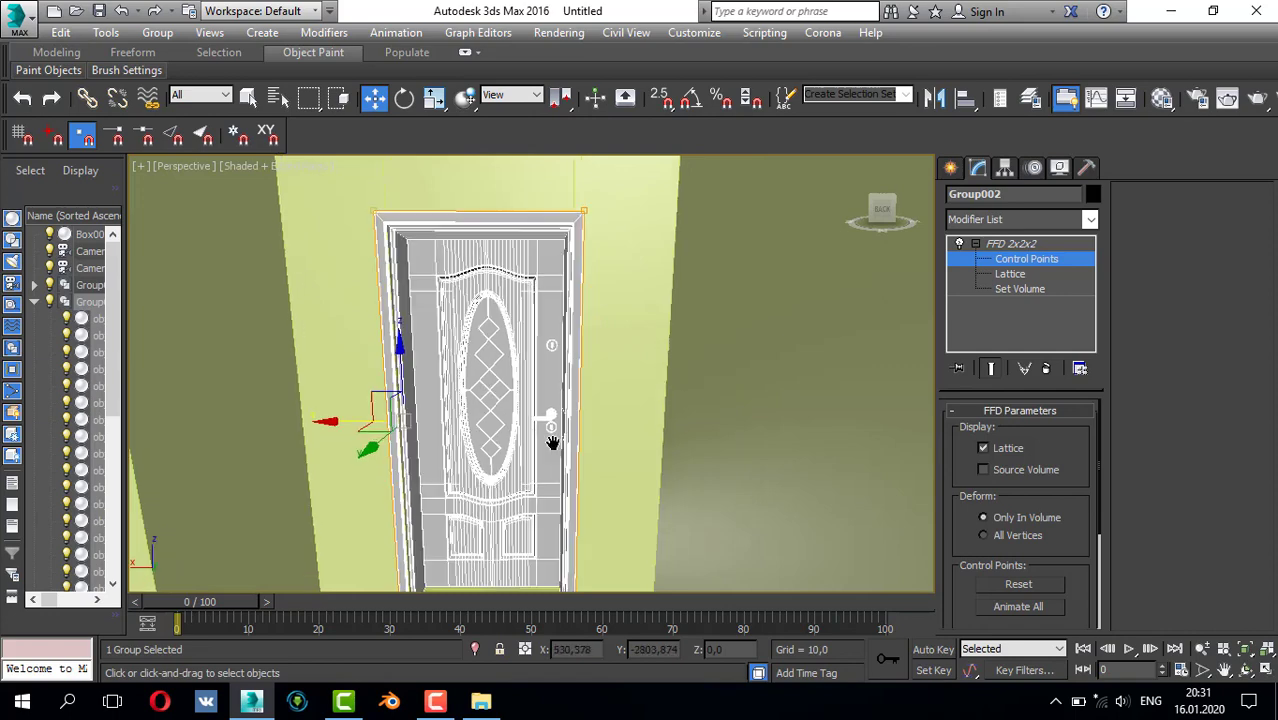
middle_drag(546, 456, 611, 302)
middle_drag(538, 398, 527, 418)
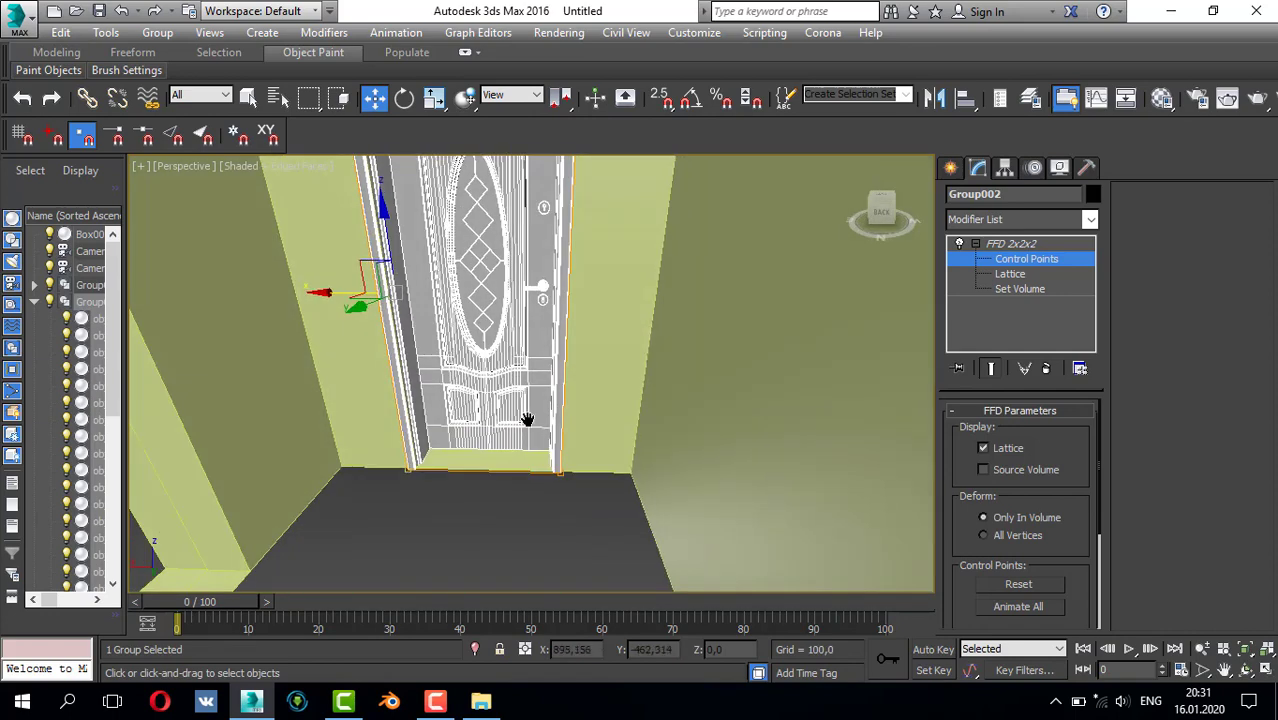
key(alt+w)
key(alt+w)
middle_drag(426, 238, 505, 290)
scroll(478, 320, up, 4)
scroll(478, 320, down, 3)
scroll(493, 322, up, 2)
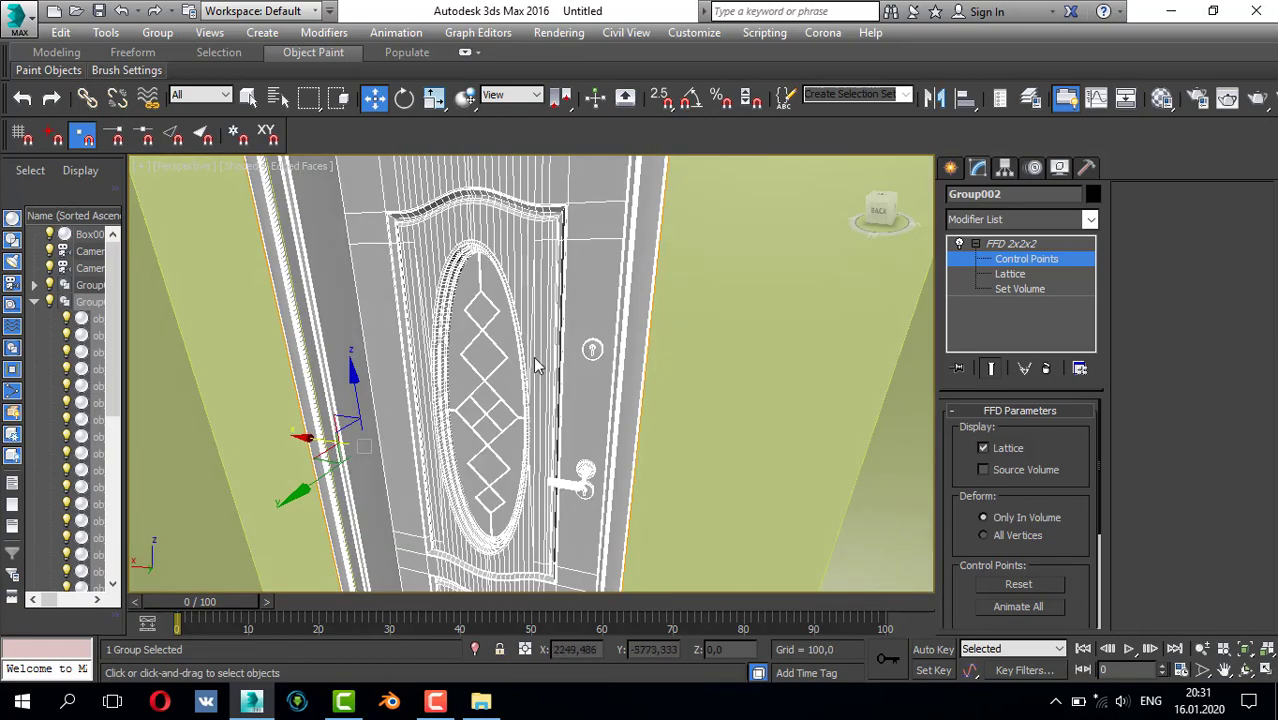
- Finish editing the control points, and convert the 03 - Default material to CoronaMtl with a pure white diffuse color
click(975, 245)
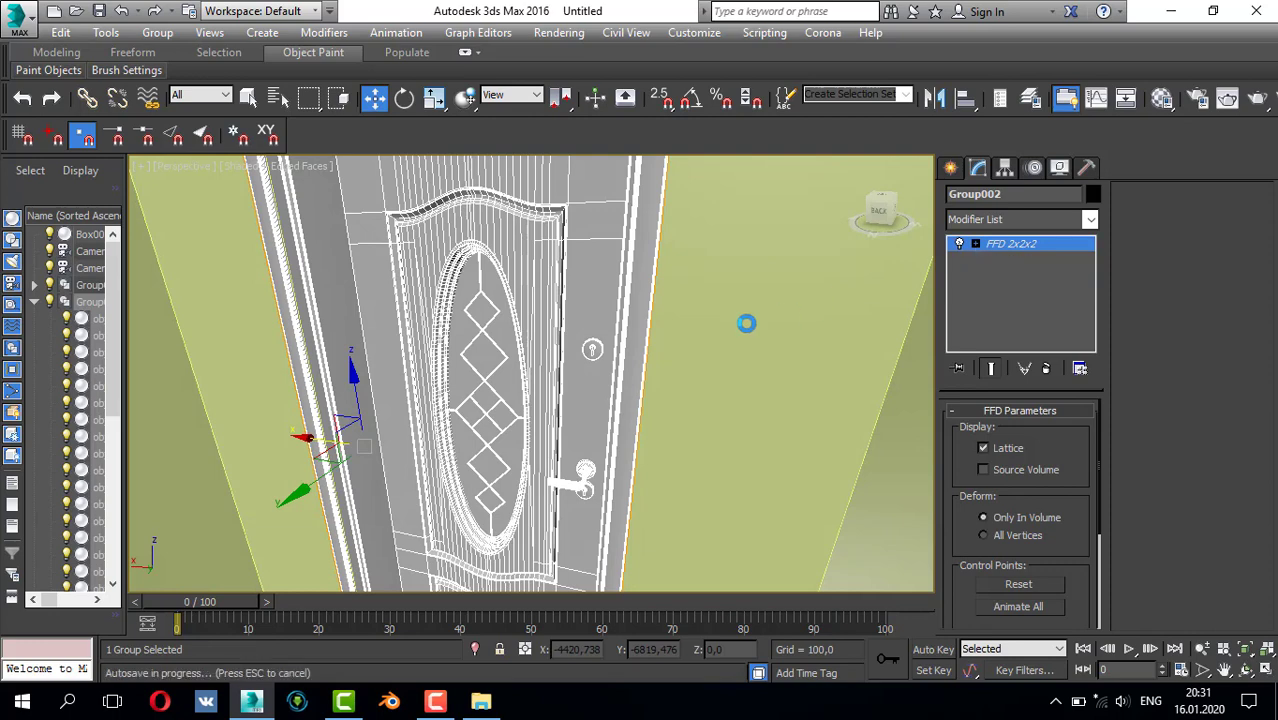
key(m)
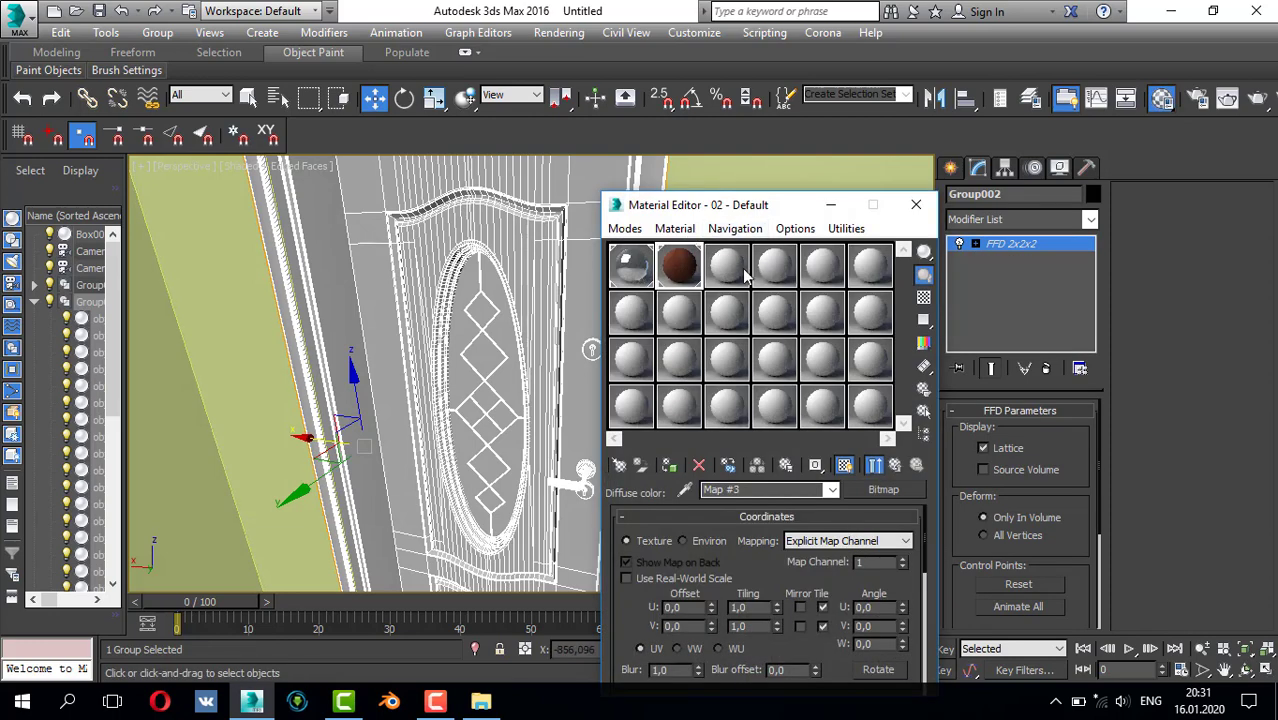
click(875, 465)
click(883, 489)
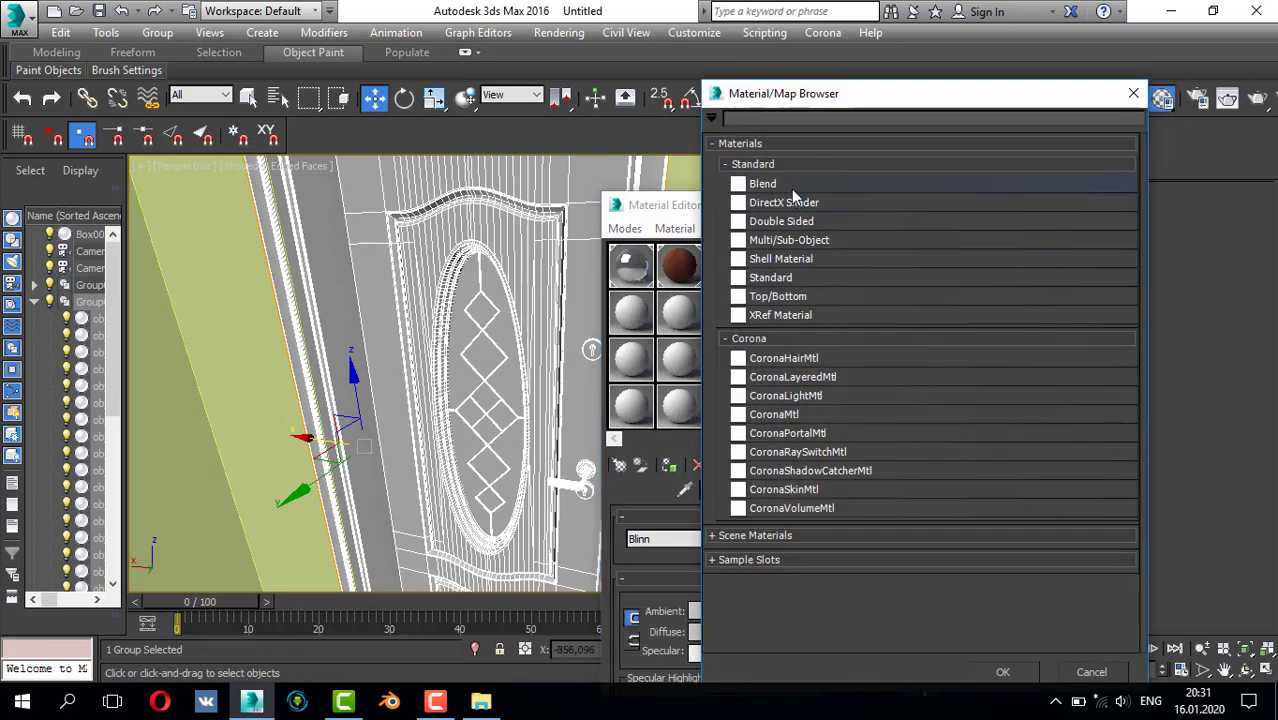
double_click(790, 414)
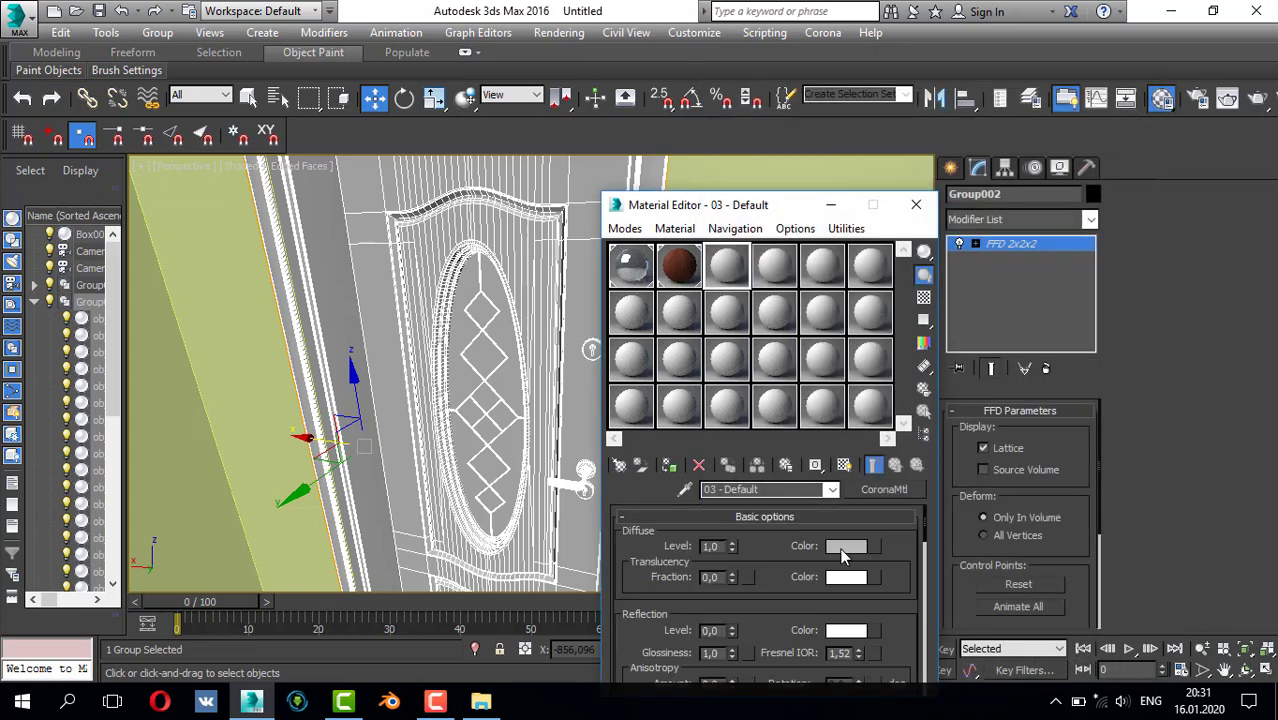
click(846, 546)
drag(548, 205, 558, 263)
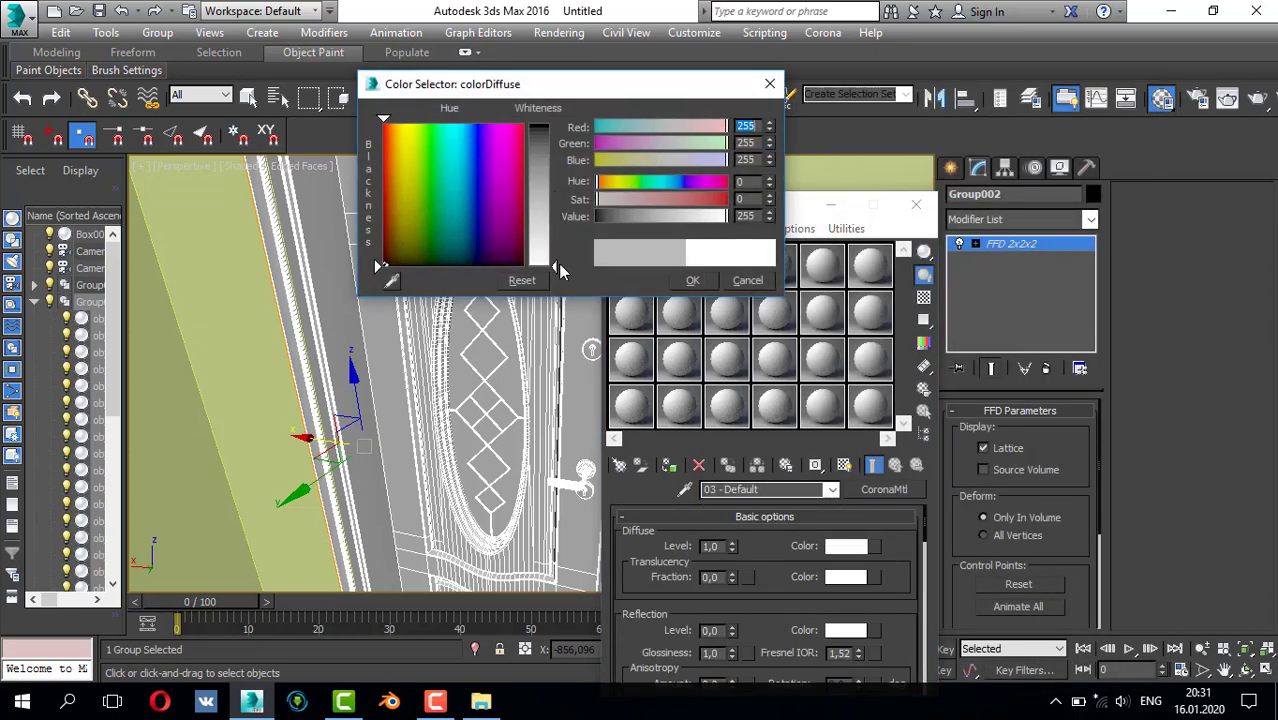
click(692, 280)
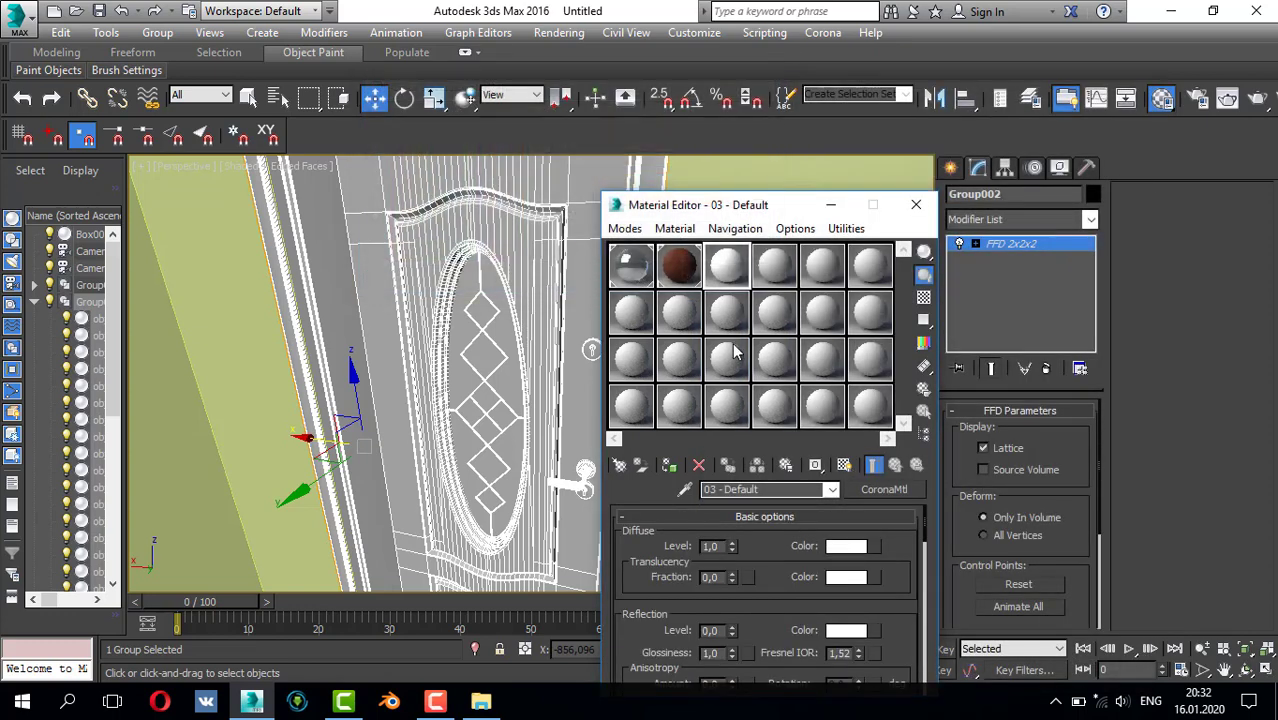
- Set the white material's reflection level to 0,02 and assign it to the door group
click(734, 628)
click(670, 462)
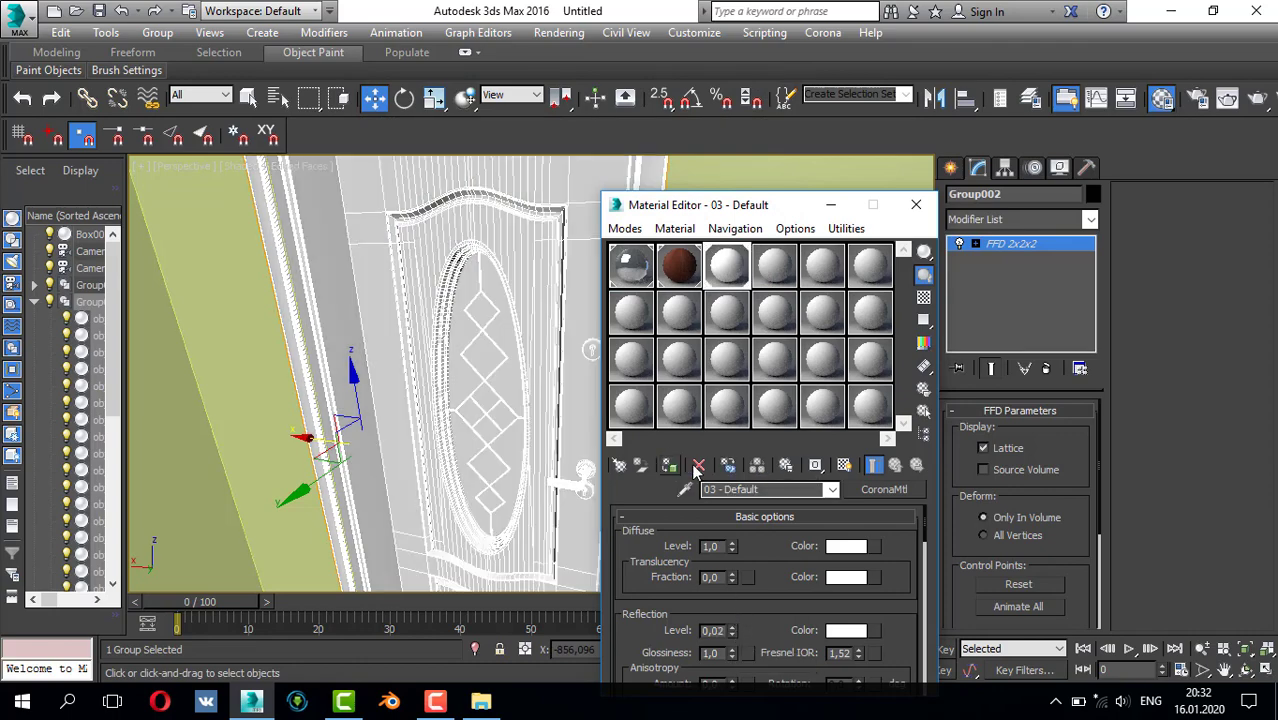
click(915, 204)
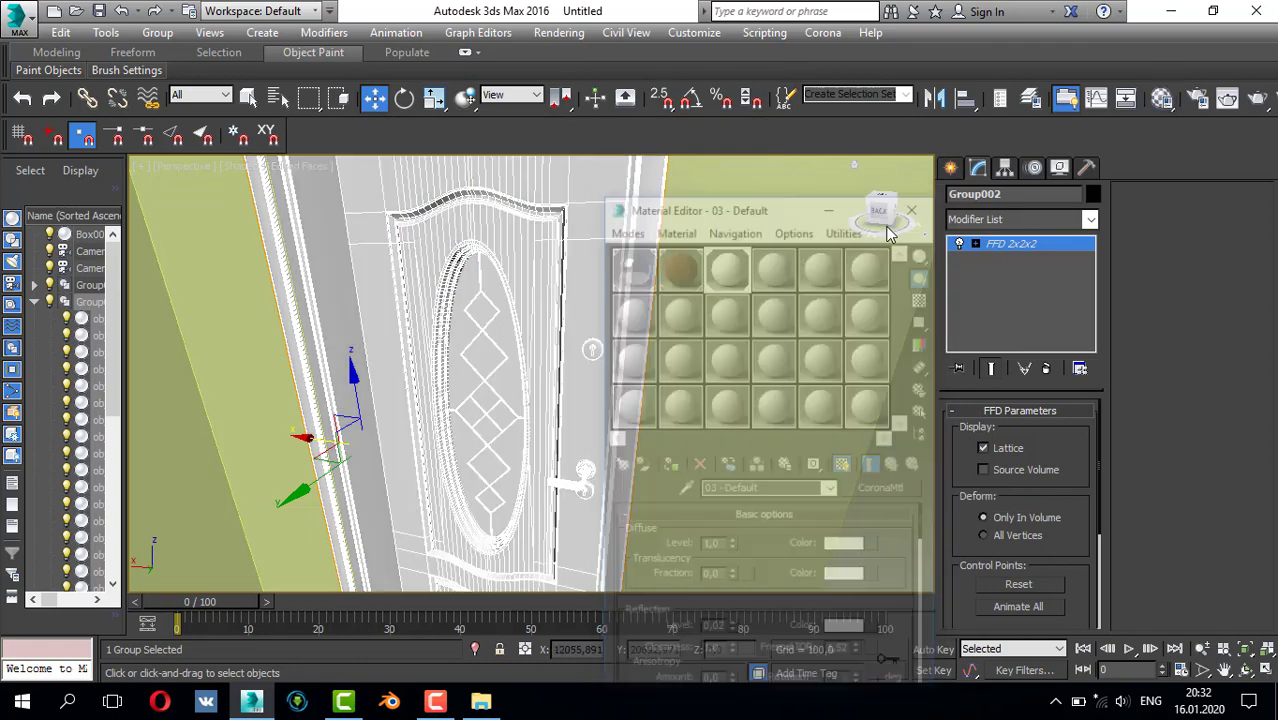
- Try to ungroup the door group
scroll(563, 482, up, 6)
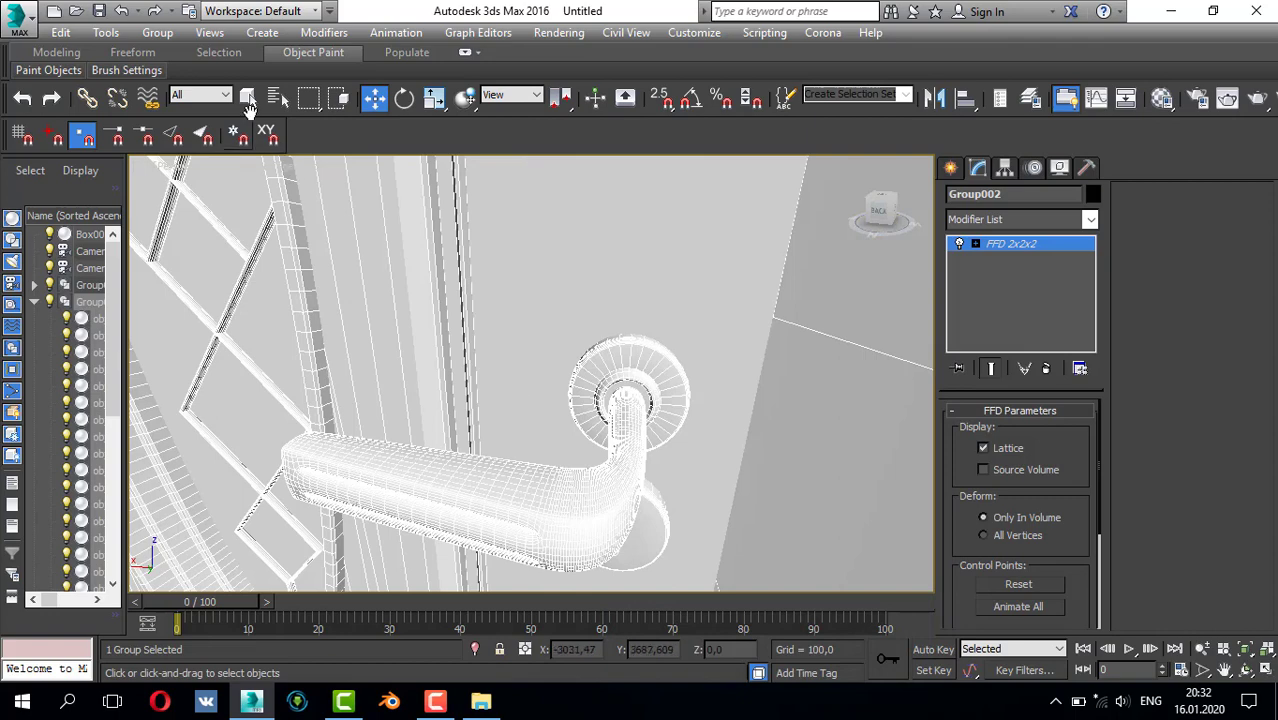
click(160, 32)
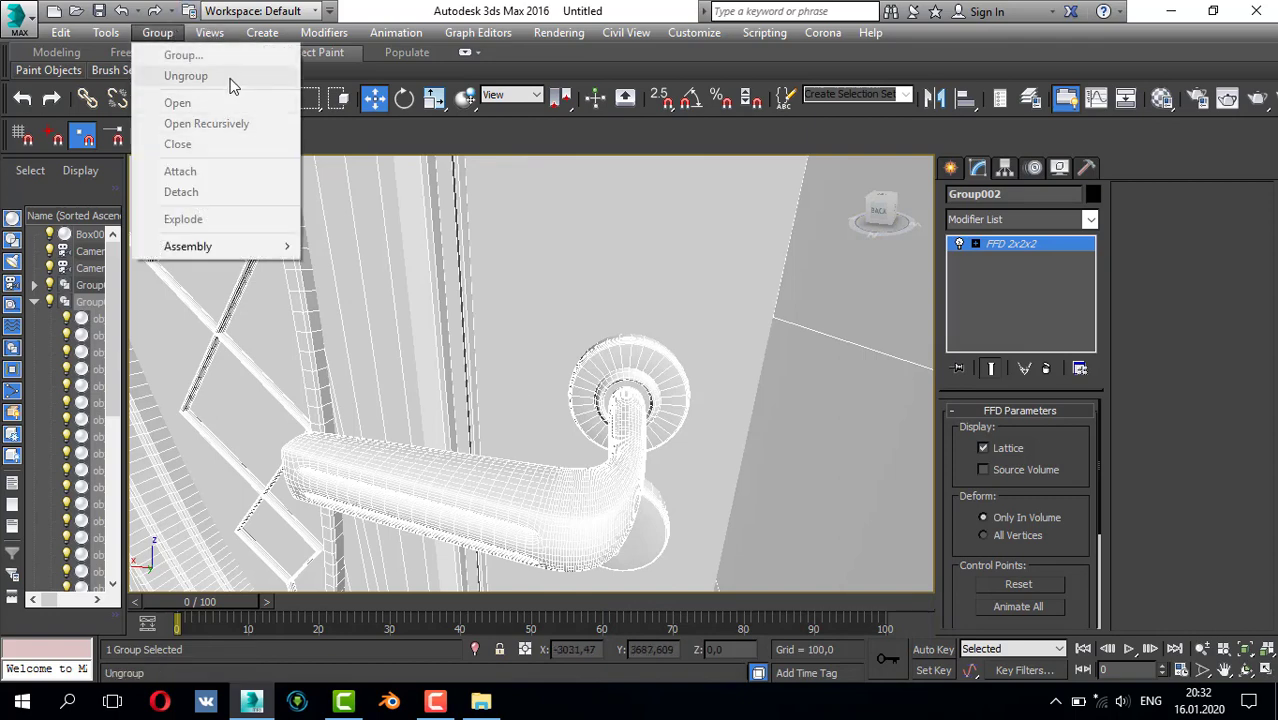
click(488, 282)
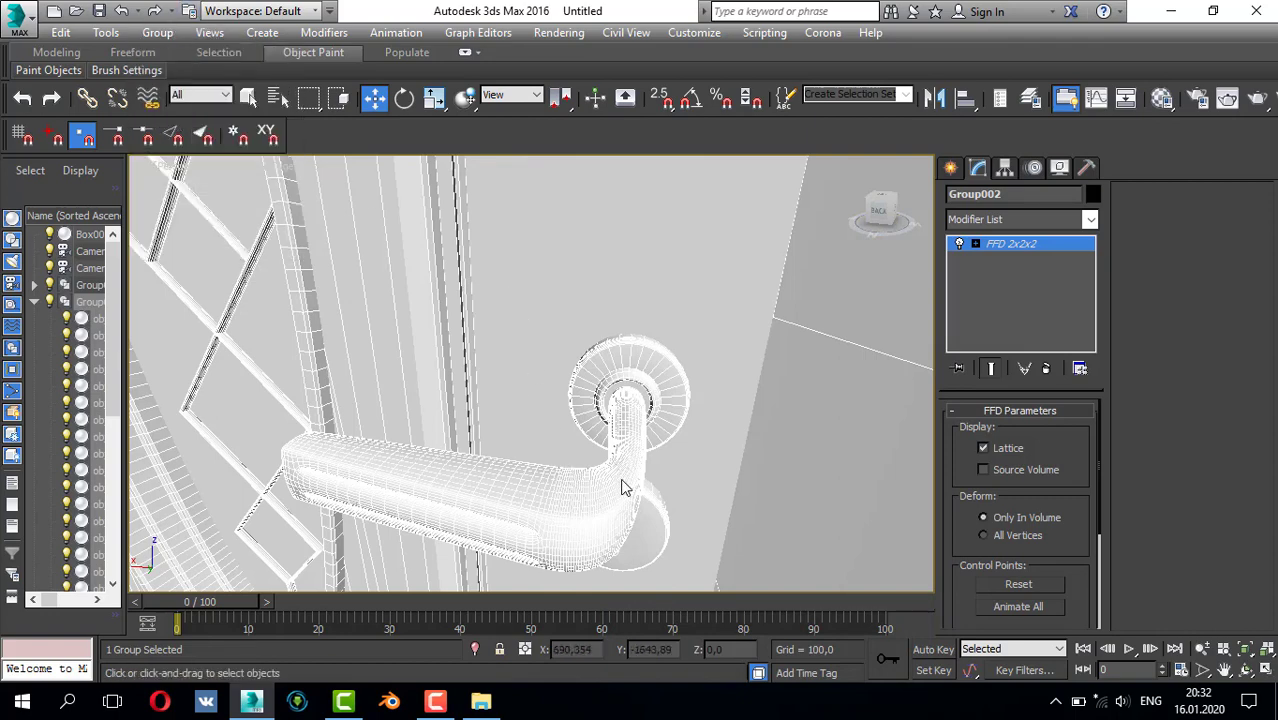
scroll(616, 478, down, 5)
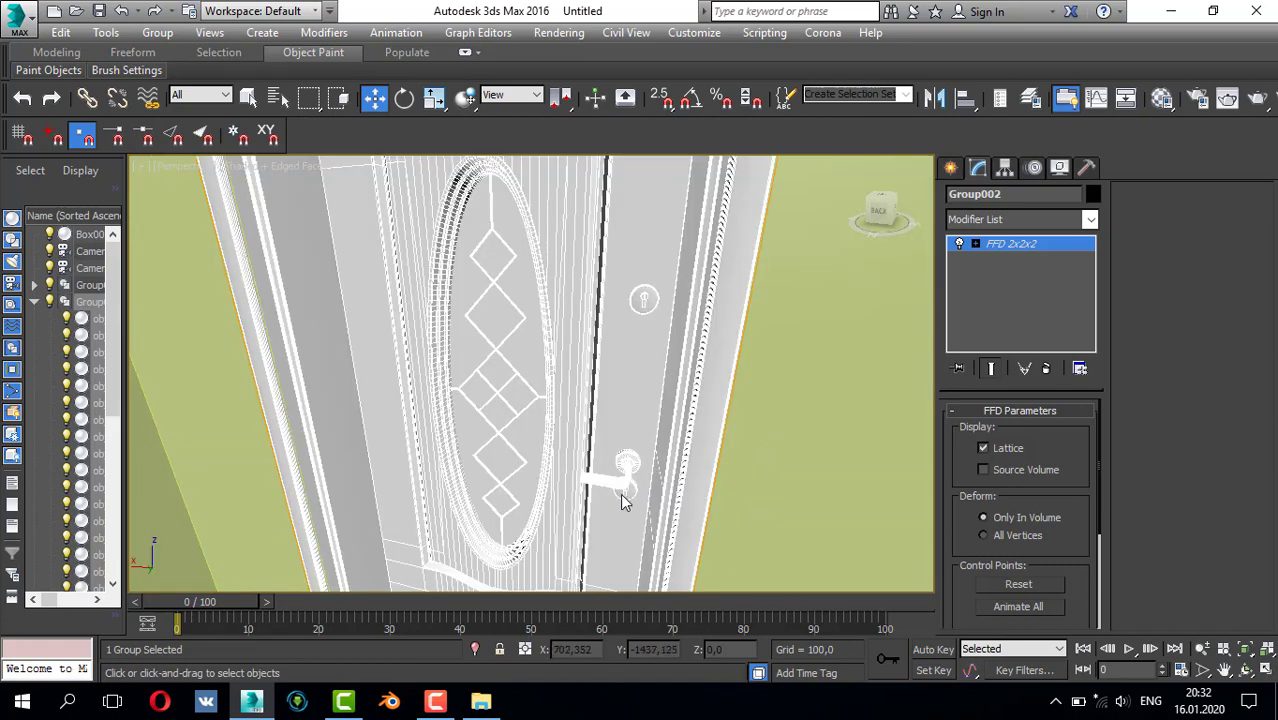
- Leave modifier editing, reselect the door group, and ungroup it into separate objects
click(950, 167)
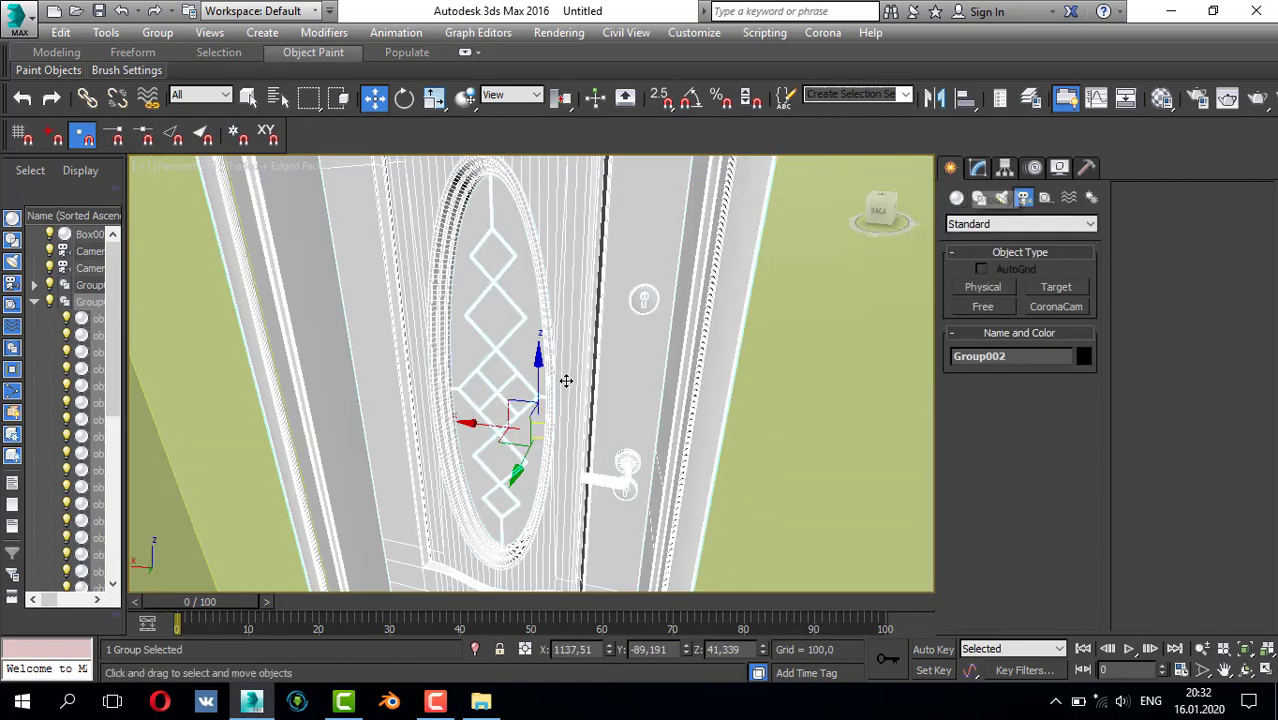
scroll(621, 442, down, 4)
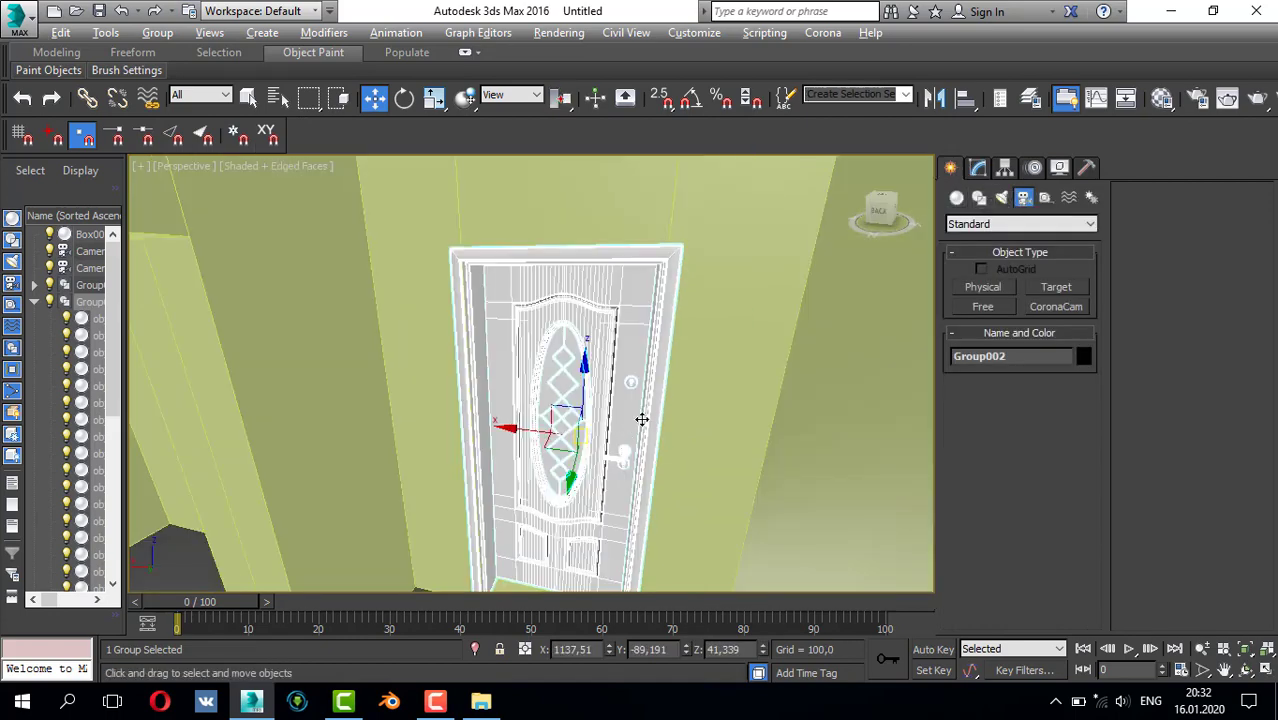
mouse_move(642, 420)
alt+middle_down()
mouse_move(640, 402)
mouse_move(648, 432)
alt+middle_up()
right_click(639, 402)
click(959, 224)
click(859, 298)
scroll(657, 350, up, 5)
scroll(655, 340, down, 1)
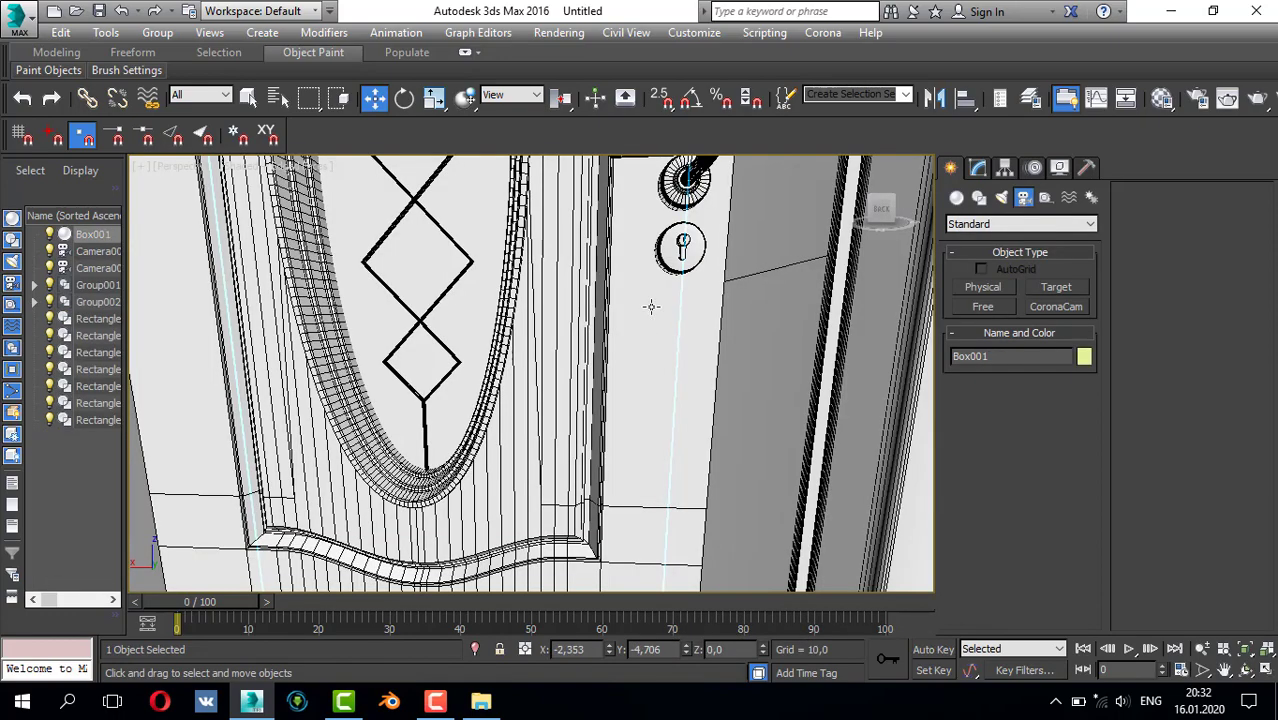
click(657, 268)
scroll(654, 286, down, 4)
click(157, 32)
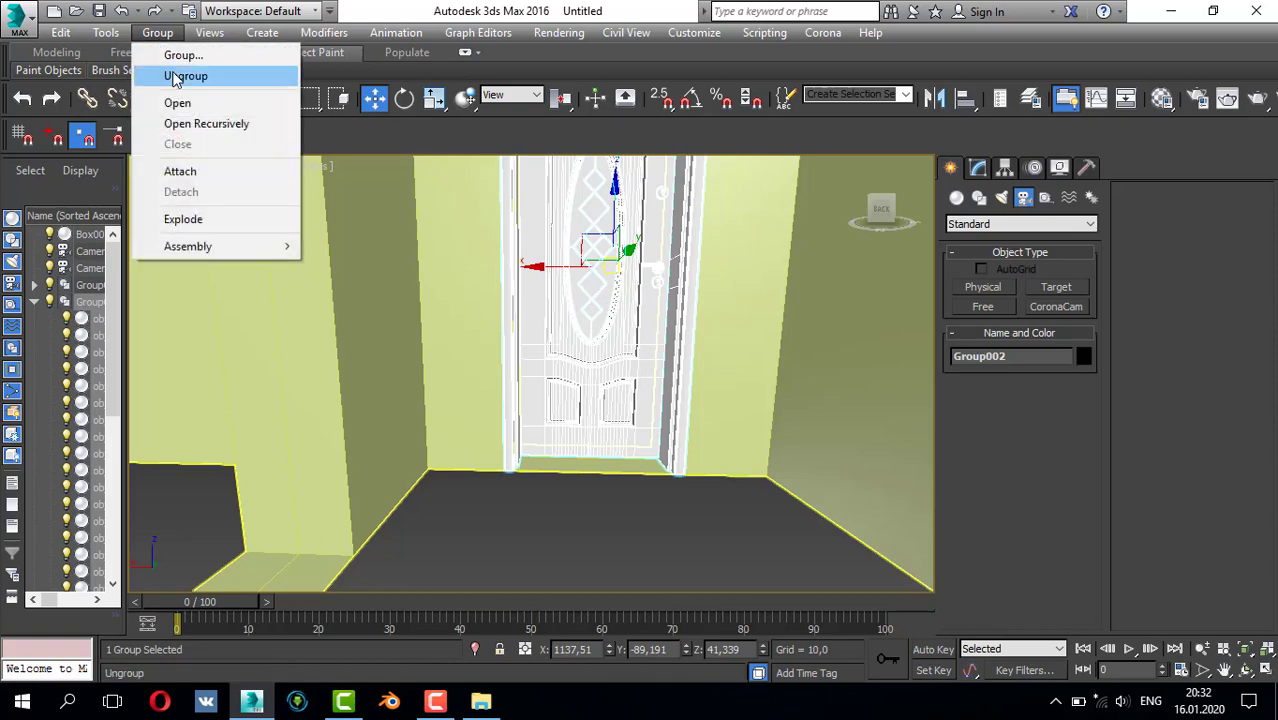
click(180, 76)
- Select the handles, their round rosettes, and the keyhole plates on both sides of the door
key(p)
scroll(599, 280, up, 6)
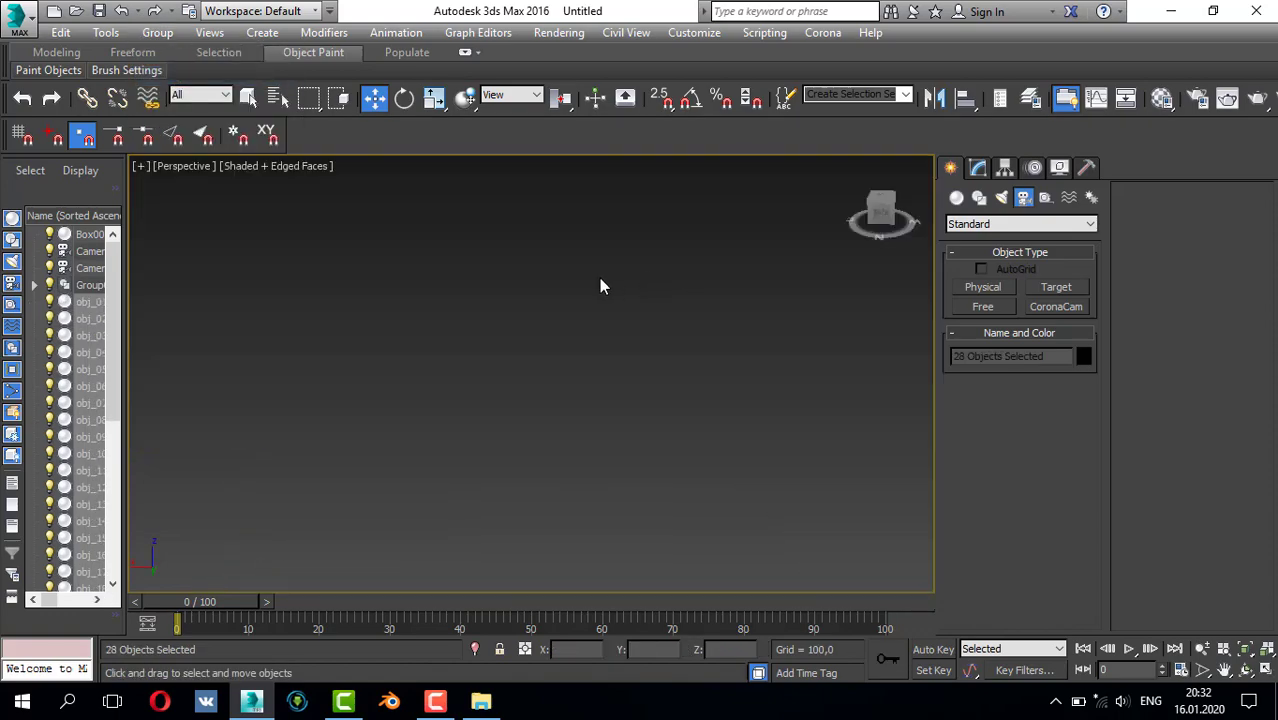
click(397, 293)
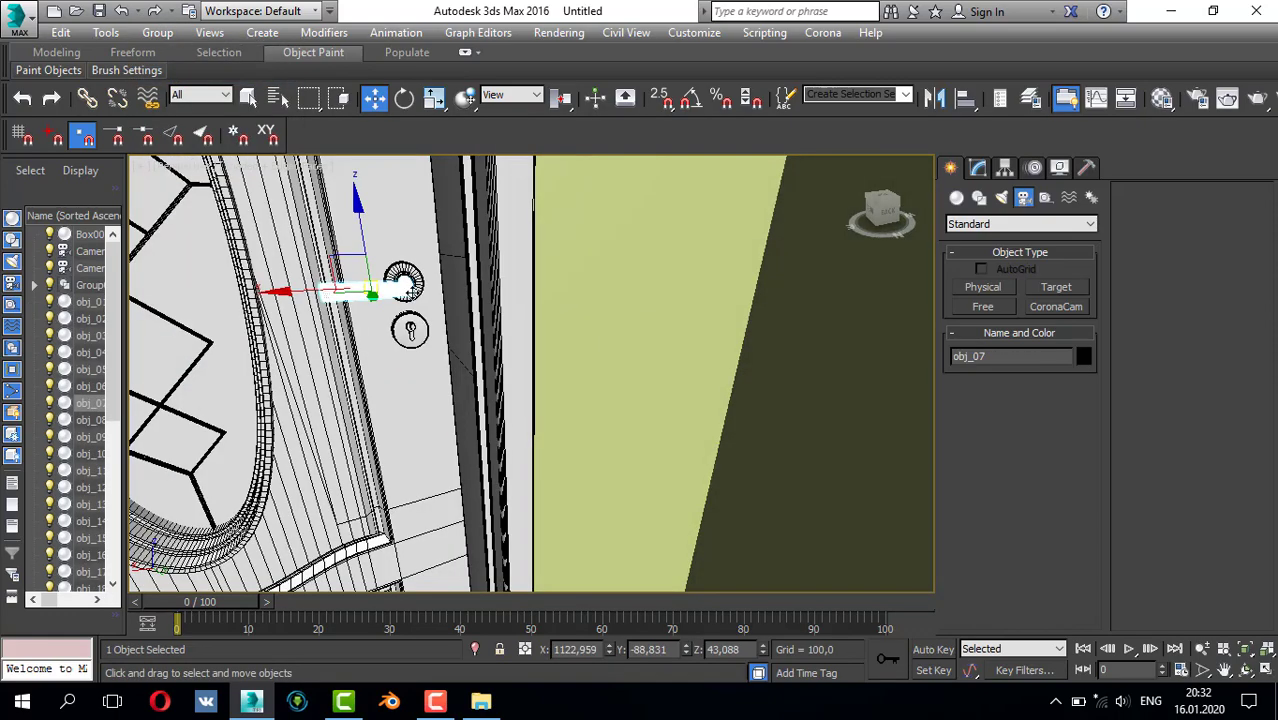
scroll(386, 276, up, 4)
ctrl+click(399, 275)
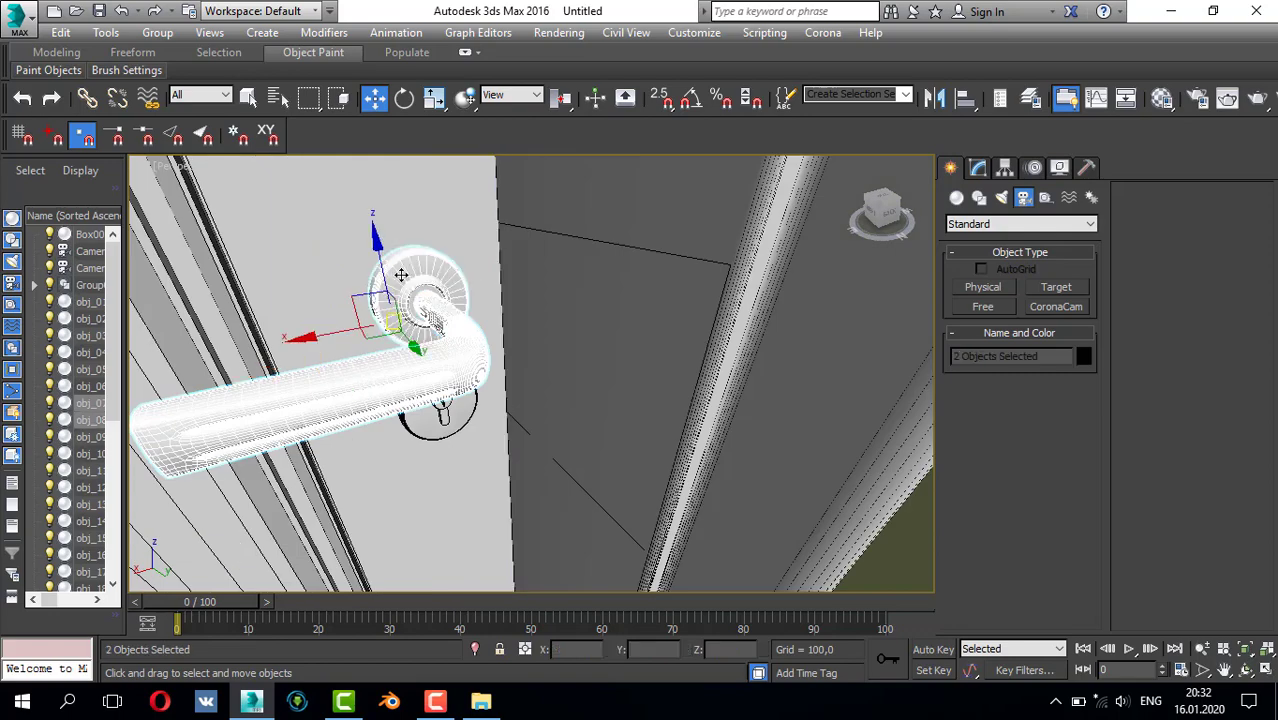
scroll(396, 277, down, 4)
alt+middle_drag(394, 277, 300, 352)
ctrl+click(403, 332)
scroll(405, 334, up, 2)
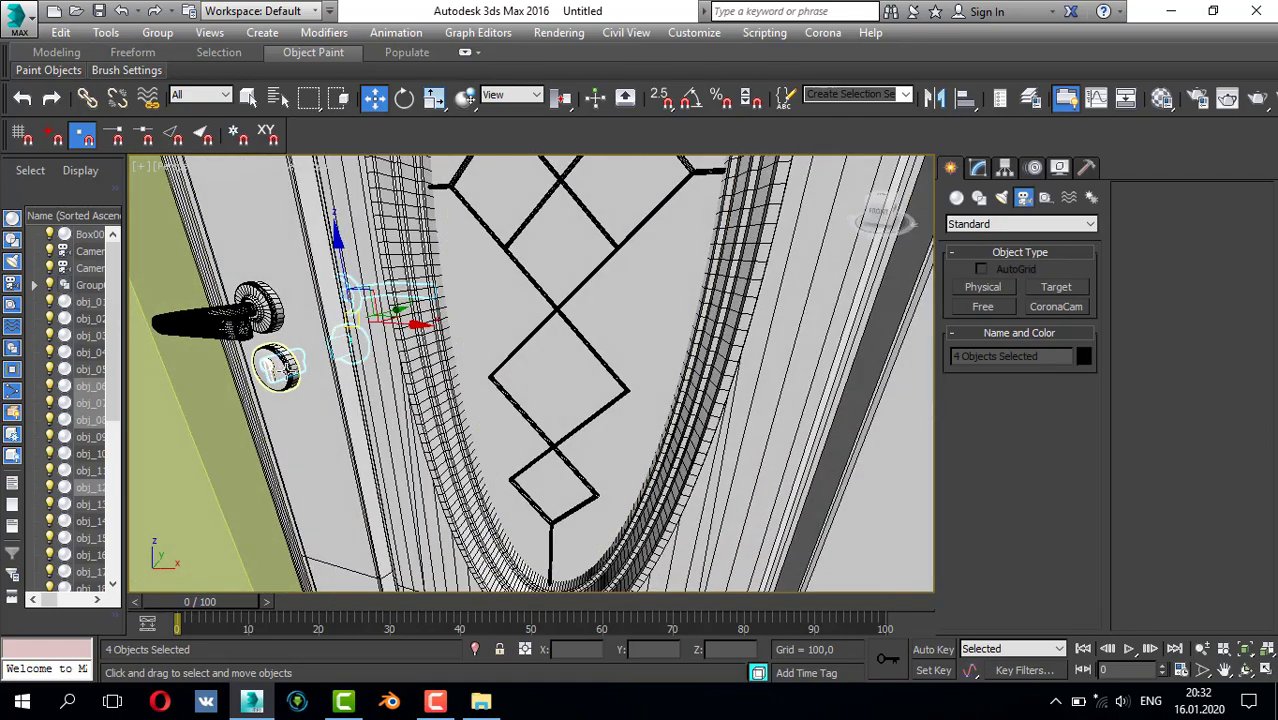
ctrl+click(288, 366)
ctrl+click(258, 306)
ctrl+click(212, 322)
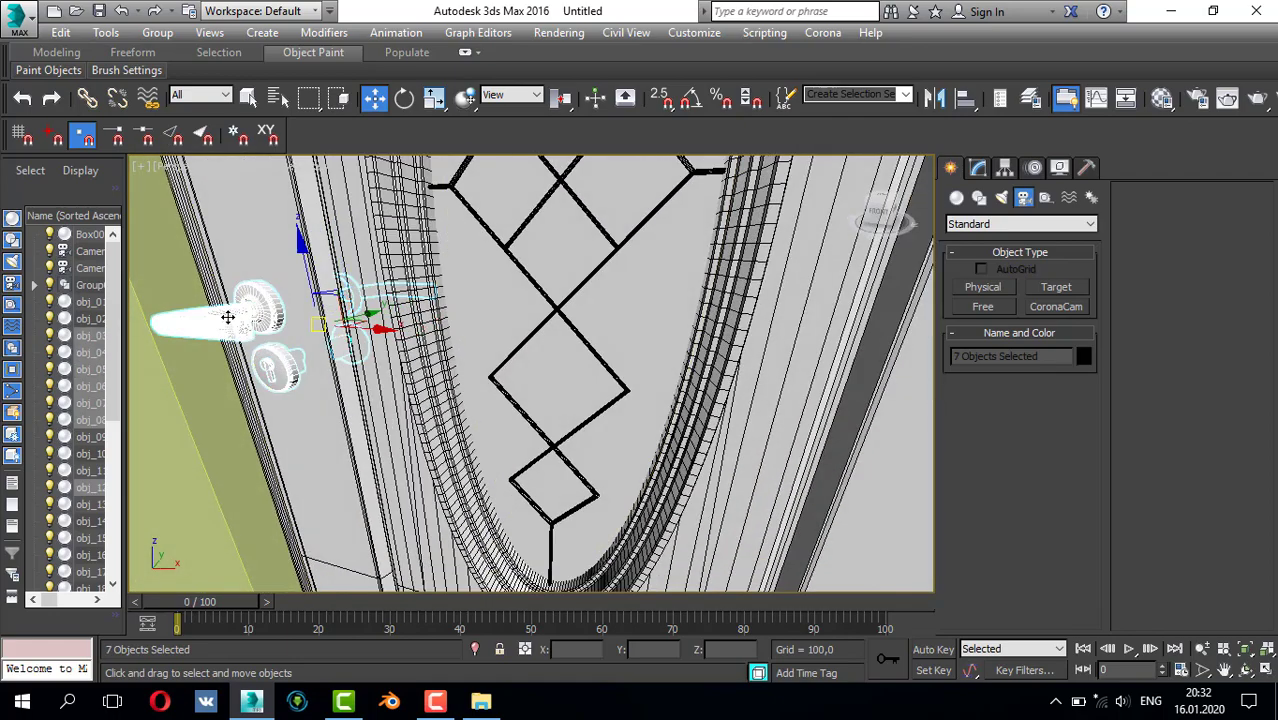
alt+middle_drag(212, 322, 297, 318)
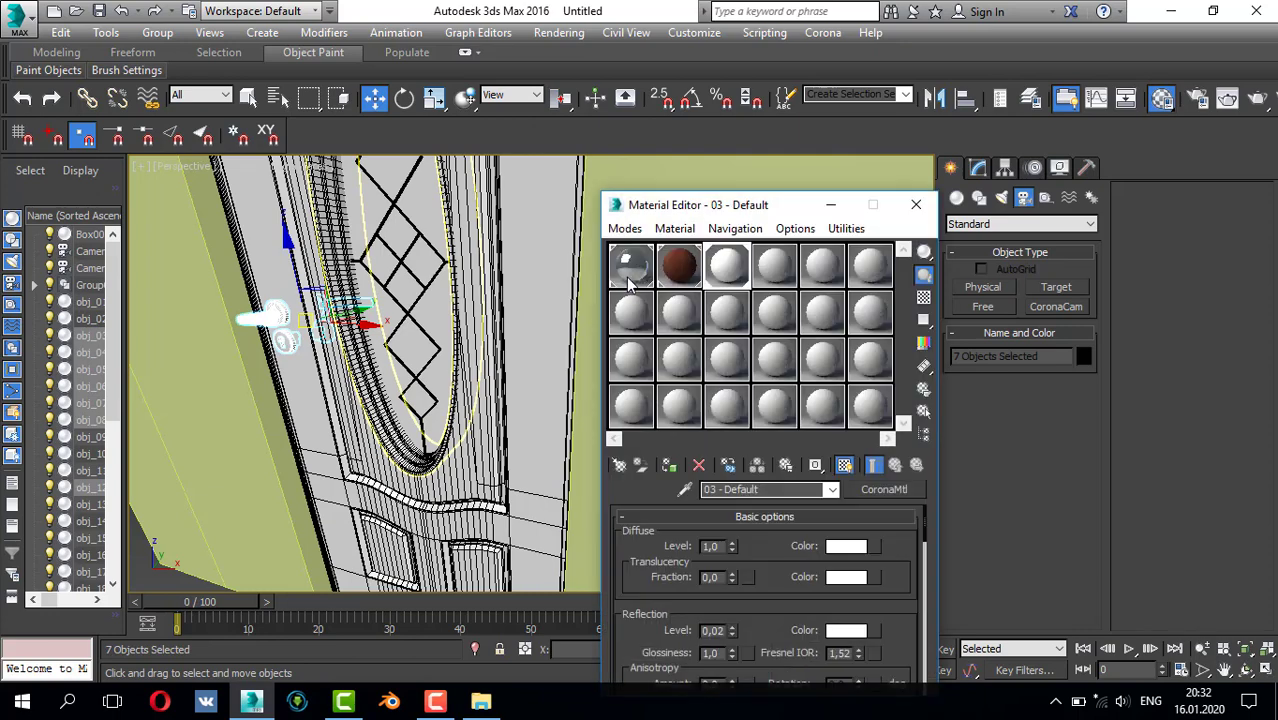
- Convert the 04 - Default material to CoronaMtl for the selected door hardware
key(m)
click(792, 280)
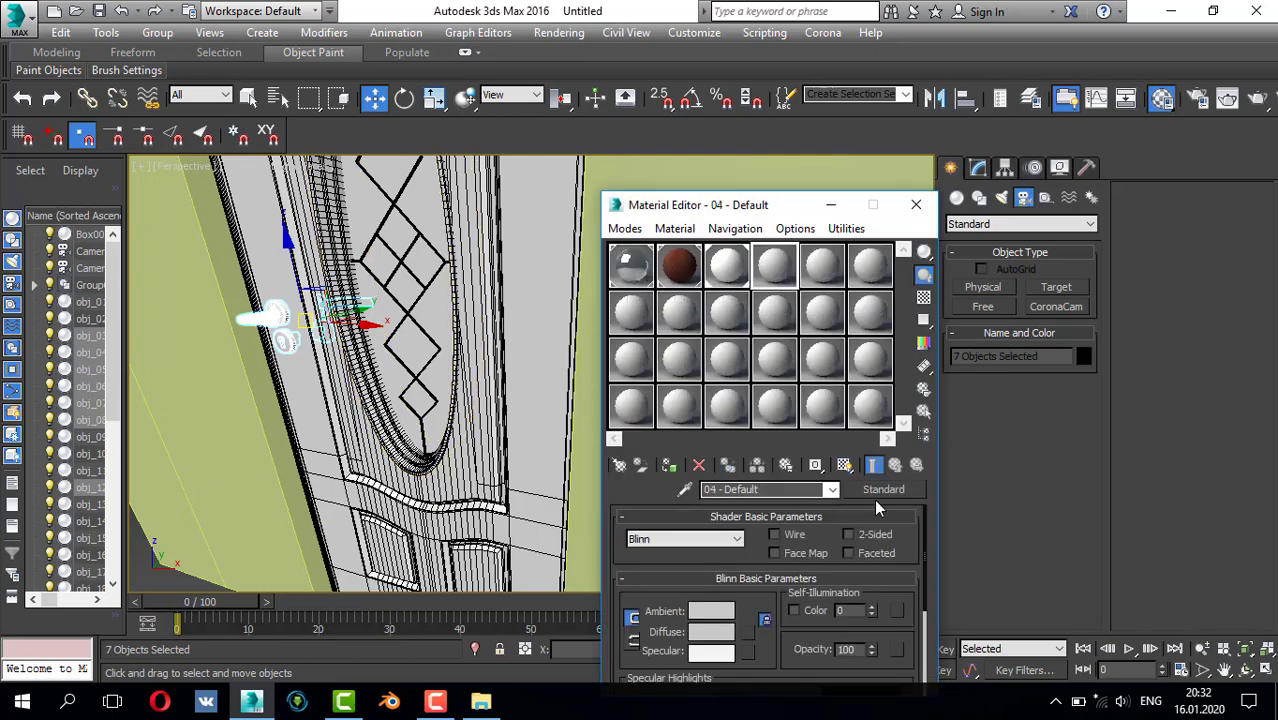
click(866, 490)
double_click(880, 413)
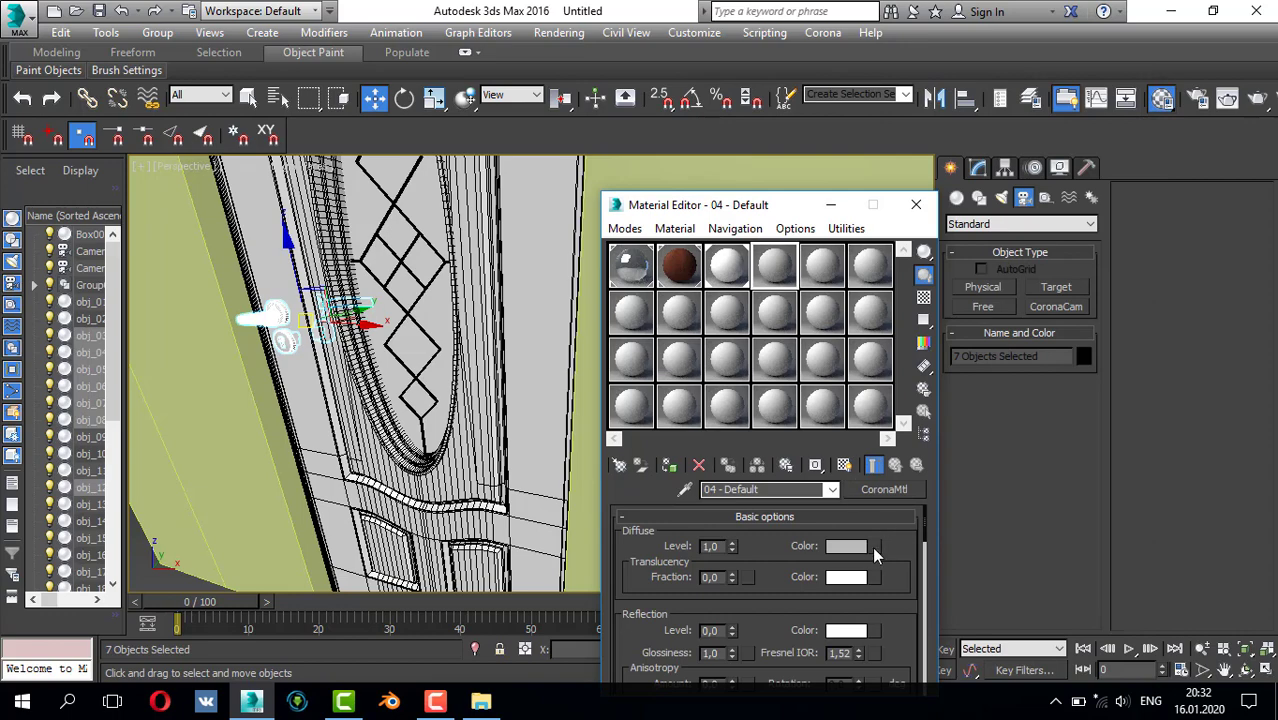
- Load the gold2 image from the Загрузки folder as the diffuse bitmap of 04 - Default and assign the material to the selected door hardware
click(873, 546)
double_click(765, 184)
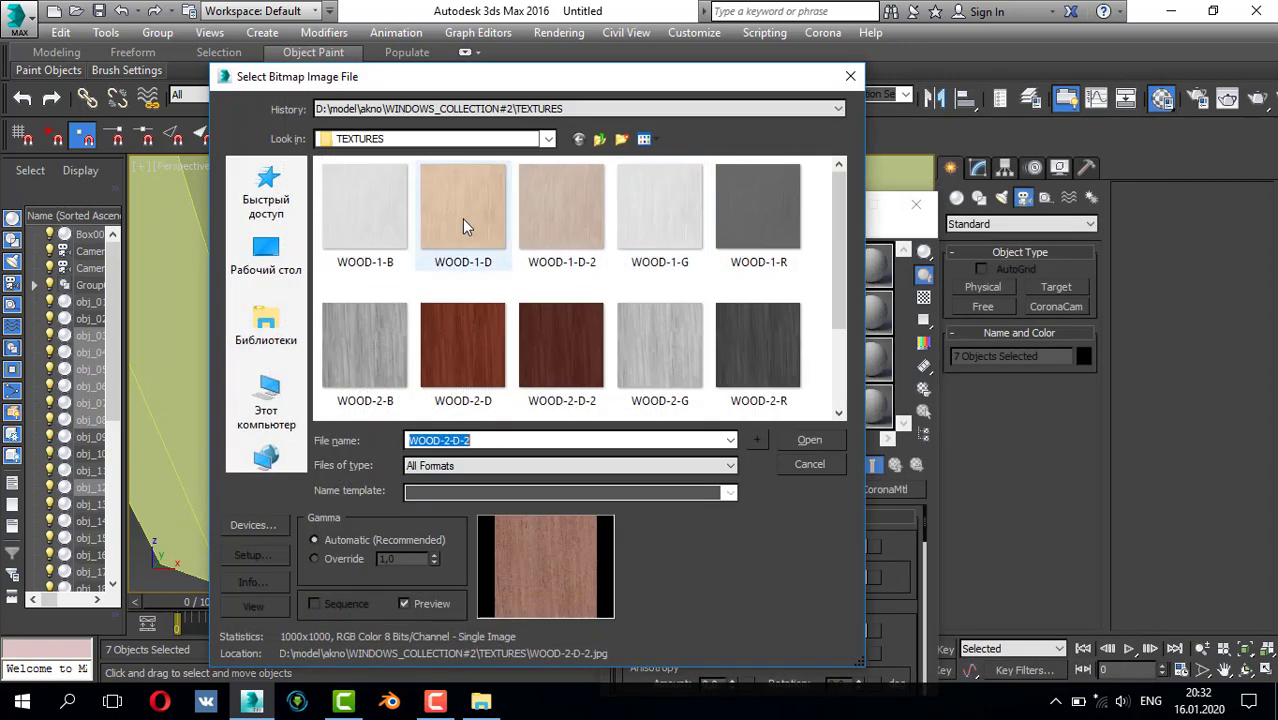
click(290, 403)
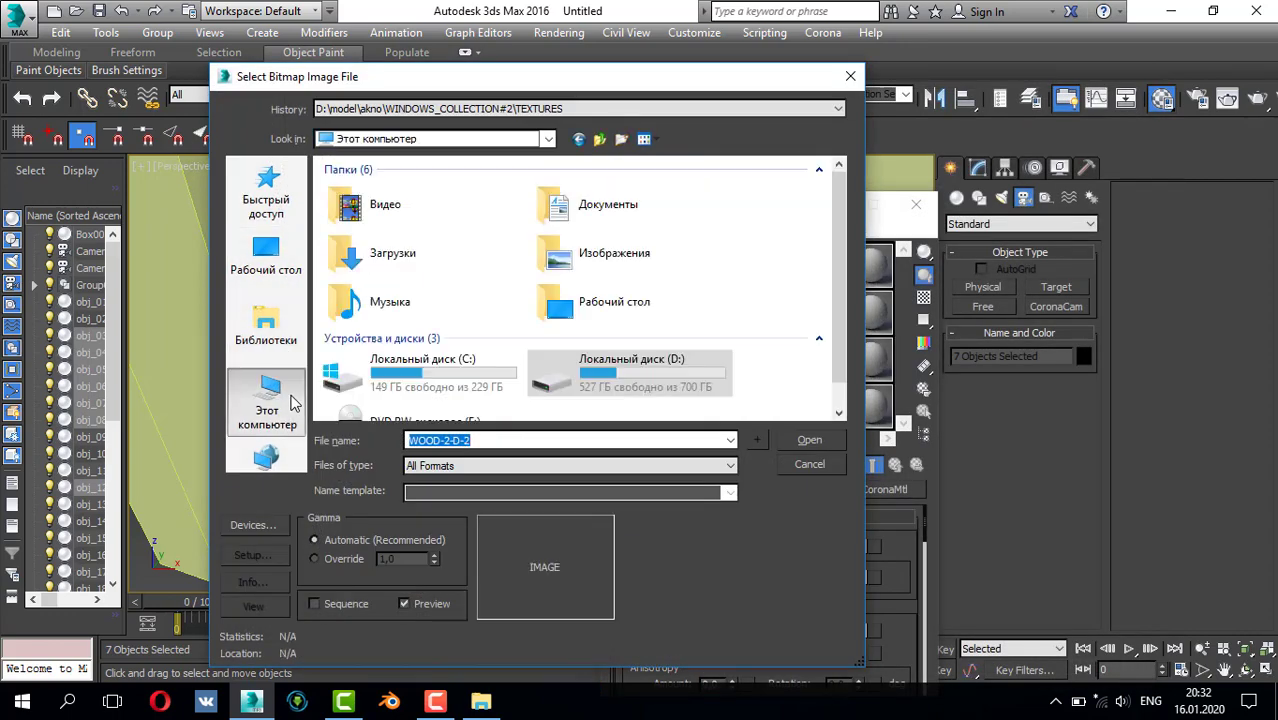
double_click(434, 255)
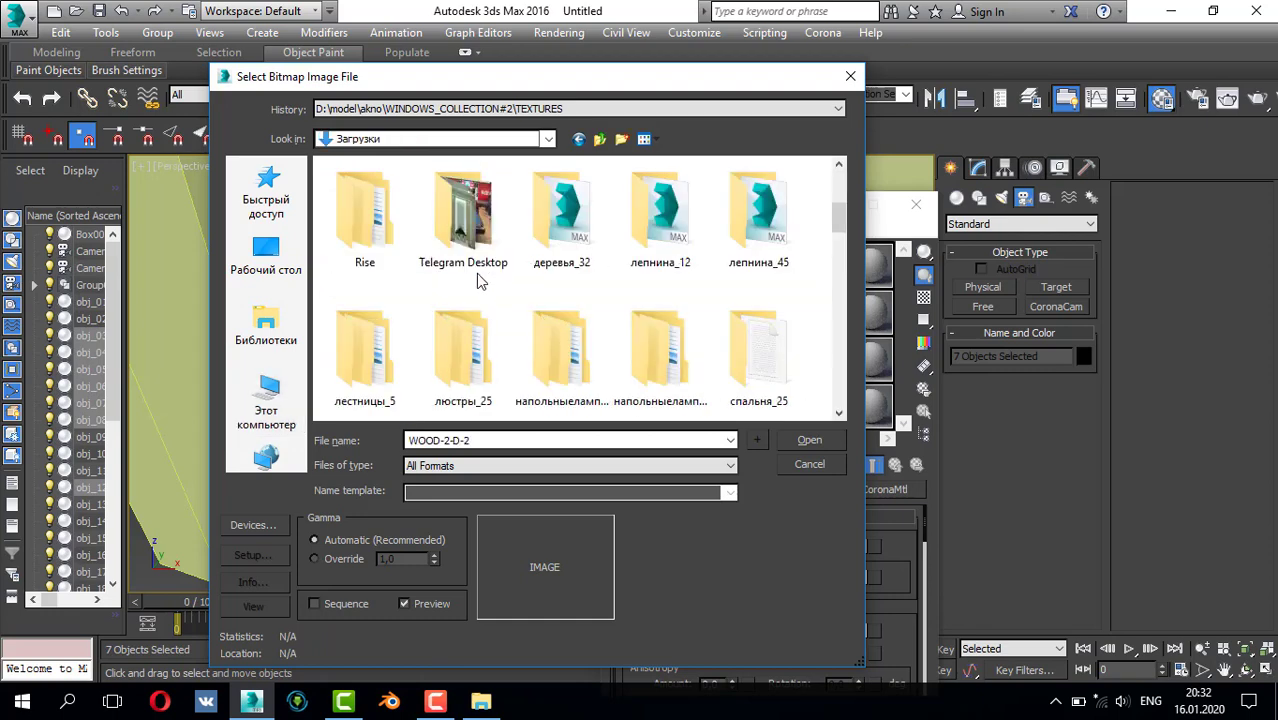
scroll(476, 273, down, 5)
scroll(518, 300, down, 8)
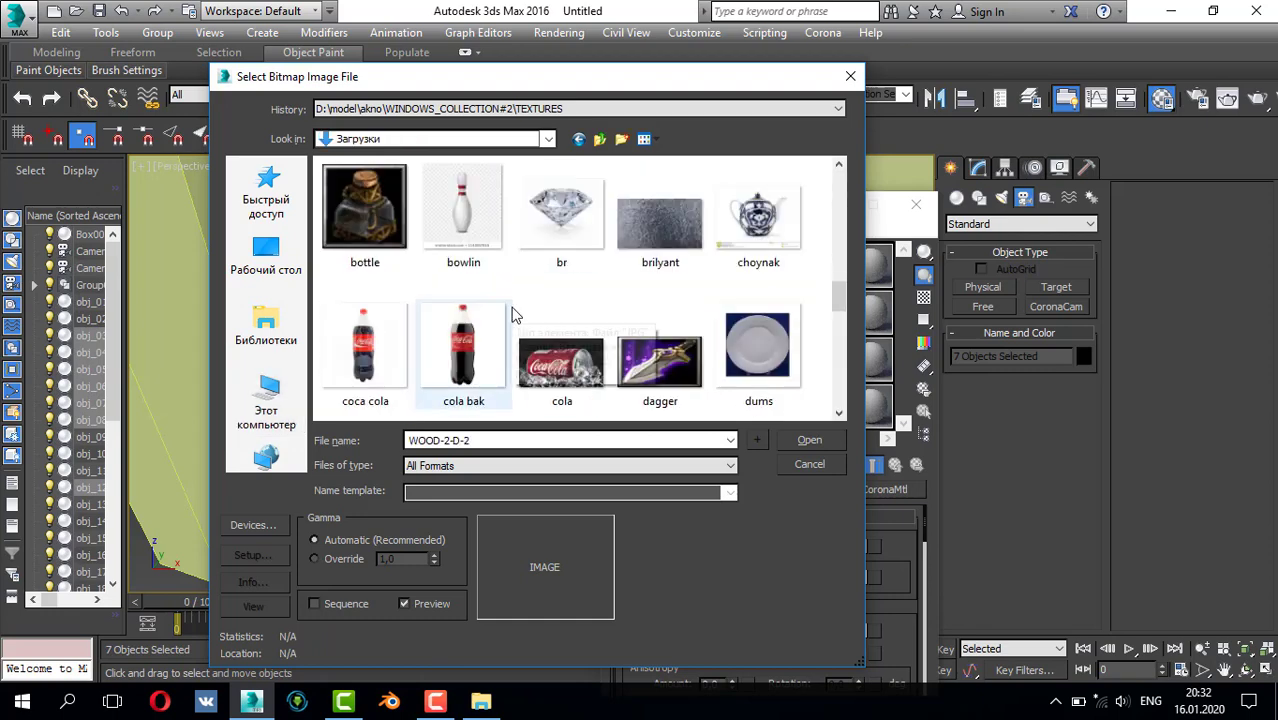
scroll(460, 340, up, 5)
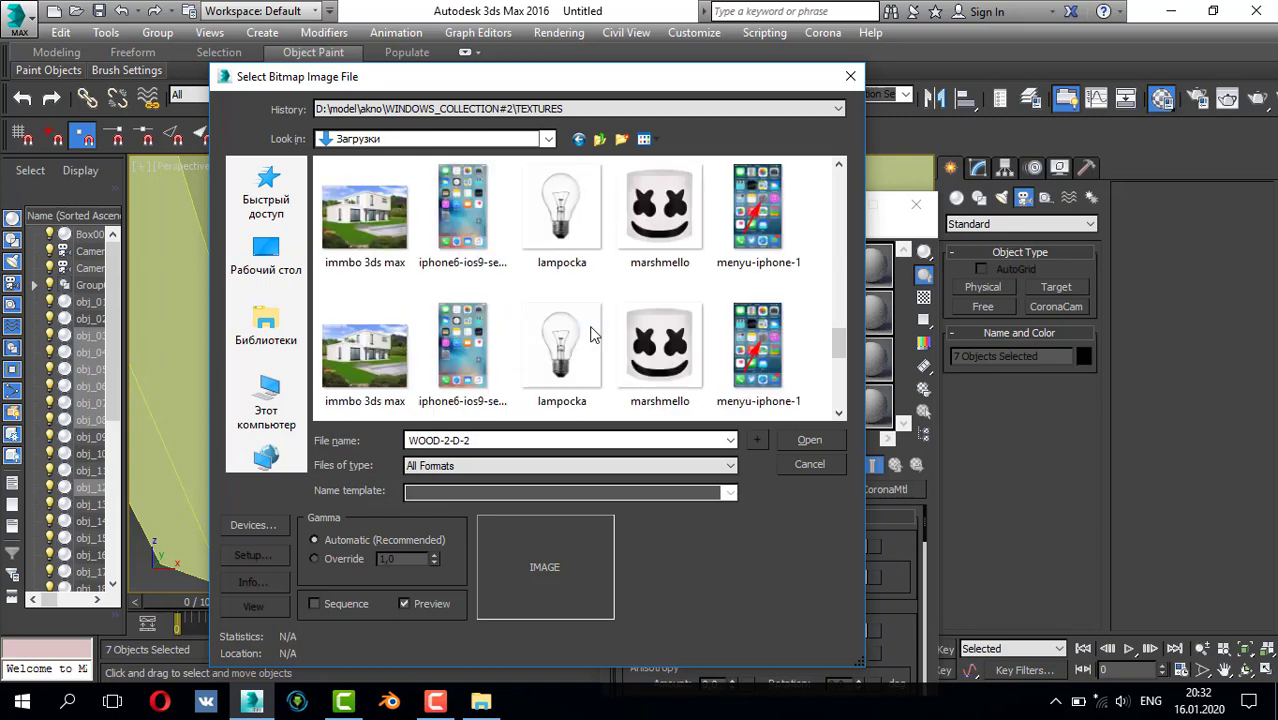
click(446, 350)
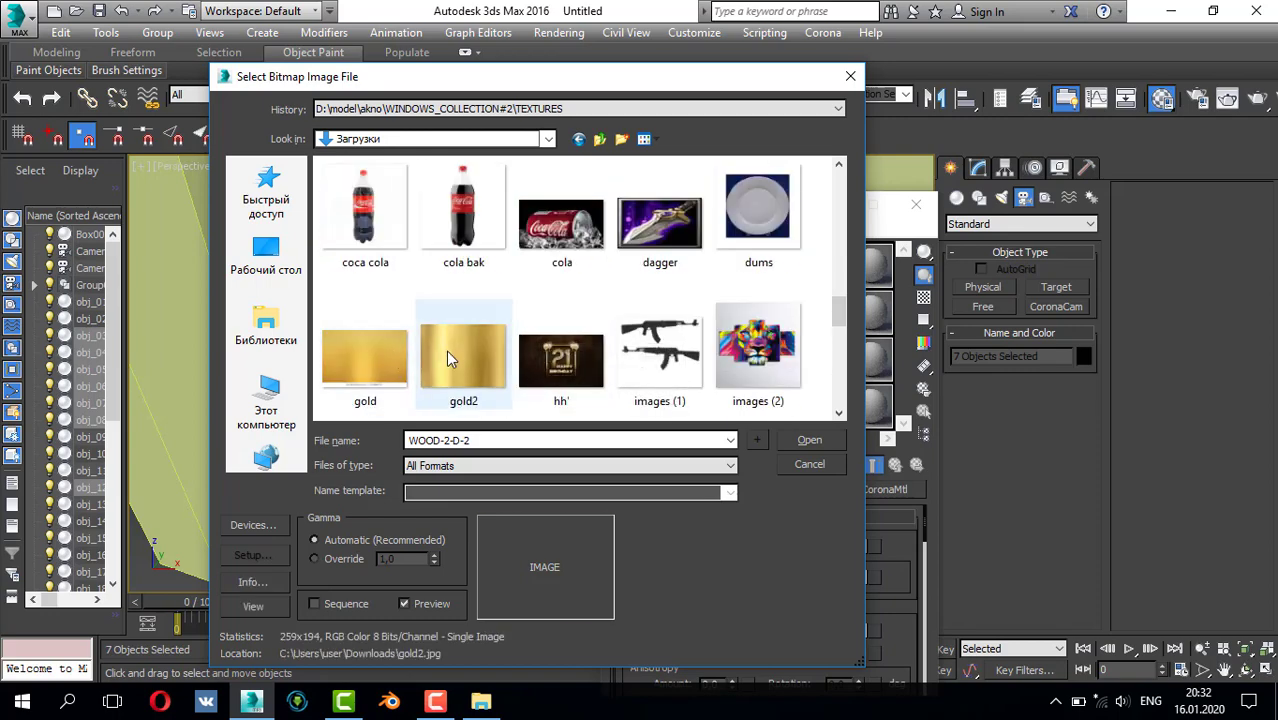
click(785, 436)
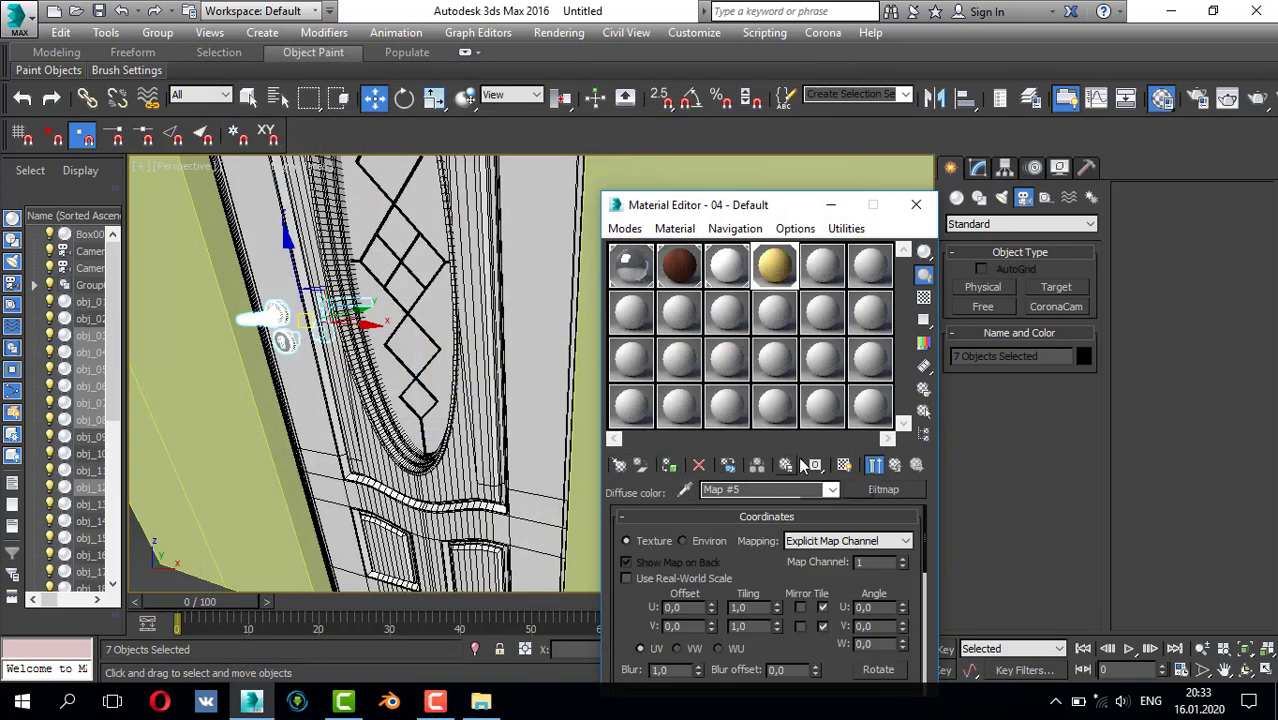
click(916, 205)
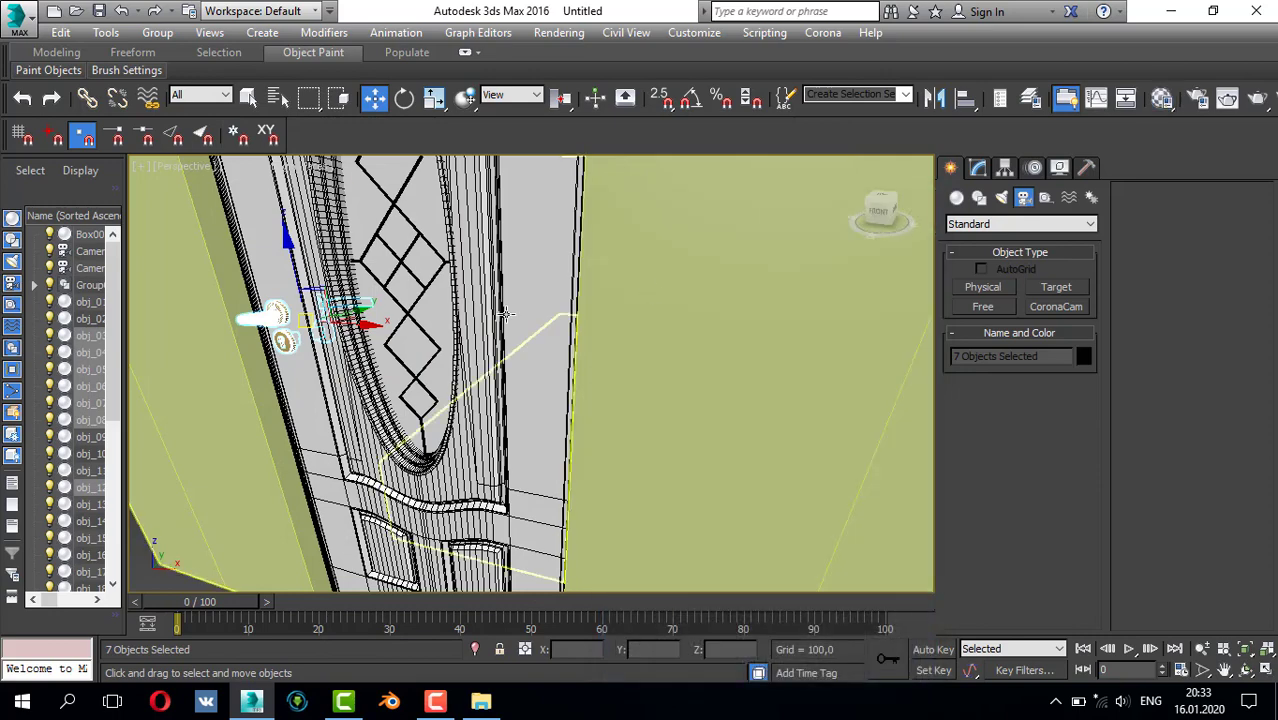
- Assign the gold 04 - Default material to the door's oval panel, its surrounding oval frame, and the diamond lattice
alt+middle_drag(449, 310, 472, 294)
click(417, 254)
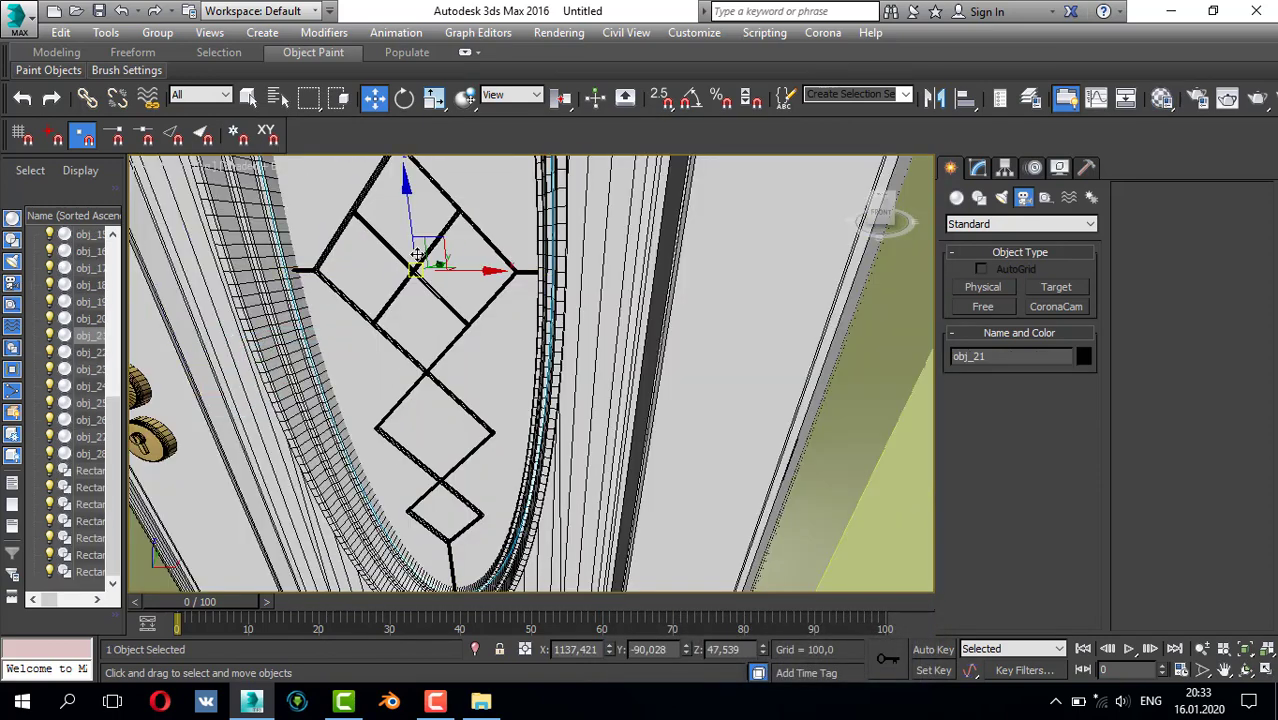
ctrl+click(559, 232)
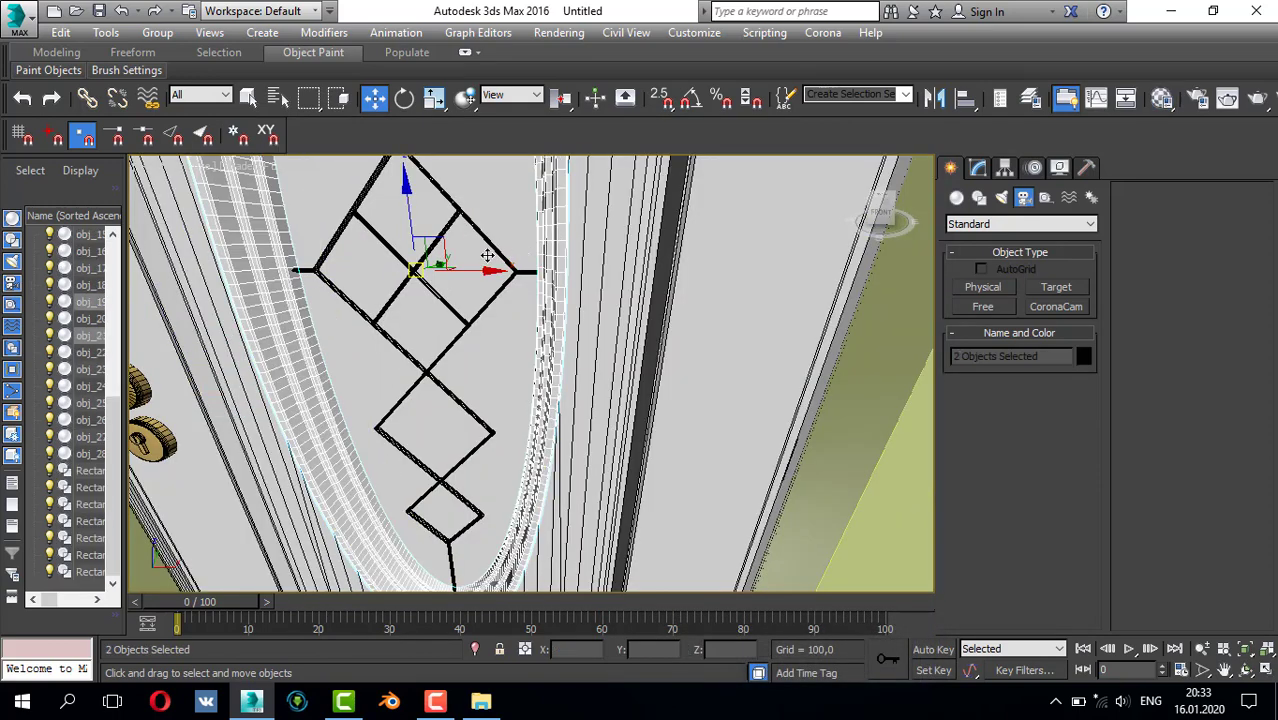
ctrl+click(443, 243)
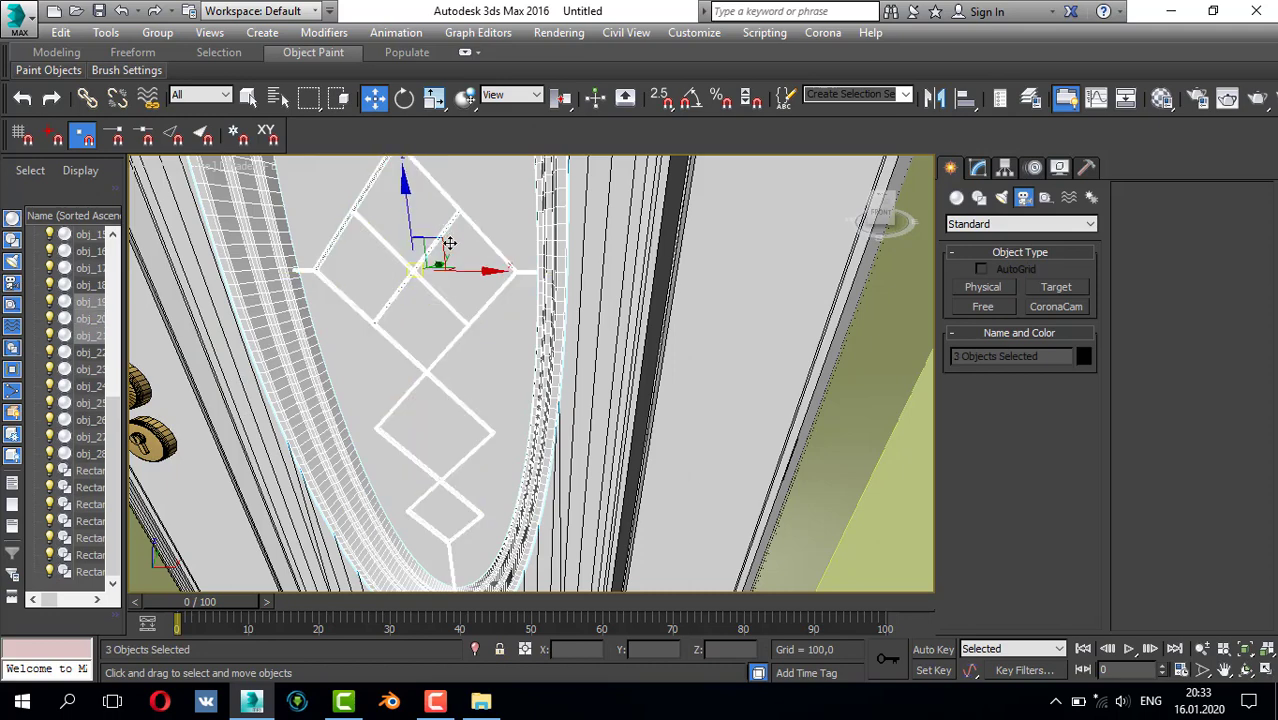
key(m)
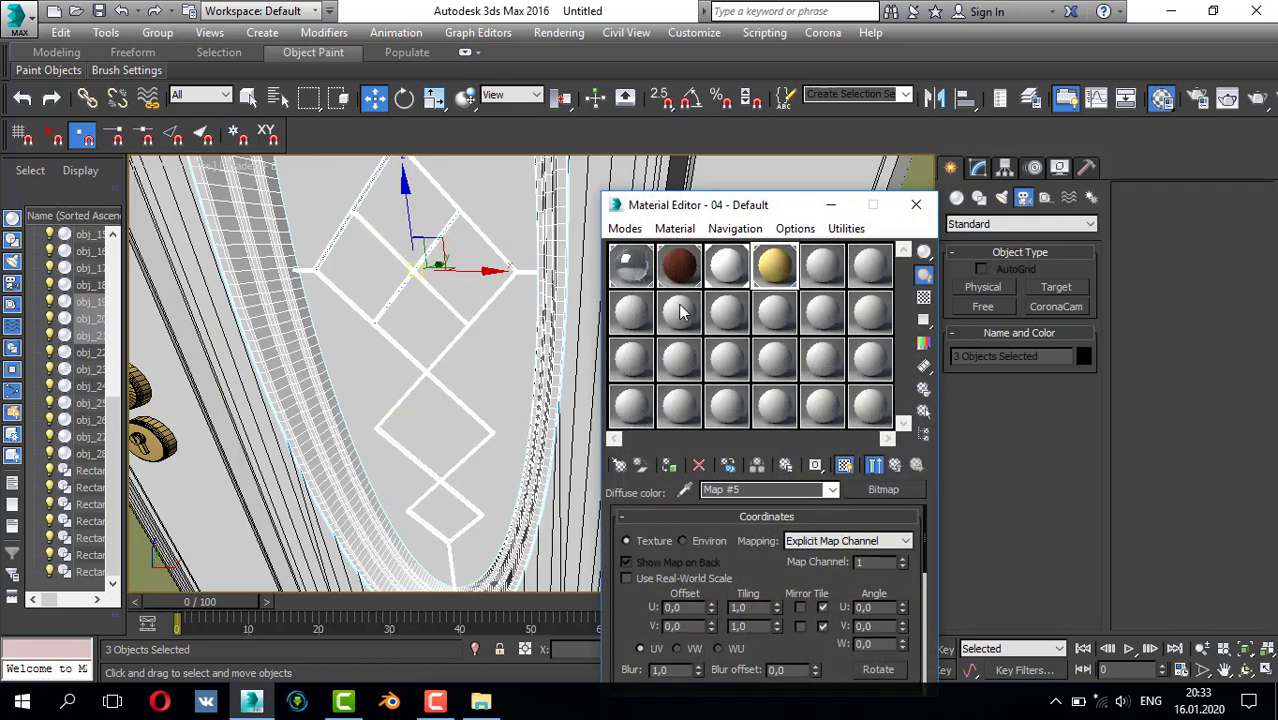
click(669, 465)
scroll(540, 300, down, 3)
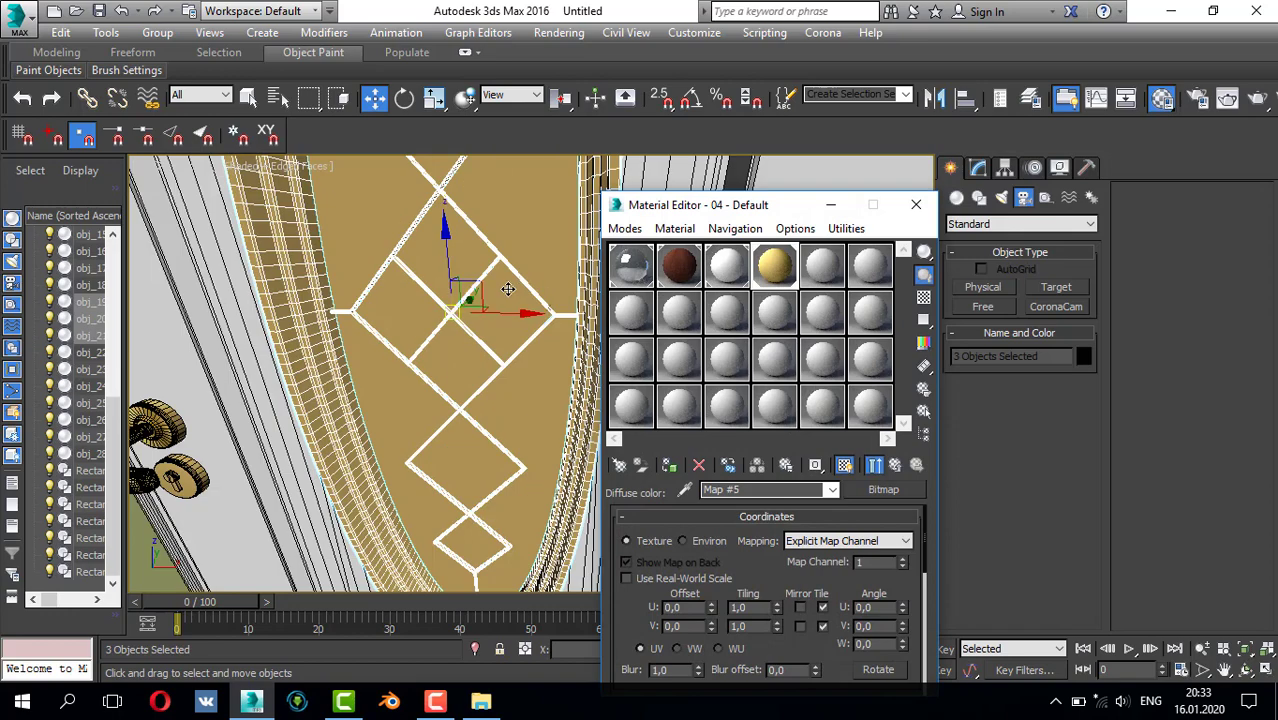
- Assign the white 03 - Default material to the oval panel behind the diamond lattice
click(530, 249)
scroll(518, 254, up, 3)
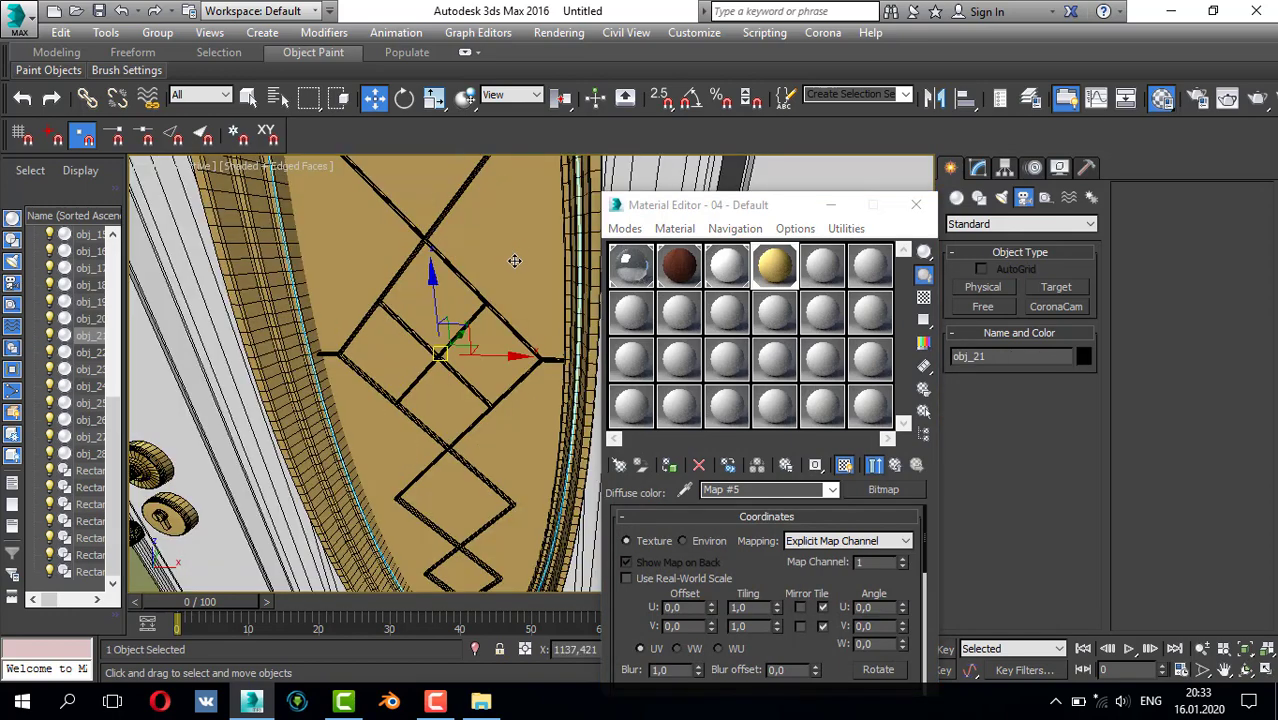
click(717, 276)
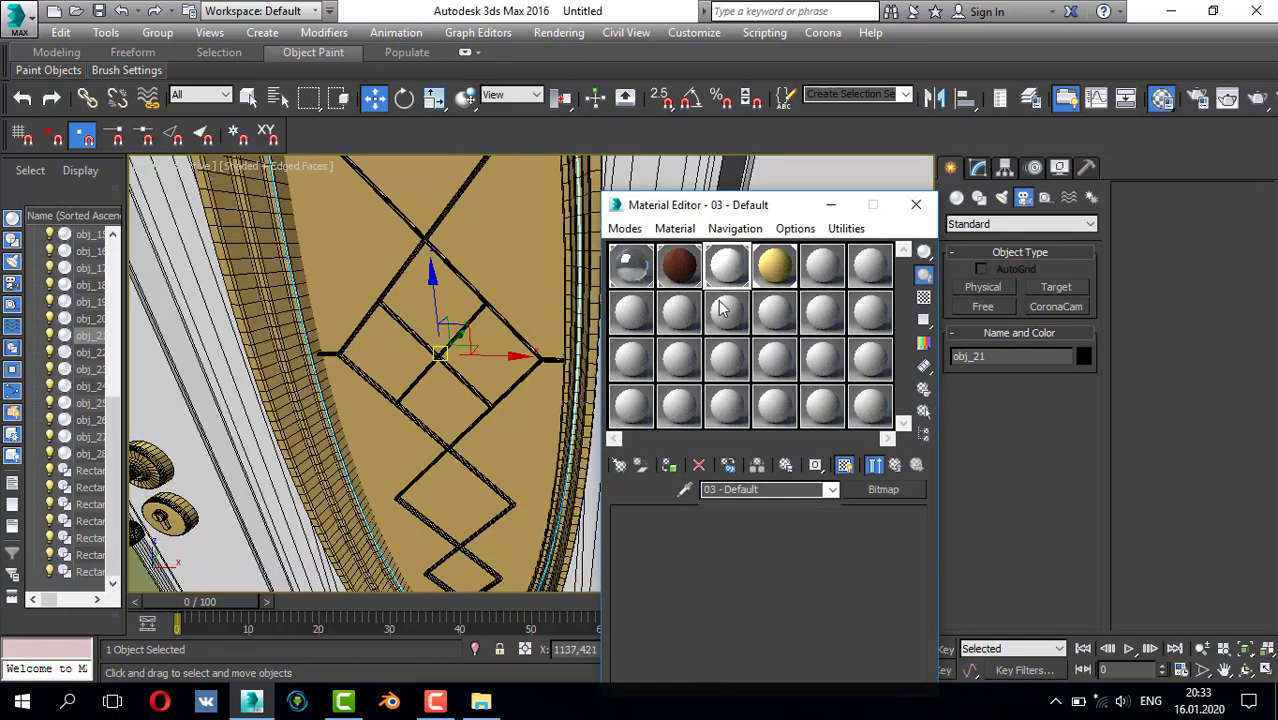
click(669, 470)
scroll(508, 362, down, 3)
scroll(444, 320, up, 2)
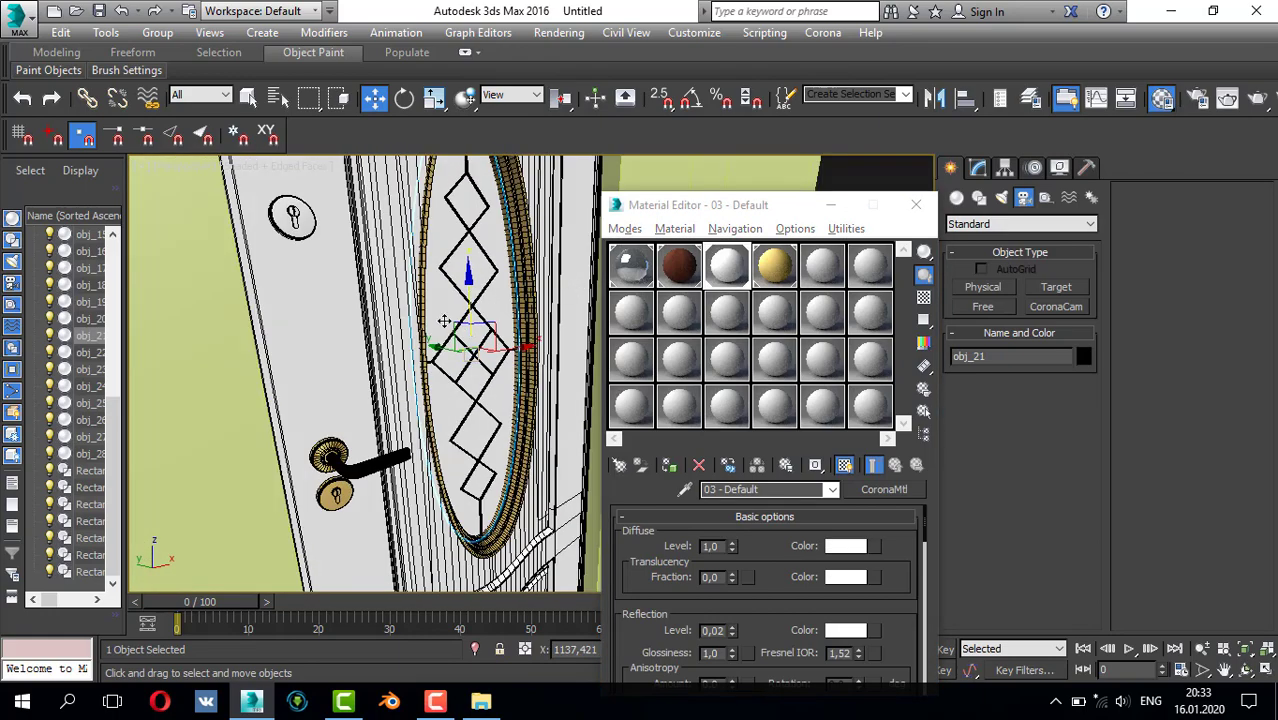
- Assign the gold 04 - Default material to the remaining diamond lattice piece inside the door's oval
alt+middle_drag(444, 321, 528, 331)
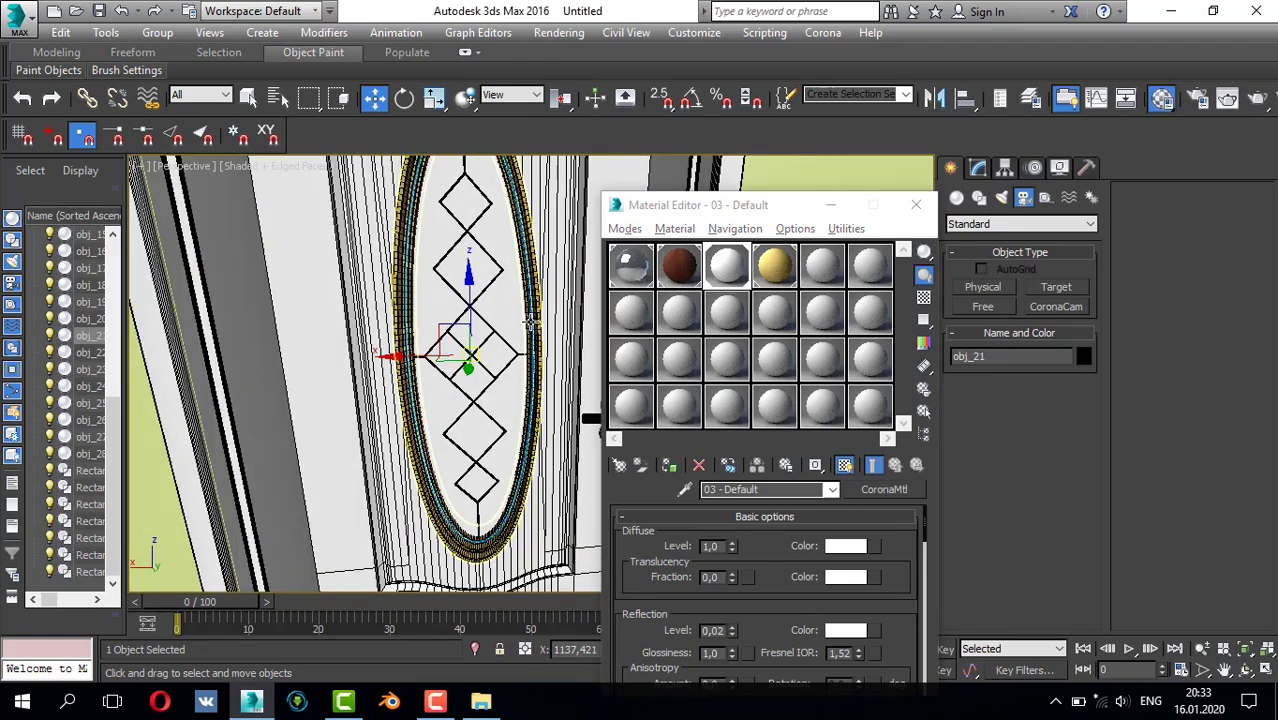
scroll(434, 331, up, 3)
click(434, 331)
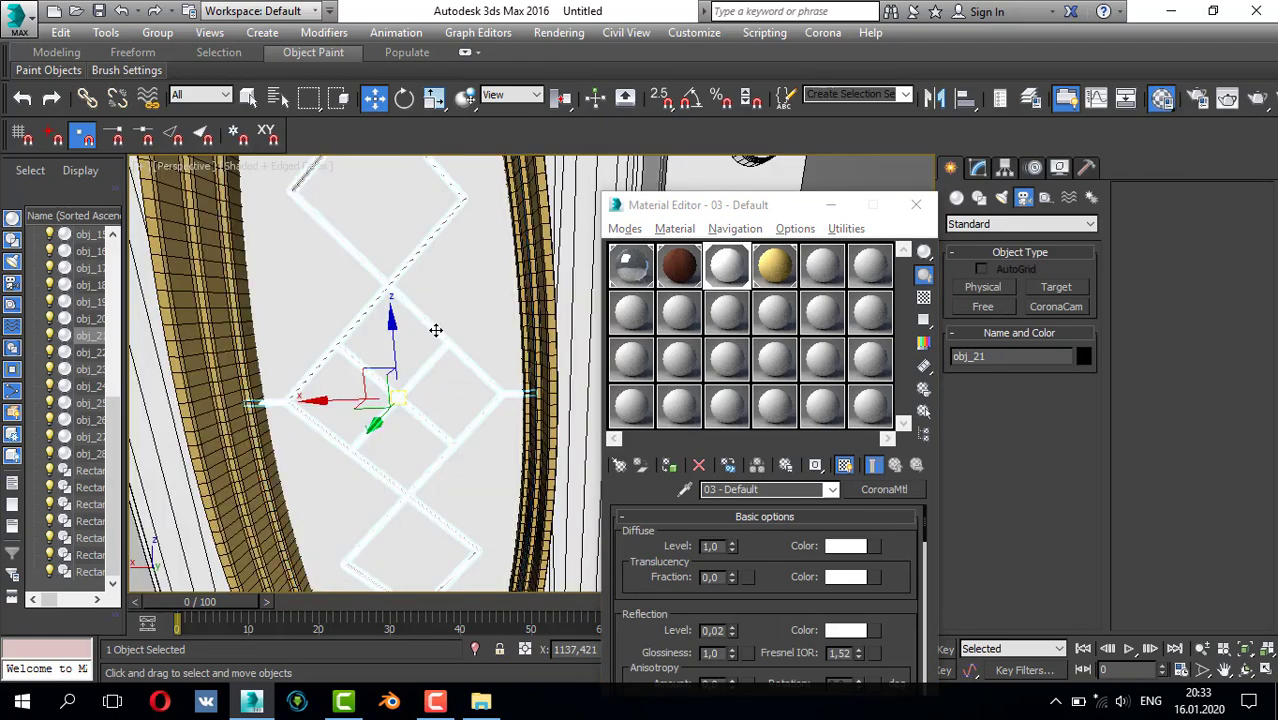
click(770, 275)
alt+middle_drag(420, 330, 446, 340)
click(446, 342)
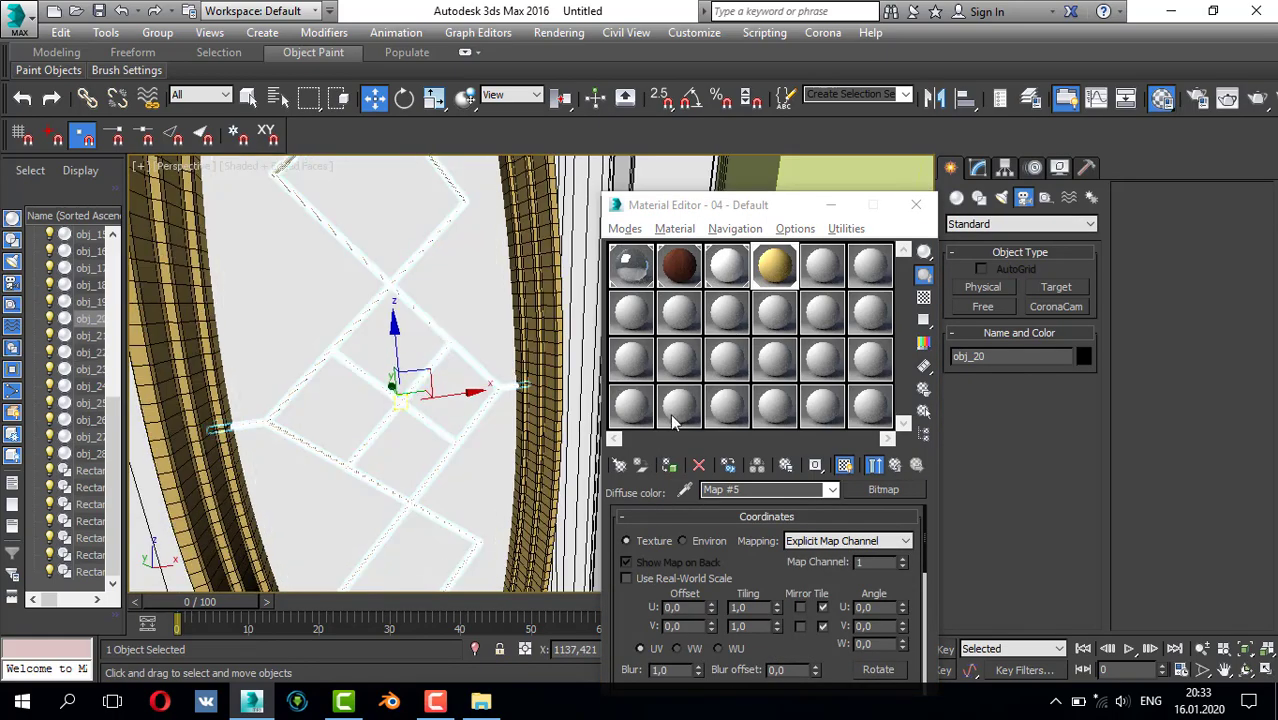
click(676, 467)
scroll(488, 406, down, 4)
alt+middle_drag(496, 362, 552, 335)
scroll(561, 331, up, 4)
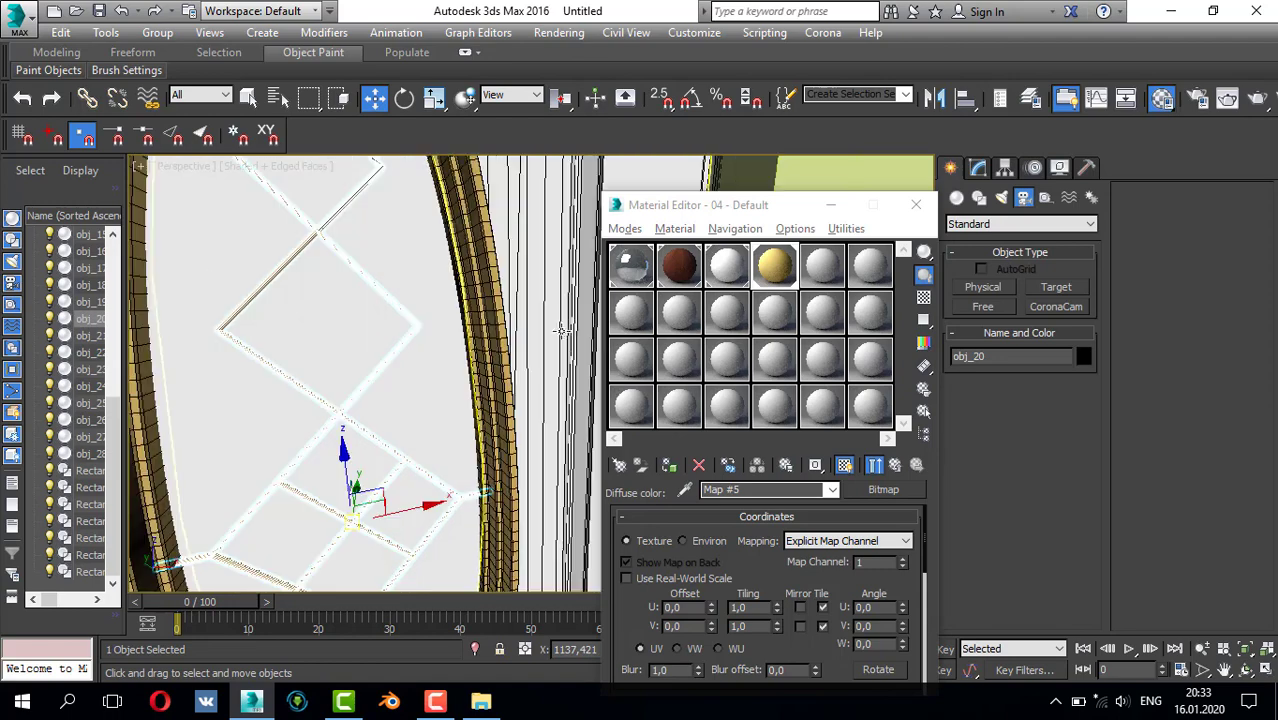
scroll(575, 345, down, 5)
click(504, 343)
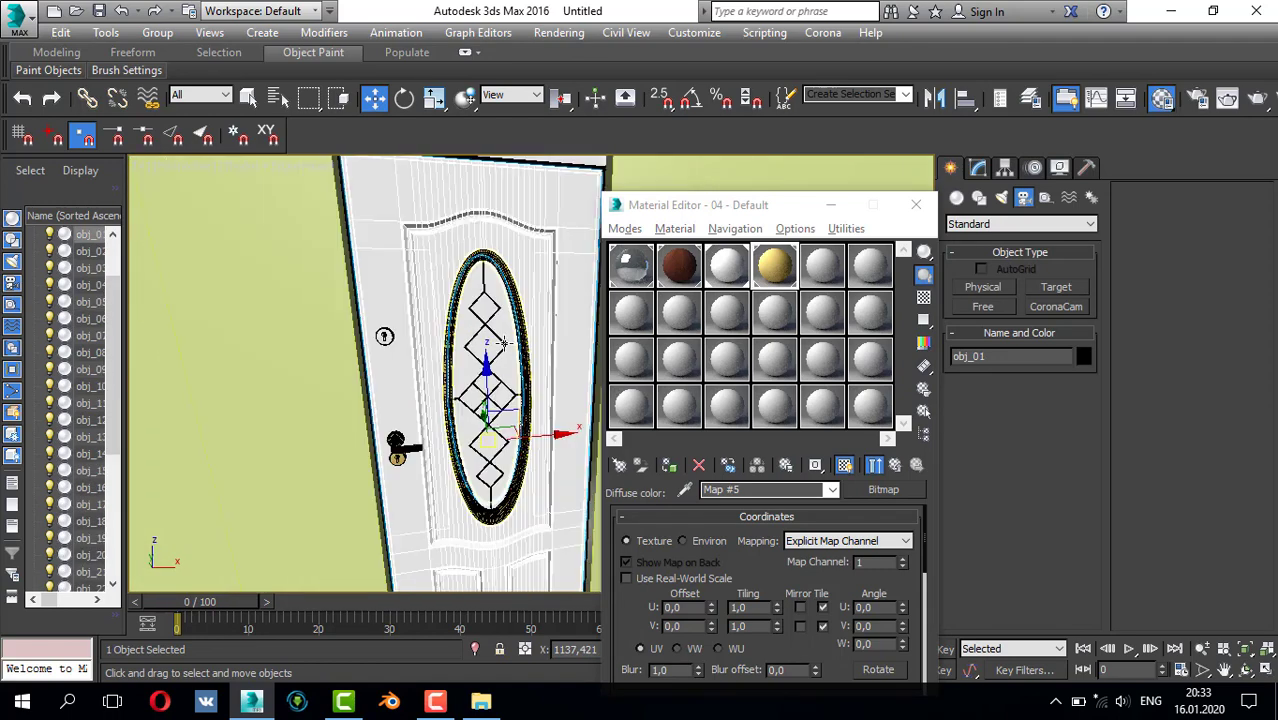
alt+middle_drag(504, 343, 473, 324)
scroll(526, 217, up, 5)
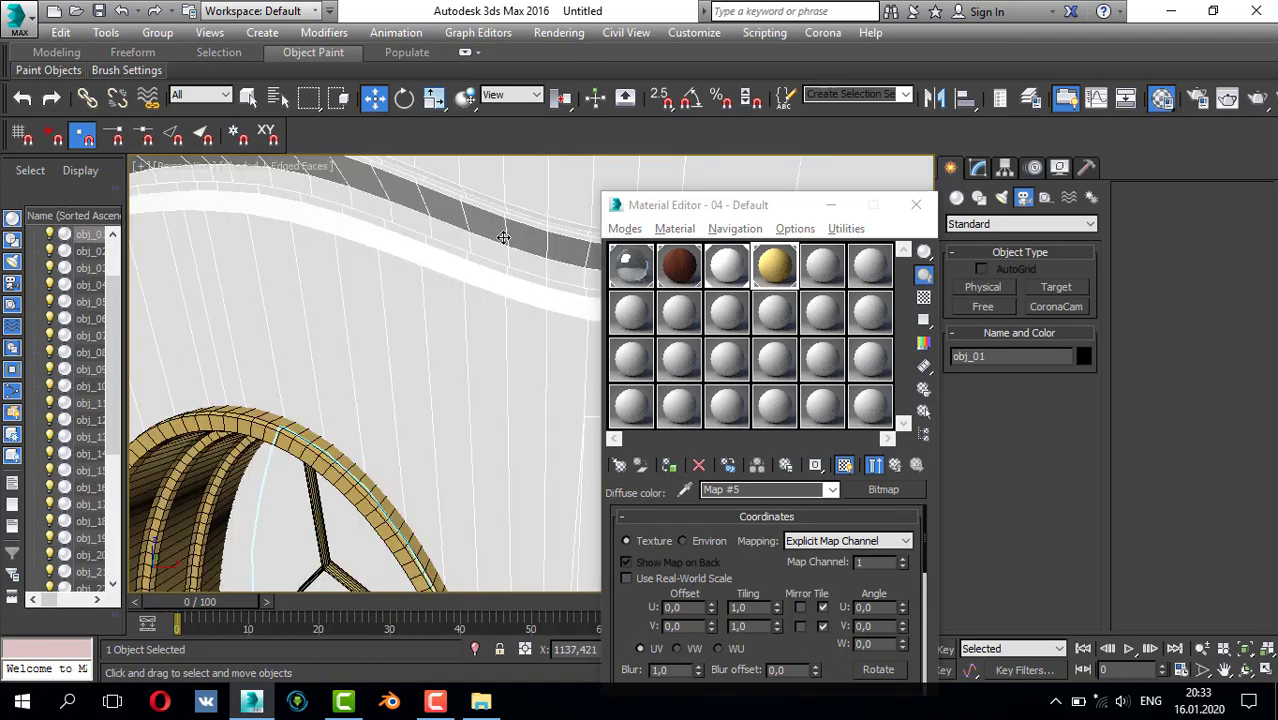
click(157, 32)
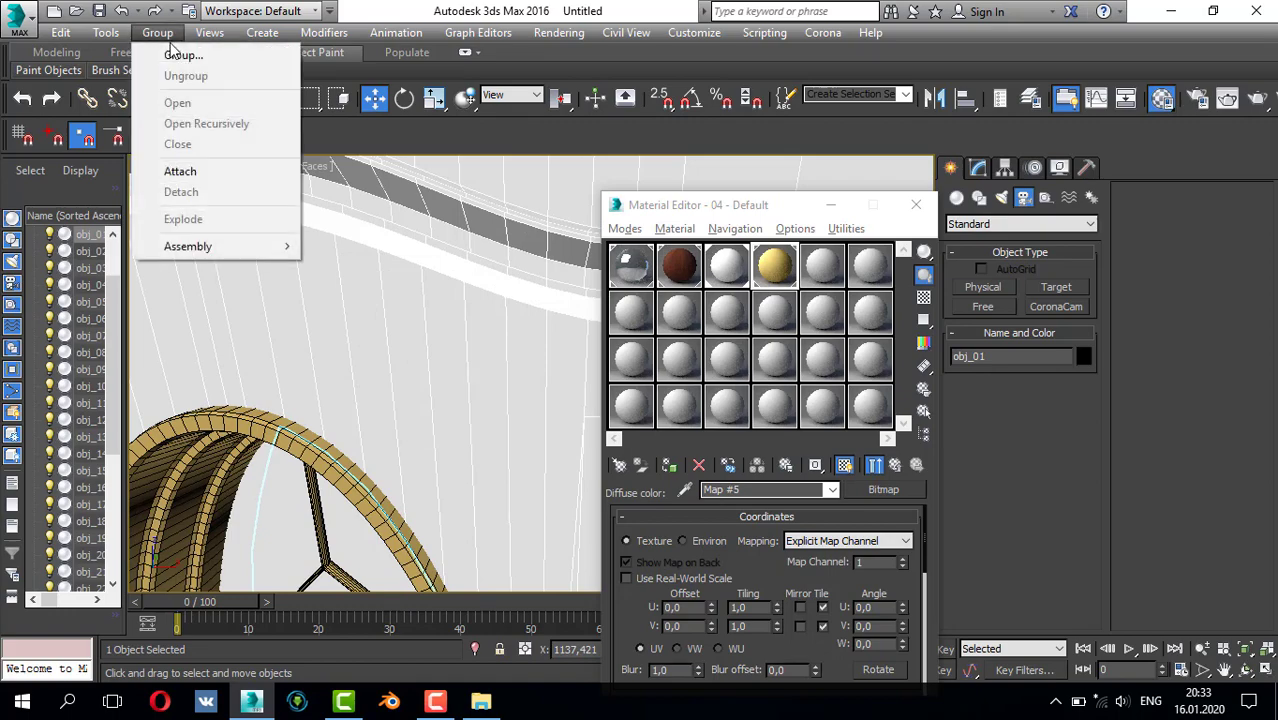
click(386, 338)
click(916, 205)
scroll(619, 285, down, 6)
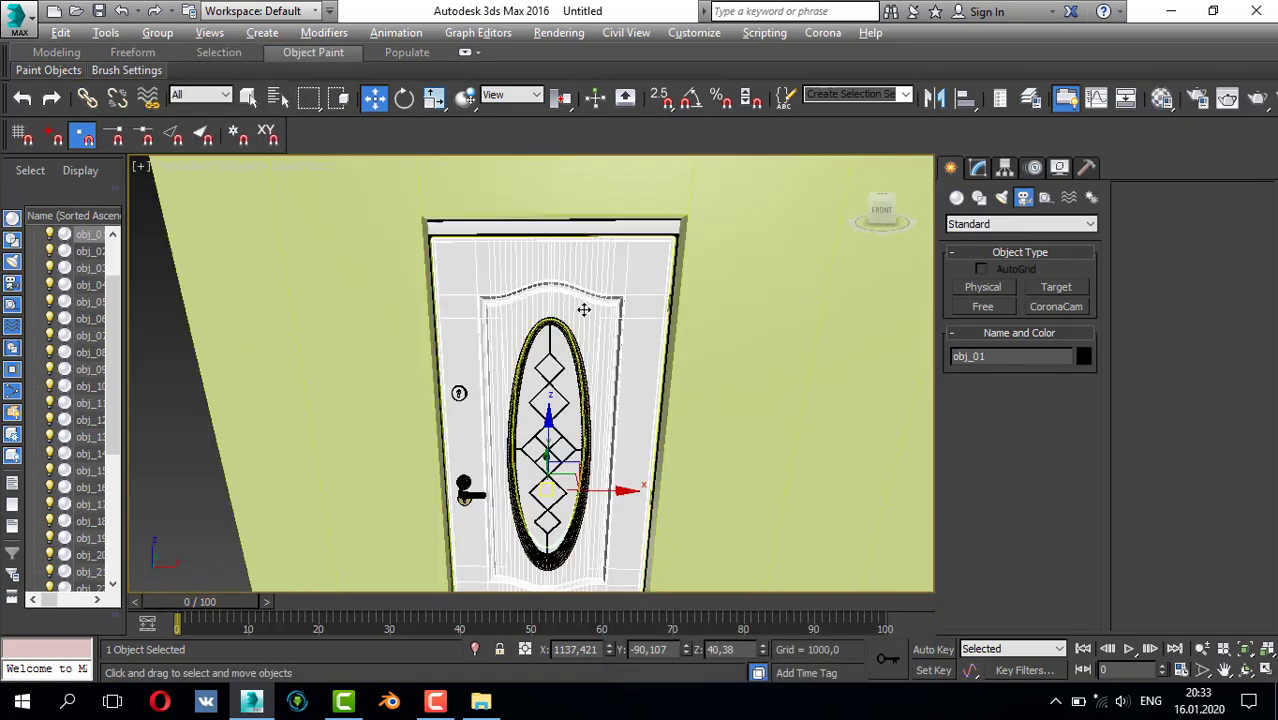
- Assign the gold 04 - Default material to the upper keyhole plate on the back side of the door
scroll(652, 253, up, 8)
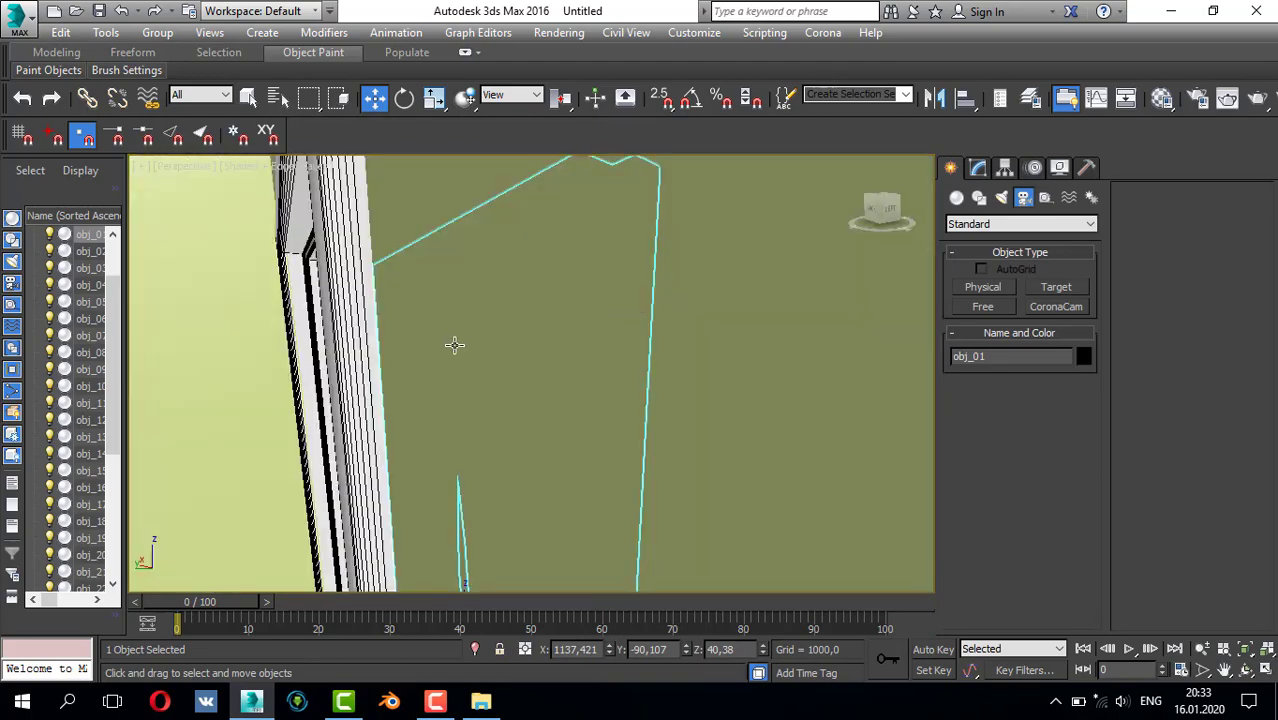
alt+middle_drag(455, 345, 575, 338)
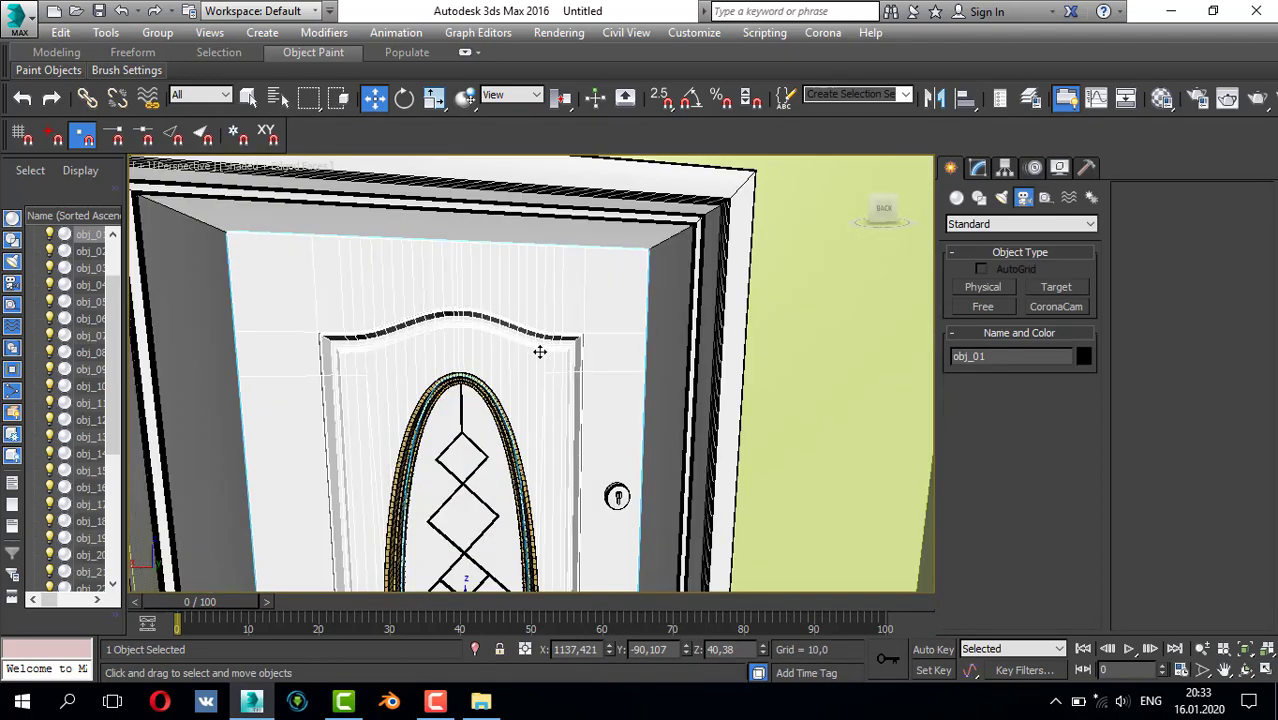
click(599, 504)
scroll(552, 452, up, 4)
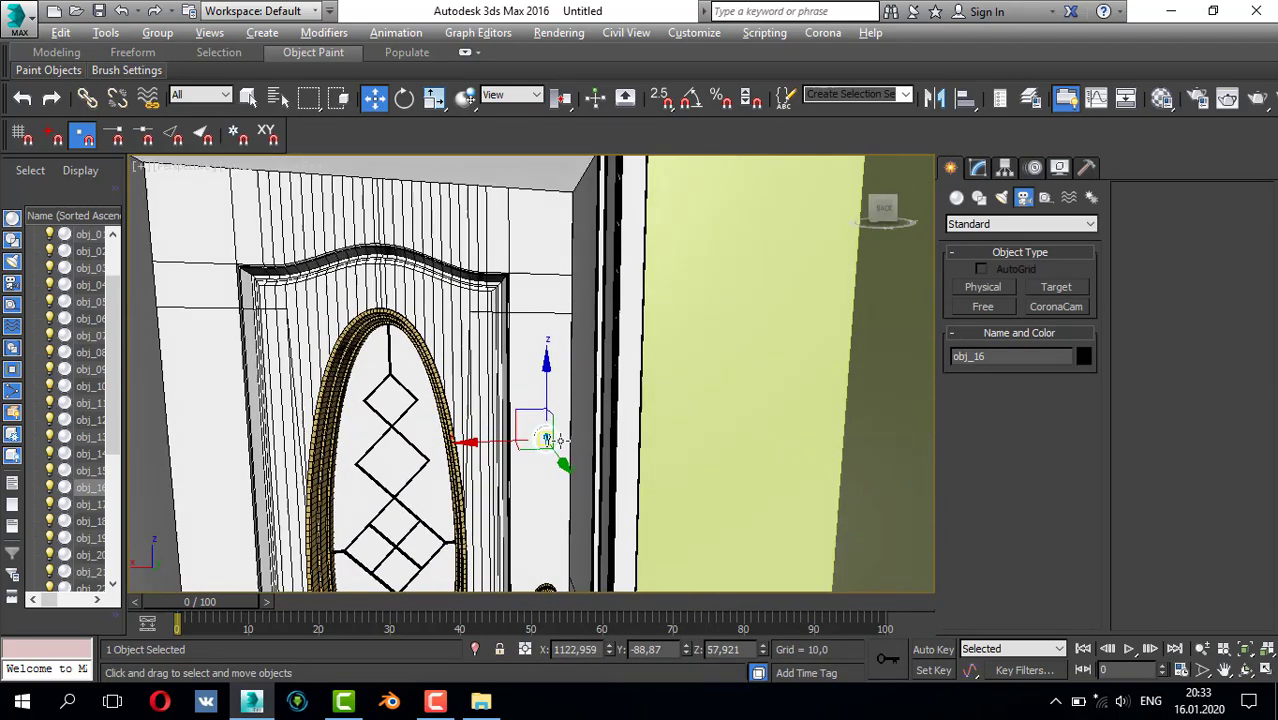
scroll(552, 452, up, 5)
scroll(552, 452, down, 3)
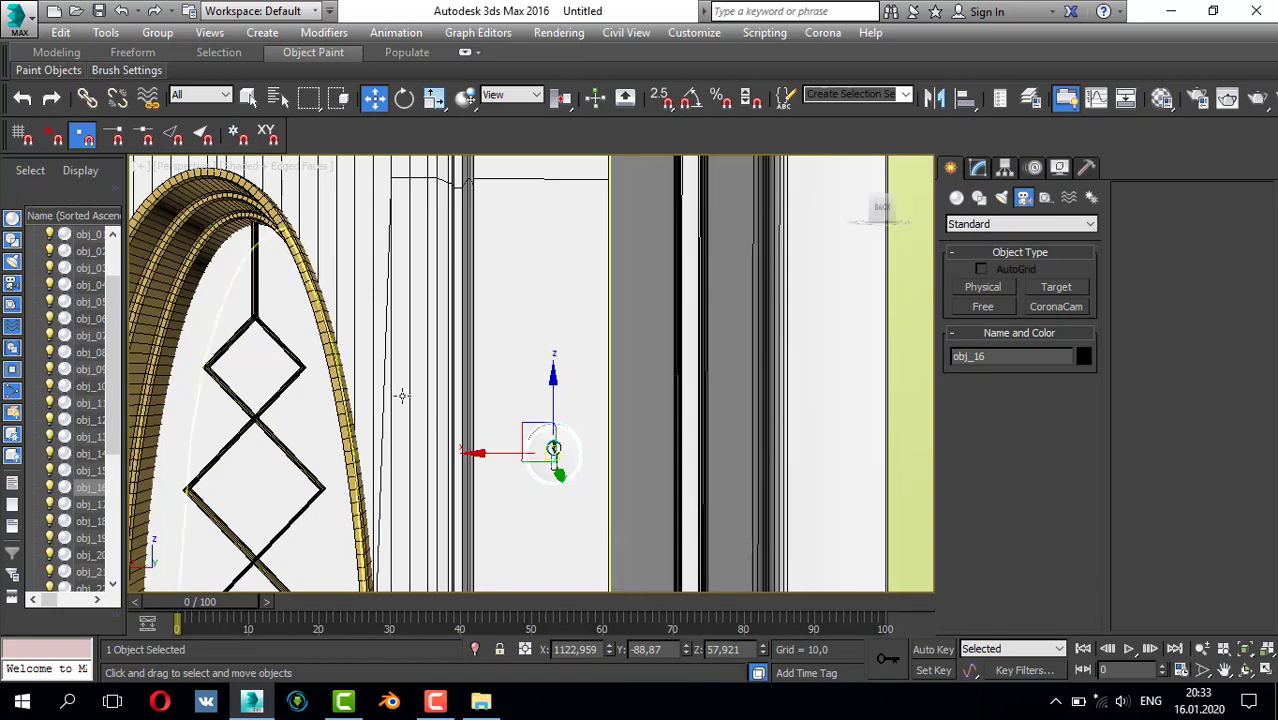
key(m)
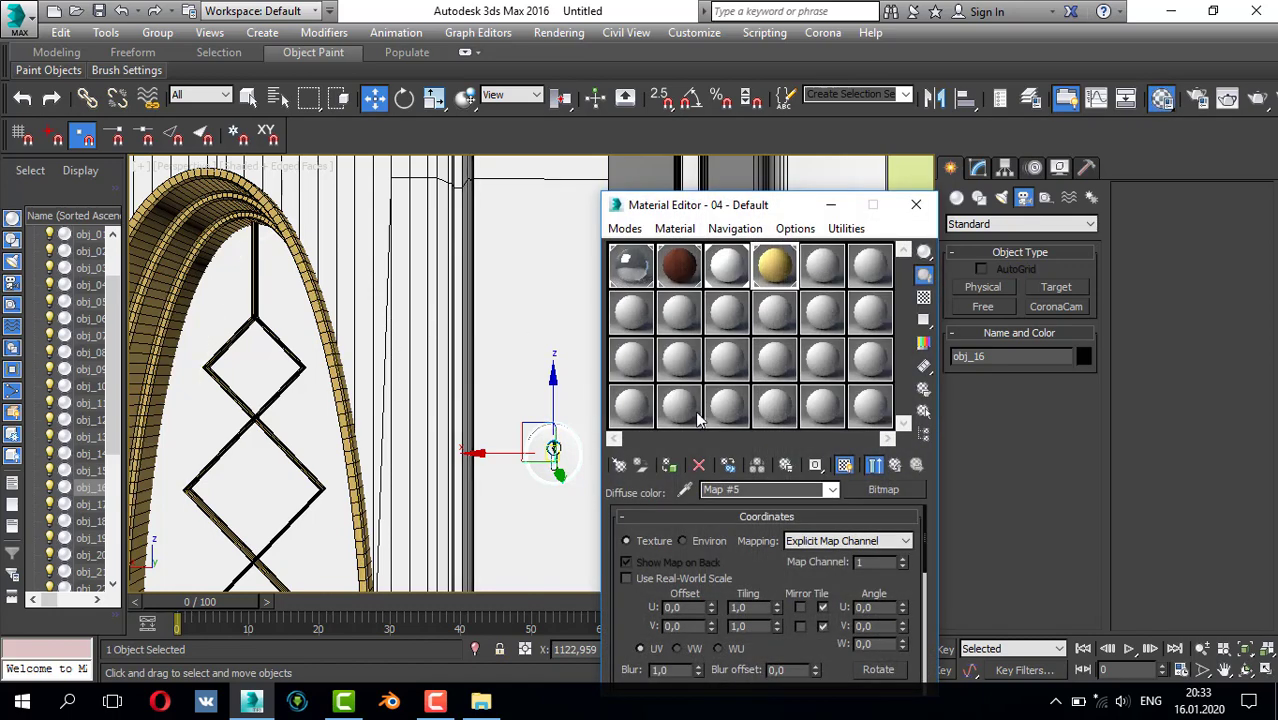
click(668, 466)
click(915, 204)
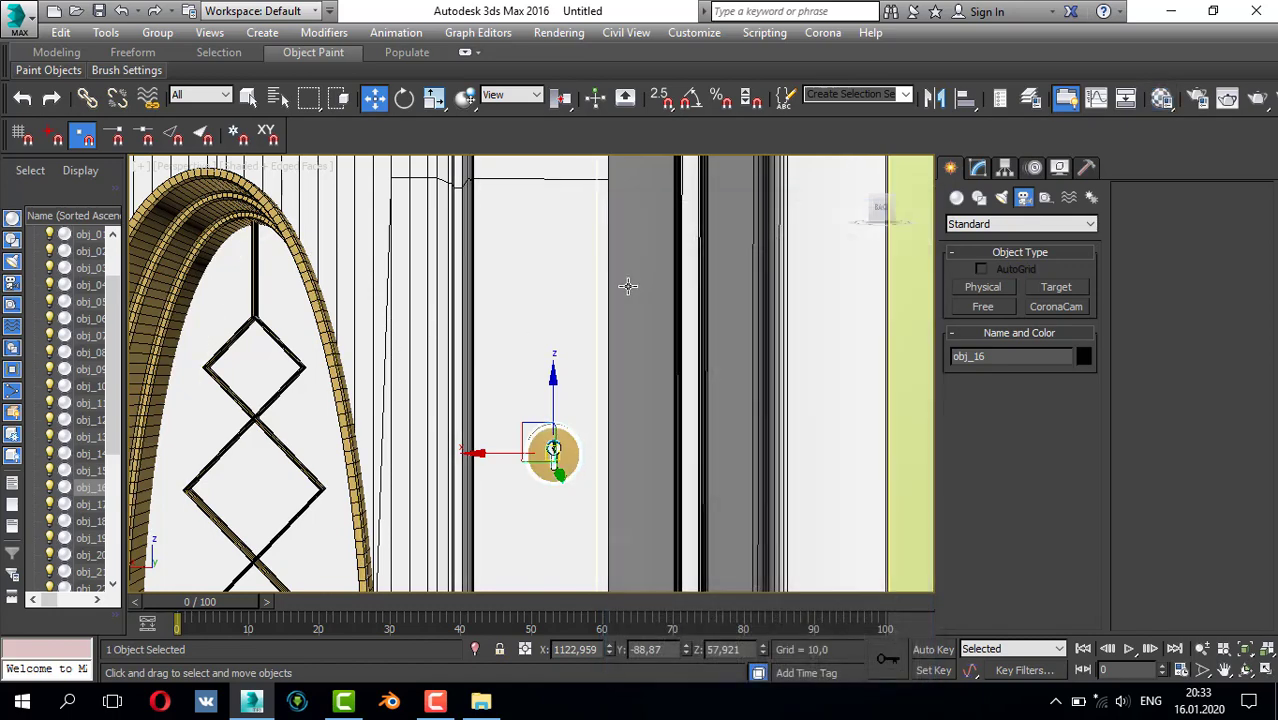
- Select the door frame together with the door leaf, handle parts, oval frame and upper keyhole plate from the back side
scroll(628, 285, down, 4)
scroll(640, 311, up, 3)
click(657, 305)
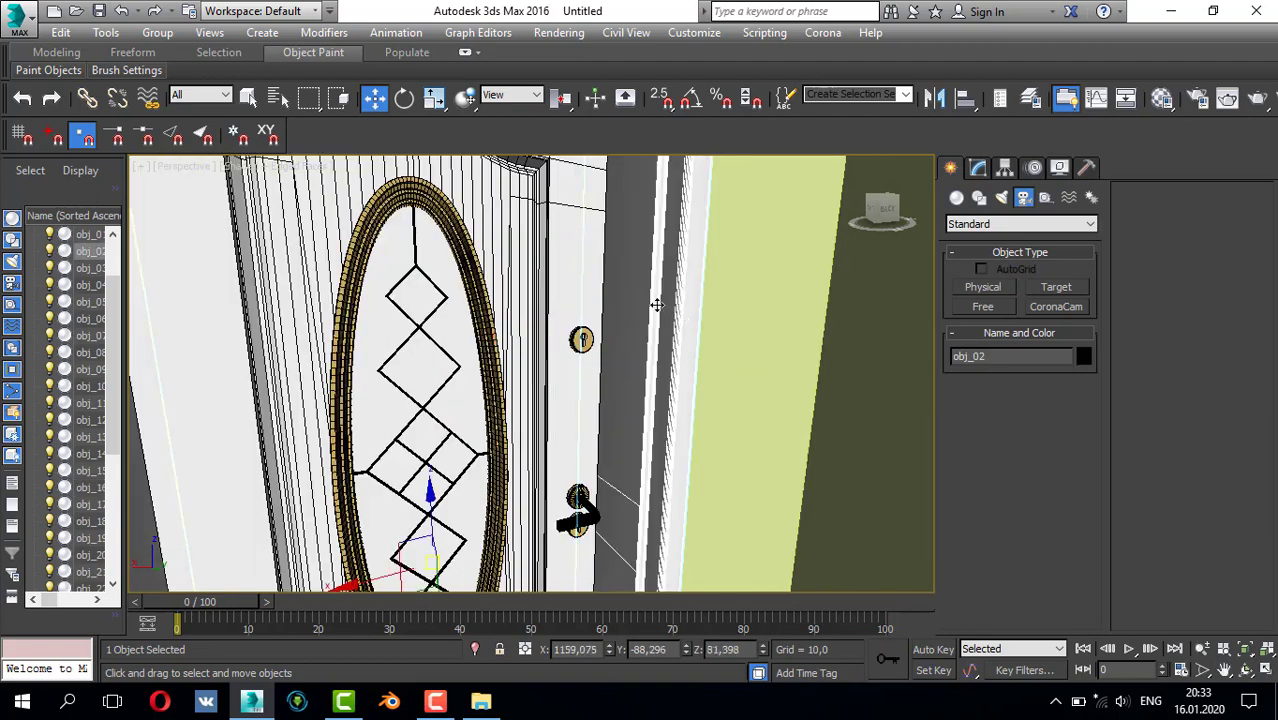
alt+middle_drag(609, 337, 590, 452)
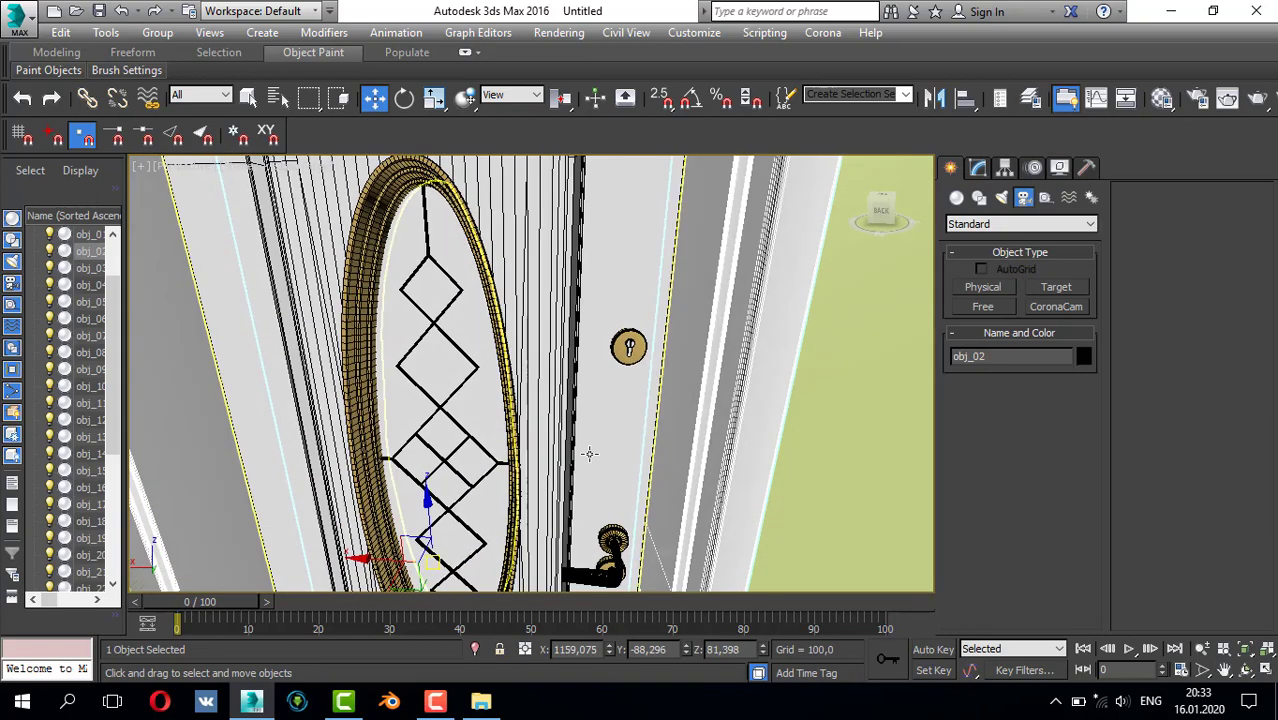
ctrl+click(606, 564)
ctrl+click(607, 563)
ctrl+click(607, 557)
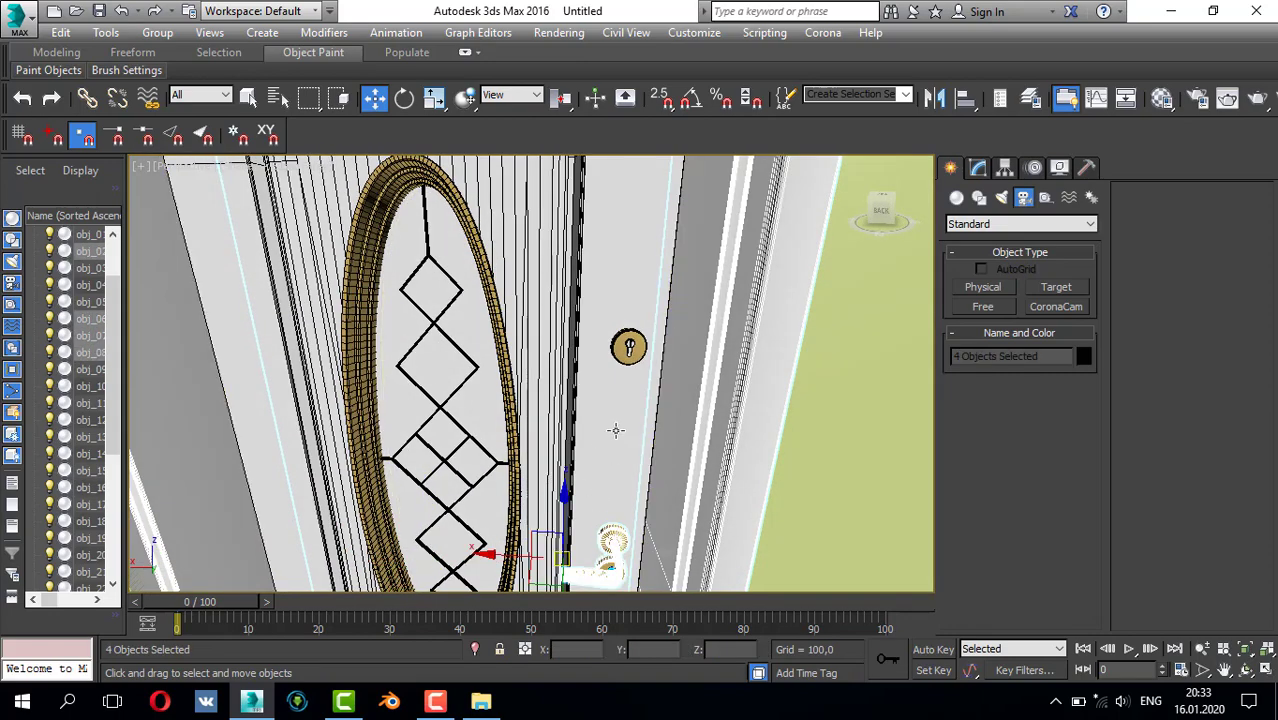
ctrl+click(502, 384)
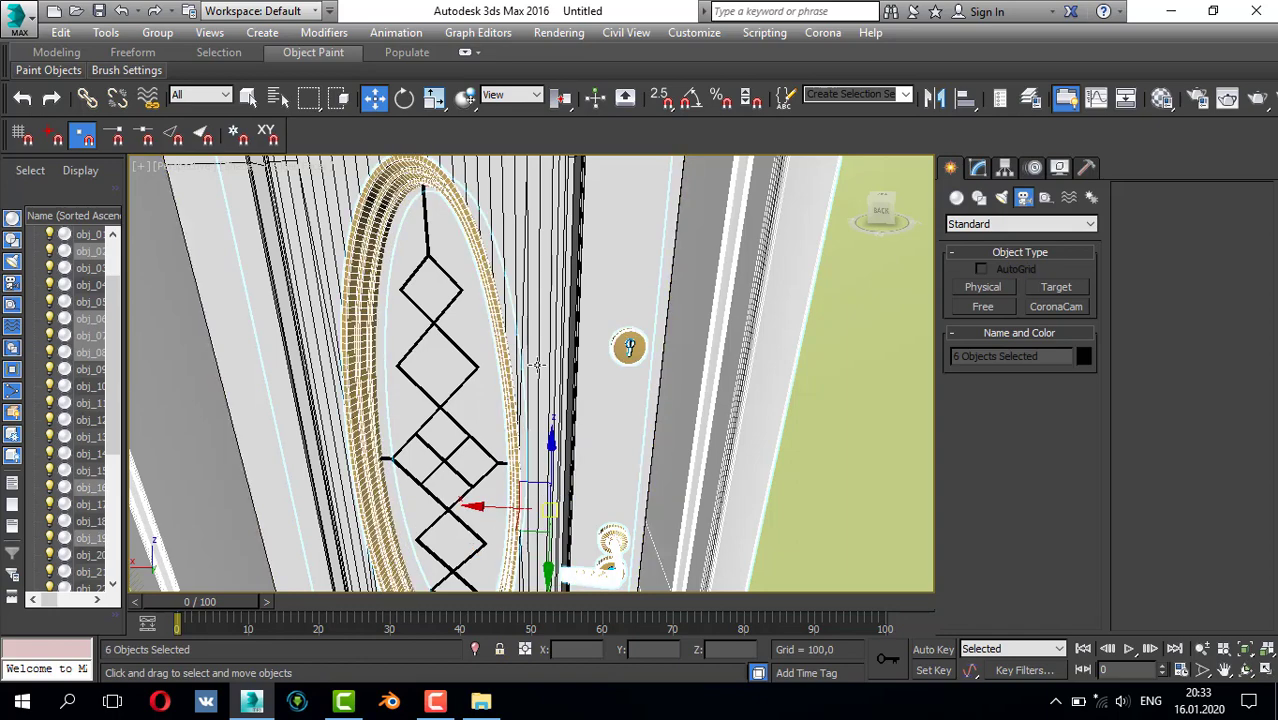
ctrl+click(469, 362)
ctrl+click(609, 322)
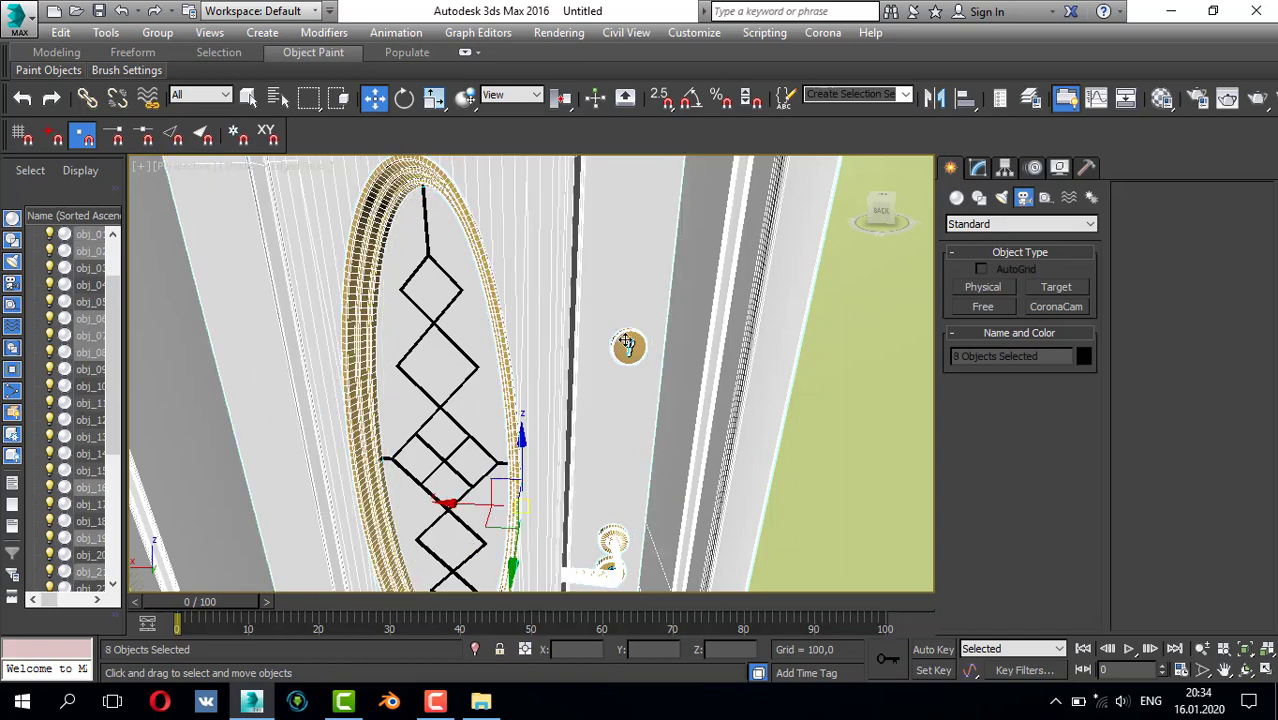
ctrl+click(628, 346)
- Add the front side's upper keyhole plate, diamond lattice, handle and lower keyhole plate to the door selection
alt+middle_drag(498, 320, 388, 396)
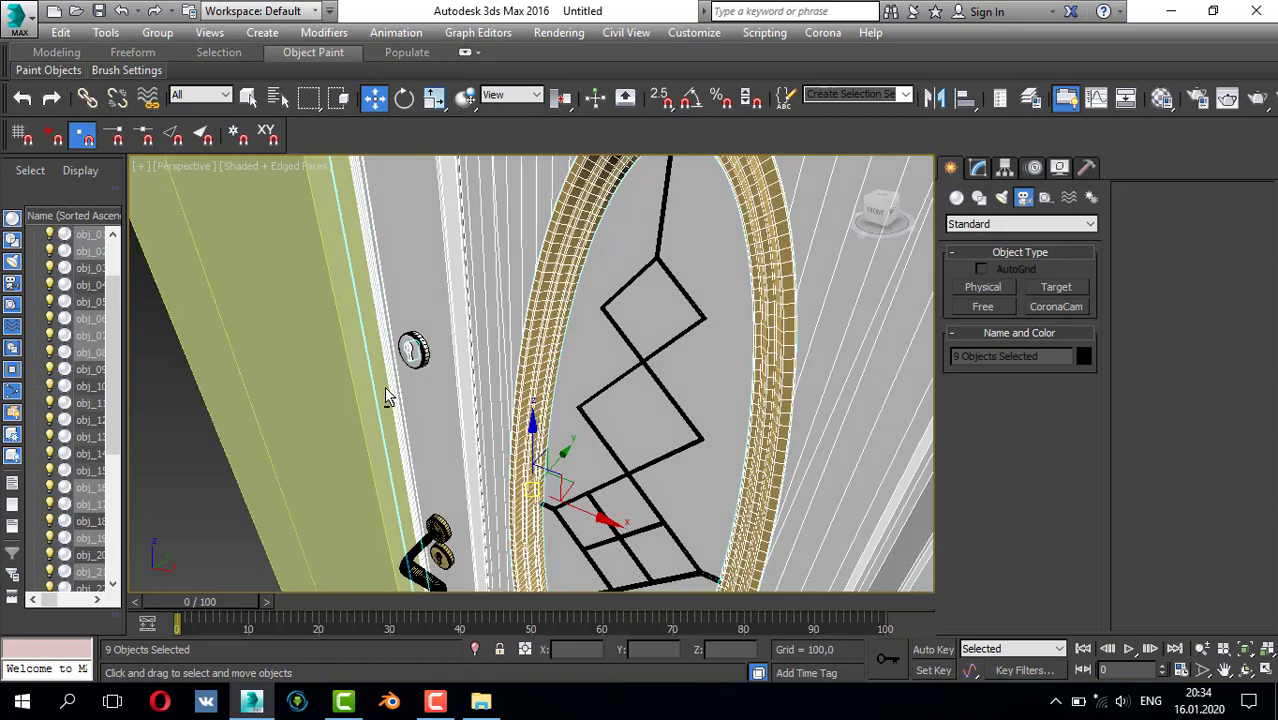
ctrl+click(412, 348)
ctrl+click(617, 290)
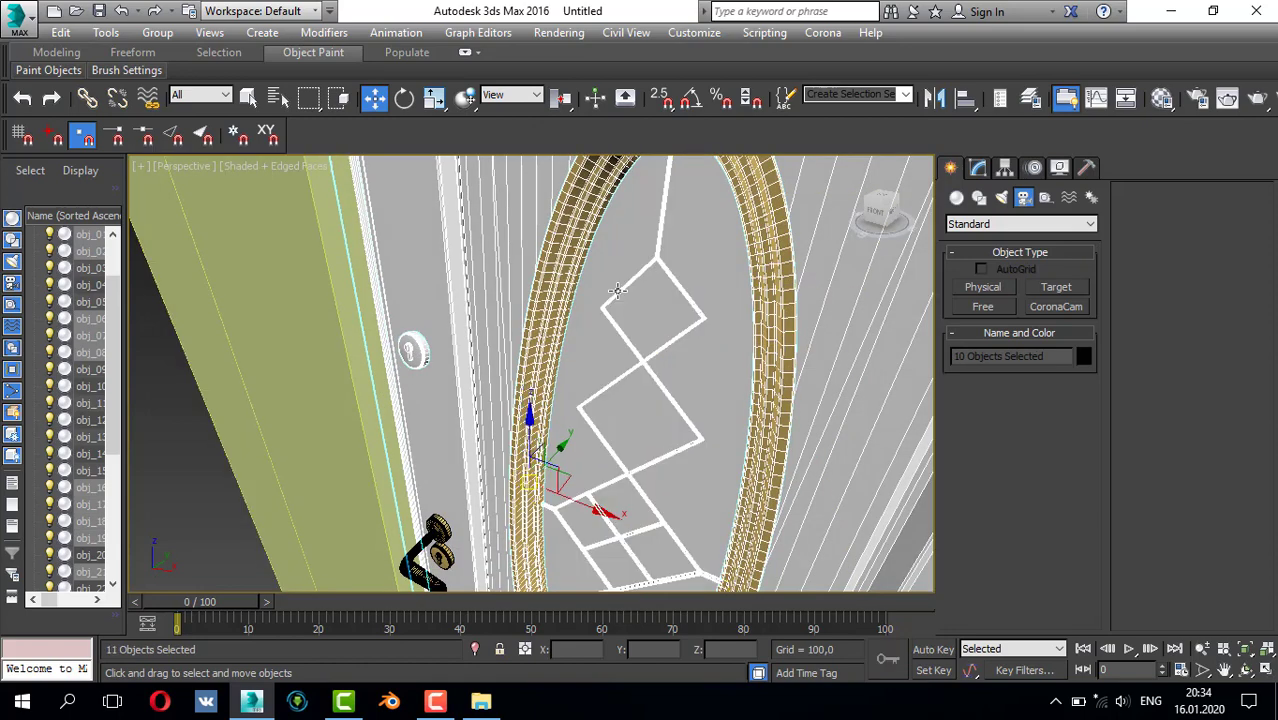
ctrl+click(418, 545)
ctrl+click(437, 528)
ctrl+click(442, 556)
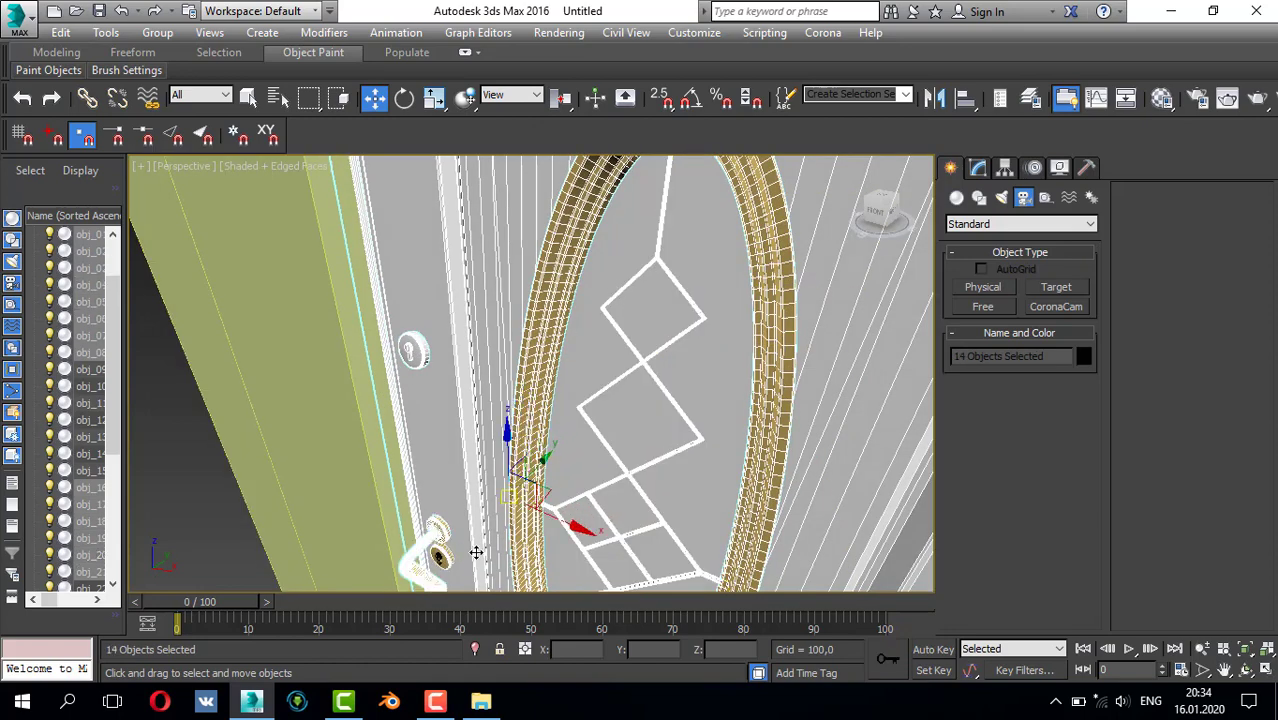
ctrl+click(440, 556)
- Add the hinge pieces along the door's vertical edge, from the upper ones to the lowest, to the selection
scroll(474, 392, down, 3)
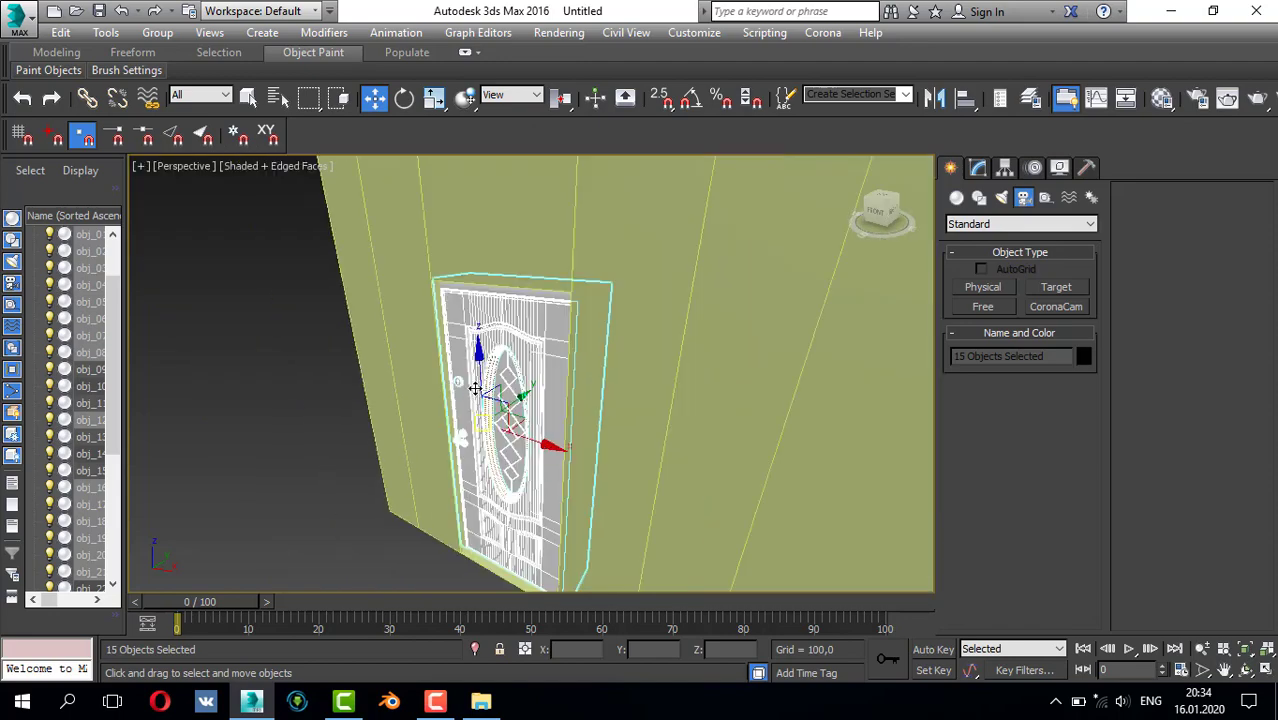
scroll(480, 394, up, 3)
alt+middle_drag(485, 396, 502, 382)
scroll(502, 382, down, 2)
scroll(668, 302, down, 3)
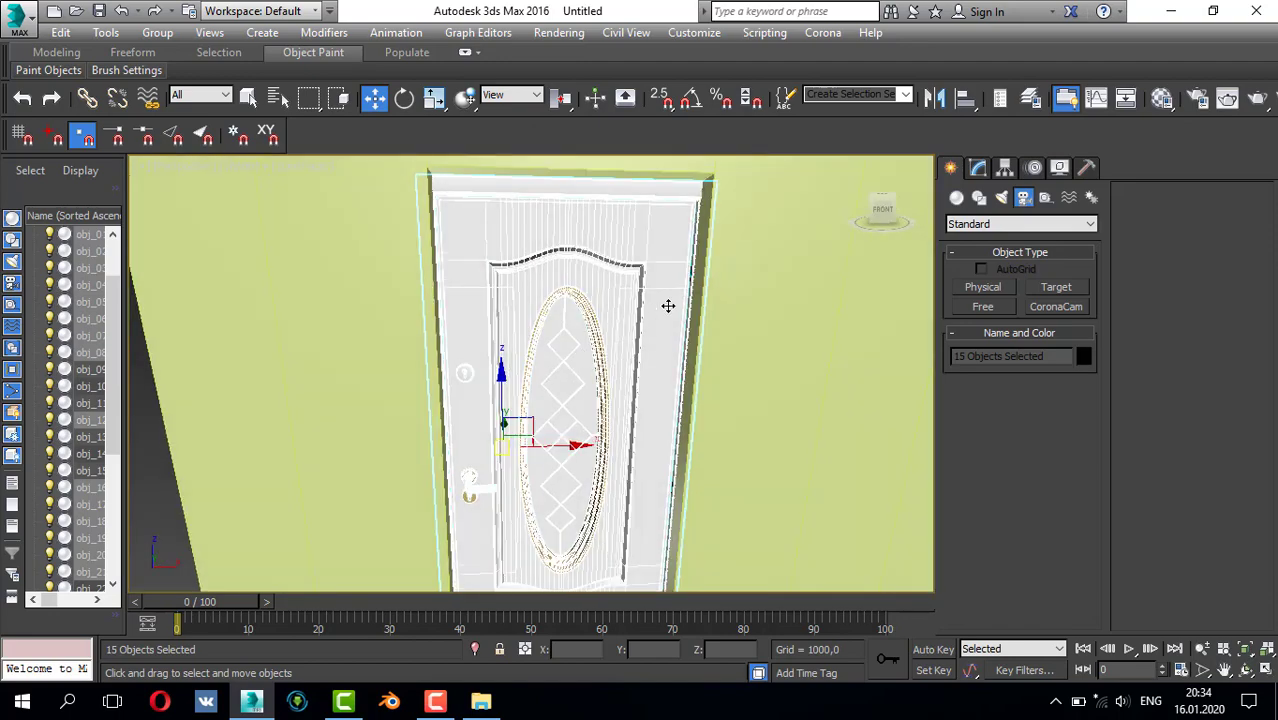
scroll(719, 237, up, 8)
scroll(719, 233, up, 4)
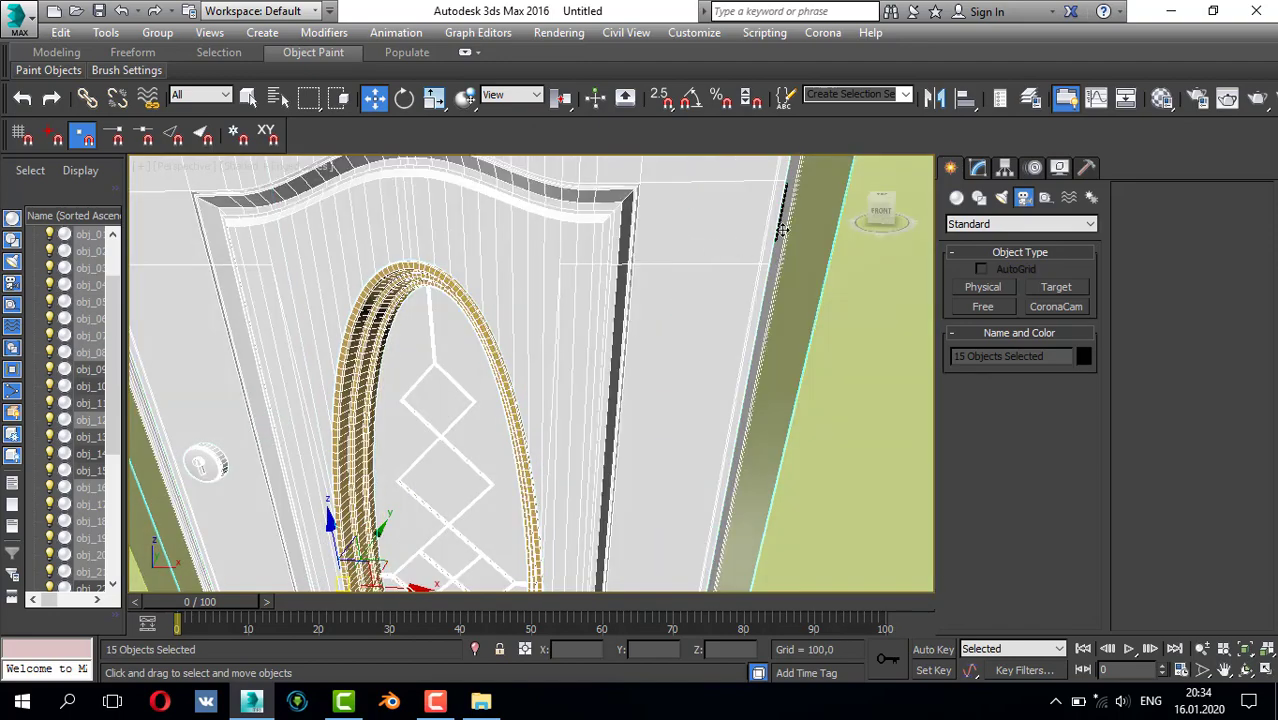
ctrl+click(784, 223)
ctrl+click(784, 196)
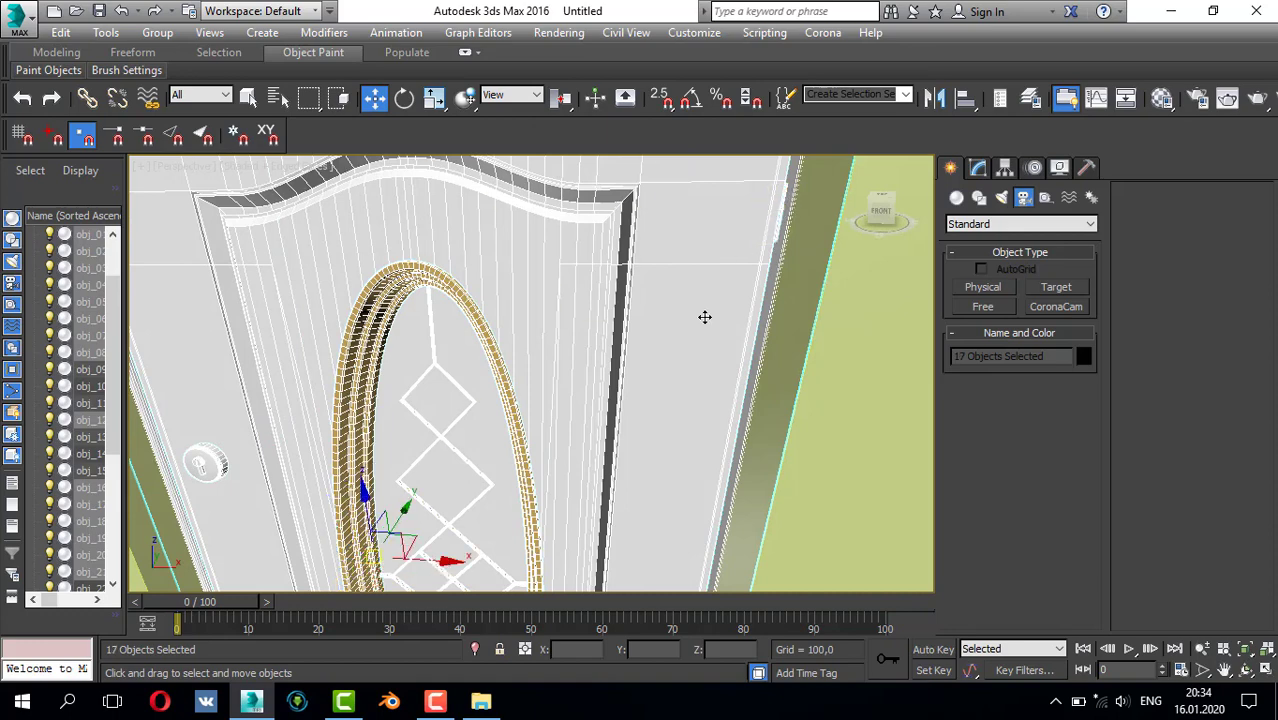
scroll(699, 322, down, 6)
scroll(689, 484, up, 3)
alt+middle_drag(690, 482, 706, 457)
scroll(706, 457, up, 2)
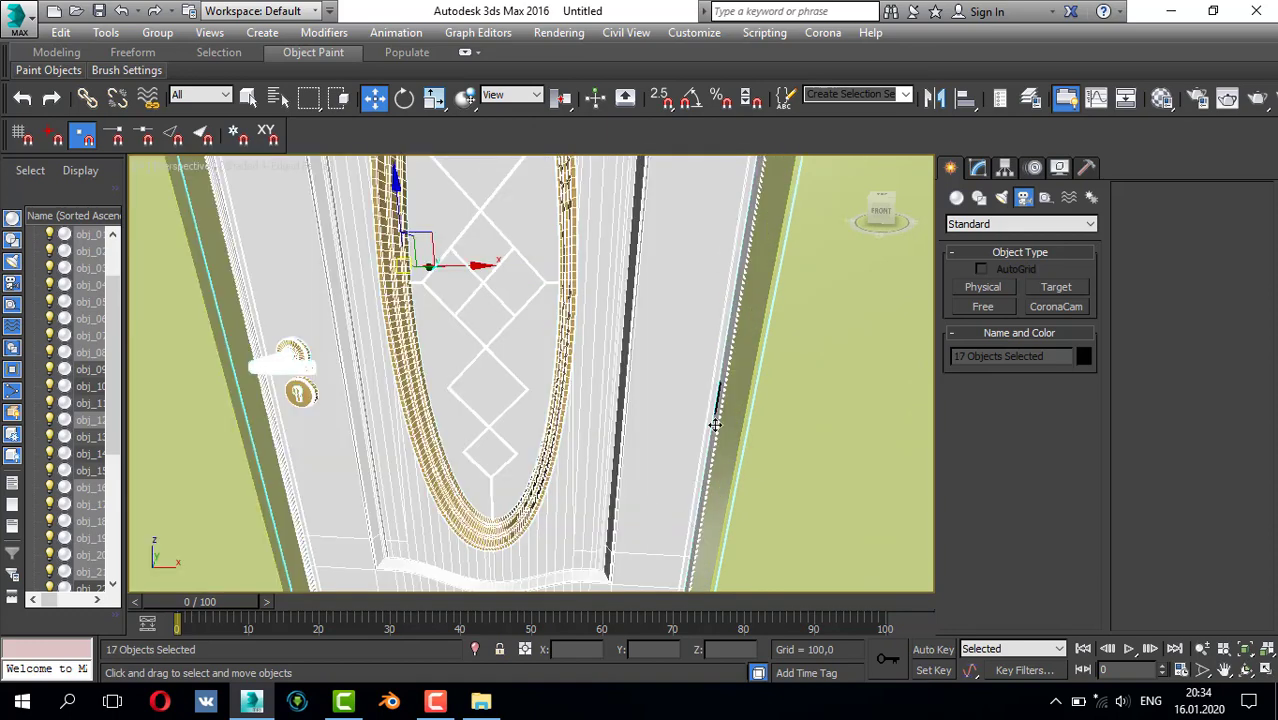
ctrl+click(720, 393)
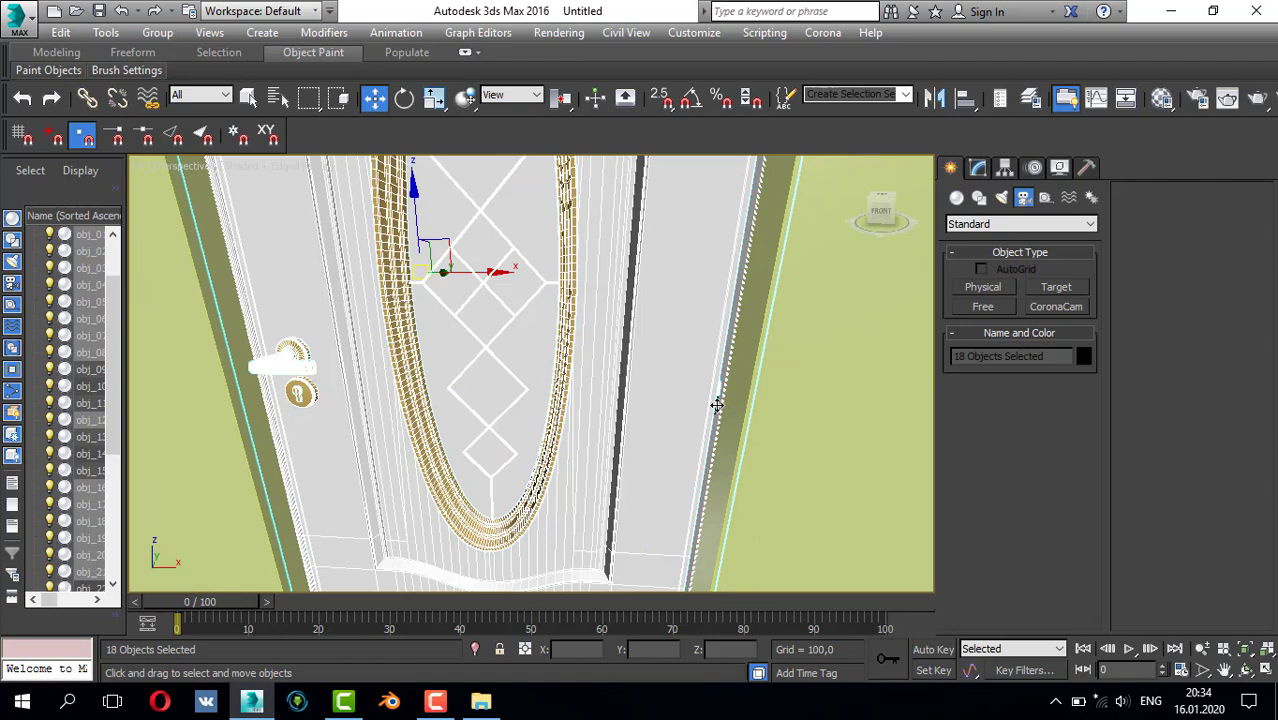
scroll(717, 410, up, 2)
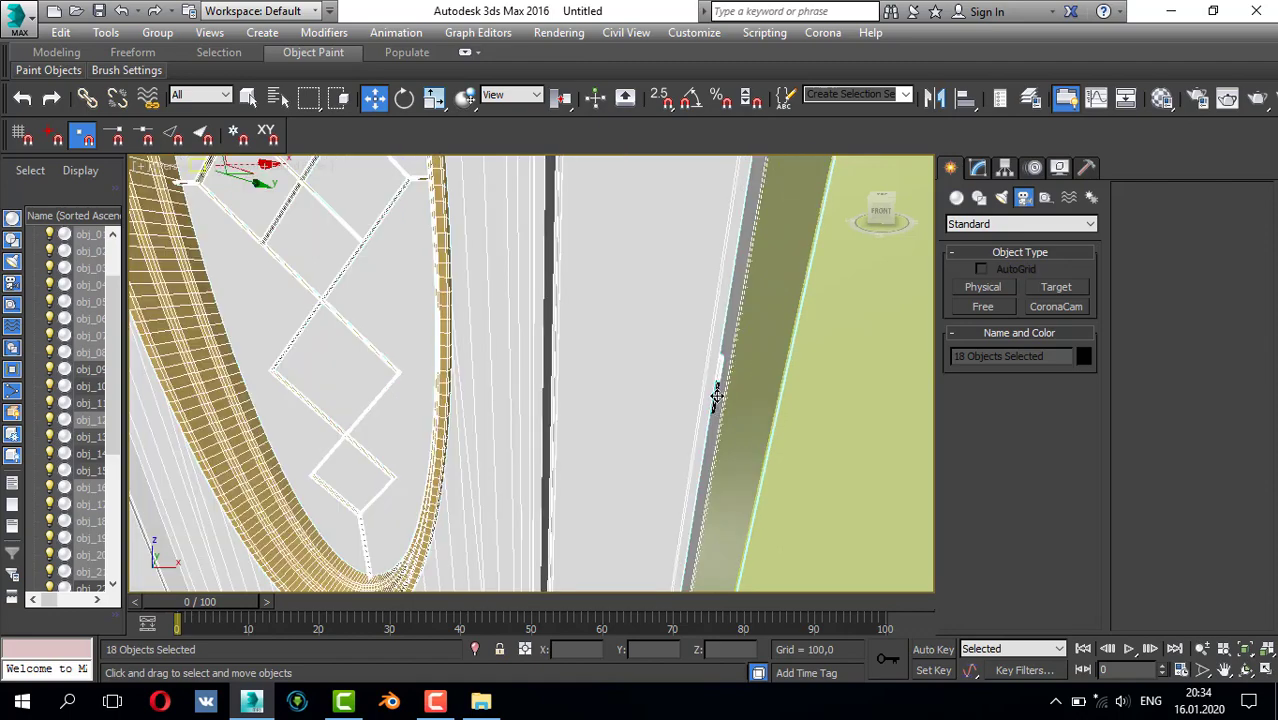
ctrl+click(716, 396)
scroll(668, 451, down, 5)
middle_drag(683, 474, 685, 360)
scroll(672, 540, up, 3)
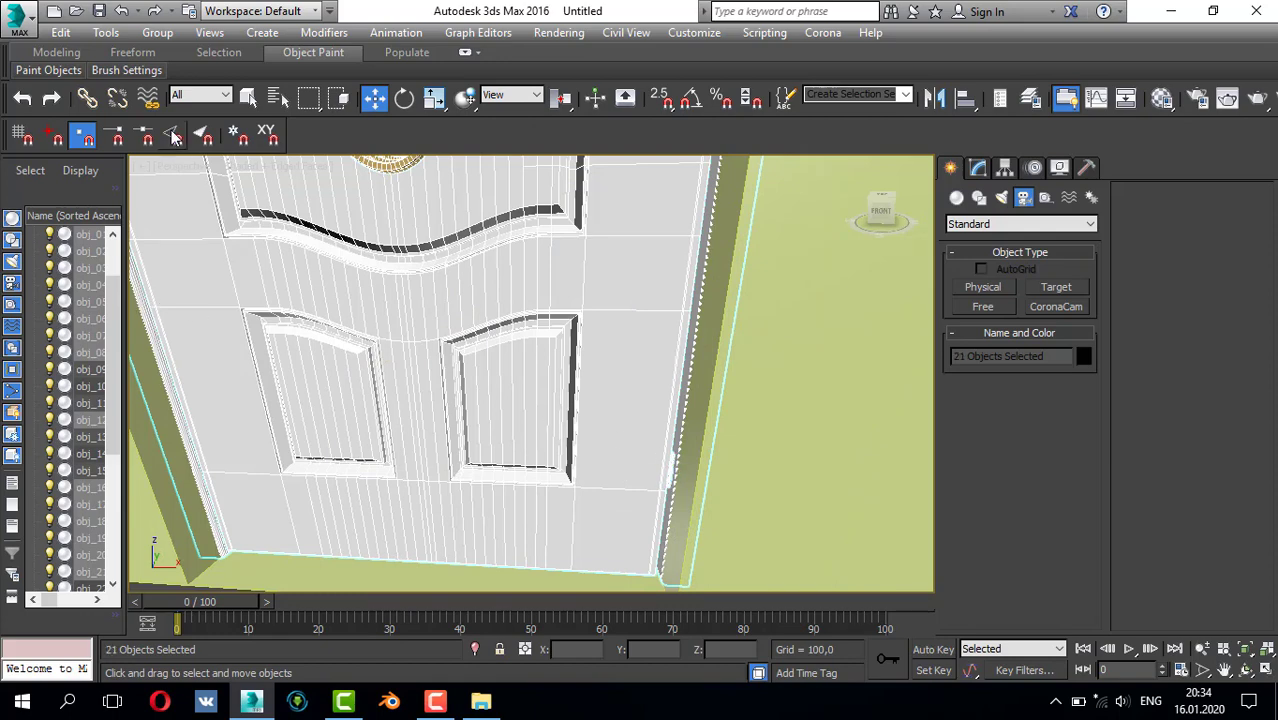
- Group all the selected door parts, keeping the default group name
click(157, 32)
click(190, 54)
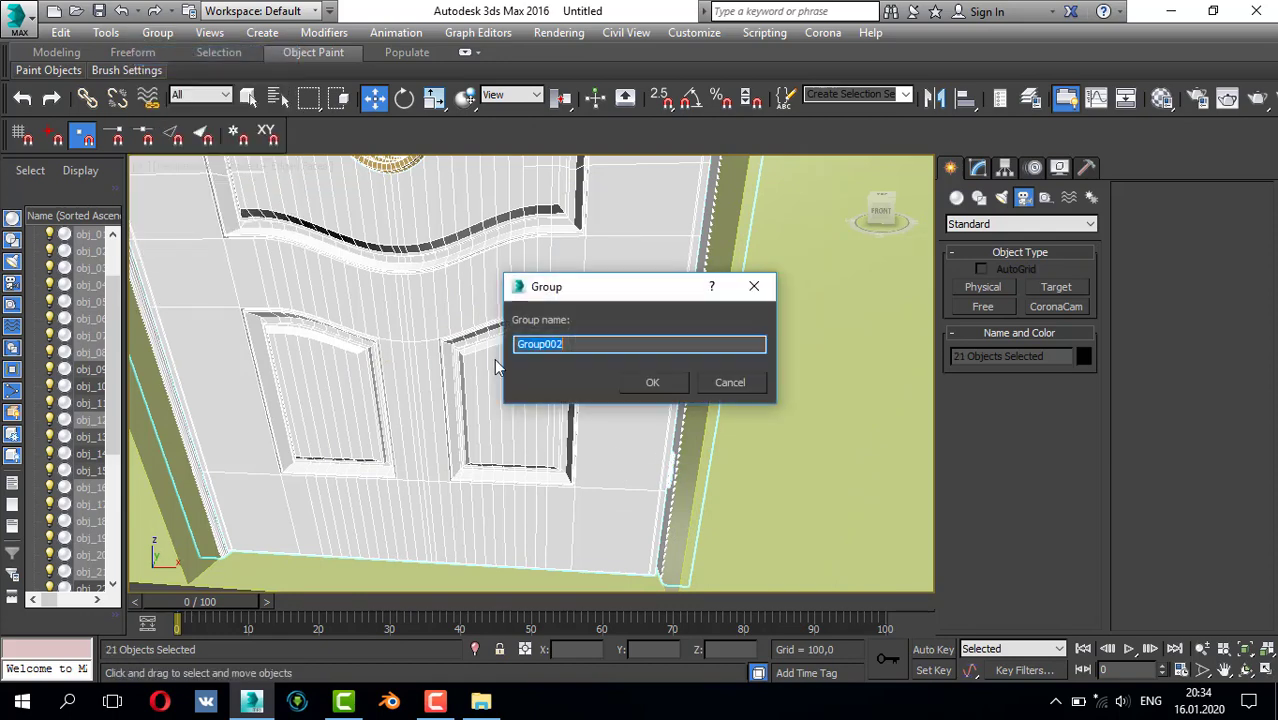
click(641, 383)
- Make one independent copy of the door group in the top view, about 1190 units along the Y axis
scroll(547, 342, down, 6)
key(alt+w)
middle_click(278, 297)
key(alt+w)
scroll(326, 296, down, 5)
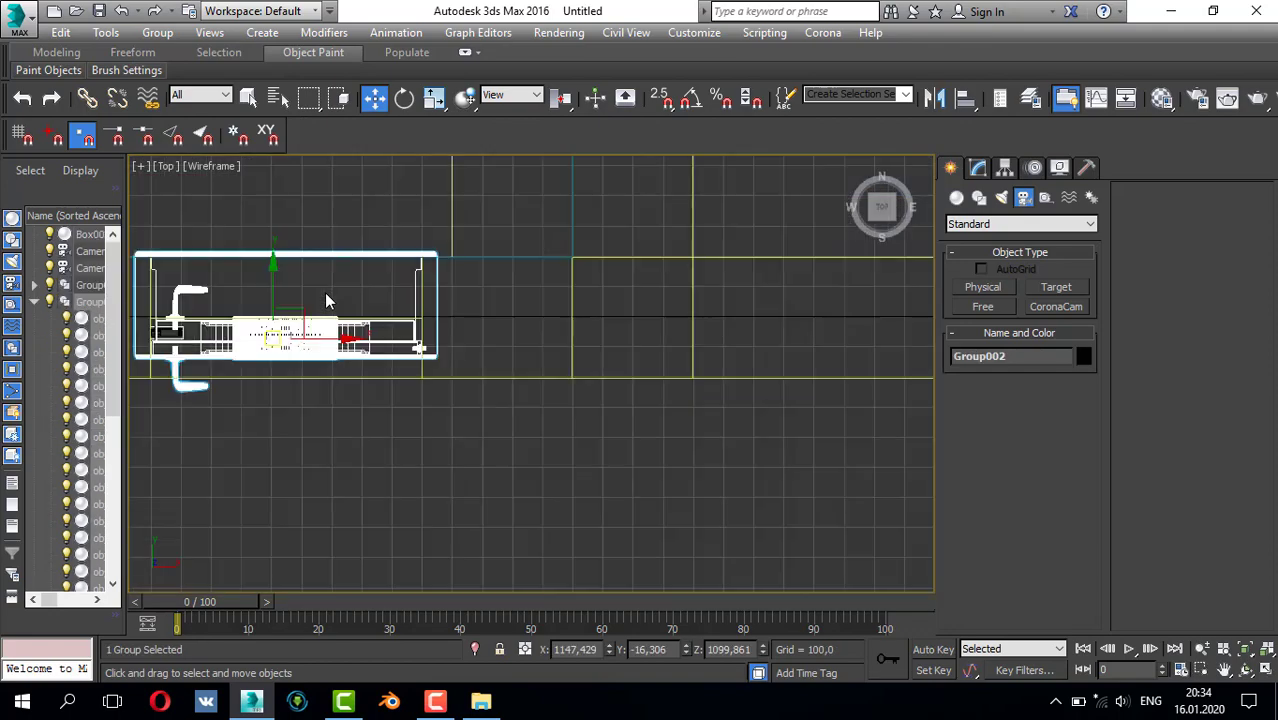
scroll(324, 292, down, 3)
middle_drag(324, 292, 397, 462)
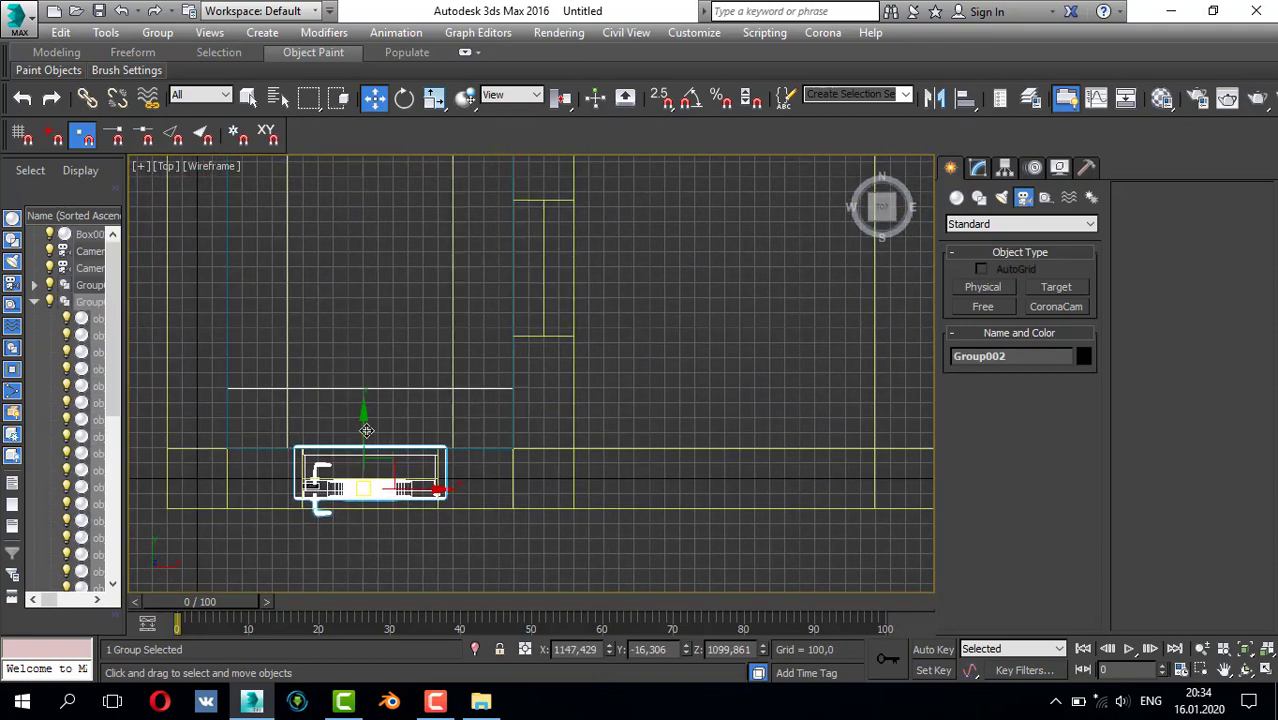
shift+drag(370, 417, 370, 237)
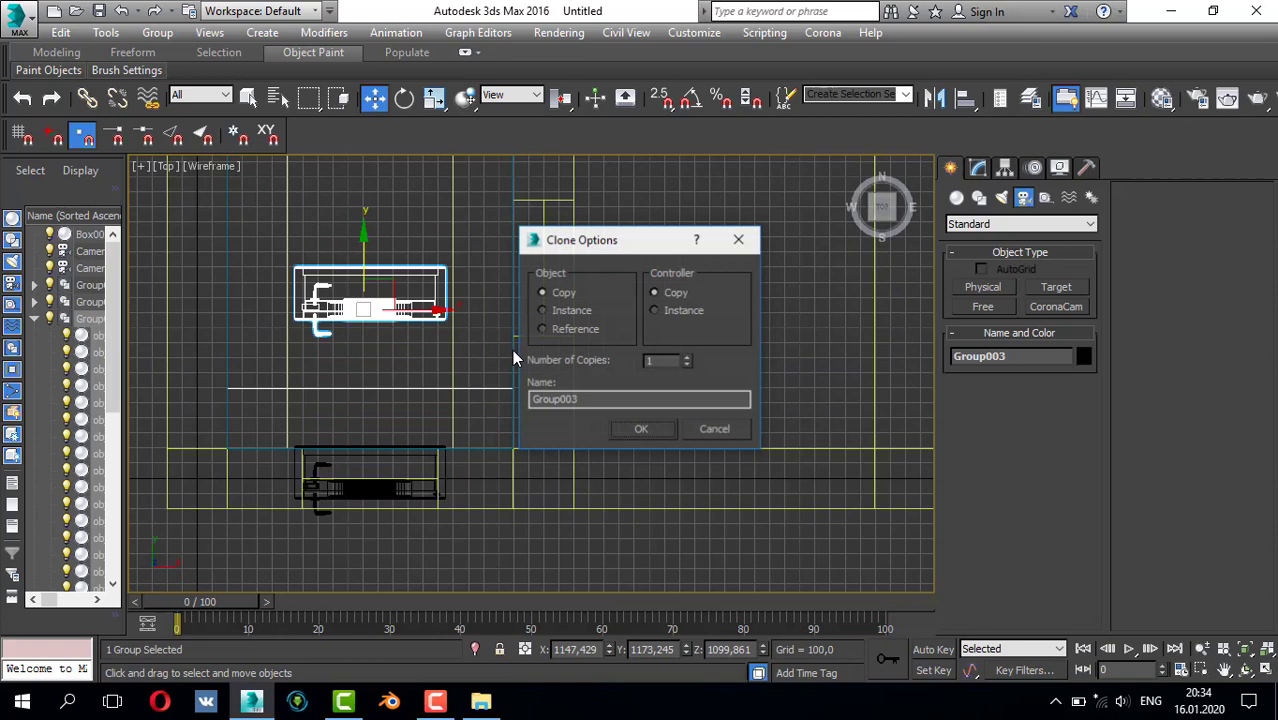
click(650, 434)
- Rotate the door copy a quarter turn in the top view and move it into the opening in the corridor's side wall
key(e)
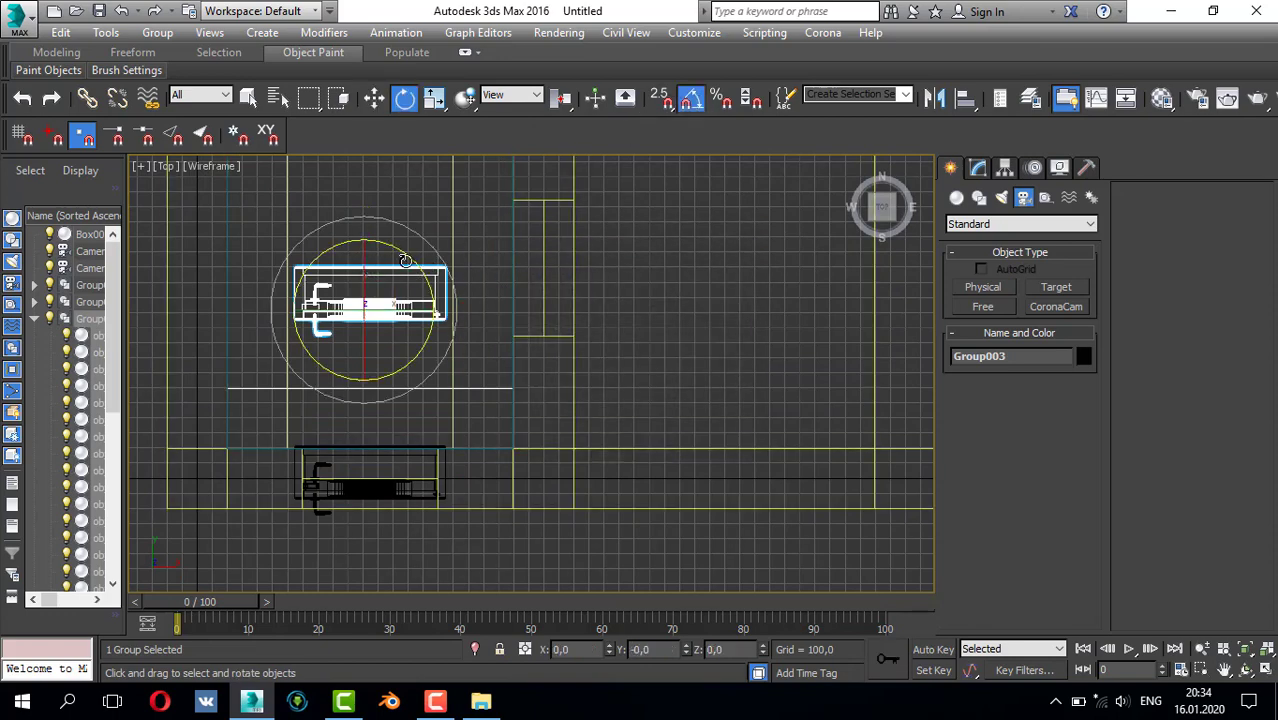
drag(405, 260, 359, 176)
key(w)
drag(396, 310, 598, 214)
scroll(526, 268, up, 3)
middle_drag(557, 277, 544, 386)
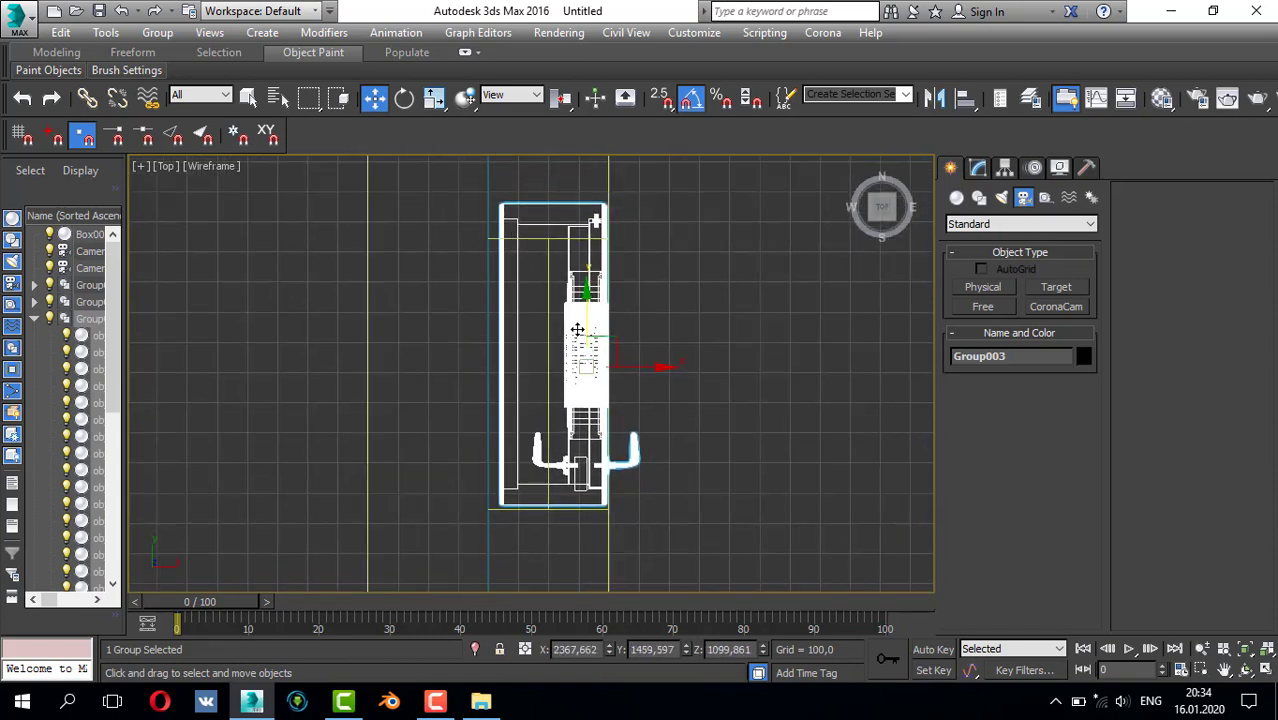
drag(577, 330, 582, 342)
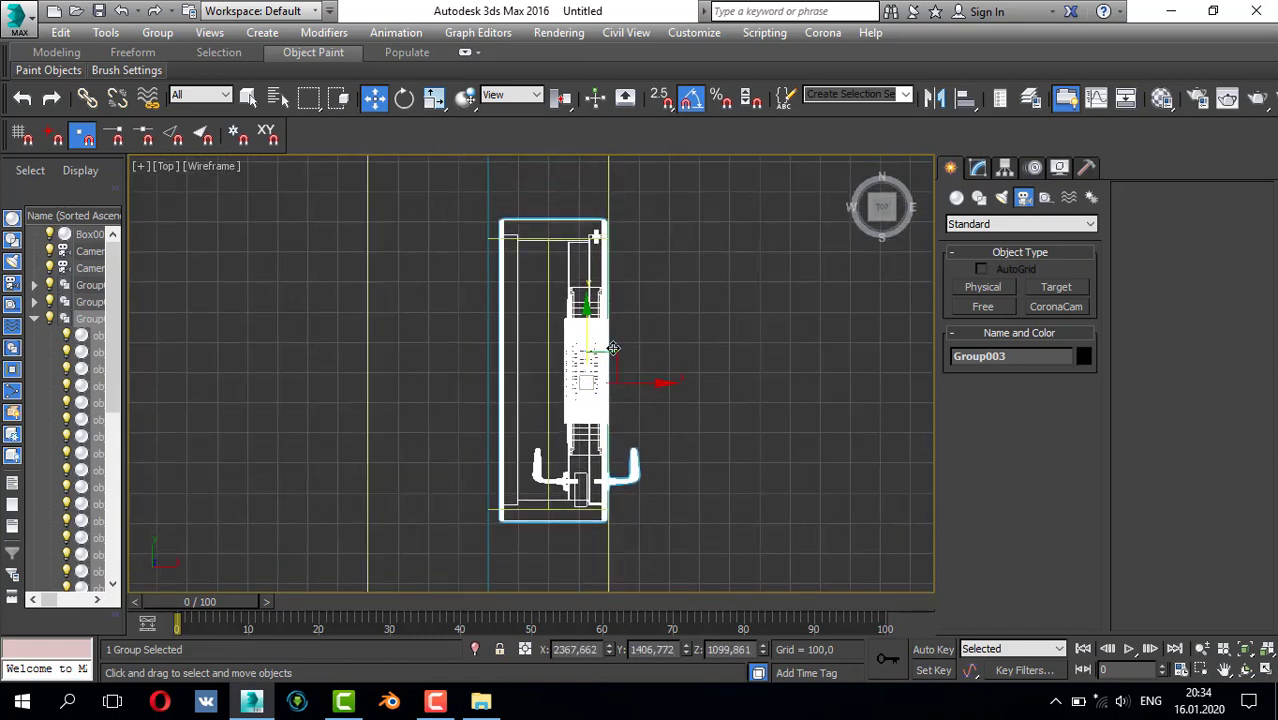
drag(644, 380, 636, 349)
- Examine in perspective how the copied door fits the depth of the side wall's opening
scroll(610, 375, down, 5)
scroll(612, 372, up, 4)
key(alt+w)
middle_click(671, 430)
key(alt+w)
key(z)
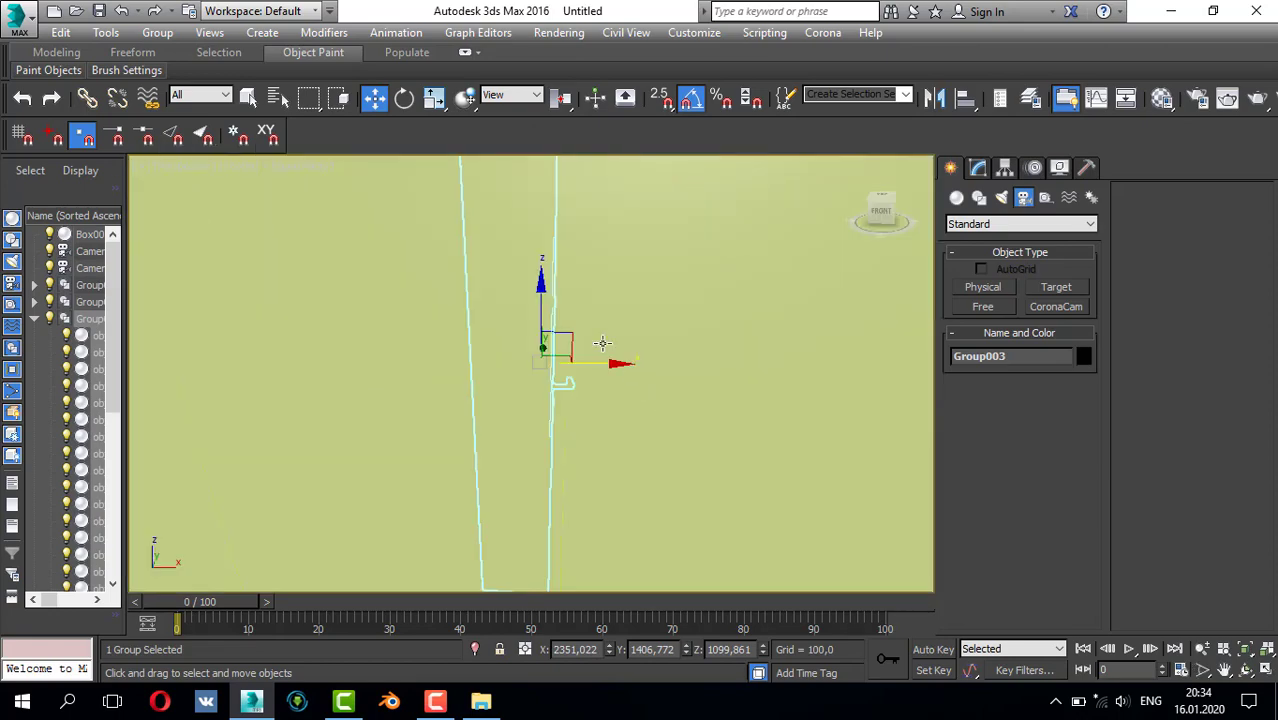
scroll(602, 345, up, 3)
alt+middle_drag(585, 345, 702, 337)
scroll(602, 345, down, 4)
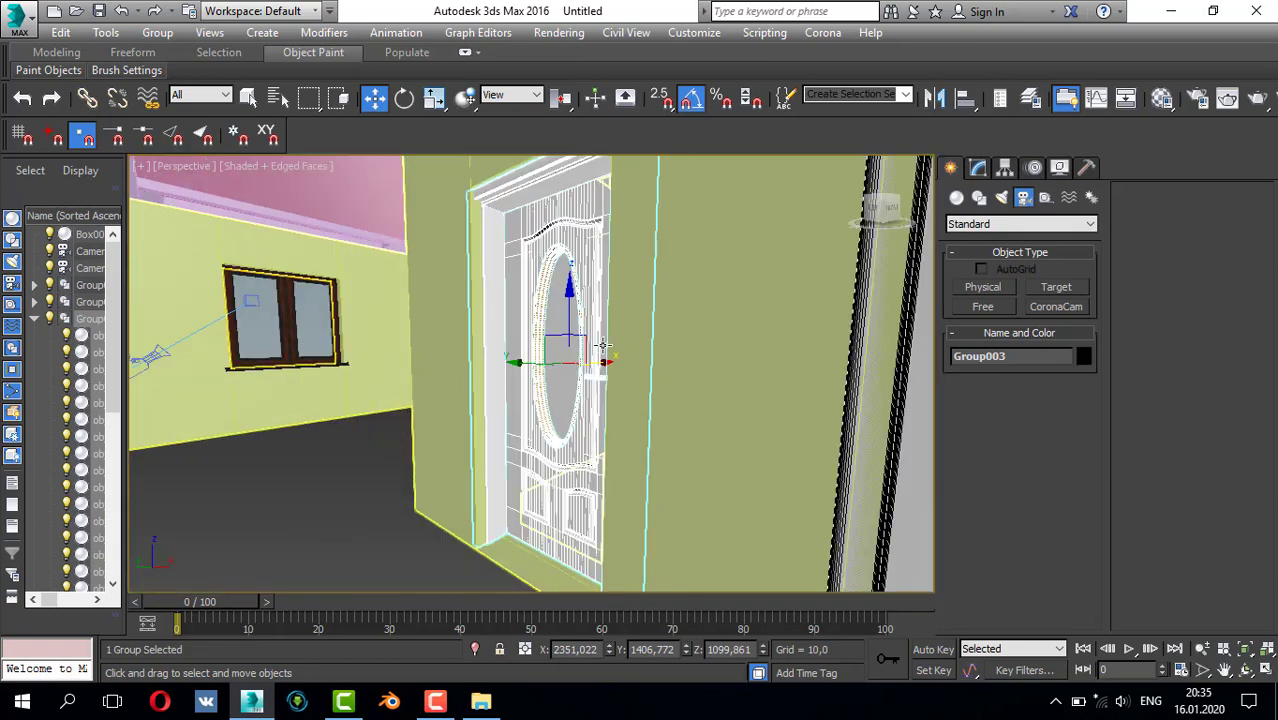
alt+middle_drag(603, 345, 653, 357)
key(alt+w)
key(alt+w)
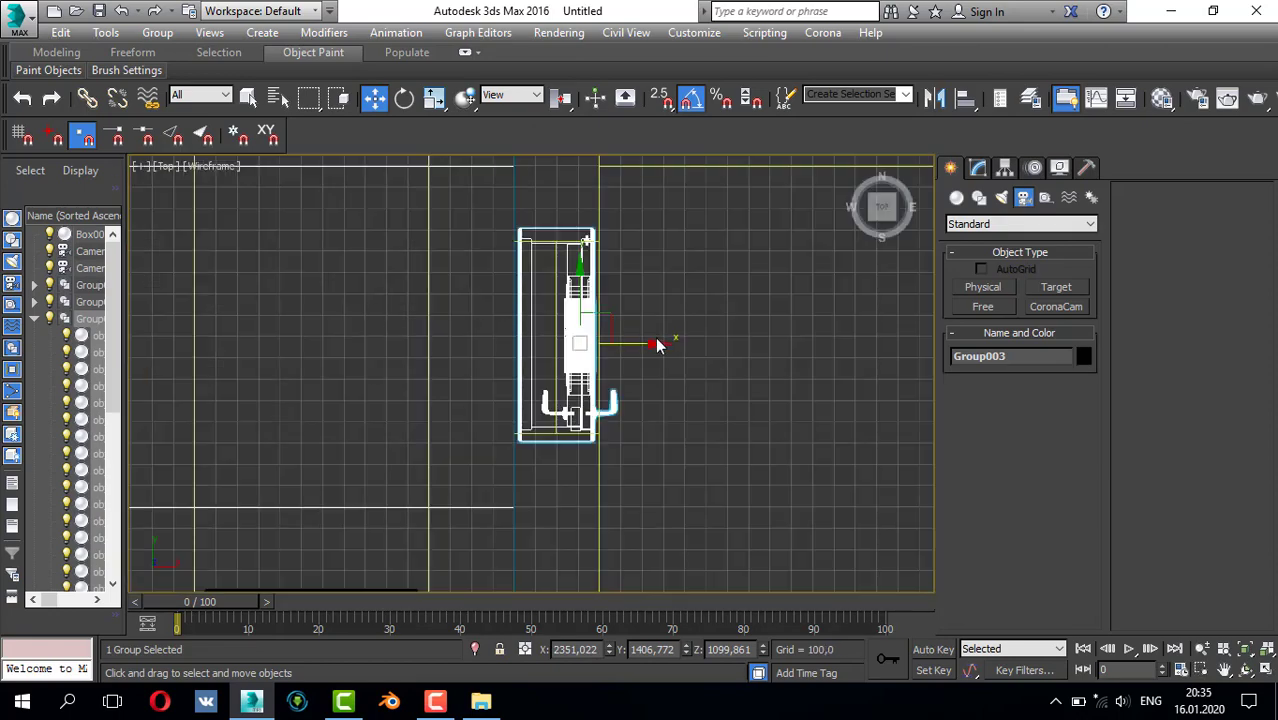
- Shift the copied door in the top view to about X 2272 and Y 1394 to seat it in the opening
drag(658, 345, 634, 346)
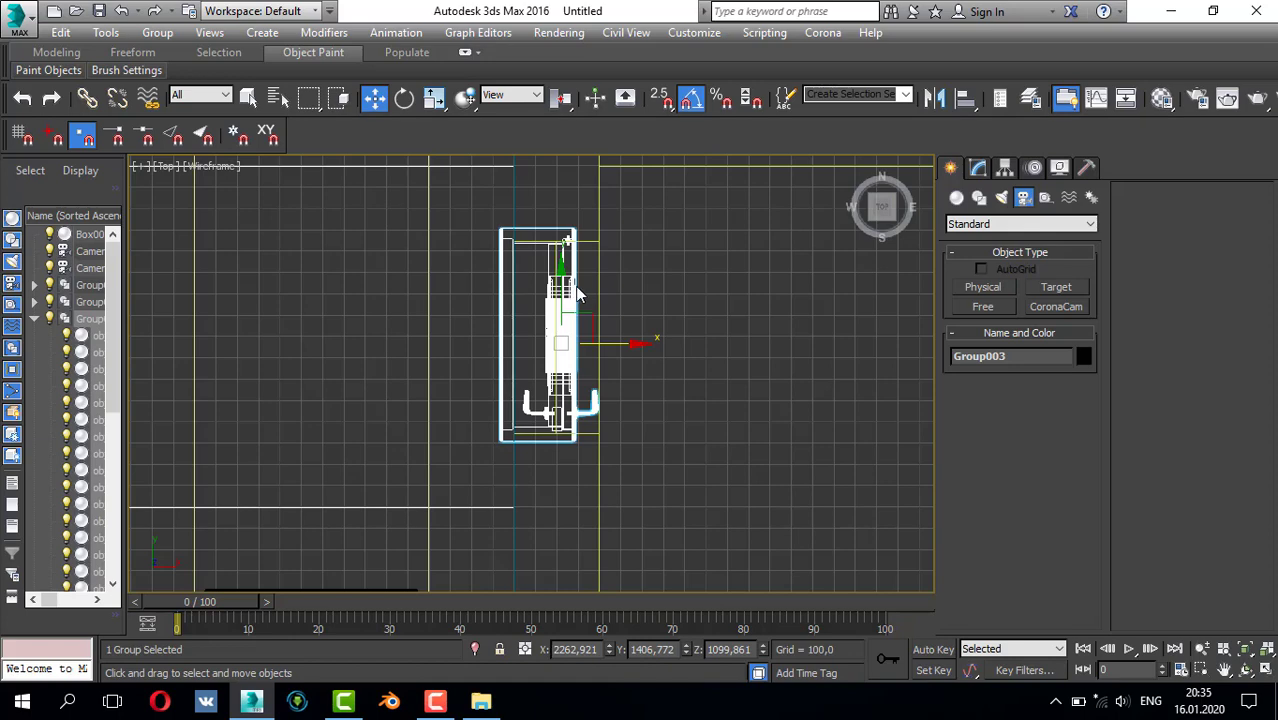
scroll(563, 344, up, 3)
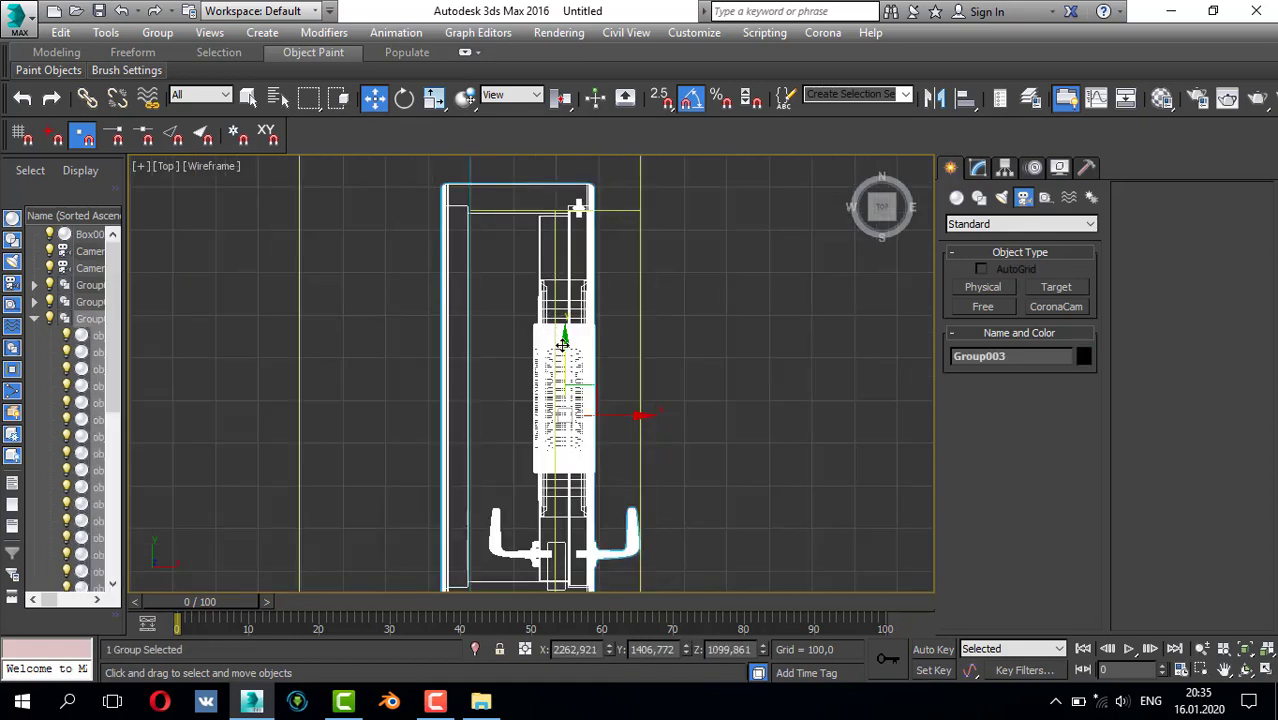
drag(563, 345, 564, 349)
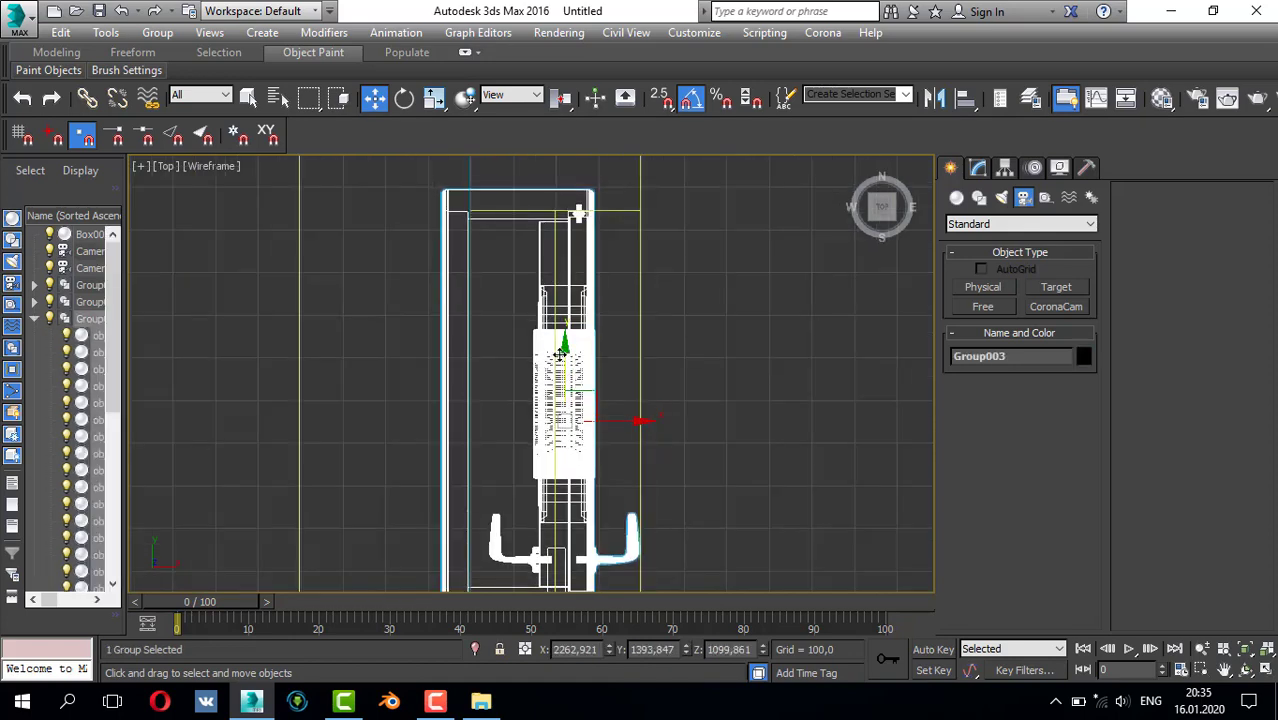
scroll(560, 355, down, 2)
drag(621, 406, 624, 406)
- Inspect the placed door and the adjoining coffered-ceiling room in perspective and in the top plan
key(alt+w)
key(alt+w)
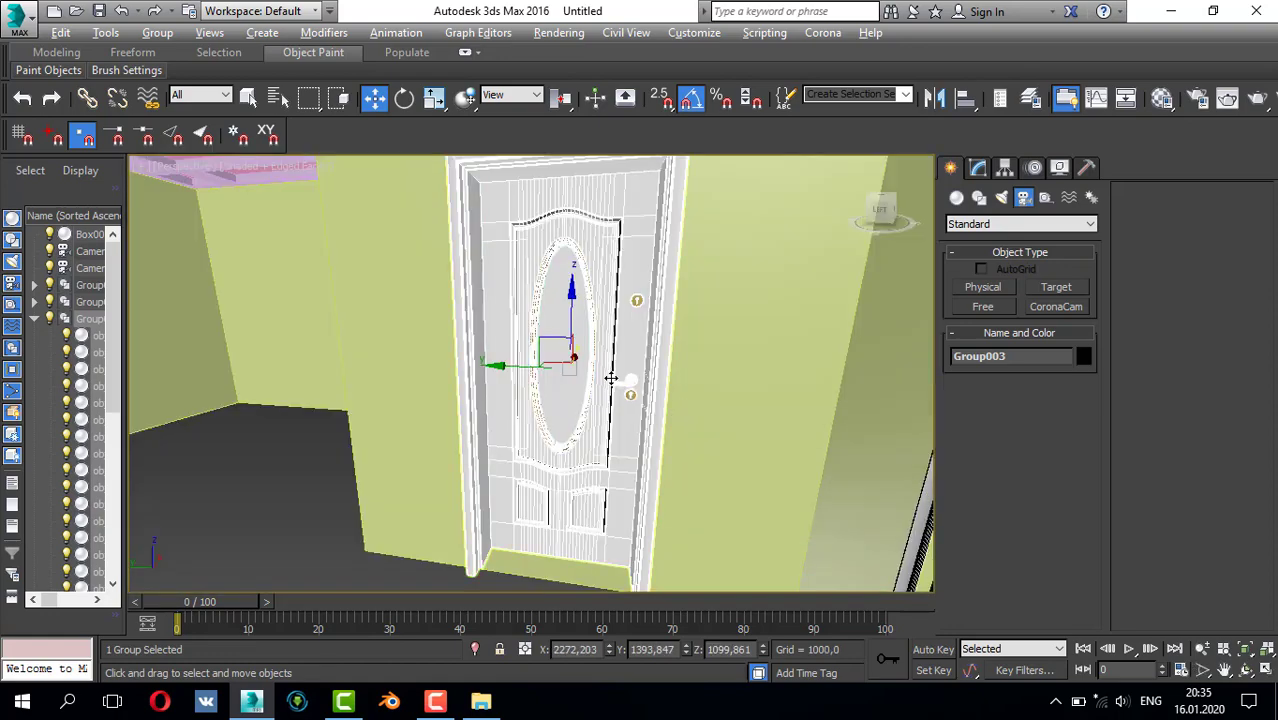
alt+middle_drag(610, 371, 579, 340)
scroll(451, 355, up, 3)
alt+middle_drag(451, 355, 325, 338)
scroll(357, 338, up, 4)
scroll(325, 337, down, 1)
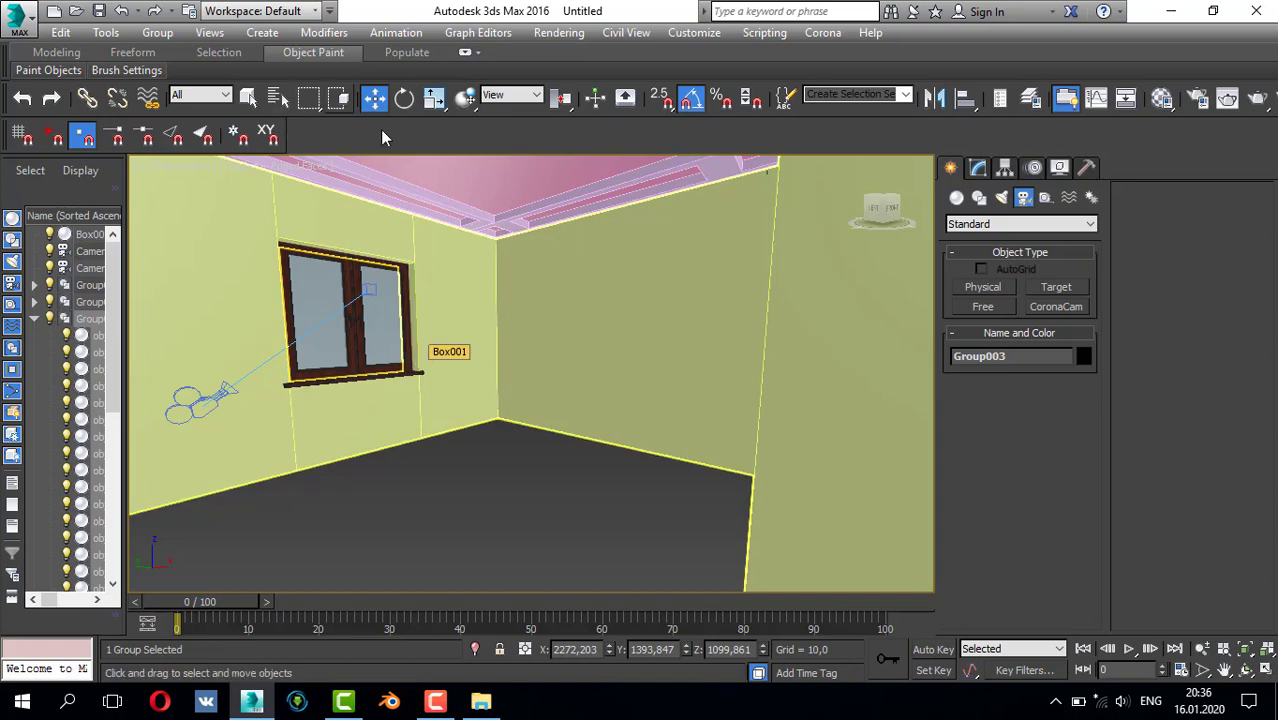
alt+middle_drag(503, 362, 547, 338)
scroll(434, 312, down, 2)
scroll(433, 312, up, 5)
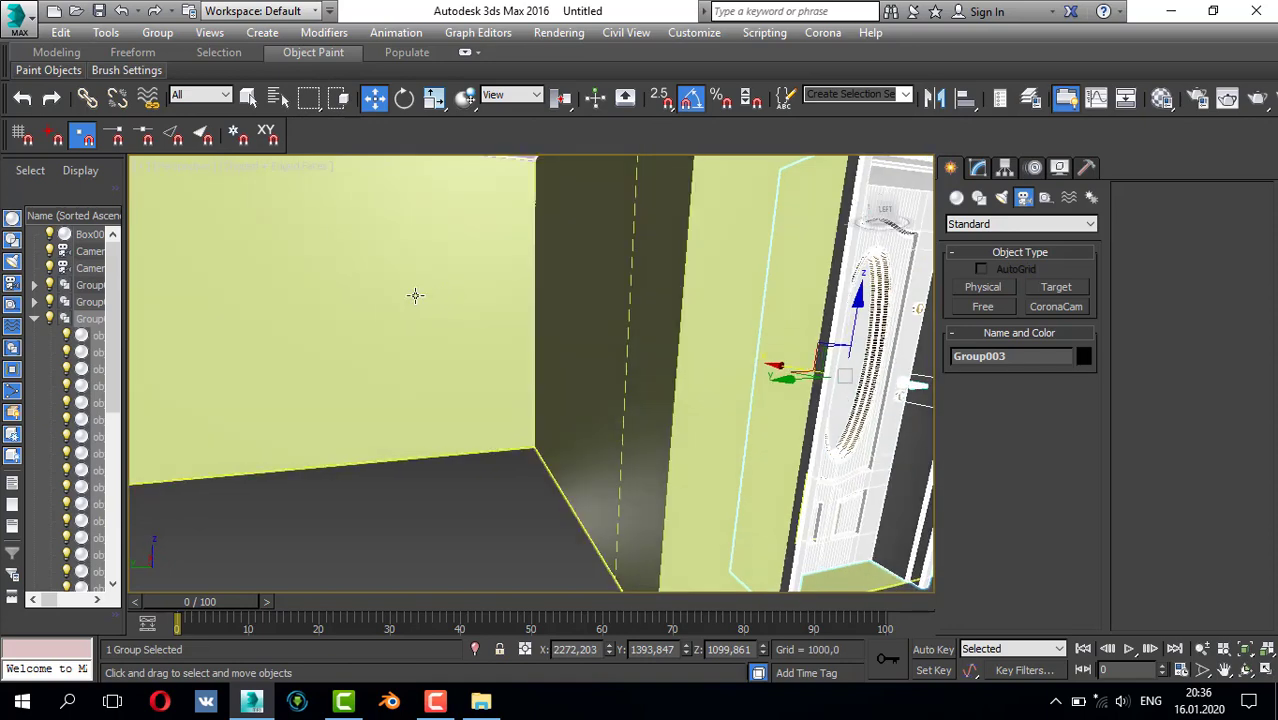
middle_drag(335, 286, 400, 279)
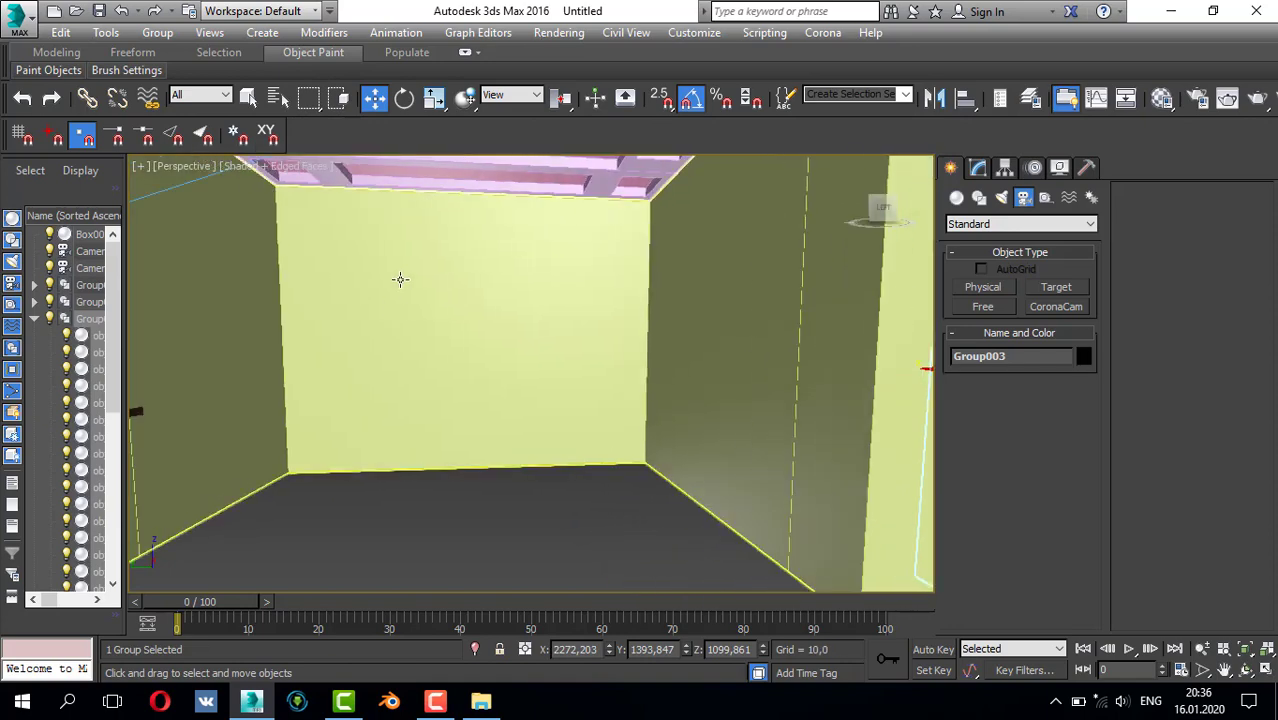
scroll(404, 276, up, 2)
key(alt+w)
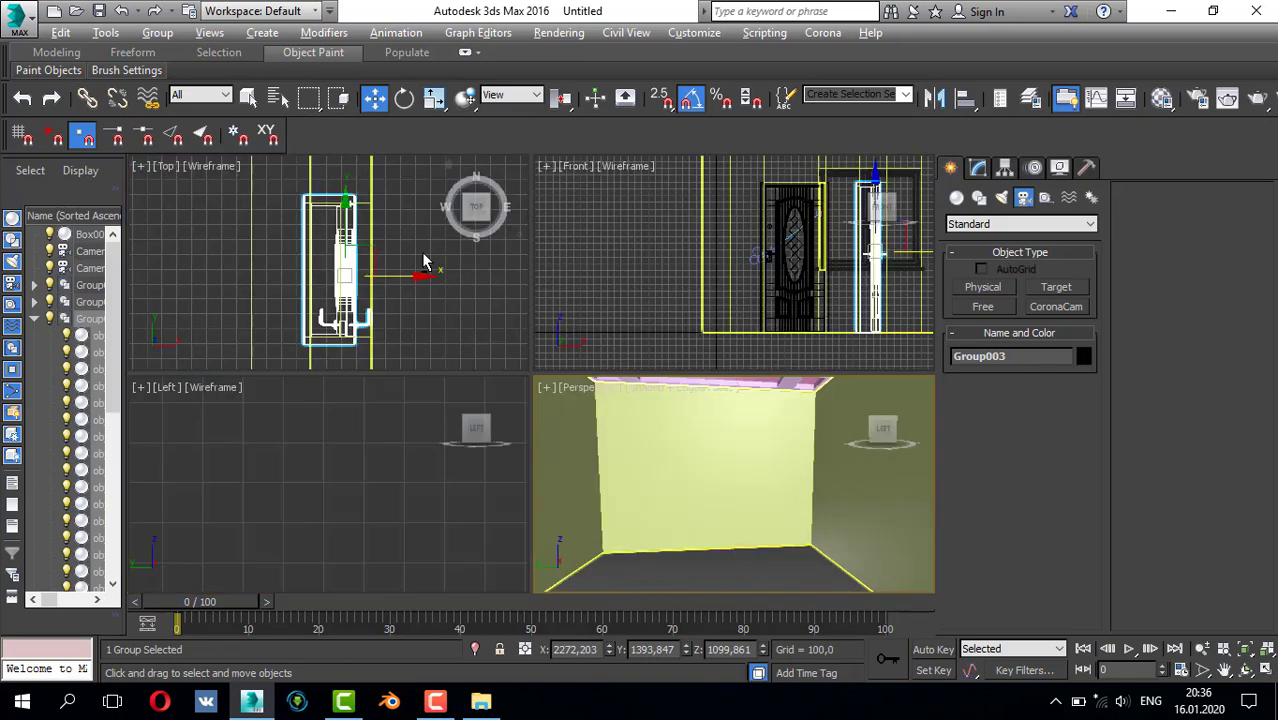
right_click(430, 248)
key(alt+w)
scroll(550, 220, down, 6)
middle_drag(554, 279, 555, 449)
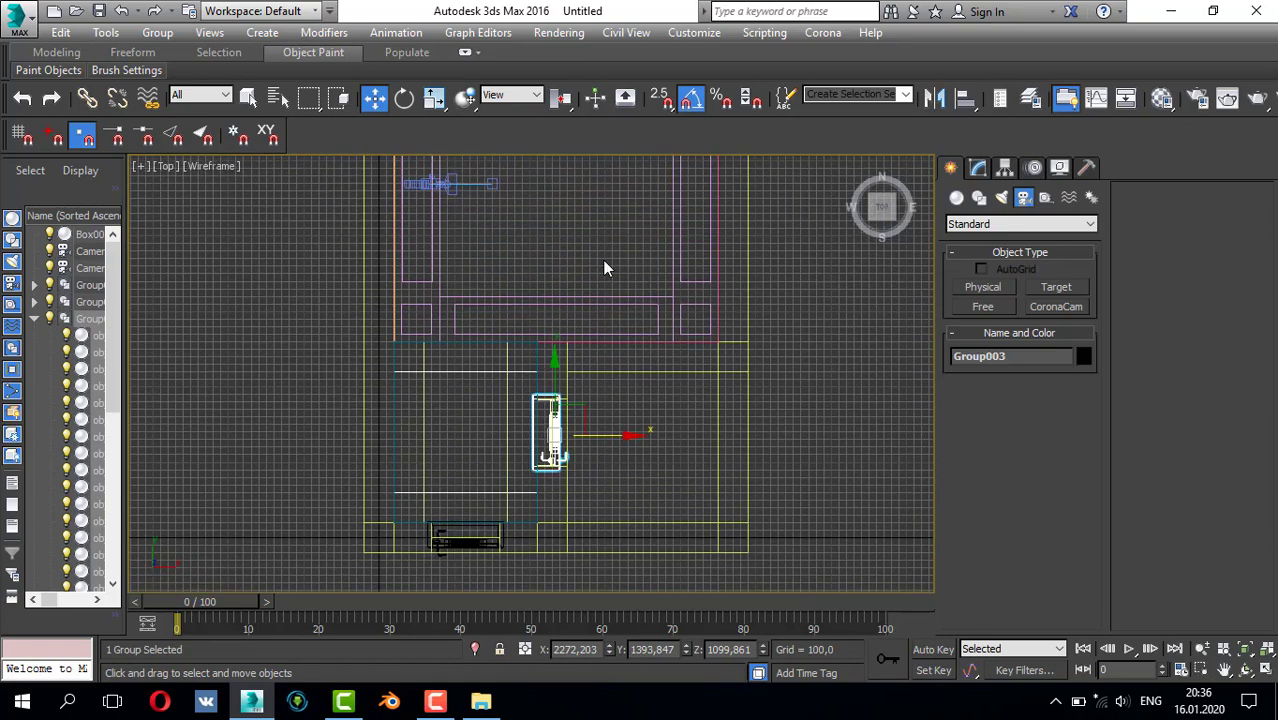
- Turn on 2.5D snapping and add midpoints to the snap targets for working on the room's left view
key(alt+w)
key(alt+w)
scroll(426, 378, down, 3)
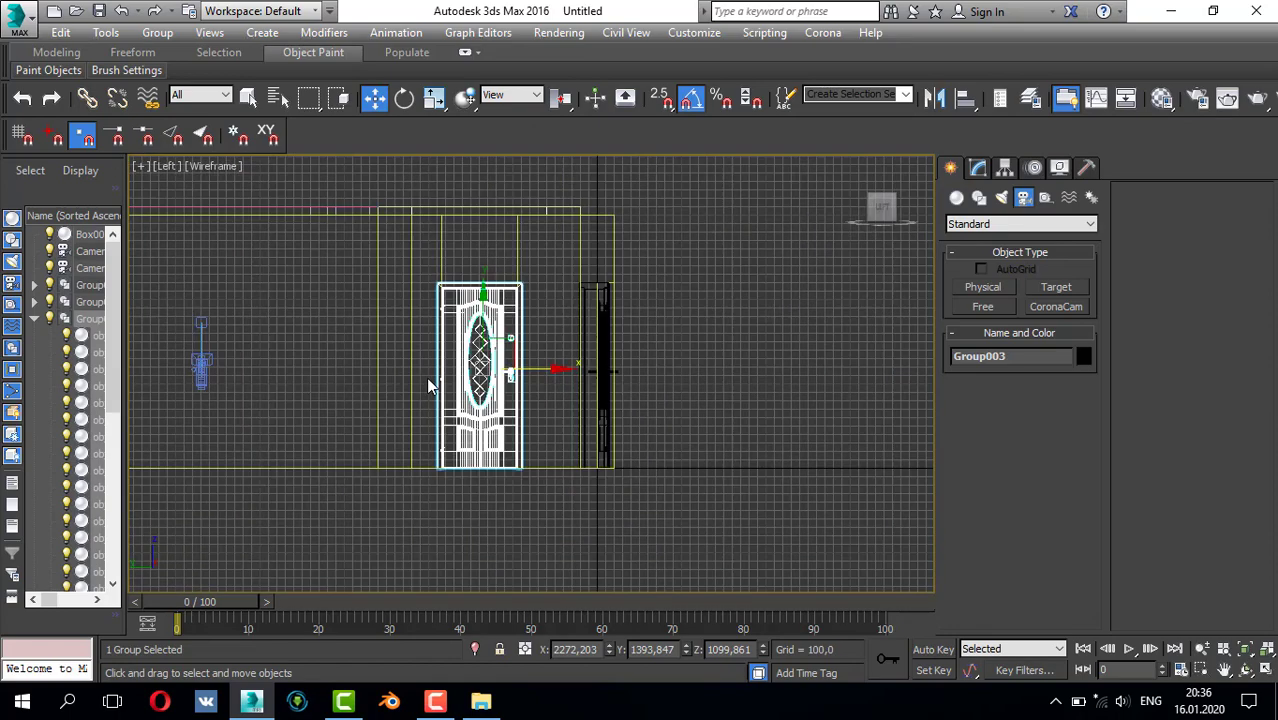
scroll(426, 377, down, 2)
middle_drag(308, 333, 413, 285)
scroll(382, 337, up, 4)
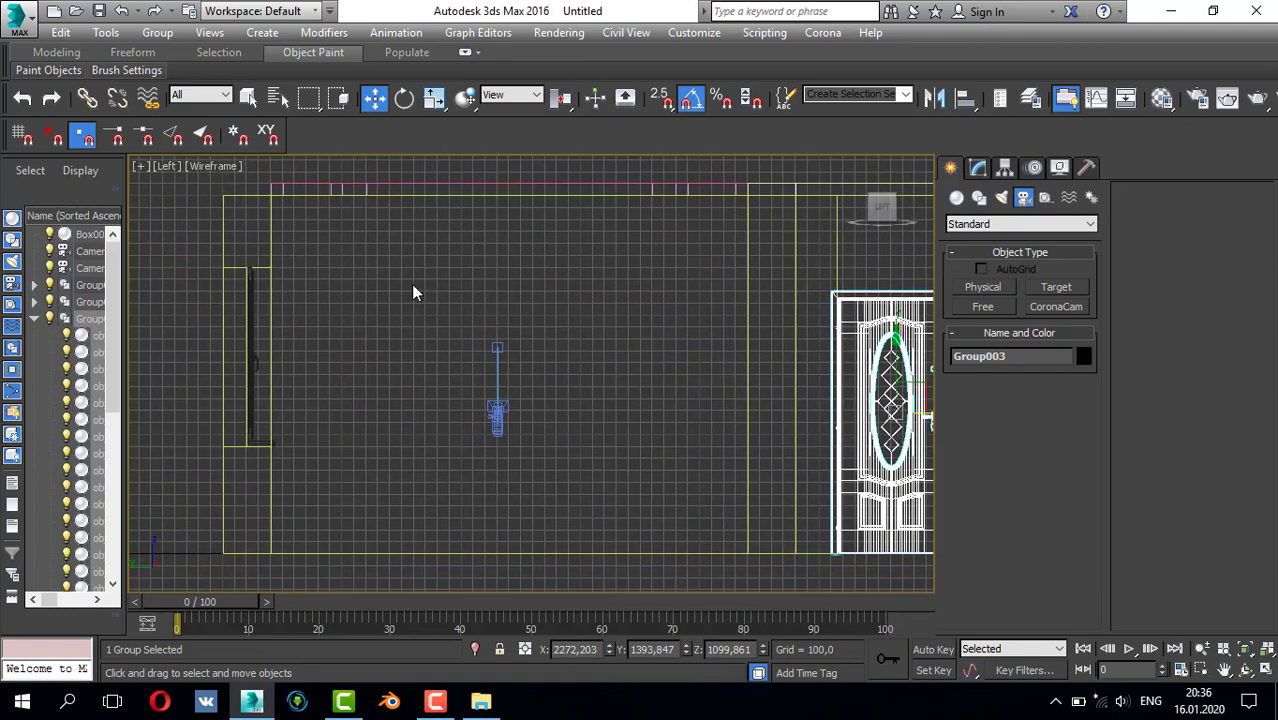
click(976, 167)
click(950, 167)
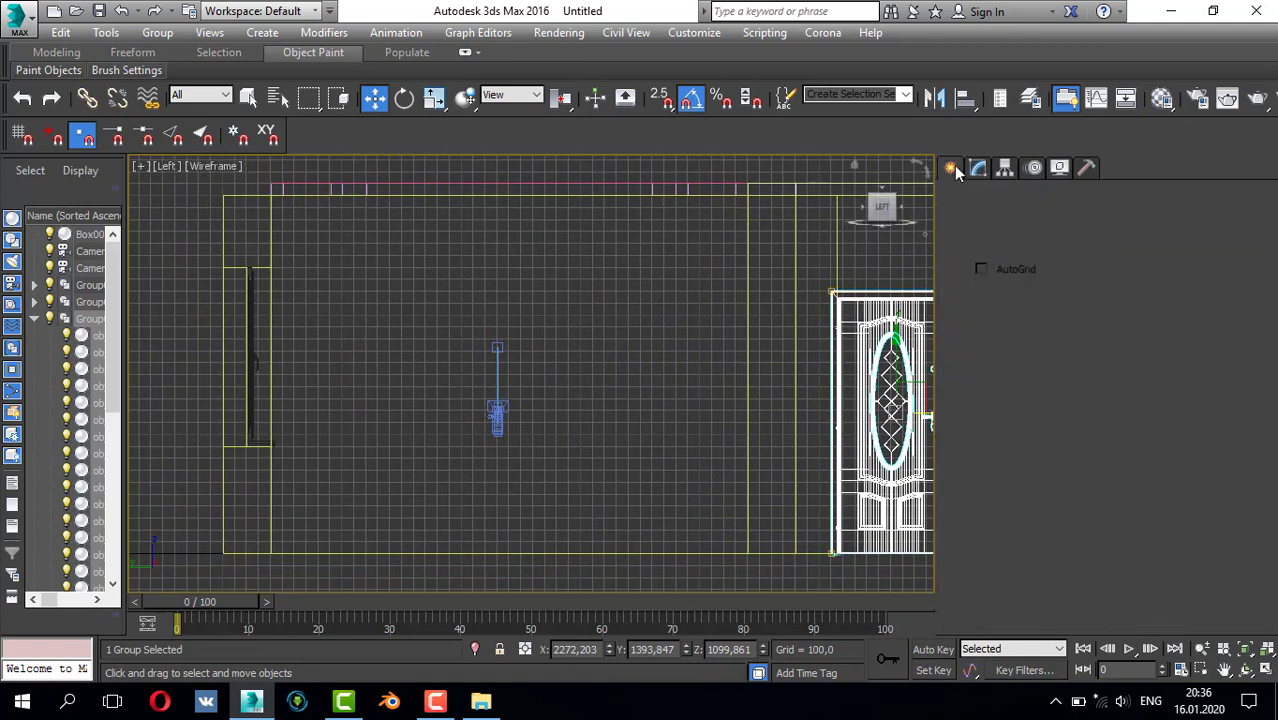
click(956, 197)
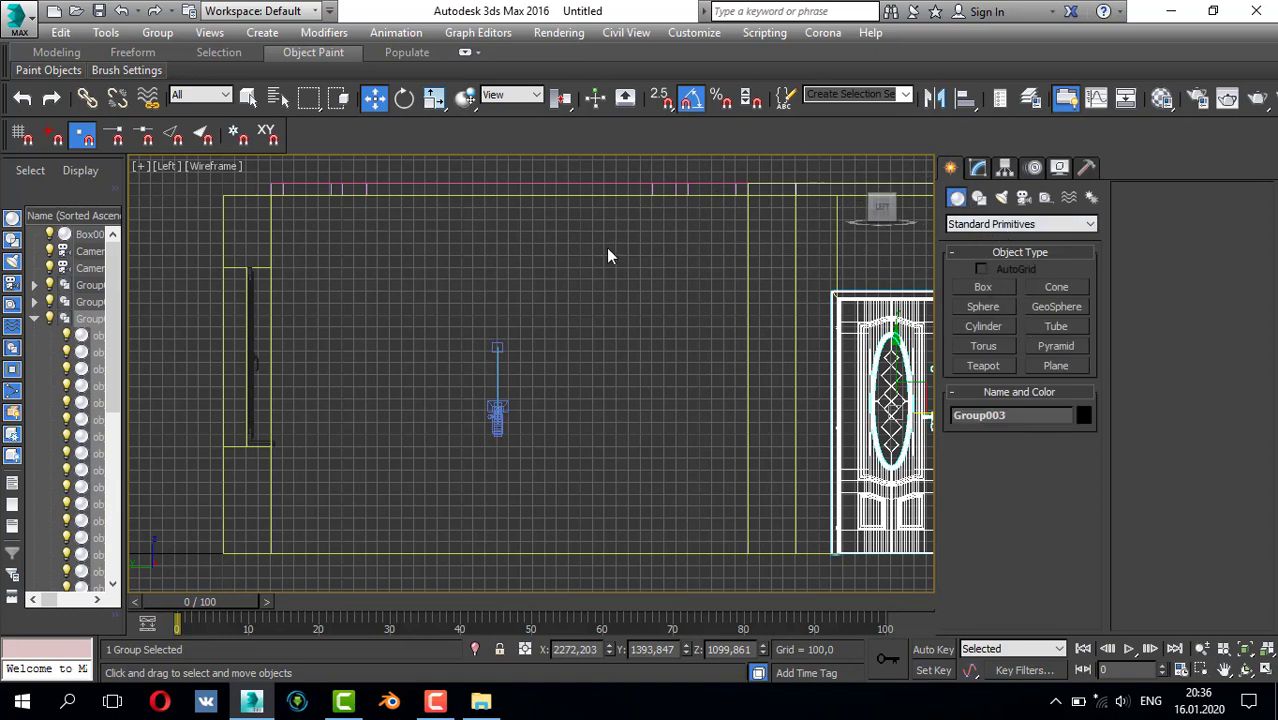
middle_drag(608, 254, 648, 252)
click(143, 133)
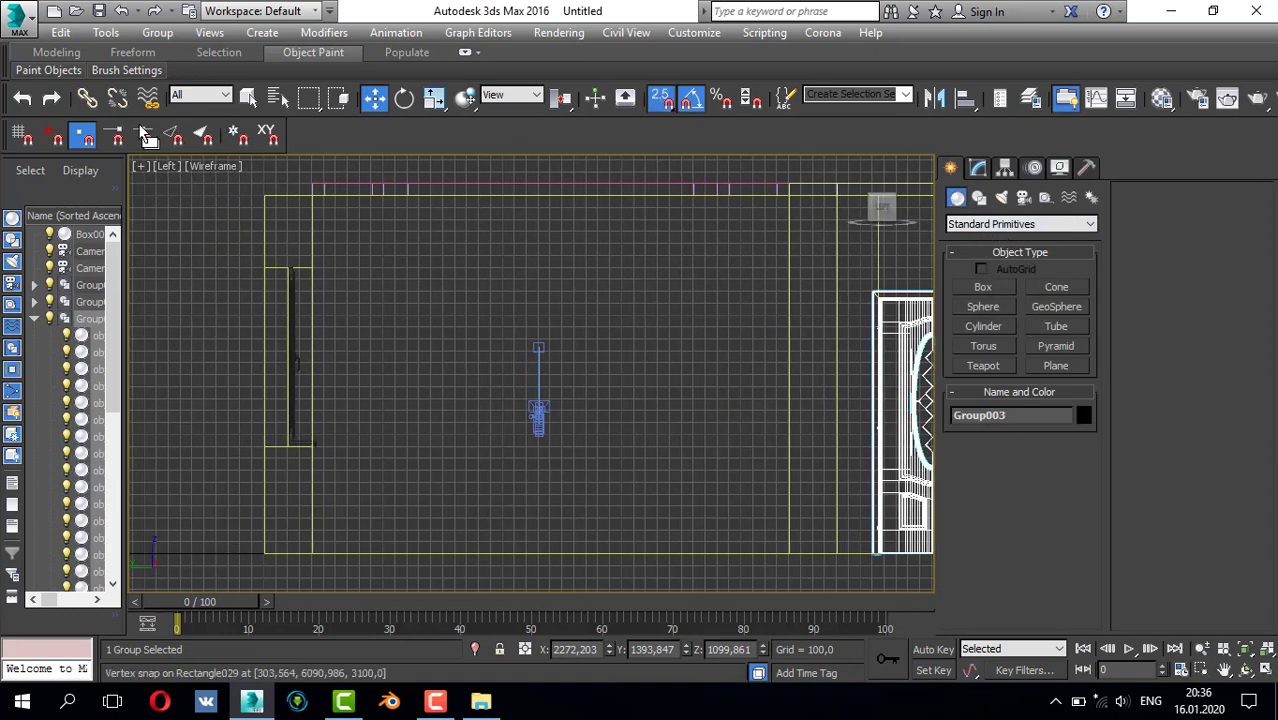
- Draw a rectangle 1200 wide and 1000 long at the middle of the room's floor line and raise its base onto the floor
click(980, 198)
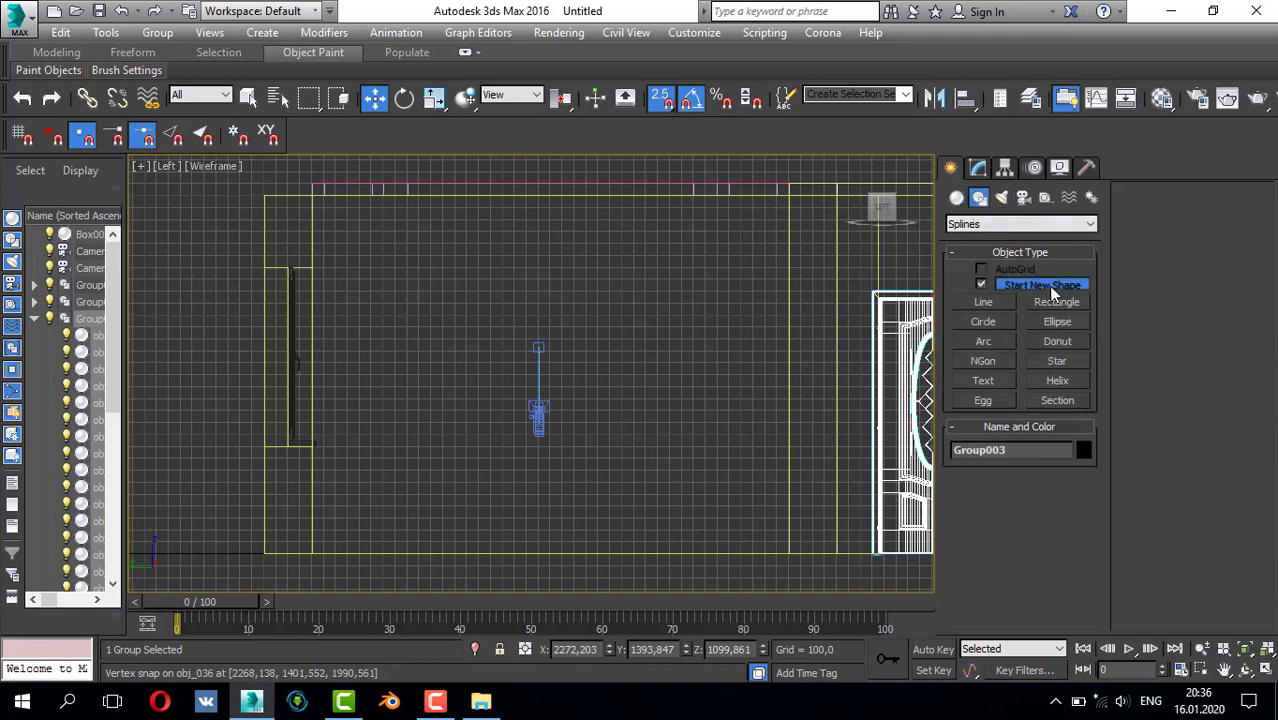
click(1057, 302)
drag(670, 557, 697, 545)
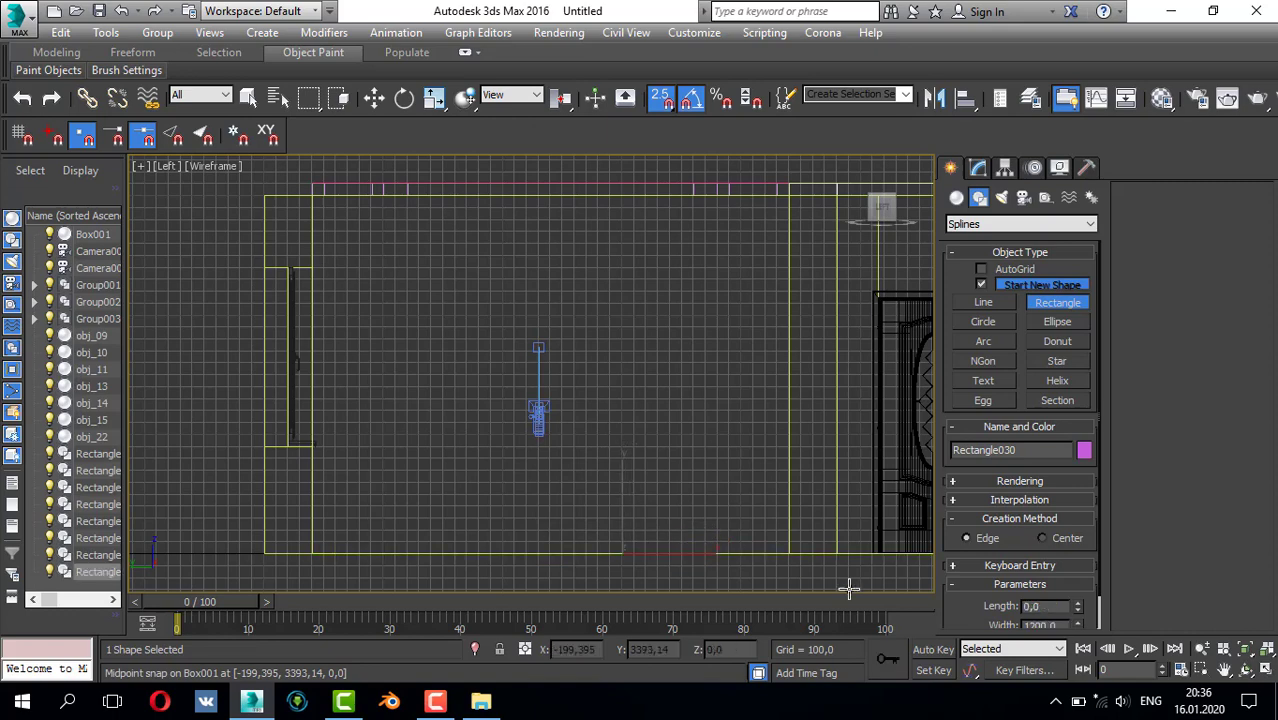
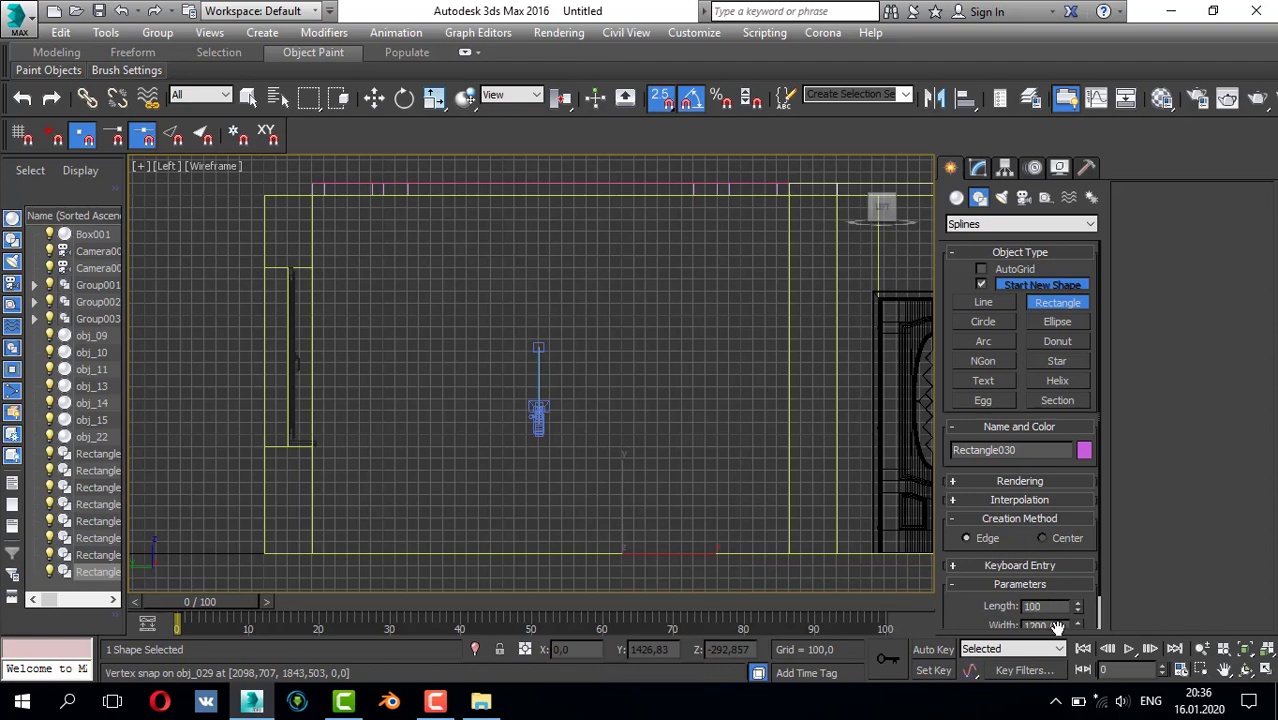
key(w)
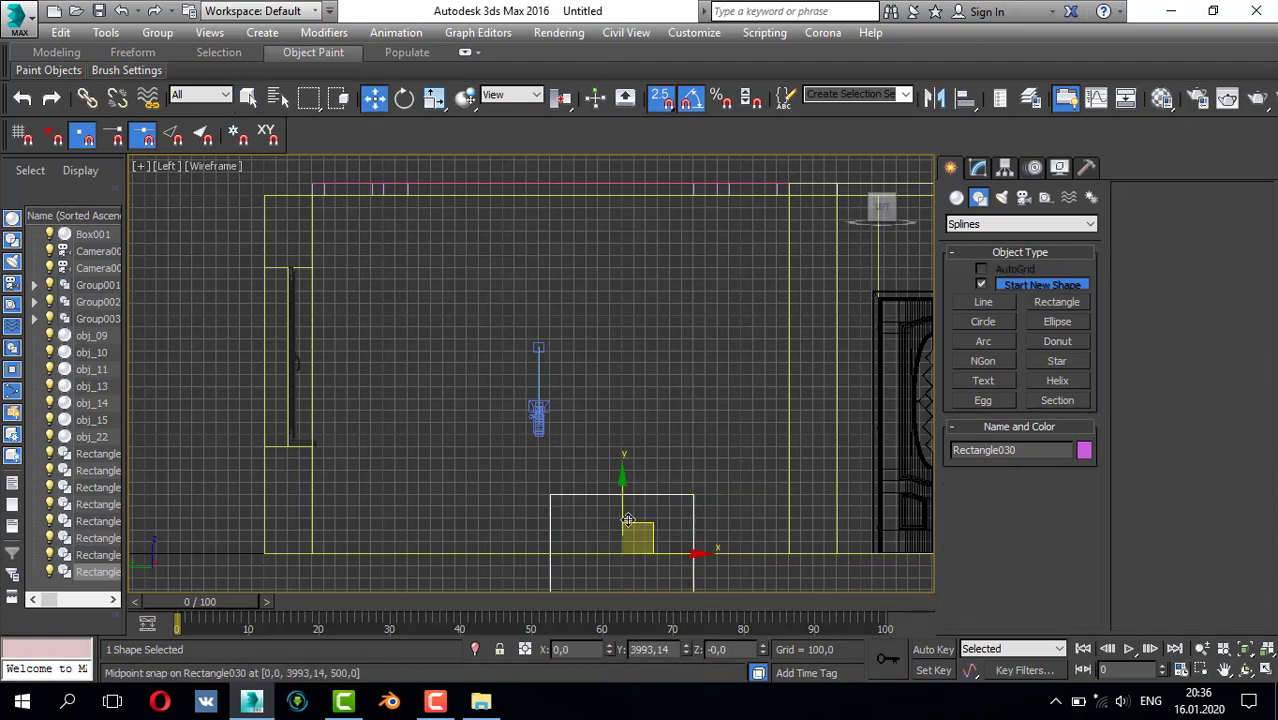
middle_drag(627, 520, 636, 406)
drag(560, 498, 561, 438)
scroll(563, 402, up, 2)
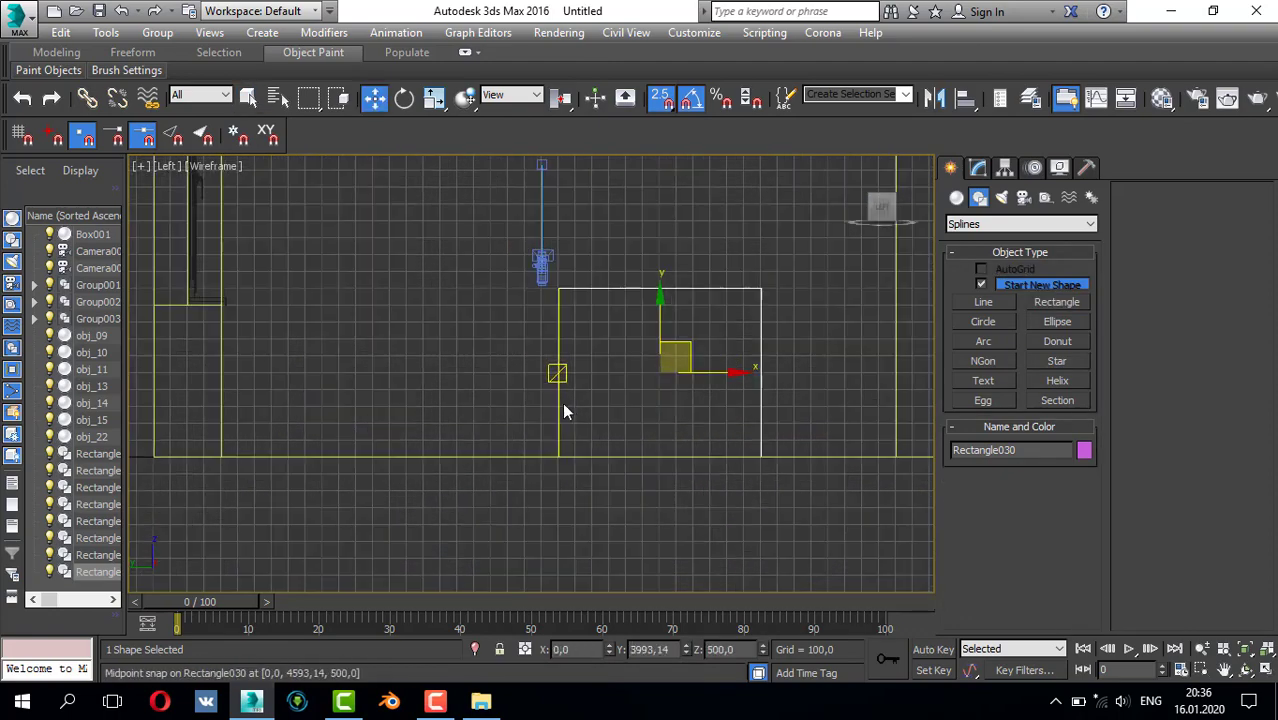
- Copy the rectangle 1200 units sideways in the left view, snapping it edge to edge with the original
click(979, 169)
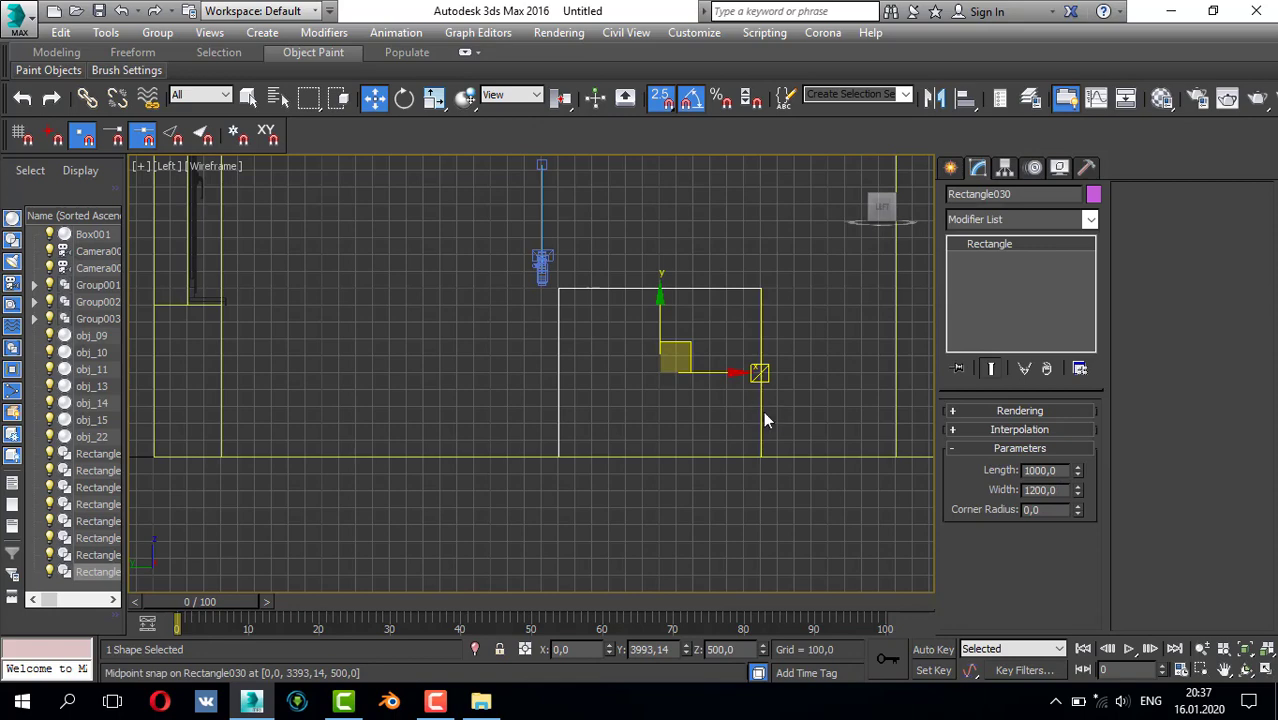
mouse_move(762, 290)
shift+mouse_down()
mouse_move(636, 277)
mouse_move(558, 290)
shift+mouse_up()
click(643, 430)
scroll(695, 388, down, 2)
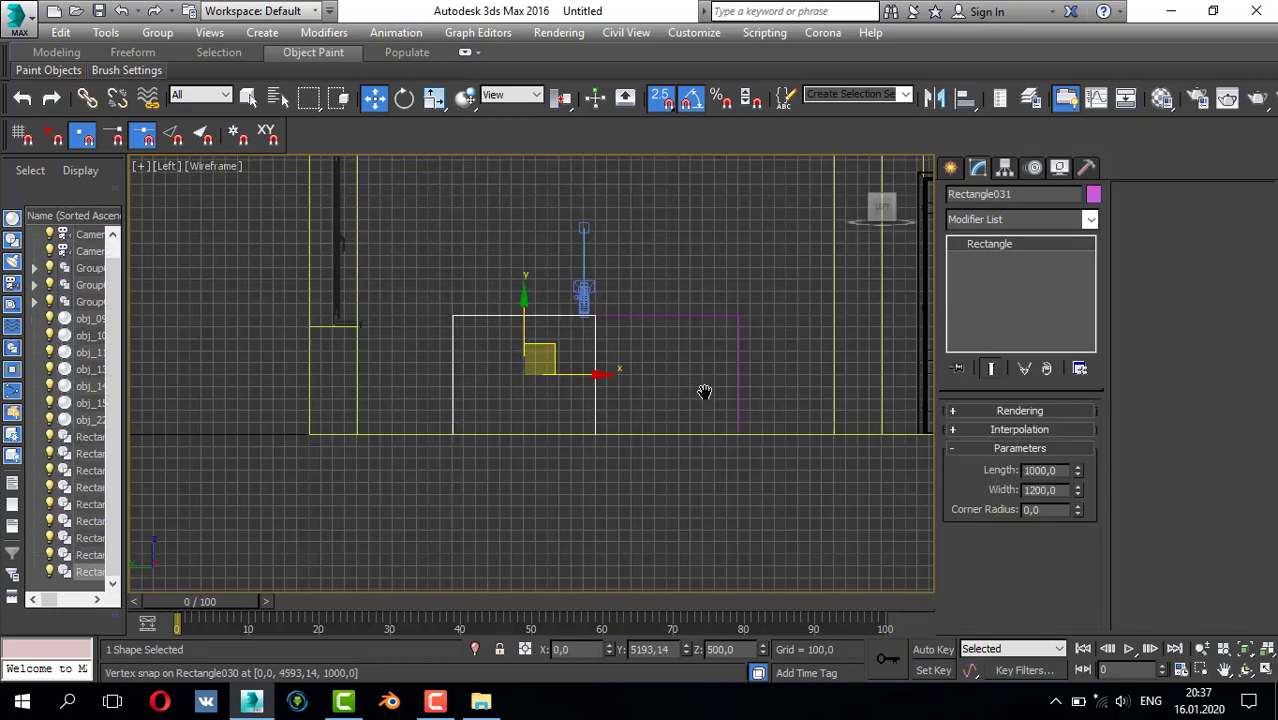
middle_drag(700, 358, 744, 413)
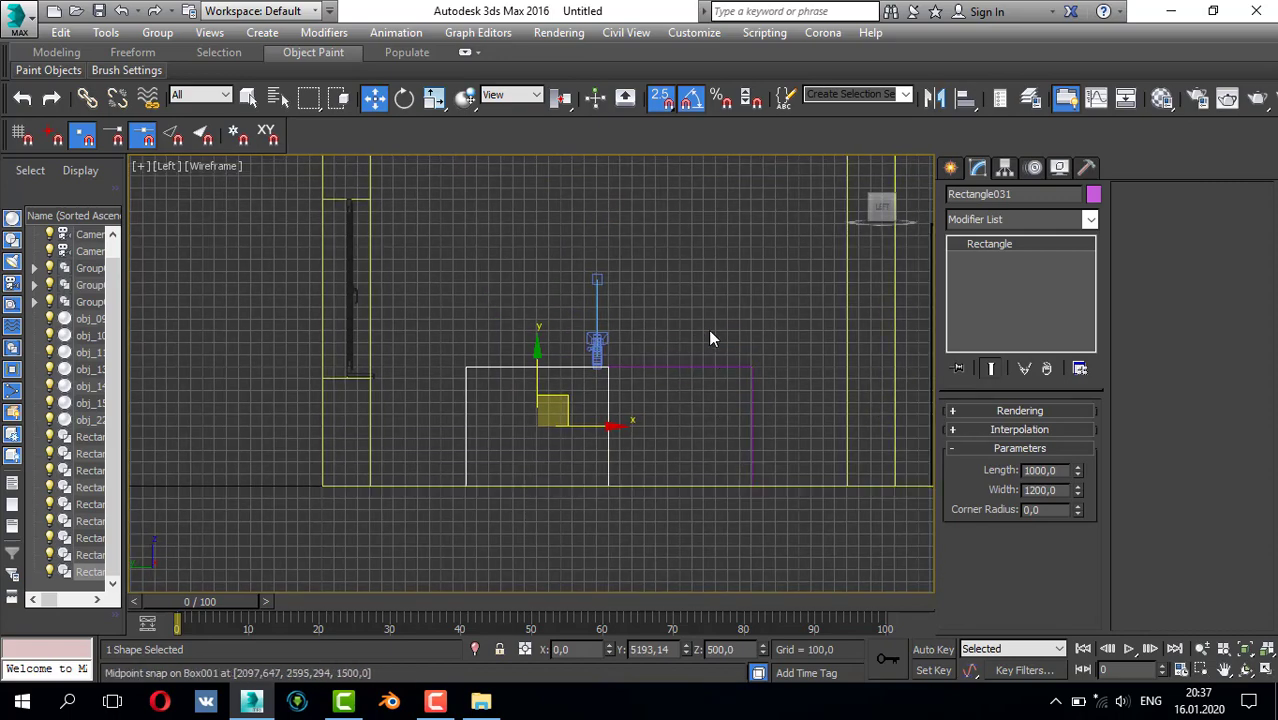
middle_drag(710, 337, 703, 398)
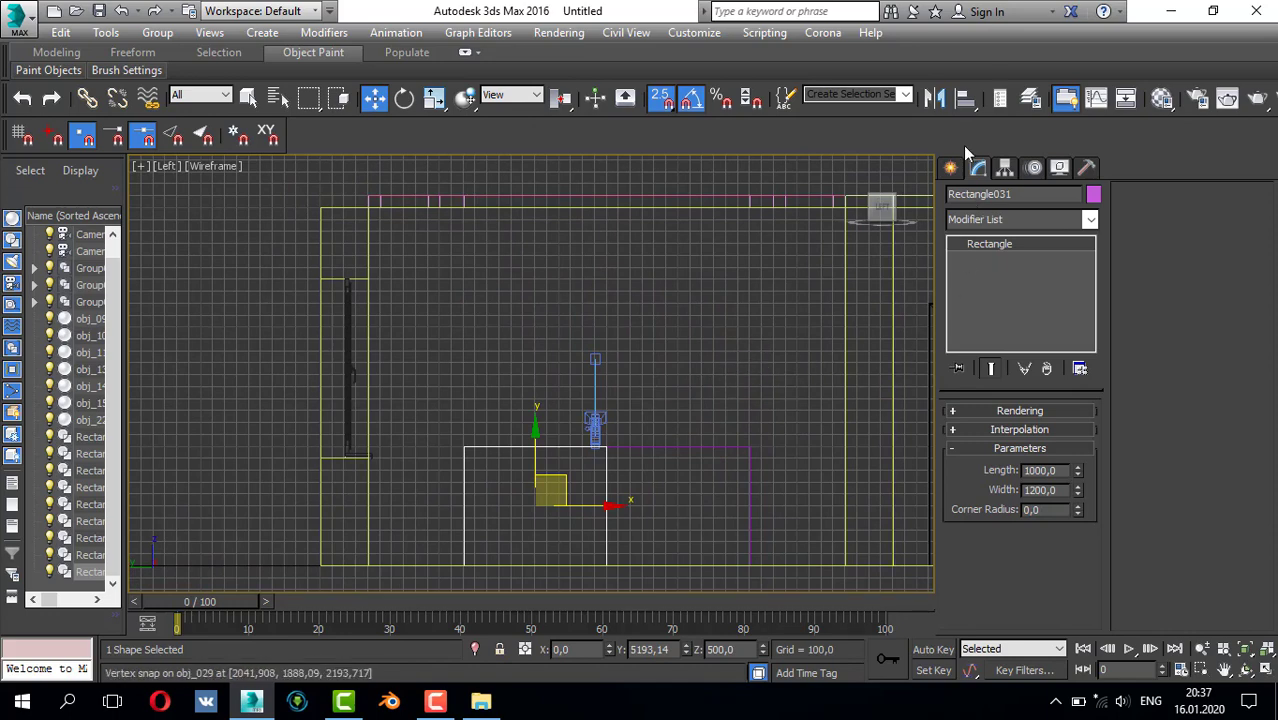
click(952, 167)
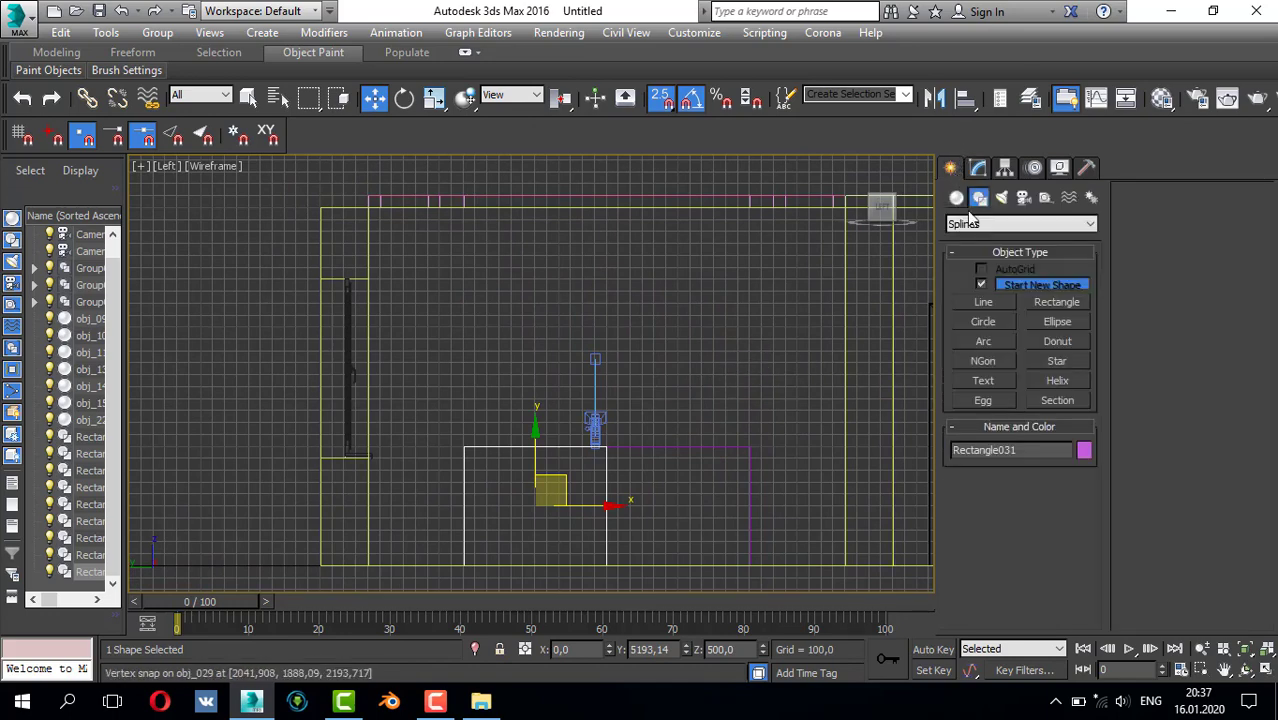
click(1058, 303)
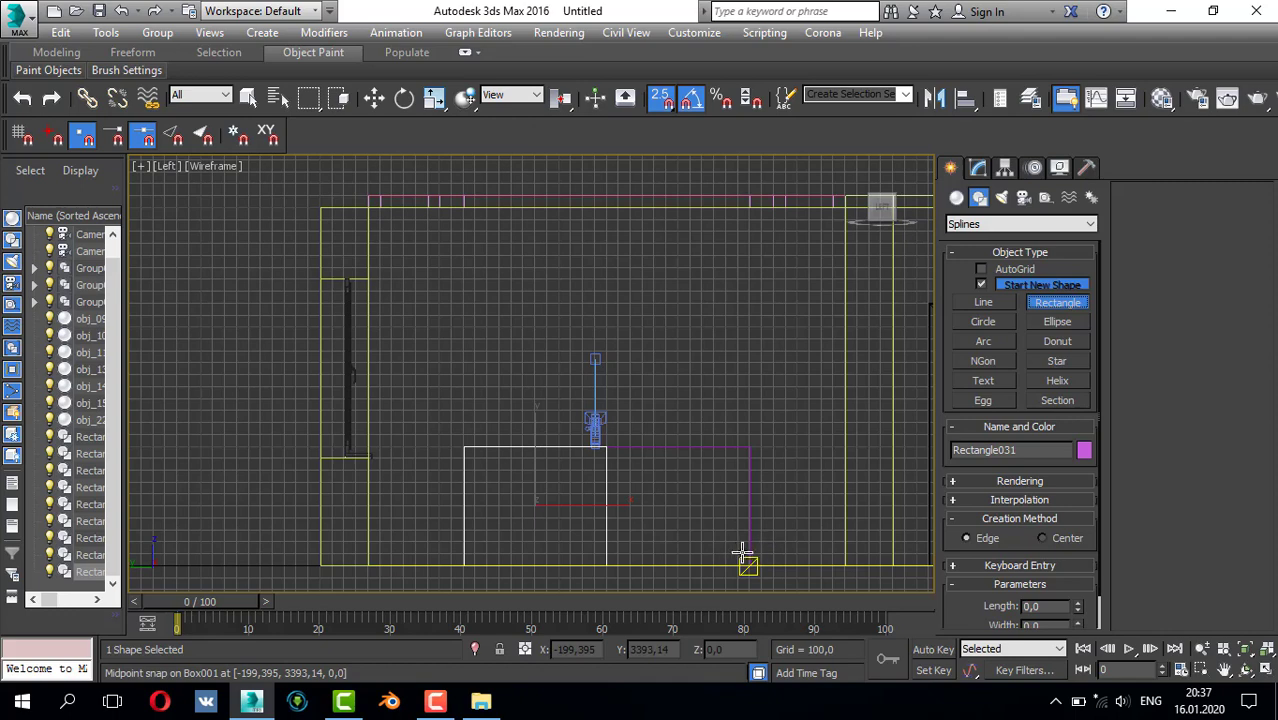
drag(748, 562, 467, 449)
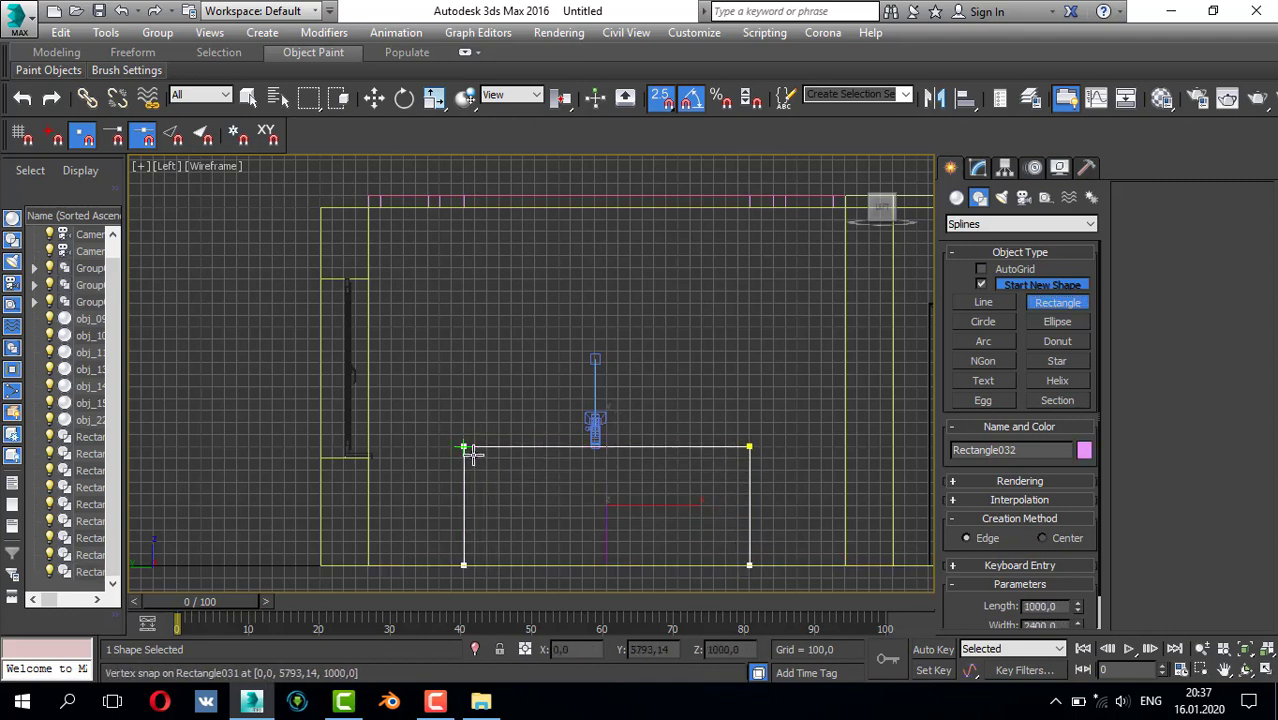
mouse_move(474, 455)
mouse_down()
mouse_move(486, 485)
mouse_move(461, 548)
mouse_up()
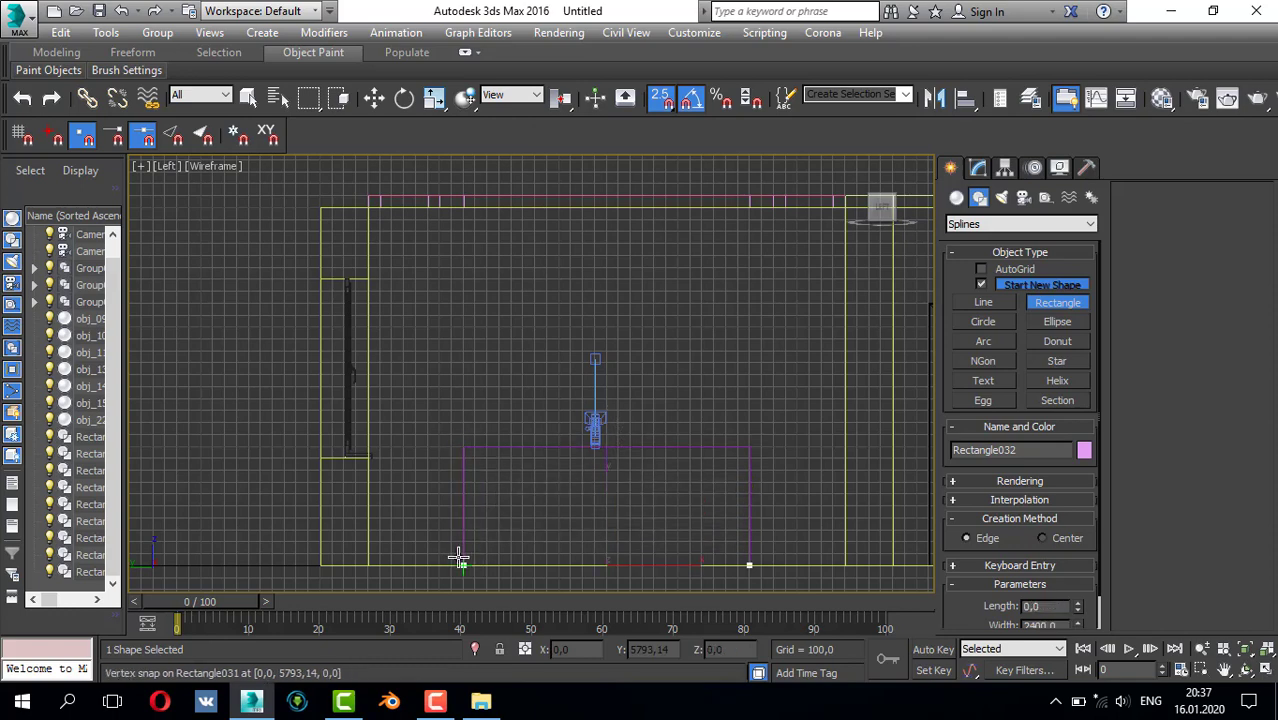
right_click(471, 551)
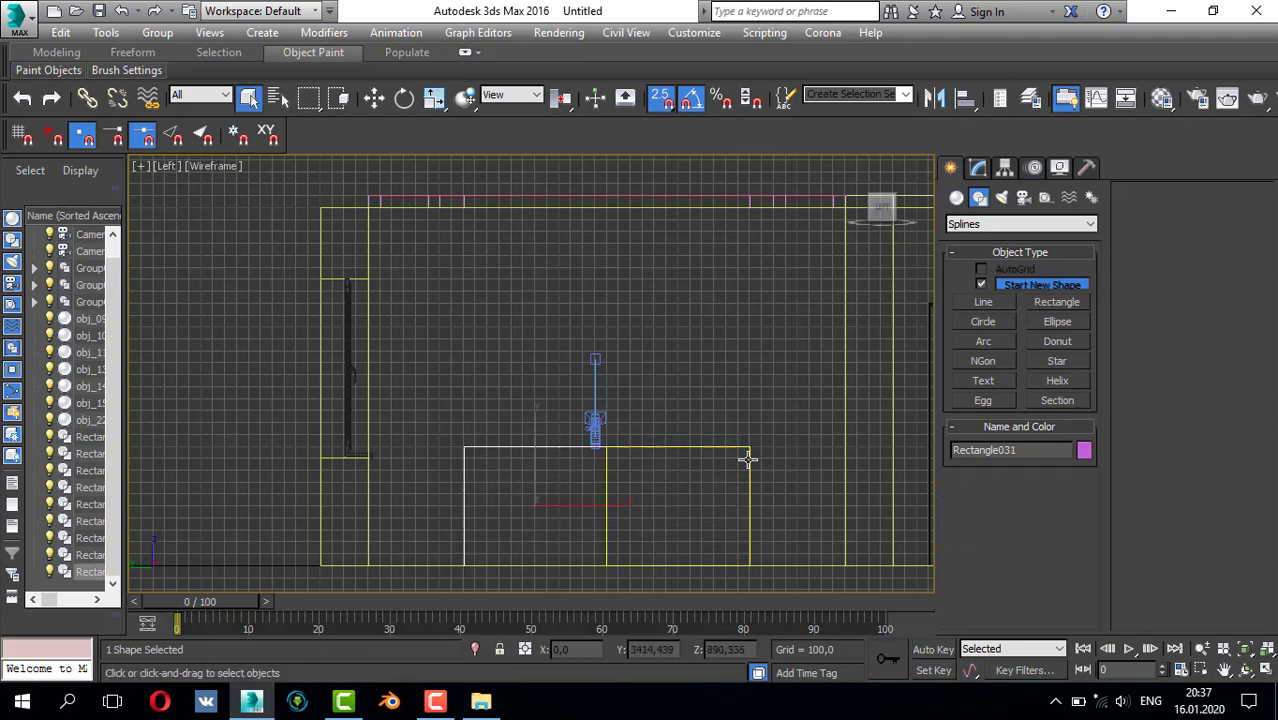
- Set the width of the copied rectangle to 1000 and snap it back edge to edge against the original rectangle
click(748, 456)
click(979, 168)
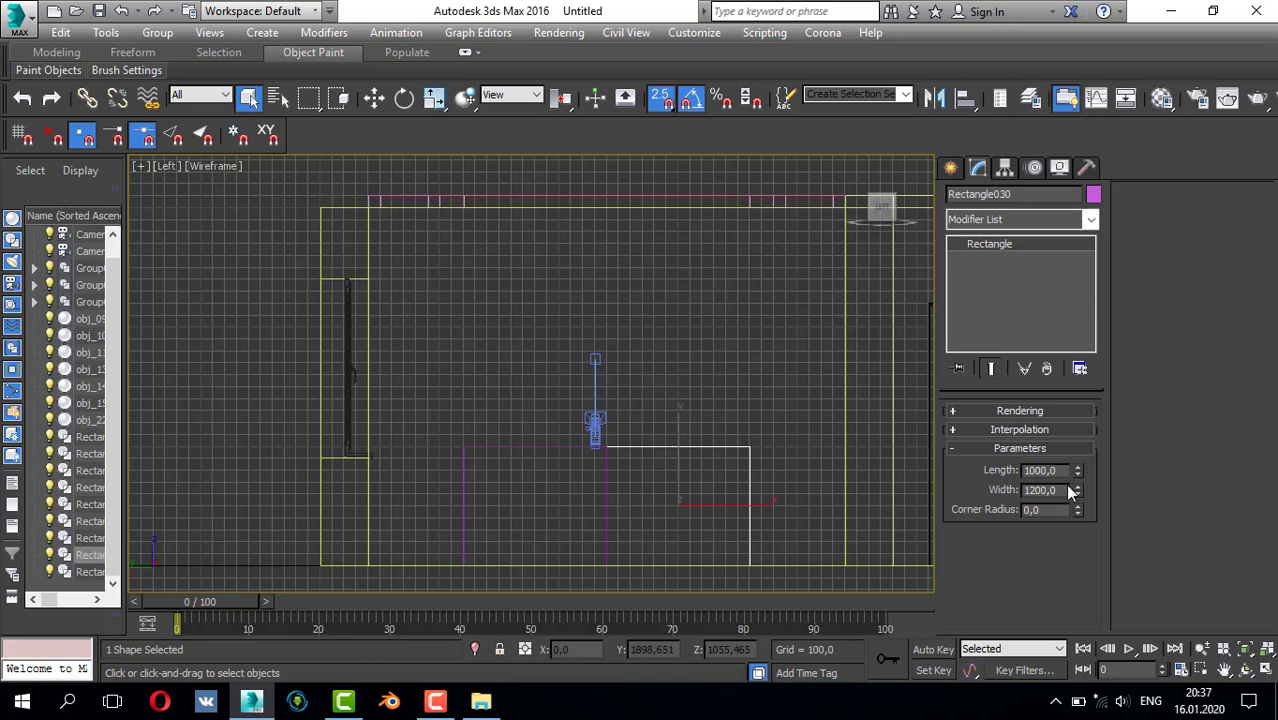
text(100)
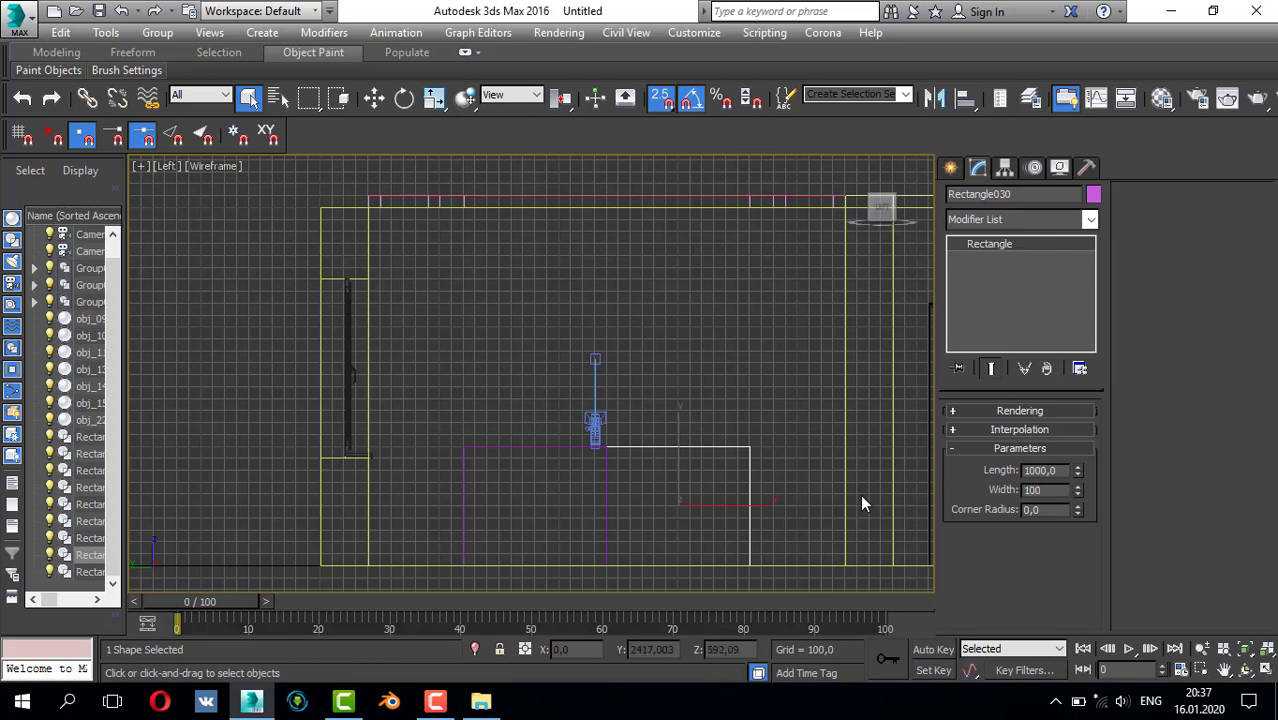
text(0)
key(Return)
click(550, 487)
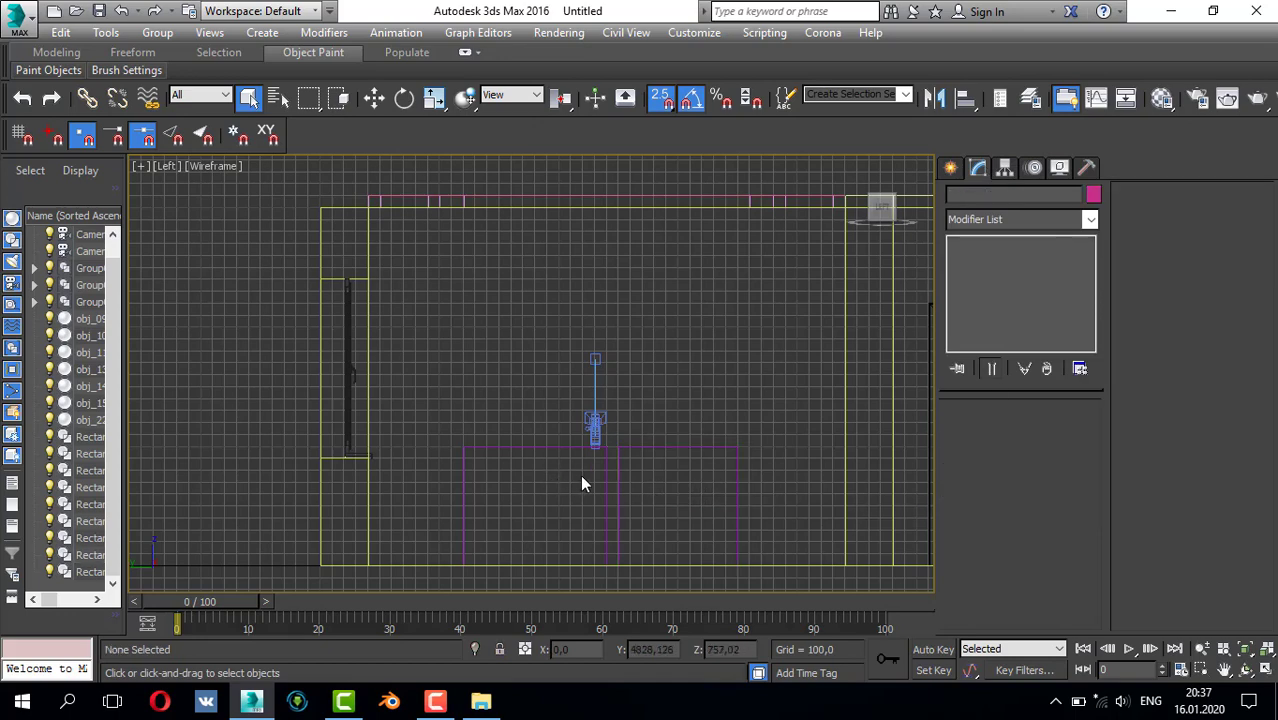
key(w)
click(619, 452)
drag(619, 453, 606, 449)
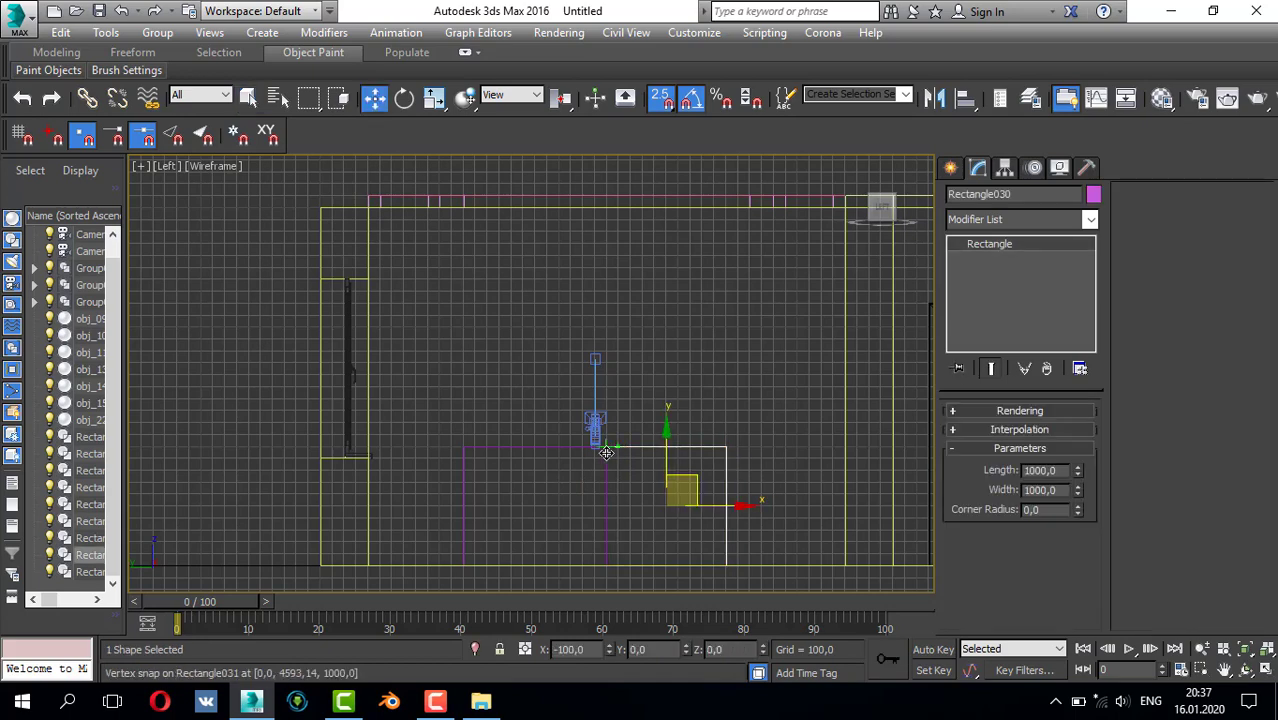
- Delete the 1200-wide rectangle and copy the 1000-wide one into its place, snapped edge to edge
click(558, 452)
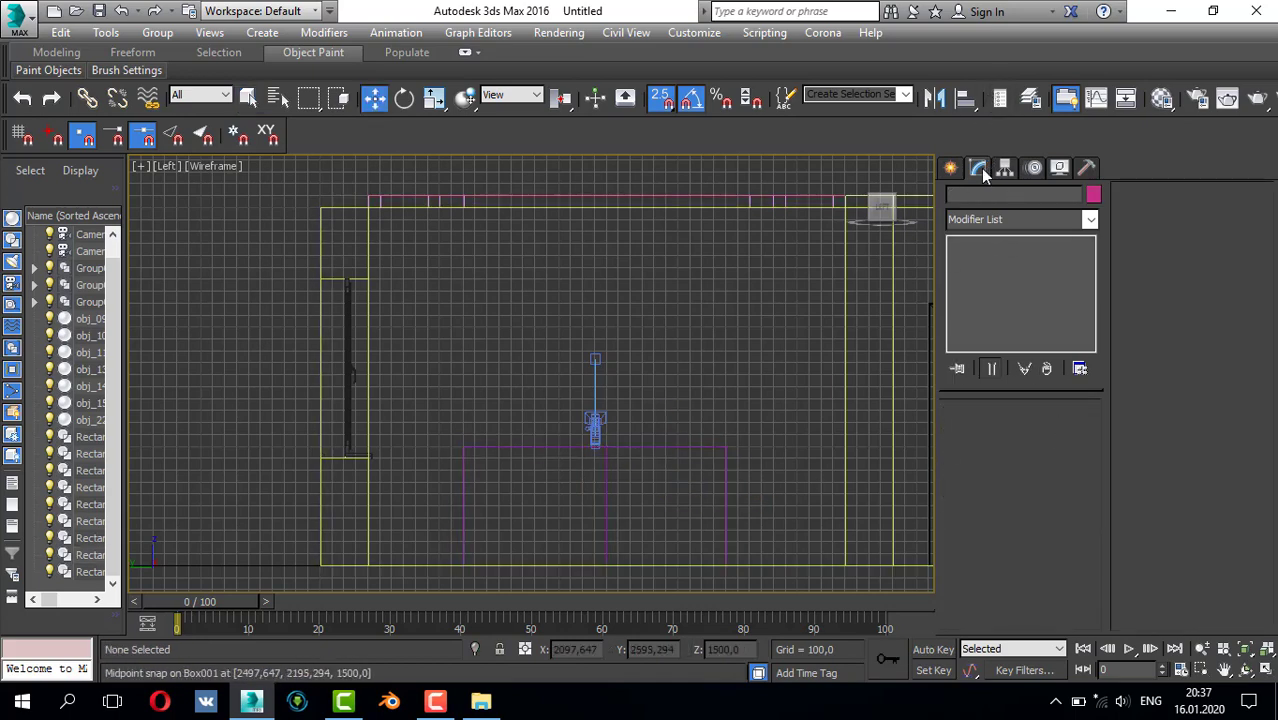
click(565, 445)
key(Delete)
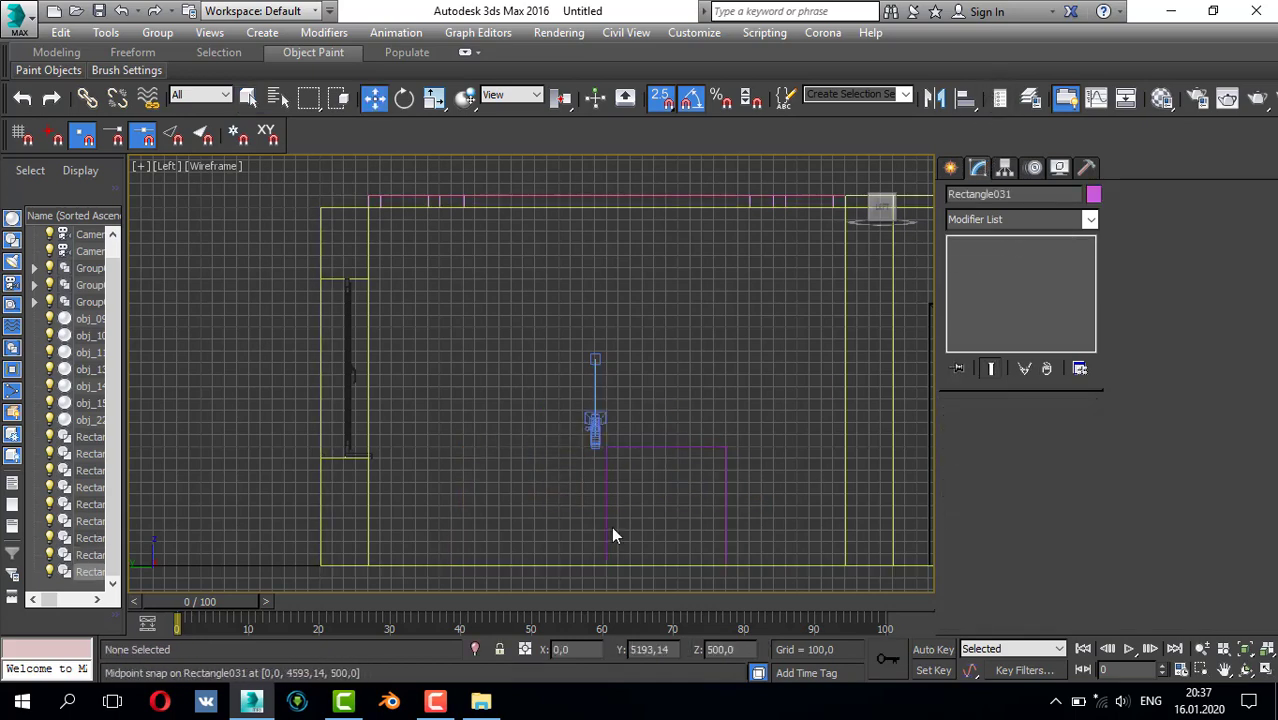
scroll(614, 480, up, 2)
mouse_move(771, 434)
mouse_down()
mouse_move(577, 439)
mouse_move(594, 437)
mouse_up()
click(630, 432)
scroll(666, 430, down, 2)
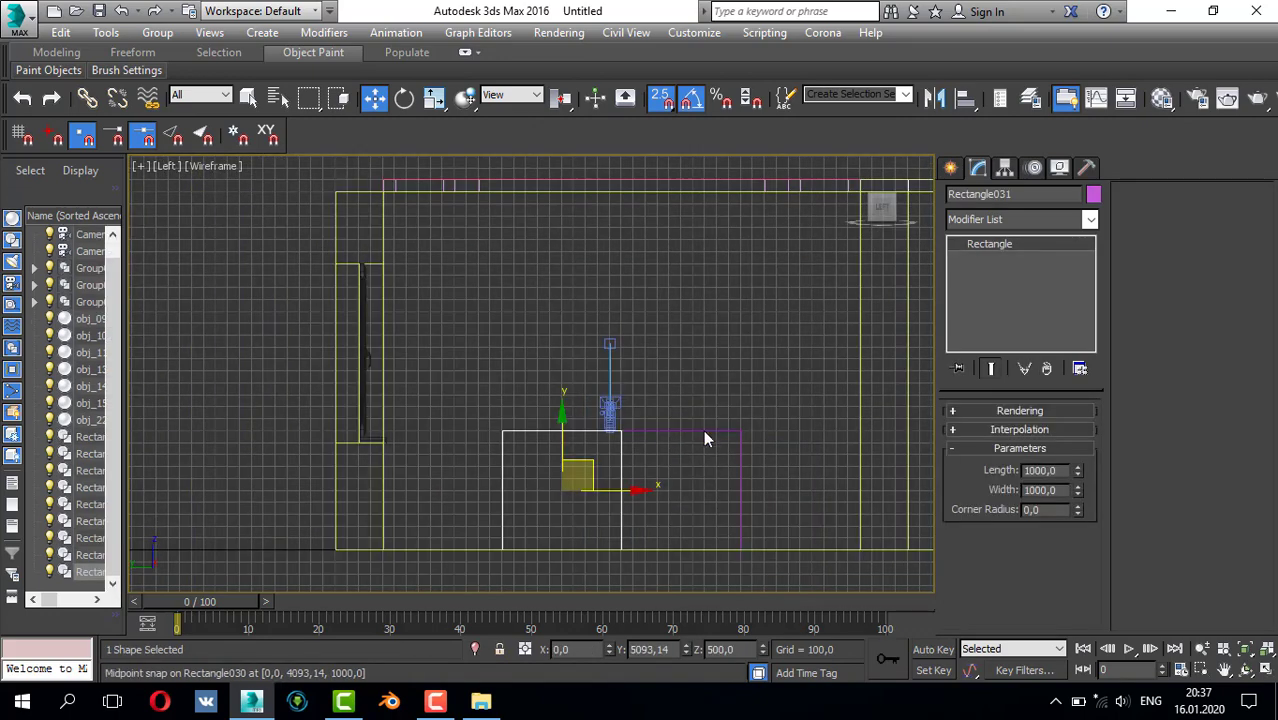
- Draw a tall rectangle about 498 wide and 3100 long beside the low pair, from their floor corner up to the ceiling's top line
middle_drag(697, 437, 699, 405)
scroll(797, 450, up, 2)
click(947, 164)
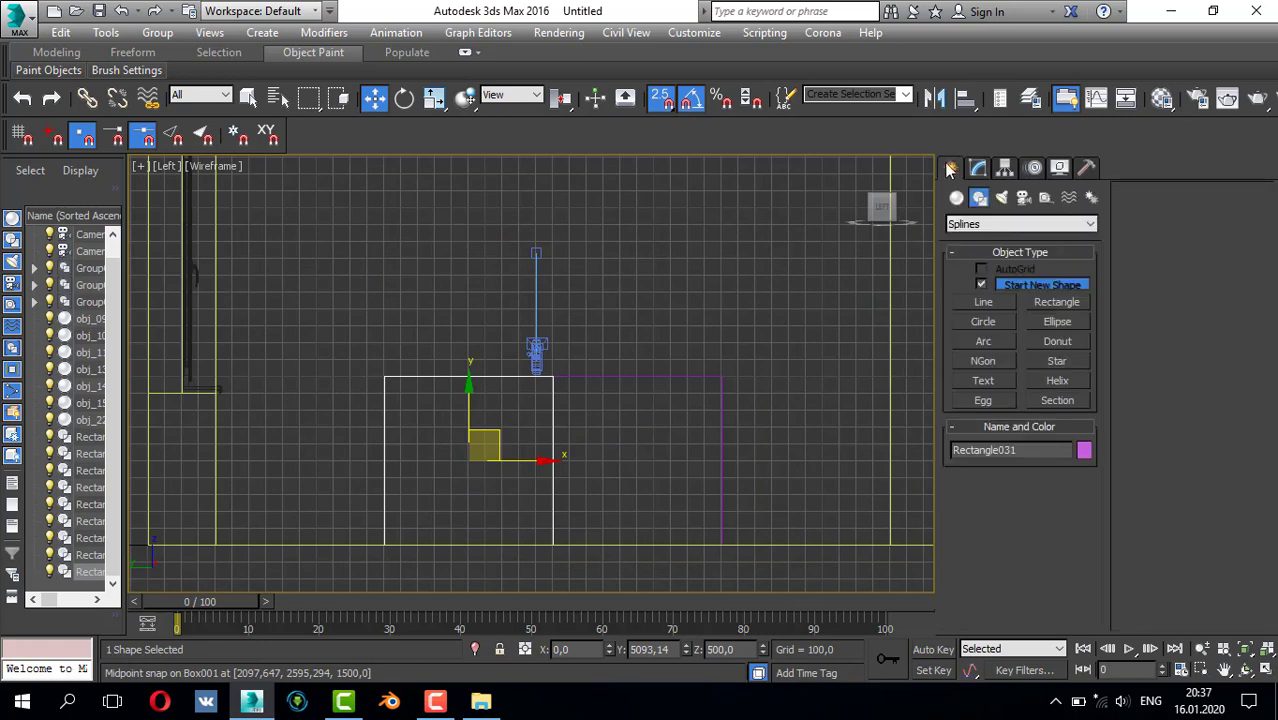
click(1056, 302)
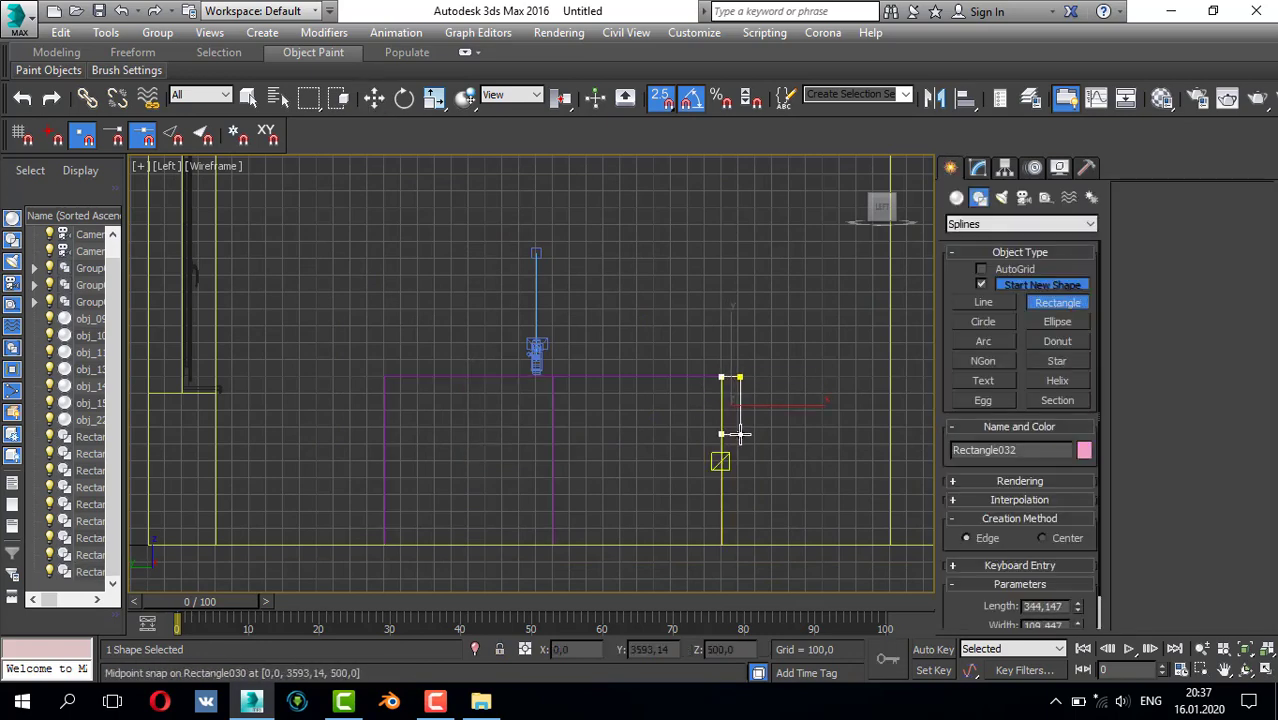
scroll(728, 468, down, 2)
scroll(730, 470, up, 2)
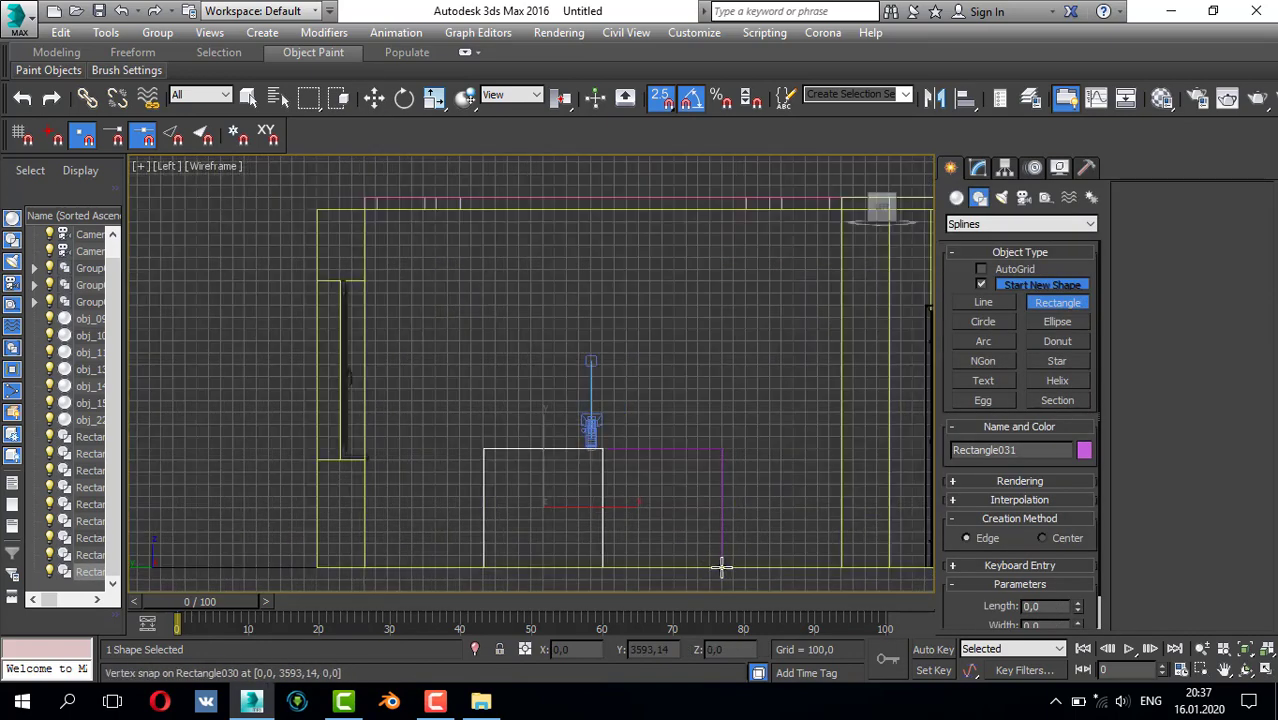
drag(731, 566, 783, 196)
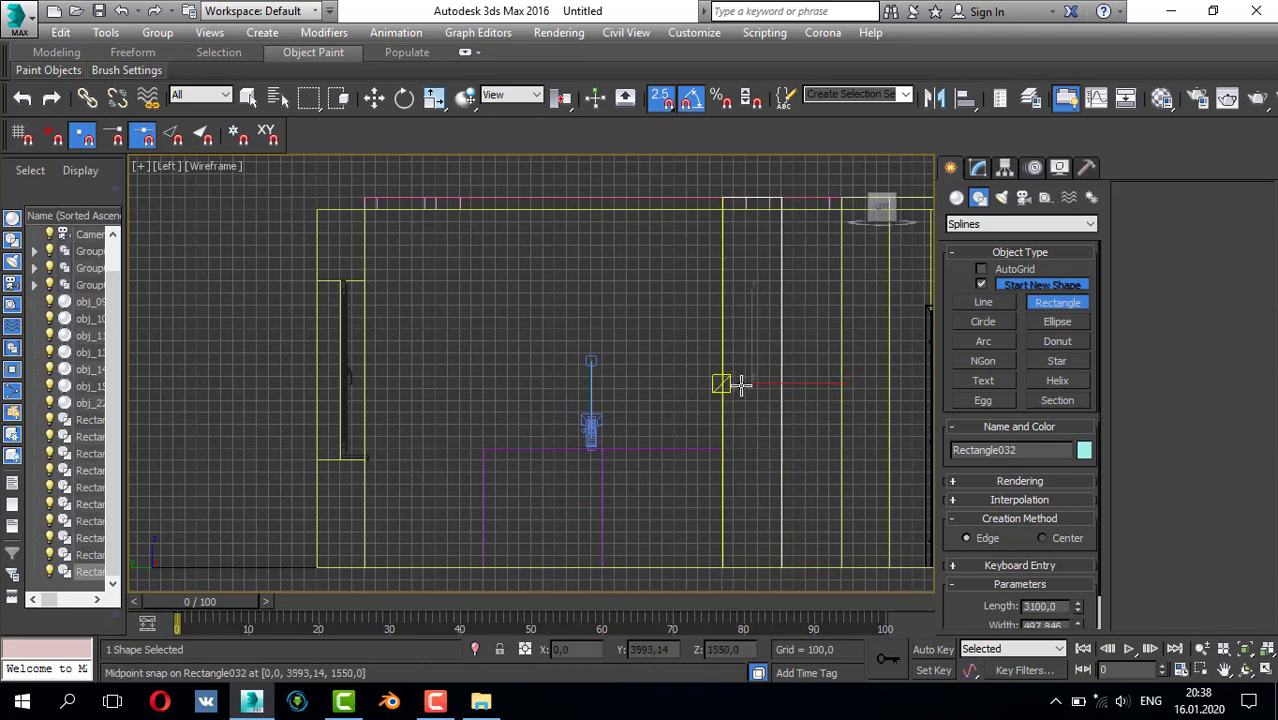
key(w)
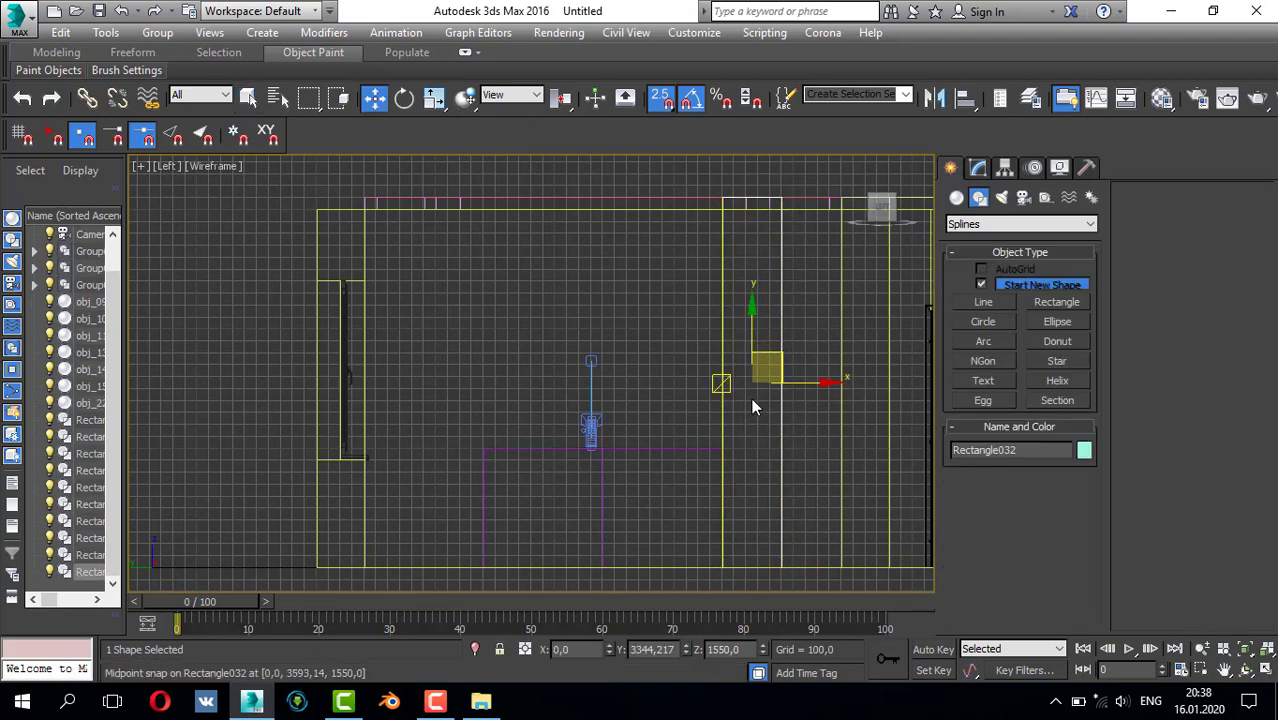
- Examine the tall rectangle's placement against the wall in the left and perspective views
scroll(795, 375, up, 2)
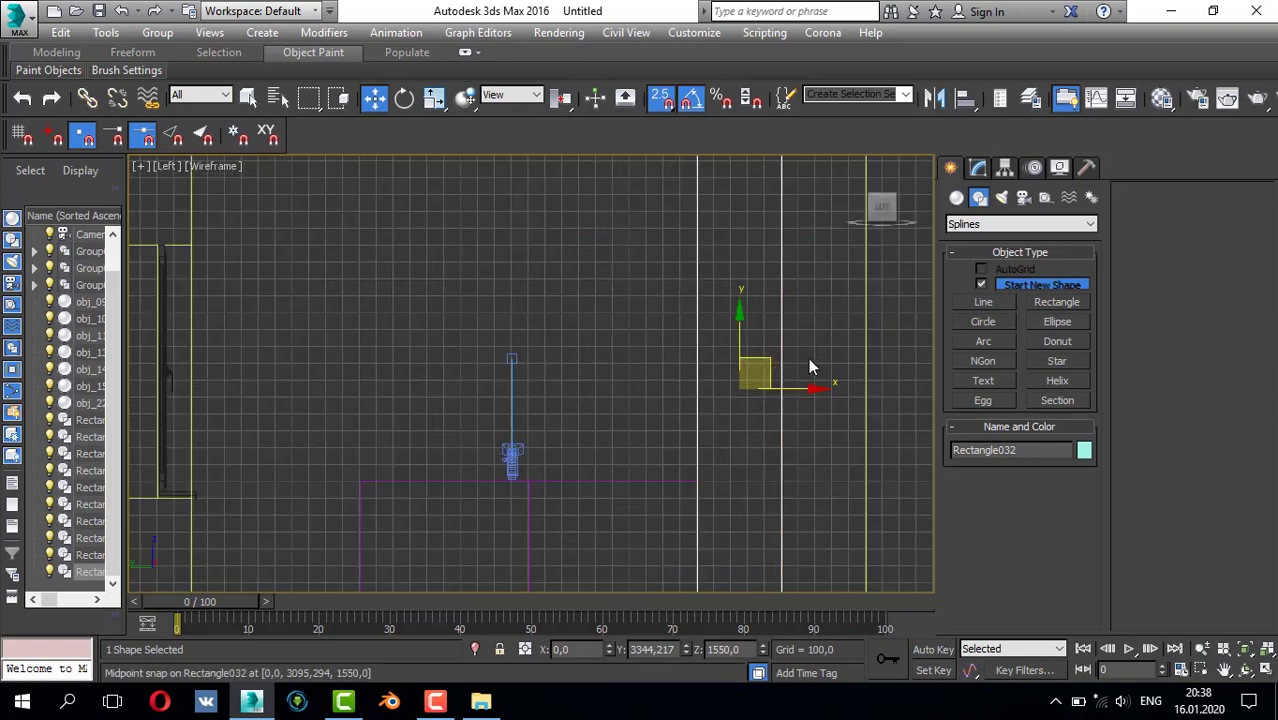
scroll(811, 366, down, 2)
middle_drag(762, 354, 744, 354)
key(alt+w)
middle_click(818, 428)
key(alt+w)
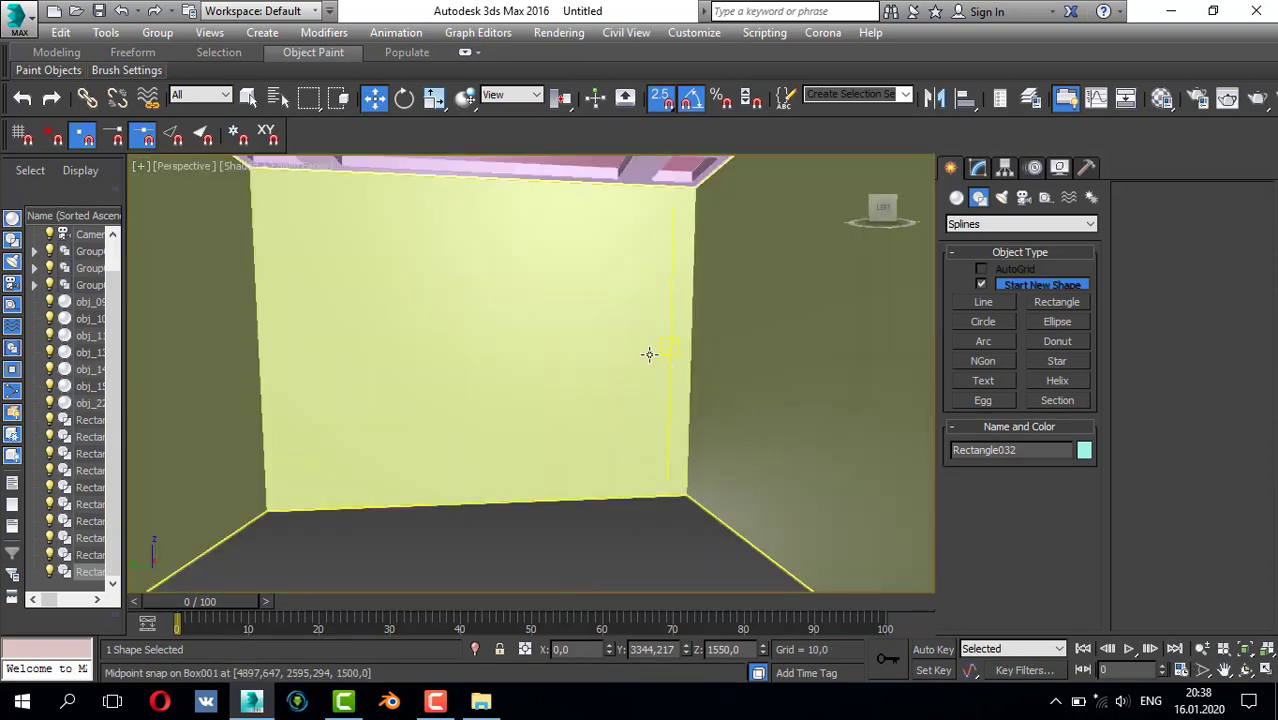
key(alt+w)
middle_click(455, 435)
key(alt+w)
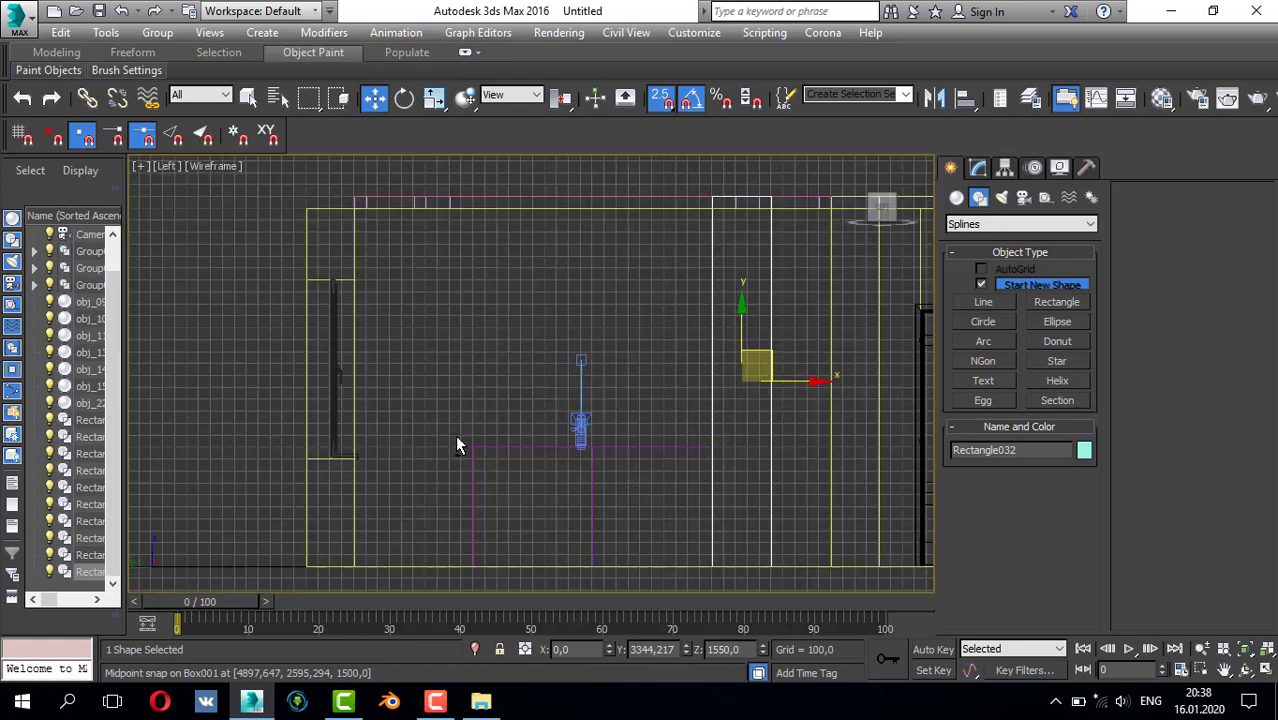
middle_drag(706, 330, 668, 333)
scroll(715, 211, up, 2)
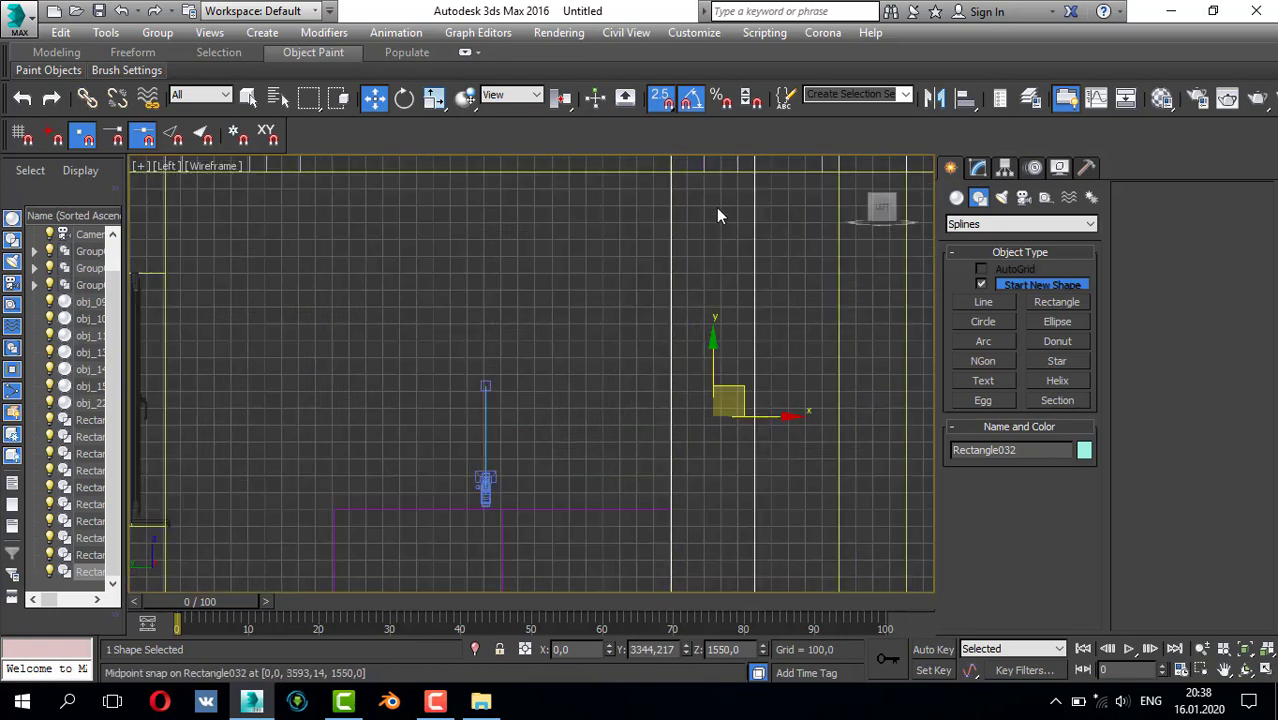
- Set the tall rectangle's width to 400 and its length to 3000
click(977, 170)
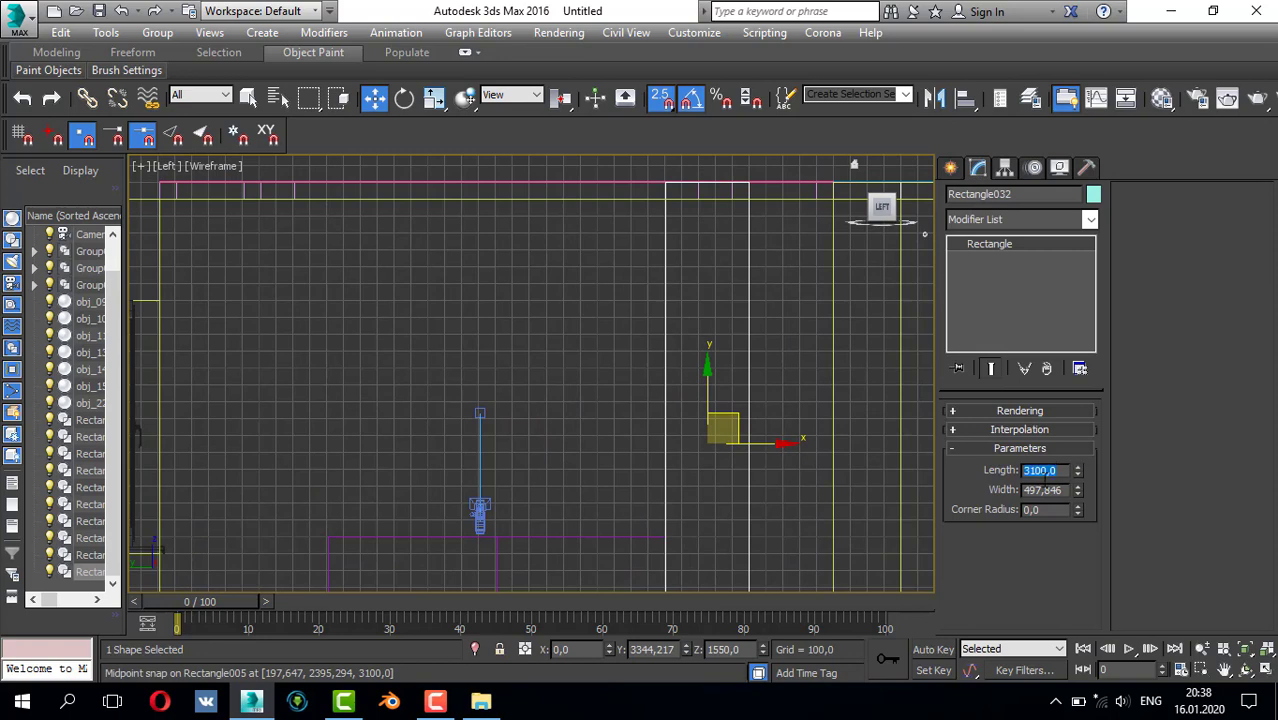
text(400)
key(Return)
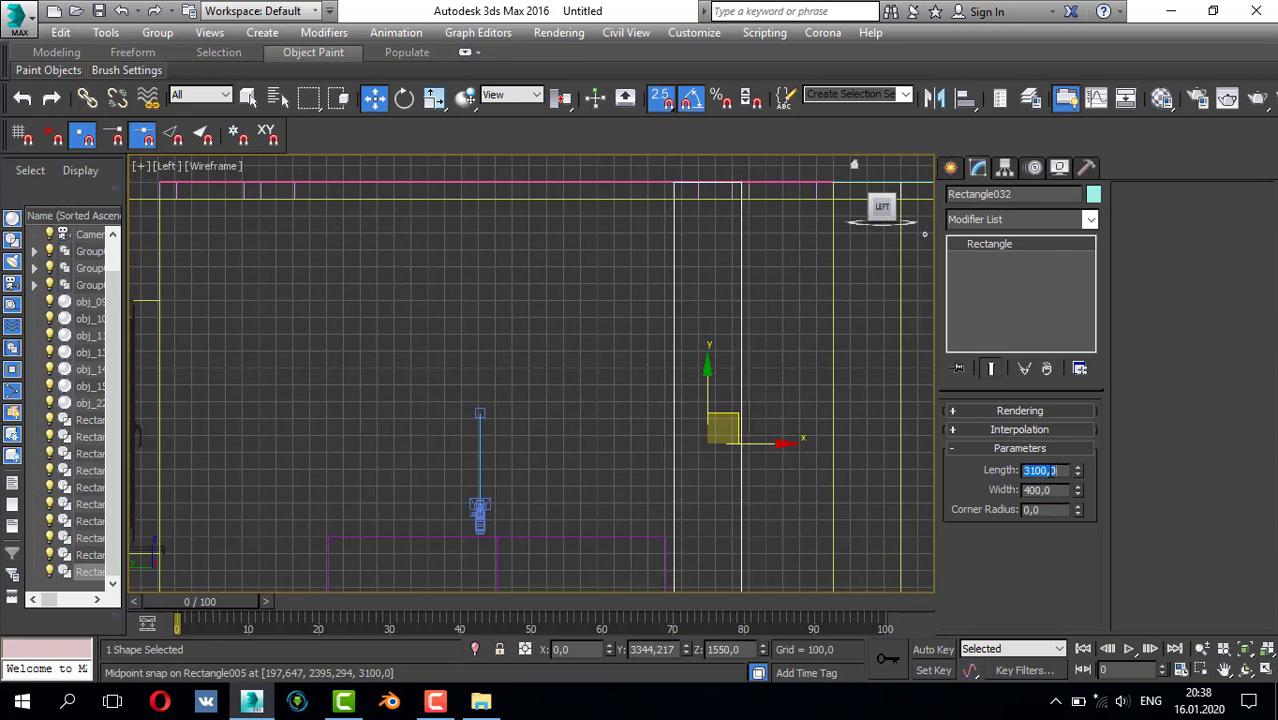
text(300)
key(Return)
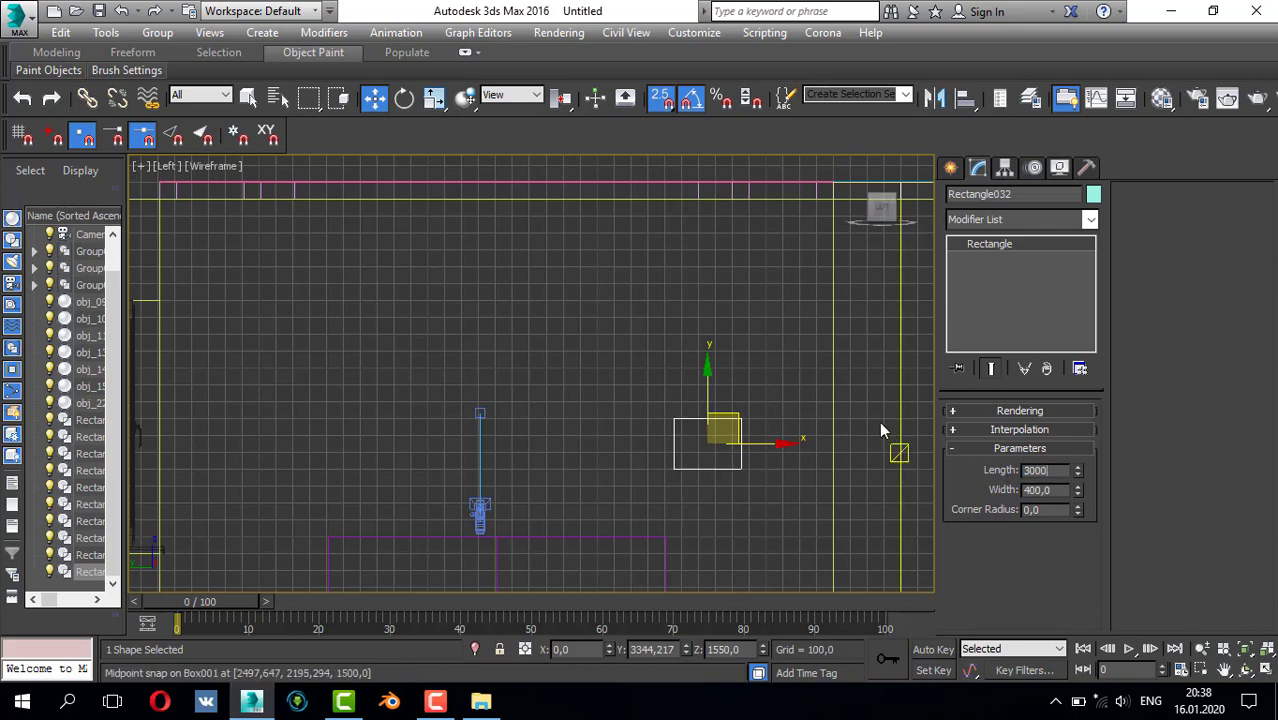
key(Return)
- Set the tall rectangle's Z position to 1500 and snap its side against the edge of the neighbouring low rectangle
click(746, 349)
scroll(700, 210, up, 3)
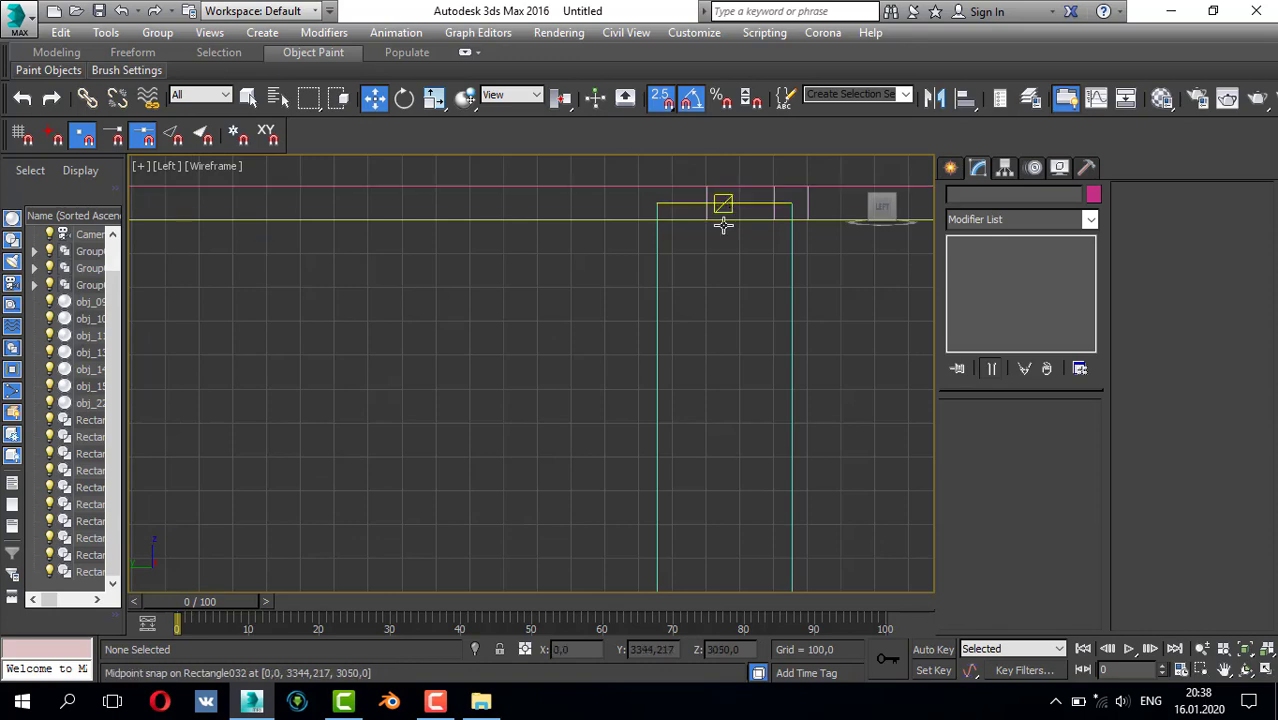
scroll(773, 381, down, 5)
click(764, 312)
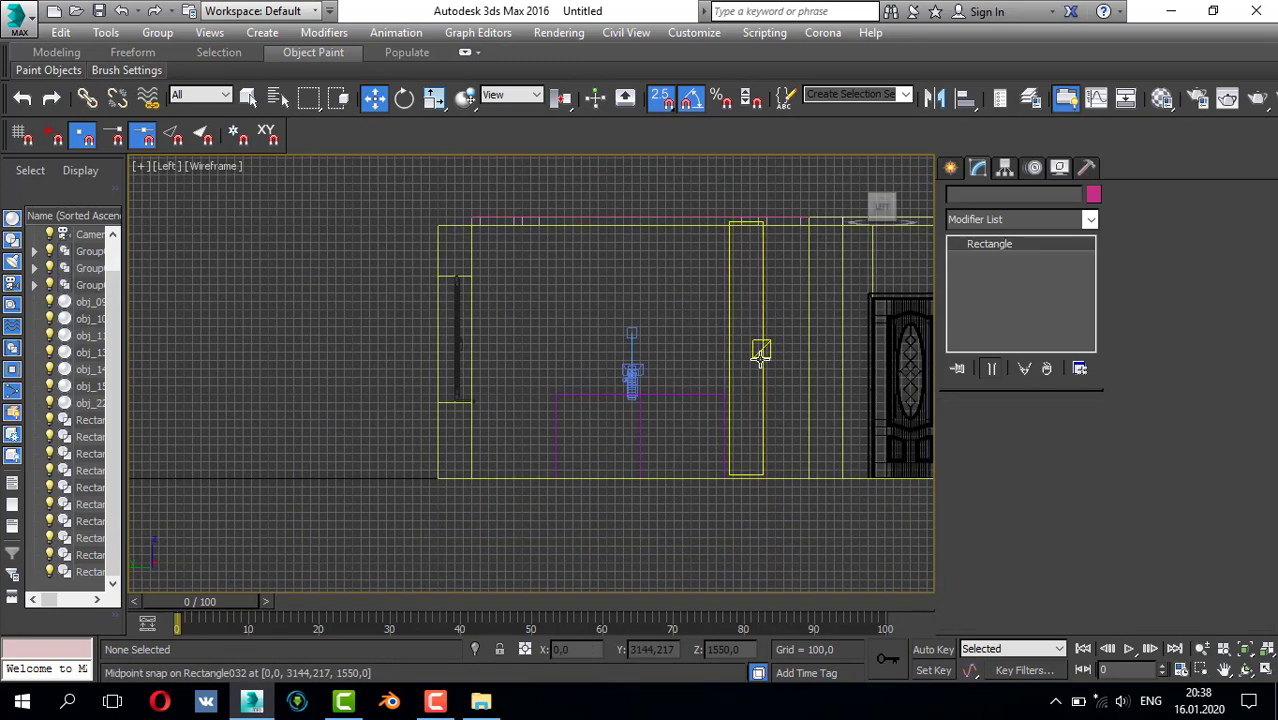
click(742, 649)
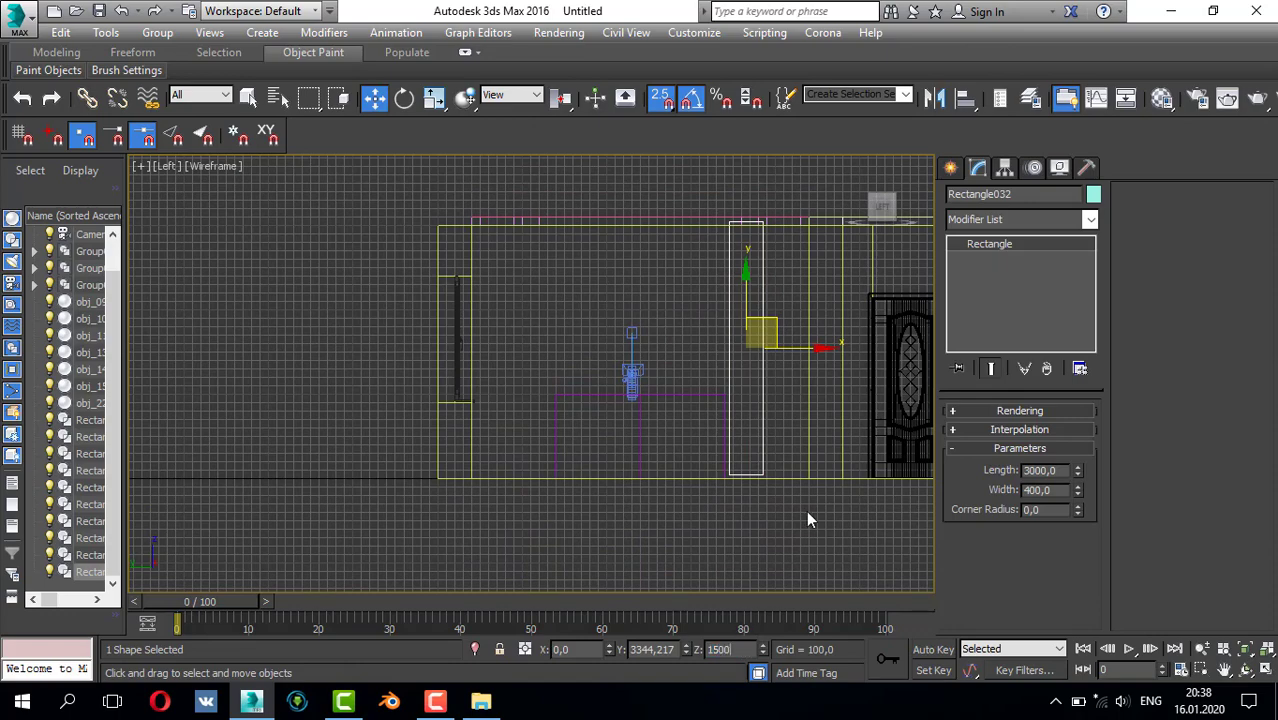
key(Return)
scroll(740, 342, up, 3)
scroll(755, 355, down, 2)
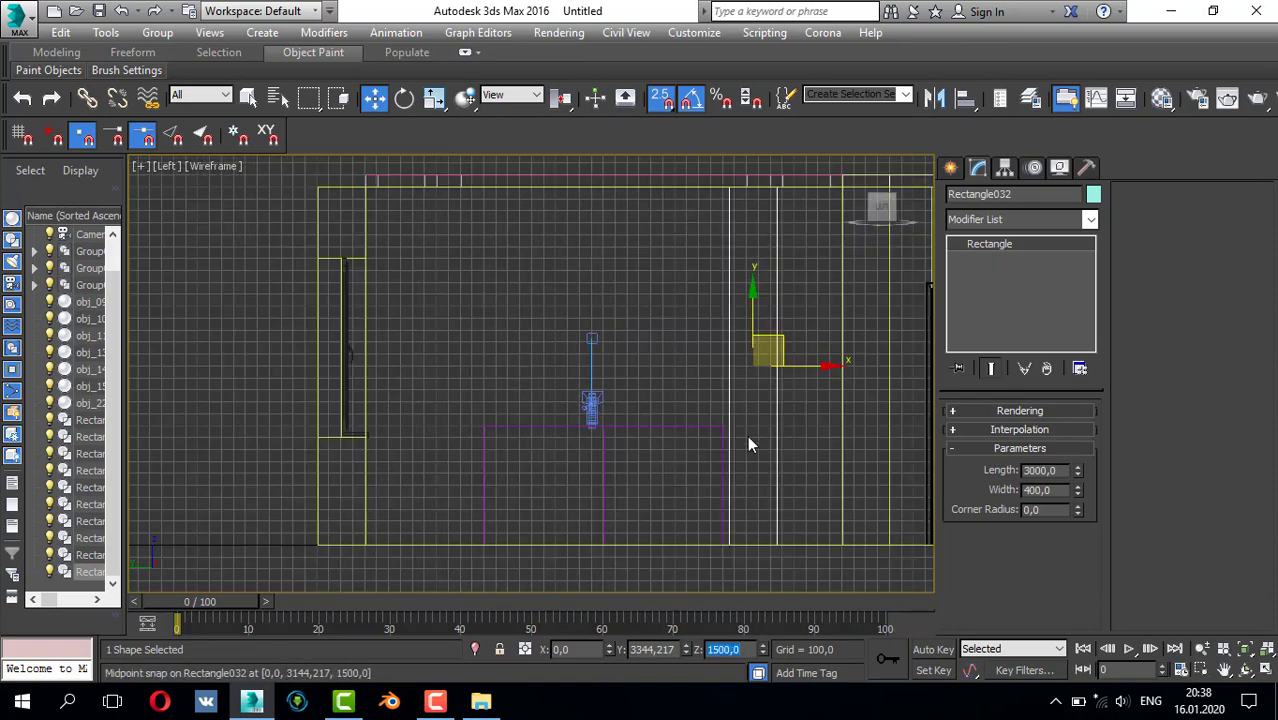
scroll(733, 501, up, 4)
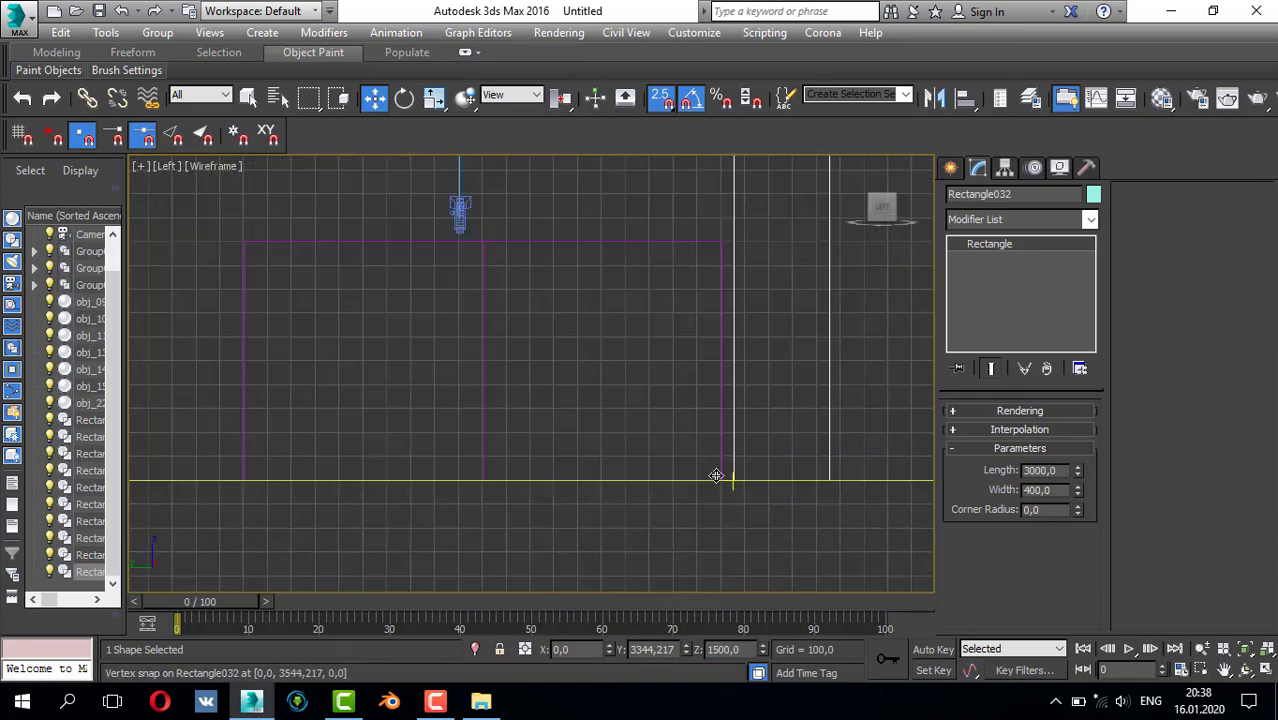
scroll(739, 408, down, 5)
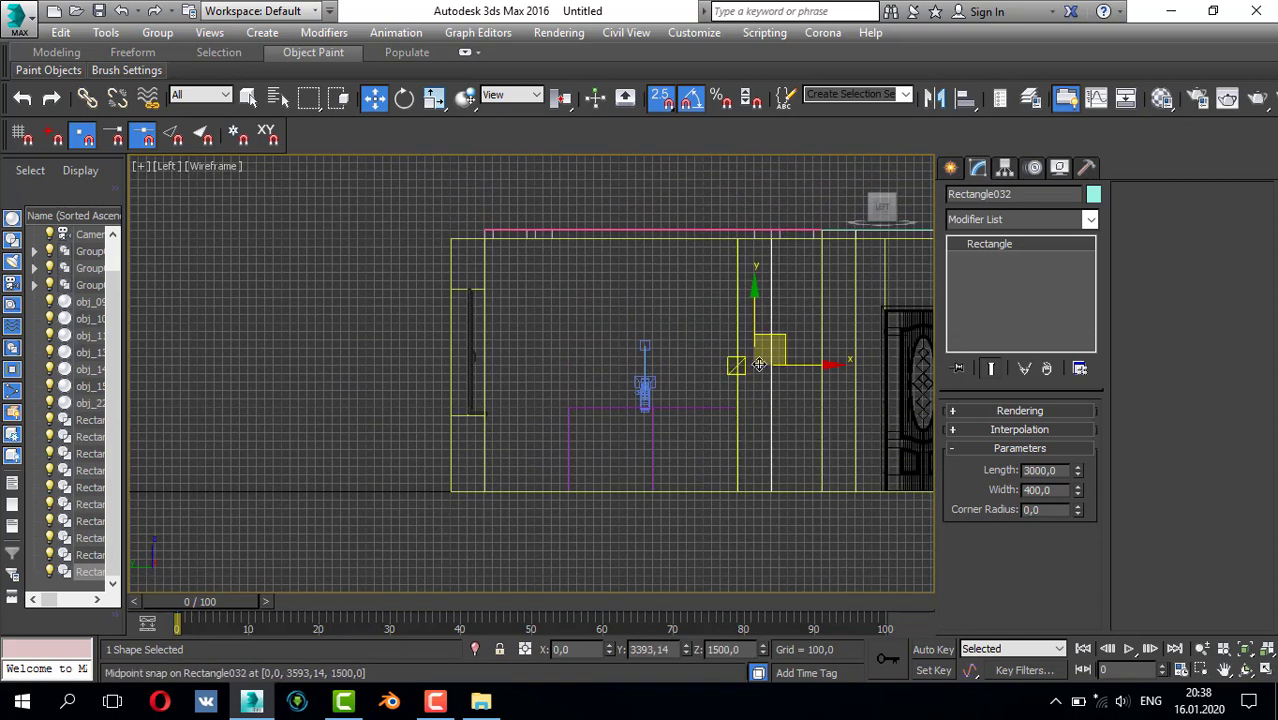
scroll(759, 364, up, 2)
click(950, 167)
click(1052, 302)
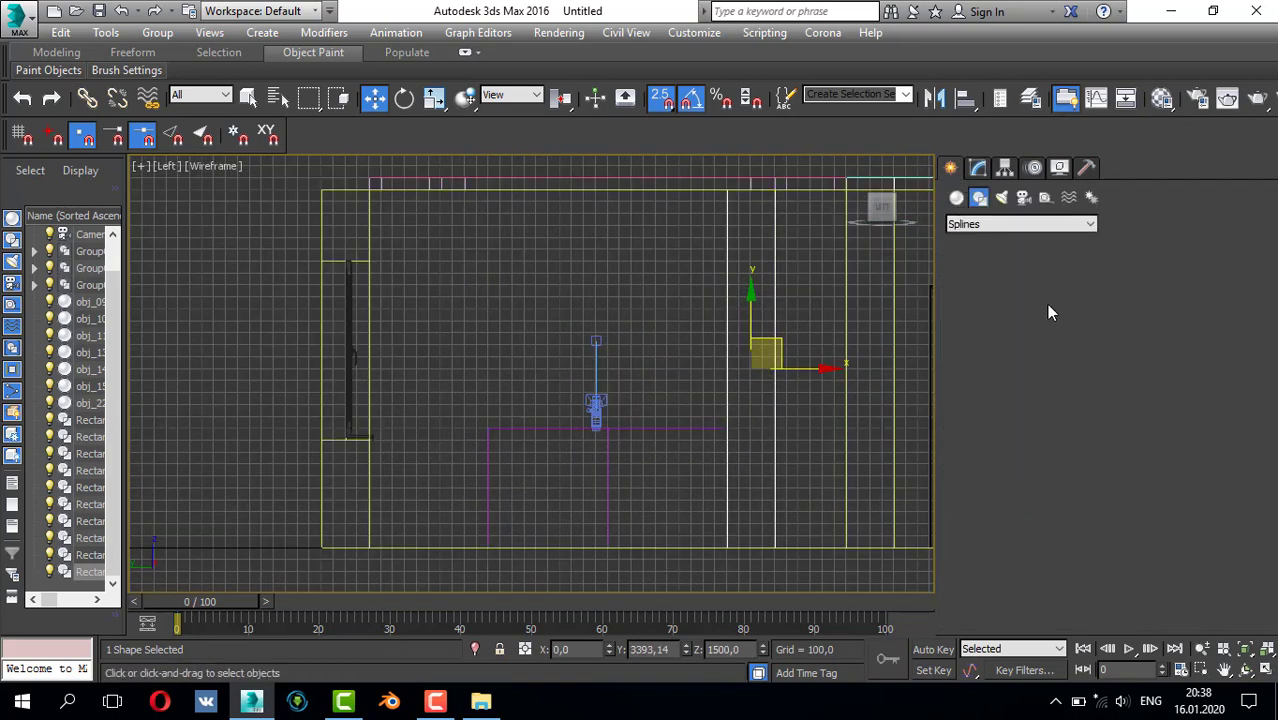
scroll(705, 468, up, 2)
scroll(708, 462, up, 2)
scroll(710, 457, down, 2)
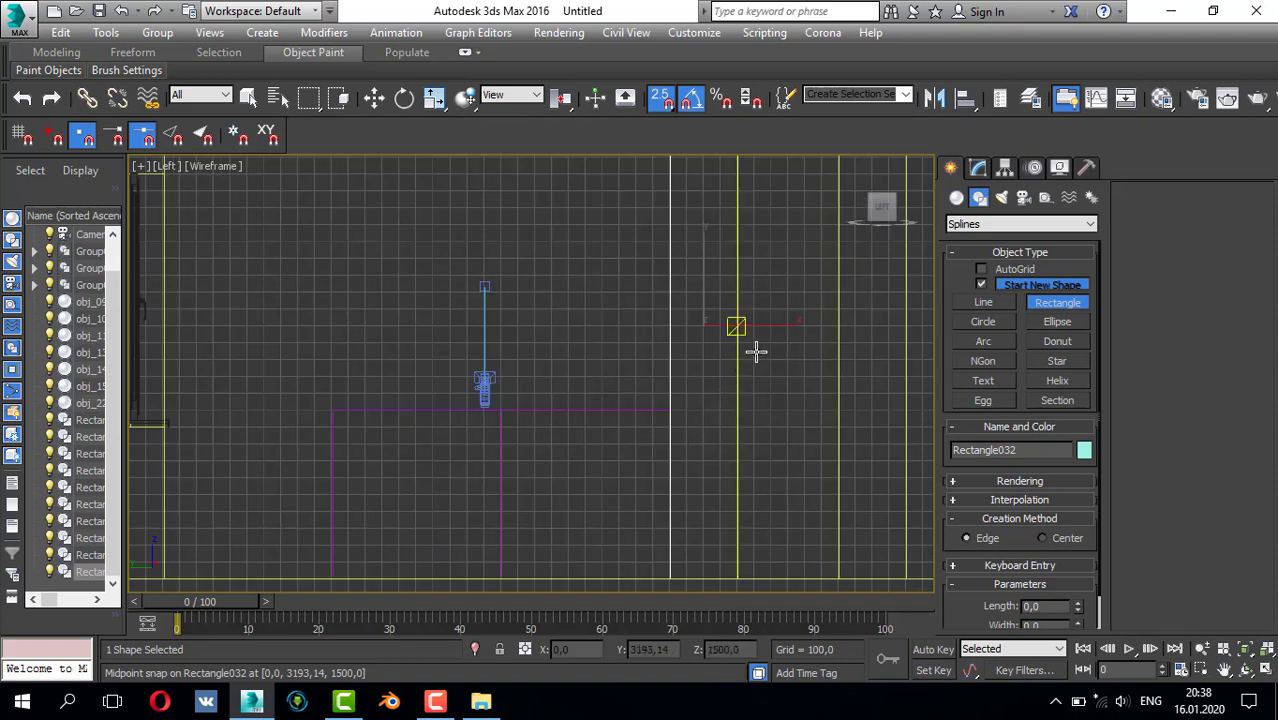
key(w)
- Set the tall rectangle's width to 500 and snap its floor corner back to the neighbouring low rectangle
click(978, 167)
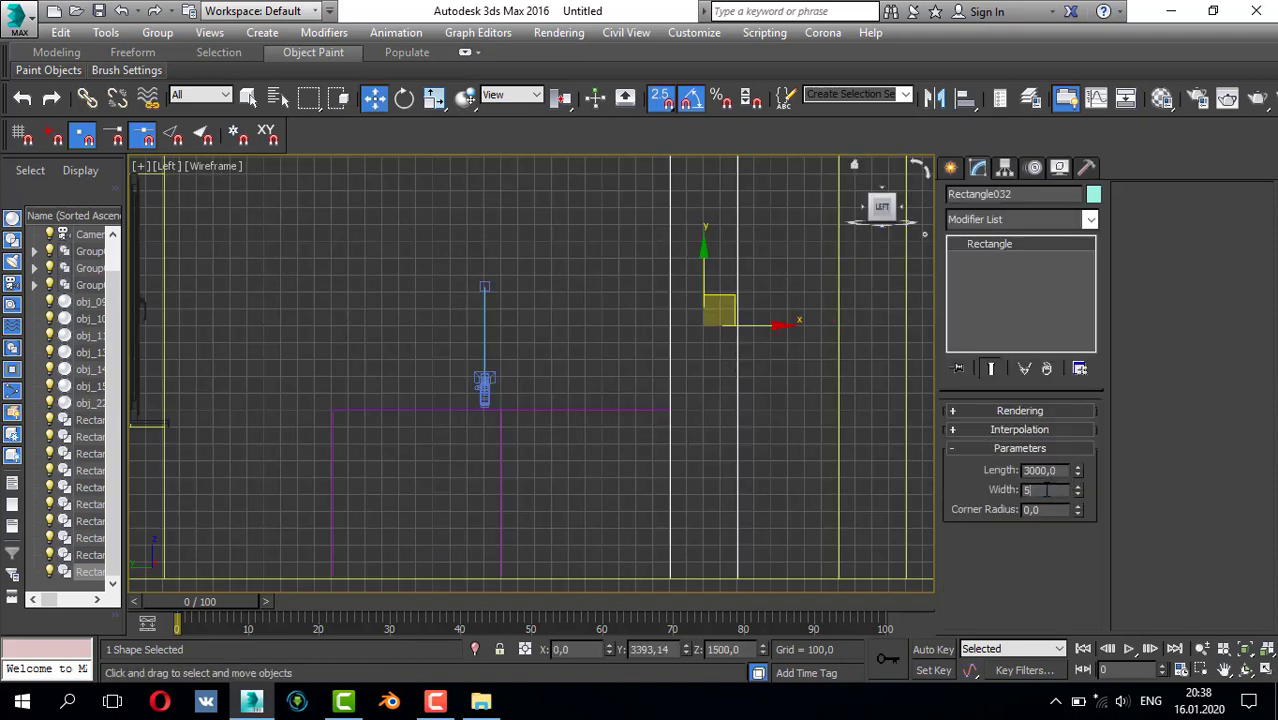
key(Return)
click(705, 452)
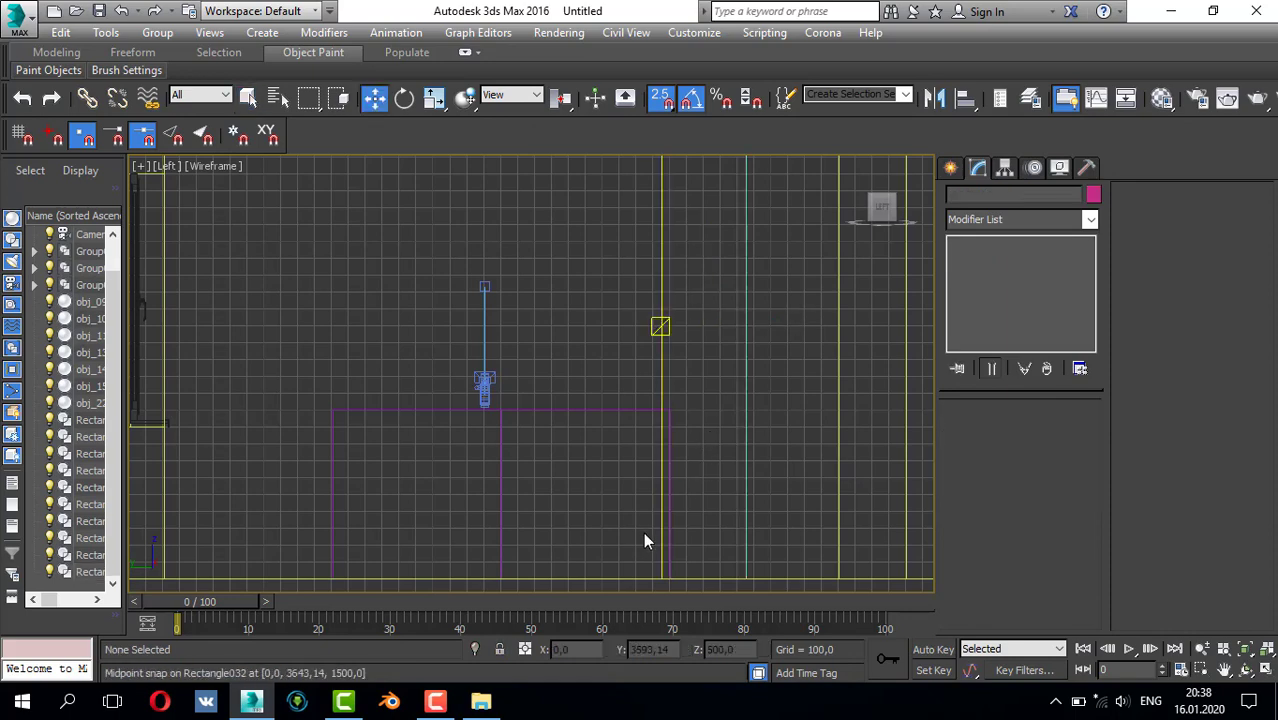
drag(656, 553, 679, 565)
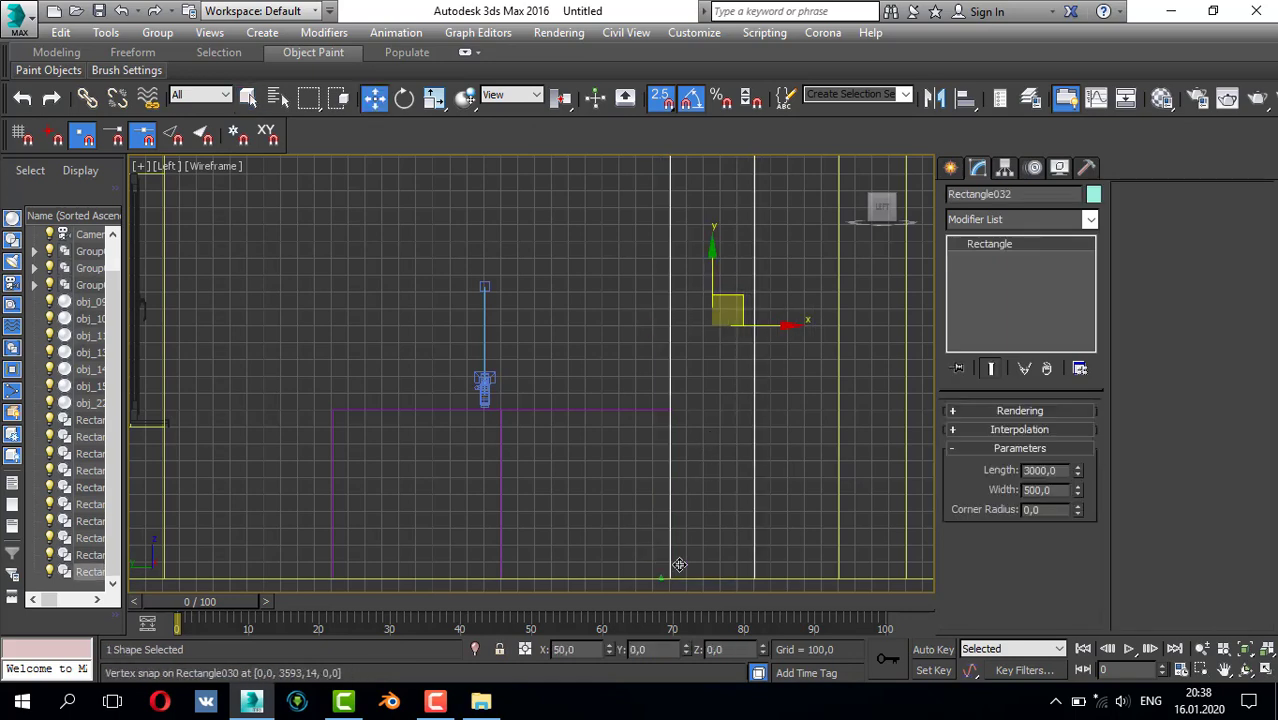
scroll(747, 425, down, 2)
middle_drag(736, 409, 695, 419)
scroll(722, 436, up, 1)
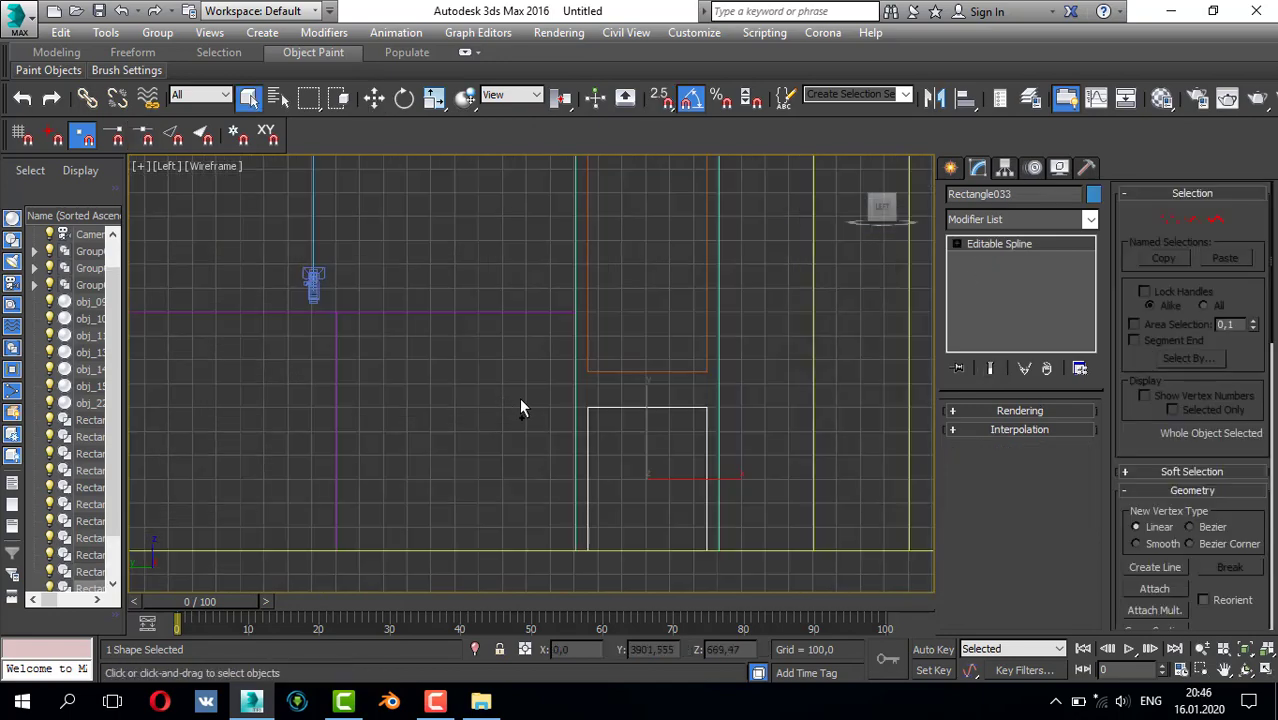
- Select the lower inset rectangle that stands on the floor line inside the tall rectangle
click(667, 398)
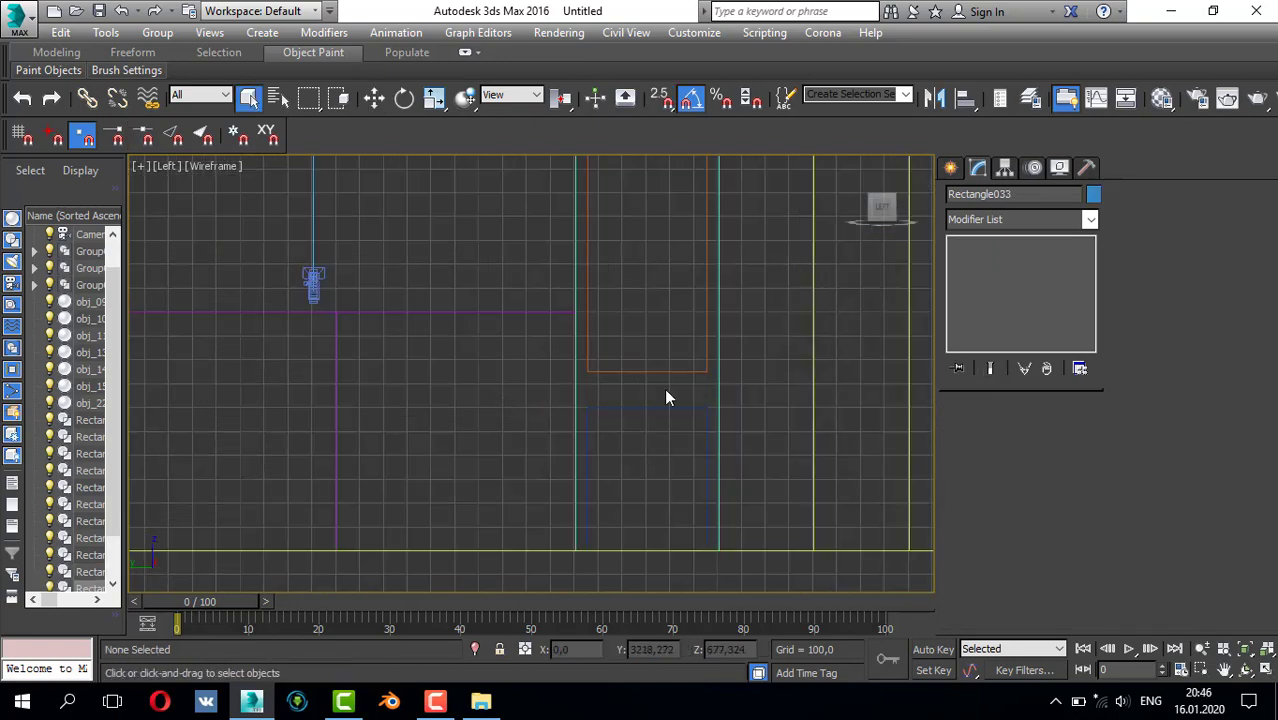
scroll(665, 389, down, 1)
middle_drag(662, 396, 626, 431)
scroll(619, 484, down, 1)
scroll(626, 431, up, 2)
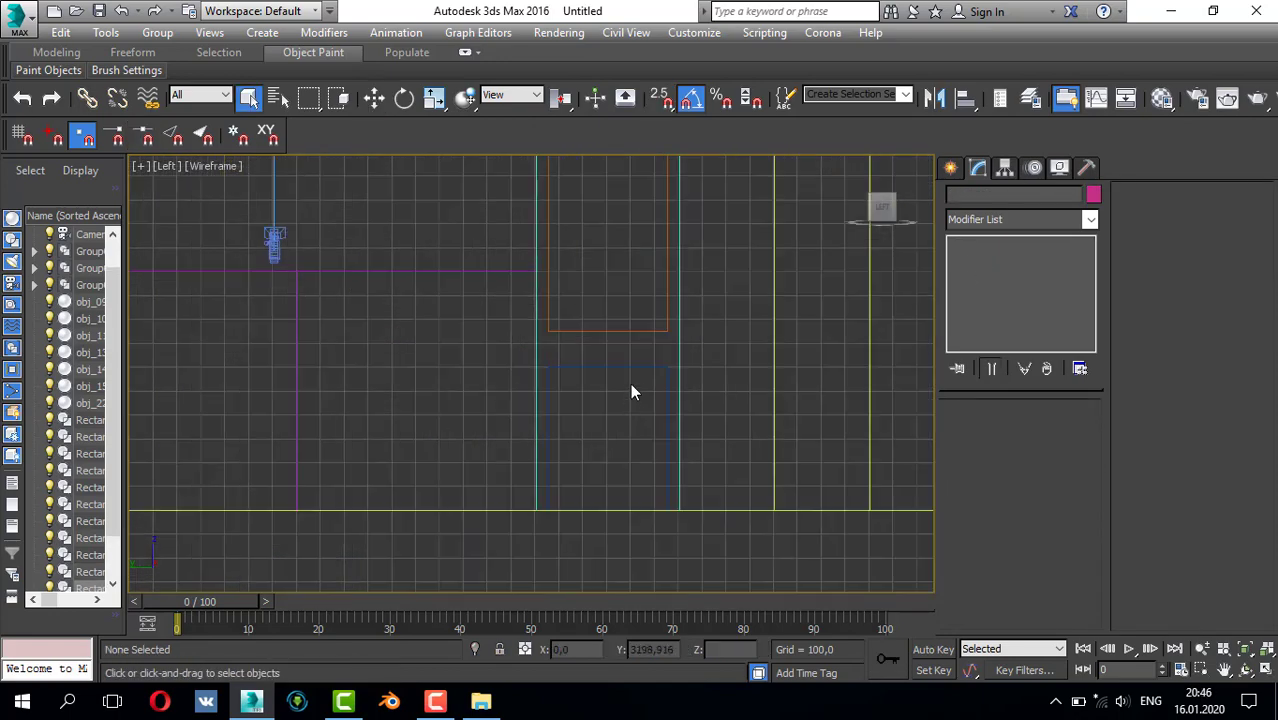
click(633, 366)
scroll(606, 400, down, 2)
scroll(641, 450, up, 3)
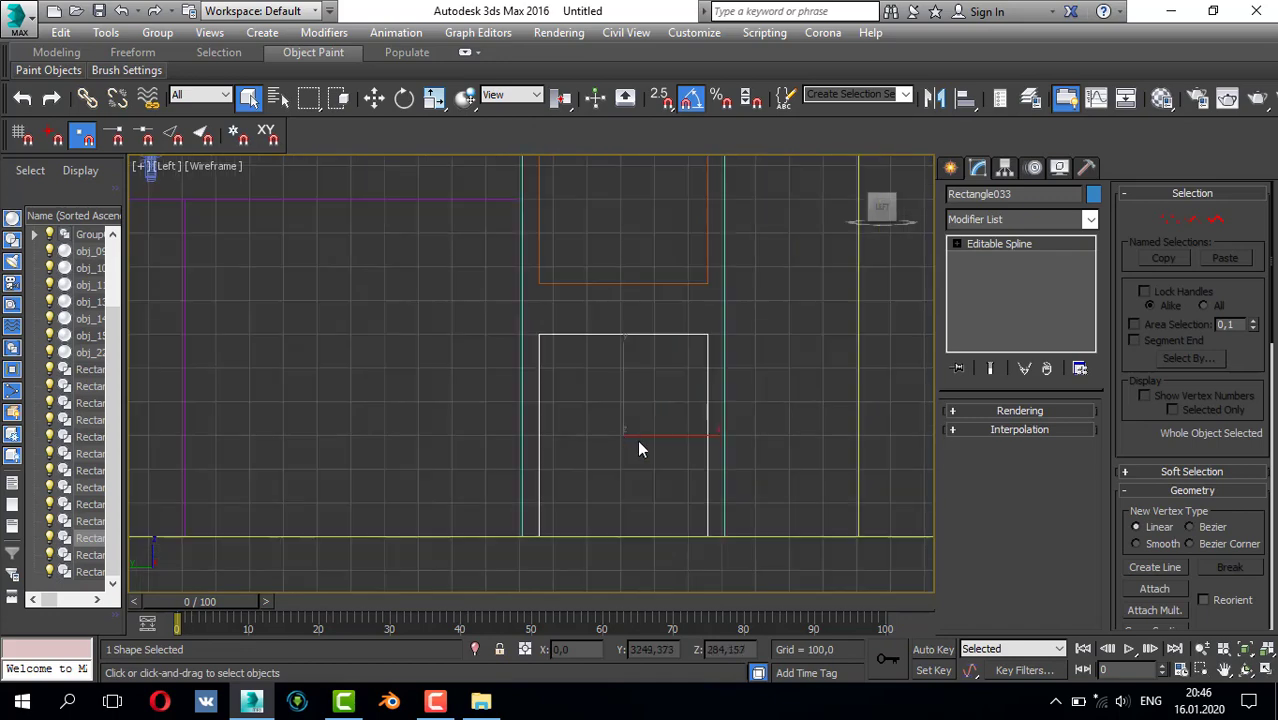
- Move the lower inner rectangle of the column frame up off the floor line, to a Z position of about 325.5
middle_drag(637, 440, 629, 401)
scroll(628, 401, up, 2)
key(w)
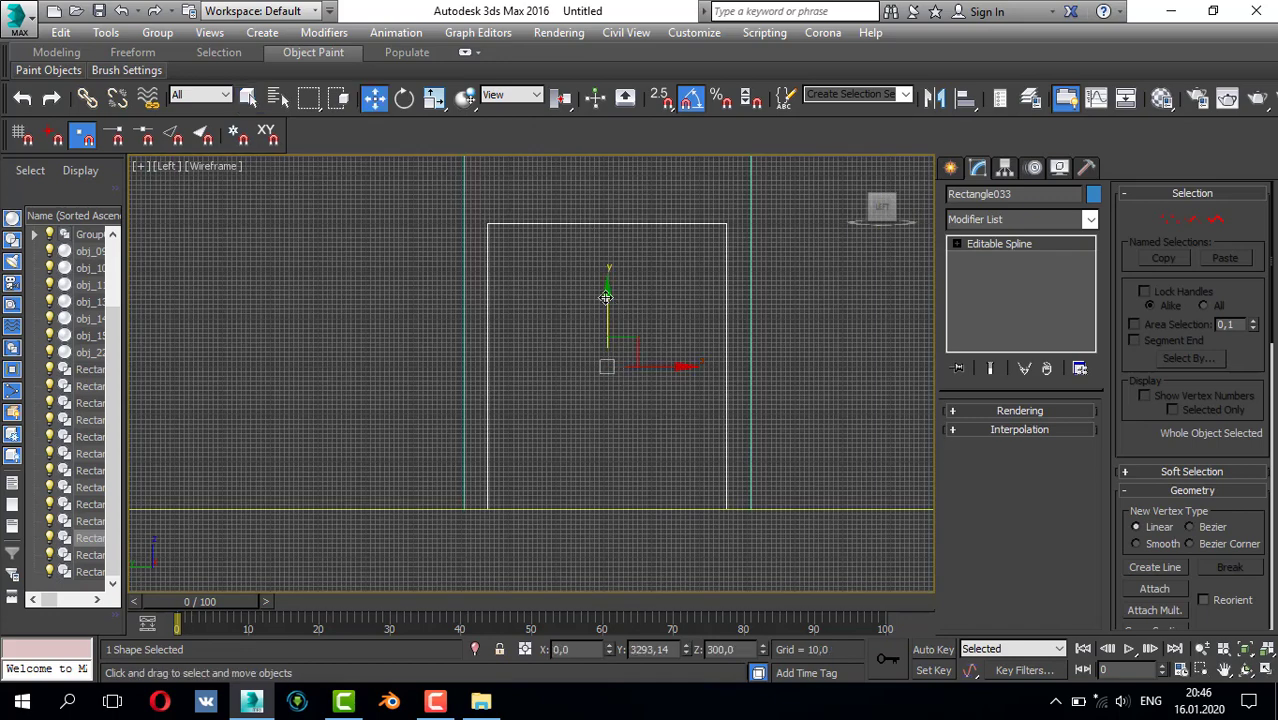
drag(606, 297, 606, 285)
scroll(663, 279, down, 2)
middle_drag(663, 278, 620, 335)
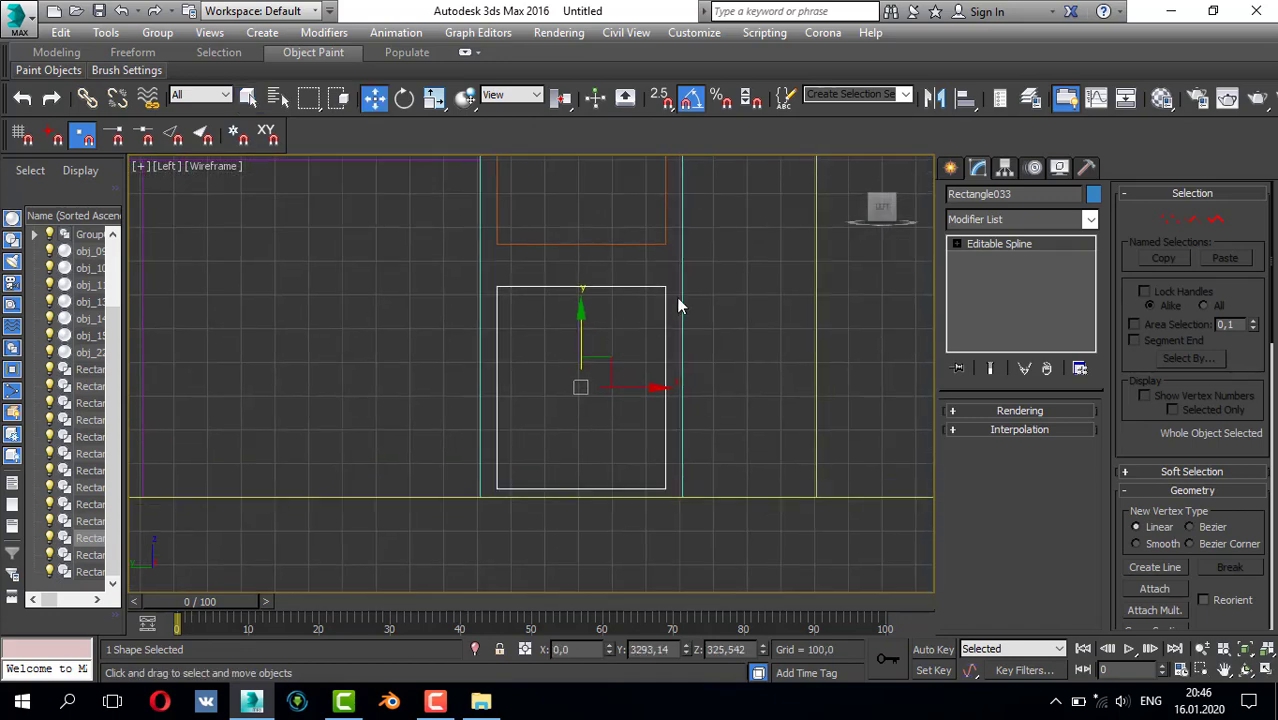
- Attach the outer column rectangle and the other inner rectangles to the lower rectangle to form one spline
click(1155, 590)
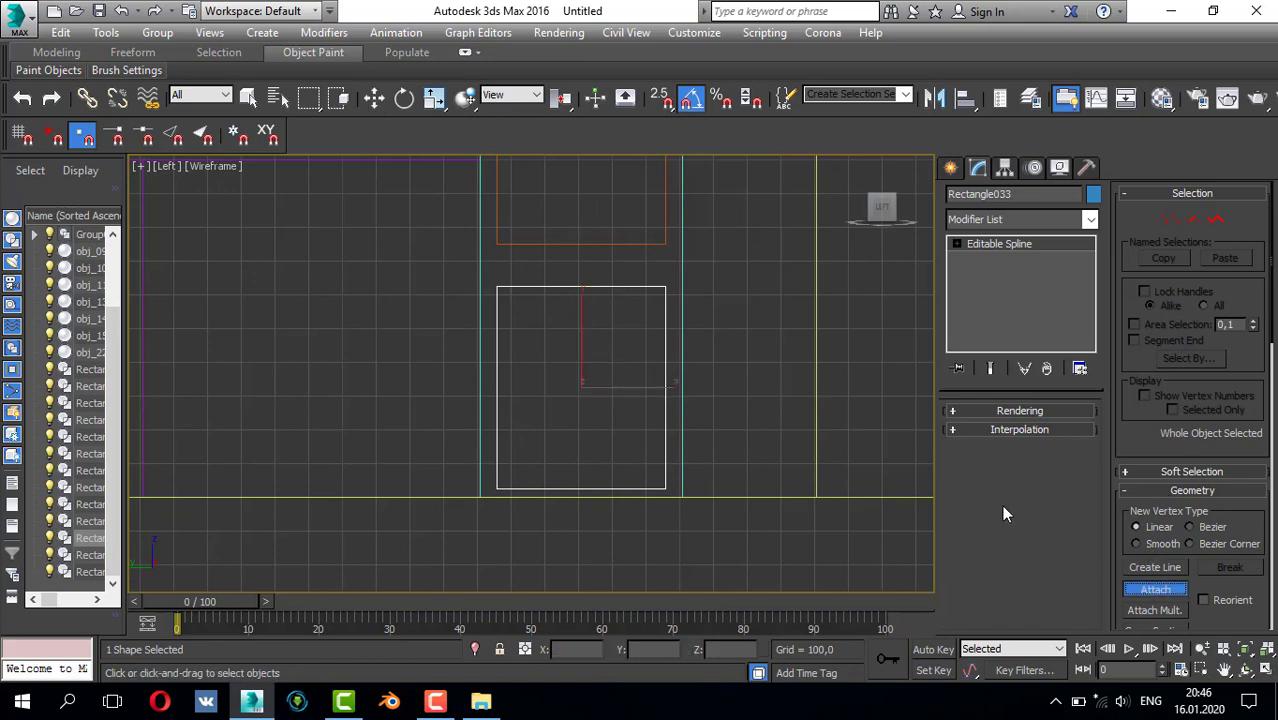
click(665, 228)
scroll(660, 215, down, 3)
scroll(650, 220, up, 2)
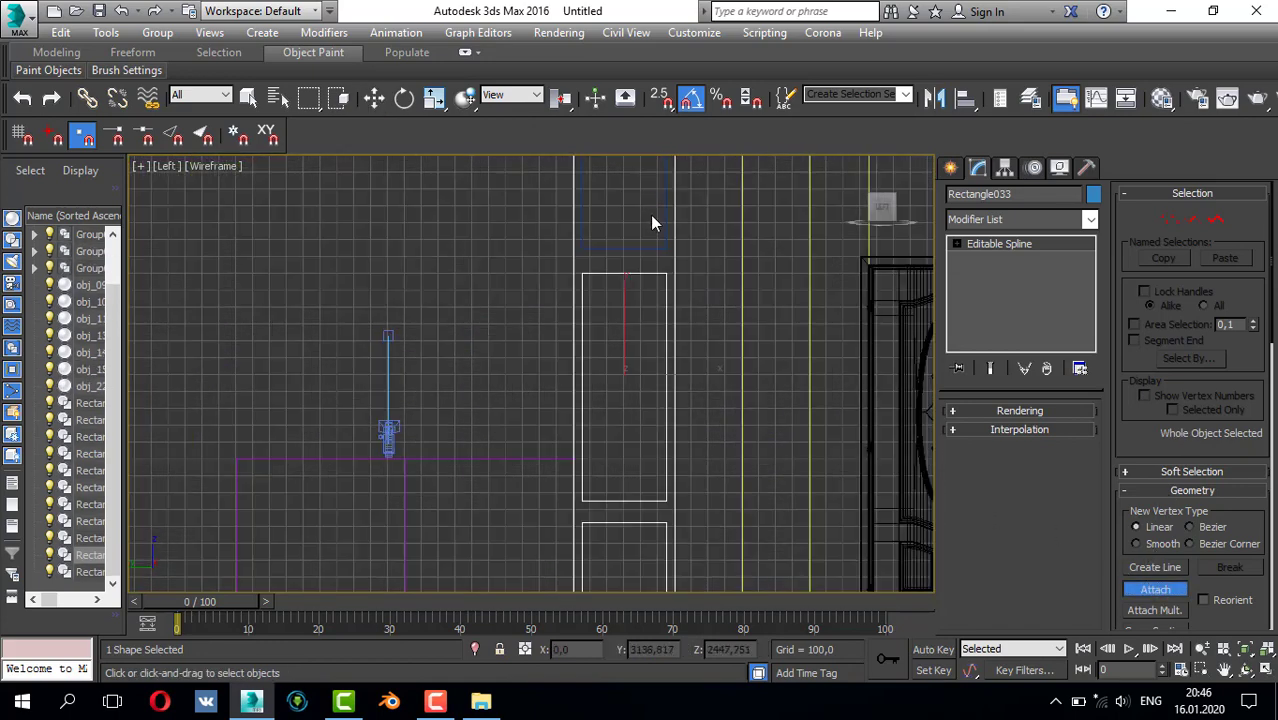
click(665, 222)
scroll(670, 270, down, 2)
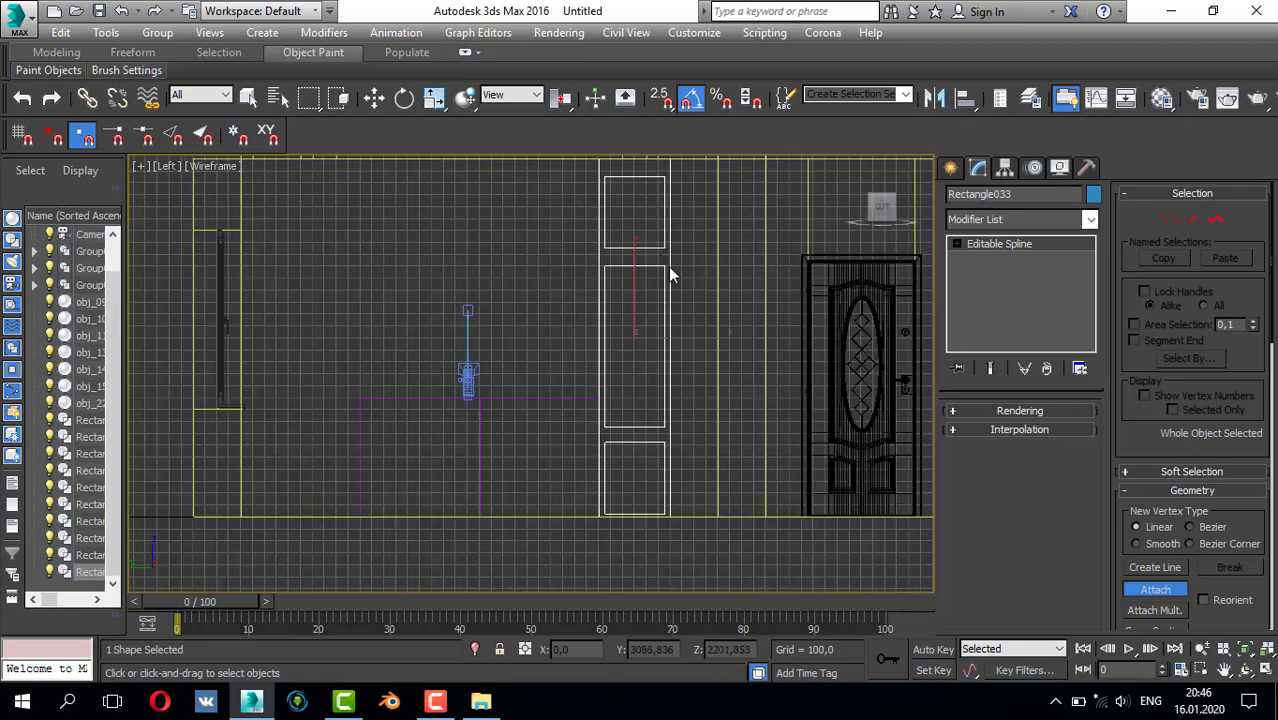
click(995, 220)
scroll(981, 248, down, 10)
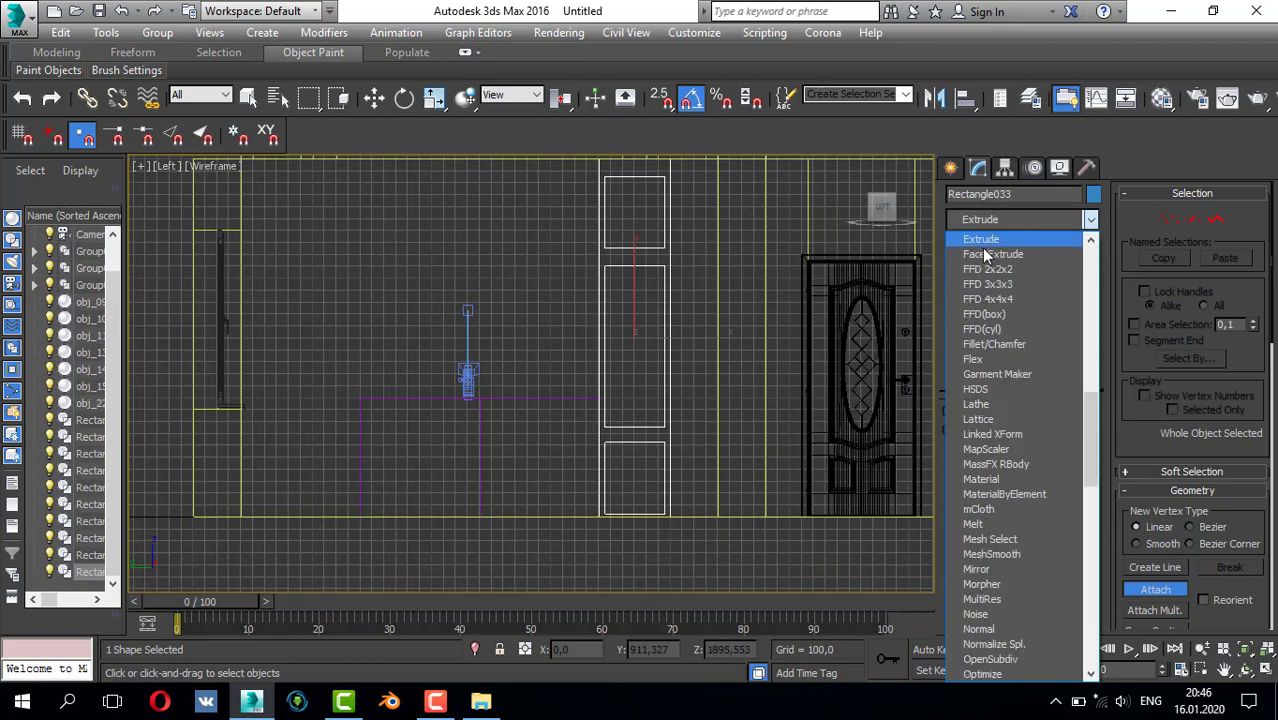
click(985, 255)
key(ctrl+z)
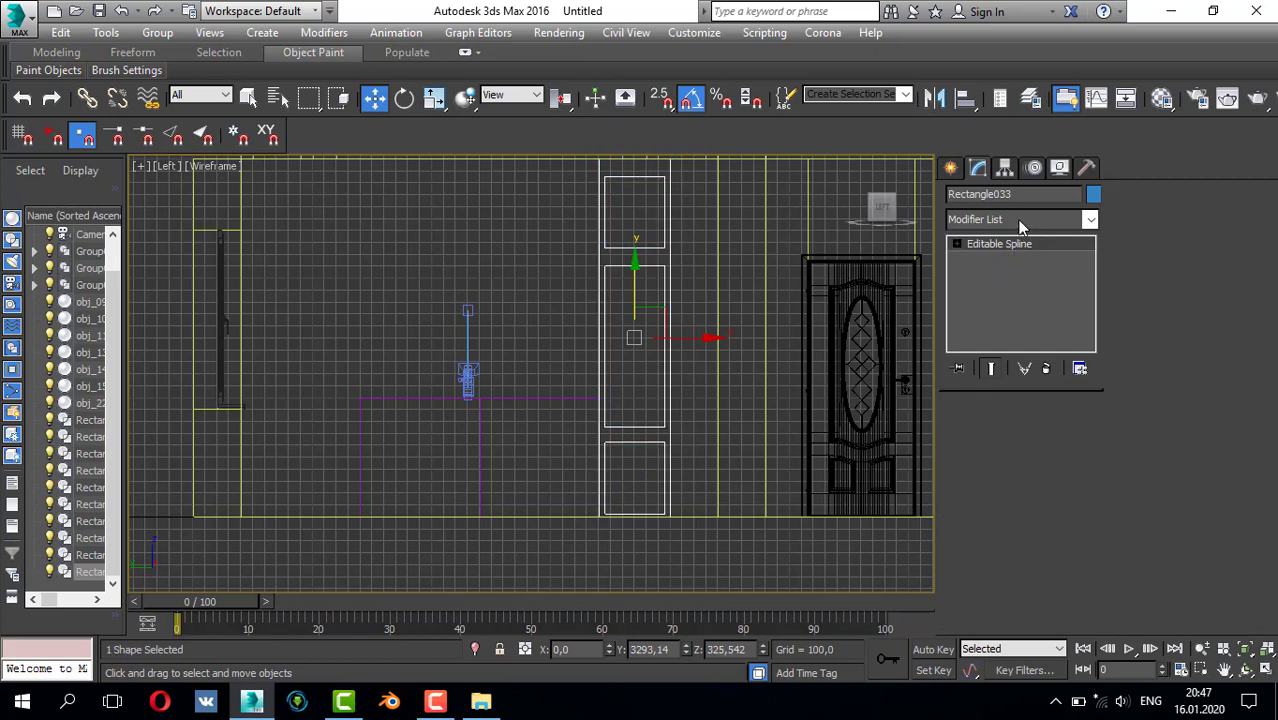
click(1010, 224)
scroll(1010, 227, down, 10)
click(1010, 233)
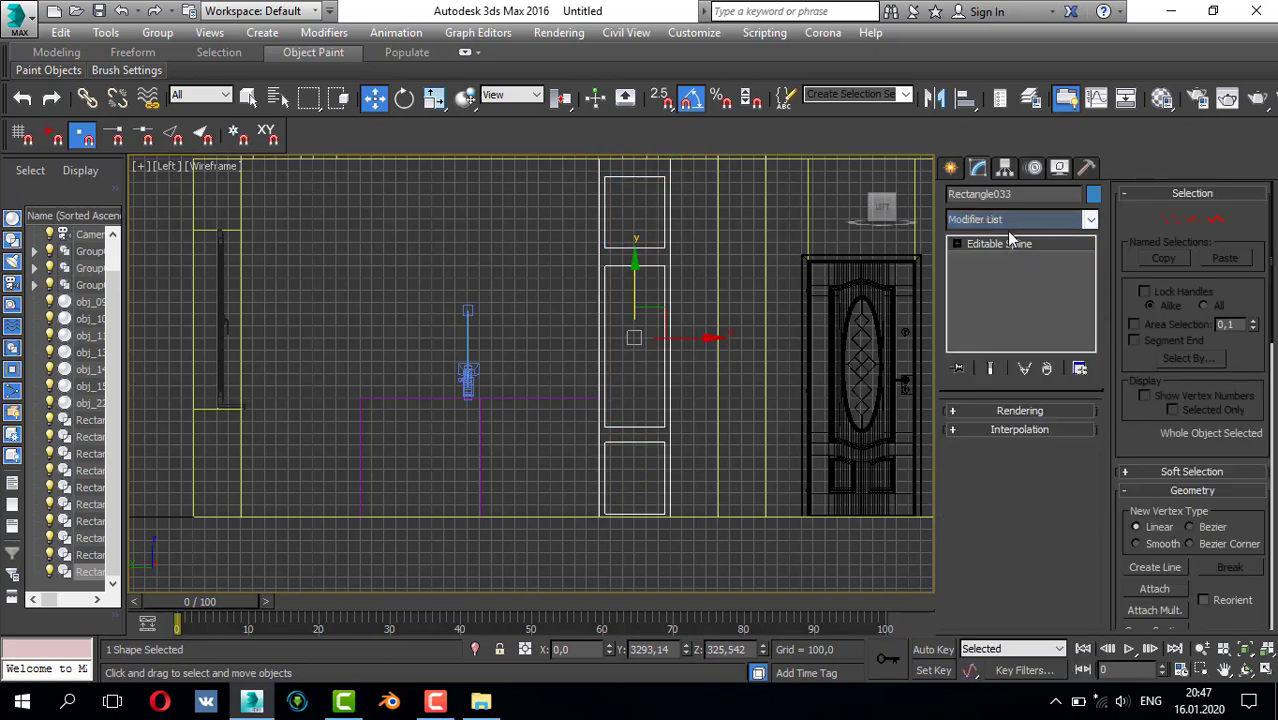
- Apply an Extrude modifier to the combined frame spline with an amount of 100
click(1010, 222)
scroll(1008, 243, down, 10)
click(1007, 240)
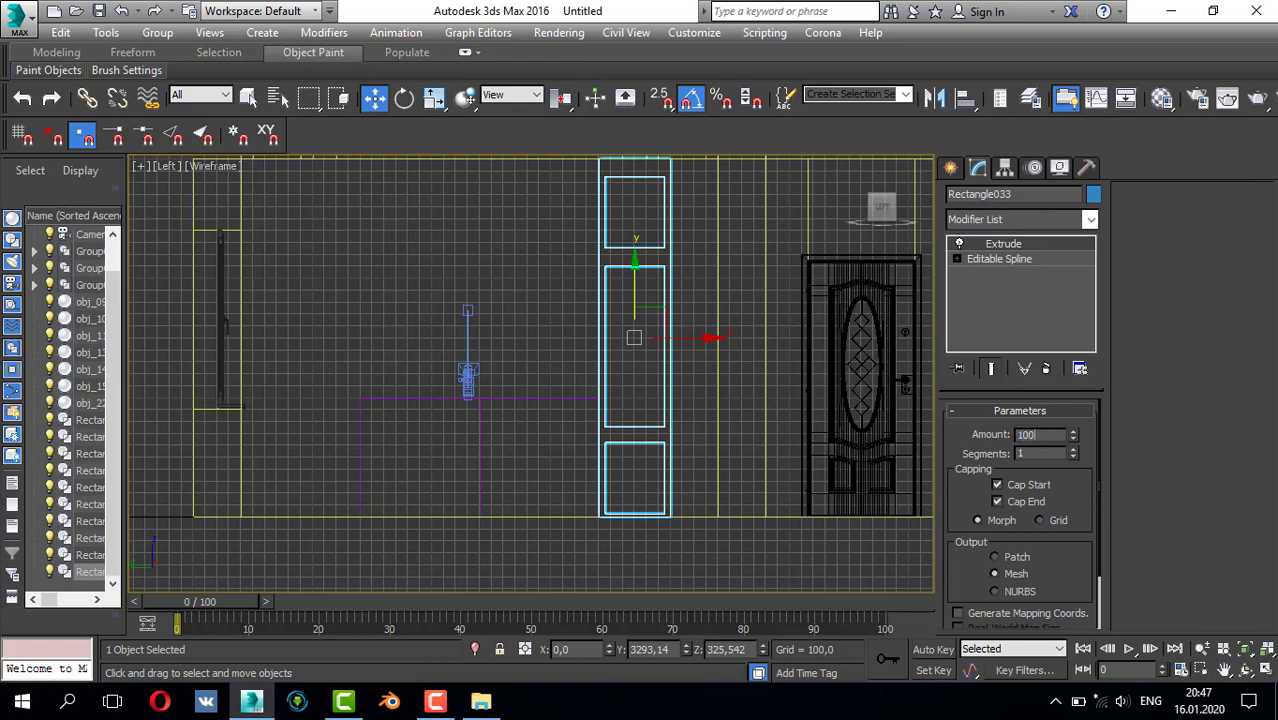
- Move the extruded frame across the room in the top view to an X position of about 3756
key(t)
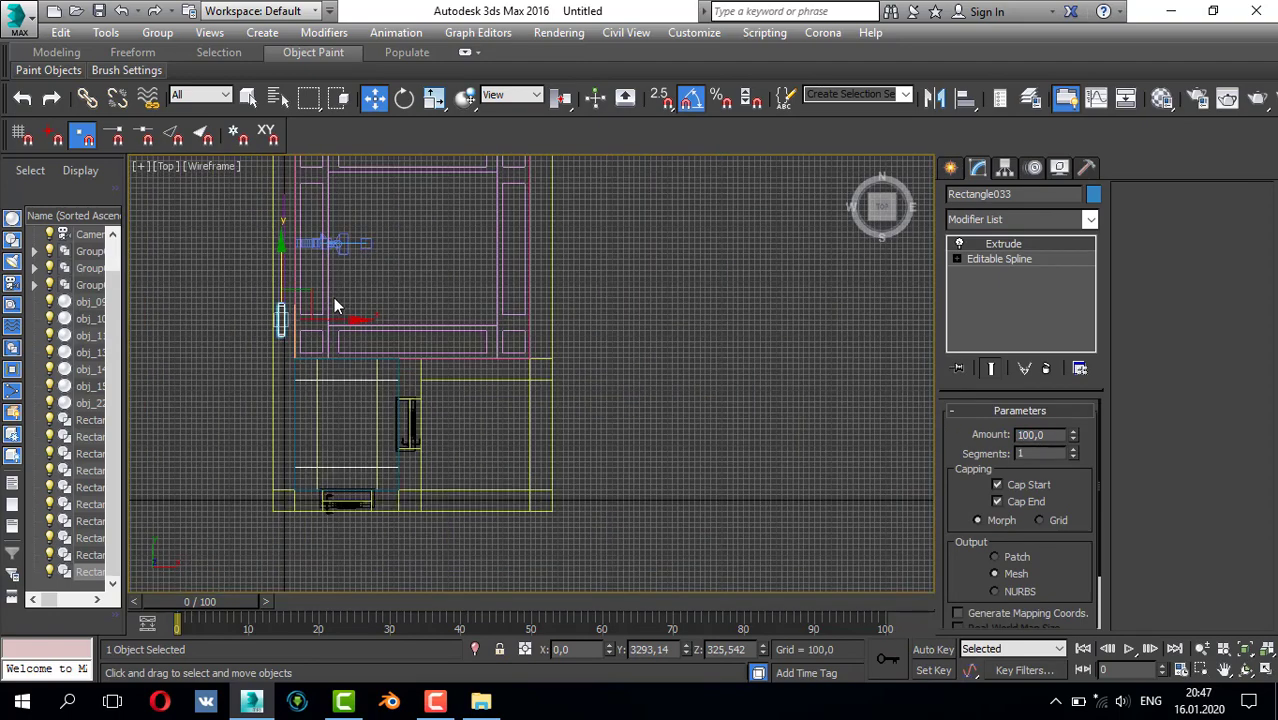
drag(338, 316, 541, 336)
key(alt+w)
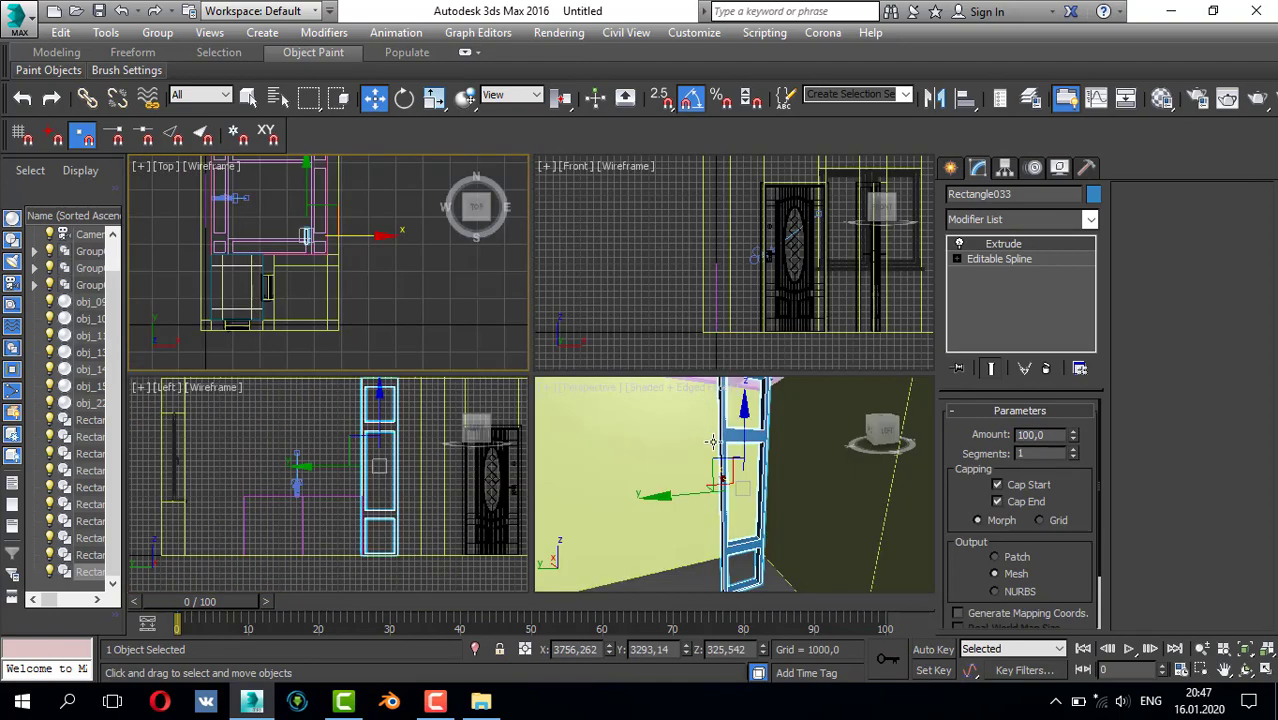
right_click(702, 410)
key(alt+w)
alt+middle_drag(594, 413, 539, 419)
key(alt+w)
right_click(403, 296)
key(alt+w)
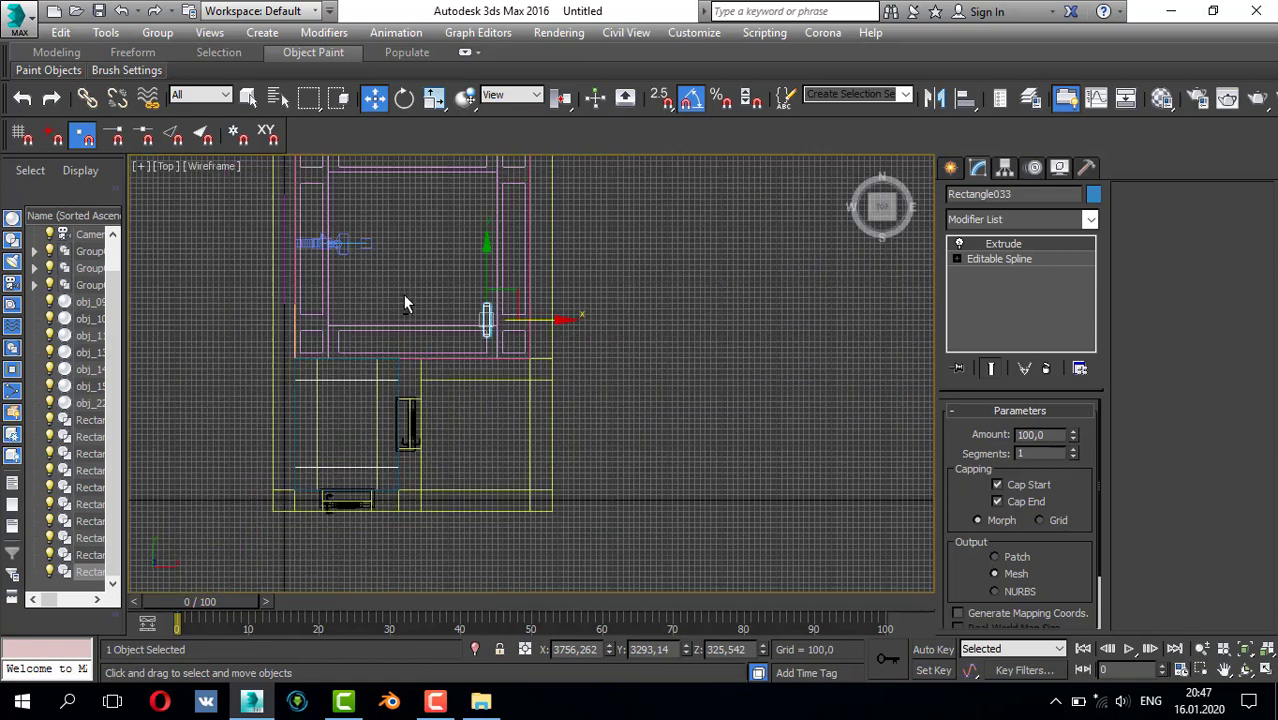
- Move the frame along X close to the far wall, to a position of about 4497
scroll(560, 320, up, 2)
scroll(560, 319, up, 2)
drag(500, 320, 562, 357)
scroll(548, 320, up, 2)
scroll(551, 346, up, 2)
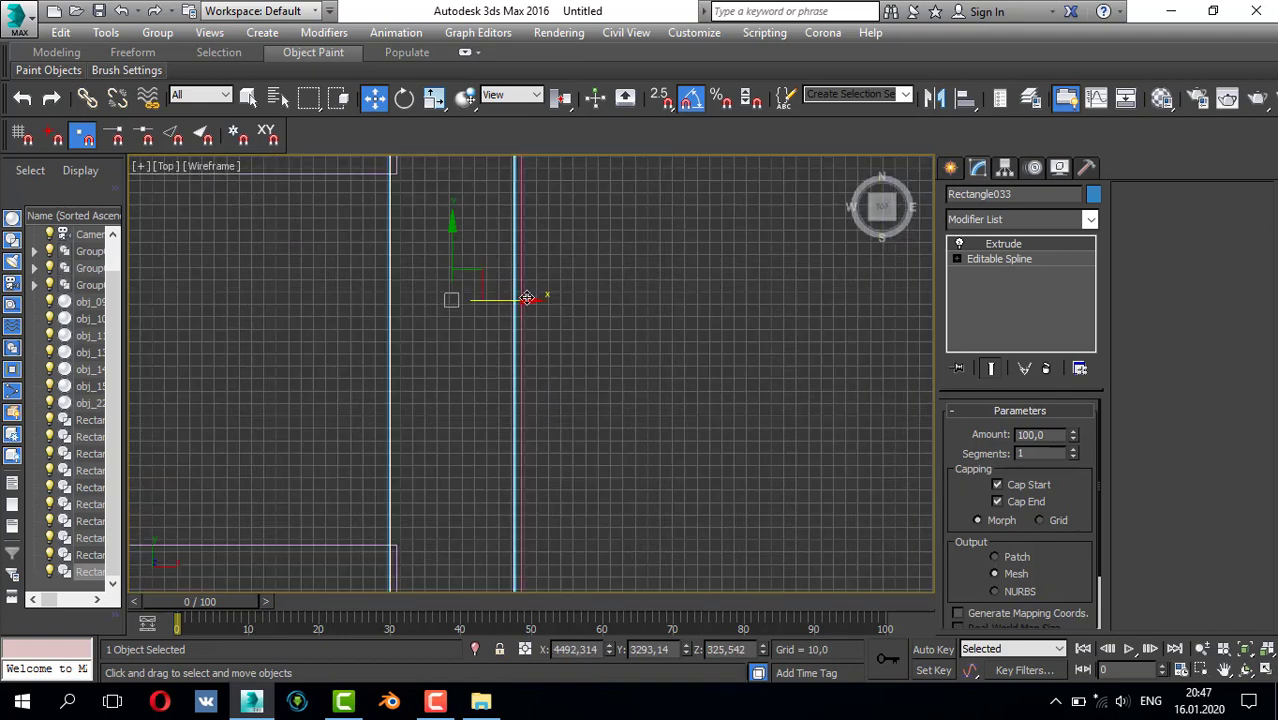
drag(524, 299, 531, 299)
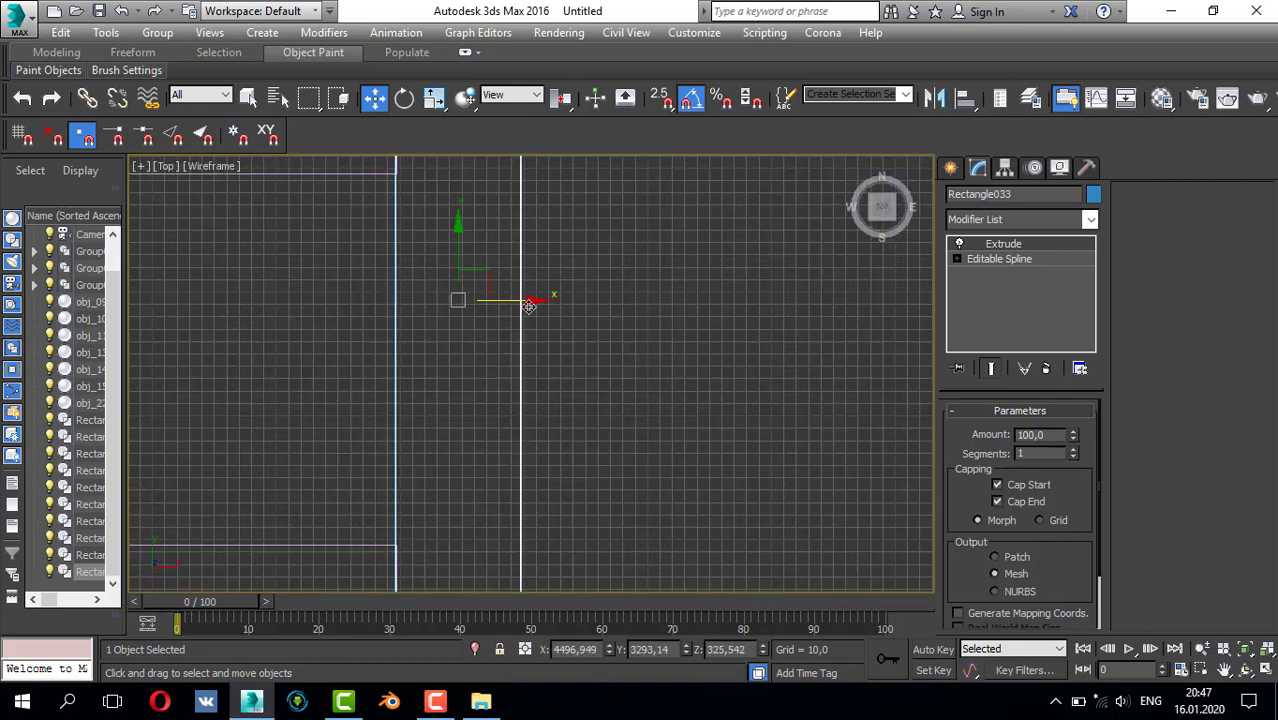
- Fine-tune the frame's X position to about 4497.4 so that it sits flush against the wall line
scroll(517, 302, up, 4)
middle_drag(442, 319, 439, 361)
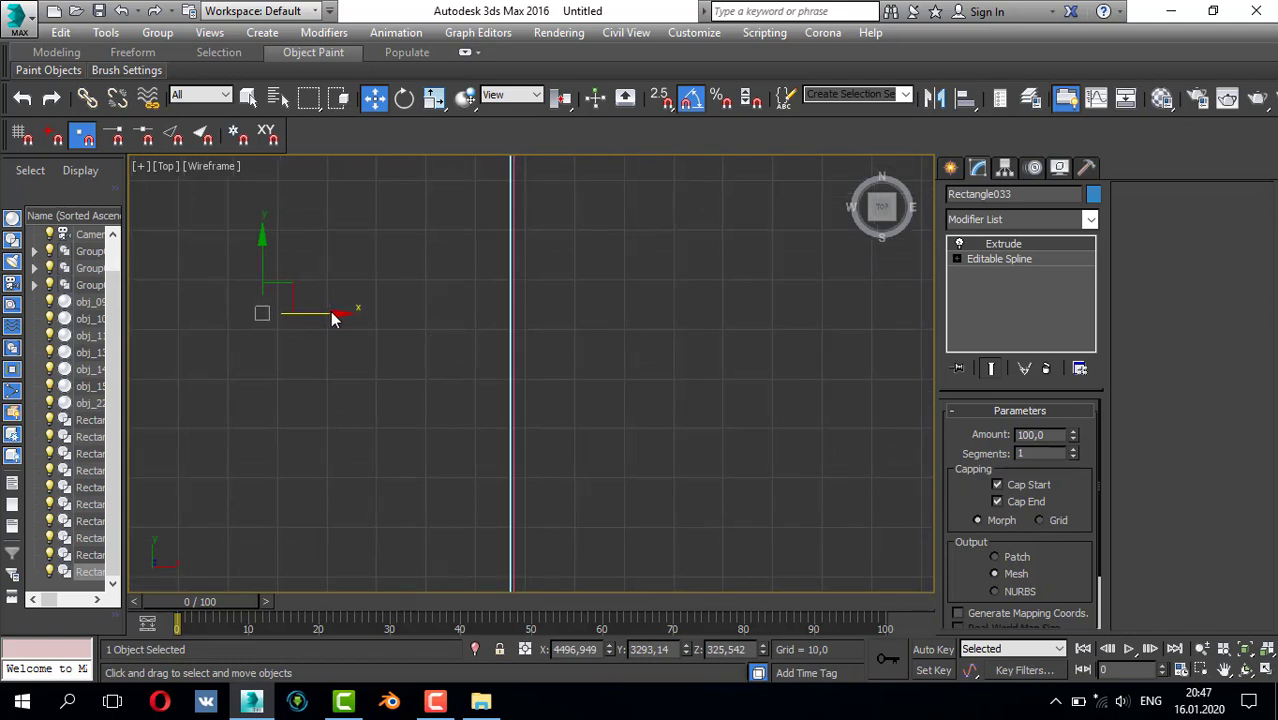
click(331, 314)
key(ctrl+z)
drag(331, 316, 335, 316)
scroll(411, 308, up, 2)
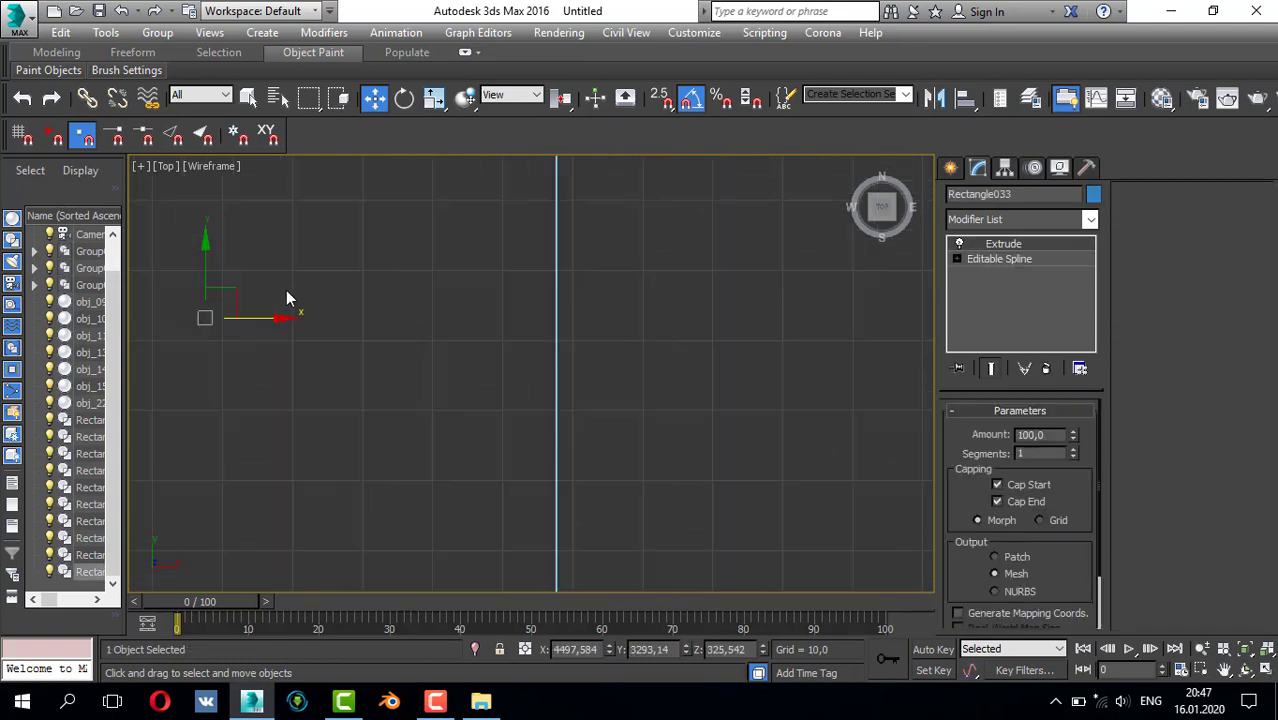
click(278, 320)
key(ctrl+z)
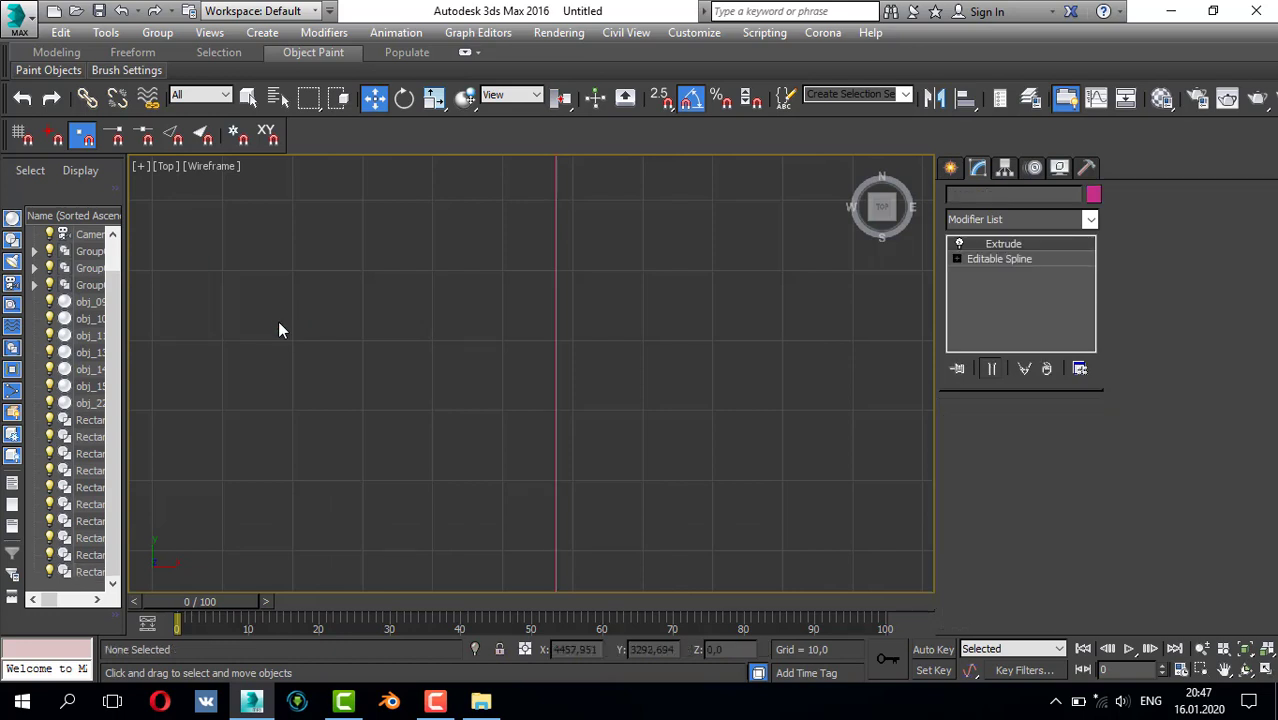
drag(278, 320, 277, 318)
- Turn on 2.5D snapping and make one copy of the frame, snapped to the opposite edge of the helper rectangle
key(alt+w)
key(alt+w)
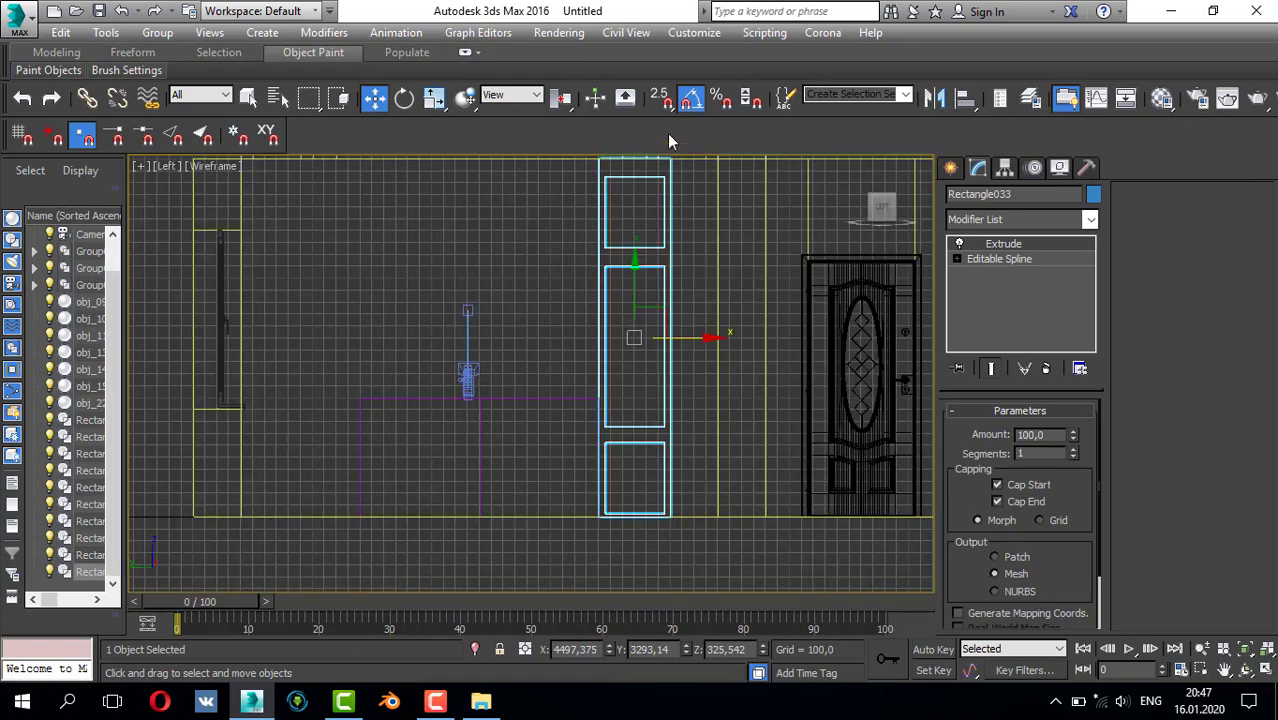
click(661, 104)
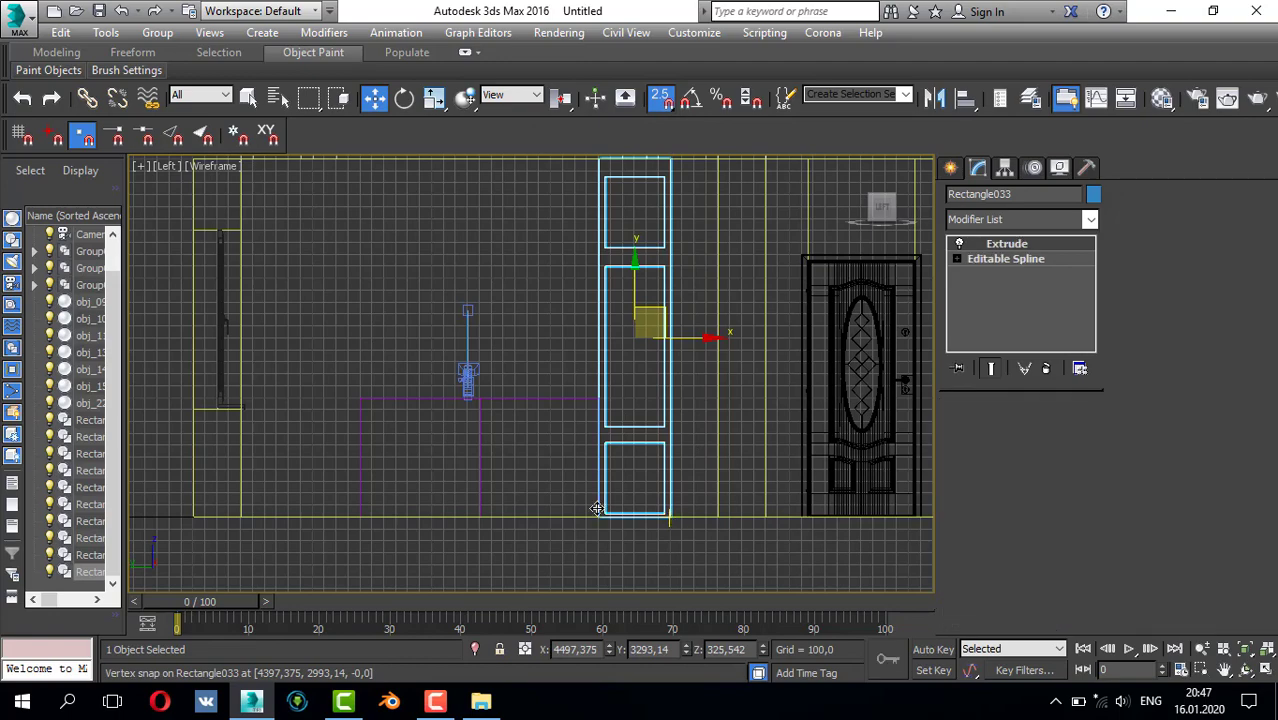
shift+drag(670, 517, 360, 517)
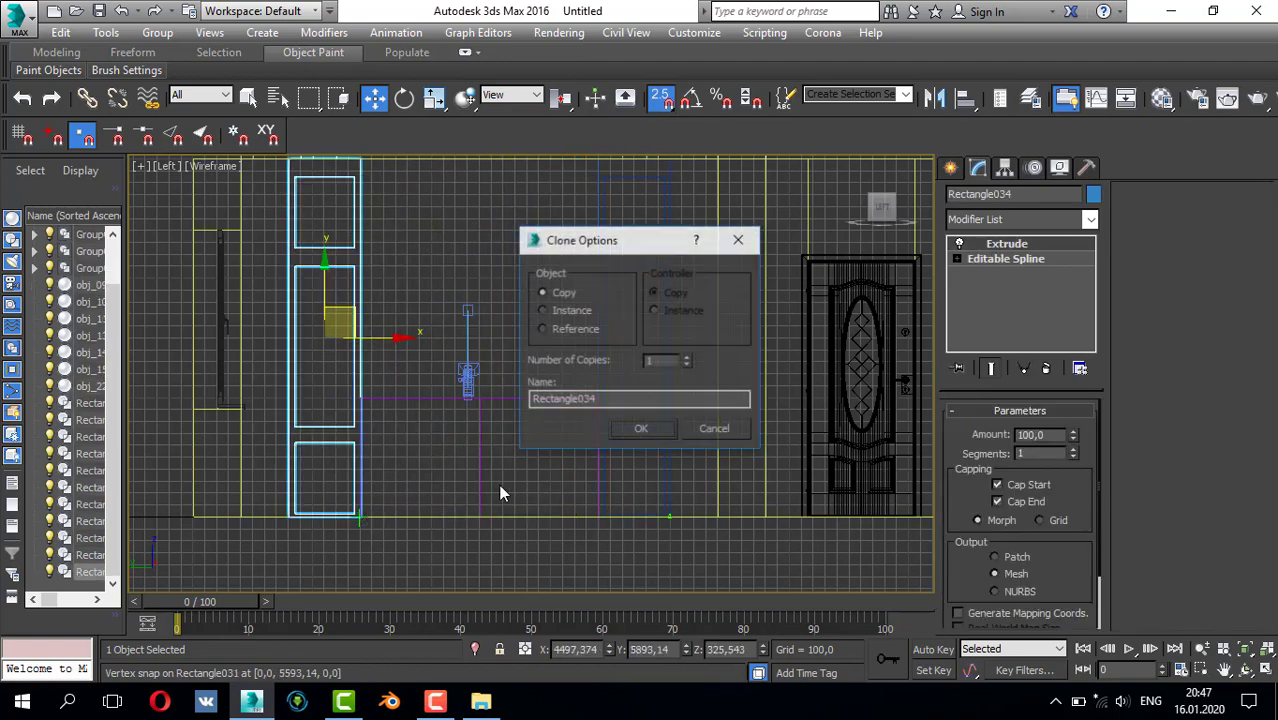
click(664, 432)
middle_drag(567, 322, 603, 344)
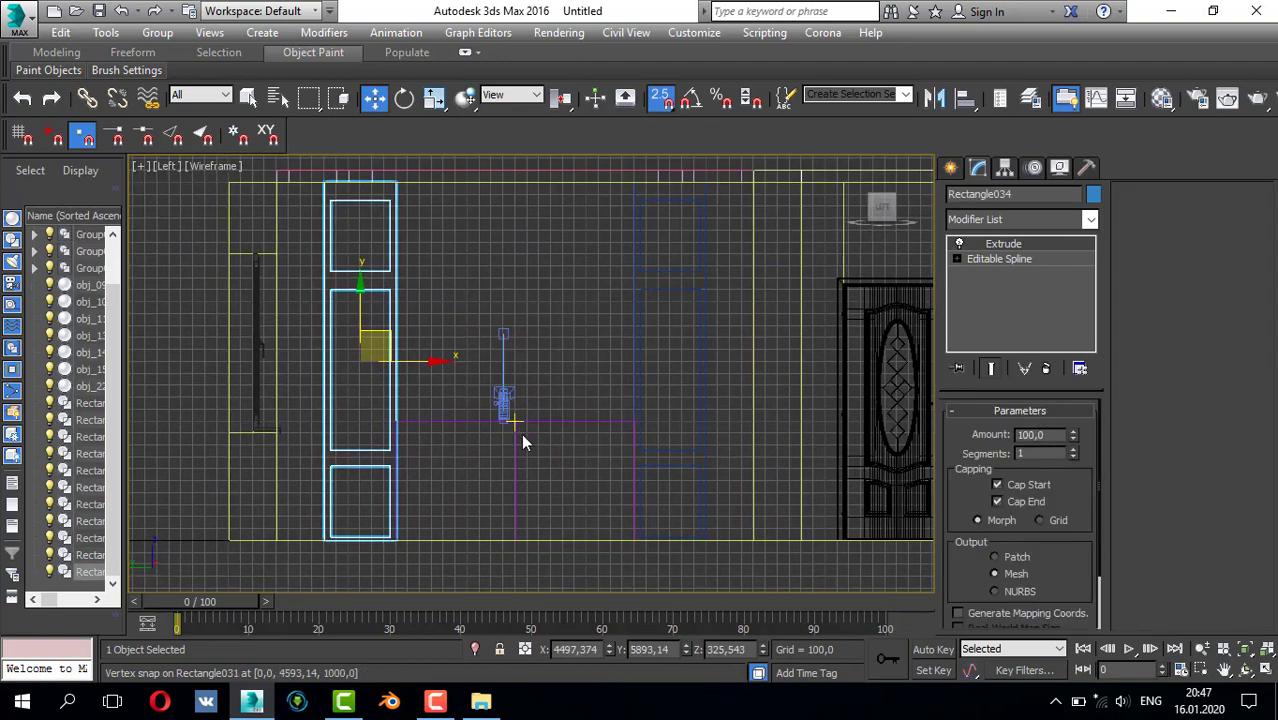
- Delete the two helper rectangles between the column frames
click(521, 422)
key(Delete)
click(511, 427)
key(Delete)
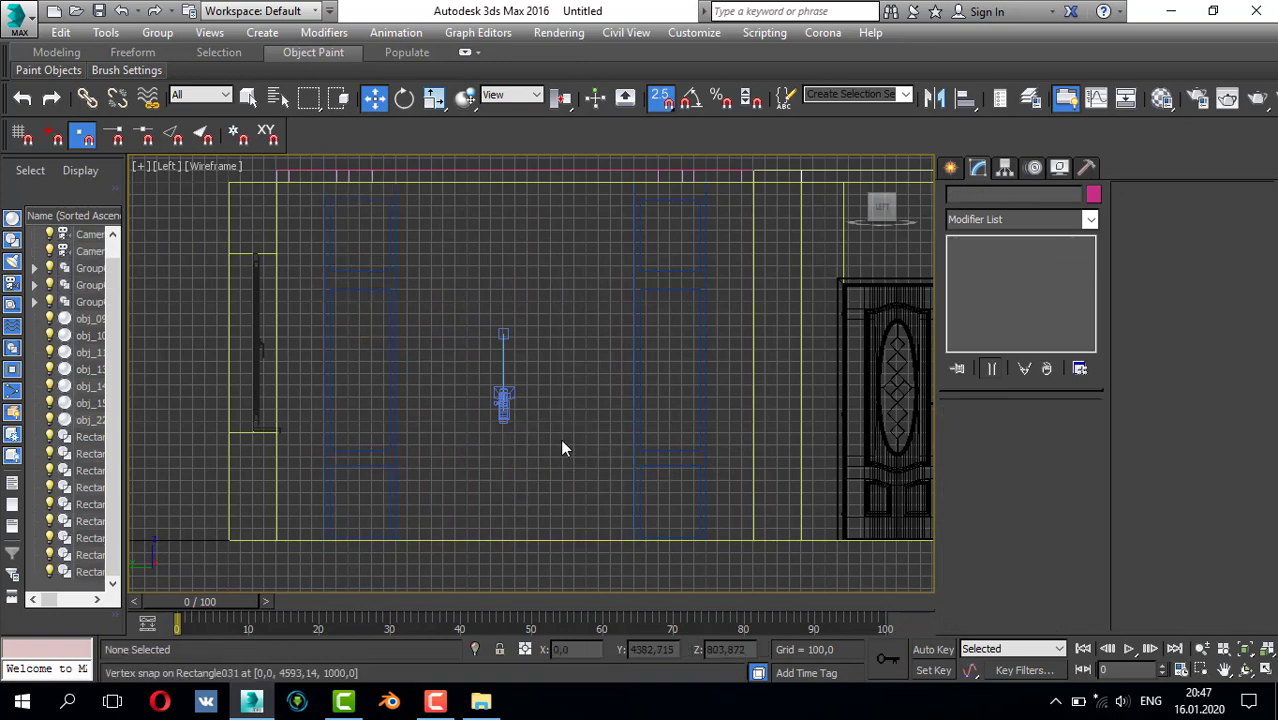
- Examine both column frames against the wall, ceiling and floor in the perspective view
key(alt+w)
middle_click(702, 431)
key(alt+w)
alt+middle_drag(482, 371, 450, 340)
scroll(435, 341, up, 2)
scroll(405, 348, down, 2)
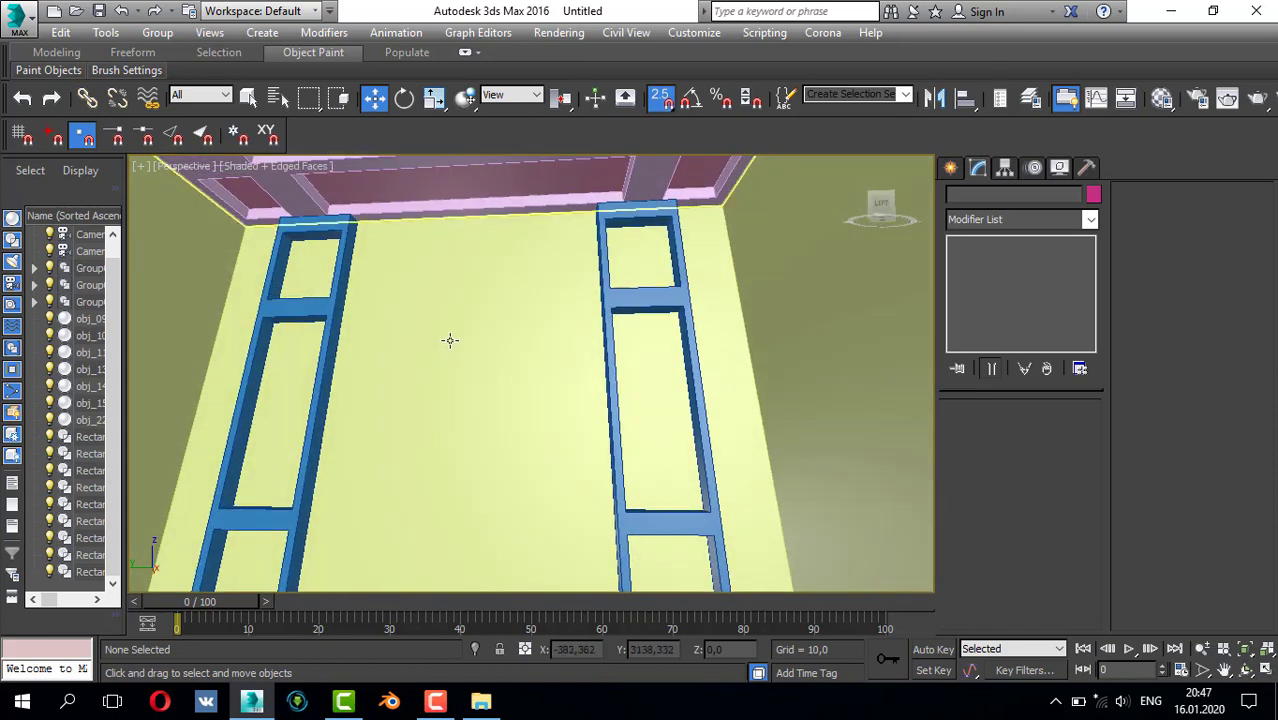
alt+middle_drag(462, 294, 527, 355)
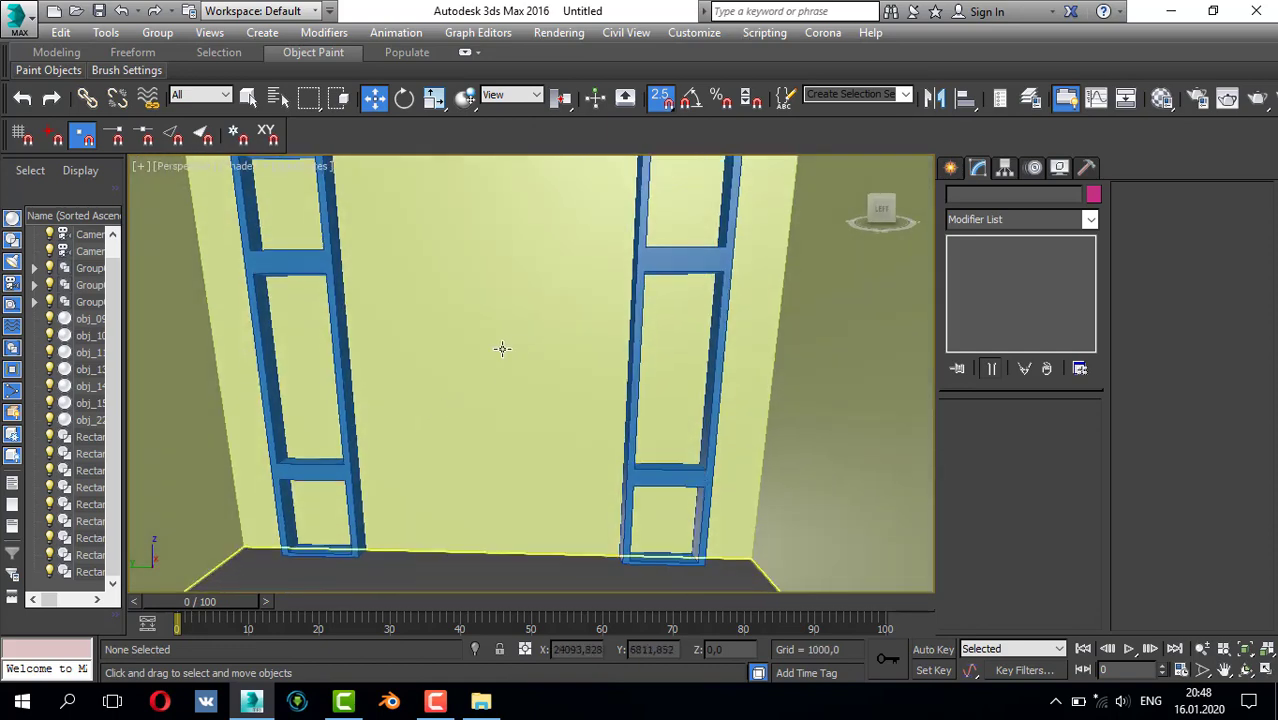
scroll(490, 351, down, 3)
scroll(533, 411, up, 2)
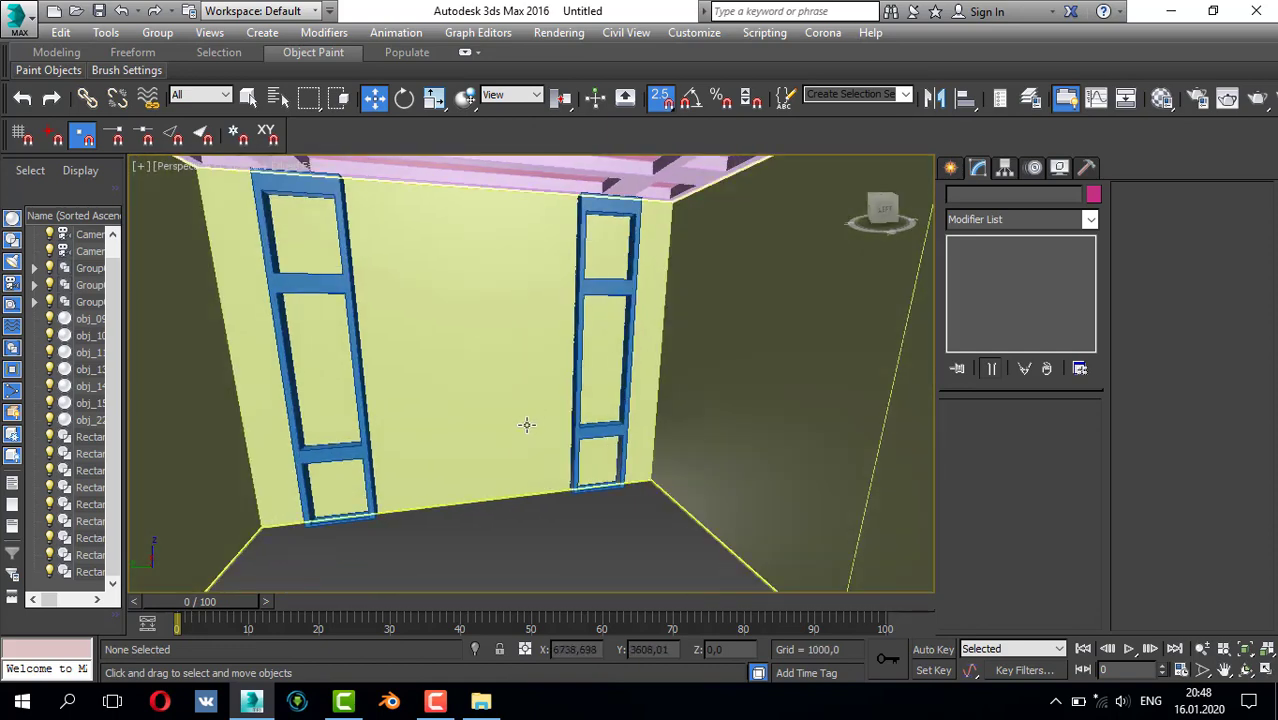
scroll(526, 421, up, 3)
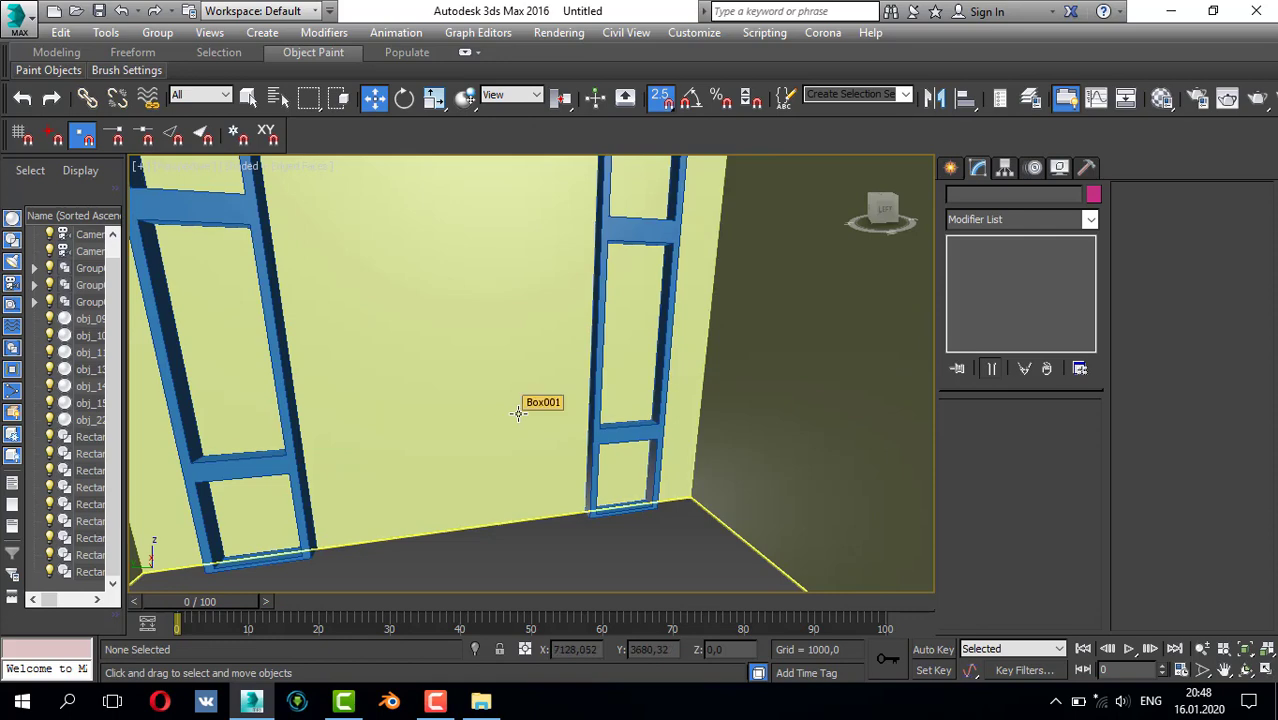
alt+middle_drag(491, 313, 420, 495)
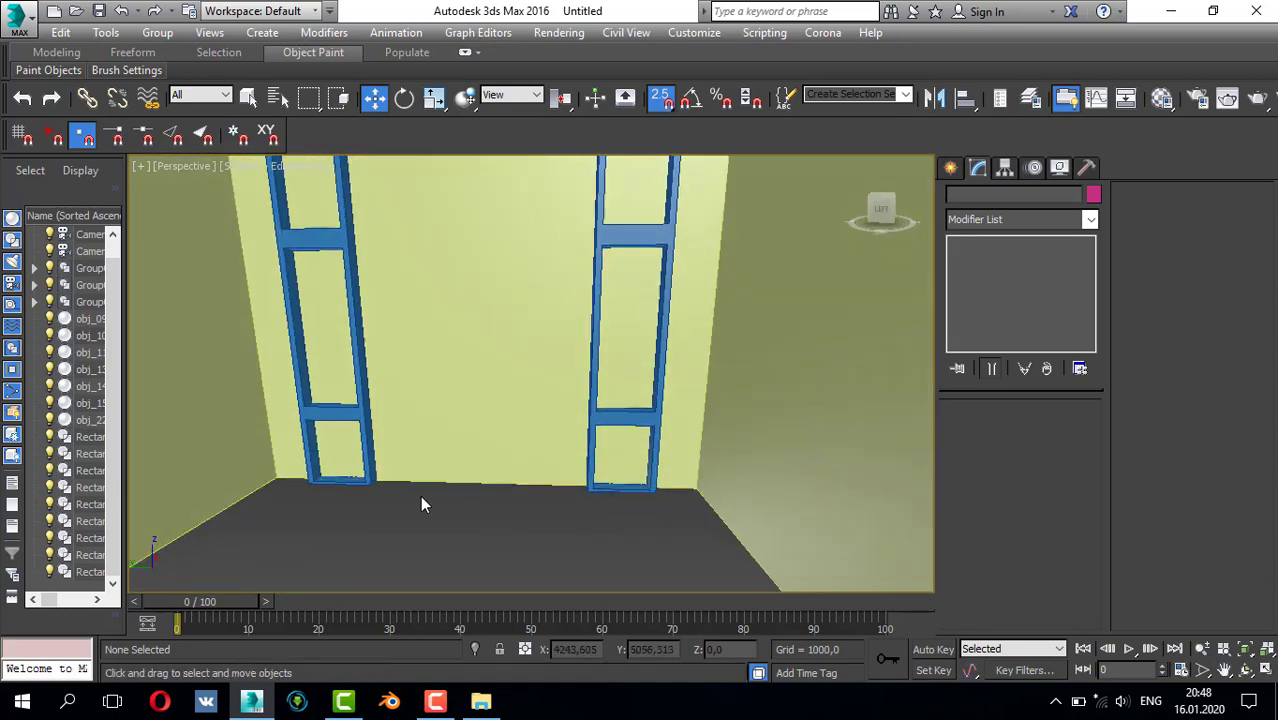
- Start a spline line in the top view along the hallway's inner wall, tracing the entrance door recess to the opposite corner
key(alt+w)
key(alt+w)
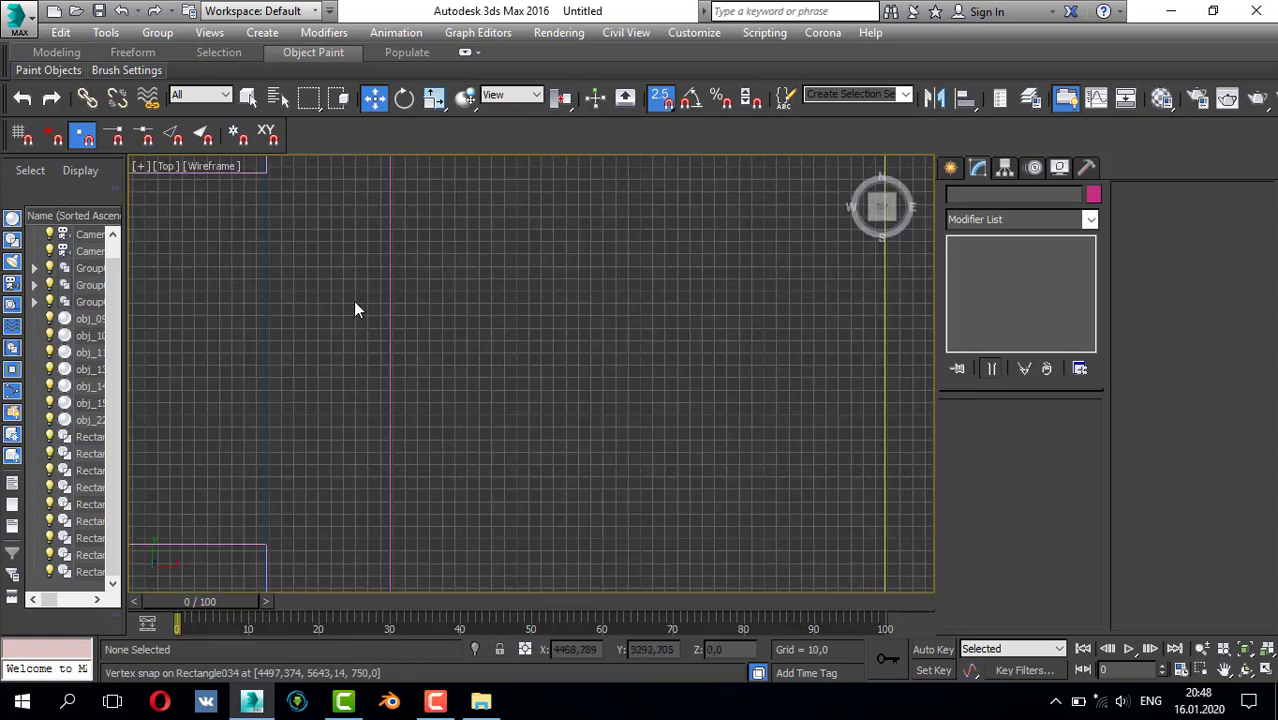
scroll(354, 300, down, 5)
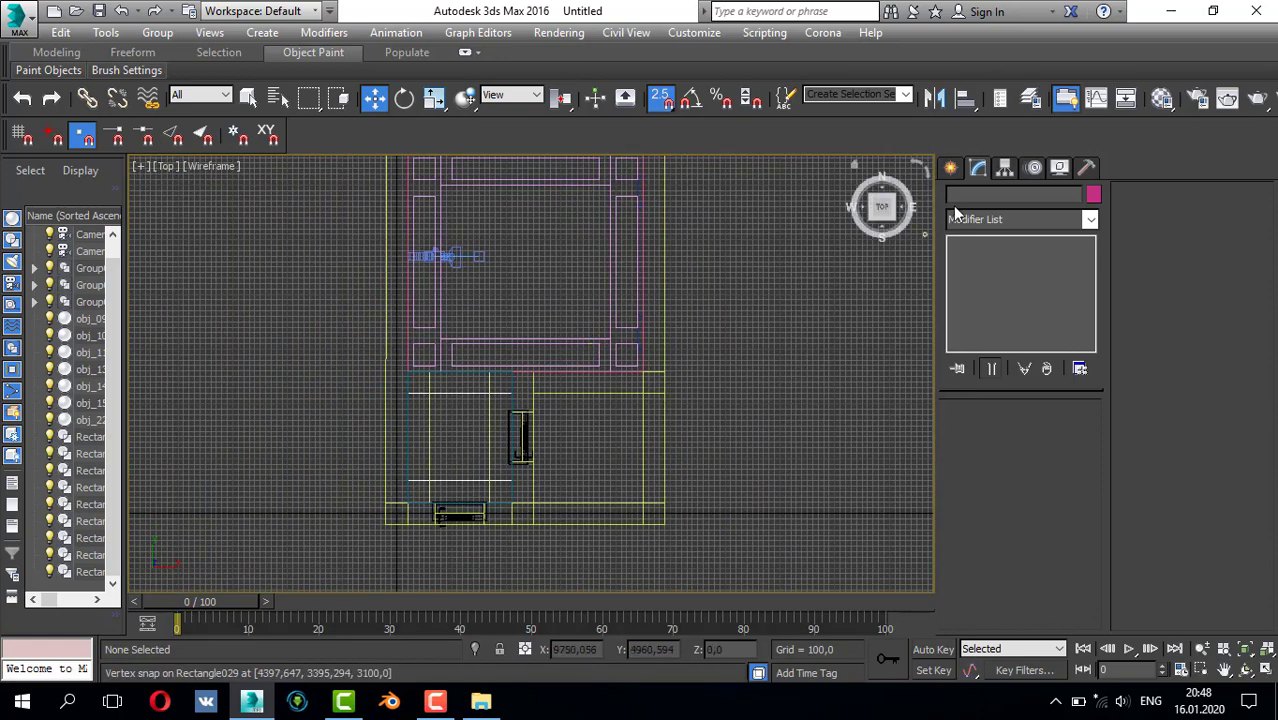
click(950, 167)
click(979, 197)
click(975, 301)
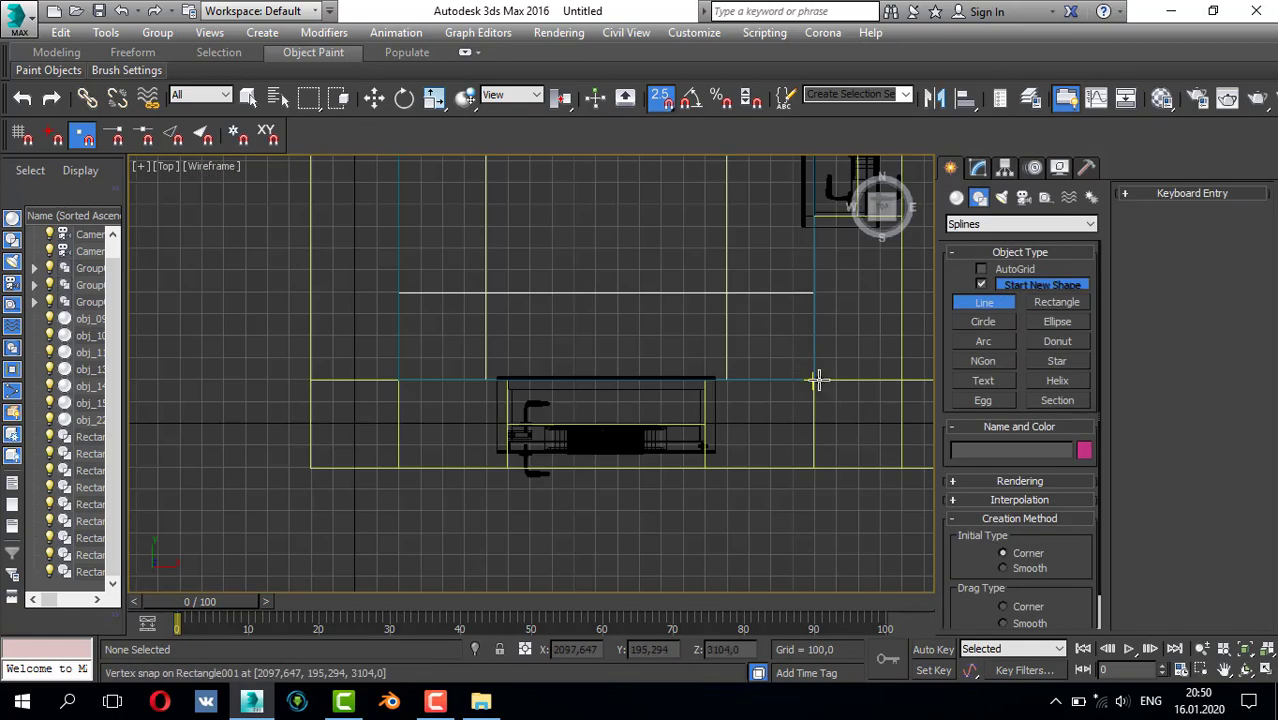
click(812, 381)
click(703, 381)
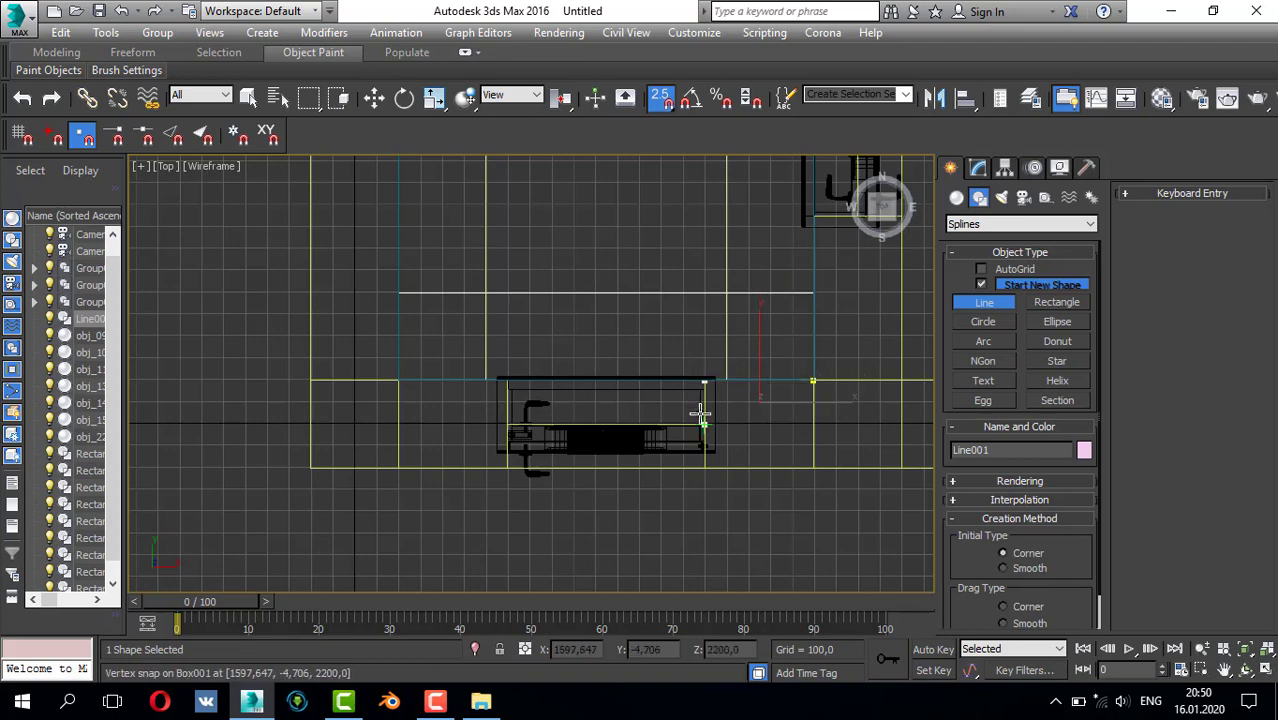
click(704, 420)
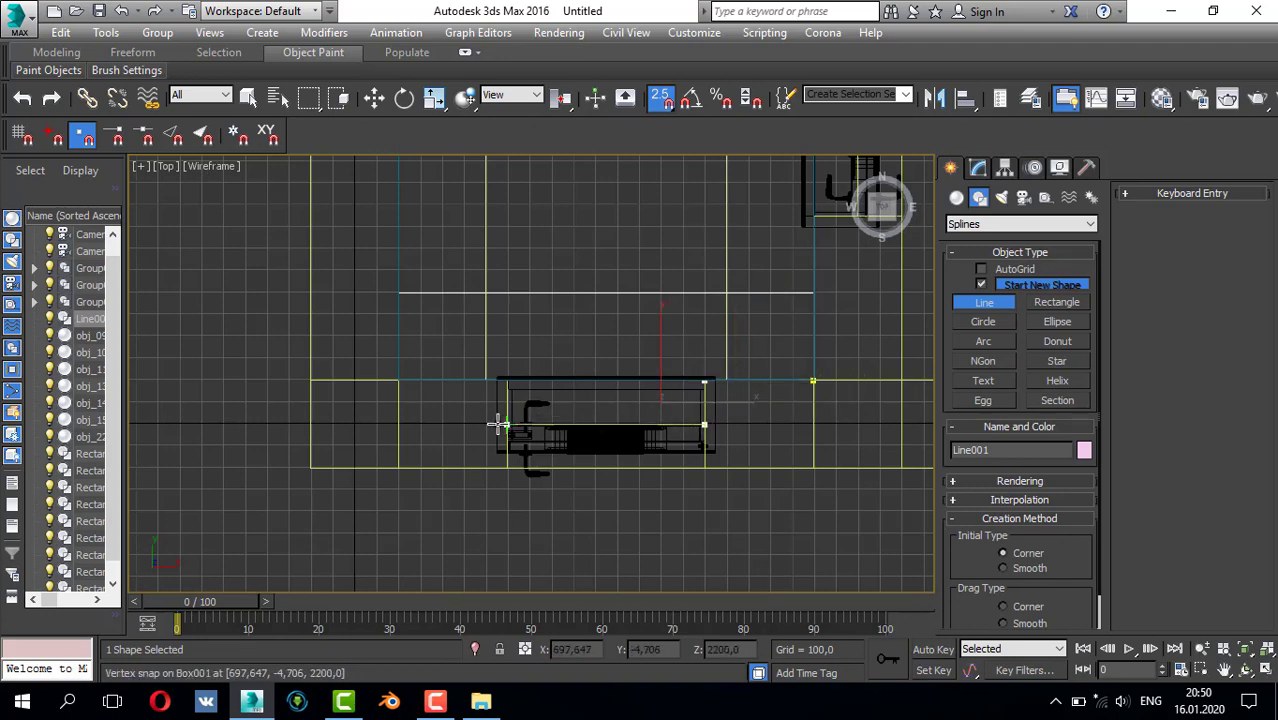
click(504, 381)
click(399, 380)
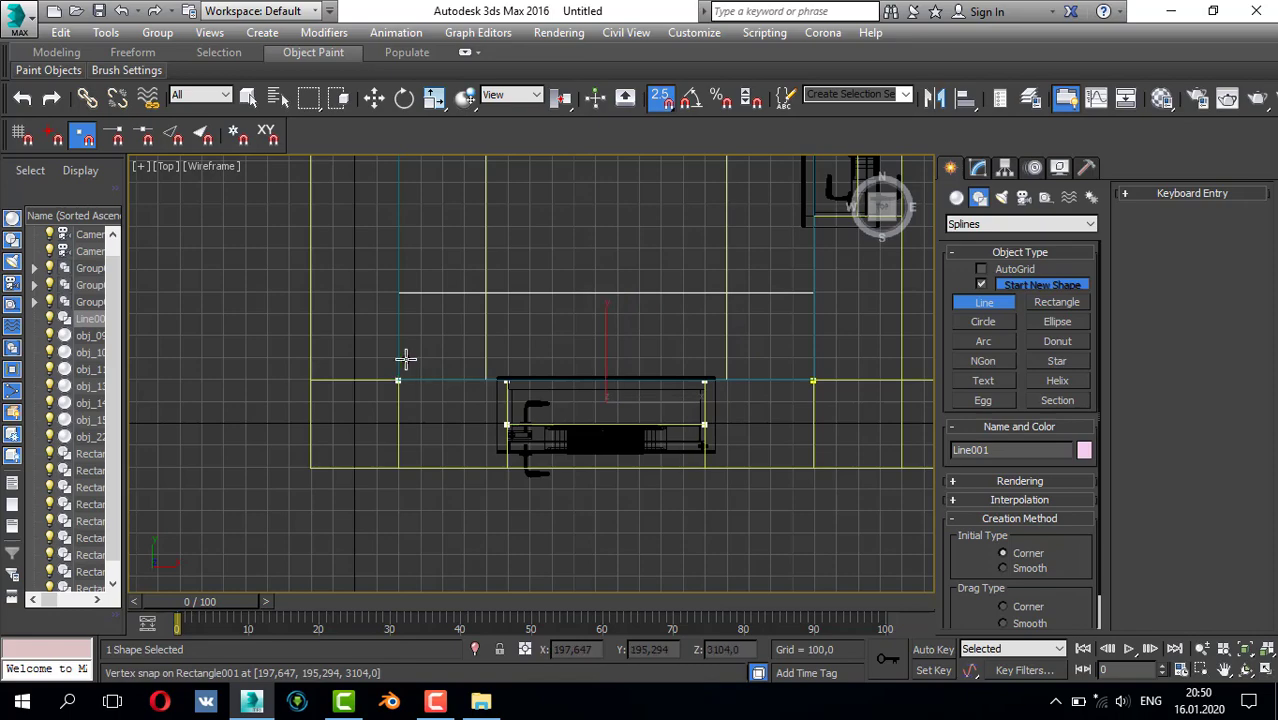
- Continue the spline around the large room's inner corners in the top view, back to the corner where it meets the hallway
scroll(438, 223, down, 3)
middle_drag(438, 223, 414, 479)
middle_drag(421, 328, 388, 527)
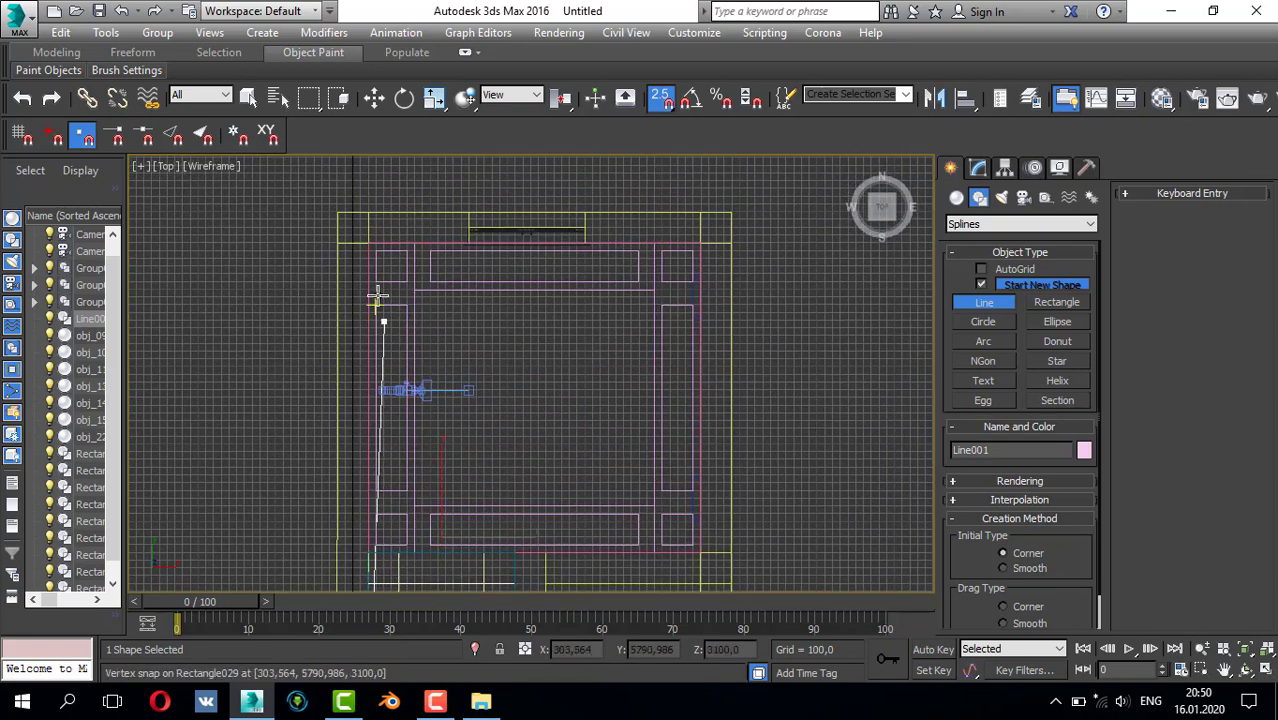
click(367, 242)
click(699, 242)
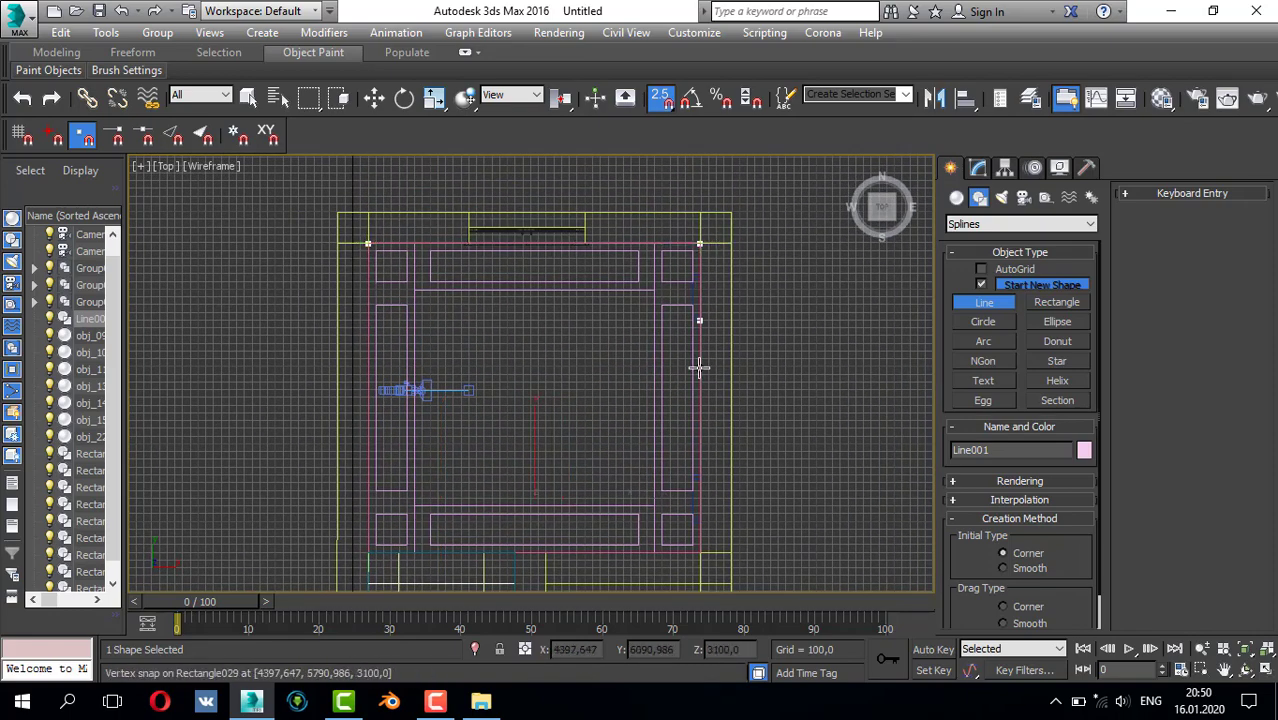
click(699, 549)
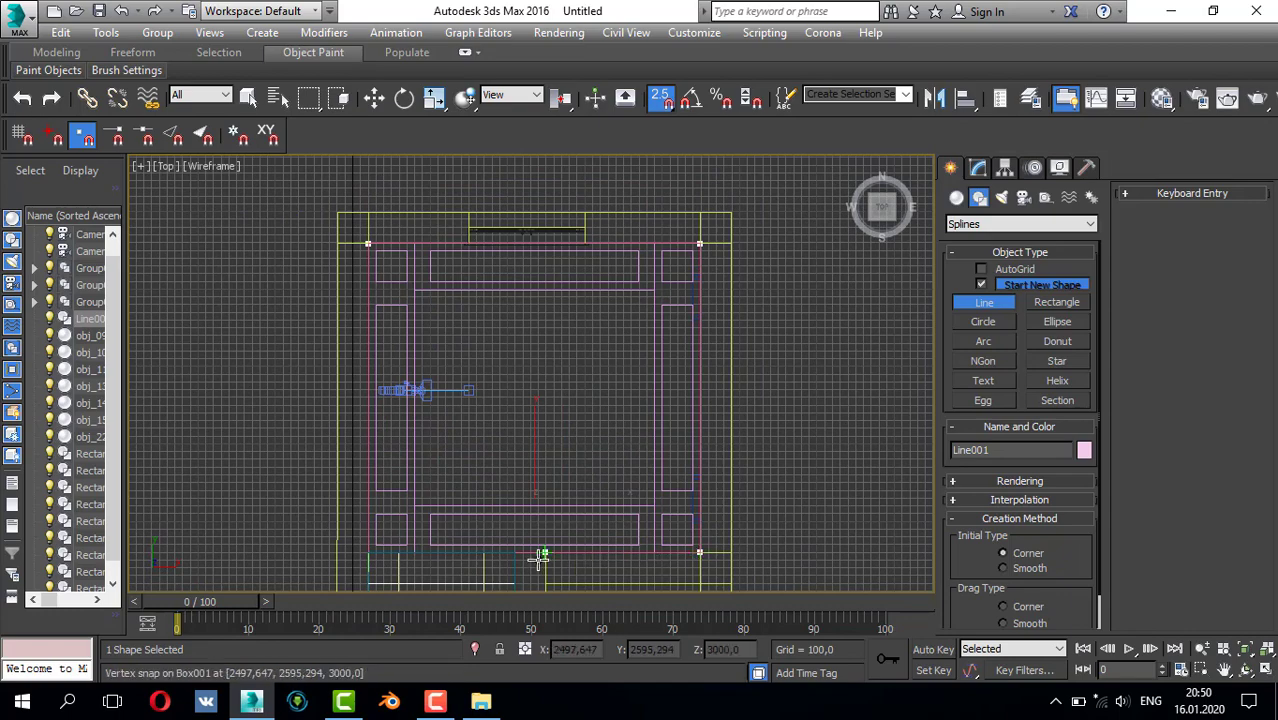
middle_drag(540, 558, 590, 339)
scroll(586, 338, up, 2)
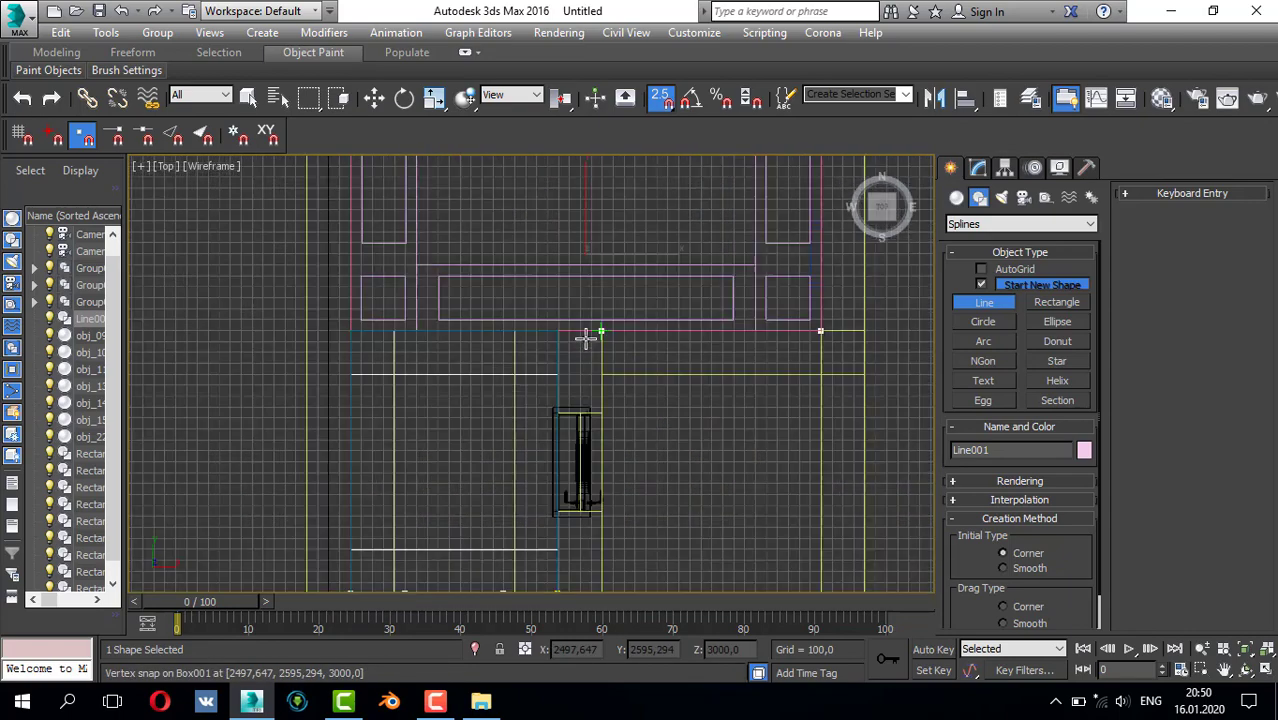
click(549, 329)
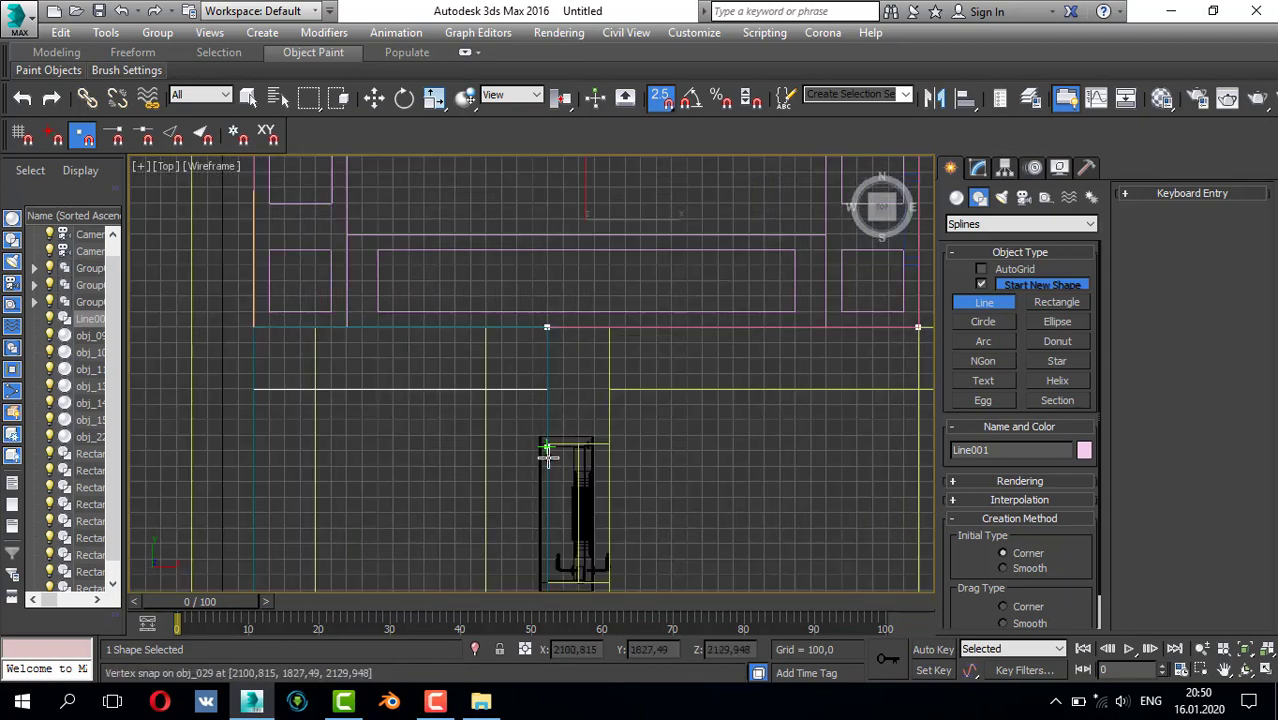
- Trace the hallway's side door recess with the line and close the spline at its starting vertex
click(548, 455)
scroll(580, 448, up, 5)
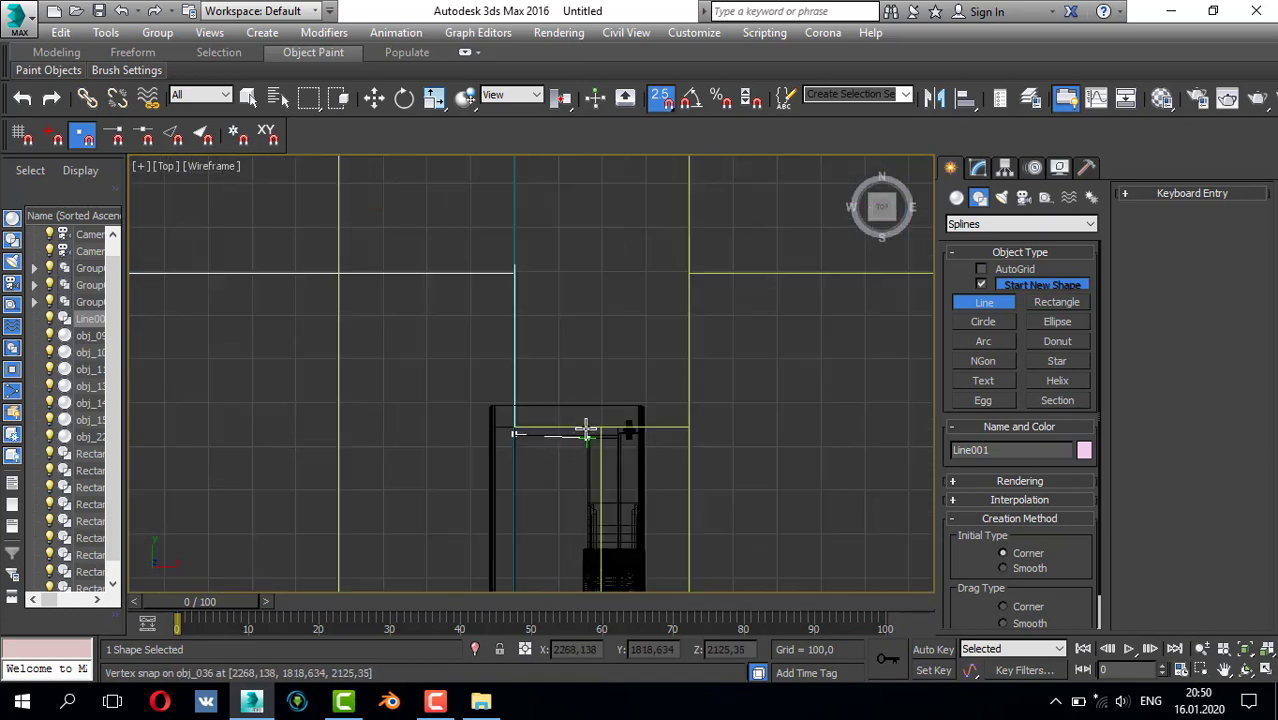
click(601, 428)
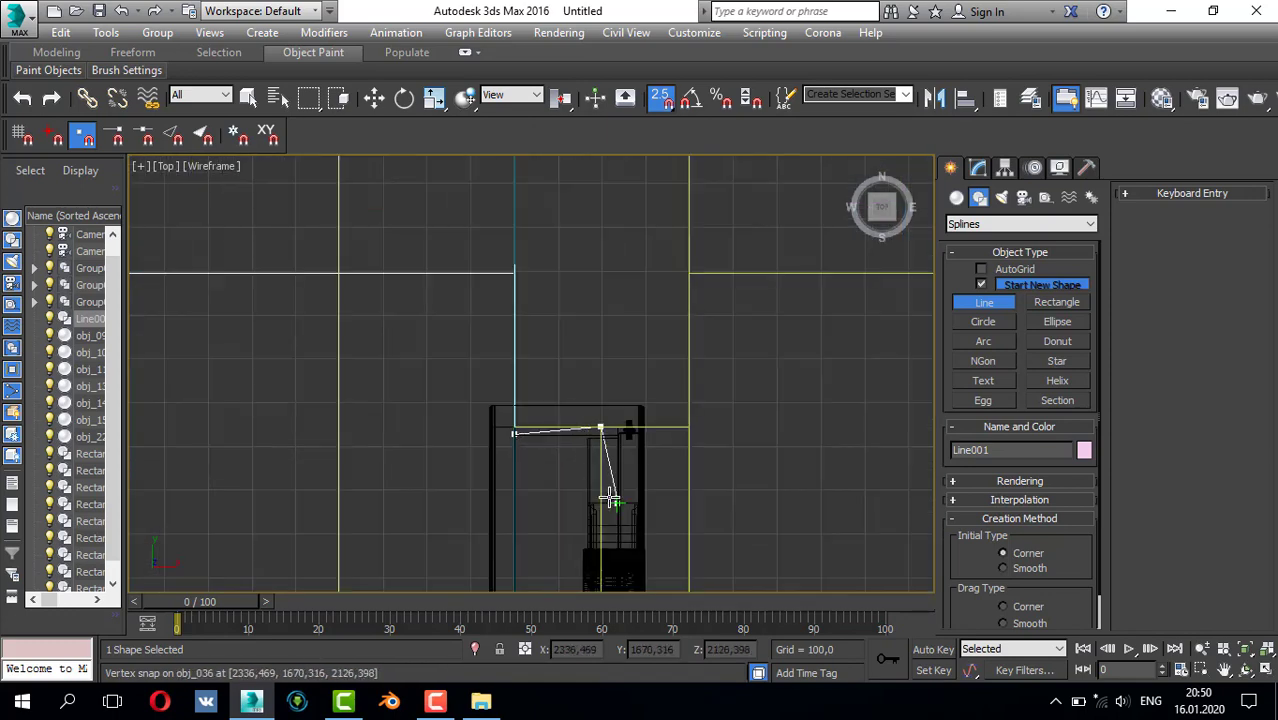
middle_drag(610, 497, 646, 258)
middle_drag(648, 519, 679, 310)
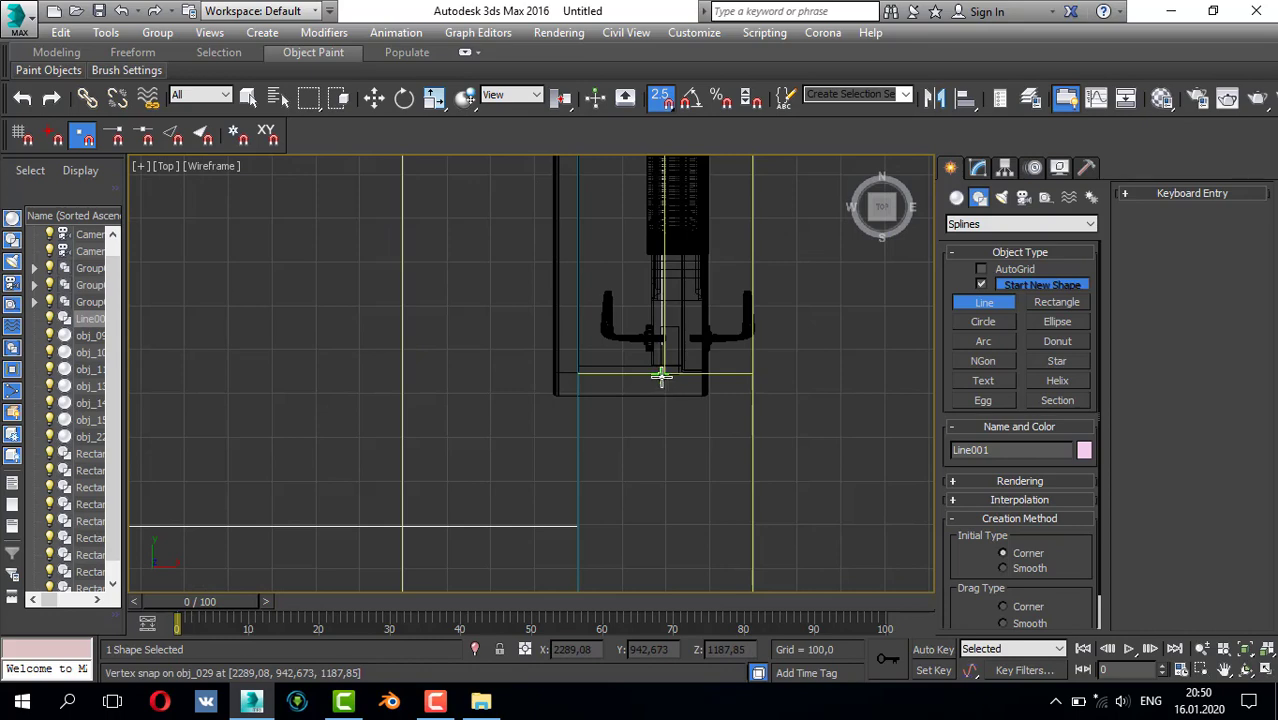
click(661, 376)
click(576, 375)
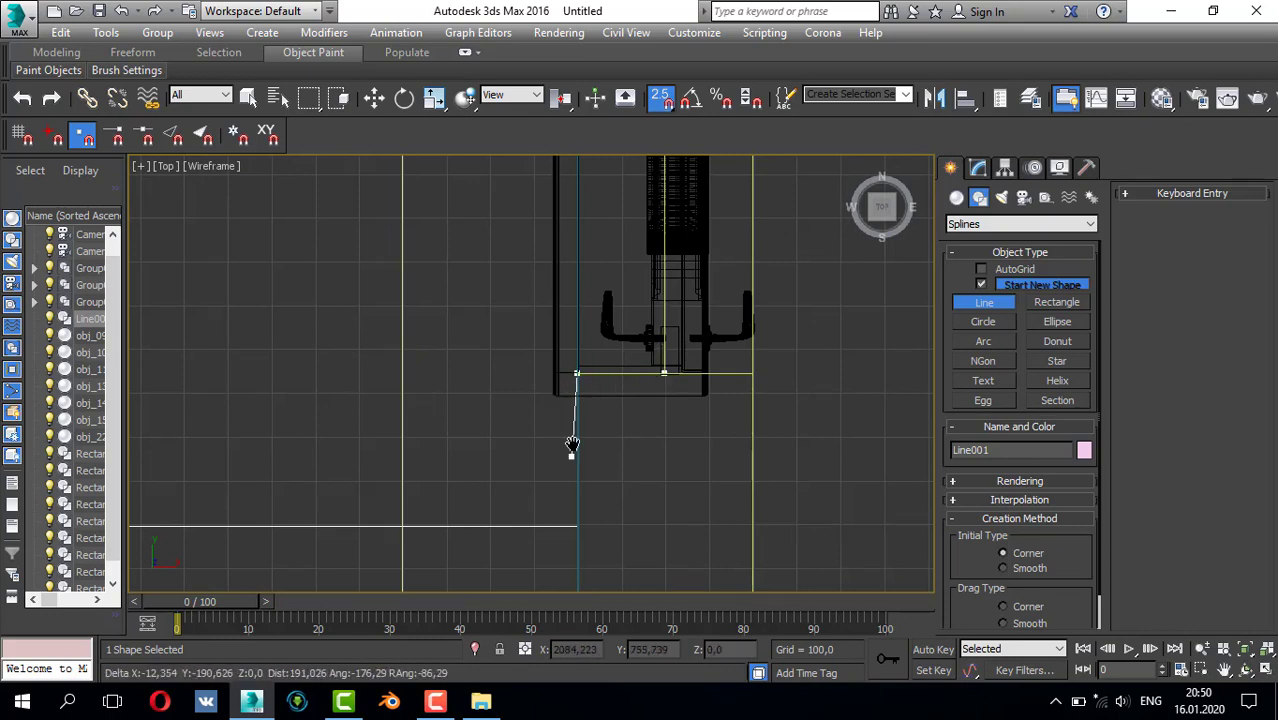
middle_drag(572, 444, 648, 459)
click(648, 483)
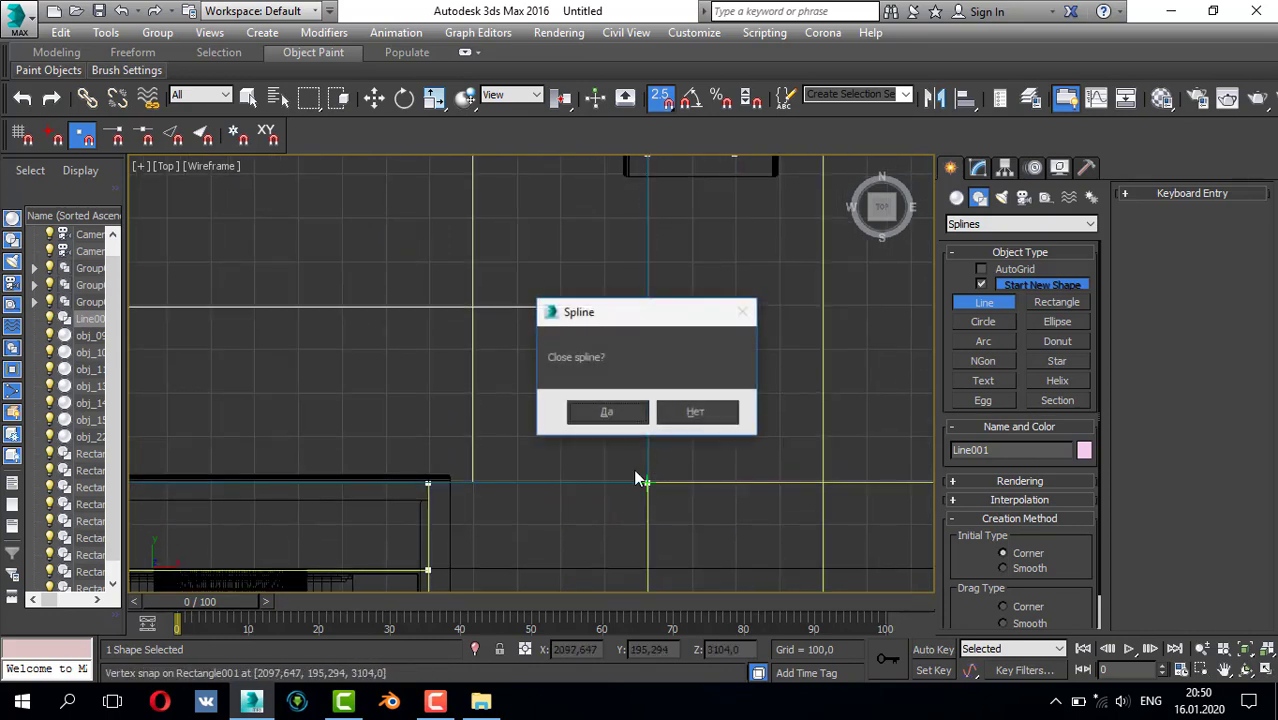
click(620, 418)
middle_drag(633, 274, 590, 471)
- With snapping off, move the spline's misaligned vertex at the side door recess along Y to about 1845.7 to straighten the recess edge
click(980, 168)
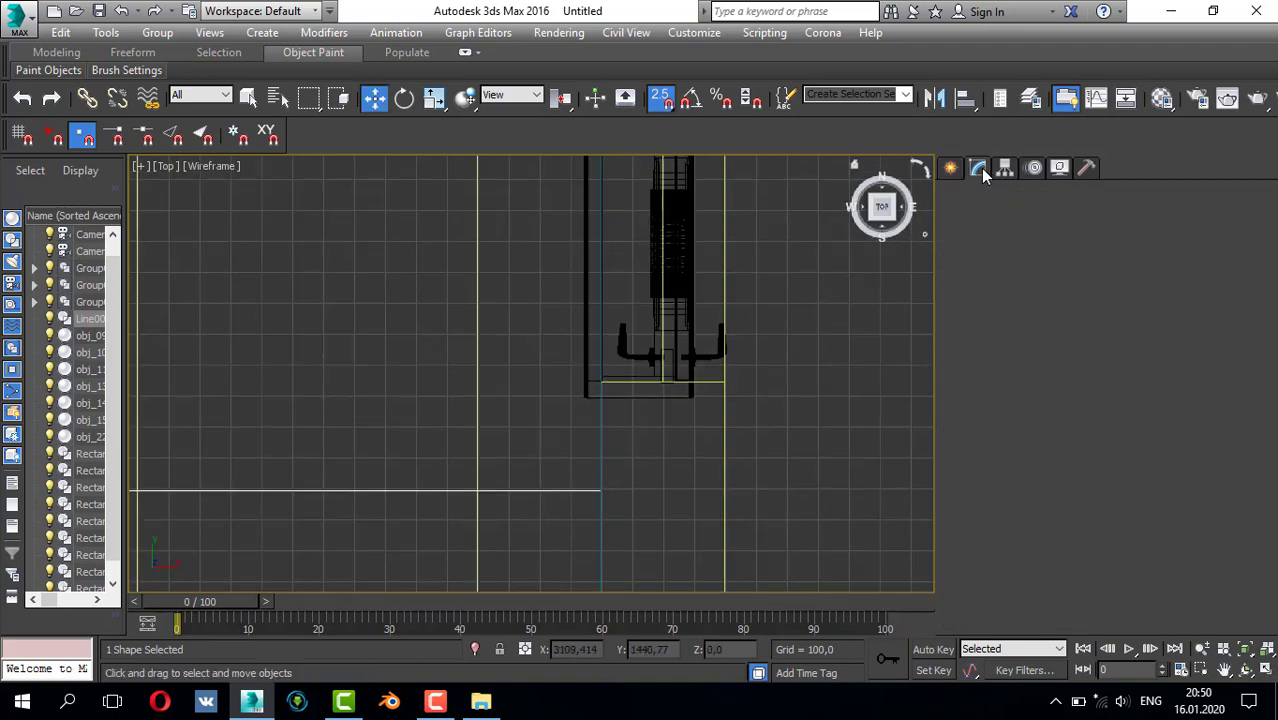
click(1162, 223)
middle_drag(693, 330, 657, 590)
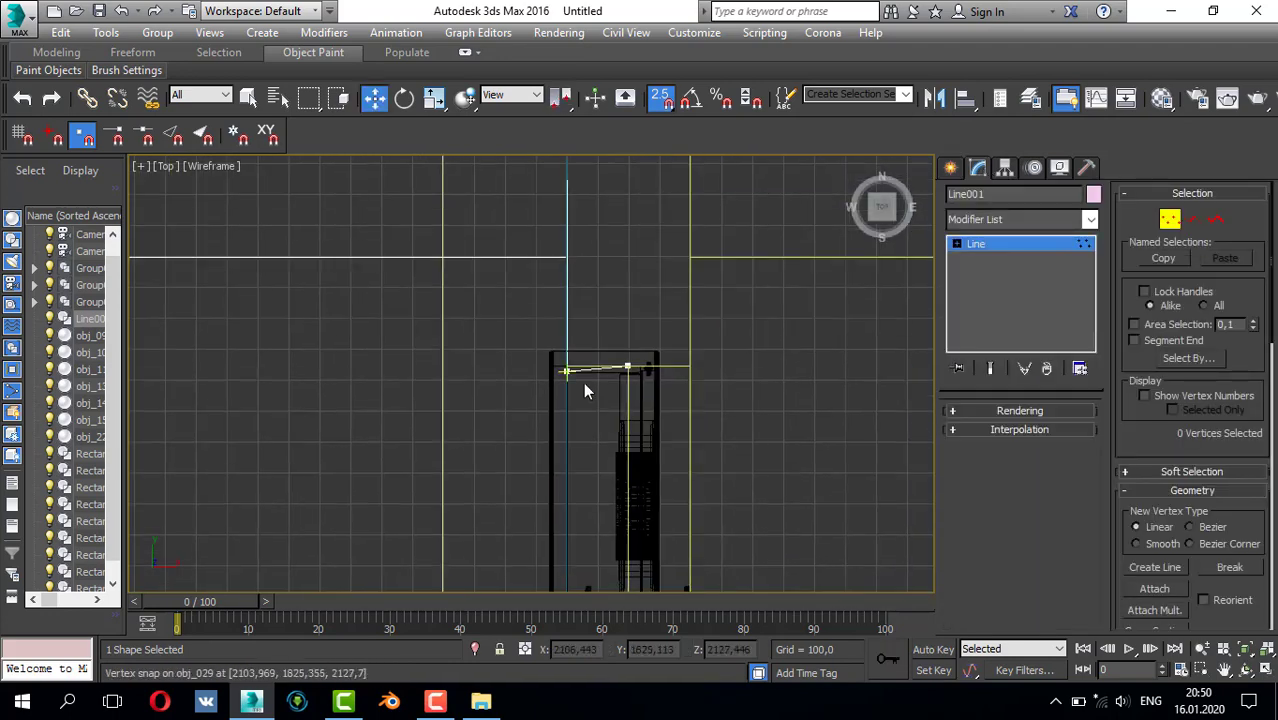
scroll(580, 380, up, 3)
drag(537, 350, 537, 350)
scroll(537, 350, up, 3)
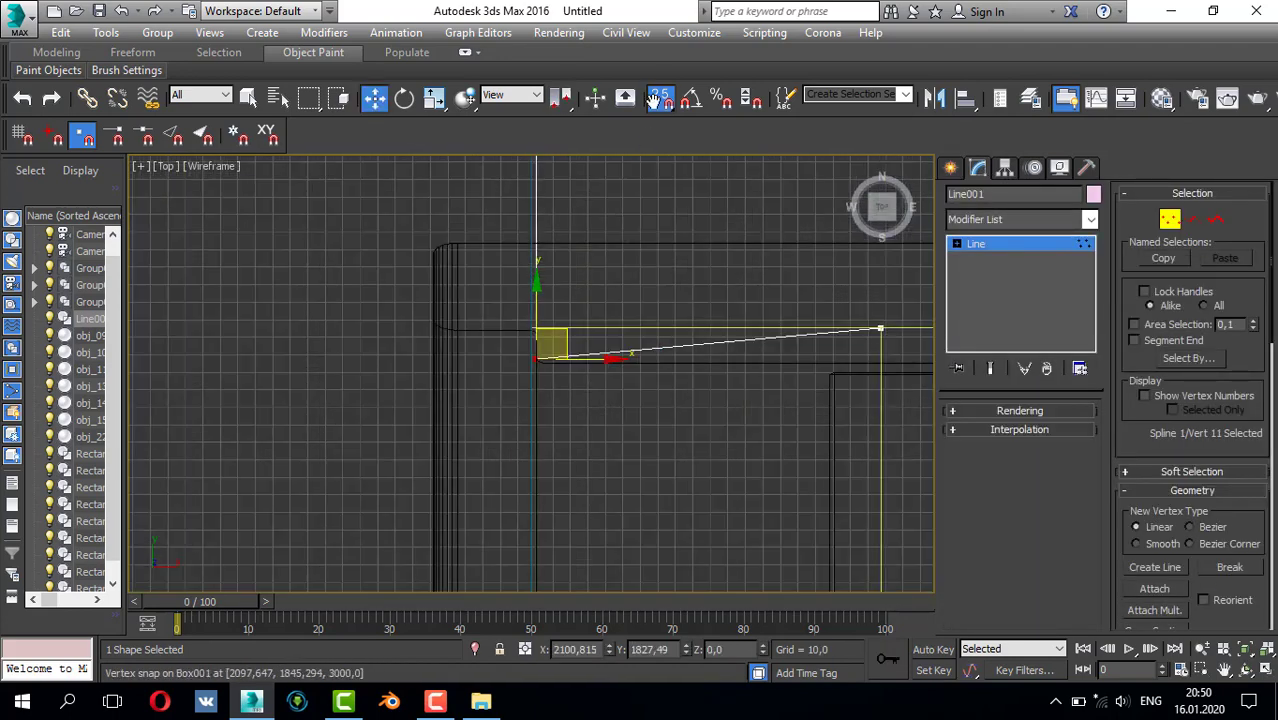
click(660, 97)
drag(541, 300, 540, 259)
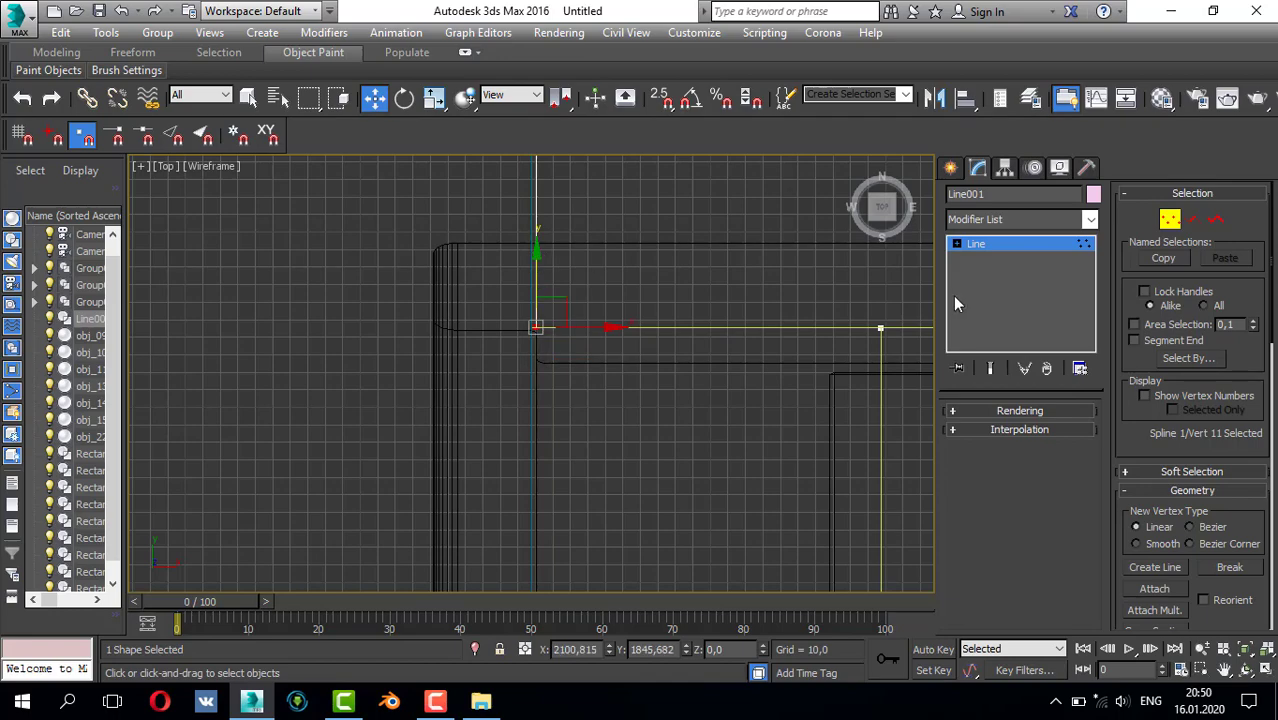
- Extrude the closed room outline by an amount of 2 and check it against the walls and column frames in the perspective view
click(984, 220)
scroll(995, 233, down, 2)
click(998, 240)
key(alt+w)
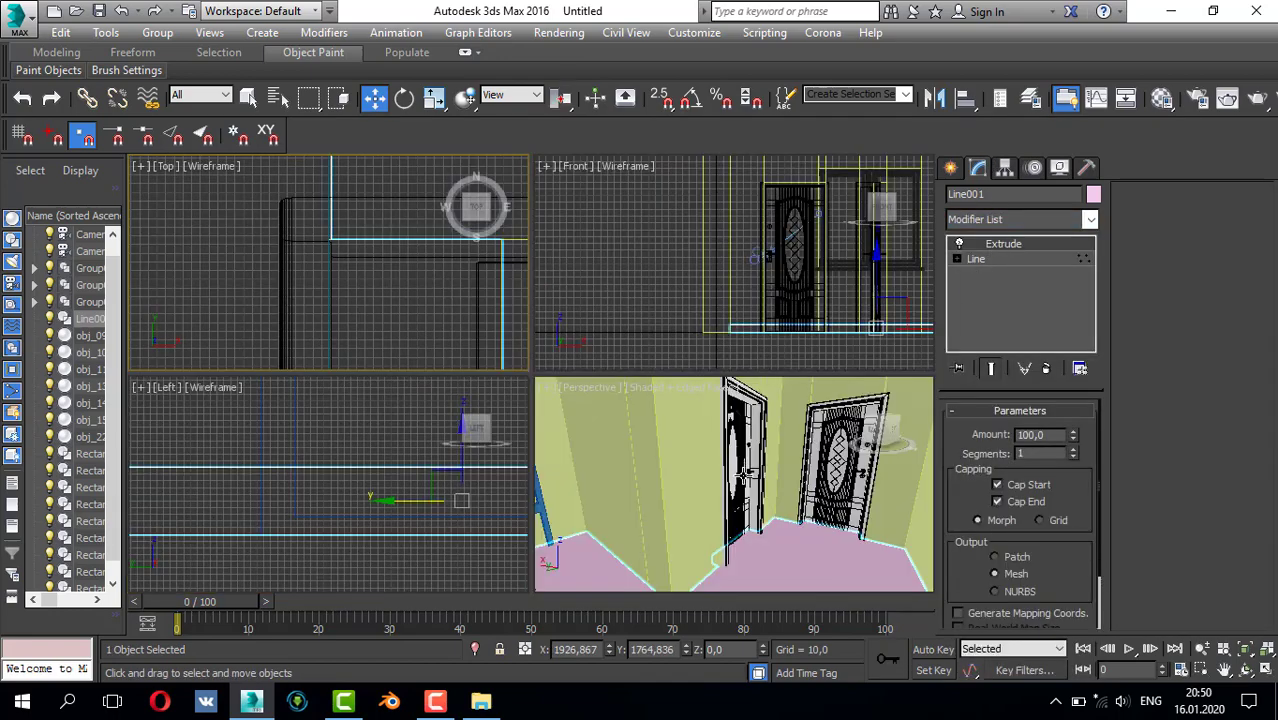
right_click(690, 427)
key(alt+w)
alt+middle_drag(683, 404, 616, 431)
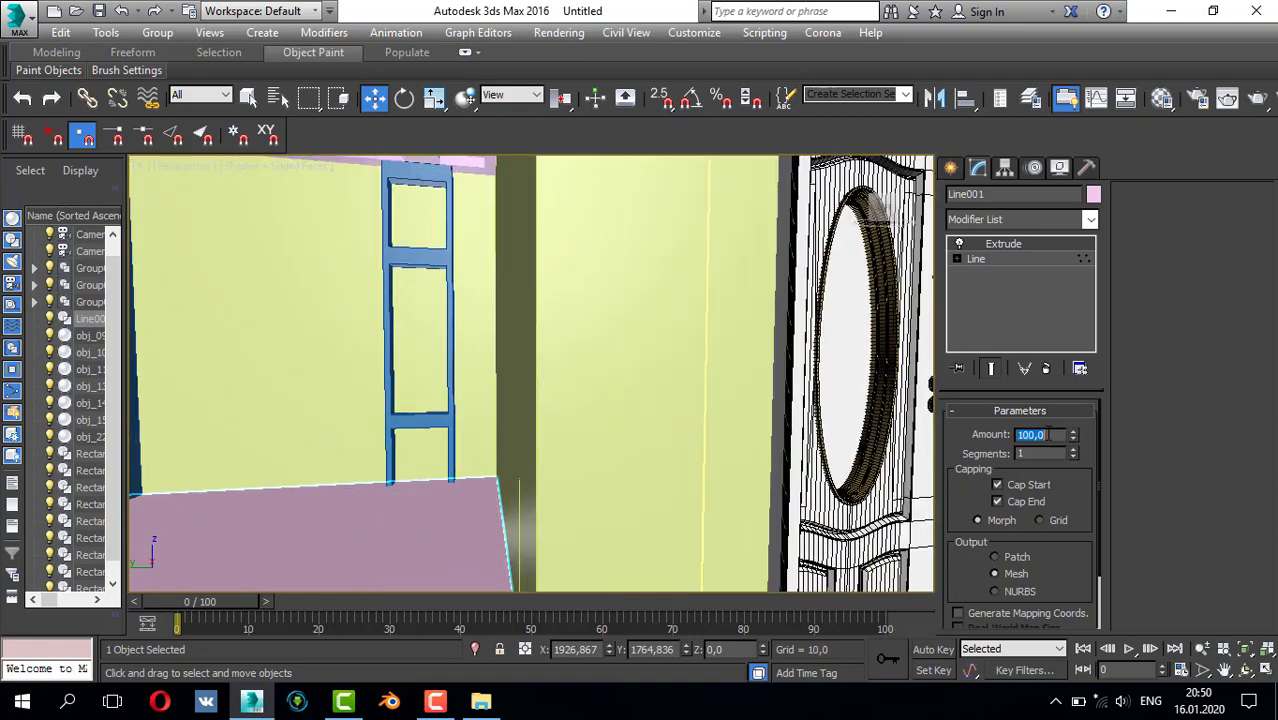
key(Return)
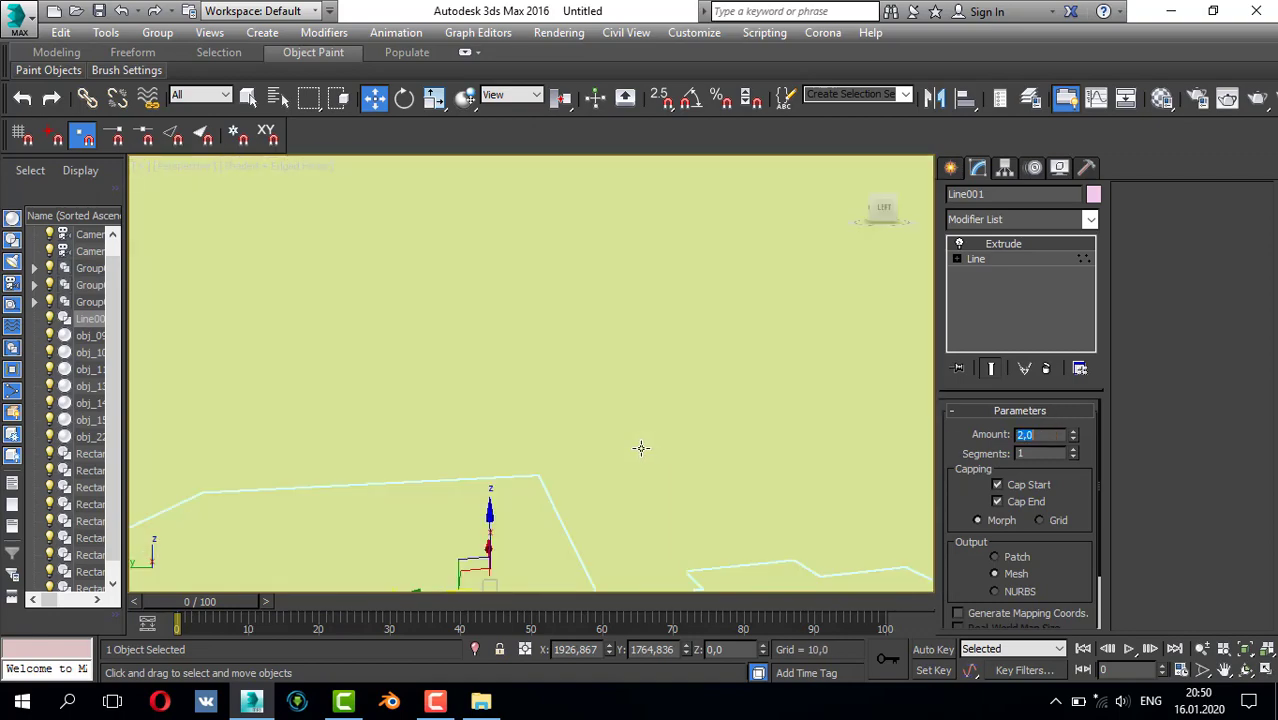
alt+middle_drag(641, 448, 647, 421)
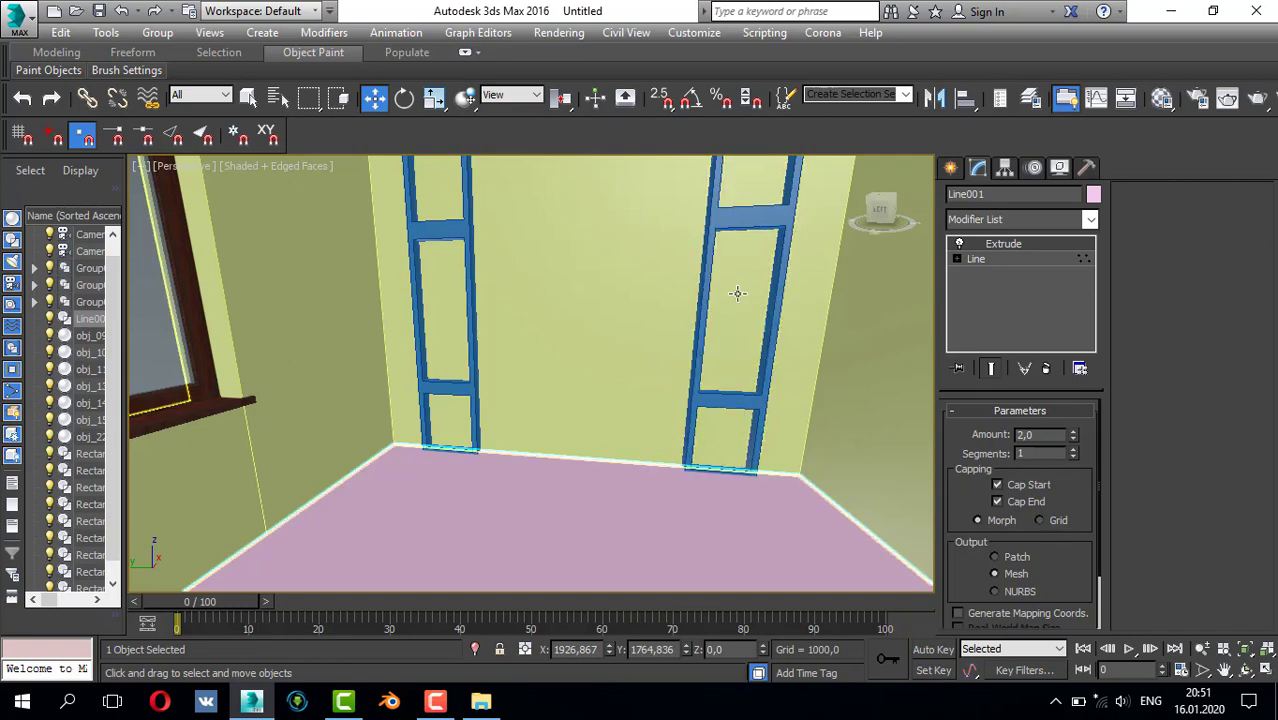
alt+middle_drag(730, 300, 709, 288)
- Draw a box about 400 by 2694 in the top view, snapped to the long ceiling panel rectangle nearest the hallway
key(alt+w)
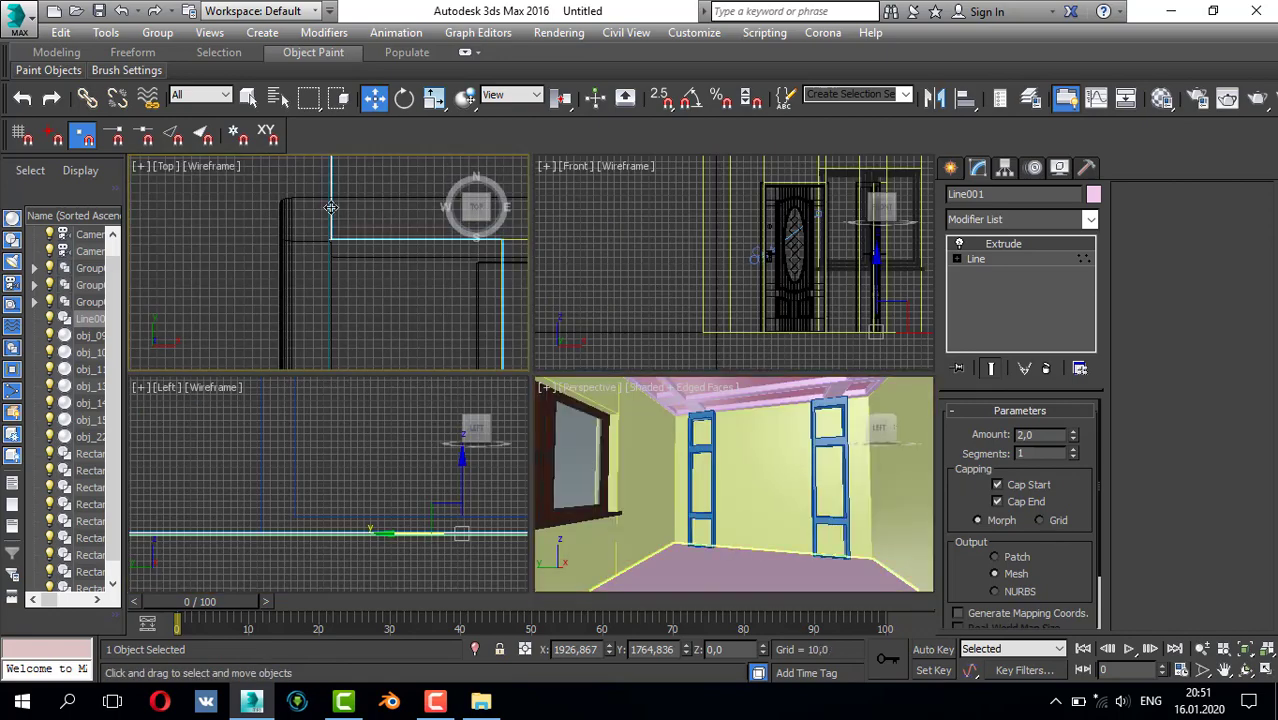
key(alt+w)
scroll(485, 277, up, 5)
middle_drag(505, 385, 482, 500)
middle_drag(533, 322, 640, 480)
scroll(737, 387, up, 2)
click(958, 167)
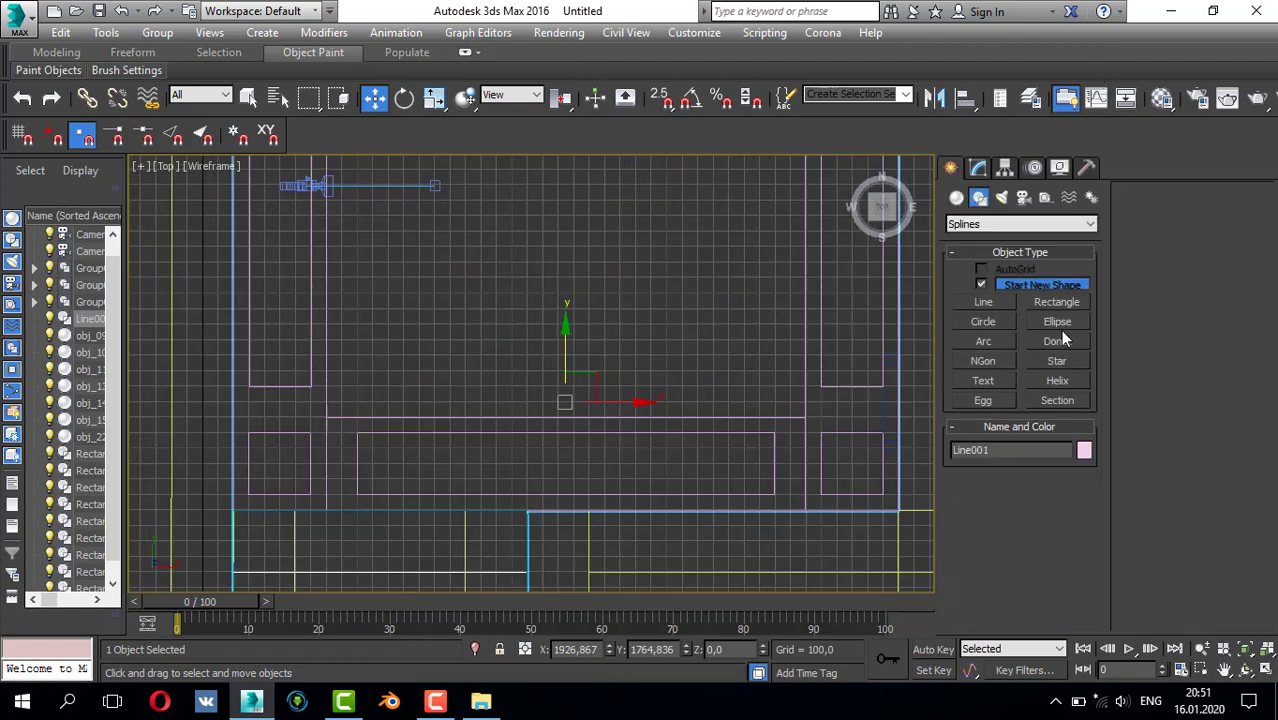
click(1057, 303)
scroll(422, 382, up, 2)
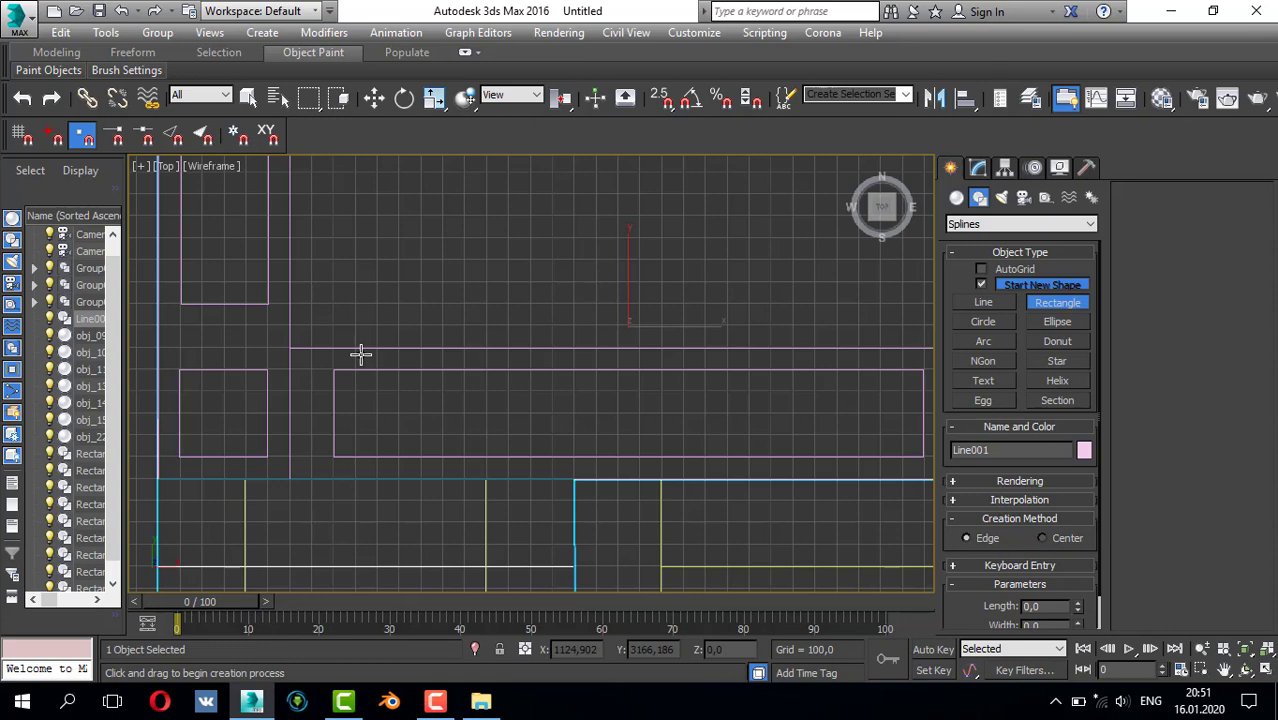
click(956, 197)
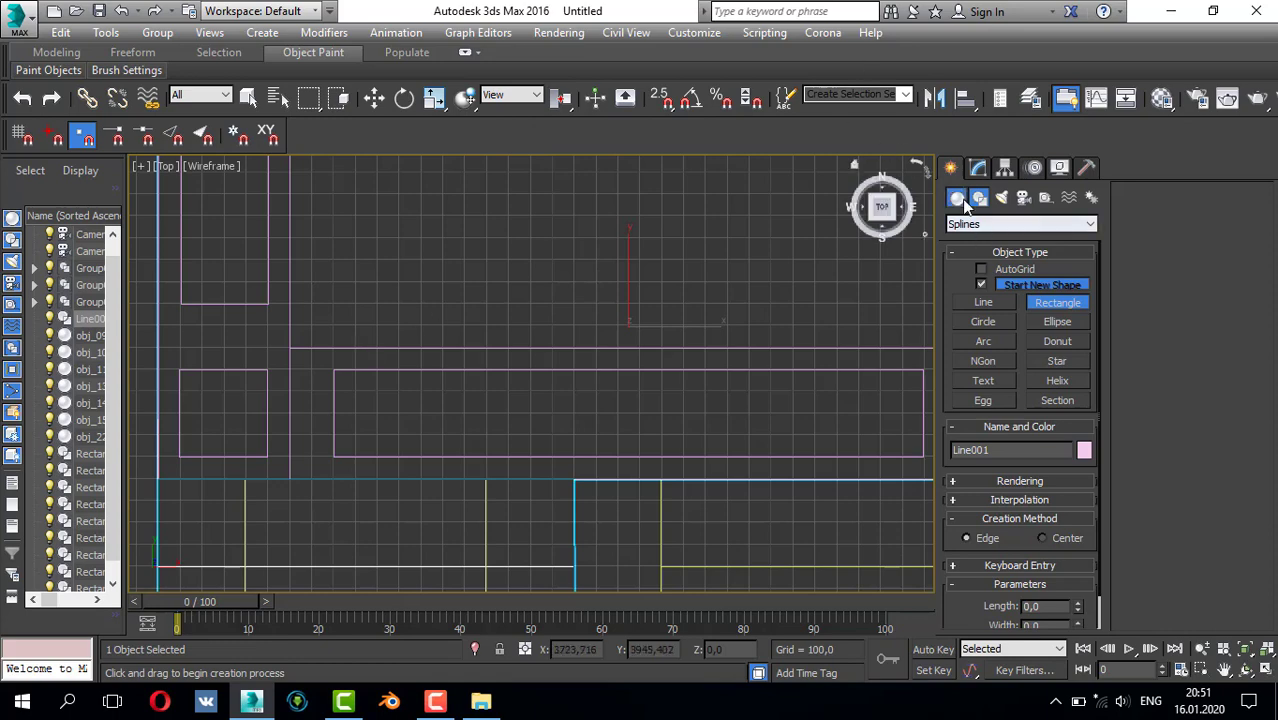
click(997, 285)
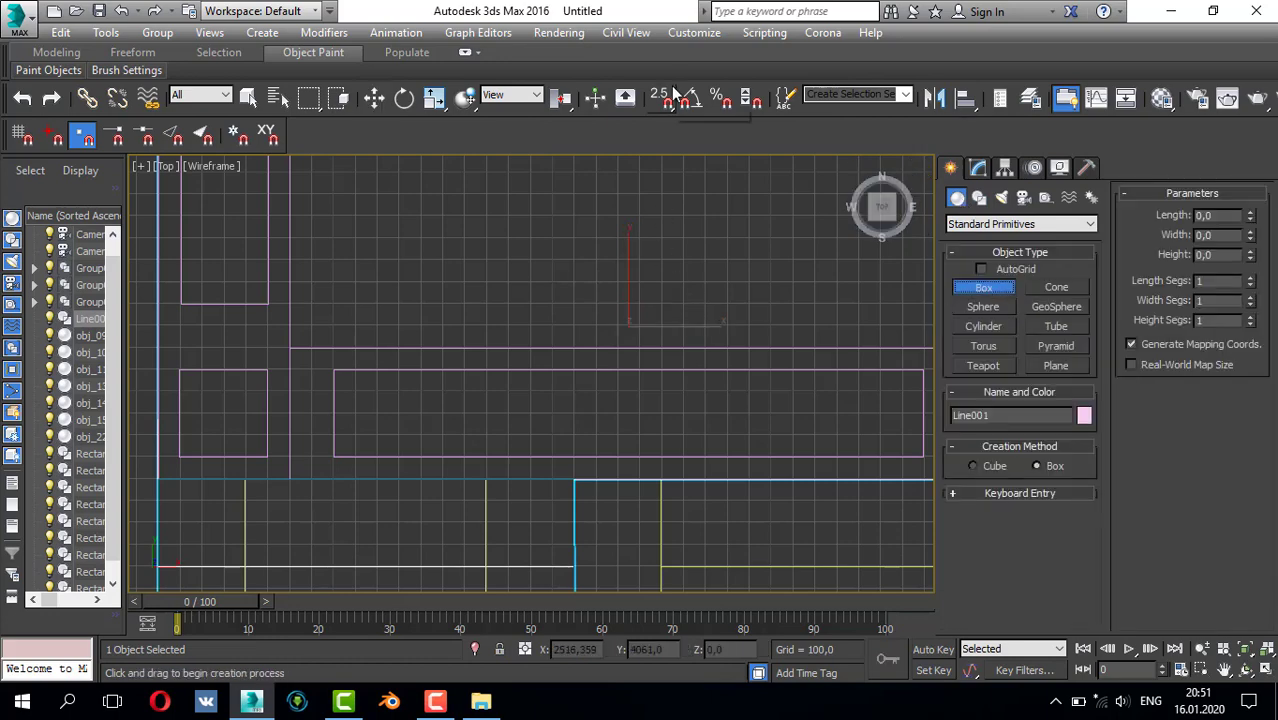
key(s)
drag(333, 378, 921, 461)
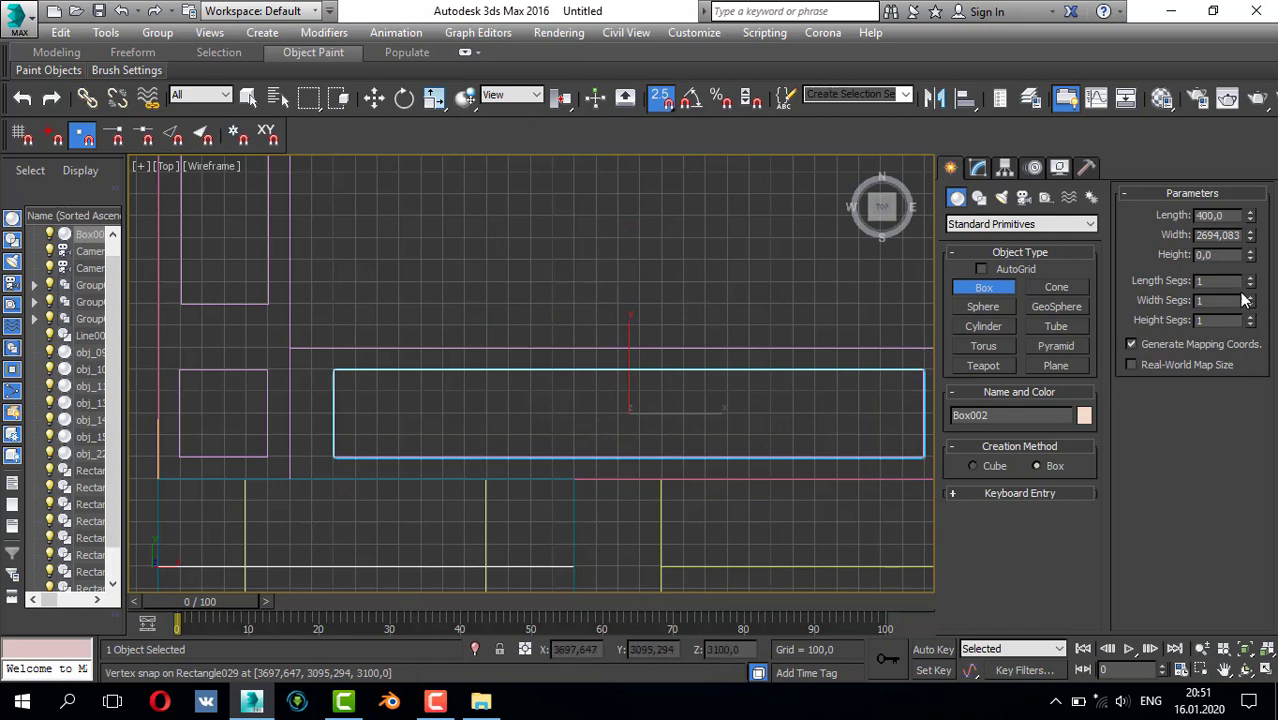
- Set the box's height to 2, with 3 length segments and 8 width segments
text(2)
key(Return)
click(1250, 278)
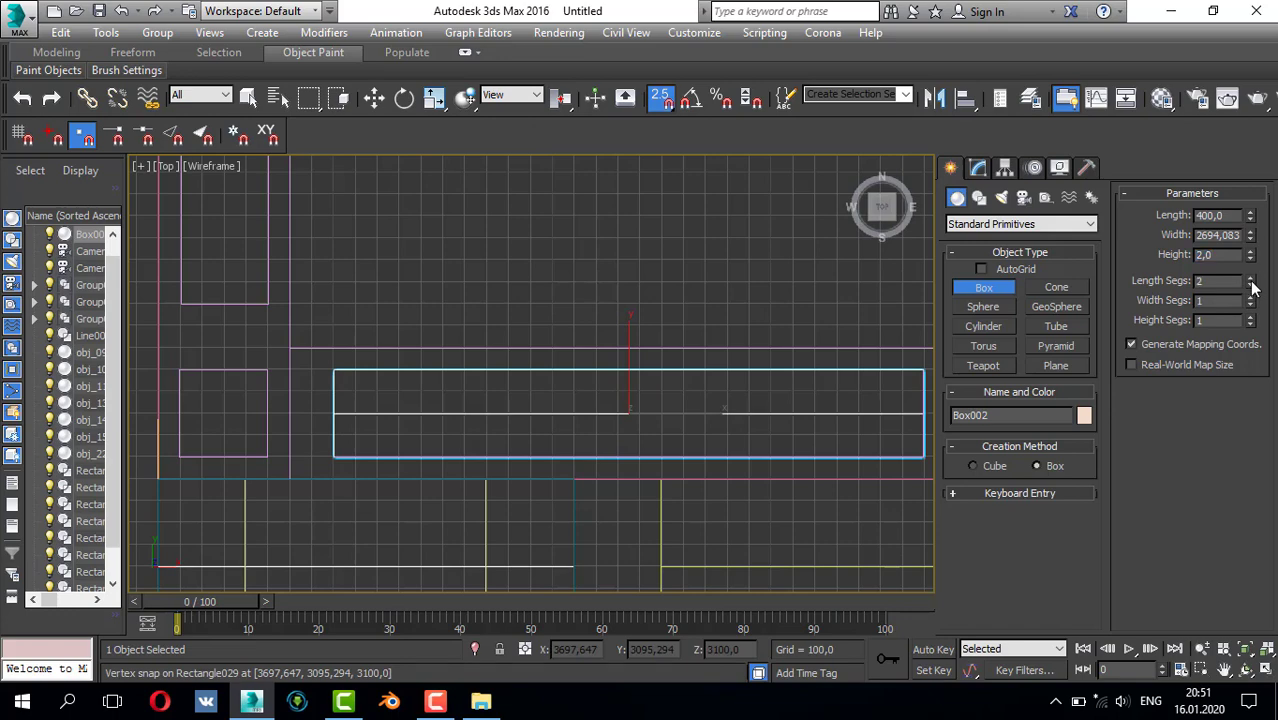
click(1250, 278)
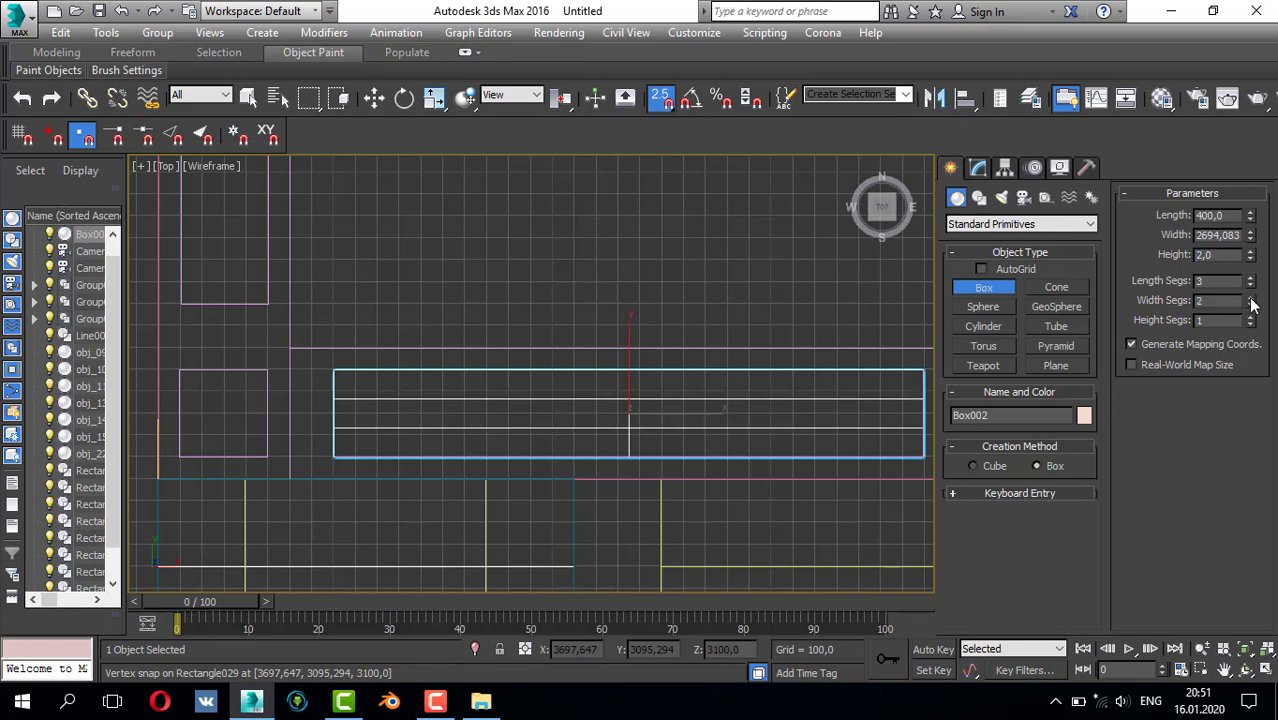
click(1250, 298)
click(1250, 298)
click(1250, 298)
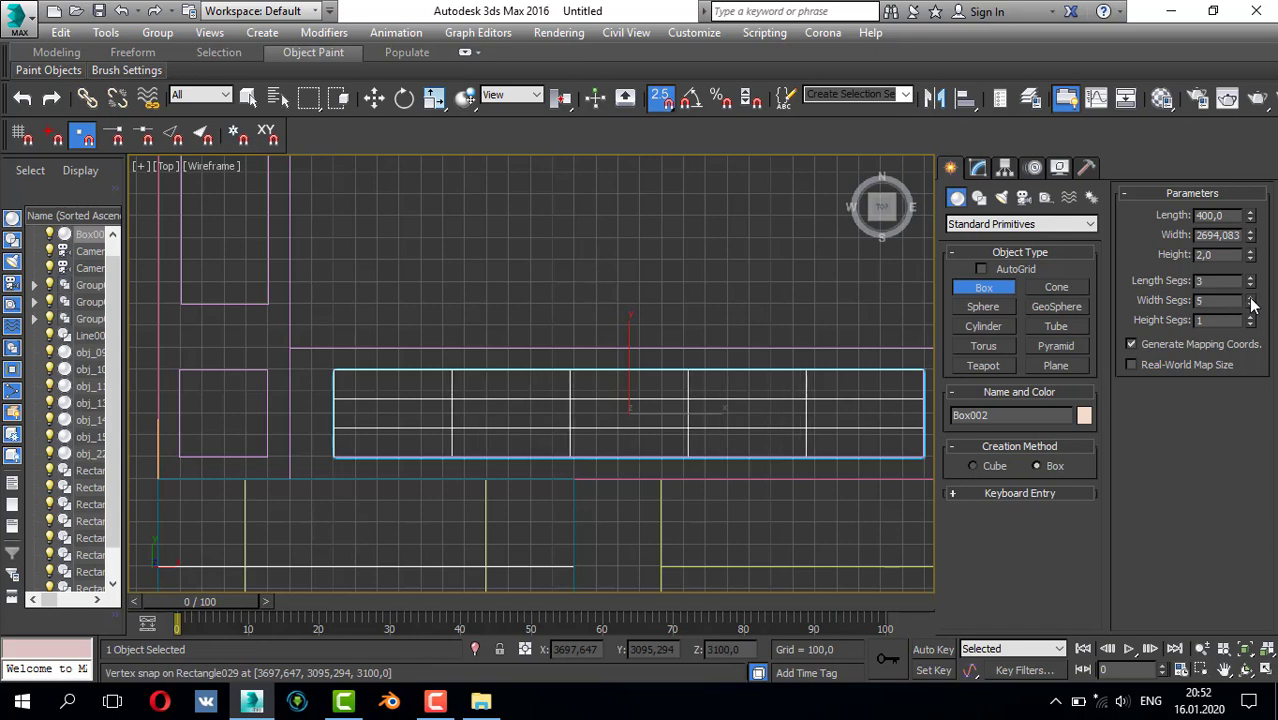
click(1250, 298)
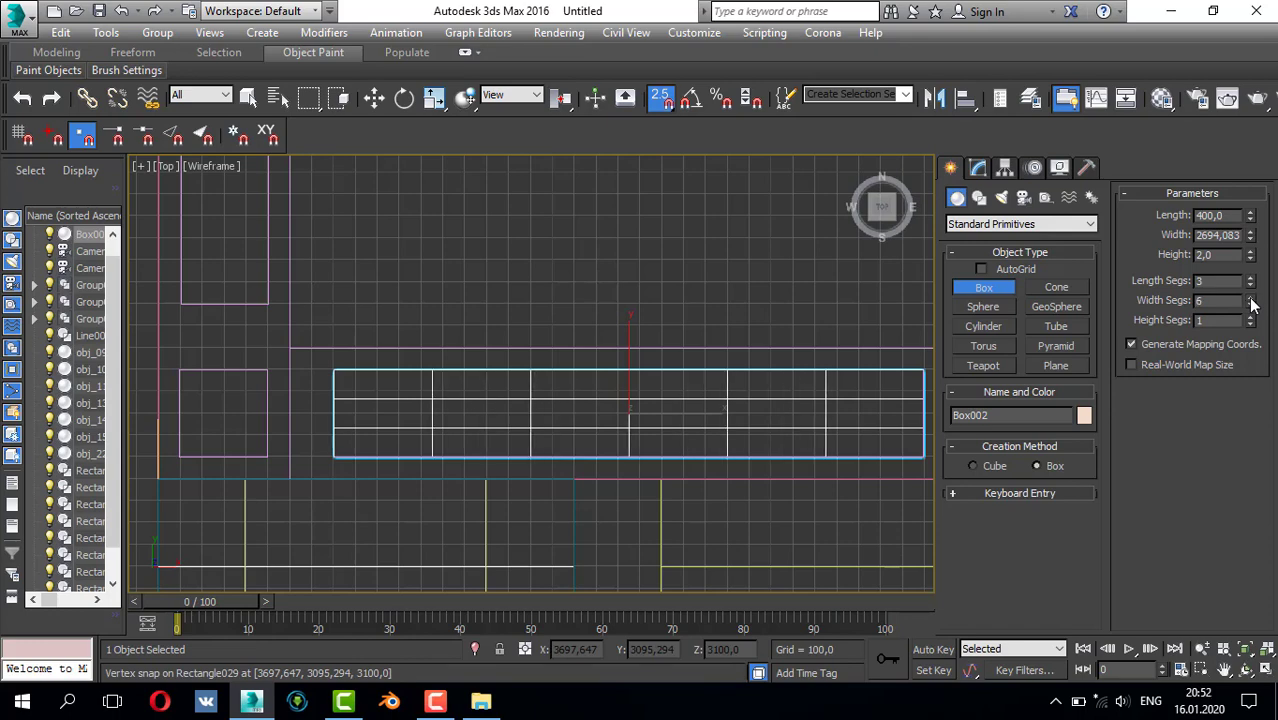
click(1250, 298)
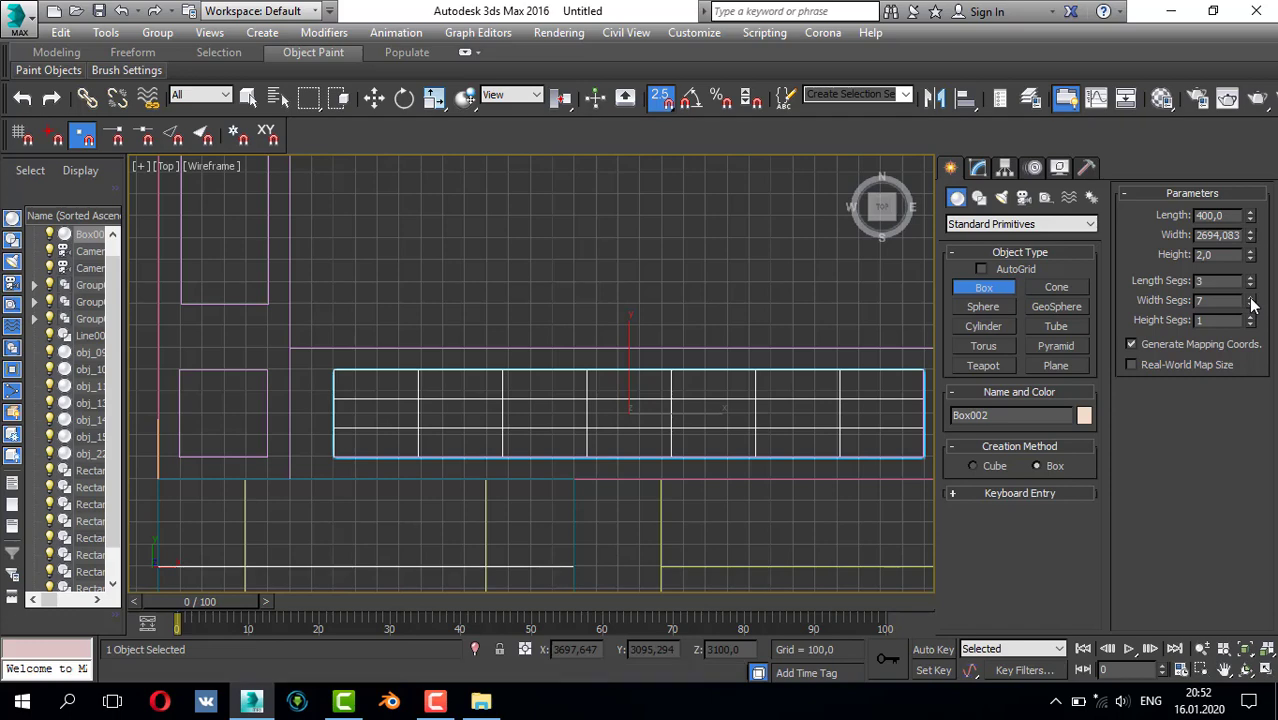
click(1250, 298)
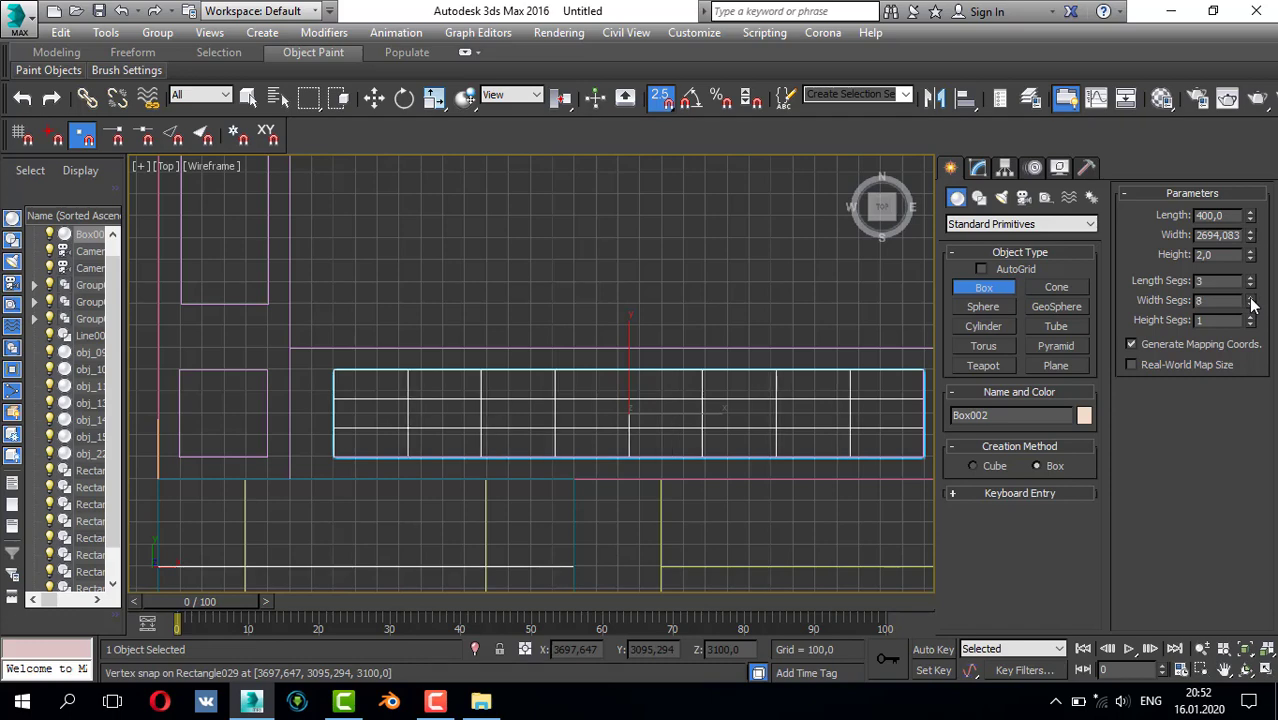
- Convert the segmented box to Editable Poly and start editing its vertices
click(976, 166)
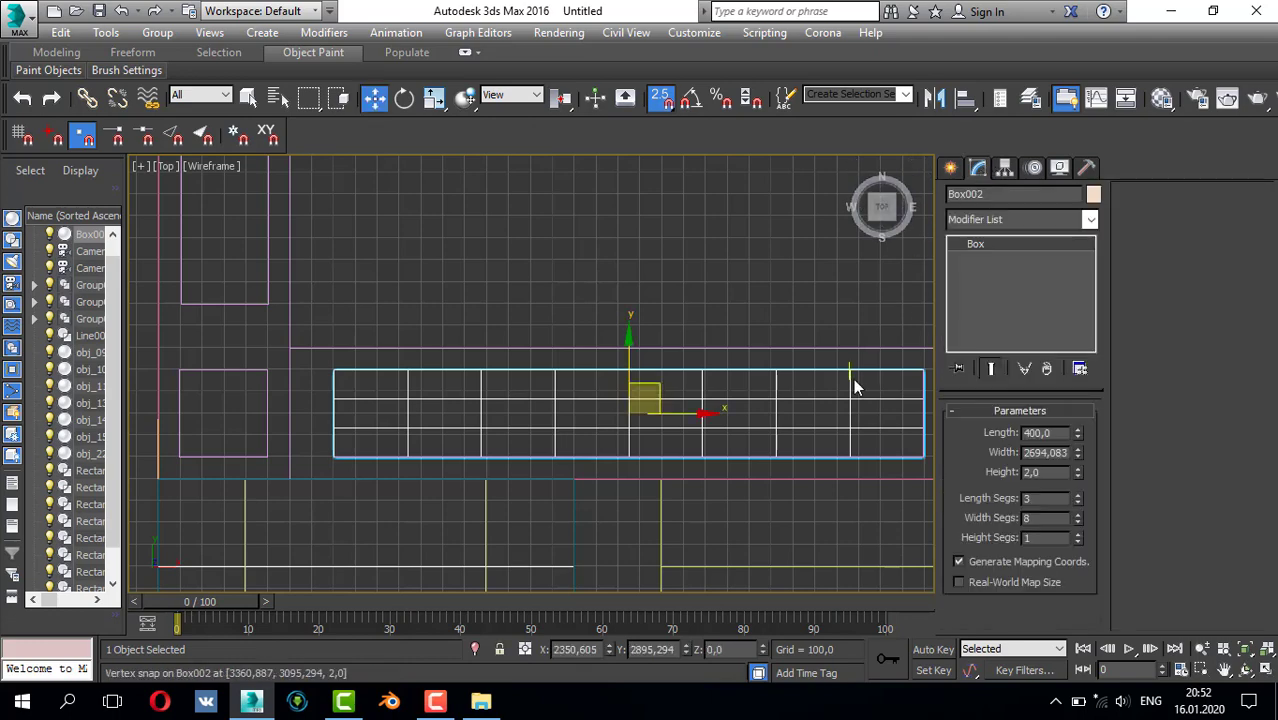
right_click(751, 407)
mouse_move(850, 594)
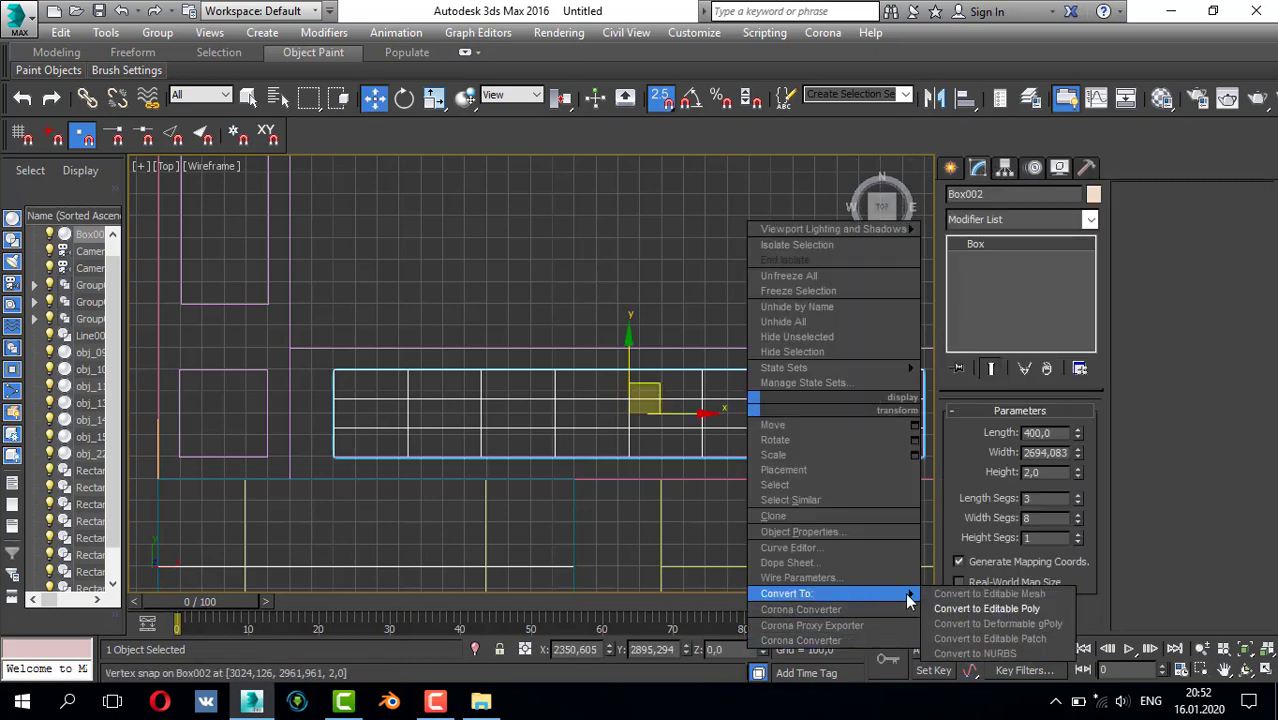
click(982, 608)
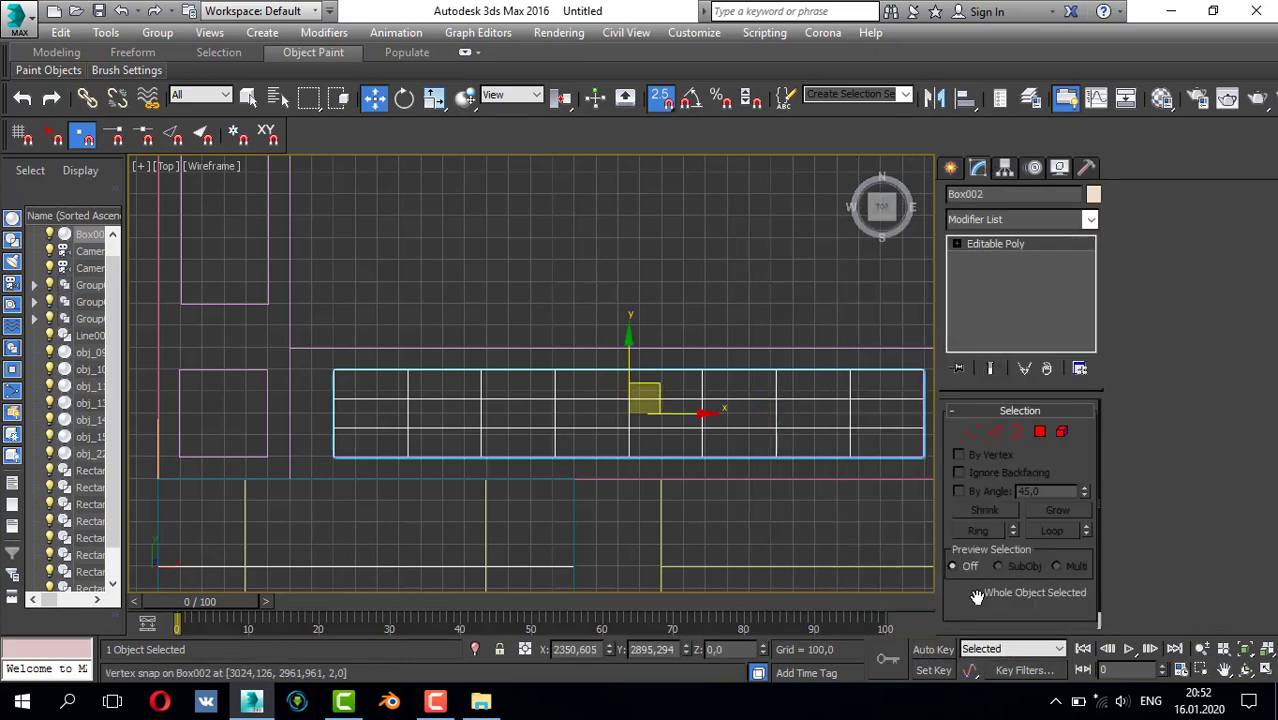
click(973, 433)
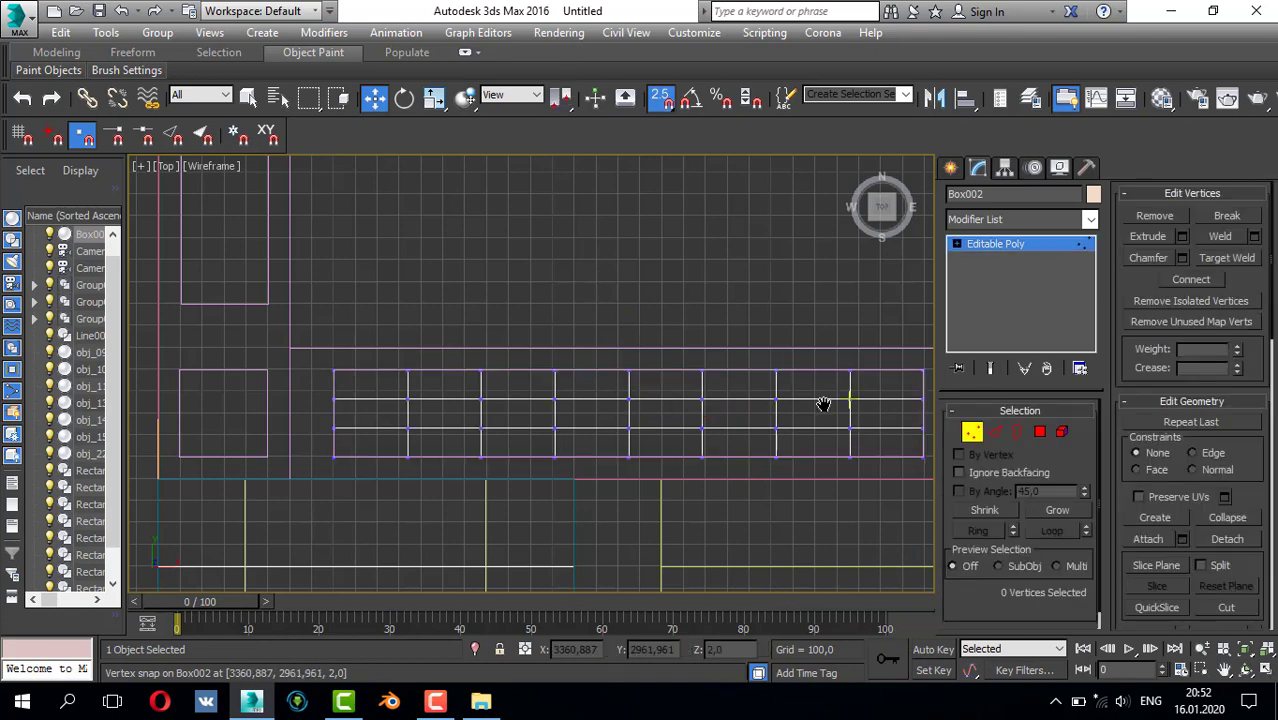
scroll(841, 400, up, 2)
middle_drag(841, 400, 763, 400)
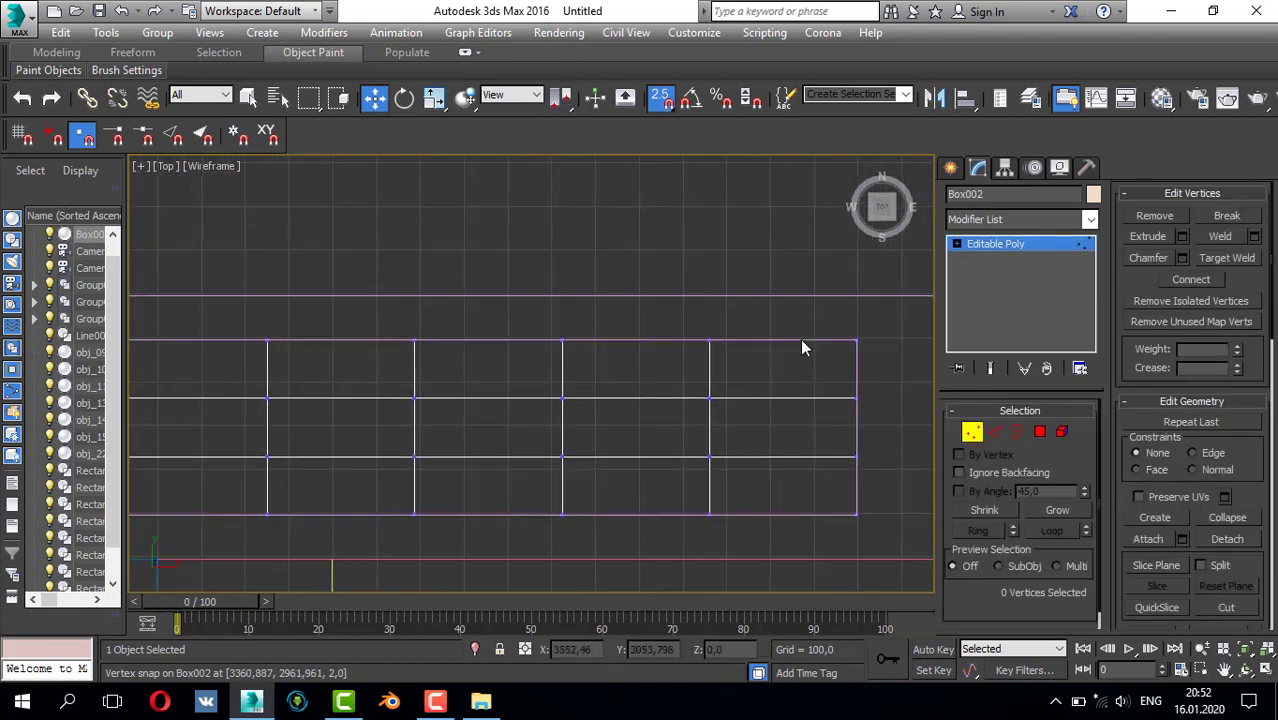
- Turn snapping off and select alternating vertices in a zigzag between the panel's upper edge and upper inner row, from right corner to left corner
drag(840, 335, 857, 341)
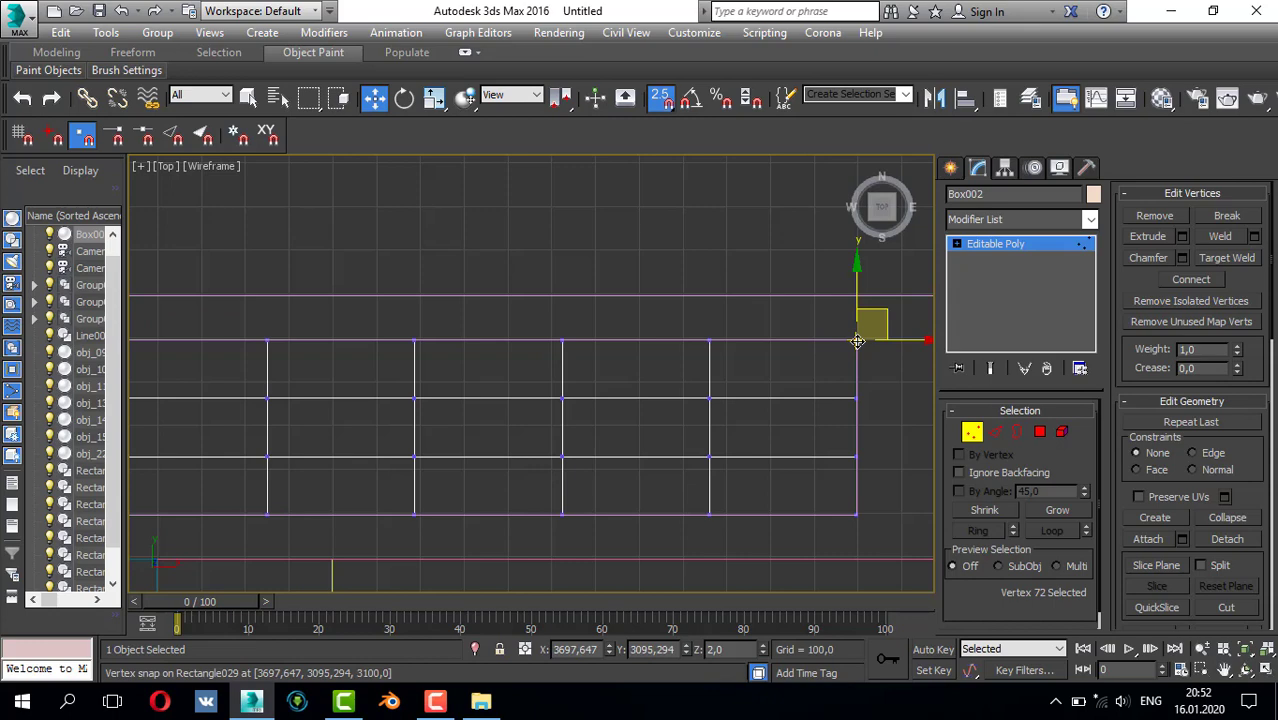
click(661, 98)
drag(707, 399, 560, 349)
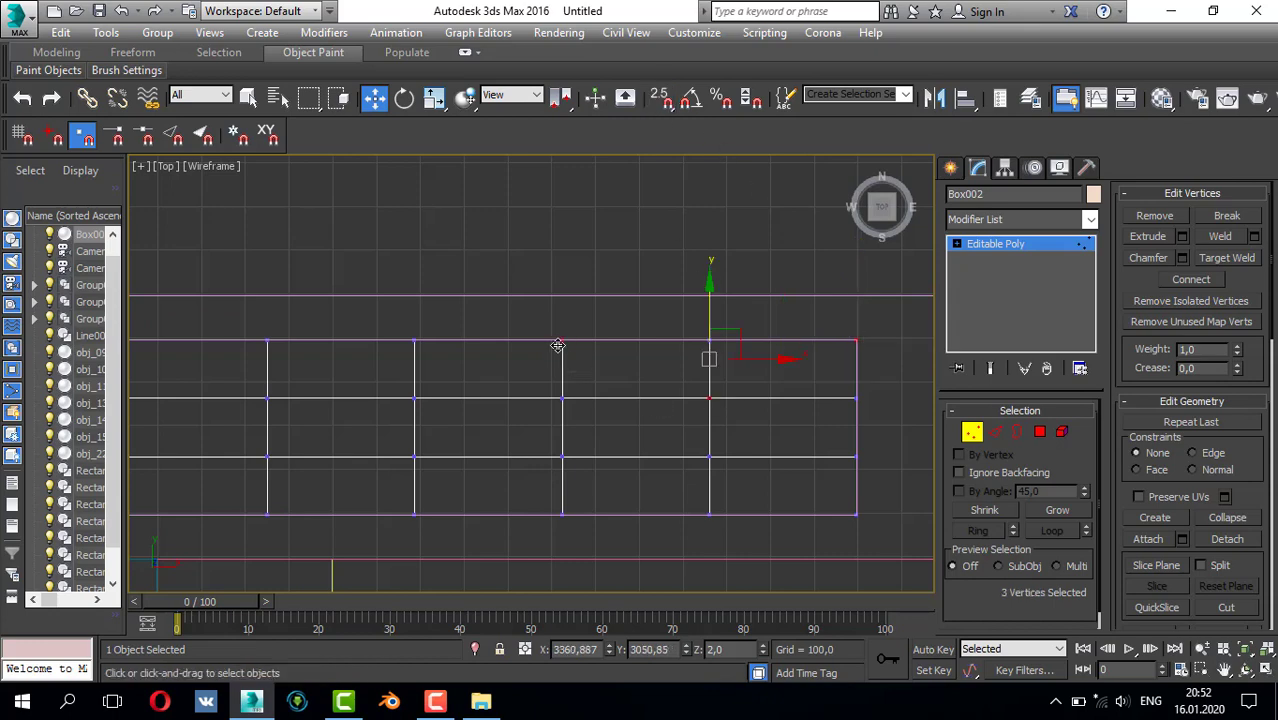
ctrl+click(415, 397)
scroll(436, 380, up, 1)
middle_drag(436, 380, 536, 377)
scroll(477, 365, down, 2)
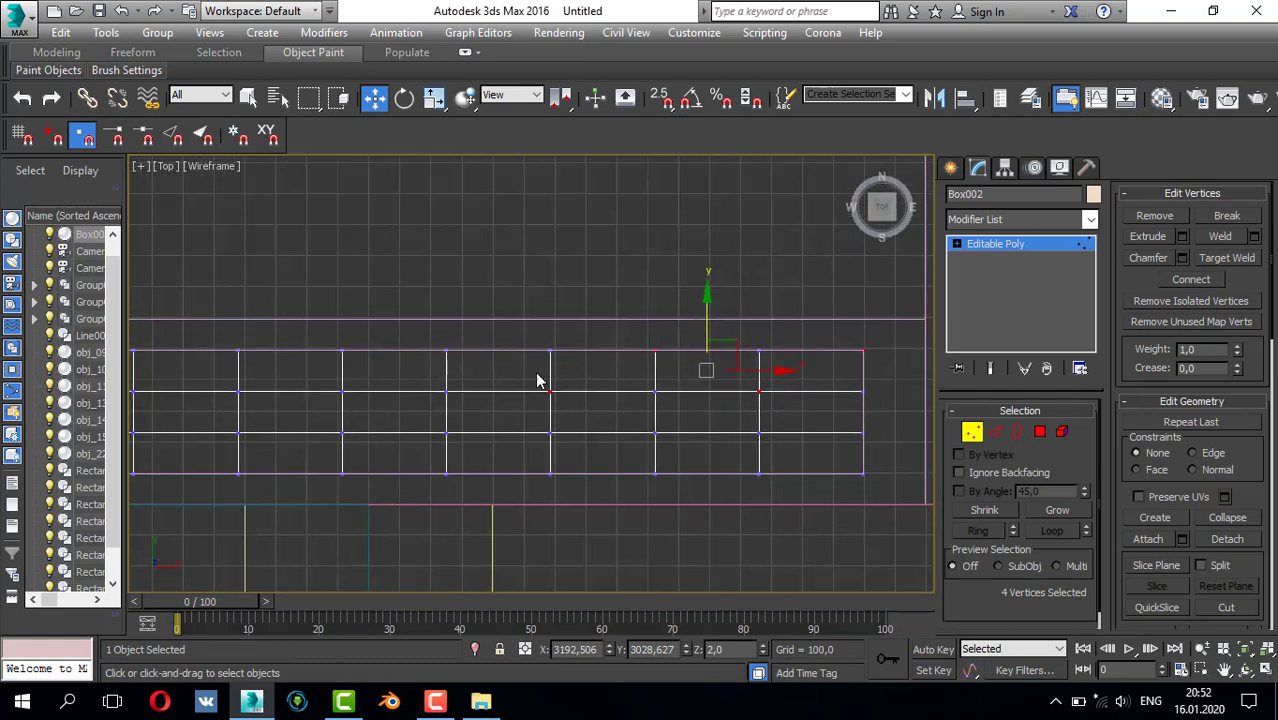
ctrl+click(446, 352)
ctrl+click(341, 392)
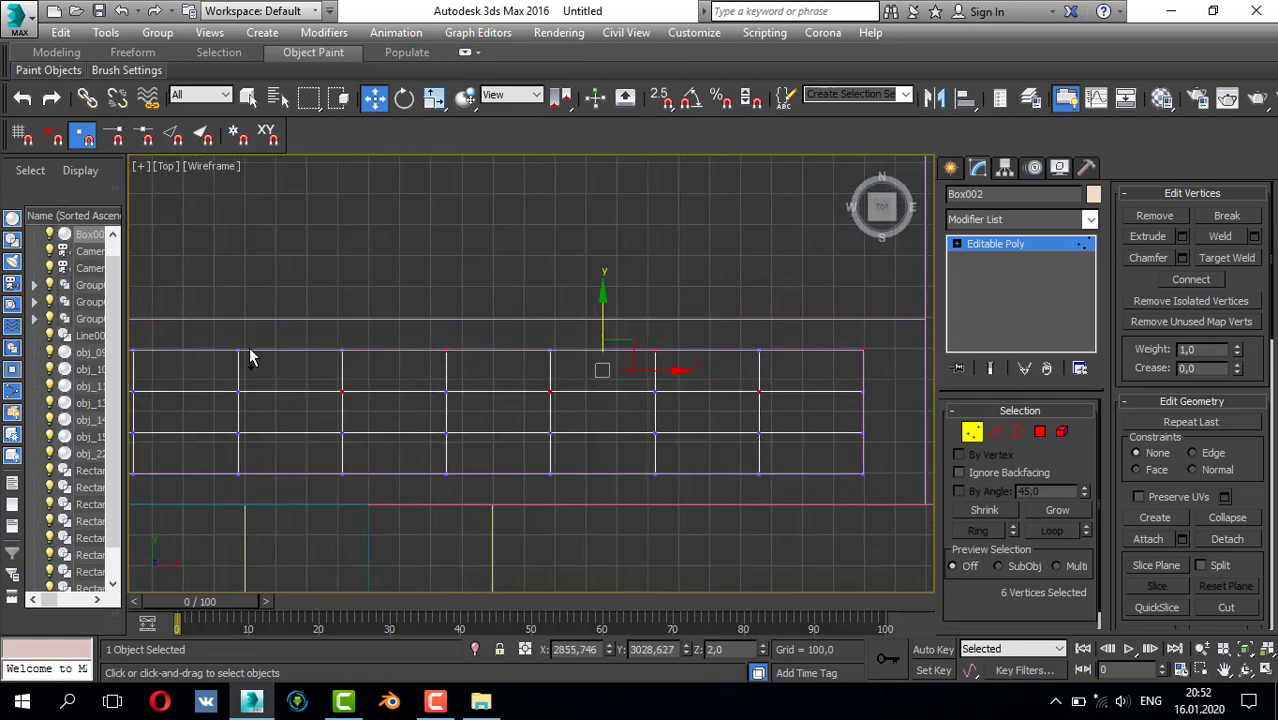
ctrl+click(238, 351)
middle_drag(382, 377, 396, 367)
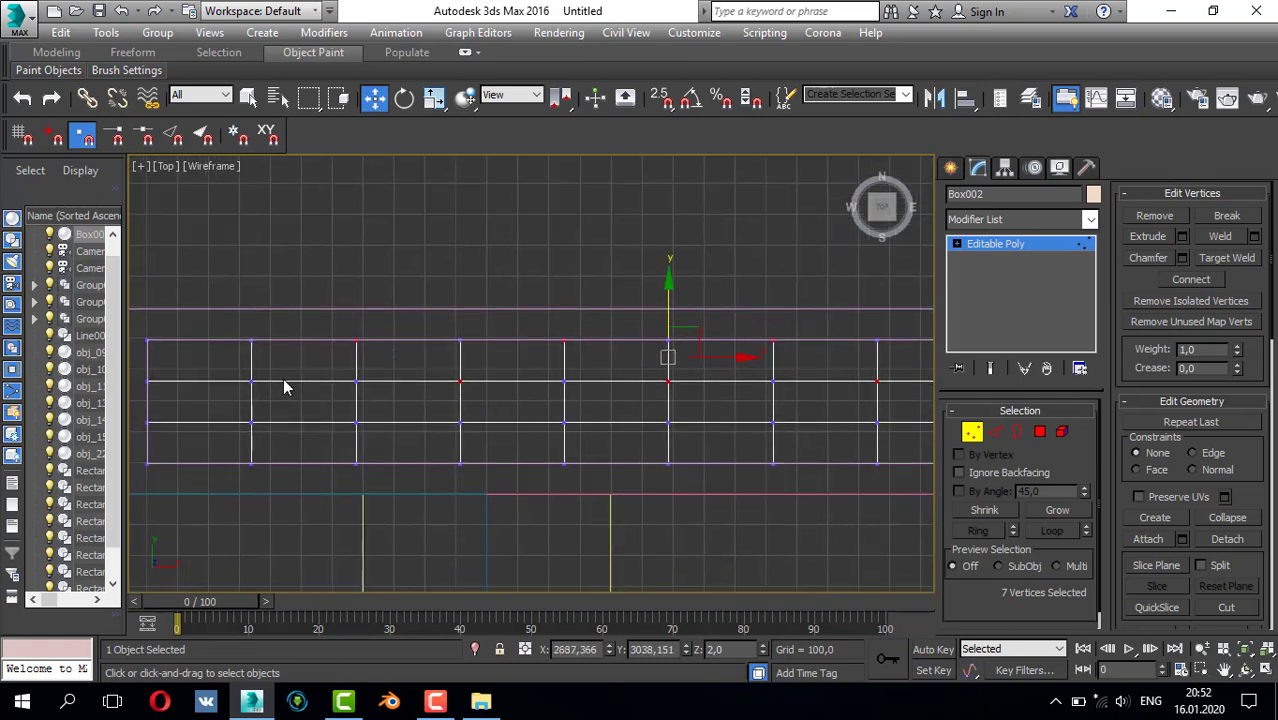
ctrl+click(251, 380)
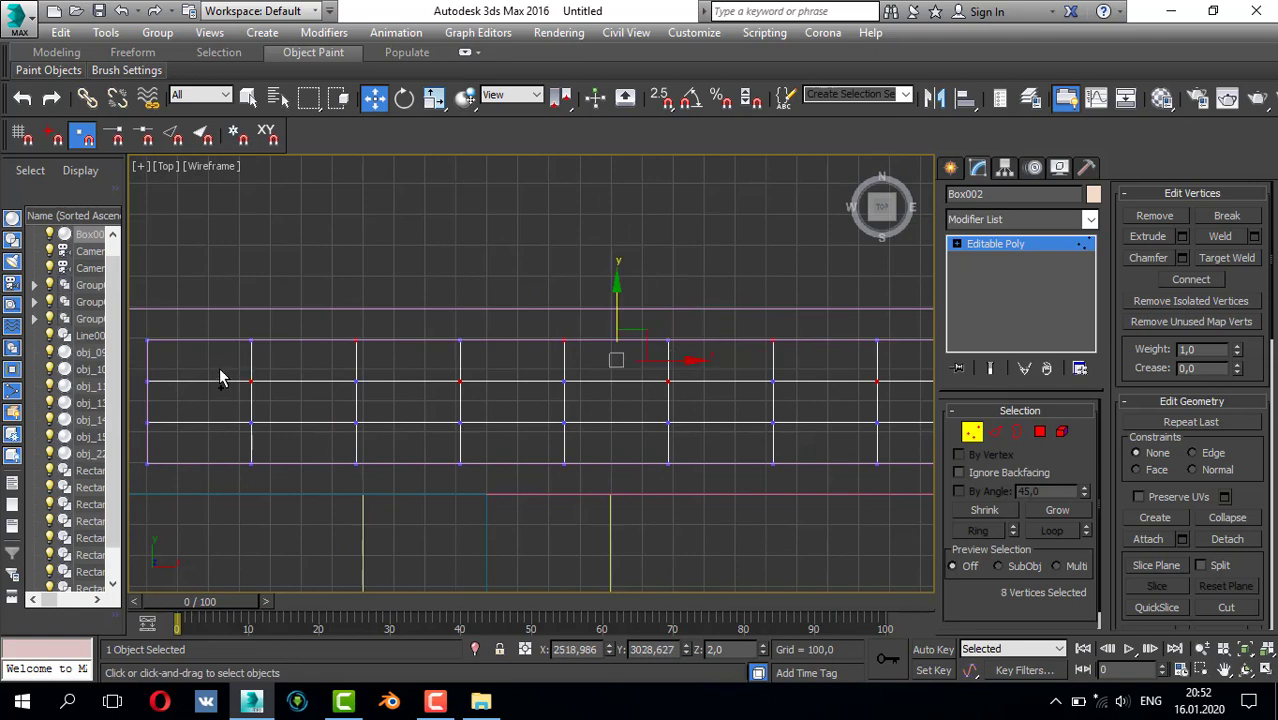
ctrl+click(147, 341)
- Add alternating vertices between the panel's lower inner row and lower edge to the selection, making a second zigzag from left to right end
ctrl+click(147, 422)
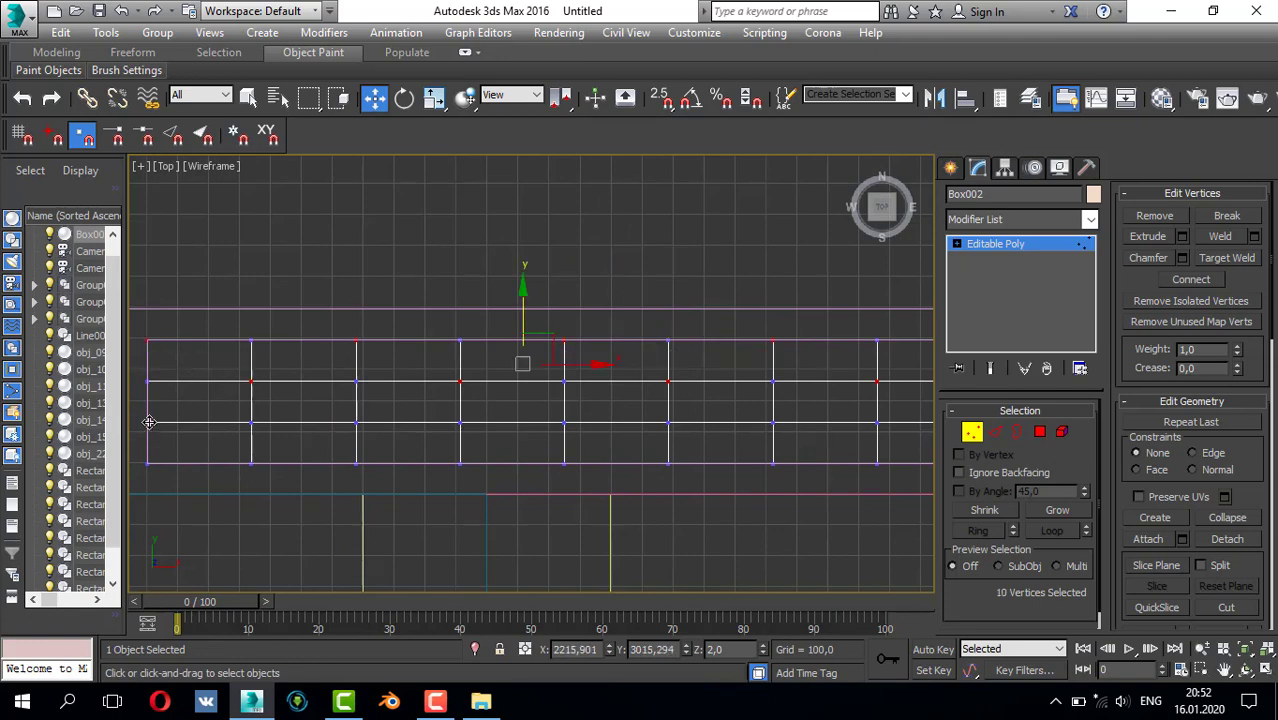
ctrl+click(251, 462)
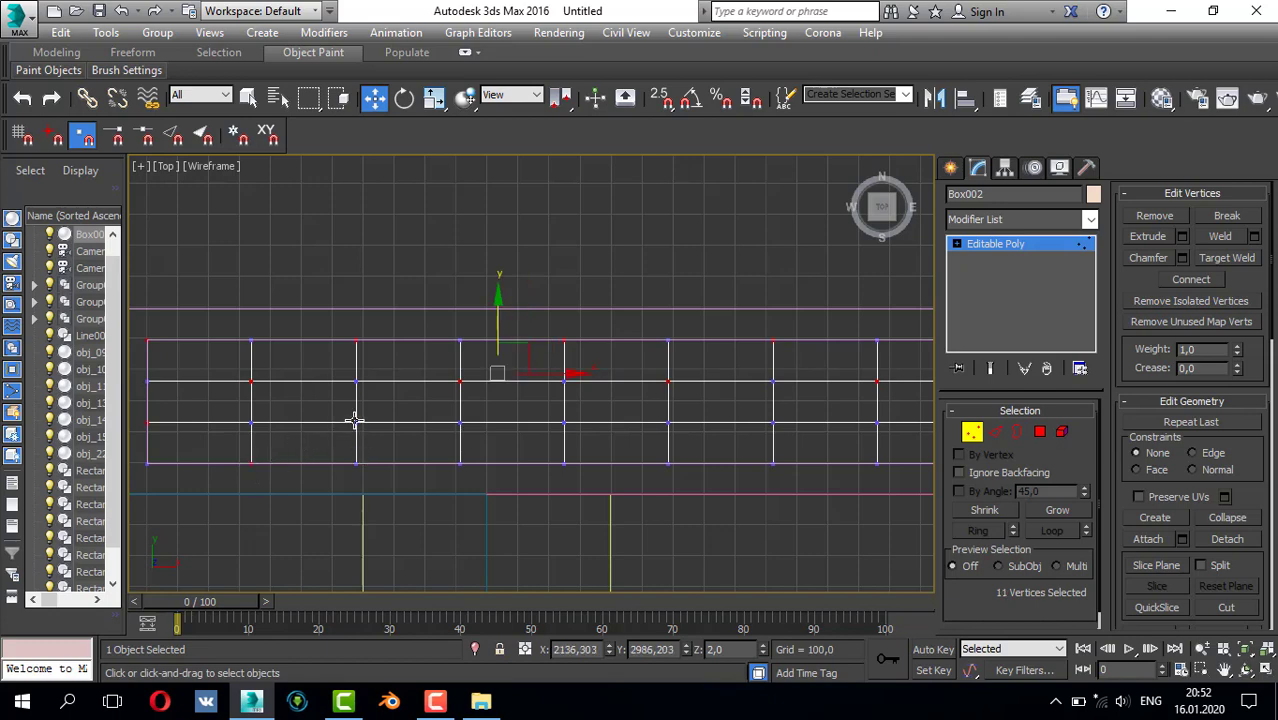
ctrl+click(355, 421)
ctrl+click(460, 463)
ctrl+click(564, 422)
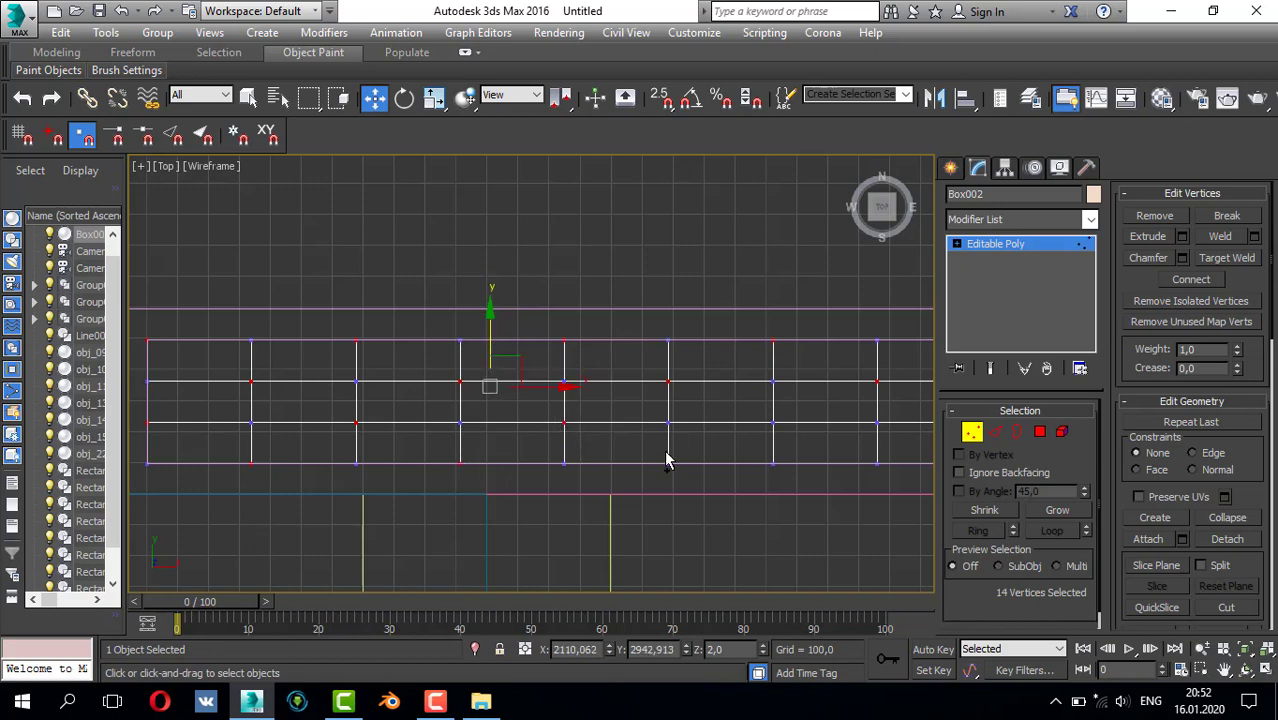
ctrl+click(669, 462)
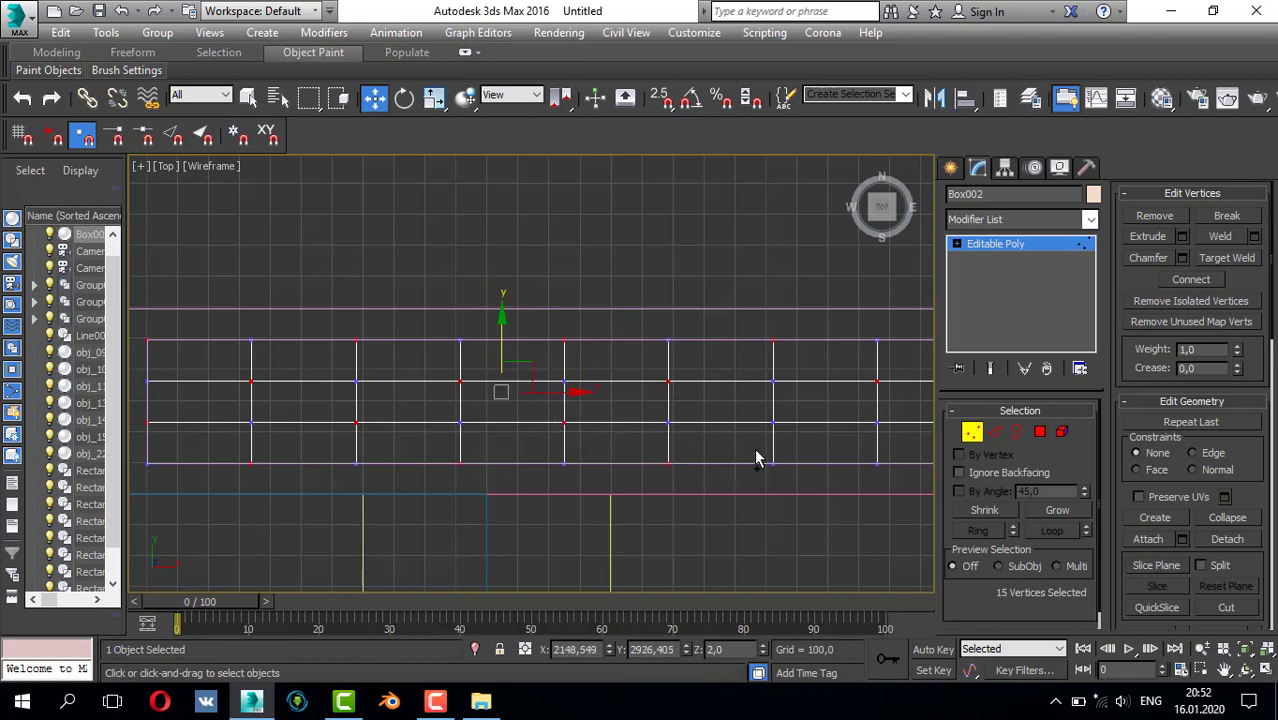
ctrl+click(772, 422)
middle_drag(774, 417, 596, 409)
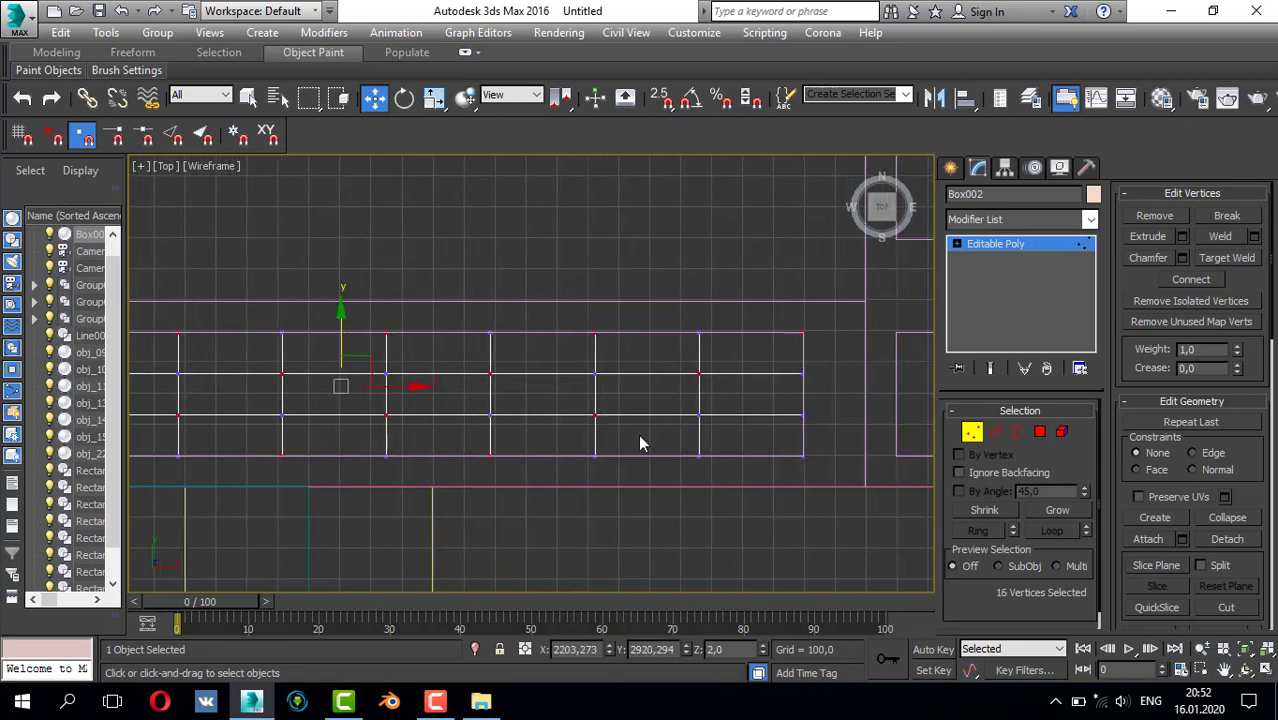
ctrl+click(699, 457)
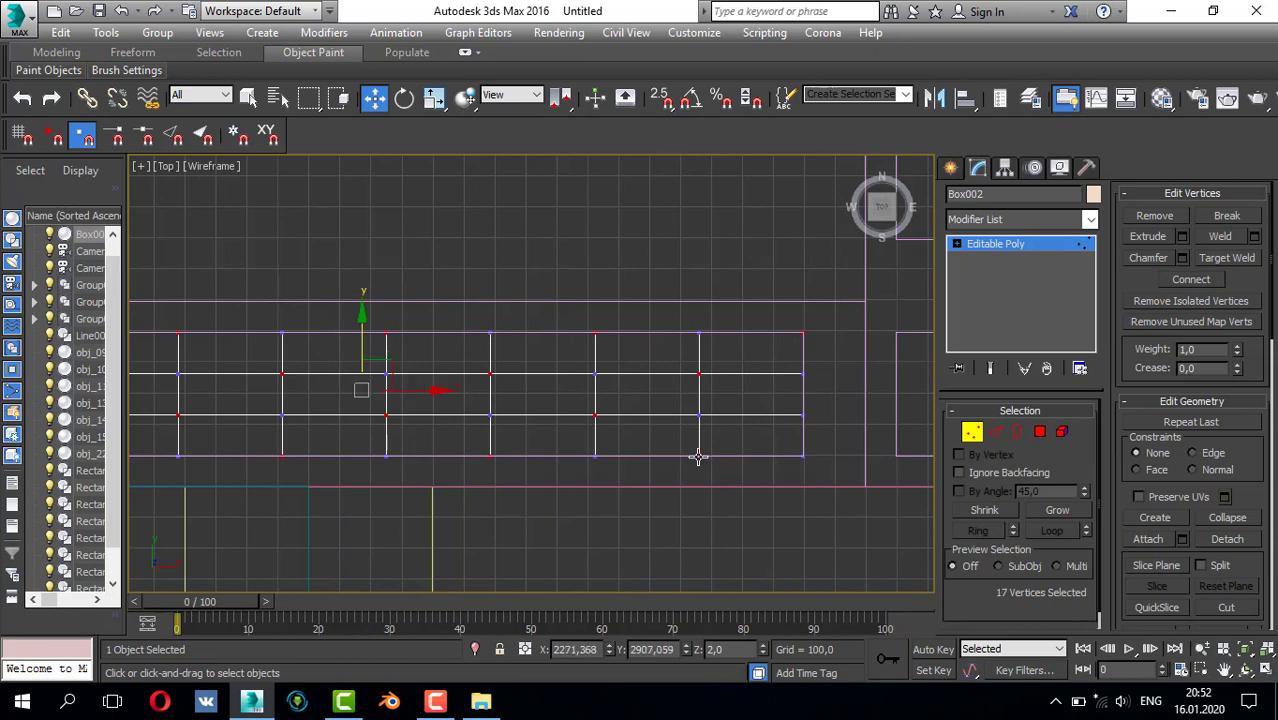
ctrl+click(804, 416)
scroll(775, 387, down, 1)
scroll(685, 383, up, 1)
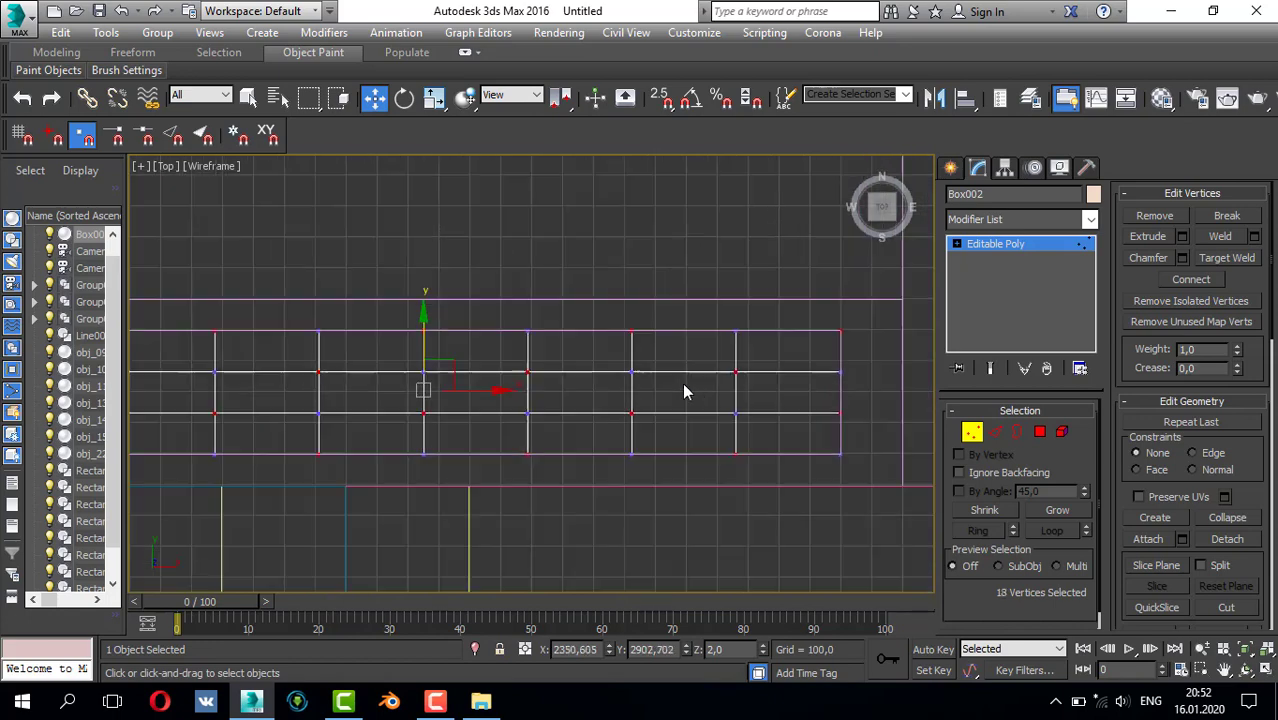
- Connect the selected vertices with diagonal edges to form a diamond lattice, and switch to editing the panel's edges
right_click(661, 389)
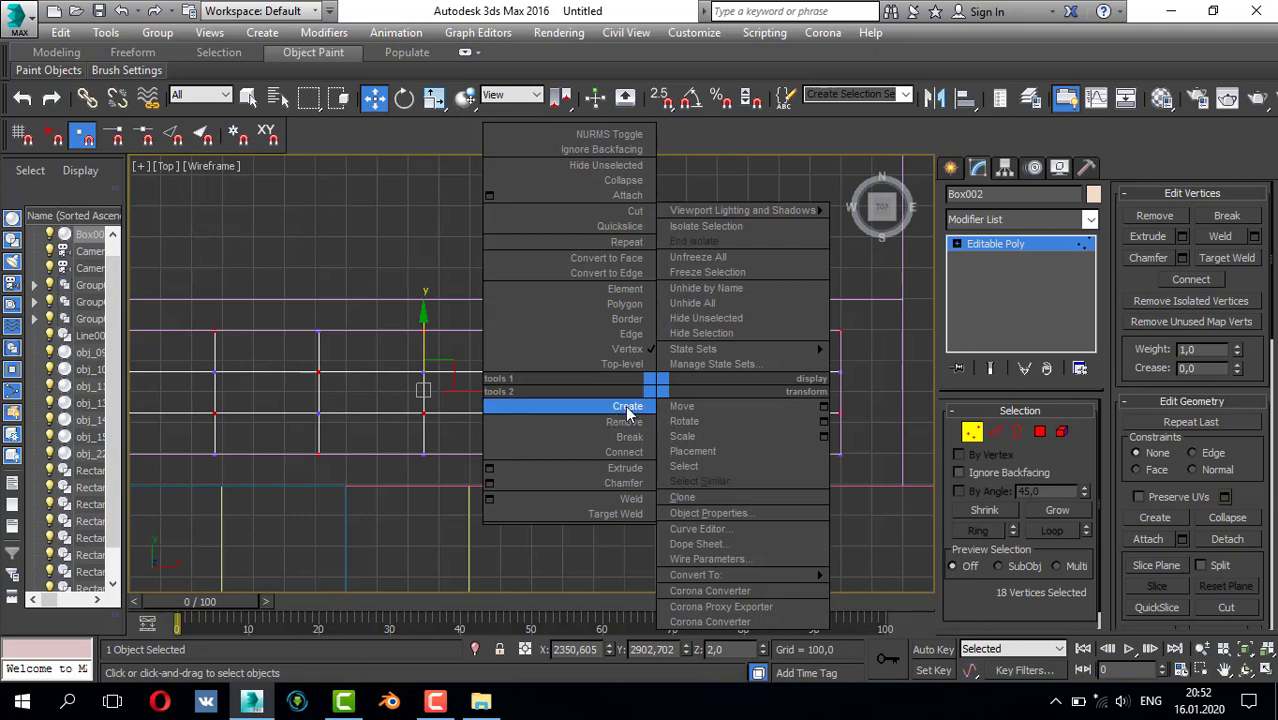
click(628, 407)
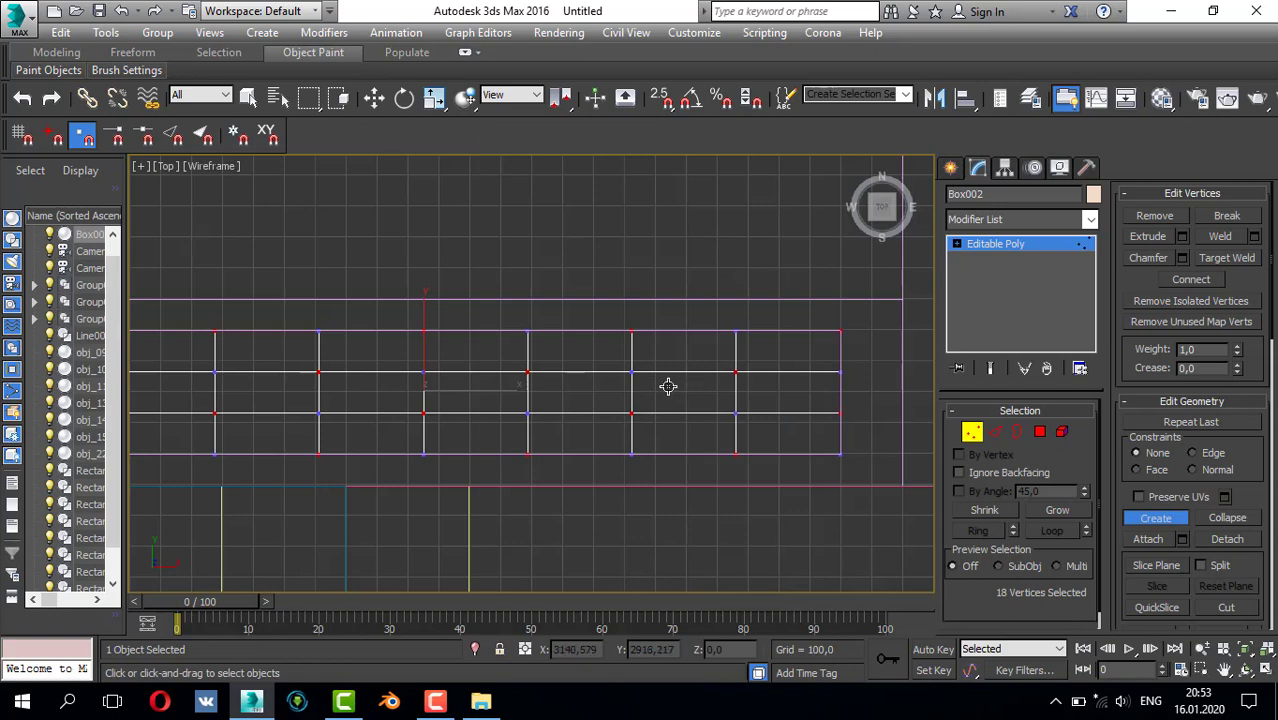
key(w)
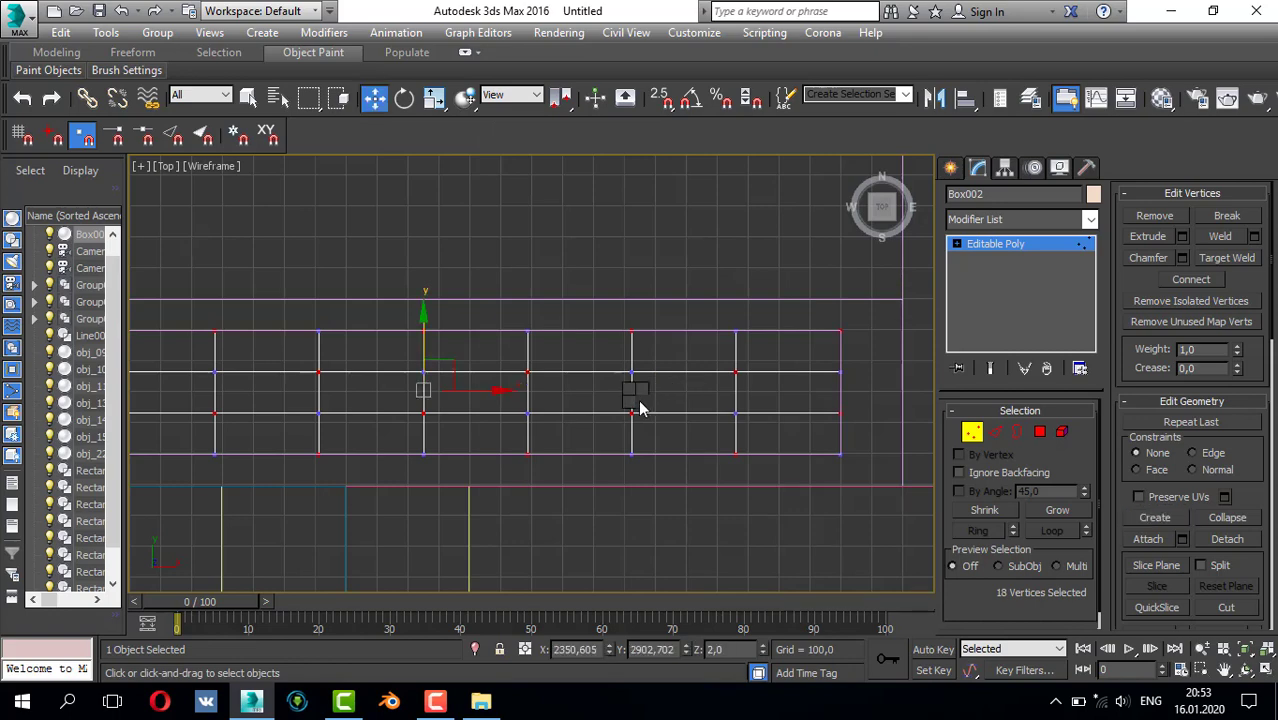
right_click(640, 402)
click(612, 462)
scroll(665, 422, up, 1)
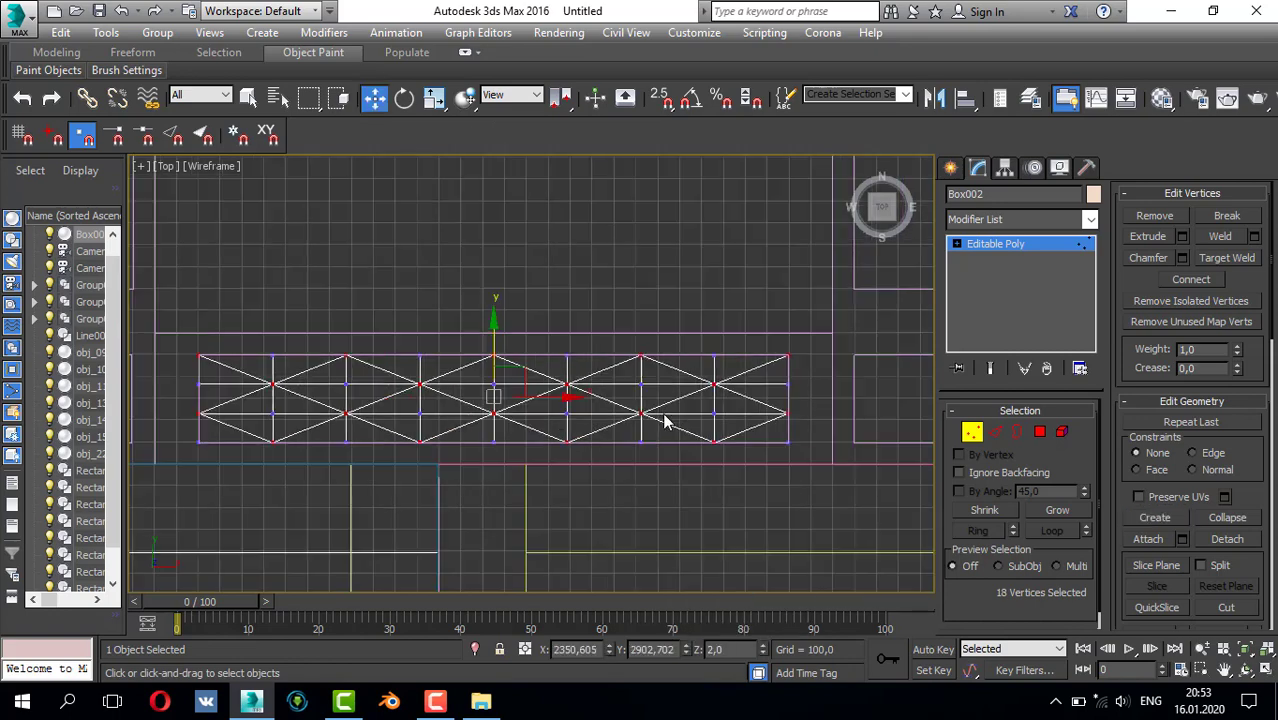
scroll(559, 392, up, 3)
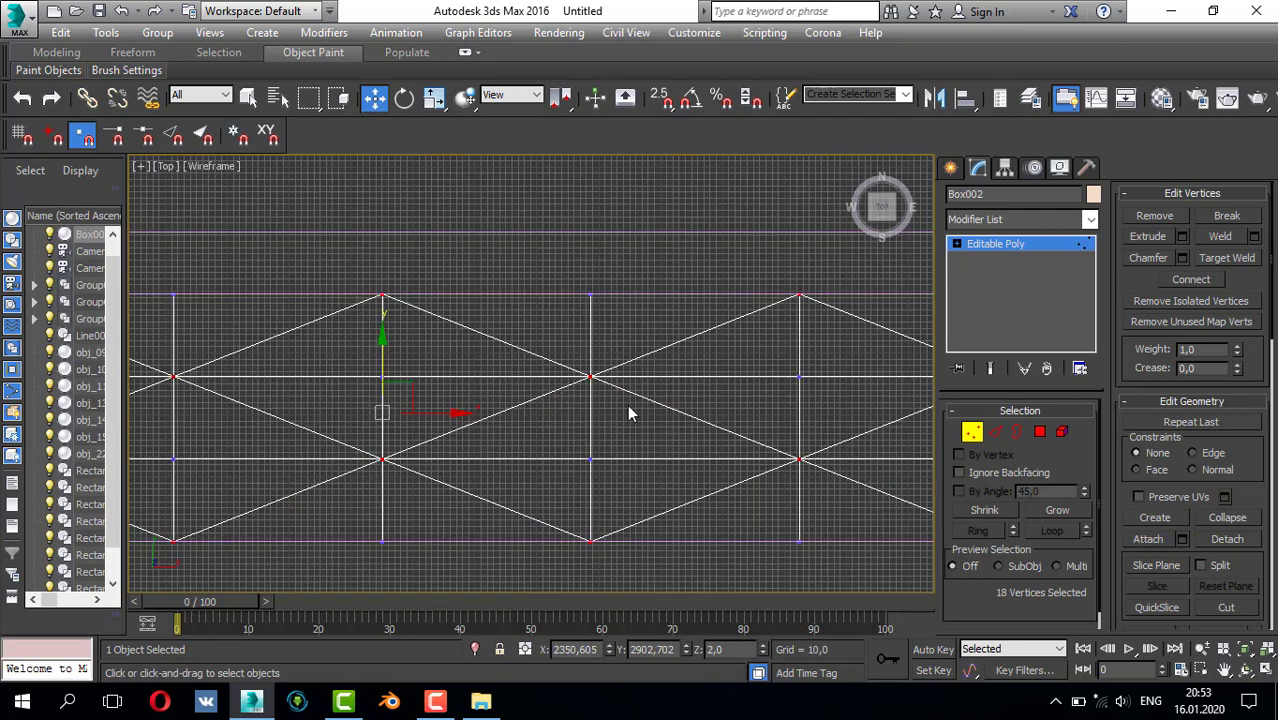
click(998, 434)
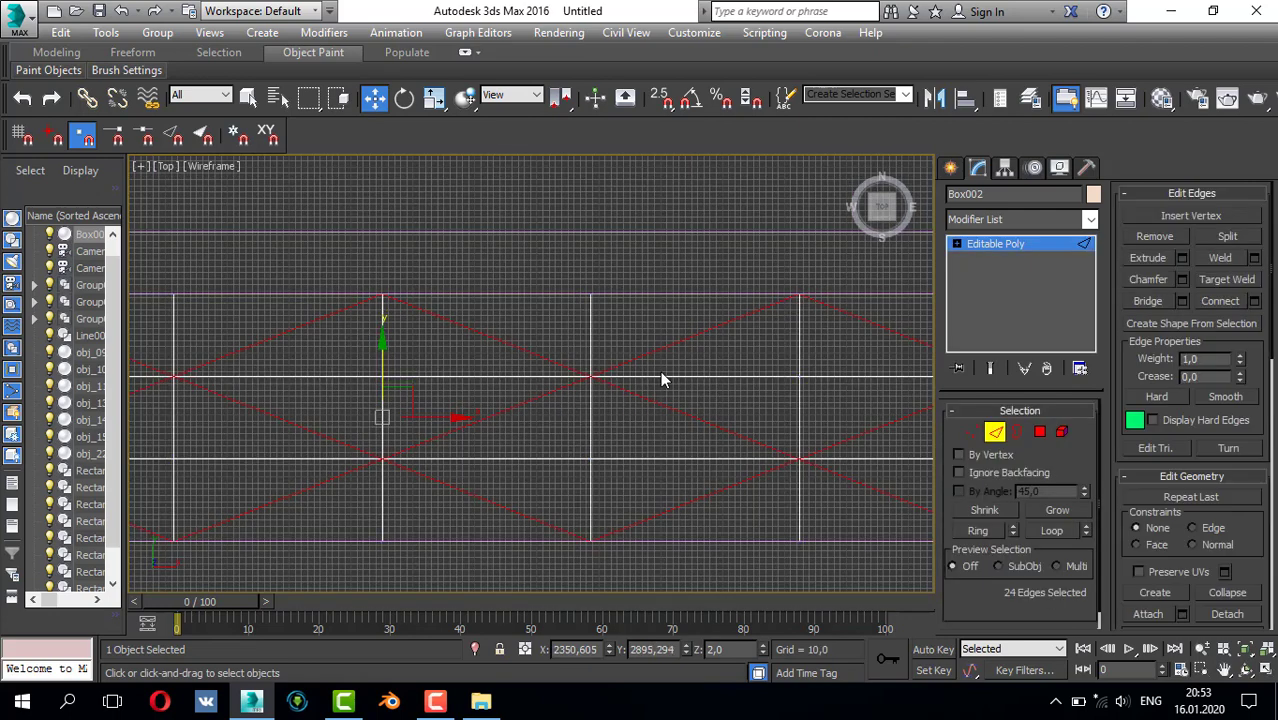
- Examine the selected diagonal lattice edges of the panel up close in the perspective view
scroll(660, 371, down, 3)
key(alt+w)
right_click(828, 547)
key(alt+w)
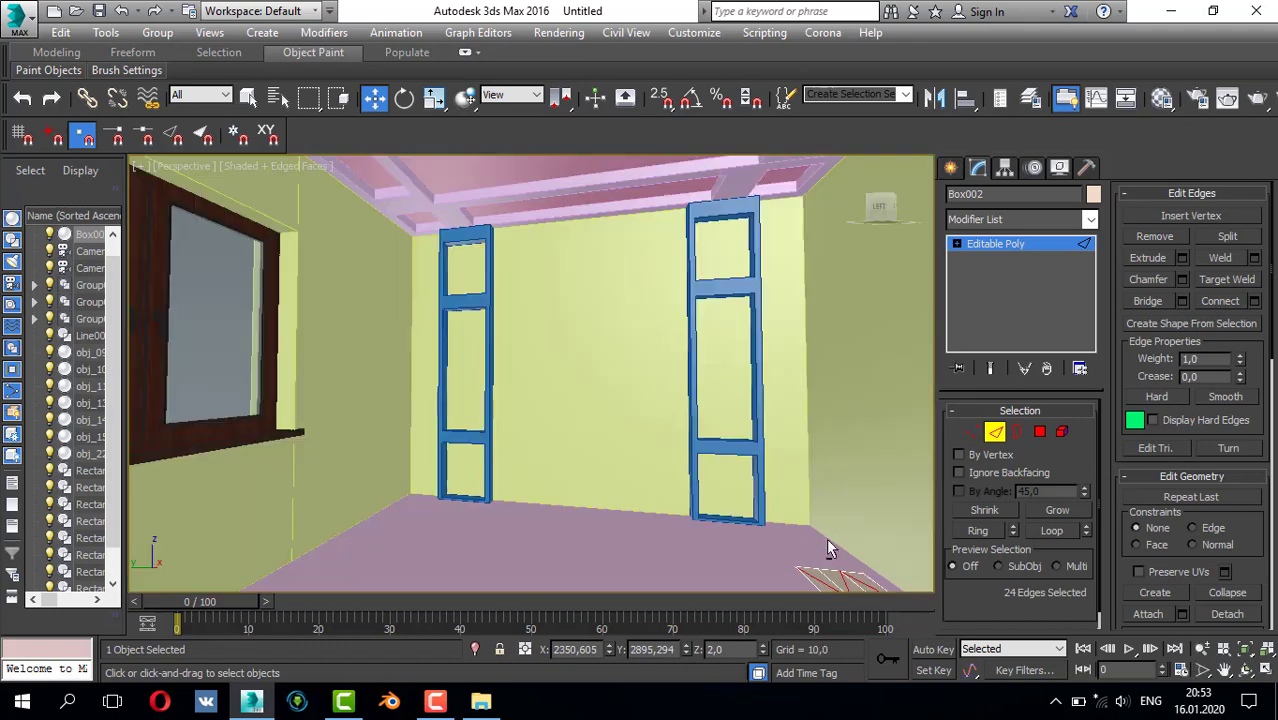
middle_drag(808, 524, 650, 442)
alt+middle_drag(702, 521, 562, 459)
scroll(620, 497, up, 4)
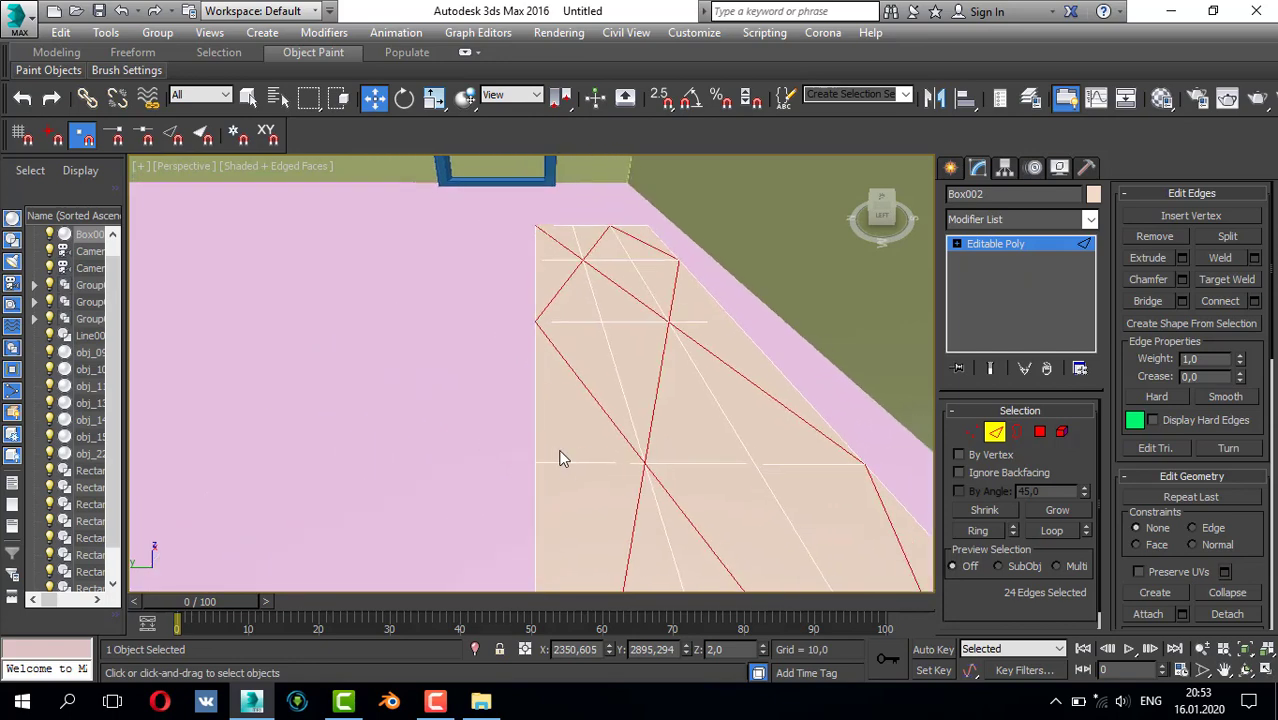
scroll(475, 421, down, 5)
key(alt+w)
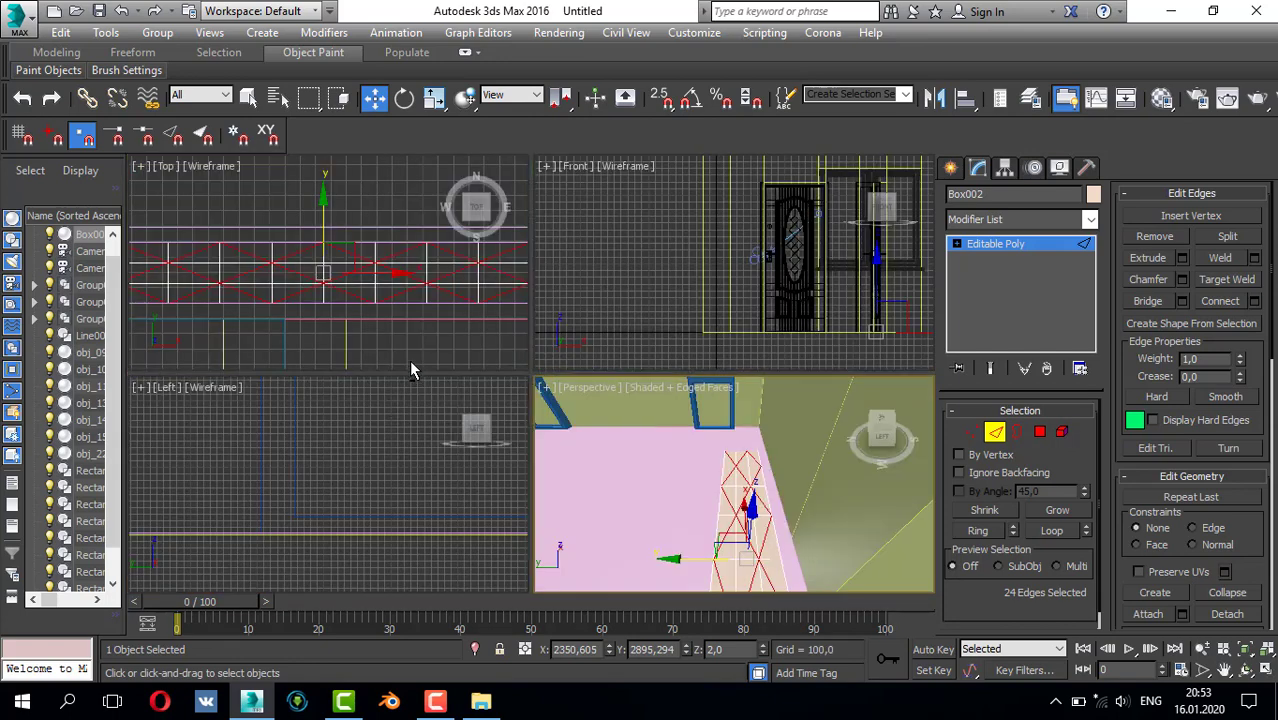
key(alt+w)
middle_drag(661, 476, 765, 465)
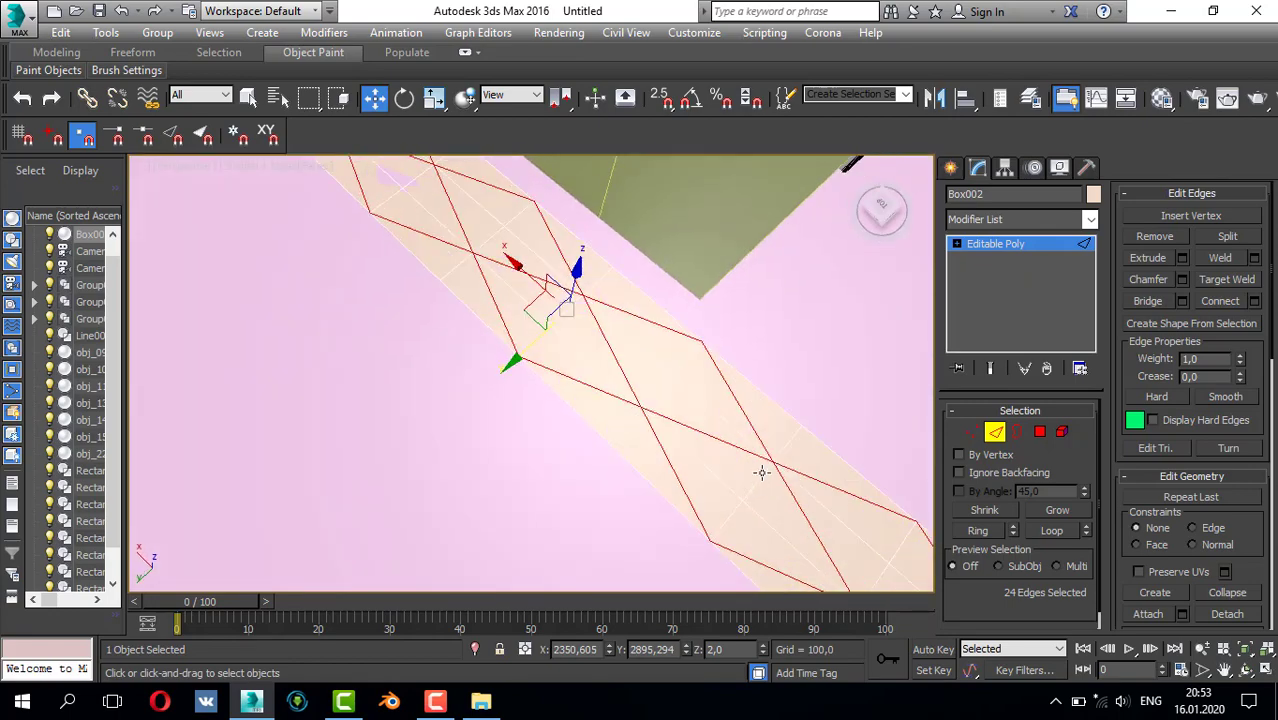
scroll(697, 405, up, 2)
alt+middle_drag(697, 405, 543, 339)
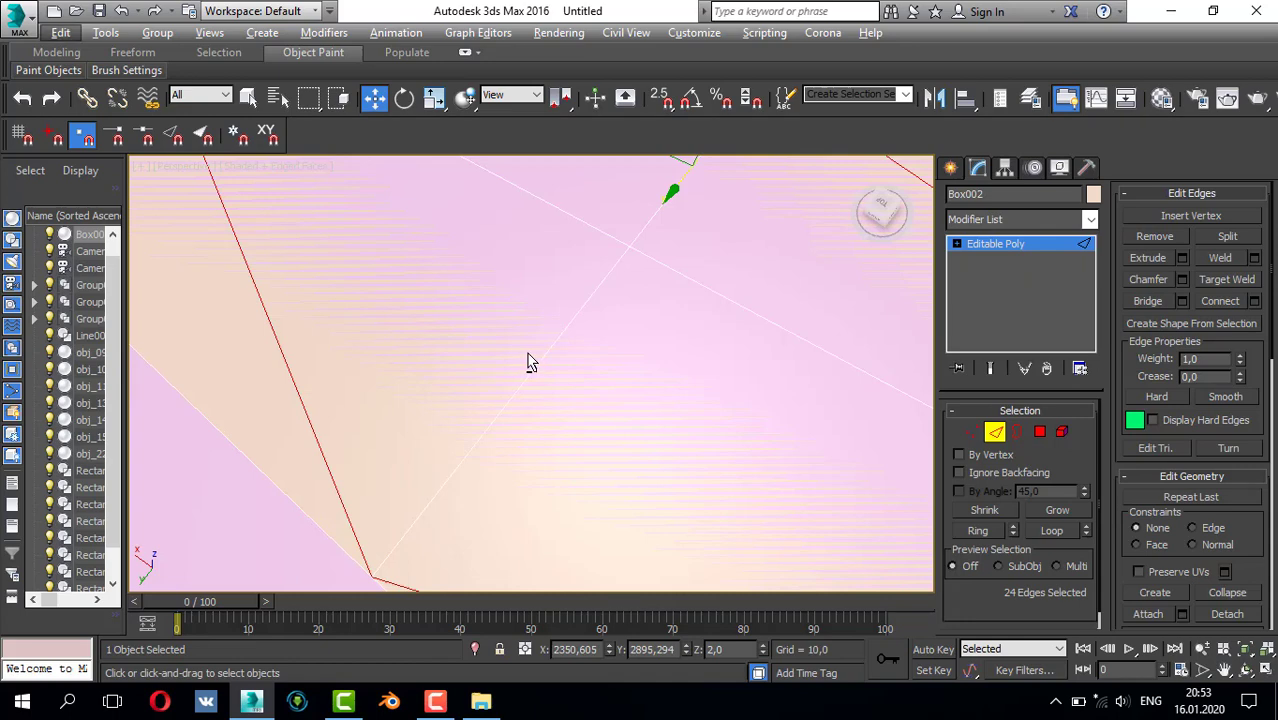
scroll(531, 362, down, 3)
alt+middle_drag(525, 348, 439, 294)
scroll(516, 325, up, 3)
scroll(492, 342, down, 3)
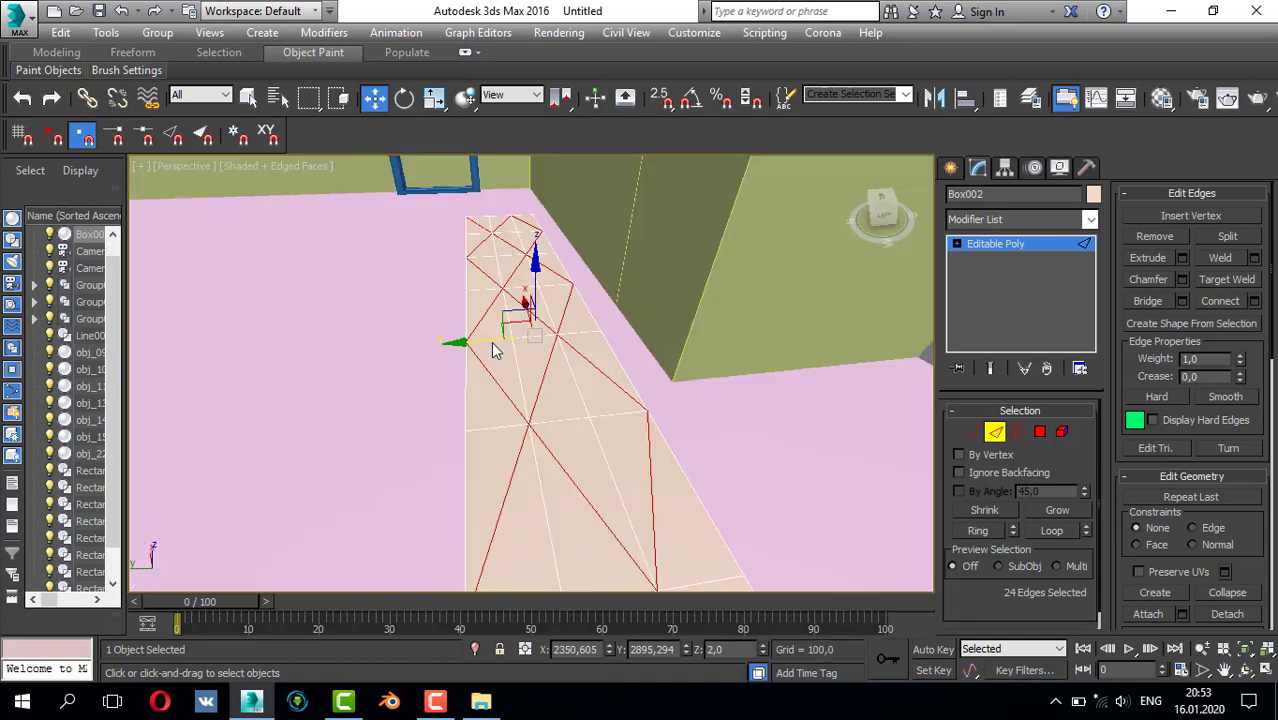
scroll(508, 336, up, 3)
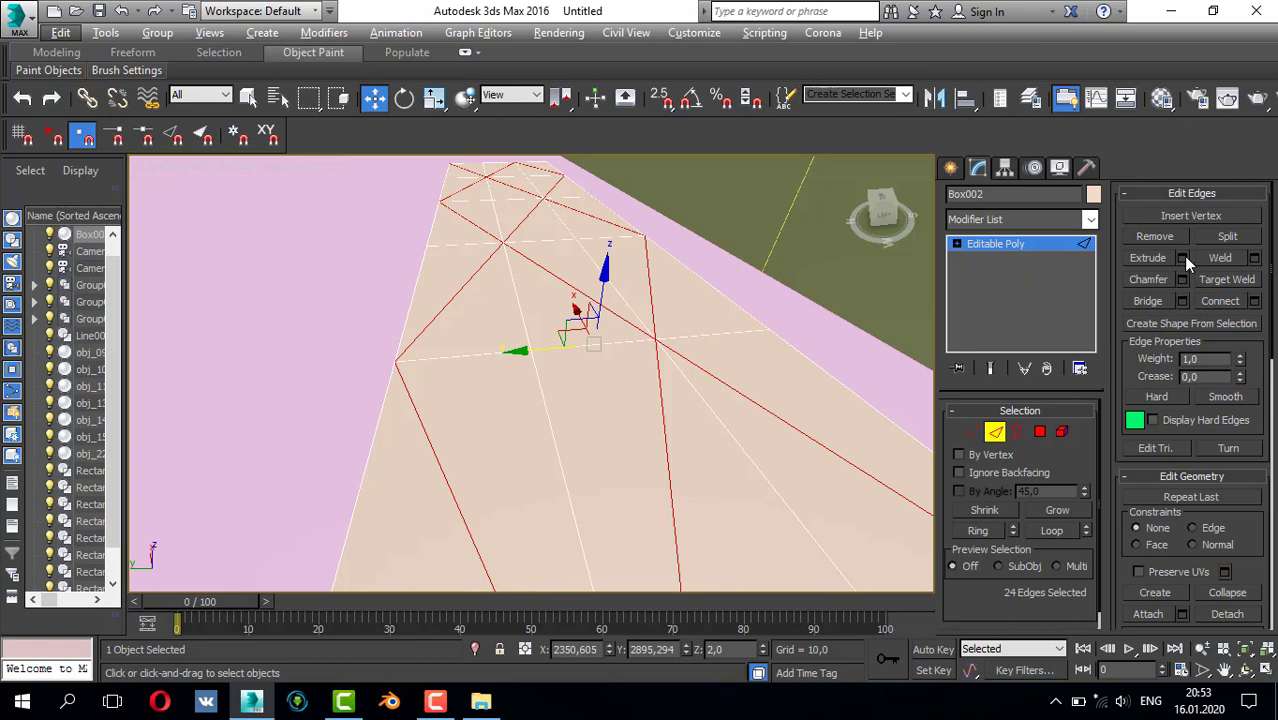
- Extrude the selected diagonal edges with a height of 3.846 and a width of 15.867
click(1182, 258)
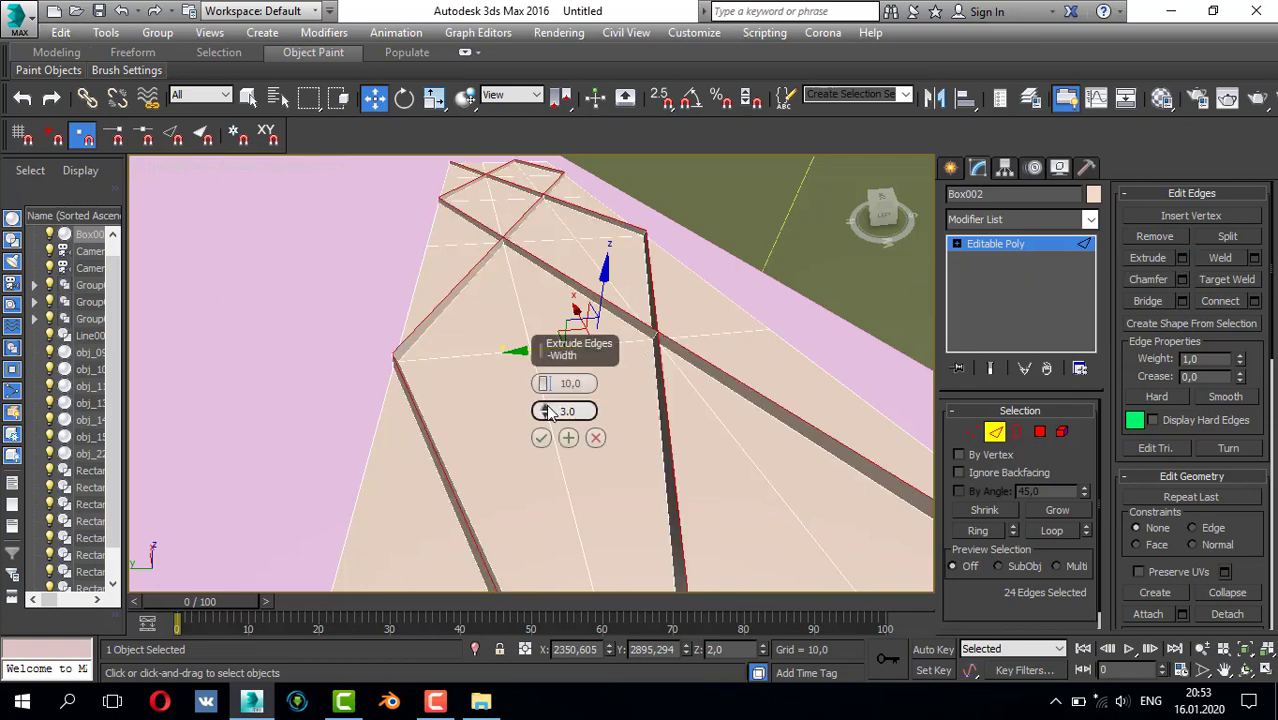
mouse_move(552, 412)
mouse_down()
mouse_move(564, 381)
mouse_move(547, 402)
mouse_up()
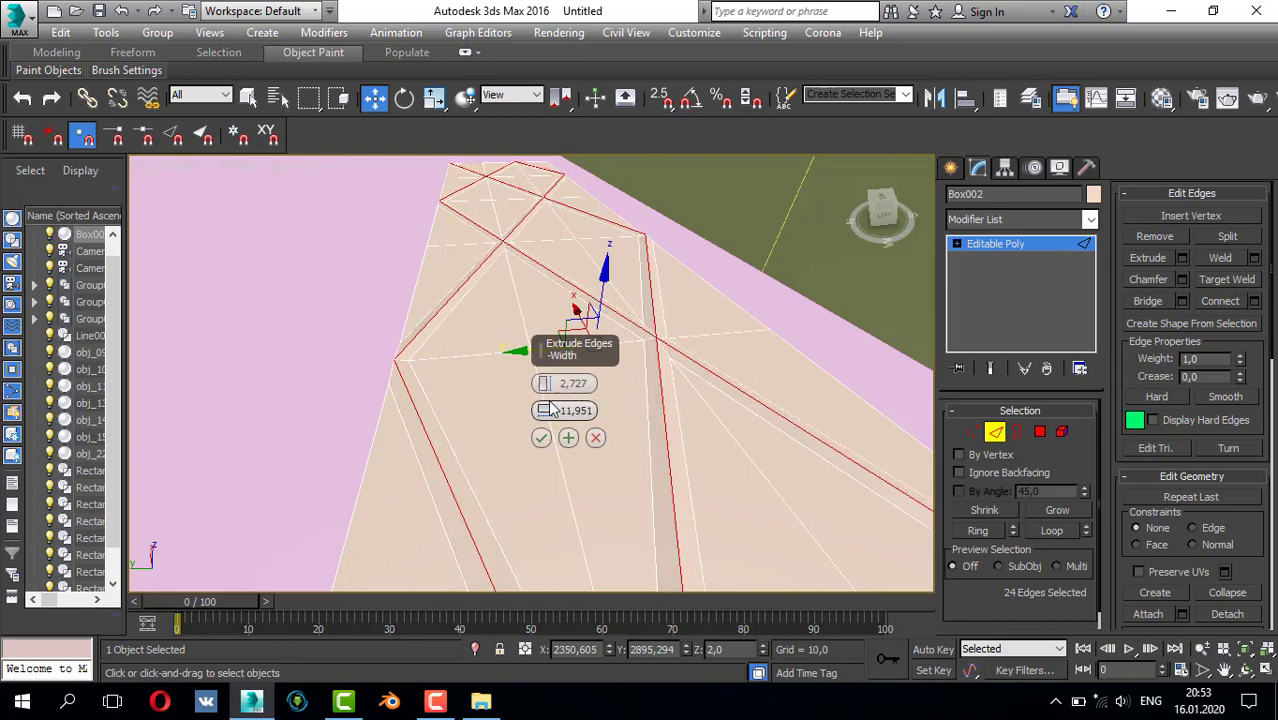
scroll(663, 377, down, 3)
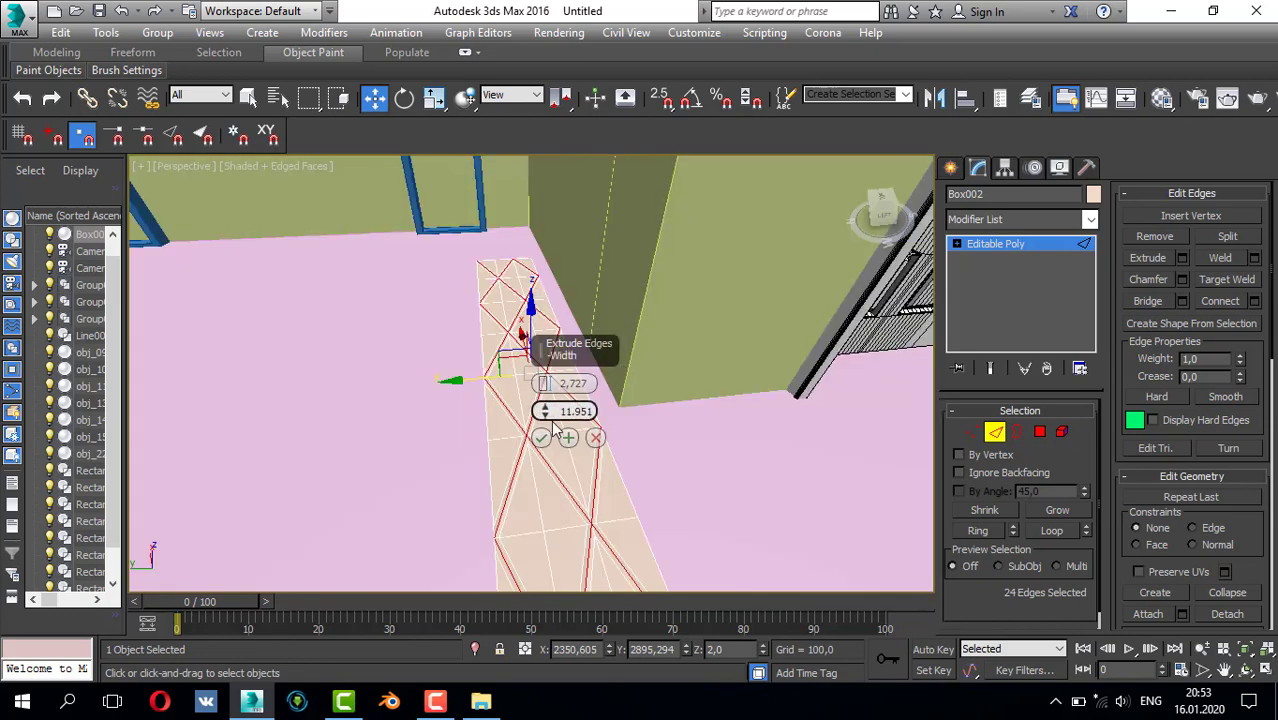
scroll(500, 411, up, 5)
mouse_move(546, 386)
mouse_down()
mouse_move(546, 410)
mouse_move(547, 390)
mouse_up()
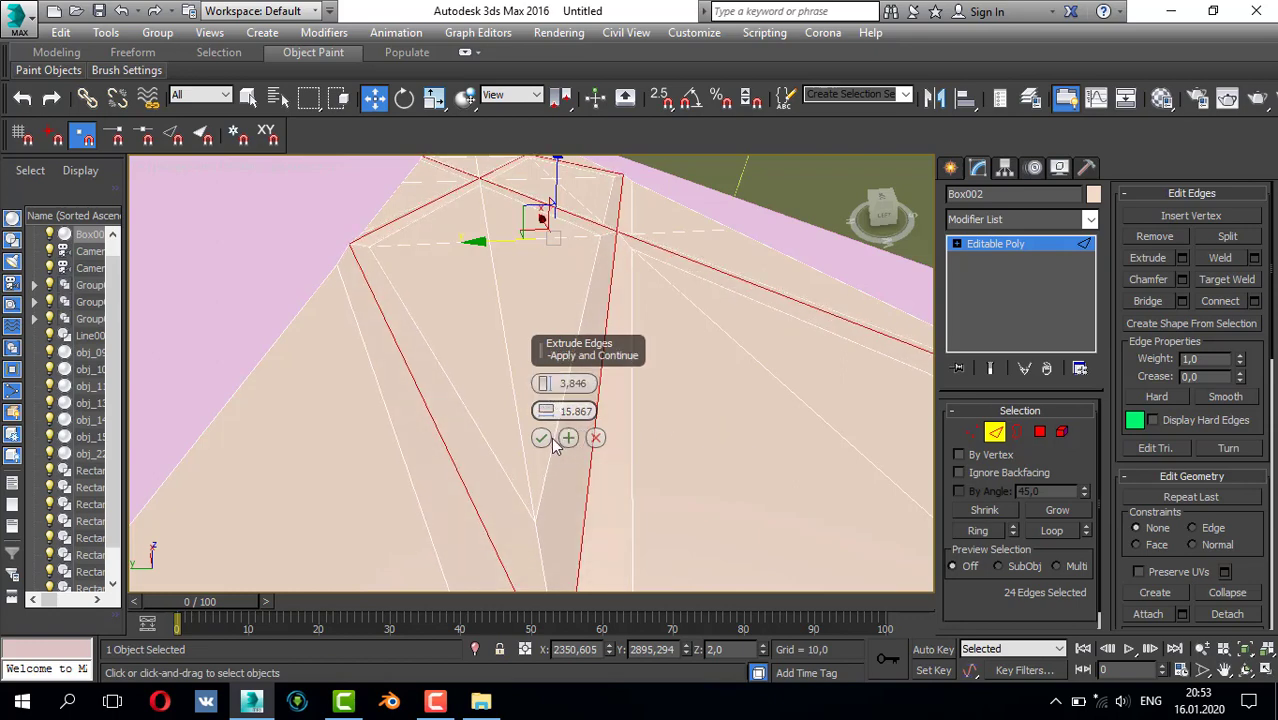
click(541, 438)
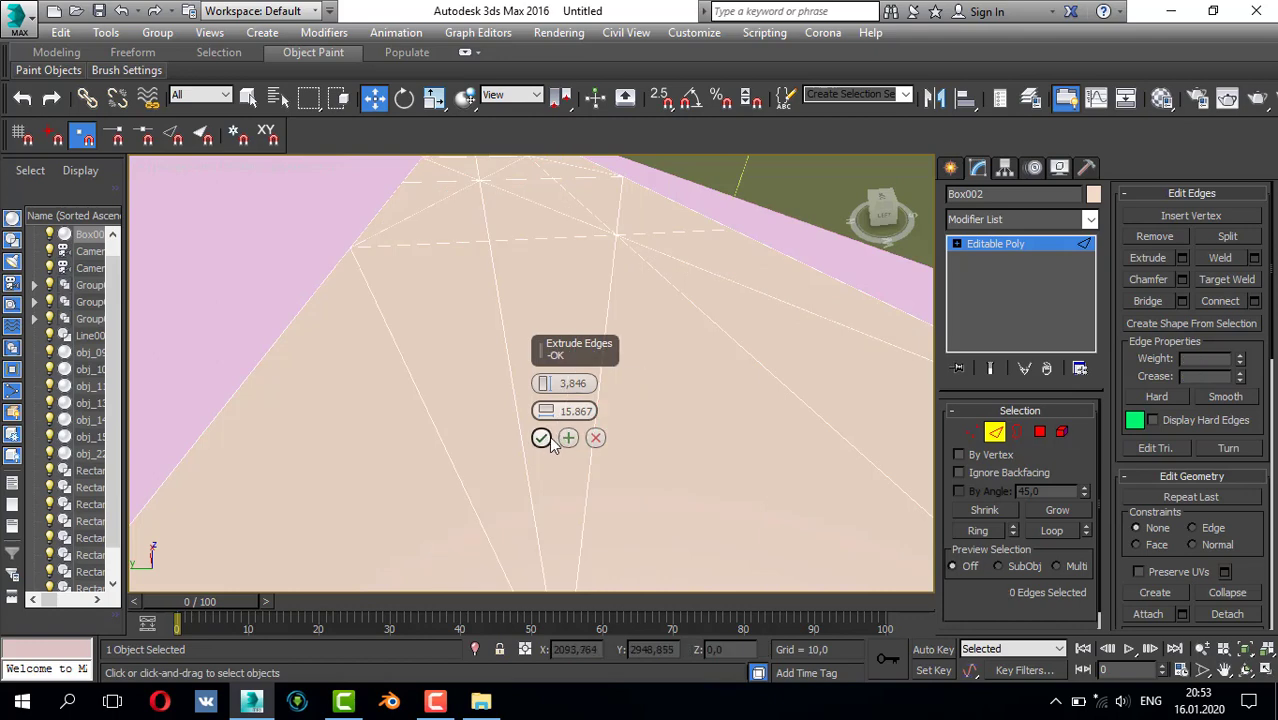
click(541, 438)
- Restore the selection of the 24 diagonal edges and apply the edge extrusion again with height 3.846 and width 15.867
click(595, 407)
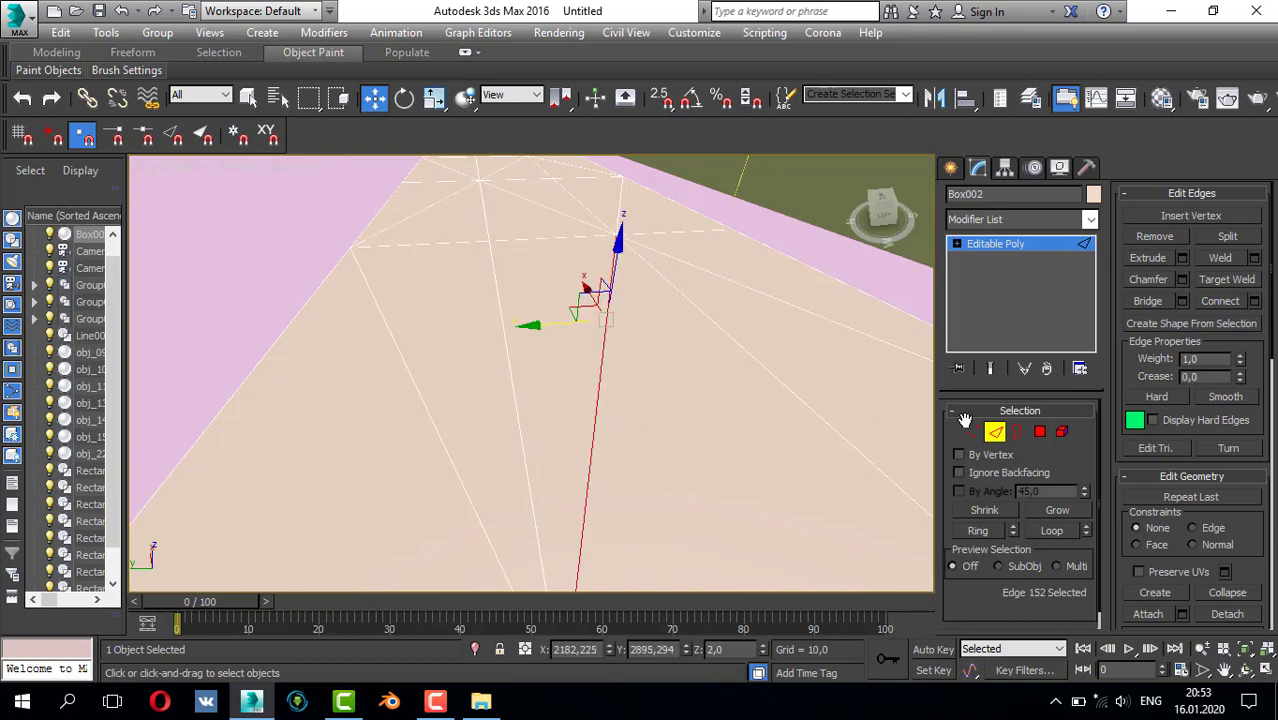
click(705, 396)
key(ctrl+a)
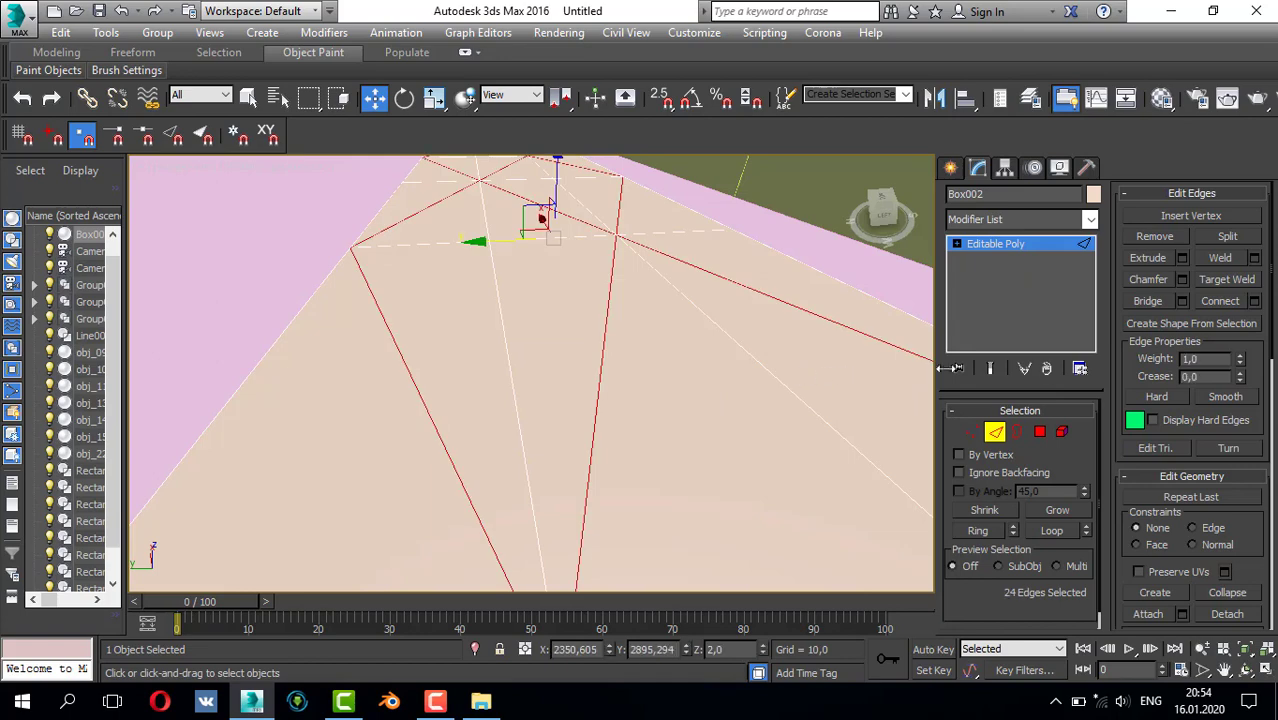
click(1182, 258)
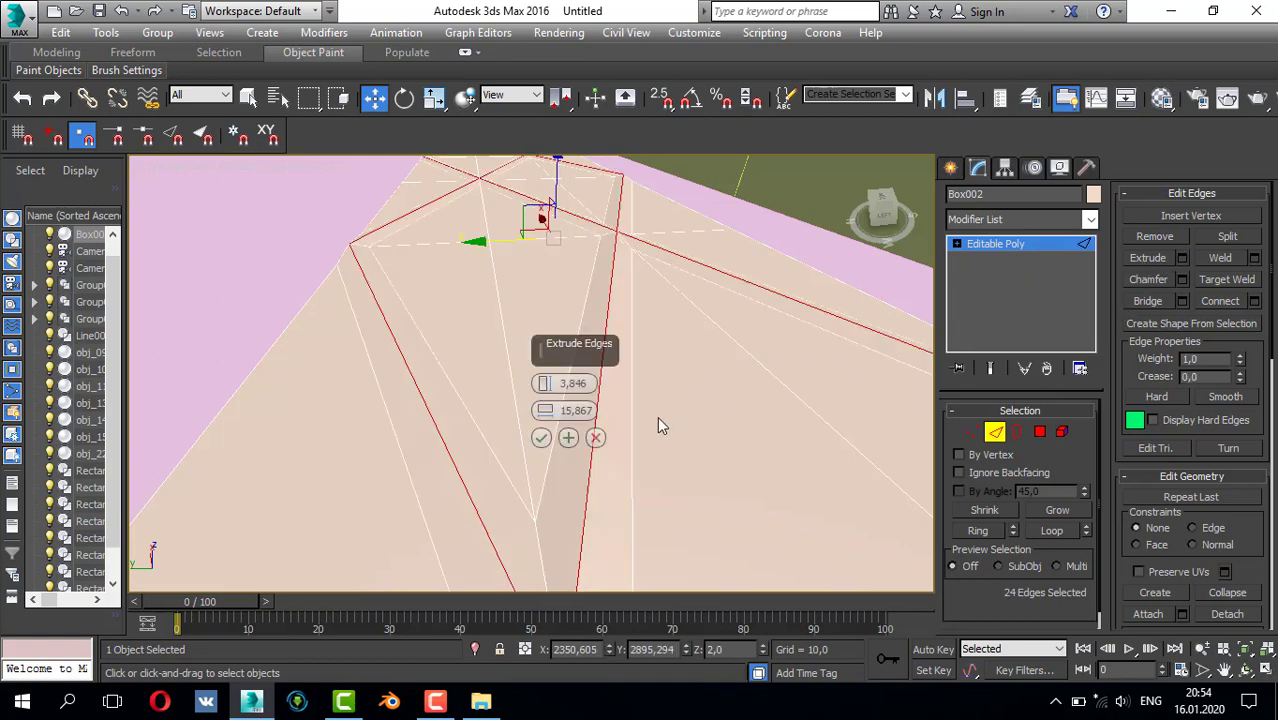
click(538, 437)
scroll(600, 373, down, 5)
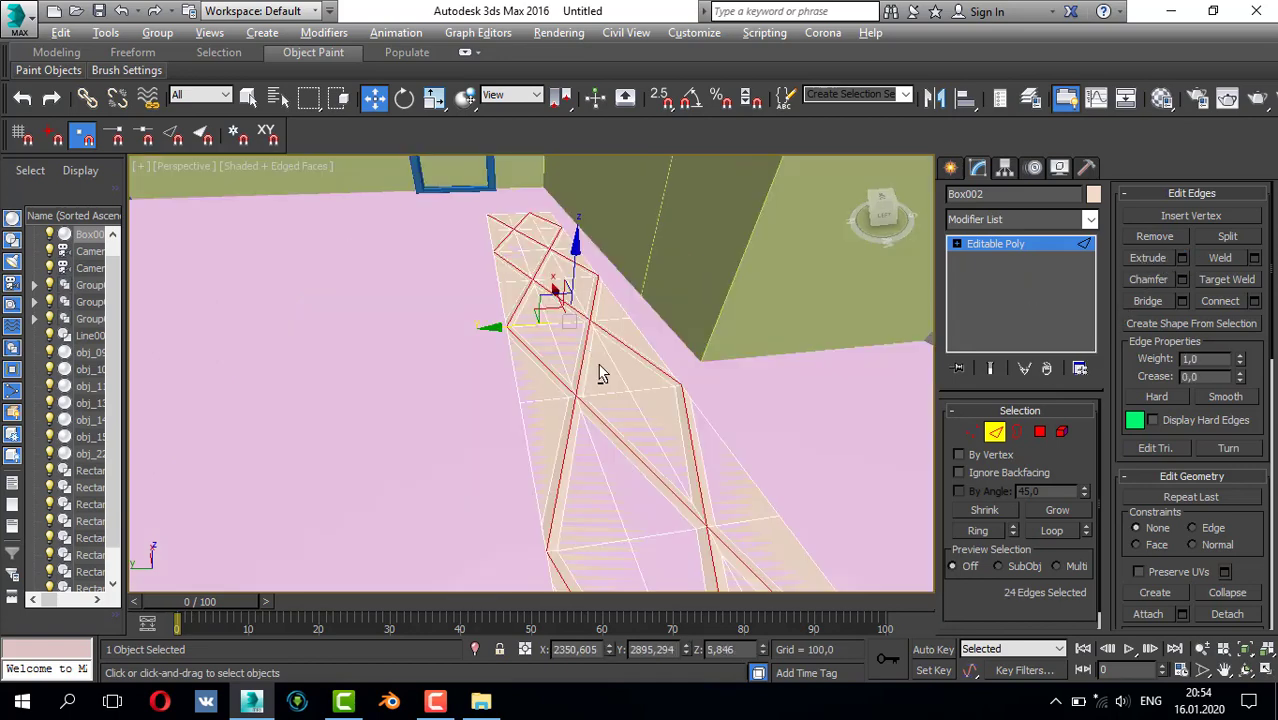
- Leave edge editing and raise the whole lattice panel from the floor to a height of about Z 2221.6
alt+middle_drag(600, 373, 633, 340)
click(993, 437)
scroll(633, 340, up, 5)
key(alt+w)
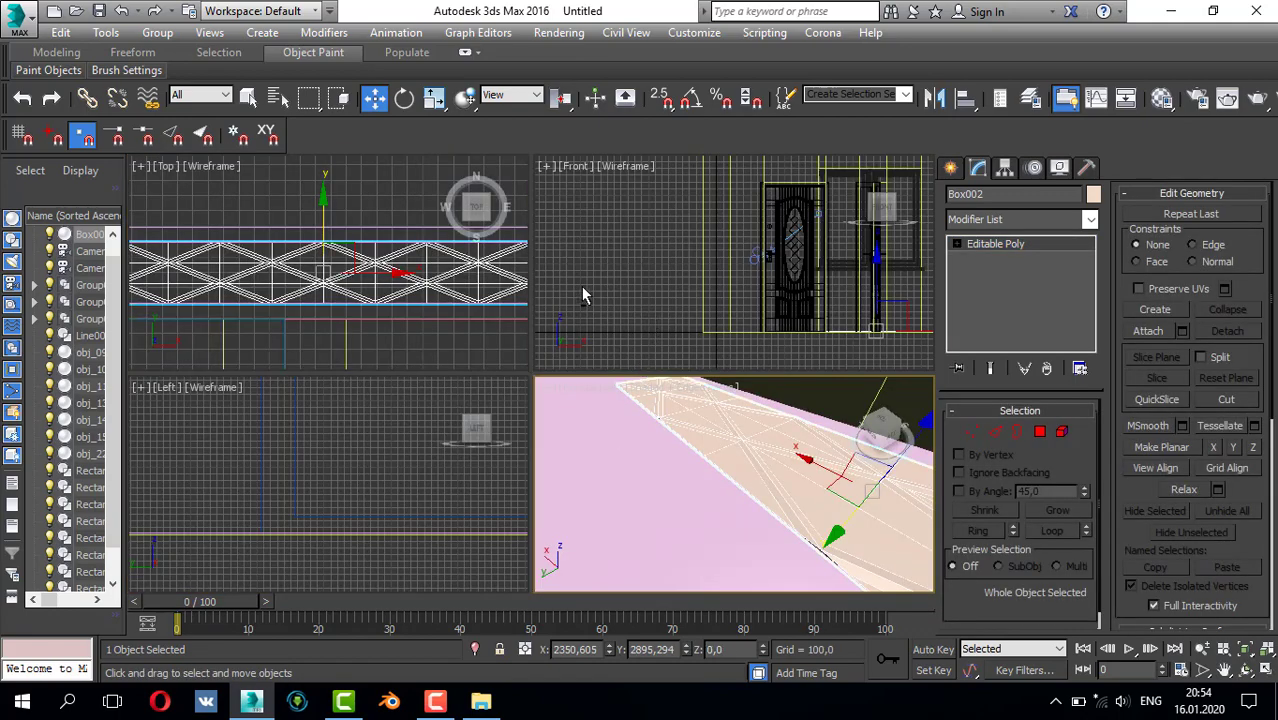
key(alt+w)
key(z)
scroll(476, 418, down, 4)
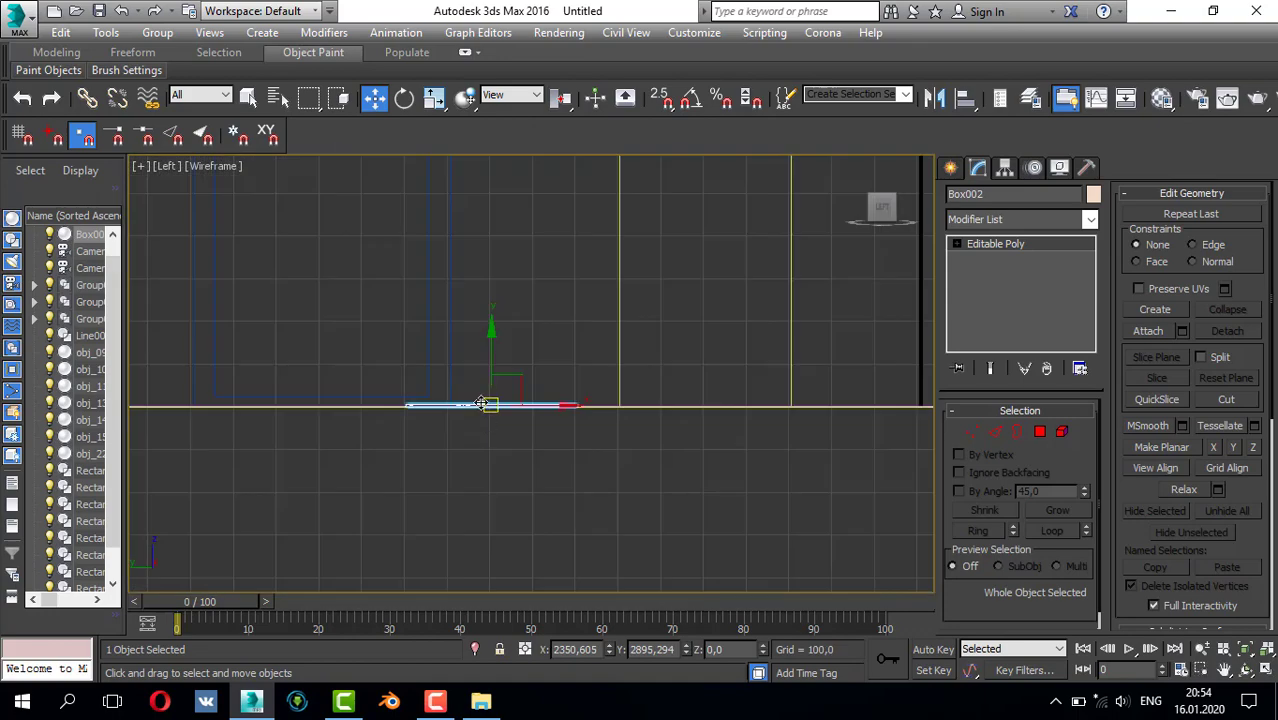
middle_drag(485, 400, 489, 425)
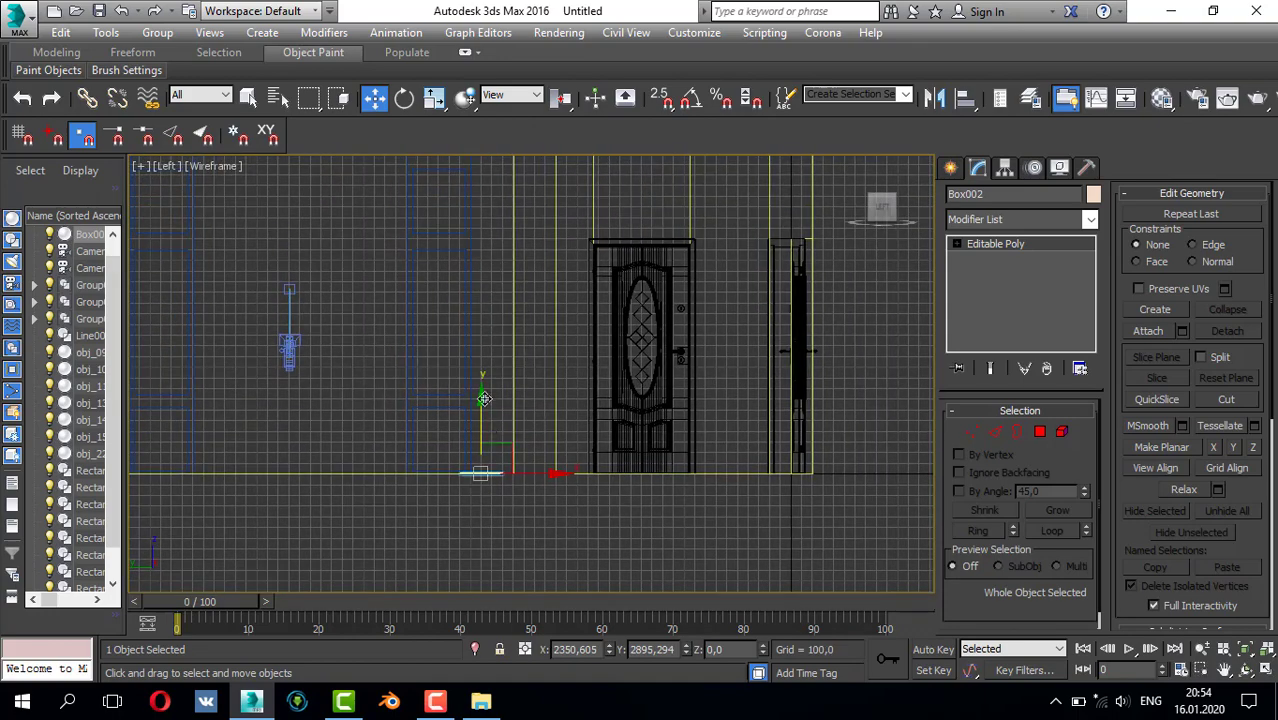
drag(483, 434, 491, 200)
middle_drag(467, 297, 474, 468)
- Raise the lattice panel further to the lower edge of the ceiling frame, at about Z 3000.6
scroll(489, 390, up, 5)
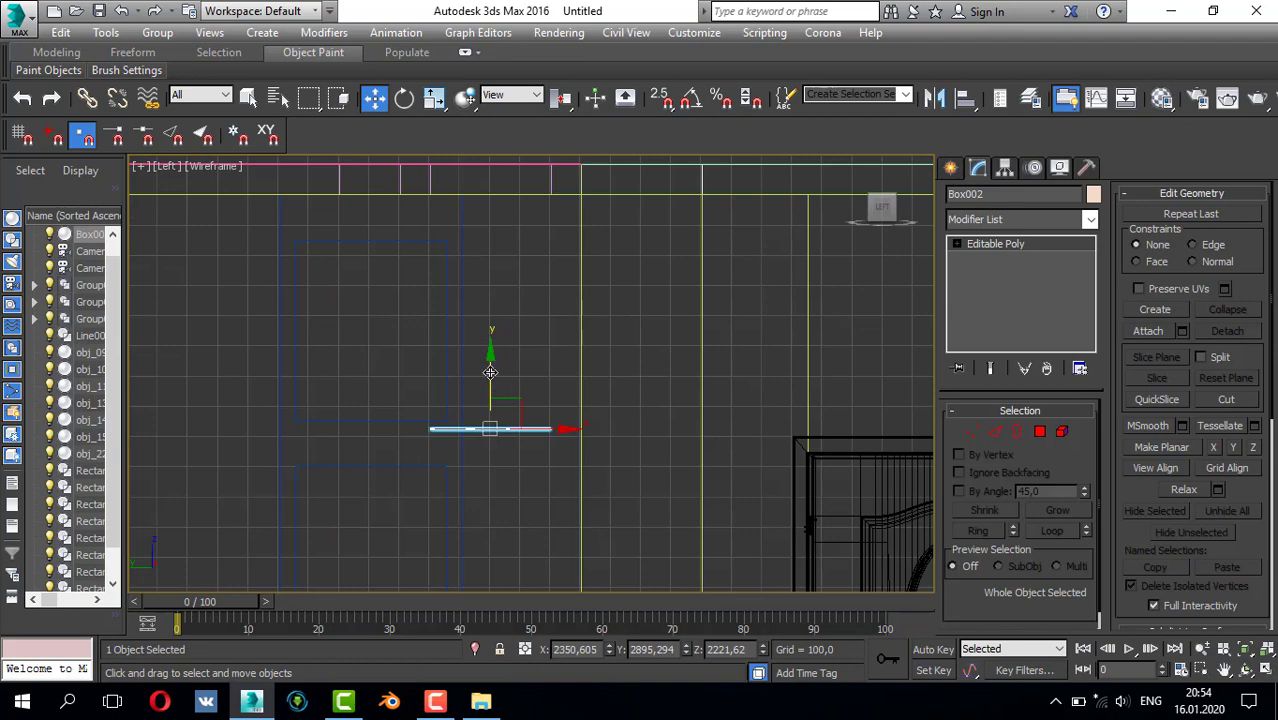
drag(490, 372, 494, 152)
scroll(479, 163, up, 5)
middle_drag(480, 242, 494, 317)
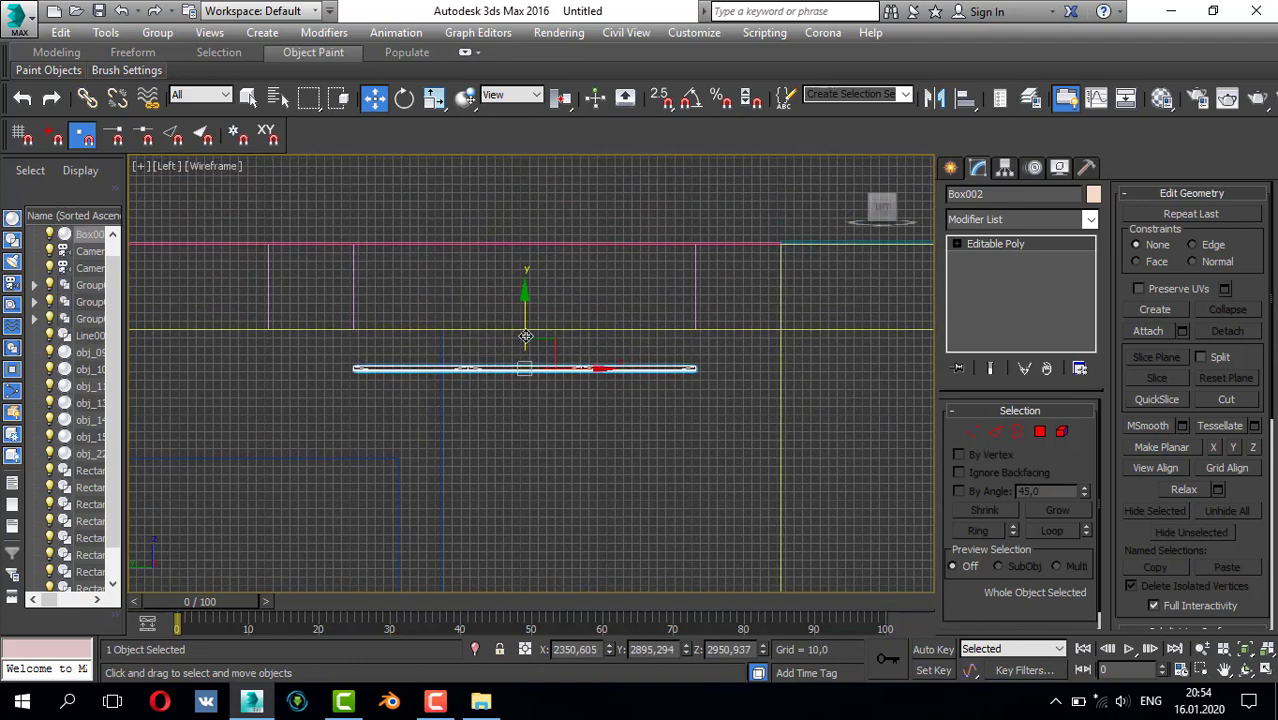
scroll(522, 330, up, 2)
drag(520, 336, 529, 270)
- Try to flip the ceiling lattice panel by mirroring it along X in the left view without cloning
click(934, 97)
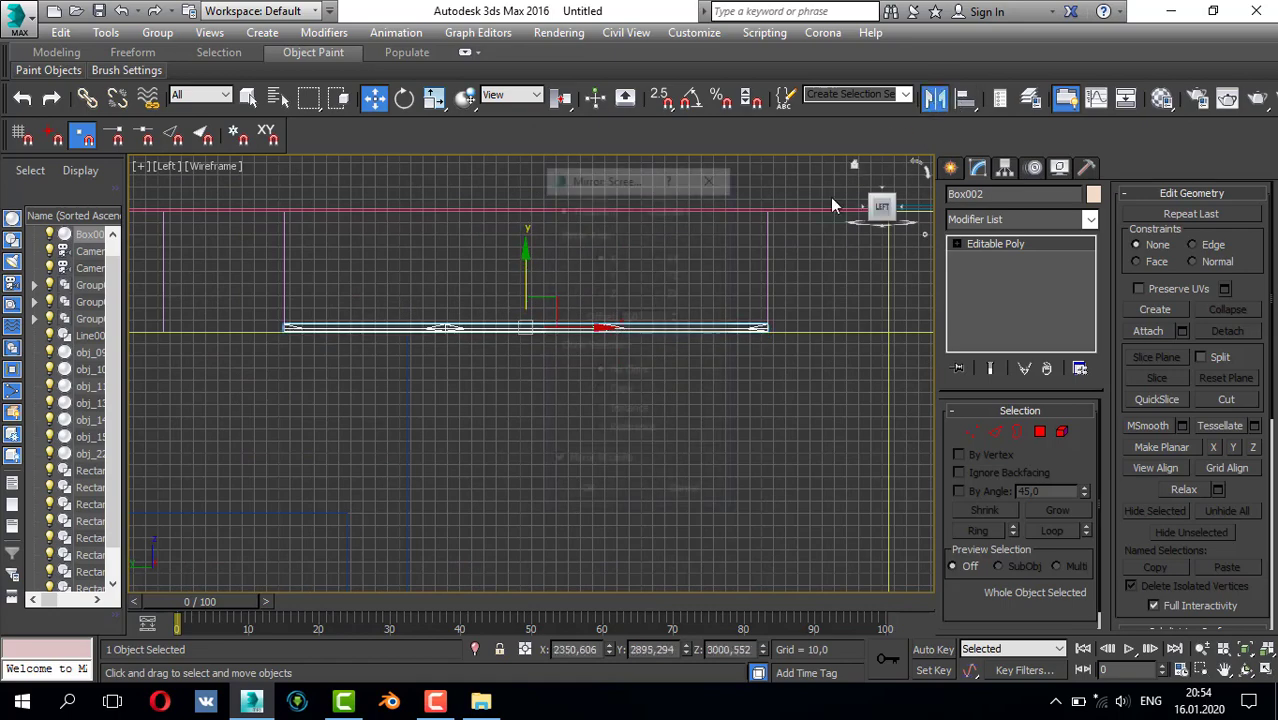
click(575, 496)
key(alt+w)
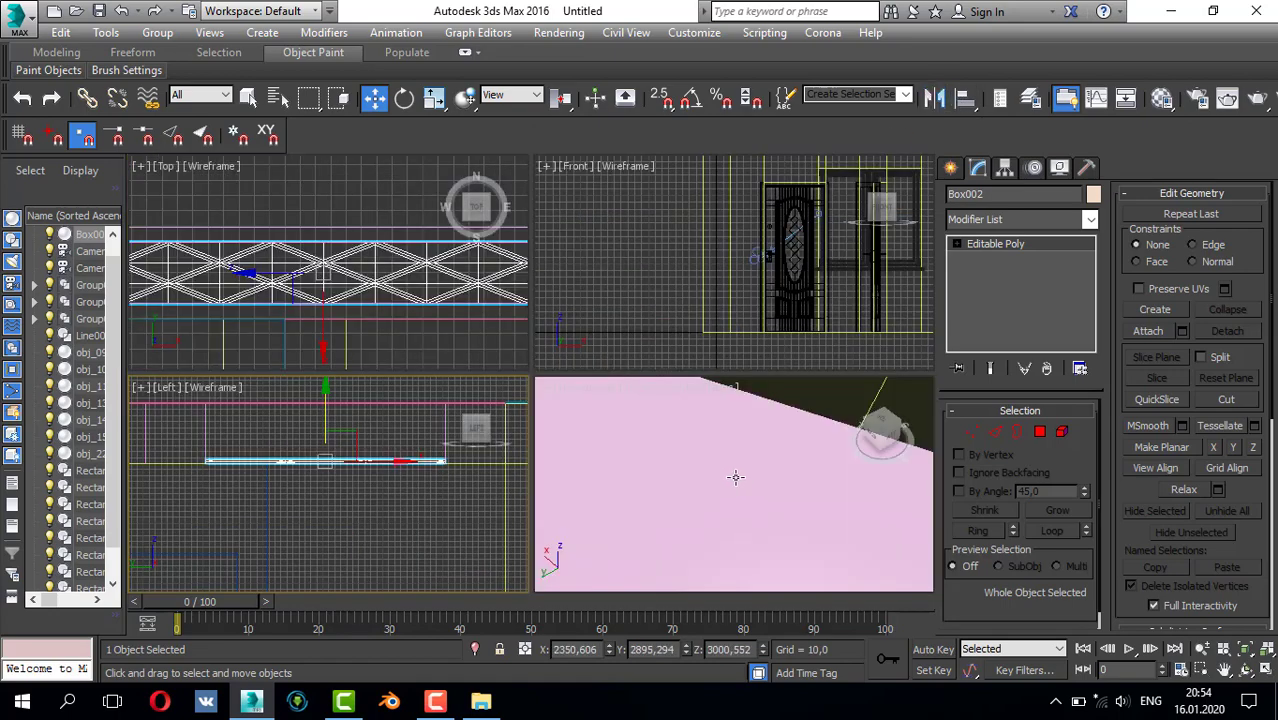
middle_click(736, 476)
key(alt+w)
key(z)
alt+middle_drag(609, 340, 585, 272)
- Mirror the lattice panel along X once more with no clone and check it in the perspective view
key(alt+w)
right_click(408, 446)
key(alt+w)
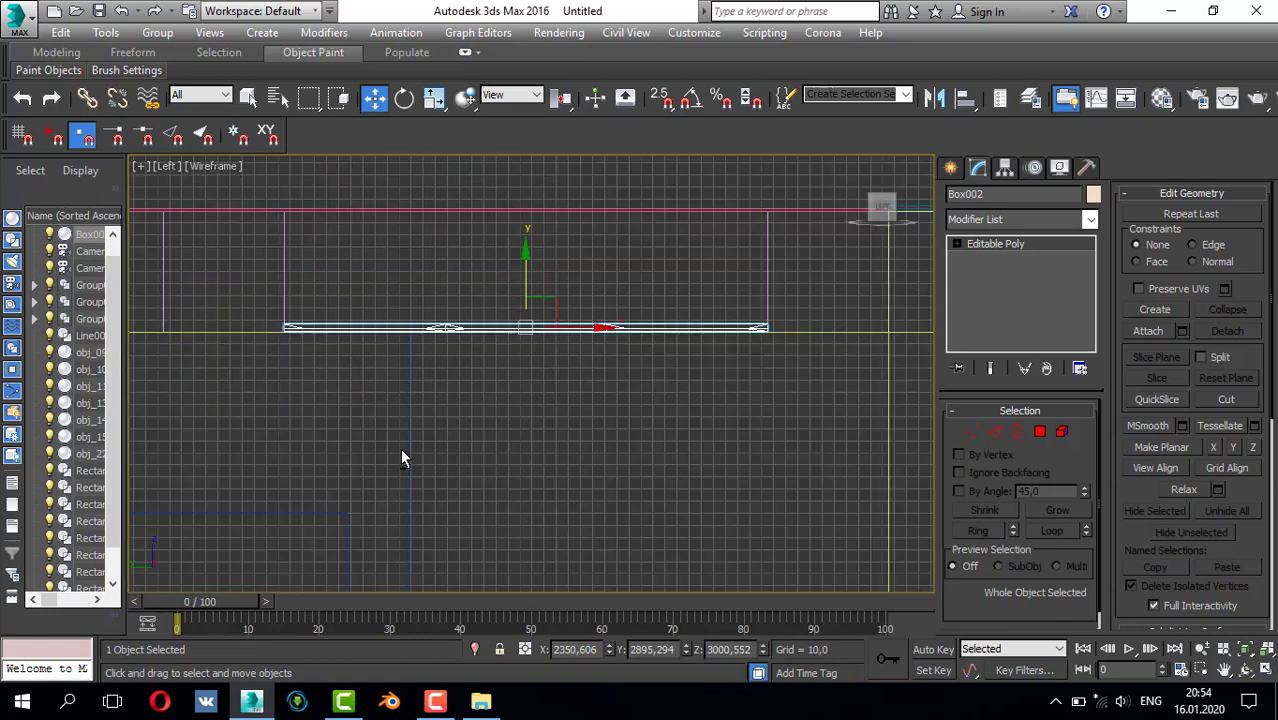
scroll(470, 338, up, 3)
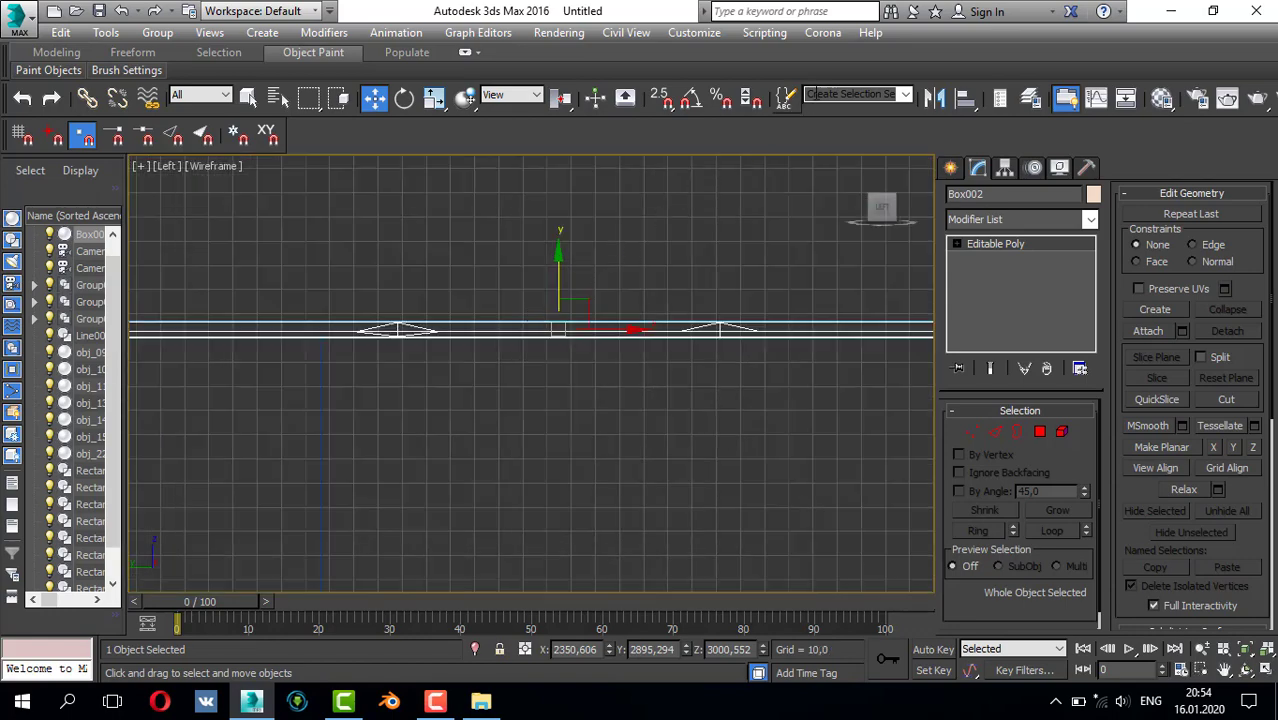
click(932, 97)
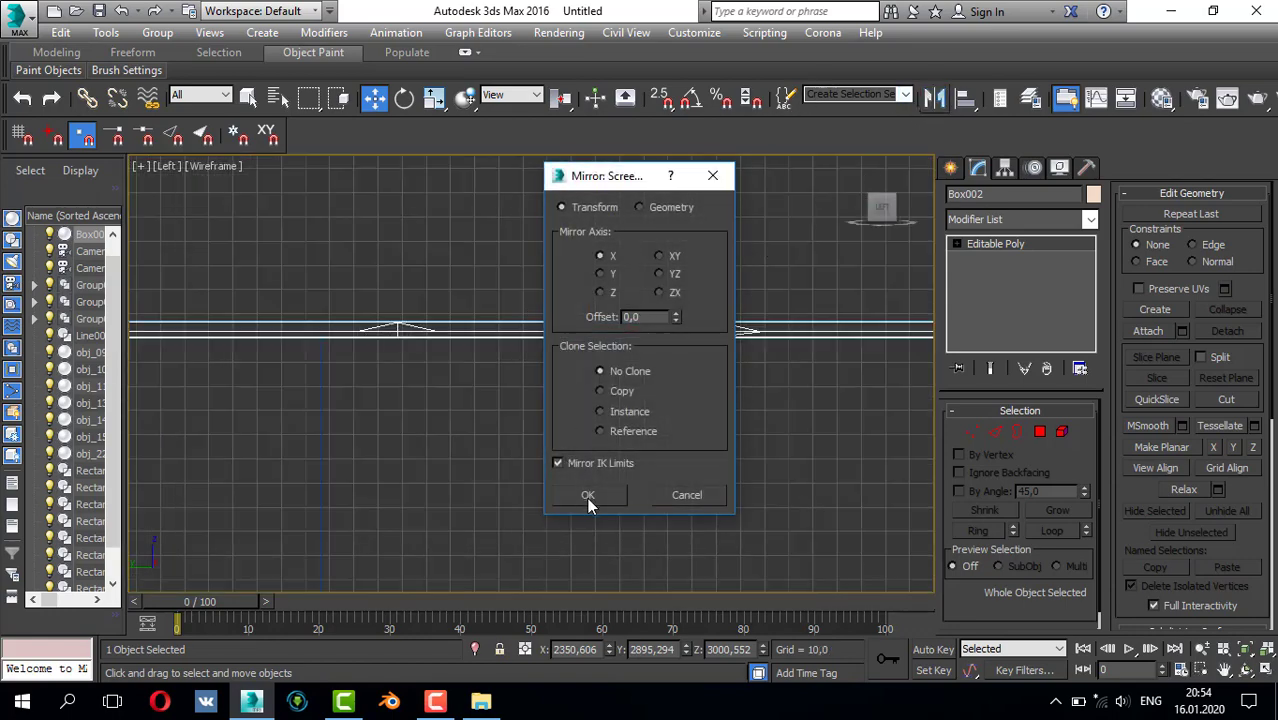
click(588, 498)
key(alt+w)
right_click(690, 459)
key(alt+w)
key(alt+w)
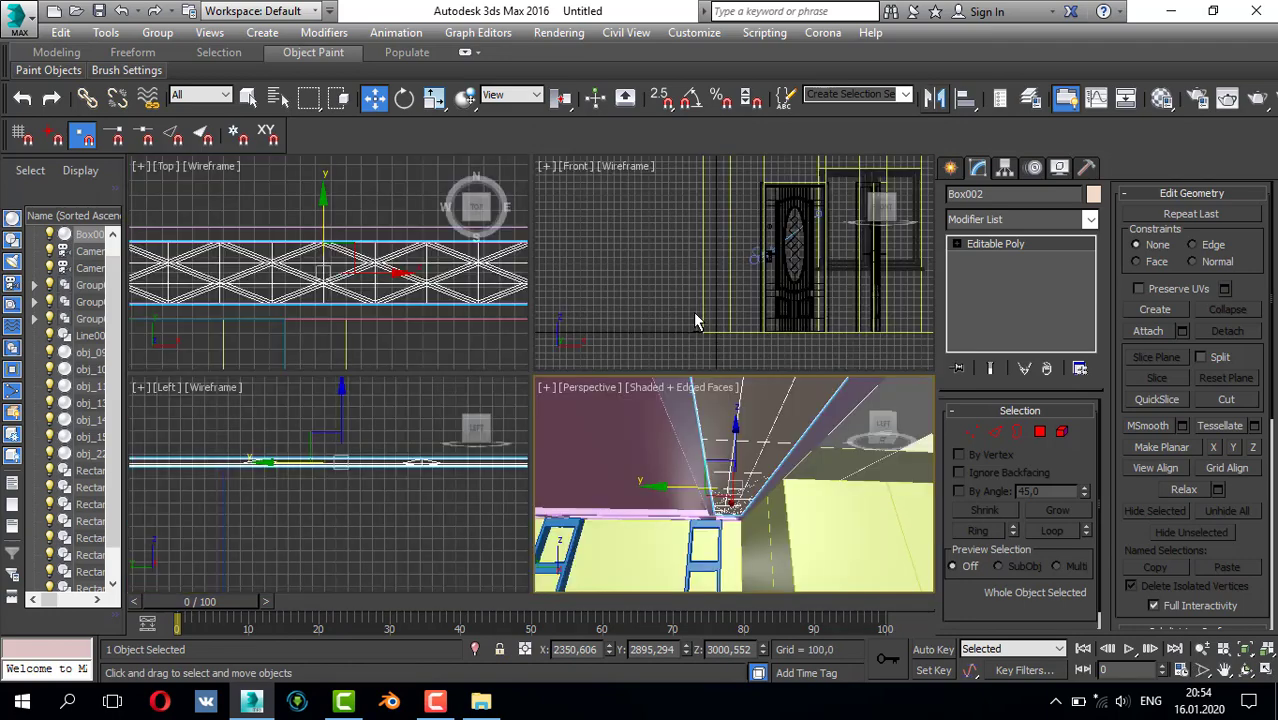
- Mirror the lattice panel along the world Z axis without cloning and inspect its underside
click(932, 97)
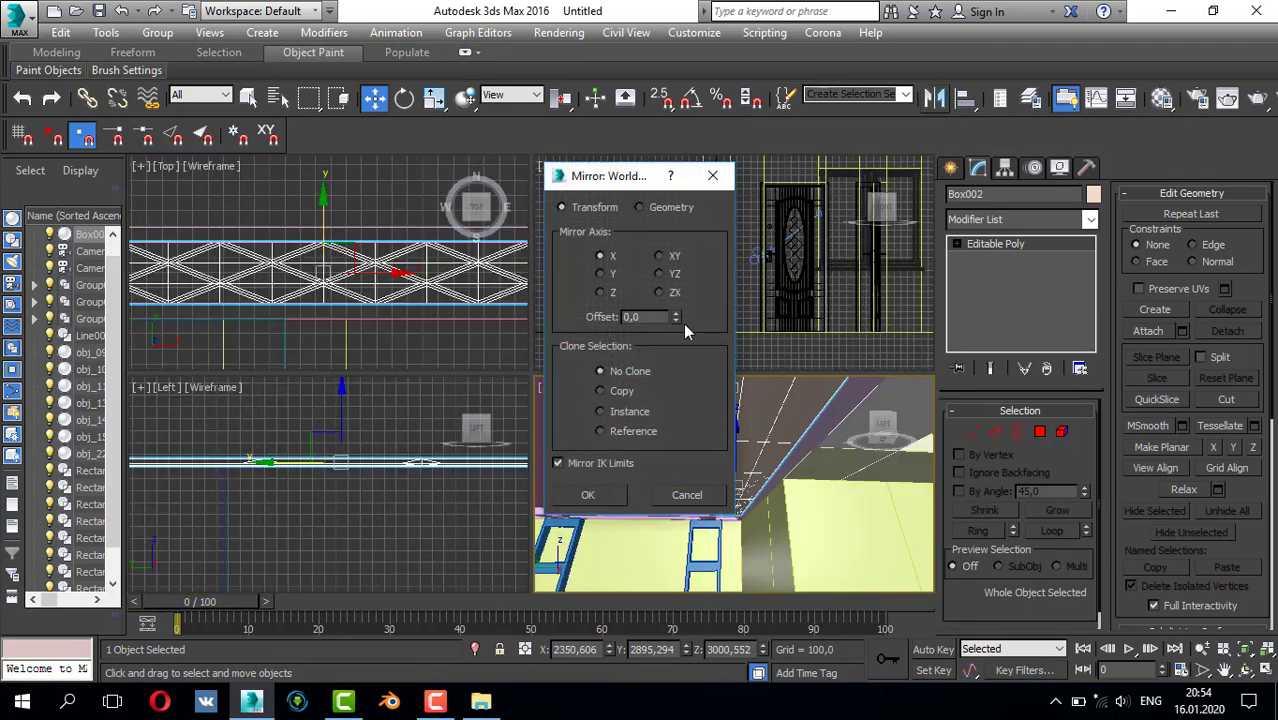
click(601, 274)
click(601, 293)
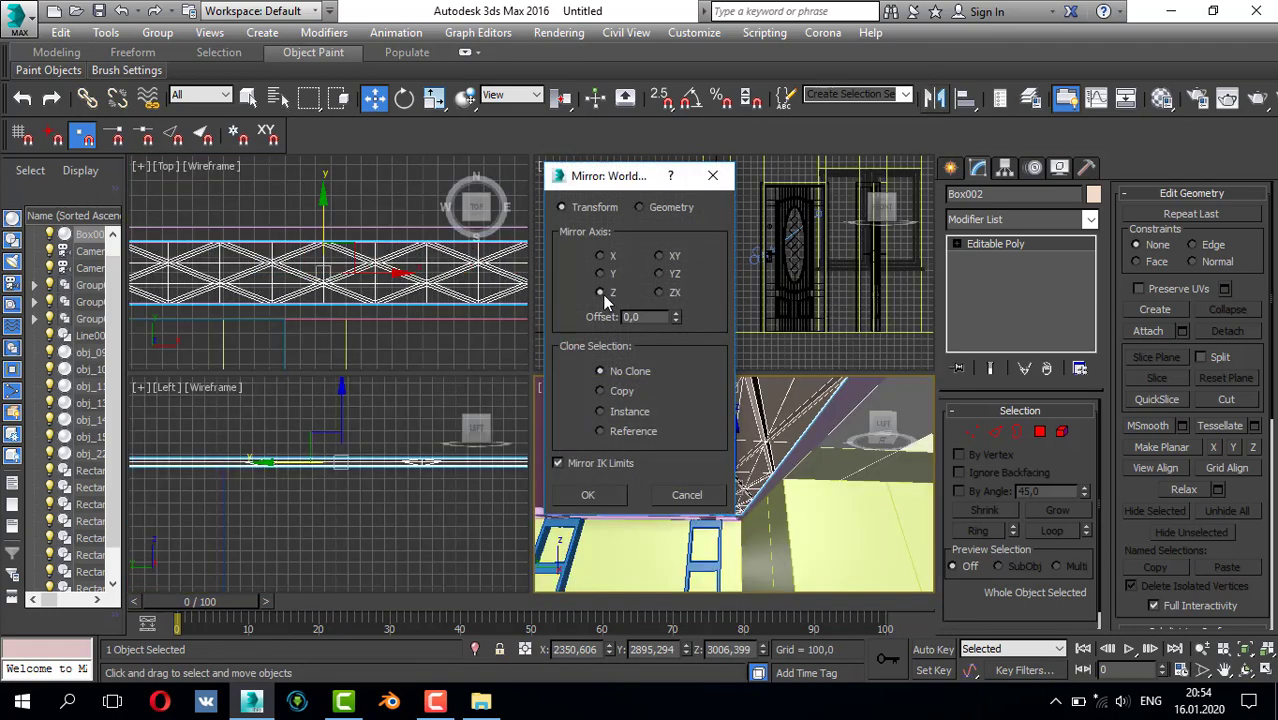
click(595, 503)
key(alt+w)
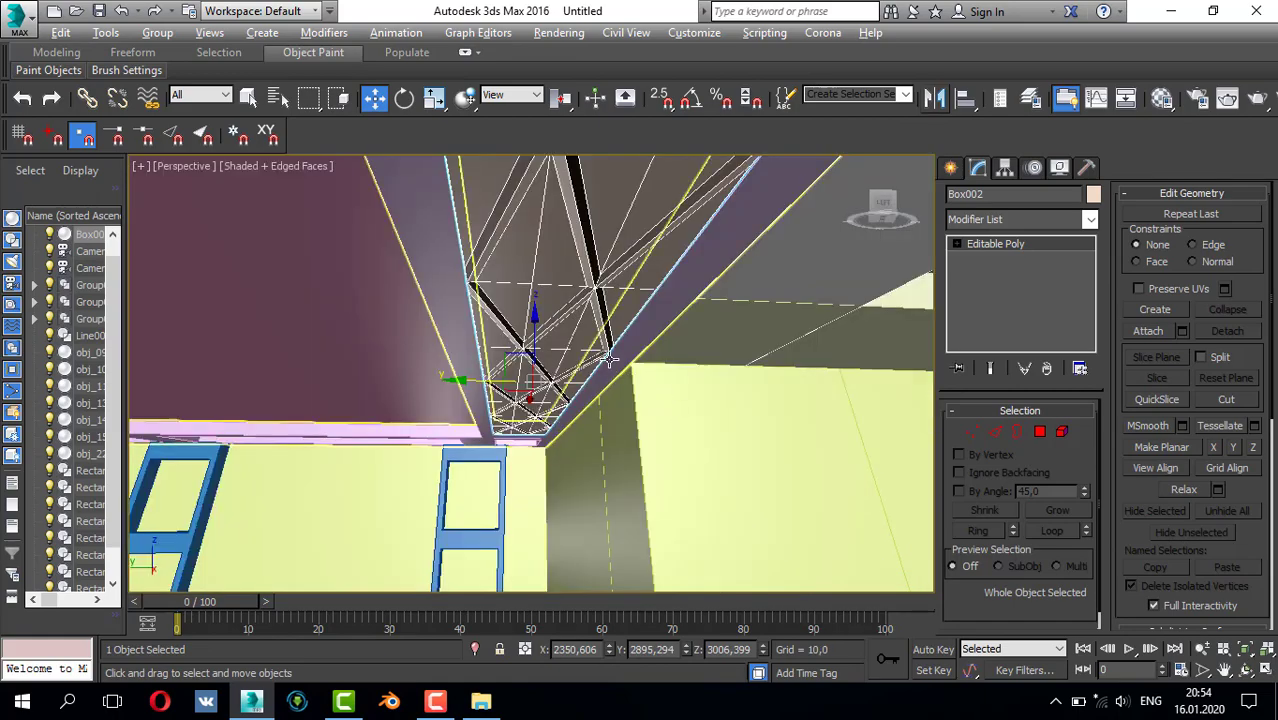
scroll(598, 381, up, 5)
alt+middle_drag(598, 381, 593, 290)
key(alt+w)
middle_click(466, 289)
key(alt+w)
scroll(467, 289, down, 9)
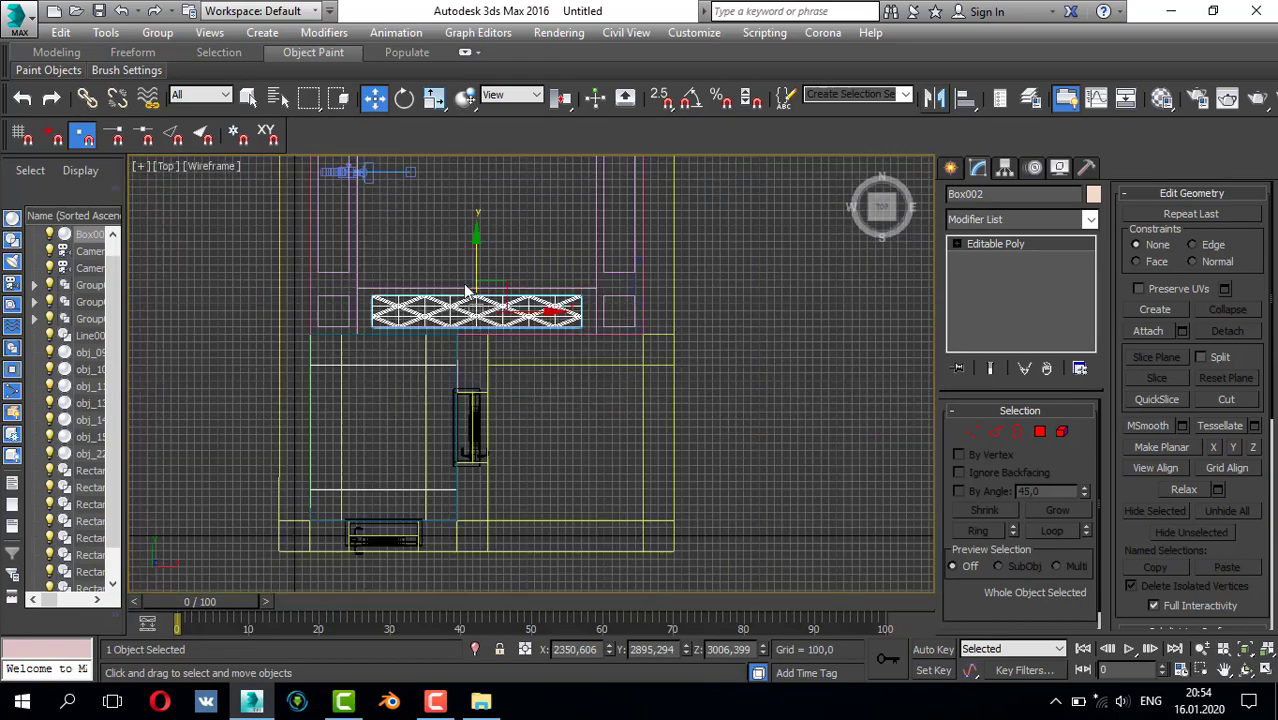
middle_drag(467, 286, 449, 393)
scroll(450, 346, up, 2)
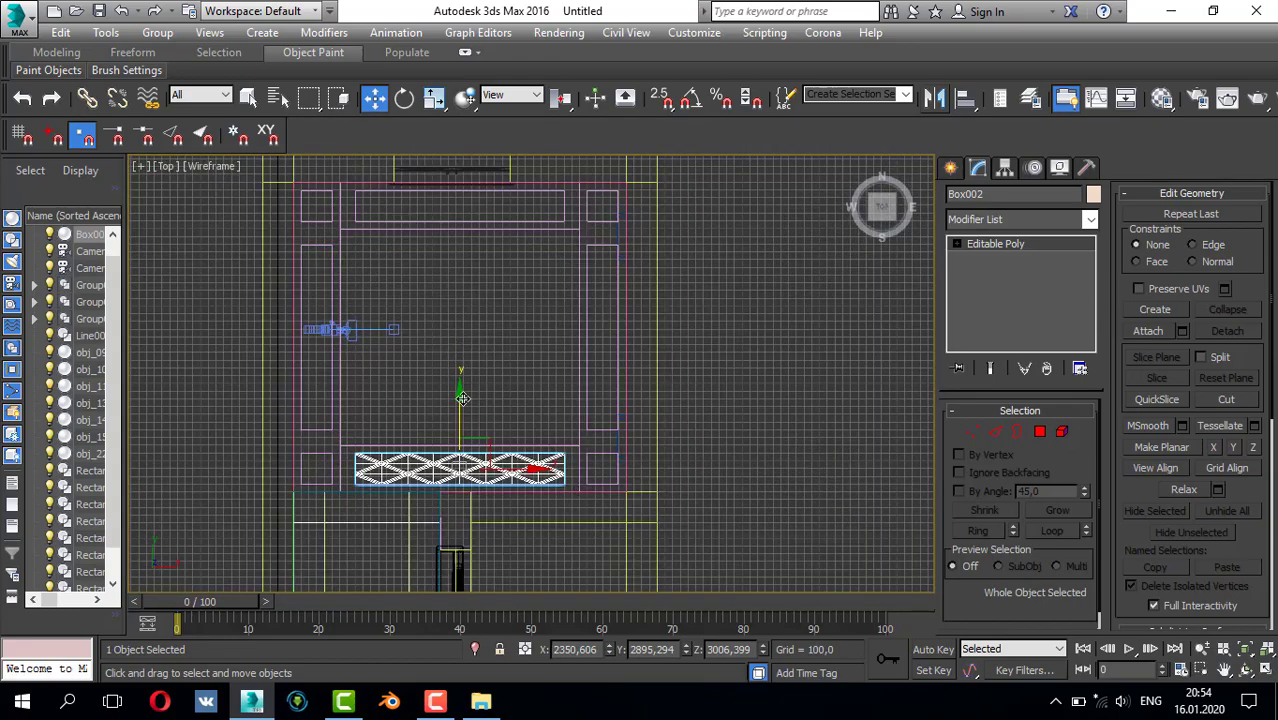
mouse_move(463, 398)
shift+mouse_down()
mouse_move(514, 160)
mouse_move(516, 180)
shift+mouse_up()
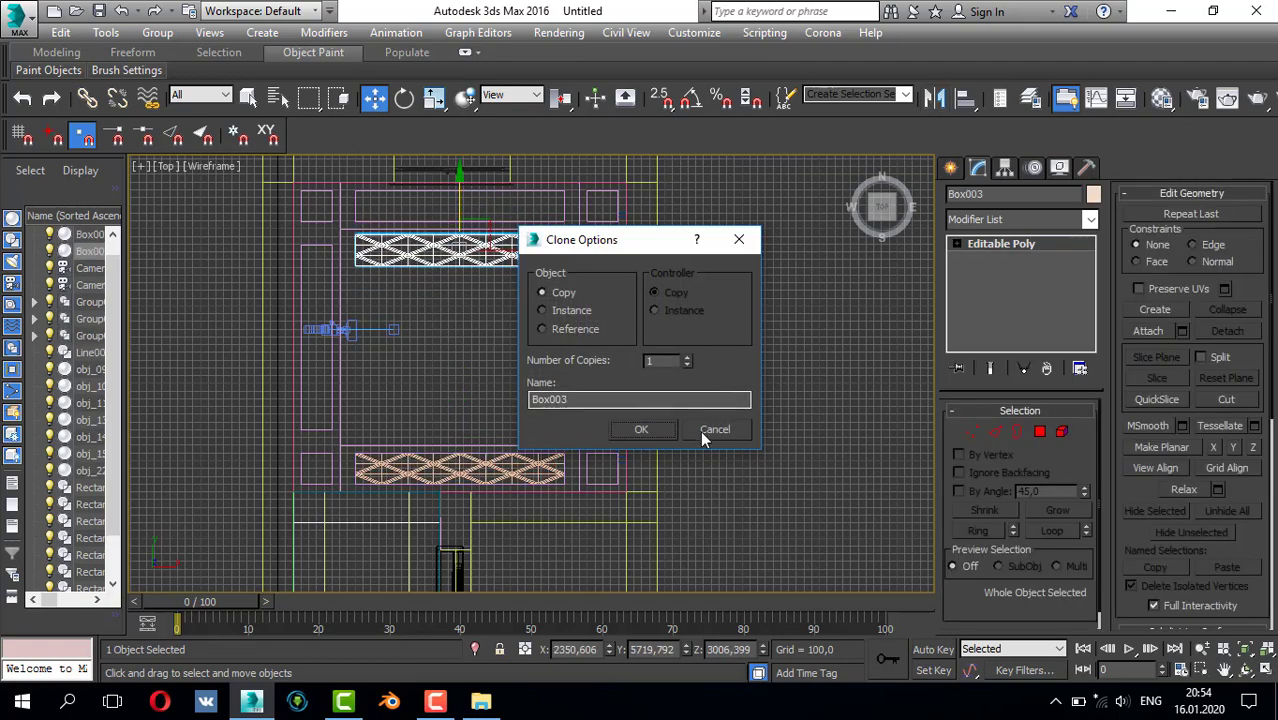
click(700, 430)
- Change the fifth material slot, 05 - Default, to a CoronaMtl material
key(alt+w)
right_click(695, 425)
key(alt+w)
alt+middle_drag(695, 425, 677, 318)
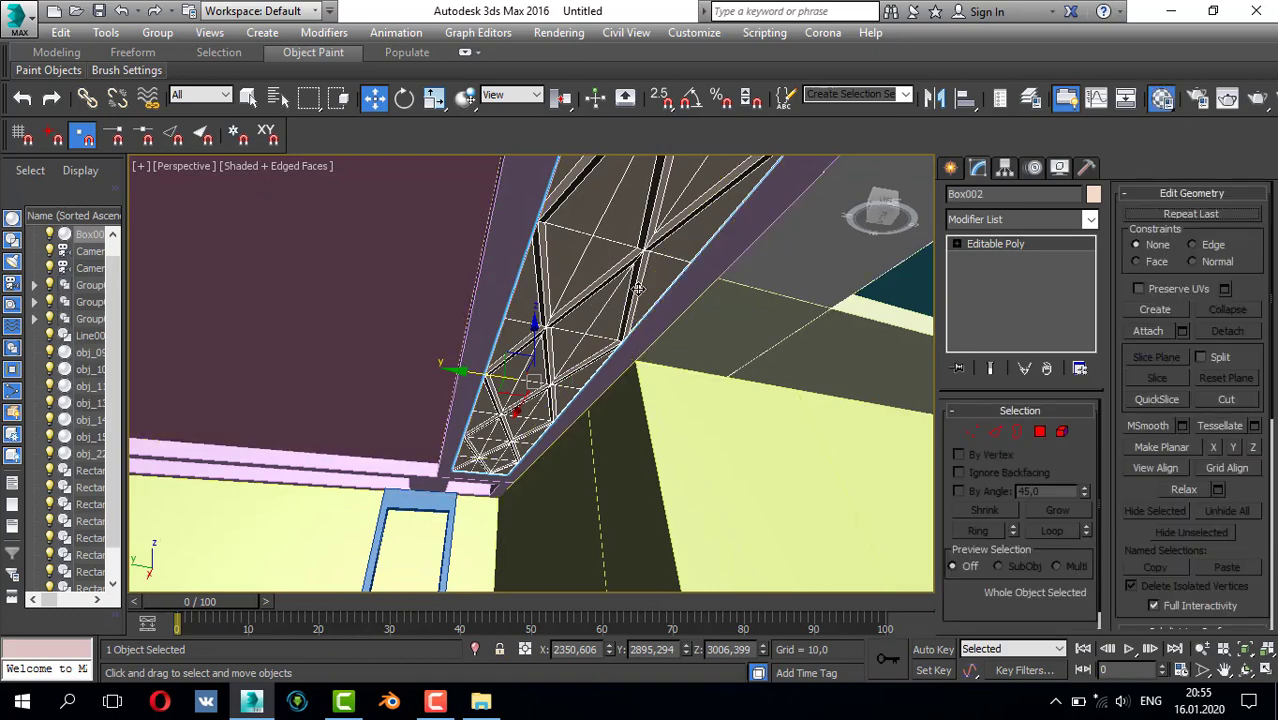
key(m)
click(805, 265)
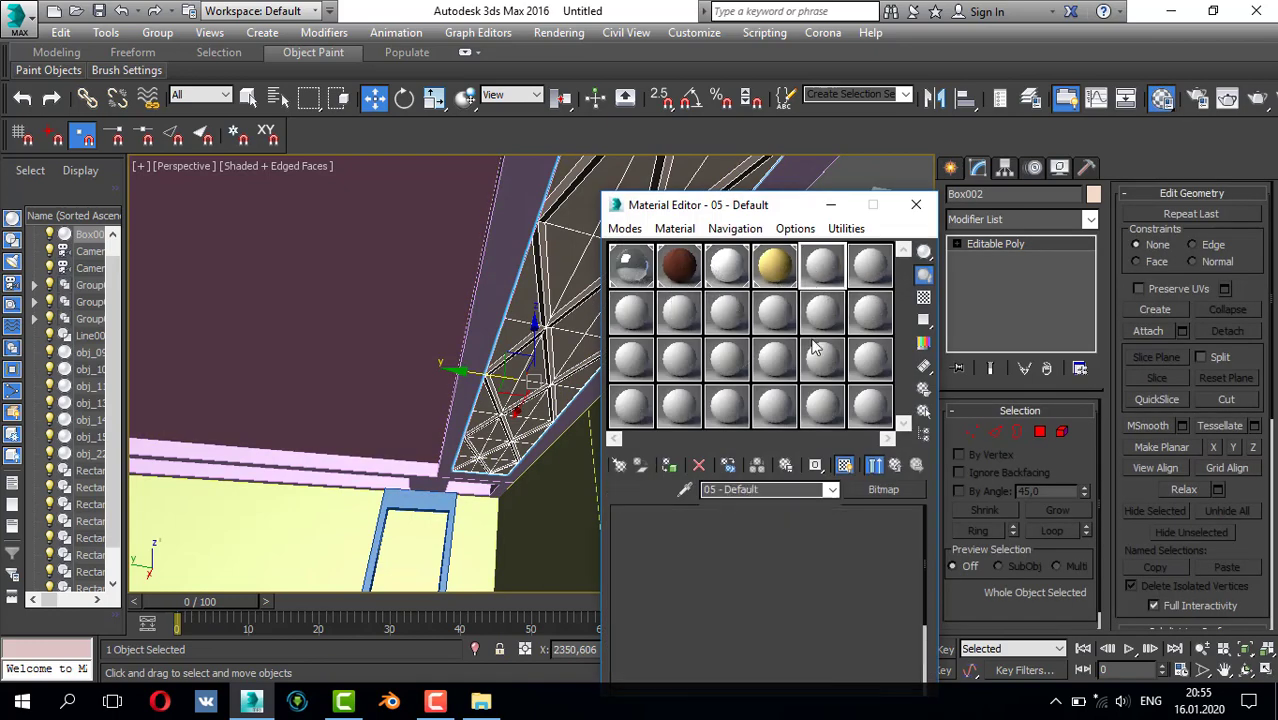
click(884, 494)
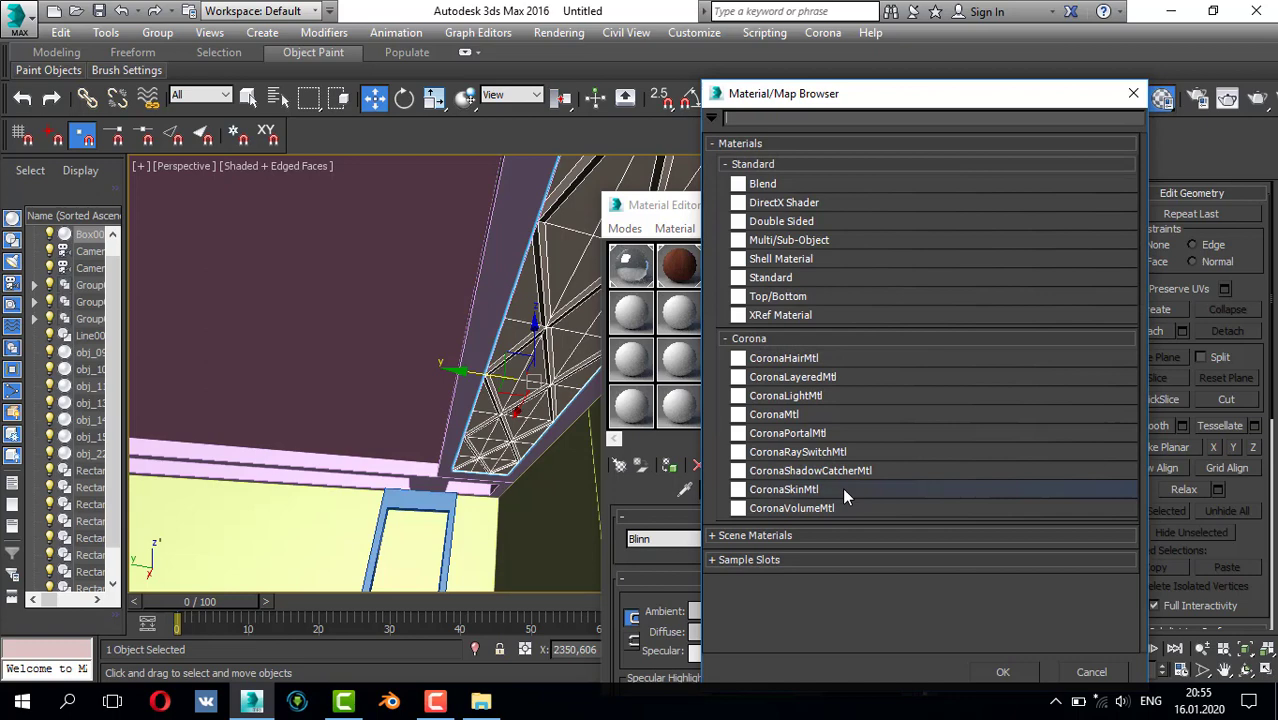
double_click(798, 415)
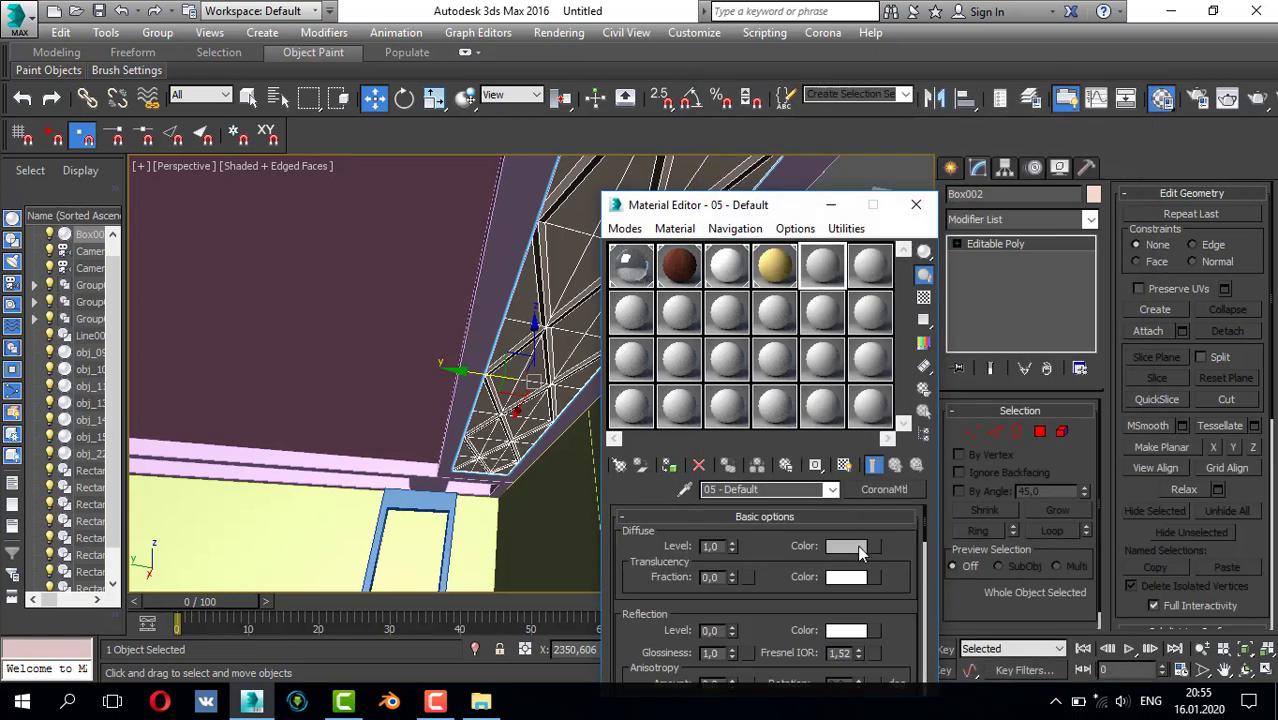
- Set the material's diffuse colour to a pale grey-blue with hue 131
click(858, 550)
click(454, 178)
click(530, 198)
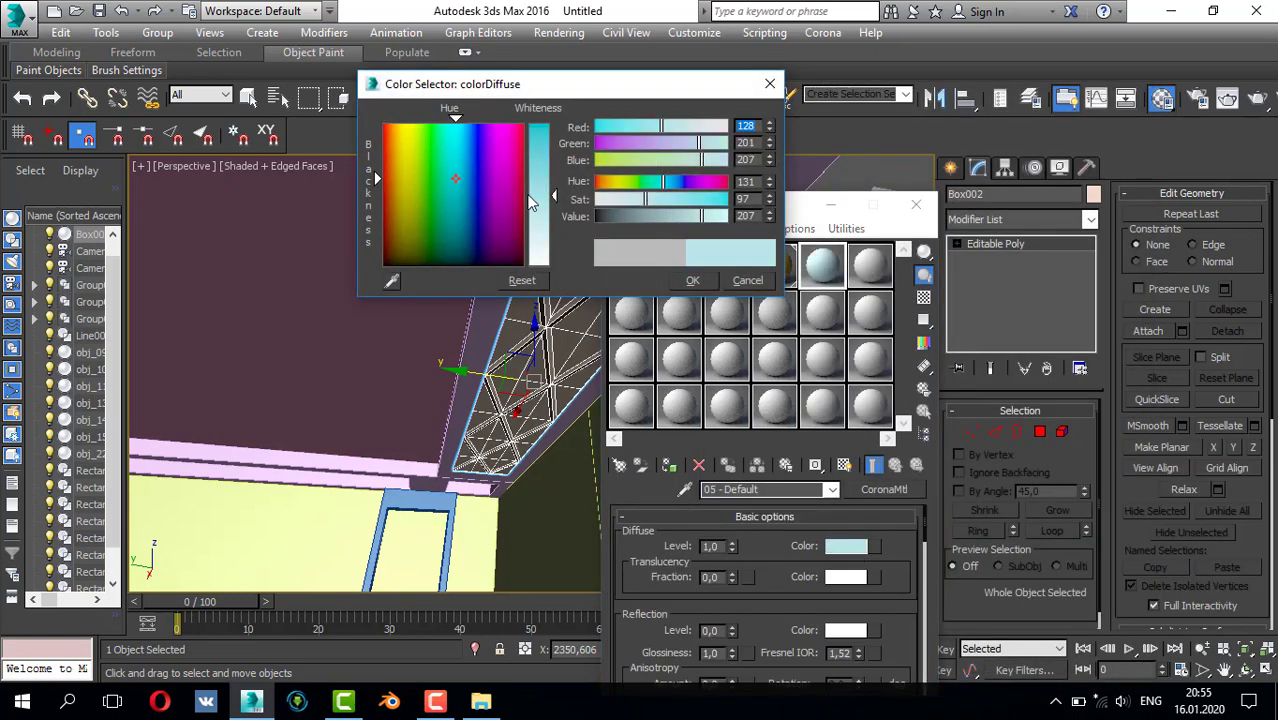
drag(675, 215, 680, 218)
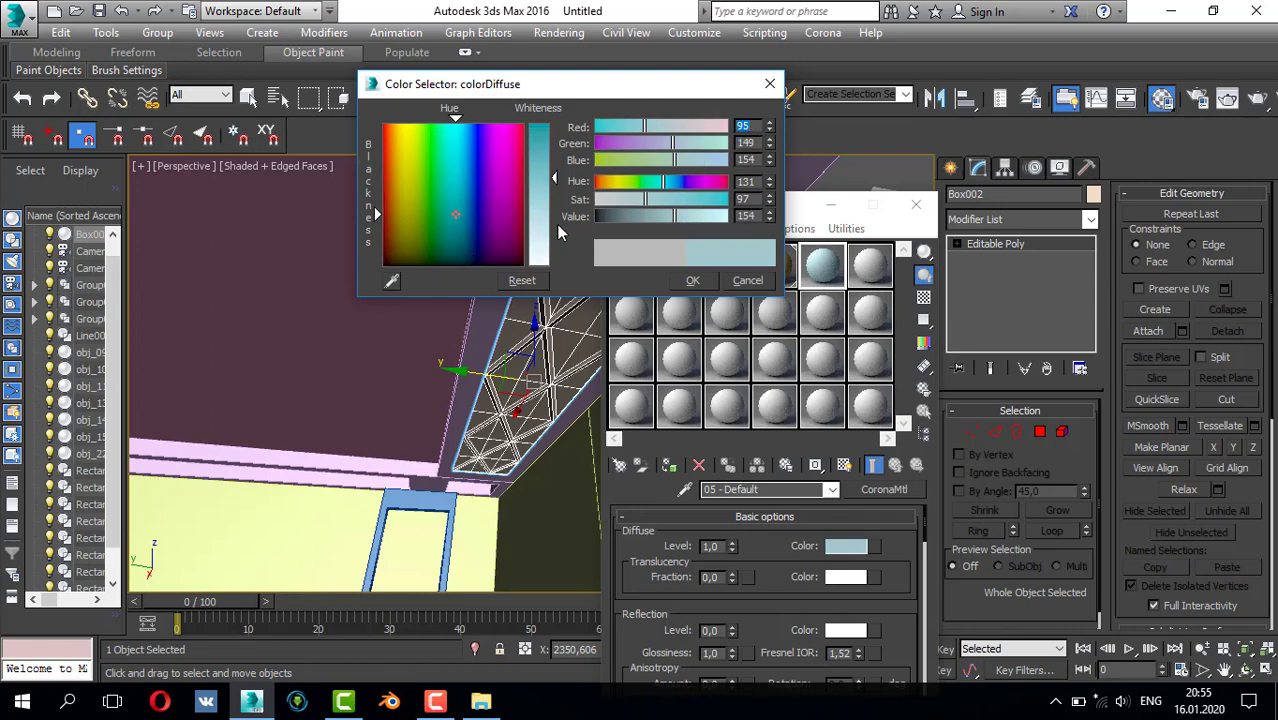
drag(548, 199, 549, 193)
click(690, 281)
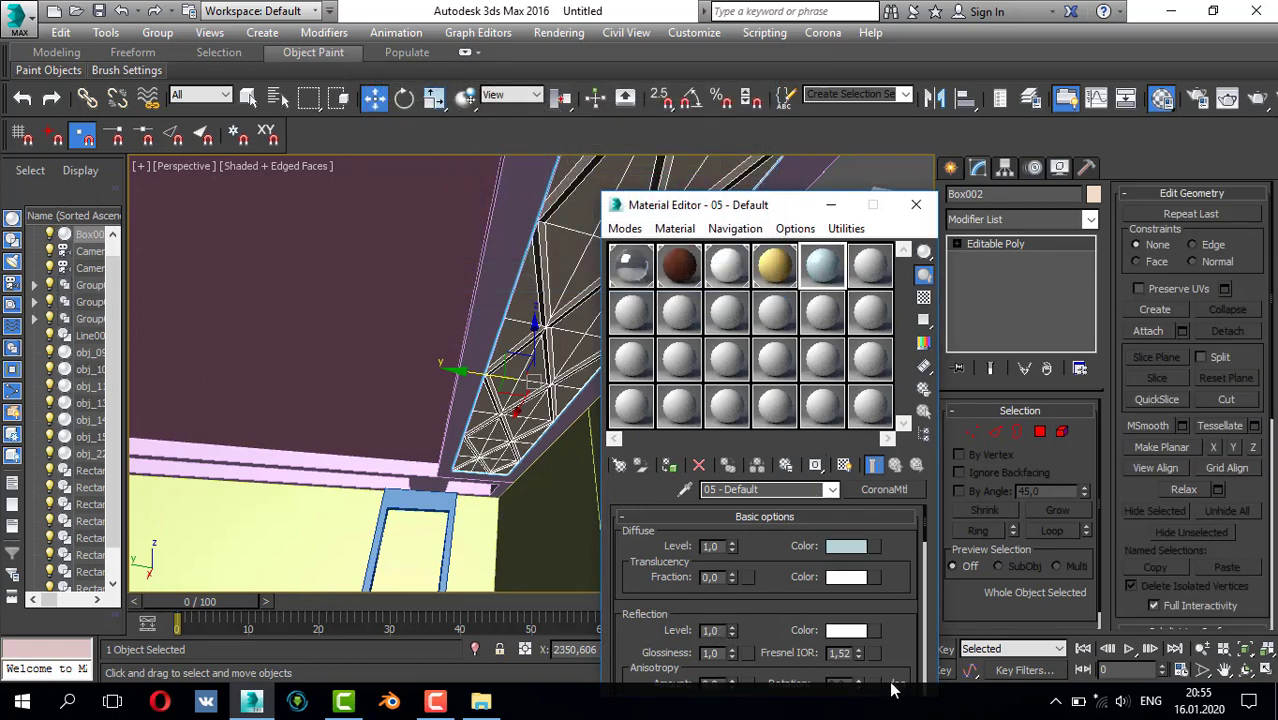
- Give the material reflection level 1.0, Fresnel IOR about 22.8 and refraction level 0.51, and assign it to the lattice panel
drag(858, 658, 873, 586)
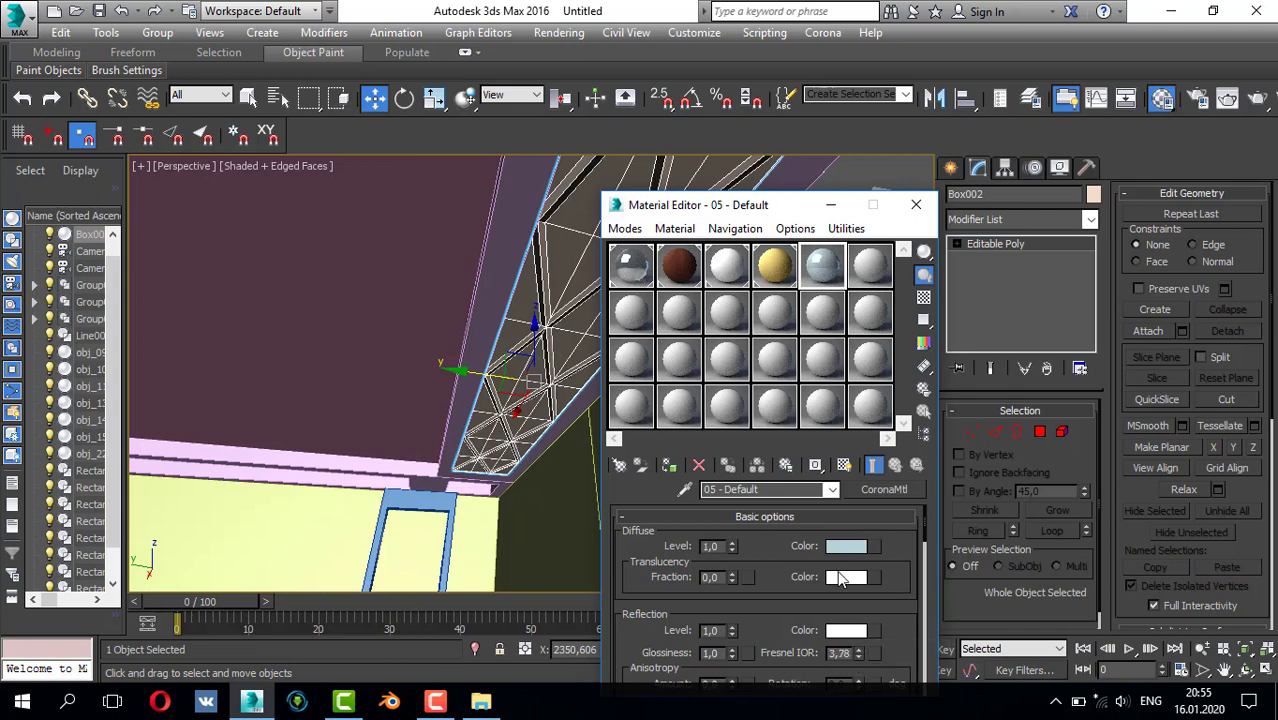
scroll(821, 606, down, 2)
scroll(836, 580, up, 1)
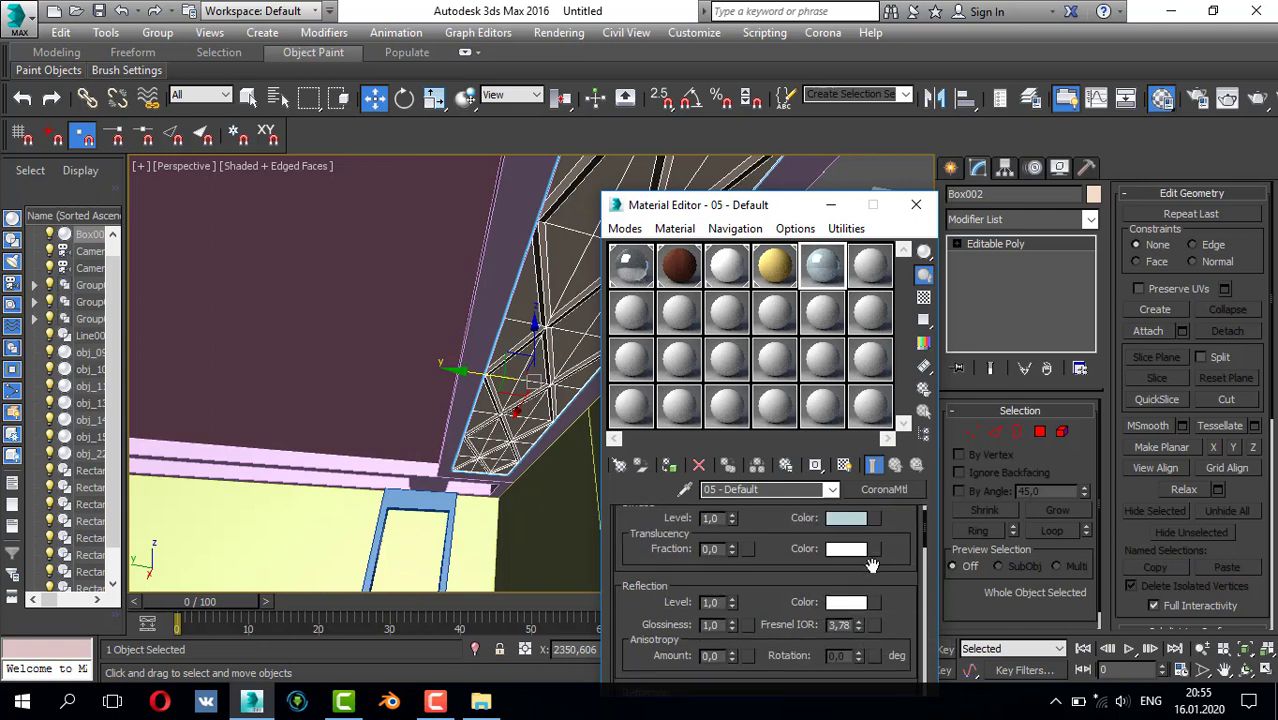
scroll(870, 556, up, 1)
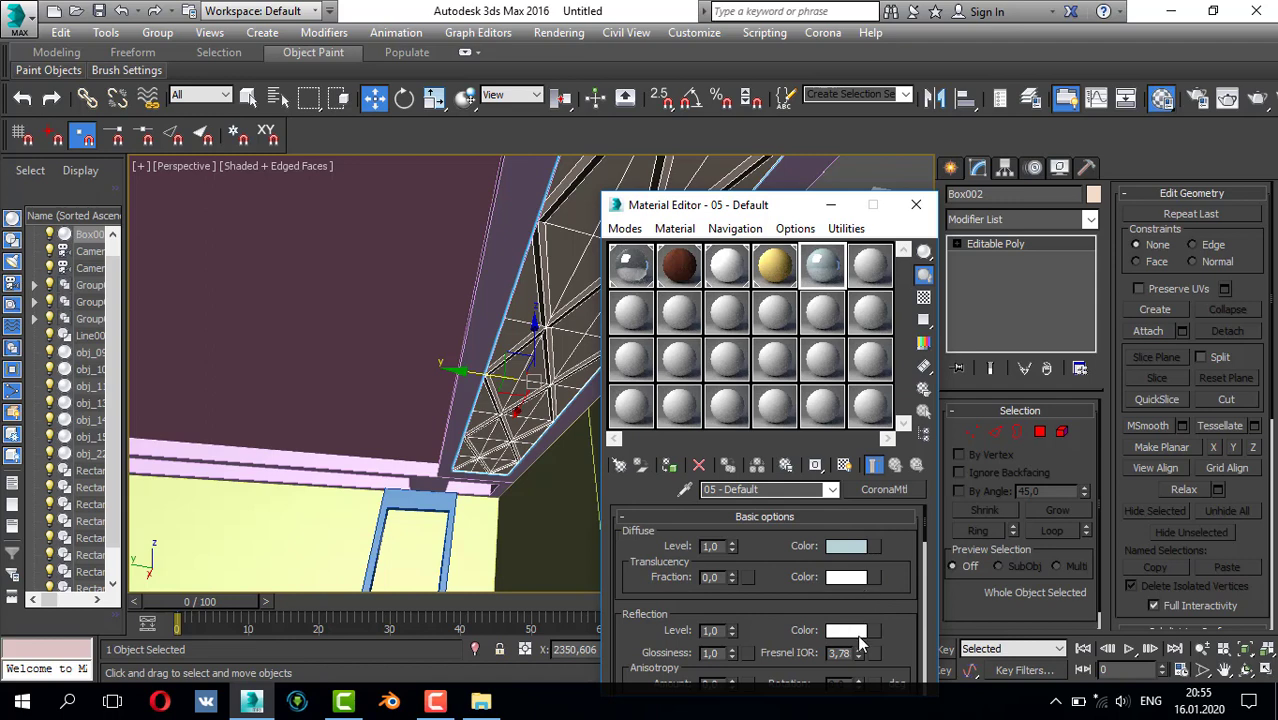
drag(860, 656, 892, 549)
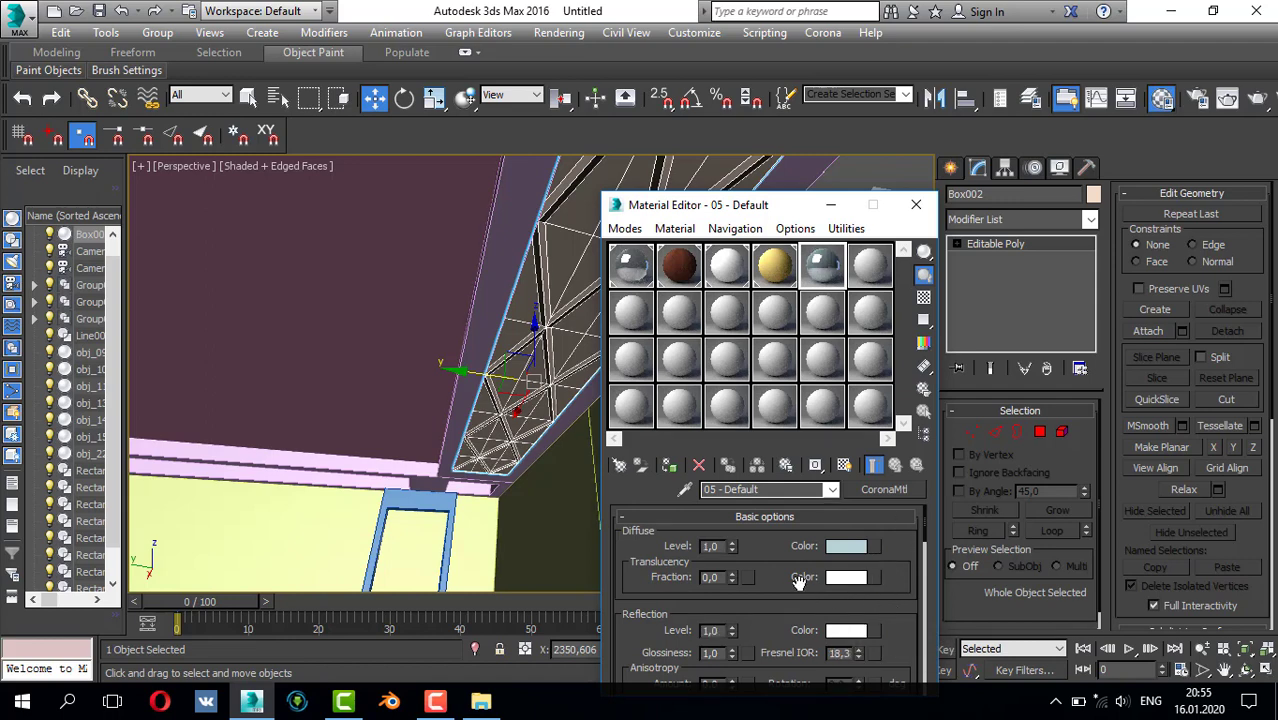
scroll(798, 582, down, 3)
click(735, 650)
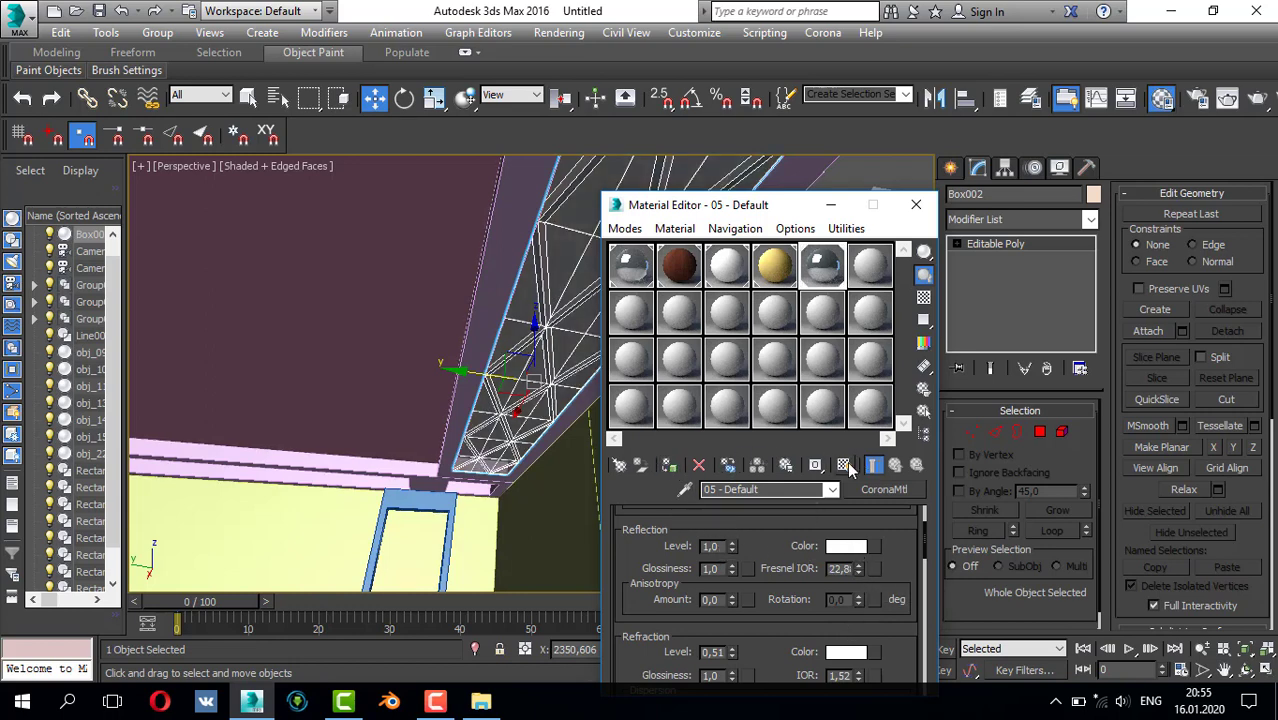
click(915, 204)
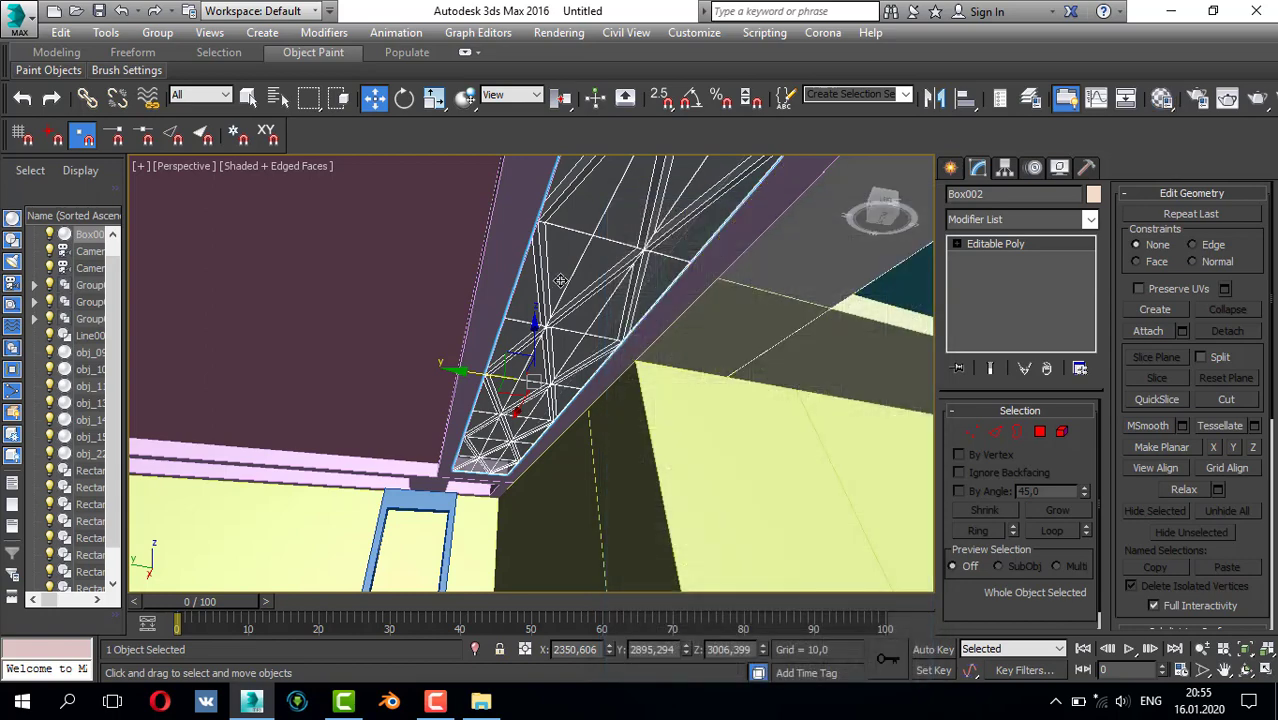
- Turn on 2.5D snapping and clone the lattice panel as one copy near the opposite ceiling recess in the top view
scroll(547, 262, up, 2)
scroll(547, 262, down, 2)
key(alt+w)
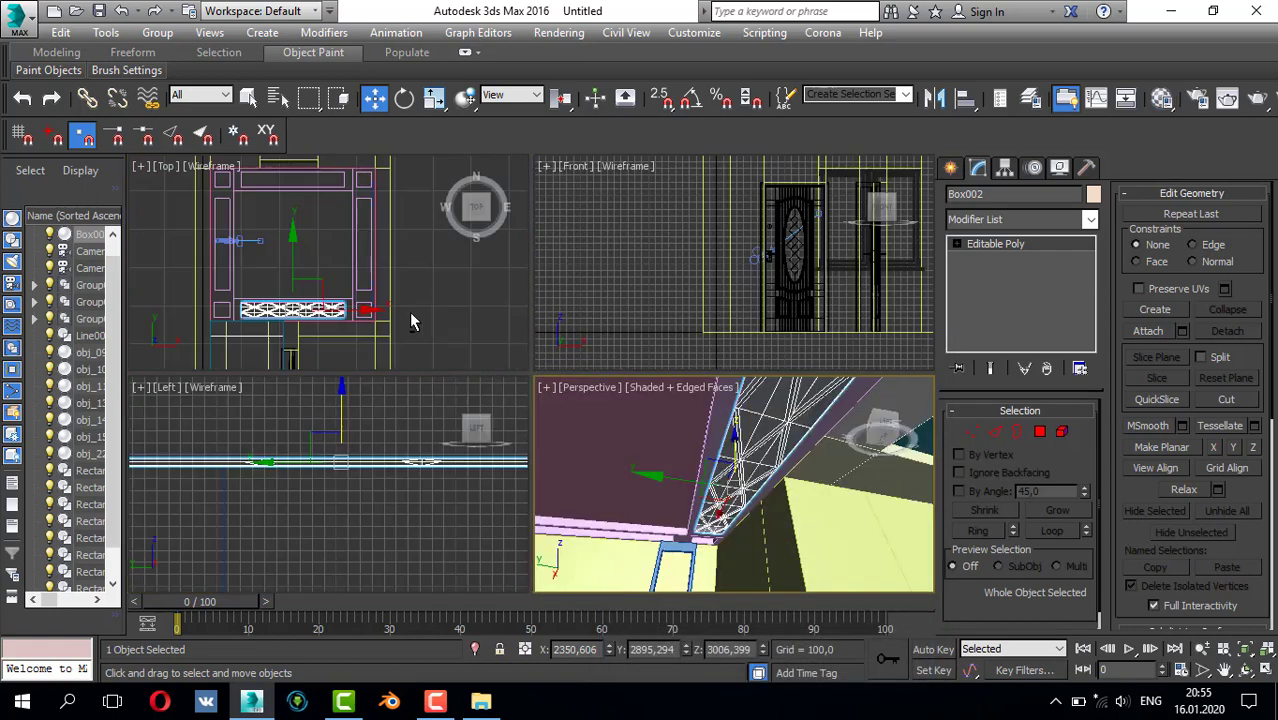
key(alt+w)
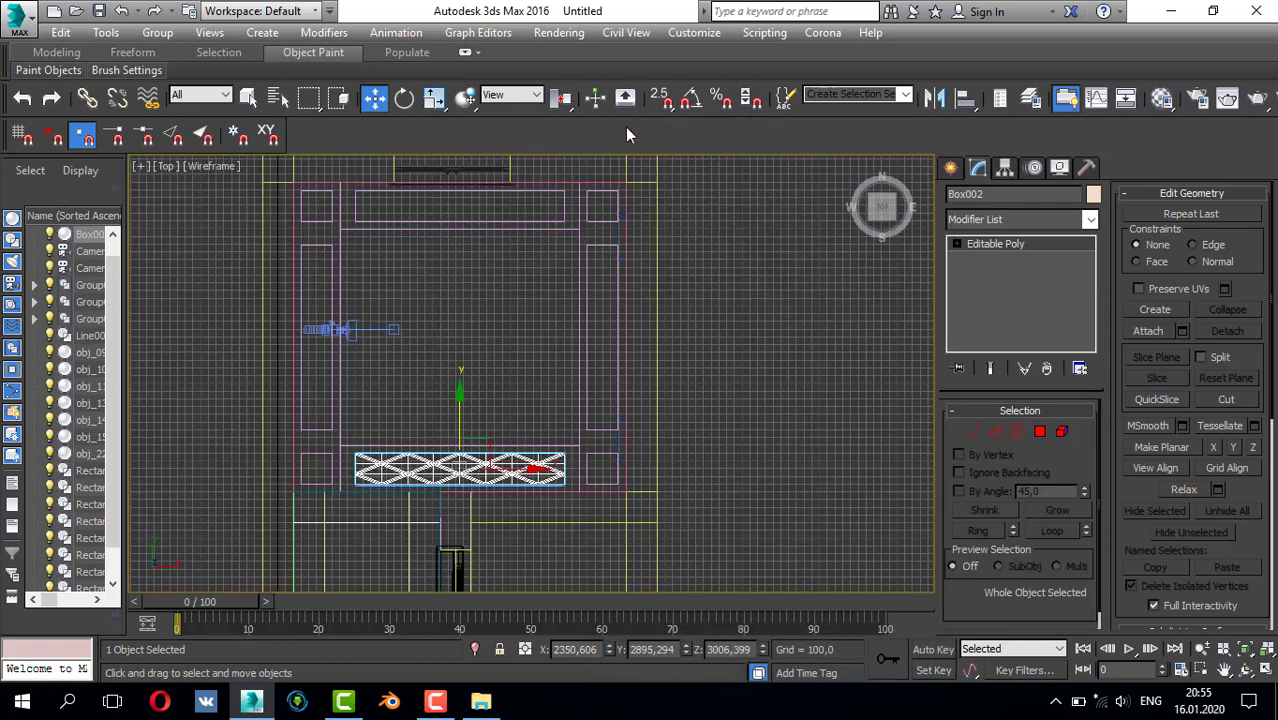
shift+drag(468, 405, 472, 218)
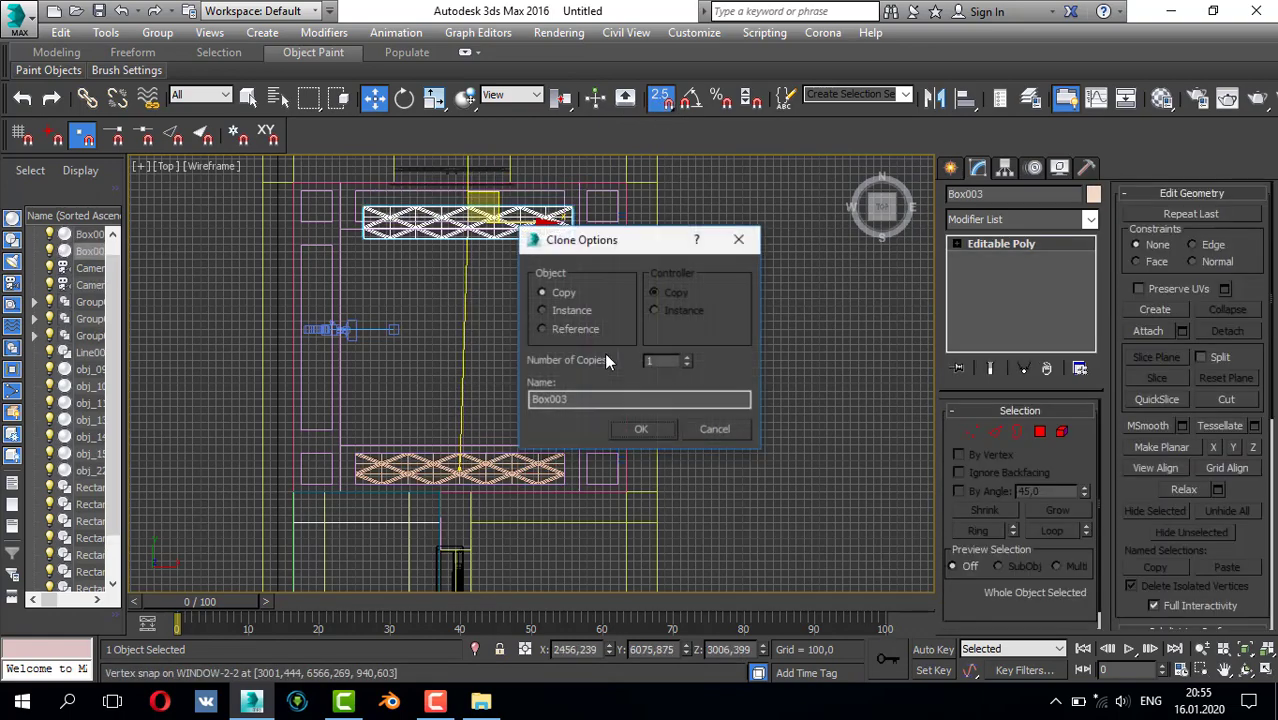
click(645, 429)
- Snap the copied panel's outer corner vertex to the matching corner of the opposite ceiling recess
scroll(410, 296, up, 3)
scroll(400, 298, up, 2)
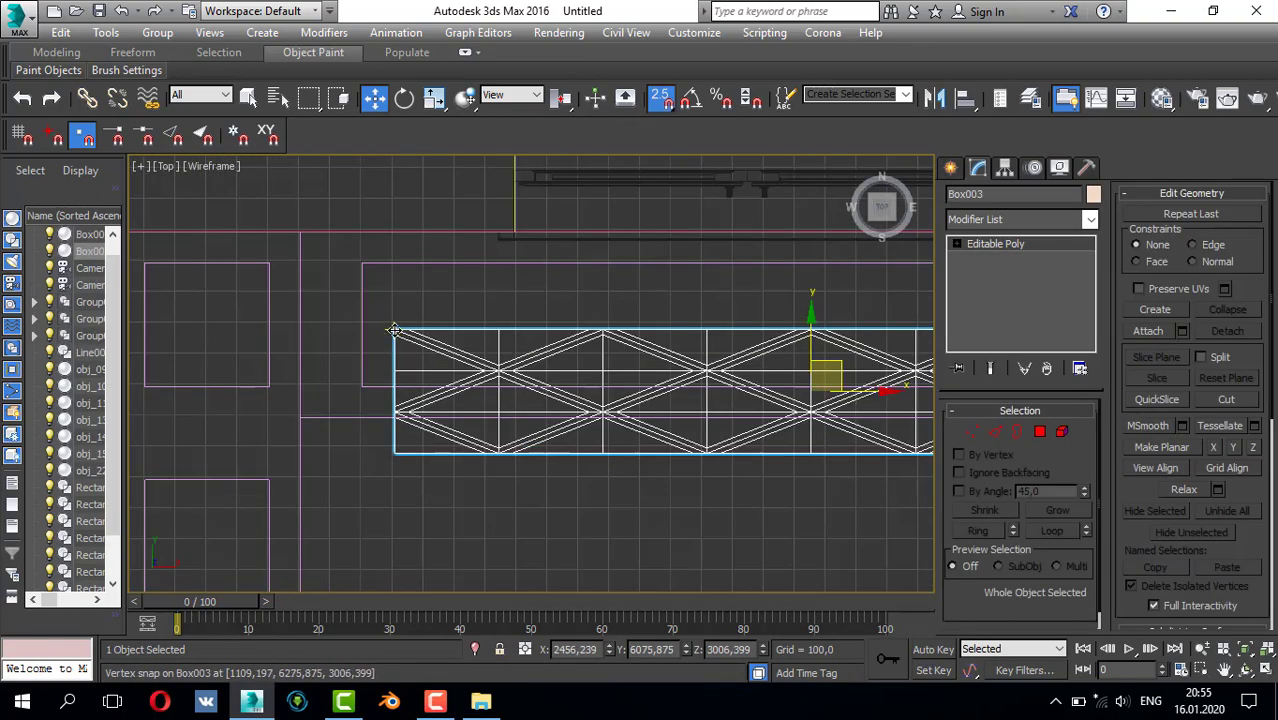
drag(394, 329, 361, 263)
scroll(418, 299, down, 4)
scroll(662, 412, up, 2)
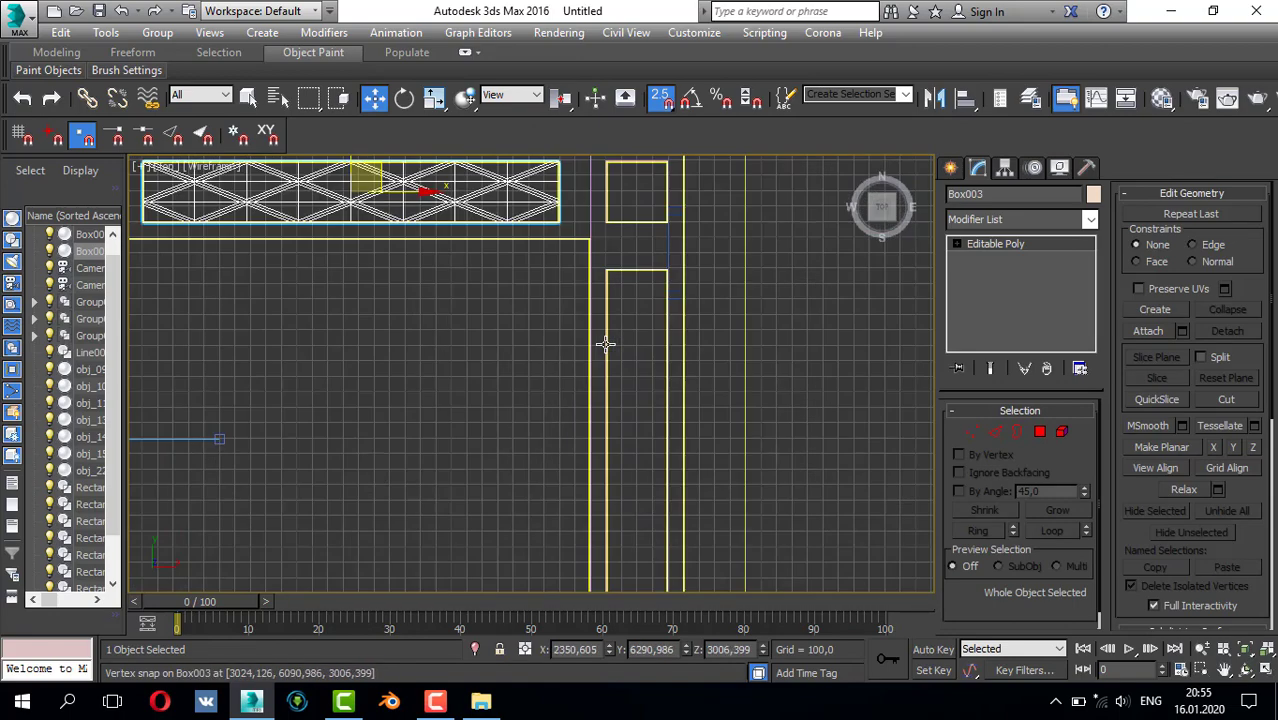
- Clone the lattice panel as one copy towards the ceiling's long side recess in the top view
scroll(602, 300, down, 2)
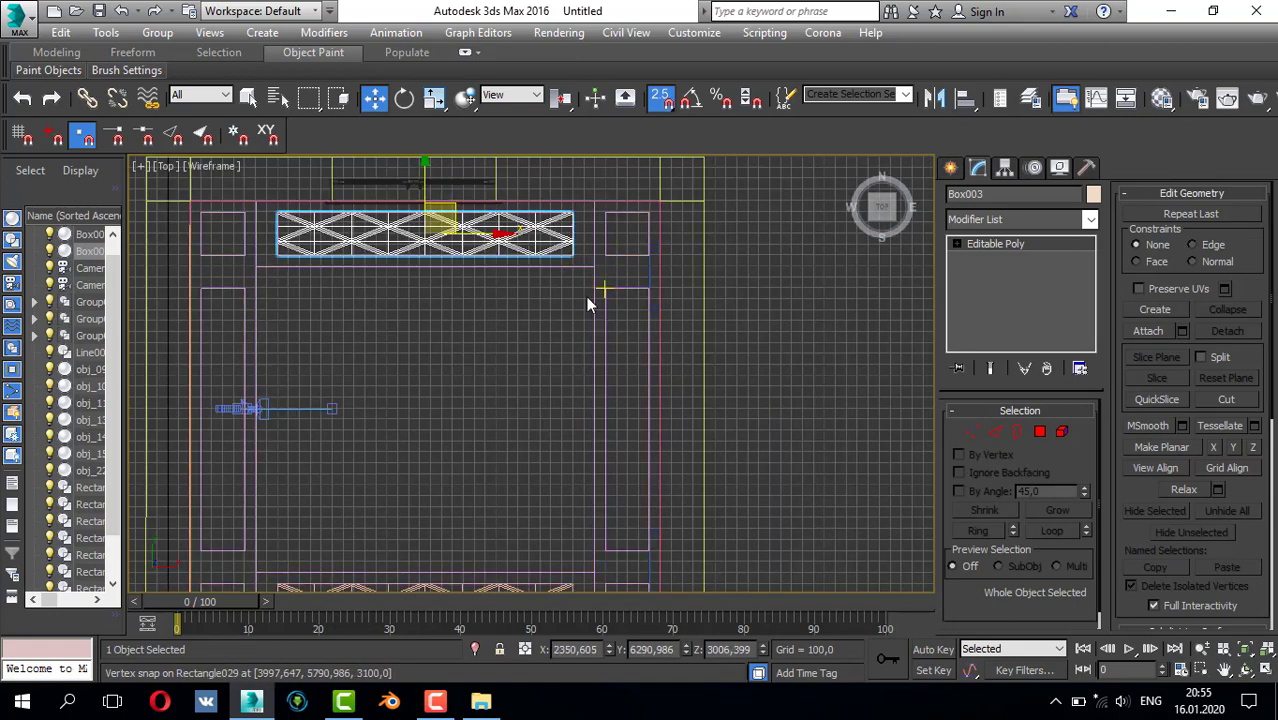
middle_drag(609, 330, 546, 328)
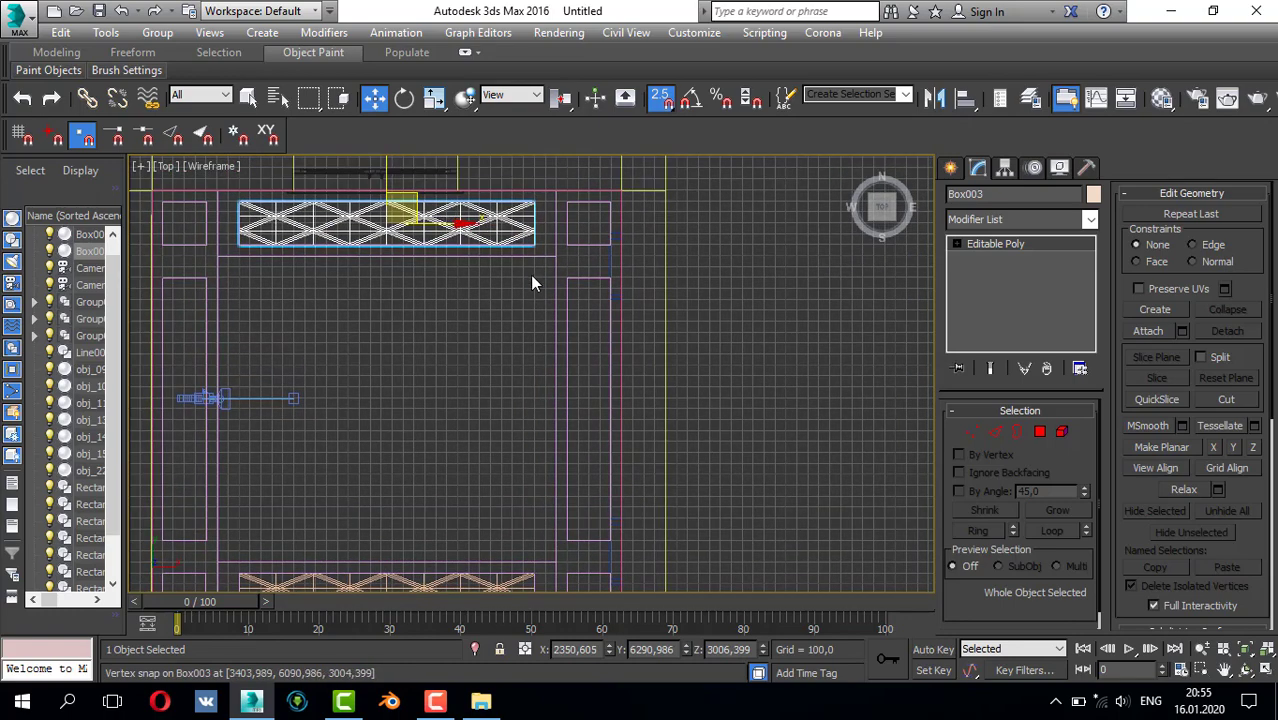
shift+drag(412, 196, 533, 291)
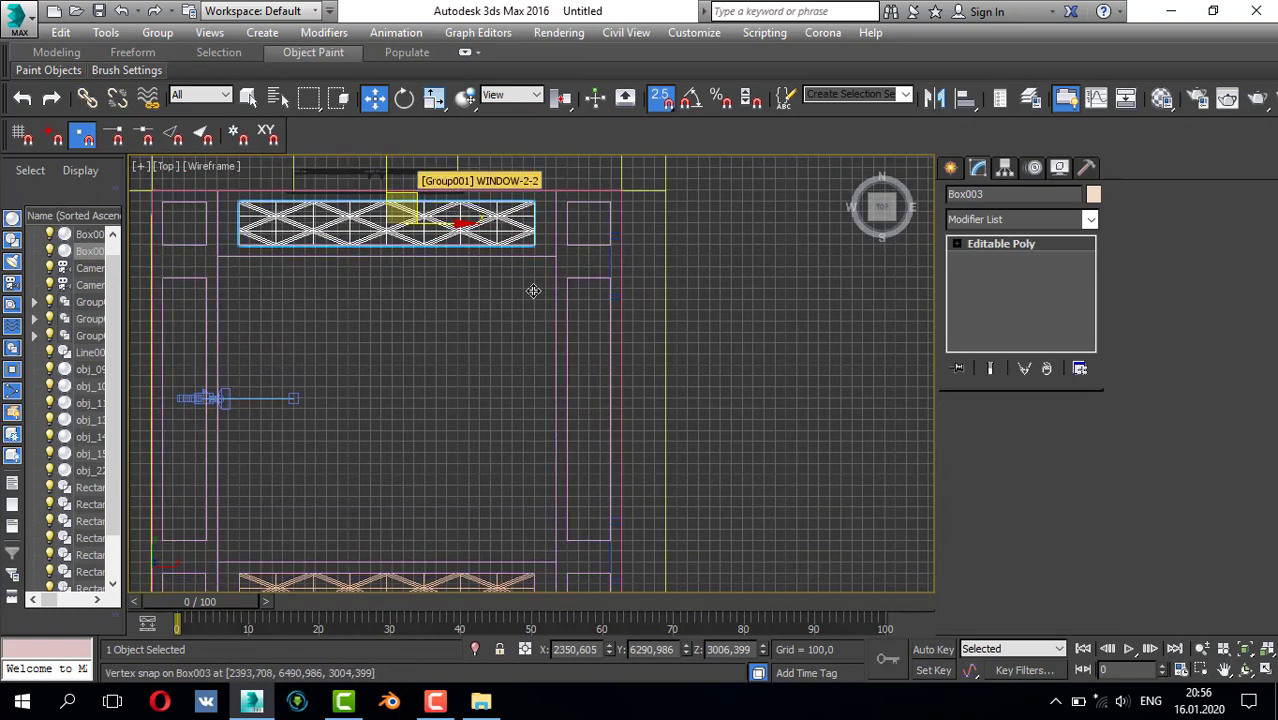
mouse_move(386, 222)
shift+mouse_down()
mouse_move(576, 322)
mouse_move(576, 362)
shift+mouse_up()
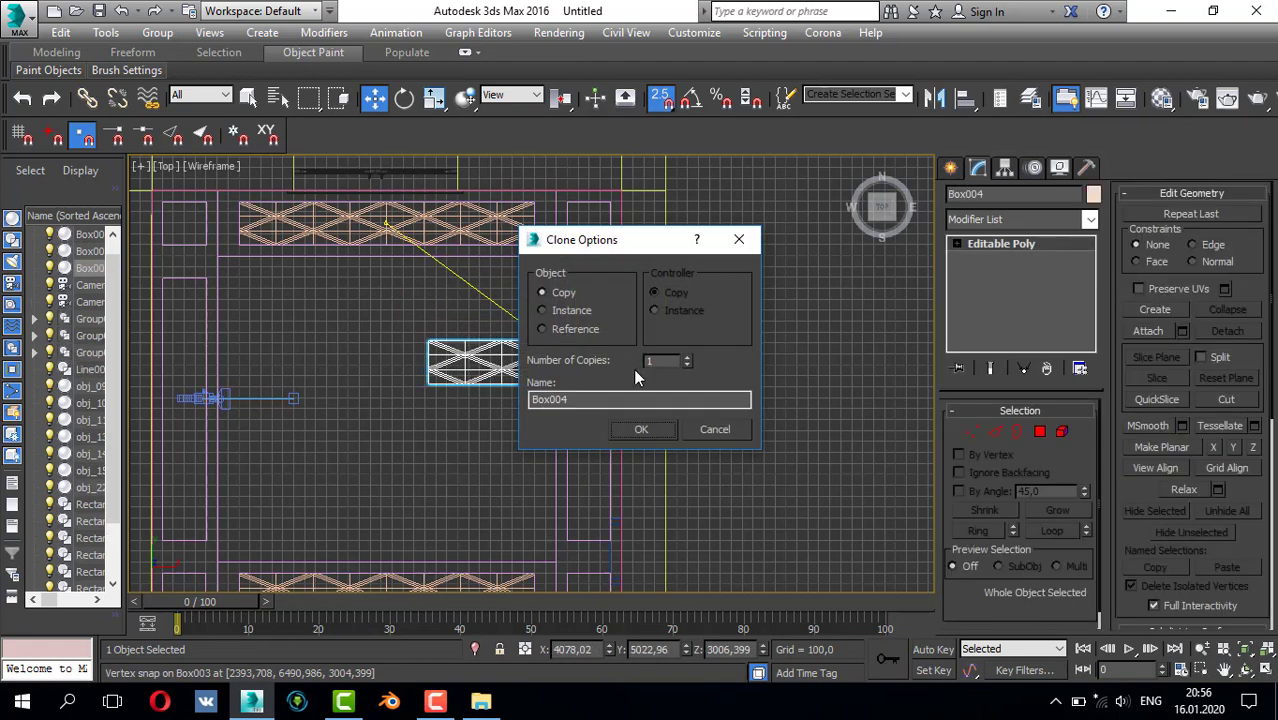
click(639, 429)
- Switch from 2.5D snapping to angle snapping and rotate the copied lattice panel 90 degrees to run along the side recess
click(691, 97)
click(659, 97)
key(e)
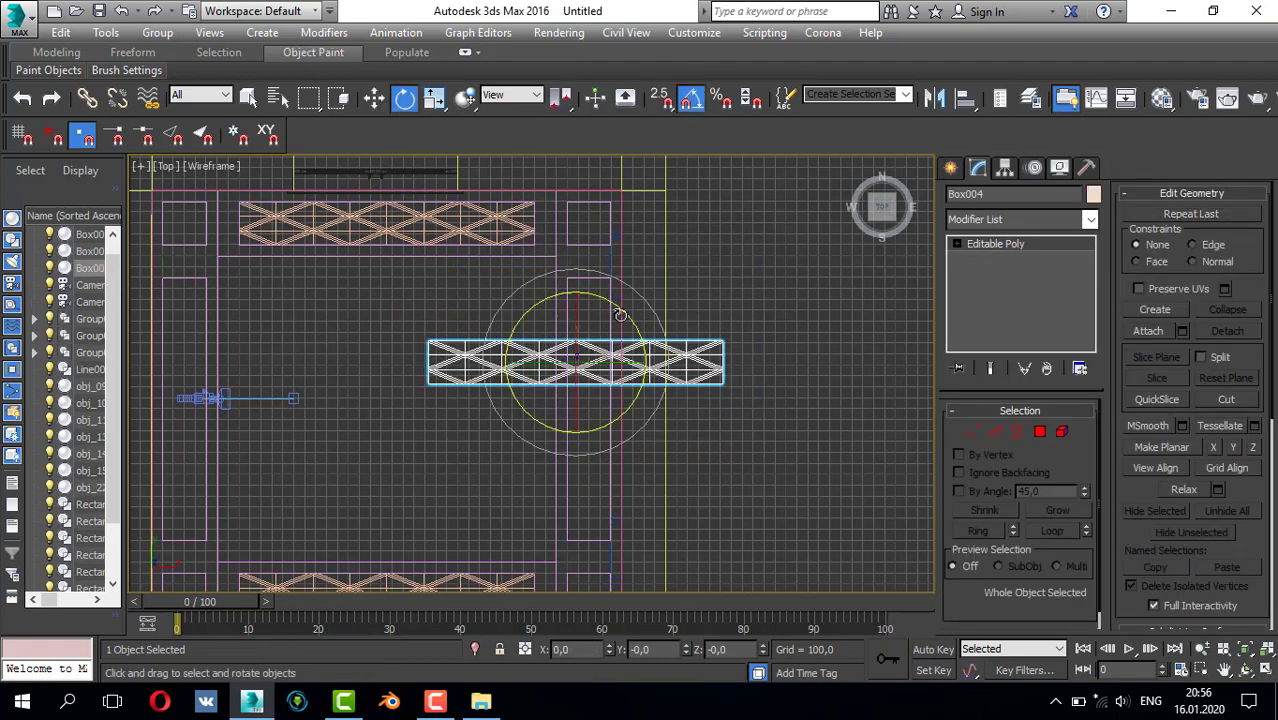
drag(620, 315, 578, 240)
key(q)
key(w)
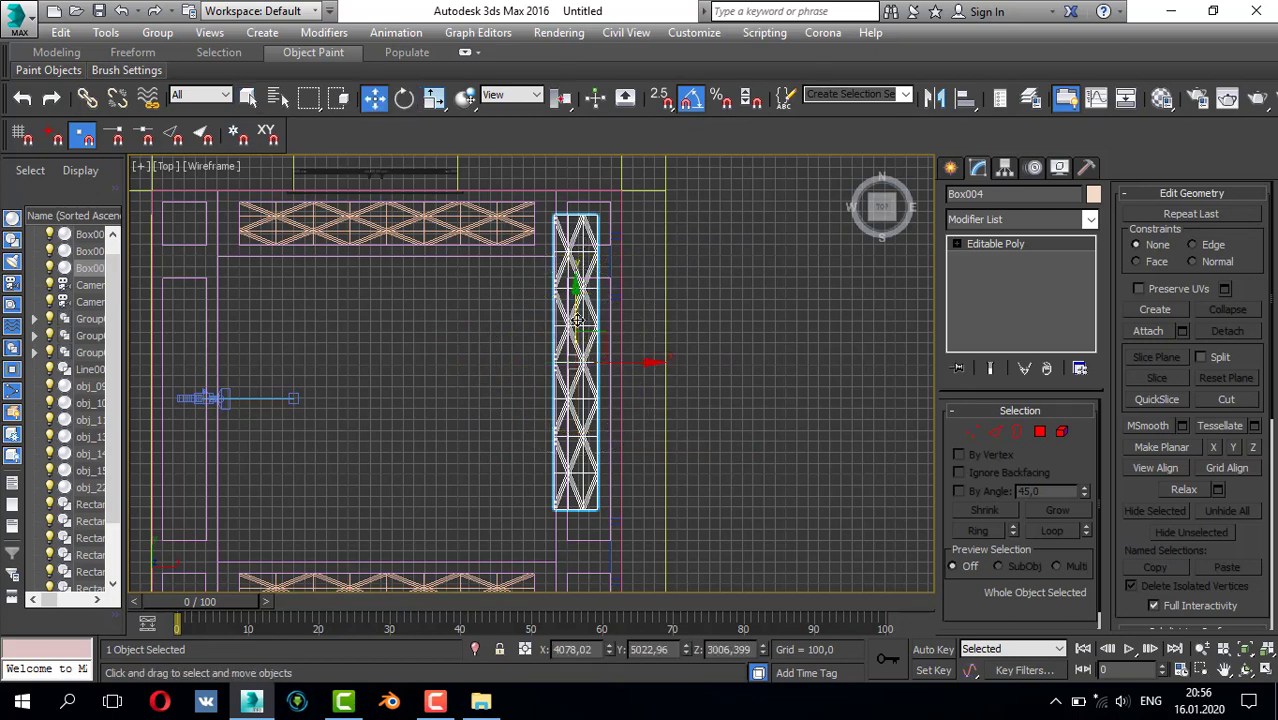
- Move the rotated lattice panel over the side recess and scale it to 89% along its length
drag(577, 320, 594, 366)
scroll(602, 385, up, 2)
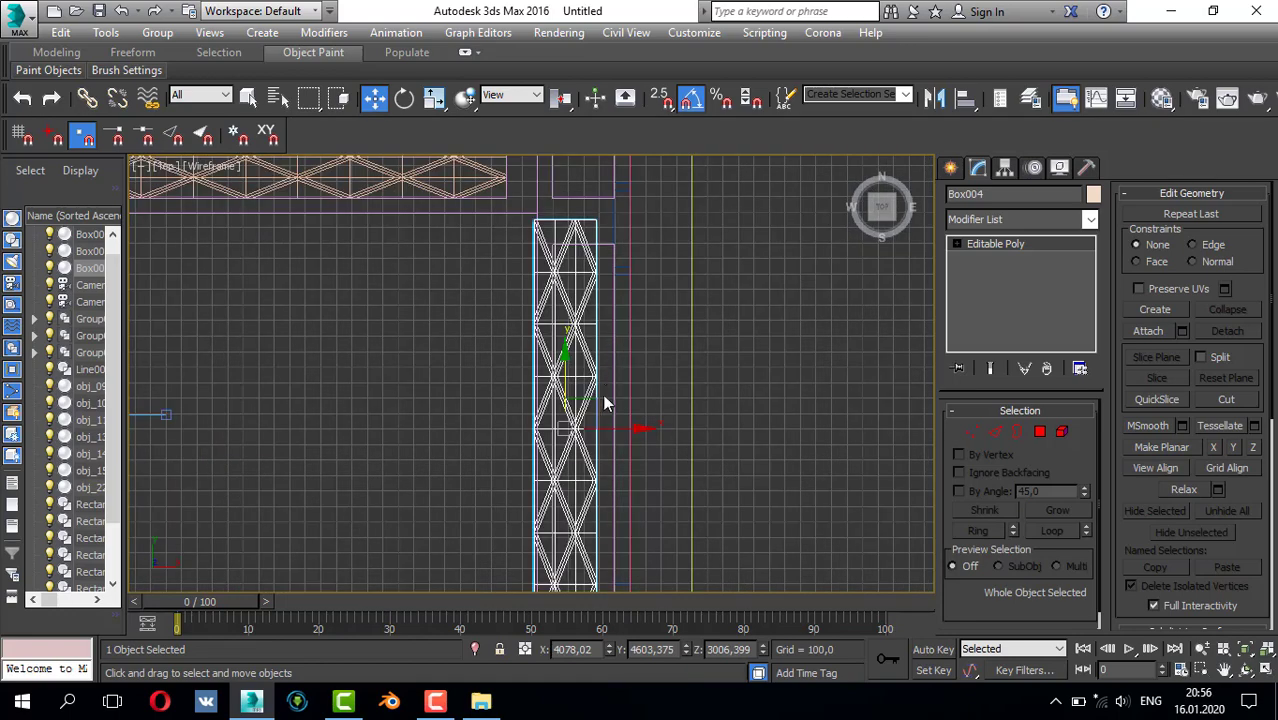
drag(624, 425, 643, 425)
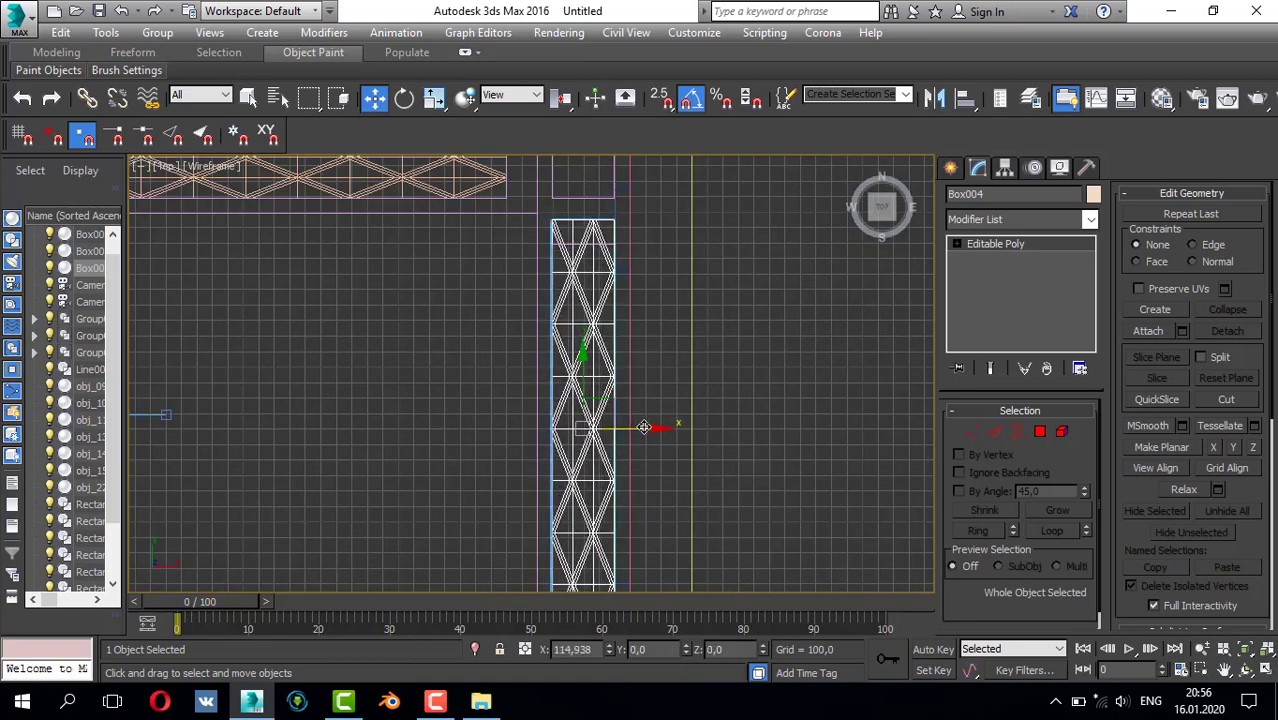
key(r)
drag(582, 333, 581, 345)
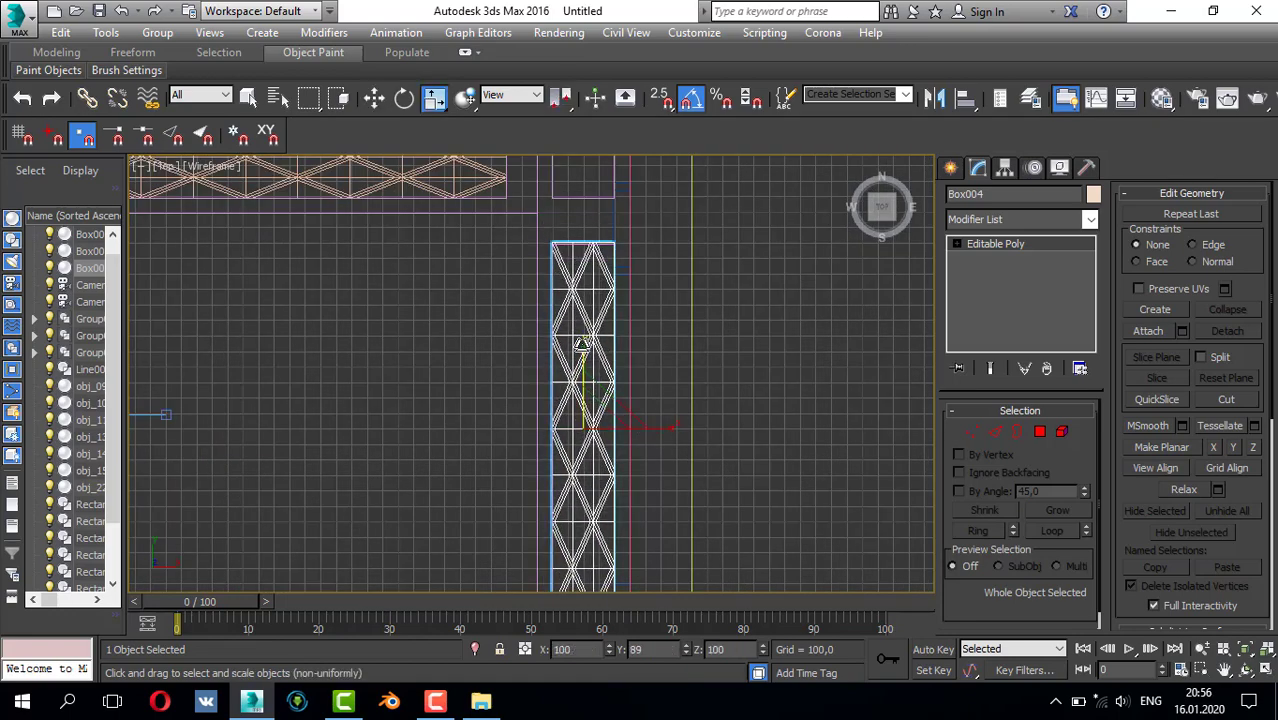
- Turn on 2.5D snapping and snap the scaled panel's lower inner corner vertex to the matching corner of the side recess
middle_drag(672, 362, 594, 361)
key(w)
scroll(566, 268, up, 5)
scroll(566, 251, down, 2)
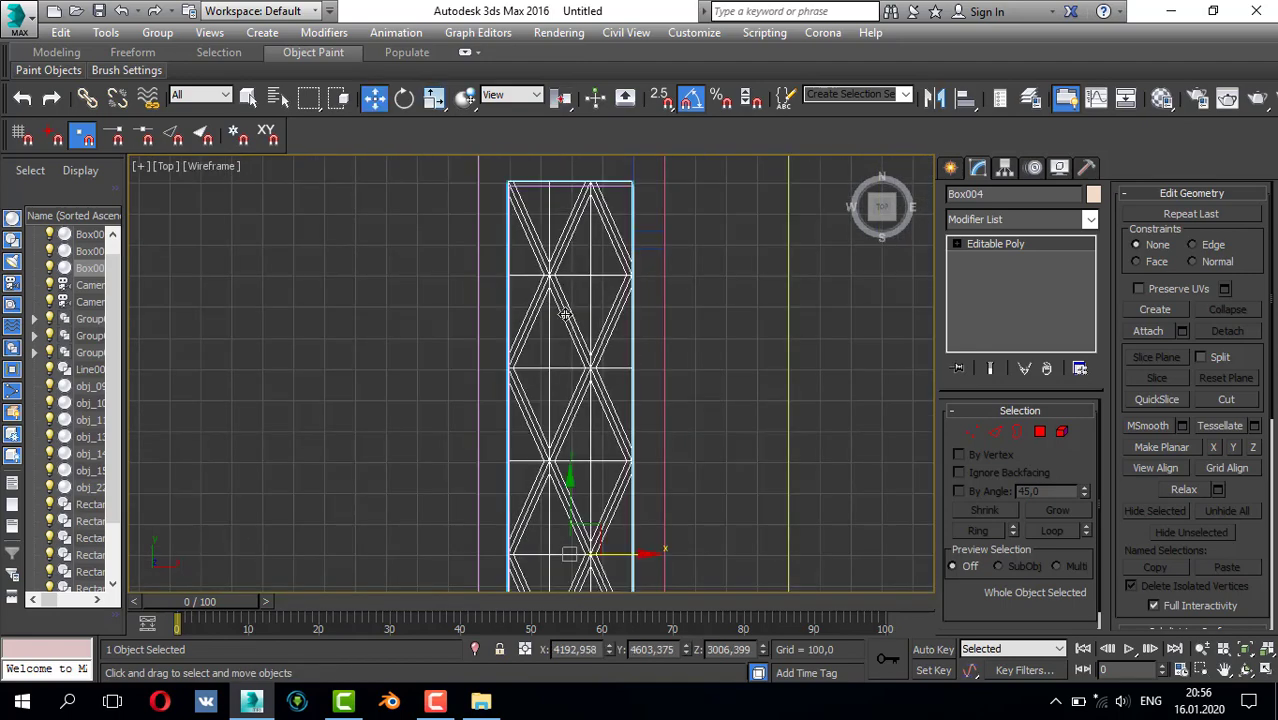
middle_drag(556, 450, 547, 230)
middle_drag(523, 487, 545, 253)
middle_drag(552, 389, 551, 368)
scroll(547, 434, up, 2)
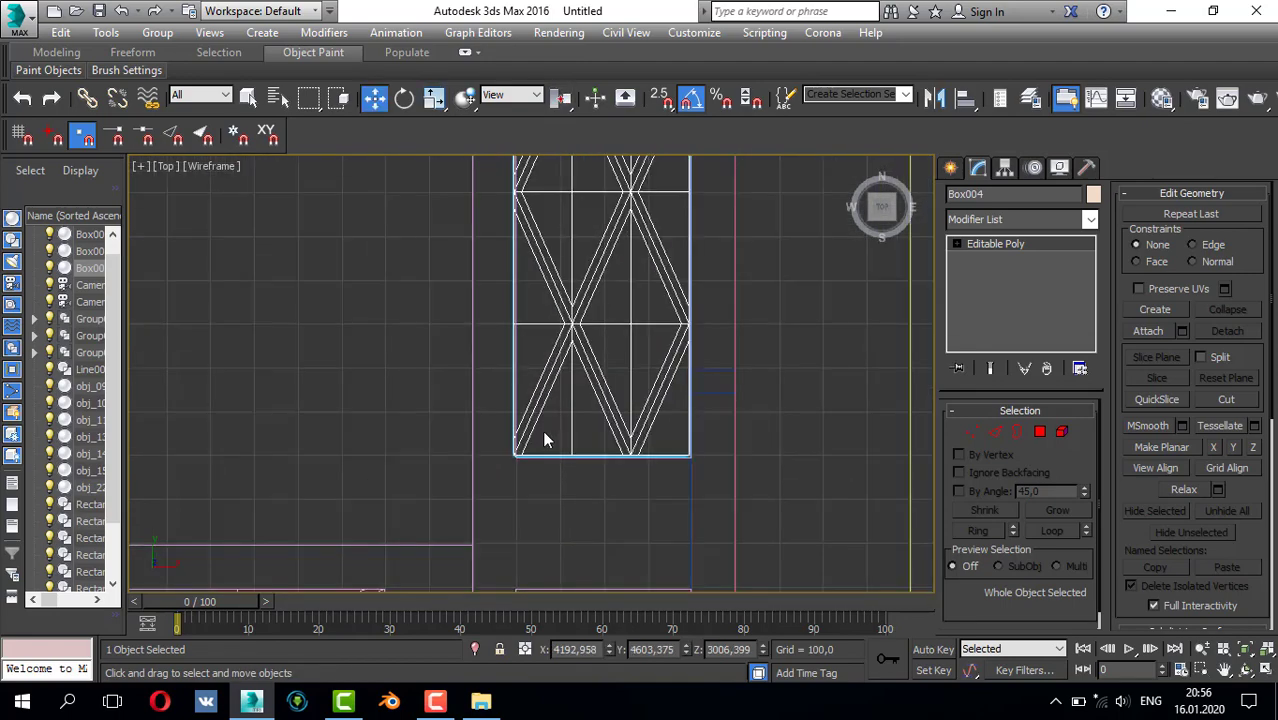
scroll(545, 440, up, 4)
click(516, 436)
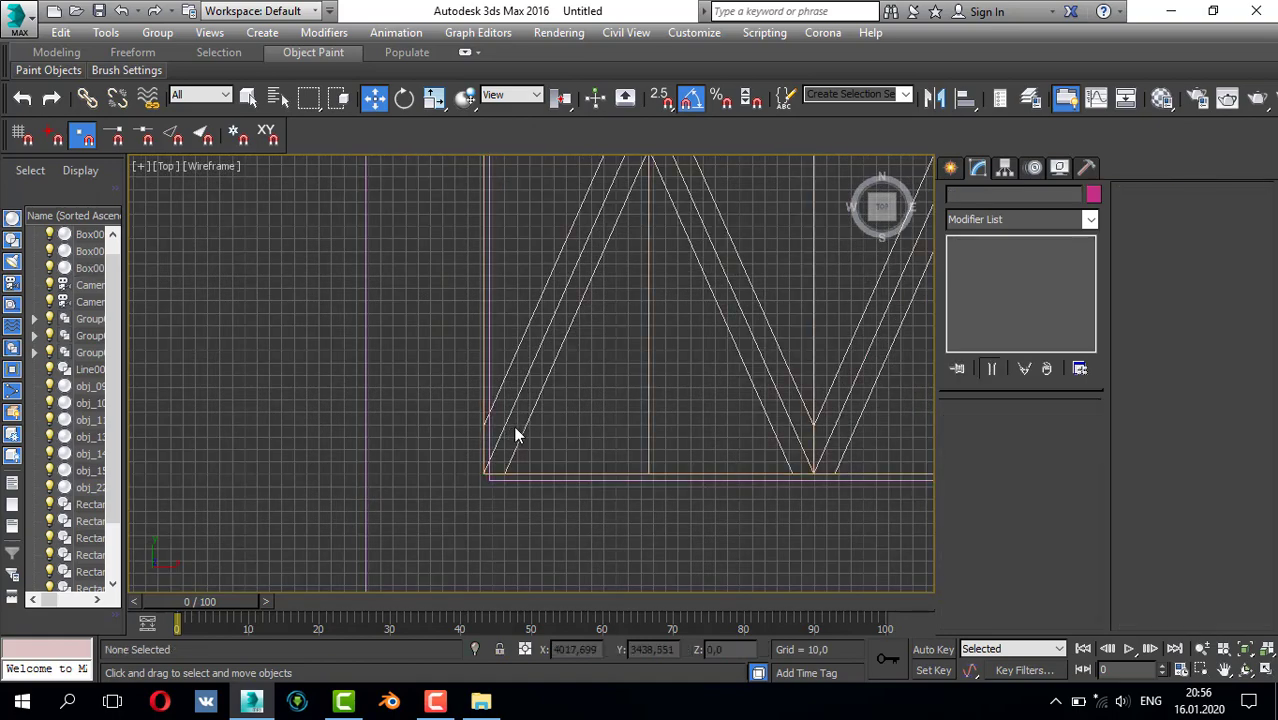
click(521, 433)
click(658, 99)
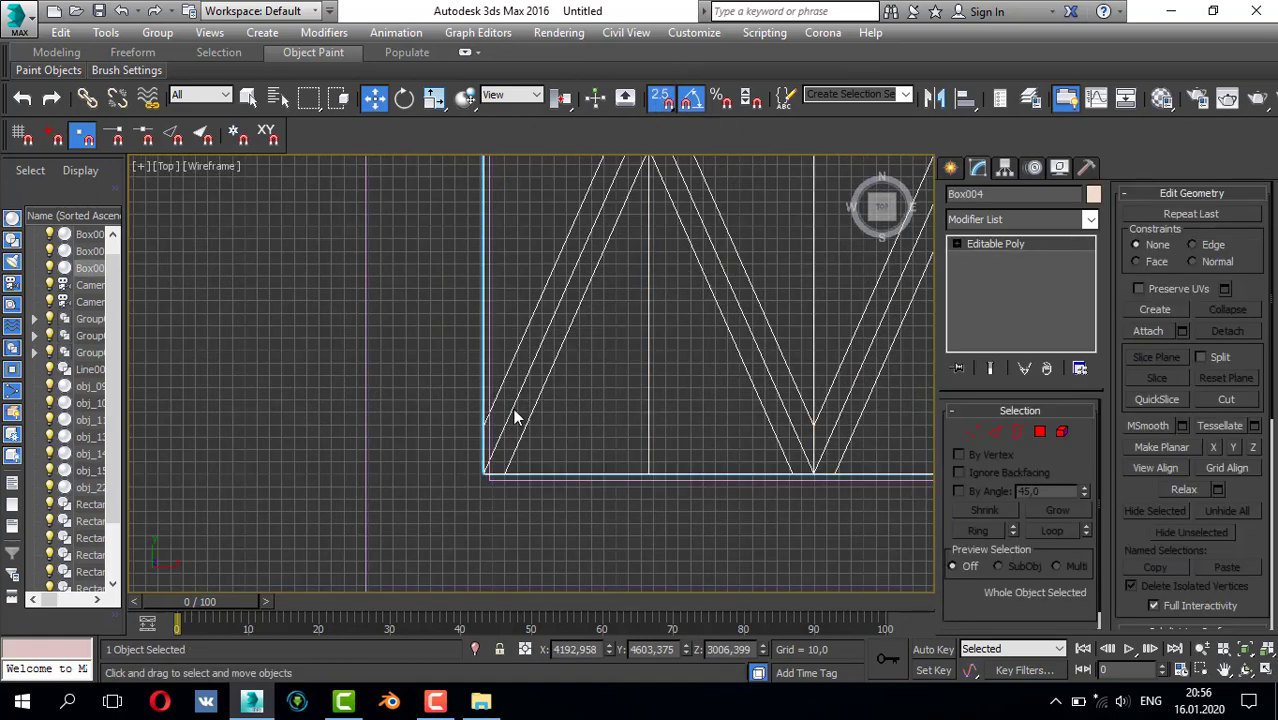
drag(485, 466, 489, 472)
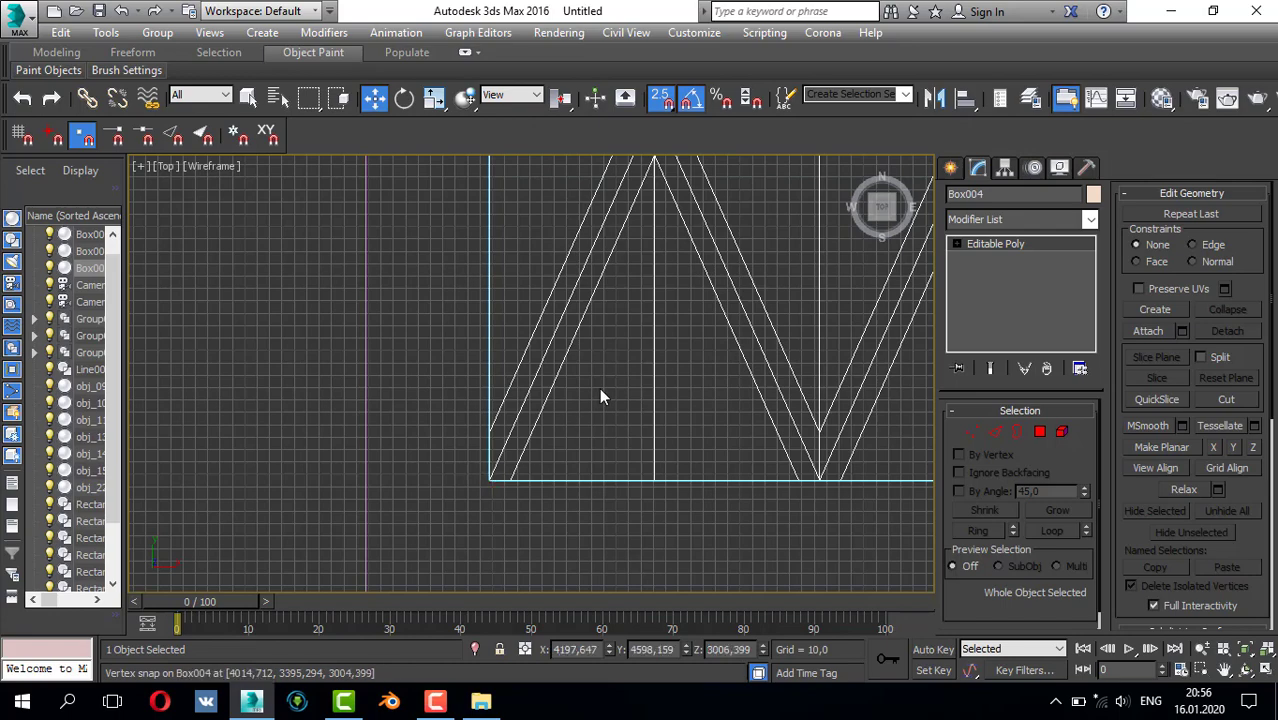
- Select the vertices at the panel's far end and move them along Y to line up with the recess edge
scroll(540, 390, down, 5)
scroll(590, 325, down, 2)
scroll(595, 313, up, 2)
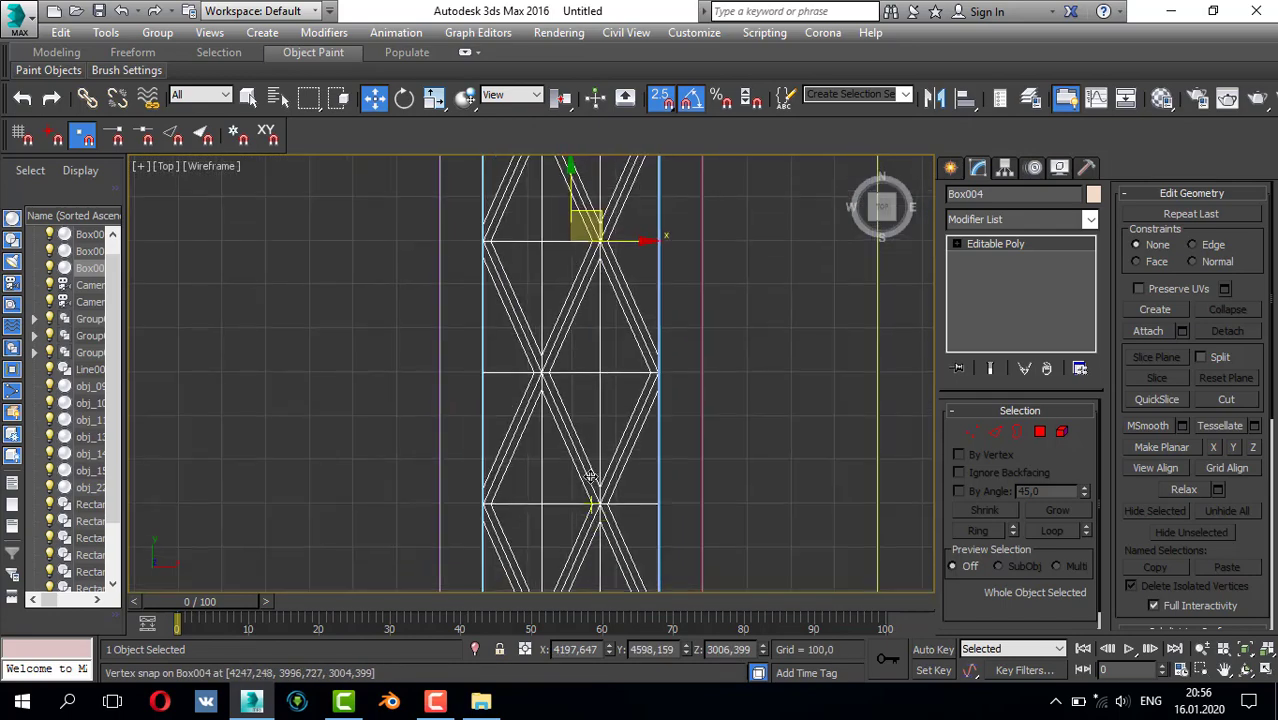
scroll(590, 300, down, 5)
key(q)
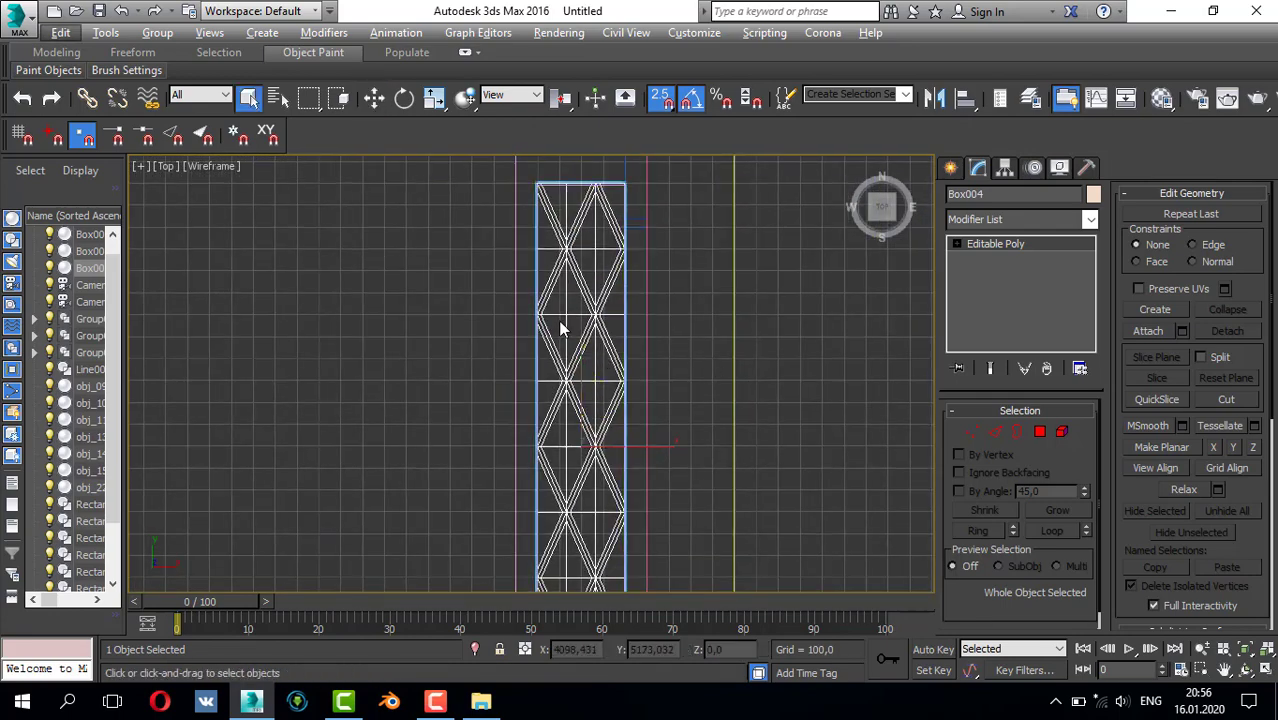
click(968, 432)
scroll(516, 339, up, 4)
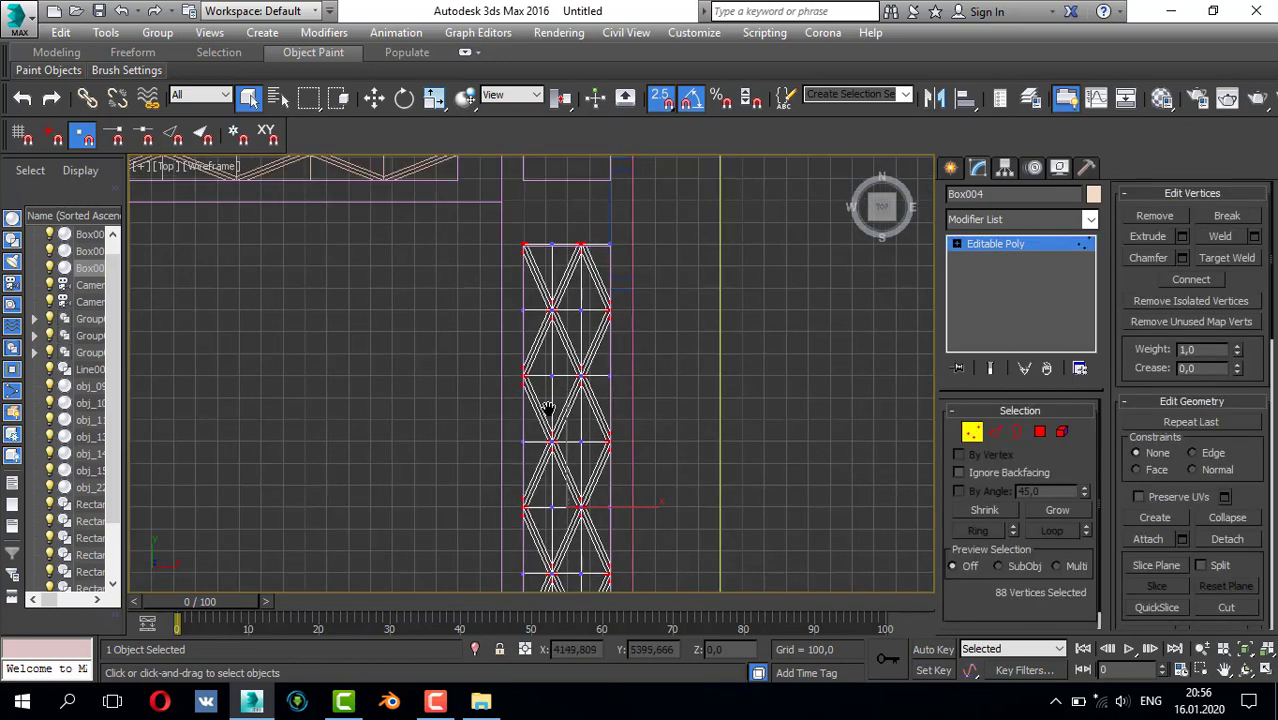
scroll(637, 330, up, 3)
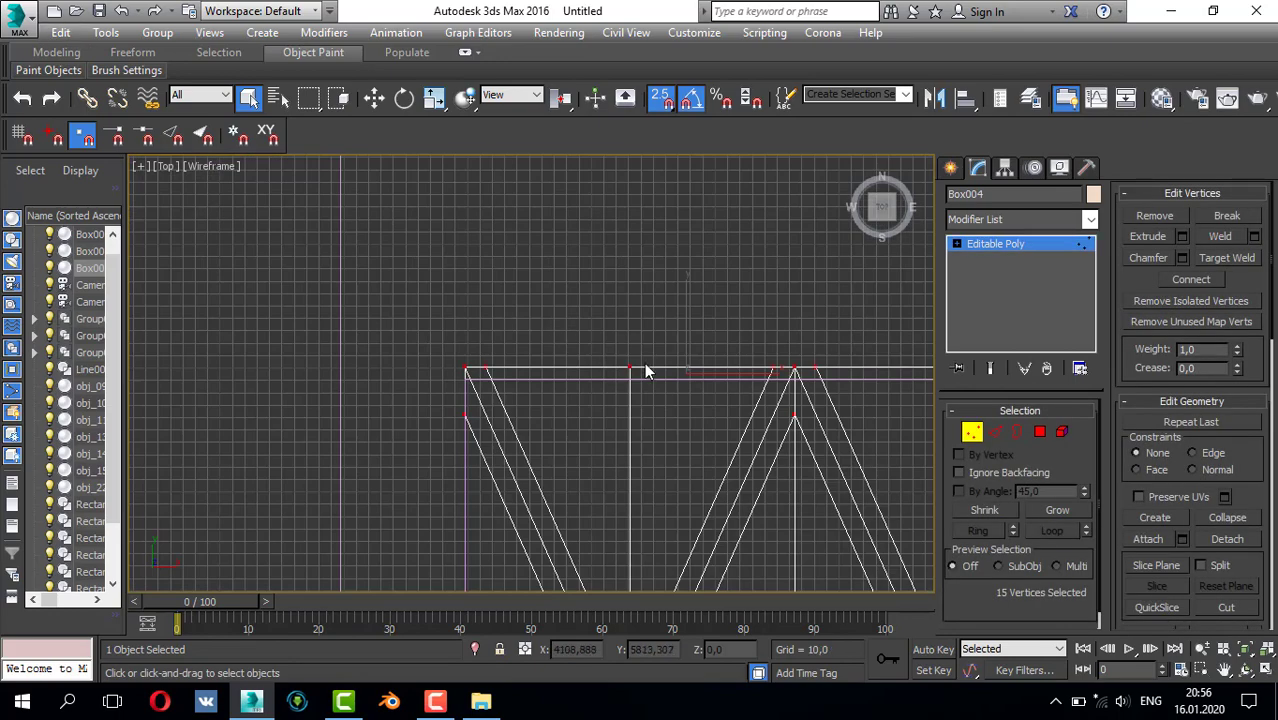
key(w)
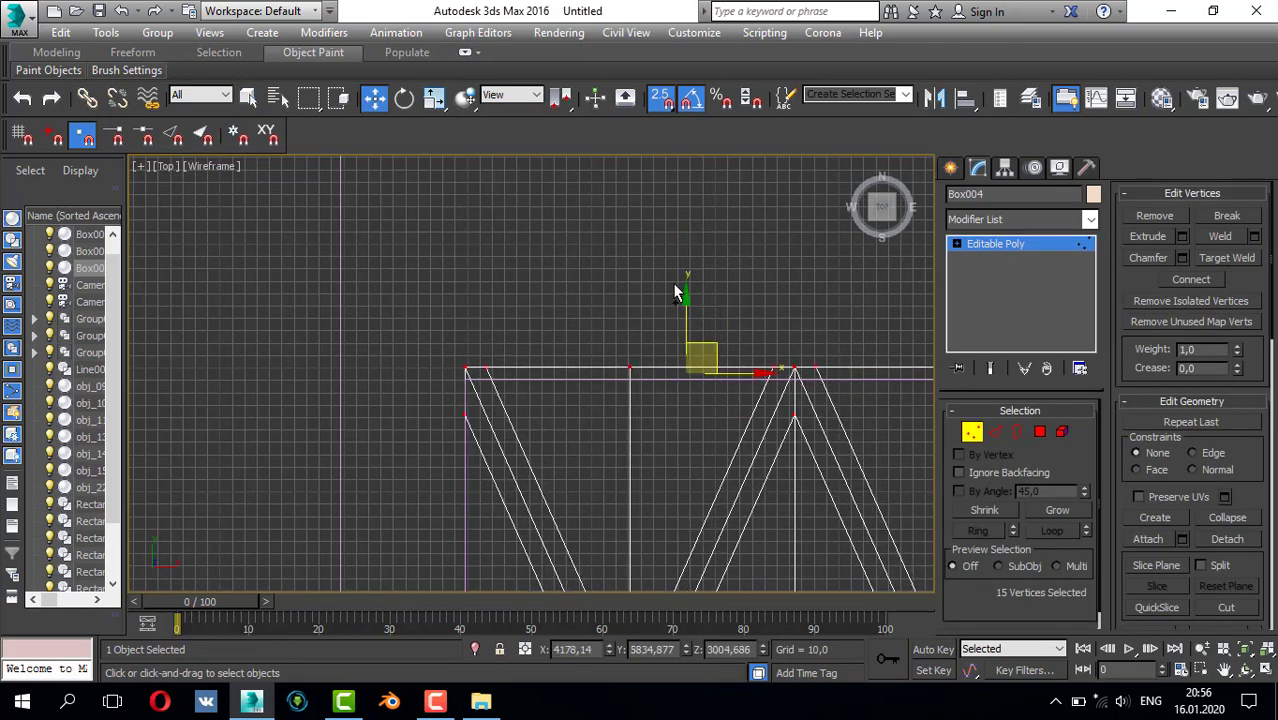
drag(687, 311, 687, 323)
scroll(695, 300, down, 5)
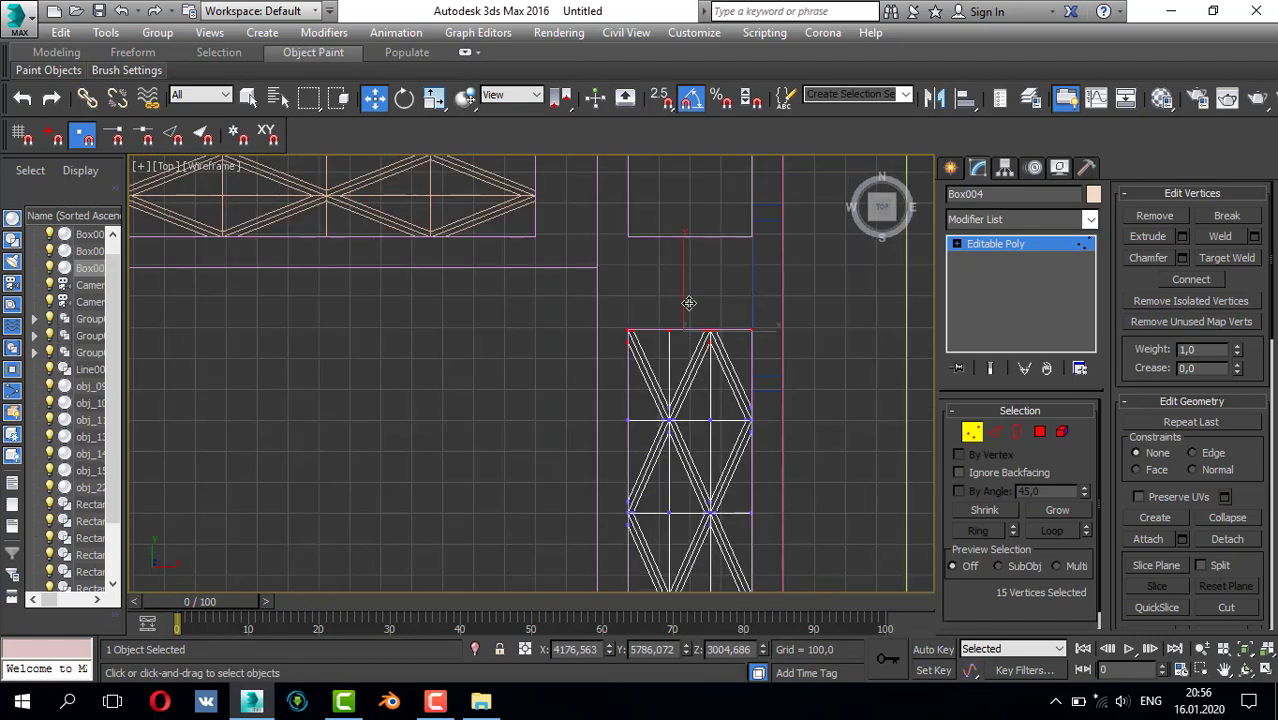
key(q)
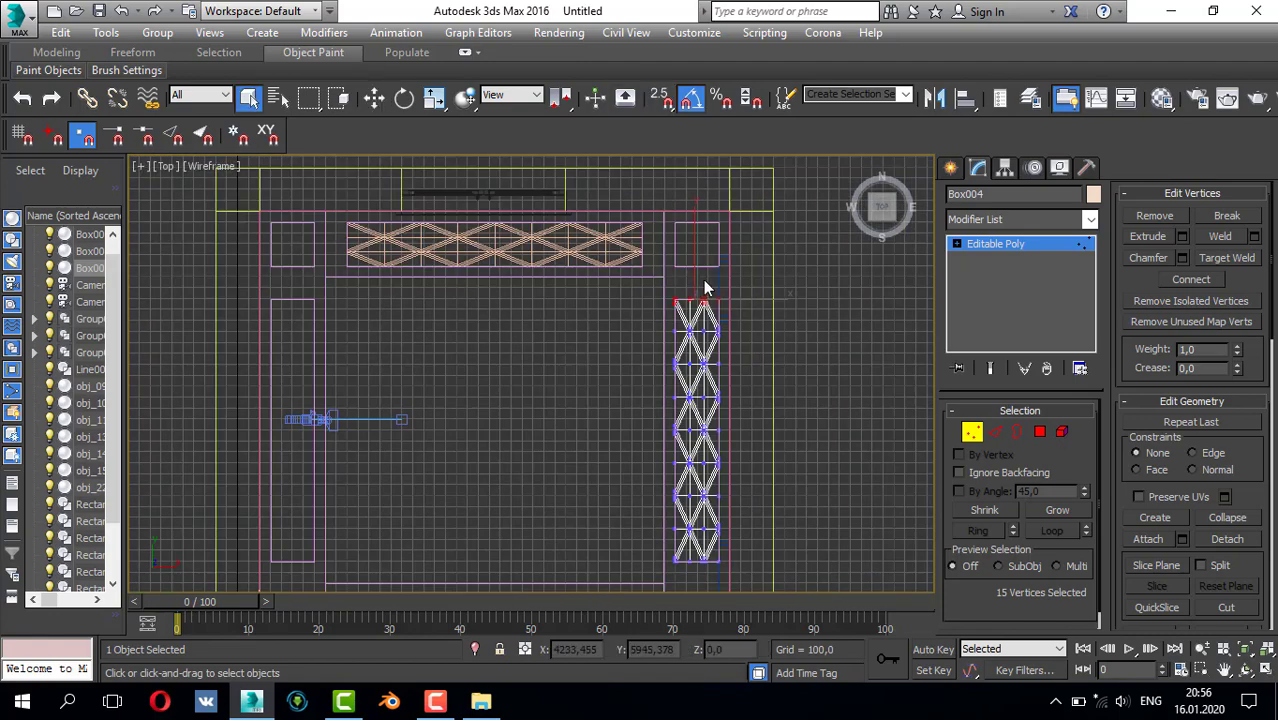
- Clone the fitted side panel along X as a copy and align it in the opposite side recess
click(950, 168)
scroll(696, 349, down, 2)
key(w)
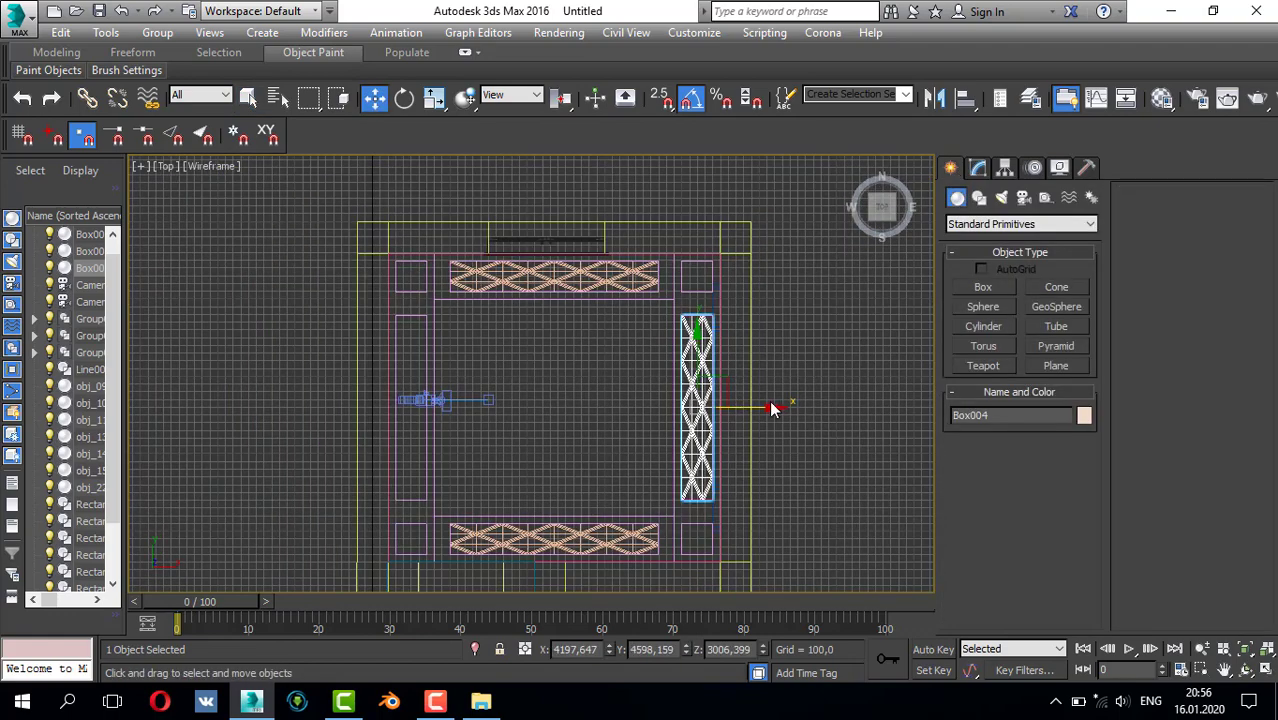
mouse_move(764, 410)
shift+mouse_down()
mouse_move(510, 420)
mouse_move(477, 433)
shift+mouse_up()
click(628, 420)
scroll(415, 365, up, 3)
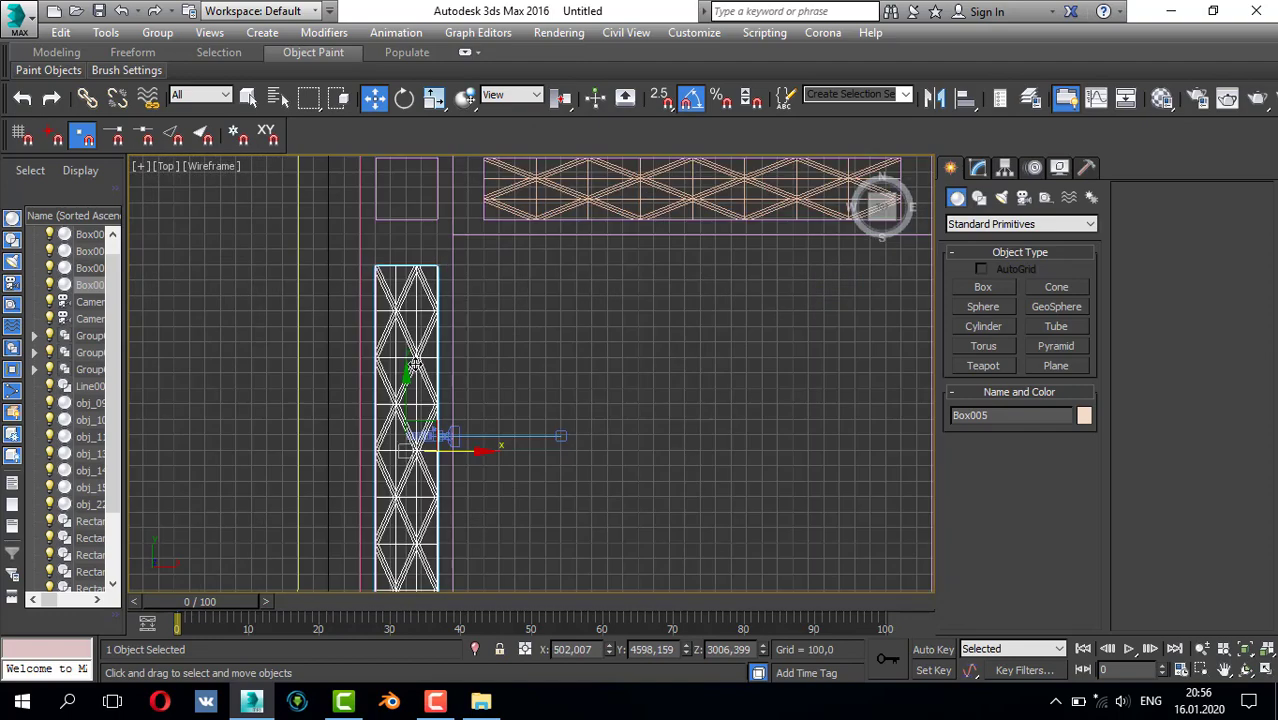
scroll(403, 318, up, 8)
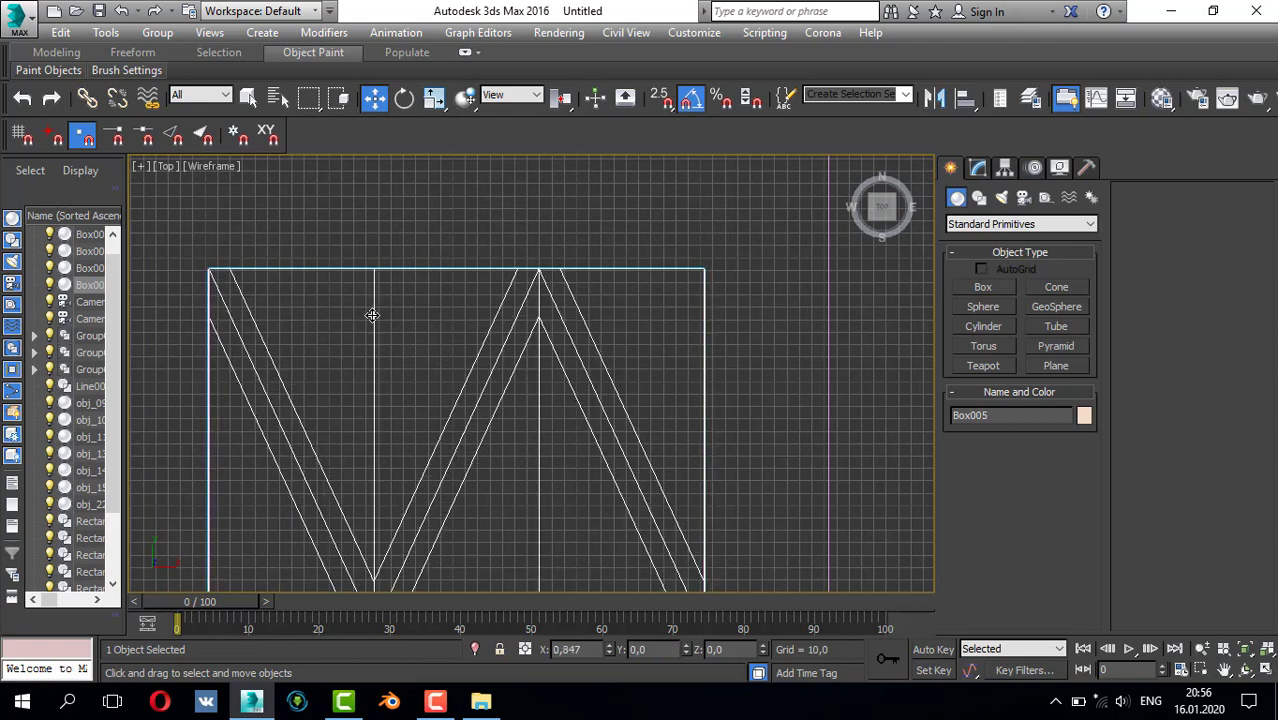
- In the perspective view, assign the white material 03 - Default to the ceiling and its recessed ceiling frame
key(alt+w)
key(alt+w)
scroll(456, 418, up, 5)
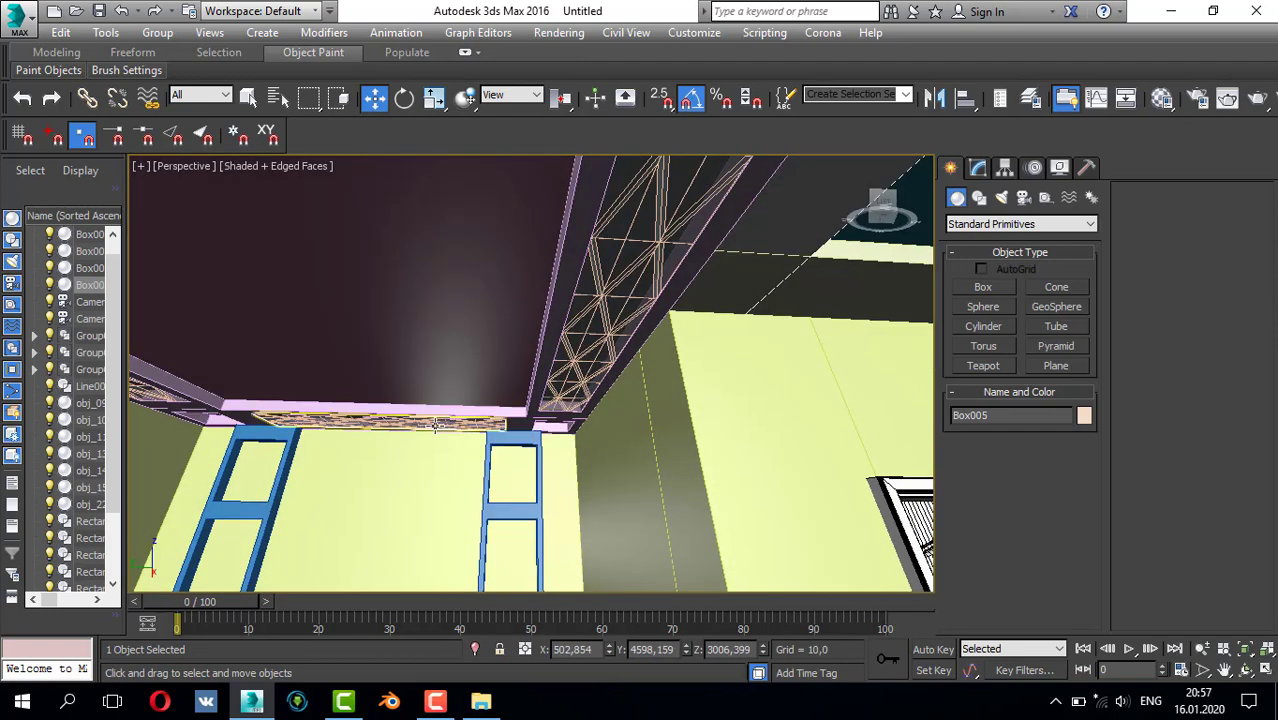
alt+middle_drag(435, 425, 485, 342)
click(494, 283)
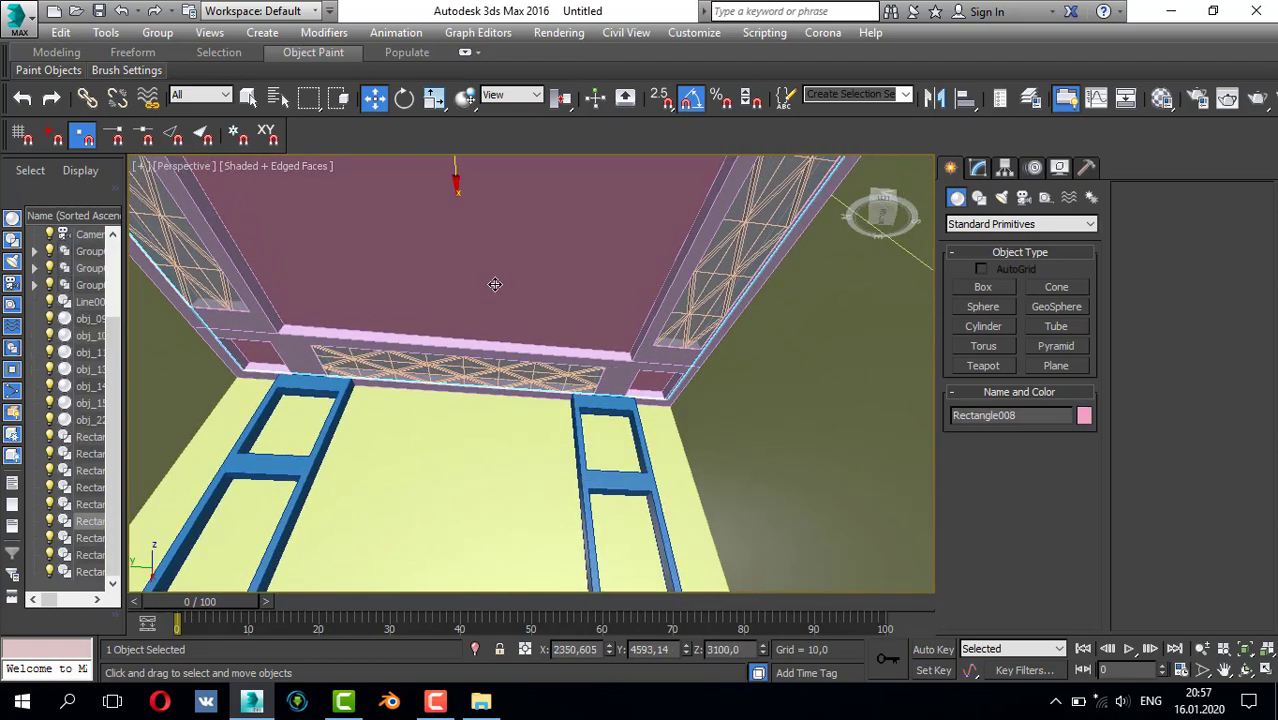
key(m)
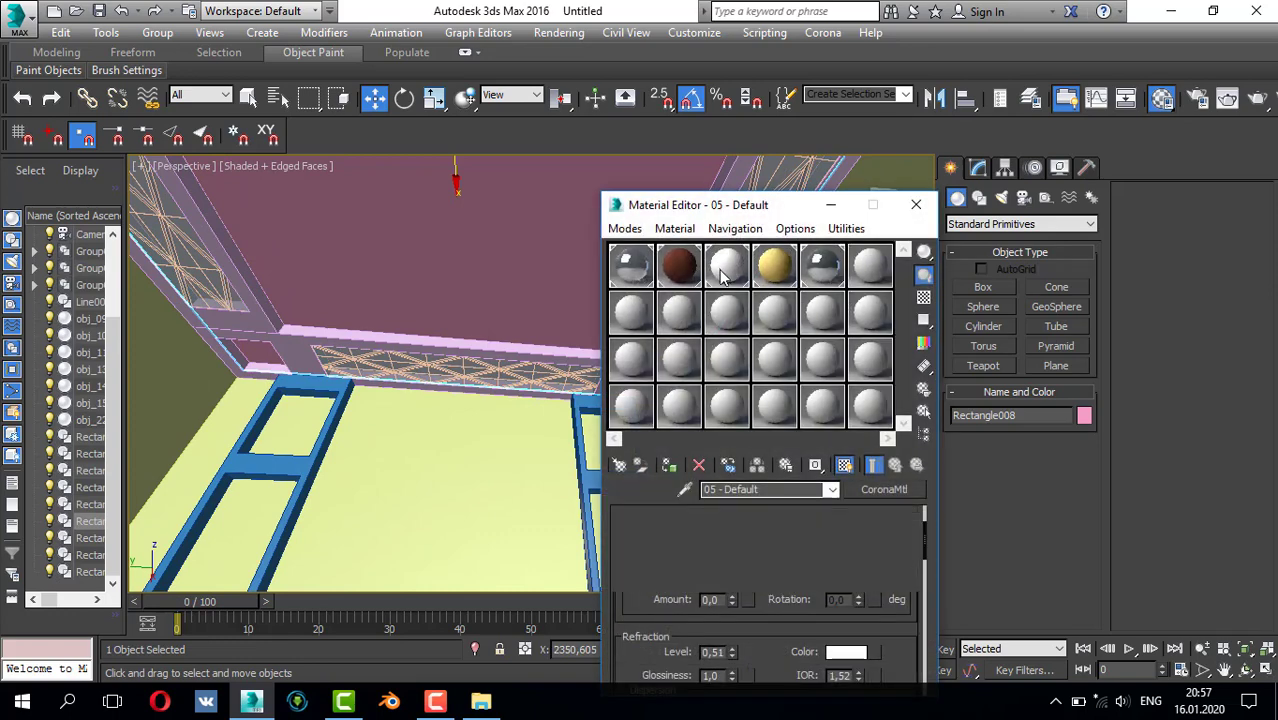
click(669, 466)
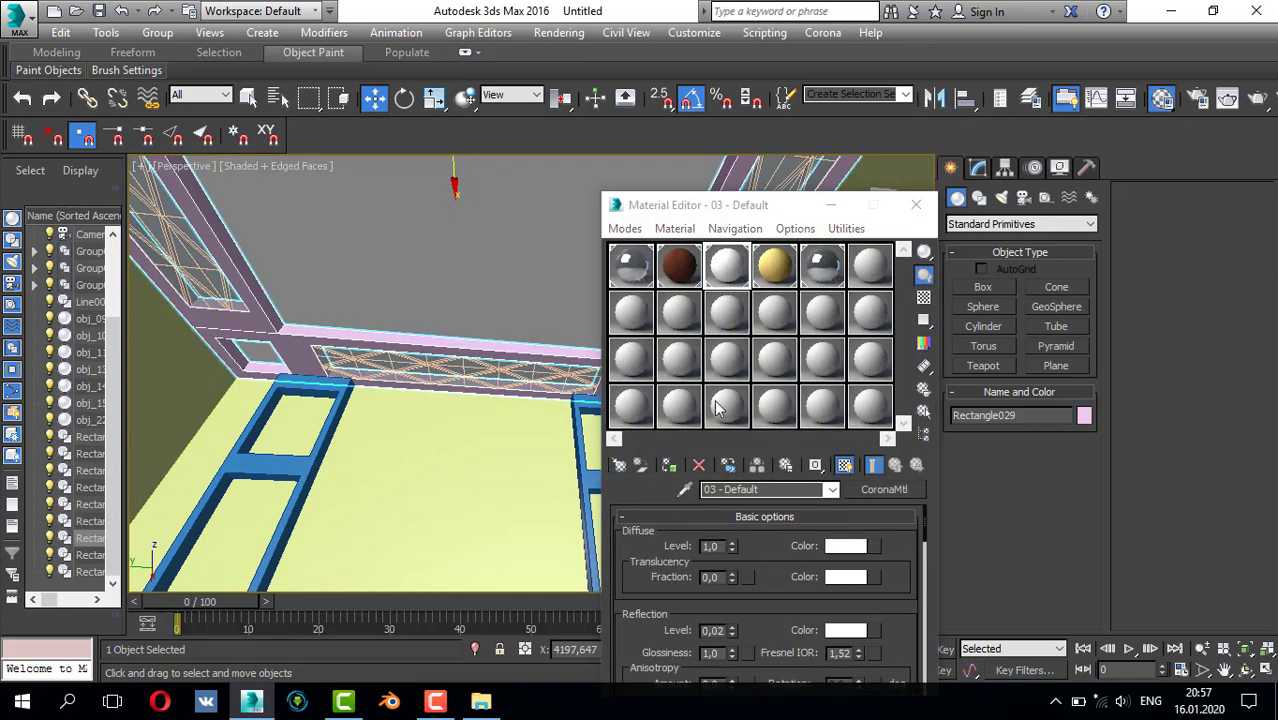
click(671, 467)
- Assign the white material 03 - Default to the walls and to both wall column frames
click(575, 474)
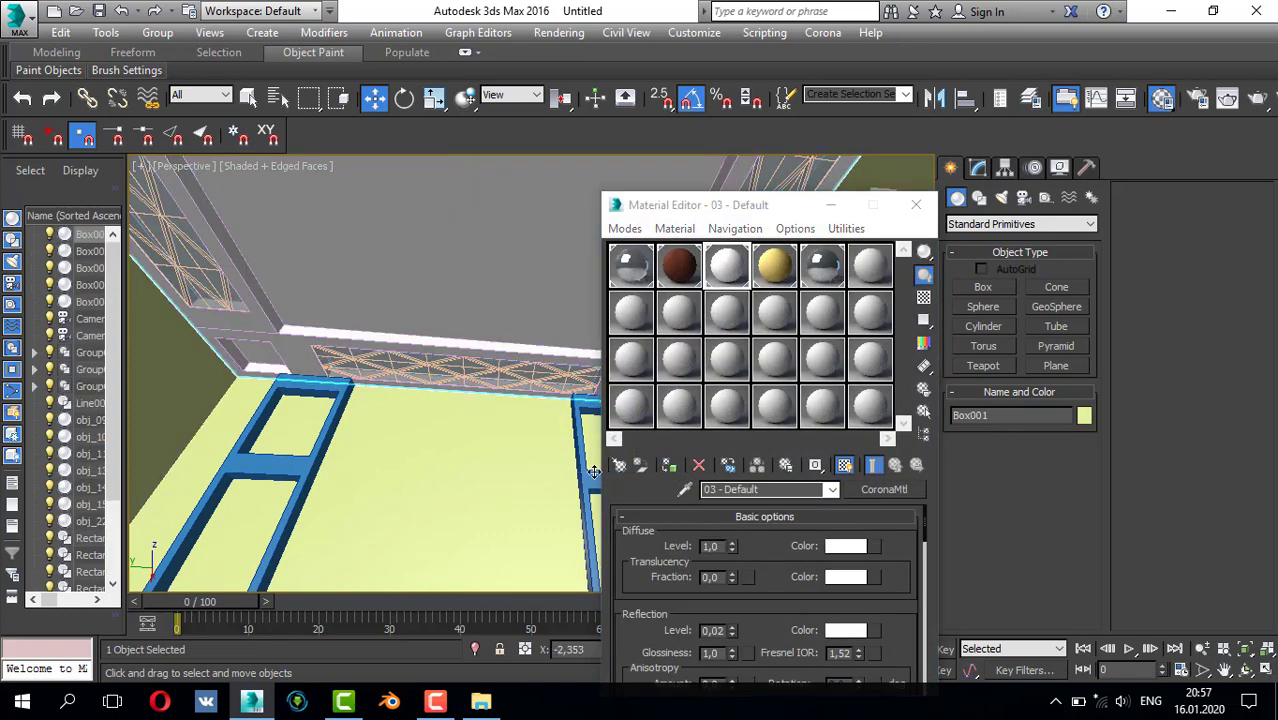
click(668, 466)
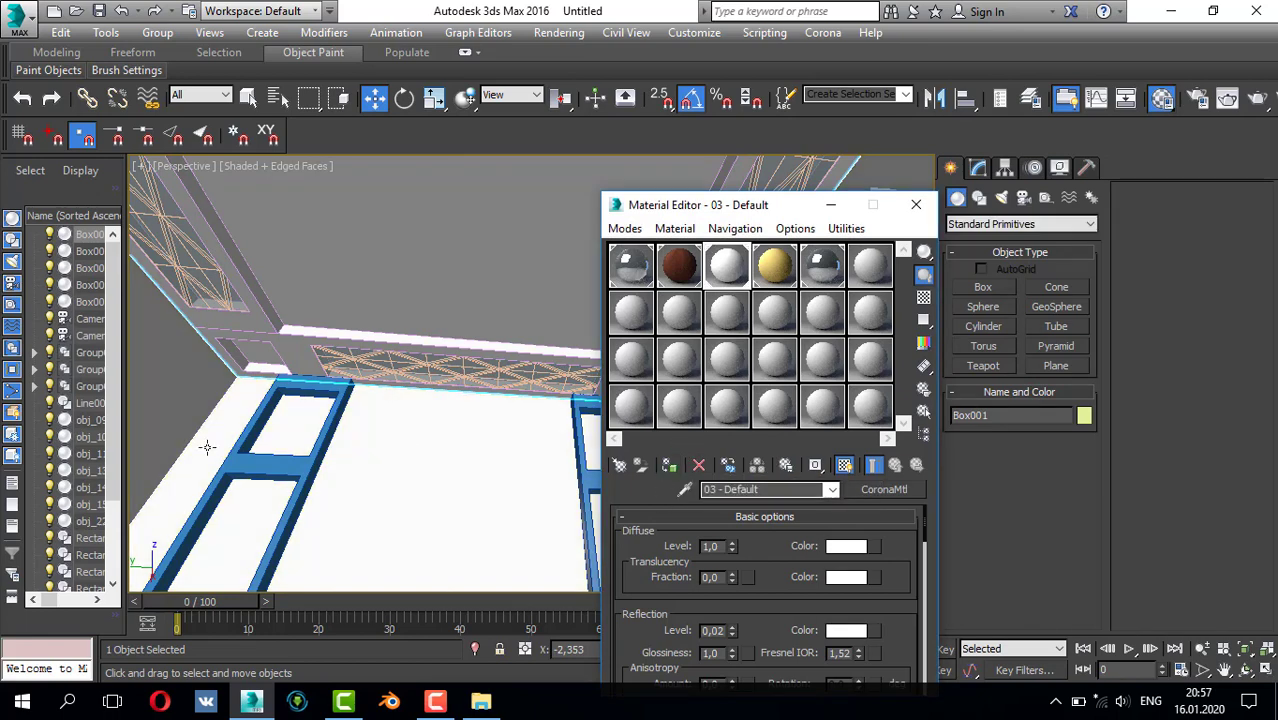
click(205, 449)
click(668, 466)
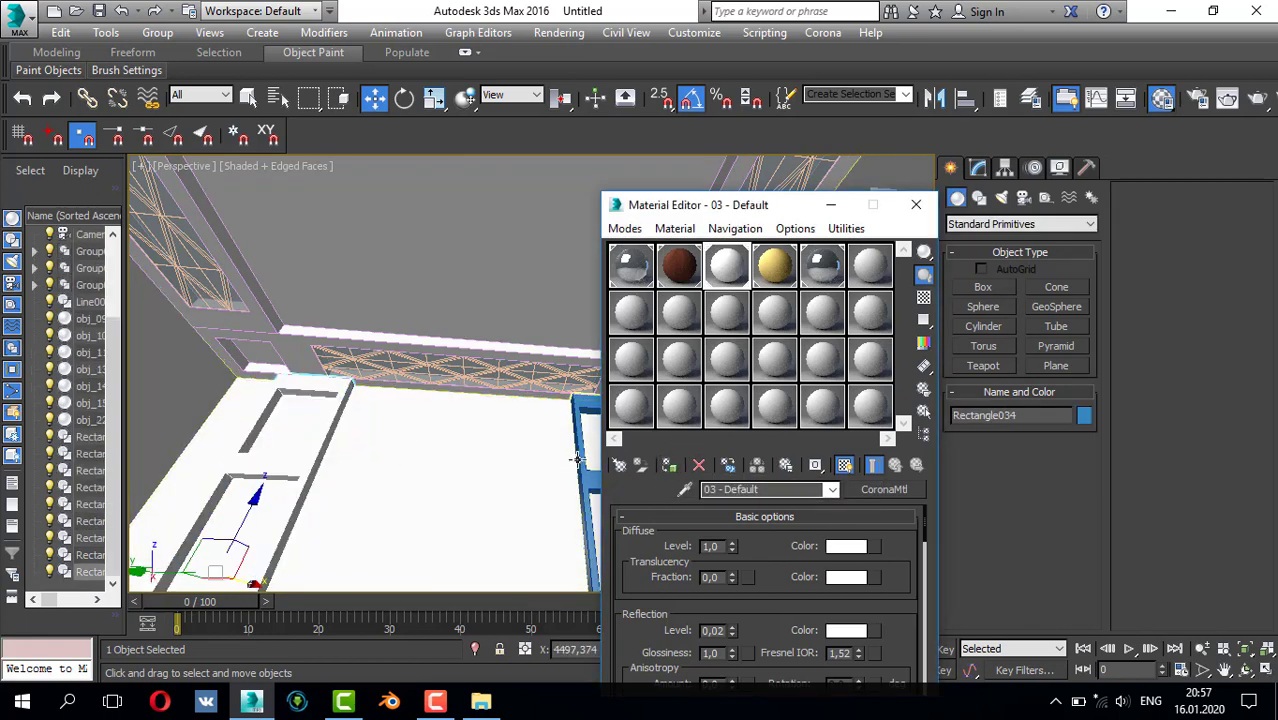
click(578, 460)
click(666, 468)
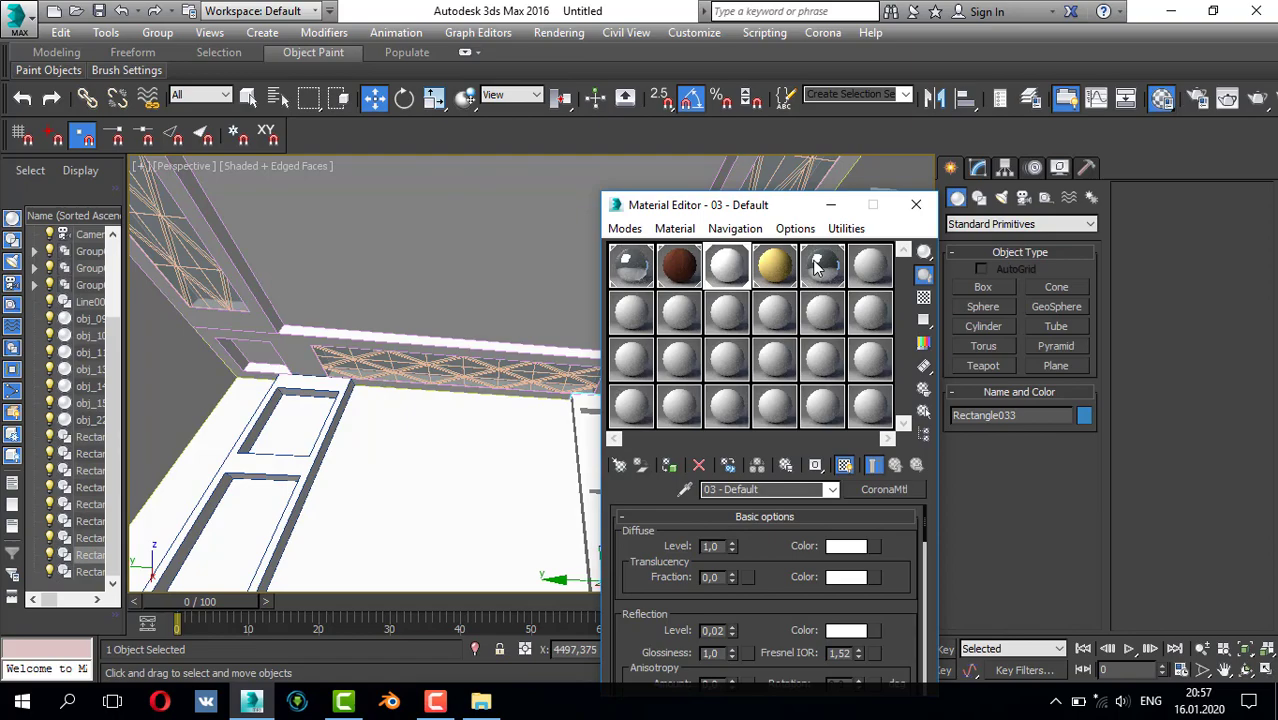
click(916, 204)
- Examine how the column frames, ceiling edge and lattice panels meet at the room corner in the perspective view
mouse_move(637, 344)
alt+middle_down()
mouse_move(690, 337)
mouse_move(662, 288)
mouse_move(605, 384)
alt+middle_up()
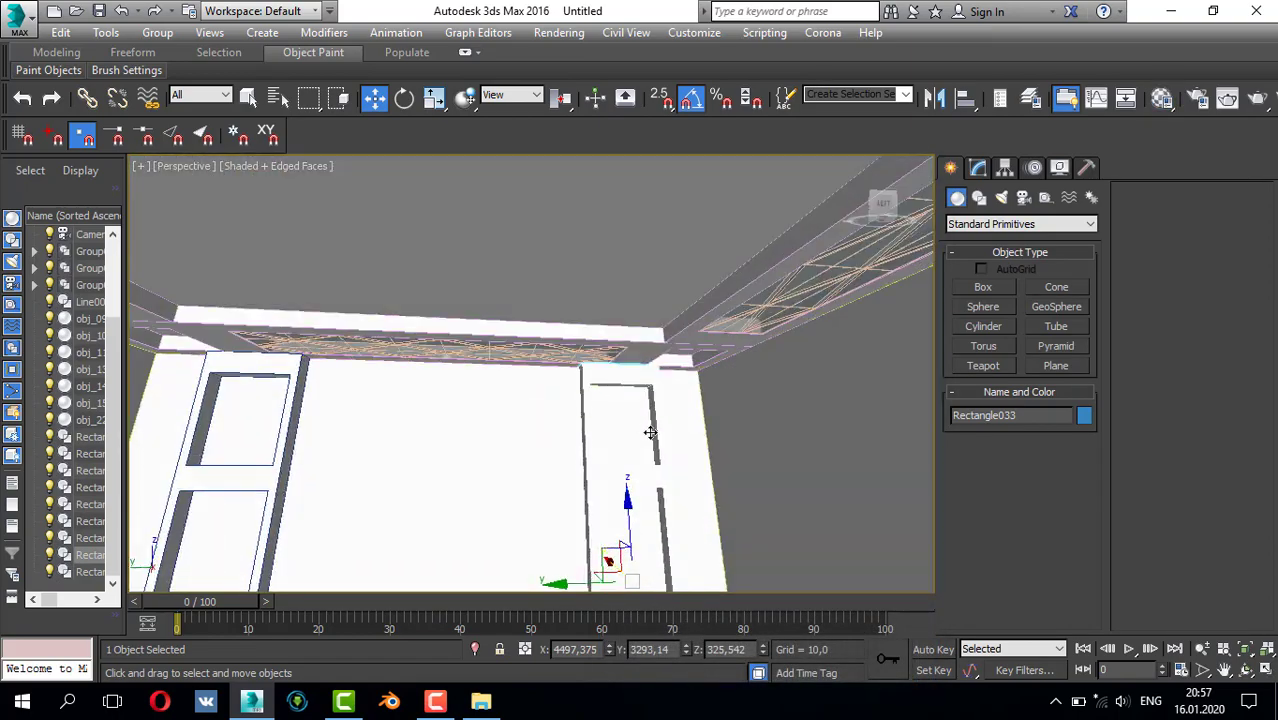
middle_drag(650, 434, 520, 258)
mouse_move(605, 314)
middle_down()
mouse_move(475, 300)
mouse_move(515, 299)
mouse_move(521, 322)
middle_up()
scroll(495, 281, up, 1)
scroll(500, 278, up, 1)
scroll(502, 277, down, 1)
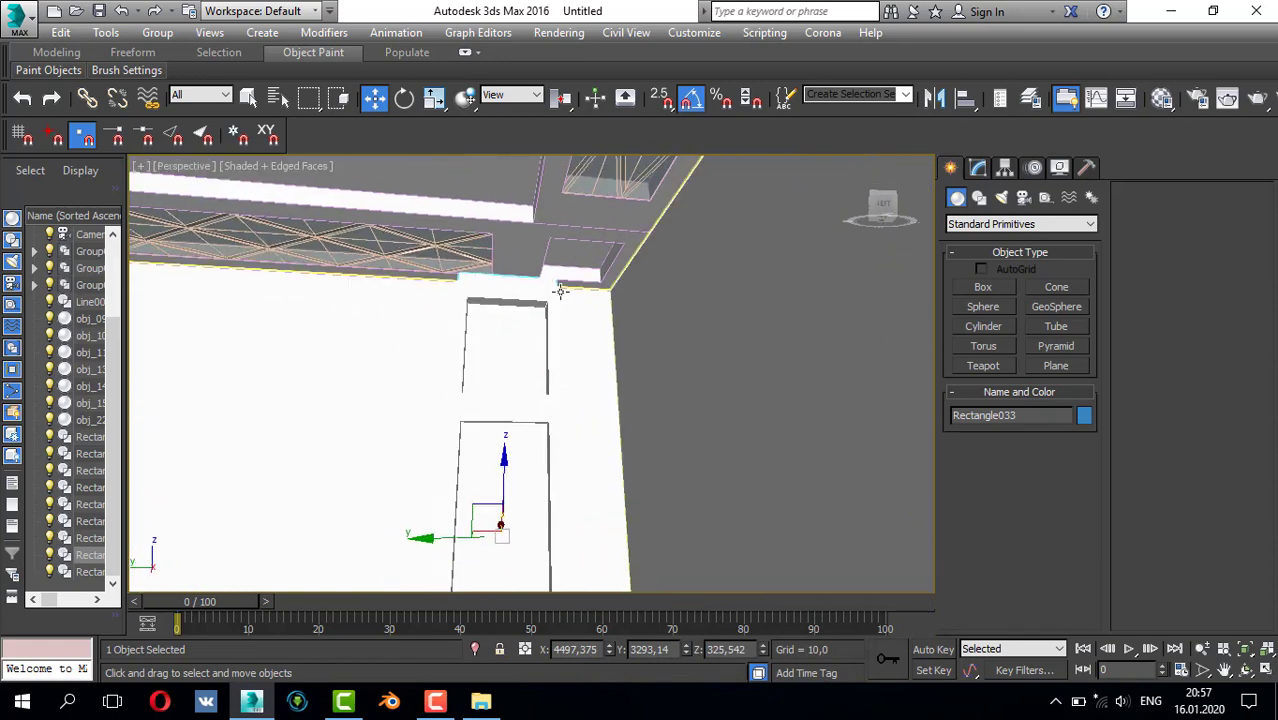
scroll(562, 287, up, 2)
click(573, 236)
scroll(572, 238, down, 5)
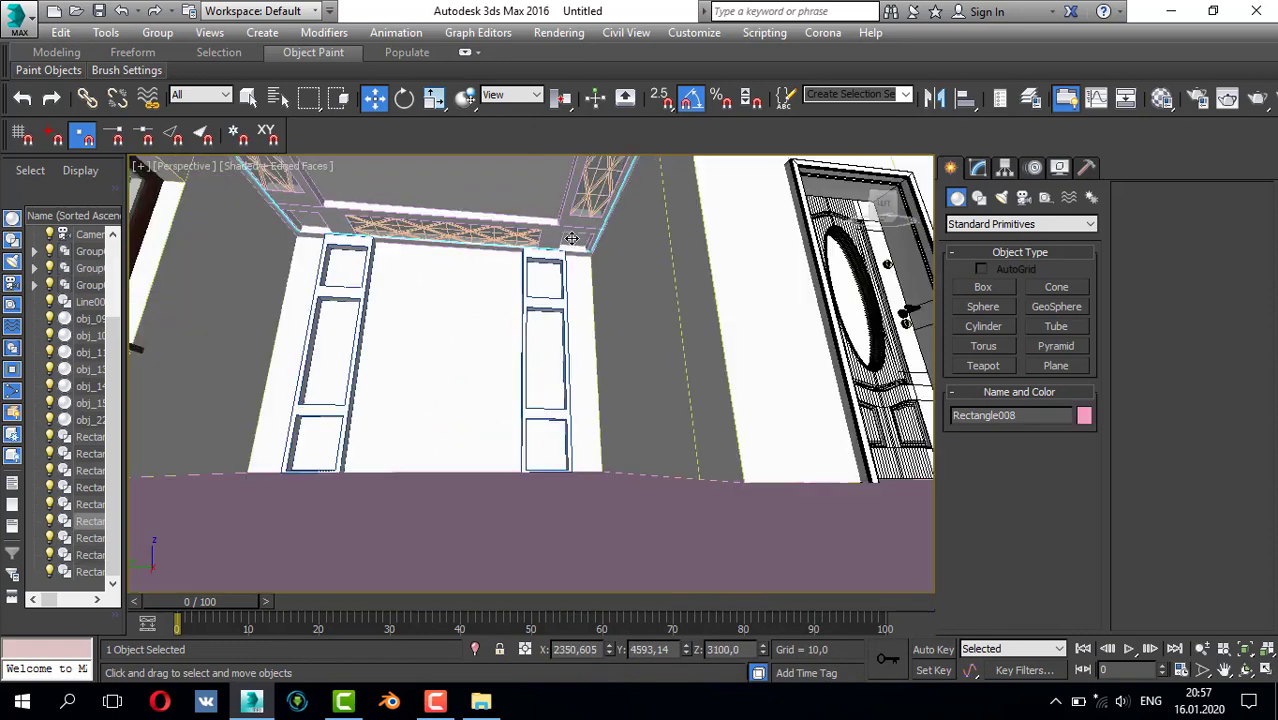
- Examine the ceiling recesses and lattice panels above the two column frames in the perspective view
scroll(510, 231, up, 2)
alt+middle_drag(501, 228, 479, 265)
scroll(479, 265, up, 3)
scroll(542, 297, down, 3)
alt+middle_drag(549, 289, 584, 406)
scroll(656, 285, up, 3)
scroll(656, 286, down, 3)
scroll(650, 272, up, 1)
scroll(618, 331, down, 3)
scroll(584, 426, up, 3)
scroll(584, 406, down, 4)
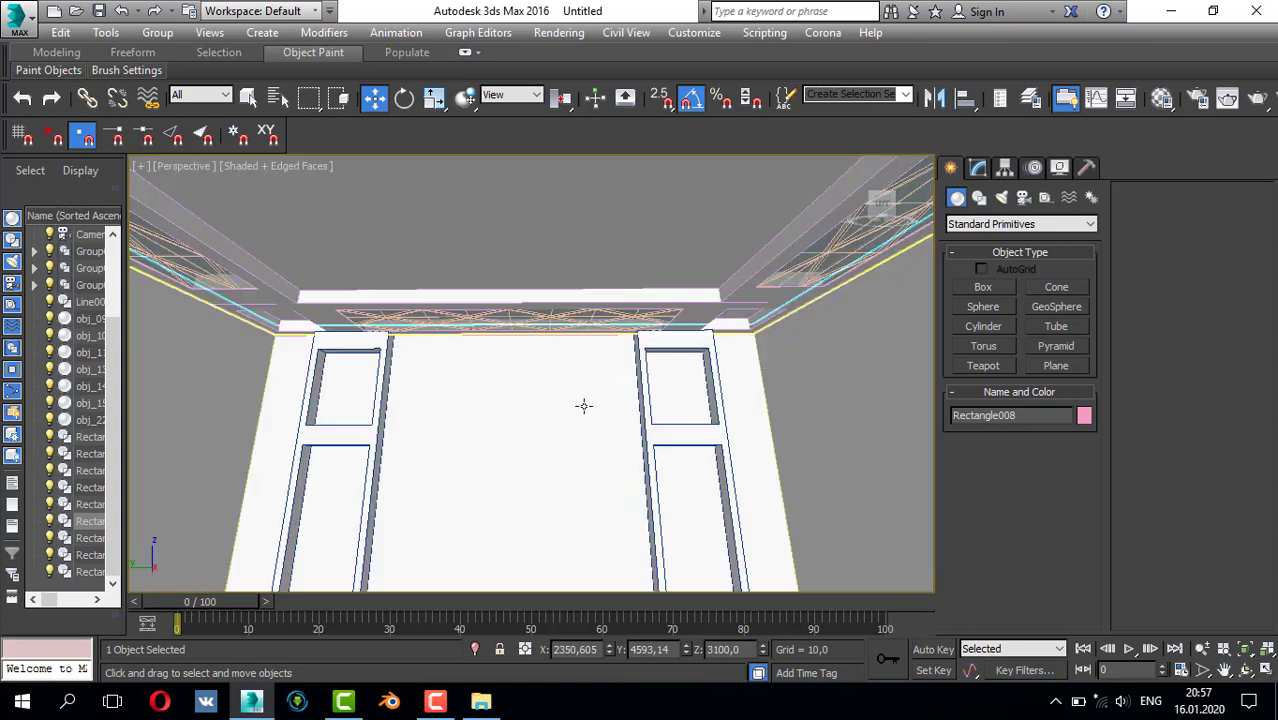
- Set the Extrude amount of the main ceiling slab to 40 and check its thickness in the Left and perspective views
key(alt+w)
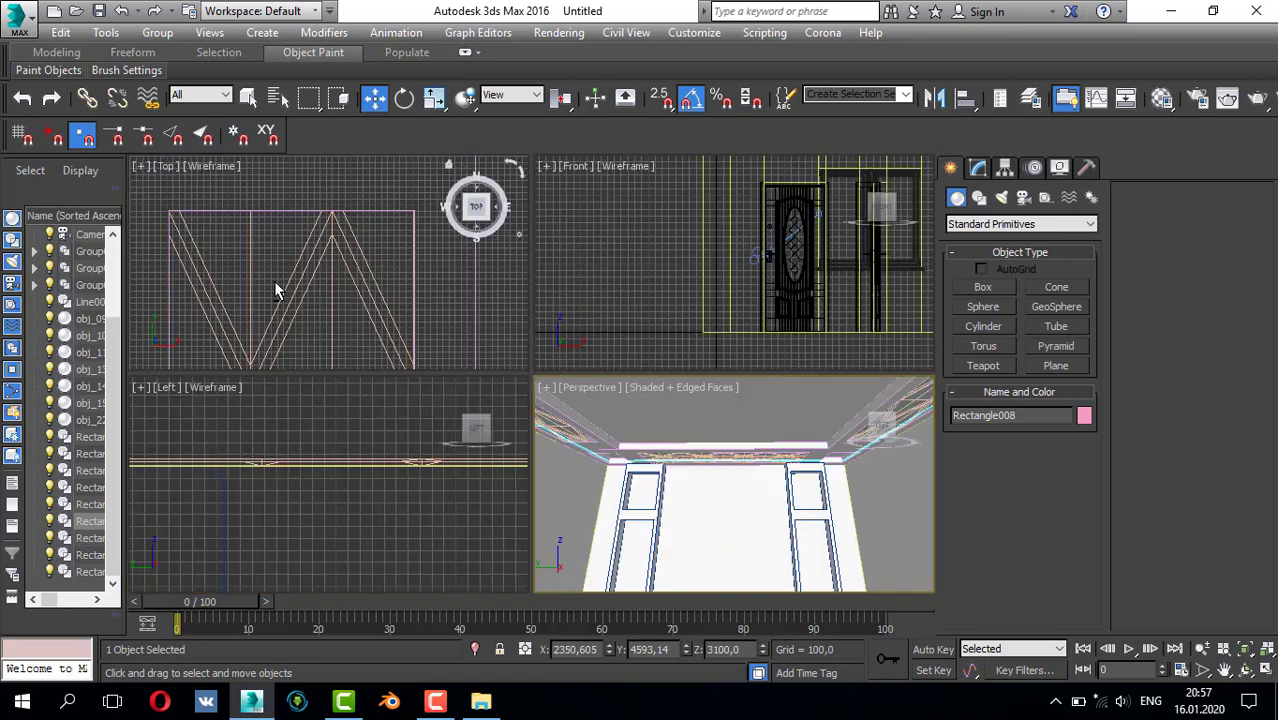
key(alt+w)
scroll(360, 344, down, 7)
middle_drag(361, 344, 546, 383)
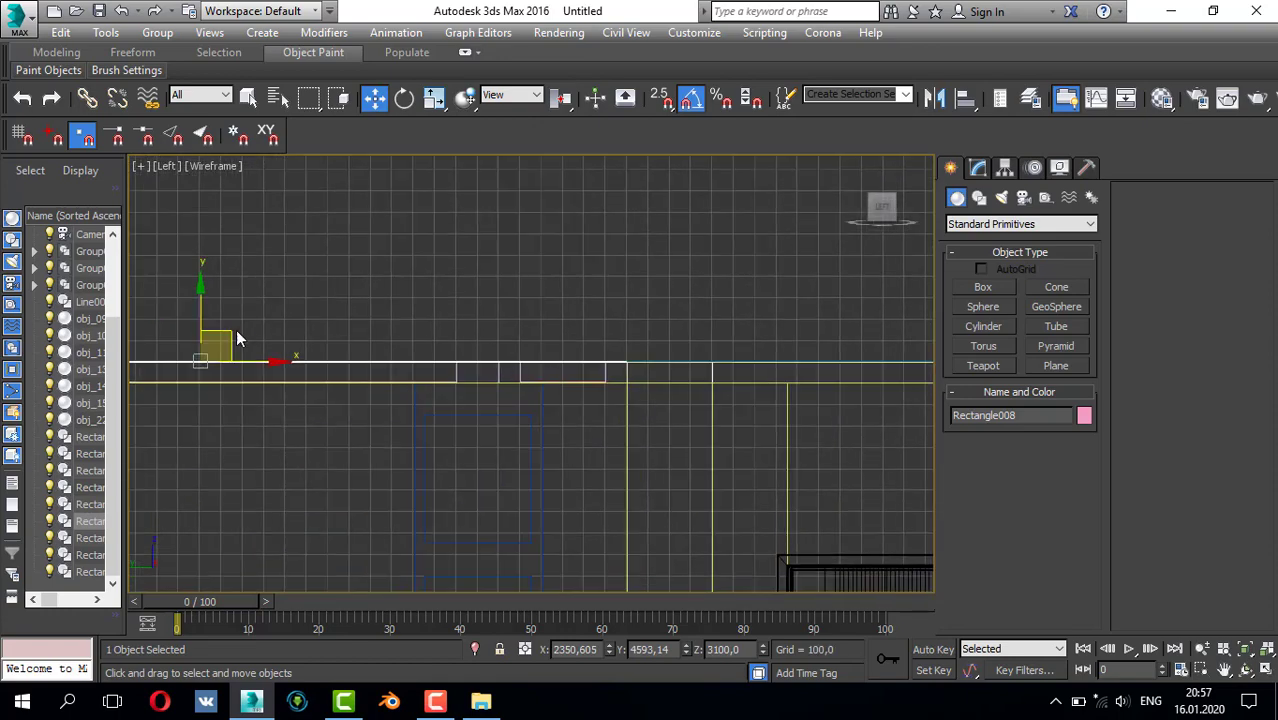
scroll(236, 335, up, 1)
middle_drag(236, 335, 460, 328)
scroll(414, 326, up, 3)
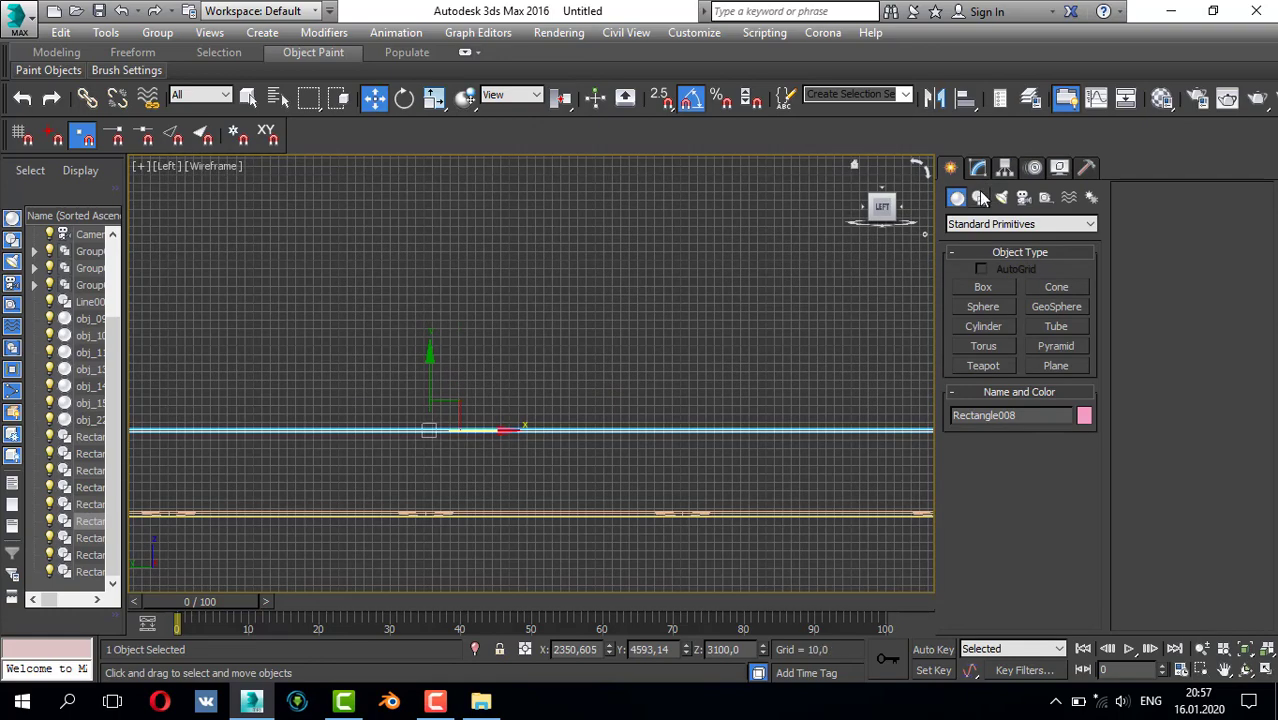
click(977, 168)
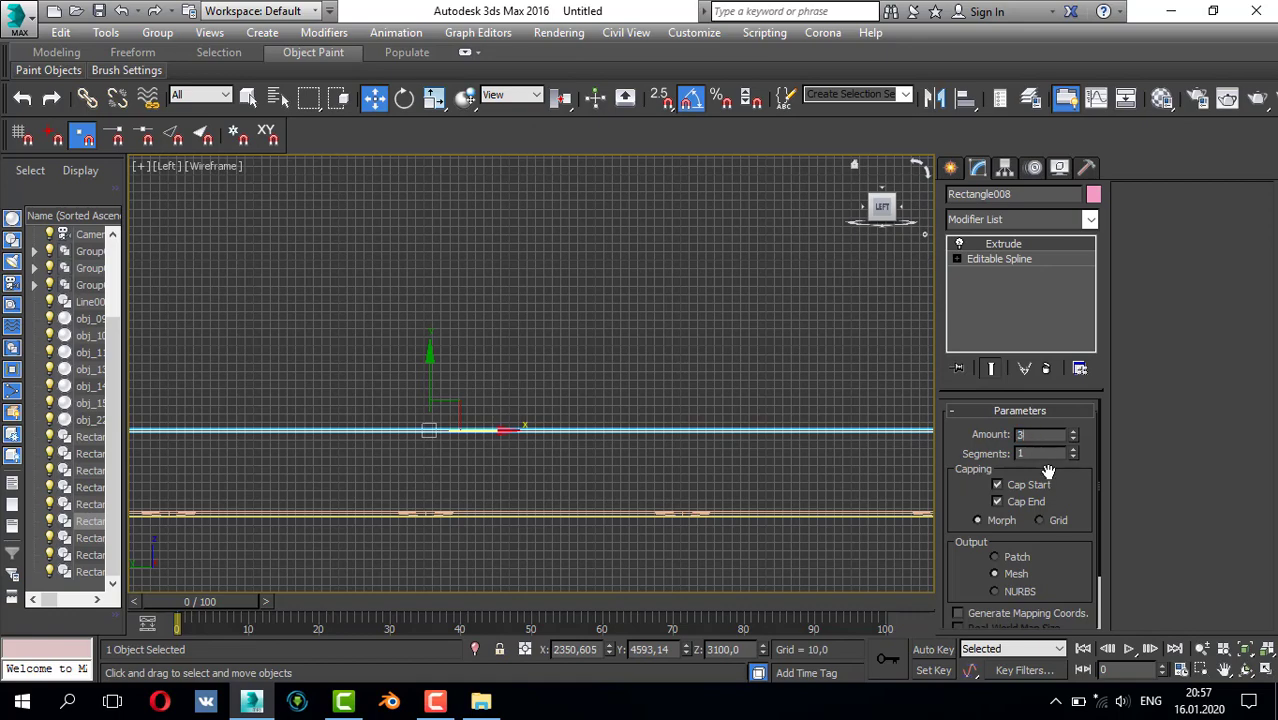
key(Return)
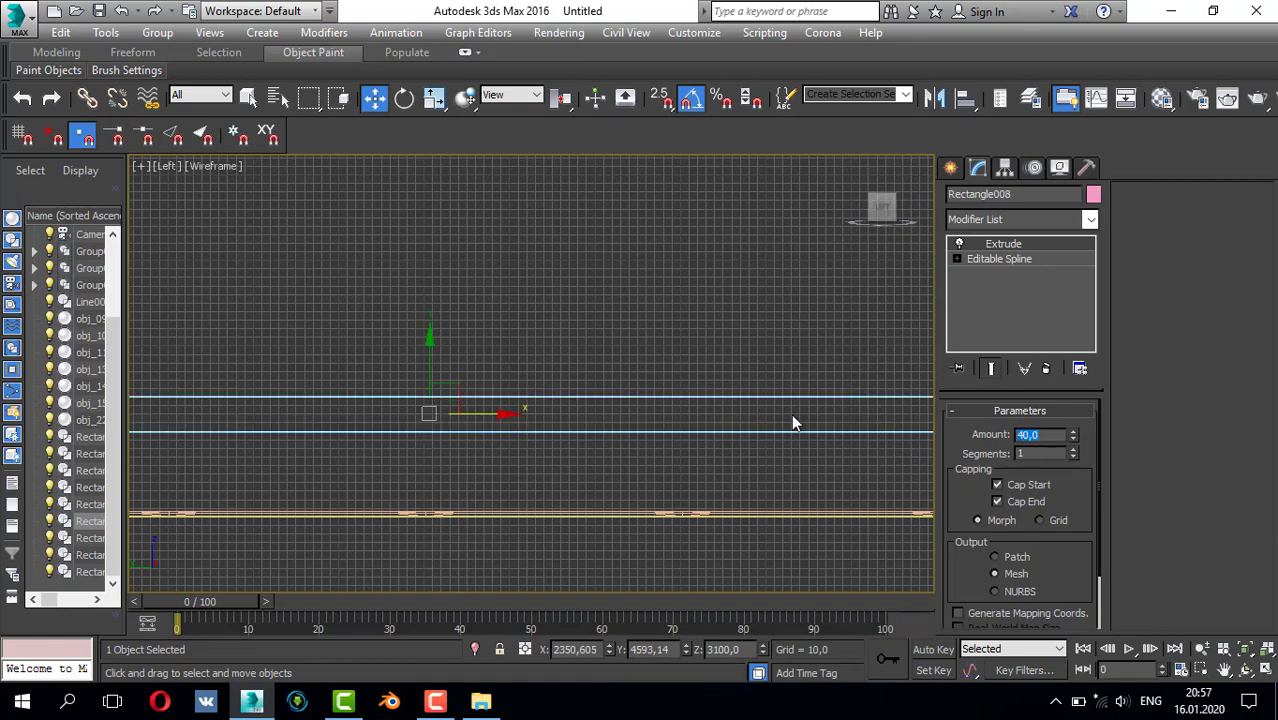
key(alt+w)
middle_click(762, 419)
key(alt+w)
alt+middle_drag(728, 367, 682, 401)
- In the Top view, draw a cylinder about 67 in radius and 24 high inside a square corner recess of the ceiling
click(952, 169)
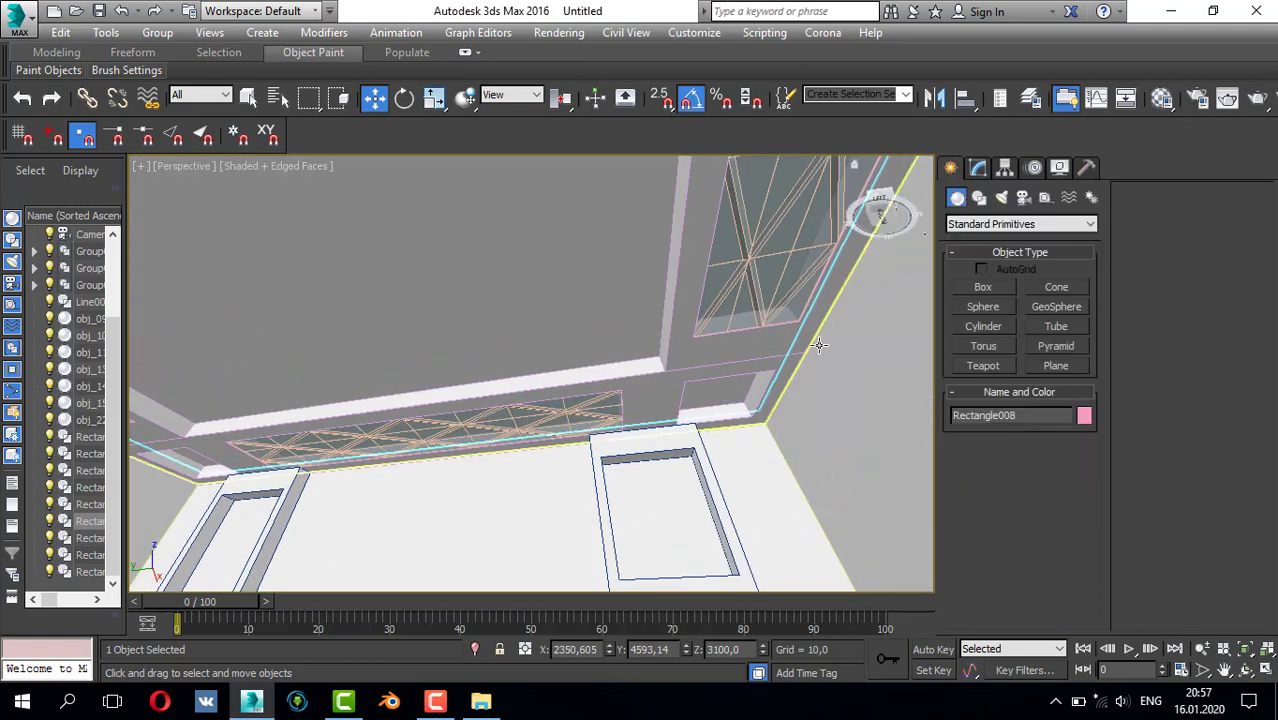
key(alt+w)
middle_click(458, 262)
key(alt+w)
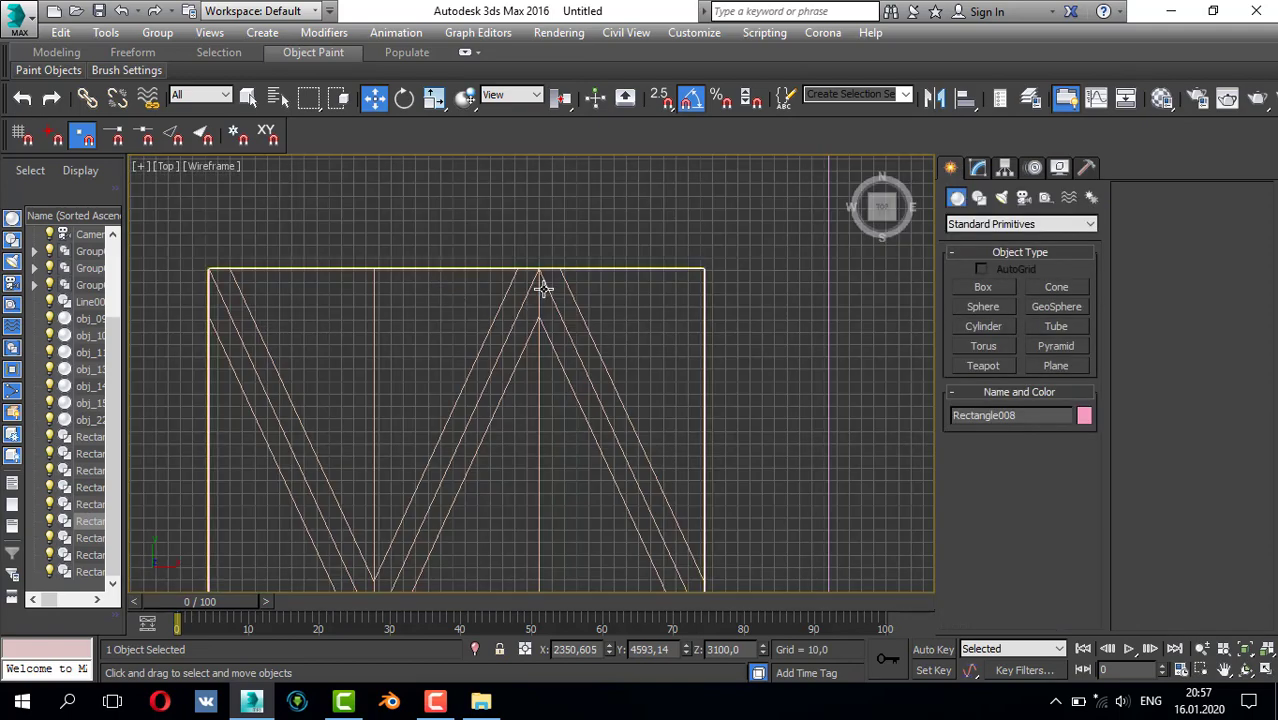
scroll(543, 289, down, 10)
middle_drag(485, 337, 186, 289)
middle_drag(462, 436, 496, 350)
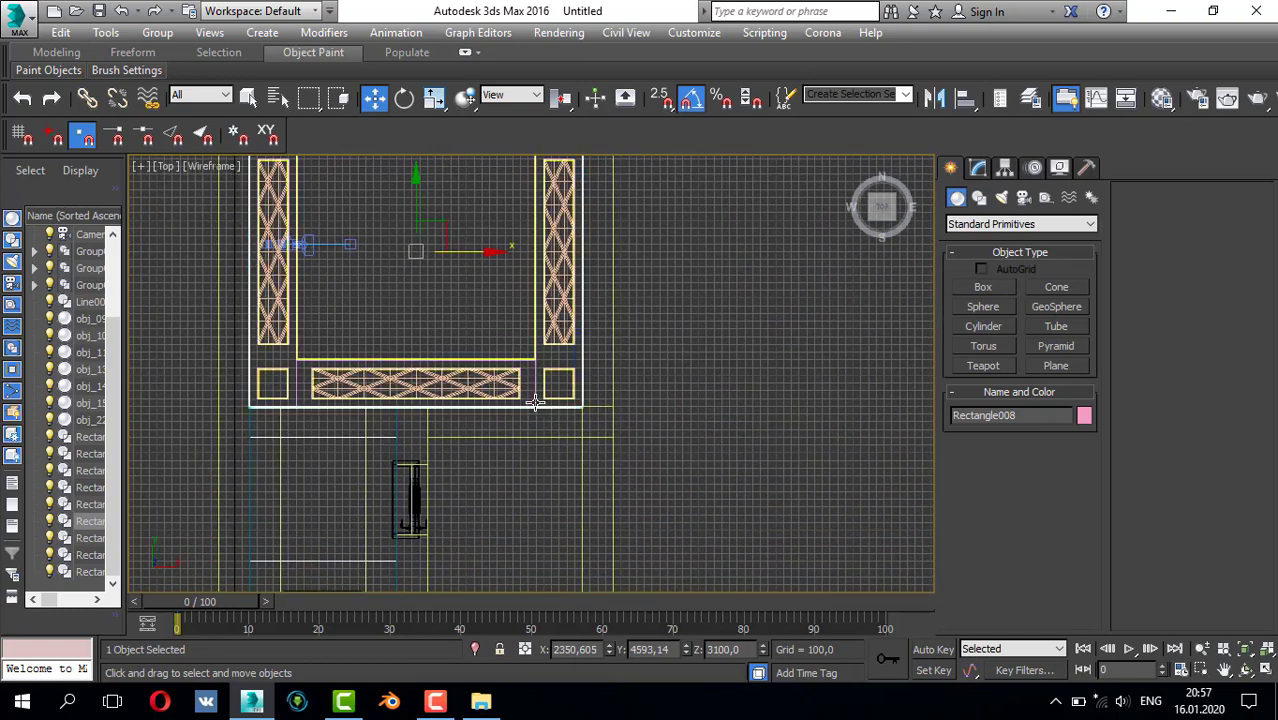
scroll(535, 402, up, 5)
click(979, 198)
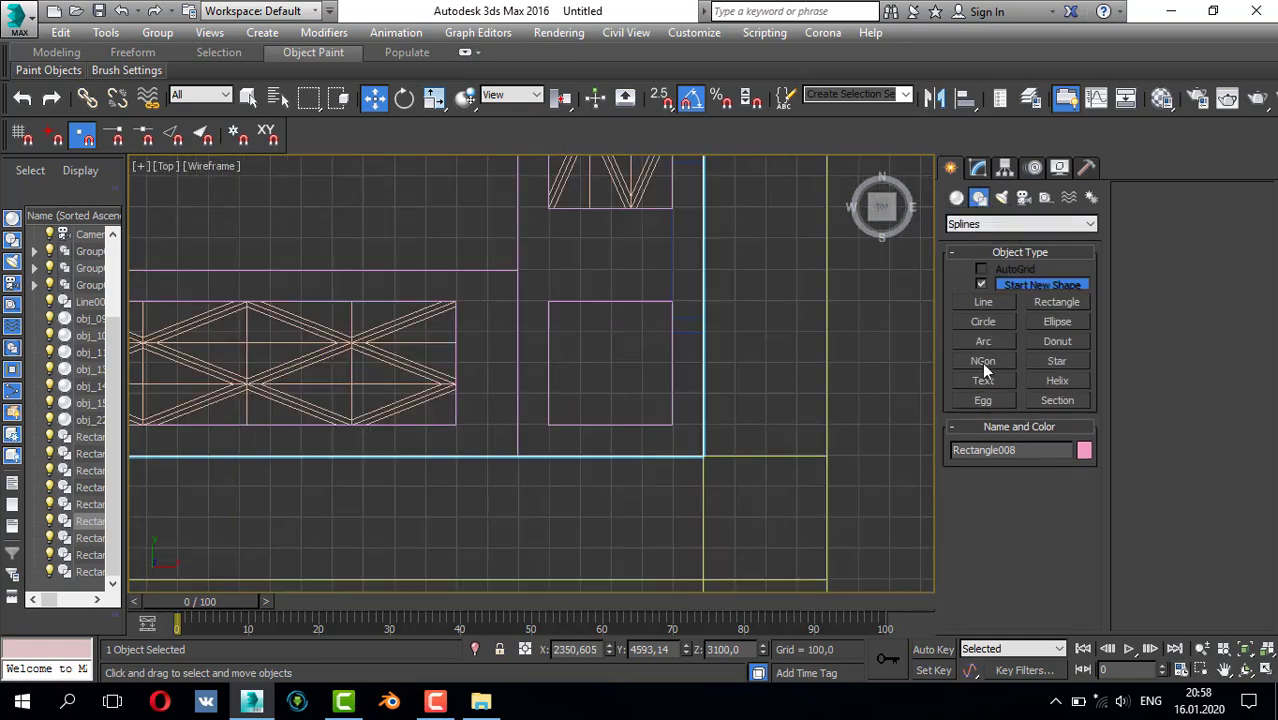
scroll(567, 342, up, 2)
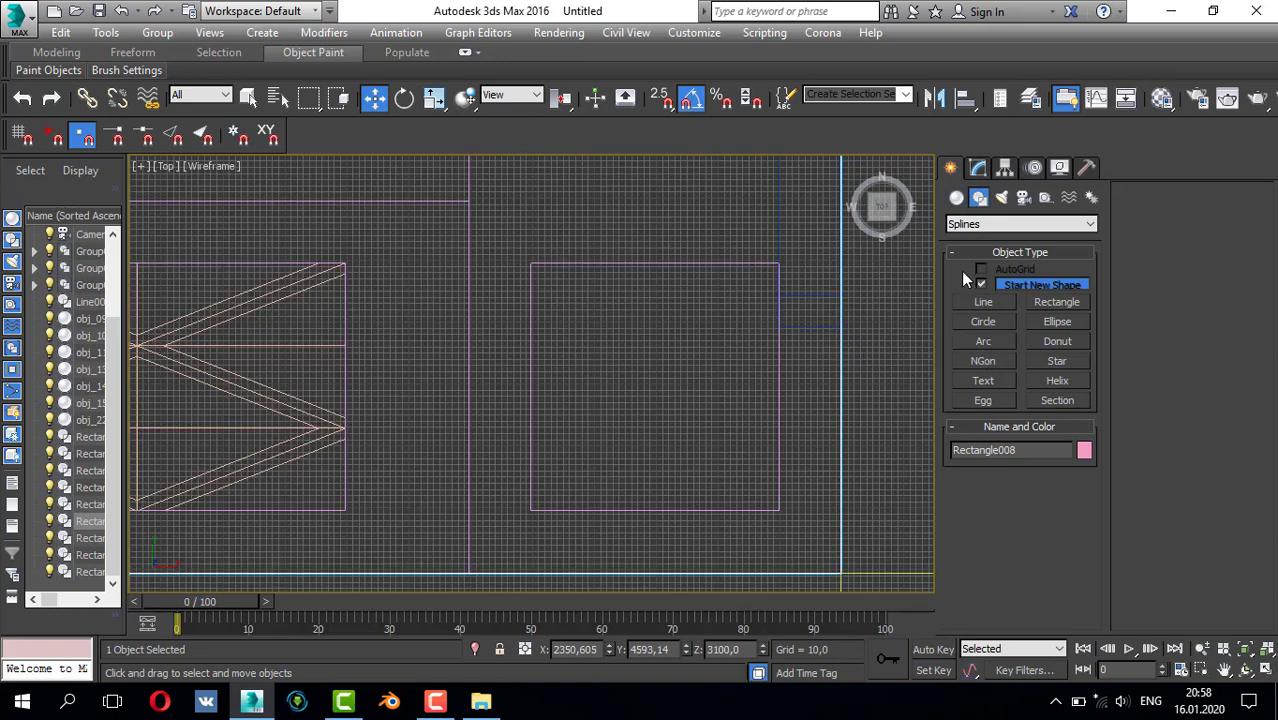
click(956, 197)
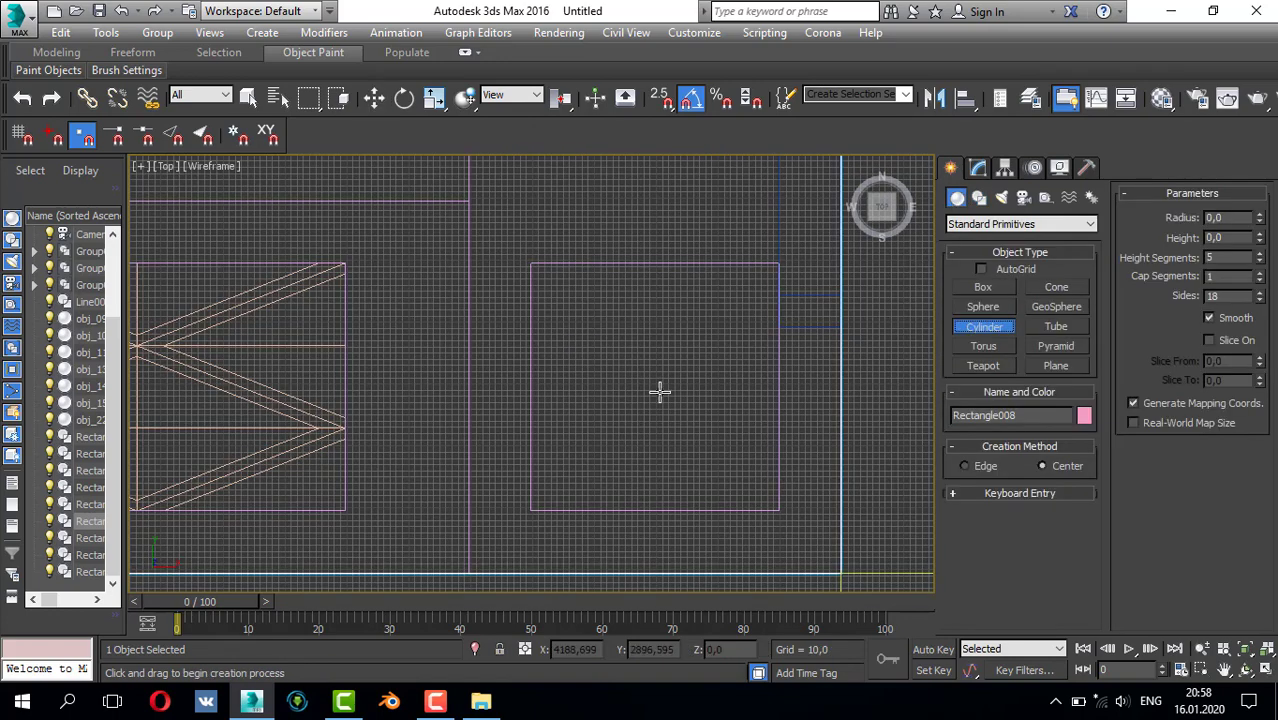
drag(652, 383, 663, 343)
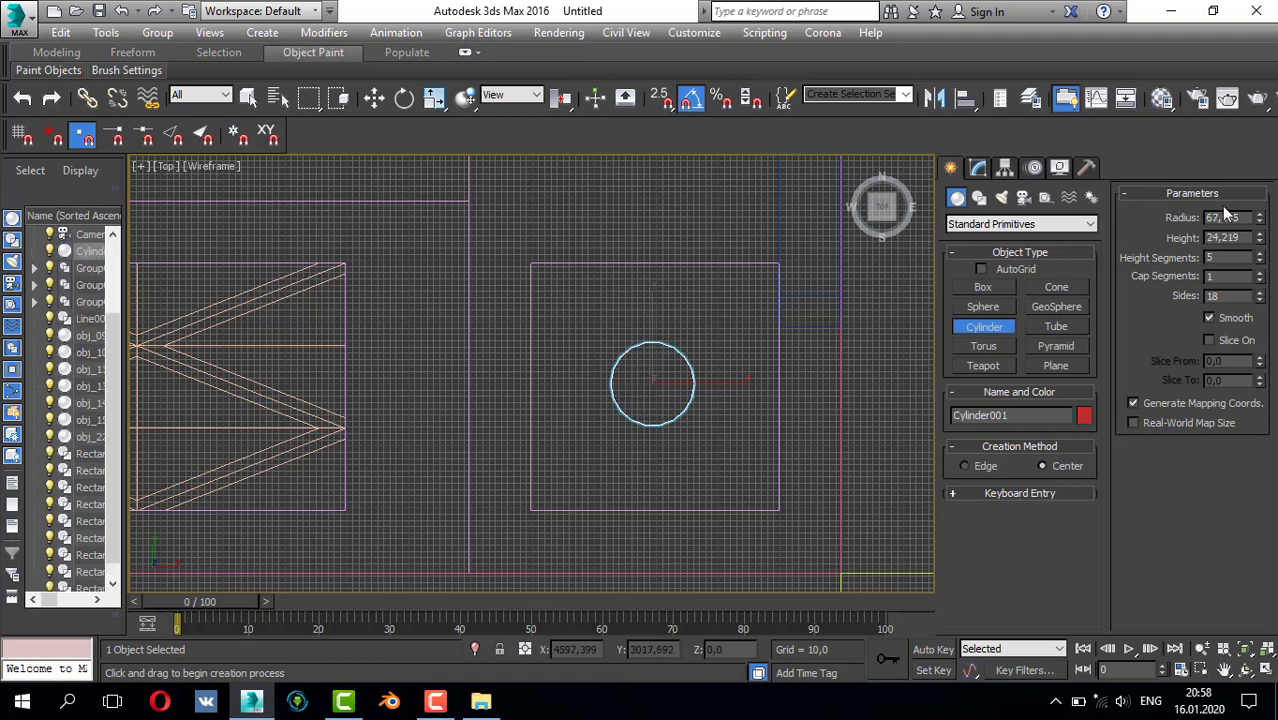
- Set the cylinder's radius to 60 and its height to 20
text(60)
key(Return)
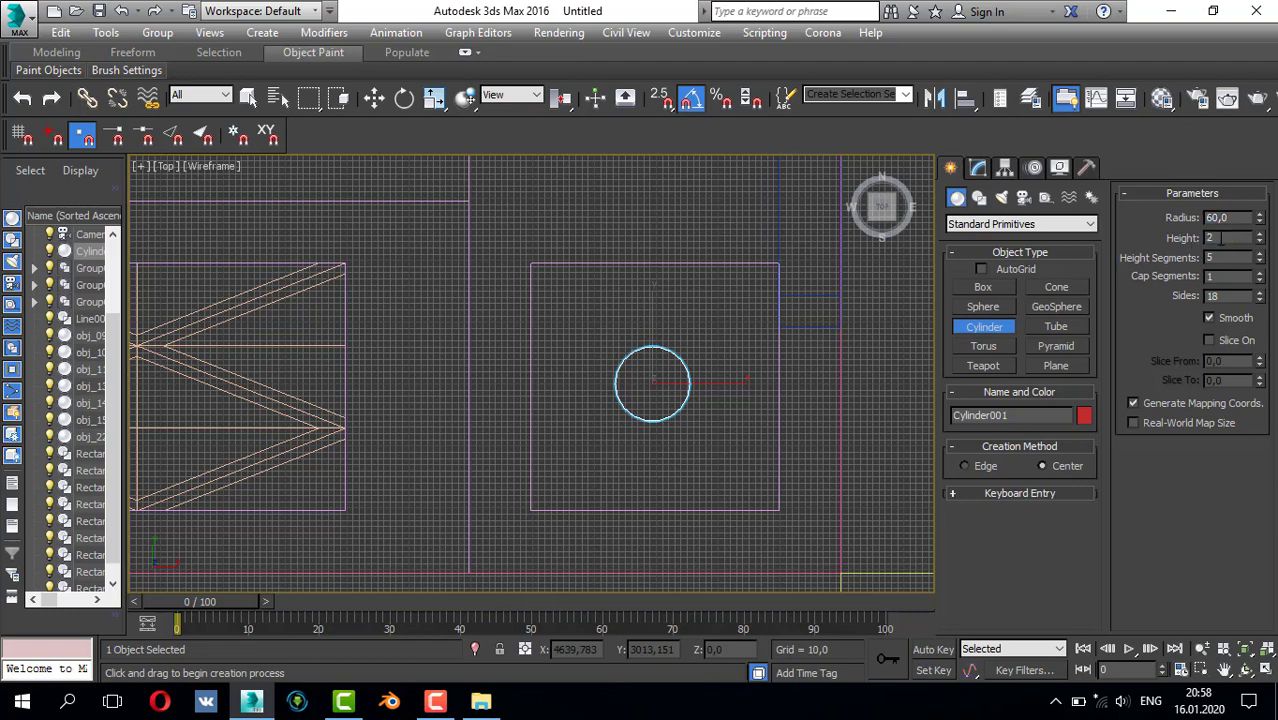
key(Return)
scroll(760, 365, up, 3)
- Set the cylinder's number of sides to 23 for a rounder outline
click(975, 308)
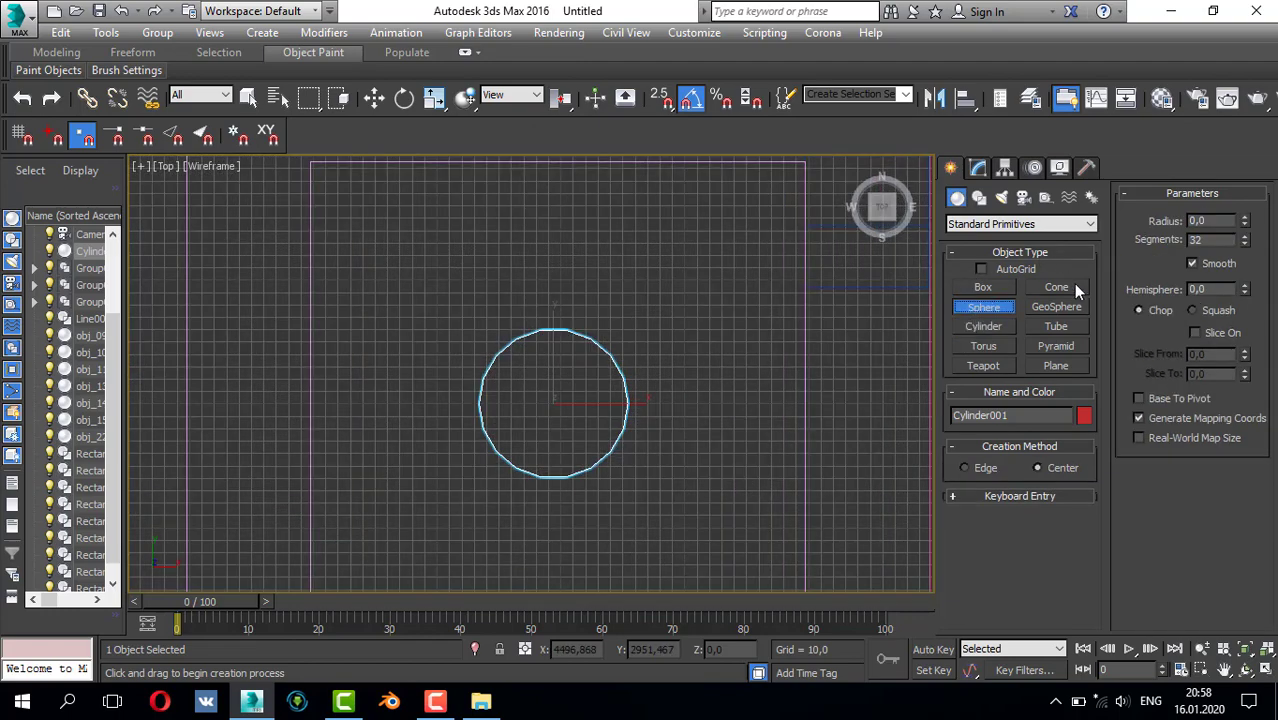
click(978, 168)
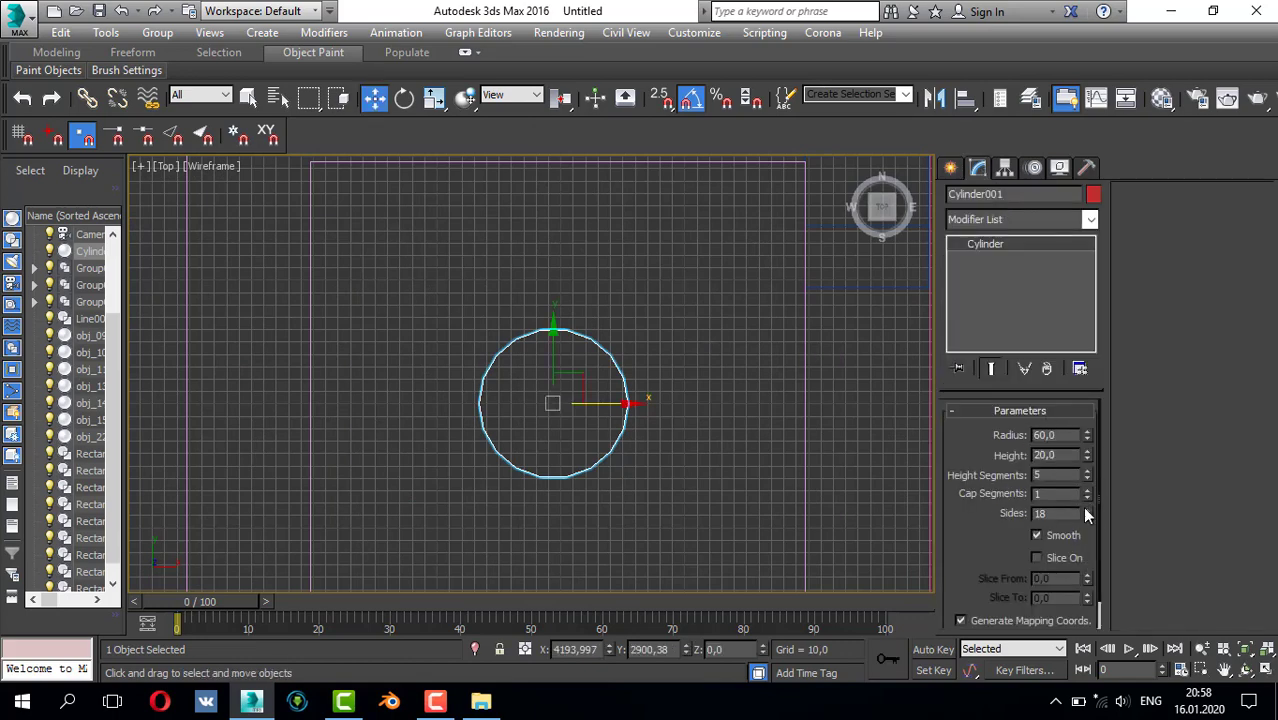
drag(1087, 514, 1087, 498)
scroll(494, 432, up, 5)
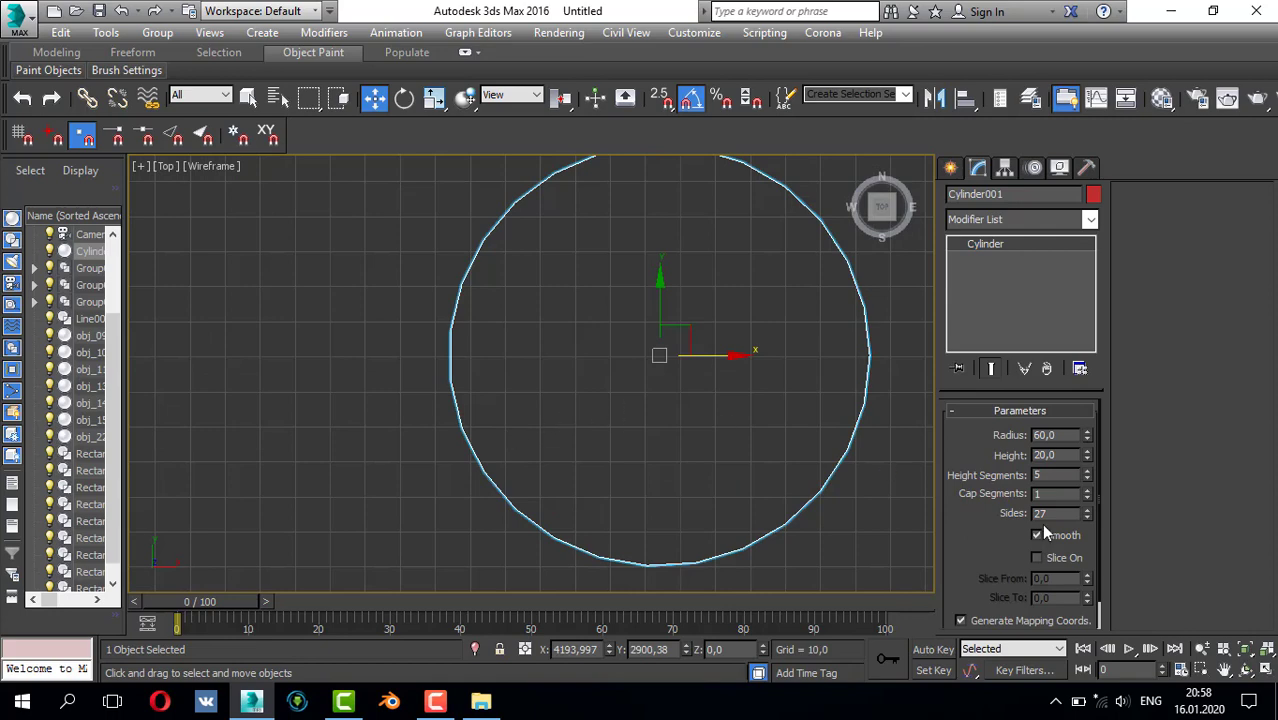
drag(1087, 508, 1087, 514)
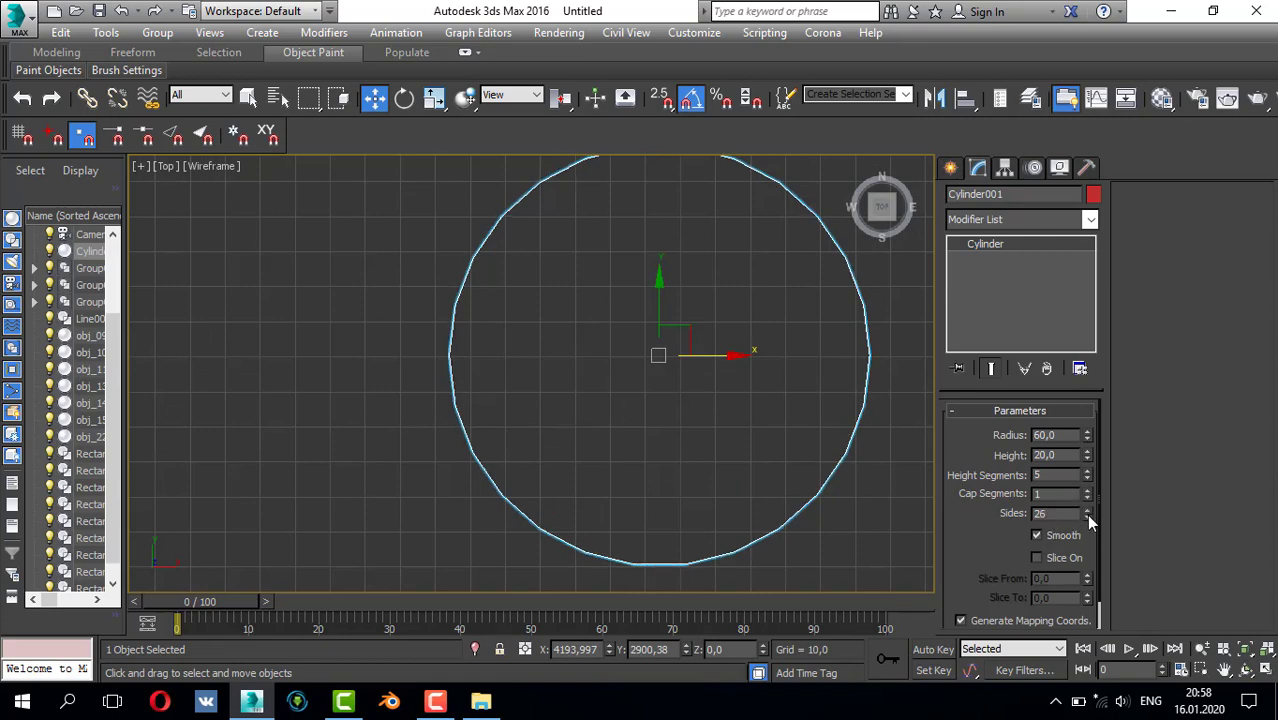
scroll(720, 430, down, 2)
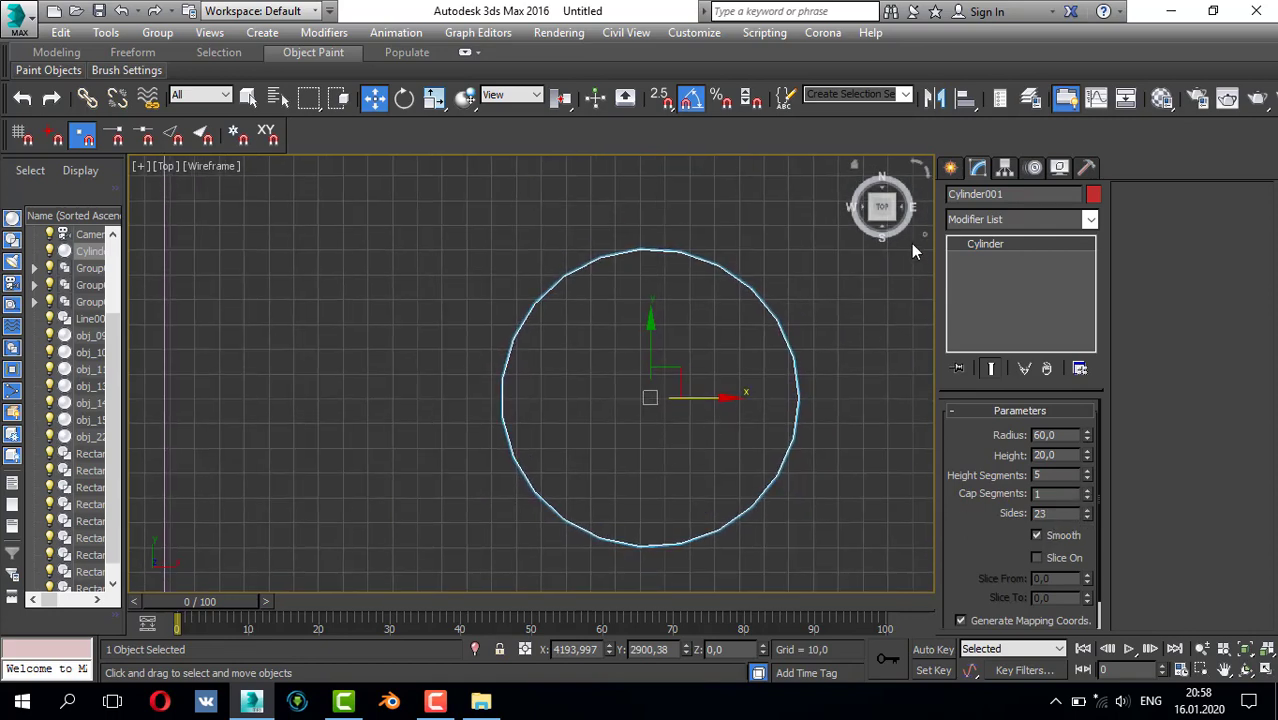
- Centre the cylinder within the square corner recess along Y and X in the Top view
click(950, 167)
scroll(657, 335, down, 4)
drag(658, 335, 661, 303)
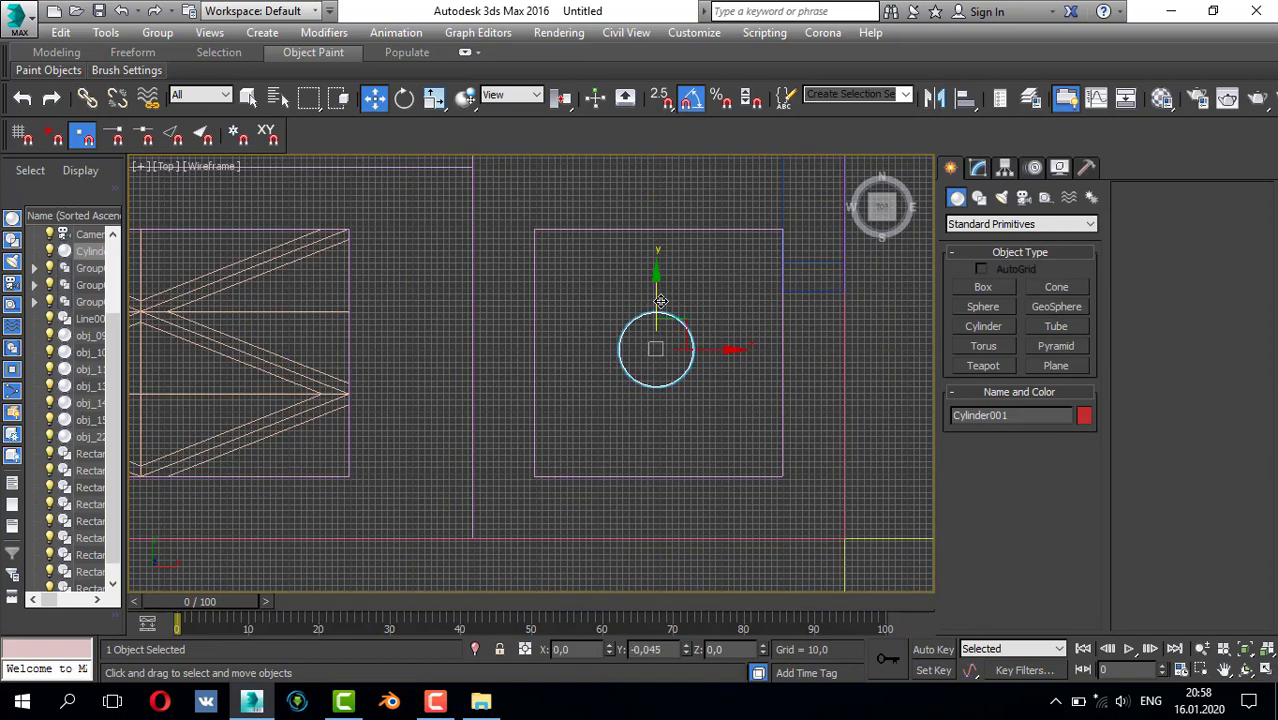
drag(729, 353, 732, 352)
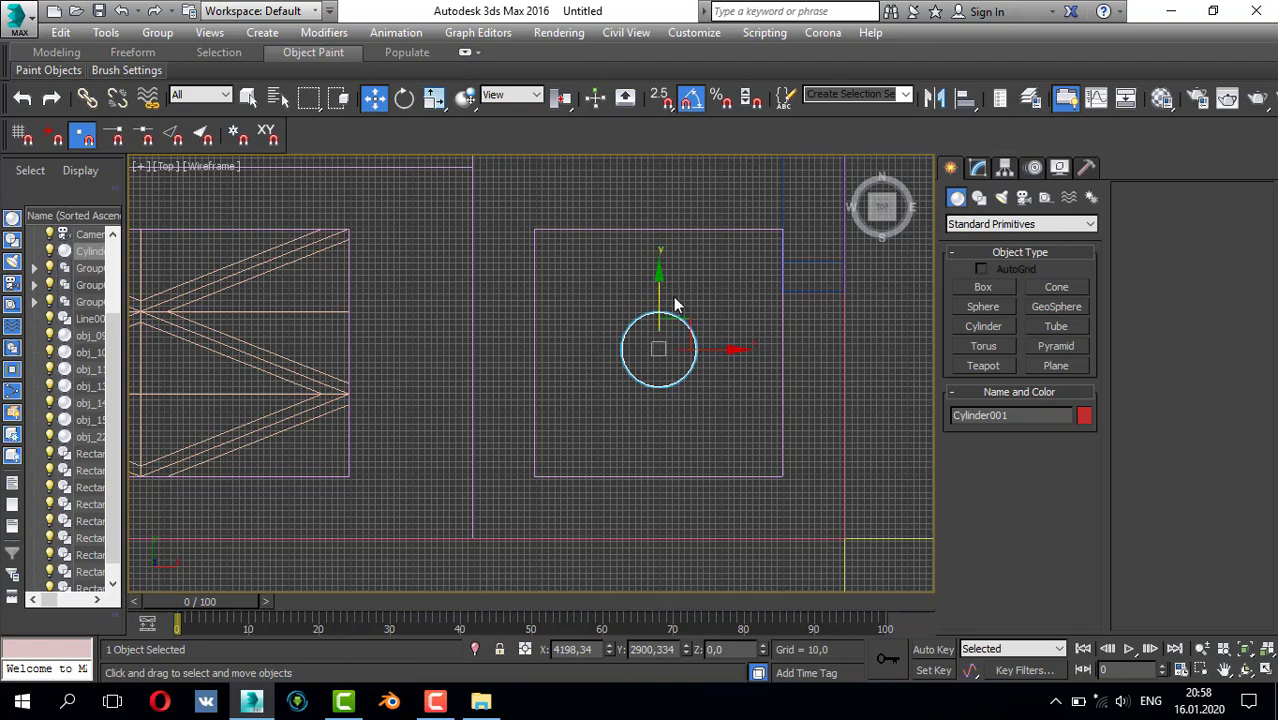
- In the Left view, raise the cylinder to Z 3100 and lower it by about 4 units against the ceiling slab's underside
key(alt+w)
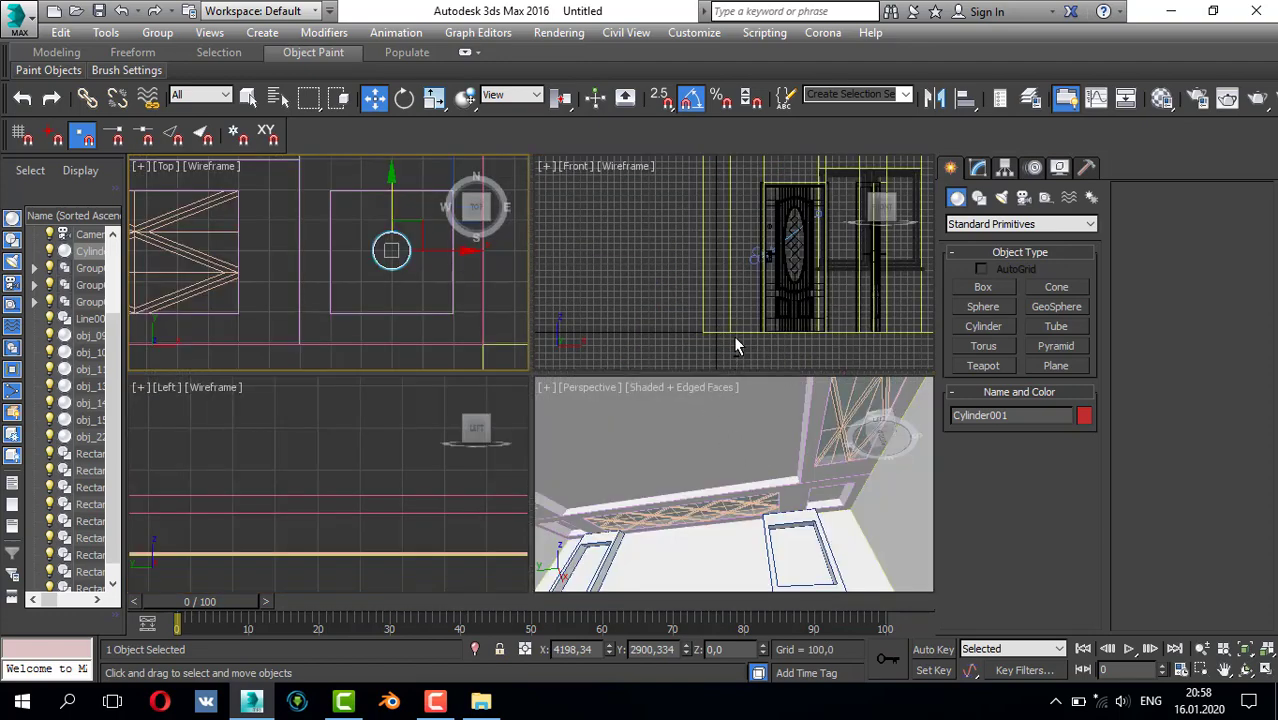
right_click(368, 557)
key(alt+w)
key(z)
scroll(556, 412, down, 7)
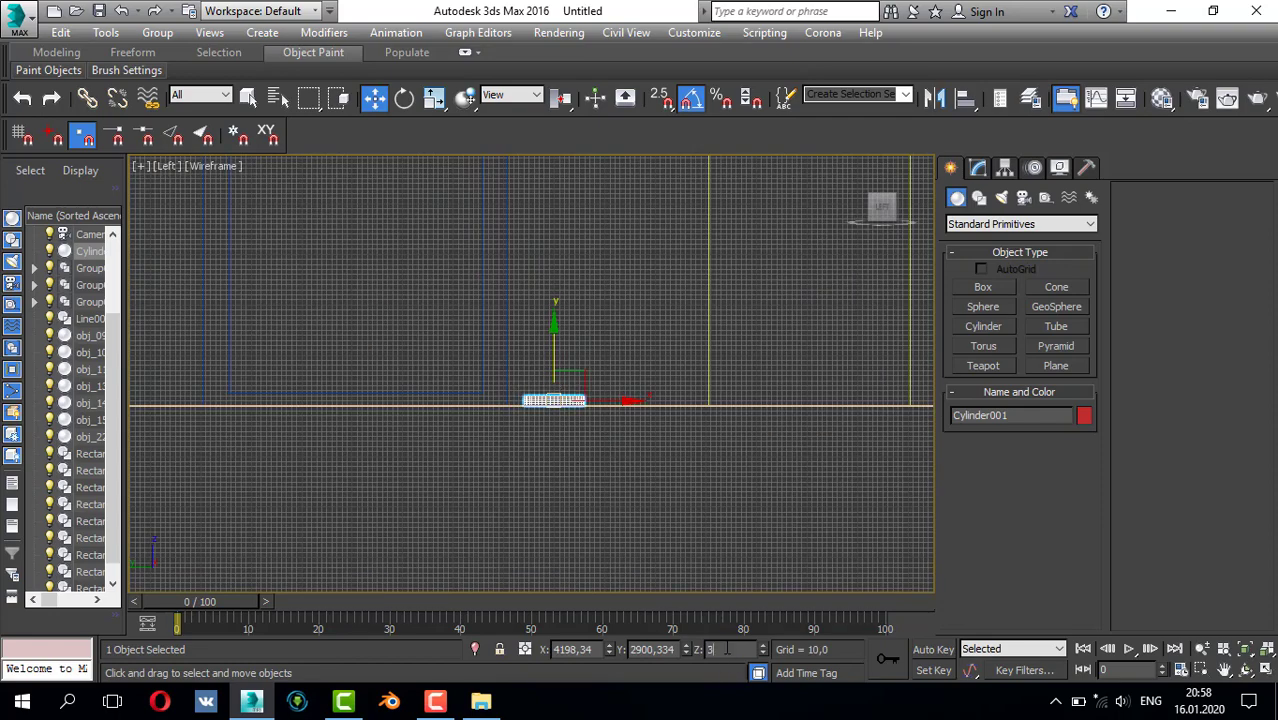
key(Return)
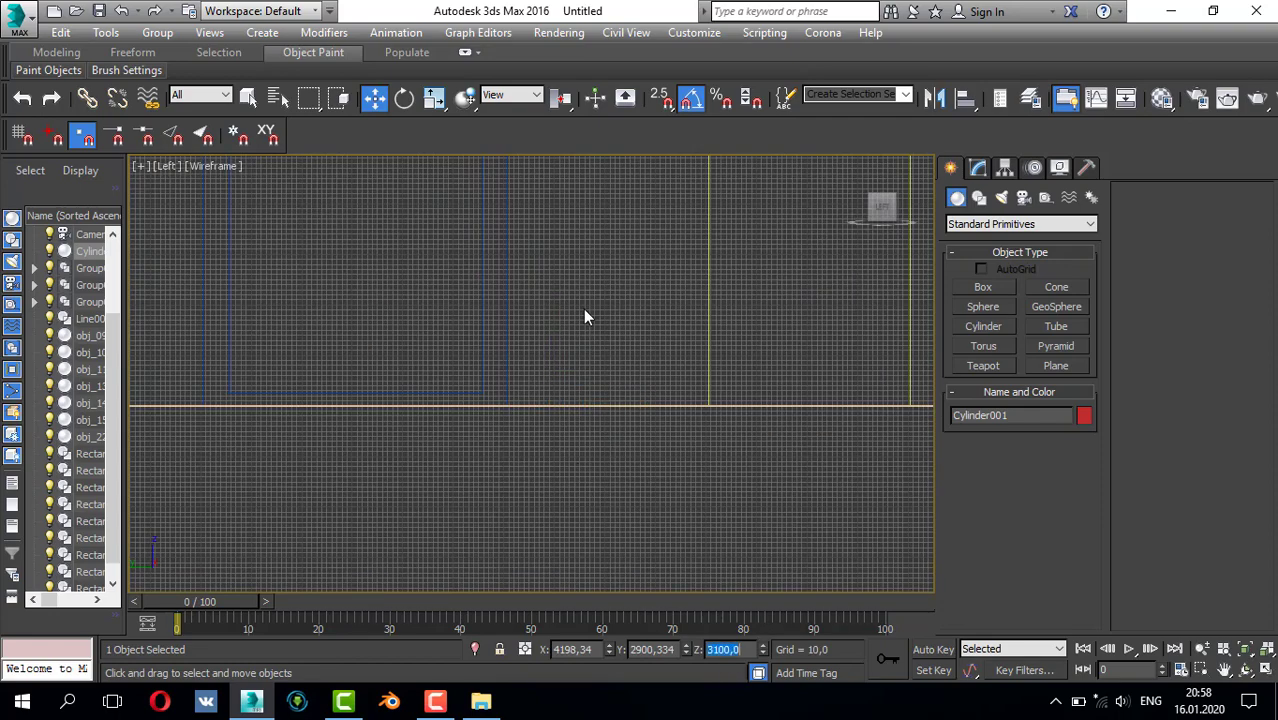
scroll(583, 306, down, 7)
middle_drag(579, 170, 587, 361)
scroll(588, 348, up, 5)
scroll(570, 267, up, 5)
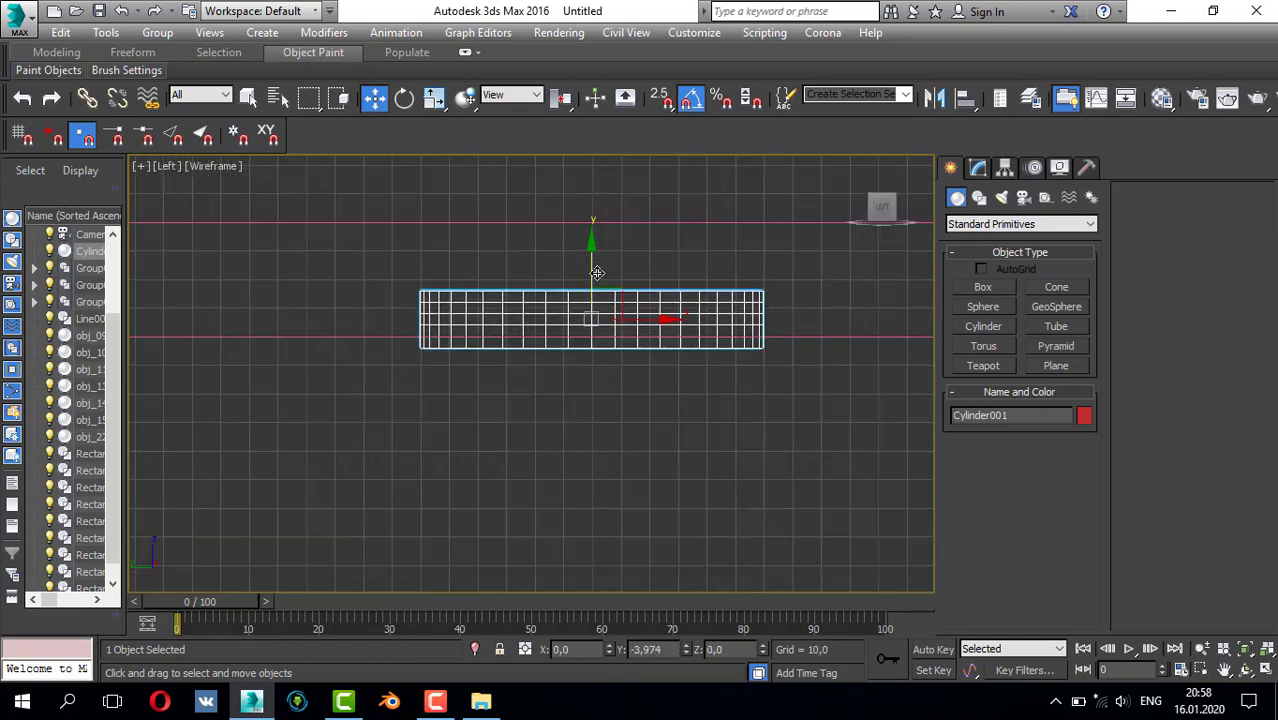
- In the Top view, clone the cylinder along X into the opposite square corner recess
key(alt+w)
key(alt+w)
scroll(492, 274, down, 4)
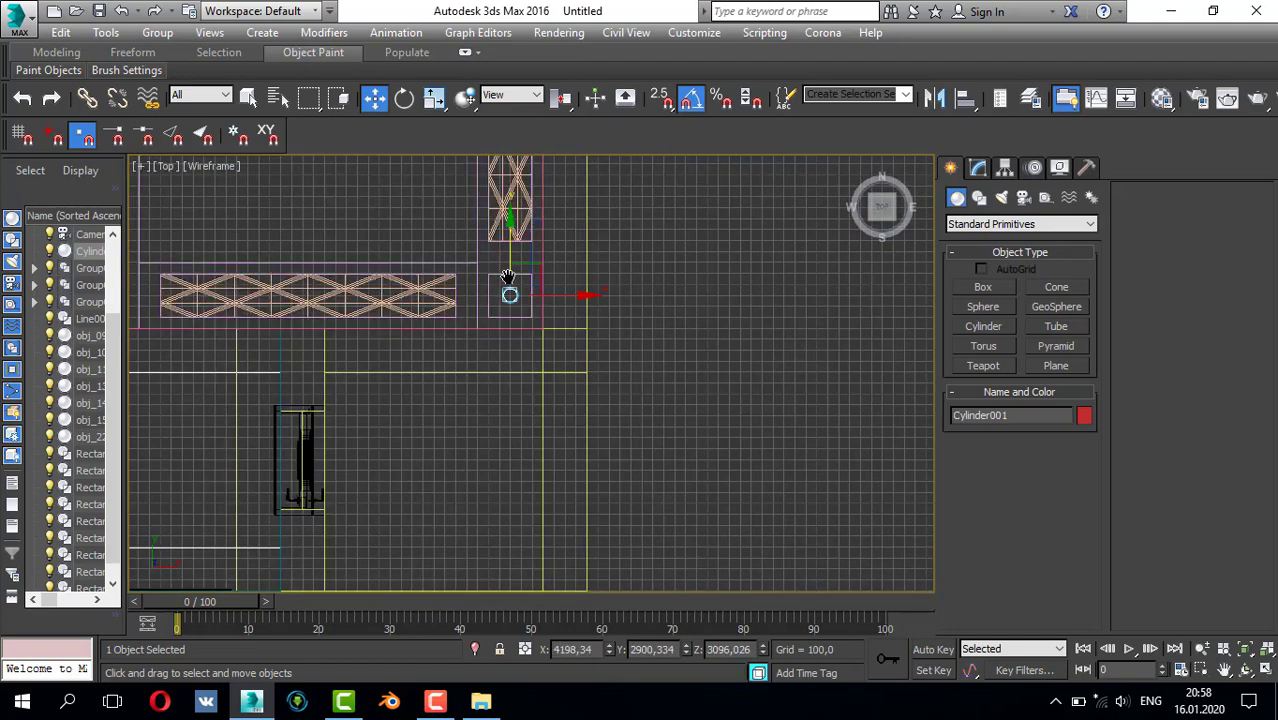
middle_drag(507, 278, 657, 297)
scroll(655, 292, up, 4)
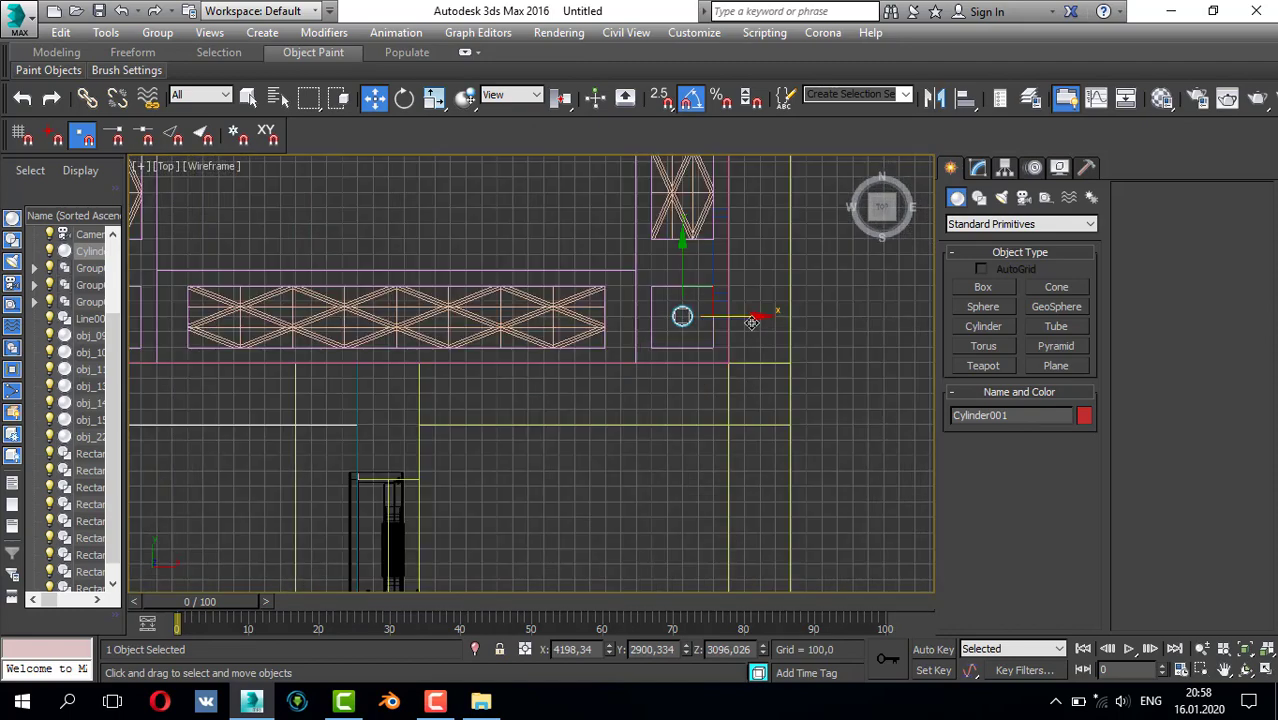
scroll(762, 337, down, 1)
mouse_move(765, 331)
mouse_down()
mouse_move(407, 330)
mouse_move(363, 361)
mouse_up()
click(650, 436)
scroll(303, 337, up, 3)
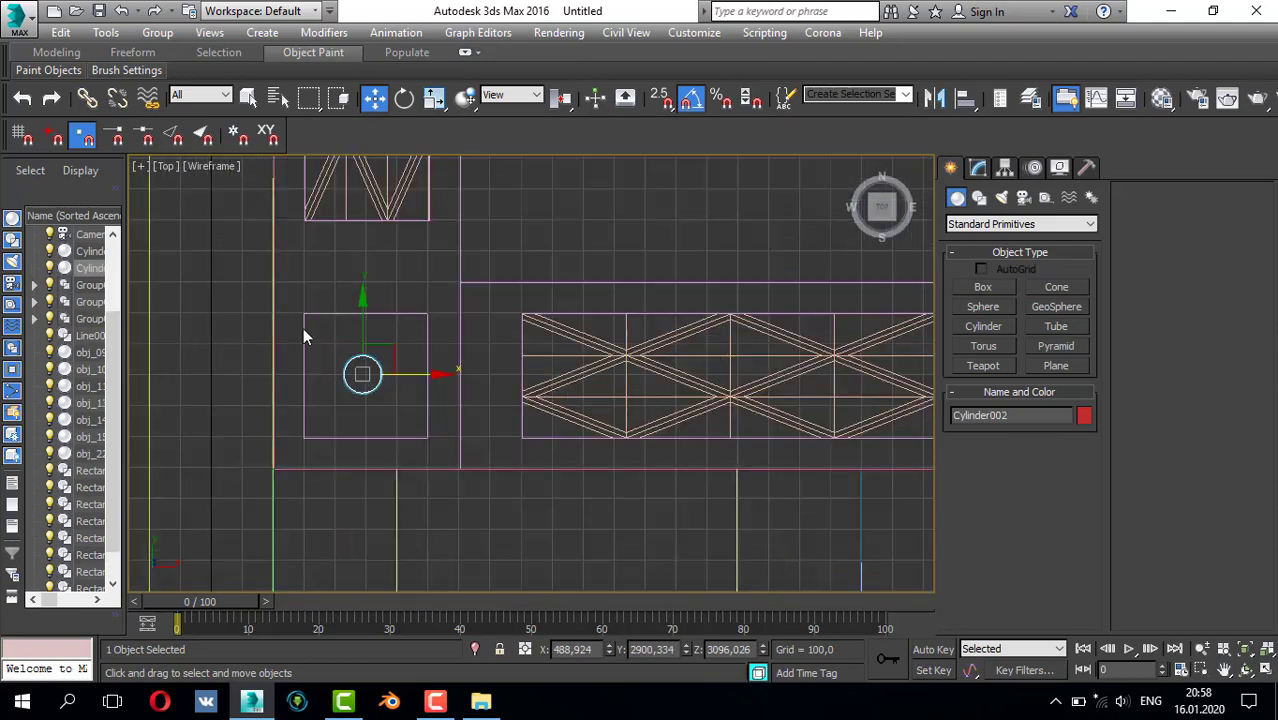
- Select both corner cylinders and clone them along Y into the two remaining square corner recesses
scroll(409, 373, down, 4)
scroll(719, 347, up, 3)
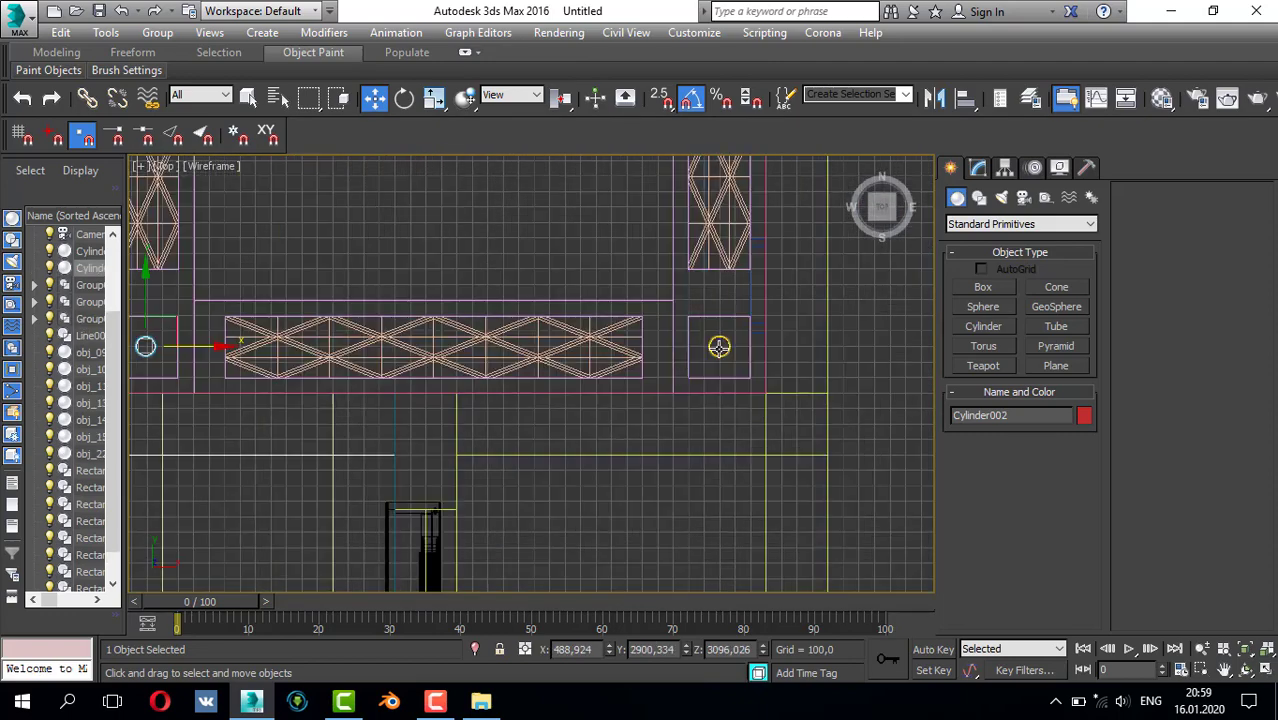
ctrl+click(719, 347)
scroll(617, 437, down, 3)
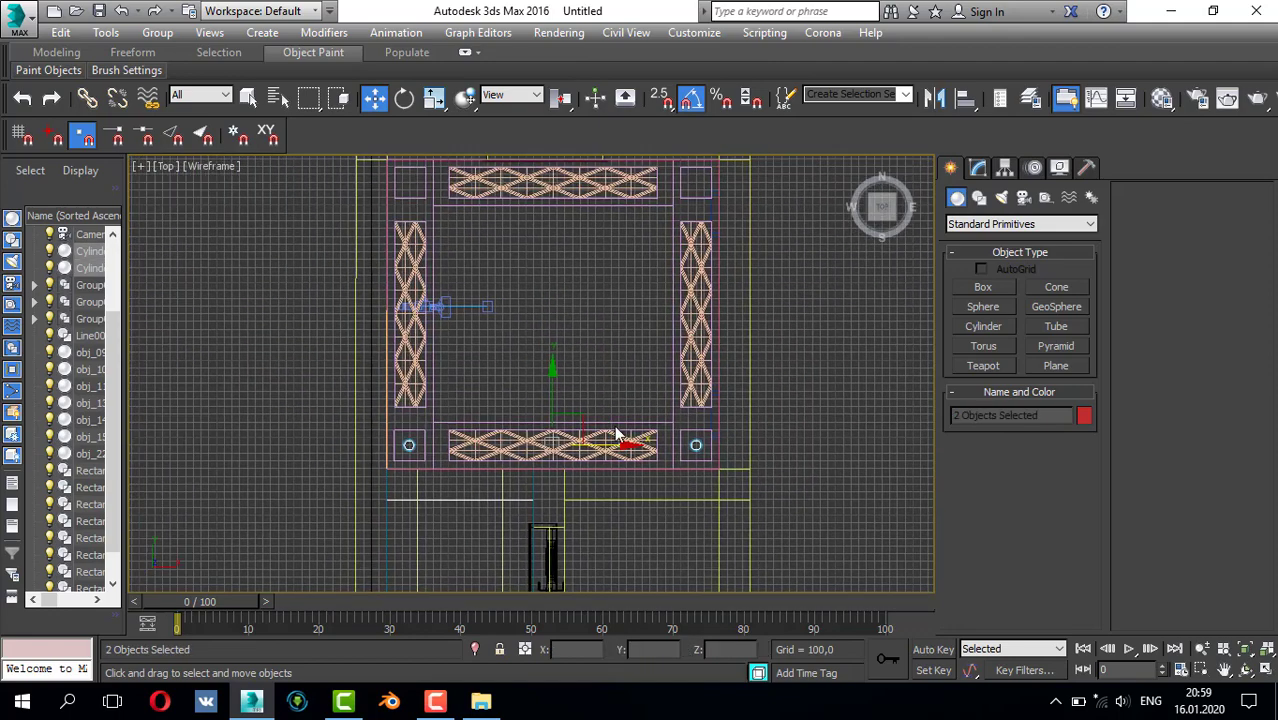
middle_drag(580, 392, 558, 425)
drag(558, 425, 559, 165)
click(640, 427)
scroll(543, 196, up, 2)
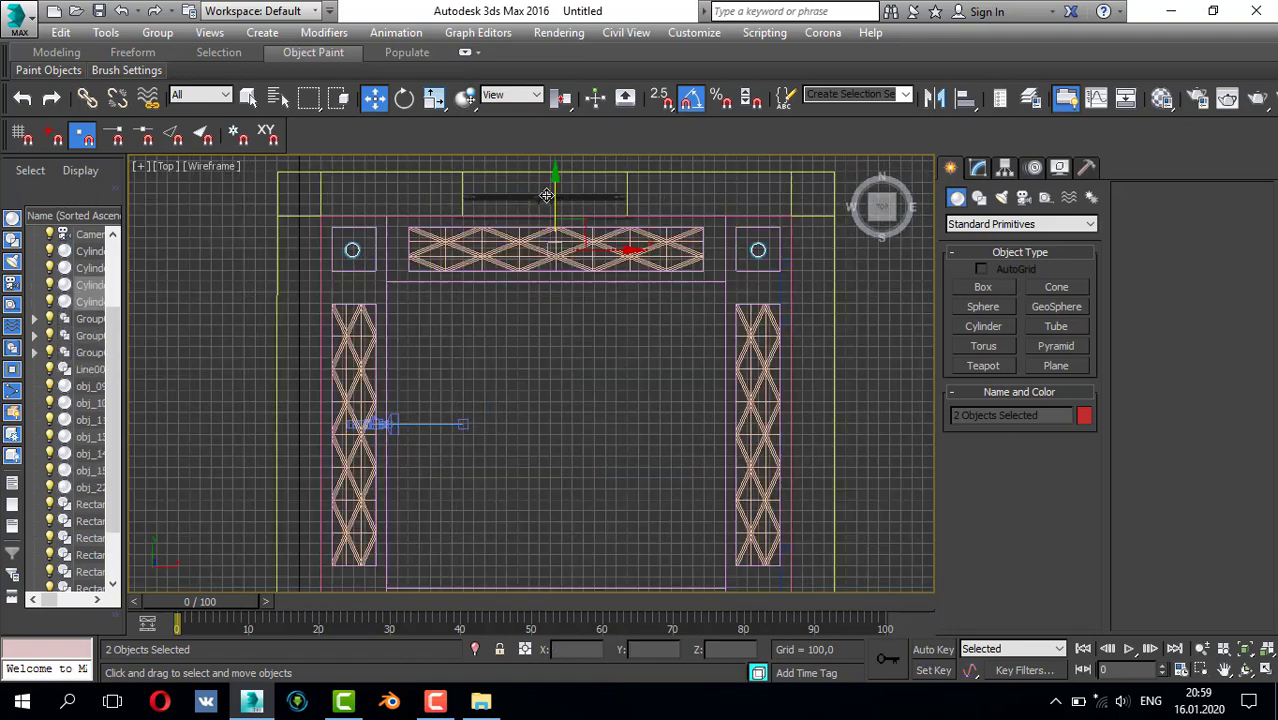
scroll(535, 213, up, 5)
scroll(533, 216, down, 3)
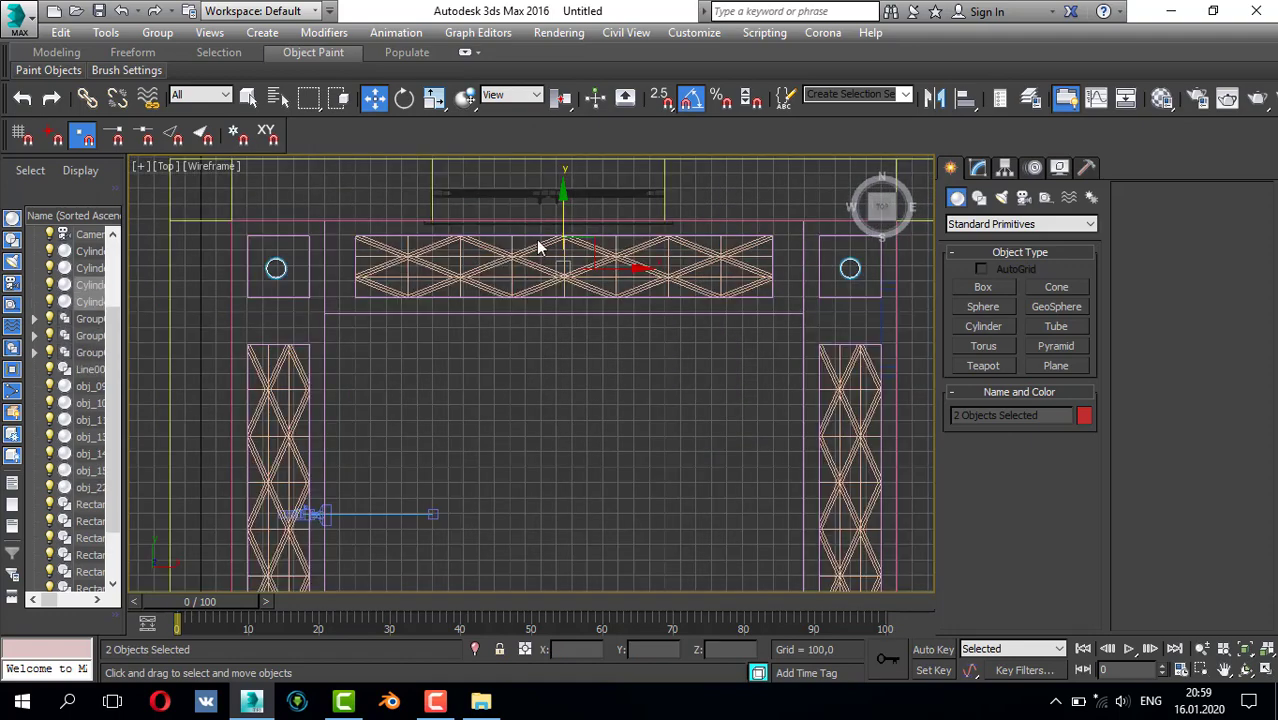
- Select the ceiling border slab in the Perspective view and subtract the first corner cylinder from it with ProBoolean
key(alt+w)
right_click(713, 399)
key(alt+w)
scroll(590, 368, down, 4)
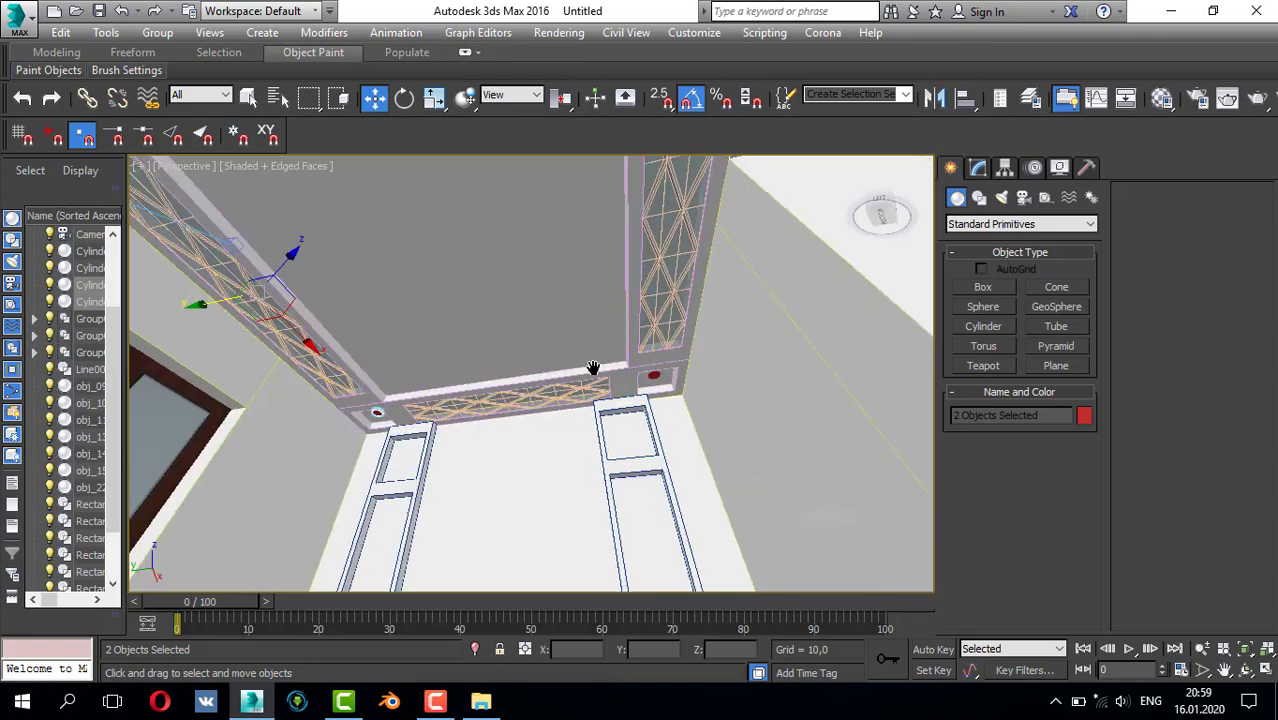
alt+middle_drag(593, 371, 643, 366)
click(586, 313)
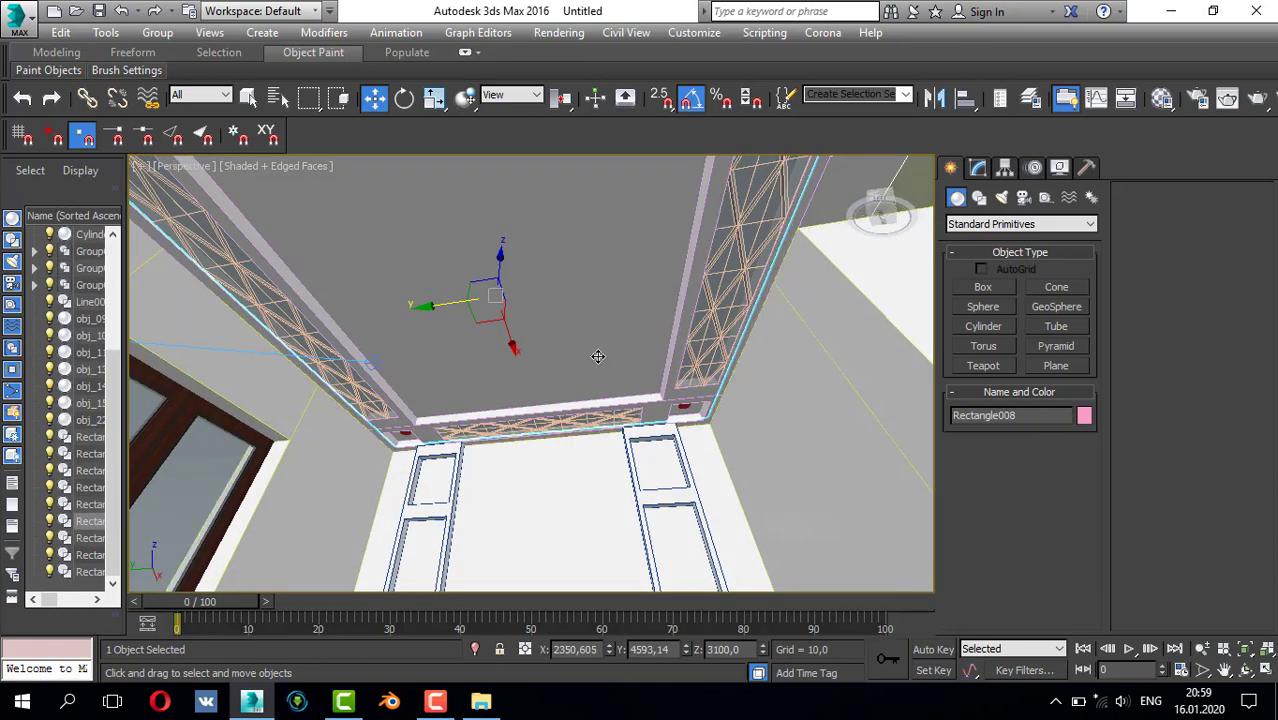
right_click(597, 356)
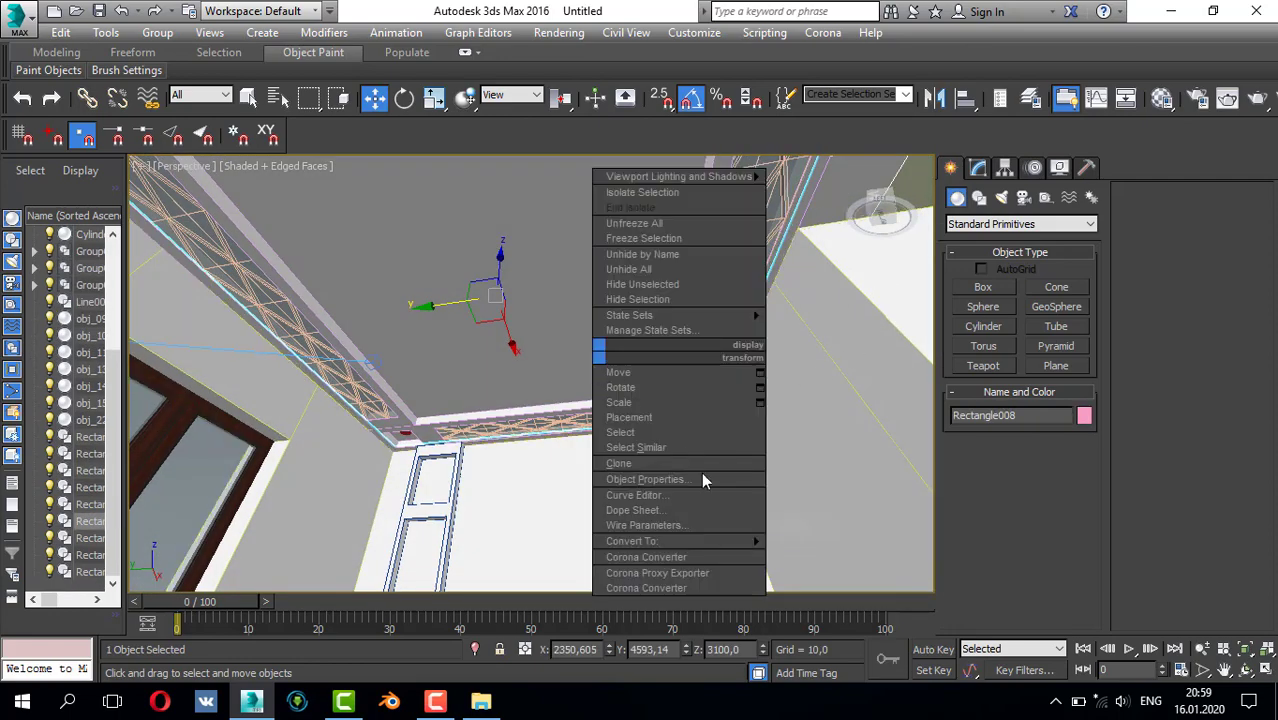
click(959, 190)
click(970, 226)
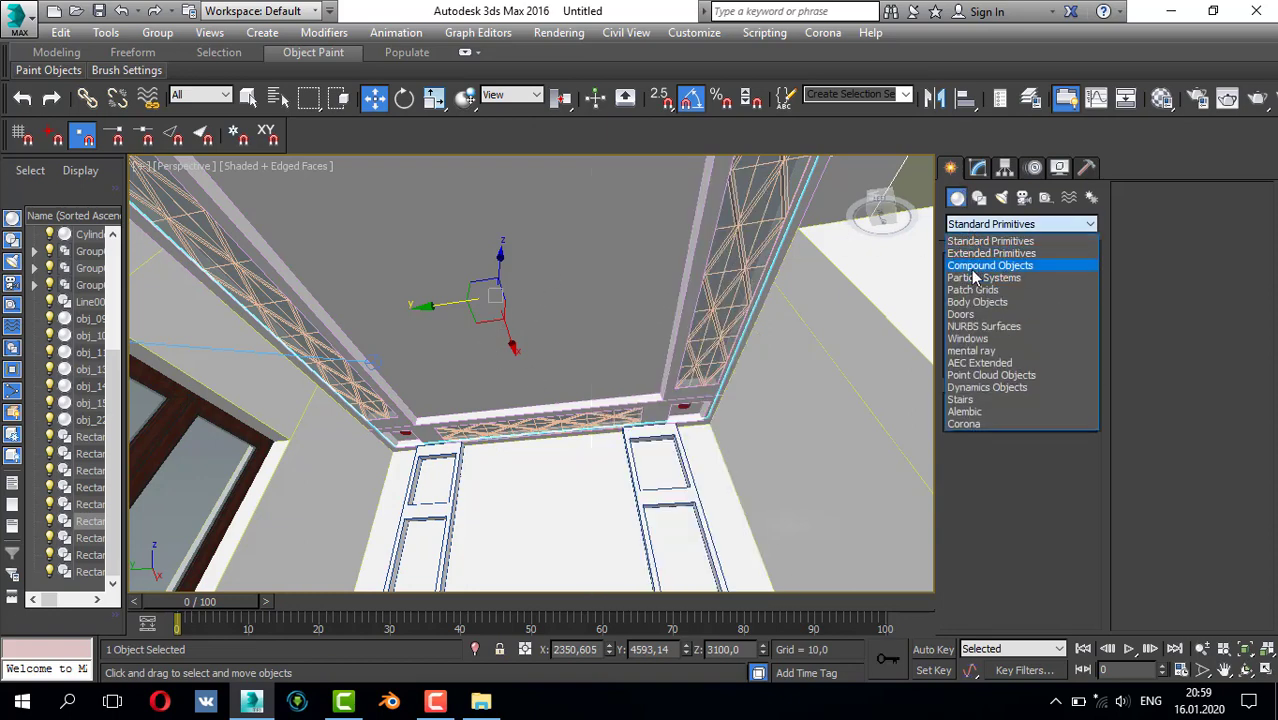
click(975, 264)
scroll(677, 428, up, 5)
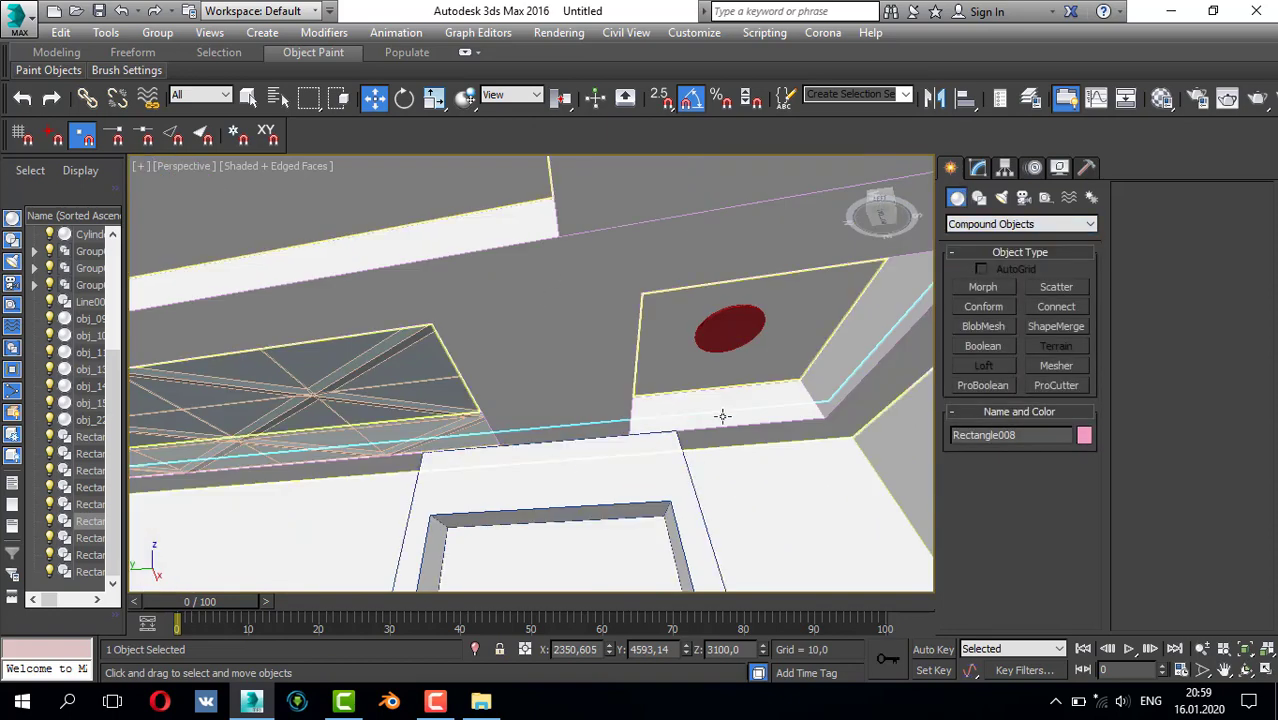
click(983, 385)
click(1018, 485)
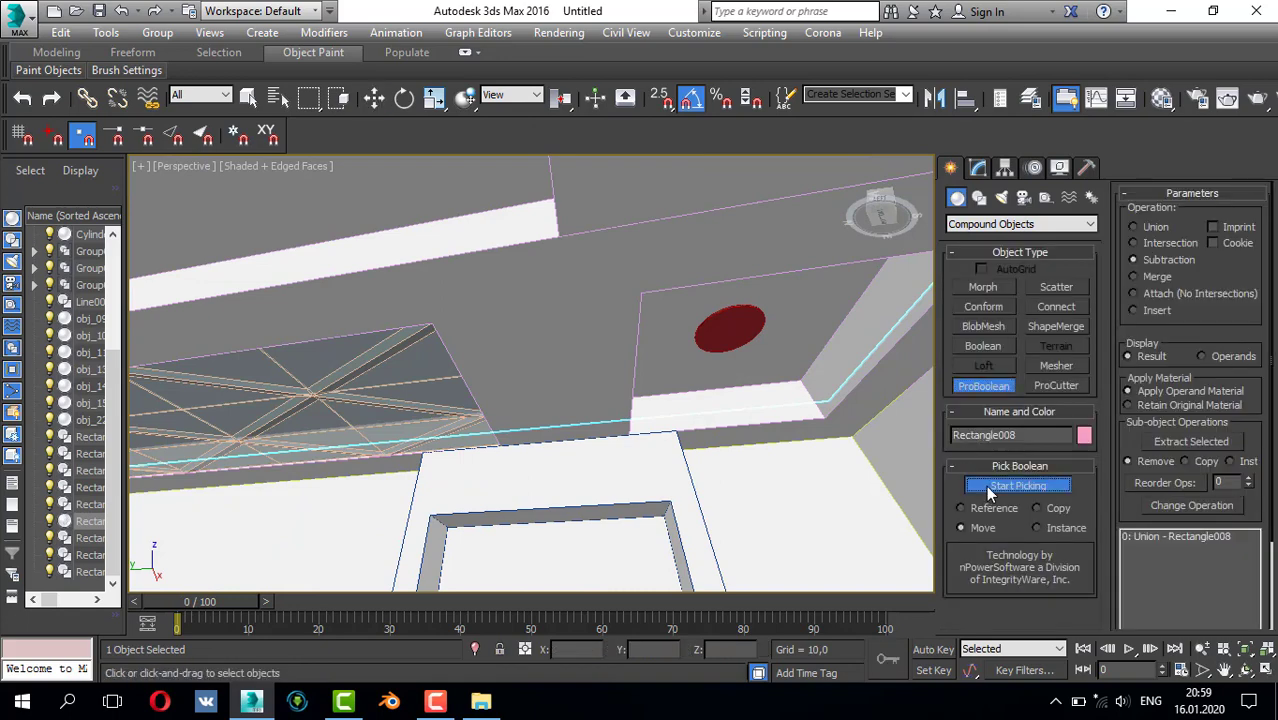
click(762, 342)
- Subtract the three remaining corner cylinders from the ceiling slab and end the ProBoolean picking
scroll(650, 360, down, 5)
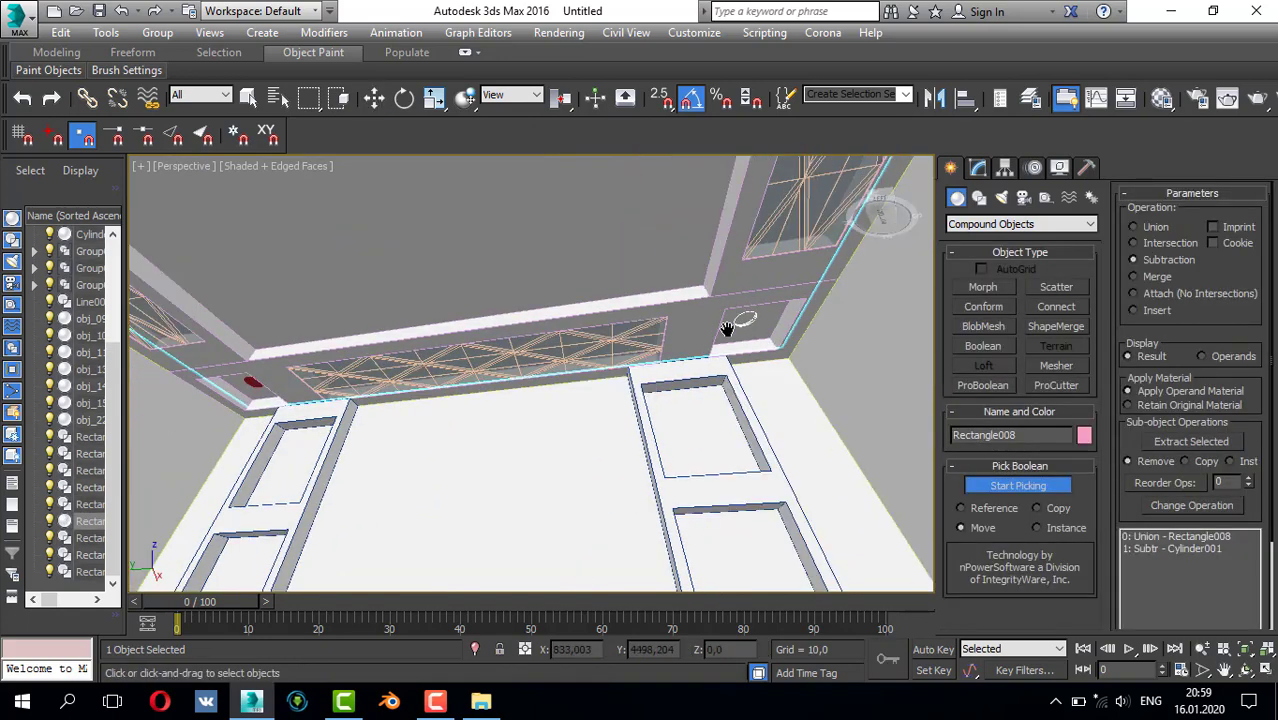
click(452, 350)
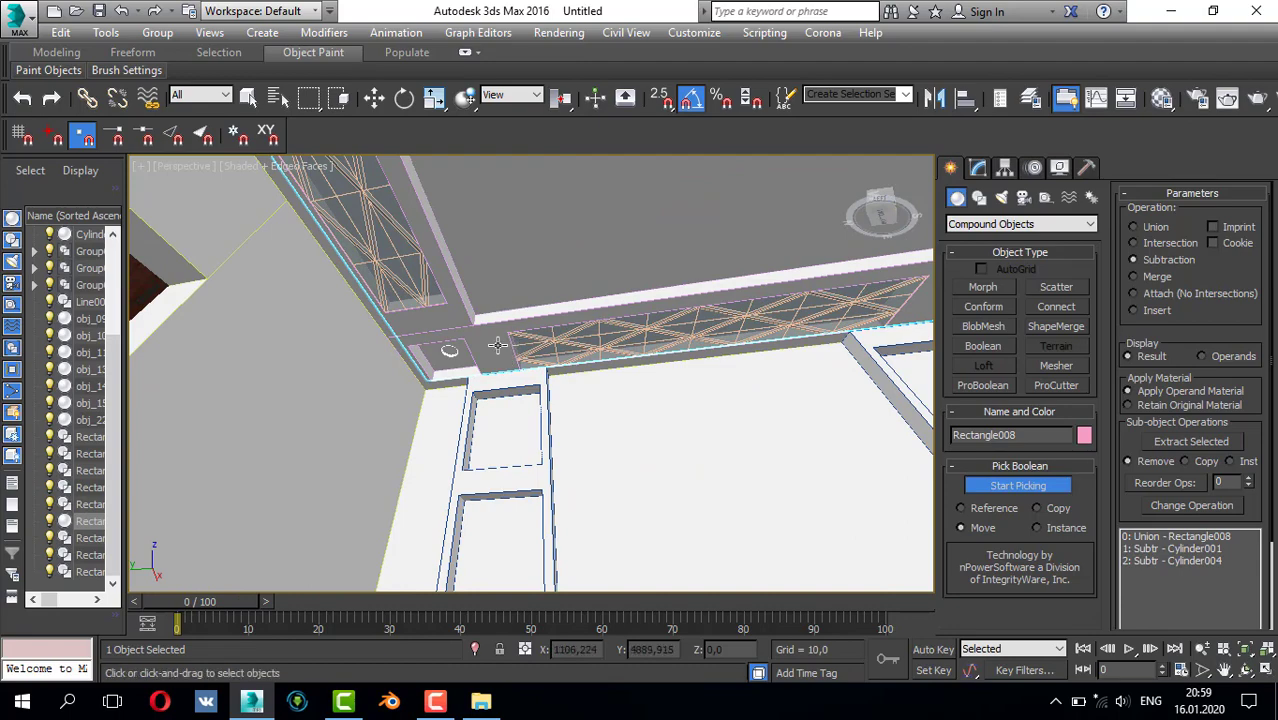
alt+middle_drag(452, 350, 379, 312)
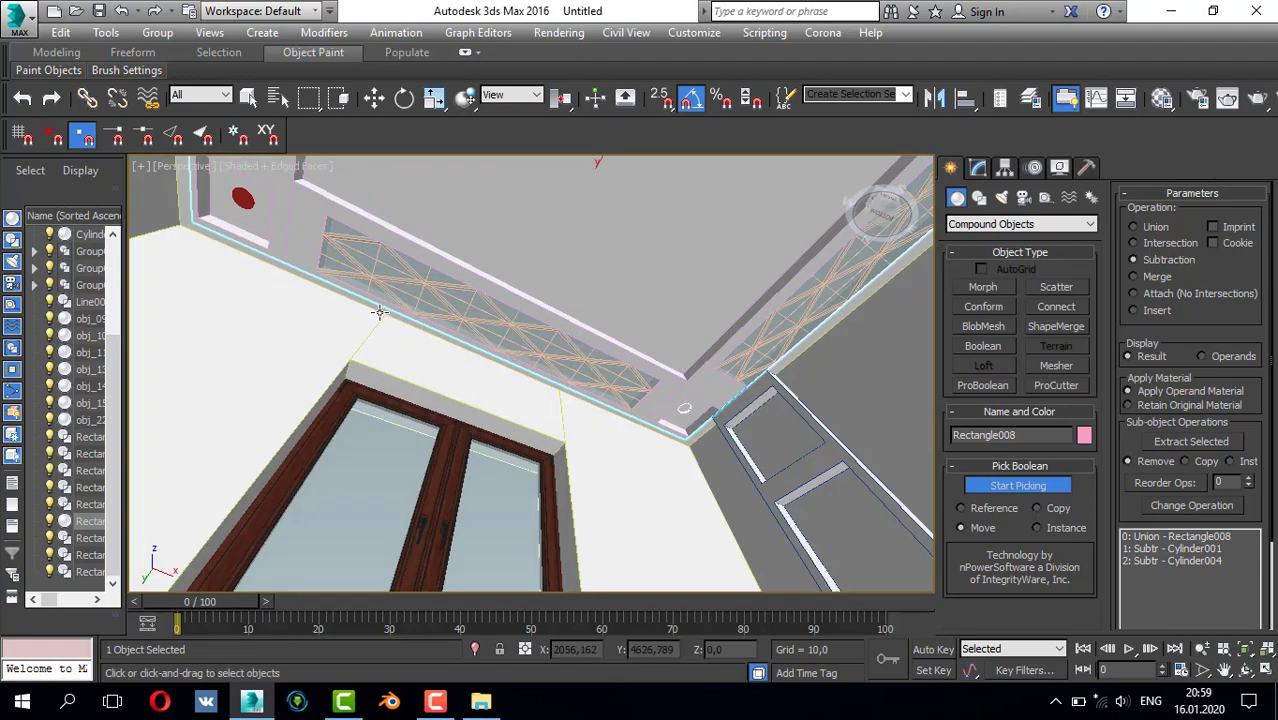
click(243, 199)
alt+middle_drag(243, 199, 731, 450)
click(730, 473)
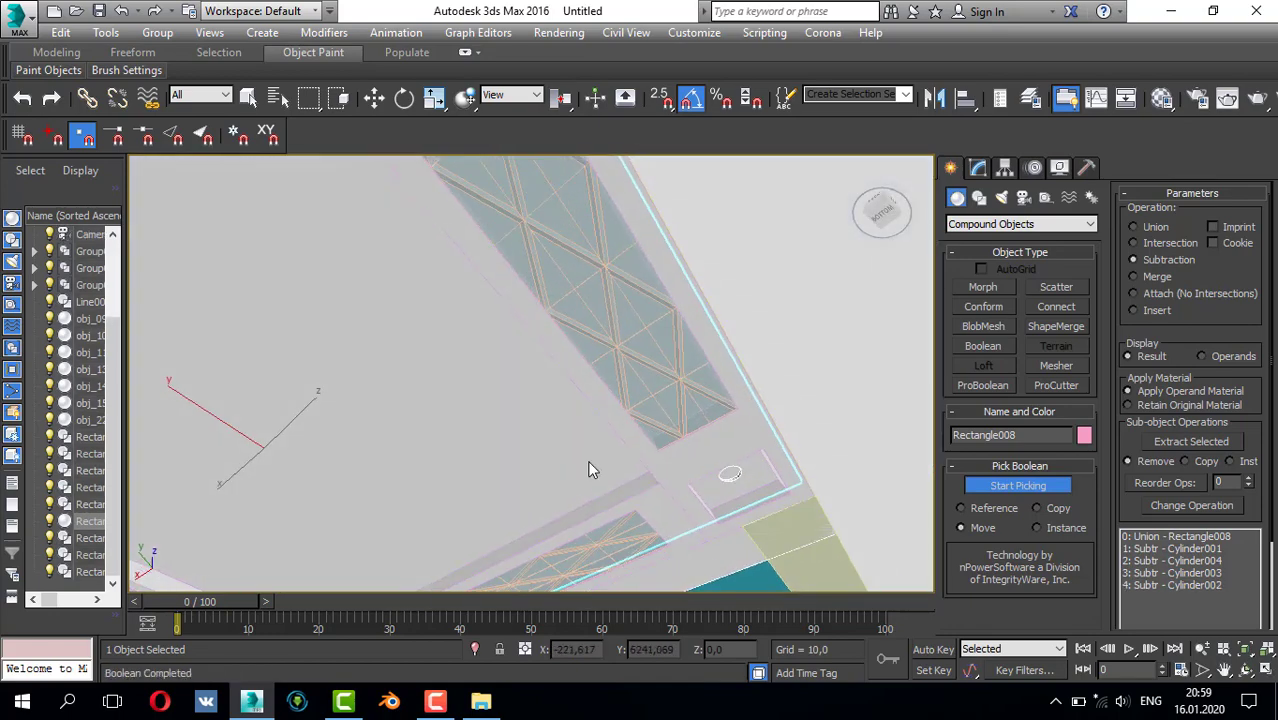
alt+middle_drag(590, 465, 944, 505)
click(1007, 489)
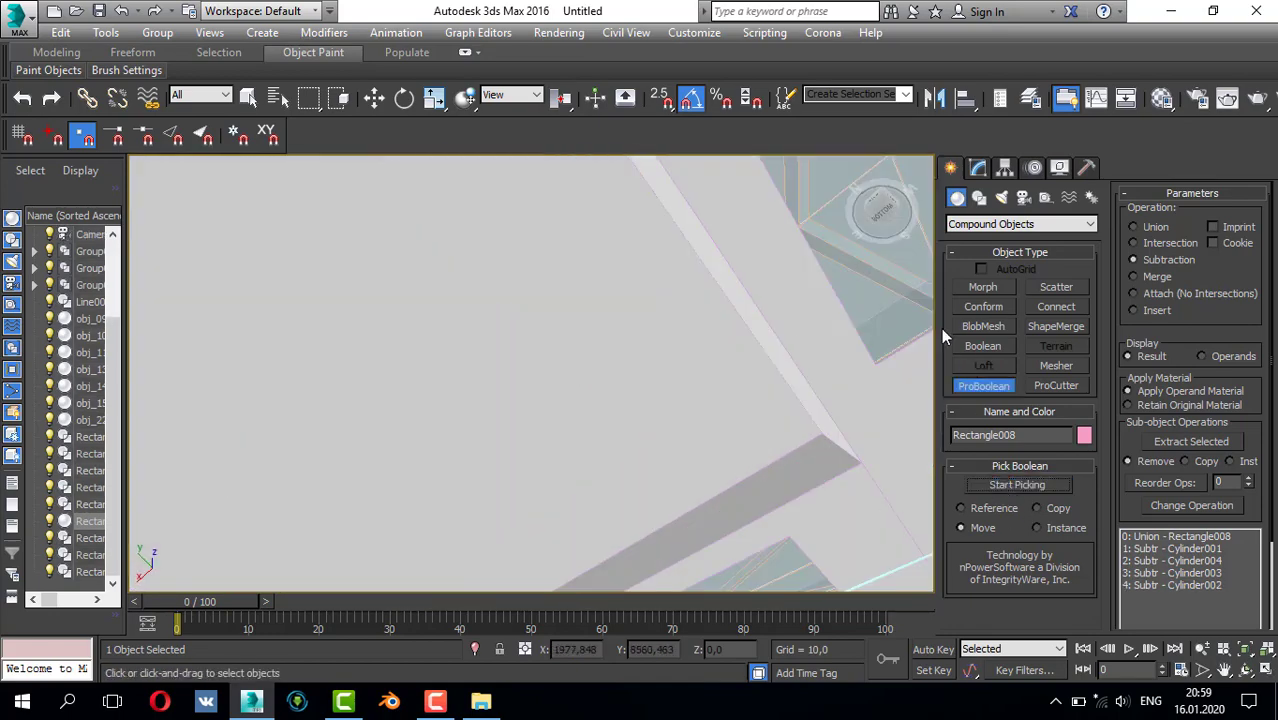
alt+middle_drag(800, 355, 590, 400)
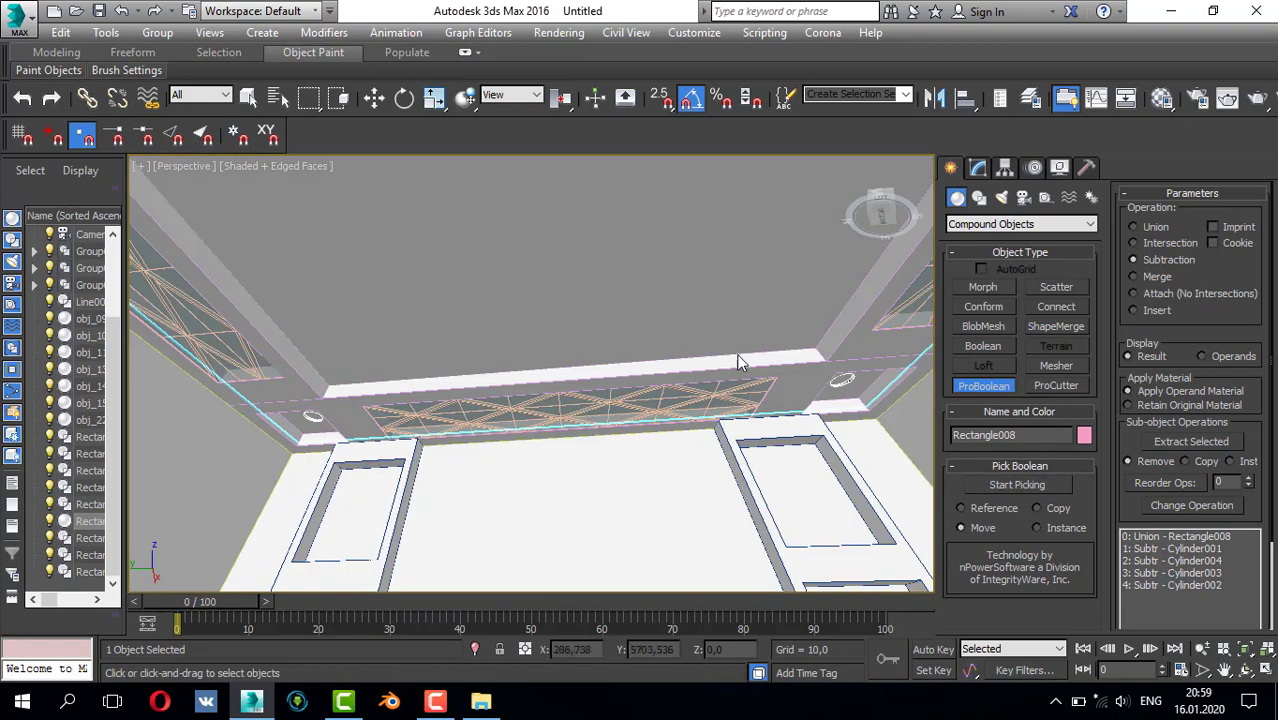
click(970, 224)
click(962, 240)
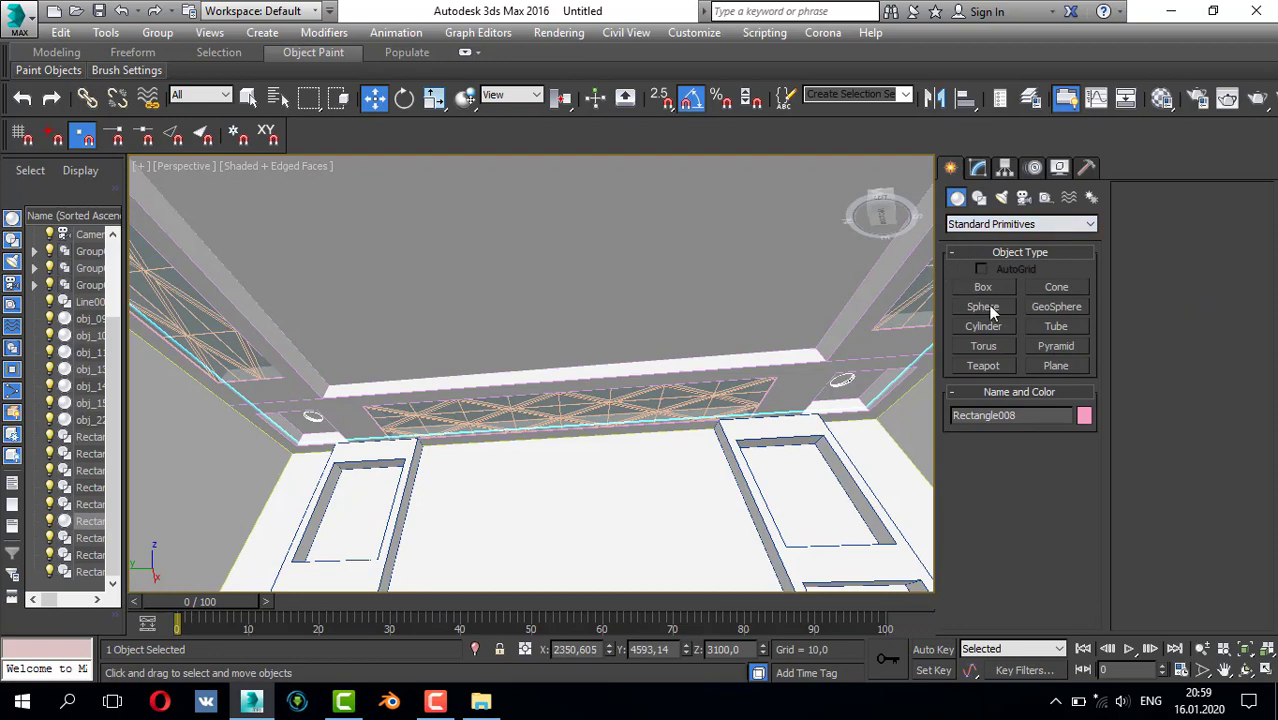
click(1001, 197)
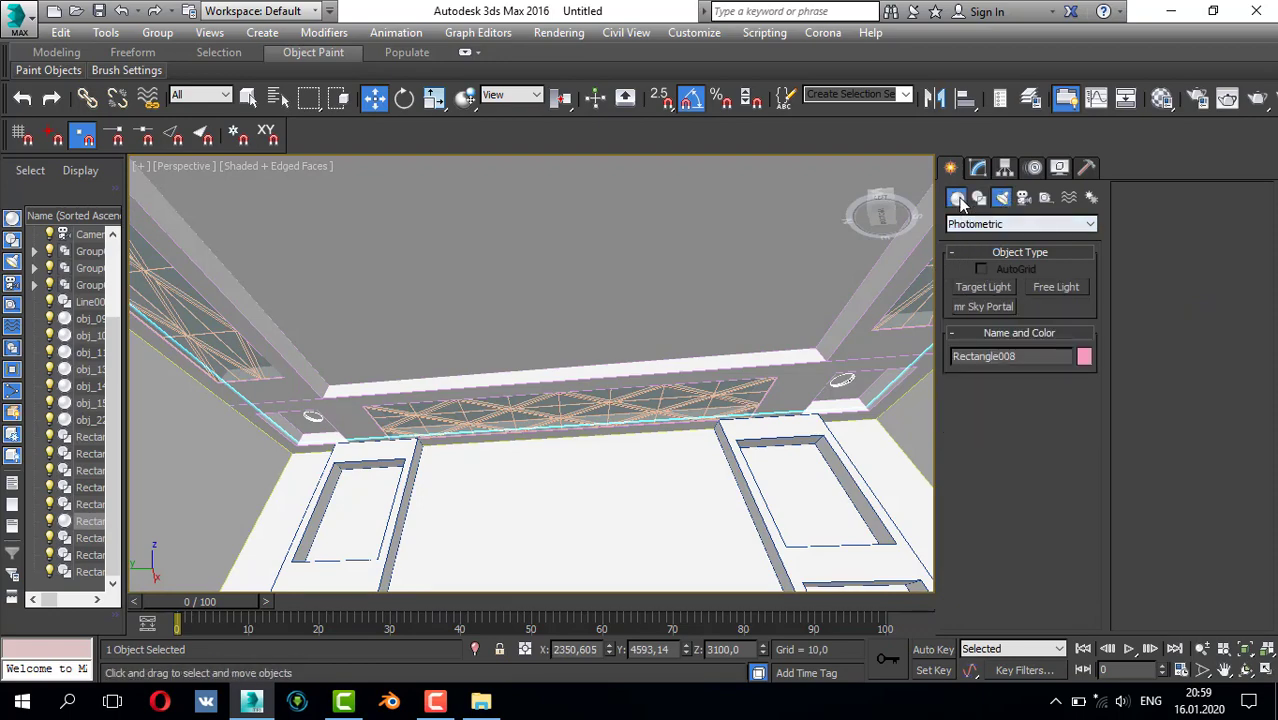
click(958, 198)
- In the Top view, draw a circle spline of radius 80 around a corner light hole and centre it on the hole along Y
key(alt+w)
key(alt+w)
scroll(500, 285, up, 5)
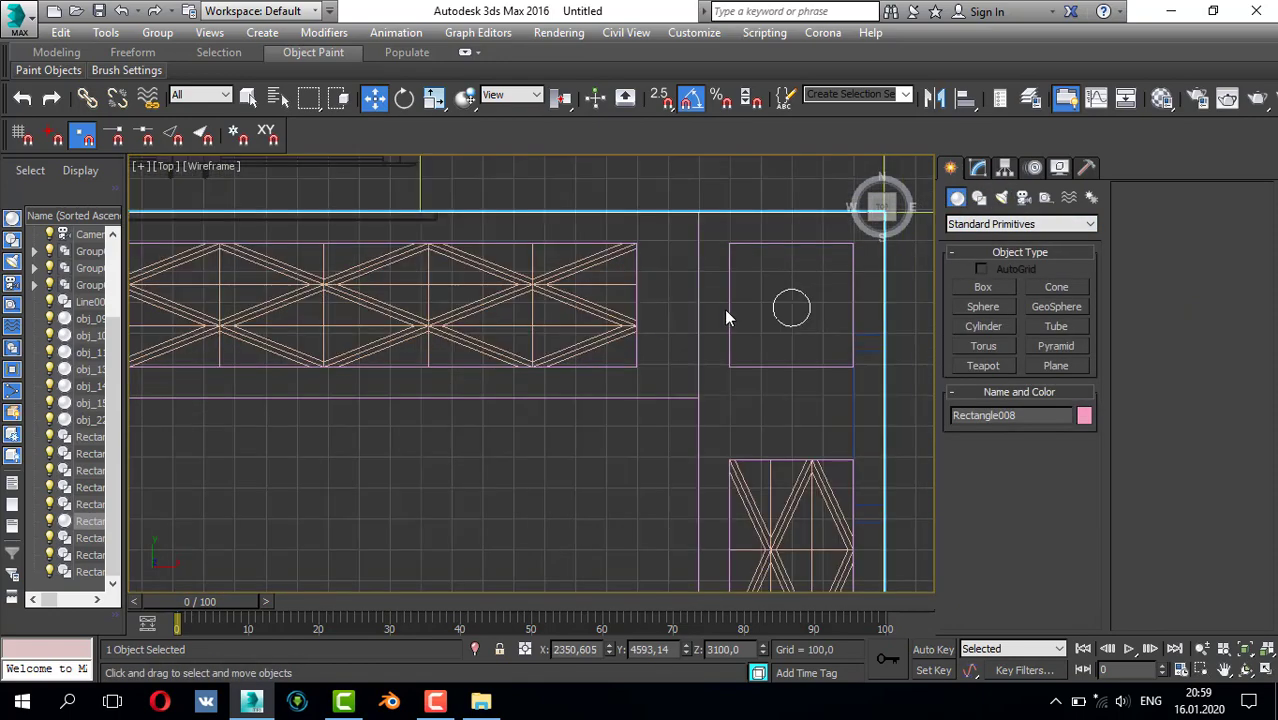
scroll(727, 318, up, 6)
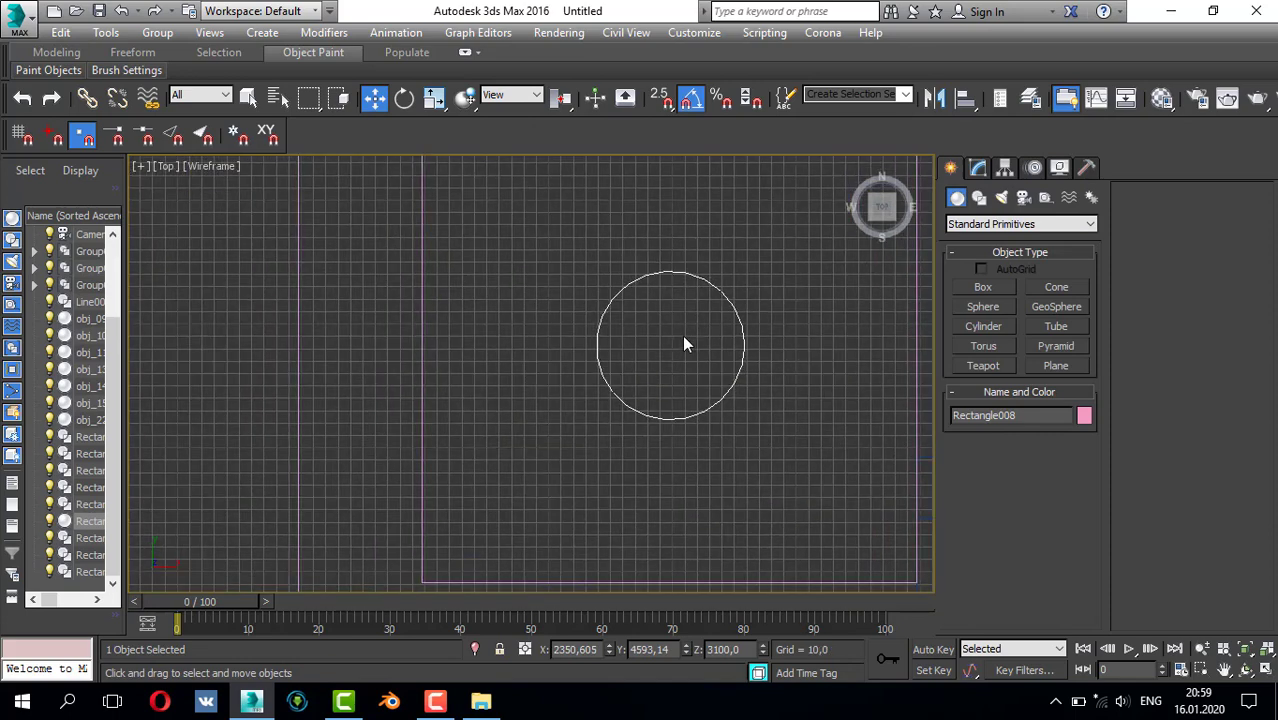
click(983, 326)
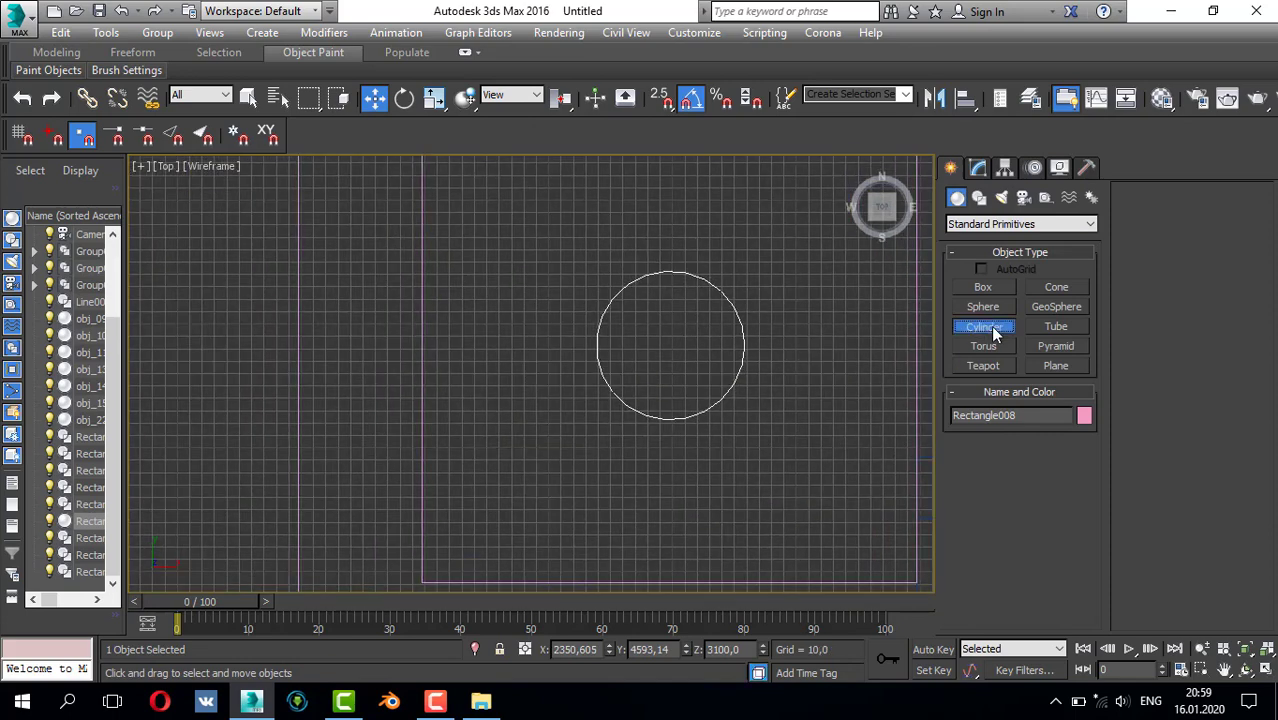
click(978, 198)
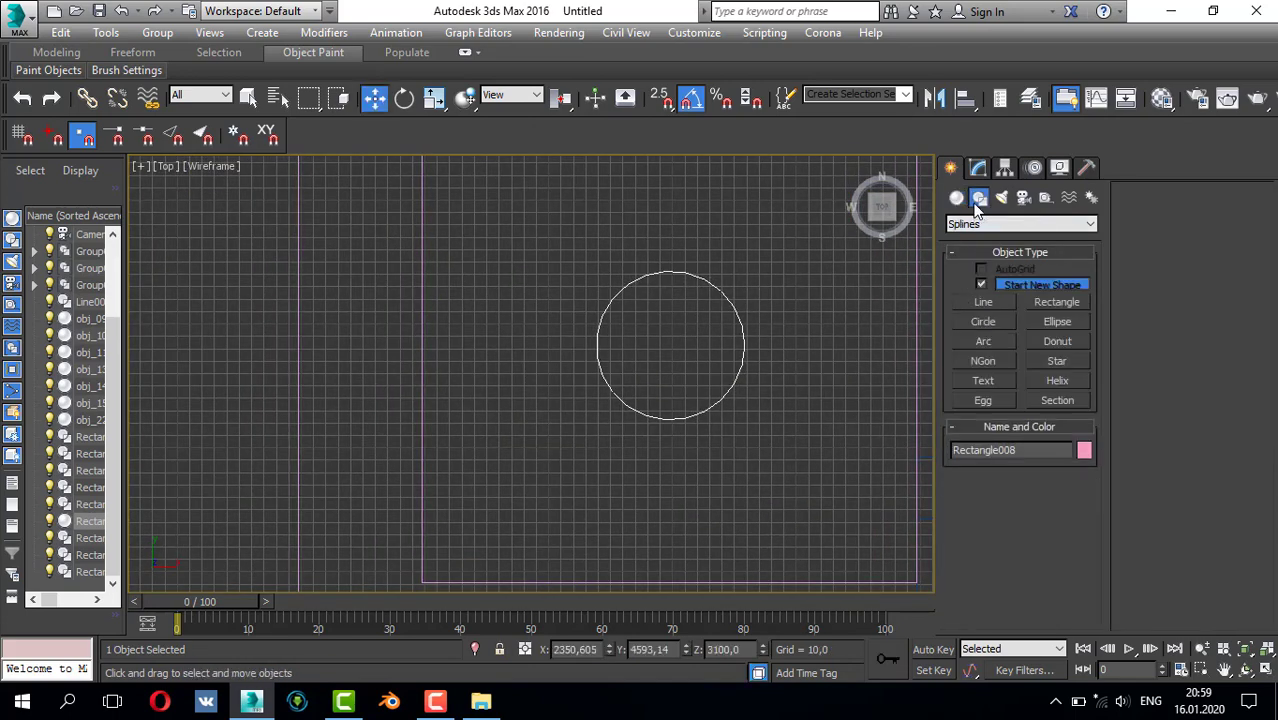
click(990, 325)
scroll(790, 303, up, 4)
scroll(707, 320, down, 2)
middle_drag(661, 334, 701, 340)
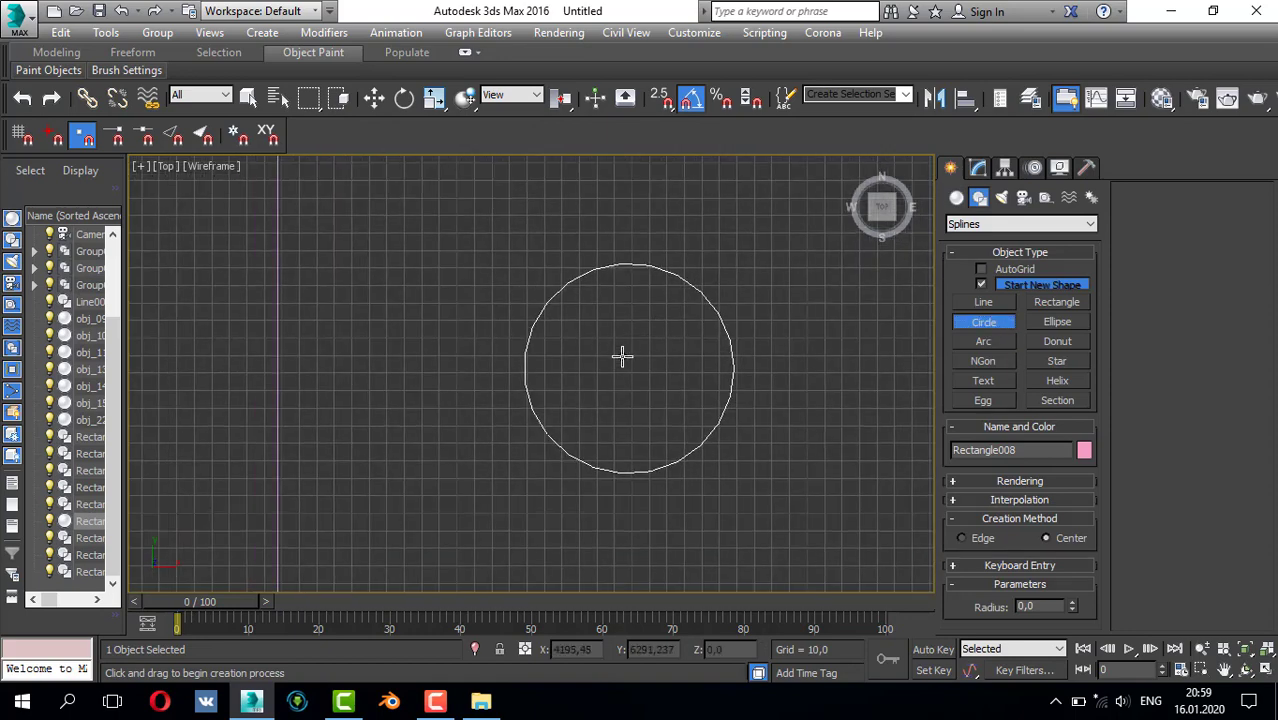
drag(628, 366, 712, 254)
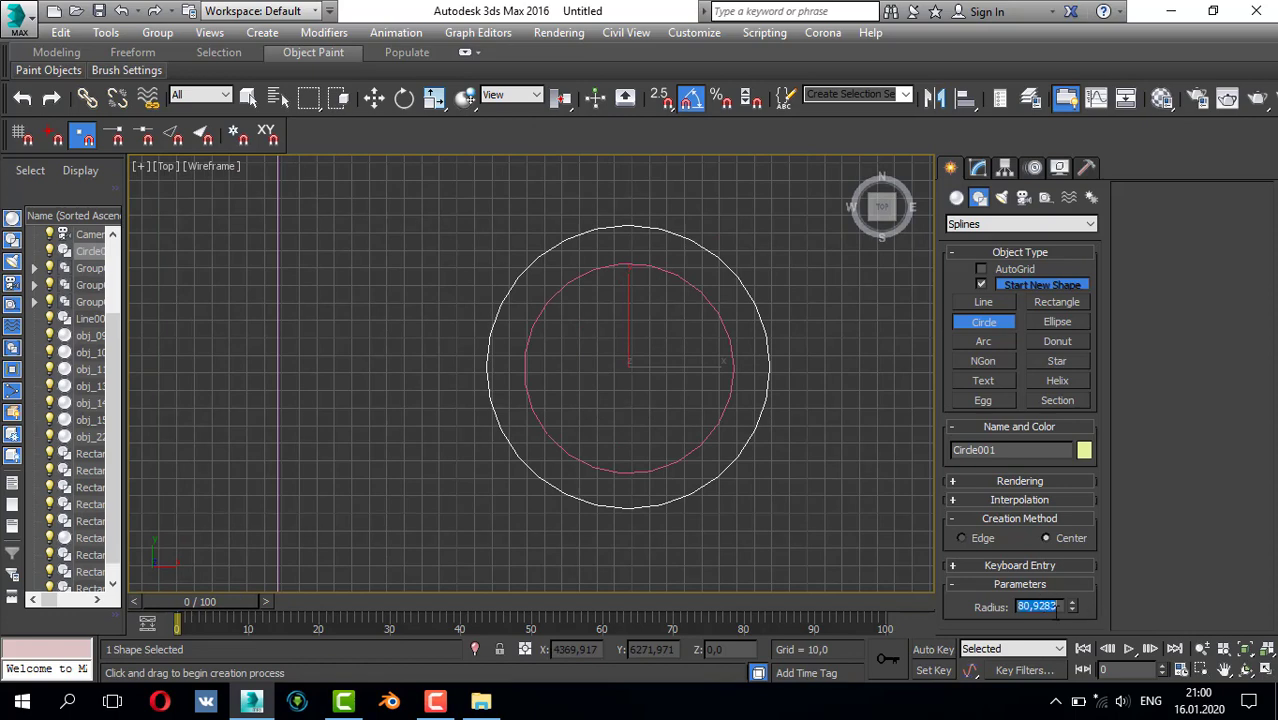
right_click(650, 327)
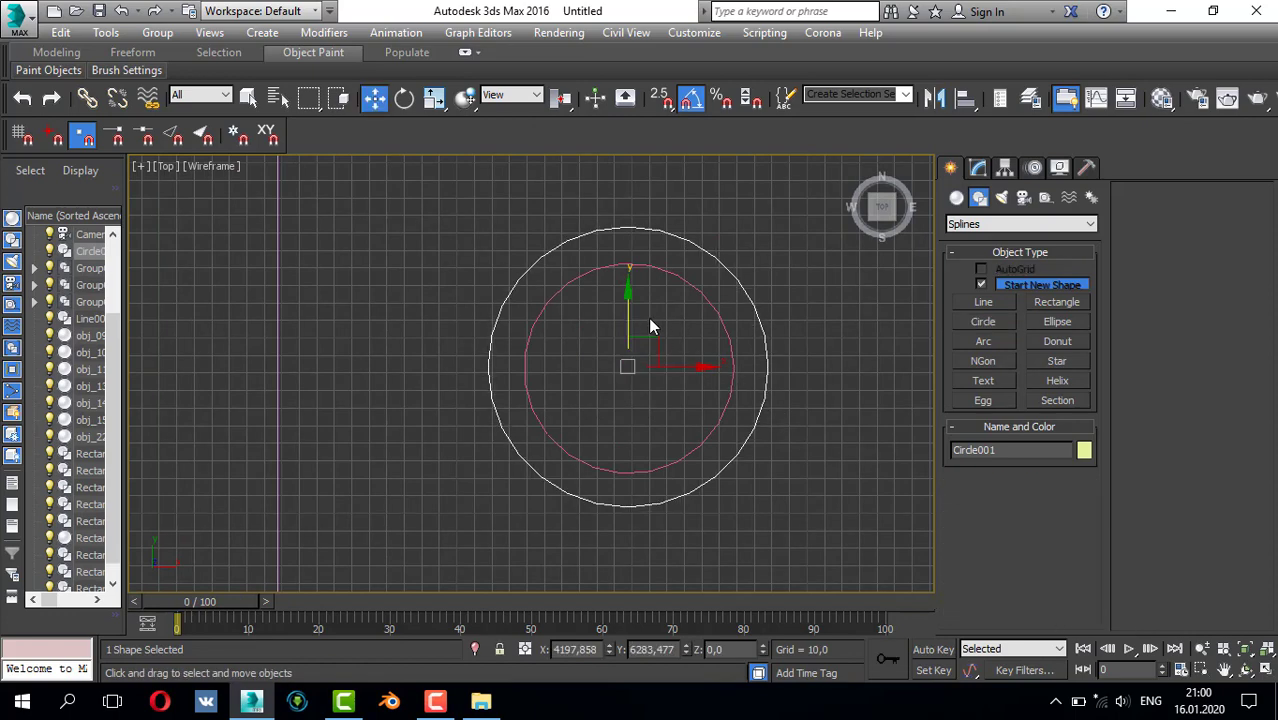
drag(630, 305, 631, 309)
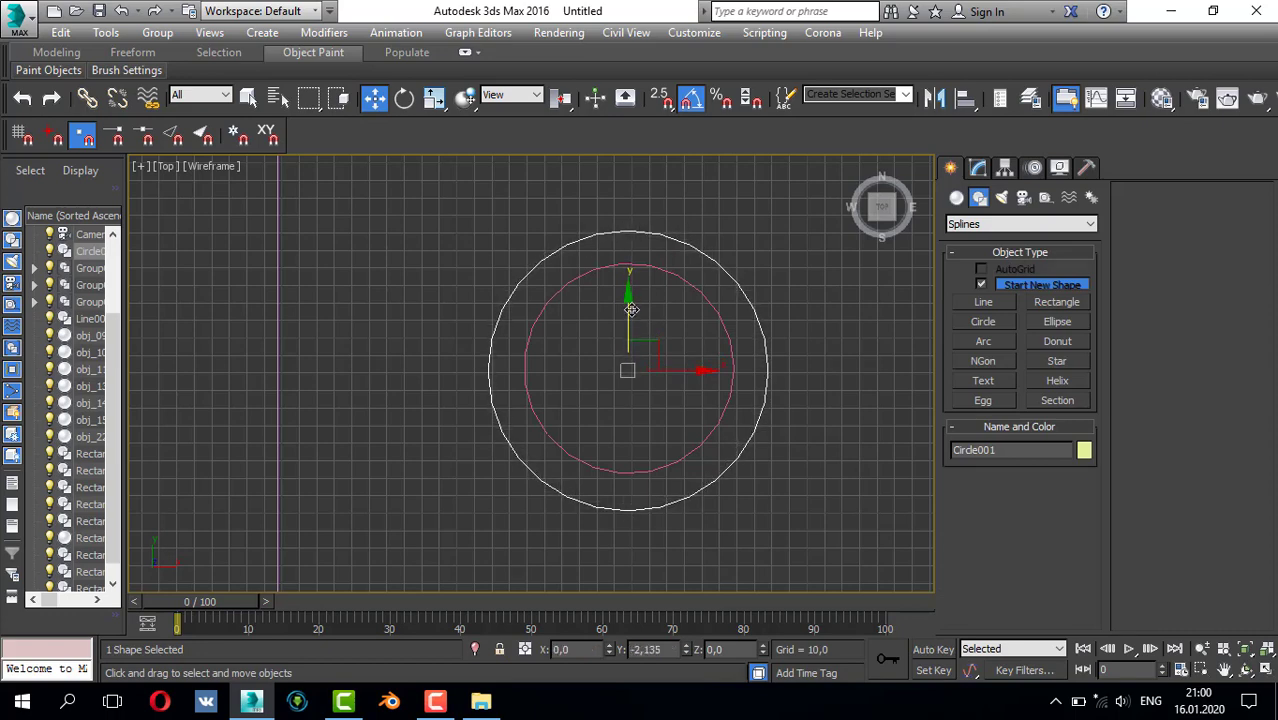
- Apply an Extrude modifier to the circle with an amount of 2
click(976, 168)
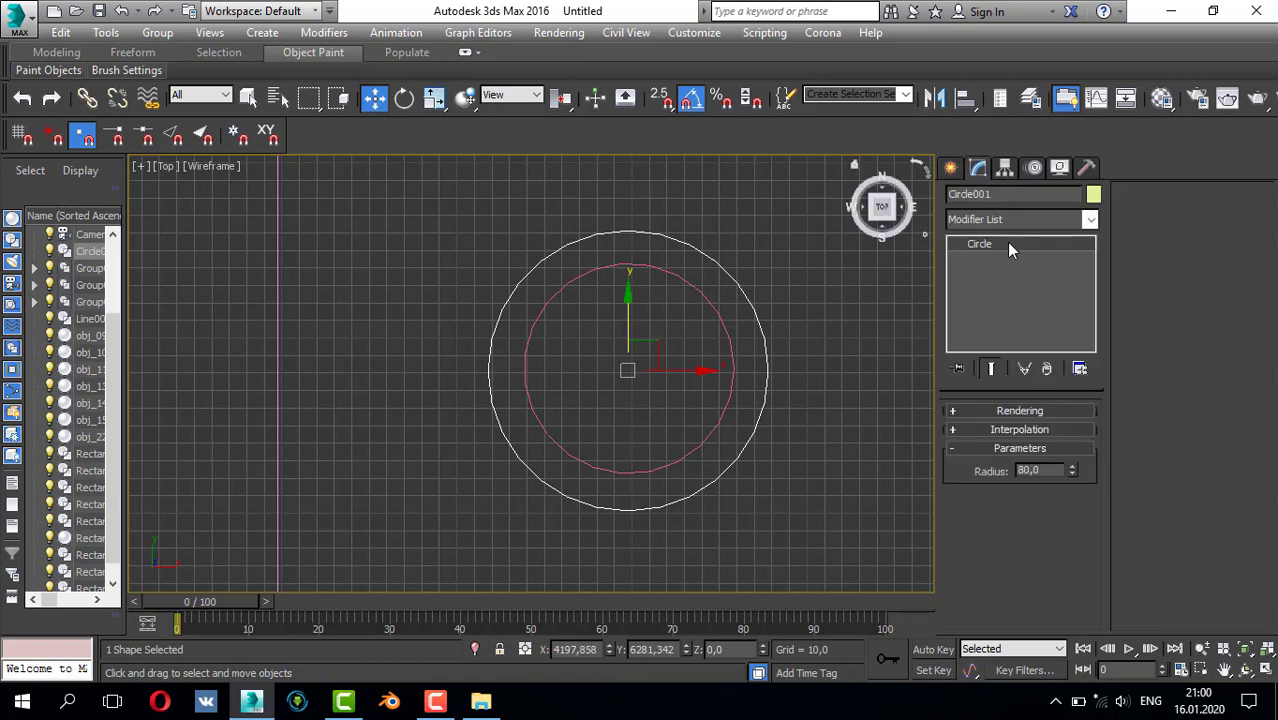
click(1006, 226)
text(ex)
click(990, 244)
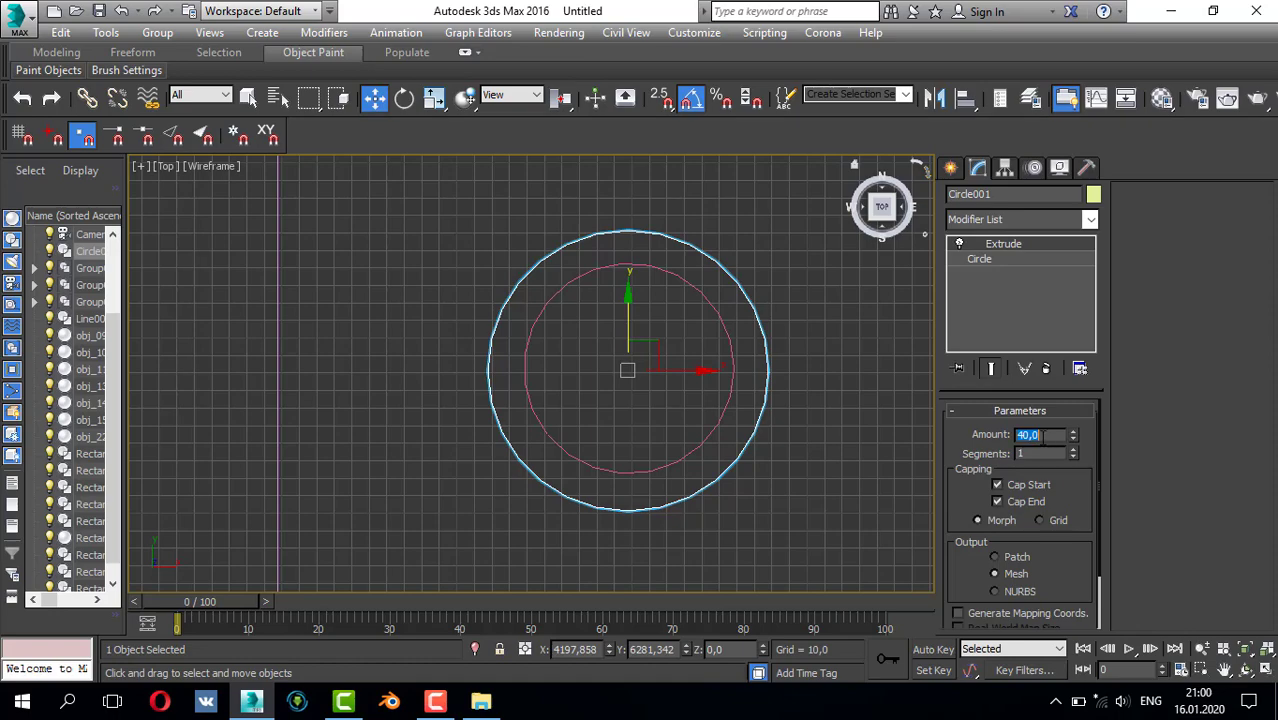
middle_click(780, 424)
- In the Perspective view, raise the extruded disc above the floor to about Z 14.6
key(alt+w)
middle_click(680, 480)
key(alt+w)
key(z)
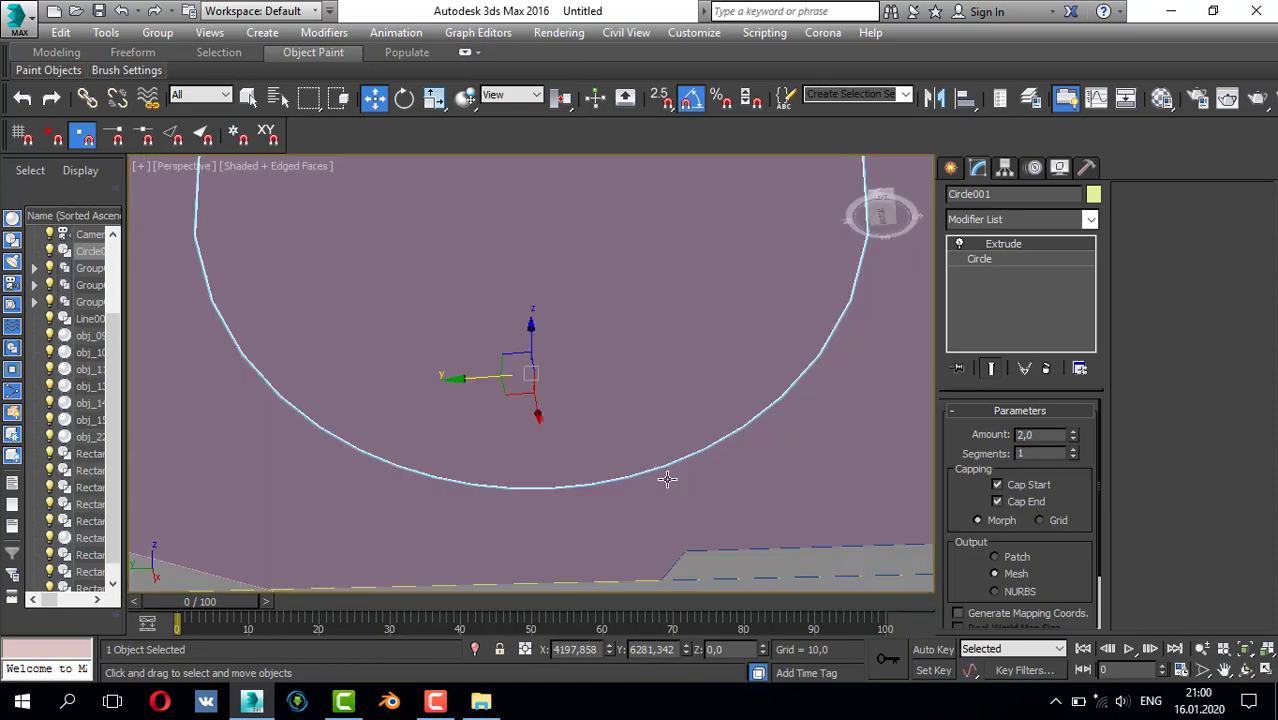
alt+middle_drag(644, 431, 584, 523)
scroll(608, 513, down, 4)
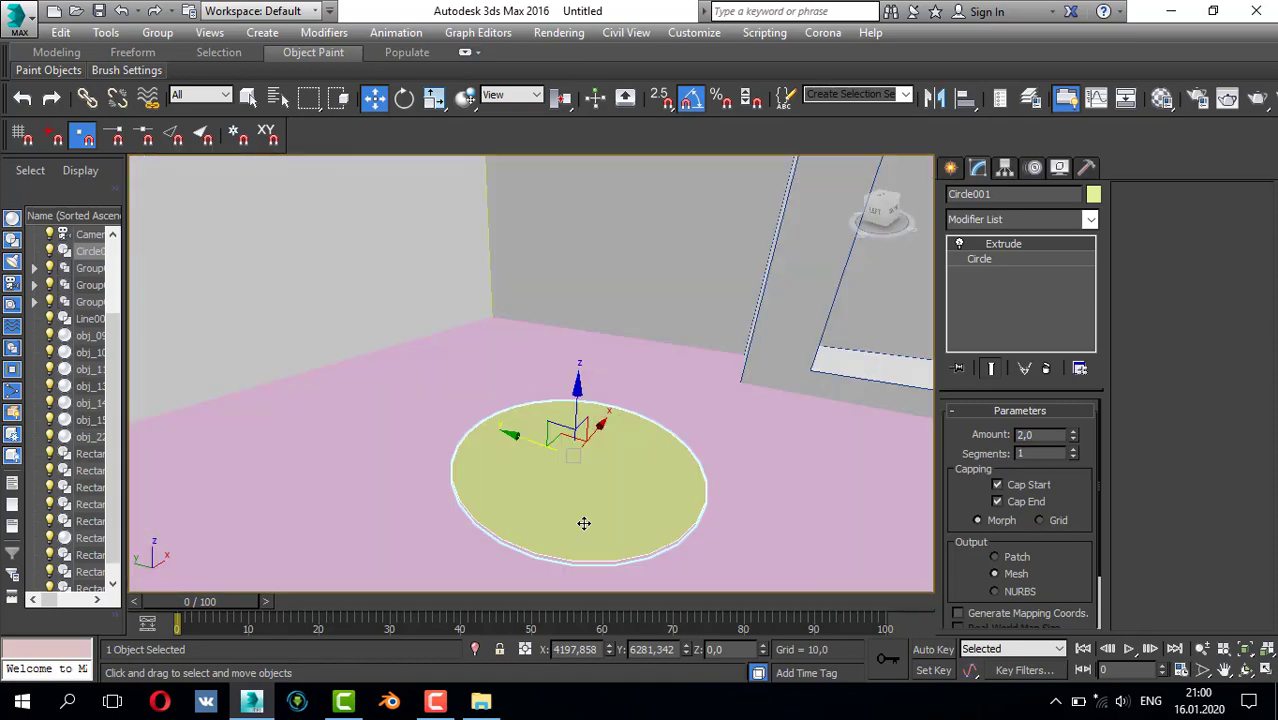
drag(580, 399, 578, 358)
scroll(585, 457, up, 3)
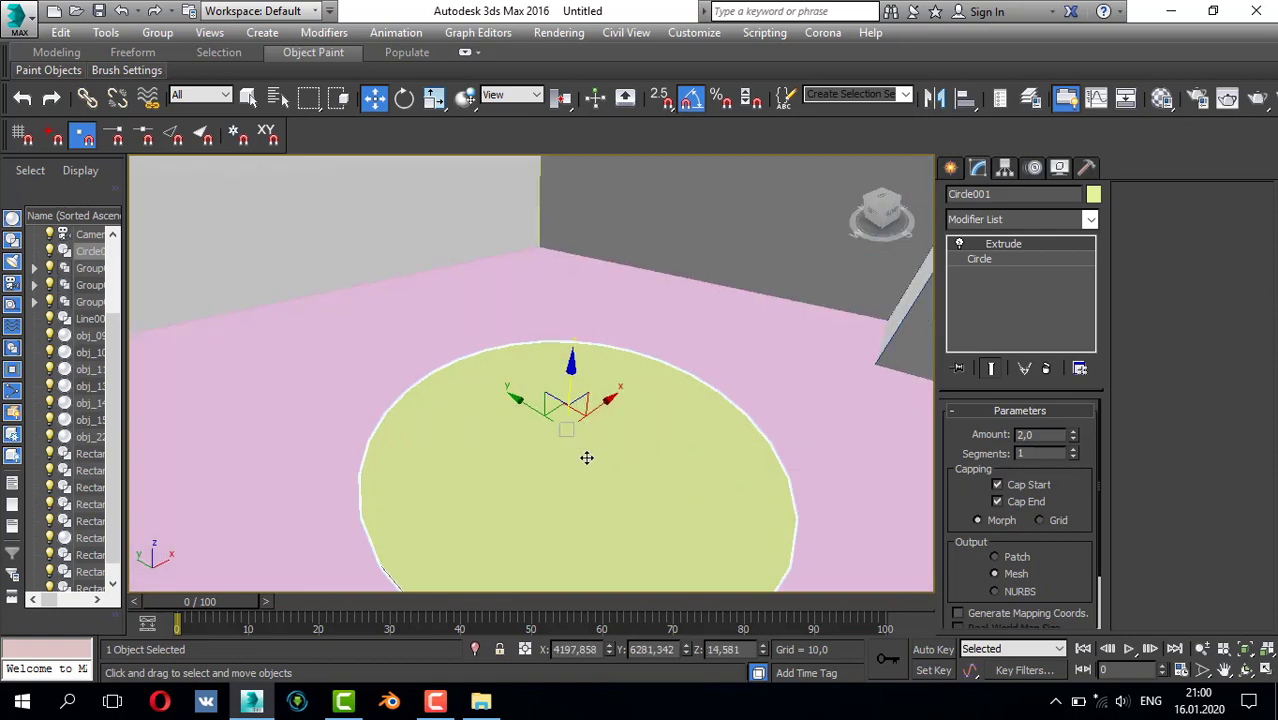
alt+middle_drag(587, 458, 543, 470)
scroll(560, 454, down, 3)
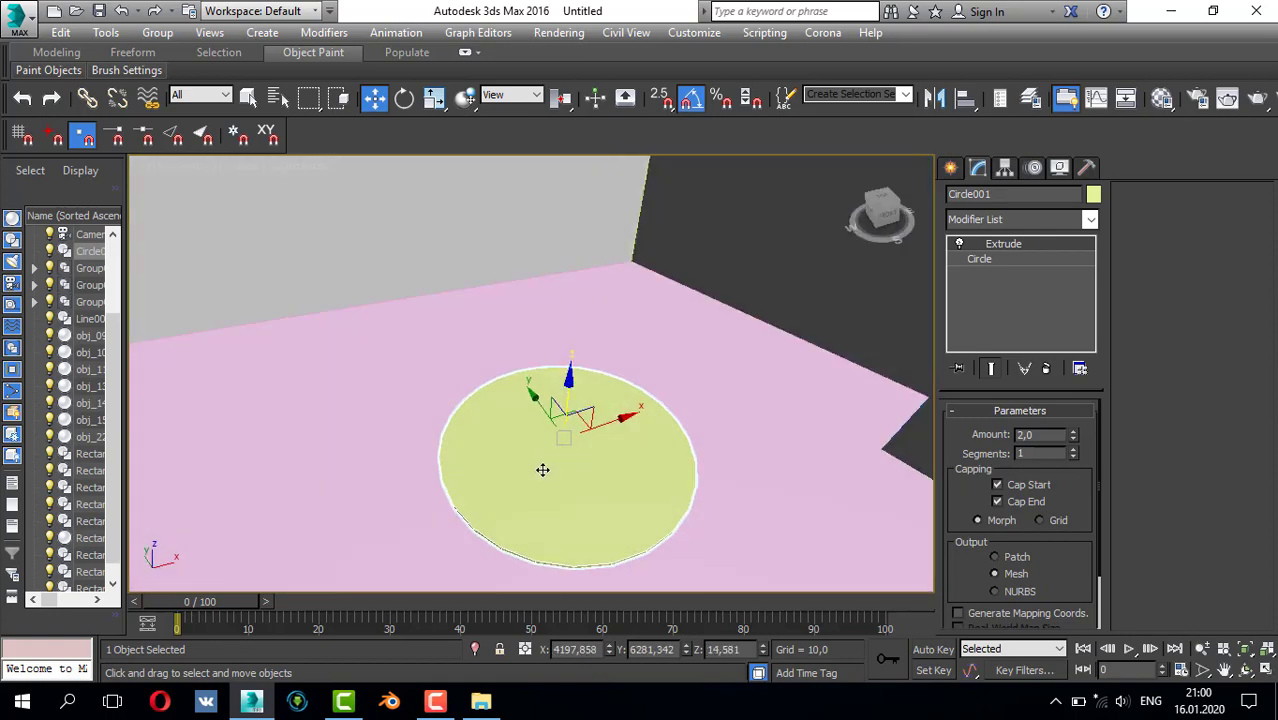
- Convert the disc to Editable Poly and select its top and bottom cap polygons
right_click(546, 478)
mouse_move(623, 628)
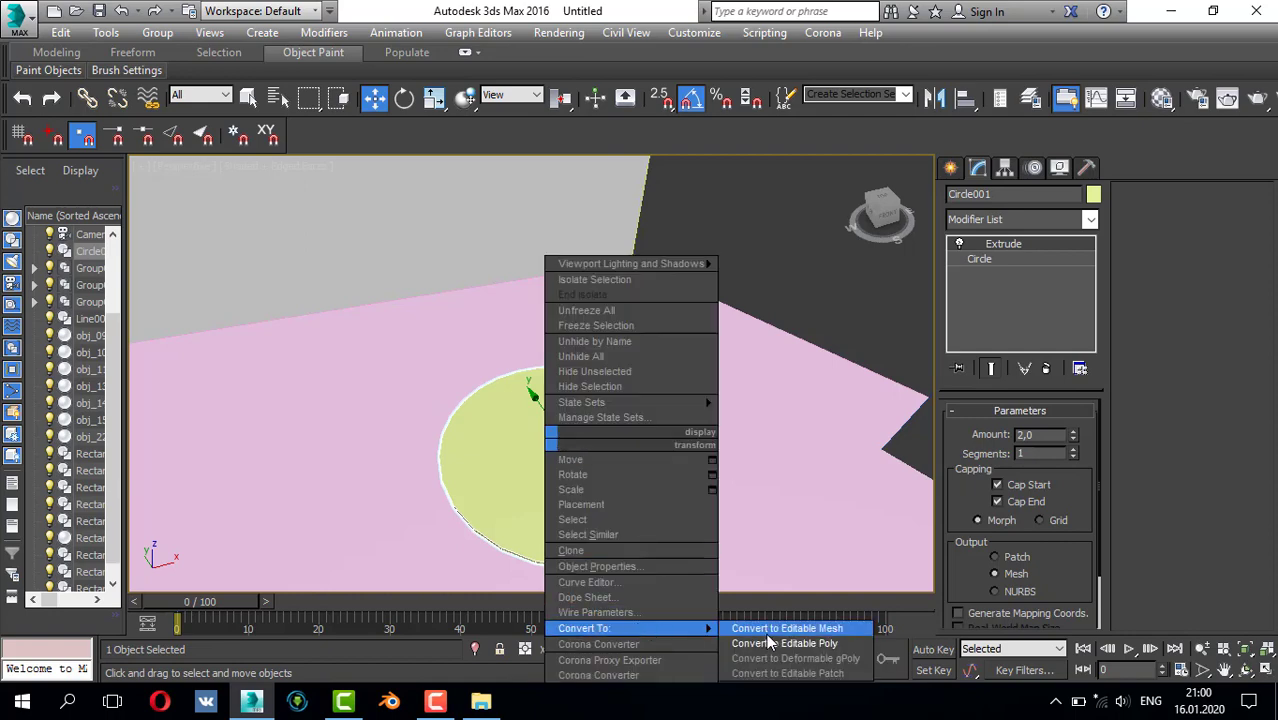
click(766, 642)
click(1040, 432)
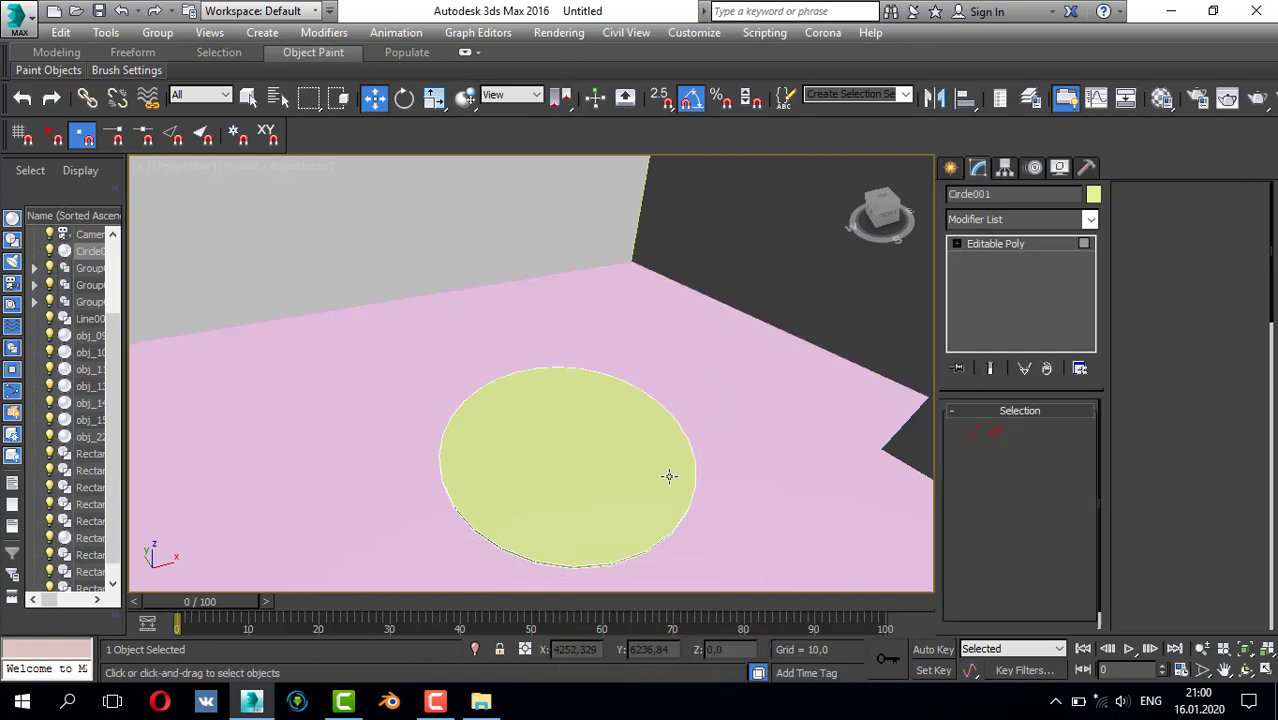
click(596, 488)
alt+middle_drag(596, 488, 557, 493)
ctrl+click(574, 434)
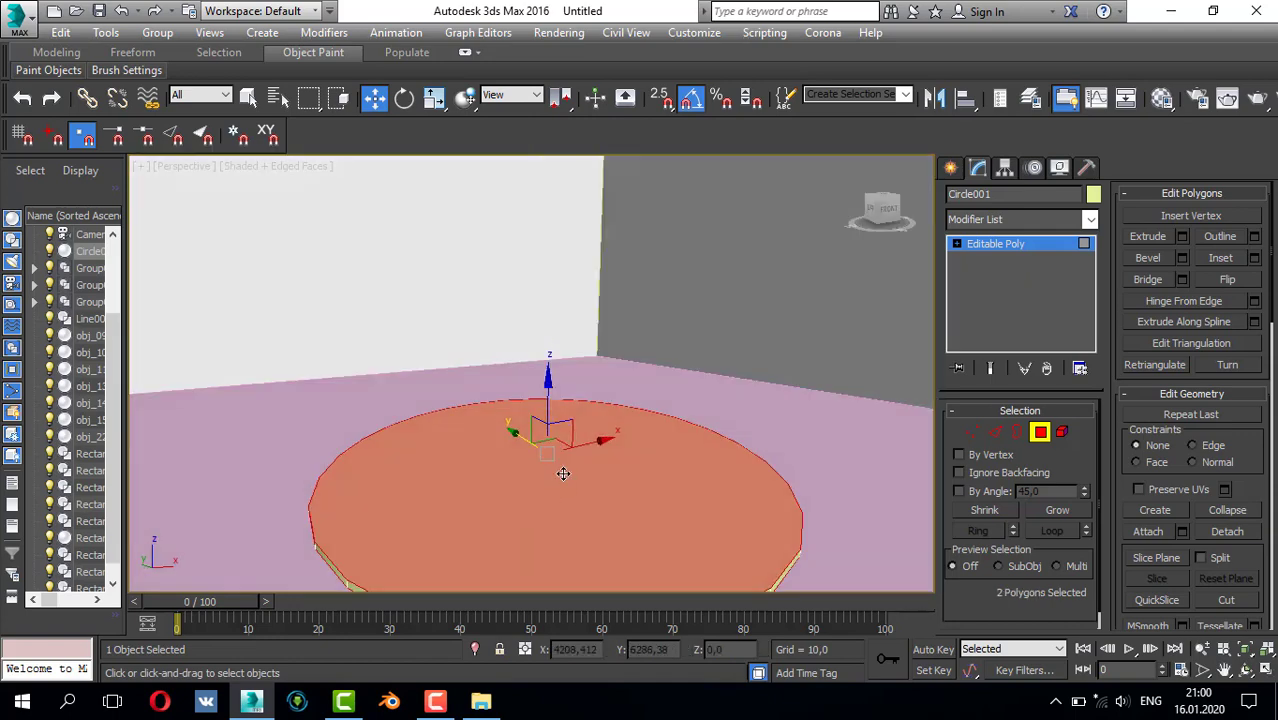
- Inset the disc's two selected cap polygons by 20
scroll(562, 474, down, 3)
click(1257, 260)
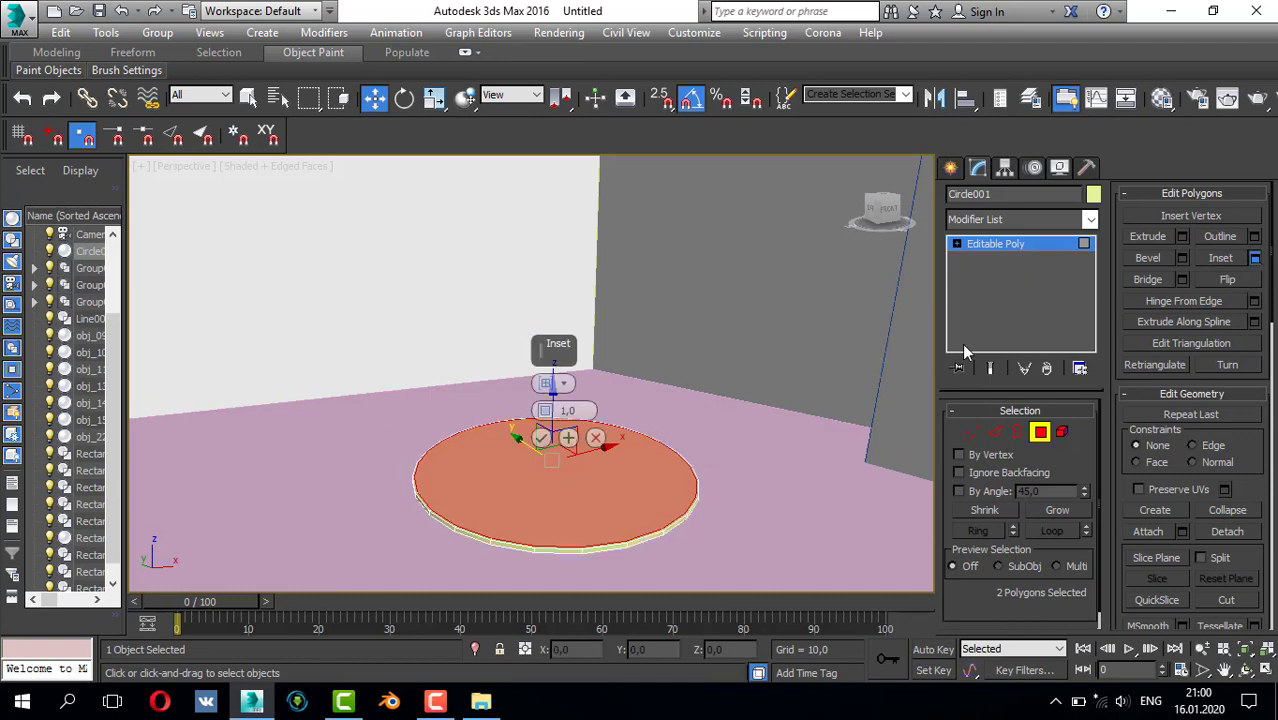
drag(545, 425, 546, 390)
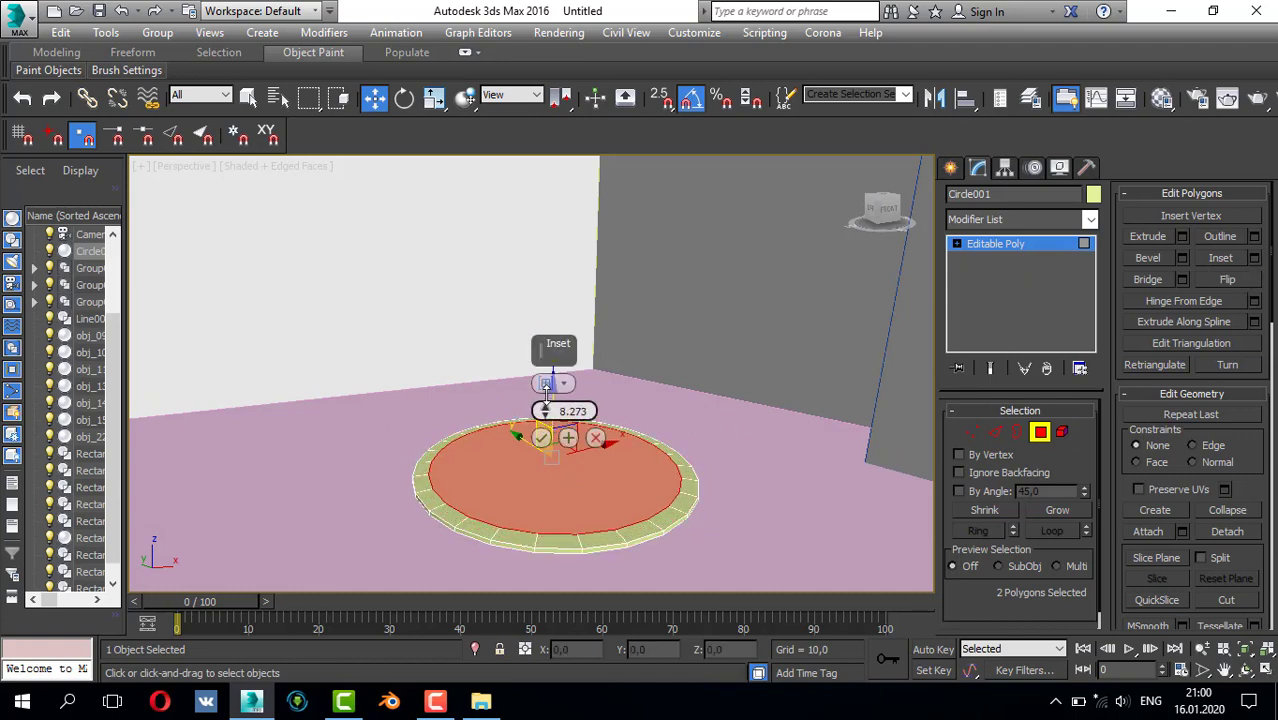
text(20)
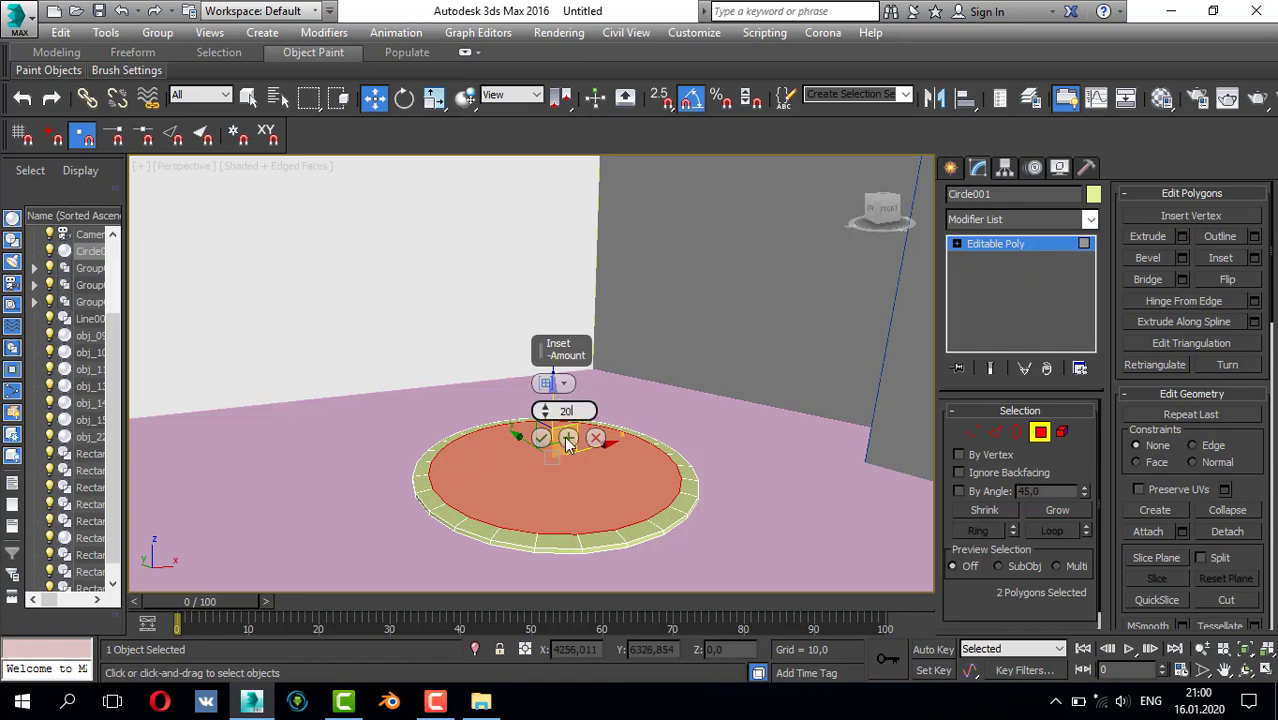
click(543, 440)
click(541, 439)
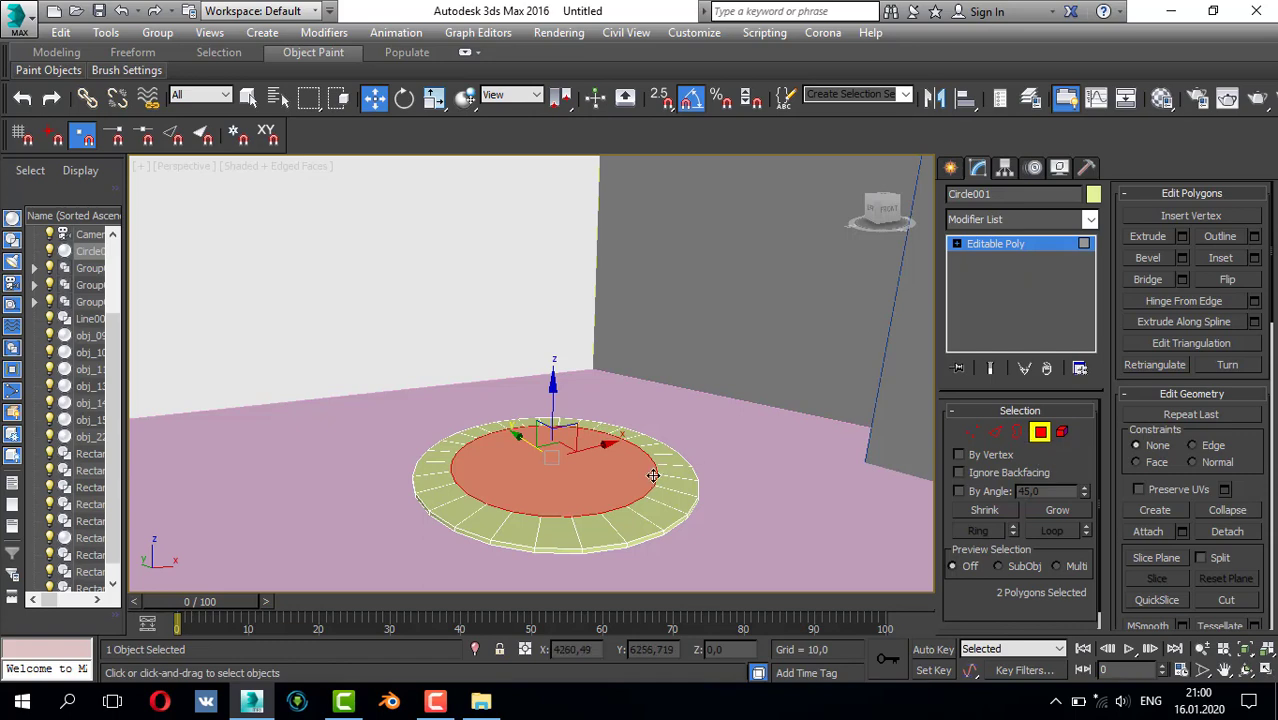
- Delete the disc's two inset cap polygons to leave a ring, and set the ring's Z position to 3100
key(Delete)
click(1042, 432)
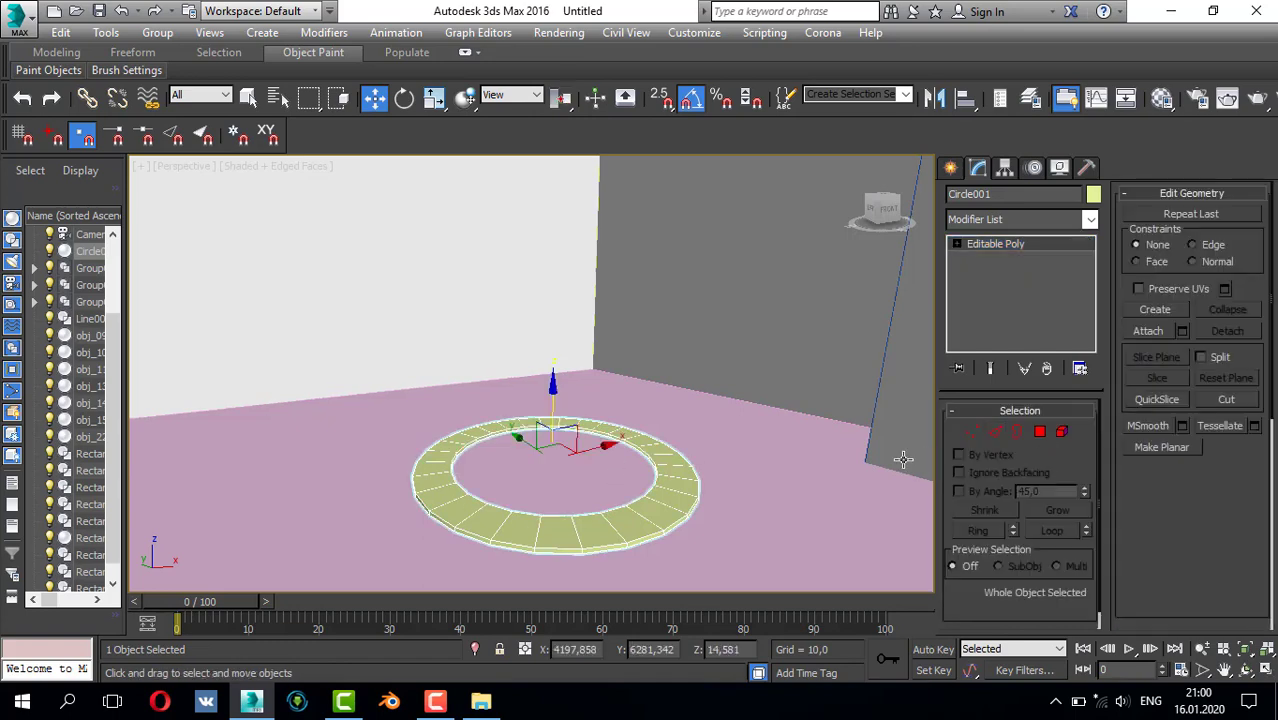
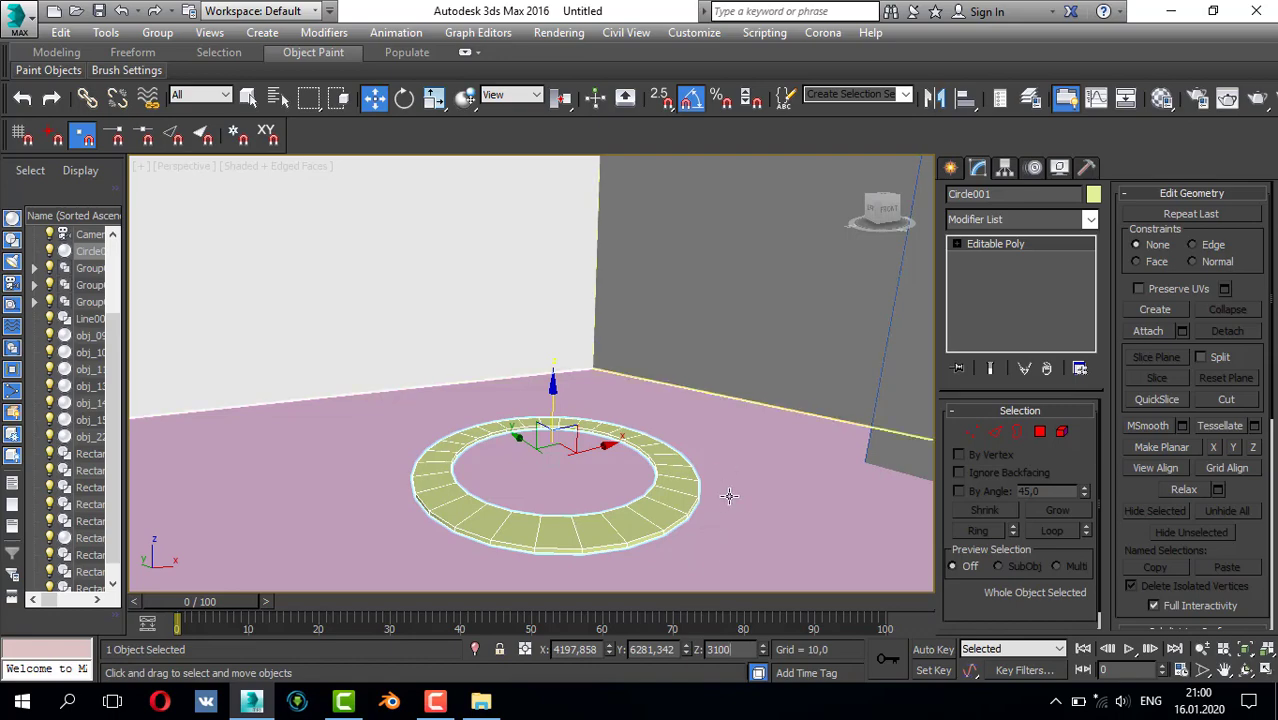
key(Return)
- In the Front view, lower the ring to about Z 3098 so it sits directly beneath the ceiling surface
key(alt+w)
key(alt+w)
key(z)
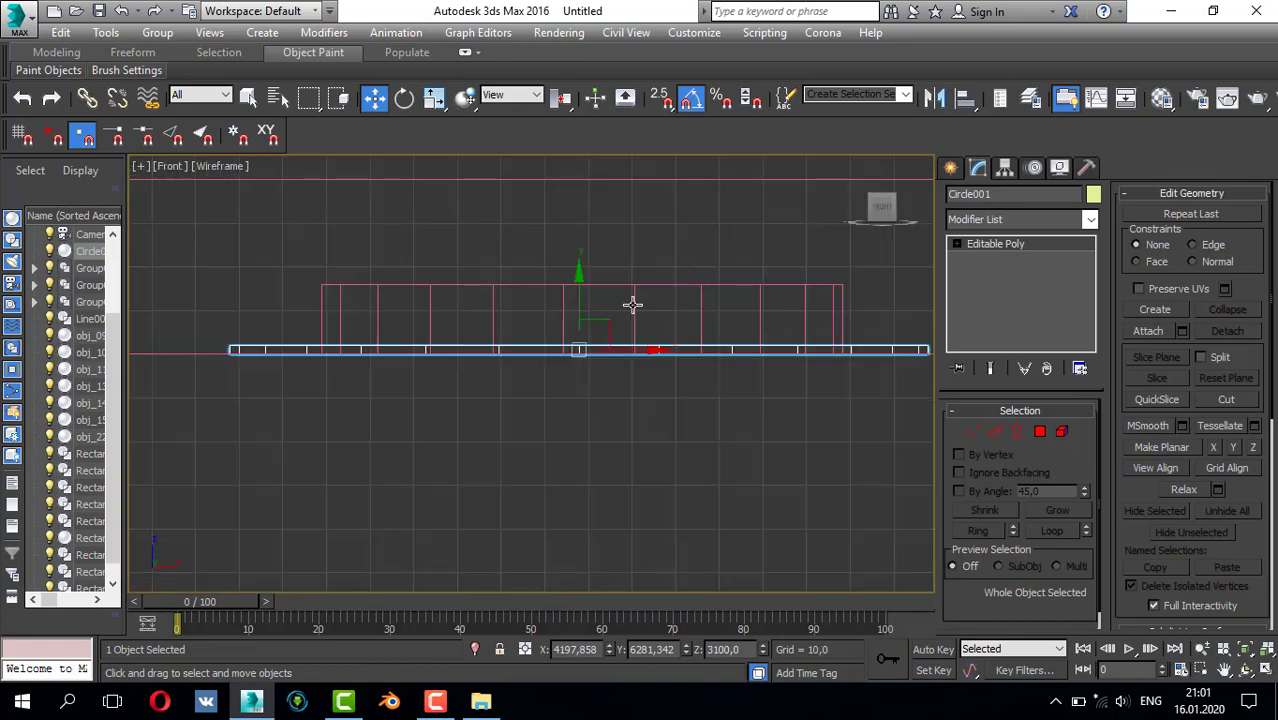
mouse_move(632, 305)
alt+middle_down()
mouse_move(650, 285)
mouse_move(648, 310)
alt+middle_up()
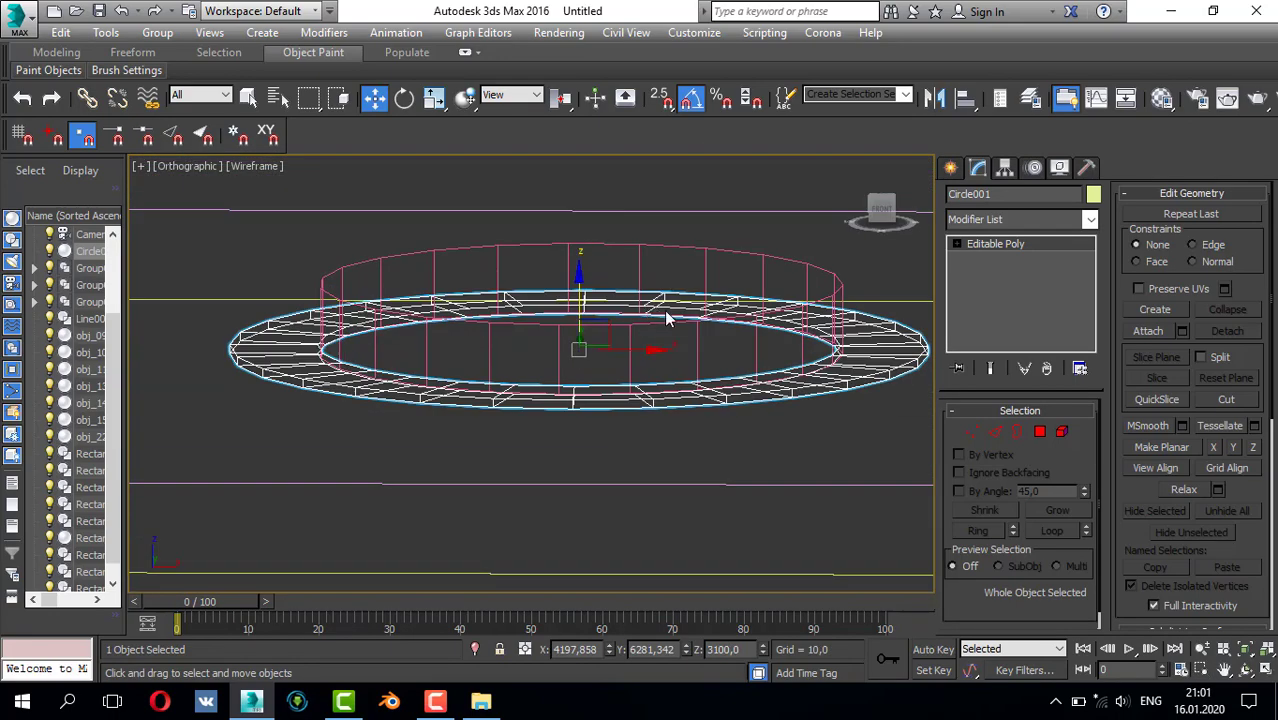
key(f)
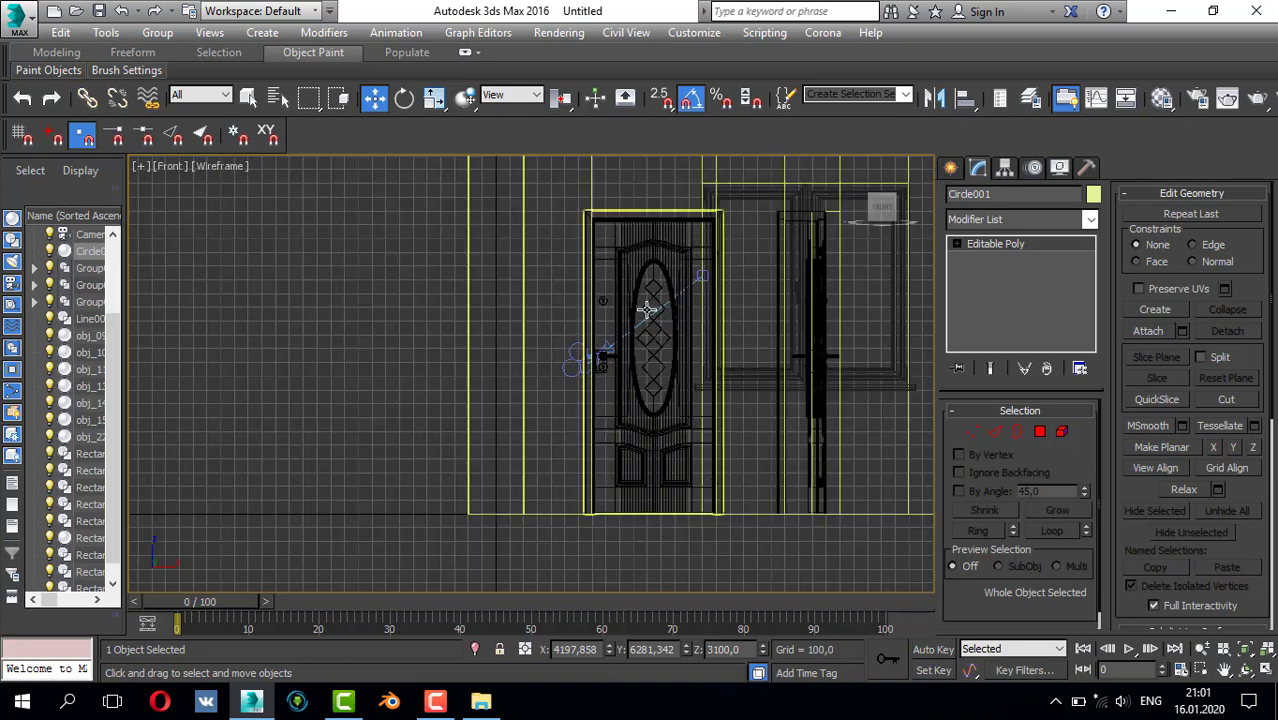
key(z)
scroll(528, 332, up, 2)
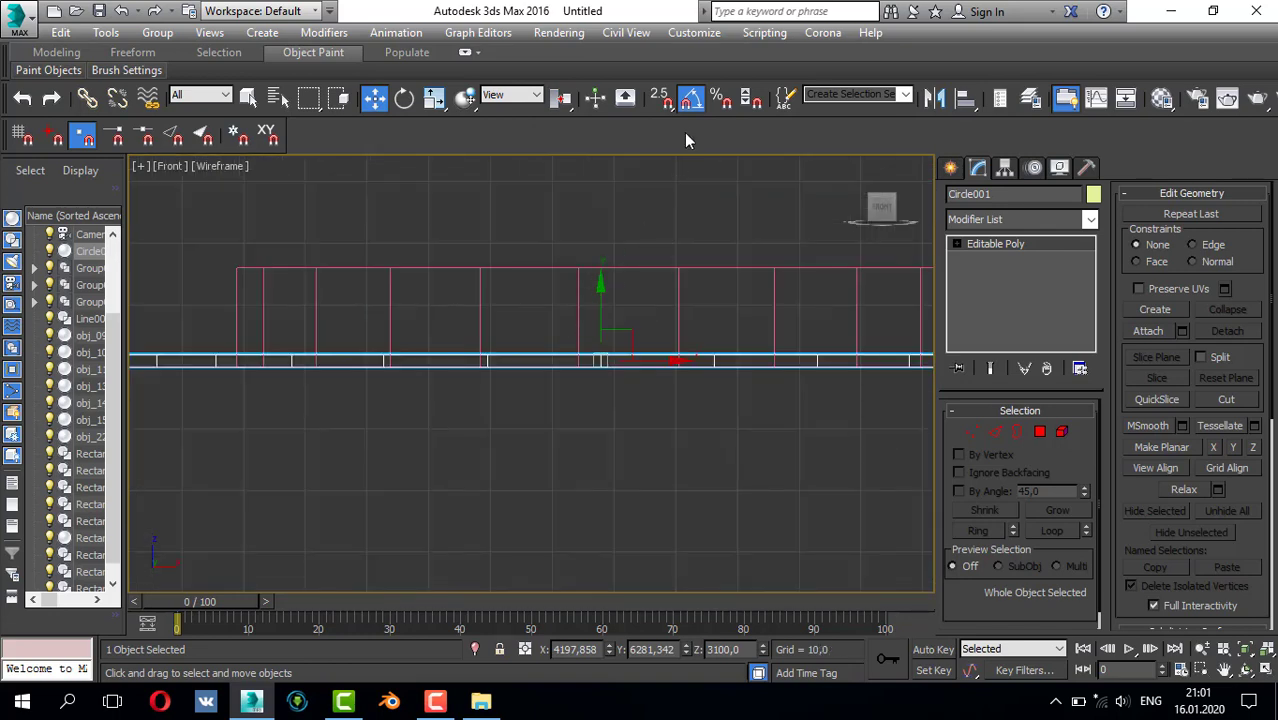
drag(602, 298, 610, 312)
scroll(582, 368, up, 10)
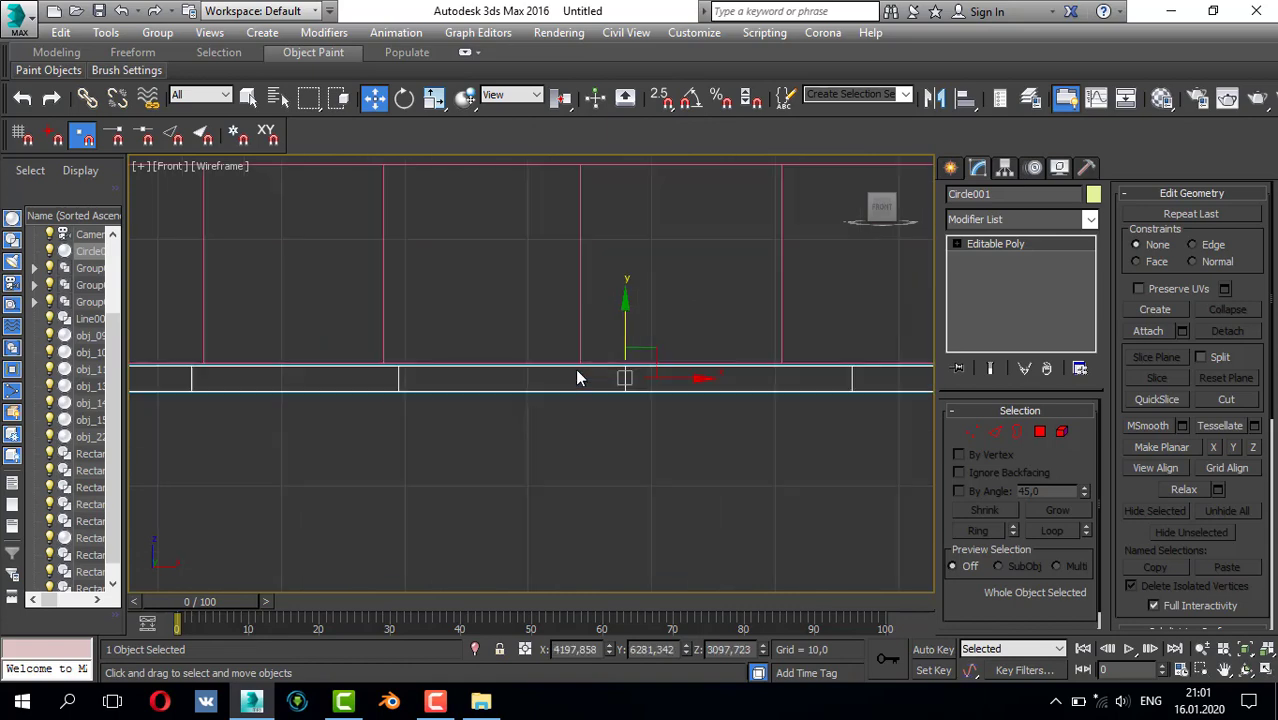
drag(569, 362, 579, 351)
- Assign the yellow 04 - Default material to the trim ring
key(alt+w)
right_click(727, 425)
key(alt+w)
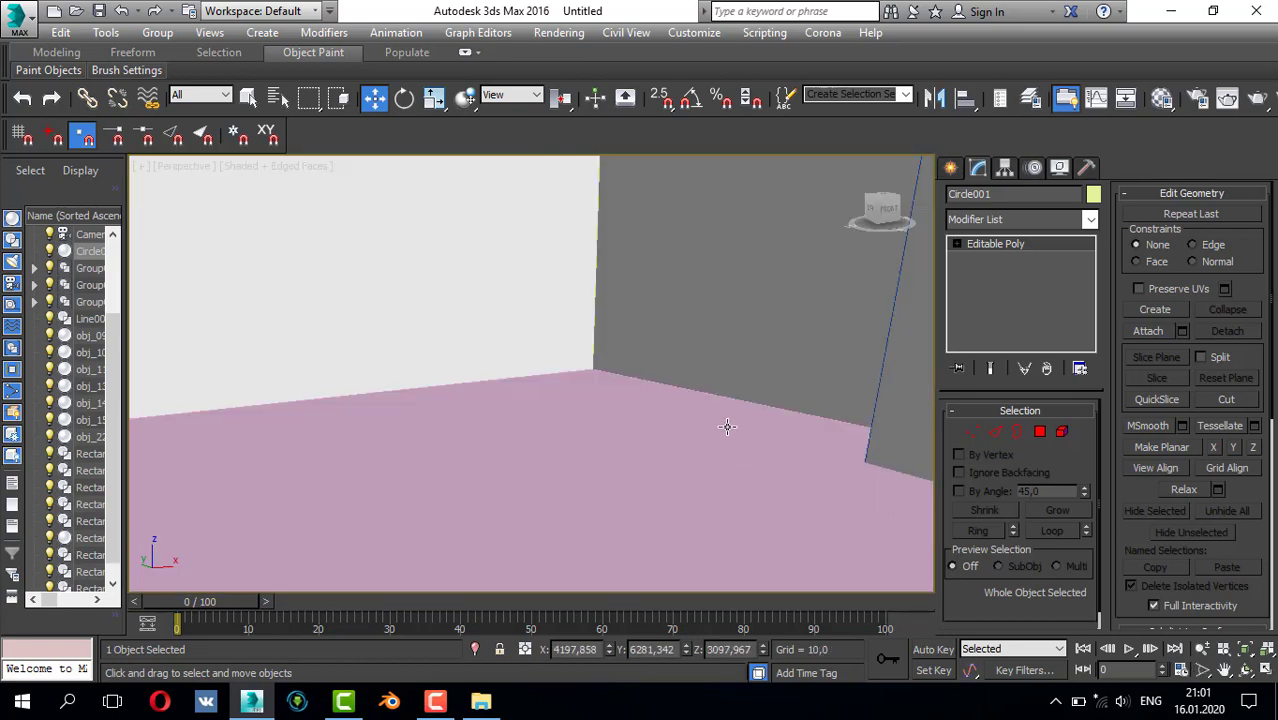
key(z)
alt+middle_drag(643, 359, 658, 263)
key(m)
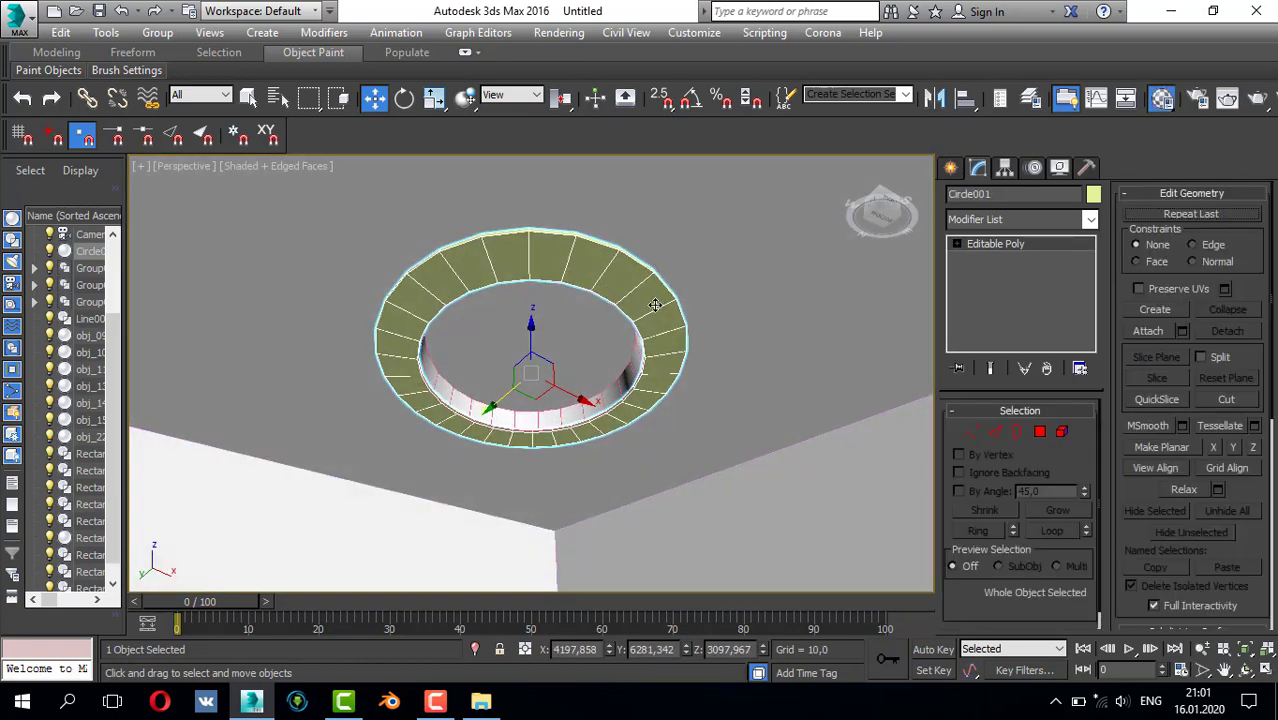
click(780, 268)
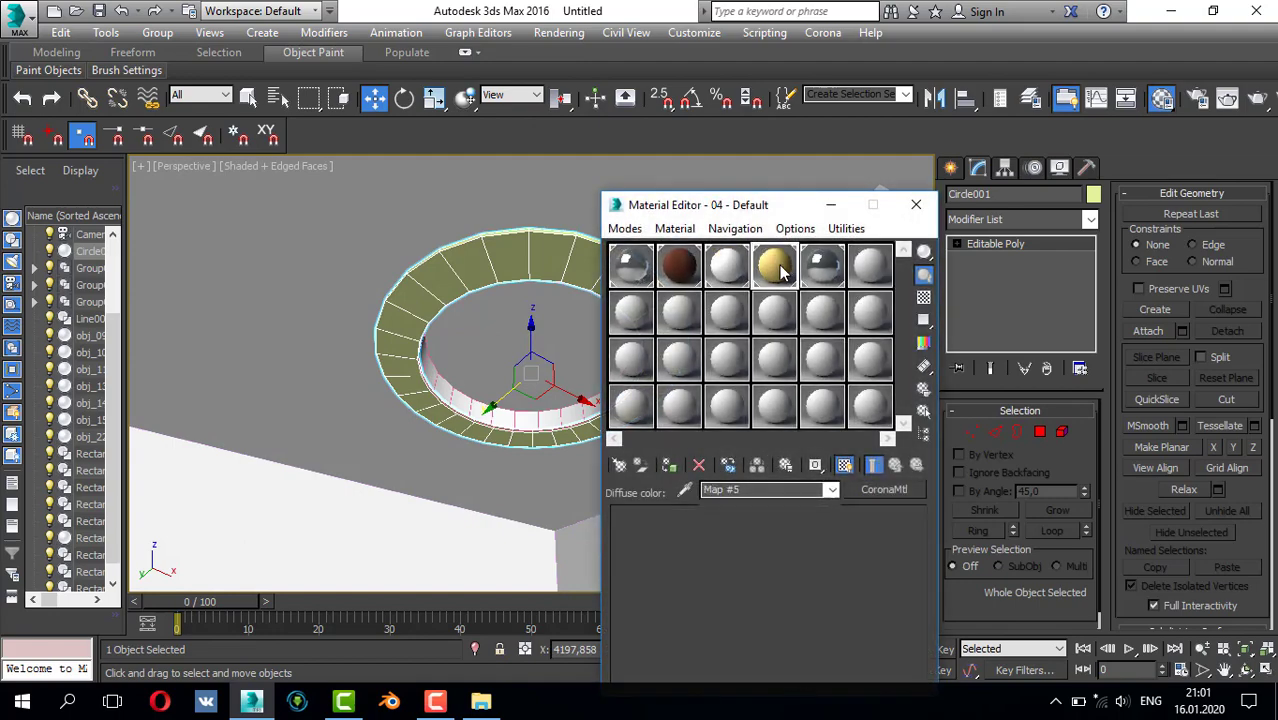
click(667, 470)
click(926, 207)
- In the Top view, shift the ring about 0.77 along Y to centre it on the round recess
key(alt+w)
middle_click(405, 292)
key(alt+w)
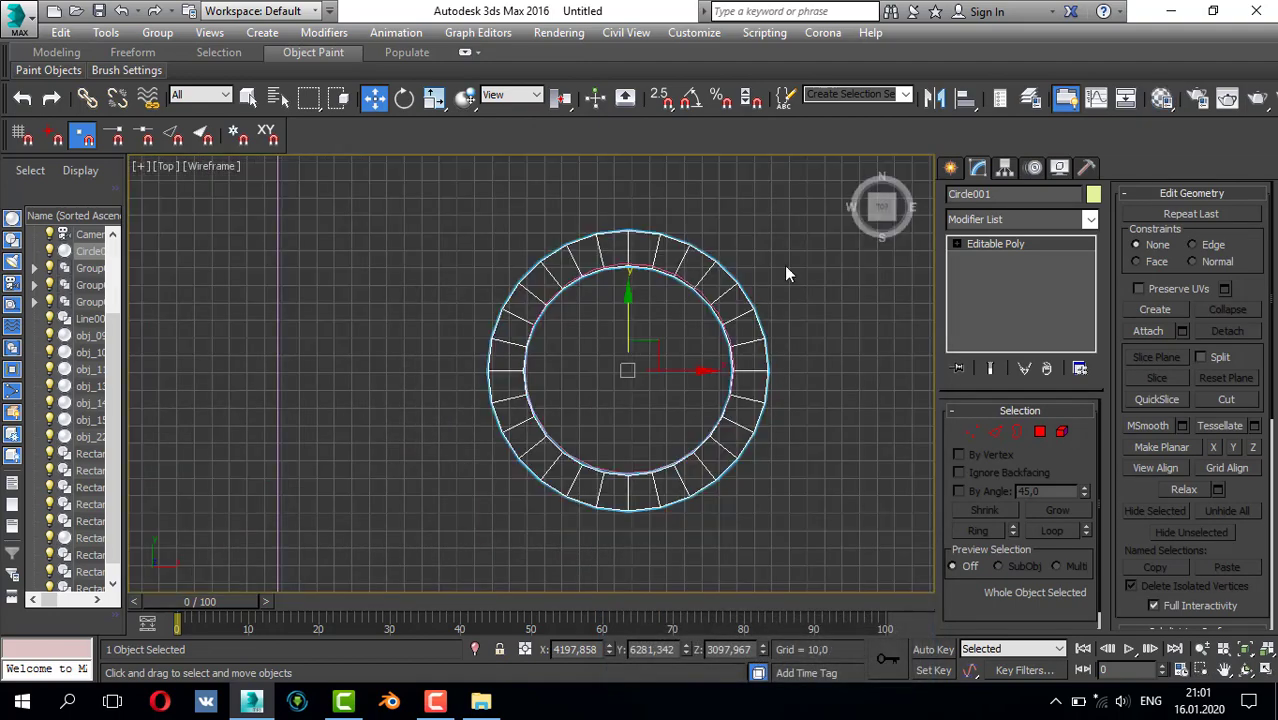
scroll(651, 353, up, 2)
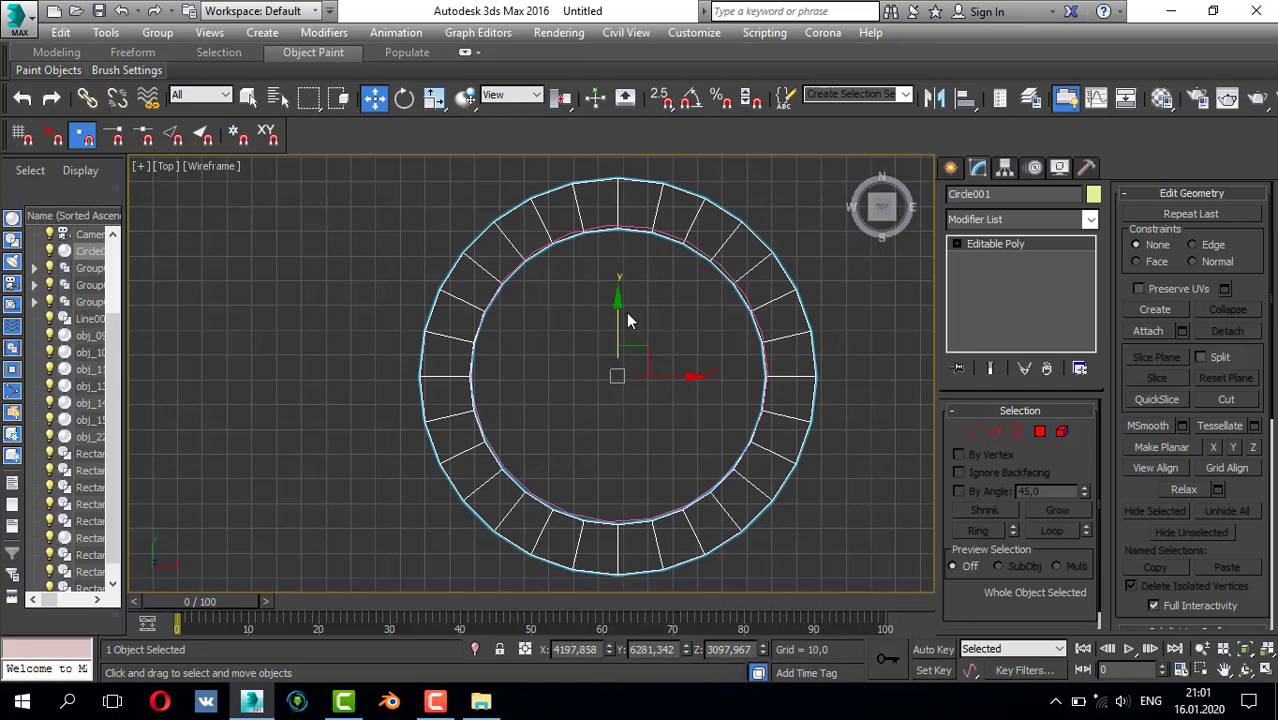
drag(618, 306, 617, 303)
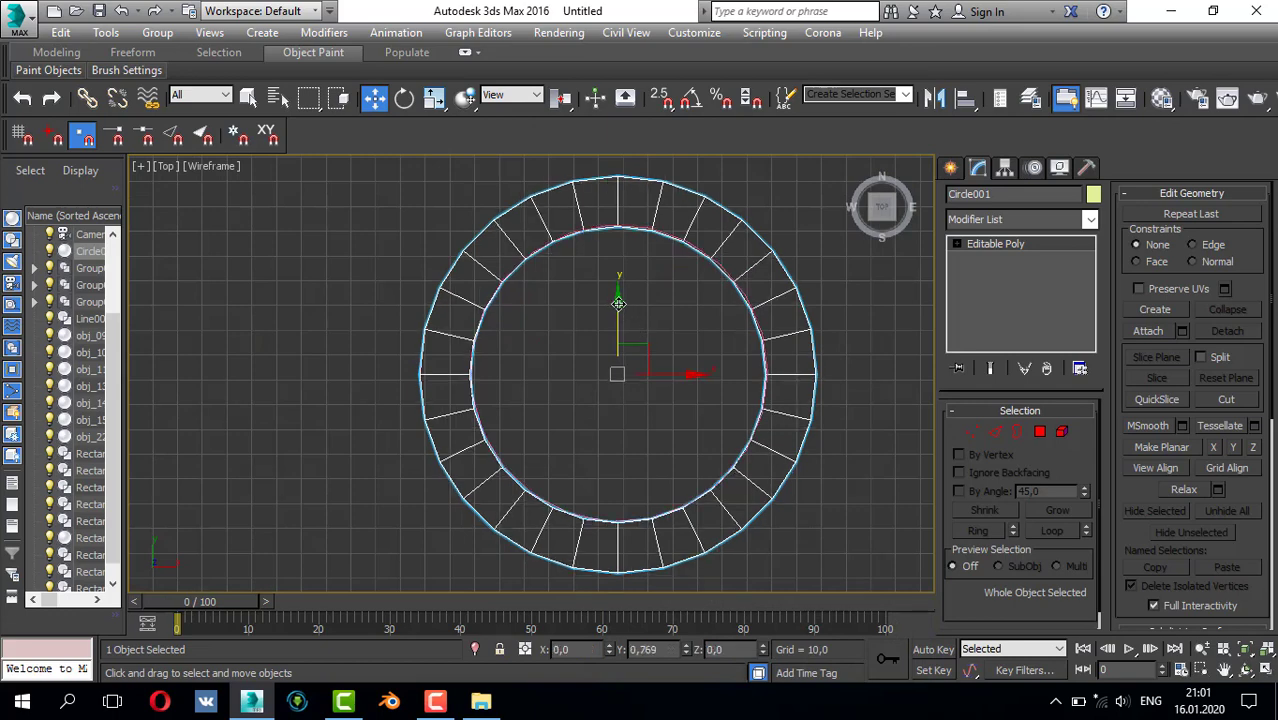
- Create a disk-shaped CoronaLight at the centre of the ring in the Top view and set its radius to 60
click(958, 168)
click(1001, 198)
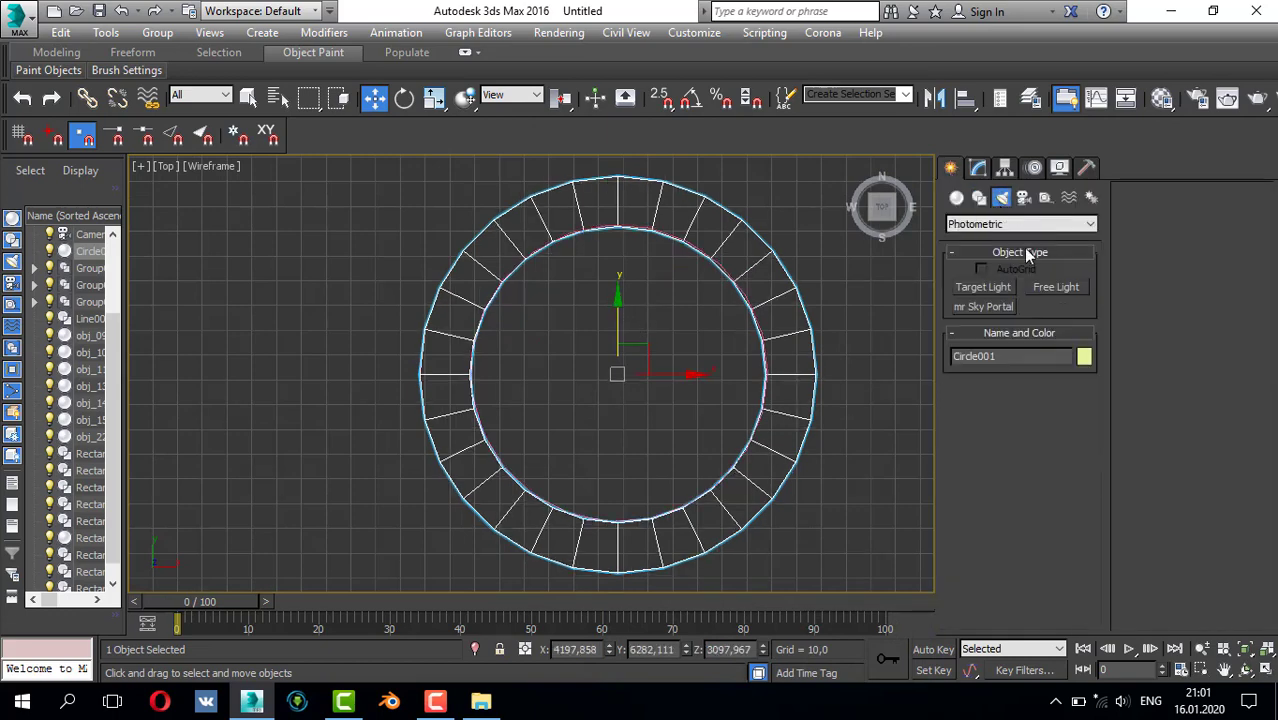
click(1028, 228)
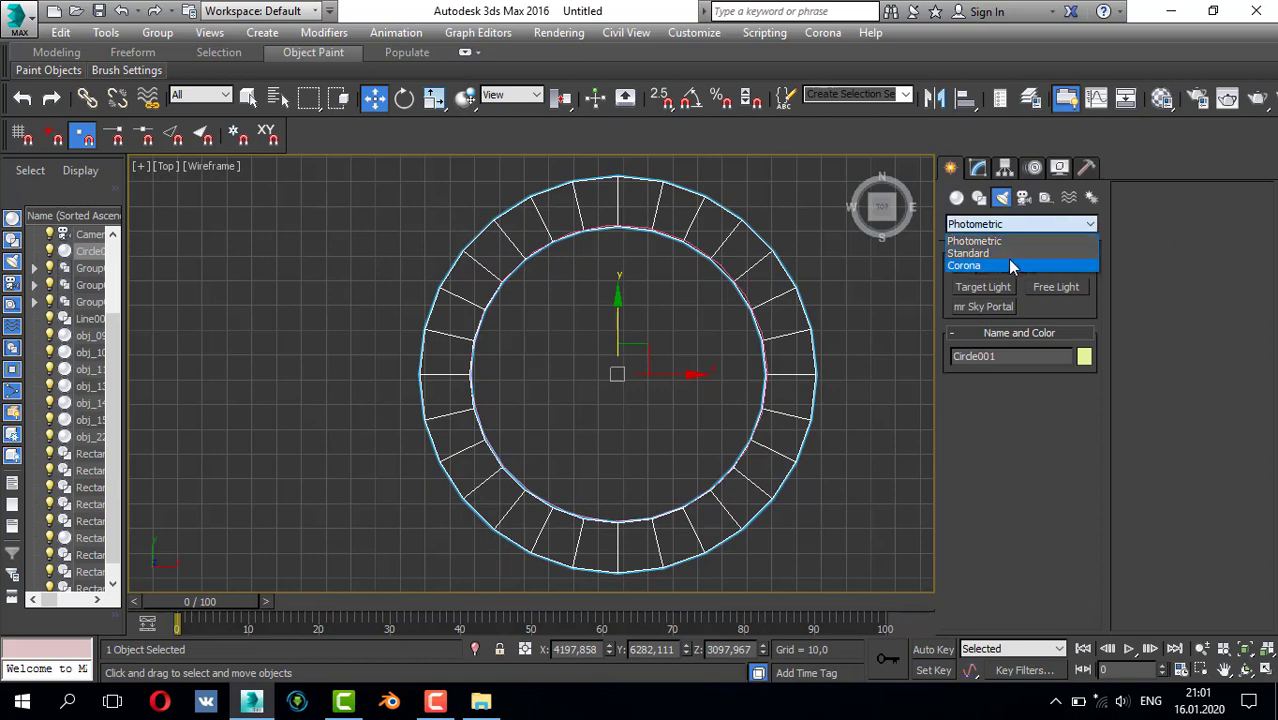
click(1006, 263)
click(995, 290)
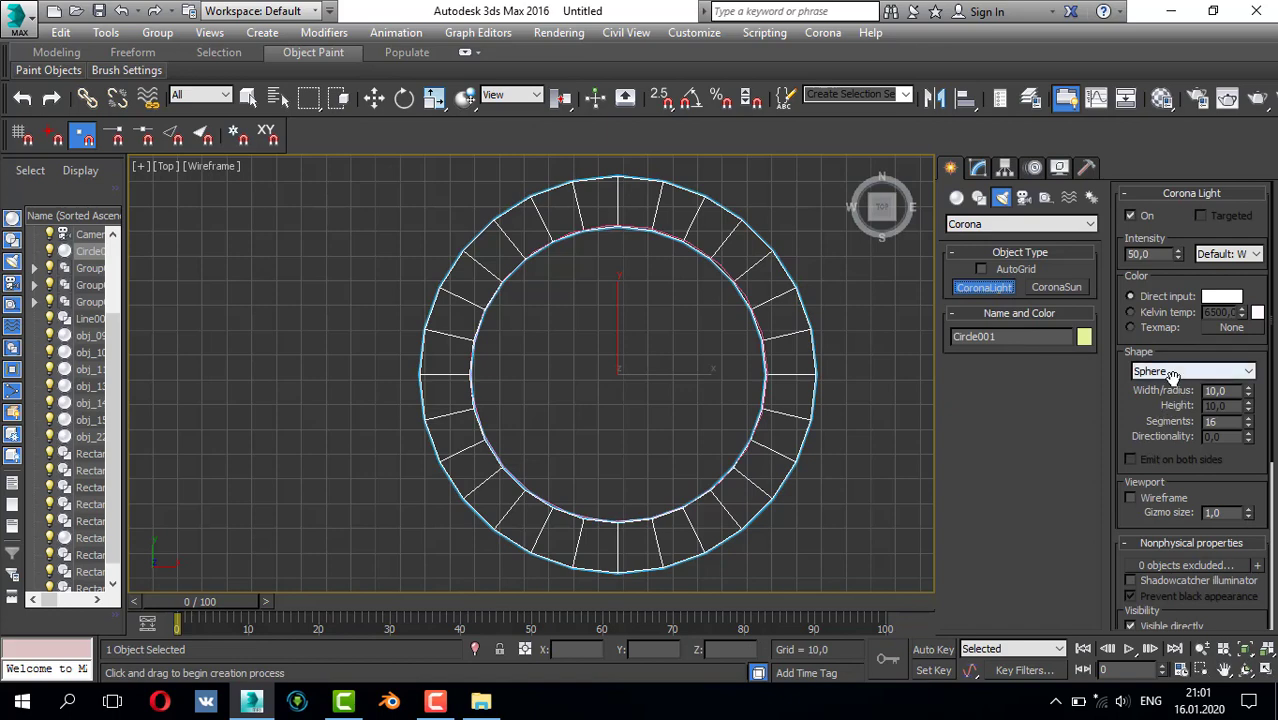
click(1173, 374)
click(1150, 413)
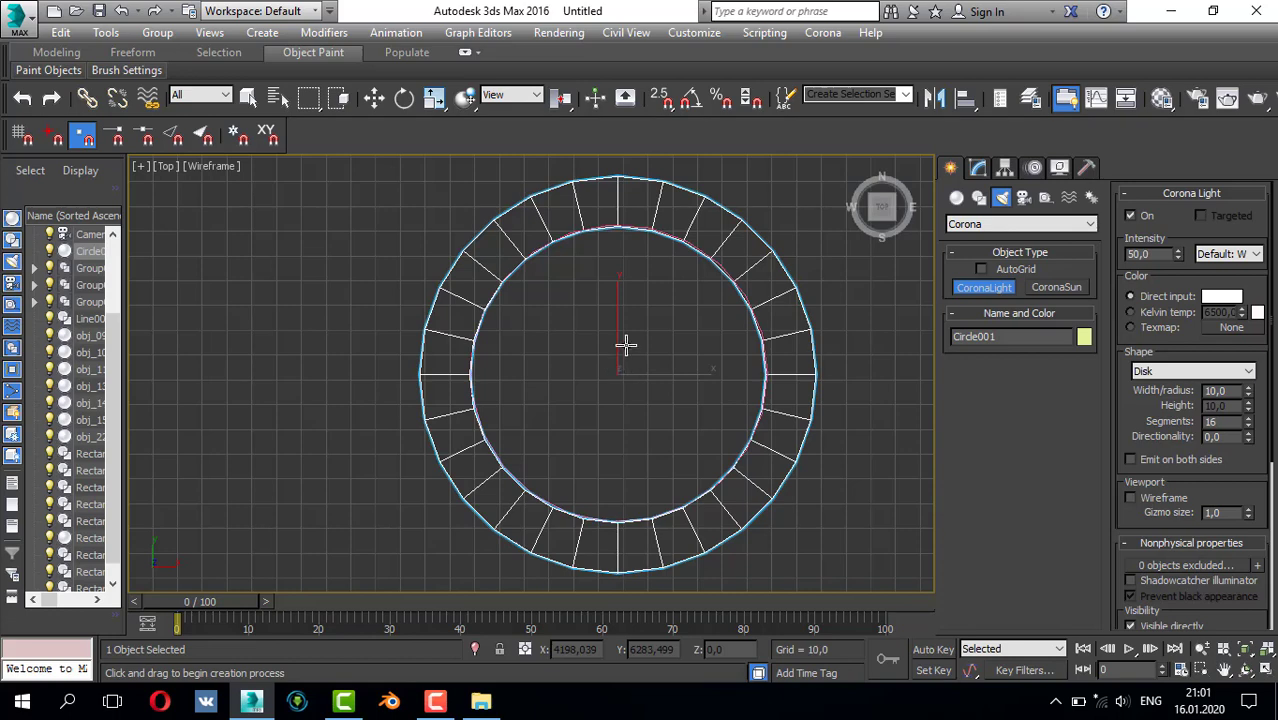
drag(625, 345, 685, 241)
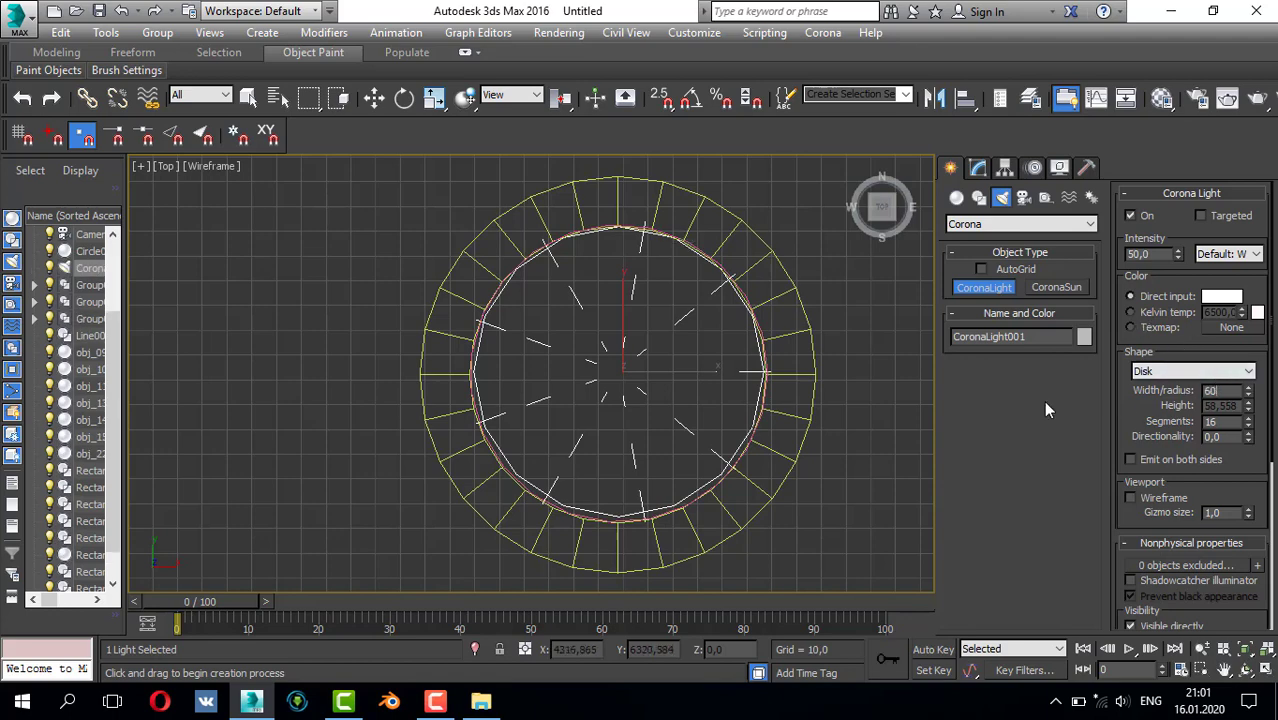
scroll(685, 300, up, 3)
click(997, 291)
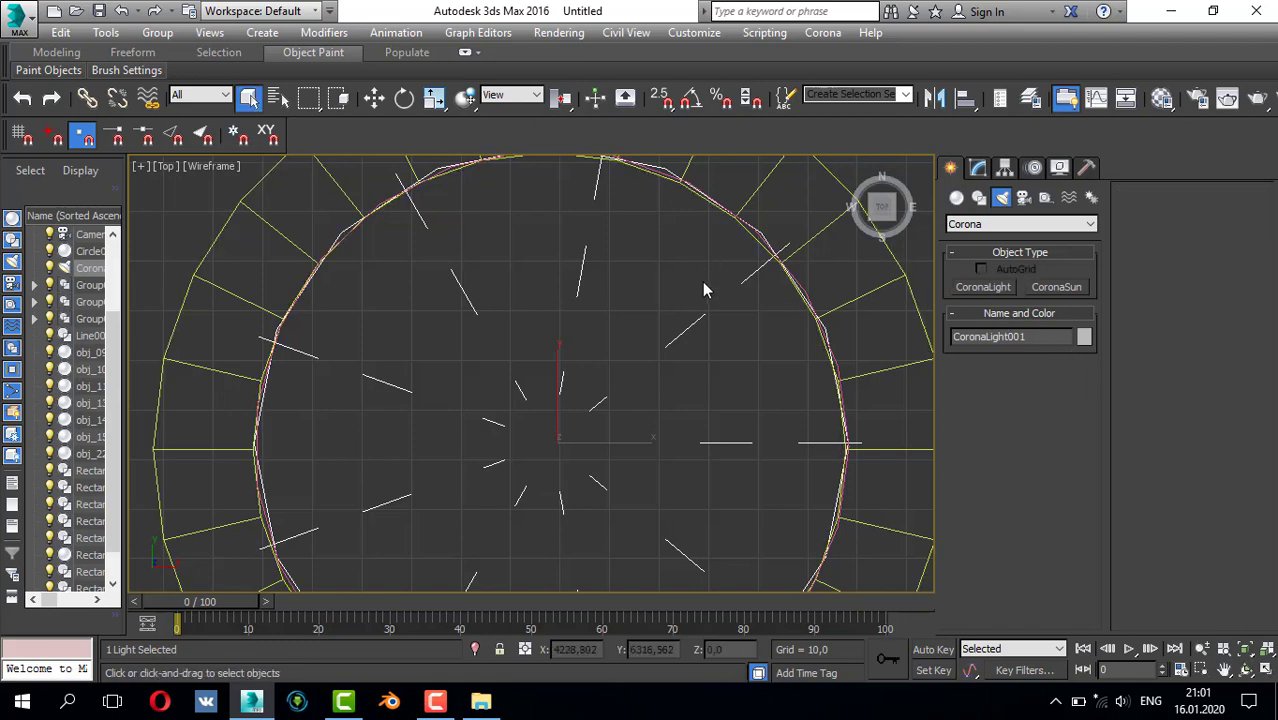
- Open the Corona light's parameters for modification and set its shape to Disk
click(697, 322)
click(690, 320)
click(978, 168)
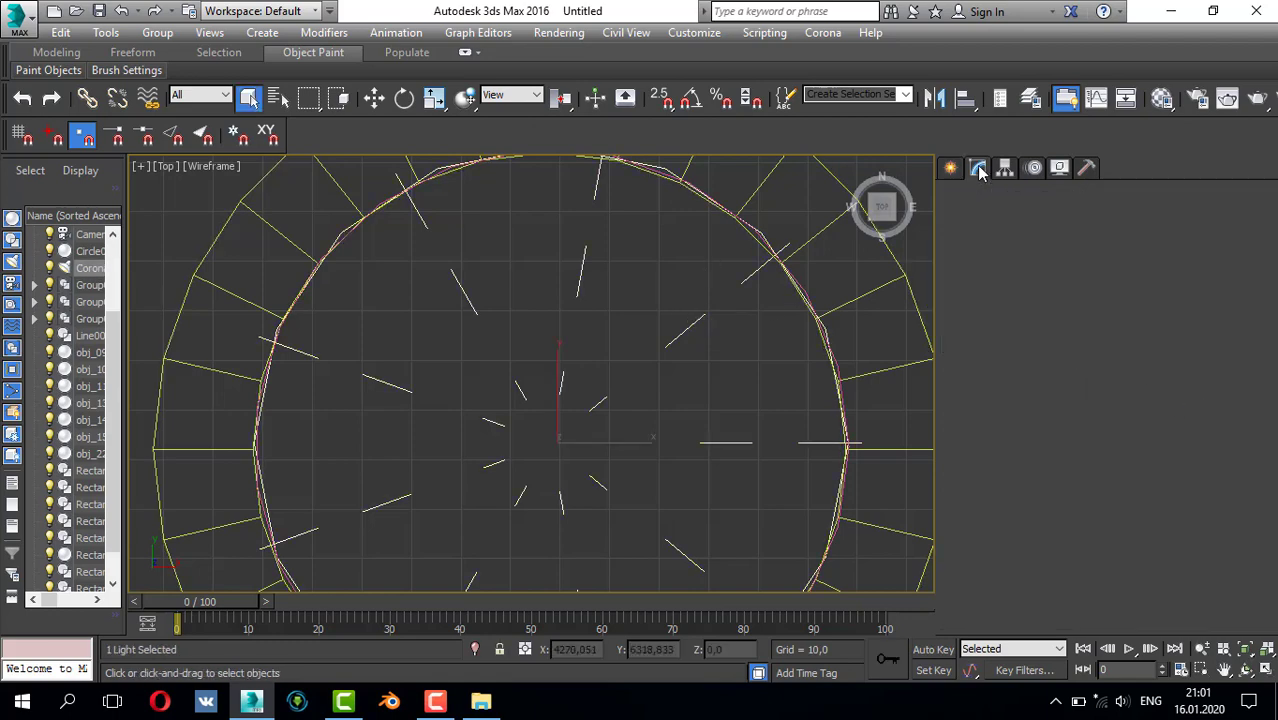
scroll(1044, 481, down, 3)
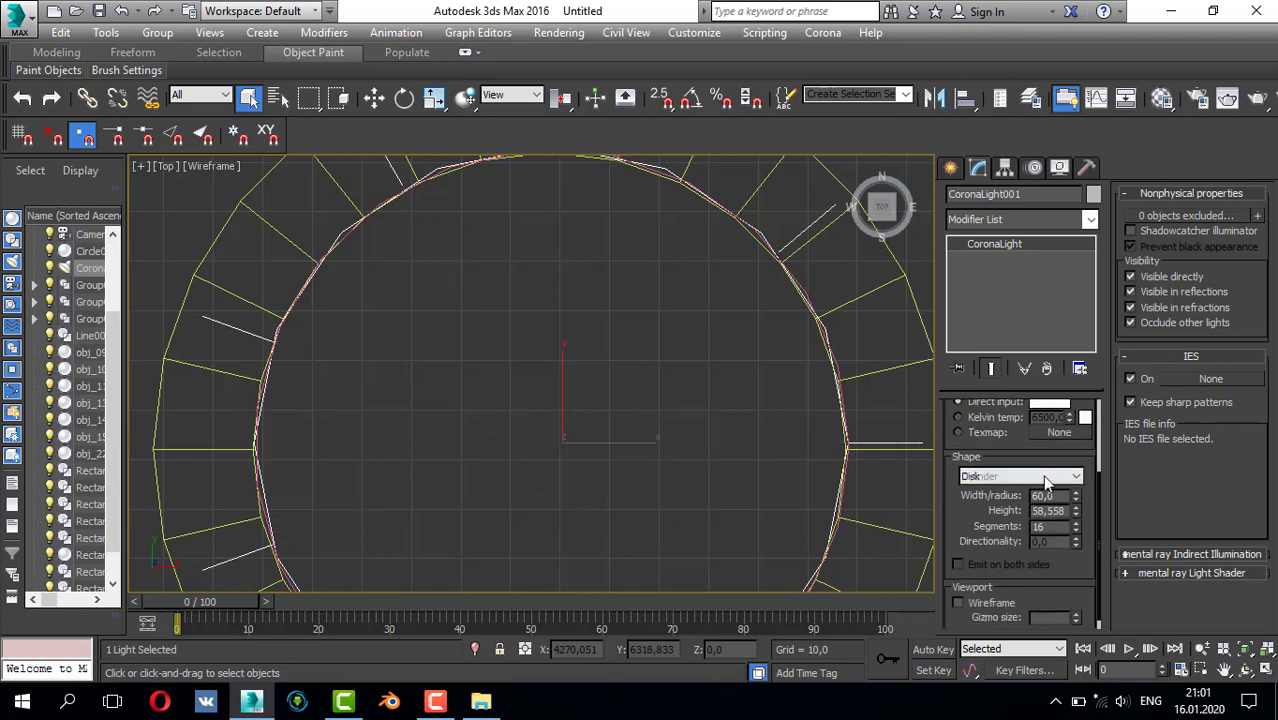
scroll(1003, 465, up, 2)
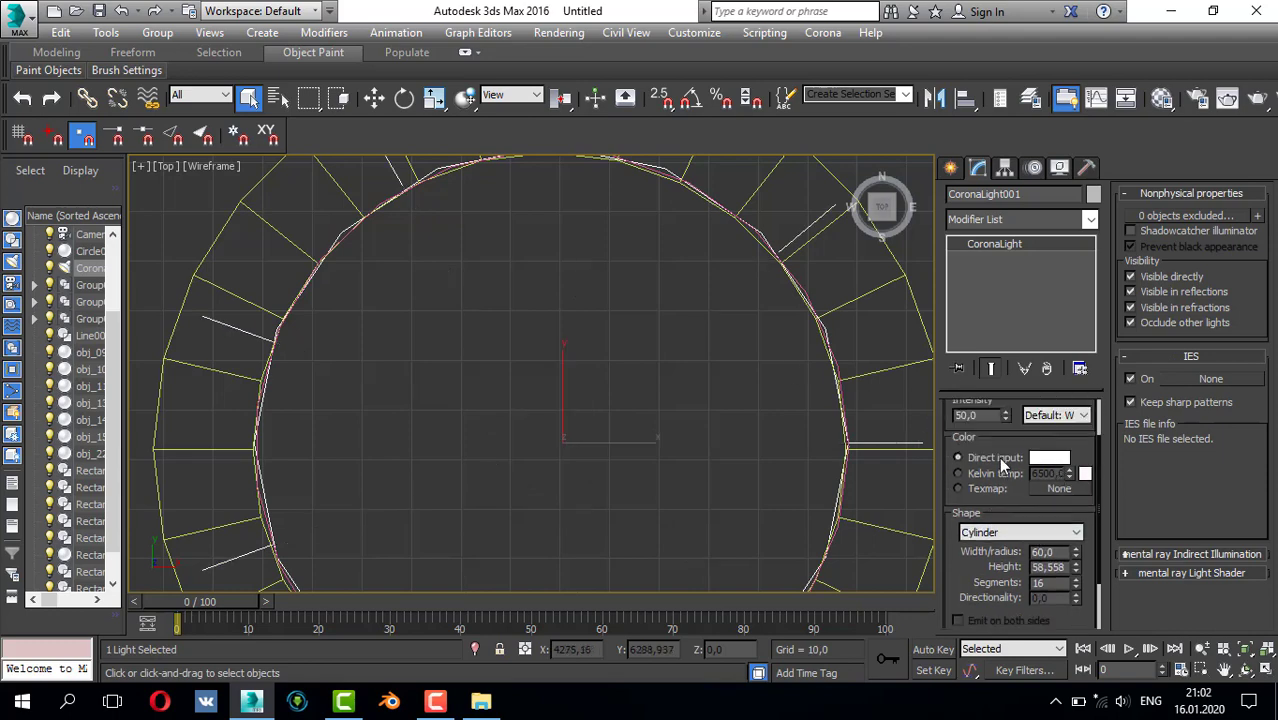
click(1005, 533)
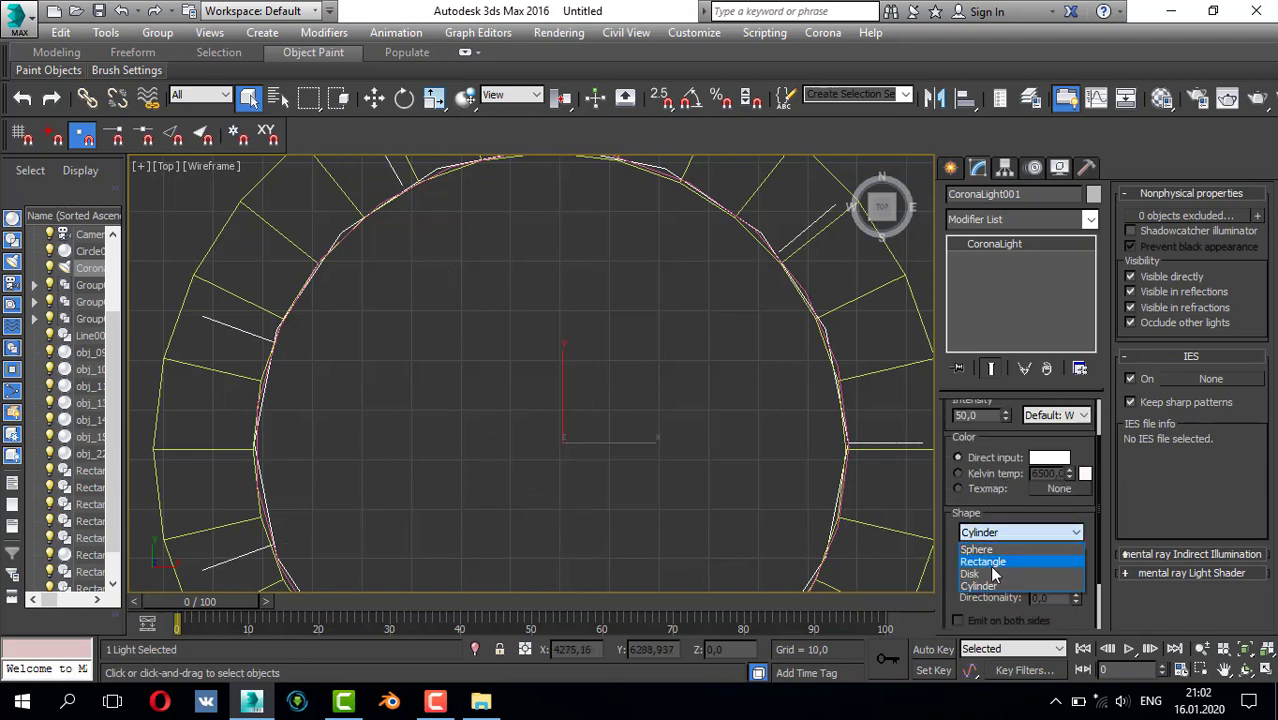
click(989, 565)
click(1024, 537)
click(988, 576)
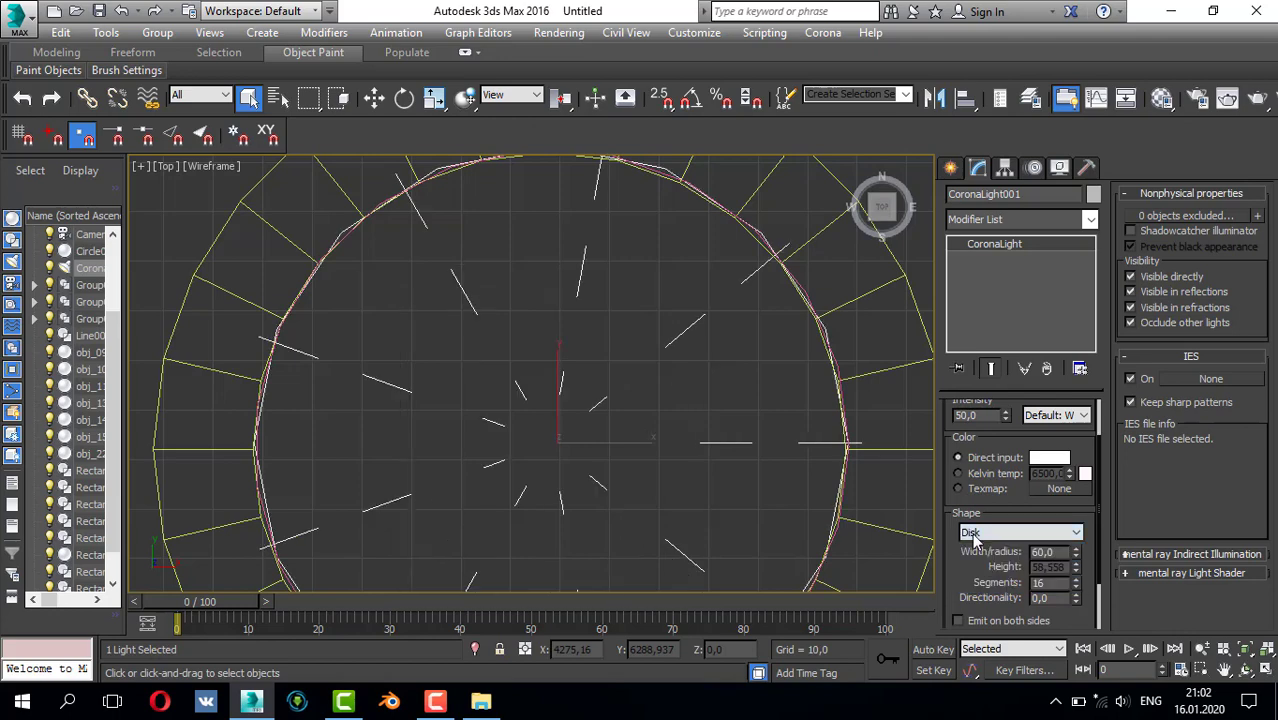
- Load the IES profile ERCO_73242023+75PAR30-H-SP10-.IES into the Corona light
scroll(1058, 489, down, 2)
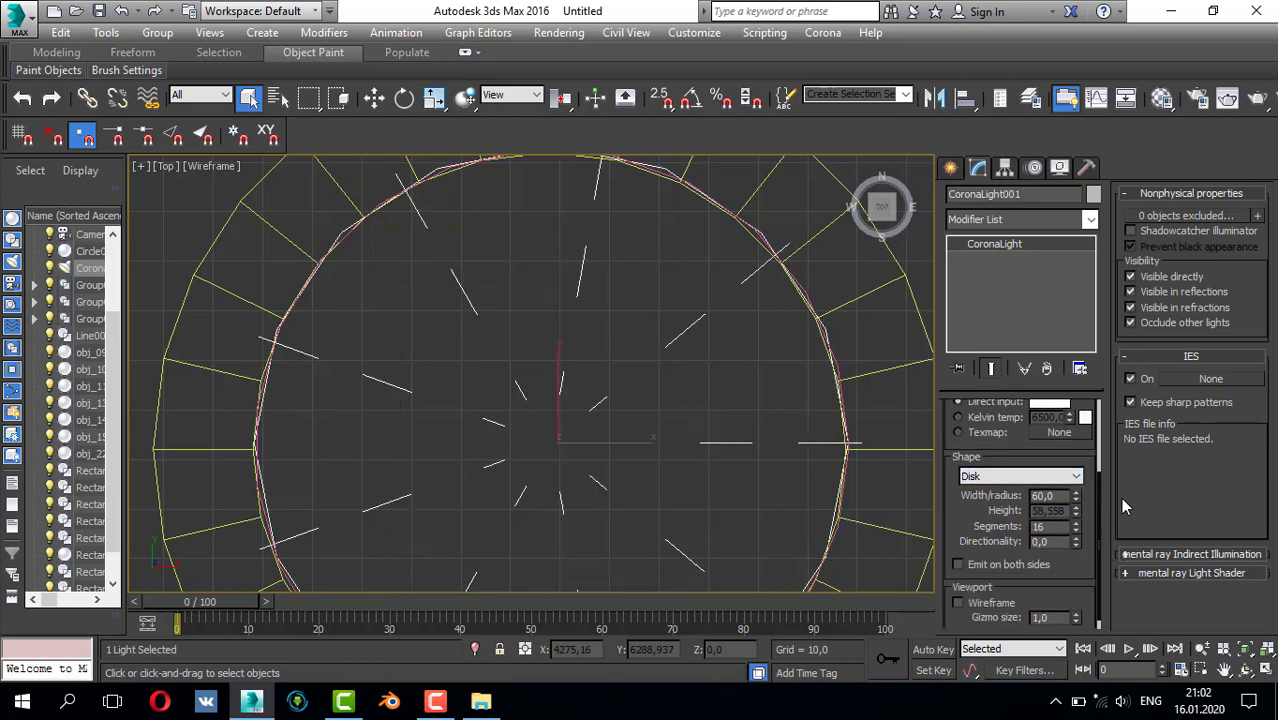
click(1210, 378)
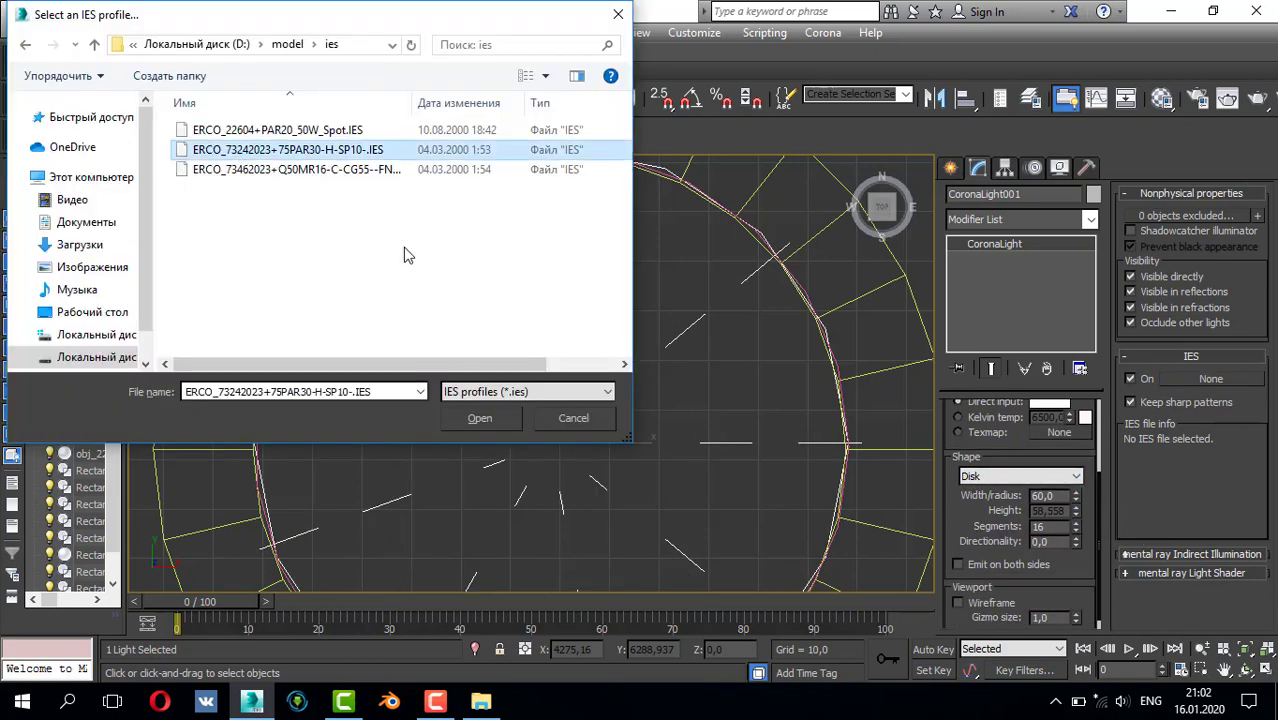
click(485, 416)
scroll(561, 422, down, 2)
- In the Left view, raise the Corona light from floor level to about Z 3163 near the ceiling
key(alt+w)
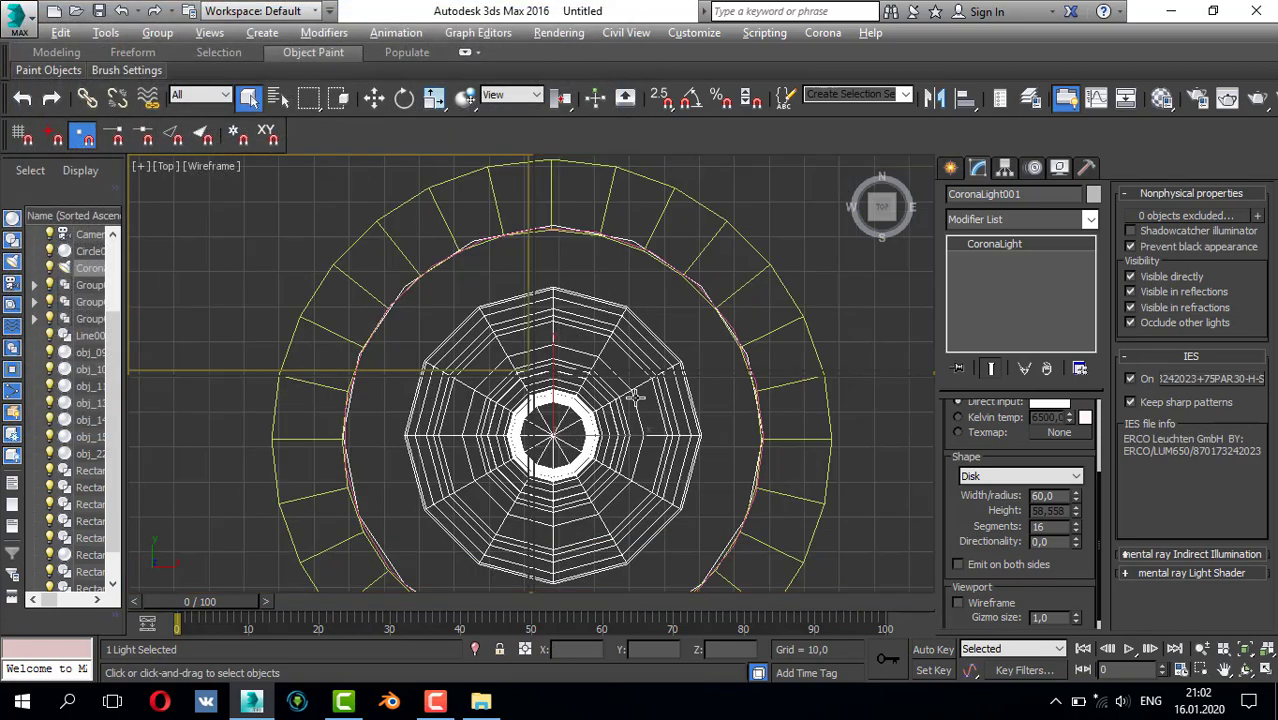
middle_click(703, 441)
key(alt+w)
key(alt+w)
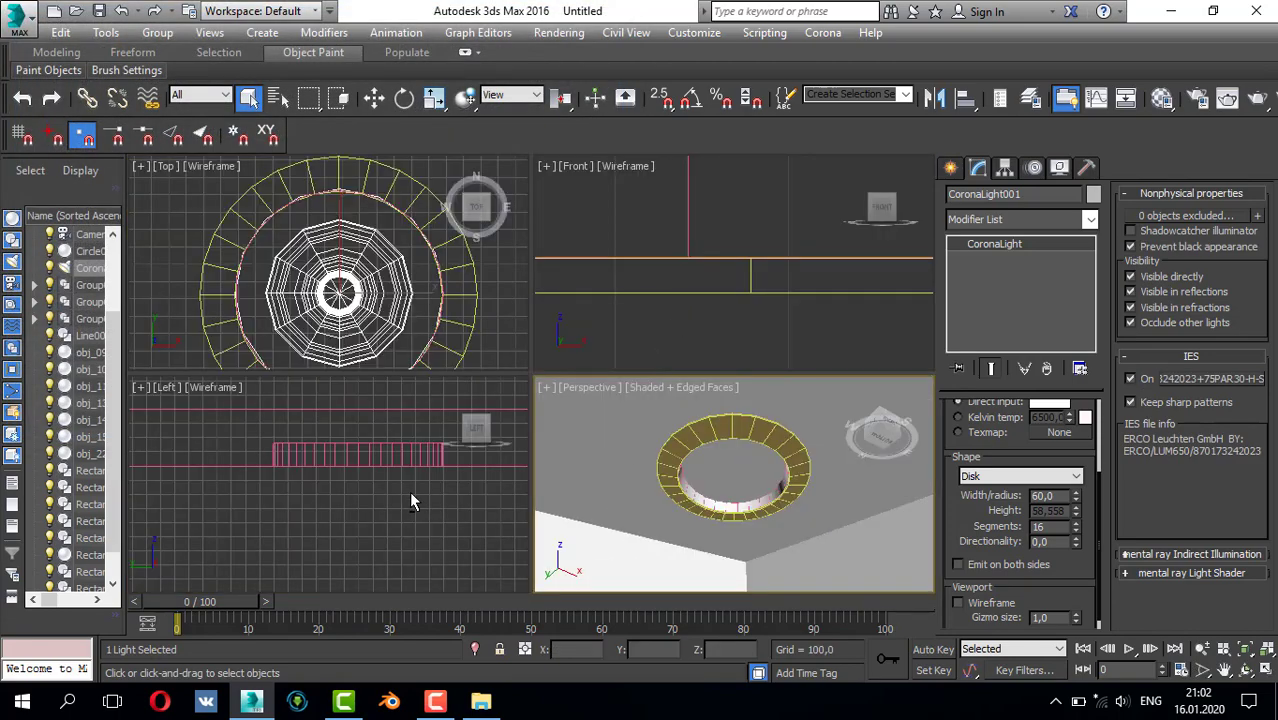
key(alt+w)
key(z)
scroll(445, 456, down, 5)
key(w)
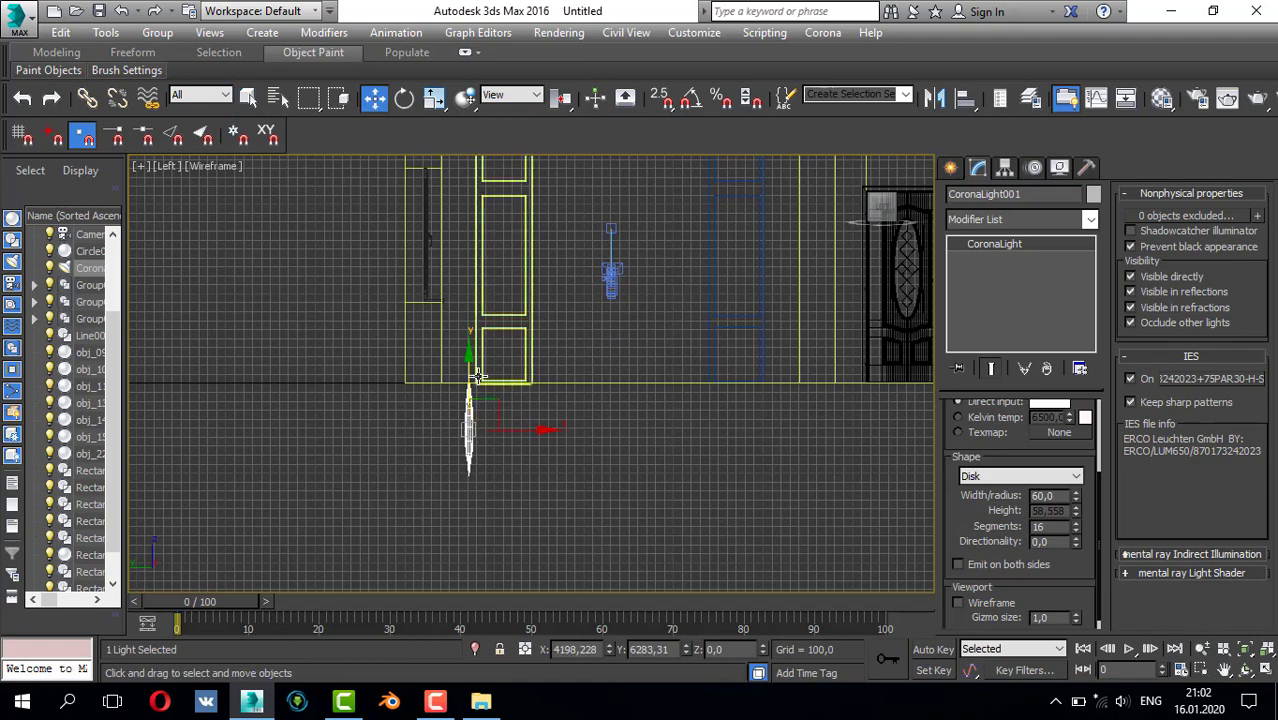
scroll(478, 377, down, 2)
middle_drag(478, 377, 470, 437)
scroll(467, 436, up, 4)
drag(463, 440, 481, 190)
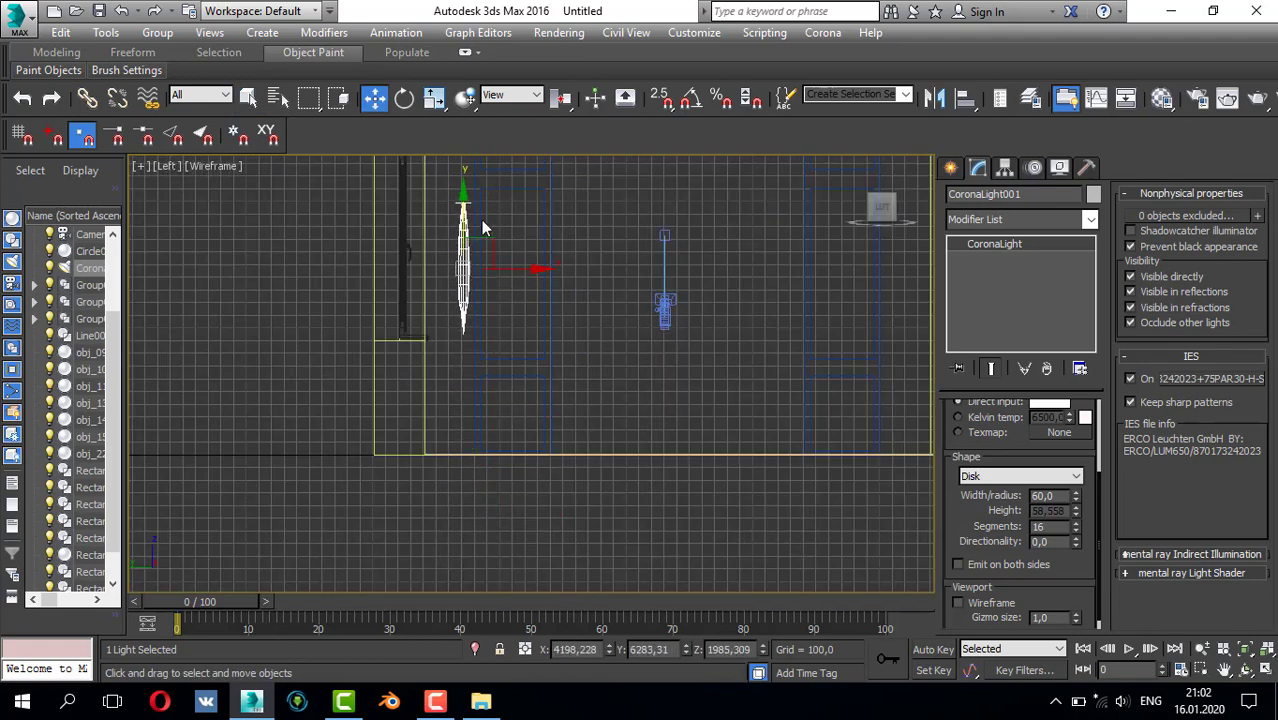
middle_drag(472, 283, 468, 449)
scroll(462, 427, up, 2)
drag(459, 368, 458, 166)
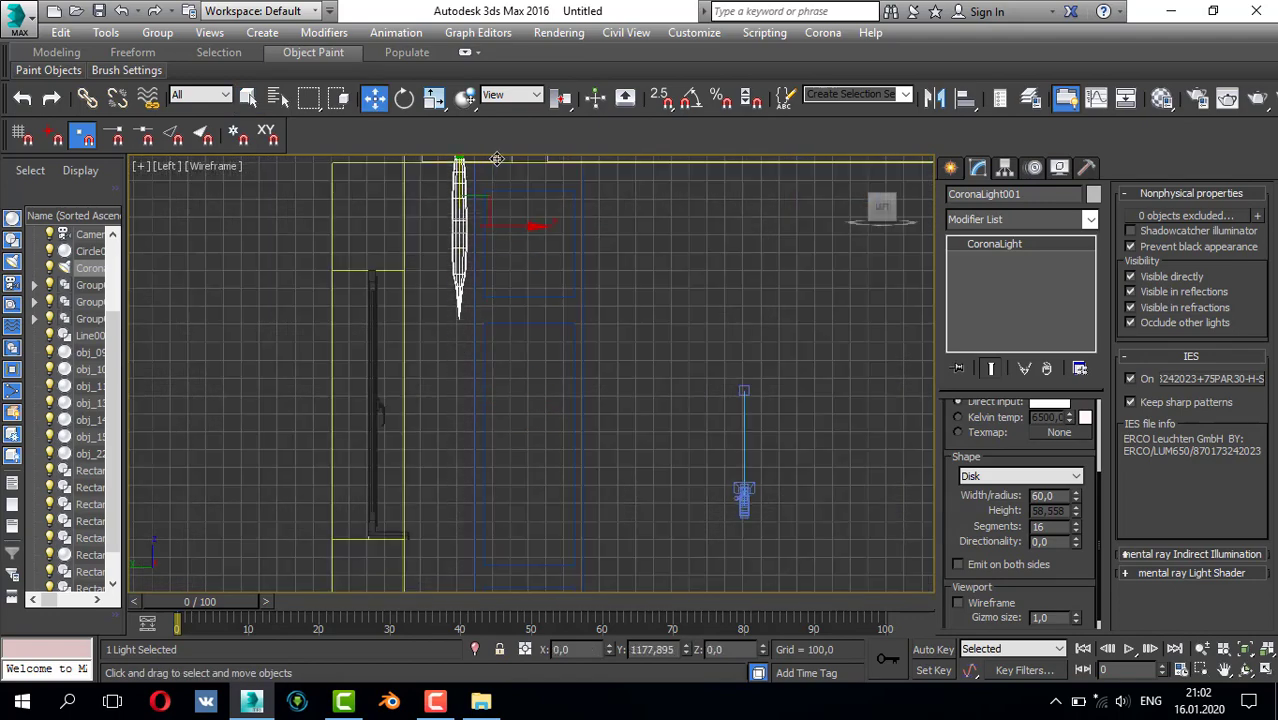
- Lower the Corona light in the Left view until its disk sits inside the round ceiling recess
middle_drag(458, 166, 455, 274)
scroll(440, 320, up, 3)
scroll(438, 323, up, 2)
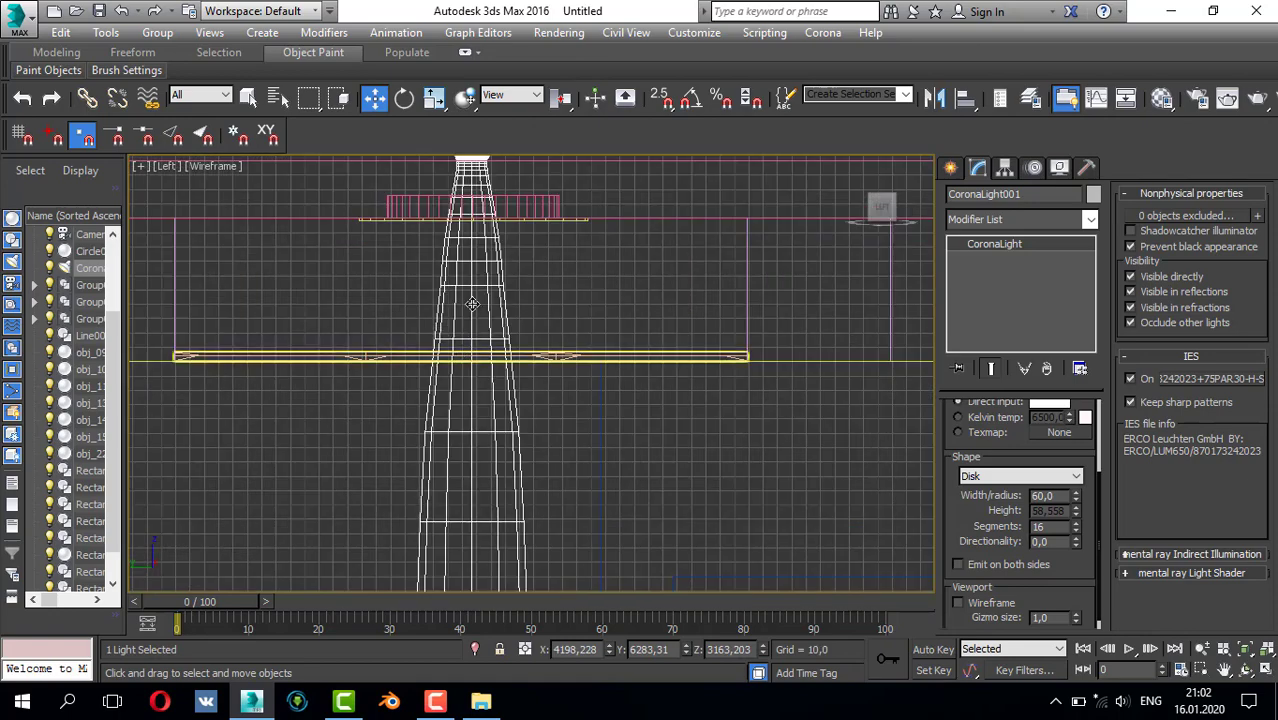
drag(471, 305, 474, 390)
key(alt+w)
middle_click(763, 456)
key(alt+w)
mouse_move(592, 419)
alt+middle_down()
mouse_move(599, 388)
mouse_move(600, 426)
alt+middle_up()
ctrl+click(650, 256)
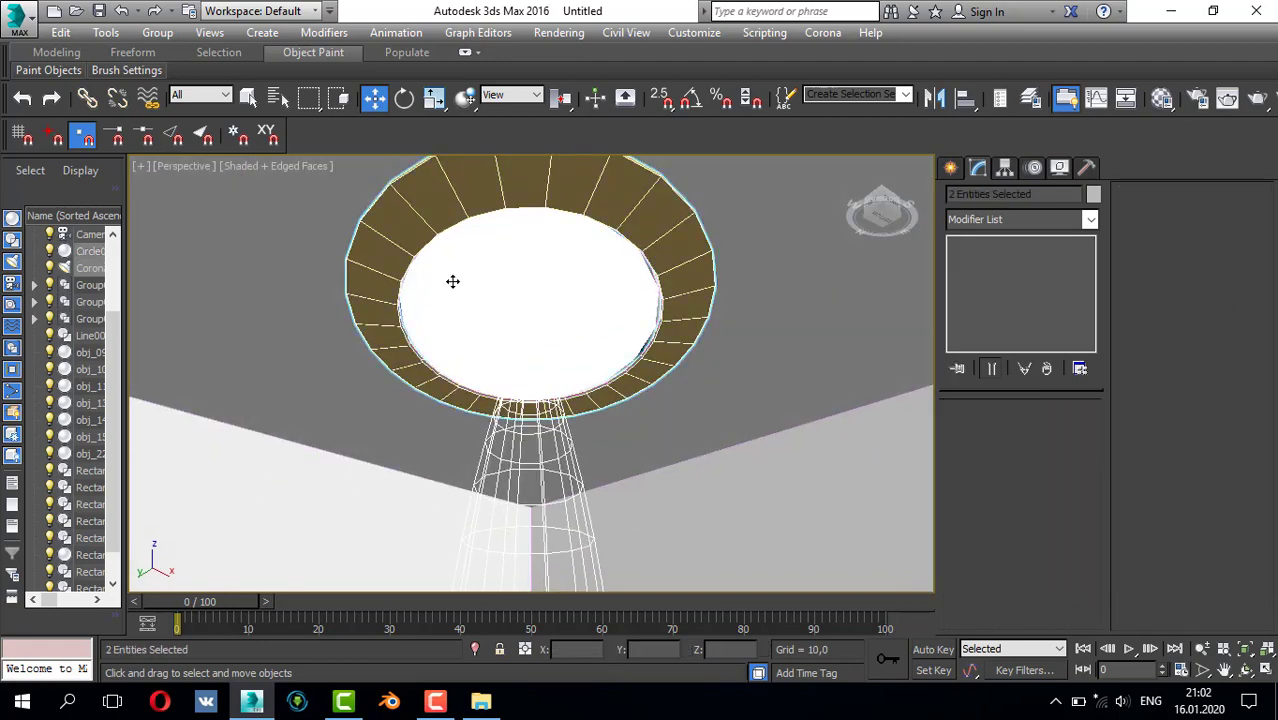
key(t)
scroll(365, 280, down, 5)
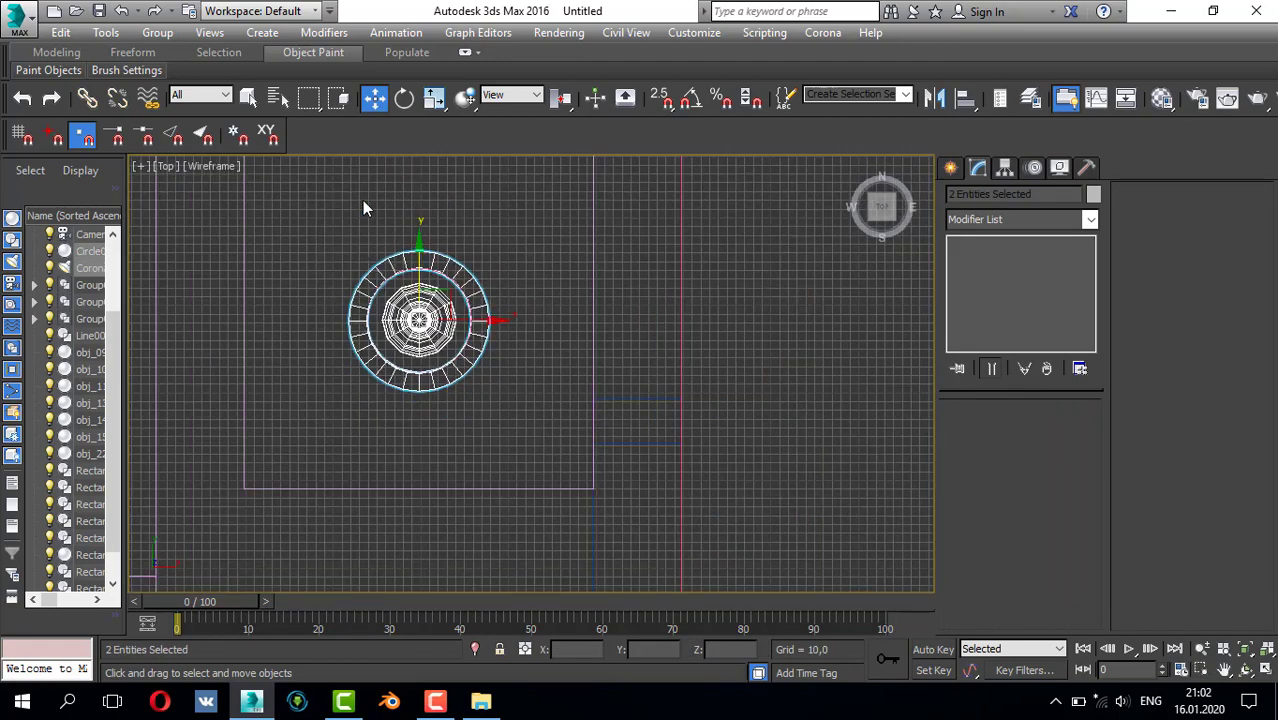
click(163, 33)
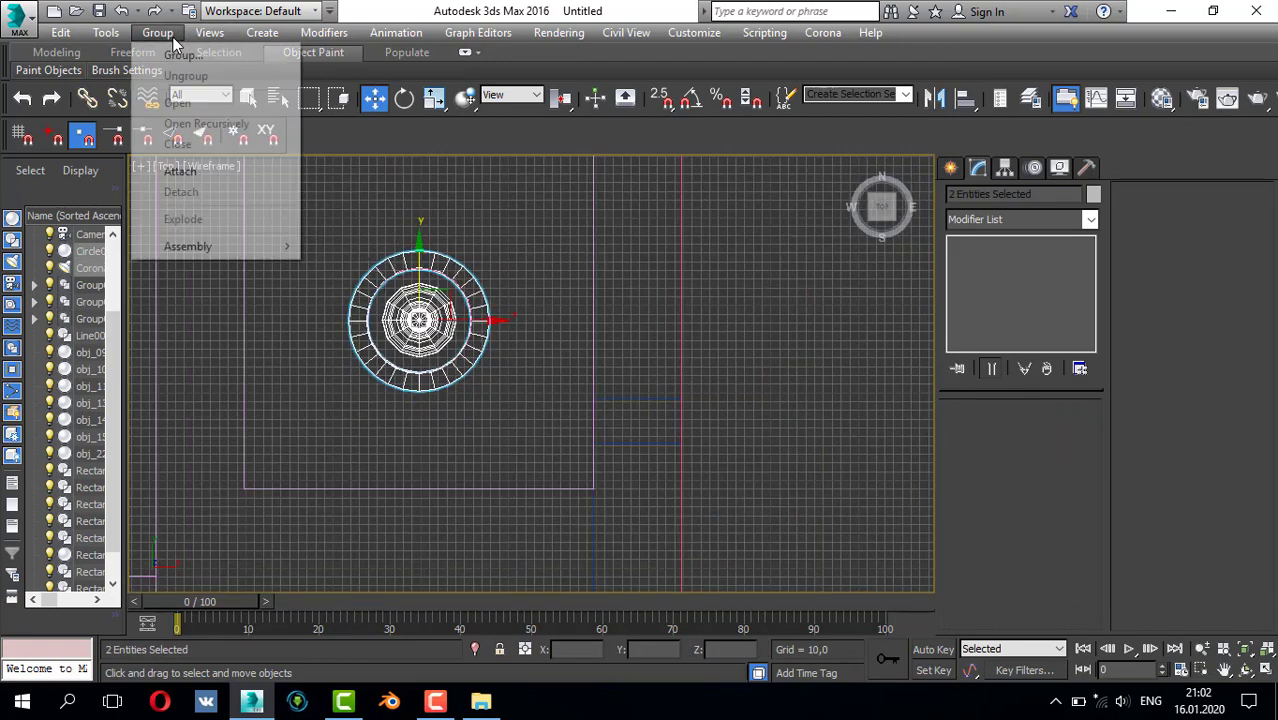
click(460, 263)
click(372, 288)
- Draw a circle spline centred on the spotlight in the Top view and set its radius to 60
scroll(372, 290, up, 5)
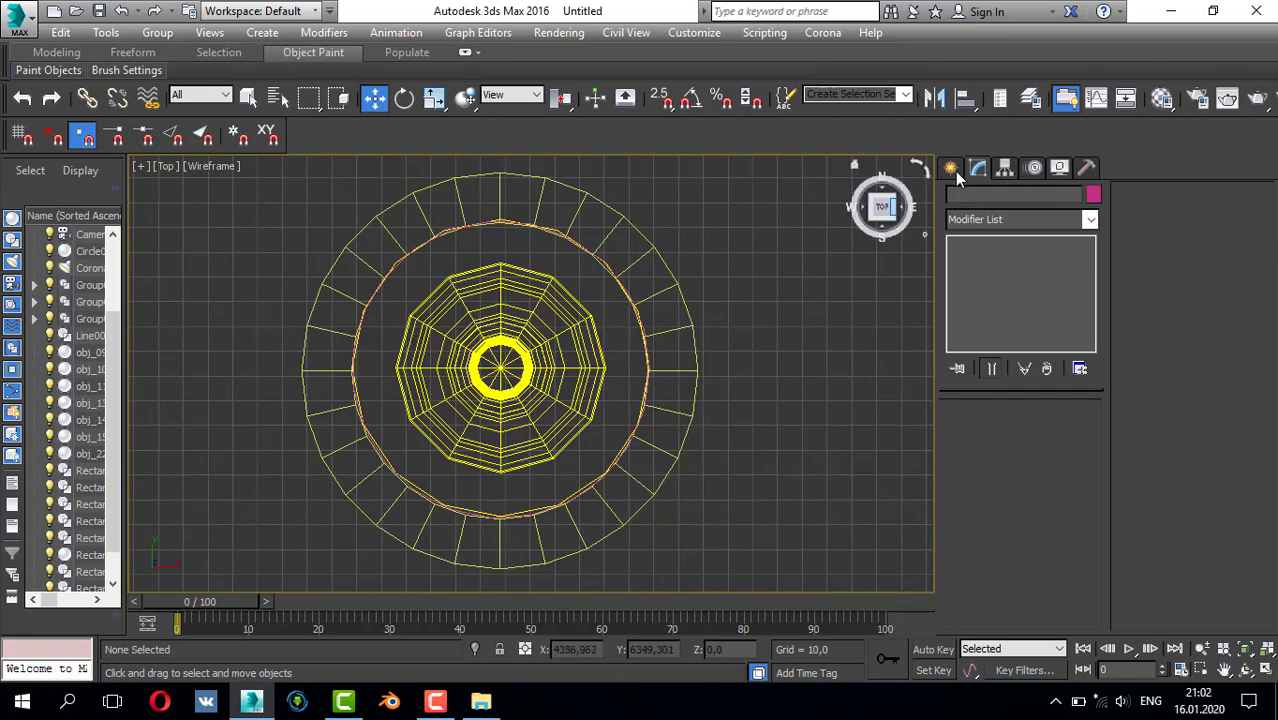
click(952, 169)
click(957, 199)
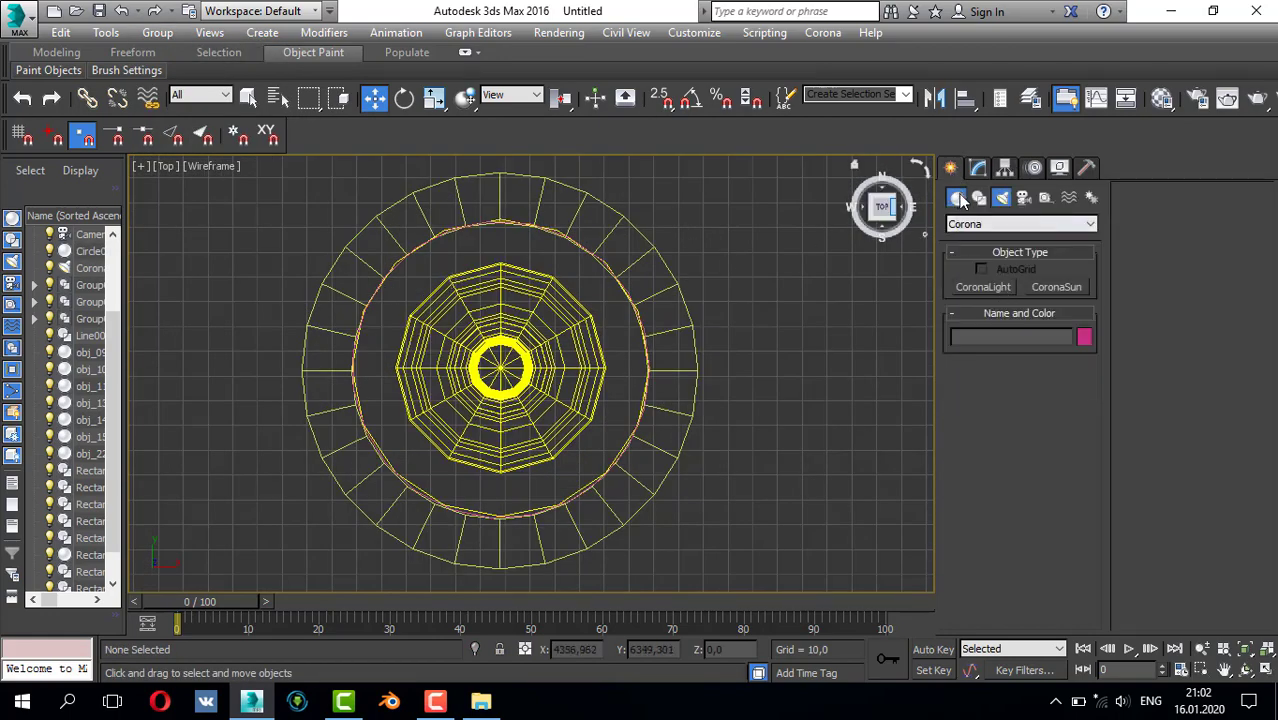
click(979, 198)
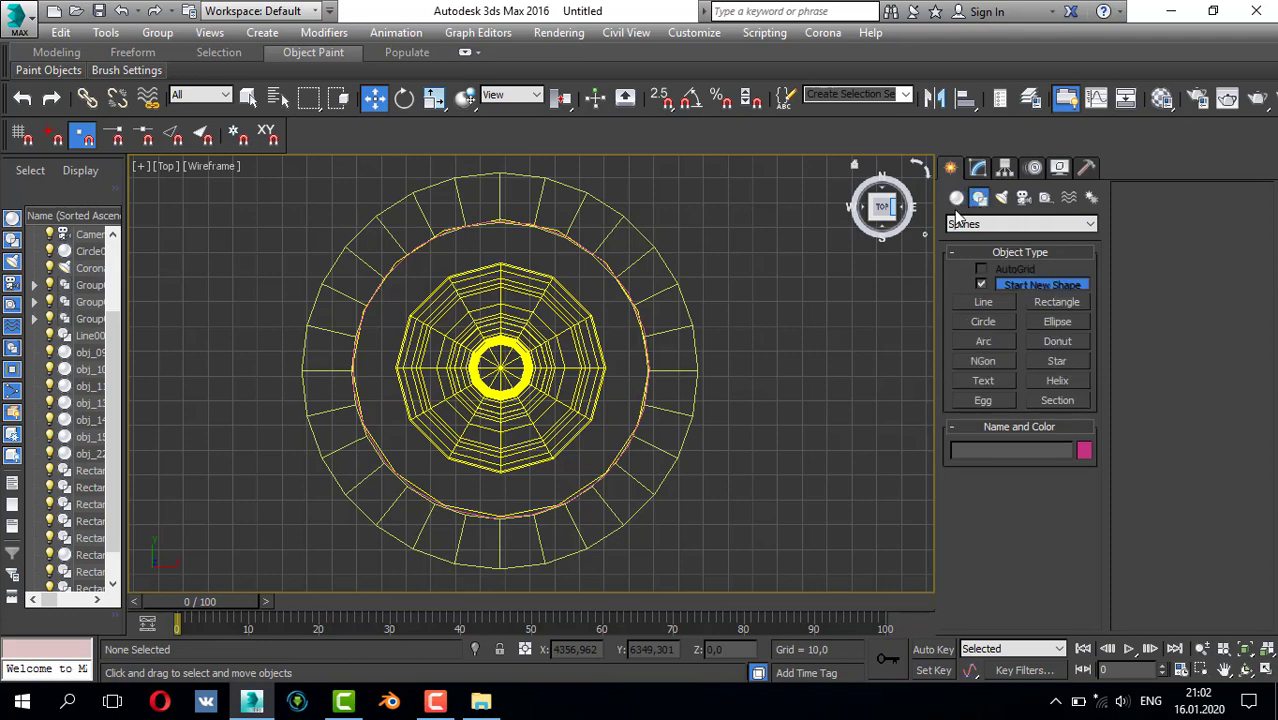
click(984, 322)
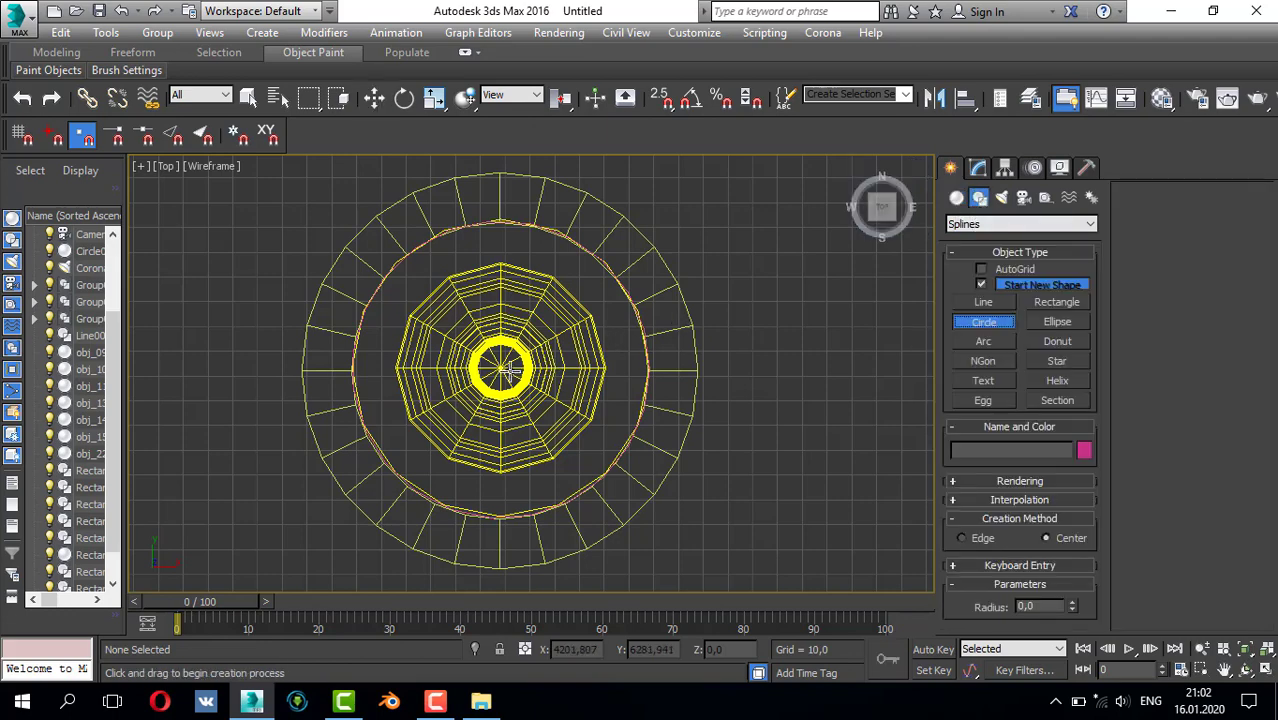
drag(500, 367, 544, 230)
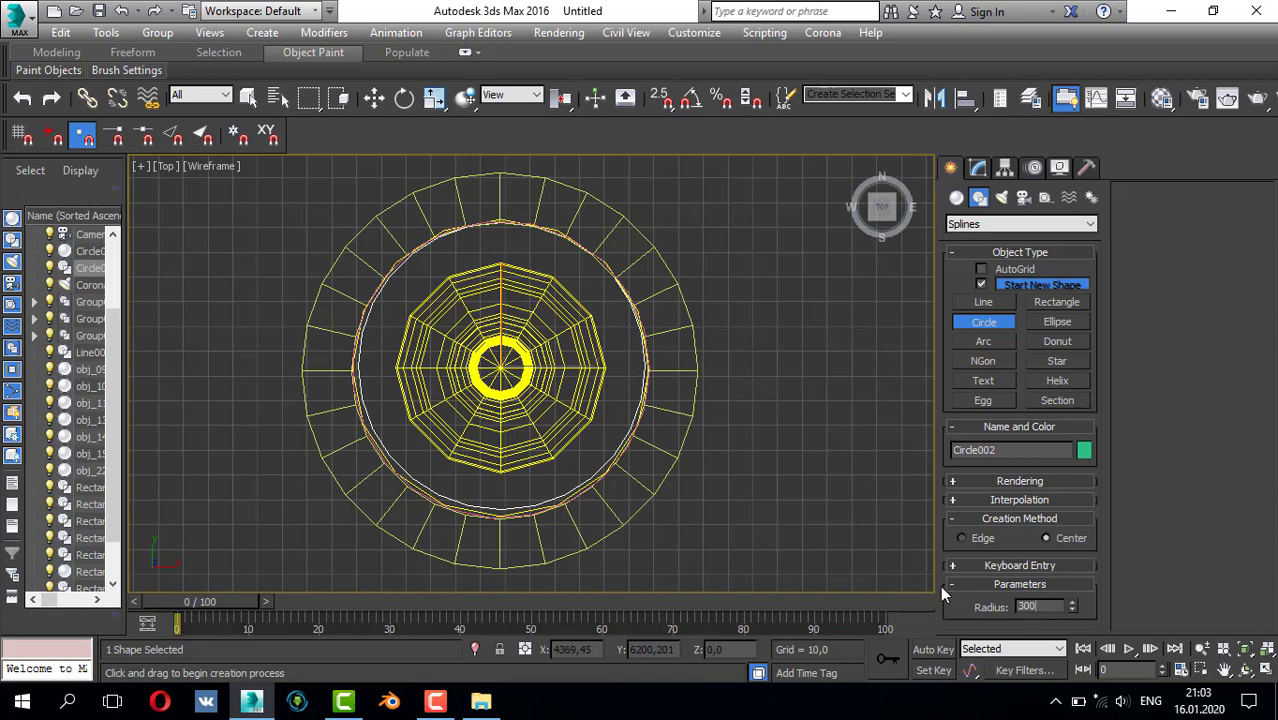
key(Return)
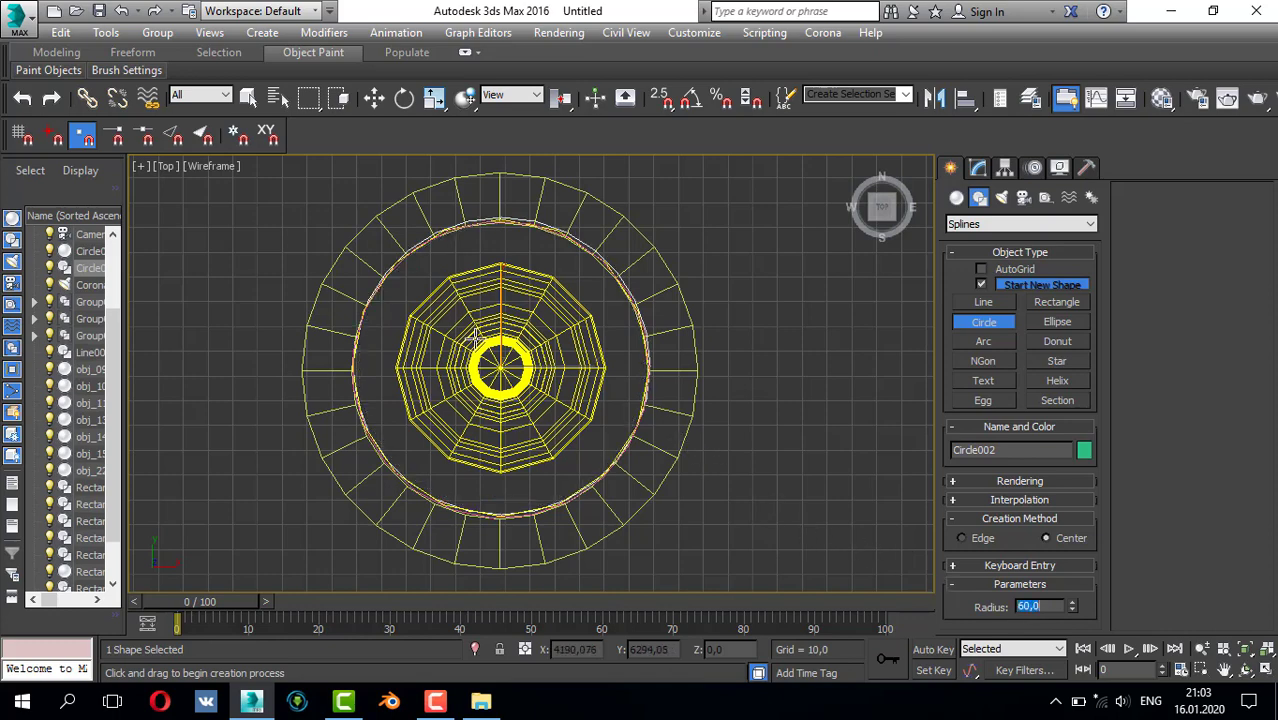
- Shift the new circle slightly down along Y in the Top view so it aligns with the trim ring's inner edge
scroll(572, 382, up, 3)
scroll(570, 380, down, 3)
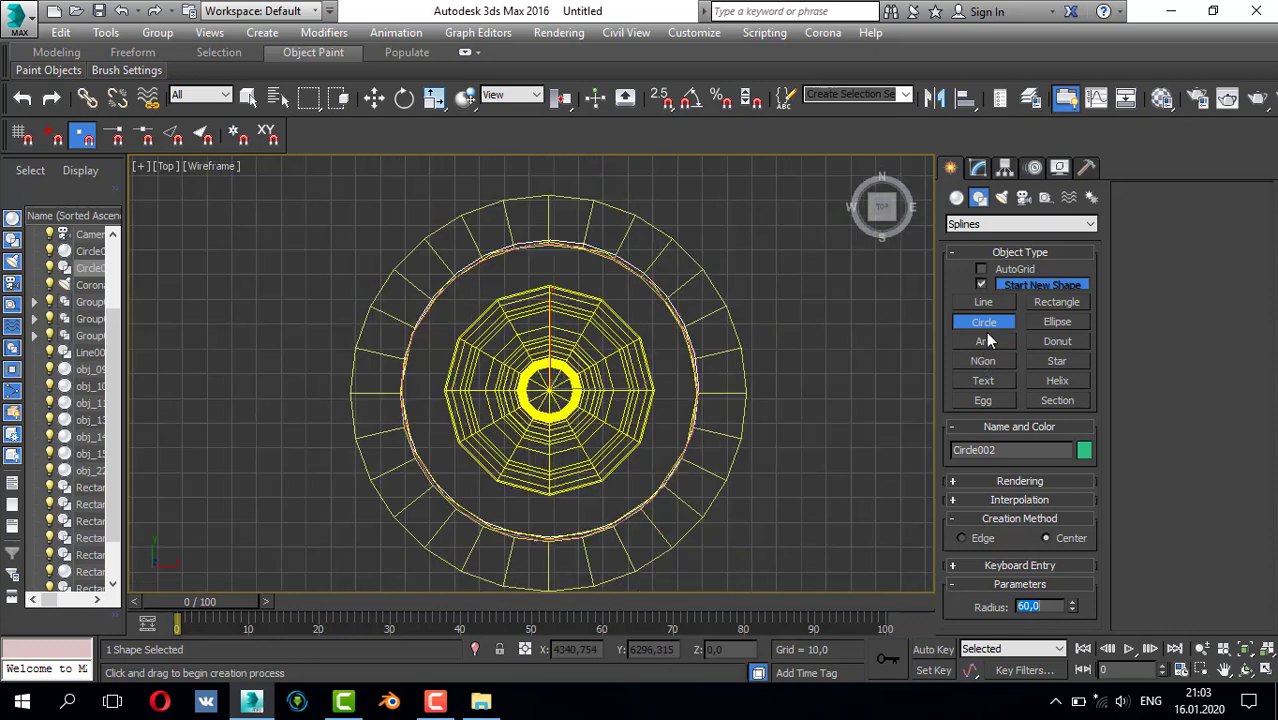
key(w)
scroll(563, 350, up, 2)
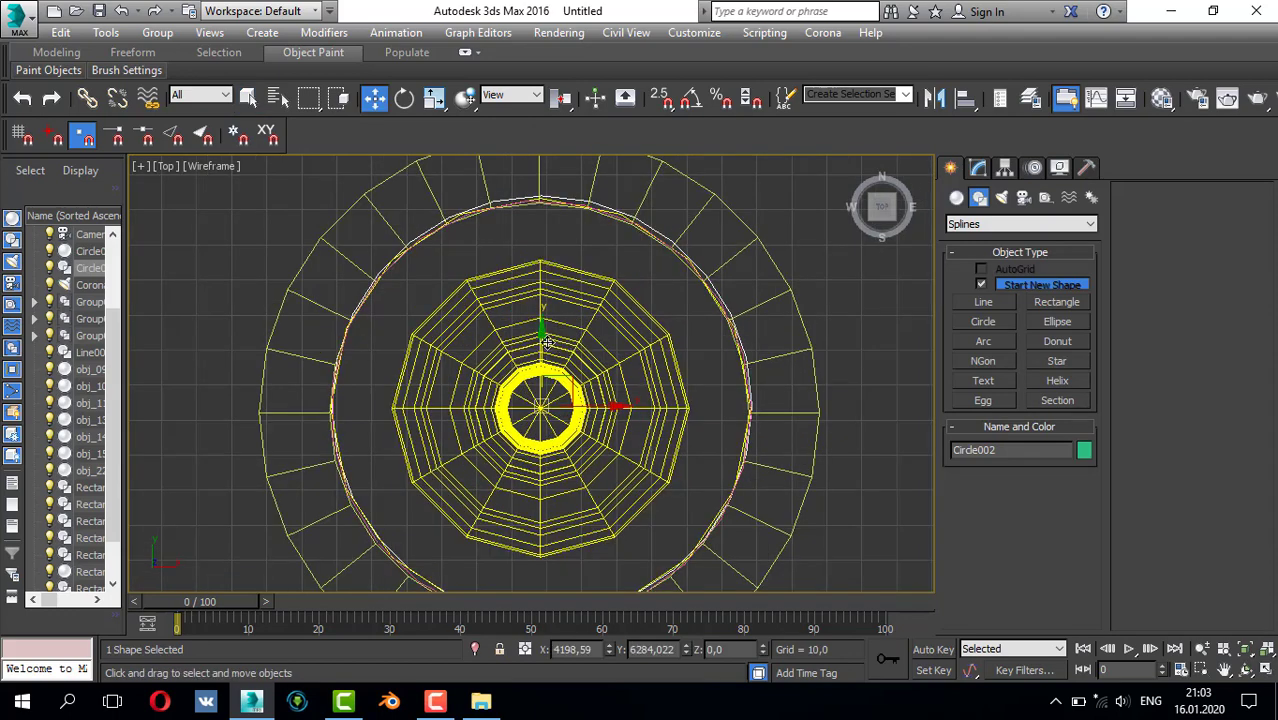
drag(543, 345, 545, 347)
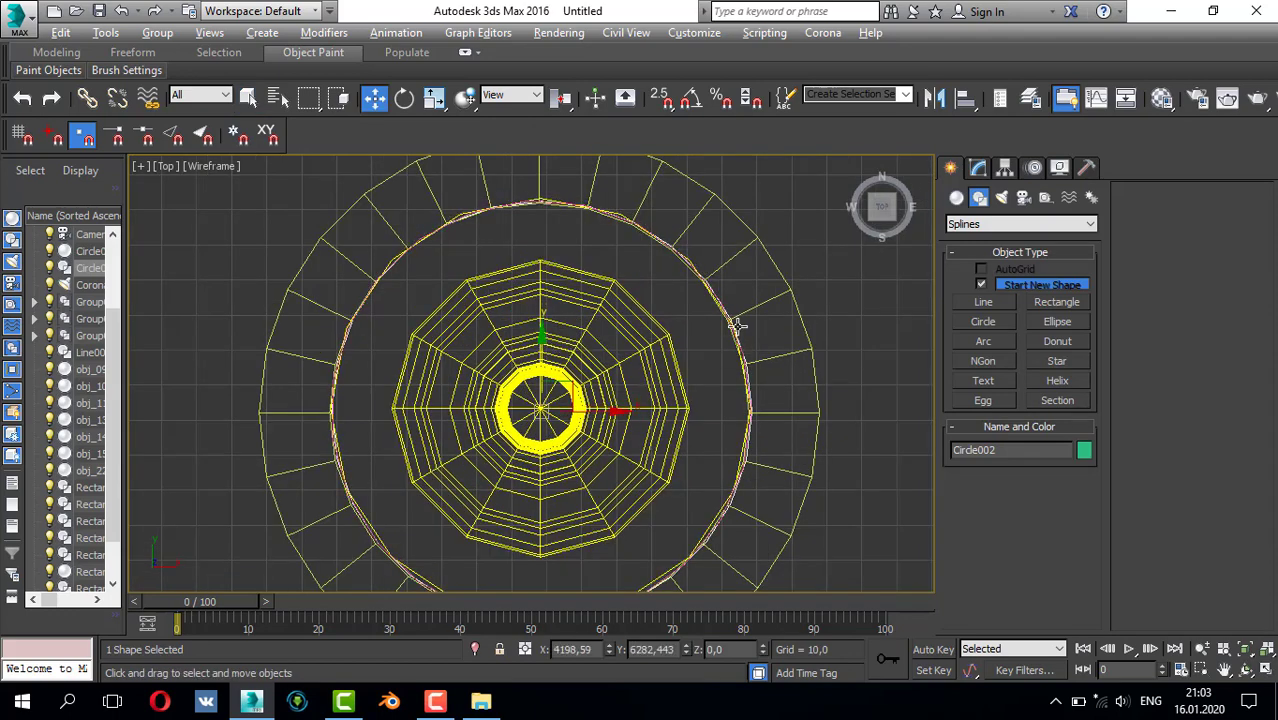
- Apply an Extrude modifier with an amount of 0 to the circle to make it a flat disc
key(alt+w)
key(alt+w)
scroll(655, 330, down, 5)
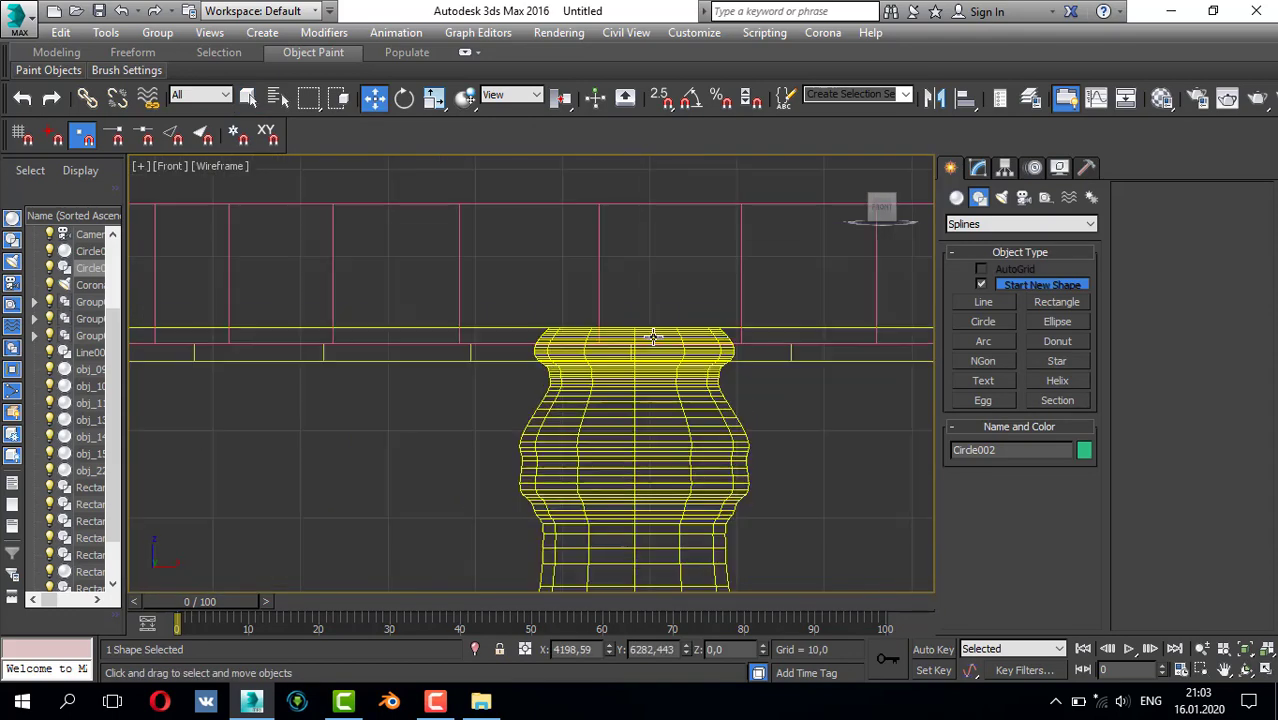
scroll(652, 343, down, 3)
key(z)
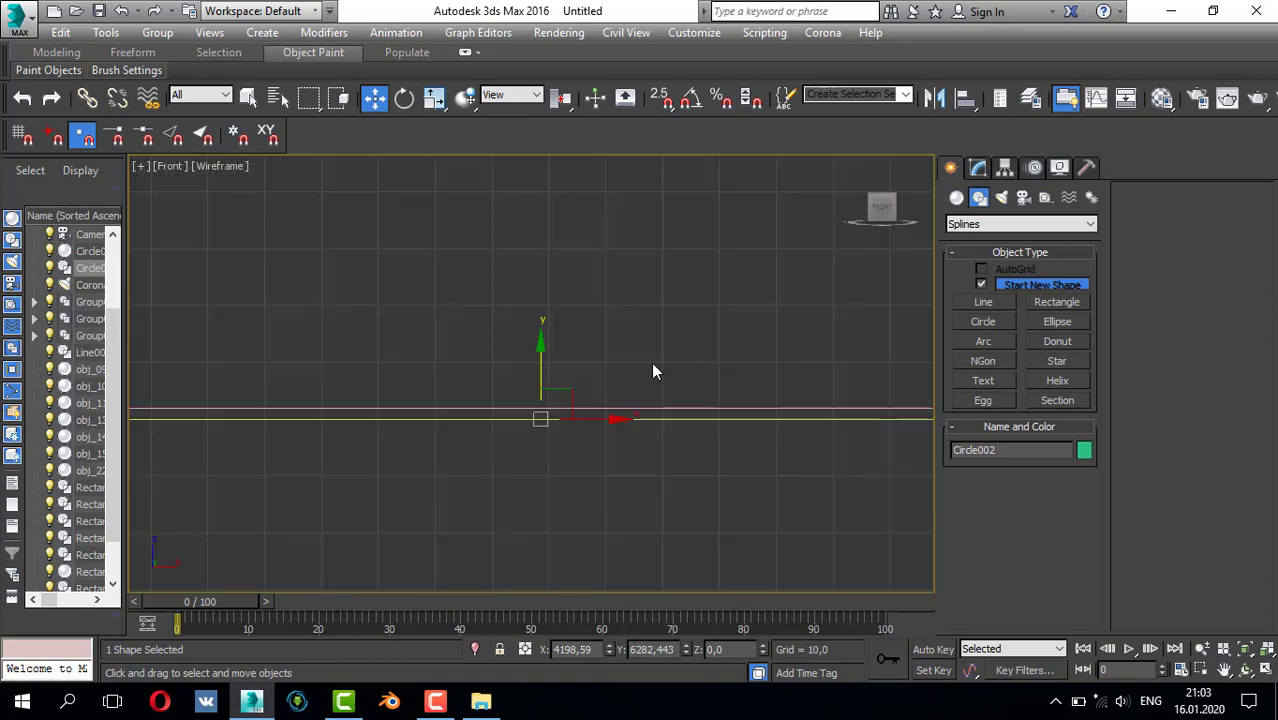
scroll(648, 356, down, 3)
click(978, 168)
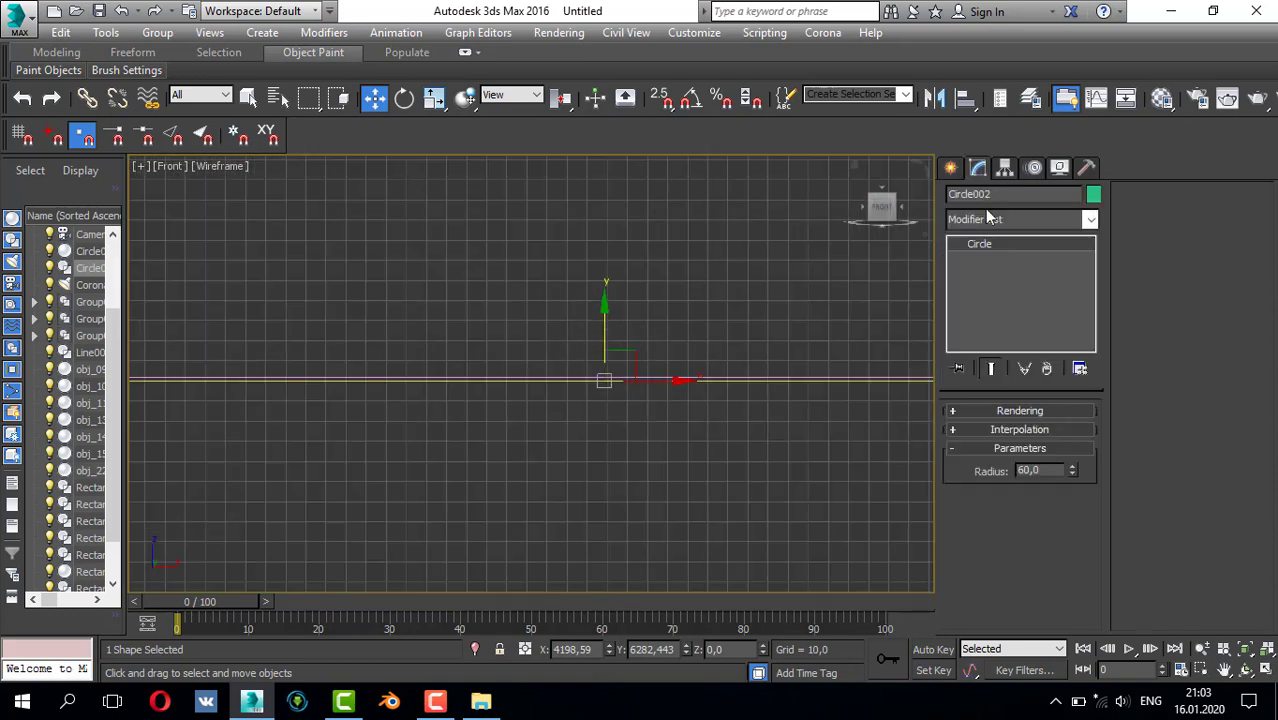
click(988, 220)
scroll(985, 265, down, 8)
click(980, 239)
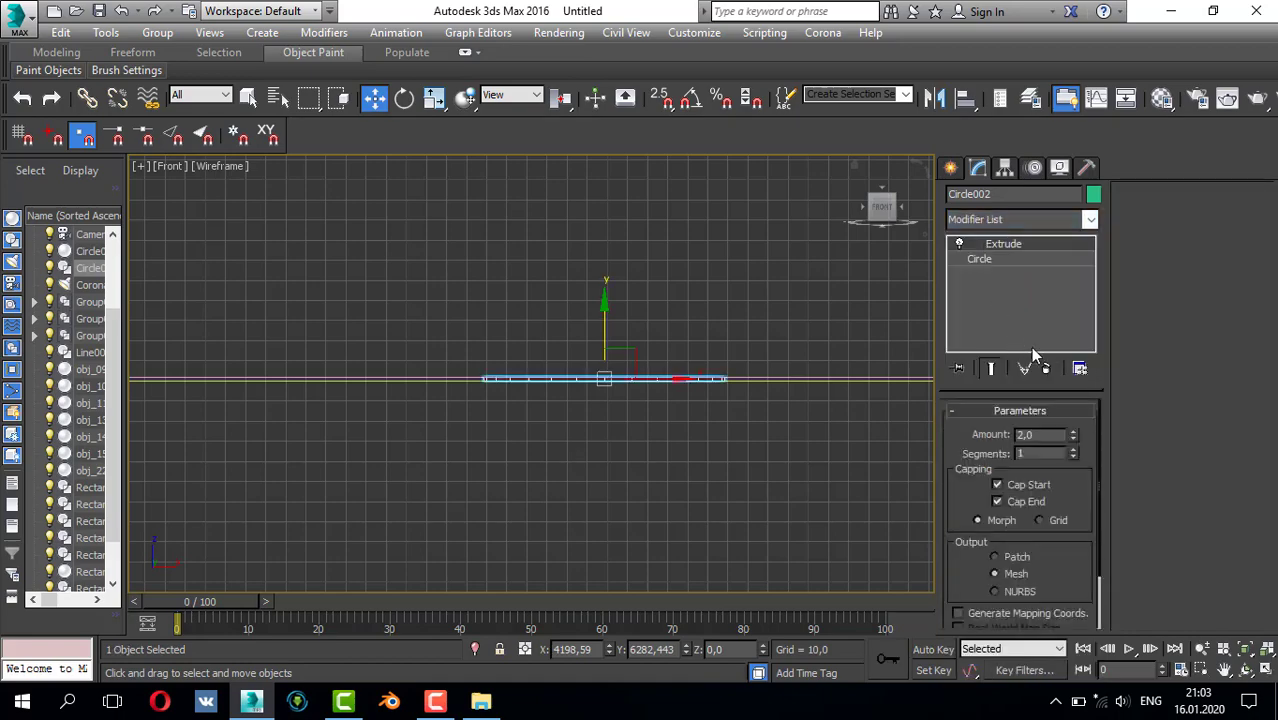
key(Return)
- In the Front view, raise the flat disc from the floor to about Z 3100, inside the spotlight's trim ring
scroll(742, 357, down, 5)
middle_drag(736, 350, 670, 400)
scroll(700, 381, down, 4)
drag(668, 386, 692, 150)
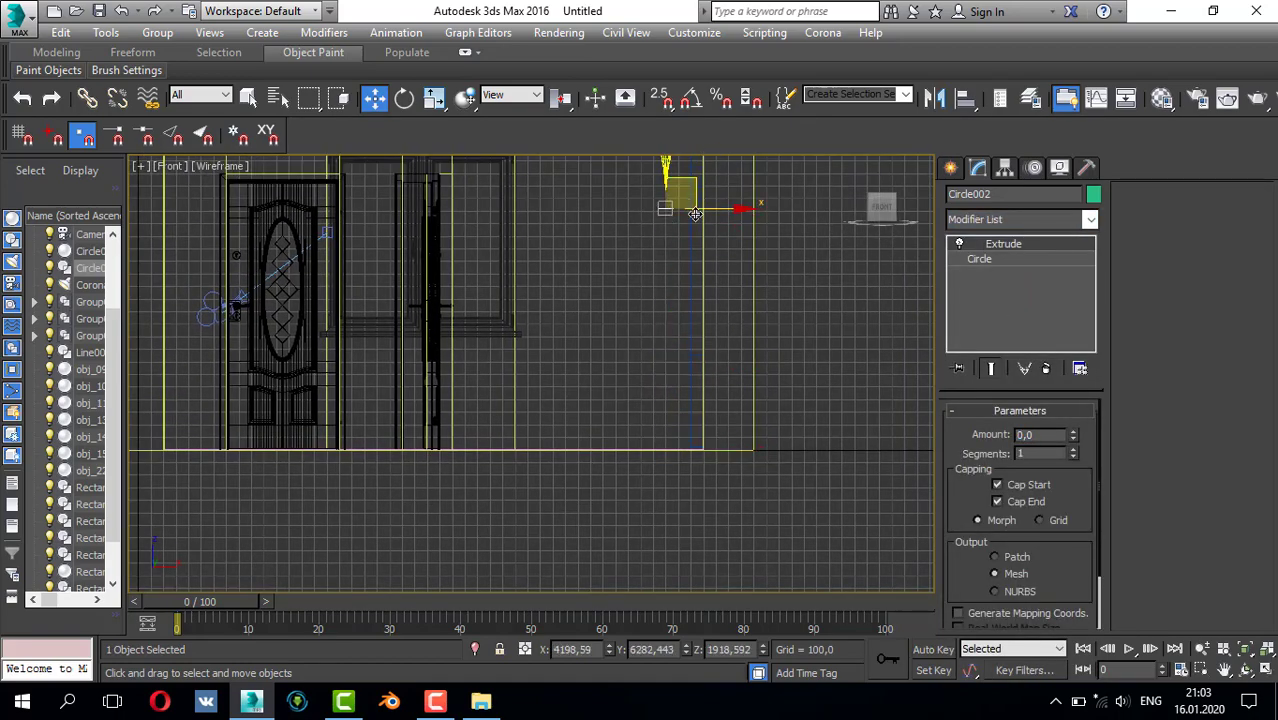
middle_drag(693, 208, 691, 444)
drag(657, 377, 691, 265)
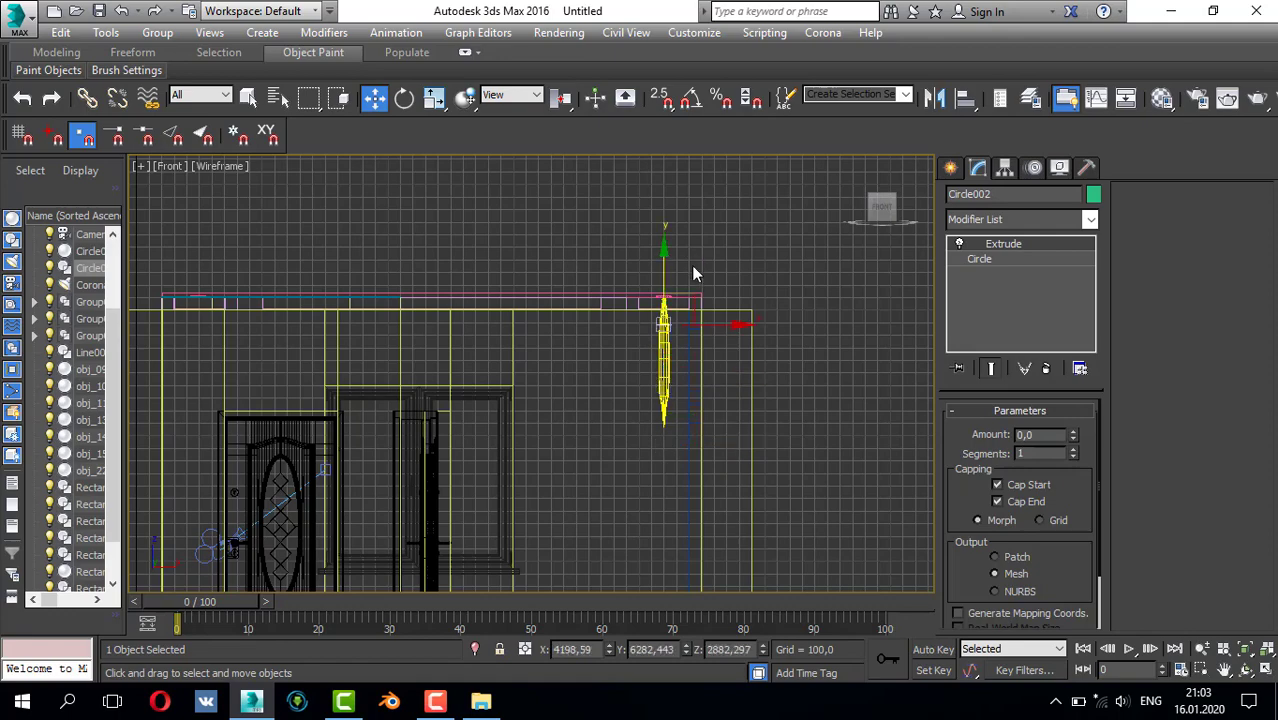
scroll(648, 351, up, 5)
drag(608, 349, 637, 246)
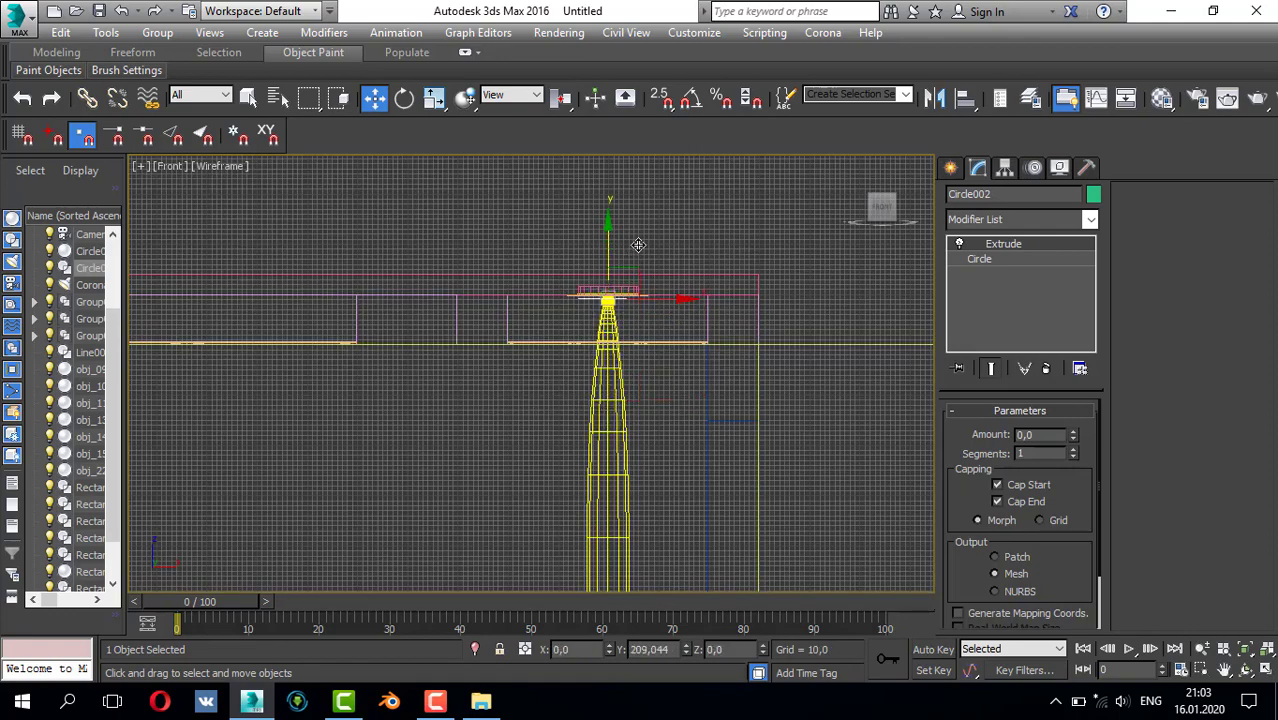
scroll(623, 279, up, 4)
scroll(548, 338, up, 2)
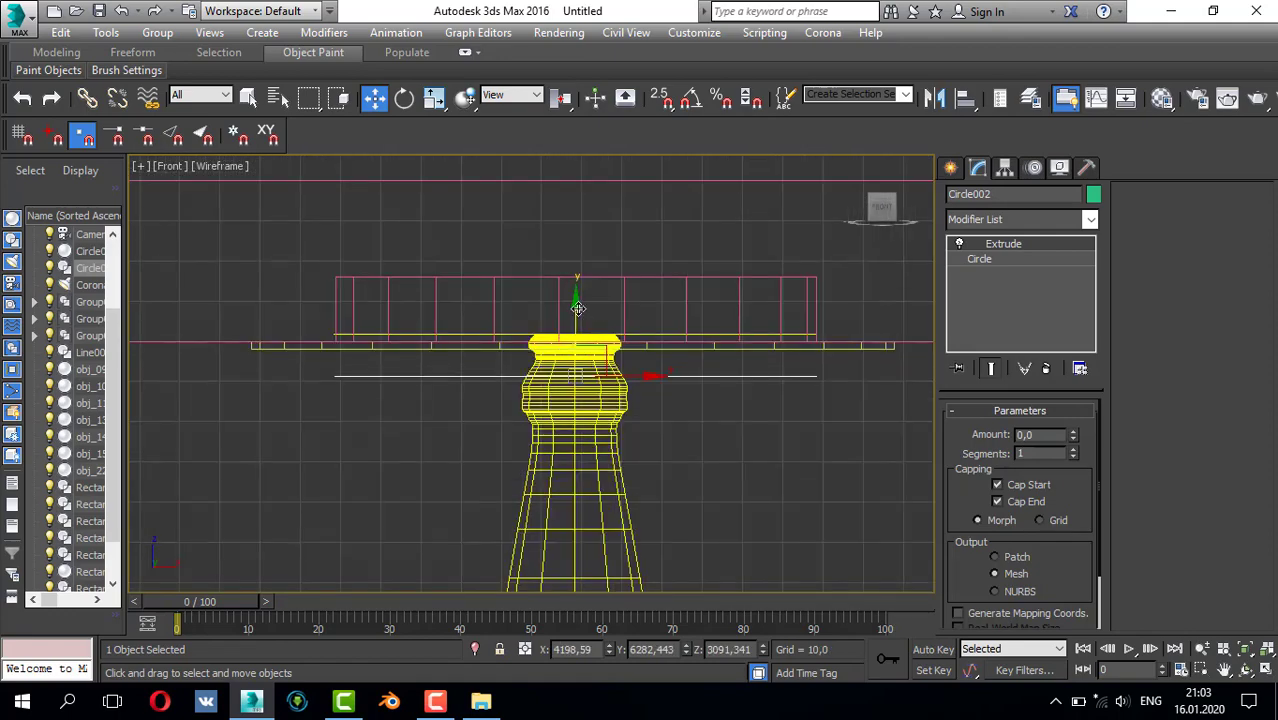
drag(578, 308, 600, 274)
- Examine the disc inside the spotlight ring and the surrounding ceiling corner in the Perspective view
key(alt+w)
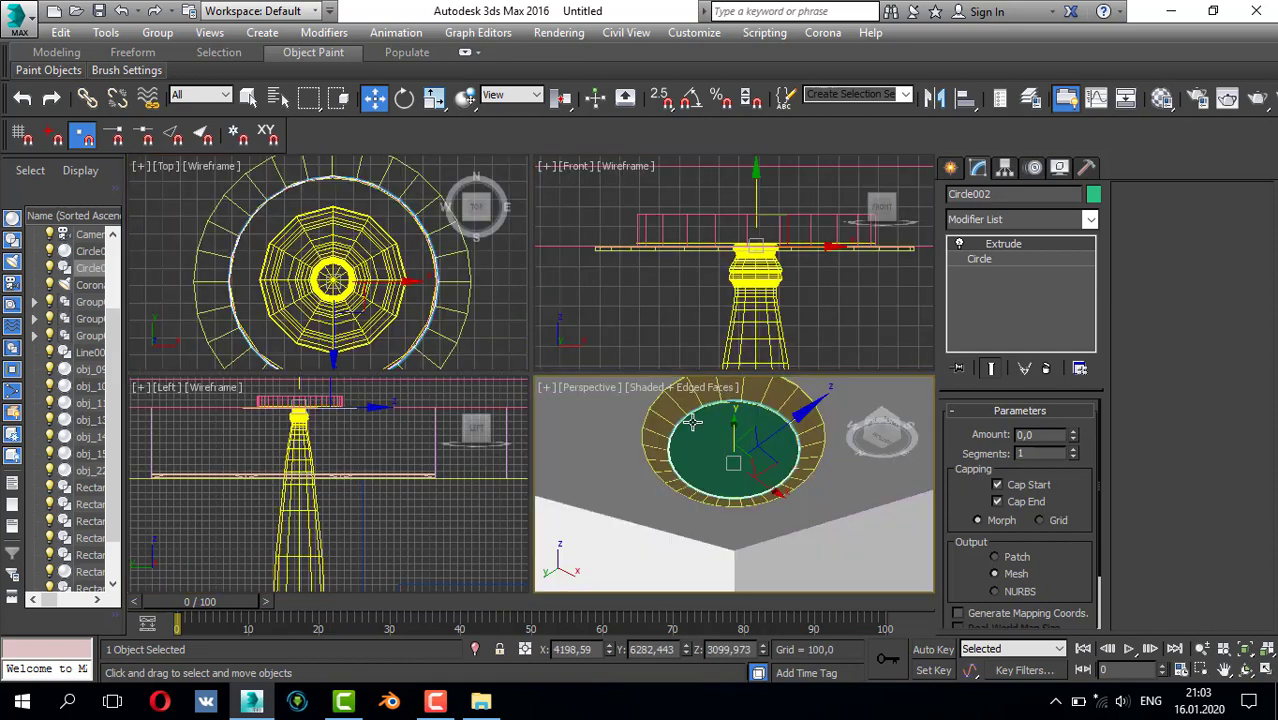
key(alt+w)
key(z)
scroll(610, 371, down, 5)
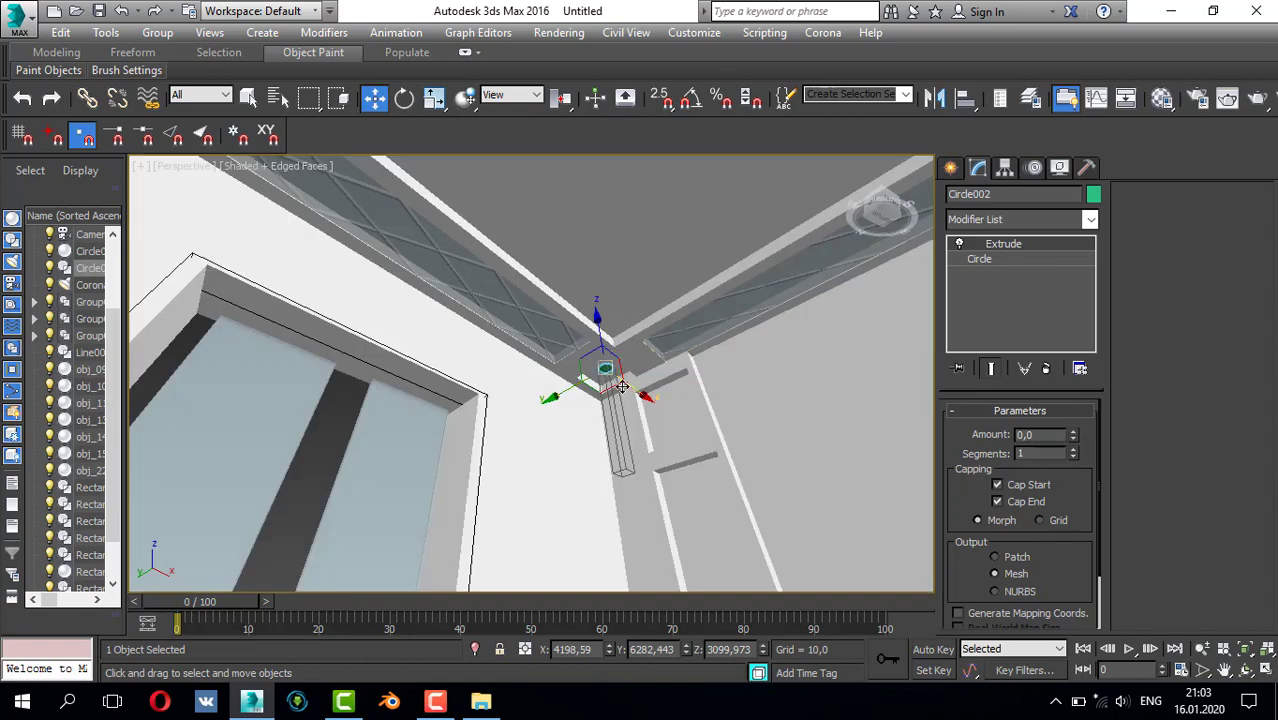
scroll(621, 388, up, 5)
scroll(610, 390, down, 5)
mouse_move(610, 390)
alt+middle_down()
mouse_move(612, 414)
mouse_move(598, 383)
alt+middle_up()
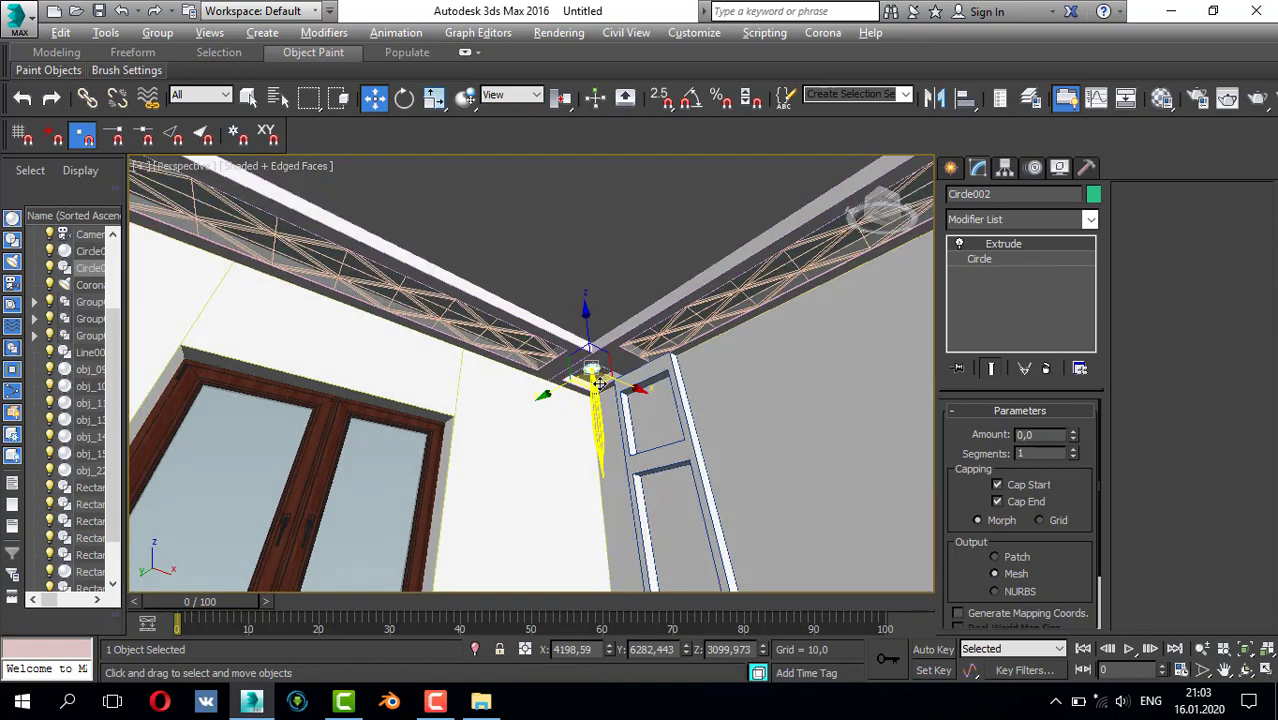
scroll(588, 375, up, 5)
key(Delete)
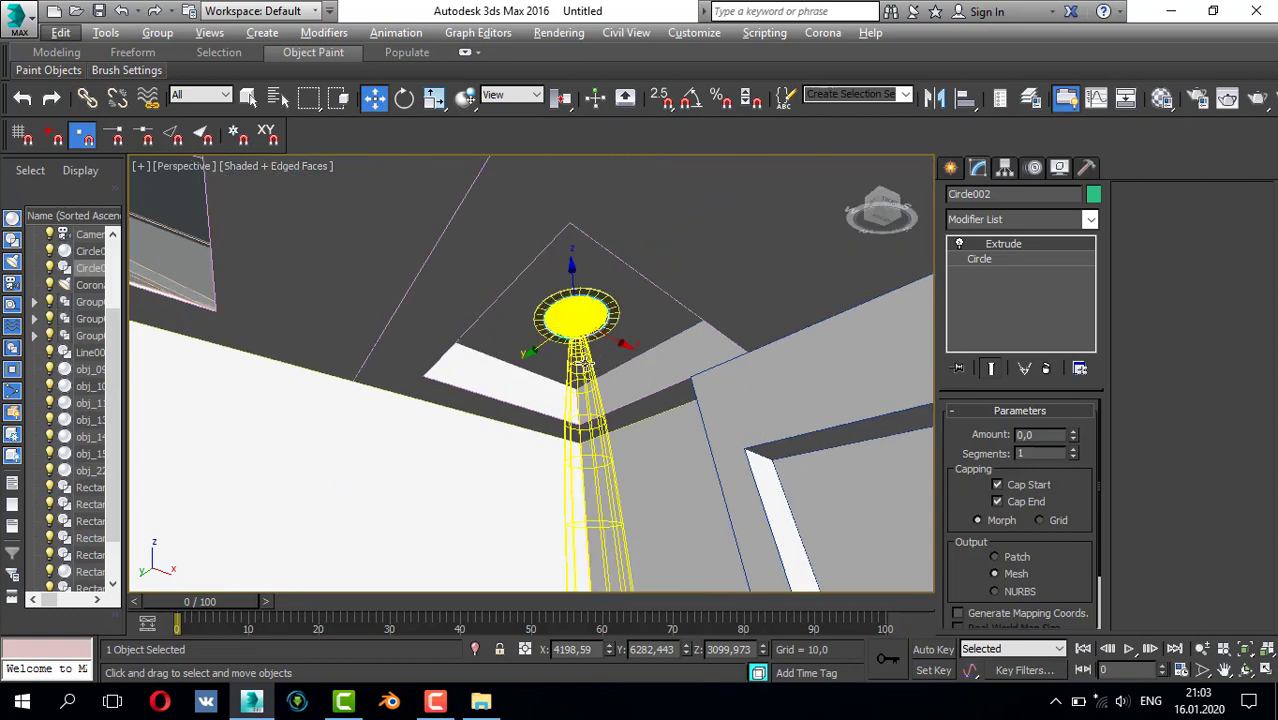
- Open the Material Editor and change the unused 06 - Default material to the CoronaMtl type
key(m)
click(880, 268)
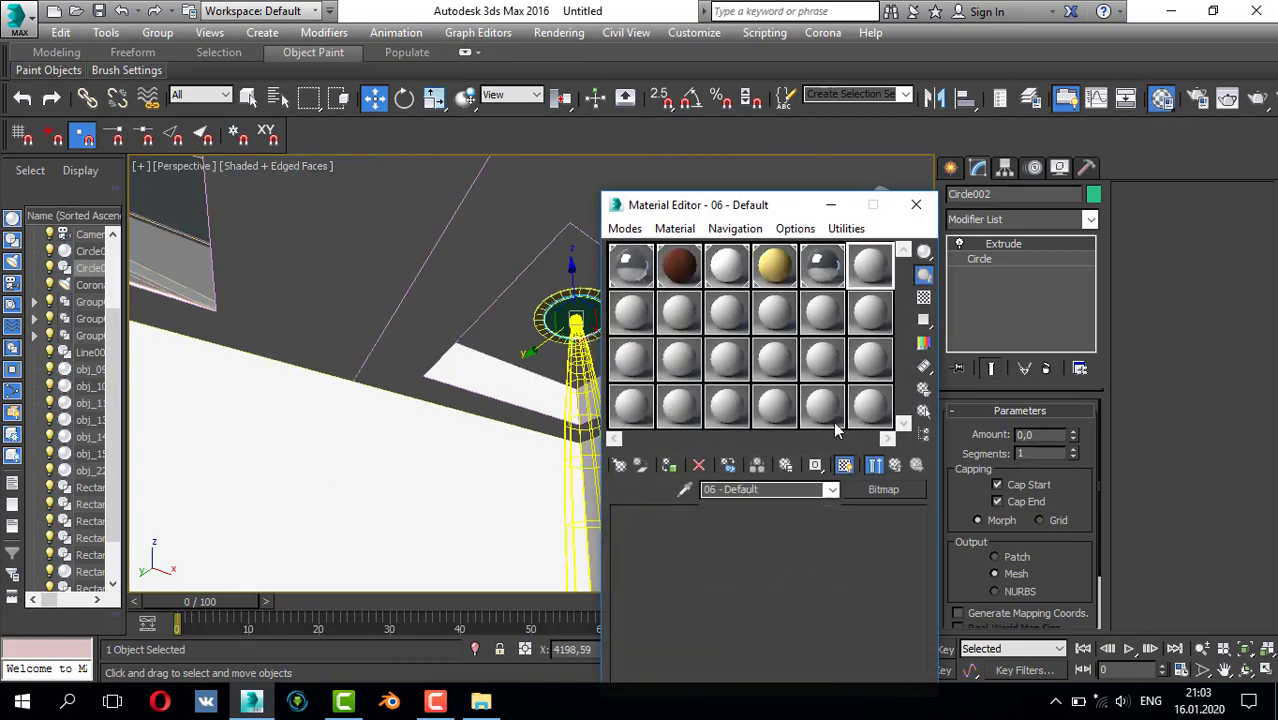
click(872, 495)
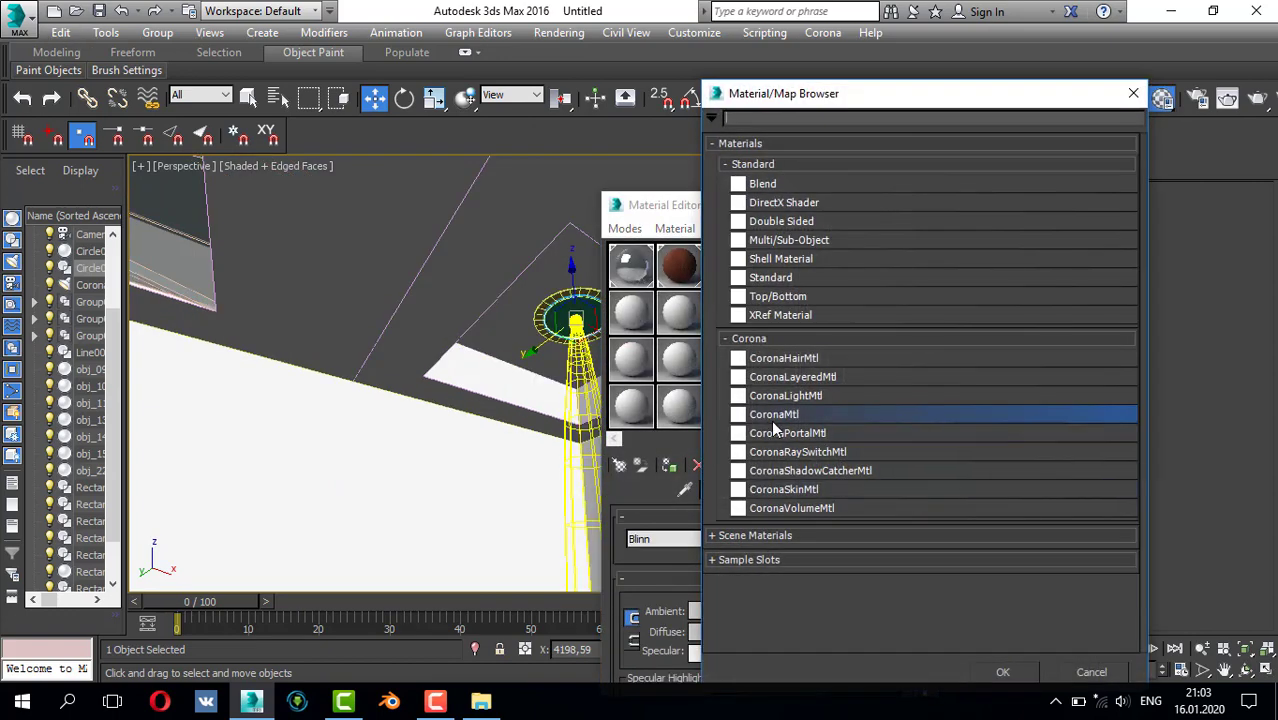
double_click(768, 415)
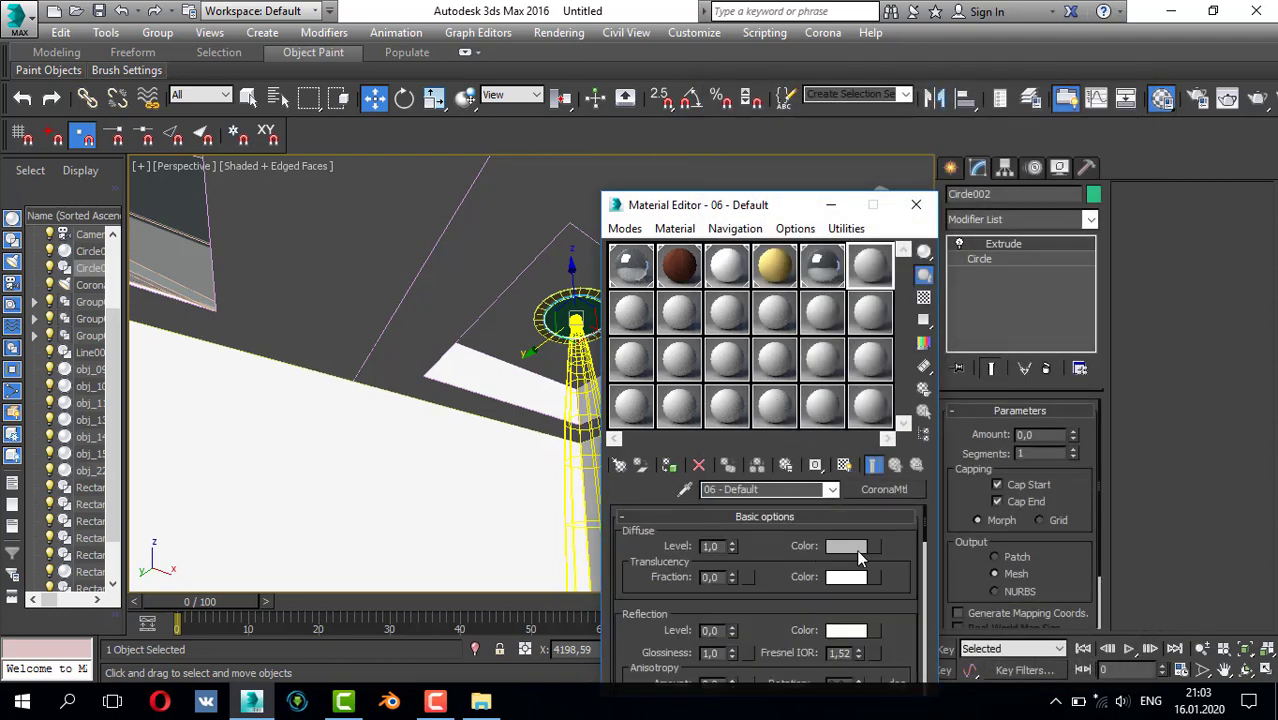
- Set the 06 - Default material's diffuse colour to a pale grey-cyan, RGB 161, 194, 193
click(857, 552)
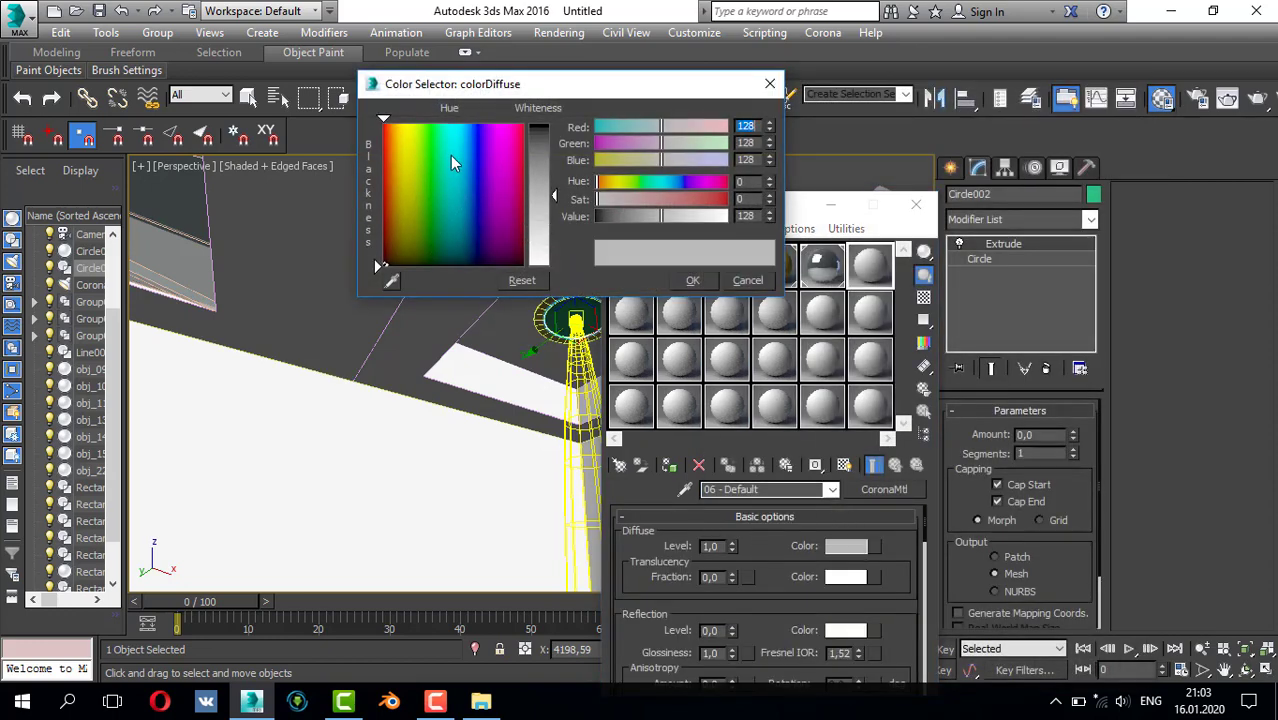
click(453, 148)
drag(641, 200, 644, 203)
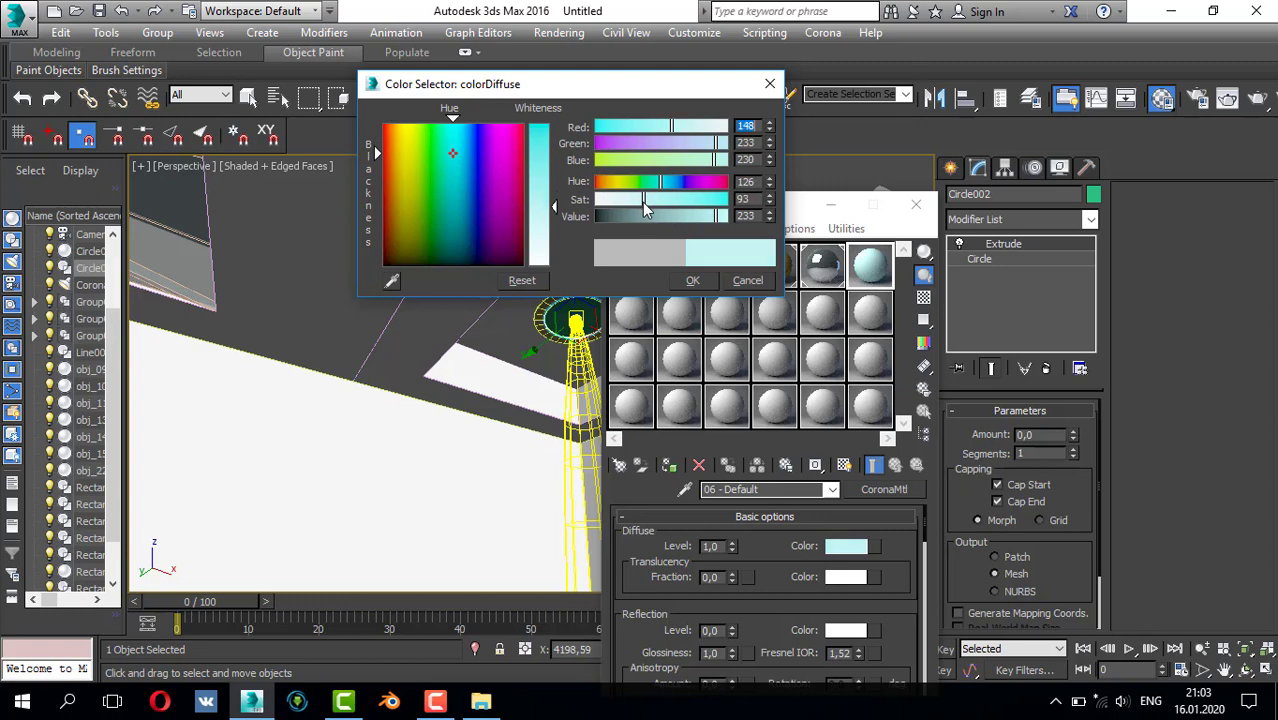
drag(540, 207, 540, 236)
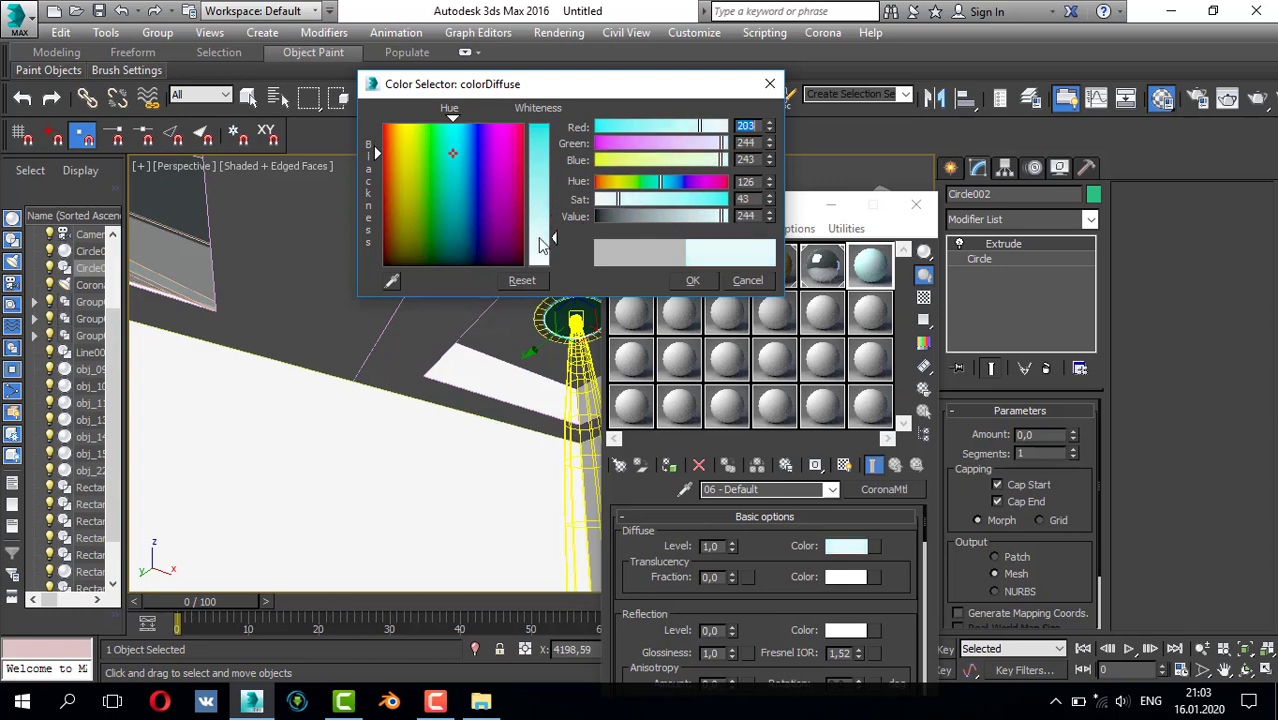
click(695, 217)
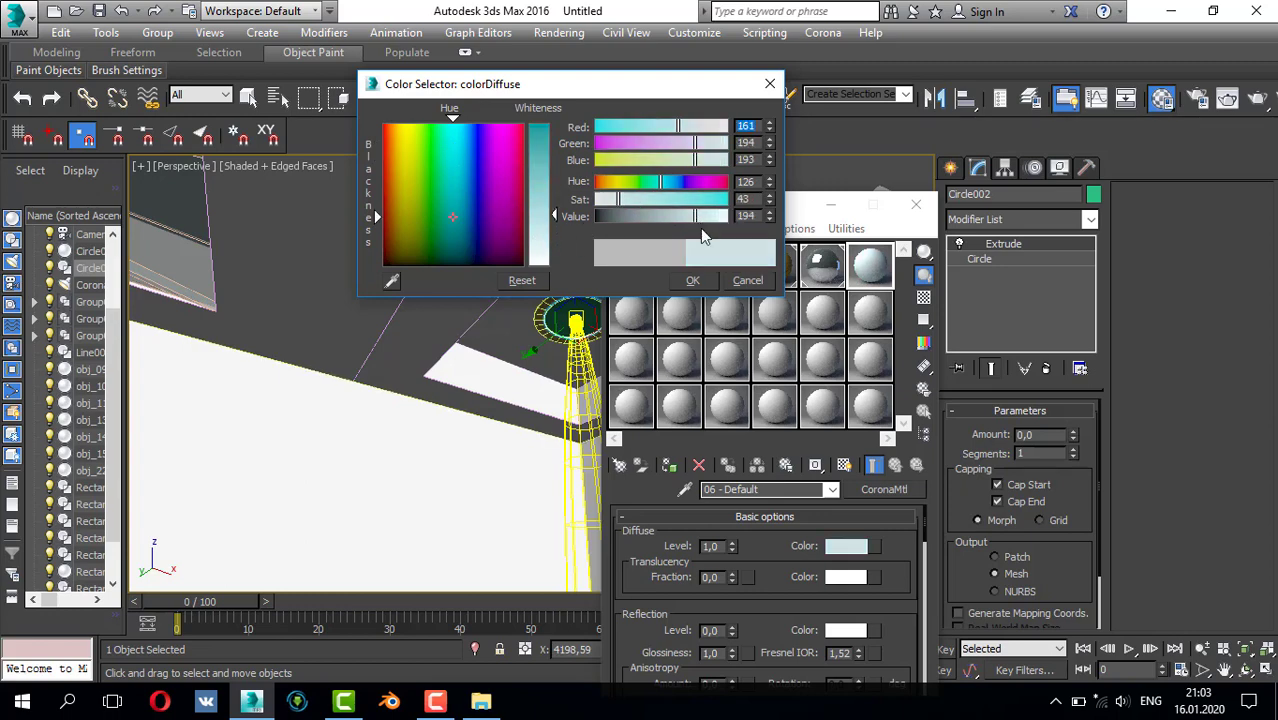
click(693, 281)
- Set the material's refraction level to 1.0, reflection level to 0.04 and Fresnel IOR to 1.55
scroll(722, 553, down, 1)
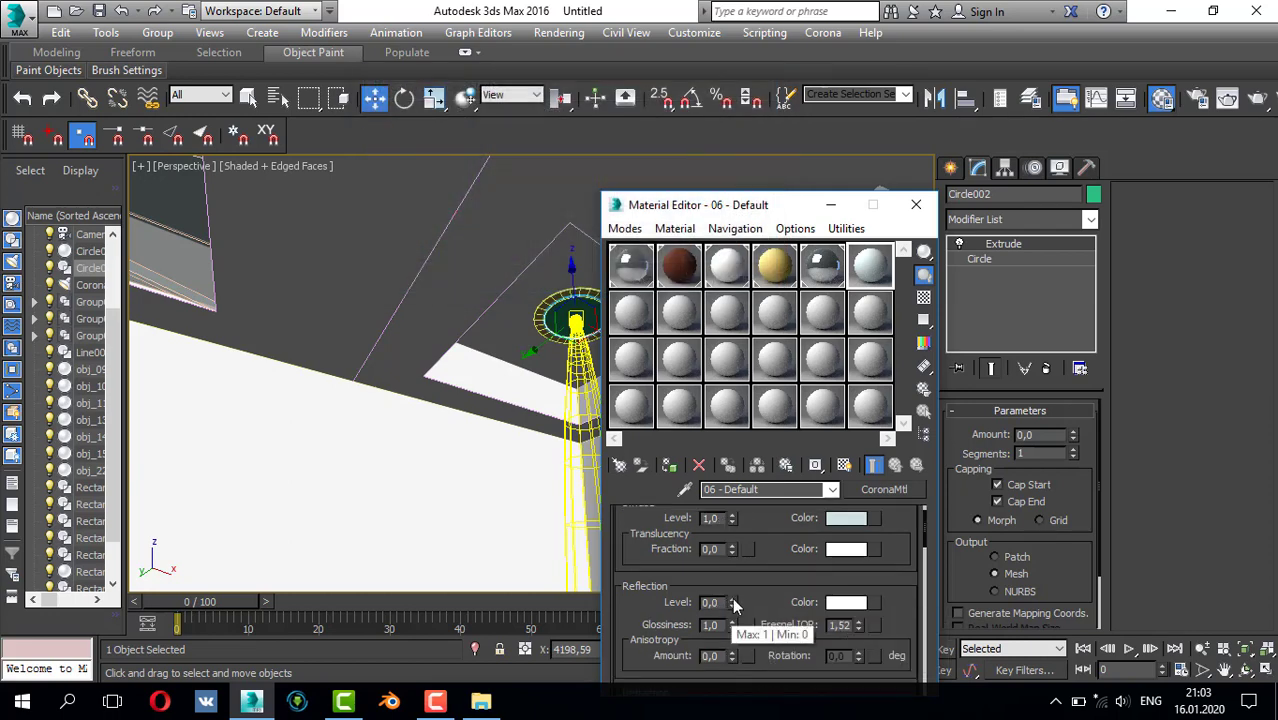
scroll(733, 605, down, 2)
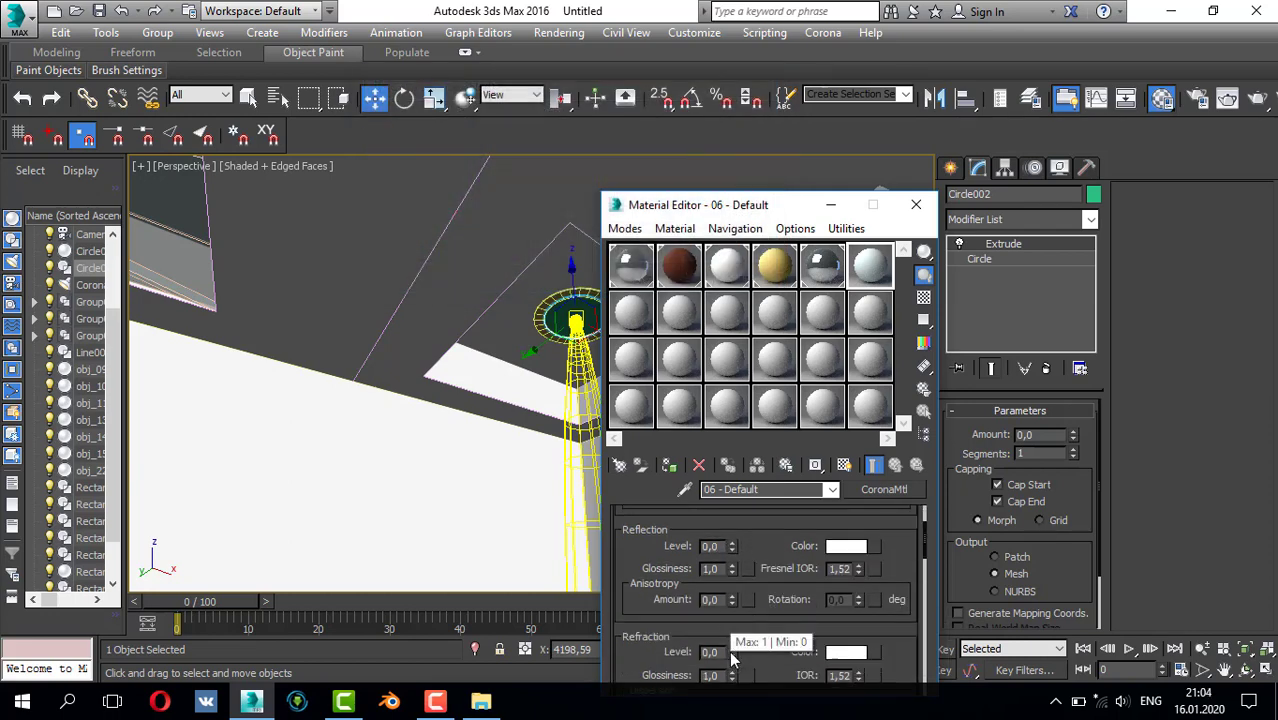
click(731, 650)
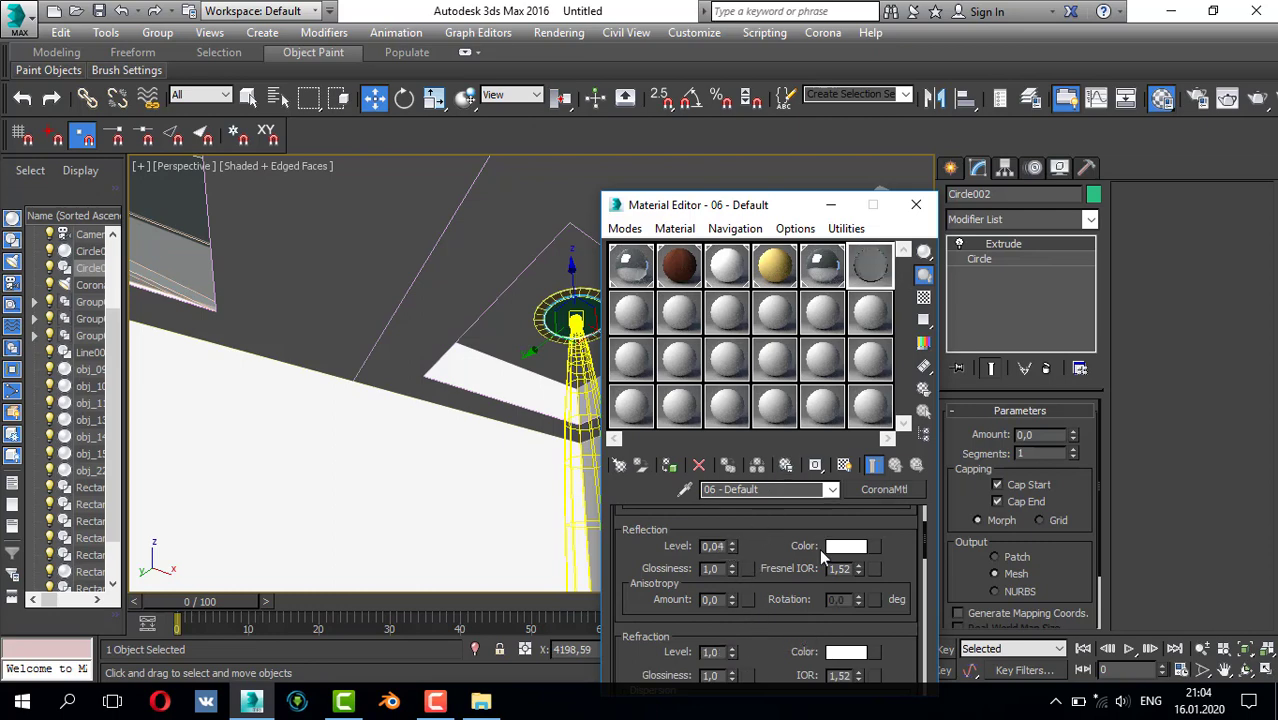
click(860, 564)
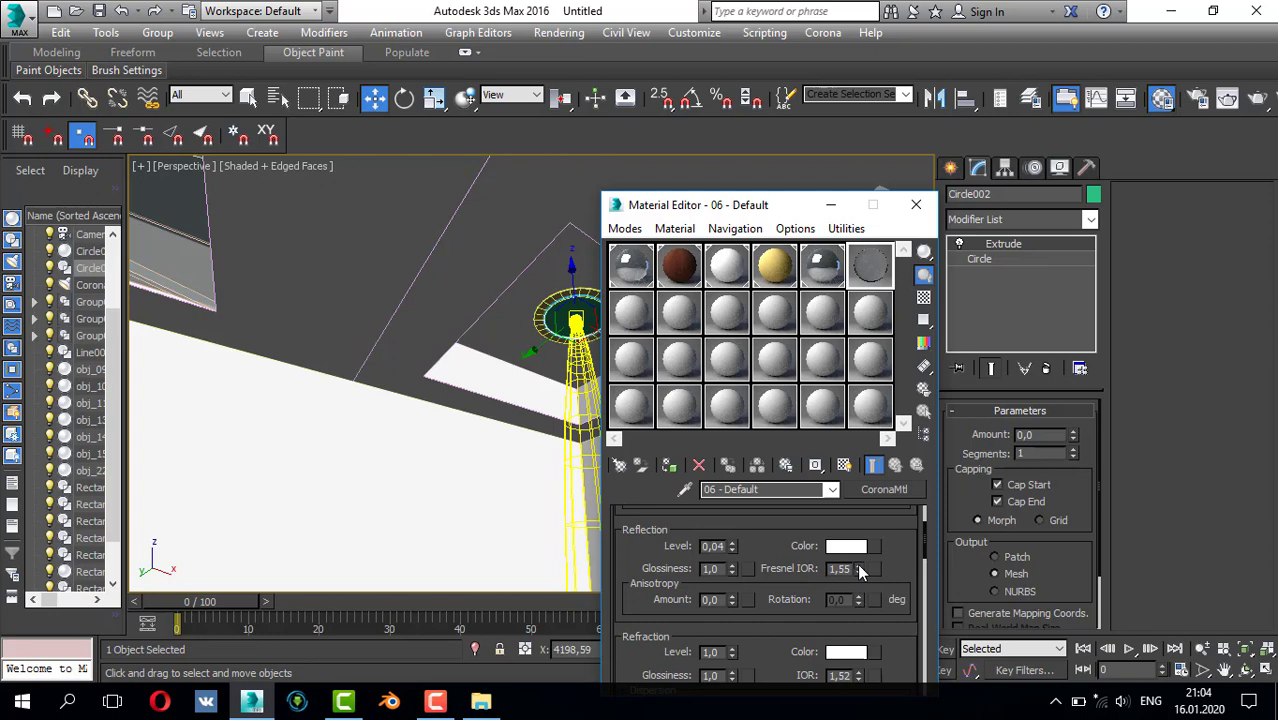
- Assign the 06 - Default material to the selected disc inside the spotlight ring and close the Material Editor
click(668, 470)
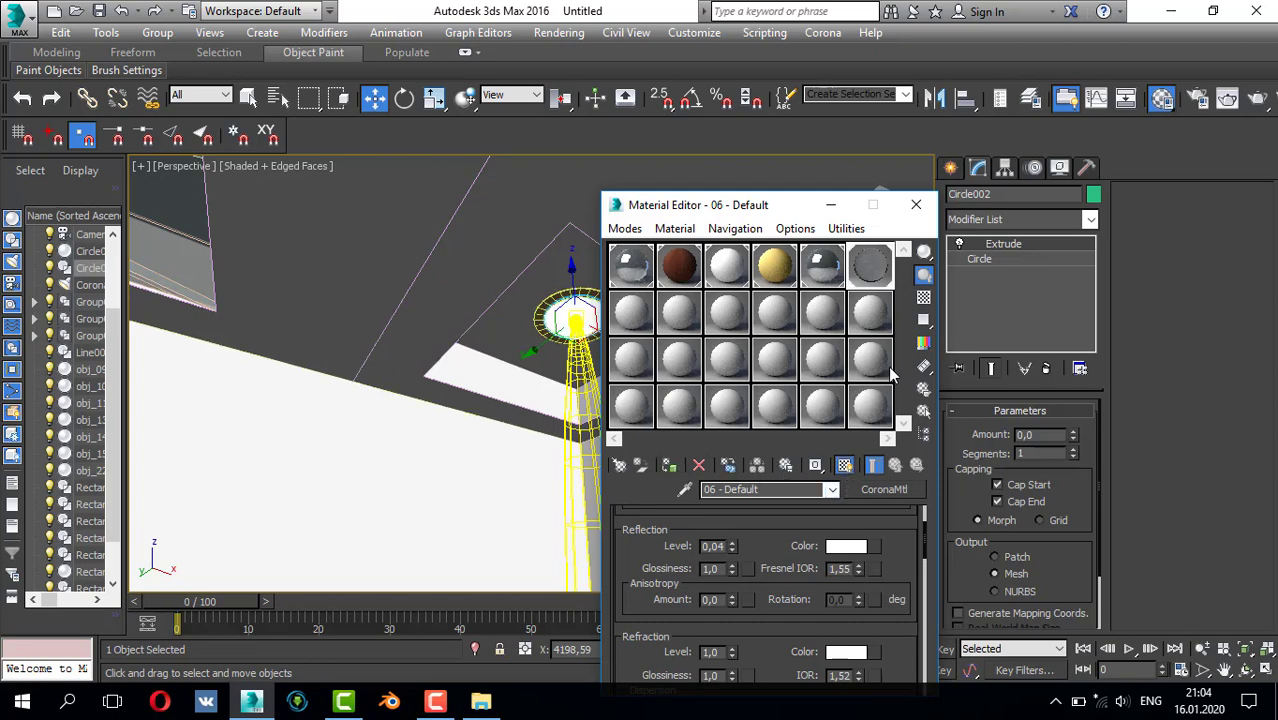
click(915, 206)
scroll(603, 335, up, 4)
scroll(565, 382, down, 3)
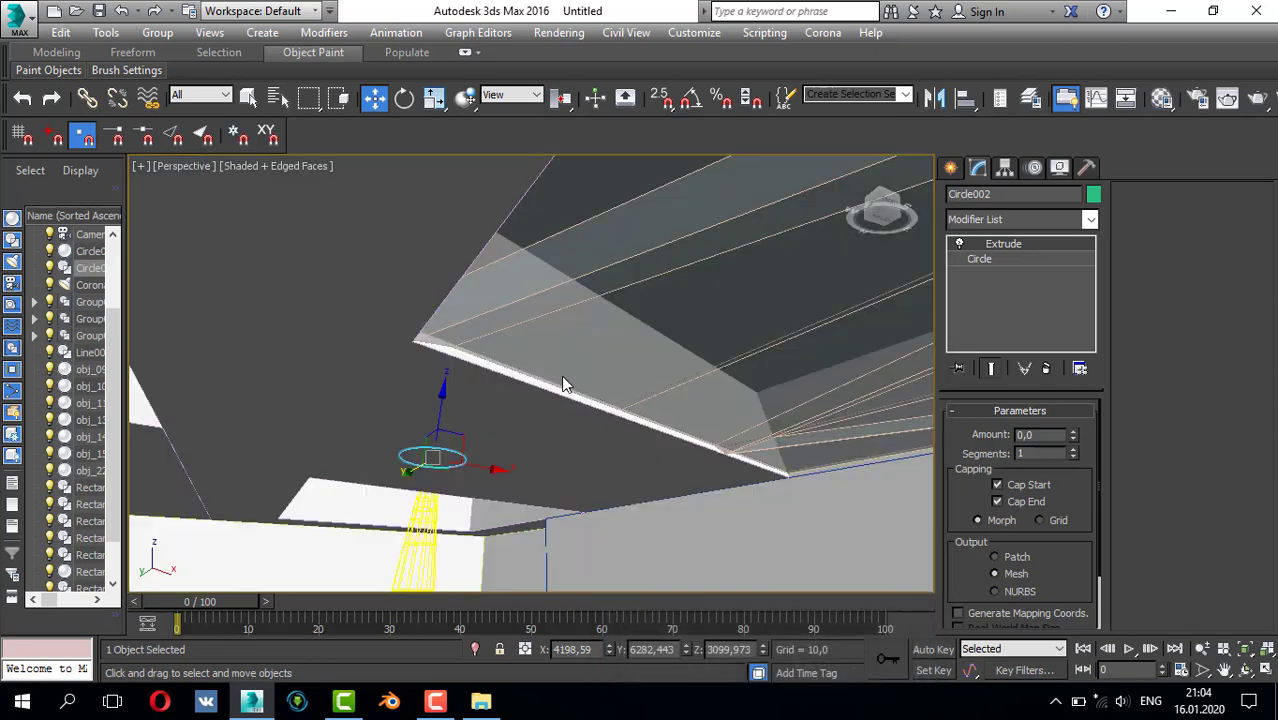
- Group the spotlight's trim ring, glass disc and Corona light into a single group with the default name
scroll(543, 399, up, 3)
ctrl+click(530, 455)
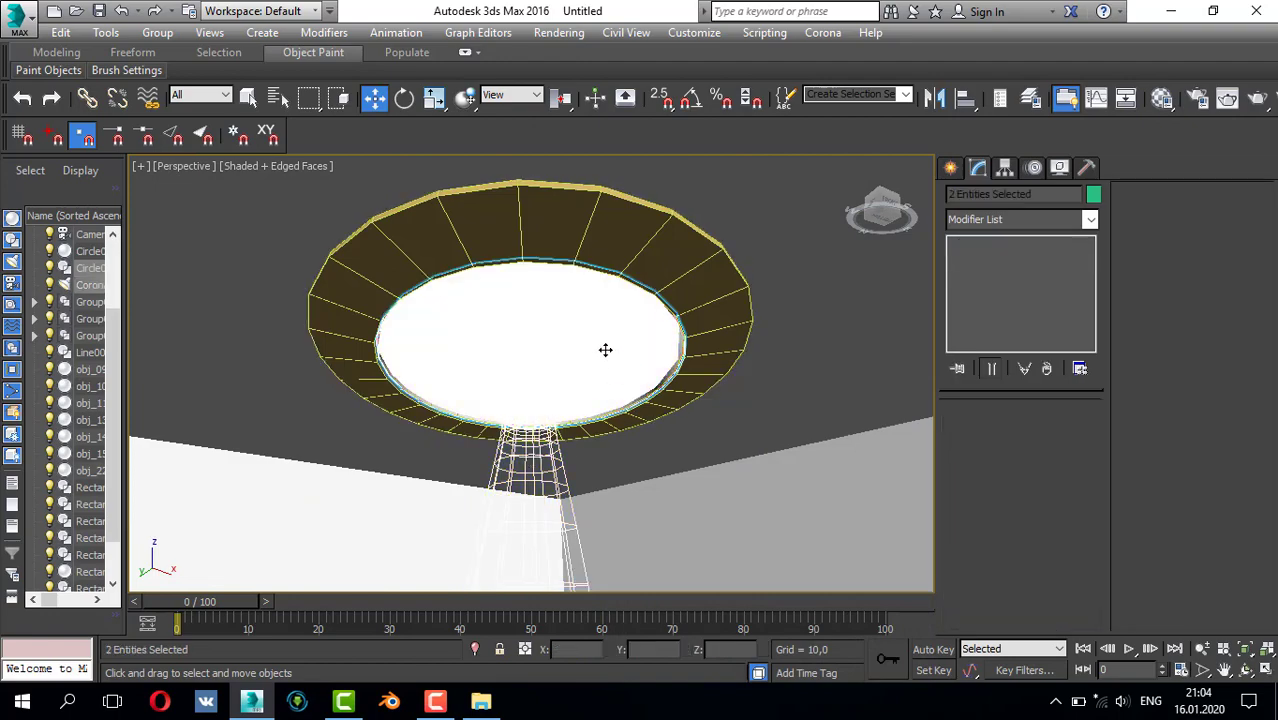
ctrl+click(683, 288)
click(160, 33)
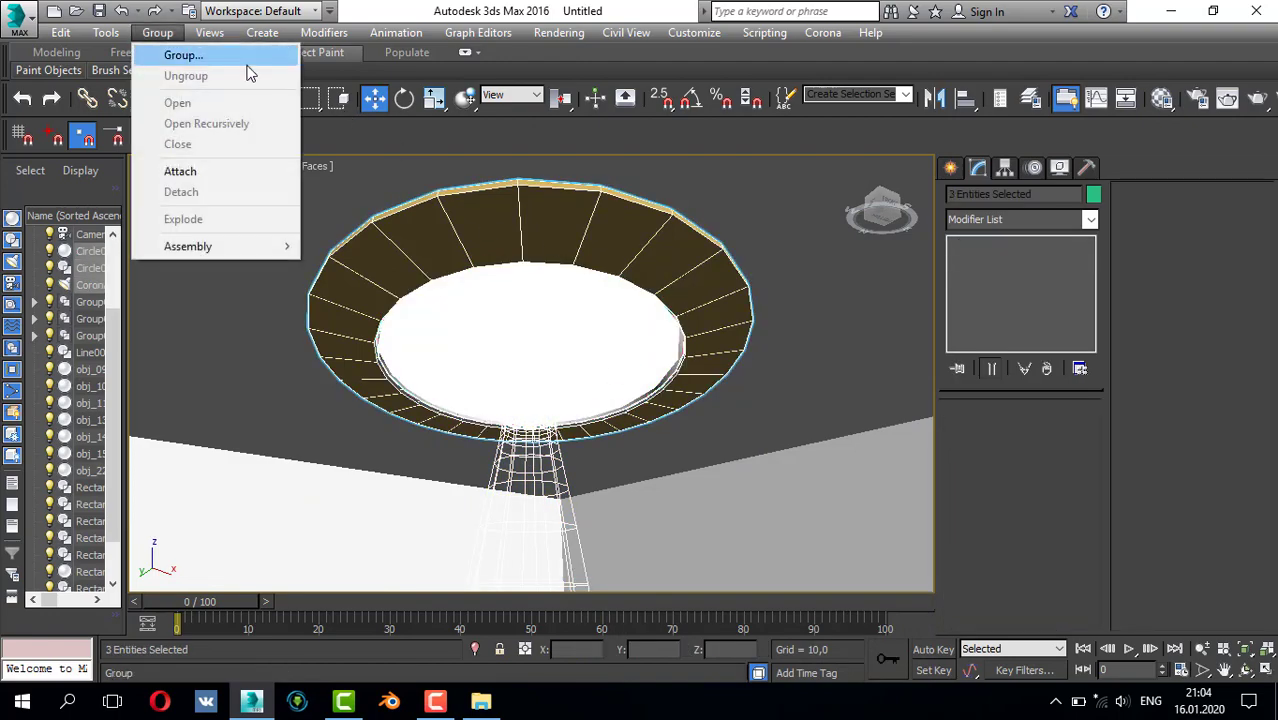
click(177, 51)
click(655, 380)
- In the Top view, copy the spotlight group along X to the north-west ceiling square and centre it on the circular hole there
key(t)
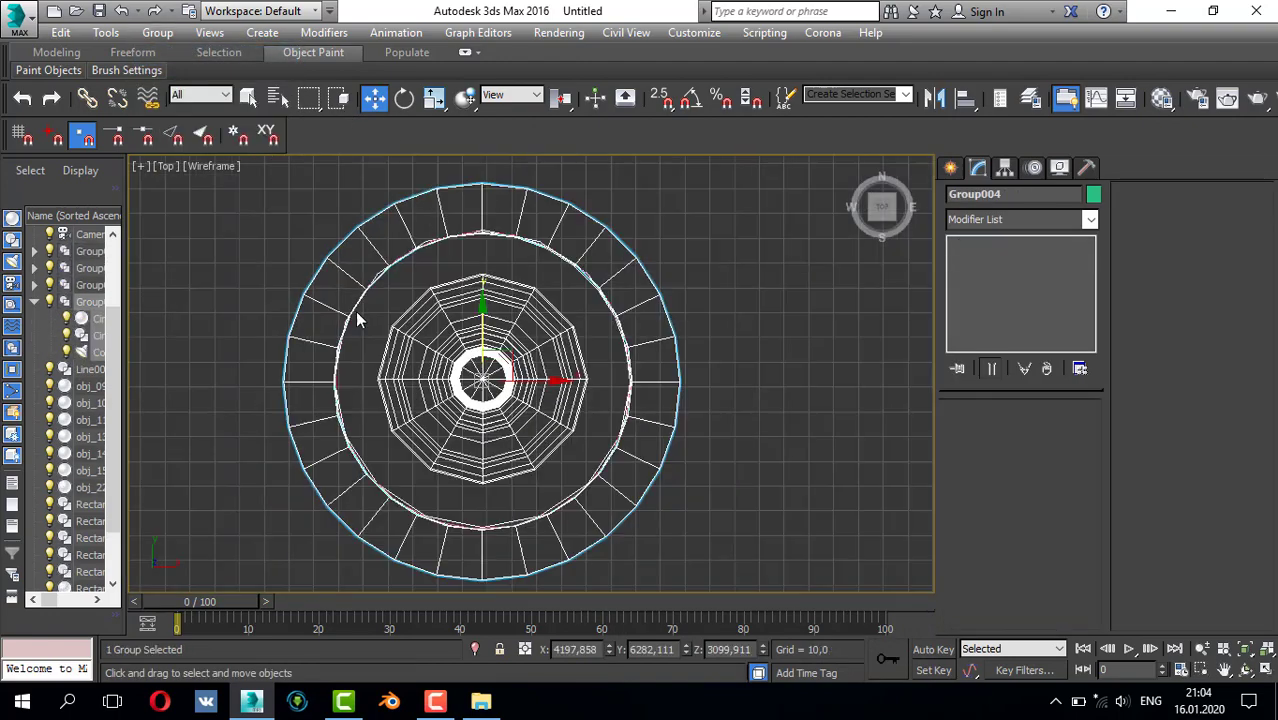
scroll(679, 292, down, 6)
middle_drag(648, 297, 710, 311)
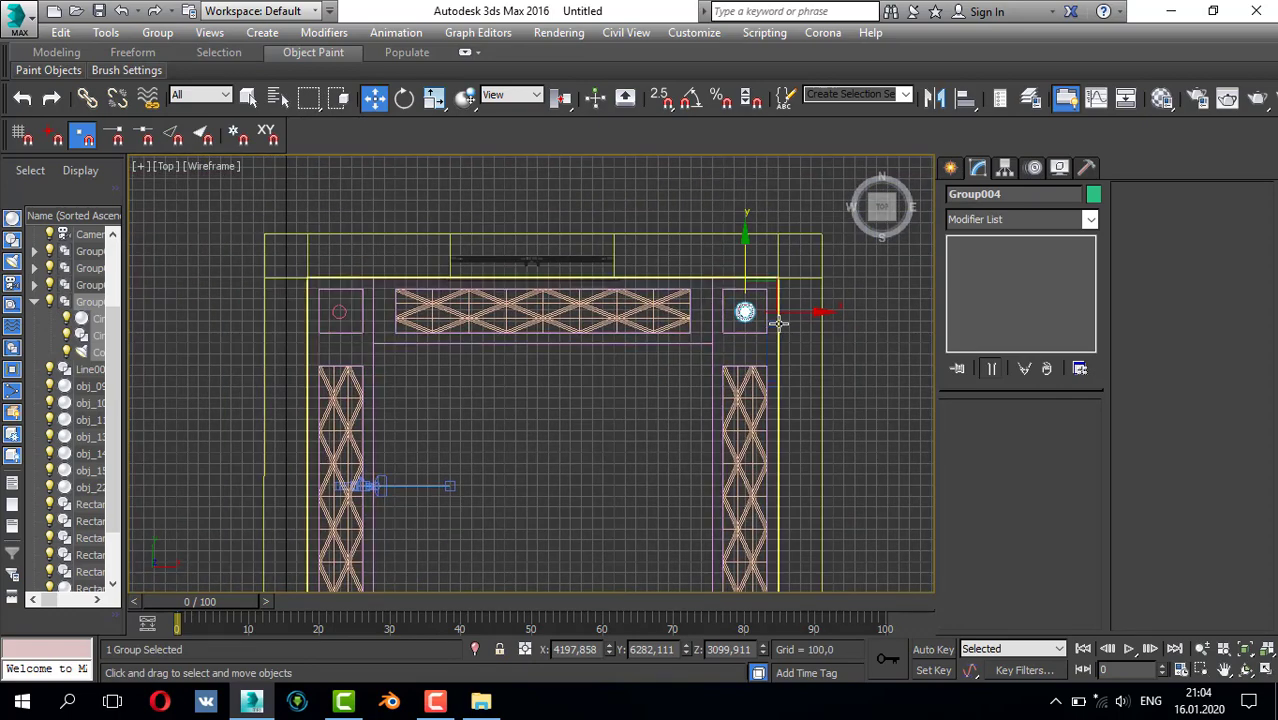
shift+drag(795, 313, 387, 333)
click(640, 430)
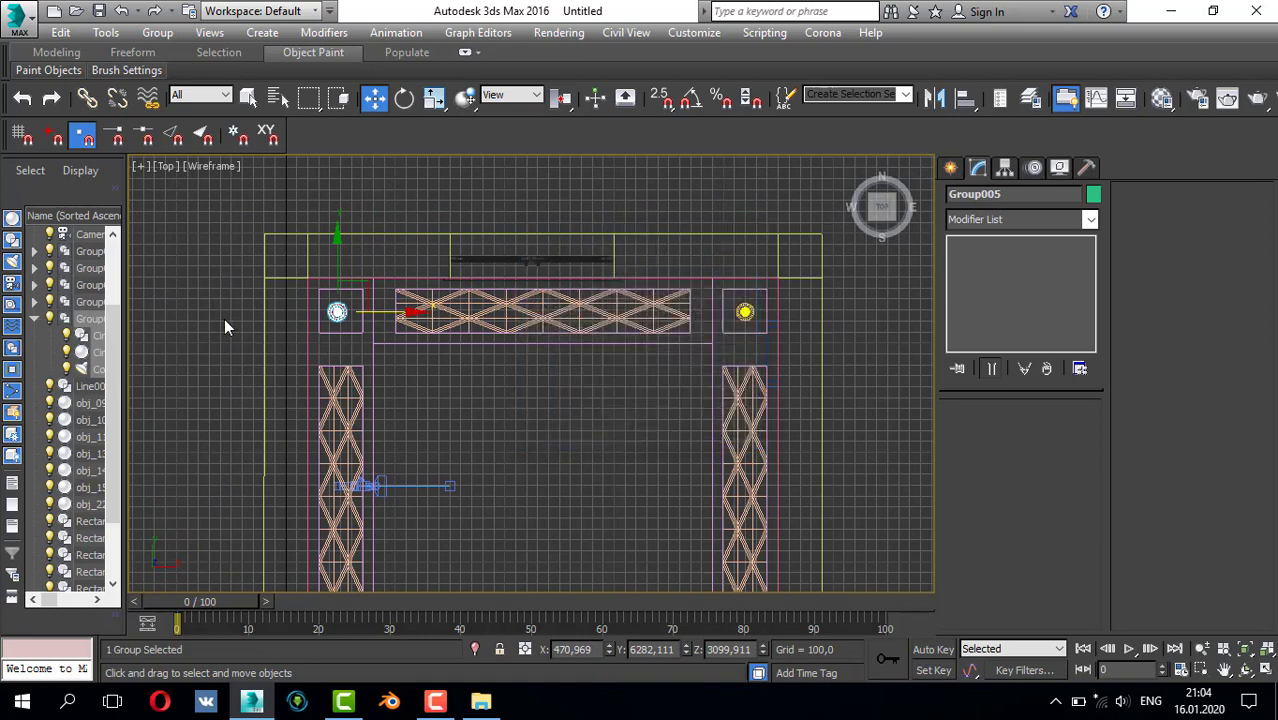
scroll(676, 310, up, 6)
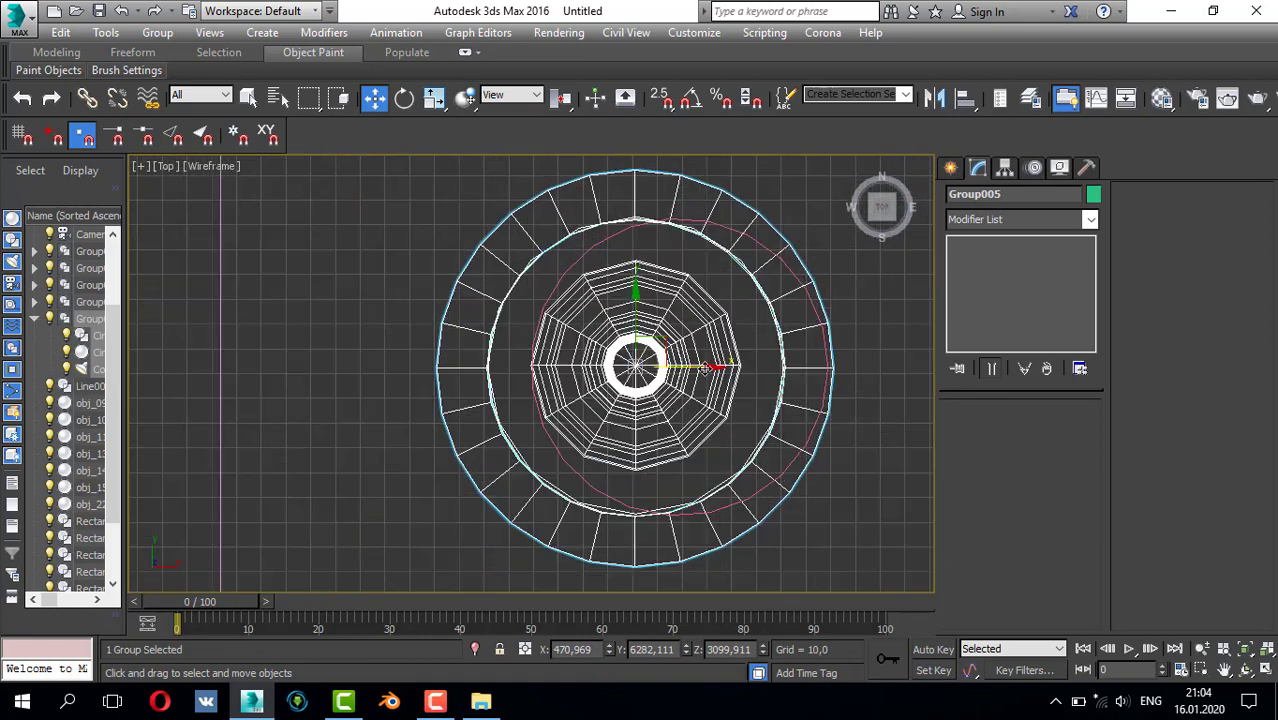
scroll(705, 365, up, 3)
drag(700, 370, 758, 372)
scroll(745, 355, down, 5)
- Copy the north-west spotlight group once along Y to the south-west ceiling square and align it with that circular hole
scroll(737, 347, down, 6)
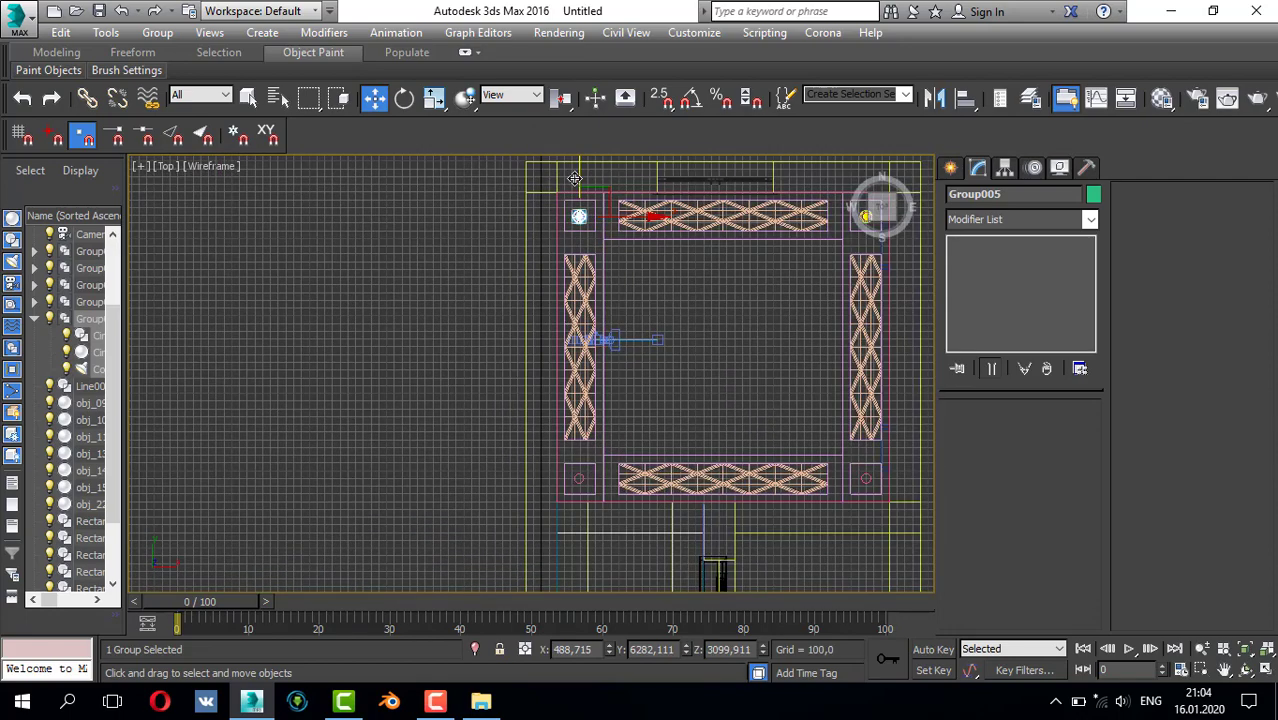
shift+drag(579, 216, 579, 477)
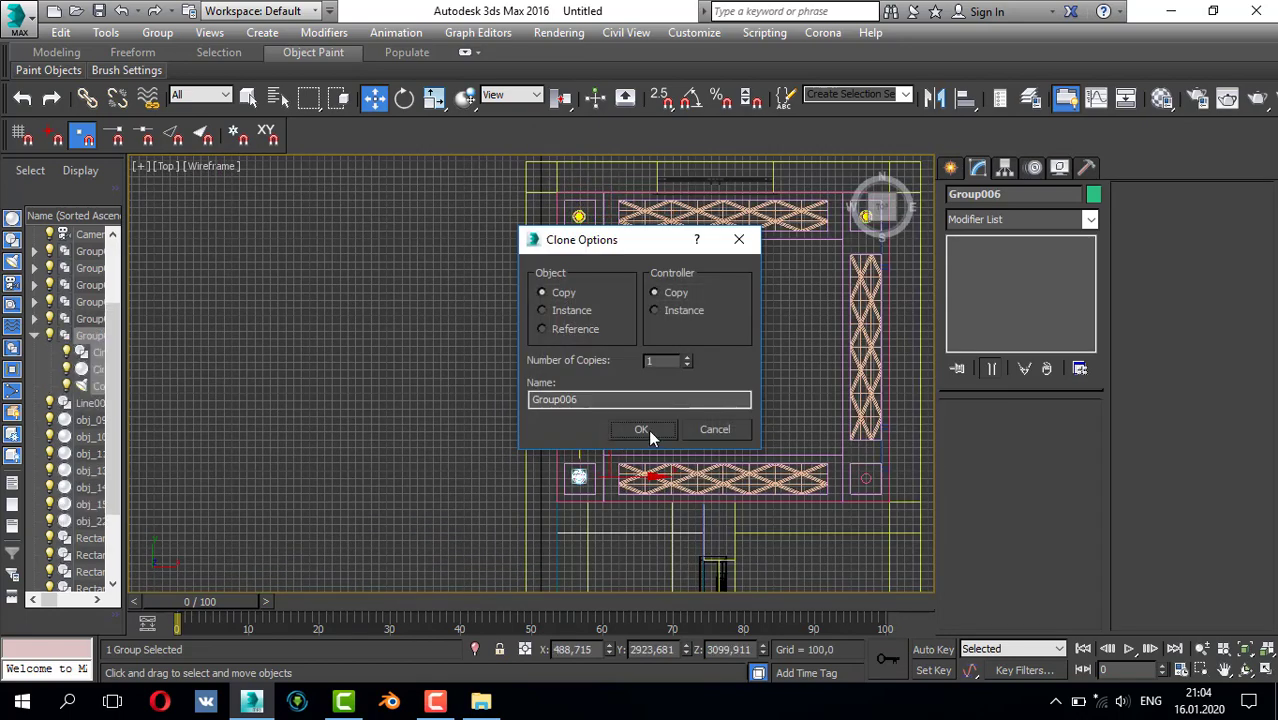
click(648, 429)
scroll(572, 472, up, 8)
scroll(574, 412, up, 3)
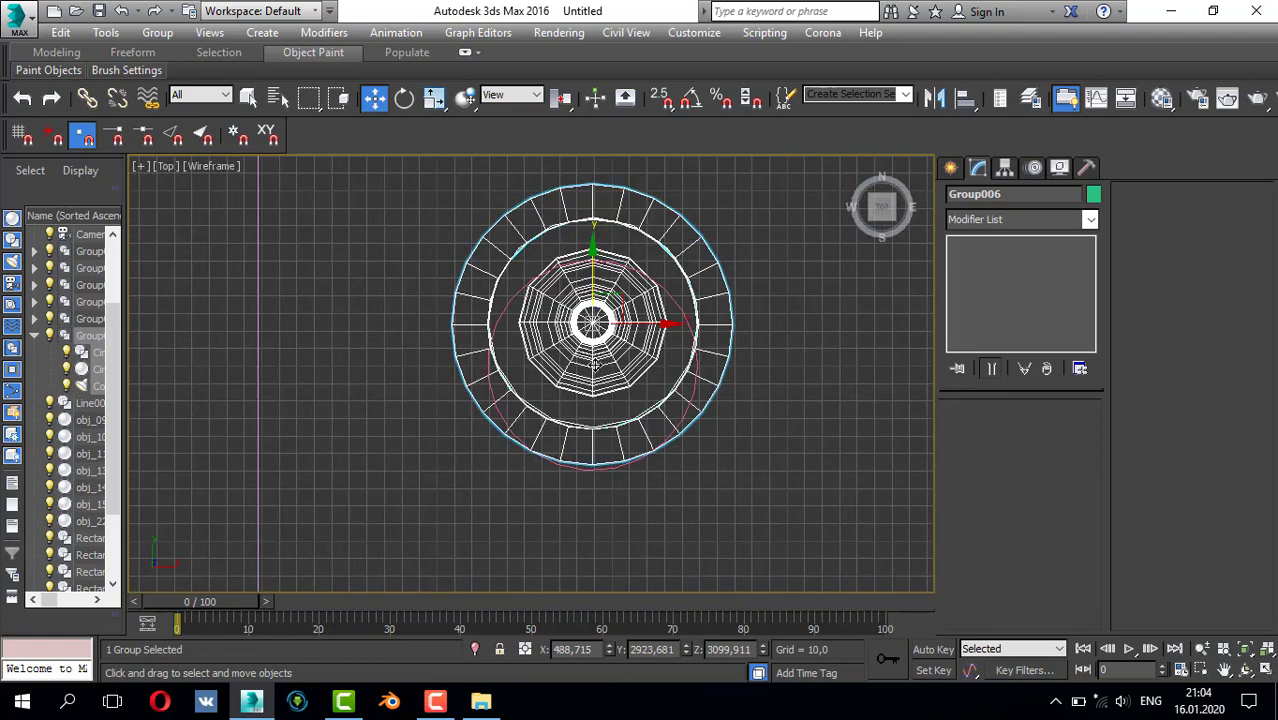
drag(593, 288, 596, 330)
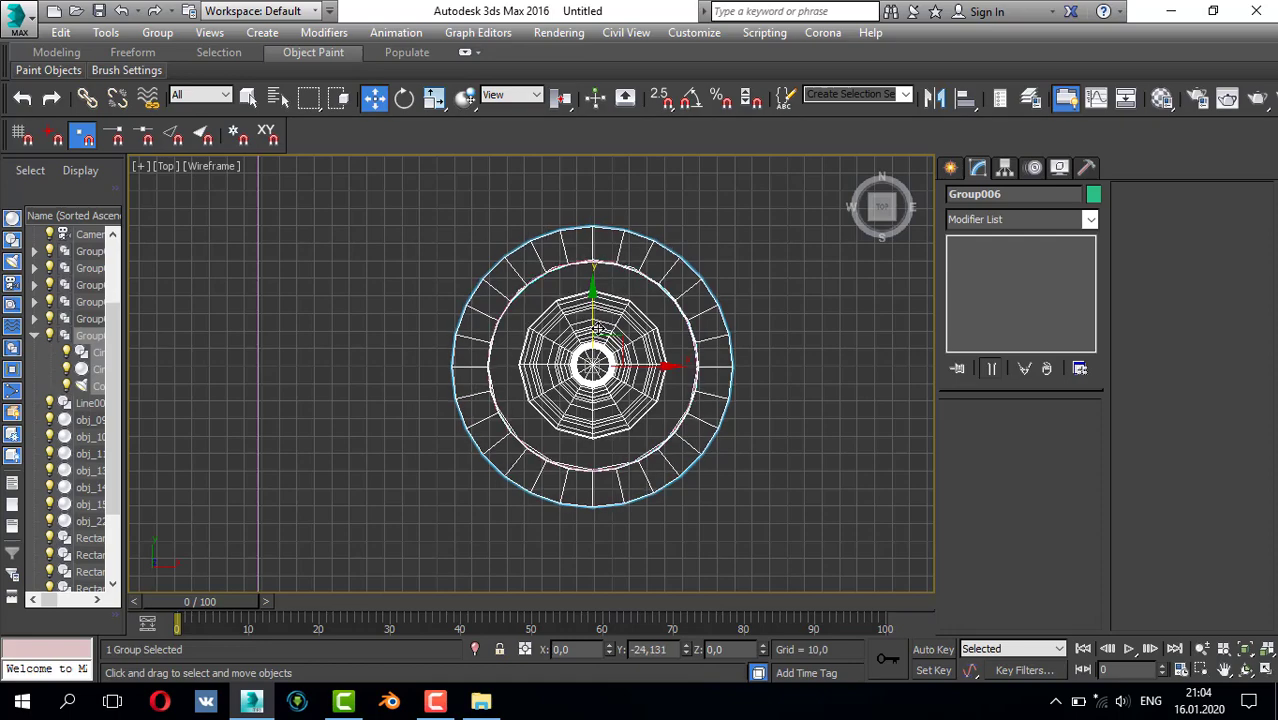
- Copy the south-west spotlight group along X to the south-east ceiling square and align it with that circular hole
scroll(598, 330, down, 8)
middle_drag(750, 340, 348, 349)
scroll(528, 357, down, 2)
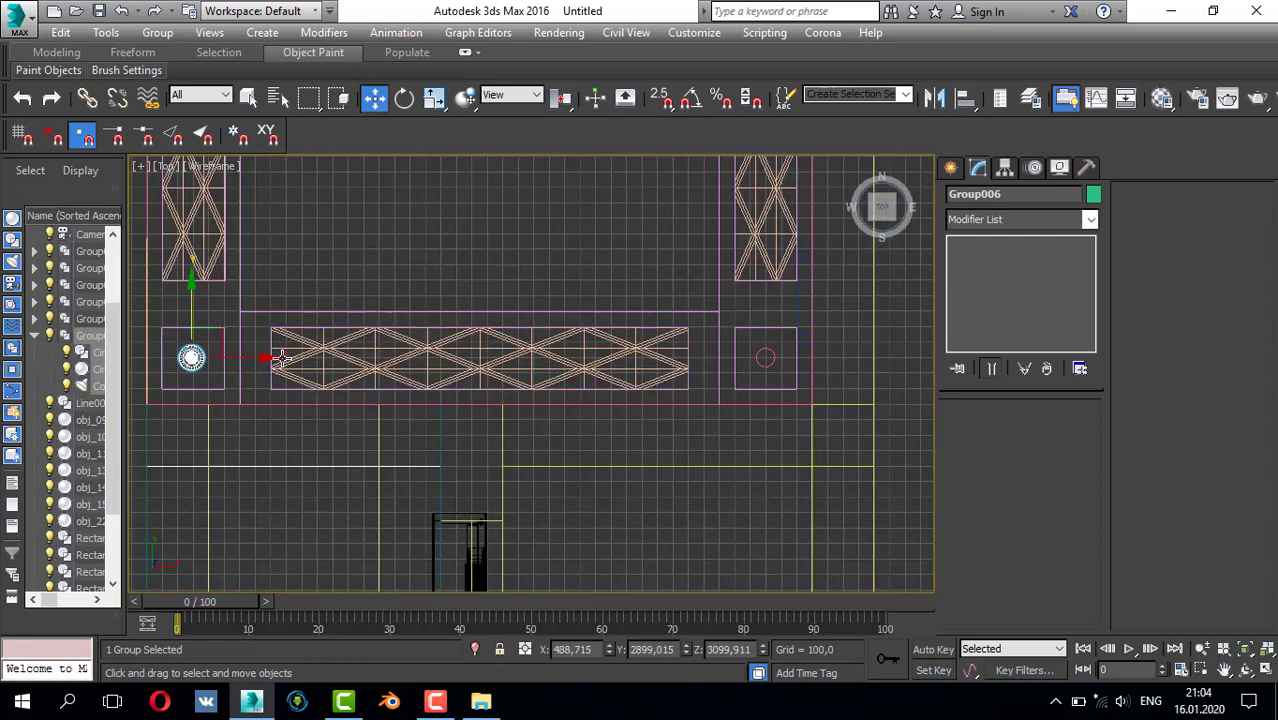
shift+drag(268, 358, 834, 356)
key(Return)
scroll(805, 360, up, 5)
key(z)
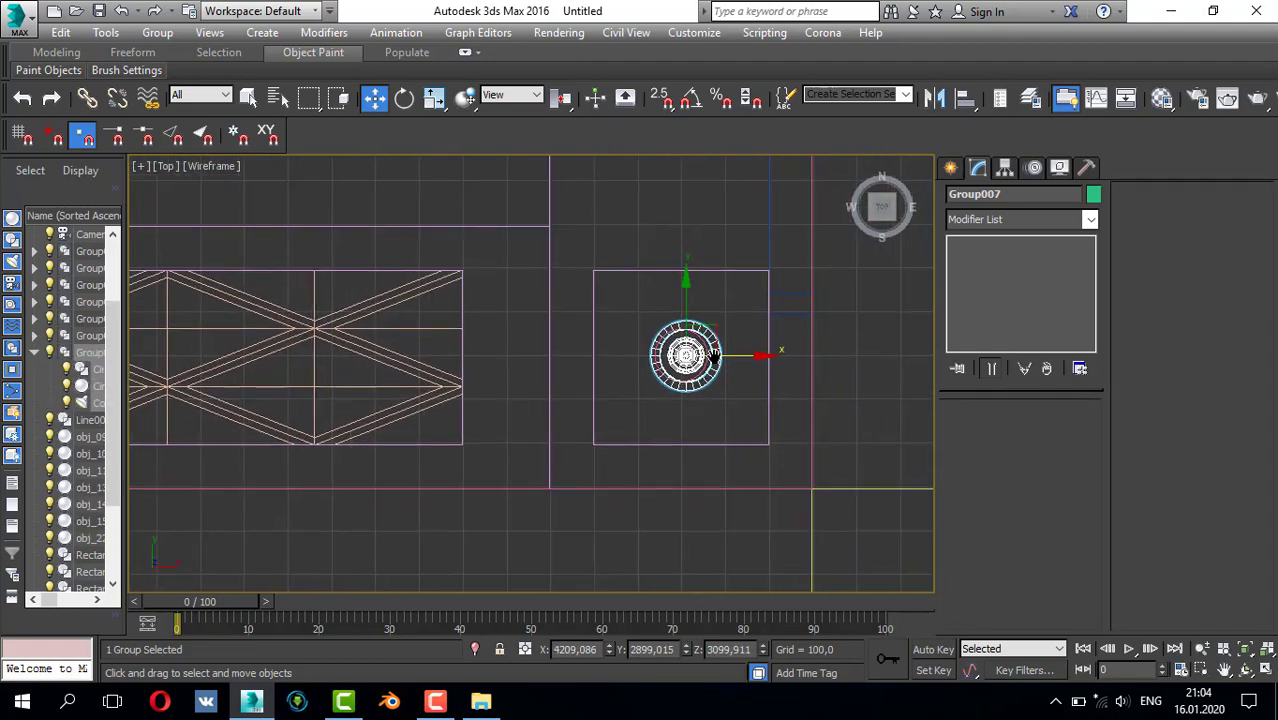
scroll(587, 335, down, 5)
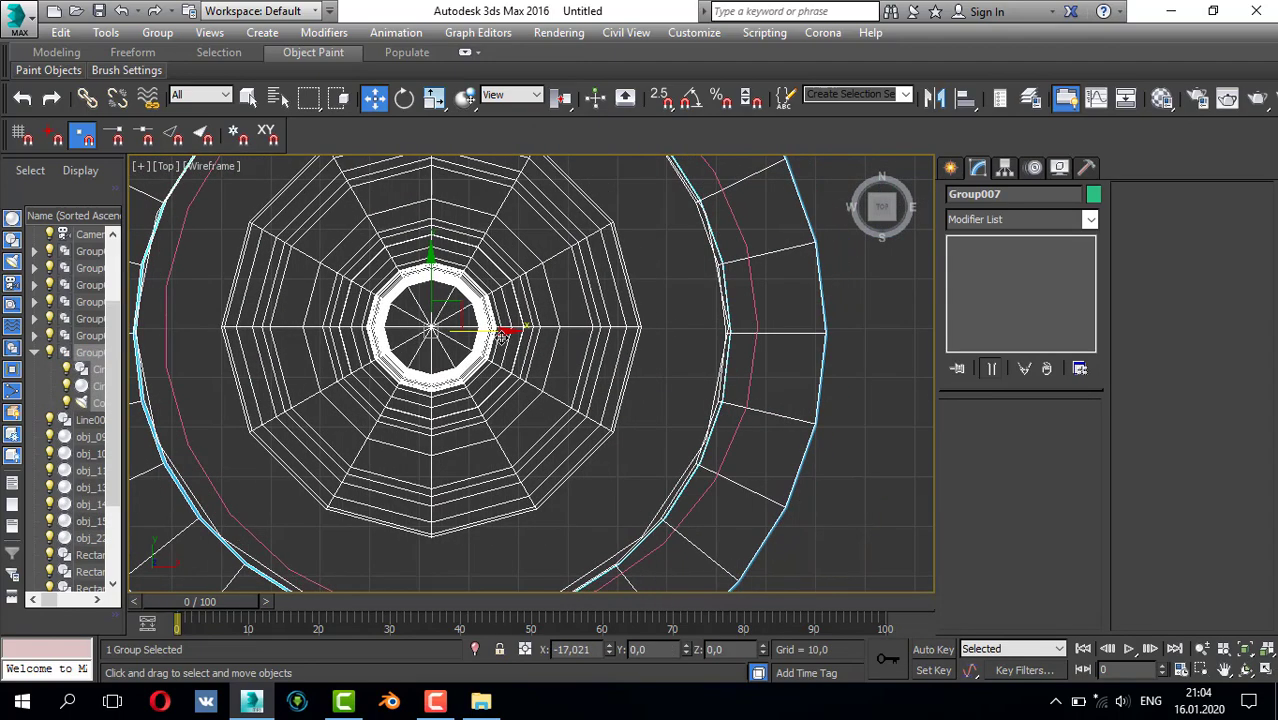
middle_drag(570, 330, 627, 349)
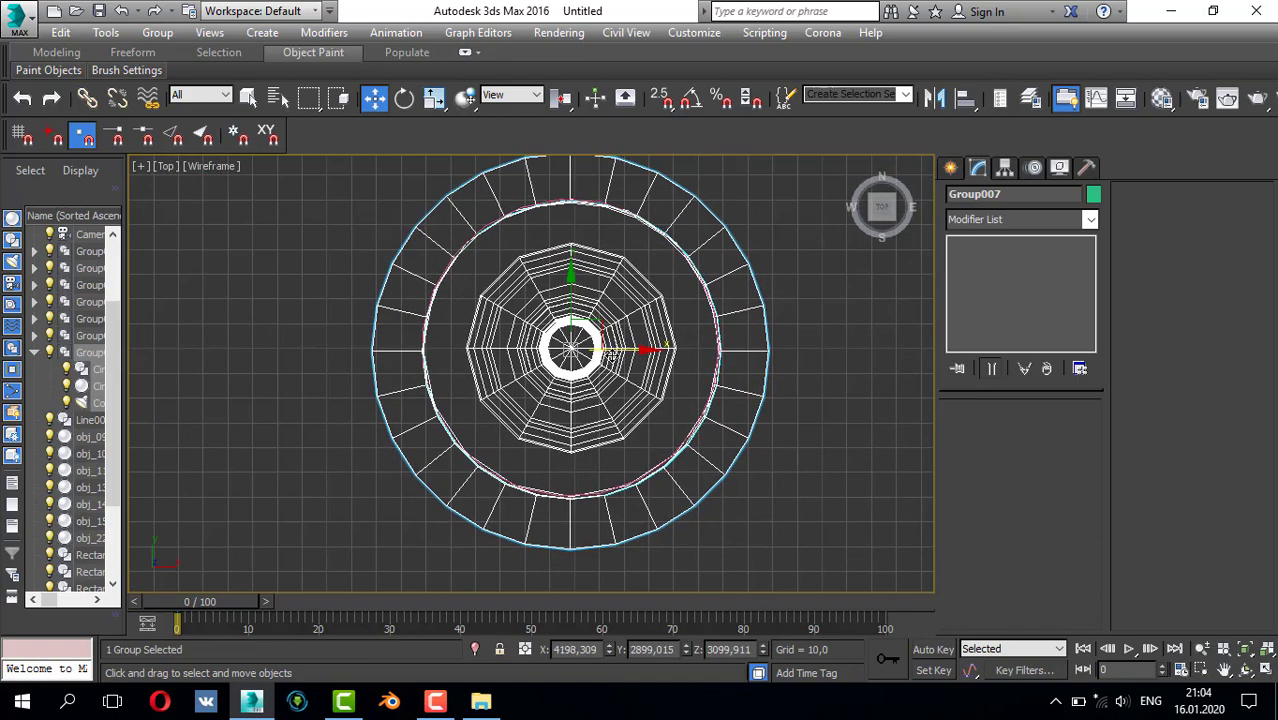
scroll(622, 354, down, 3)
- Examine the placed spotlights in the Perspective and Top views, along with the ceiling of the adjoining area with the doors
key(p)
key(z)
scroll(692, 402, down, 6)
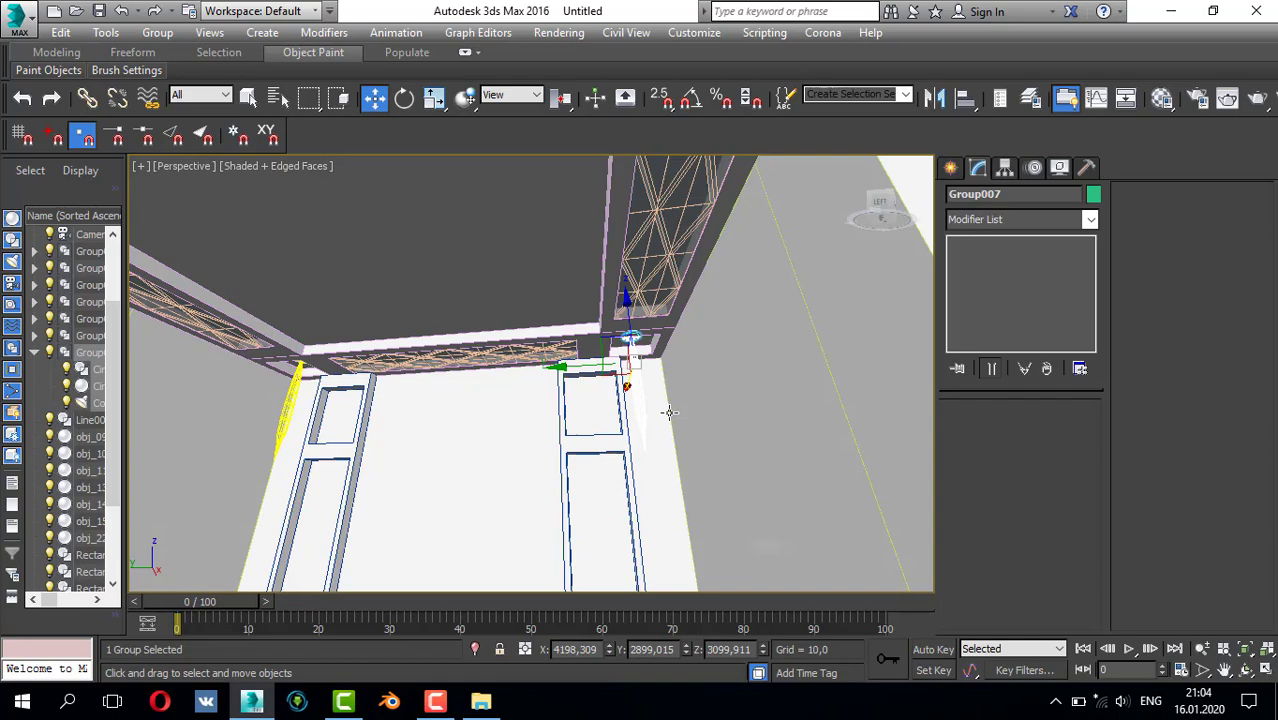
alt+middle_drag(669, 412, 637, 381)
key(t)
key(z)
scroll(434, 325, down, 6)
scroll(430, 330, down, 3)
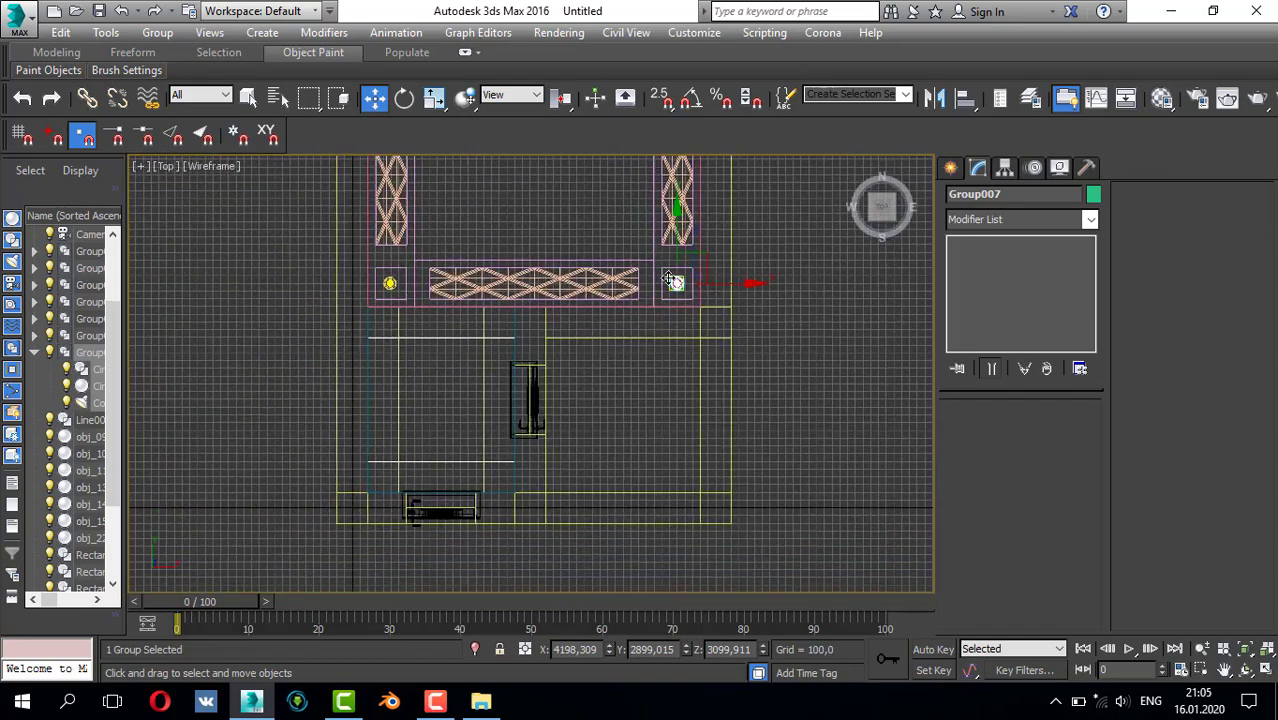
scroll(533, 343, up, 5)
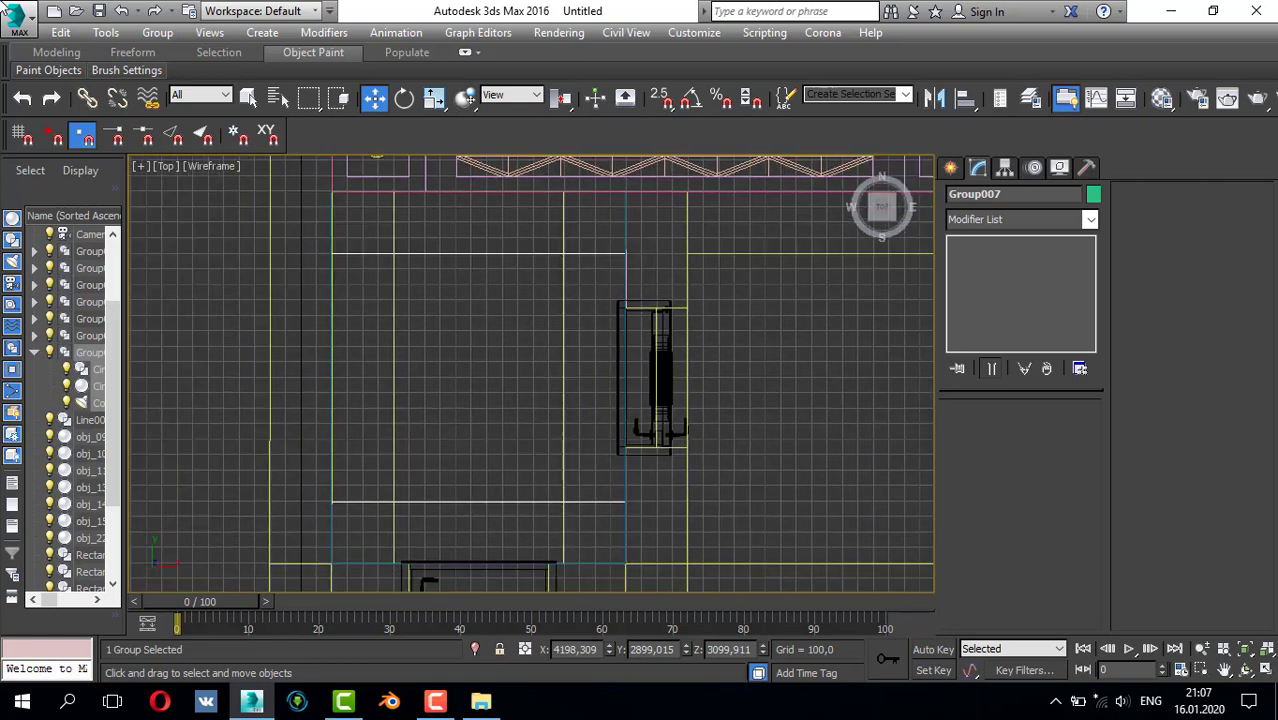
key(alt+w)
middle_click(706, 405)
key(alt+w)
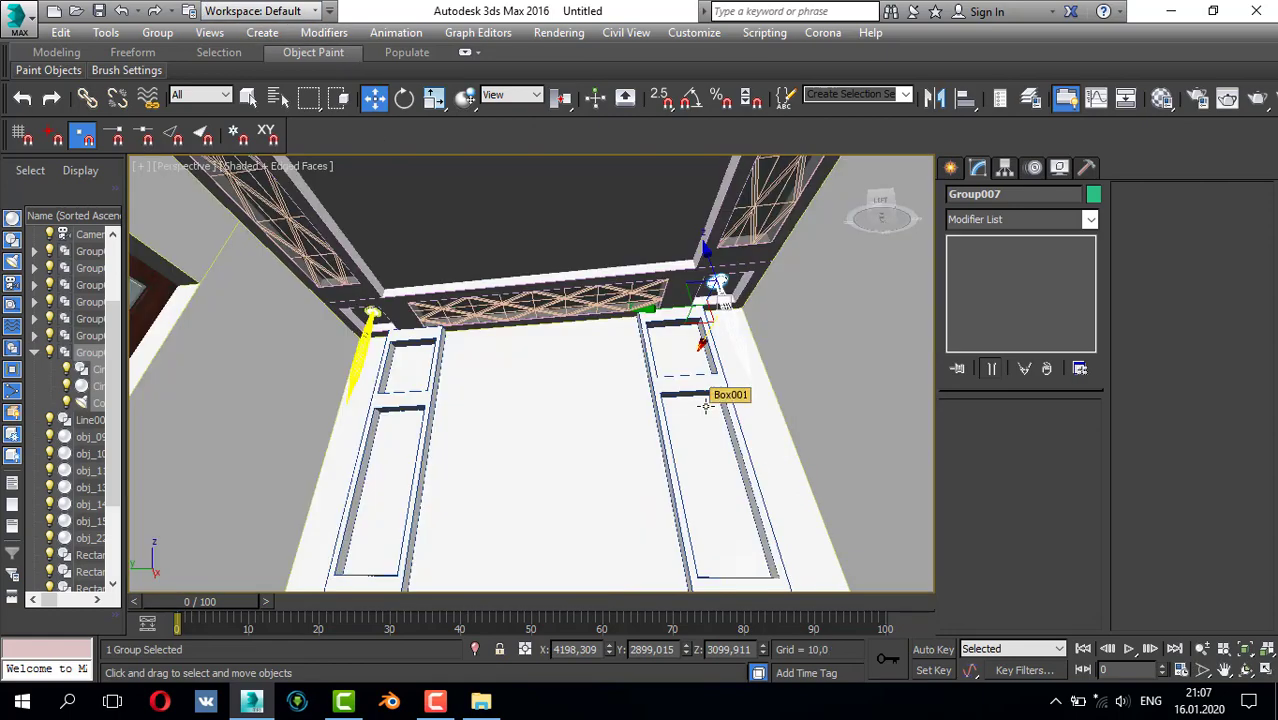
alt+middle_drag(722, 370, 562, 348)
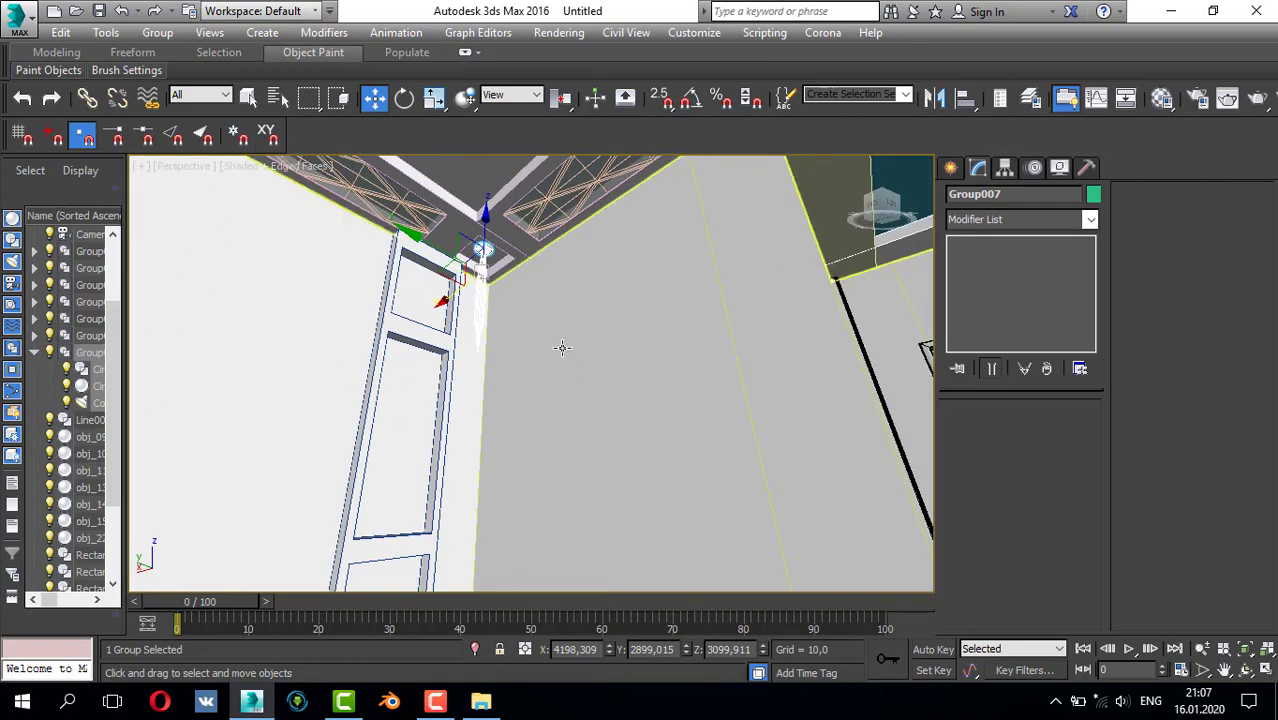
alt+middle_drag(776, 355, 770, 282)
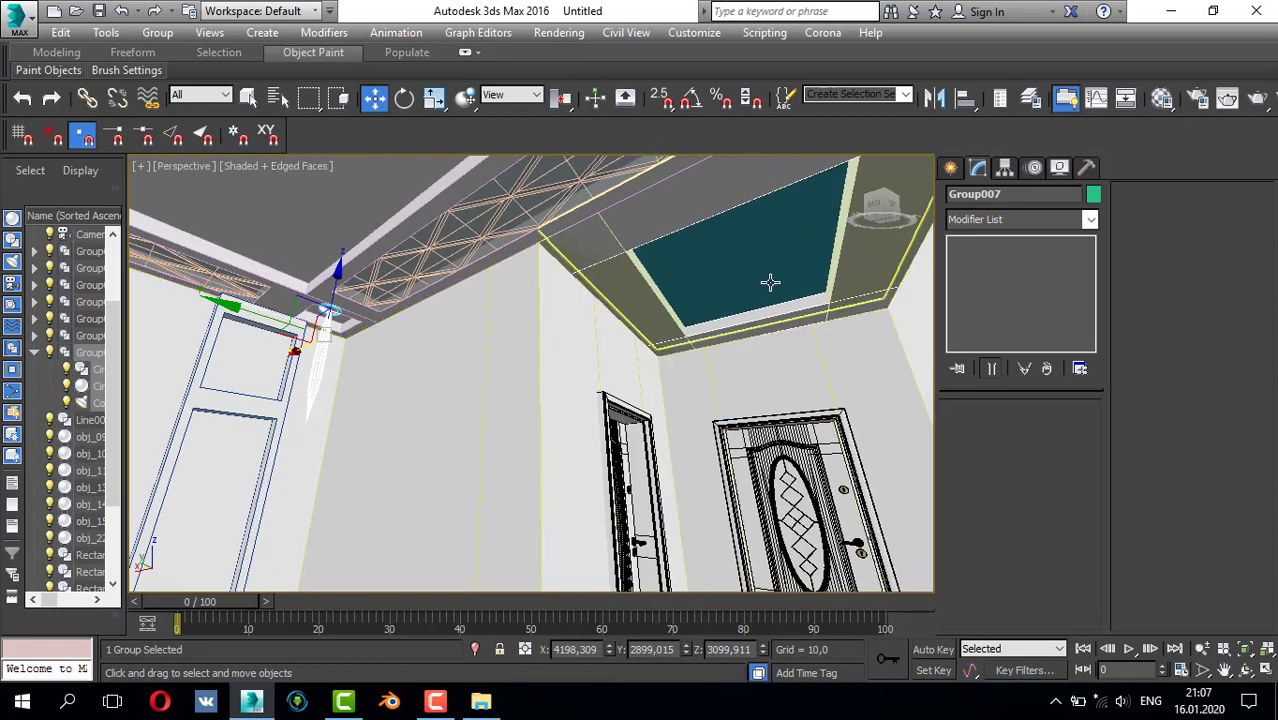
- Assign the white 03 - Default material to the five rectangular ceiling parts above the door area
click(664, 287)
ctrl+click(645, 305)
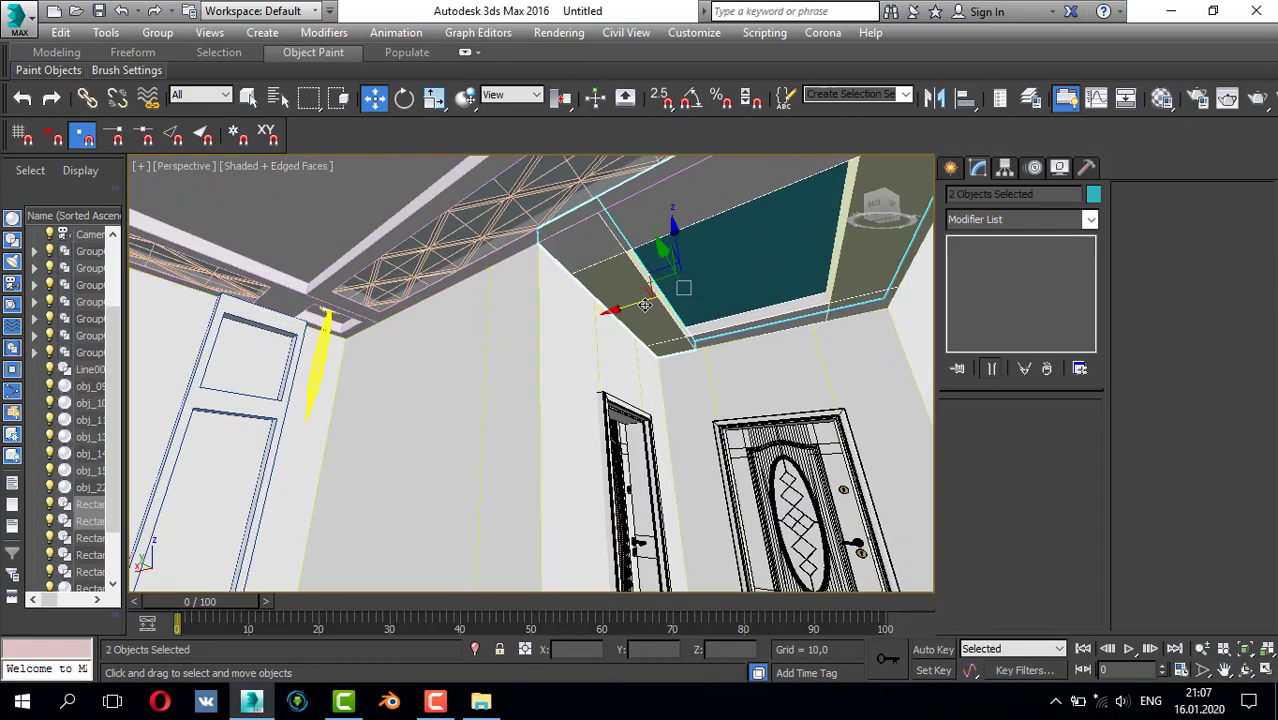
ctrl+click(693, 204)
ctrl+click(742, 325)
ctrl+click(851, 270)
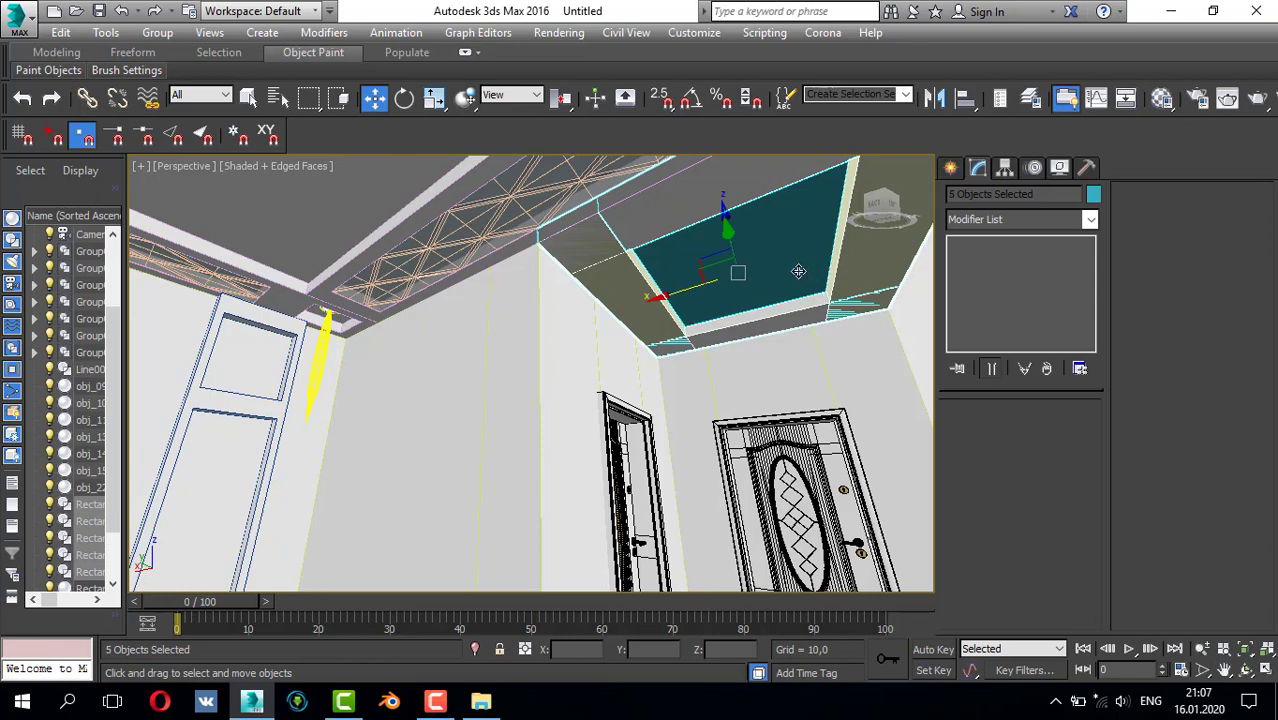
key(m)
click(735, 282)
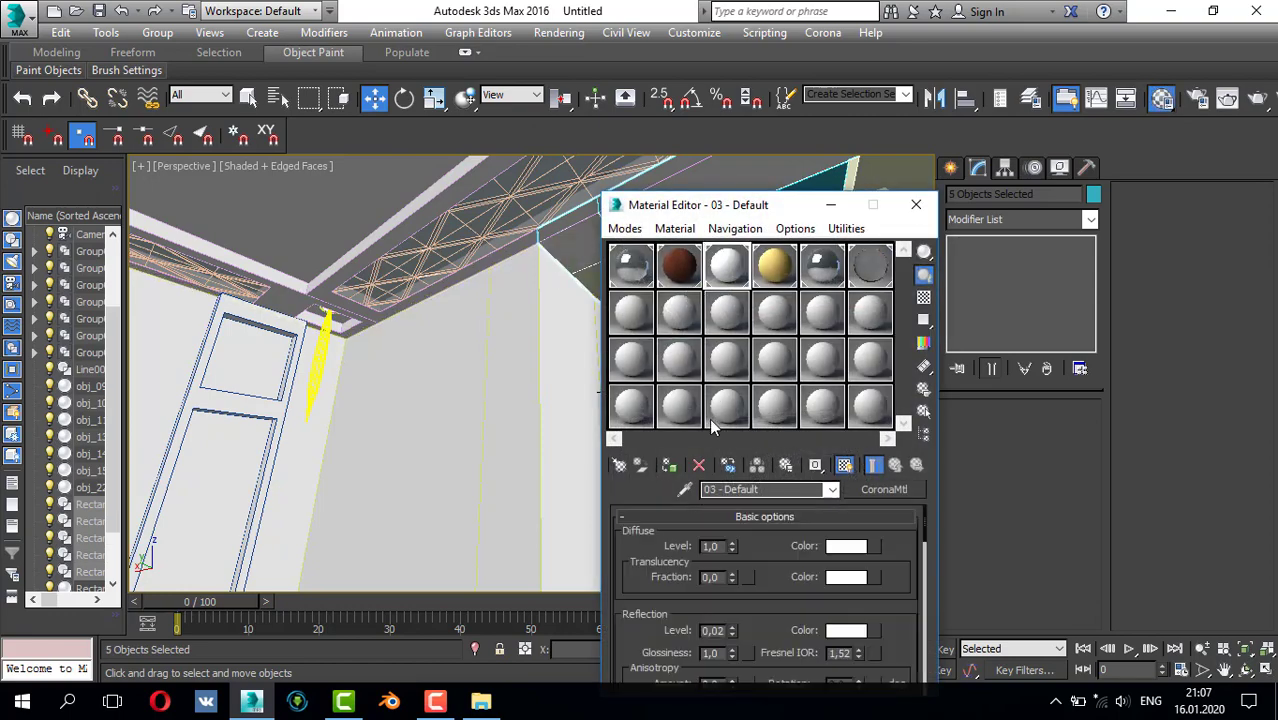
click(668, 468)
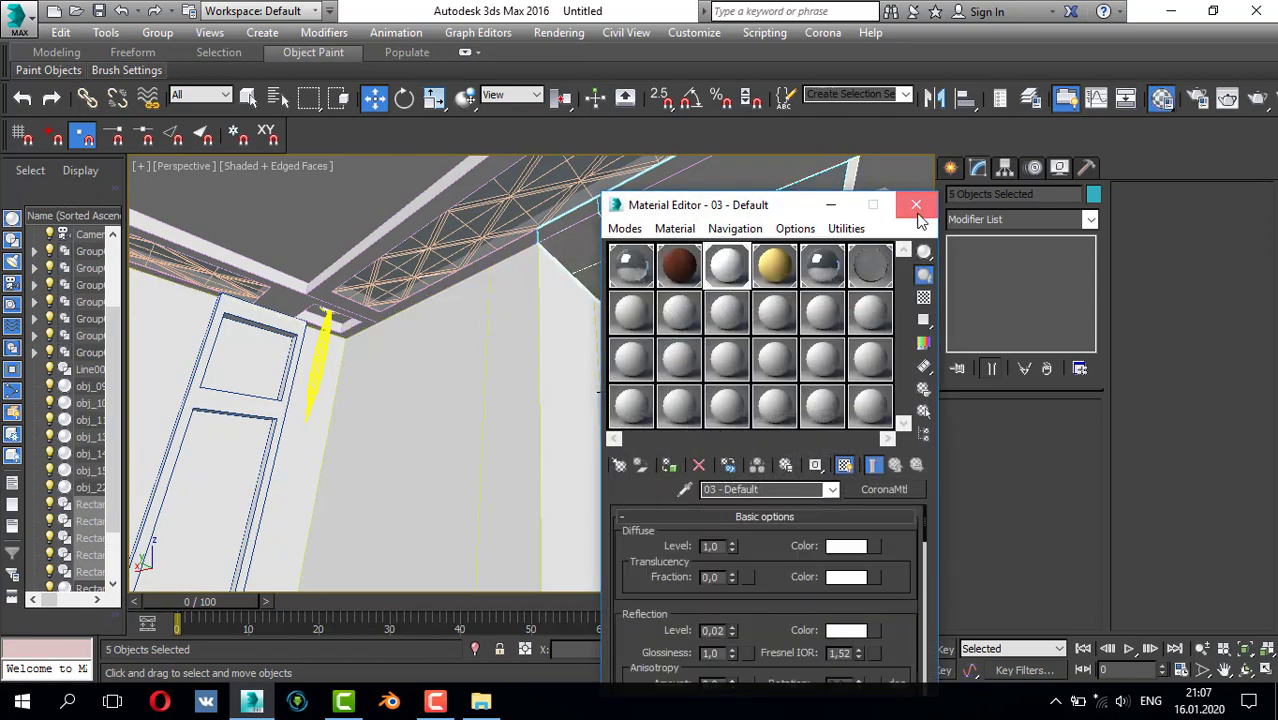
click(915, 204)
- Select the thin Rectangle001 ceiling slab above the door area and raise it by about 0.6 units in the Front view
alt+middle_drag(778, 278, 671, 297)
click(744, 270)
scroll(671, 297, down, 3)
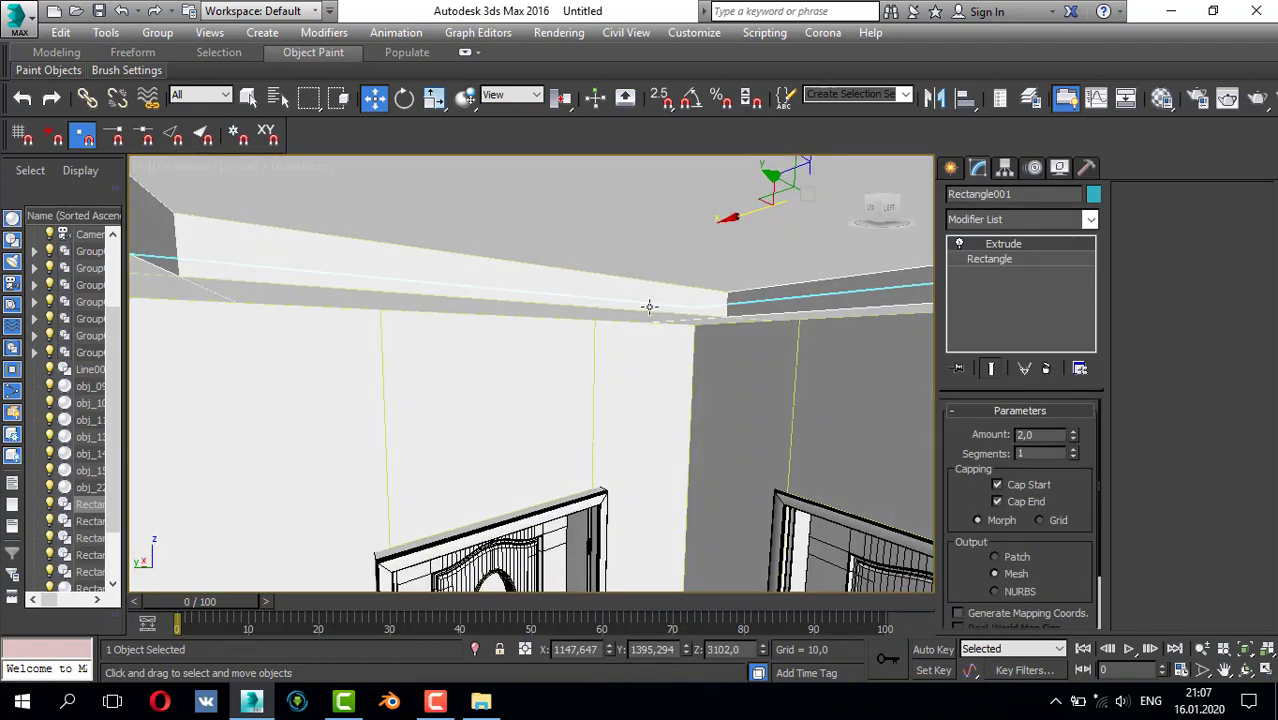
key(alt+w)
key(alt+w)
scroll(698, 251, up, 6)
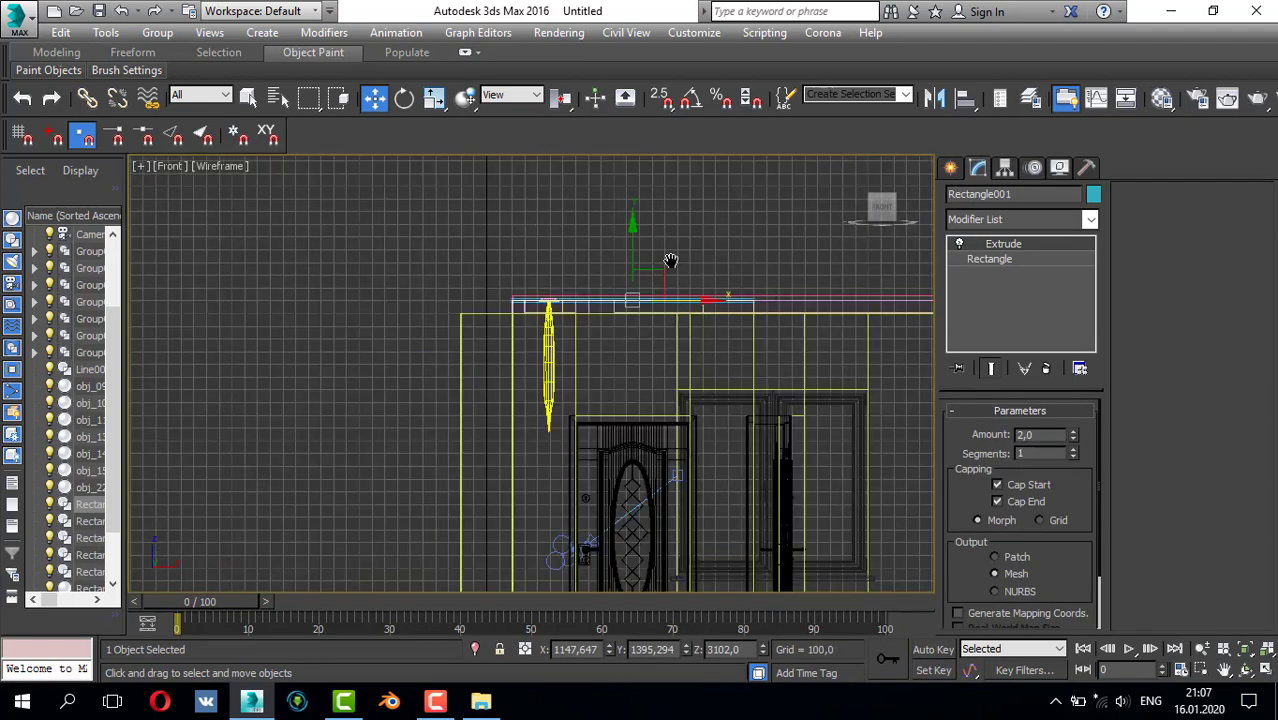
scroll(619, 309, up, 4)
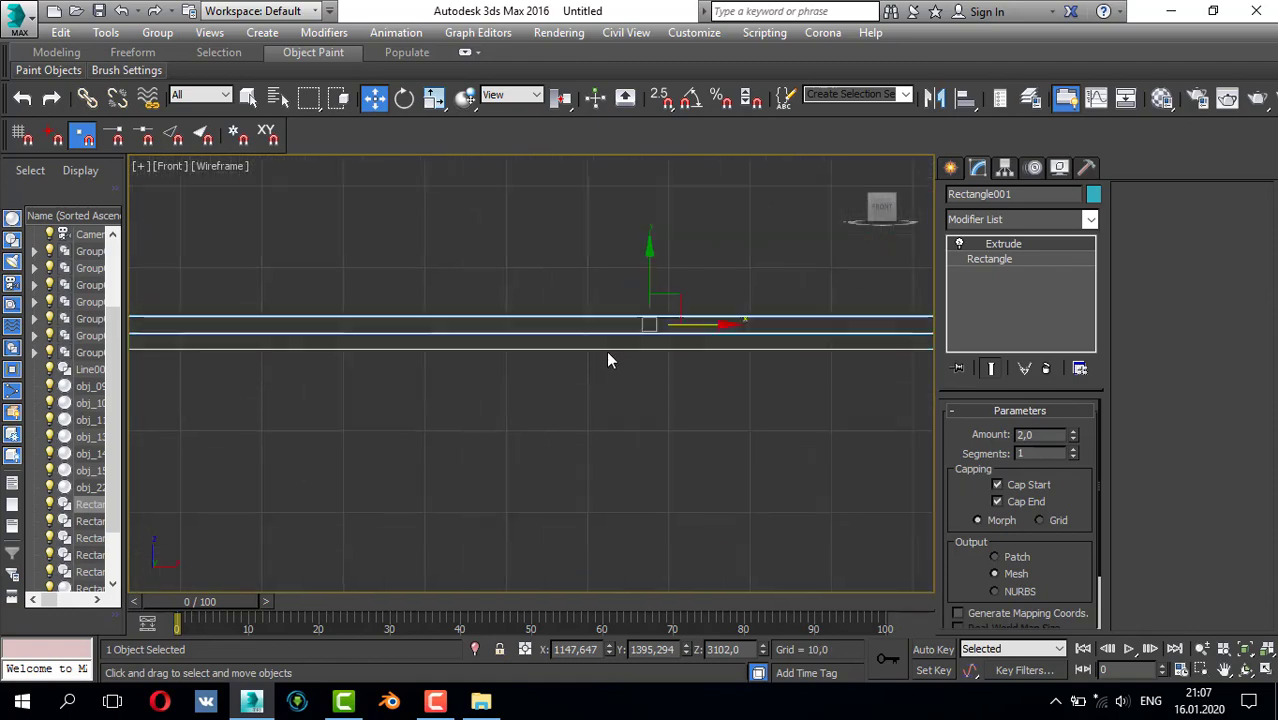
drag(642, 281, 646, 271)
- In the Top view, draw a rectangular Corona light about 30 units wide along the east edge of the door area's ceiling opening
key(alt+w)
right_click(496, 266)
key(alt+w)
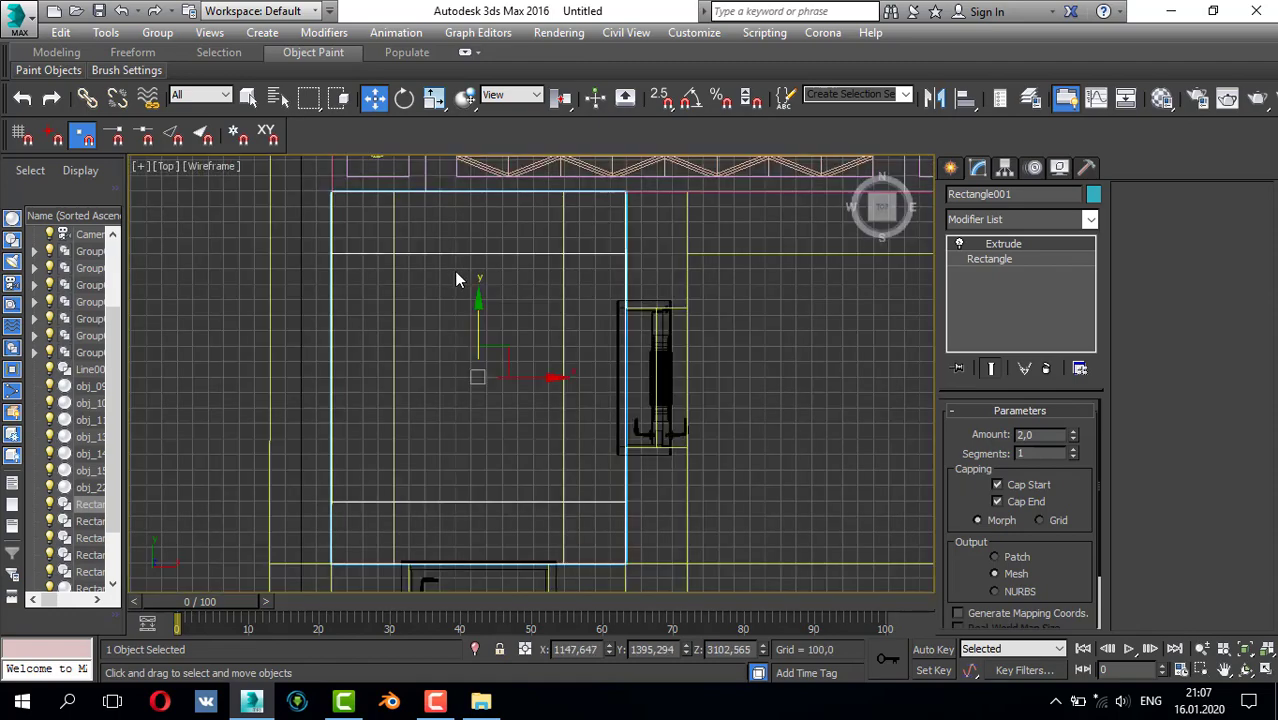
scroll(456, 272, down, 2)
scroll(432, 273, up, 2)
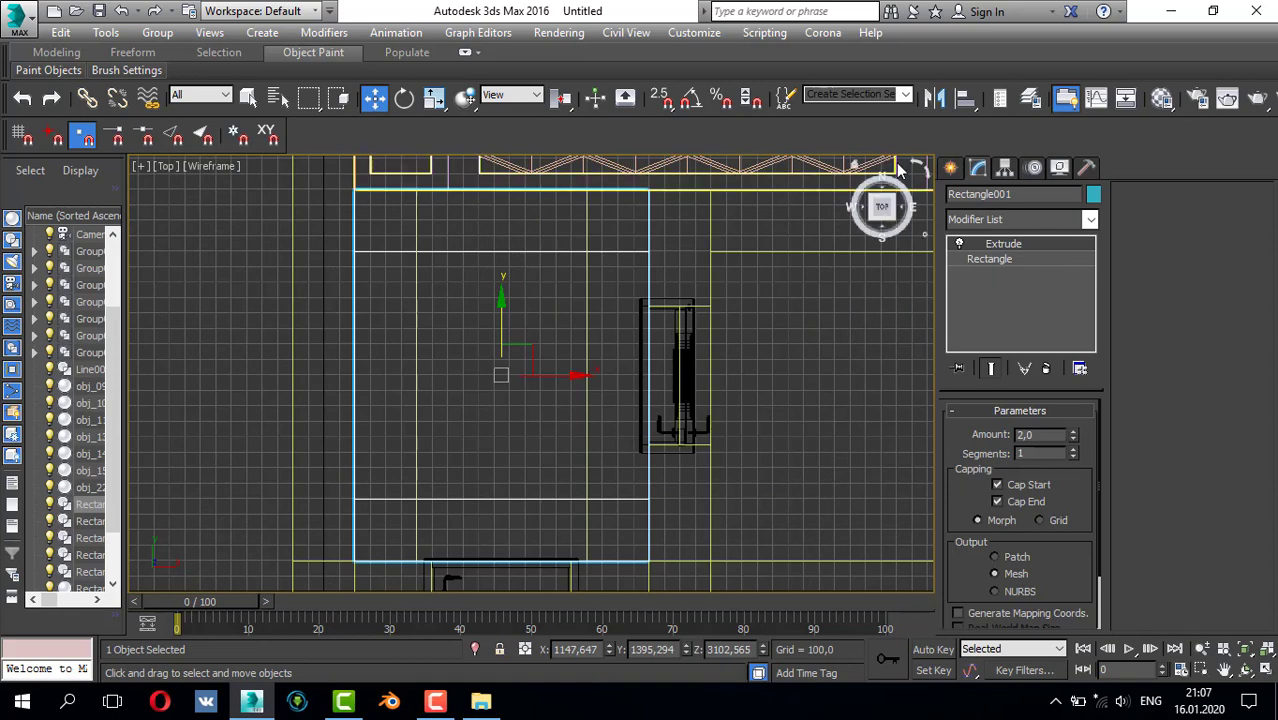
click(950, 167)
click(1002, 199)
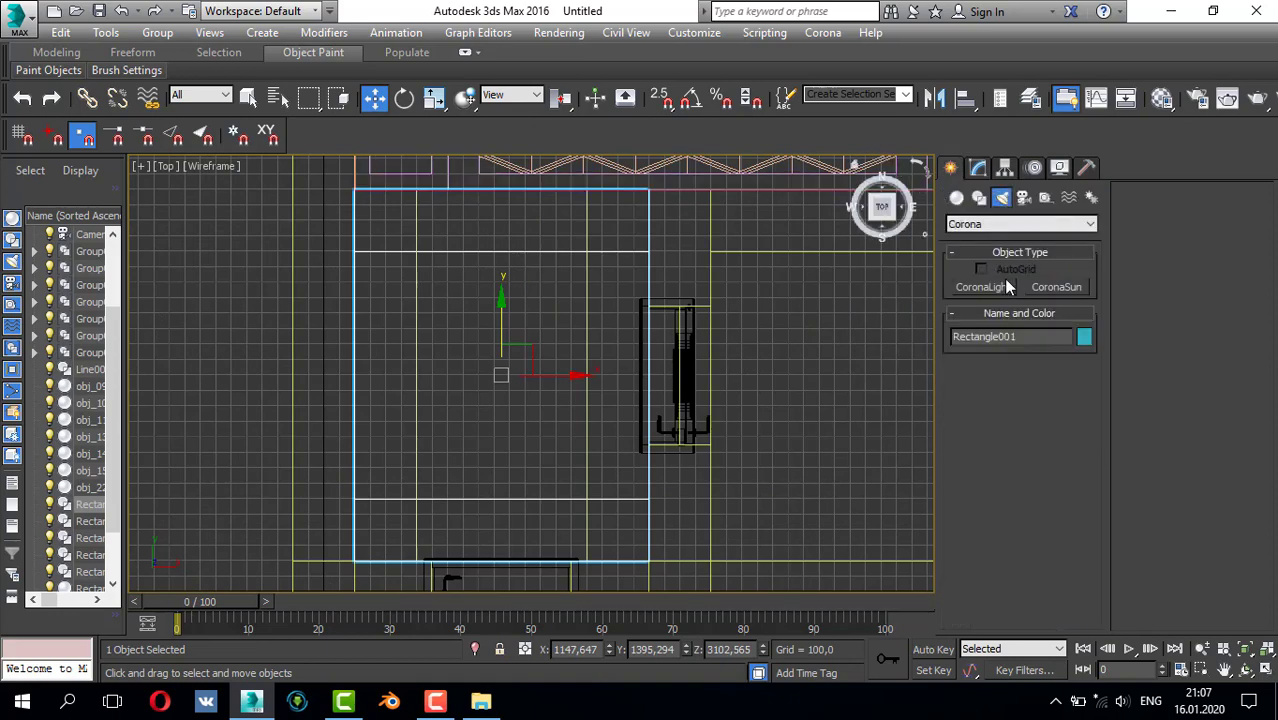
click(992, 287)
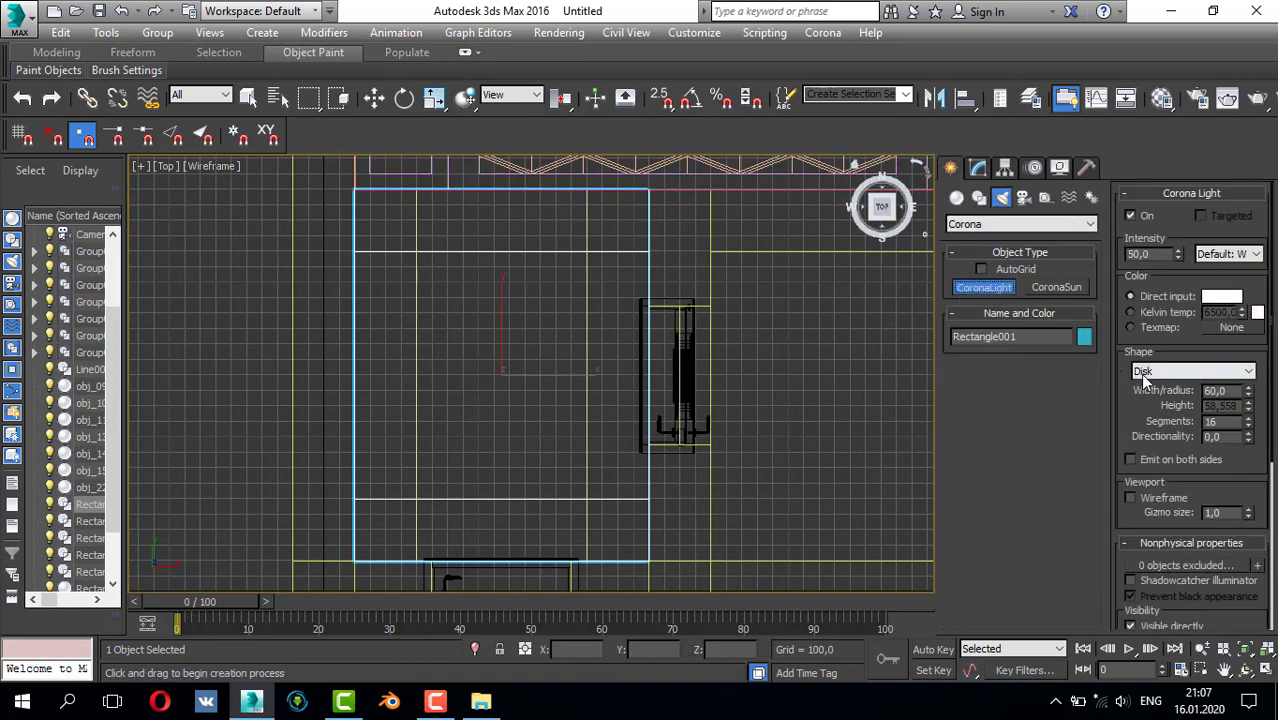
click(1145, 372)
click(1165, 400)
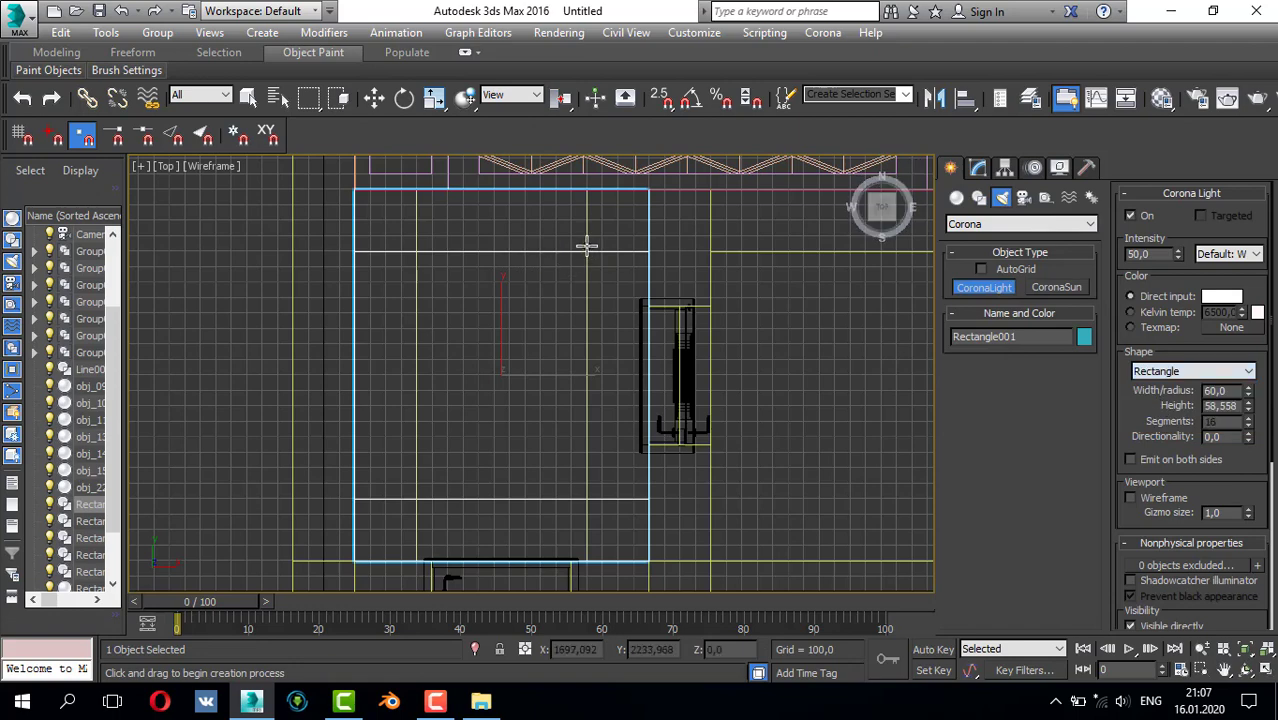
drag(589, 246, 593, 508)
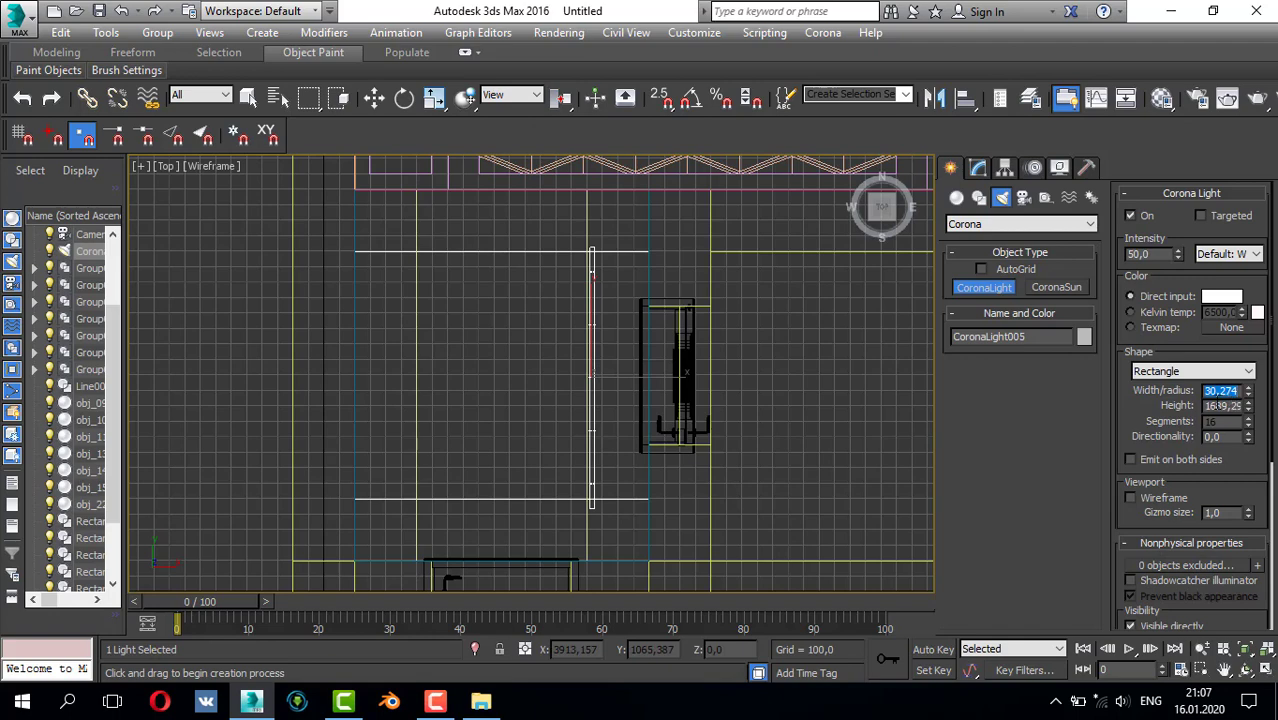
- Set the east-edge Corona light's width to 25 and height to 1670, and shift it slightly north to centre it along the opening
scroll(562, 402, up, 3)
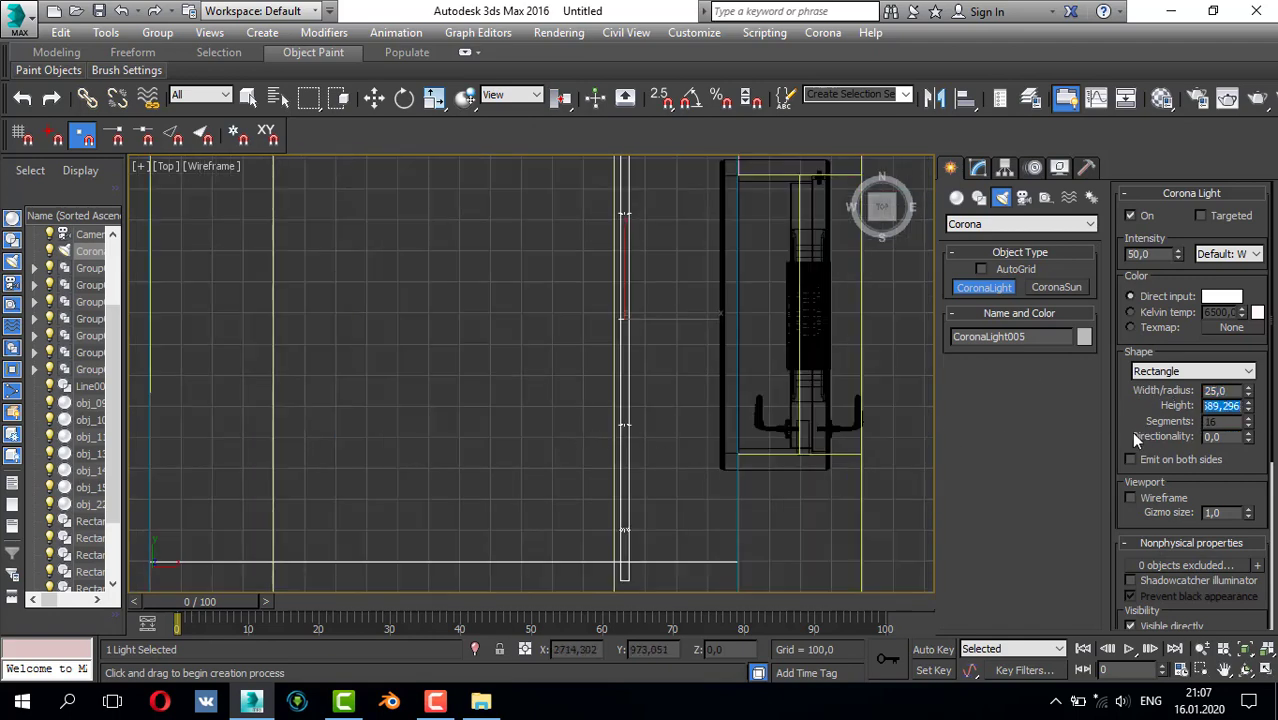
scroll(637, 365, down, 4)
scroll(637, 366, up, 2)
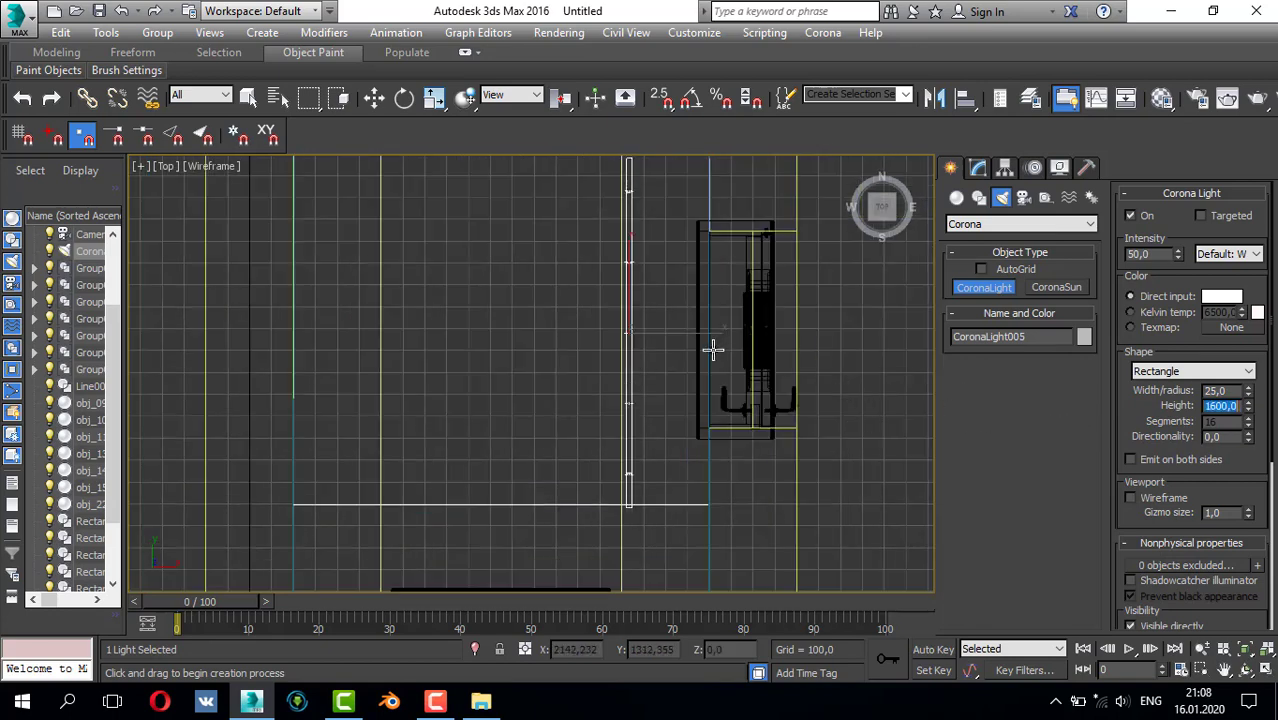
scroll(713, 349, down, 3)
scroll(672, 385, up, 3)
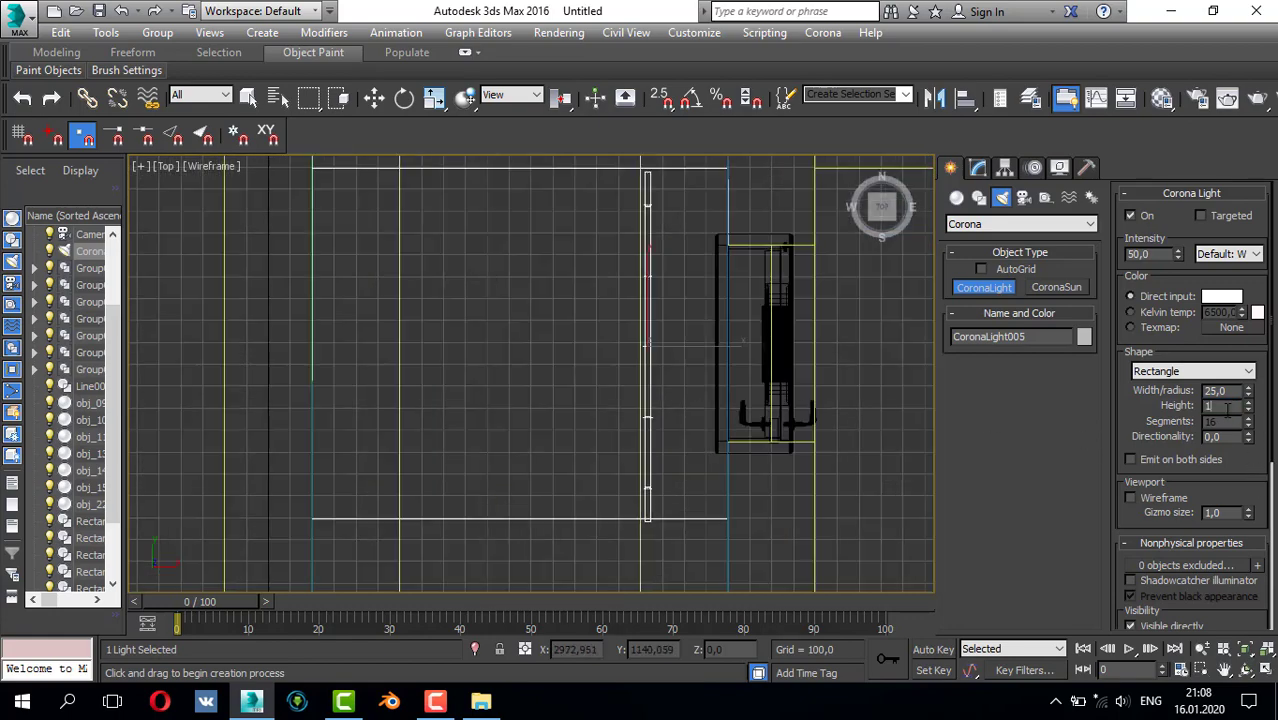
click(1228, 411)
text(1650)
key(Return)
middle_drag(629, 378, 629, 413)
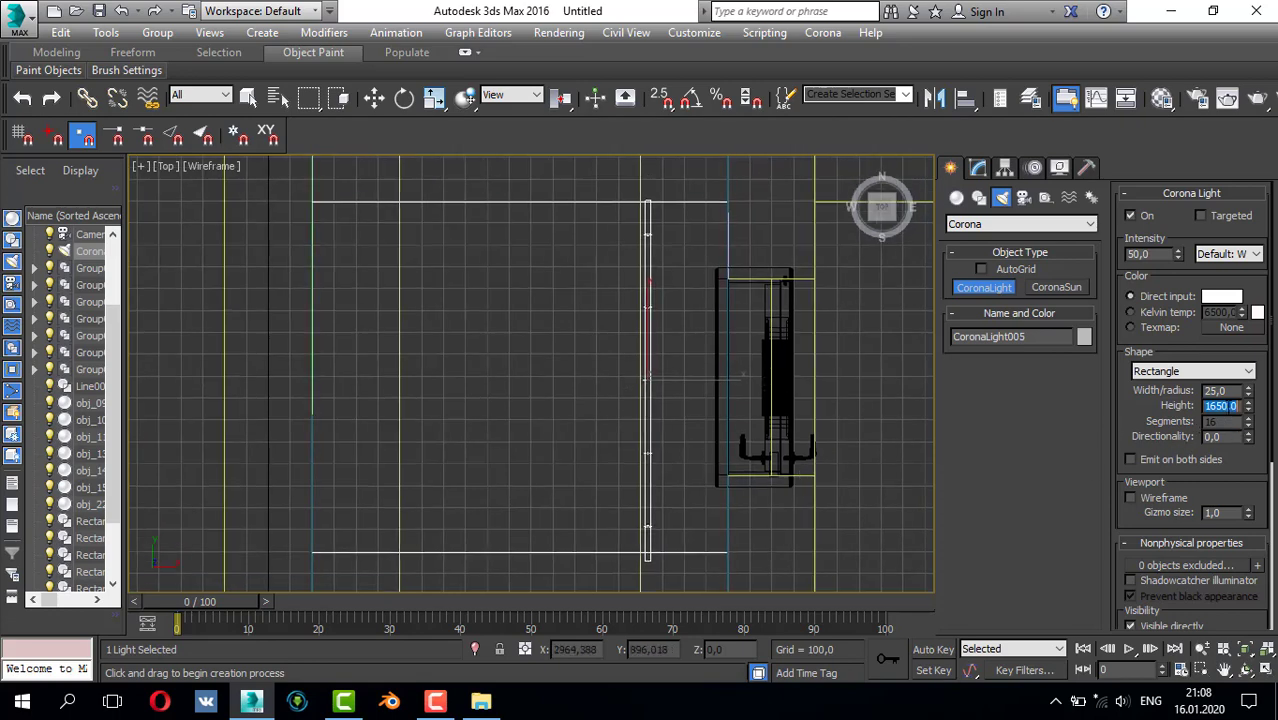
key(Return)
middle_drag(656, 366, 659, 350)
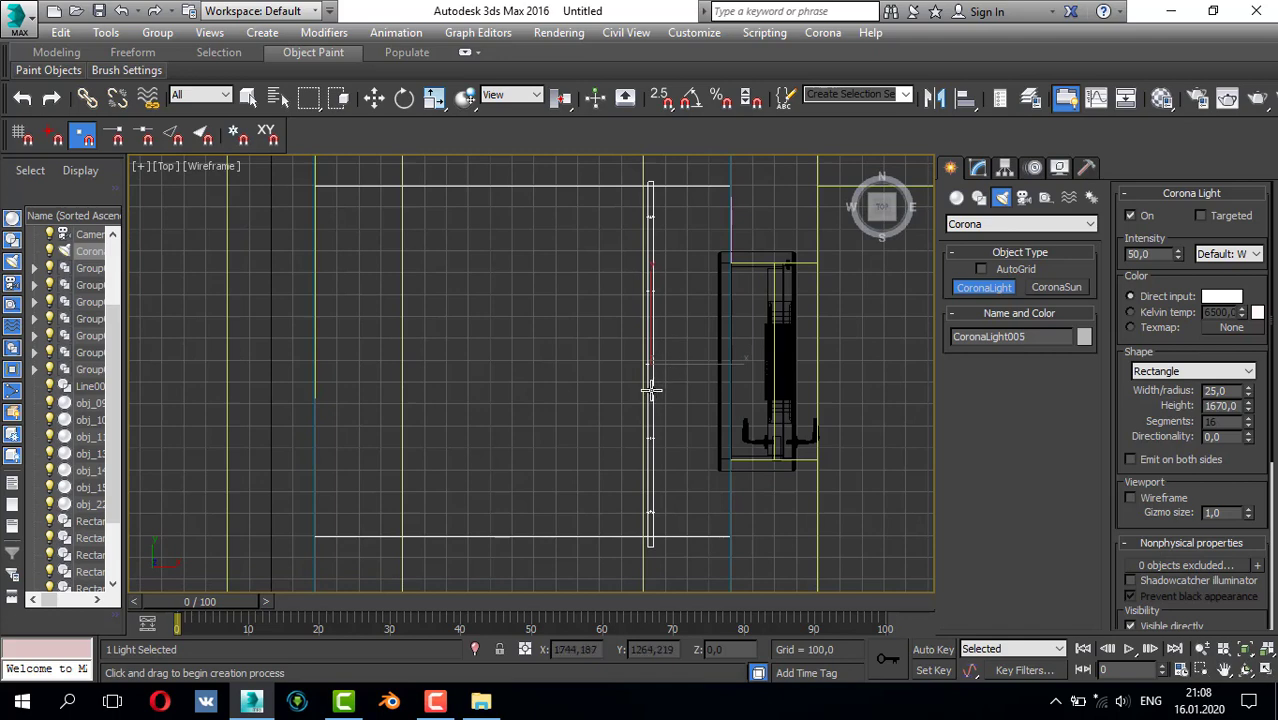
key(w)
drag(652, 302, 650, 300)
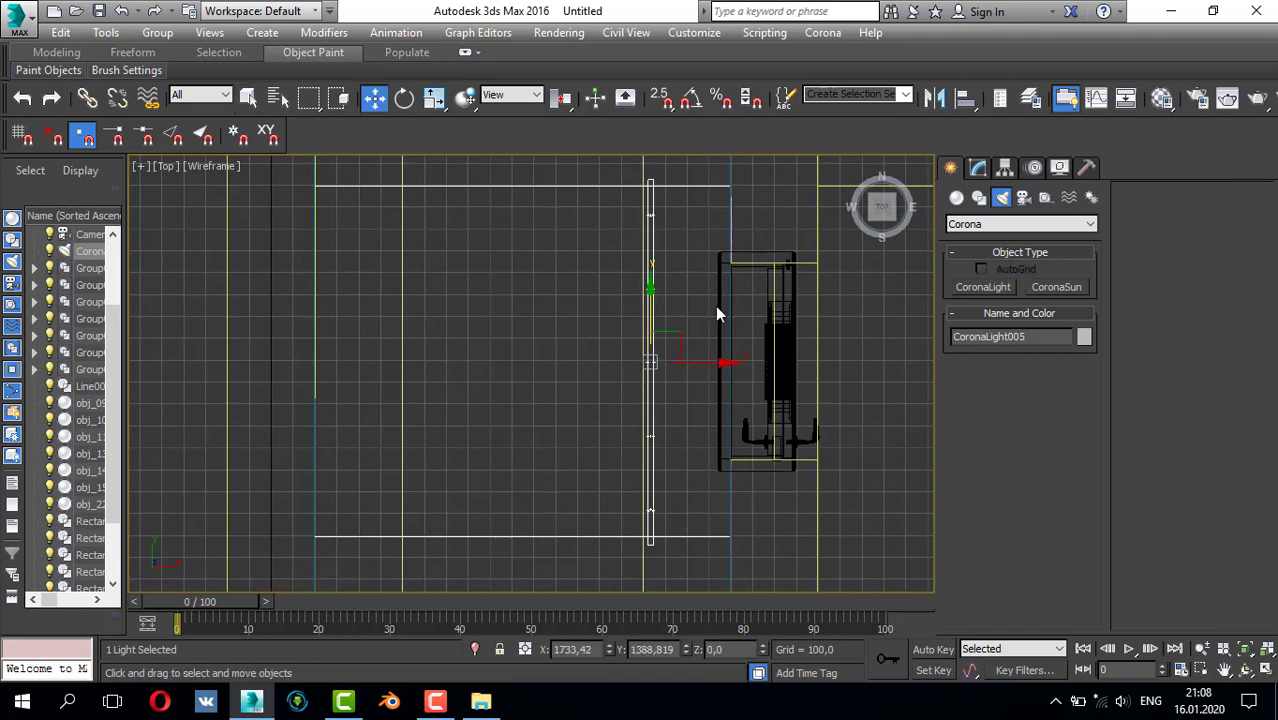
- Mirror the east-edge light about the Y axis in the Front view without cloning, so that it shines upward
key(alt+w)
key(alt+w)
scroll(630, 268, down, 5)
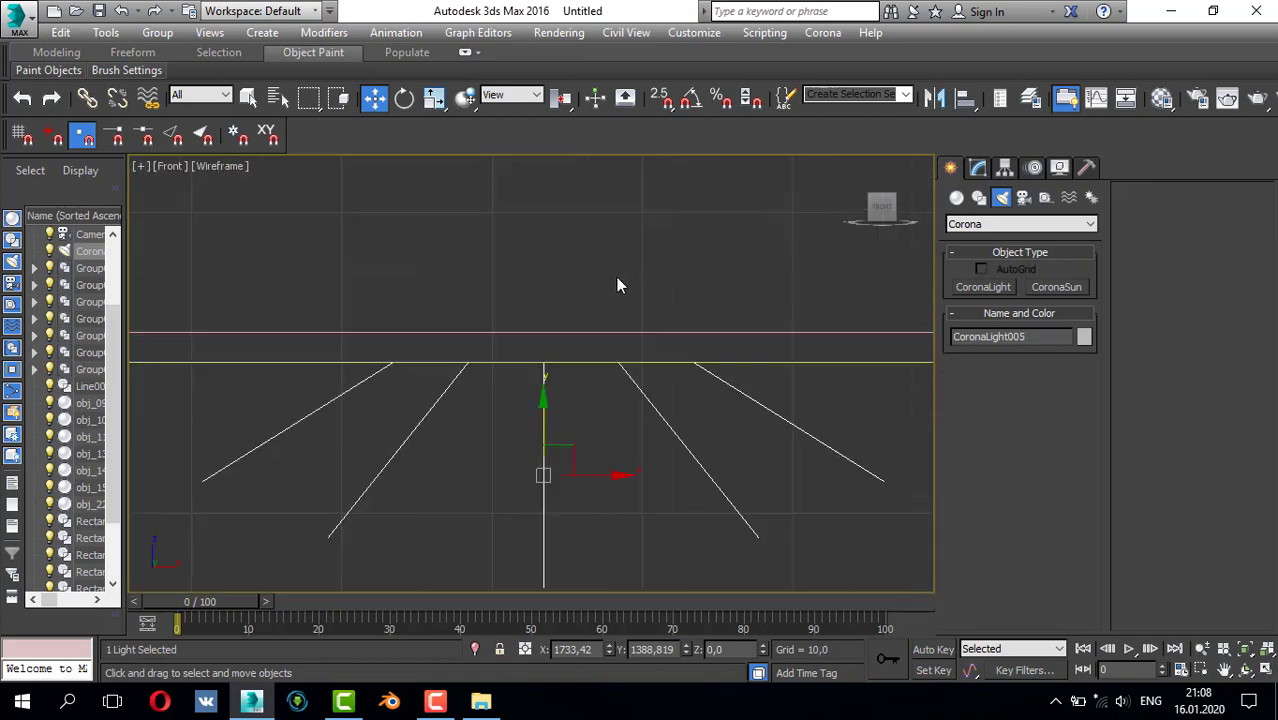
click(944, 95)
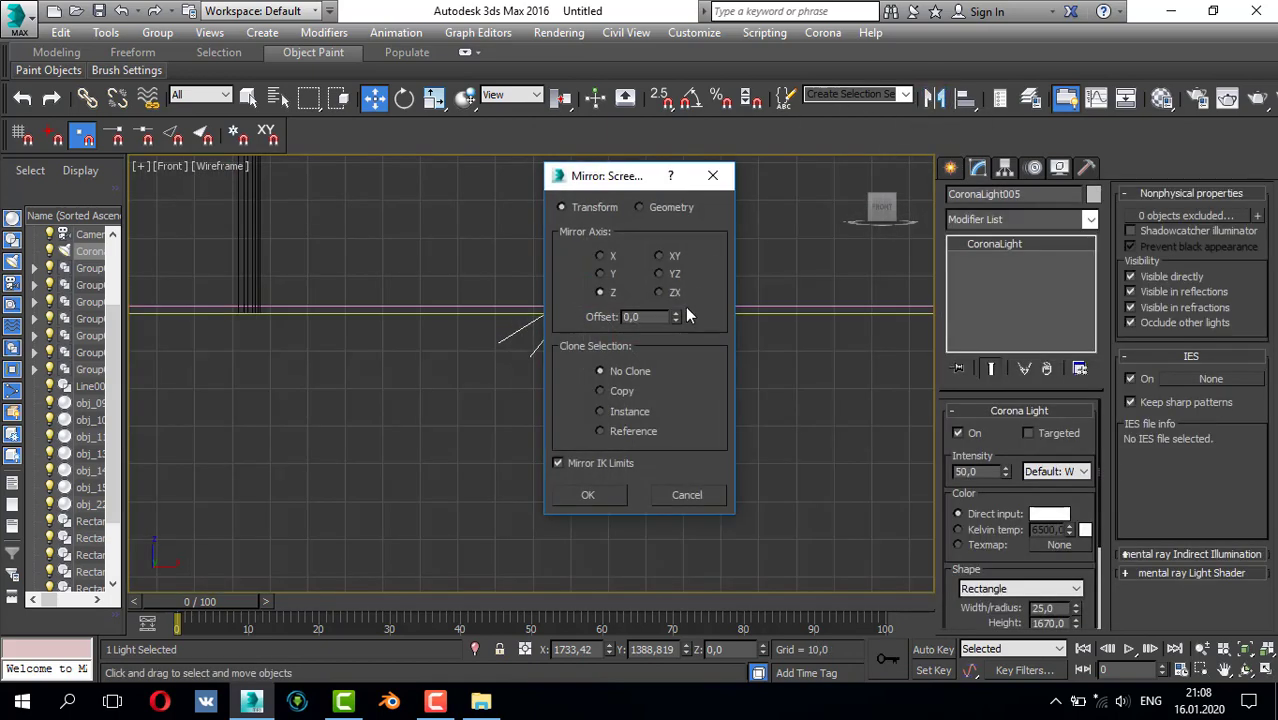
click(600, 275)
key(Return)
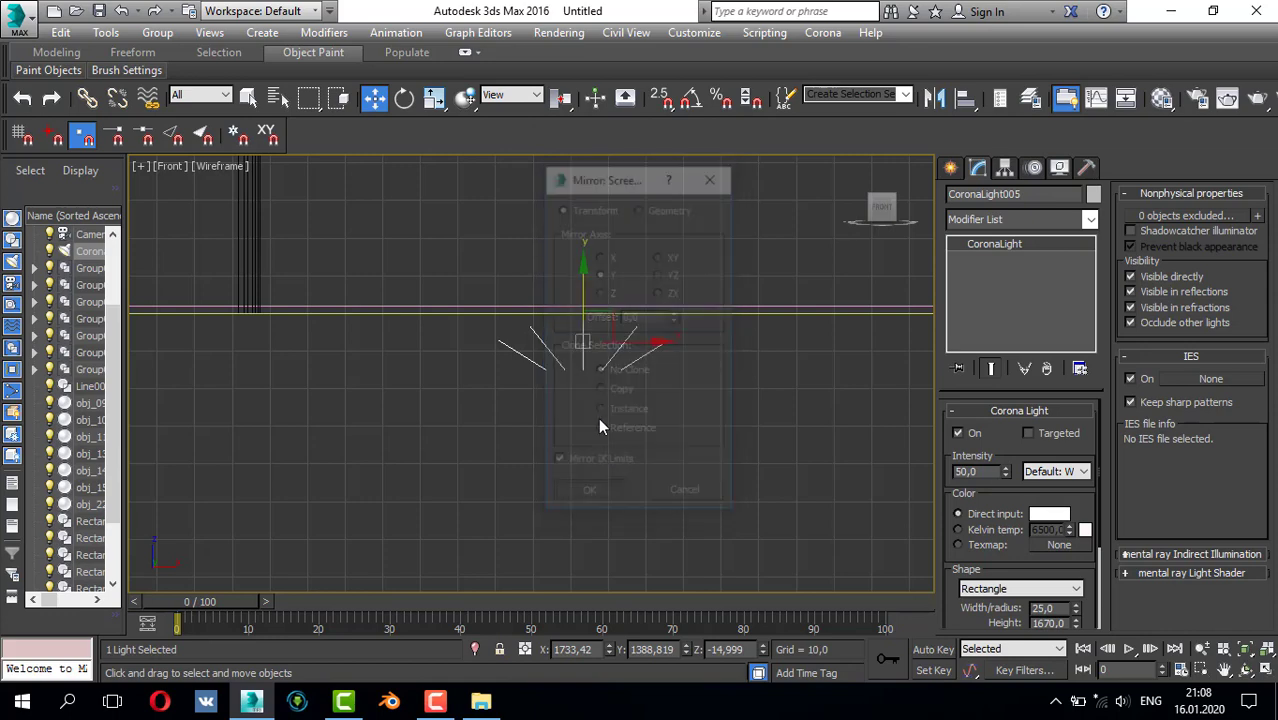
- Raise the mirrored east-edge light in the Front view to a Z position of about 0.44, just above the ceiling slab
drag(586, 277, 591, 223)
key(ctrl+z)
key(alt+w)
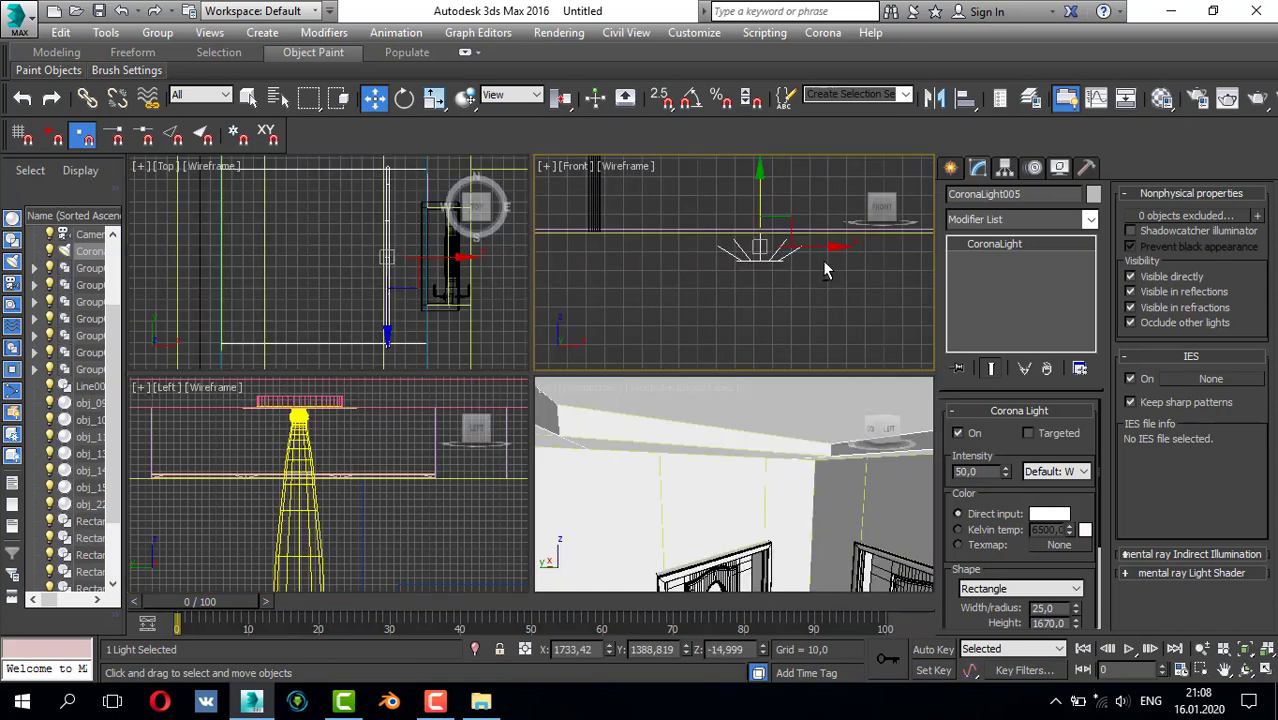
key(alt+w)
drag(578, 287, 604, 214)
key(alt+w)
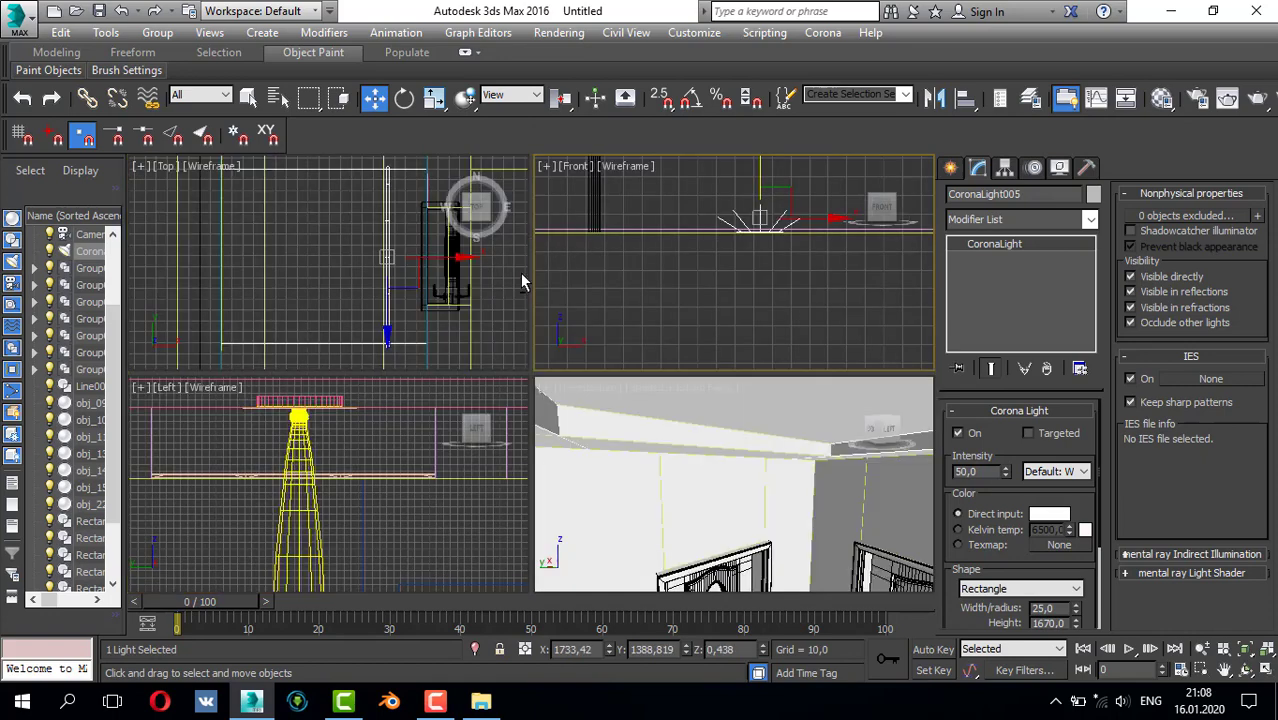
- Clone the light in the Top view and place the clone along the opening's west edge, at X about 560
key(alt+w)
scroll(492, 296, up, 2)
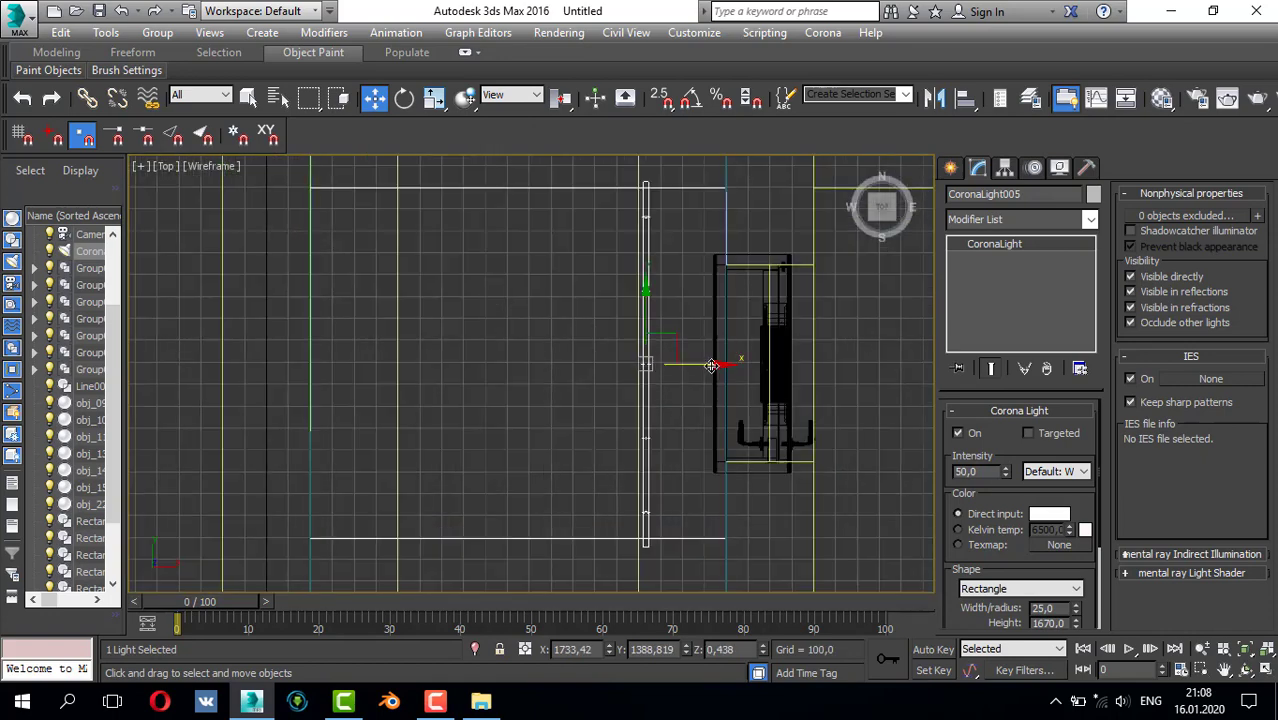
shift+drag(706, 368, 450, 363)
click(660, 427)
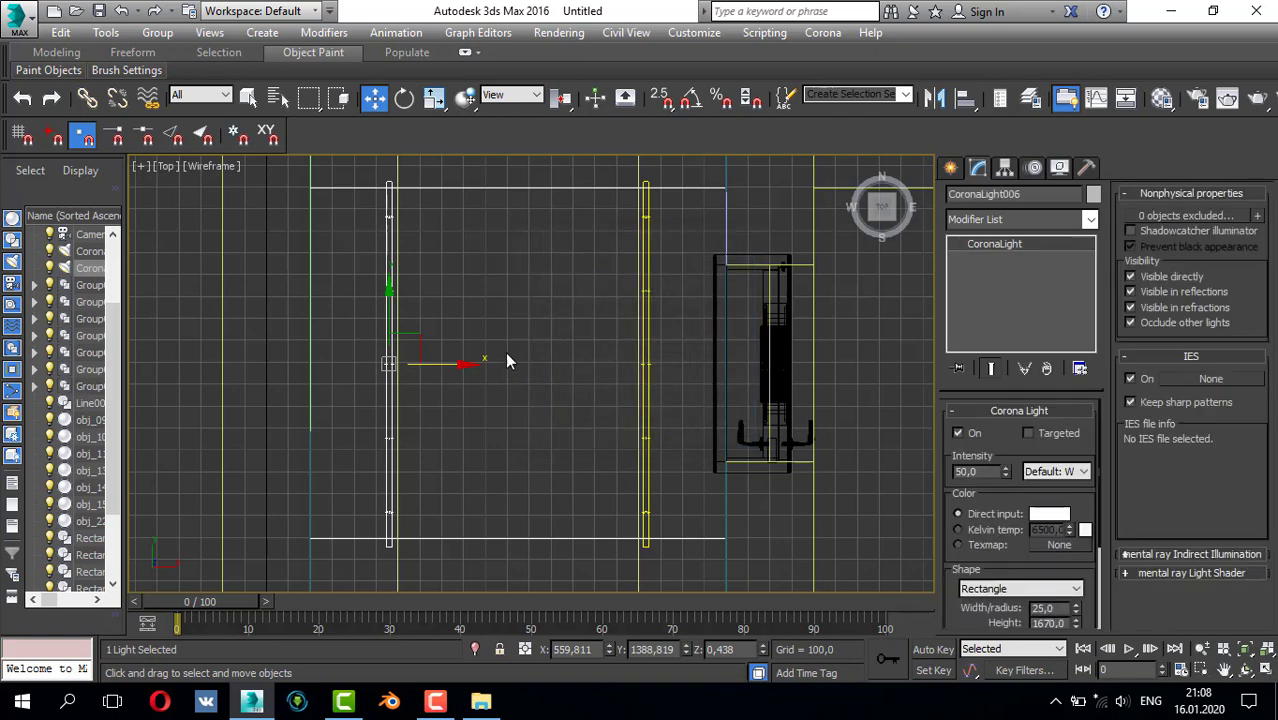
- Draw a rectangular Corona light along the opening's north edge between the two side lights, sized 1200 wide and 25 high
middle_drag(508, 352, 534, 364)
click(951, 168)
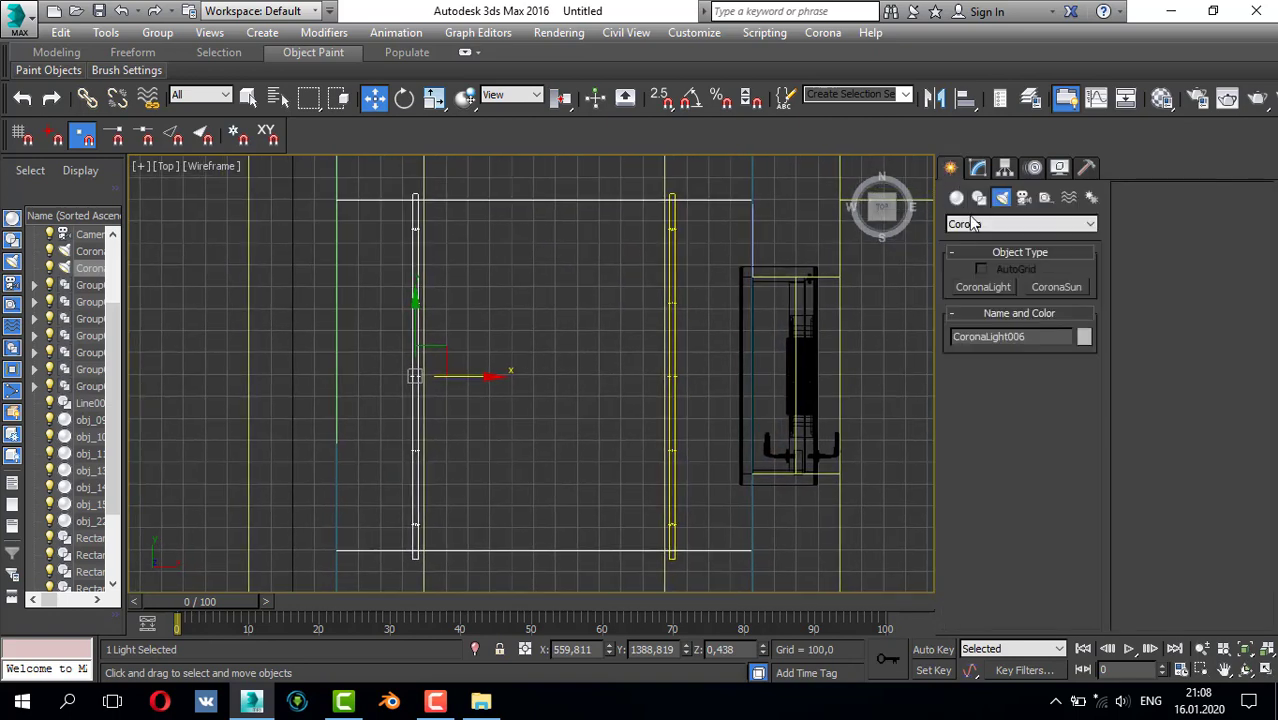
click(984, 287)
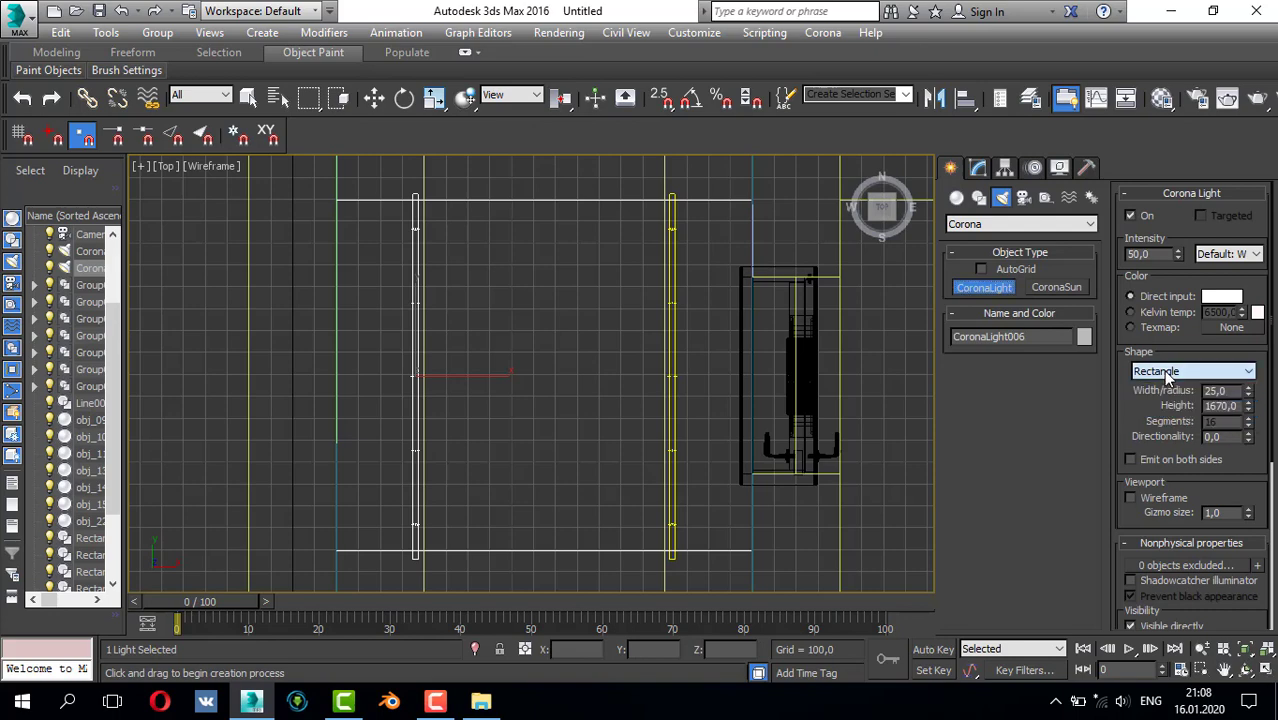
scroll(490, 192, up, 4)
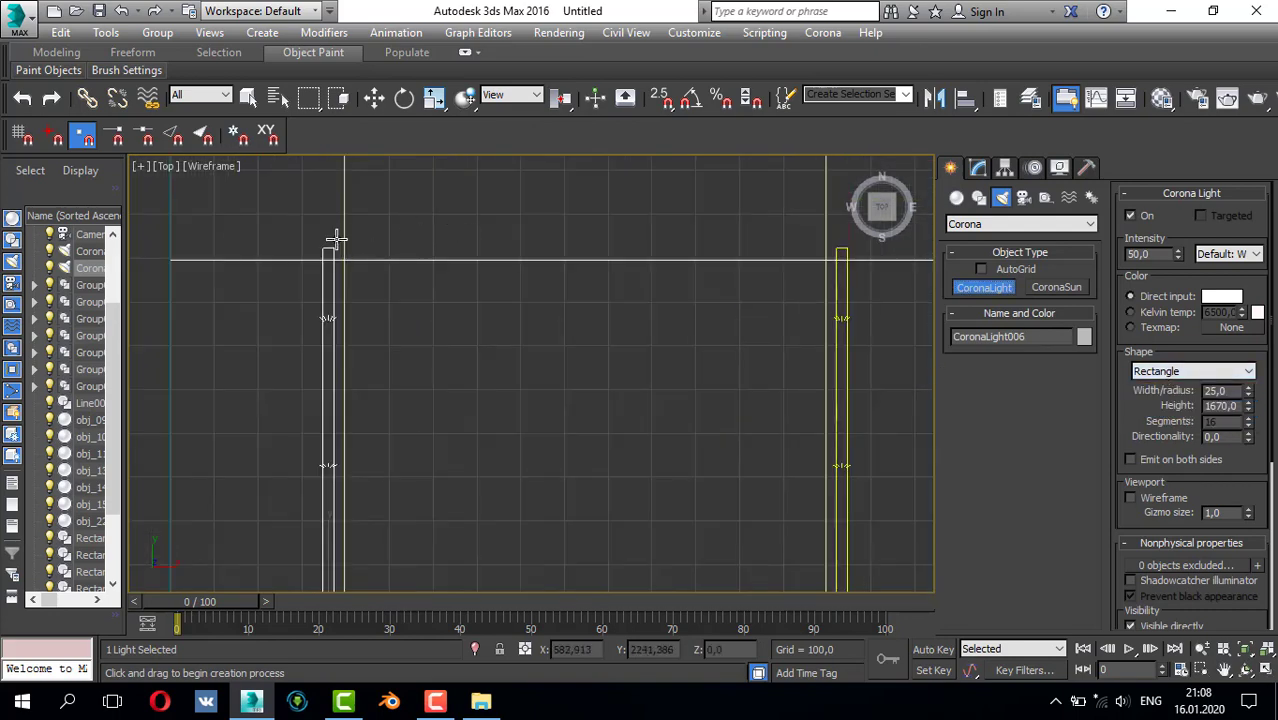
drag(324, 234, 842, 233)
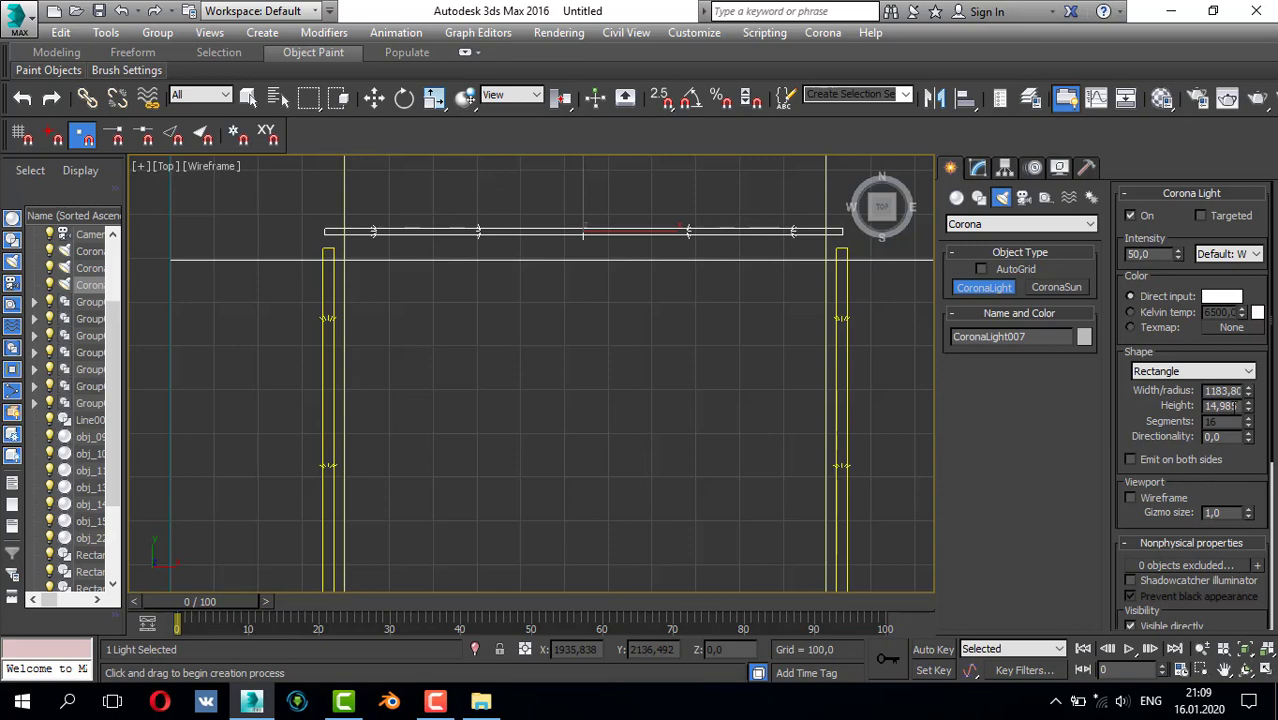
text(25)
key(Return)
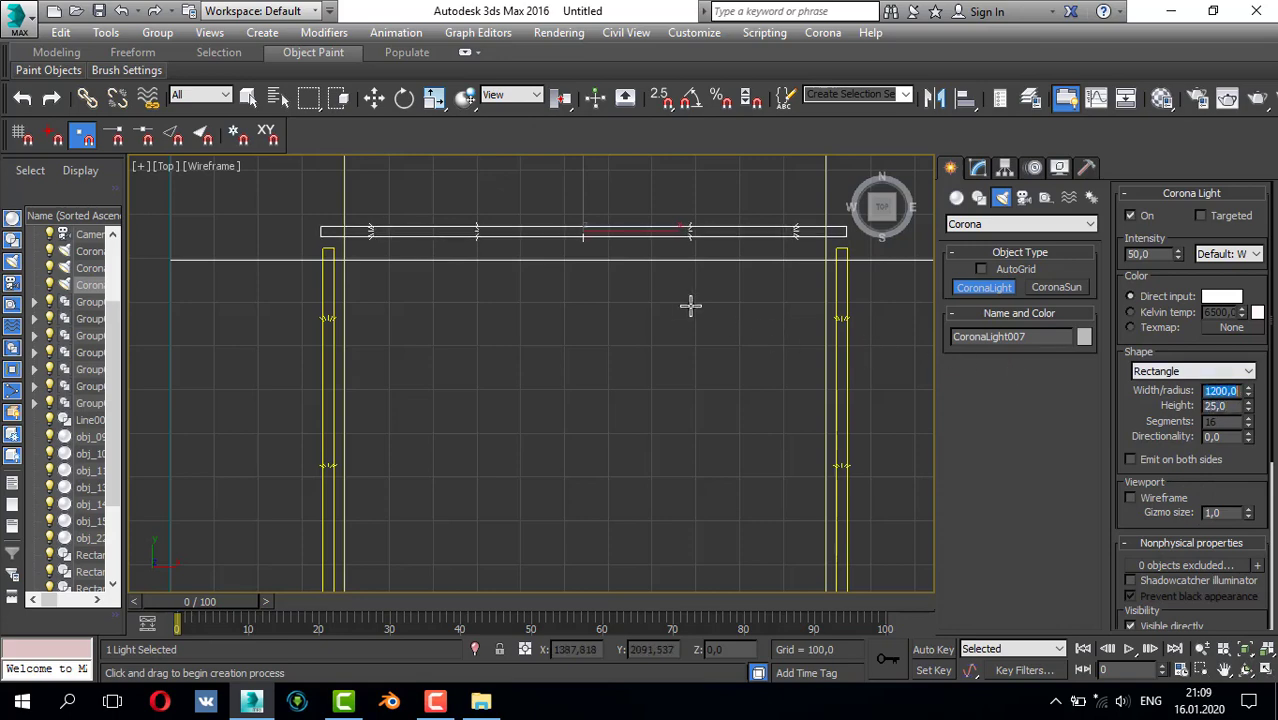
- Move the north-edge light south to Y about 2241 so that it meets the ends of the two side lights
key(w)
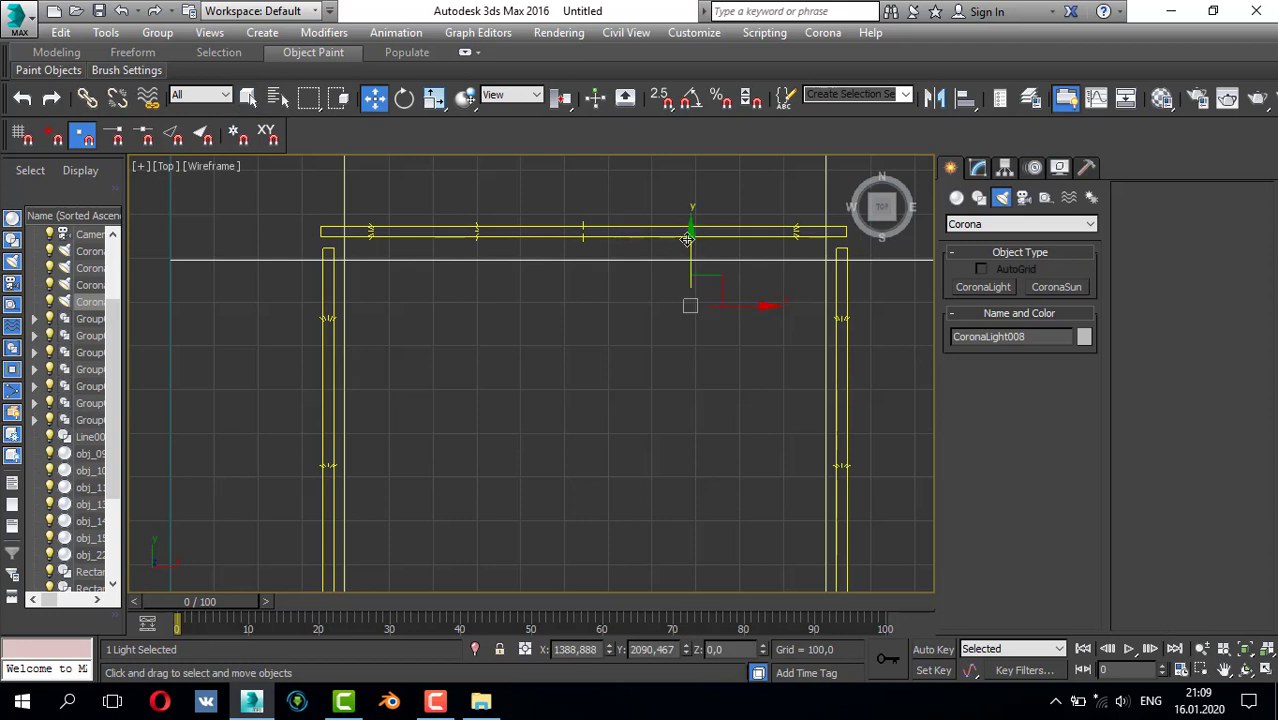
click(687, 240)
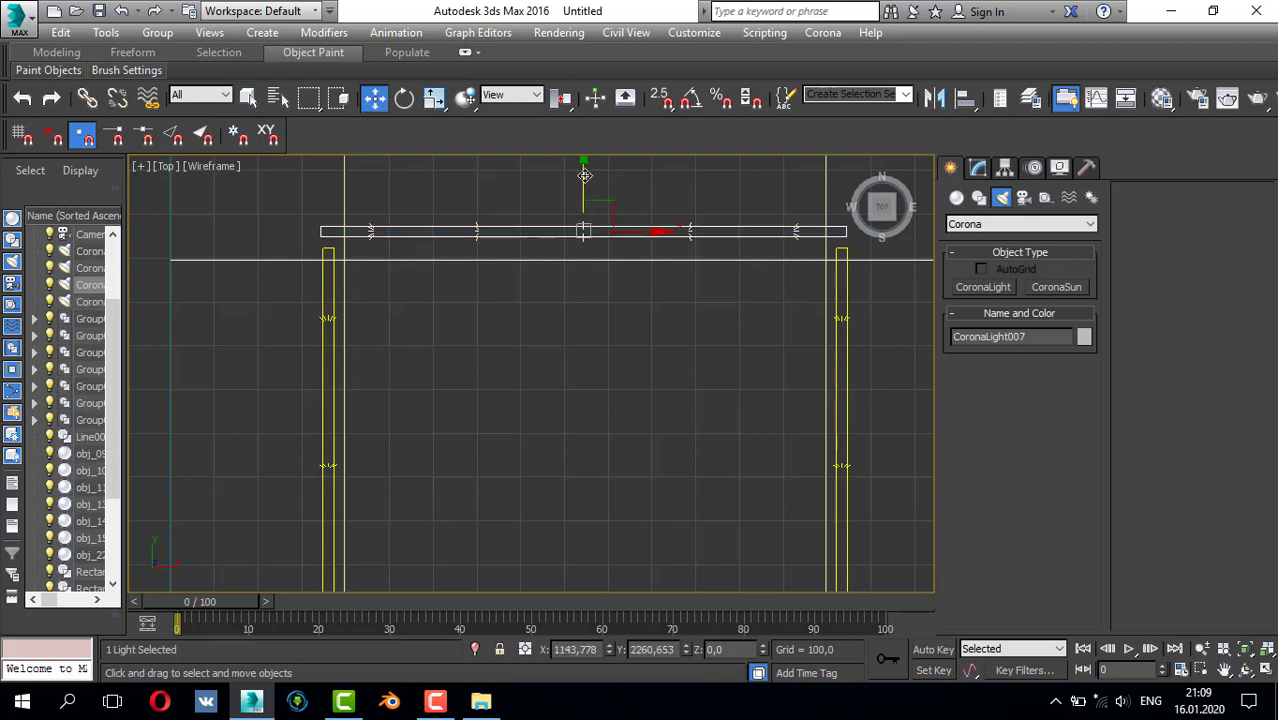
drag(589, 175, 588, 183)
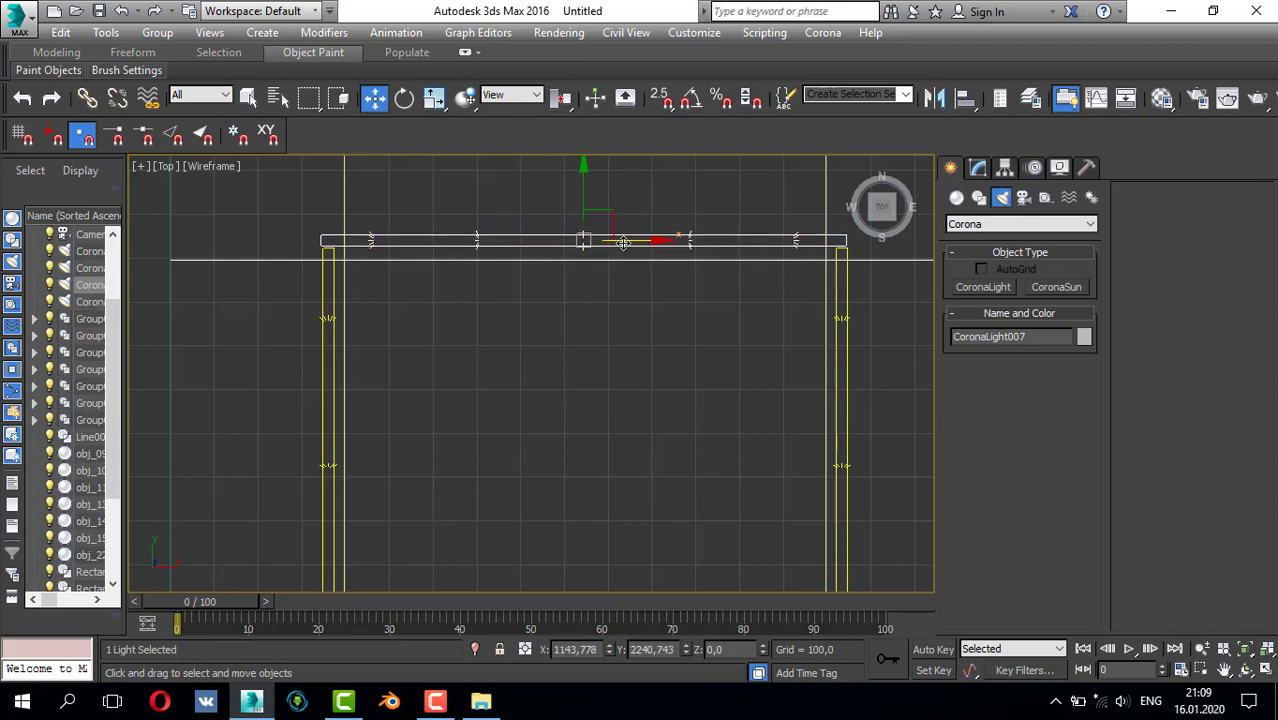
drag(623, 243, 623, 243)
- Mirror the north-edge light about the Y axis in the Front view with No Clone
key(alt+w)
right_click(660, 249)
key(alt+w)
key(z)
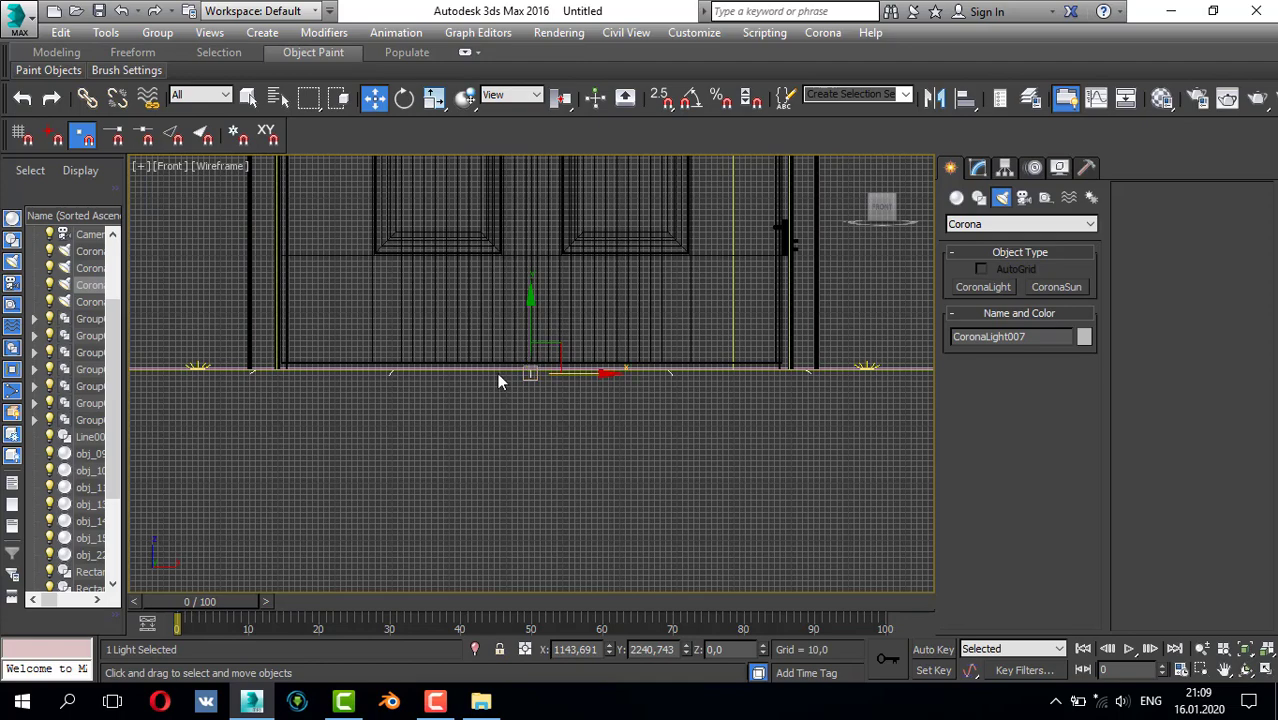
scroll(520, 380, up, 3)
click(932, 100)
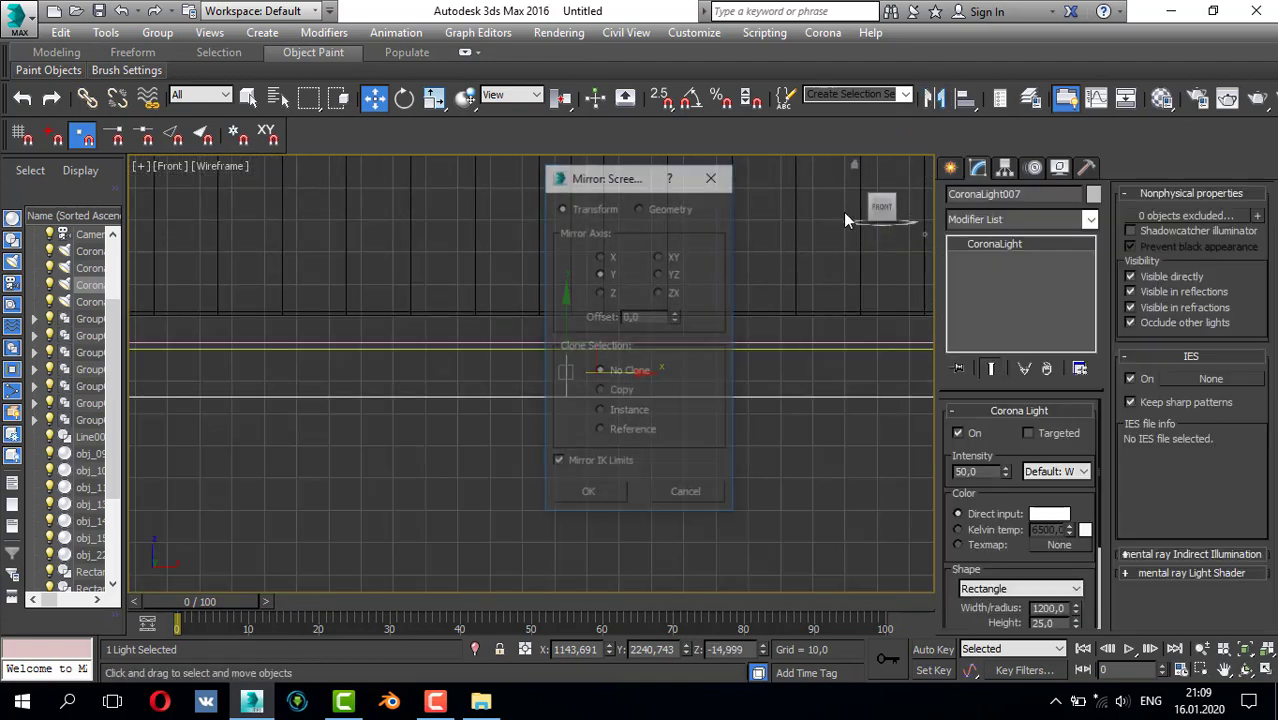
drag(615, 178, 705, 209)
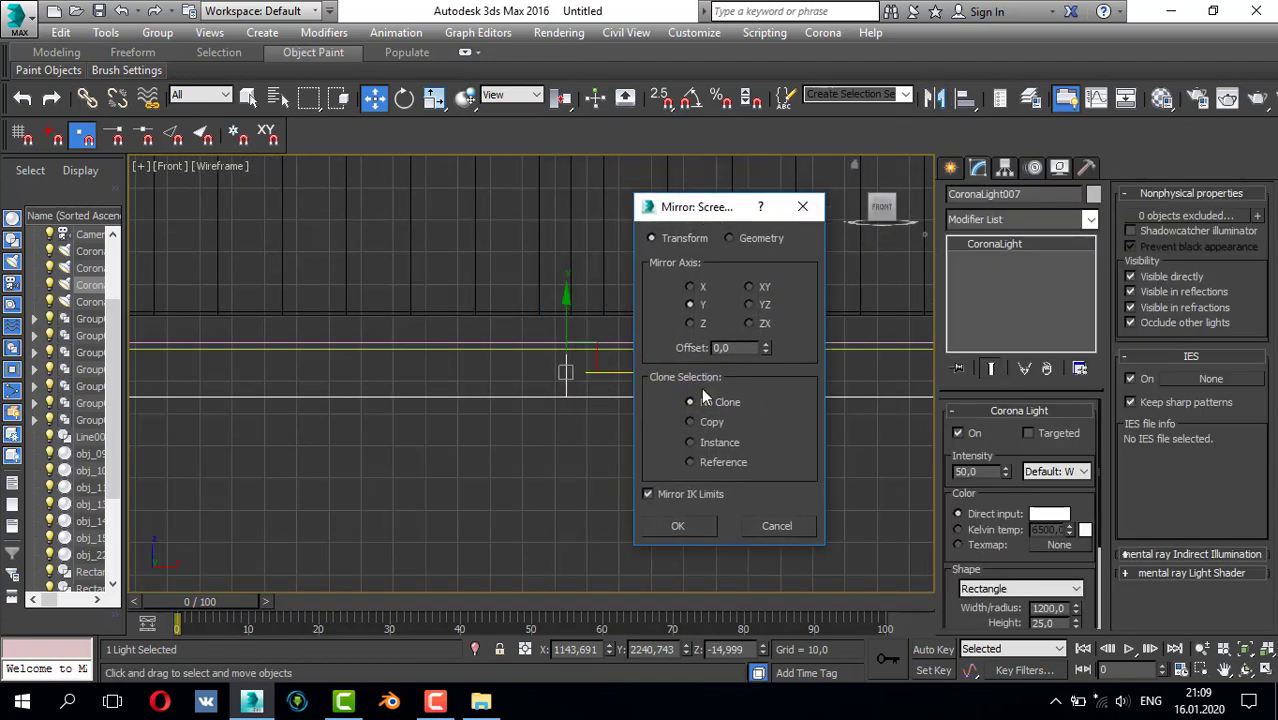
click(680, 525)
- Raise the north-edge light in the Front view to a Z position of about 0.55, just above the ceiling slab
scroll(573, 362, up, 2)
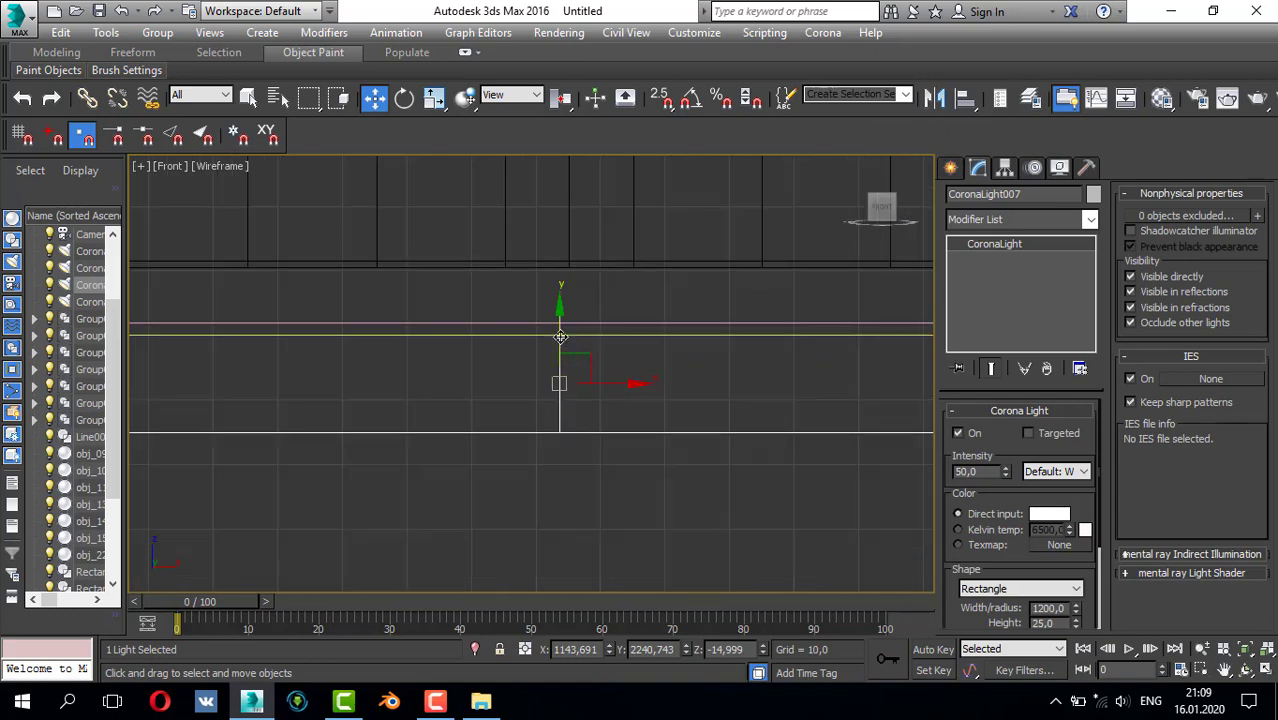
drag(560, 337, 590, 236)
scroll(597, 275, down, 4)
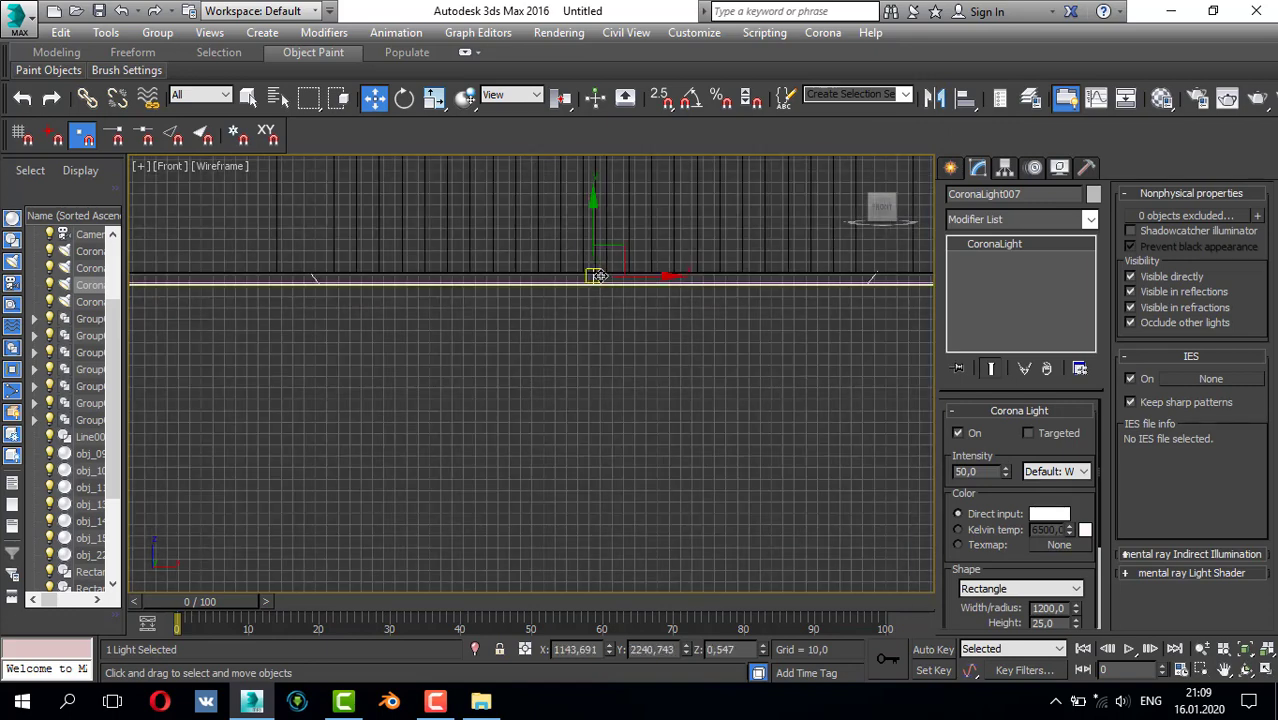
- Copy the horizontal Corona light strip about 1697 mm along Y to the opposite end, closing the frame against the two side strips
key(t)
scroll(522, 247, down, 3)
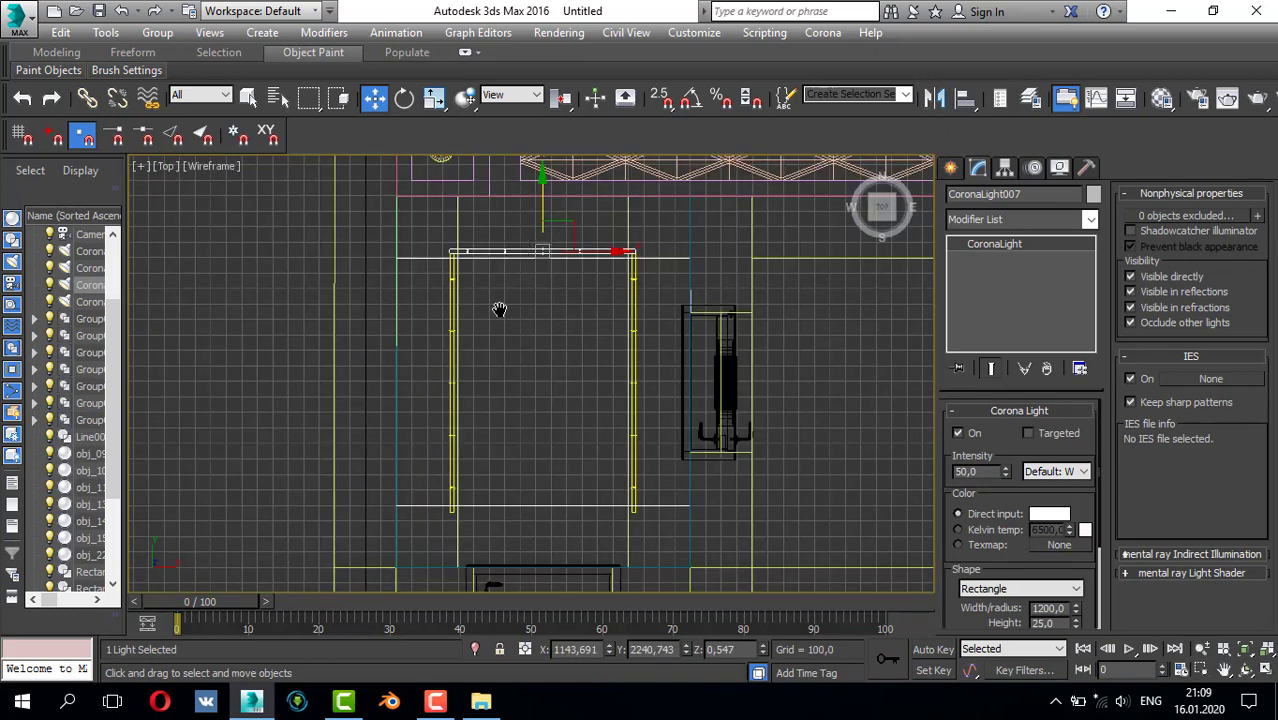
middle_drag(499, 310, 514, 278)
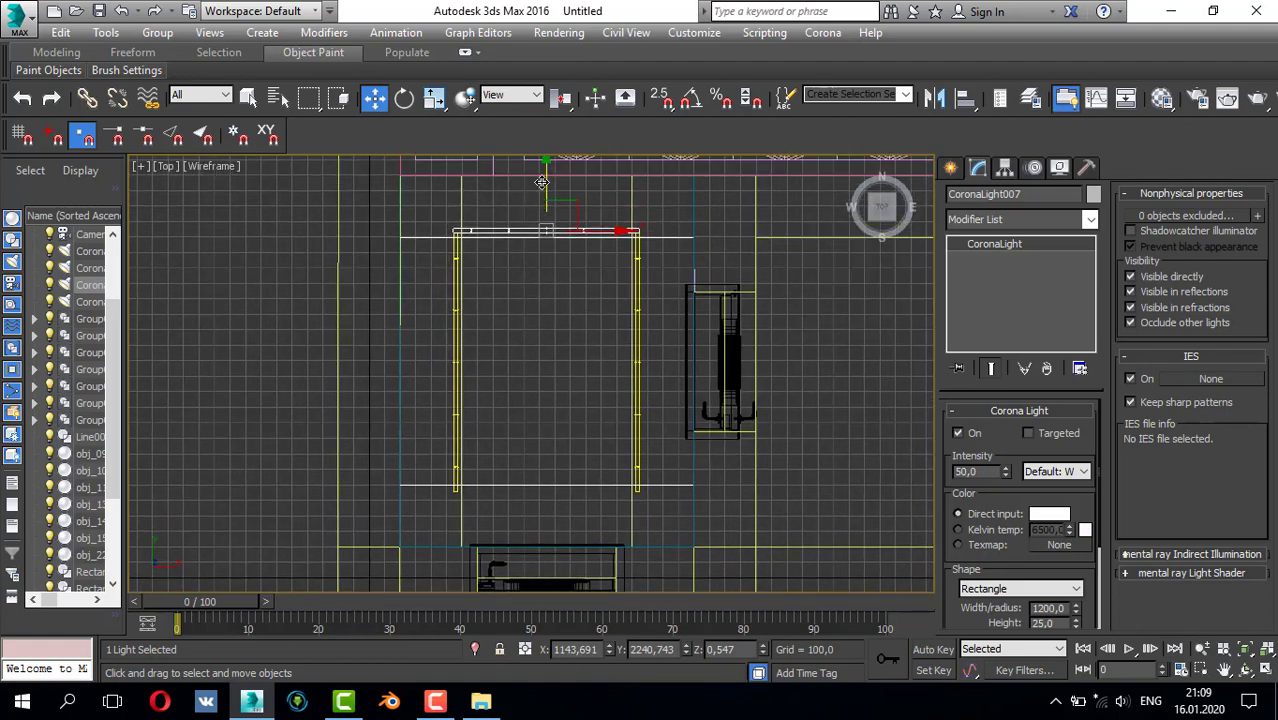
drag(541, 182, 597, 444)
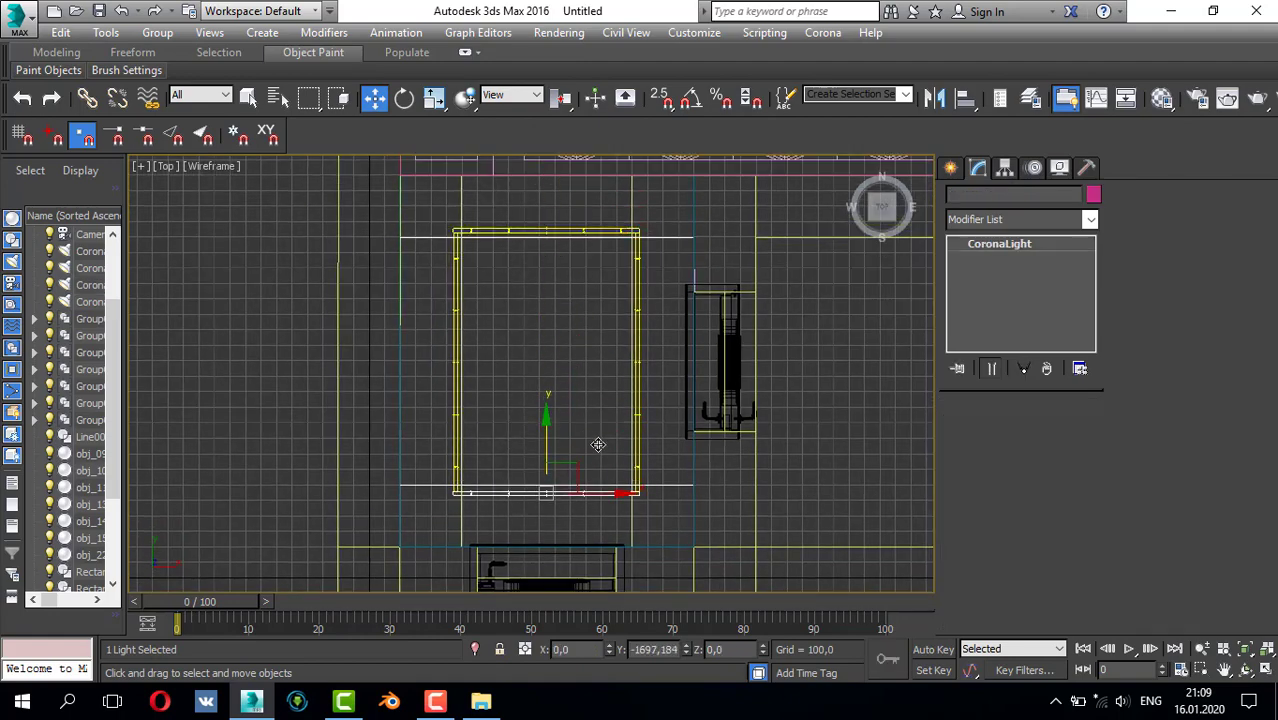
click(641, 432)
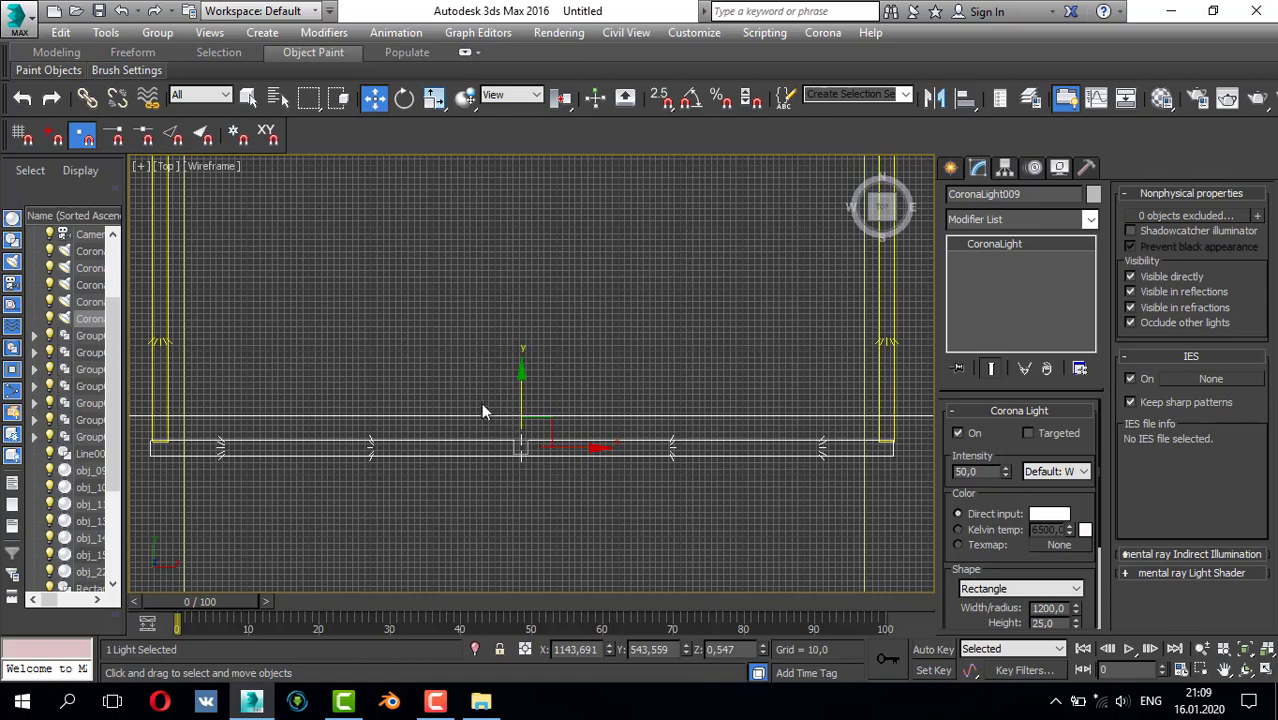
drag(518, 388, 521, 389)
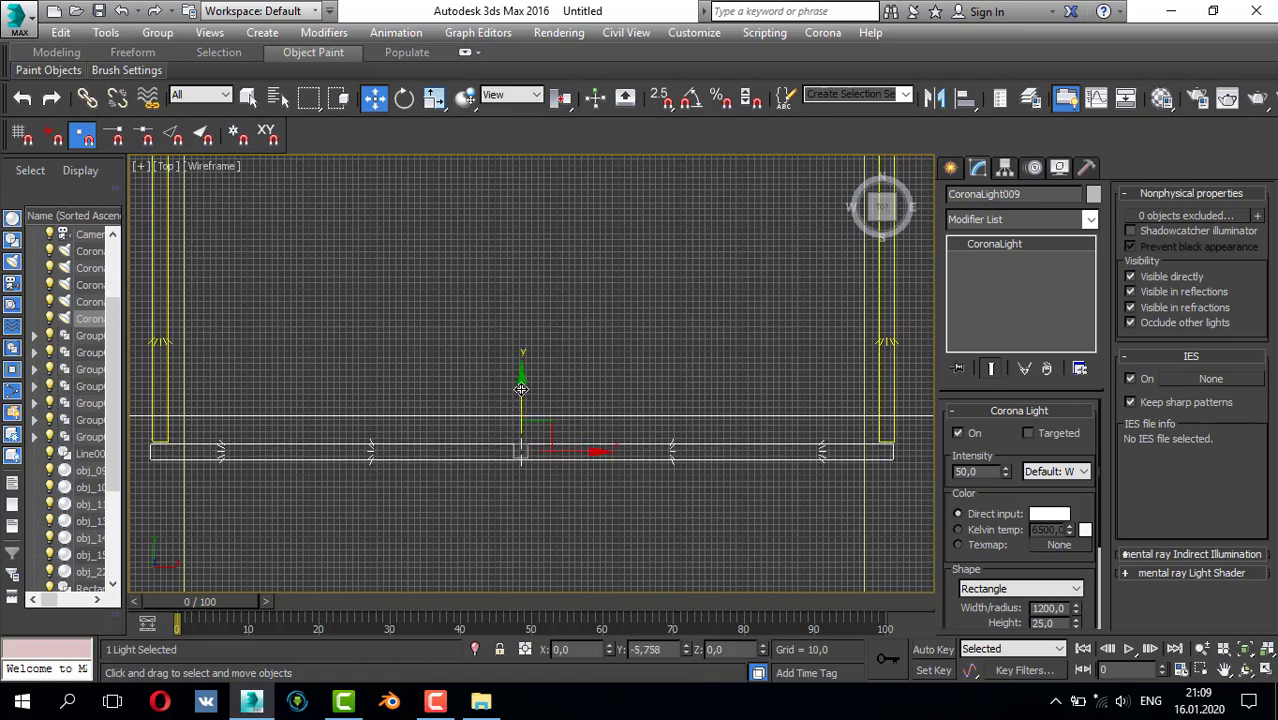
- Select all four strip lights of the frame, nudge them about 3.7 mm along Y and group them
ctrl+click(876, 327)
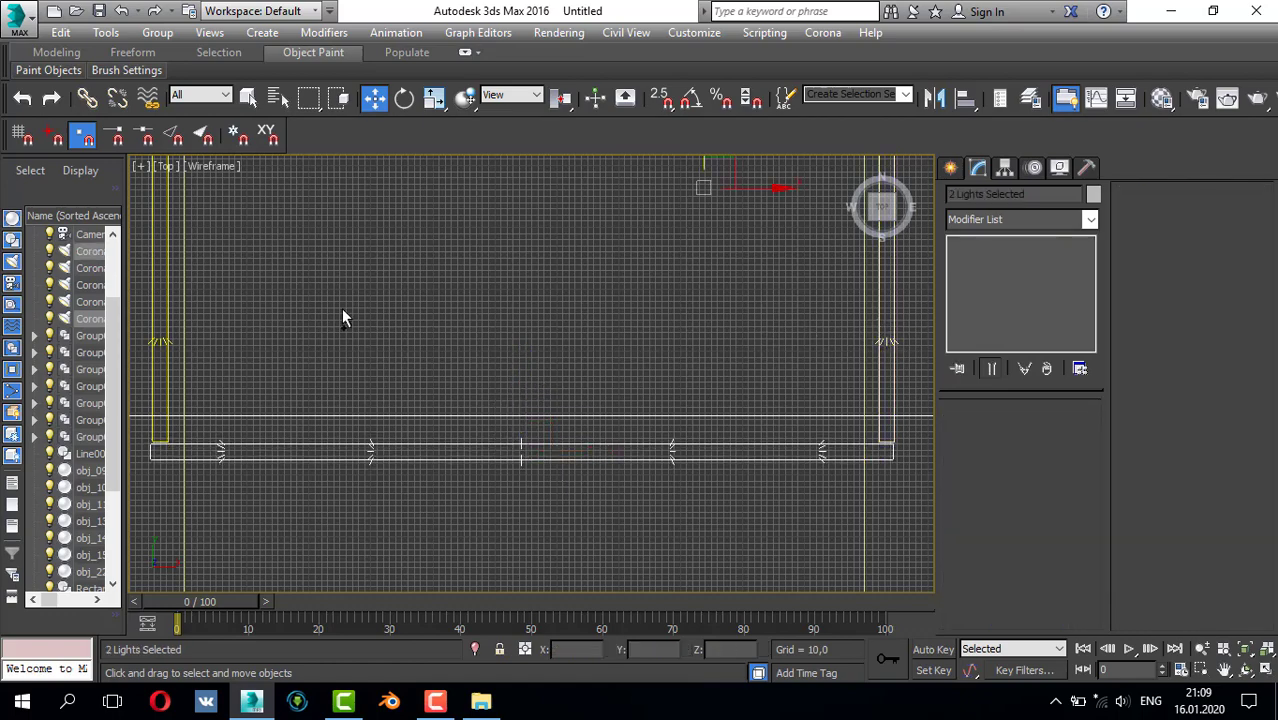
scroll(474, 436, down, 5)
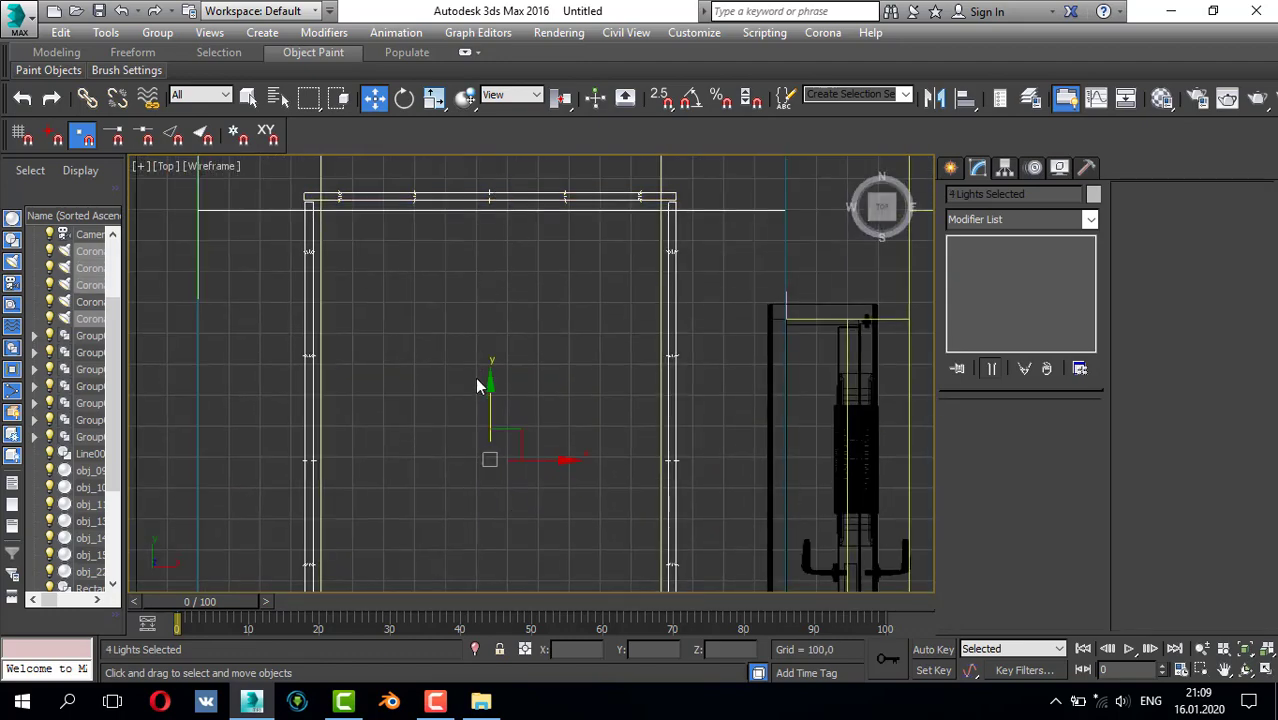
drag(491, 389, 491, 390)
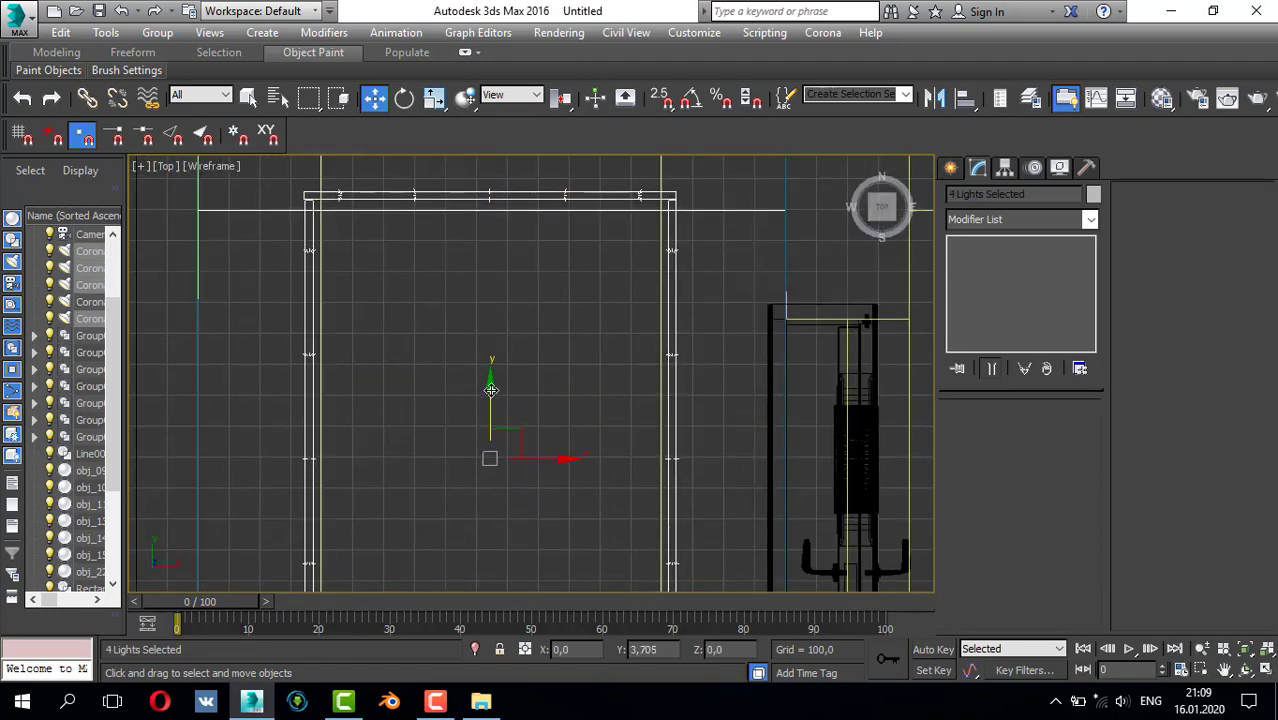
middle_drag(490, 389, 543, 262)
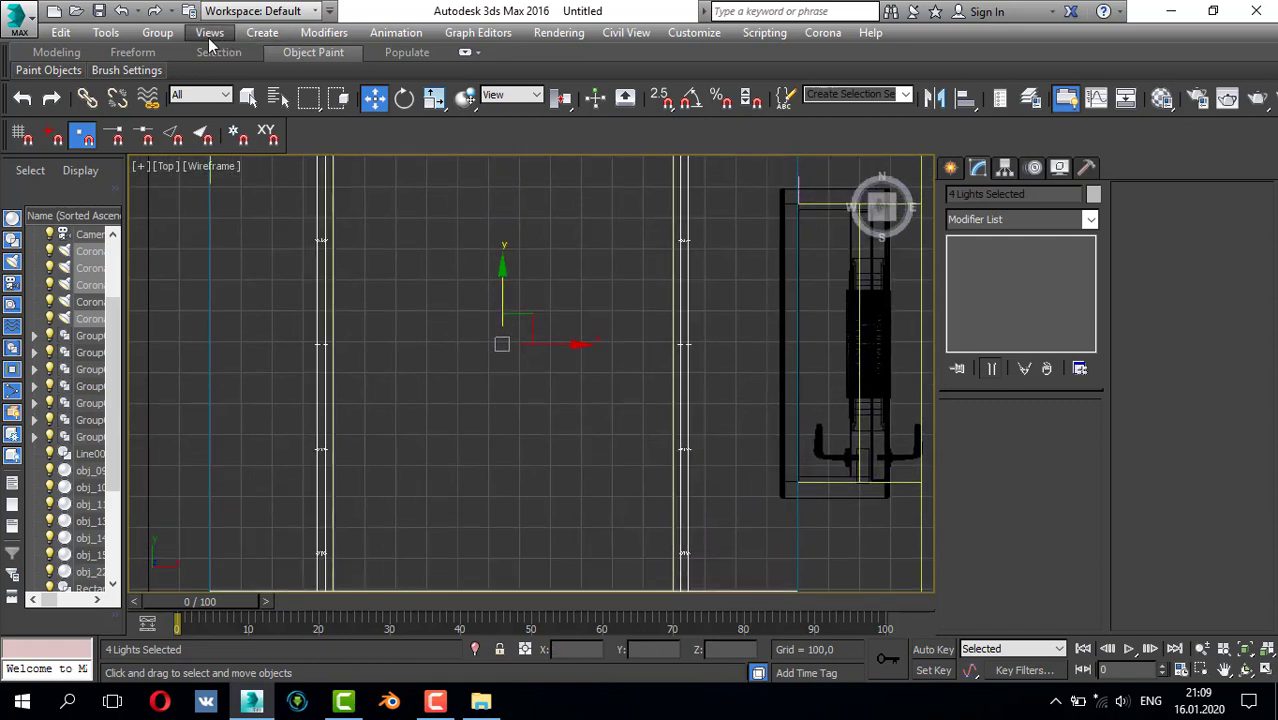
click(157, 32)
click(168, 50)
click(654, 381)
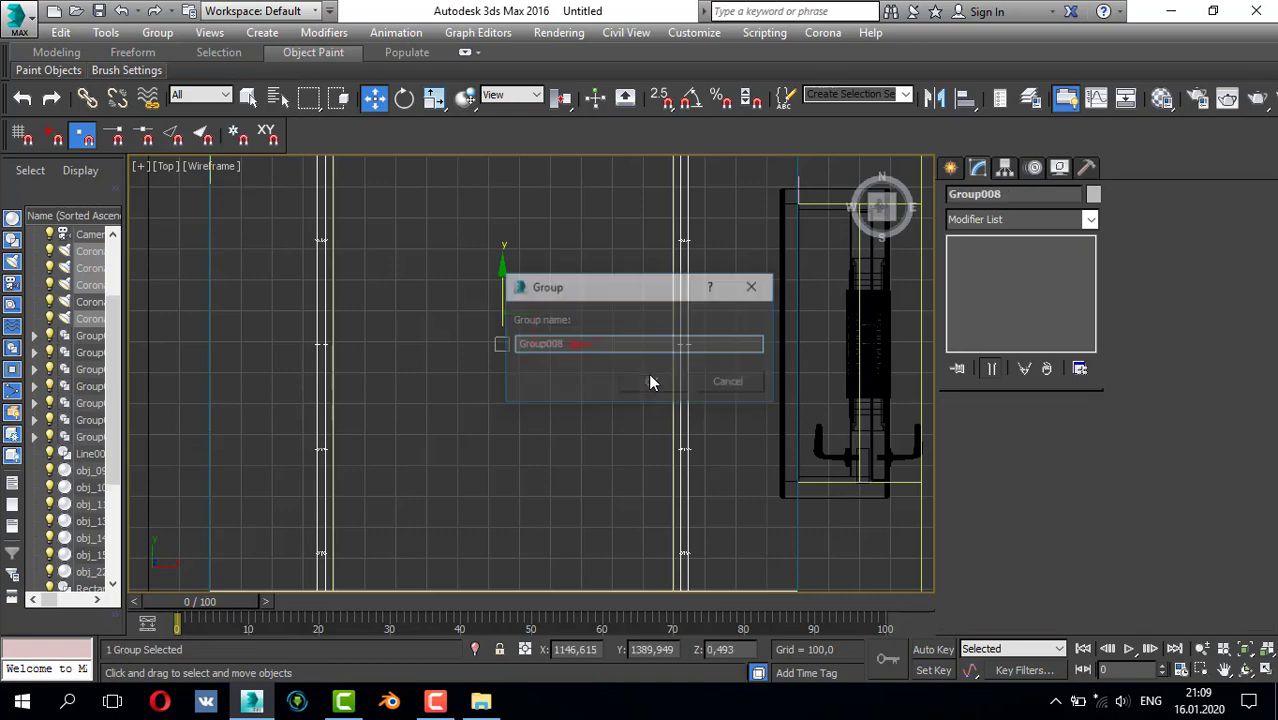
- Raise the light group from floor level to just below the thin hallway ceiling panel, at Z about 3101 mm
key(alt+w)
right_click(641, 326)
key(alt+w)
scroll(622, 279, down, 8)
middle_drag(622, 280, 590, 464)
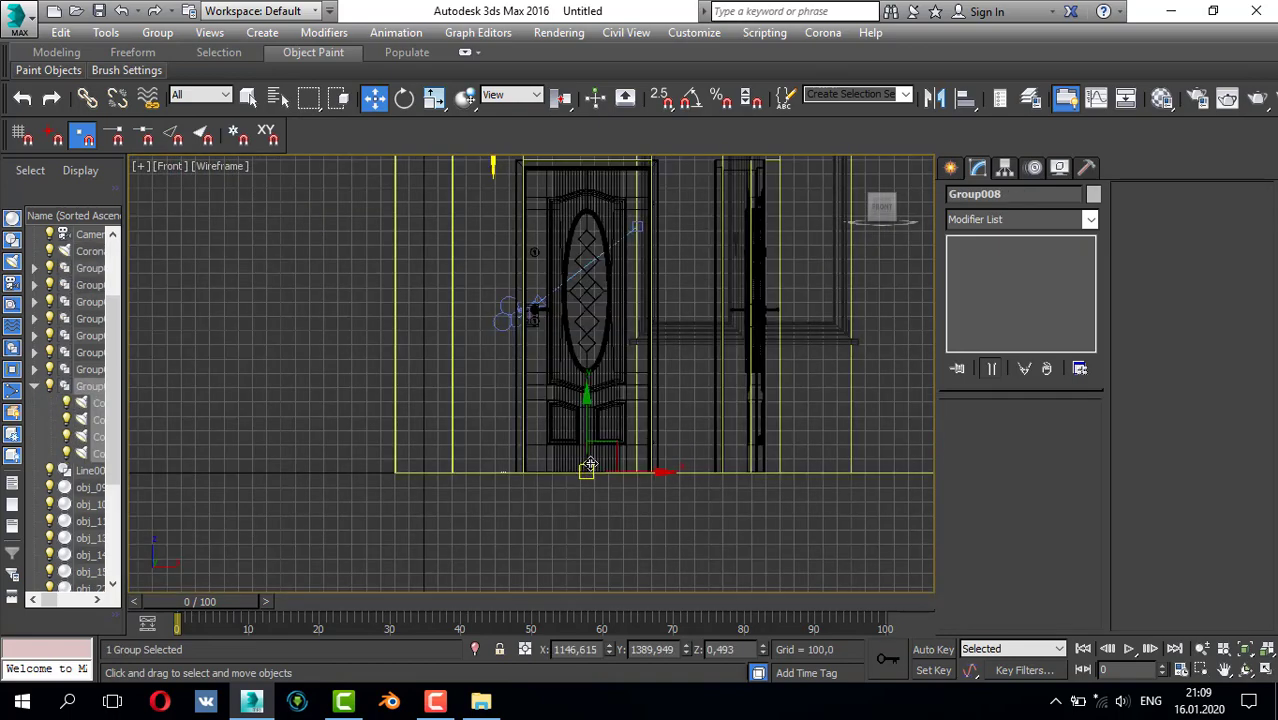
middle_drag(613, 177, 584, 379)
scroll(579, 375, up, 3)
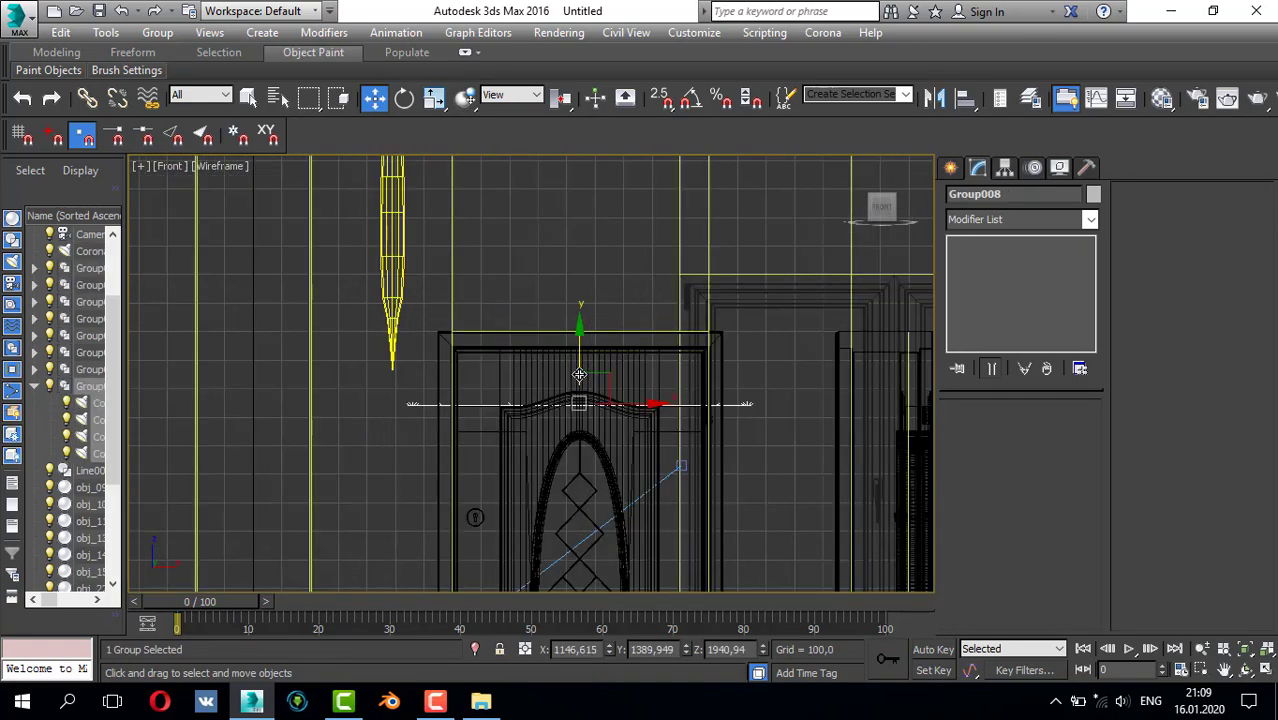
middle_drag(581, 162, 564, 403)
scroll(552, 343, up, 3)
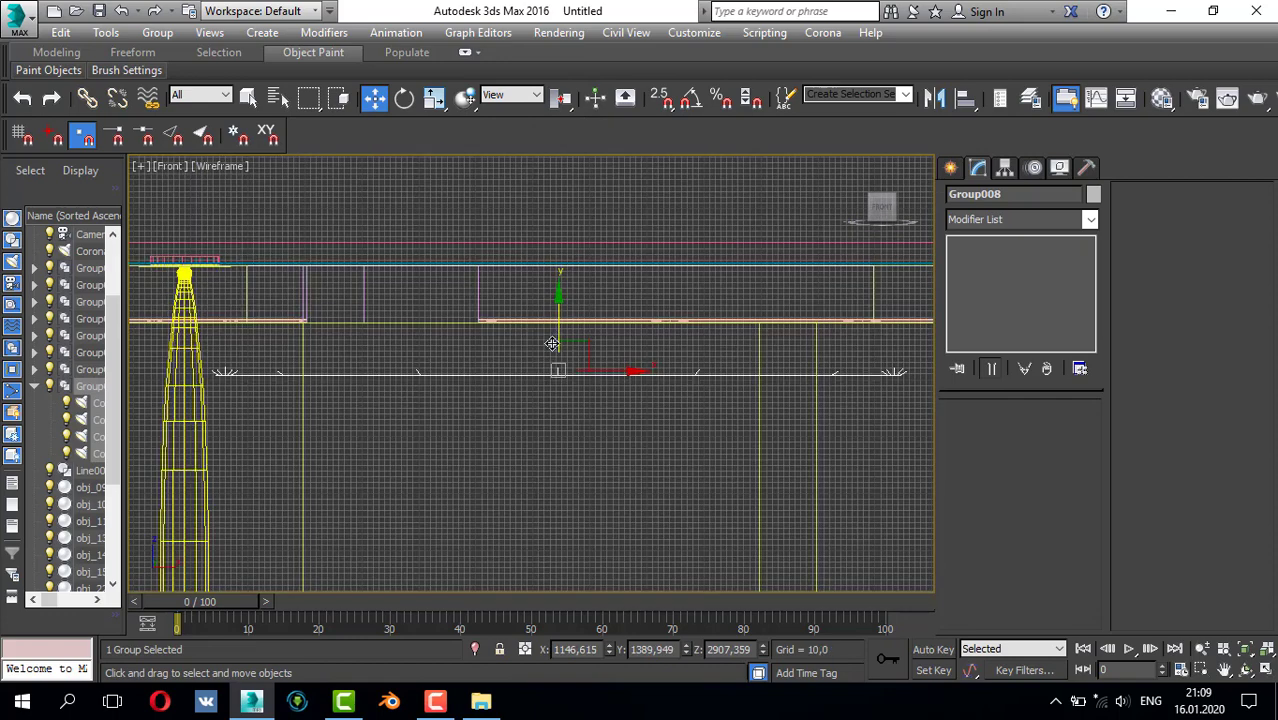
drag(557, 314, 584, 200)
scroll(578, 210, up, 6)
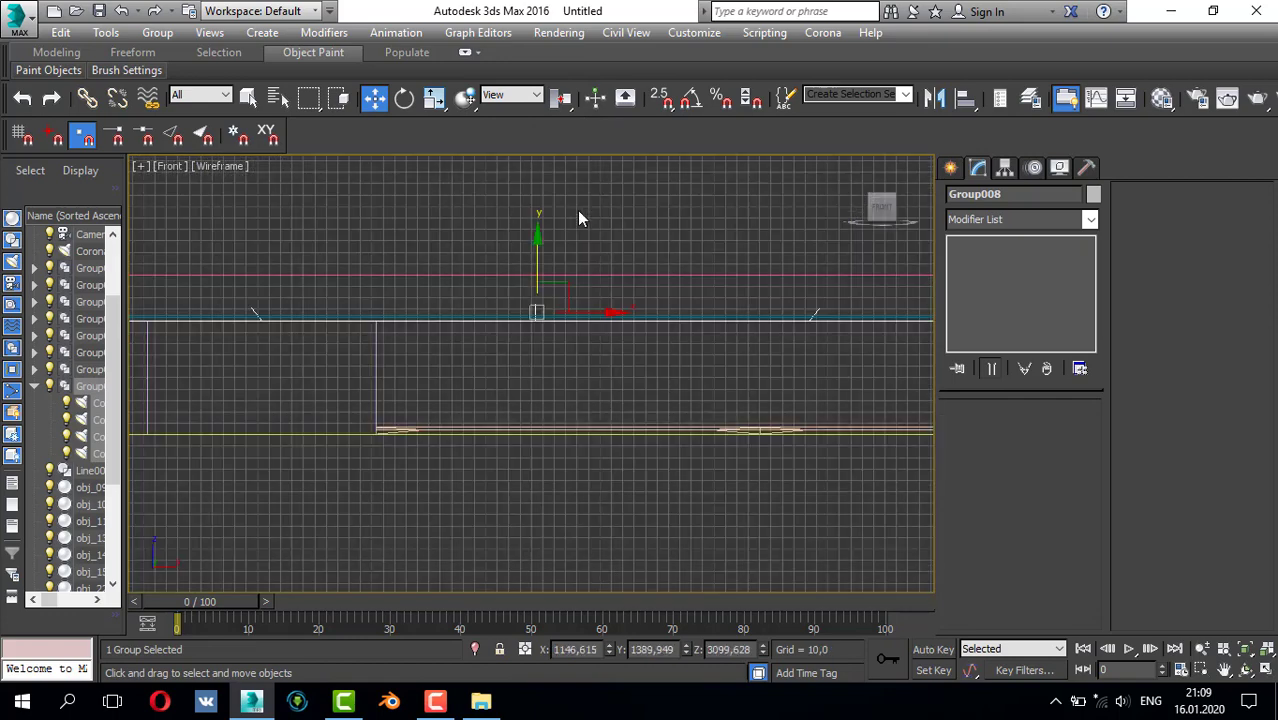
scroll(490, 424, up, 3)
drag(523, 311, 525, 297)
- Examine the hallway ceiling recess above the door in perspective to check the light group's placement
key(alt+w)
middle_click(733, 442)
key(alt+w)
alt+middle_drag(682, 382, 622, 446)
scroll(561, 298, down, 2)
scroll(541, 267, up, 4)
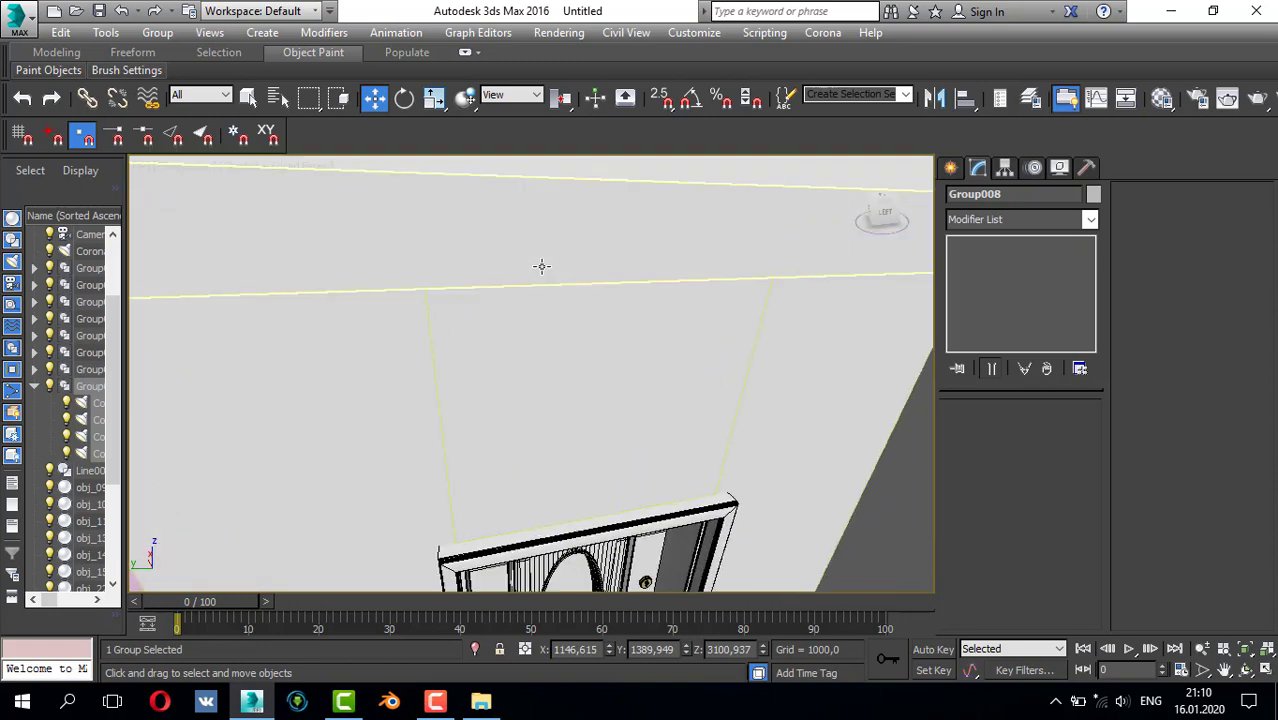
alt+middle_drag(541, 267, 548, 251)
scroll(546, 254, down, 2)
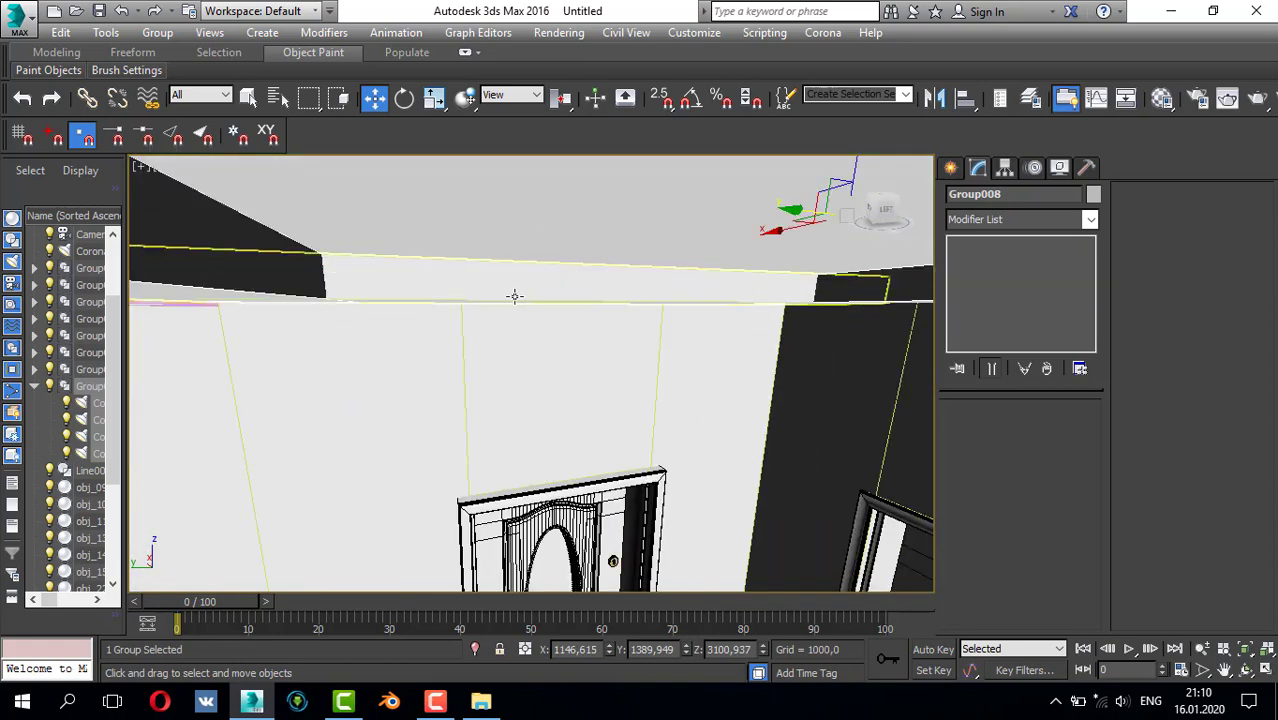
scroll(516, 293, down, 2)
- Raise the thin extruded ceiling panel Rectangle001 above the light group, to Z about 3107.5 mm
key(alt+w)
middle_click(560, 211)
key(alt+w)
scroll(558, 392, up, 2)
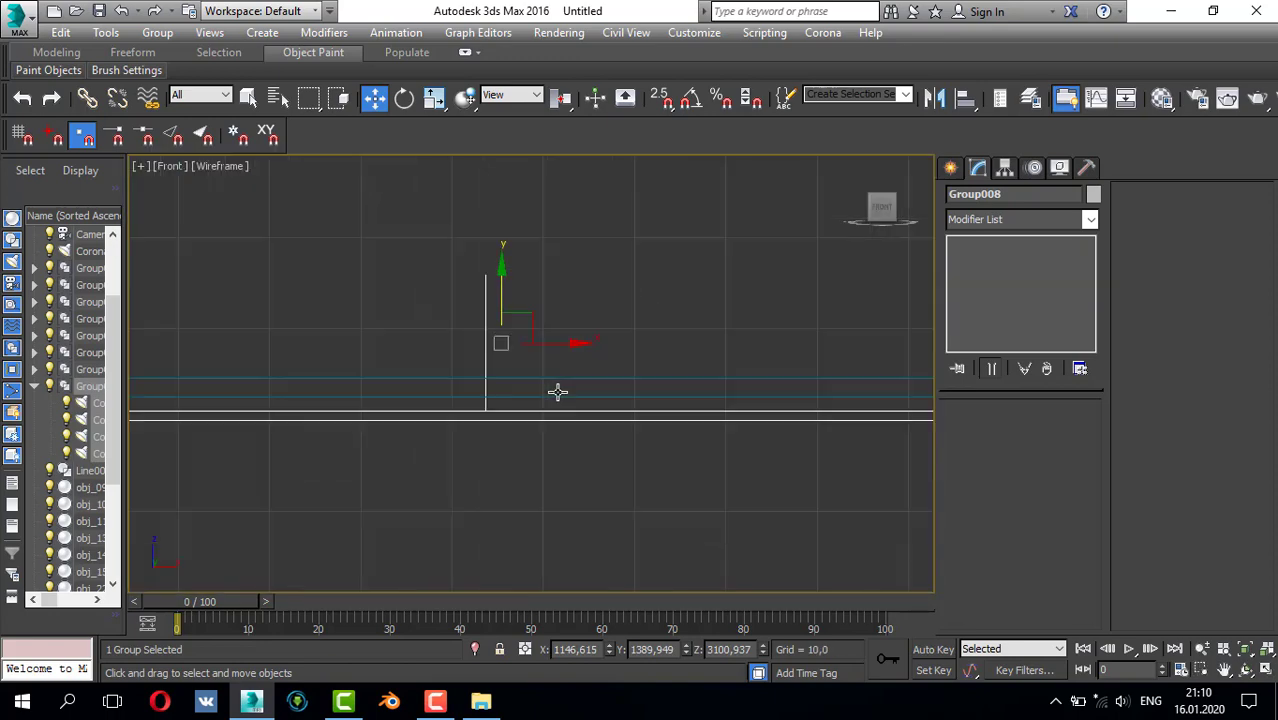
click(548, 388)
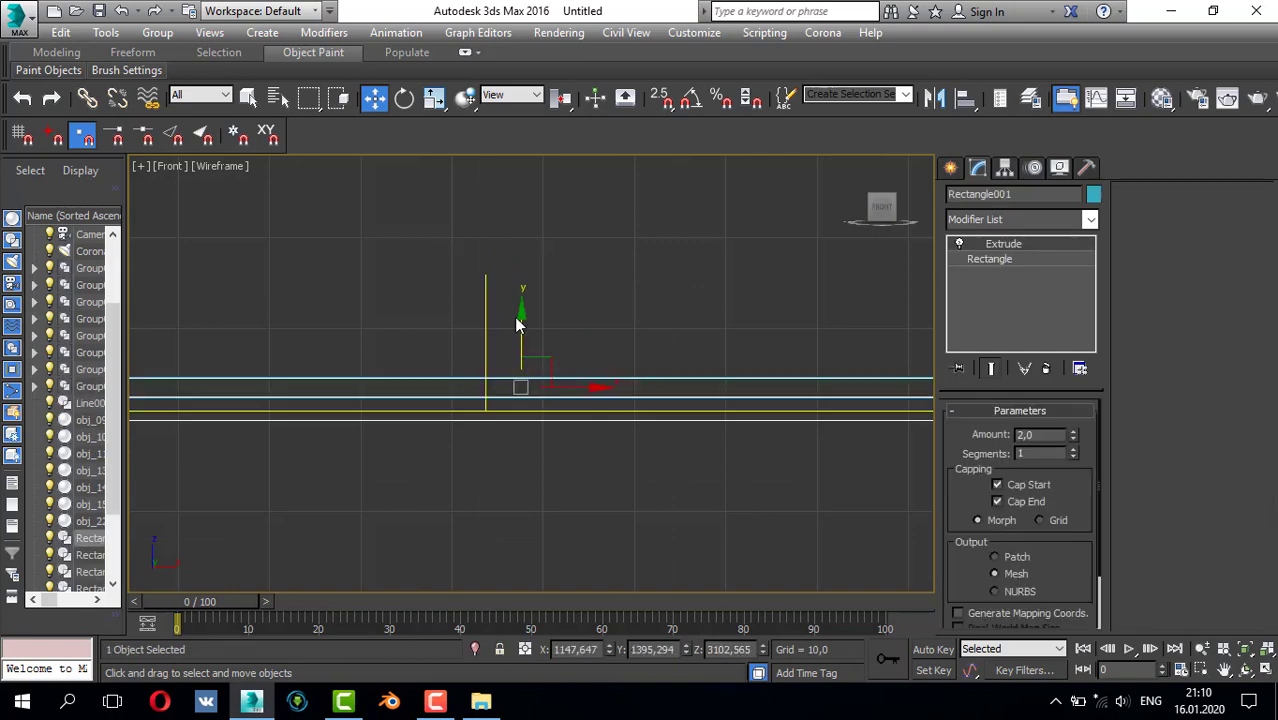
drag(520, 317, 534, 273)
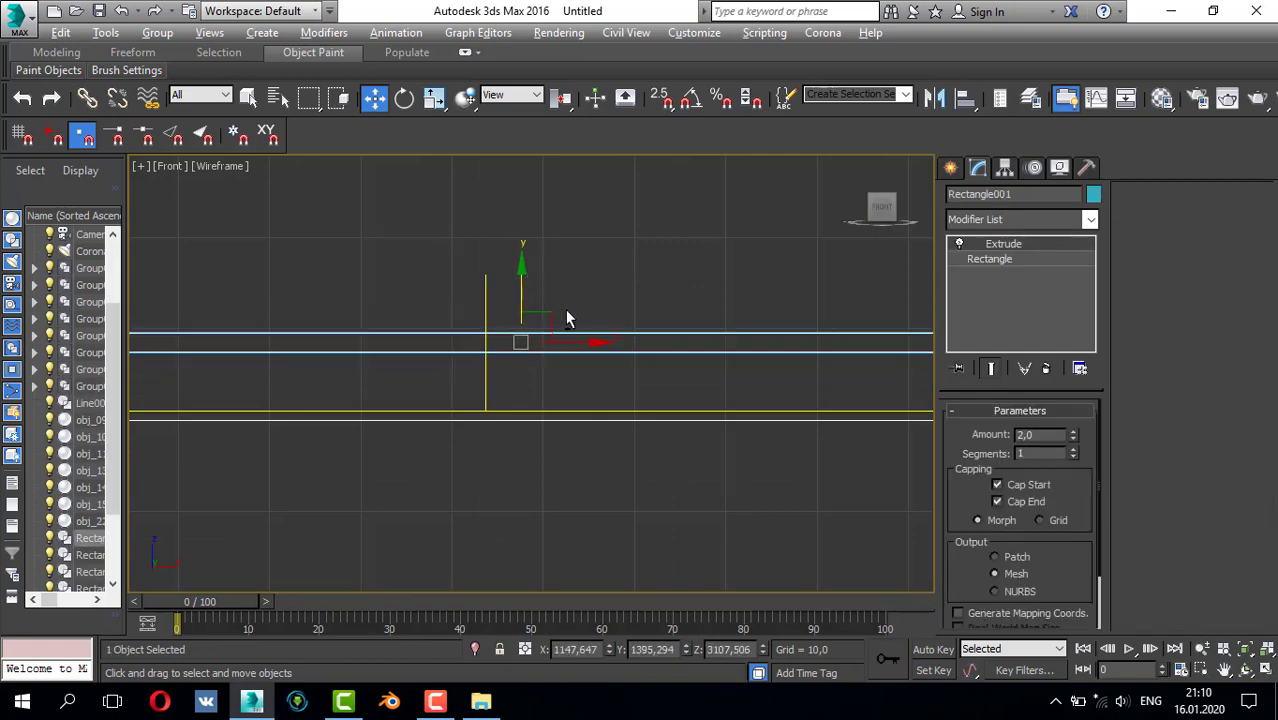
- Examine the hallway ceiling recess from below and the adjoining room from several angles in perspective
key(alt+w)
middle_click(748, 473)
key(alt+w)
alt+middle_drag(747, 472, 500, 393)
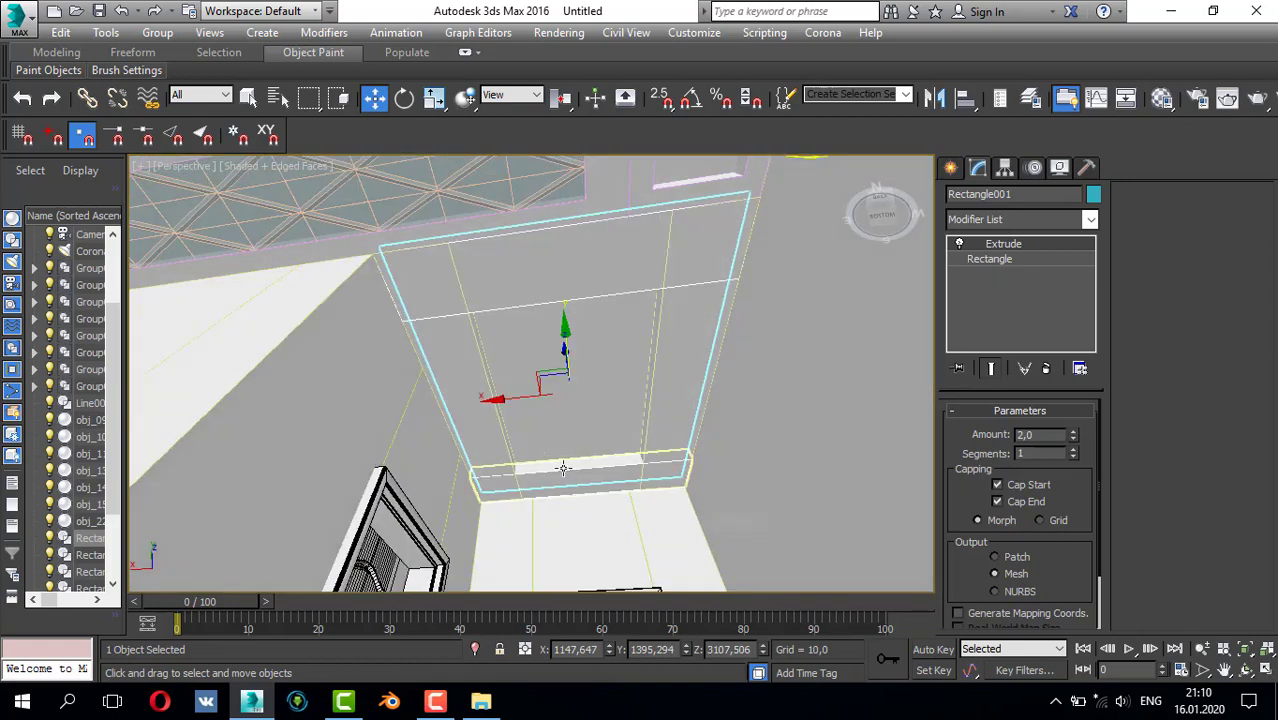
alt+middle_drag(563, 468, 461, 458)
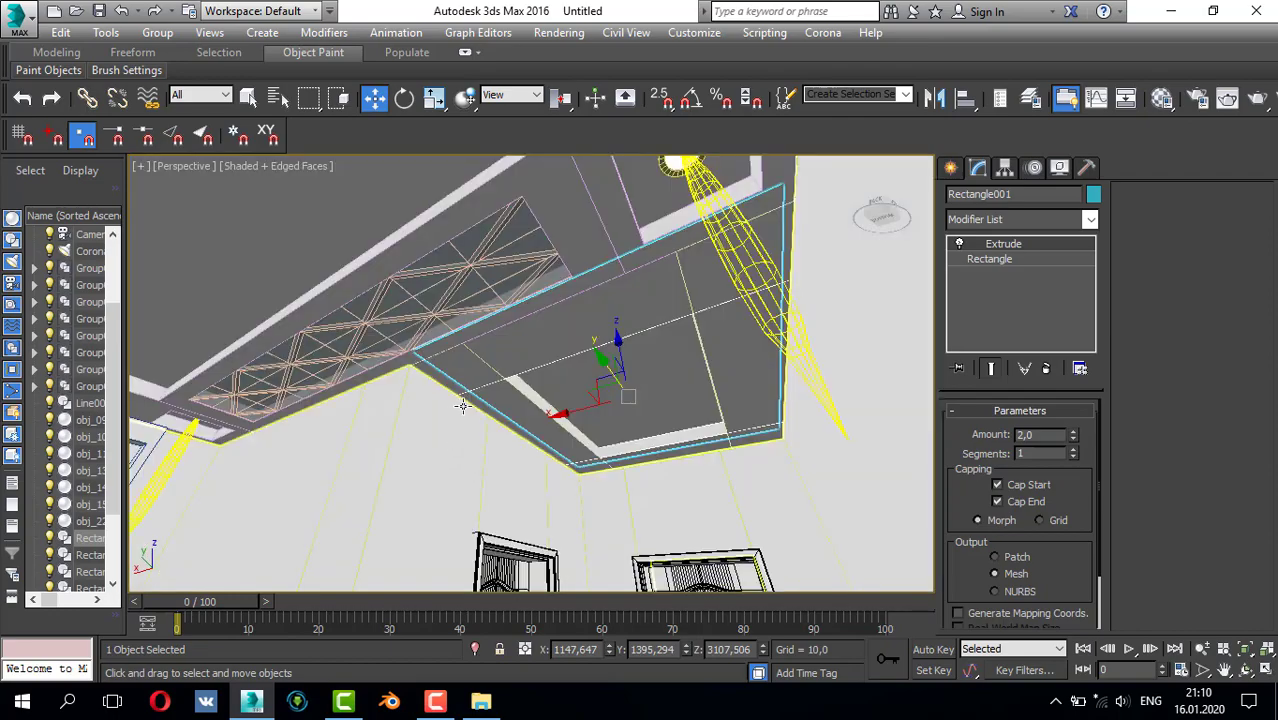
alt+middle_drag(445, 399, 327, 389)
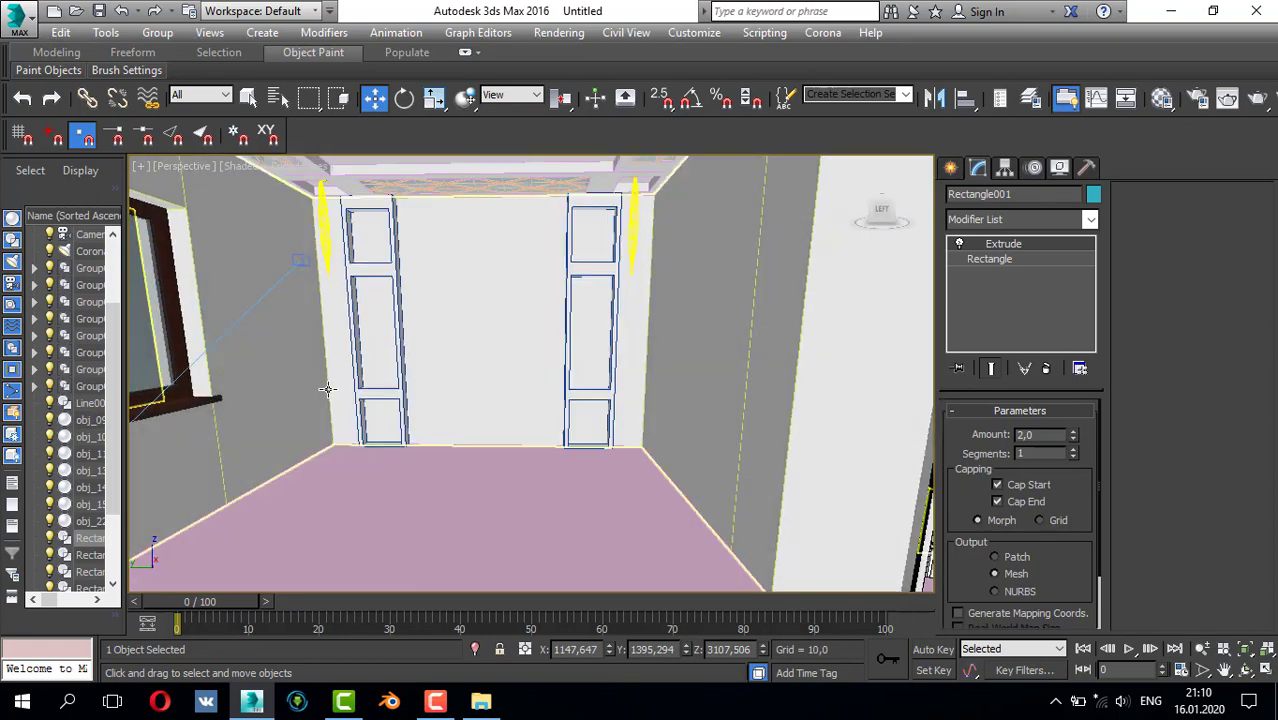
alt+middle_drag(368, 345, 393, 334)
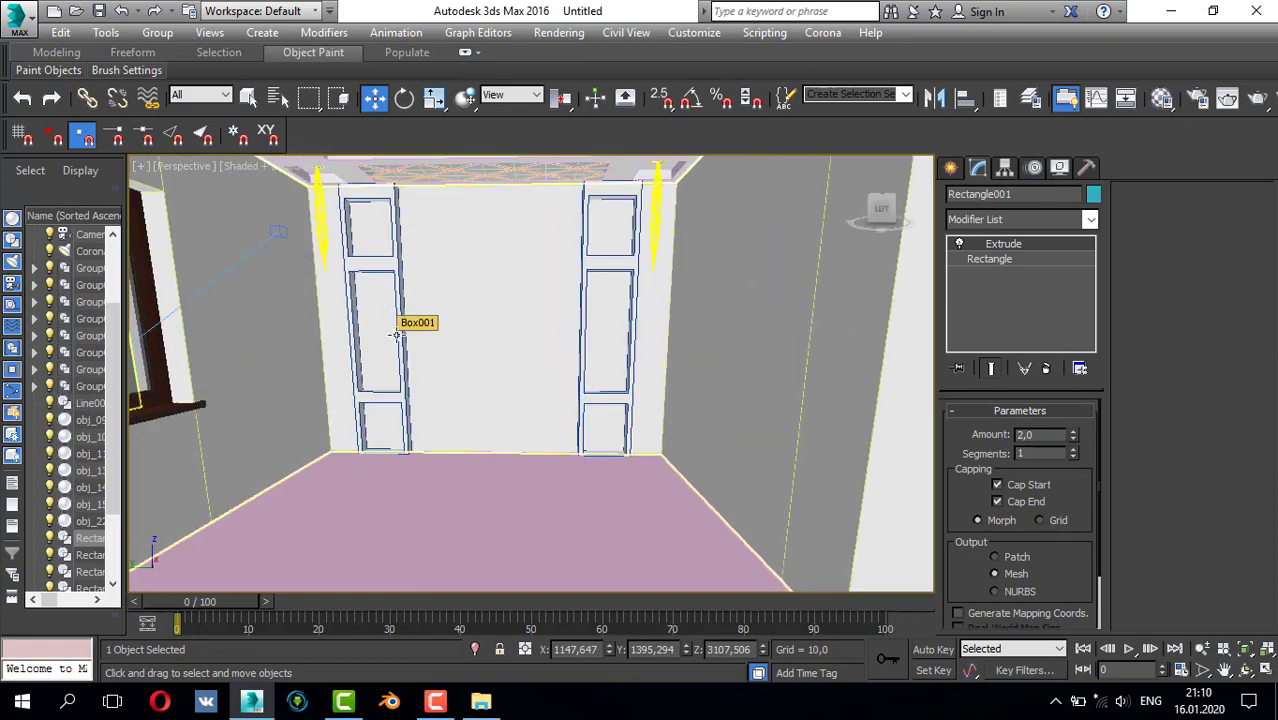
alt+middle_drag(481, 390, 510, 393)
- Merge the chandelier model file from the file manager into the scene, accepting the missing DLLs, and frame it in view
click(487, 703)
drag(214, 117, 263, 688)
drag(440, 545, 441, 548)
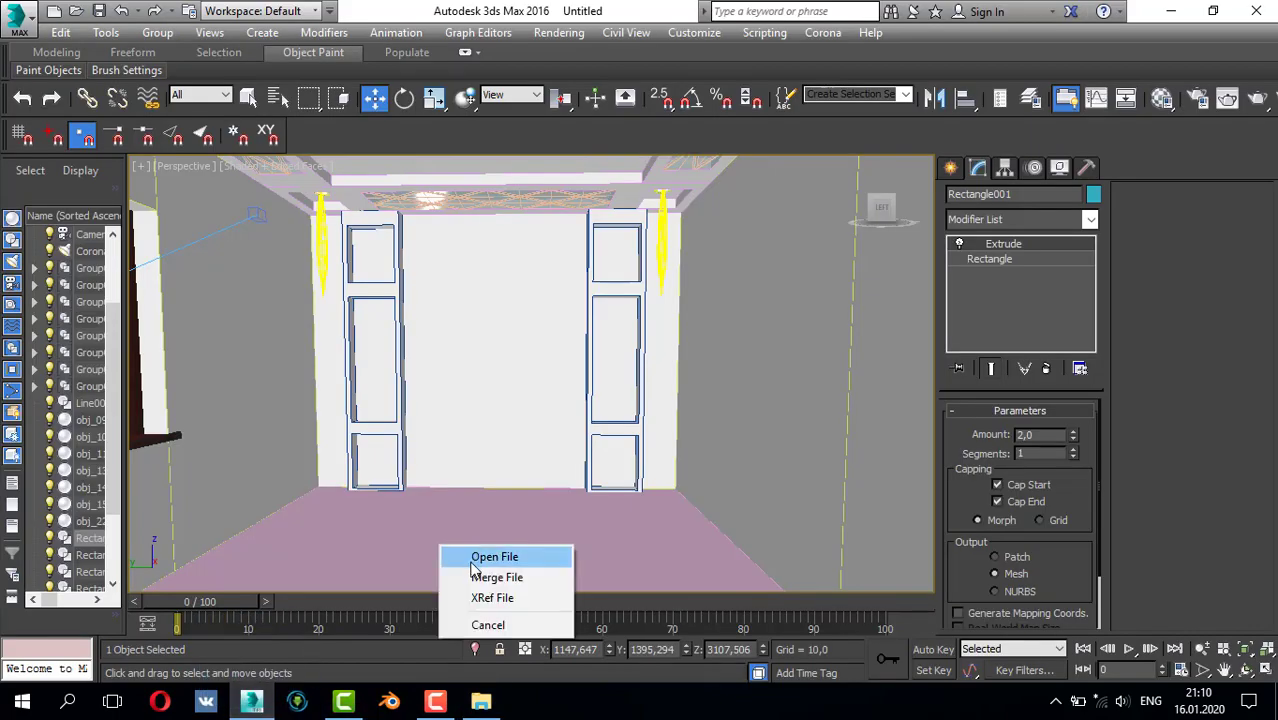
click(476, 577)
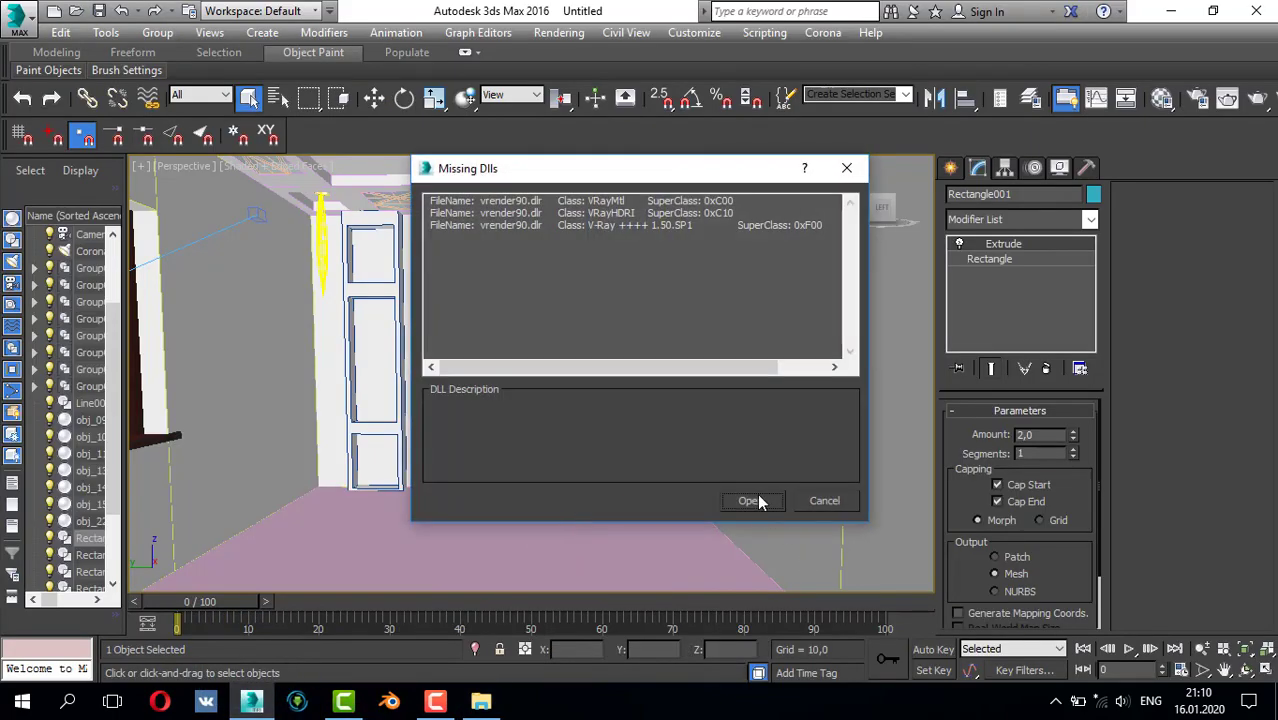
click(749, 501)
key(w)
key(z)
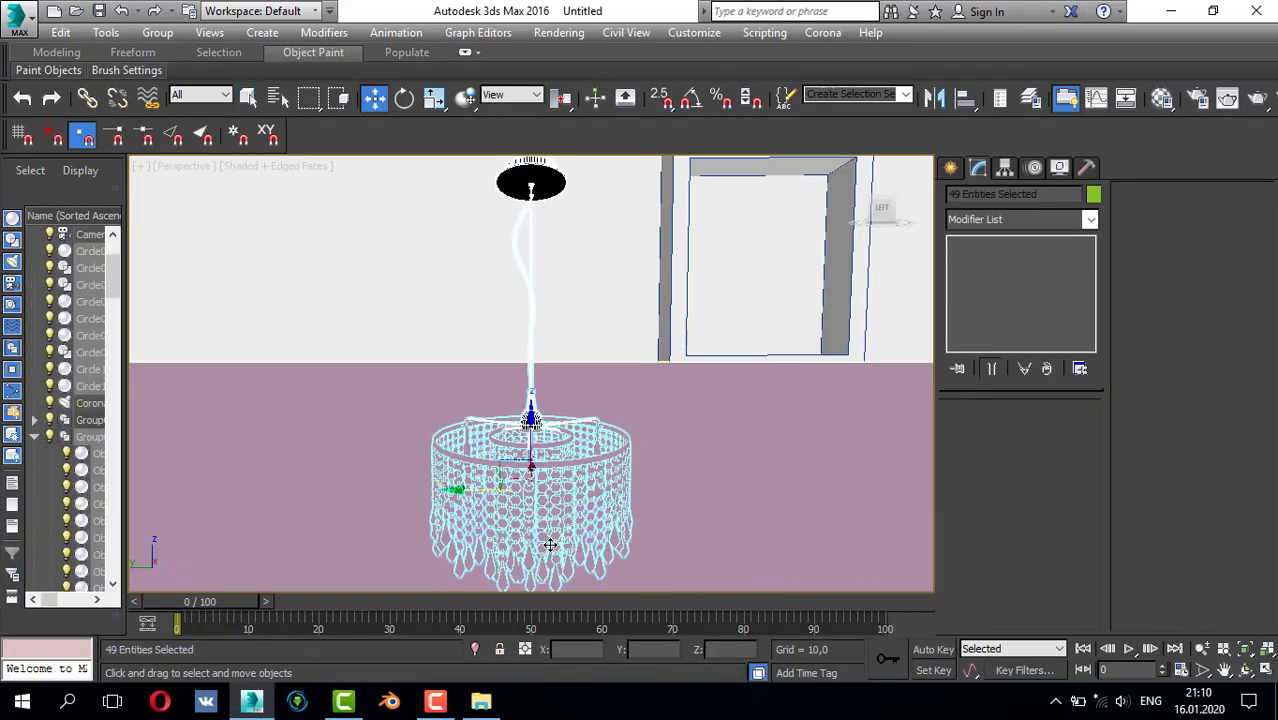
- Move the merged chandelier in the top view from the main room to the middle of the hallway's rectangular light frame
scroll(546, 476, down, 2)
key(alt+w)
right_click(456, 330)
key(alt+w)
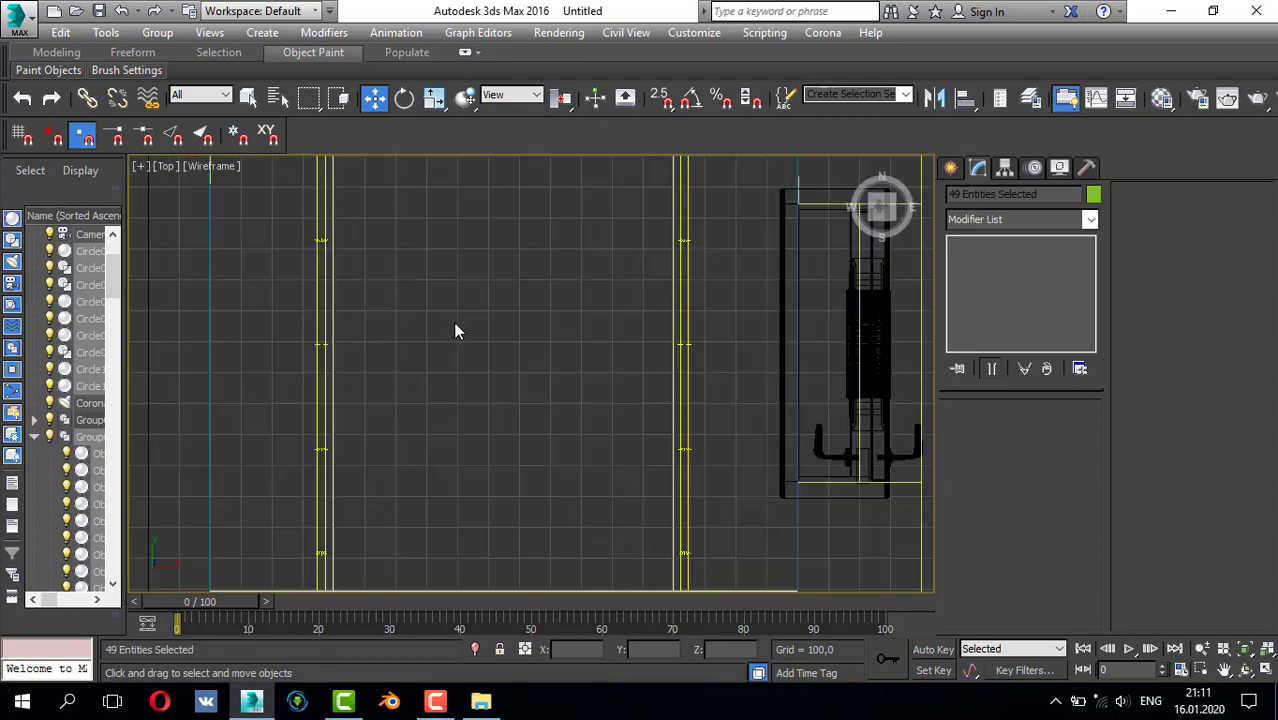
scroll(455, 331, down, 5)
scroll(571, 257, up, 3)
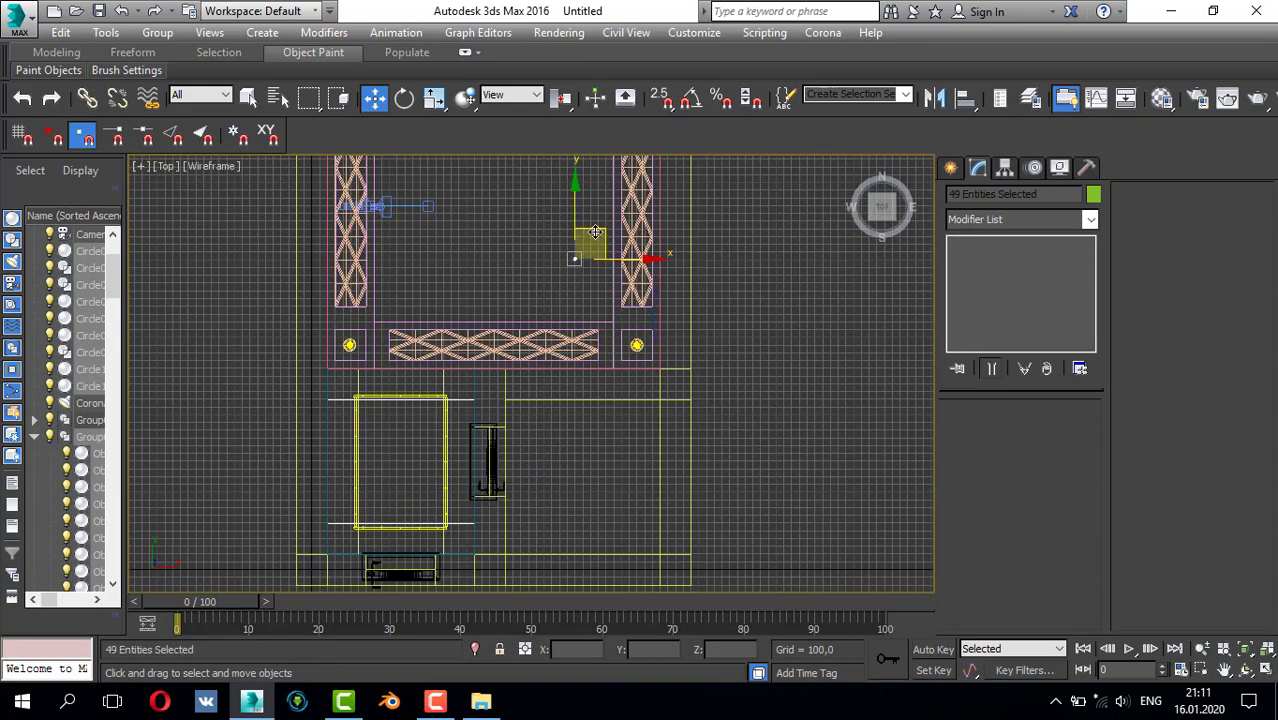
drag(595, 232, 473, 371)
scroll(395, 463, up, 6)
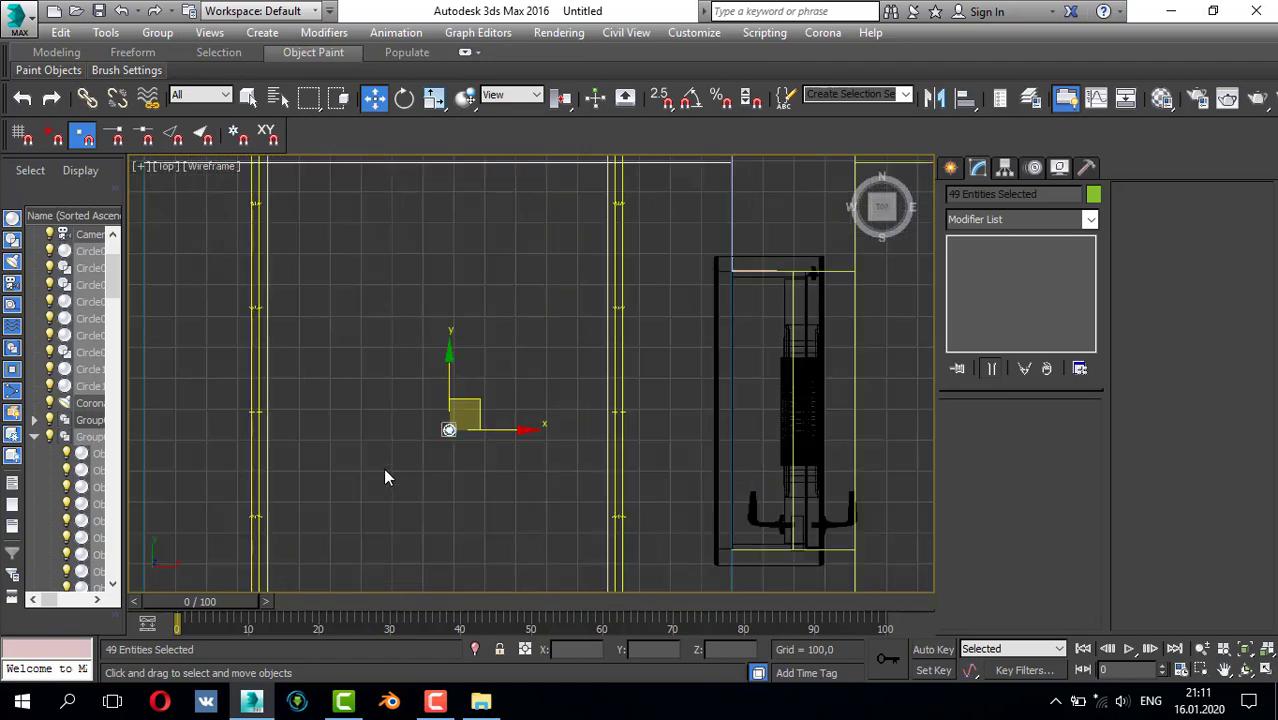
scroll(505, 360, down, 4)
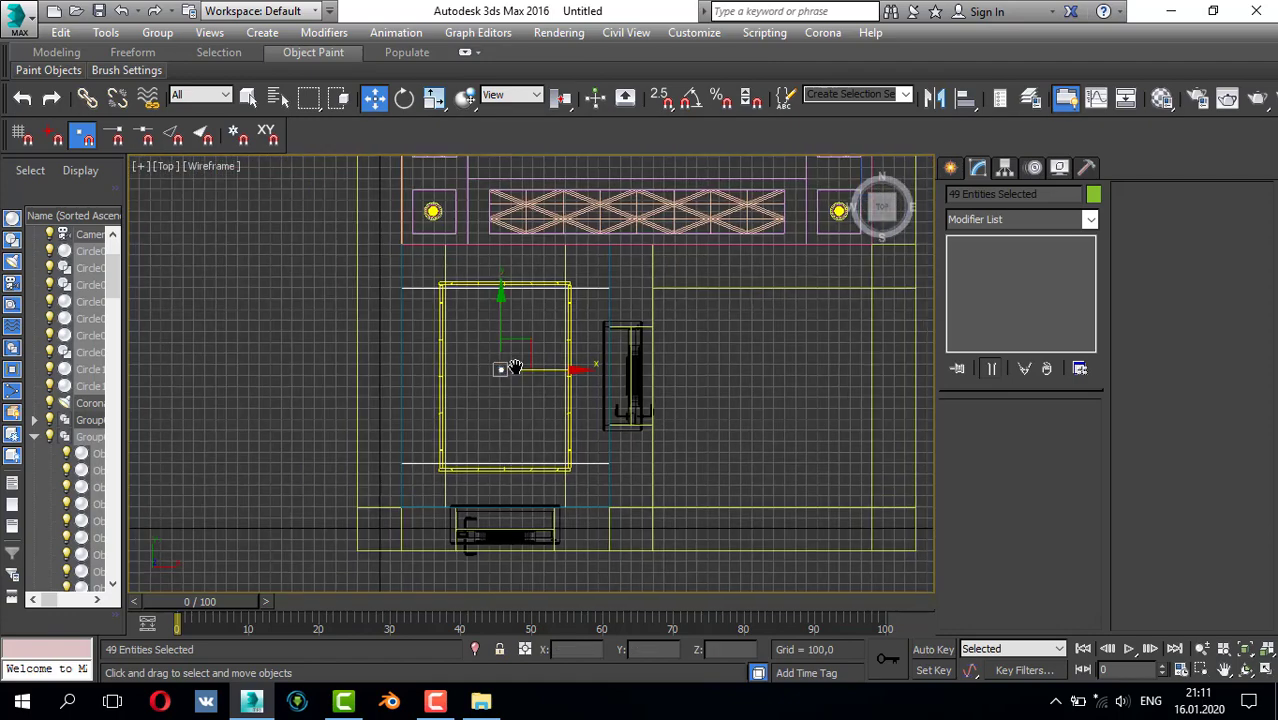
scroll(514, 370, up, 2)
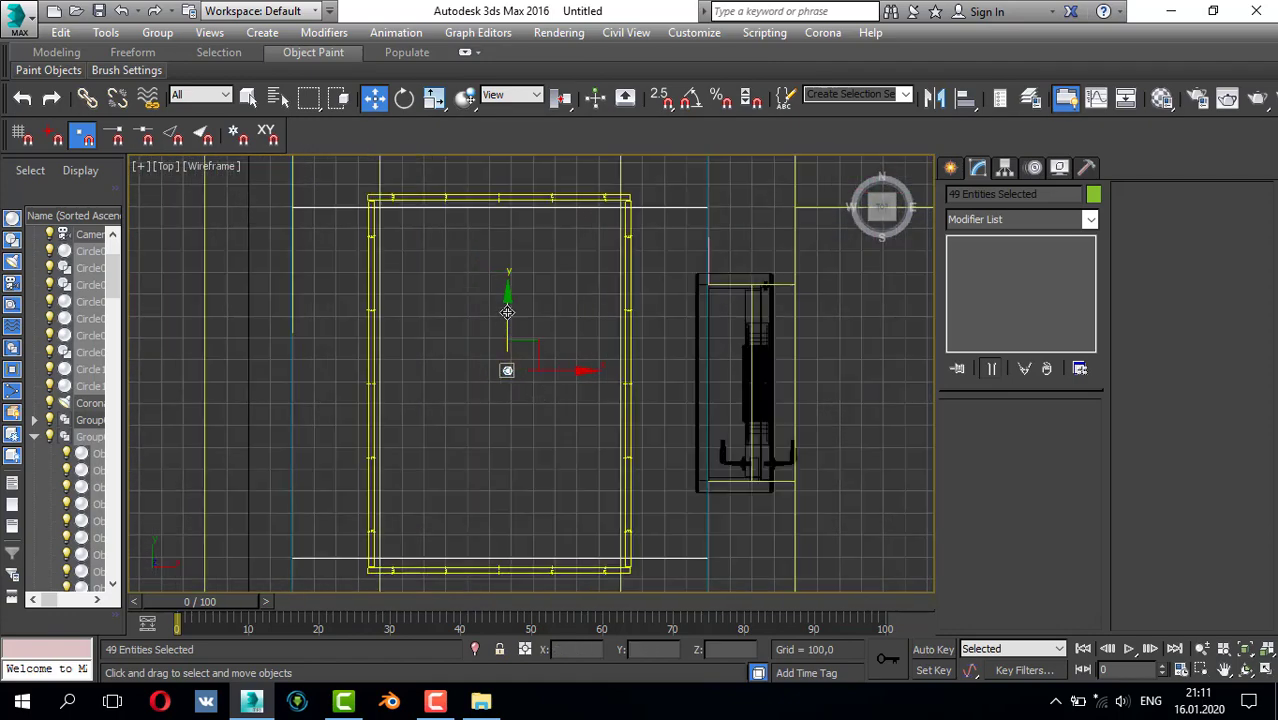
- Scale up the chandelier evenly in X and Y to about a third of the light frame's width and centre it
key(r)
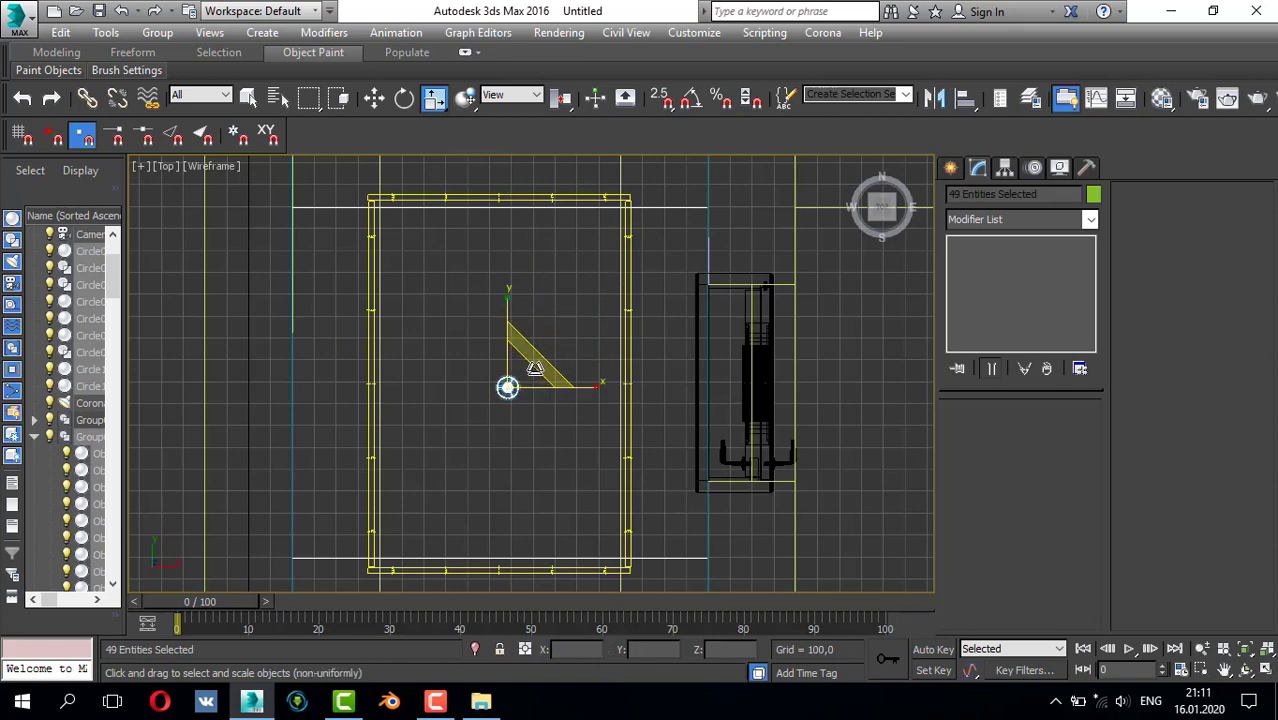
drag(525, 358, 571, 328)
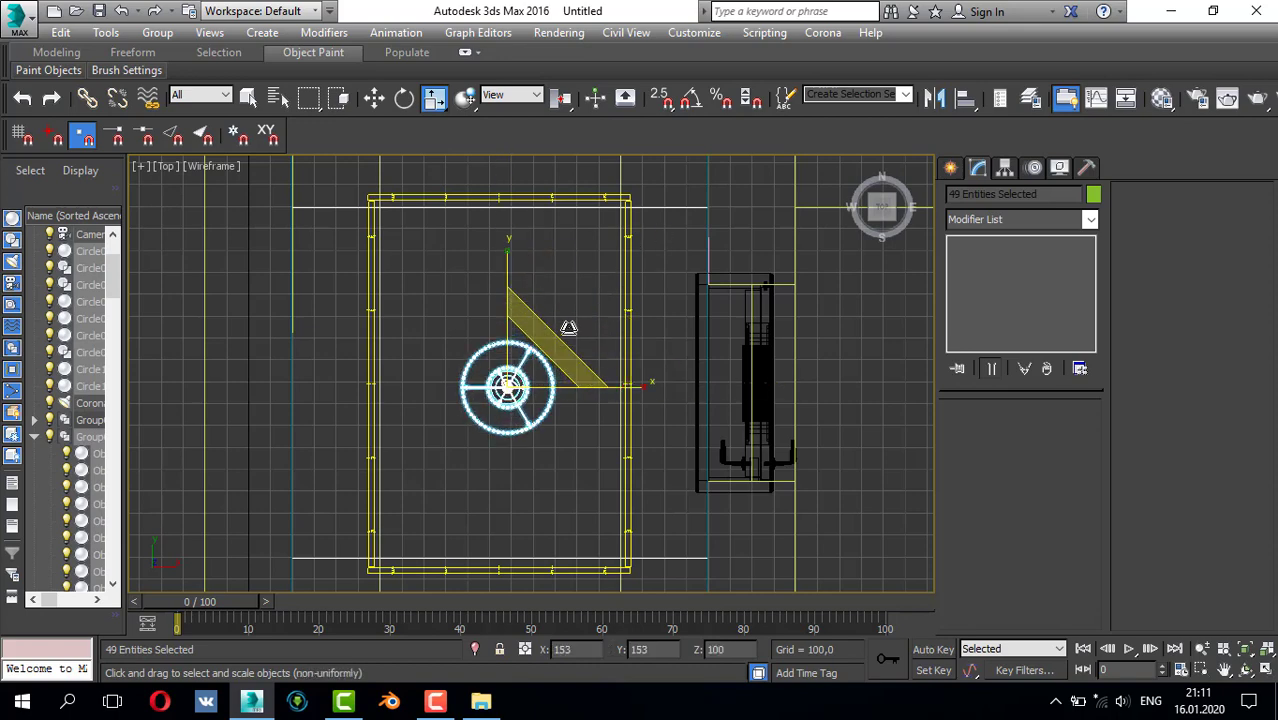
key(w)
drag(573, 390, 567, 390)
- Stretch the chandelier vertically in the front view so that it regains a proportionate height
key(alt+w)
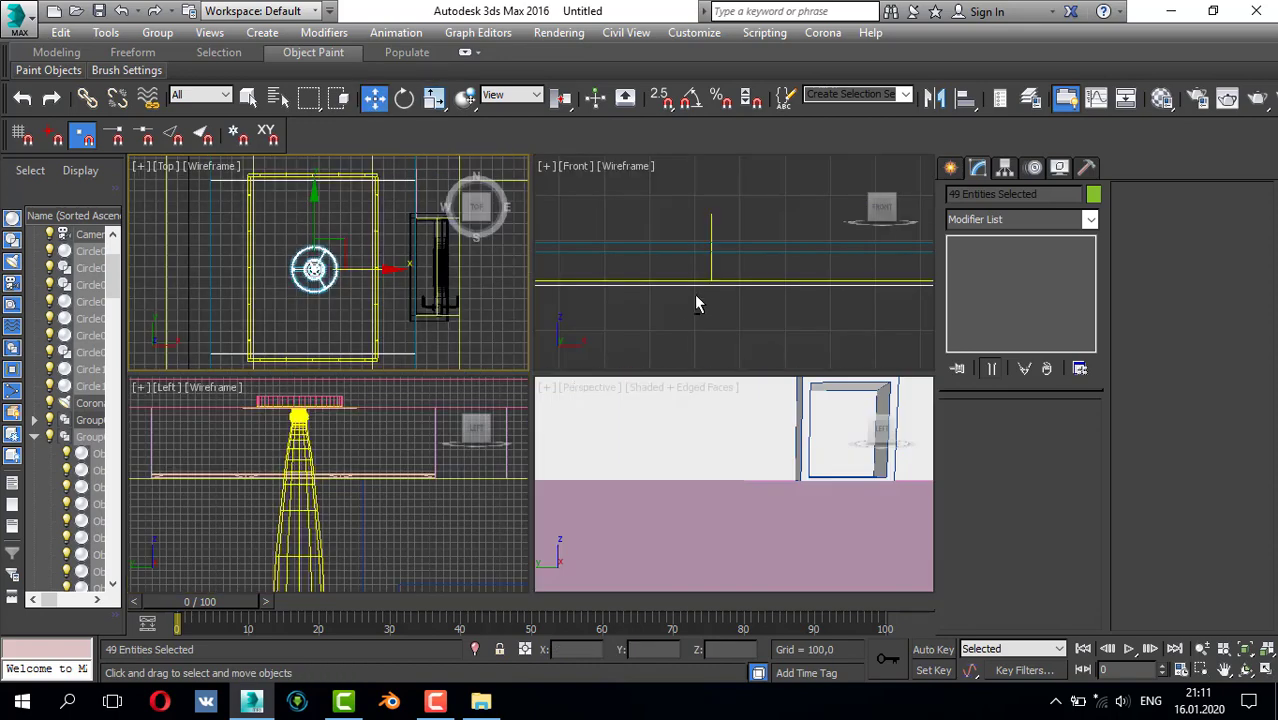
right_click(694, 294)
key(alt+w)
key(z)
scroll(613, 324, down, 5)
key(r)
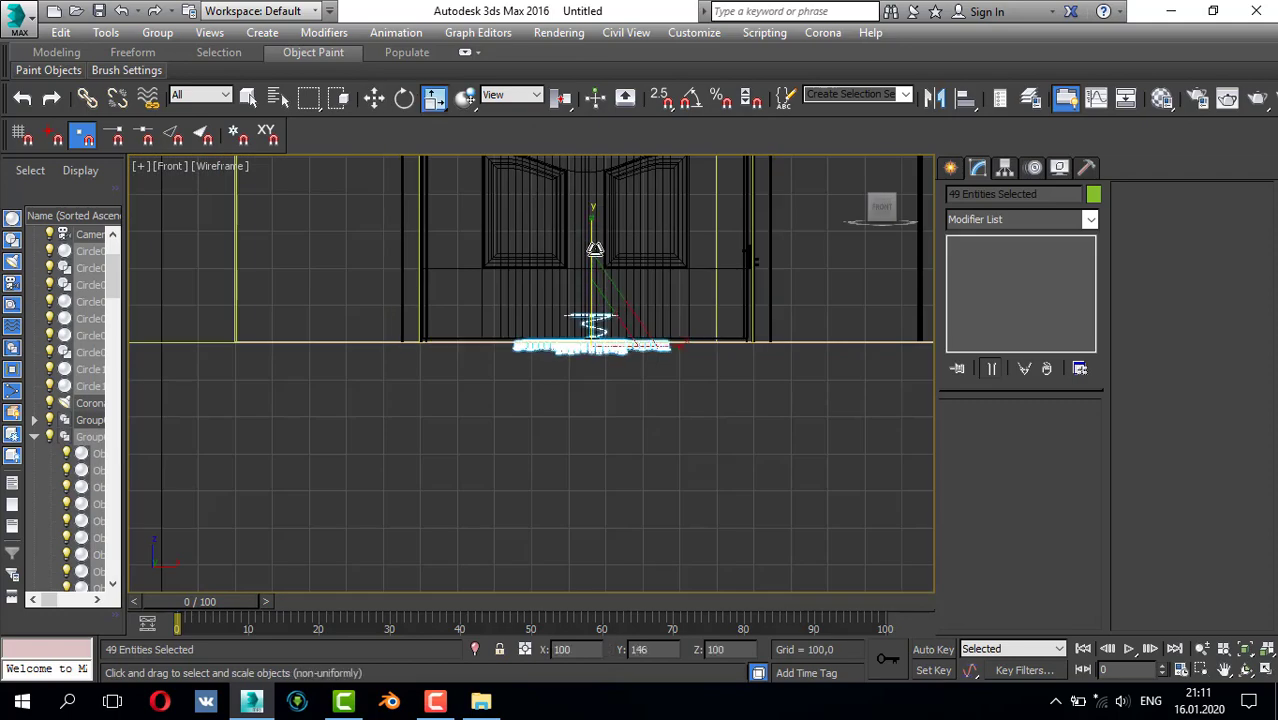
key(z)
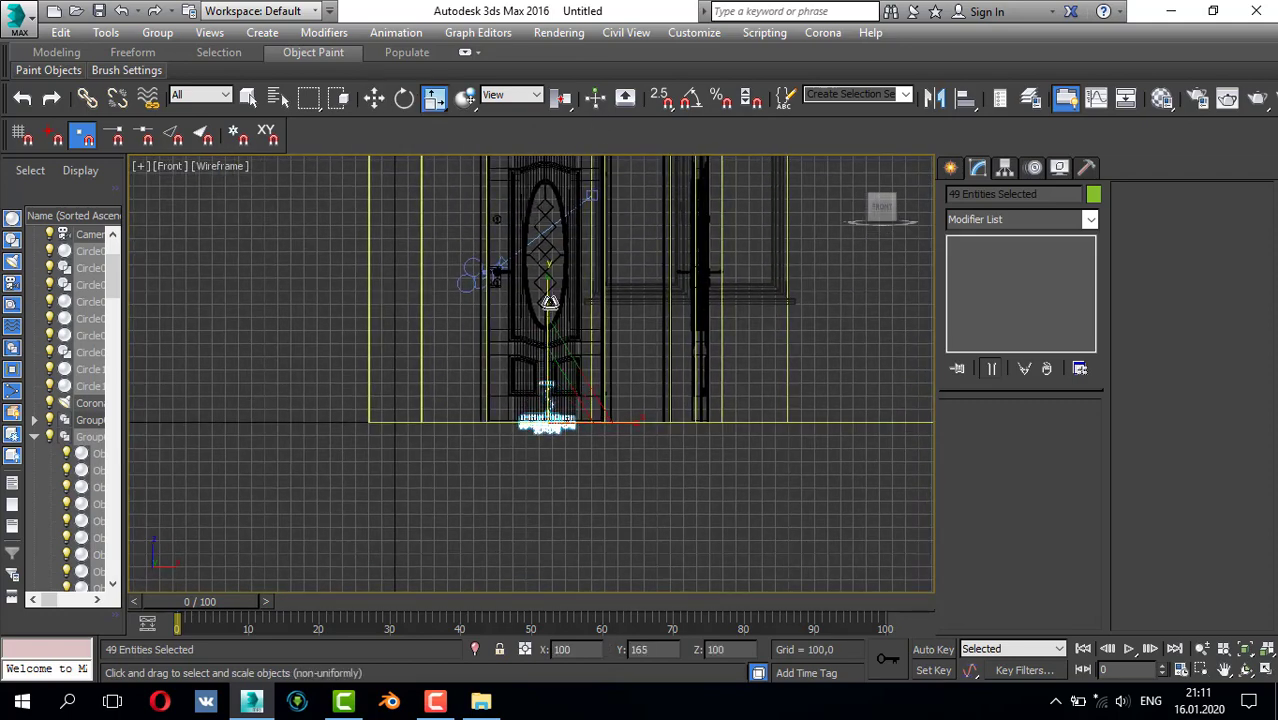
scroll(535, 344, up, 3)
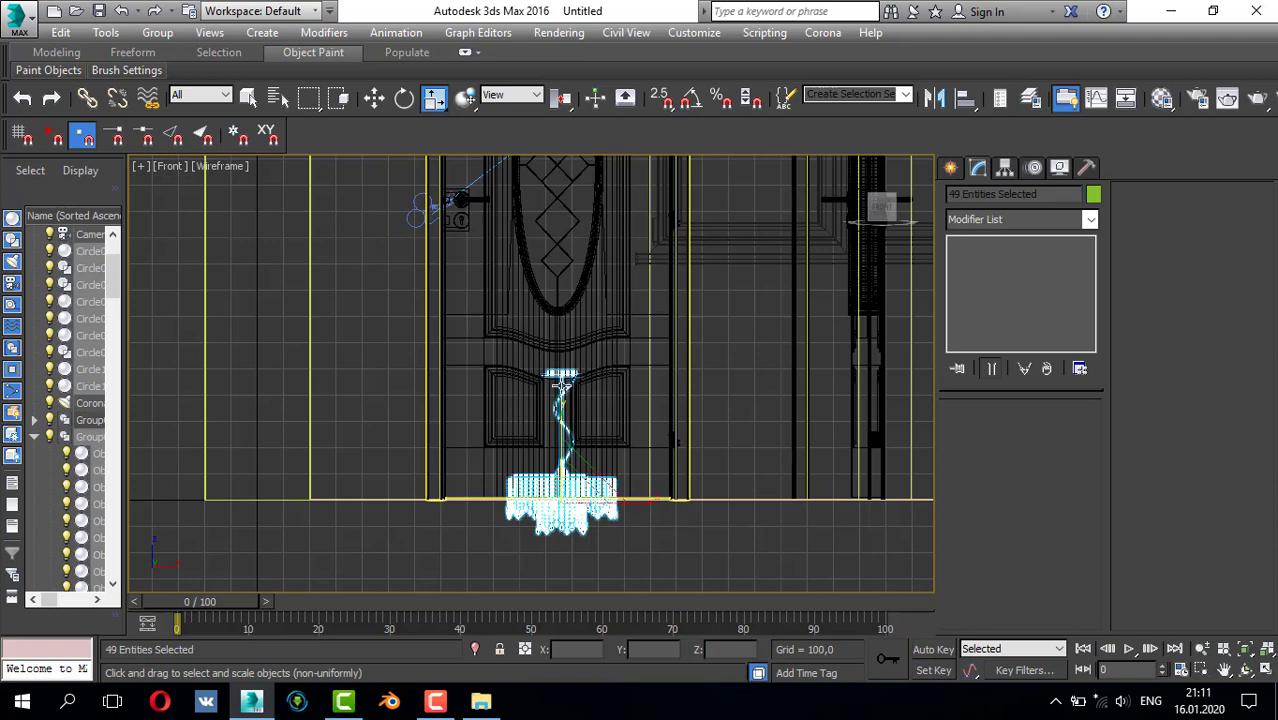
- Raise the chandelier in the front view from the floor to the hallway ceiling
key(w)
scroll(561, 376, down, 3)
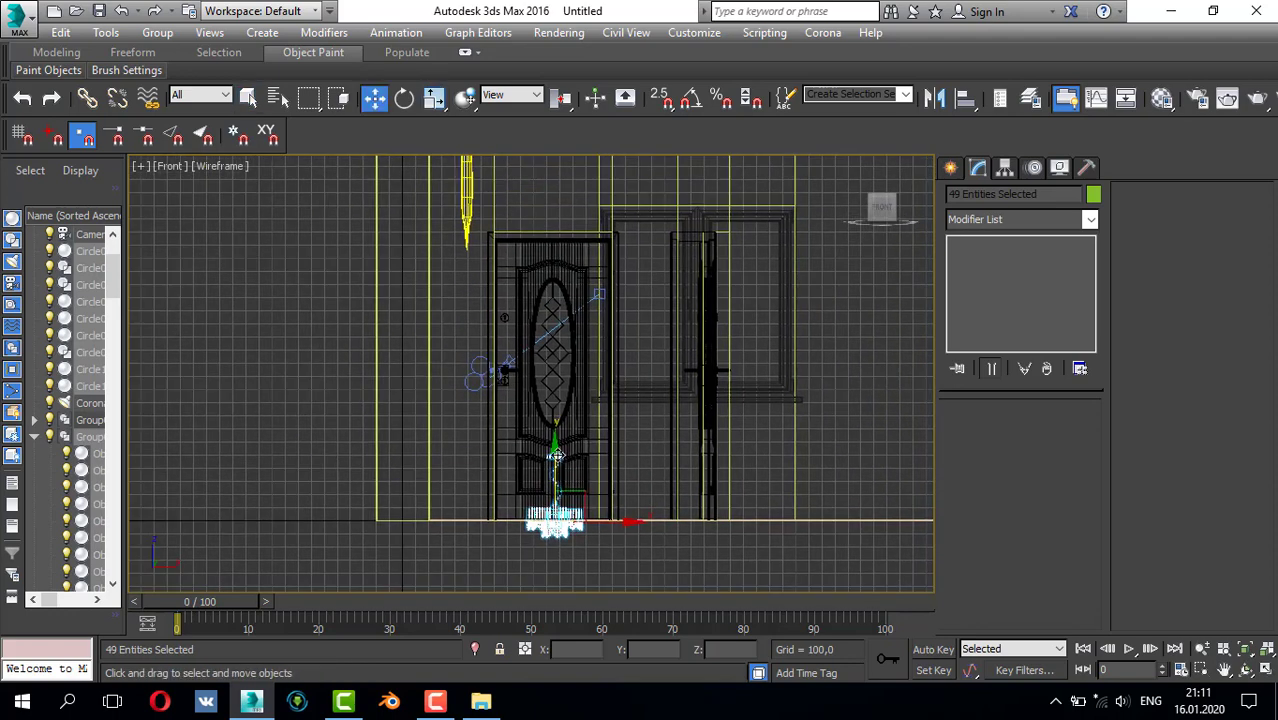
drag(575, 485, 575, 237)
middle_drag(575, 237, 541, 403)
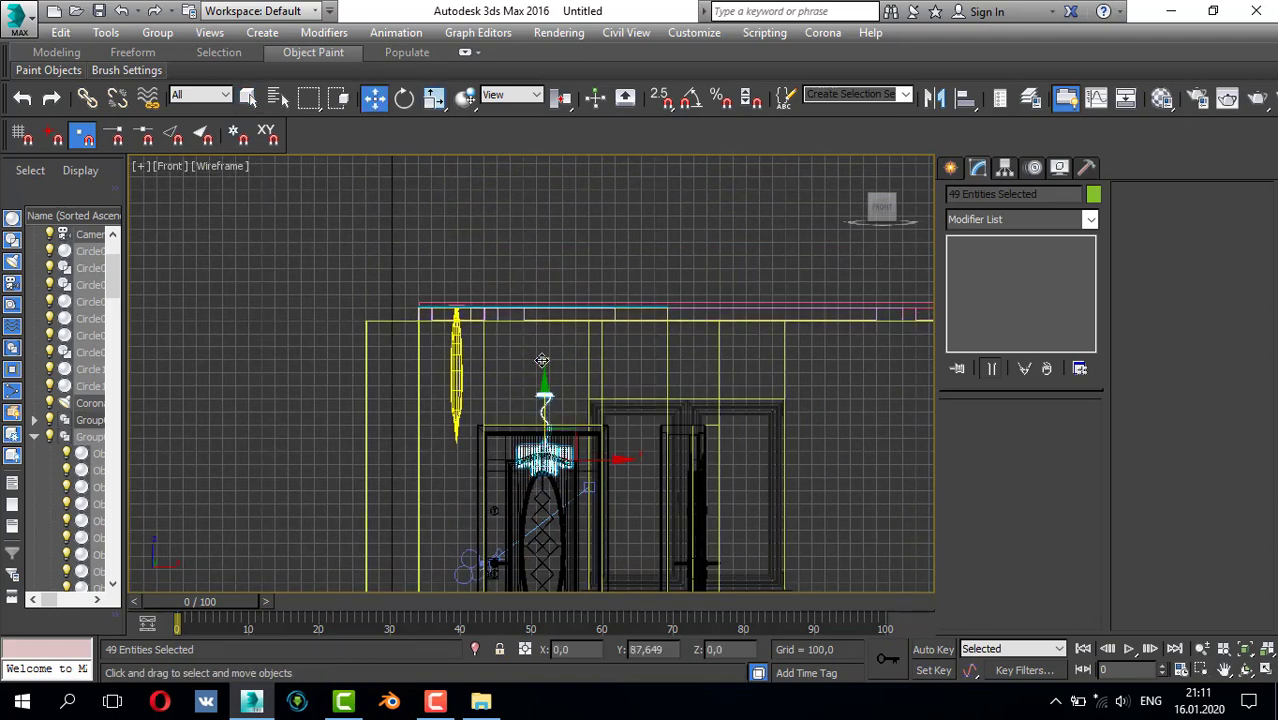
drag(541, 360, 549, 297)
scroll(552, 301, up, 3)
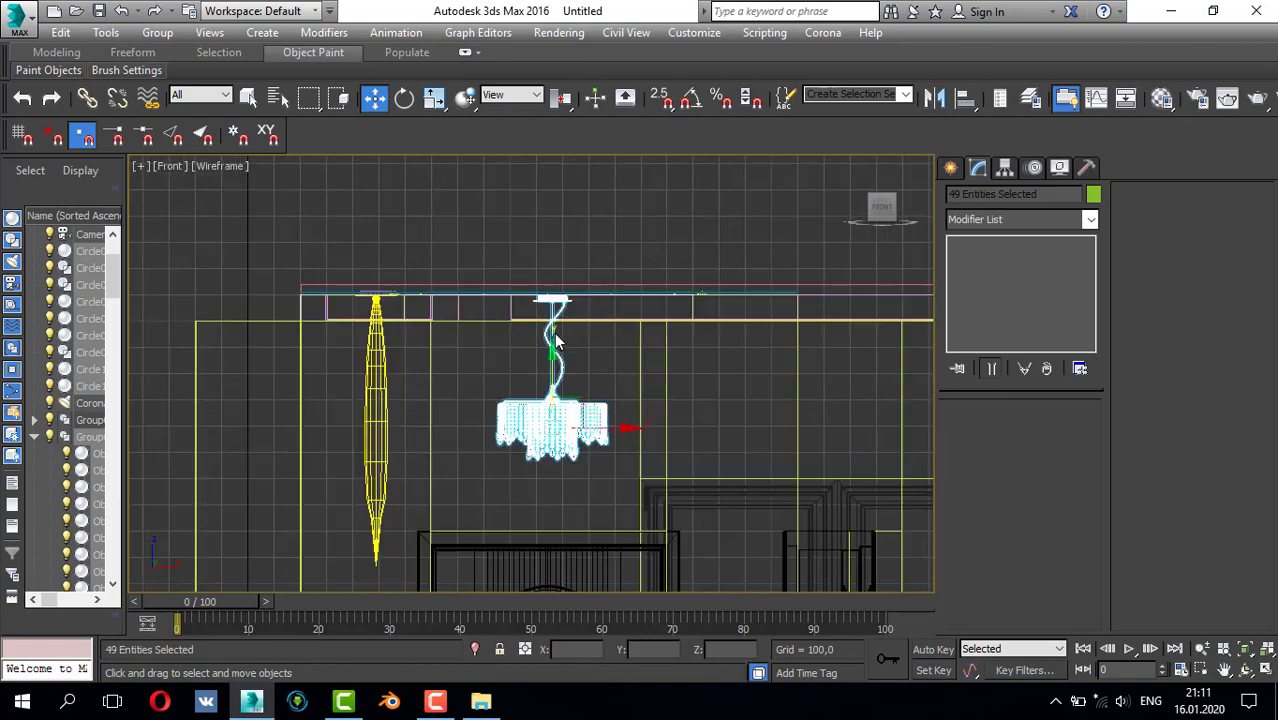
- Check the chandelier's placement within the light frame in the top view and from below in perspective
key(alt+w)
right_click(366, 306)
key(alt+w)
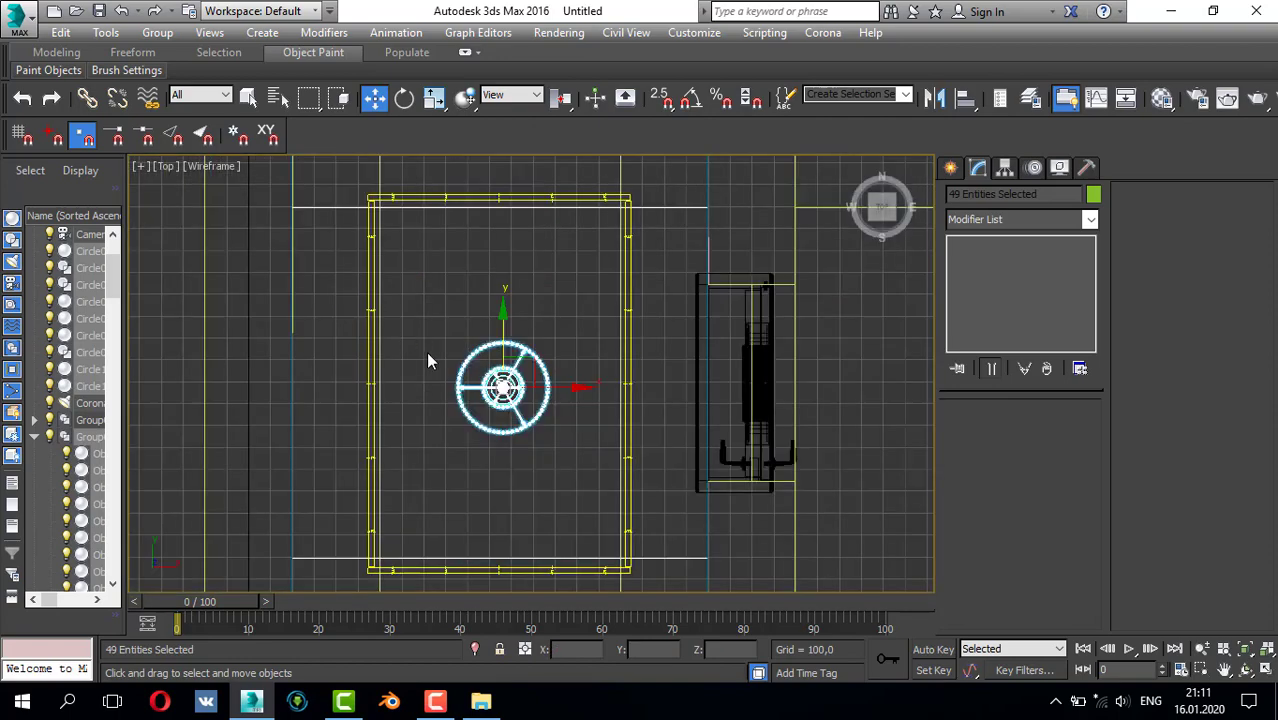
scroll(482, 385, up, 2)
scroll(549, 393, down, 3)
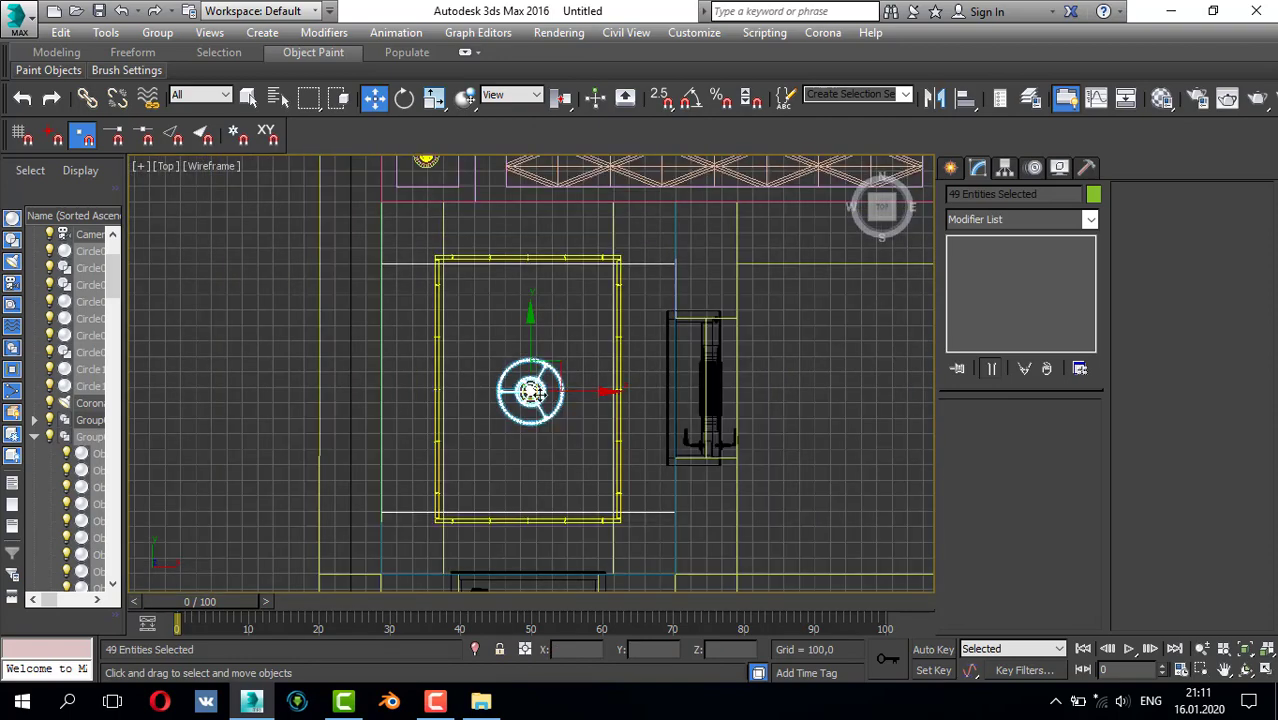
key(alt+w)
right_click(693, 462)
key(alt+w)
key(z)
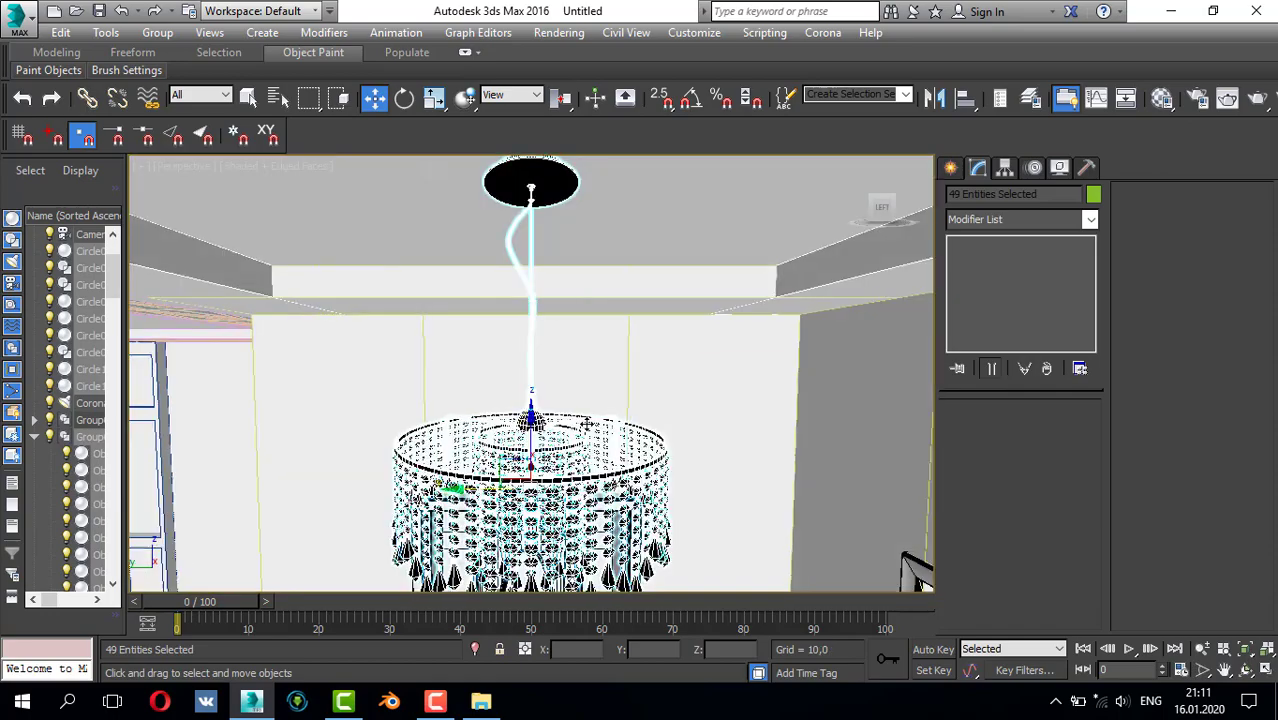
alt+middle_drag(592, 422, 707, 428)
scroll(677, 408, down, 4)
- Lengthen the chandelier vertically in the front view and seat its ceiling mount against the hallway ceiling
key(alt+w)
right_click(351, 345)
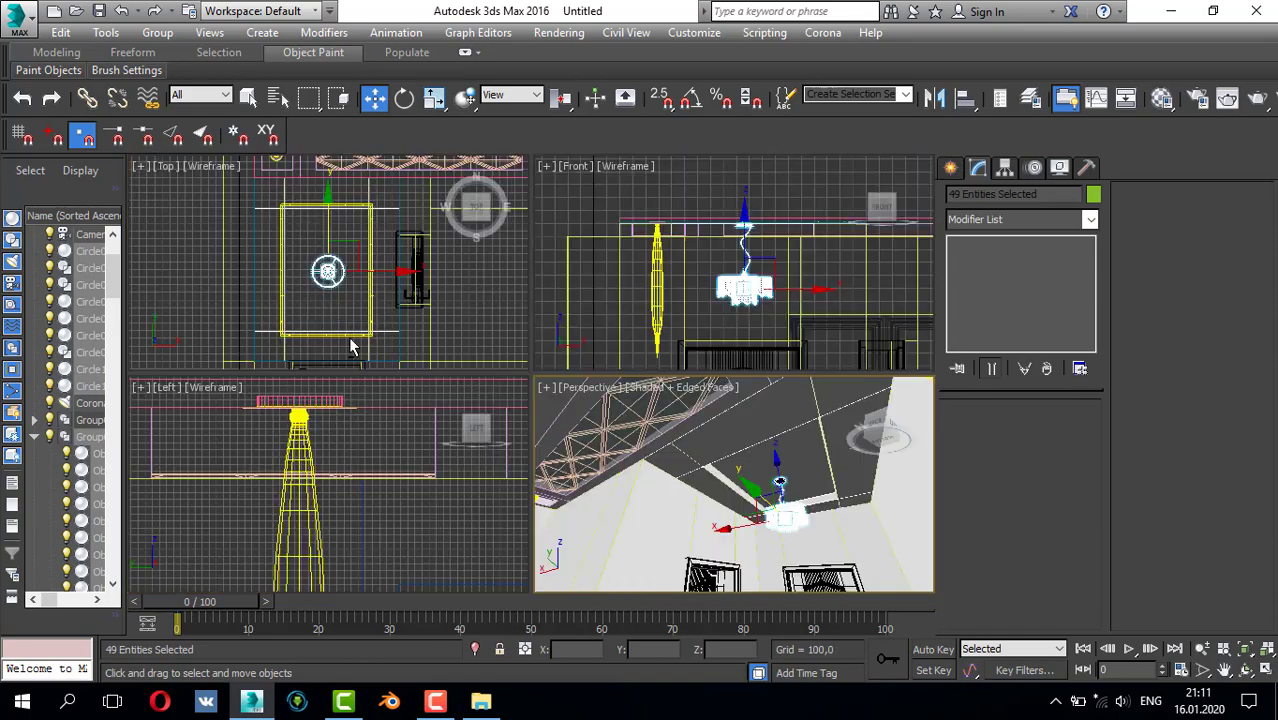
key(alt+w)
key(r)
mouse_move(570, 377)
mouse_down()
mouse_move(587, 352)
mouse_move(556, 320)
mouse_move(557, 367)
mouse_up()
key(alt+w)
right_click(655, 322)
key(alt+w)
key(r)
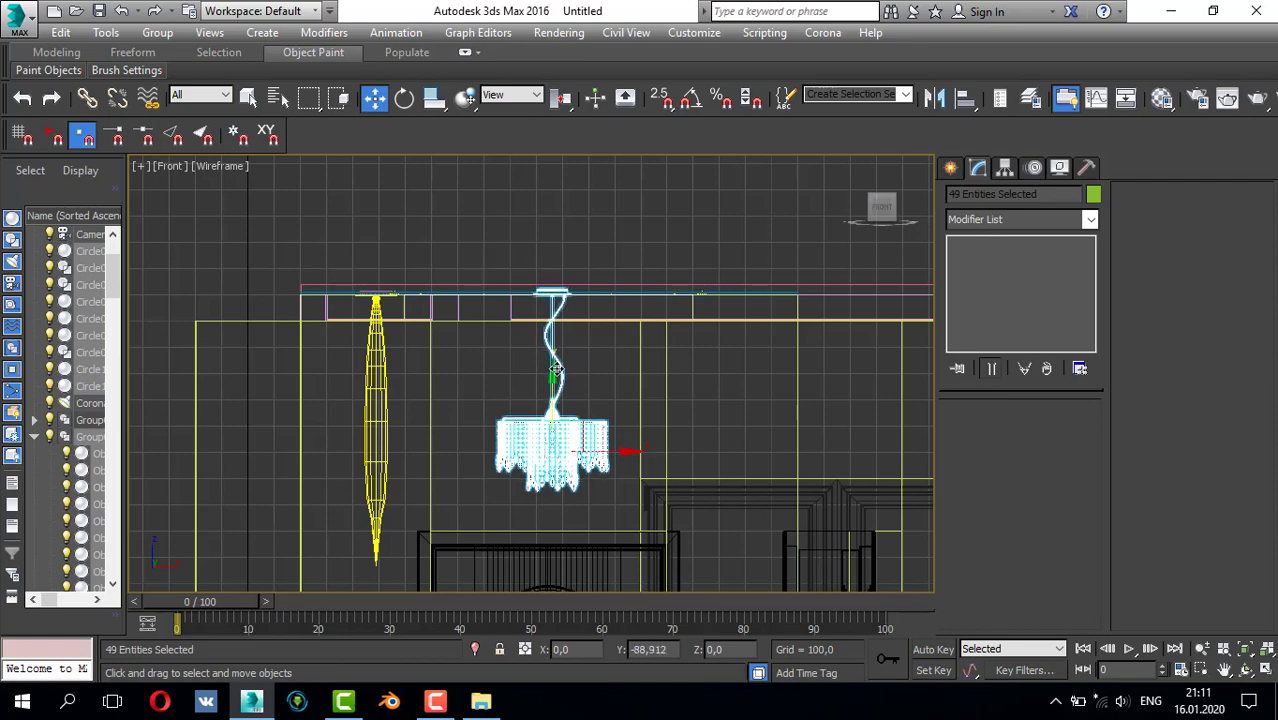
- Examine the chandelier's ceiling mount and its place in the hallway from several angles in perspective
key(alt+w)
right_click(597, 402)
key(alt+w)
scroll(620, 398, up, 5)
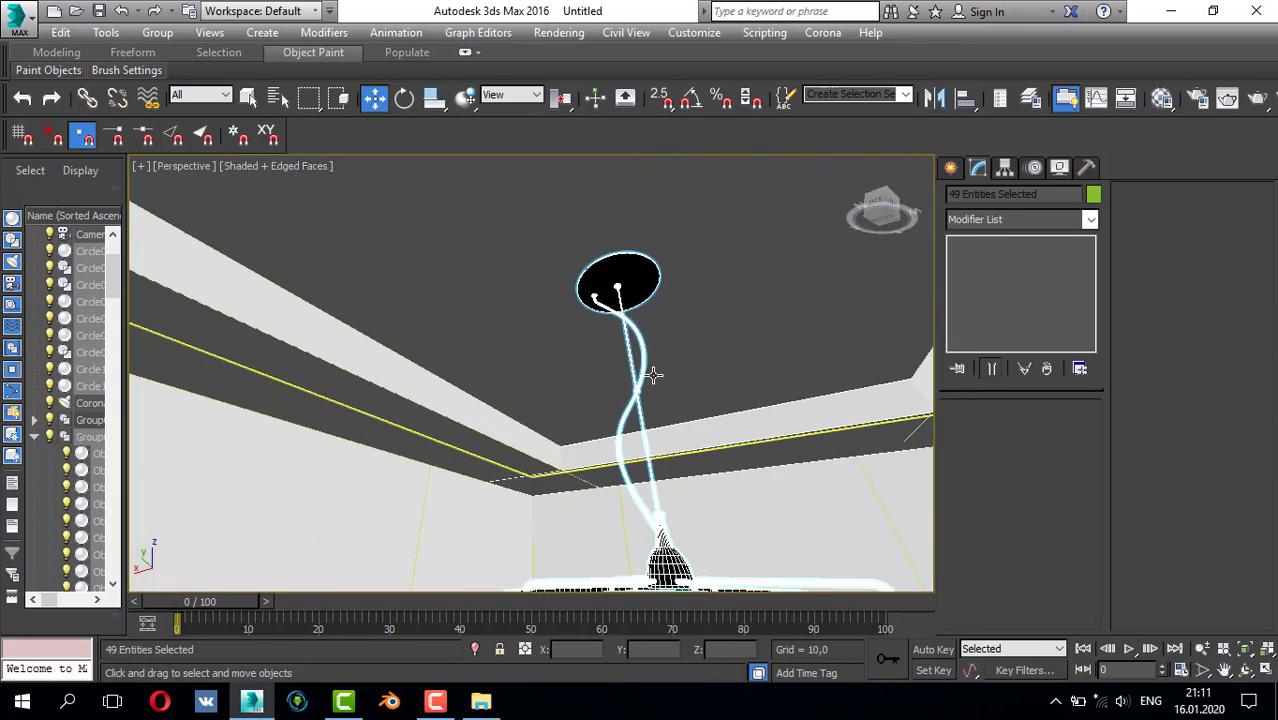
alt+middle_drag(637, 320, 630, 379)
scroll(633, 422, down, 8)
scroll(636, 425, up, 4)
scroll(637, 425, down, 1)
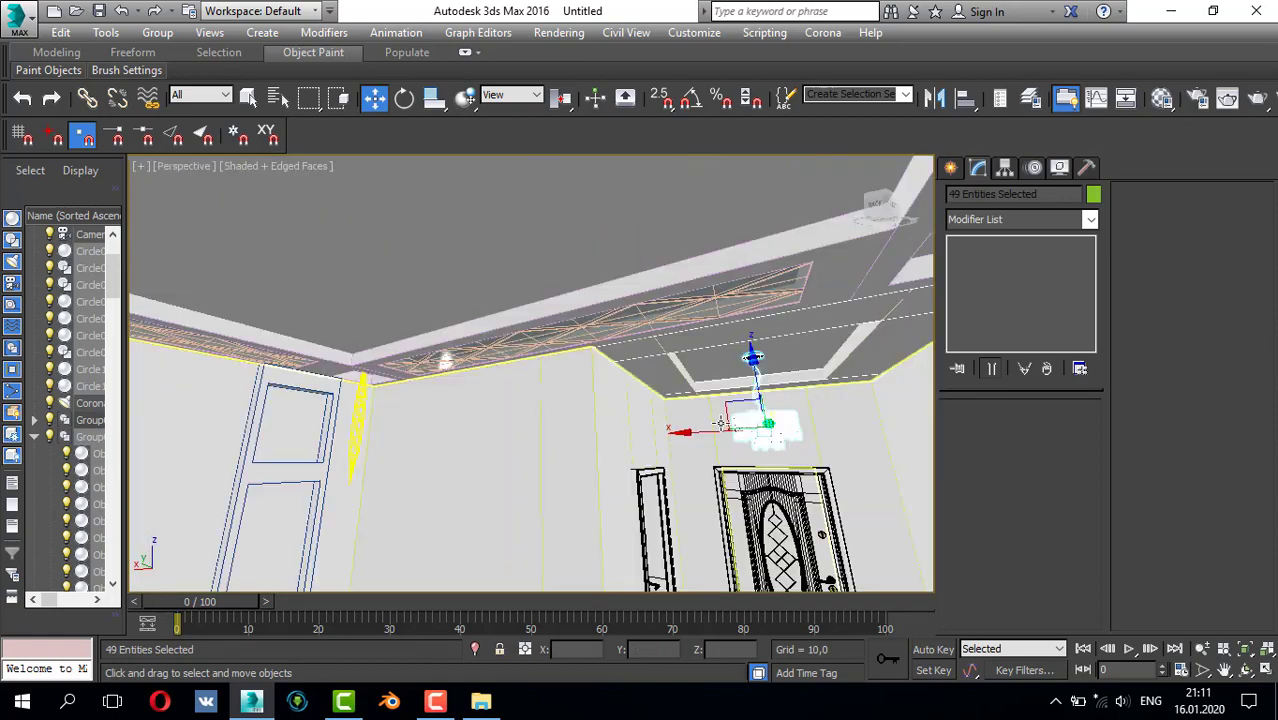
alt+middle_drag(720, 424, 757, 437)
middle_drag(765, 325, 710, 449)
scroll(613, 333, up, 3)
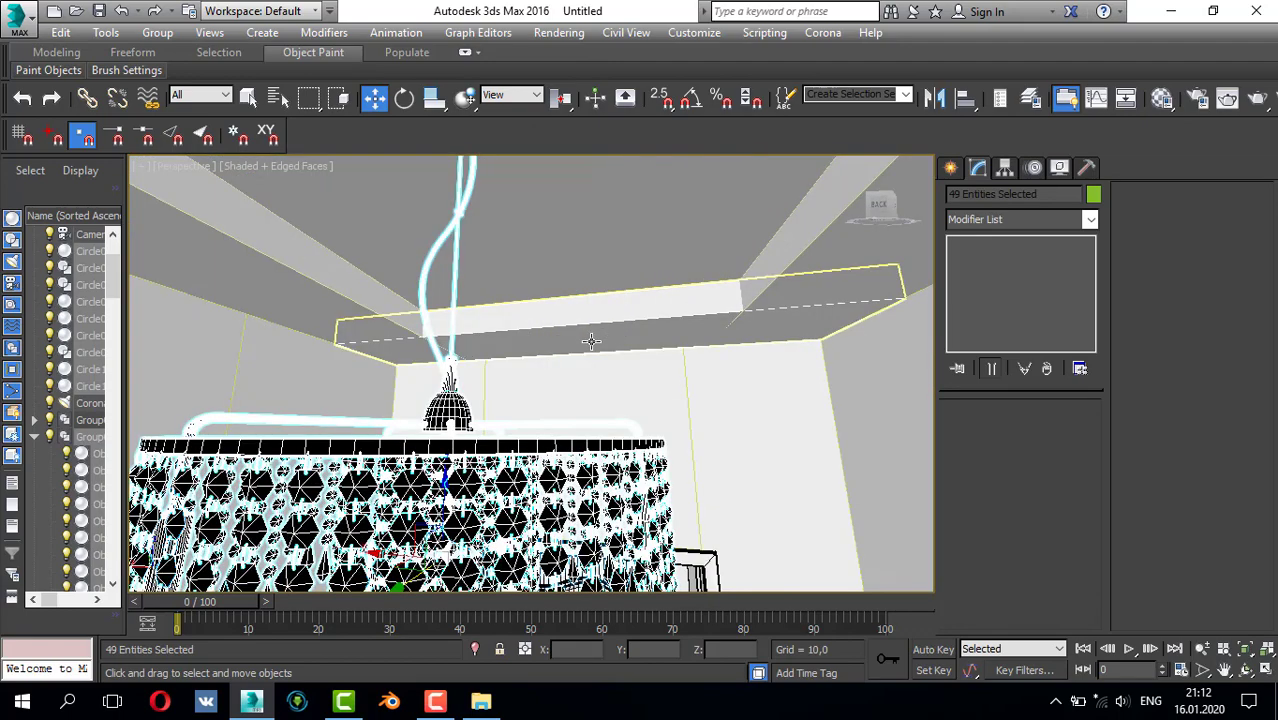
scroll(575, 350, down, 5)
scroll(524, 380, up, 8)
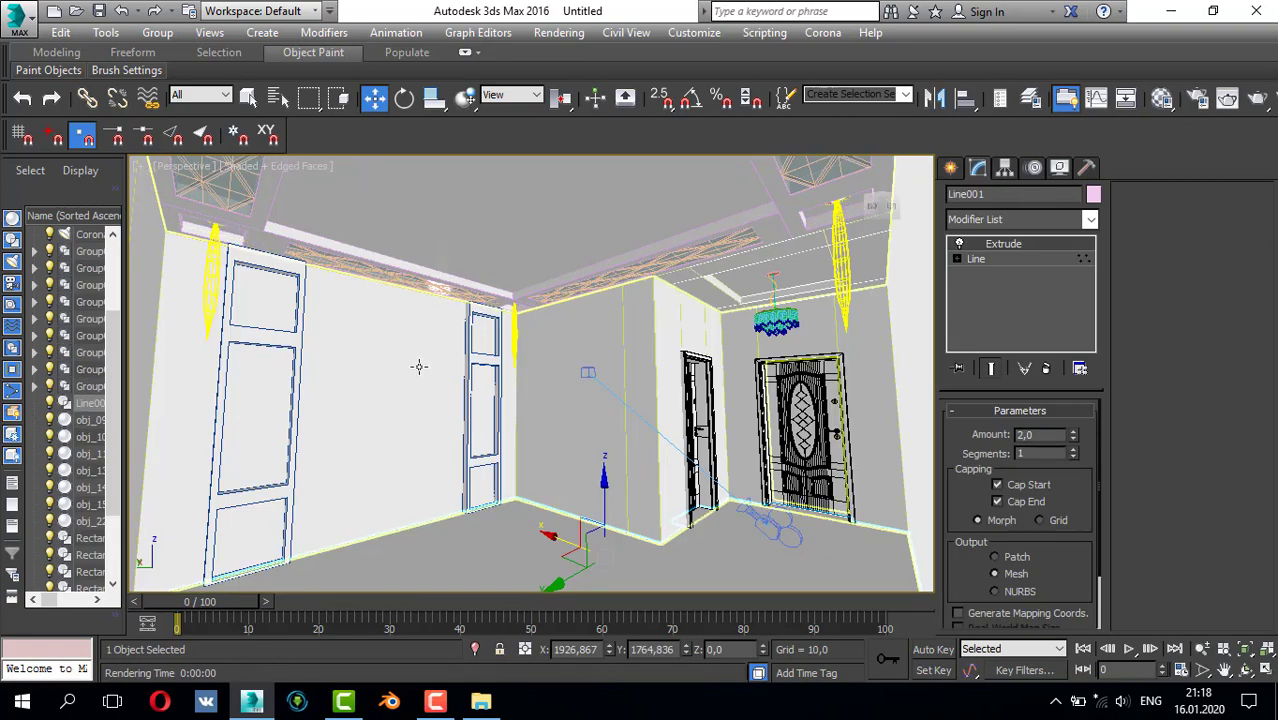
- Bring the window wall into view and open the parda folder inside 3DSky PRO Collection_20 11 2018 in the file manager
scroll(436, 360, up, 3)
alt+middle_drag(439, 346, 545, 332)
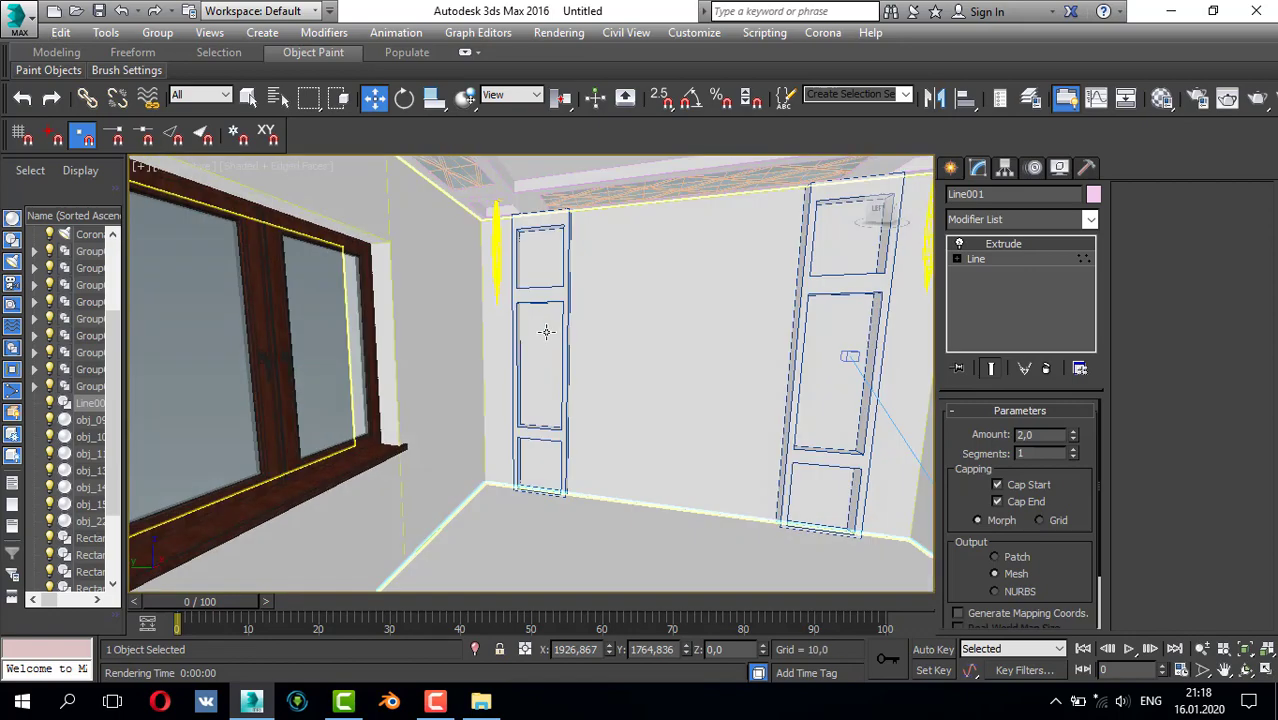
scroll(539, 334, down, 2)
scroll(518, 333, down, 5)
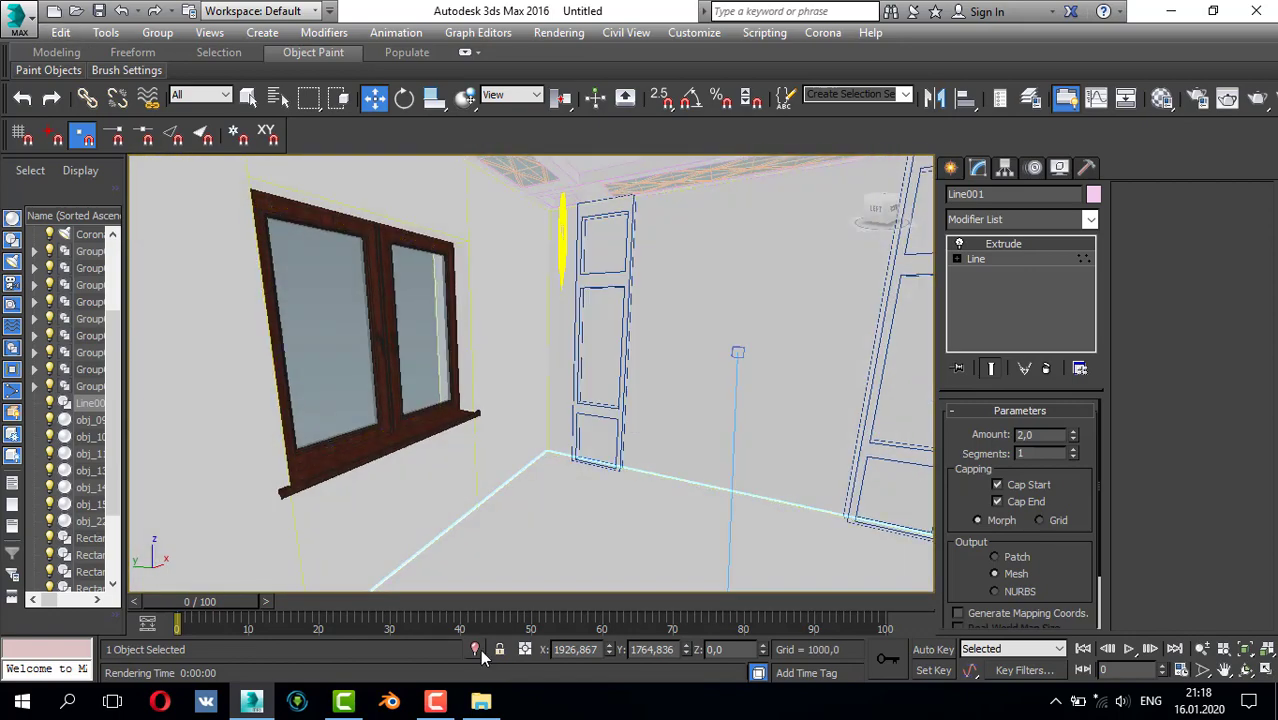
click(481, 701)
click(86, 61)
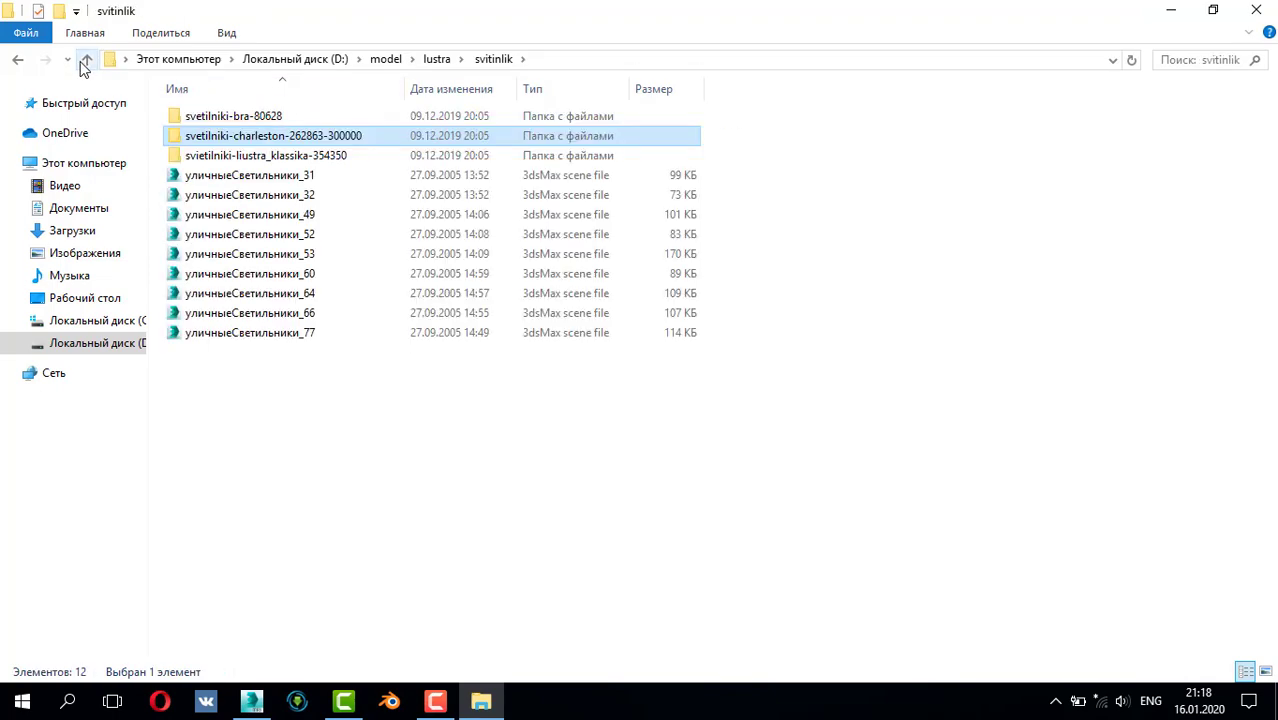
click(86, 61)
click(86, 61)
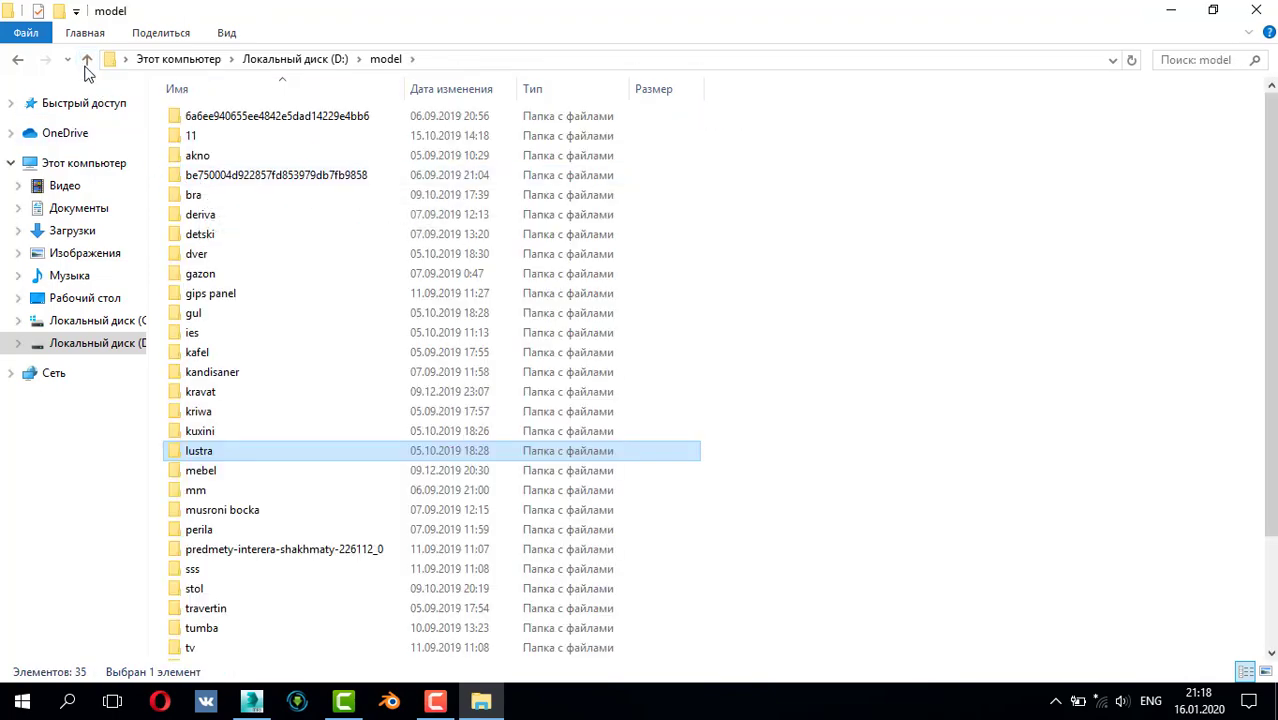
click(86, 61)
double_click(230, 177)
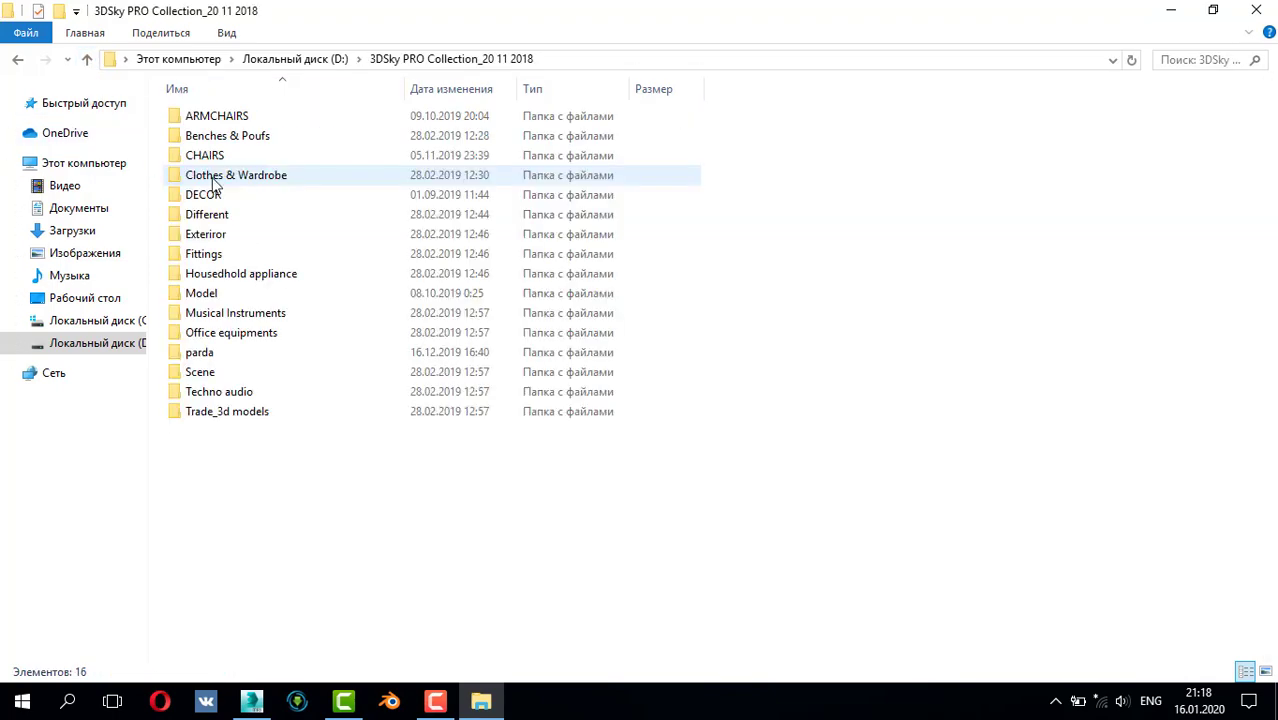
click(423, 713)
click(426, 712)
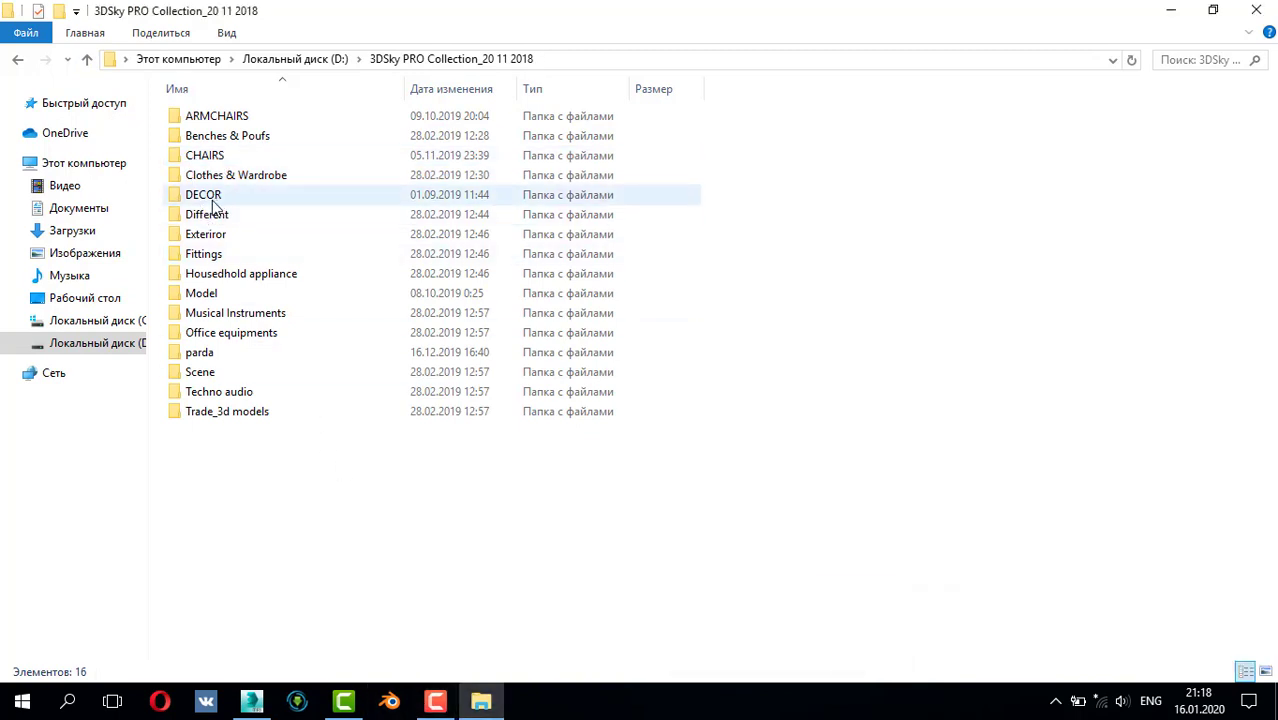
double_click(238, 354)
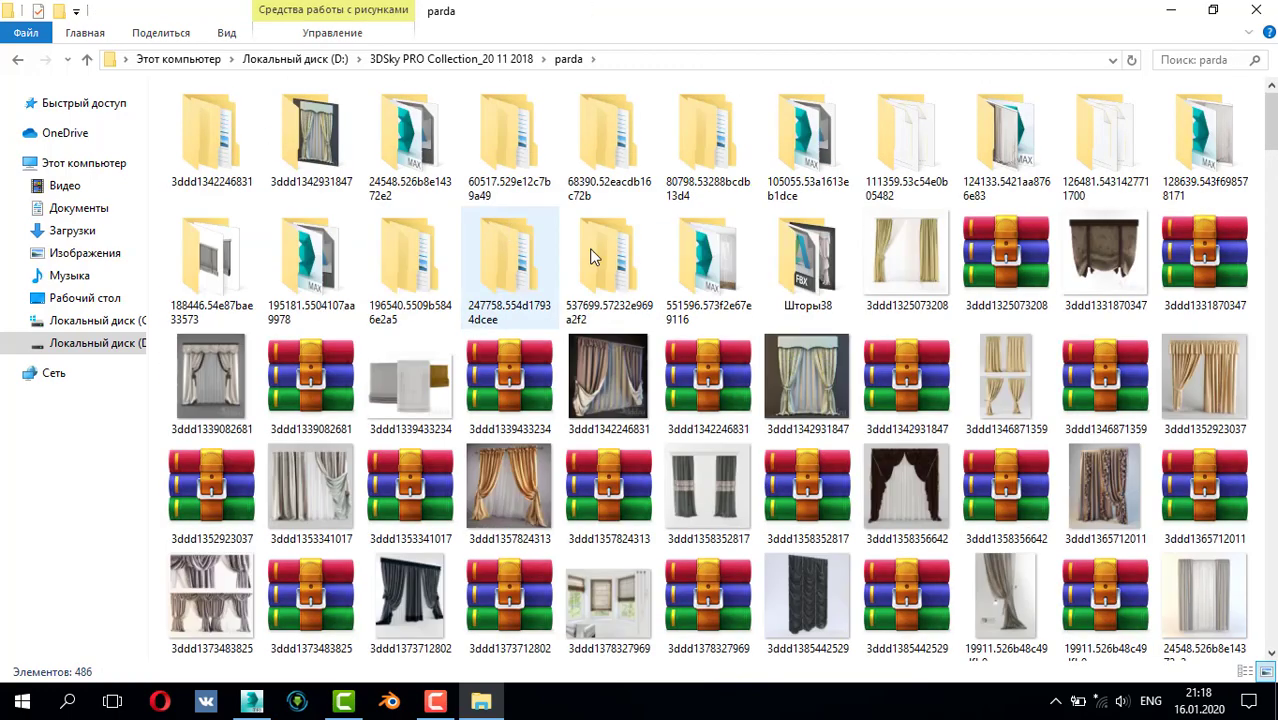
- Browse the curtain model previews and open the folder 24548.526b8e14372e2
scroll(728, 283, down, 5)
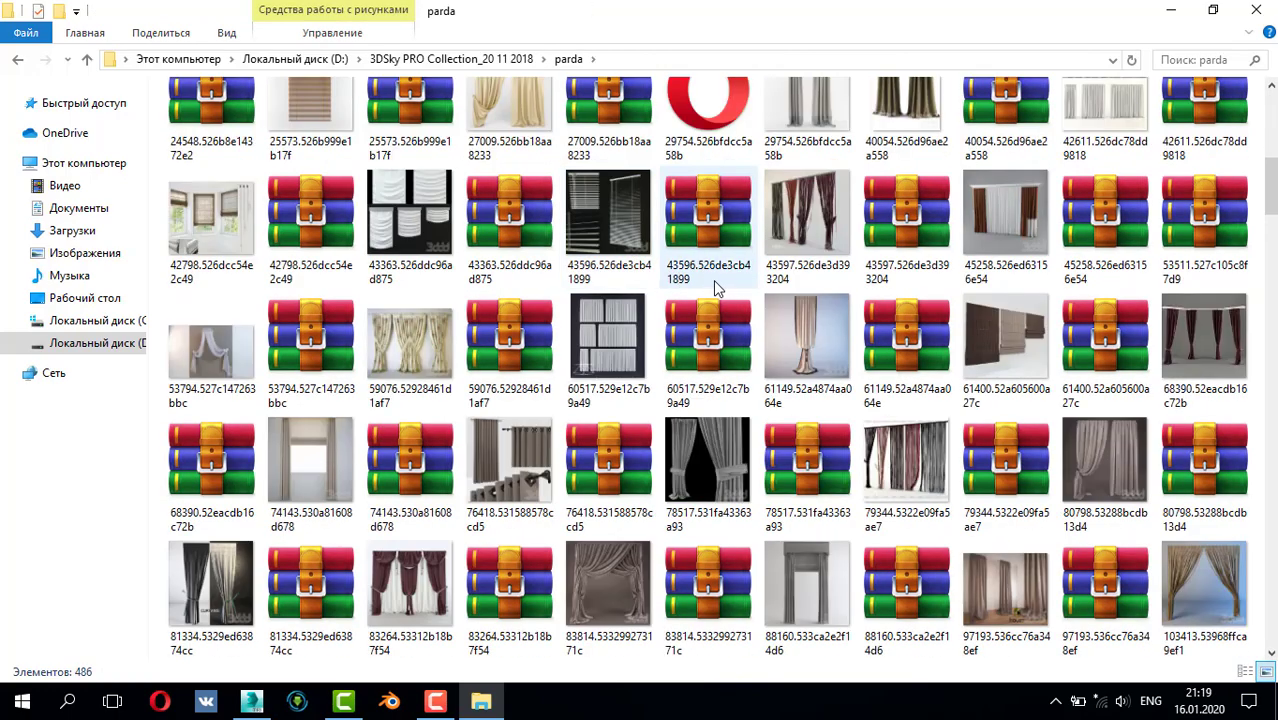
scroll(714, 287, up, 3)
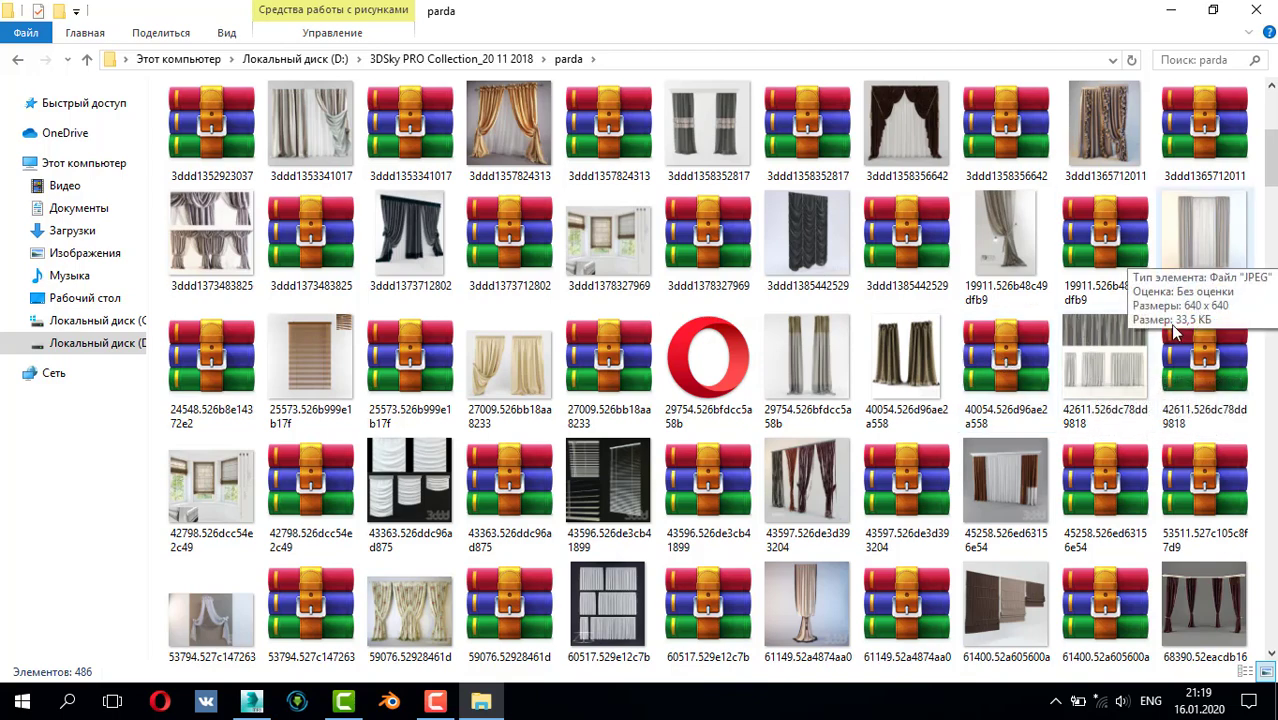
scroll(1062, 297, up, 3)
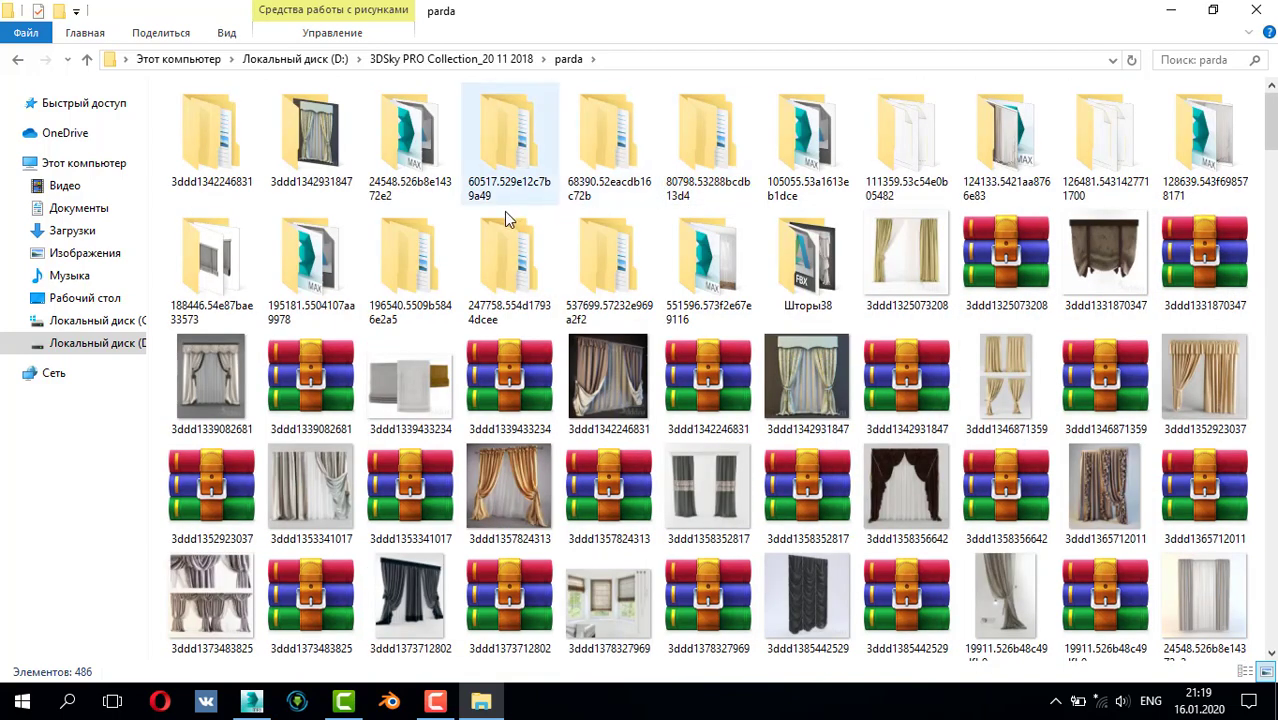
double_click(433, 170)
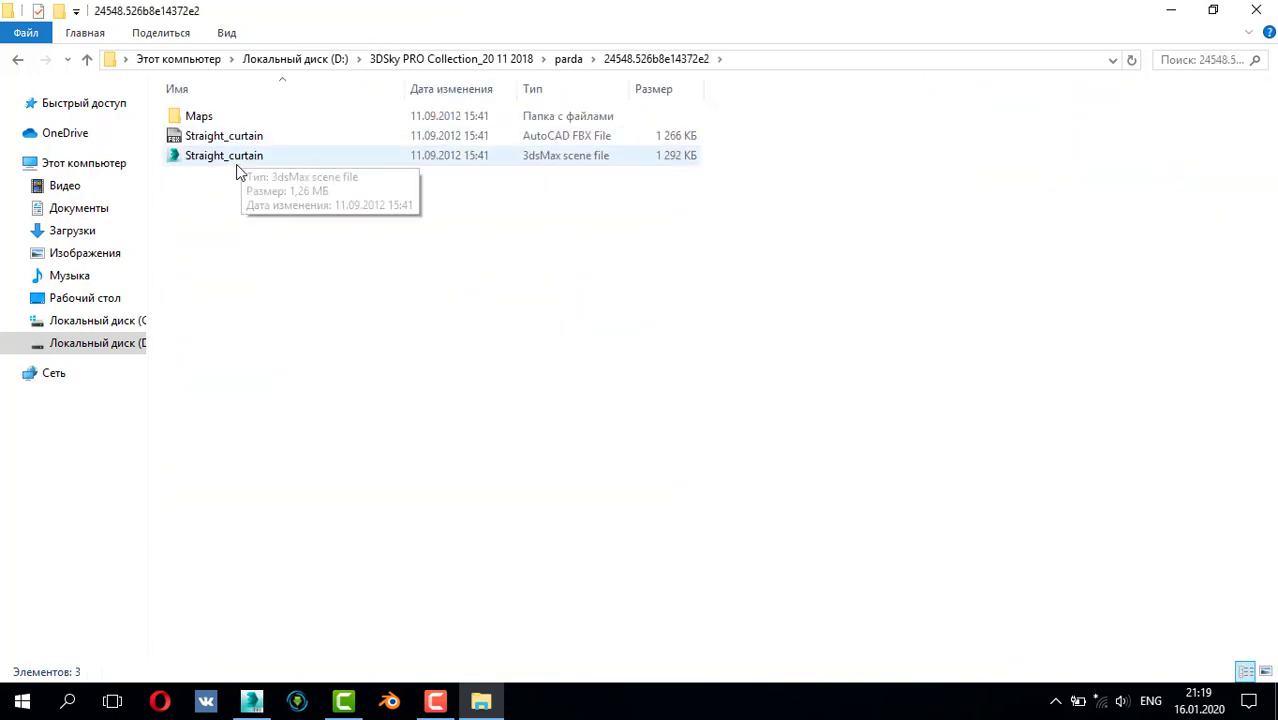
- Merge the Straight_curtain 3dsMax scene file into the scene on the floor near the window, accepting the missing DLLs, and frame it
drag(236, 164, 360, 648)
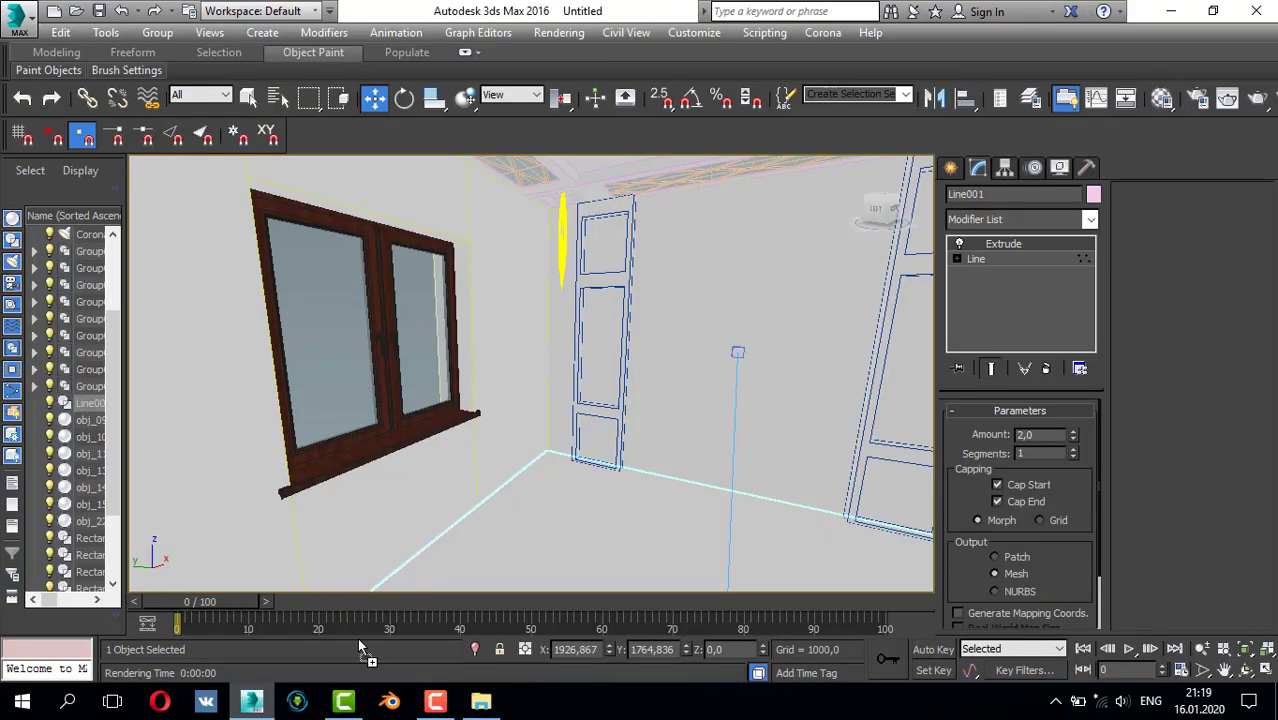
drag(479, 557, 480, 558)
click(536, 579)
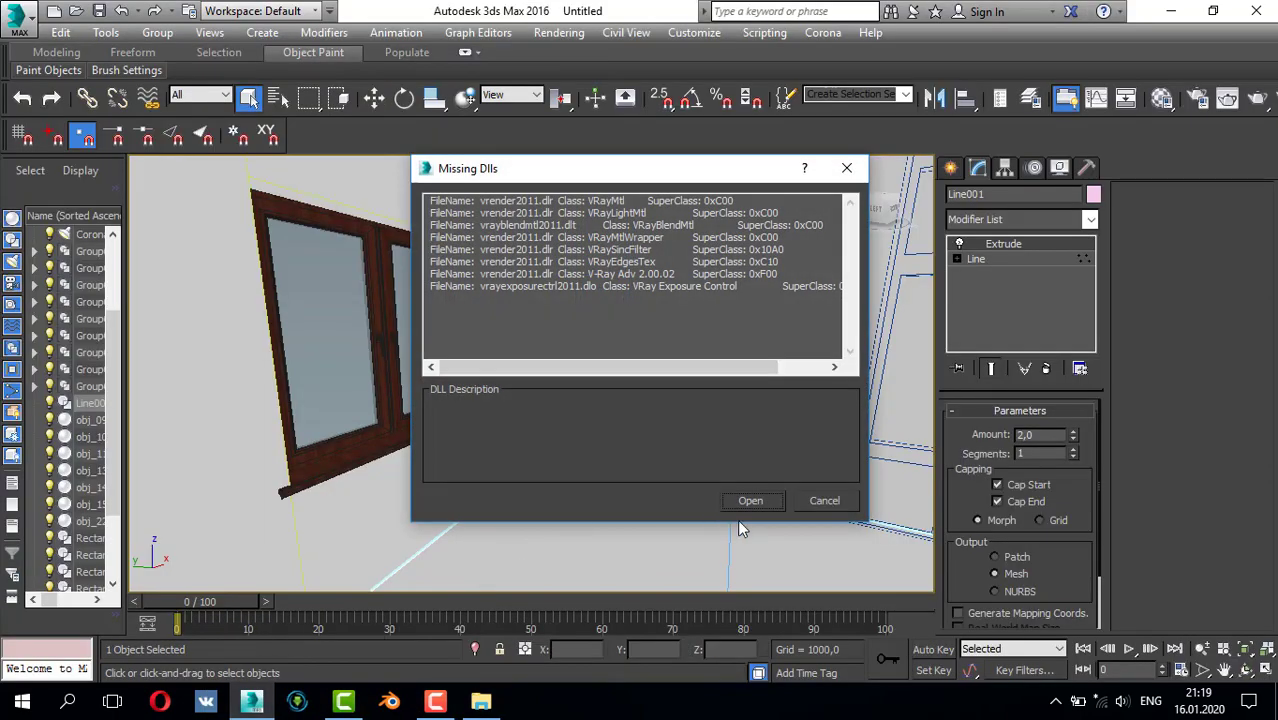
click(724, 500)
click(468, 549)
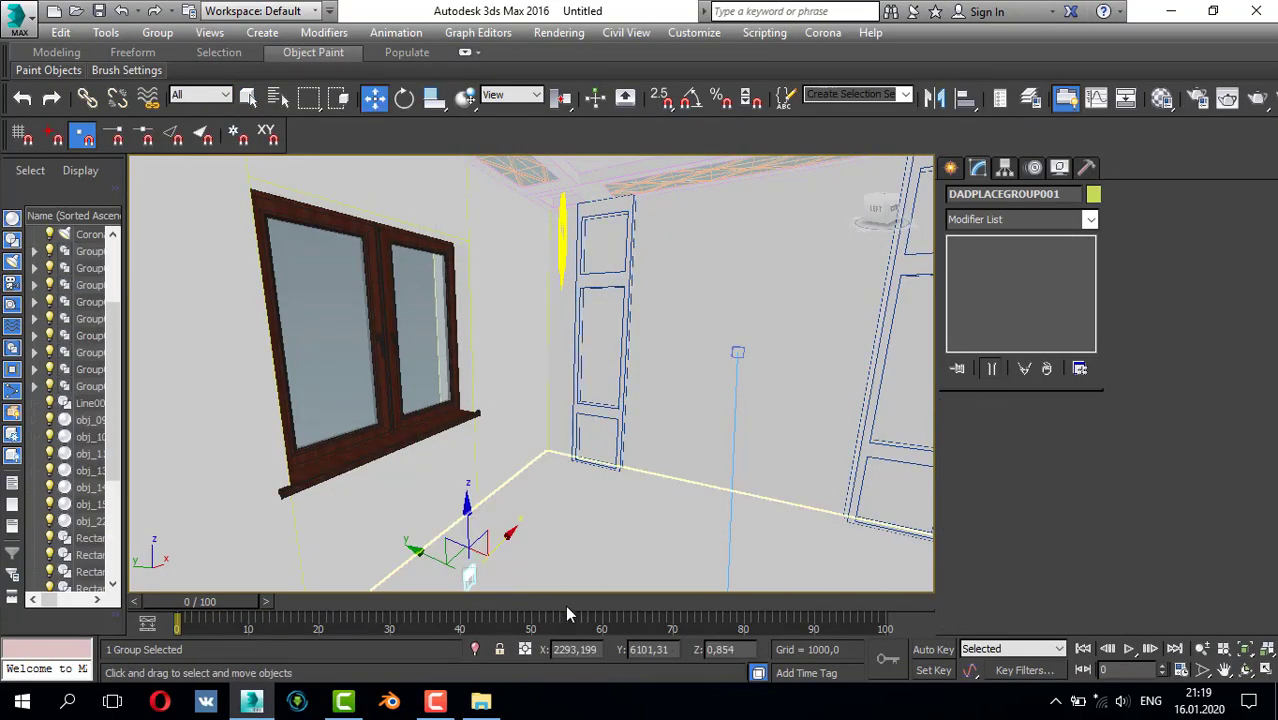
key(z)
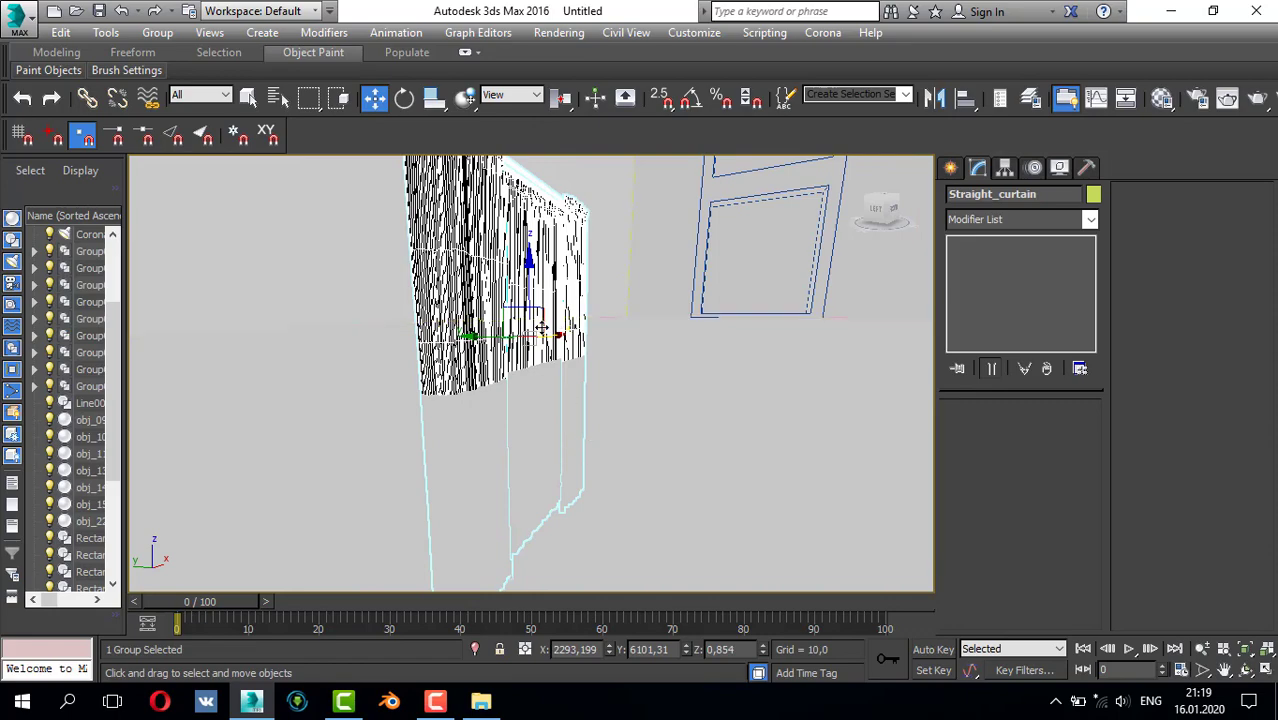
- Raise the curtain above the floor in perspective, to a Z position of about 129.6
alt+middle_drag(542, 327, 513, 225)
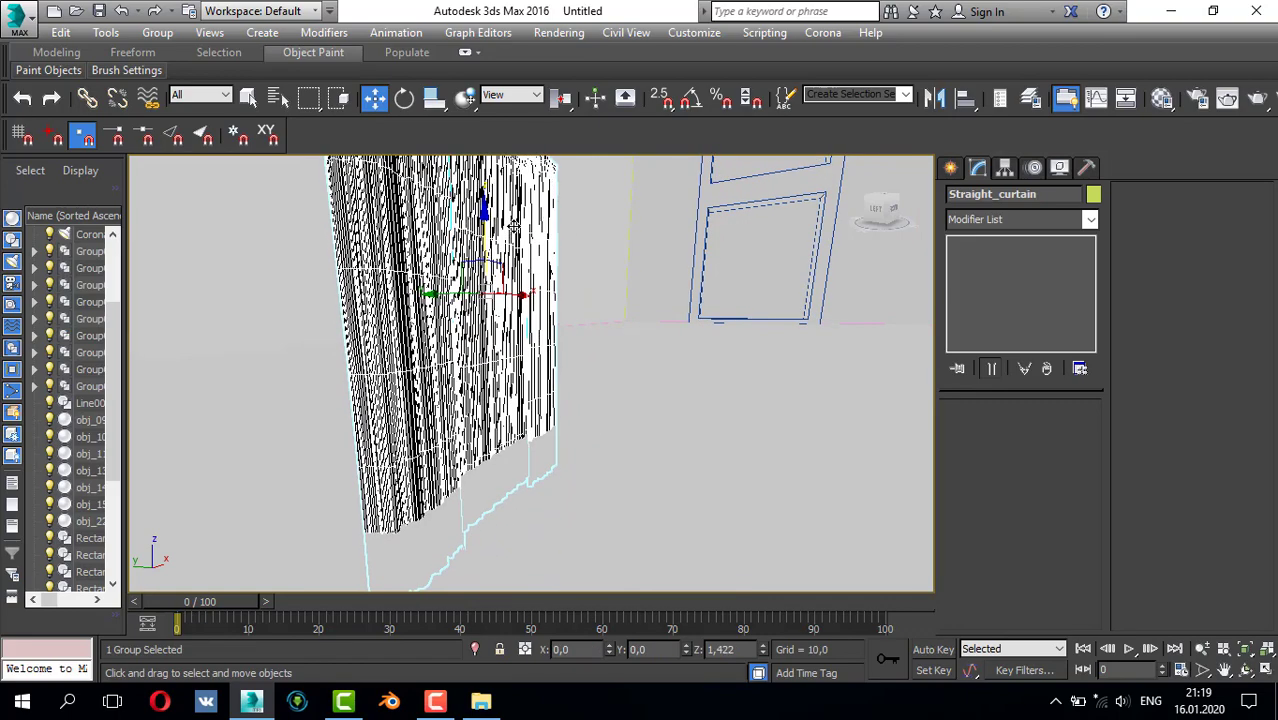
scroll(513, 227, down, 5)
middle_drag(488, 311, 457, 366)
drag(466, 331, 476, 292)
- In the front view, move the curtain up to the head of the window, to about X 2245.3 and Z 2276.4
key(alt+w)
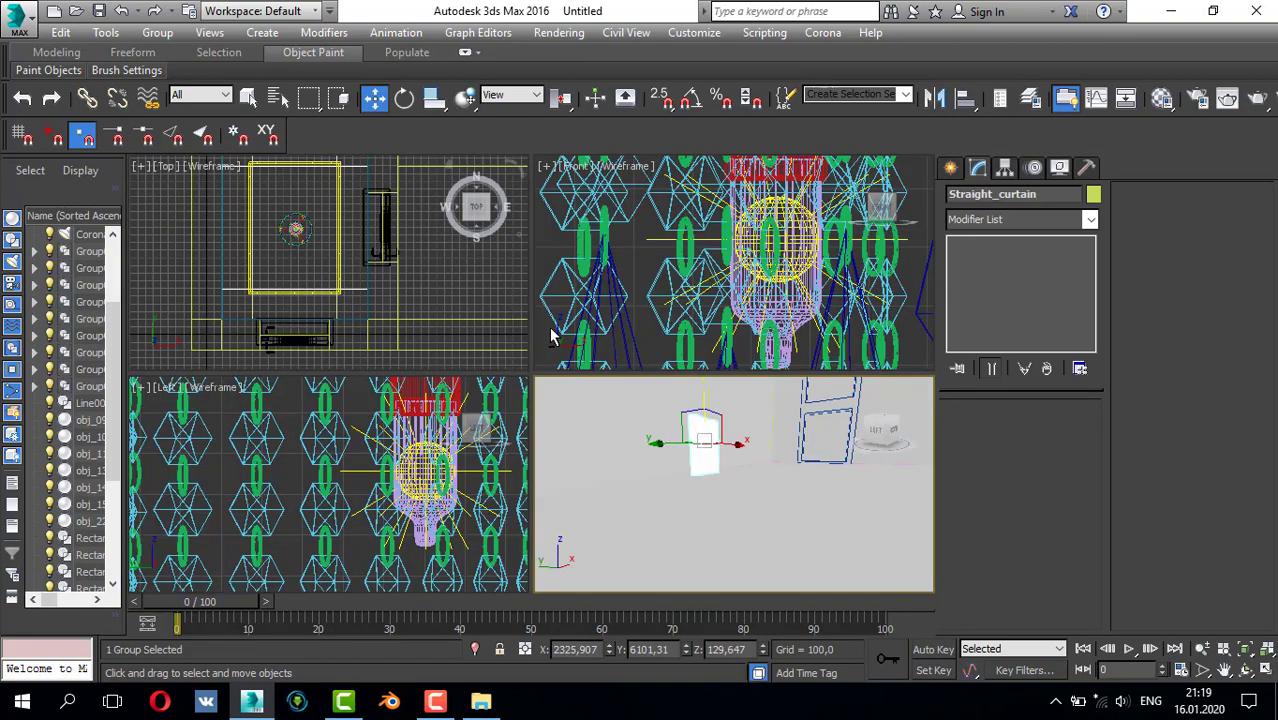
middle_click(401, 455)
key(alt+w)
key(z)
scroll(440, 427, down, 5)
key(alt+w)
middle_click(593, 308)
key(alt+w)
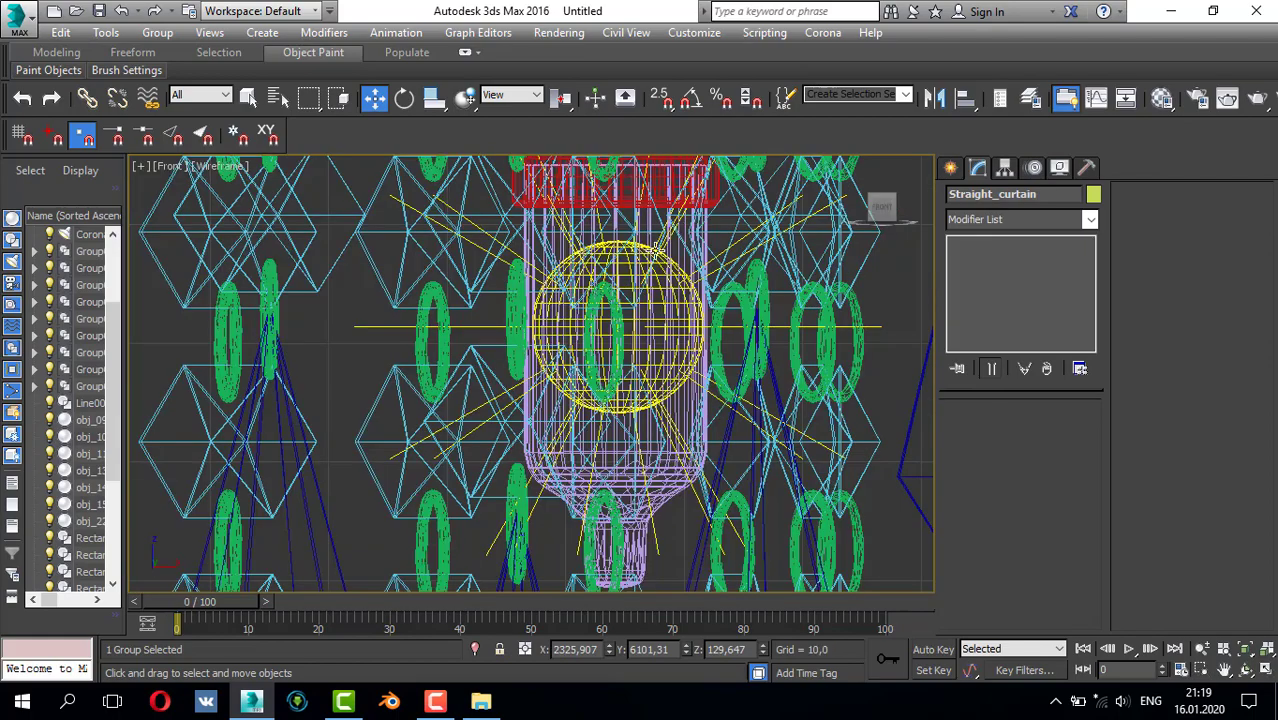
key(z)
scroll(593, 308, down, 5)
middle_drag(570, 360, 529, 541)
scroll(530, 530, down, 3)
scroll(544, 487, down, 5)
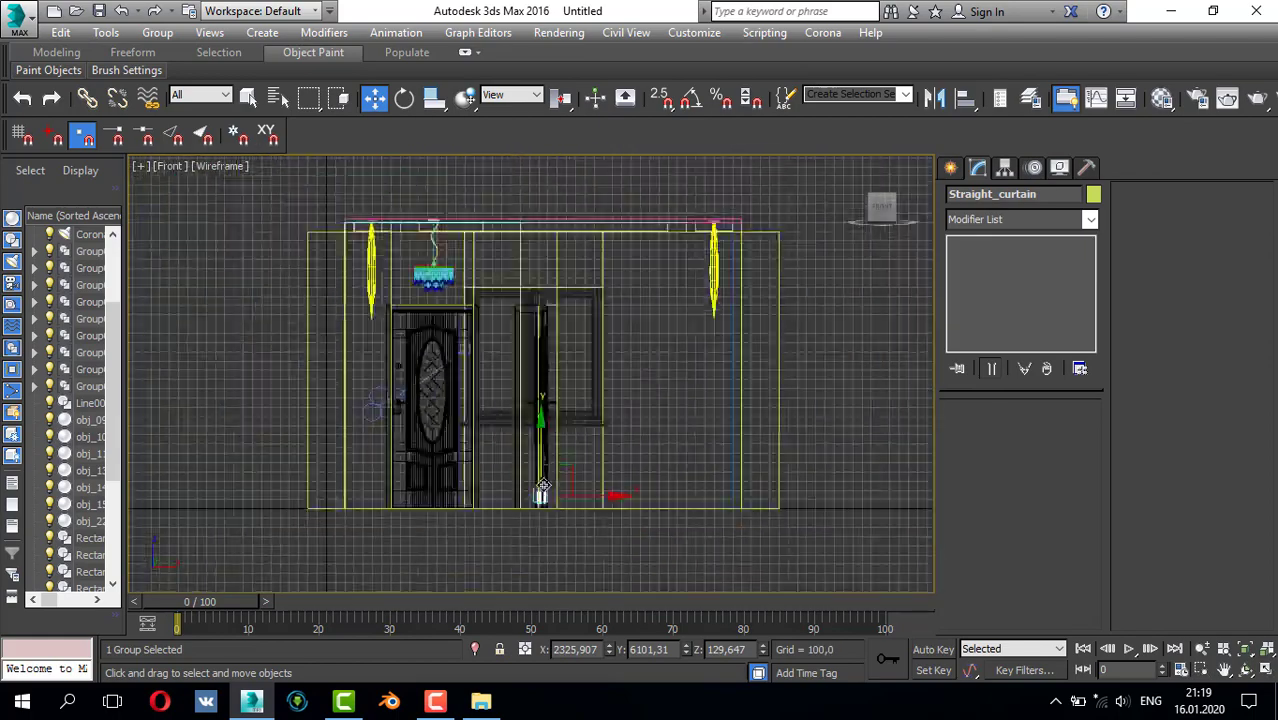
scroll(555, 318, up, 6)
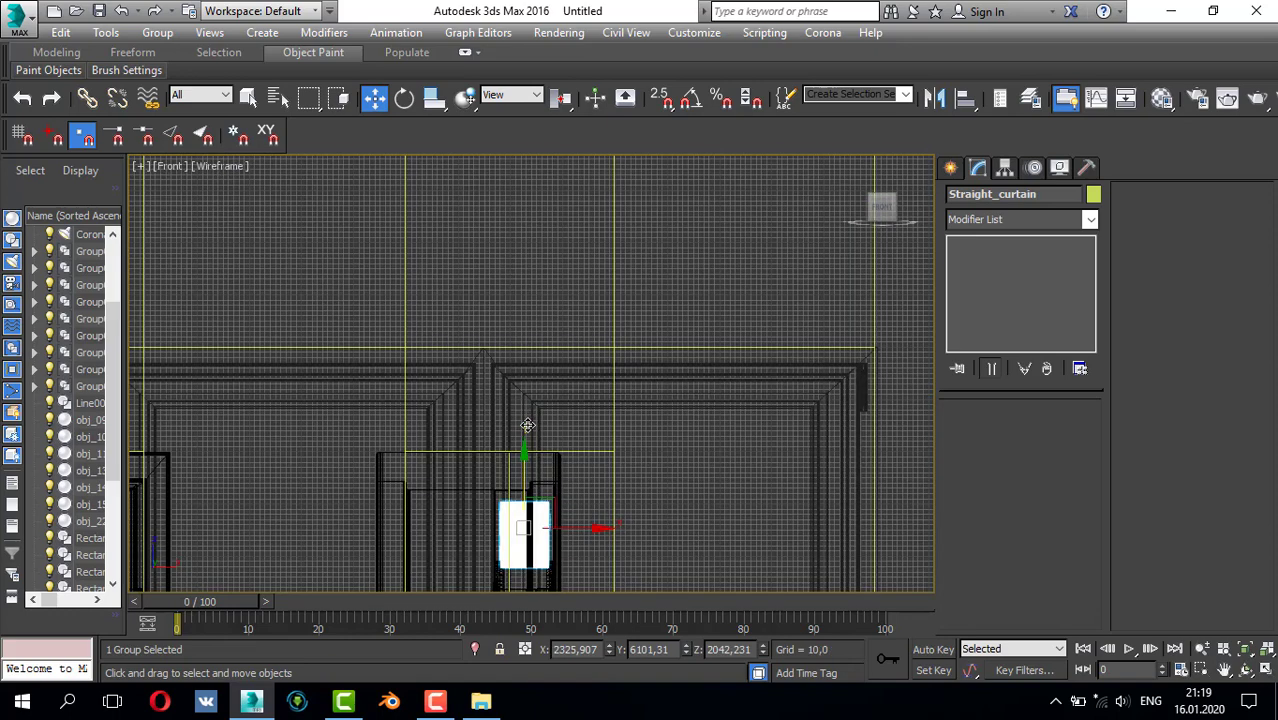
drag(523, 456, 534, 358)
drag(568, 431, 529, 433)
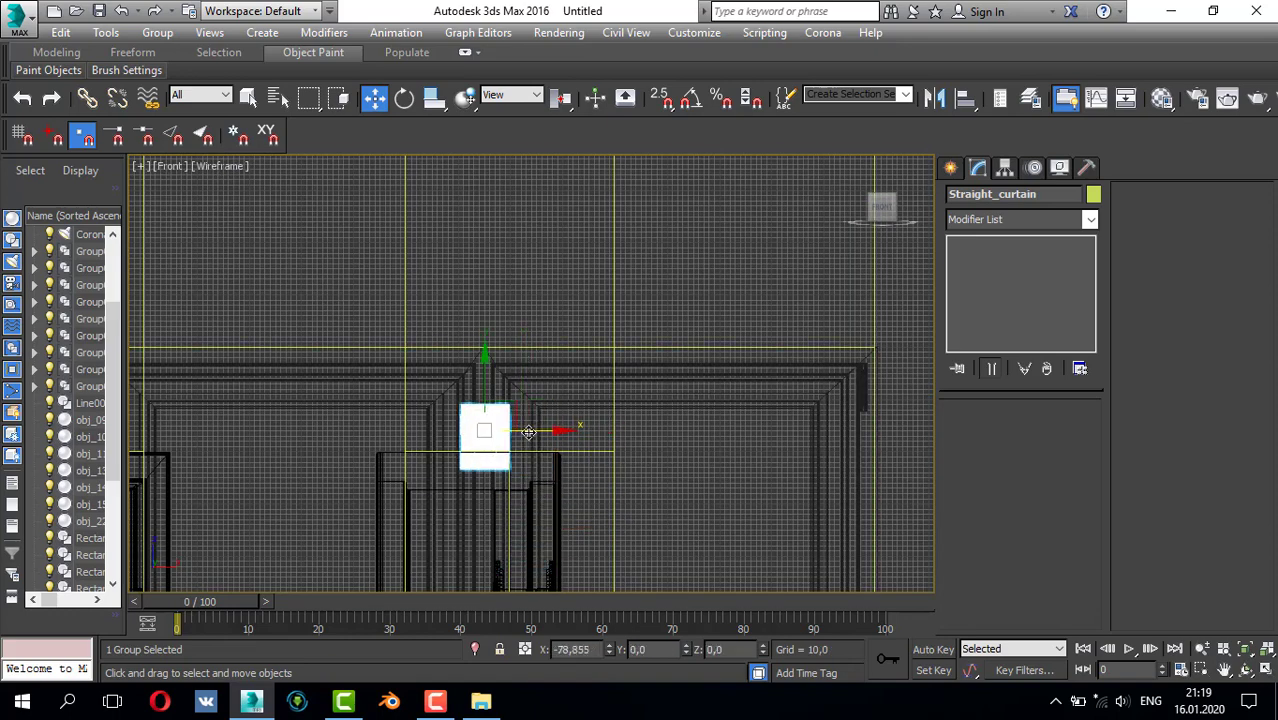
drag(482, 370, 482, 345)
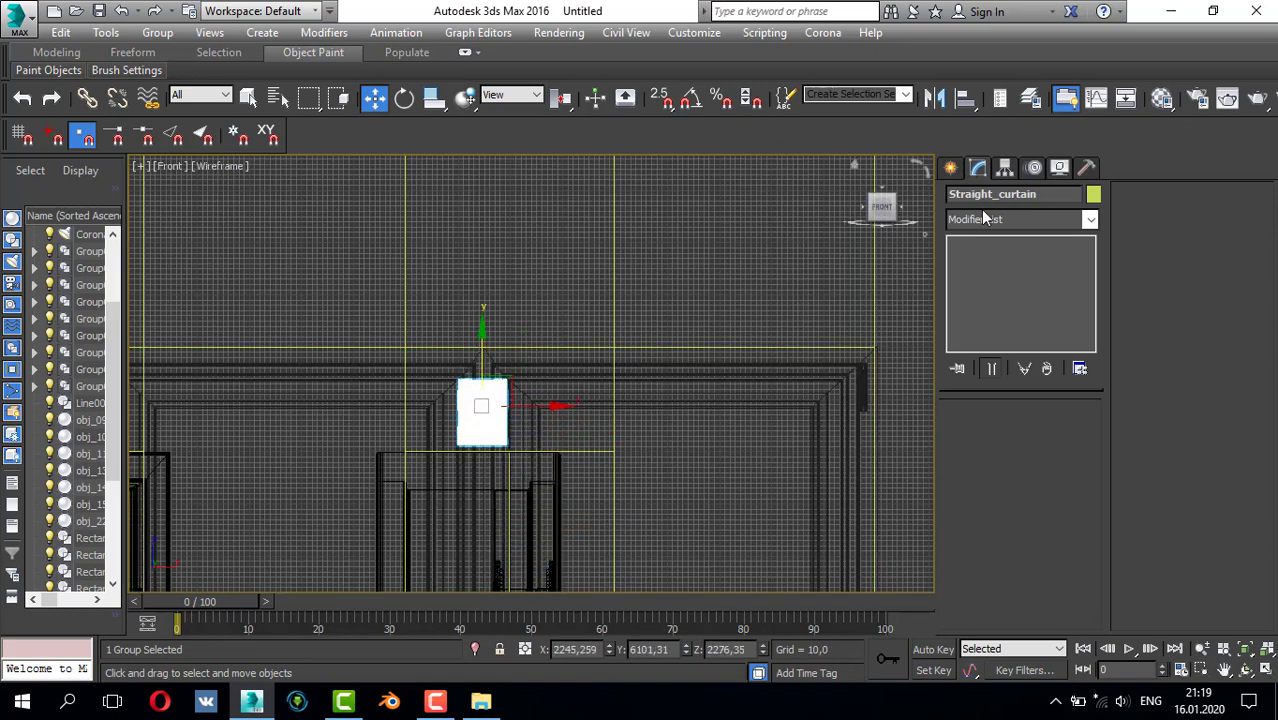
- Apply an FFD 2x2x2 modifier to the curtain and activate its Control Points level
click(985, 222)
key(f)
click(991, 243)
key(ctrl+z)
click(1001, 227)
key(f)
click(995, 254)
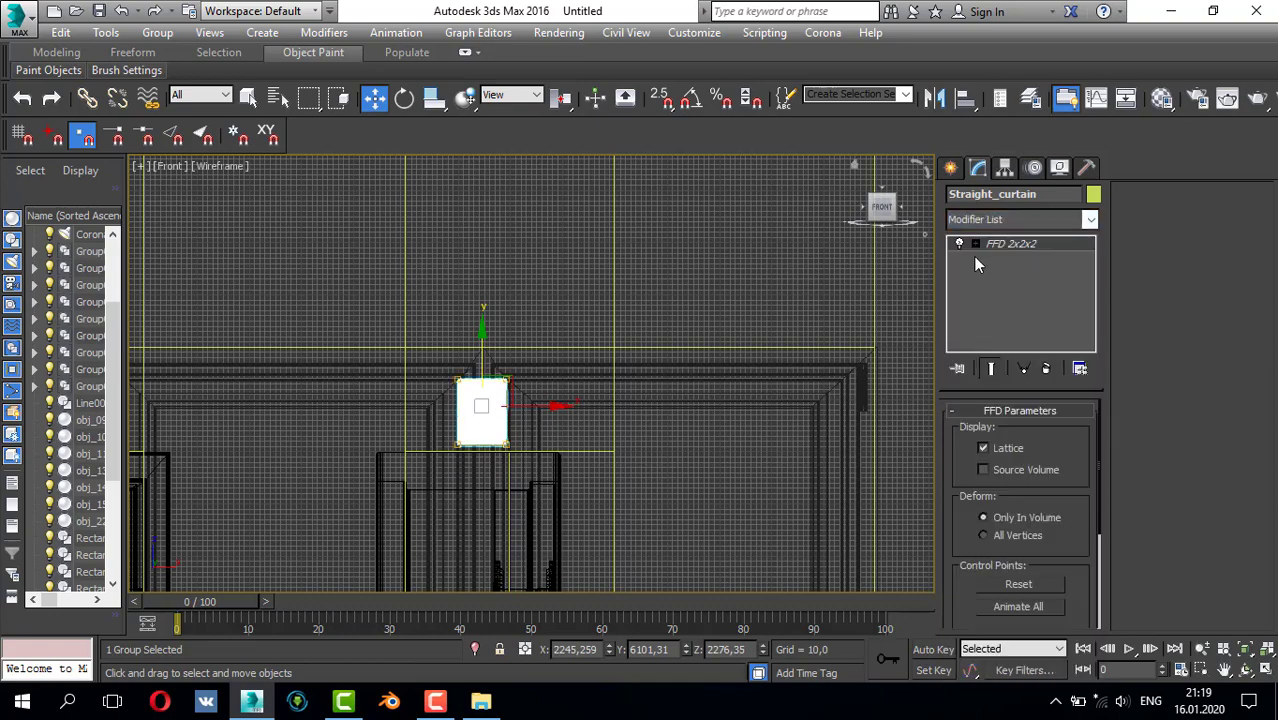
click(976, 244)
click(990, 258)
- Lengthen the curtain by moving its lower control points down near the floor and its upper control points above the window head
scroll(710, 338, down, 3)
scroll(654, 257, down, 2)
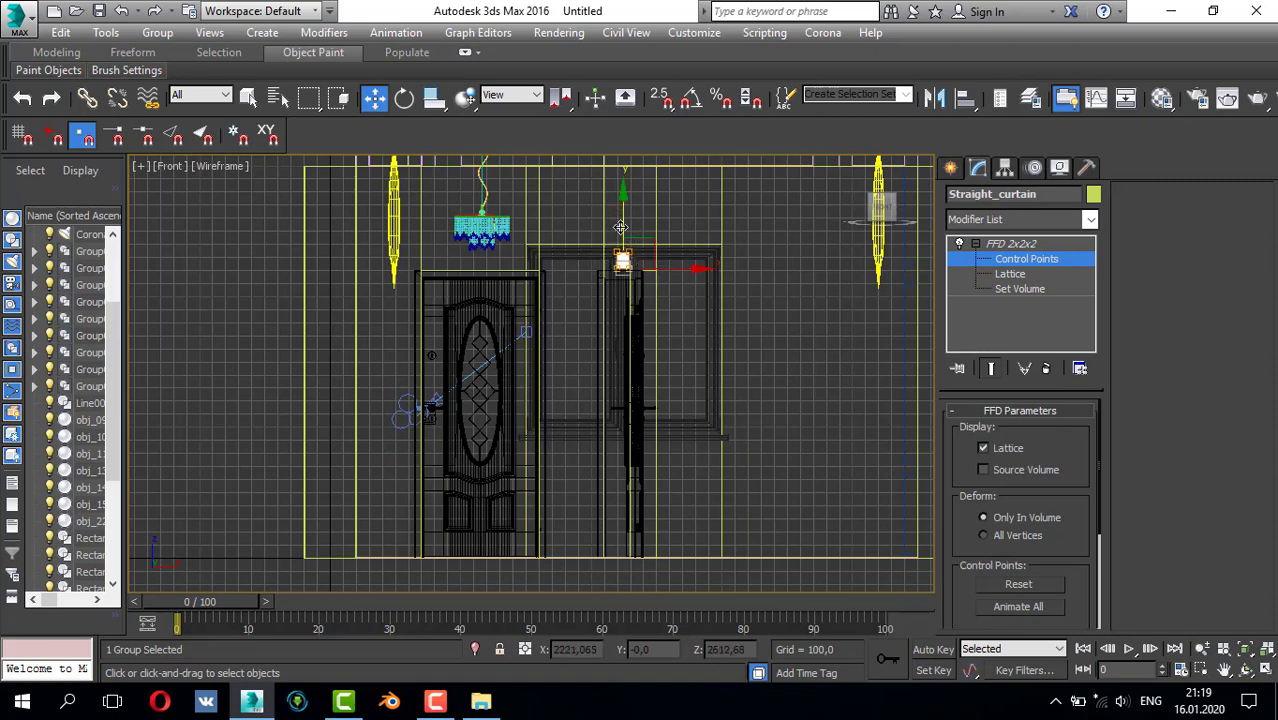
drag(620, 228, 648, 500)
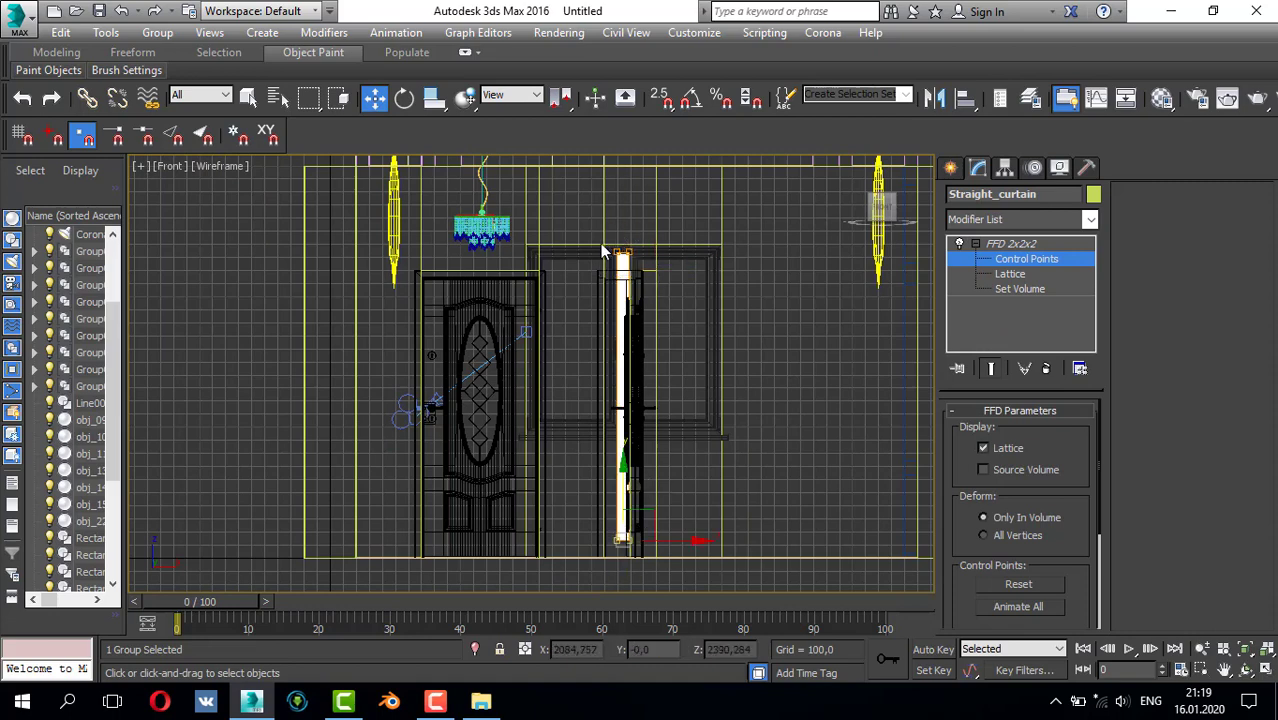
drag(602, 244, 636, 269)
drag(623, 214, 623, 193)
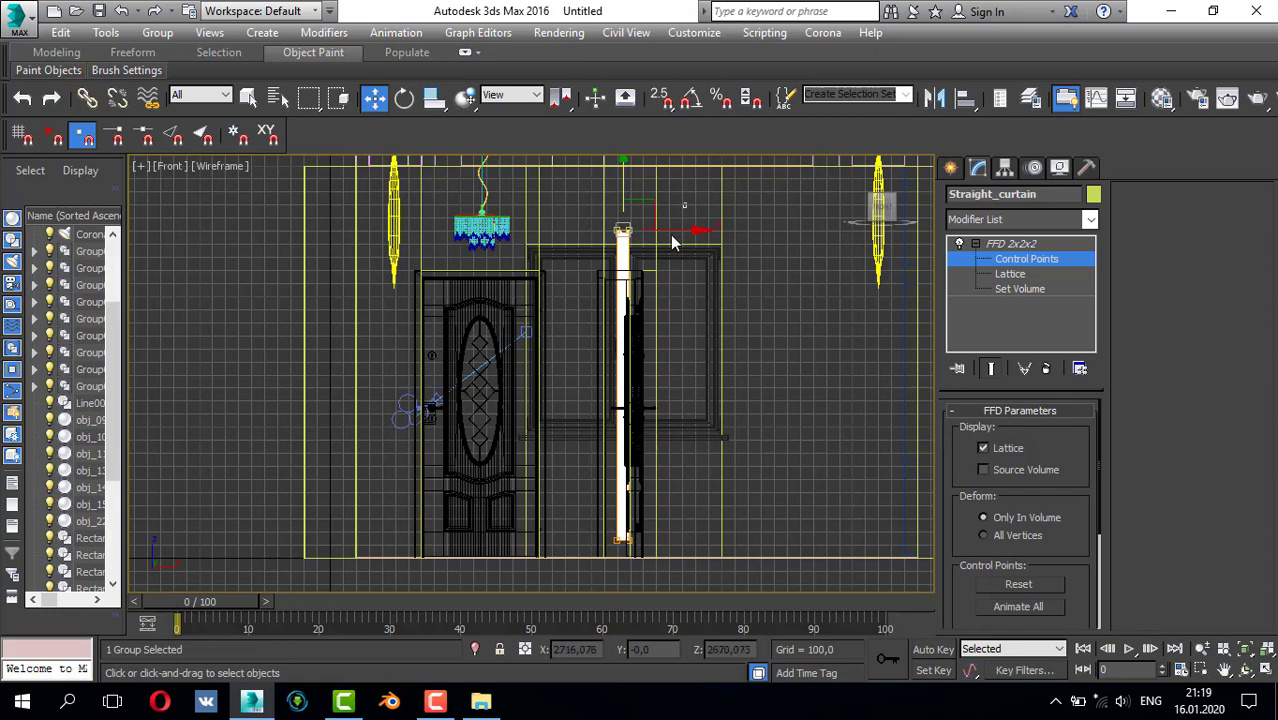
- Widen the curtain well past both sides of the window with its side control points, and raise its top edge closer to the ceiling
drag(672, 236, 622, 552)
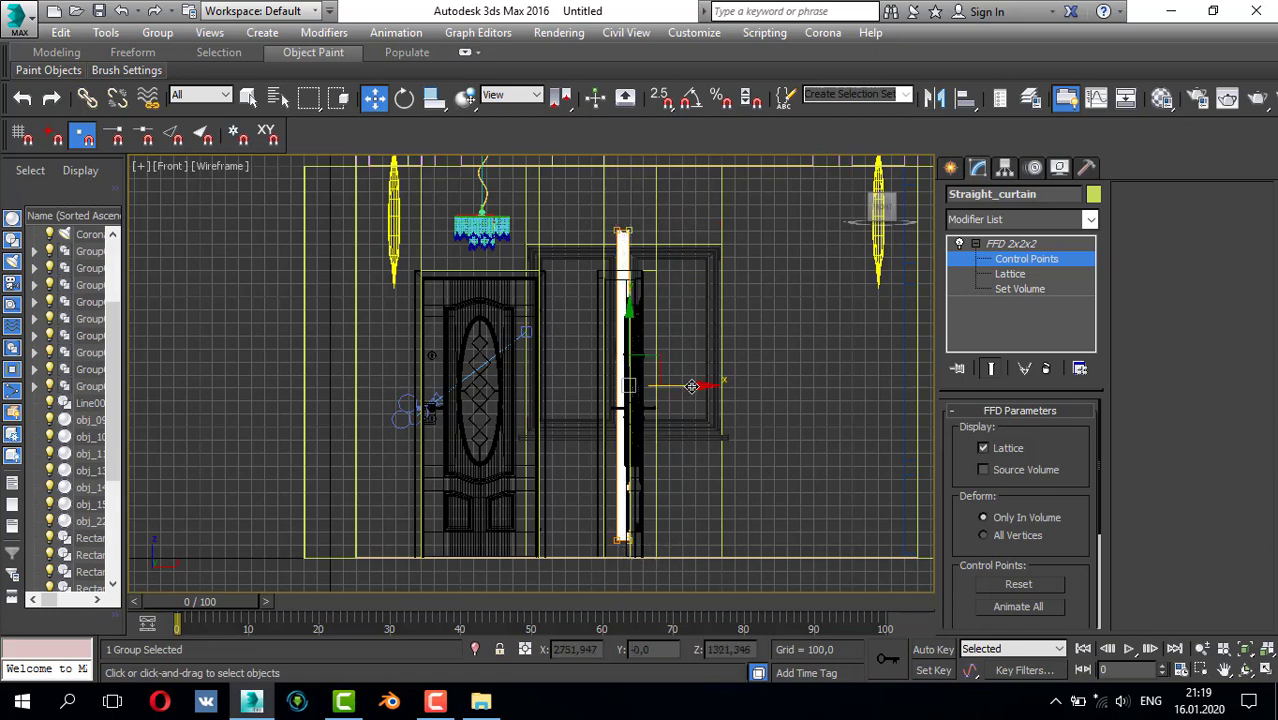
drag(691, 386, 838, 420)
drag(578, 208, 659, 570)
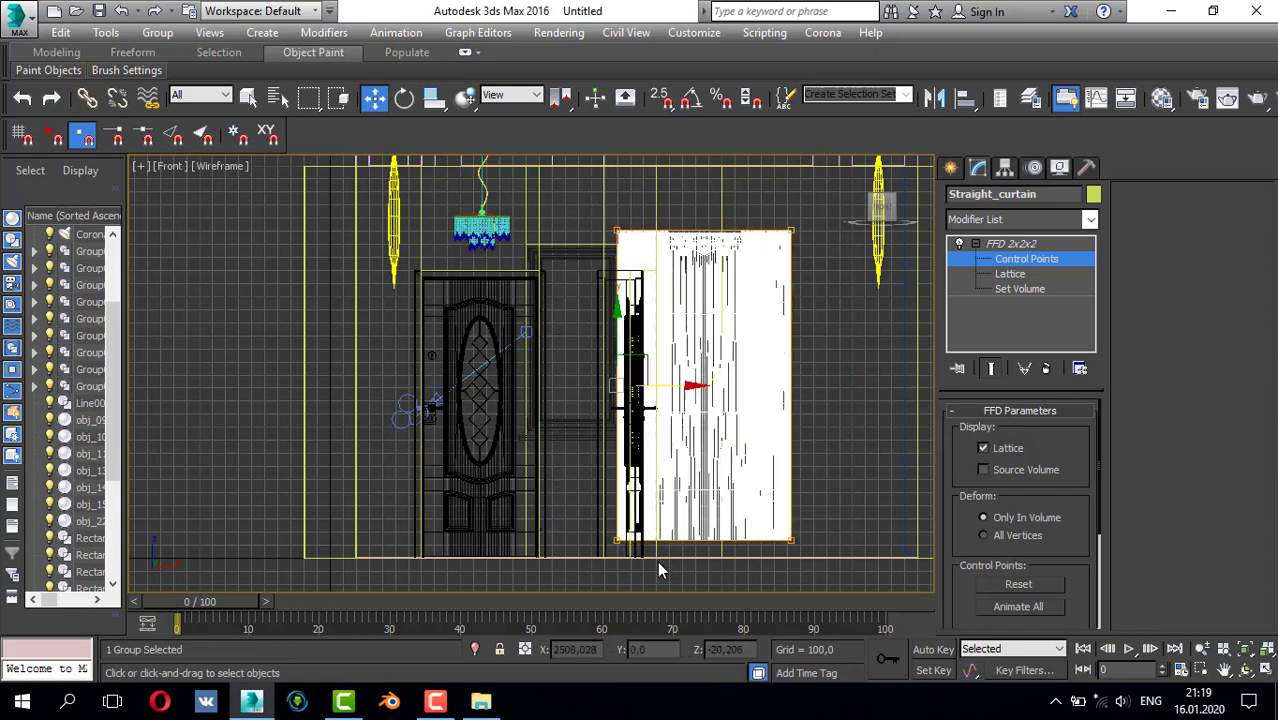
drag(674, 388, 548, 386)
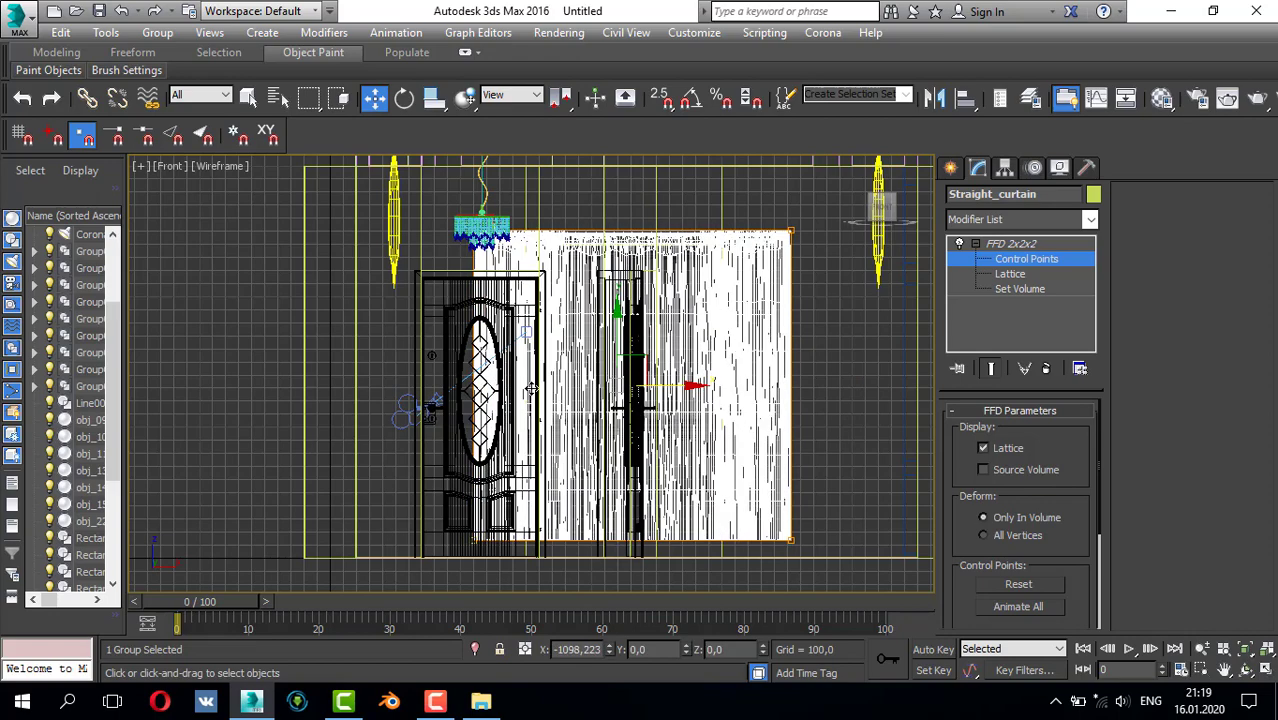
scroll(635, 250, up, 3)
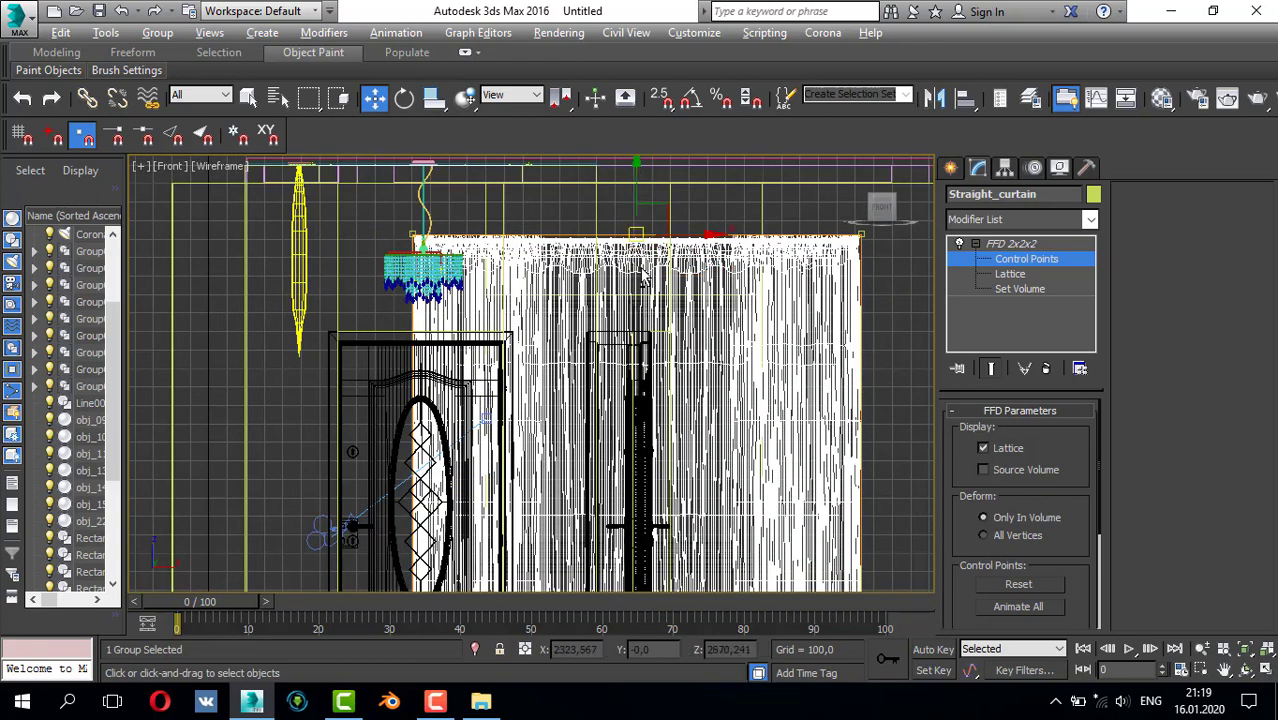
- Examine the stretched curtain against the walls, floor and ceiling in perspective
mouse_move(632, 225)
alt+middle_down()
mouse_move(699, 419)
mouse_move(688, 413)
alt+middle_up()
scroll(660, 384, down, 2)
scroll(658, 381, up, 1)
scroll(656, 378, down, 1)
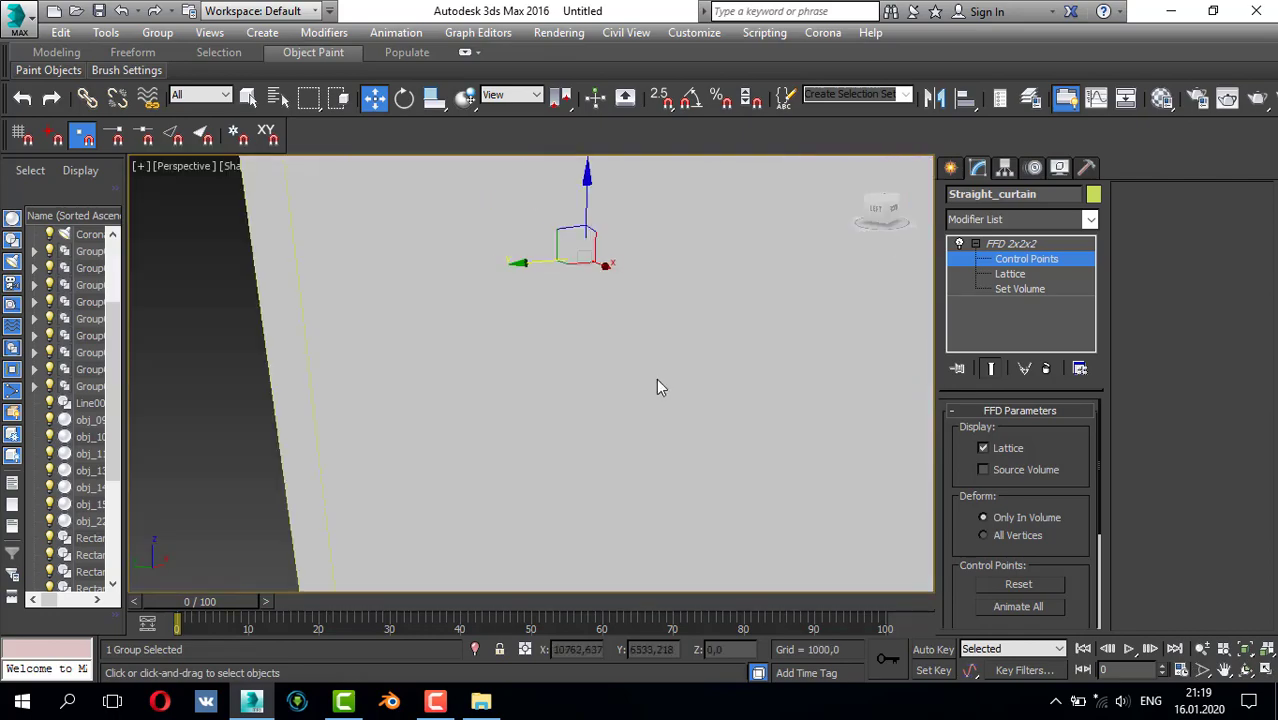
scroll(656, 378, up, 4)
scroll(656, 380, down, 1)
scroll(656, 388, down, 4)
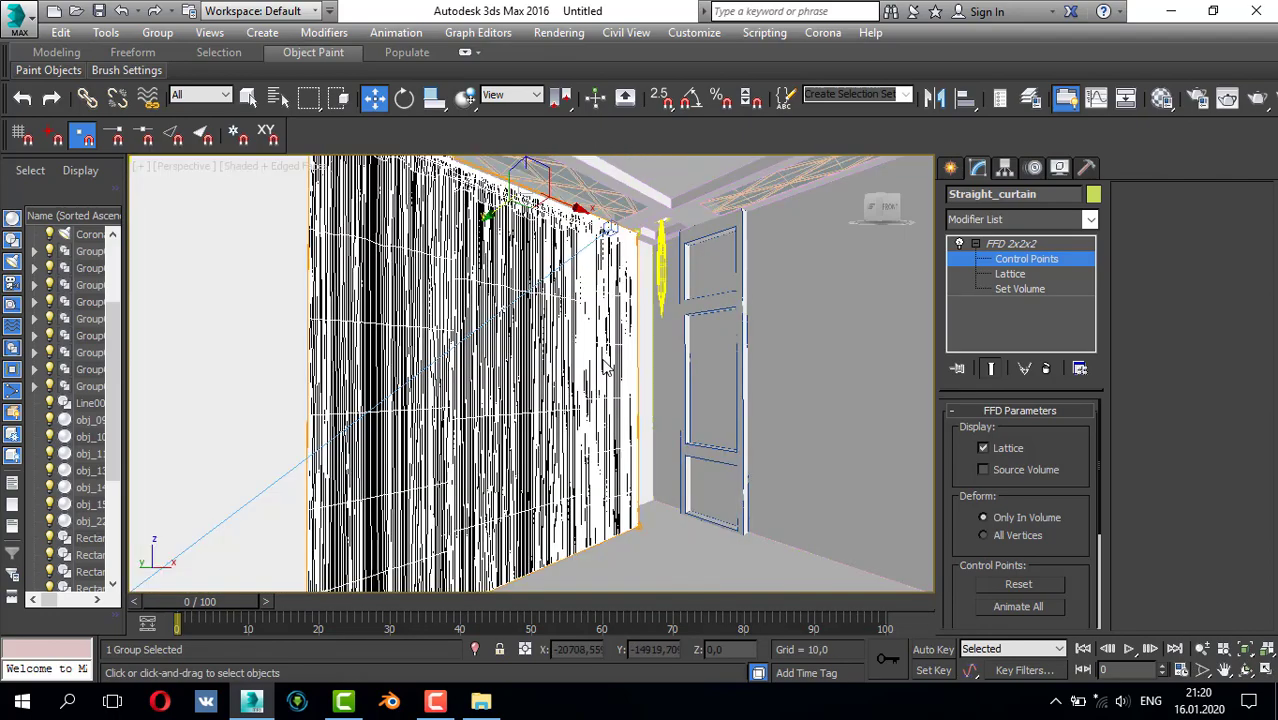
- In the top view, select the window-side control points at both ends of the curtain and move them toward the window to deepen the folds
key(alt+w)
middle_click(416, 284)
key(alt+w)
scroll(451, 307, down, 4)
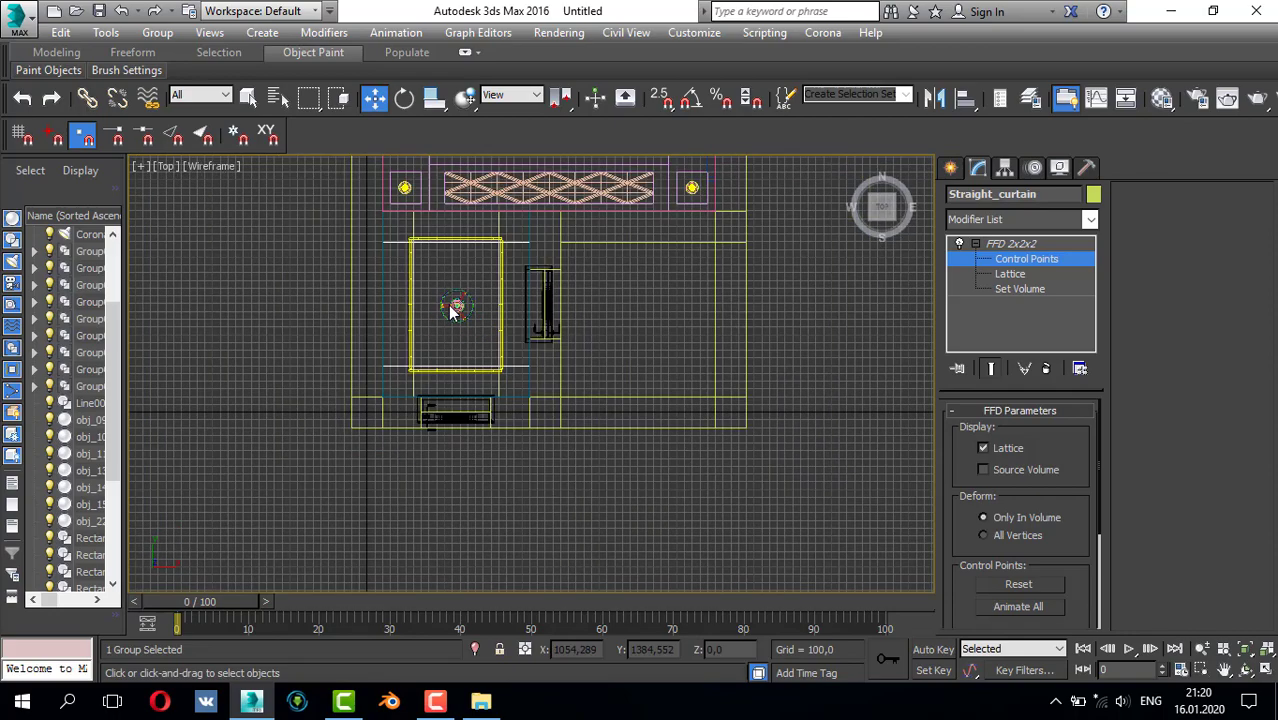
middle_drag(485, 228, 499, 345)
key(z)
scroll(515, 337, down, 3)
scroll(224, 411, up, 3)
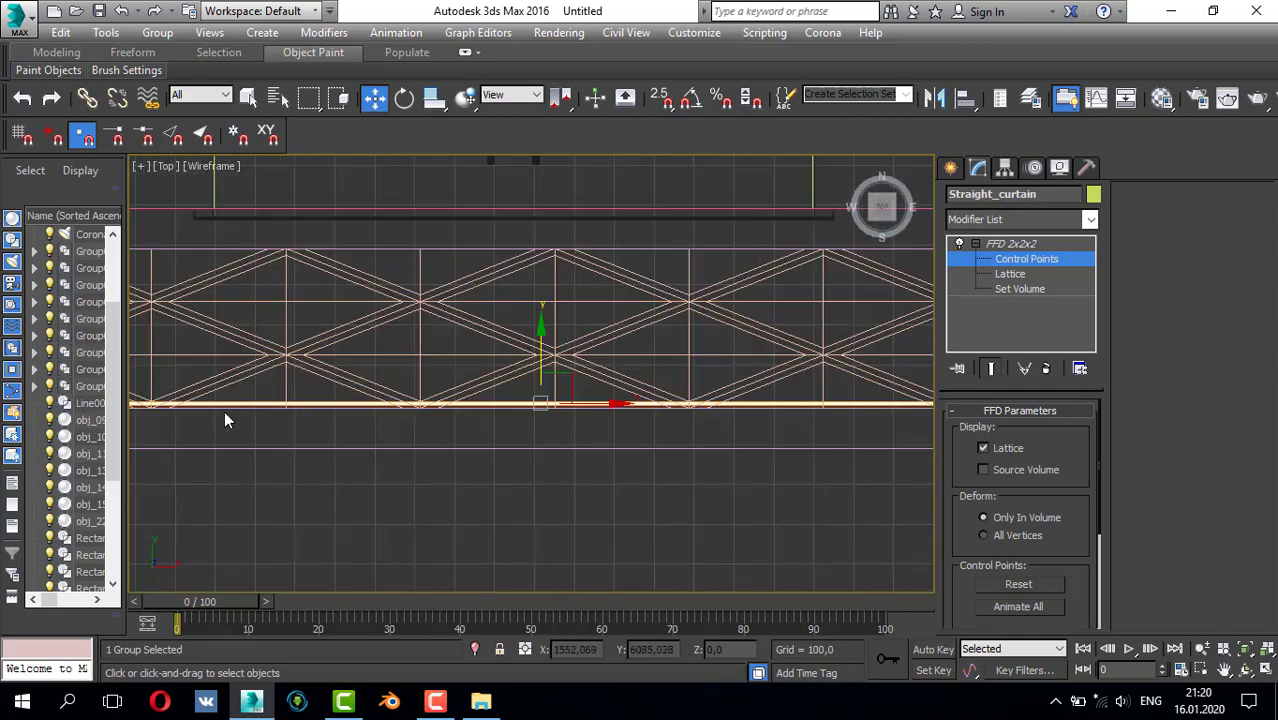
scroll(422, 418, down, 1)
scroll(303, 388, up, 4)
scroll(303, 368, up, 3)
drag(288, 357, 347, 410)
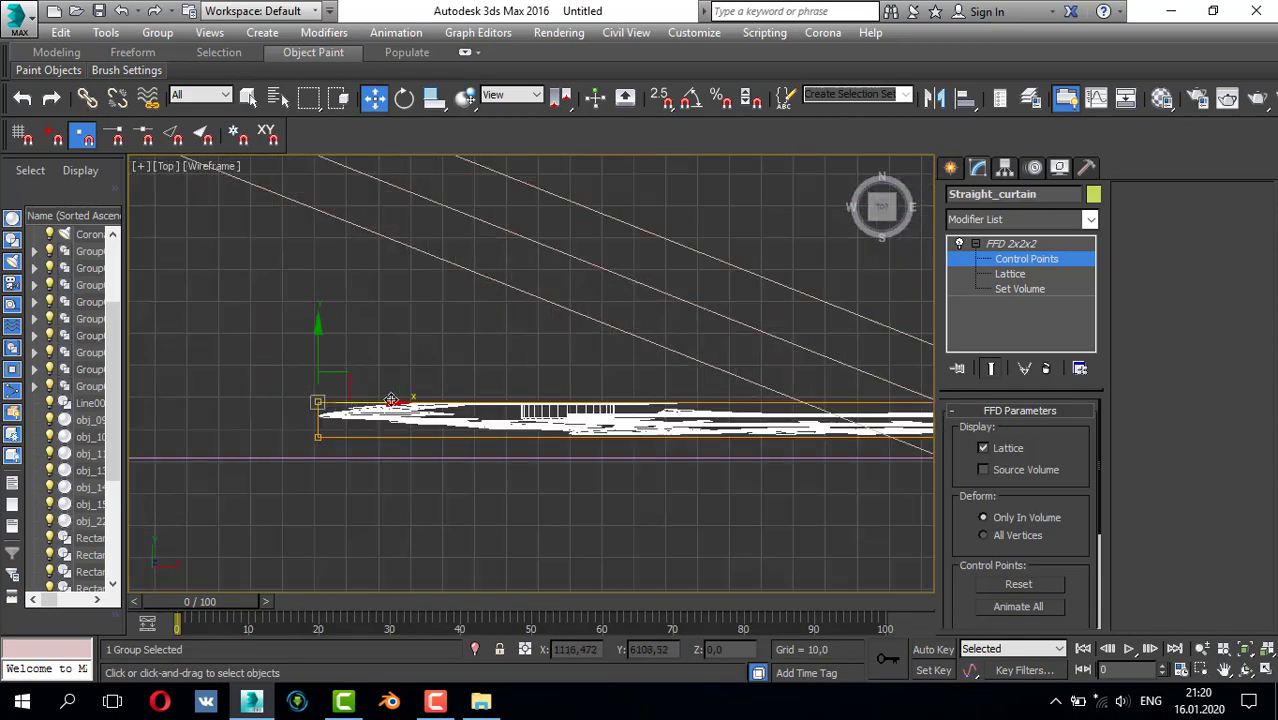
scroll(516, 377, down, 6)
middle_drag(775, 386, 209, 412)
scroll(209, 412, down, 3)
scroll(460, 403, up, 3)
scroll(400, 475, up, 3)
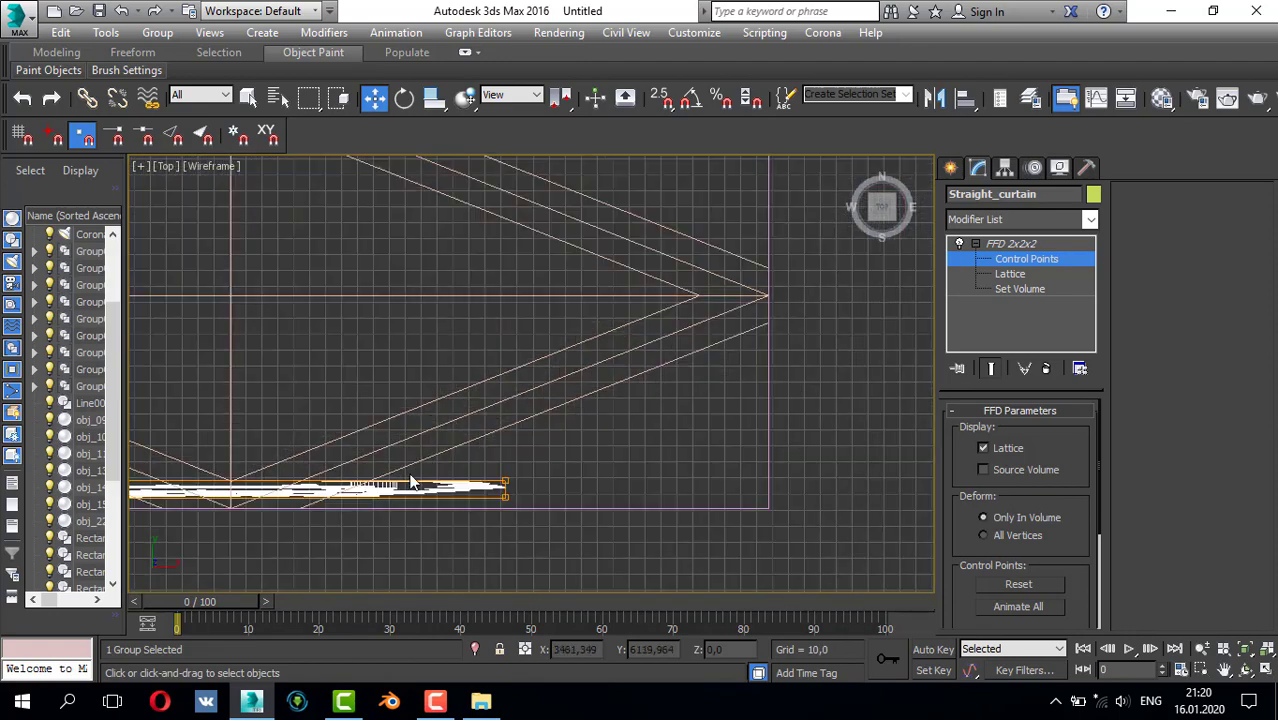
scroll(532, 489, down, 4)
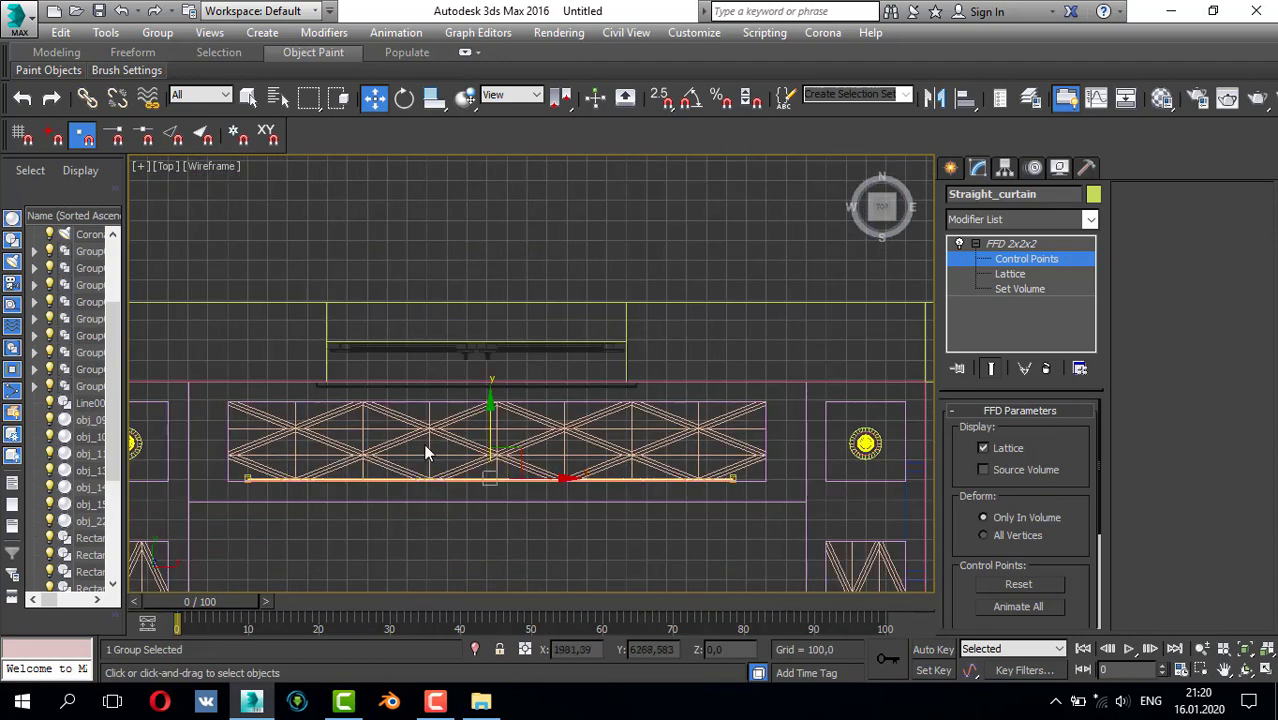
drag(490, 403, 491, 310)
- Leave control point editing and move the whole curtain in front of the window, to about X 2203.7 and Y 6523.5
click(951, 169)
scroll(594, 414, up, 3)
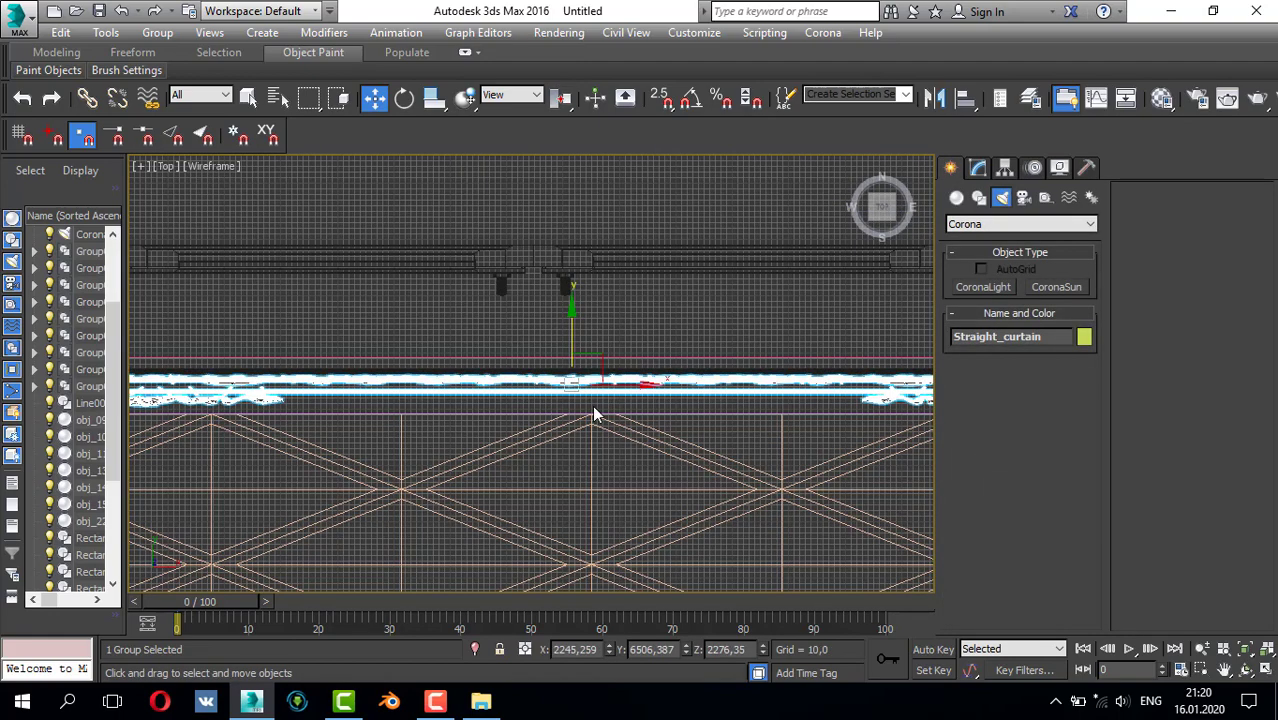
scroll(548, 428, down, 3)
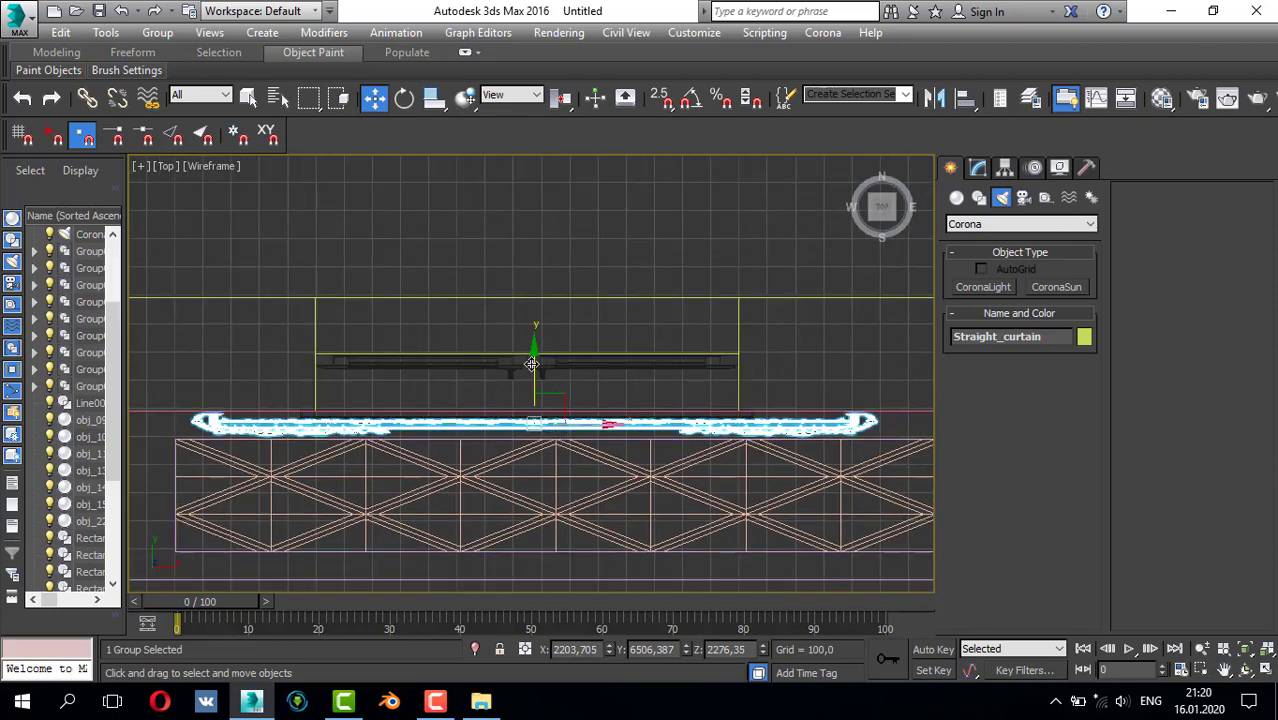
key(alt+w)
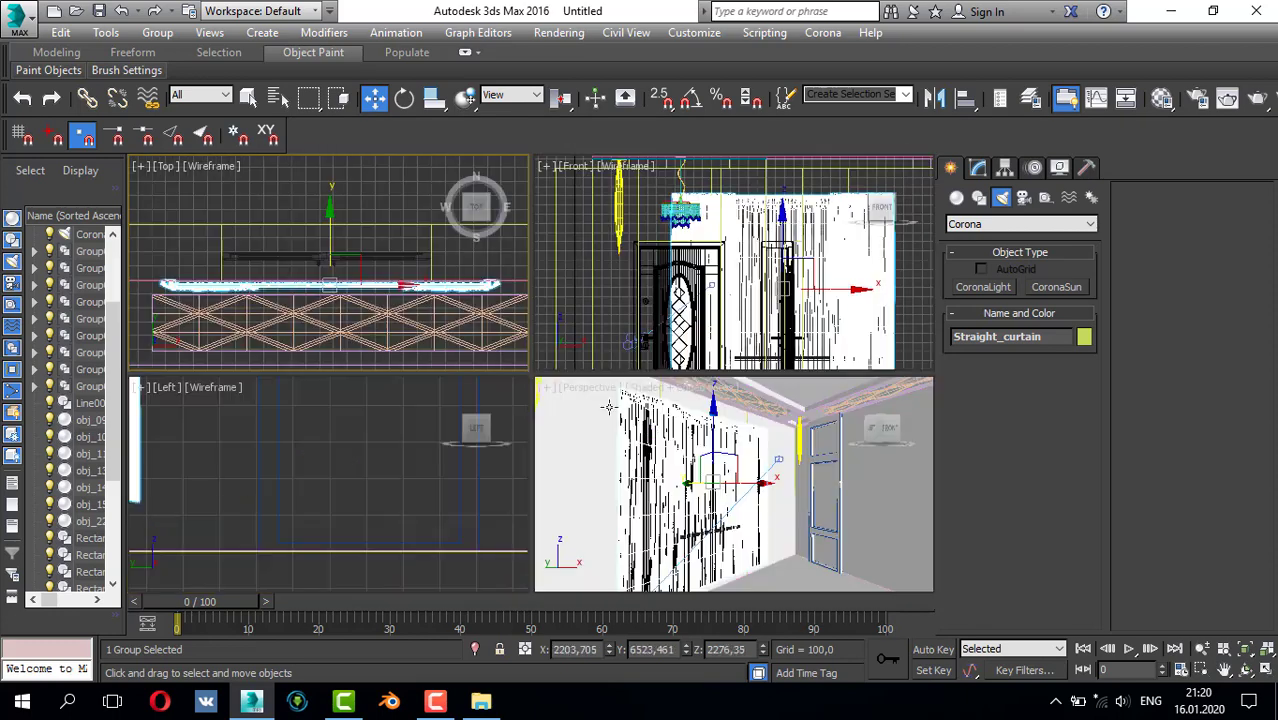
- In perspective, shift the curtain slightly away from the window wall, to about Y 6510.3, so it clears the windowsill
right_click(595, 431)
key(alt+w)
scroll(584, 431, down, 1)
scroll(582, 431, up, 1)
alt+middle_drag(581, 429, 571, 465)
scroll(491, 418, up, 3)
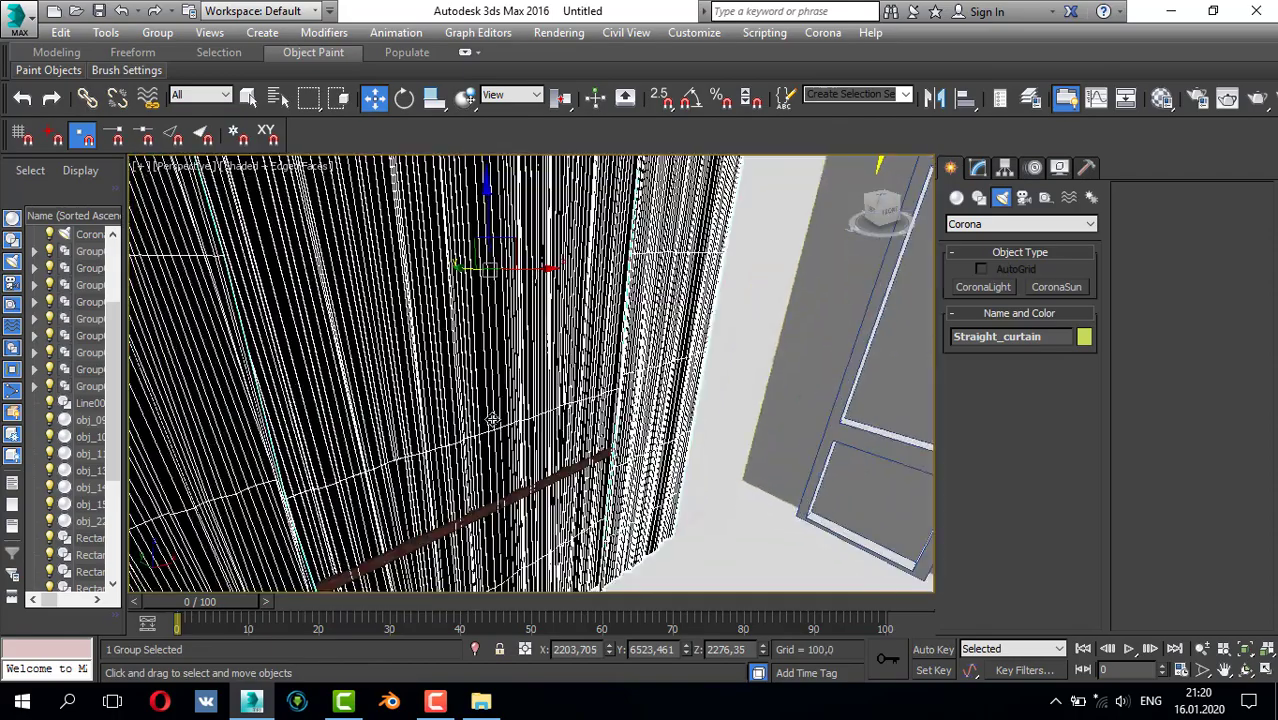
scroll(491, 418, down, 1)
scroll(457, 305, down, 2)
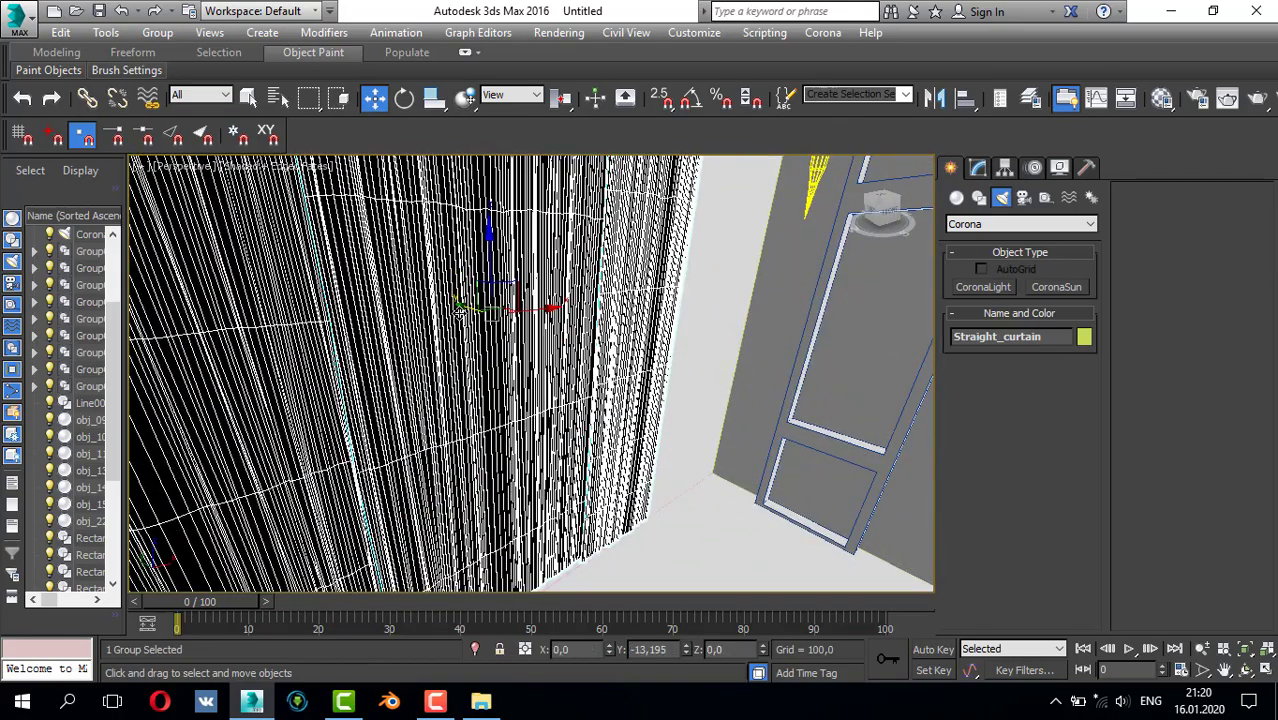
scroll(438, 322, down, 4)
alt+middle_drag(466, 353, 458, 353)
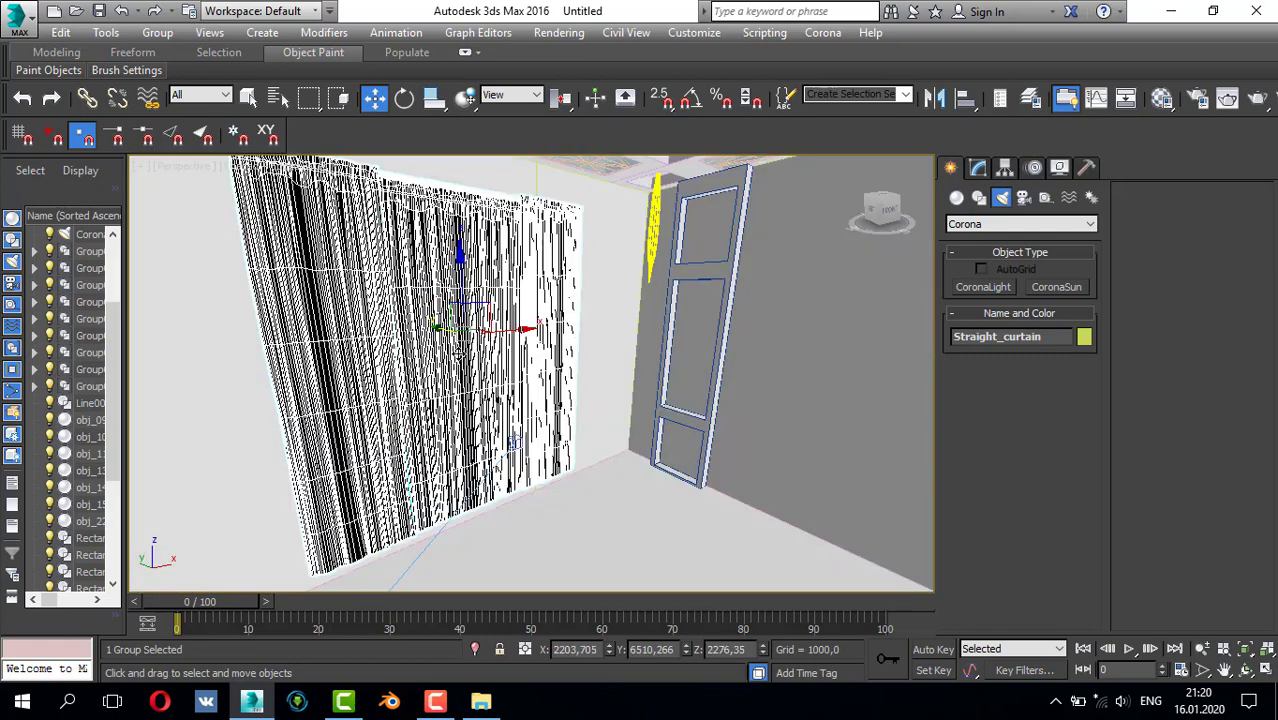
- Ungroup the Straight_curtain model into its separate parts
click(380, 346)
click(157, 32)
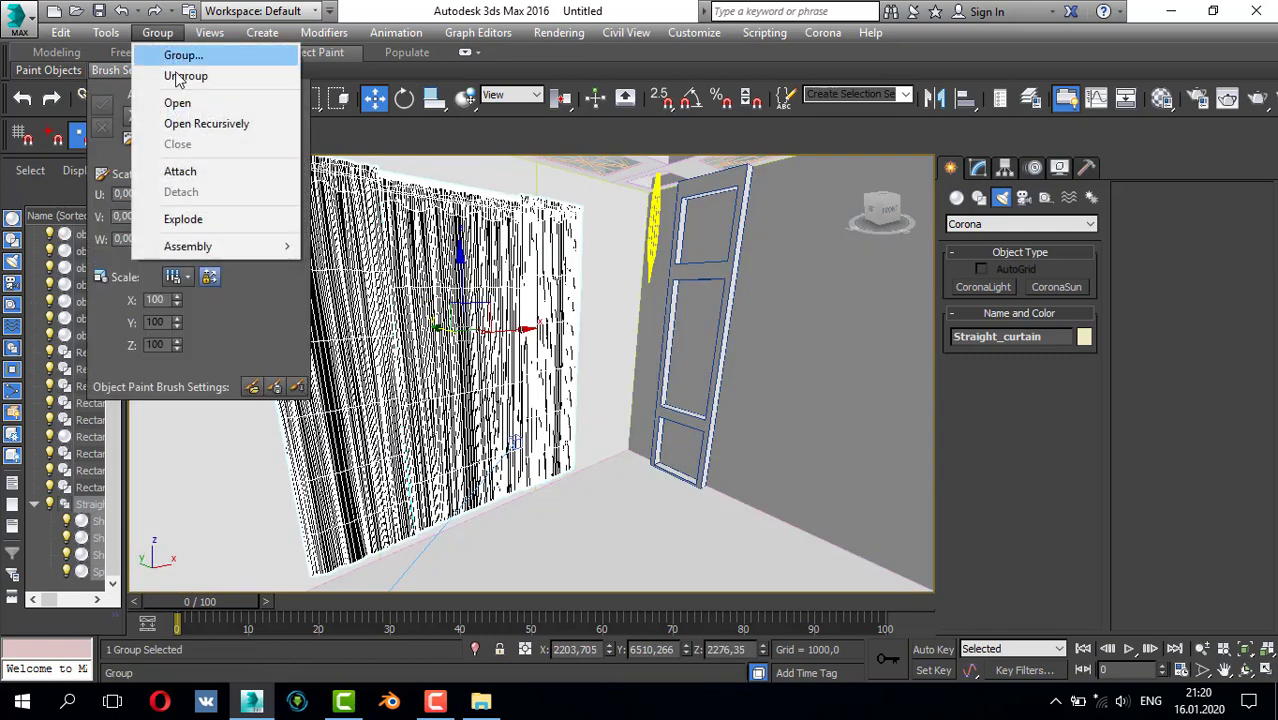
click(170, 77)
- Select the middle sheer panel of the curtain and assign the 03 - Default Corona material to it
click(430, 335)
scroll(430, 331, up, 3)
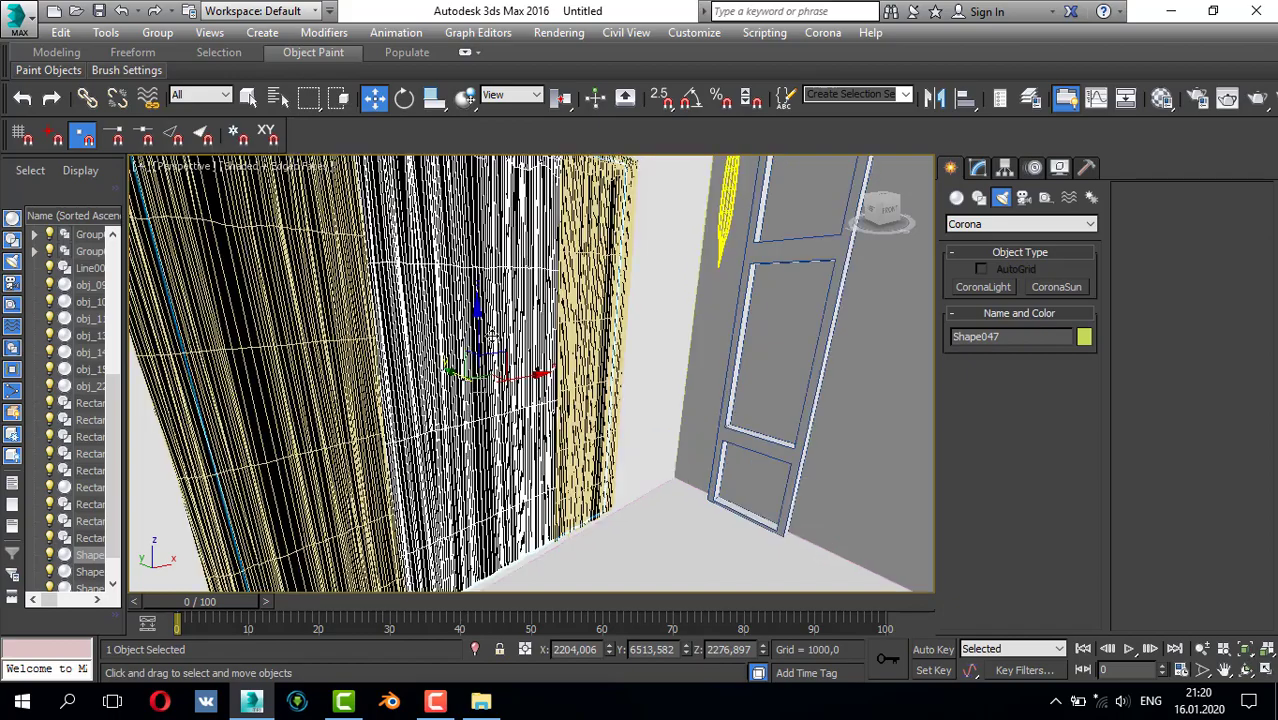
alt+middle_drag(581, 357, 535, 394)
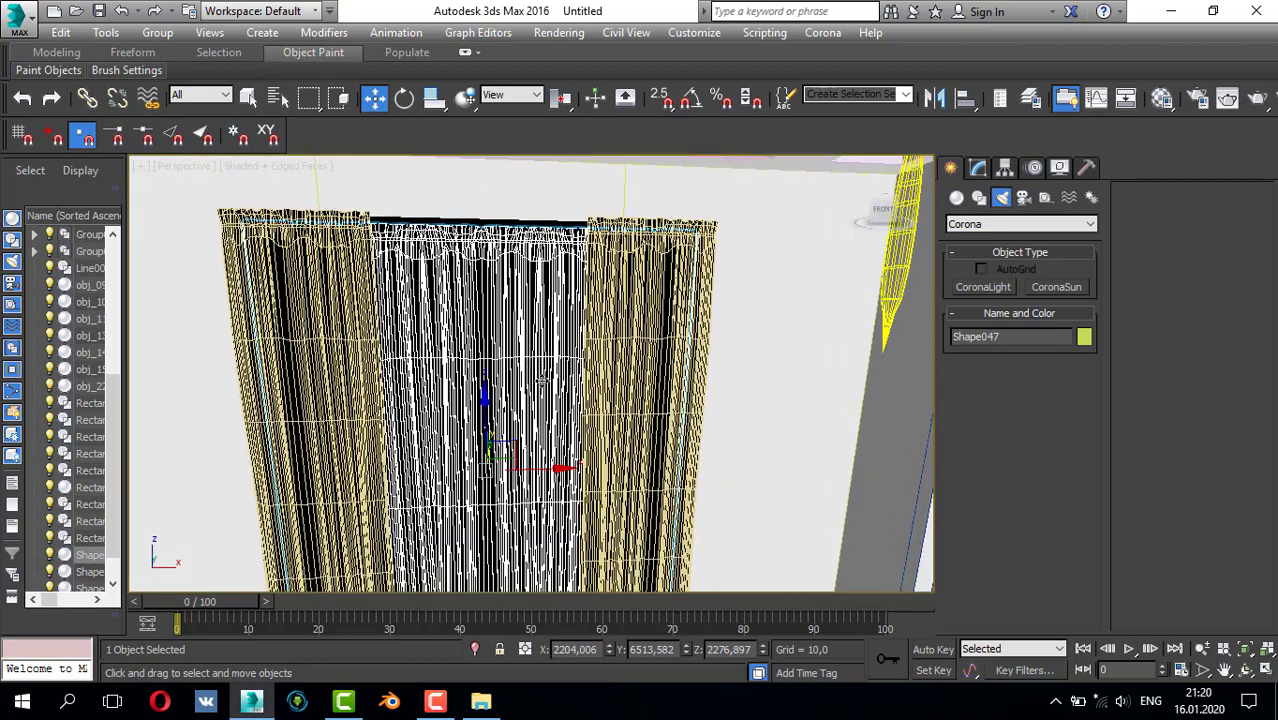
key(m)
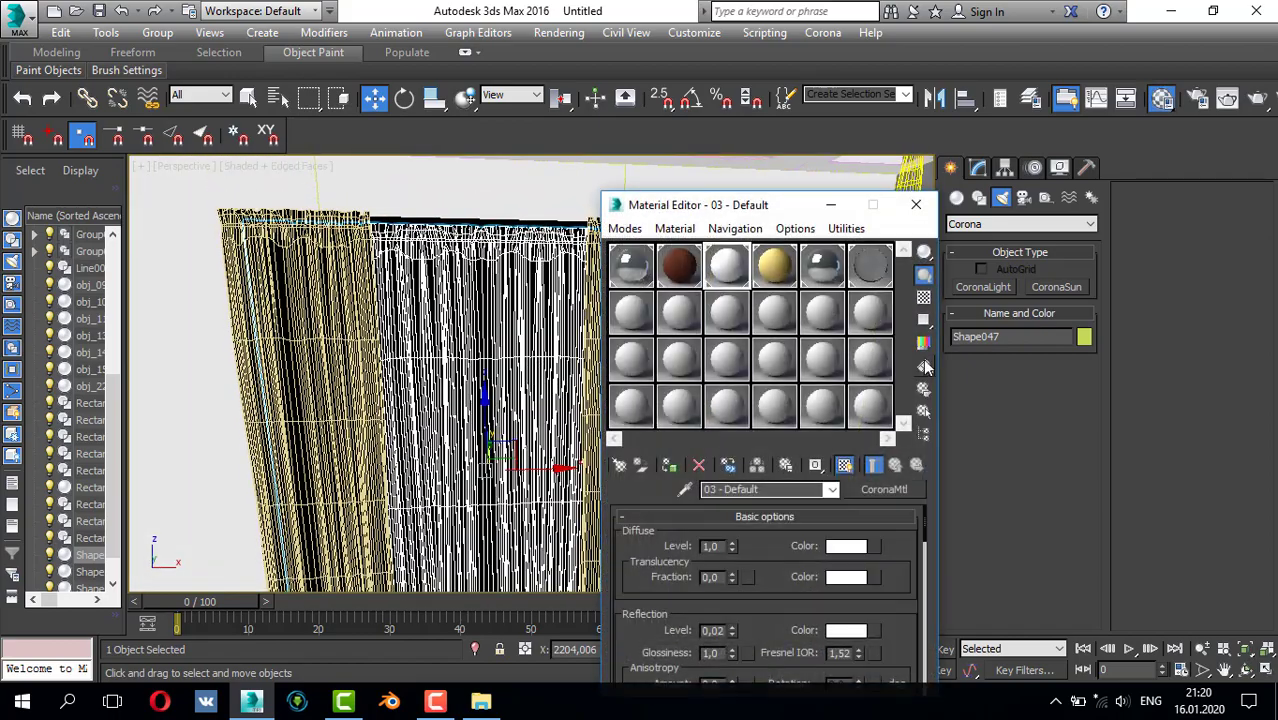
click(670, 464)
- Select the left drape and turn the unused 07 - Default material slot into a CoronaMtl material
click(503, 228)
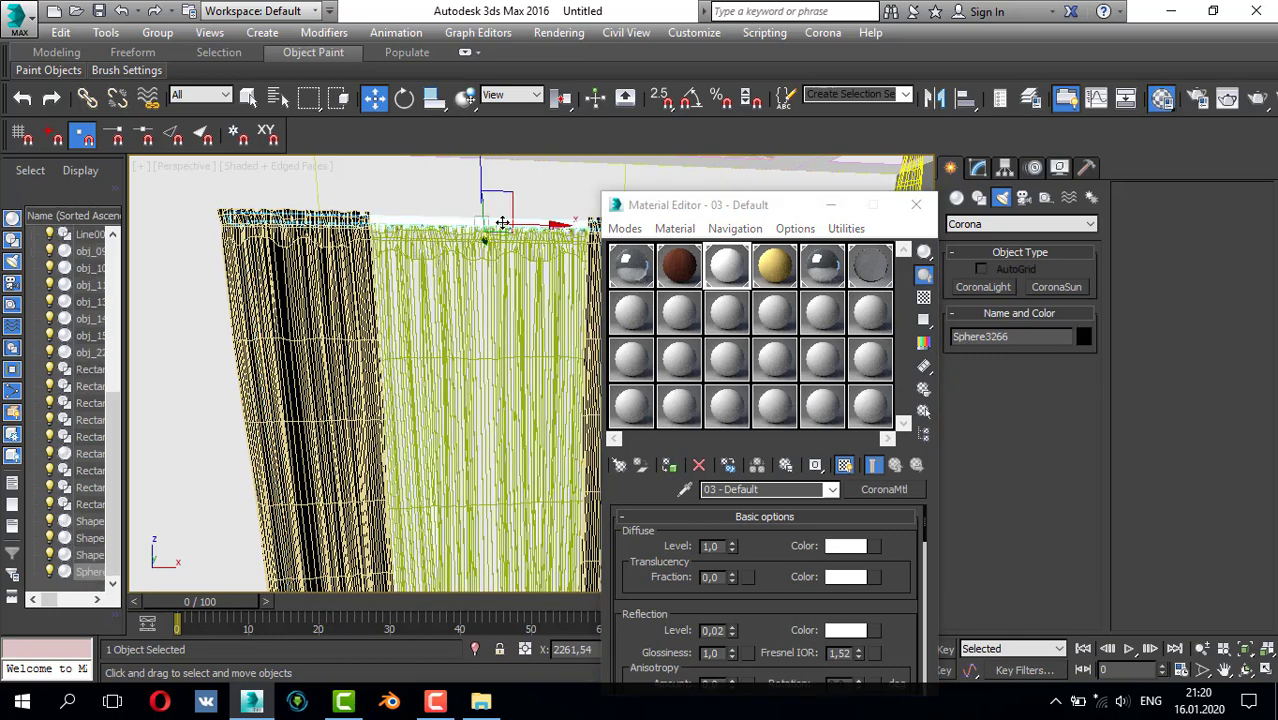
alt+middle_drag(468, 406, 345, 384)
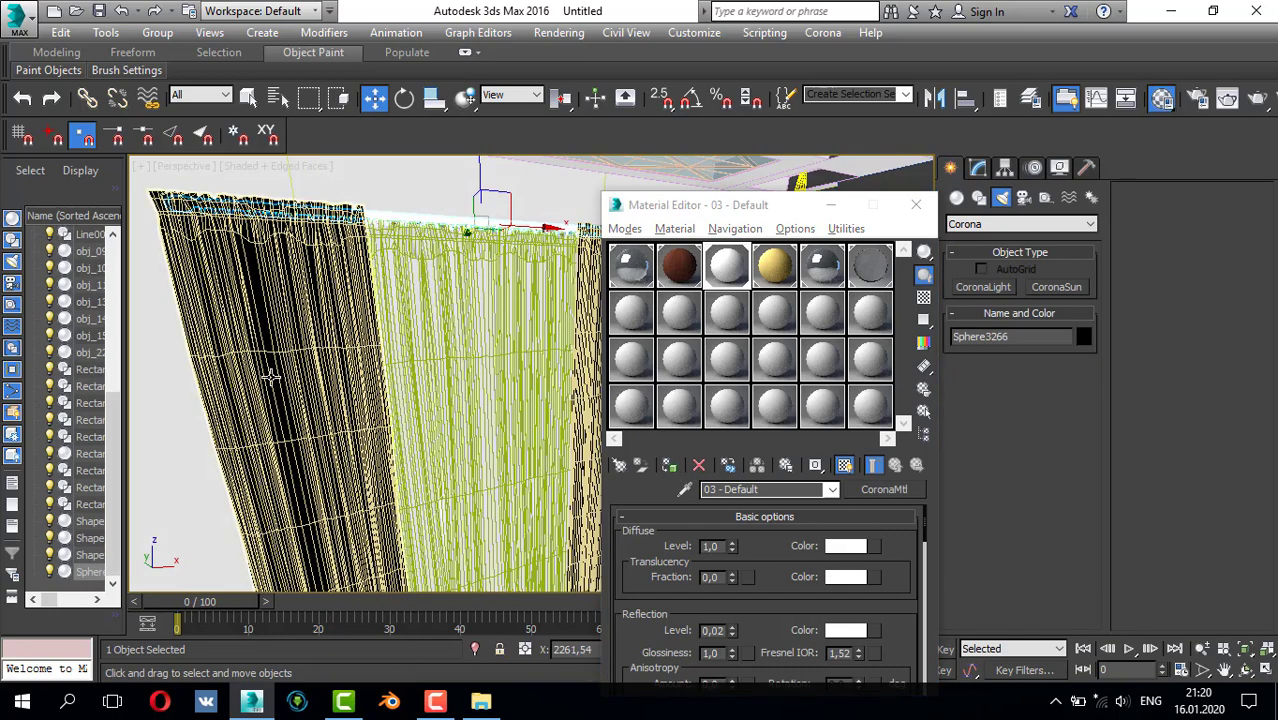
click(272, 376)
alt+middle_drag(446, 334, 427, 335)
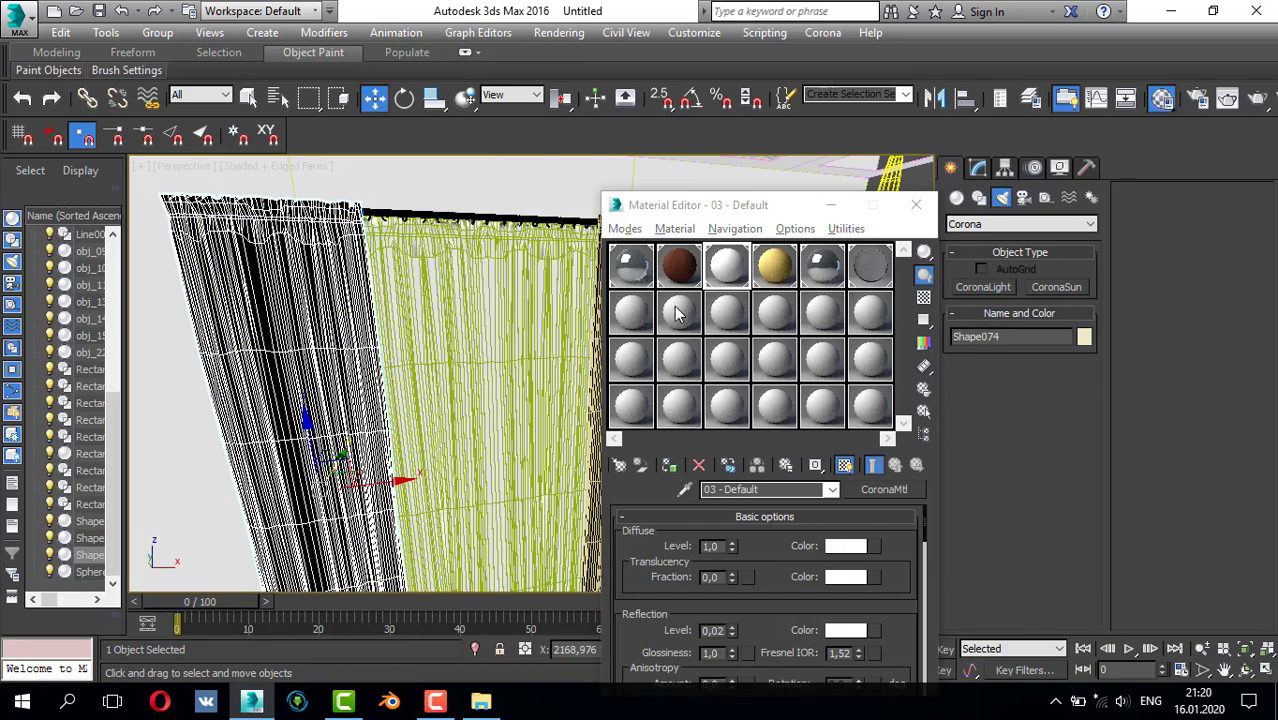
click(677, 314)
click(884, 489)
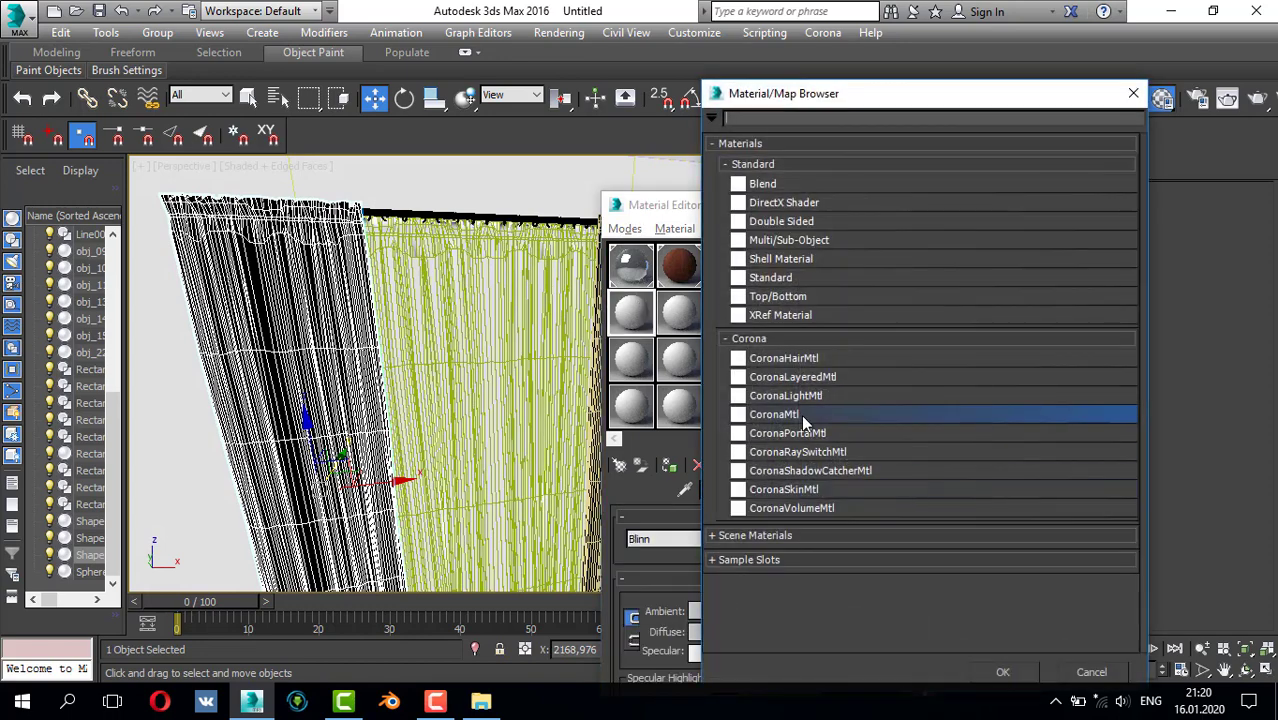
double_click(793, 414)
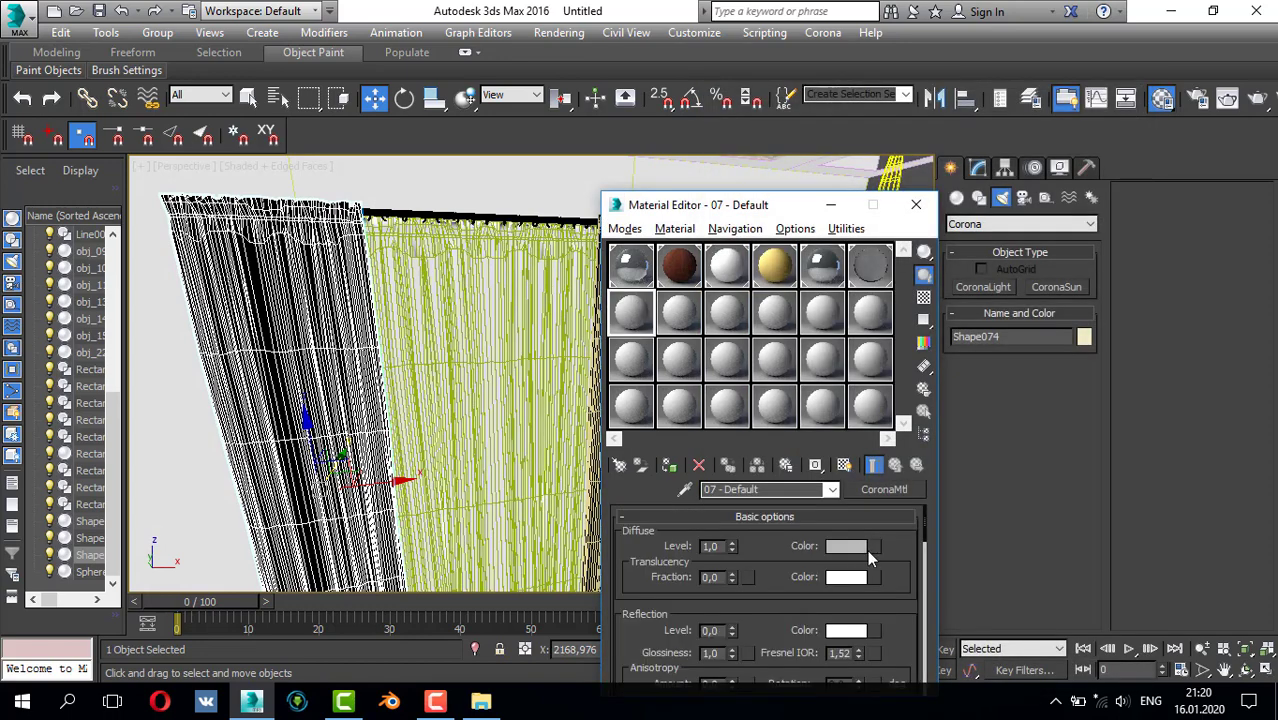
- Load the Straight_curtain_001 image from the curtain model's Maps folder on drive D as the material's diffuse bitmap
click(871, 547)
double_click(770, 186)
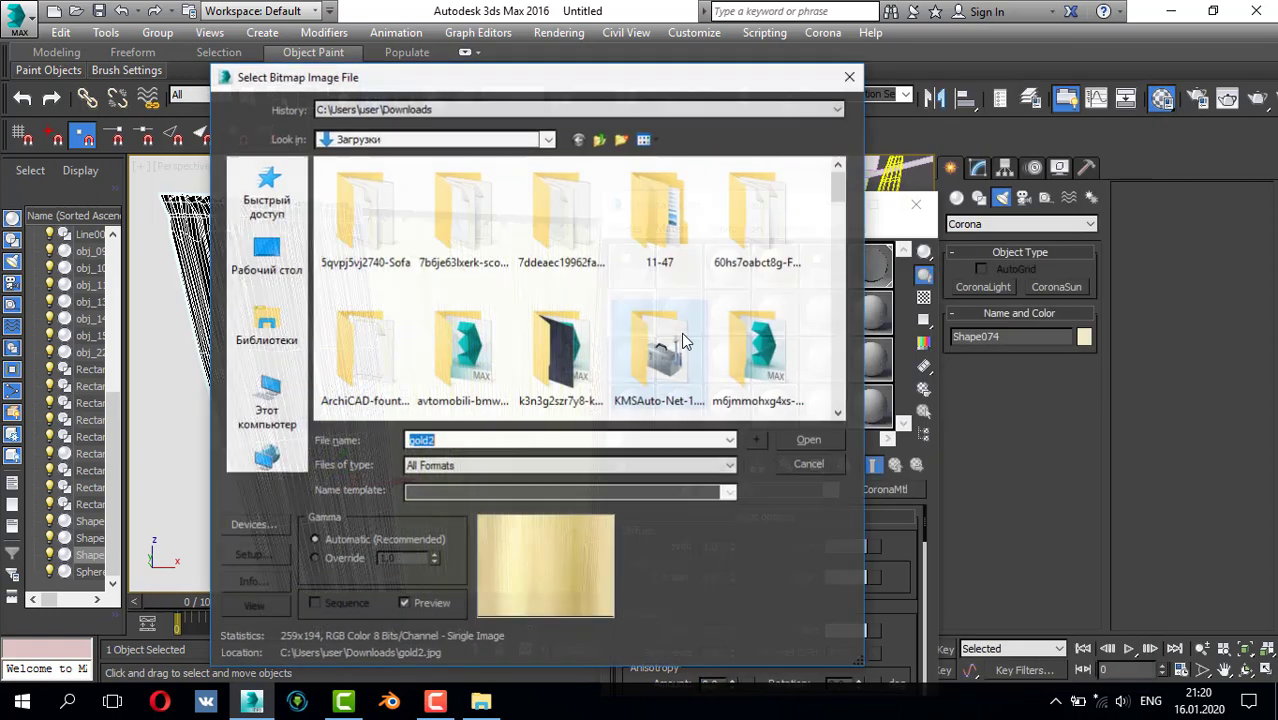
click(266, 410)
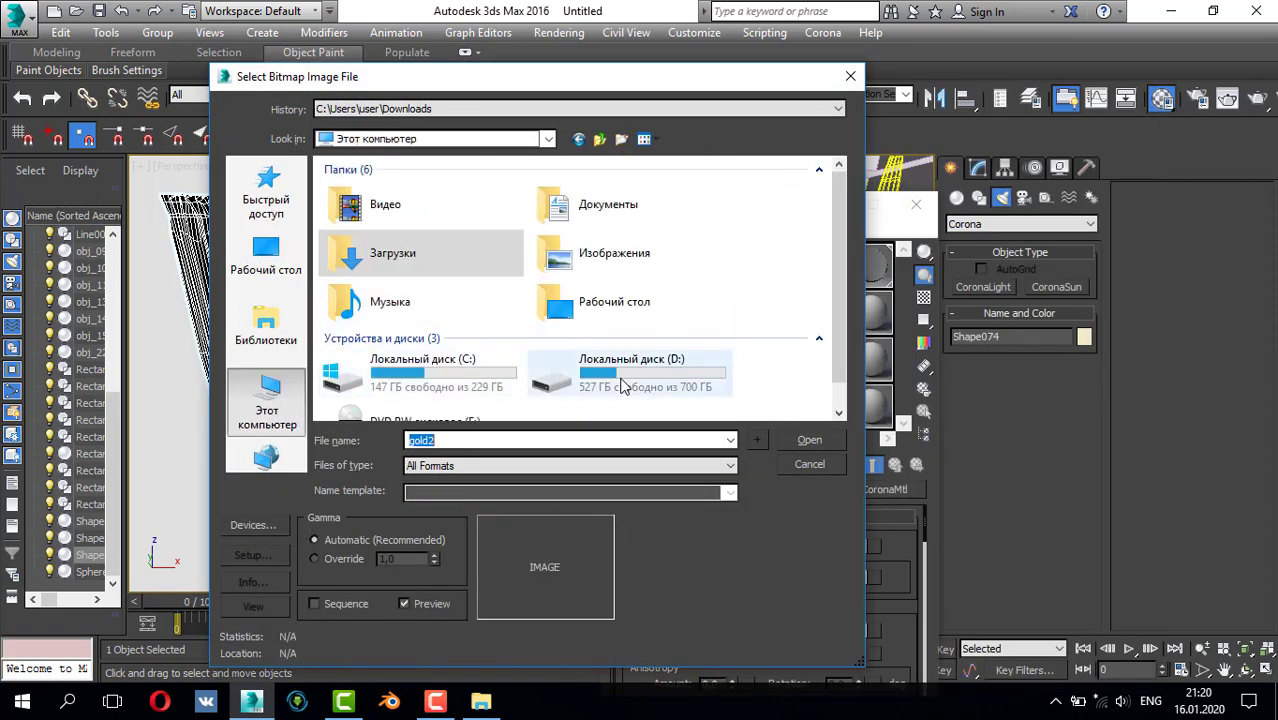
double_click(590, 368)
double_click(372, 243)
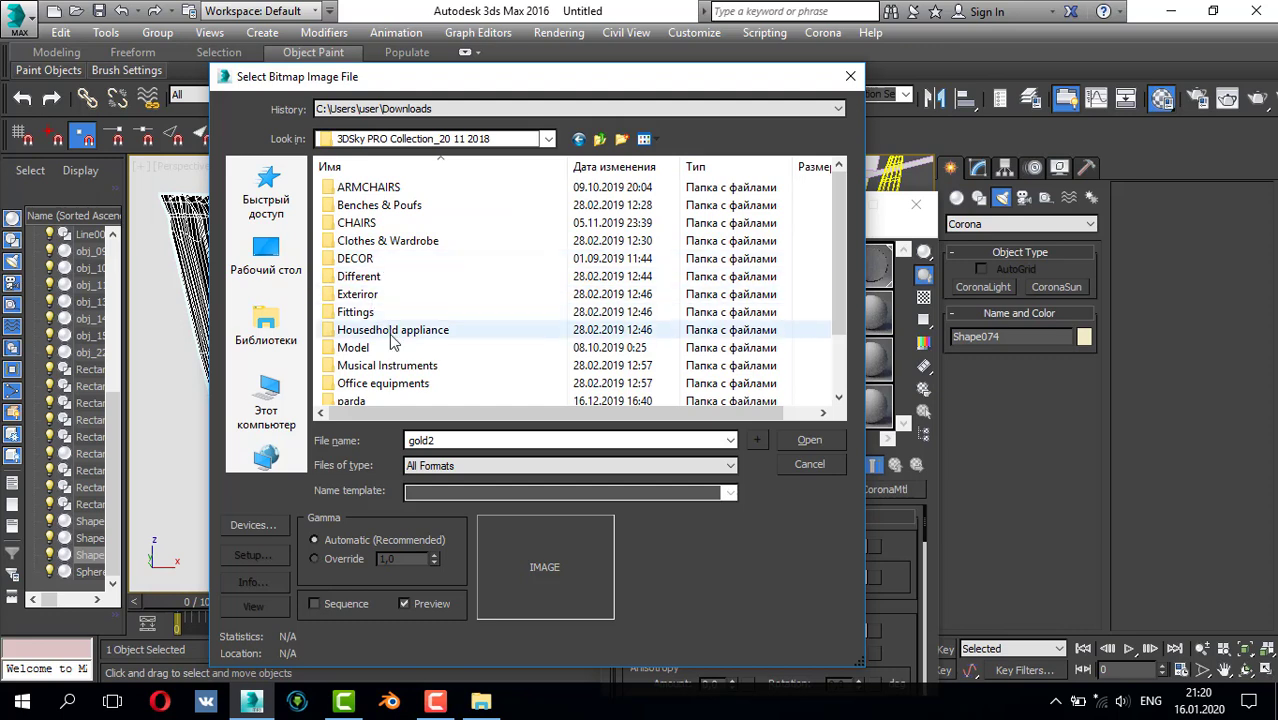
double_click(372, 400)
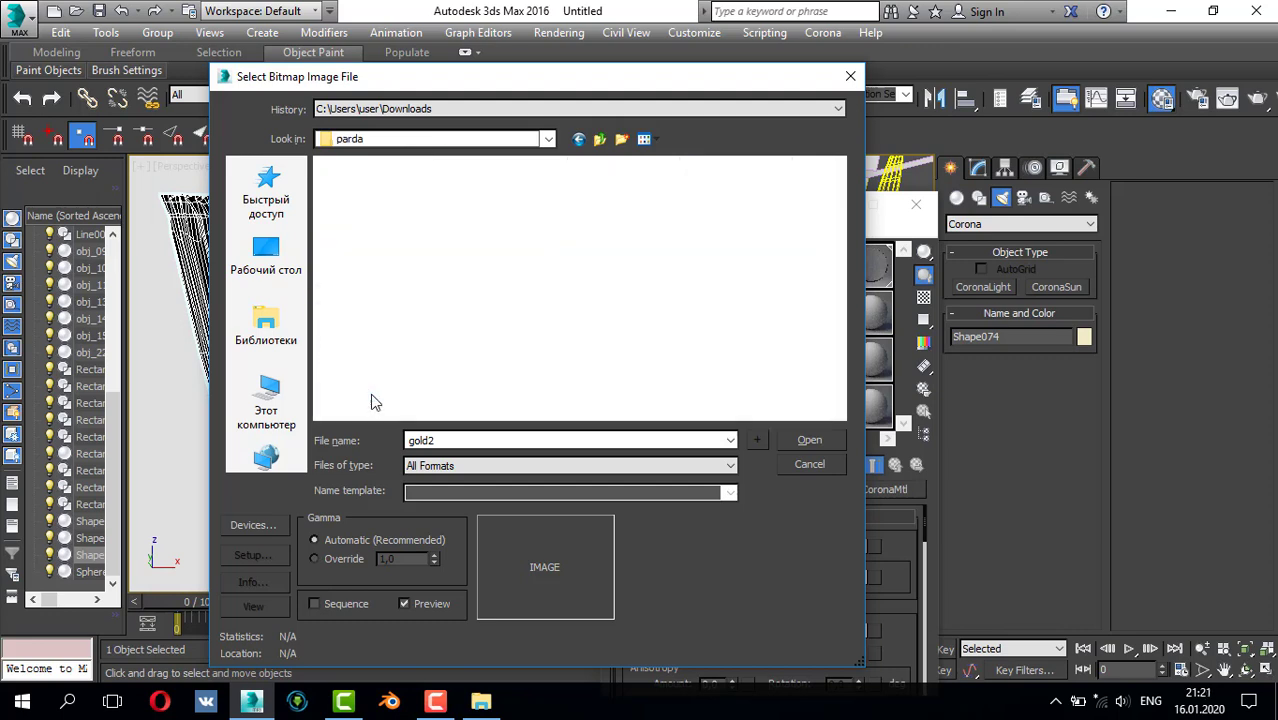
double_click(535, 222)
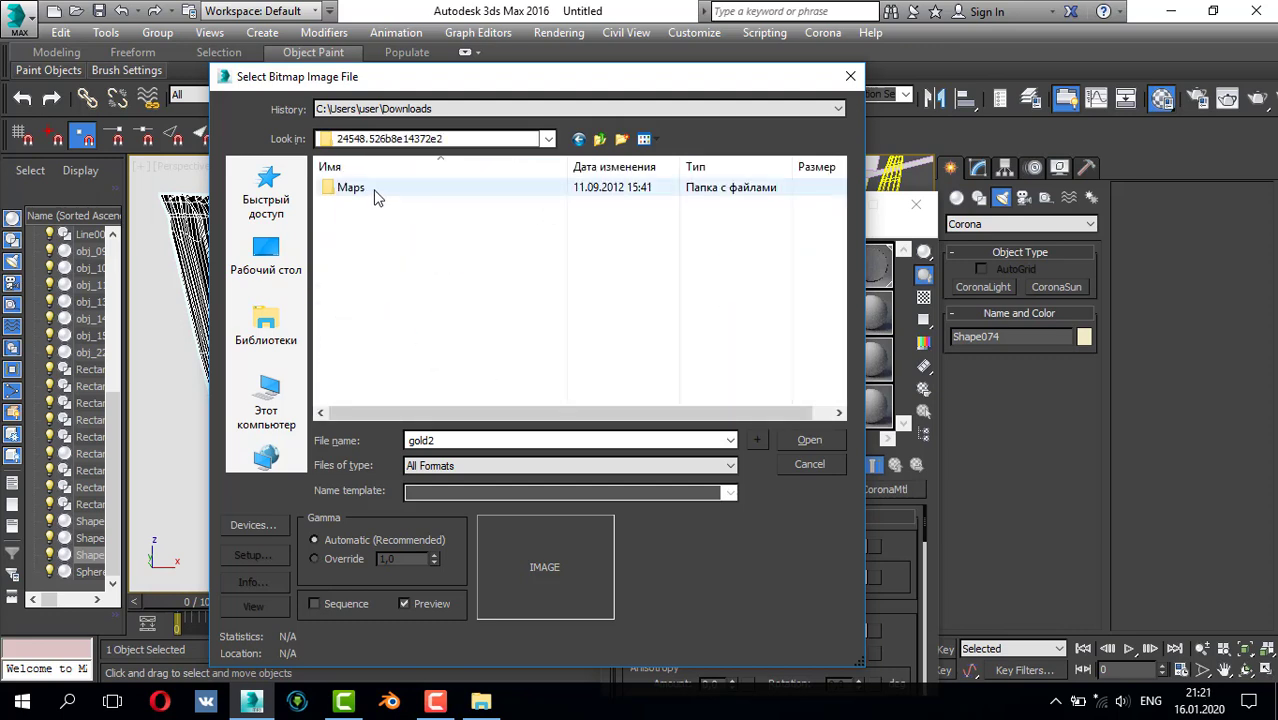
double_click(345, 189)
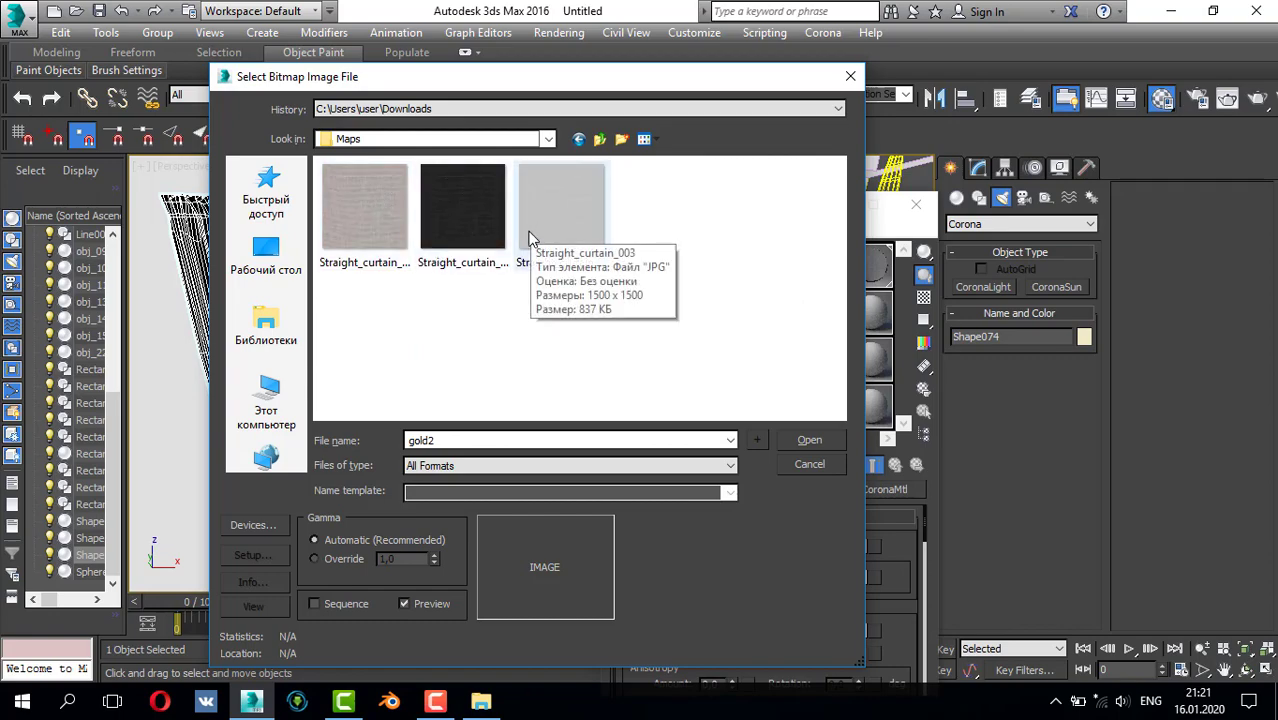
click(364, 206)
click(809, 440)
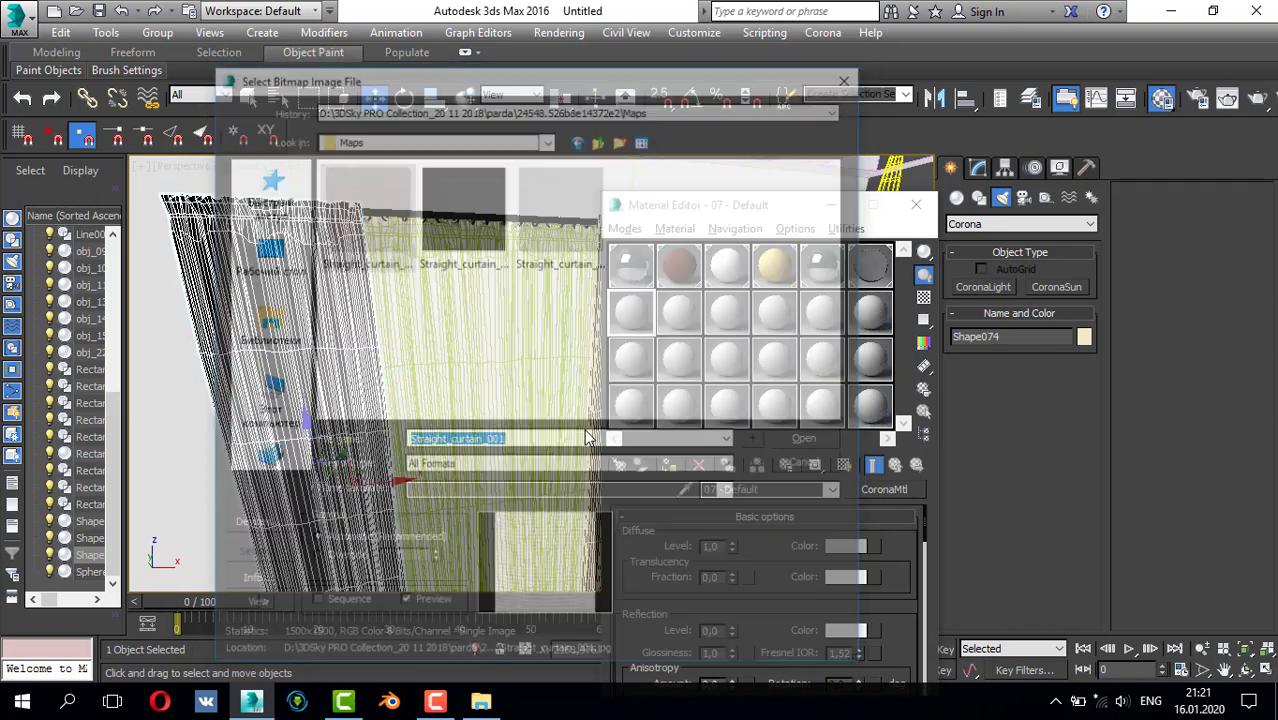
- Assign the 07 - Default fabric material to the left and right drapes and close the Material Editor
click(672, 468)
middle_drag(520, 385, 436, 397)
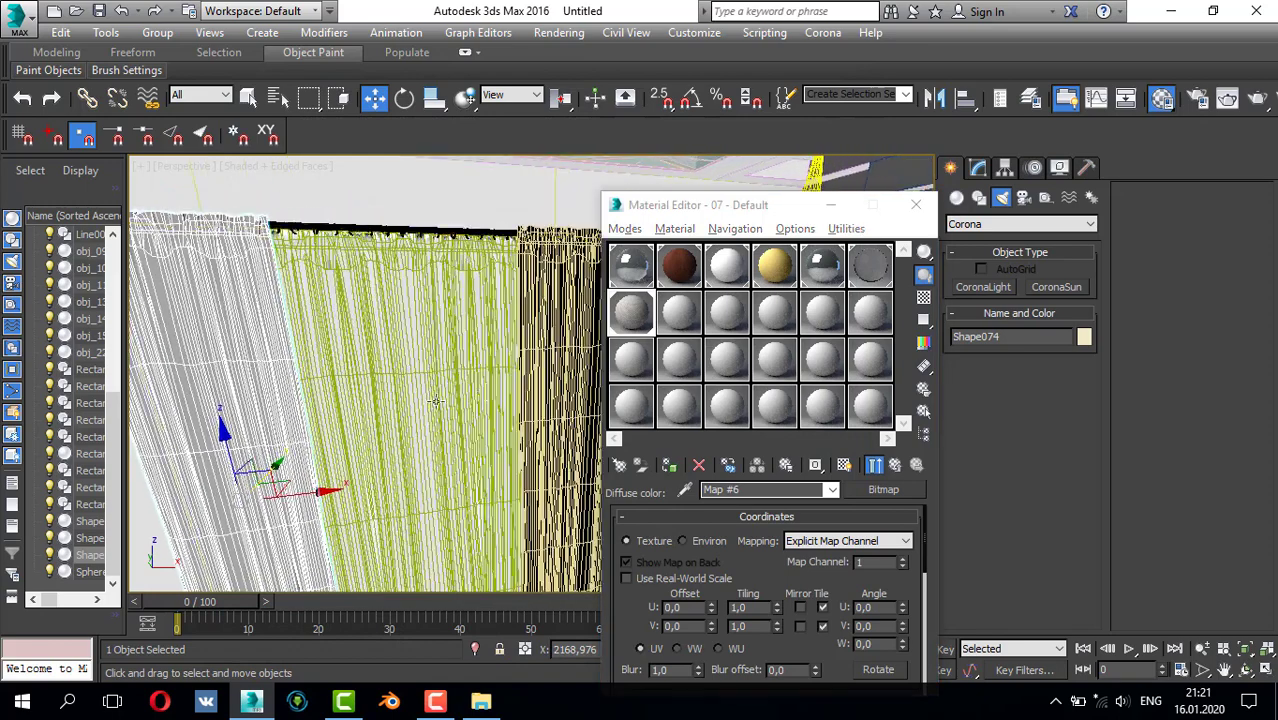
click(570, 380)
click(669, 465)
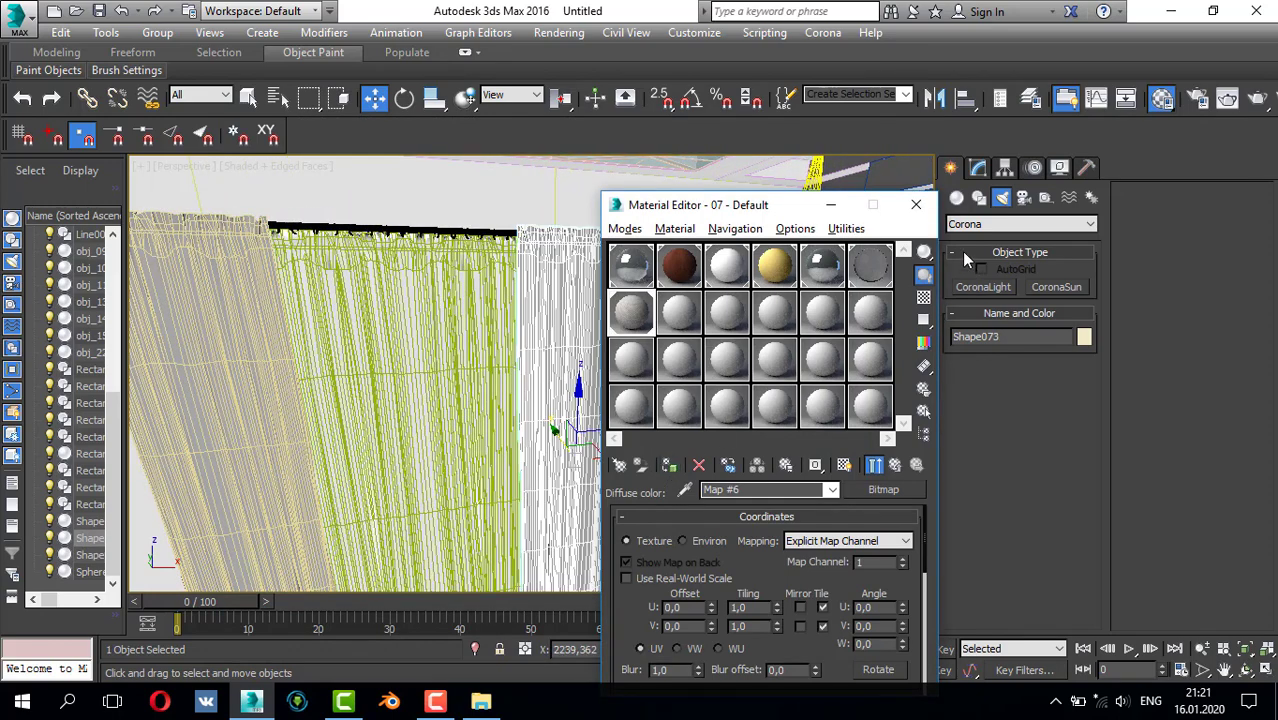
click(915, 204)
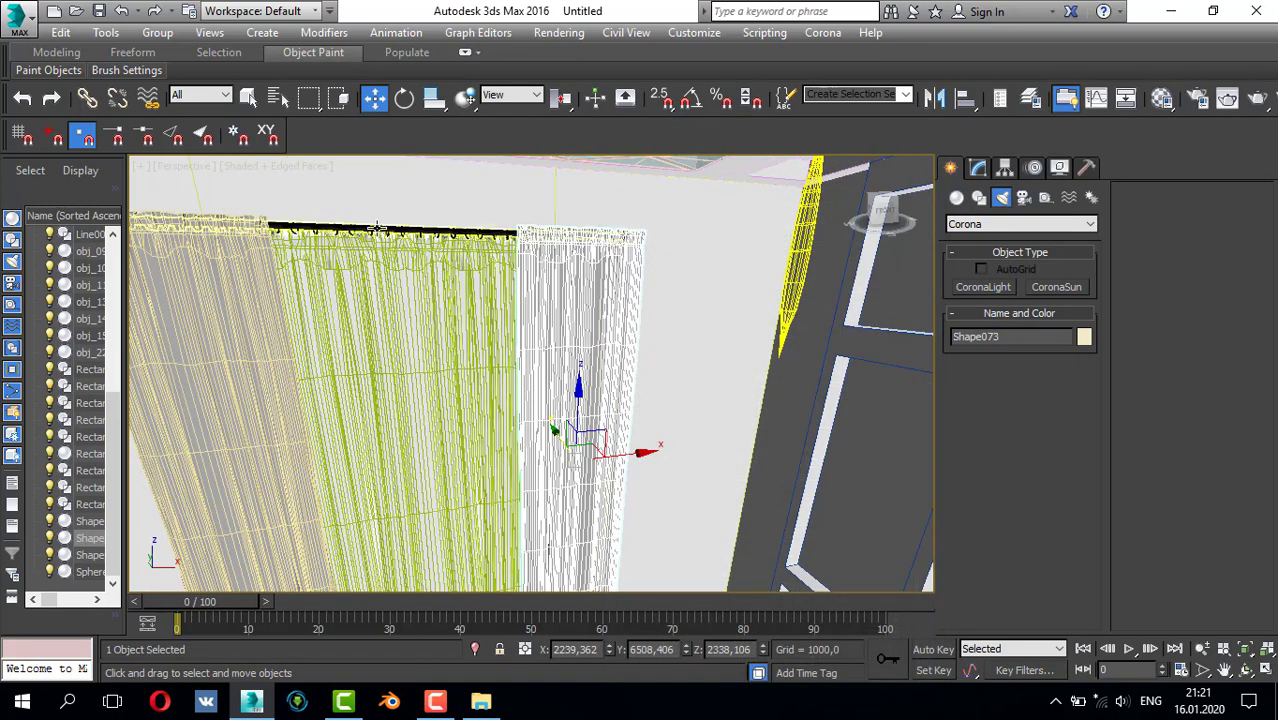
- In the Top view, select the sheer panel, the curtain rod and both drapes, and combine them into one group
key(t)
scroll(285, 415, up, 3)
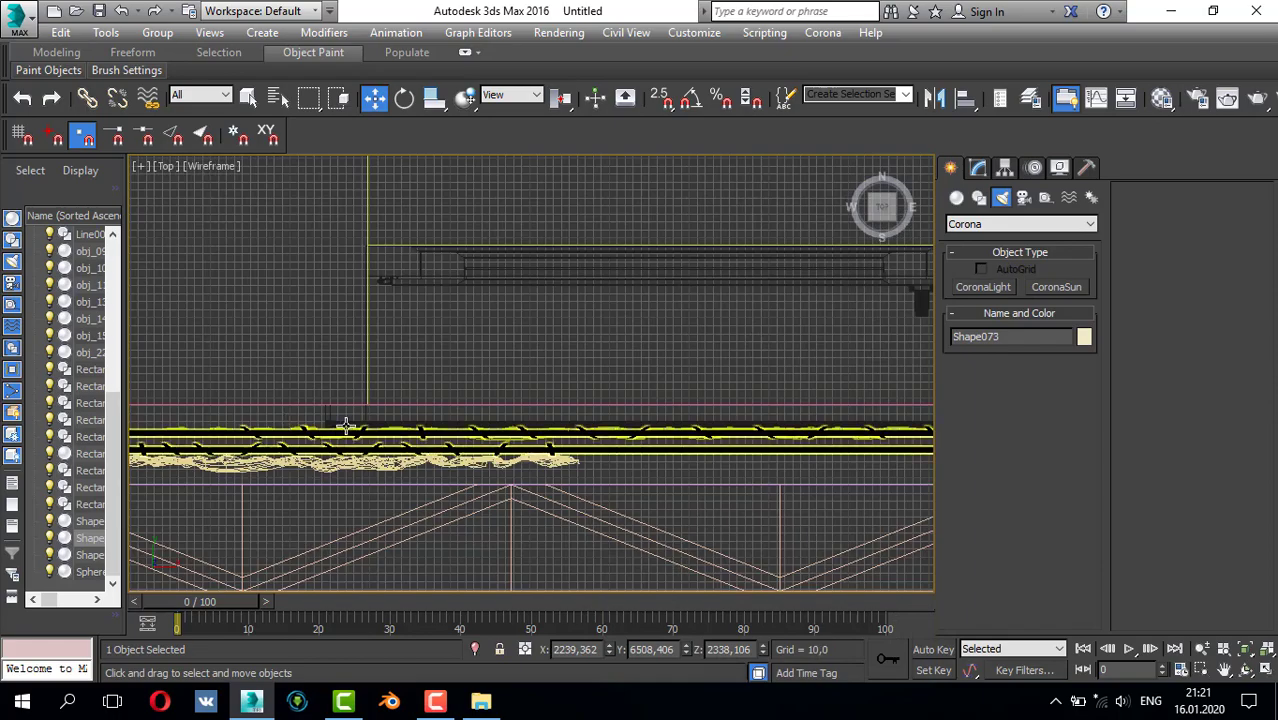
scroll(342, 428, up, 3)
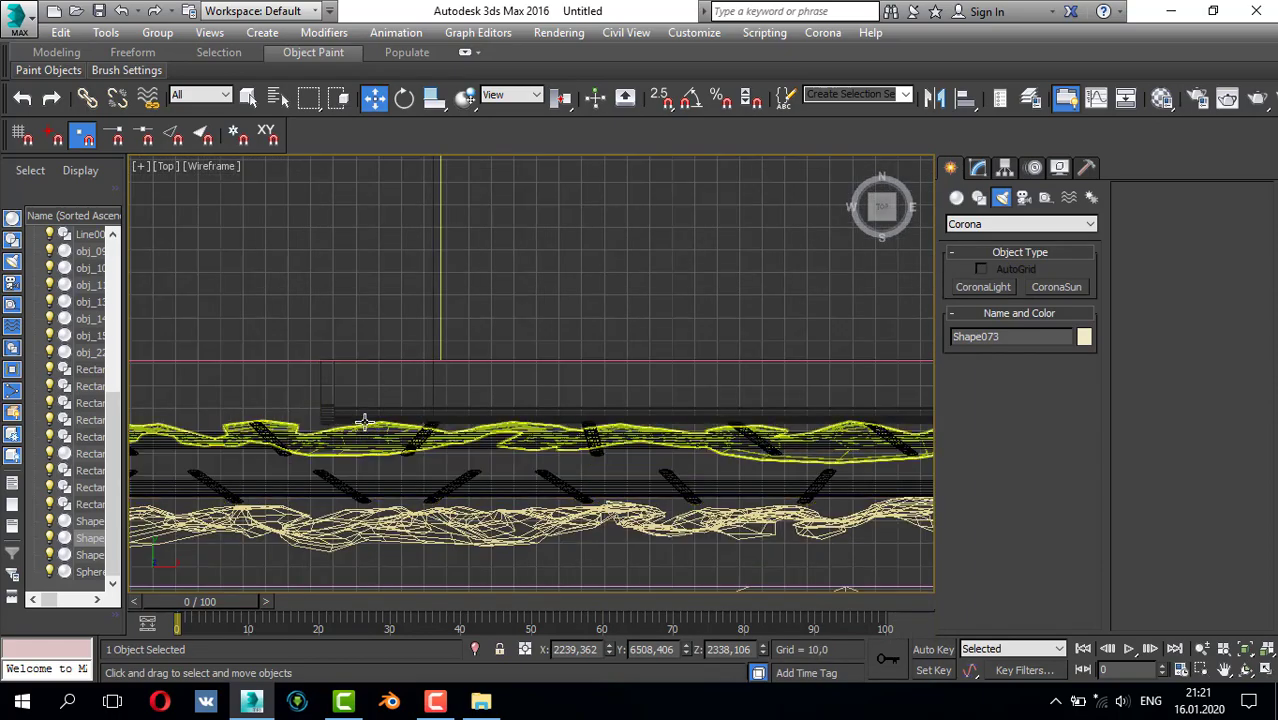
click(362, 423)
scroll(448, 415, down, 2)
scroll(400, 395, down, 2)
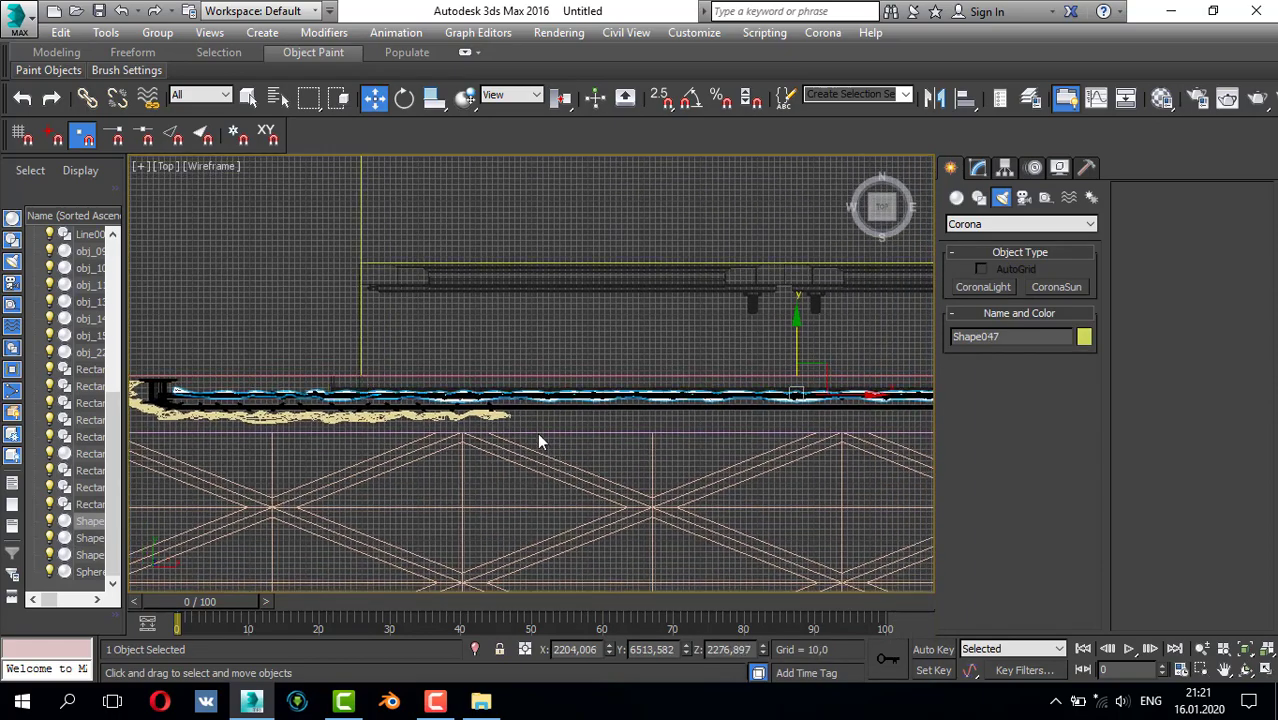
ctrl+click(518, 398)
ctrl+click(520, 400)
middle_drag(674, 408, 340, 398)
ctrl+click(842, 420)
scroll(698, 368, up, 3)
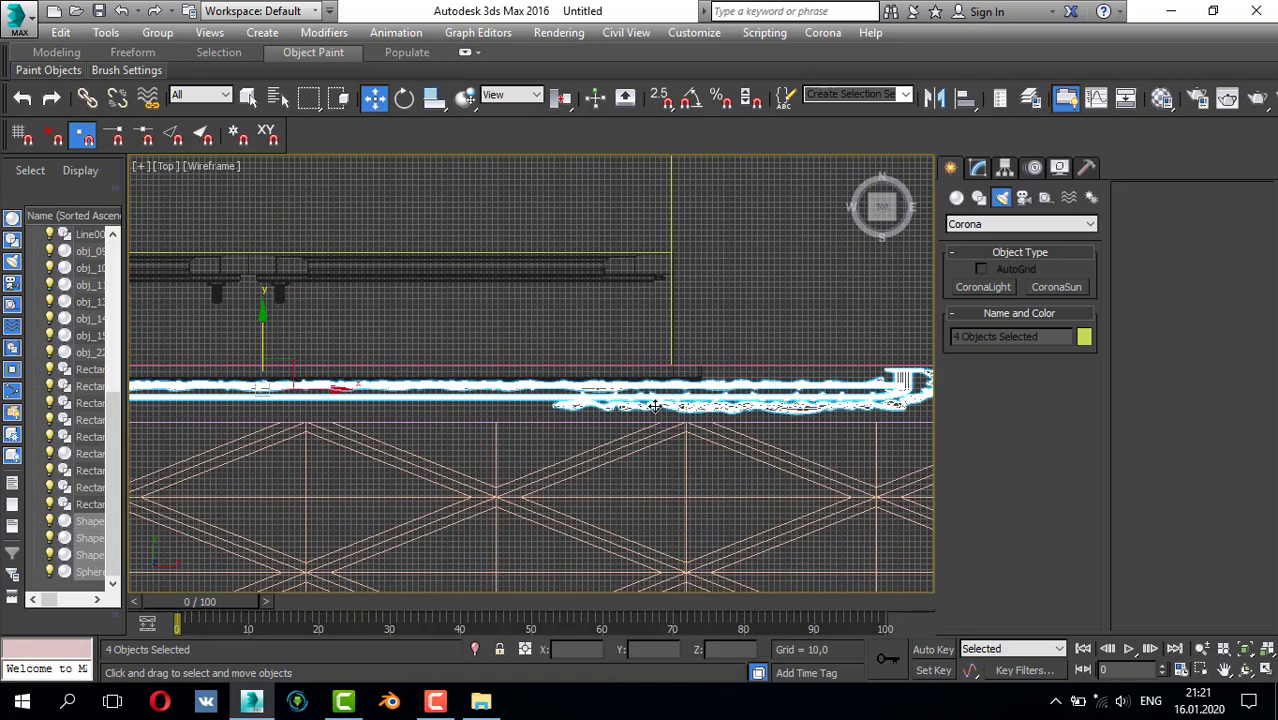
scroll(698, 368, down, 4)
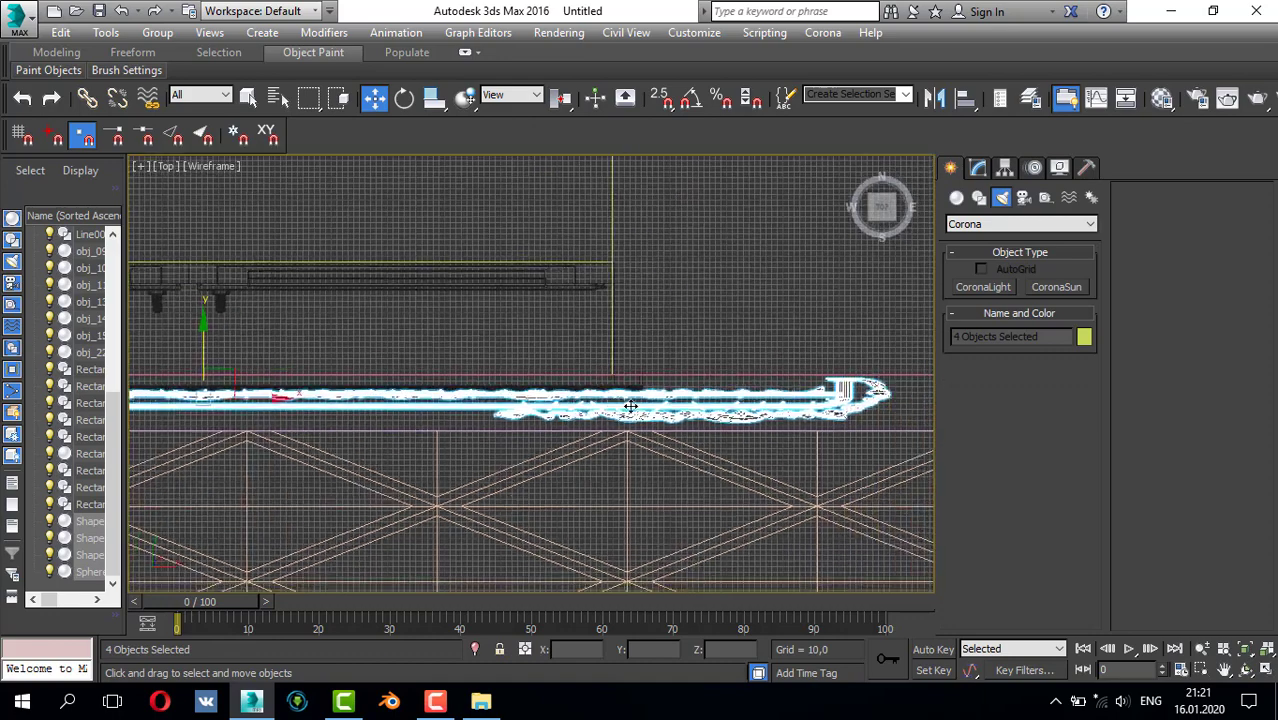
click(157, 32)
click(185, 54)
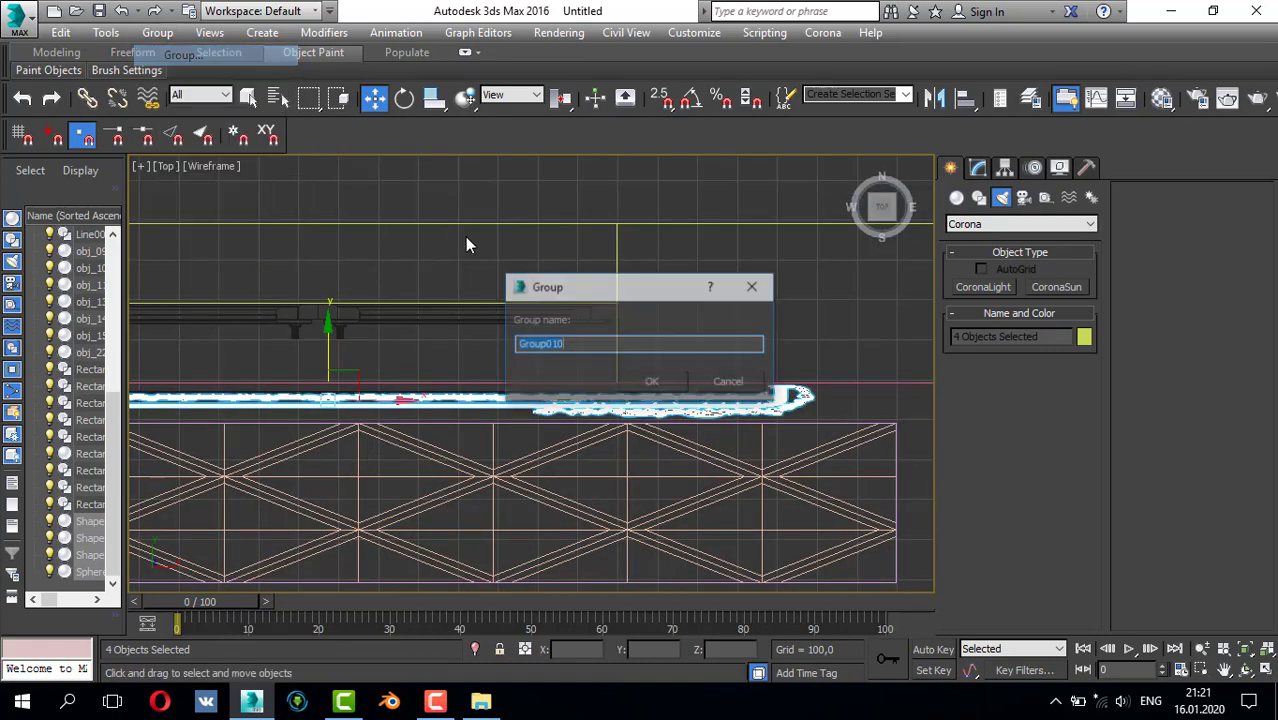
click(657, 385)
- Examine the grouped curtain and the wall with the panel frames in perspective, and frame those panels in the Left view
key(alt+w)
middle_click(662, 408)
key(alt+w)
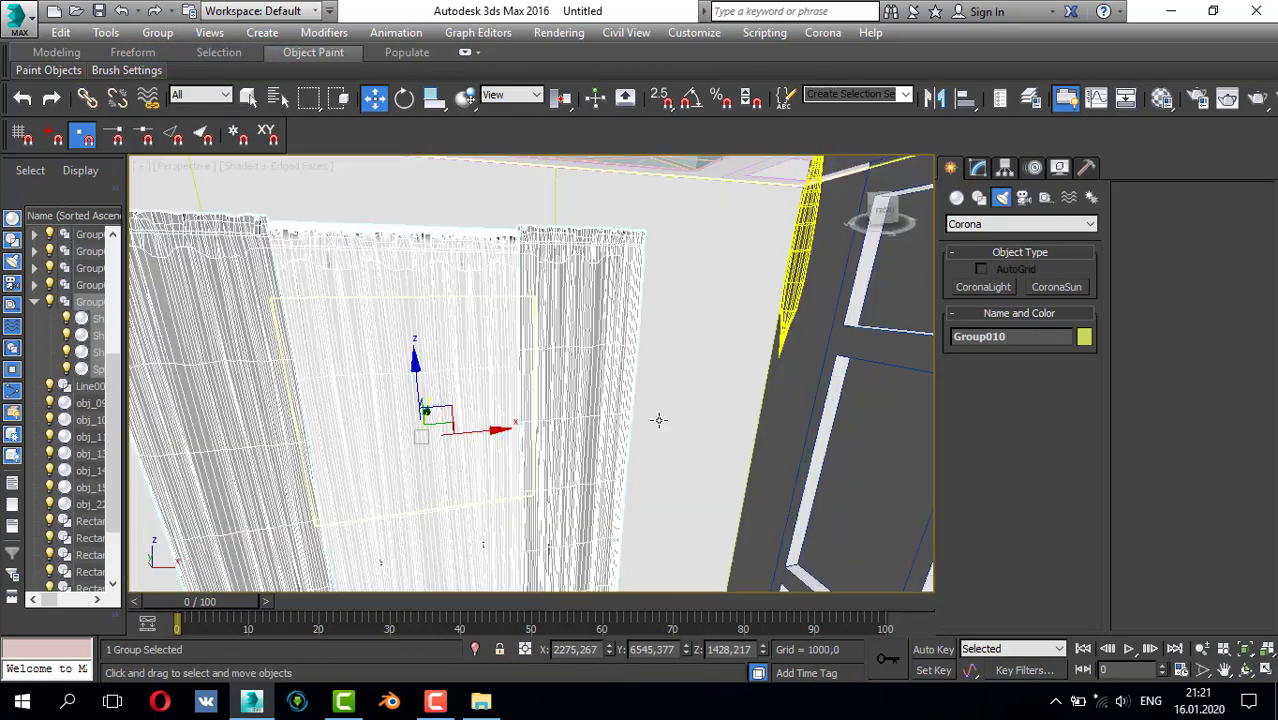
scroll(659, 419, down, 4)
scroll(655, 415, up, 3)
alt+middle_drag(649, 410, 556, 381)
click(957, 198)
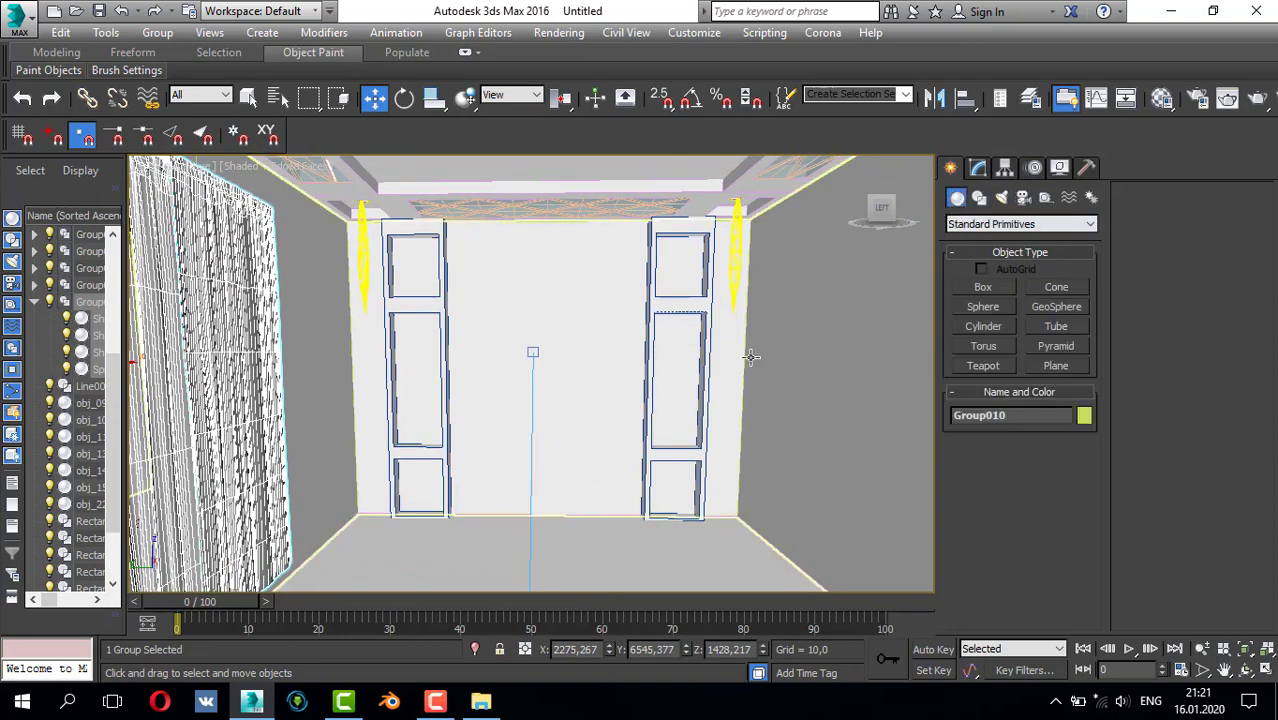
key(alt+w)
middle_click(687, 349)
key(alt+w)
key(z)
key(alt+w)
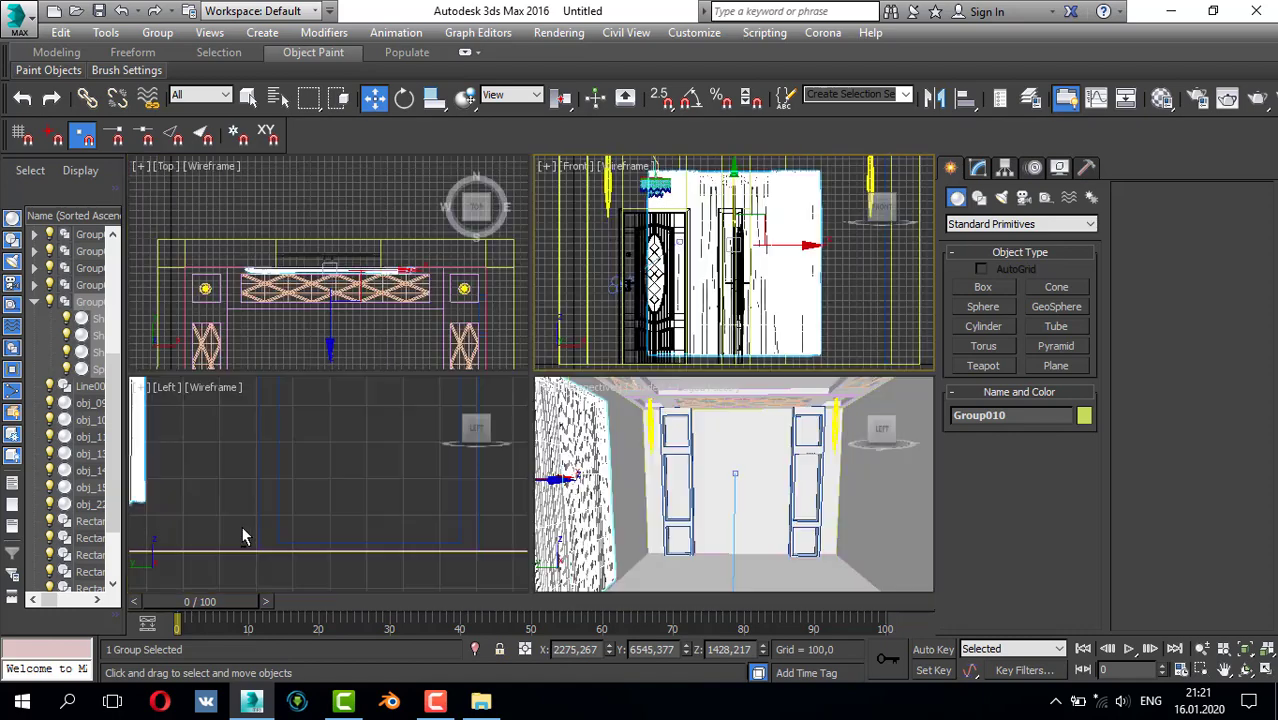
middle_click(243, 534)
key(alt+w)
key(z)
scroll(415, 425, down, 5)
scroll(480, 420, up, 10)
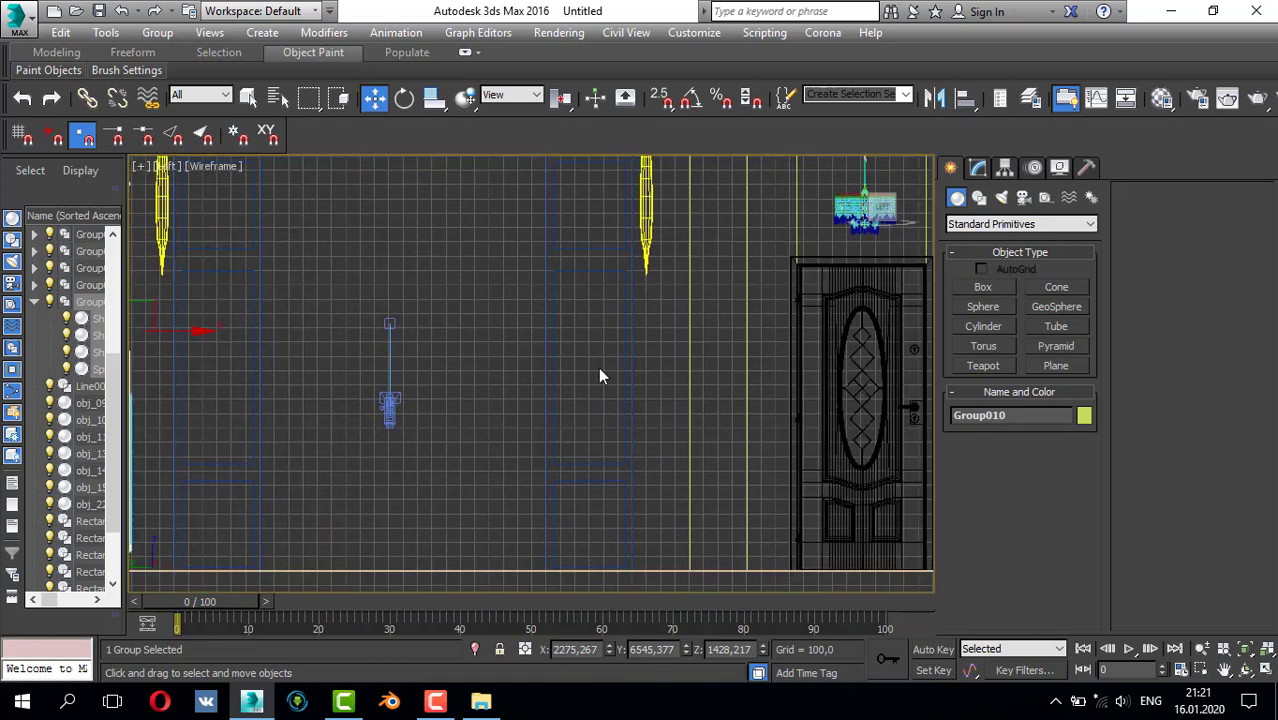
- With snapping on, draw a 1350 by 500 box over the inner middle rectangle of the right wall panel, with height 2
click(983, 287)
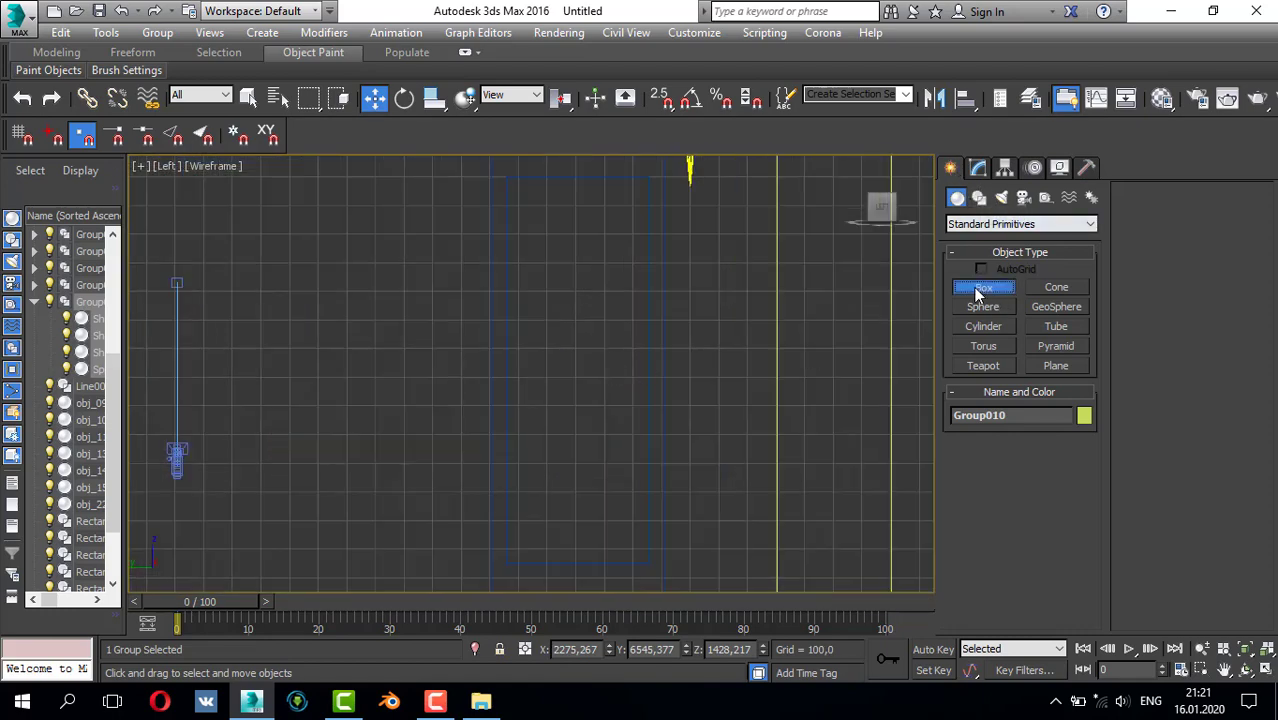
scroll(622, 257, down, 2)
click(660, 97)
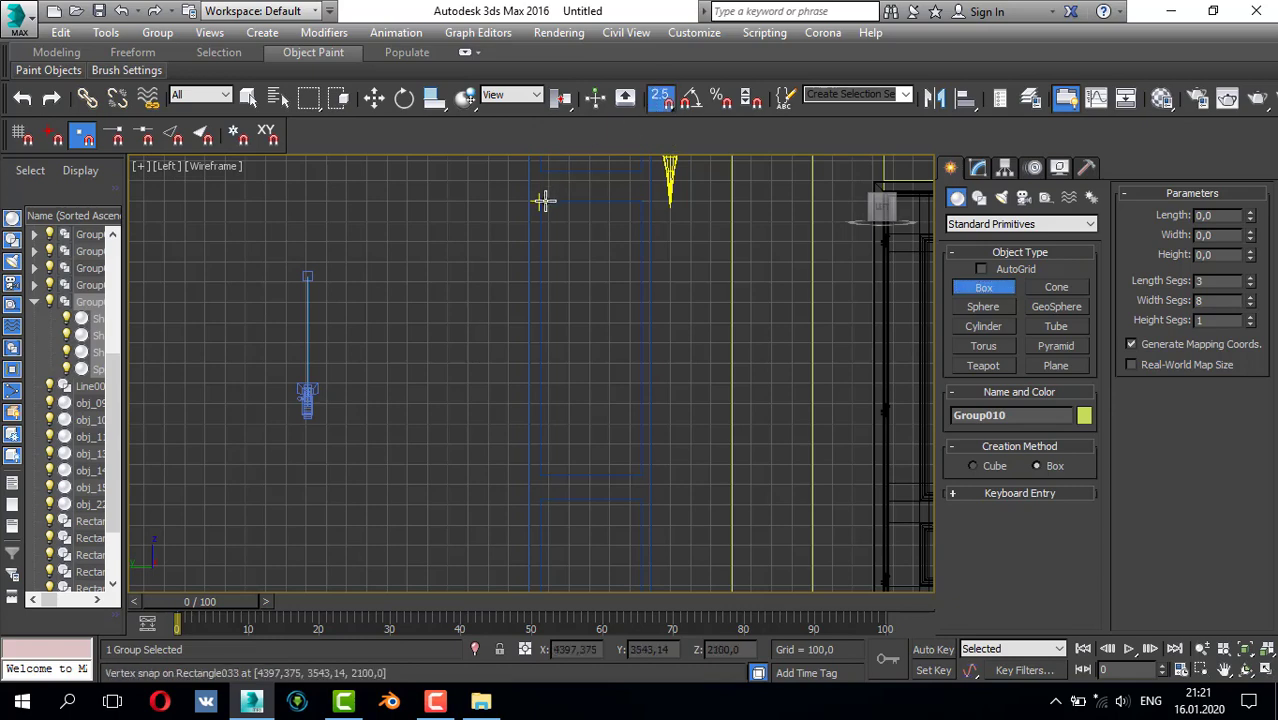
drag(540, 201, 641, 468)
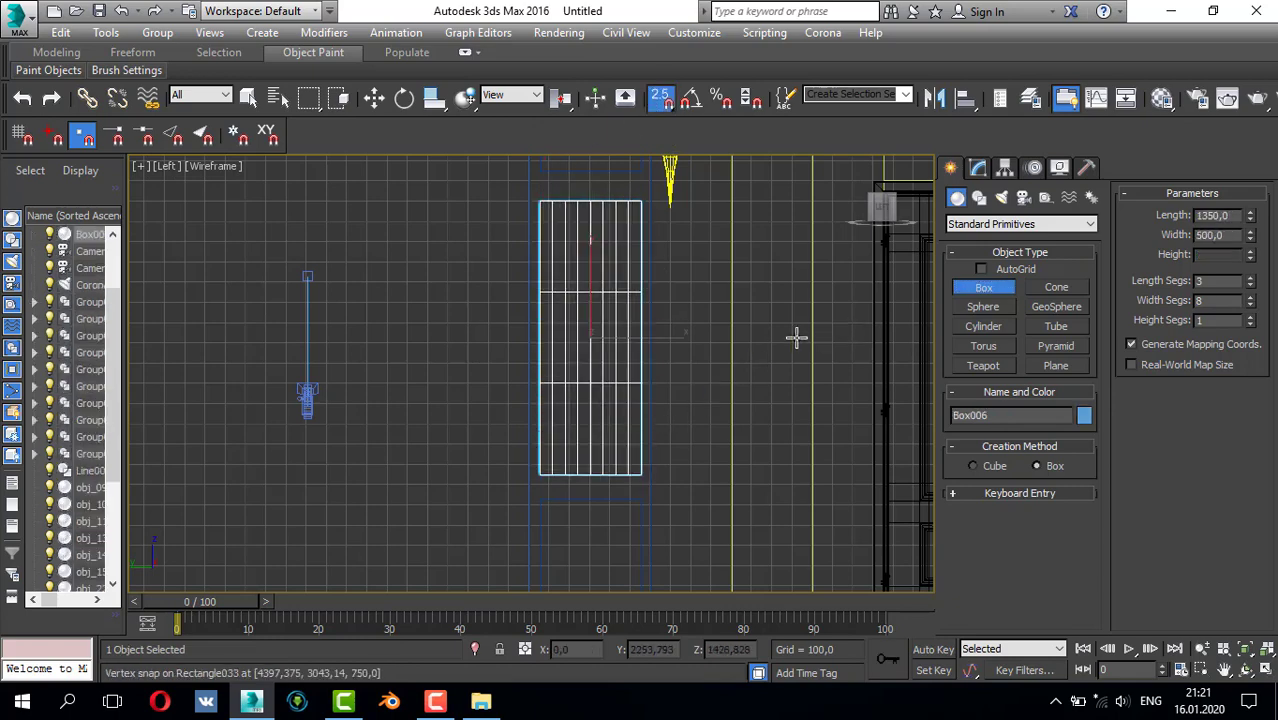
click(650, 354)
text(2)
key(Return)
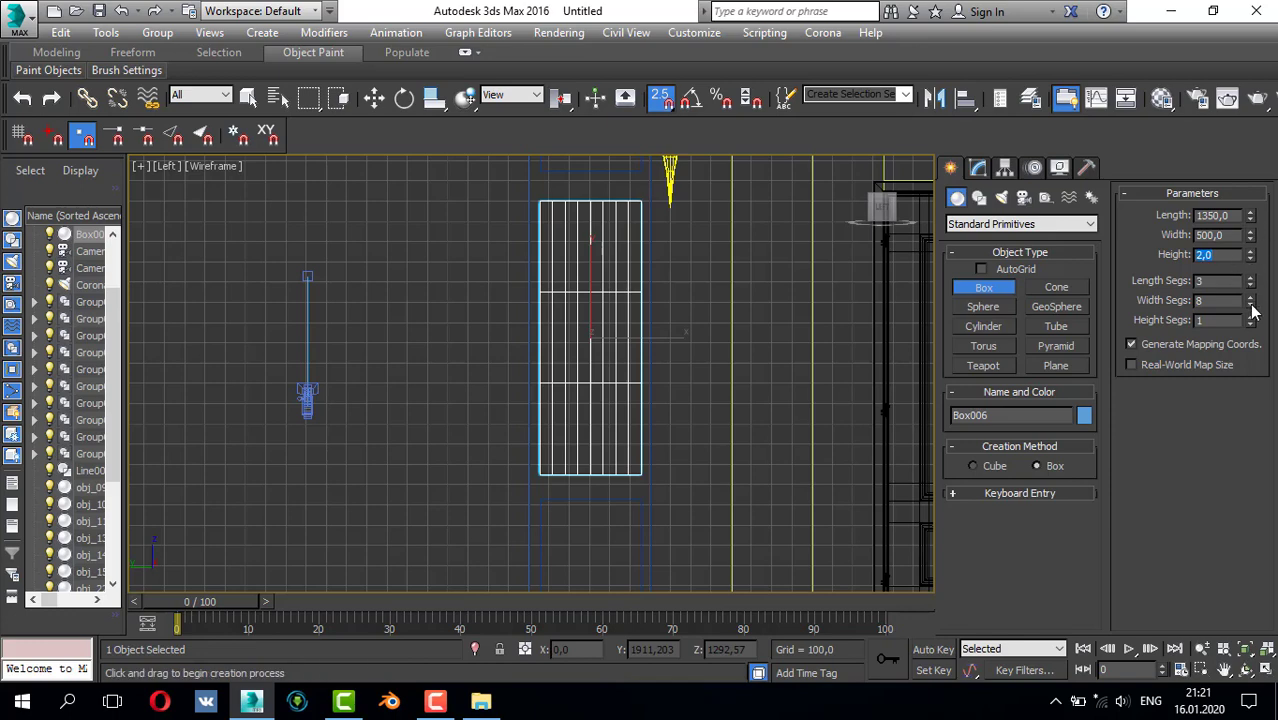
- Set the box's length segments to 7 and width segments to 4
click(1250, 284)
click(1251, 284)
click(1252, 284)
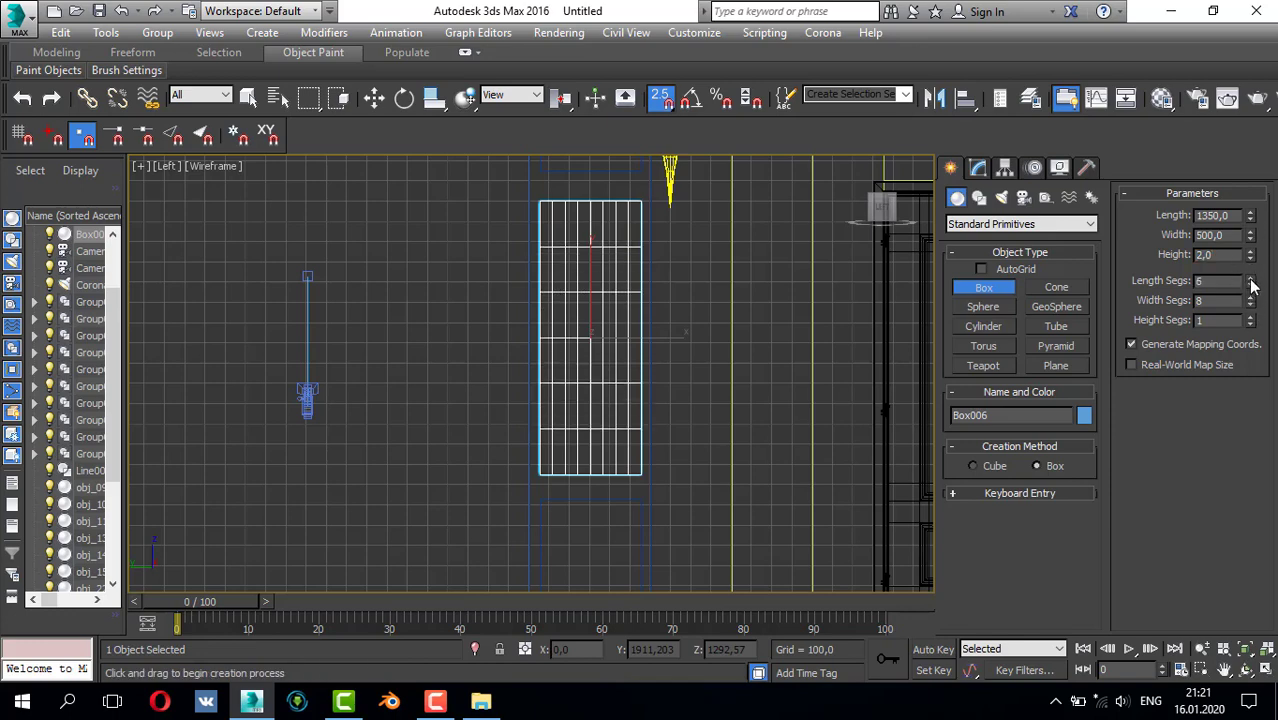
click(1251, 284)
click(1251, 304)
click(1251, 304)
click(1251, 304)
click(1251, 304)
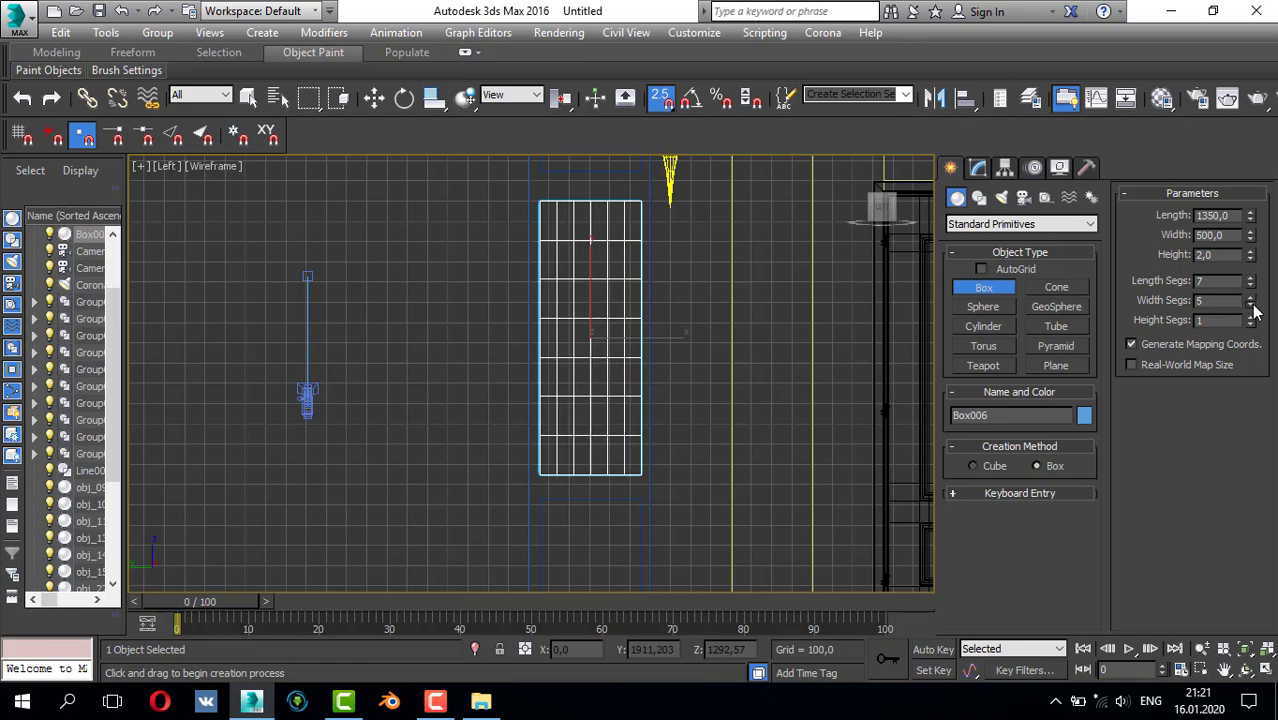
click(1251, 304)
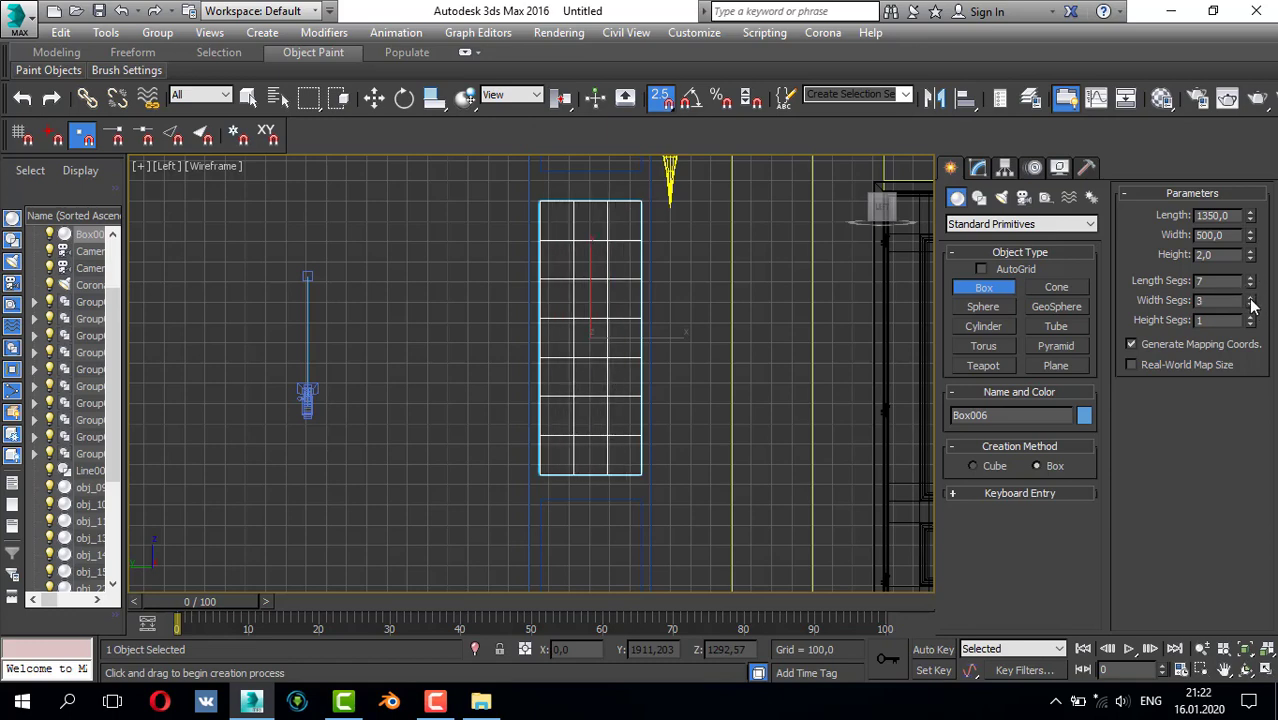
click(1251, 299)
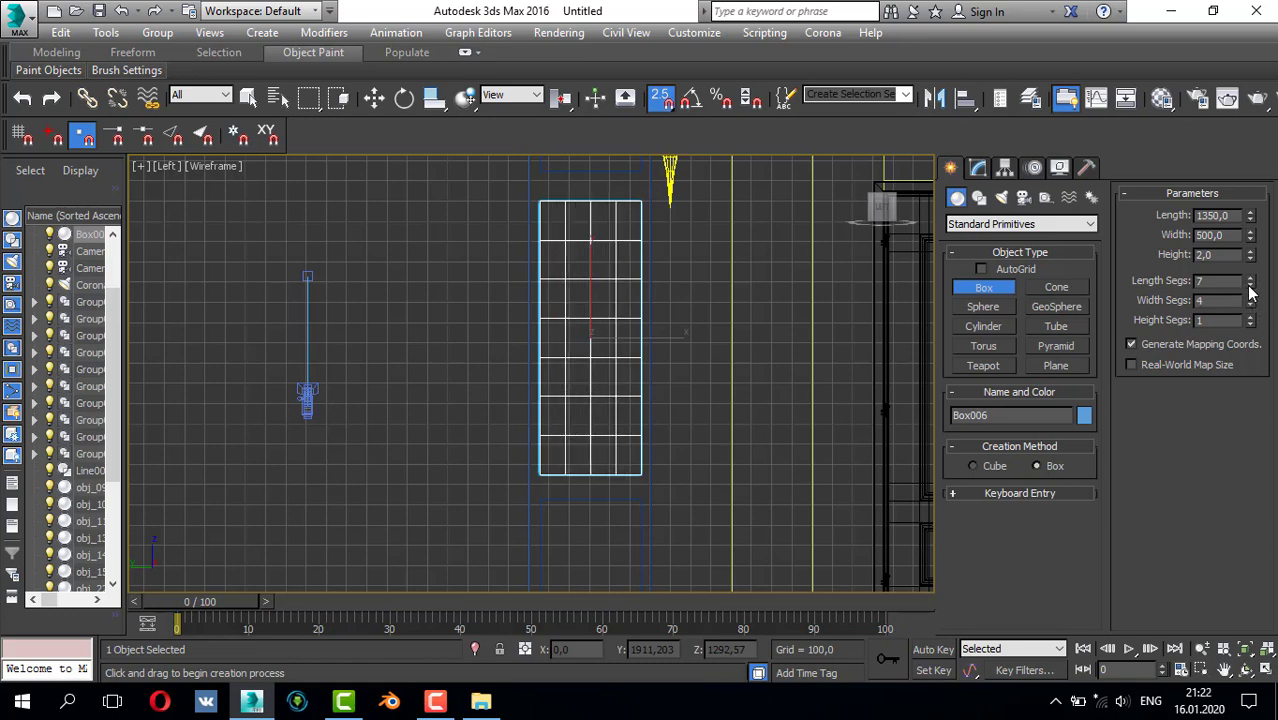
click(1251, 286)
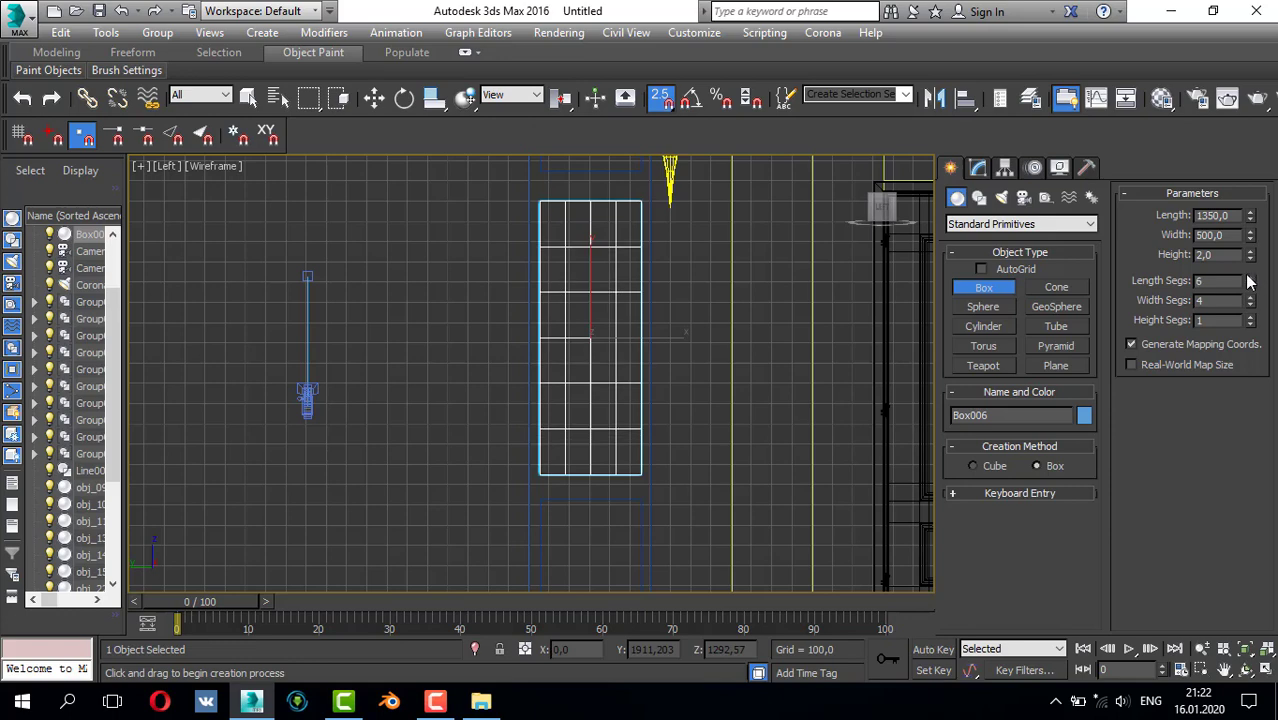
click(1250, 278)
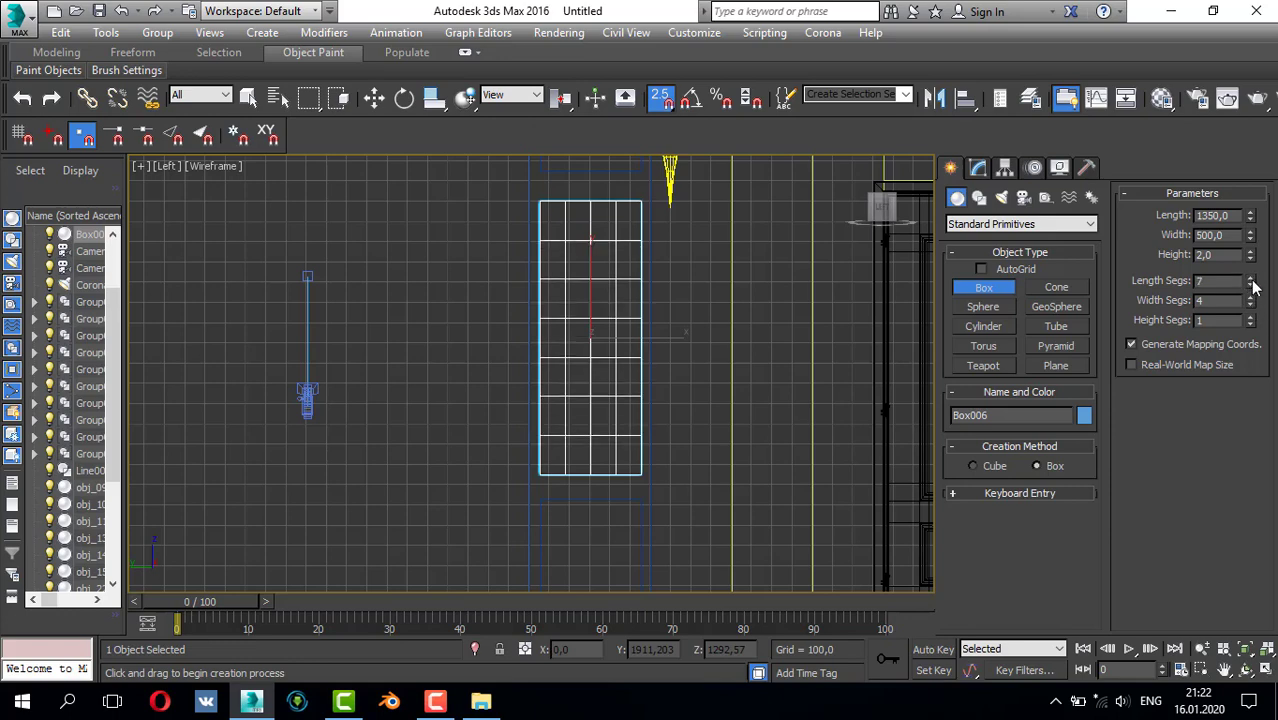
- Try 8 length segments with 3 and 2 width segments on the box, and return to 7 by 4 segments
click(1251, 281)
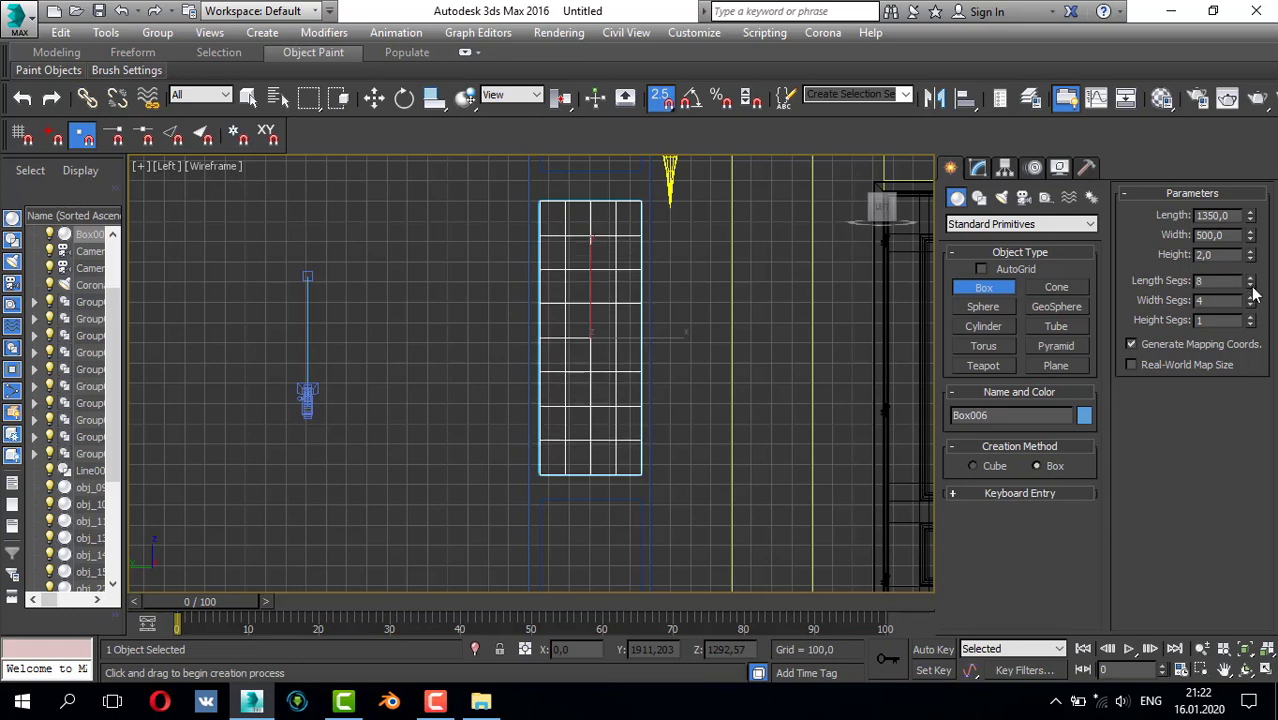
click(1251, 304)
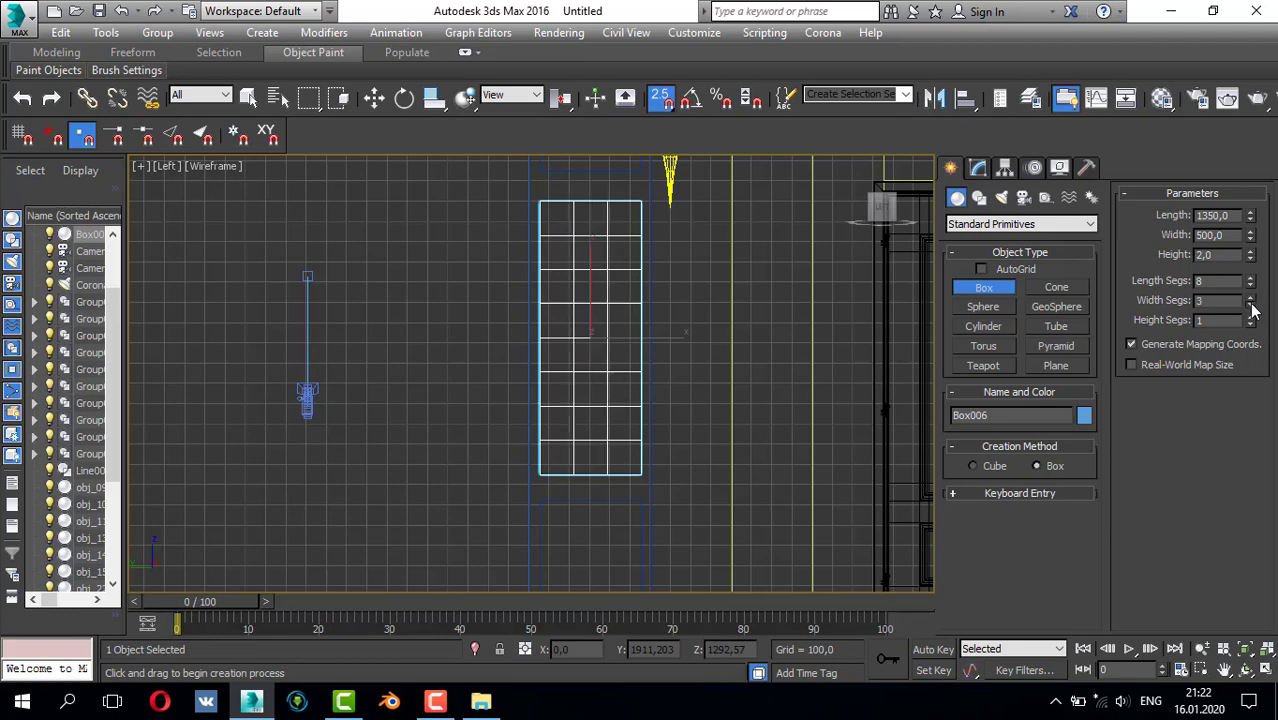
click(1251, 305)
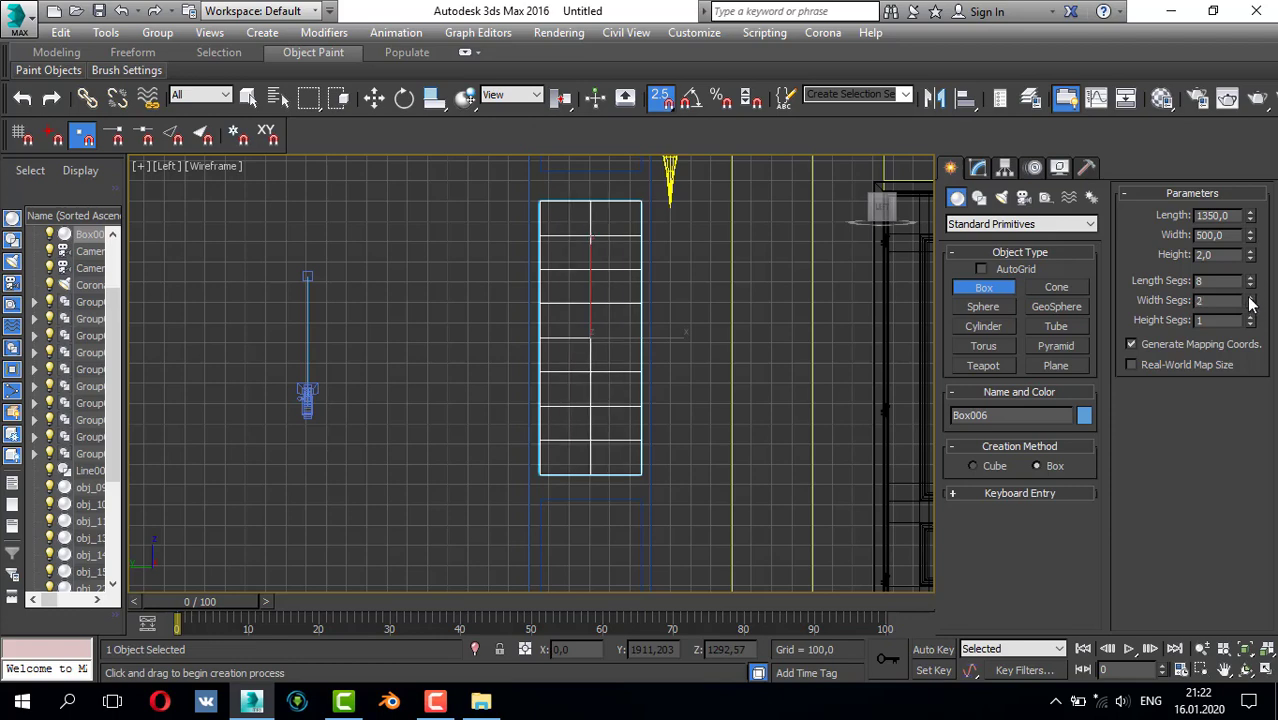
click(1250, 298)
click(1252, 298)
click(1250, 285)
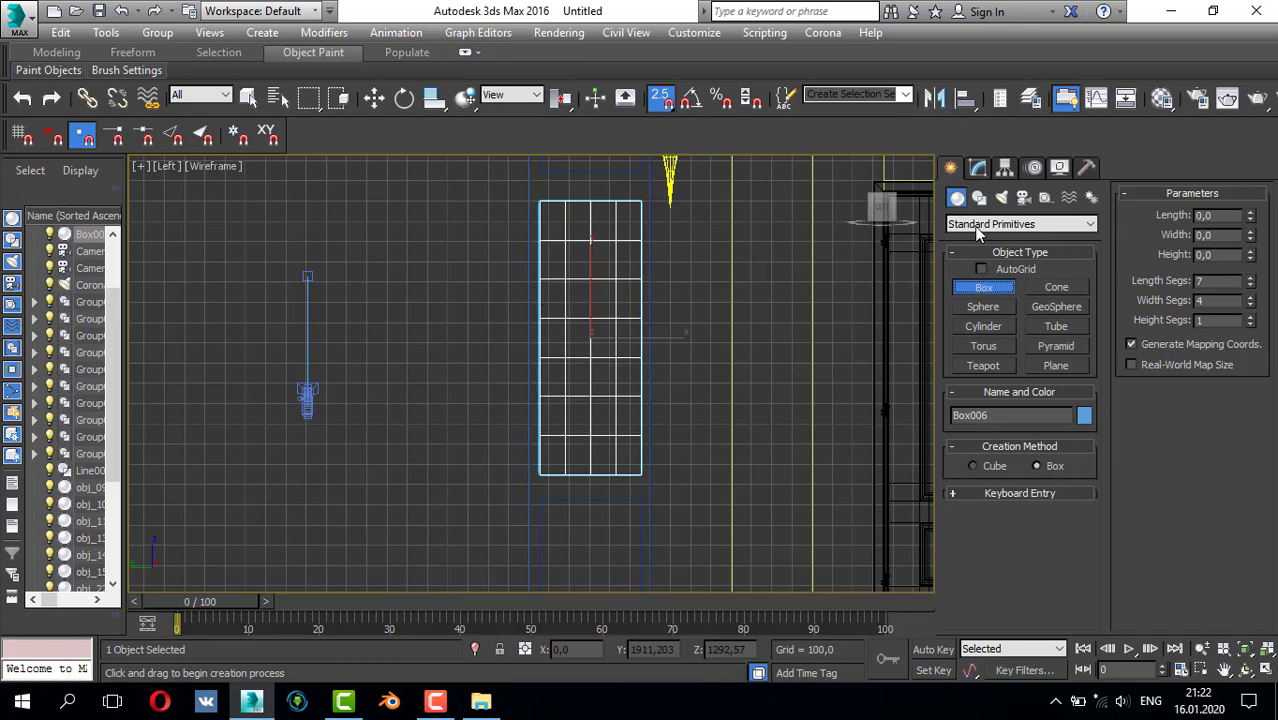
- Finish creating the box and convert it to an Editable Poly
key(q)
click(978, 167)
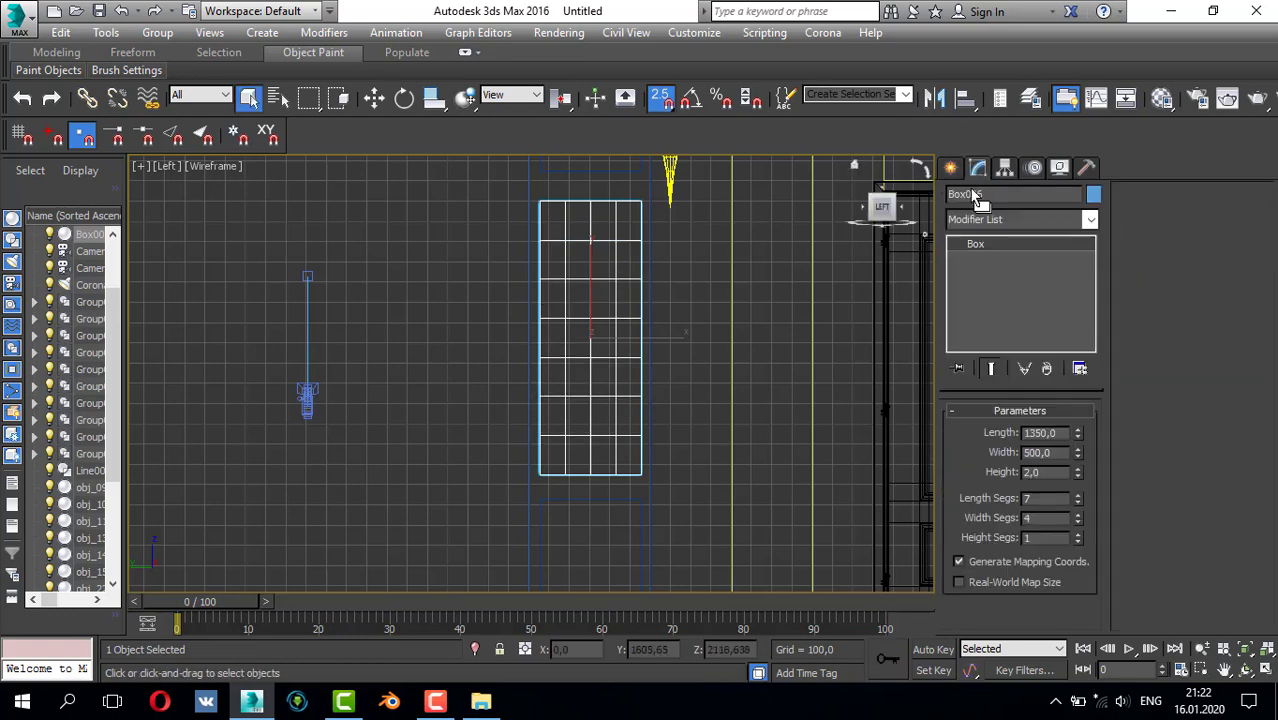
right_click(613, 328)
mouse_move(741, 531)
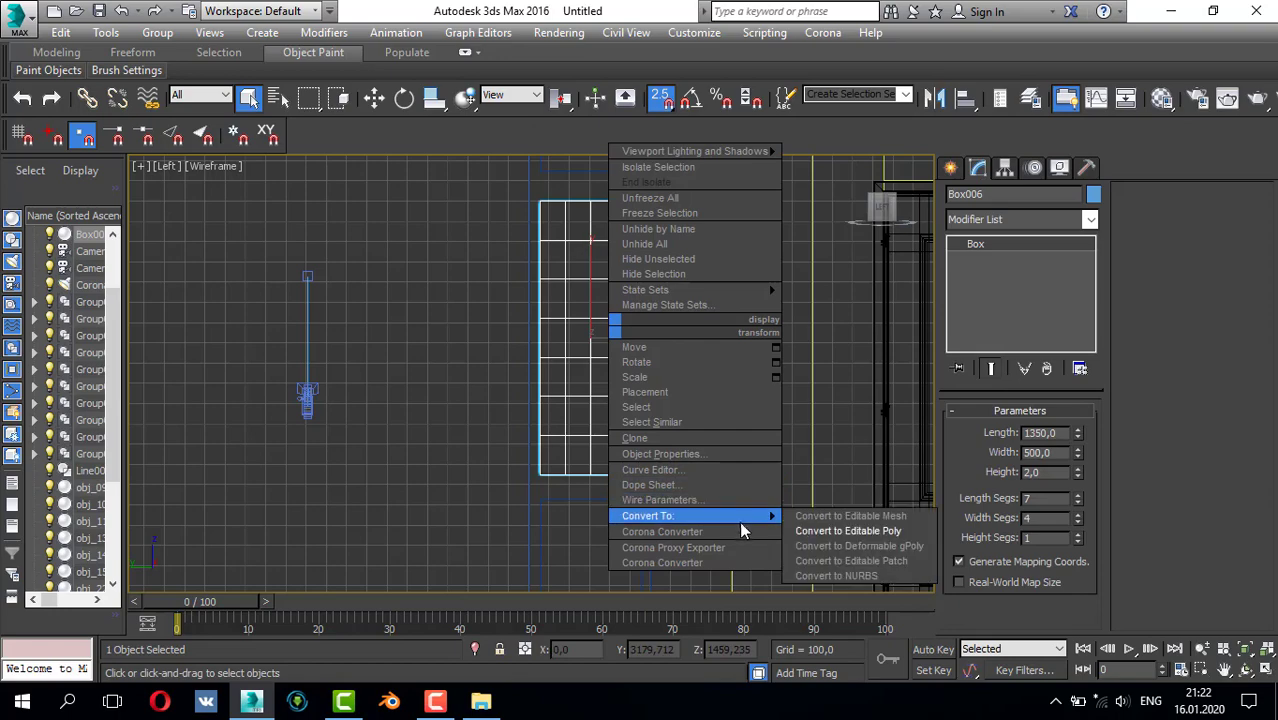
click(852, 531)
- At vertex level, select alternating vertices in the box's top rows in a staggered checkerboard pattern
click(971, 431)
scroll(560, 216, up, 6)
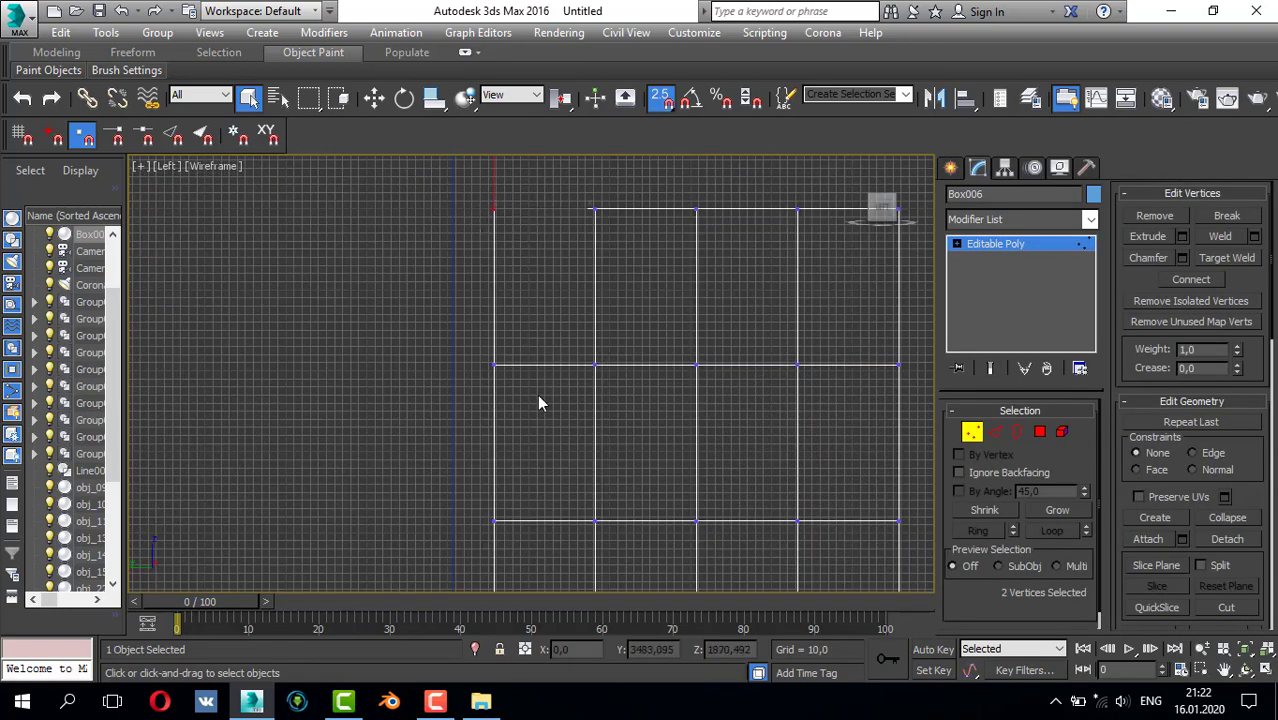
ctrl+drag(481, 483, 516, 545)
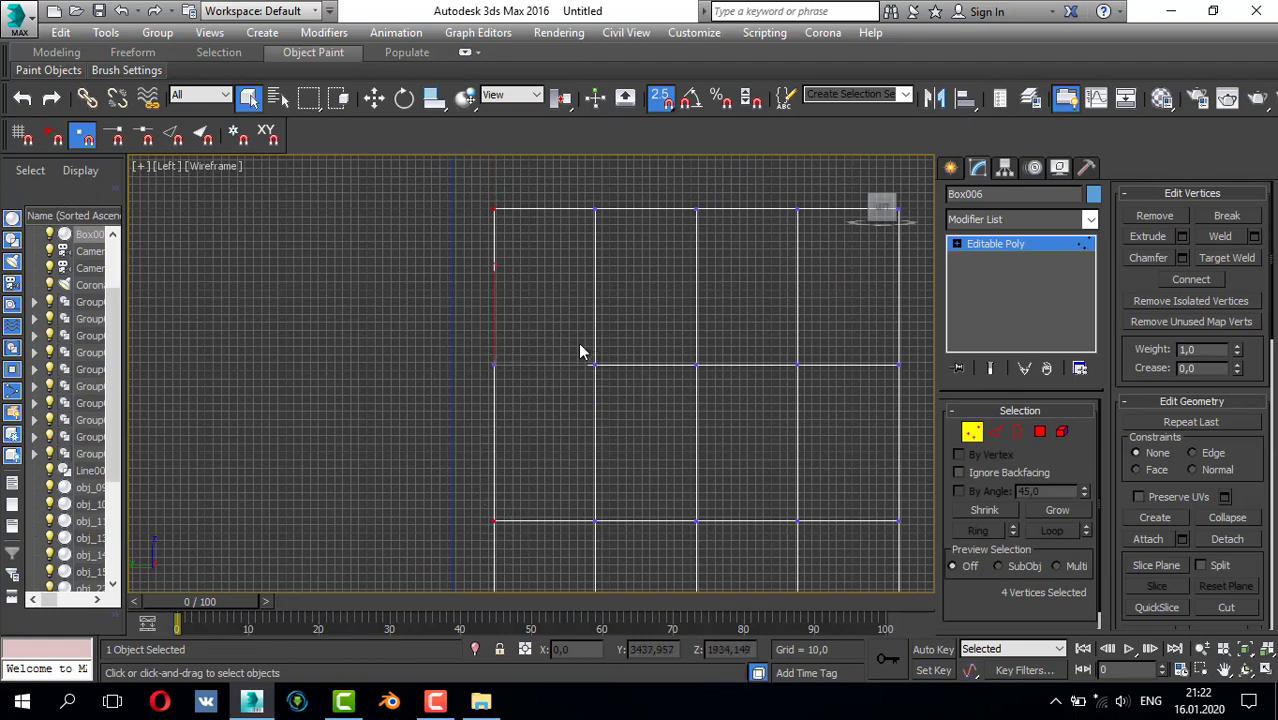
ctrl+drag(580, 352, 660, 386)
ctrl+drag(676, 198, 745, 259)
middle_drag(747, 267, 684, 255)
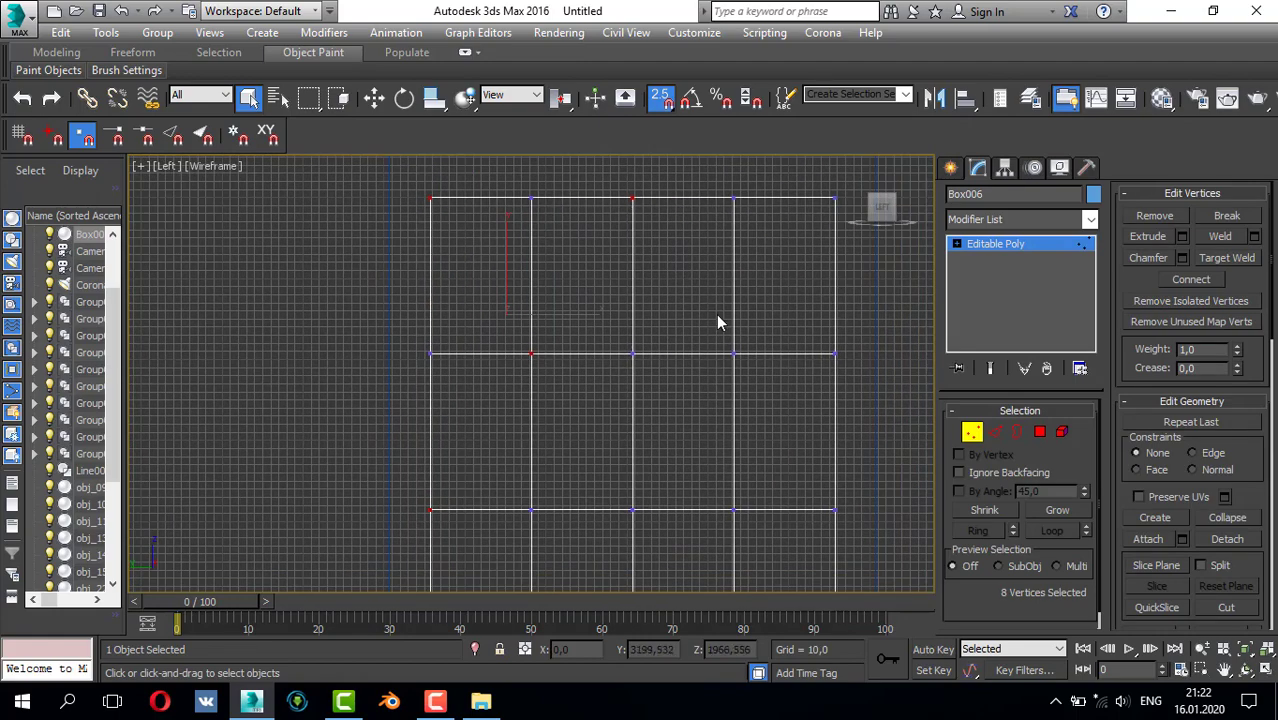
ctrl+drag(716, 318, 777, 392)
ctrl+drag(801, 176, 860, 247)
- Add the alternating vertices of the box's middle rows, down to the fifth, to the checkerboard selection, removing any wrongly picked ones
middle_drag(759, 377, 797, 229)
ctrl+drag(548, 486, 602, 564)
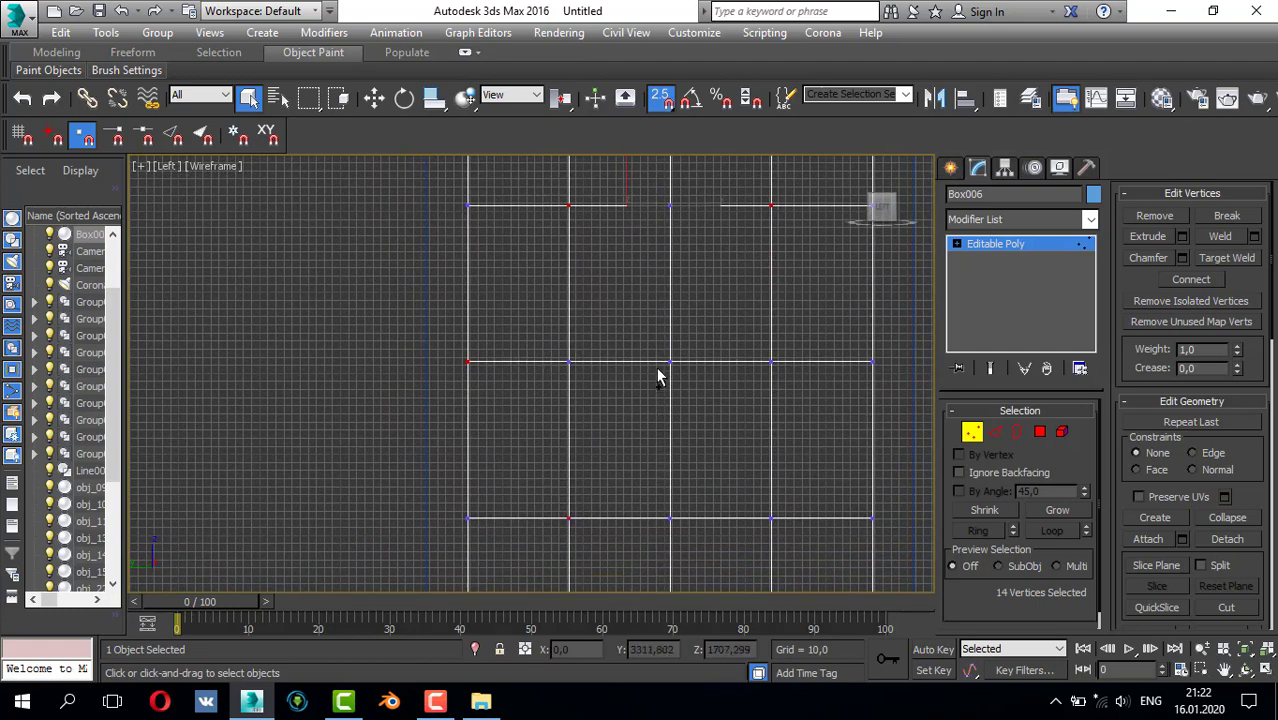
ctrl+click(670, 362)
ctrl+drag(901, 403, 902, 404)
middle_drag(828, 422, 819, 357)
ctrl+drag(736, 422, 774, 504)
middle_drag(733, 488, 741, 371)
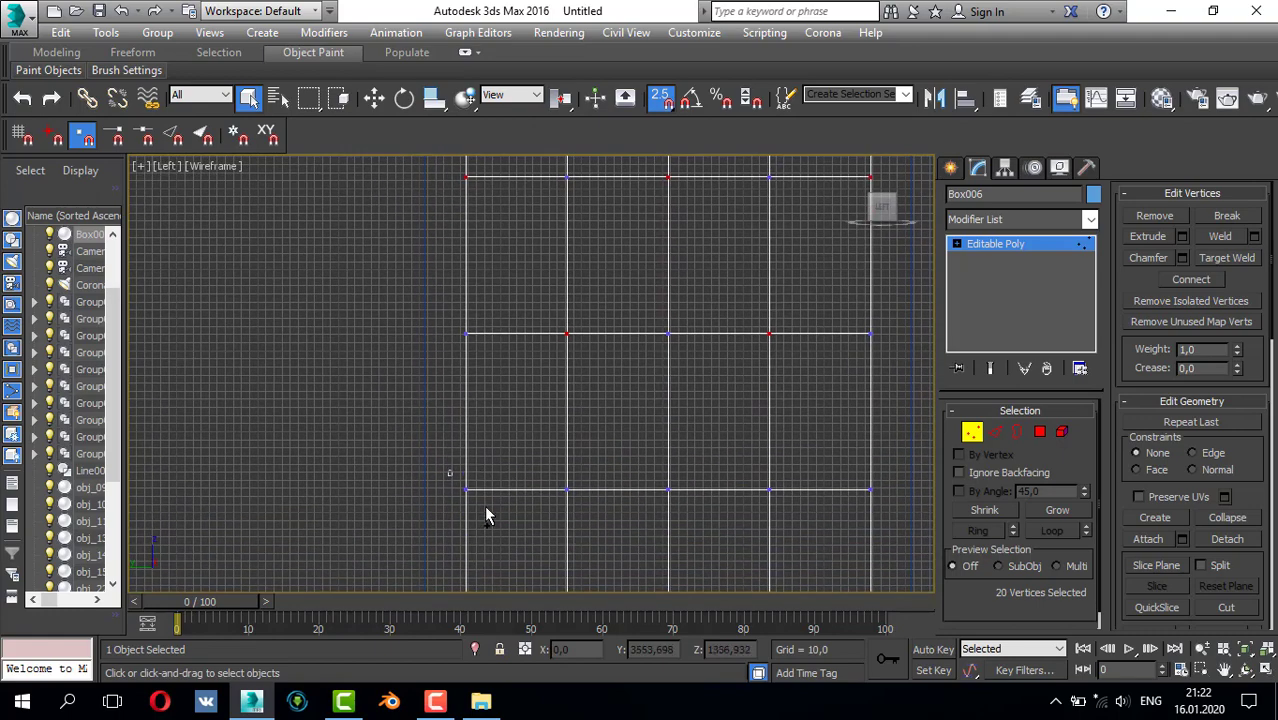
ctrl+drag(575, 517, 600, 518)
ctrl+drag(762, 480, 803, 525)
alt+click(769, 489)
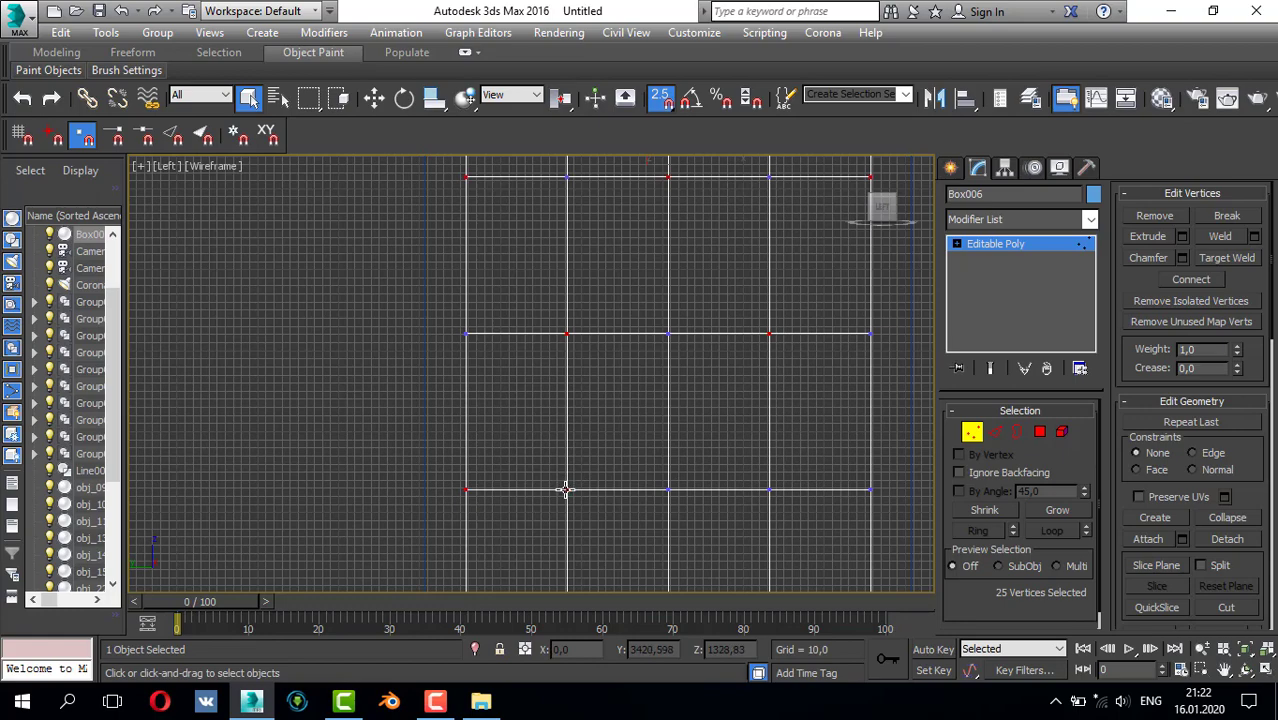
ctrl+drag(641, 480, 700, 520)
ctrl+drag(834, 470, 883, 527)
- Complete the checkerboard vertex selection with alternating vertices in the sixth to eighth rows at the box's lower end
scroll(751, 487, down, 2)
middle_drag(751, 528, 722, 388)
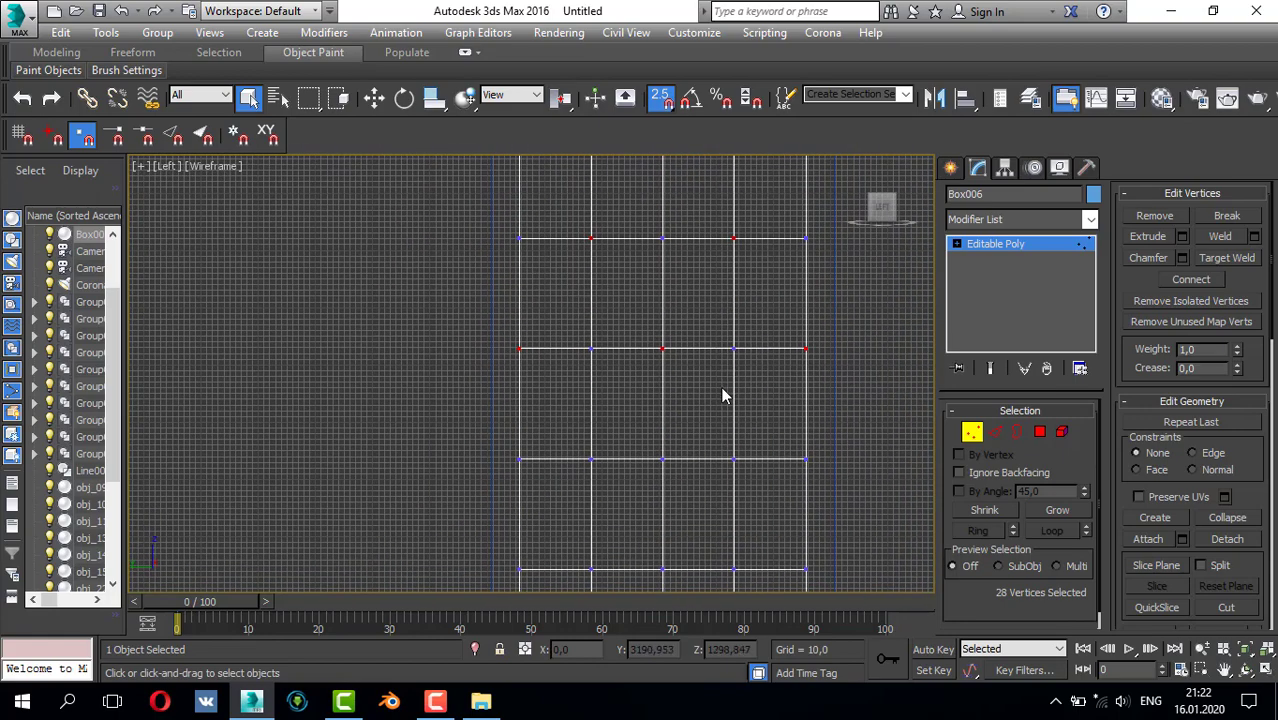
middle_drag(729, 459, 737, 406)
ctrl+click(741, 406)
scroll(736, 406, up, 2)
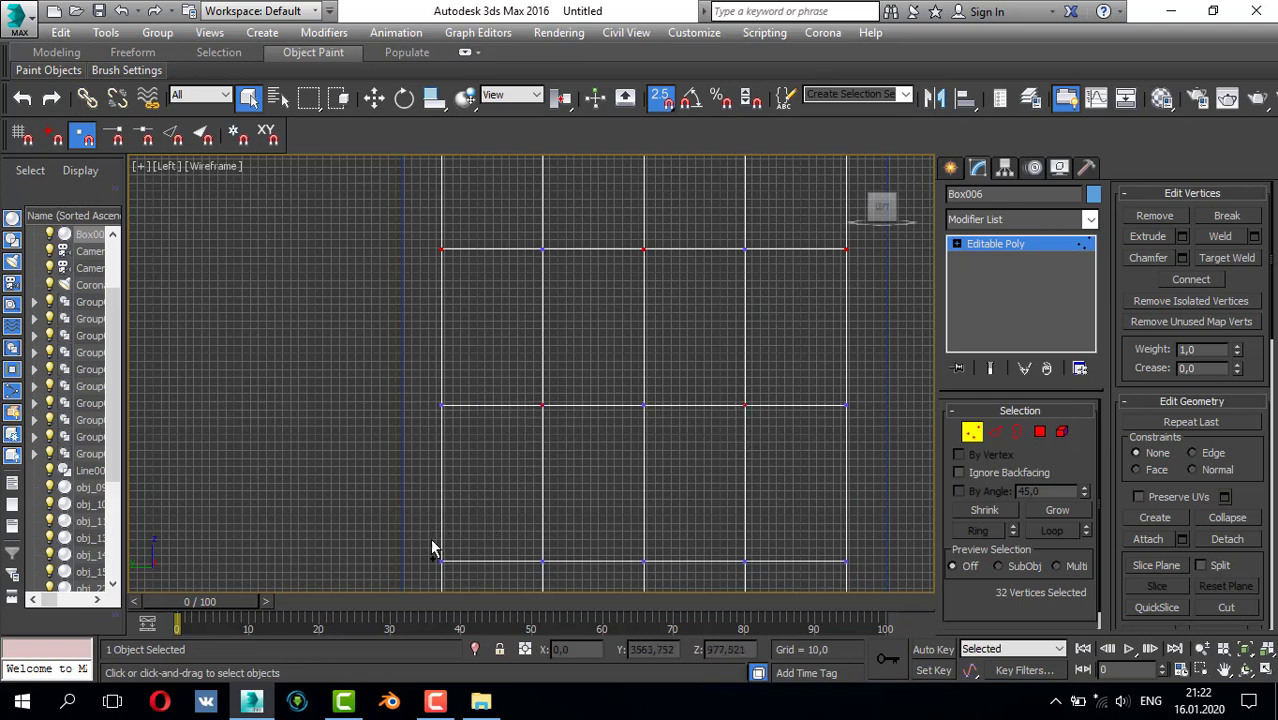
ctrl+drag(432, 541, 464, 583)
ctrl+drag(612, 547, 666, 577)
ctrl+drag(826, 542, 858, 578)
middle_drag(728, 490, 711, 288)
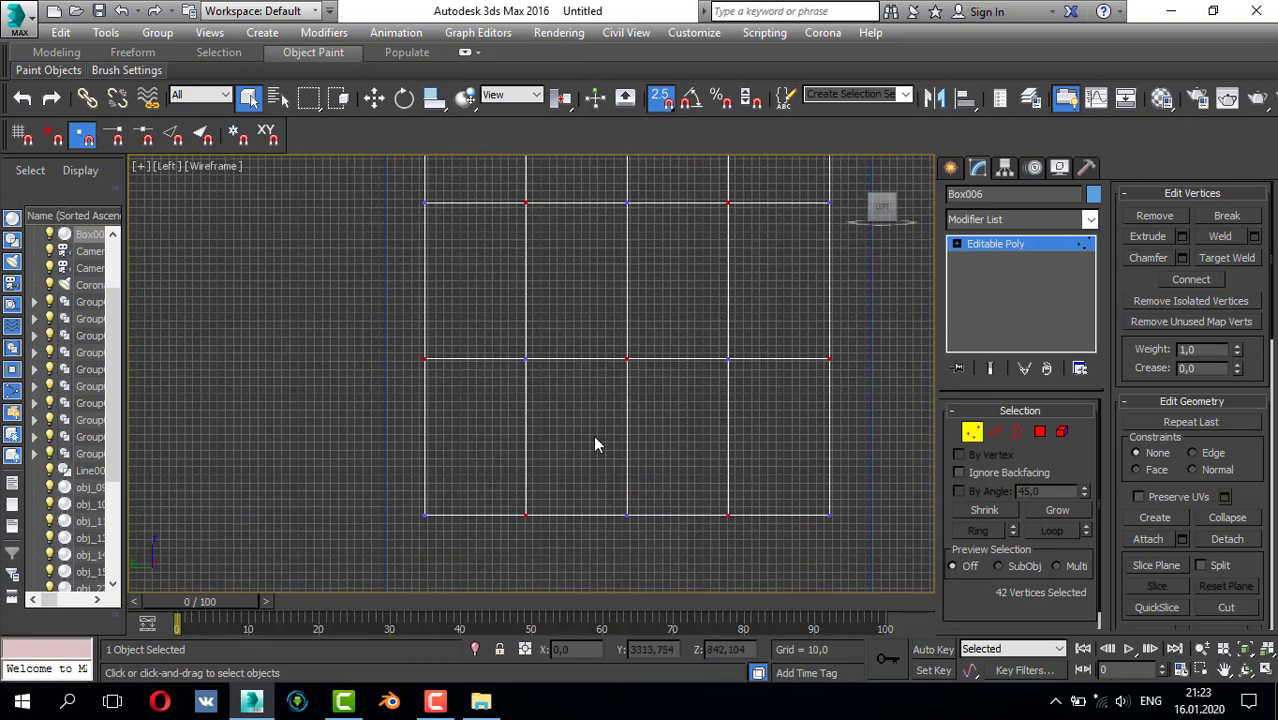
- Connect the selected vertices to form a diagonal diamond lattice, and switch to edge level with the new diagonals selected
middle_drag(594, 444, 578, 500)
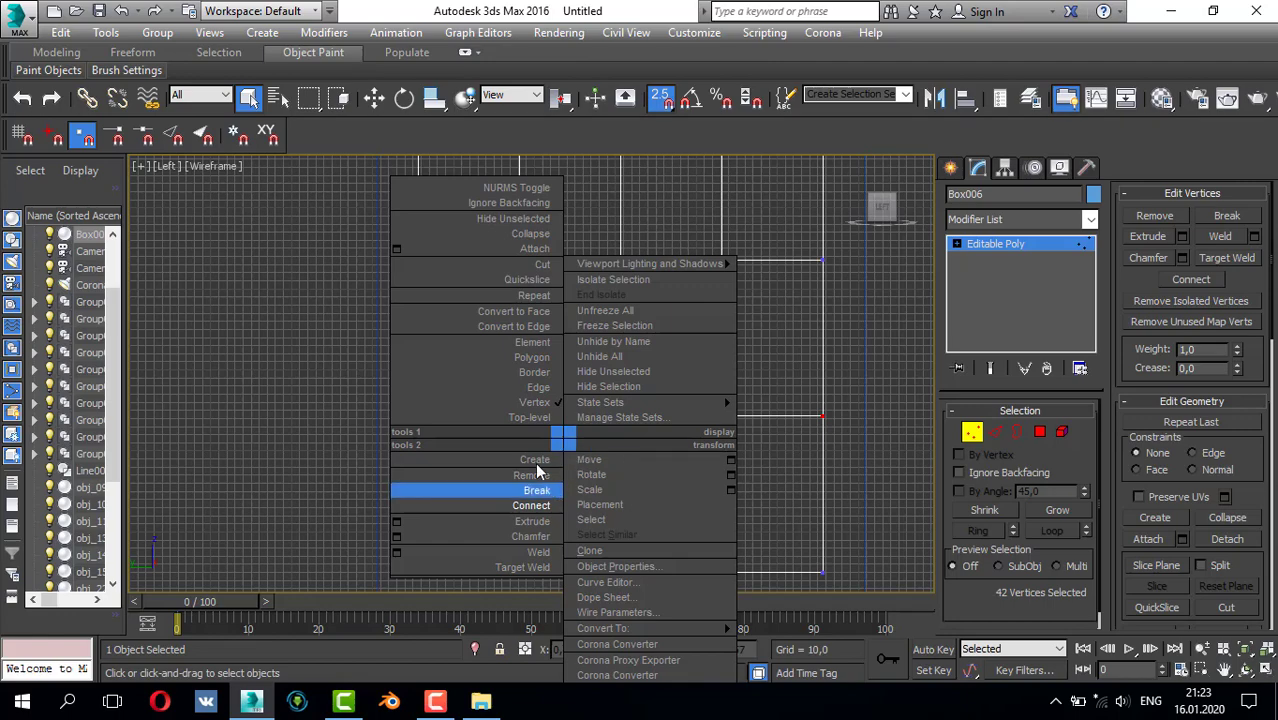
click(534, 459)
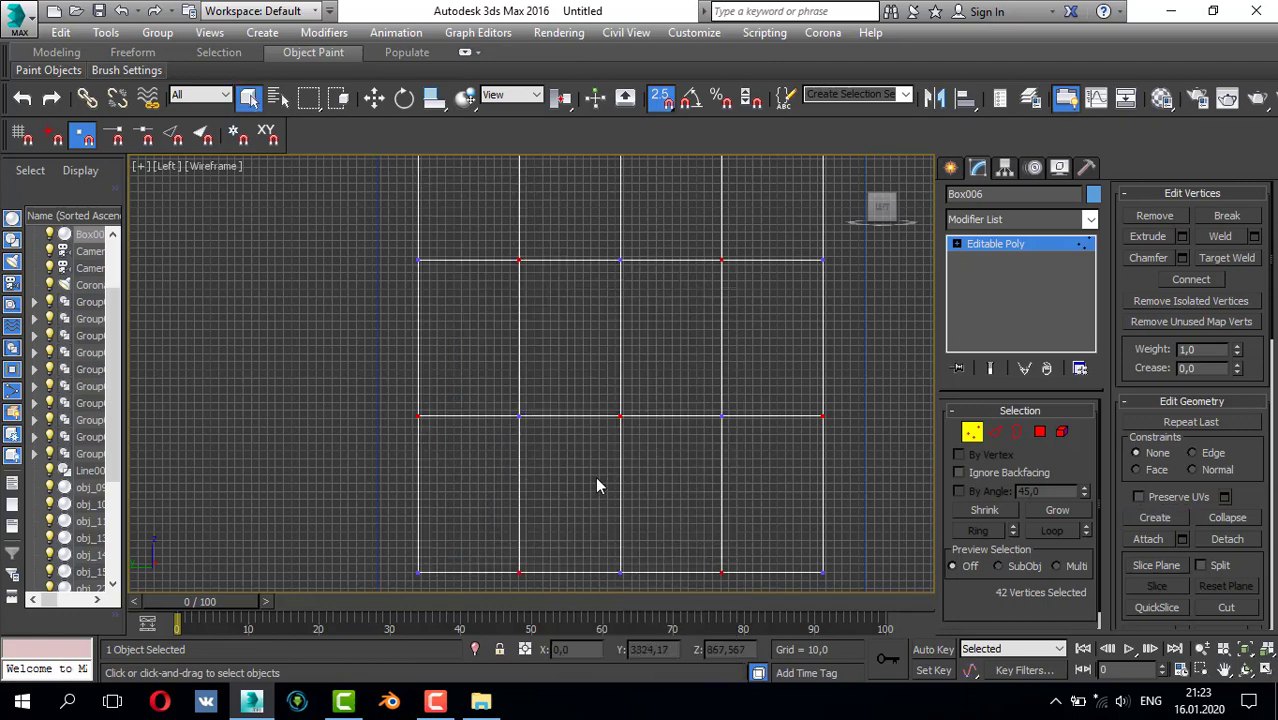
right_click(597, 486)
click(565, 513)
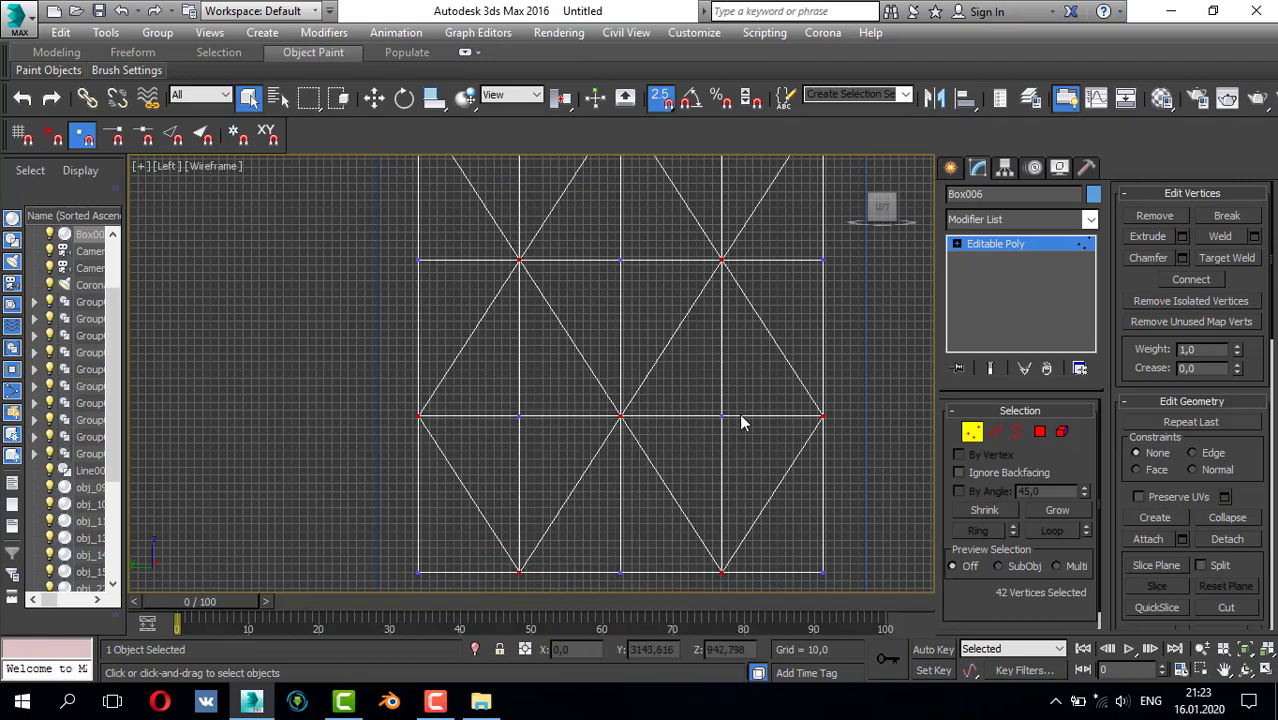
middle_drag(741, 423, 727, 490)
click(992, 439)
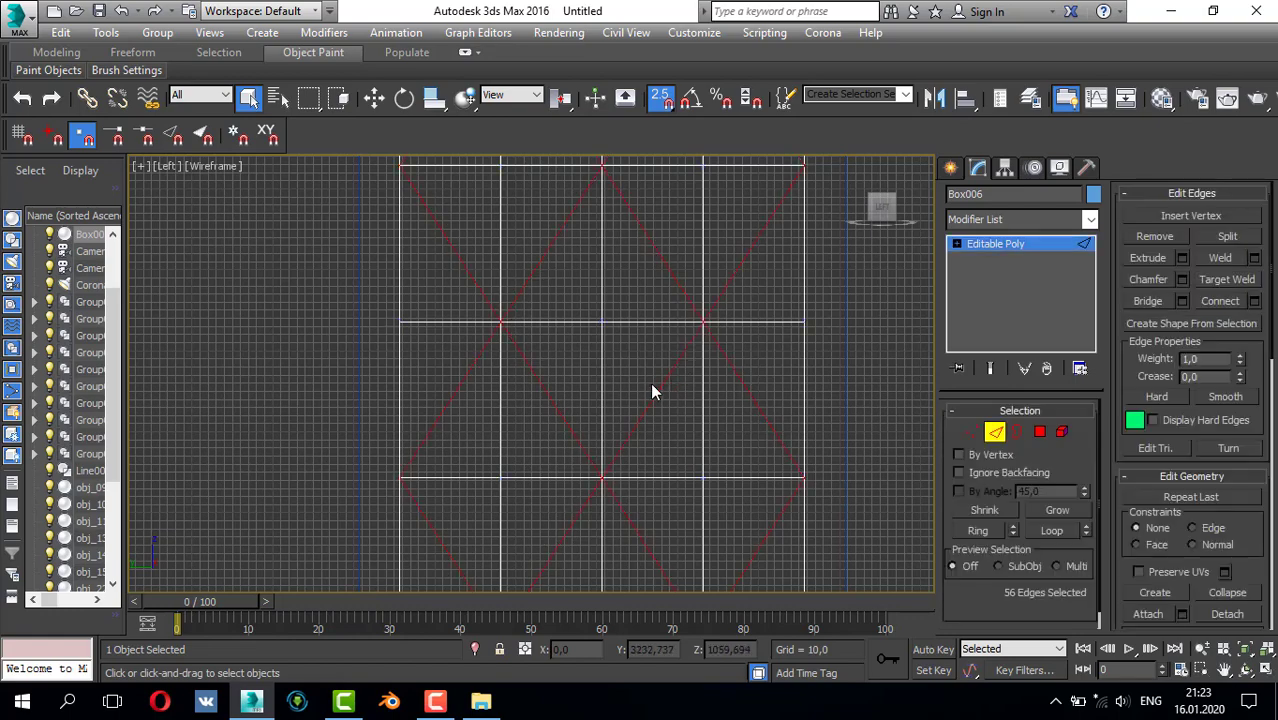
- Leave edge level and, with snapping off, move the whole box out of the wall into the room in the Top view
key(alt+w)
middle_click(683, 422)
key(alt+w)
key(z)
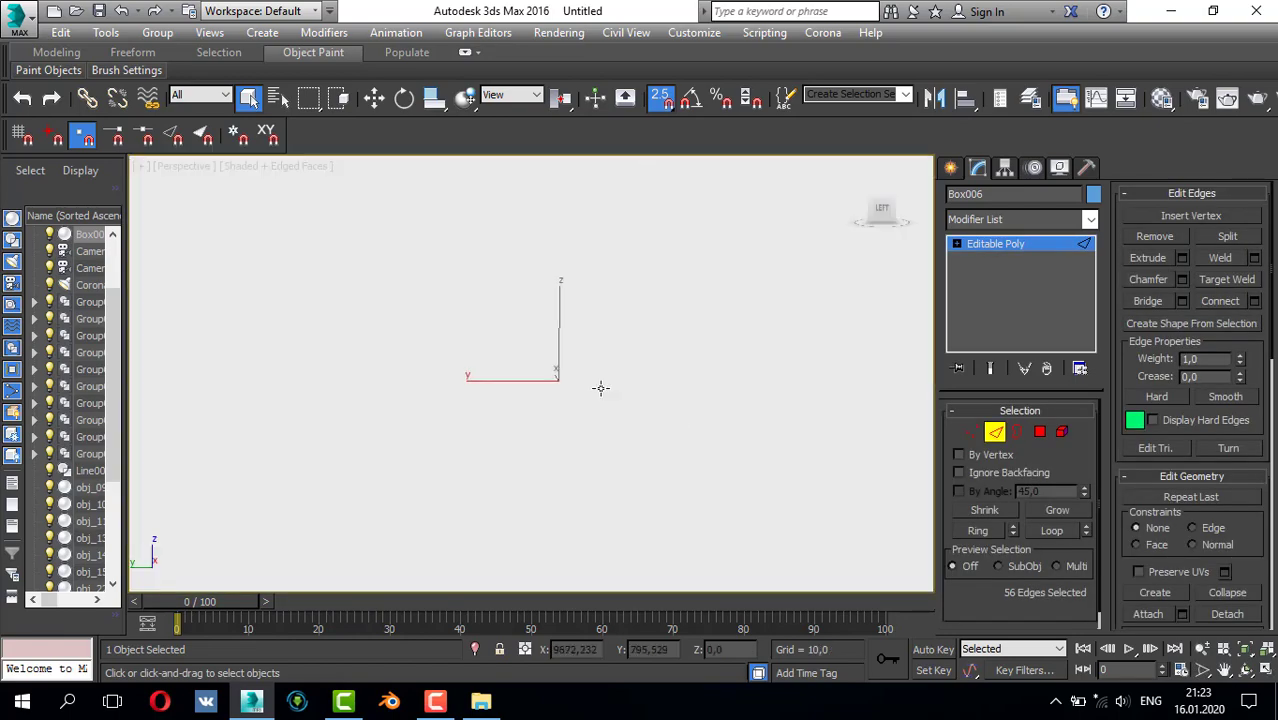
key(t)
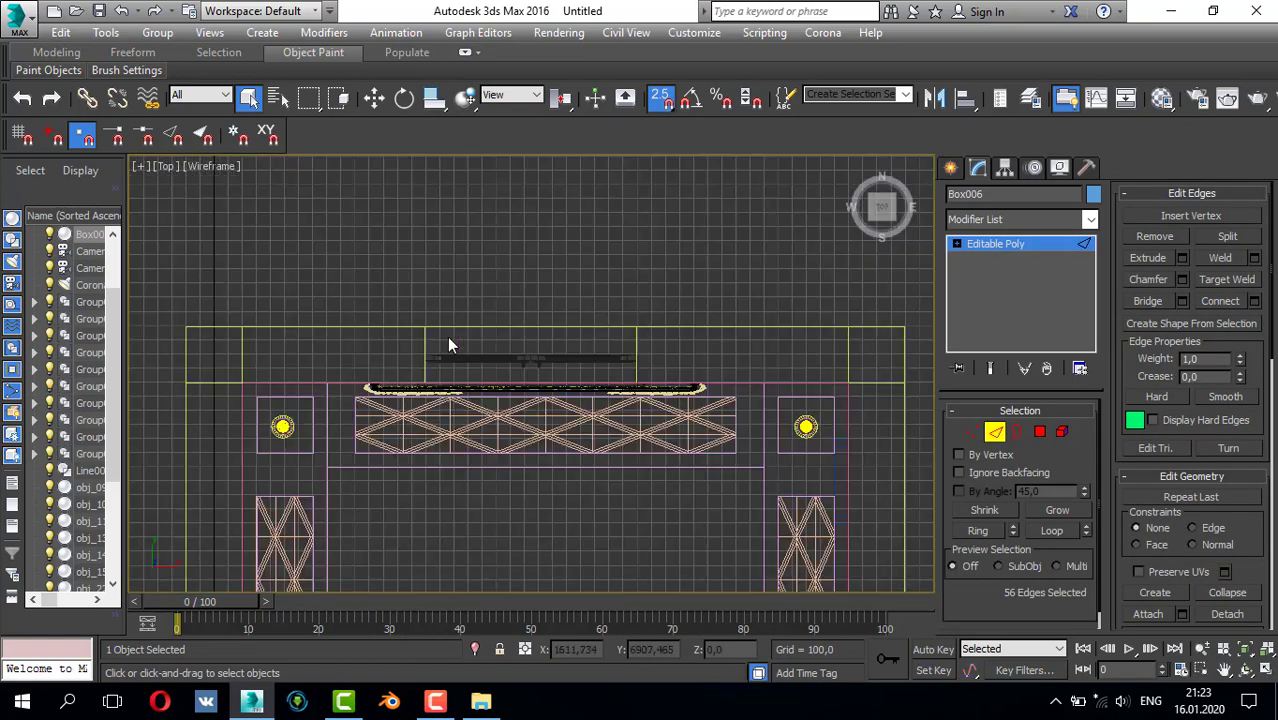
scroll(452, 345, down, 5)
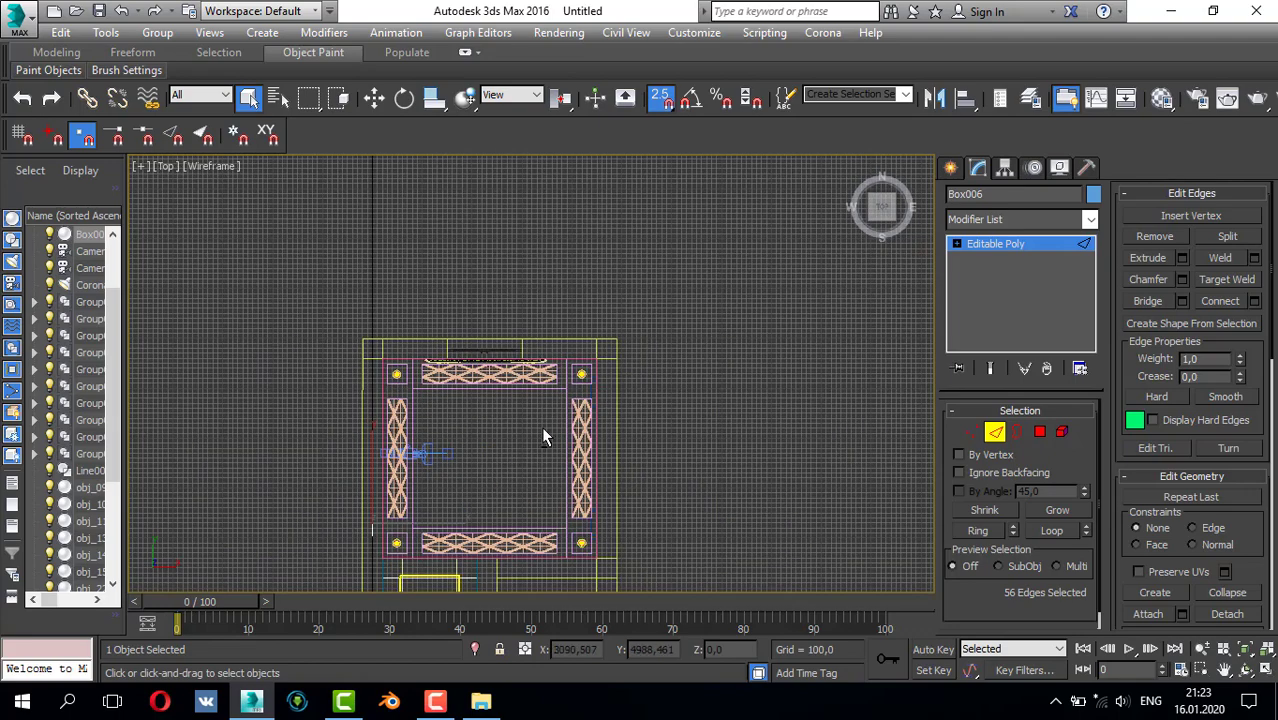
key(alt+w)
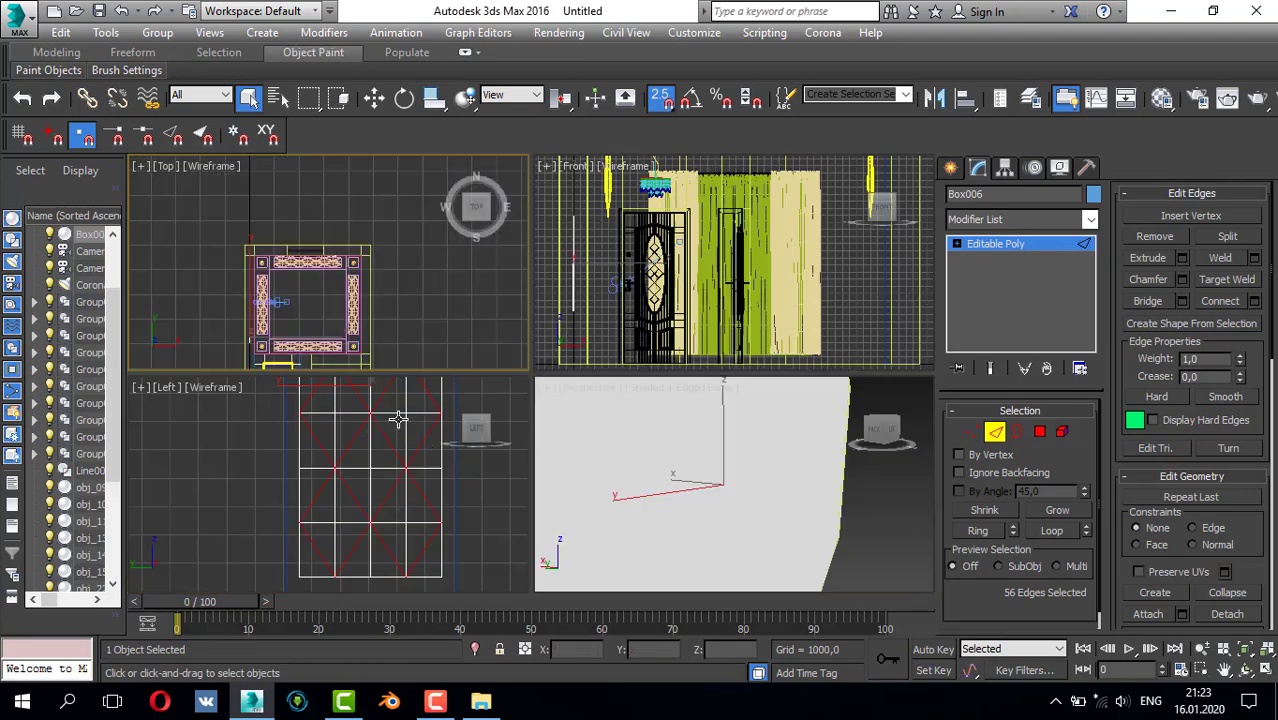
key(alt+w)
scroll(460, 420, down, 3)
scroll(528, 425, up, 8)
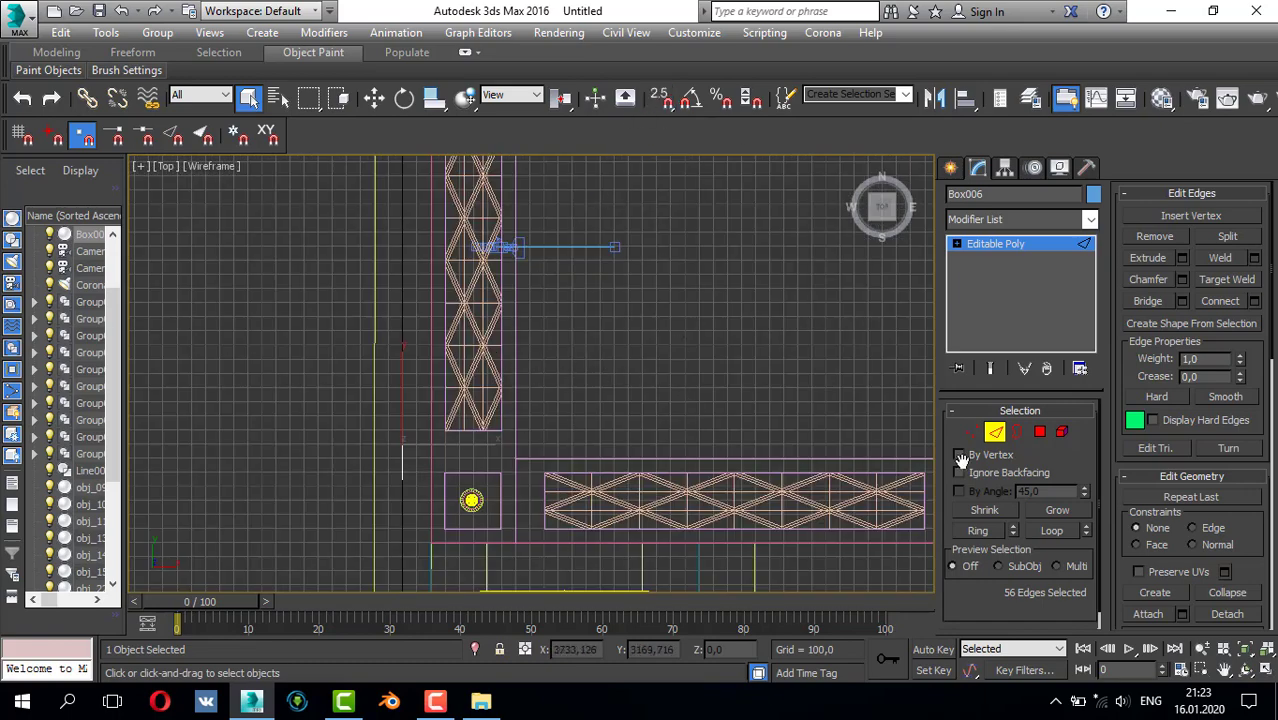
click(995, 432)
key(w)
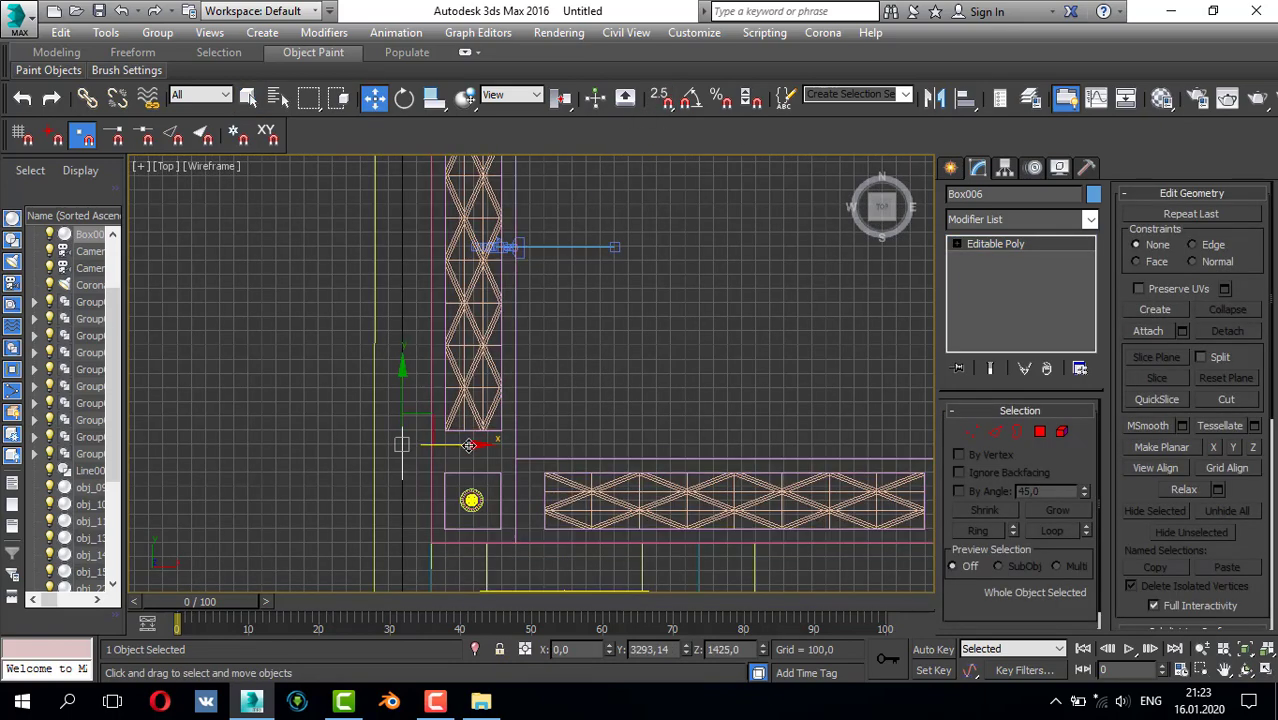
drag(469, 462, 674, 467)
drag(607, 393, 607, 336)
- Frame the box in Perspective, return to edge level and start extruding the diagonal edges with adjustable settings
key(alt+w)
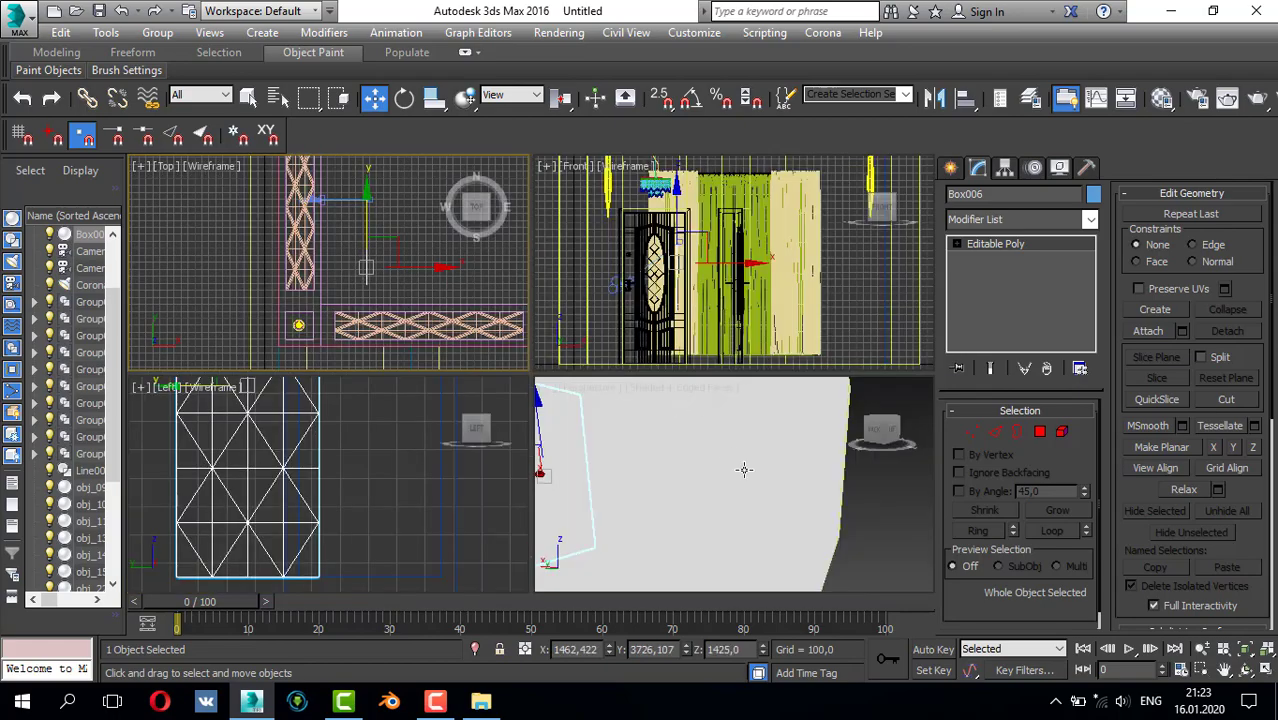
right_click(745, 468)
key(alt+w)
scroll(745, 466, down, 5)
mouse_move(592, 391)
alt+middle_down()
mouse_move(710, 415)
mouse_move(591, 410)
alt+middle_up()
scroll(521, 355, up, 4)
click(995, 432)
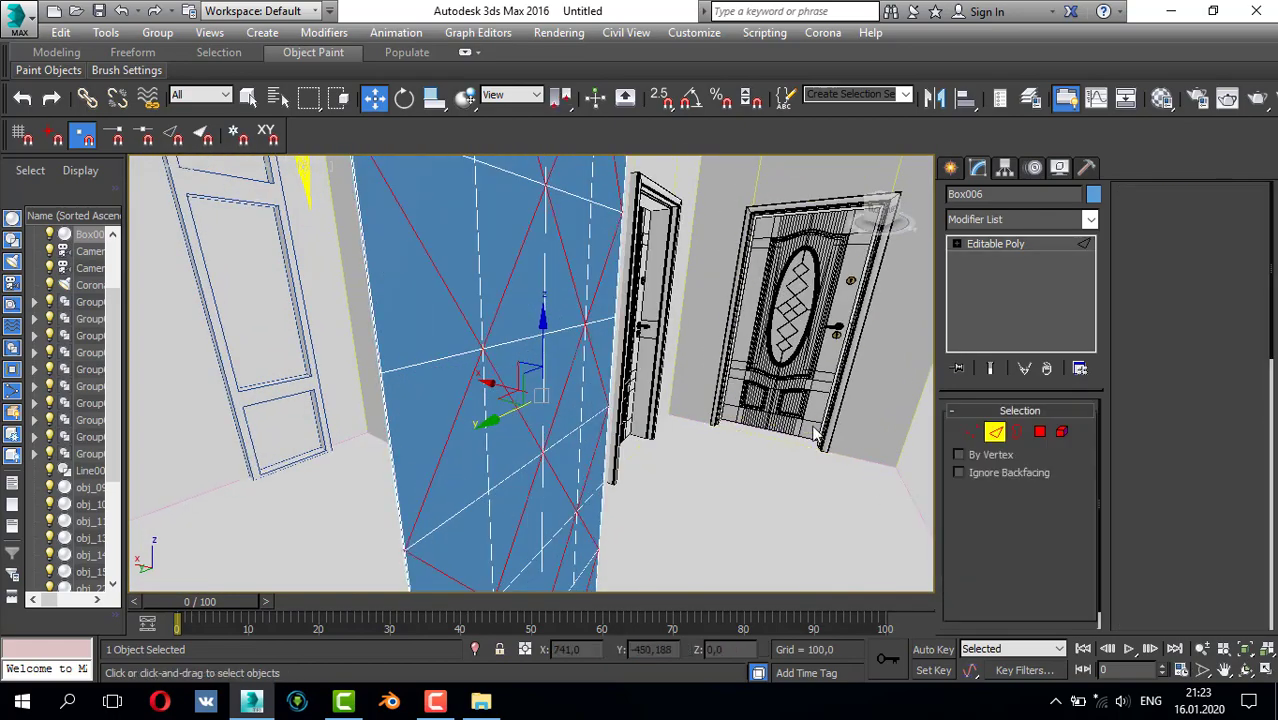
click(1181, 257)
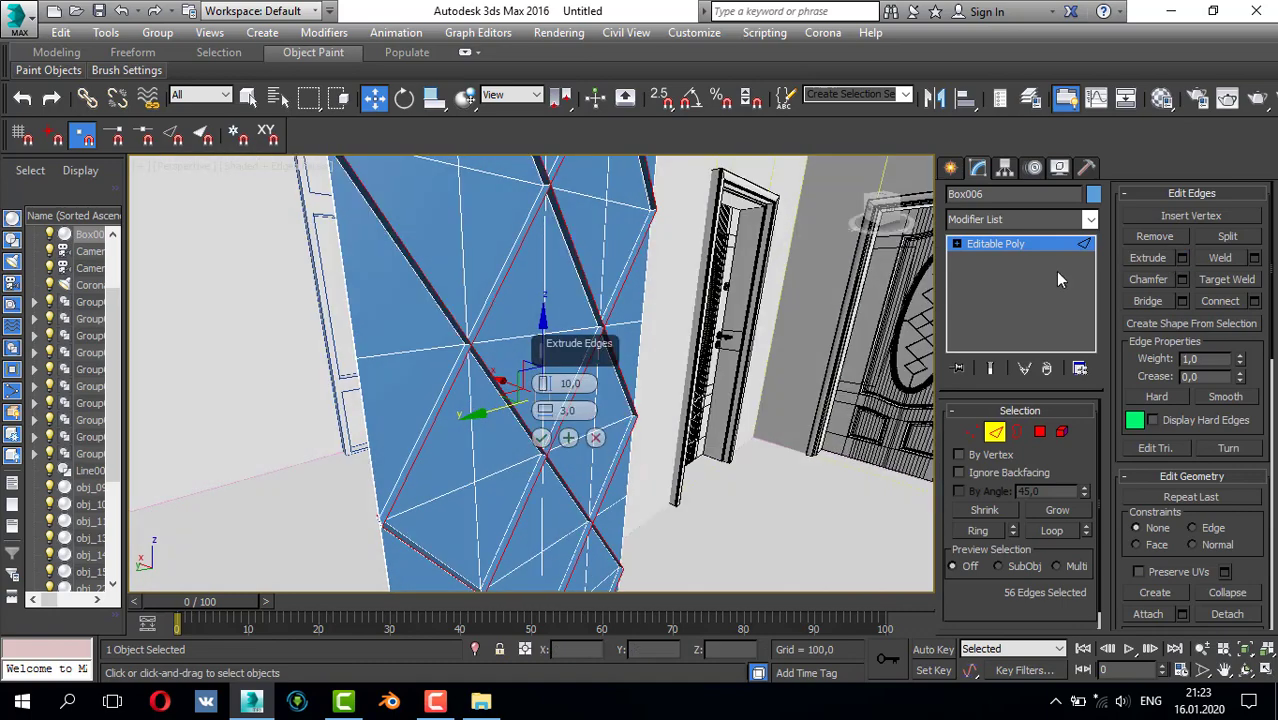
- Extrude the selected diagonal edges with a height of -0.63 and a width of 7.476, and leave edge level
alt+middle_drag(595, 377, 538, 388)
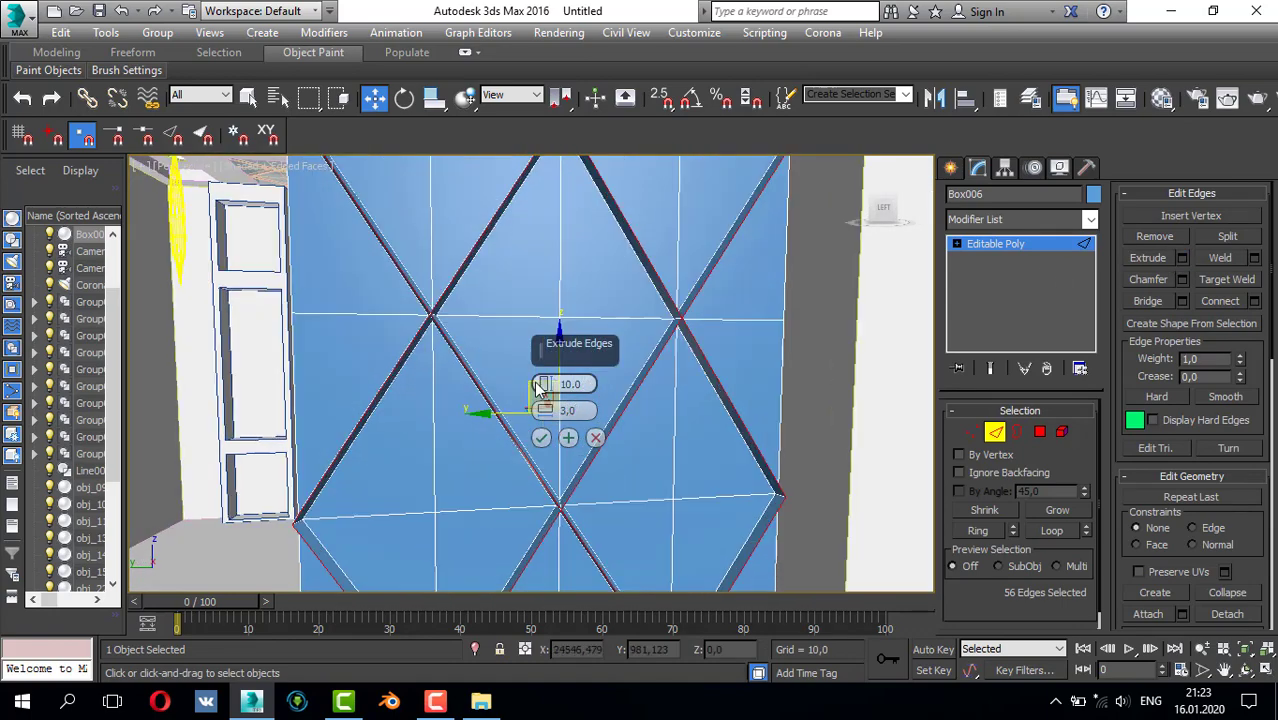
drag(545, 390, 548, 429)
alt+middle_drag(428, 349, 499, 347)
scroll(436, 314, up, 4)
scroll(471, 352, down, 4)
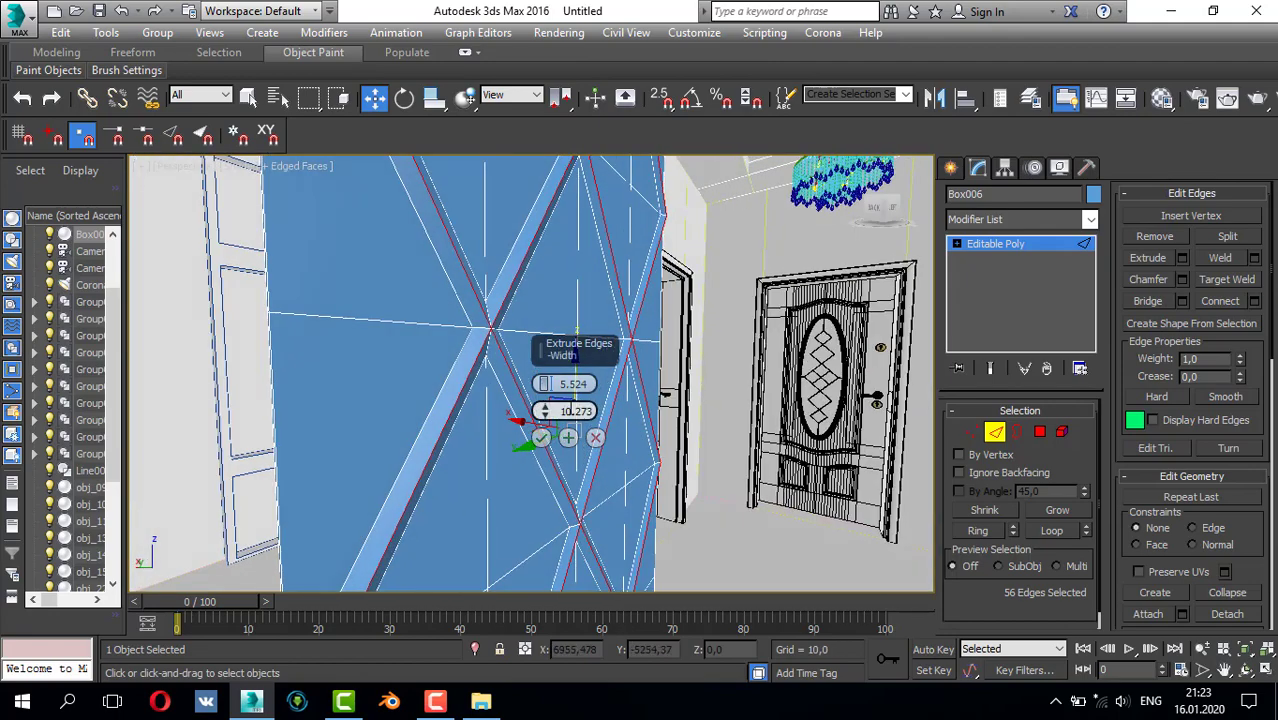
drag(548, 417, 547, 399)
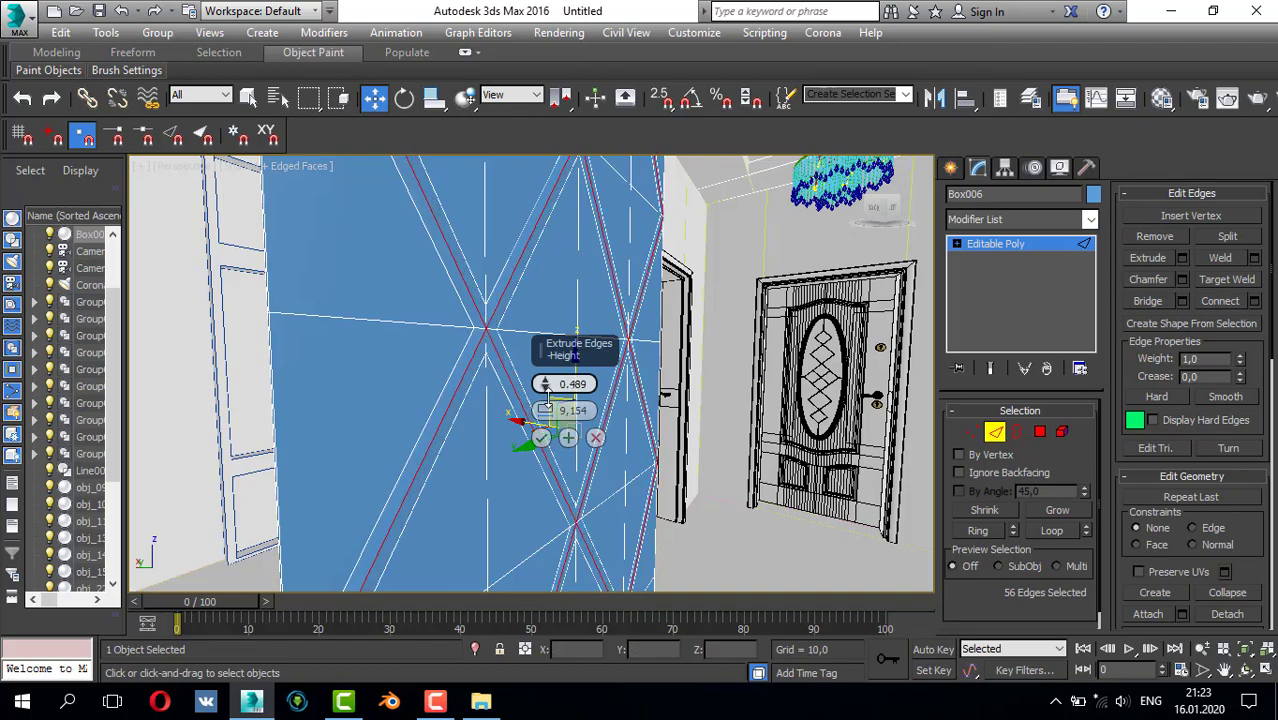
alt+middle_drag(448, 318, 480, 330)
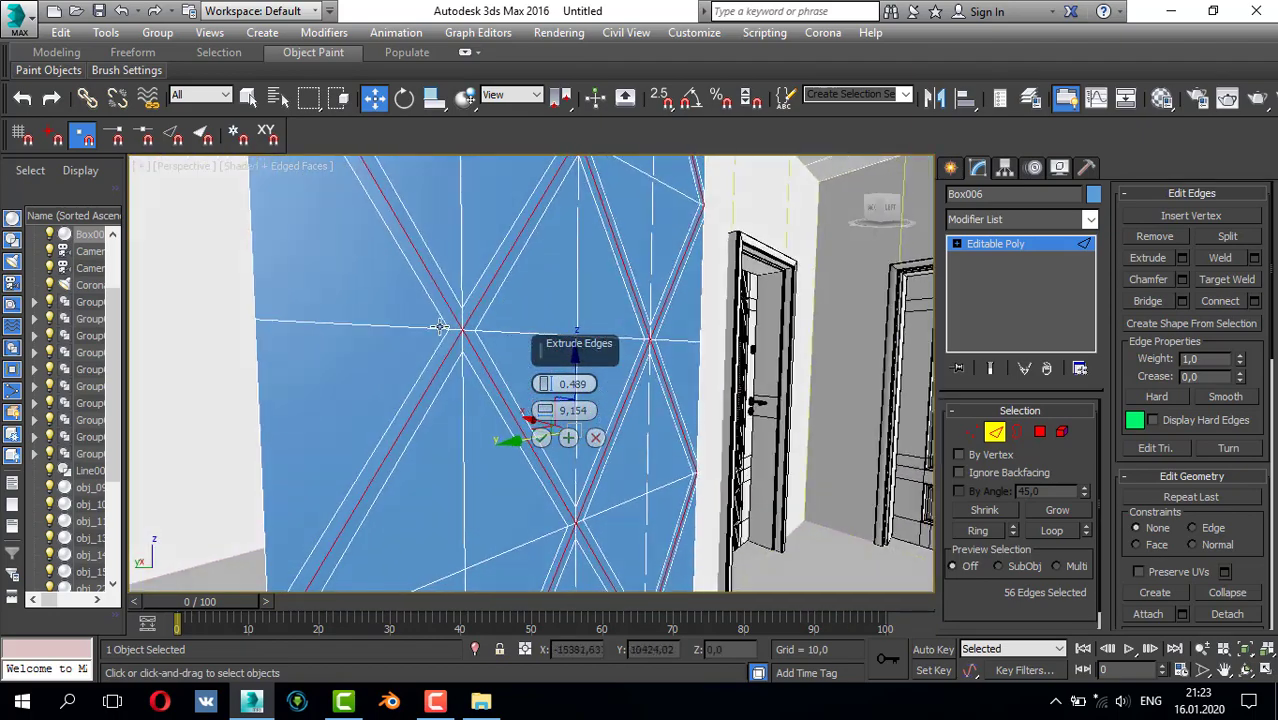
scroll(479, 340, up, 2)
drag(545, 396, 538, 391)
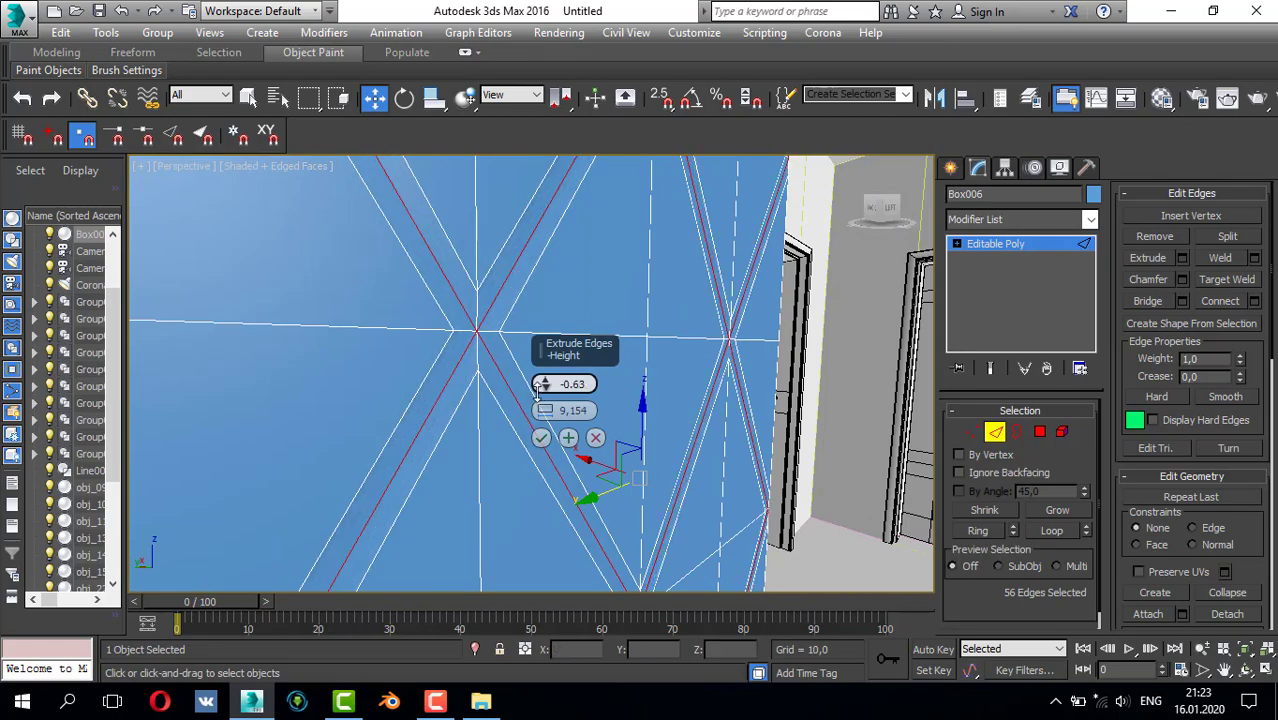
alt+middle_drag(463, 355, 516, 408)
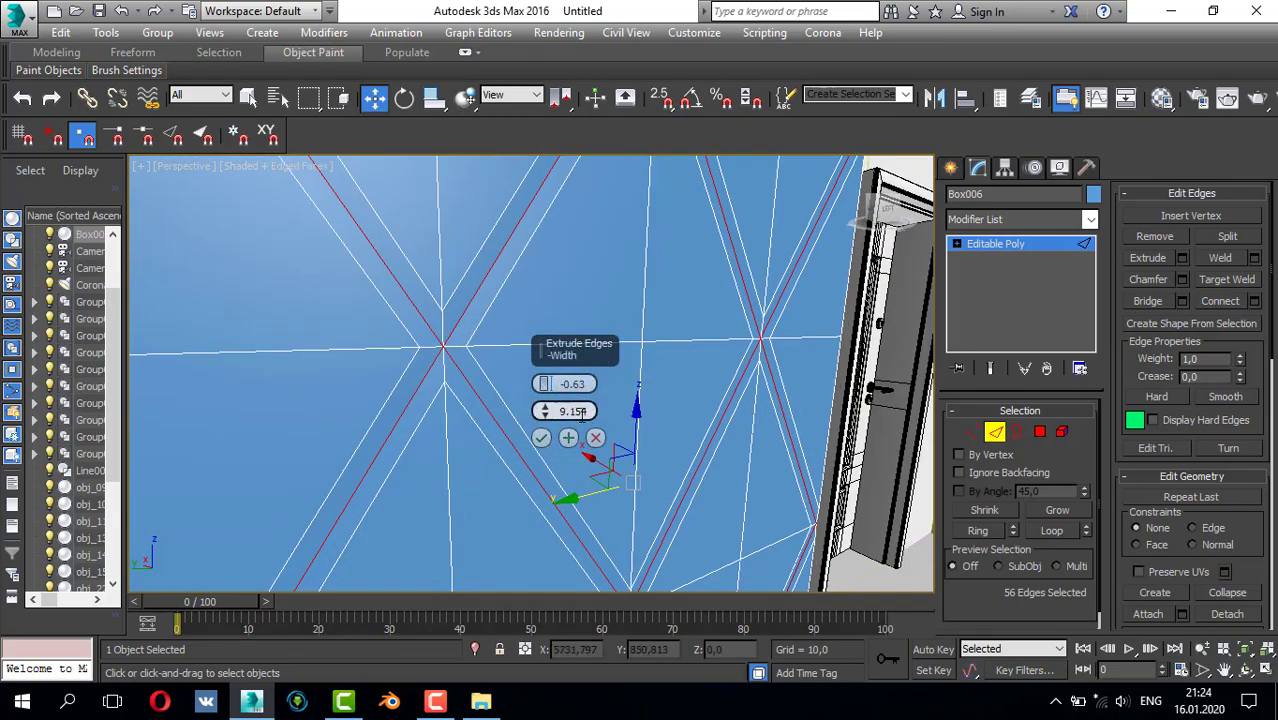
drag(547, 415, 471, 362)
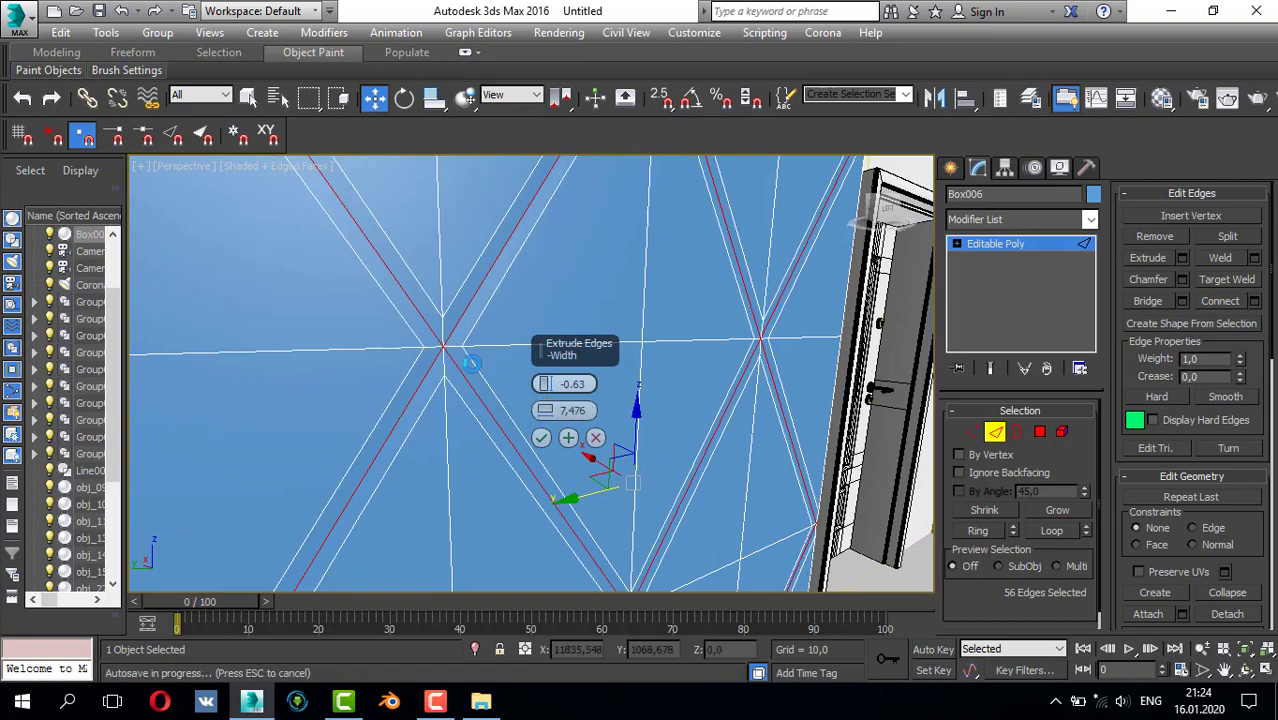
alt+middle_drag(465, 355, 422, 354)
click(538, 434)
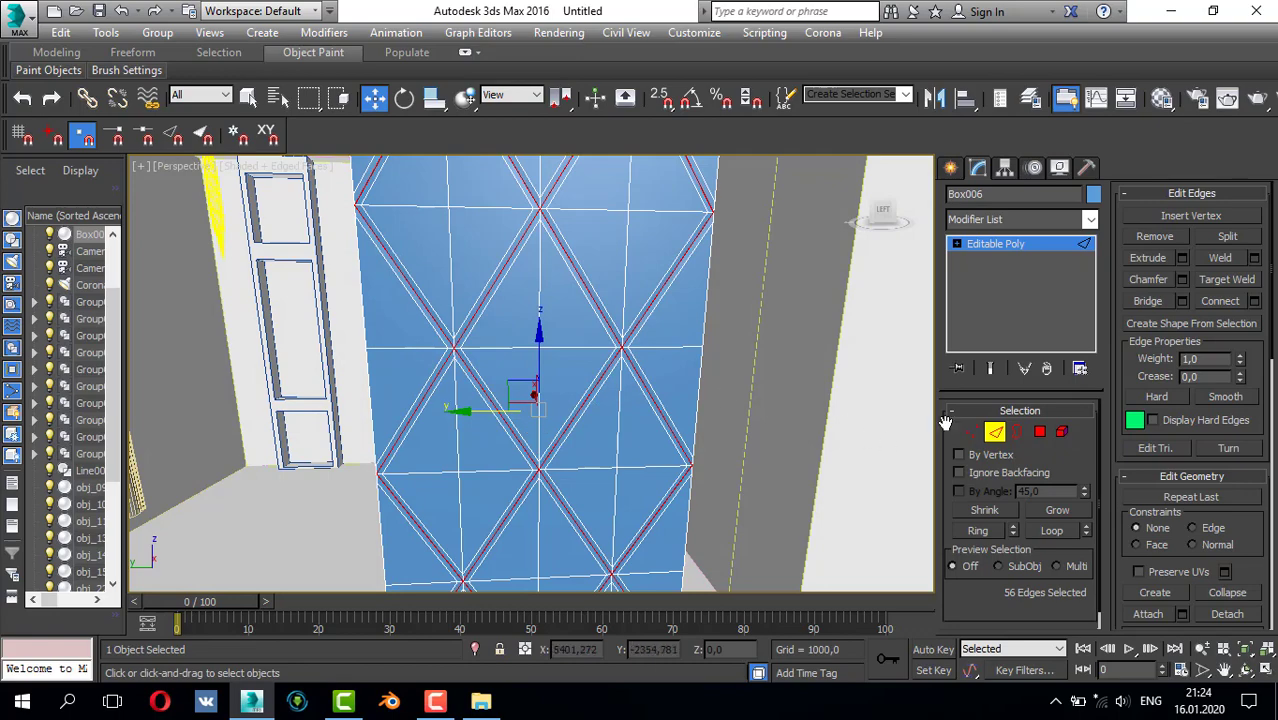
click(993, 440)
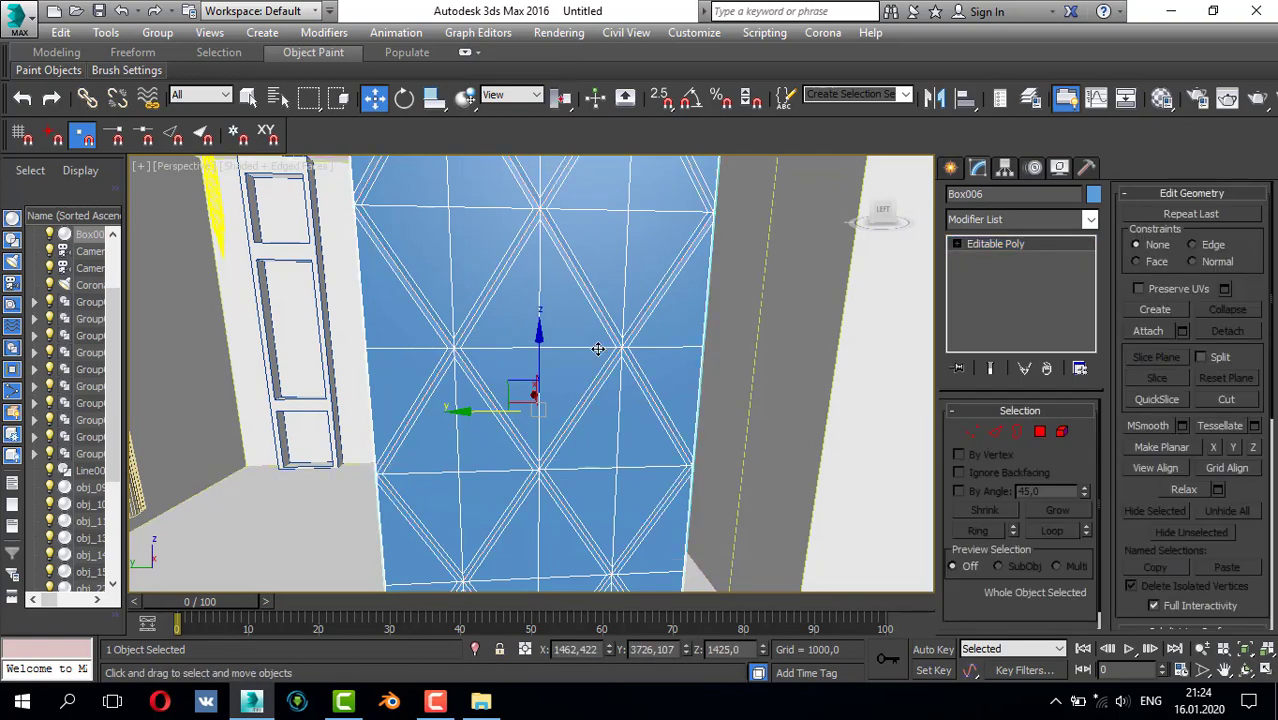
- Assign the transparent 05 - Default material to the lattice box
key(m)
click(818, 273)
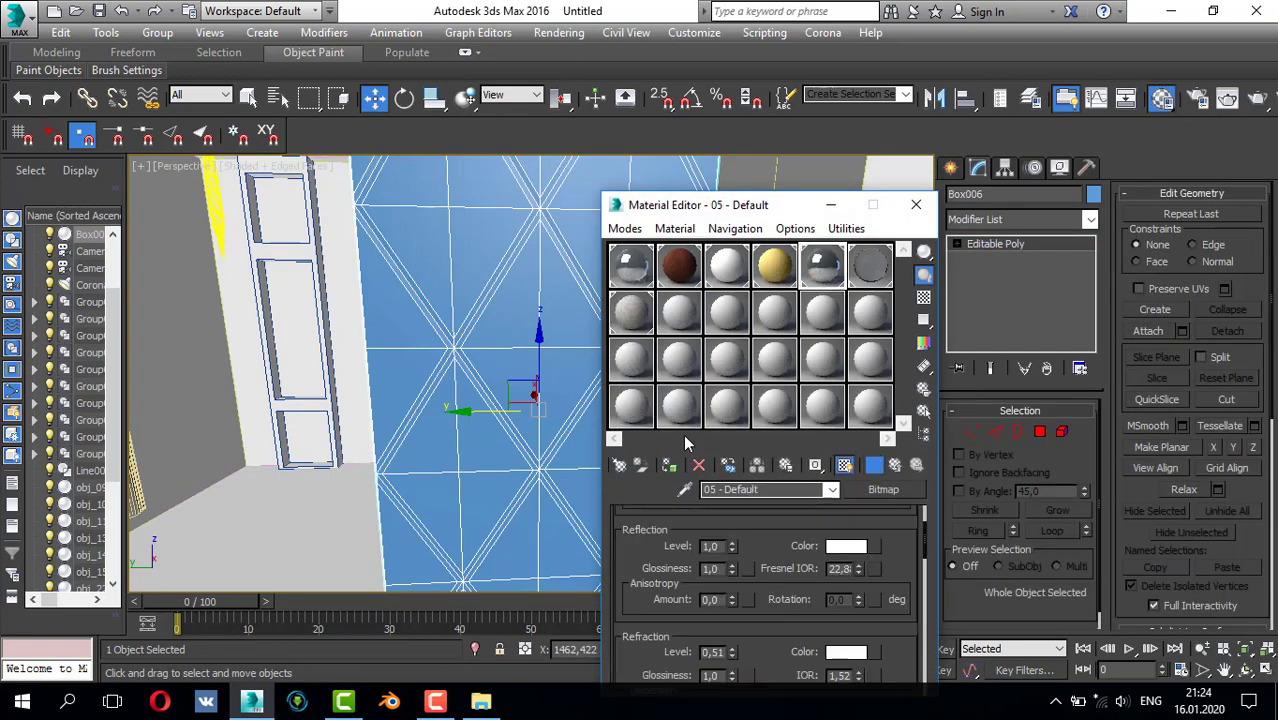
click(670, 466)
click(915, 204)
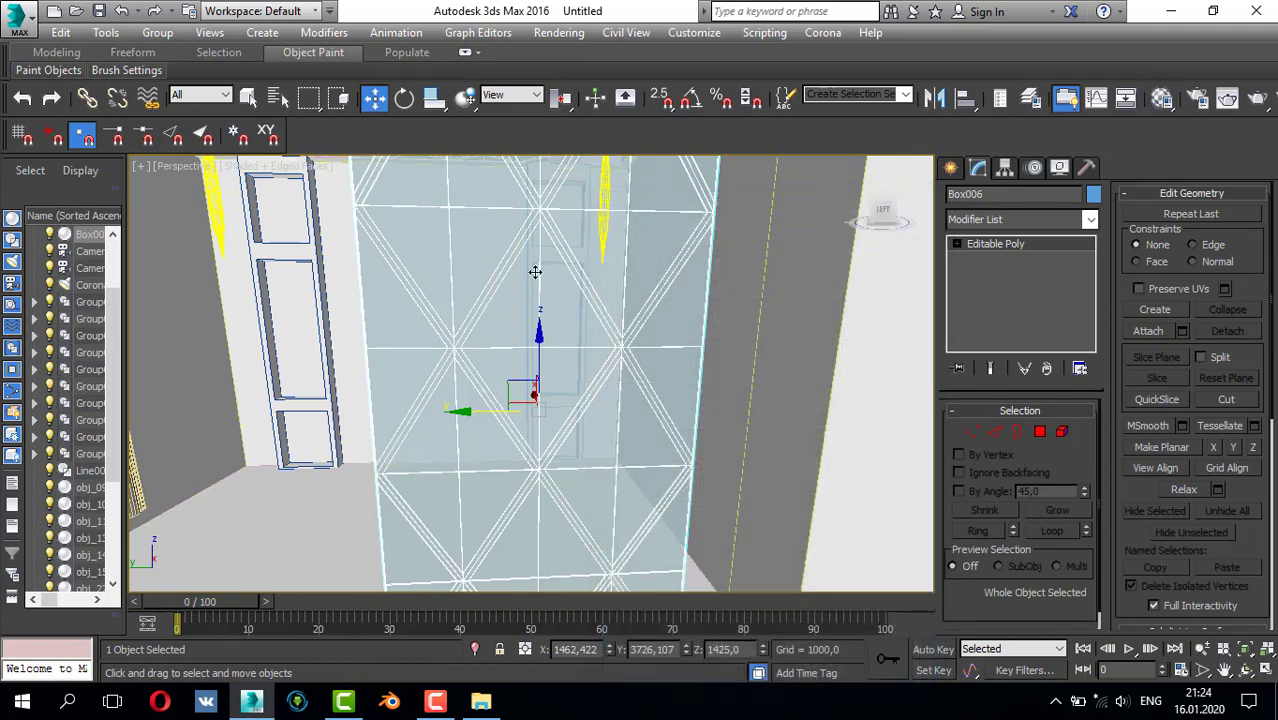
- In the Top view, move the lattice box across the room to the panelled wall, at about X 4464
key(t)
scroll(539, 311, down, 3)
drag(647, 350, 653, 352)
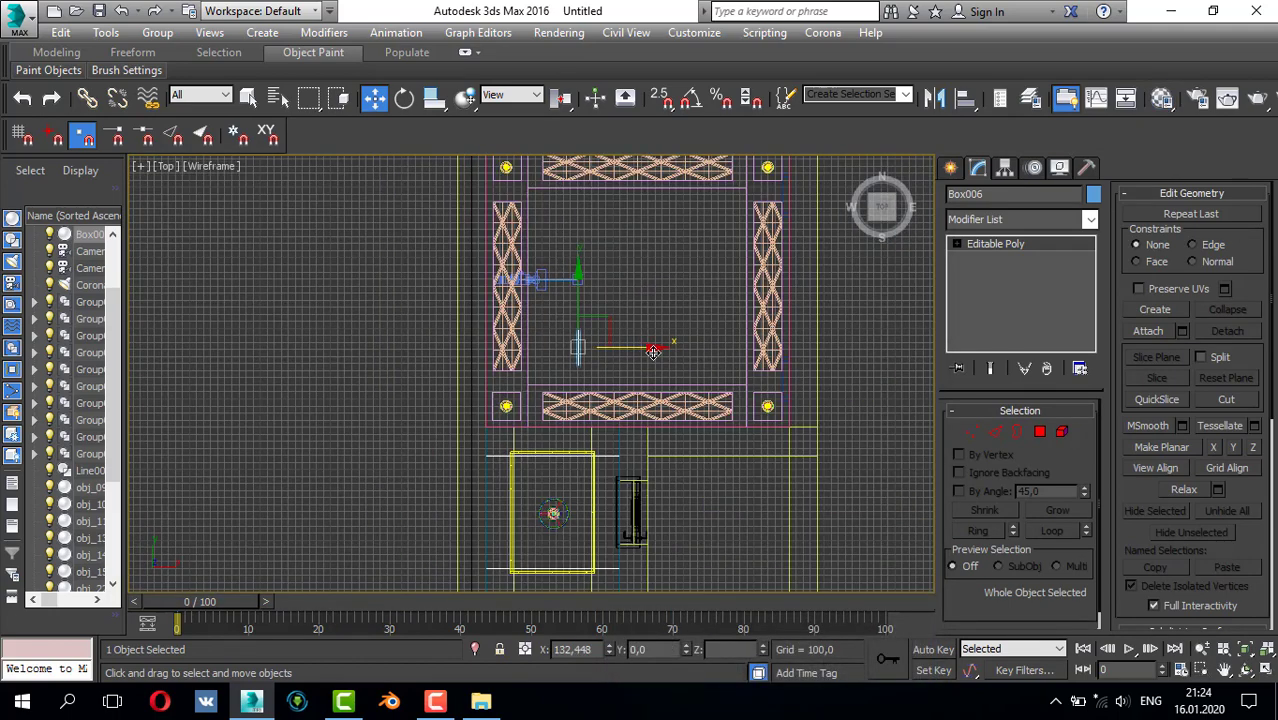
scroll(800, 360, up, 8)
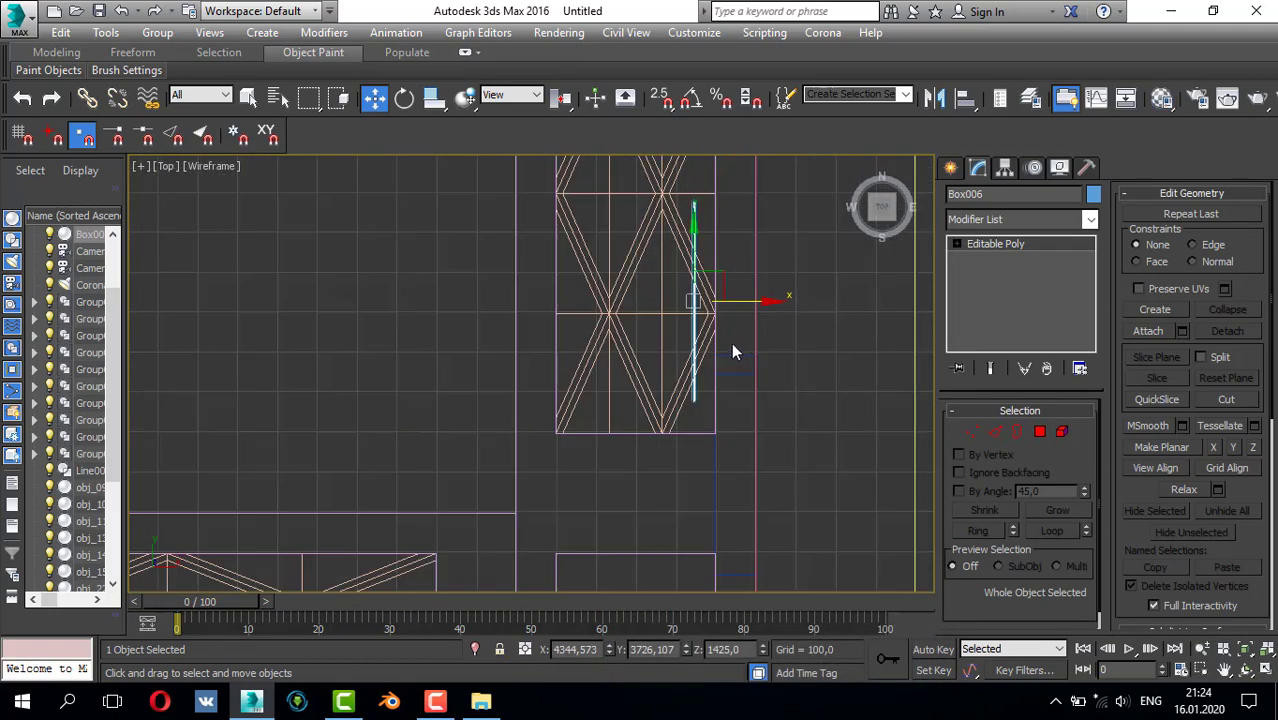
drag(652, 329, 735, 331)
scroll(657, 316, down, 2)
scroll(656, 320, down, 2)
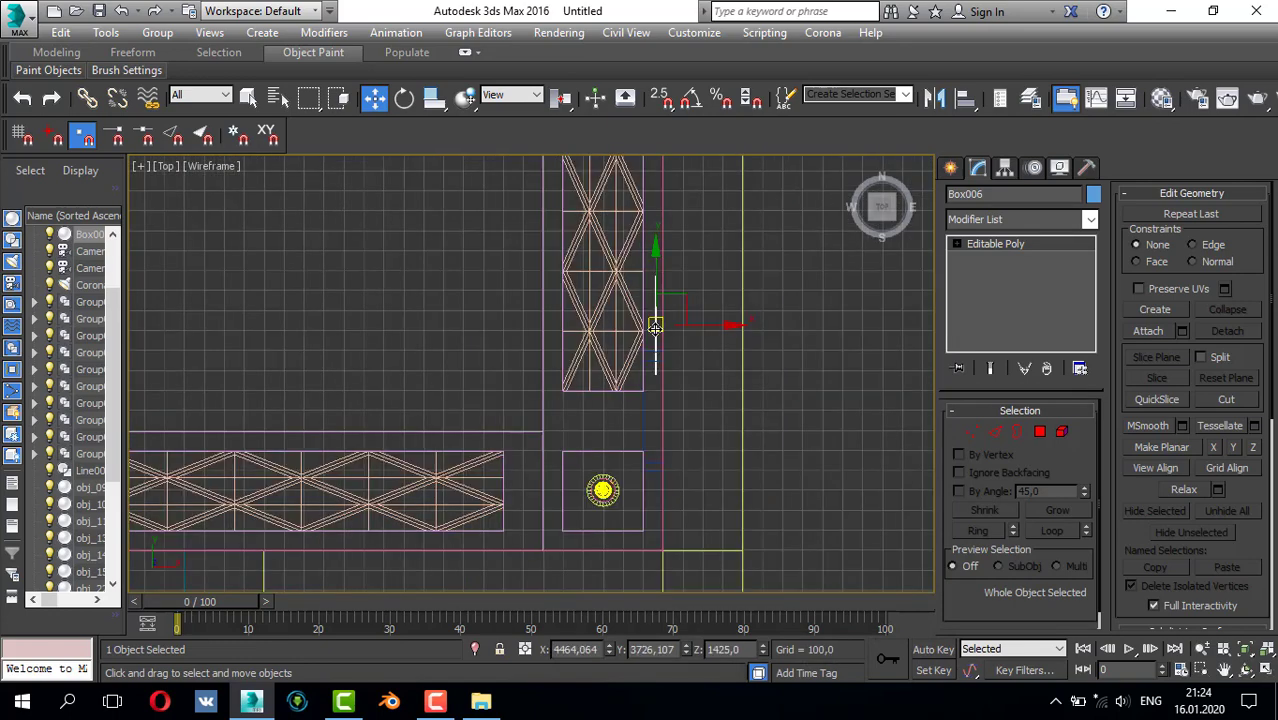
- Slide the lattice box along the wall into the panel frame's opening, at about X 4496 and Y 3294
drag(660, 280, 659, 344)
scroll(658, 398, up, 3)
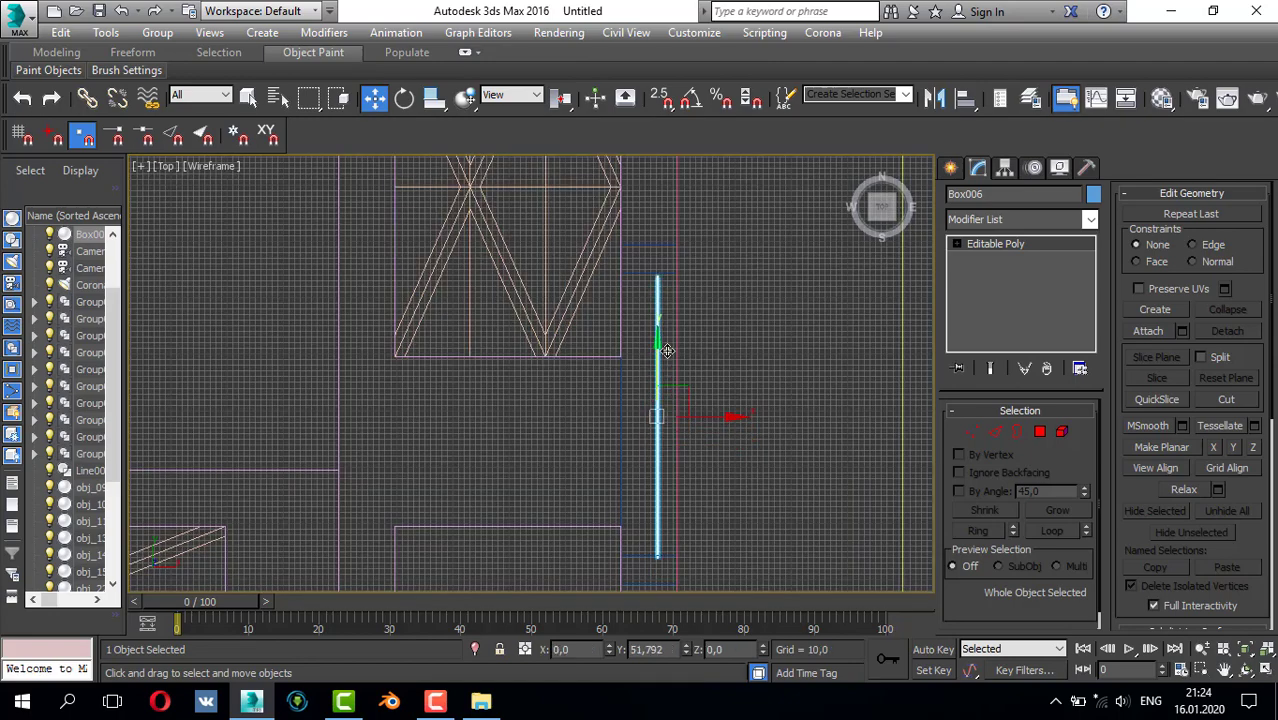
drag(720, 418, 732, 417)
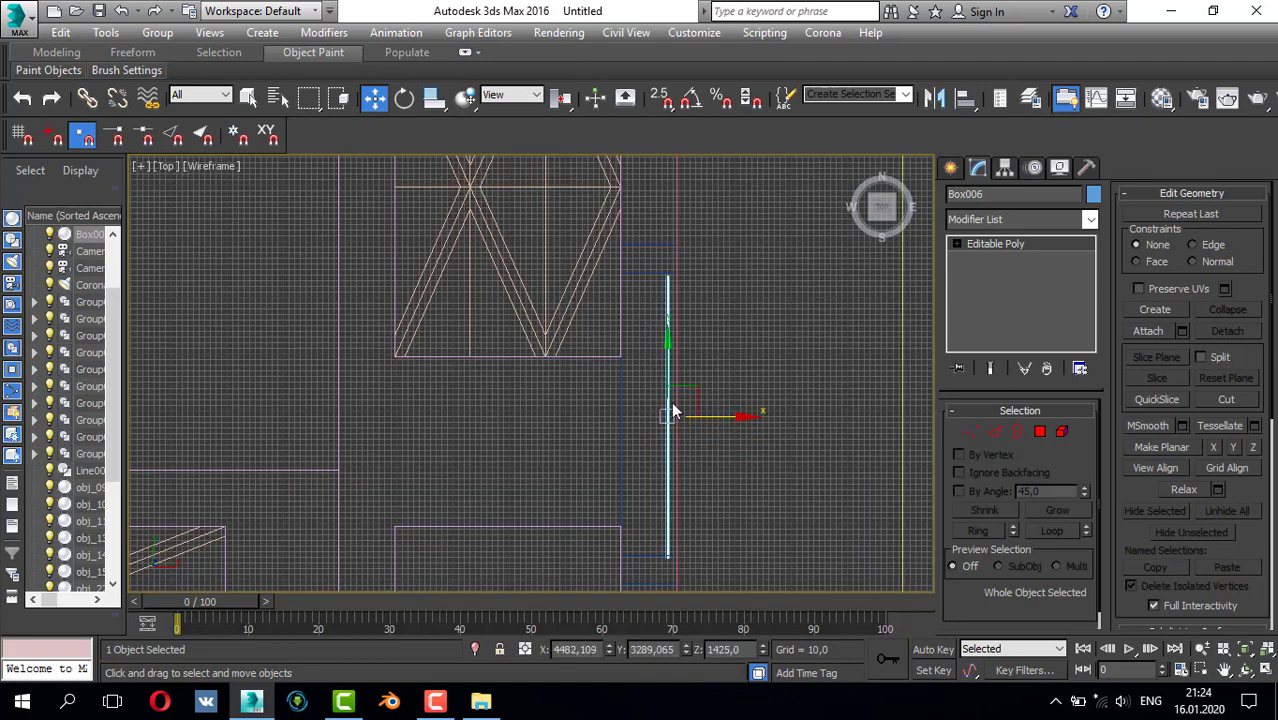
scroll(665, 388, up, 2)
middle_drag(675, 355, 668, 415)
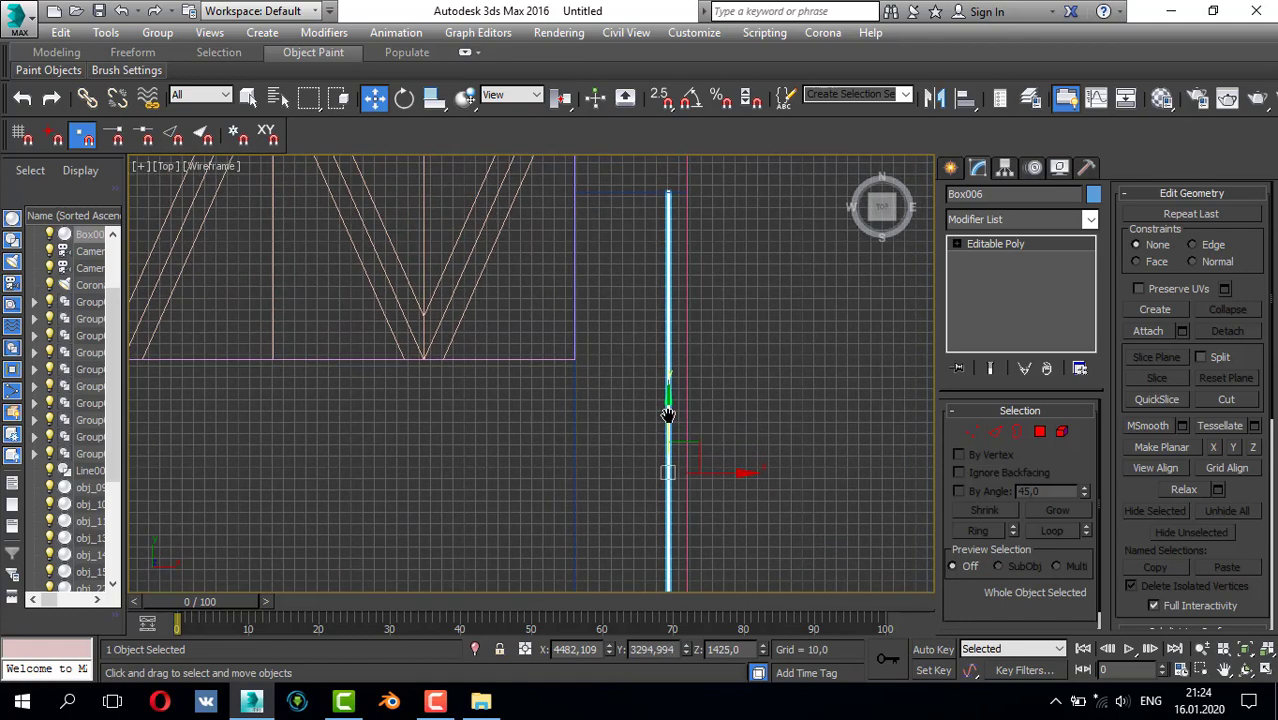
drag(737, 471, 743, 473)
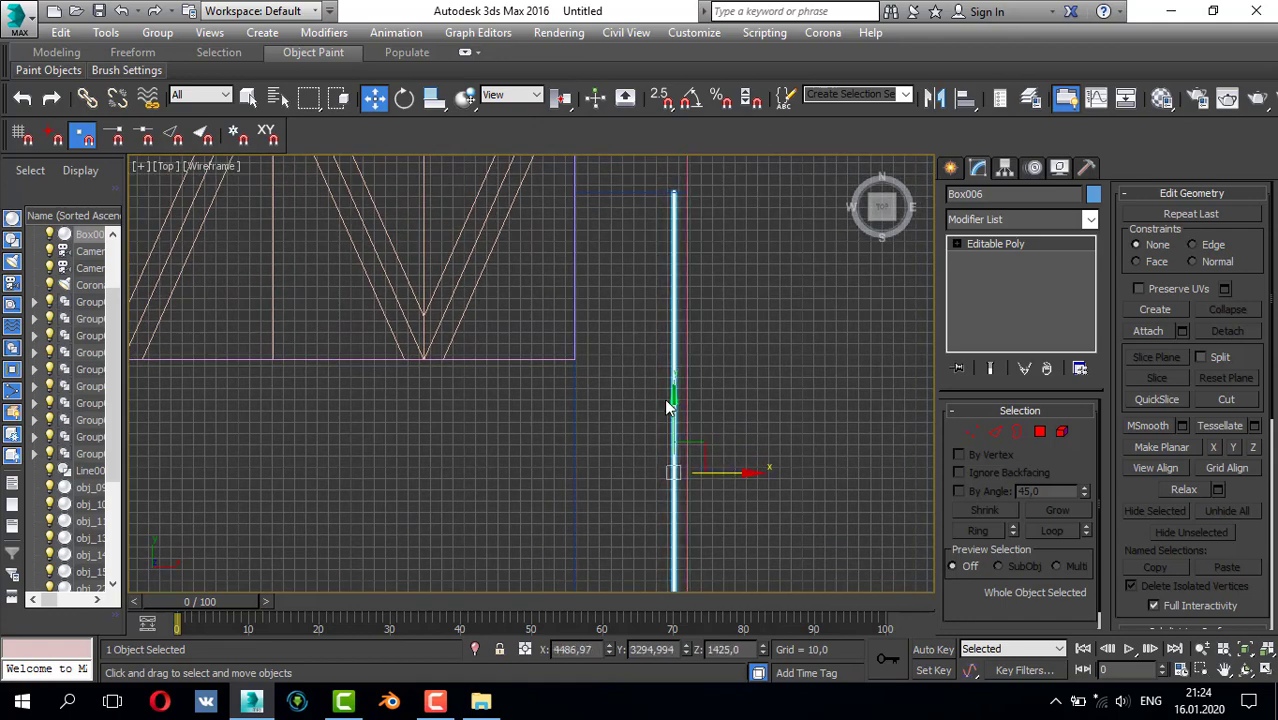
drag(667, 402, 677, 403)
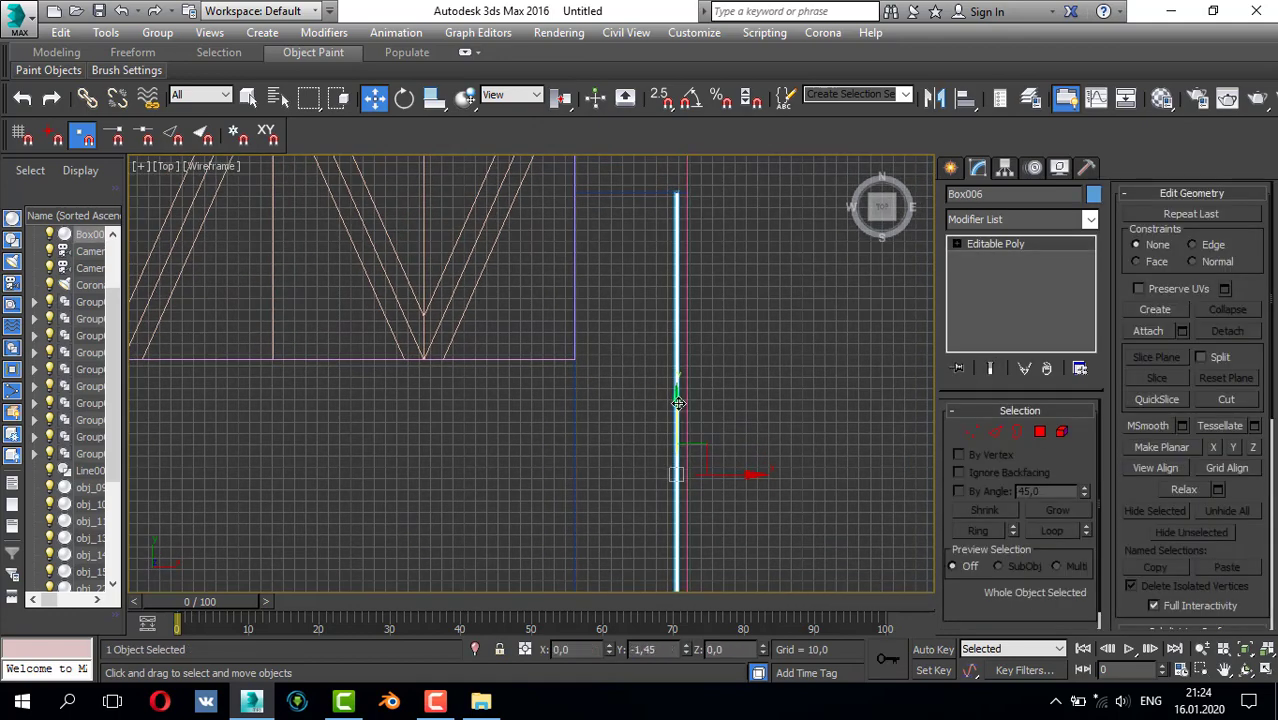
drag(727, 471, 742, 478)
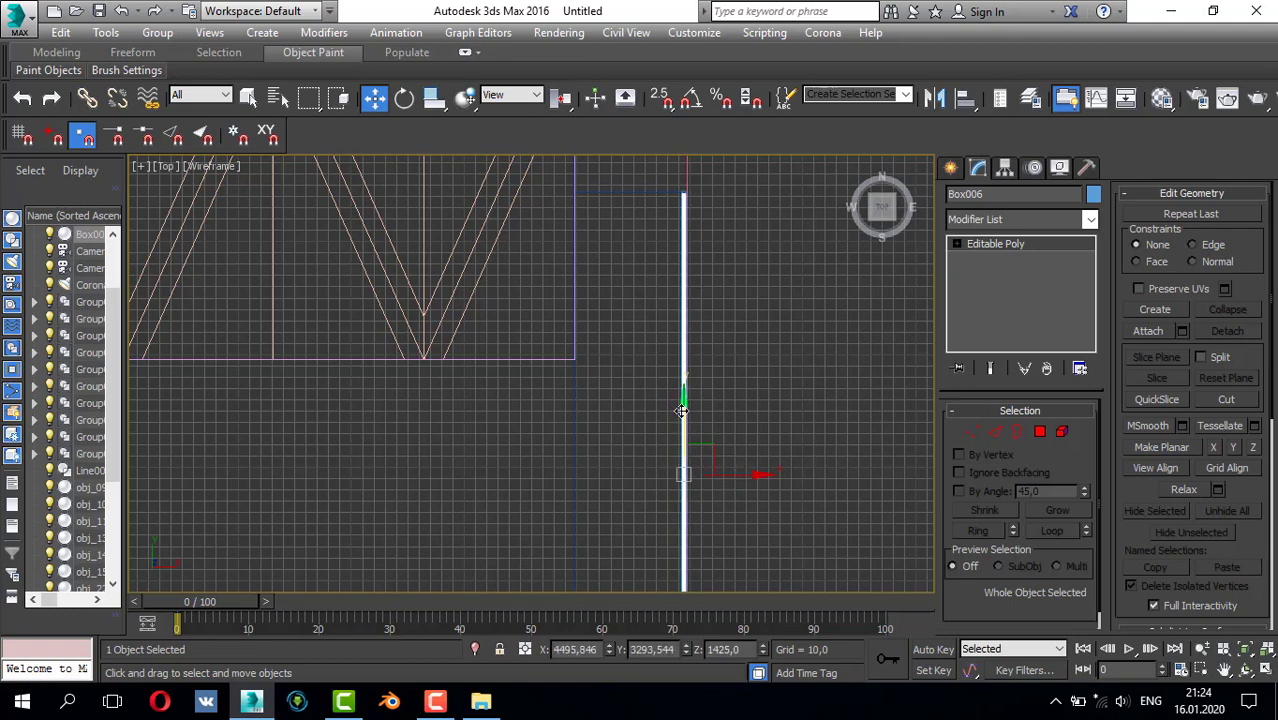
- Reselect the lattice box, nudge it to X 4496.191 inside the panel frame, and check its fit in Perspective
scroll(680, 410, up, 3)
click(722, 530)
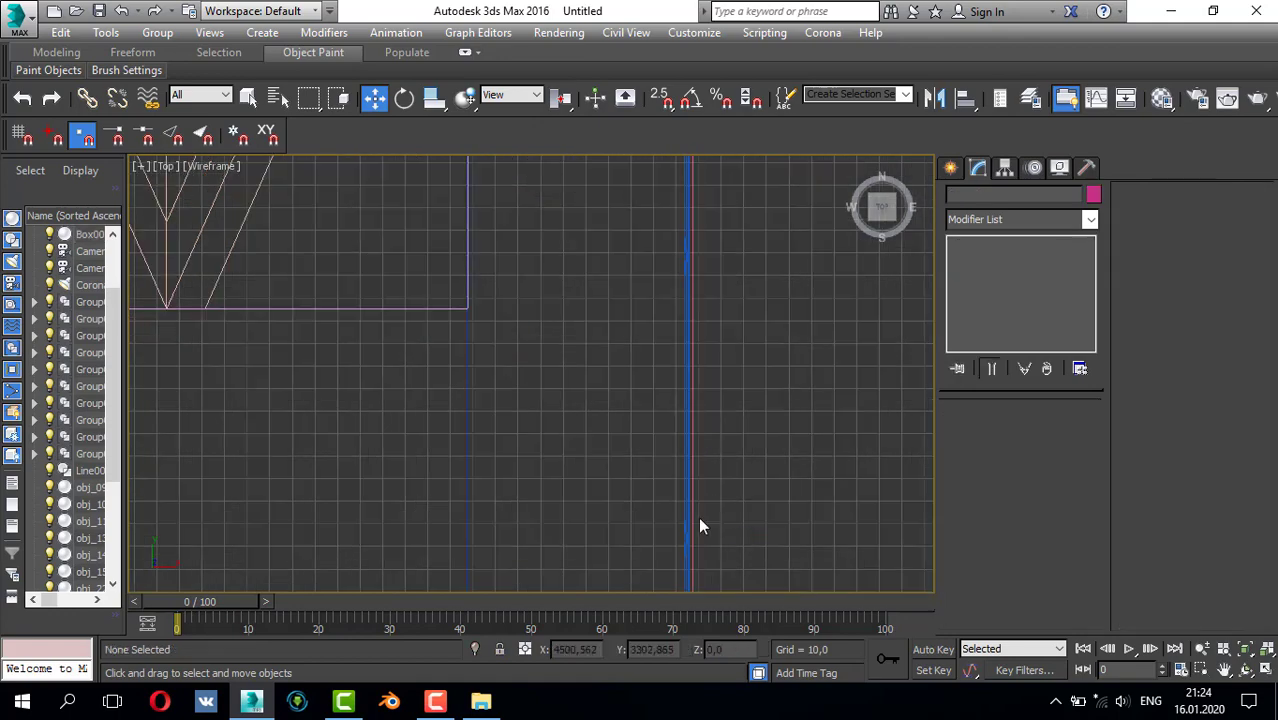
click(686, 509)
drag(745, 540, 750, 540)
middle_drag(667, 330, 668, 492)
middle_drag(677, 300, 673, 403)
scroll(708, 285, up, 2)
scroll(706, 281, up, 3)
key(alt+w)
middle_click(746, 419)
key(alt+w)
scroll(583, 320, up, 6)
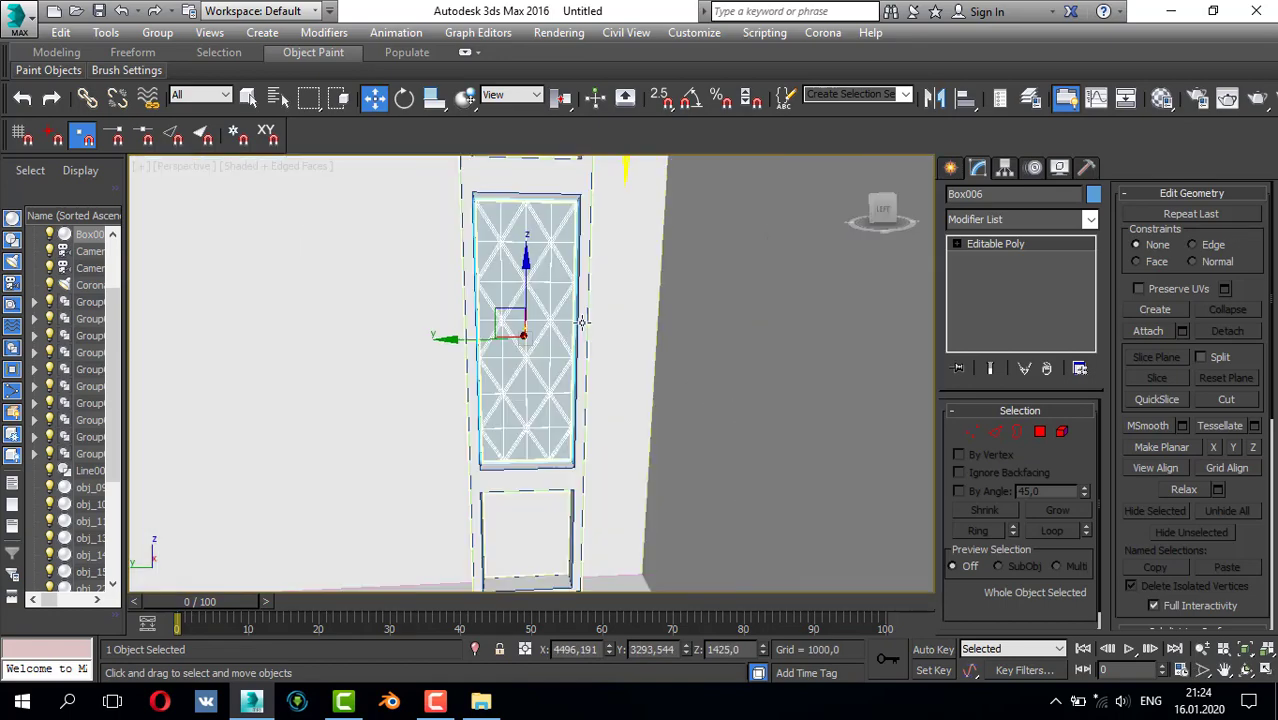
scroll(546, 304, down, 3)
- In the Left view, clone the lattice box into the other wall panel's middle opening, aligning it at about Y 5894.6
key(alt+w)
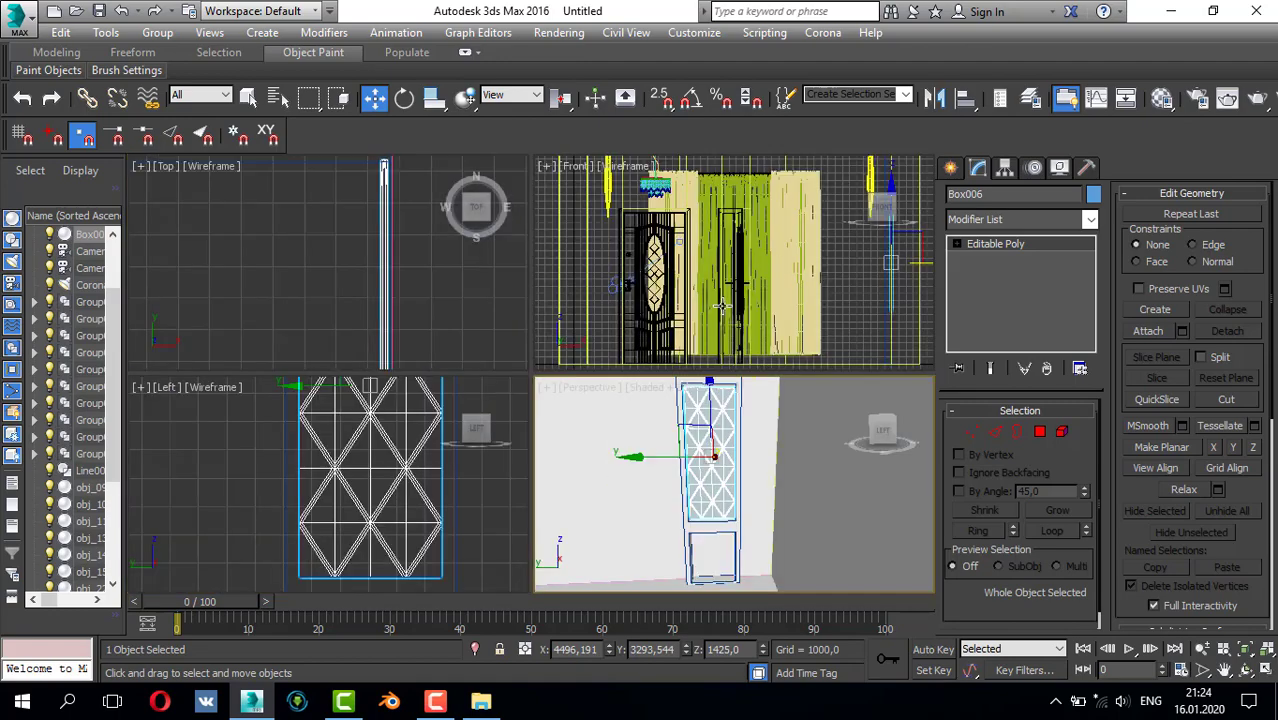
key(alt+w)
scroll(420, 428, down, 4)
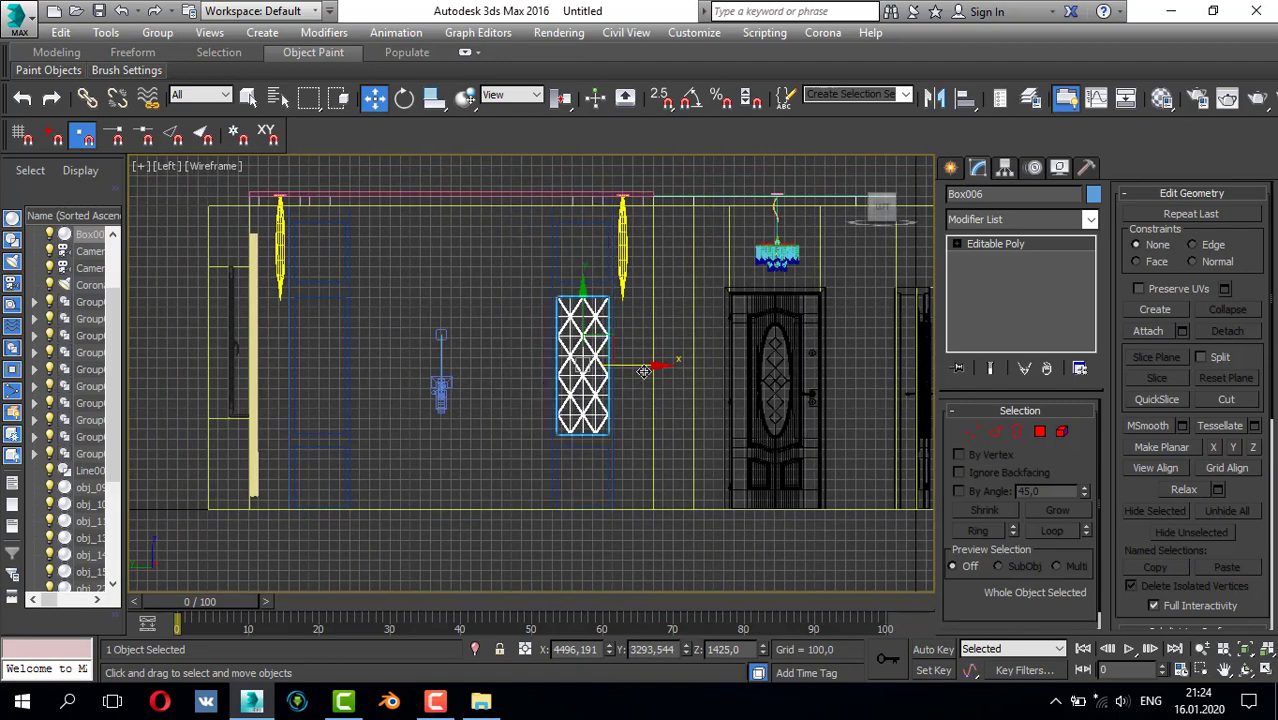
shift+drag(540, 375, 277, 375)
click(618, 429)
scroll(618, 438, up, 8)
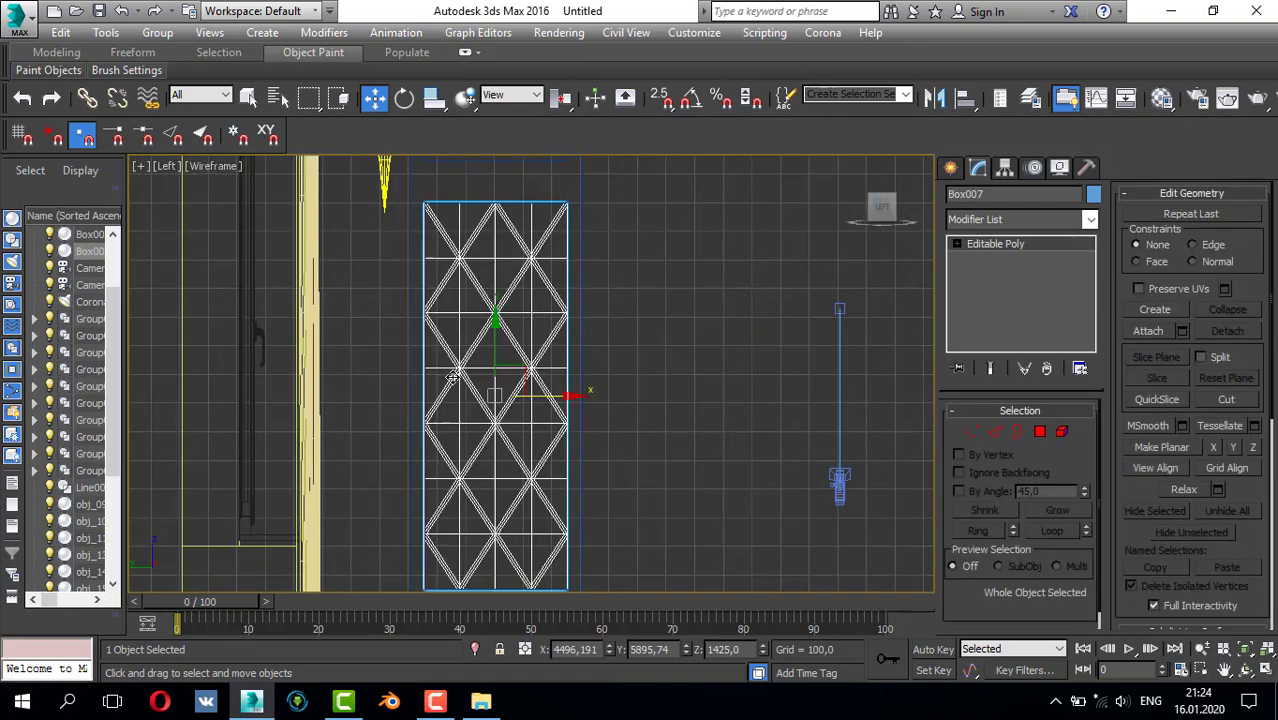
mouse_move(611, 427)
mouse_down()
mouse_move(594, 428)
mouse_move(612, 438)
mouse_up()
scroll(659, 397, down, 6)
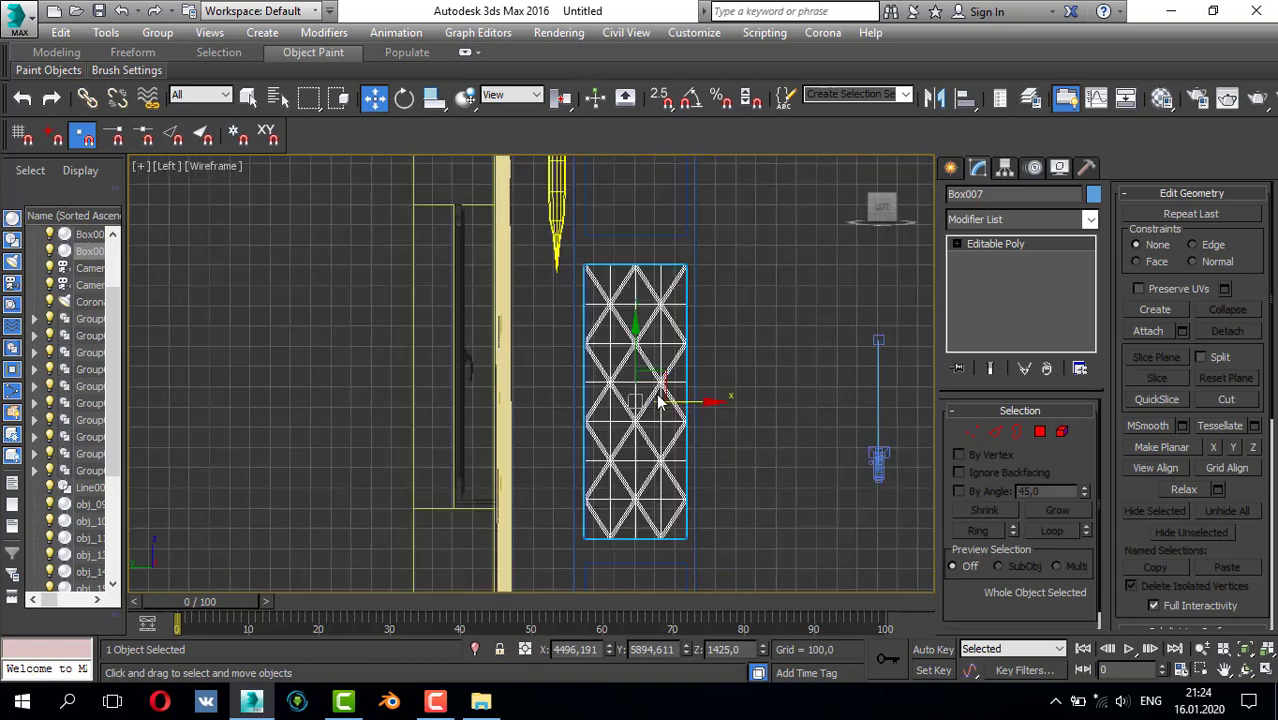
- Merge the Turri scene file from the mebel-dlya-doma-turri-32230 folder and place the furniture on the room's floor
key(p)
scroll(582, 419, down, 4)
mouse_move(582, 419)
alt+middle_down()
mouse_move(545, 382)
mouse_move(562, 405)
mouse_move(565, 463)
mouse_move(517, 427)
mouse_move(573, 443)
mouse_move(586, 475)
alt+middle_up()
scroll(563, 395, down, 4)
click(551, 553)
scroll(599, 448, up, 2)
scroll(595, 457, down, 2)
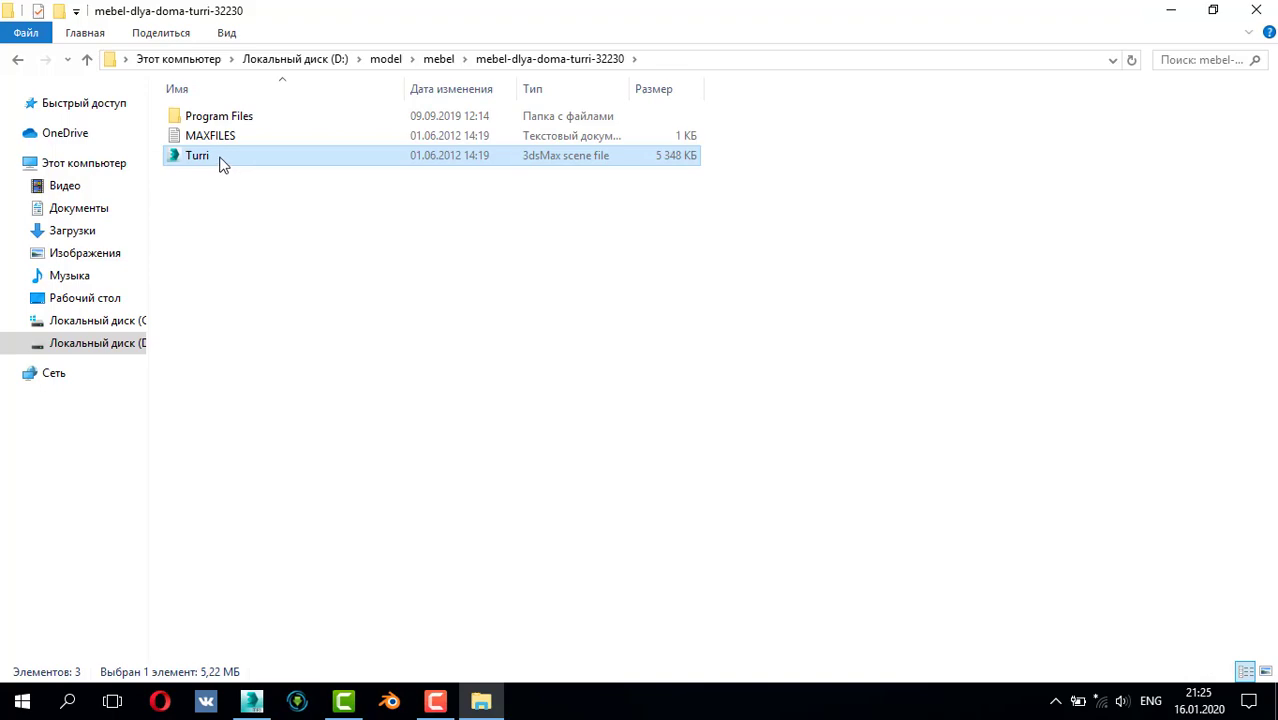
drag(220, 158, 500, 550)
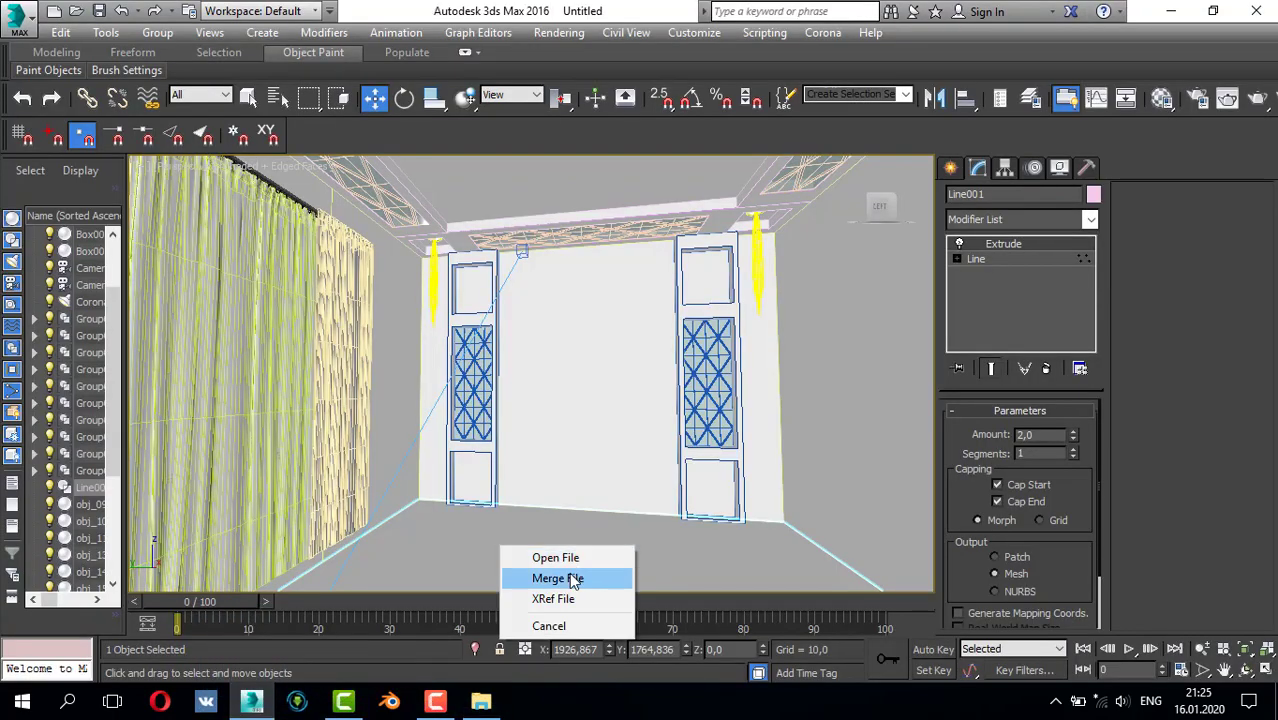
click(571, 580)
click(745, 502)
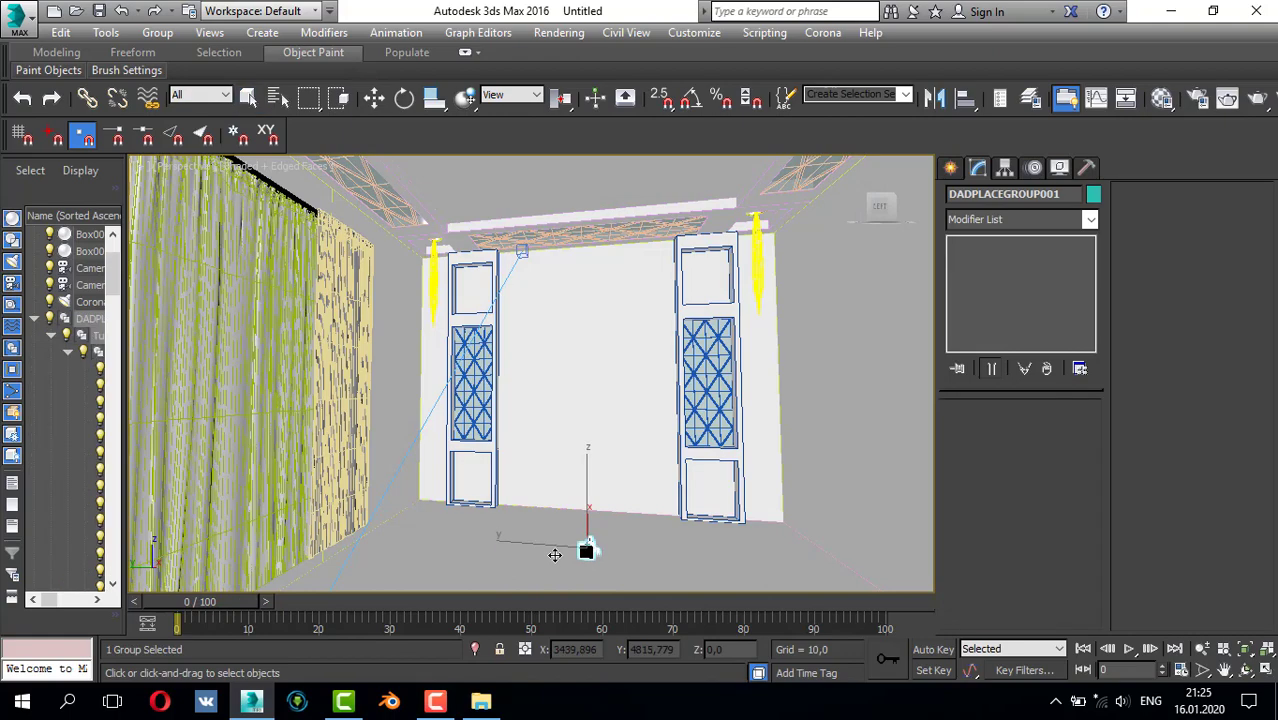
click(588, 540)
- Examine the merged furniture set in Perspective and frame it in the Left and Top views
scroll(573, 485, down, 5)
alt+middle_drag(579, 476, 725, 506)
key(alt+w)
key(alt+w)
key(z)
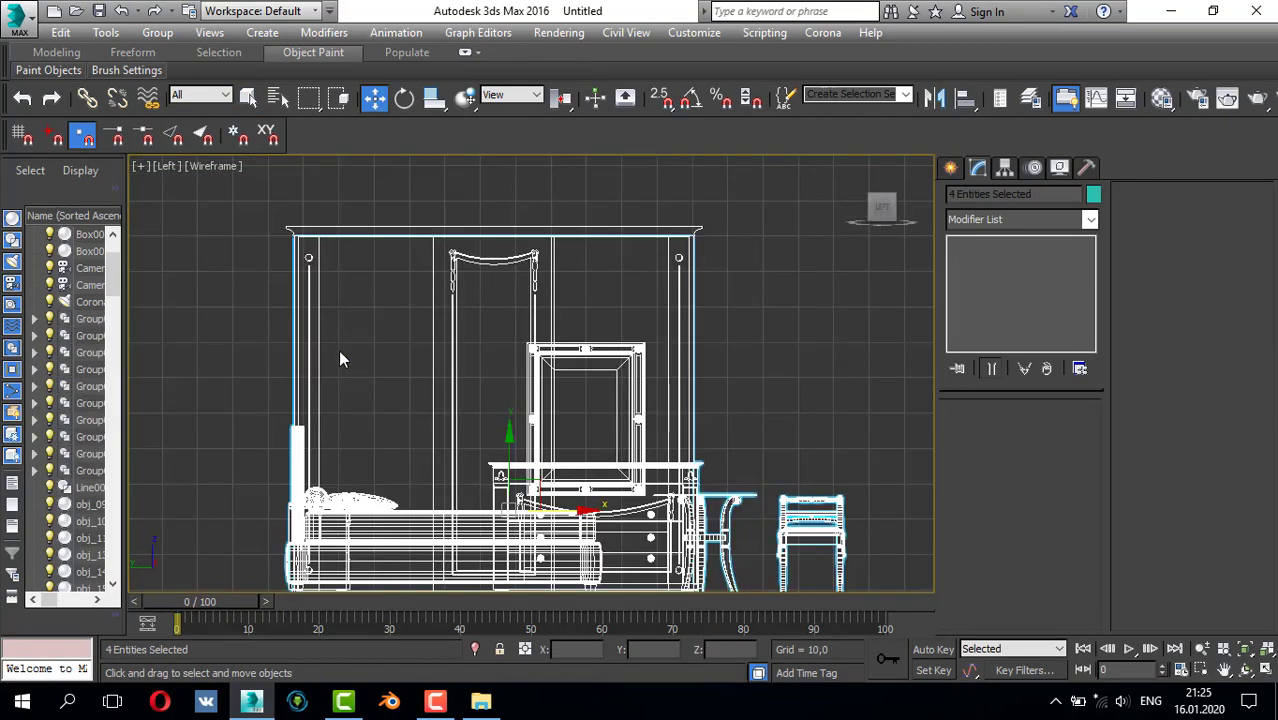
scroll(340, 350, down, 5)
key(alt+w)
key(alt+w)
key(z)
- In the Top view, rotate the merged furniture set 90 degrees clockwise with angle snap on
scroll(328, 312, down, 10)
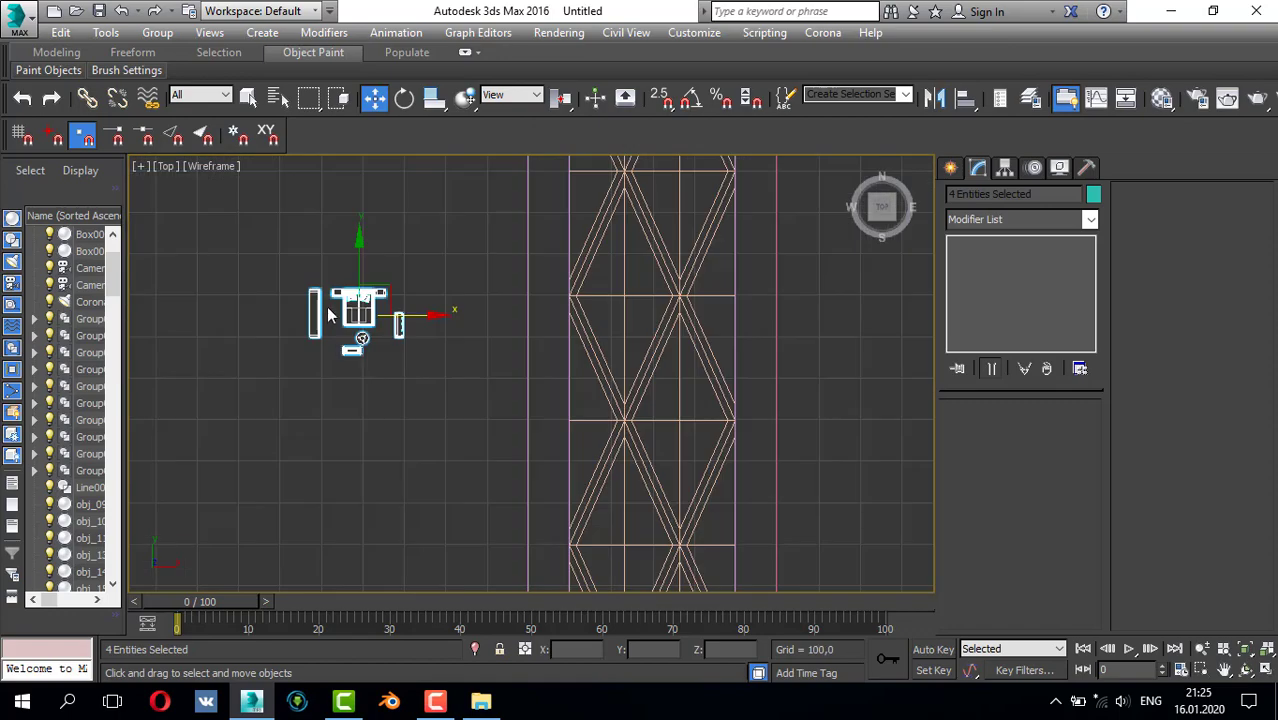
middle_drag(328, 314, 560, 350)
scroll(561, 350, down, 2)
scroll(558, 350, up, 4)
key(e)
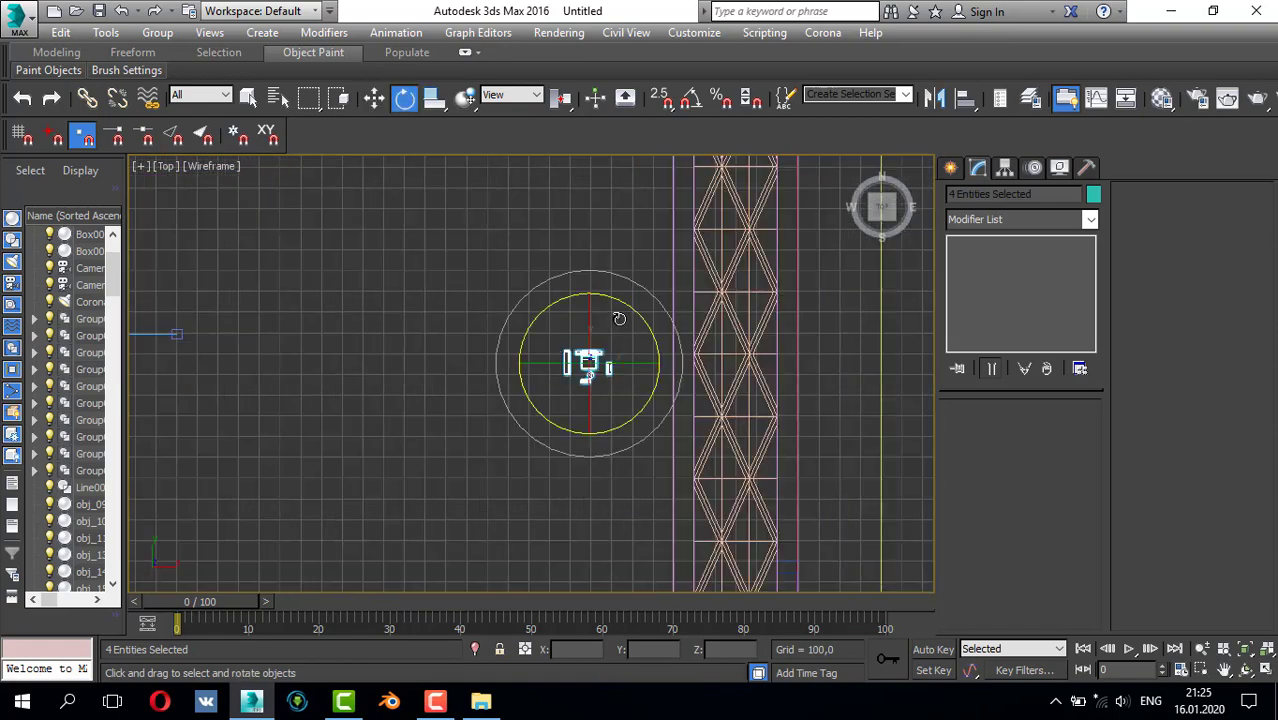
click(690, 97)
drag(664, 342, 690, 386)
scroll(601, 336, up, 3)
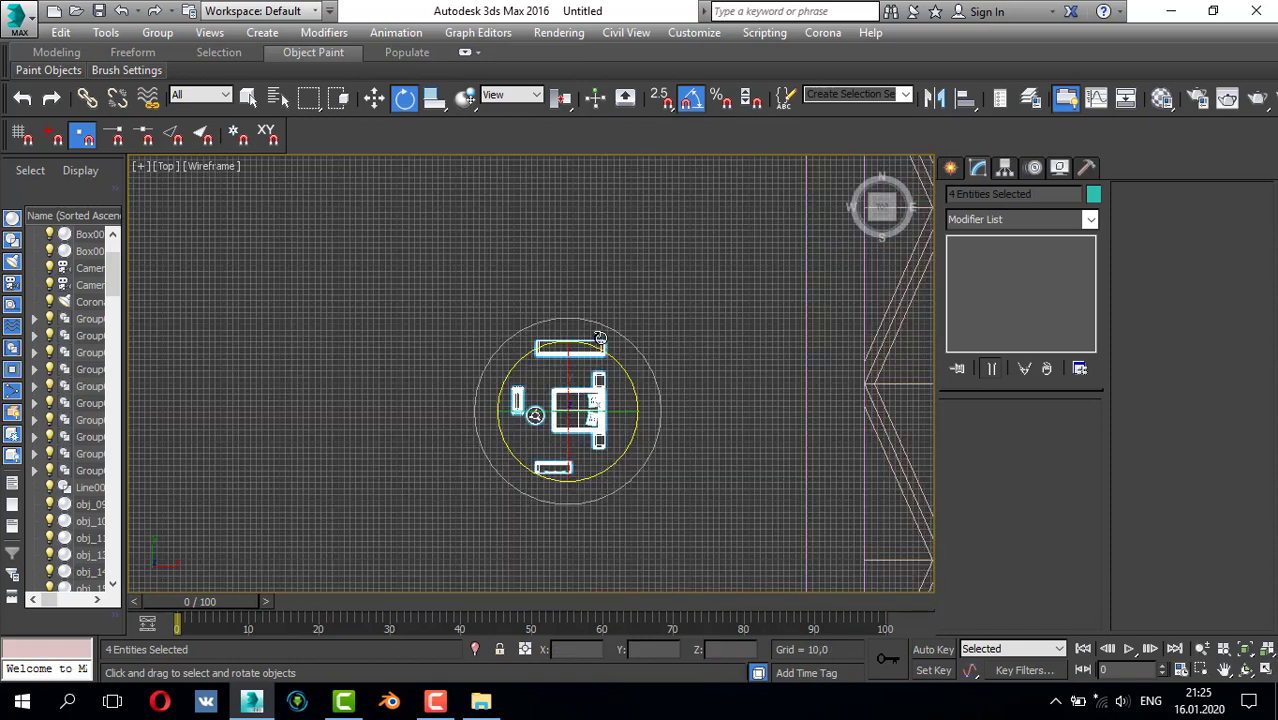
- Ungroup the Turri 01 furniture set into its separate pieces in the Top view
key(q)
scroll(610, 390, down, 1)
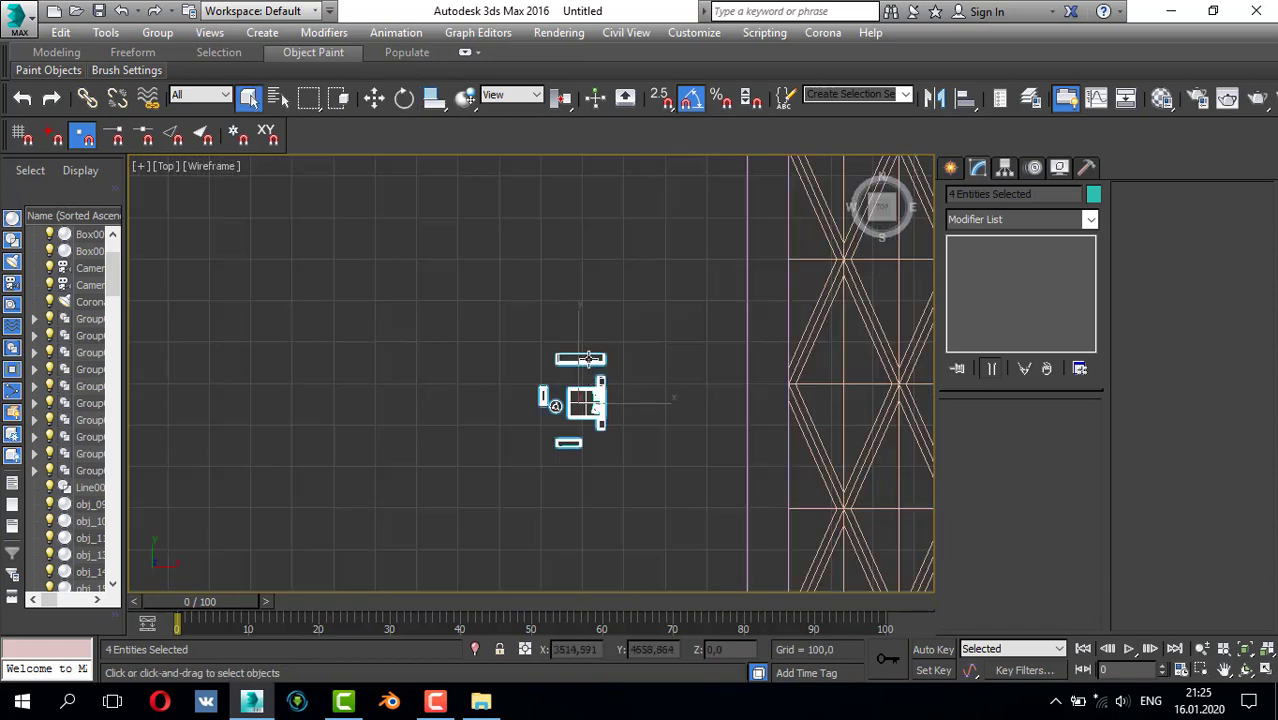
click(589, 358)
scroll(580, 365, up, 3)
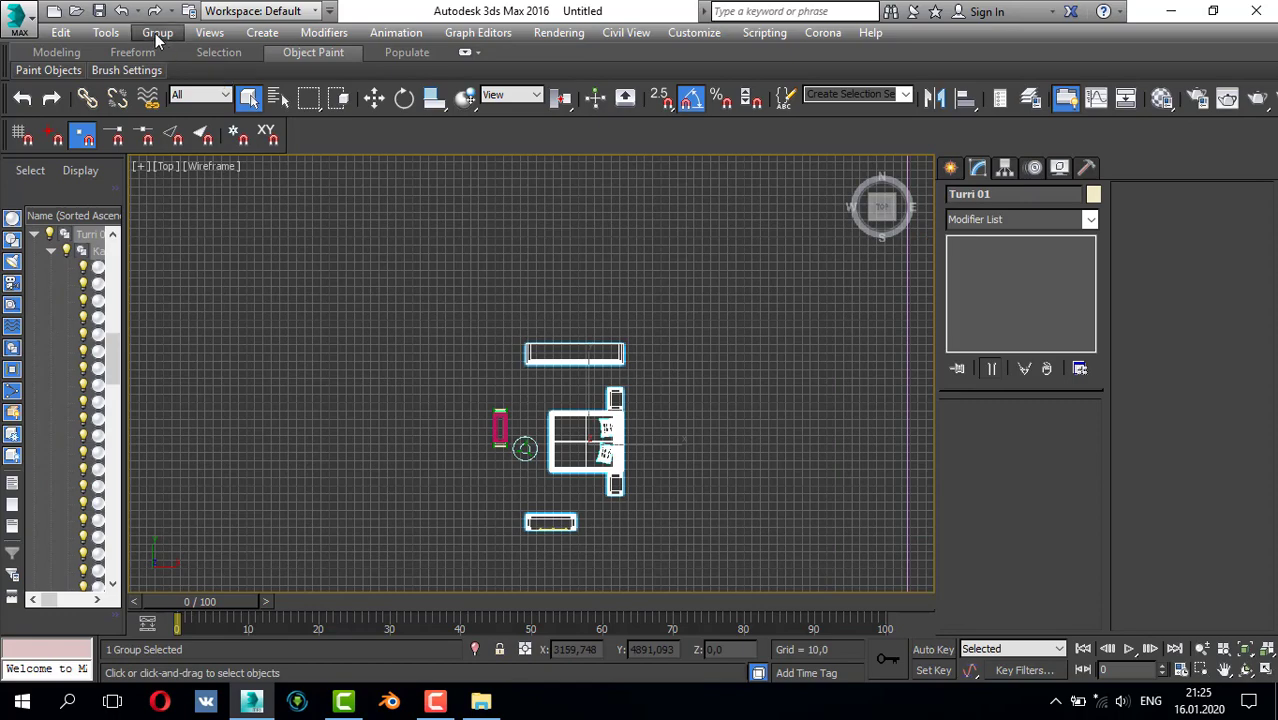
click(157, 33)
click(205, 86)
click(549, 362)
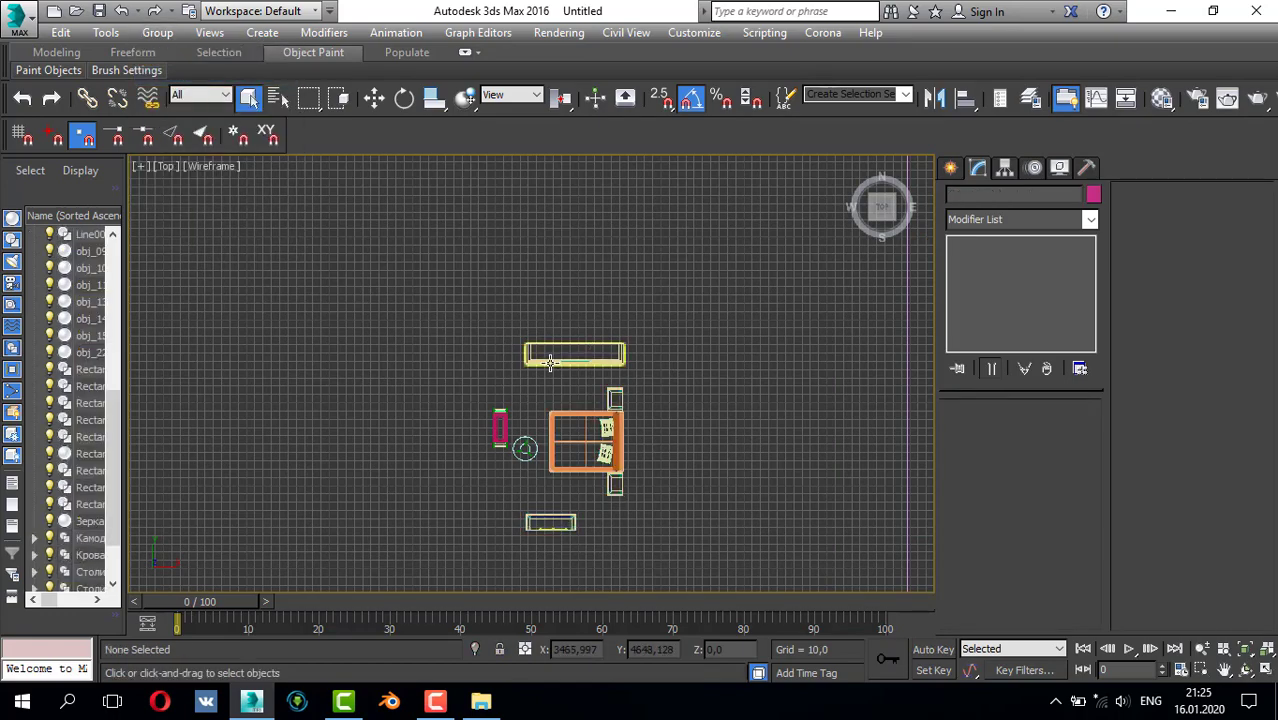
- In the Top view, move the wardrobe and every other piece except the bed and nightstands outside the room, beyond its west wall
click(549, 362)
scroll(560, 358, down, 4)
key(w)
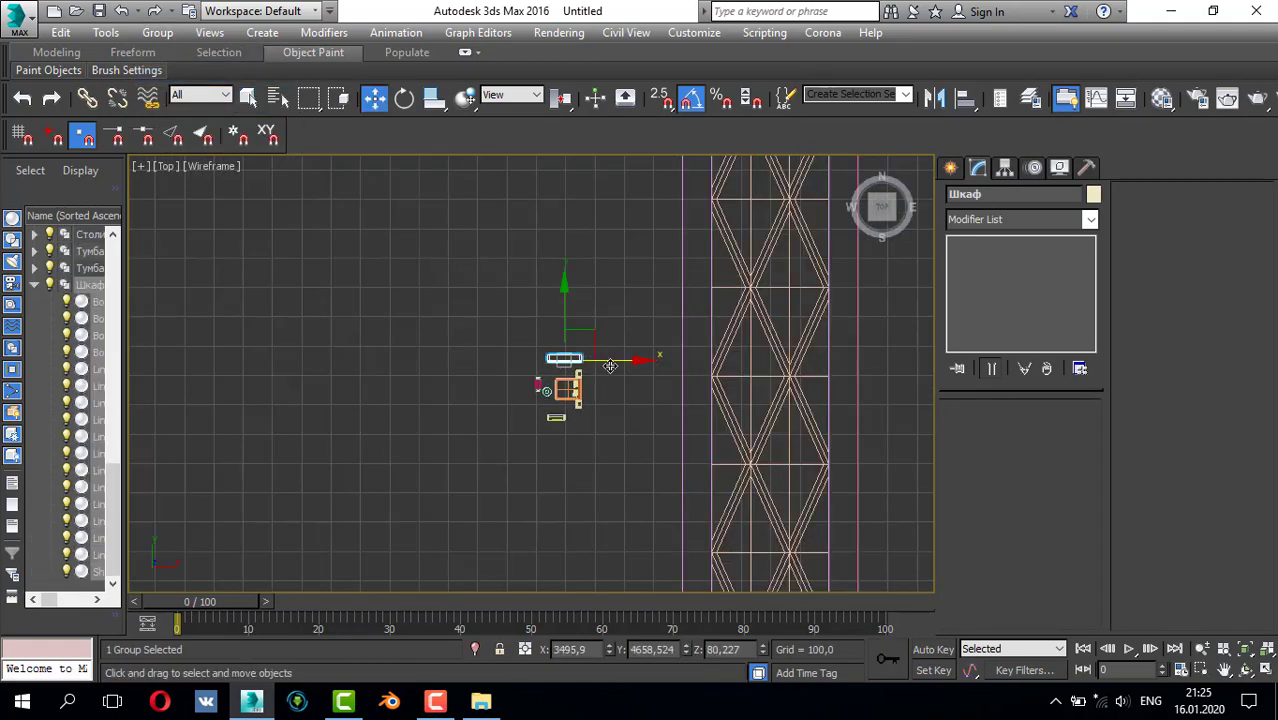
scroll(545, 368, down, 2)
scroll(577, 353, up, 4)
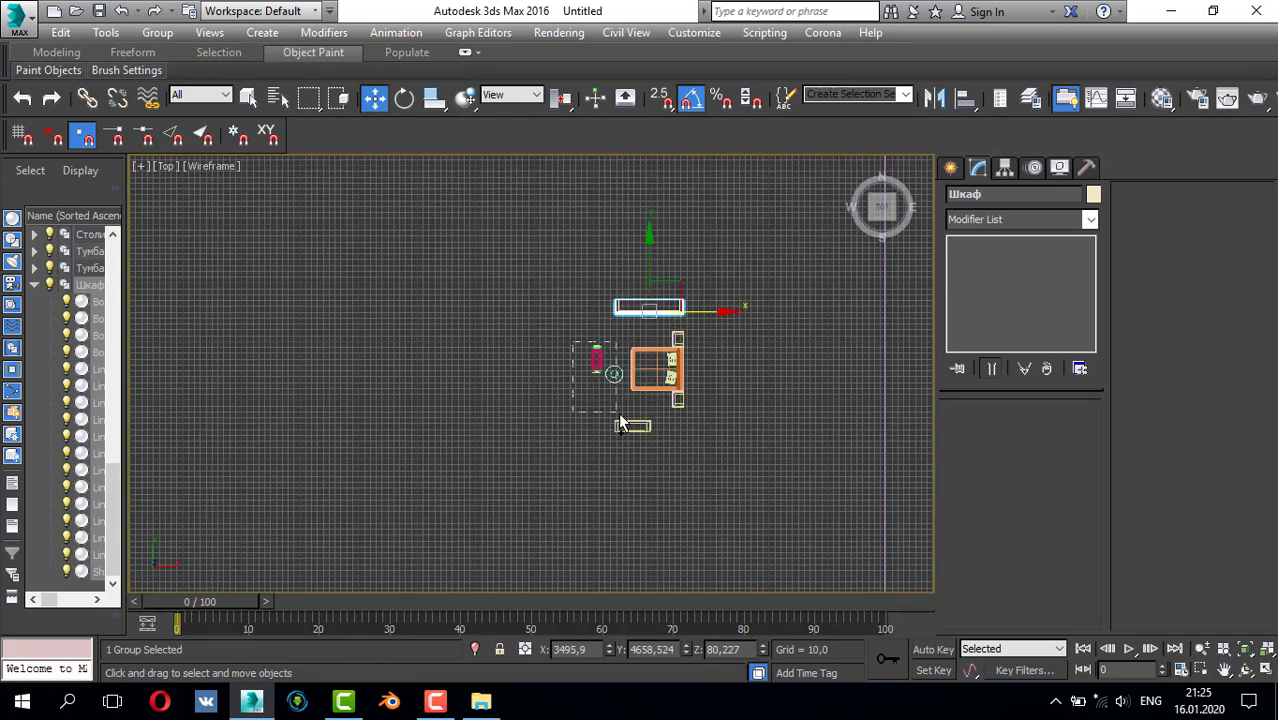
ctrl+drag(620, 415, 660, 470)
scroll(618, 387, down, 3)
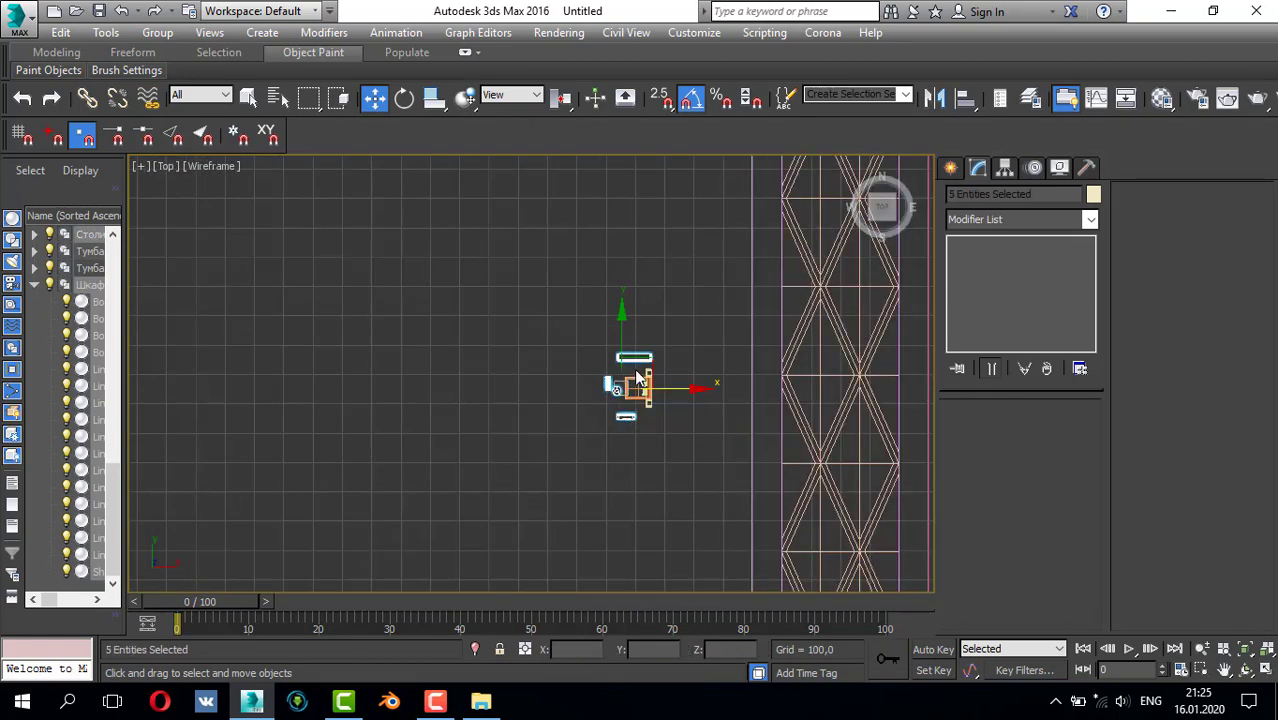
drag(645, 361, 426, 492)
scroll(434, 445, down, 3)
middle_drag(441, 443, 595, 254)
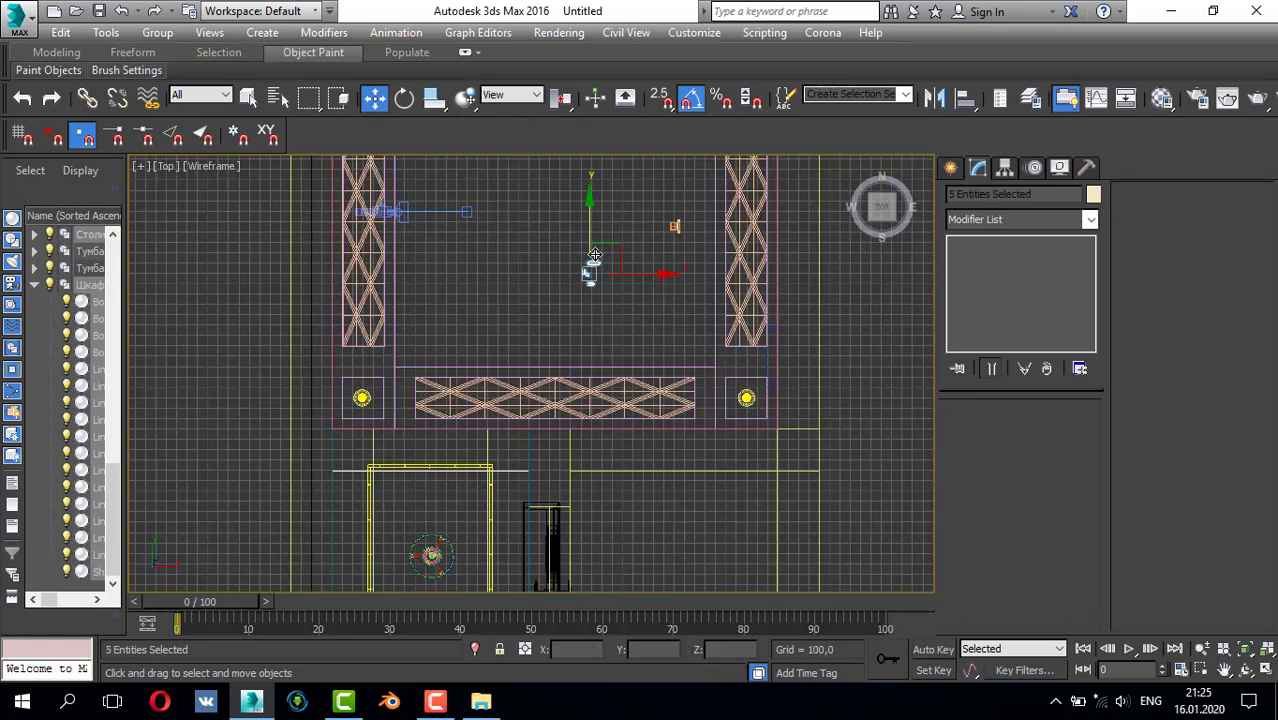
drag(607, 245, 268, 318)
scroll(667, 227, up, 5)
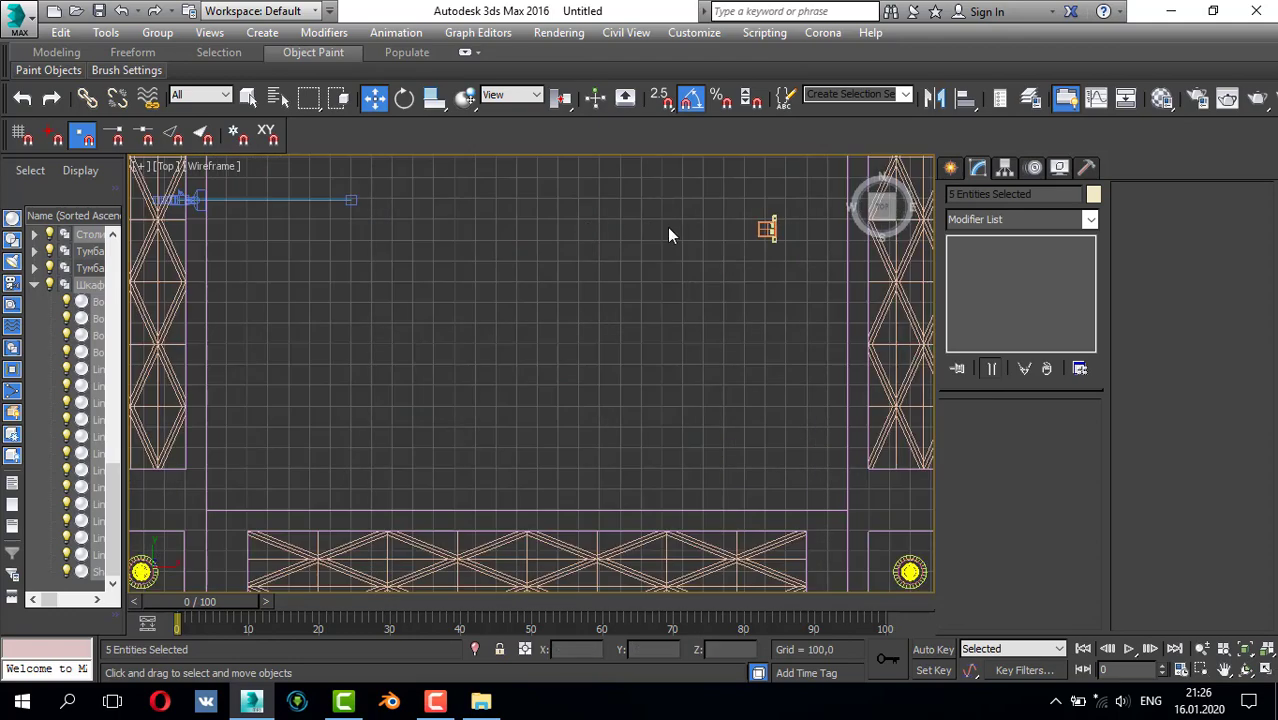
- Select the two nightstands beside the bed and move them outside the room, beyond its east wall
scroll(655, 300, up, 3)
click(492, 280)
scroll(492, 280, up, 2)
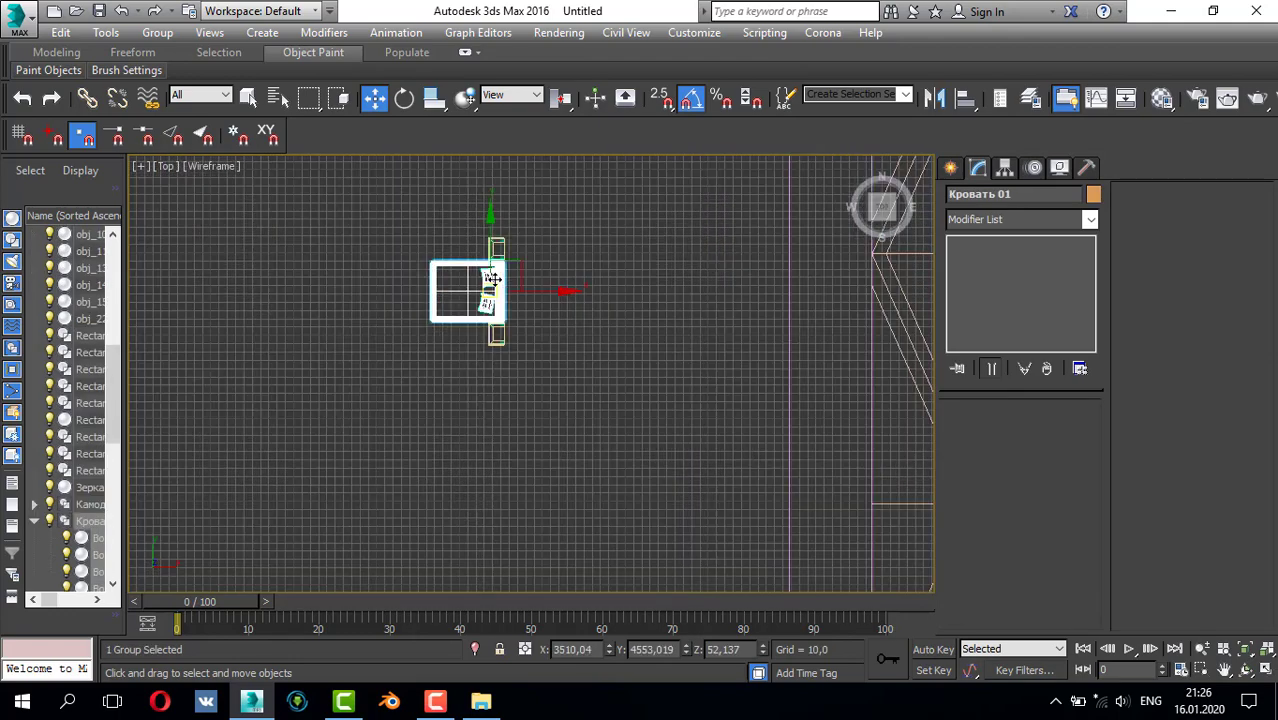
click(497, 334)
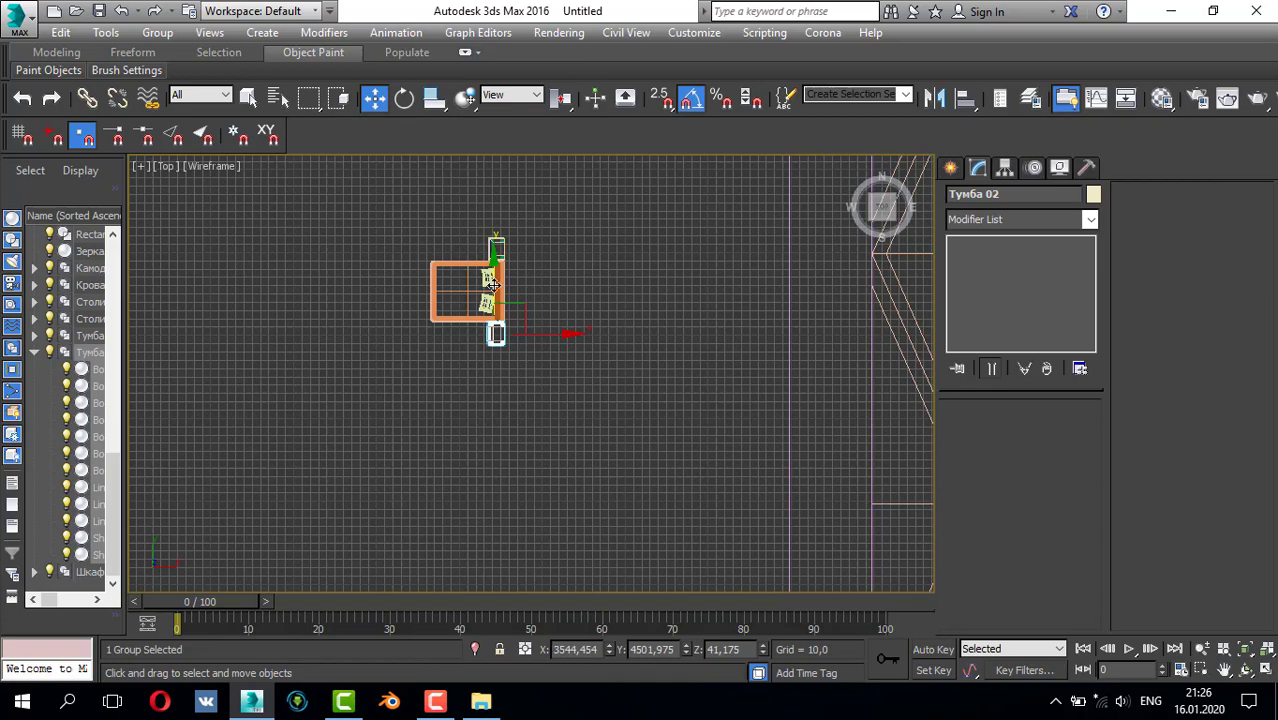
ctrl+click(500, 250)
scroll(505, 262, down, 4)
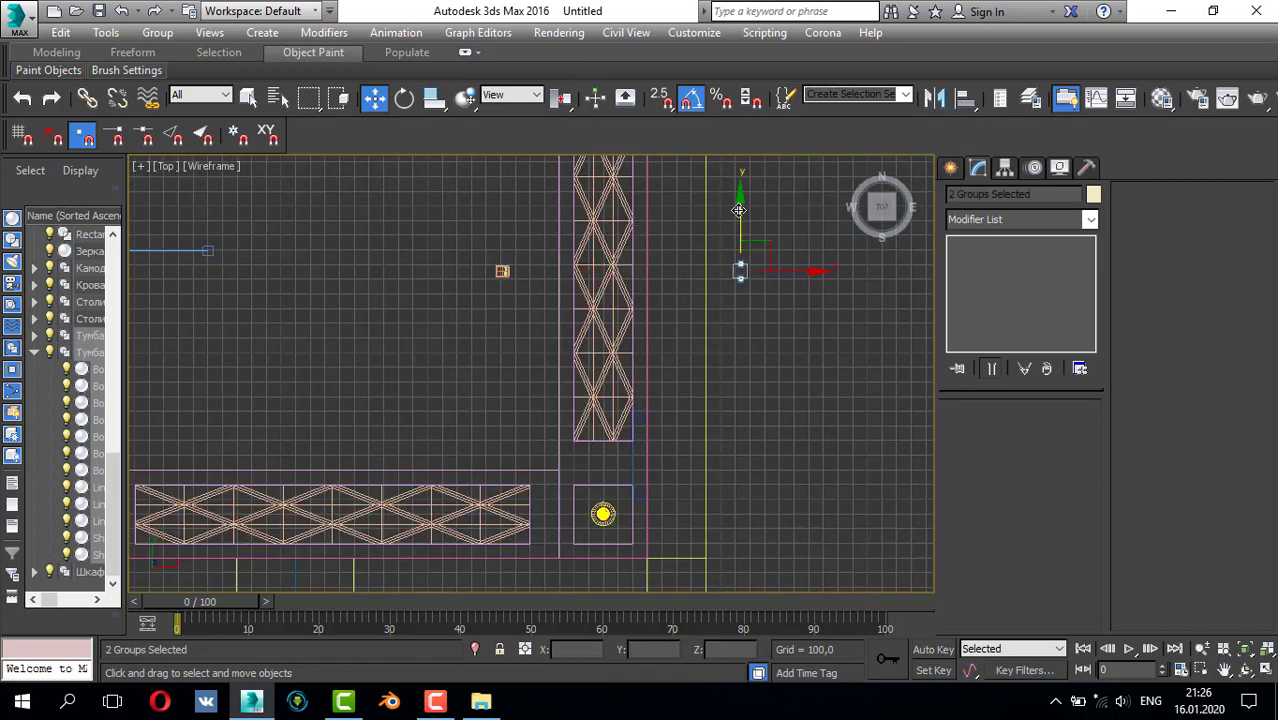
- Enlarge the bed with Select and Squash in the Top view to about 1755 on X and Y
scroll(507, 284, up, 2)
click(496, 262)
scroll(496, 262, up, 2)
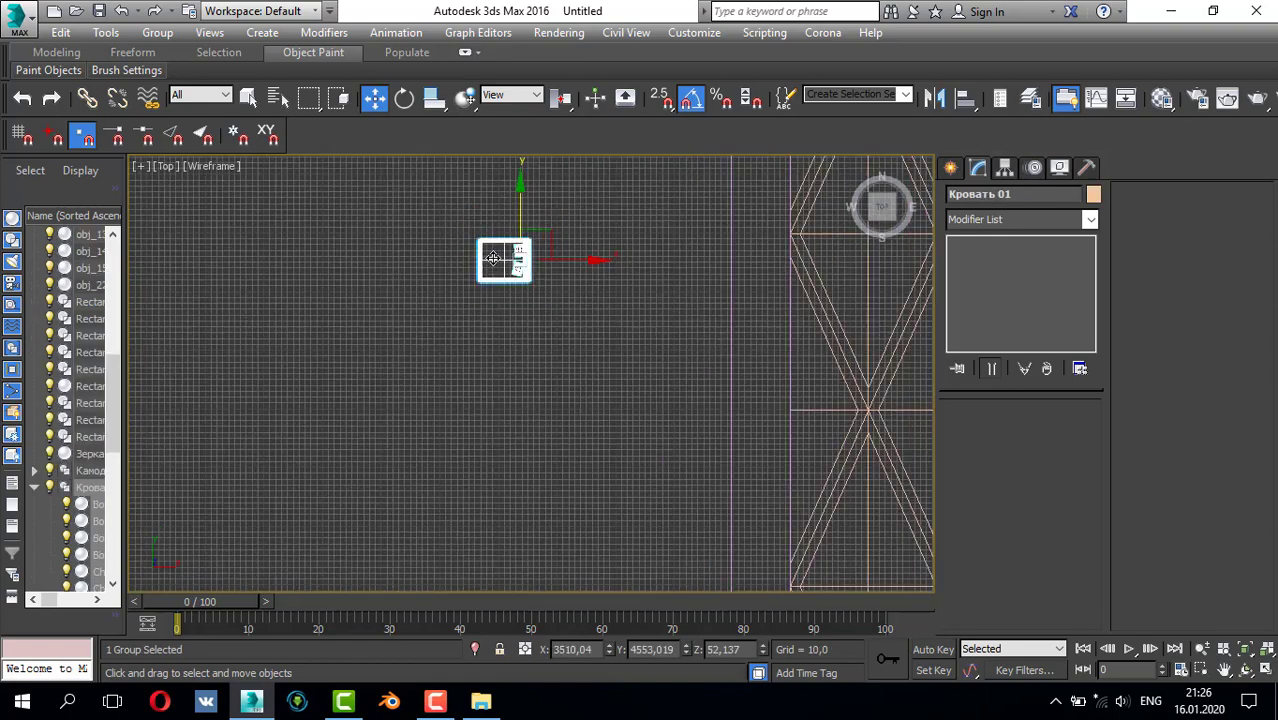
scroll(506, 283, down, 1)
middle_drag(504, 283, 495, 325)
key(r)
drag(553, 309, 700, 208)
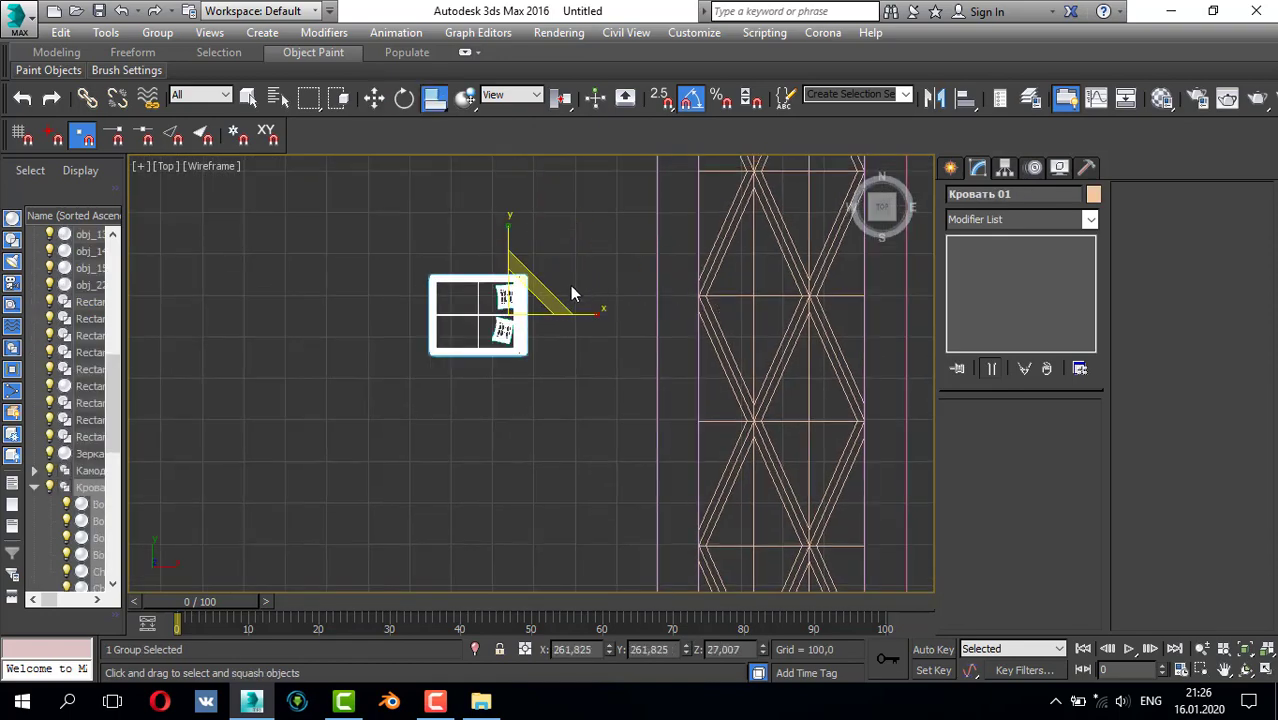
scroll(569, 289, down, 4)
drag(574, 272, 550, 203)
click(547, 219)
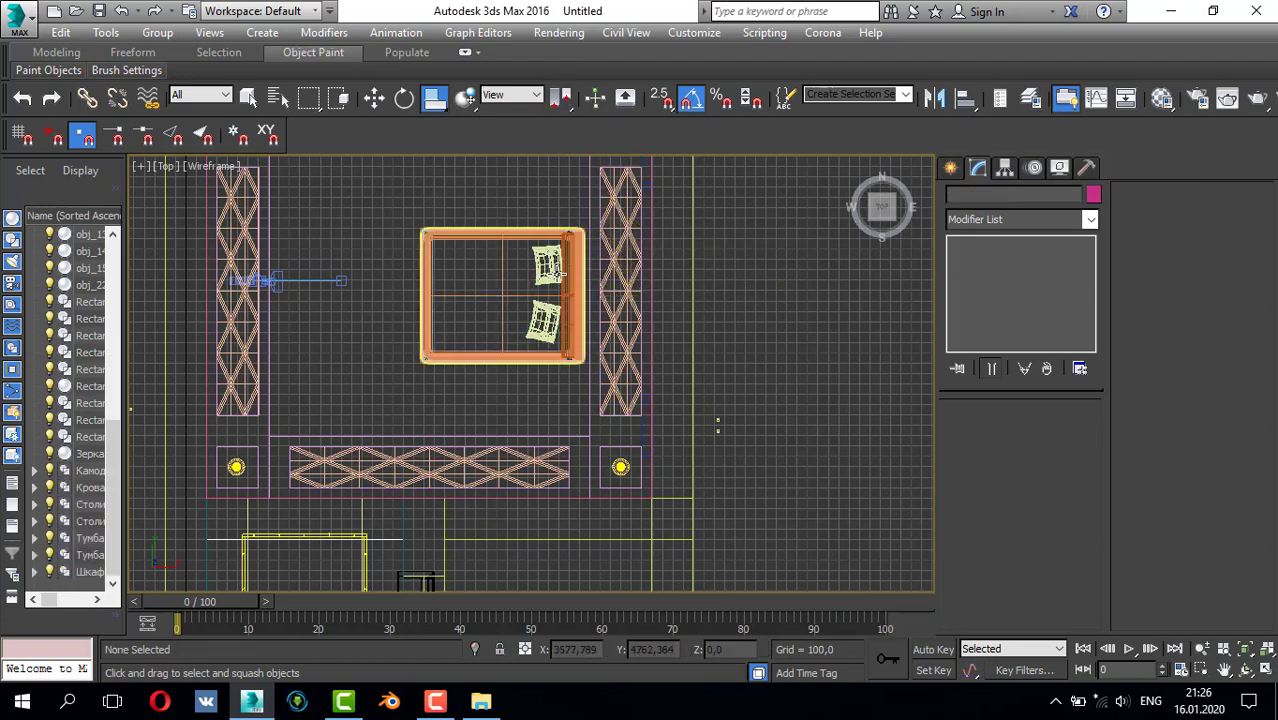
- Squash the bed along its height in the Front view to about 7.16 on Z and 494 on X and Y
click(556, 272)
key(f)
scroll(660, 262, down, 2)
scroll(685, 536, up, 2)
middle_drag(685, 536, 655, 284)
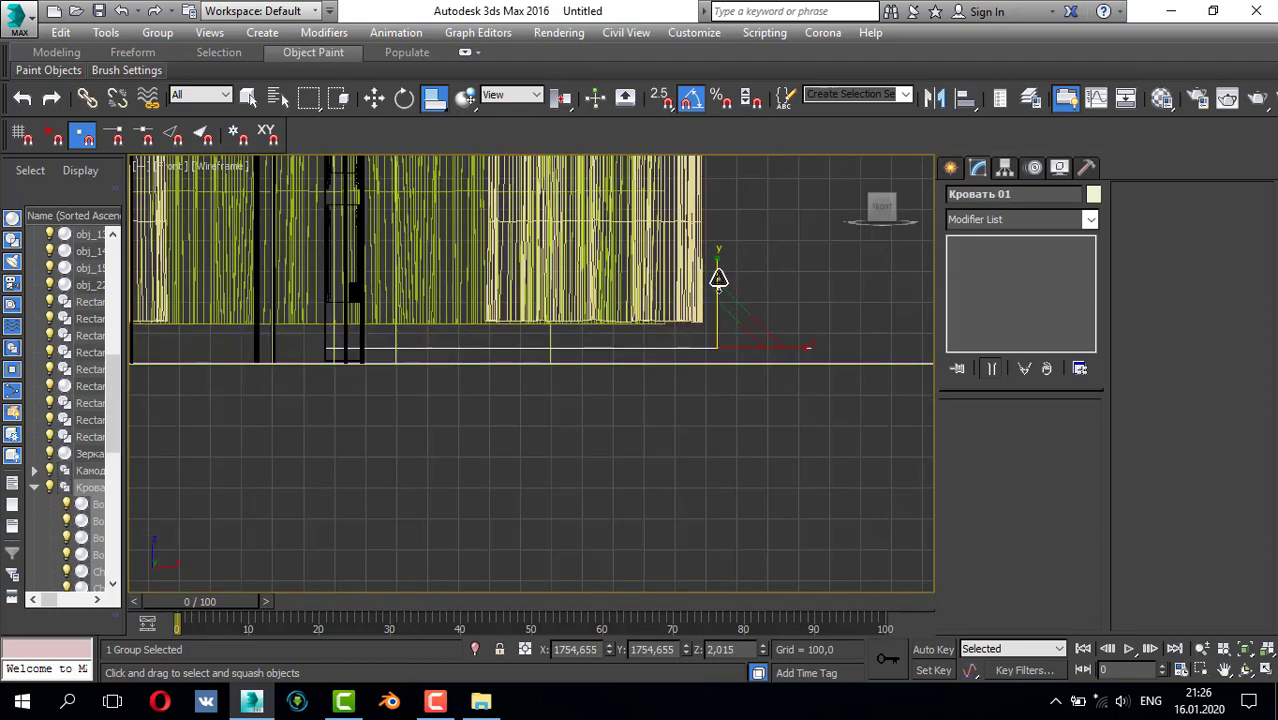
drag(718, 279, 730, 187)
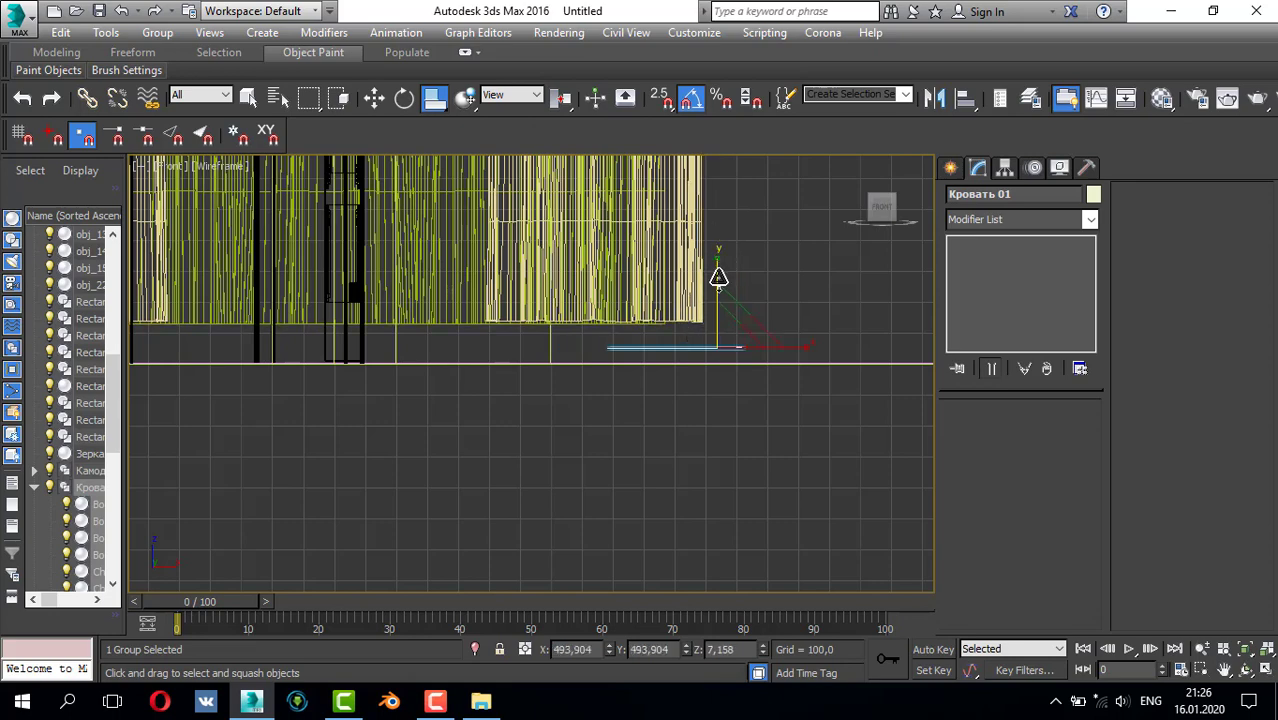
- Apply an FFD 2x2x2 modifier to the bed and activate its Control Points sub-object level
key(t)
key(q)
scroll(480, 270, up, 4)
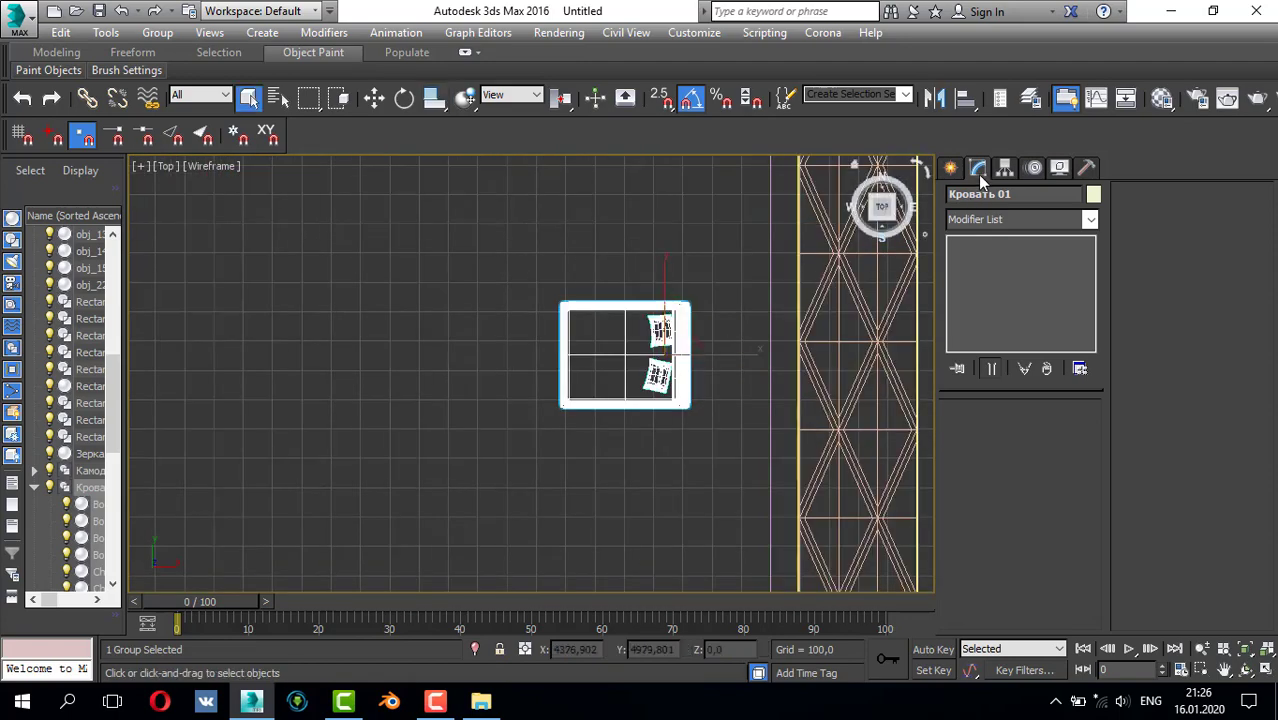
click(984, 222)
click(982, 254)
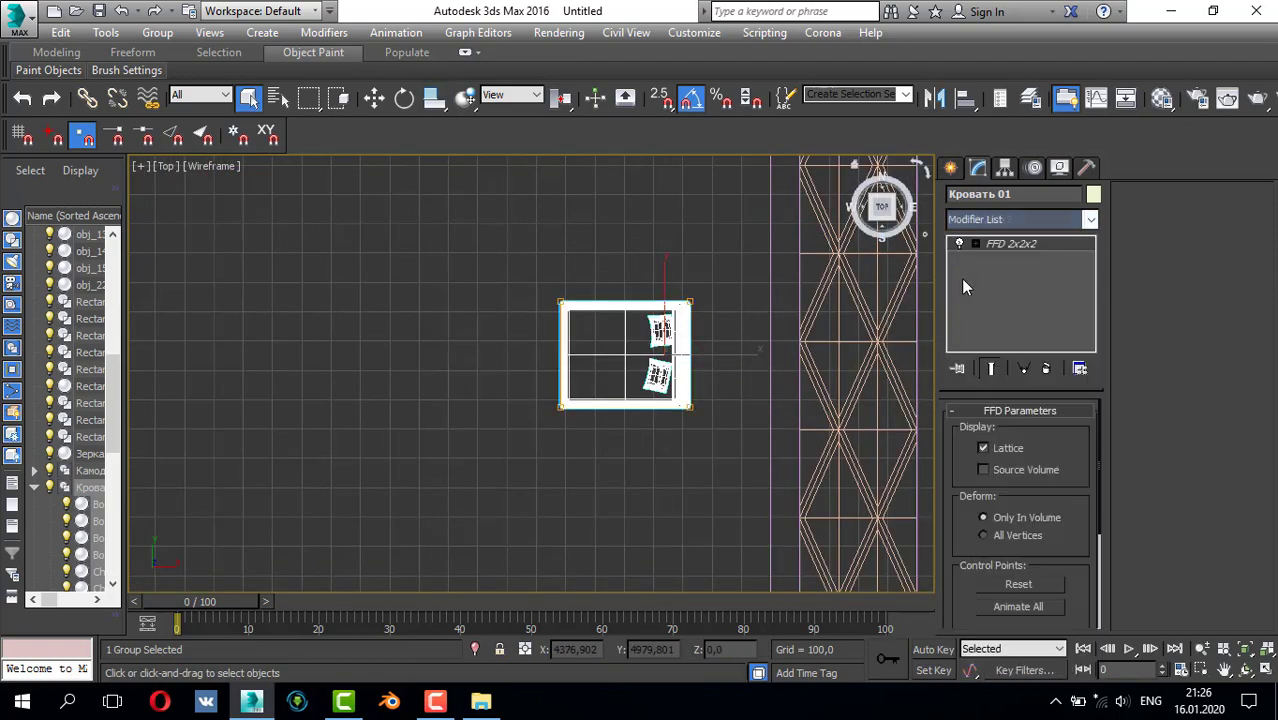
click(976, 244)
key(1)
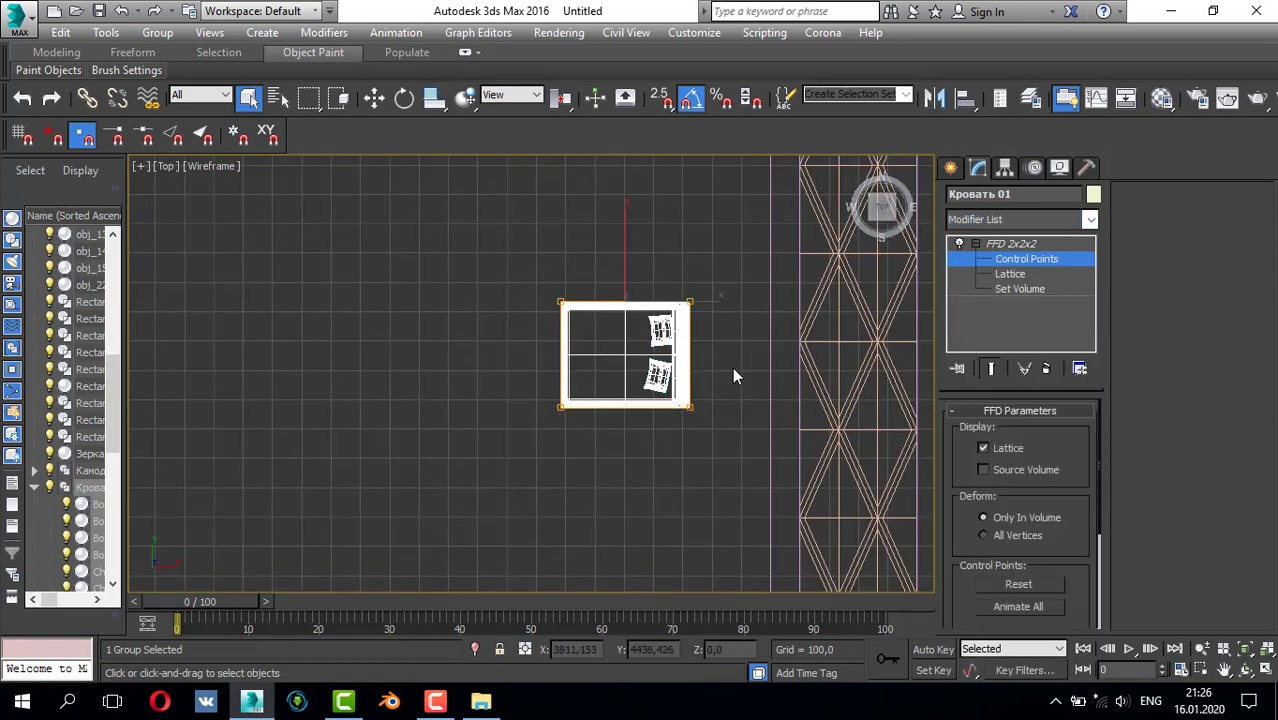
- In the Top view, widen the bed by moving its north and south FFD control points apart along Y
scroll(688, 328, down, 3)
middle_drag(686, 329, 548, 436)
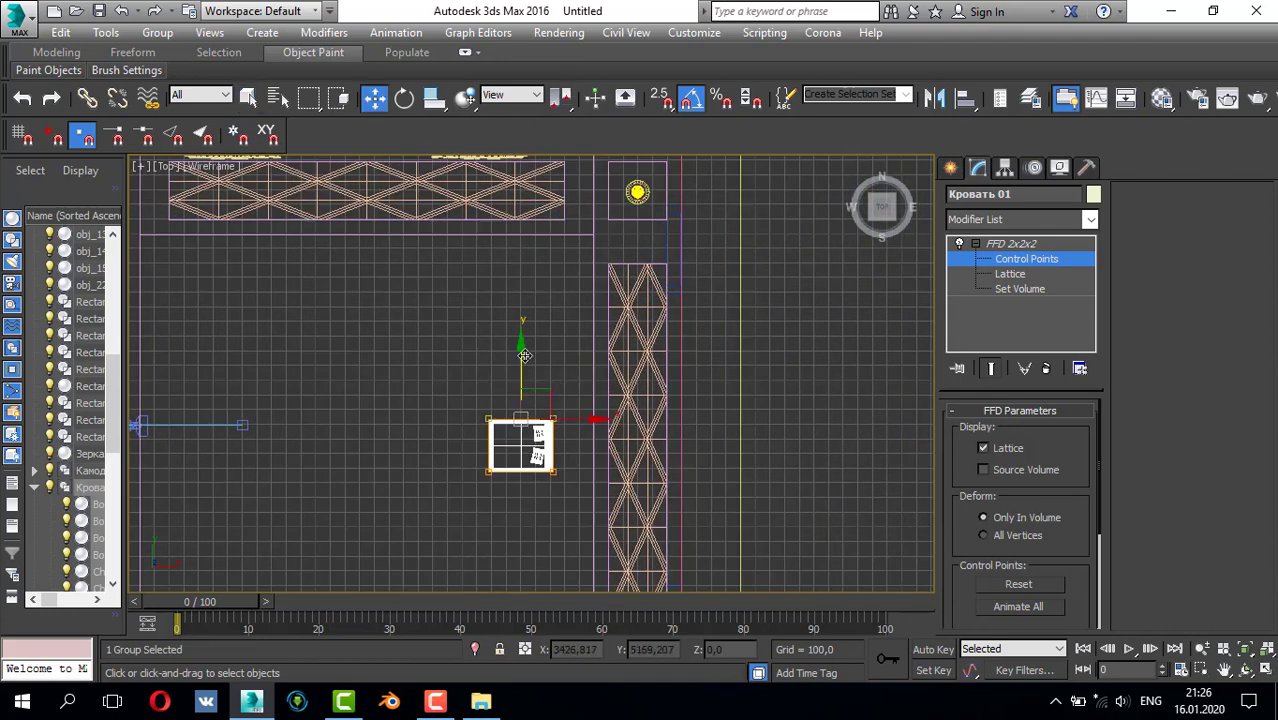
drag(533, 368, 565, 267)
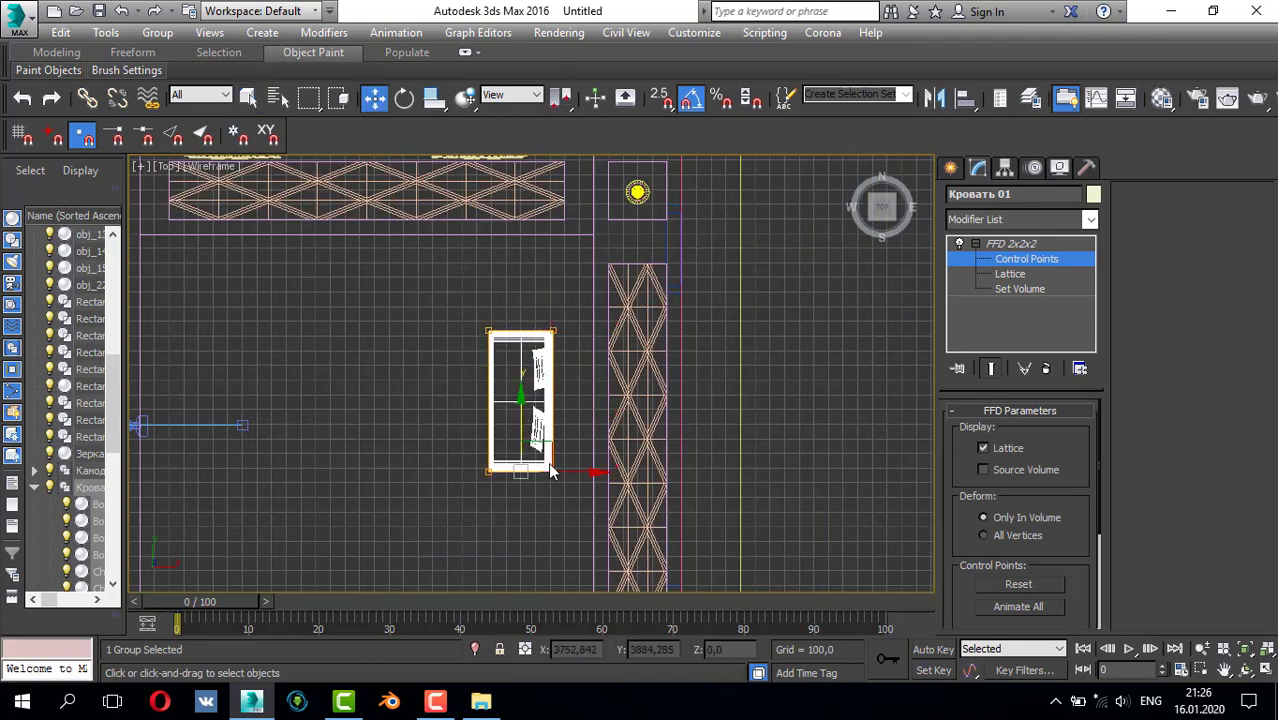
drag(520, 404, 524, 494)
- Move the headboard-side FFD control points along X to extend the bed to the room's east wall
scroll(530, 450, down, 3)
middle_drag(529, 396, 535, 352)
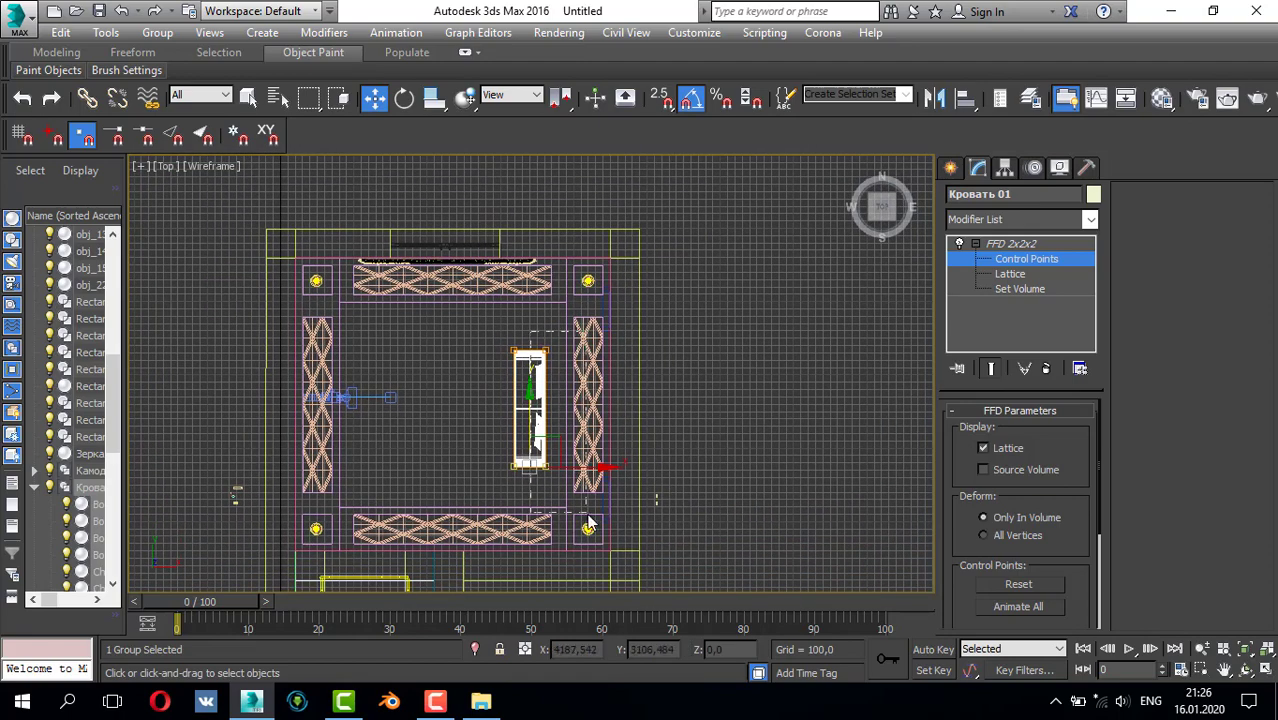
scroll(578, 438, up, 3)
drag(589, 401, 706, 423)
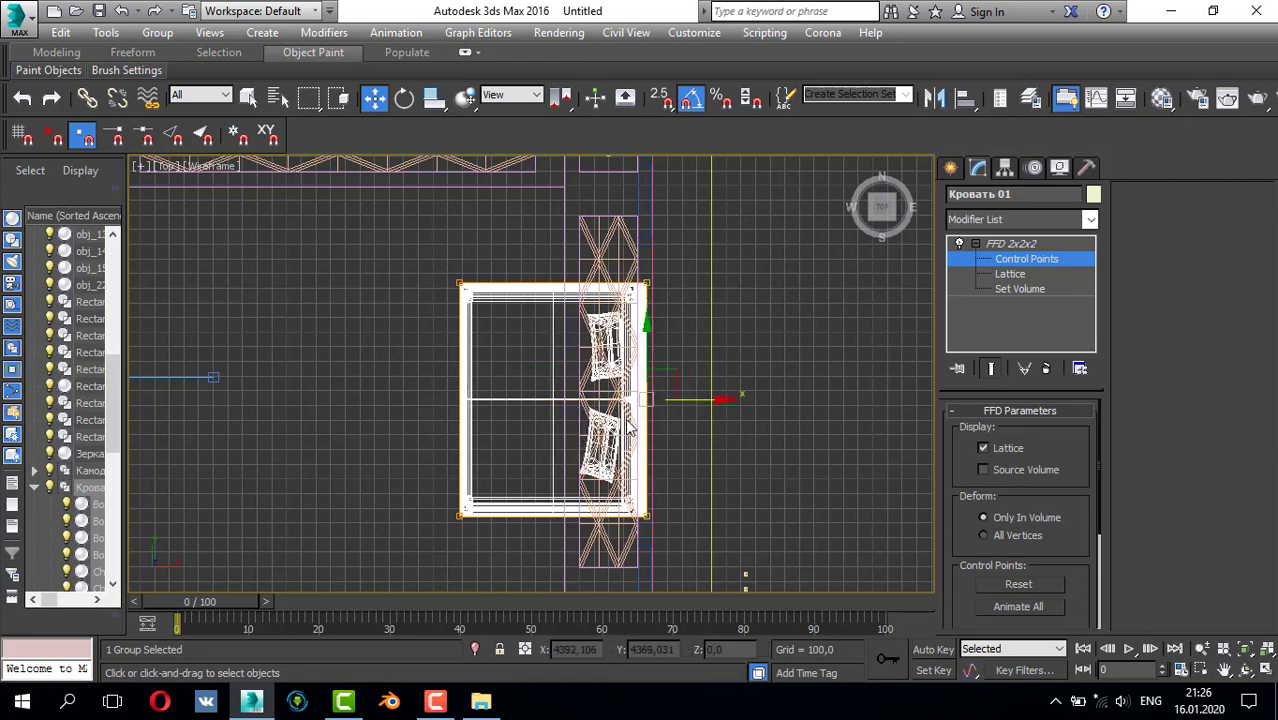
- Widen the bed further by moving the north FFD control points up and the south ones down along Y
scroll(628, 422, up, 2)
scroll(642, 408, down, 1)
middle_drag(654, 412, 650, 426)
middle_drag(632, 393, 605, 443)
drag(731, 409, 733, 407)
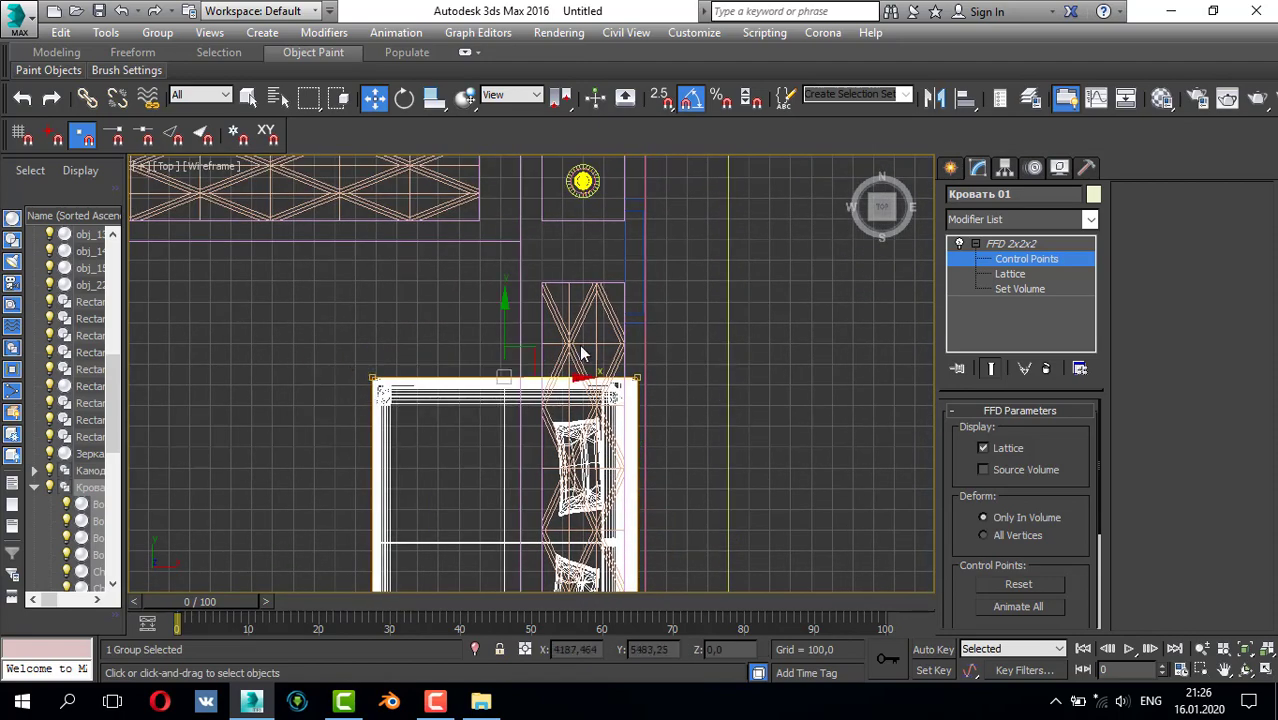
drag(505, 322, 506, 282)
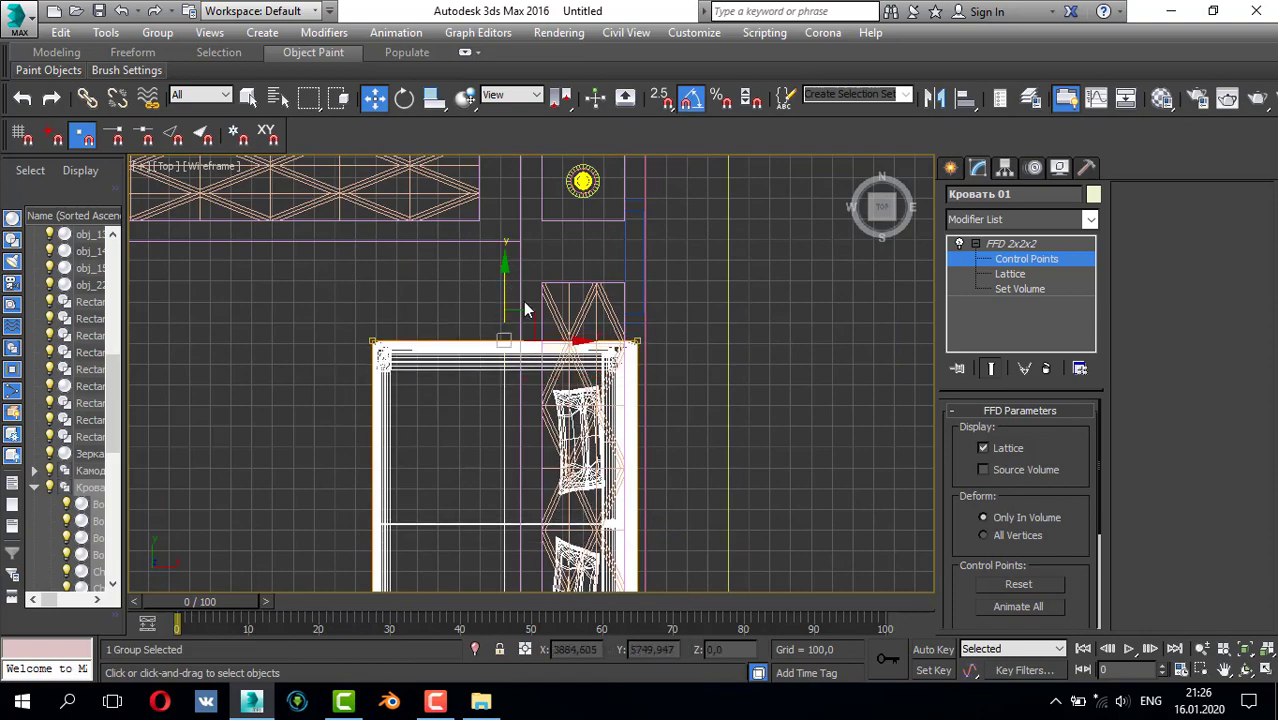
scroll(598, 305, down, 5)
scroll(595, 413, up, 8)
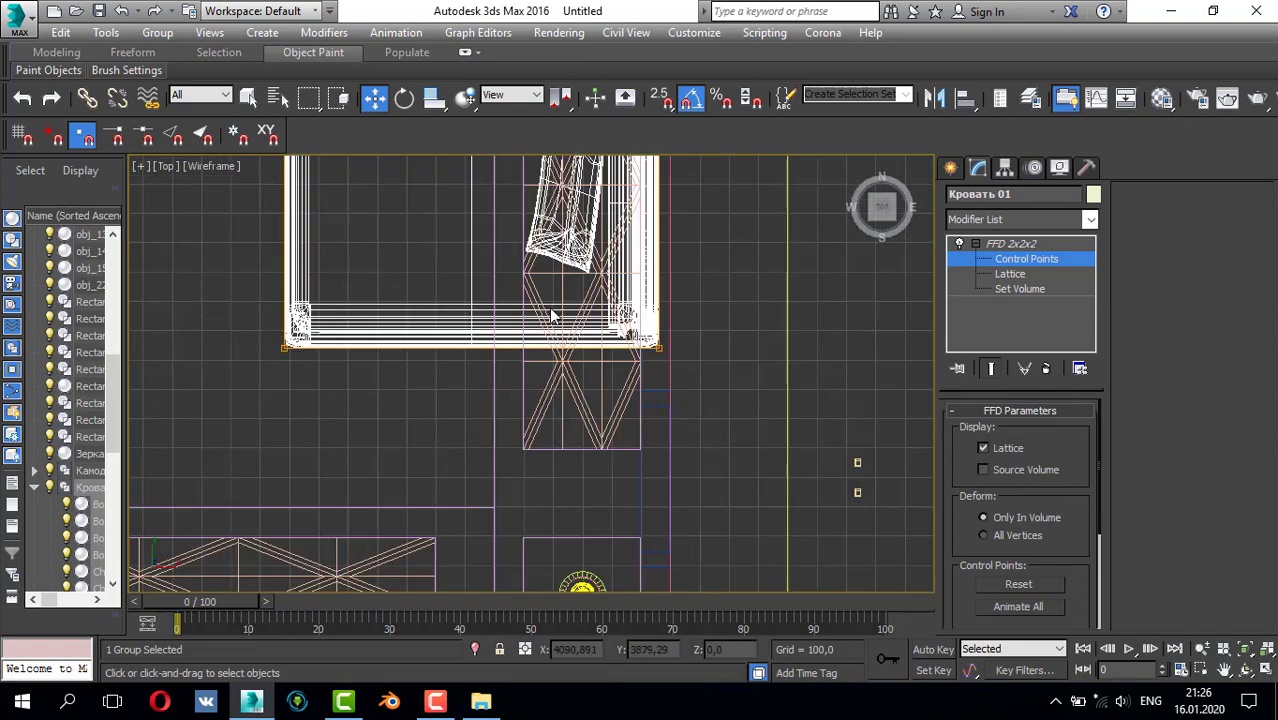
drag(727, 390, 726, 385)
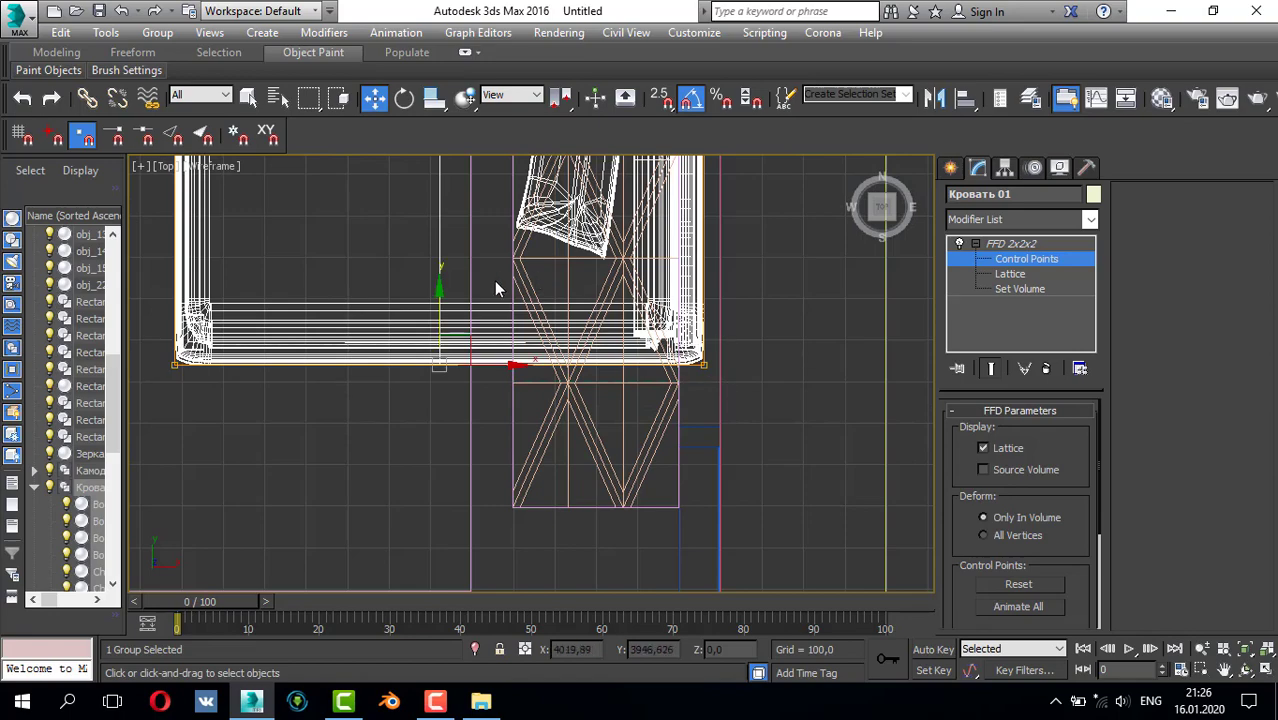
drag(447, 299, 450, 329)
- Lengthen the bed by moving its foot-end FFD control points along X toward the room's centre
scroll(450, 329, down, 5)
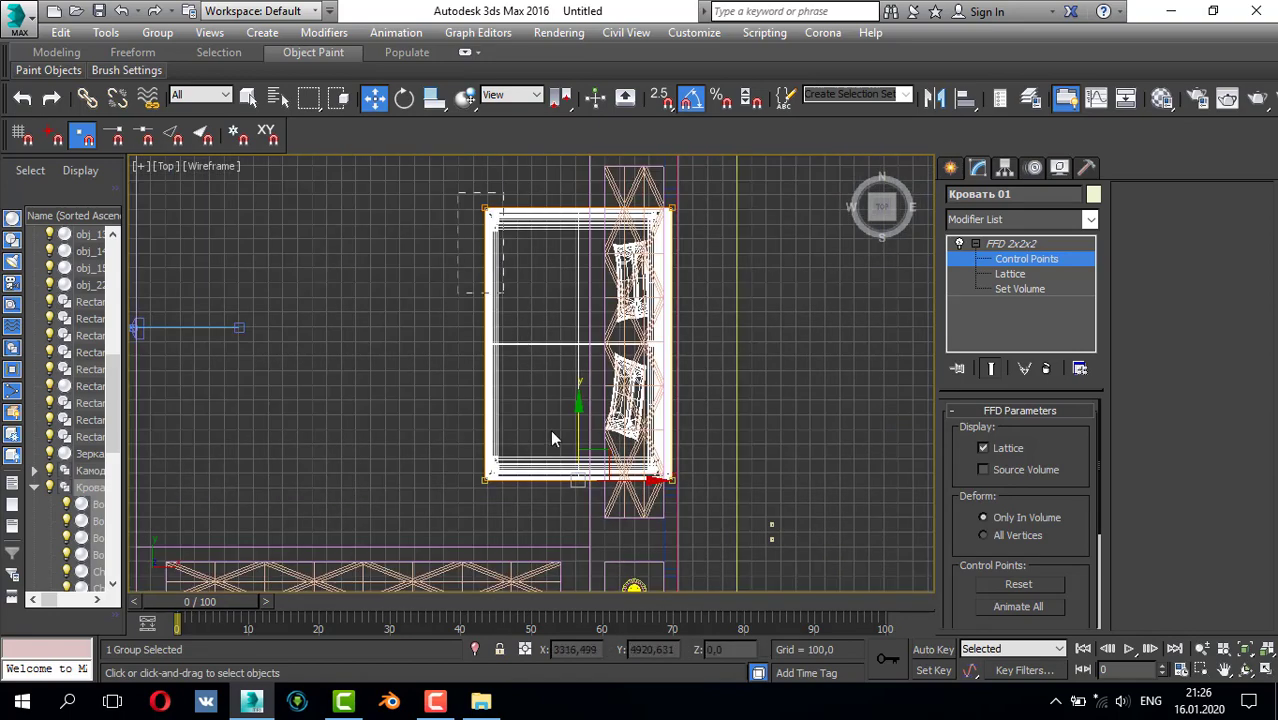
scroll(580, 437, down, 2)
drag(602, 382, 481, 402)
- In the Front view, select the bed's upper FFD control points and move them up to give the bed height
key(alt+w)
right_click(748, 505)
key(alt+w)
key(alt+w)
key(alt+w)
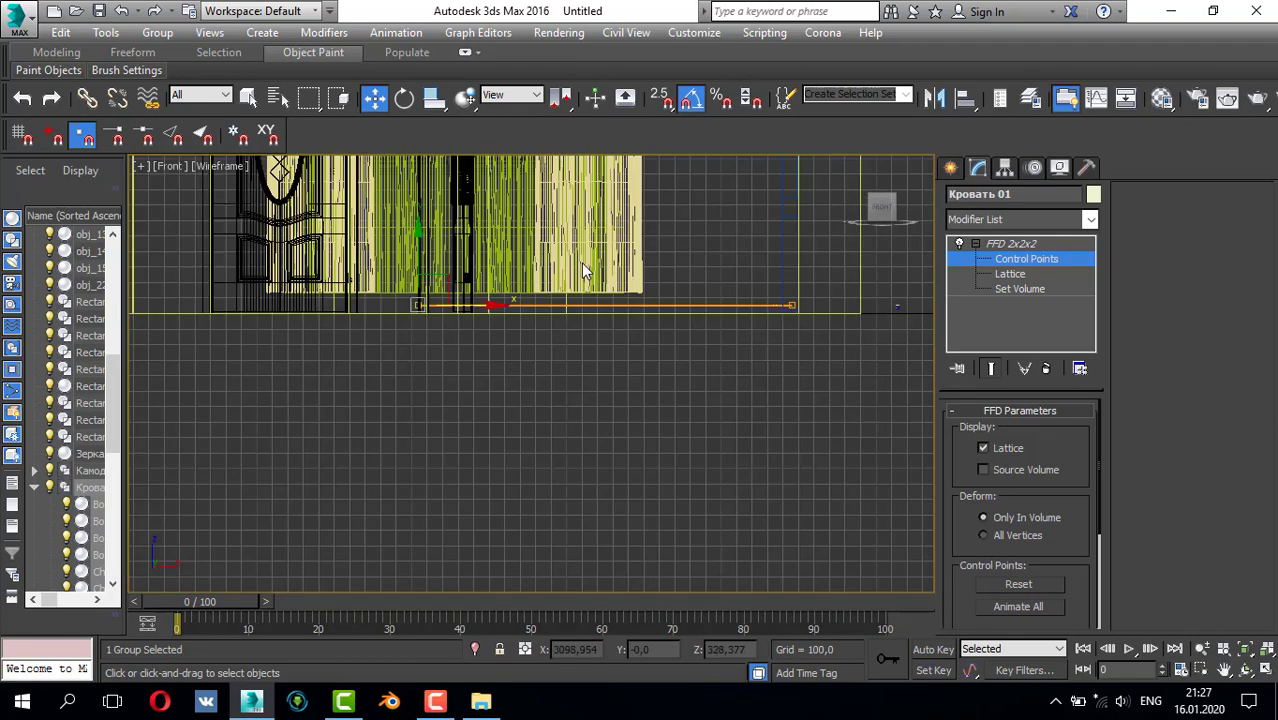
scroll(435, 280, up, 6)
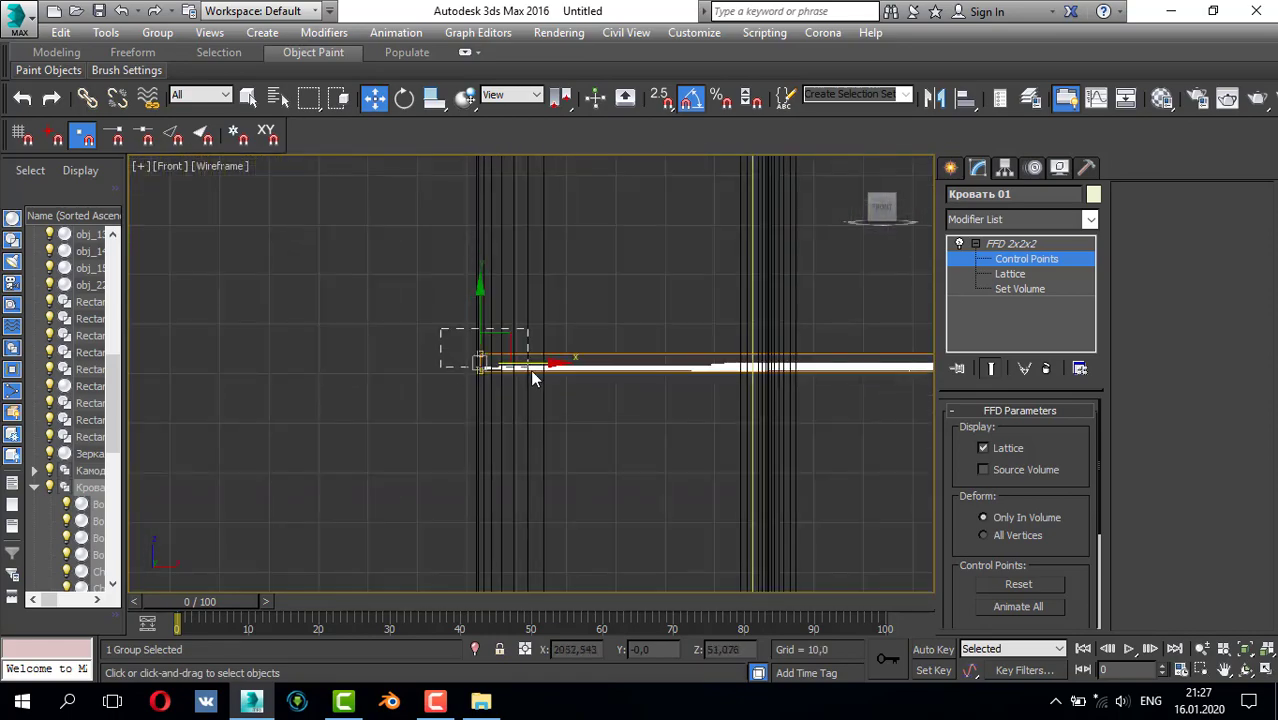
scroll(622, 325, down, 5)
middle_drag(800, 379, 221, 404)
middle_drag(848, 368, 306, 391)
scroll(496, 384, up, 4)
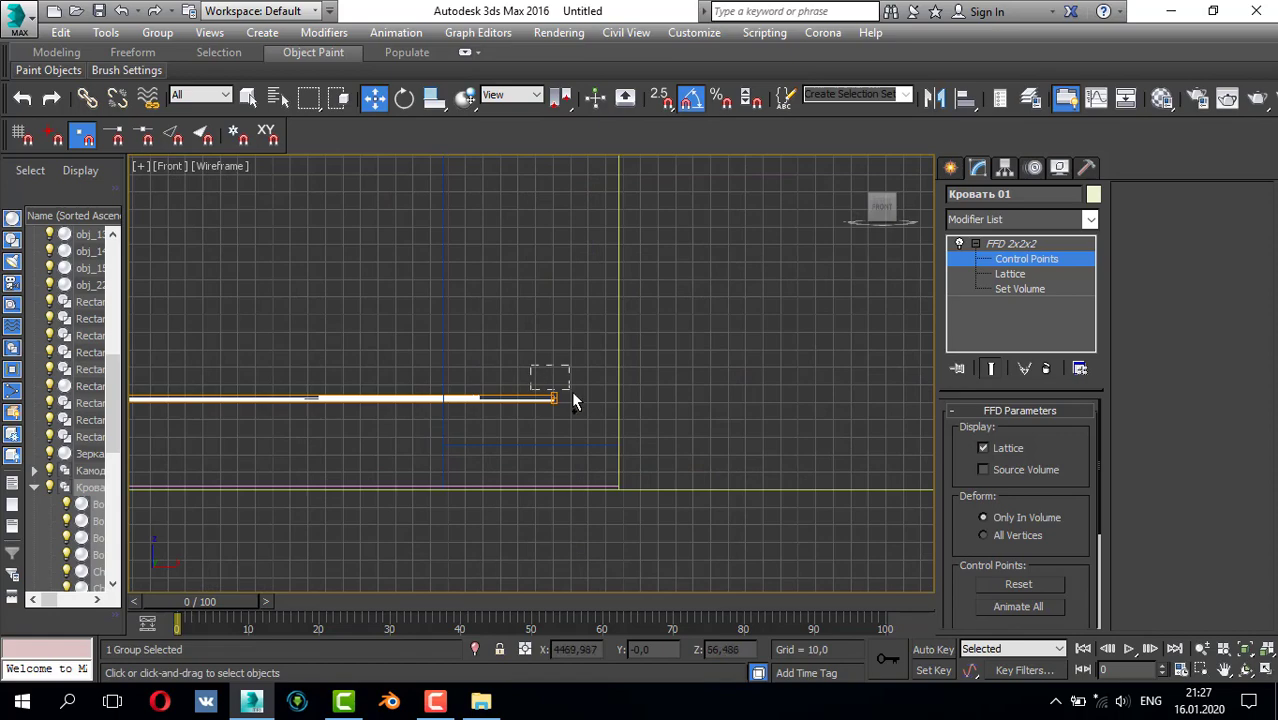
scroll(575, 391, down, 5)
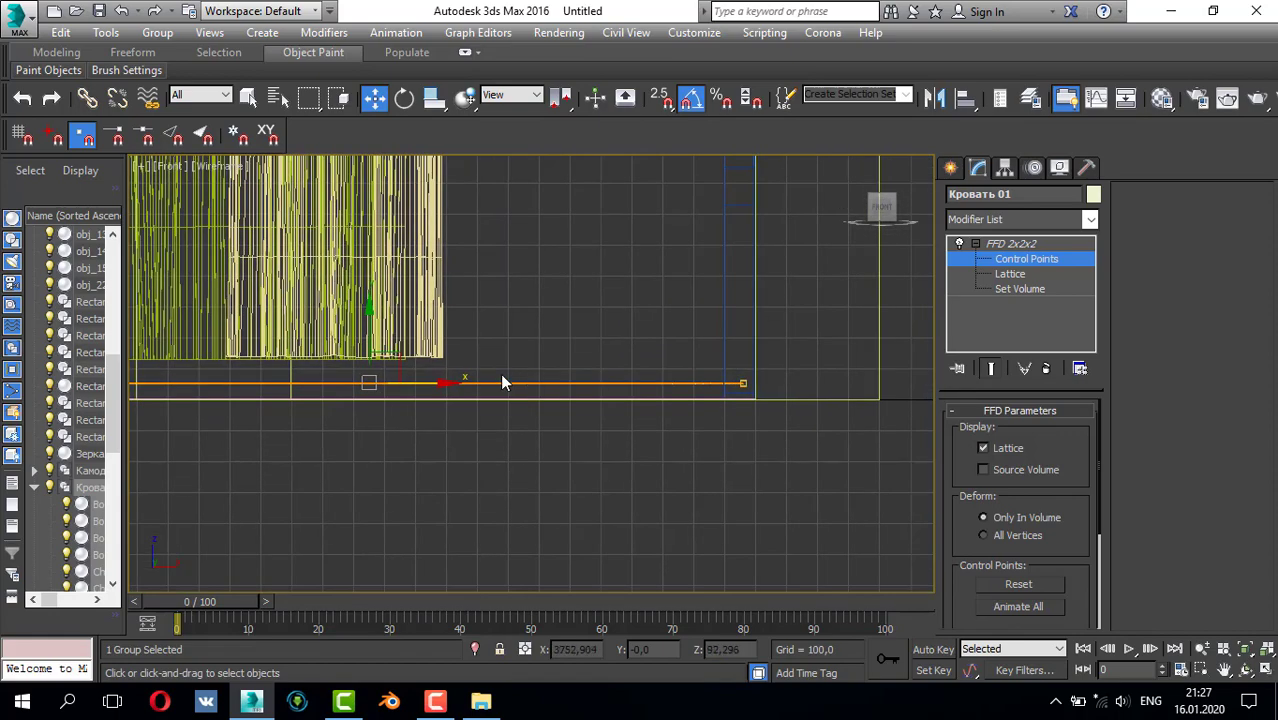
drag(371, 330, 437, 182)
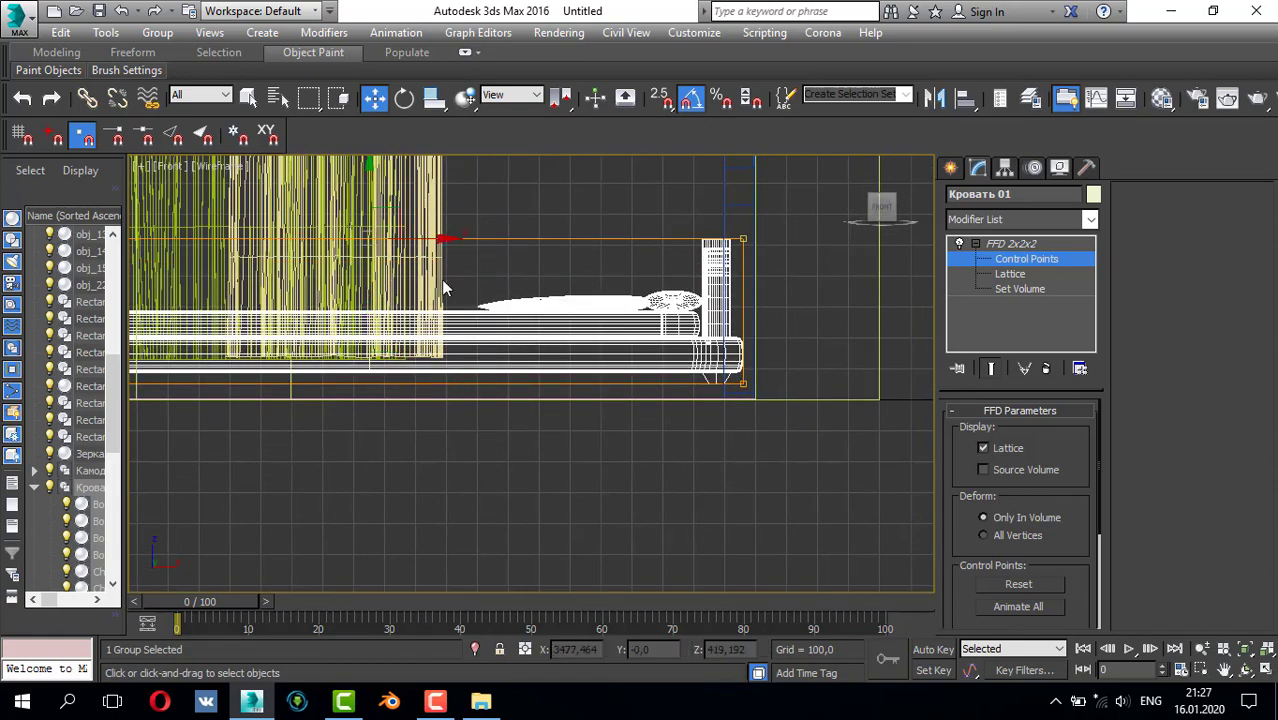
- Raise the upper FFD control points further so the headboard stands taller against the wall
middle_drag(436, 286, 519, 400)
drag(450, 315, 477, 264)
scroll(638, 341, down, 2)
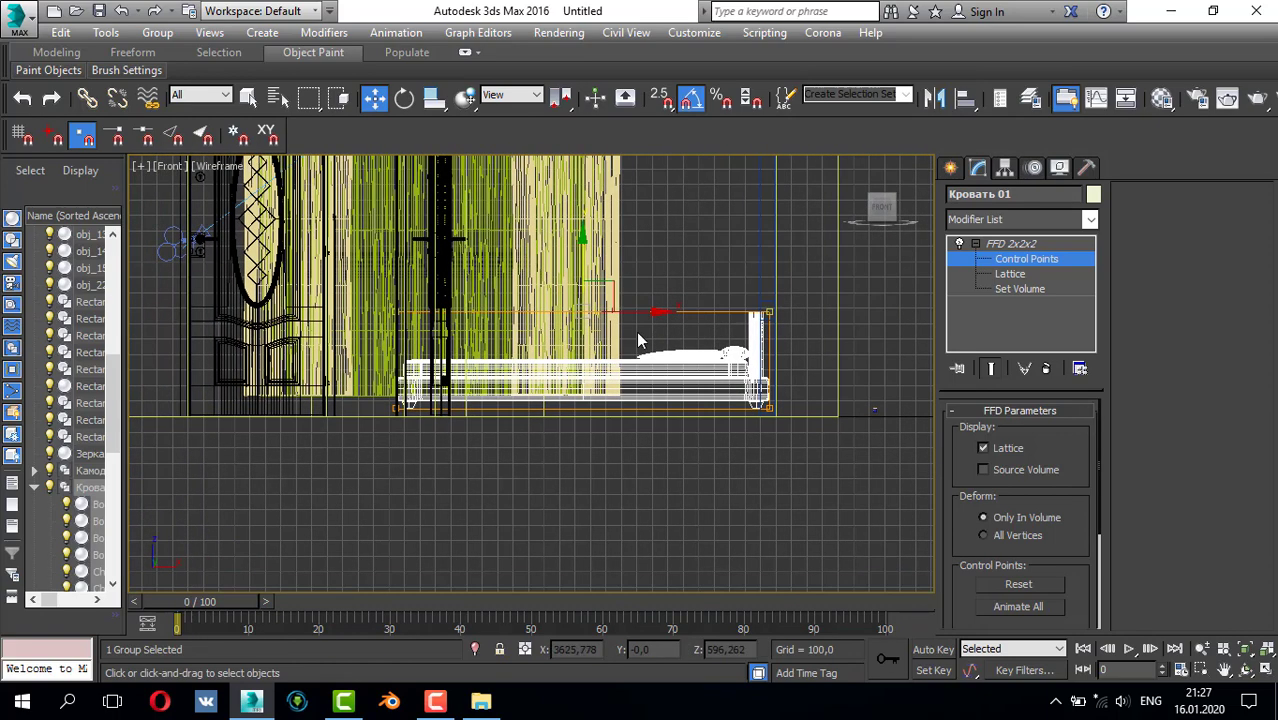
drag(582, 266, 594, 213)
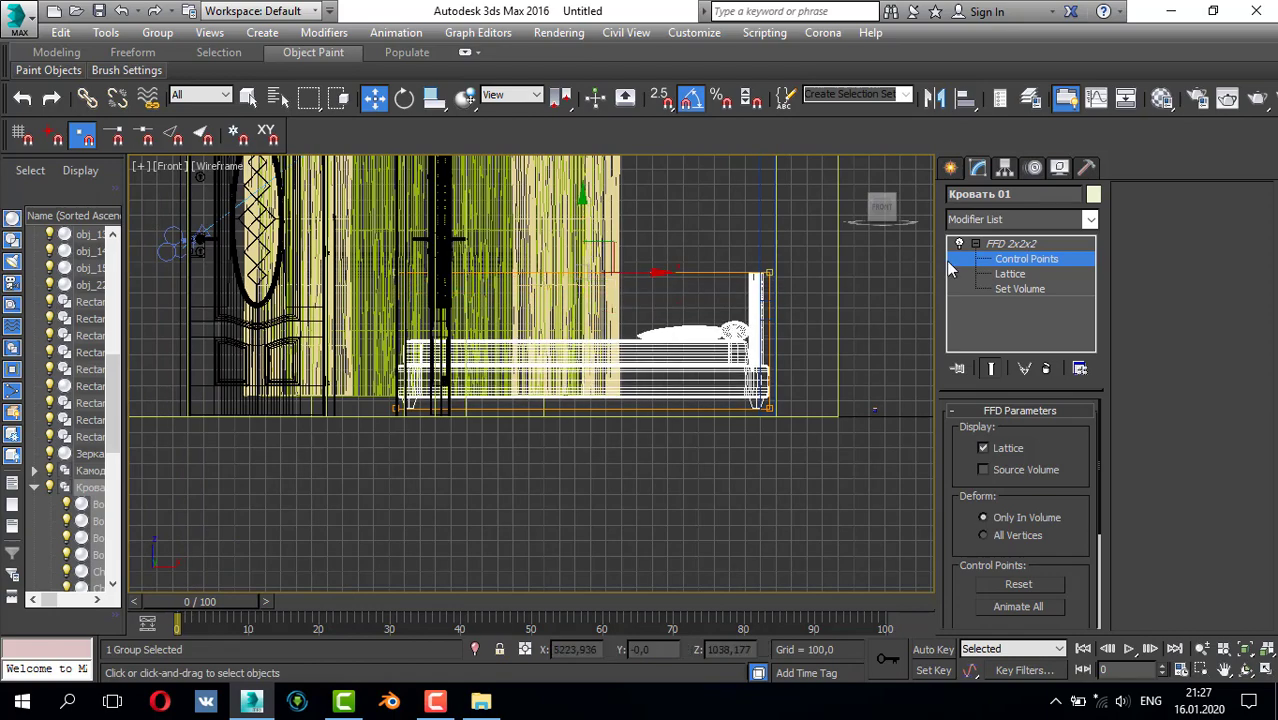
- Leave the bed's FFD control points and lower the whole bed so its legs rest on the floor
click(955, 170)
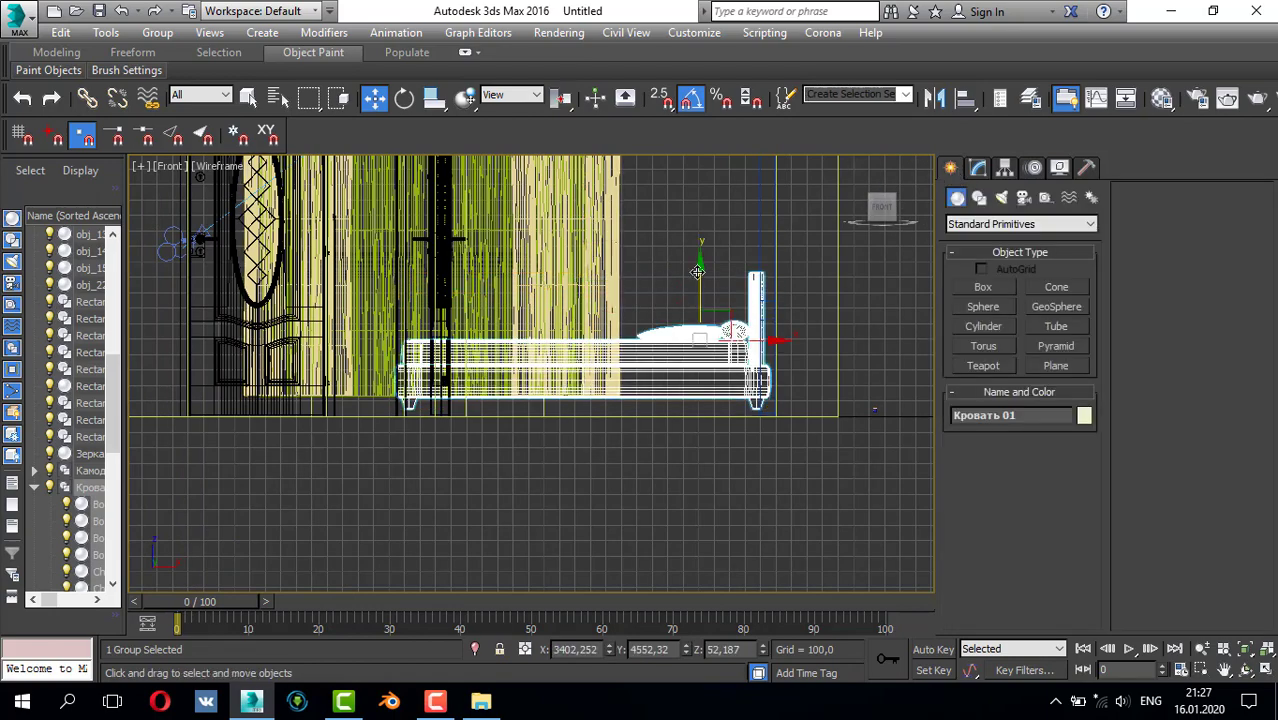
drag(699, 281, 699, 277)
key(alt+w)
click(775, 383)
key(alt+w)
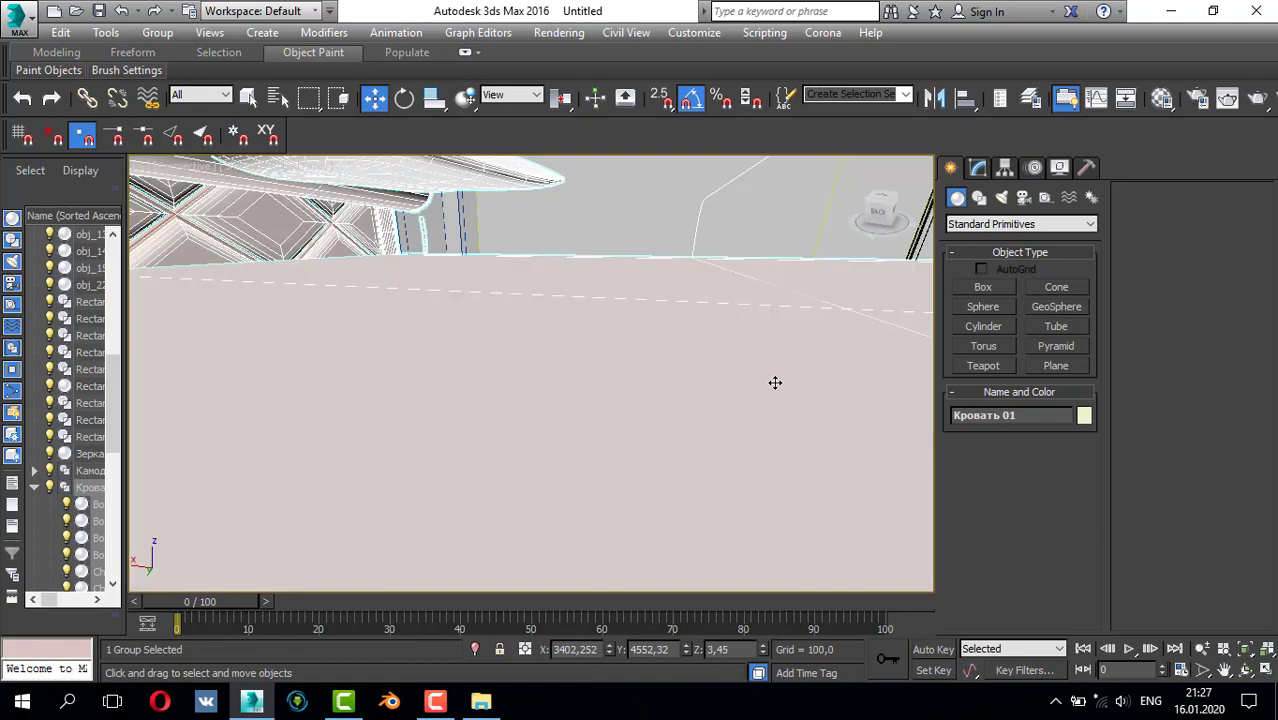
scroll(757, 374, down, 6)
scroll(754, 372, up, 4)
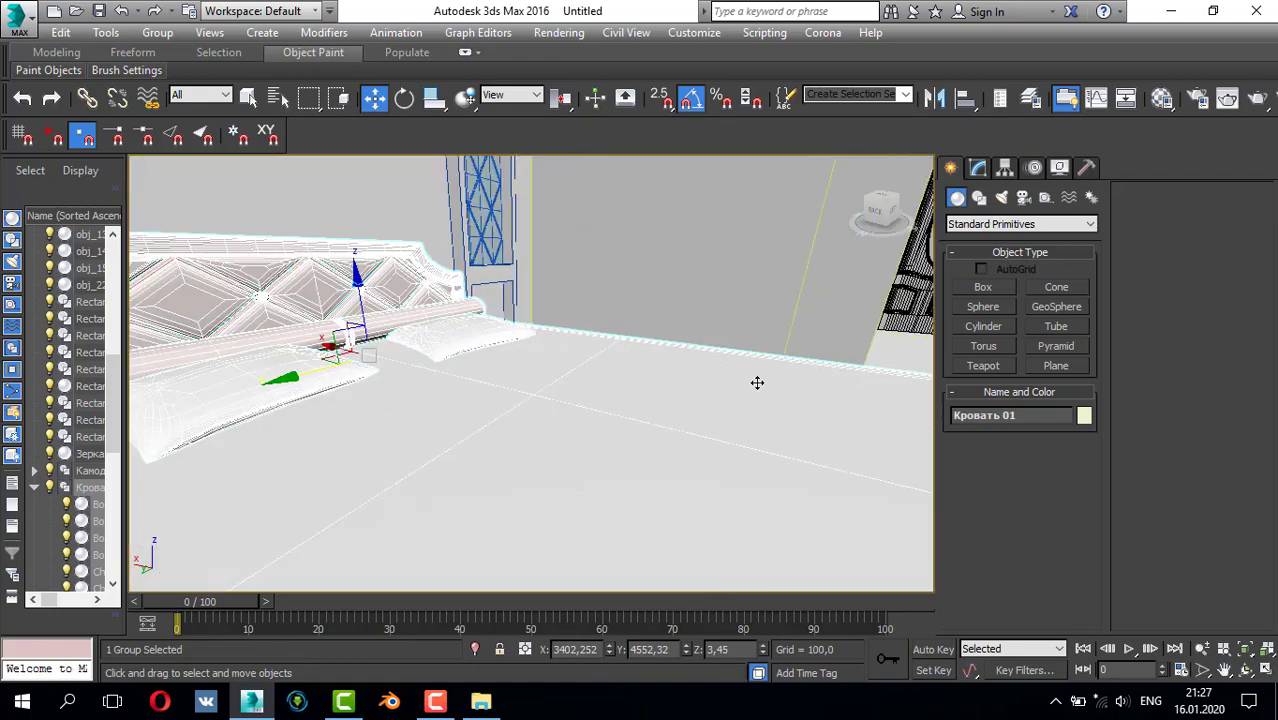
- In the Top view, shorten the bed by moving its foot-end FFD control points along X toward the headboard
mouse_move(752, 376)
alt+middle_down()
mouse_move(662, 357)
mouse_move(638, 395)
mouse_move(673, 399)
mouse_move(668, 380)
mouse_move(637, 406)
mouse_move(542, 394)
alt+middle_up()
scroll(648, 362, down, 4)
scroll(635, 407, up, 2)
scroll(633, 408, down, 2)
key(t)
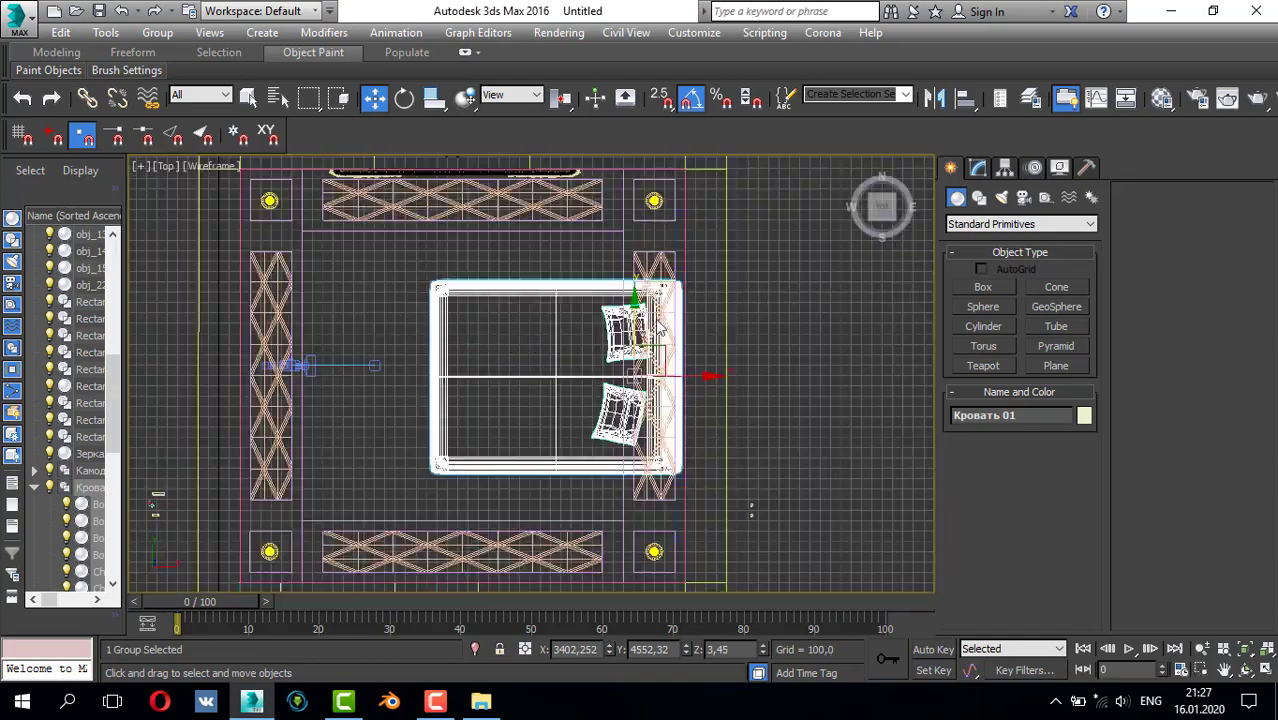
click(978, 167)
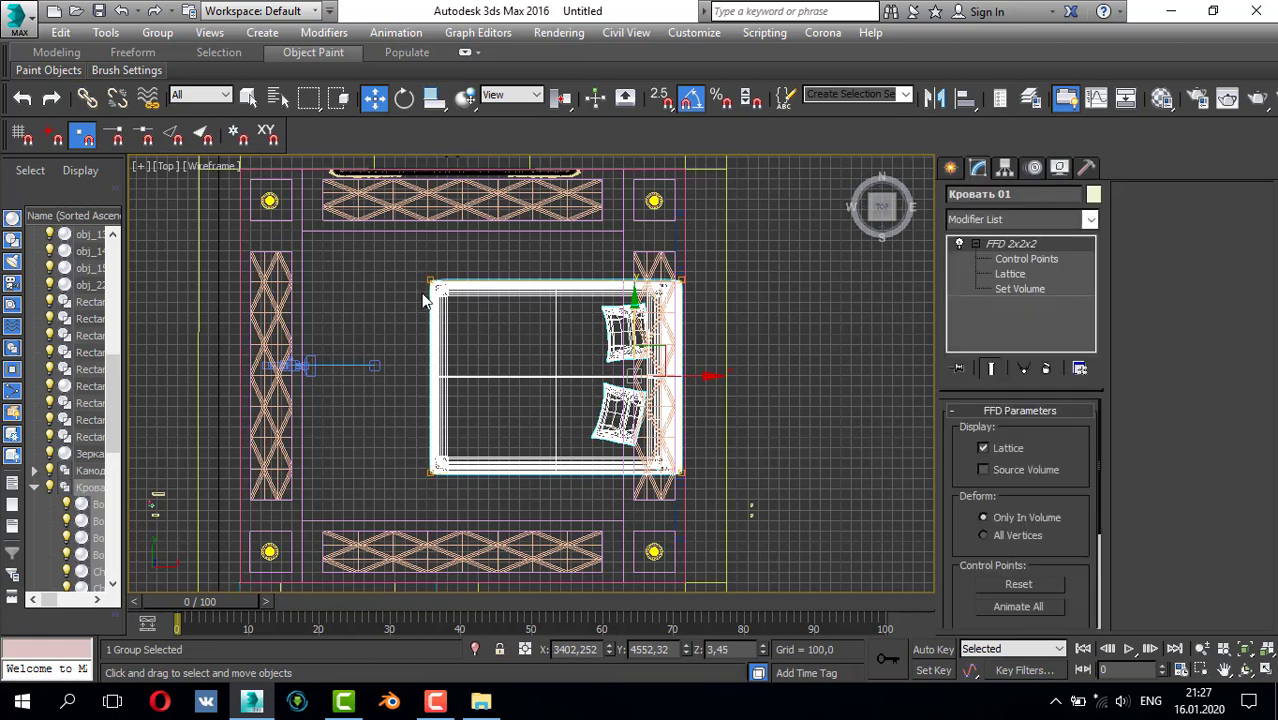
click(472, 463)
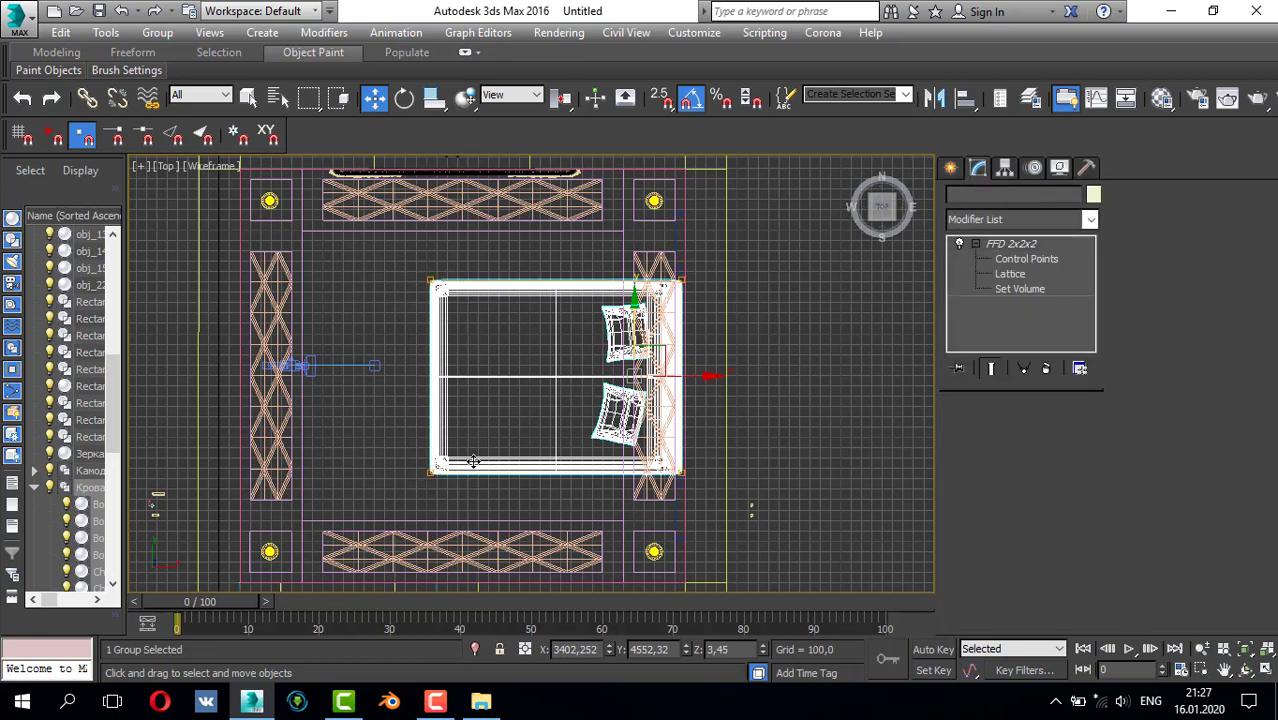
click(1003, 258)
drag(459, 470, 447, 457)
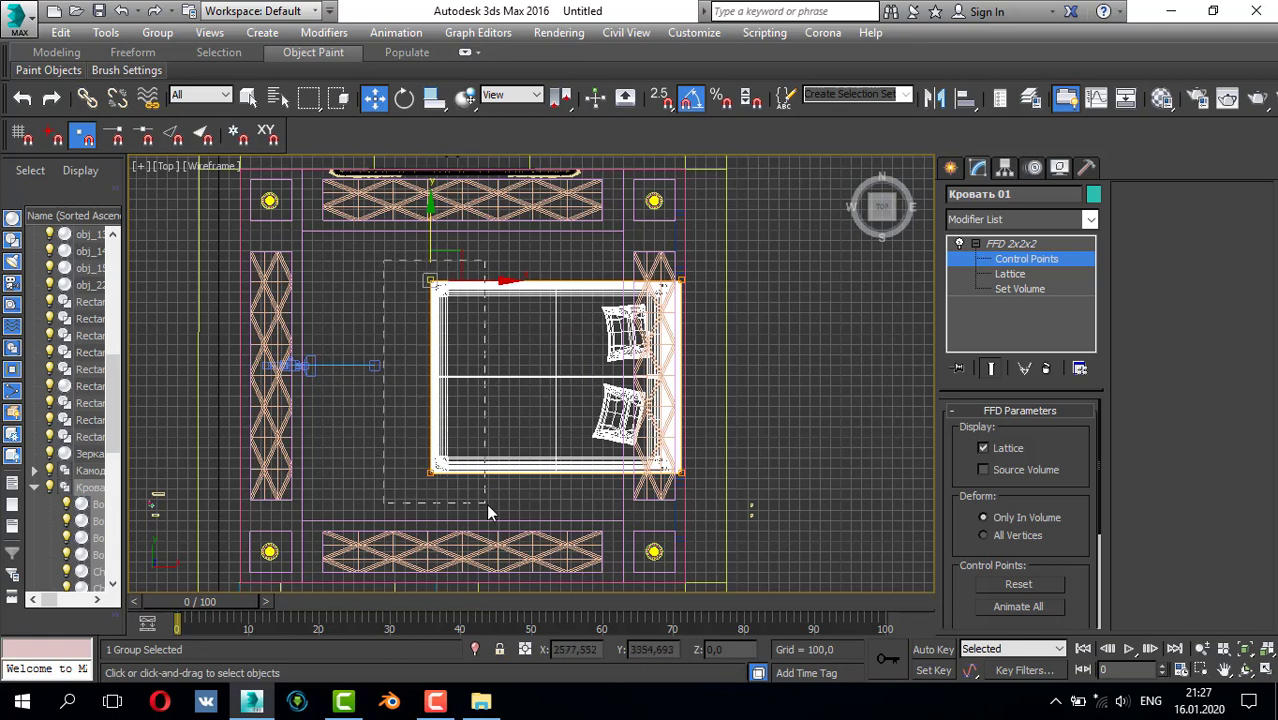
drag(488, 511, 487, 507)
drag(488, 380, 517, 388)
- Examine the shortened bed's proportions in the room from several angles in the Perspective view
key(alt+w)
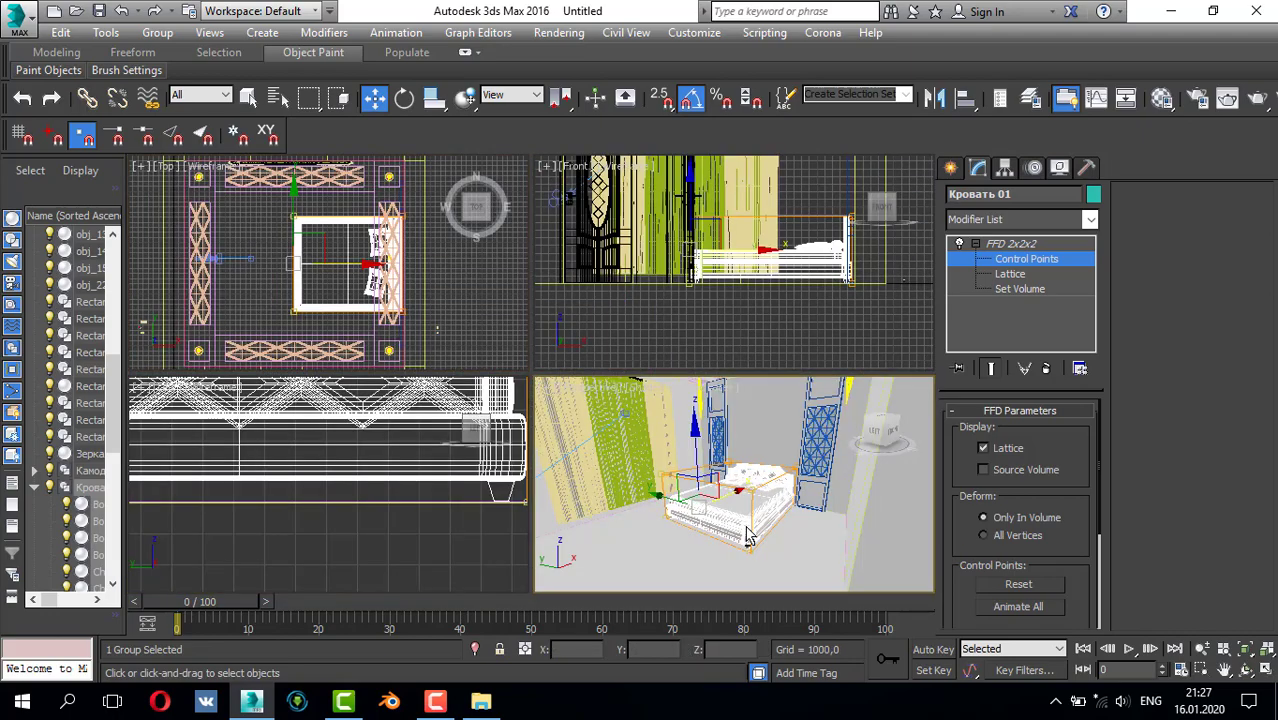
middle_click(613, 450)
key(alt+w)
alt+middle_drag(616, 454, 645, 493)
scroll(602, 414, up, 3)
scroll(564, 442, down, 3)
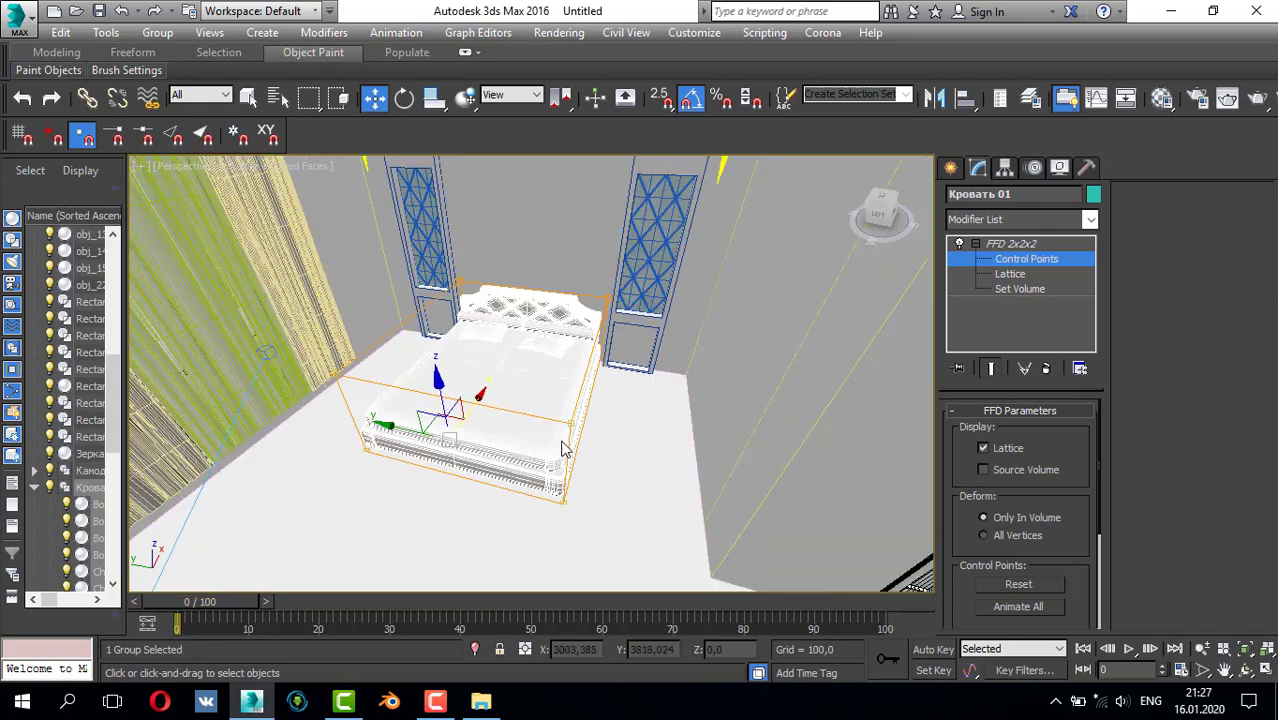
mouse_move(562, 442)
alt+middle_down()
mouse_move(592, 432)
mouse_move(551, 437)
alt+middle_up()
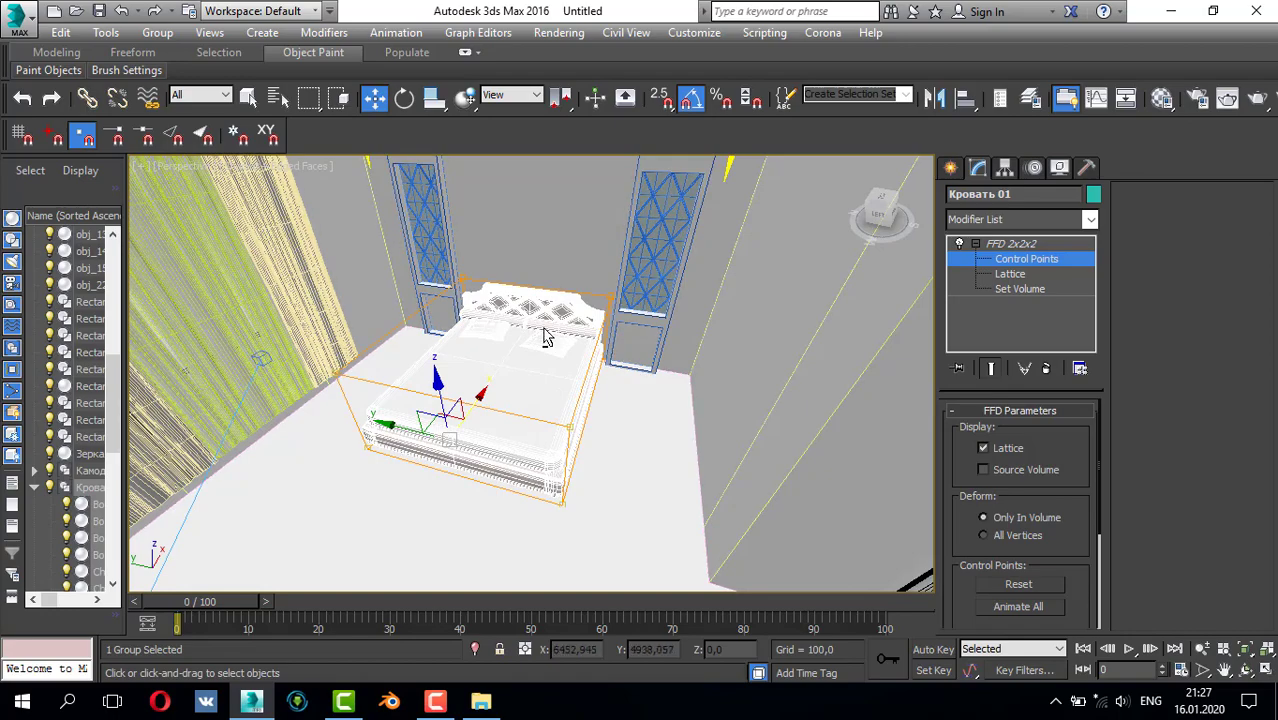
mouse_move(548, 337)
alt+middle_down()
mouse_move(579, 306)
mouse_move(540, 345)
mouse_move(519, 339)
mouse_move(533, 341)
alt+middle_up()
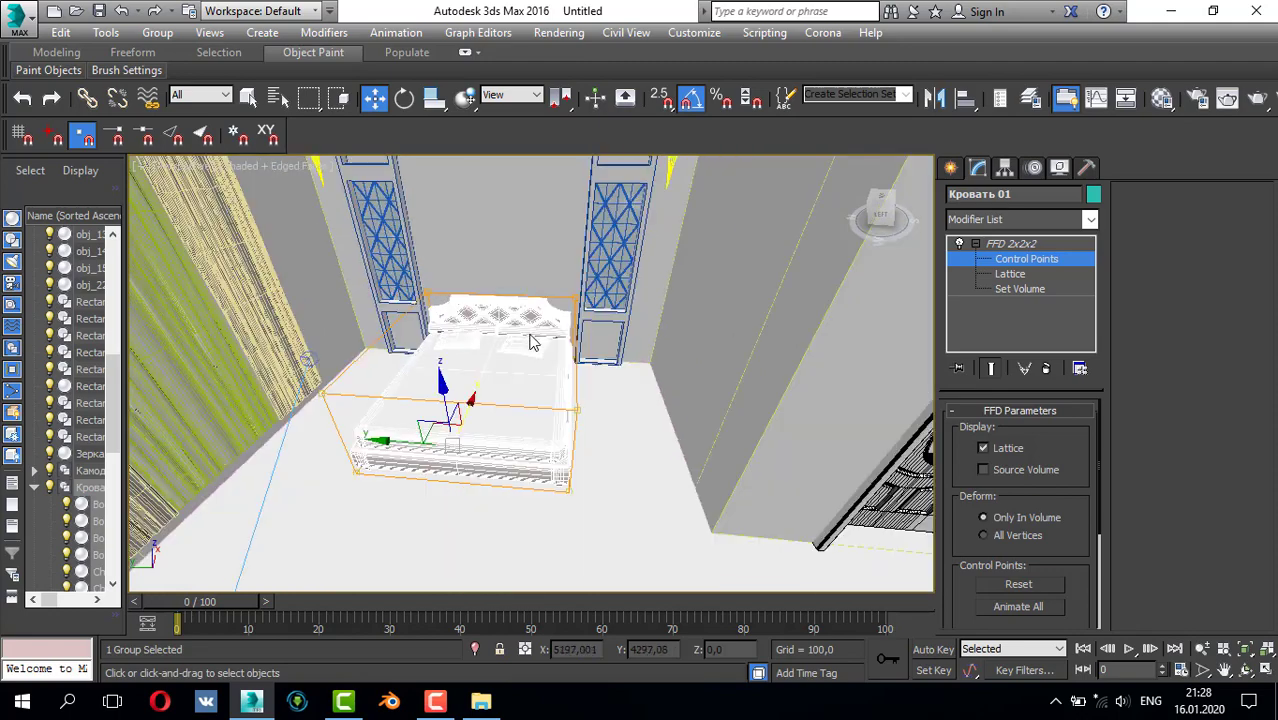
- In the Top view, delete one of the two tiny nightstands lying outside the room beyond the bed's headboard
key(alt+w)
right_click(459, 291)
key(alt+w)
scroll(602, 420, up, 5)
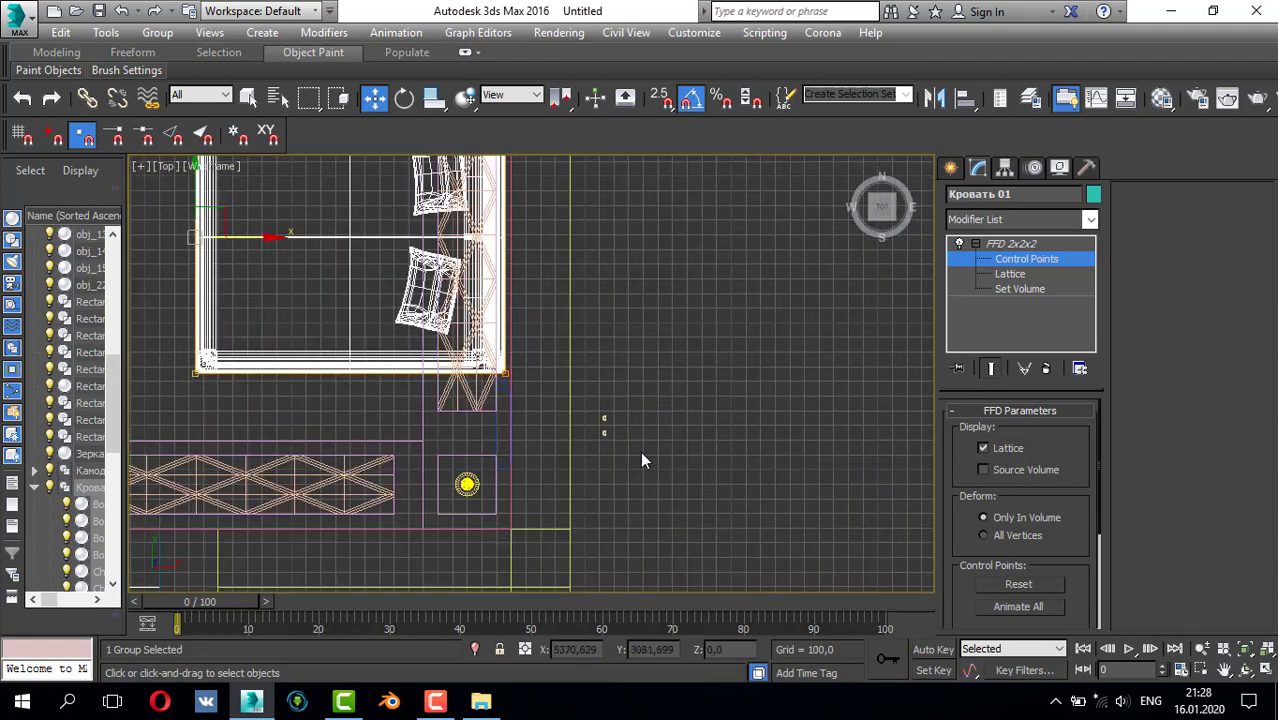
key(q)
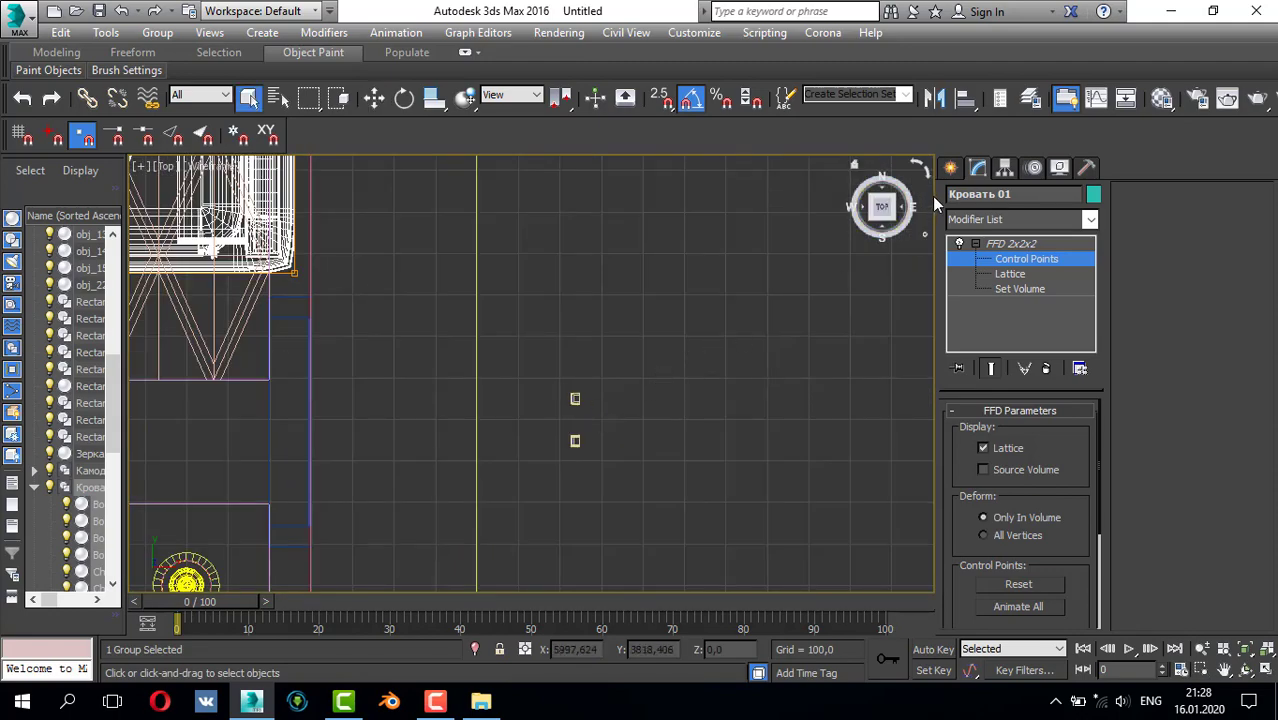
click(950, 167)
drag(568, 355, 590, 455)
key(Delete)
scroll(598, 448, down, 2)
middle_drag(612, 433, 700, 437)
- Move the remaining tiny nightstand, Тумба 02, into the room beside the head of the bed
key(w)
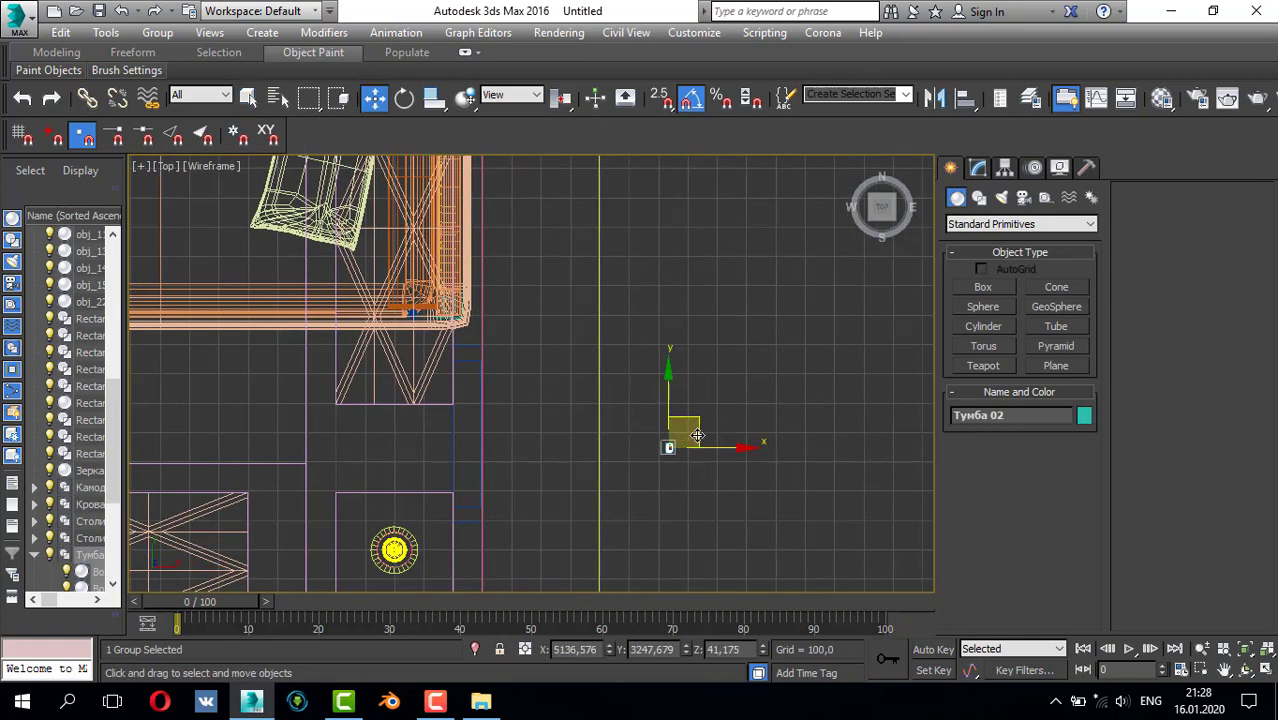
drag(697, 435, 451, 424)
middle_drag(500, 432, 590, 430)
scroll(590, 428, up, 2)
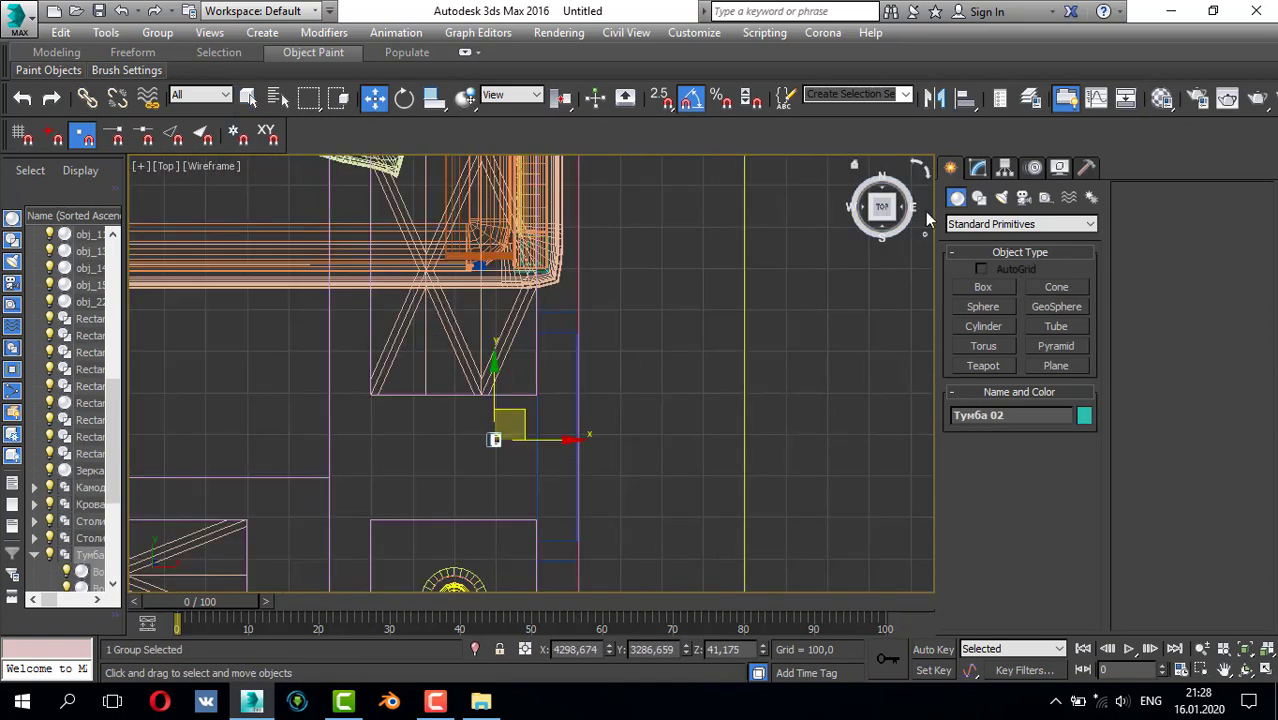
- Add an FFD 2x2x2 modifier to the nightstand and activate its Control Points level
click(978, 167)
click(996, 222)
key(f)
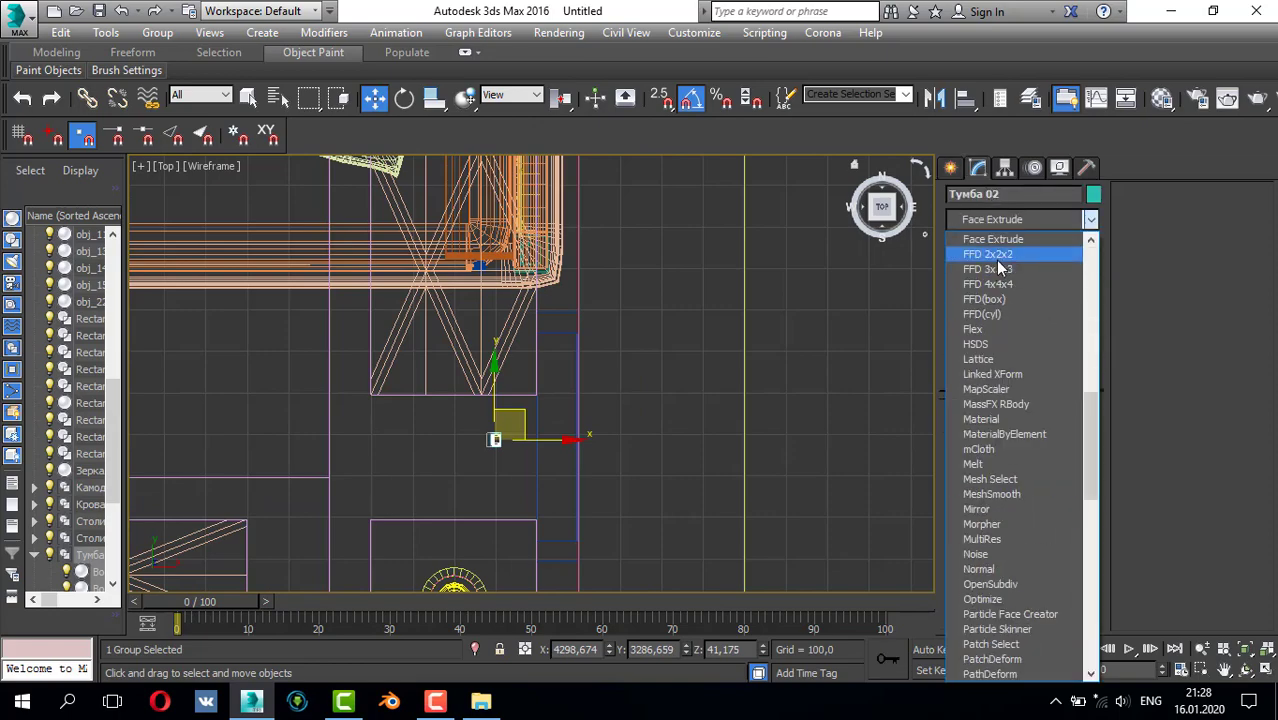
click(985, 248)
scroll(478, 438, up, 2)
scroll(562, 458, up, 3)
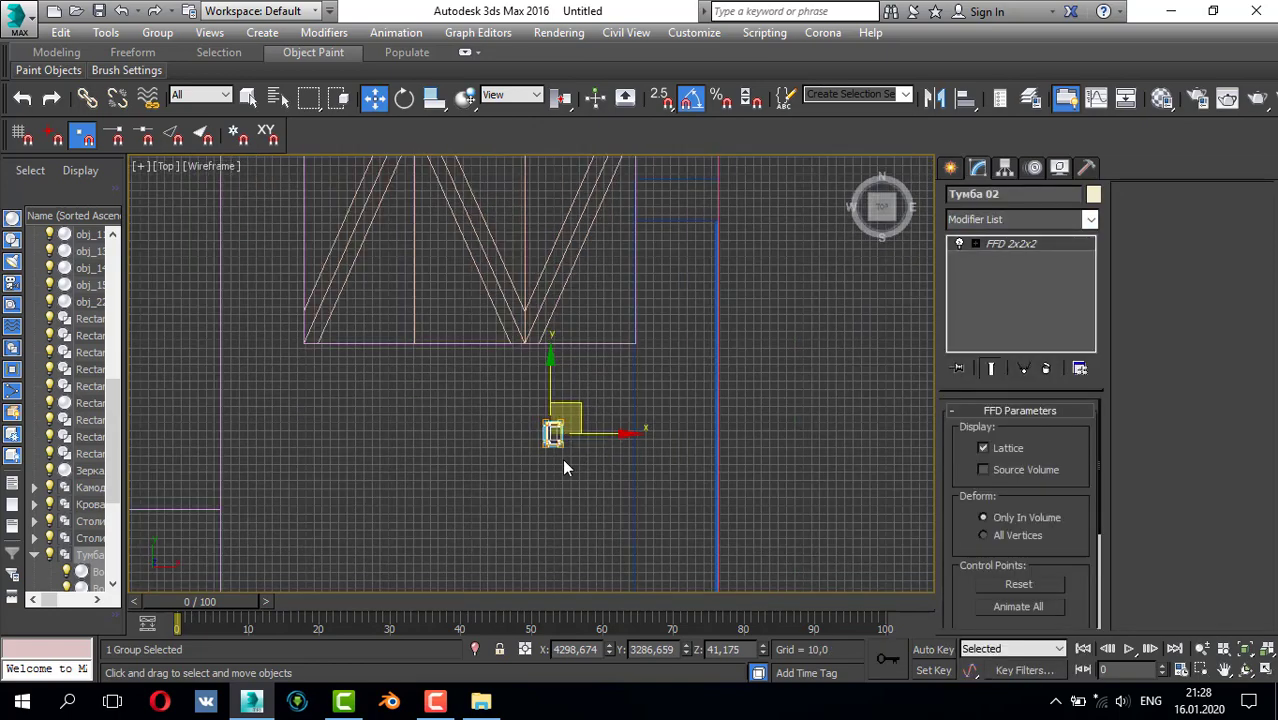
click(975, 243)
click(1024, 259)
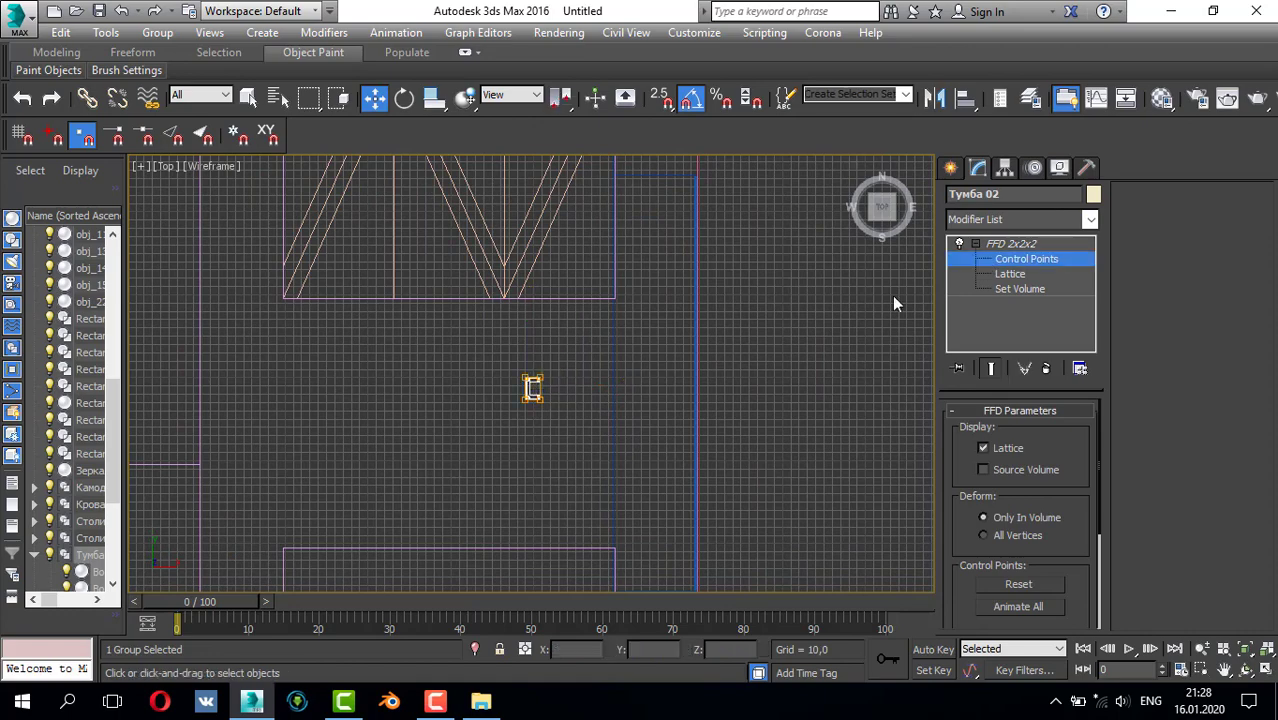
- Stretch the nightstand along Y by moving its south FFD control points down and its north ones up
drag(530, 359, 554, 476)
mouse_move(554, 476)
middle_down()
mouse_move(553, 442)
mouse_move(549, 466)
middle_up()
scroll(553, 436, down, 2)
drag(503, 376, 557, 418)
drag(535, 349, 540, 217)
- Deepen the nightstand along X by moving its rear FFD control points to the wall and its front ones into the room
drag(541, 548, 542, 550)
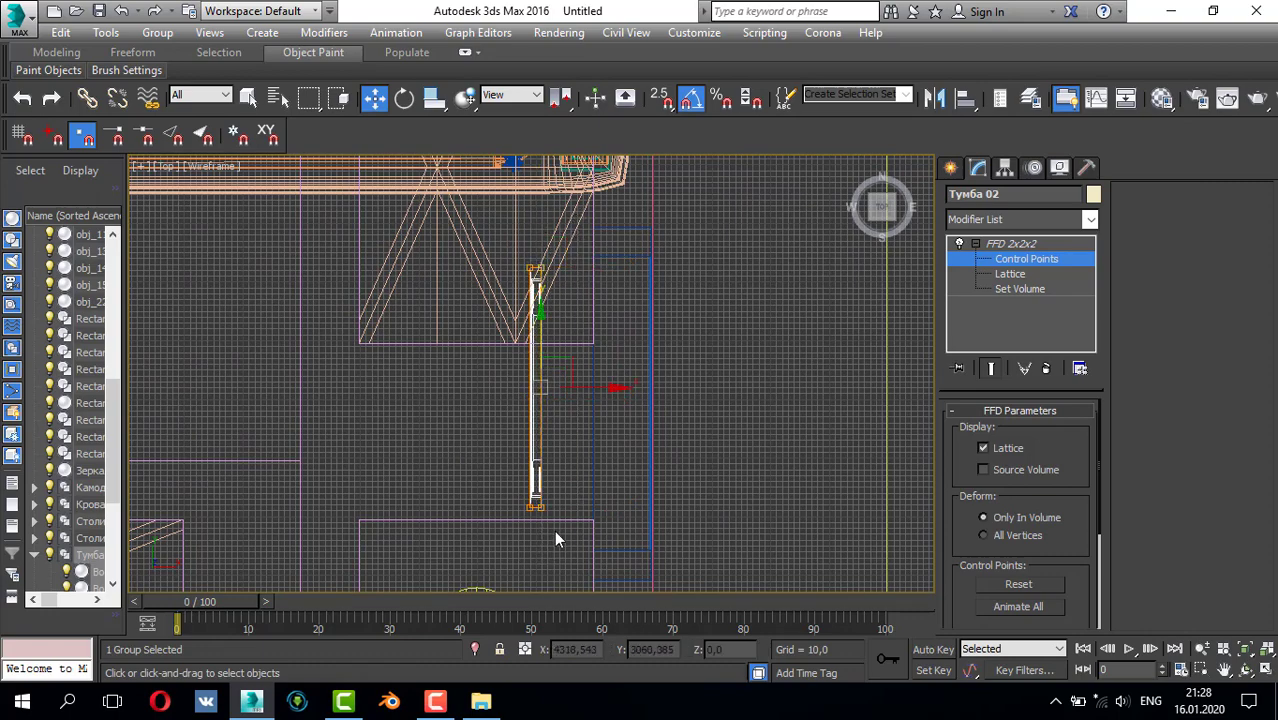
drag(592, 389, 694, 416)
drag(544, 528, 544, 530)
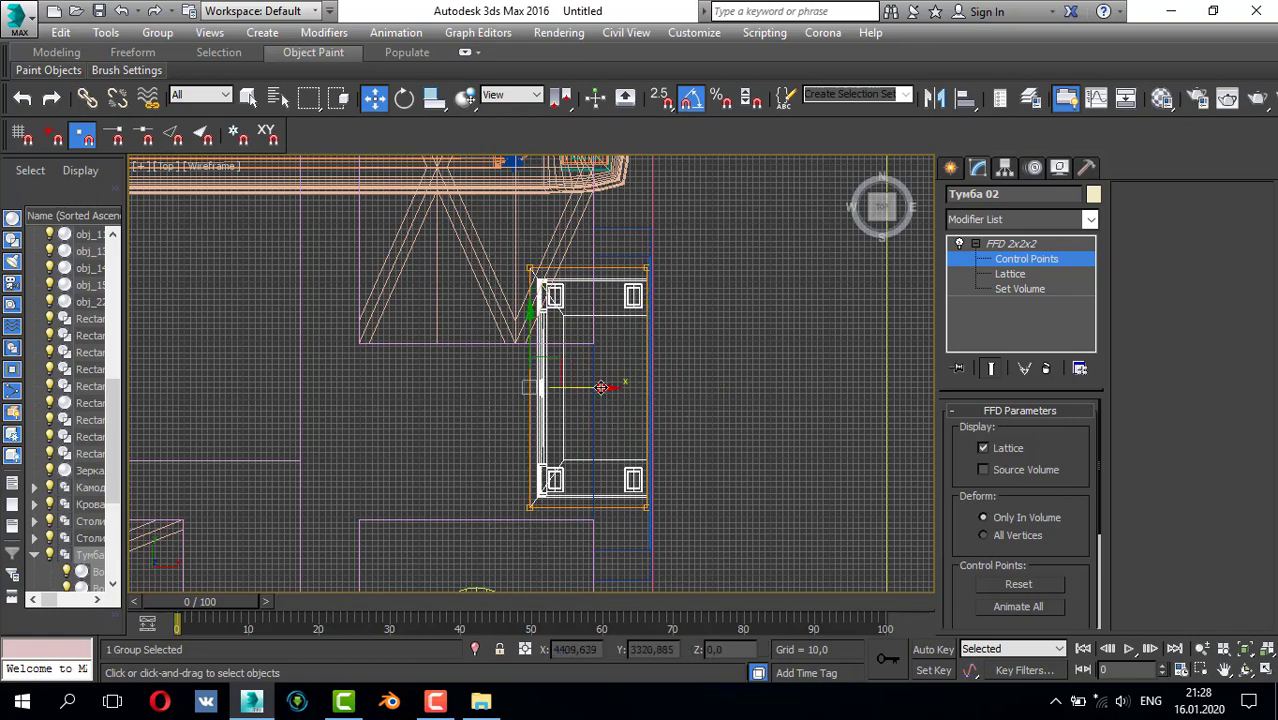
drag(597, 387, 457, 387)
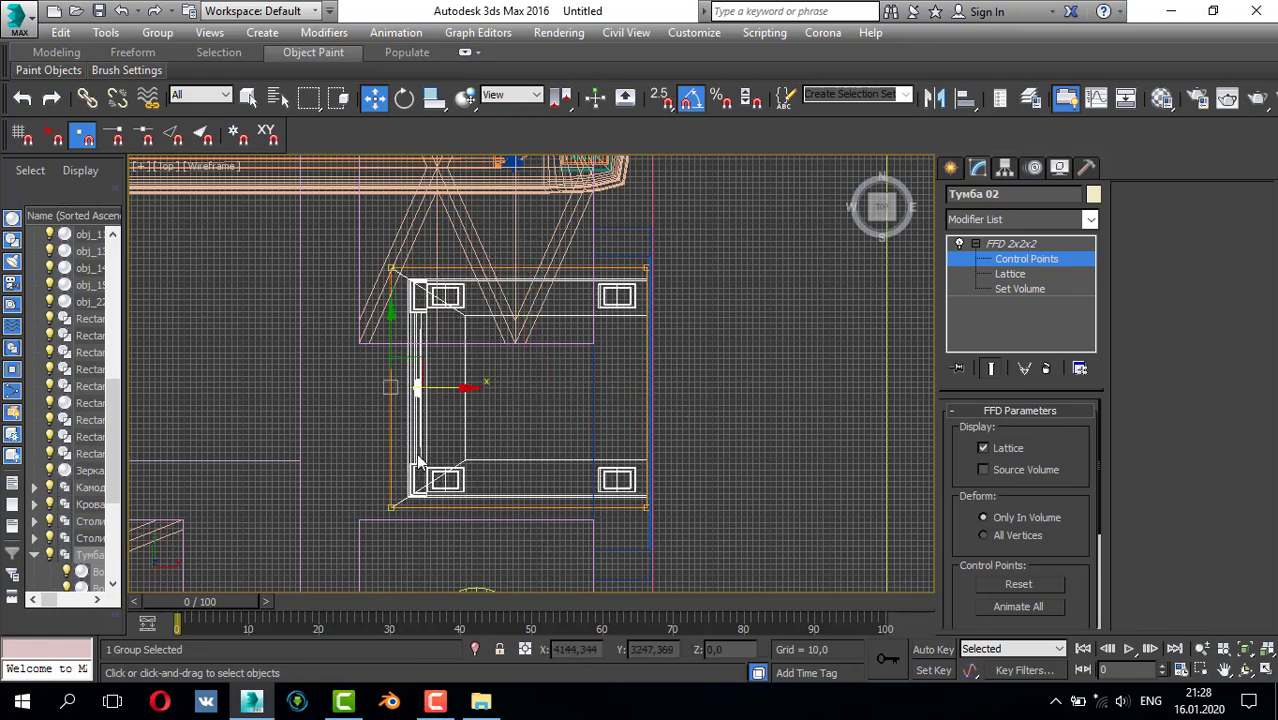
- Widen the nightstand further by moving its south FFD control points down and its north ones slightly up along Y
drag(671, 574, 670, 575)
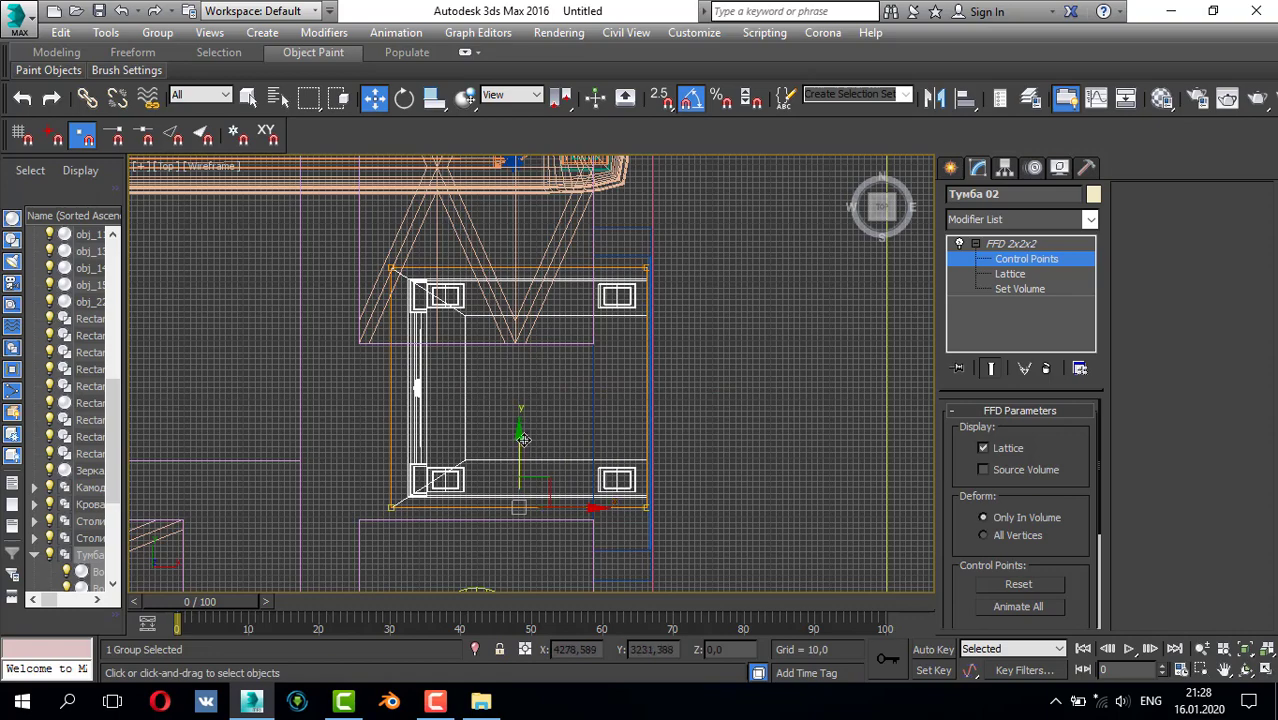
drag(523, 439, 528, 475)
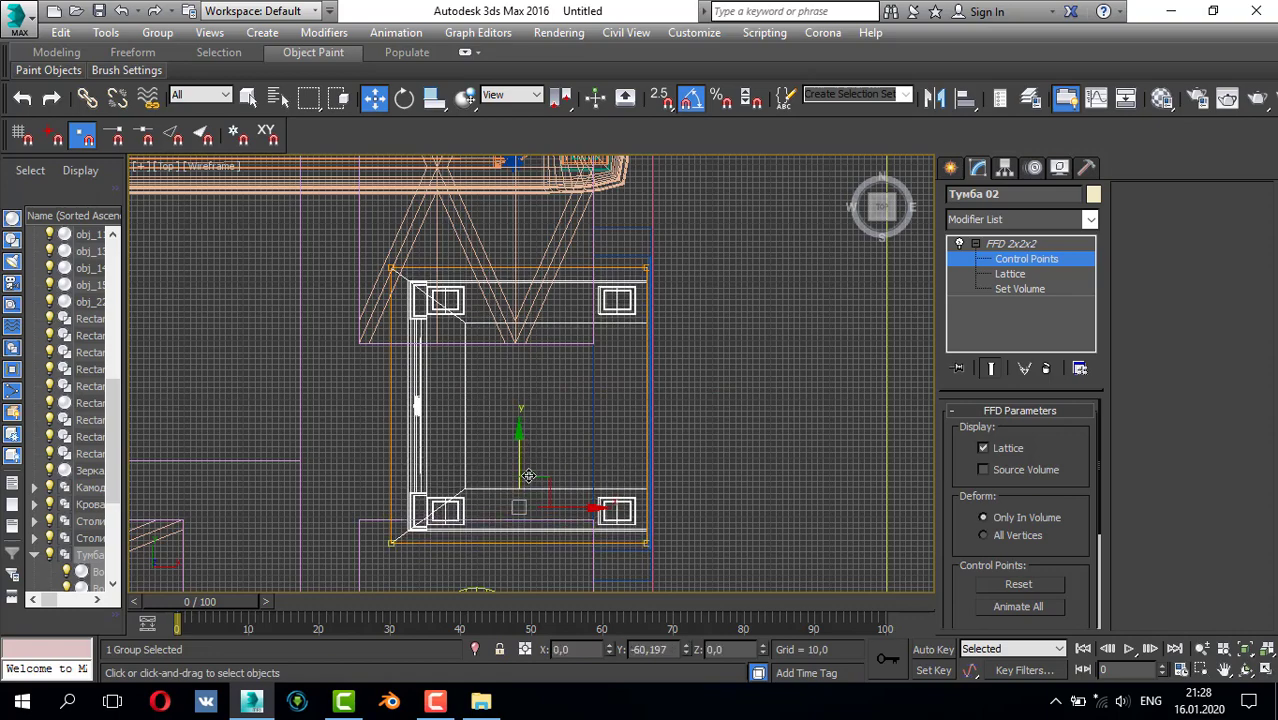
drag(364, 274, 668, 254)
middle_drag(545, 273, 528, 353)
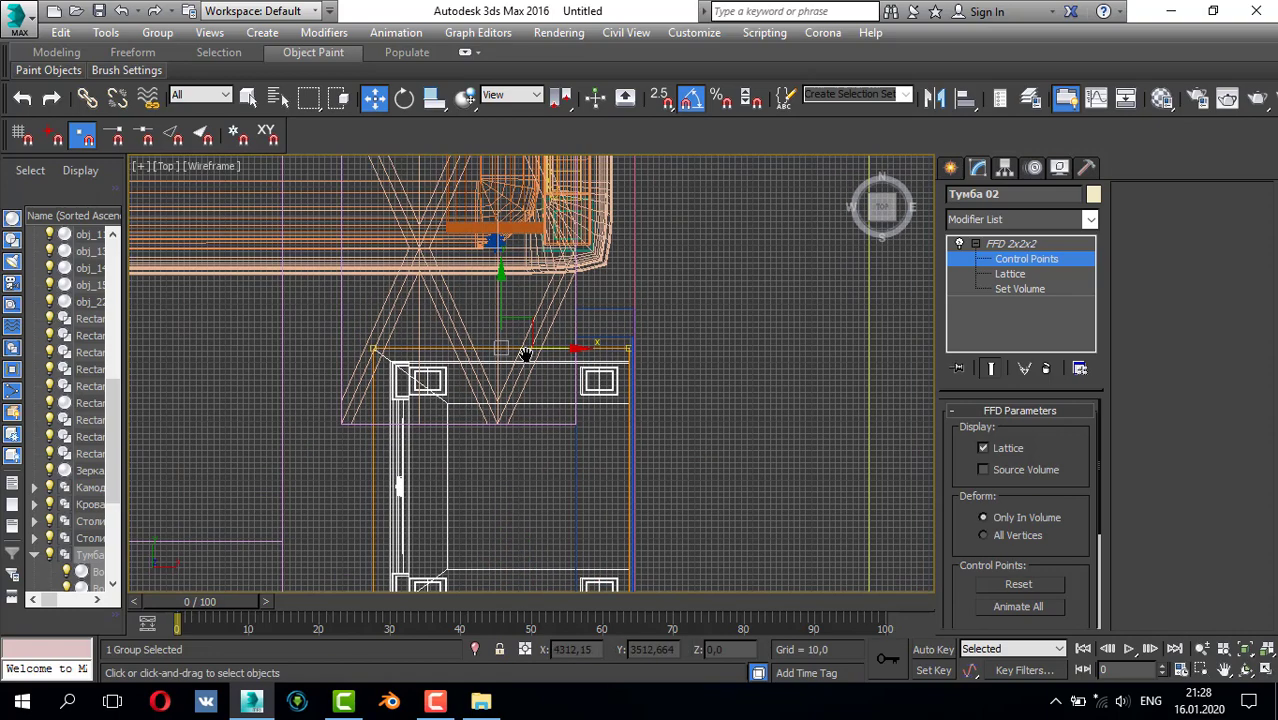
scroll(505, 332, up, 4)
drag(493, 309, 493, 292)
- In the Front view, select the nightstand's upper FFD control points and move them up to give it height
key(alt+w)
right_click(761, 278)
key(alt+w)
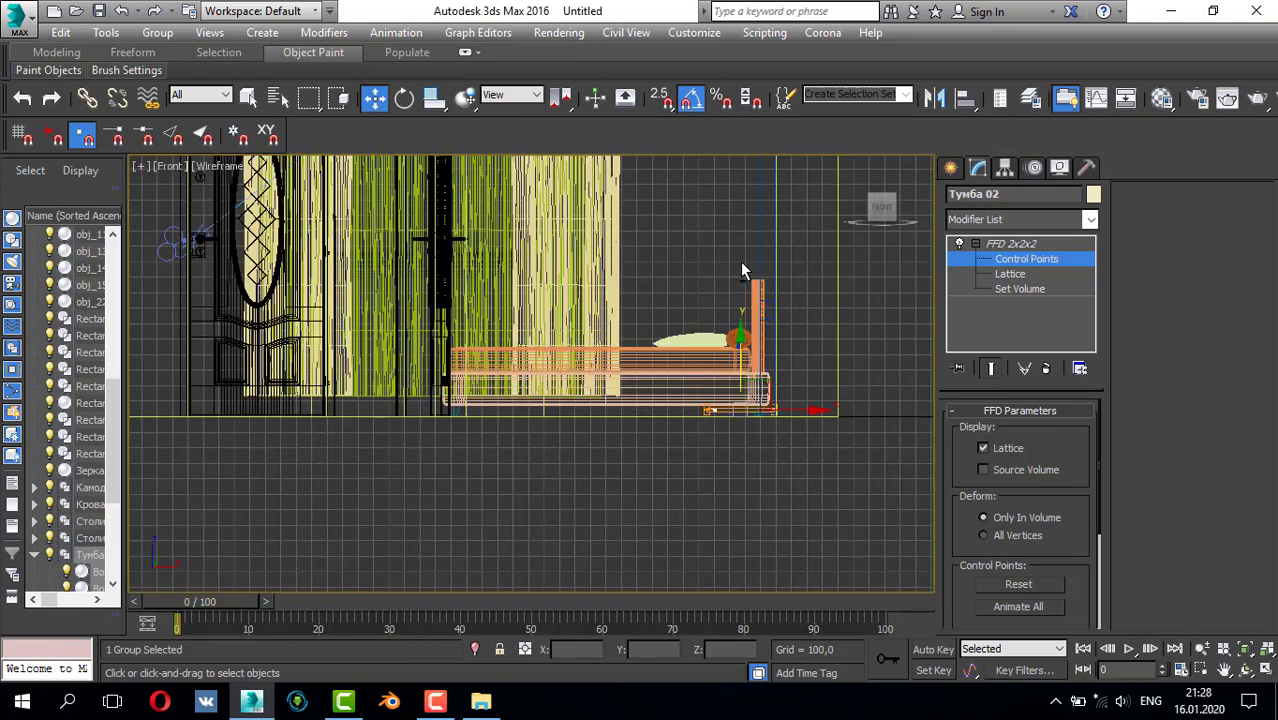
scroll(736, 400, up, 7)
middle_drag(739, 422, 601, 418)
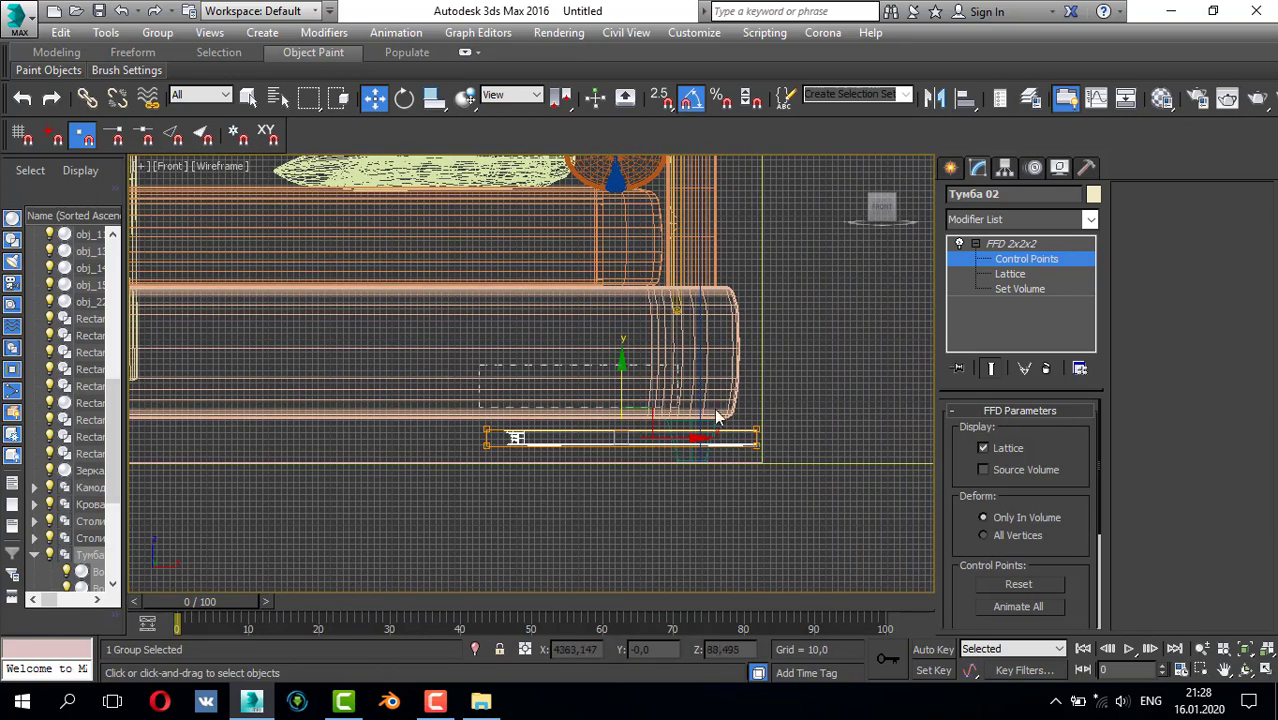
drag(820, 432, 820, 432)
scroll(601, 398, down, 4)
middle_drag(601, 398, 592, 477)
drag(603, 429, 613, 344)
- In the Left view, raise the nightstand's upper FFD control points further to make it taller beside the bed
key(alt+w)
click(436, 476)
key(alt+w)
key(z)
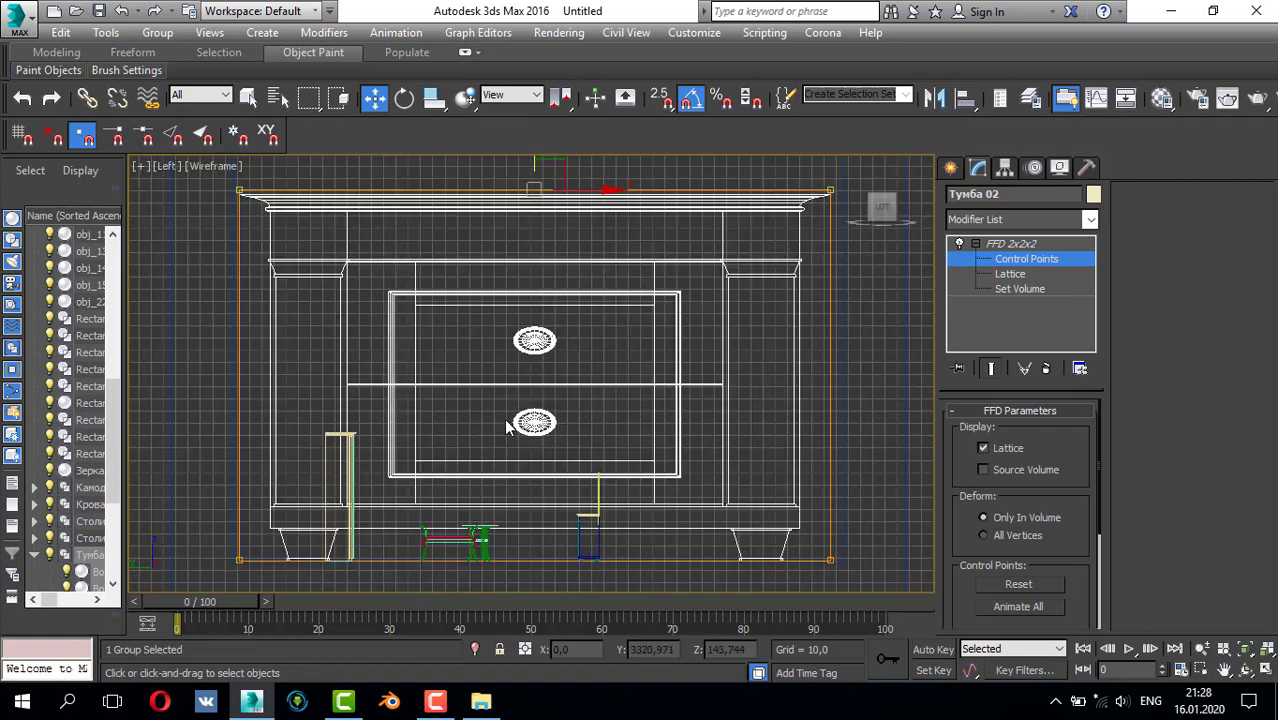
scroll(585, 438, down, 5)
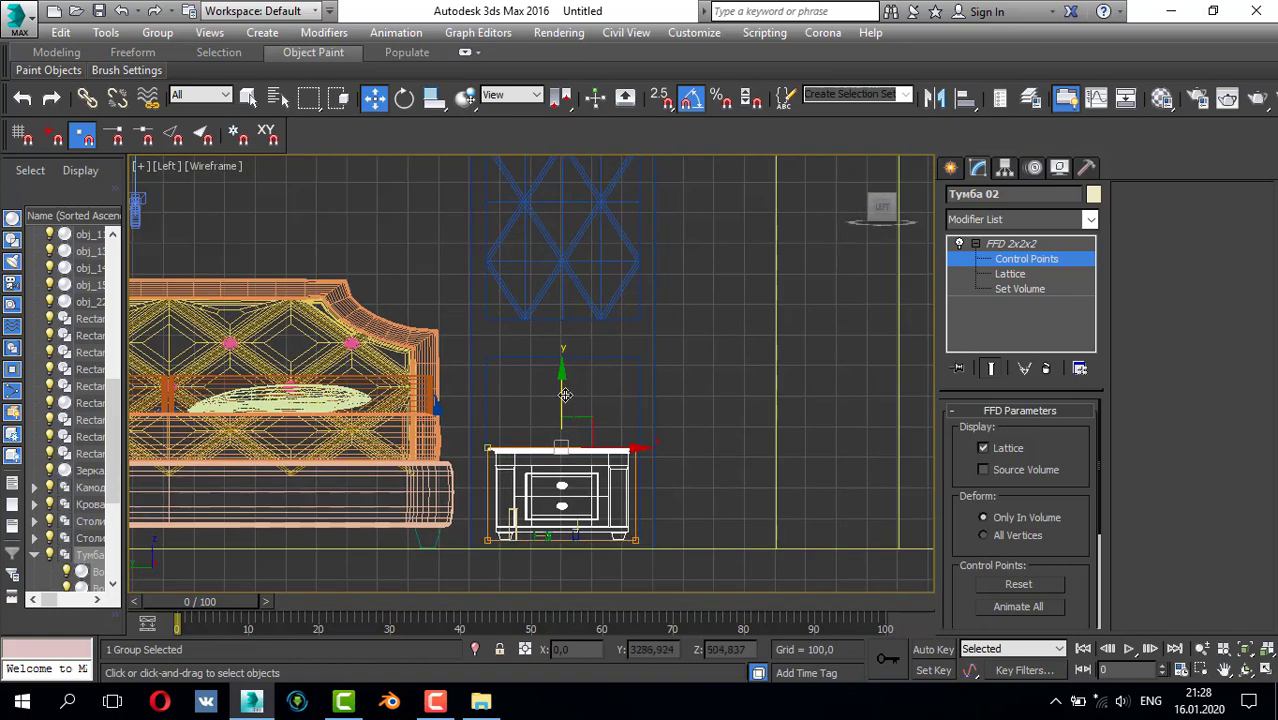
drag(565, 395, 578, 312)
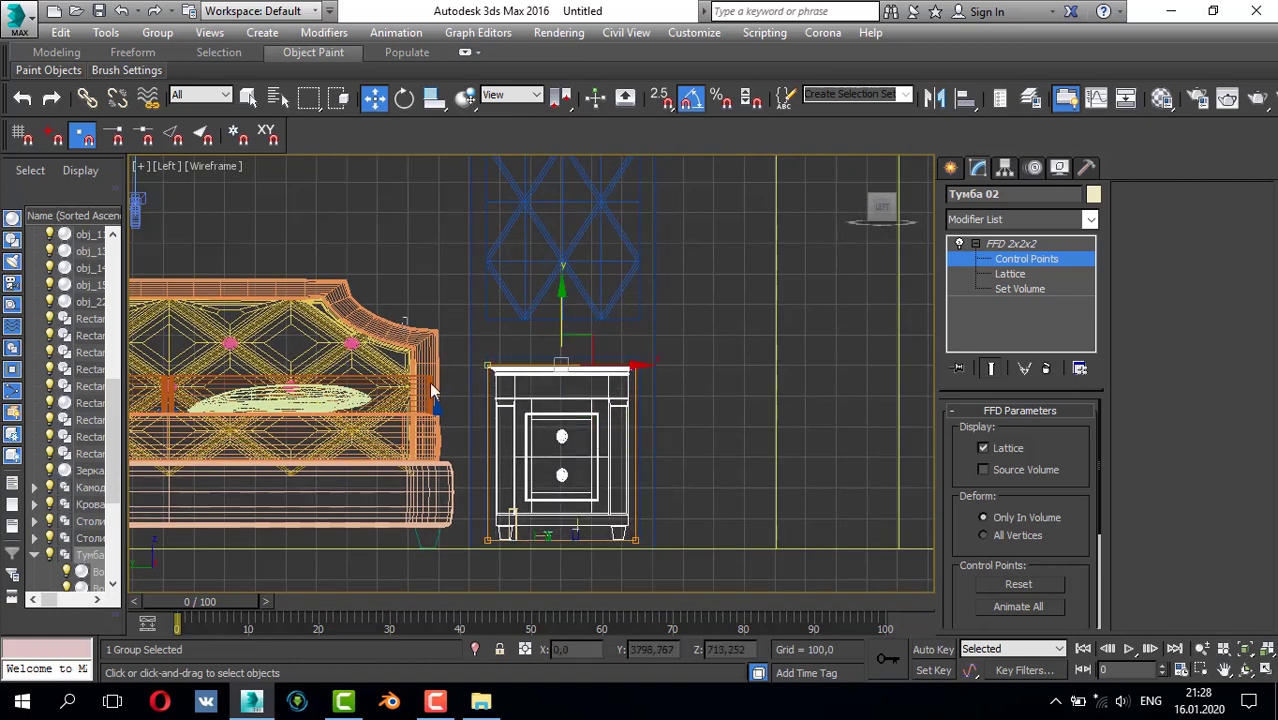
- Fine-tune the nightstand's width with its side FFD control points in the Left view, and leave control point editing
drag(432, 390, 512, 560)
scroll(493, 473, up, 2)
drag(549, 448, 552, 455)
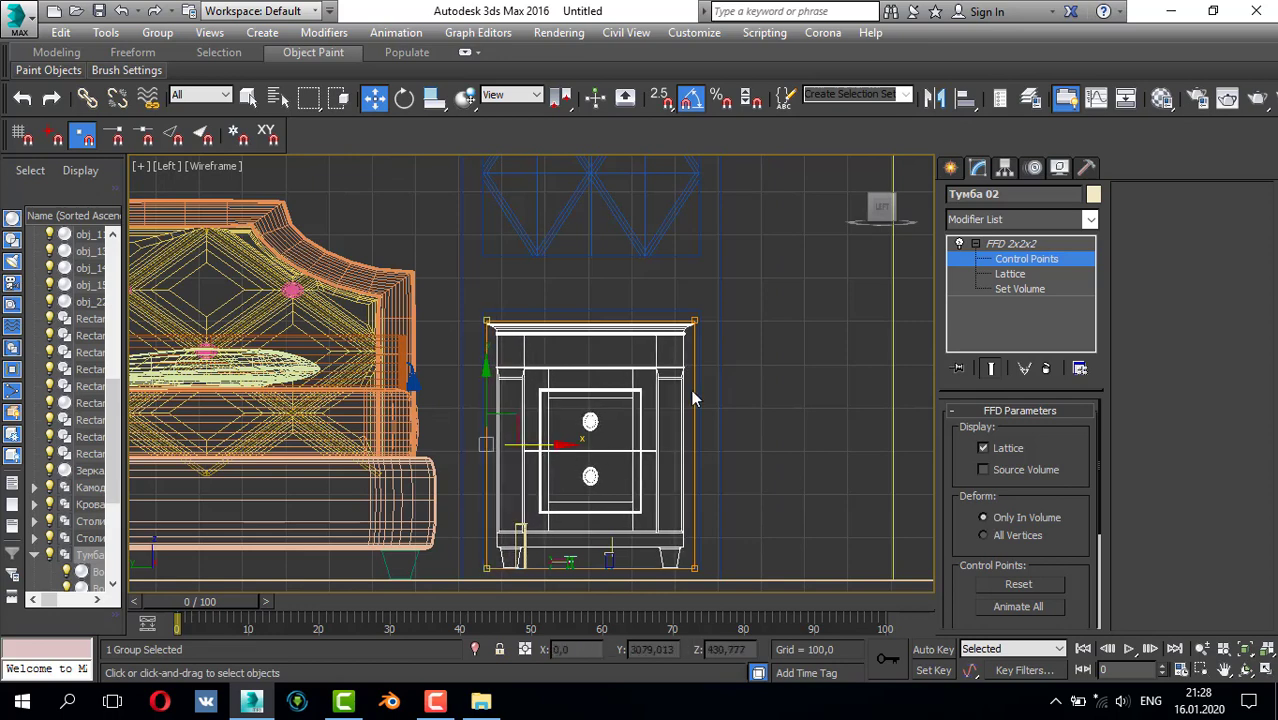
drag(729, 590, 730, 590)
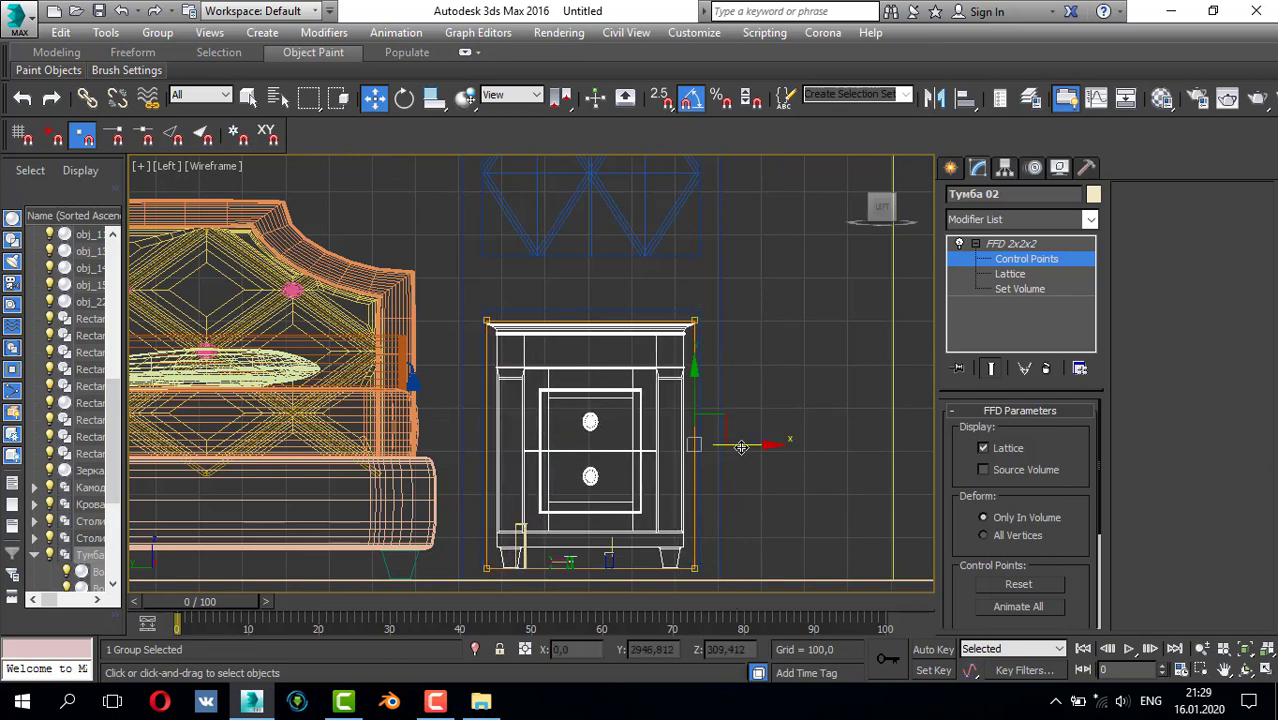
drag(741, 447, 748, 451)
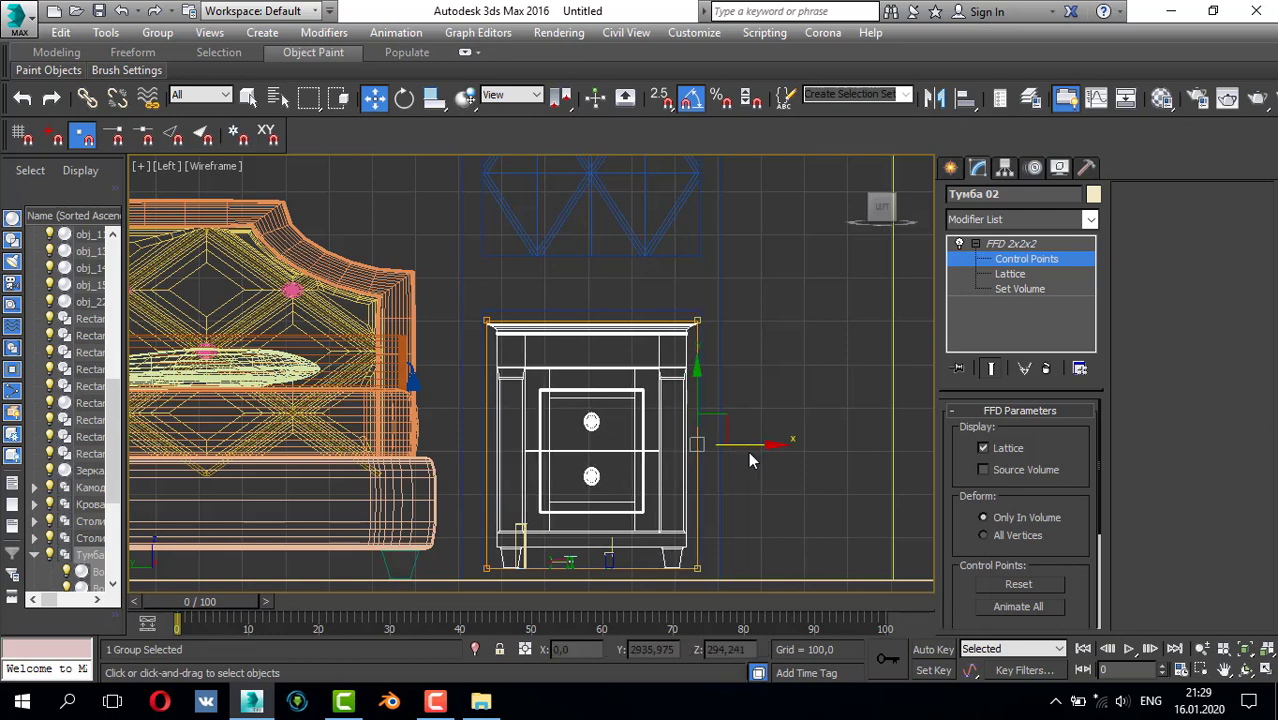
click(950, 168)
- Clone the nightstand as one Copy along X to the opposite side of the bed, below the other wall panel
scroll(588, 424, down, 6)
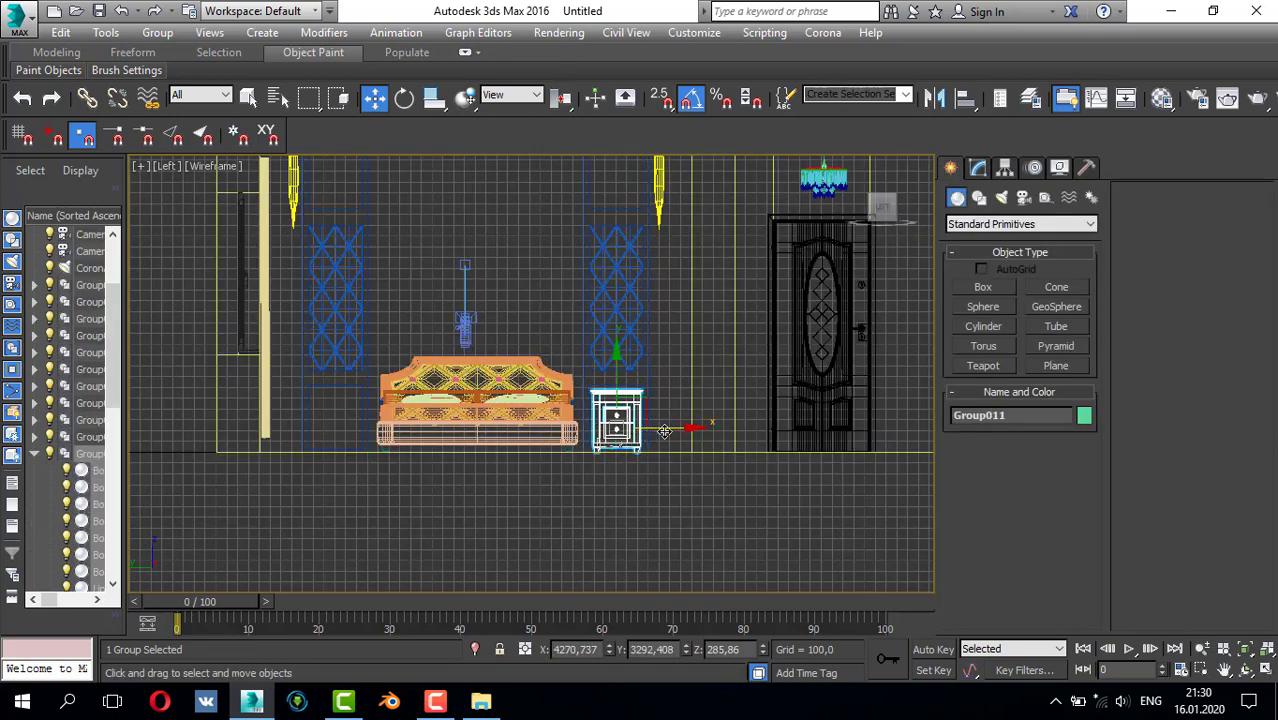
shift+drag(664, 431, 381, 431)
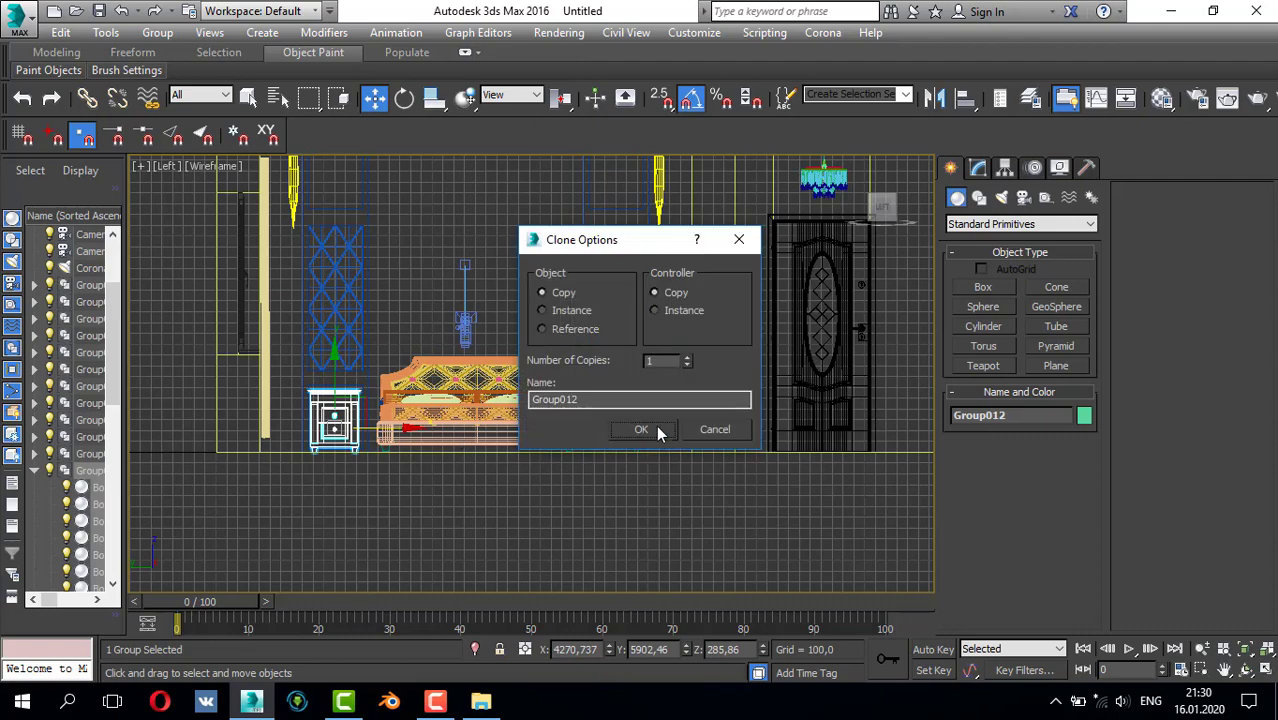
click(657, 431)
scroll(425, 436, up, 5)
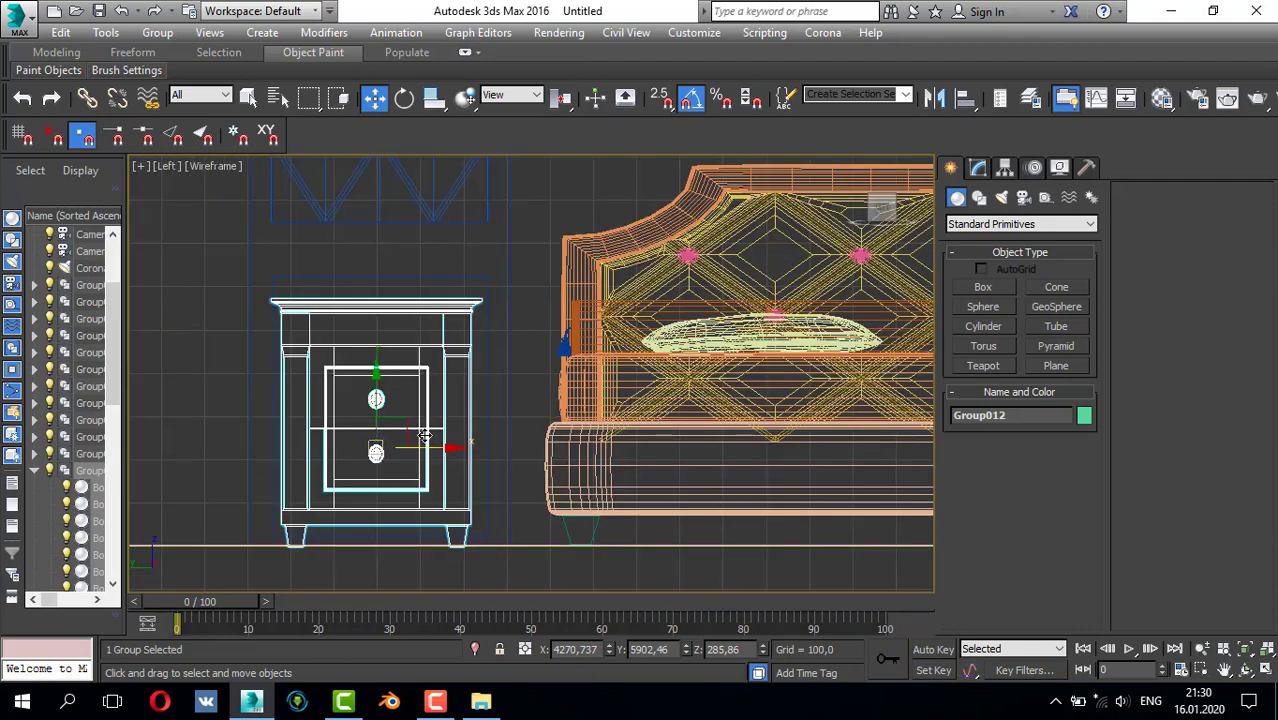
- Nudge the nightstand slightly toward the bed in the Left view and return to the Perspective view
drag(437, 451, 442, 451)
key(alt+w)
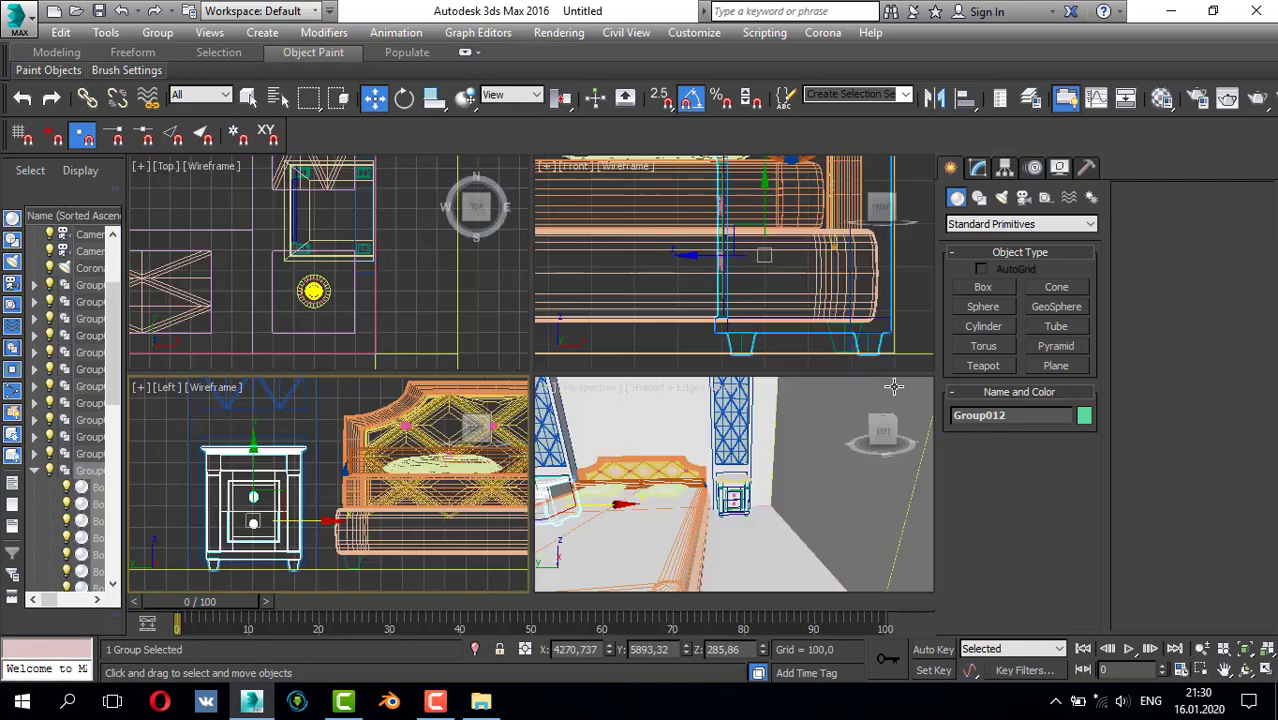
key(alt+w)
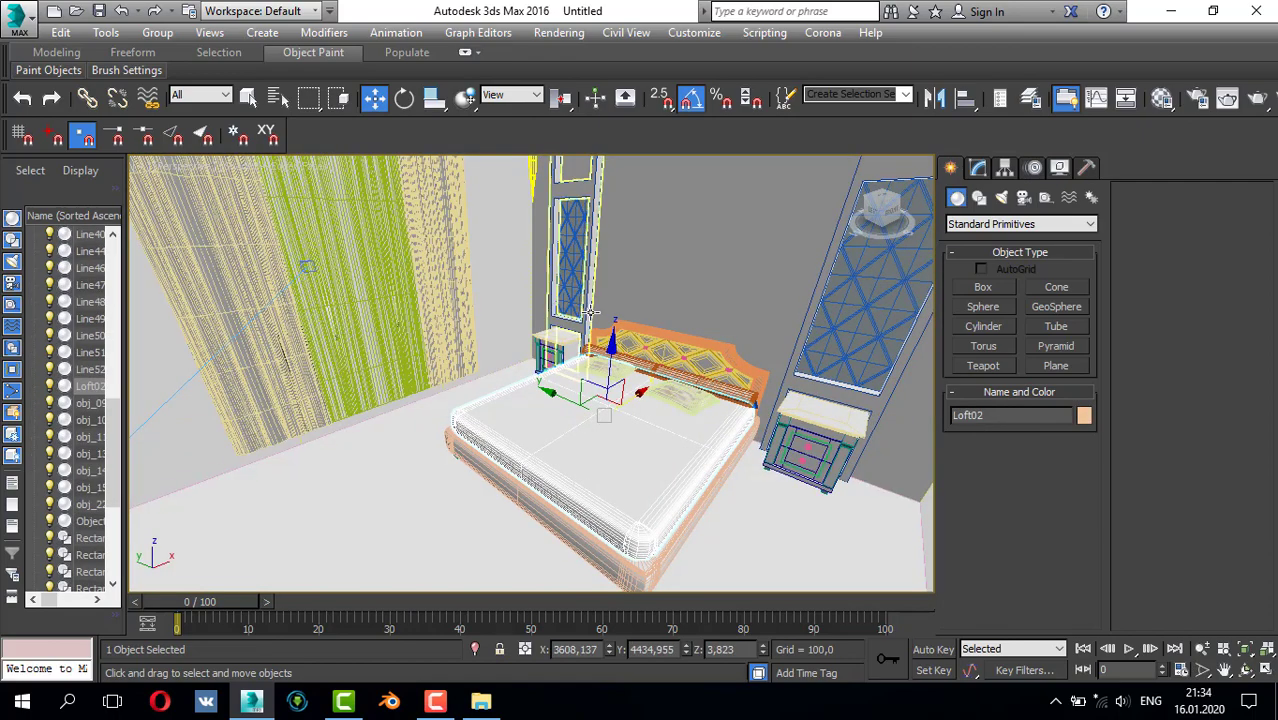
- Render the Perspective view of the bed, both nightstands and the curtains with Corona, and close the render after checking it
alt+middle_drag(590, 313, 588, 258)
scroll(587, 278, down, 3)
scroll(587, 278, down, 4)
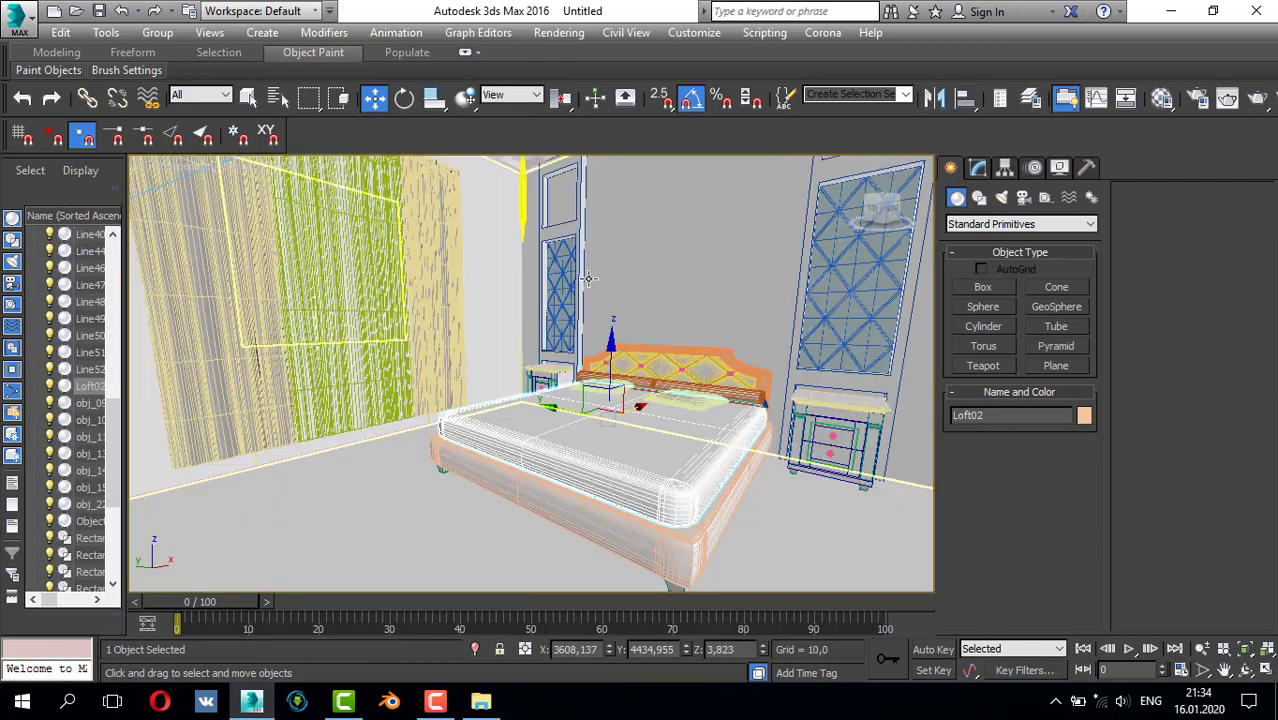
middle_drag(582, 303, 572, 305)
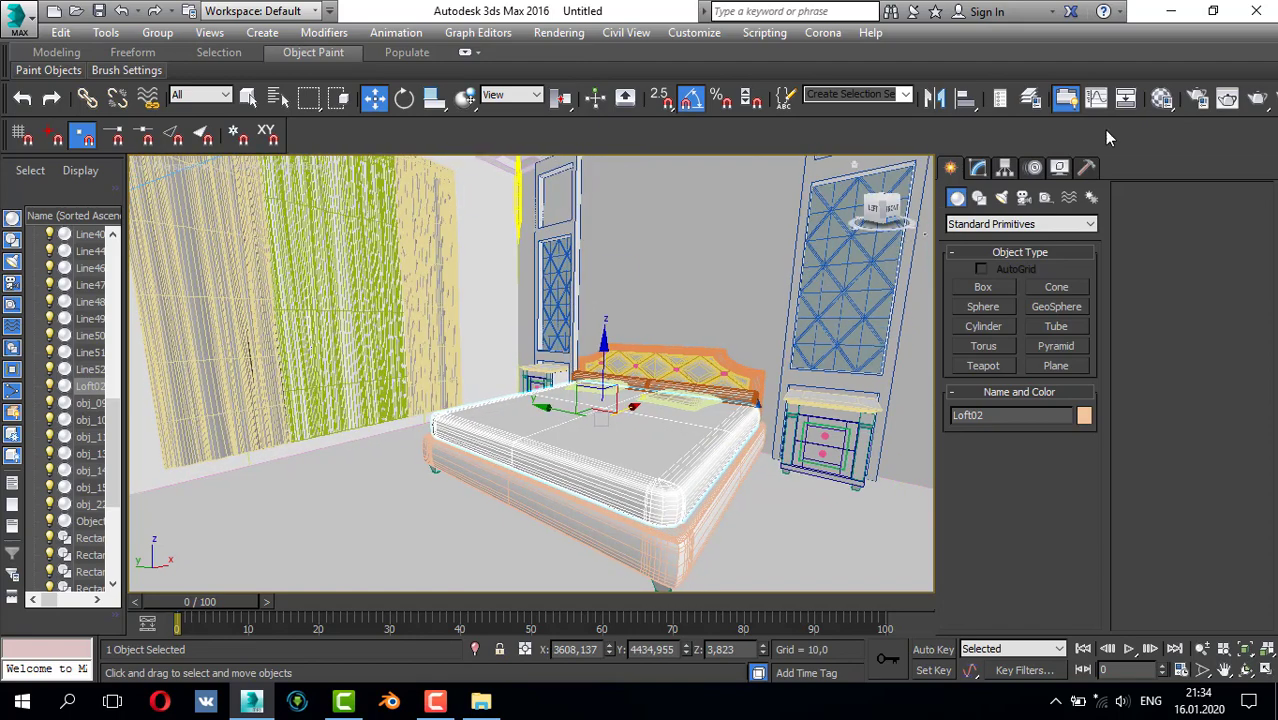
click(1257, 97)
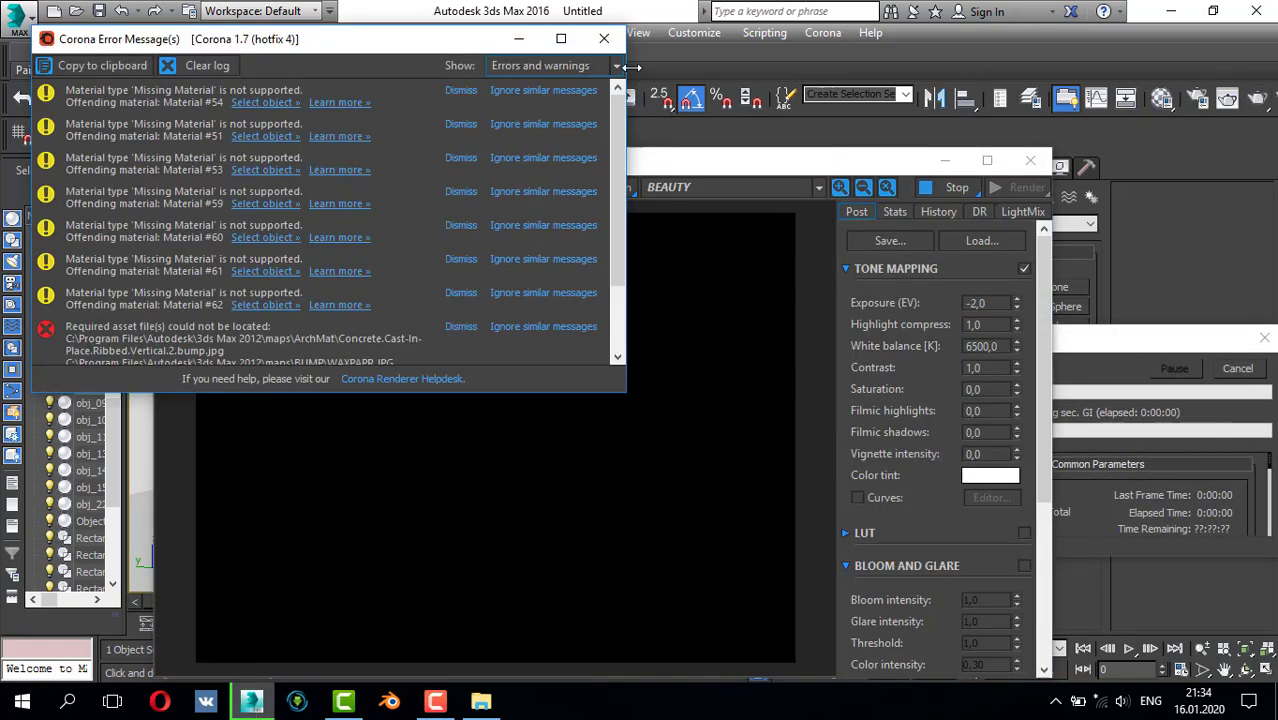
click(604, 39)
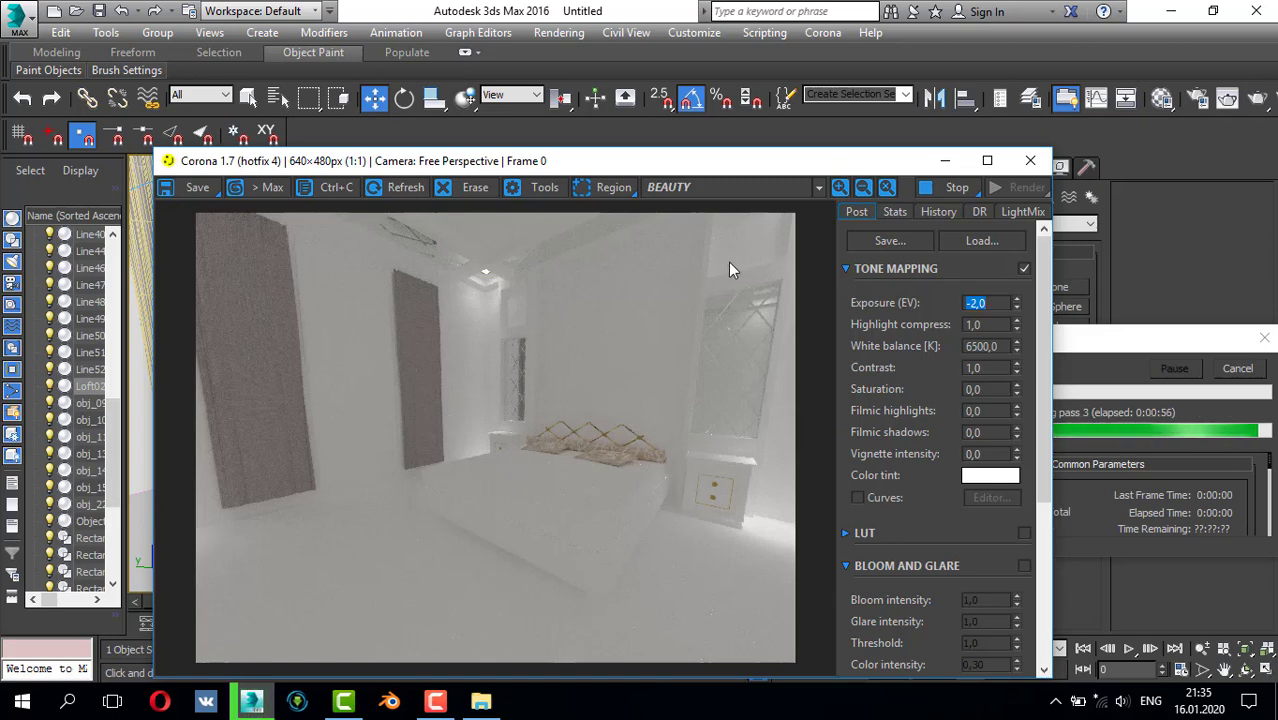
click(1024, 166)
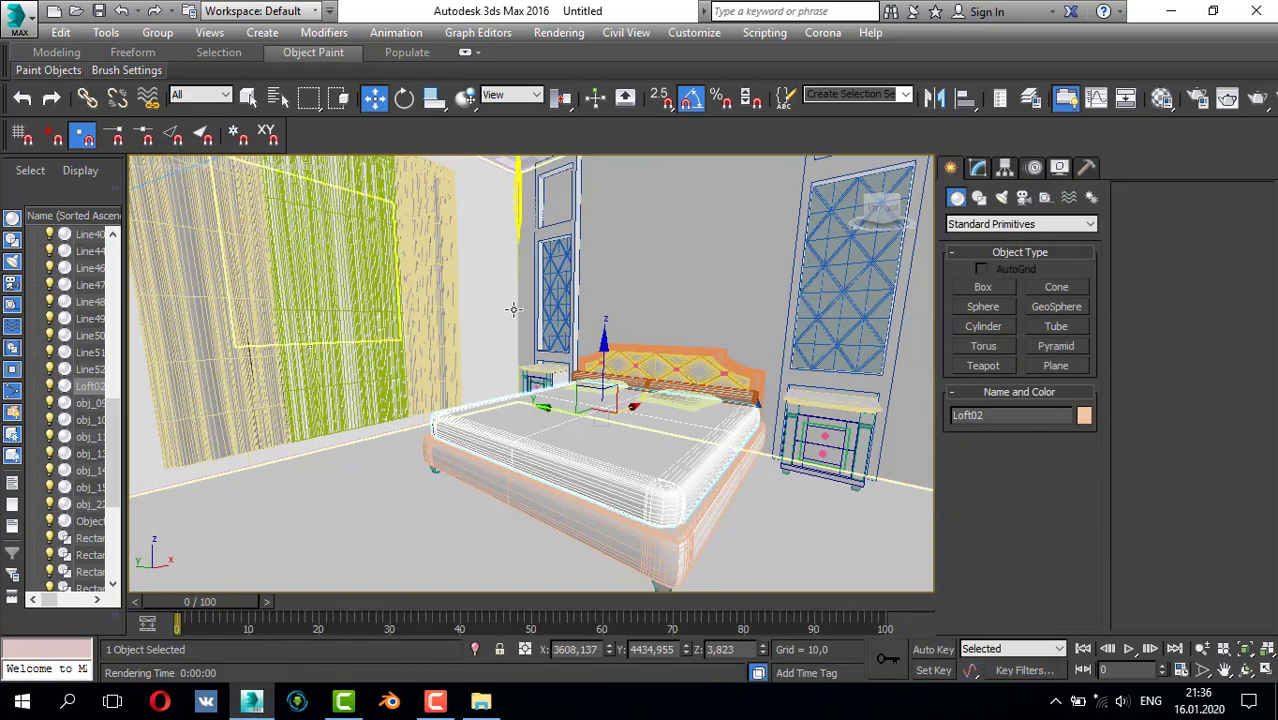
- Select the floor and turn the unused 09 - Default material into a CoronaMtl
alt+middle_drag(513, 308, 573, 446)
click(559, 447)
key(m)
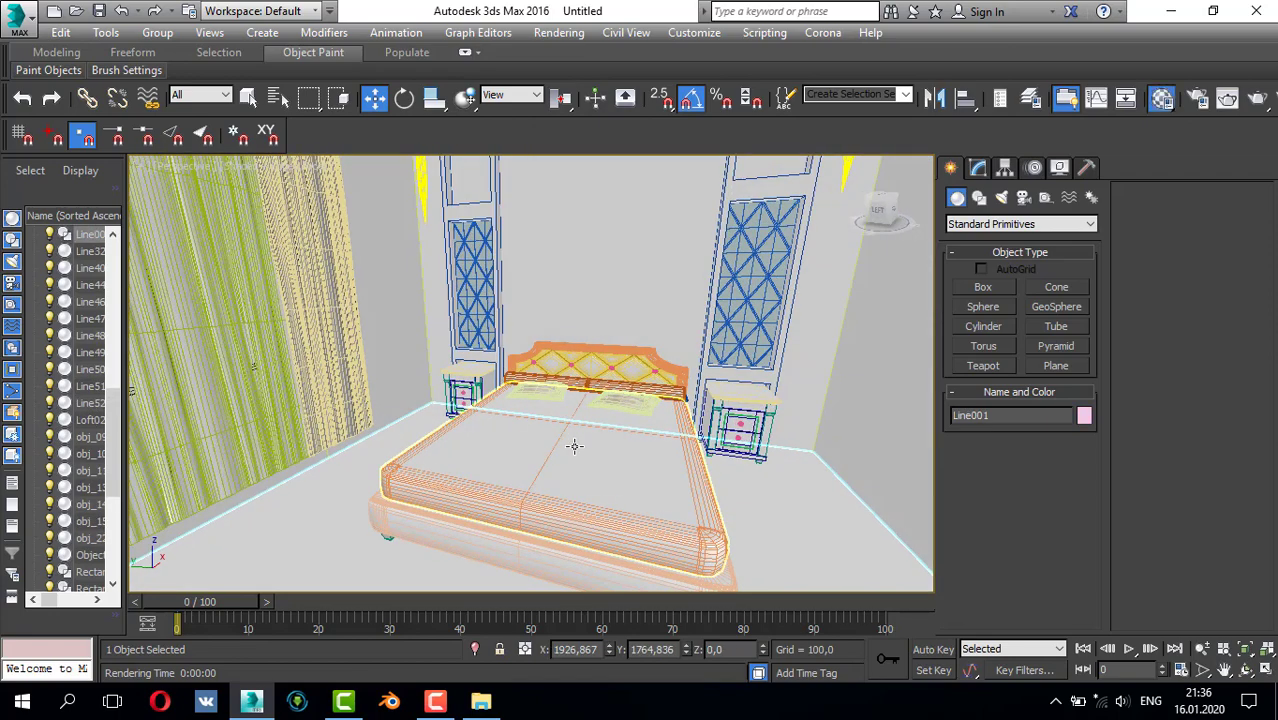
click(738, 318)
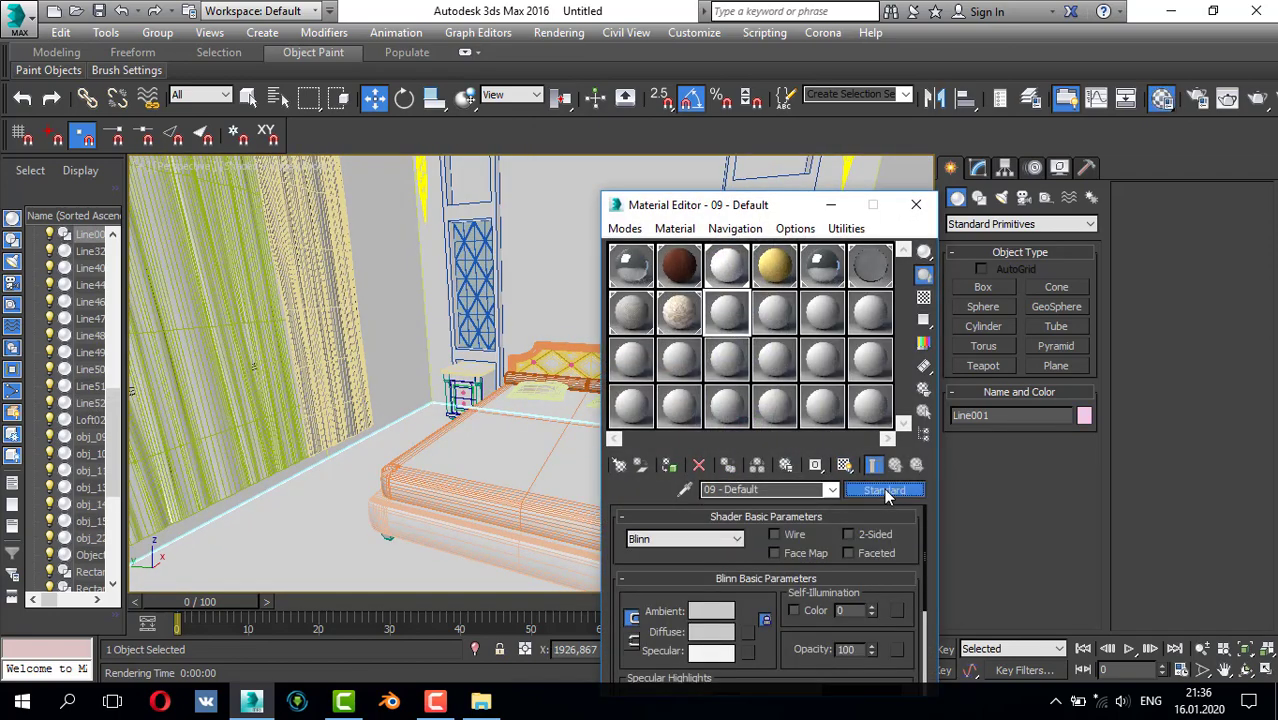
click(884, 490)
double_click(809, 420)
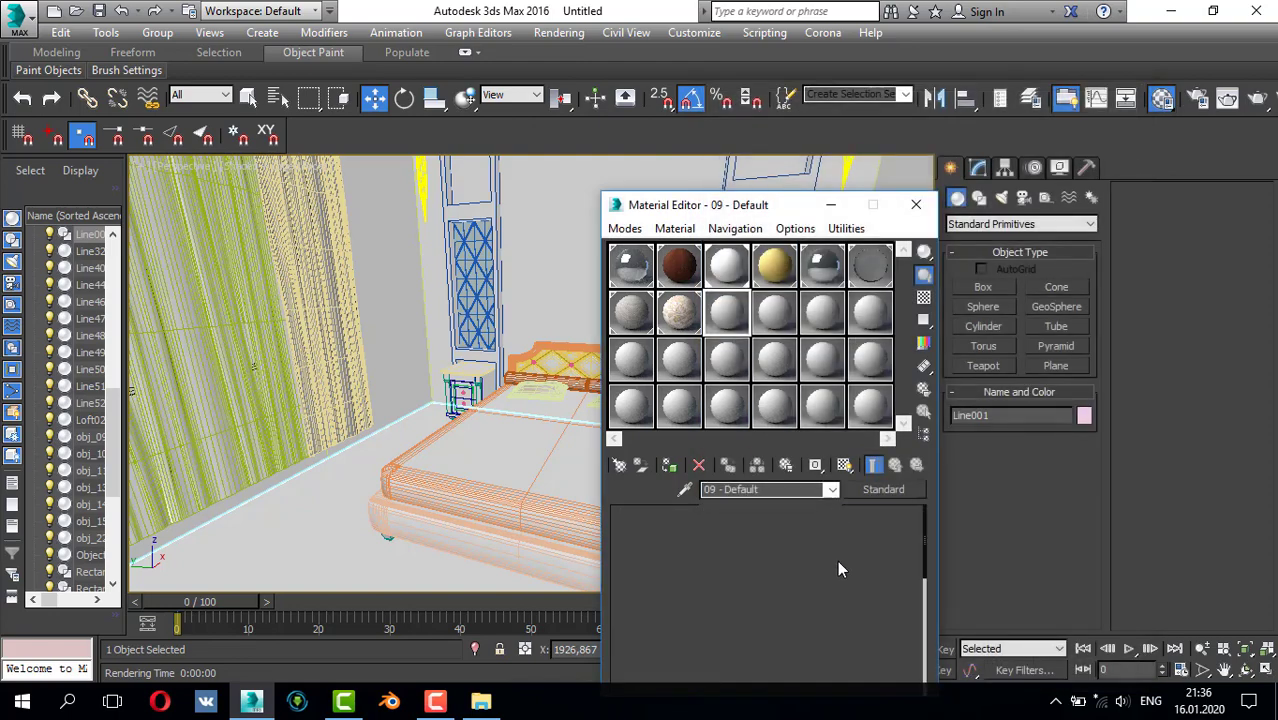
- Load a light plank parquet image from the MAPS\PARKET folder as the diffuse Bitmap of the floor material
click(878, 546)
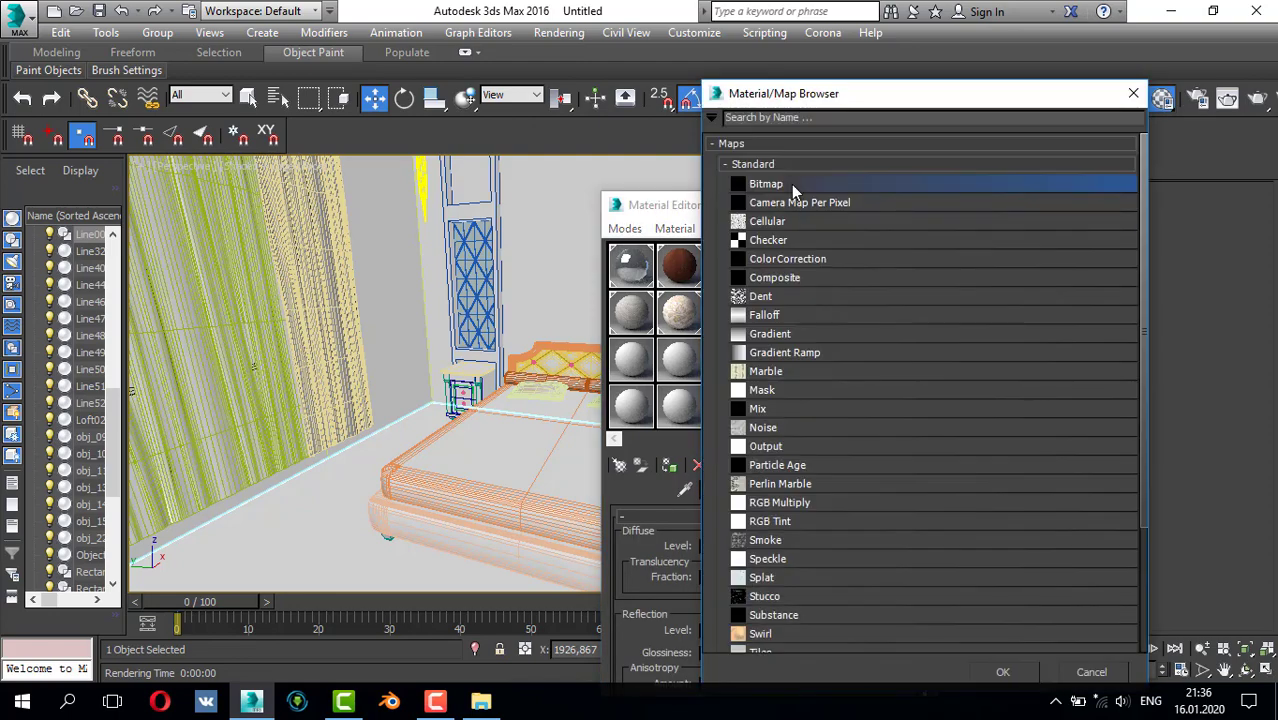
double_click(791, 184)
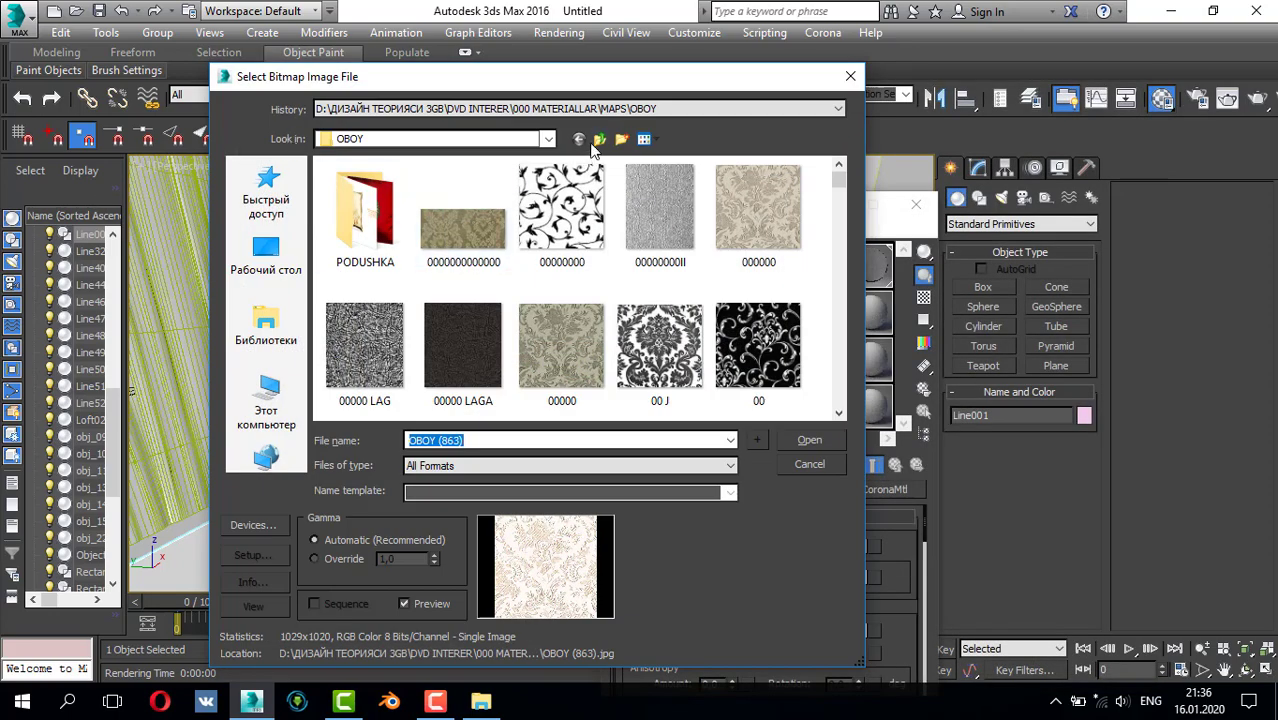
click(598, 140)
scroll(370, 360, down, 1)
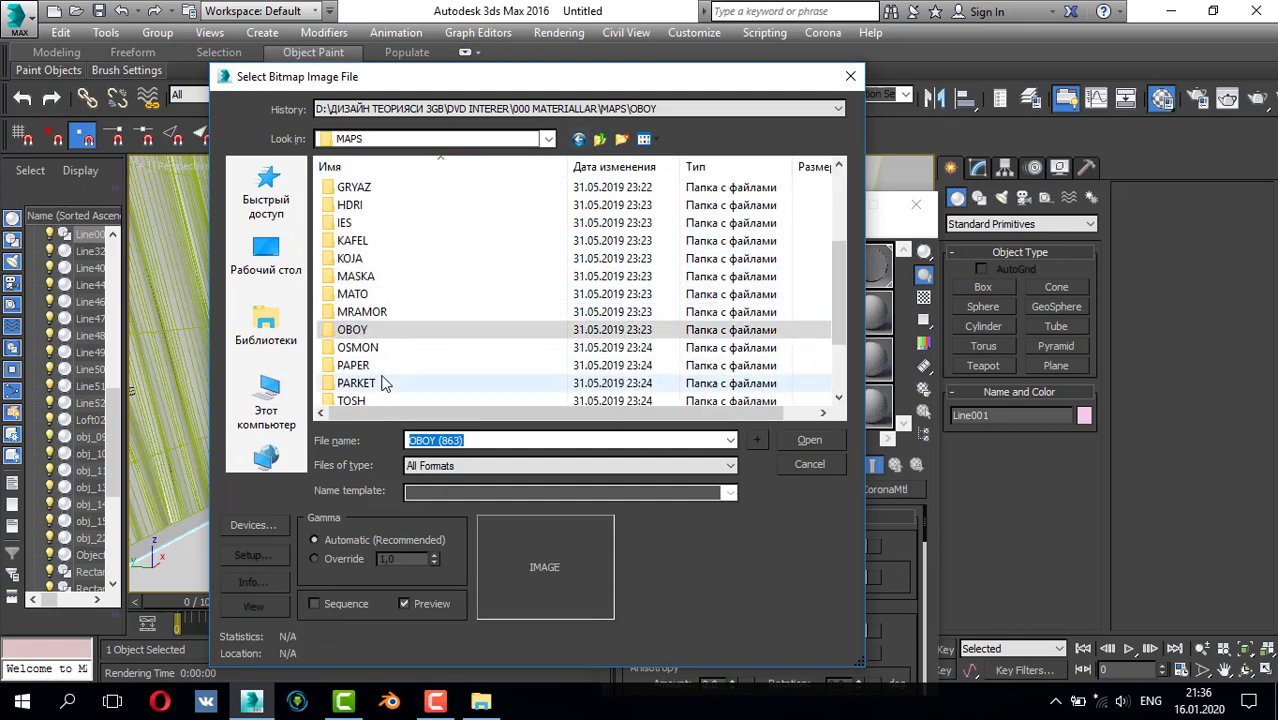
double_click(415, 366)
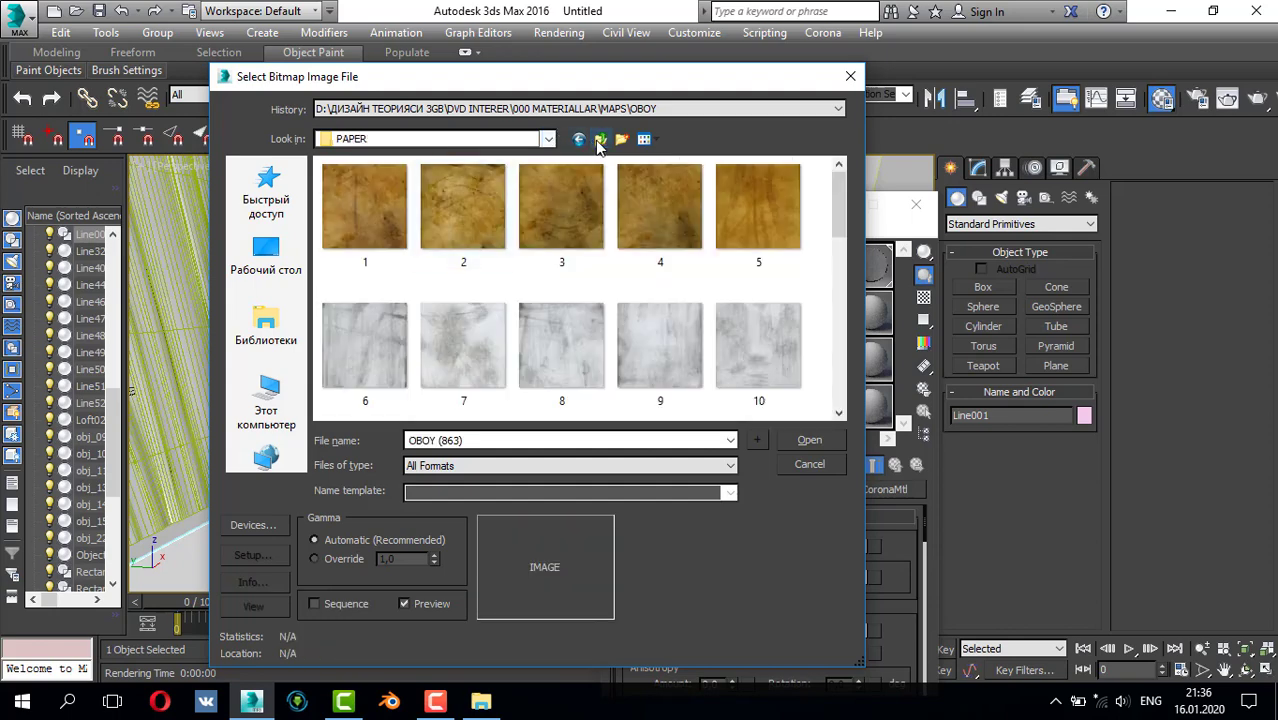
click(598, 140)
click(388, 386)
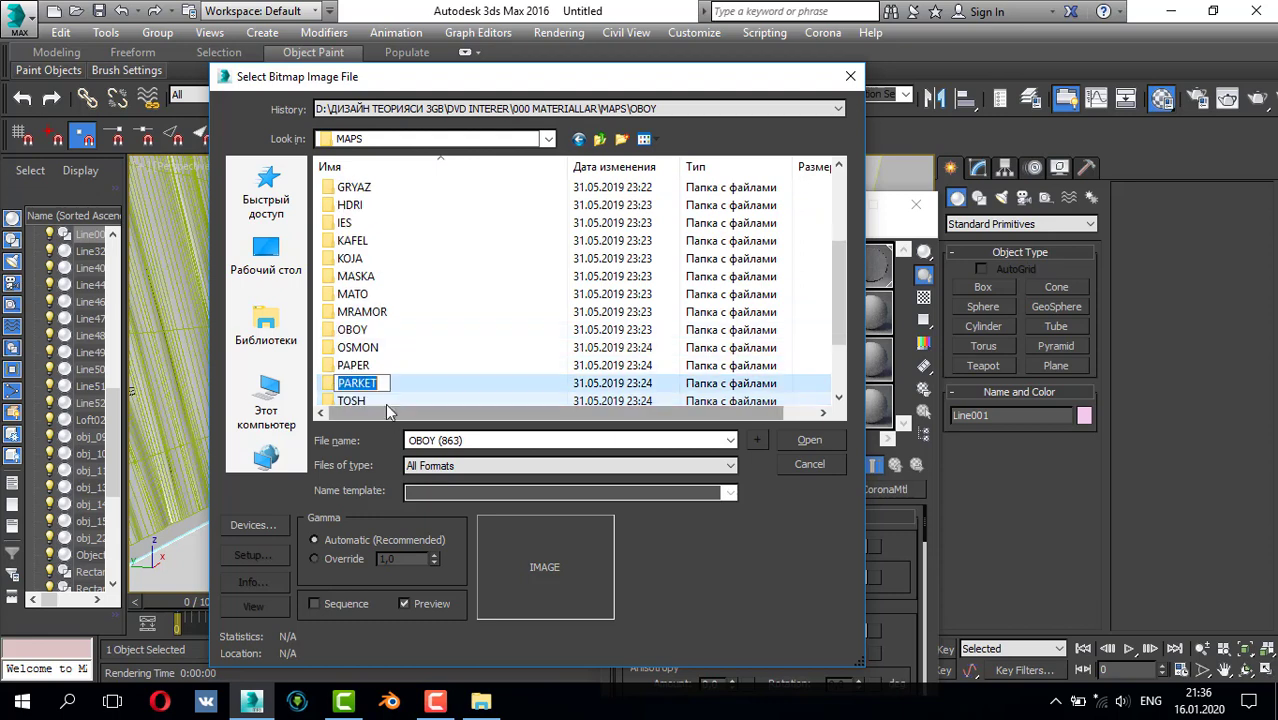
double_click(386, 379)
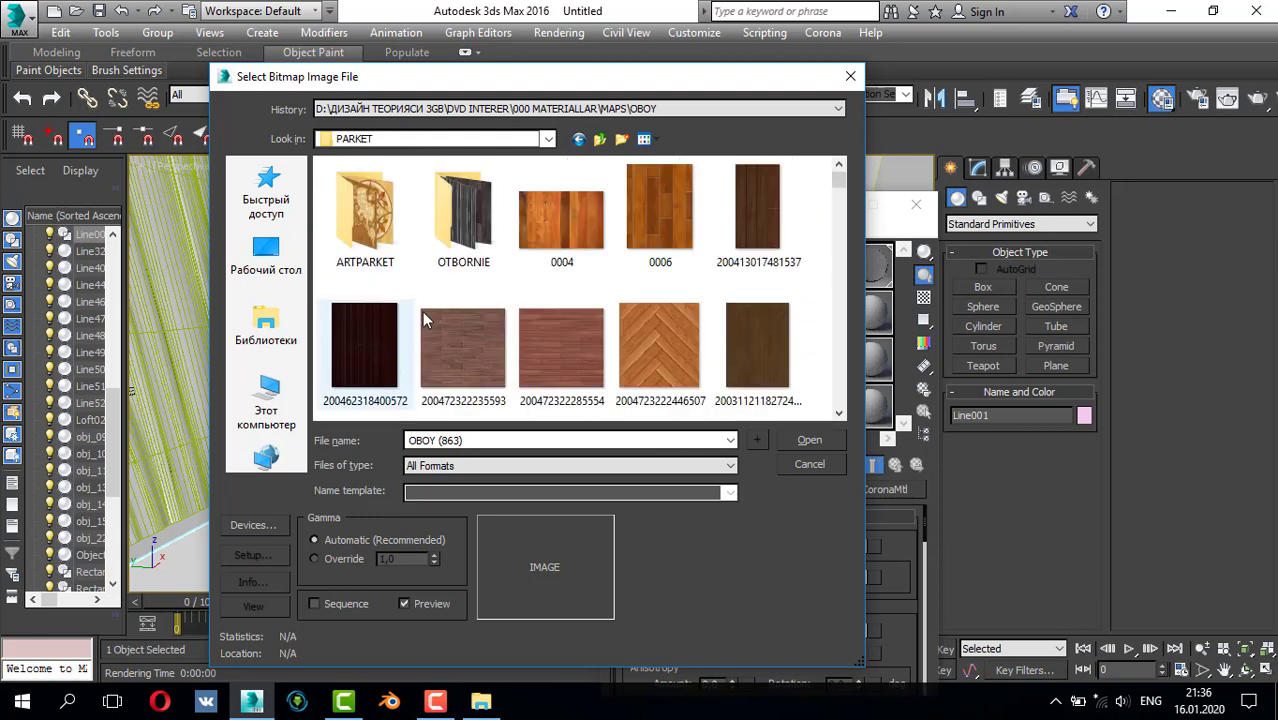
scroll(470, 300, down, 3)
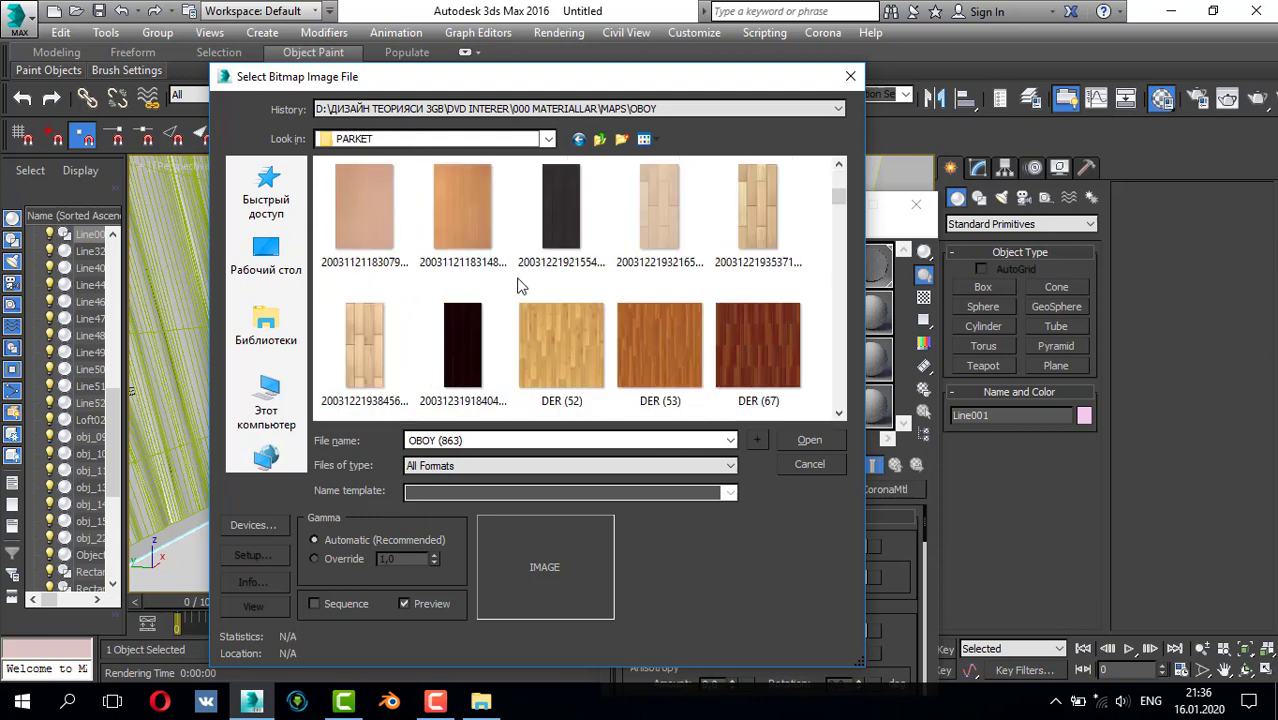
click(728, 218)
click(814, 445)
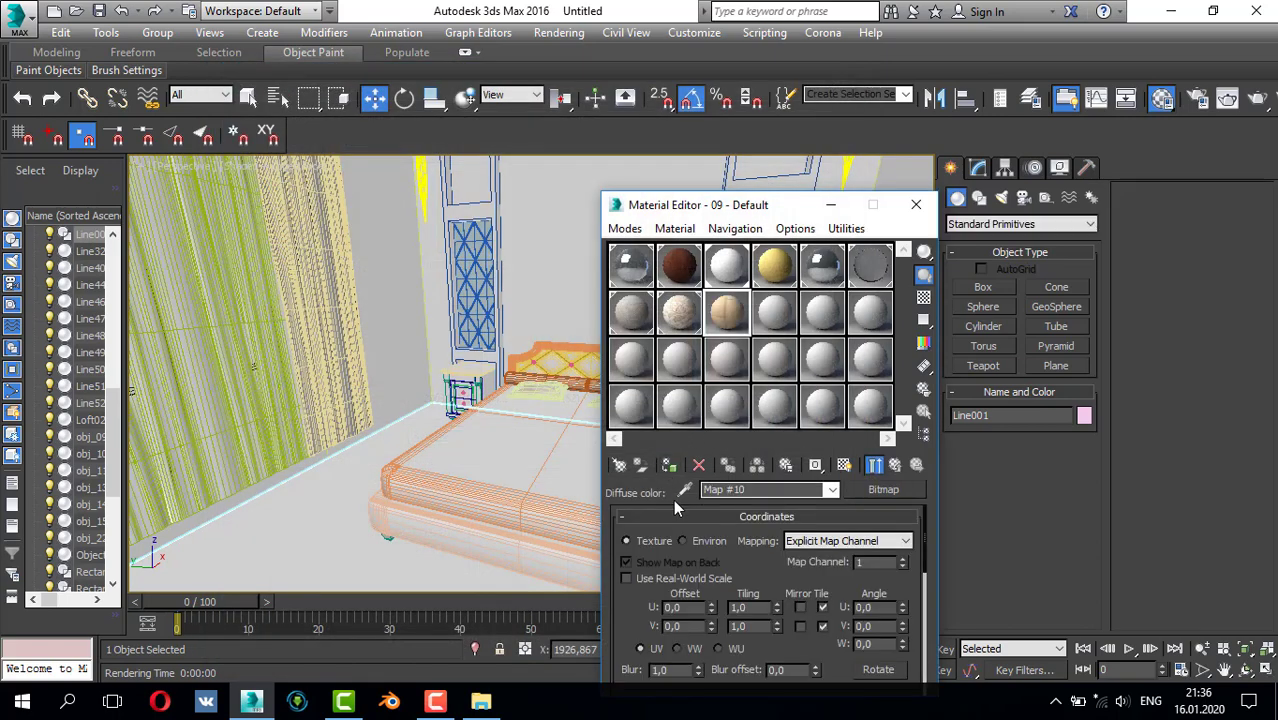
- Assign the parquet material to the floor with its texture shown in the viewport, and add a UVW Map modifier with Box mapping
click(844, 466)
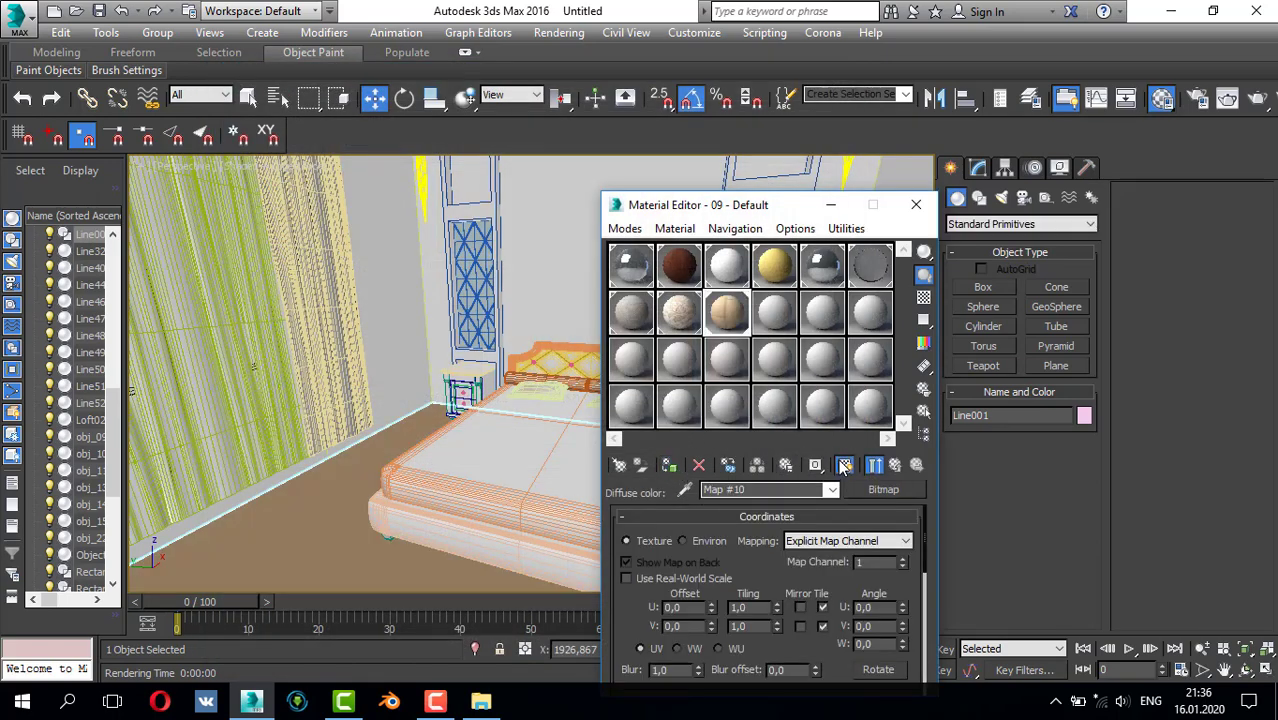
click(916, 205)
click(978, 168)
click(1000, 219)
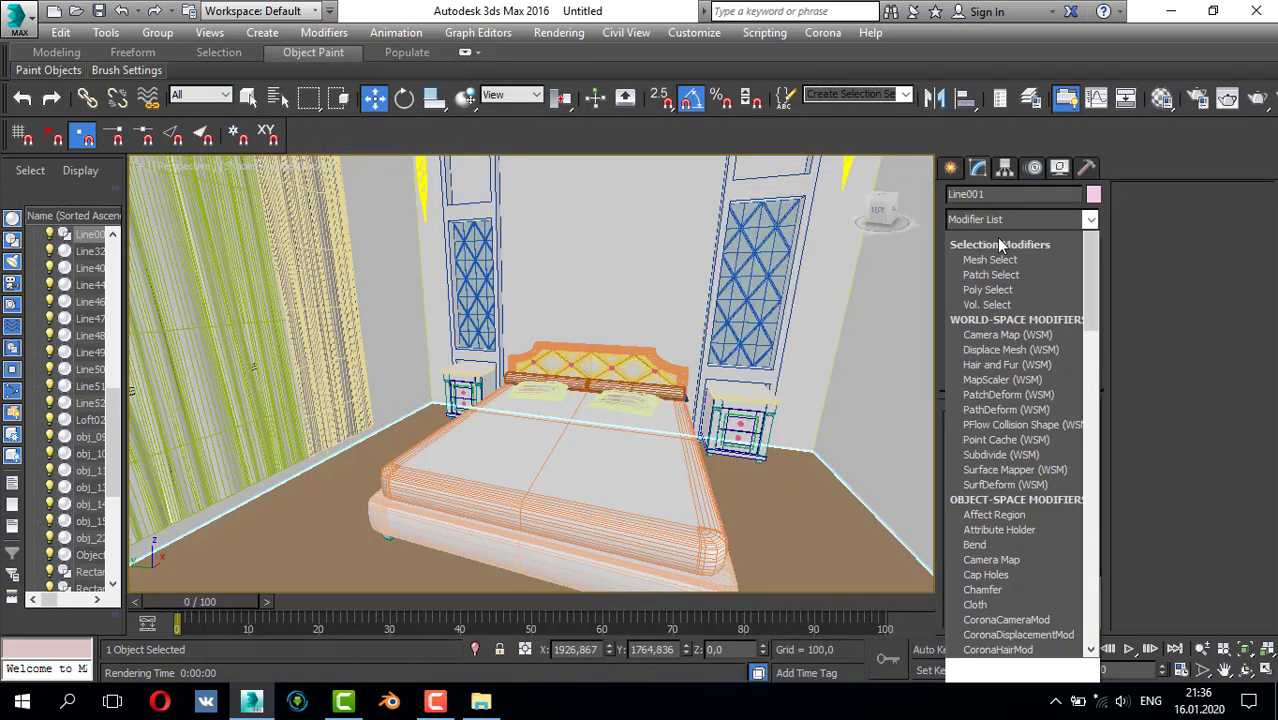
key(u)
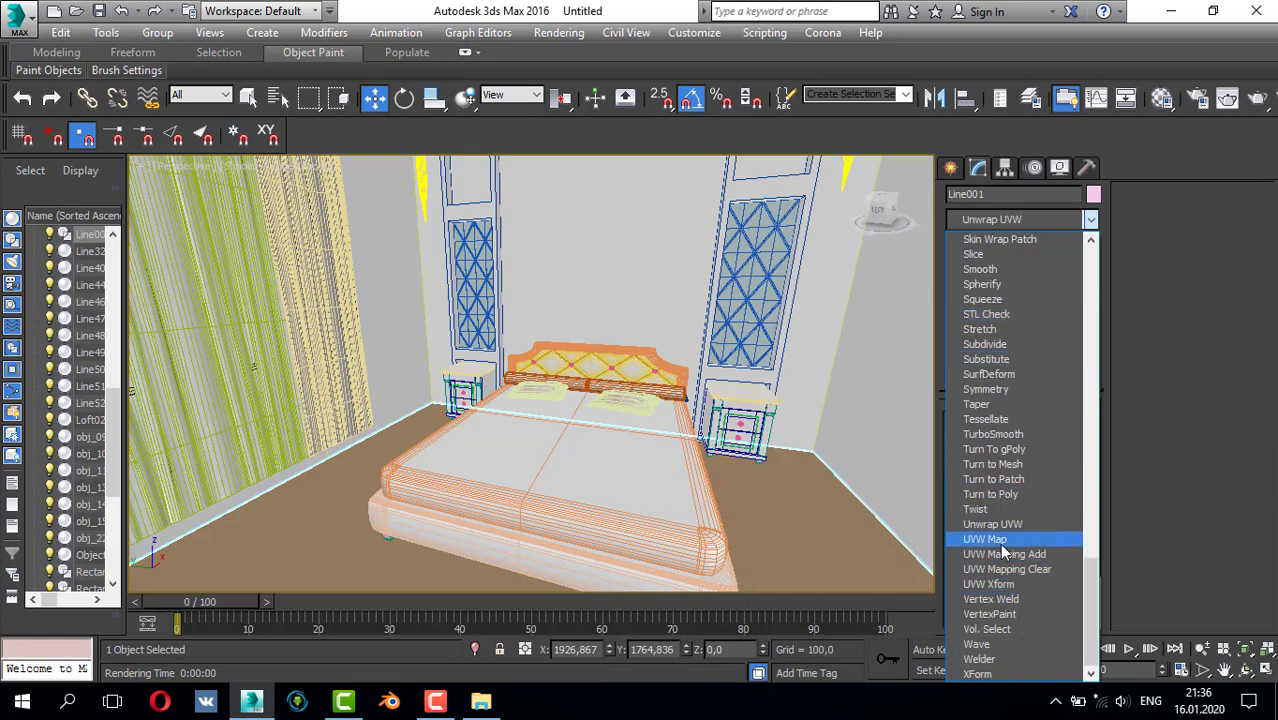
click(985, 539)
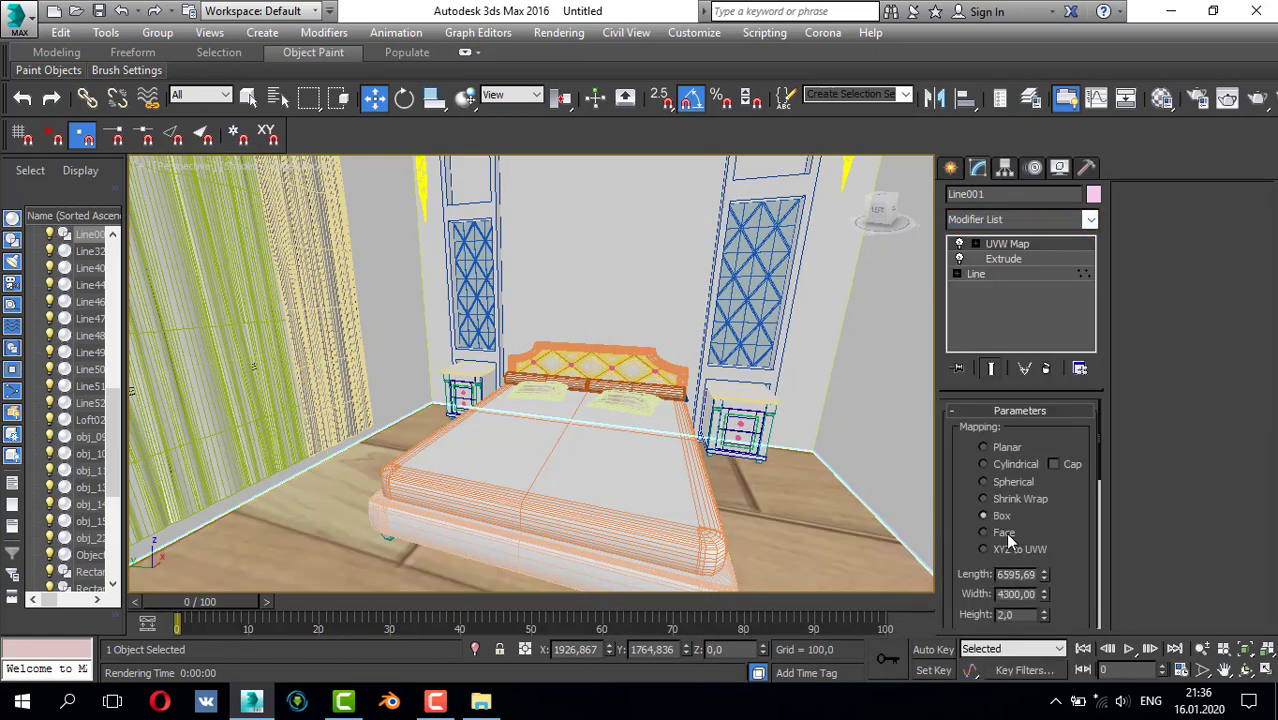
- Scale the floor's parquet texture by setting the UVW Map length to 1000 and width to 400
click(1032, 595)
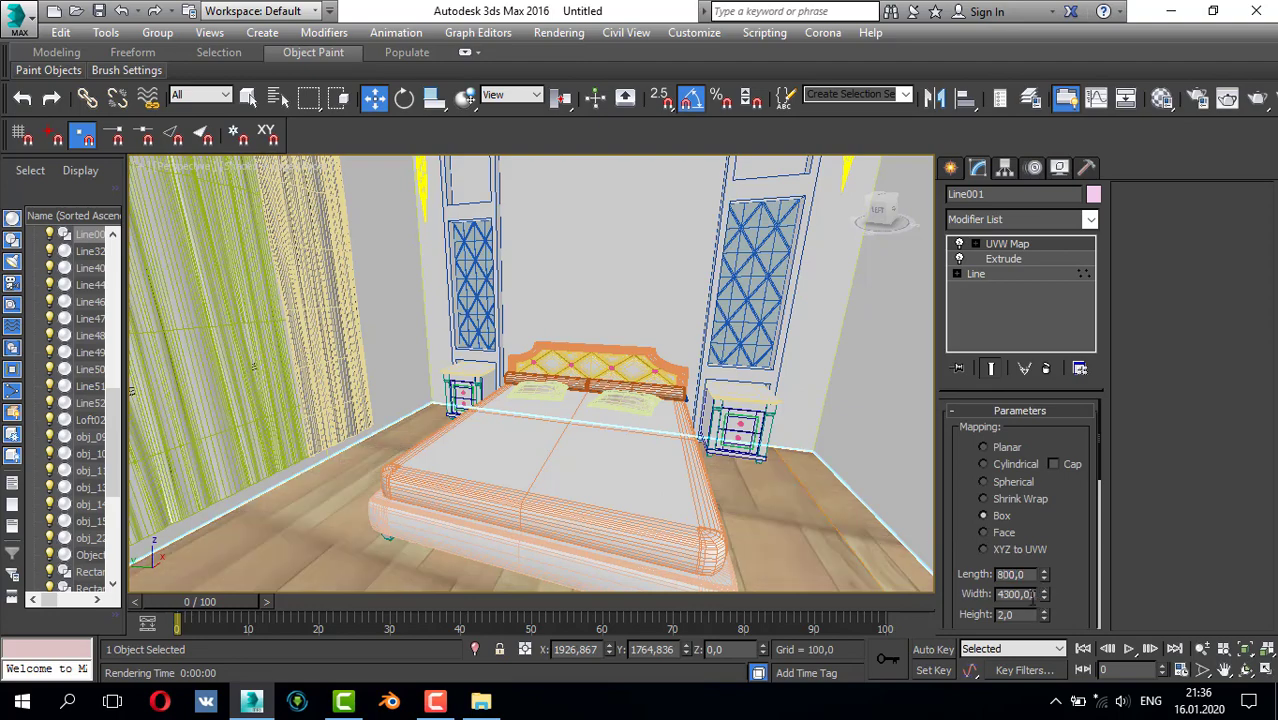
key(Return)
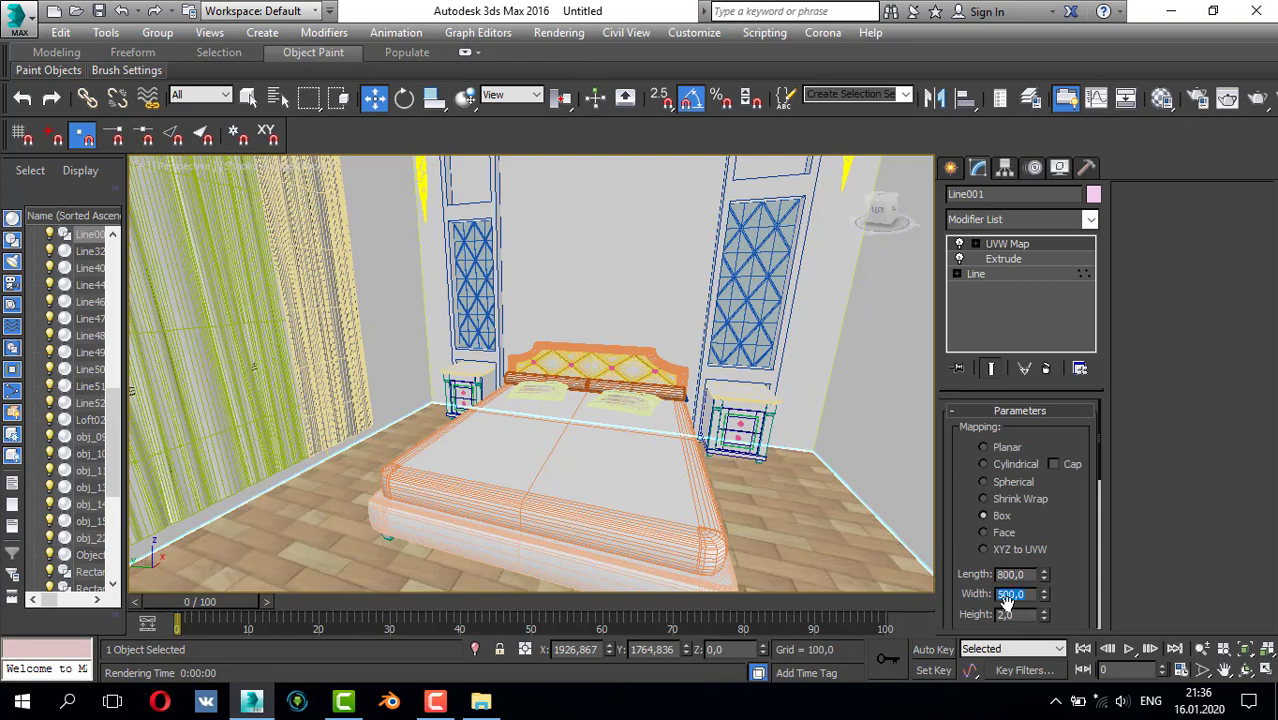
scroll(771, 516, up, 6)
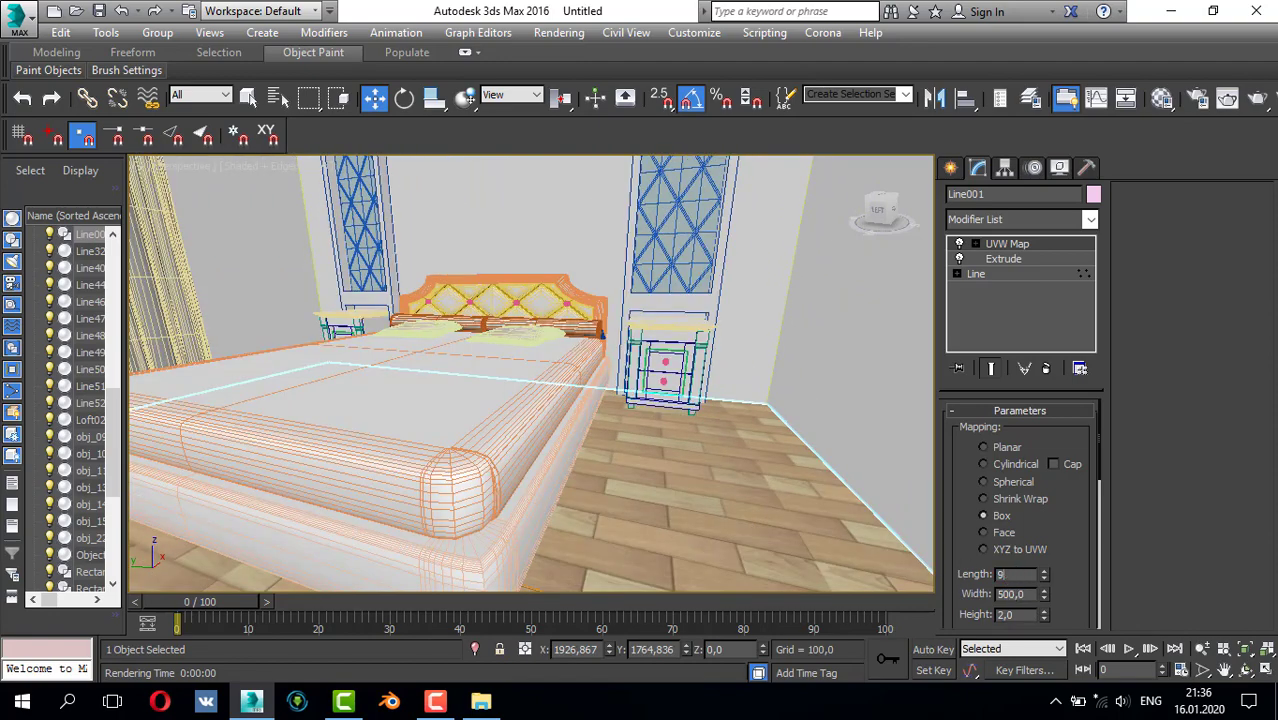
text(900)
key(Return)
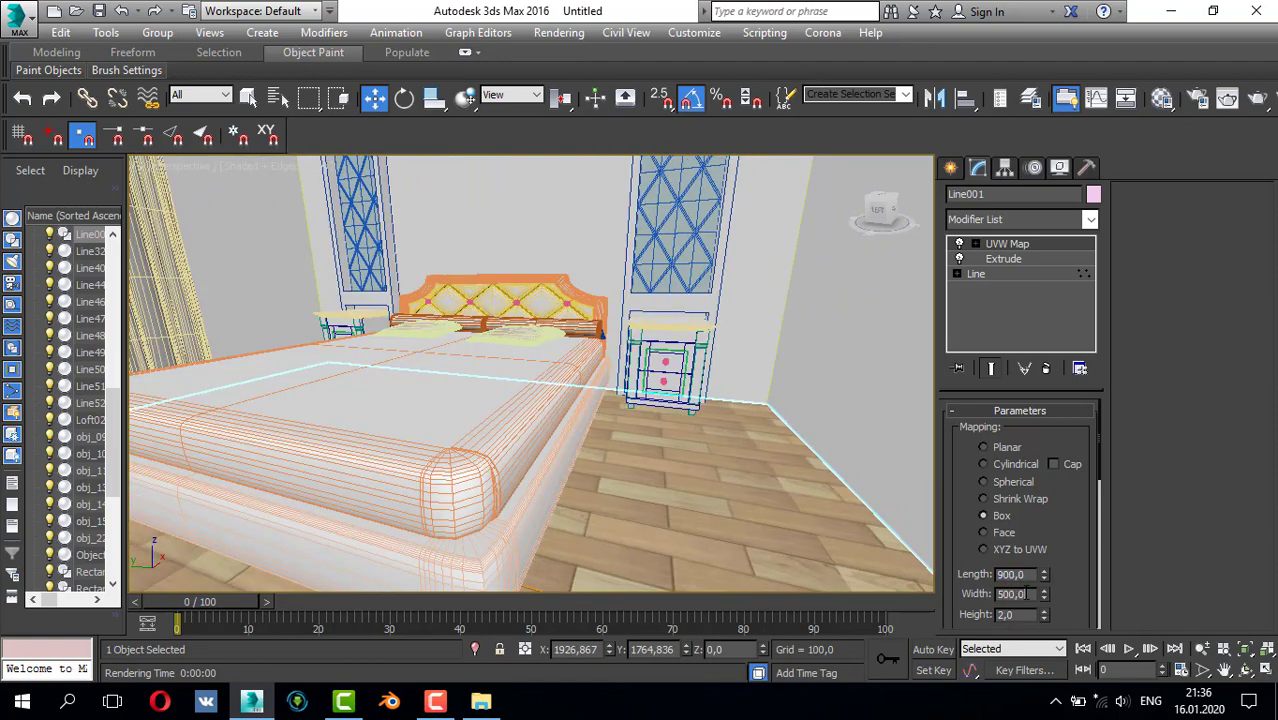
scroll(925, 568, down, 3)
text(450)
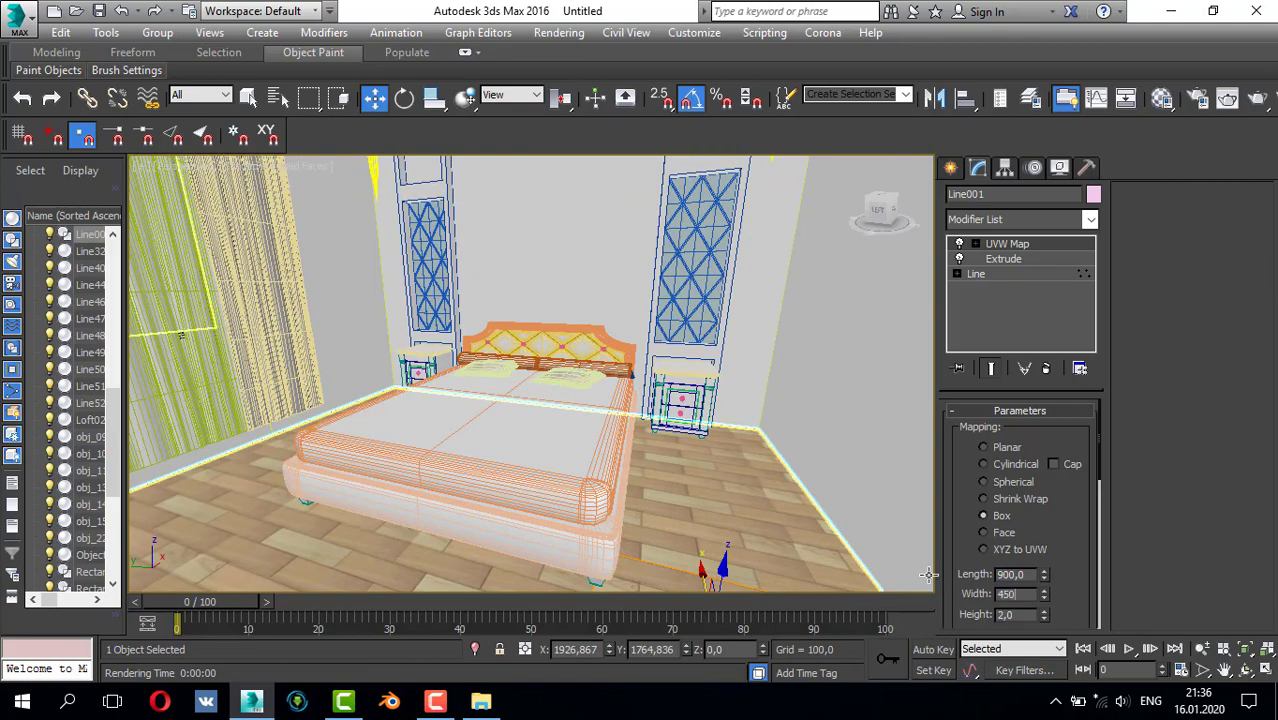
key(Return)
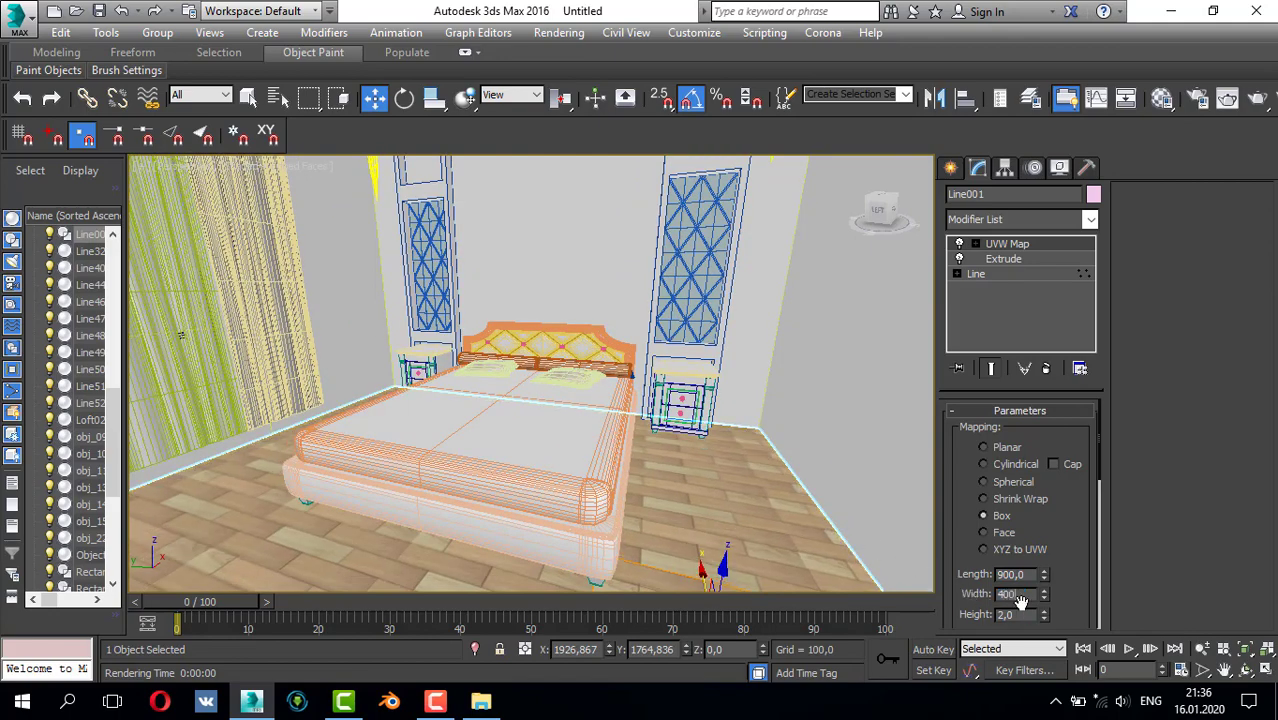
text(400)
key(Return)
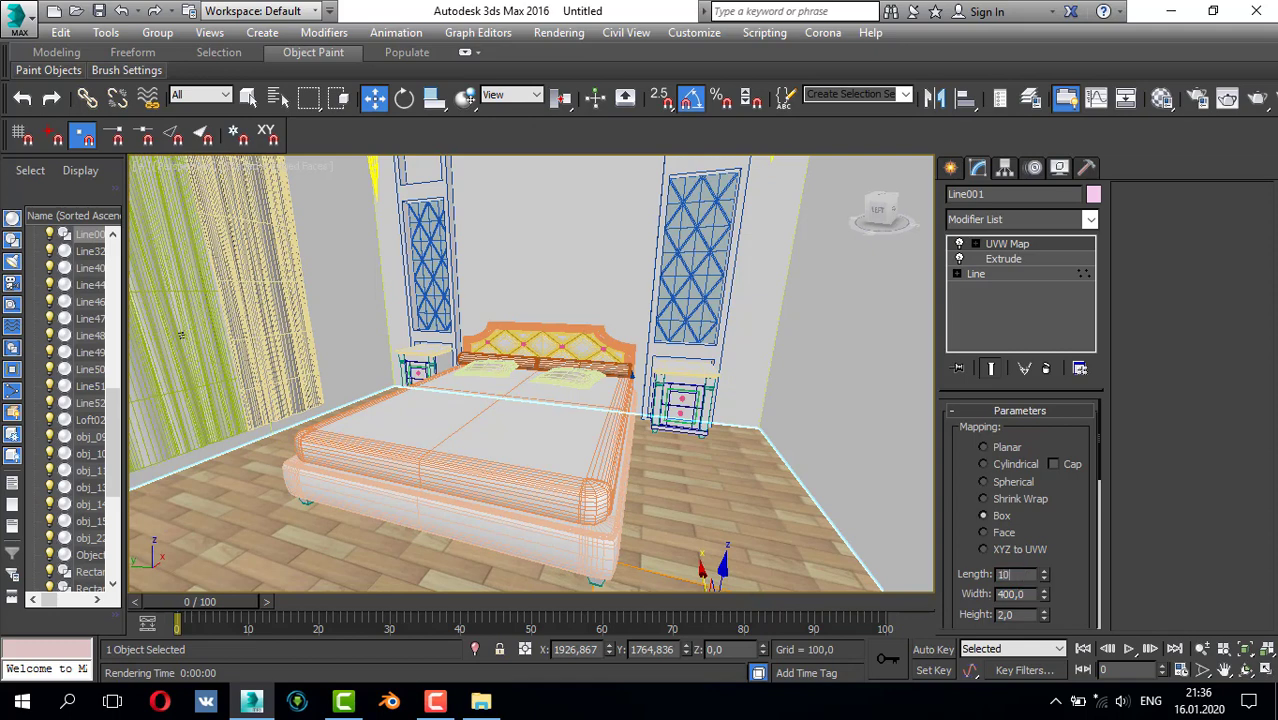
text(1000)
key(Return)
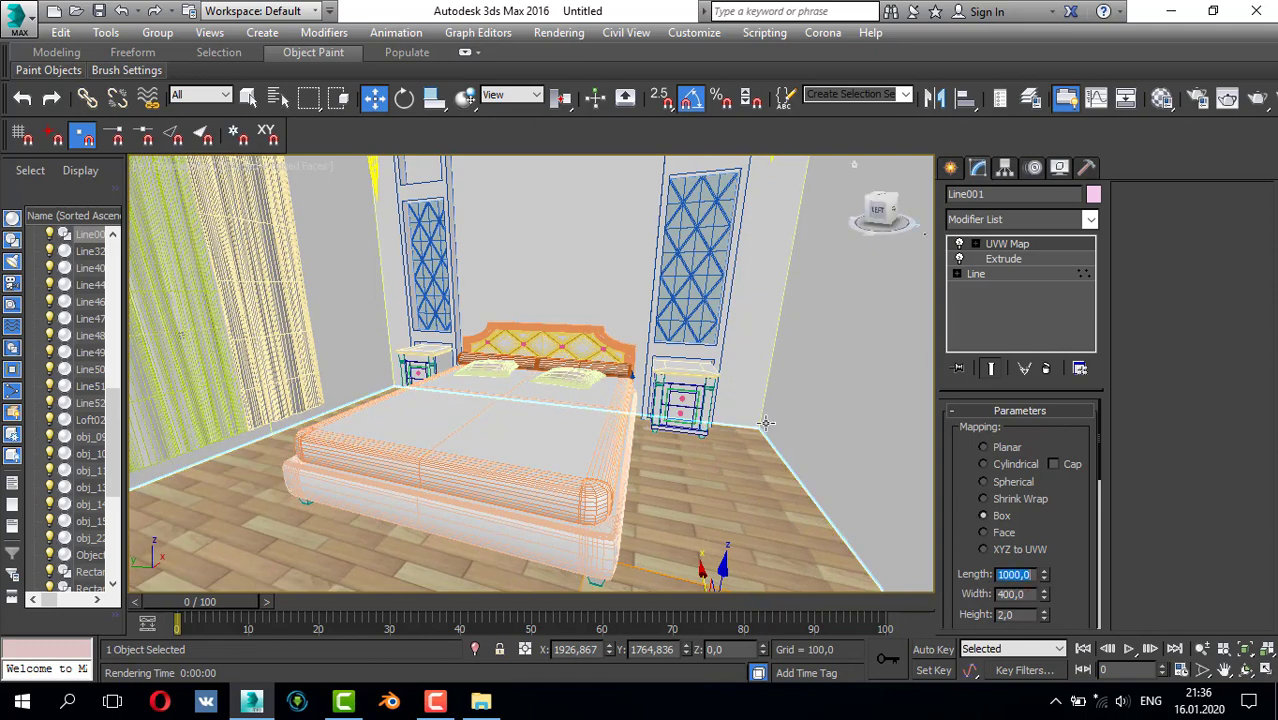
click(951, 168)
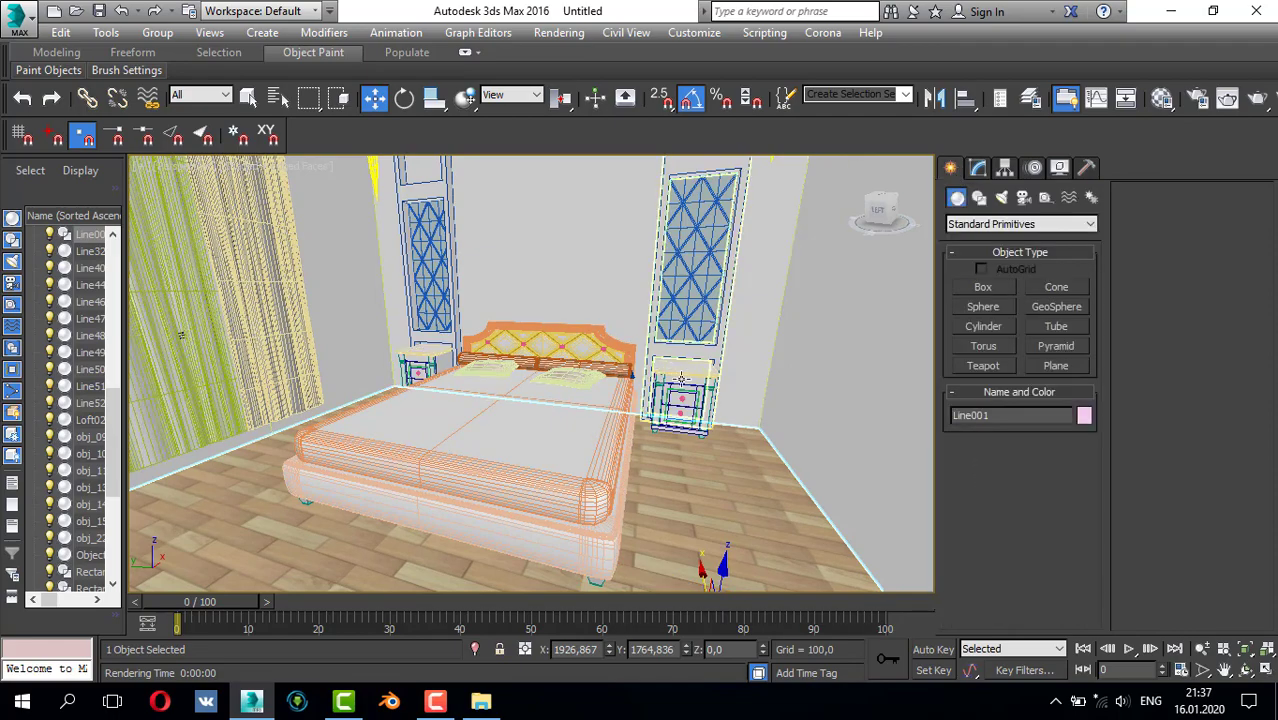
- Render the Perspective view from a lower angle to check the parquet floor, and close the render and its progress window
alt+middle_drag(470, 480, 516, 428)
scroll(540, 485, down, 3)
scroll(514, 437, up, 3)
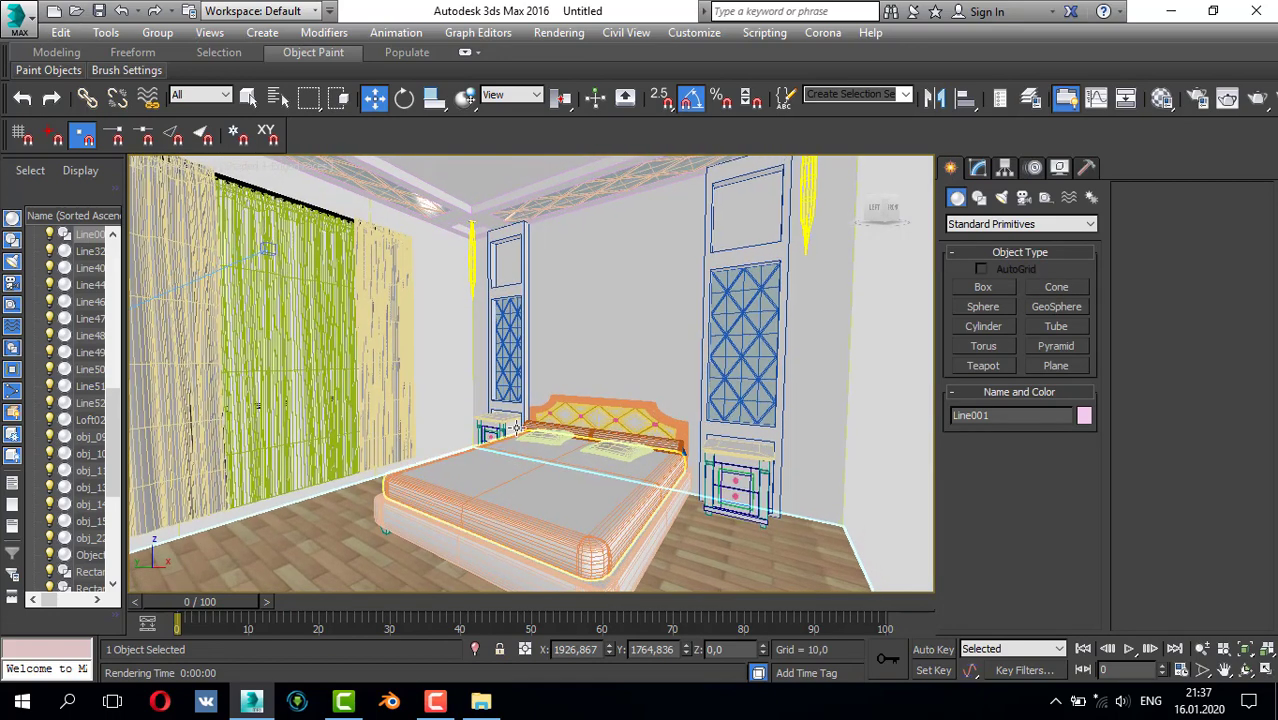
click(1253, 95)
click(604, 38)
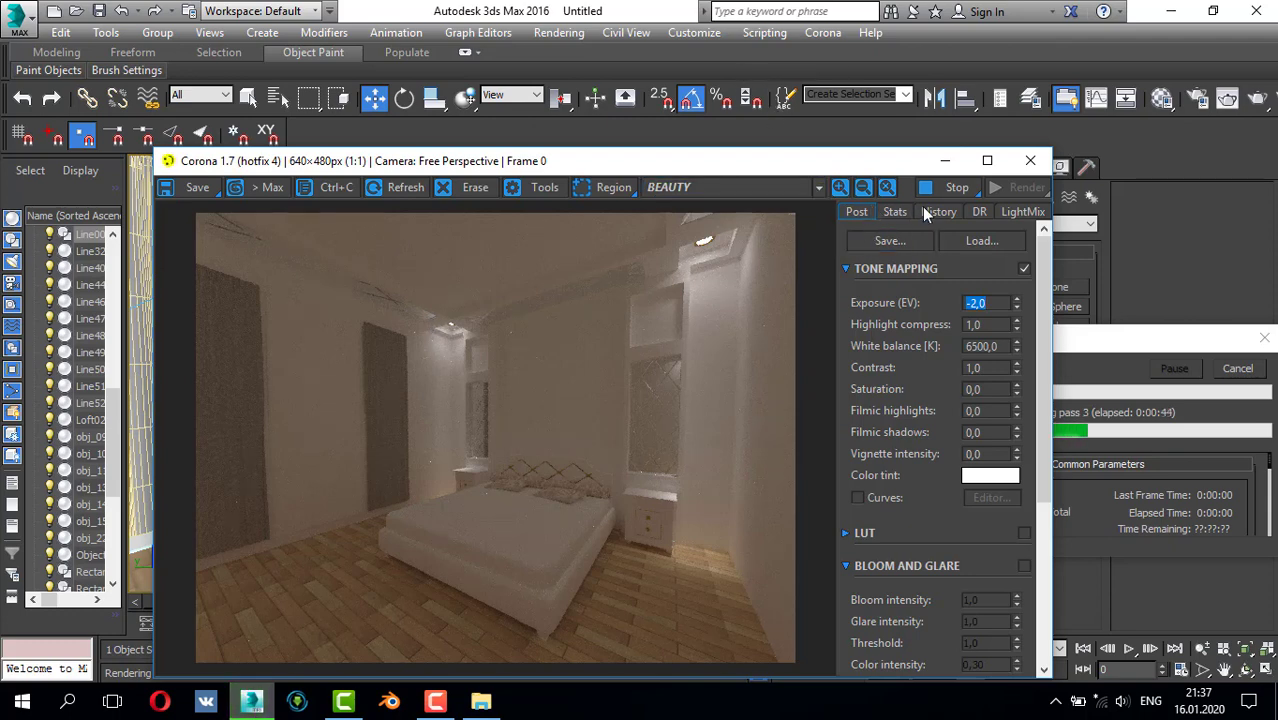
click(1030, 160)
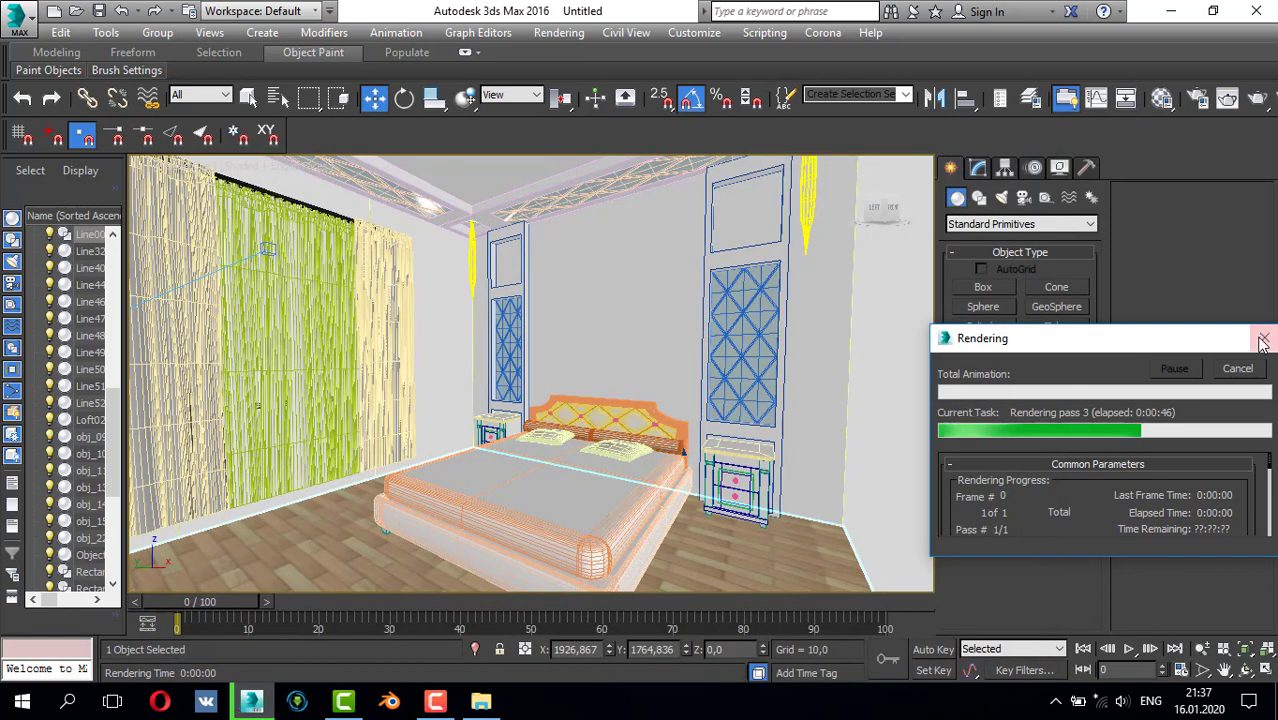
click(1263, 342)
- In the Top view, try to start a vertex-snapped line on the wall beside the lower nightstand, running to the room corner
key(alt+w)
right_click(448, 292)
key(alt+w)
scroll(422, 310, down, 3)
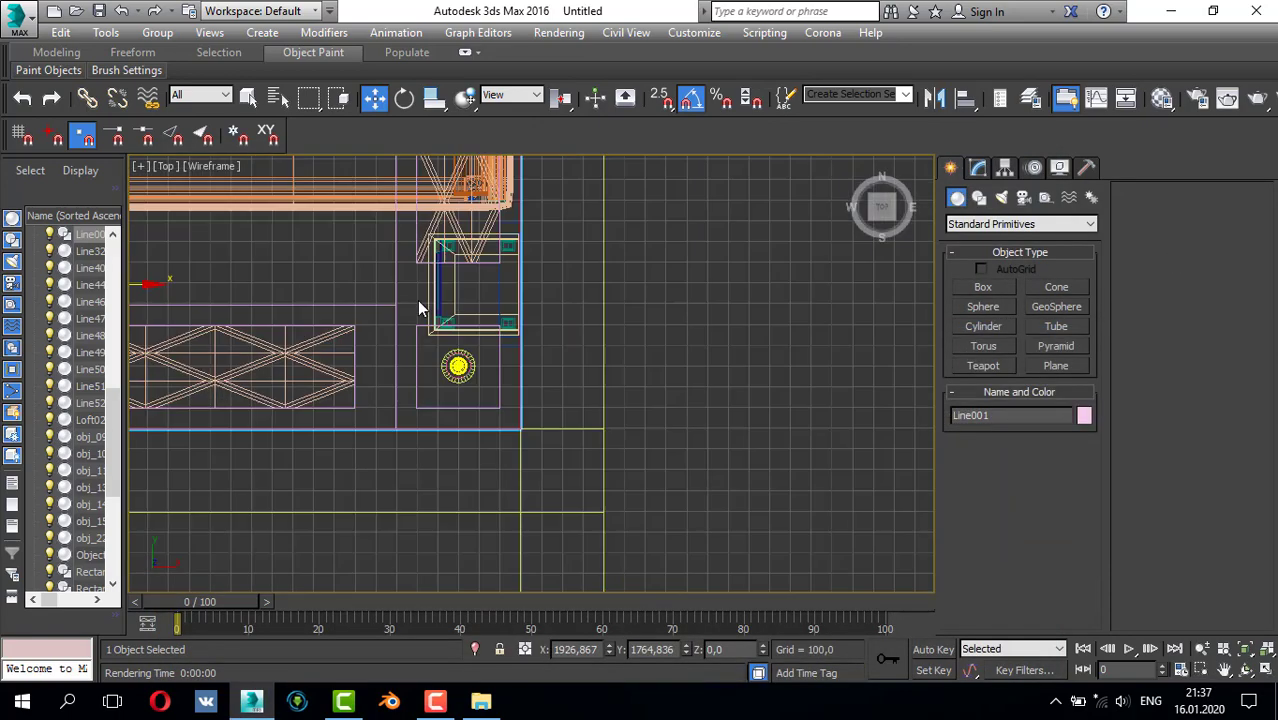
scroll(421, 308, down, 2)
middle_drag(447, 304, 562, 287)
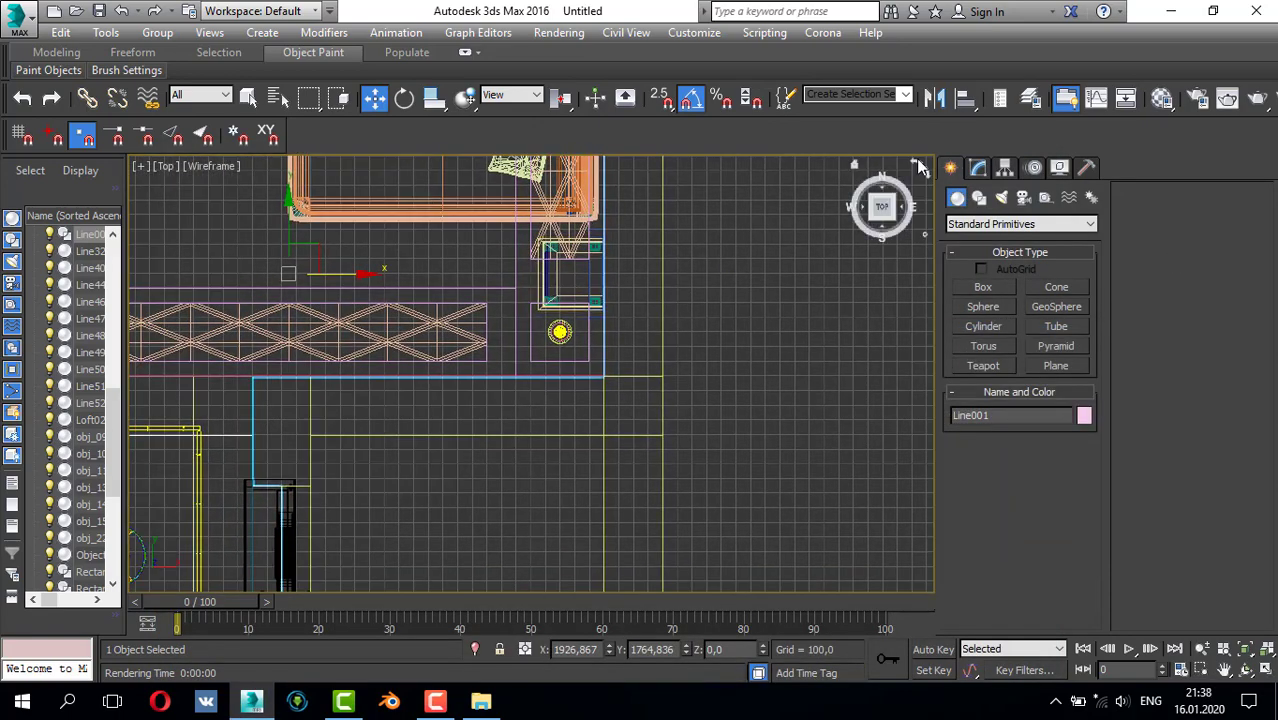
click(979, 197)
key(s)
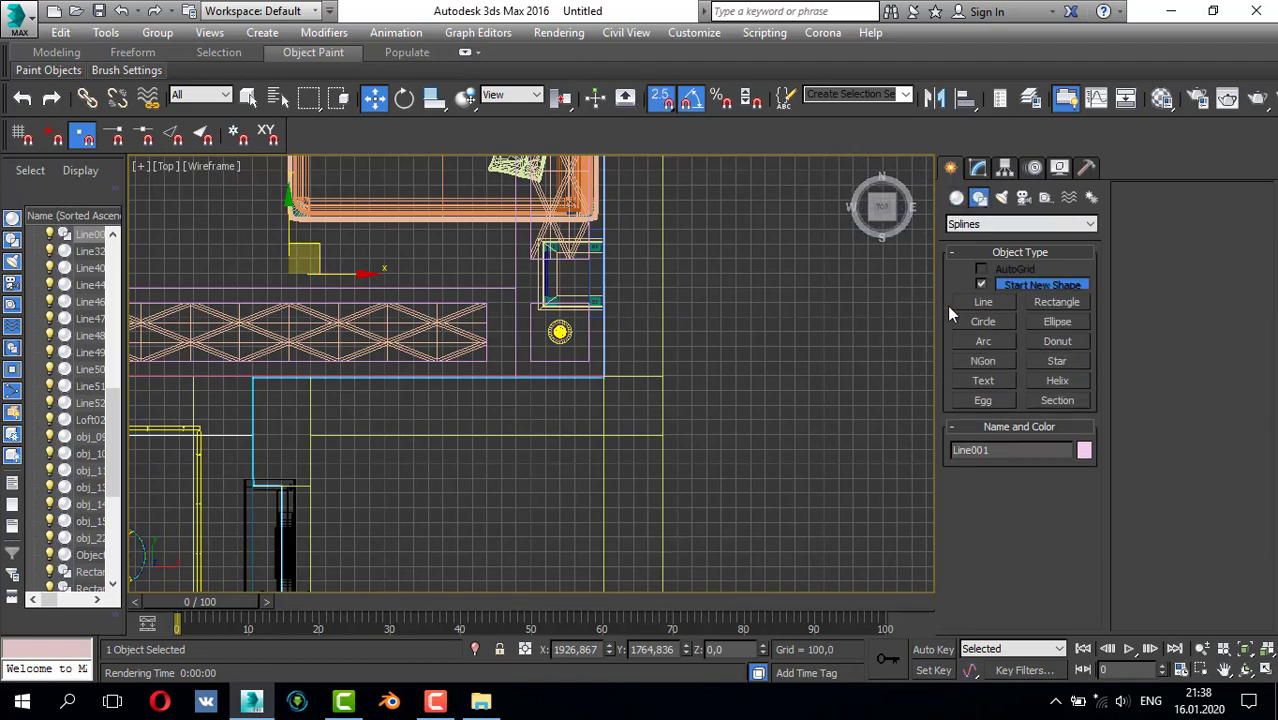
click(983, 301)
scroll(609, 306, up, 5)
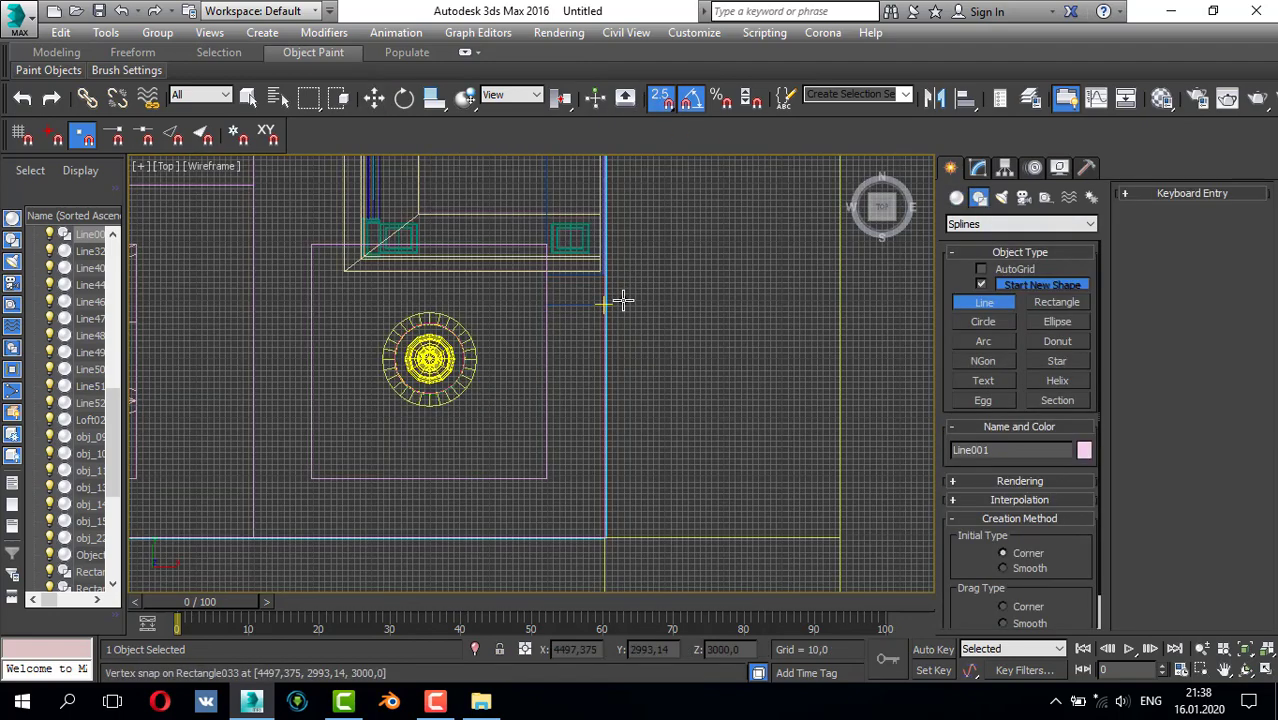
drag(623, 301, 634, 332)
right_click(619, 476)
click(621, 304)
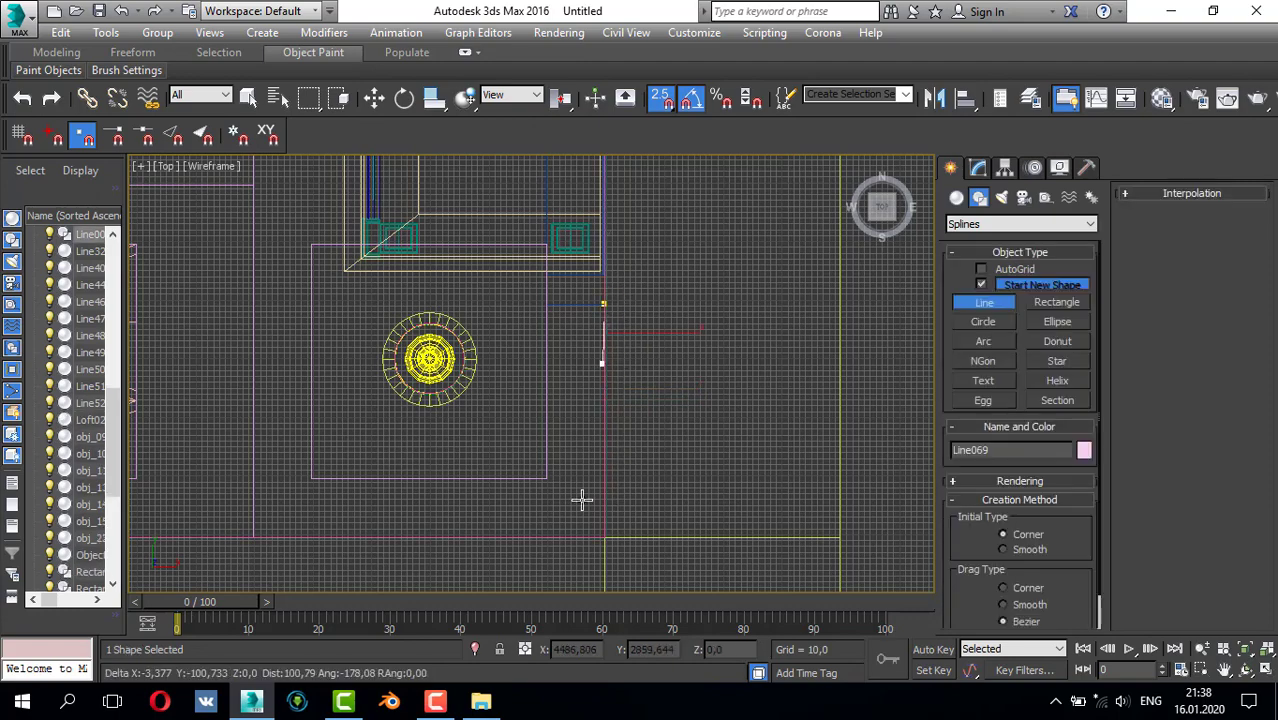
click(604, 541)
- Try to continue the line along the lower wall, around its corner and down to the door opening
scroll(527, 502, down, 5)
middle_drag(531, 499, 819, 421)
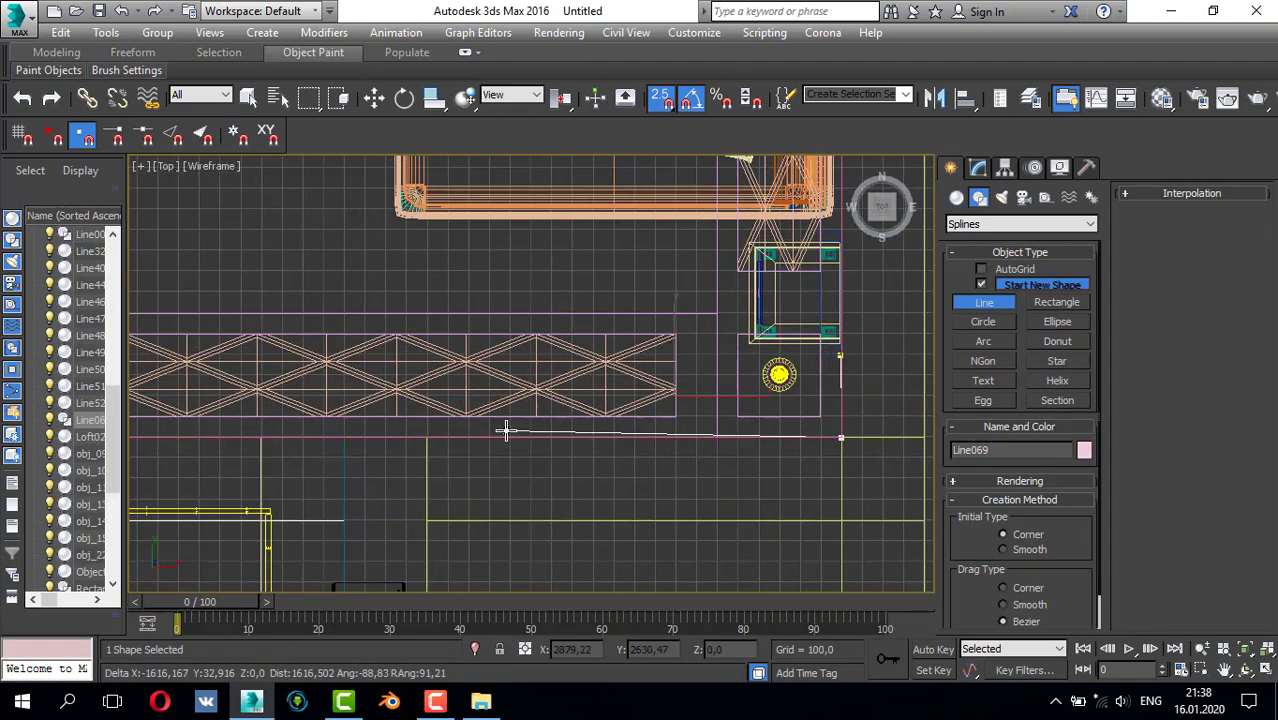
middle_drag(400, 436, 685, 404)
middle_drag(608, 399, 546, 292)
scroll(573, 328, up, 3)
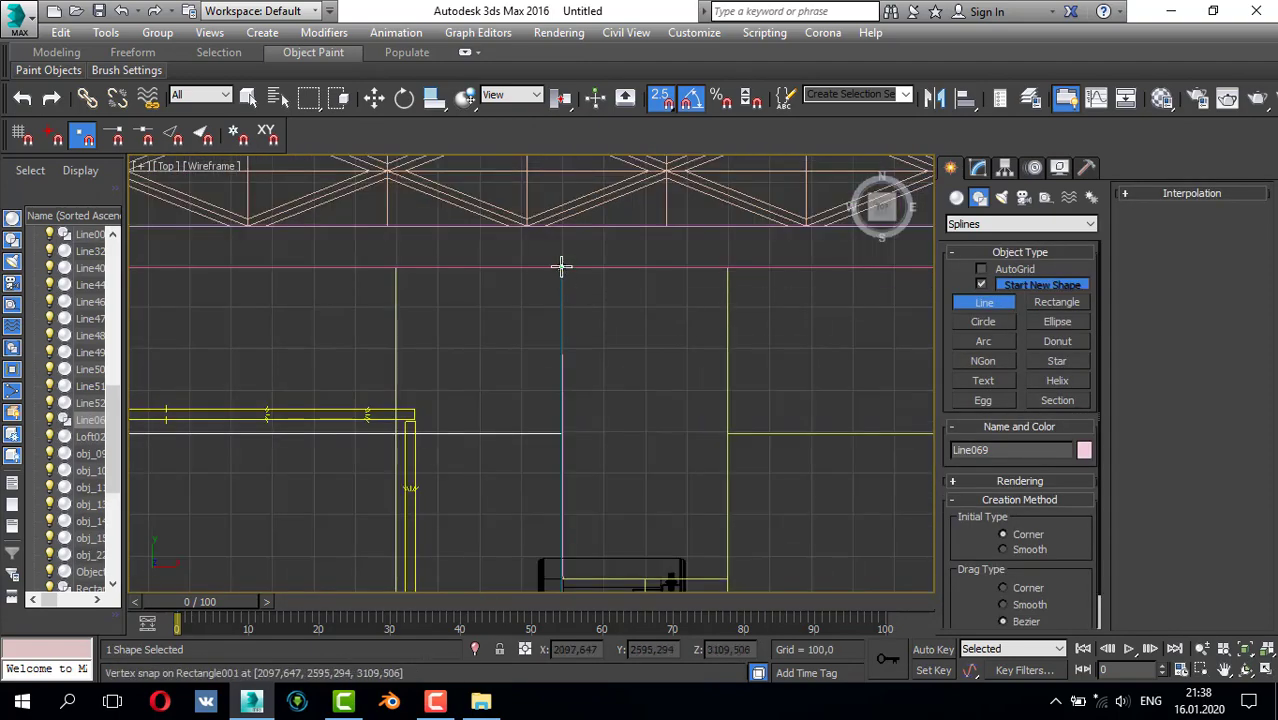
click(560, 266)
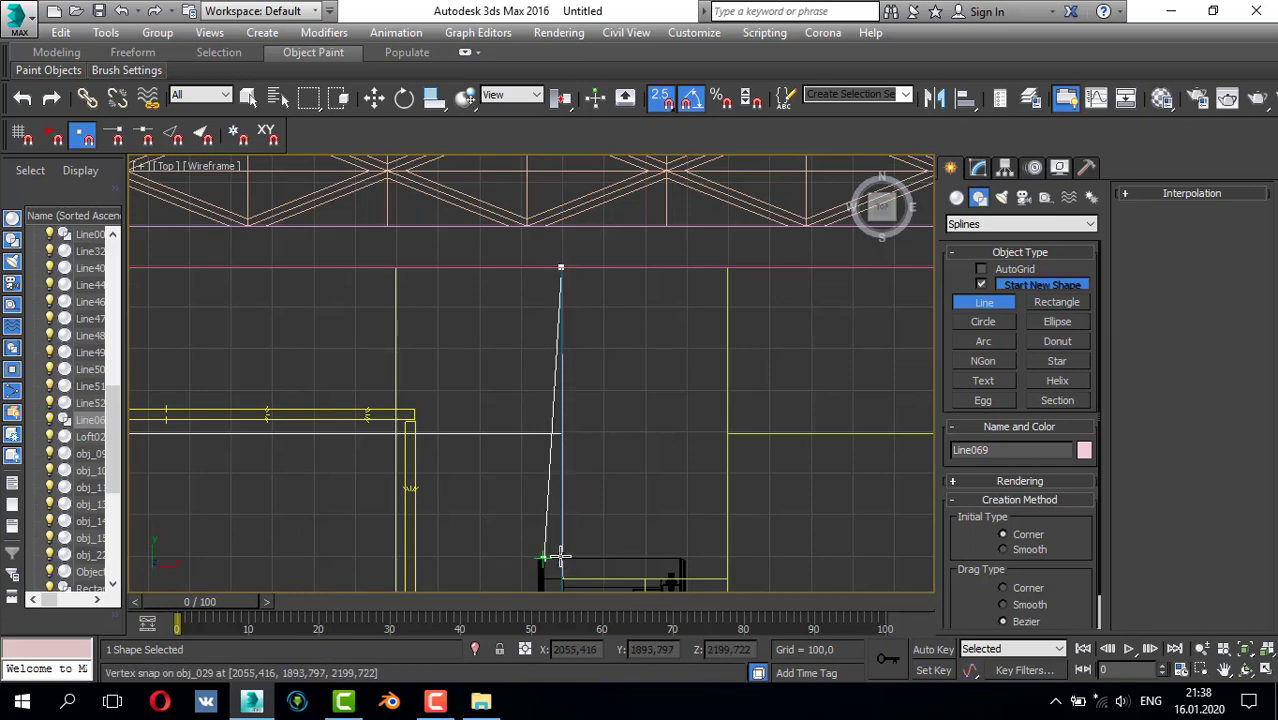
scroll(560, 556, up, 5)
middle_drag(565, 540, 571, 379)
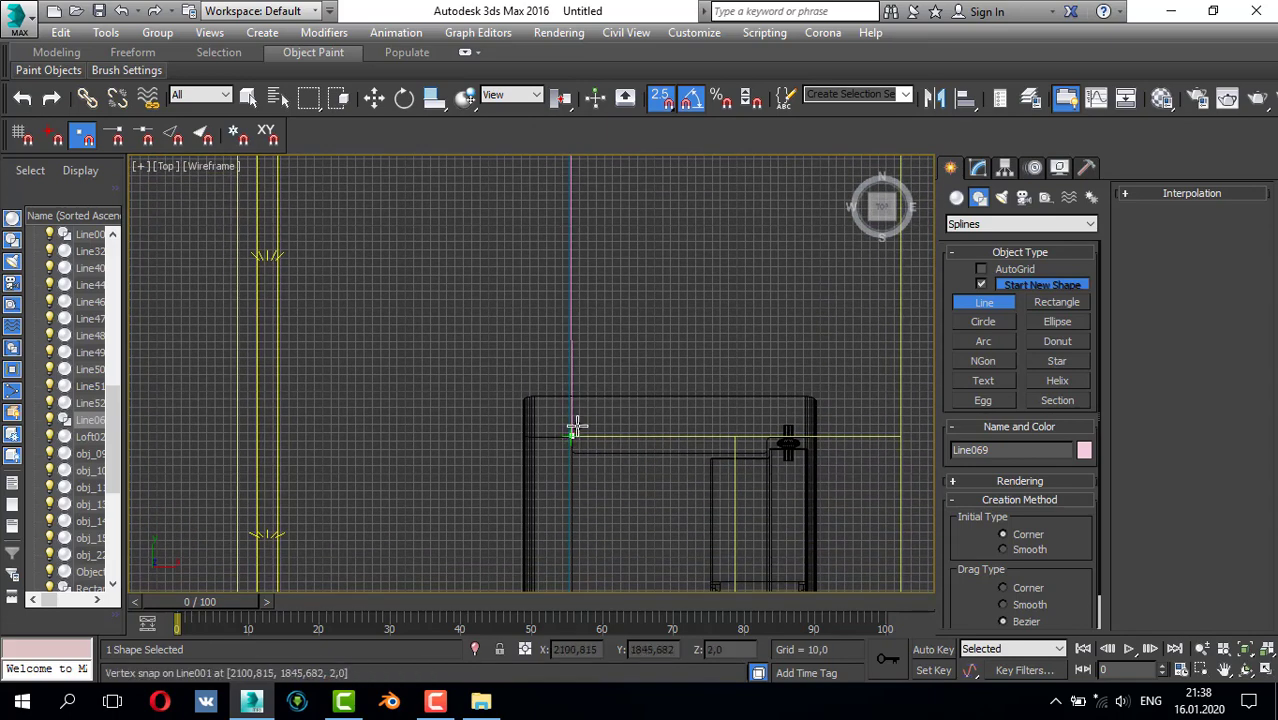
click(575, 428)
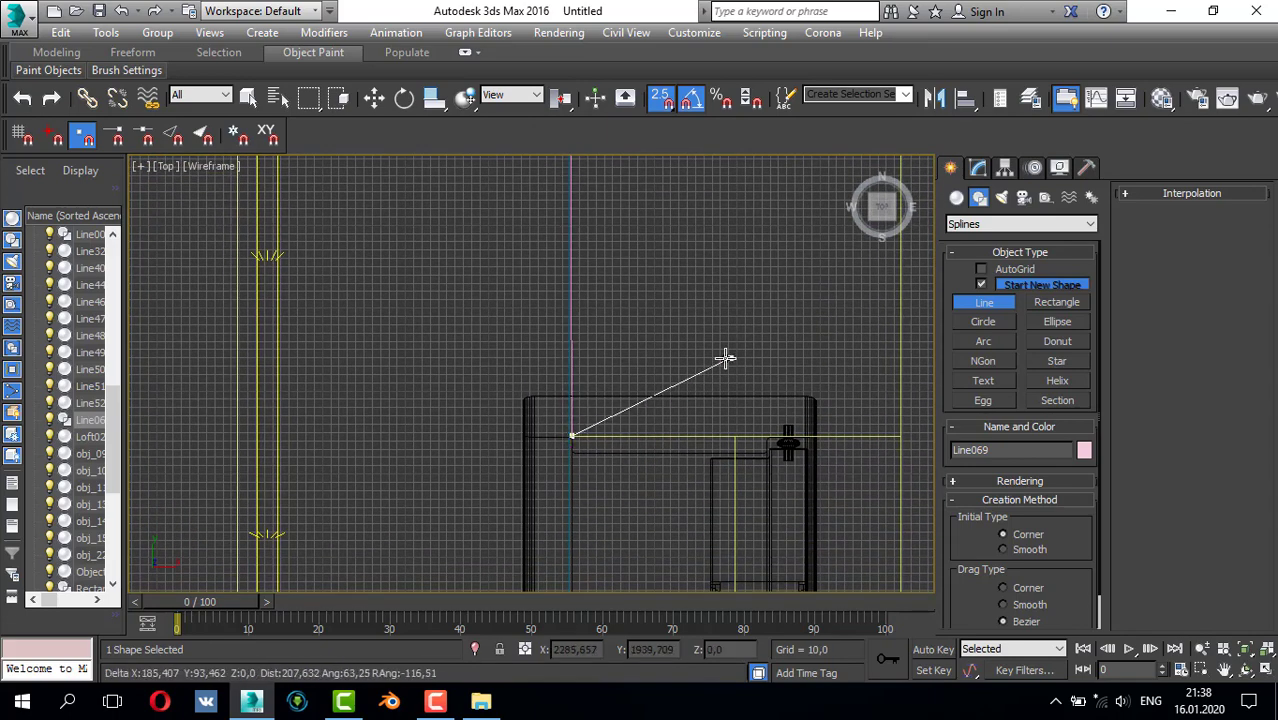
right_click(640, 358)
- Try to move the line's end vertex back to the outer edge of the door frame
click(972, 302)
click(978, 168)
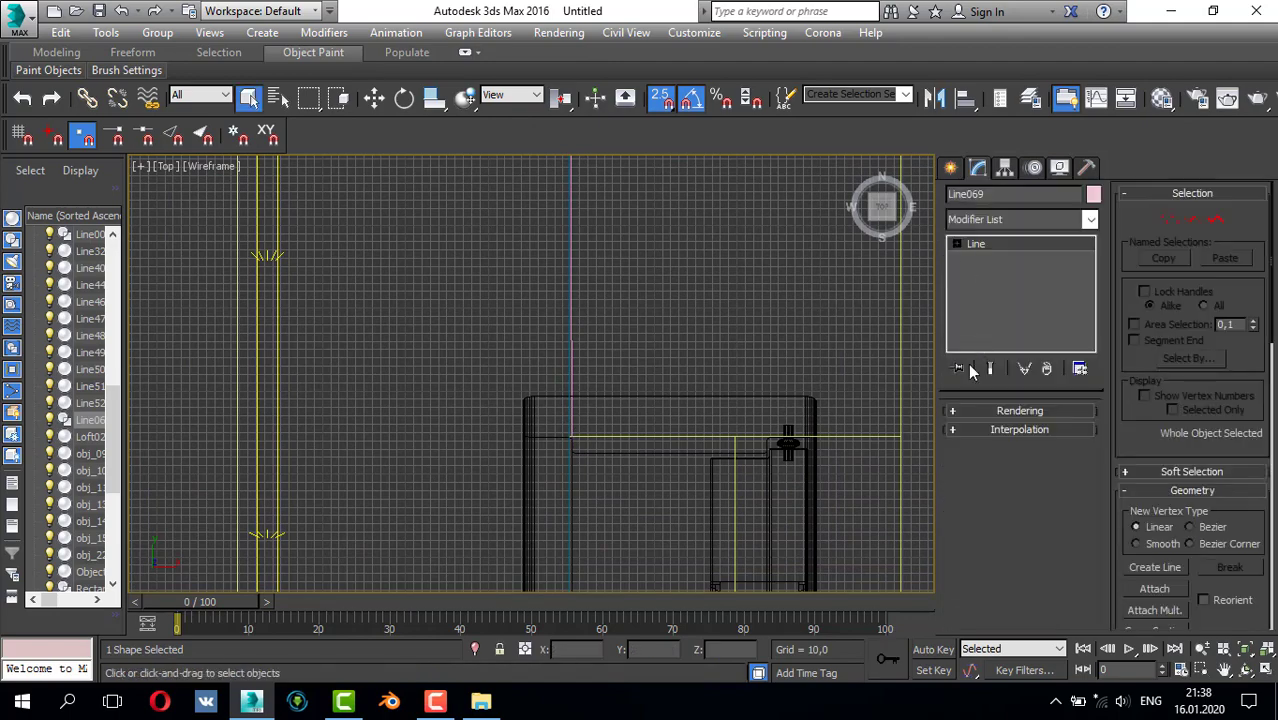
click(1170, 220)
scroll(550, 425, up, 4)
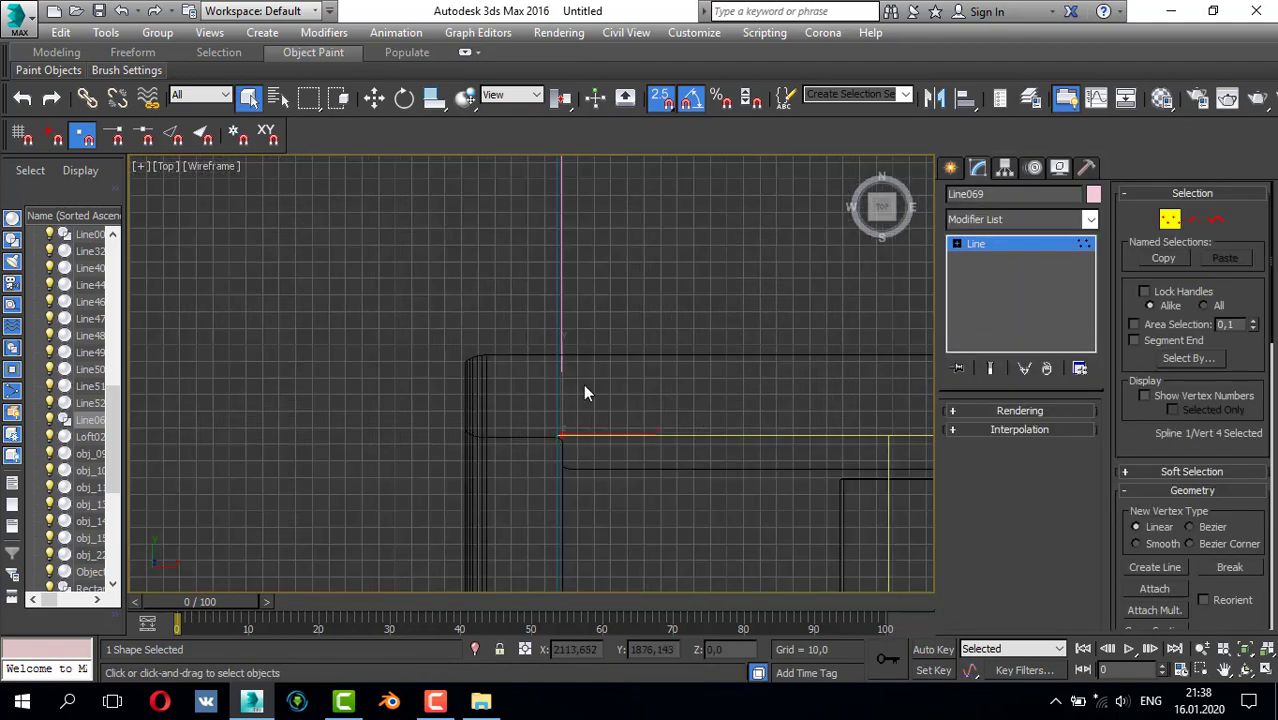
key(w)
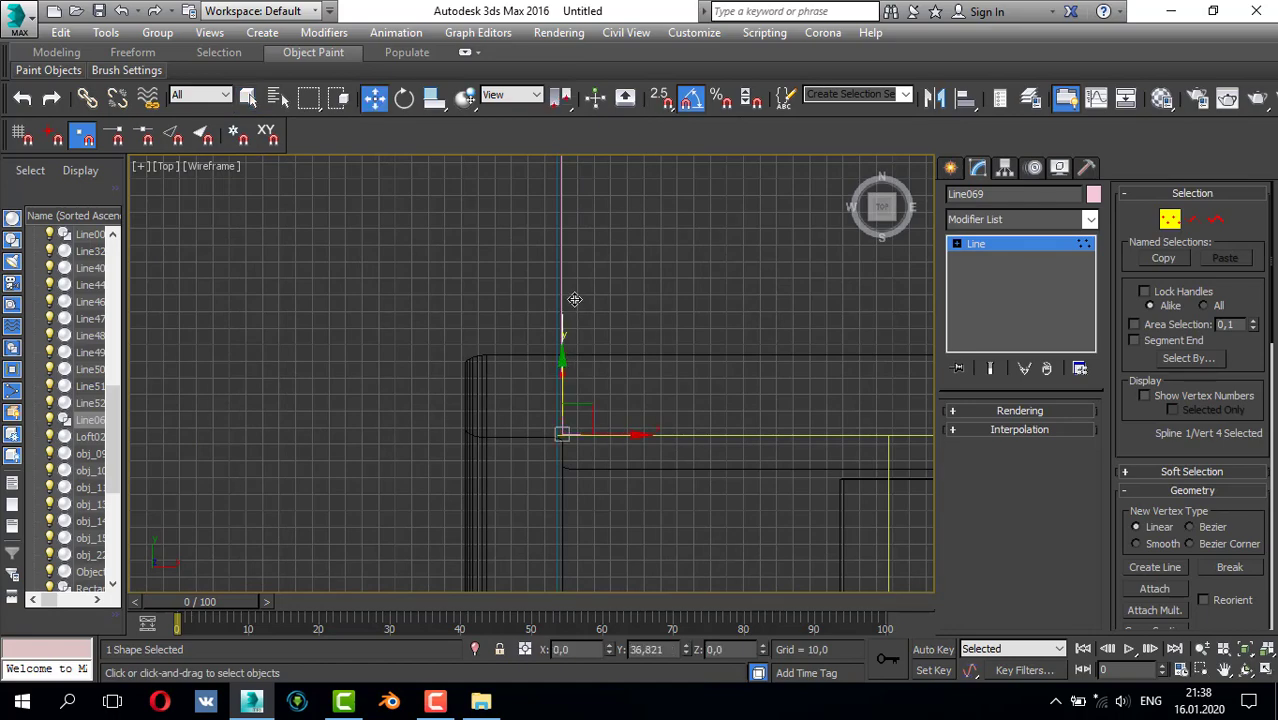
scroll(600, 285, down, 8)
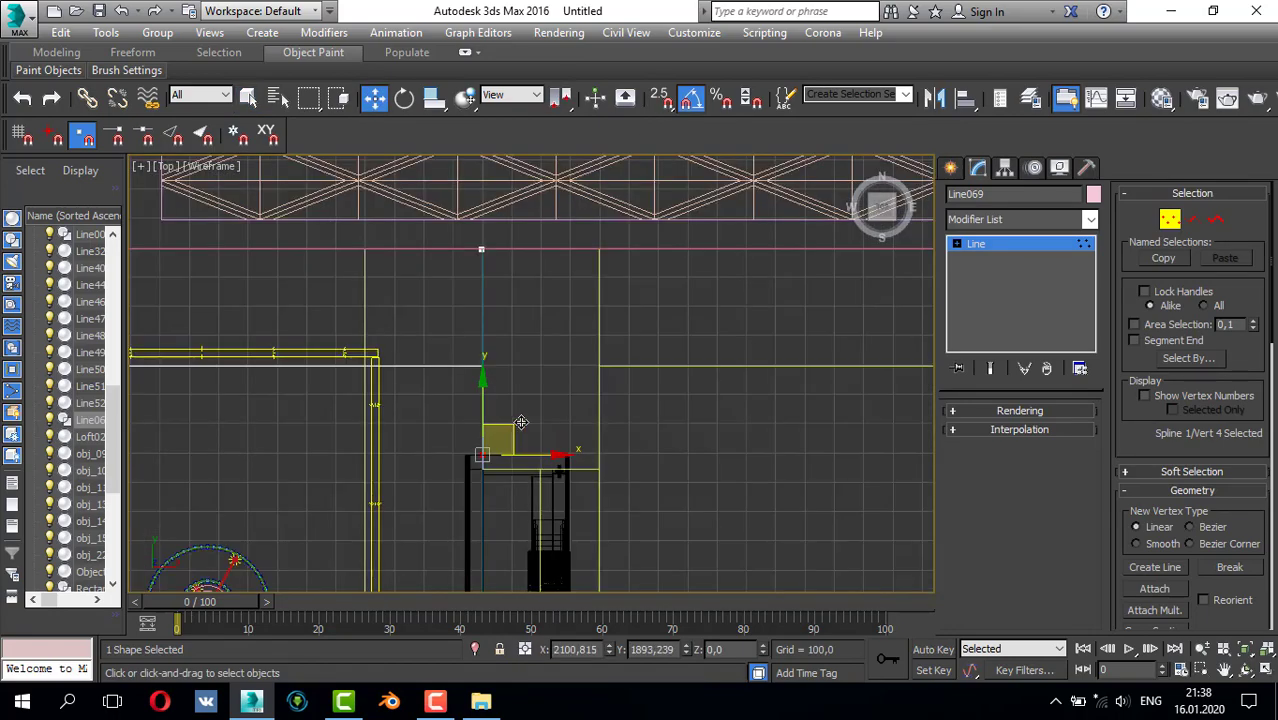
middle_drag(578, 402, 555, 387)
- Delete the newly drawn wall line
click(948, 168)
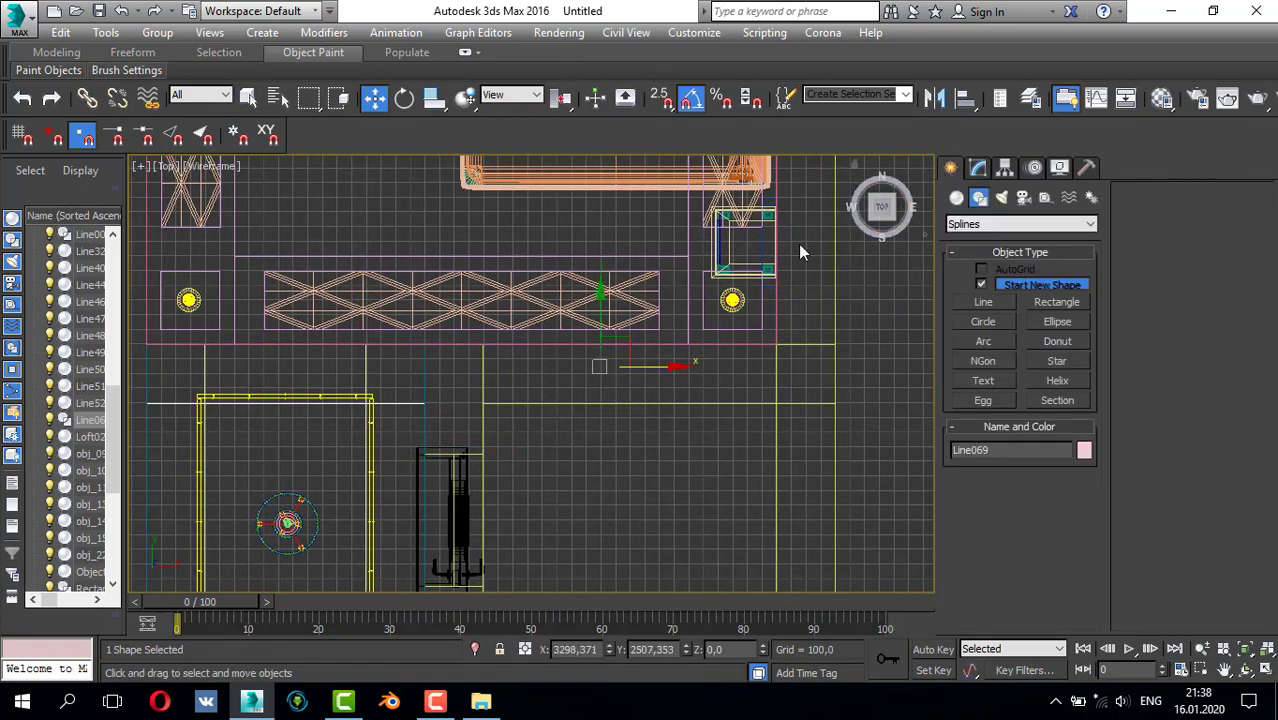
key(alt+w)
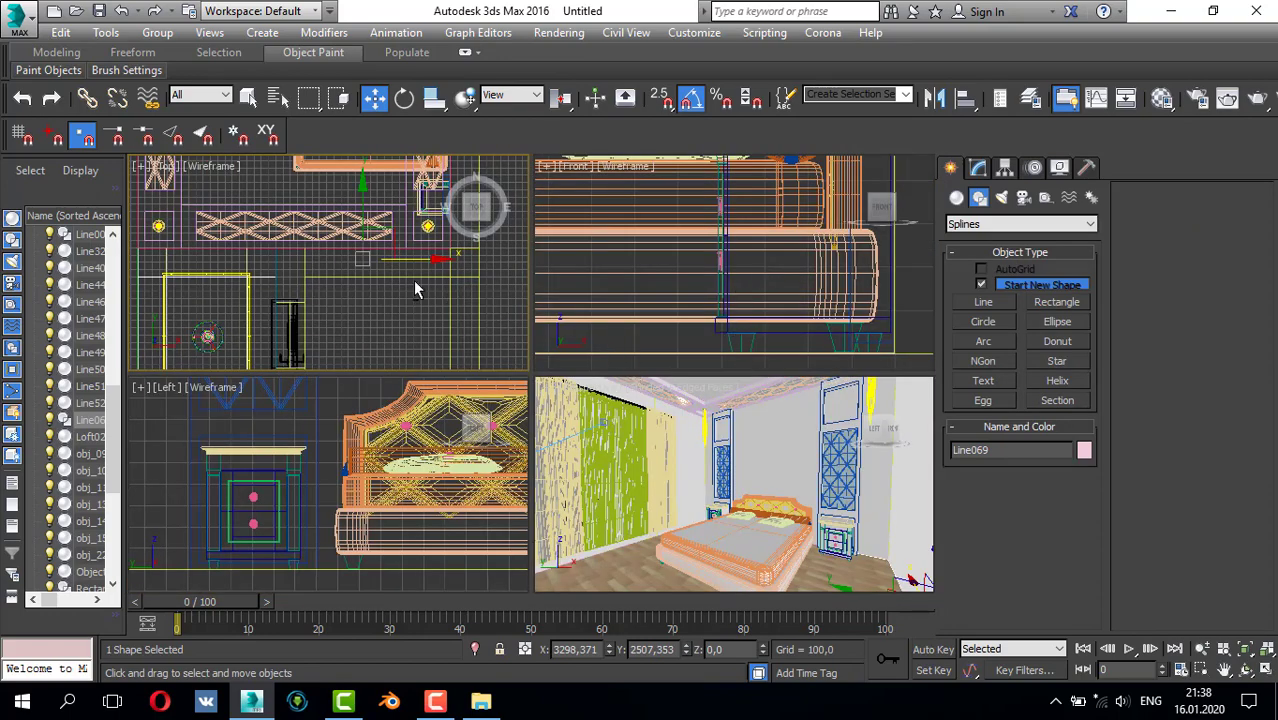
key(alt+w)
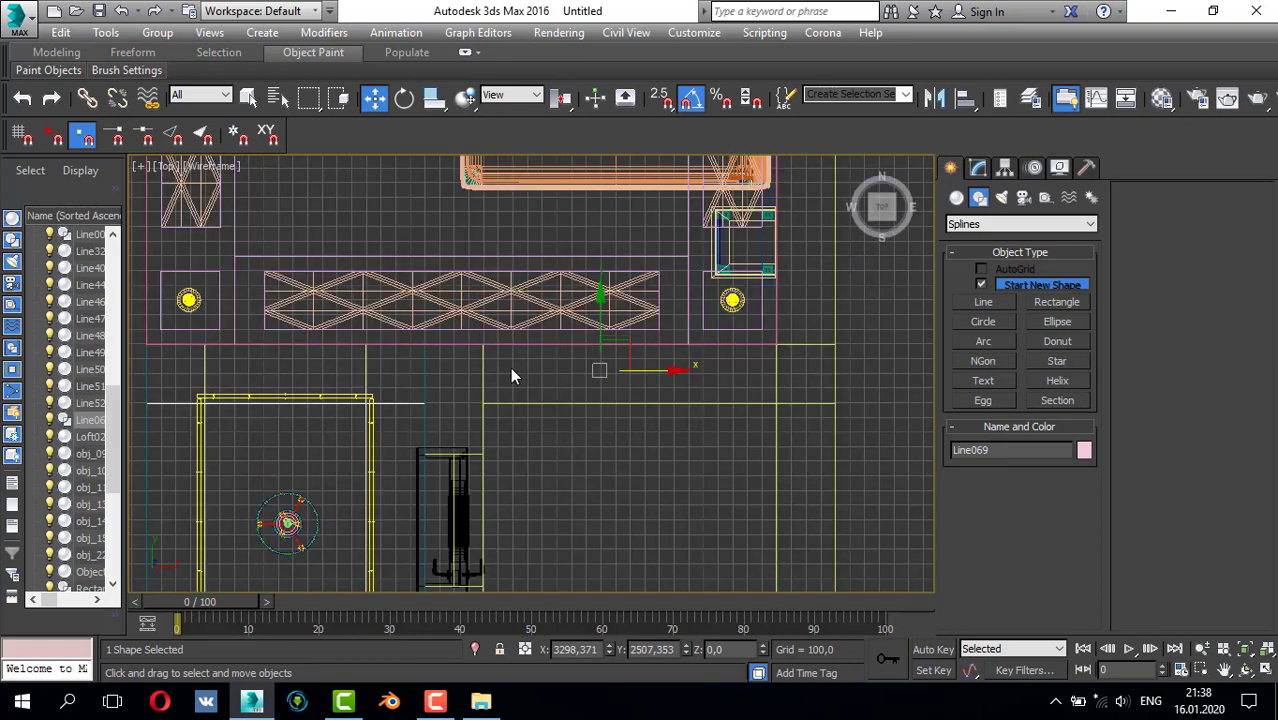
scroll(490, 372, up, 6)
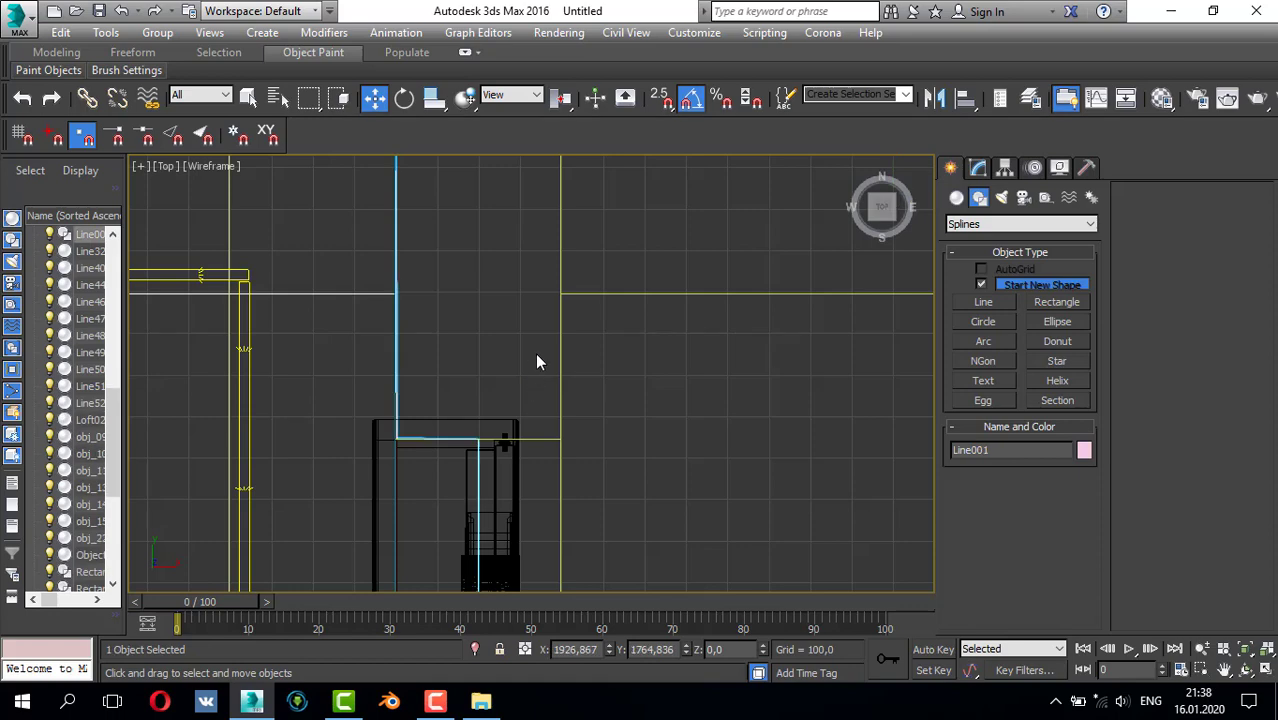
scroll(537, 362, down, 6)
- Draw a vertex-snapped line along the walls from beside the nightstand, through both corners, to the door opening
click(984, 302)
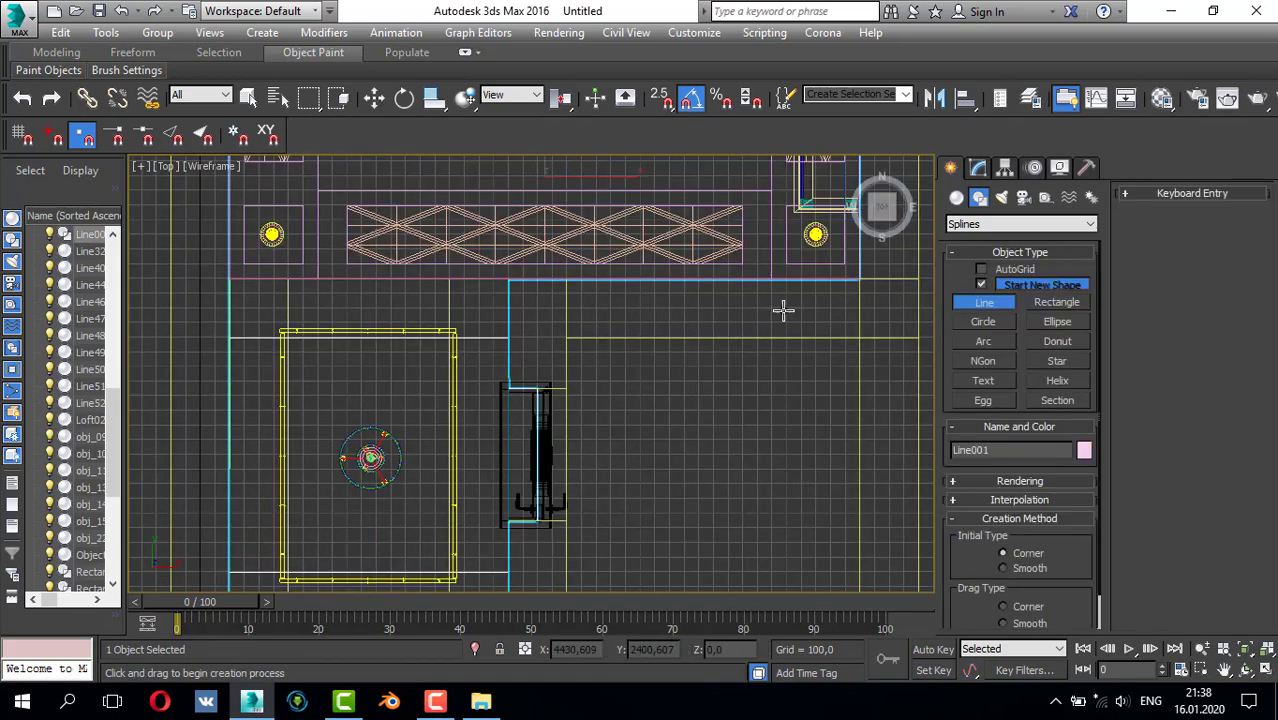
middle_drag(783, 310, 523, 381)
scroll(572, 286, up, 3)
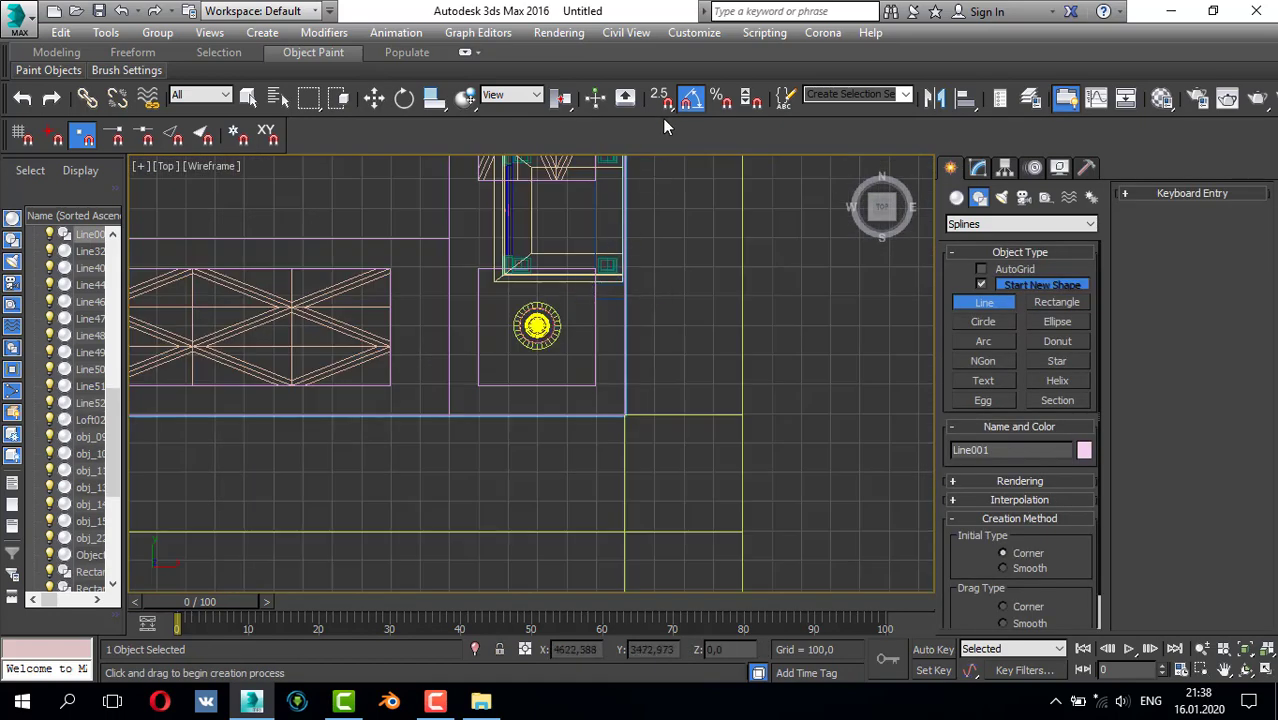
key(s)
click(630, 298)
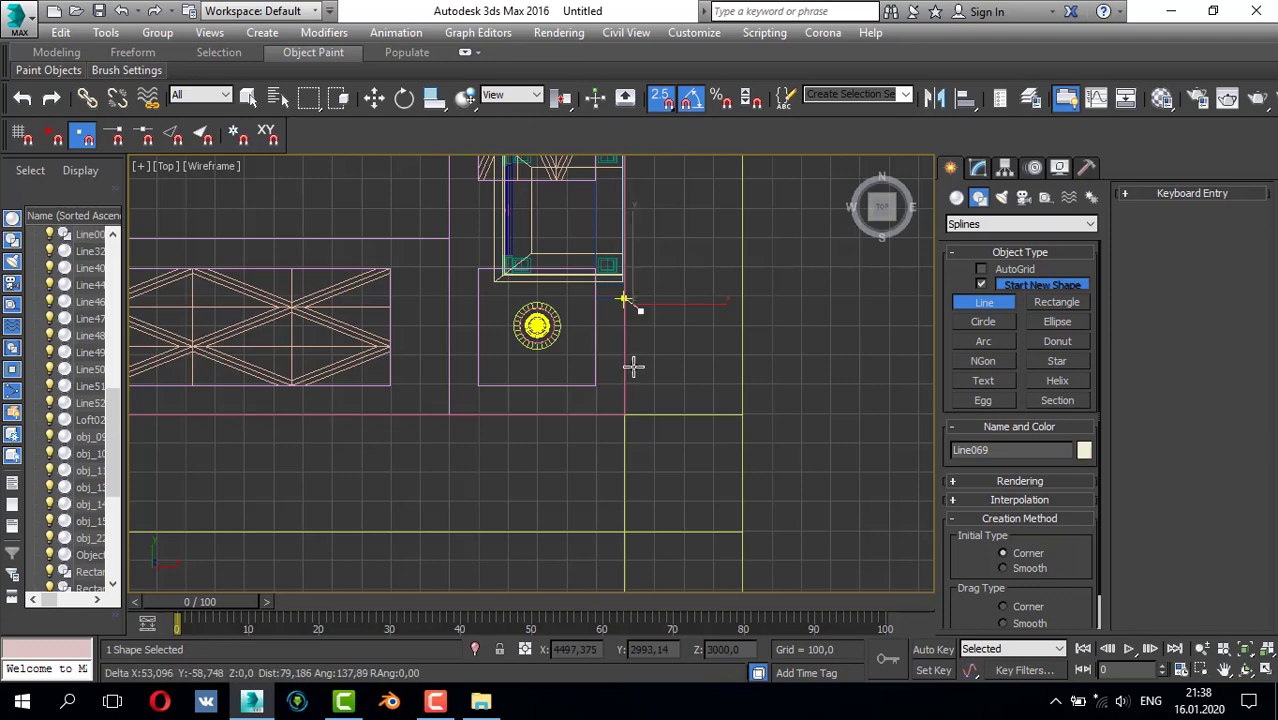
click(632, 422)
middle_drag(242, 434, 753, 288)
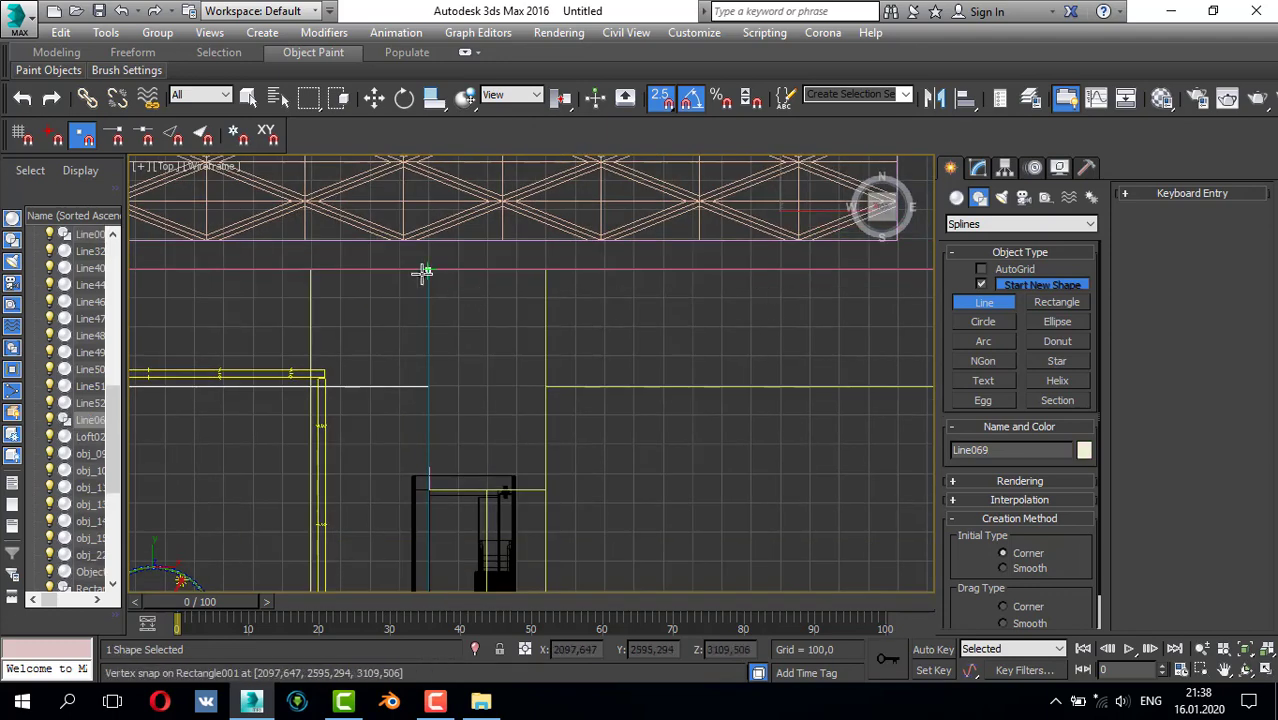
scroll(428, 499, up, 7)
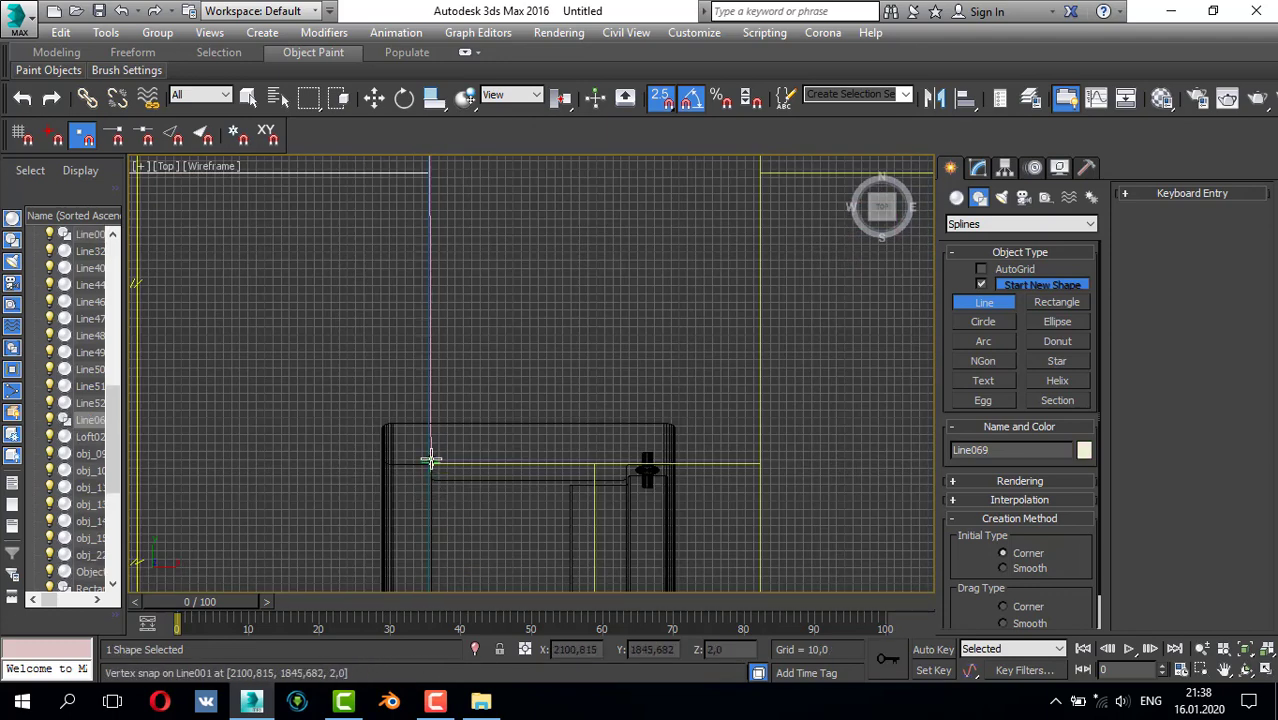
click(431, 460)
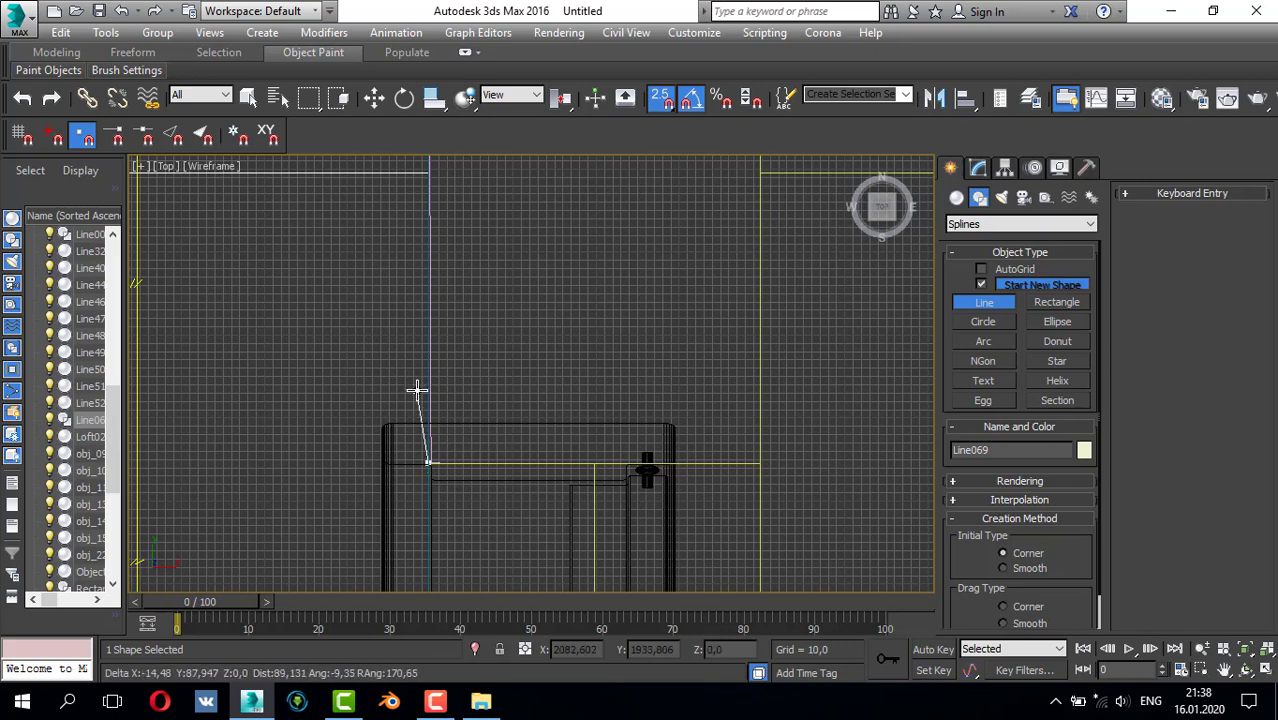
right_click(465, 405)
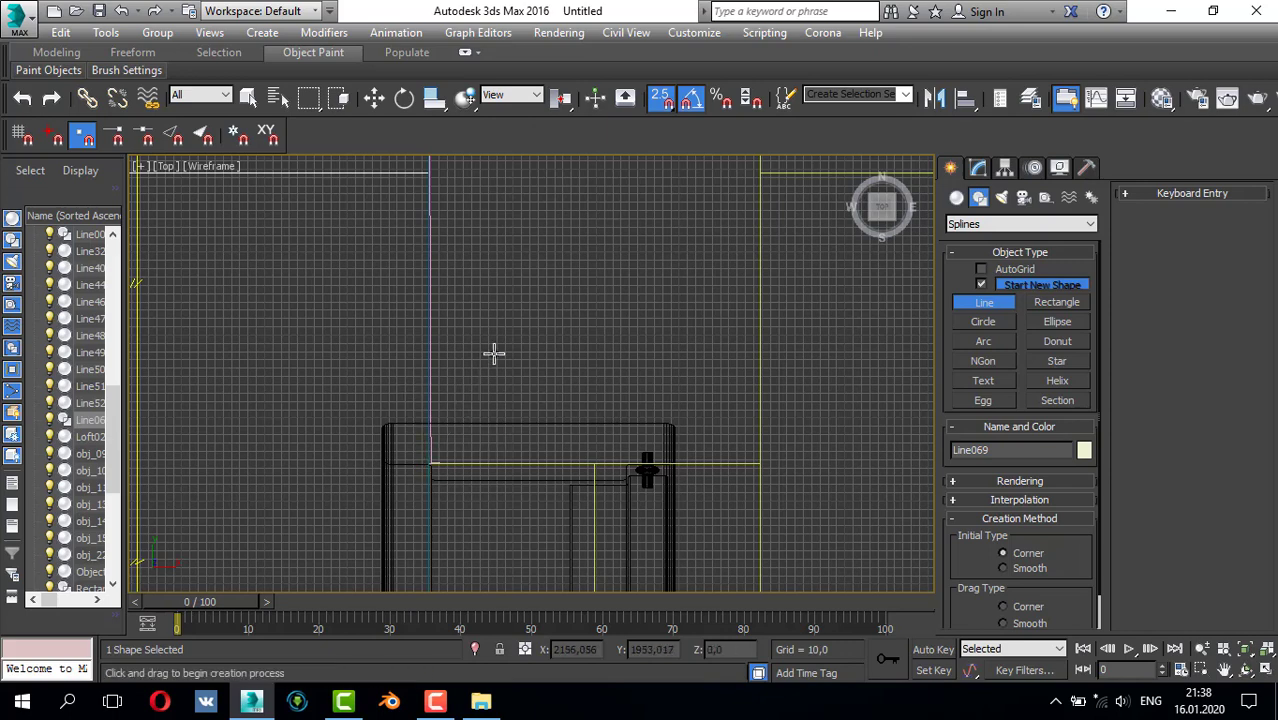
- Move the line's end vertex back along Y to the outer edge of the door frame
click(979, 167)
click(1170, 218)
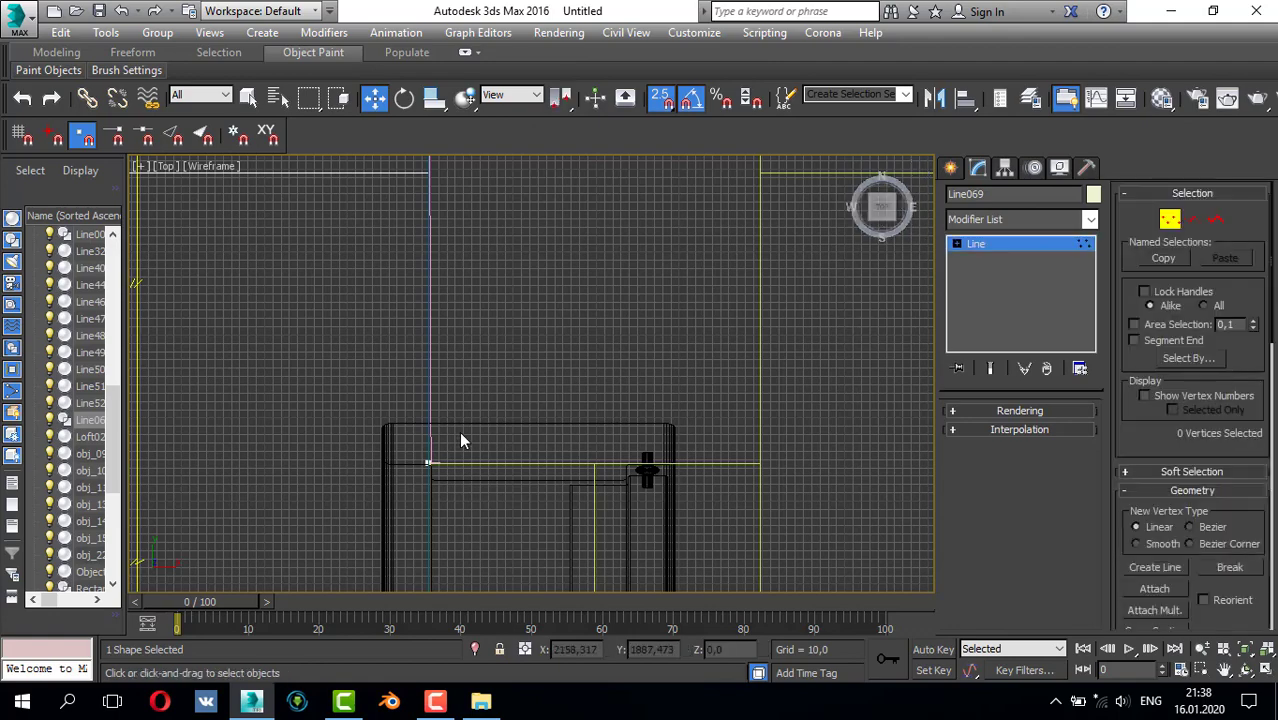
scroll(428, 452, up, 5)
click(428, 474)
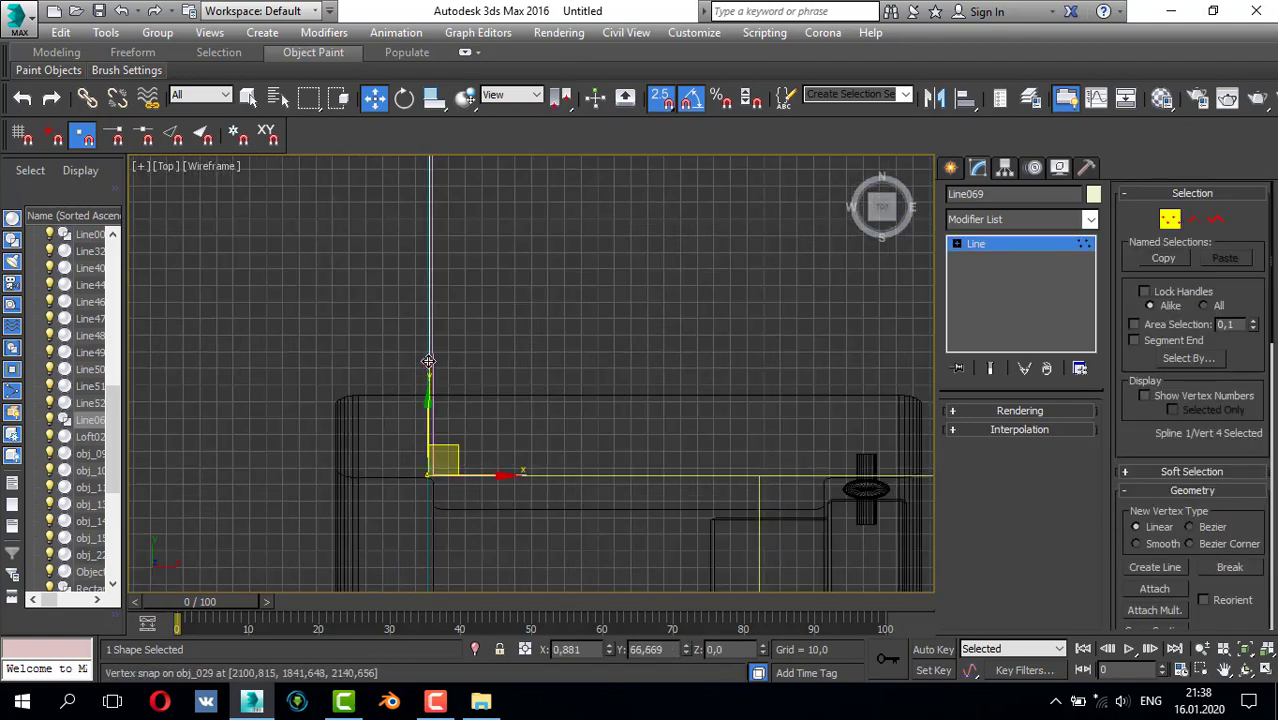
mouse_move(429, 410)
mouse_down()
mouse_move(433, 276)
mouse_move(432, 410)
mouse_up()
scroll(428, 372, up, 2)
scroll(521, 390, down, 2)
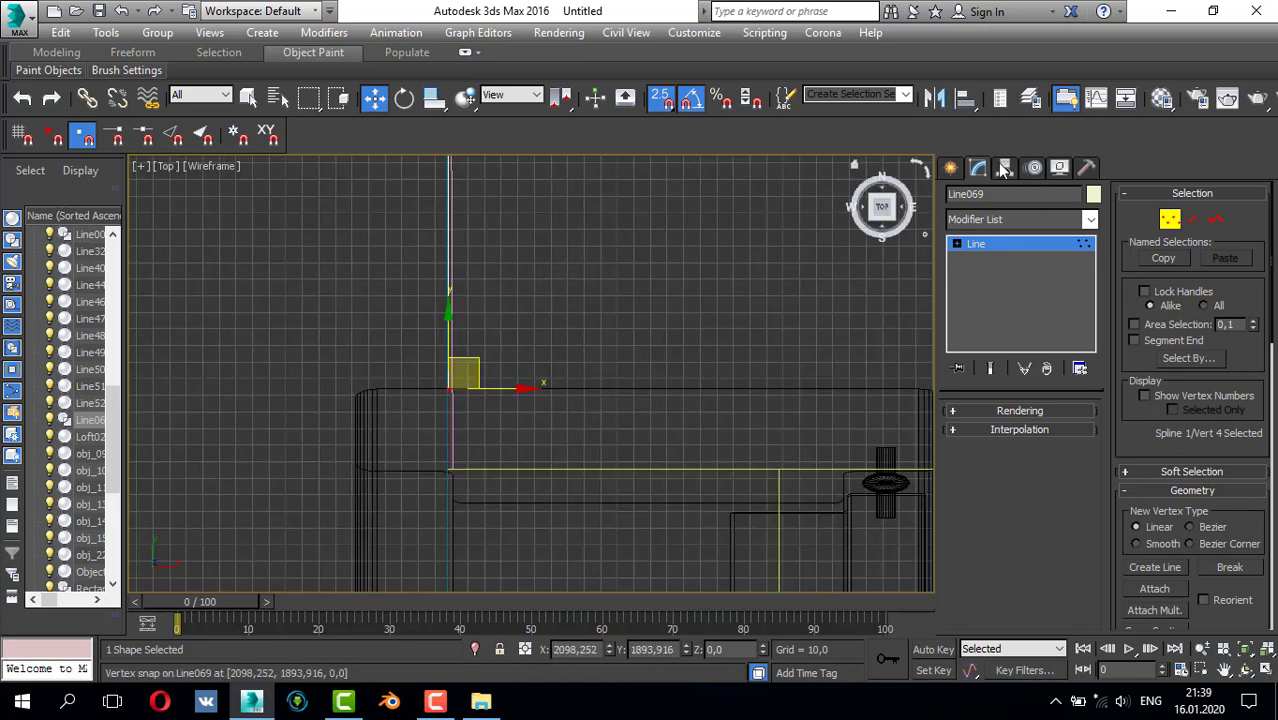
- Leave vertex editing and add a Sweep modifier to the wall line
click(1169, 226)
click(1074, 223)
text(sw)
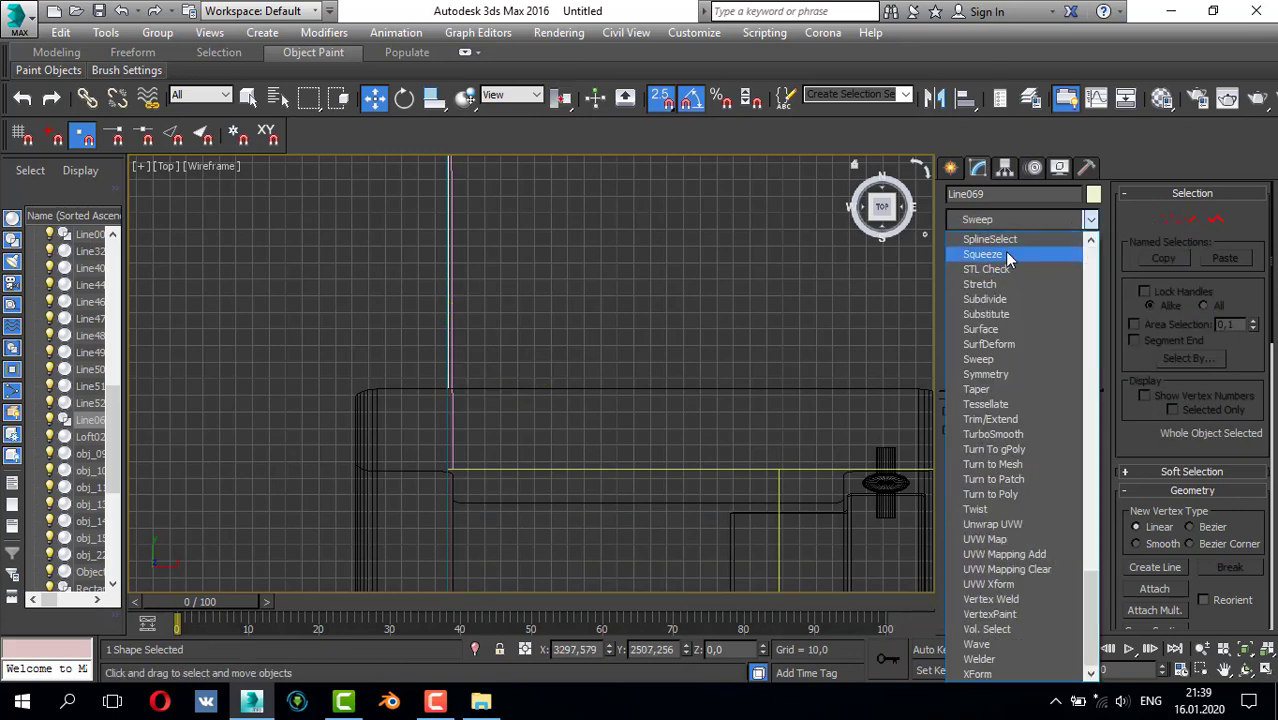
click(979, 359)
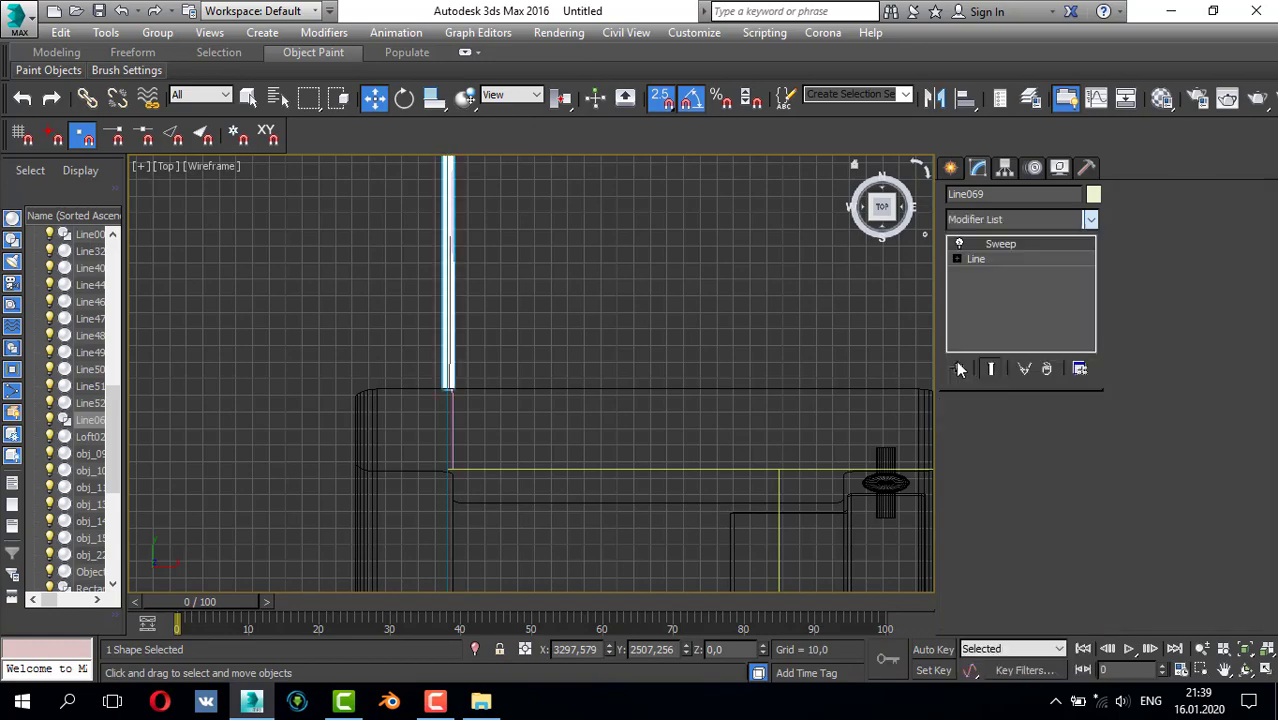
- In the Front view, draw a rectangle beside the room with length 100 and width 30
scroll(569, 367, down, 4)
key(alt+w)
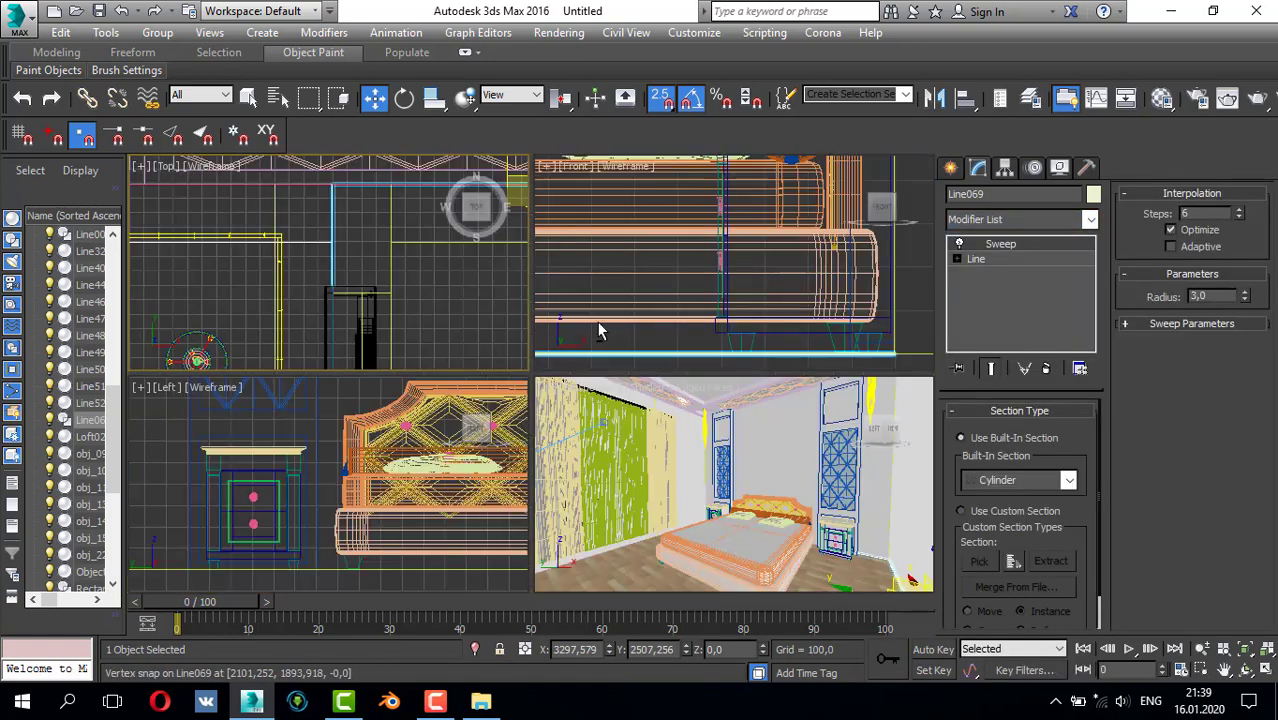
middle_click(698, 248)
key(alt+w)
scroll(698, 302, down, 8)
middle_drag(738, 264, 499, 355)
scroll(499, 363, down, 3)
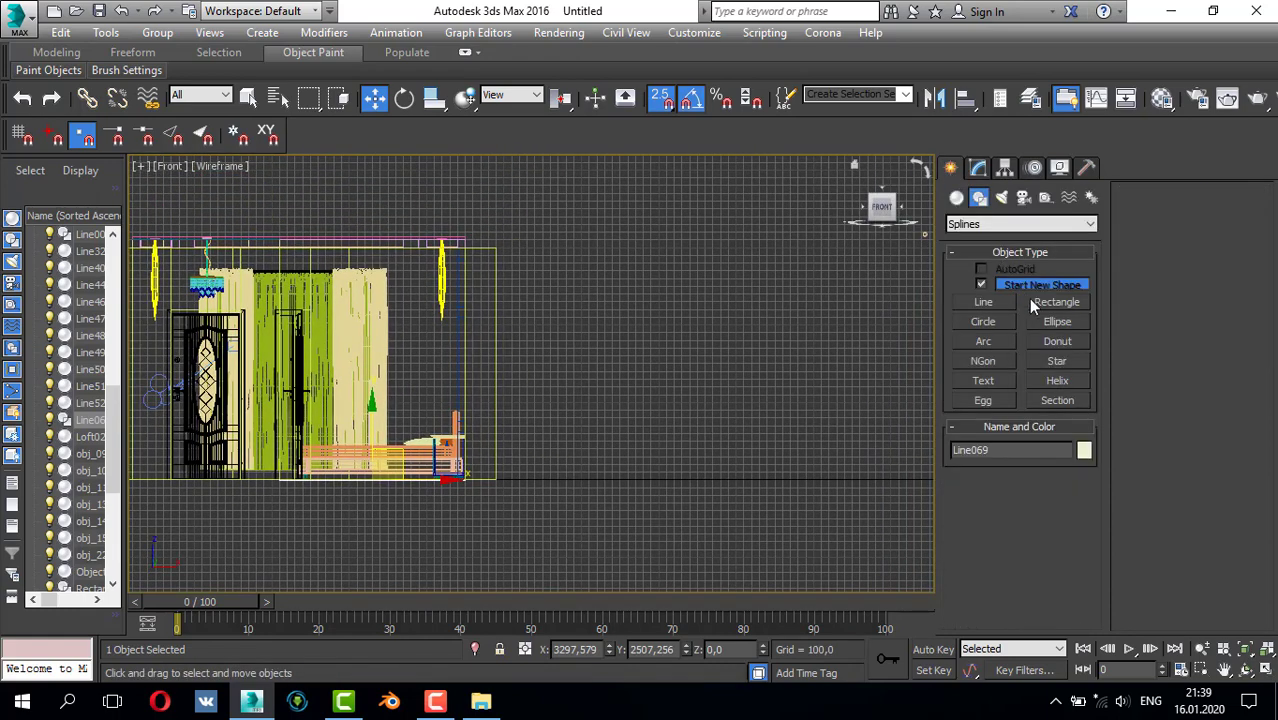
click(1031, 302)
scroll(535, 425, up, 5)
drag(450, 423, 477, 495)
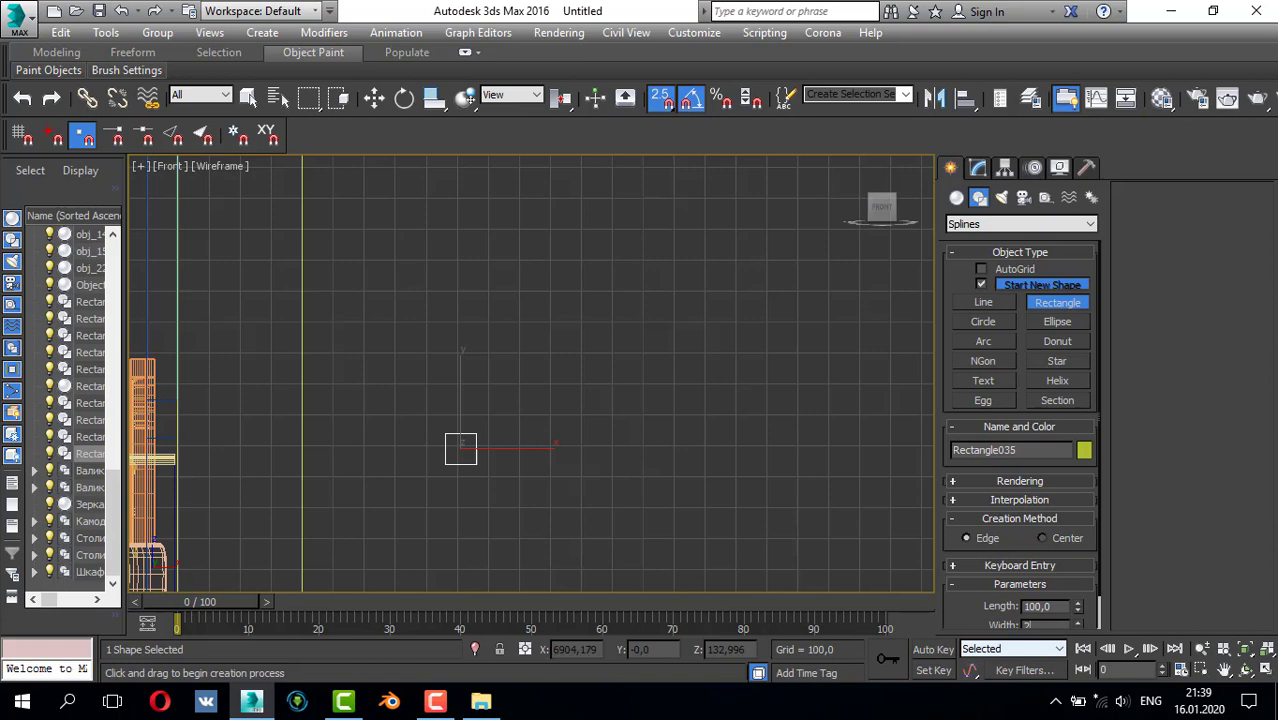
- Trace a closed line over the rectangle, cutting a notch about 11.5 wide and 18 high from its upper-left corner
scroll(456, 463, up, 5)
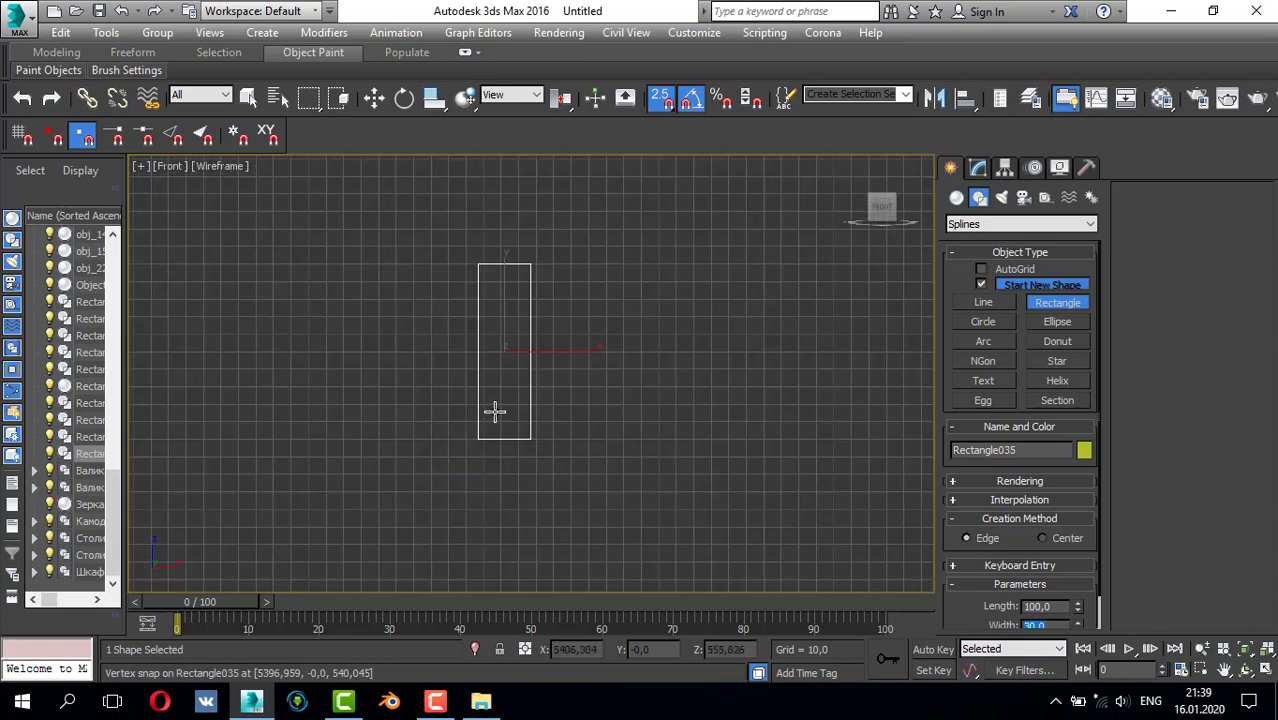
scroll(496, 414, up, 4)
click(983, 302)
middle_drag(511, 371, 511, 471)
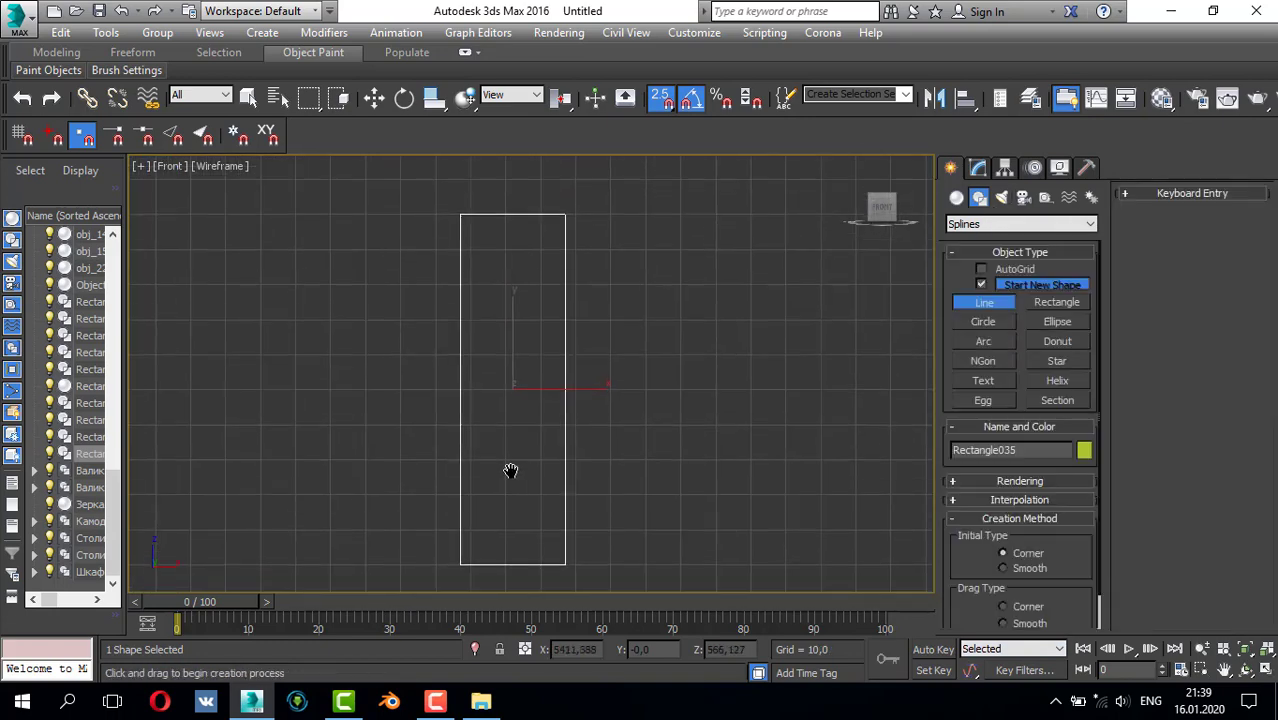
click(551, 566)
click(459, 566)
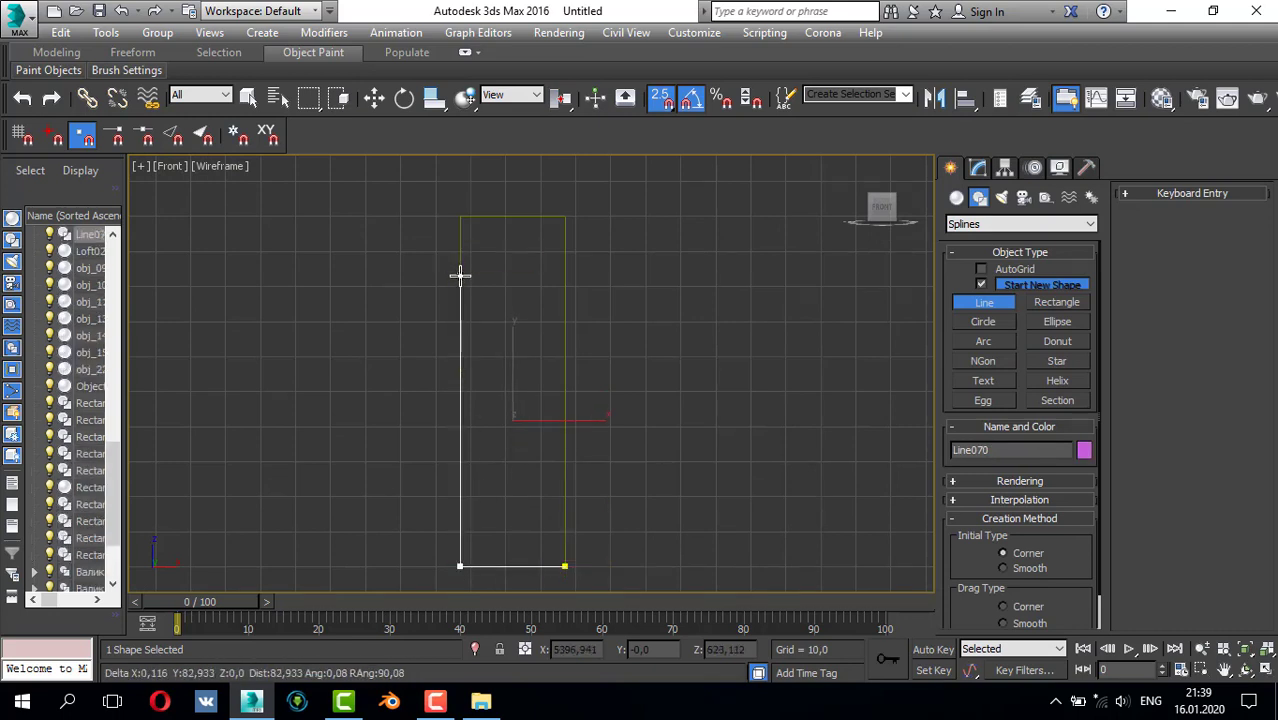
click(460, 280)
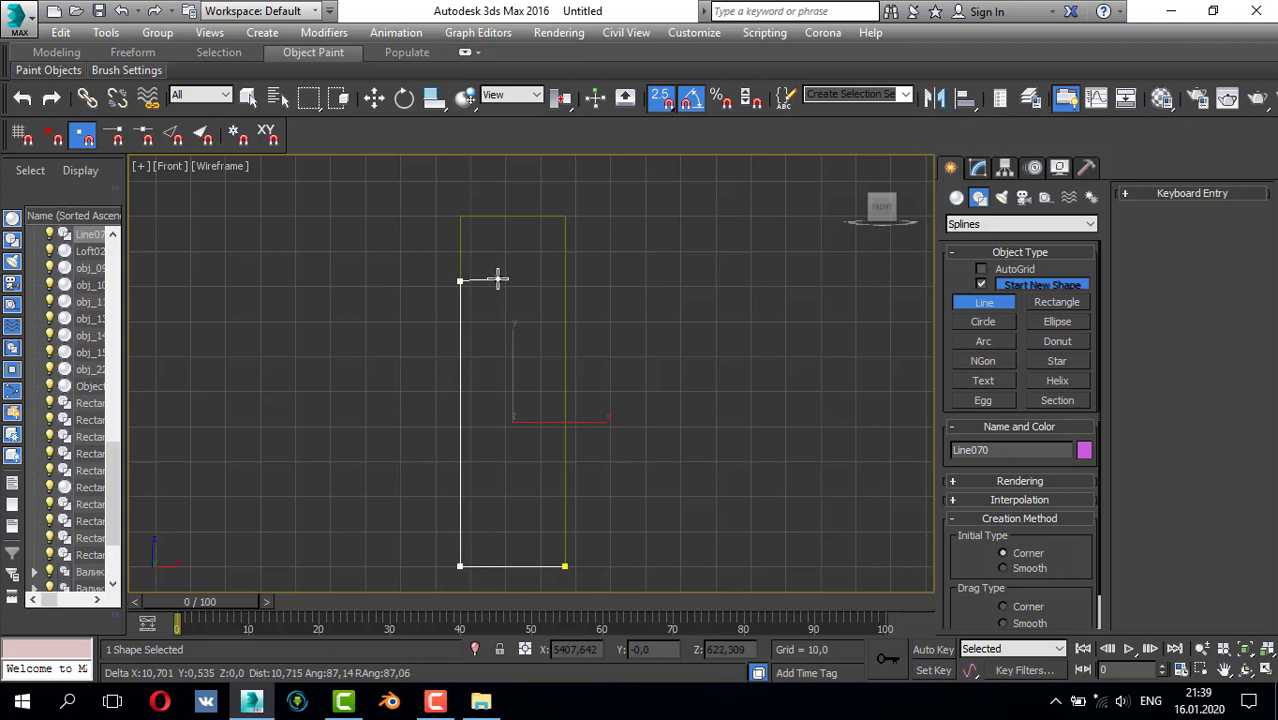
click(499, 281)
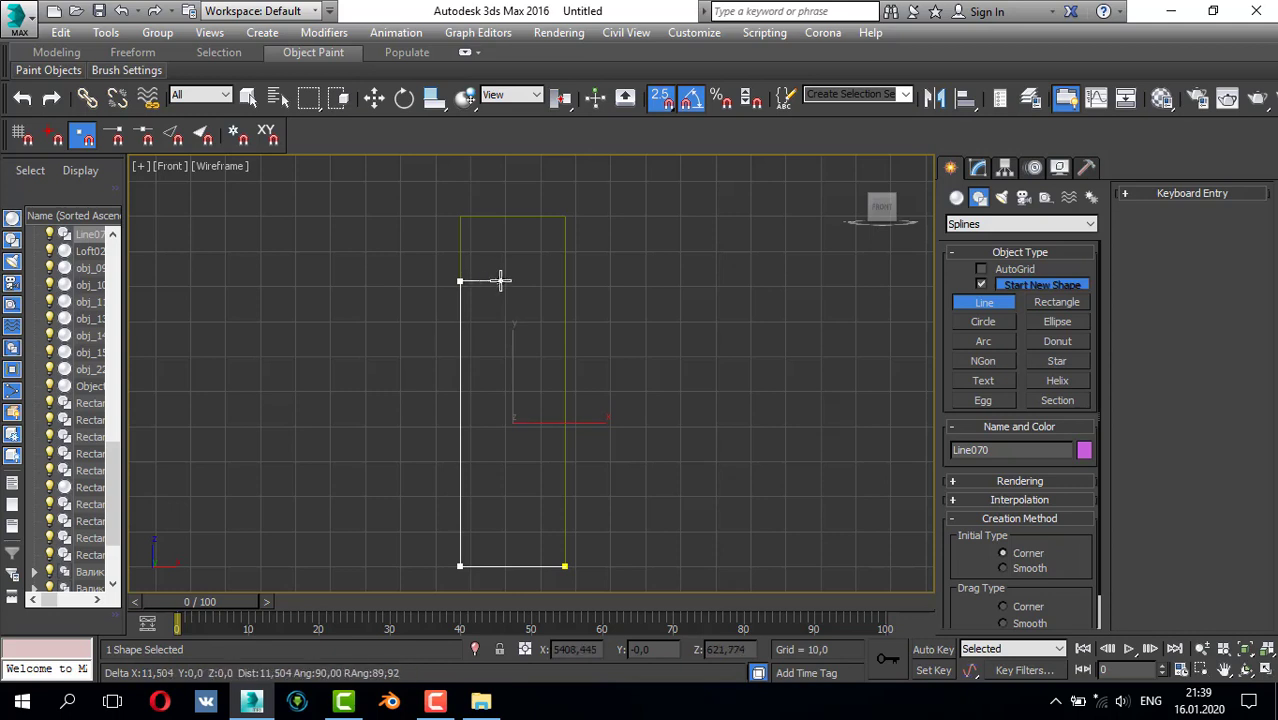
click(499, 217)
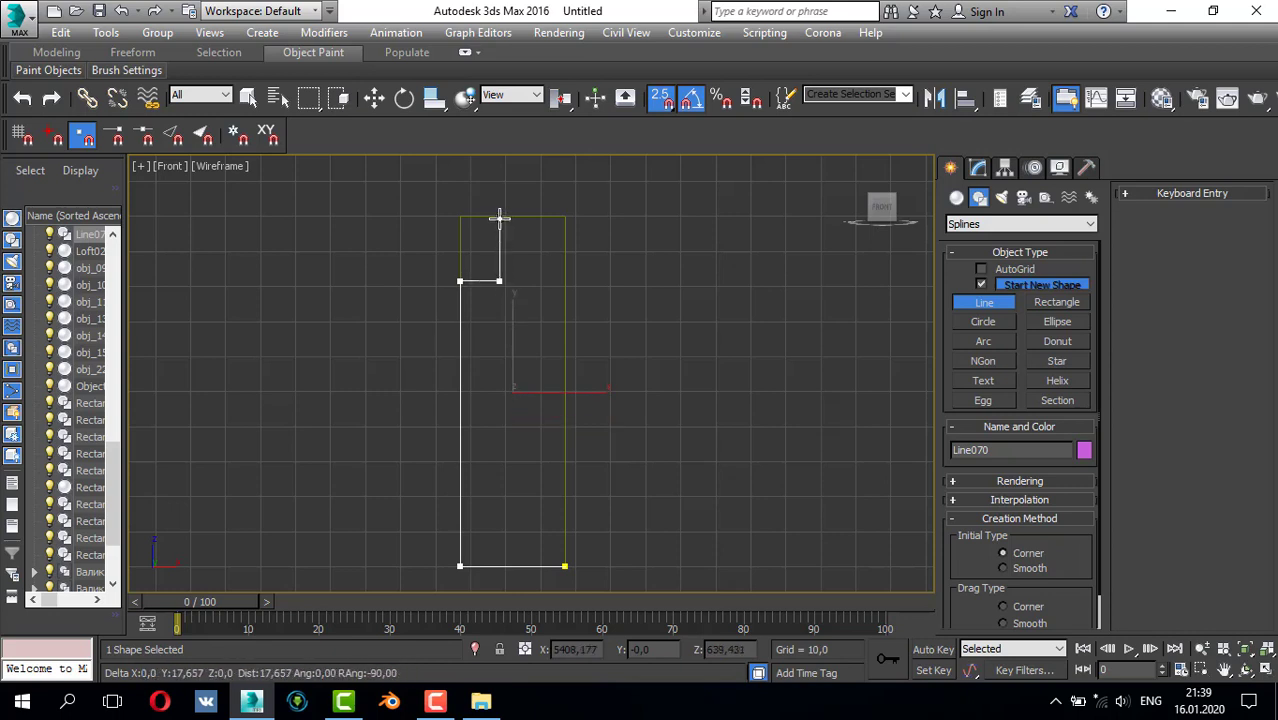
click(566, 217)
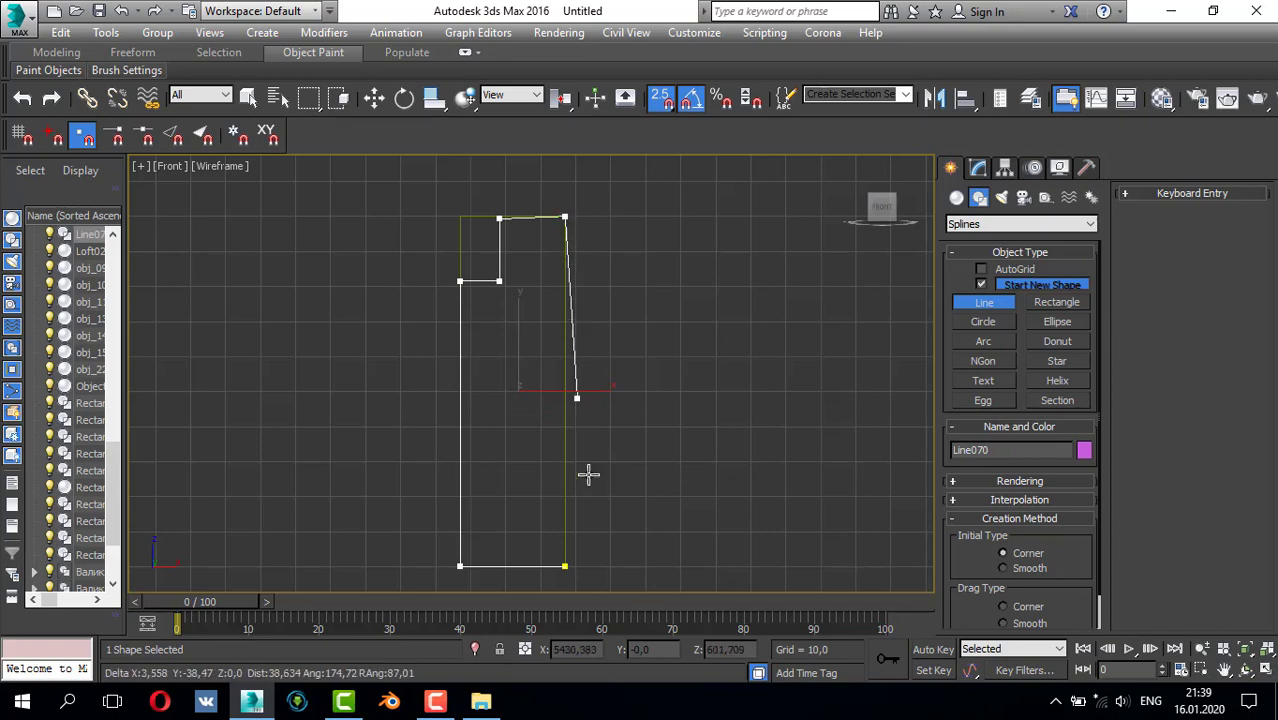
click(566, 566)
click(608, 411)
- Raise the profile vertex at the top of the notch until the upper edge is level, with snapping off
click(978, 167)
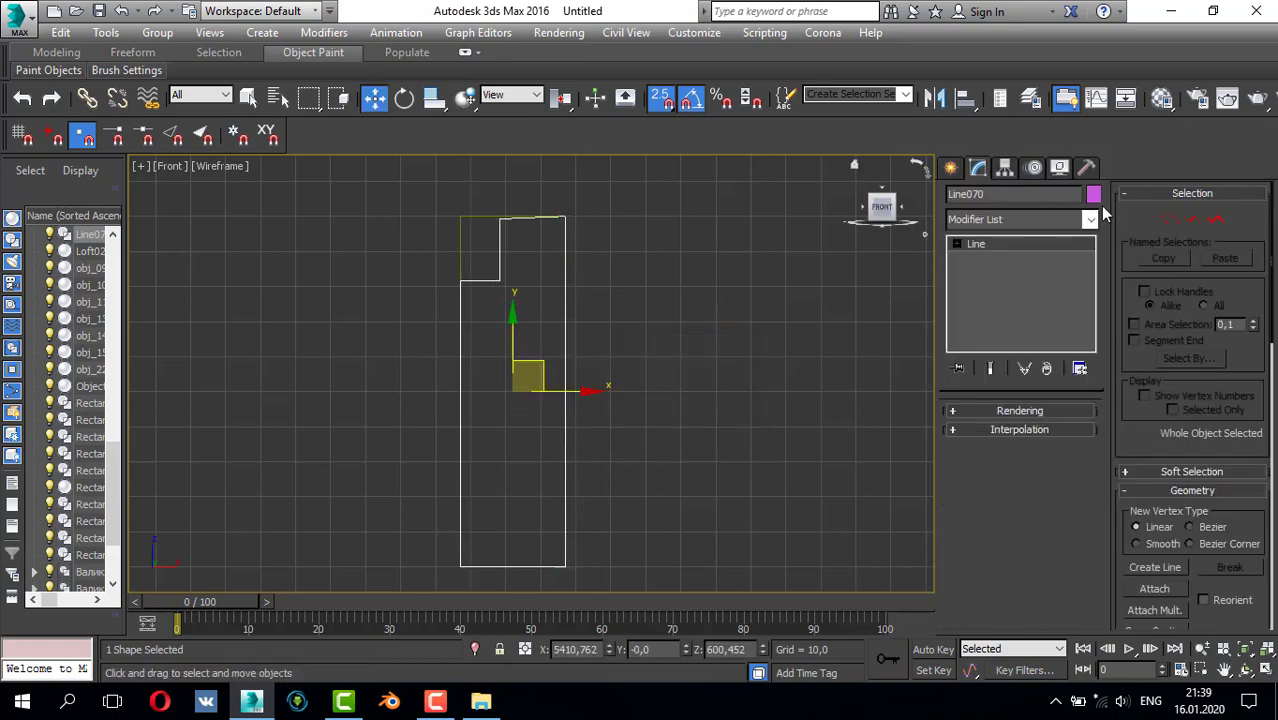
click(1170, 220)
scroll(502, 190, up, 3)
drag(443, 244, 494, 286)
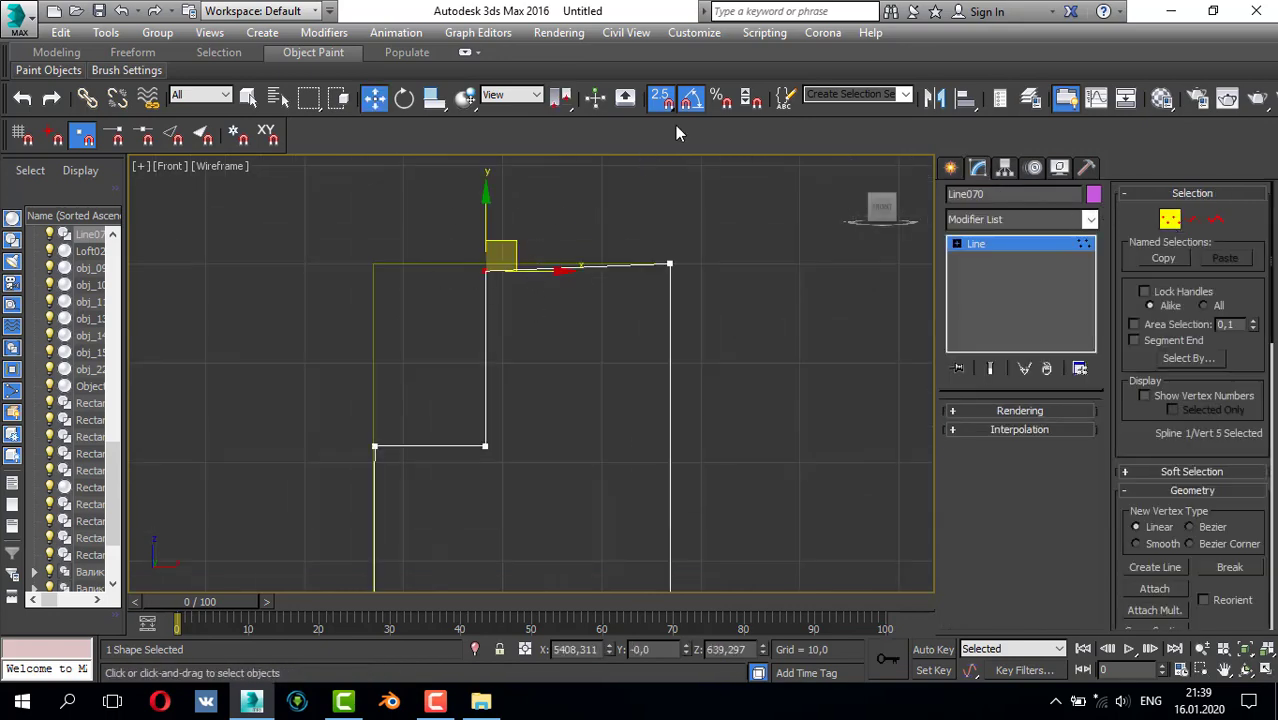
scroll(489, 255, up, 3)
drag(480, 240, 484, 228)
scroll(562, 206, down, 3)
scroll(483, 398, up, 1)
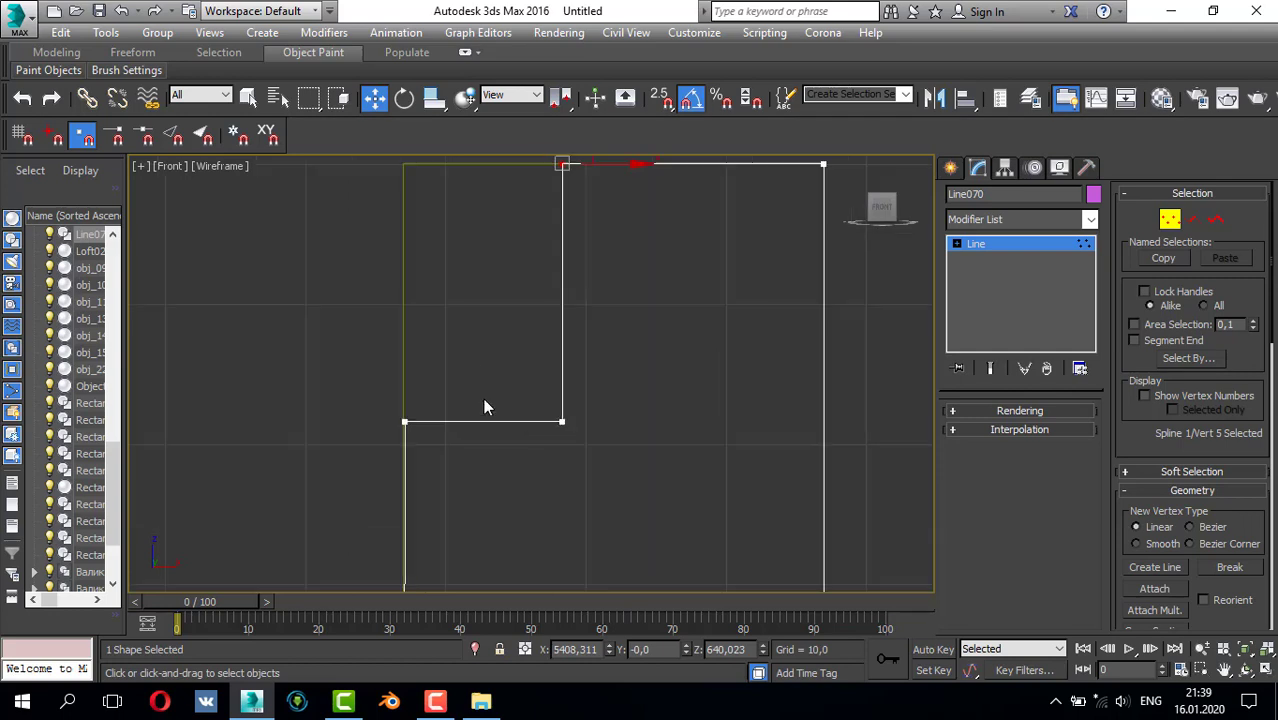
middle_drag(669, 280, 655, 298)
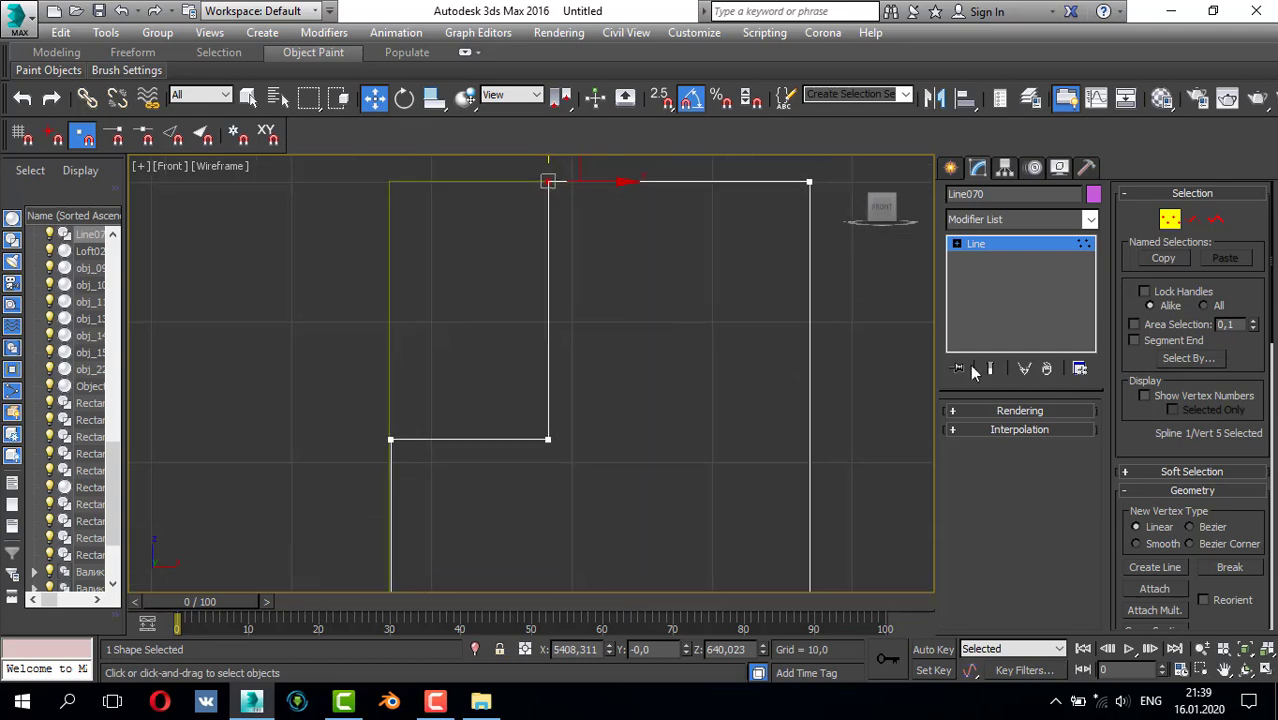
- Fillet the notch's inner corner vertex into a large concave arc reaching the profile's outer edge
click(547, 438)
scroll(1095, 452, down, 2)
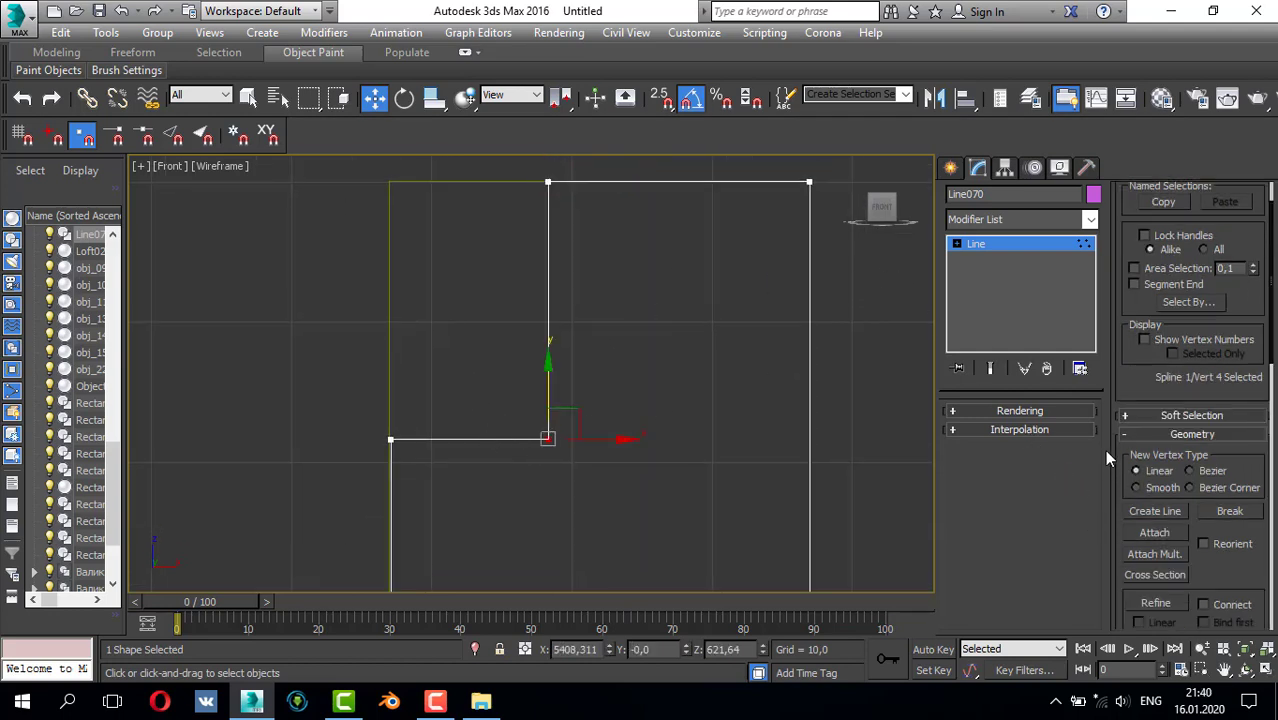
scroll(1190, 440, down, 12)
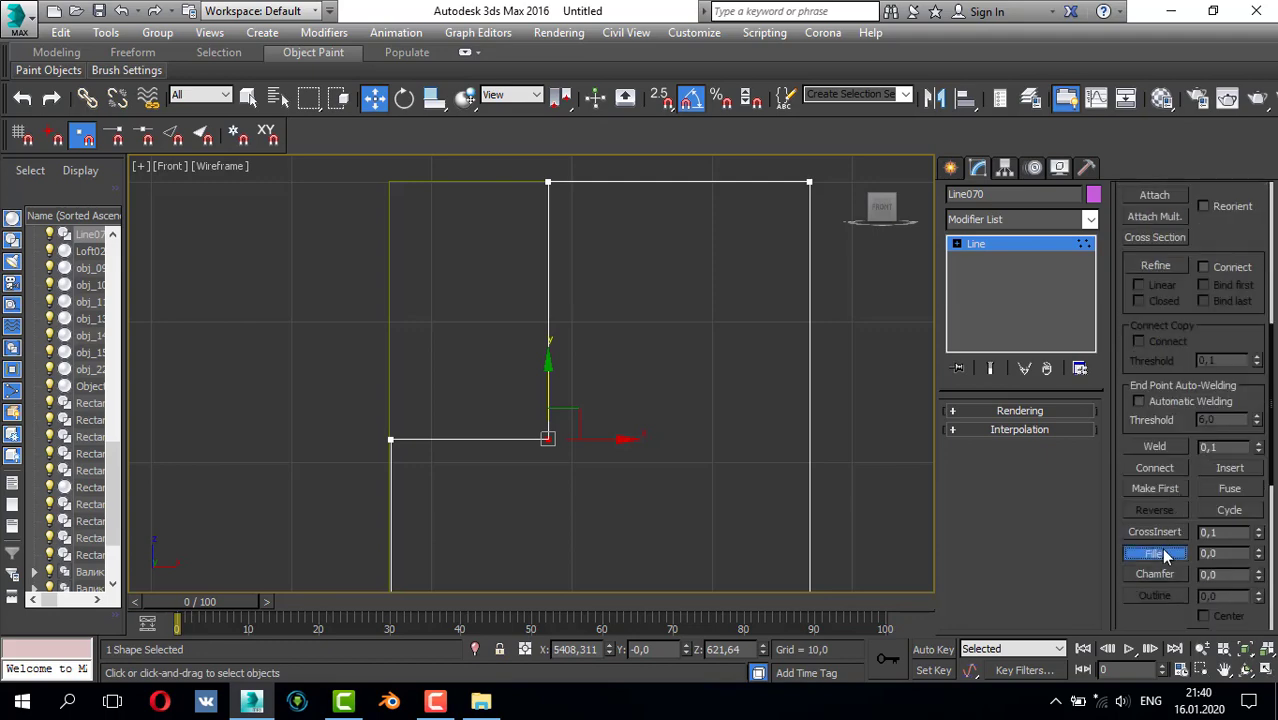
click(1165, 556)
drag(556, 441, 502, 140)
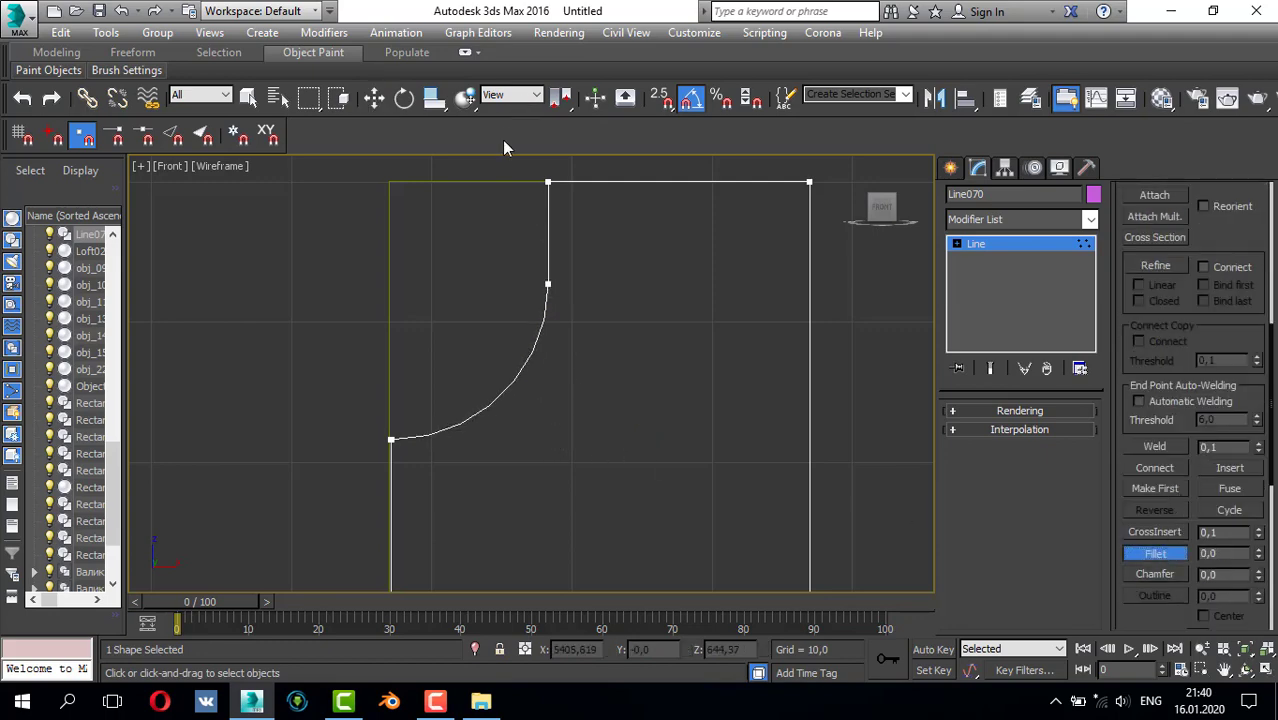
scroll(570, 251, down, 5)
- Leave vertex editing and delete the guide rectangle around the profile
click(948, 169)
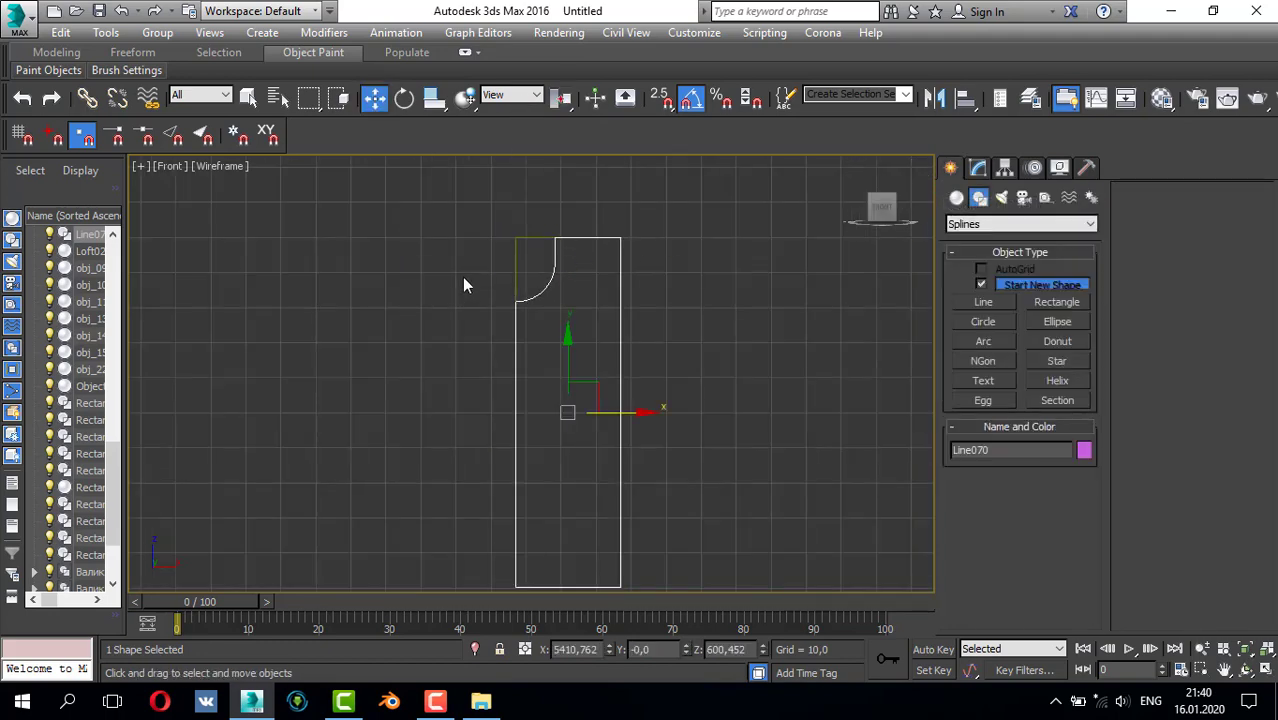
click(505, 268)
click(515, 262)
click(563, 300)
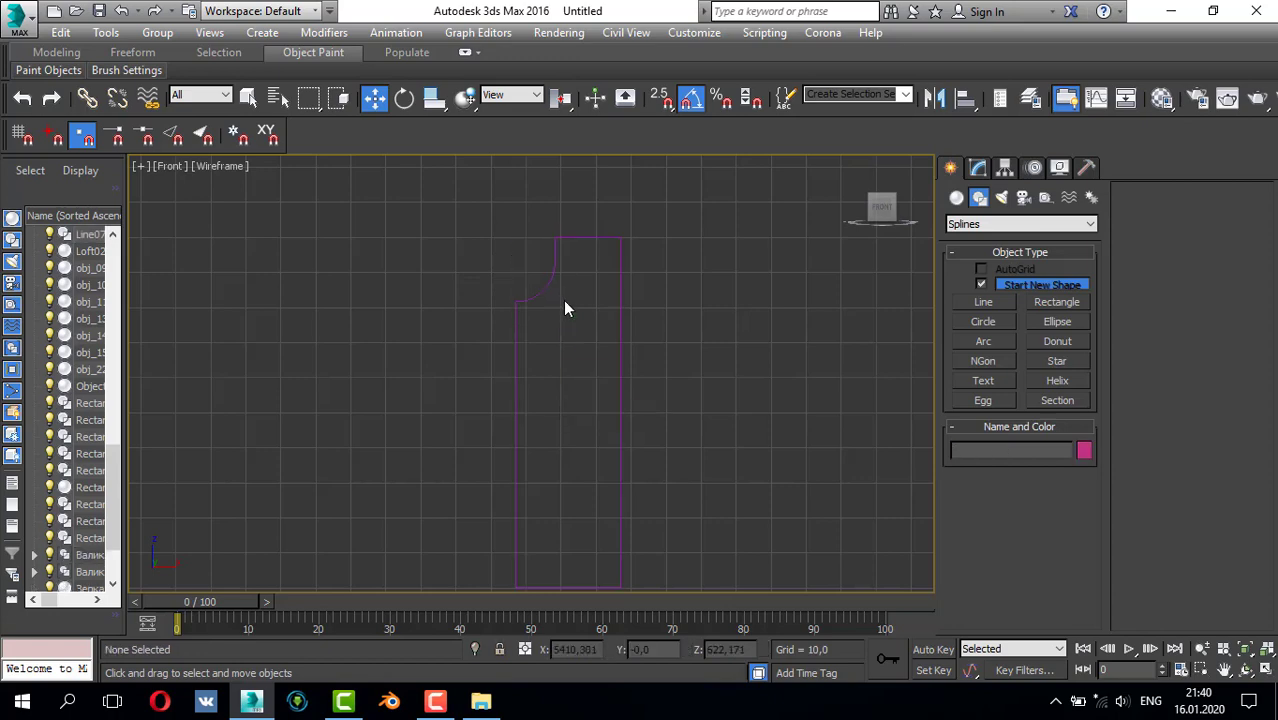
- Select the profile line and choose the white 03 - Default material for it
click(543, 284)
key(m)
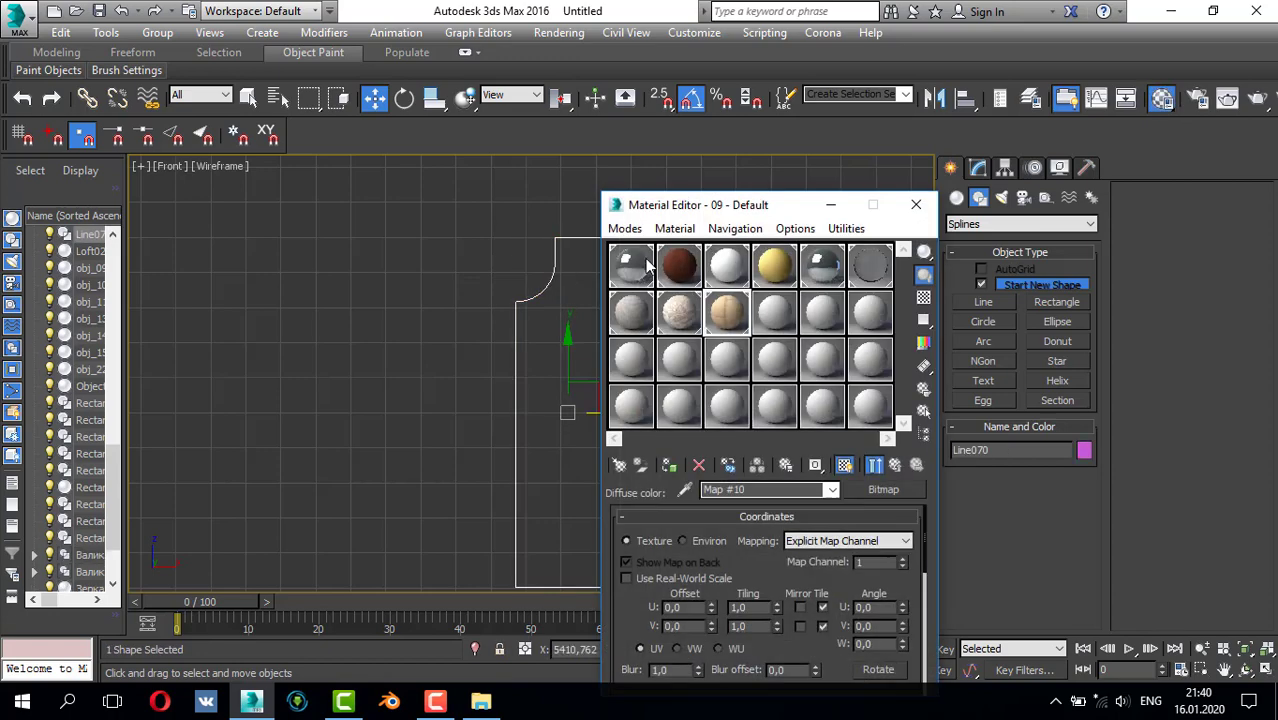
click(722, 272)
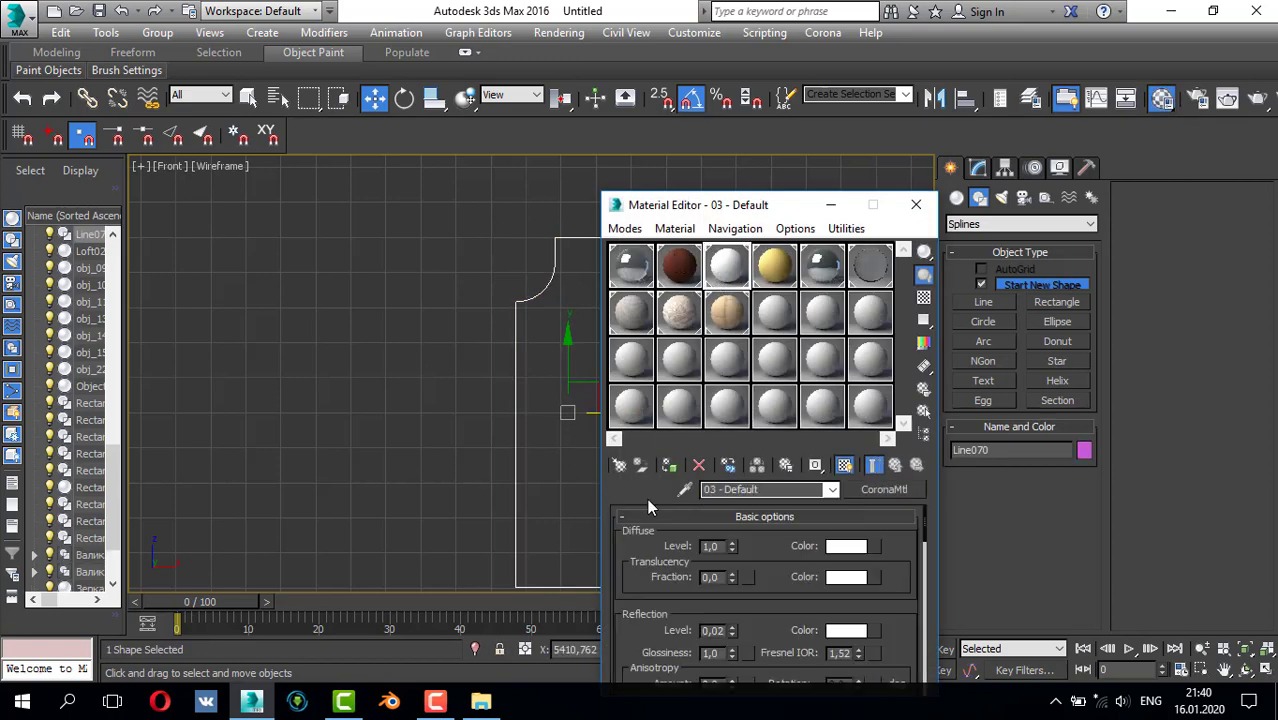
click(915, 205)
- Set the wall line's Sweep to a custom section and pick the filleted profile as that section
scroll(430, 330, down, 6)
middle_drag(428, 334, 472, 315)
scroll(472, 315, down, 4)
middle_drag(328, 388, 416, 319)
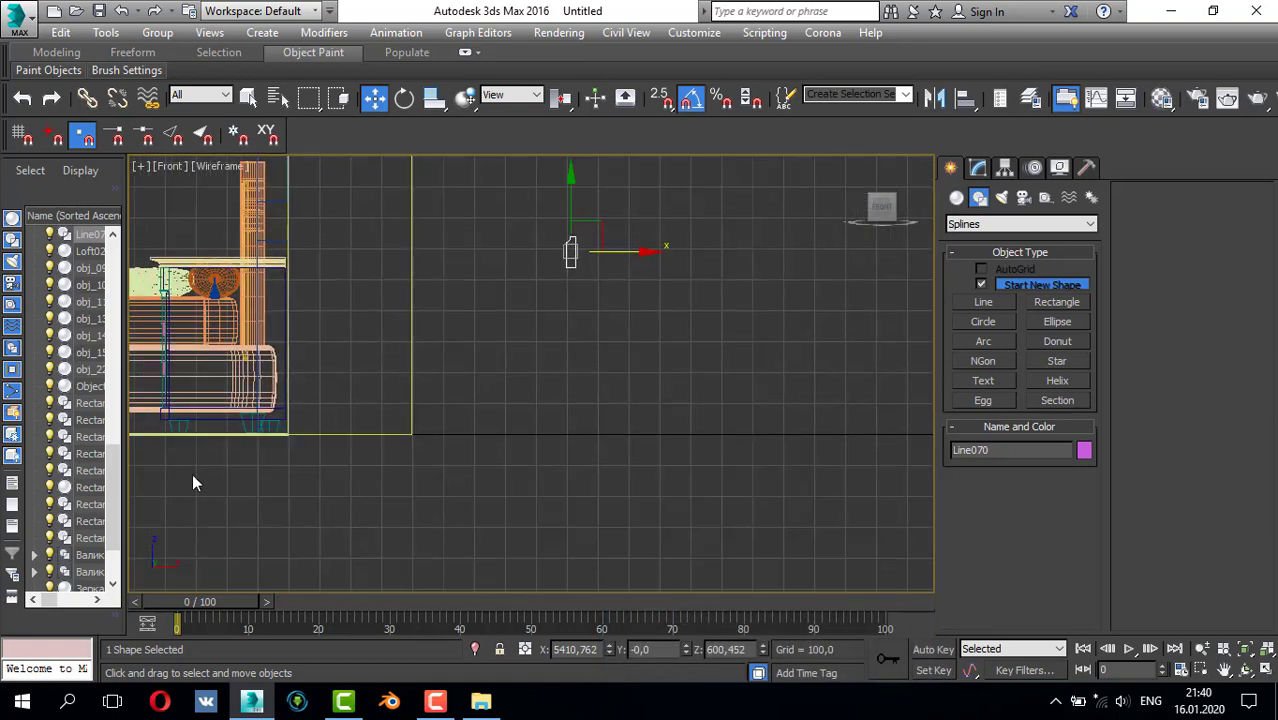
scroll(193, 483, up, 4)
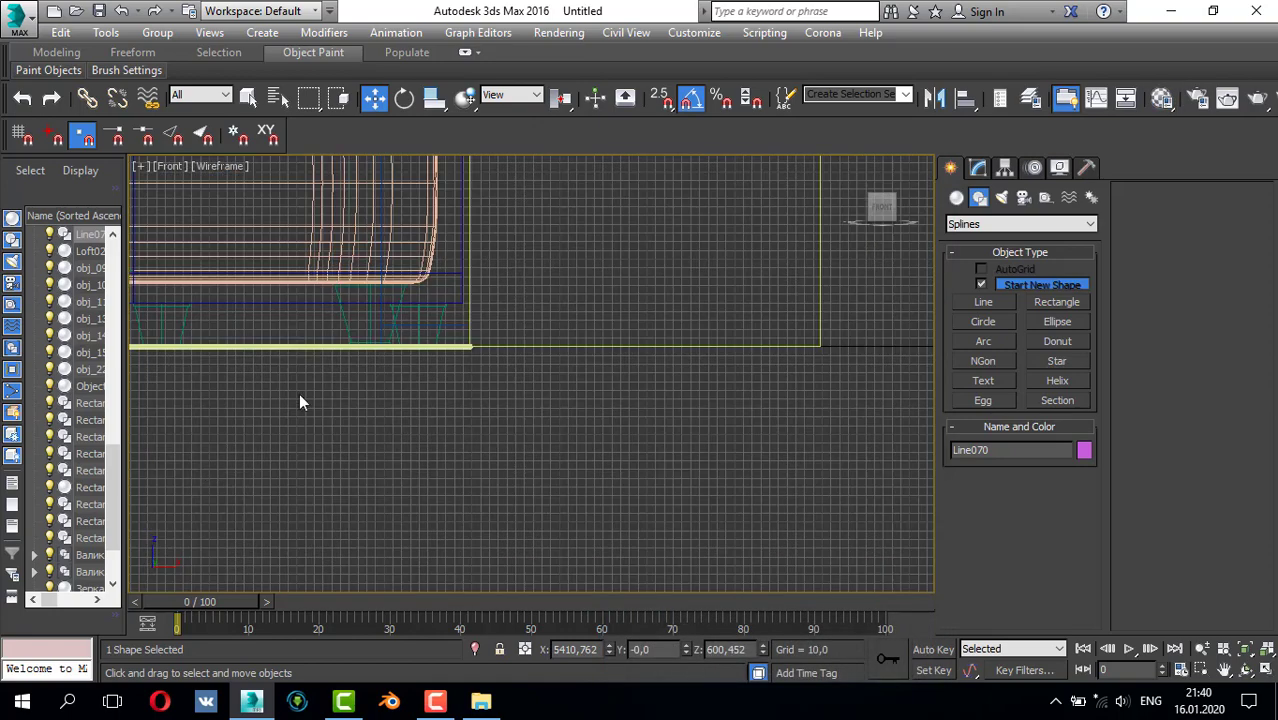
click(417, 348)
scroll(540, 311, down, 3)
middle_drag(540, 311, 443, 382)
click(978, 170)
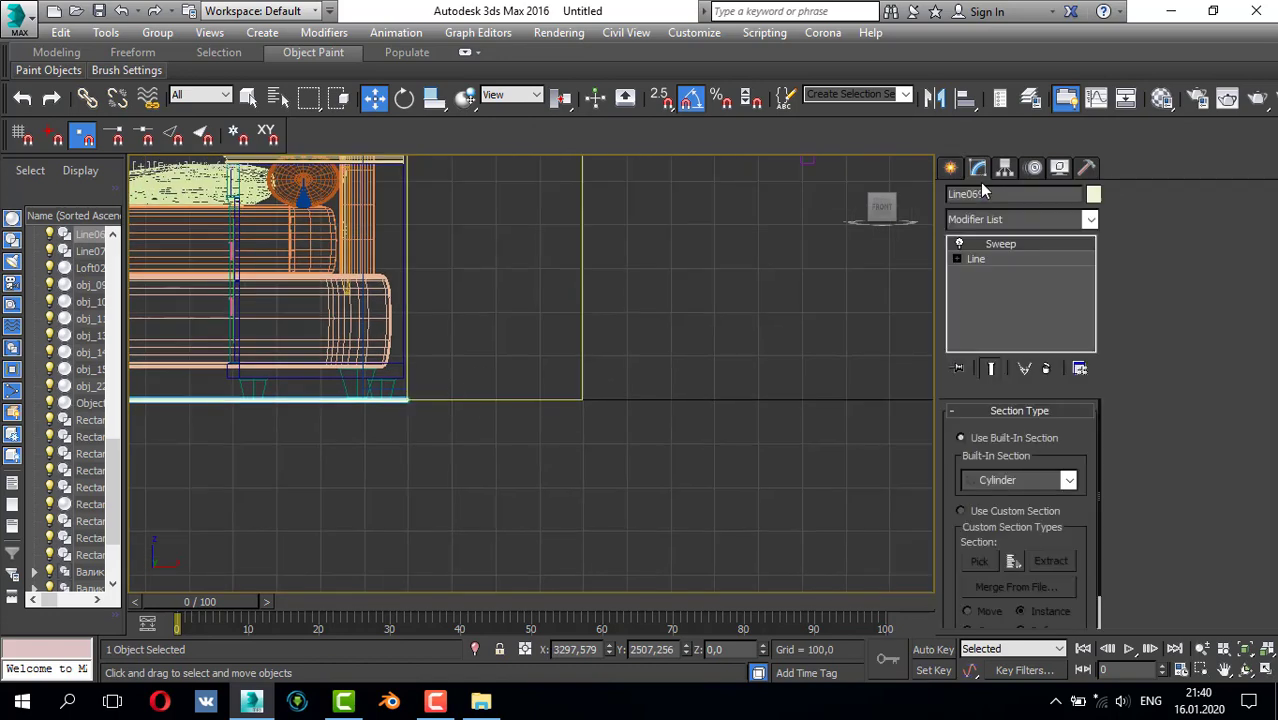
click(961, 511)
click(979, 563)
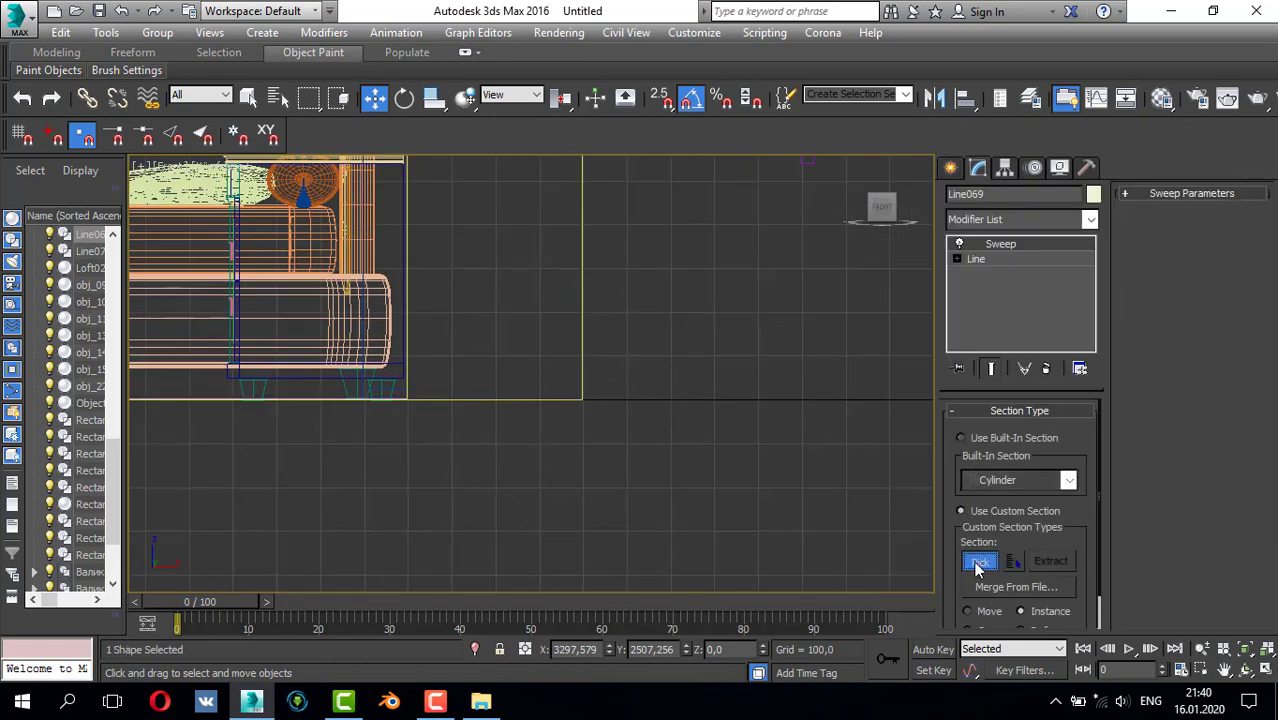
click(811, 162)
- In the perspective view, try the Sweep's pivot alignments and set the bottom-left one so the baseboard stands on the floor
scroll(662, 296, down, 4)
middle_drag(666, 298, 758, 288)
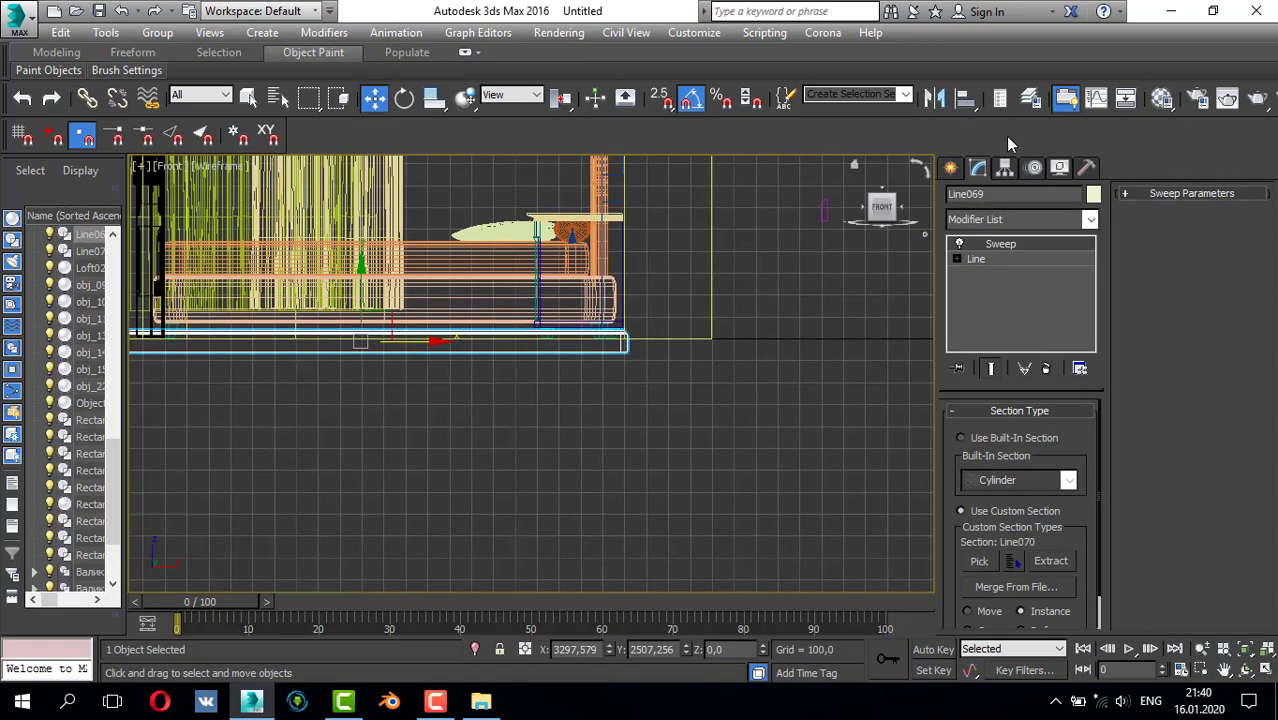
key(p)
key(z)
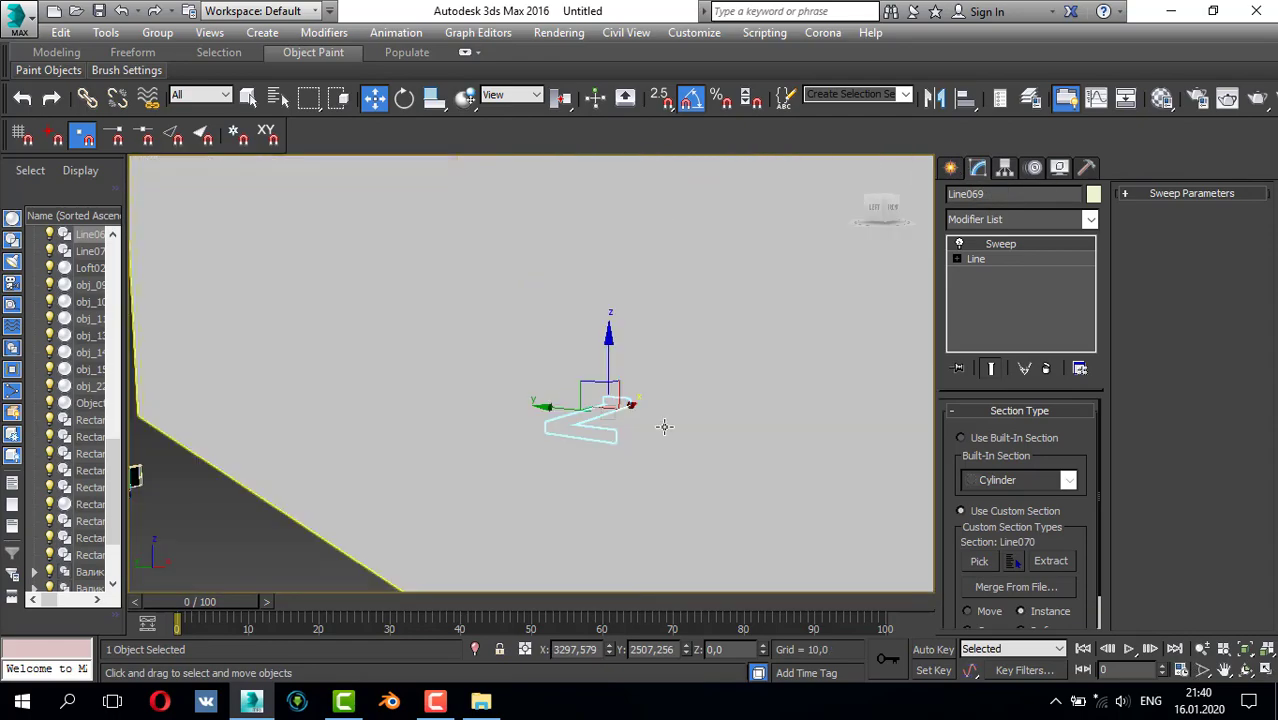
alt+middle_drag(664, 427, 610, 410)
click(1149, 195)
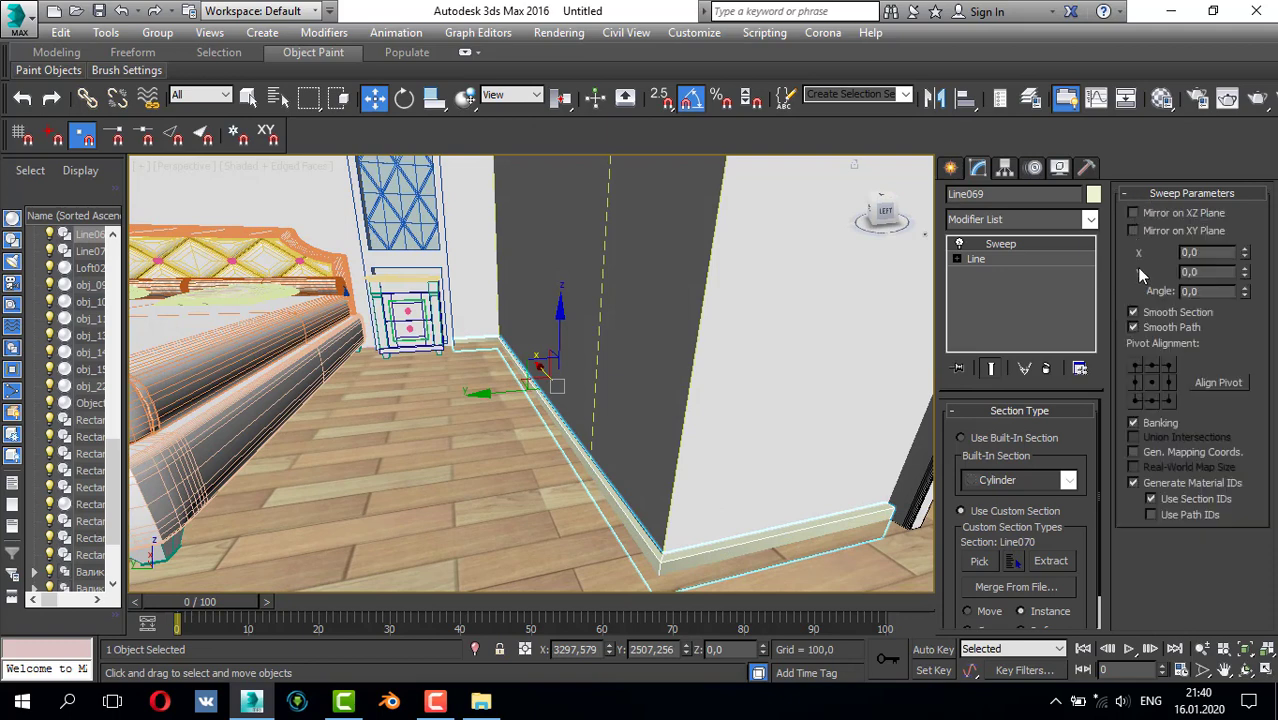
click(1134, 364)
click(1151, 364)
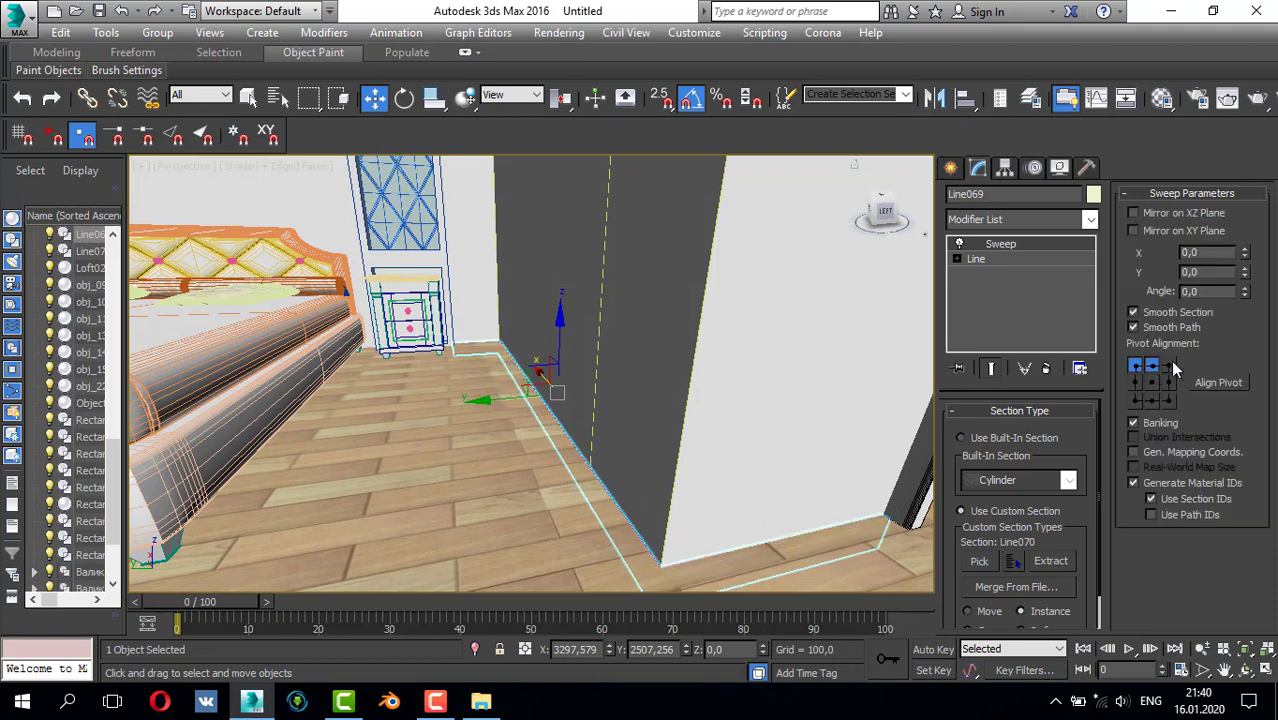
click(1167, 364)
click(1134, 366)
click(1135, 383)
click(1136, 400)
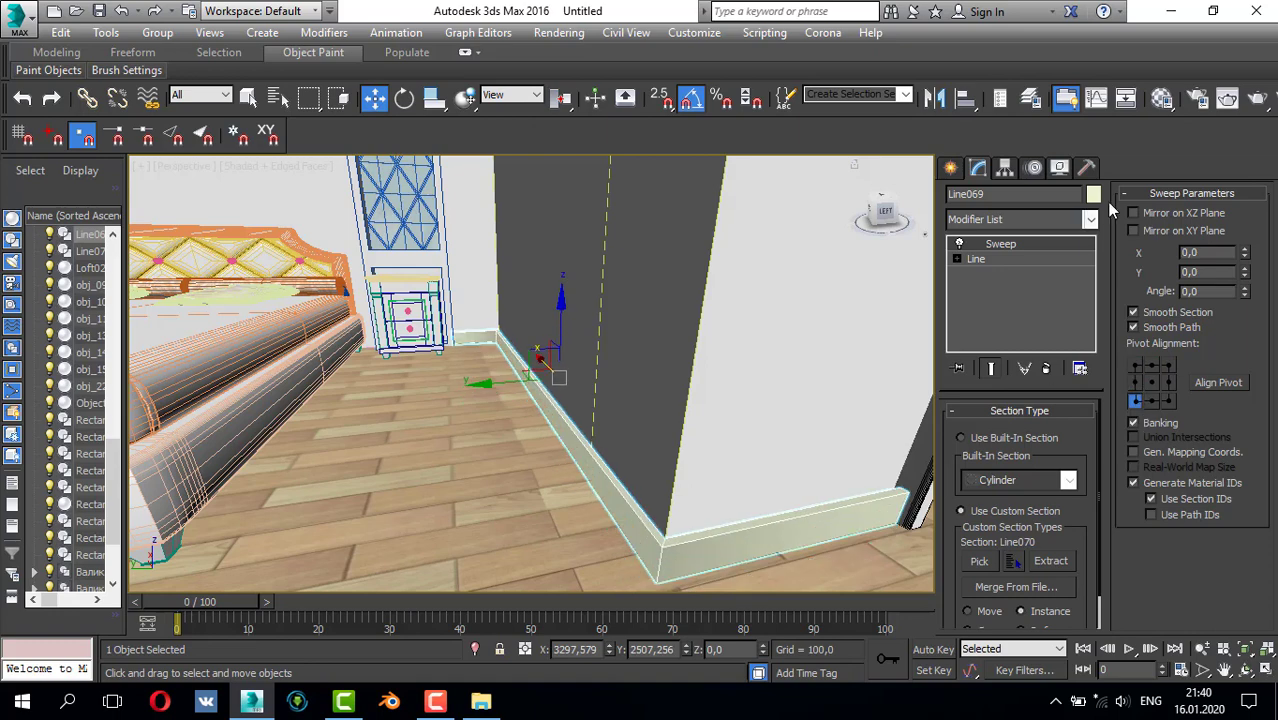
- Mirror the swept section on the XZ plane and inspect the baseboard along the walls
click(1131, 216)
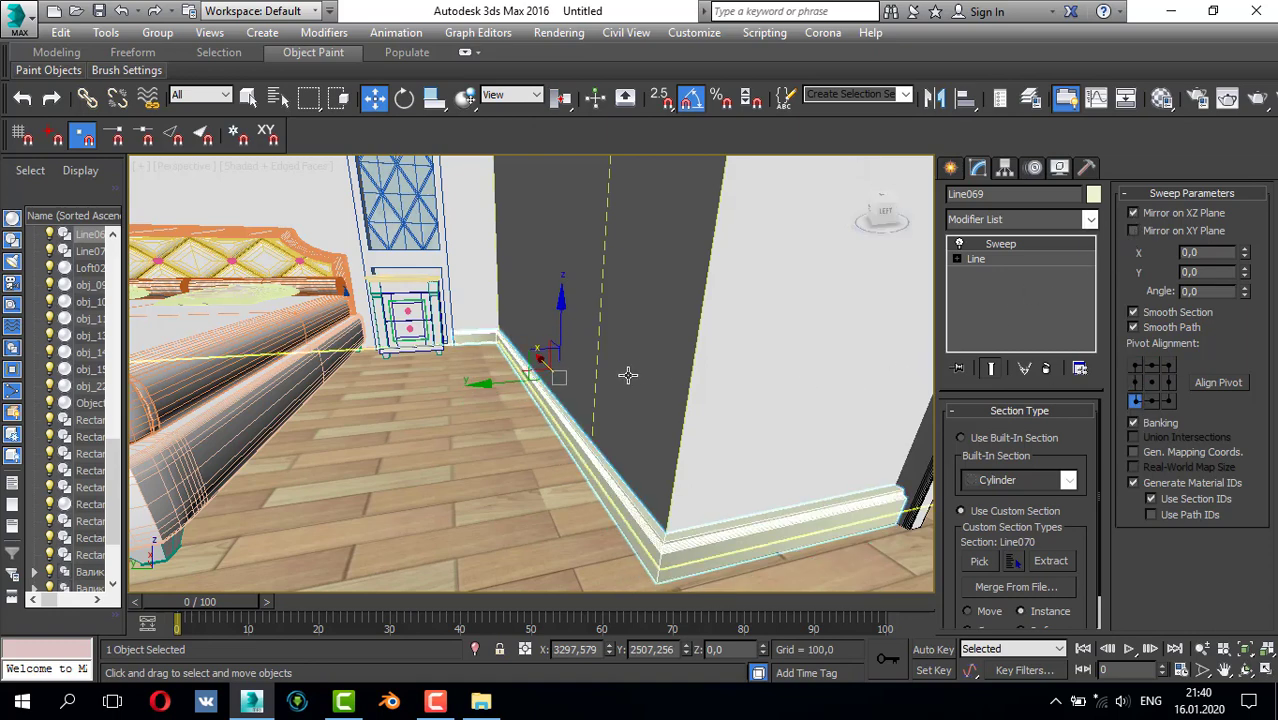
mouse_move(628, 375)
alt+middle_down()
mouse_move(606, 381)
mouse_move(619, 393)
mouse_move(640, 381)
alt+middle_up()
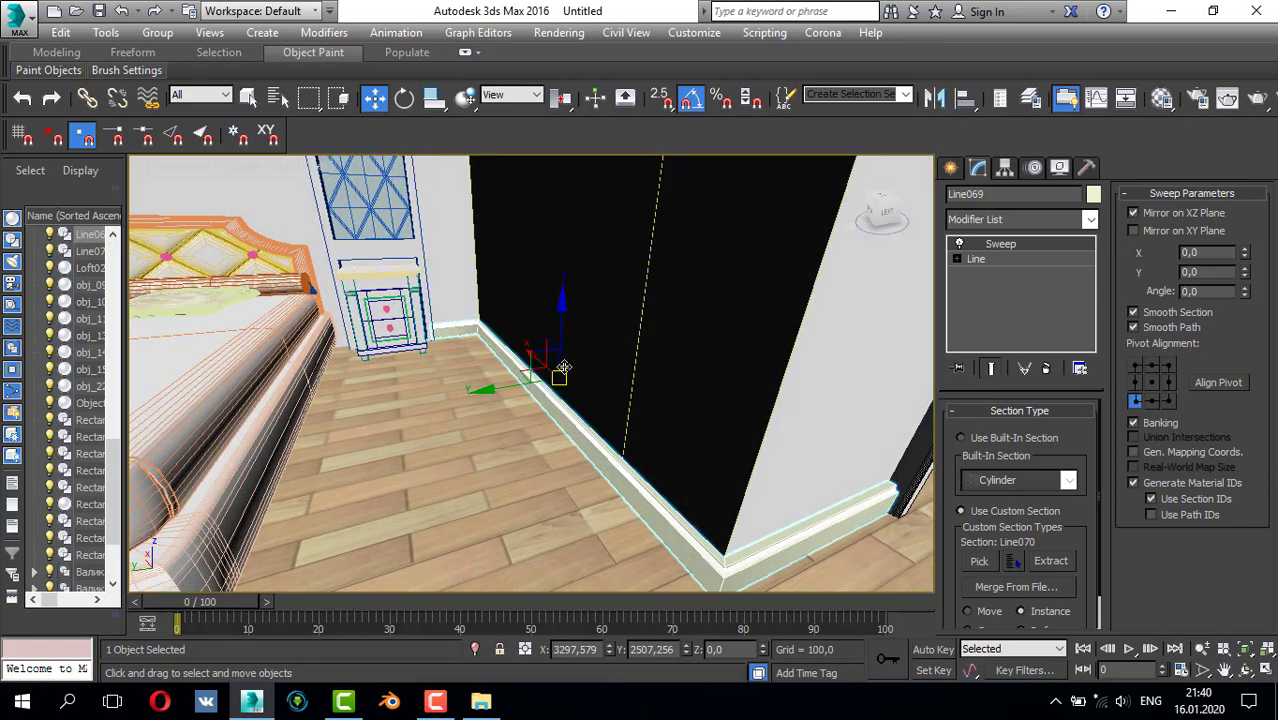
click(951, 168)
alt+middle_drag(713, 357, 636, 306)
alt+middle_drag(548, 340, 607, 443)
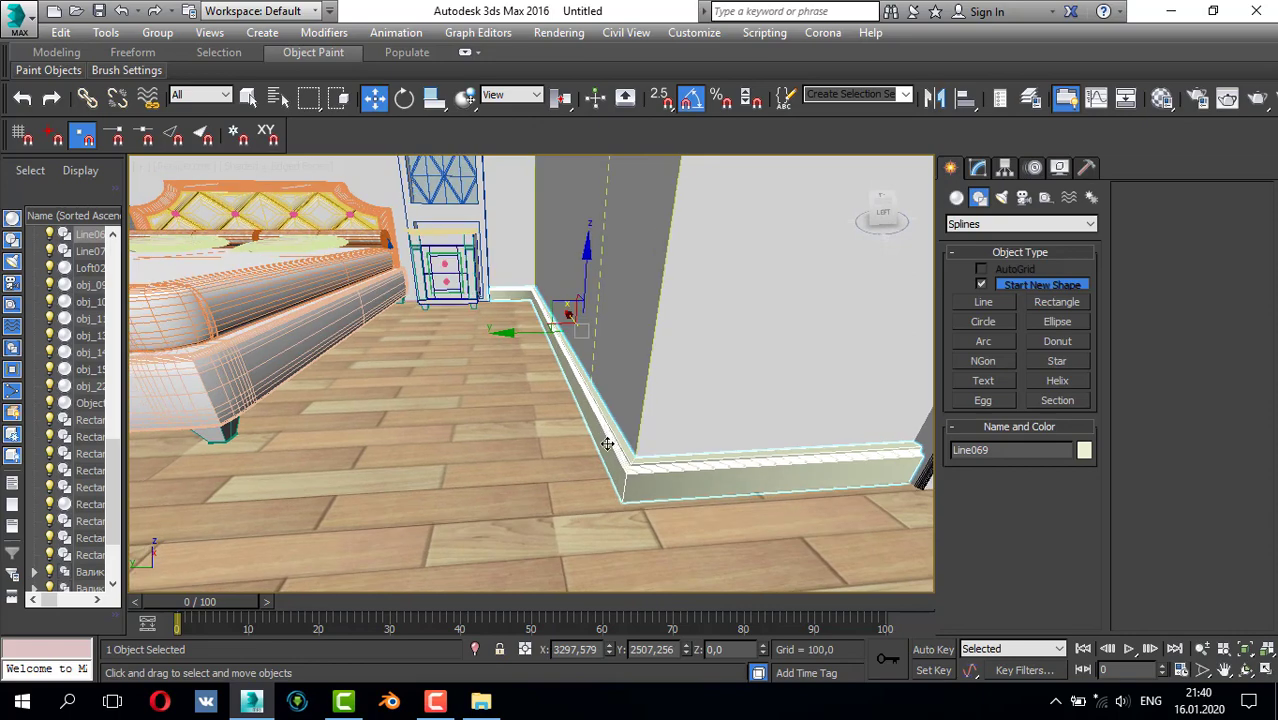
- Assign the white 03 - Default material to the swept baseboard
key(m)
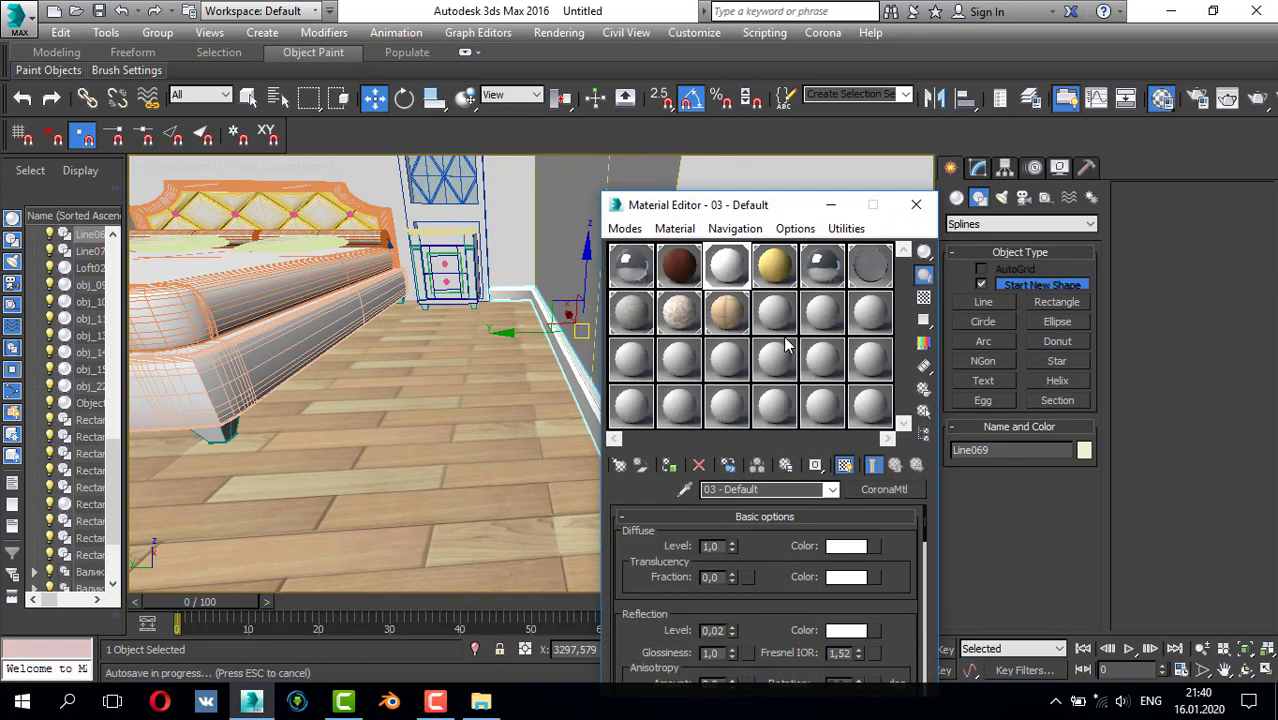
click(915, 204)
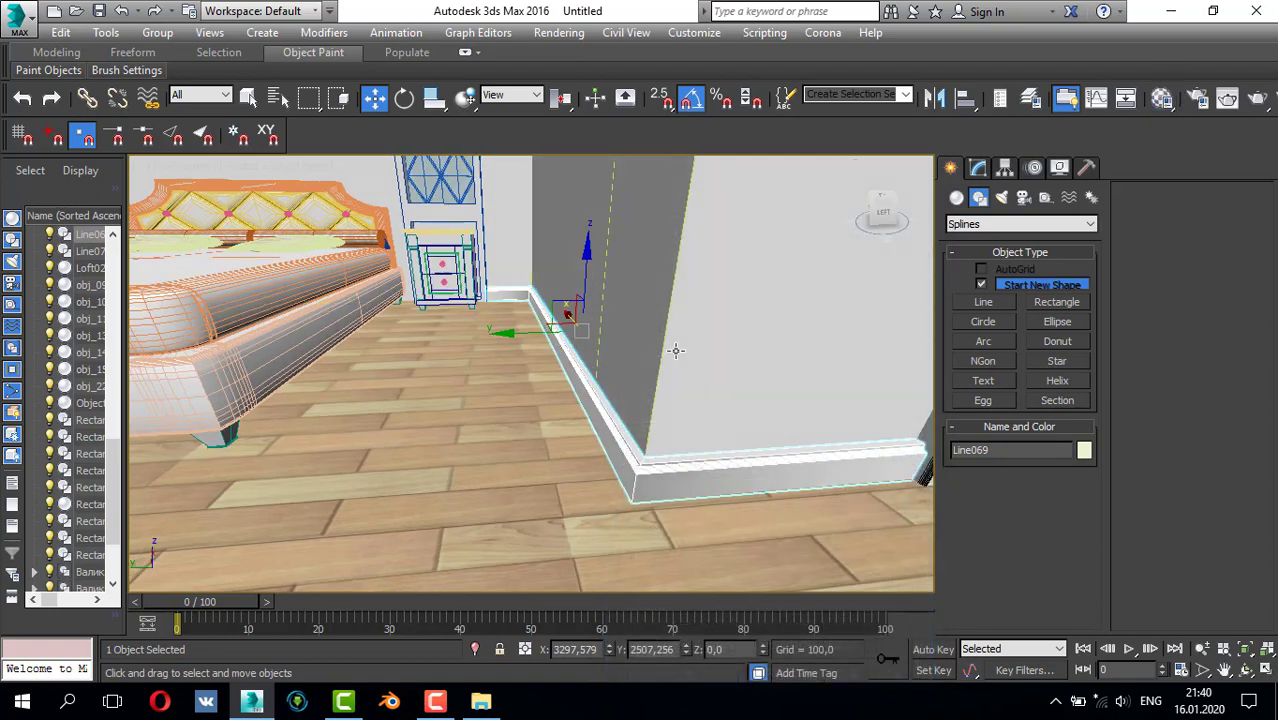
alt+middle_drag(676, 351, 712, 353)
- In the Top view, draw a vertex-snapped line from the lower edge of the side door opening to the room corner
key(alt+w)
middle_click(451, 294)
key(alt+w)
scroll(414, 297, down, 5)
middle_drag(423, 380, 474, 335)
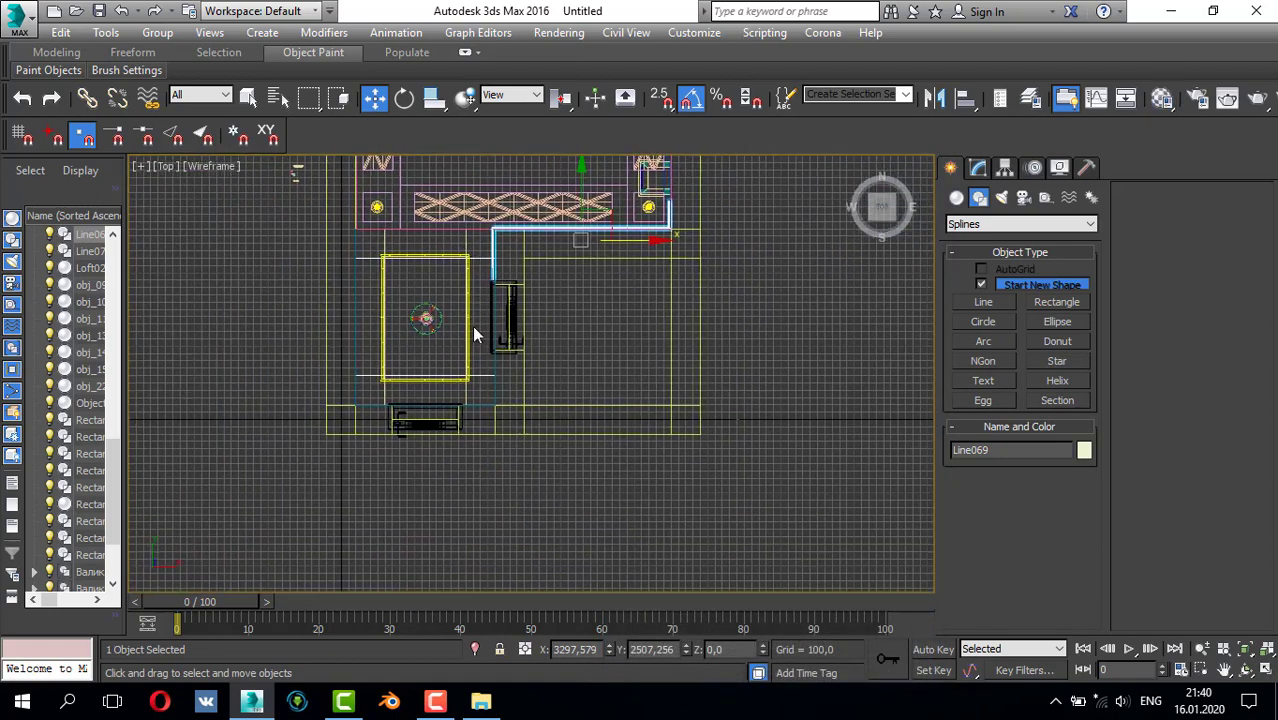
scroll(472, 325, up, 5)
click(956, 197)
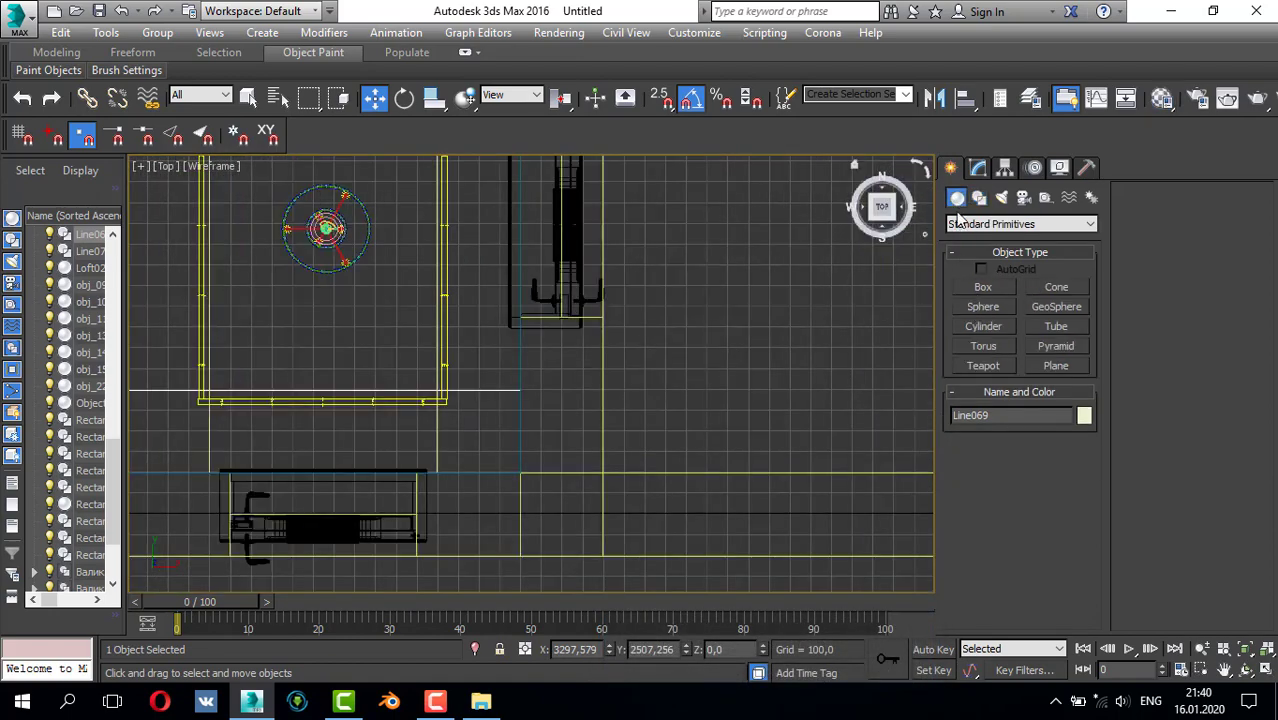
click(979, 198)
click(988, 301)
scroll(502, 351, up, 3)
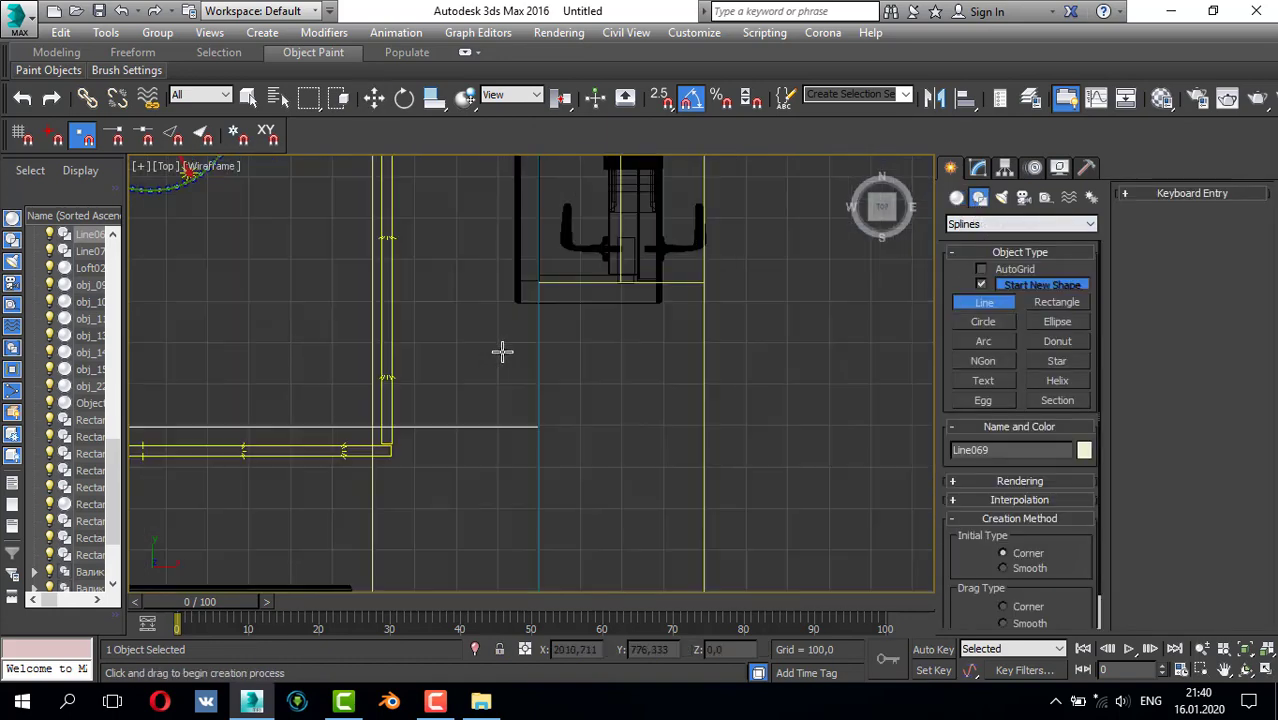
click(660, 105)
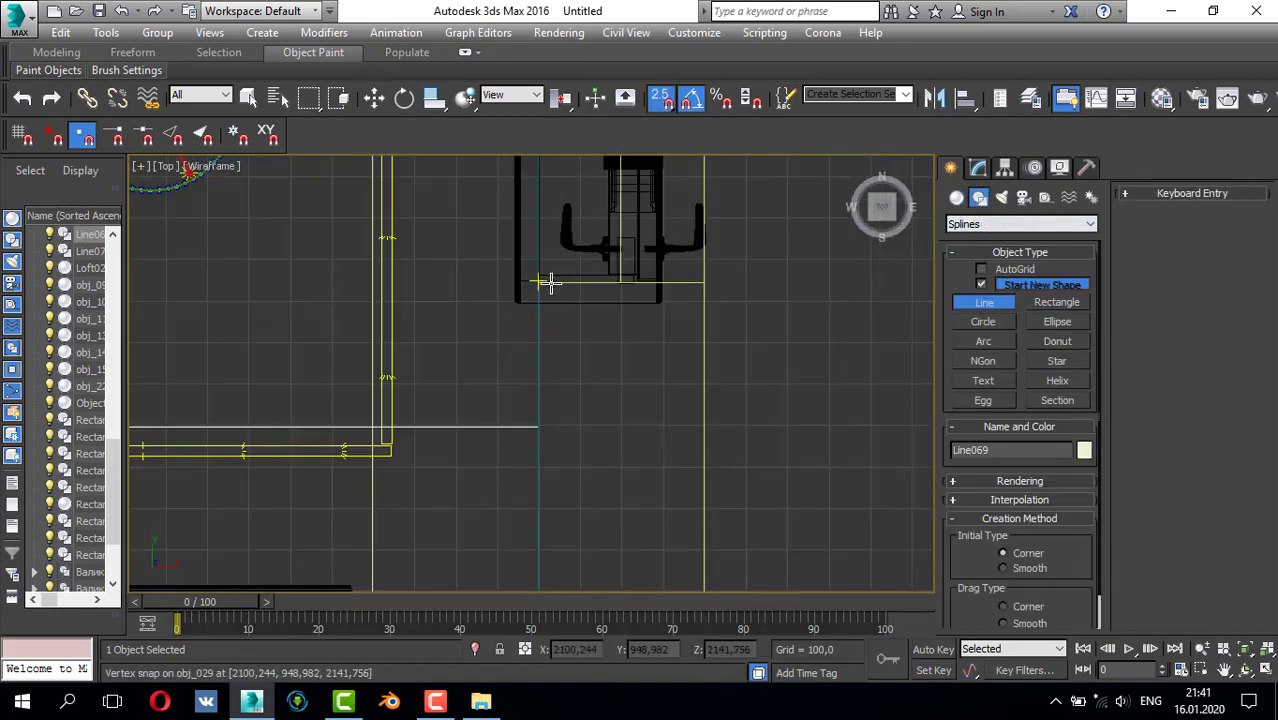
click(545, 283)
scroll(542, 355, down, 3)
middle_drag(542, 355, 562, 252)
scroll(573, 359, up, 3)
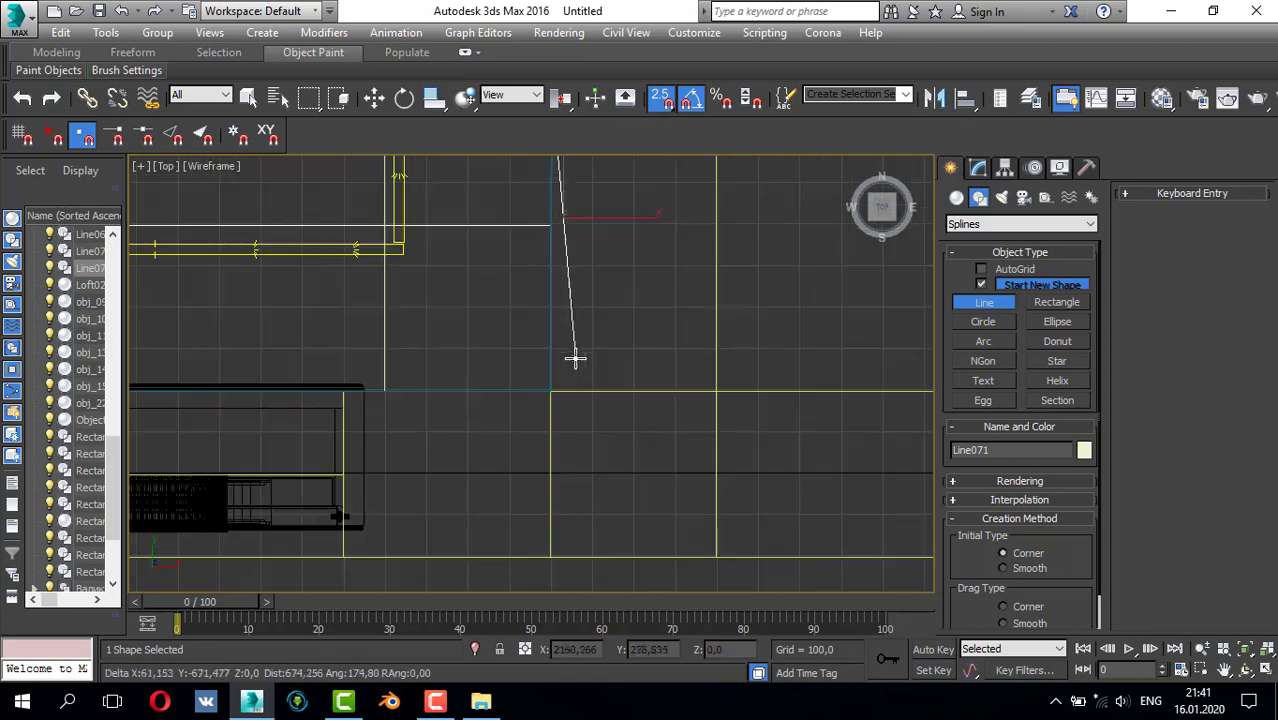
click(550, 391)
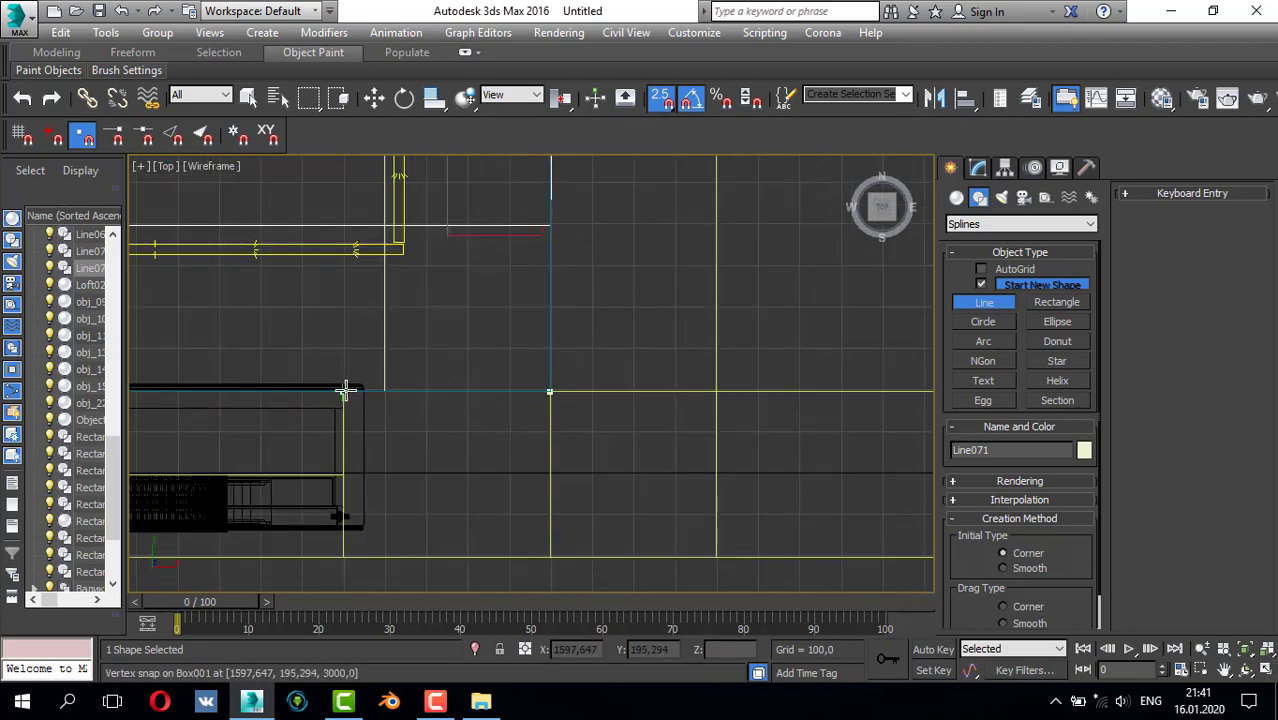
- Finish the baseboard path at the door opening's corner and move that end vertex to the door frame's outer edge, about X 1646.6
click(344, 391)
right_click(520, 318)
click(973, 174)
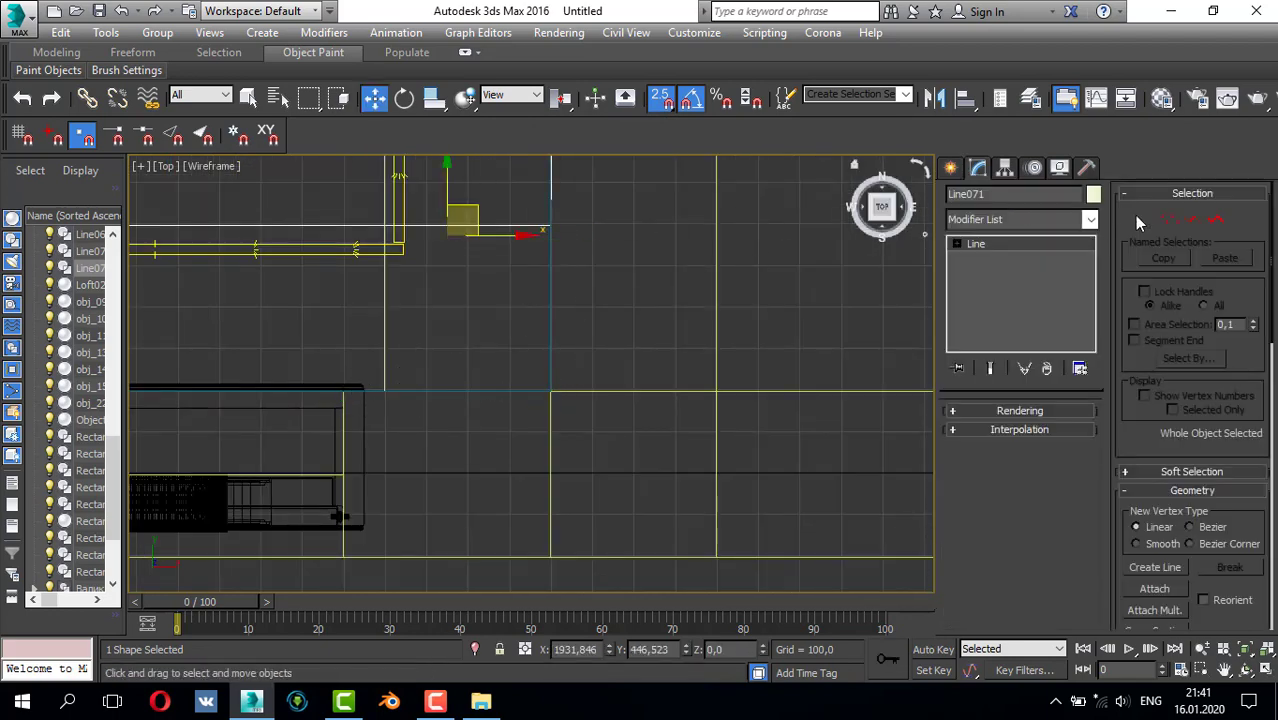
click(1168, 219)
key(s)
click(343, 391)
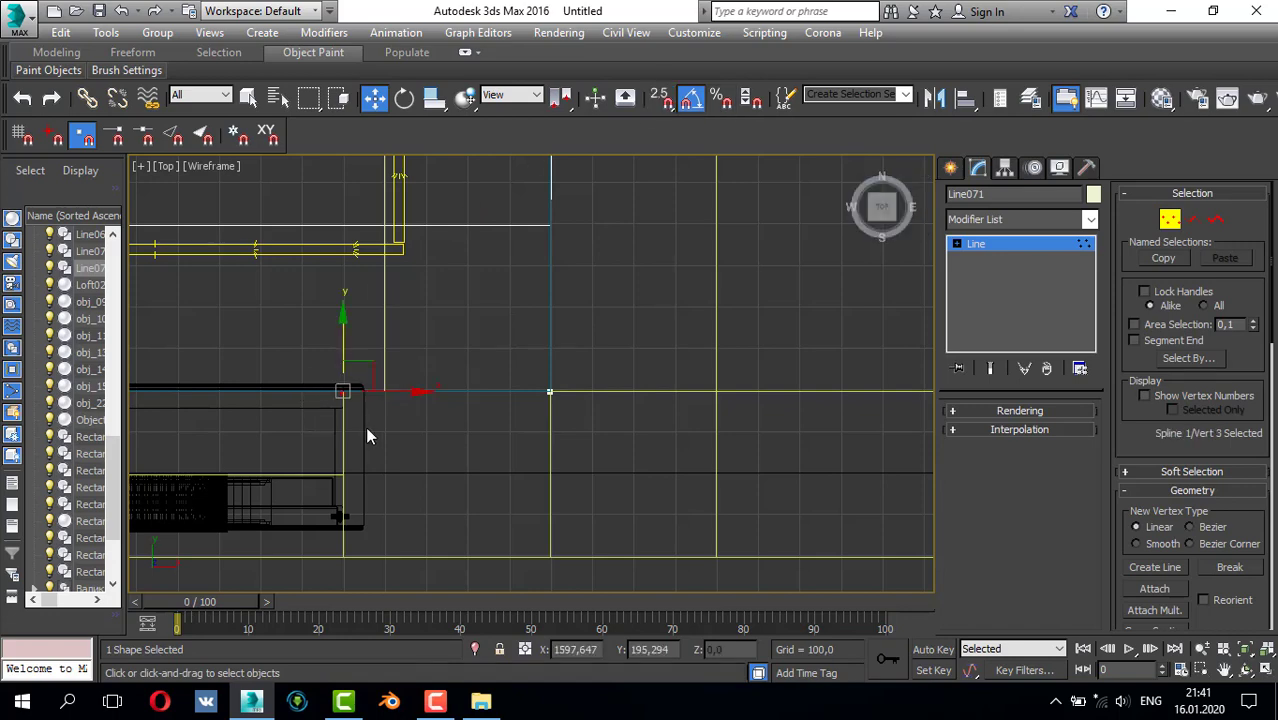
scroll(440, 405, up, 5)
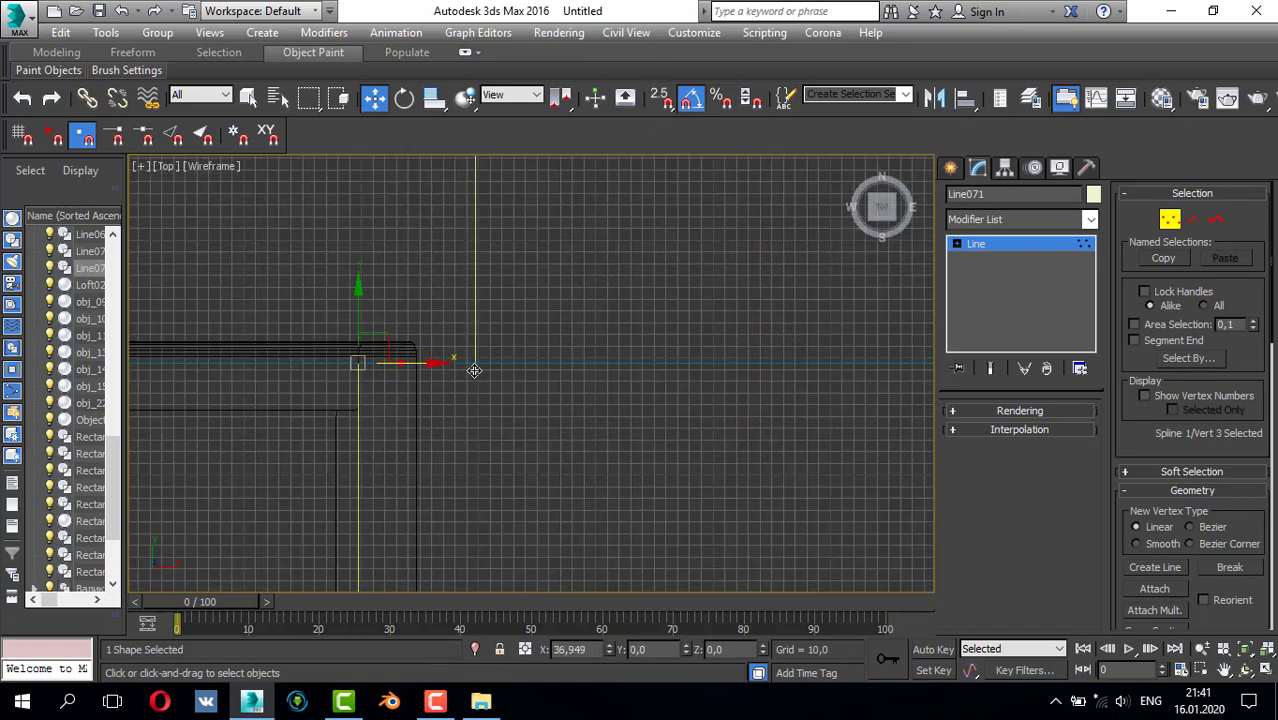
drag(485, 377, 487, 376)
scroll(735, 335, down, 5)
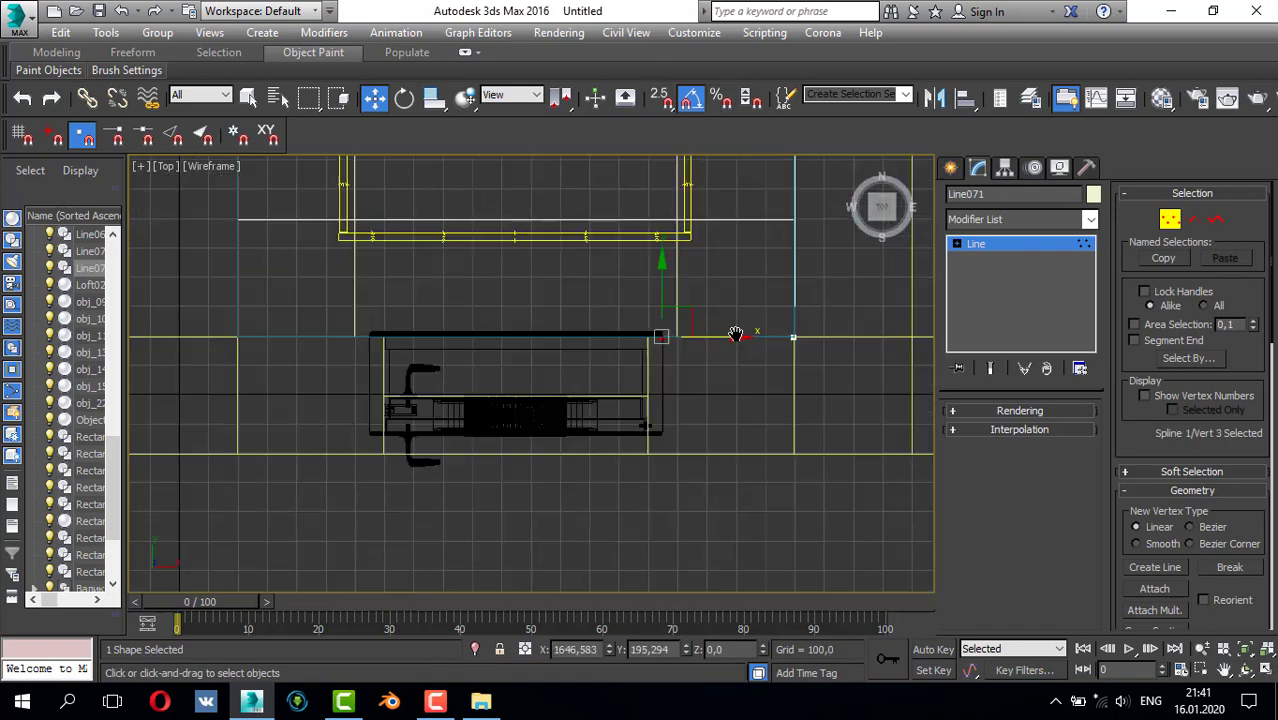
- Move the path's first vertex to the outer edge of the other door frame, at about X 2097.8, Y 894.2
middle_drag(736, 334, 640, 412)
scroll(689, 243, up, 3)
scroll(667, 328, up, 2)
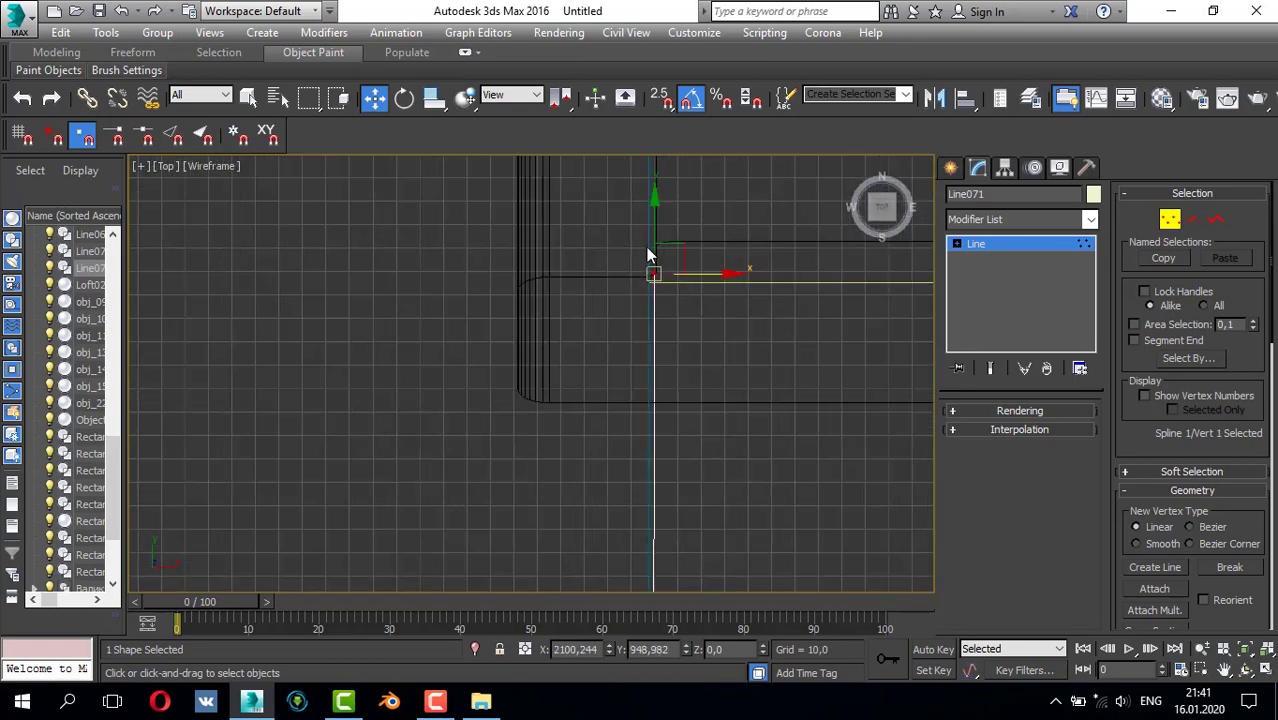
drag(666, 340, 672, 351)
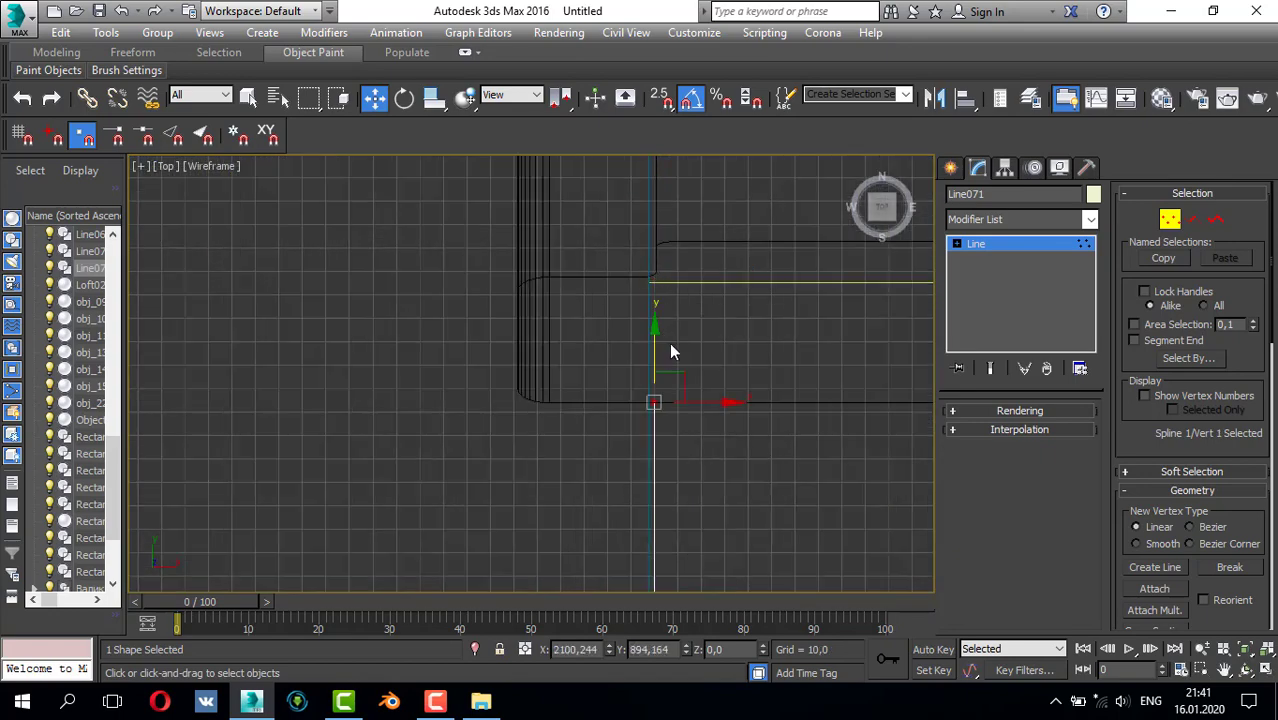
scroll(673, 351, down, 4)
middle_drag(684, 362, 674, 266)
scroll(663, 262, up, 3)
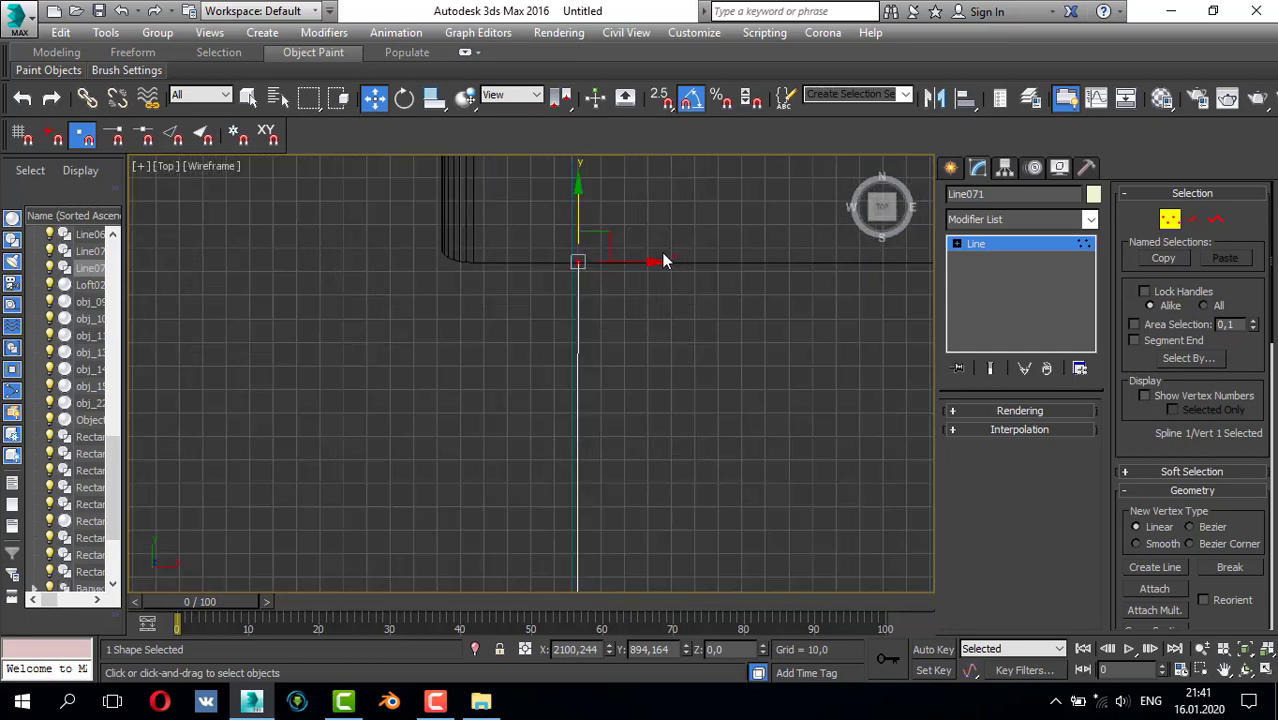
drag(639, 268, 633, 268)
scroll(654, 263, down, 3)
- Apply a Sweep modifier to the path using a custom section picked from the Line070 baseboard profile
click(1003, 221)
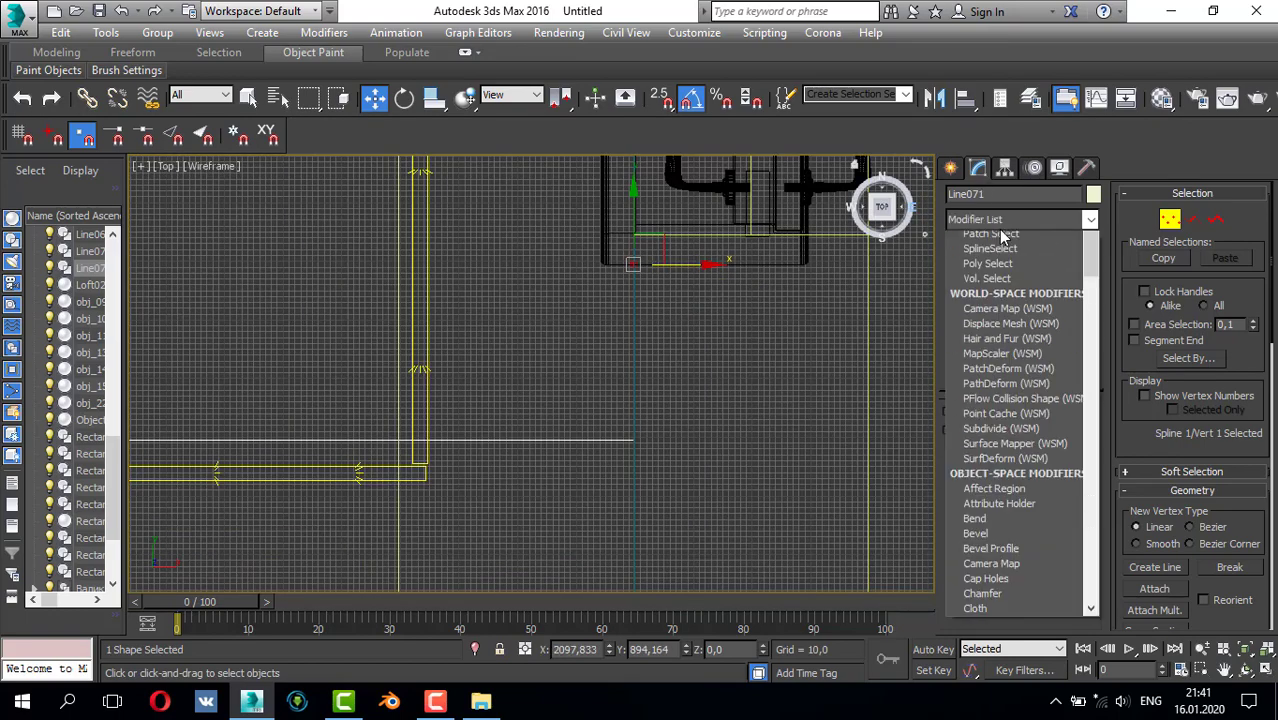
scroll(1004, 260, down, 10)
click(978, 359)
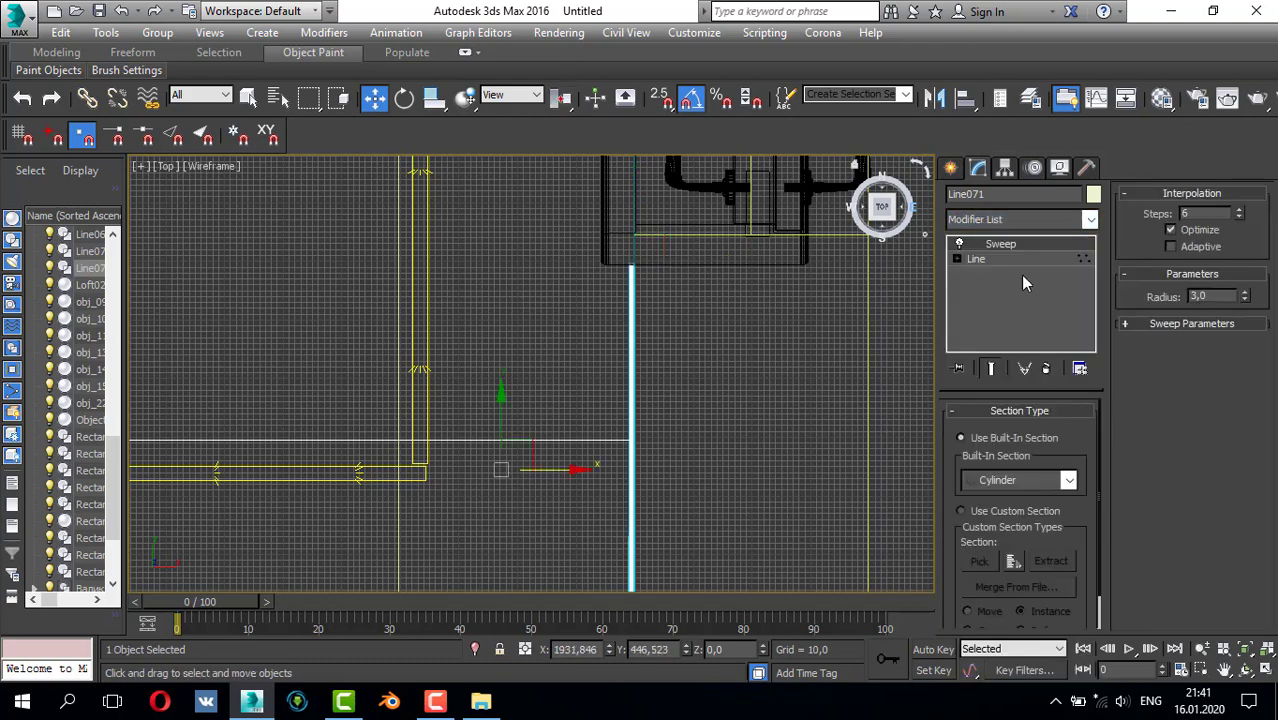
click(961, 511)
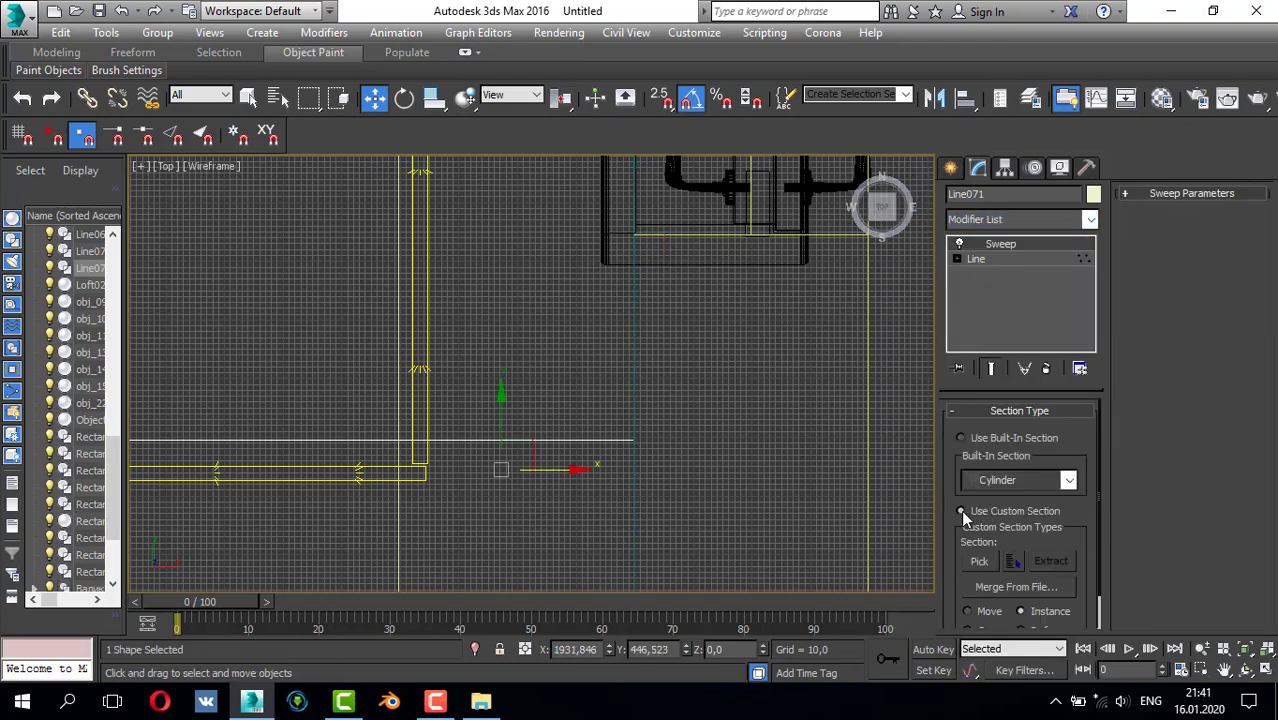
click(980, 562)
key(alt+w)
key(alt+w)
click(825, 208)
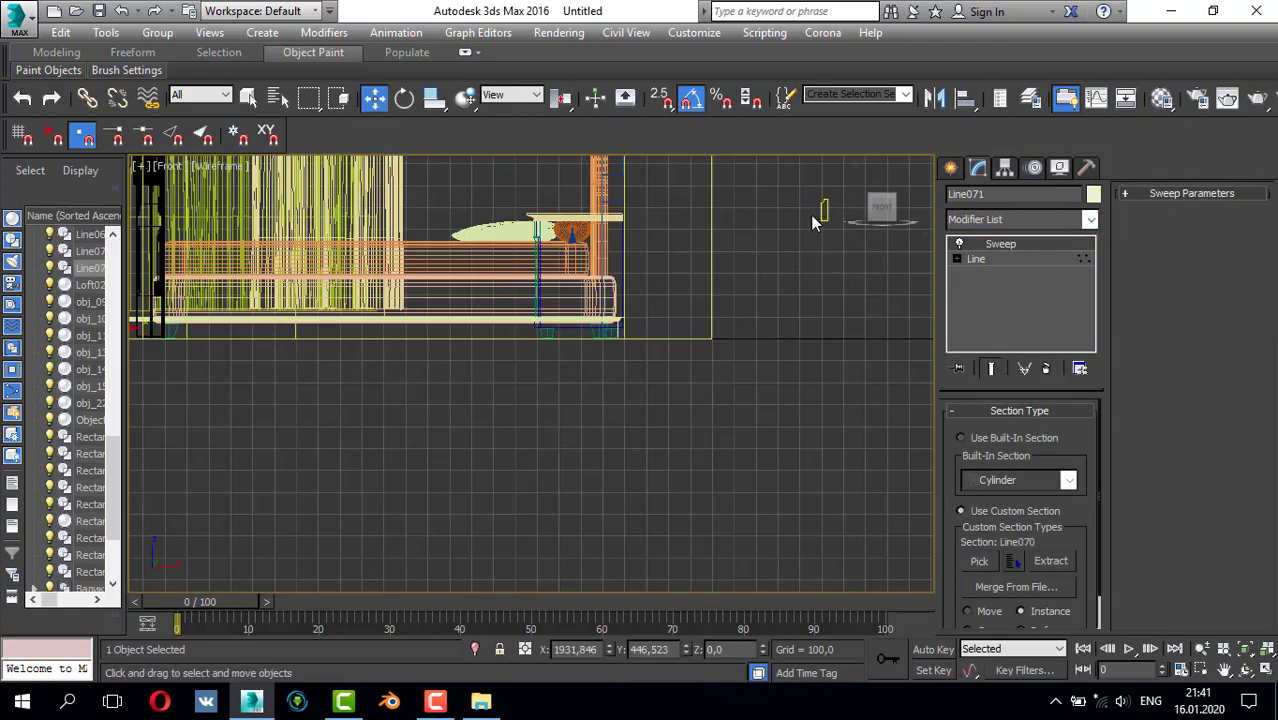
- Assign the white 03 - Default material to the swept baseboard between the two doors
scroll(533, 297, down, 4)
middle_drag(480, 296, 578, 291)
key(alt+w)
middle_click(657, 461)
key(alt+w)
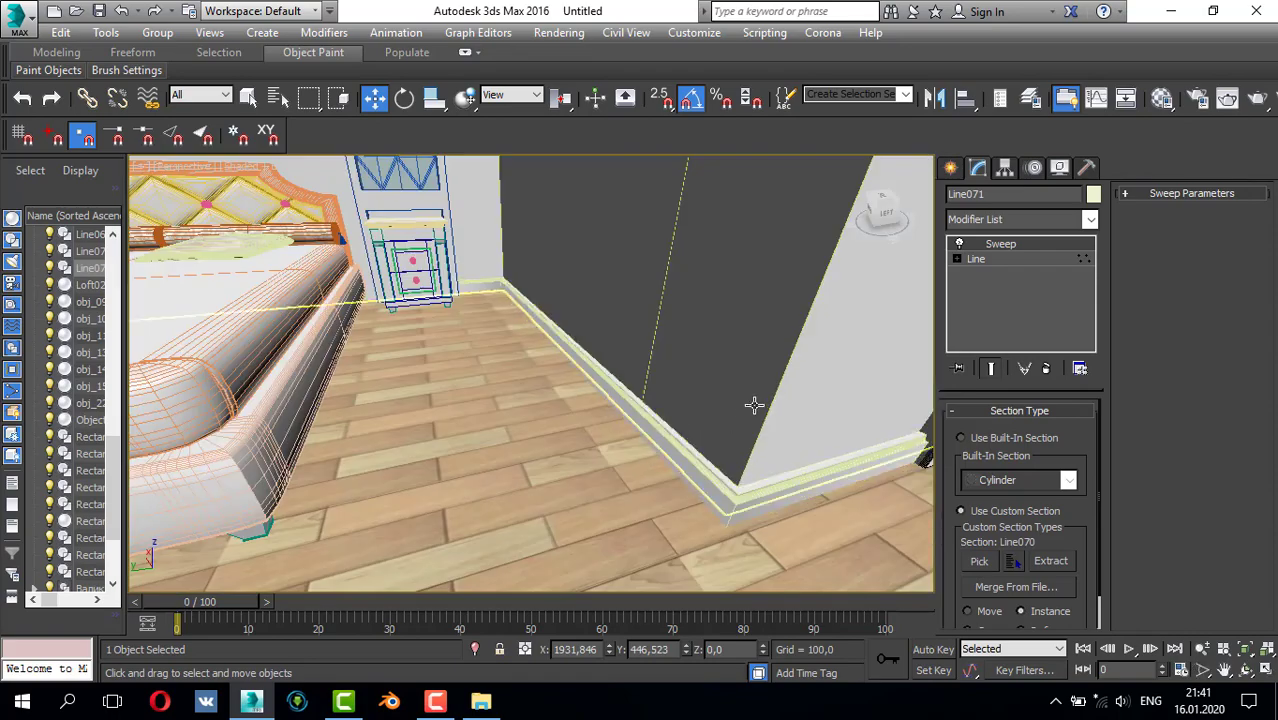
scroll(754, 400, down, 3)
alt+middle_drag(756, 382, 690, 385)
scroll(774, 385, up, 5)
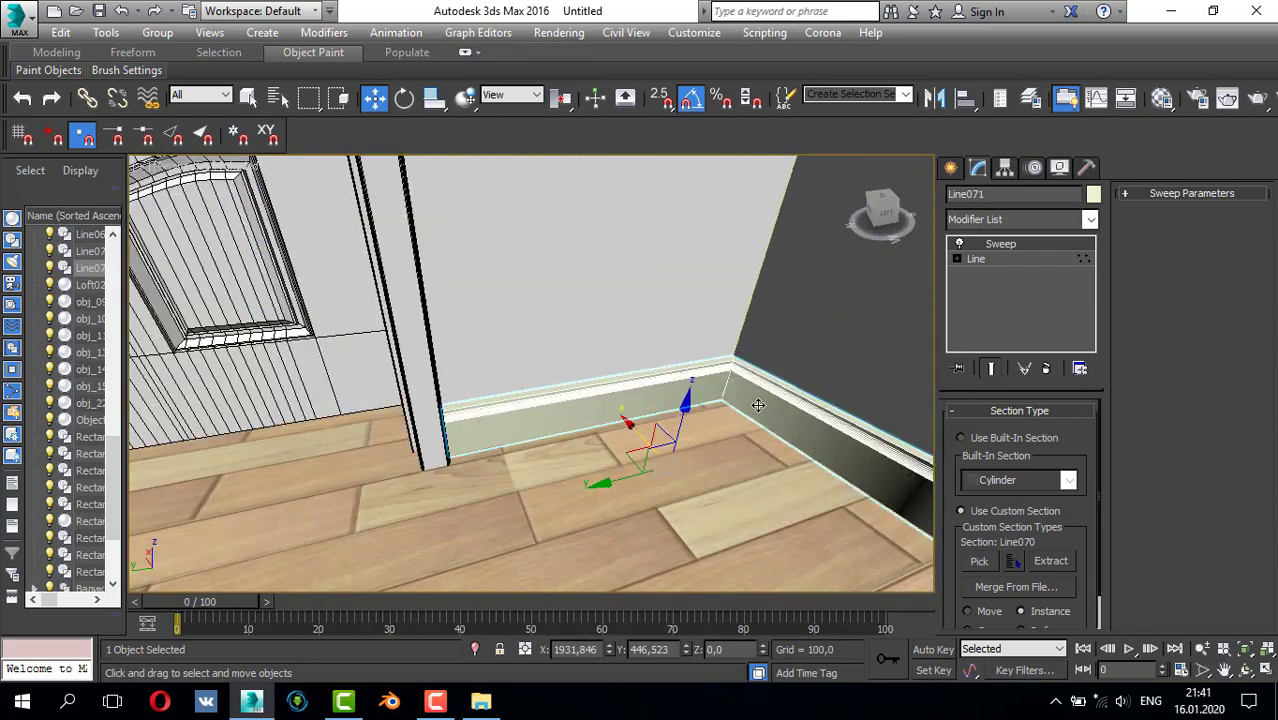
key(m)
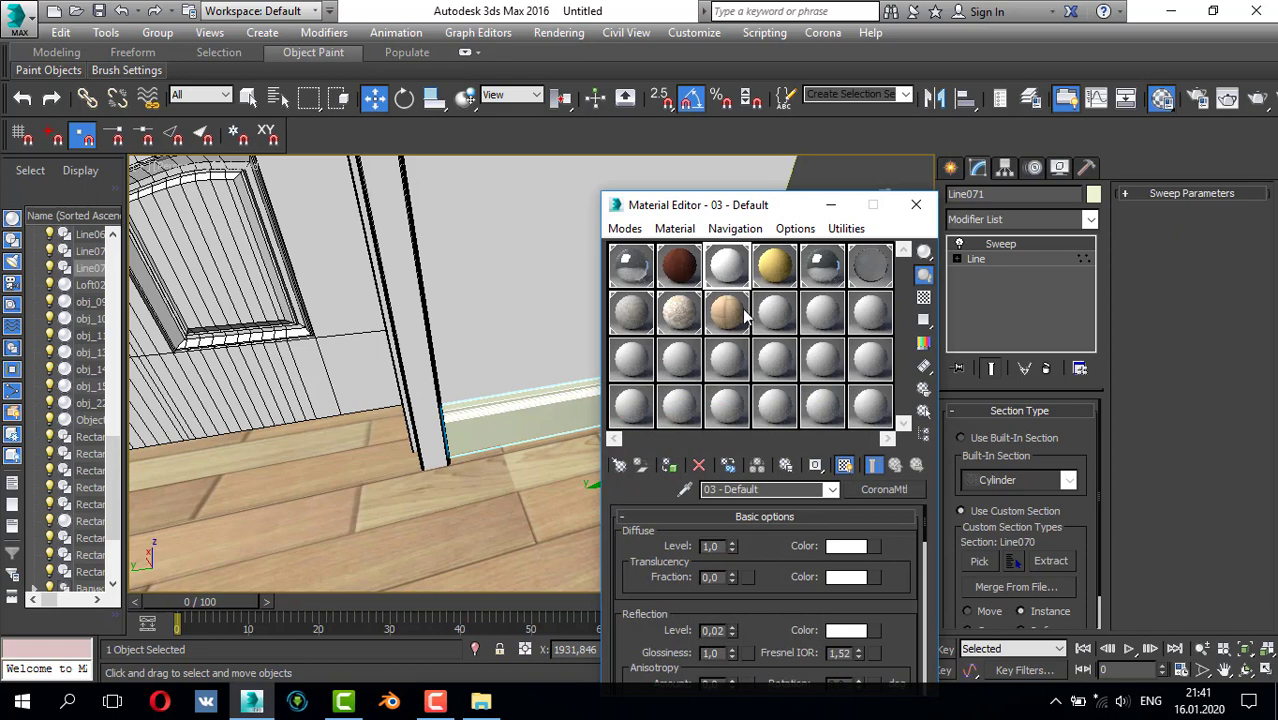
click(669, 467)
click(923, 202)
- Start a new vertex-snapped line at the door opening's opposite corner and extend it along the wall to the room corner
alt+middle_drag(710, 325, 530, 235)
scroll(712, 342, down, 5)
key(alt+w)
middle_click(428, 305)
key(alt+w)
scroll(400, 300, down, 4)
middle_drag(400, 300, 620, 258)
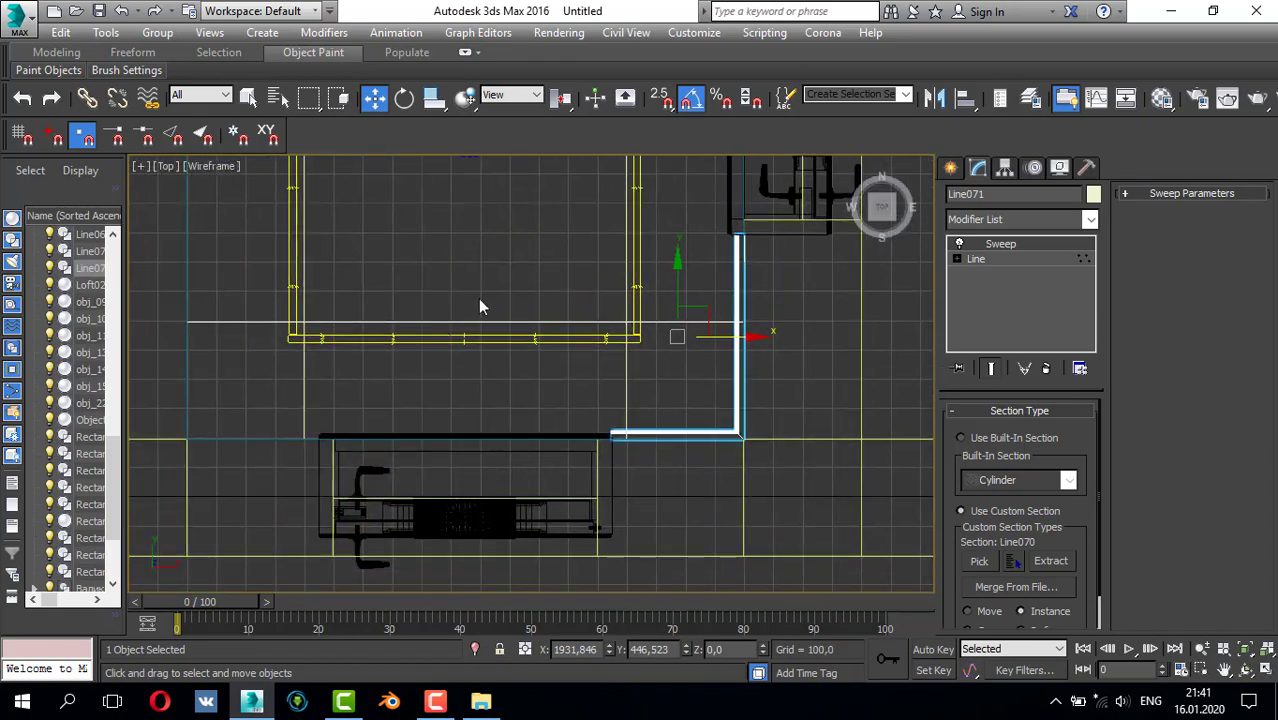
middle_drag(342, 333, 560, 364)
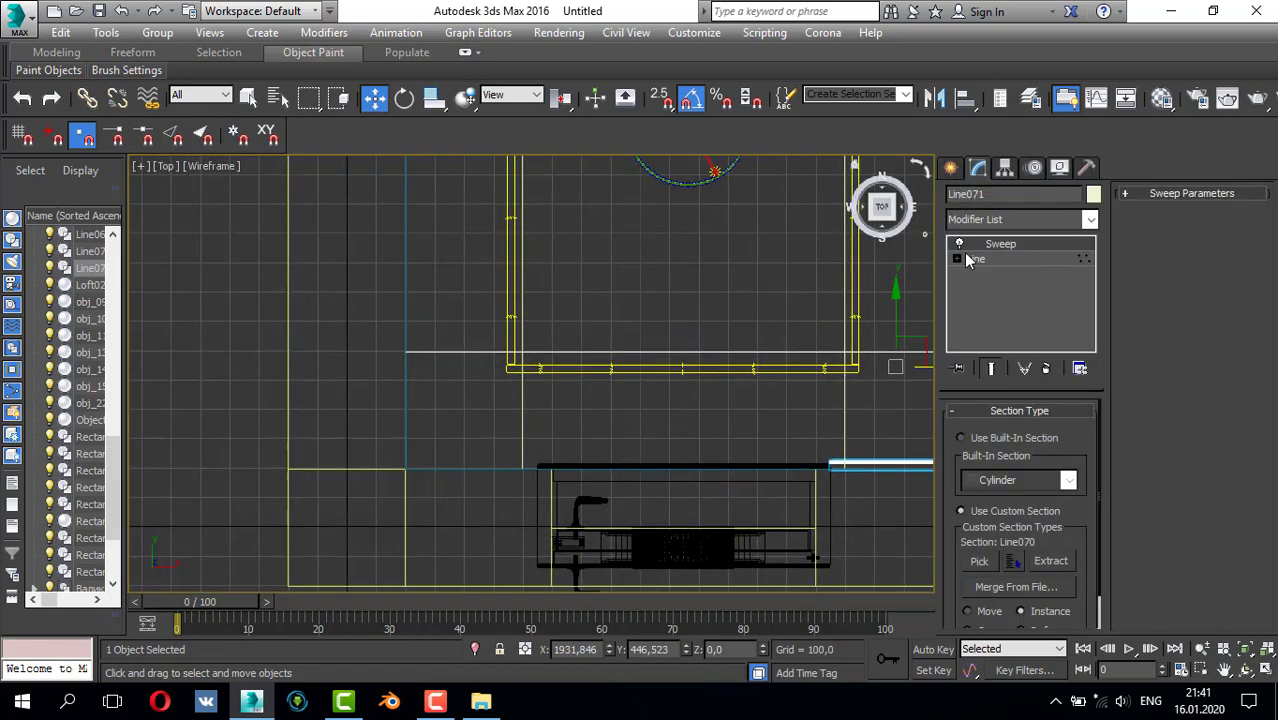
click(953, 172)
click(984, 303)
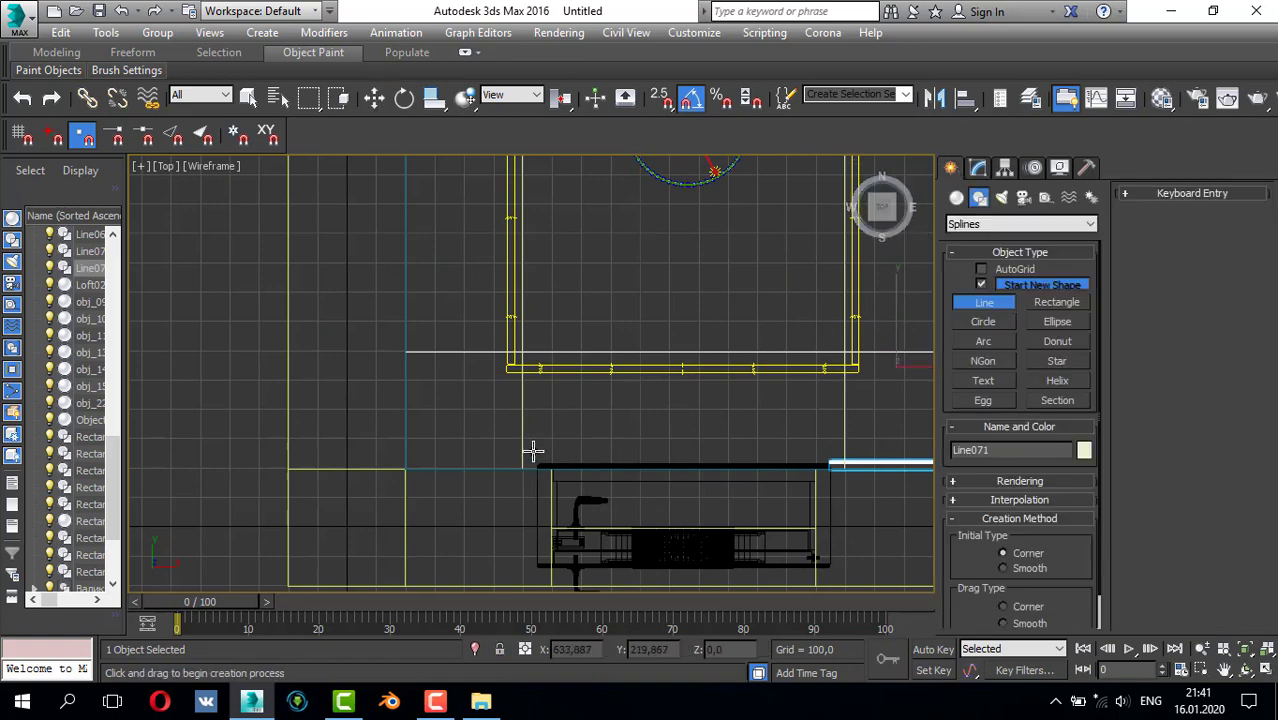
click(660, 110)
scroll(500, 445, up, 4)
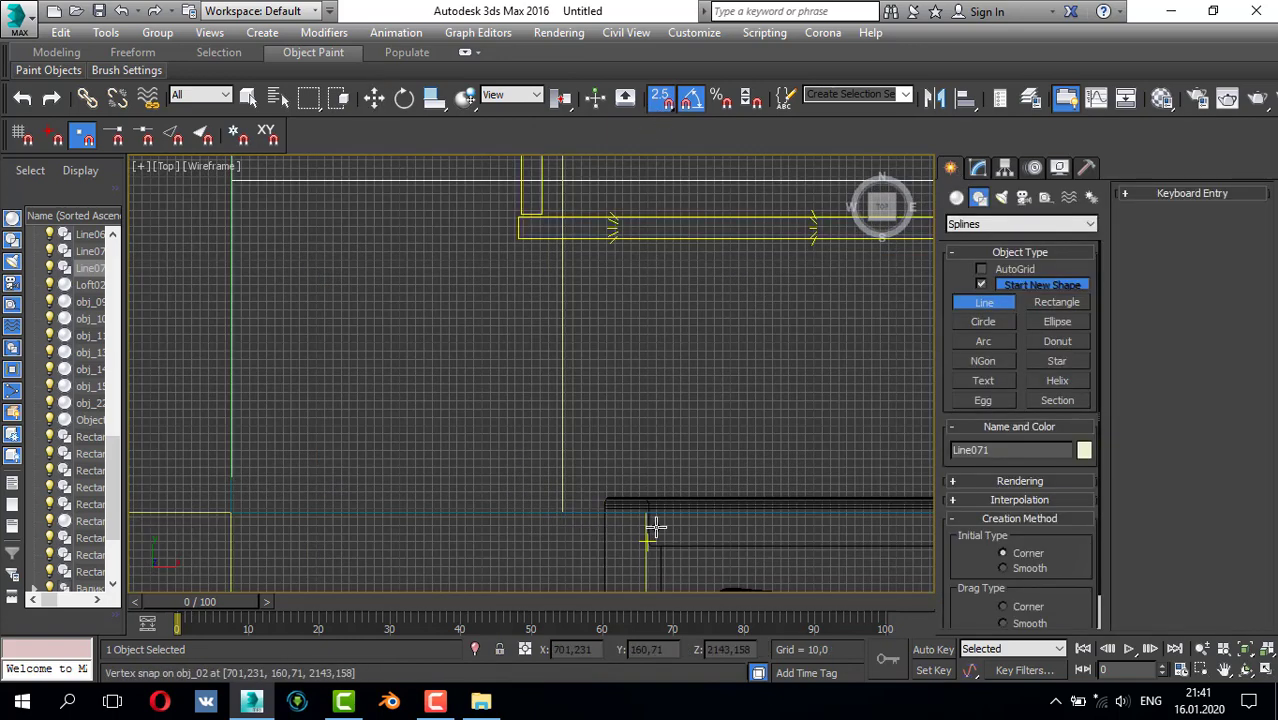
click(646, 519)
click(242, 514)
- Continue the line through the two far room corners and end it on the wall beside the nightstand, at about X 4497.4, Y 6193.1
scroll(277, 319, down, 4)
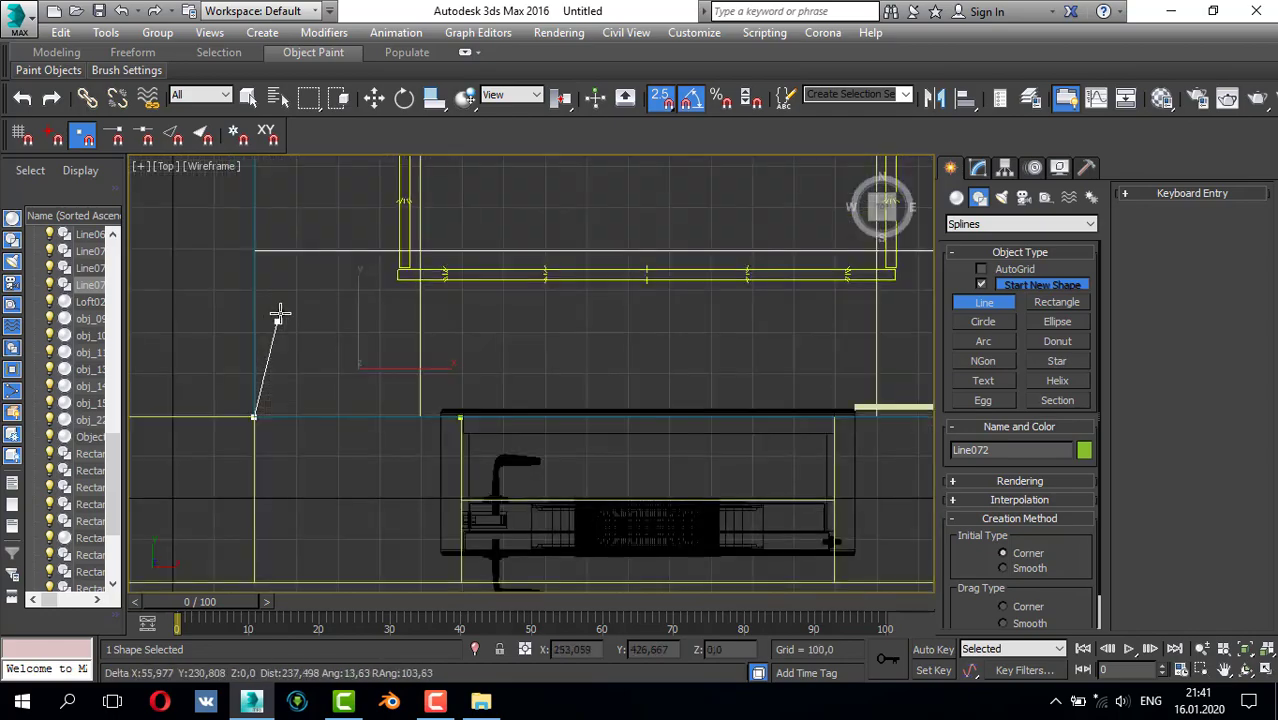
middle_drag(288, 239, 302, 422)
scroll(327, 332, down, 6)
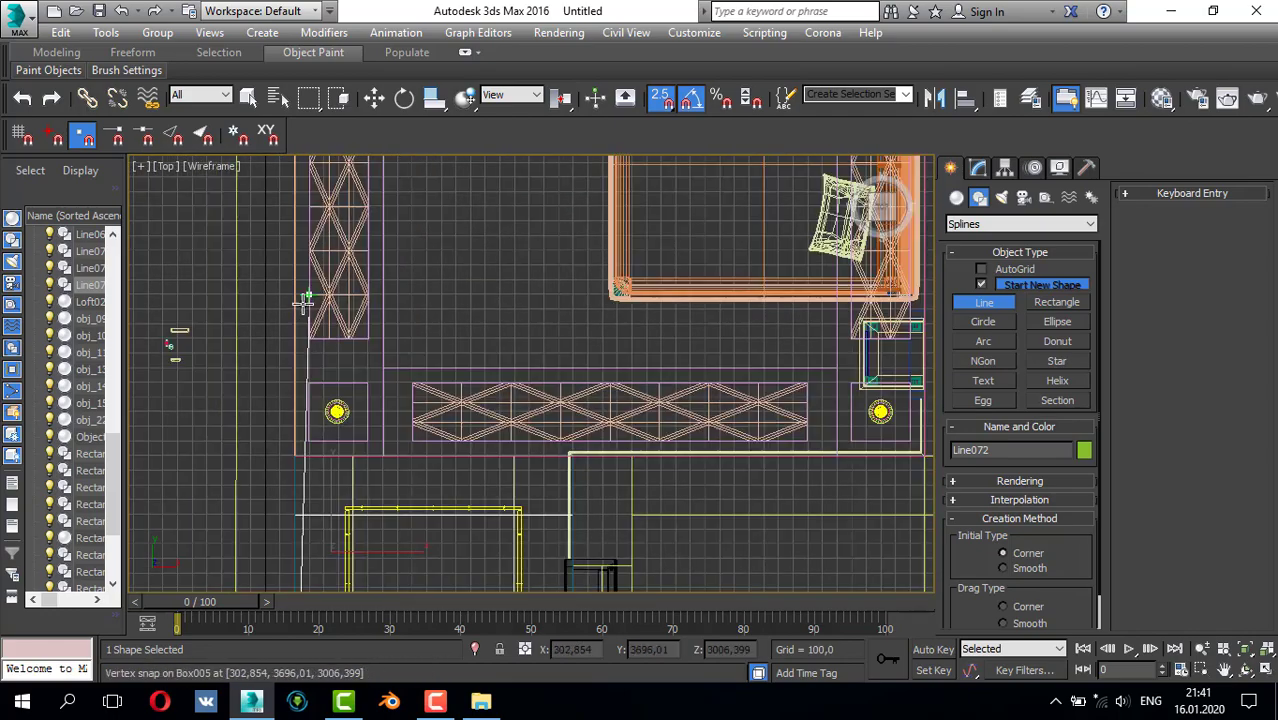
scroll(279, 497, up, 4)
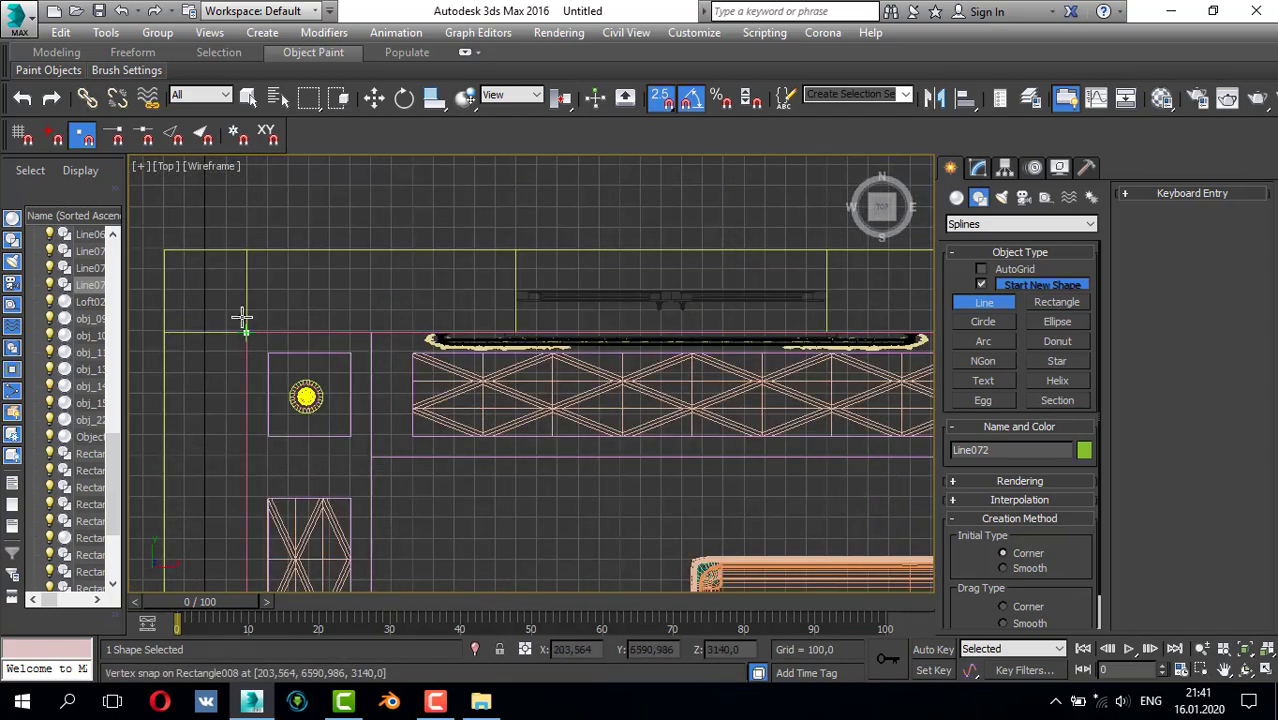
click(242, 317)
middle_drag(604, 338, 12, 366)
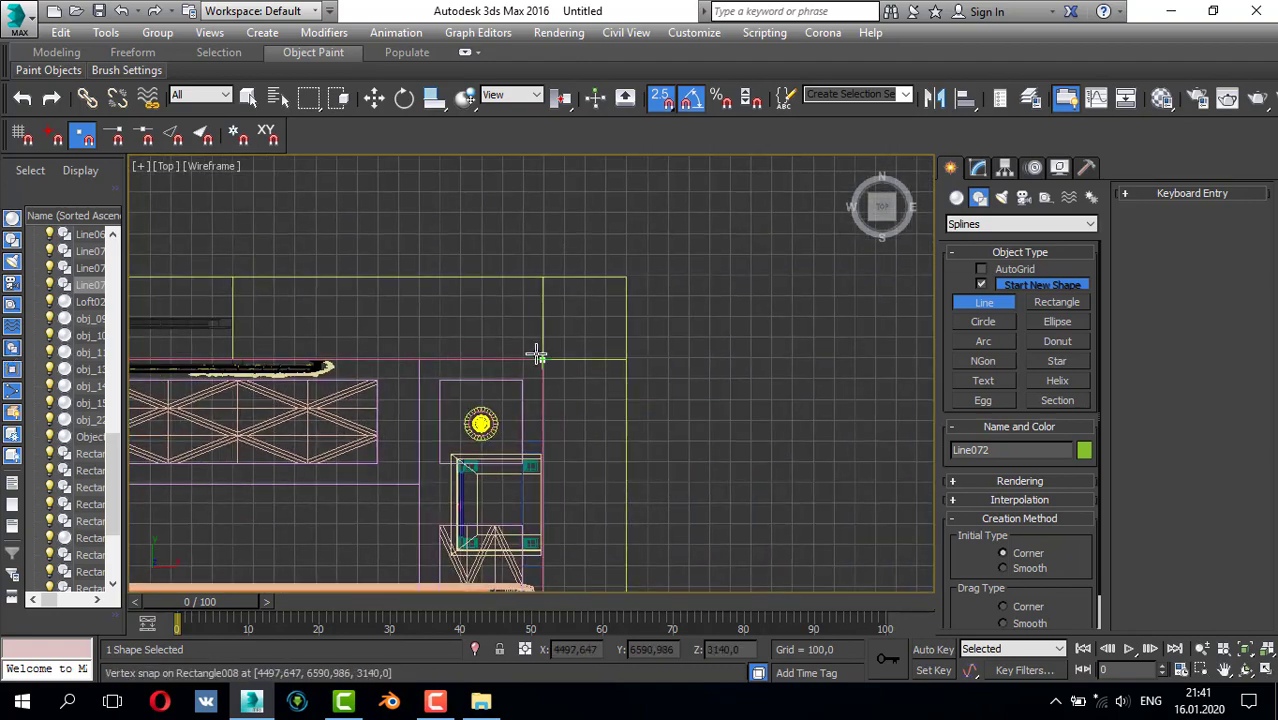
click(537, 354)
scroll(548, 428, up, 8)
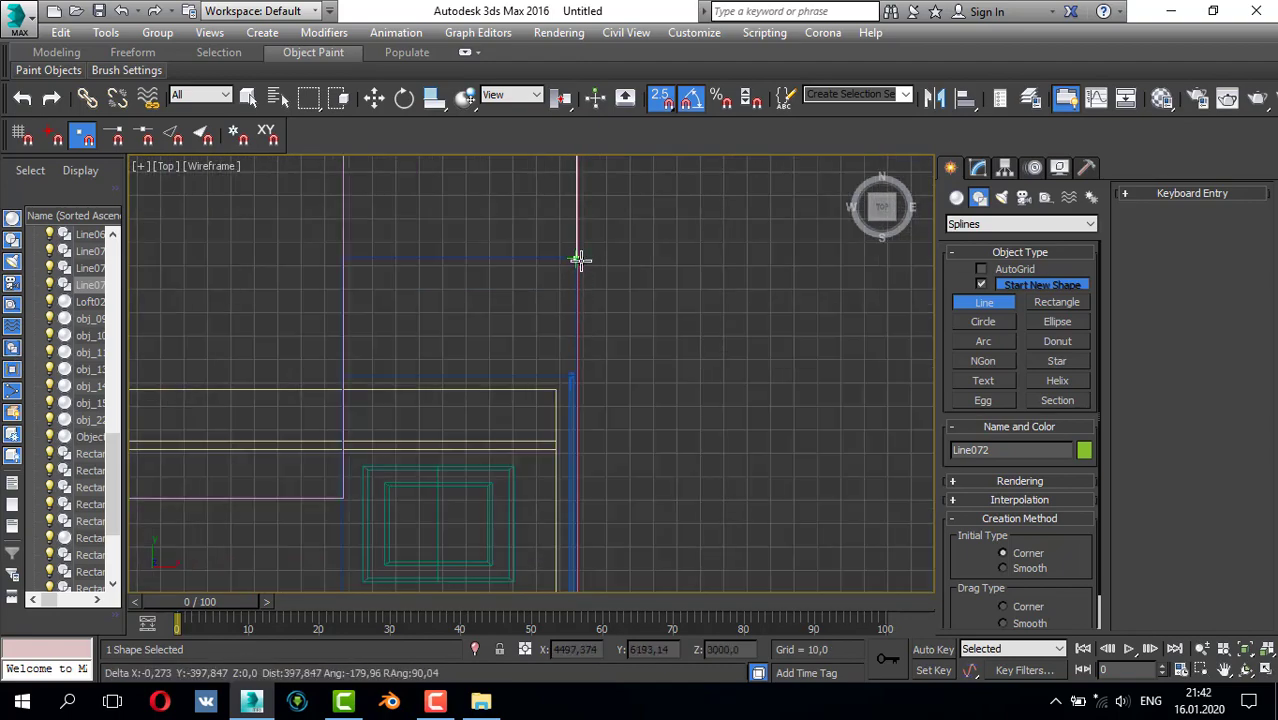
scroll(625, 300, down, 5)
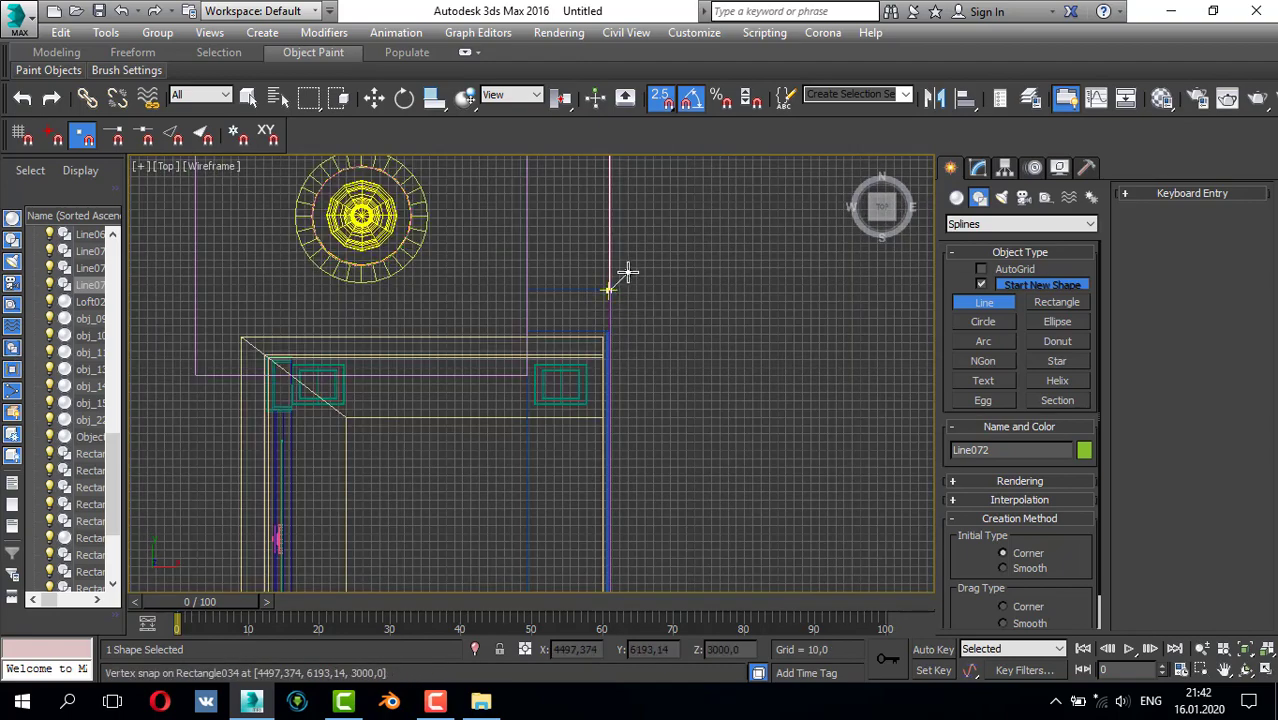
right_click(626, 272)
- Move the new line's door-side end vertex to the door frame's outer edge, at about X 647.7, with snapping off
scroll(676, 280, down, 5)
click(978, 168)
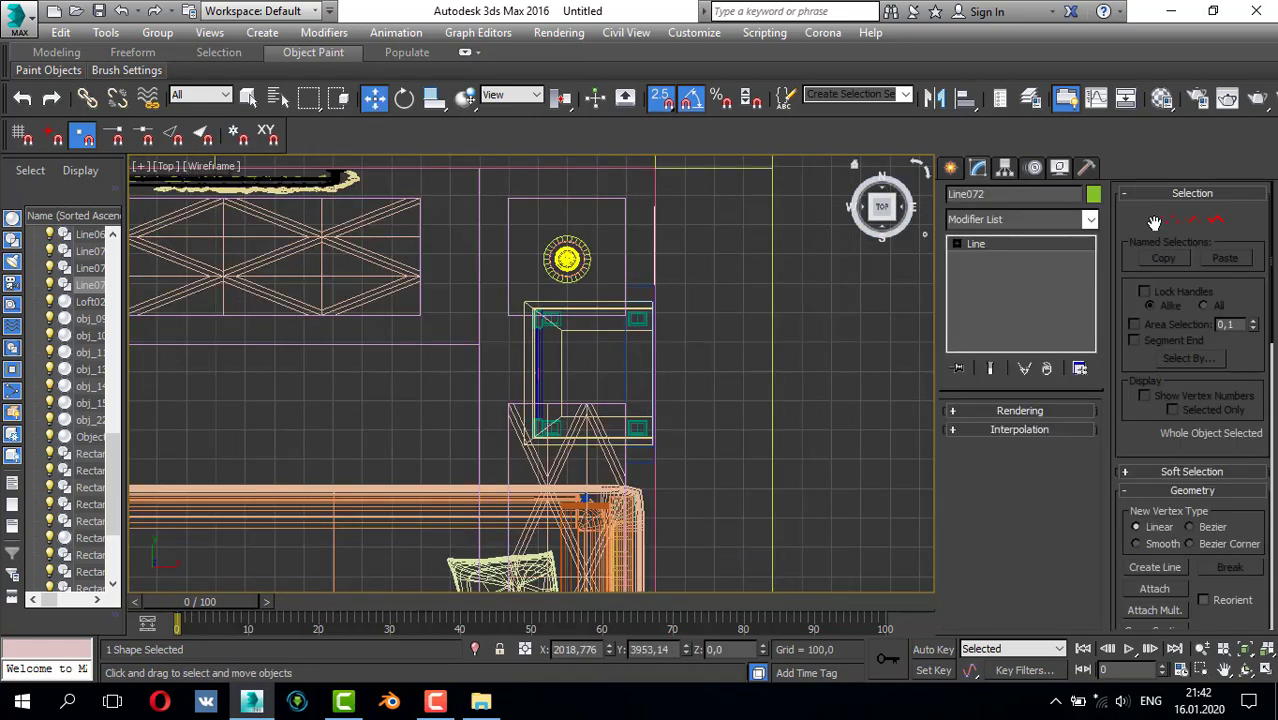
scroll(488, 413, down, 4)
scroll(600, 540, up, 10)
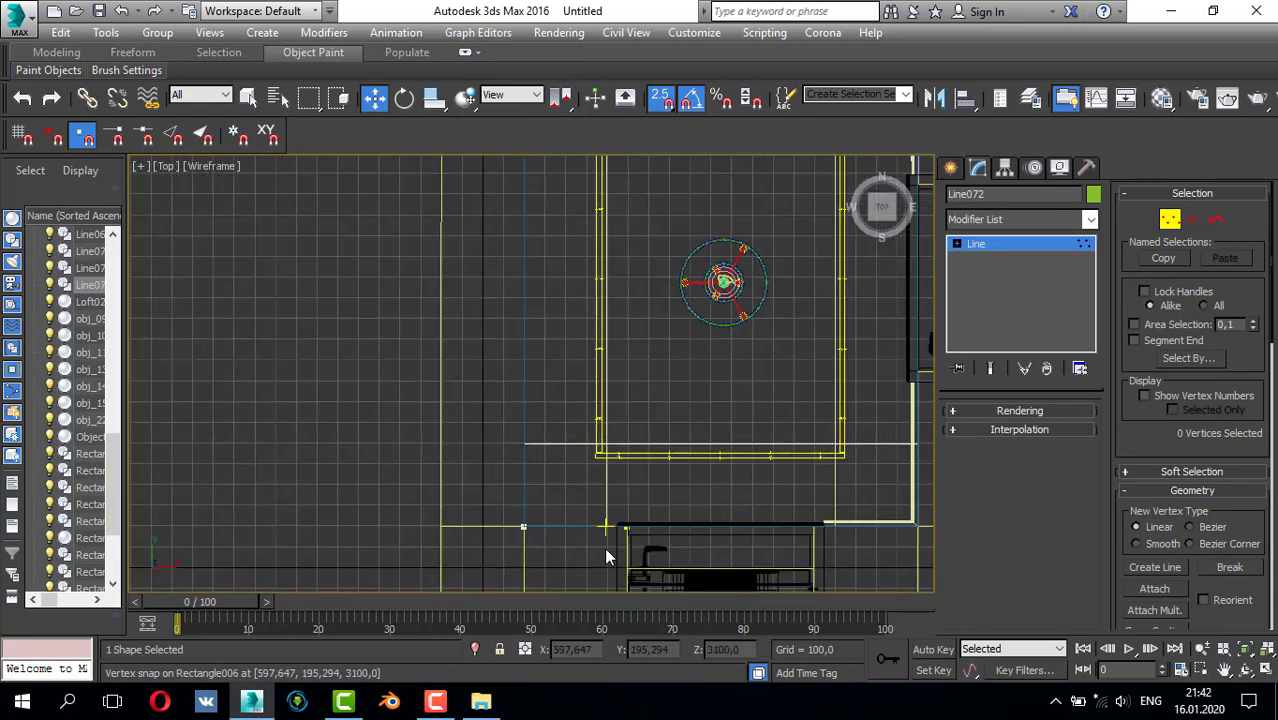
click(668, 108)
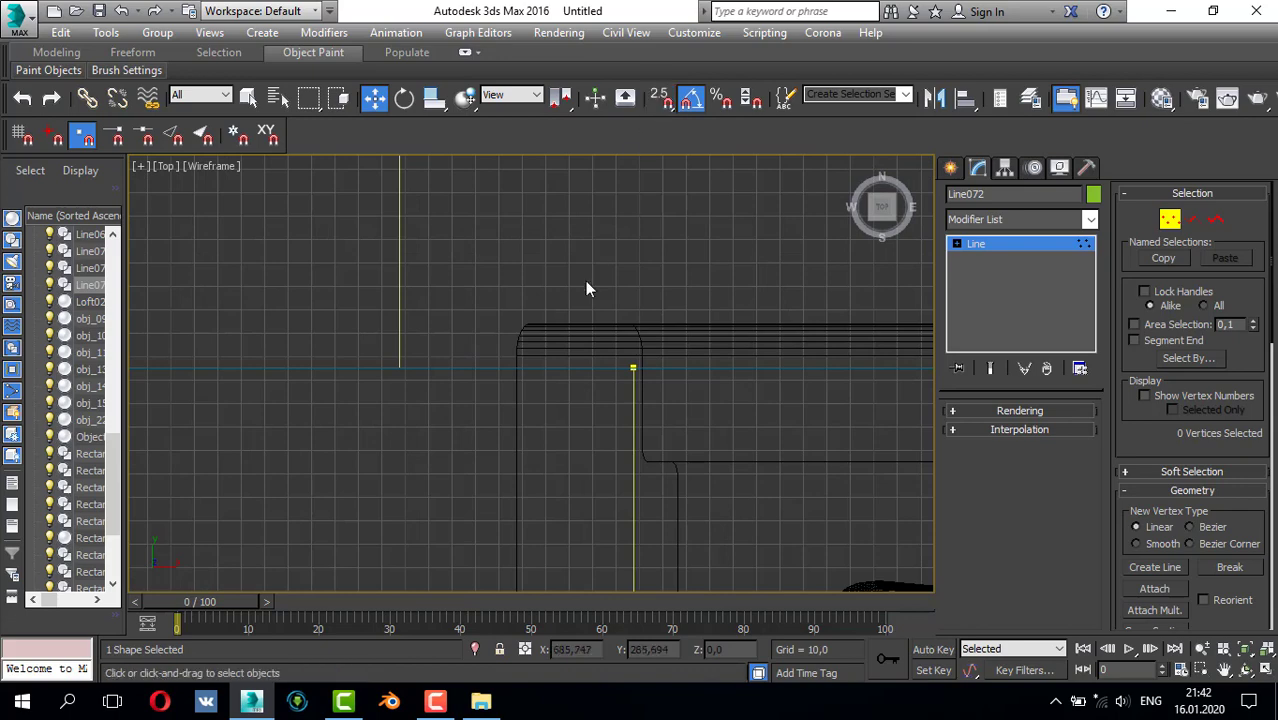
click(633, 368)
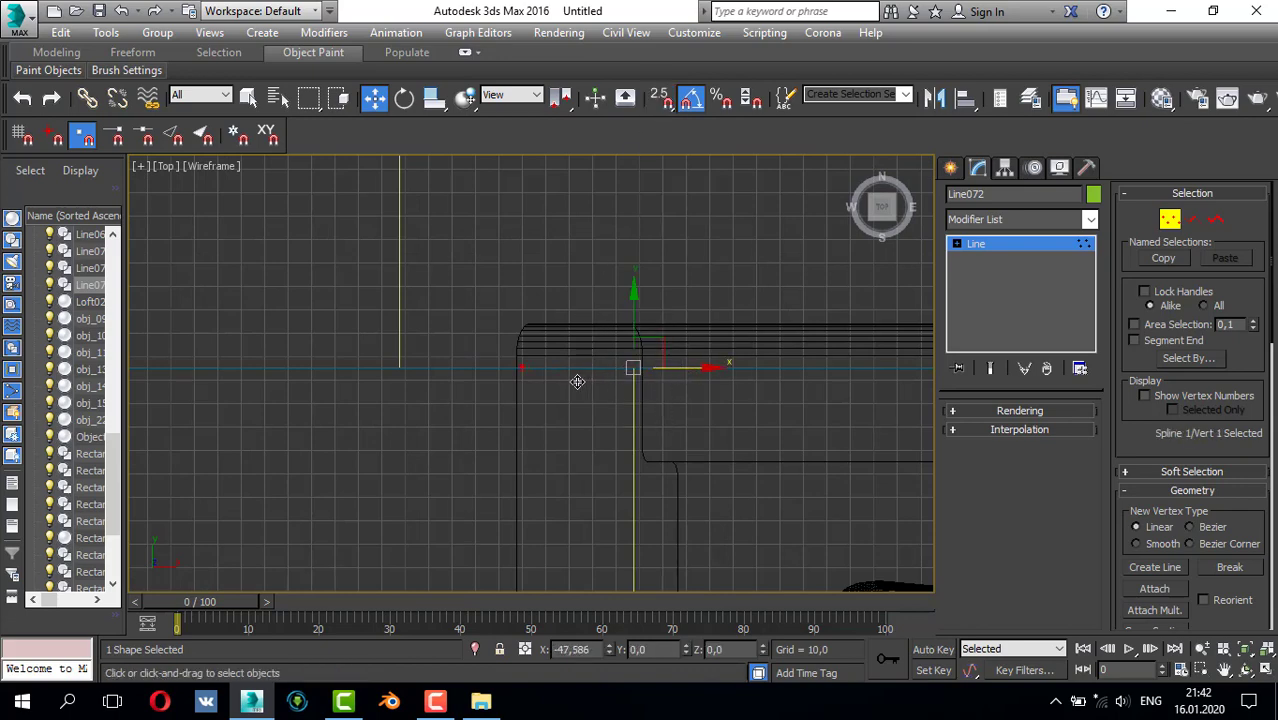
drag(572, 384, 455, 384)
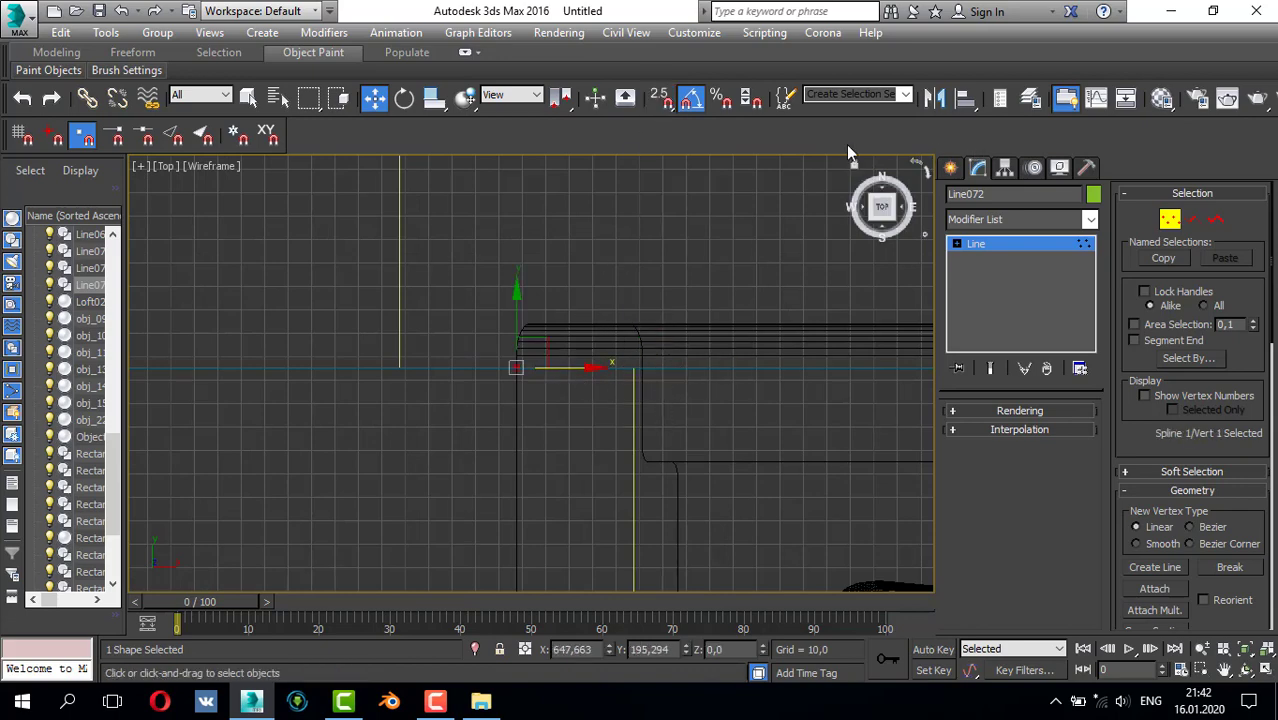
- Sweep the new wall path with the Line070 profile as its custom section
click(1051, 219)
text(sw)
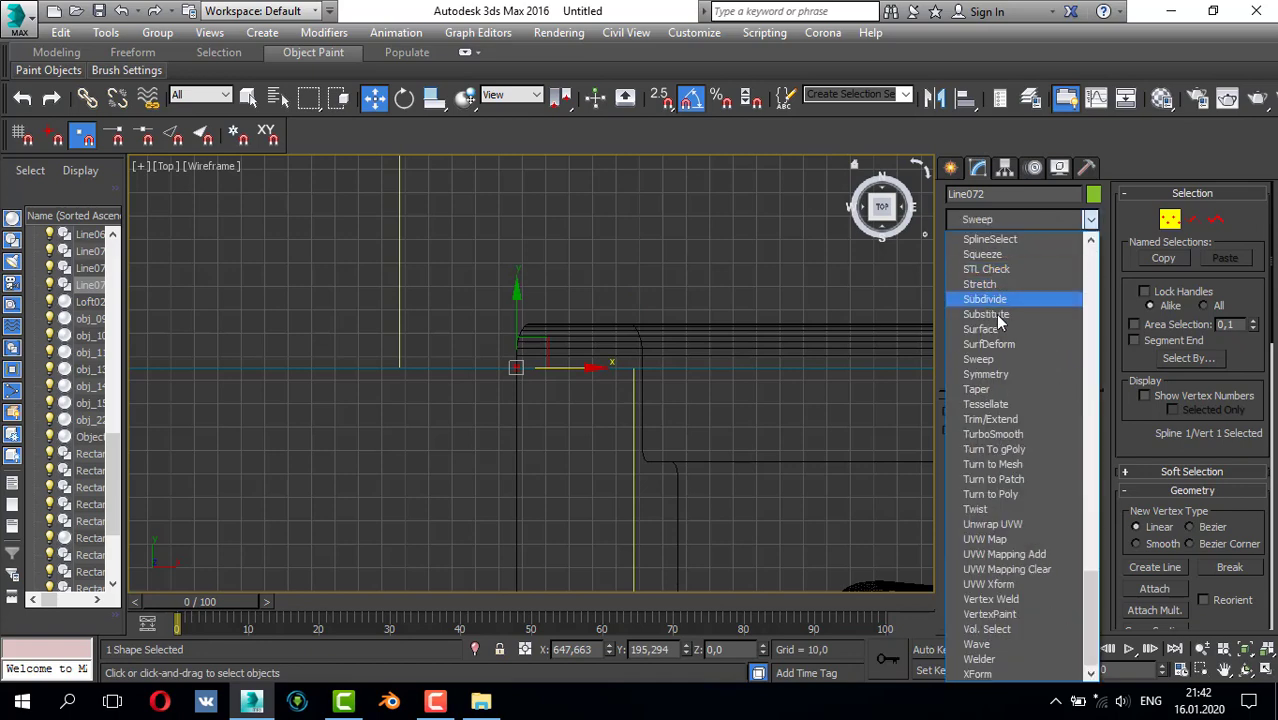
click(985, 359)
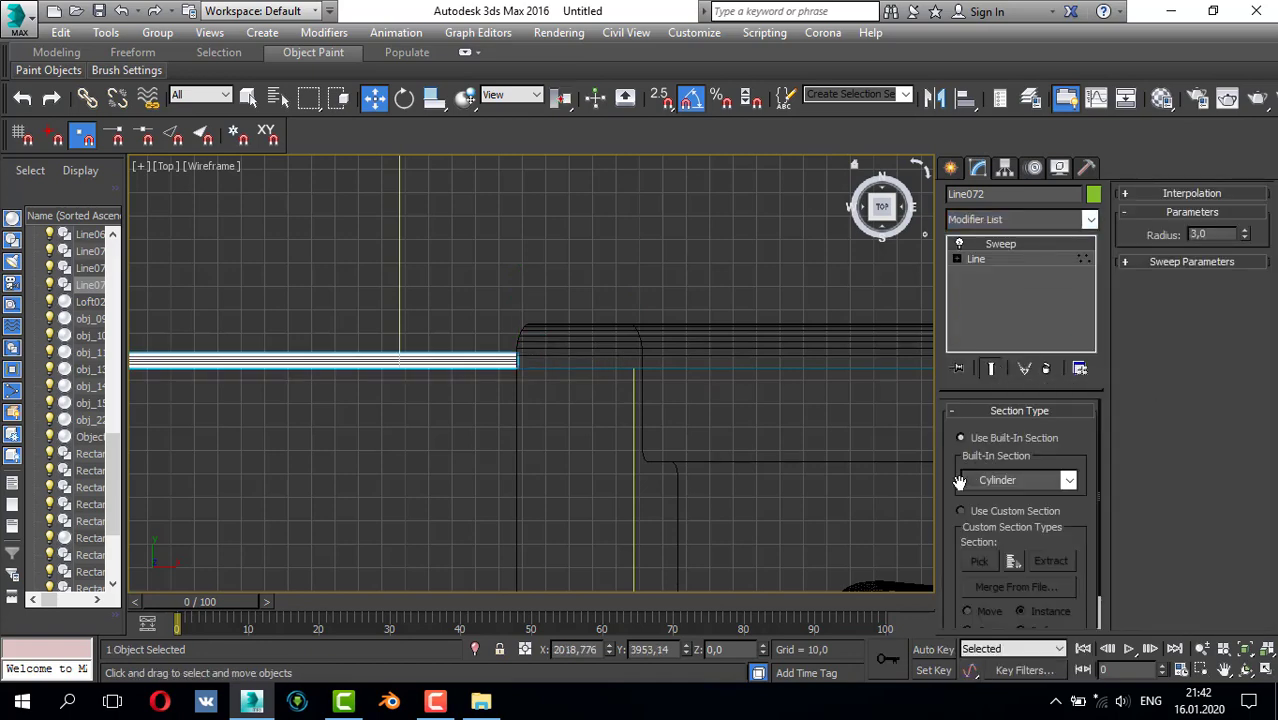
click(961, 512)
click(983, 565)
key(alt+w)
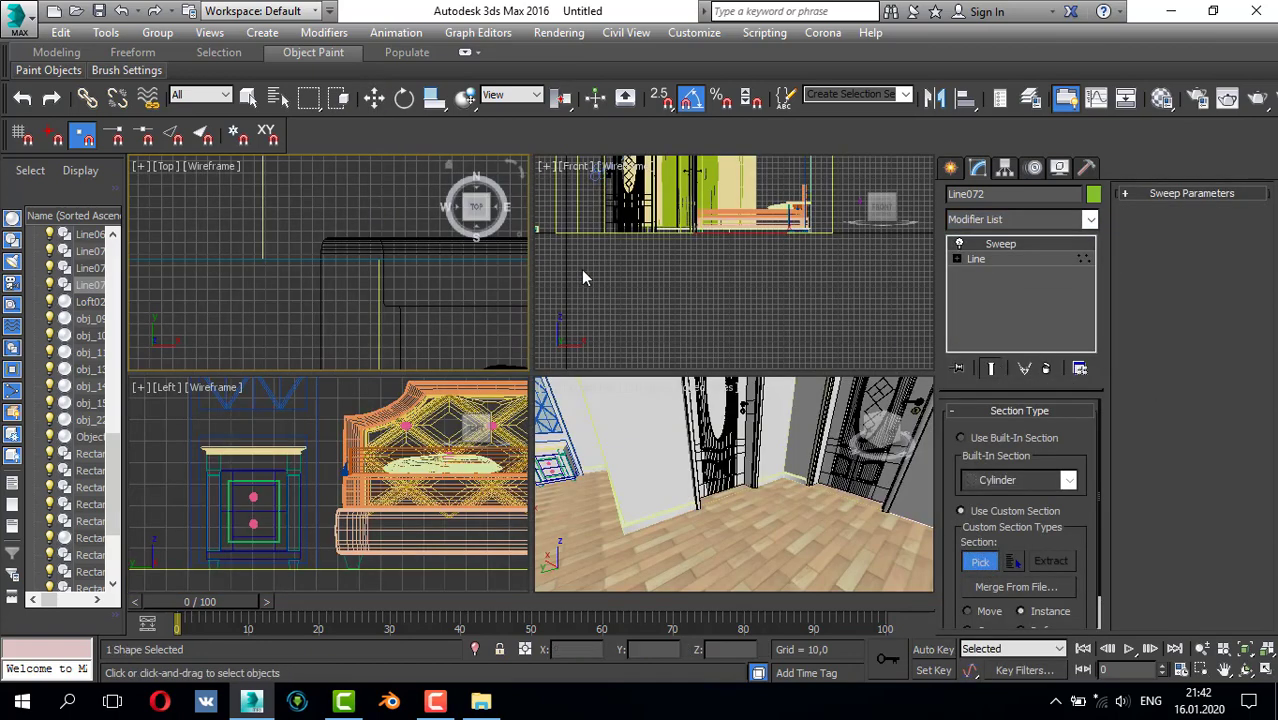
middle_click(585, 272)
key(alt+w)
middle_drag(755, 280, 682, 337)
scroll(712, 313, up, 6)
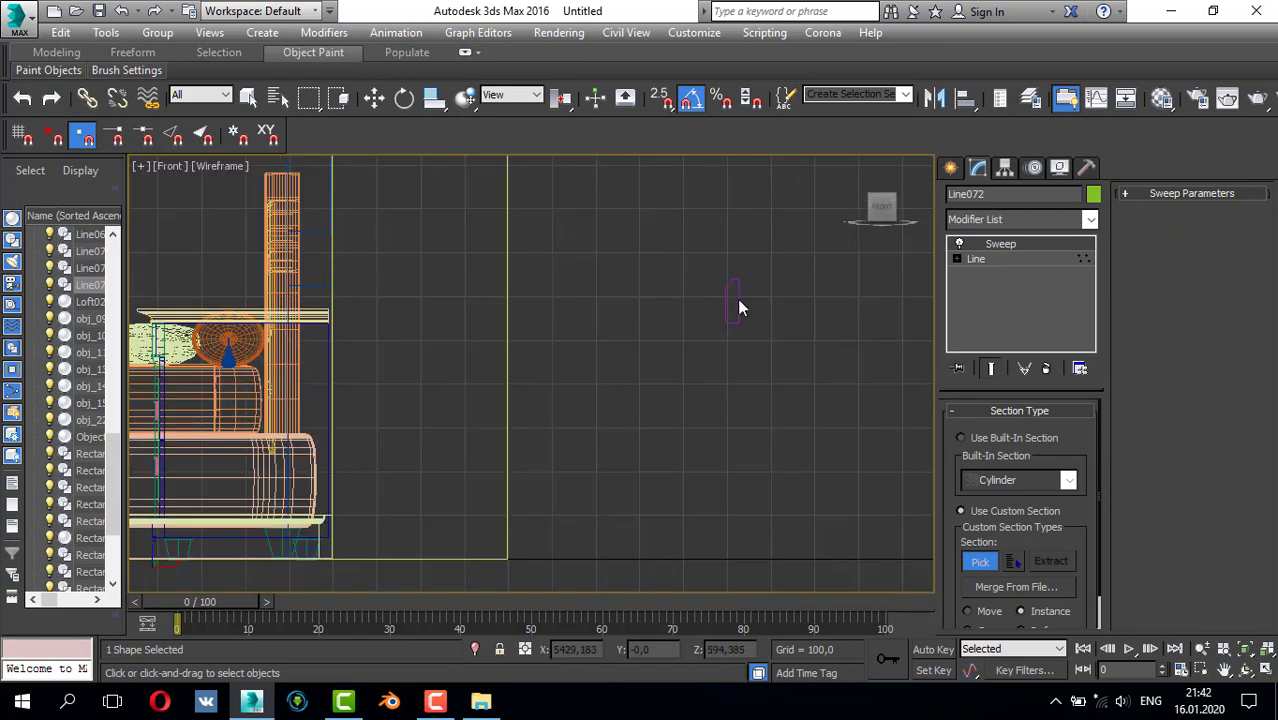
click(737, 299)
- Apply the white 03 - Default material to the newly swept baseboard beside the door
key(alt+w)
middle_click(758, 407)
key(alt+w)
alt+middle_drag(763, 407, 660, 530)
scroll(714, 402, up, 5)
scroll(716, 402, down, 2)
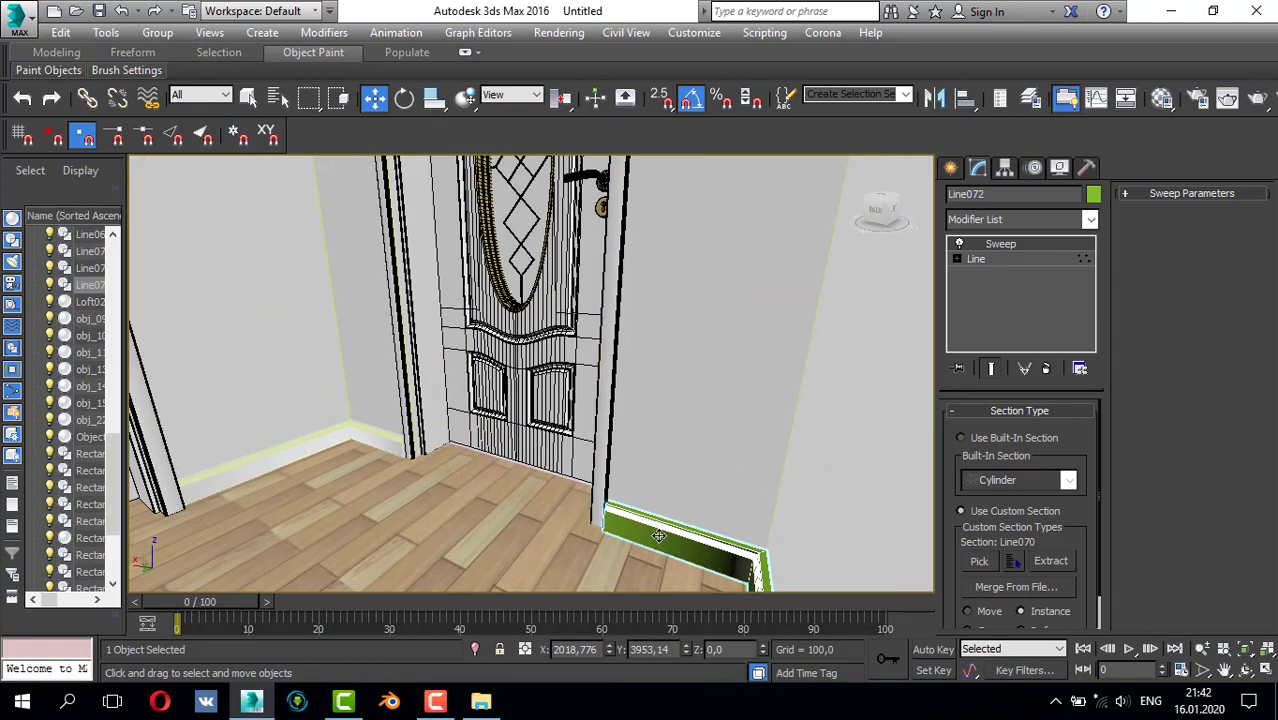
key(m)
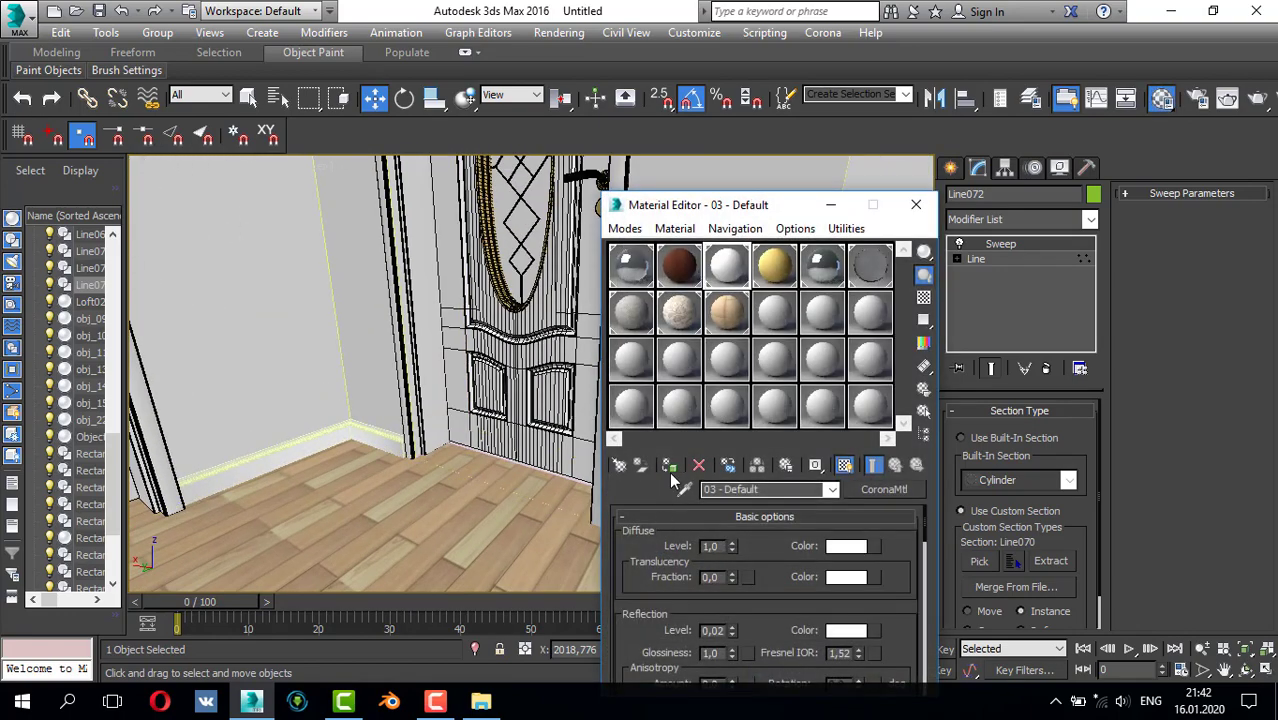
click(669, 466)
click(916, 206)
- Examine the baseboards around the room, from the doors to the curtains and the nightstand
scroll(665, 330, down, 5)
scroll(510, 342, up, 2)
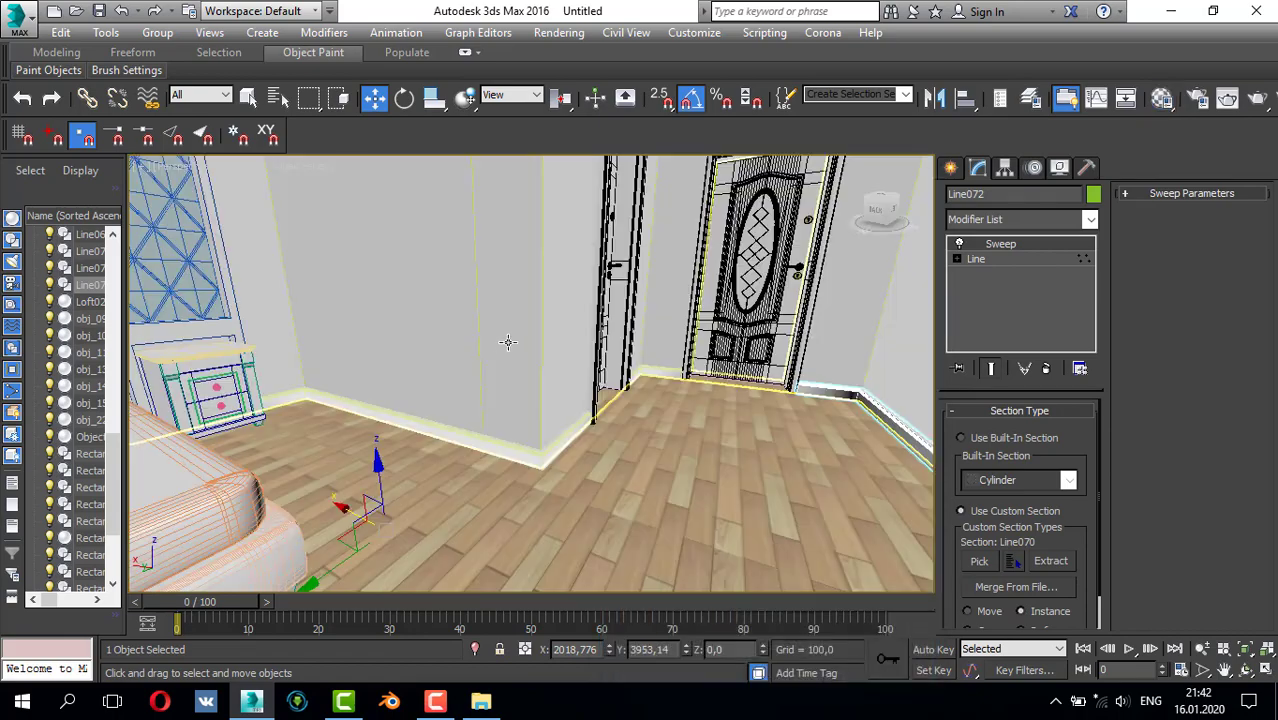
alt+middle_drag(507, 342, 474, 323)
scroll(450, 280, down, 4)
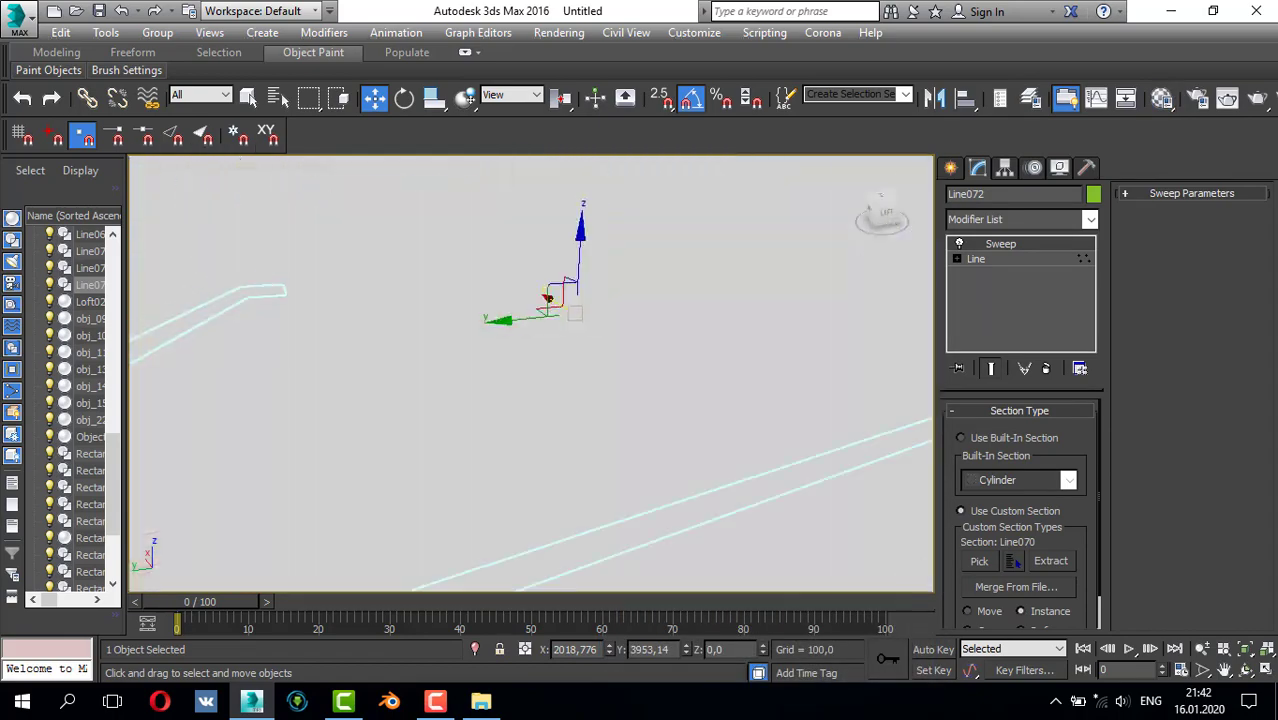
scroll(447, 266, up, 6)
scroll(446, 267, down, 1)
alt+middle_drag(445, 266, 484, 272)
middle_drag(534, 251, 463, 324)
key(alt+q)
scroll(500, 312, up, 2)
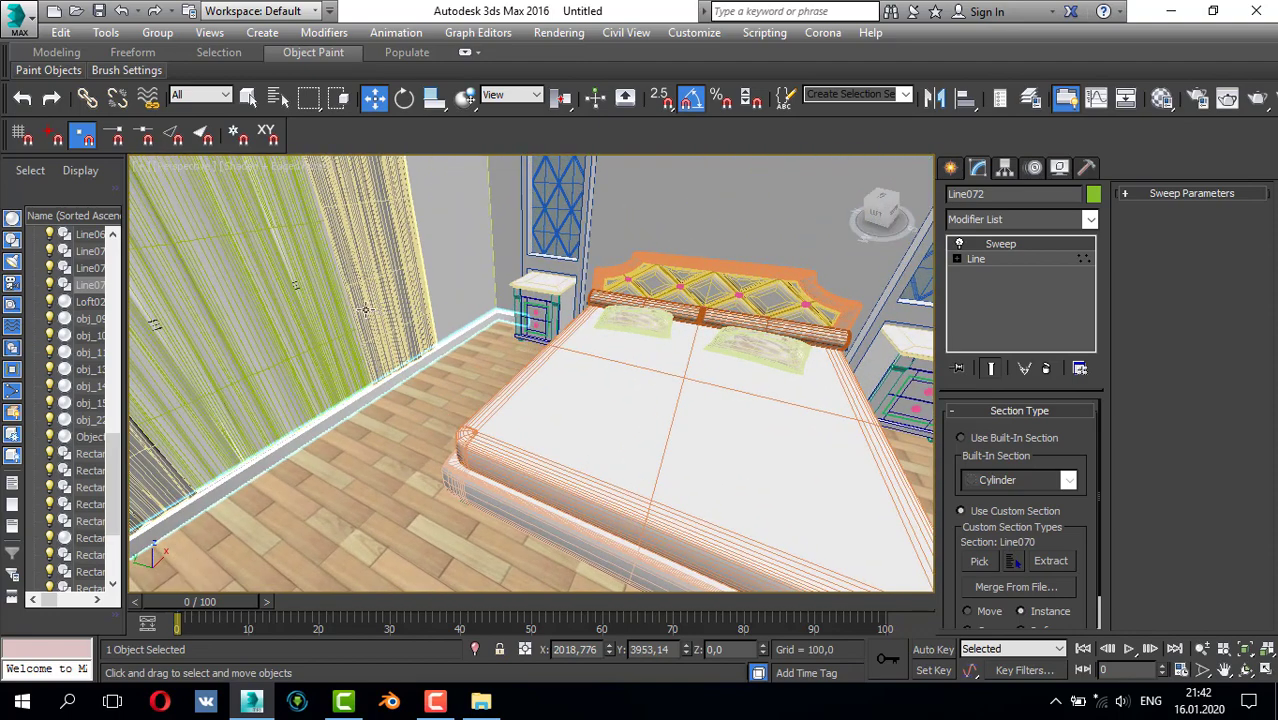
- Raise the lower FFD control points of the curtain group Group010 so its hem clears the baseboard
click(365, 311)
click(1013, 259)
key(alt+w)
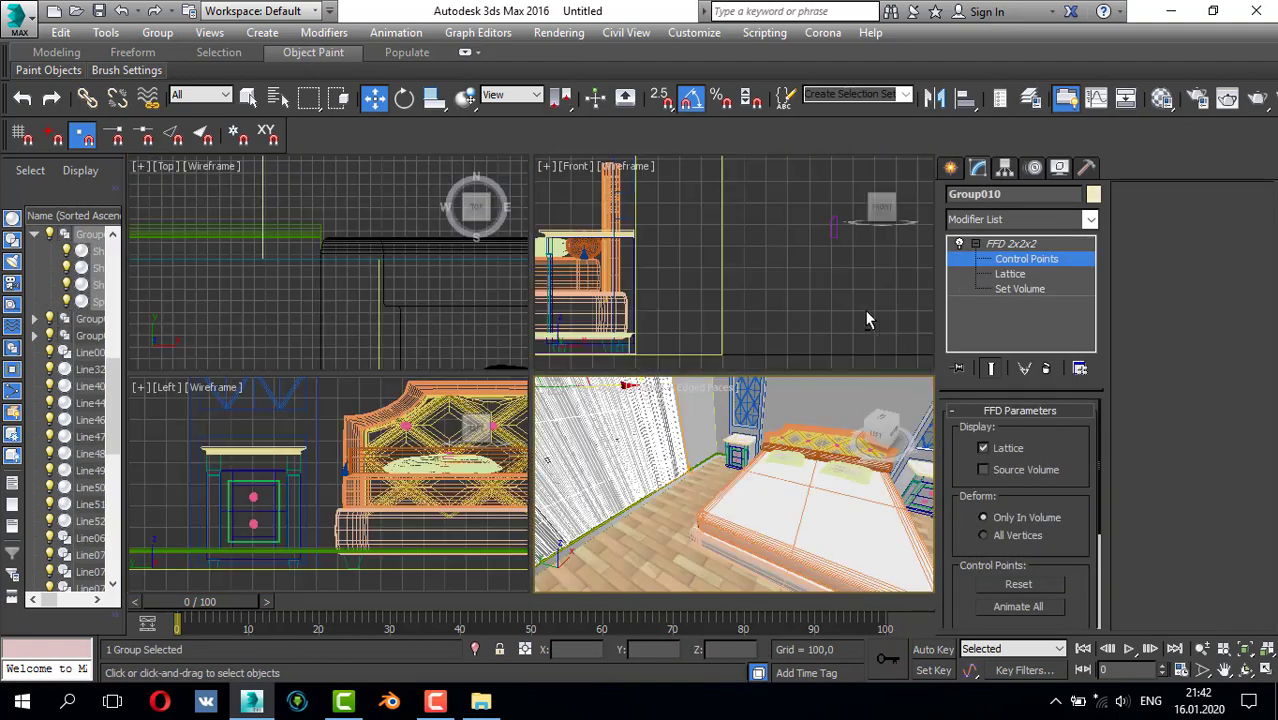
key(alt+w)
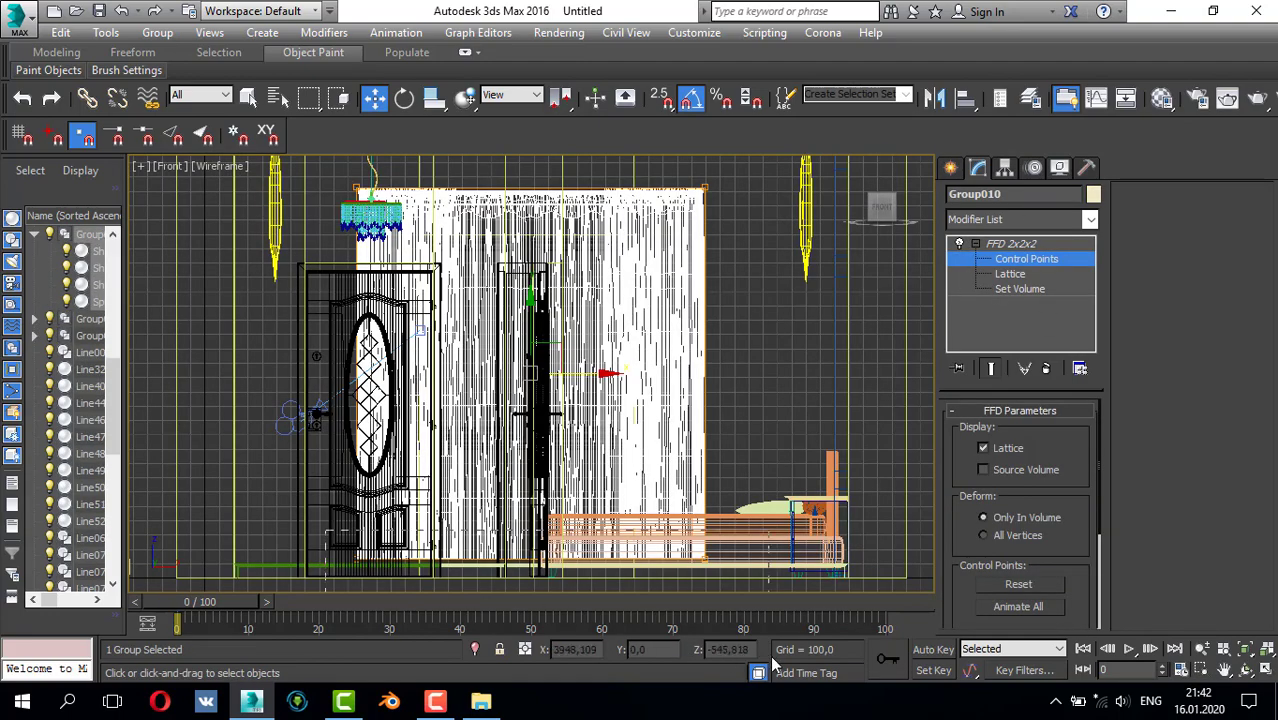
scroll(540, 522, up, 2)
drag(534, 503, 534, 526)
key(alt+w)
middle_click(618, 533)
key(alt+w)
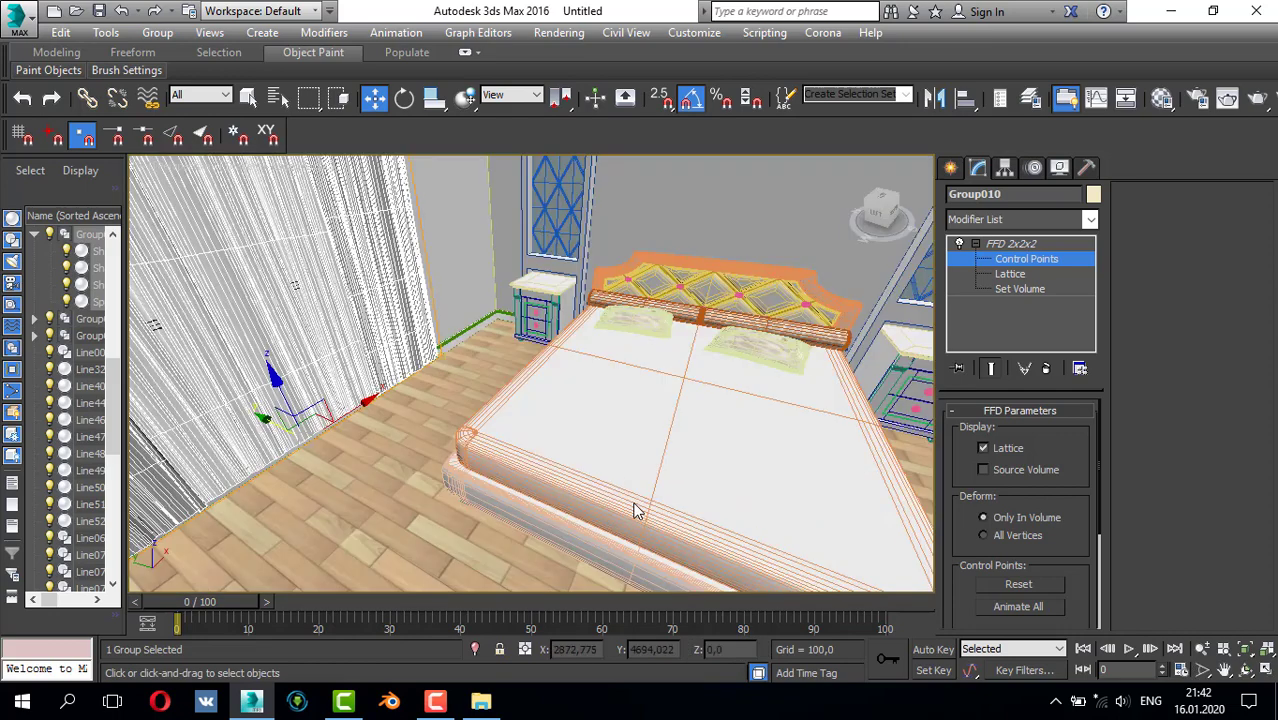
alt+middle_drag(634, 511, 574, 468)
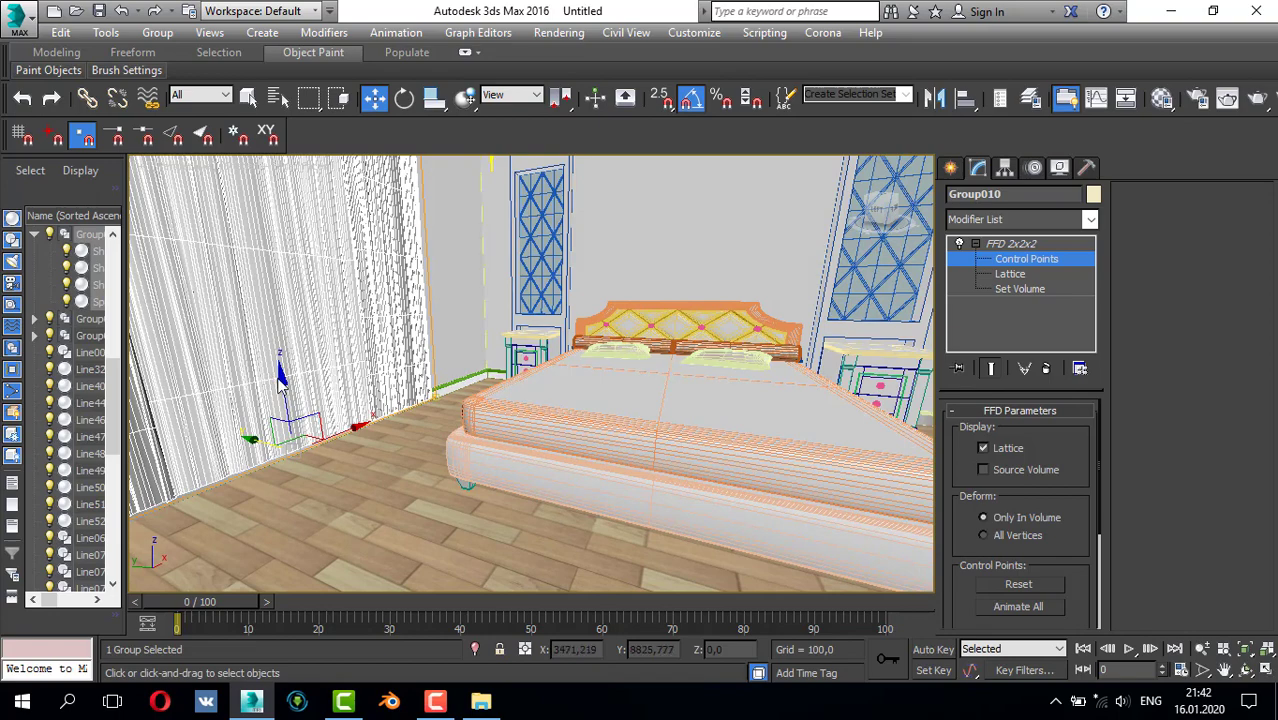
drag(281, 379, 280, 374)
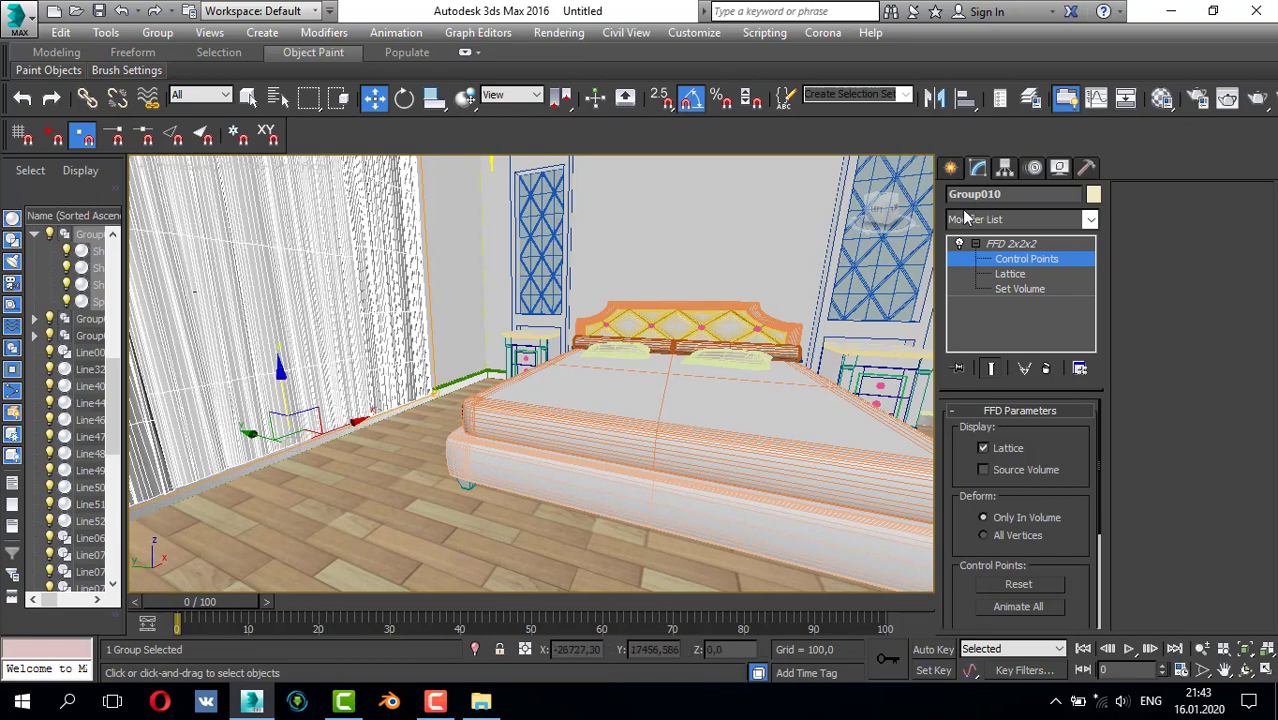
click(950, 168)
alt+middle_drag(768, 360, 785, 365)
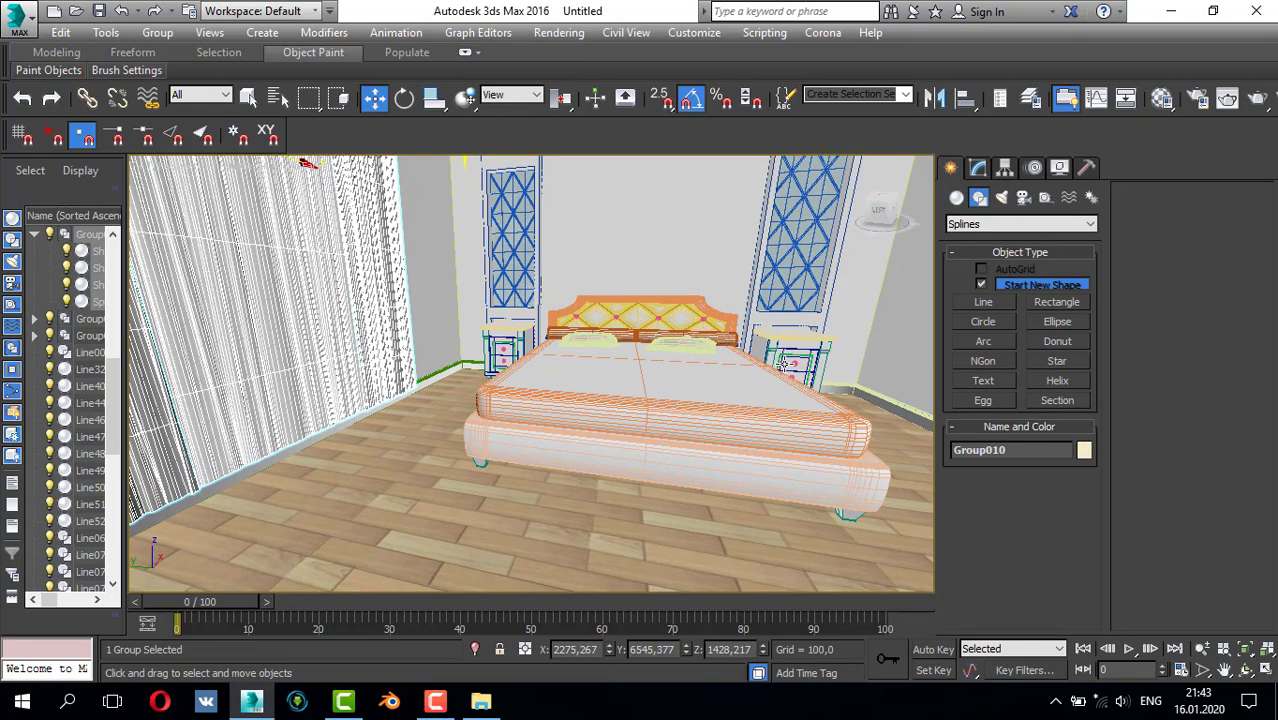
- Find the small wardrobe group Шкаф outside the building and move it along X inside the outer wall, to about X 343.4
key(alt+w)
middle_click(480, 276)
key(alt+w)
scroll(352, 290, down, 6)
middle_drag(352, 290, 510, 447)
scroll(522, 252, down, 4)
scroll(510, 447, down, 2)
middle_drag(470, 236, 485, 341)
middle_drag(458, 190, 482, 288)
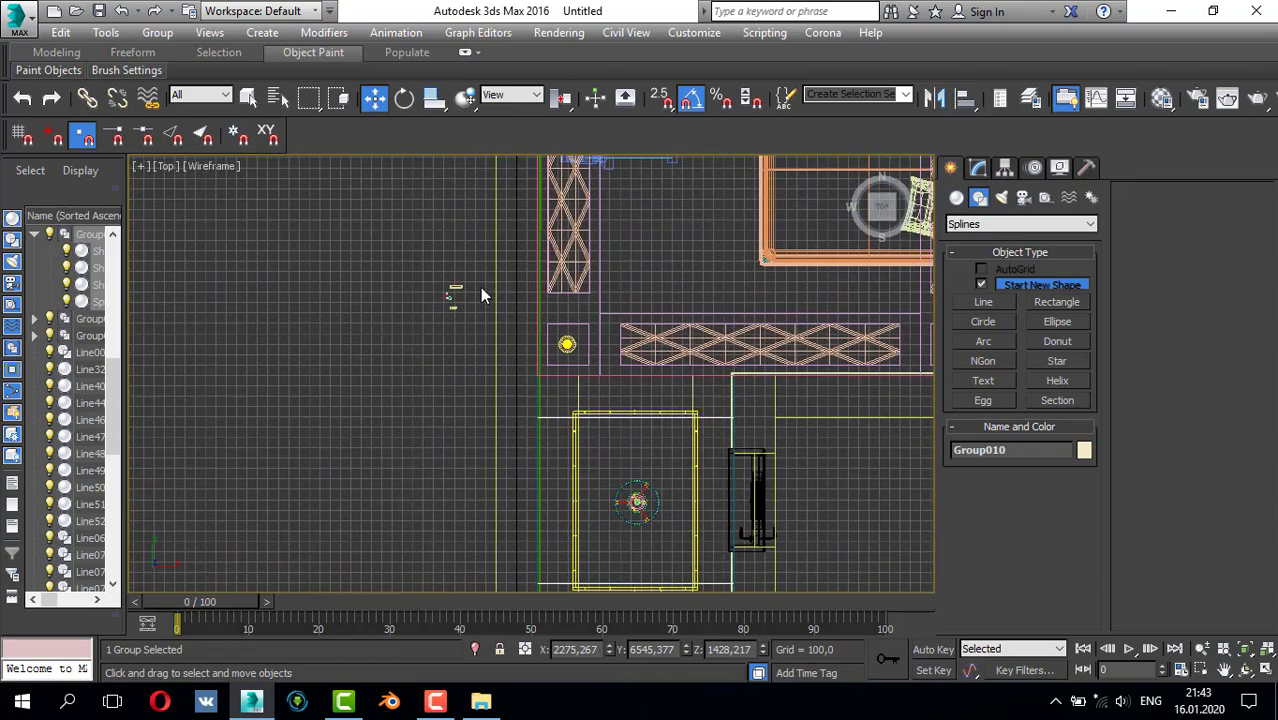
scroll(480, 295, up, 5)
click(428, 300)
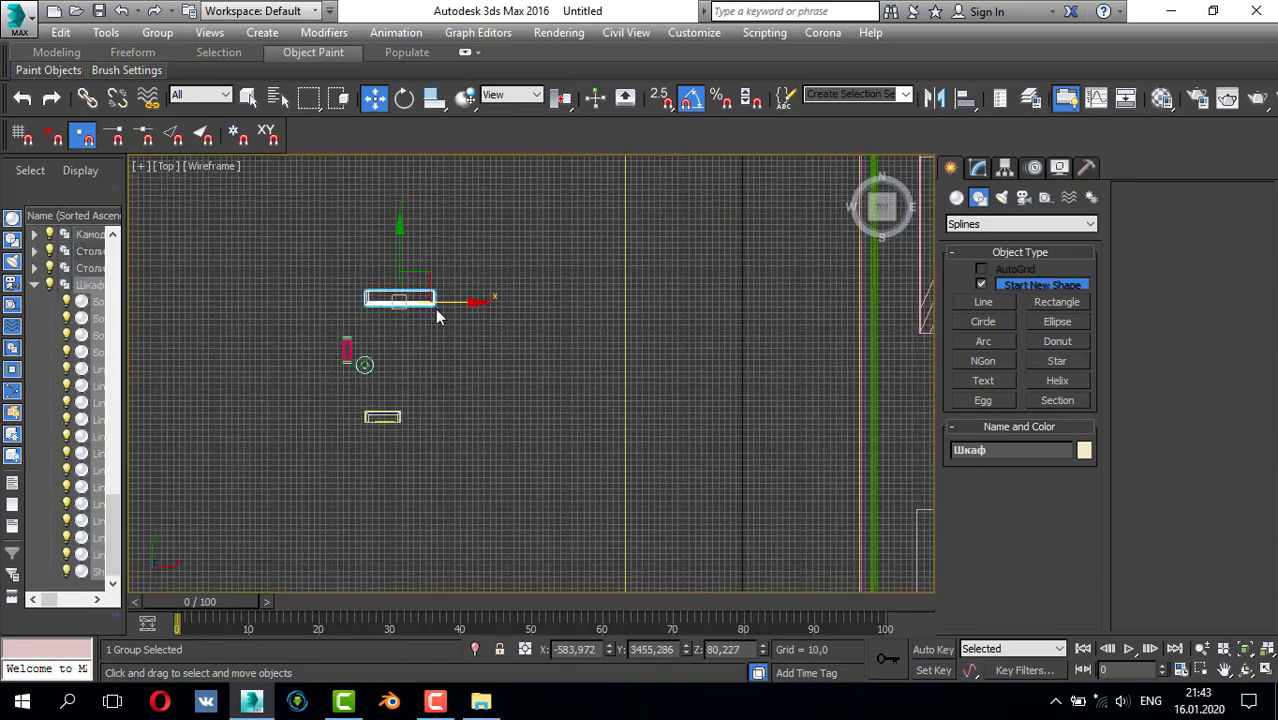
scroll(437, 316, down, 3)
drag(432, 303, 618, 303)
scroll(648, 372, down, 2)
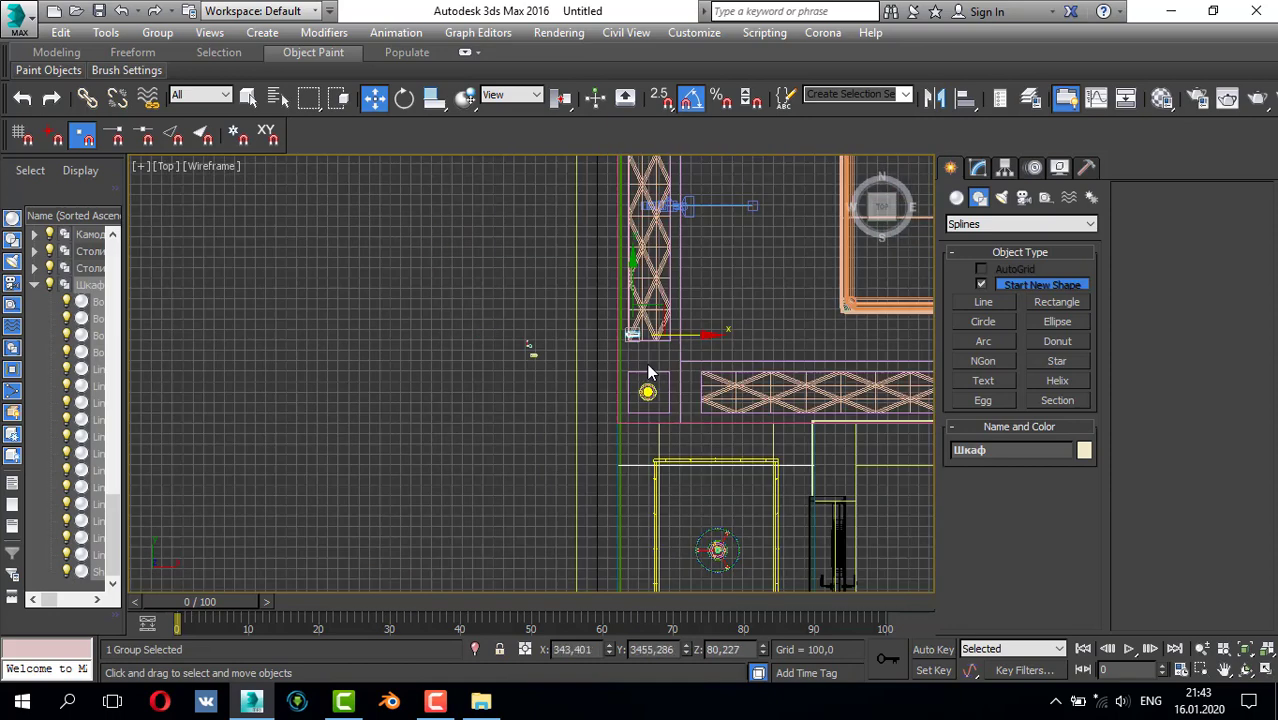
- Rotate the wardrobe a quarter turn and move it down along the outer wall into the small room, to about Y 1195.3
middle_drag(648, 372, 637, 333)
key(e)
drag(687, 252, 655, 183)
key(w)
drag(622, 248, 623, 479)
middle_drag(643, 473, 654, 331)
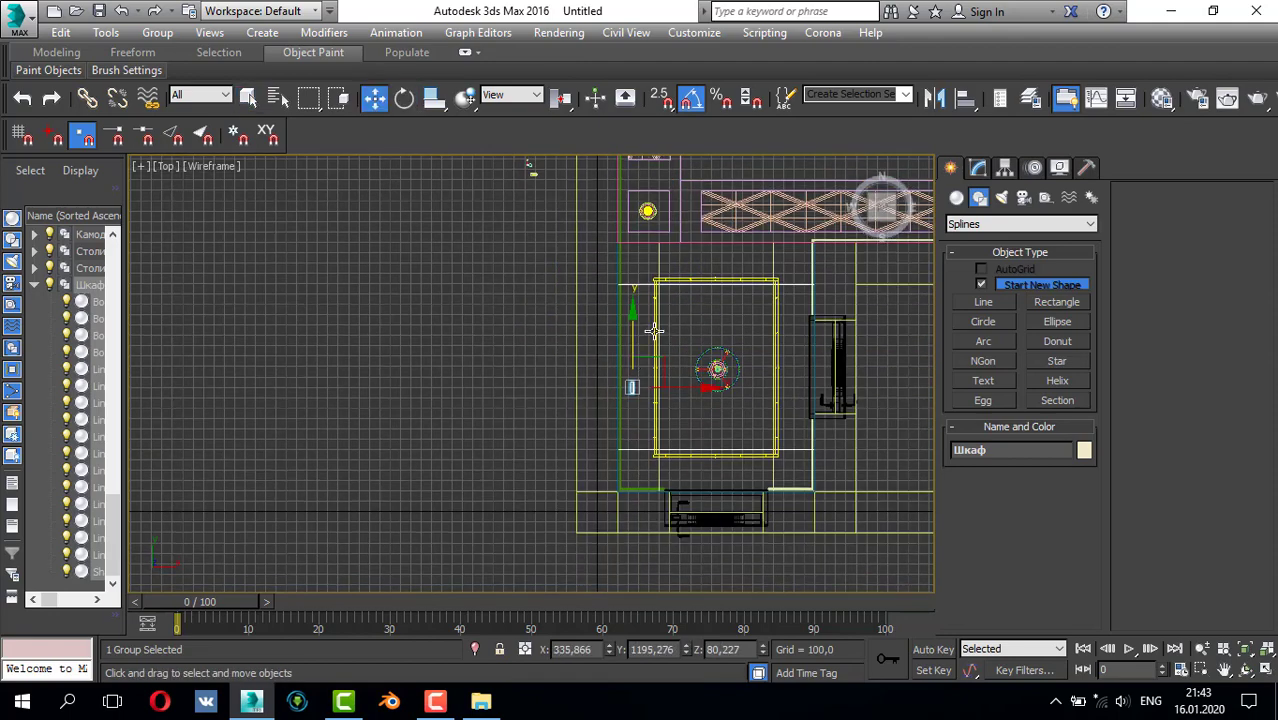
scroll(655, 332, up, 3)
- Add an FFD 2x2x2 modifier to the wardrobe and start editing its control points
click(977, 170)
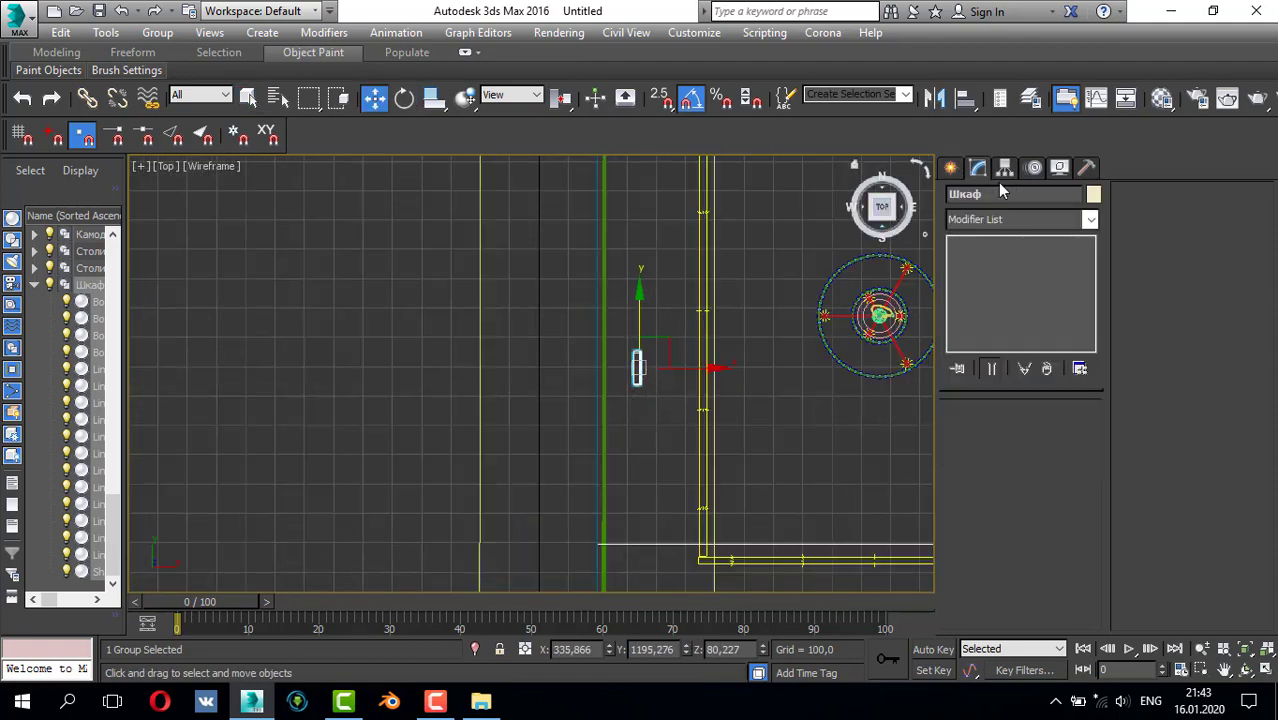
click(986, 226)
click(984, 251)
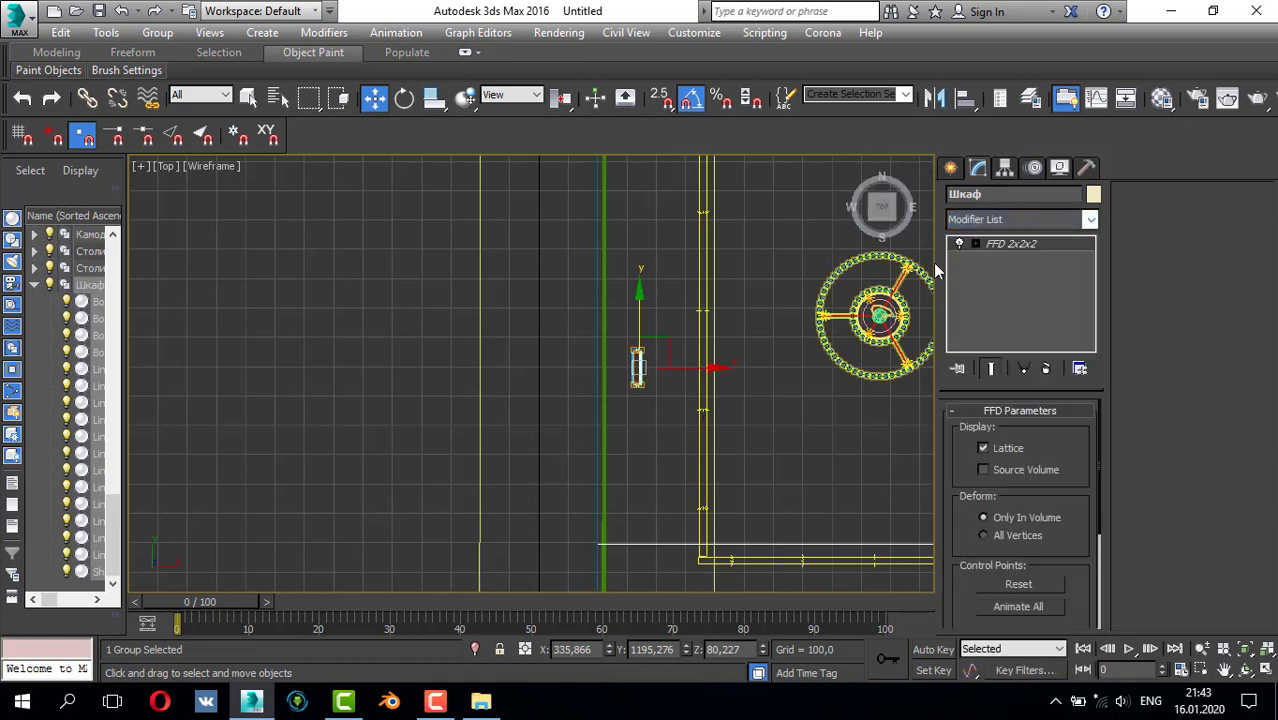
click(1020, 259)
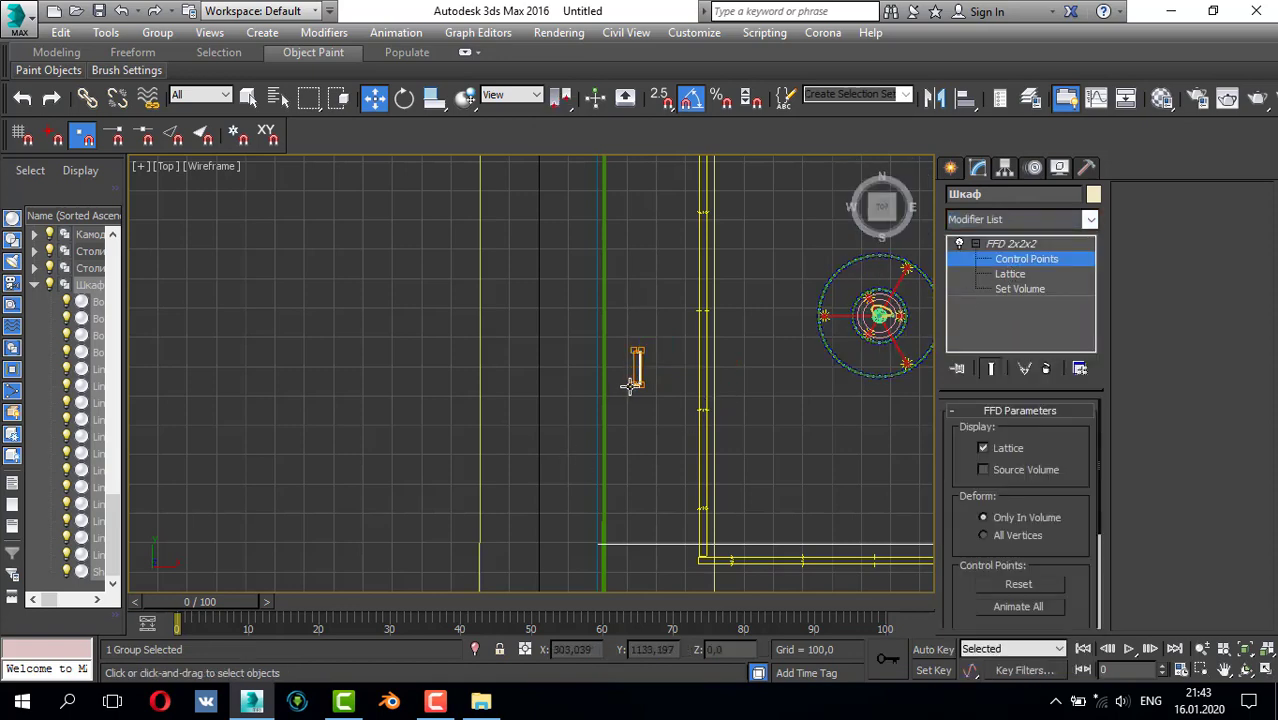
scroll(634, 386, up, 3)
scroll(677, 376, down, 3)
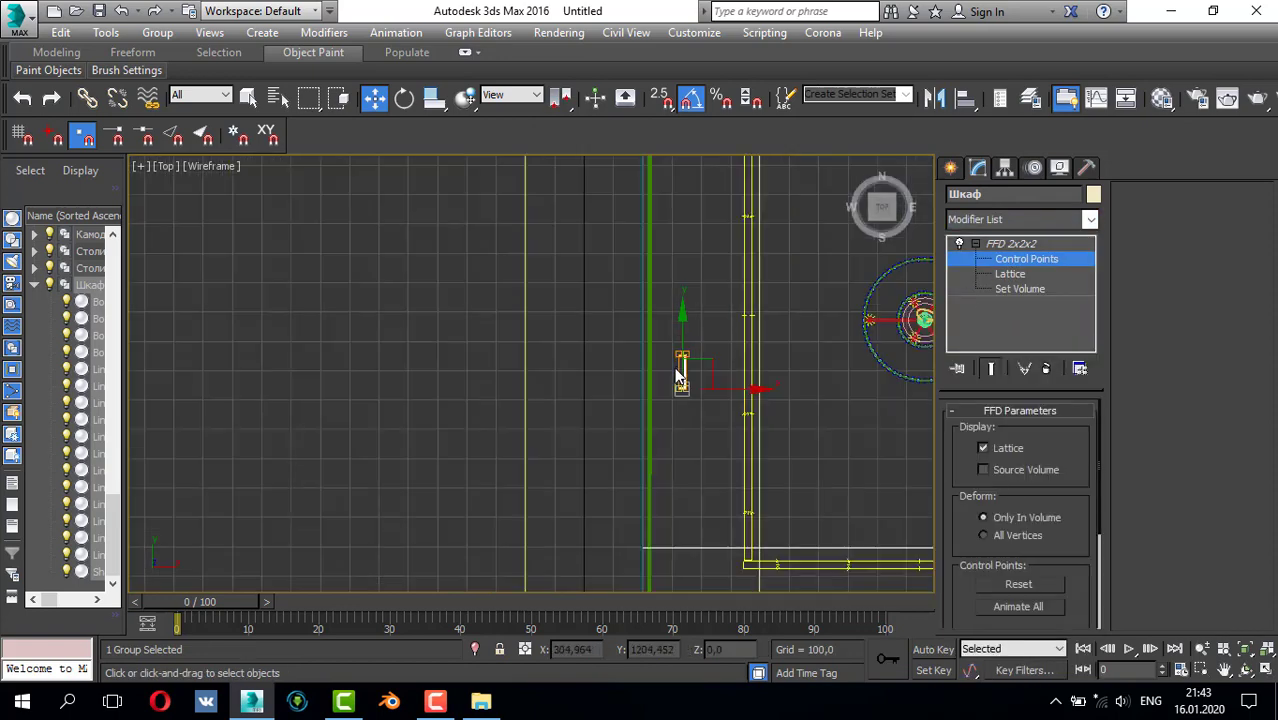
- Stretch the wardrobe's two end control point sets along Y so it spans nearly the full length of the small room's wall
drag(680, 327, 711, 517)
middle_drag(682, 499, 679, 297)
scroll(679, 297, down, 3)
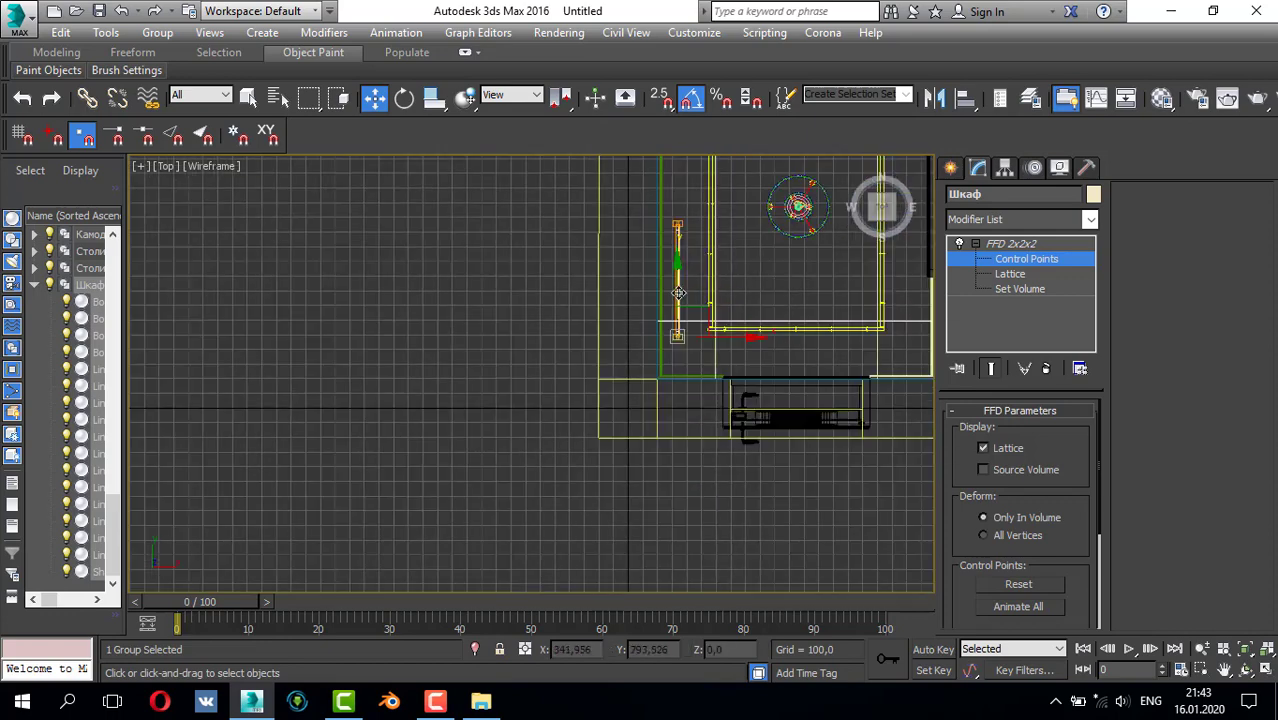
scroll(679, 297, up, 3)
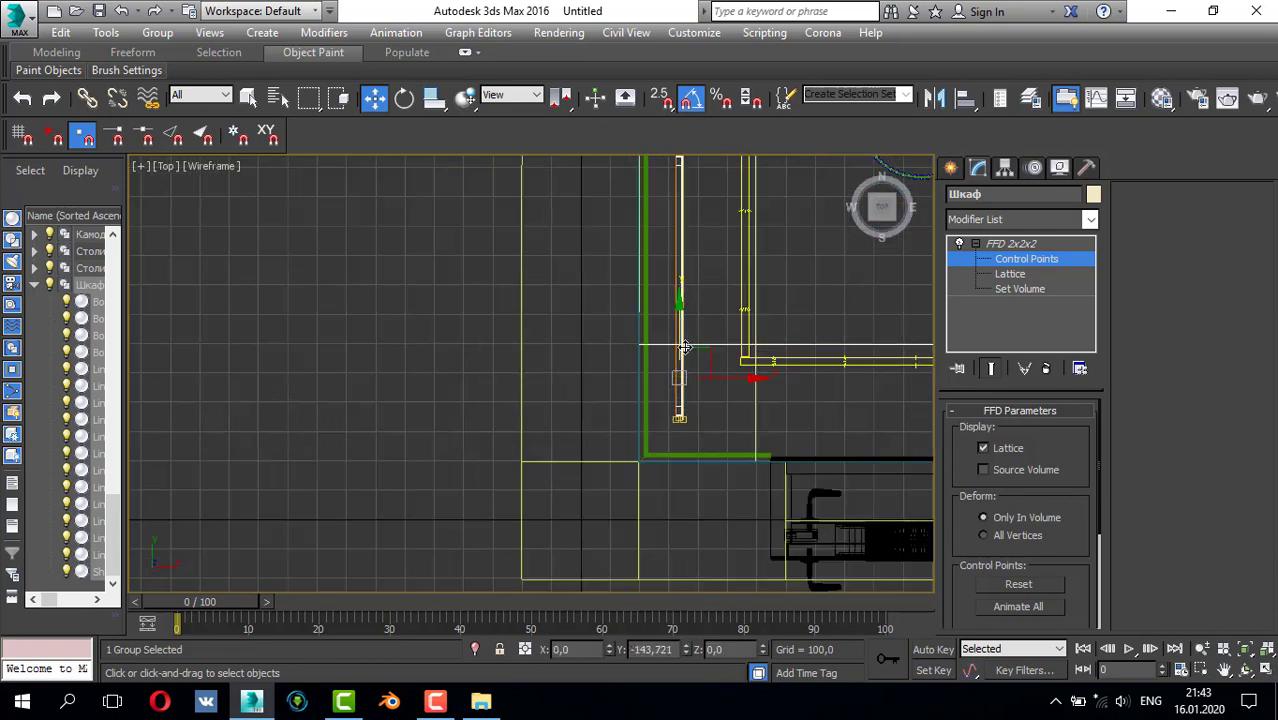
scroll(687, 335, down, 3)
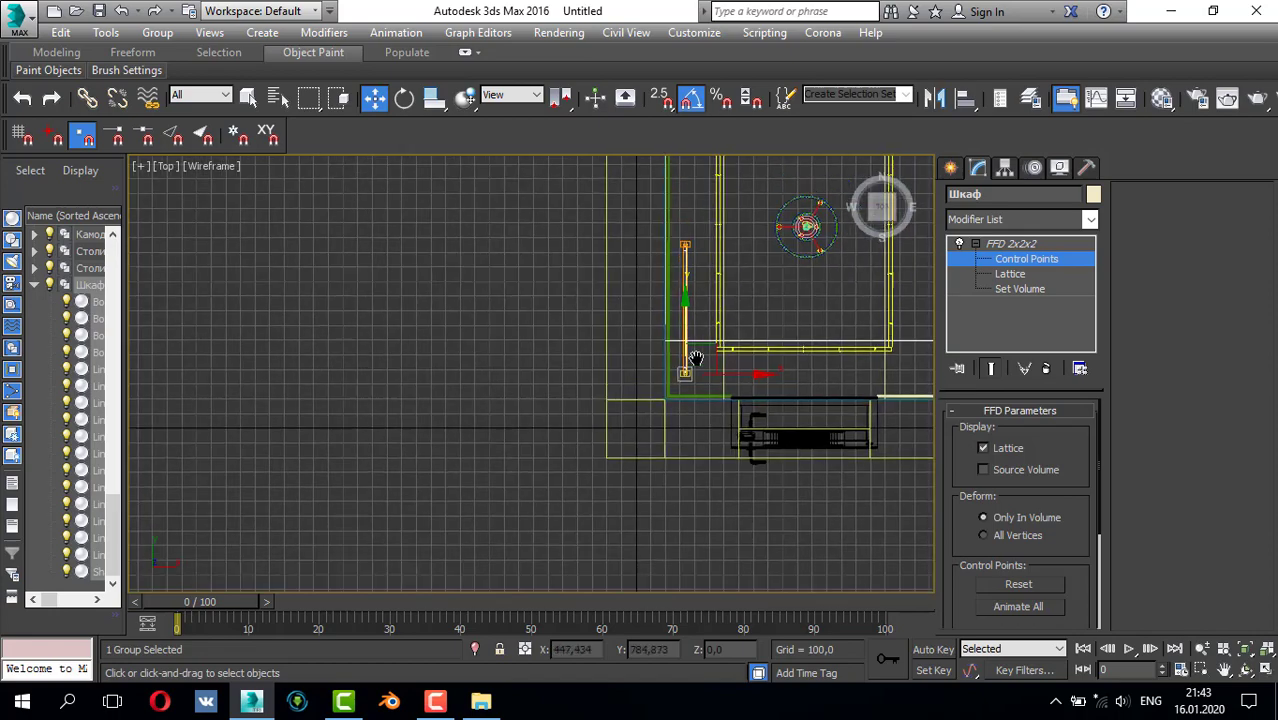
middle_drag(688, 339, 656, 470)
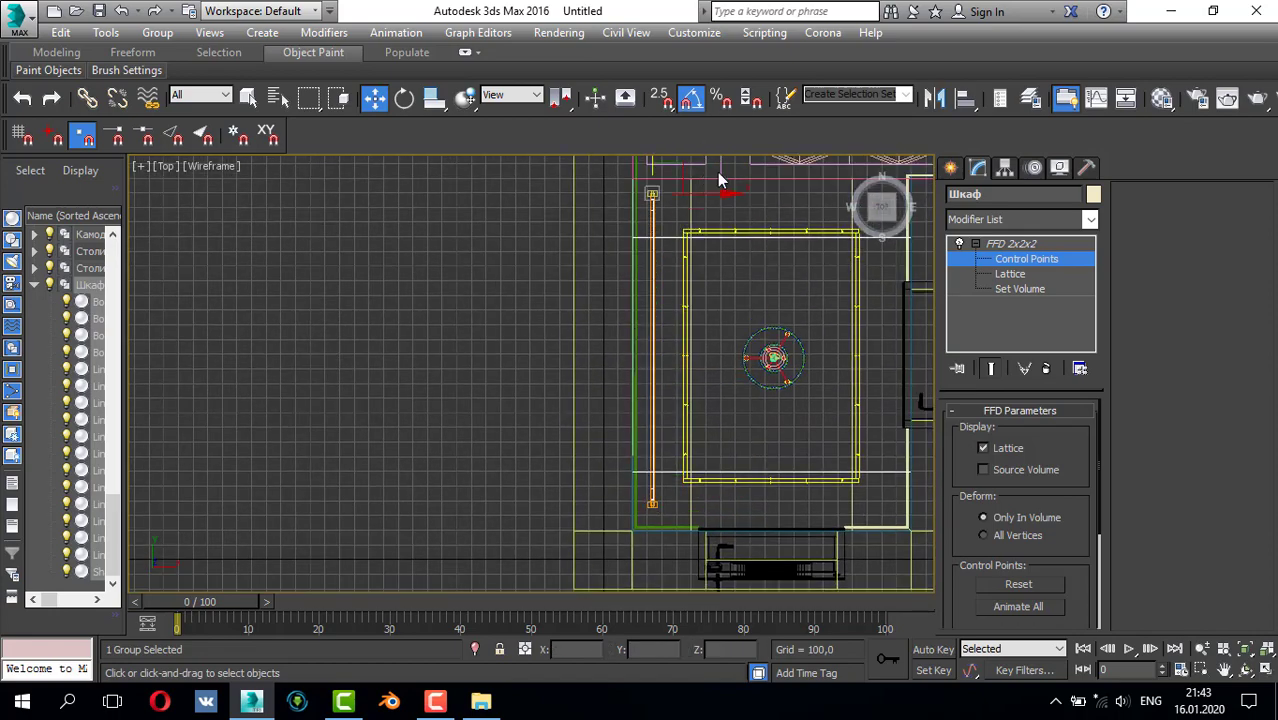
scroll(702, 297, down, 3)
- Raise the wardrobe's top control points in the Front view until its top is slightly above the door frame
key(alt+w)
middle_click(714, 292)
key(alt+w)
key(z)
scroll(722, 296, down, 3)
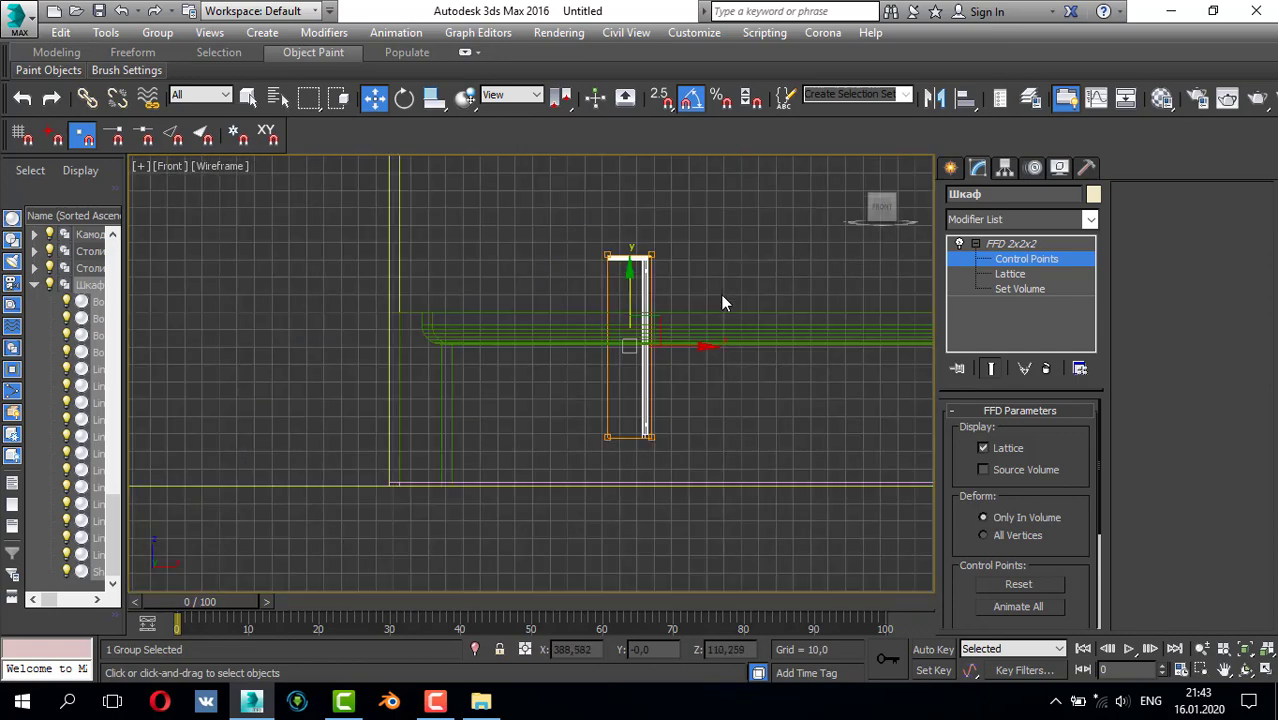
scroll(724, 300, down, 4)
middle_drag(720, 290, 637, 390)
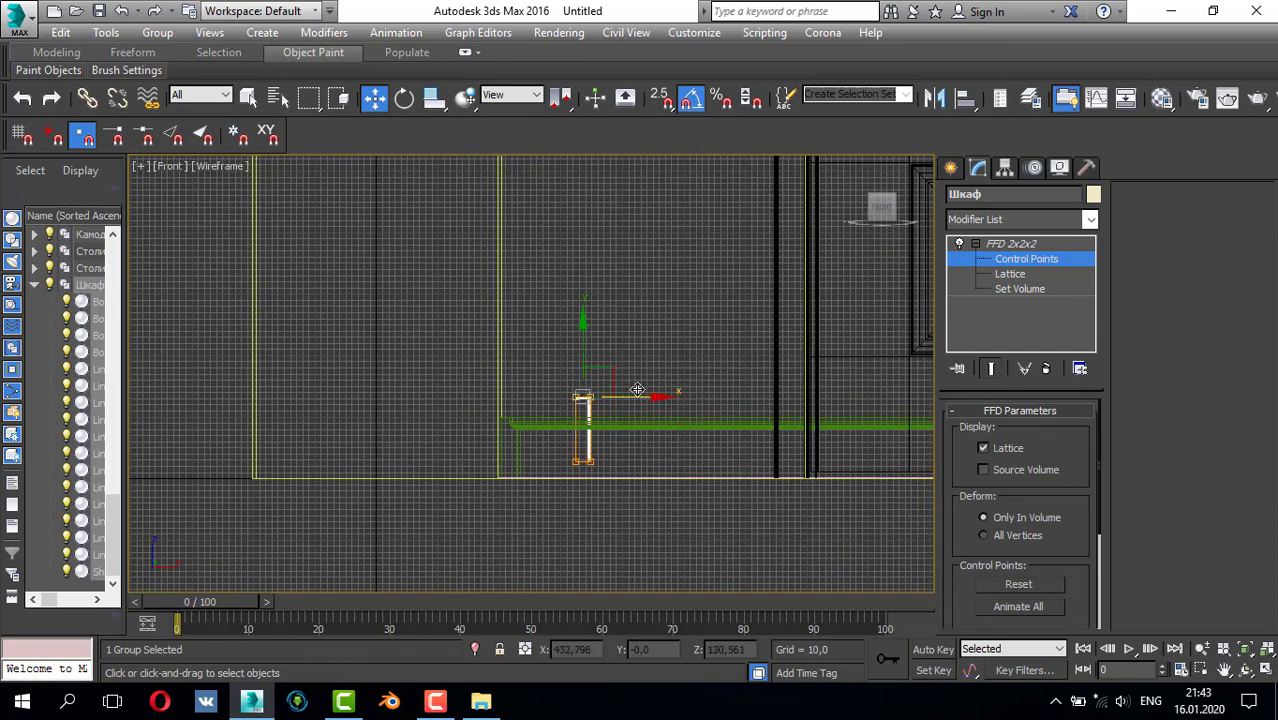
scroll(637, 390, down, 3)
middle_drag(571, 422, 584, 452)
scroll(594, 218, down, 2)
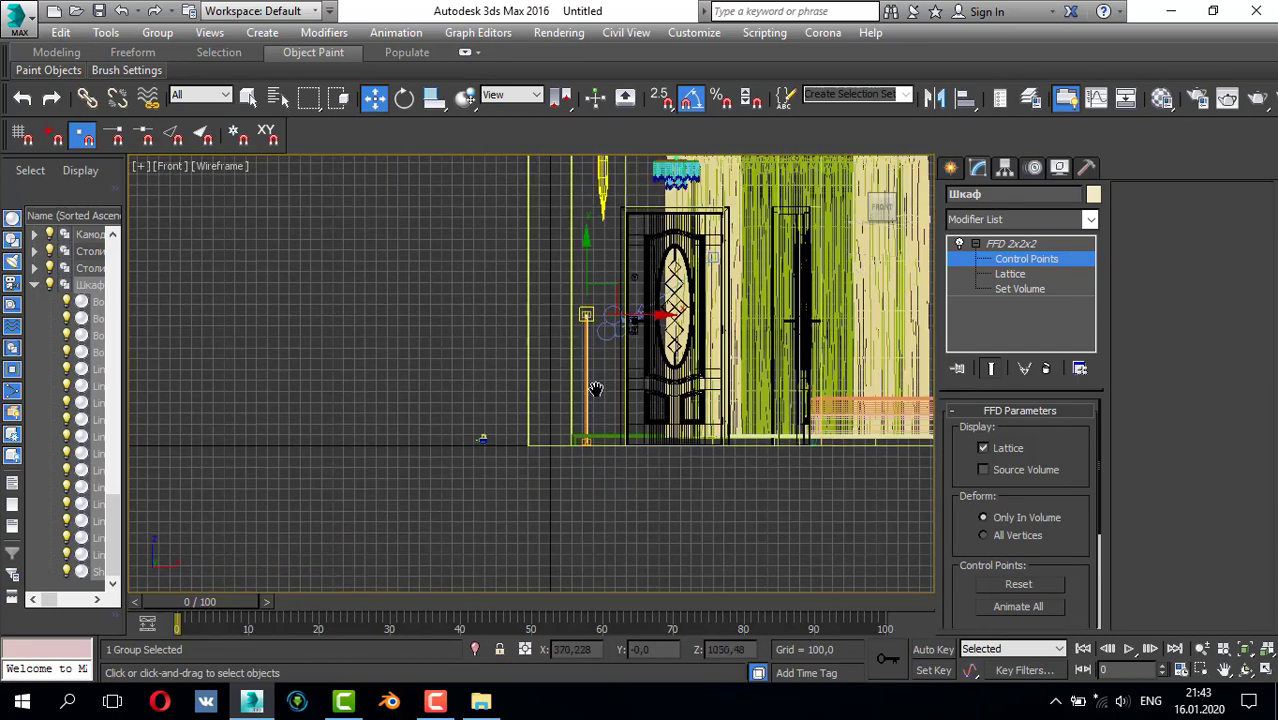
middle_drag(594, 218, 592, 361)
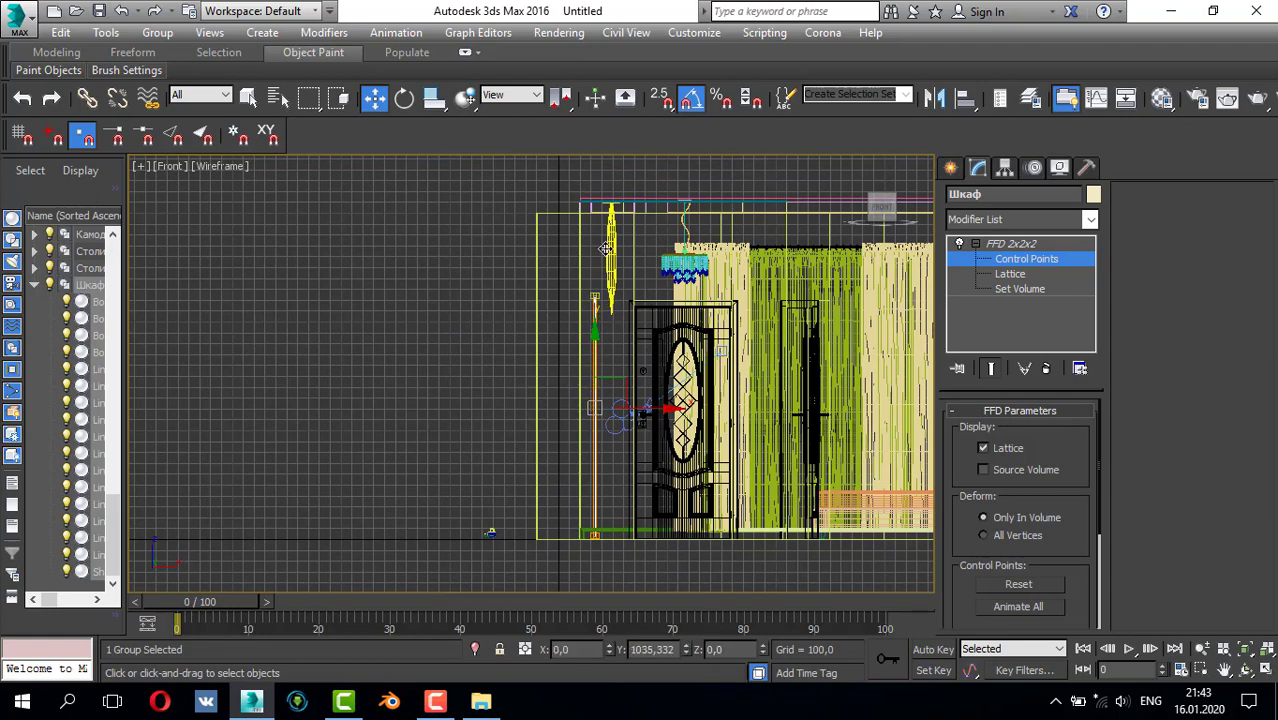
scroll(604, 247, up, 4)
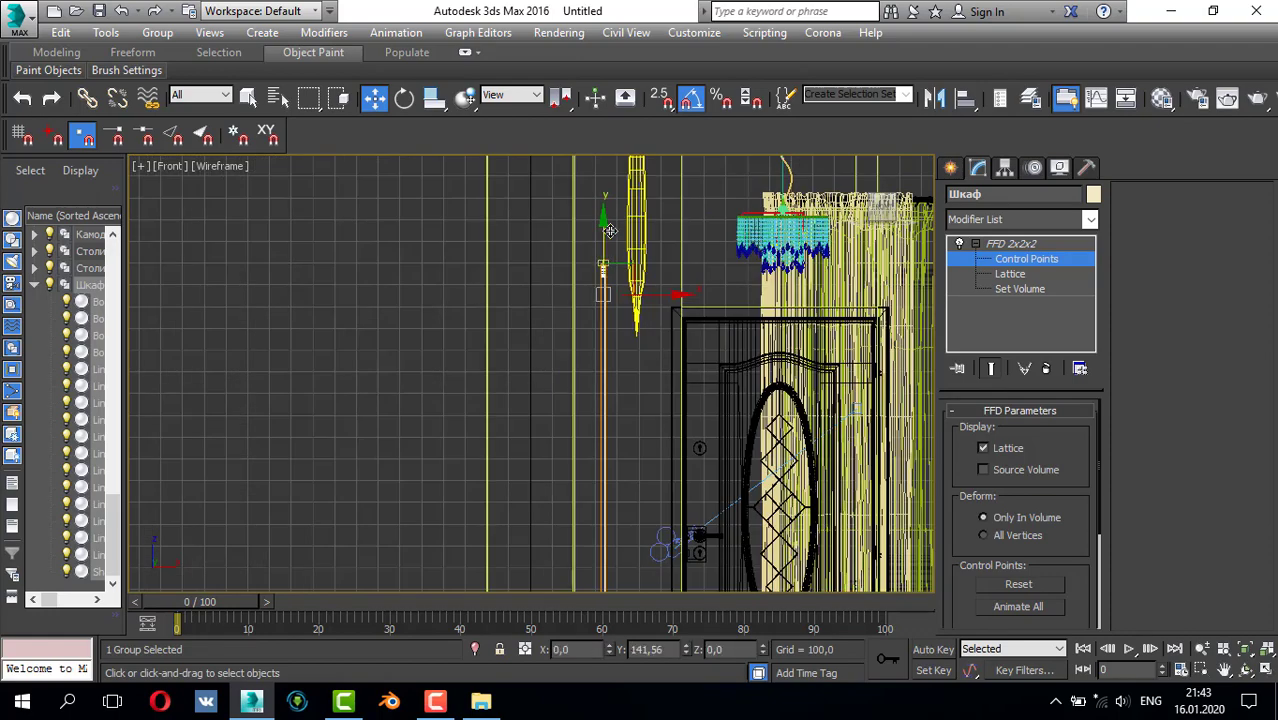
- Select the wardrobe's wall-side control points at top and bottom and move them along X against the wall
drag(609, 231, 589, 250)
drag(601, 304, 602, 305)
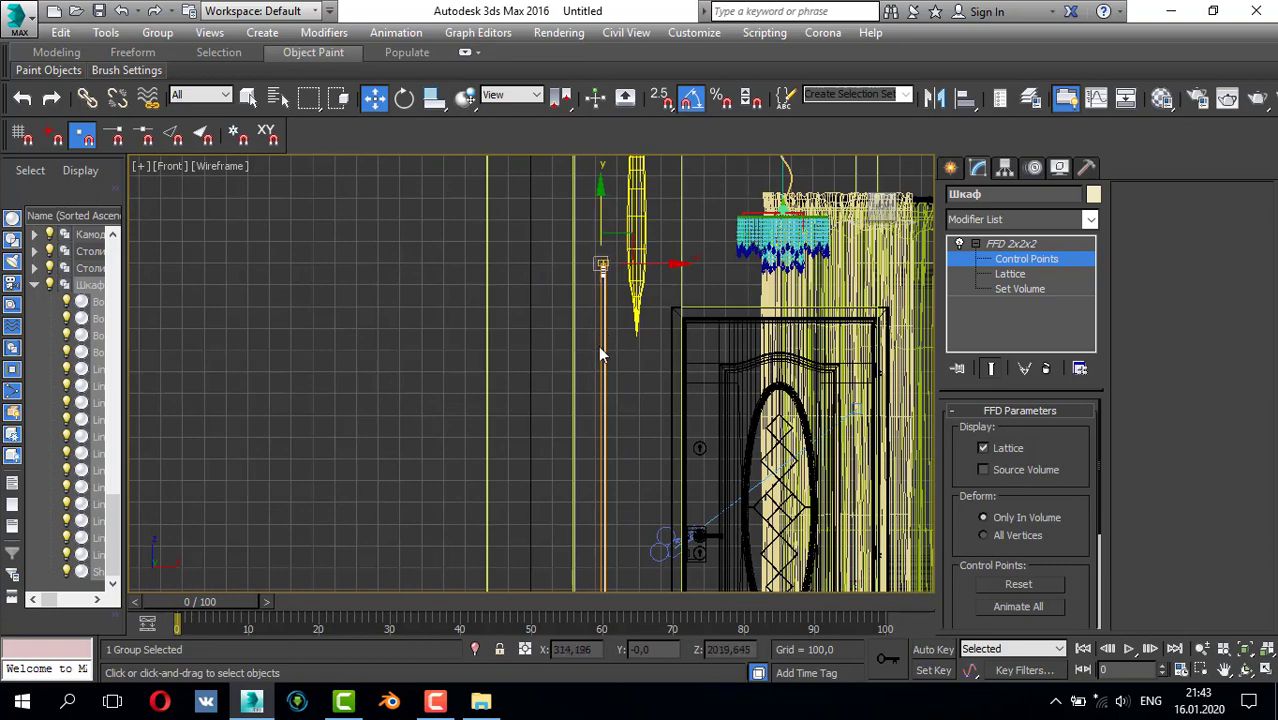
scroll(598, 347, down, 4)
middle_drag(580, 420, 592, 307)
scroll(593, 350, up, 5)
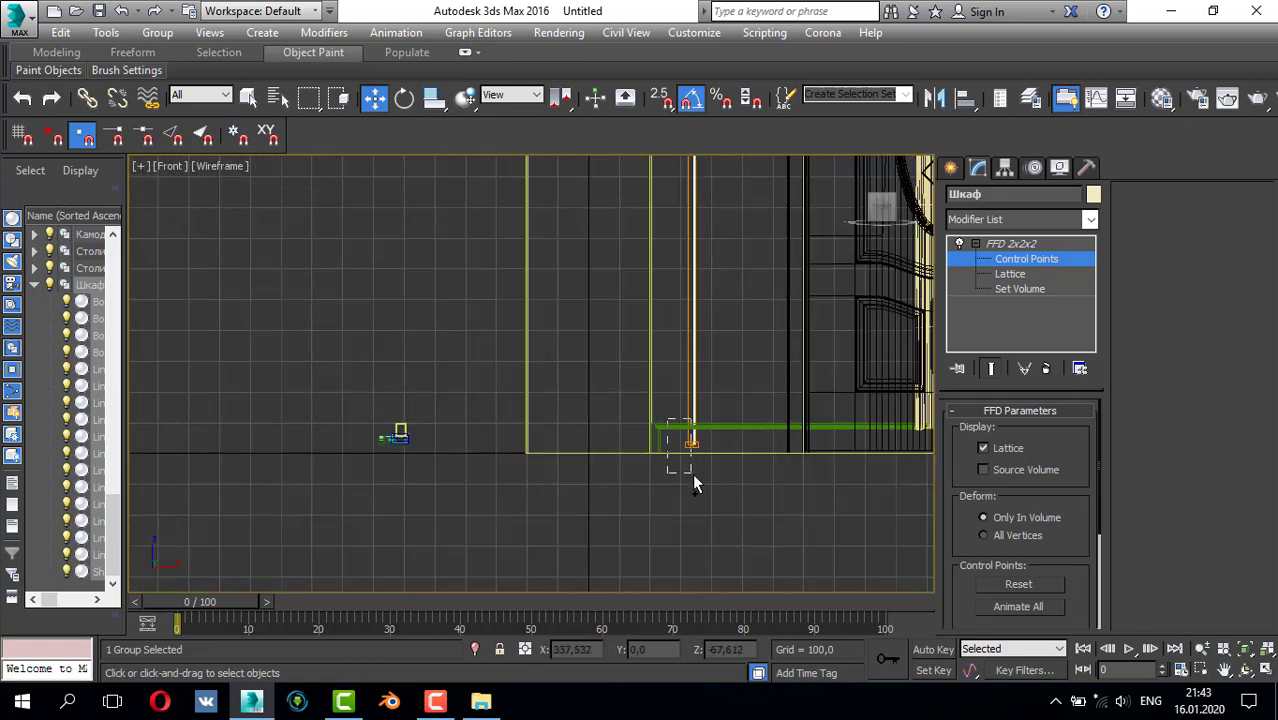
ctrl+drag(692, 473, 691, 471)
scroll(668, 432, down, 4)
middle_drag(659, 431, 630, 547)
scroll(650, 287, up, 2)
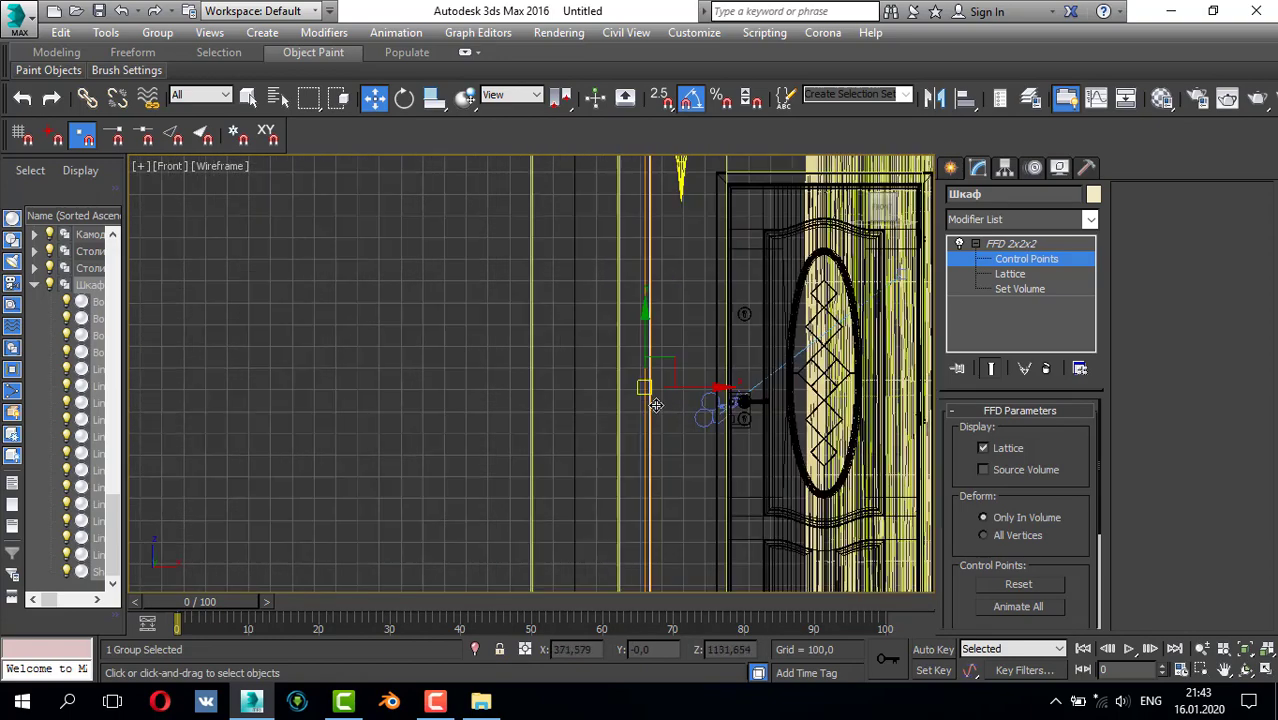
scroll(656, 405, up, 3)
drag(696, 370, 640, 368)
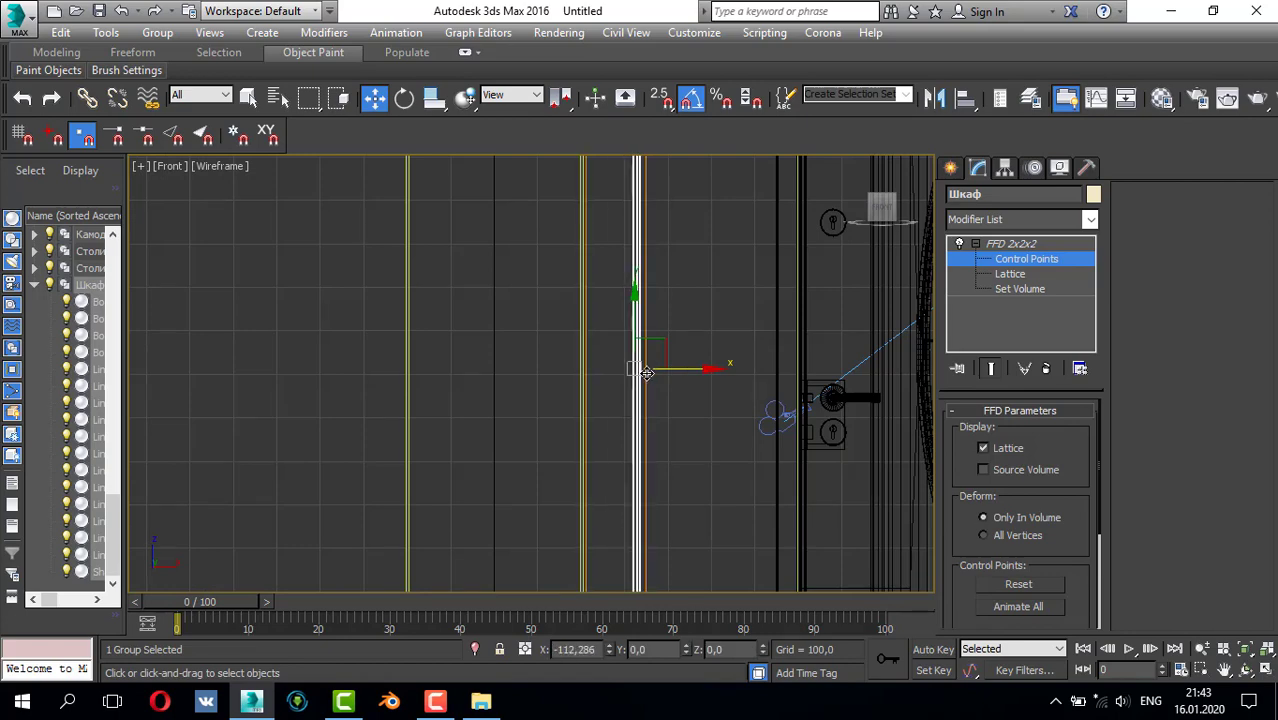
scroll(640, 368, down, 3)
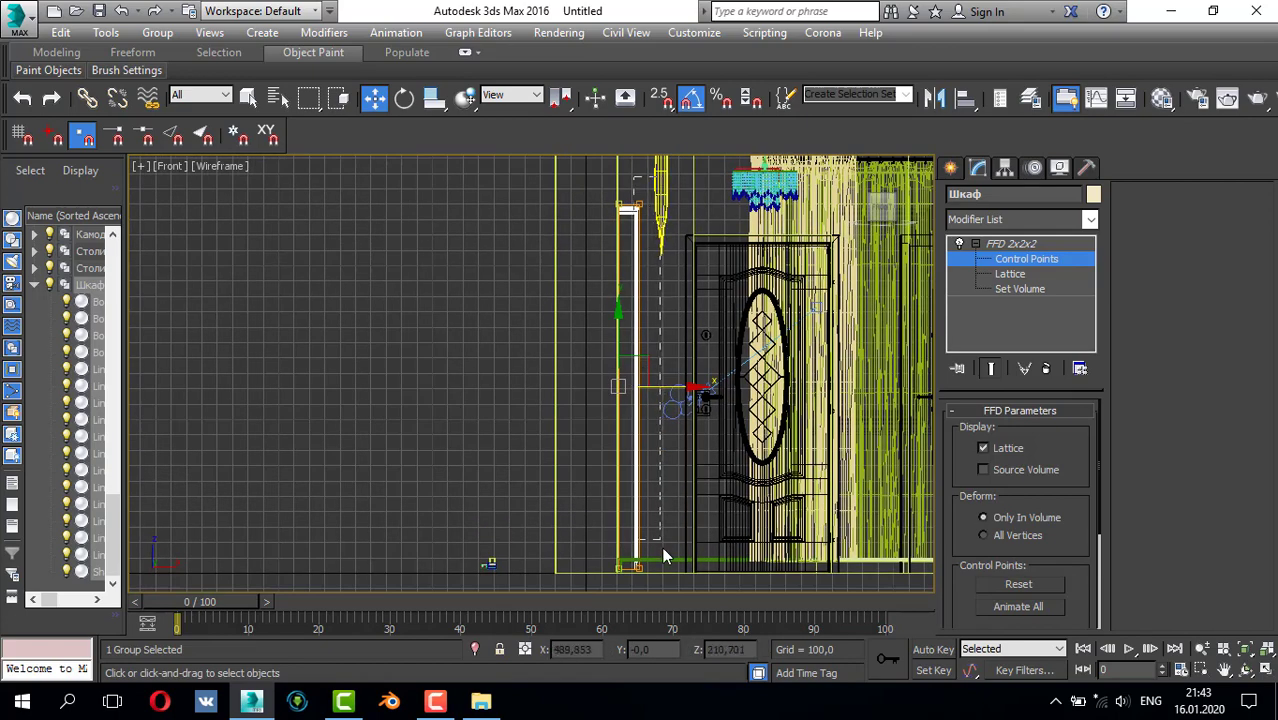
- Move the wardrobe's room-side control points outward along X to deepen it, and check its shape in perspective
drag(702, 392, 749, 411)
key(p)
key(z)
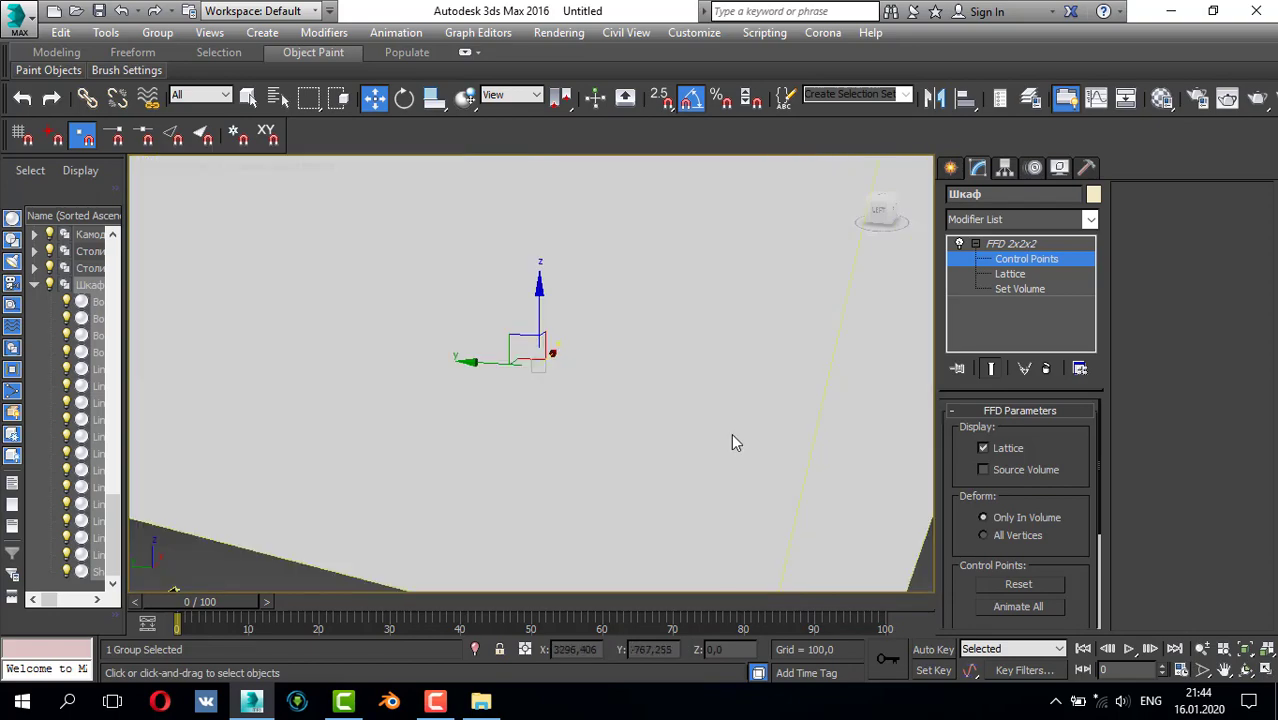
scroll(702, 409, down, 2)
scroll(657, 352, up, 2)
alt+middle_drag(657, 357, 692, 326)
scroll(659, 388, down, 4)
scroll(656, 400, down, 4)
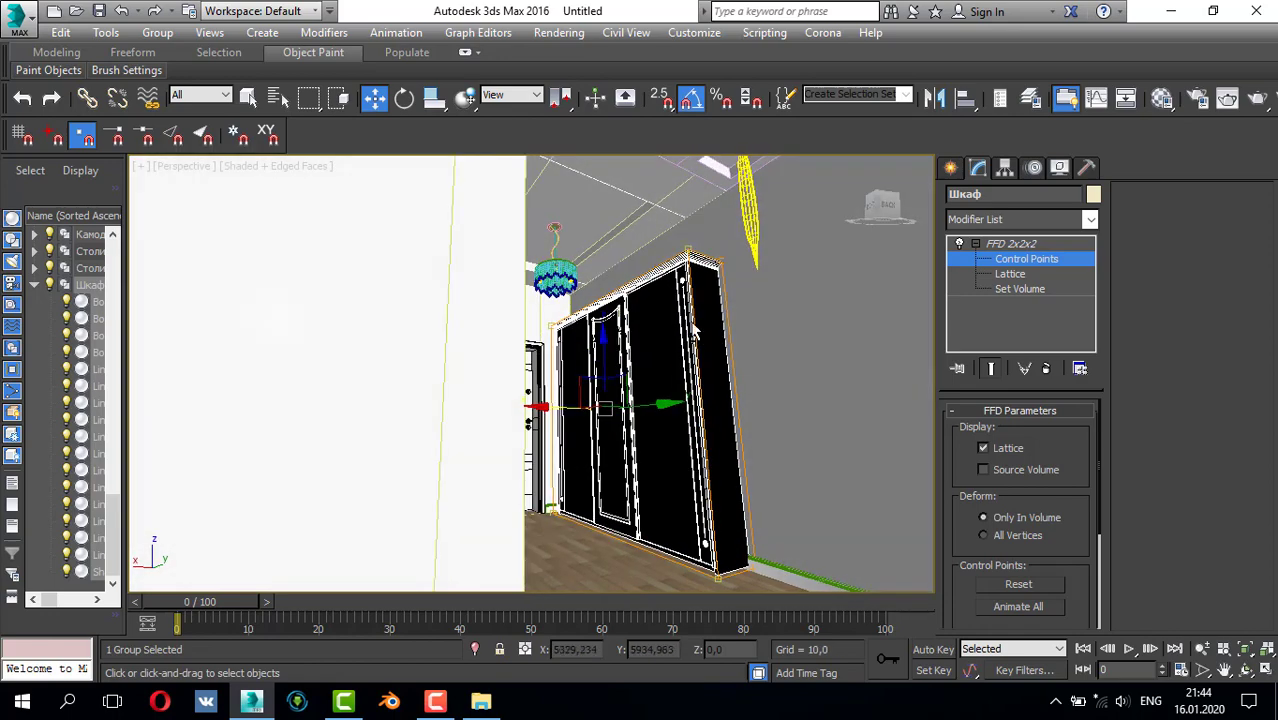
- Leave control point editing and move the whole wardrobe slightly down in the Front view onto the floor, checking it in perspective
key(alt+w)
middle_click(680, 302)
key(alt+w)
click(951, 170)
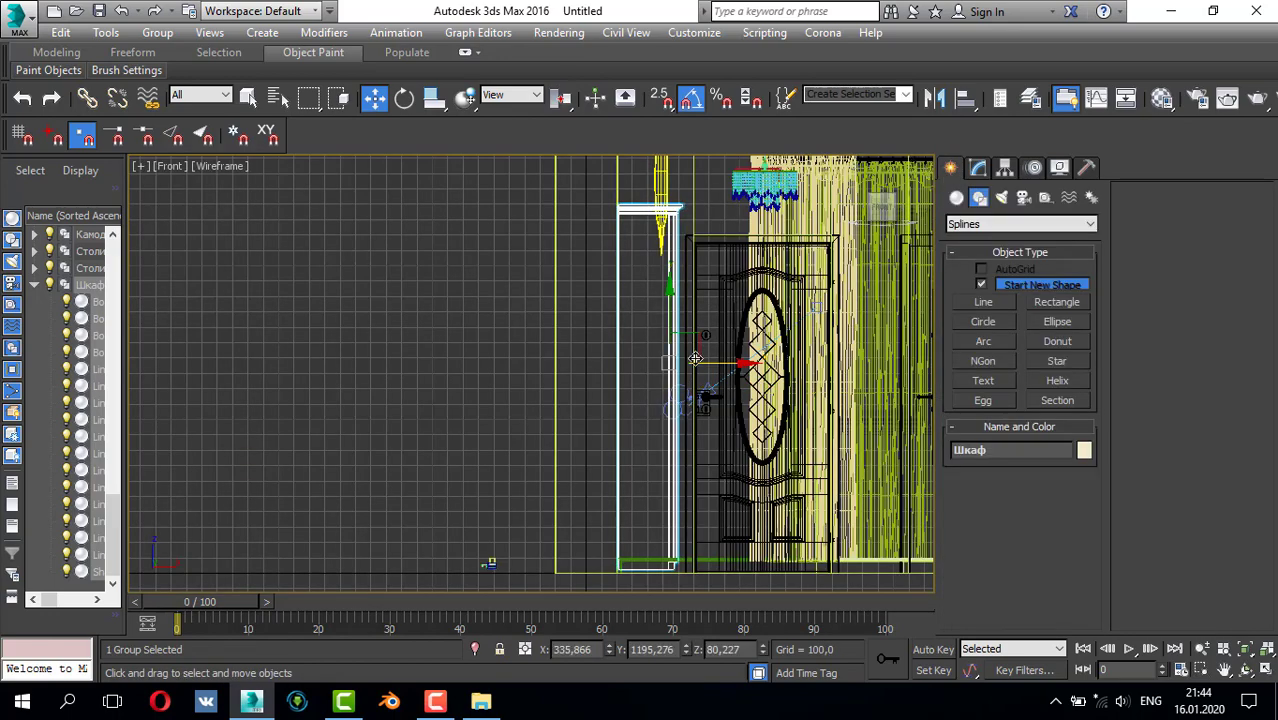
drag(671, 304, 674, 309)
key(alt+w)
middle_click(782, 448)
key(alt+w)
alt+middle_drag(782, 448, 690, 462)
scroll(689, 371, up, 2)
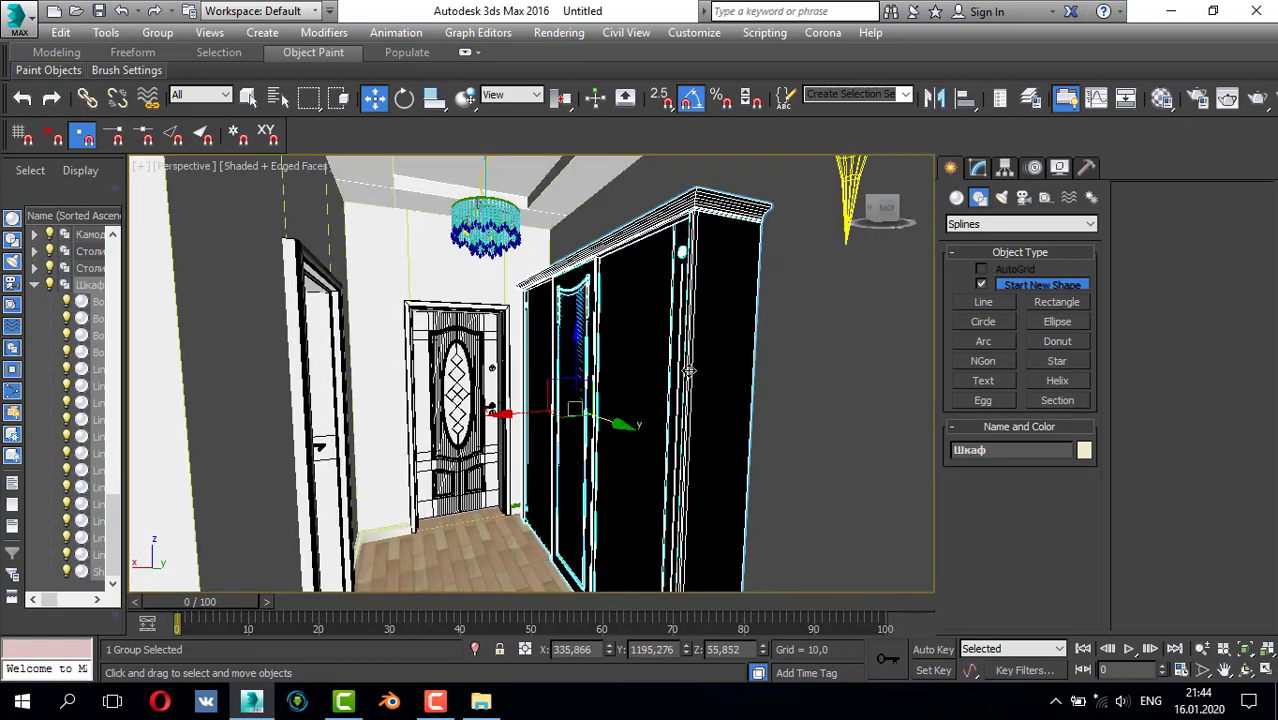
- Ungroup the wardrobe and assign the white 03 - Default material to all of its parts
click(157, 32)
click(186, 76)
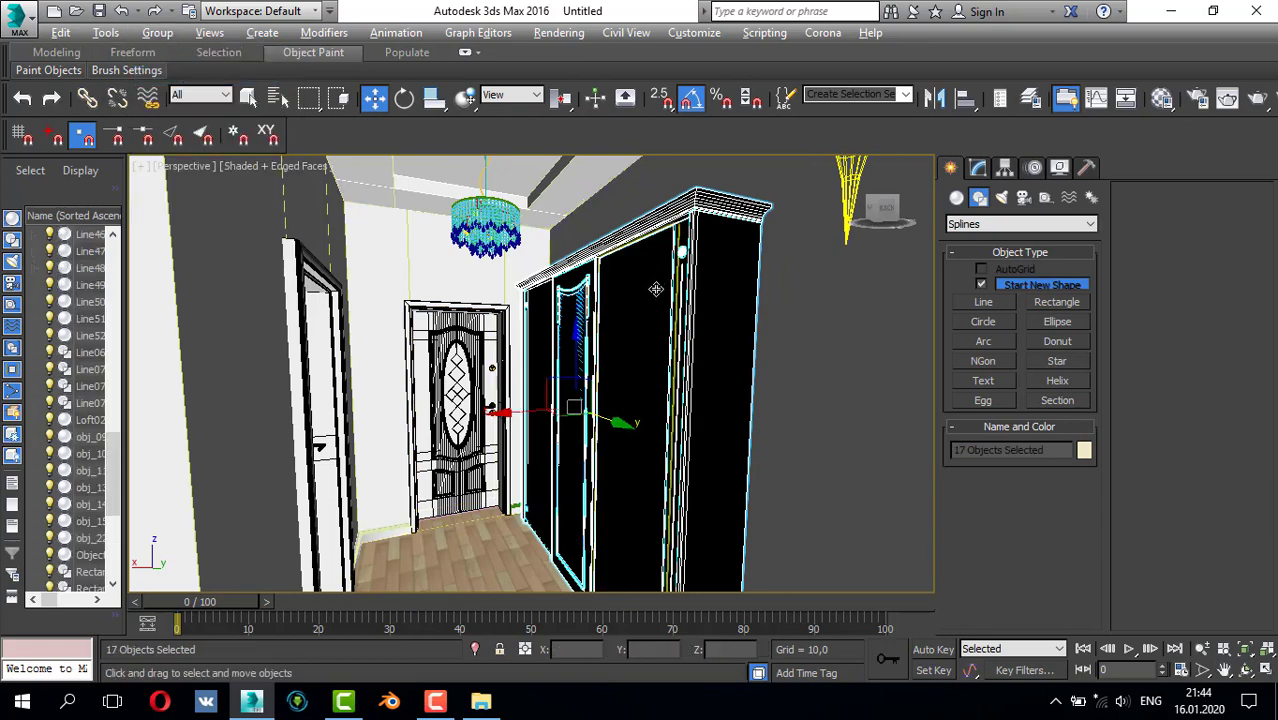
alt+middle_drag(655, 290, 666, 311)
click(666, 310)
scroll(666, 310, up, 3)
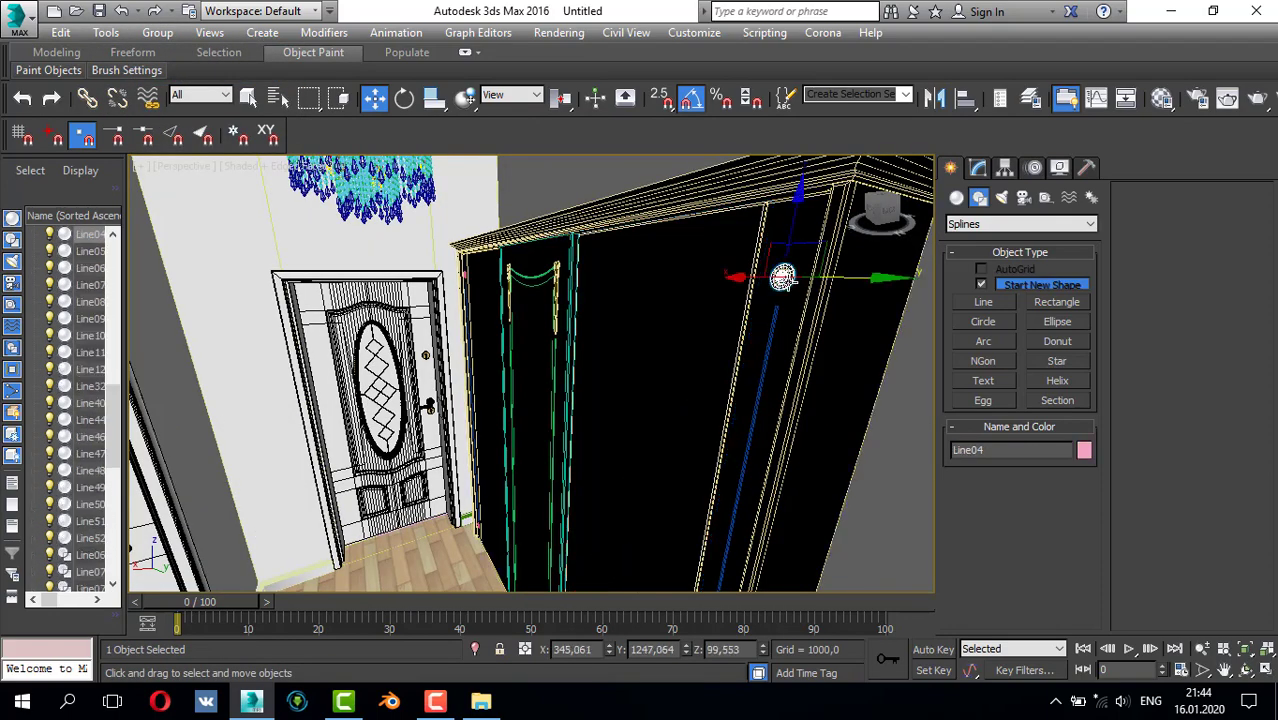
click(704, 306)
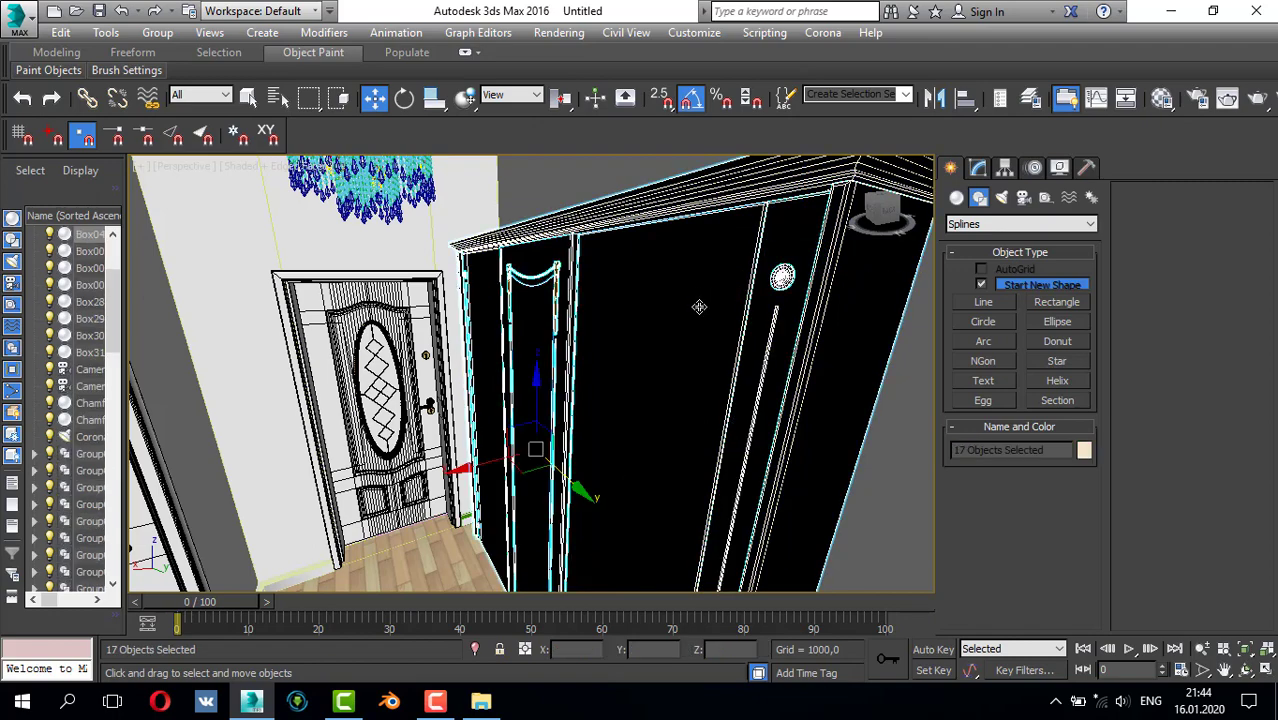
key(m)
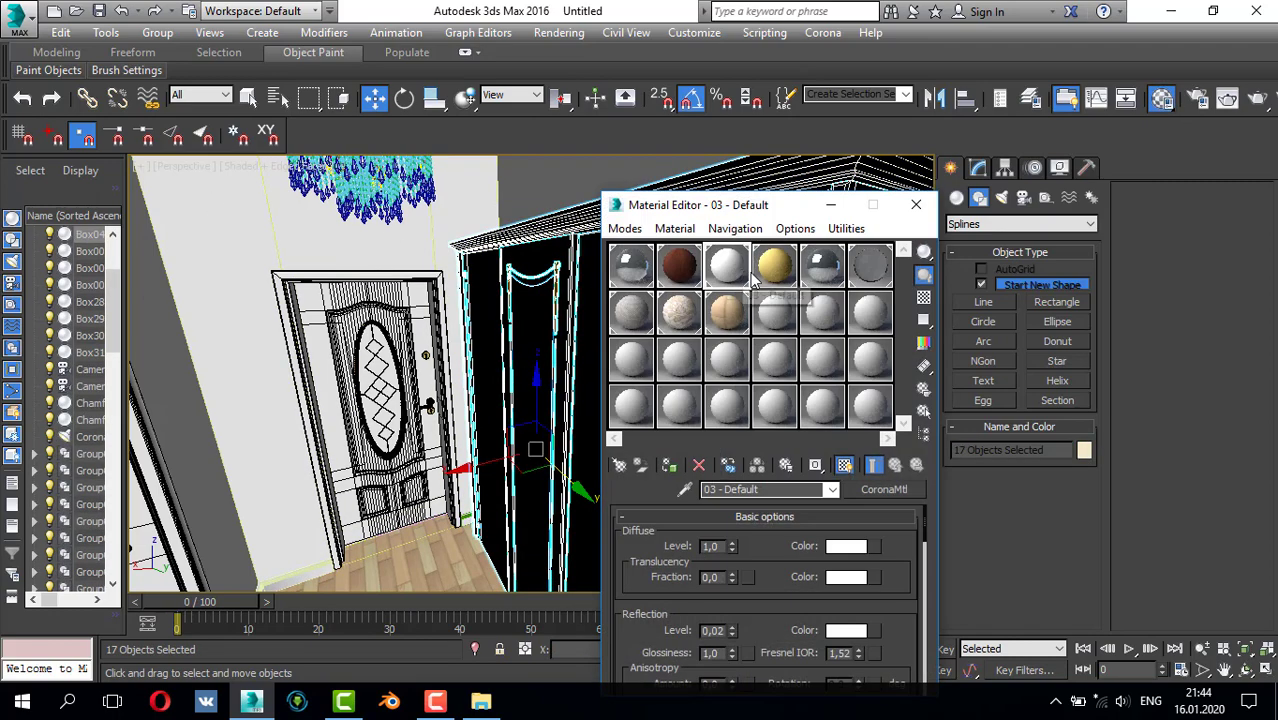
click(670, 466)
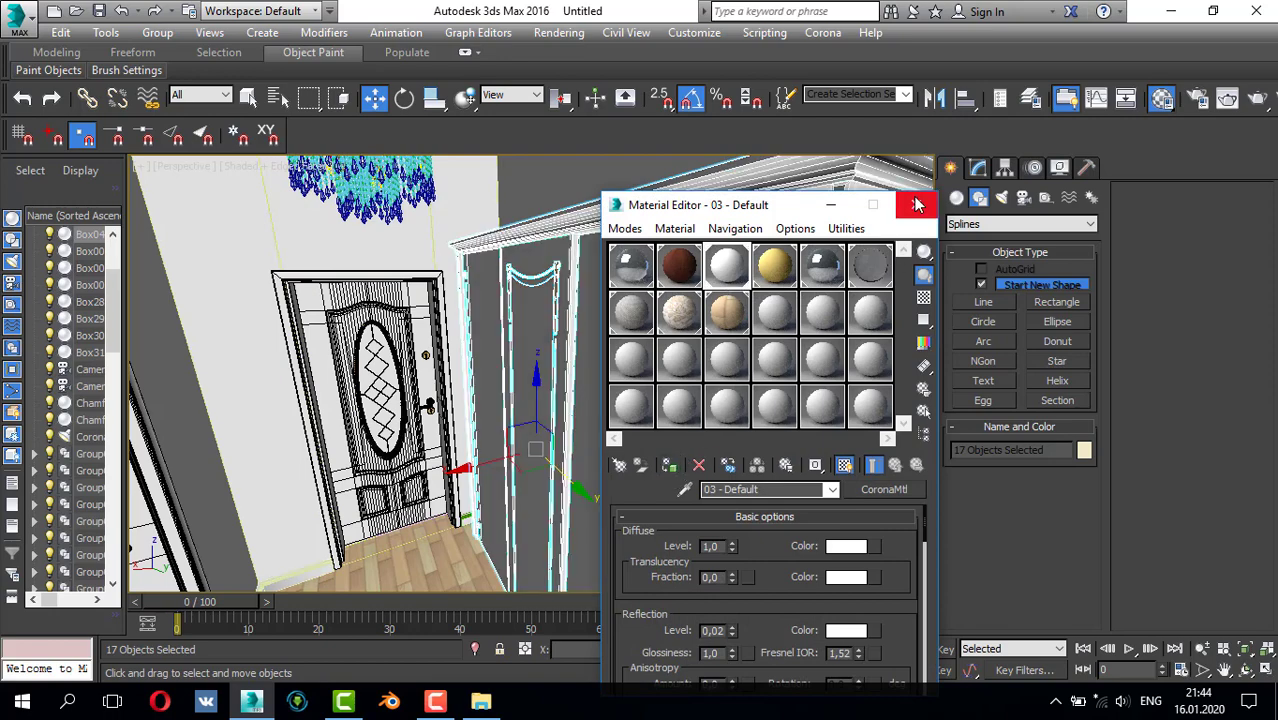
click(918, 205)
- Select the wardrobe parts crossing its upper end in the Top view
click(157, 34)
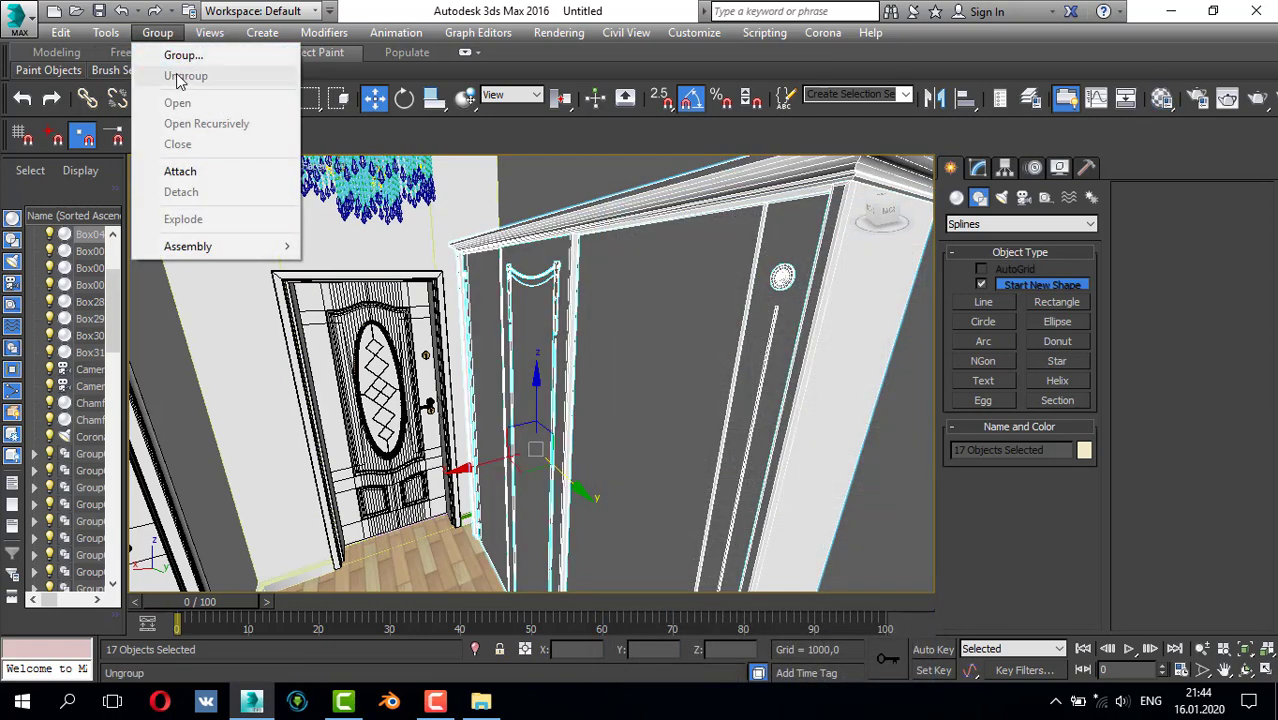
drag(661, 303, 648, 301)
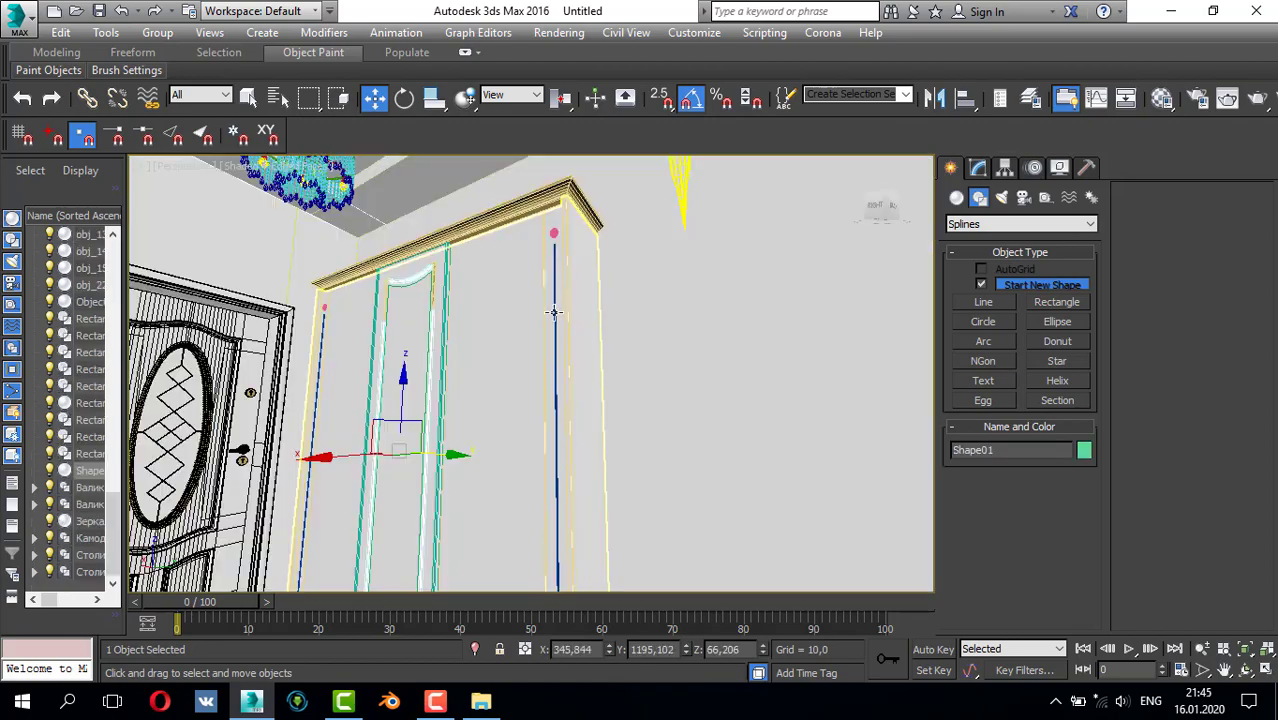
alt+middle_drag(554, 312, 440, 323)
key(alt+w)
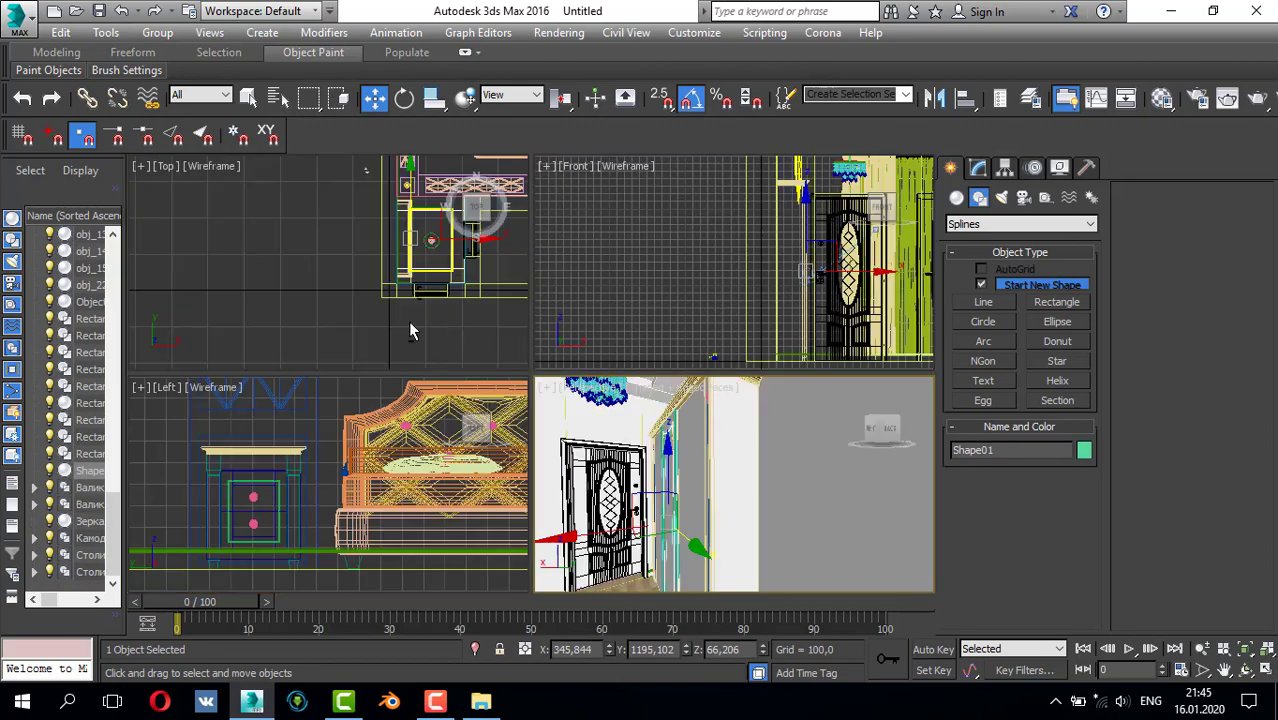
right_click(410, 322)
key(alt+w)
middle_drag(523, 302, 476, 313)
scroll(476, 313, down, 2)
scroll(578, 272, up, 6)
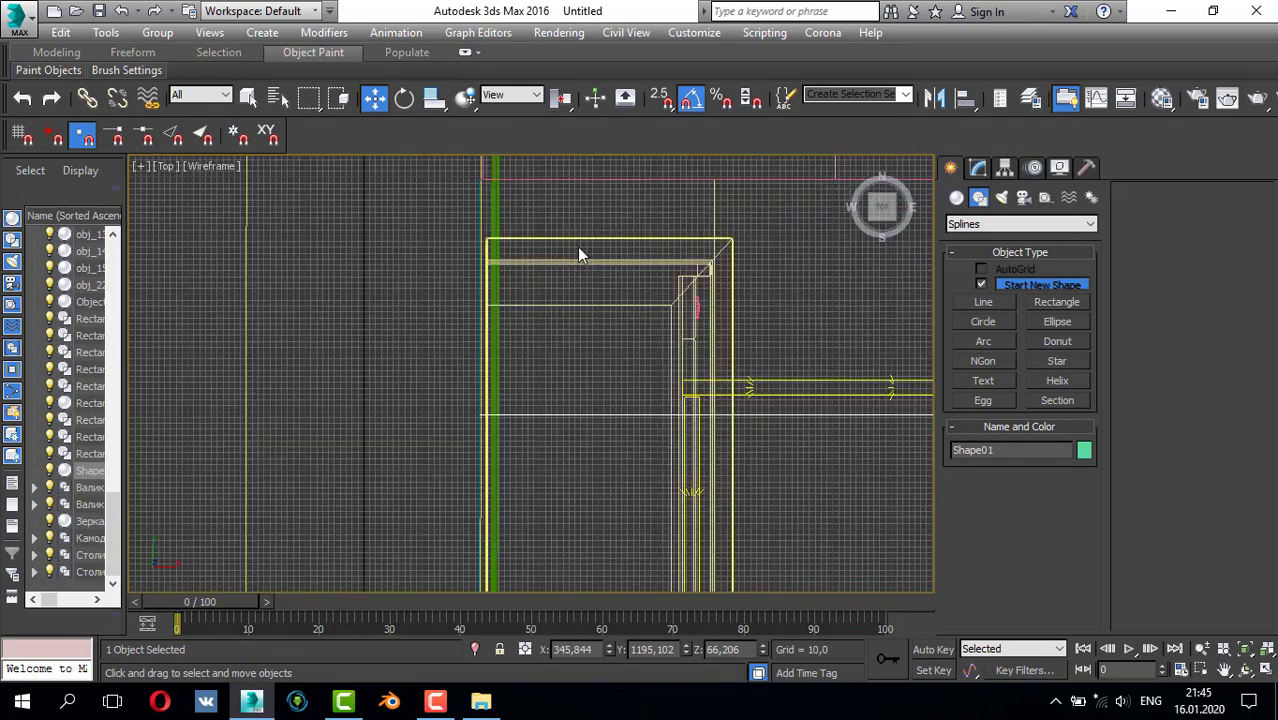
drag(706, 345, 706, 343)
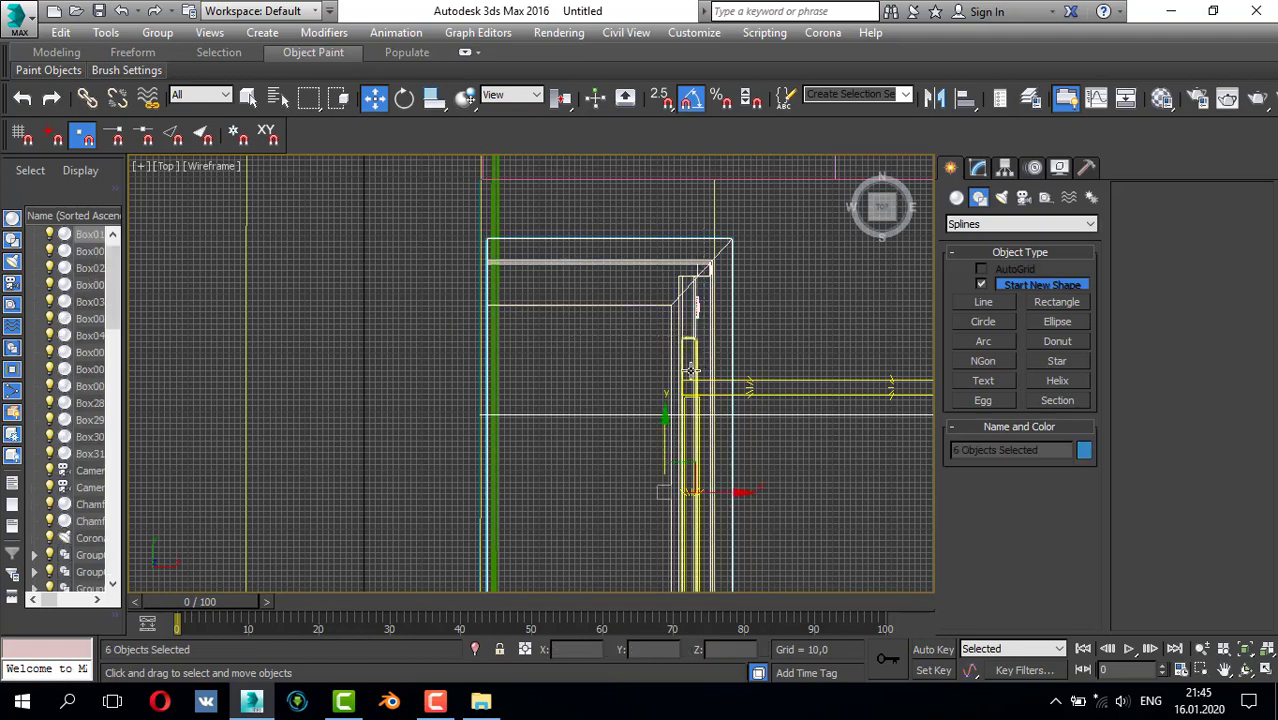
- Add the parts at the wardrobe's lower end to the selection and group the wardrobe, viewing it in perspective
middle_drag(691, 367, 633, 157)
scroll(664, 337, down, 3)
middle_drag(598, 390, 603, 236)
scroll(619, 388, up, 3)
scroll(664, 344, up, 4)
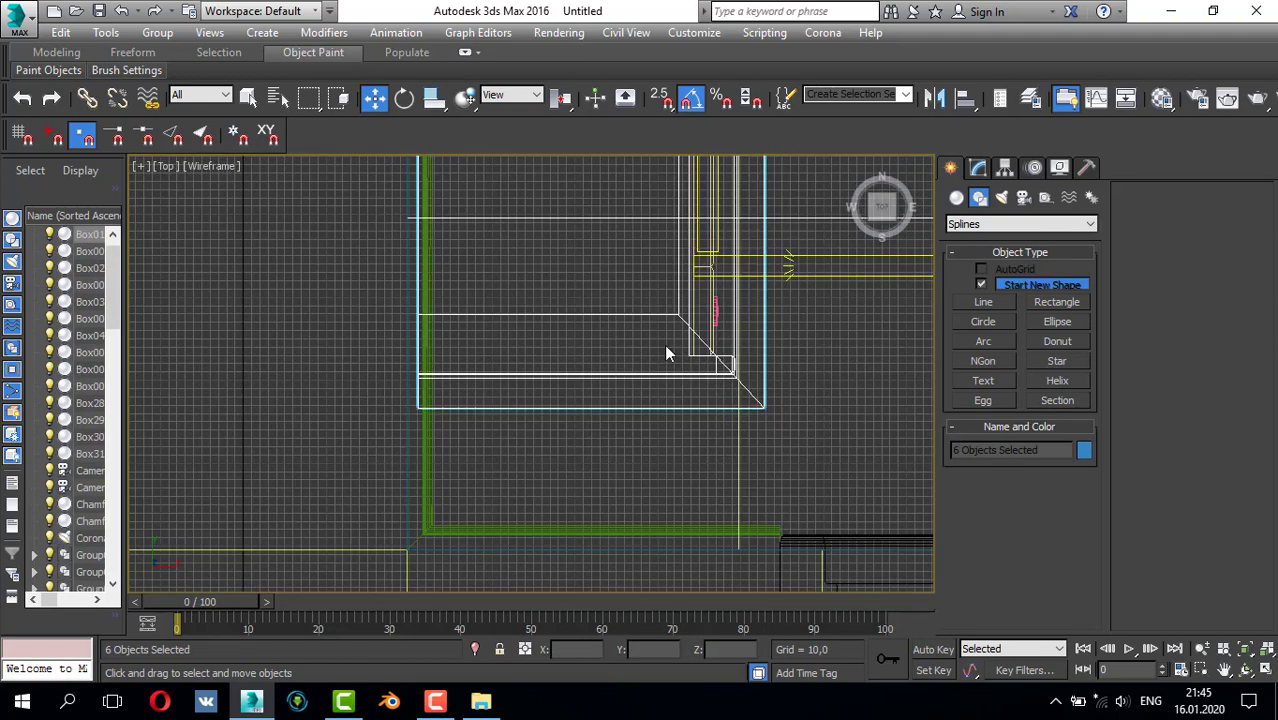
drag(755, 296, 701, 283)
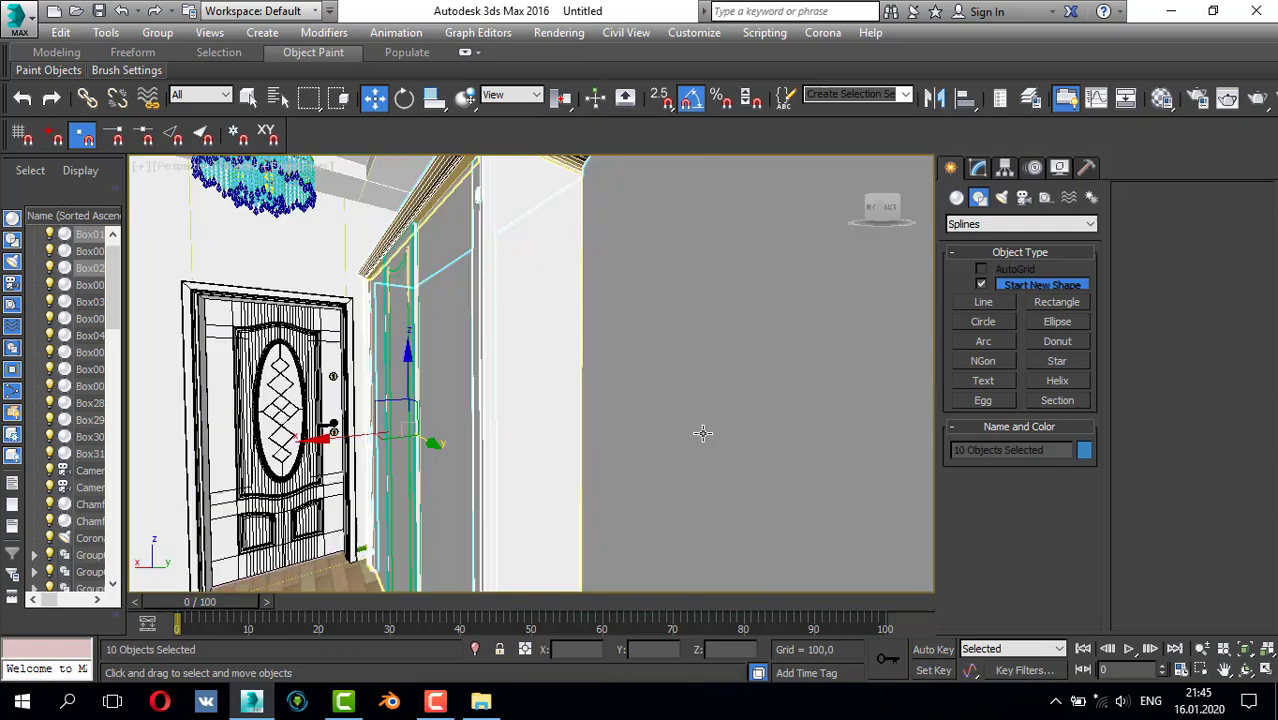
mouse_move(702, 434)
alt+middle_down()
mouse_move(582, 463)
mouse_move(575, 436)
mouse_move(542, 465)
mouse_move(522, 442)
alt+middle_up()
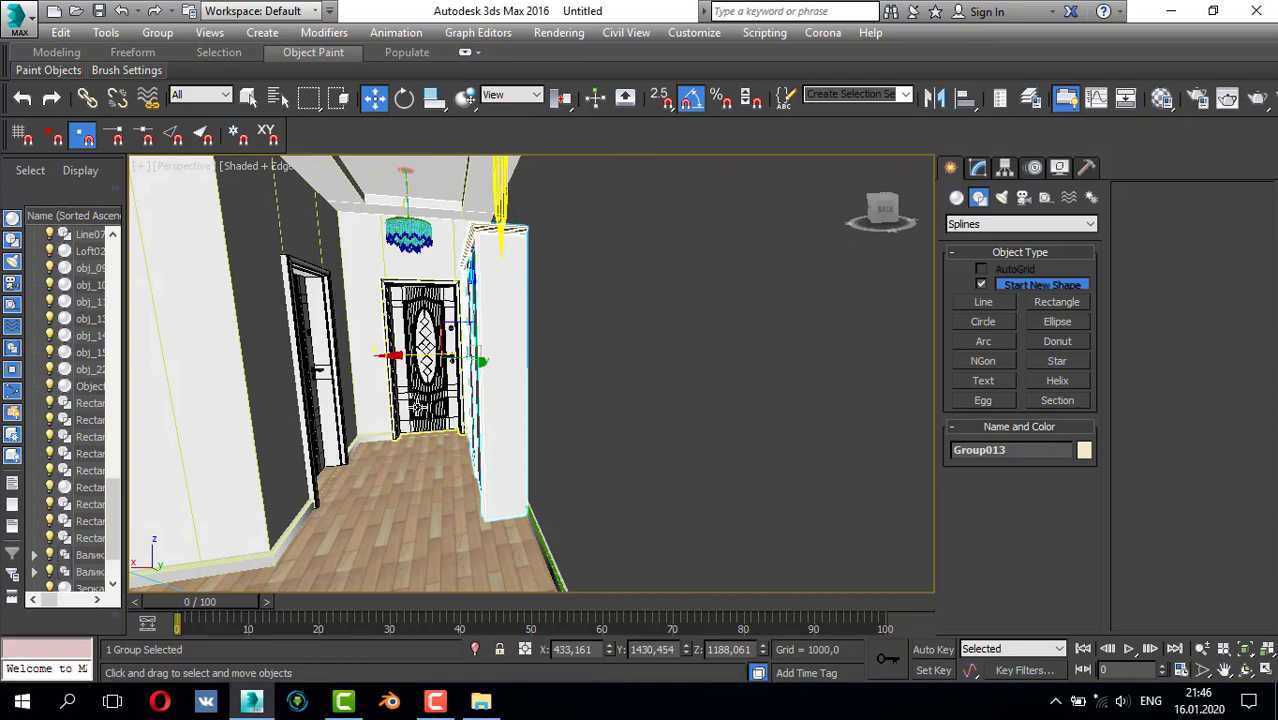
alt+middle_drag(417, 408, 556, 415)
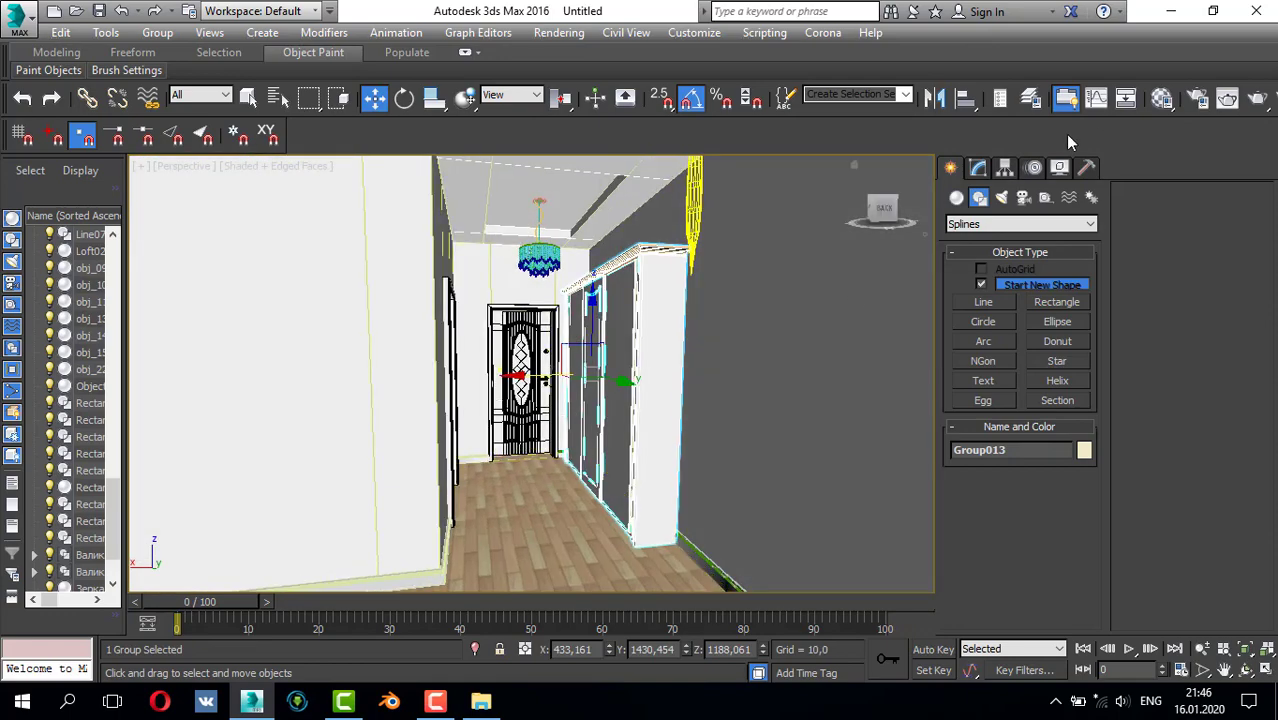
- Select the round and rectangular tables outside the rooms in the Top view and move them into the bedroom beside the bed's foot
alt+middle_drag(653, 377, 676, 300)
scroll(641, 323, down, 3)
key(t)
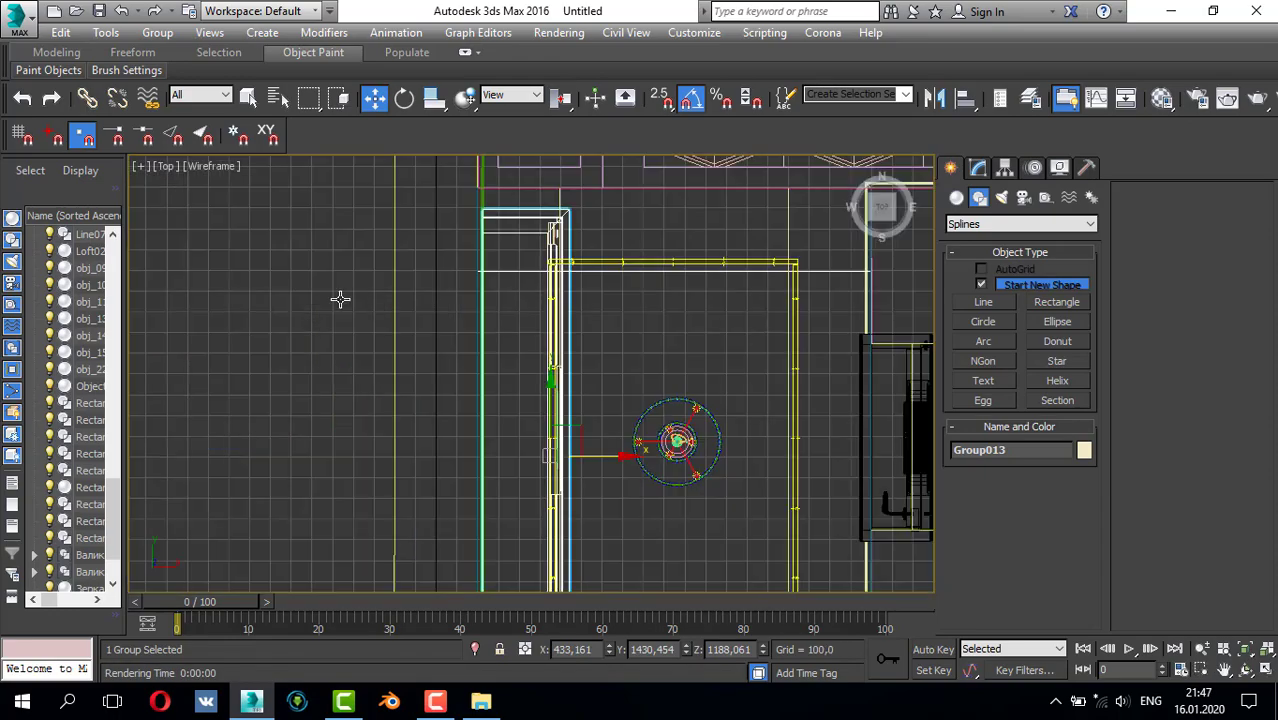
scroll(340, 300, down, 10)
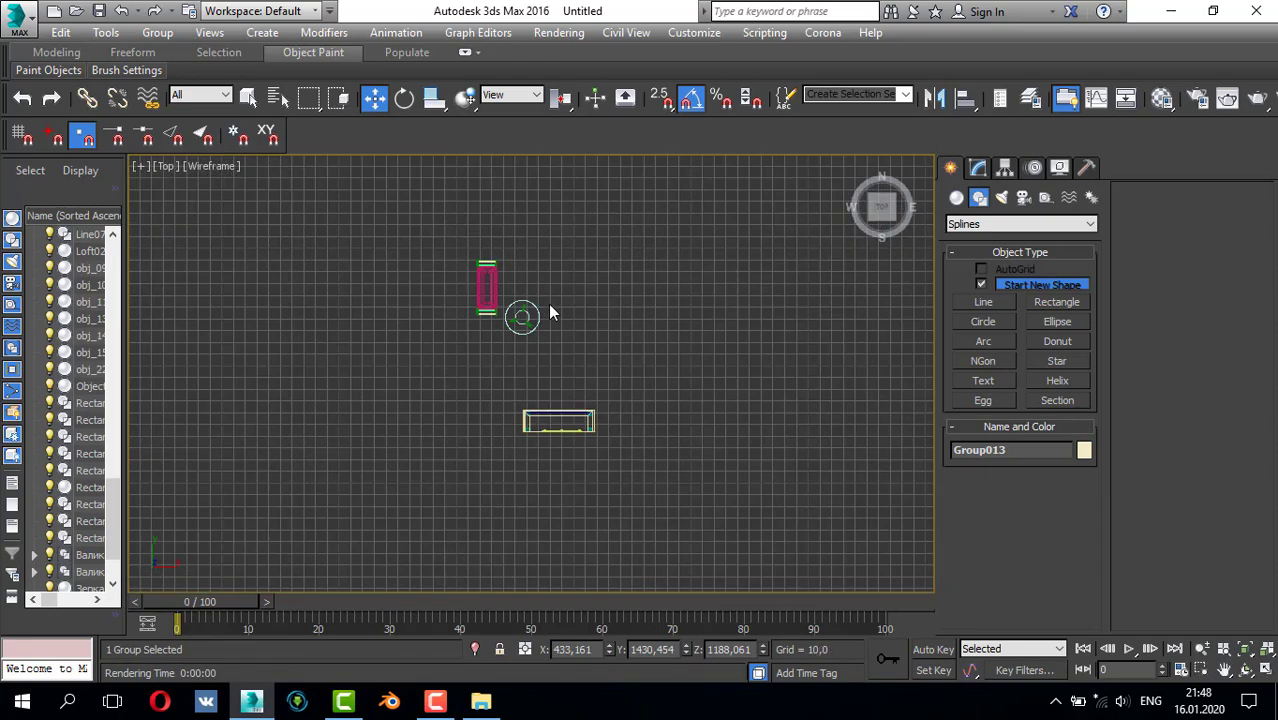
scroll(548, 313, up, 3)
click(546, 313)
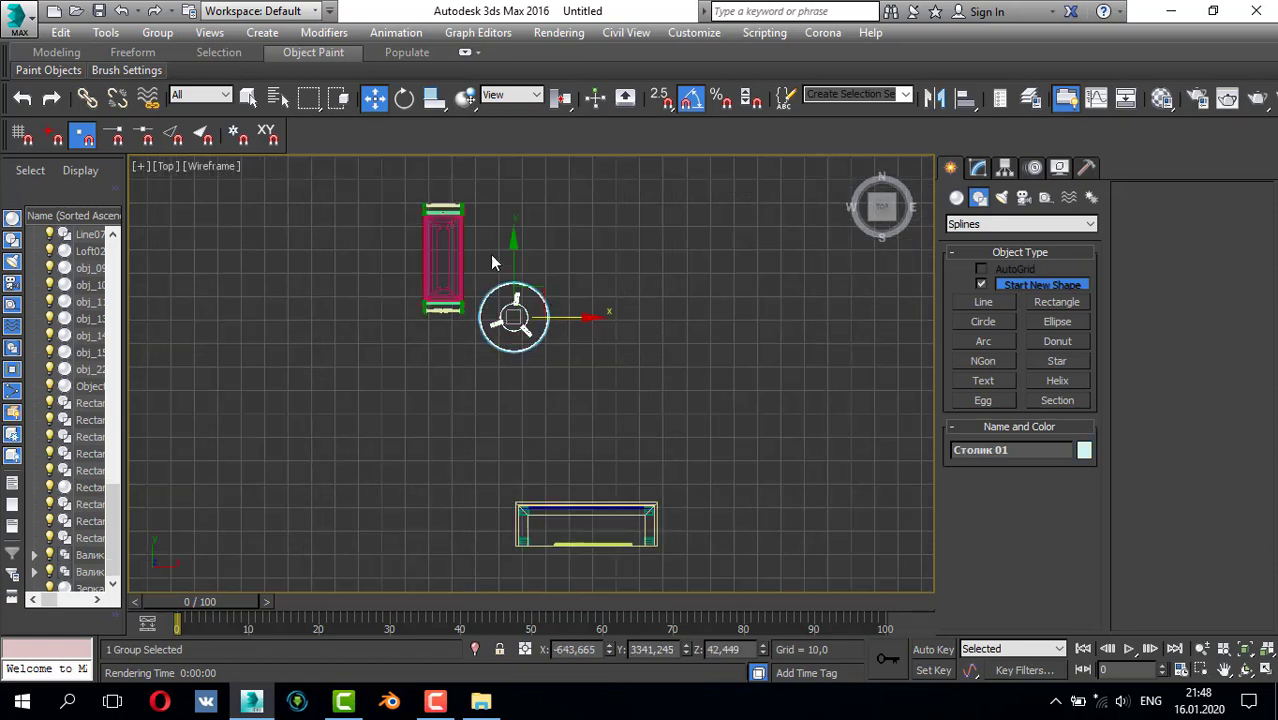
ctrl+click(430, 235)
scroll(396, 408, down, 5)
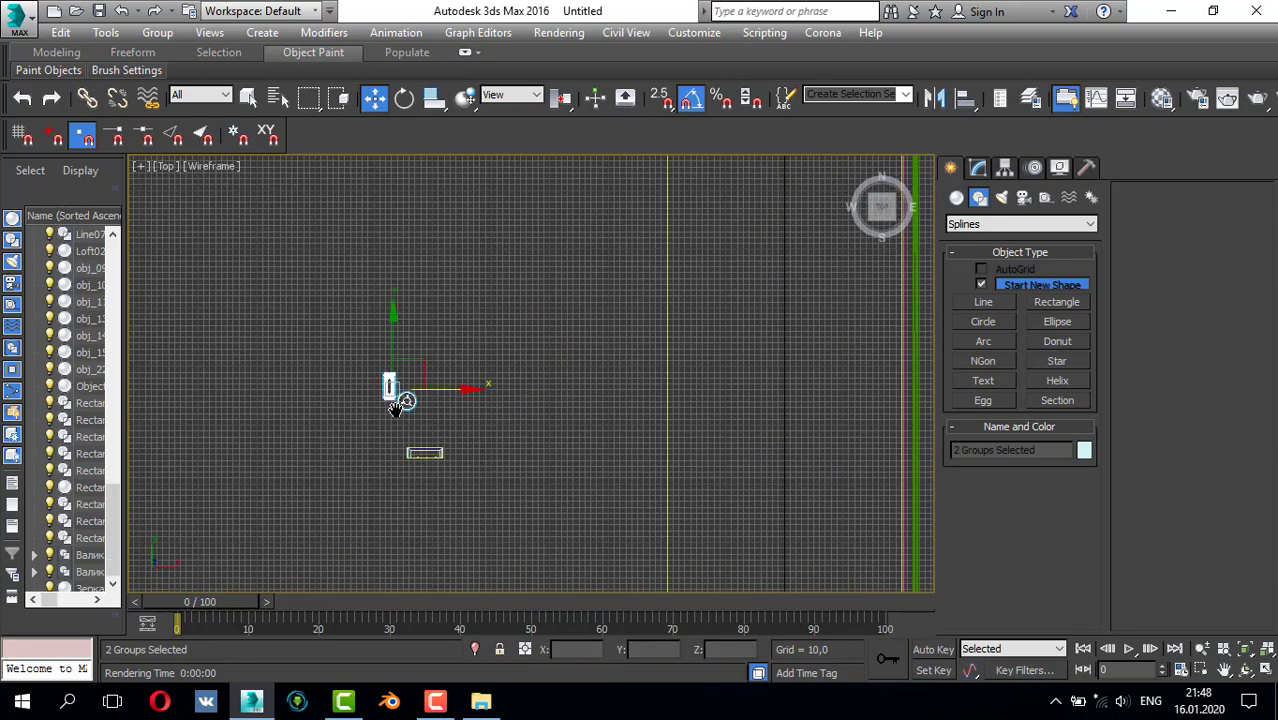
scroll(396, 408, down, 4)
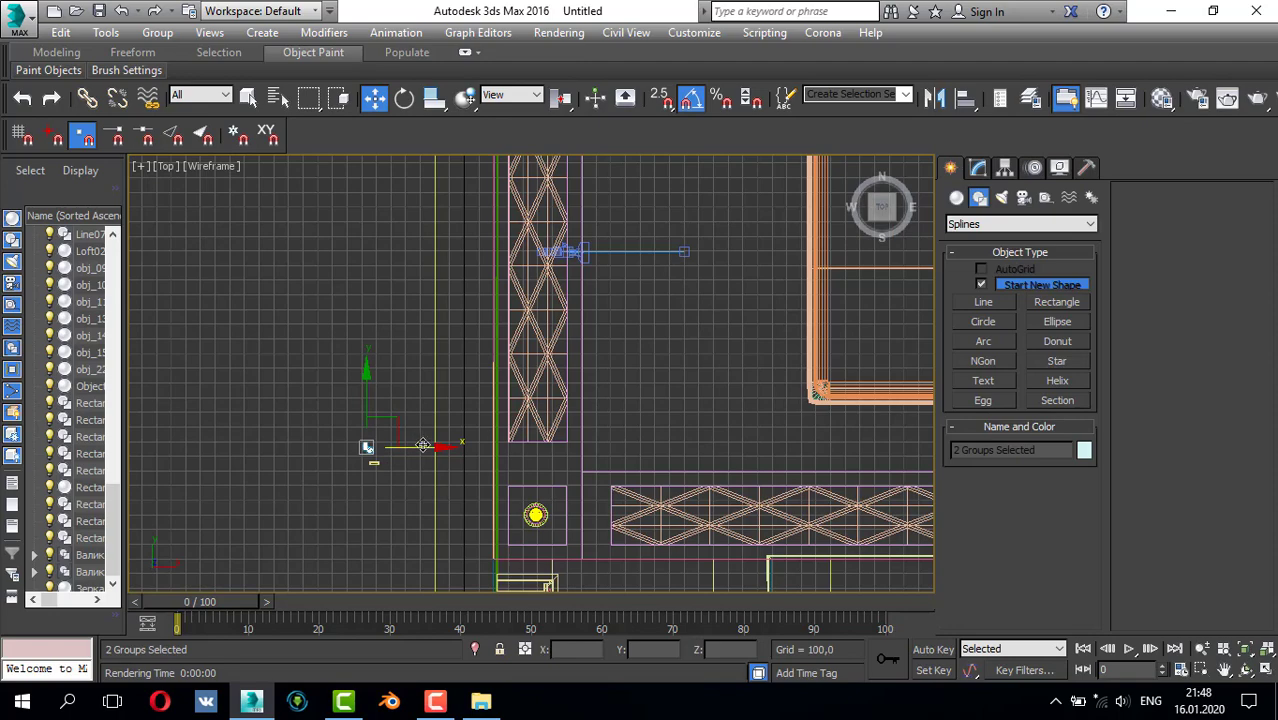
drag(423, 445, 804, 430)
drag(744, 388, 790, 177)
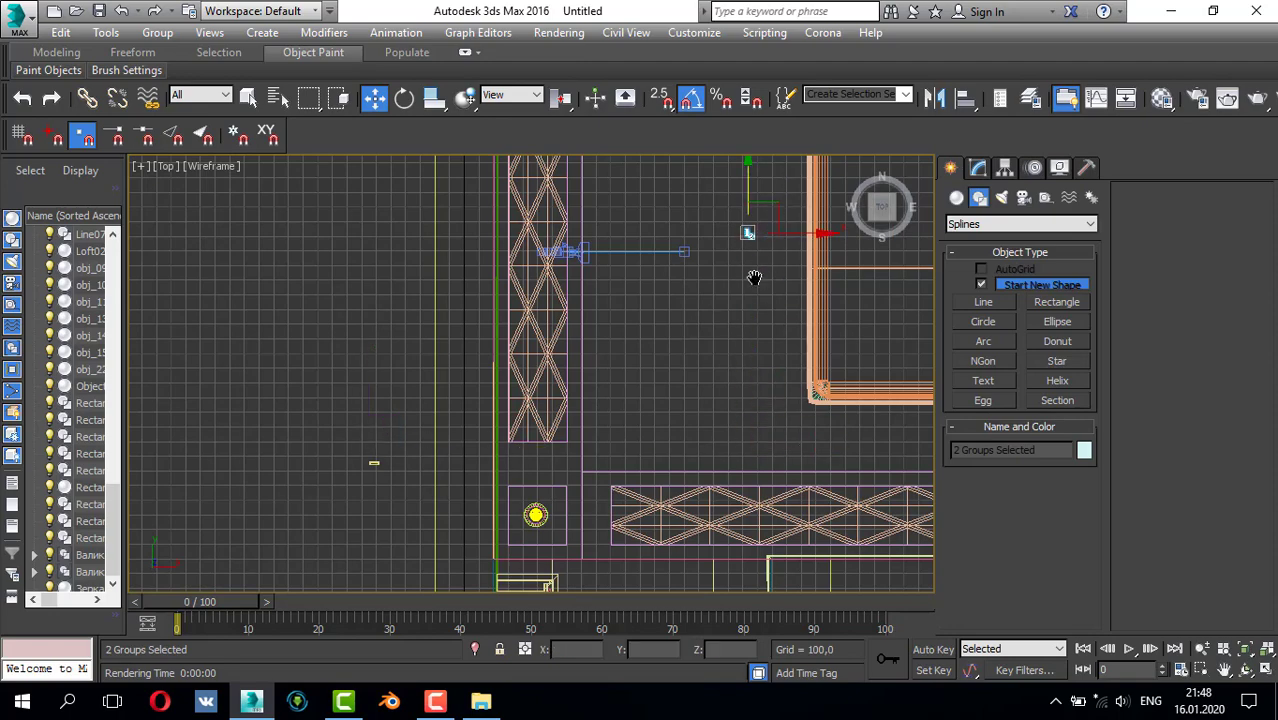
- Select only the rectangular table and check its shape in perspective before returning to the Top view
middle_drag(753, 277, 613, 405)
scroll(616, 354, up, 5)
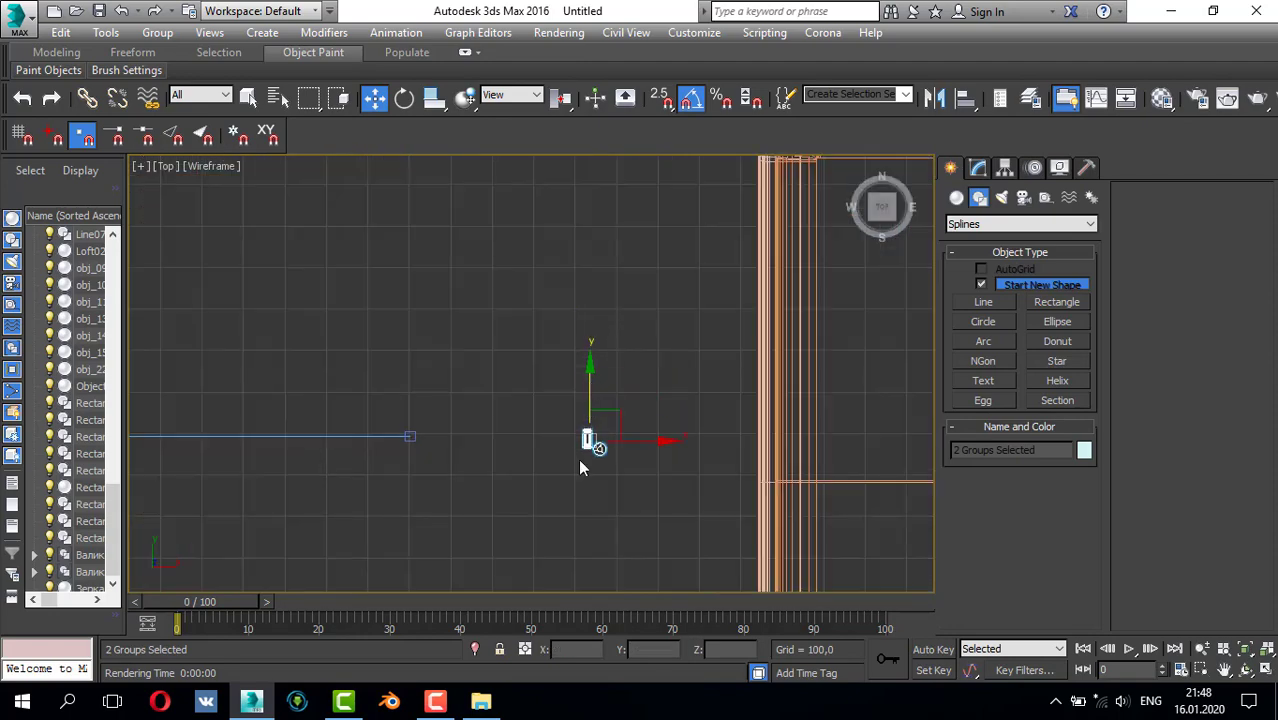
scroll(605, 415, up, 5)
click(612, 410)
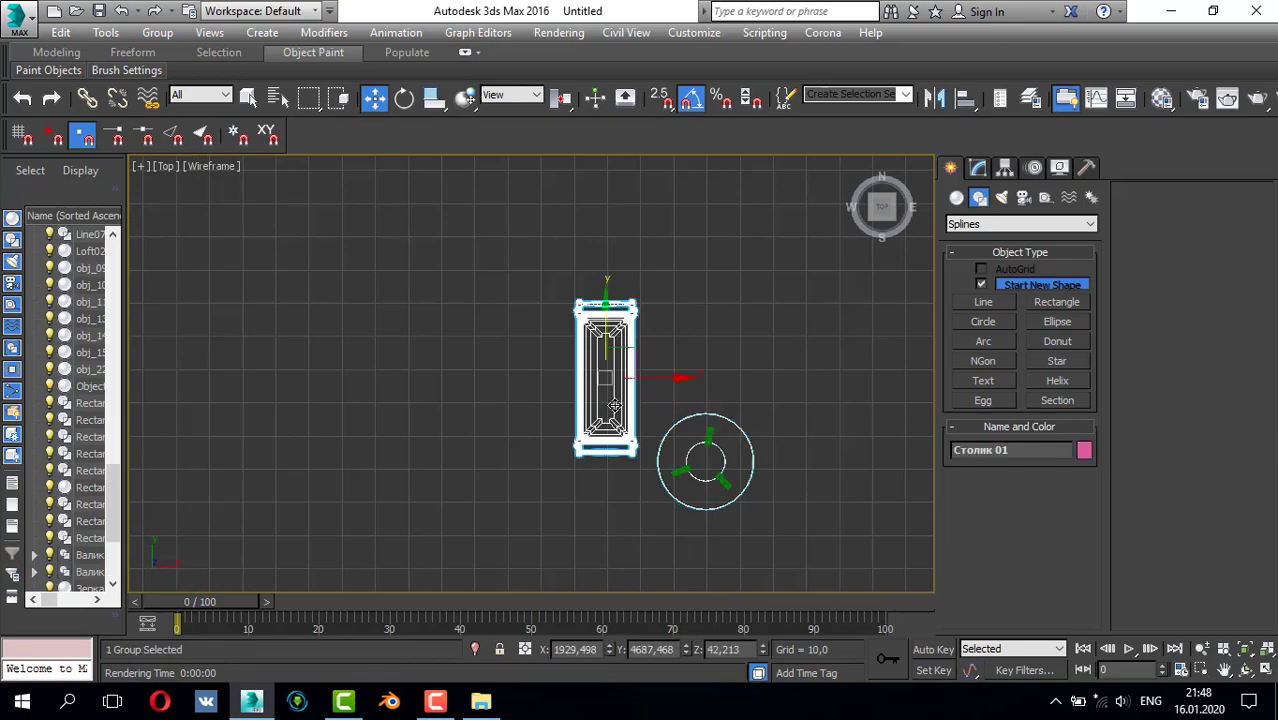
key(alt+w)
right_click(673, 442)
key(alt+w)
key(z)
alt+middle_drag(593, 414, 467, 392)
scroll(467, 392, down, 3)
key(alt+w)
right_click(384, 319)
key(alt+w)
scroll(480, 300, down, 5)
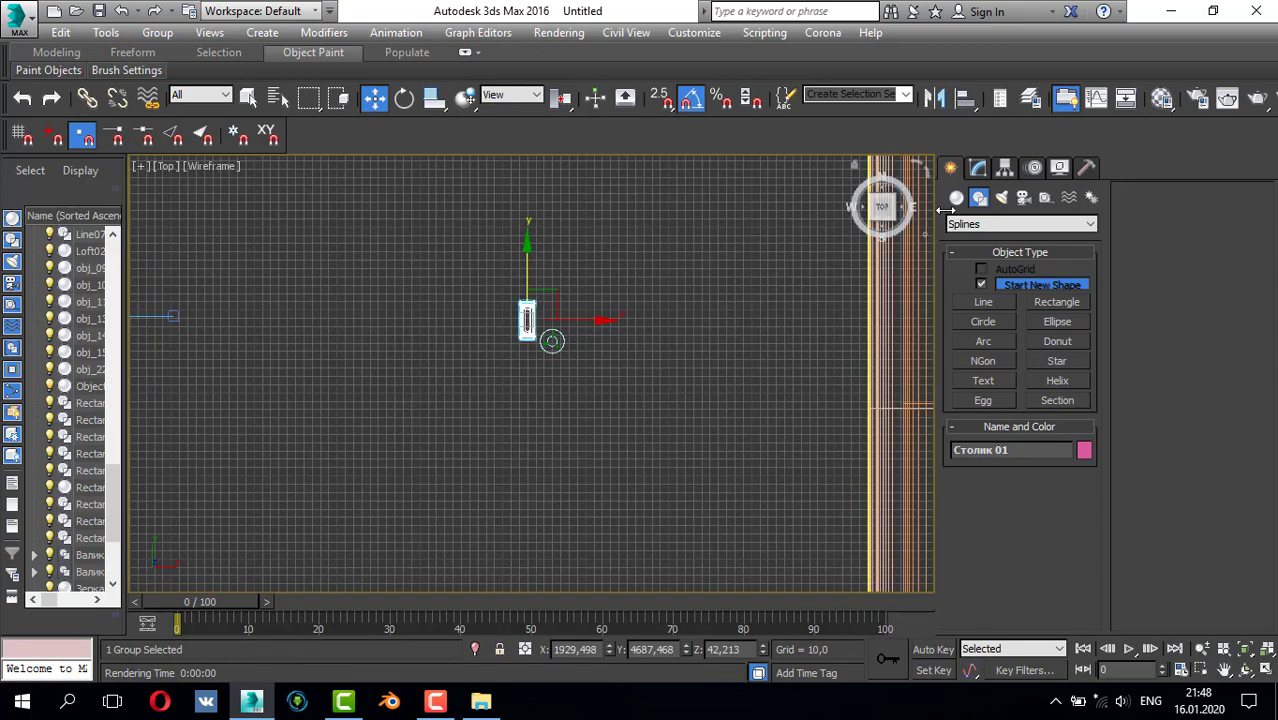
- Add an FFD 2x2x2 modifier to the rectangular table and activate its control points
click(978, 167)
click(1001, 219)
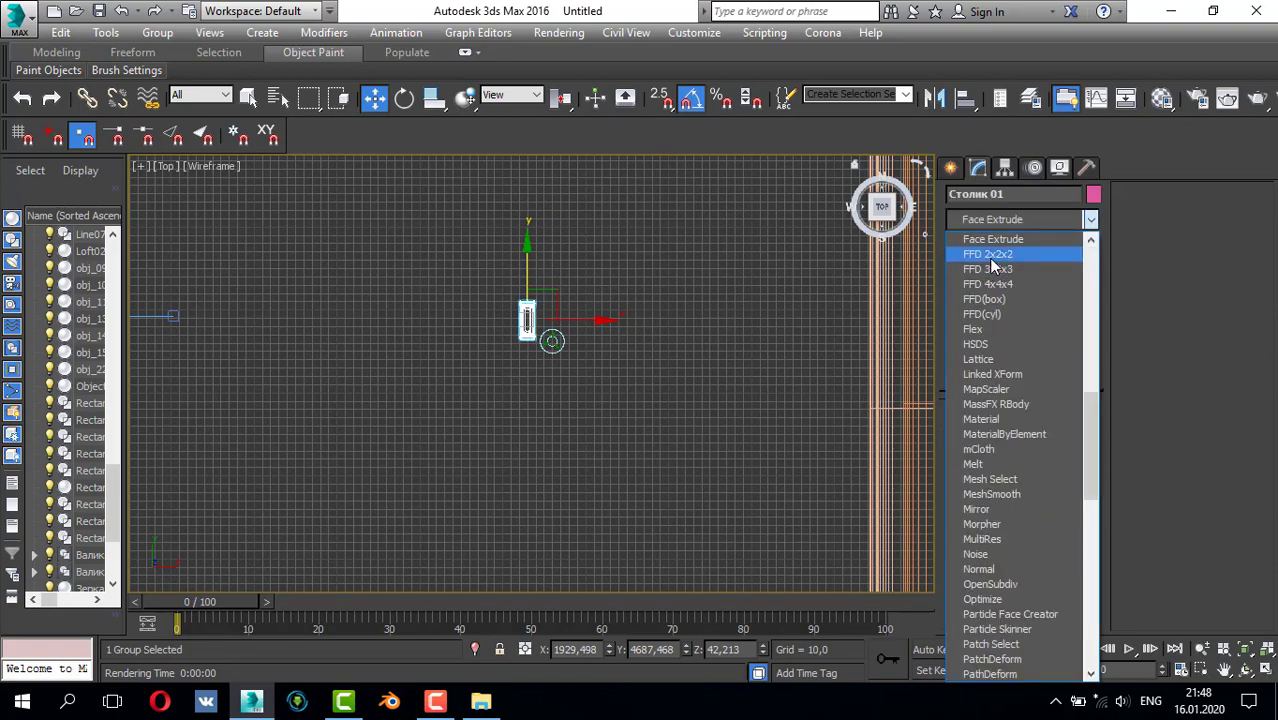
click(990, 255)
key(1)
click(977, 245)
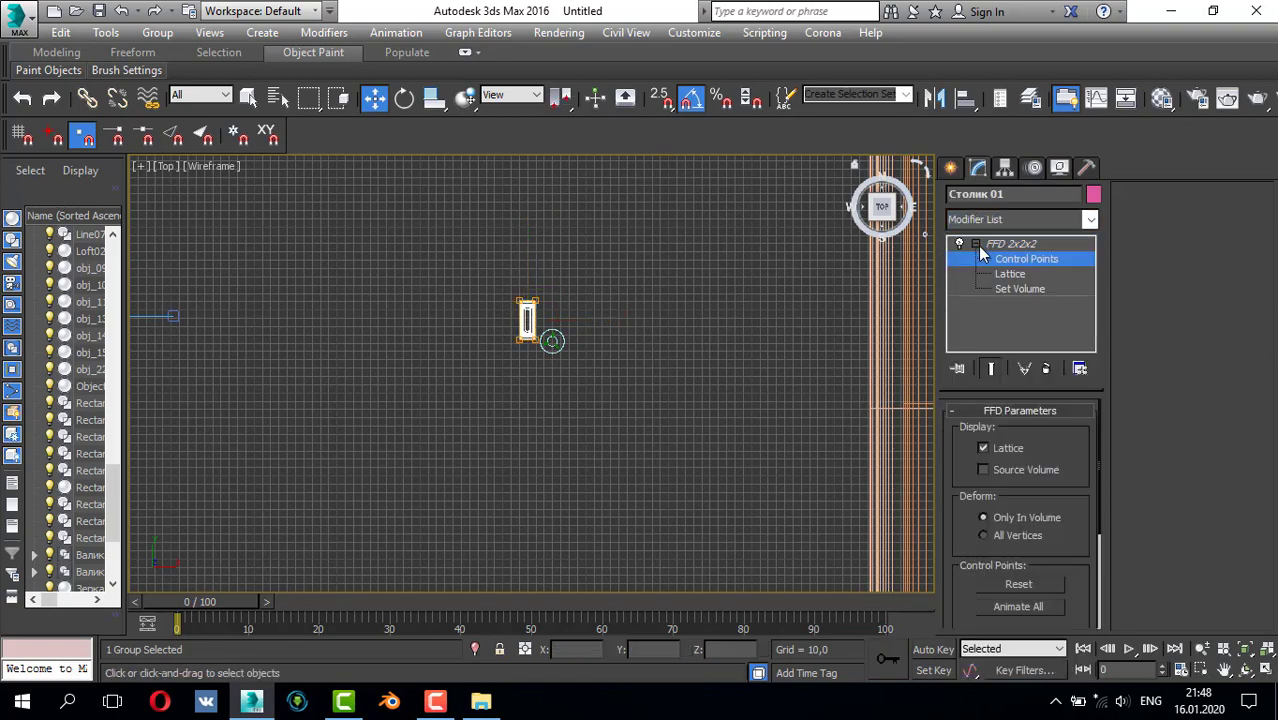
key(1)
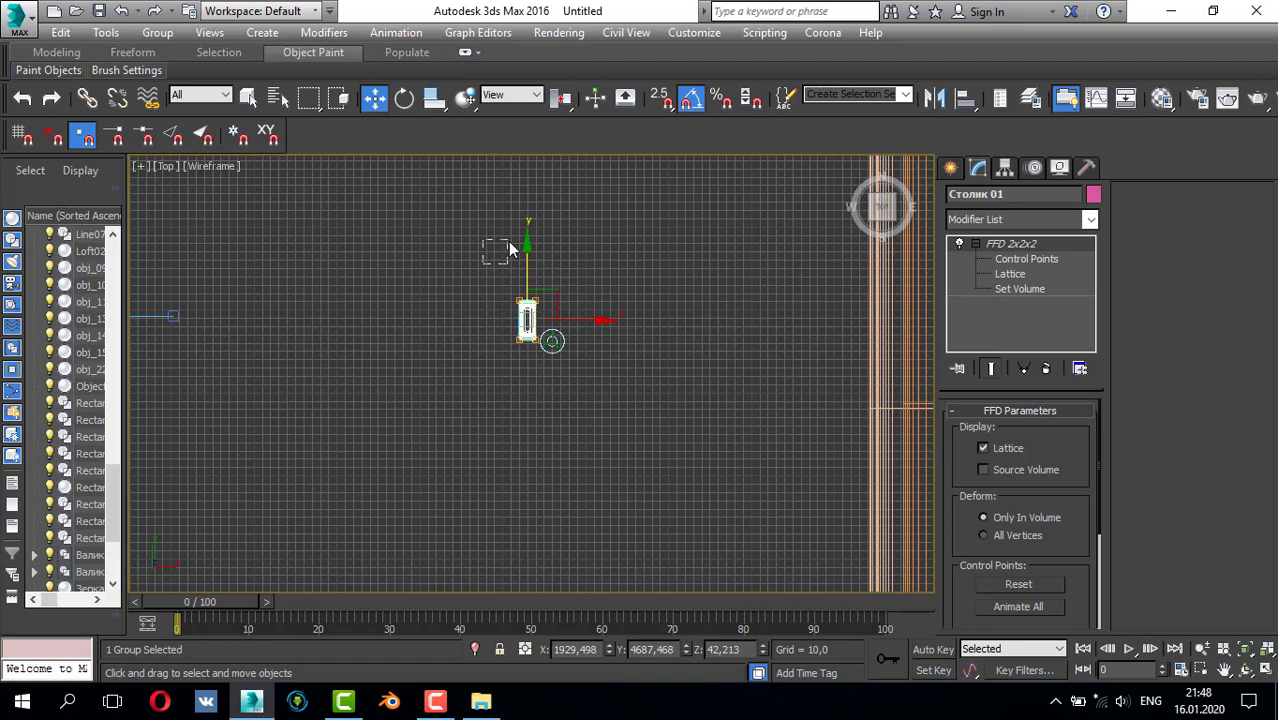
drag(510, 243, 518, 246)
key(ctrl+z)
click(1000, 260)
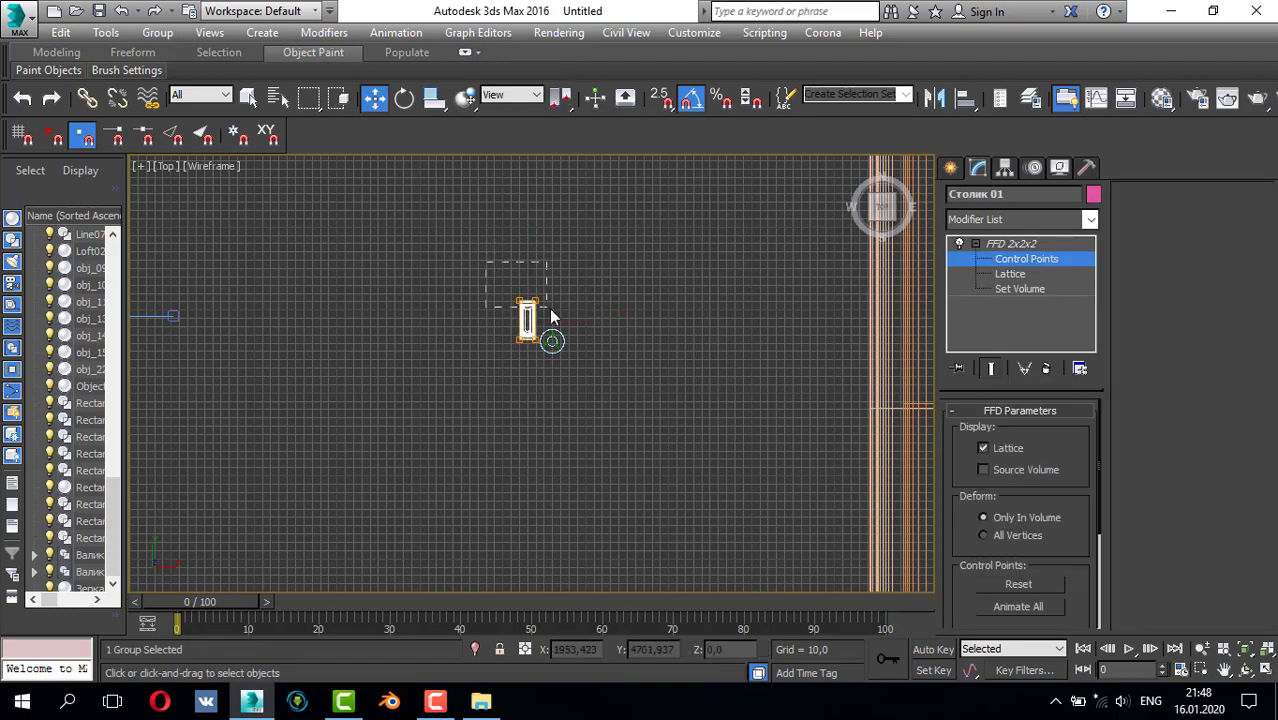
- Stretch the rectangular table's control points along Y and X in the Top view into a long bench at the bed's foot
scroll(551, 316, up, 10)
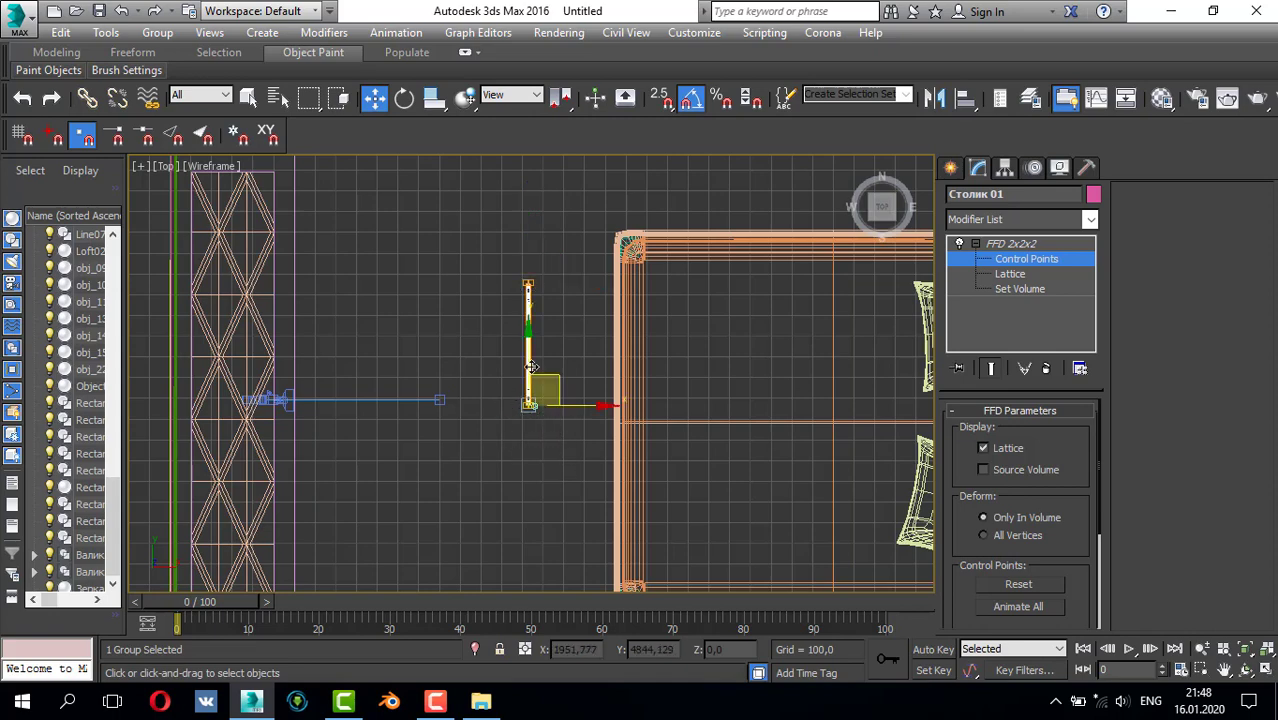
scroll(581, 450, down, 2)
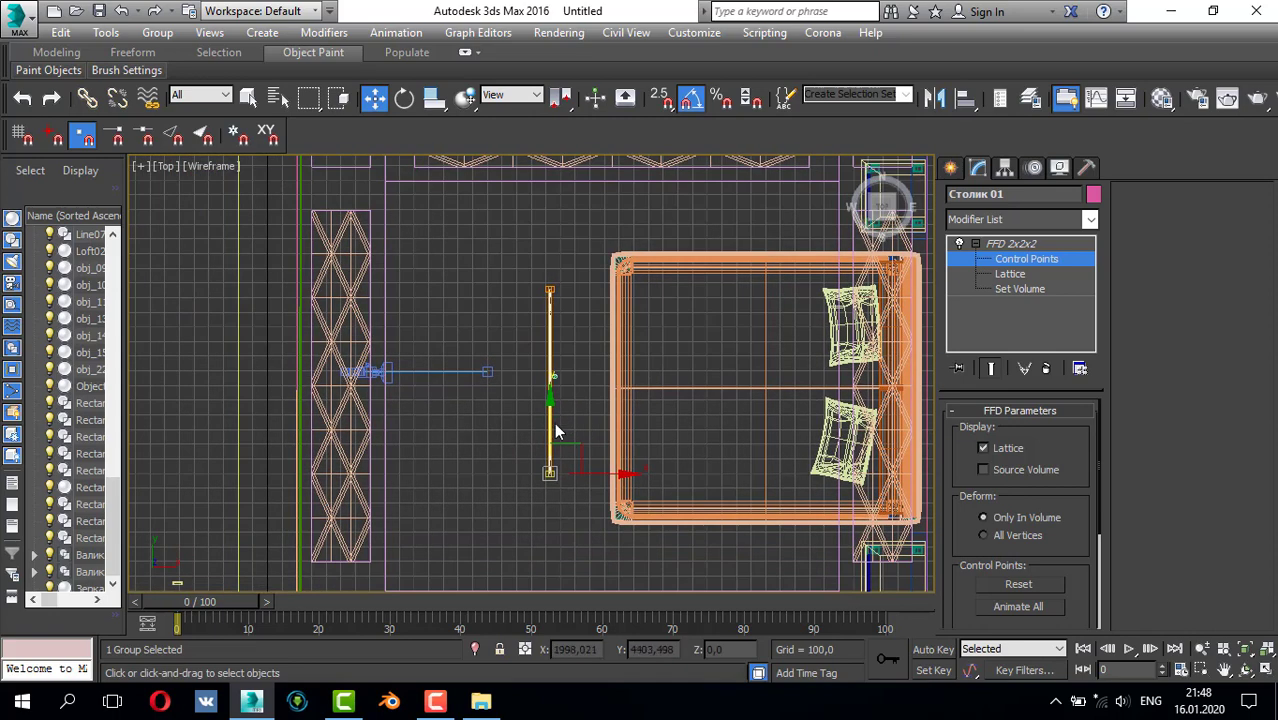
drag(557, 511, 553, 508)
drag(607, 383, 578, 422)
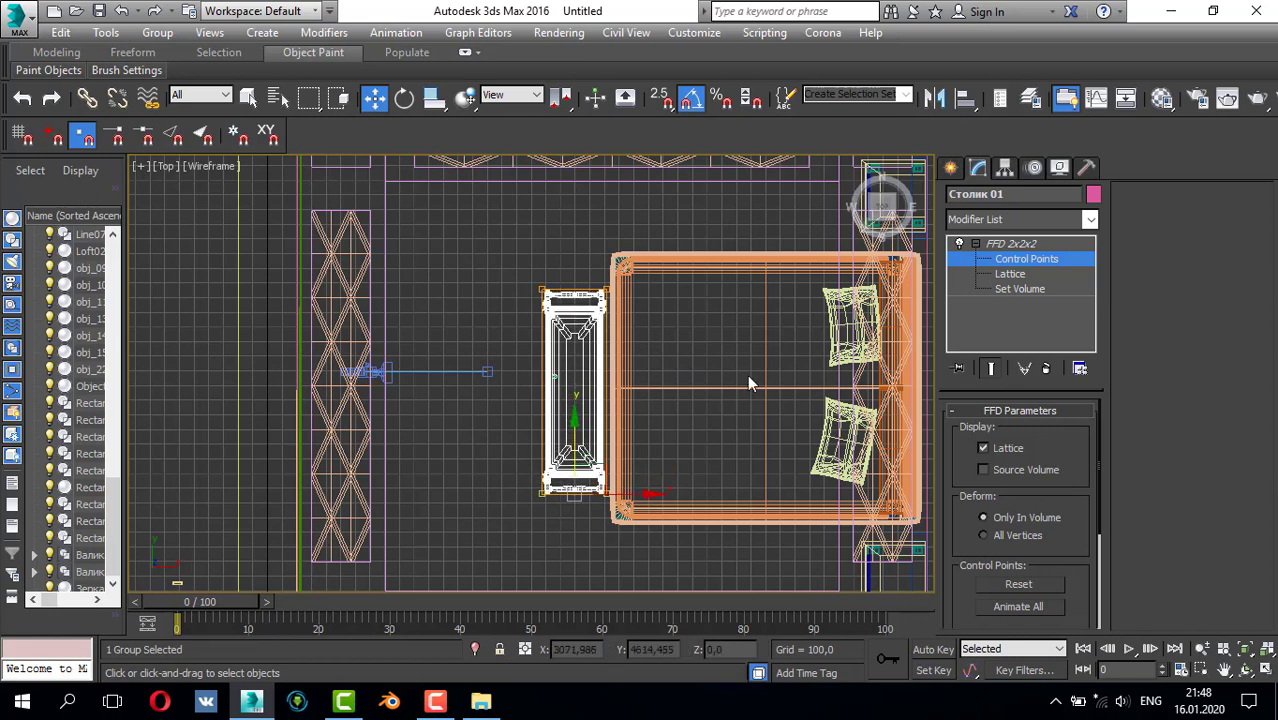
- Select the bench's bottom control points in the Front view and lower them to the floor line
key(alt+w)
right_click(688, 314)
key(alt+w)
key(z)
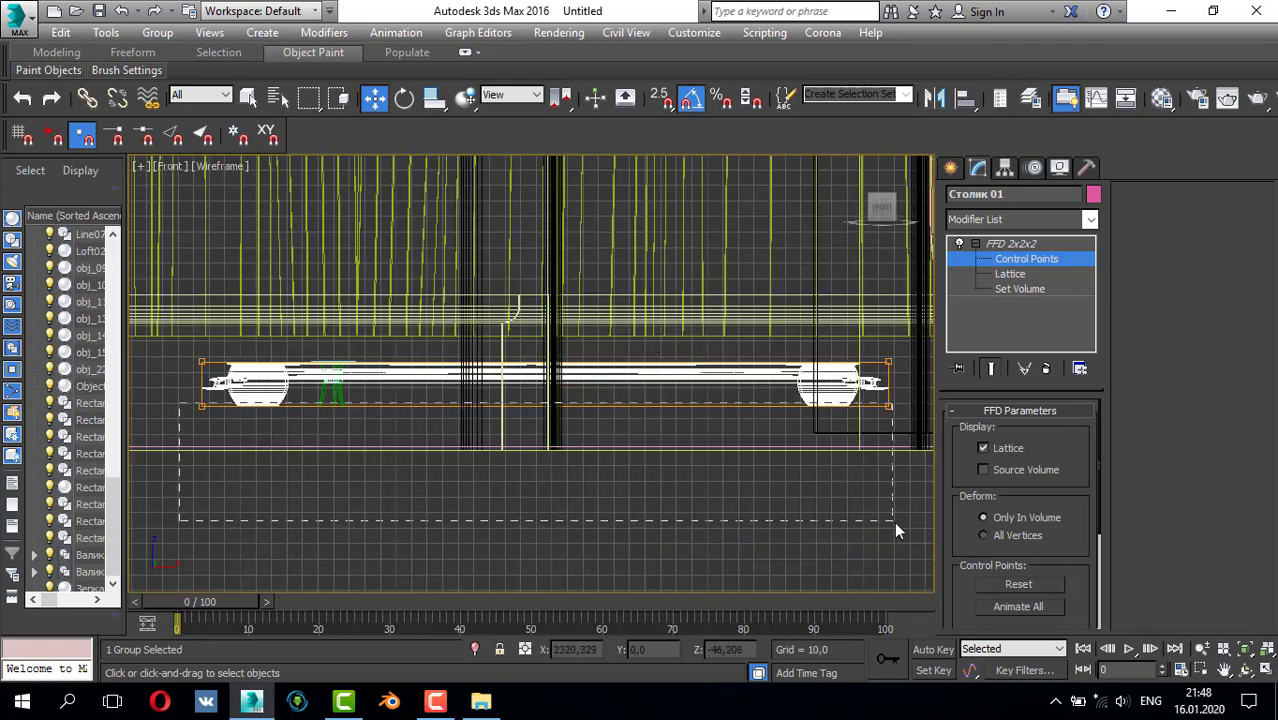
drag(535, 355, 546, 389)
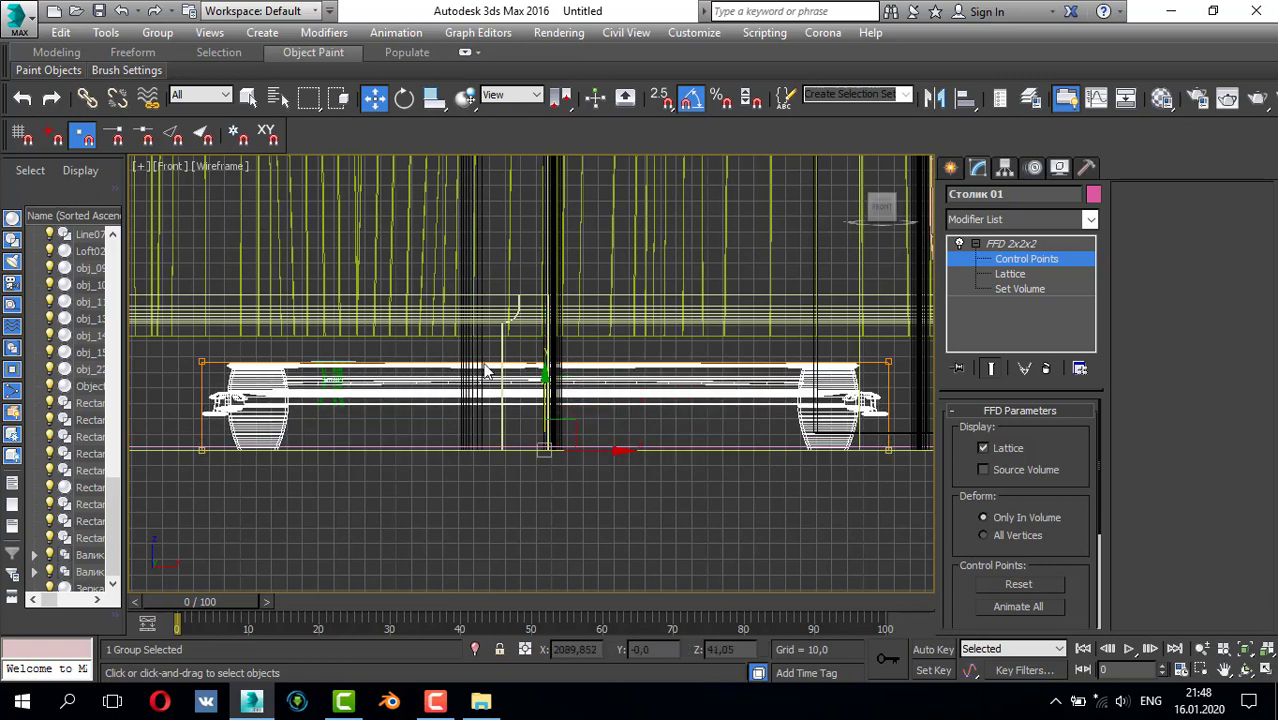
scroll(555, 400, down, 5)
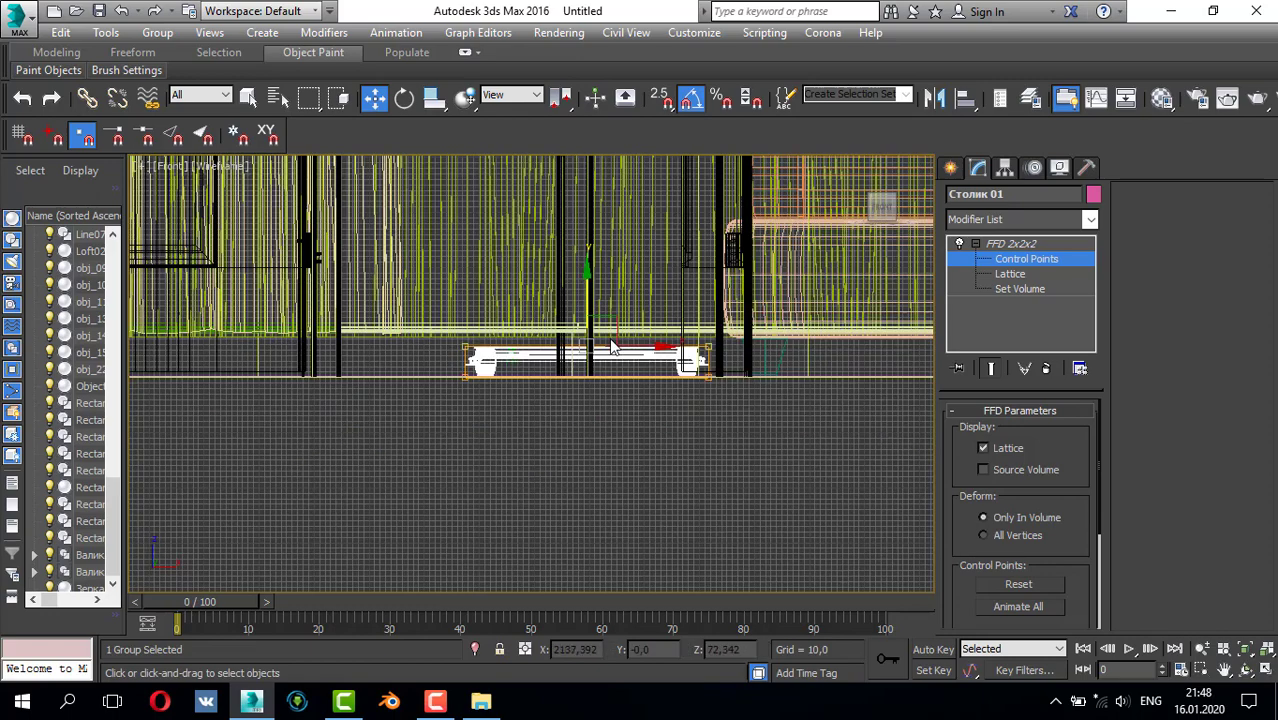
- Raise the bench's top control points in the Front view to make it taller, and check its shape in perspective
scroll(559, 413, up, 2)
drag(557, 381, 607, 135)
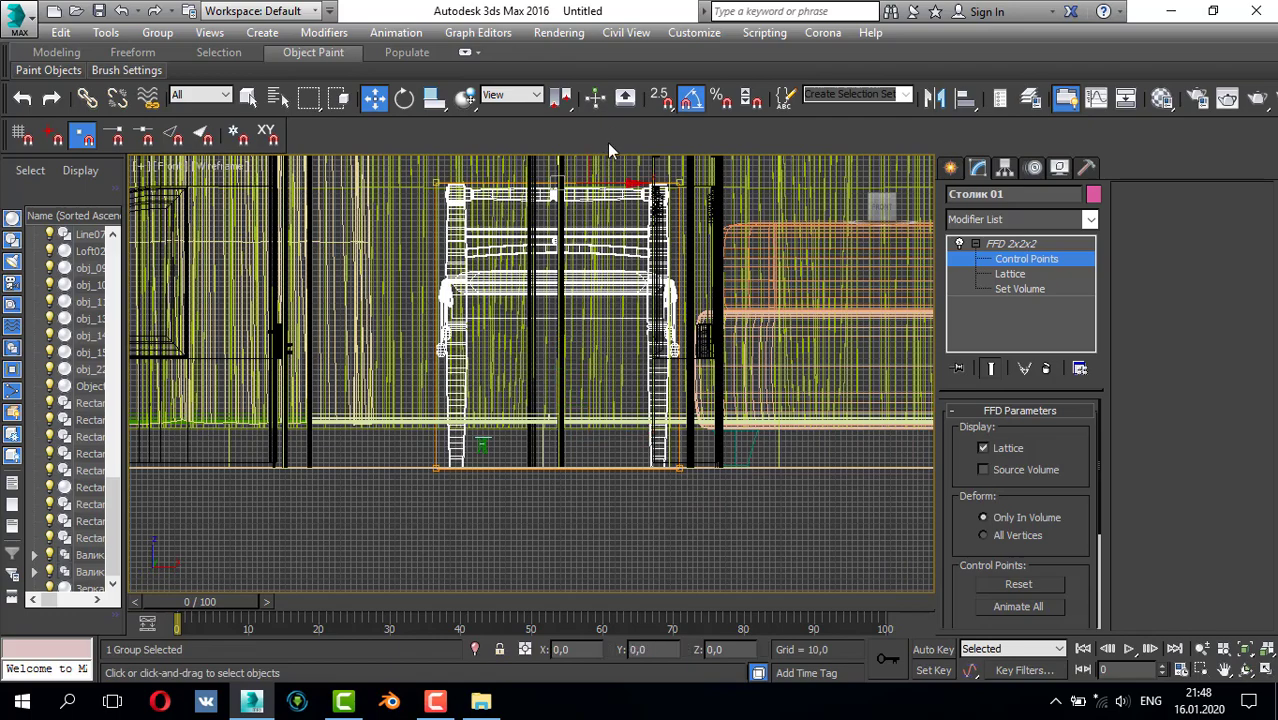
key(p)
scroll(705, 393, down, 5)
alt+middle_drag(702, 405, 605, 367)
alt+middle_drag(681, 360, 718, 382)
scroll(677, 388, up, 5)
- End control-point editing and raise the whole bench slightly in the Left view so its legs stand on the floor
key(alt+w)
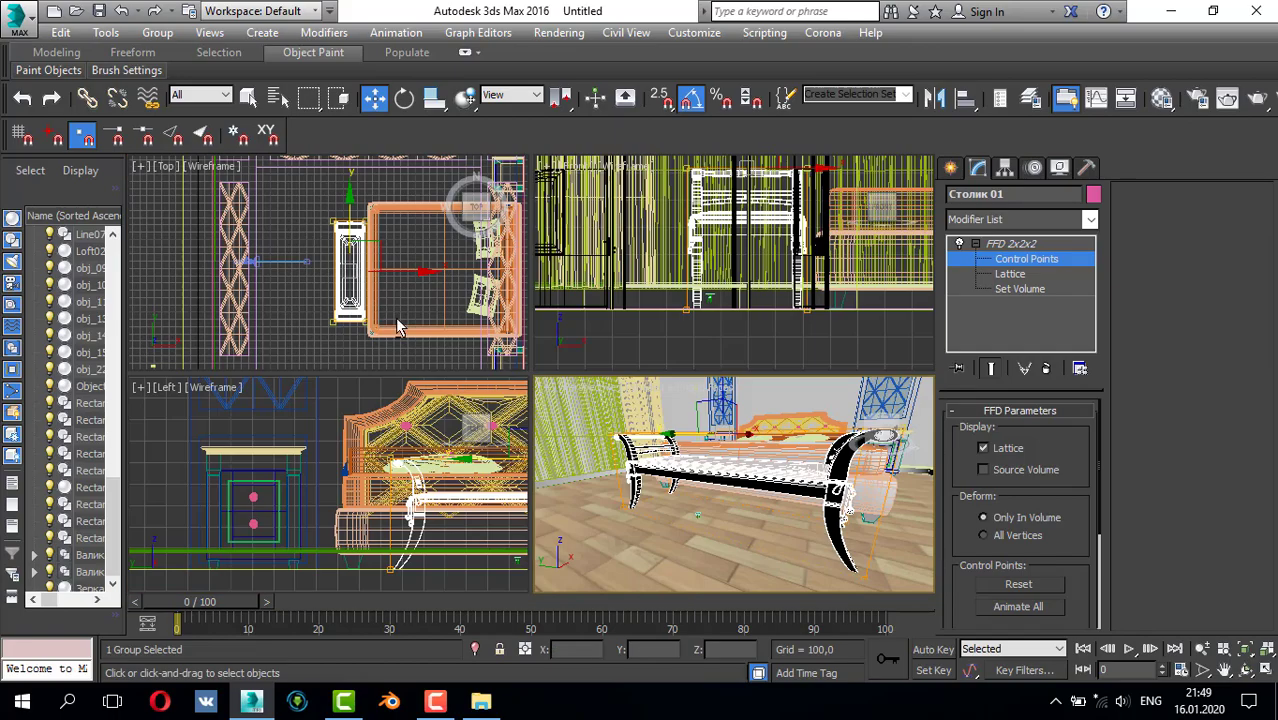
key(alt+w)
key(alt+w)
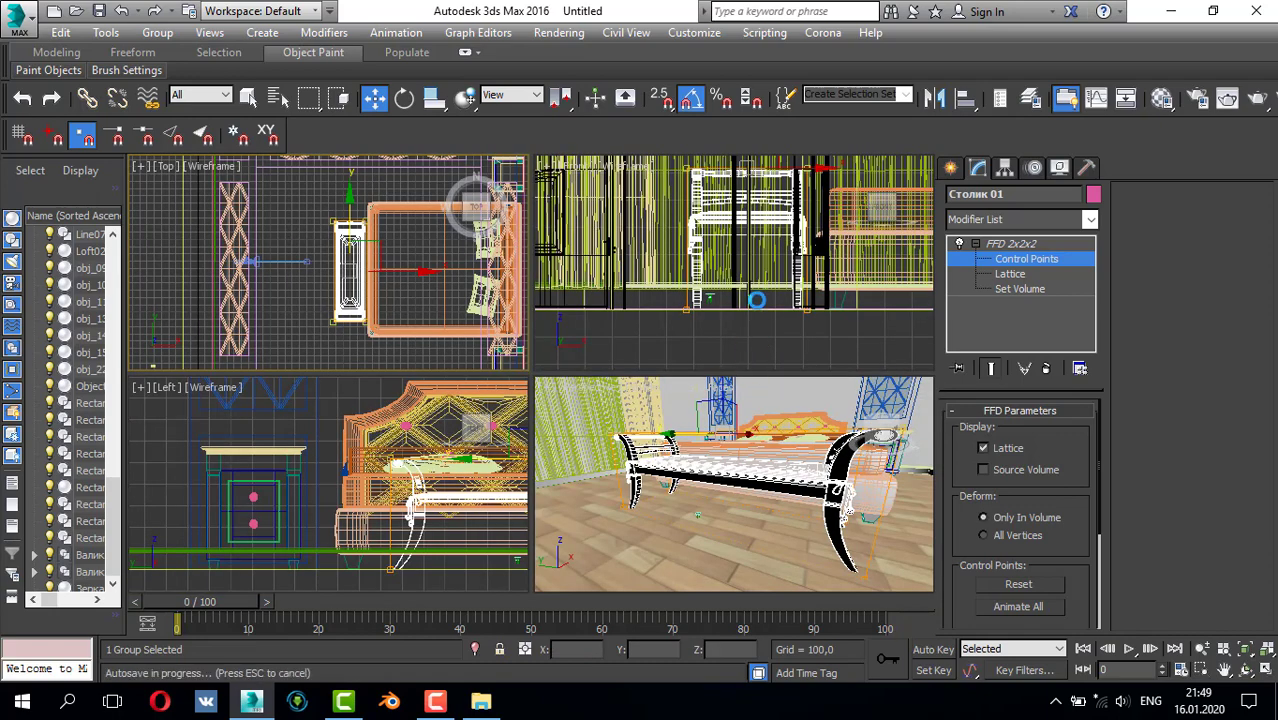
key(alt+w)
scroll(343, 413, down, 2)
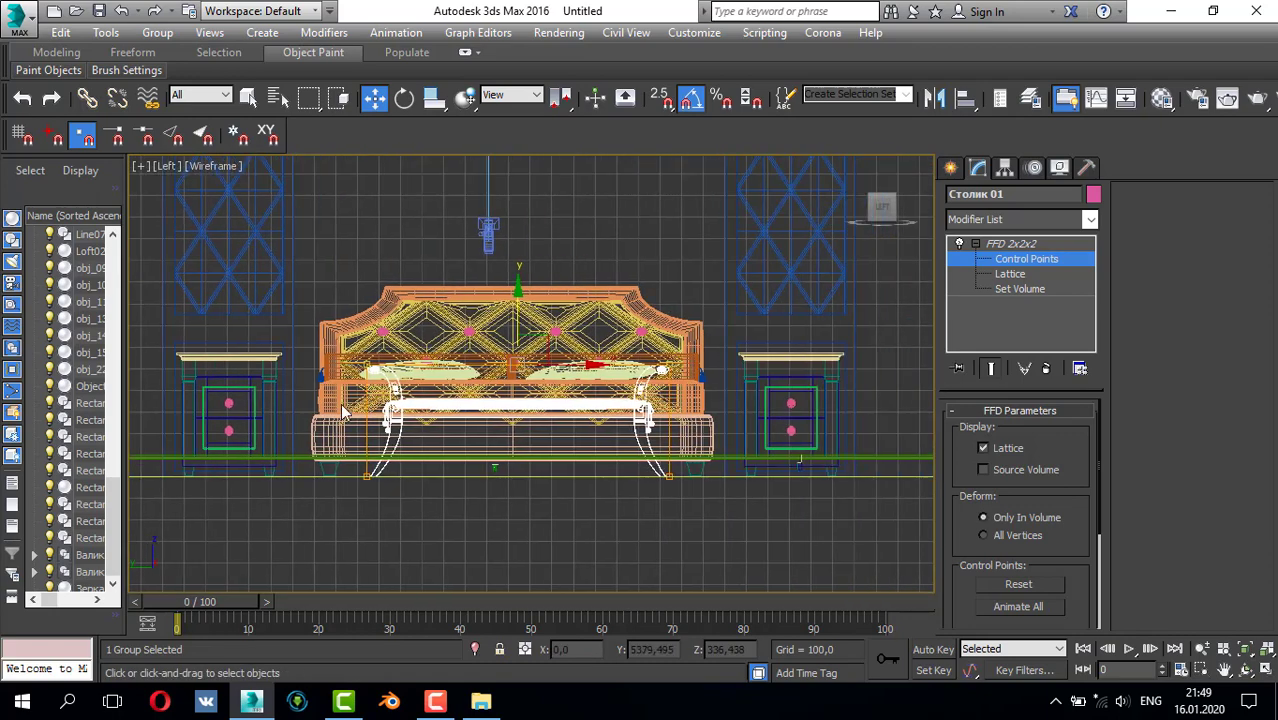
scroll(564, 370, up, 2)
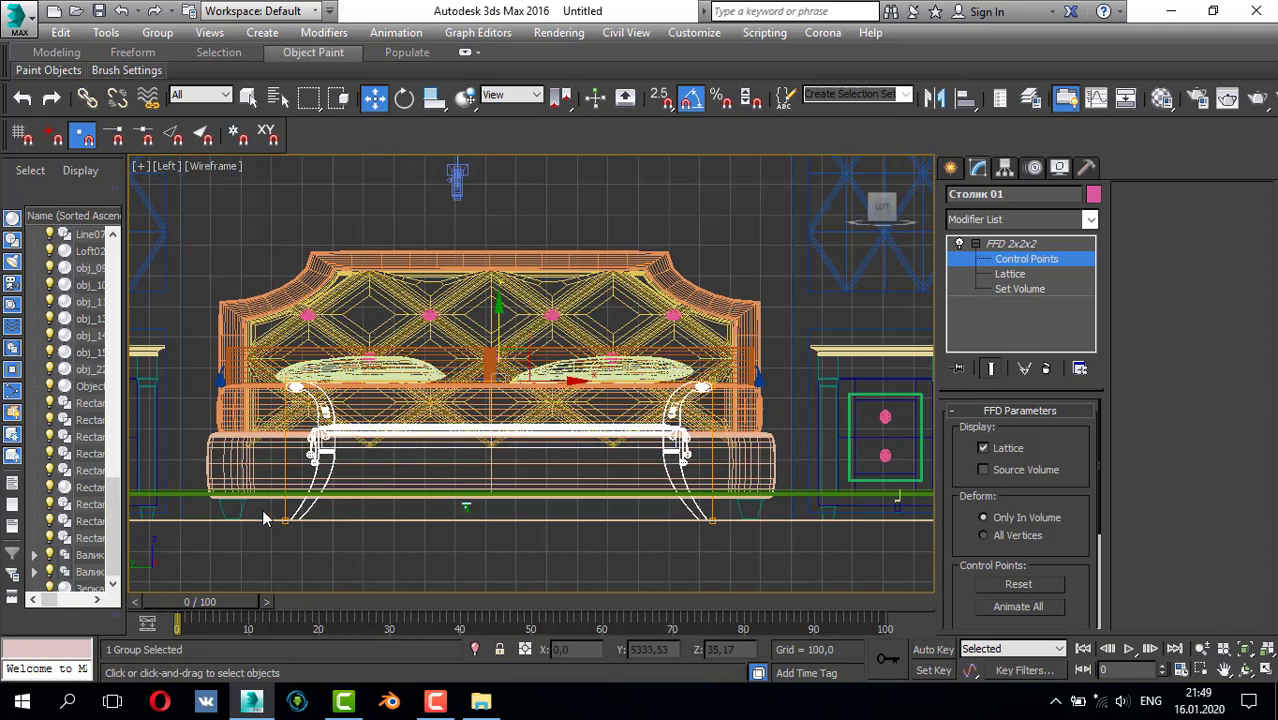
click(951, 169)
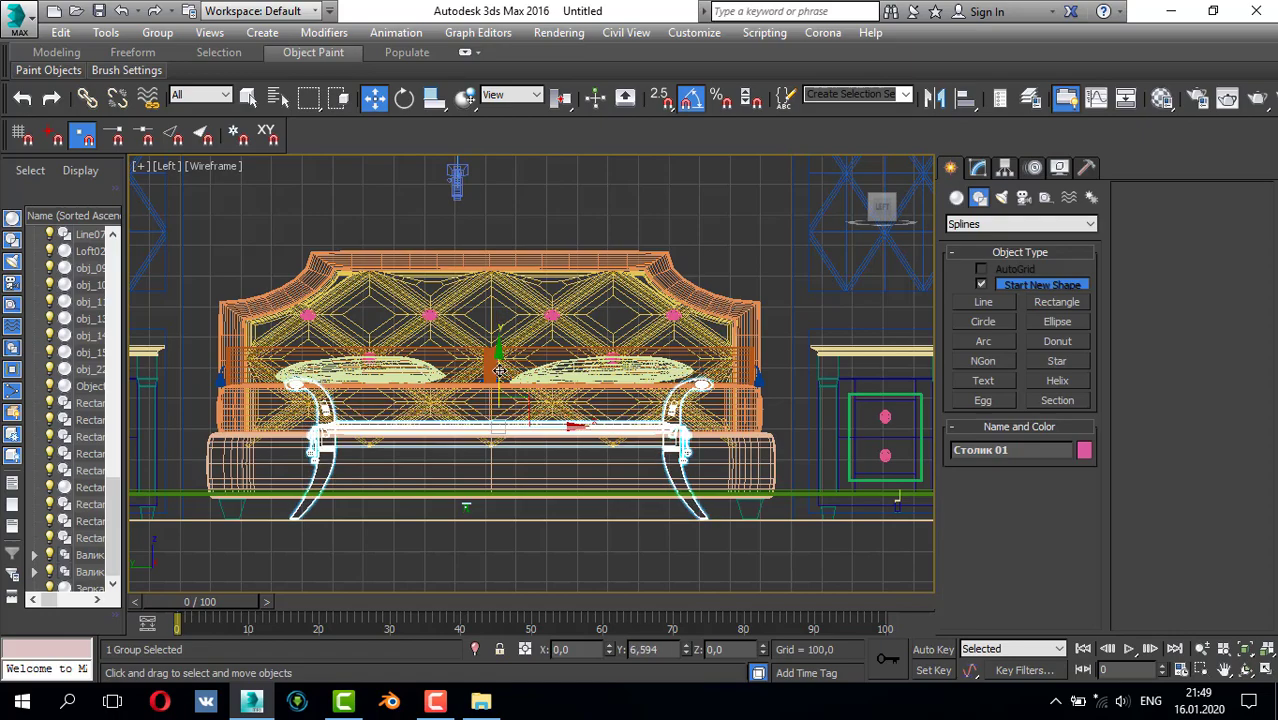
key(alt+w)
key(alt+w)
mouse_move(716, 458)
alt+middle_down()
mouse_move(770, 462)
mouse_move(723, 484)
mouse_move(672, 481)
mouse_move(639, 414)
alt+middle_up()
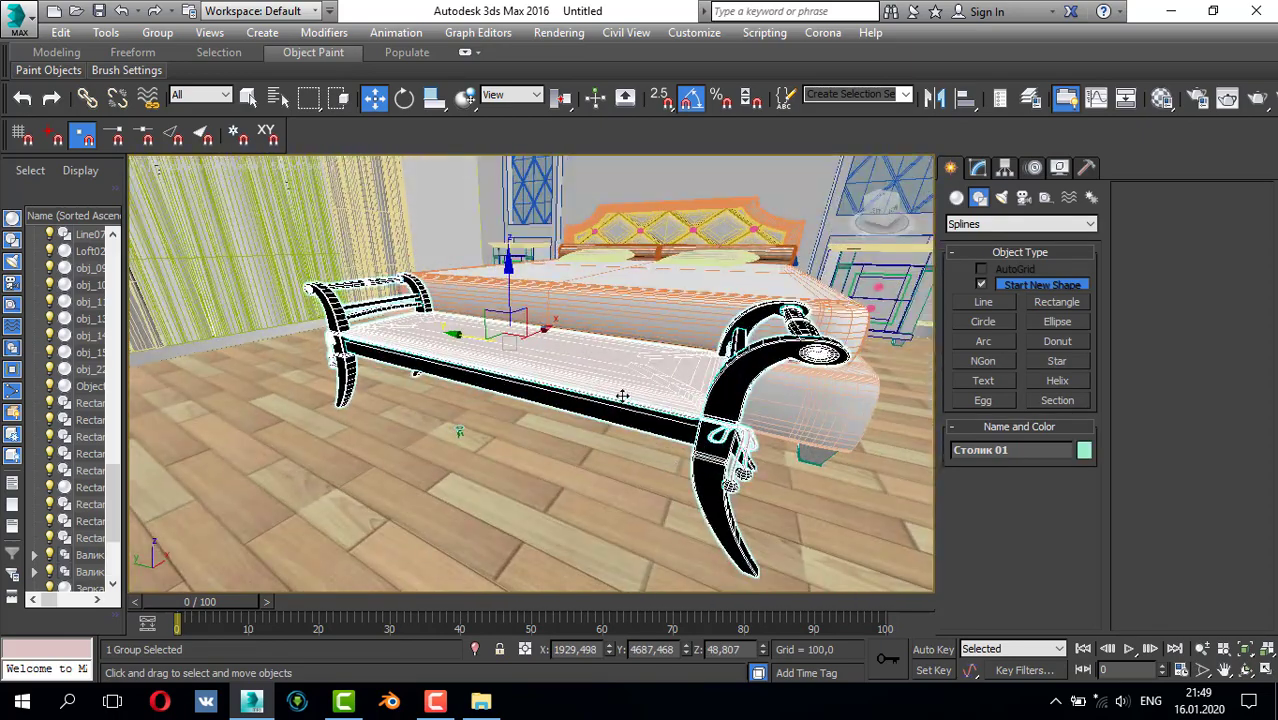
- Ungroup the bench and check that its seat and end pieces can be picked separately
click(157, 32)
click(177, 77)
alt+middle_drag(560, 380, 638, 371)
click(618, 362)
scroll(629, 365, up, 5)
scroll(632, 380, down, 2)
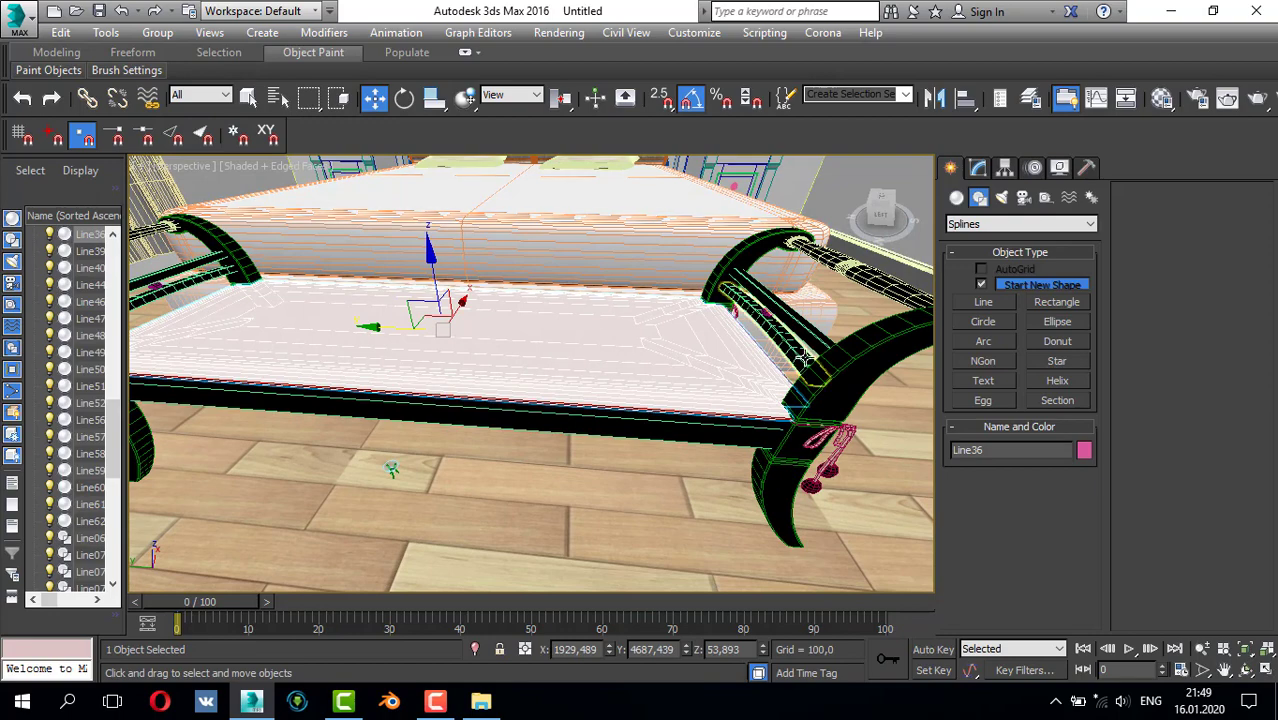
click(790, 365)
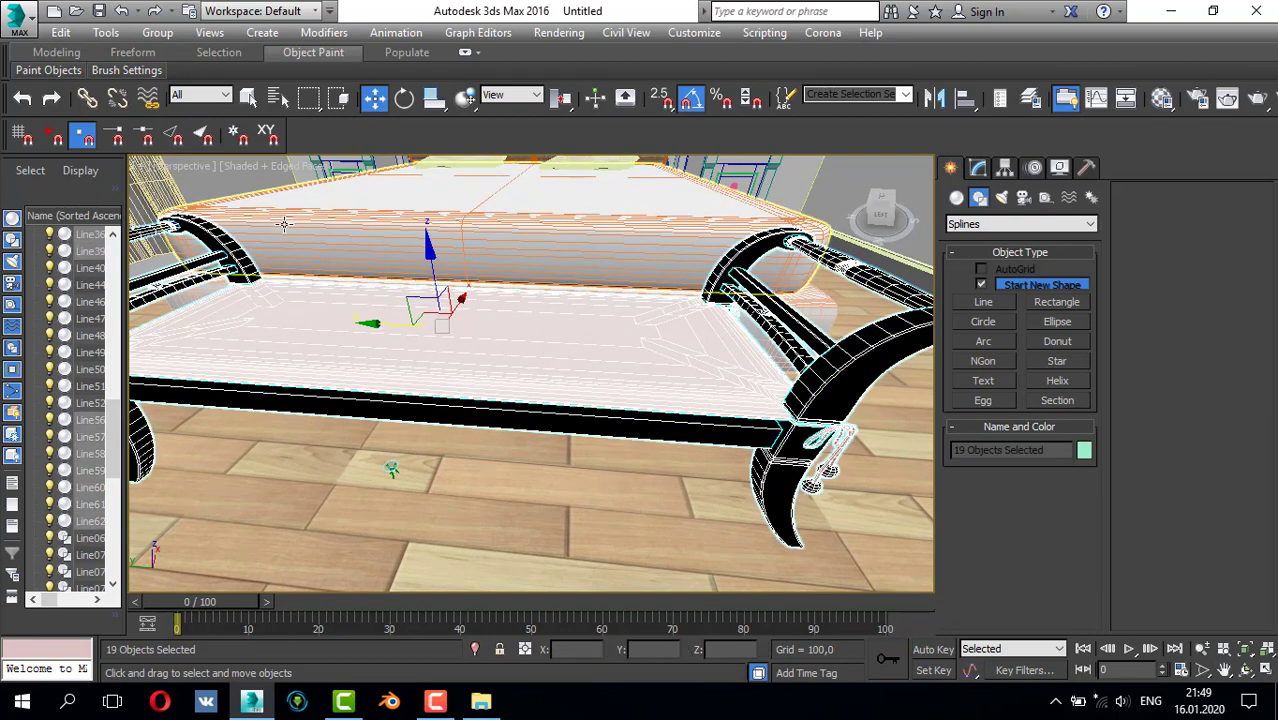
- Assign the white 03 - Default material to all selected bench parts
key(m)
click(722, 300)
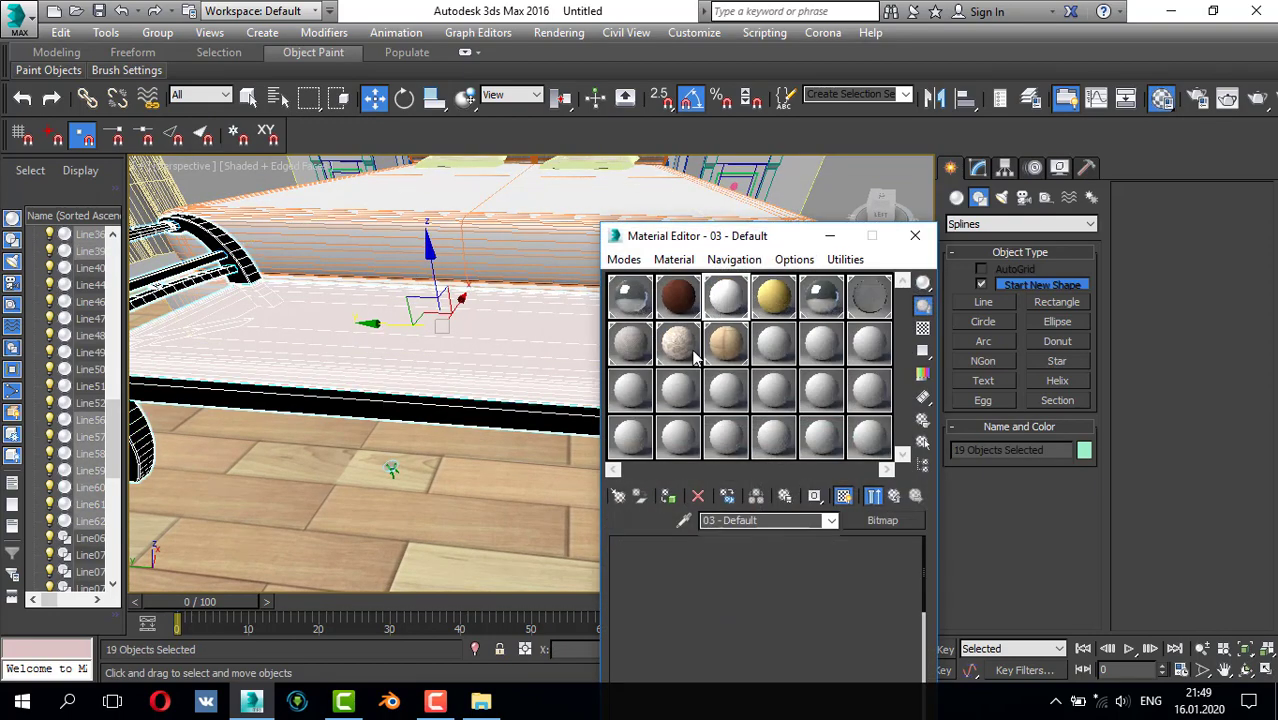
click(916, 237)
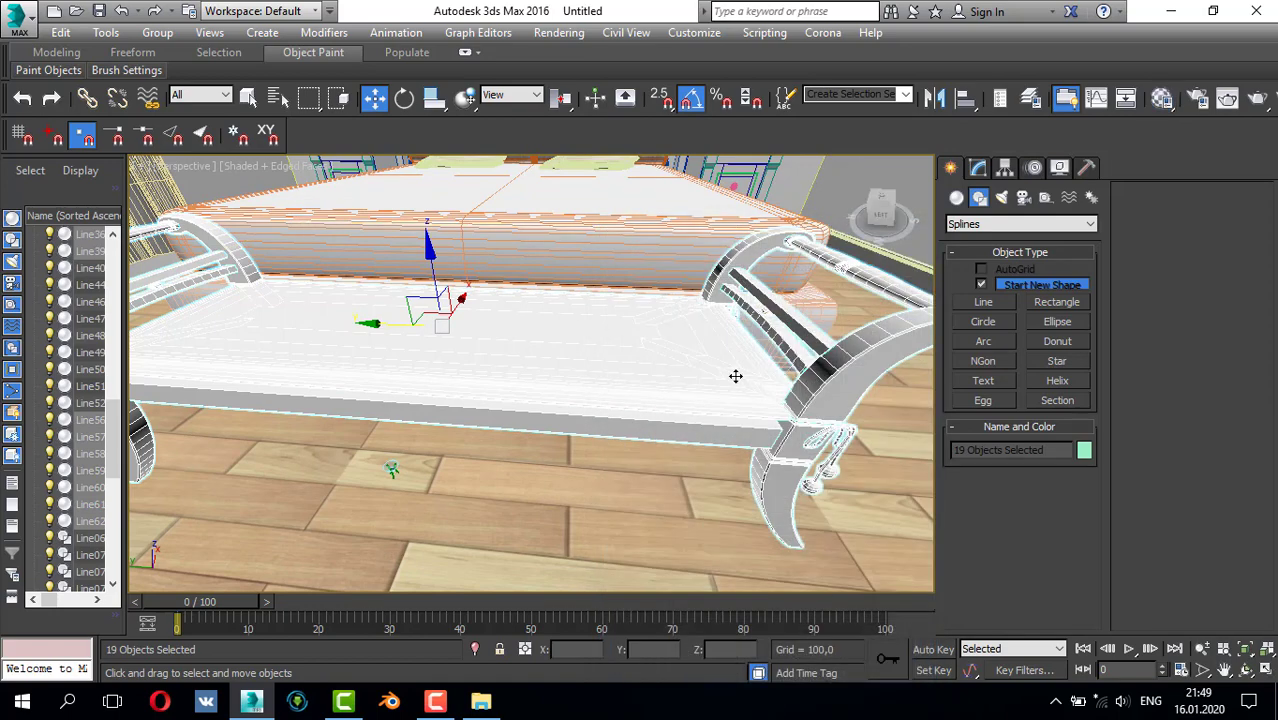
- Try to collect the tassels and small ornaments of the bench into one selection
middle_drag(811, 411, 721, 394)
click(711, 365)
scroll(693, 394, up, 3)
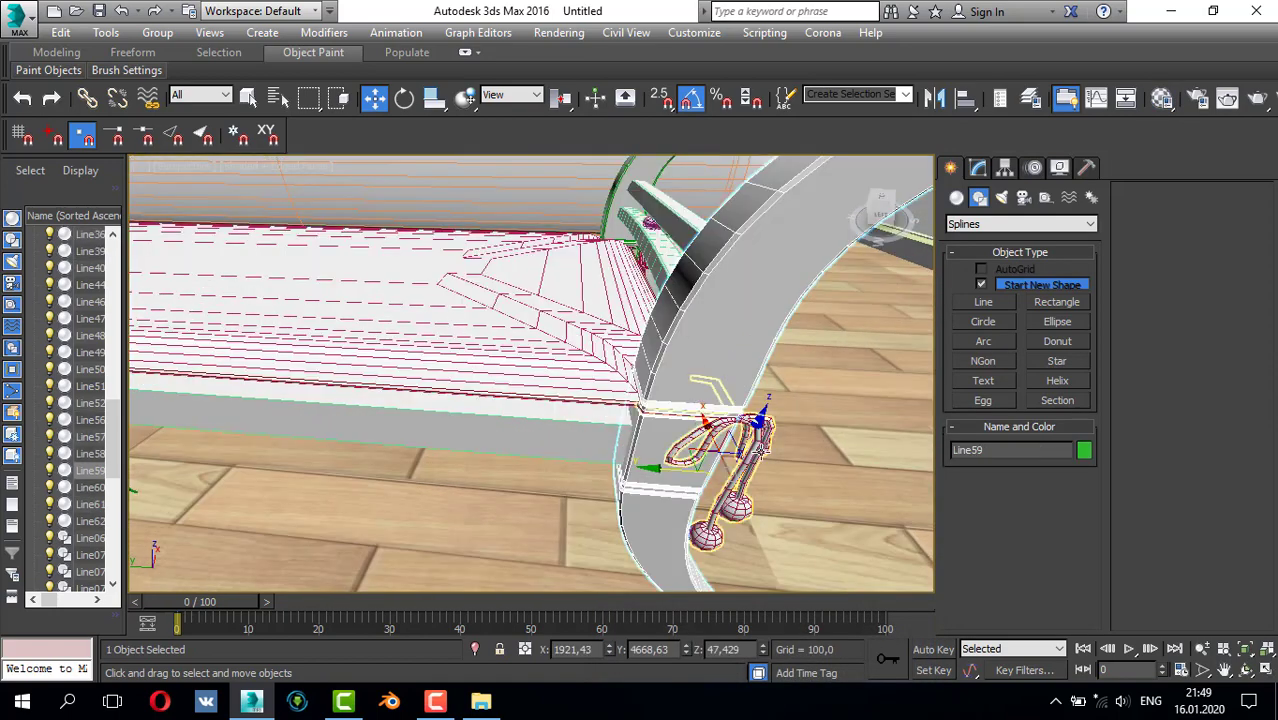
click(662, 416)
ctrl+click(644, 407)
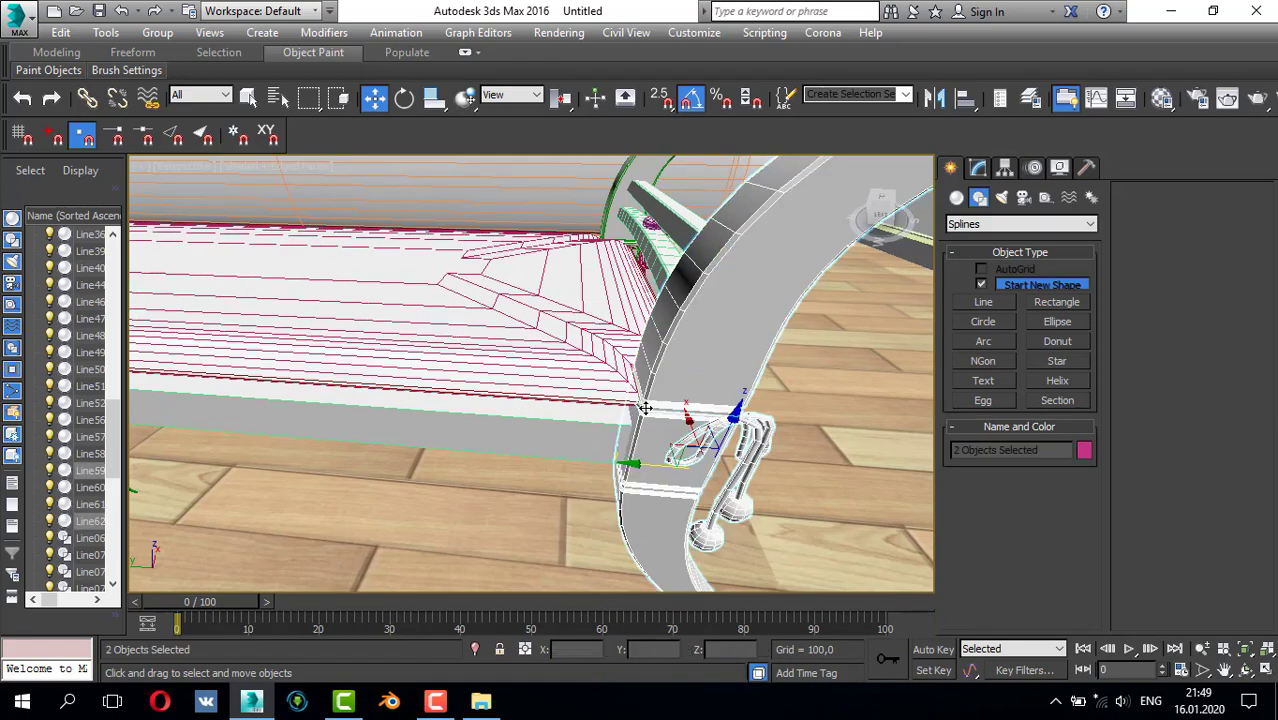
ctrl+click(664, 199)
ctrl+click(645, 258)
alt+middle_drag(748, 262, 613, 240)
alt+middle_drag(822, 325, 709, 286)
ctrl+click(751, 312)
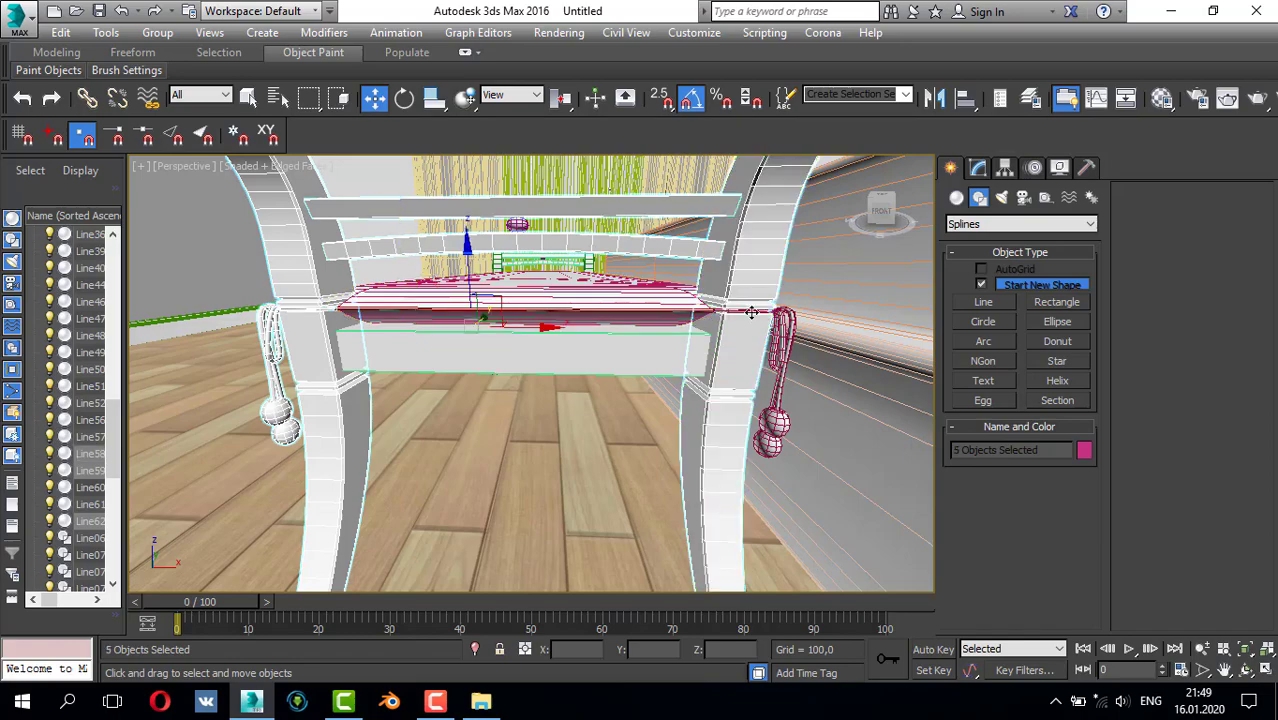
ctrl+click(780, 316)
scroll(425, 325, down, 3)
alt+middle_drag(425, 325, 600, 330)
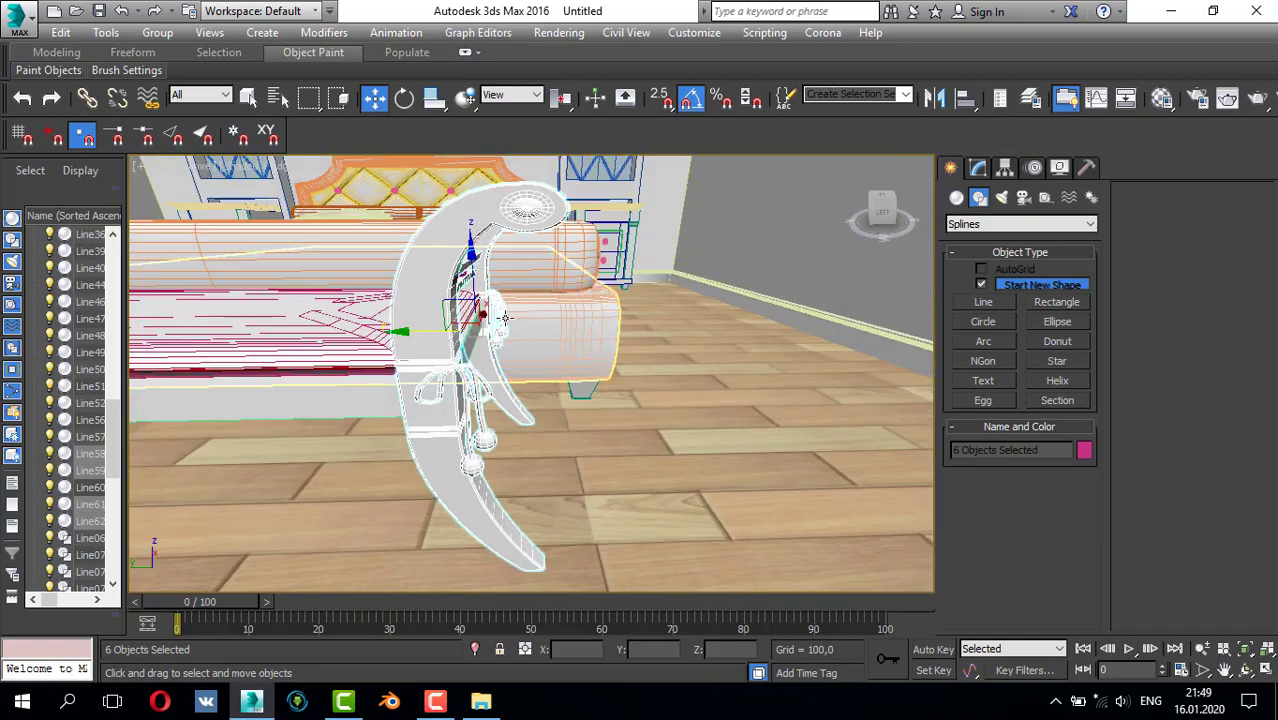
alt+middle_drag(395, 325, 760, 335)
- Assign the gold 04 - Default material to the two tassels and the small sphere at one end of the bench
click(640, 343)
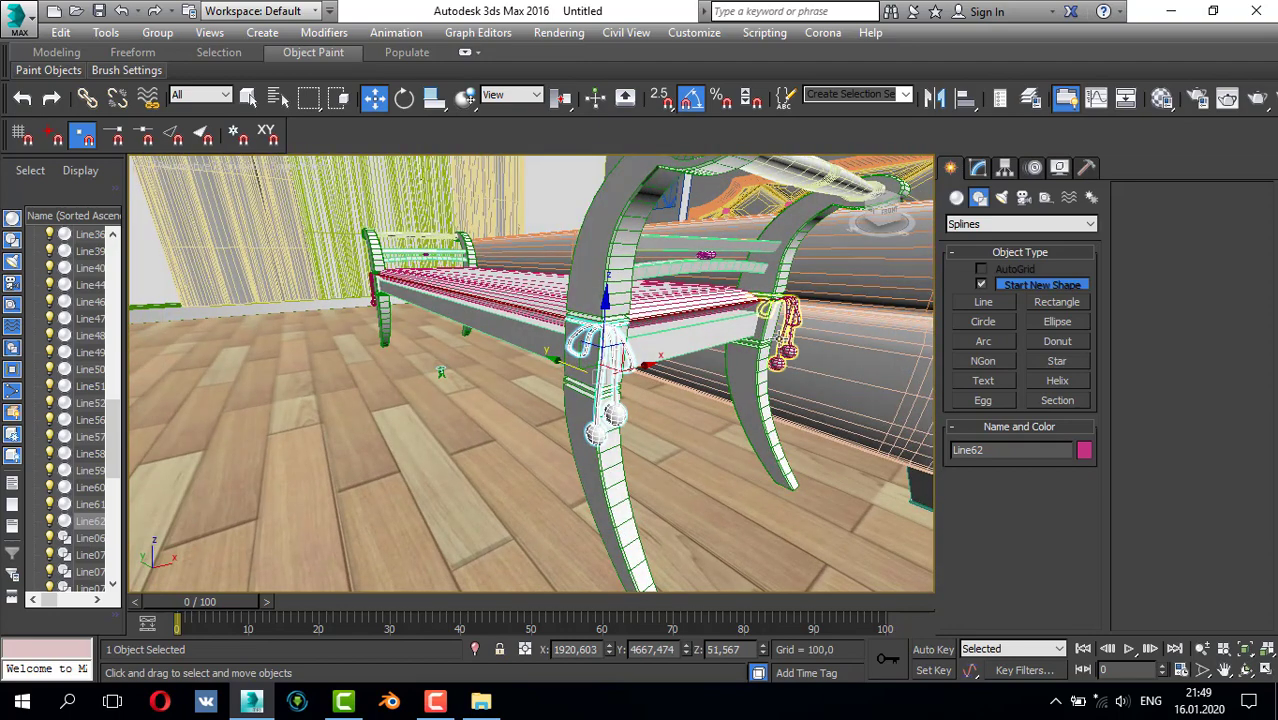
ctrl+click(783, 340)
key(m)
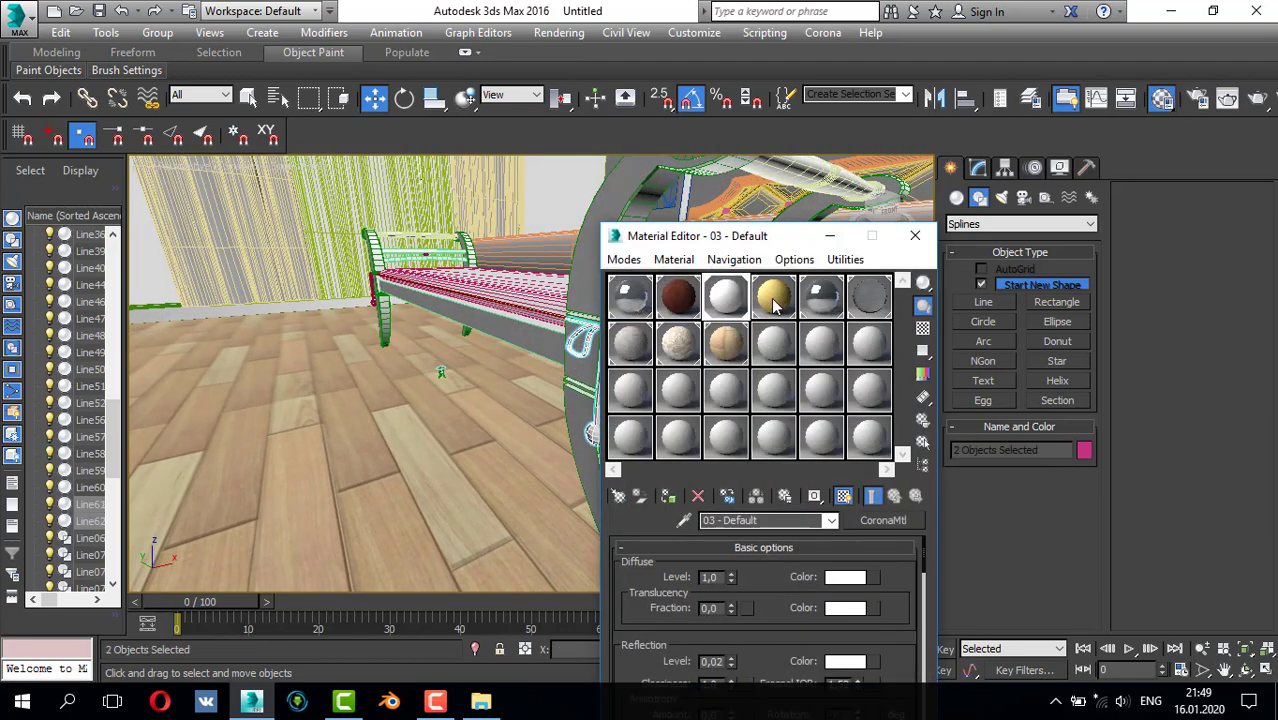
drag(765, 243, 468, 226)
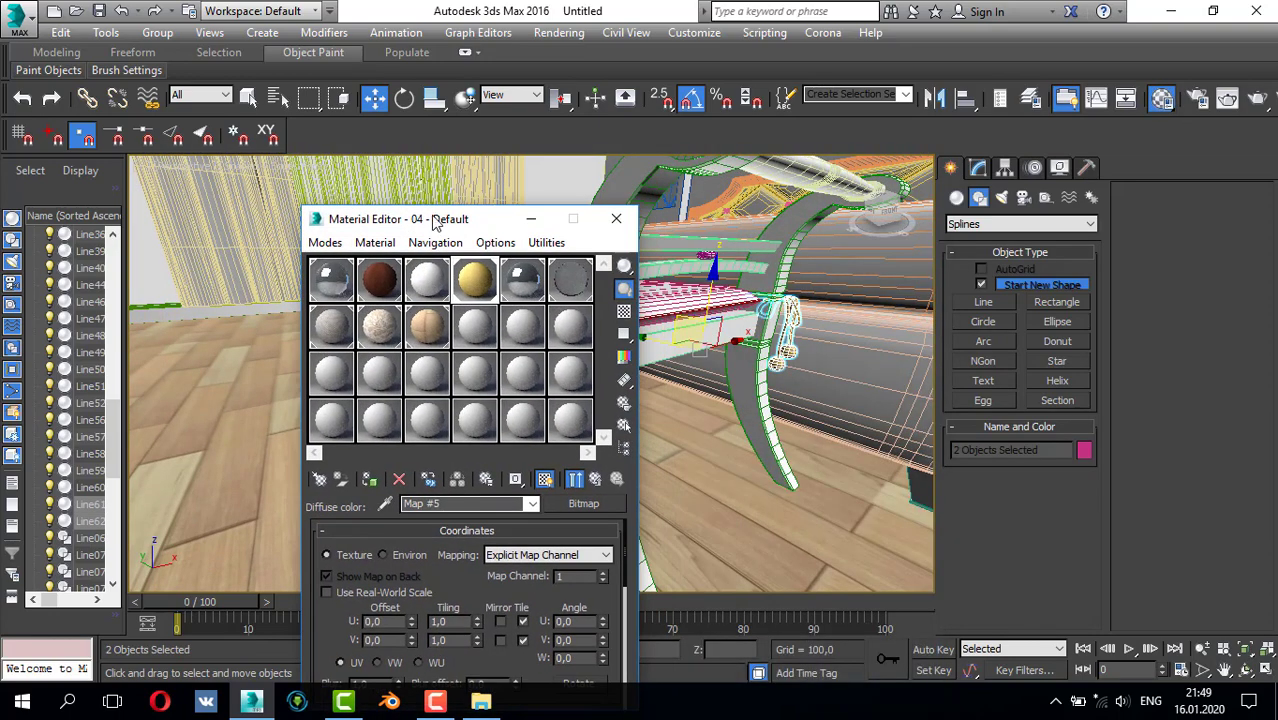
click(706, 257)
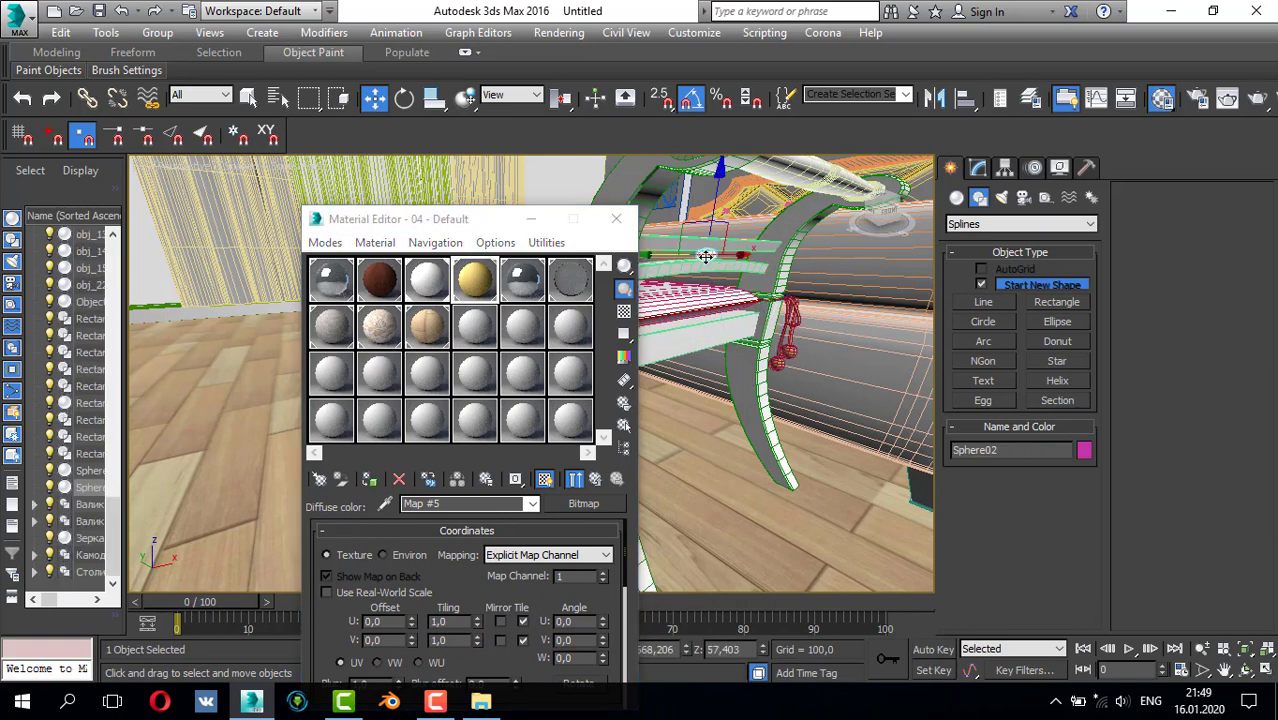
click(372, 478)
alt+middle_drag(755, 355, 862, 342)
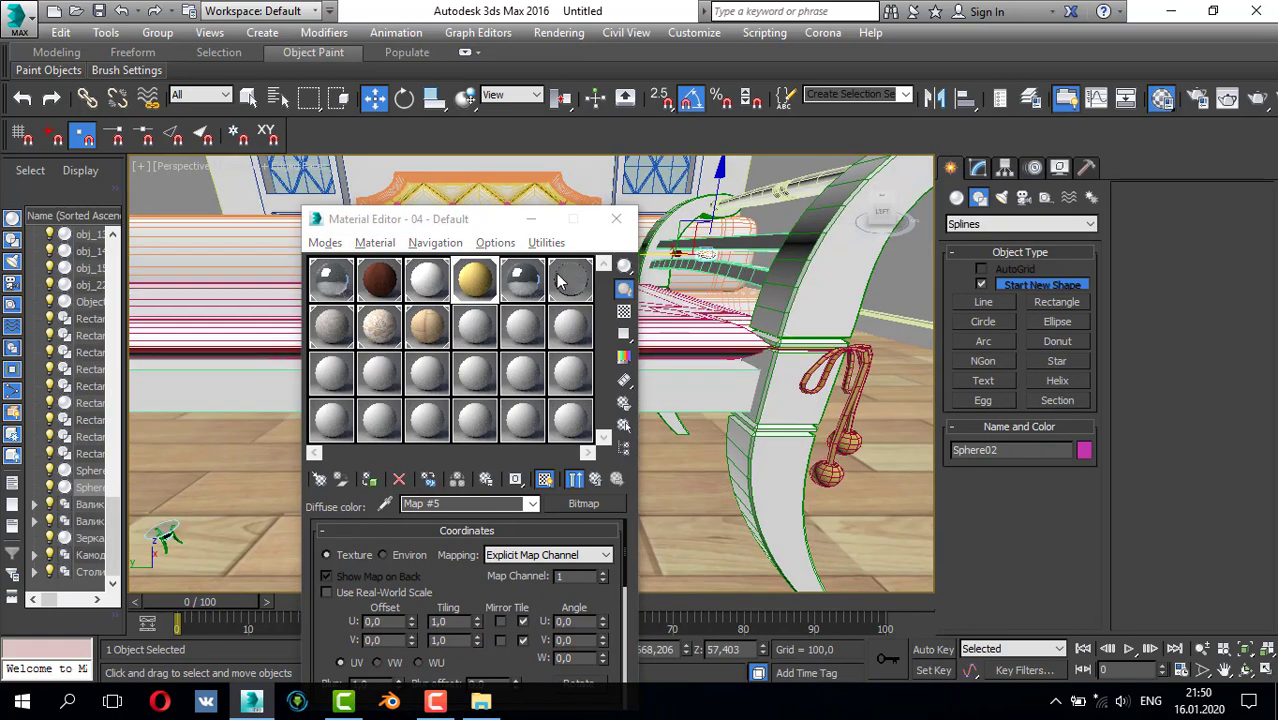
click(616, 219)
- Select the two tassels at the bench's other end as well and assign the 03 - Default material to the selection
alt+middle_drag(616, 225, 550, 235)
scroll(626, 260, down, 3)
alt+middle_drag(596, 292, 737, 218)
alt+middle_drag(480, 300, 485, 257)
scroll(485, 257, up, 3)
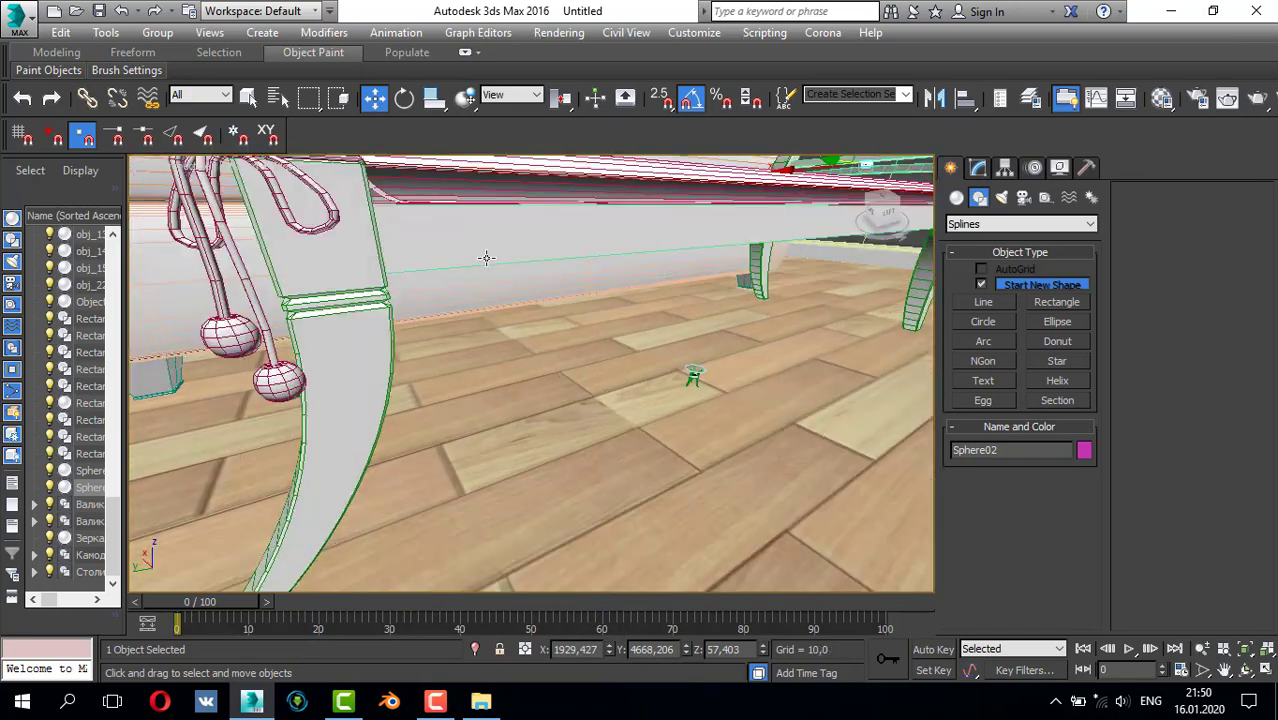
scroll(424, 290, down, 4)
alt+middle_drag(424, 290, 442, 268)
click(430, 262)
ctrl+click(270, 258)
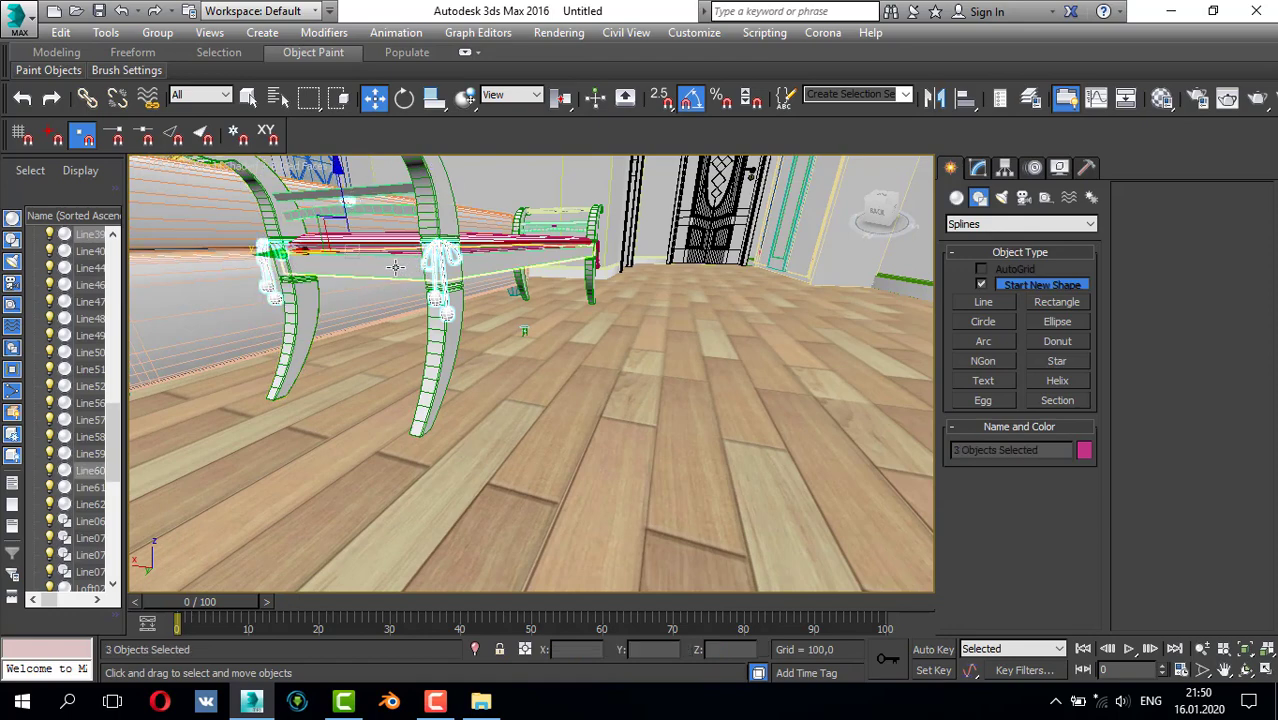
key(m)
click(422, 285)
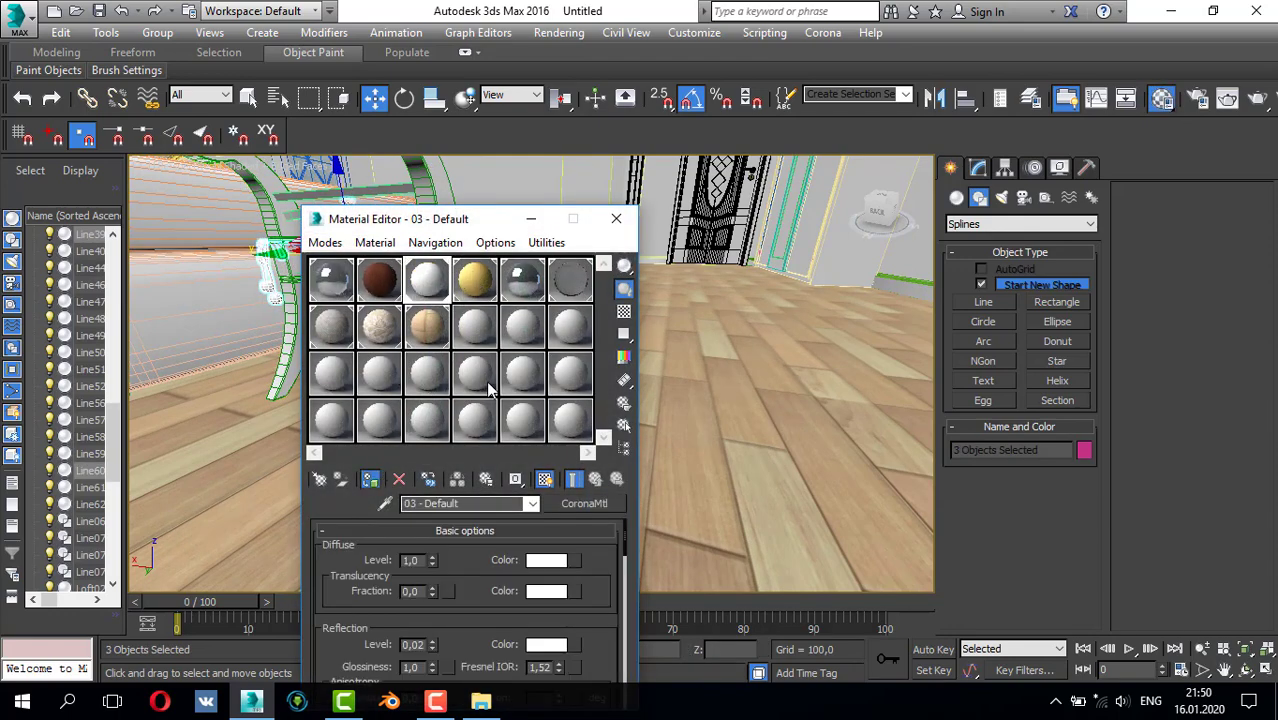
click(616, 219)
- Assign the patterned 08 - Default material to the bench's seat cushion
alt+middle_drag(590, 218, 488, 268)
click(465, 197)
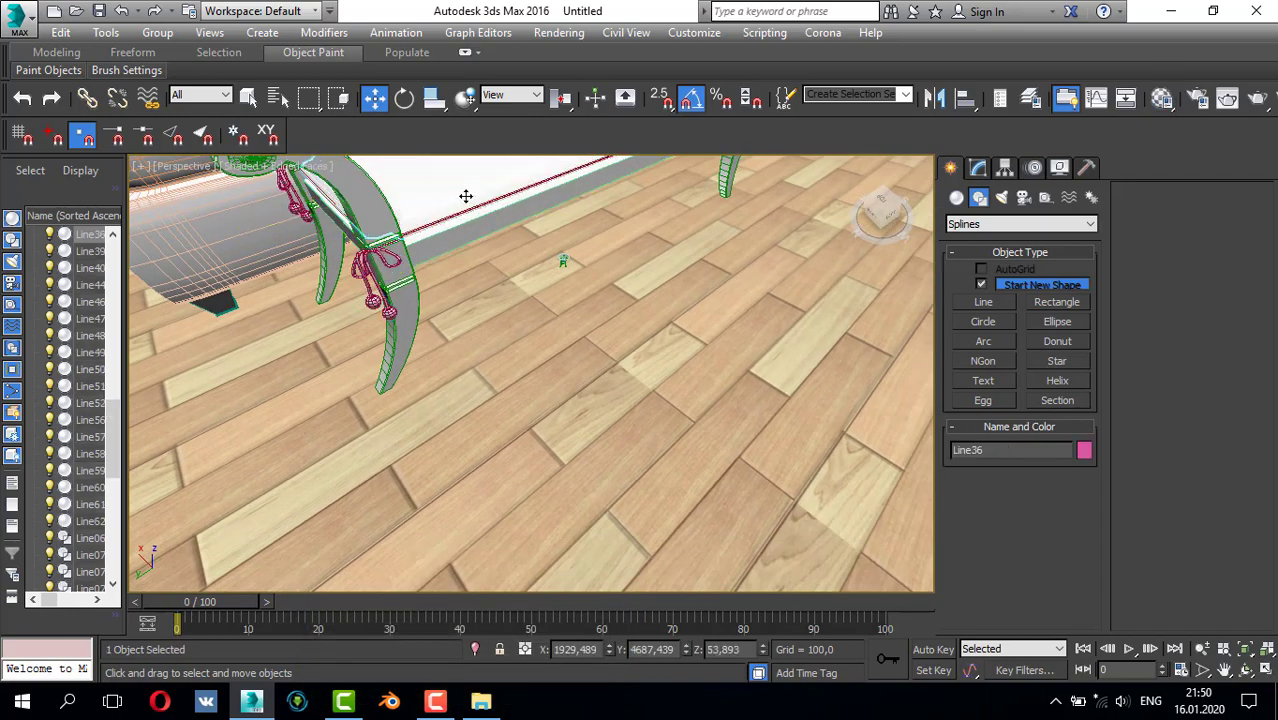
middle_drag(468, 196, 464, 291)
key(m)
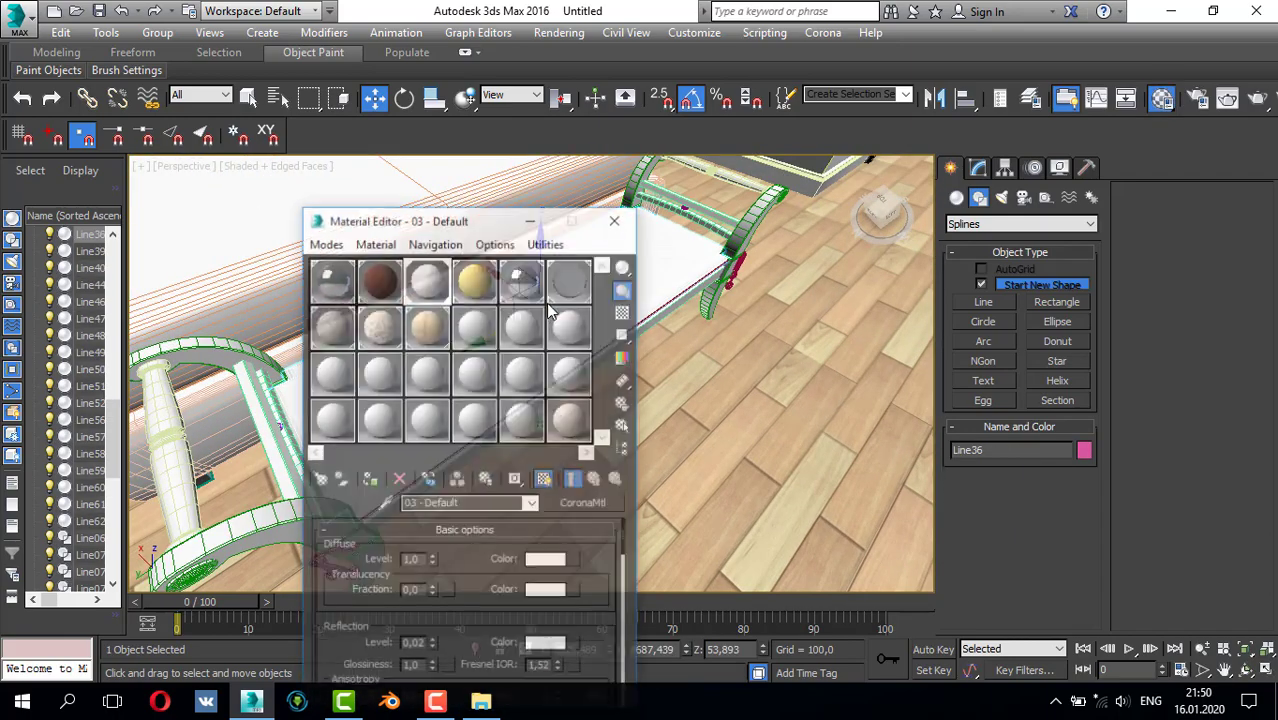
click(382, 326)
click(372, 479)
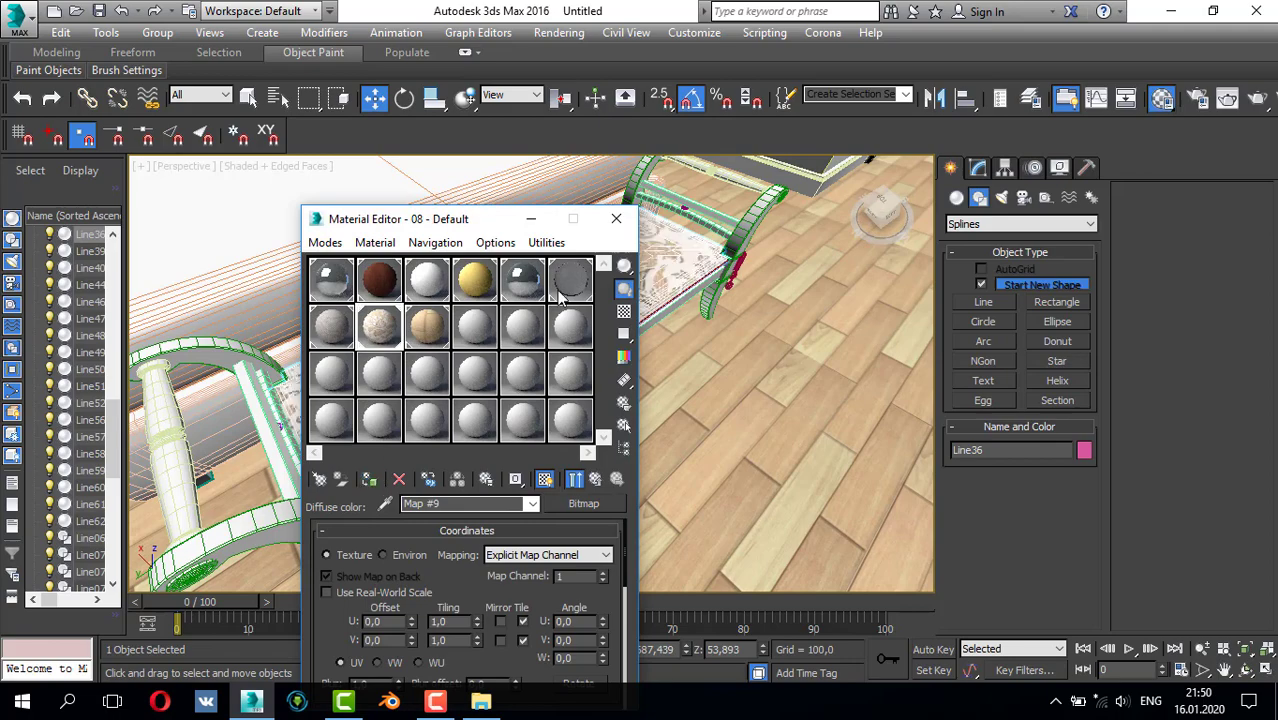
click(615, 219)
- Select the tiny round table beneath the bench and move it in the Top view to open floor beside the bench
alt+middle_drag(639, 299, 724, 309)
scroll(493, 410, up, 5)
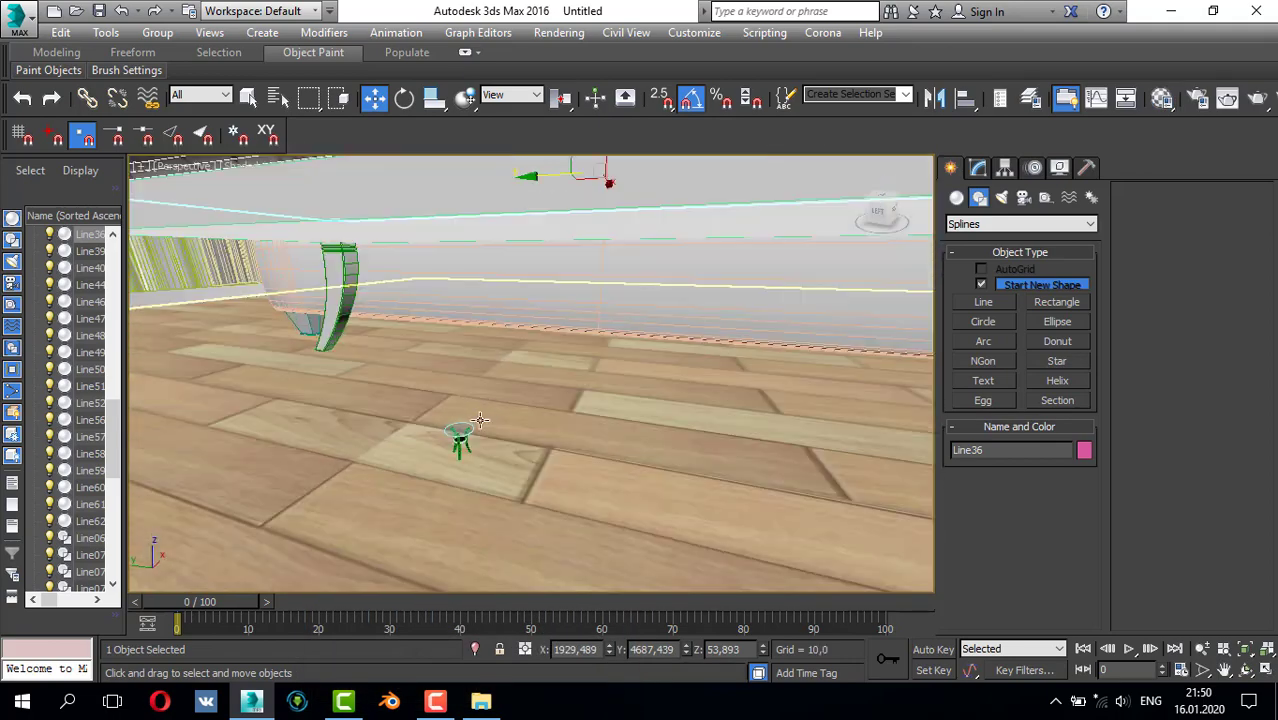
click(473, 421)
click(460, 428)
scroll(580, 368, down, 8)
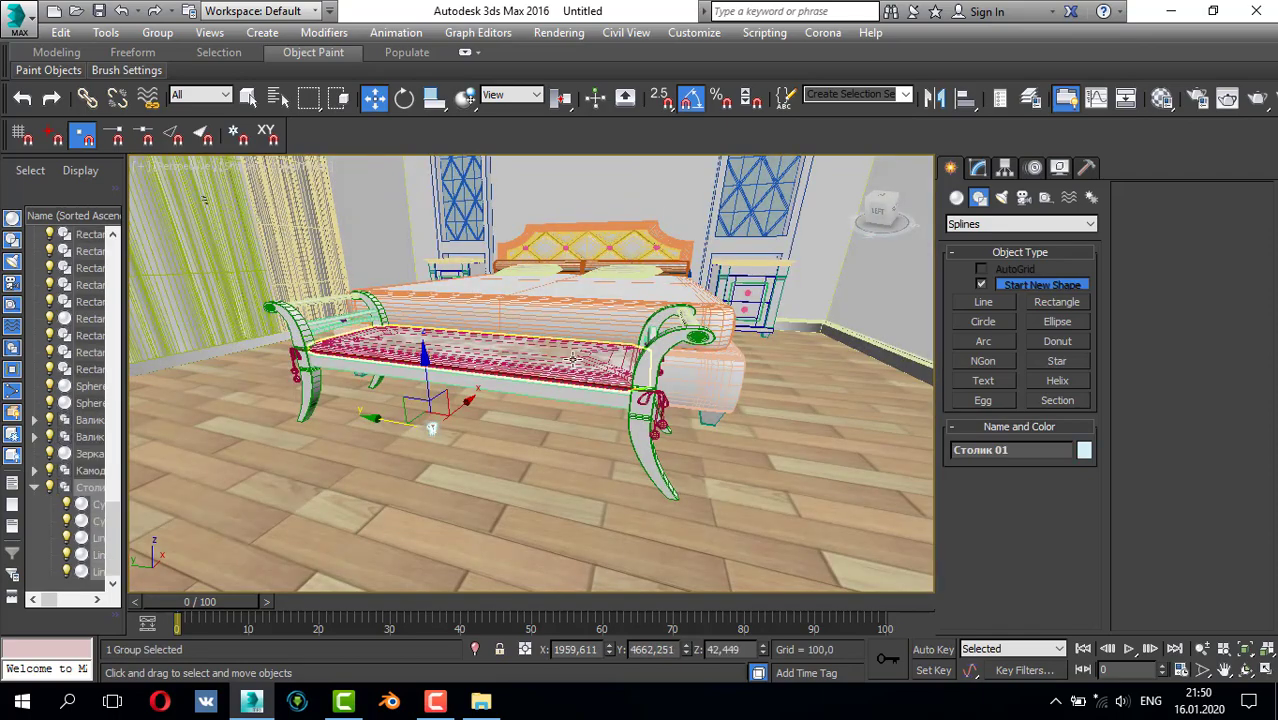
alt+middle_drag(572, 370, 363, 389)
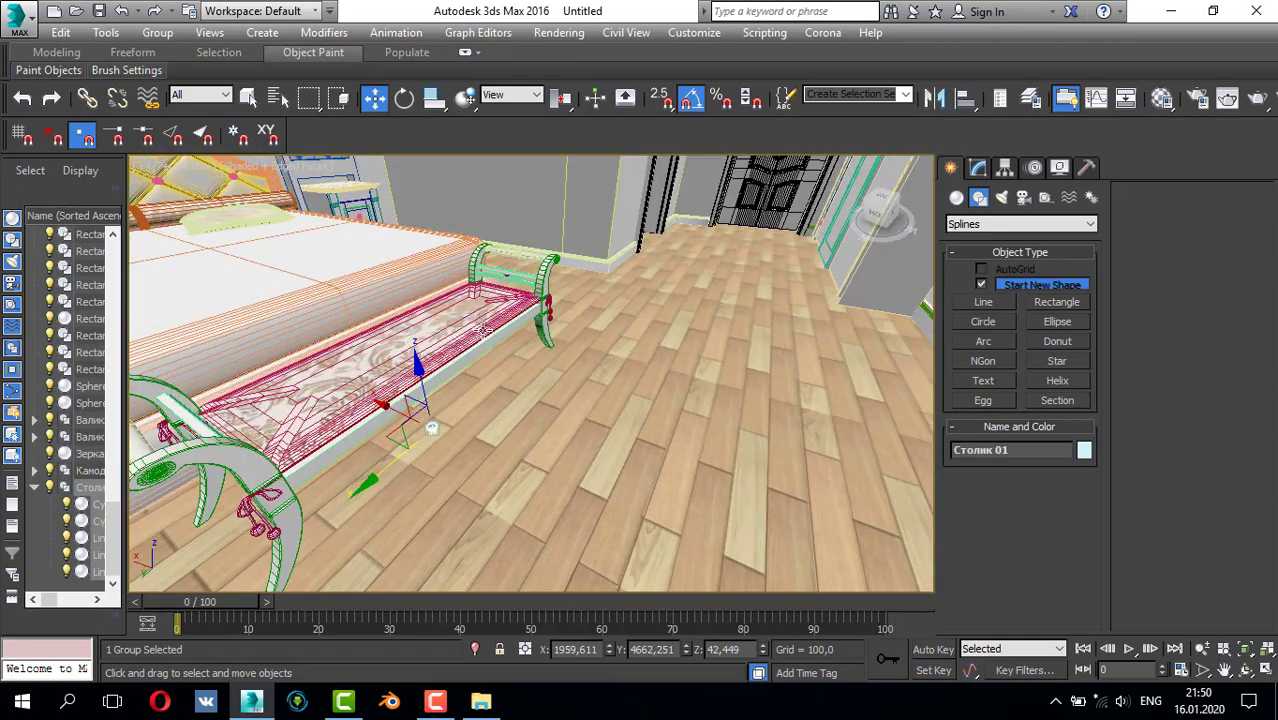
key(t)
scroll(525, 341, down, 2)
scroll(573, 376, up, 4)
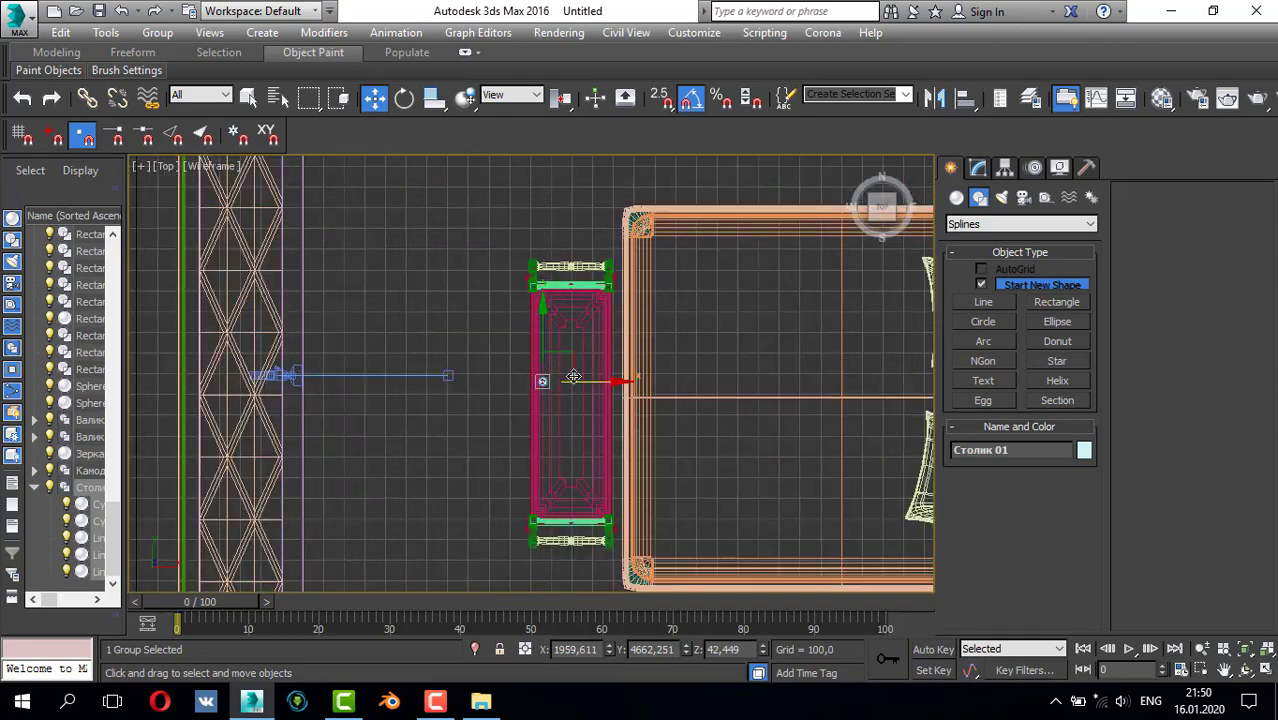
drag(569, 366, 514, 285)
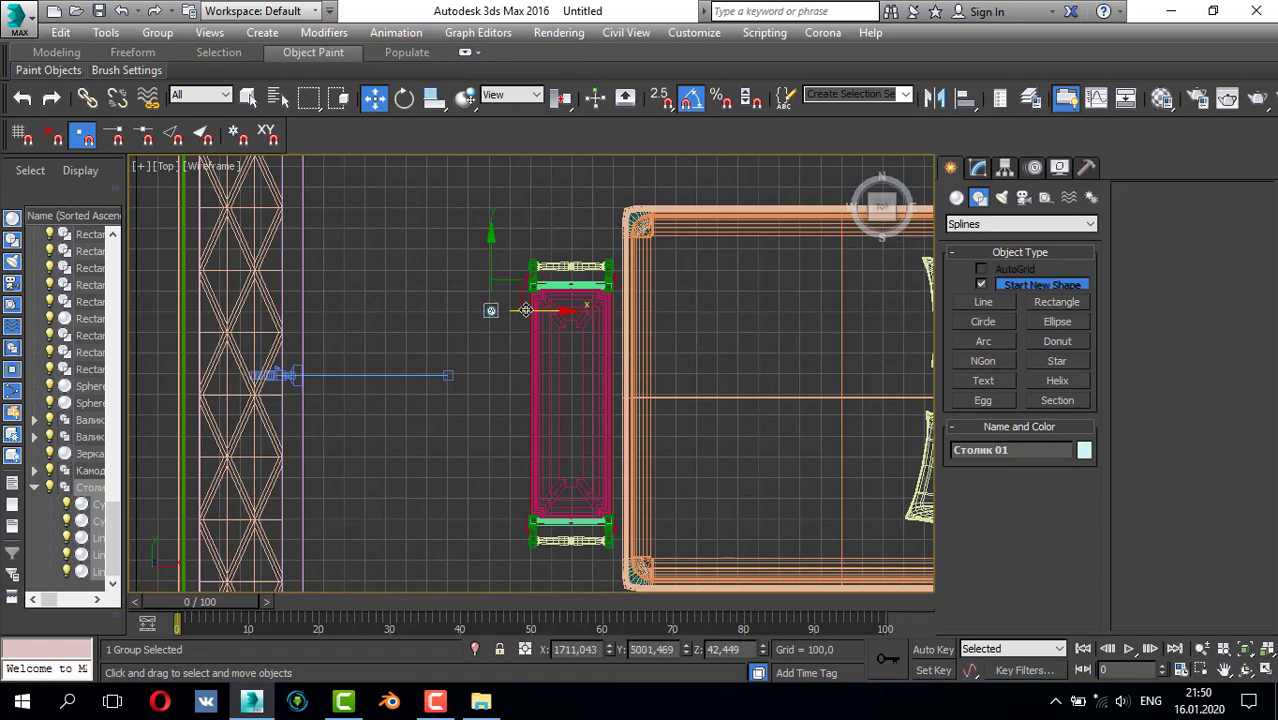
- Apply an FFD 2x2x2 modifier to the tiny round table and activate its control points
scroll(530, 330, down, 2)
scroll(536, 340, up, 2)
scroll(540, 335, down, 1)
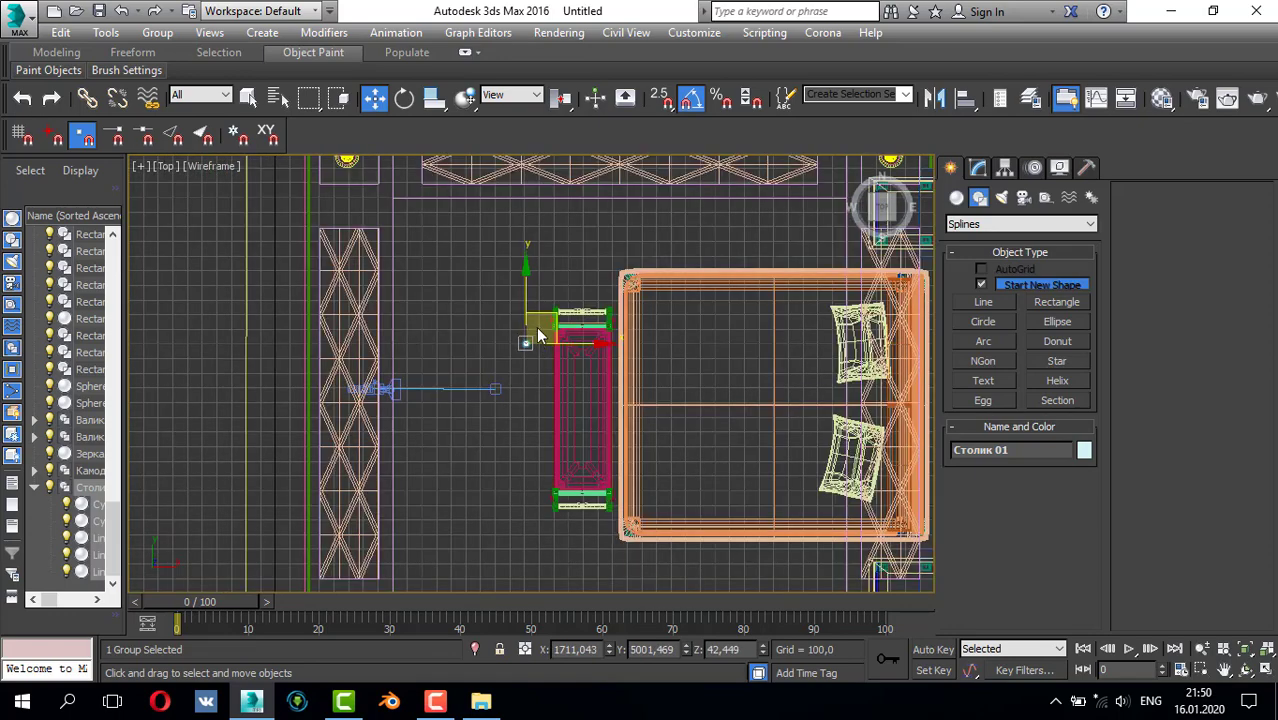
scroll(525, 341, up, 3)
scroll(524, 340, down, 3)
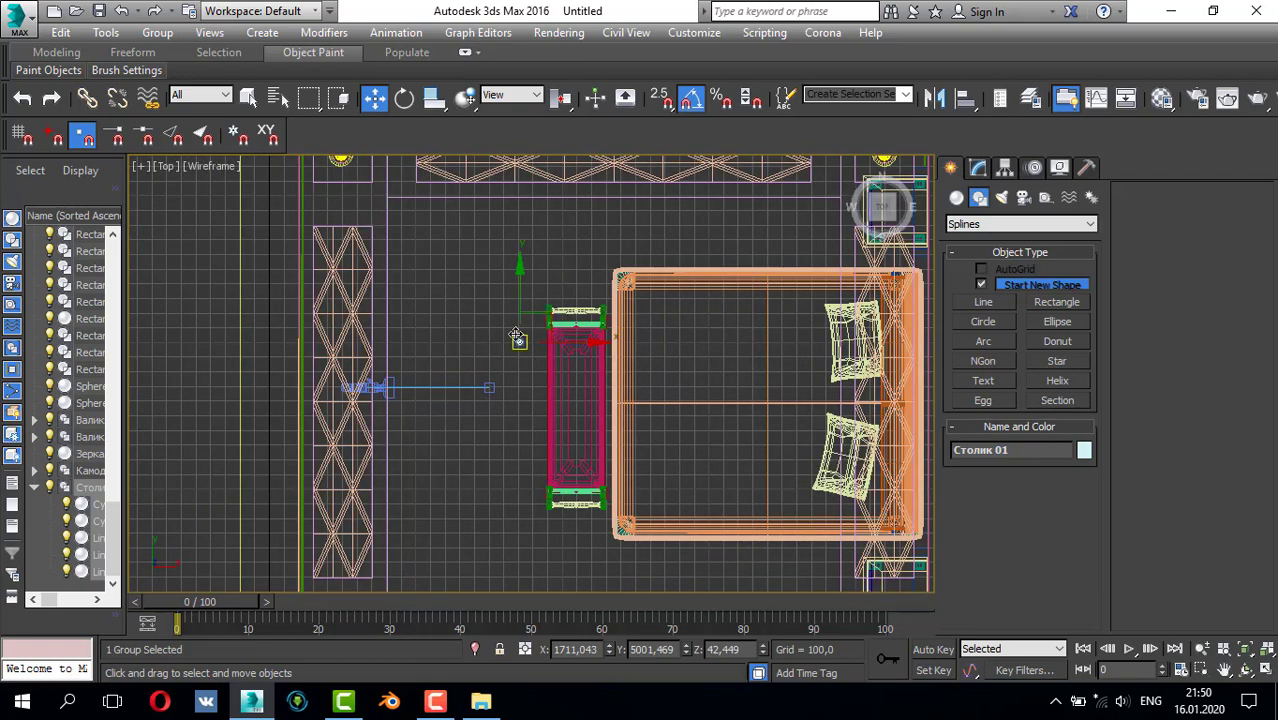
scroll(515, 340, up, 5)
click(978, 167)
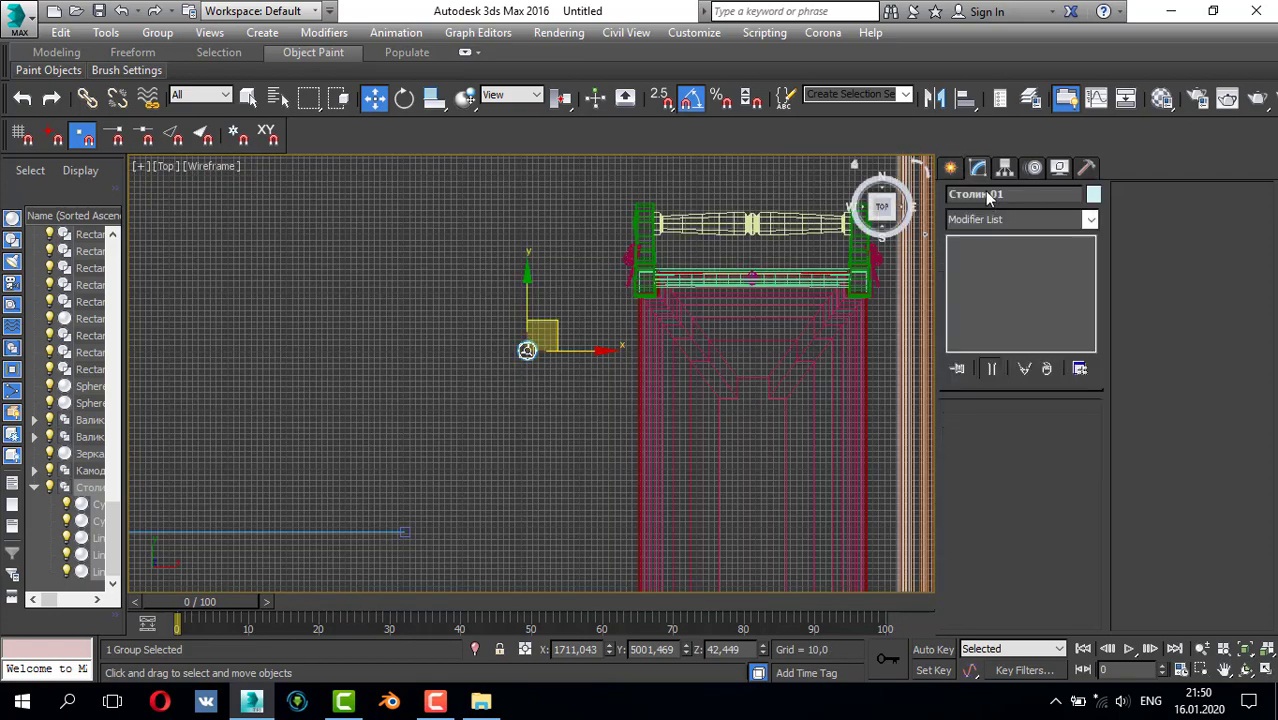
click(1012, 221)
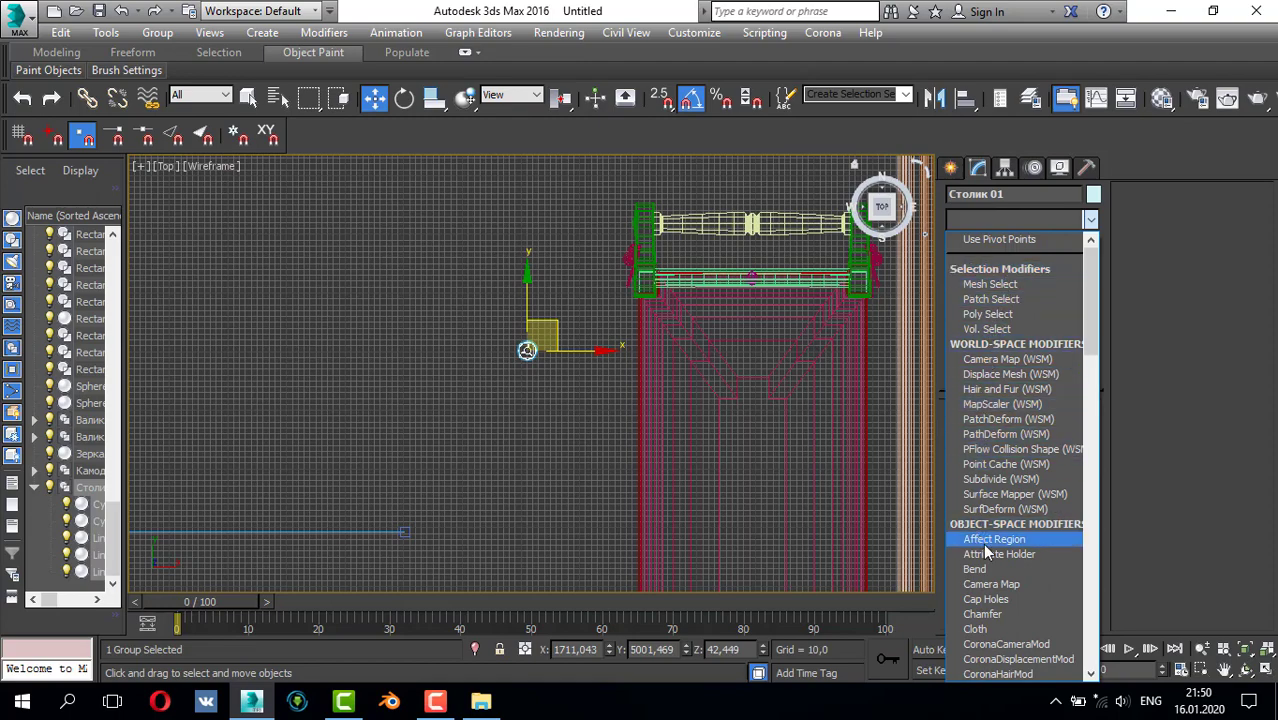
scroll(985, 330, down, 10)
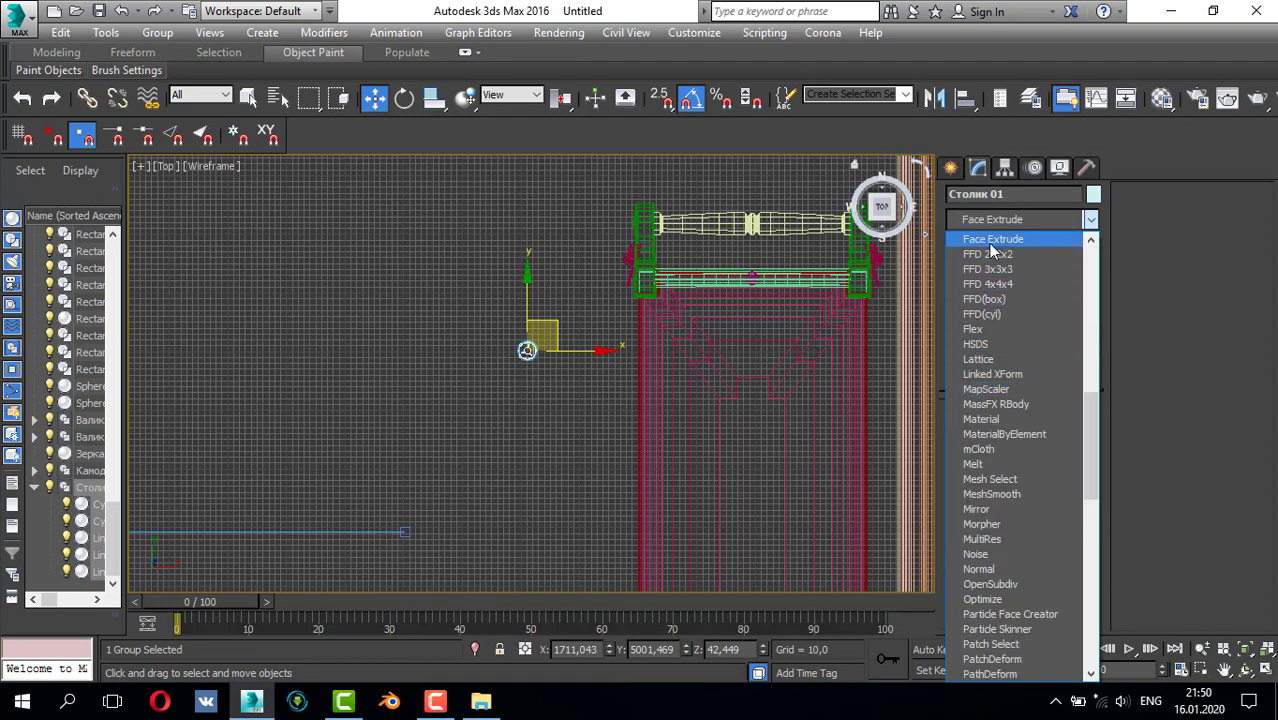
click(992, 270)
click(995, 258)
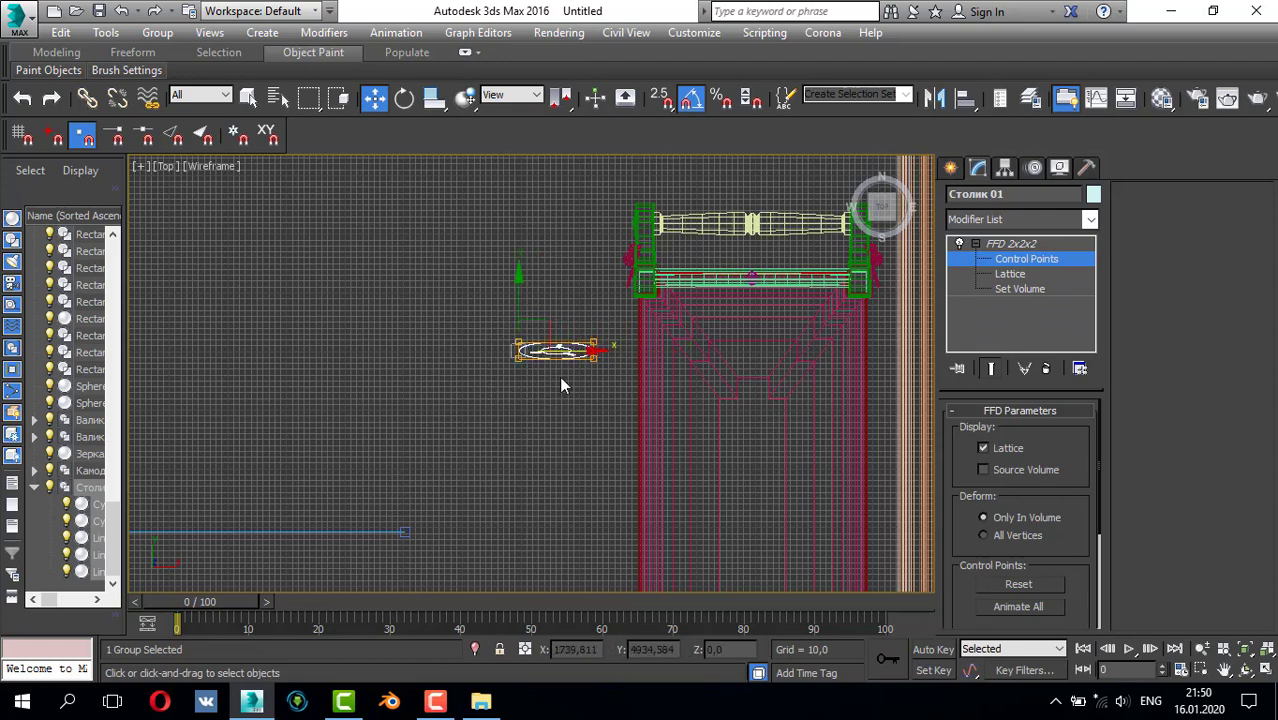
- Move the table's FFD control points in the Top view to enlarge it into a nearly circular tabletop beside the bench
drag(578, 349, 432, 348)
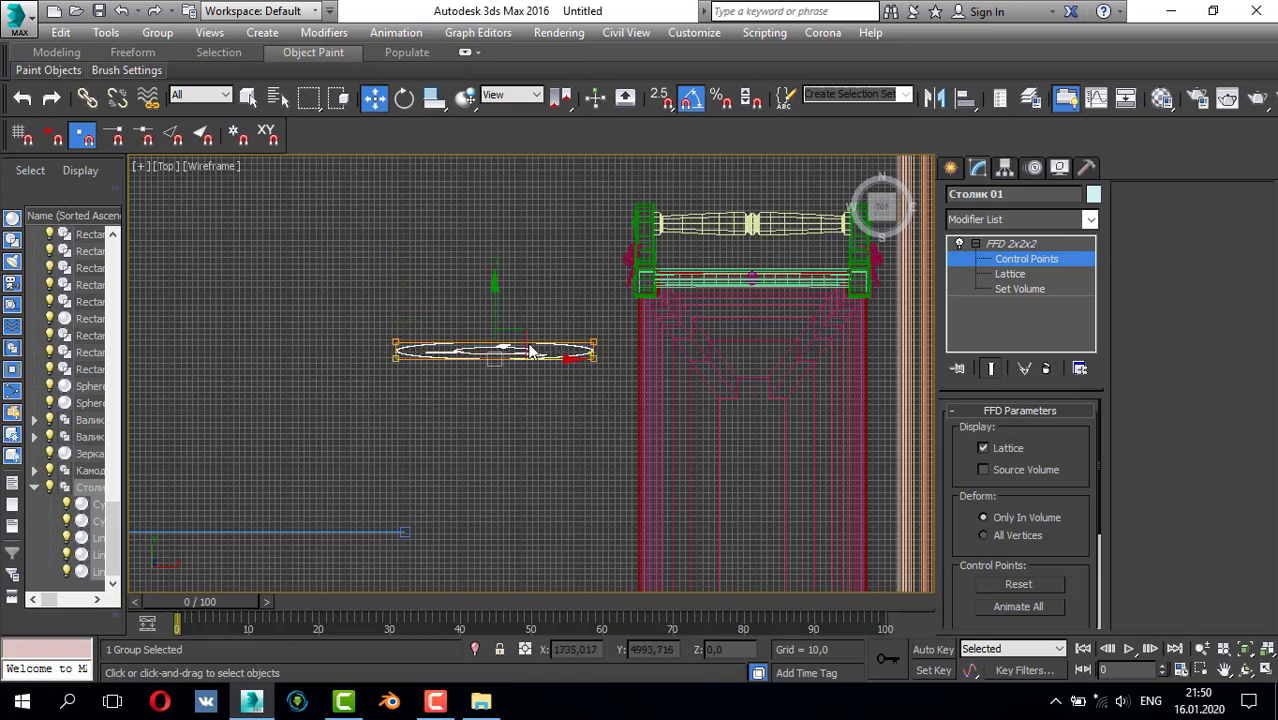
drag(497, 311, 497, 496)
scroll(517, 425, down, 4)
middle_drag(517, 381, 521, 277)
scroll(520, 280, down, 2)
scroll(507, 310, up, 2)
drag(437, 244, 605, 307)
drag(520, 245, 519, 232)
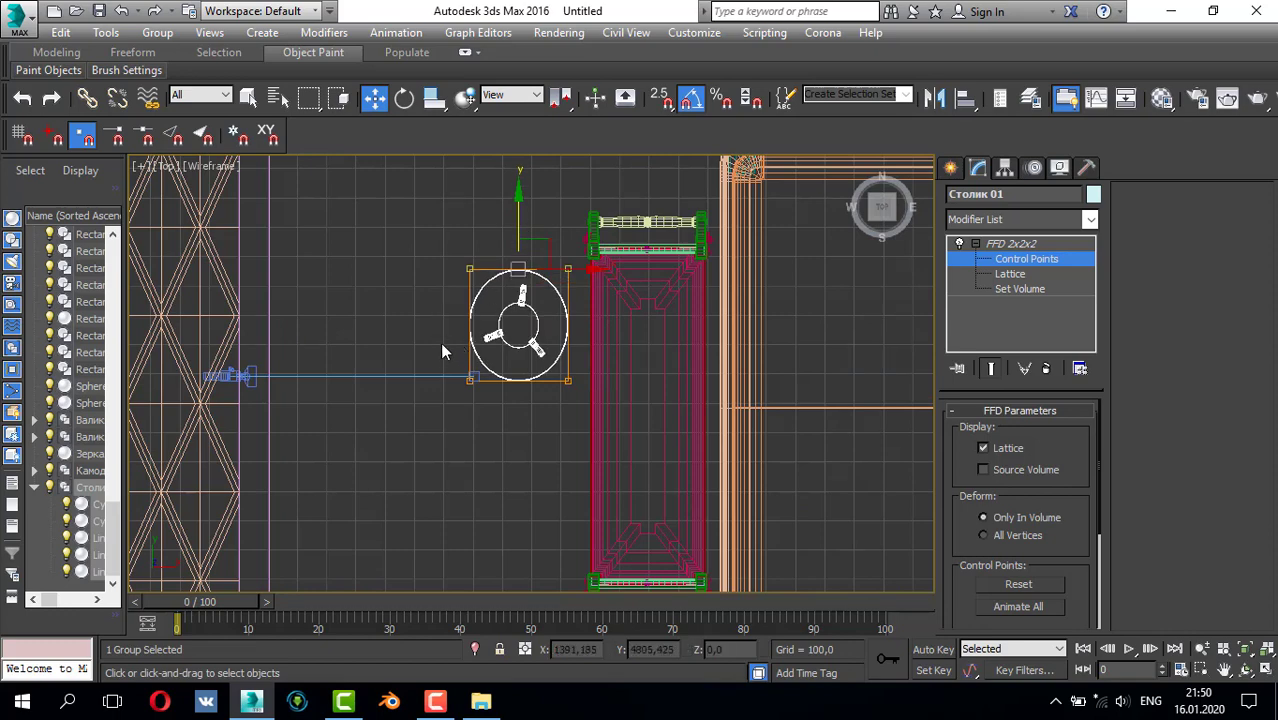
mouse_move(520, 321)
mouse_down()
mouse_move(520, 334)
mouse_move(499, 332)
mouse_up()
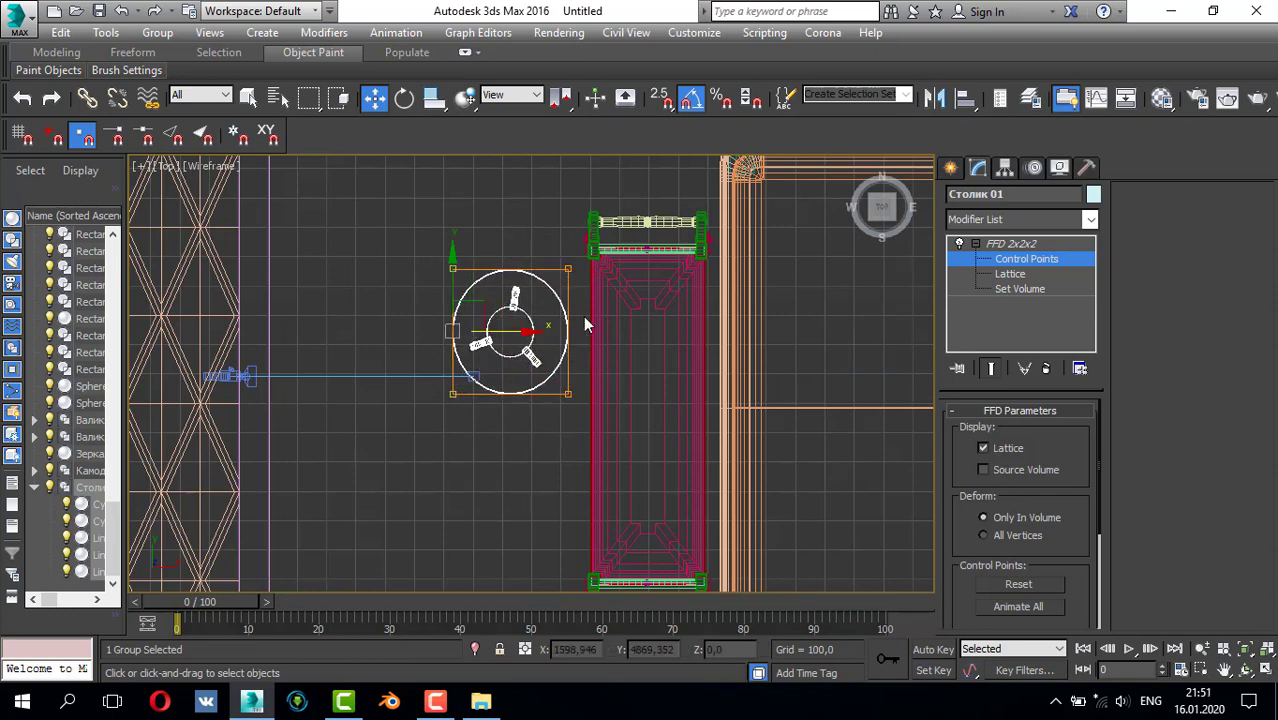
- Raise the table's upper FFD control points in the Front view to slightly above the bench's seat height
key(alt+w)
middle_click(656, 318)
key(alt+w)
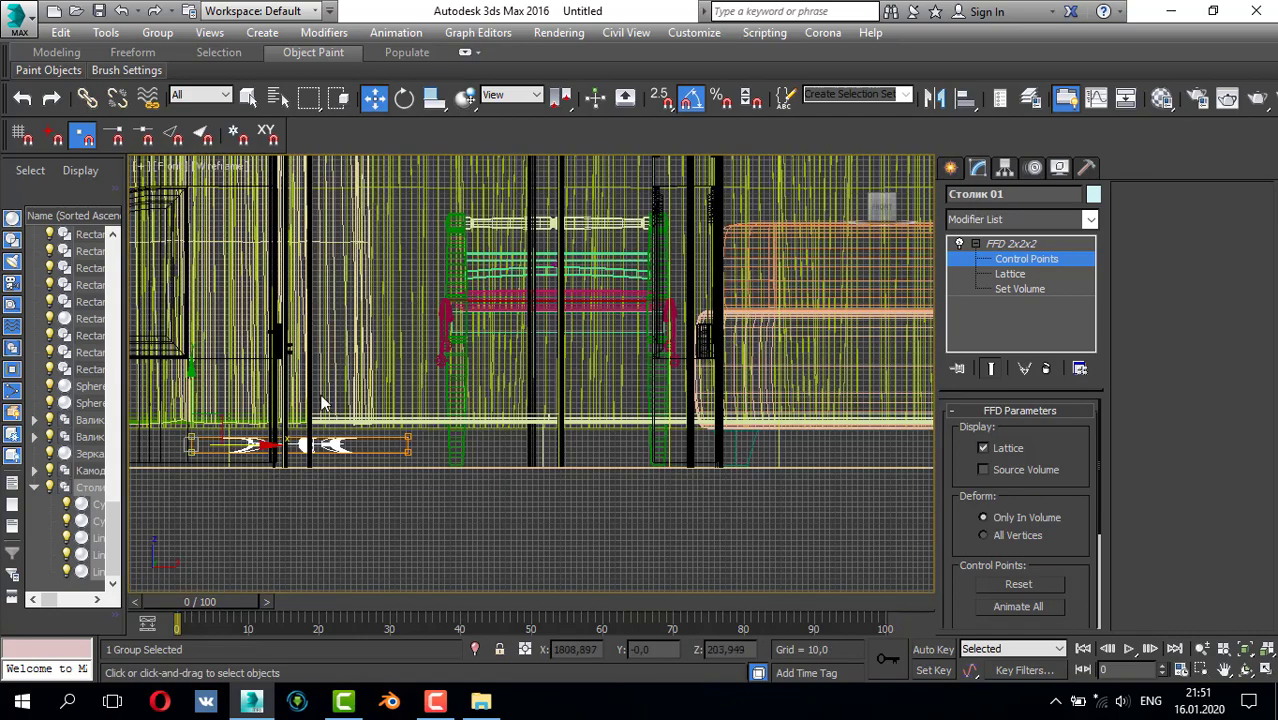
middle_drag(293, 415, 416, 396)
scroll(370, 400, up, 3)
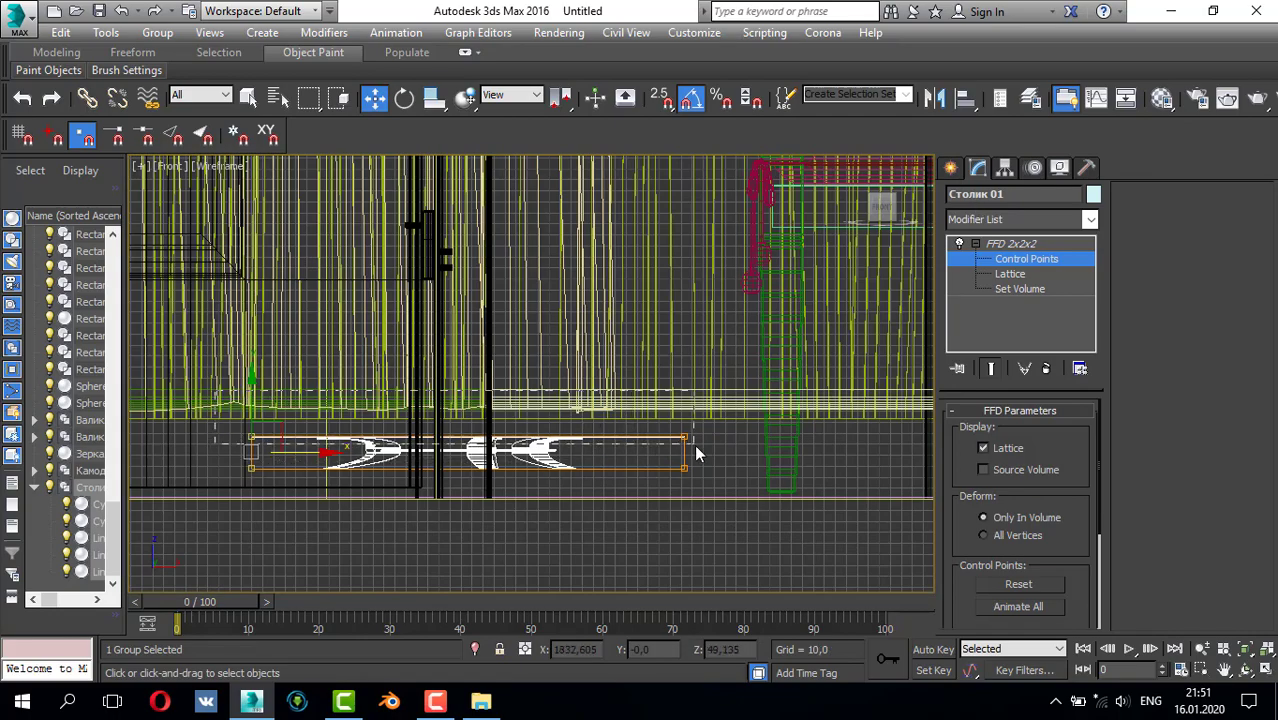
scroll(528, 458, down, 3)
drag(508, 422, 558, 270)
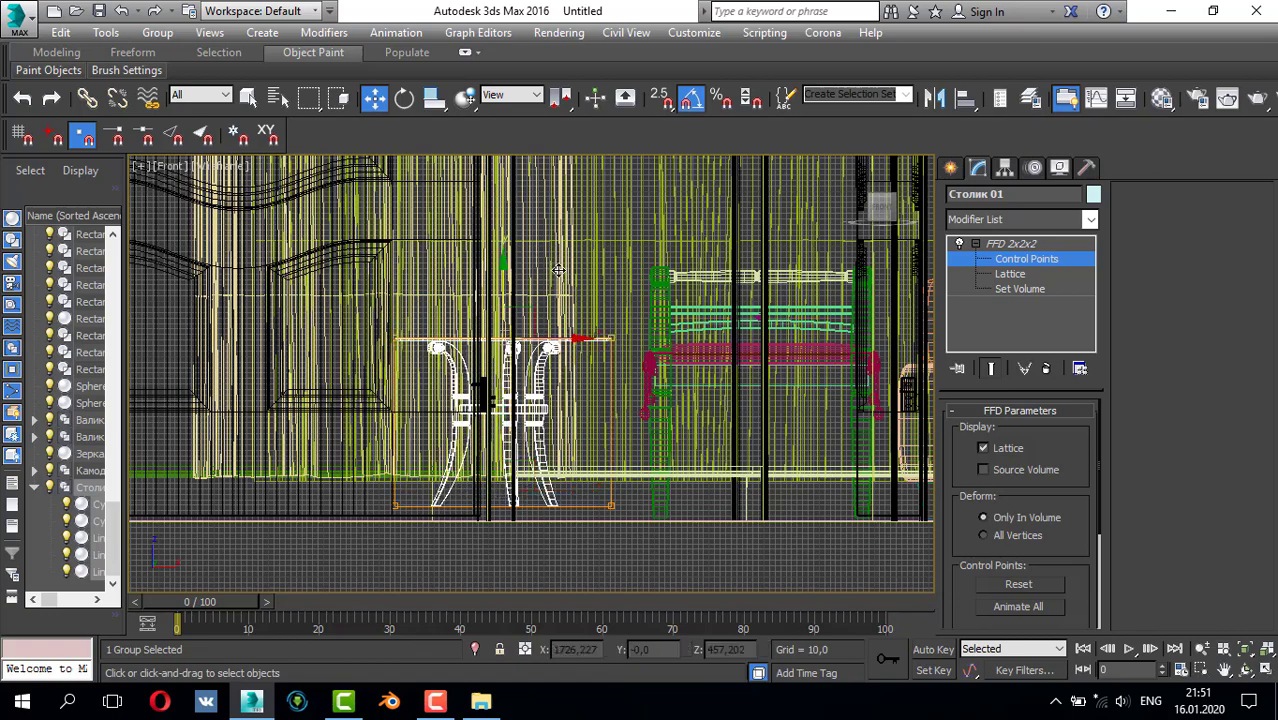
- Leave control-point editing and lower the whole table by about 32 units onto the floor
key(alt+w)
middle_click(814, 530)
key(alt+w)
alt+middle_drag(565, 431, 518, 460)
key(q)
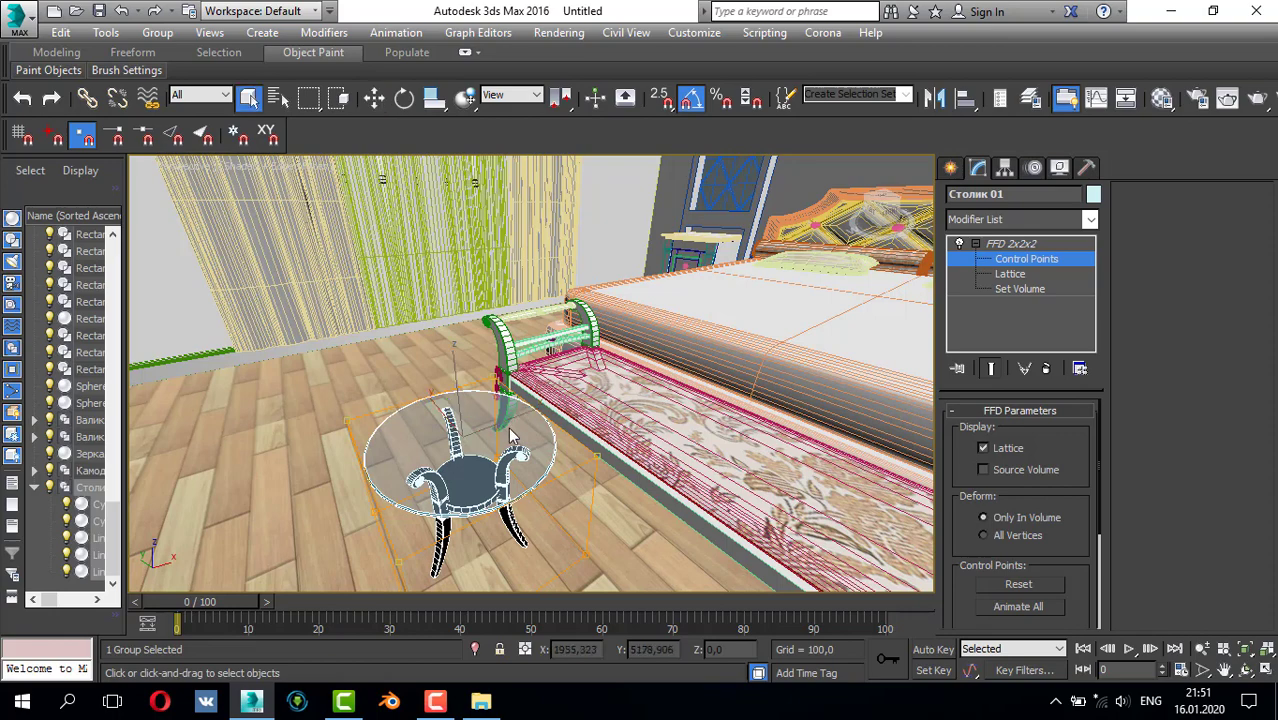
click(950, 167)
alt+middle_drag(520, 380, 445, 290)
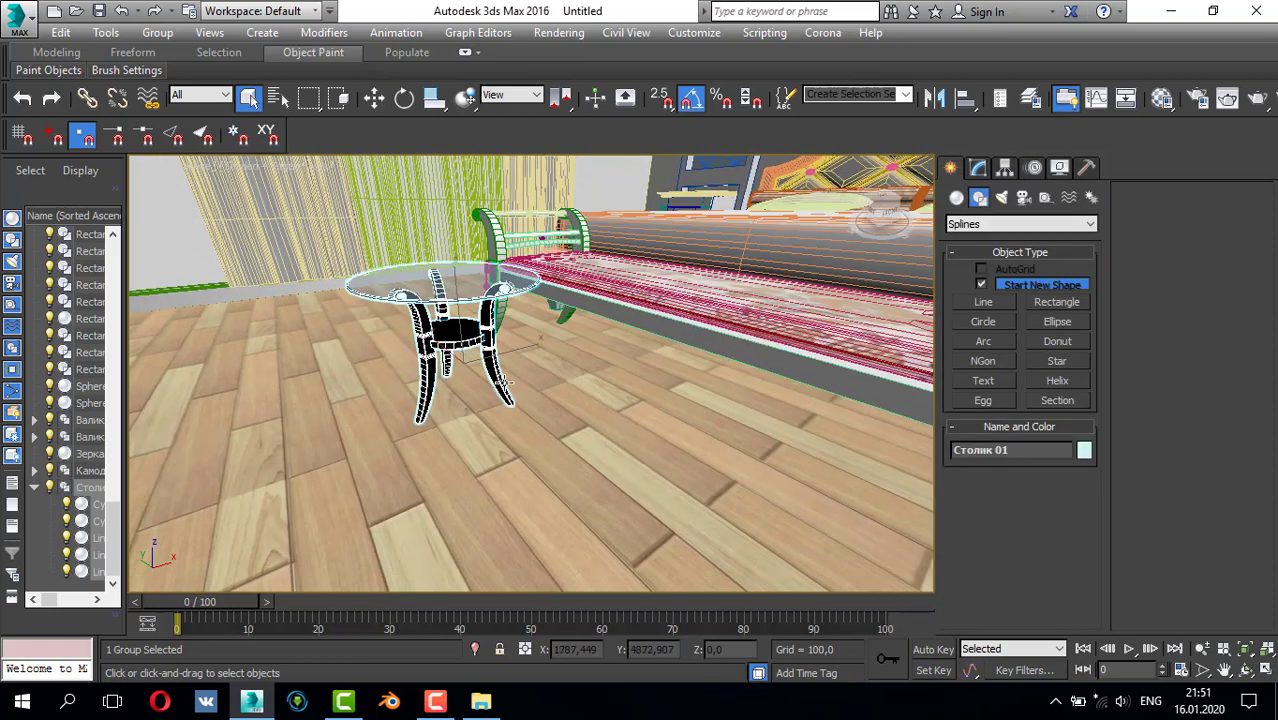
key(w)
drag(443, 272, 445, 272)
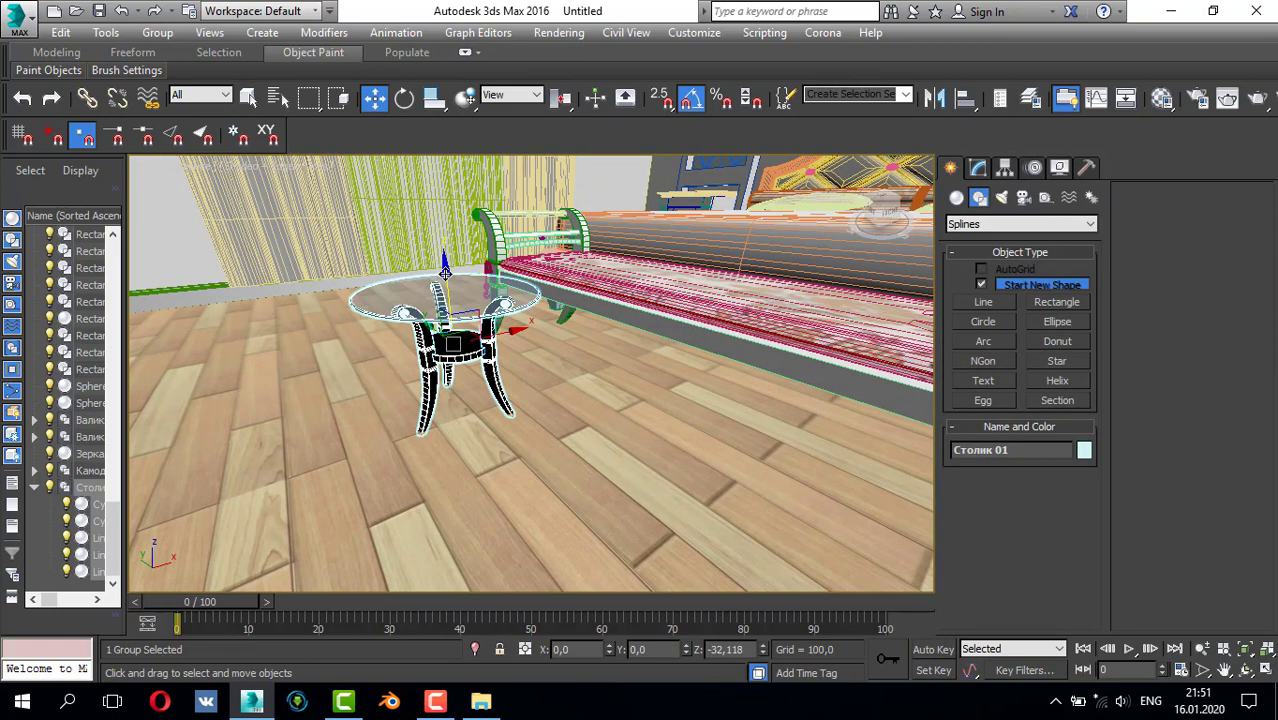
- Move the table to the middle of the bench's length, at about Y 4710, and slightly away from it to about X 1666
alt+middle_drag(508, 297, 616, 345)
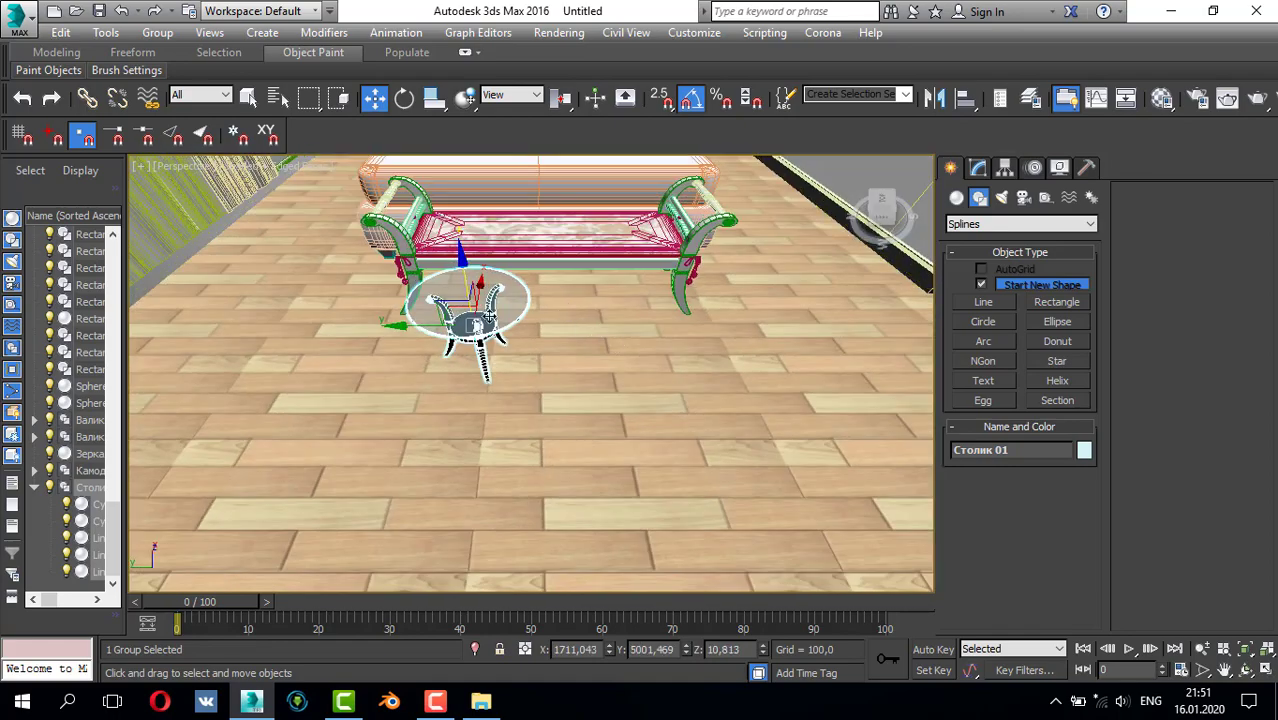
drag(403, 330, 474, 338)
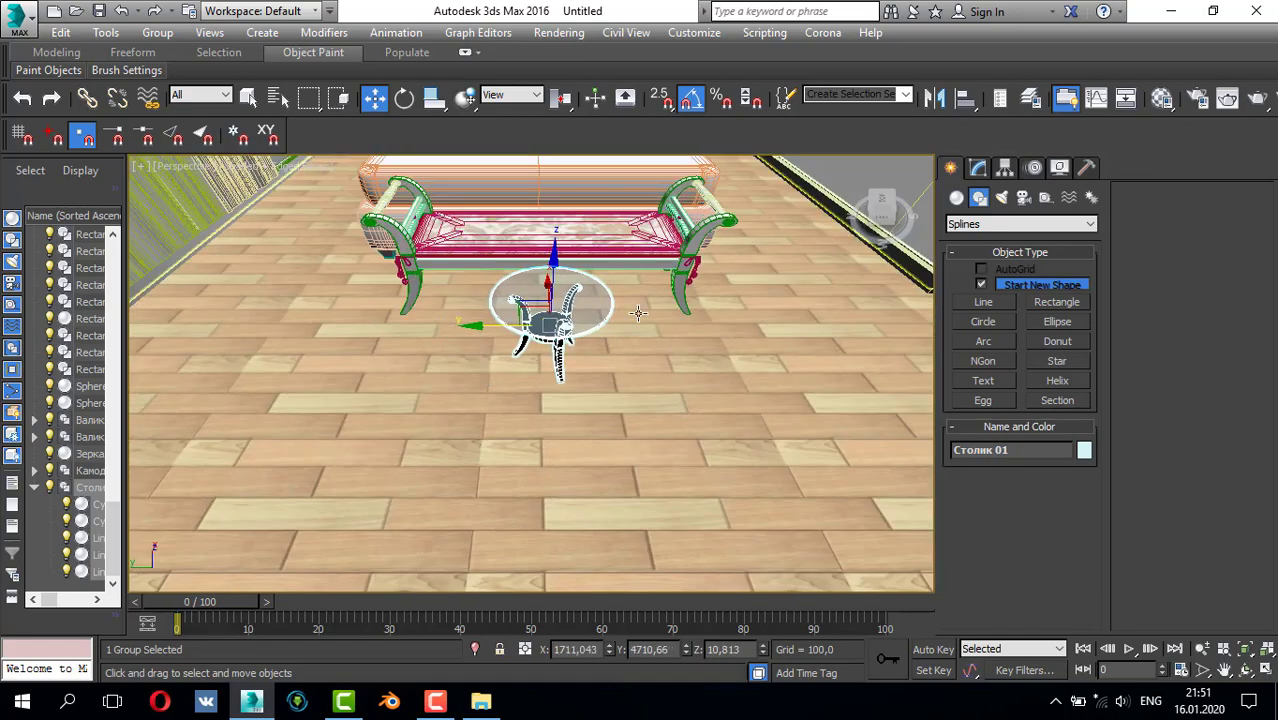
alt+middle_drag(637, 313, 707, 356)
alt+middle_drag(588, 322, 590, 400)
key(alt+w)
key(alt+w)
scroll(607, 383, down, 2)
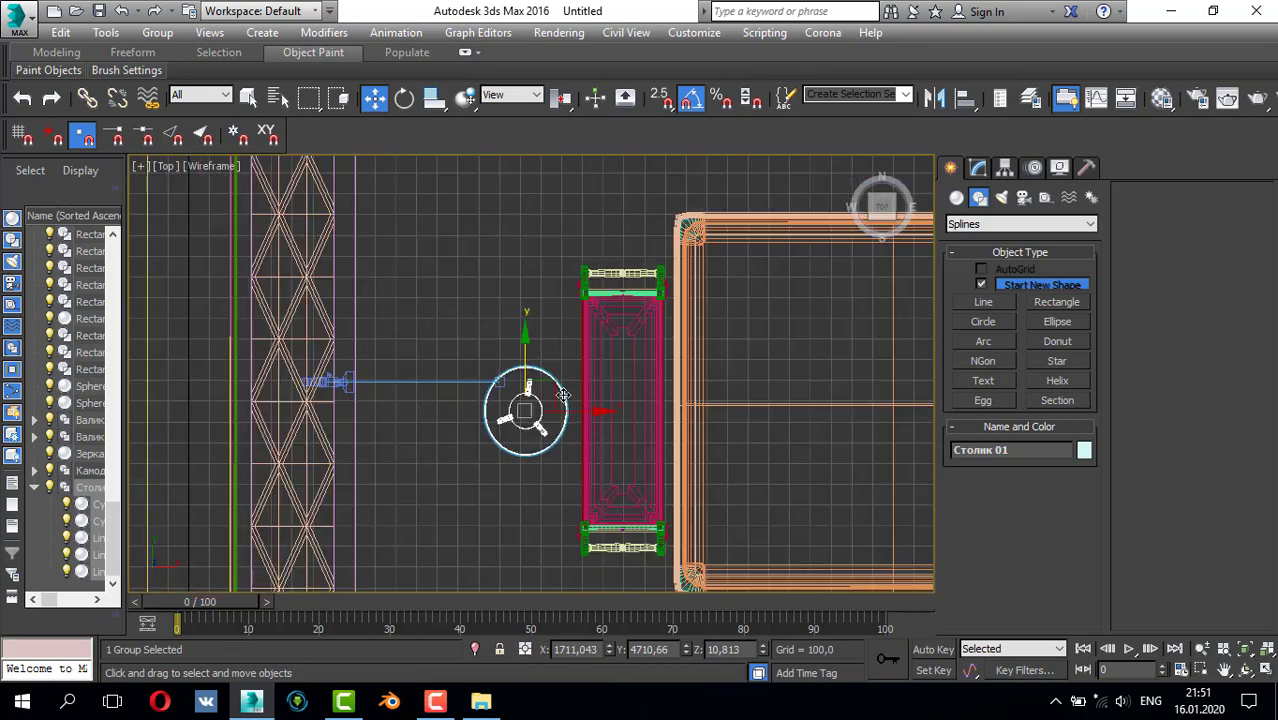
drag(632, 342, 622, 342)
- Assign the white 03 - Default material to the table's three curved legs
key(alt+w)
right_click(697, 416)
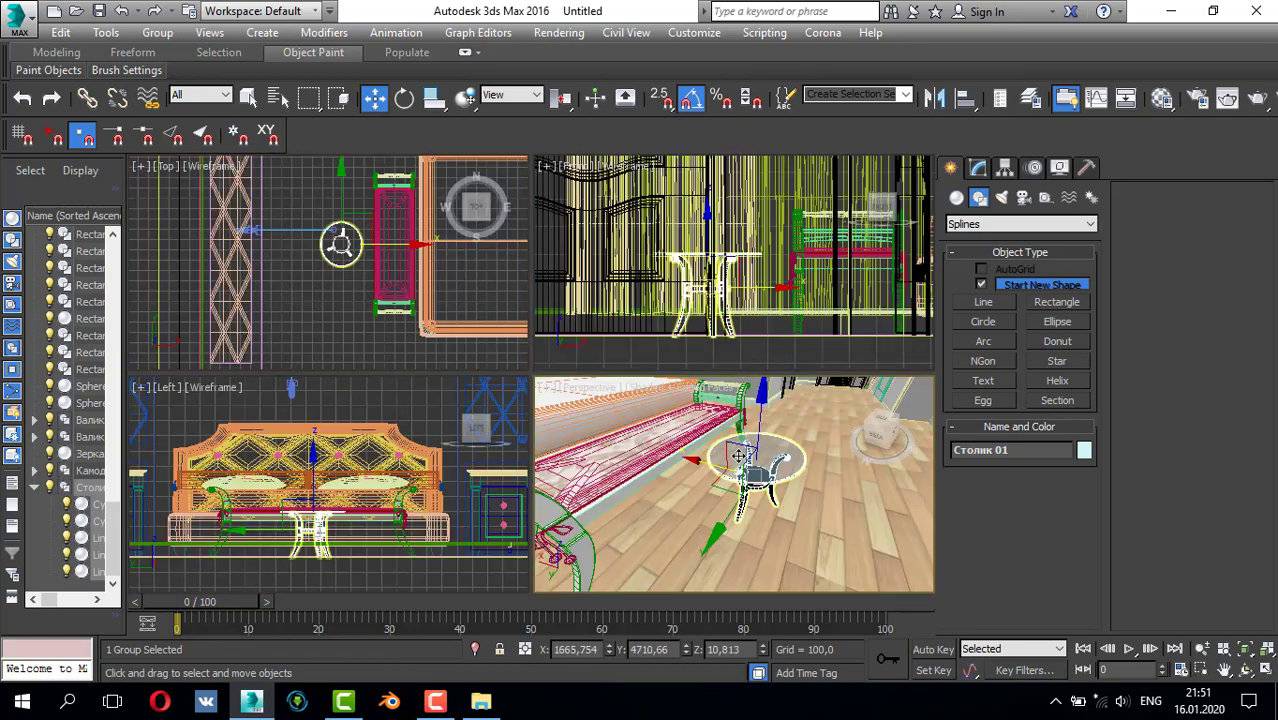
key(alt+w)
alt+middle_drag(714, 382, 655, 378)
scroll(729, 380, down, 2)
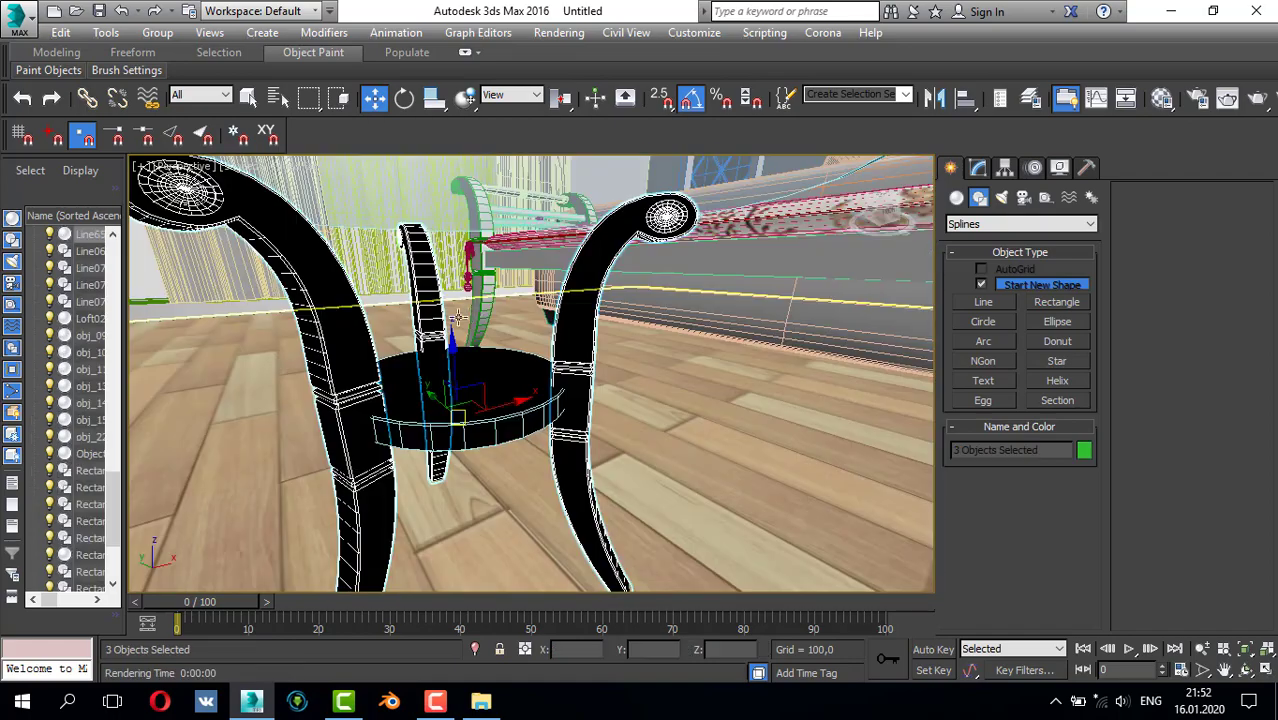
key(m)
click(420, 290)
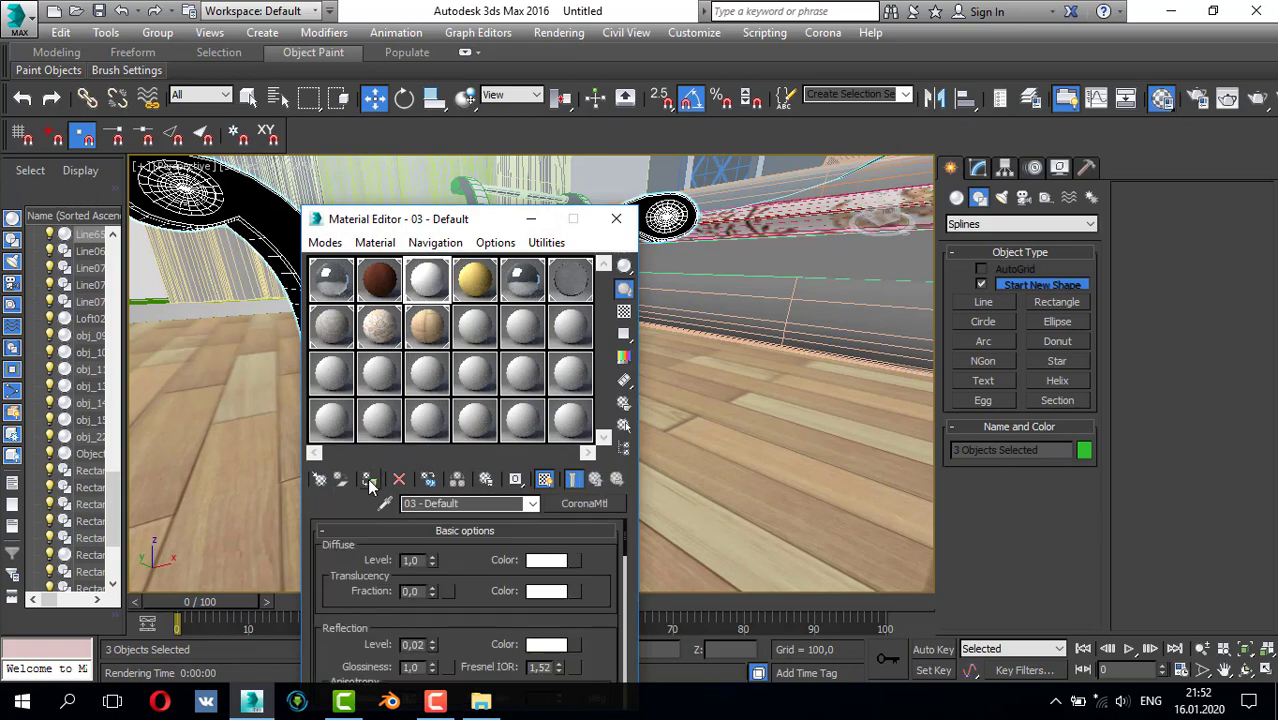
- Assign the gold 04 - Default material to the round shelf between the table's legs
drag(436, 224, 615, 260)
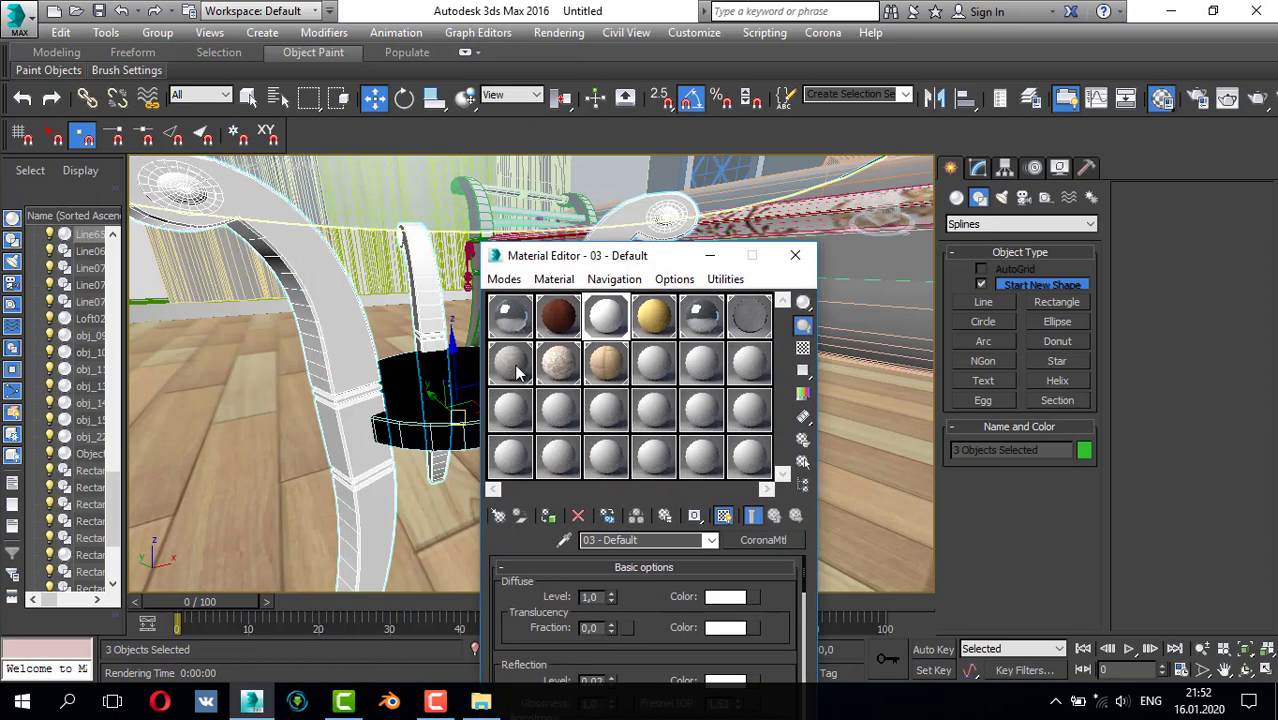
click(462, 416)
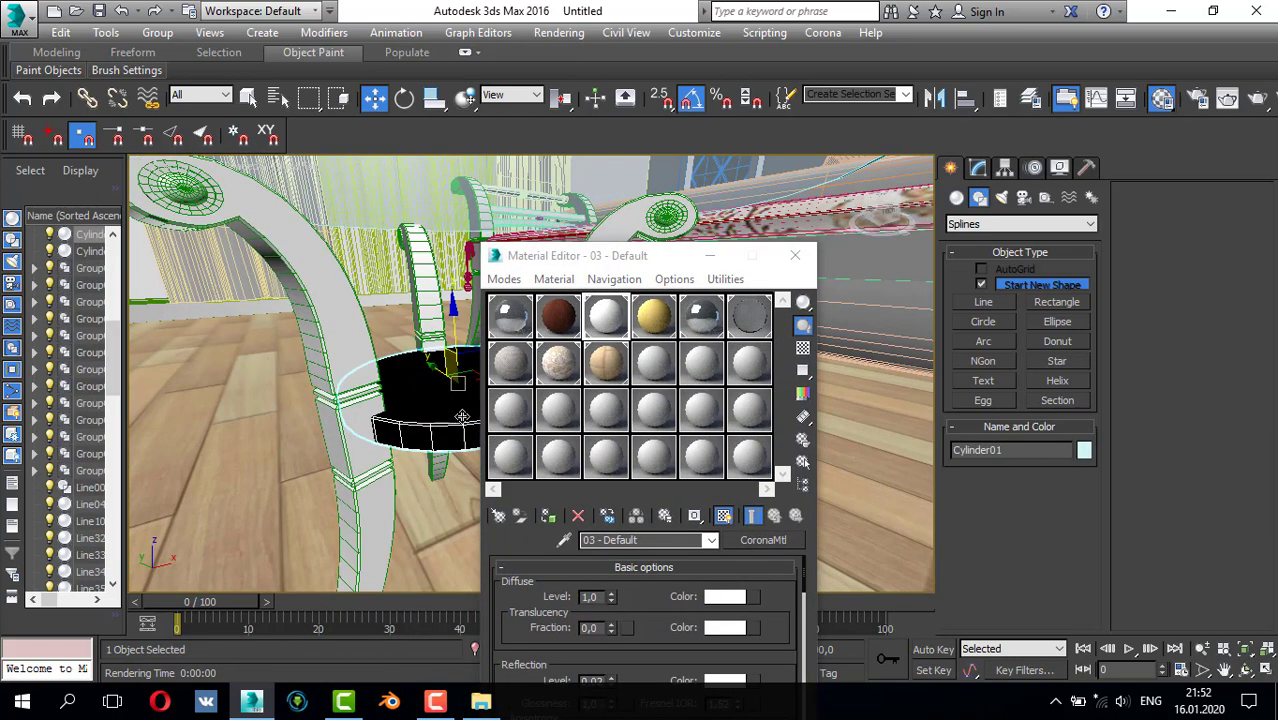
click(652, 320)
click(548, 516)
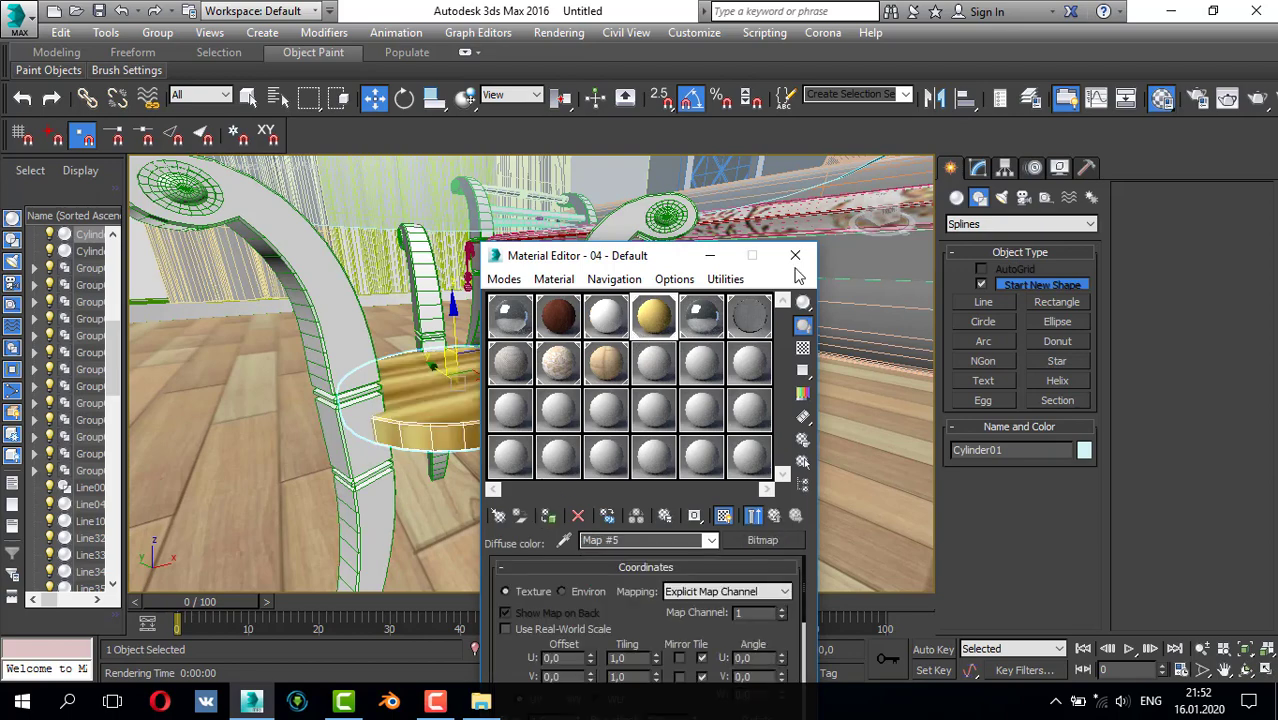
click(795, 256)
- Select the table's three legs, shelf and glass top together and group them
ctrl+click(590, 305)
alt+middle_drag(590, 305, 432, 303)
ctrl+click(432, 303)
ctrl+click(357, 334)
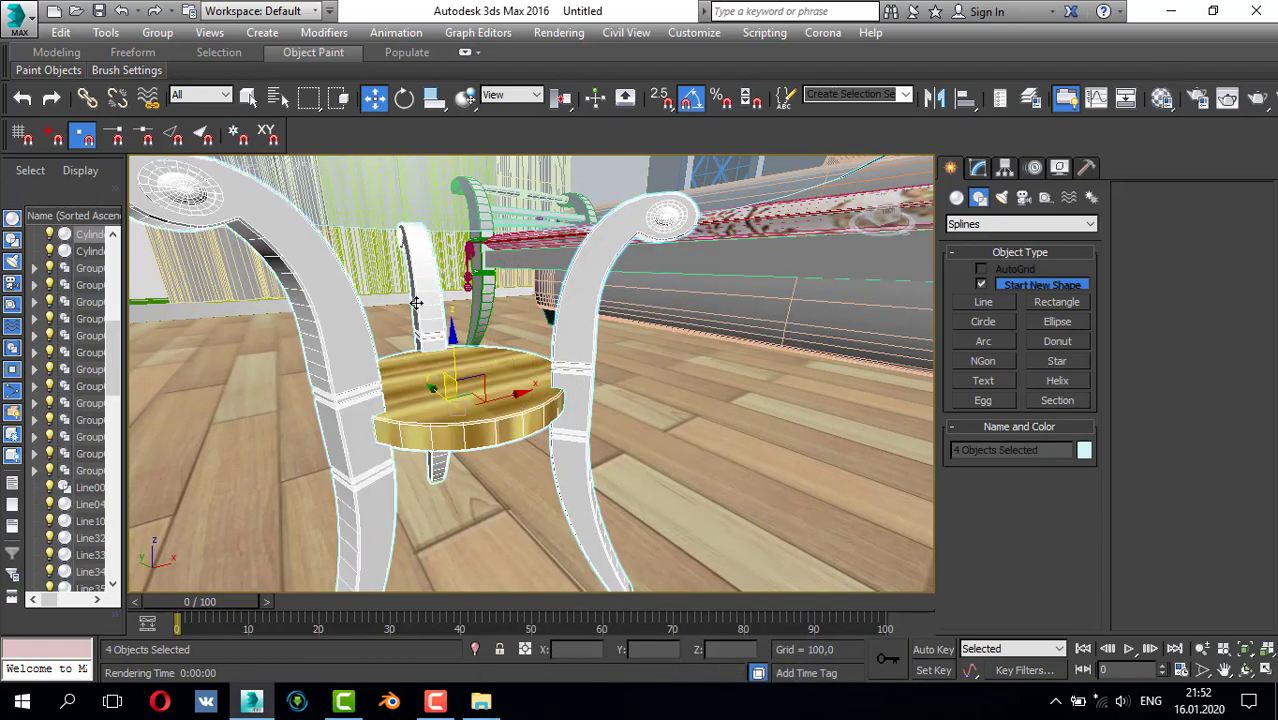
ctrl+click(422, 192)
scroll(422, 194, down, 5)
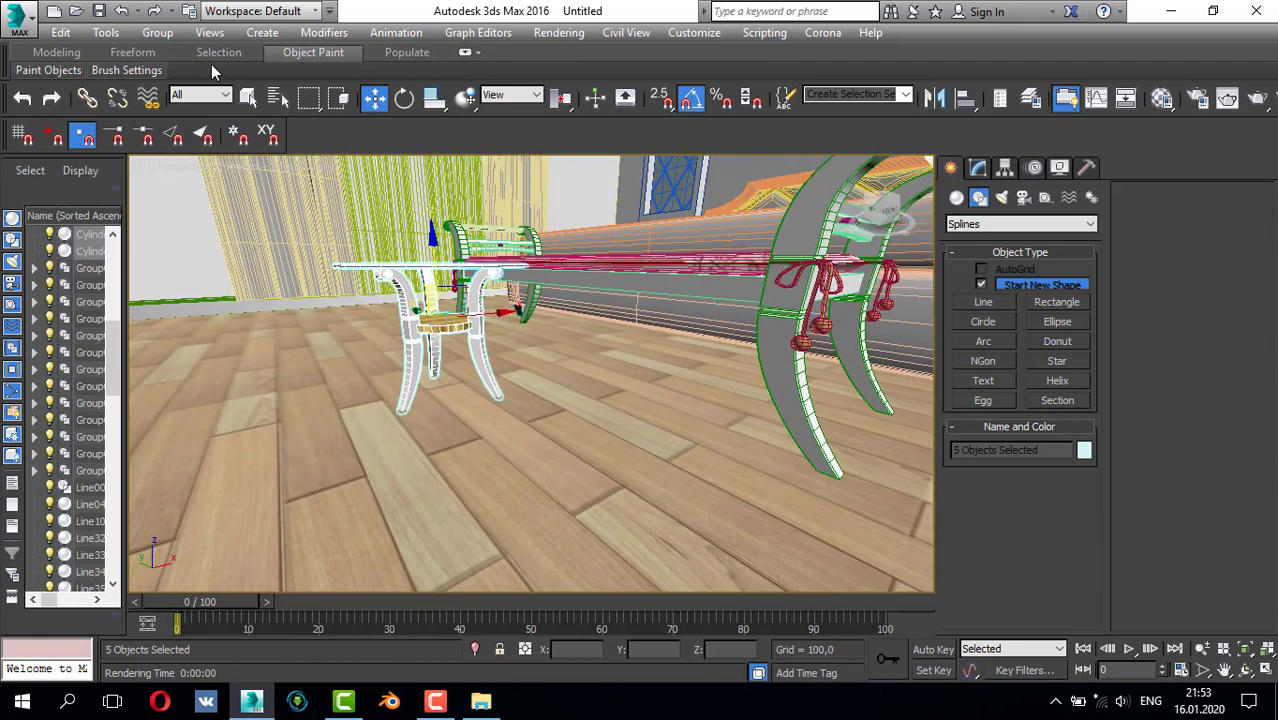
click(162, 34)
click(177, 51)
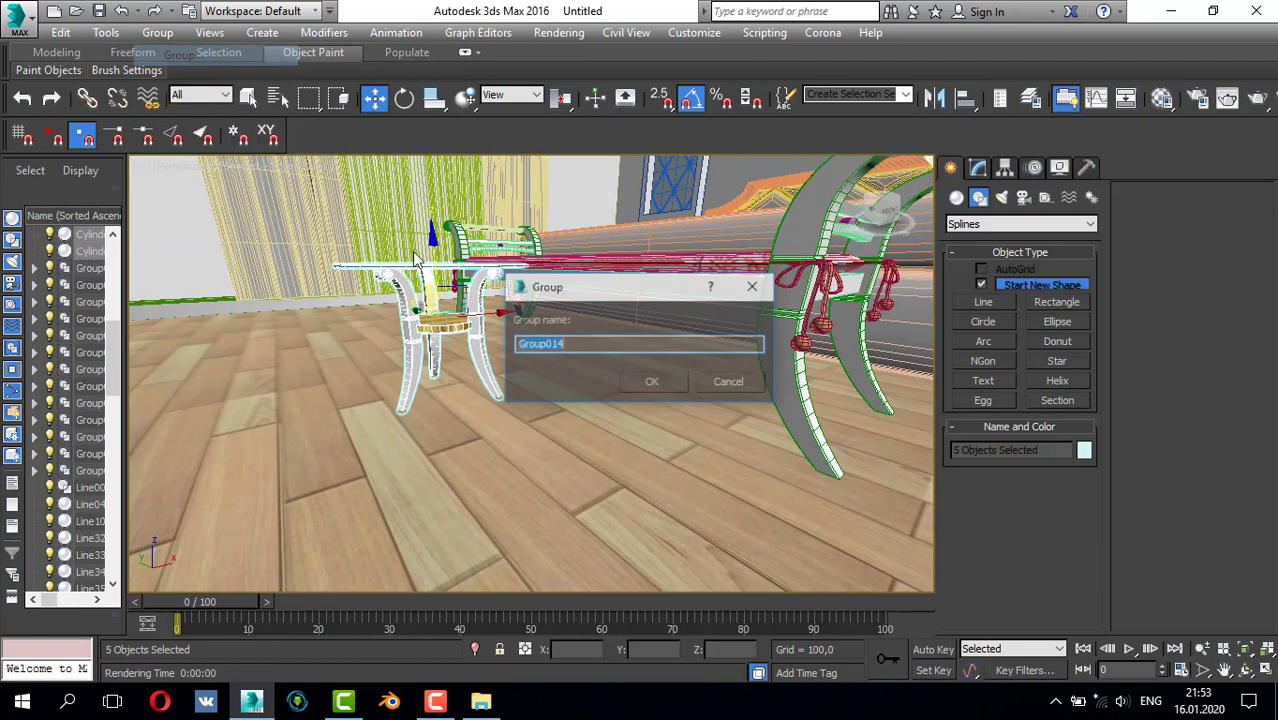
click(650, 381)
- Select all parts of the bench in the Top view and combine them into one group
key(t)
middle_drag(570, 257, 543, 199)
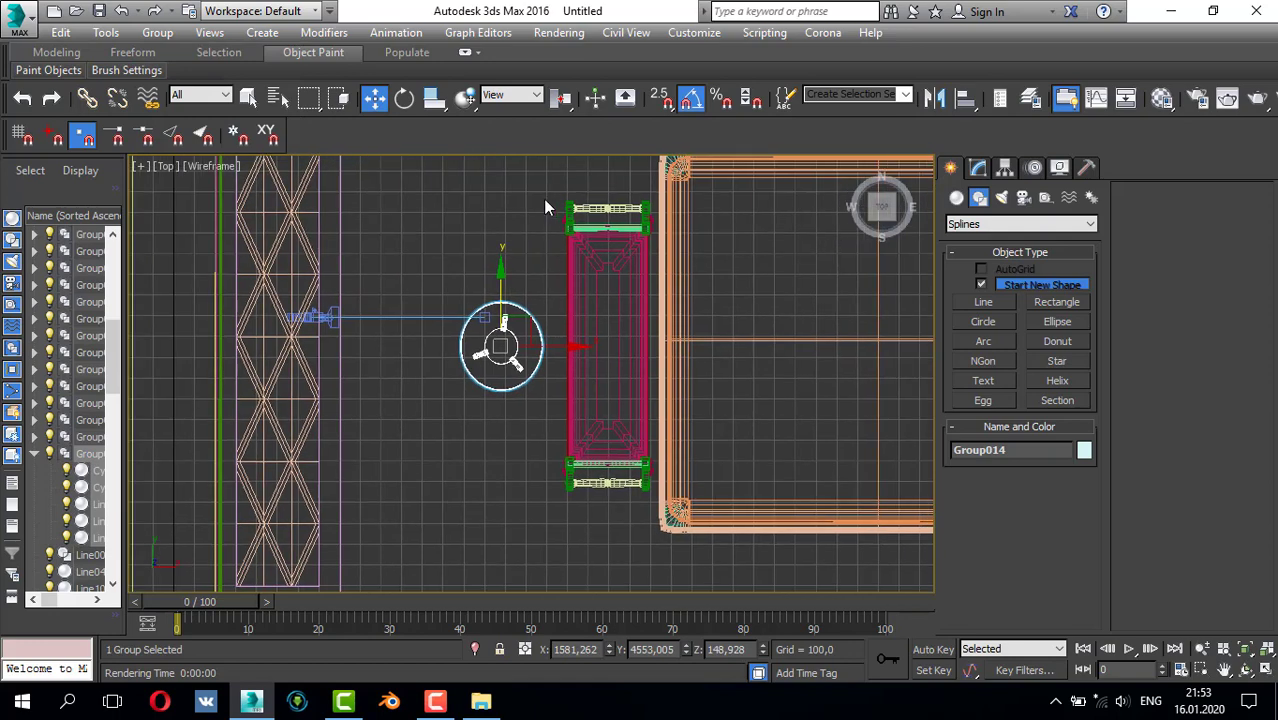
click(556, 209)
drag(654, 515, 654, 513)
click(160, 34)
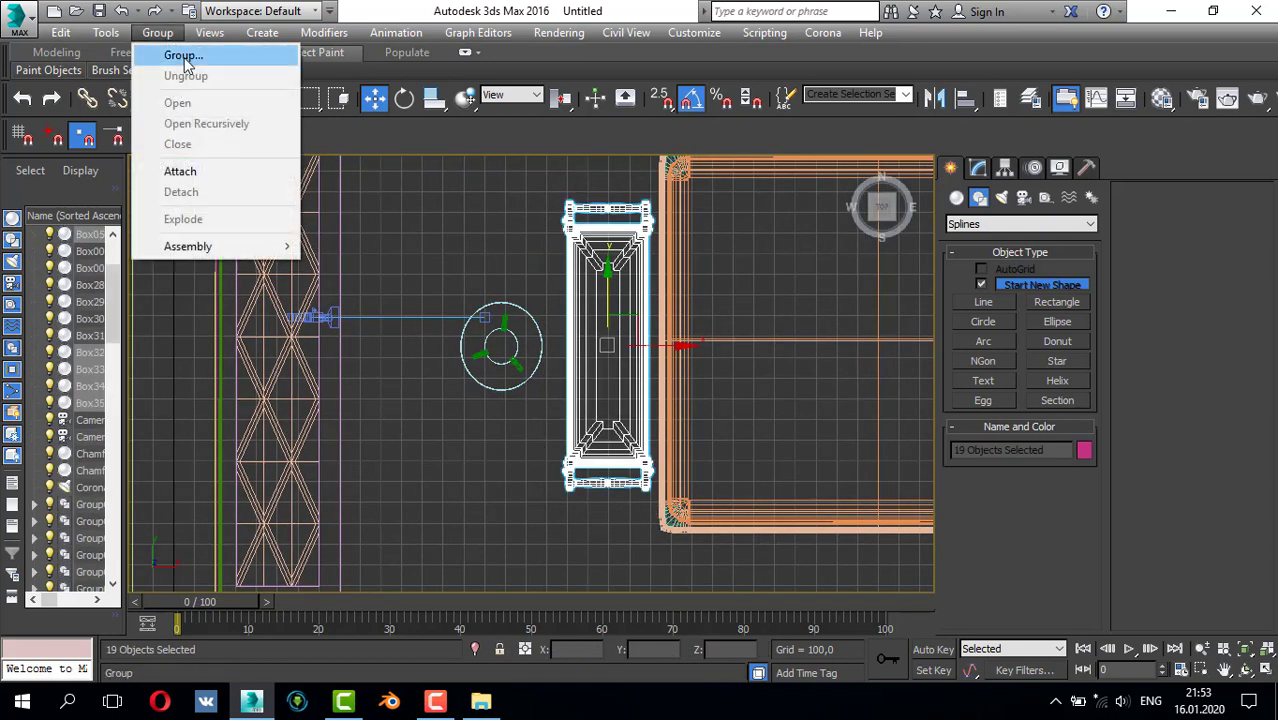
click(177, 51)
click(659, 383)
- Try to resize the round table group with squash scaling
scroll(500, 355, up, 3)
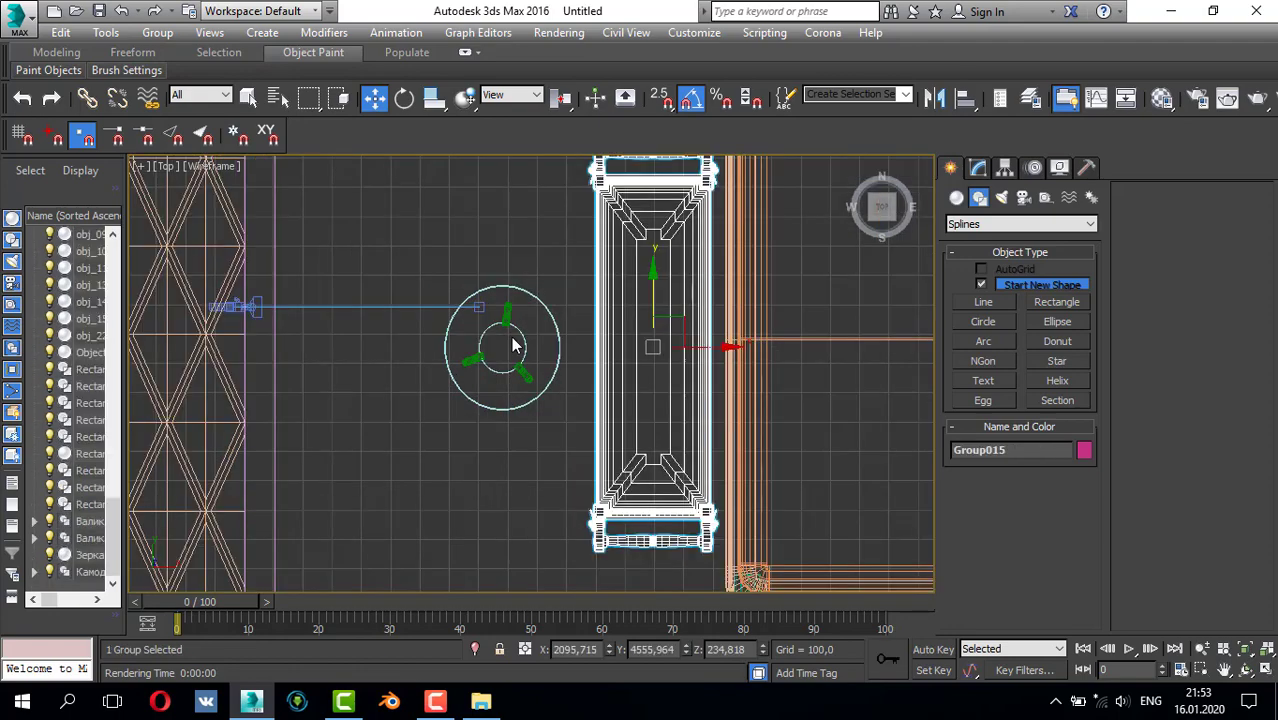
key(r)
drag(522, 333, 527, 296)
key(alt+w)
right_click(763, 463)
key(alt+w)
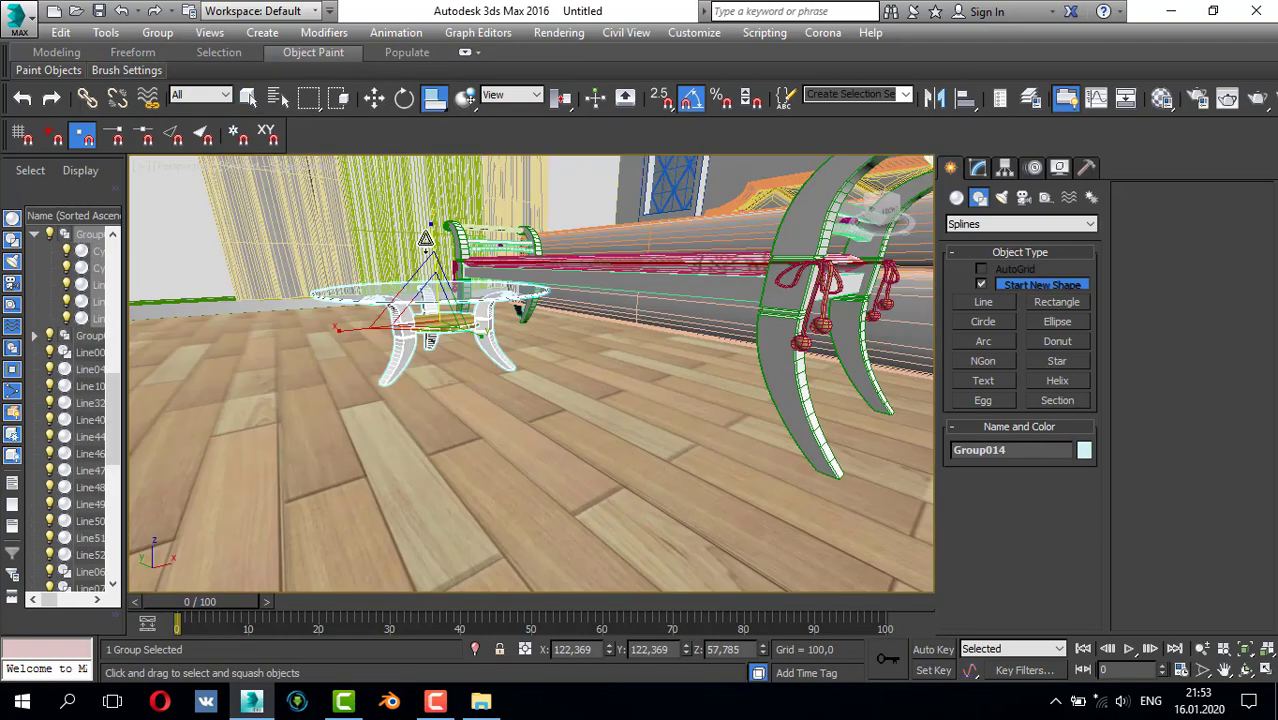
mouse_move(429, 236)
mouse_down()
mouse_move(429, 217)
mouse_move(431, 234)
mouse_up()
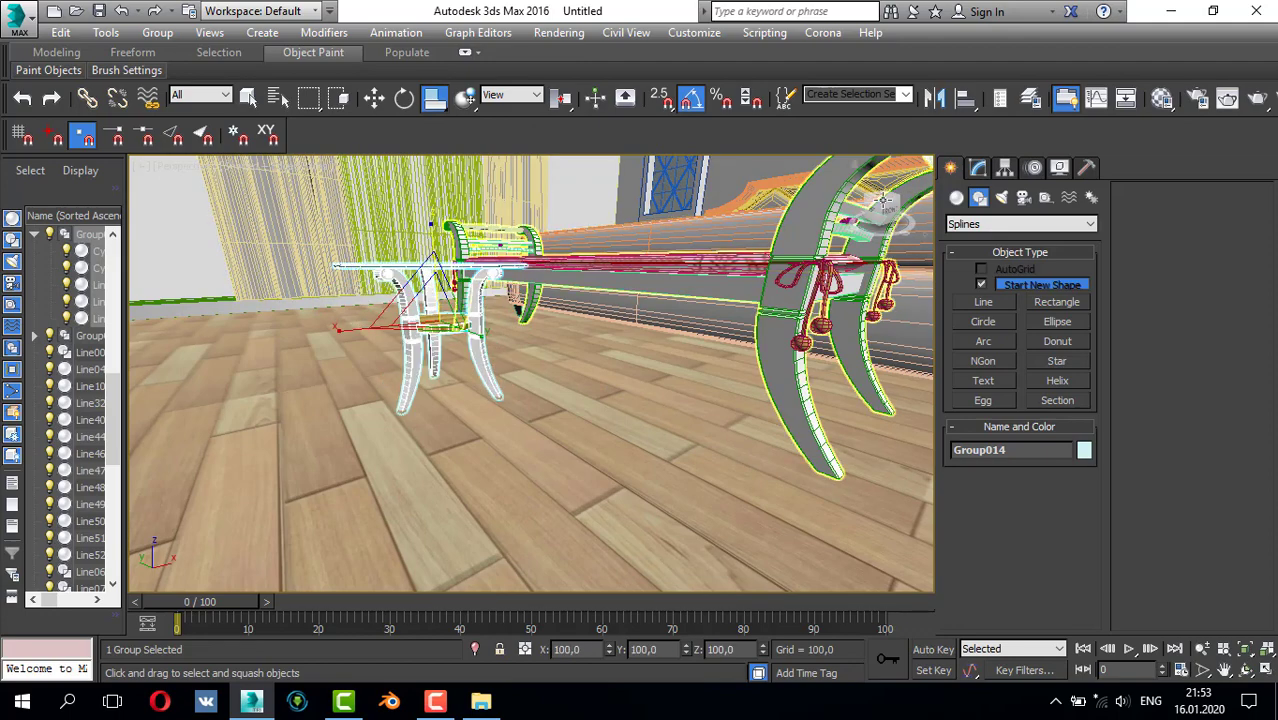
- Raise the upper FFD 2x2x2 control points of the table group in the Front view to make the table taller
click(978, 170)
click(1002, 261)
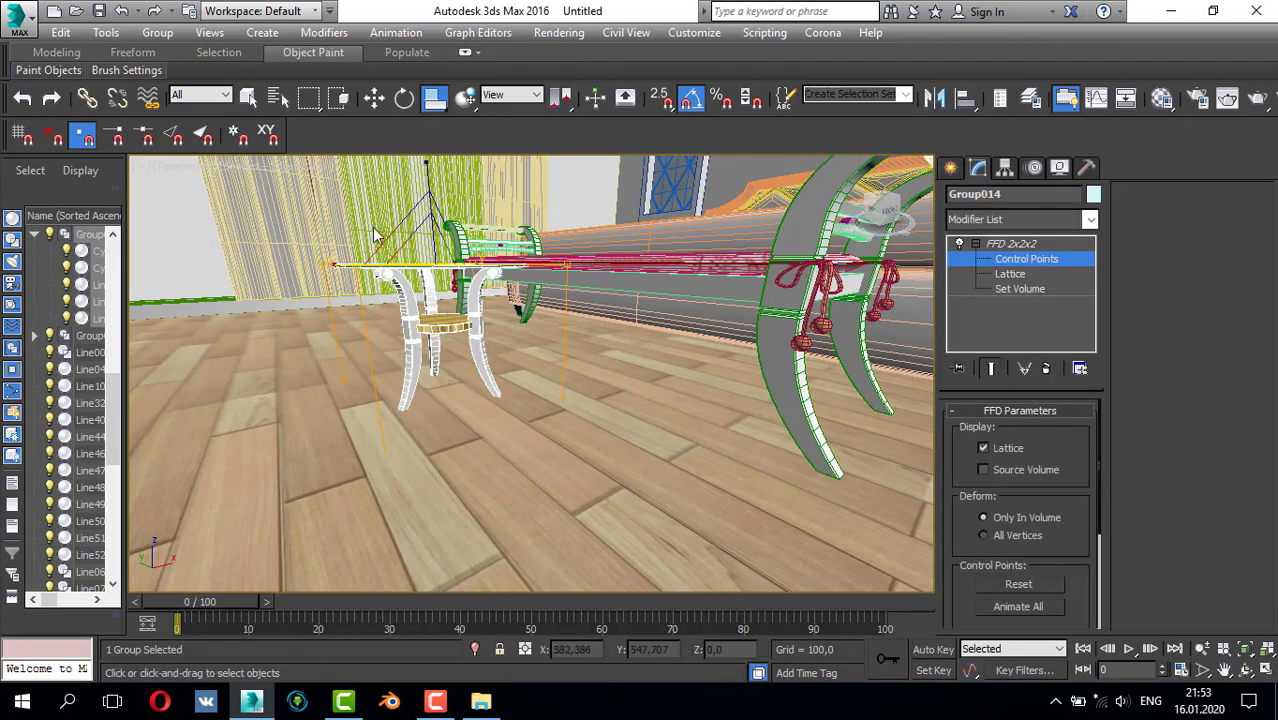
key(alt+w)
right_click(549, 285)
key(alt+w)
key(q)
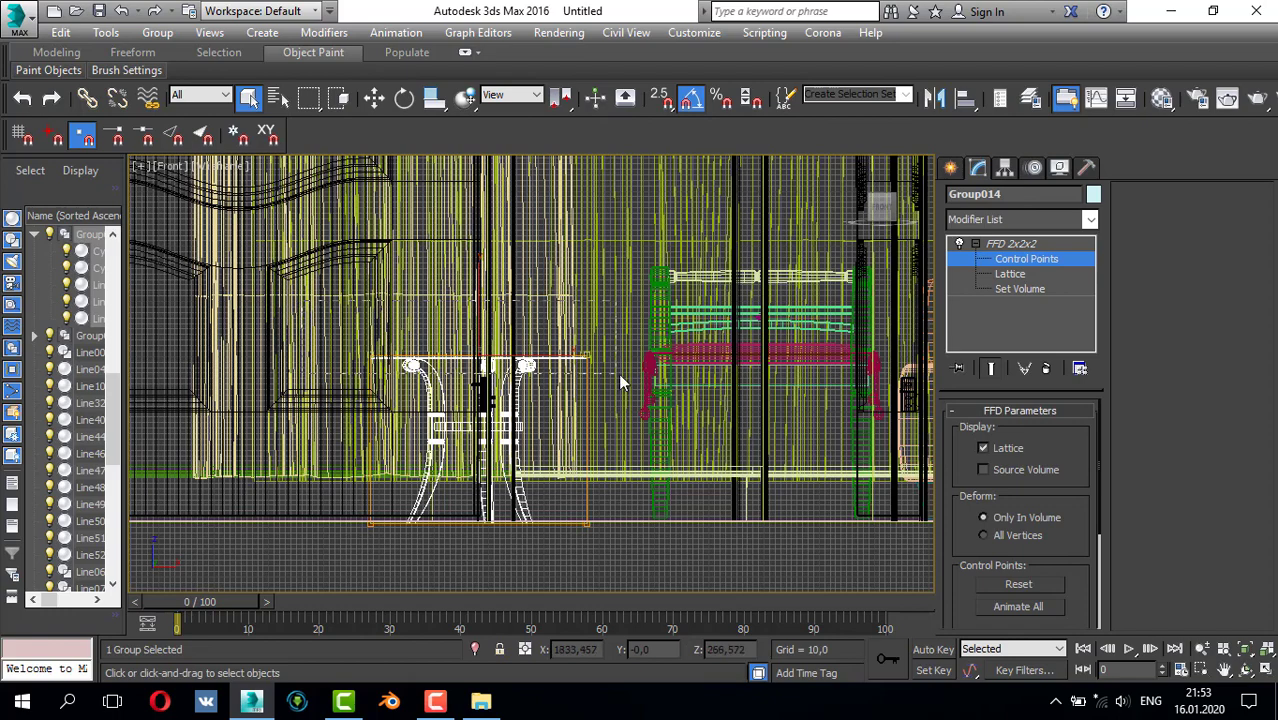
drag(477, 281, 478, 260)
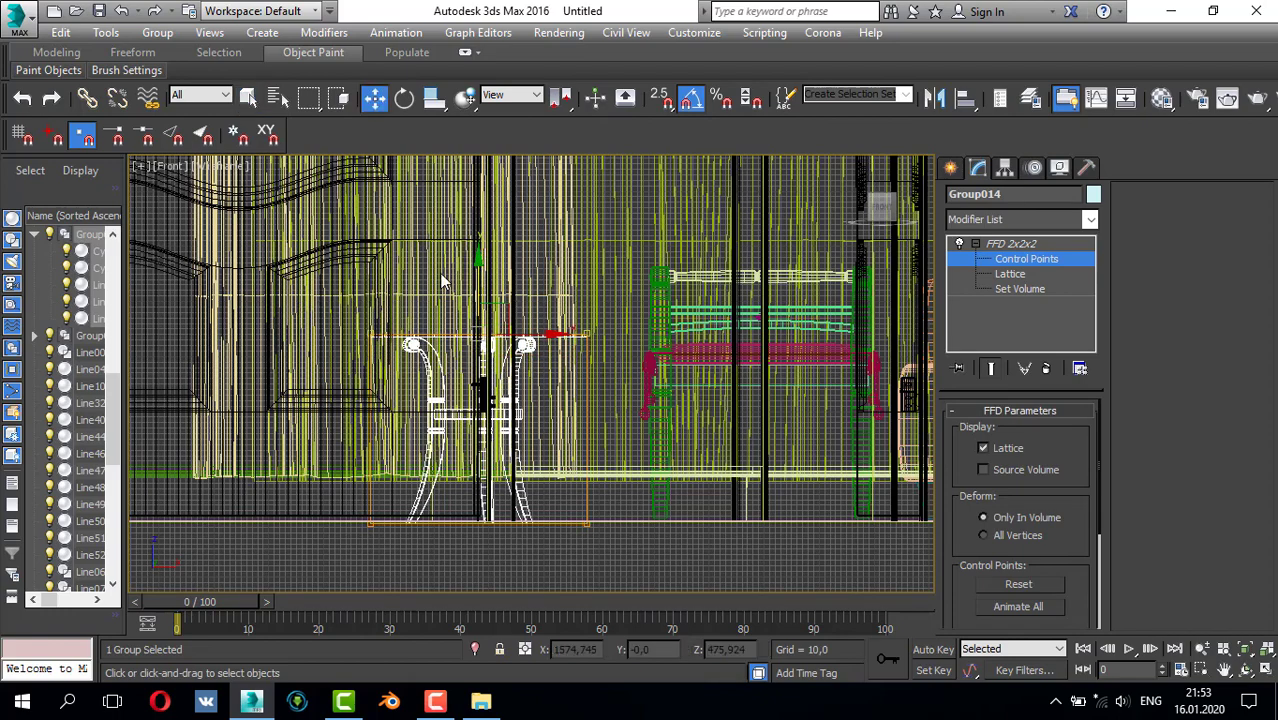
- Widen the round table by moving its side FFD control points outward in the Front and Top views, and leave the modifier
drag(319, 293, 391, 542)
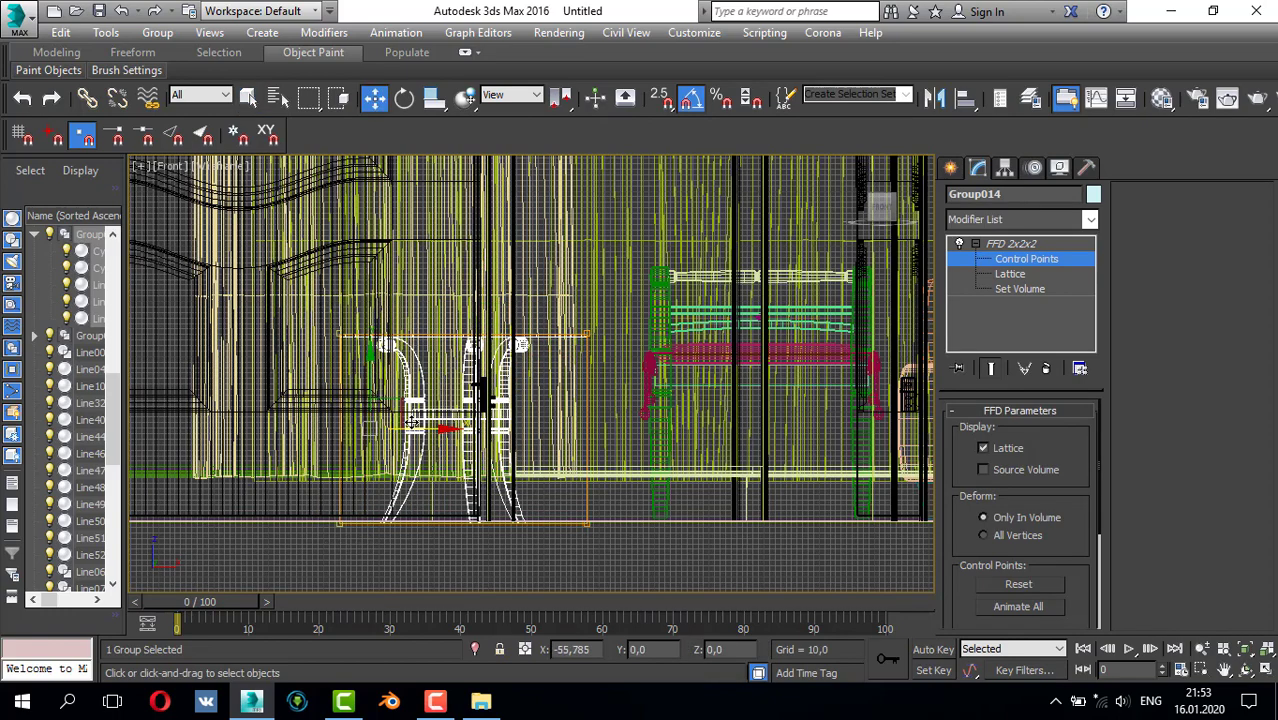
key(t)
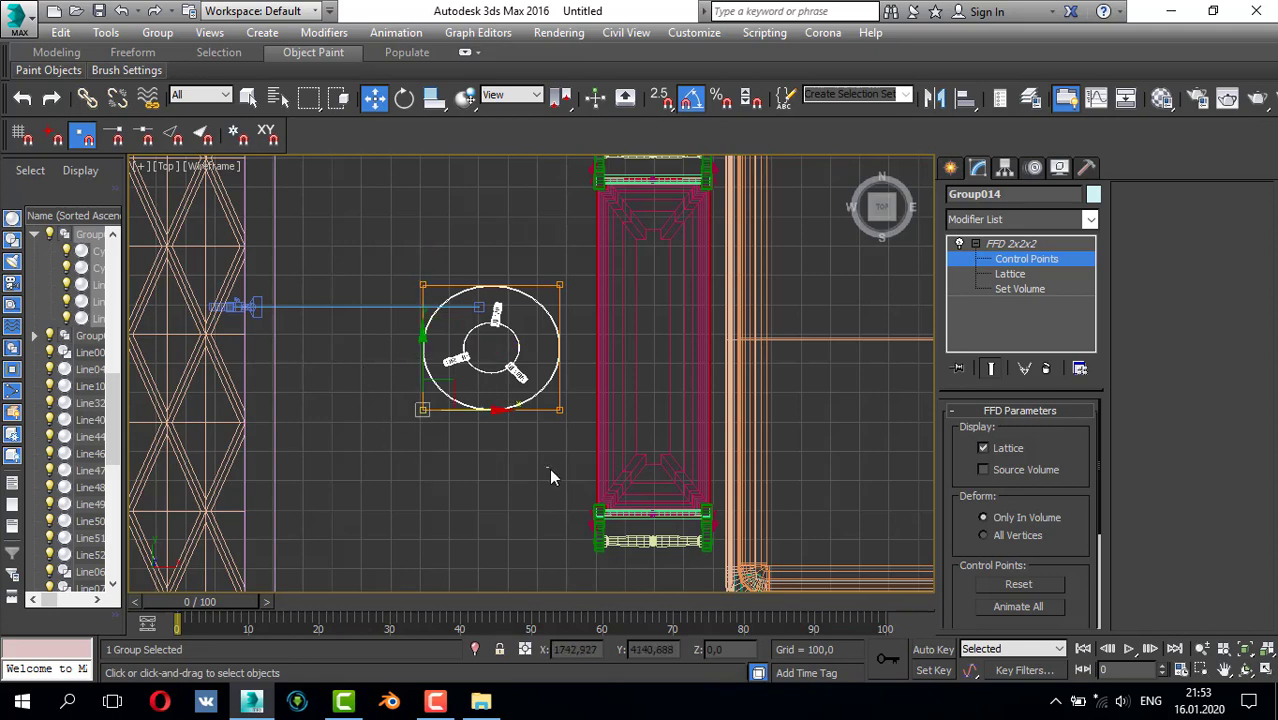
drag(489, 355, 489, 387)
click(950, 168)
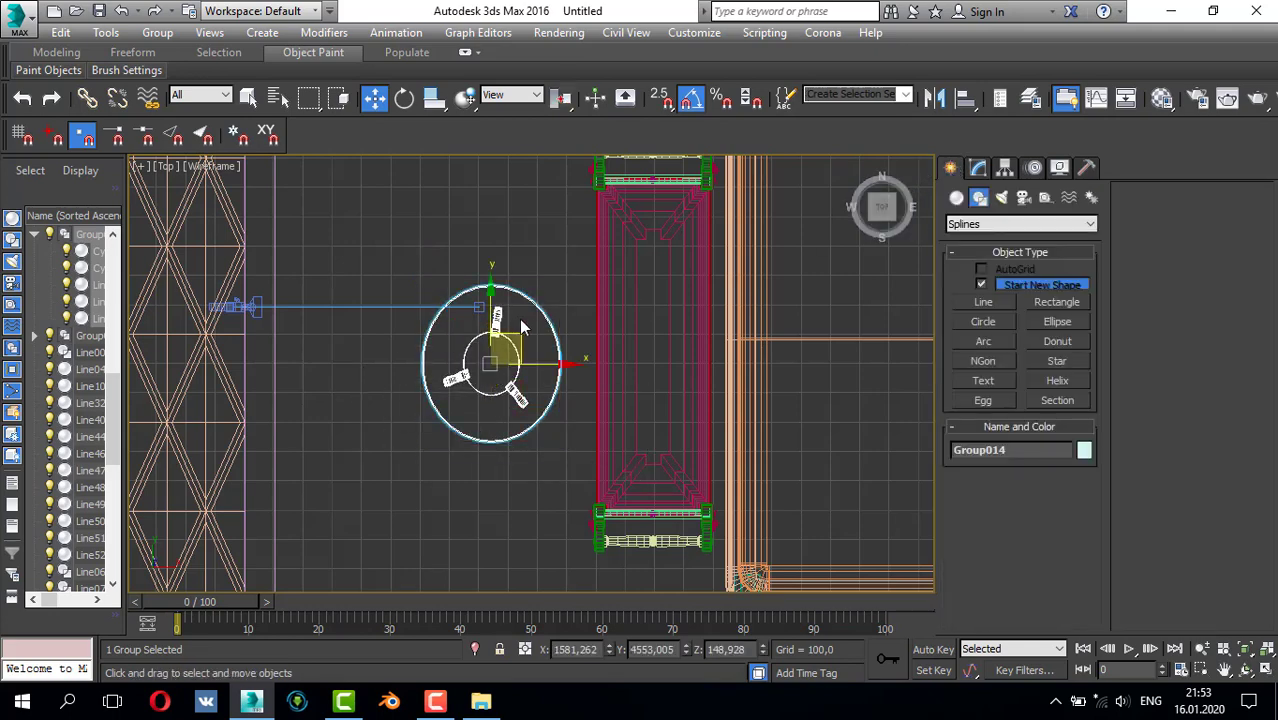
key(p)
scroll(645, 330, down, 3)
mouse_move(645, 330)
alt+middle_down()
mouse_move(668, 384)
mouse_move(634, 350)
mouse_move(637, 325)
mouse_move(628, 335)
alt+middle_up()
scroll(650, 320, down, 3)
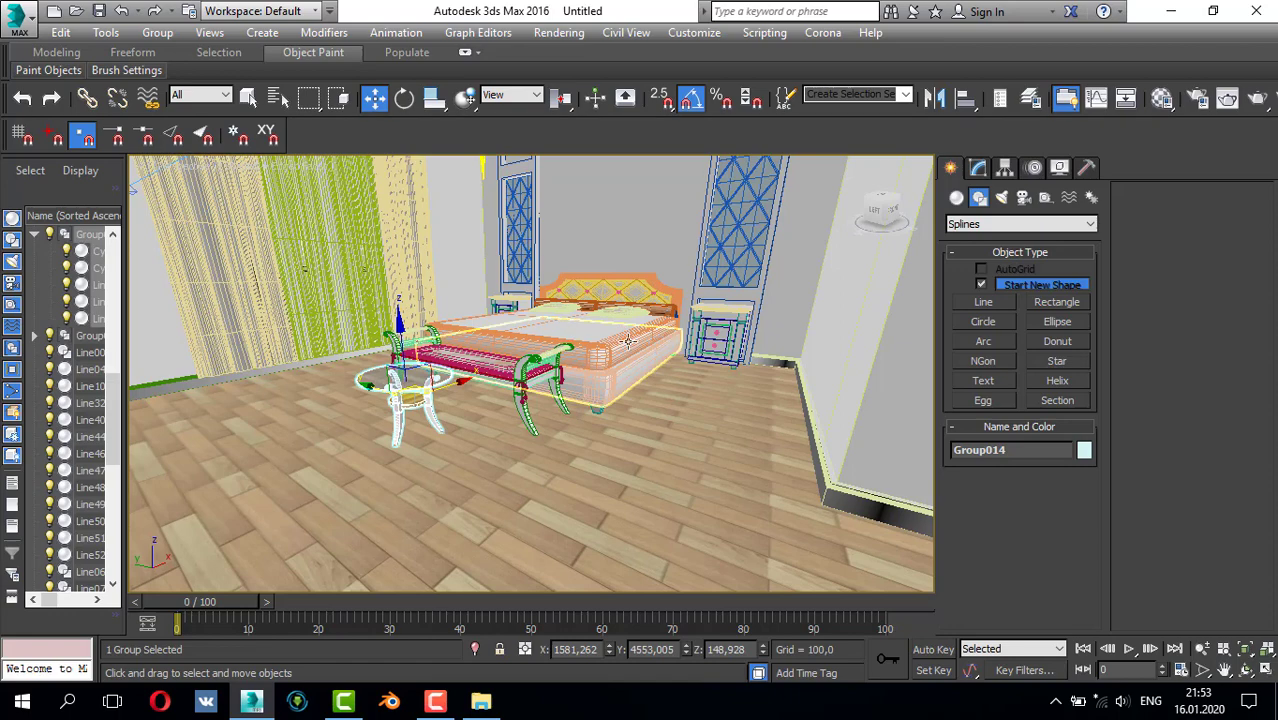
- Try to move the dresser alone along the Y axis in the Top view, and undo the move
key(alt+w)
right_click(299, 266)
key(alt+w)
scroll(571, 248, up, 6)
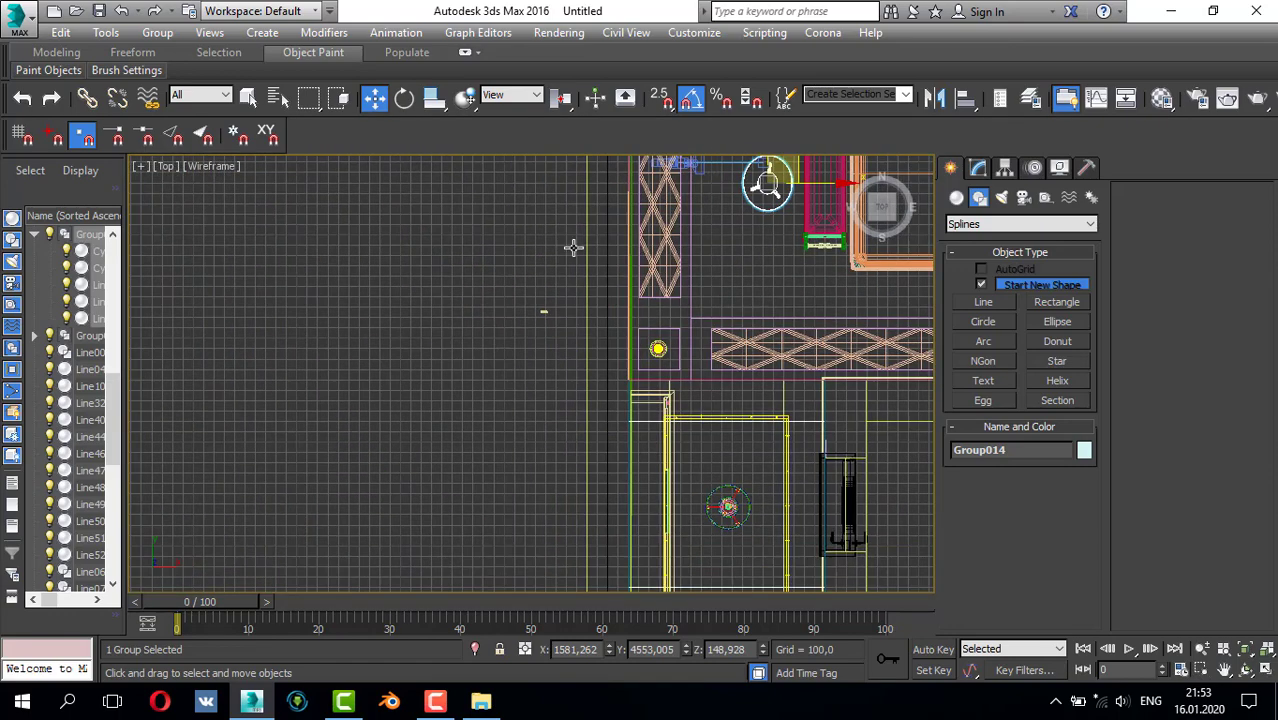
click(565, 294)
scroll(648, 292, down, 1)
scroll(650, 292, down, 2)
middle_drag(611, 236, 494, 474)
scroll(563, 363, down, 1)
drag(495, 476, 533, 261)
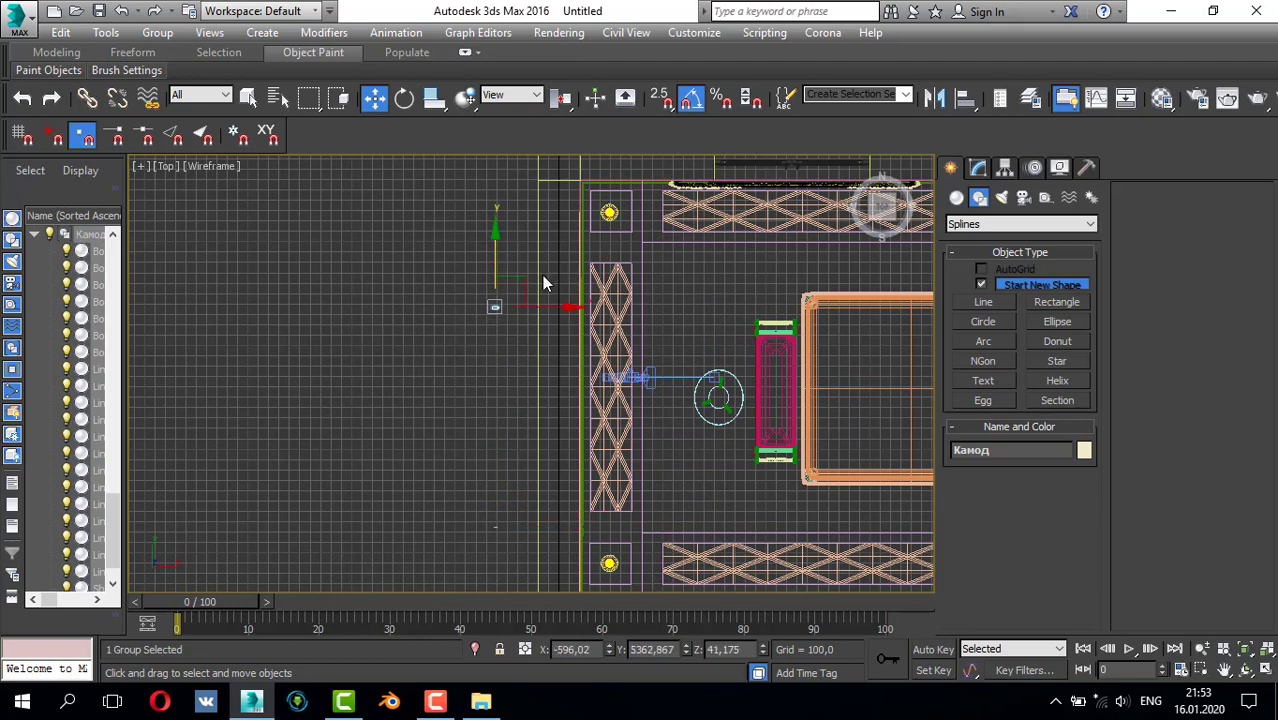
middle_drag(523, 316, 460, 363)
key(ctrl+z)
- Select the dresser and its mirror together in the Top view and move them inside the bedroom near the upper-left corner
middle_drag(445, 562, 451, 407)
scroll(449, 411, up, 3)
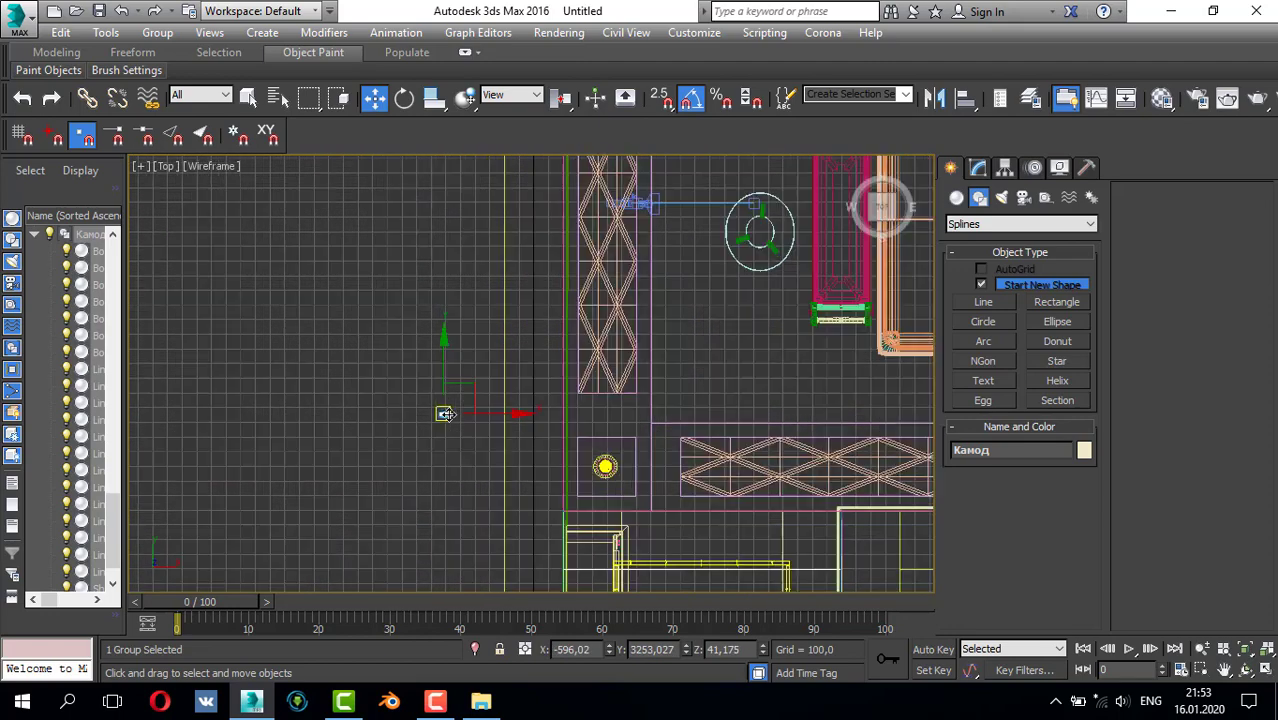
drag(397, 380, 484, 488)
scroll(508, 380, down, 4)
middle_drag(509, 387, 453, 455)
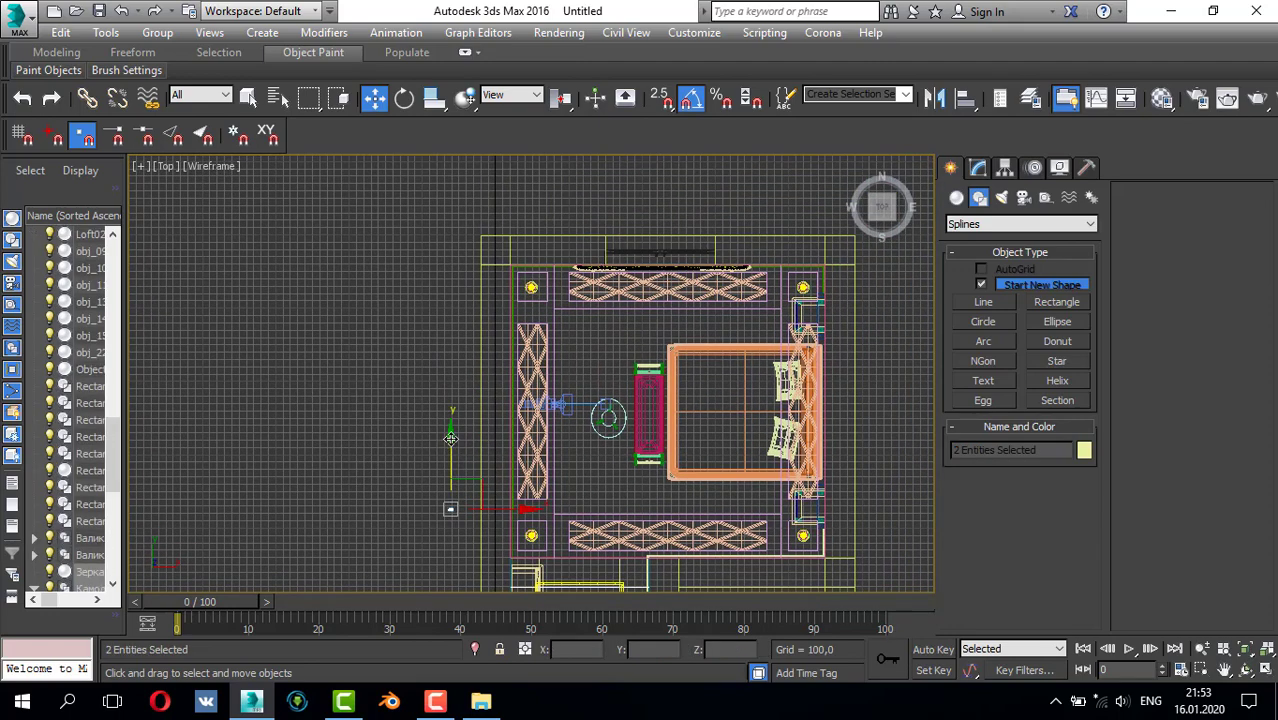
scroll(498, 300, up, 2)
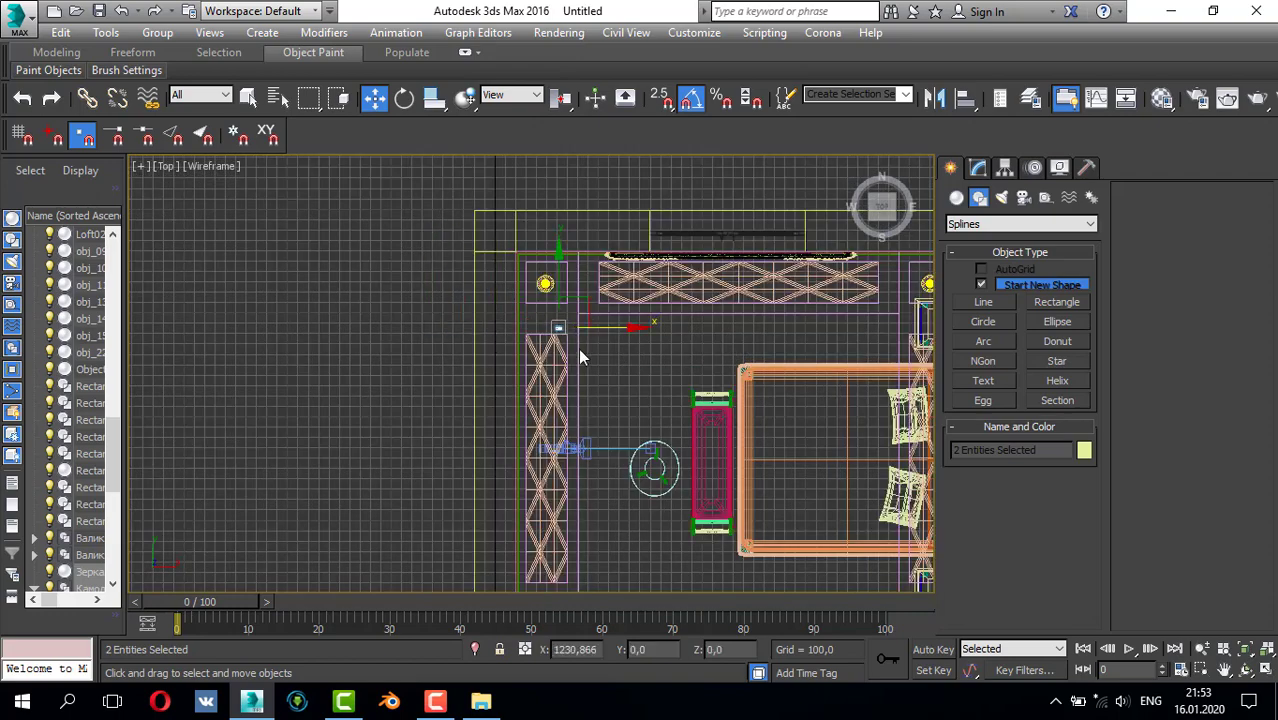
- Rotate the dresser and mirror so they face into the room, and adjust their X position beside the wall
key(e)
scroll(575, 340, up, 7)
mouse_move(588, 286)
mouse_down()
mouse_move(679, 394)
mouse_move(665, 334)
mouse_move(471, 331)
mouse_up()
key(w)
key(p)
key(z)
alt+middle_drag(639, 379, 454, 414)
scroll(454, 414, down, 5)
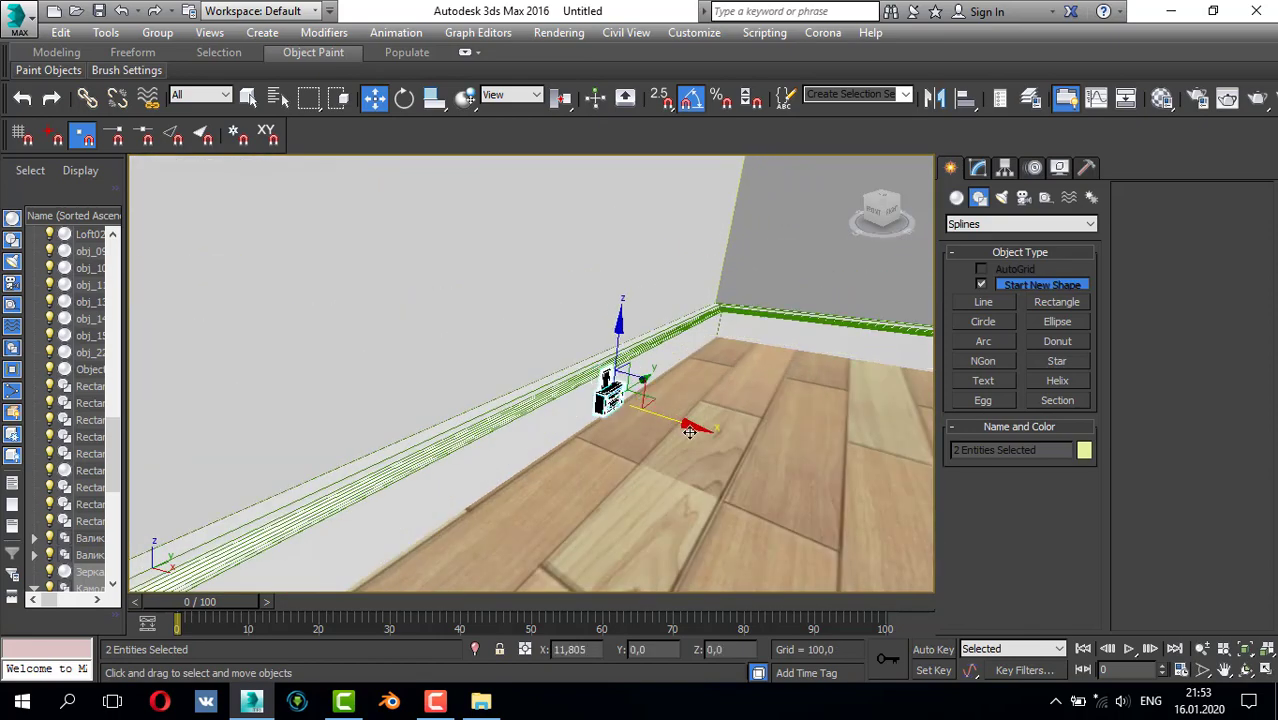
scroll(745, 414, up, 6)
scroll(746, 415, up, 4)
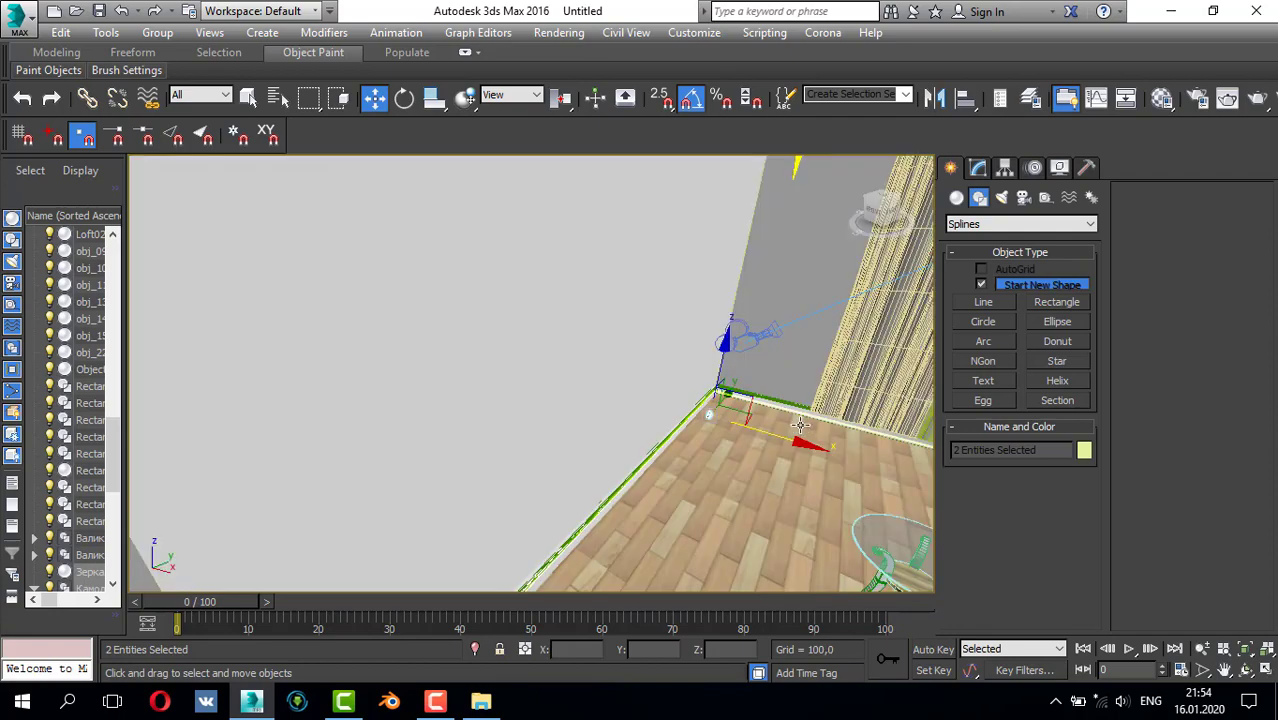
scroll(800, 425, down, 5)
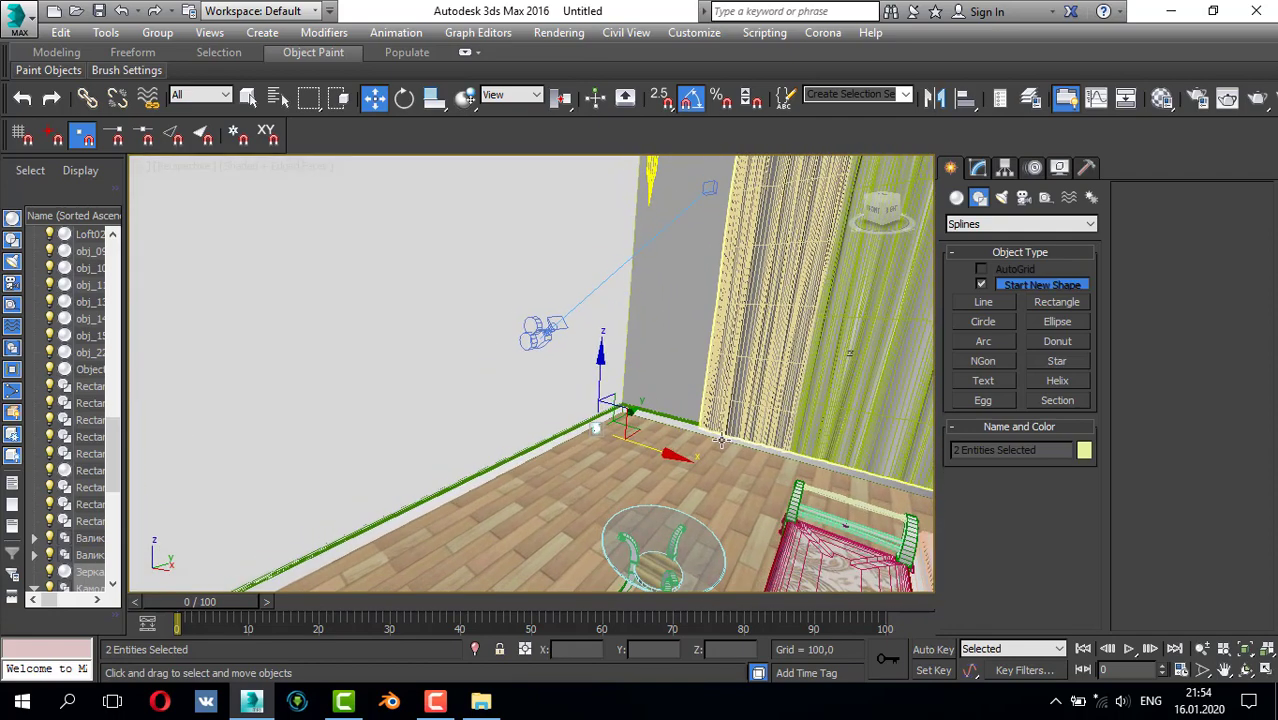
alt+middle_drag(720, 440, 730, 442)
key(alt+w)
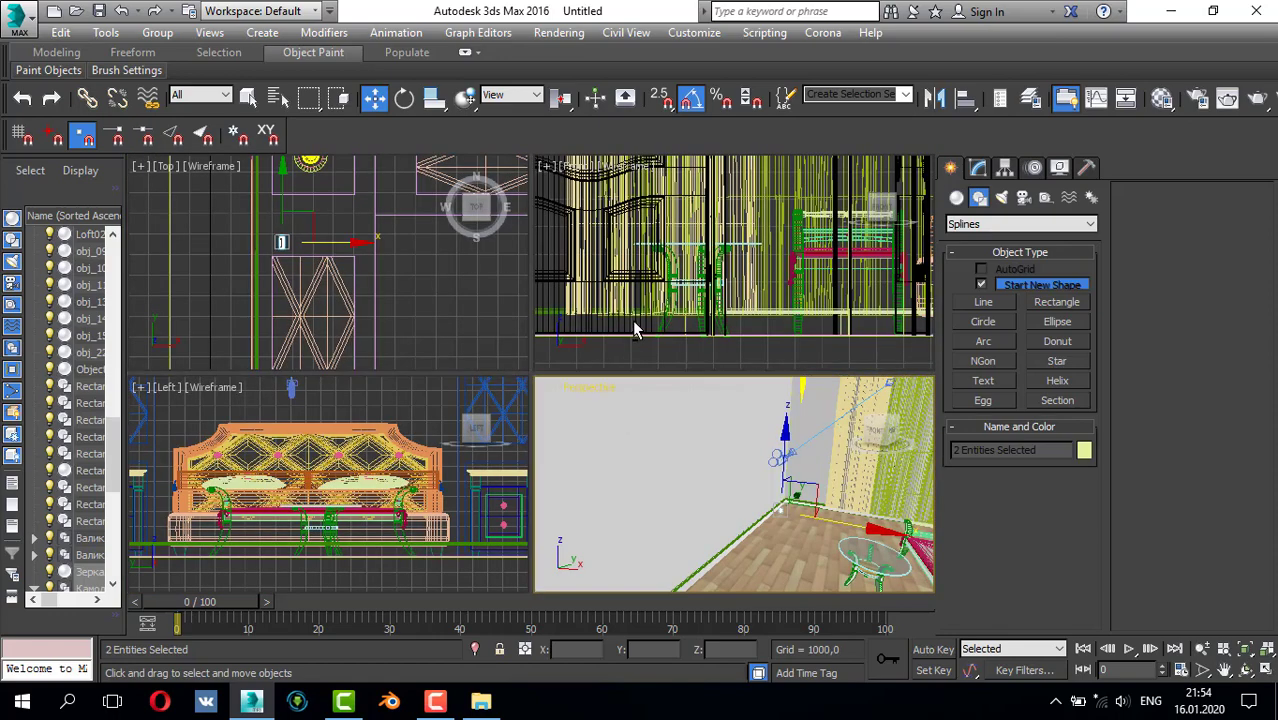
key(alt+w)
scroll(437, 324, up, 4)
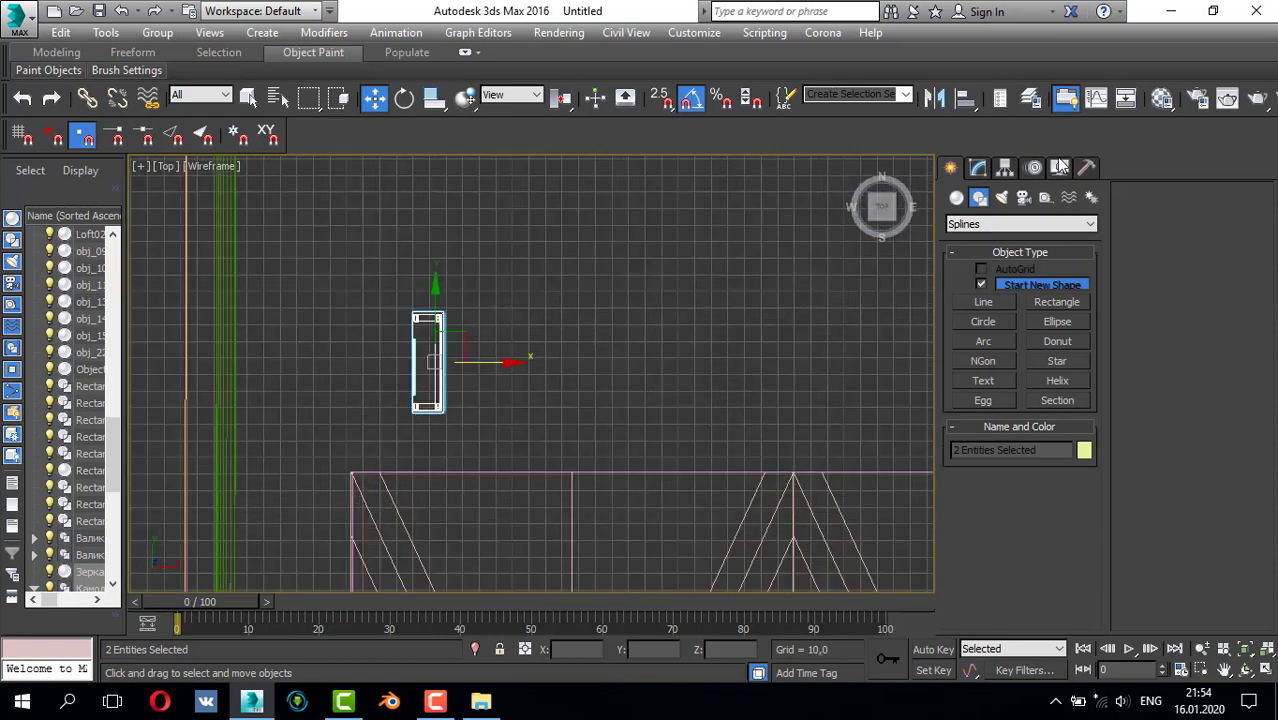
click(978, 168)
click(158, 33)
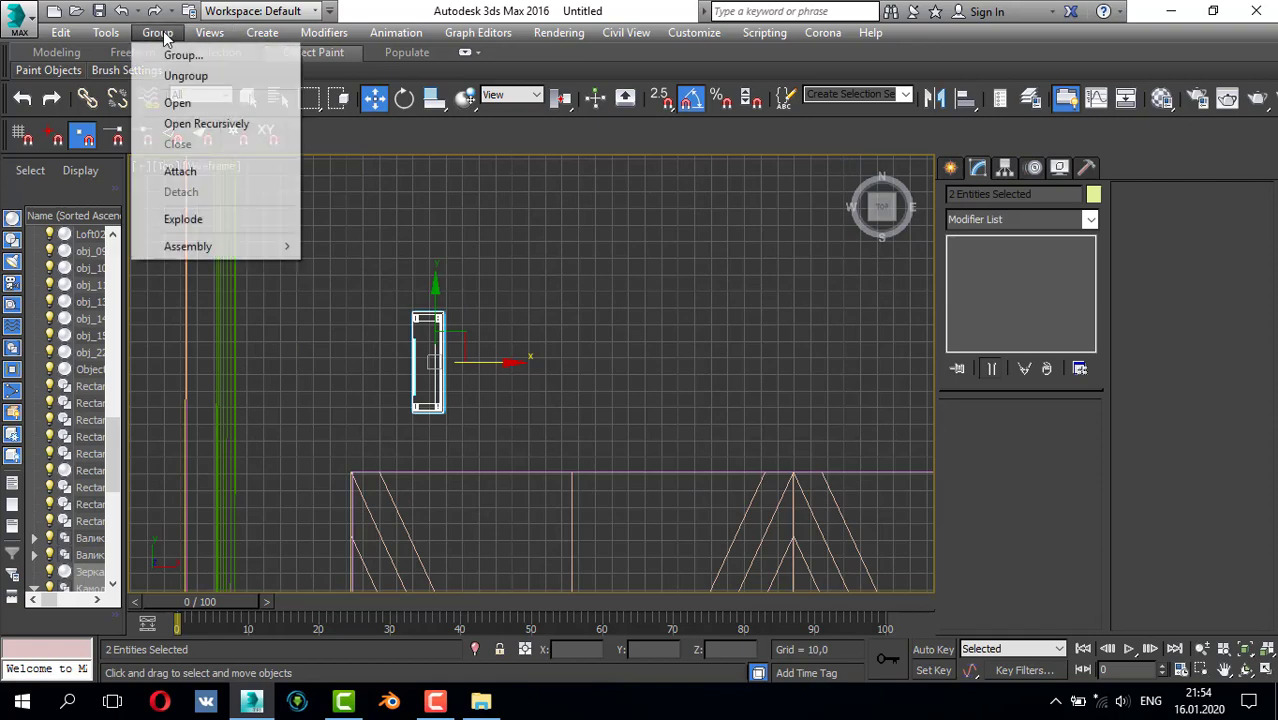
click(461, 199)
- Select the dresser together with the mirror above it in the Perspective view and combine them into one group
key(alt+w)
click(700, 430)
key(alt+w)
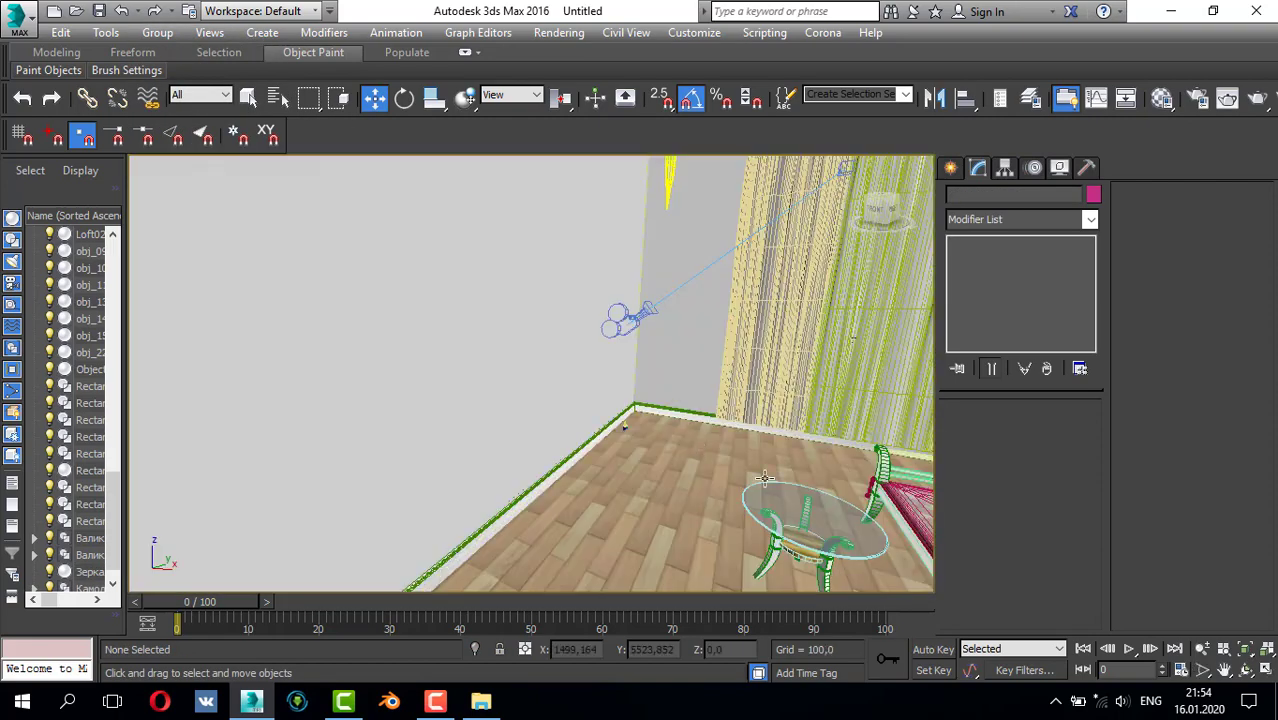
scroll(617, 422, up, 6)
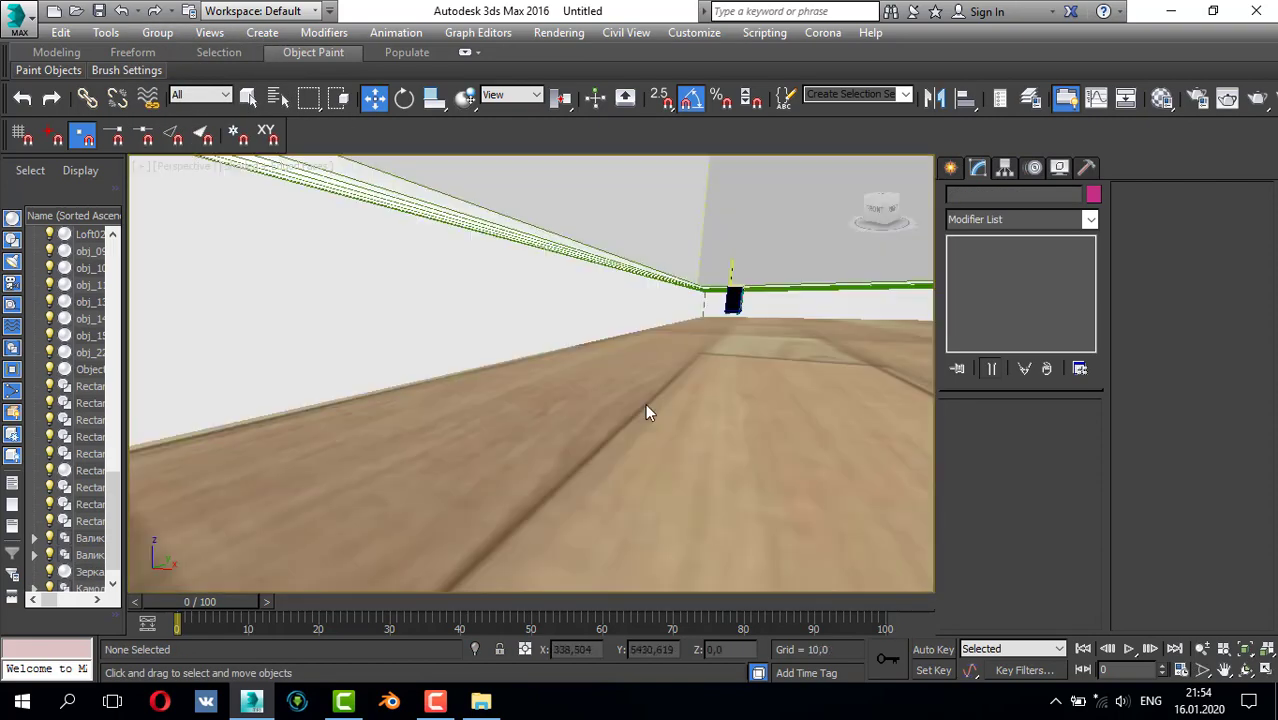
click(735, 300)
key(z)
scroll(597, 300, down, 2)
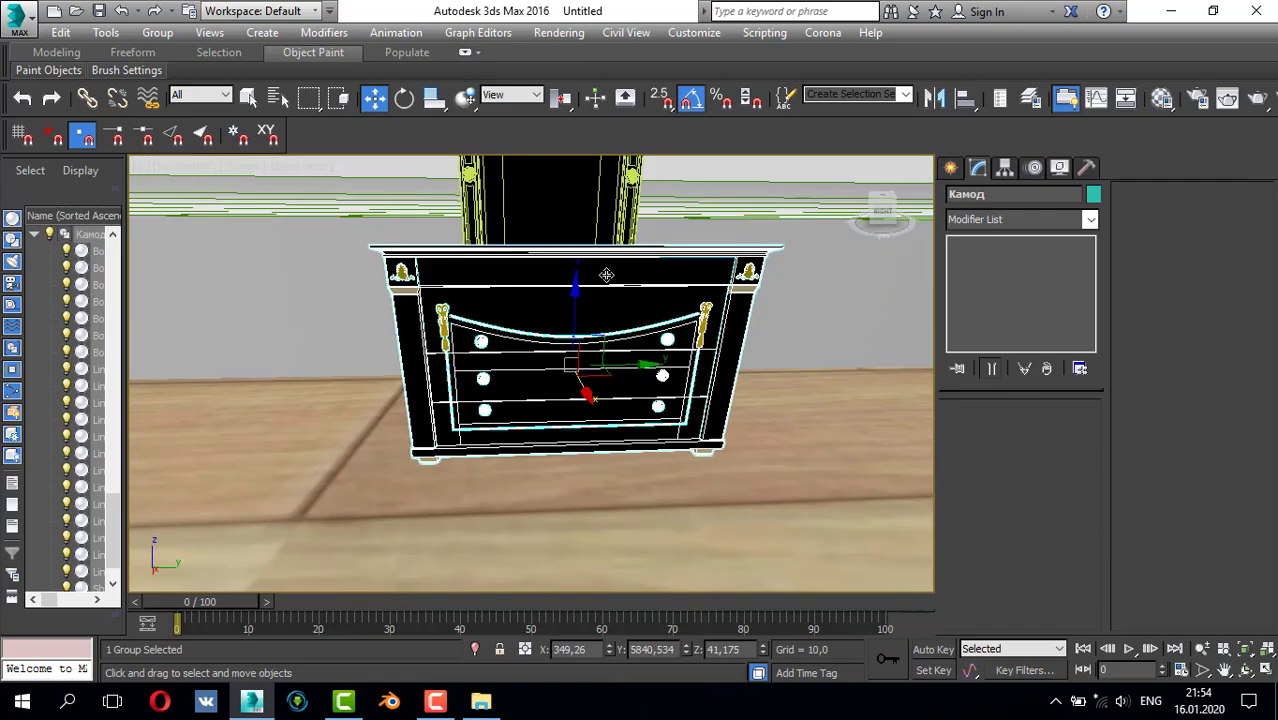
alt+middle_drag(606, 274, 600, 300)
ctrl+click(550, 230)
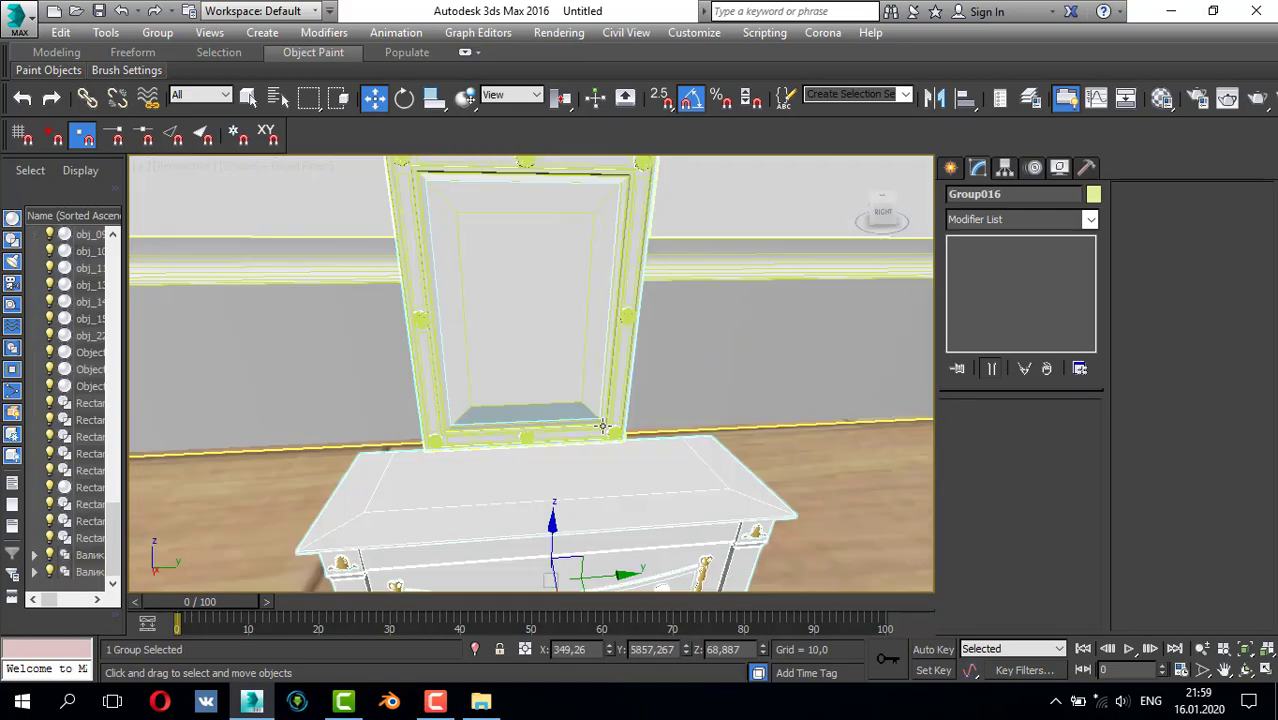
- Add an FFD 2x2x2 modifier to the dresser and mirror group in the Top view and activate its control points
key(t)
scroll(439, 282, down, 3)
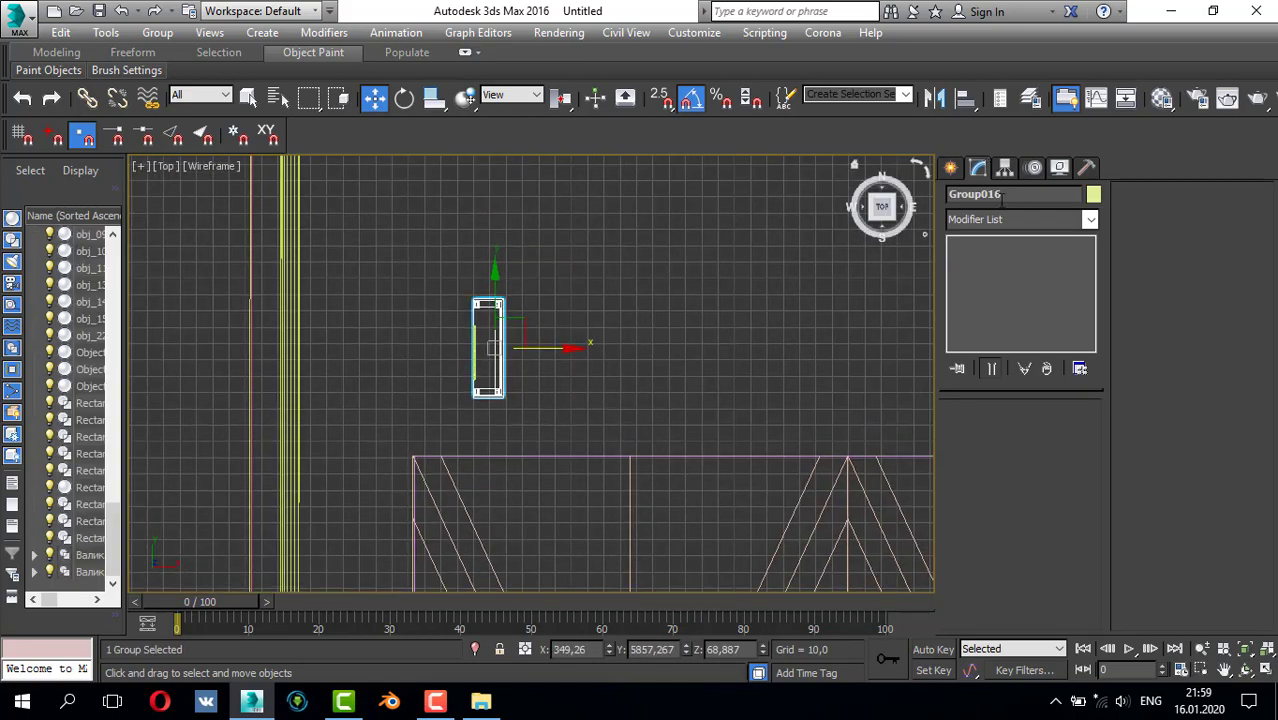
click(1010, 219)
scroll(960, 258, down, 10)
click(962, 255)
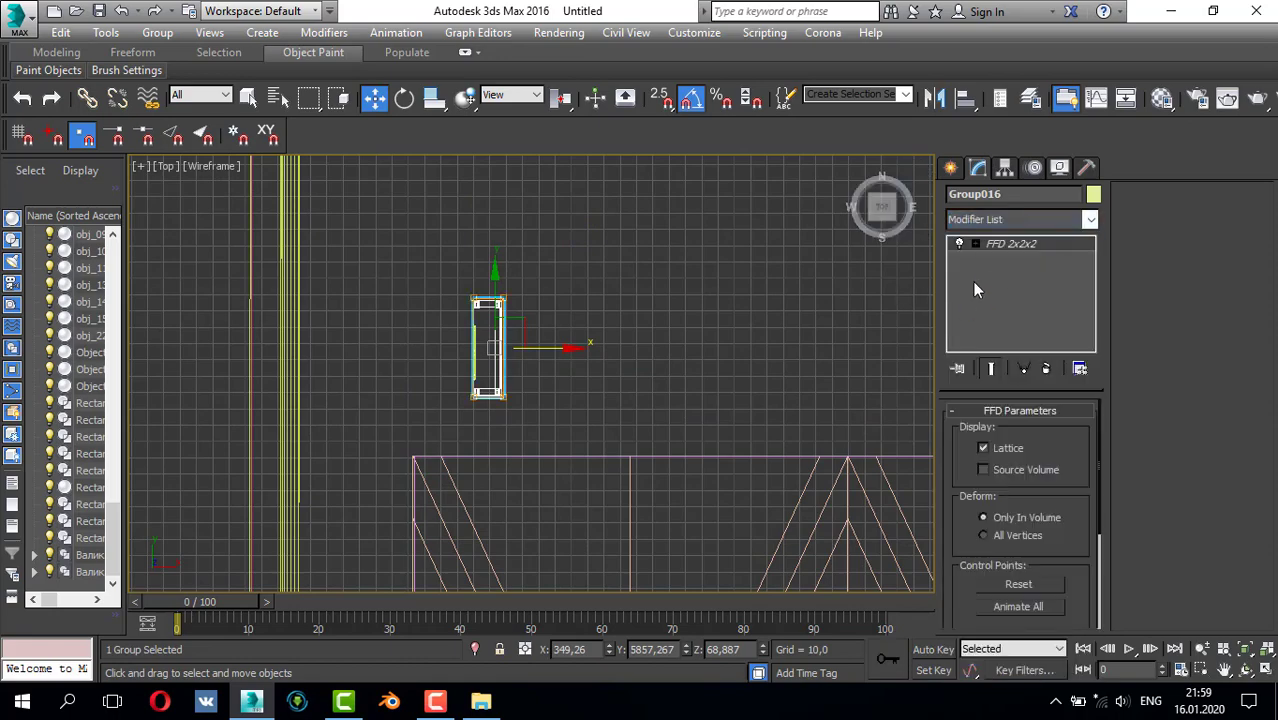
click(979, 261)
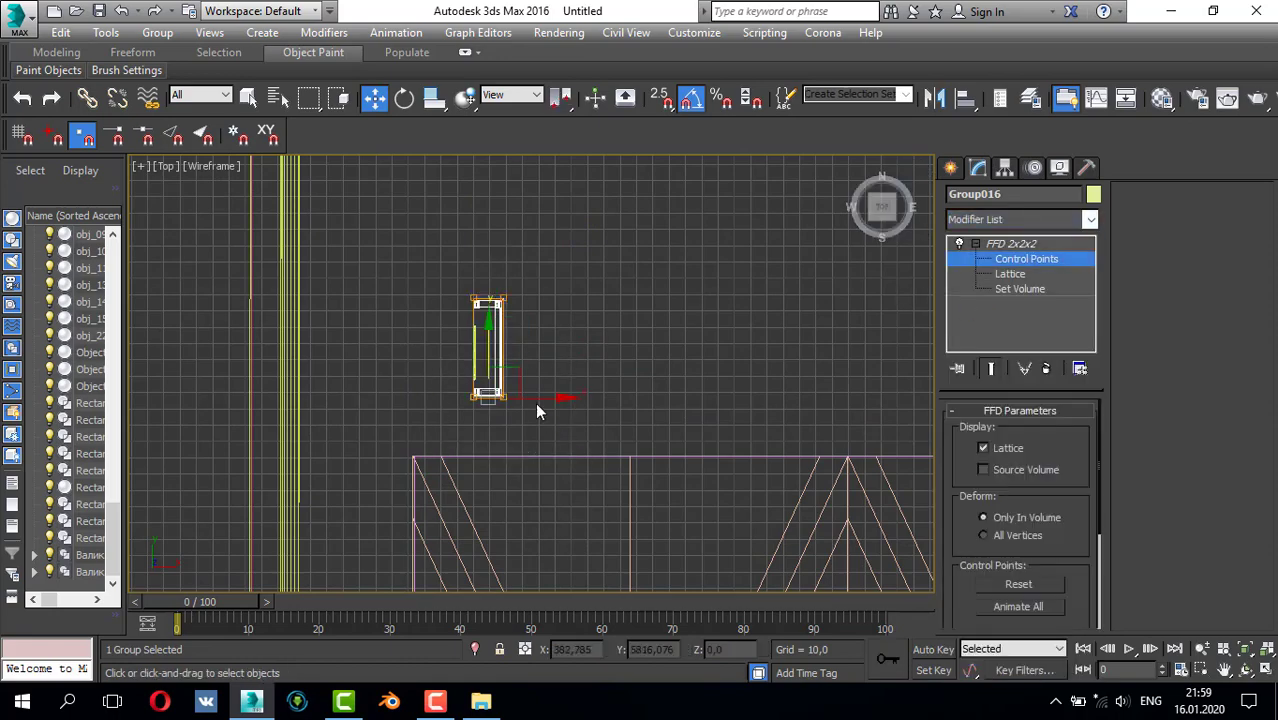
- Lengthen the dresser group along the wall by moving its lower and upper FFD control points apart in the Top view
drag(489, 337, 492, 507)
scroll(469, 351, down, 3)
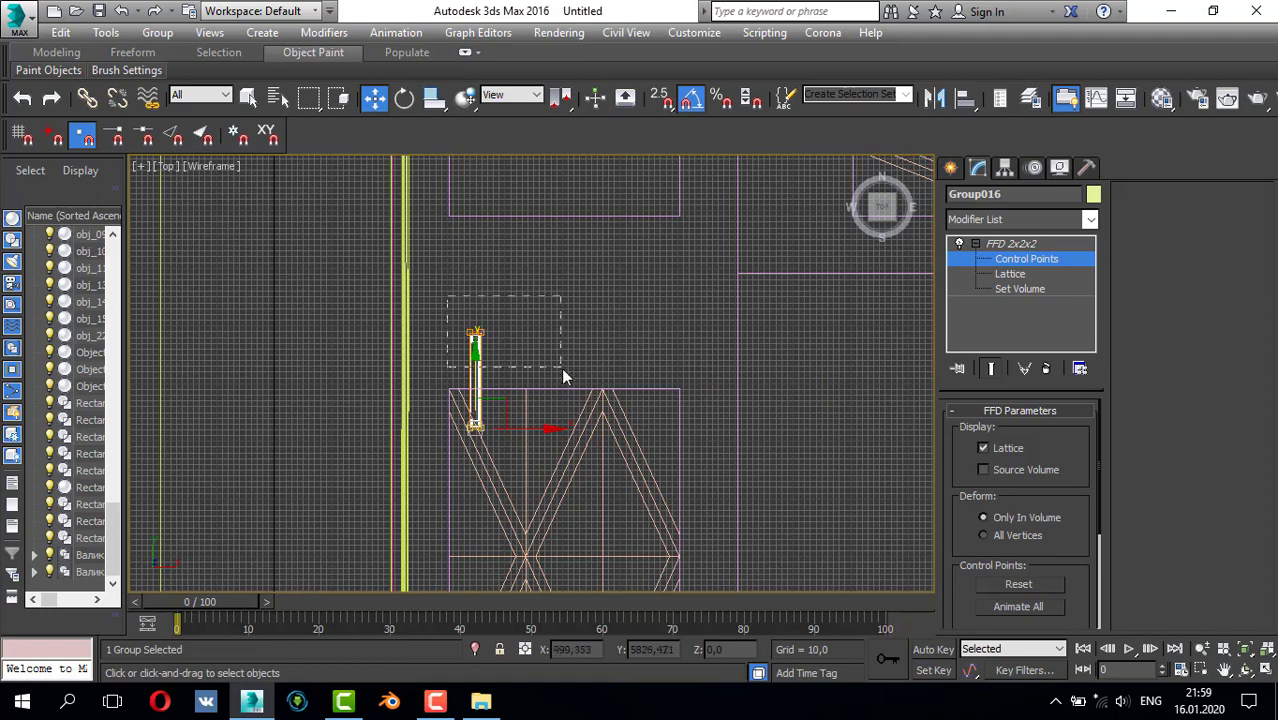
drag(477, 283, 489, 82)
scroll(497, 253, down, 5)
middle_drag(497, 253, 509, 350)
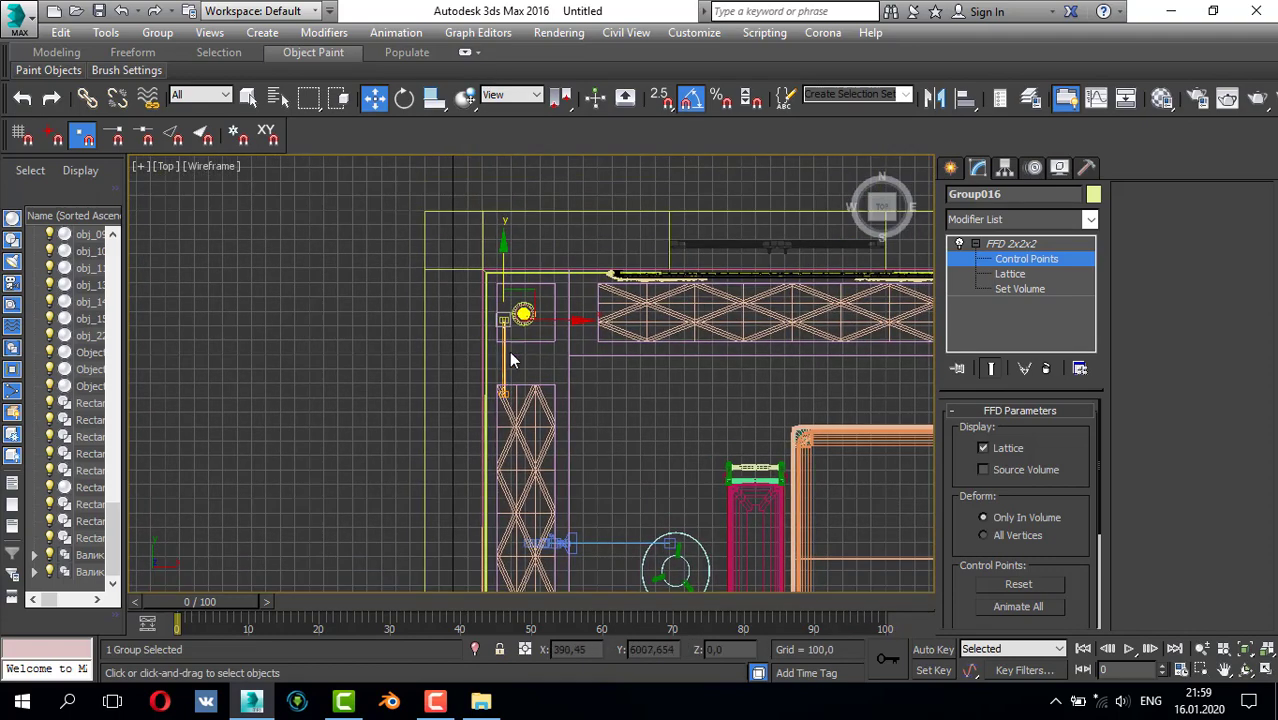
- Deepen the dresser group between the wall and the room, and extend both its ends further along the wall
scroll(498, 335, up, 3)
drag(511, 503, 508, 500)
drag(560, 384, 625, 413)
scroll(581, 377, down, 3)
middle_drag(579, 377, 558, 312)
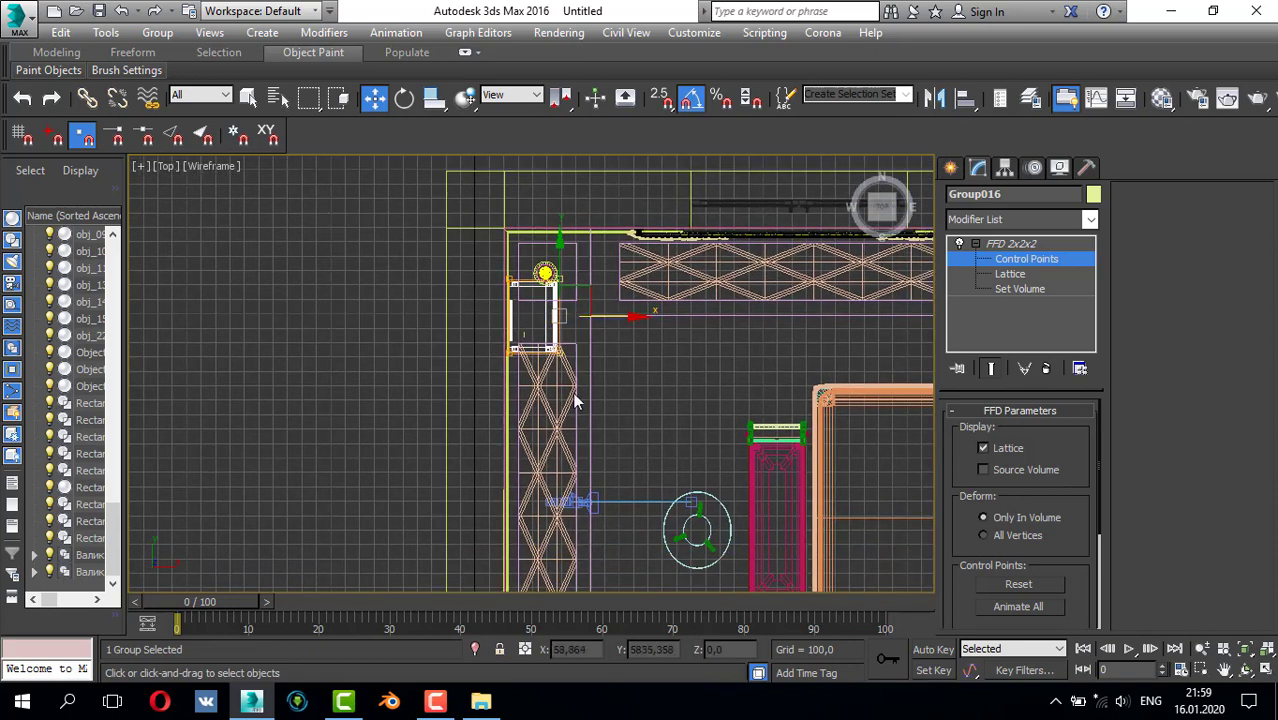
drag(576, 401, 531, 376)
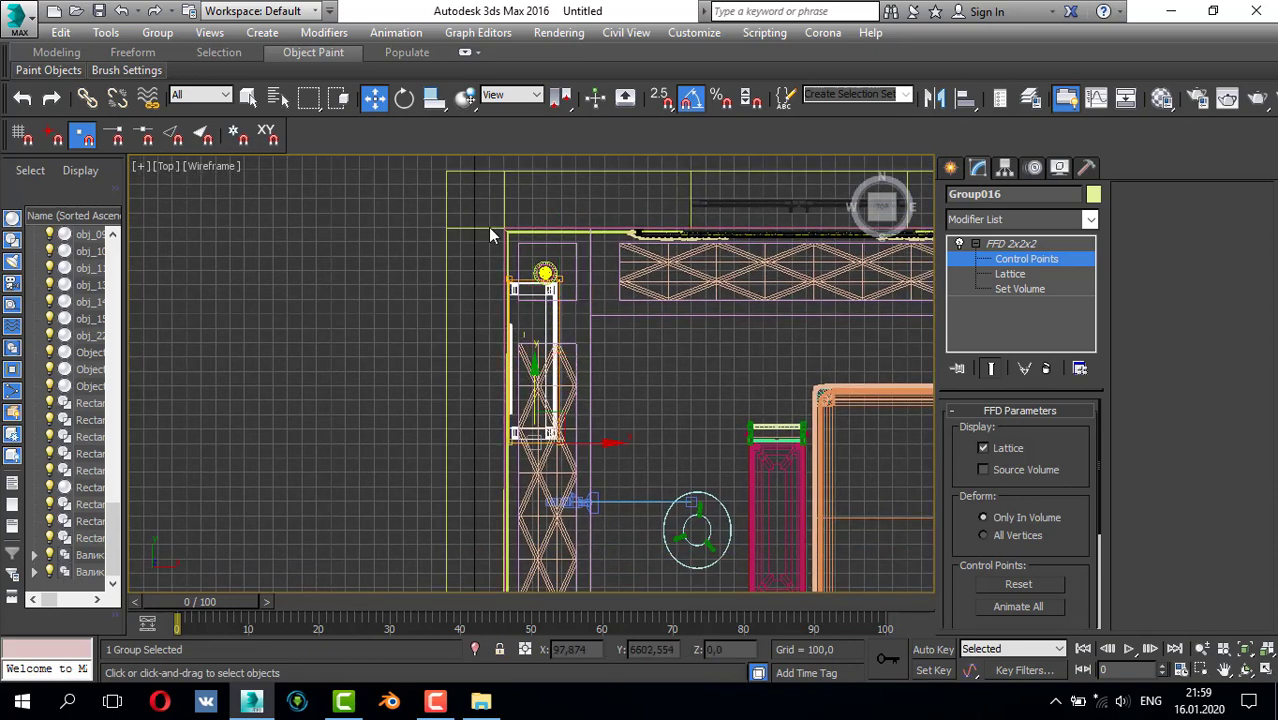
drag(535, 227, 535, 210)
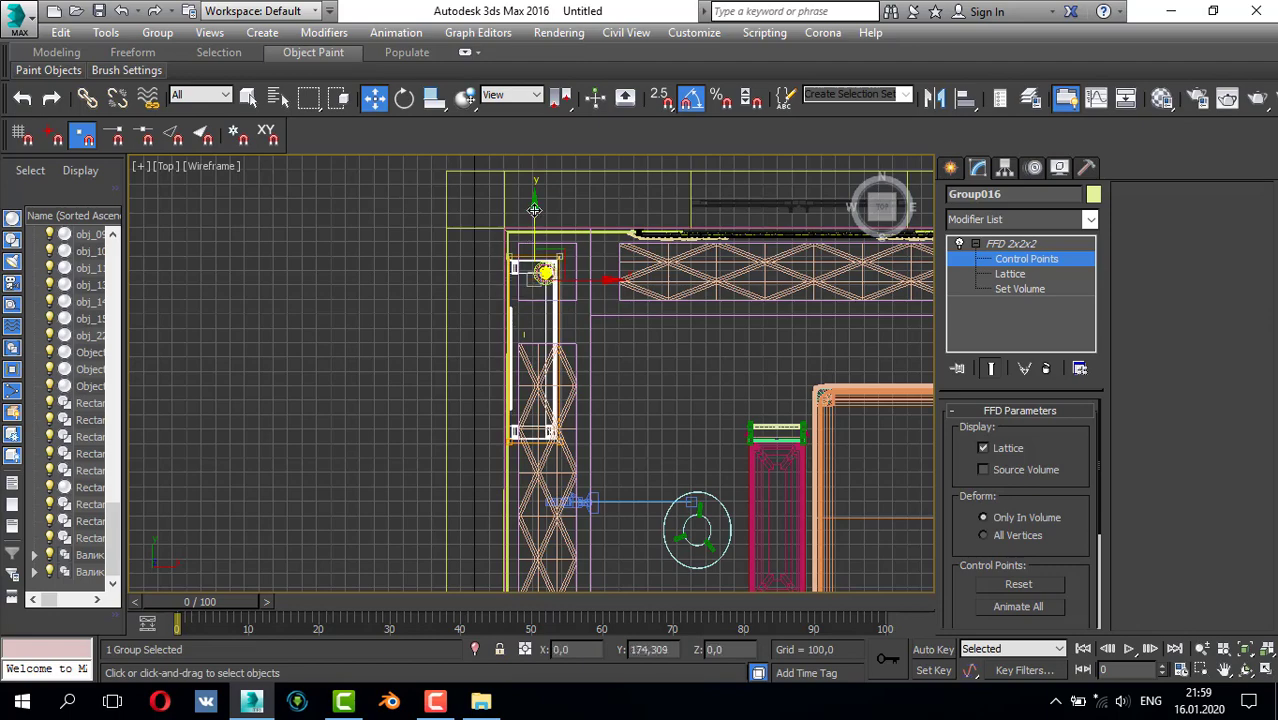
- Raise the dresser group's upper FFD control points in the Front view to increase its height, and align the lower ones with the floor
key(alt+w)
right_click(685, 285)
key(alt+w)
key(z)
scroll(589, 292, down, 5)
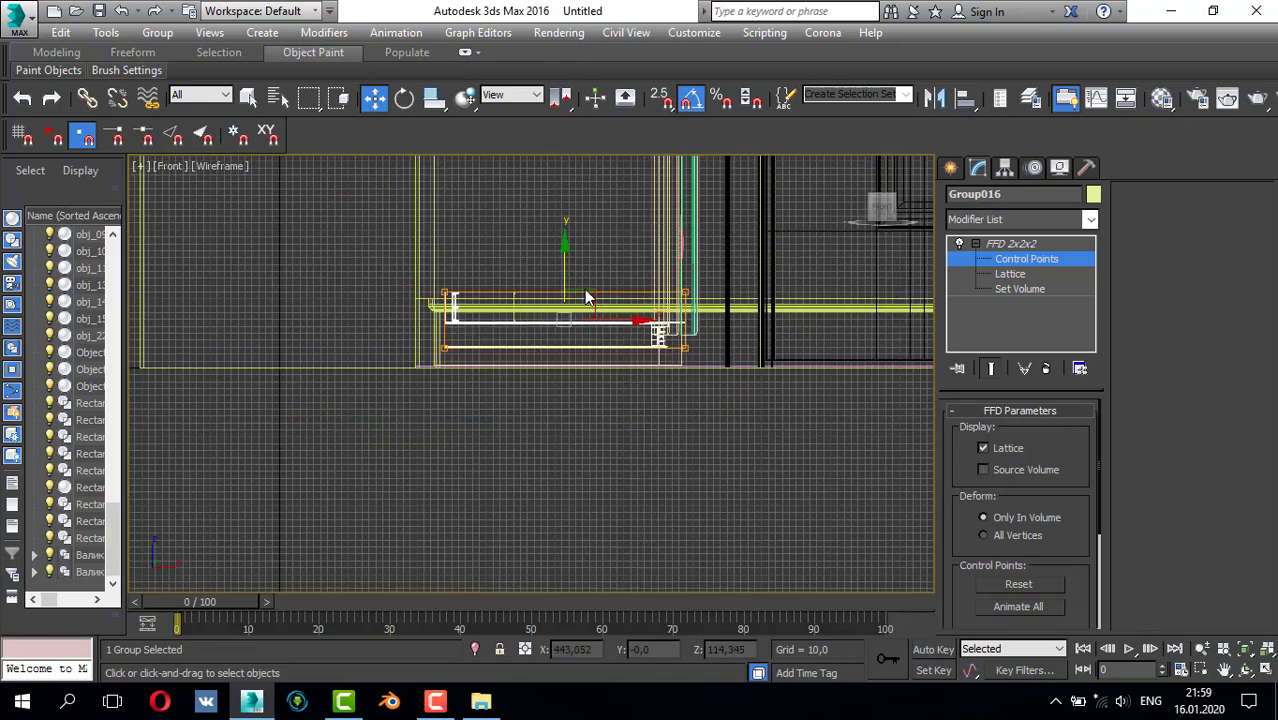
middle_drag(589, 294, 574, 425)
drag(690, 431, 691, 433)
scroll(572, 370, down, 5)
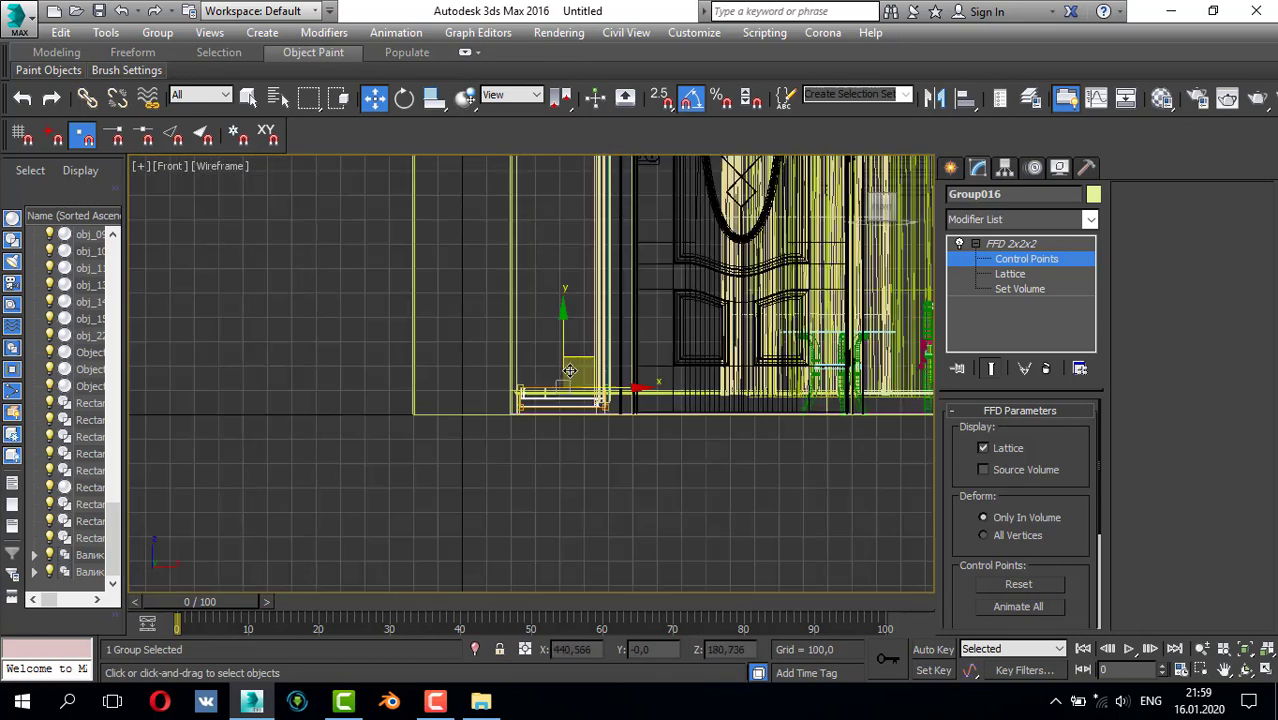
middle_drag(572, 370, 567, 455)
drag(559, 421, 576, 154)
drag(487, 478, 635, 525)
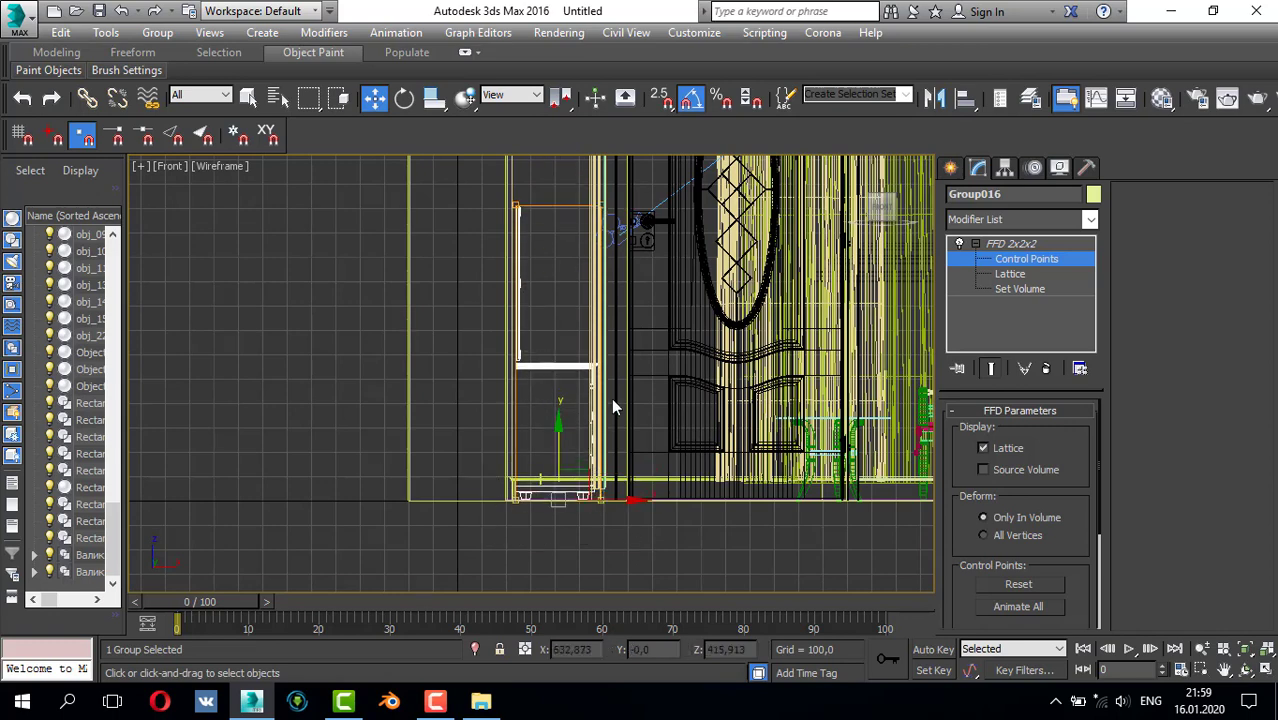
- Examine the proportions of the stretched dresser and mirror in the Perspective view
scroll(597, 447, down, 3)
scroll(597, 430, up, 2)
key(alt+w)
click(780, 460)
key(alt+w)
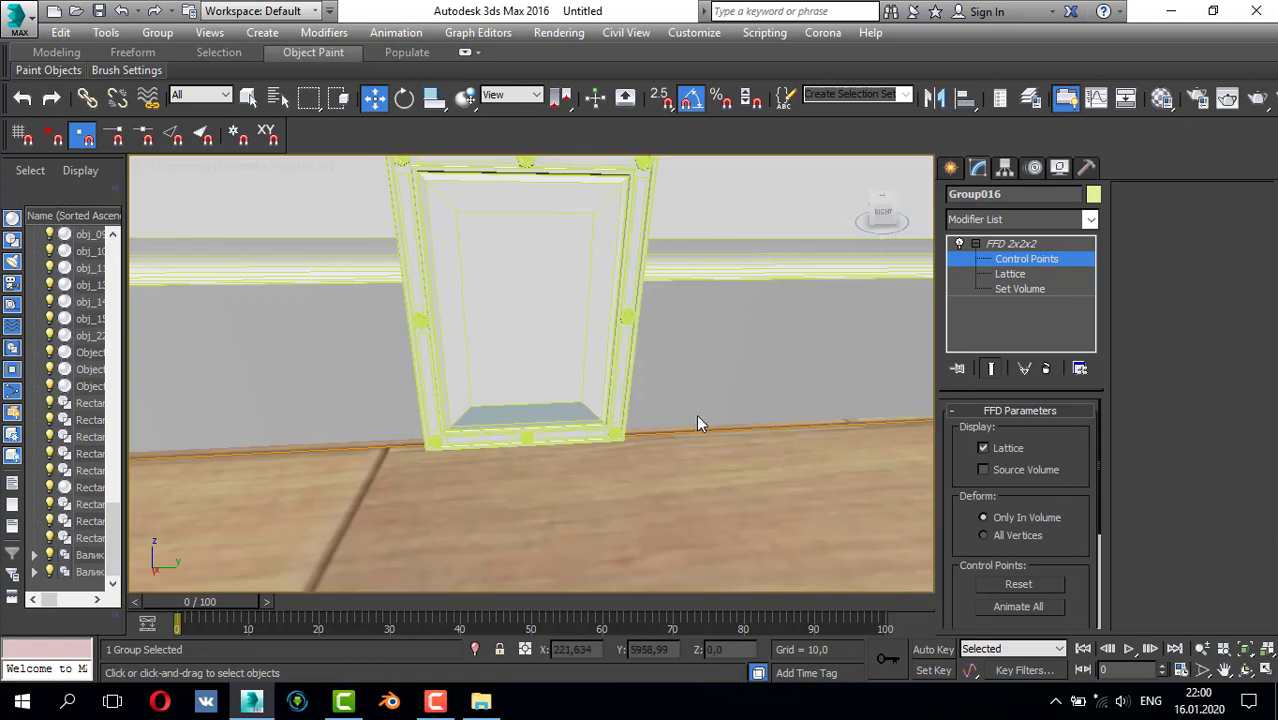
key(z)
mouse_move(568, 388)
alt+middle_down()
mouse_move(577, 368)
mouse_move(557, 366)
alt+middle_up()
- Shorten the dresser group by moving its lower FFD control points upward in the Top view, and check it in Perspective
key(alt+w)
right_click(355, 337)
key(alt+w)
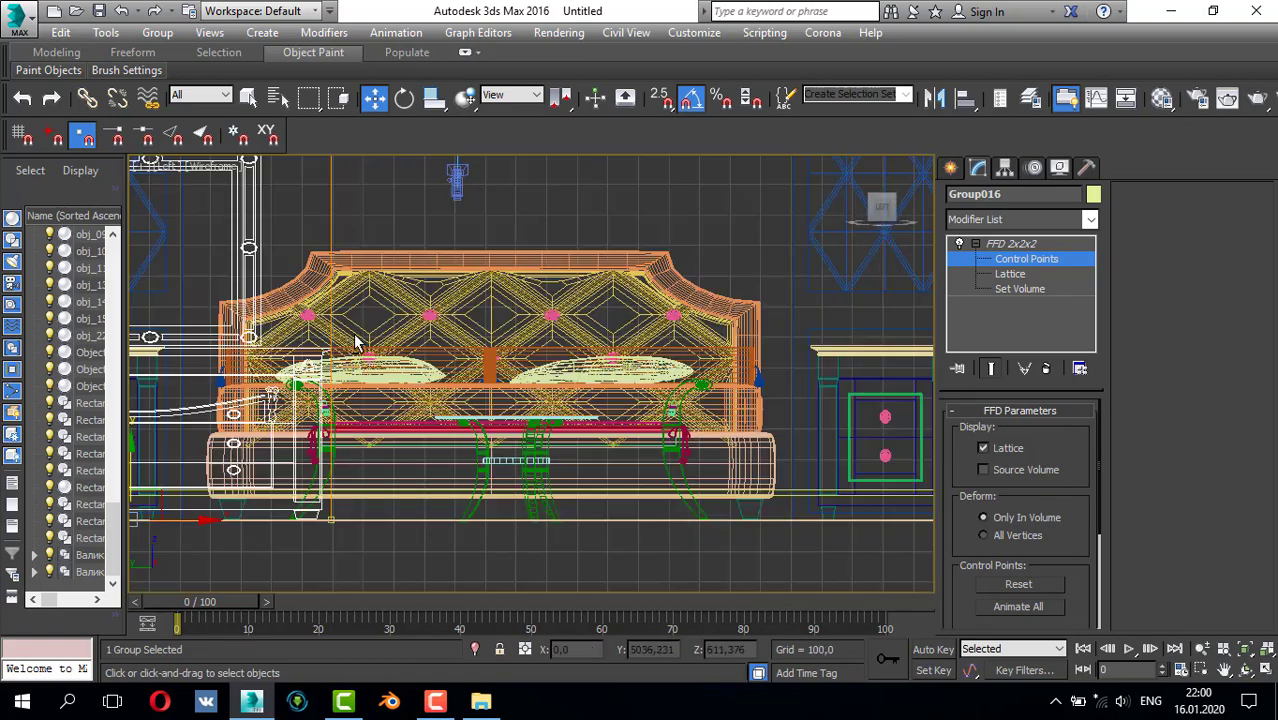
key(f)
key(t)
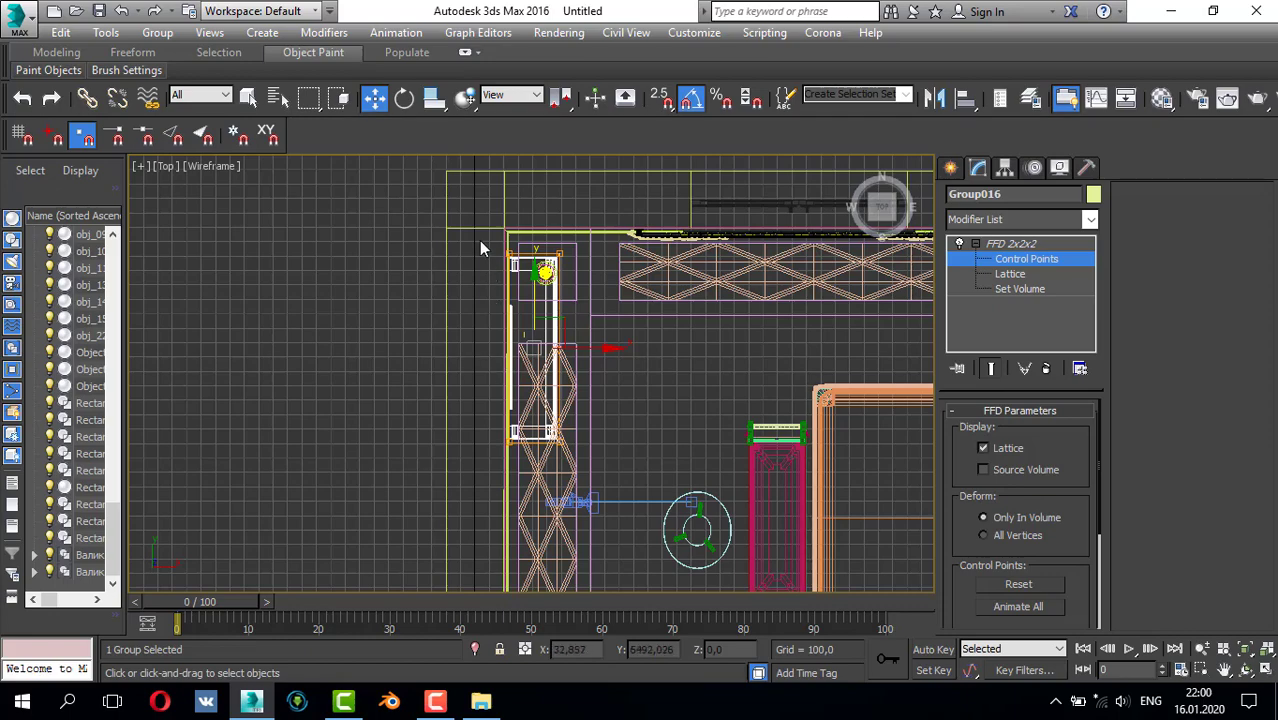
drag(590, 474, 590, 474)
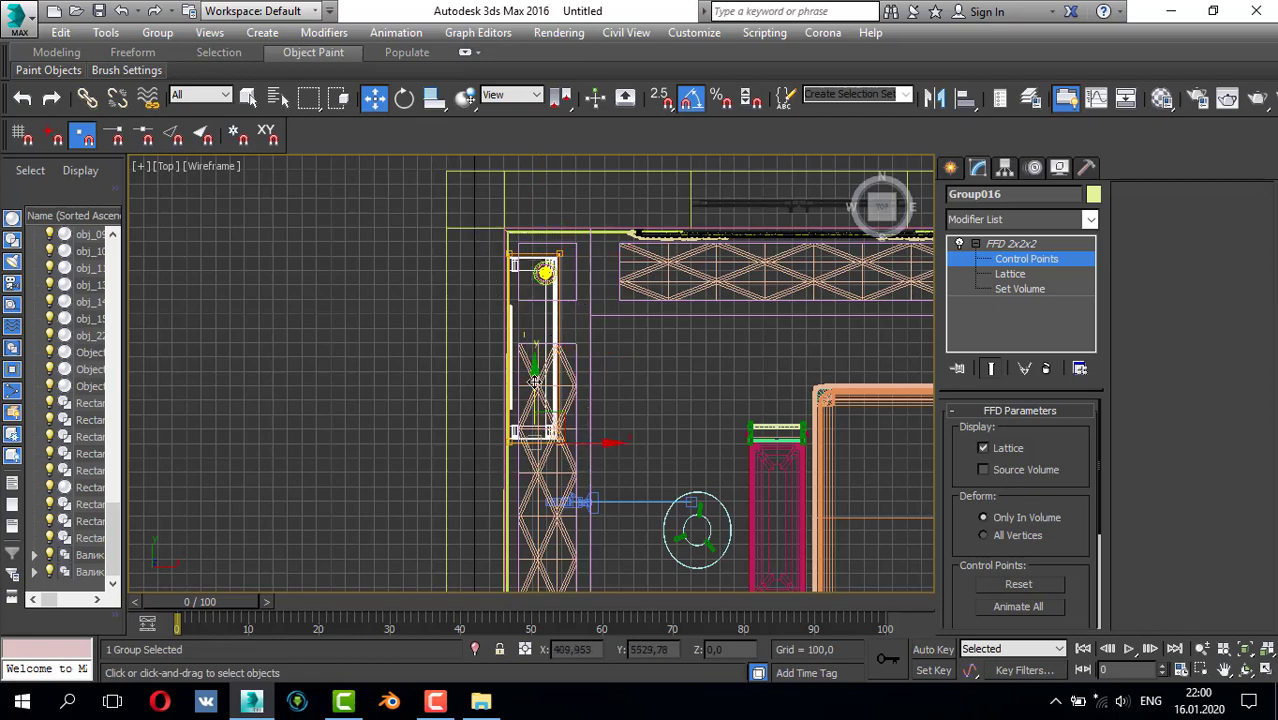
drag(535, 382, 536, 341)
key(alt+w)
right_click(677, 448)
key(alt+w)
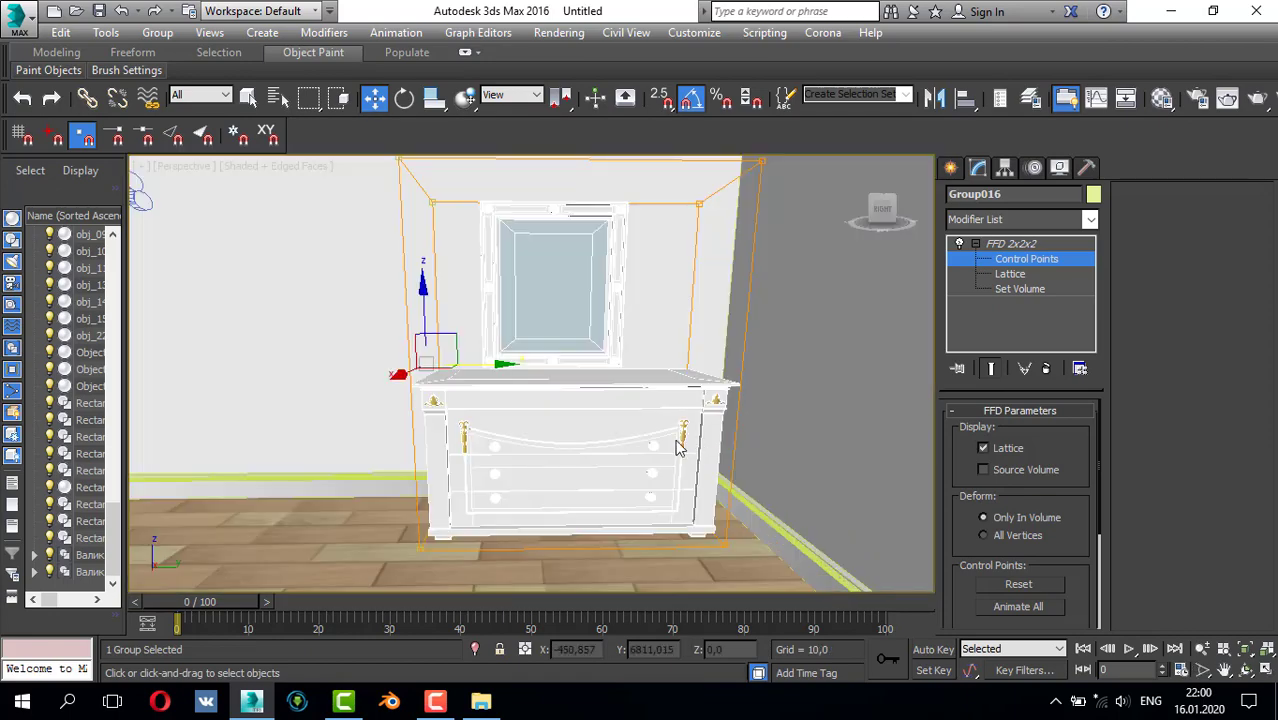
- Raise the dresser group's upper FFD control points in the Front view to make it taller, and check the proportions in Perspective
alt+middle_drag(604, 418, 690, 443)
scroll(651, 415, down, 3)
key(t)
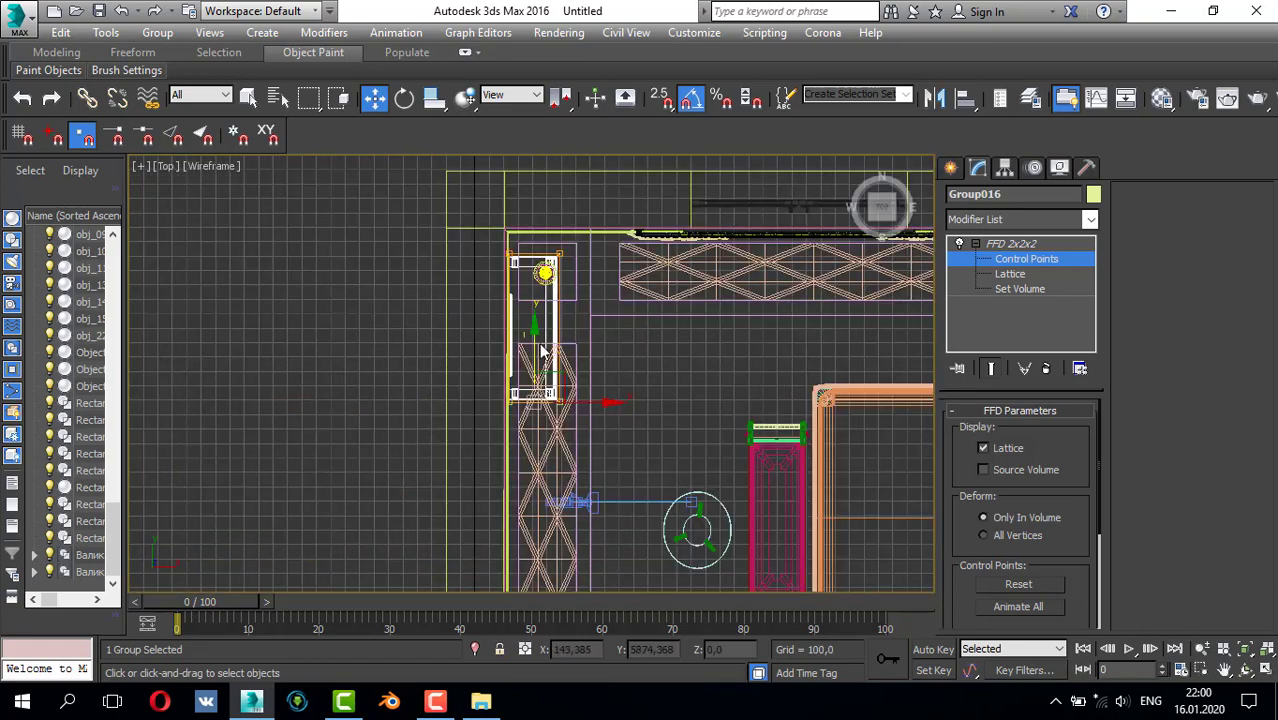
key(alt+w)
key(alt+w)
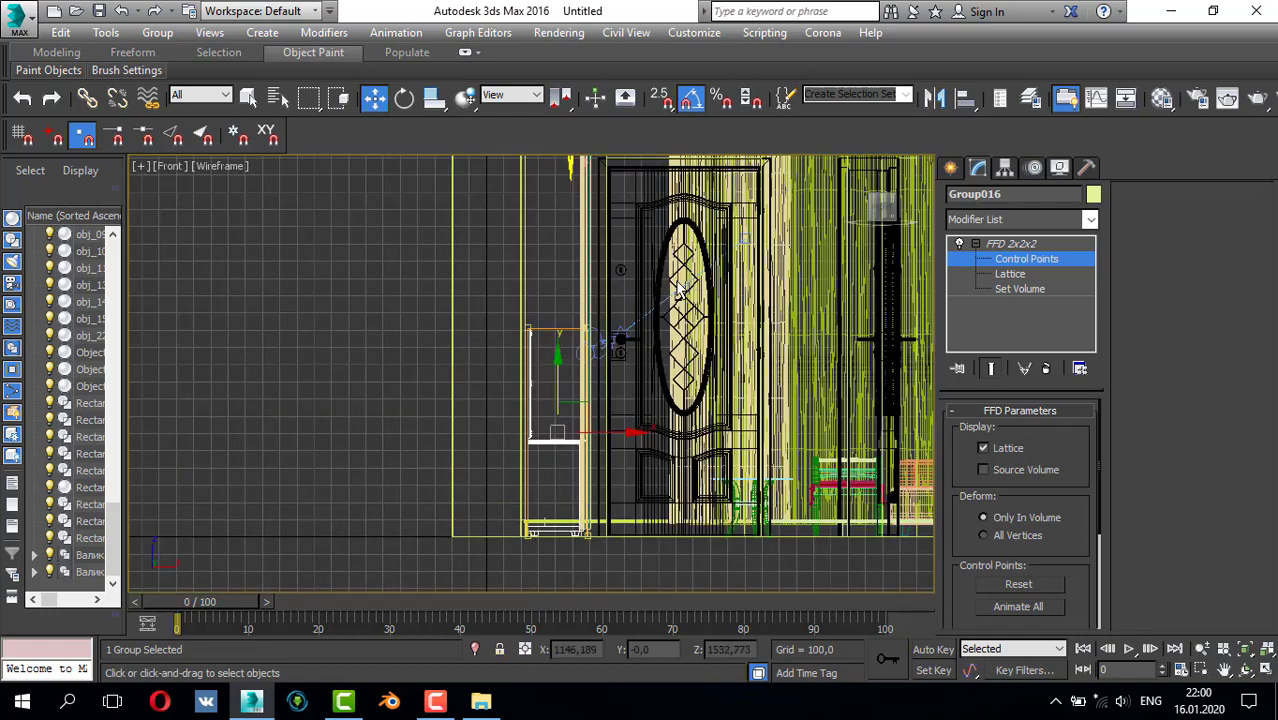
drag(519, 312, 655, 377)
drag(553, 281, 553, 215)
key(alt+w)
key(alt+w)
key(alt+w)
right_click(723, 453)
key(alt+w)
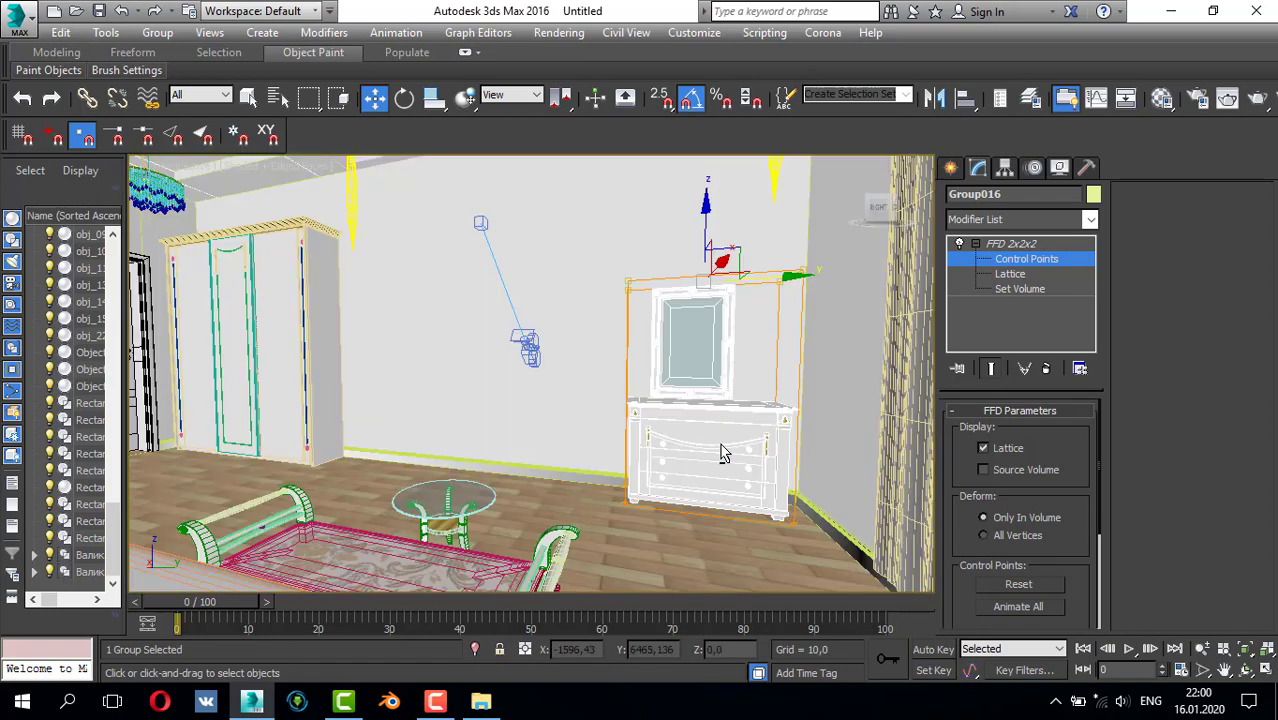
mouse_move(675, 440)
alt+middle_down()
mouse_move(693, 456)
mouse_move(645, 428)
alt+middle_up()
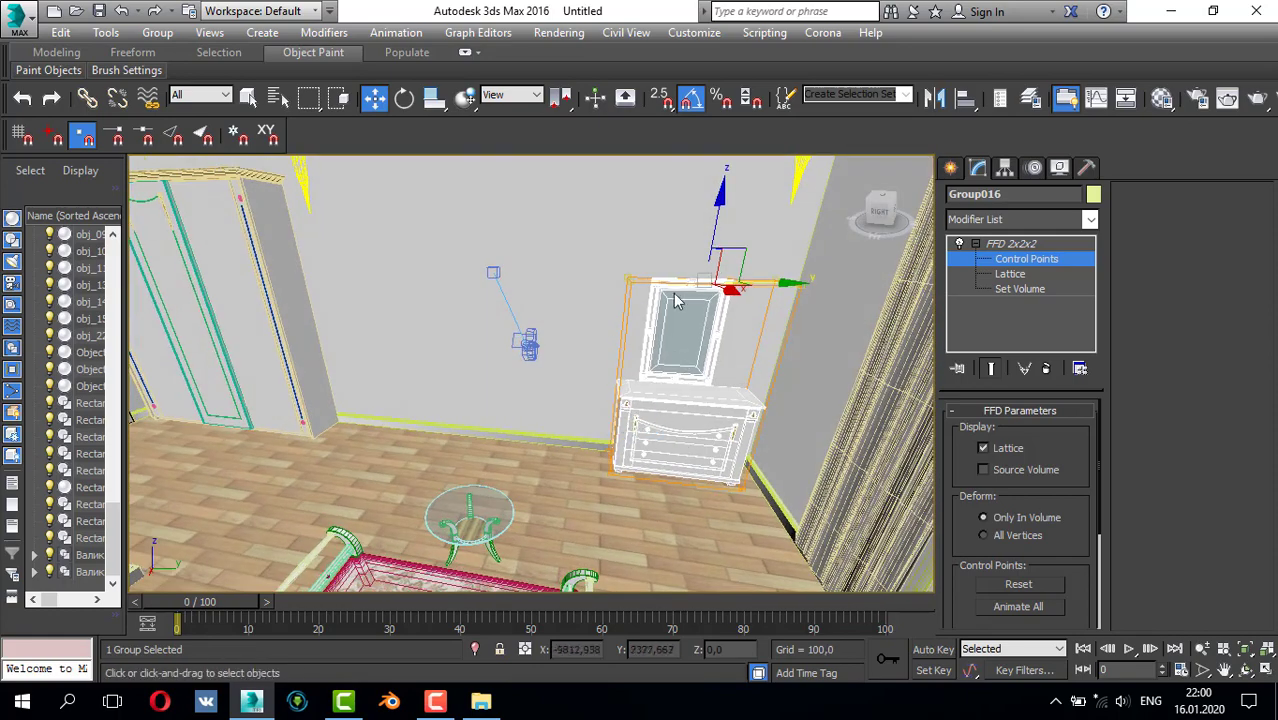
alt+middle_drag(765, 358, 672, 338)
- Leave control point editing and ungroup the dresser and mirror group
click(950, 167)
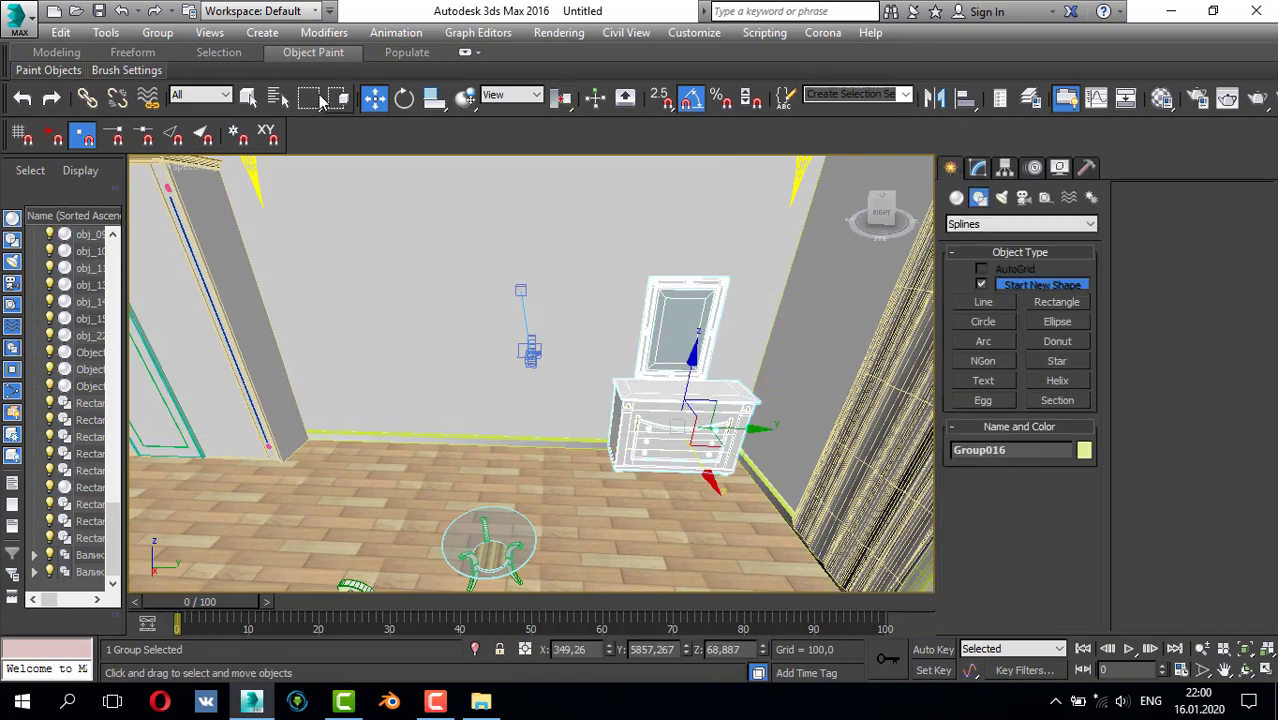
click(157, 32)
click(186, 76)
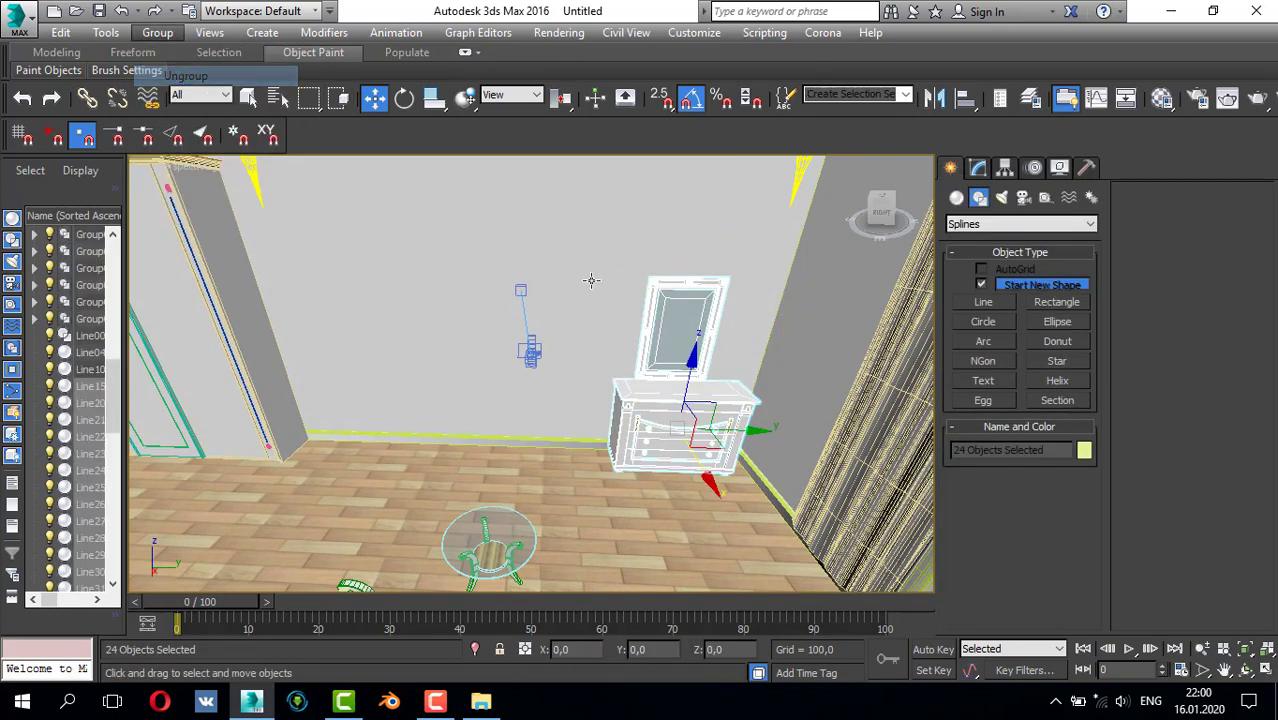
- Select the mirror glass and its frame, and shift them together along the wall toward the middle of the dresser
alt+middle_drag(590, 280, 639, 294)
click(706, 323)
scroll(706, 323, up, 5)
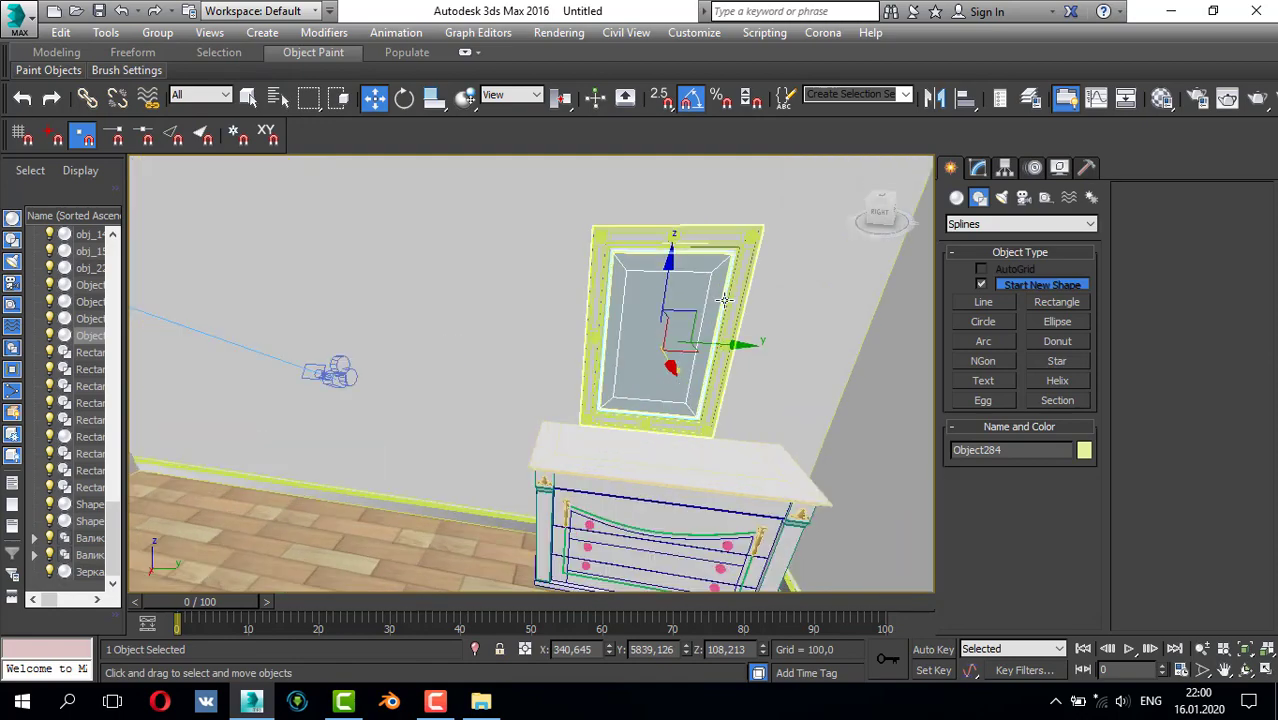
ctrl+click(734, 344)
drag(734, 344, 755, 346)
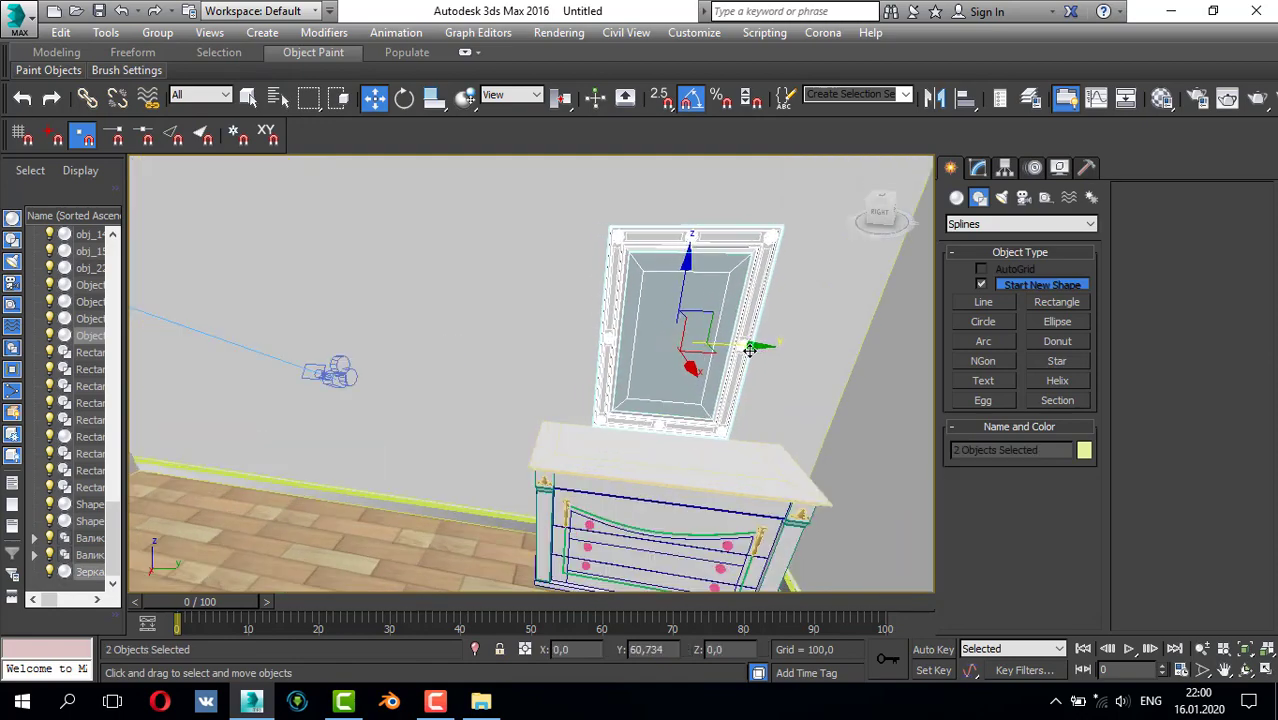
alt+middle_drag(759, 386, 750, 352)
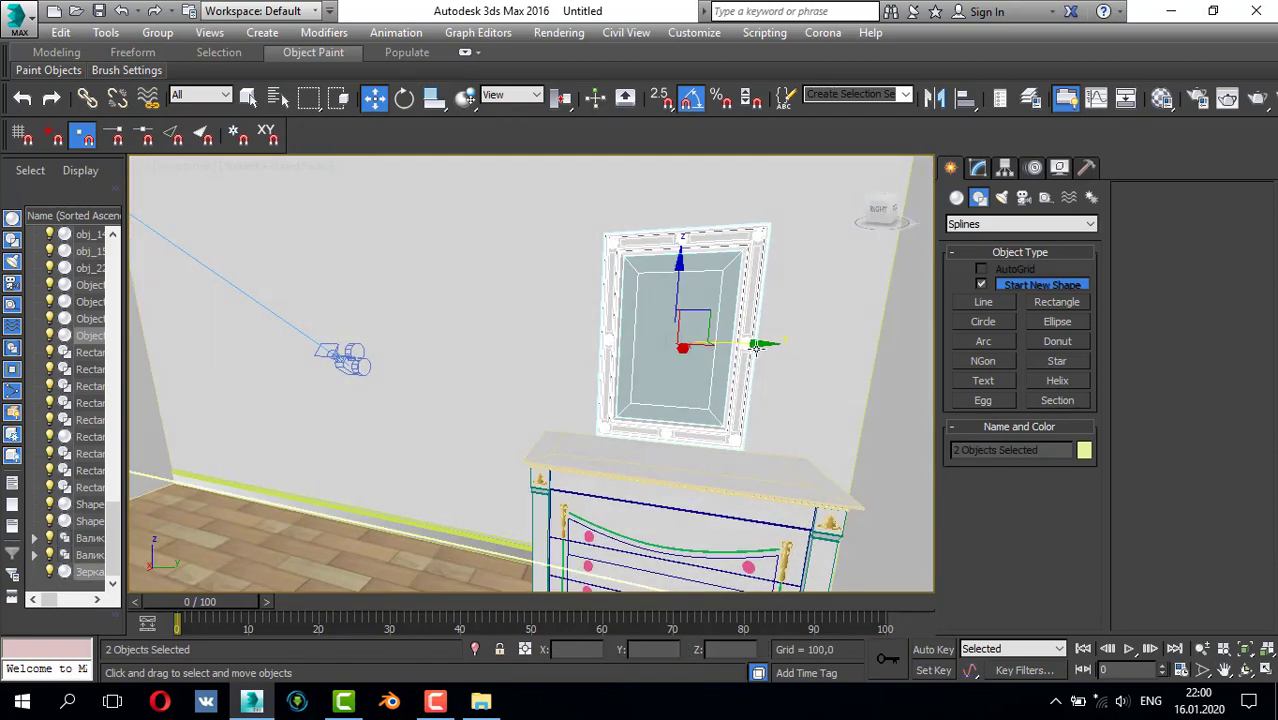
click(762, 352)
key(ctrl+z)
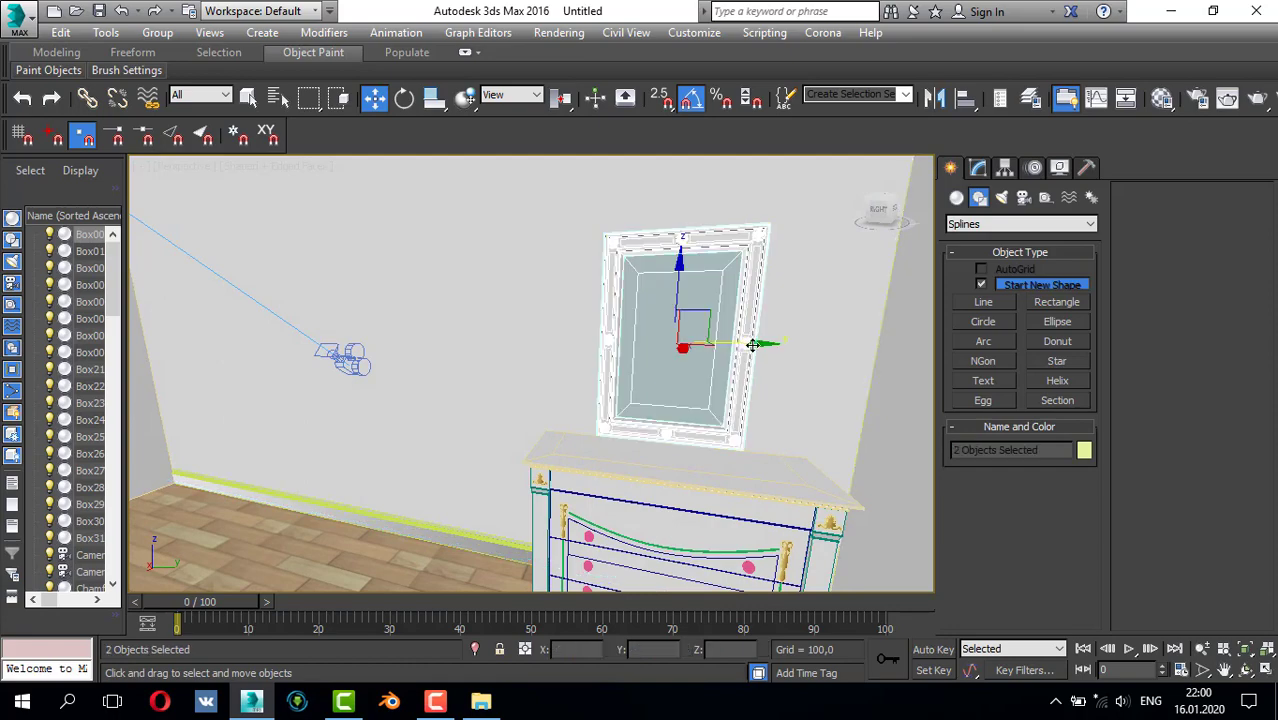
drag(753, 345, 760, 346)
key(t)
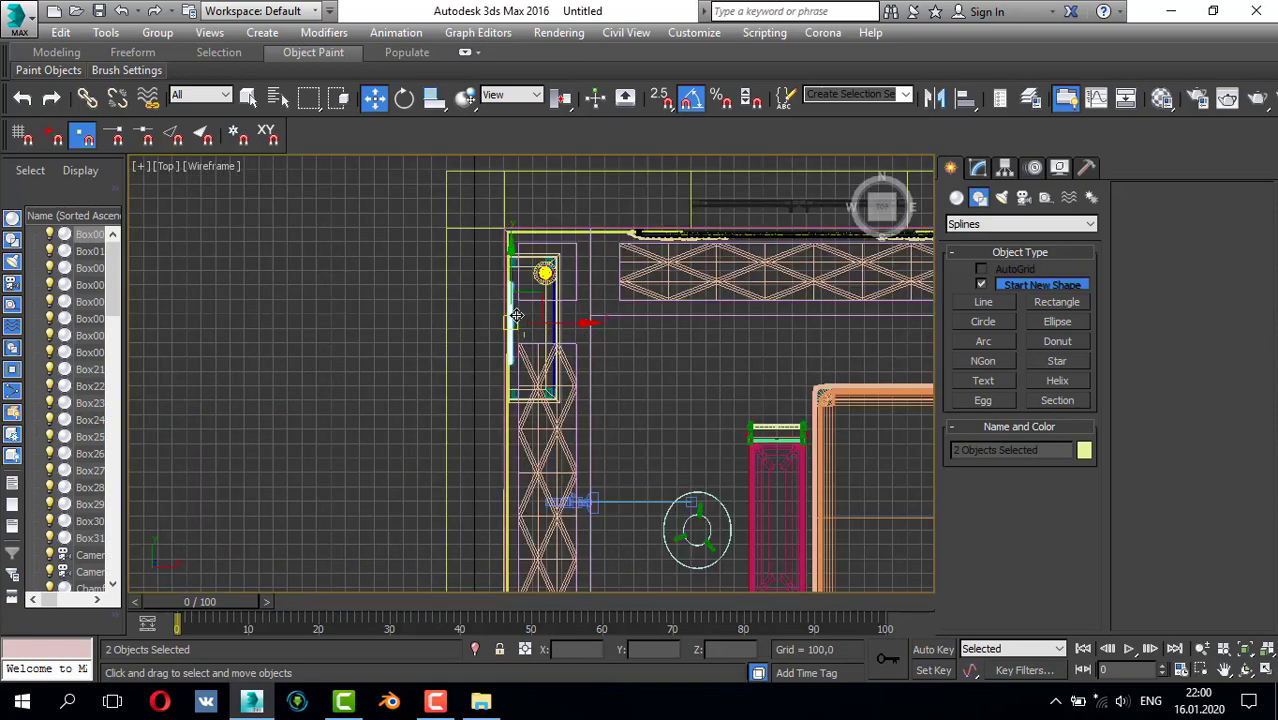
scroll(516, 316, up, 3)
drag(505, 272, 499, 282)
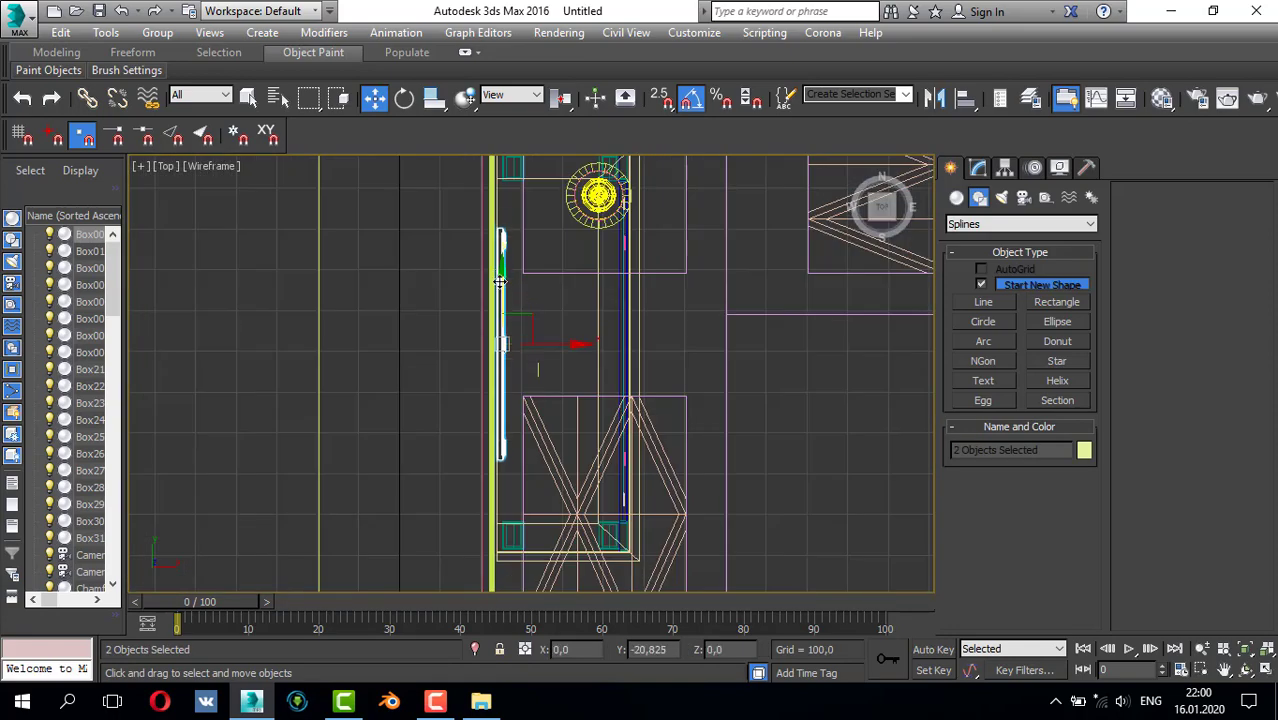
key(p)
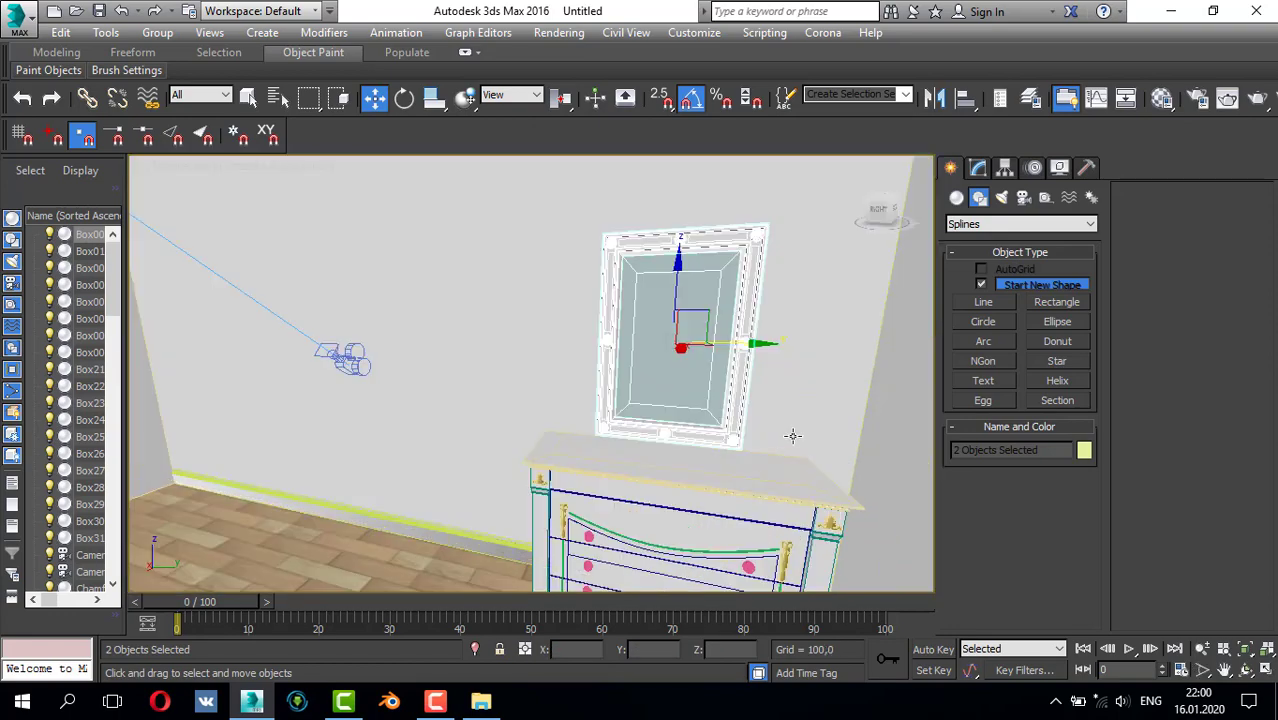
- Add the dresser's top, front body, one upper knob, near column ornament and curved trim to the mirror selection
ctrl+click(699, 483)
ctrl+click(679, 513)
key(t)
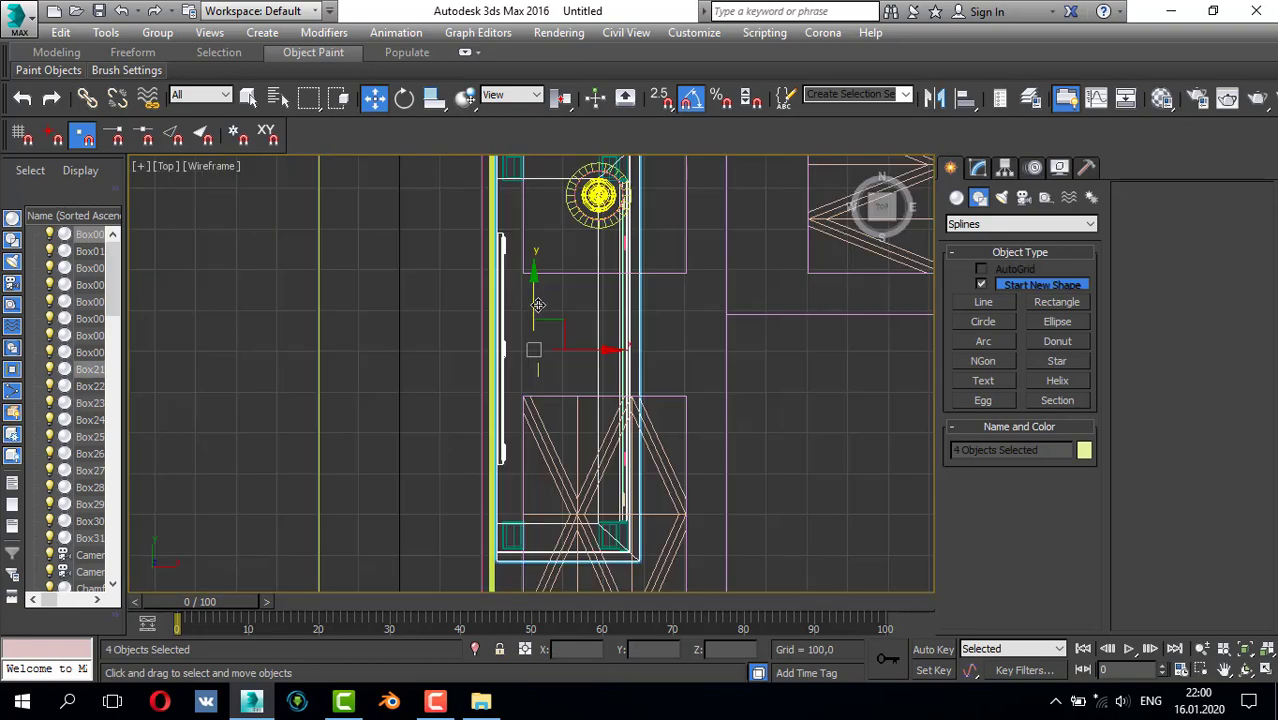
key(alt+w)
right_click(868, 506)
key(alt+w)
alt+middle_drag(697, 495, 648, 518)
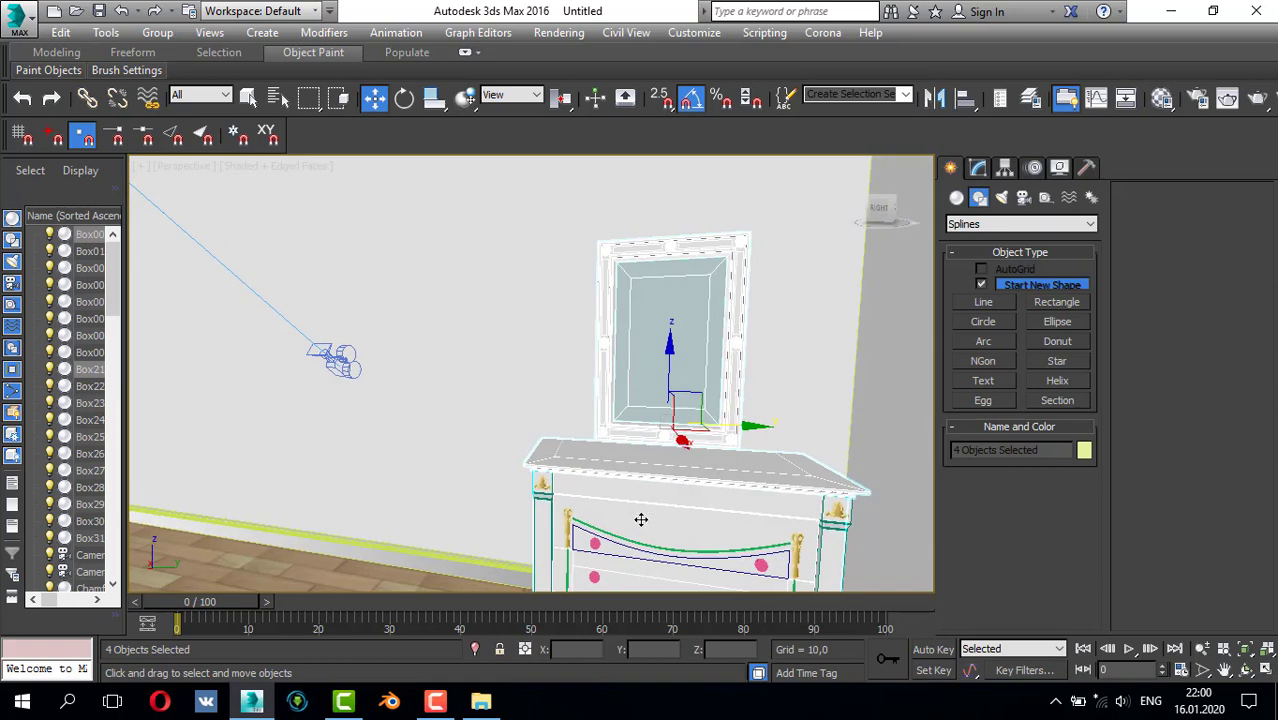
ctrl+click(596, 545)
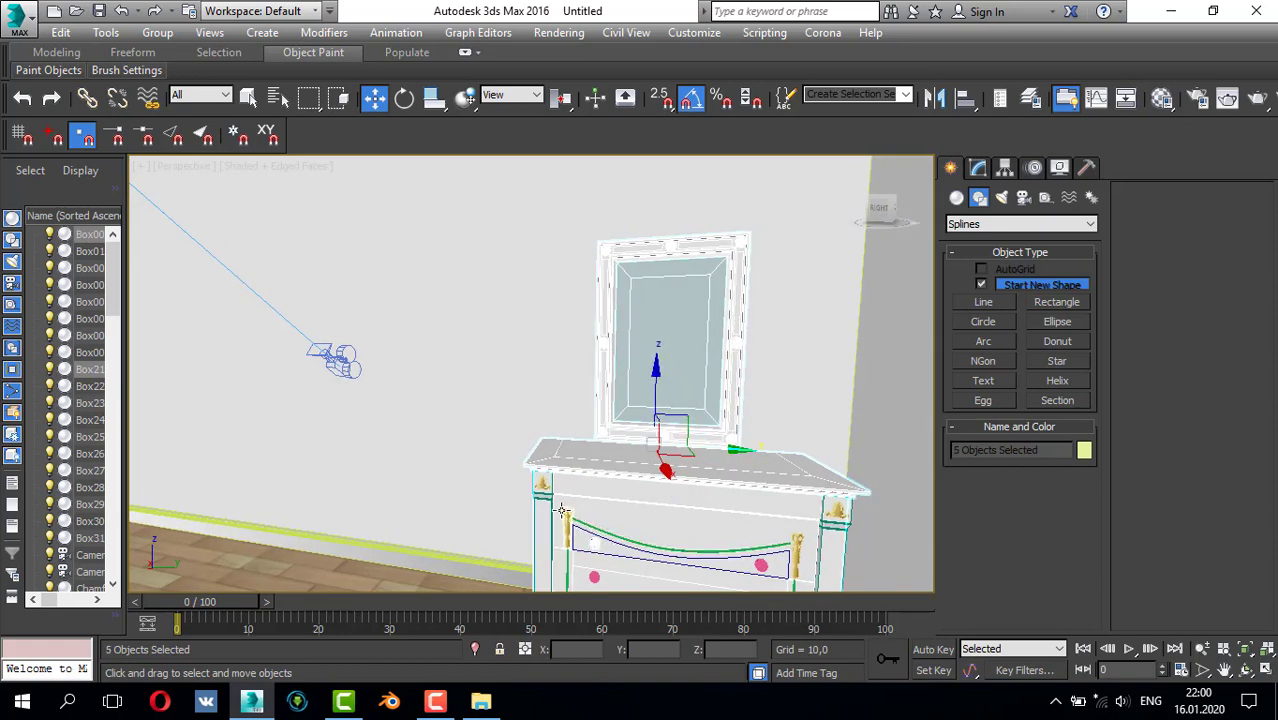
ctrl+click(561, 510)
ctrl+click(572, 515)
ctrl+click(588, 522)
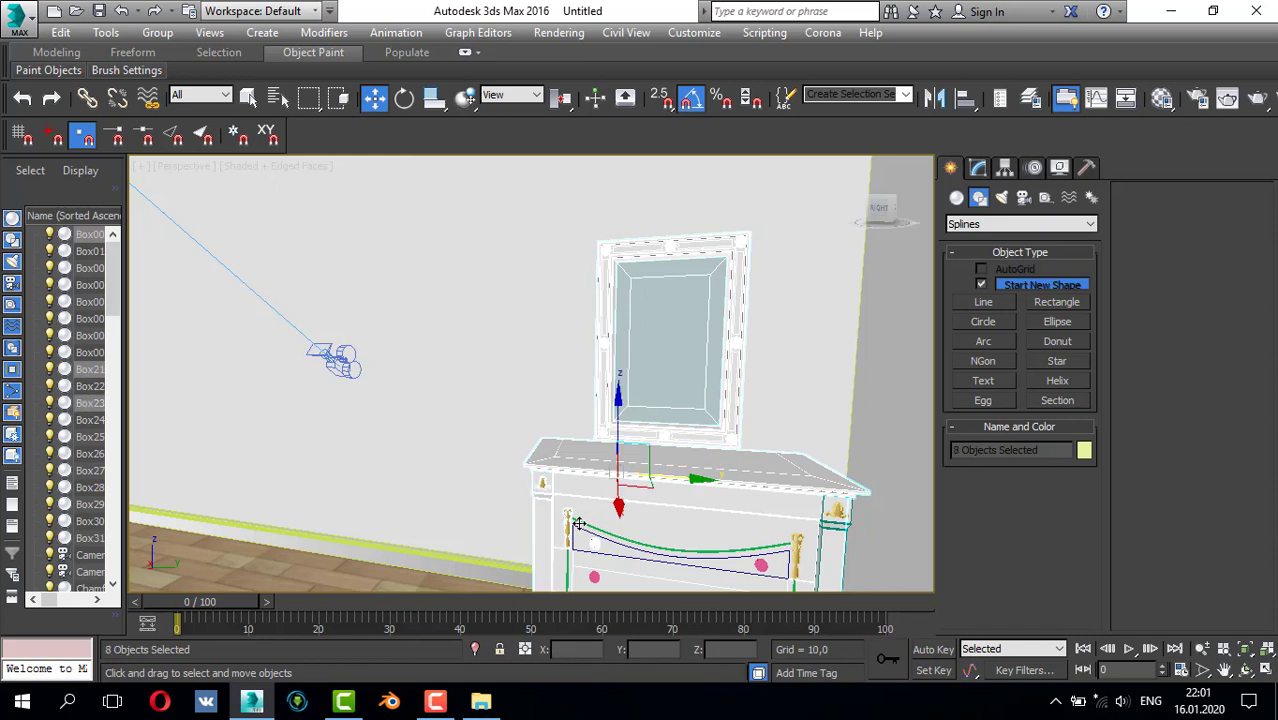
ctrl+click(576, 522)
ctrl+click(568, 518)
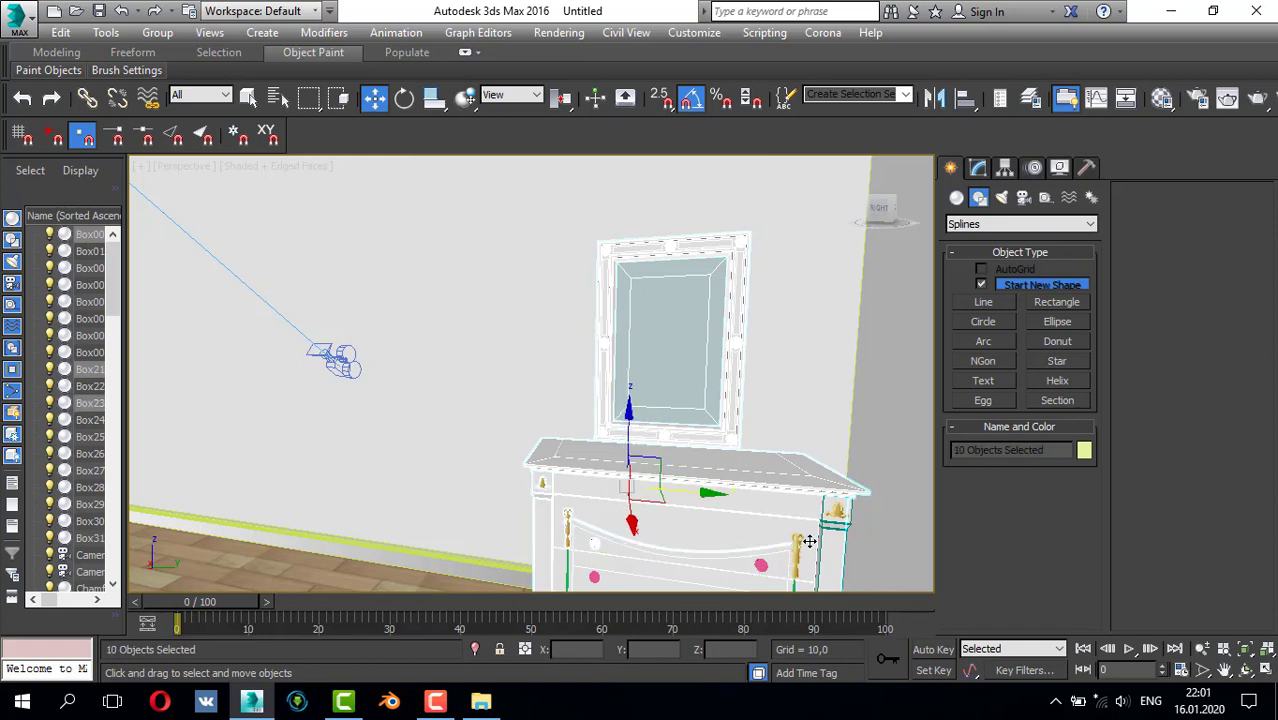
- Add the far column with its ornaments, the lower trim and the remaining drawer knobs to the selection
alt+middle_drag(810, 541, 763, 477)
ctrl+click(735, 443)
ctrl+click(770, 392)
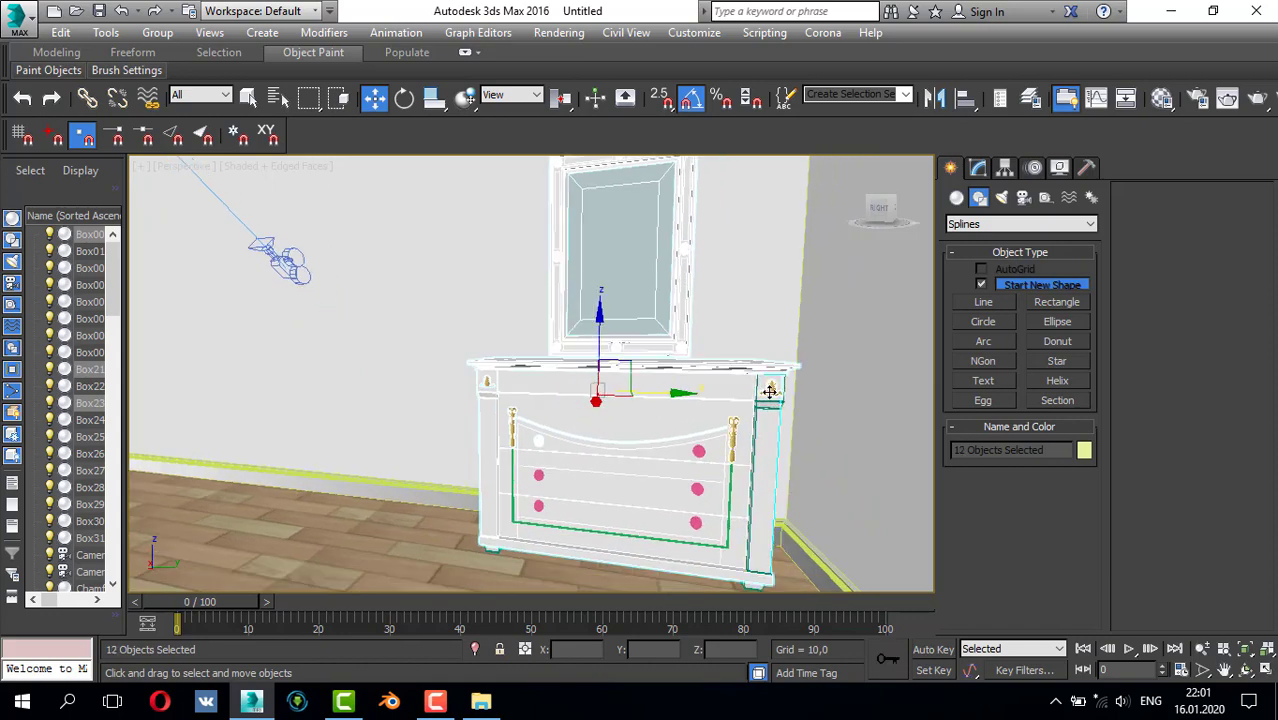
ctrl+click(750, 465)
ctrl+click(726, 495)
ctrl+click(696, 493)
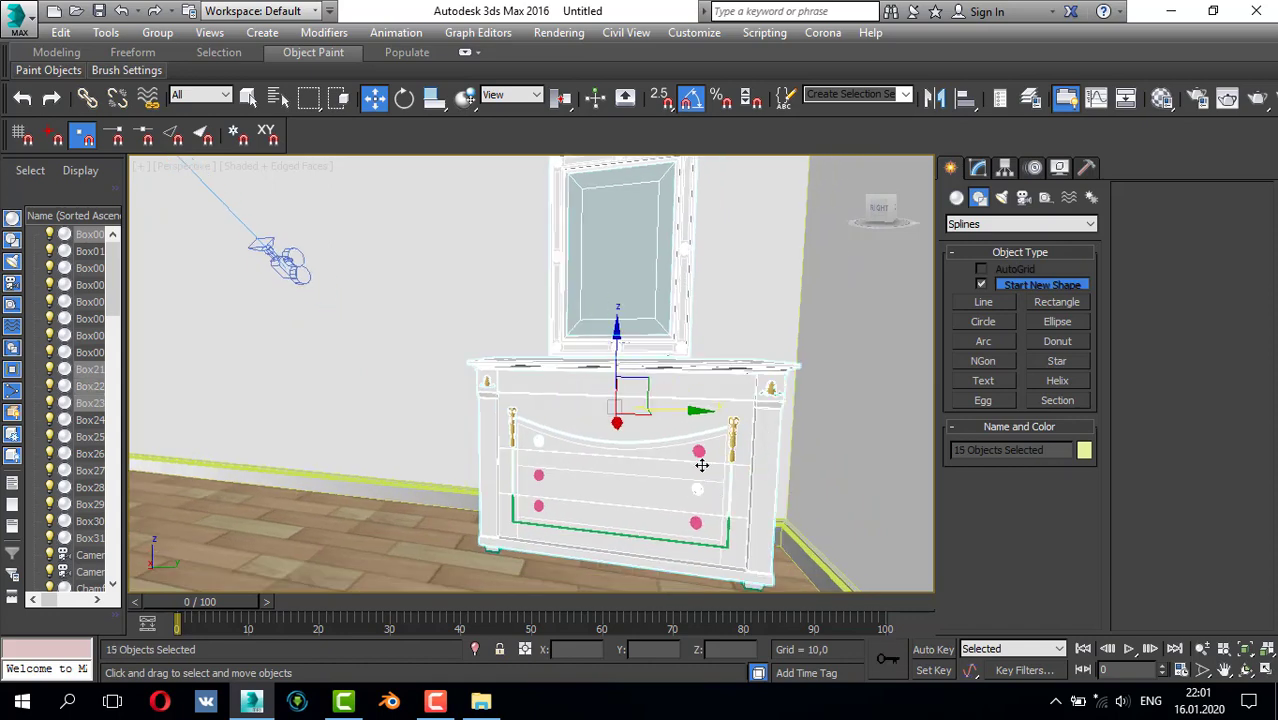
ctrl+click(700, 452)
ctrl+click(696, 521)
ctrl+click(535, 518)
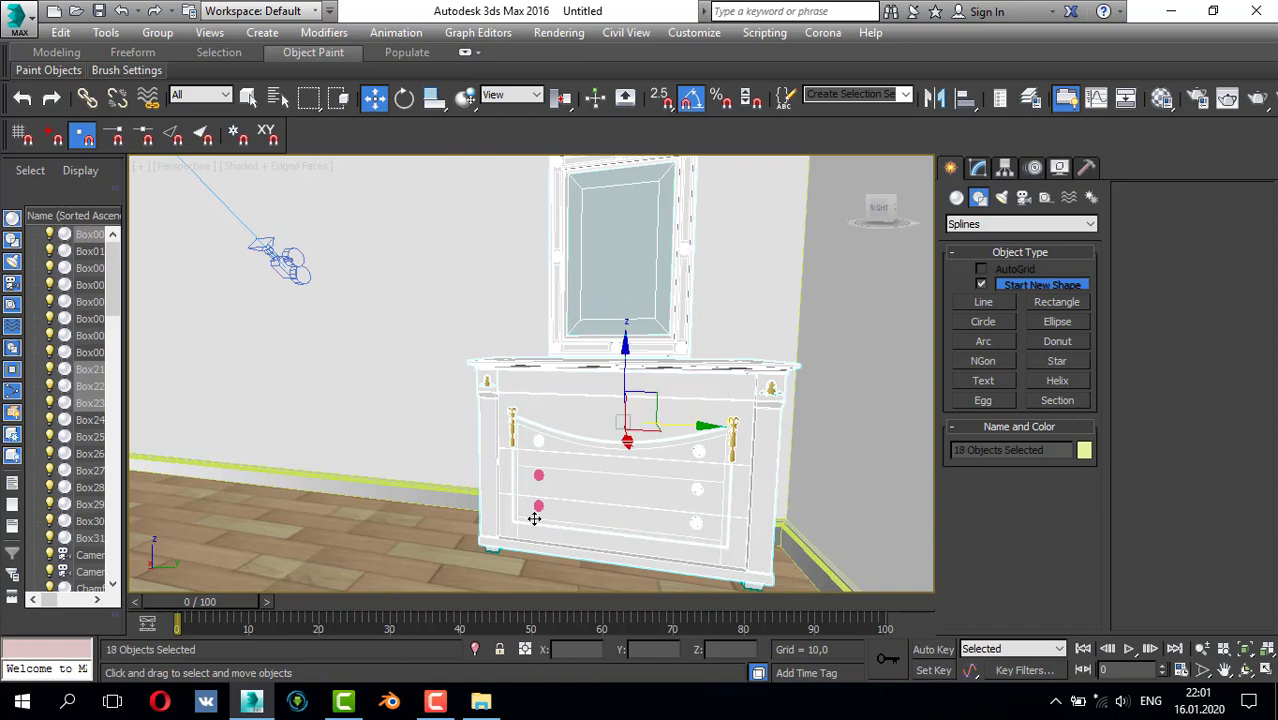
ctrl+click(541, 507)
ctrl+click(538, 477)
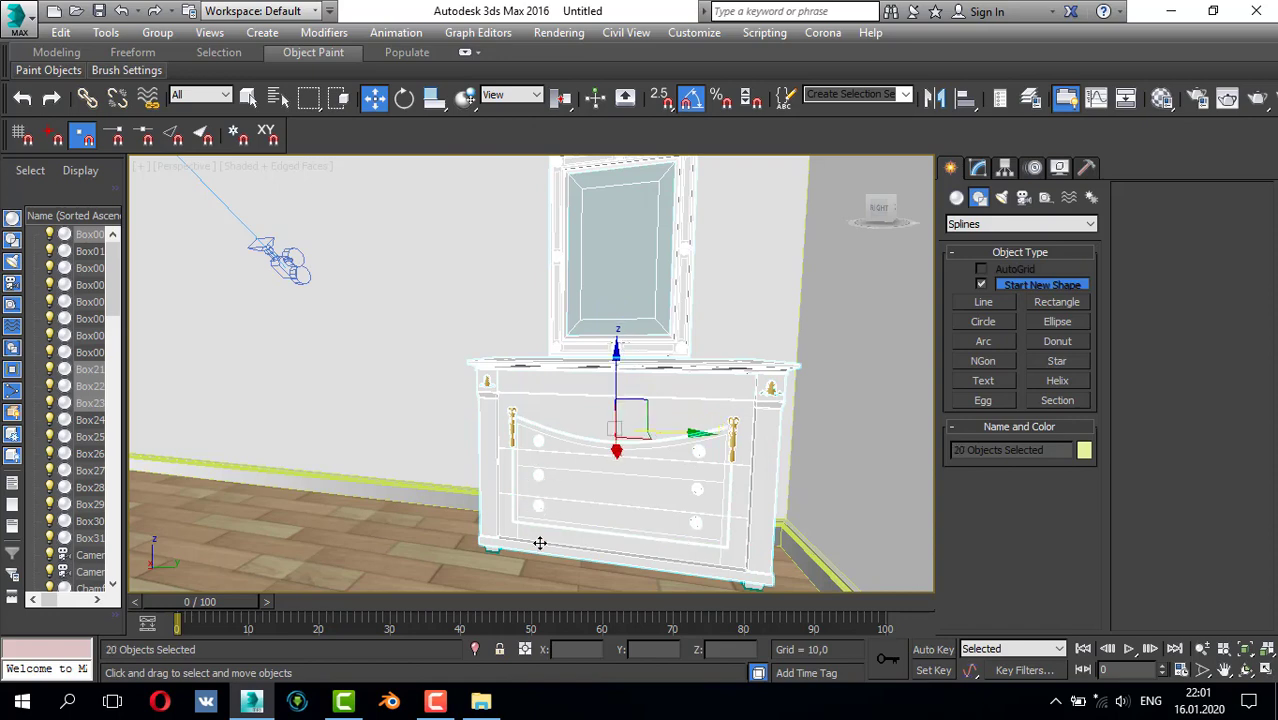
- Add the dresser's remaining base parts and feet to the selection, inspecting it from below and up close for missed pieces
ctrl+click(555, 545)
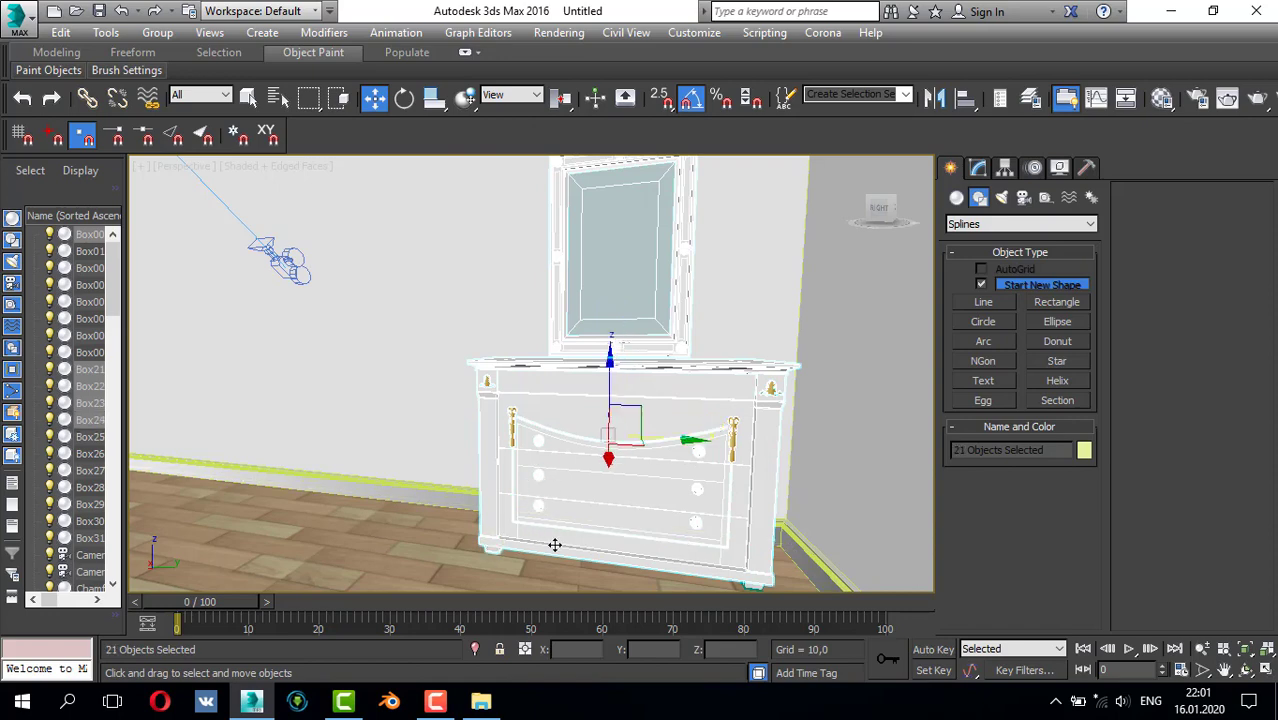
ctrl+click(755, 588)
alt+middle_drag(770, 528, 517, 496)
ctrl+click(517, 496)
scroll(600, 494, up, 5)
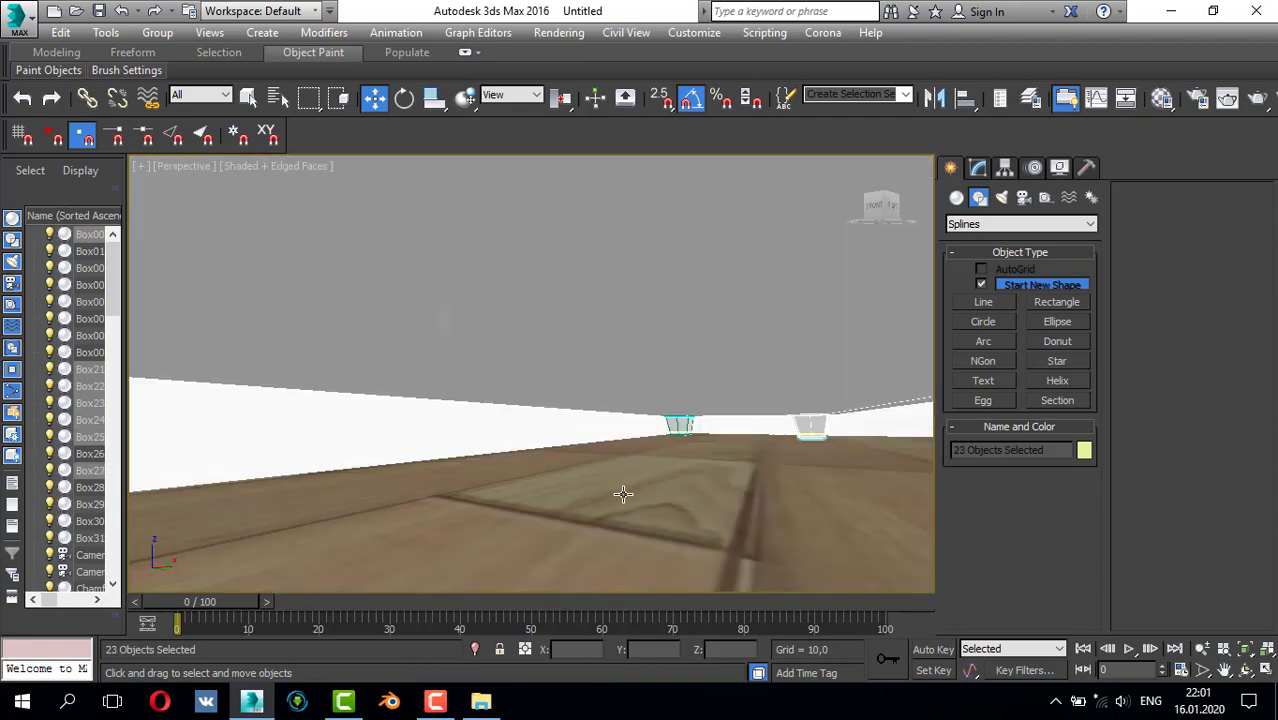
scroll(688, 428, down, 5)
alt+middle_drag(708, 370, 651, 407)
alt+middle_drag(697, 360, 602, 337)
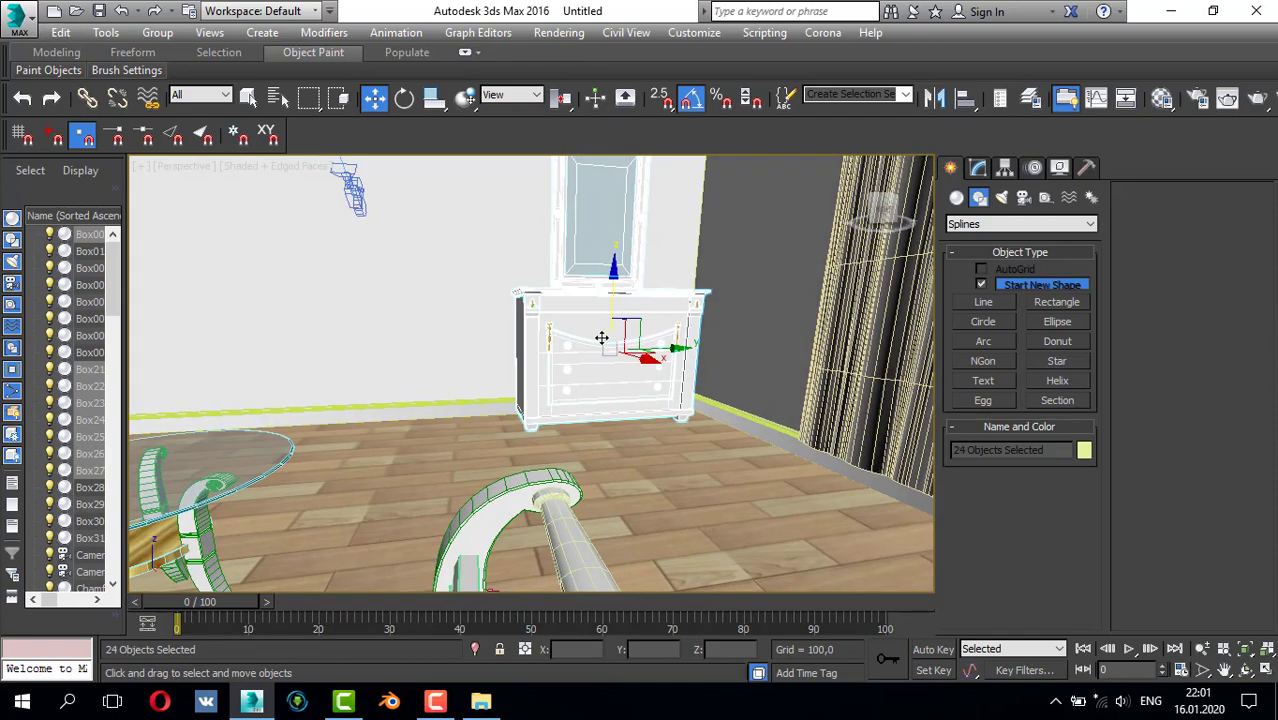
scroll(591, 347, up, 5)
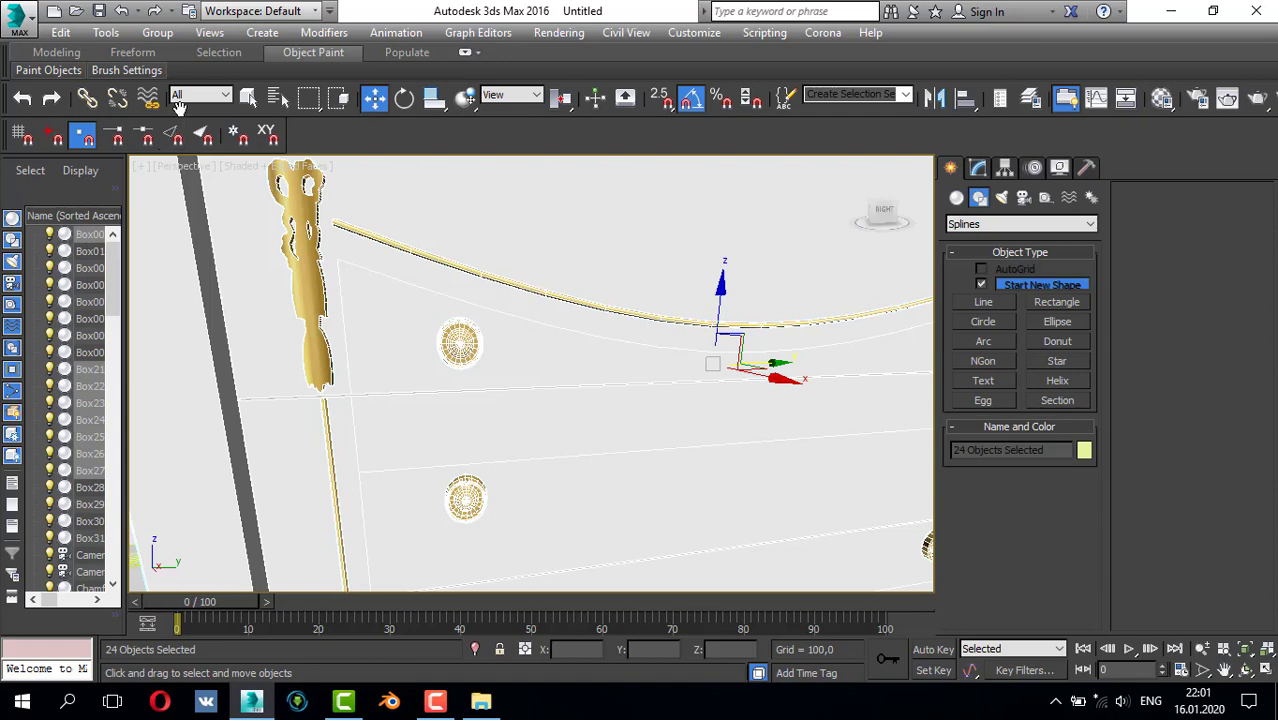
- Group the selected dresser and mirror parts under the proposed name, and view the result within the room
click(157, 32)
click(194, 54)
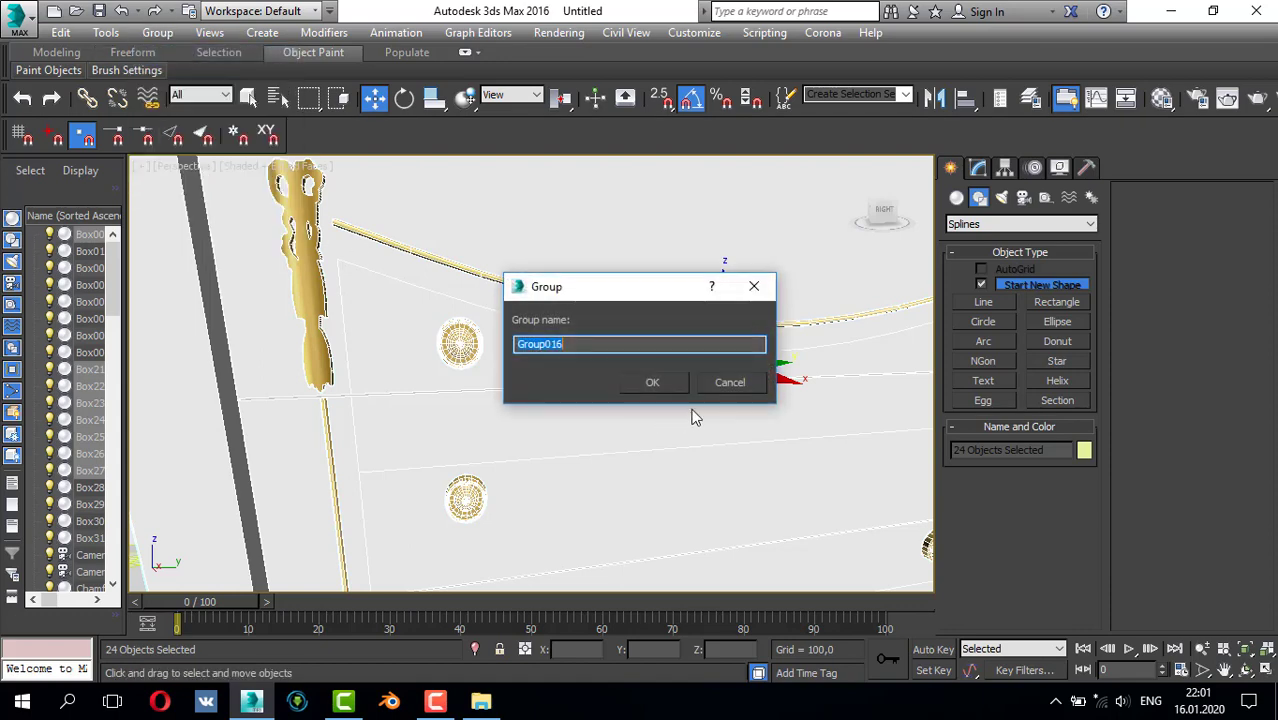
click(670, 384)
scroll(668, 378, down, 6)
alt+middle_drag(661, 374, 624, 390)
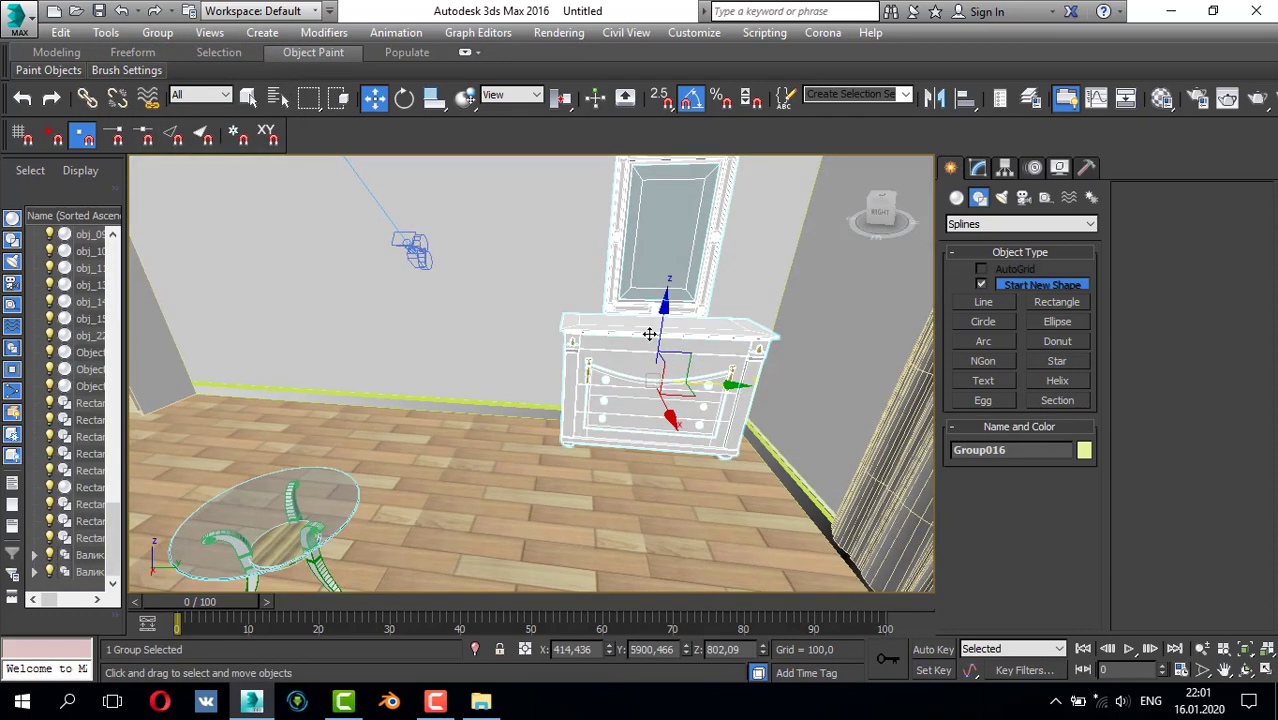
alt+middle_drag(620, 342, 549, 405)
scroll(573, 346, down, 5)
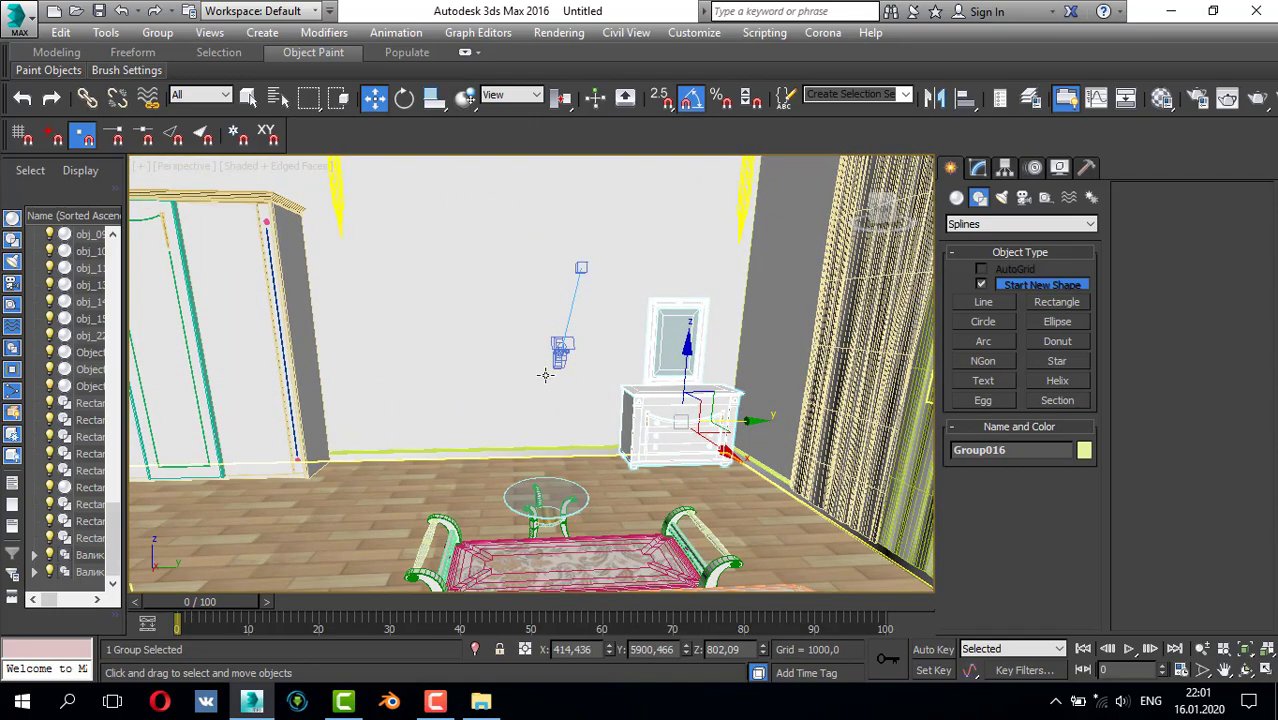
middle_drag(602, 423, 613, 431)
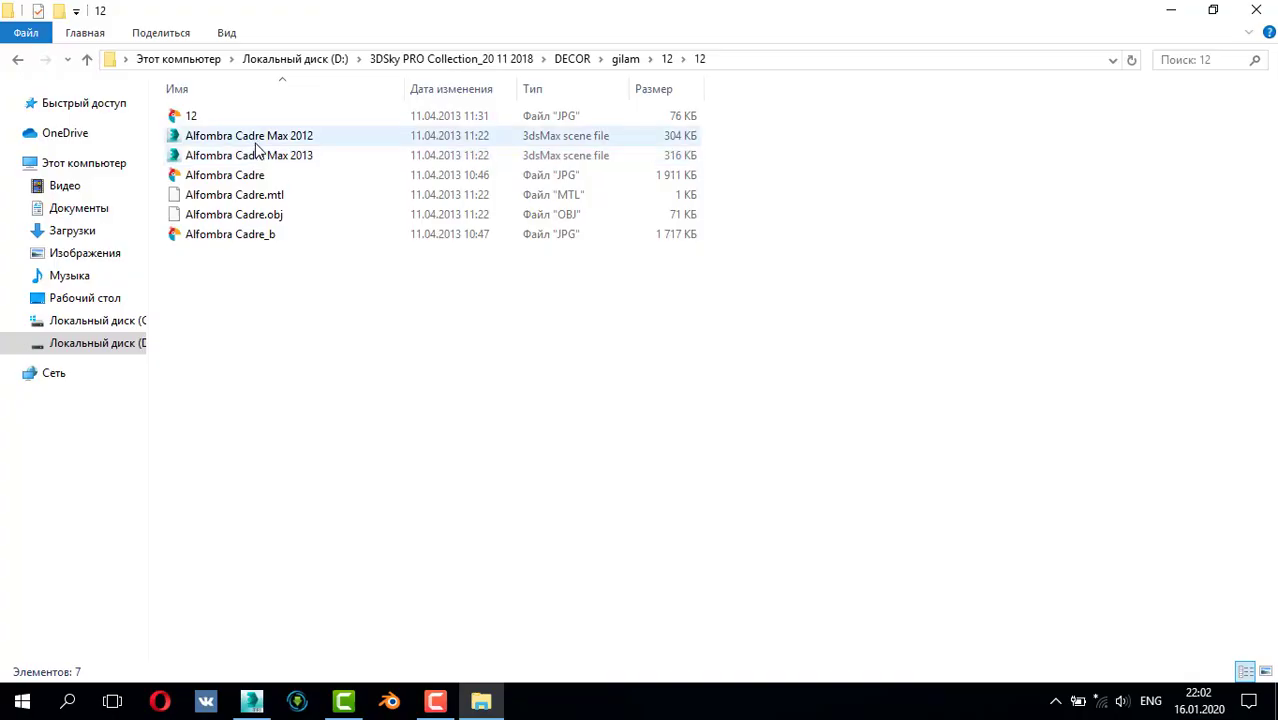
- Merge the Alfombra Cadre Max 2012 rug file from File Explorer into the 3ds Max scene, accepting missing DLLs, and place it on the floor
drag(257, 143, 254, 700)
drag(310, 540, 358, 511)
click(410, 543)
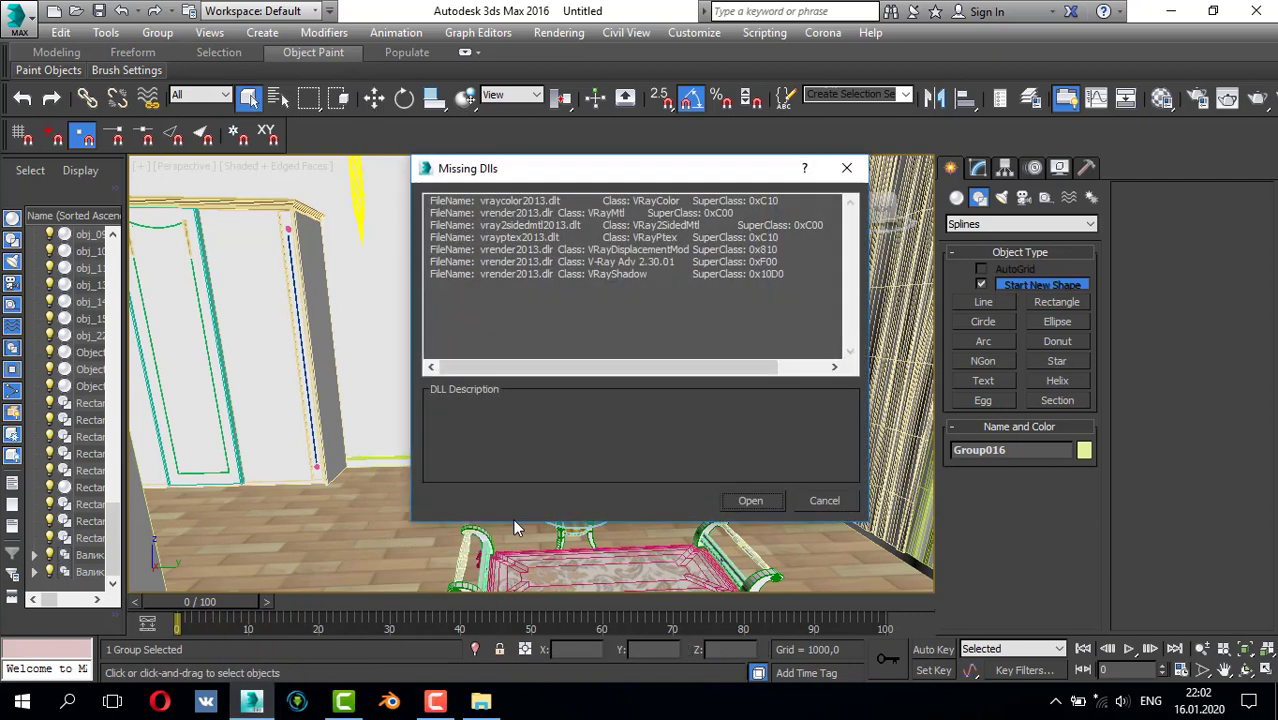
click(740, 504)
click(220, 527)
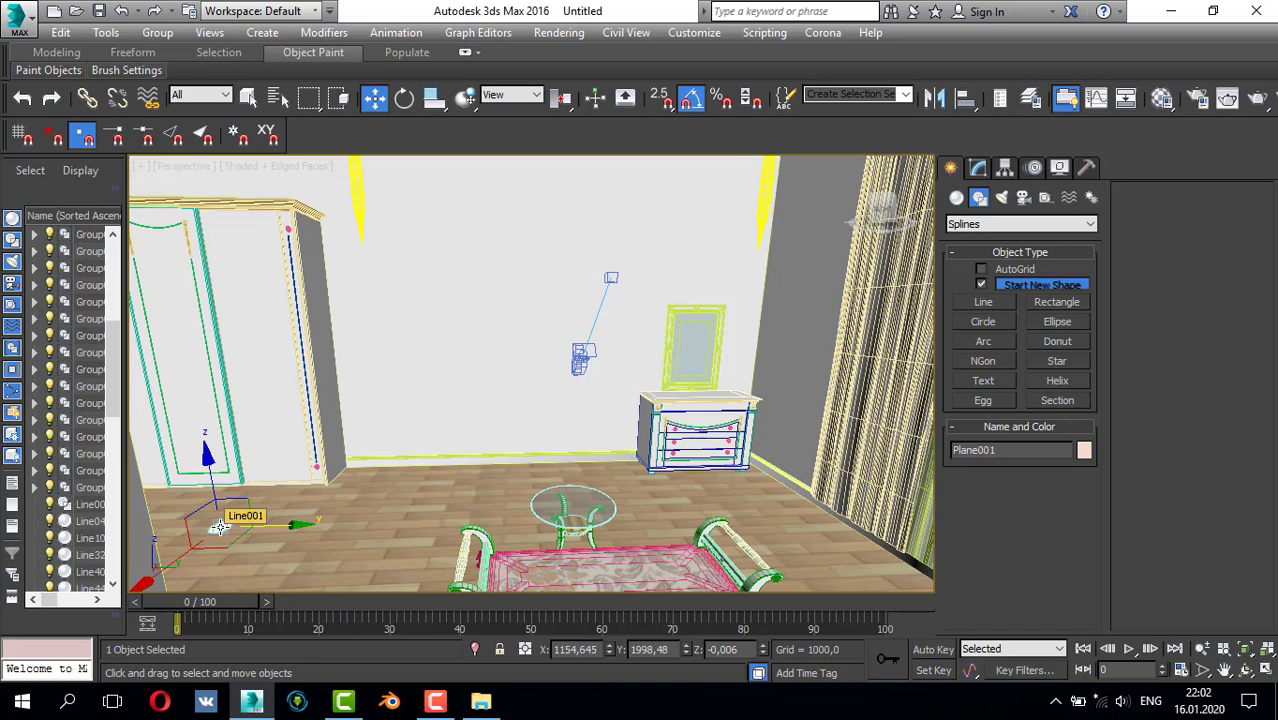
- Raise the rug above the floor to a Z height of about 21, and show the room in the Top view
key(z)
alt+middle_drag(410, 400, 533, 308)
click(538, 277)
click(535, 315)
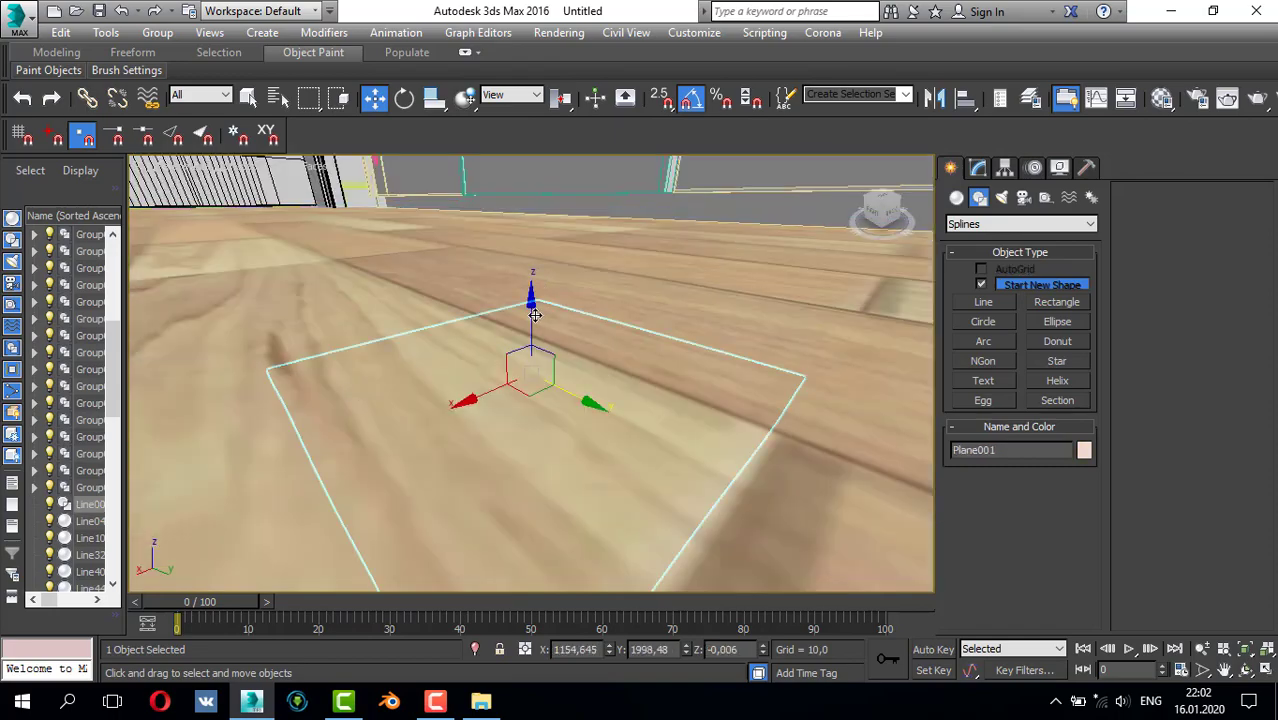
mouse_move(533, 313)
mouse_down()
mouse_move(530, 208)
mouse_move(545, 302)
mouse_up()
alt+middle_drag(545, 302, 437, 368)
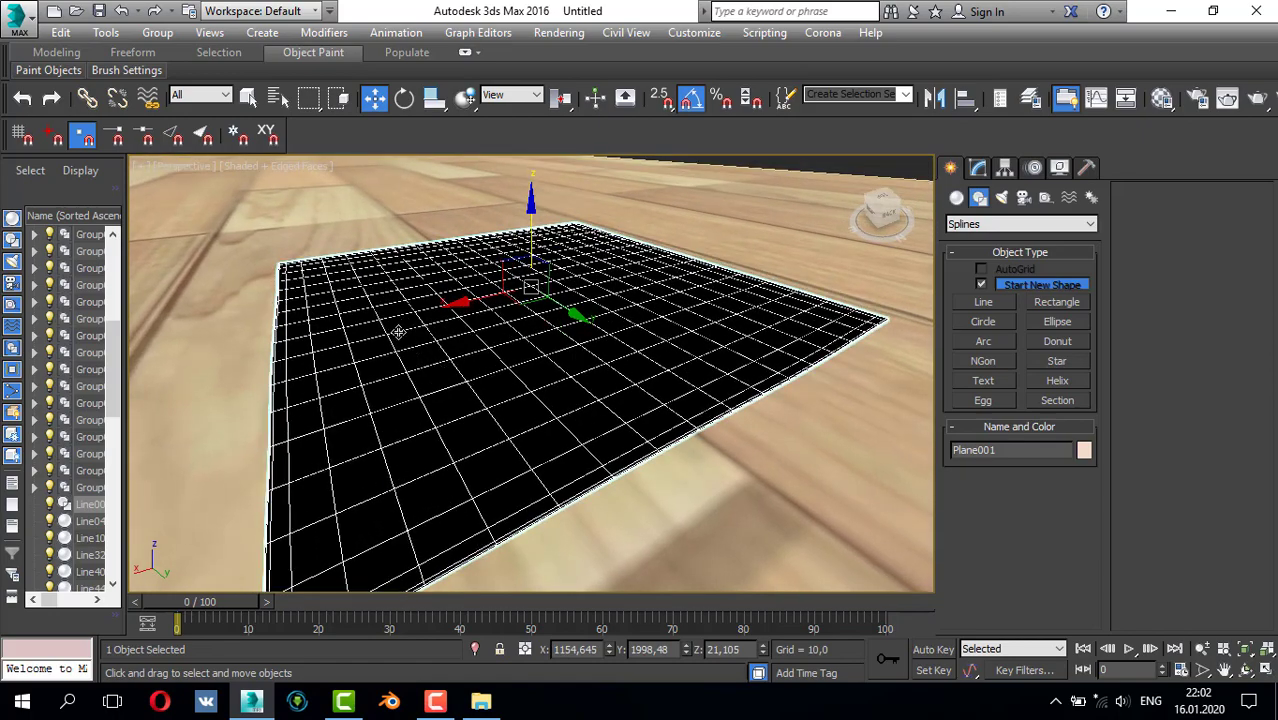
key(t)
scroll(525, 371, down, 4)
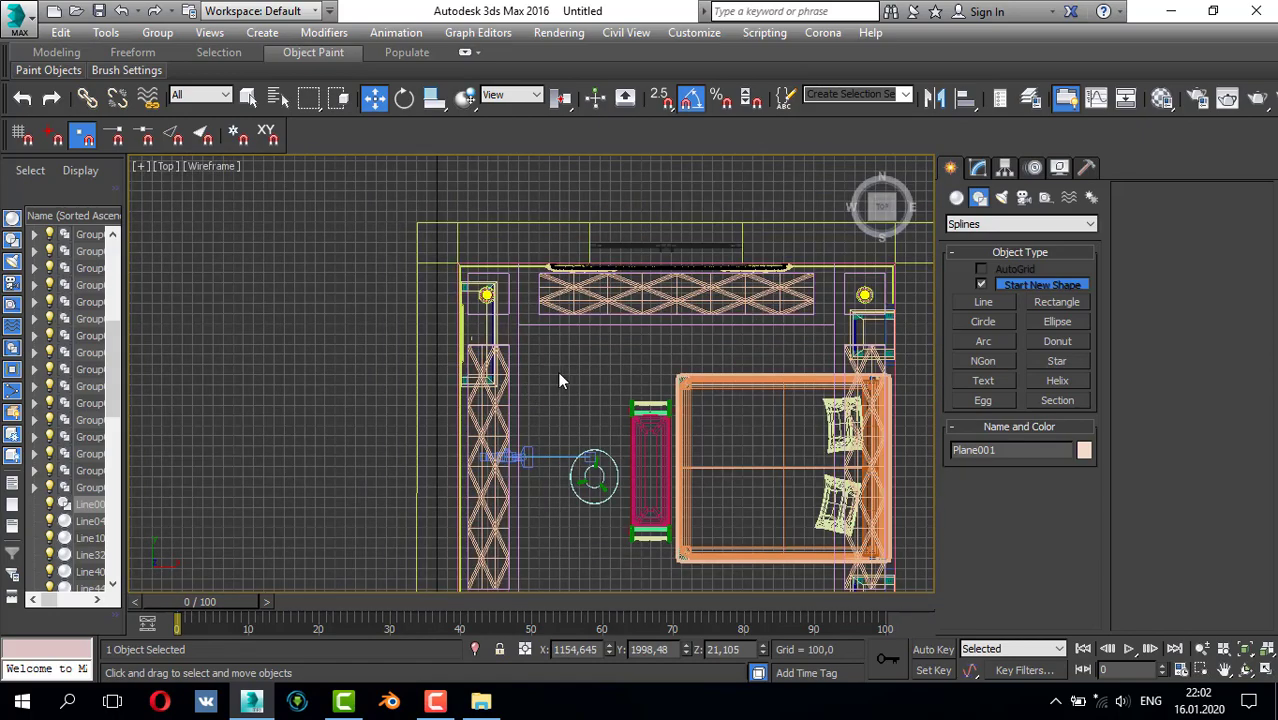
- Move the rug in the Top view down into the hallway area between the doors, at Y about 1372
middle_drag(561, 331, 564, 237)
middle_drag(547, 534, 537, 388)
scroll(537, 388, up, 4)
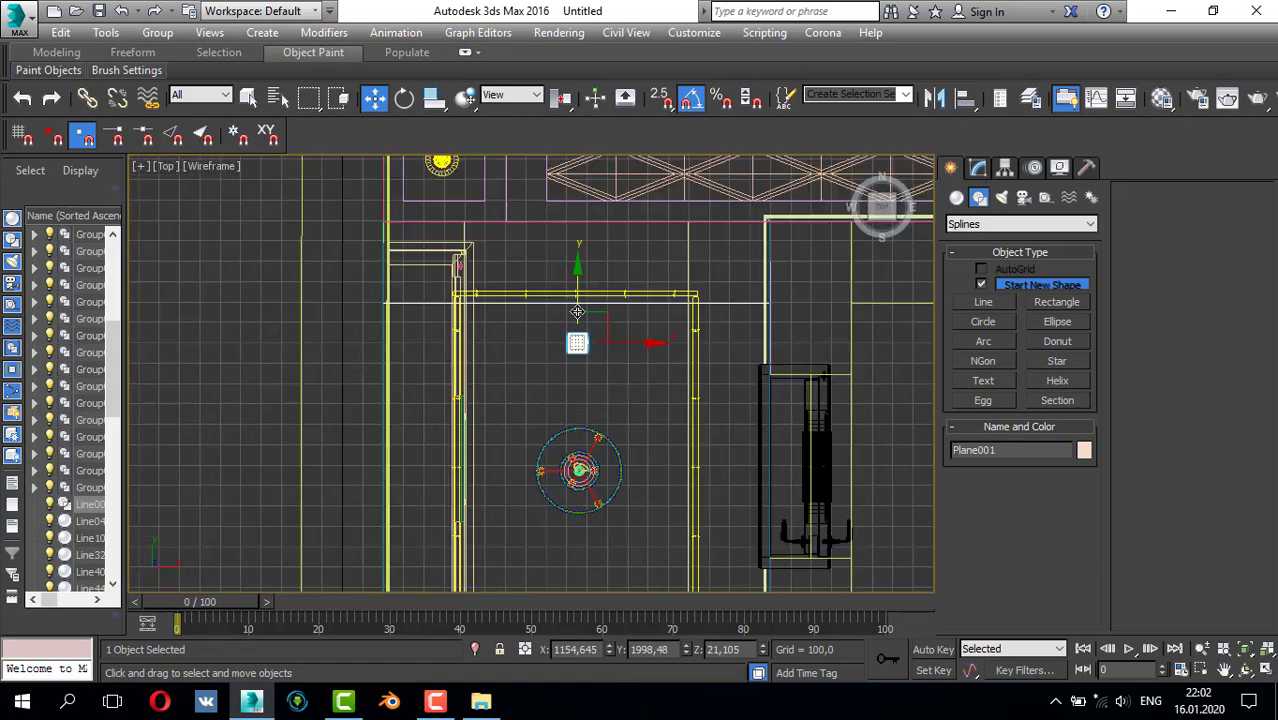
drag(578, 291, 577, 378)
middle_drag(577, 378, 587, 240)
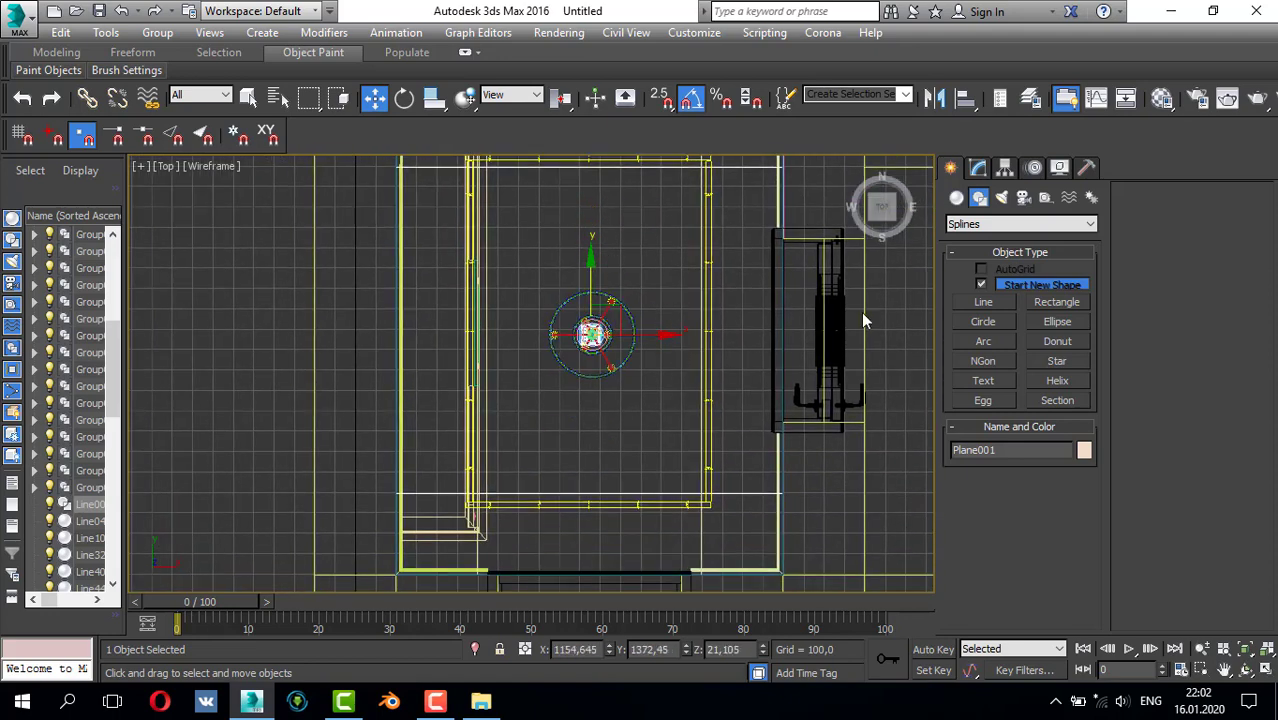
- Add an FFD 2x2x2 modifier to the rug and activate its control points for editing
click(978, 168)
click(1001, 222)
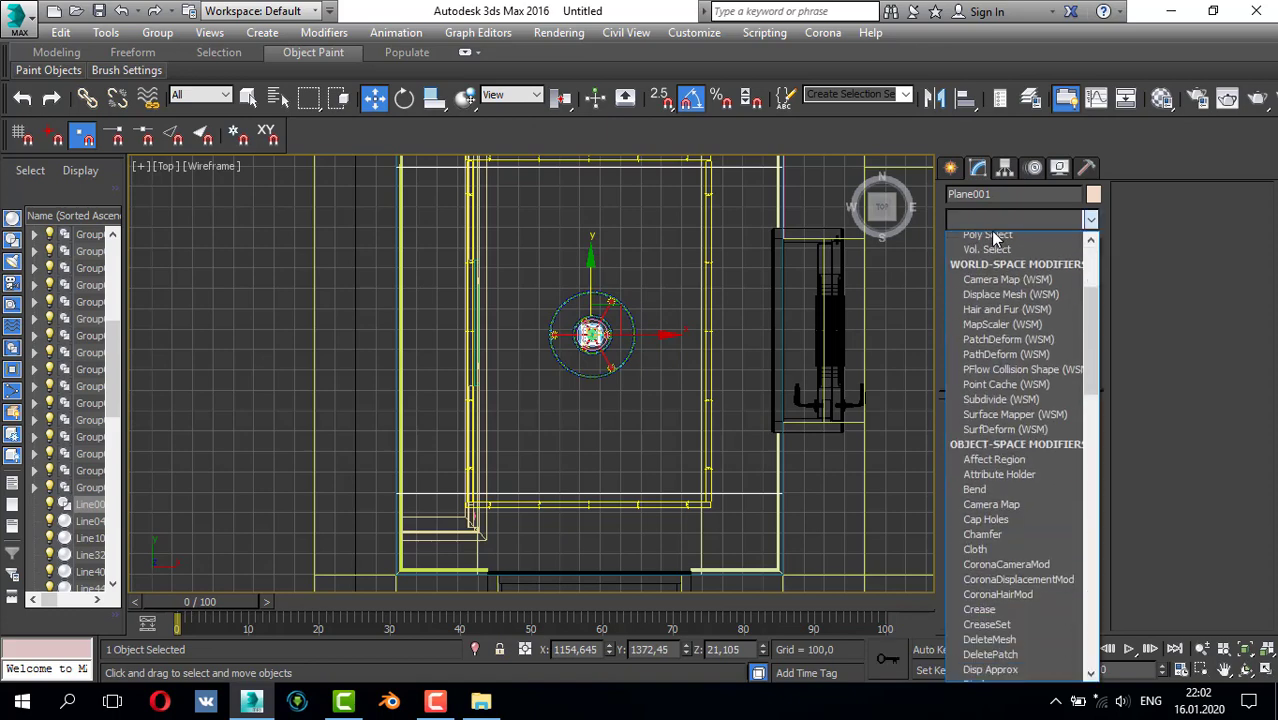
key(f)
click(996, 266)
key(ctrl+z)
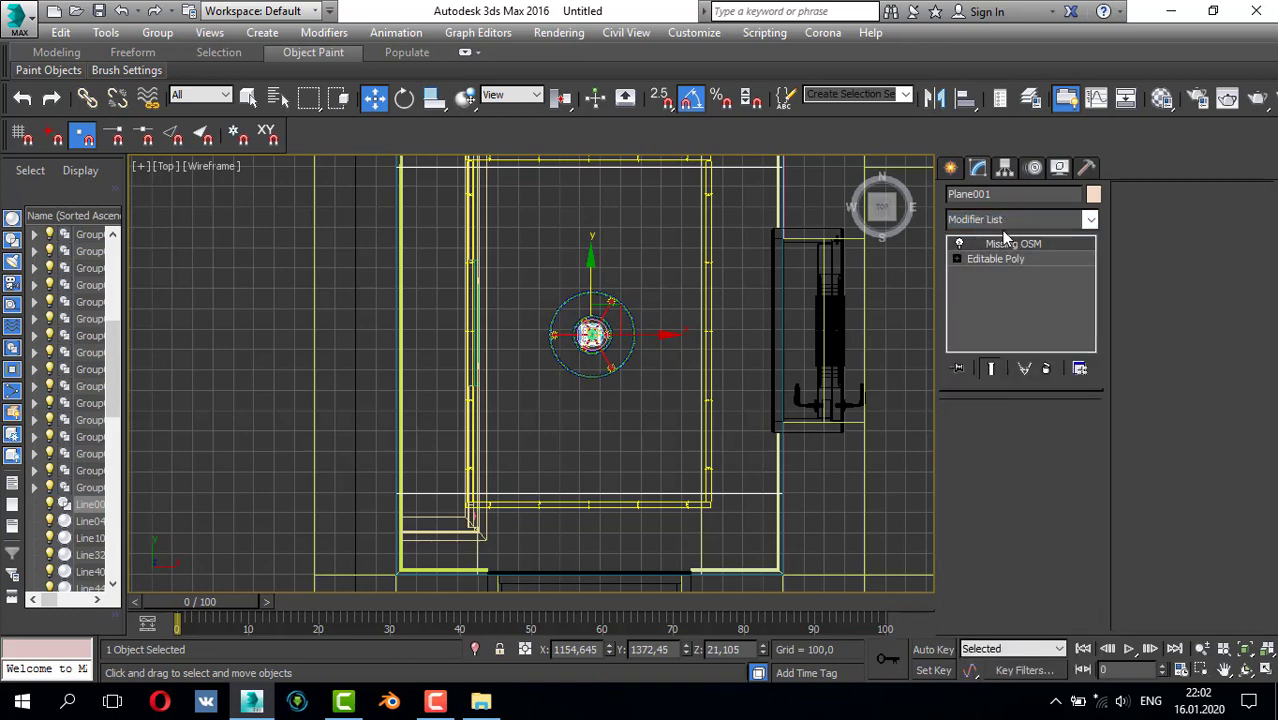
click(998, 222)
key(f)
click(996, 254)
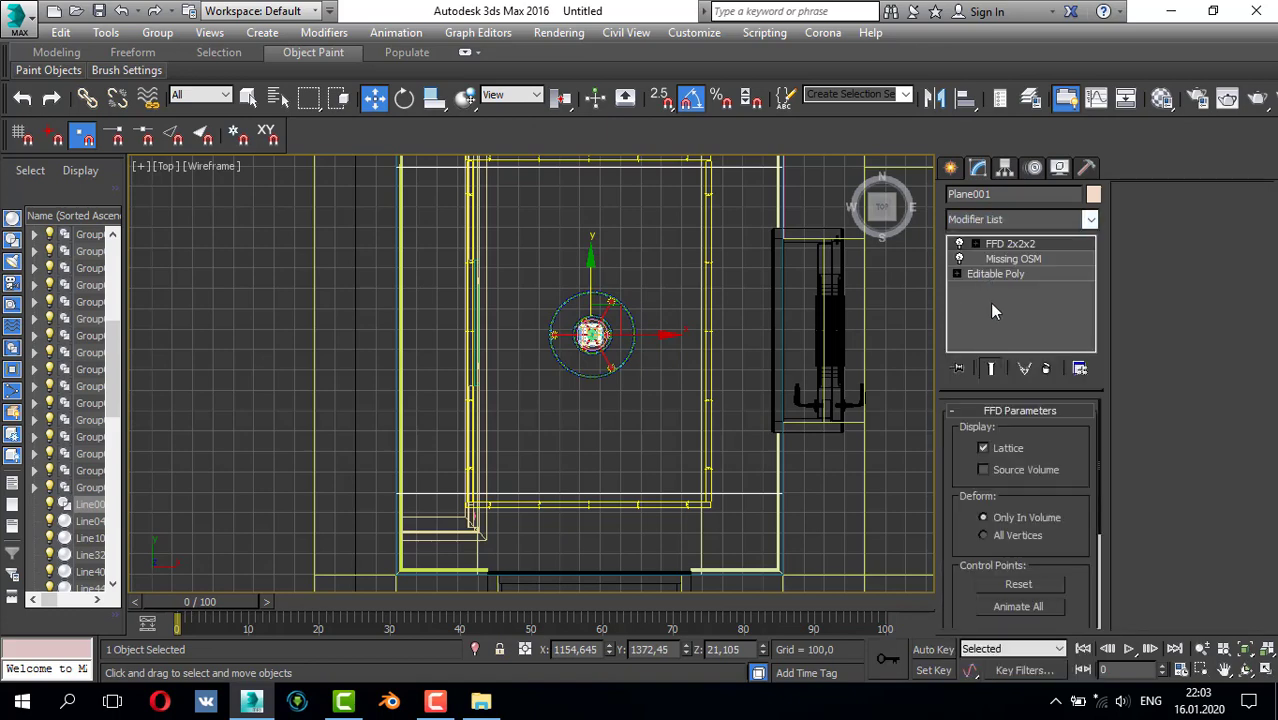
click(975, 244)
click(1026, 259)
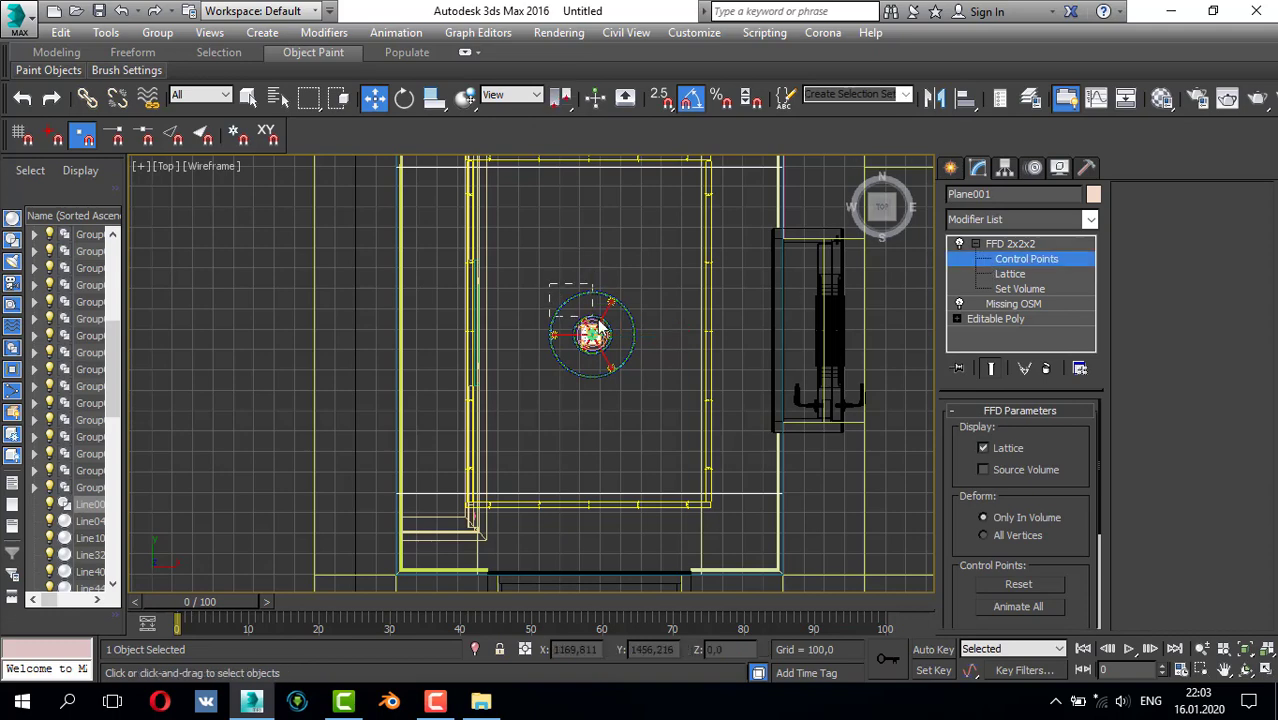
- Stretch the rug lengthwise in both directions along Y by moving its end control points towards the hallway's ends
drag(592, 268, 598, 212)
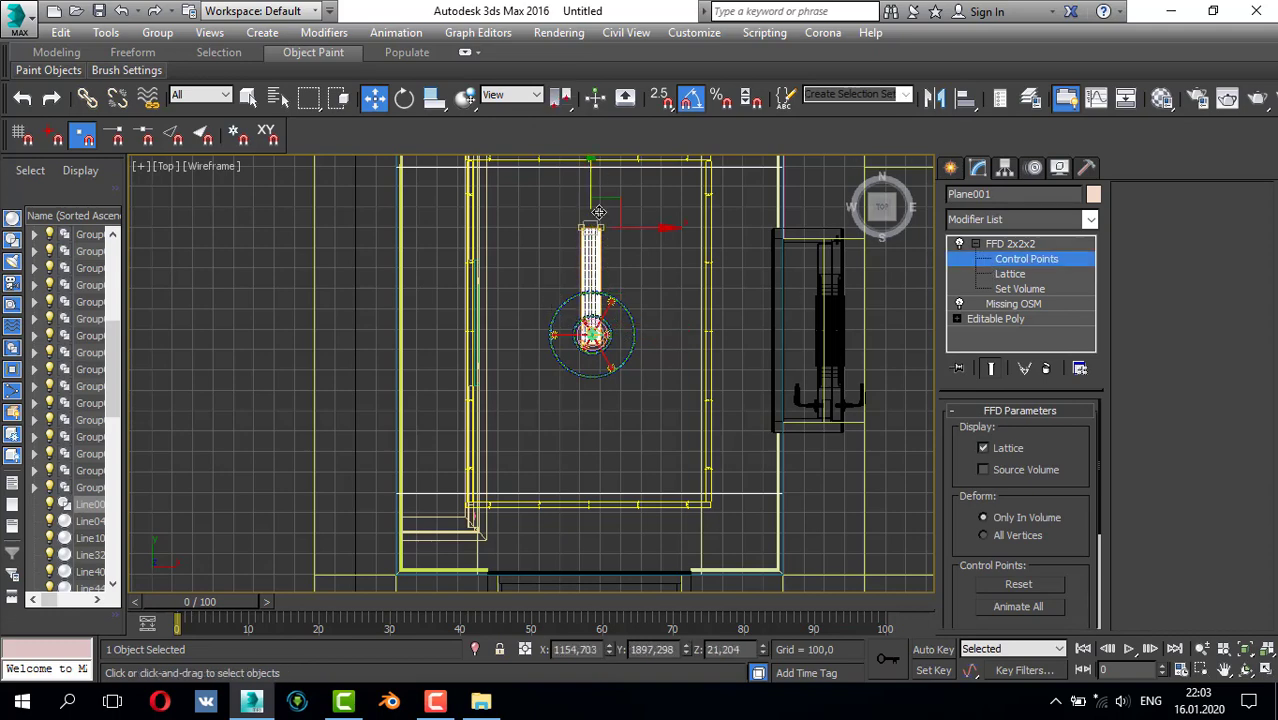
drag(590, 279, 597, 397)
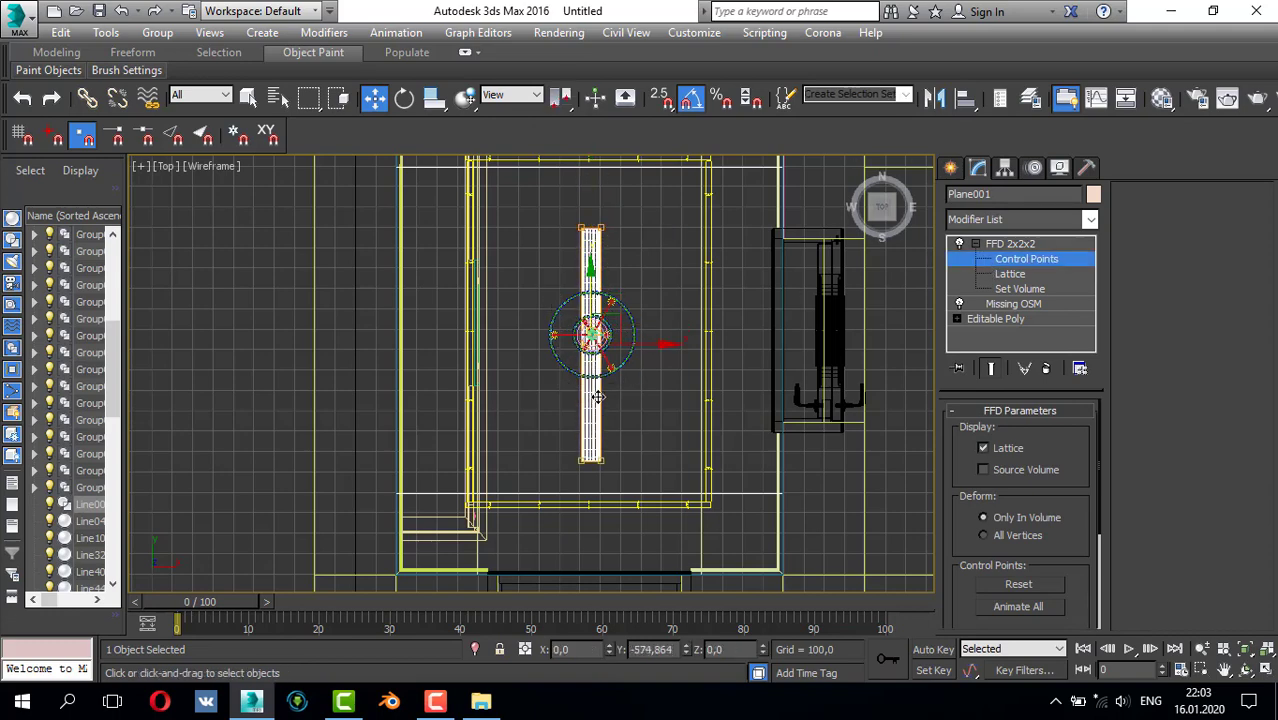
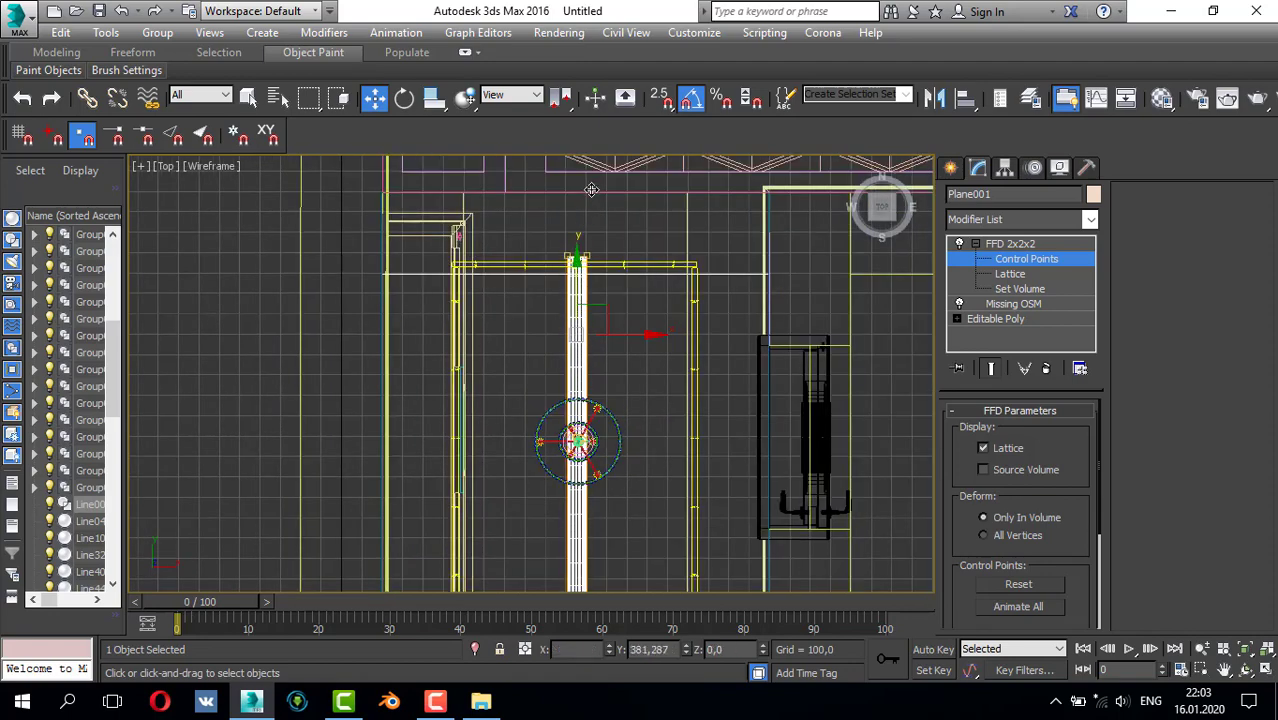
scroll(602, 268, down, 3)
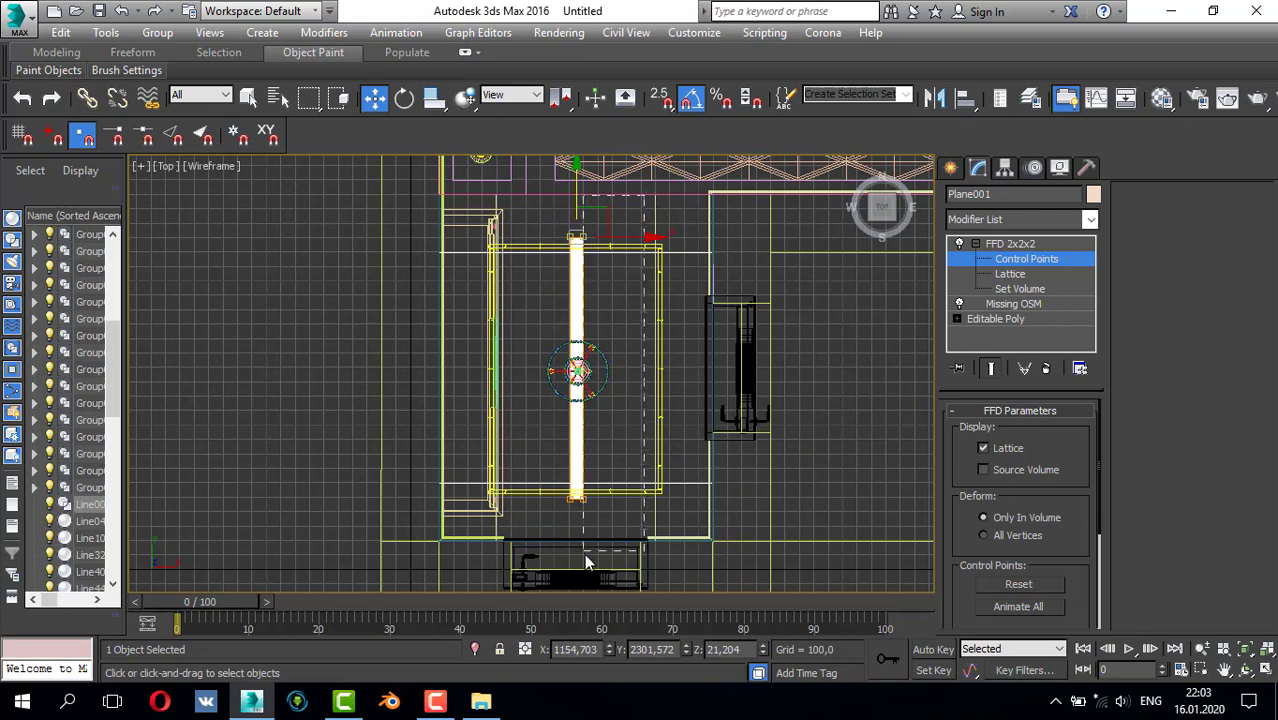
- Widen the rug along X by moving the control points of both long sides outward, and check it in the Perspective view
drag(584, 553, 586, 490)
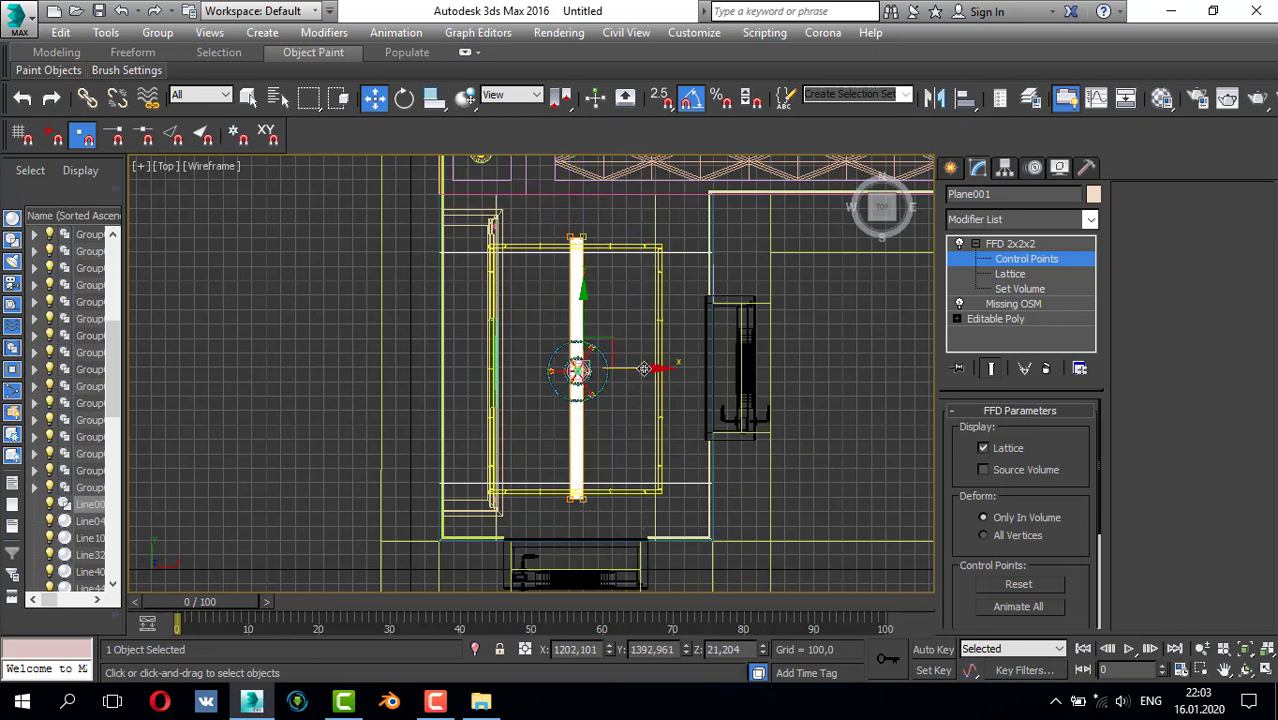
drag(644, 369, 557, 378)
key(p)
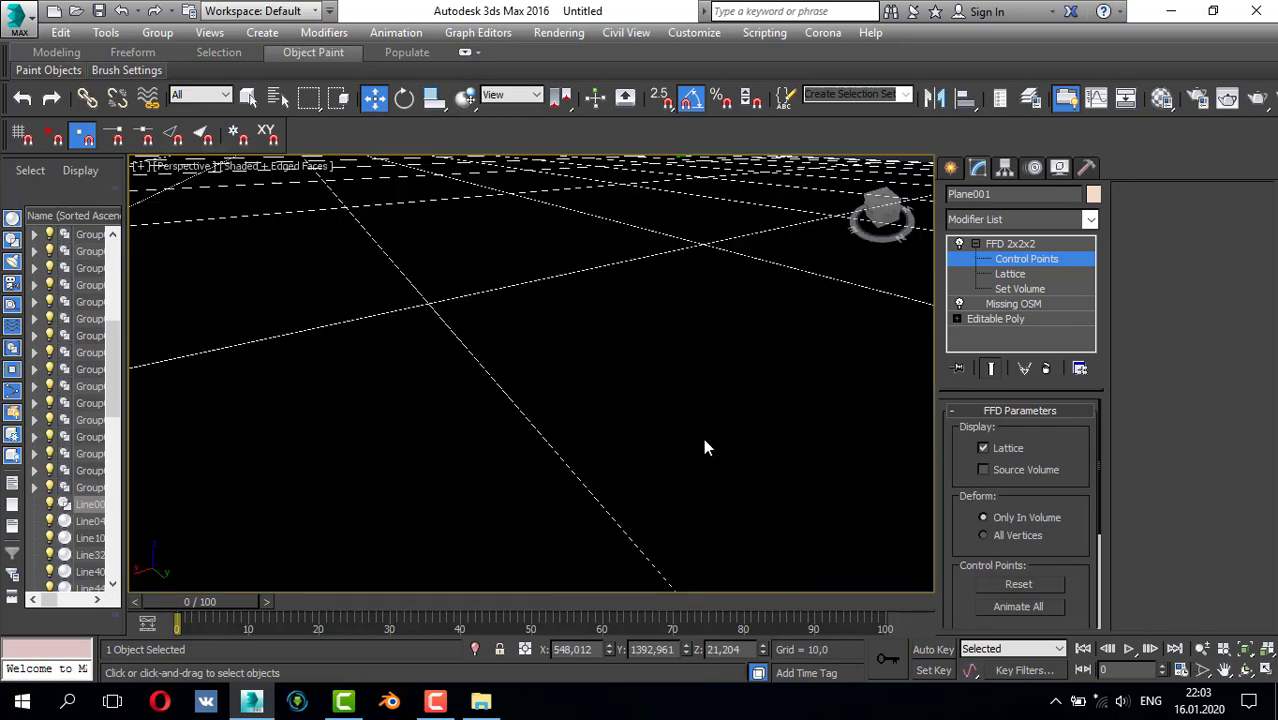
scroll(668, 364, down, 5)
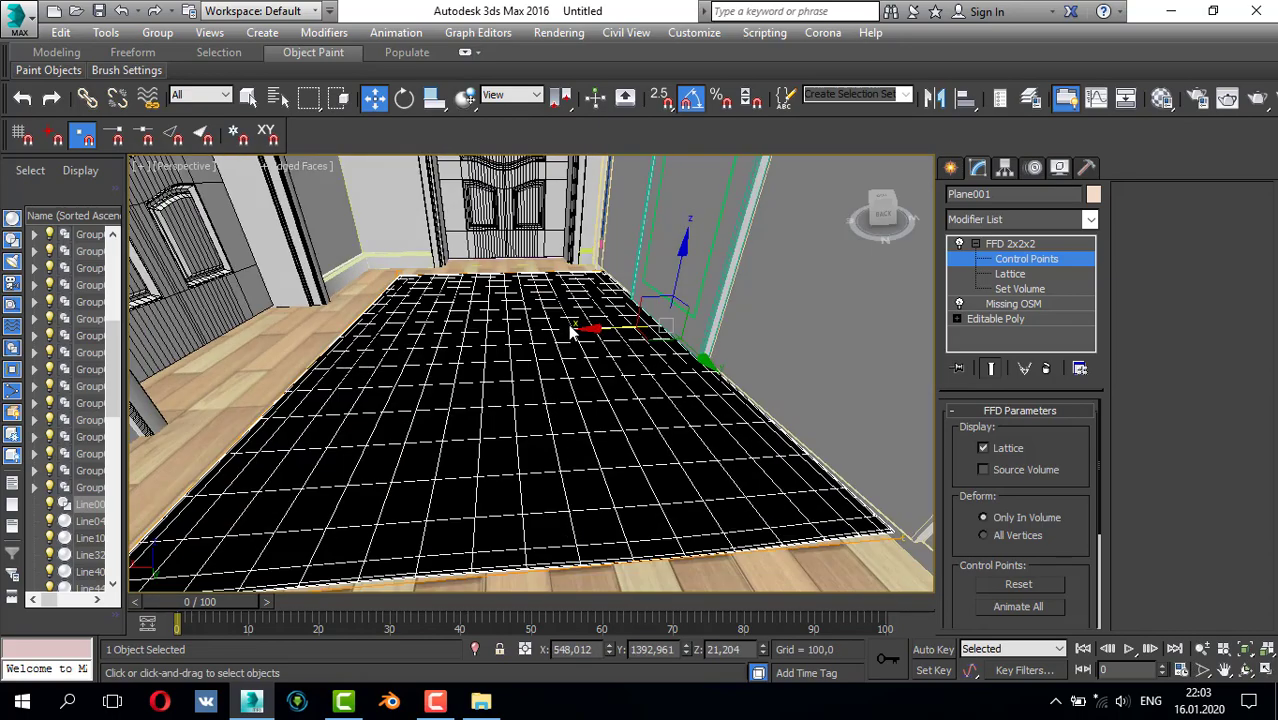
scroll(568, 312, down, 2)
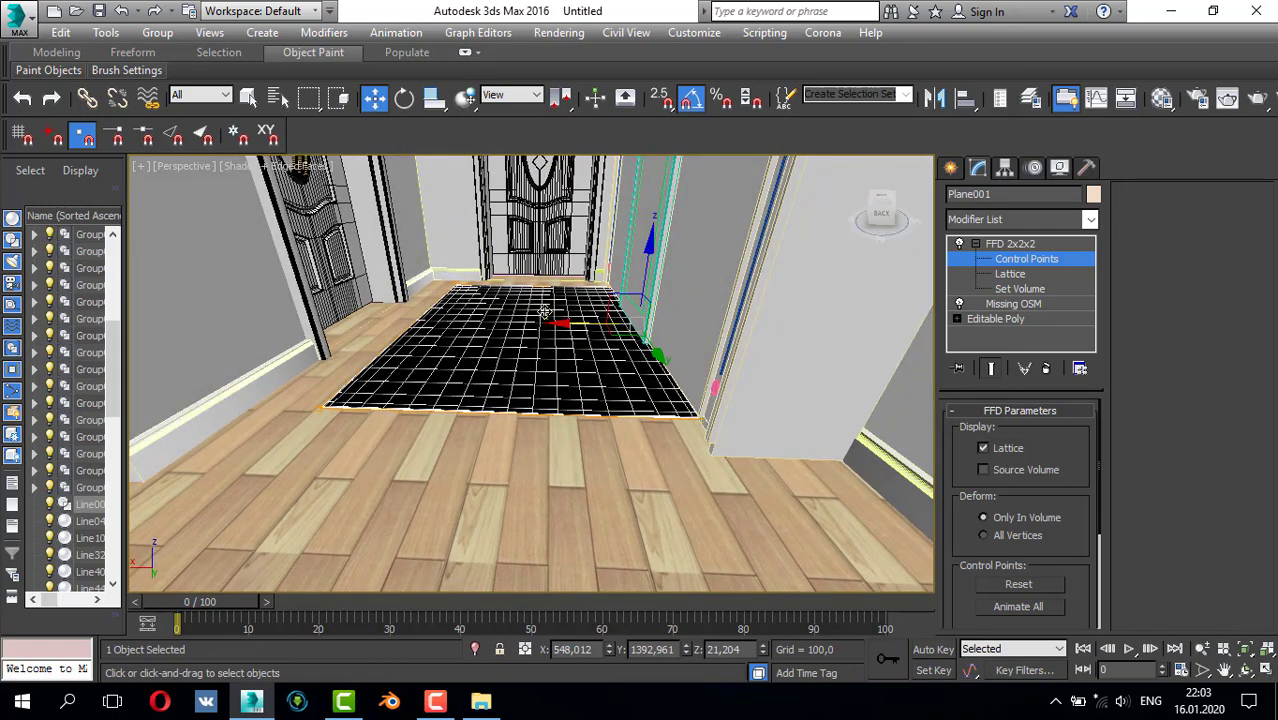
alt+middle_drag(543, 312, 512, 356)
scroll(510, 347, up, 2)
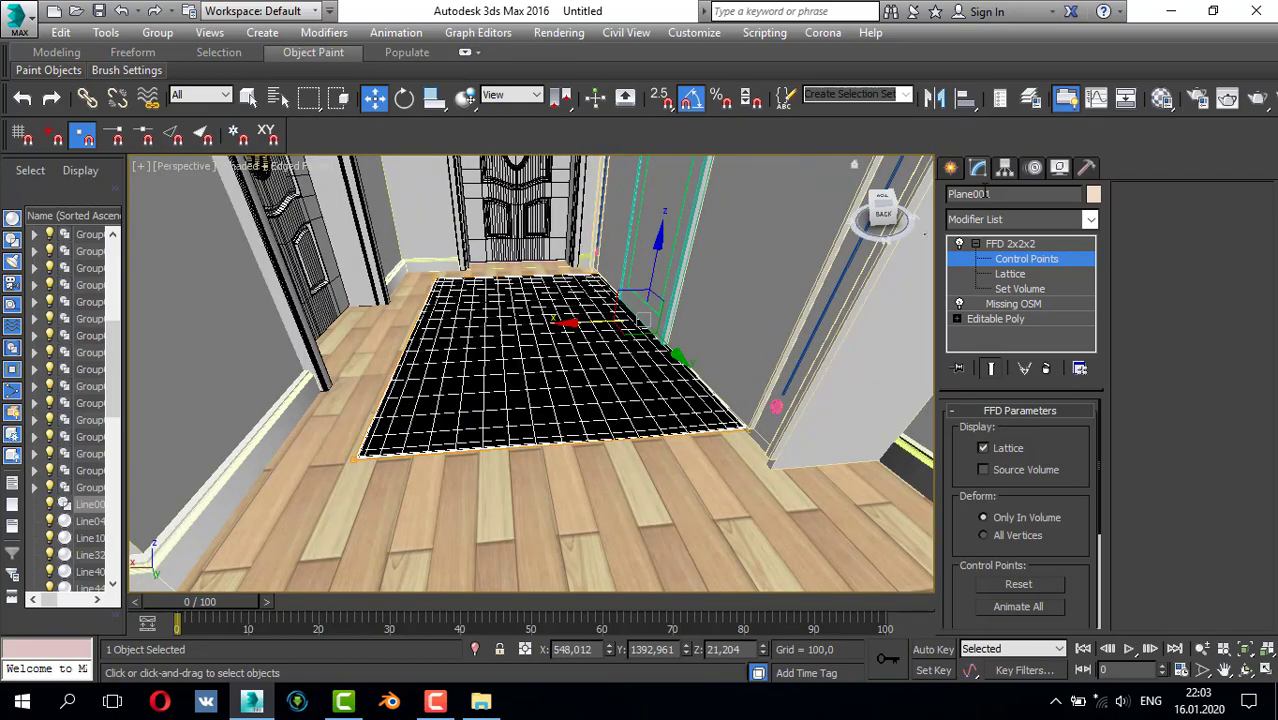
- Thicken the rug in the Front view by moving the lower lattice control points at both ends down
key(alt+w)
middle_click(736, 282)
key(alt+w)
middle_drag(730, 532, 697, 495)
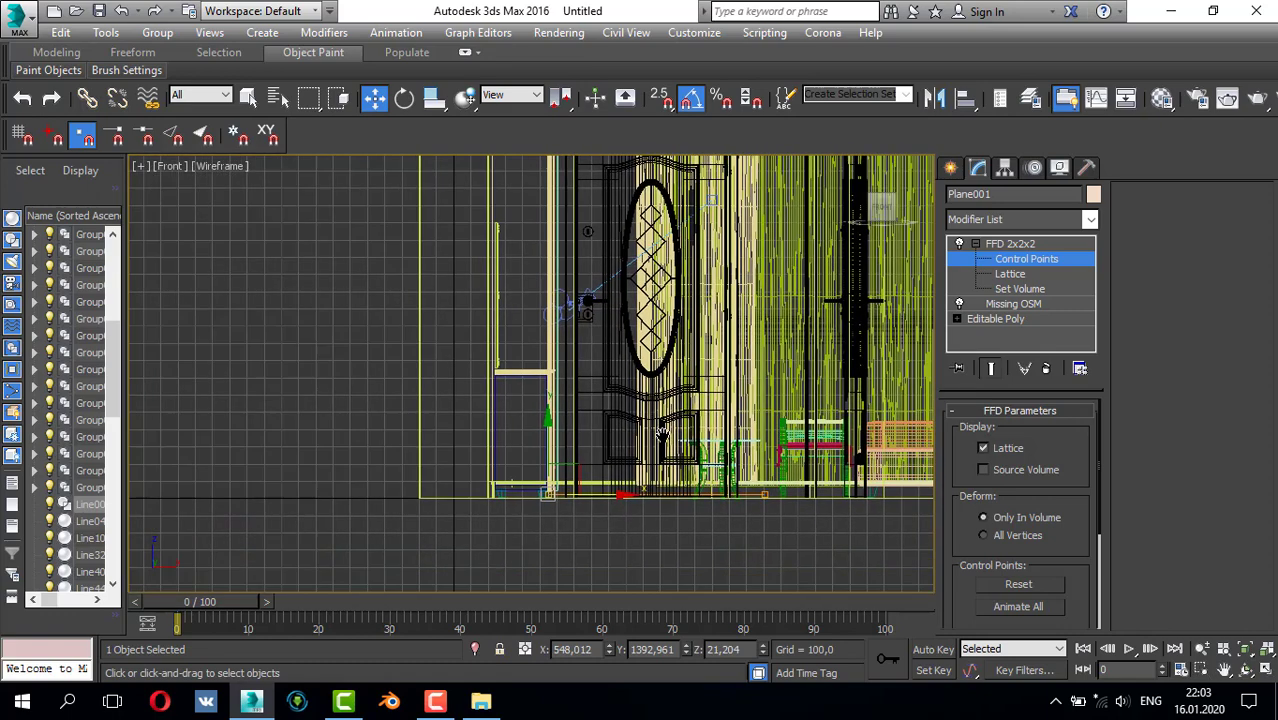
scroll(697, 495, up, 4)
scroll(835, 507, up, 2)
scroll(876, 476, up, 2)
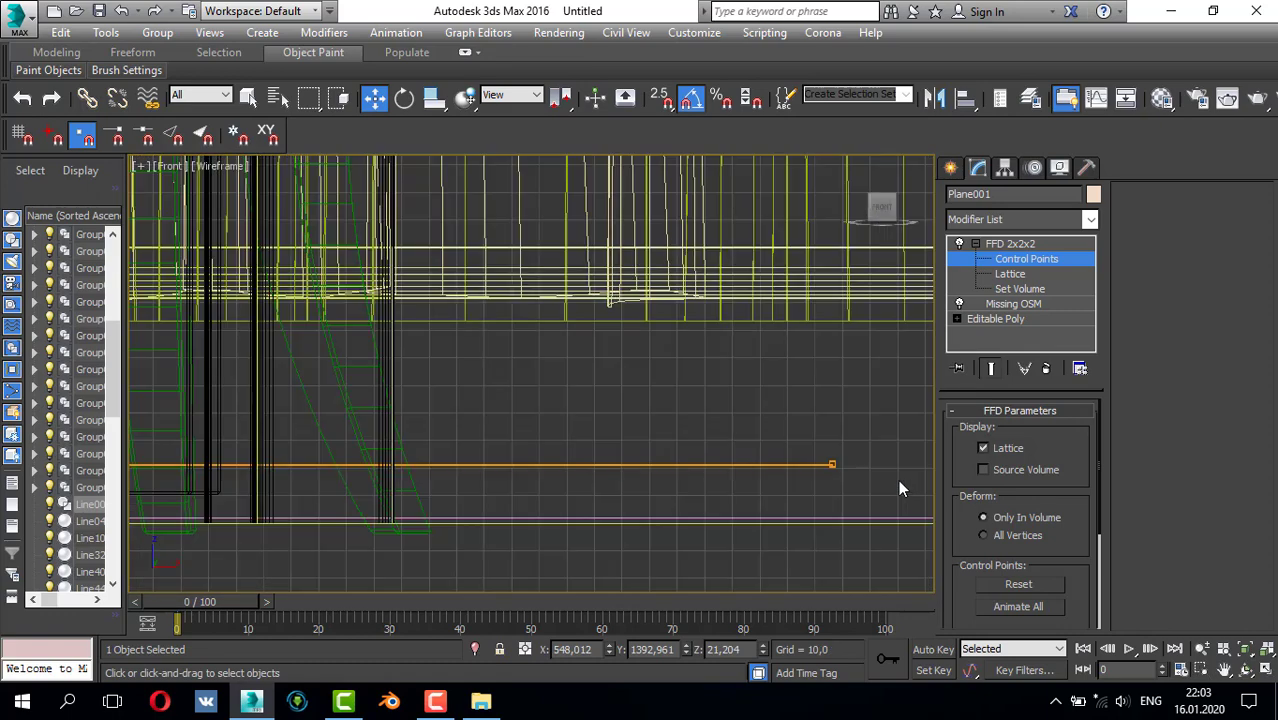
scroll(837, 475, up, 5)
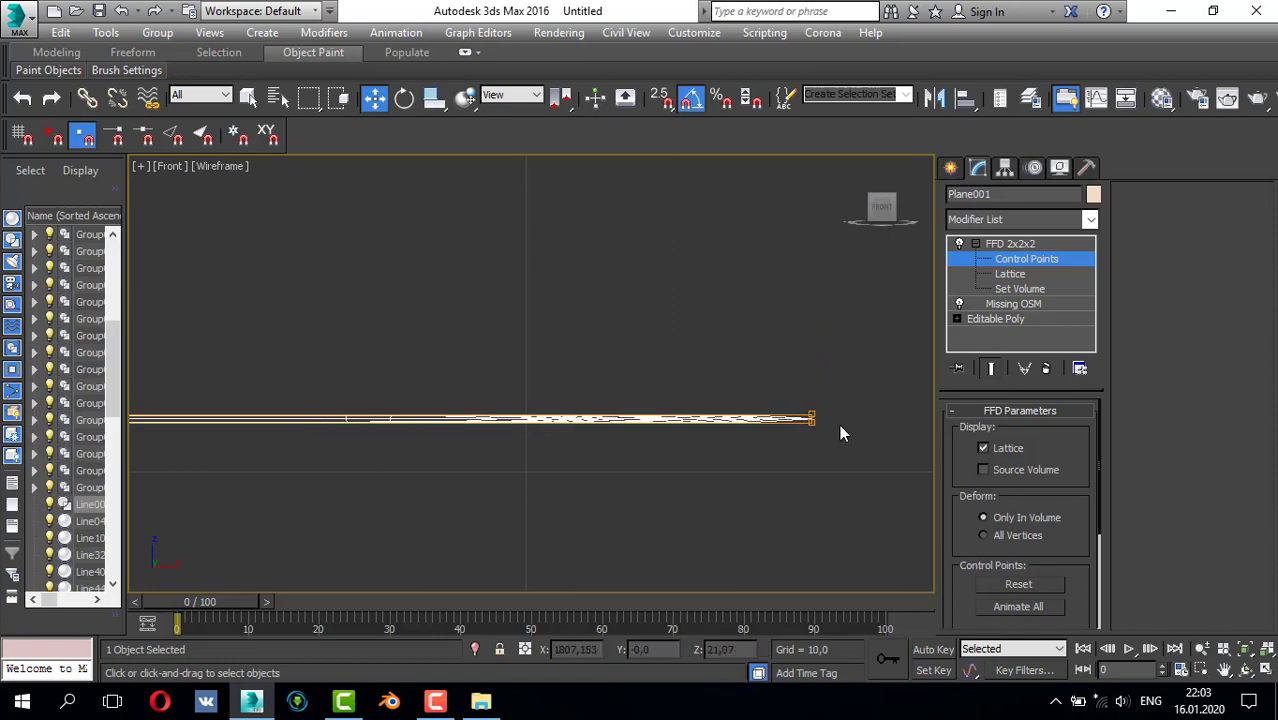
scroll(507, 411, down, 3)
scroll(545, 325, down, 6)
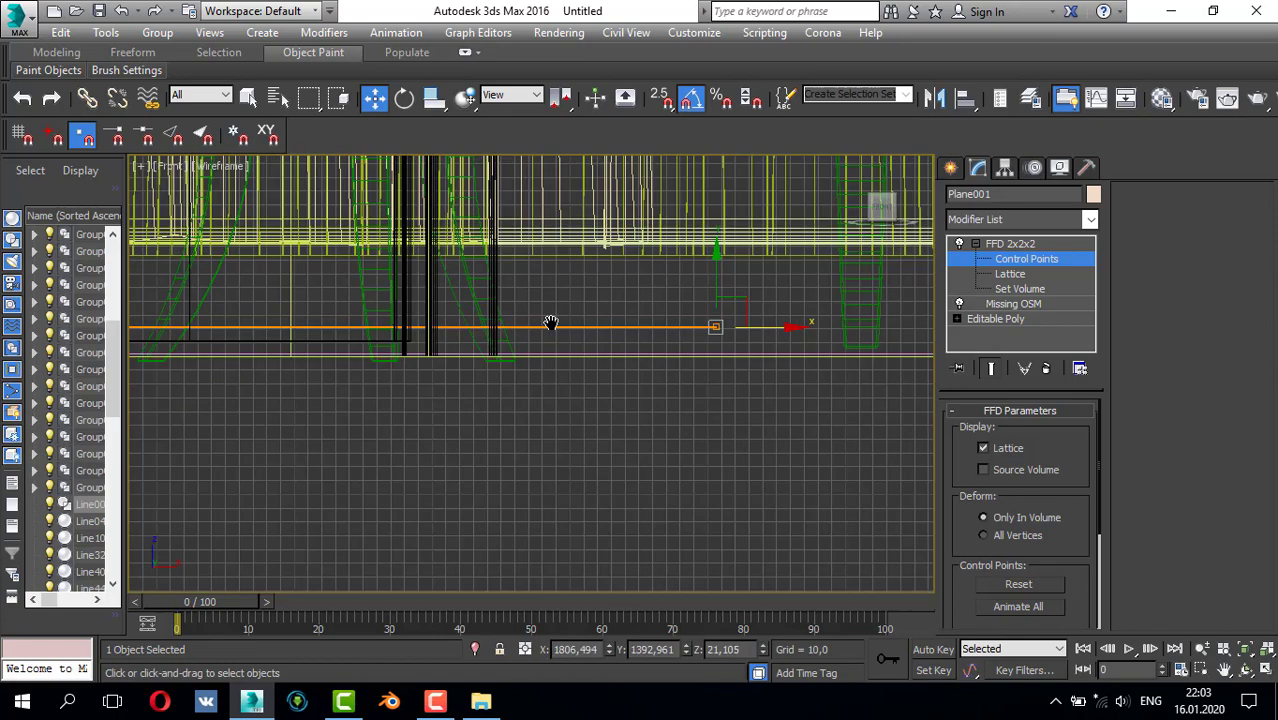
scroll(458, 336, up, 8)
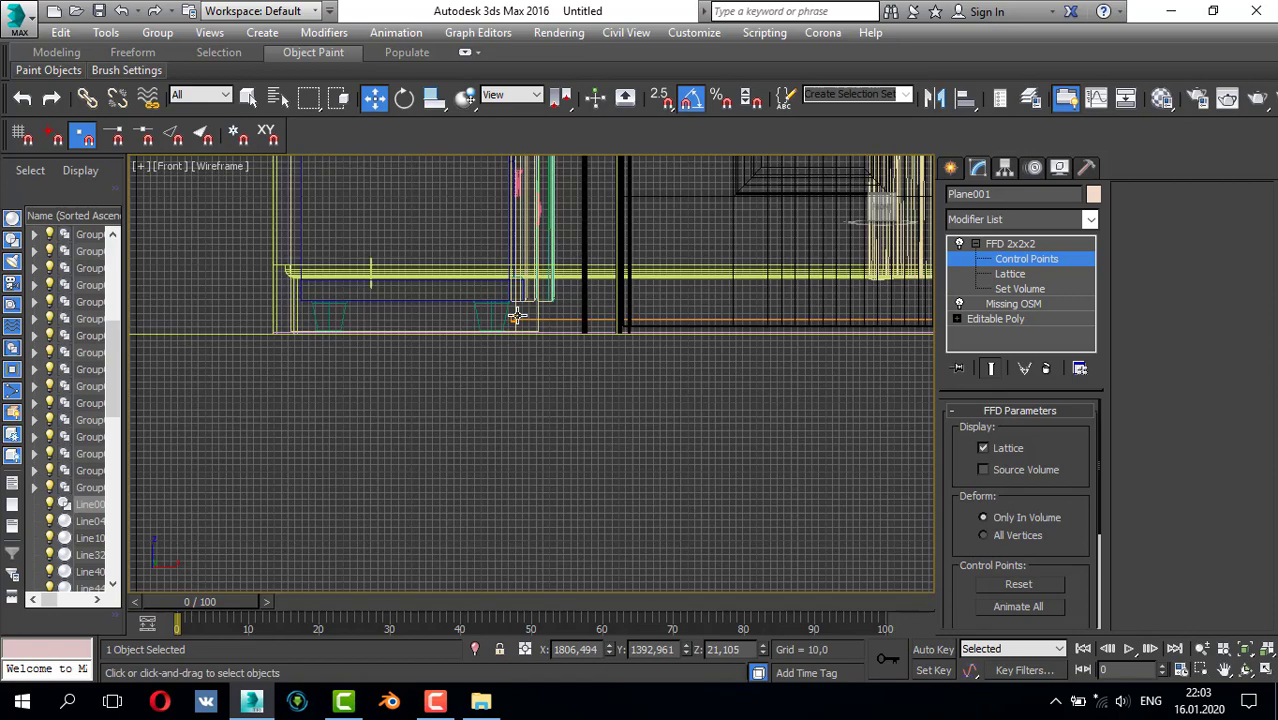
scroll(520, 255, up, 4)
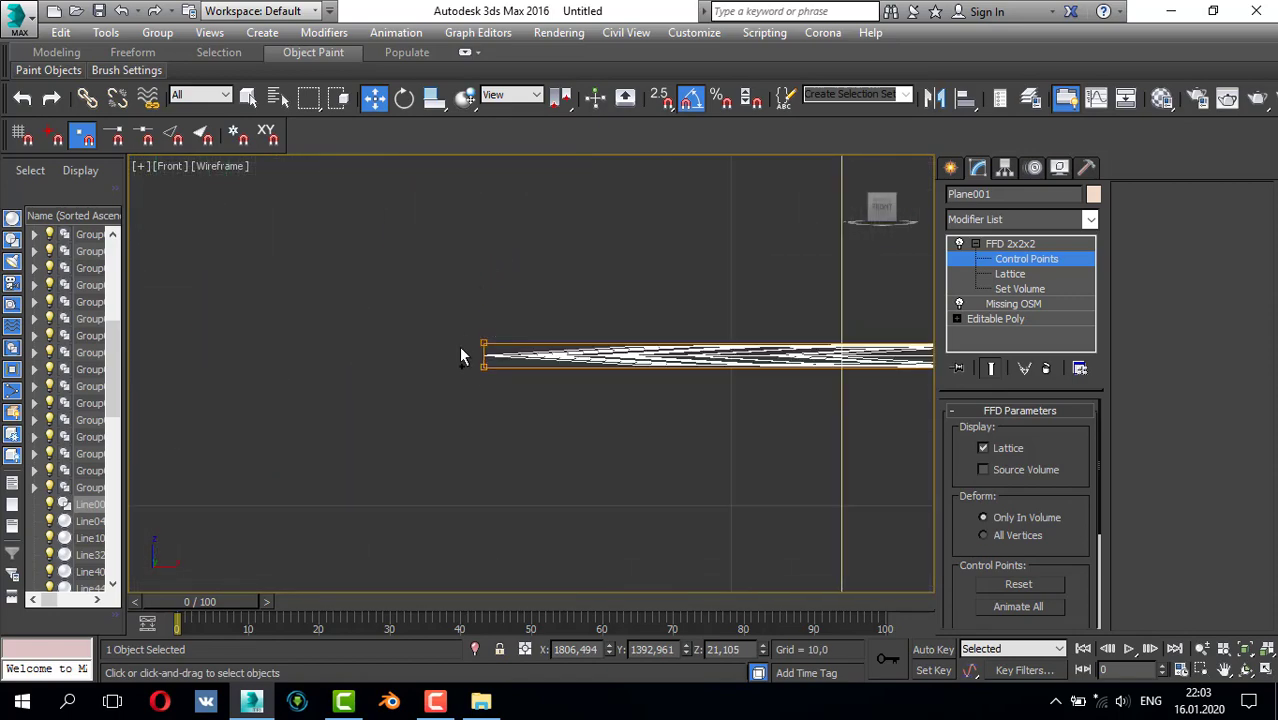
scroll(715, 348, down, 6)
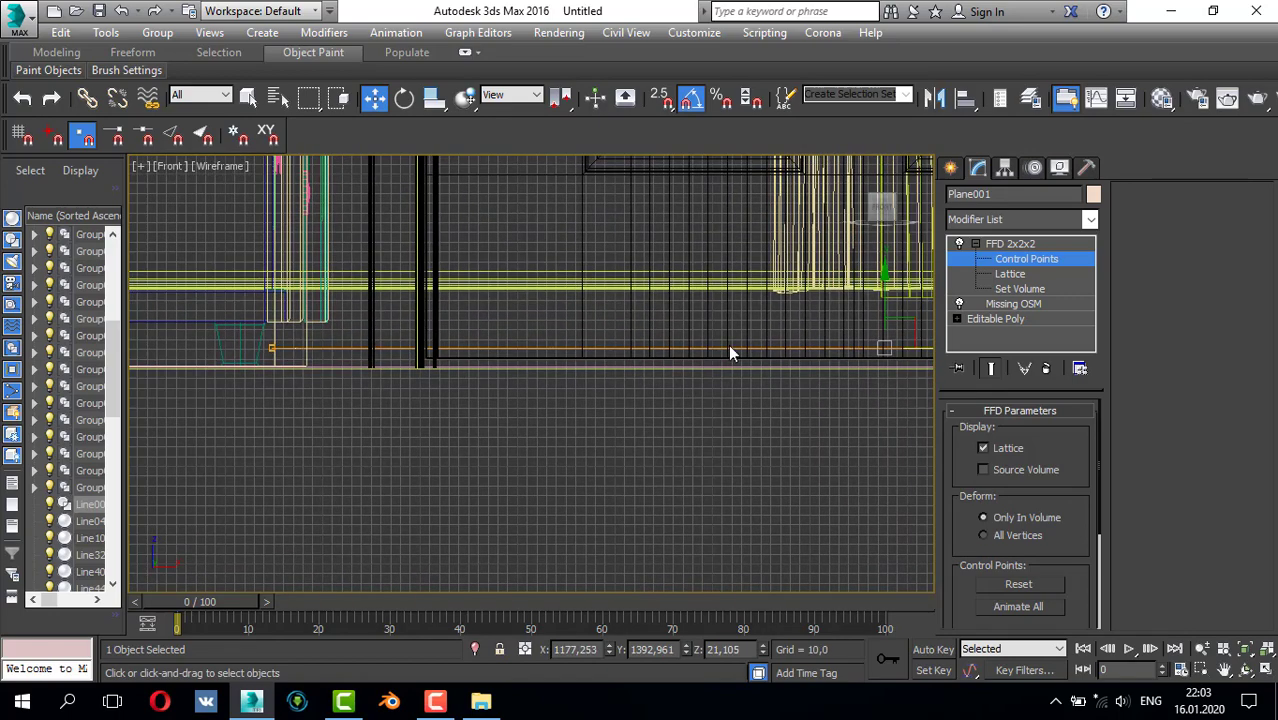
scroll(531, 336, up, 5)
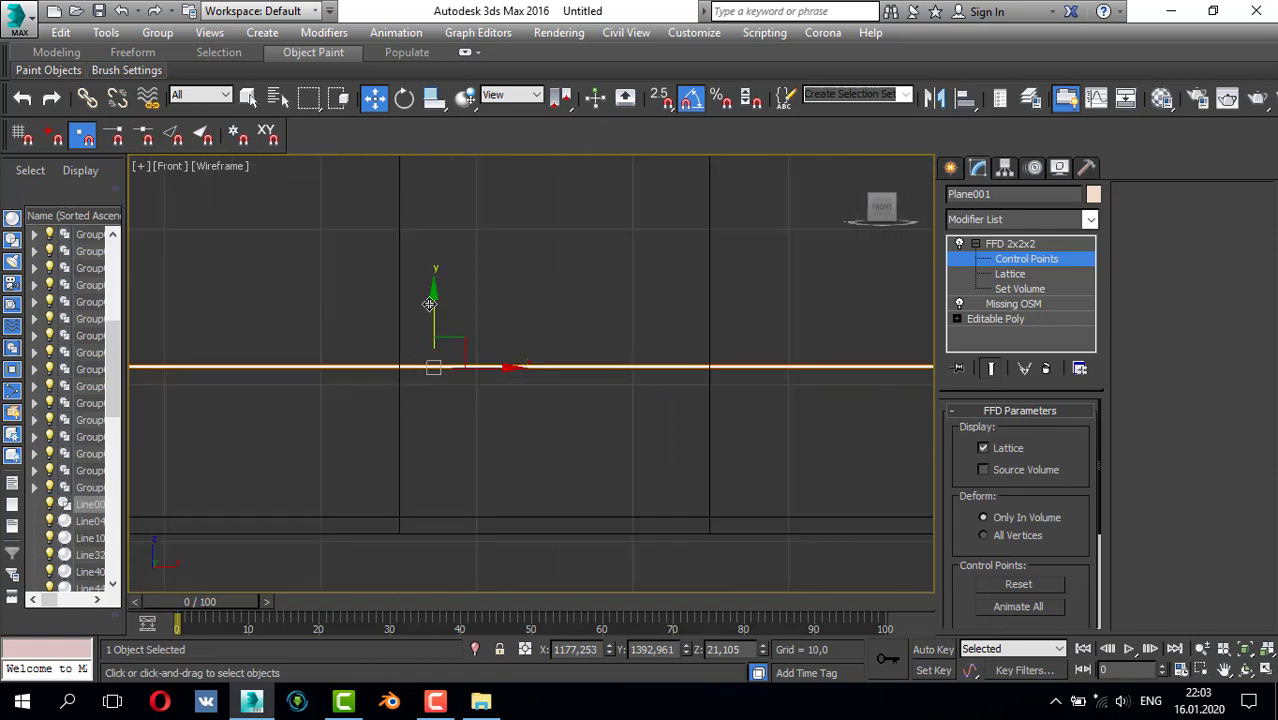
drag(429, 304, 433, 361)
click(952, 168)
- Lower the rug towards the floor to a Z height of about 5.9, and view it in Perspective
scroll(476, 276, down, 4)
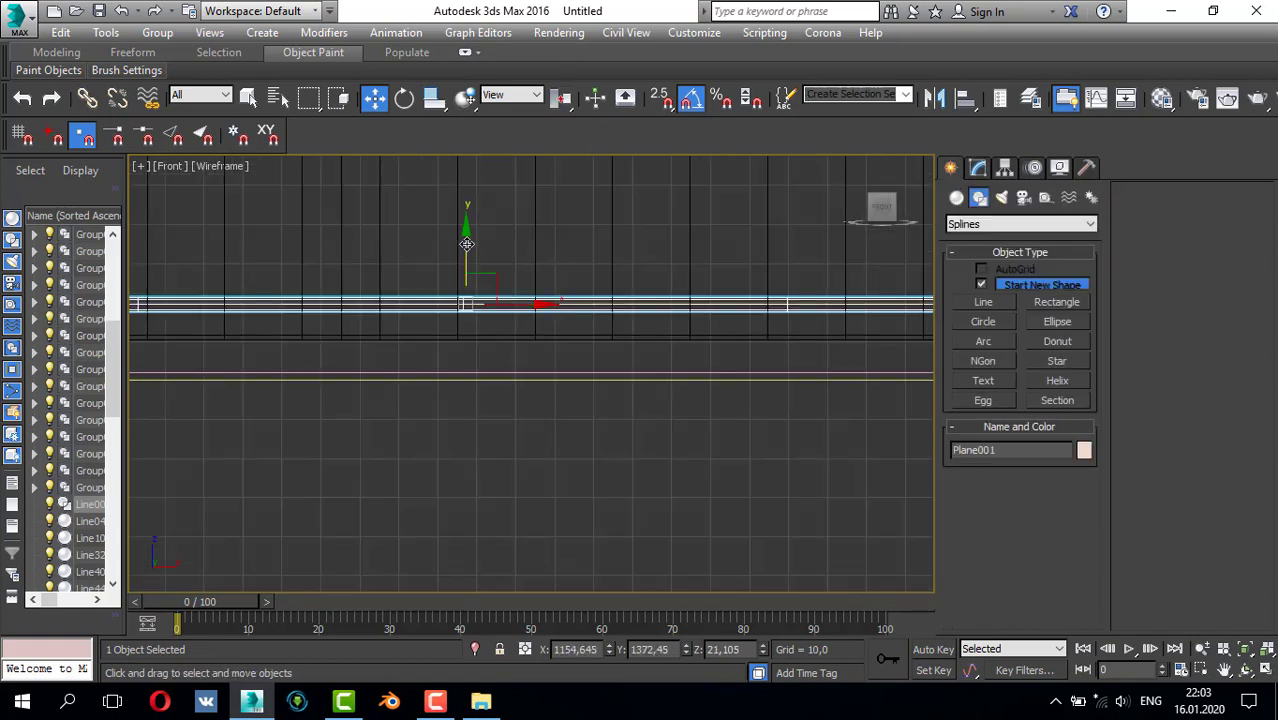
drag(467, 245, 473, 300)
key(alt+w)
key(alt+w)
key(alt+w)
right_click(594, 402)
key(alt+w)
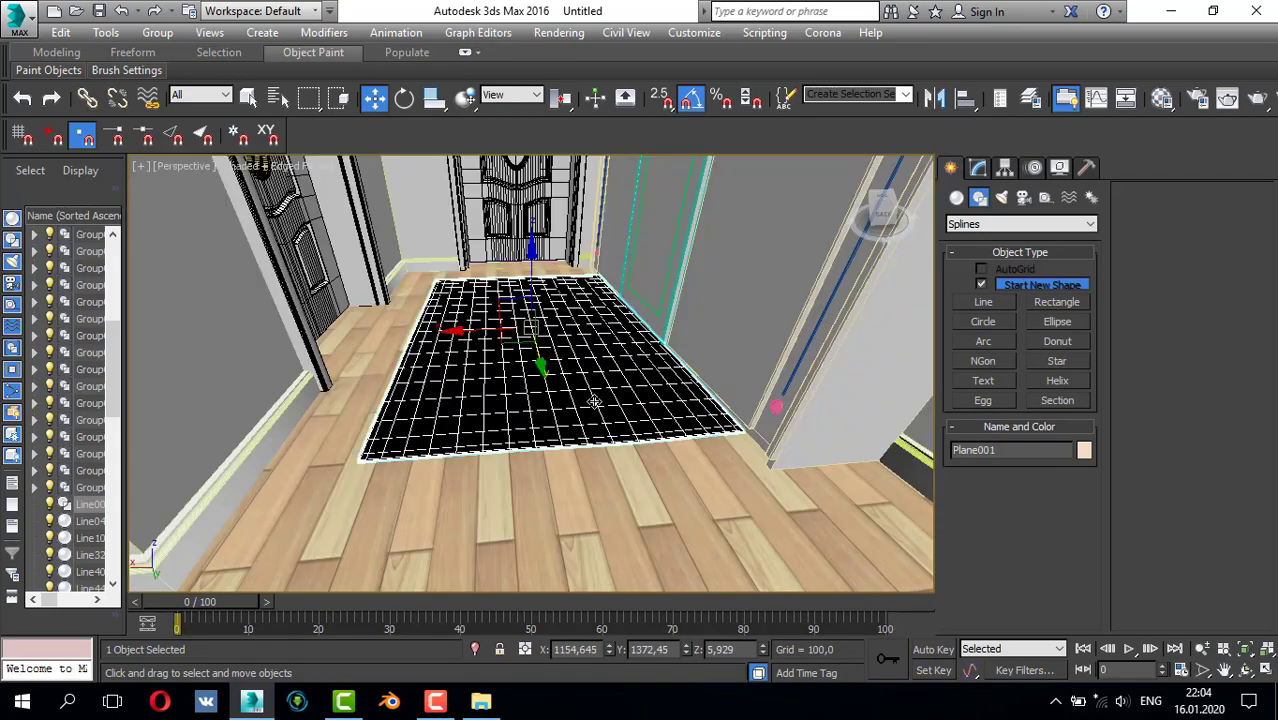
mouse_move(594, 402)
alt+middle_down()
mouse_move(582, 366)
mouse_move(580, 391)
alt+middle_up()
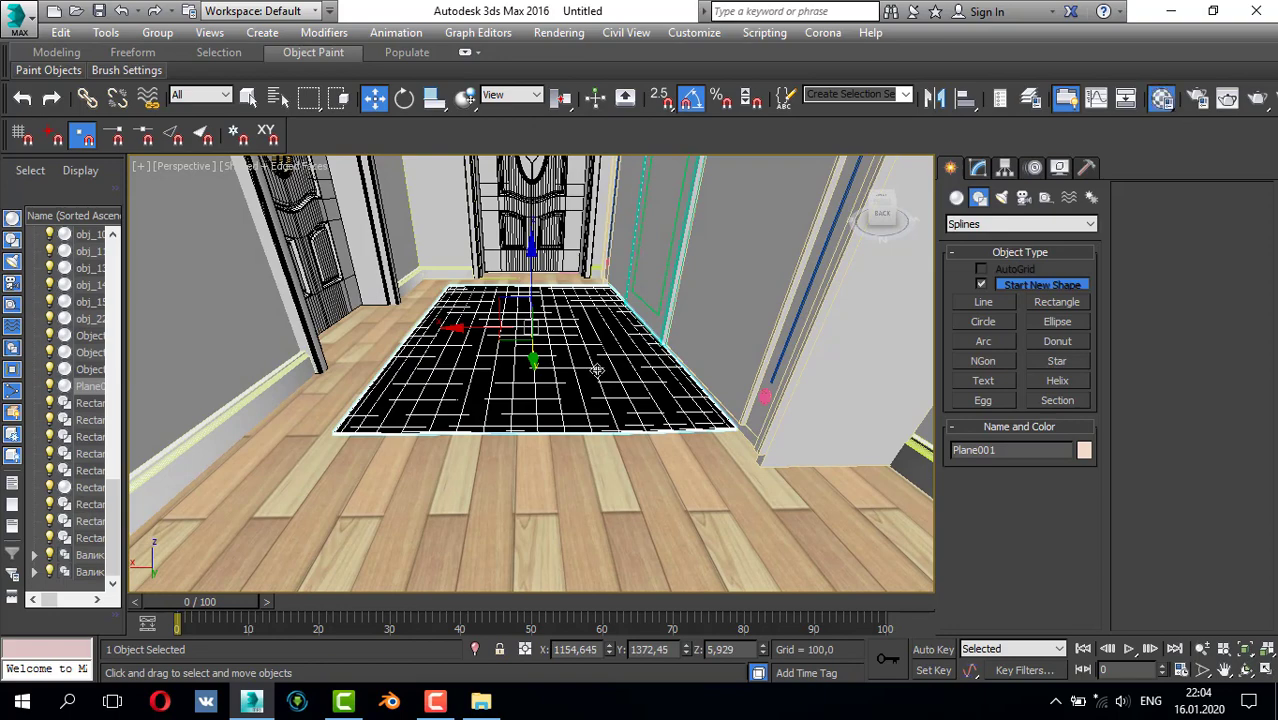
- Make the material in slot 10 - Default a CoronaMtl and load the rug texture as a Bitmap for its diffuse color
key(m)
click(645, 382)
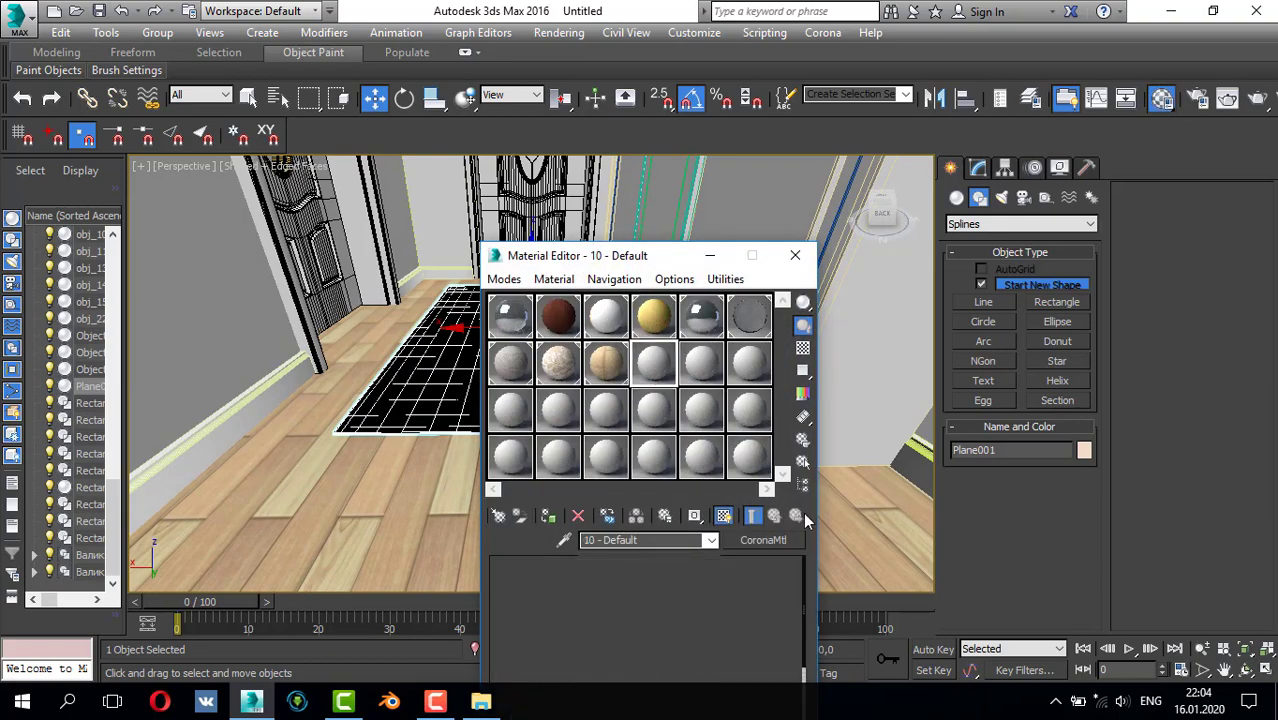
click(755, 540)
double_click(776, 414)
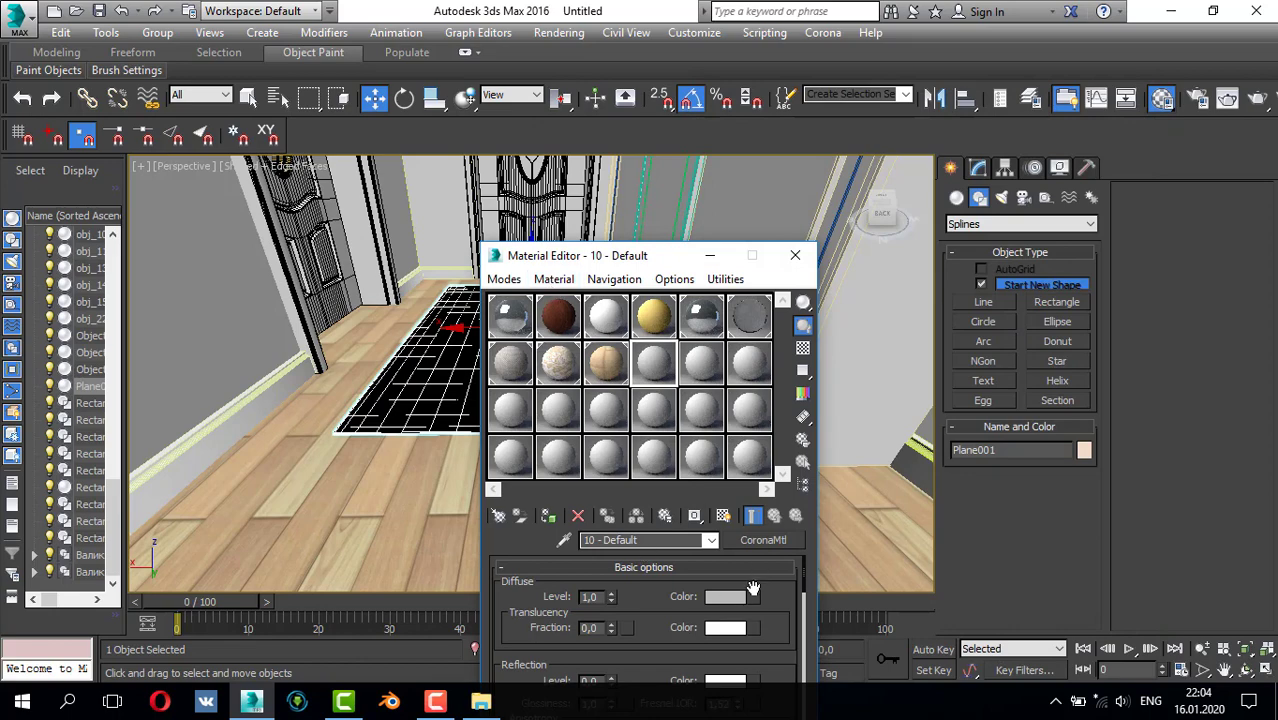
click(752, 595)
double_click(790, 179)
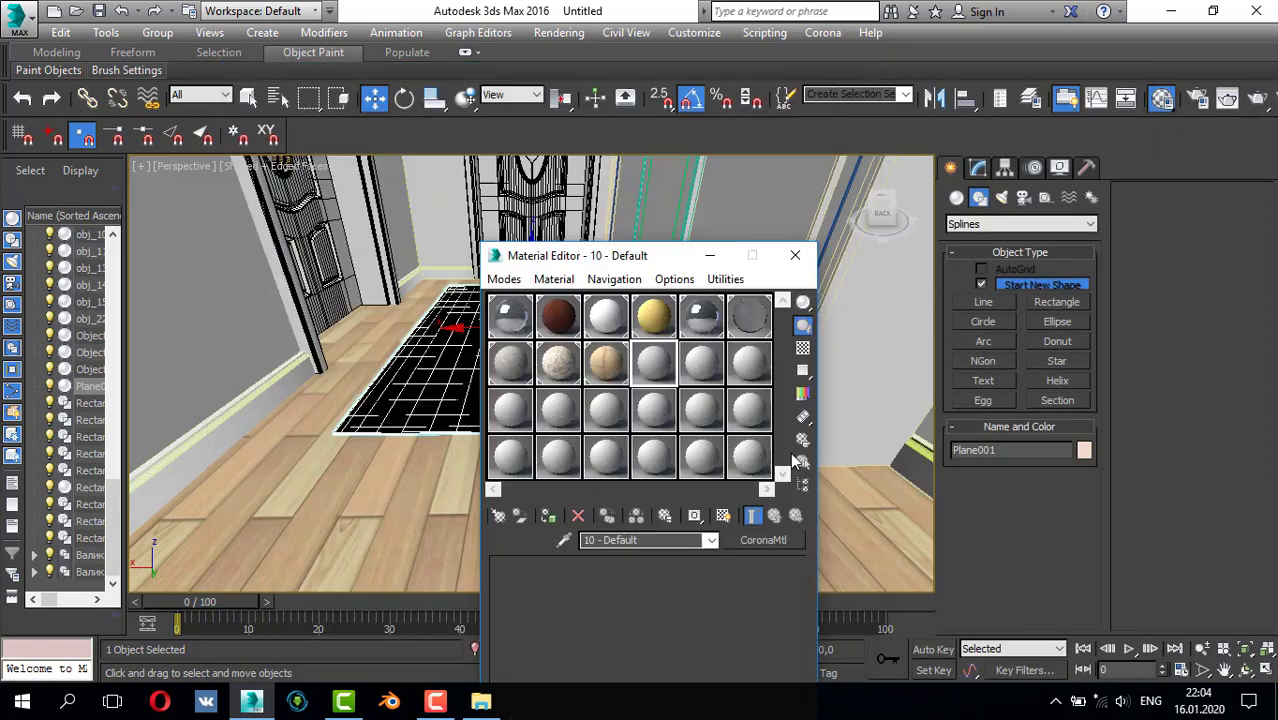
- Assign the 10 - Default material to the rug and show its texture in the viewport, closing the Material Editor
click(556, 517)
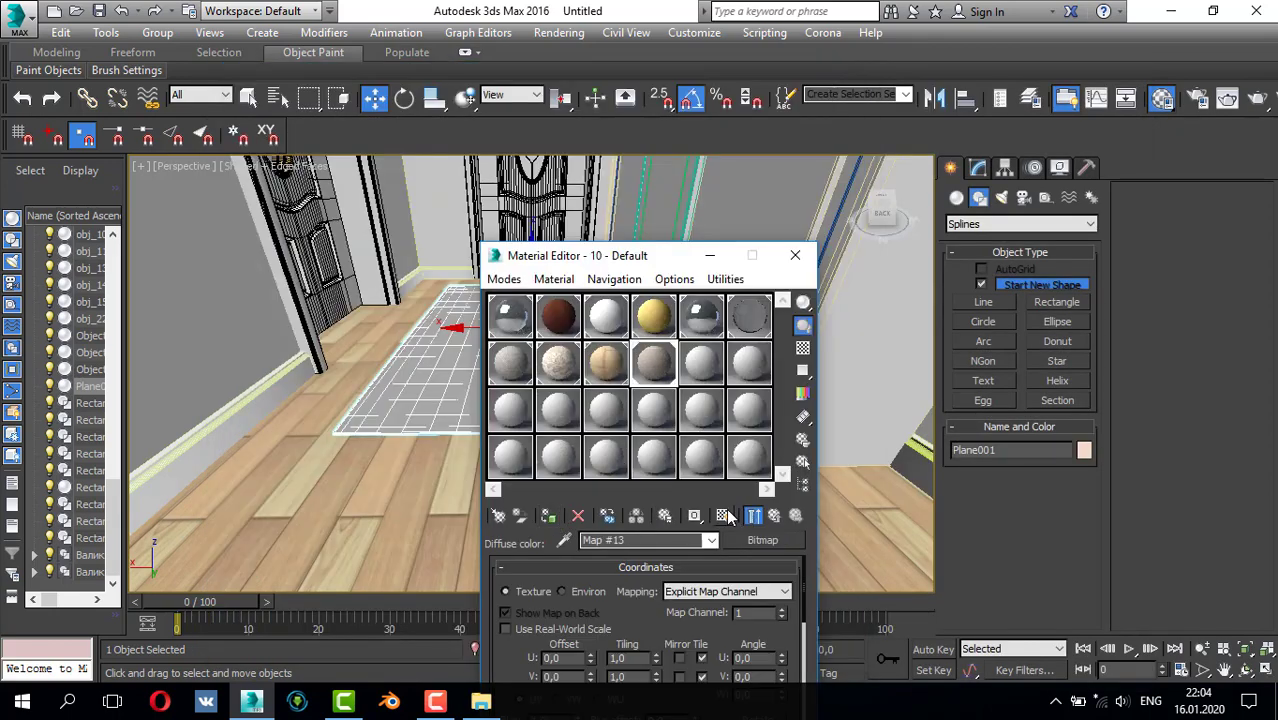
click(725, 515)
click(790, 264)
scroll(468, 378, up, 3)
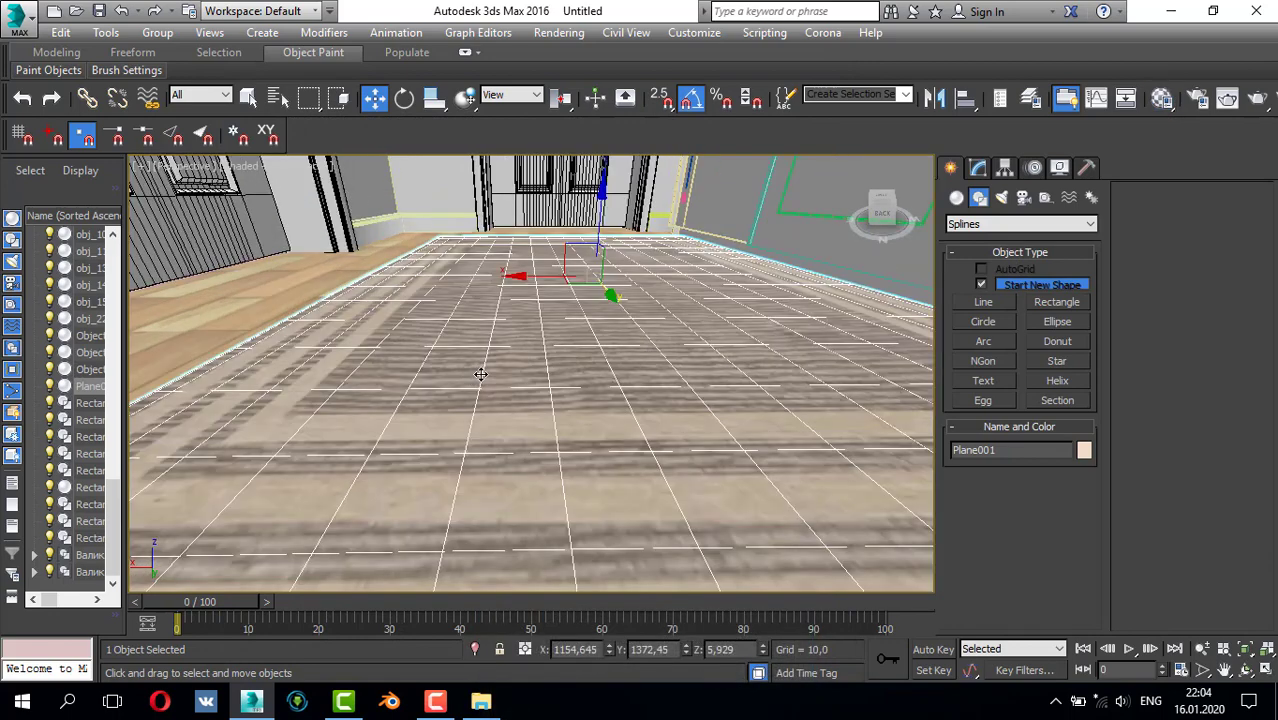
- Shift the rug sideways to X about 1231 to center it between the hallway walls
scroll(509, 348, down, 3)
alt+middle_drag(536, 298, 501, 315)
drag(470, 313, 457, 311)
alt+middle_drag(594, 319, 597, 292)
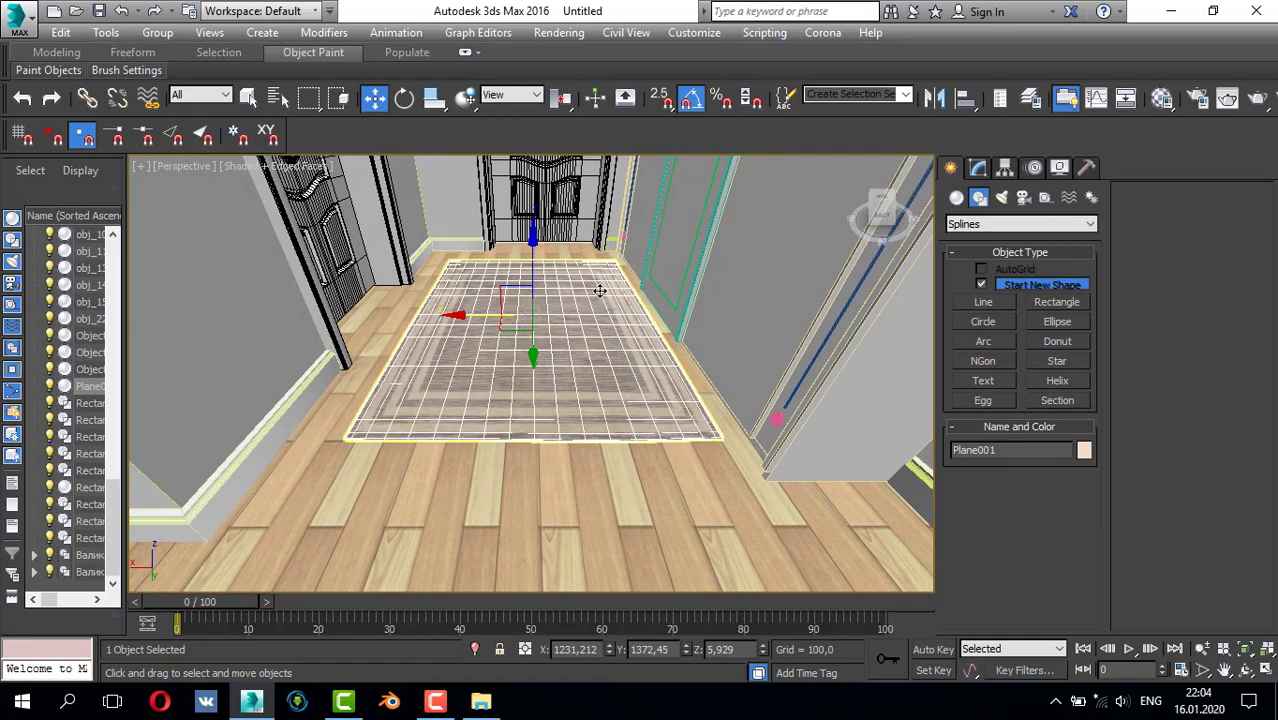
- Examine the bedroom floor around the bed, bench and glass table in the Perspective view
scroll(593, 293, down, 3)
alt+middle_drag(550, 327, 400, 290)
scroll(549, 328, down, 3)
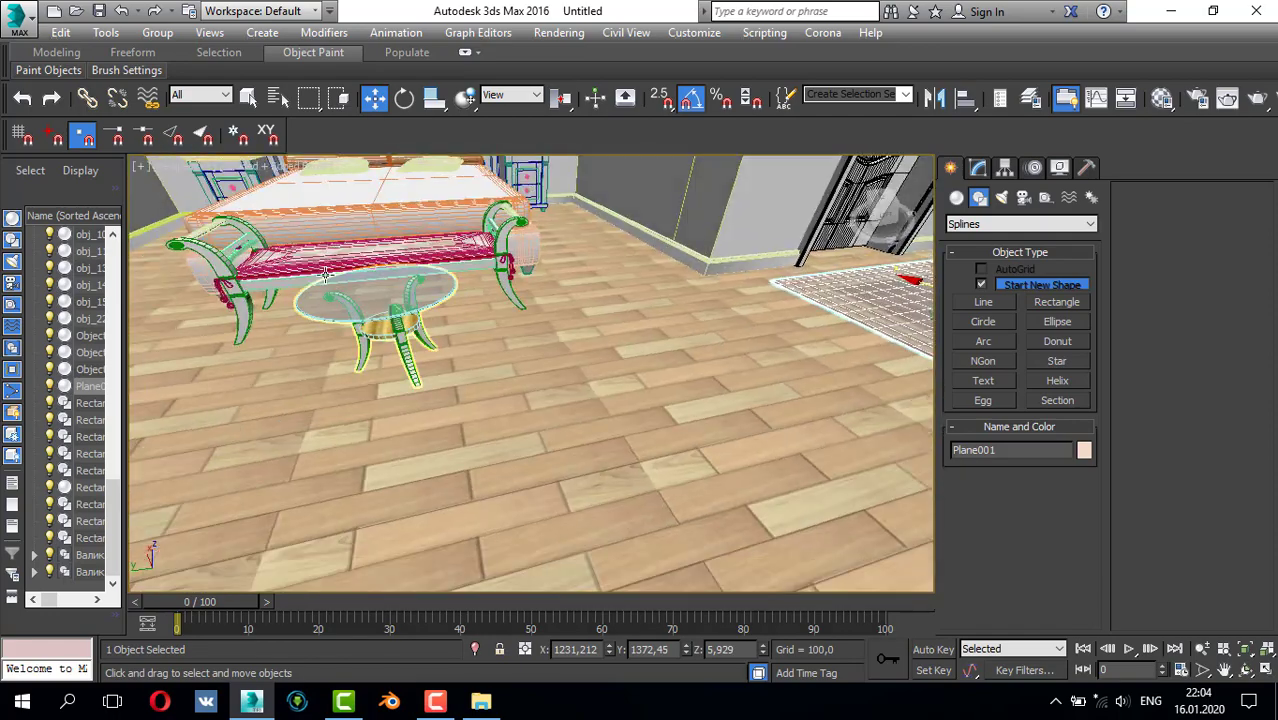
scroll(400, 290, down, 4)
key(l)
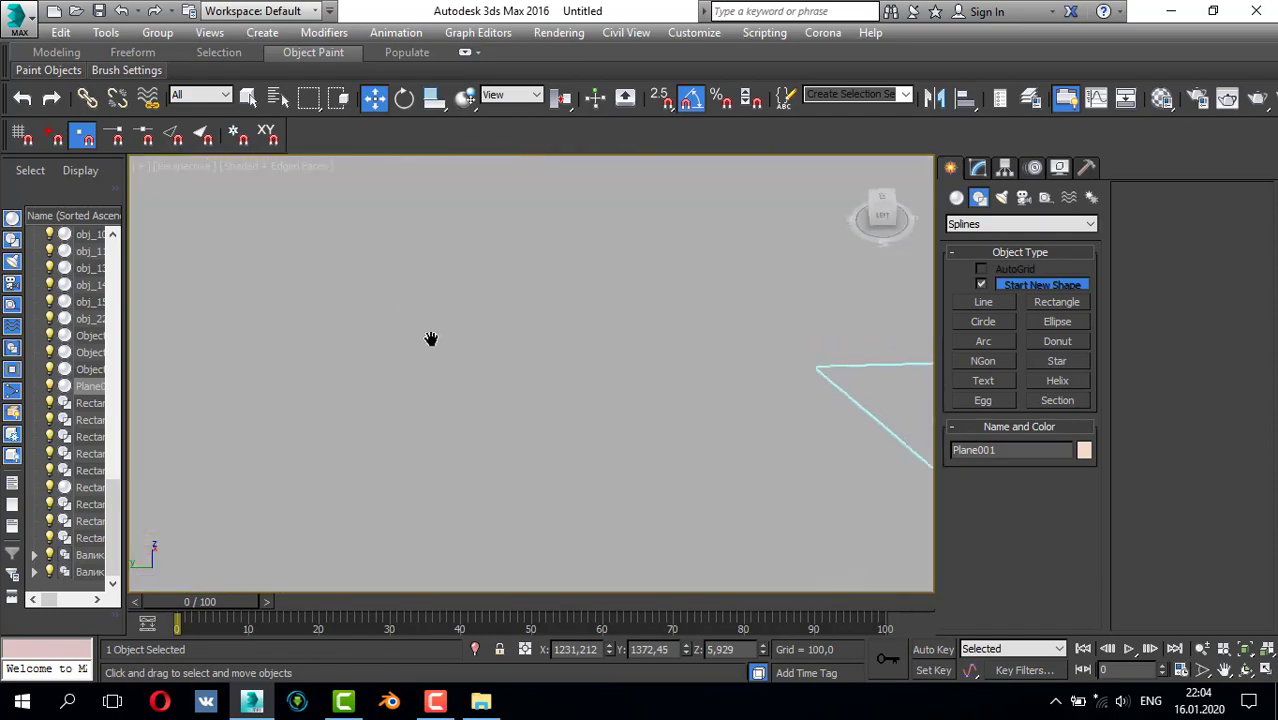
middle_drag(431, 339, 446, 350)
scroll(446, 350, down, 4)
middle_drag(522, 294, 549, 315)
scroll(549, 315, up, 2)
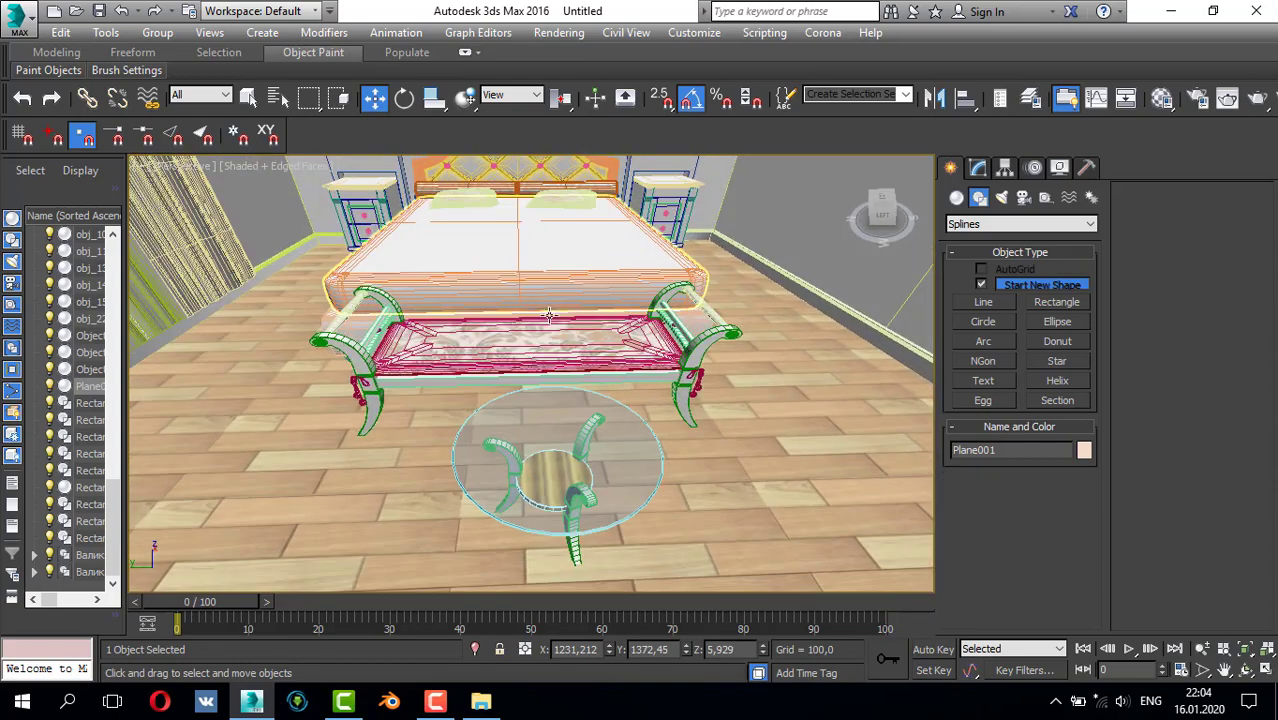
- Merge the kover scene file from the gilam folder into the scene, placing the rug on the bedroom floor at X about 1045, Y about 5181
scroll(549, 316, down, 3)
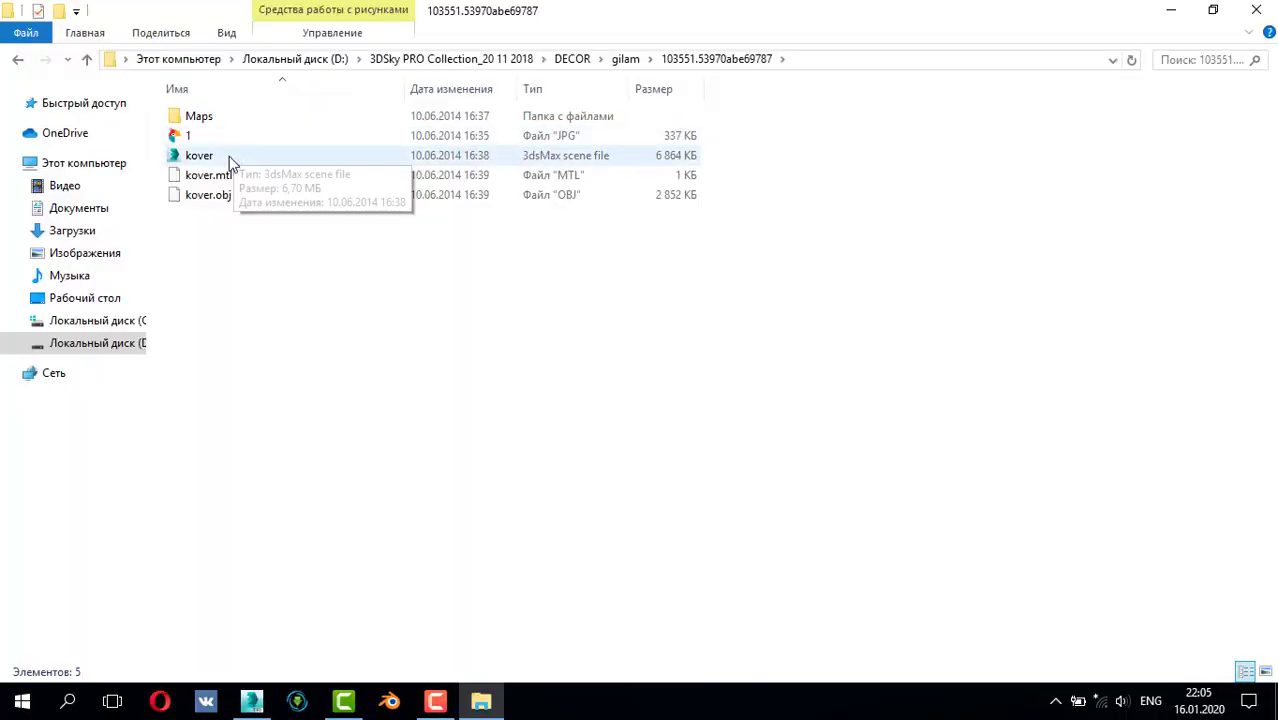
drag(229, 158, 449, 461)
click(205, 175)
click(266, 158)
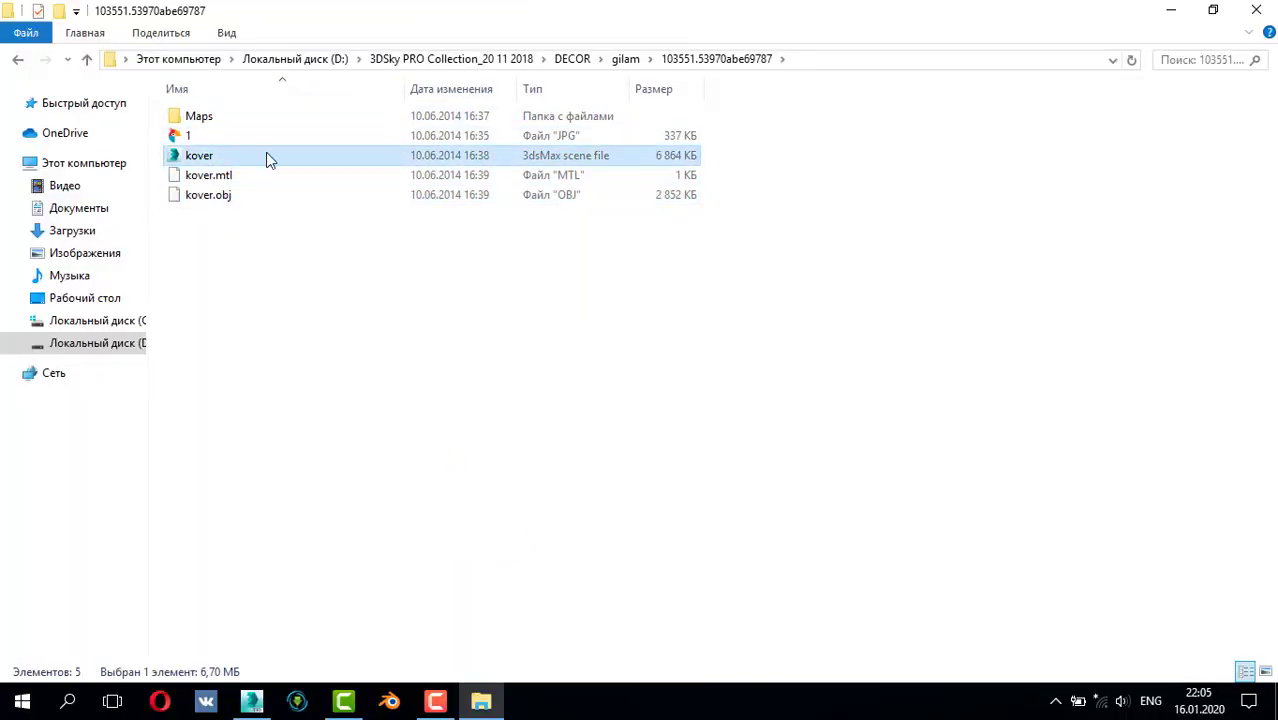
drag(266, 158, 358, 523)
click(428, 553)
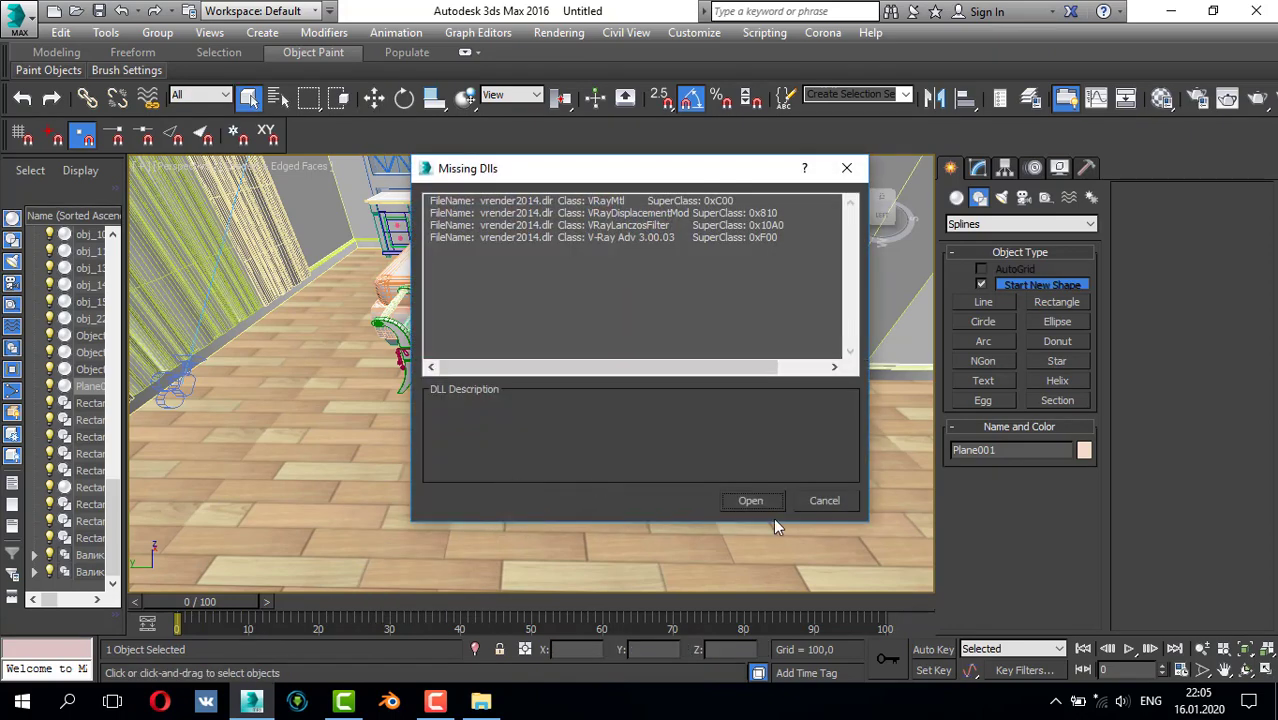
click(726, 500)
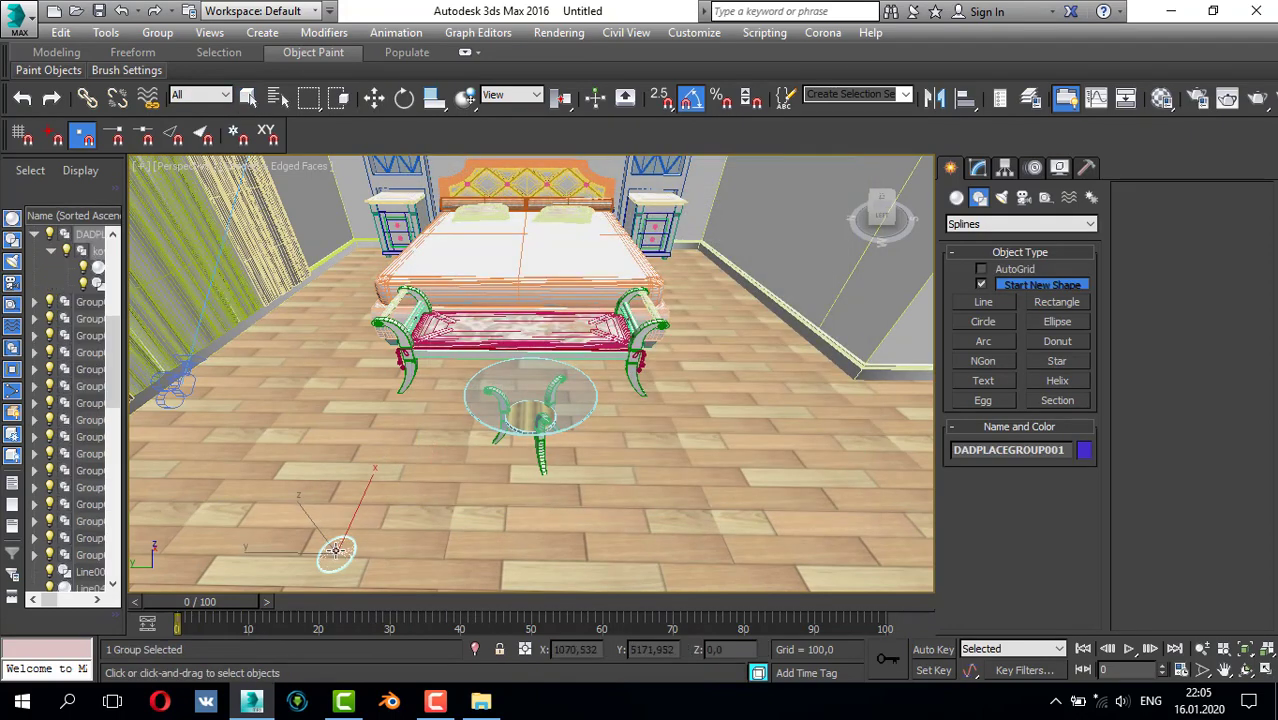
click(337, 551)
- Raise the merged round rug above the bedroom floor to Z about 47.5
key(z)
scroll(429, 405, down, 3)
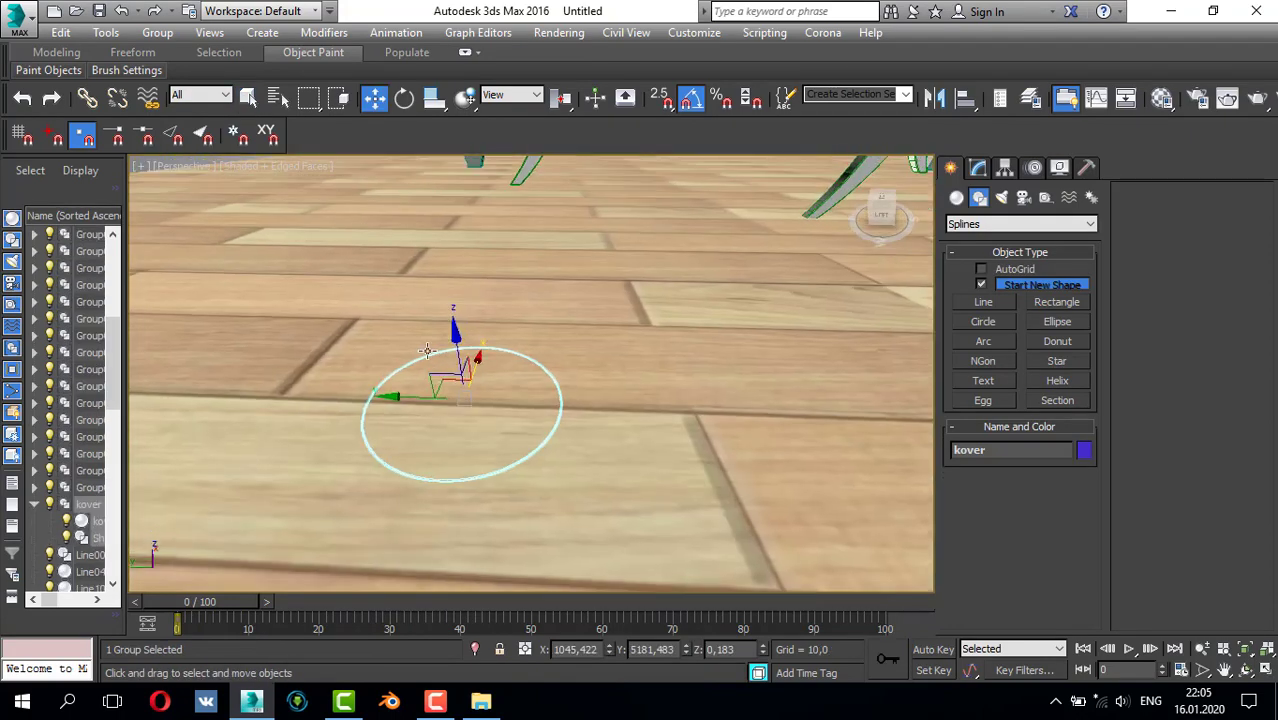
alt+middle_drag(429, 405, 307, 318)
alt+middle_drag(438, 377, 450, 382)
drag(463, 357, 490, 278)
- Move the round rug in the Top view beside the chest of drawers, to X about 880 and Y about 5906
key(t)
scroll(367, 305, down, 3)
middle_drag(367, 305, 593, 370)
scroll(502, 302, up, 4)
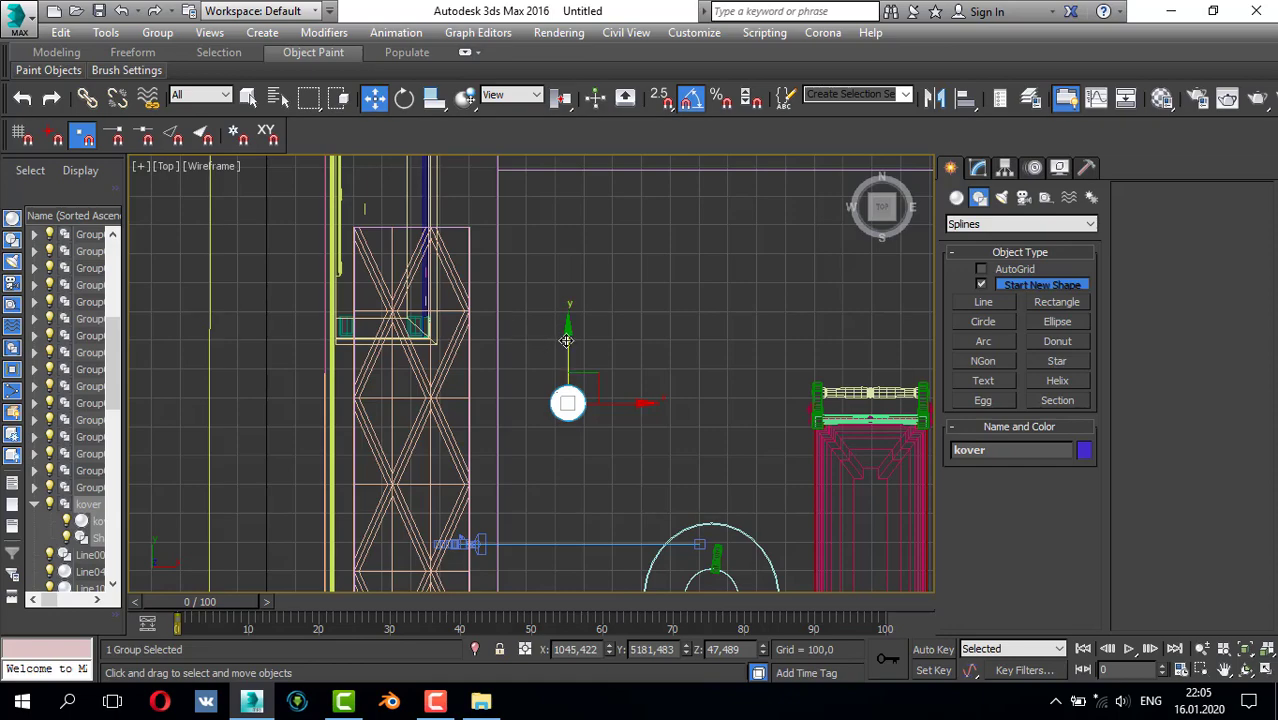
drag(566, 341, 568, 115)
middle_drag(587, 211, 570, 396)
scroll(557, 317, up, 2)
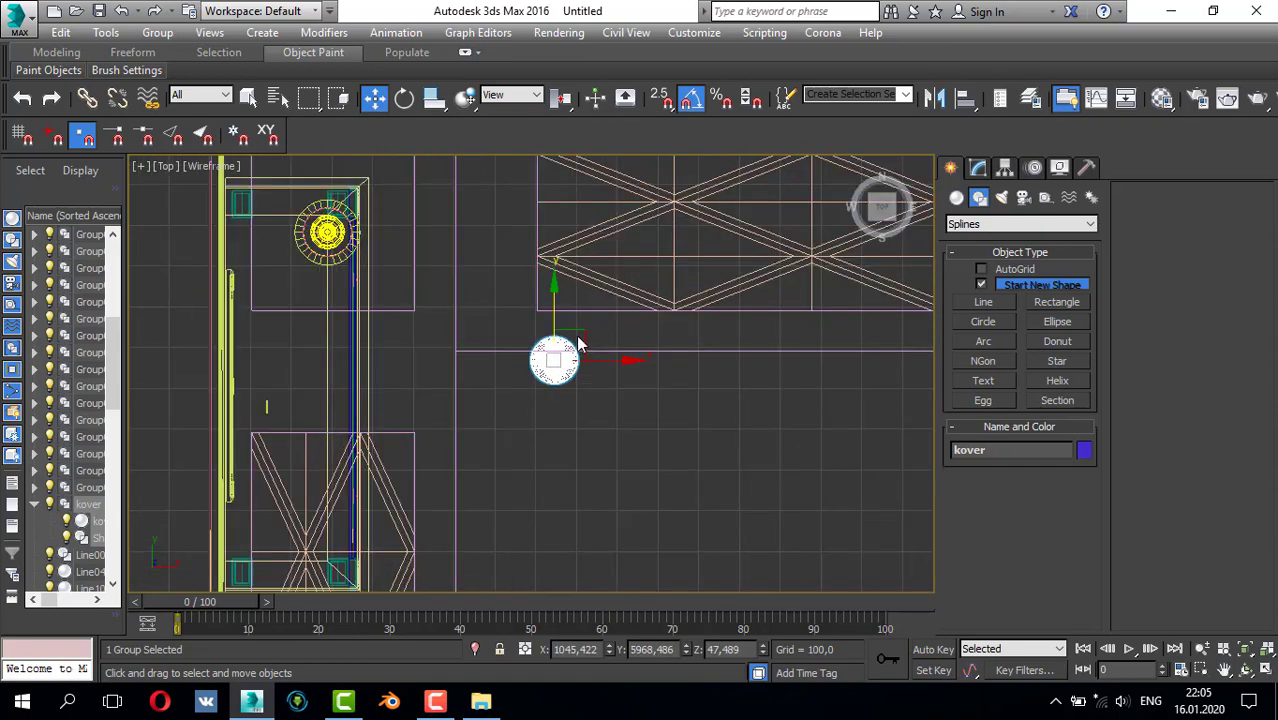
drag(578, 343, 517, 354)
scroll(505, 365, down, 2)
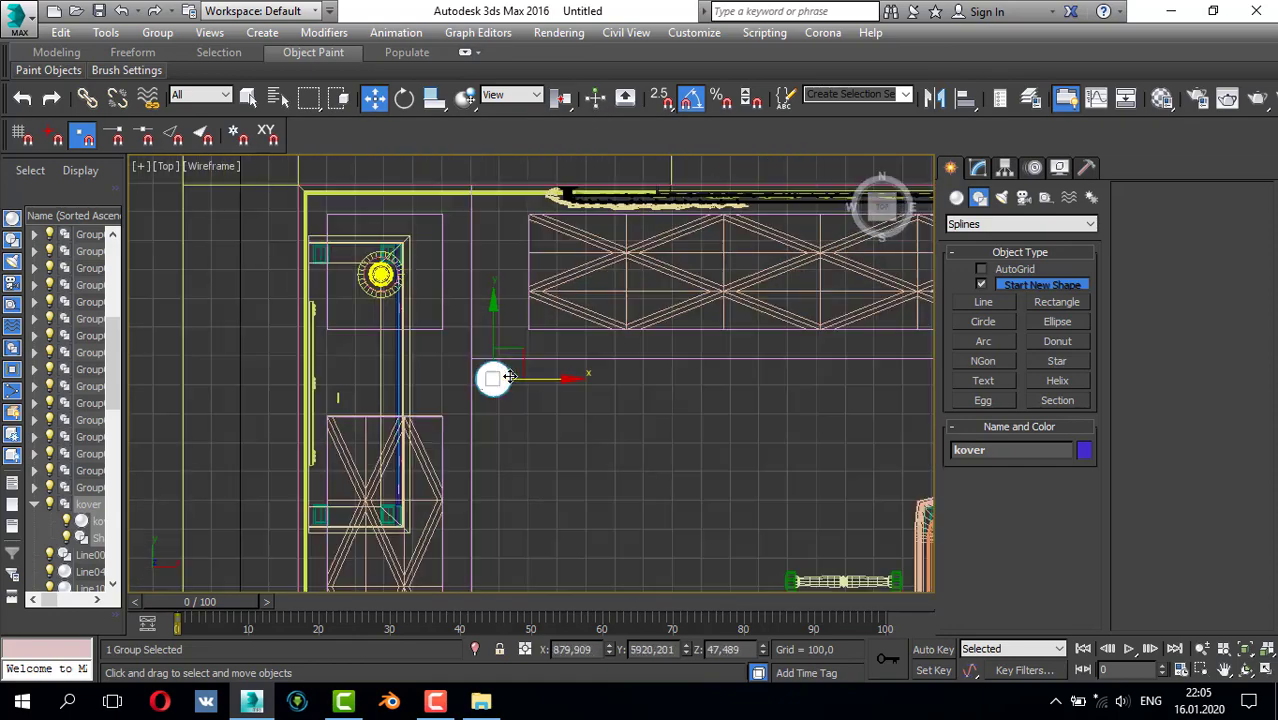
middle_drag(493, 371, 517, 351)
scroll(517, 340, up, 2)
drag(519, 318, 520, 321)
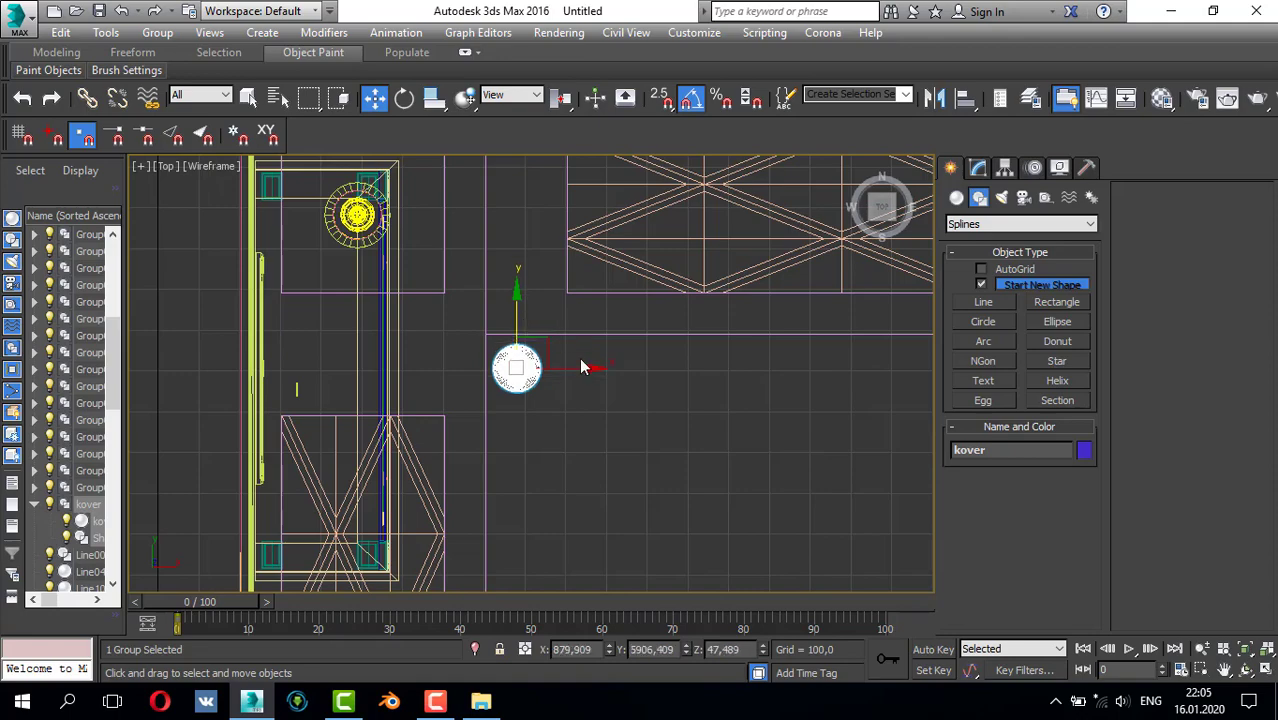
- Add an FFD 2x2x2 modifier to the round rug and activate its Control Points level
key(p)
key(z)
alt+middle_drag(585, 366, 555, 392)
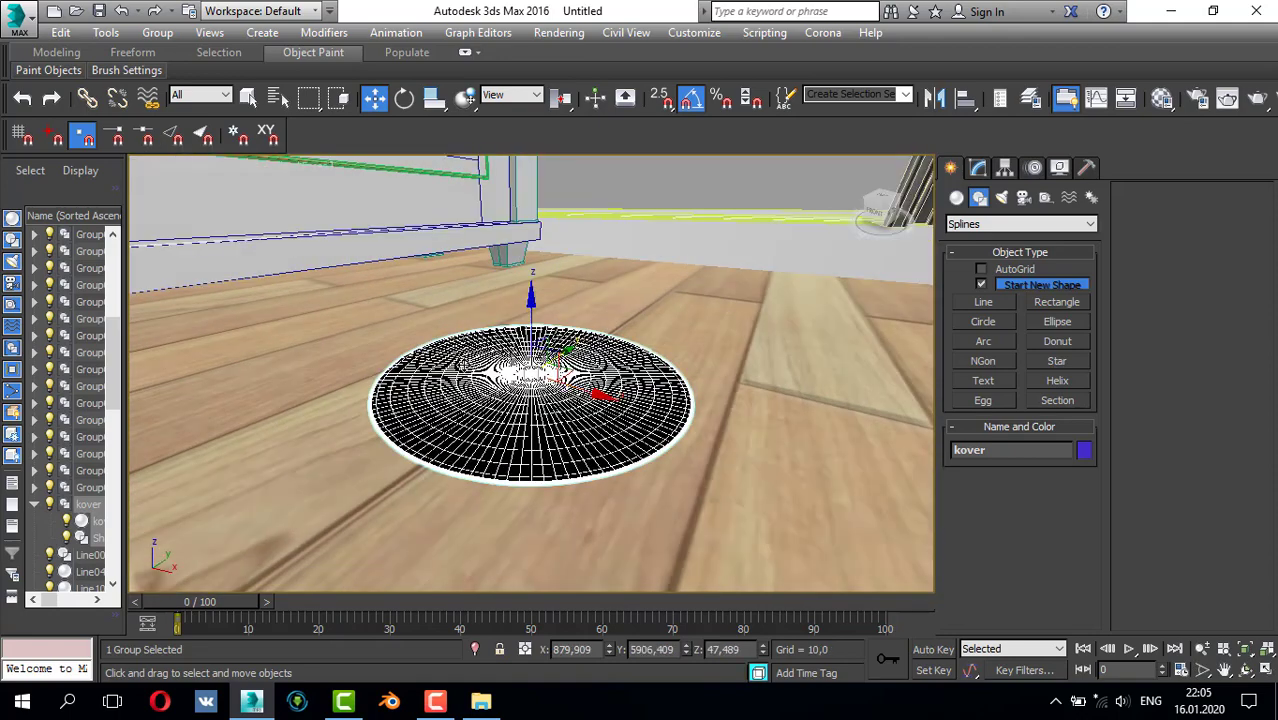
click(978, 167)
click(1010, 219)
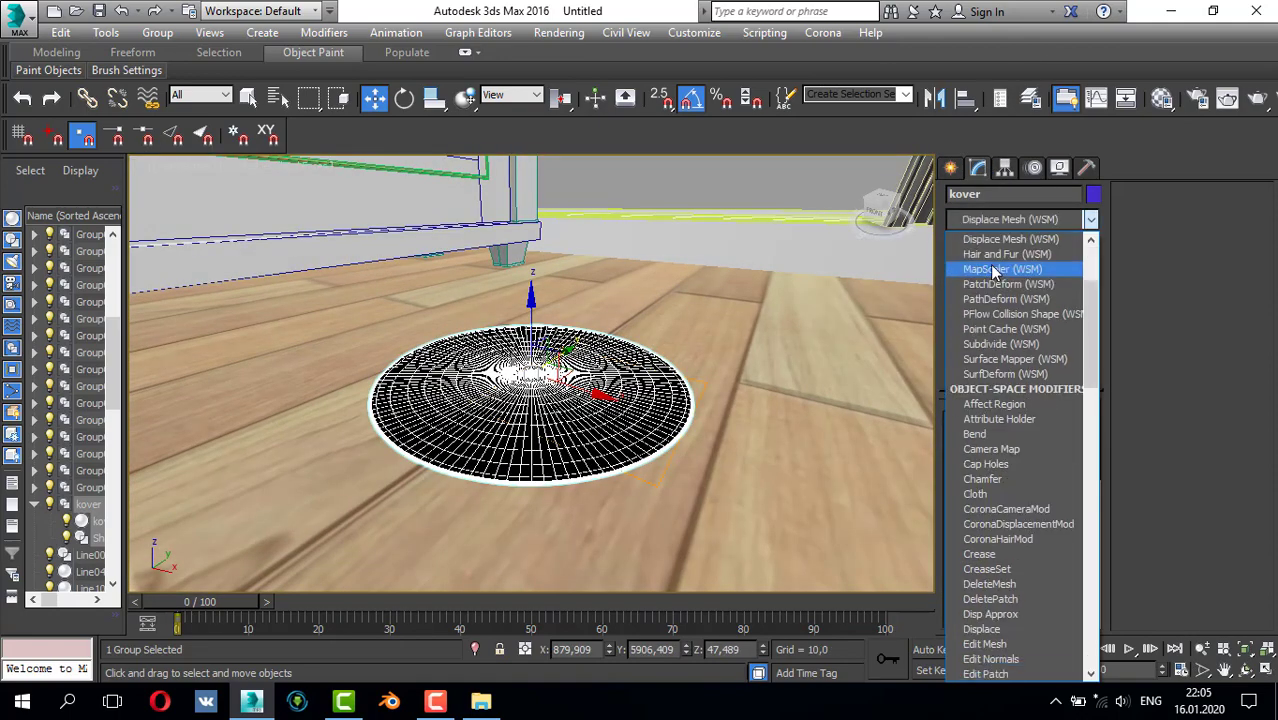
click(1009, 194)
click(1062, 222)
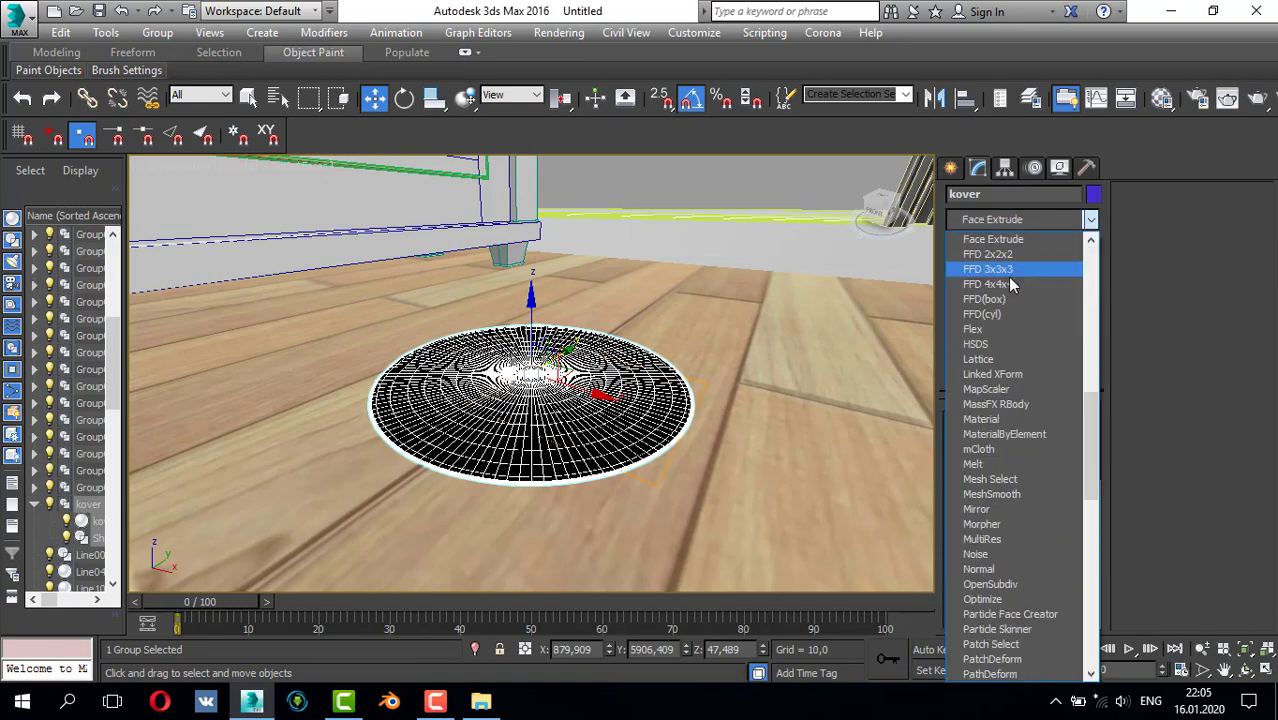
click(1004, 252)
click(976, 246)
click(1026, 258)
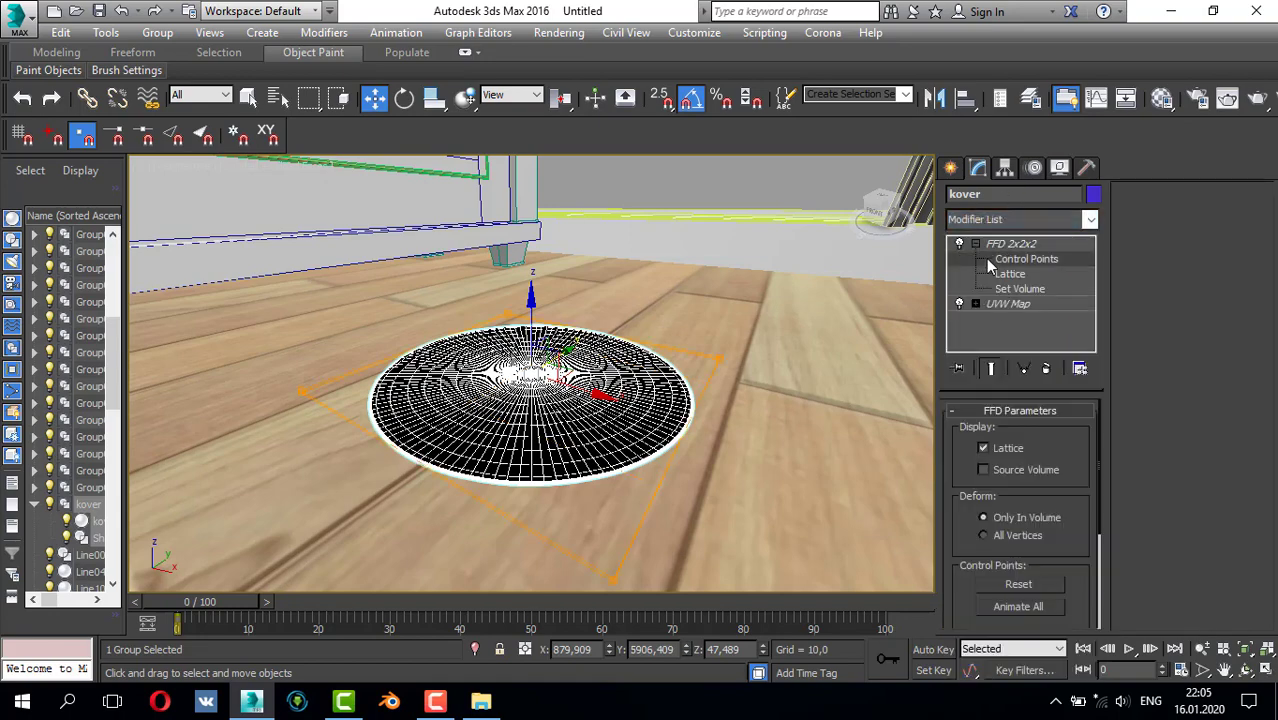
- Enlarge the rug in the Top view into a slightly elongated oval by moving its FFD control points outward
key(alt+w)
key(alt+w)
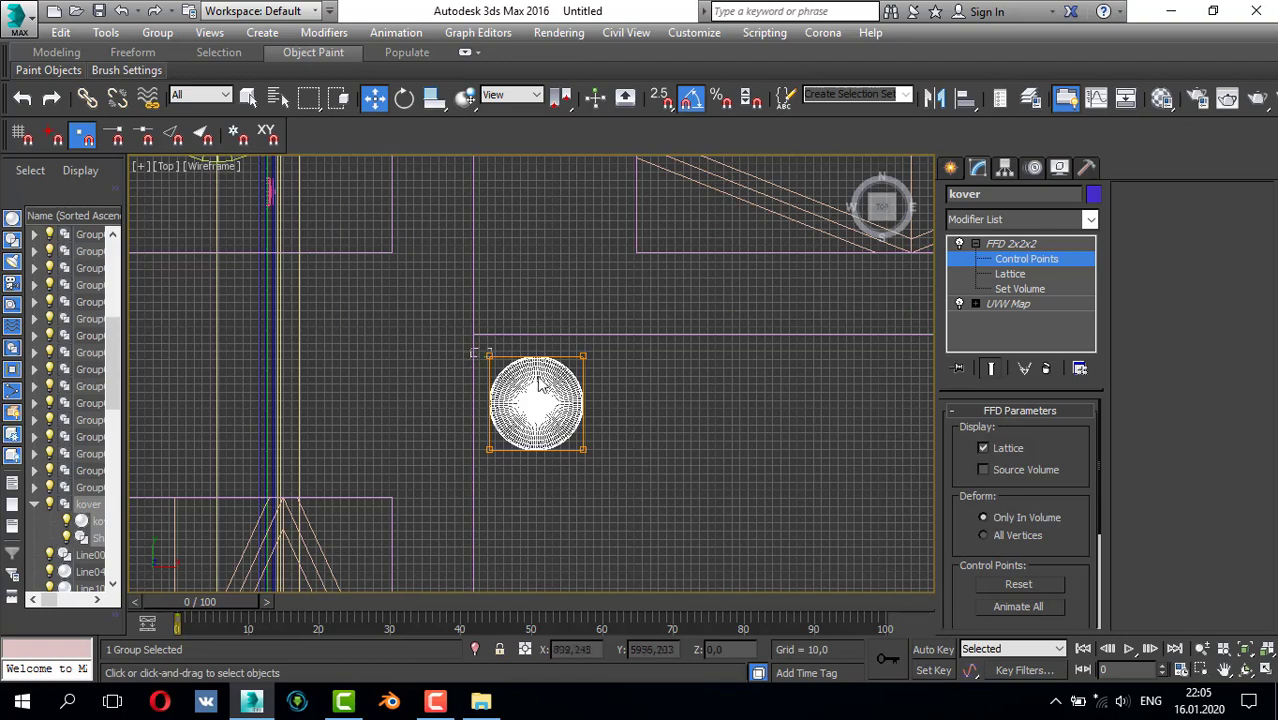
drag(535, 297, 556, 162)
scroll(533, 258, down, 3)
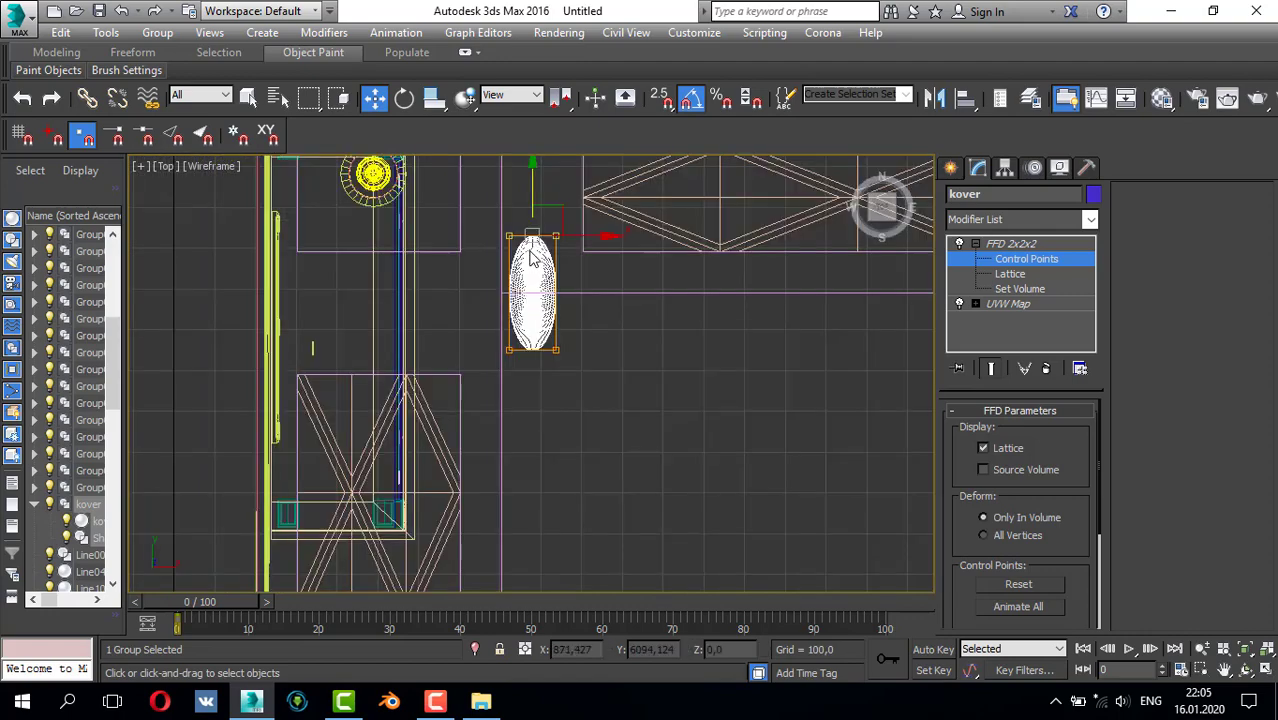
drag(533, 283, 668, 320)
drag(574, 322, 543, 381)
scroll(562, 319, down, 4)
scroll(559, 320, up, 4)
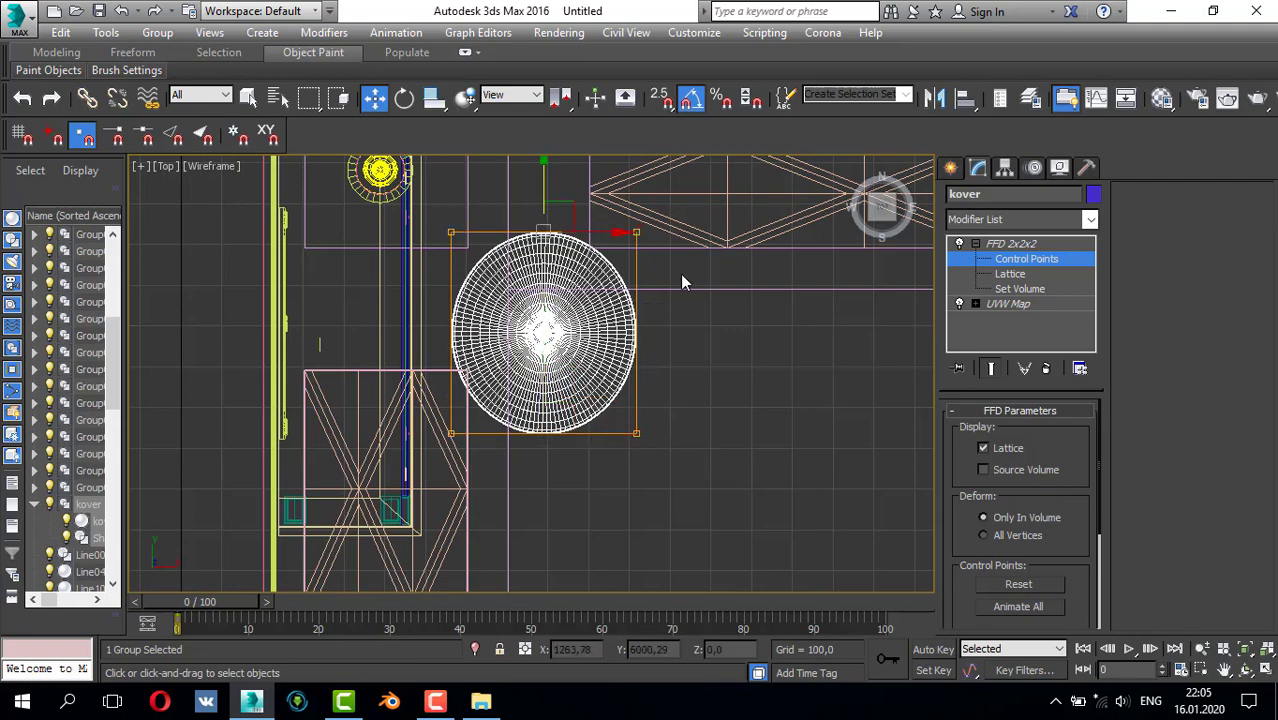
drag(543, 188, 542, 169)
click(951, 168)
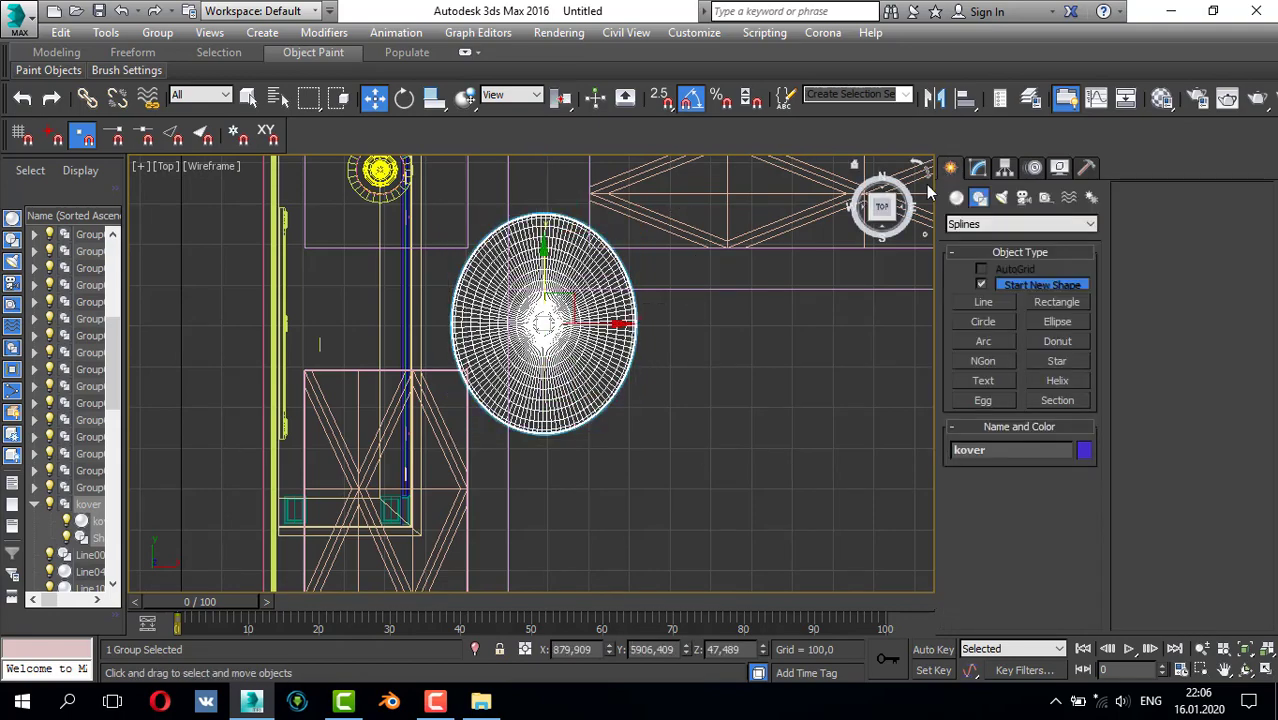
- Lower the enlarged rug in the Front view to Z about 25
key(alt+w)
key(alt+w)
scroll(709, 356, down, 2)
key(alt+w)
scroll(772, 424, down, 5)
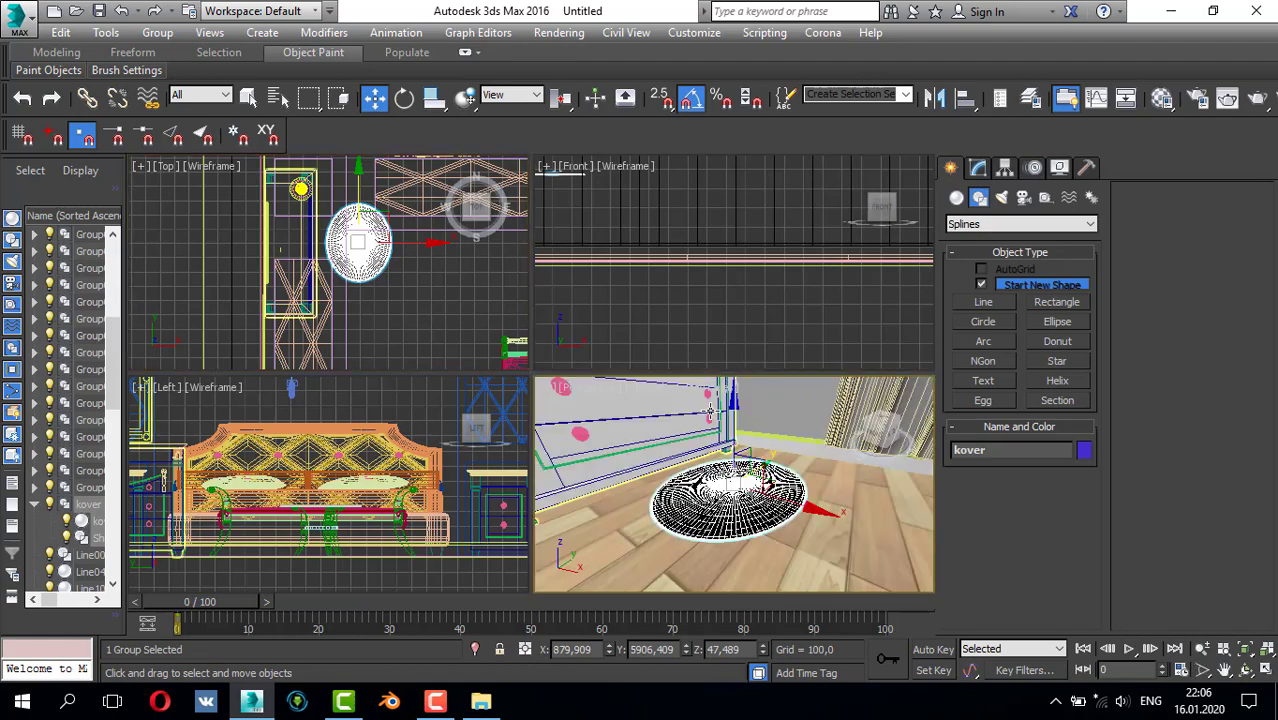
key(alt+w)
scroll(686, 401, down, 2)
alt+middle_drag(645, 375, 685, 374)
key(alt+w)
key(alt+w)
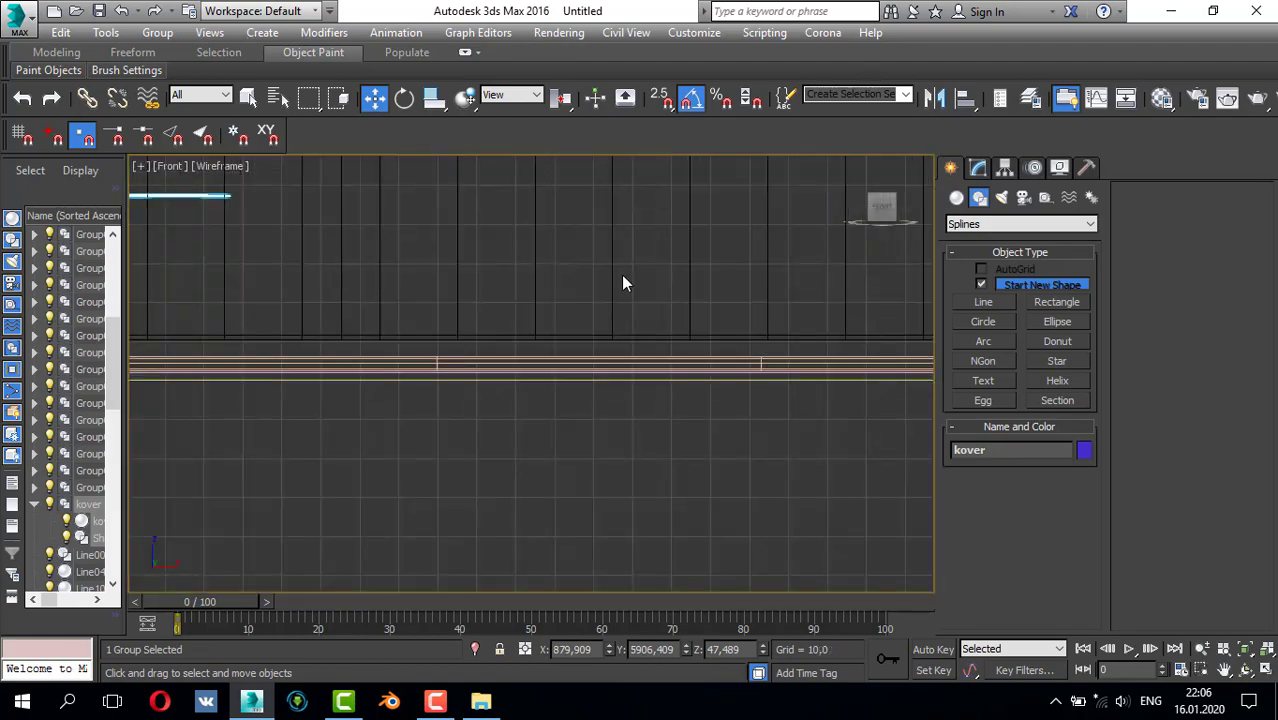
scroll(568, 317, down, 2)
drag(545, 299, 552, 322)
- Adjust the rug's upper FFD control points in the Front view to change its thickness
click(979, 168)
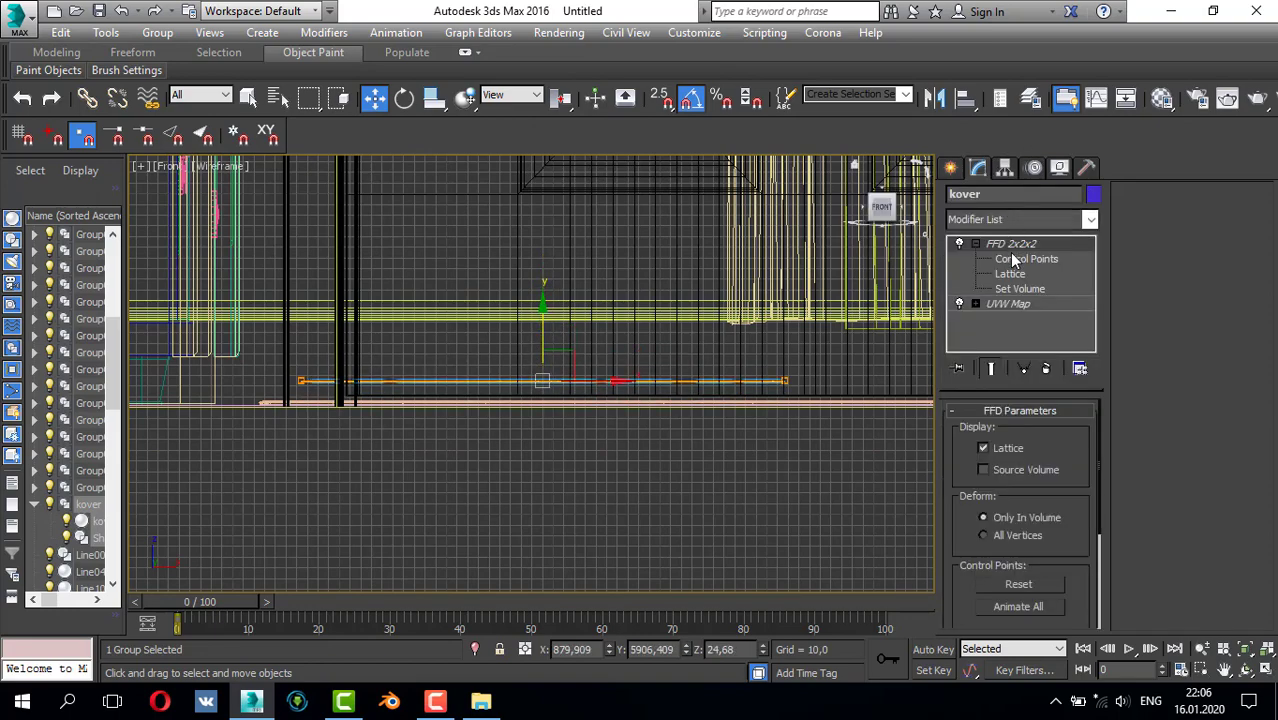
click(1026, 258)
scroll(831, 375, up, 4)
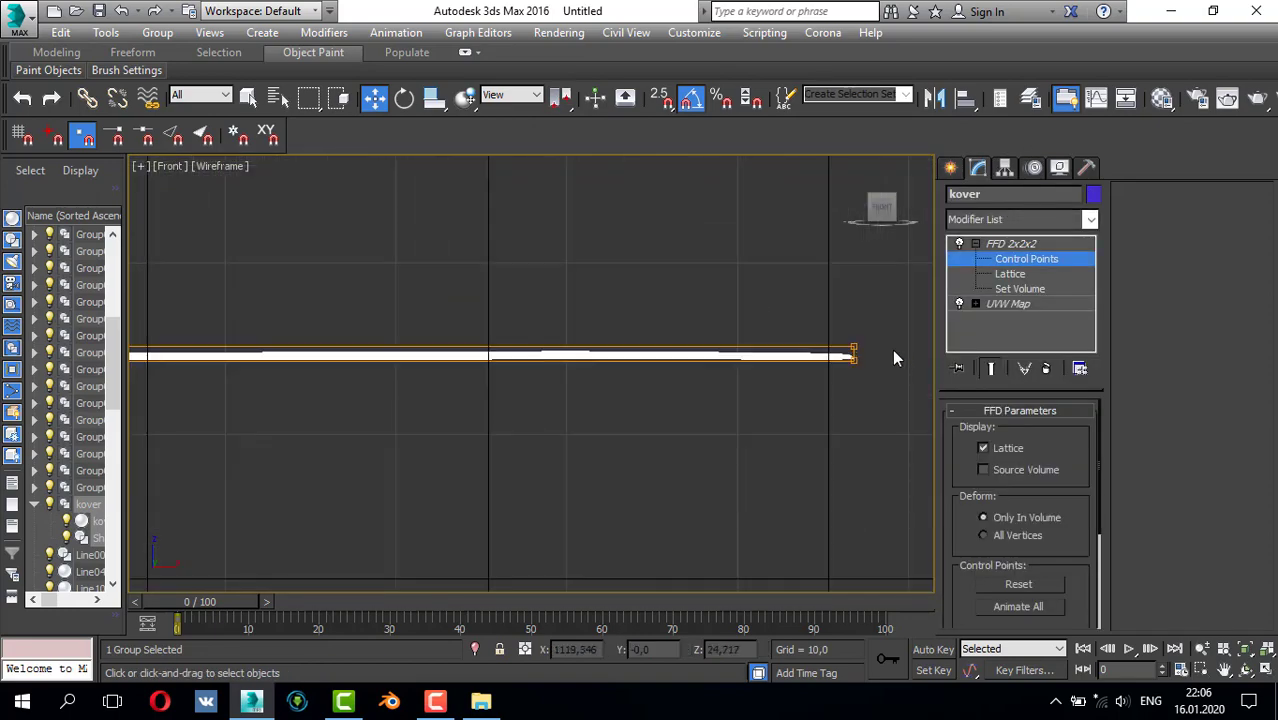
drag(840, 351, 838, 350)
scroll(640, 326, down, 4)
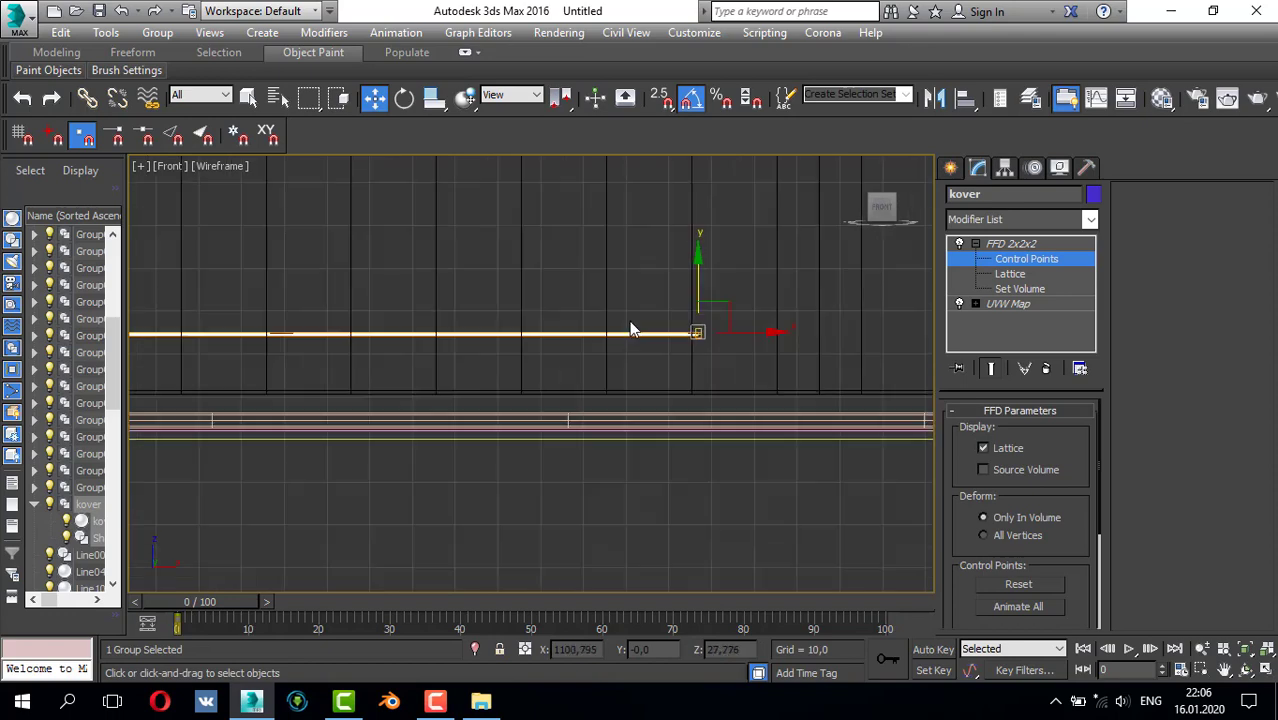
middle_drag(632, 325, 900, 313)
scroll(332, 291, down, 3)
middle_drag(332, 291, 662, 339)
scroll(309, 351, up, 5)
scroll(307, 354, up, 4)
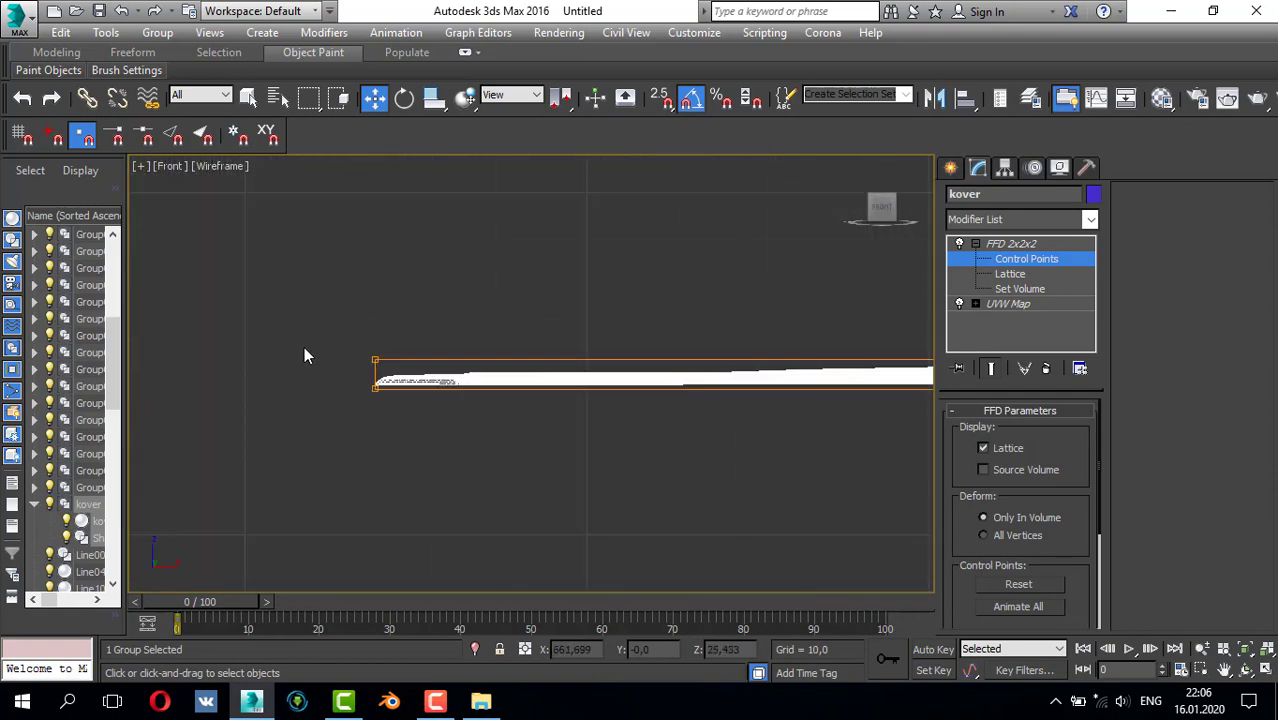
scroll(655, 341, down, 3)
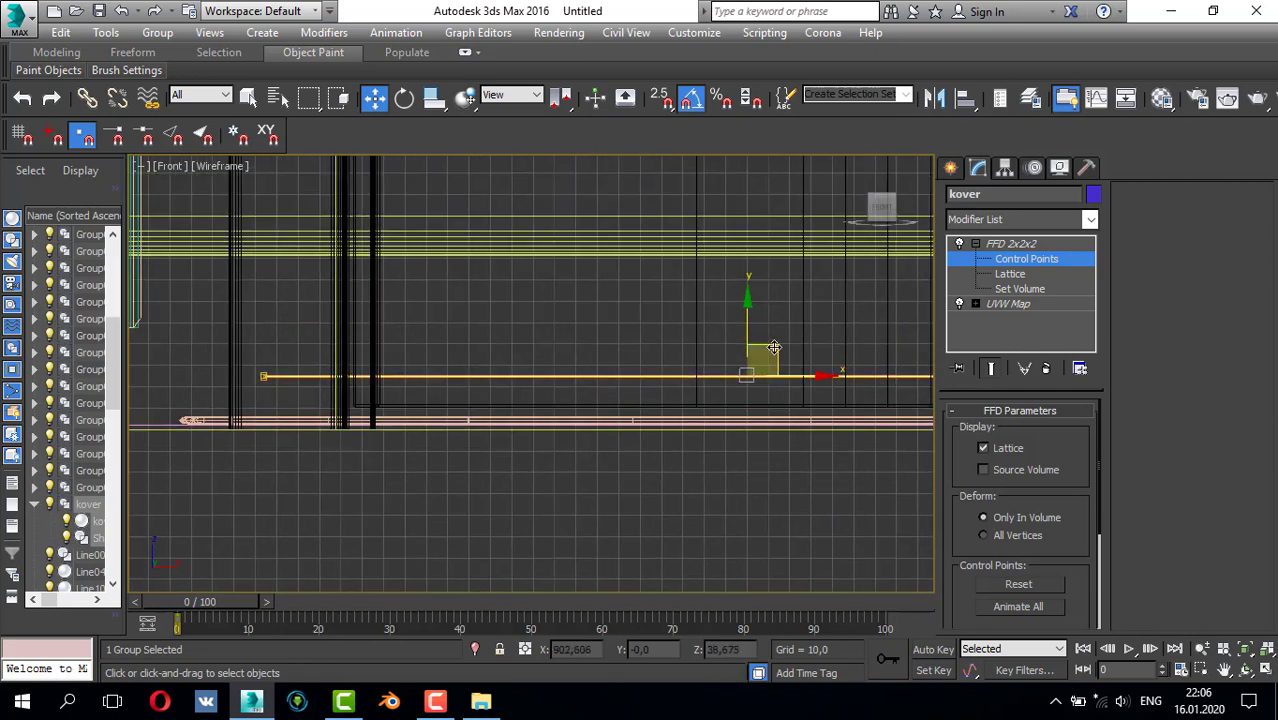
- Lower the reshaped rug onto the bedroom floor at Z about 0.57
drag(740, 322, 755, 358)
click(951, 168)
key(alt+w)
middle_click(739, 413)
key(alt+w)
alt+middle_drag(694, 418, 582, 378)
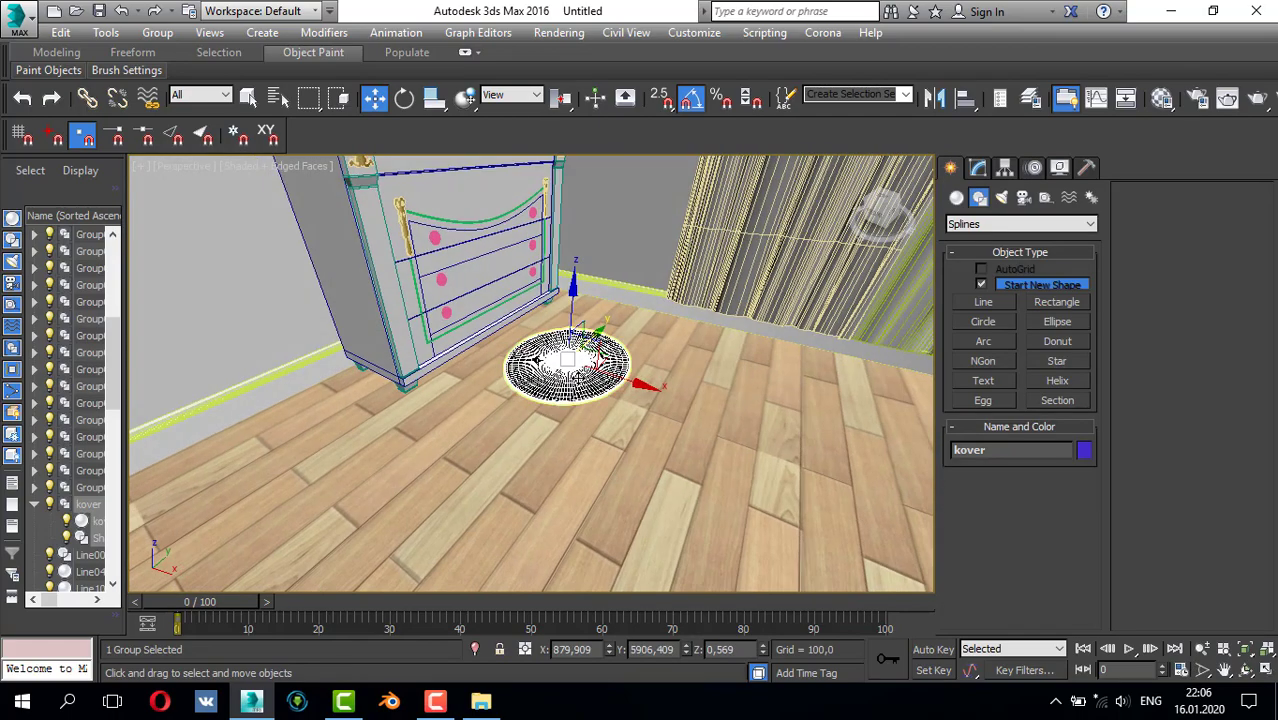
- Load the tex_td_10 bitmap as the diffuse map of 11 - Default and show it on the rug, closing the Material Editor
scroll(580, 375, up, 5)
key(m)
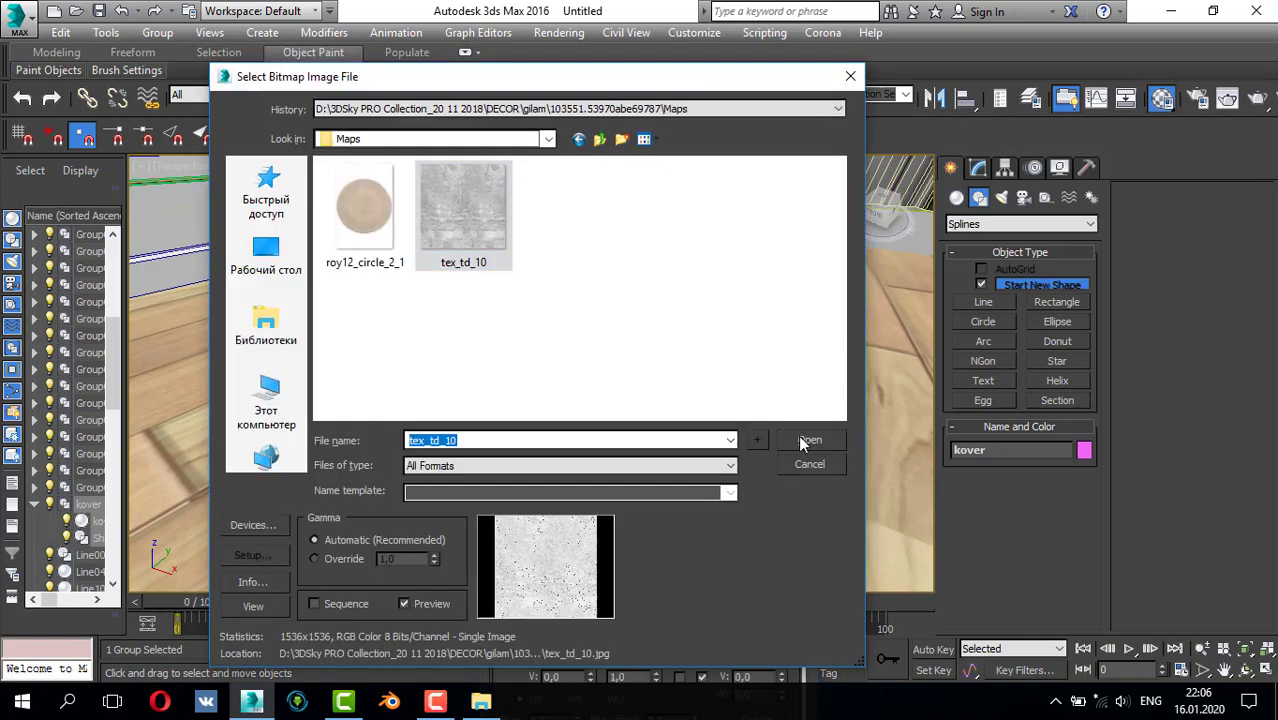
click(807, 439)
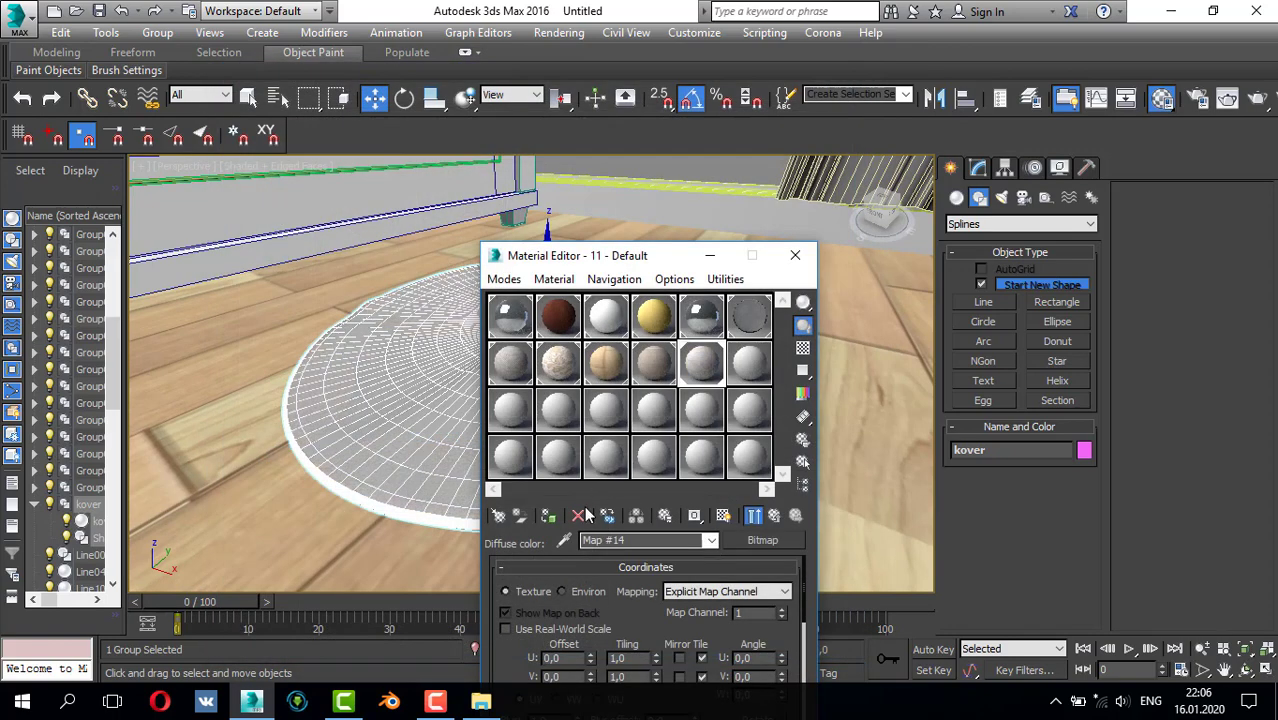
click(579, 516)
click(784, 558)
click(728, 515)
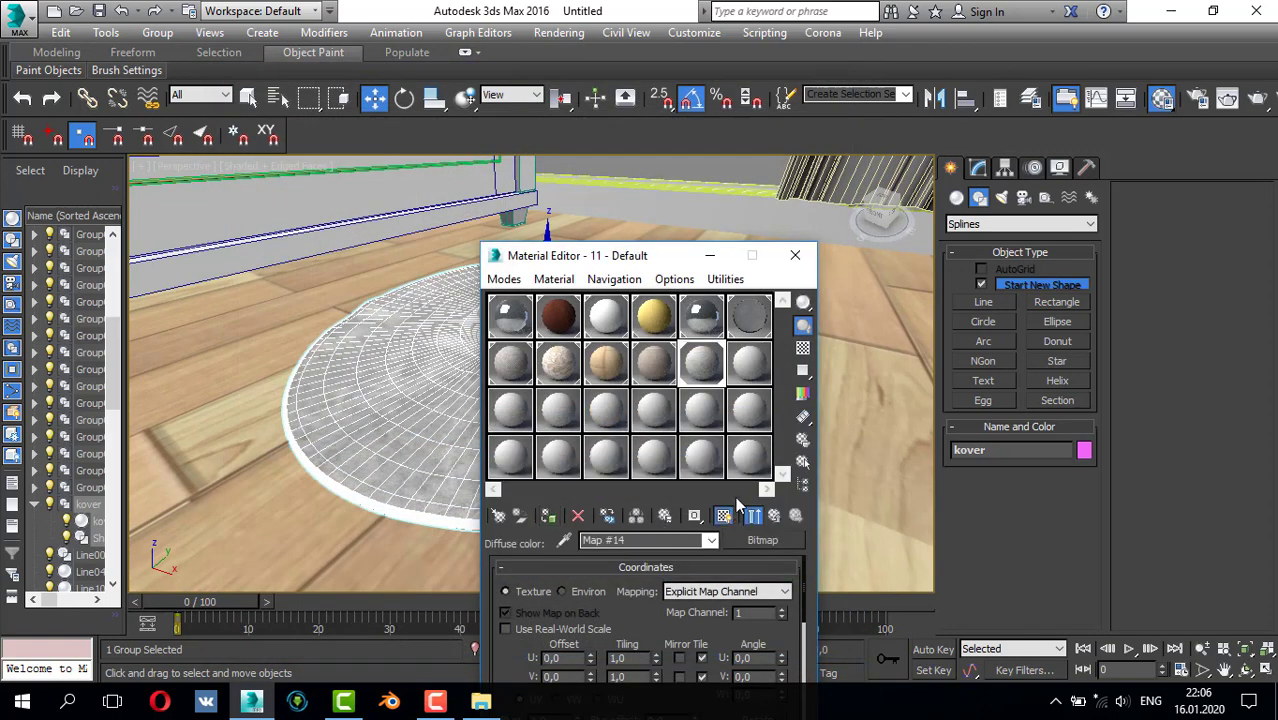
click(795, 256)
- Examine the textured round rug and the floor area beside the chest of drawers in the Perspective view
scroll(553, 365, down, 2)
scroll(553, 365, up, 4)
scroll(552, 371, down, 3)
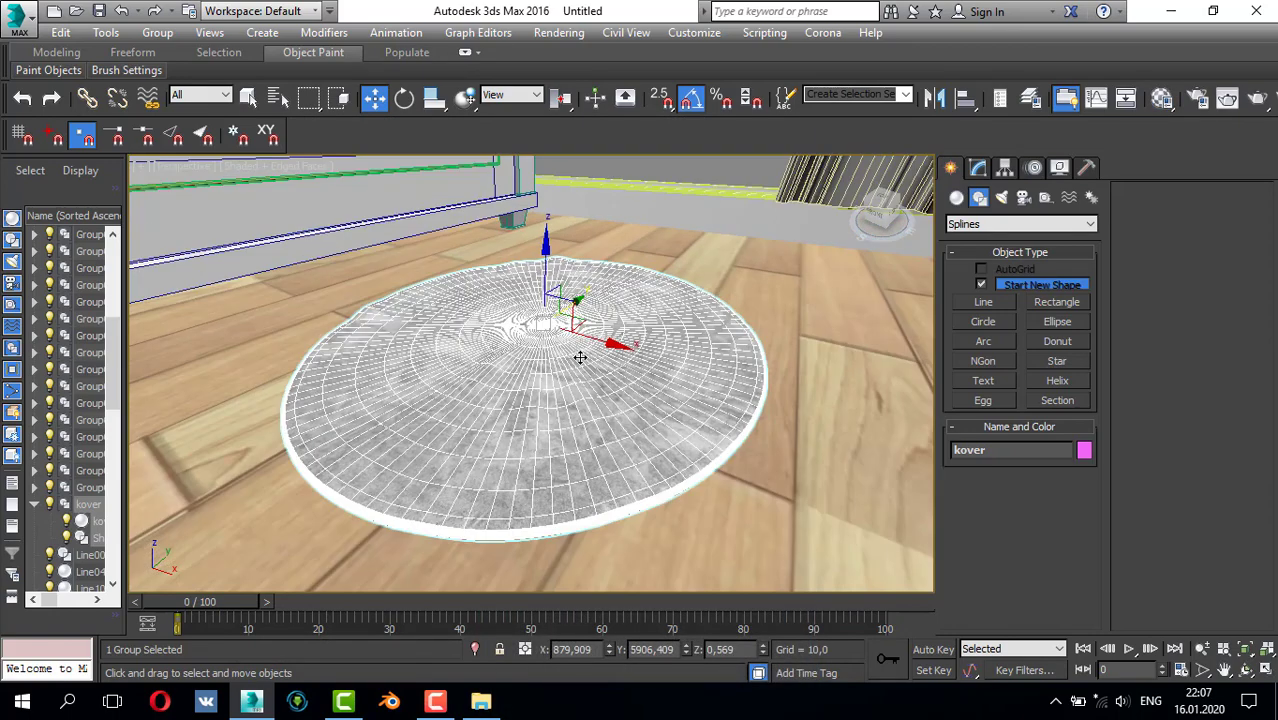
scroll(600, 358, down, 4)
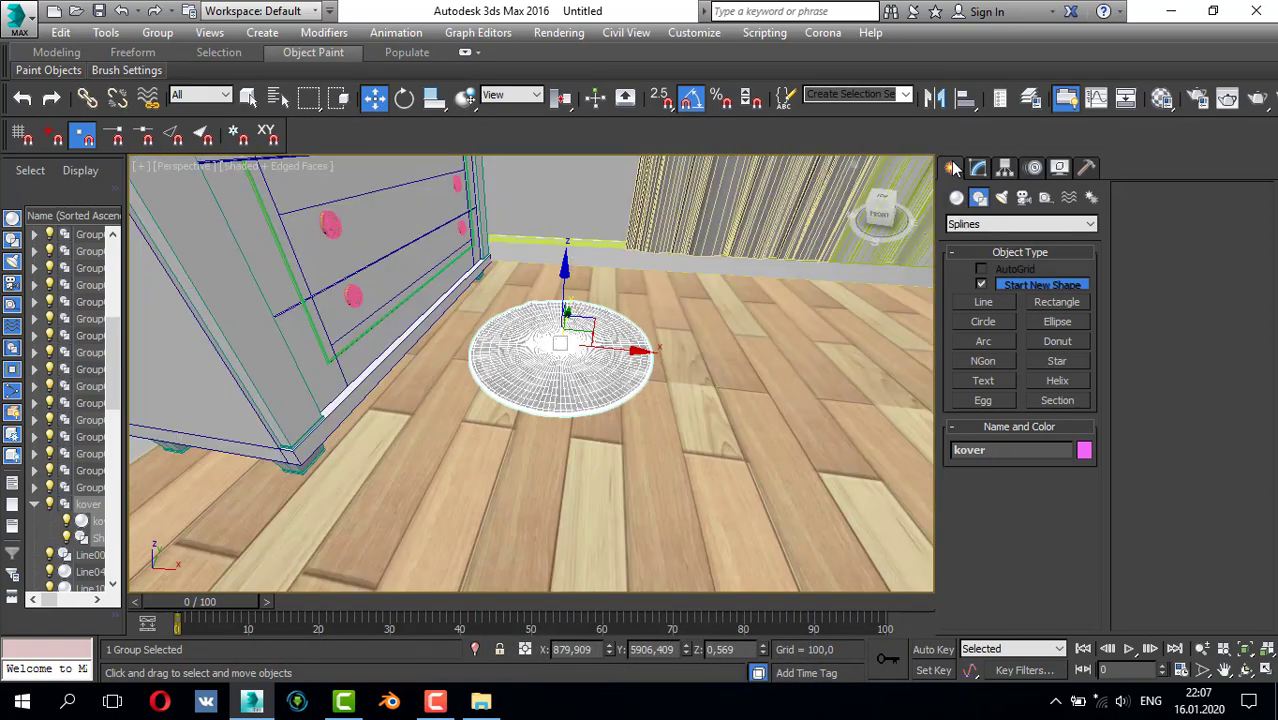
click(956, 197)
alt+drag(525, 346, 477, 328)
scroll(505, 337, down, 3)
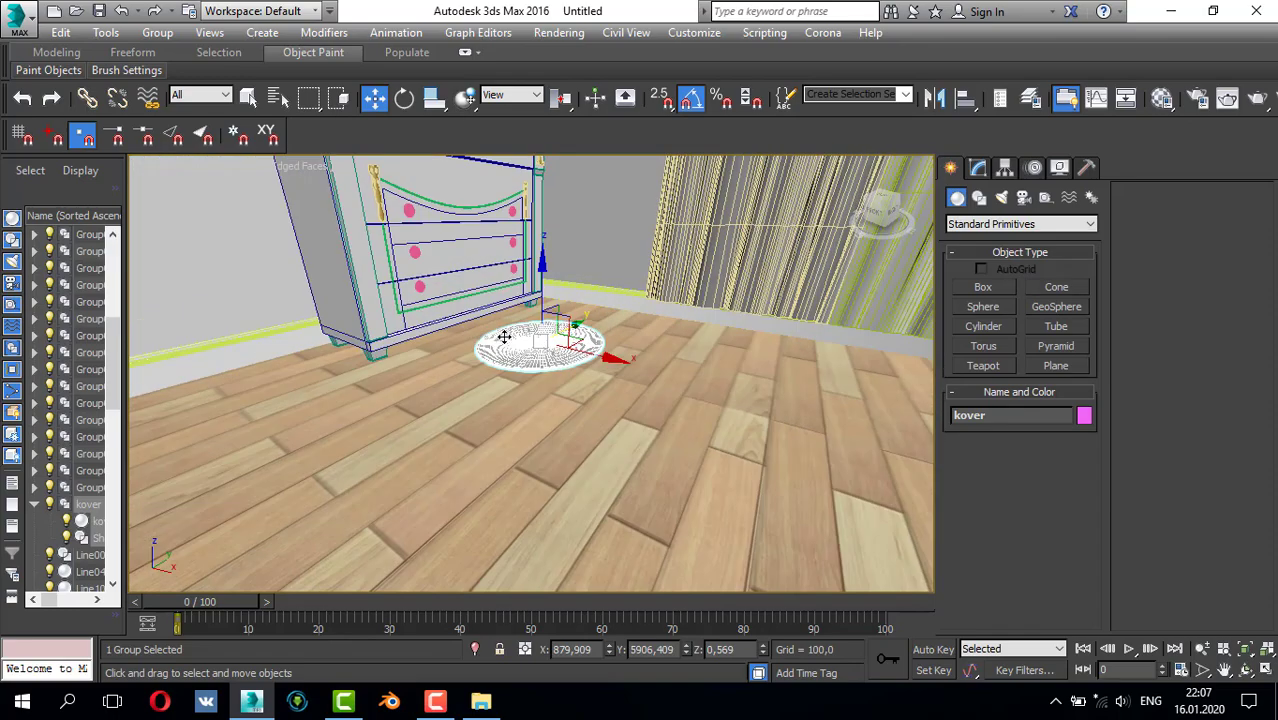
alt+middle_drag(512, 335, 489, 393)
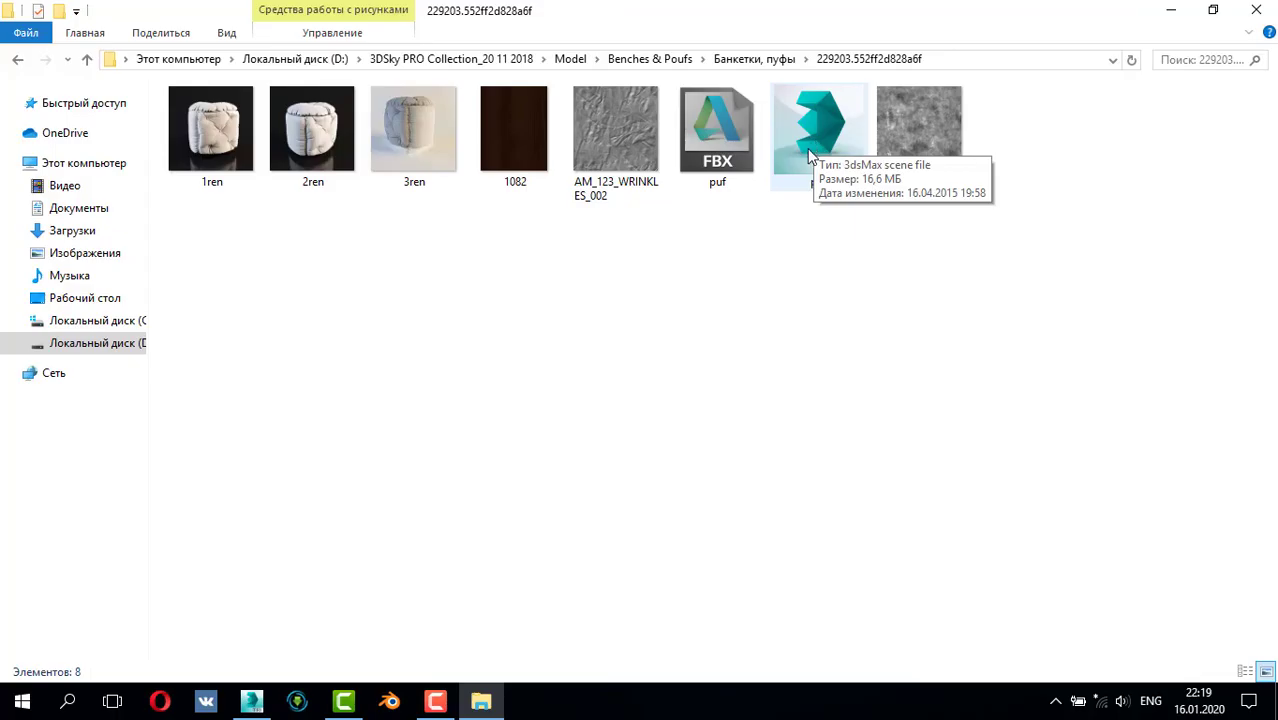
- Merge the pouf scene file from the Банкетки, пуфы folder, placing it beside the round rug at X about 1160, Y about 5931
drag(803, 143, 433, 534)
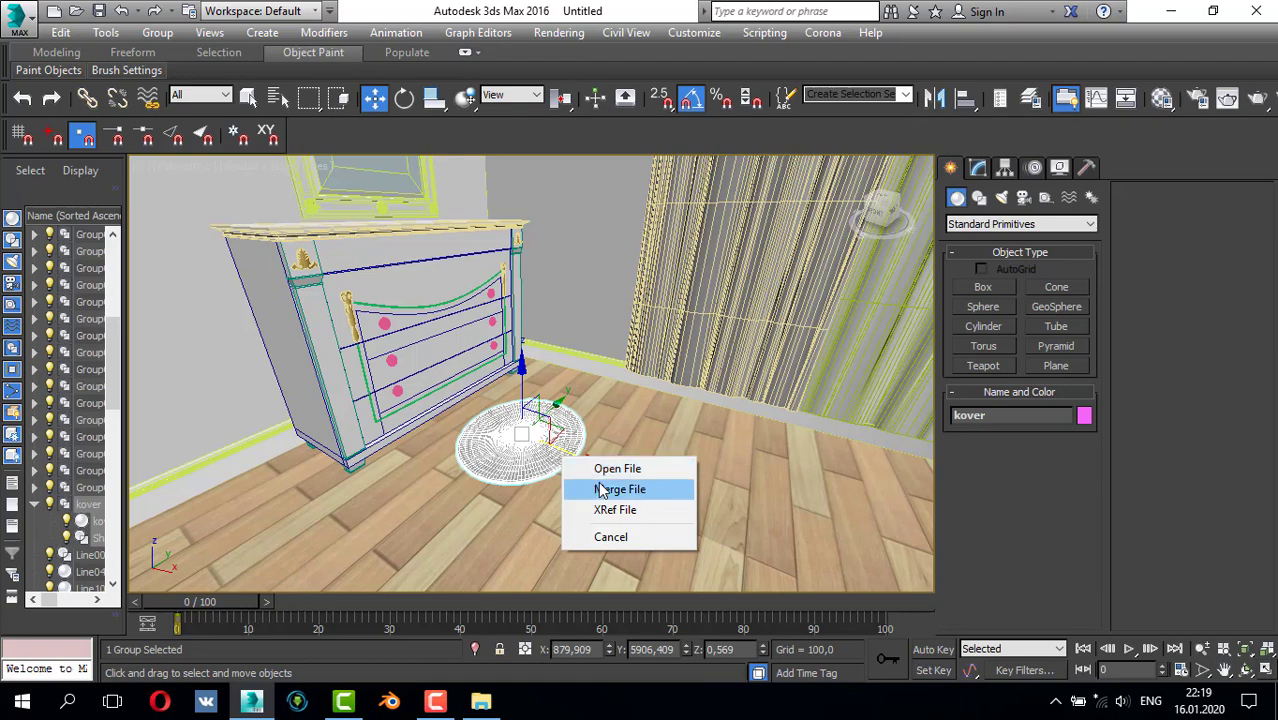
click(600, 488)
click(733, 502)
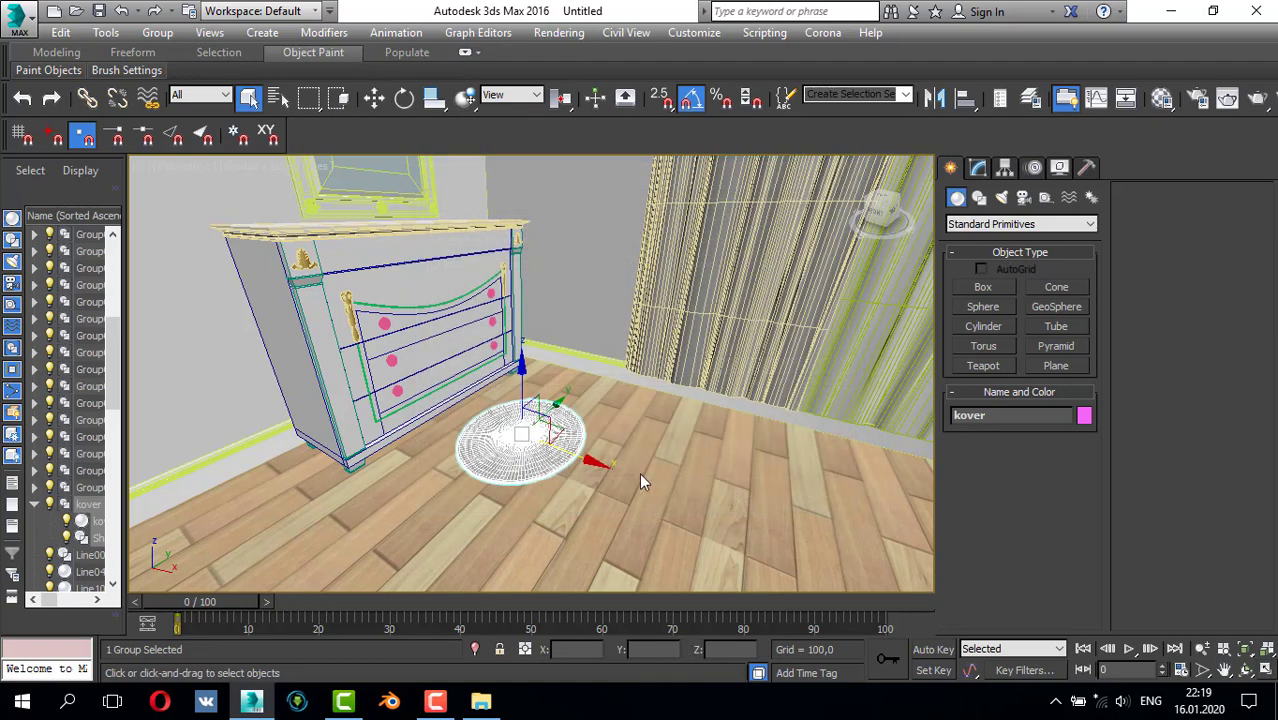
click(593, 449)
key(w)
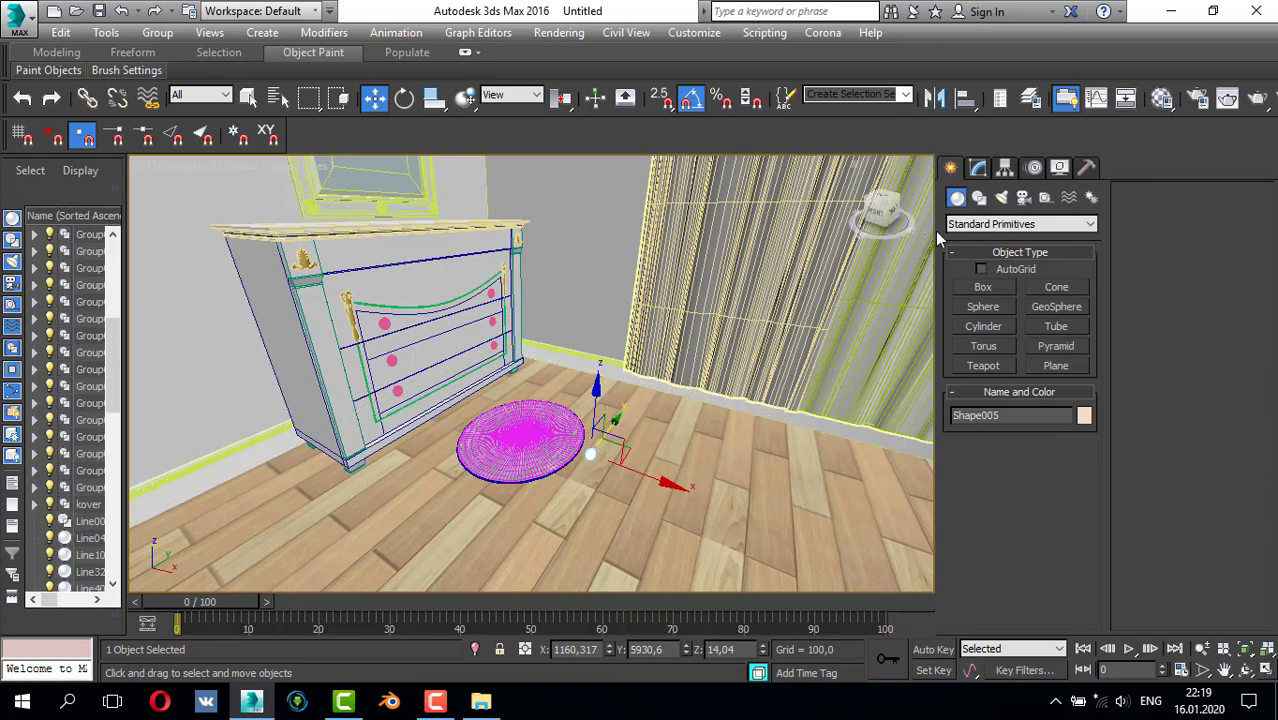
- Add an FFD 2x2x2 modifier to the merged pouf and activate its control points
click(978, 168)
click(995, 219)
scroll(1010, 380, down, 5)
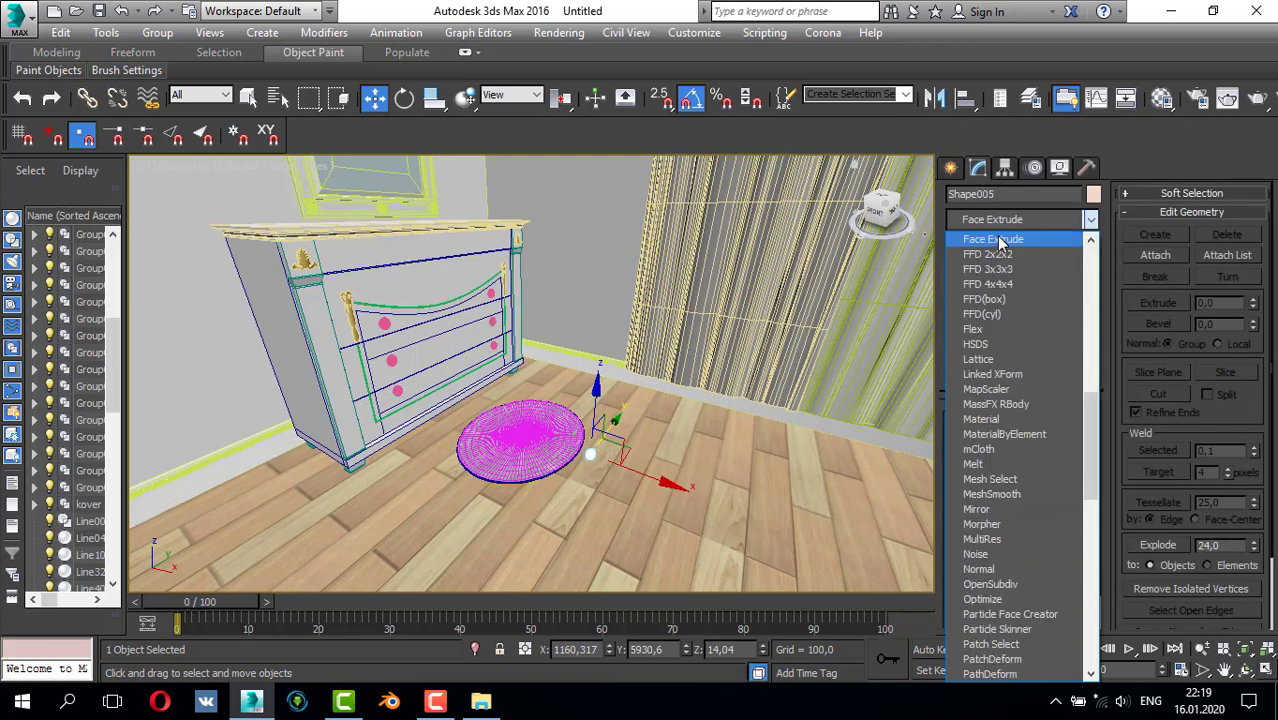
click(1000, 251)
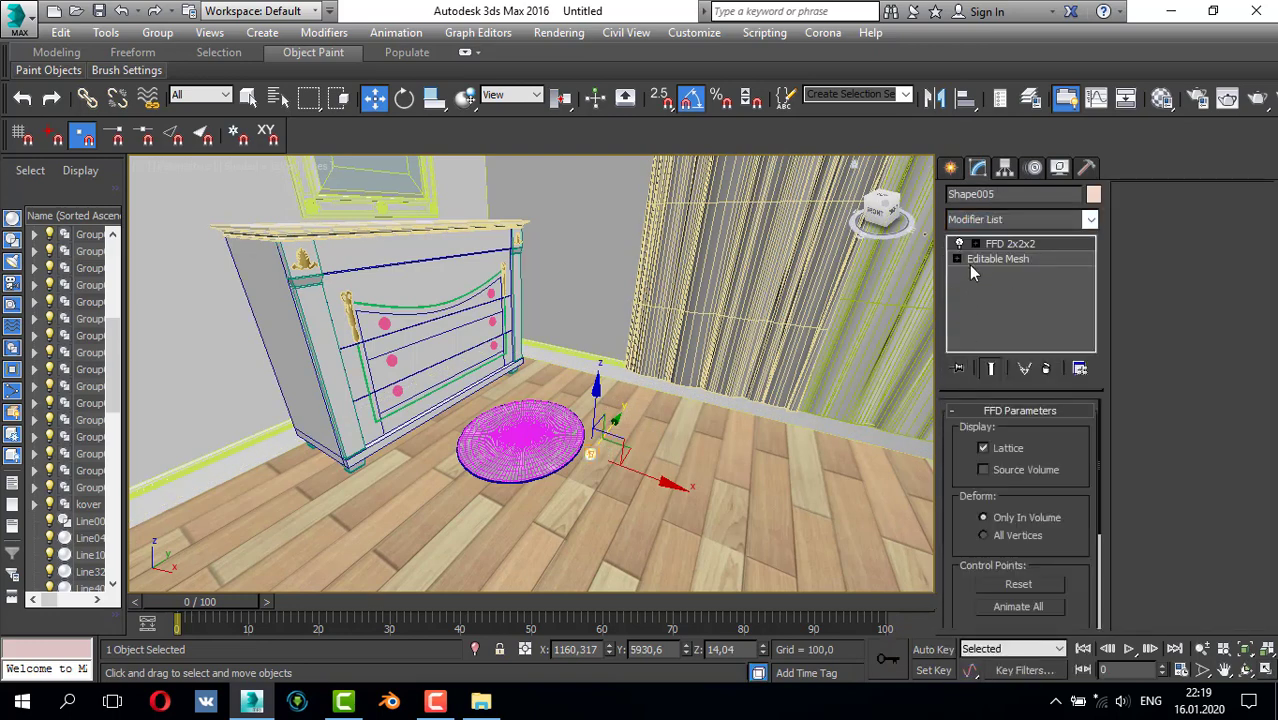
click(976, 245)
click(983, 260)
- In the Top view, pull the pouf's rug-side control points outward along X to about 928
key(f)
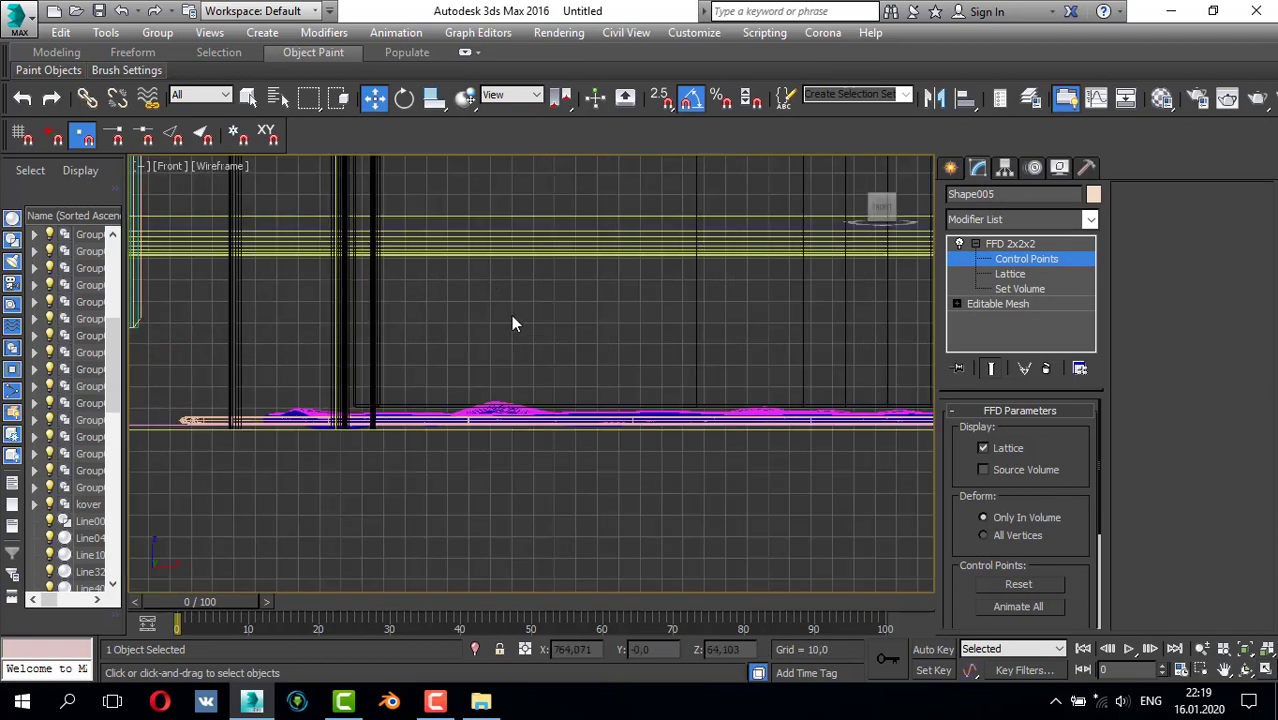
key(alt+w)
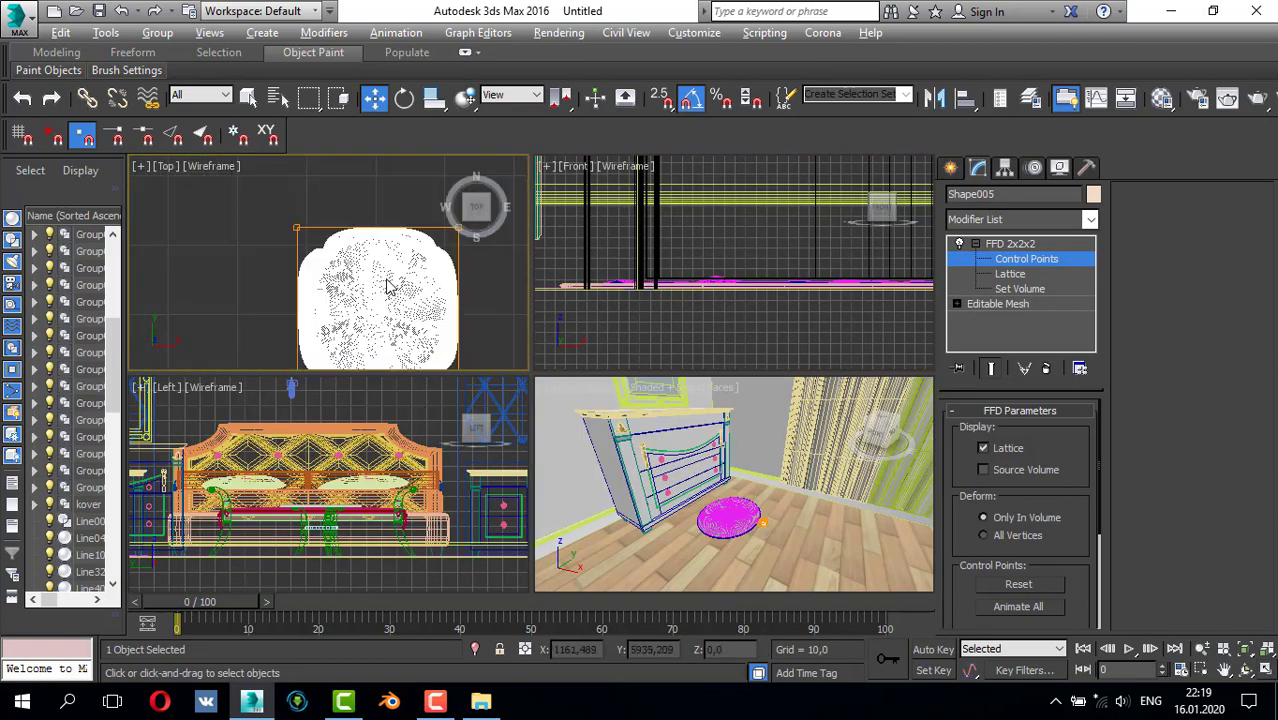
key(alt+w)
scroll(495, 318, down, 5)
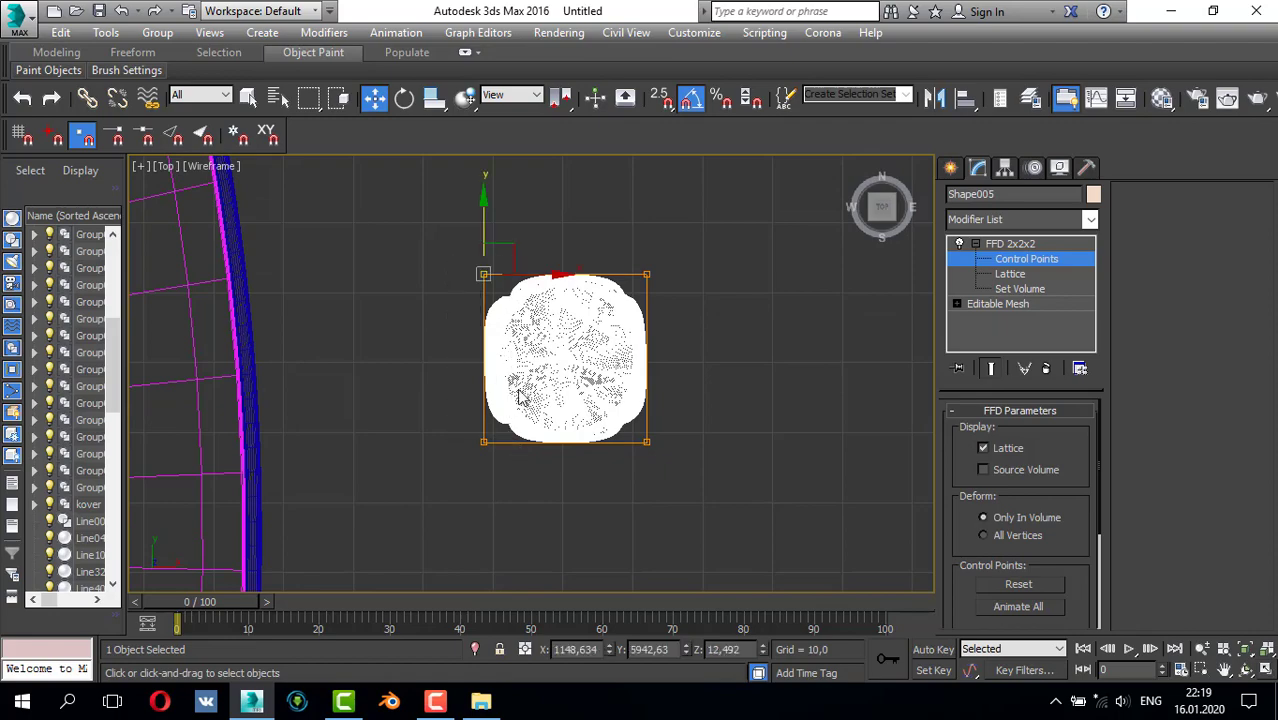
scroll(498, 379, down, 3)
drag(480, 361, 504, 472)
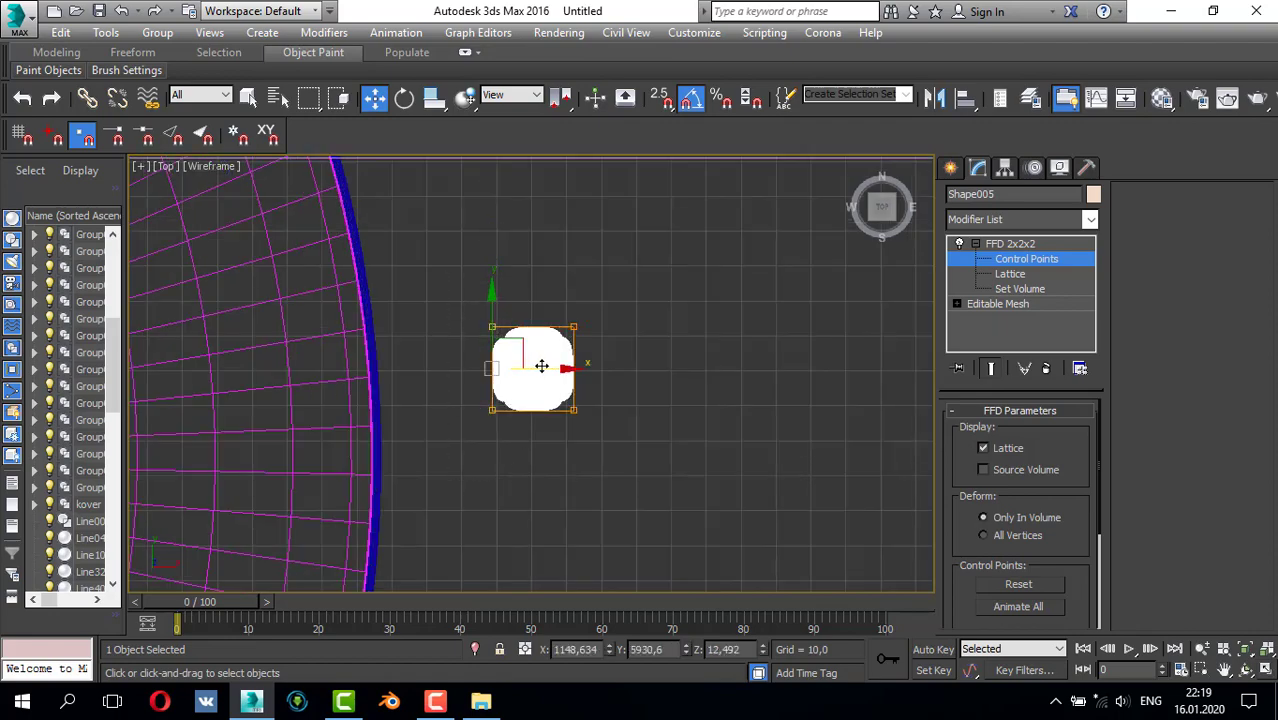
drag(541, 366, 272, 372)
- Stretch the pouf's lattice along Y, with its rear points at about 6095, and extend the side away from the rug to X about 1365
scroll(428, 374, down, 4)
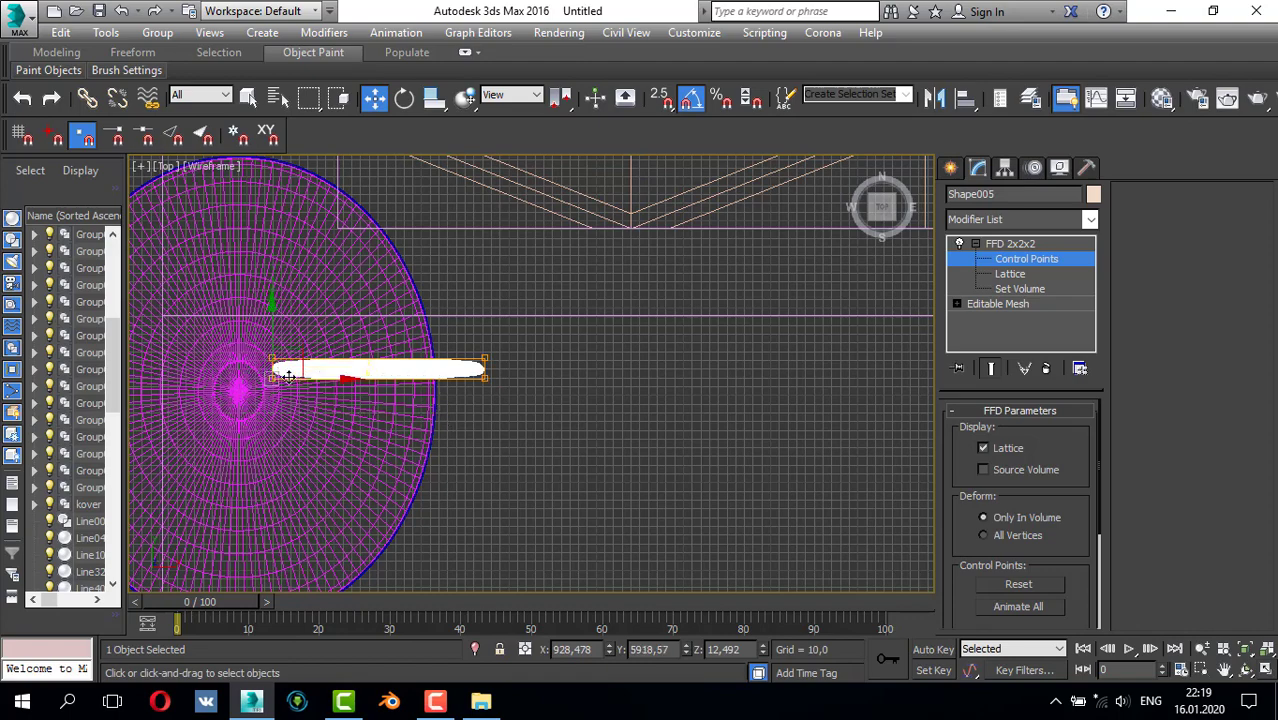
drag(487, 420, 487, 420)
scroll(467, 415, down, 4)
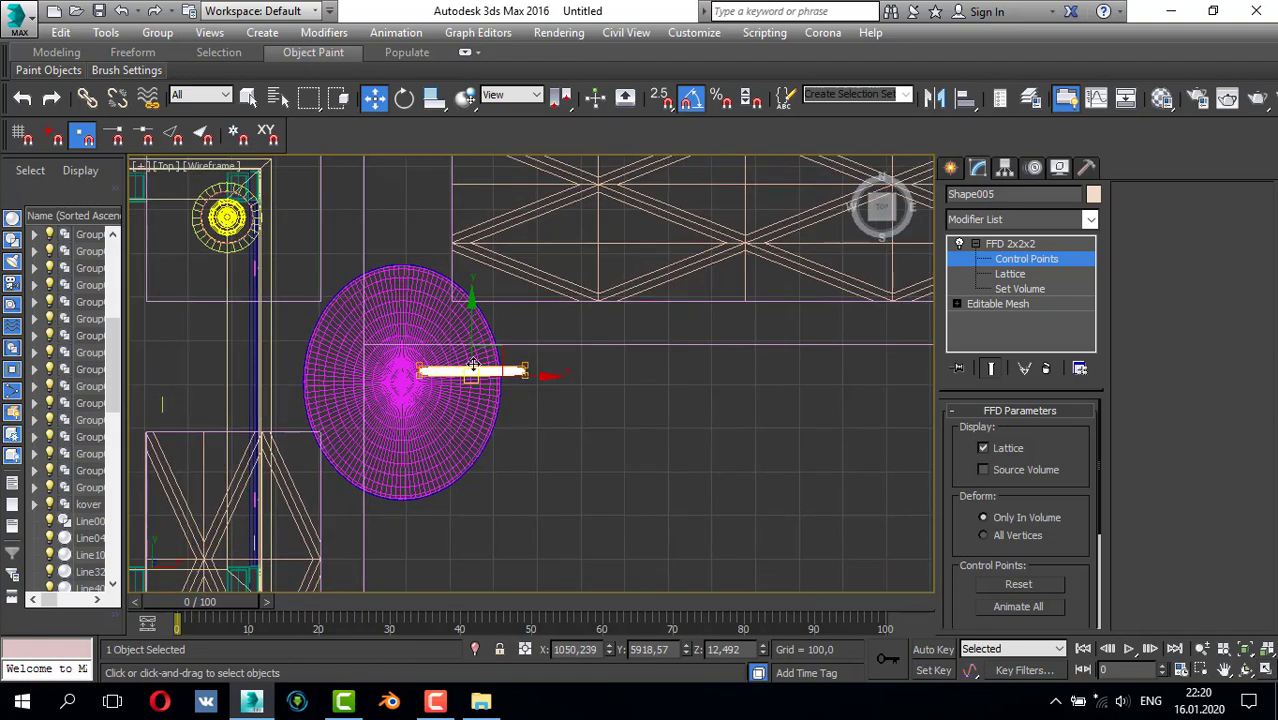
drag(470, 341, 471, 475)
drag(391, 356, 530, 420)
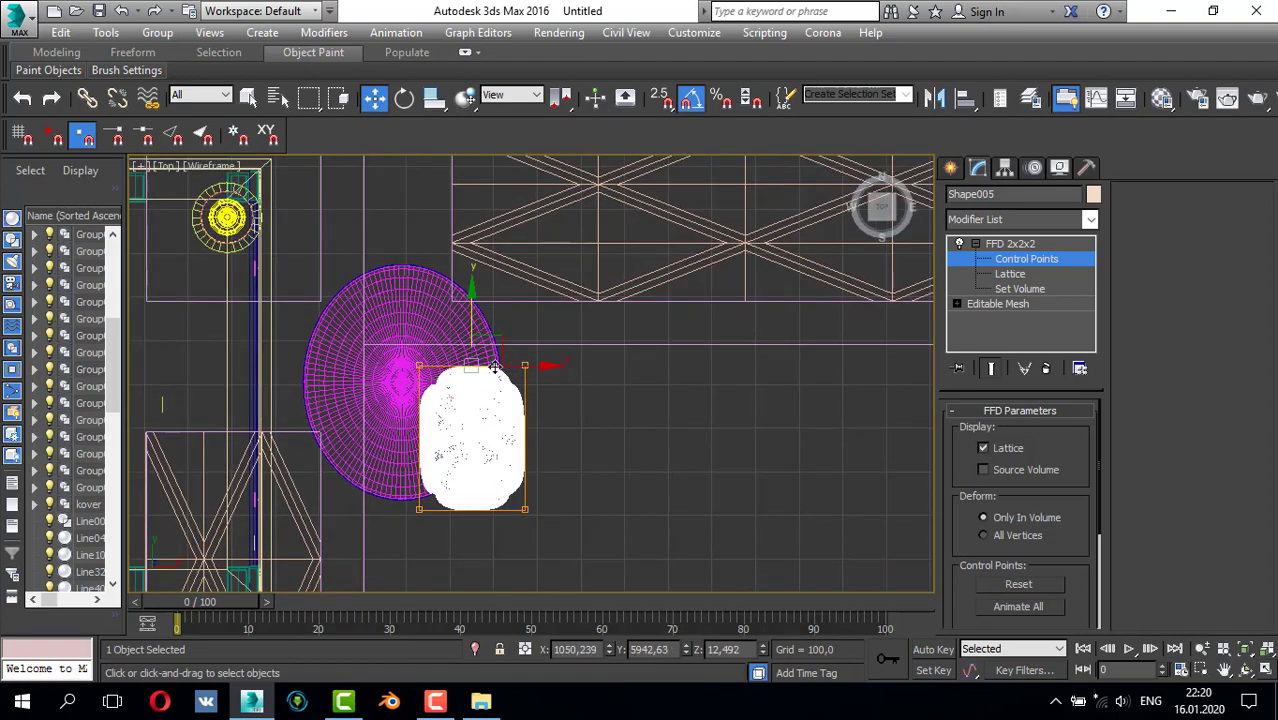
drag(473, 326, 474, 260)
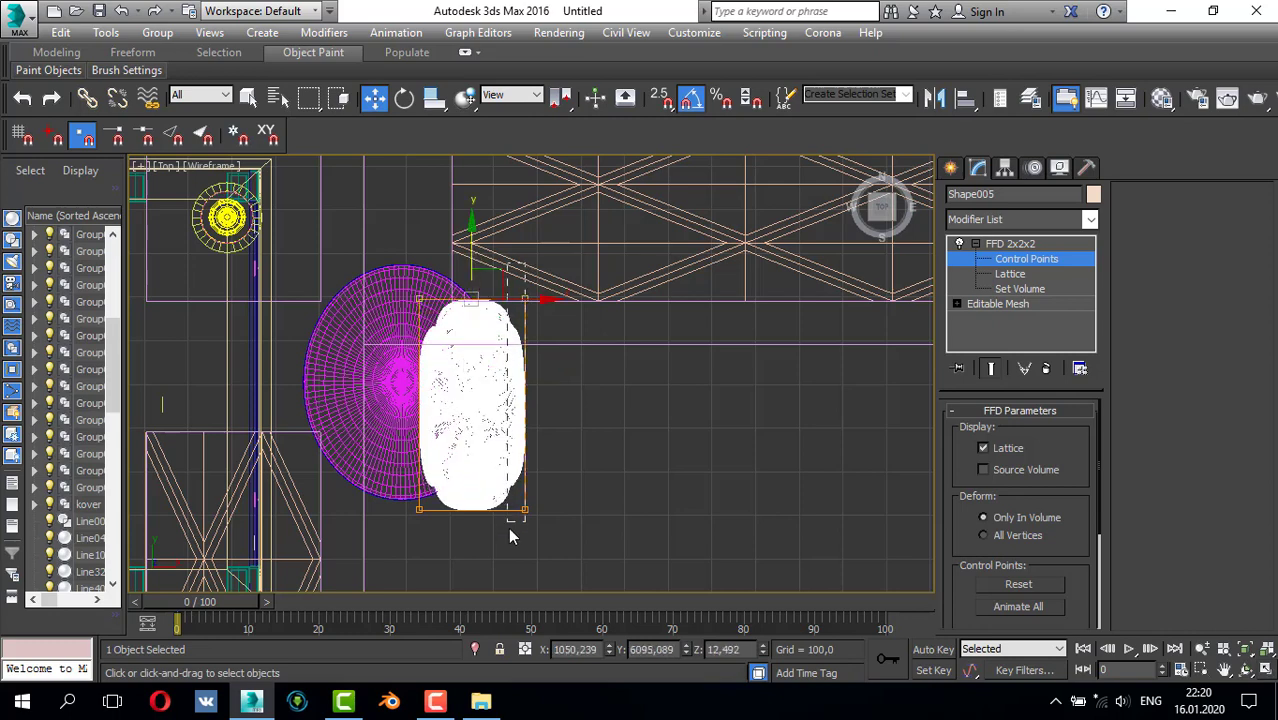
drag(509, 528, 508, 532)
drag(573, 428, 639, 412)
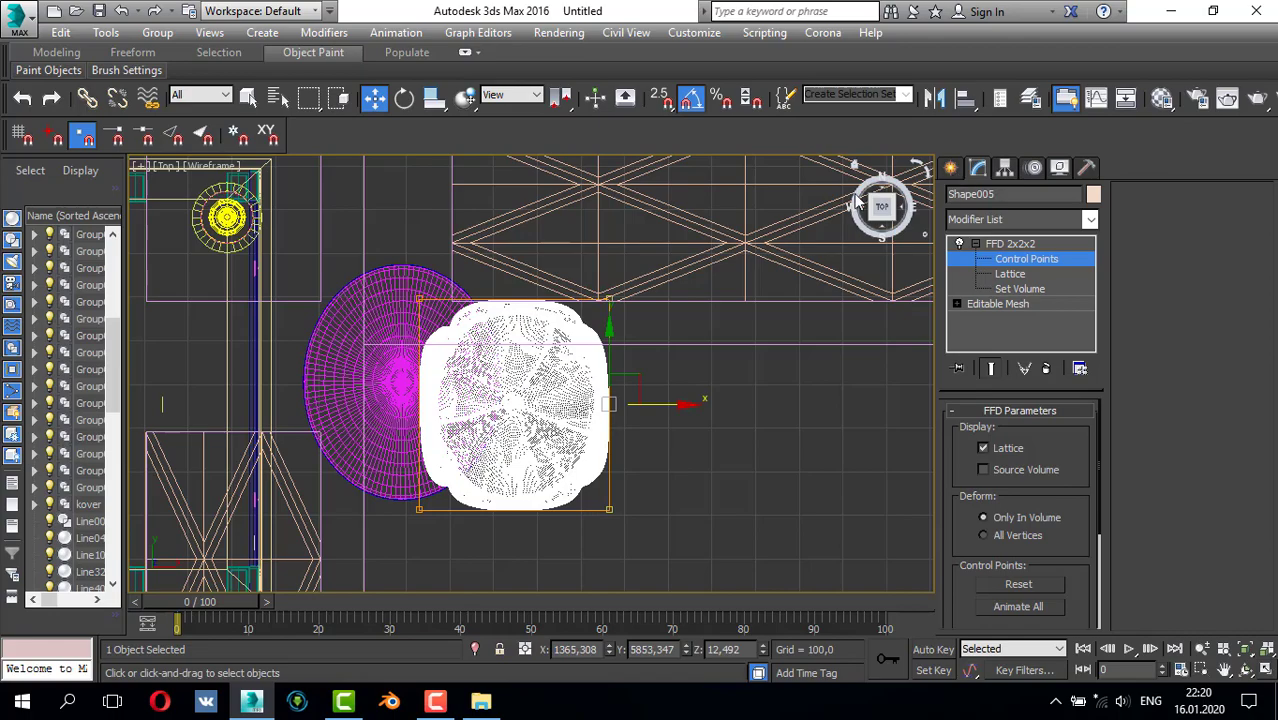
- In the Front view, raise the pouf's upper control points to Z about 471
key(alt+w)
key(alt+w)
middle_drag(690, 292, 420, 352)
scroll(551, 345, down, 2)
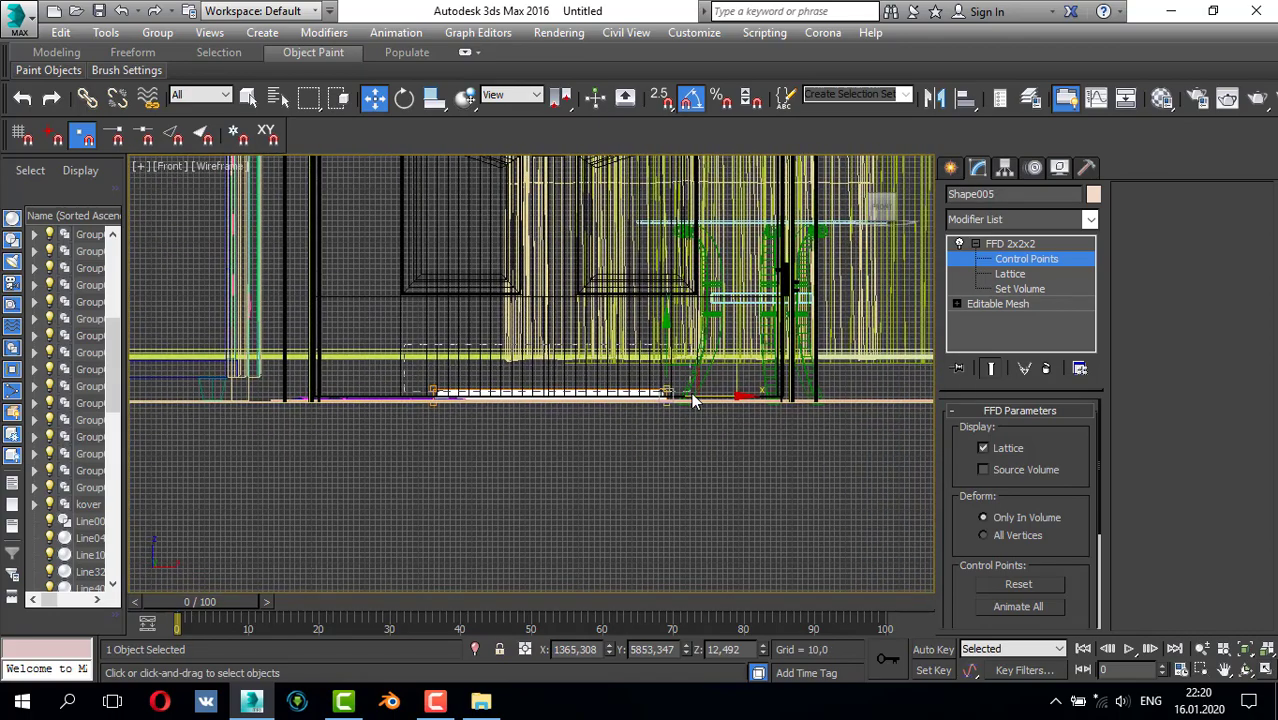
scroll(600, 410, down, 3)
mouse_move(573, 365)
mouse_down()
mouse_move(572, 306)
mouse_move(565, 376)
mouse_up()
scroll(562, 330, up, 2)
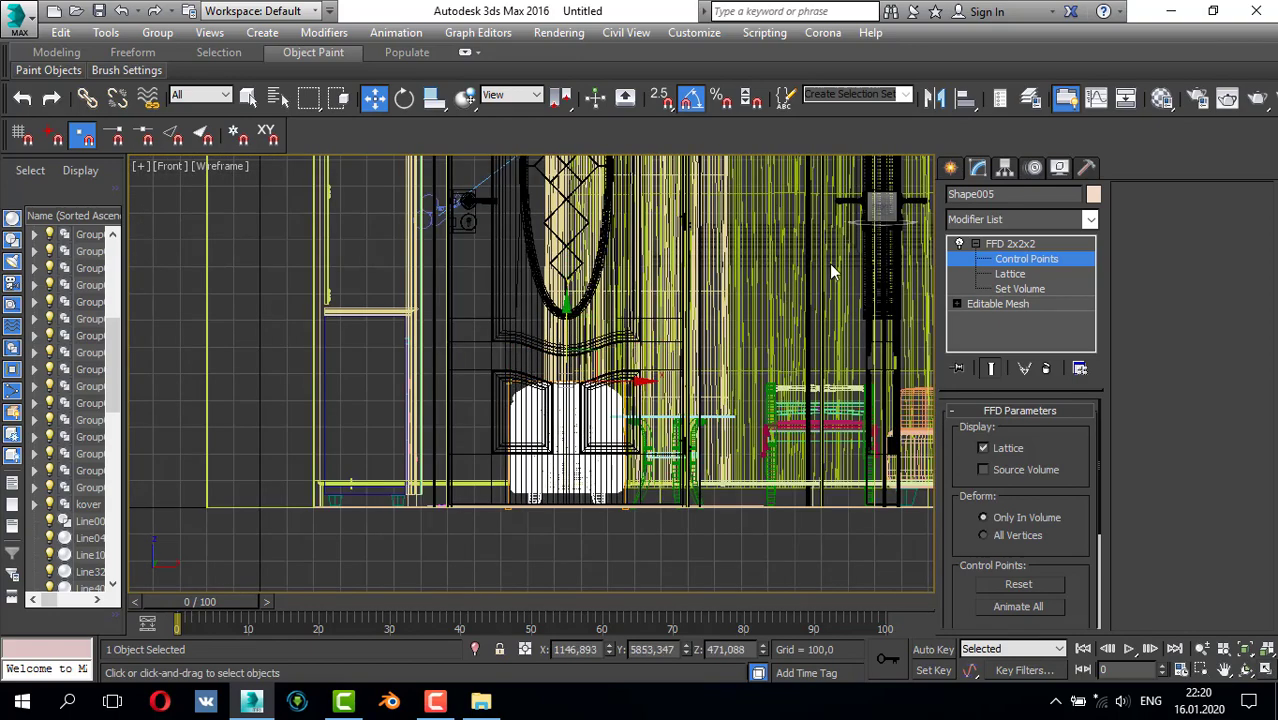
- Move the whole pouf to Y about 6004 and shift the round rug away from it in the negative X direction
click(950, 168)
key(t)
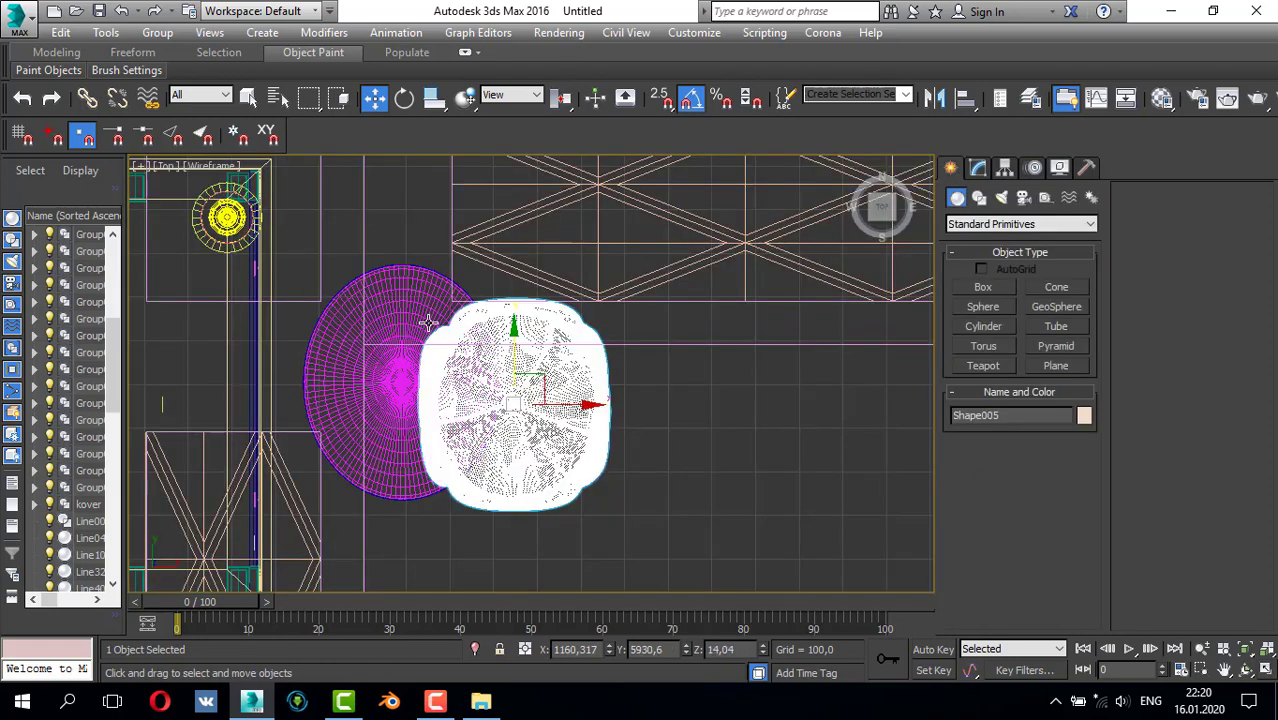
drag(515, 340, 516, 308)
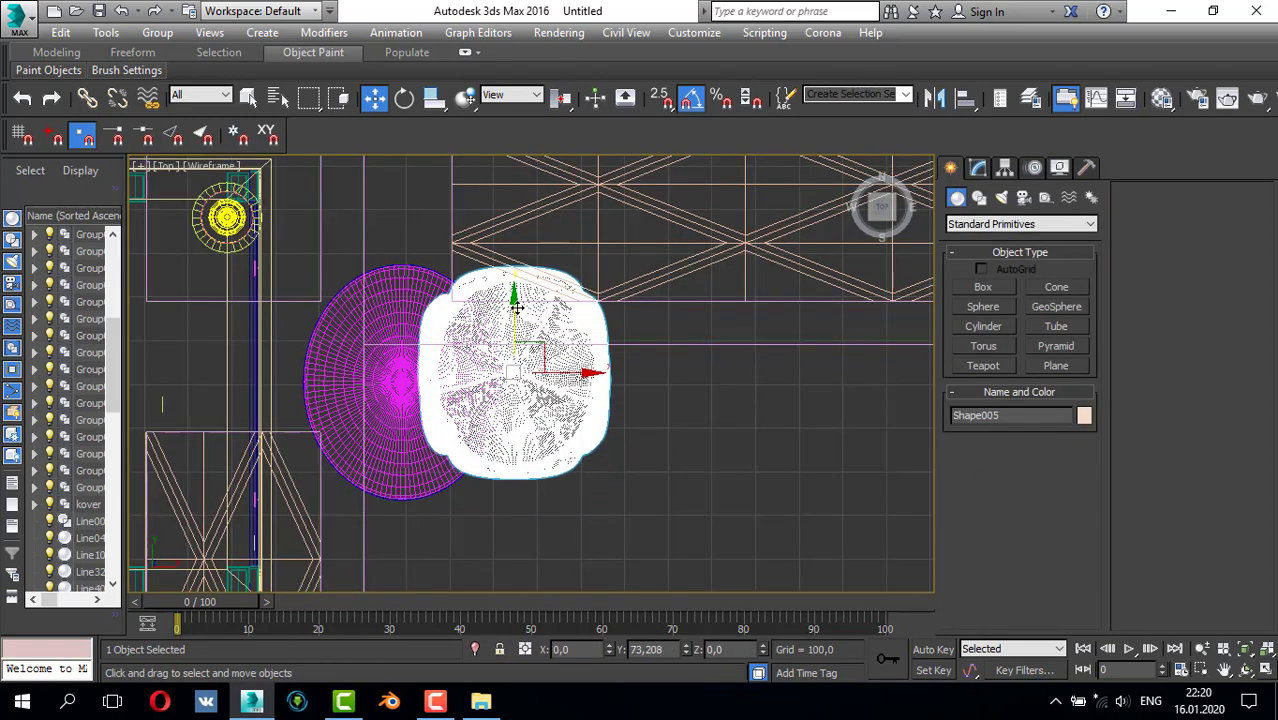
click(455, 379)
drag(459, 385, 405, 385)
click(500, 382)
- Rotate the pouf about its vertical axis and move it onto the rug's edge at X about 1021, Y about 5922
key(alt+w)
right_click(633, 392)
key(alt+w)
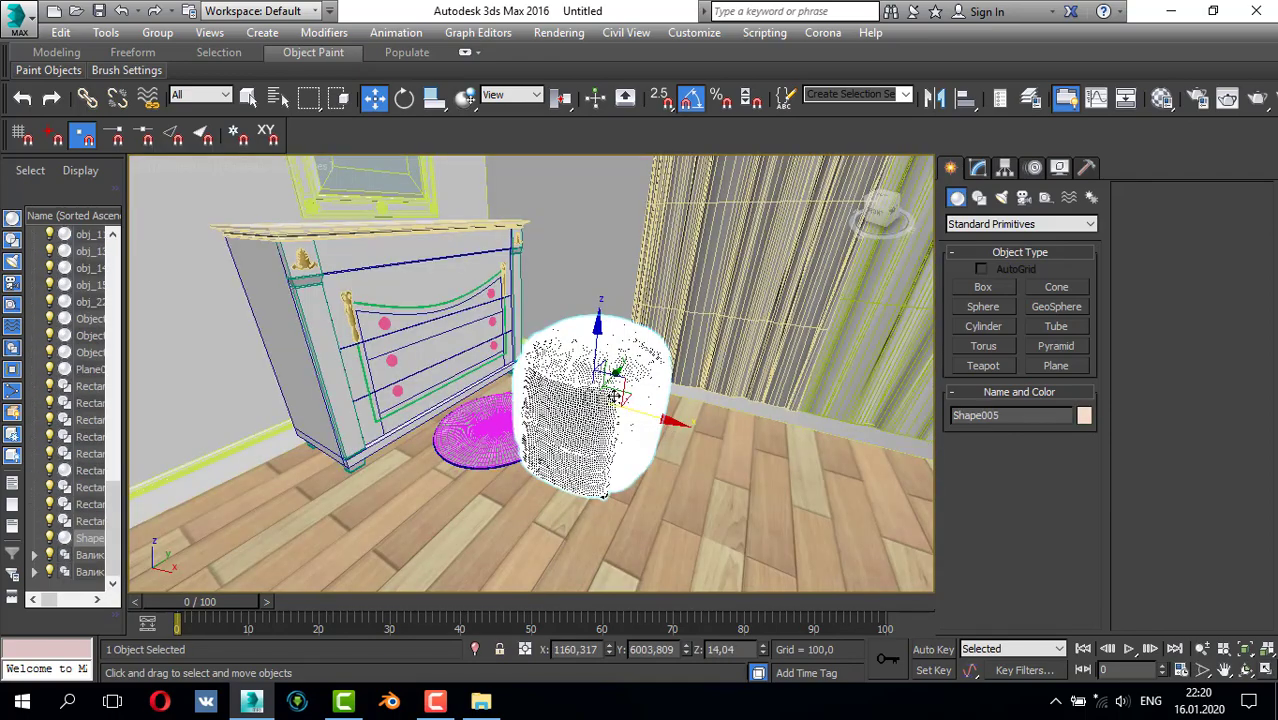
alt+middle_drag(614, 388, 578, 358)
scroll(592, 398, up, 3)
key(z)
key(t)
key(e)
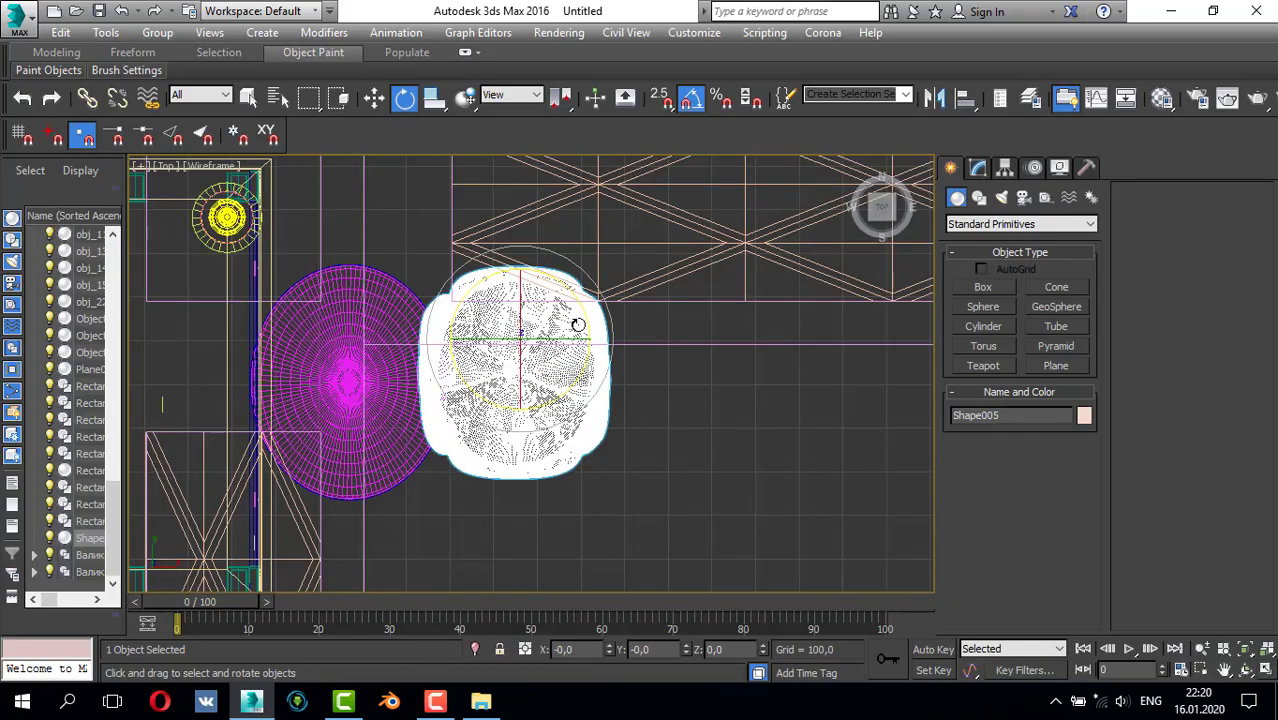
drag(577, 324, 490, 252)
right_click(555, 279)
key(w)
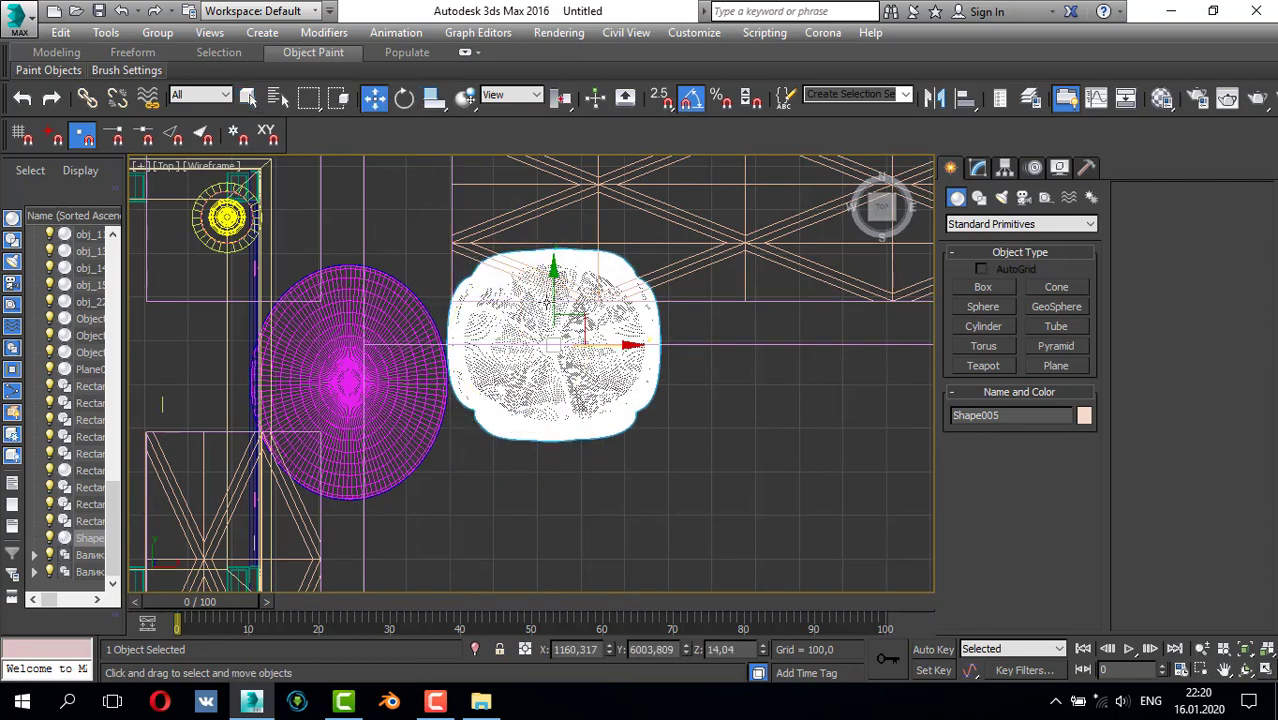
drag(566, 311, 508, 349)
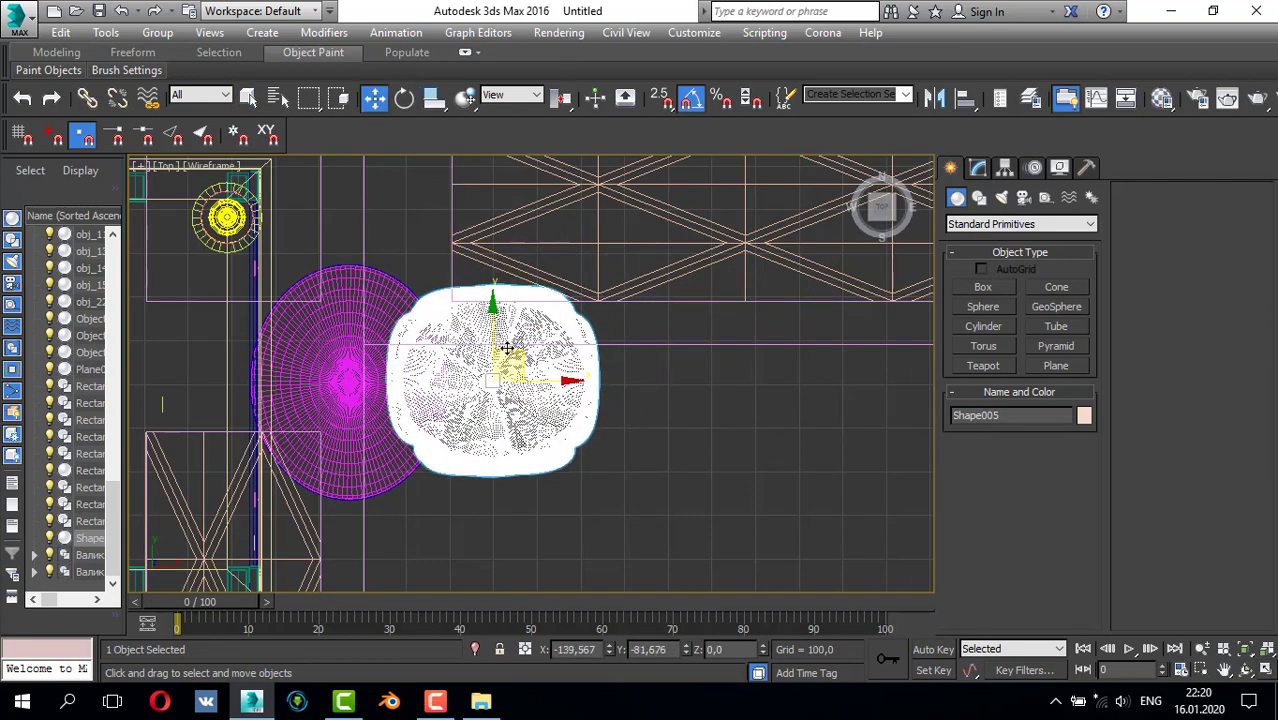
- Examine the pouf's shape and placement beside the rug and chest of drawers in the Perspective view
key(alt+w)
key(alt+w)
key(alt+w)
right_click(618, 405)
key(alt+w)
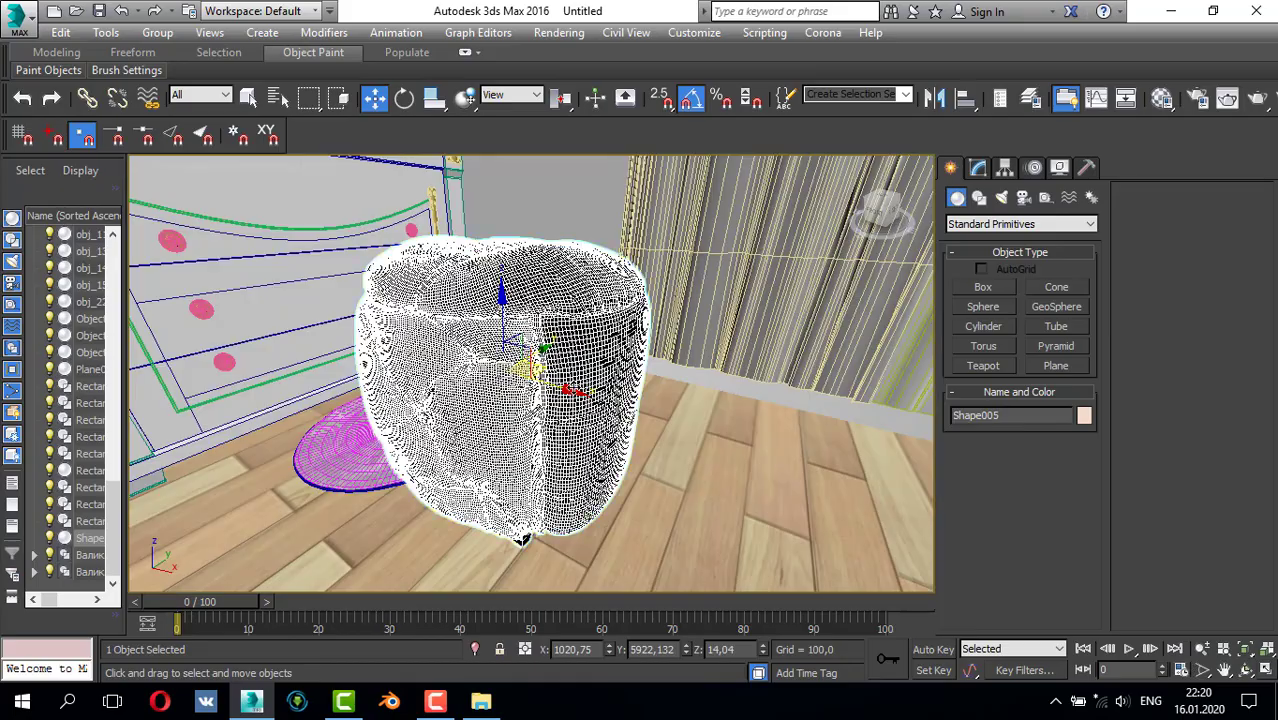
scroll(563, 378, down, 3)
scroll(563, 379, up, 4)
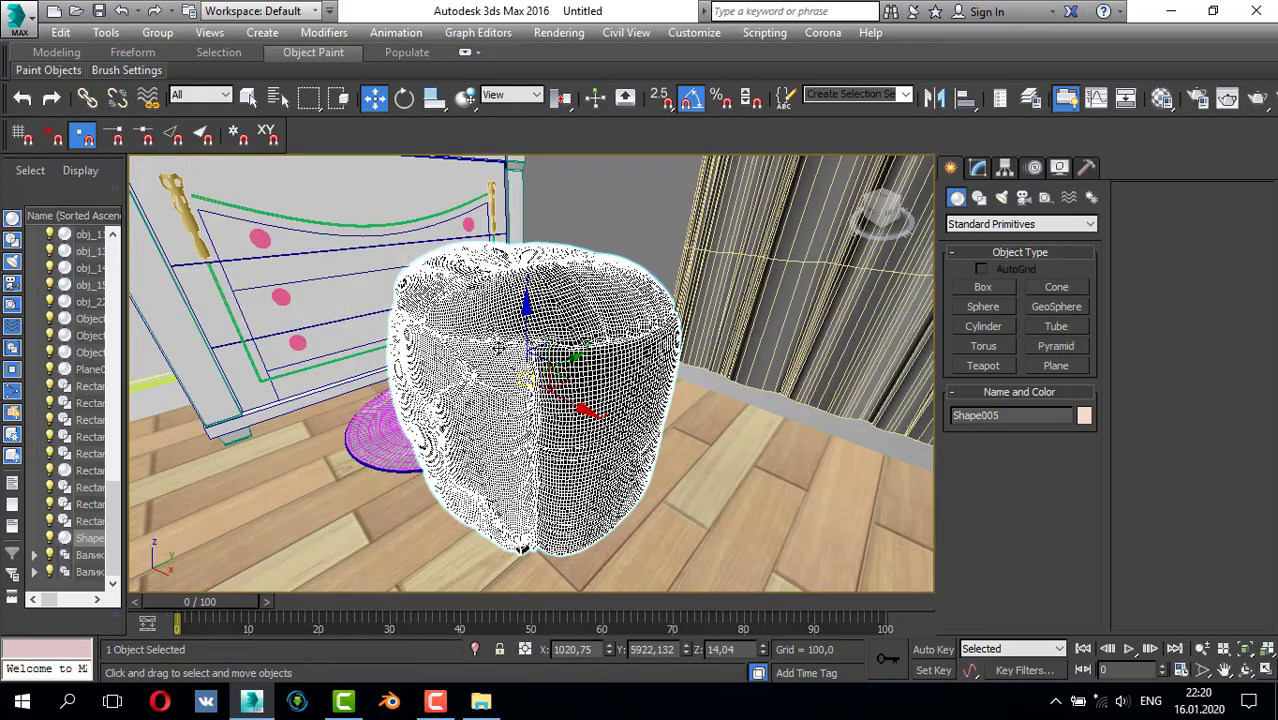
alt+middle_drag(515, 373, 524, 397)
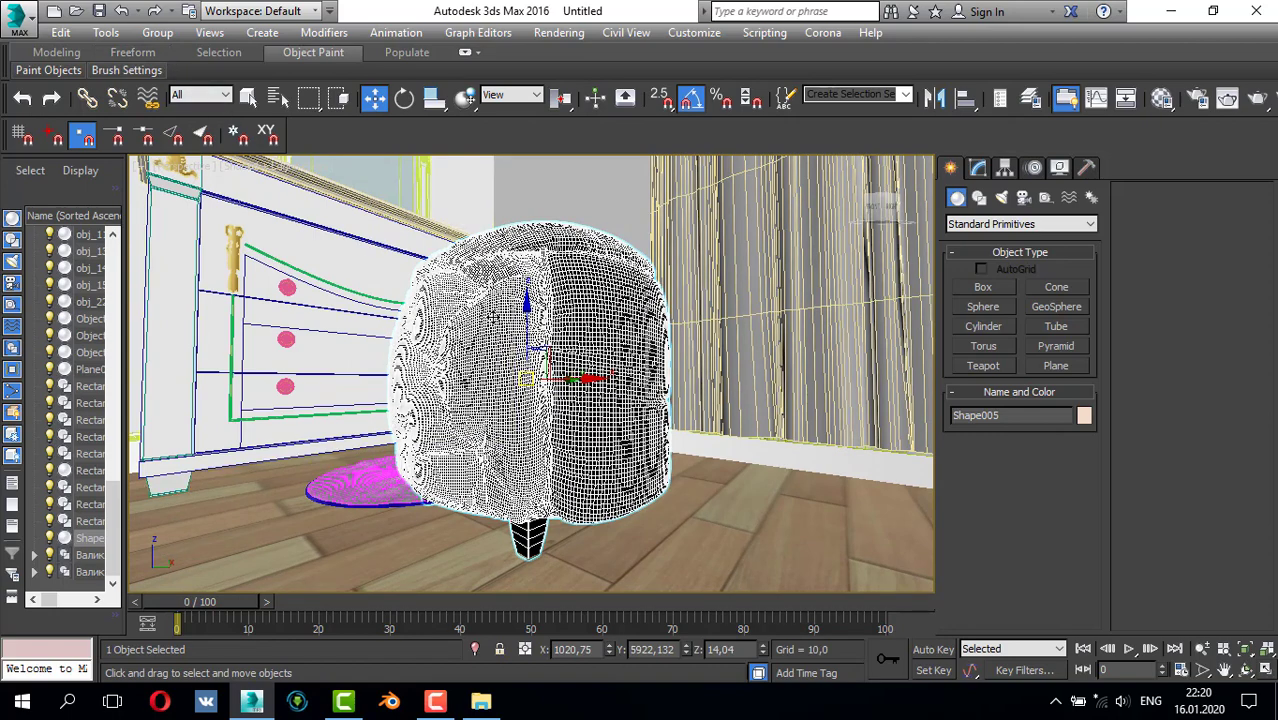
- Assign the patterned 08 - Default material to the pouf and close the Material Editor
key(m)
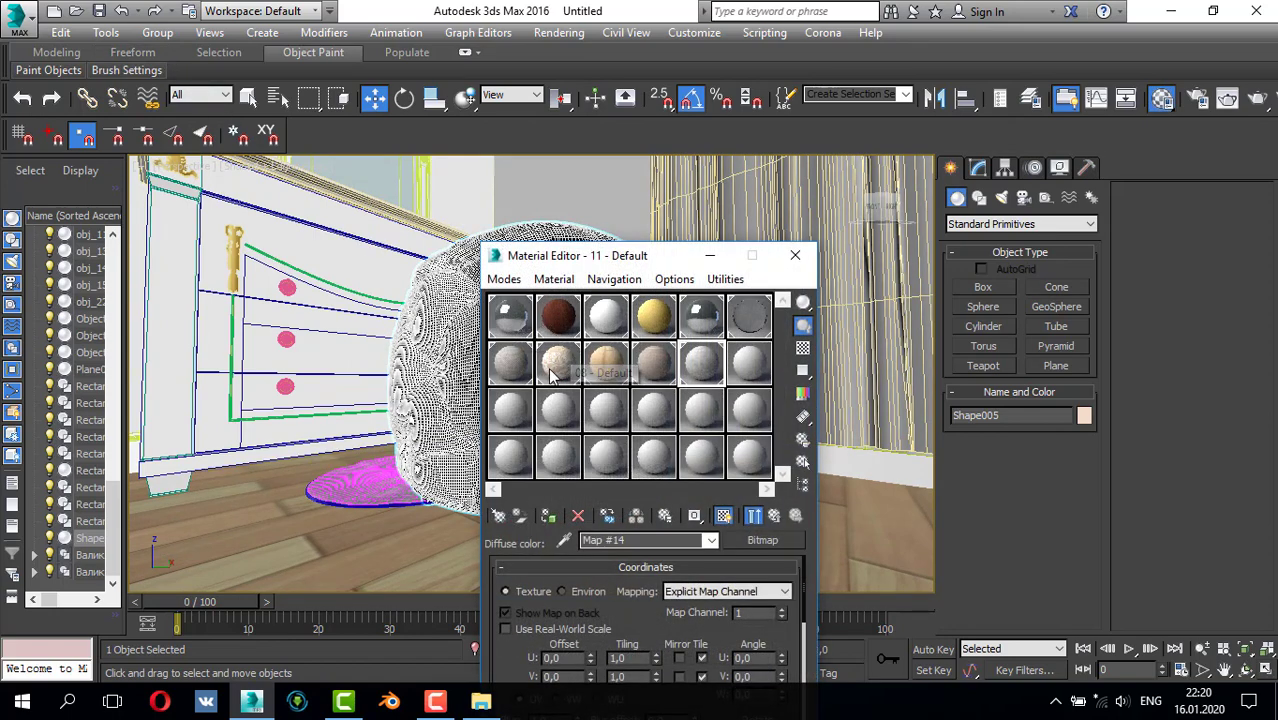
click(552, 374)
click(549, 515)
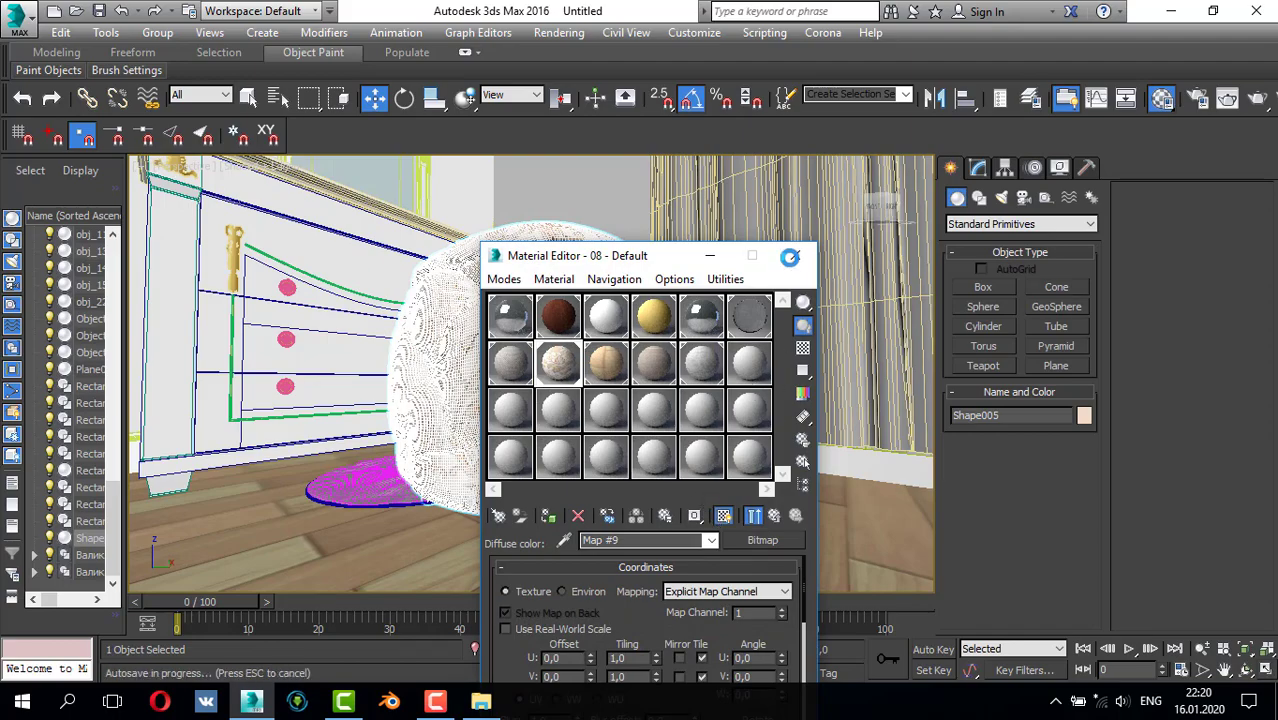
click(795, 256)
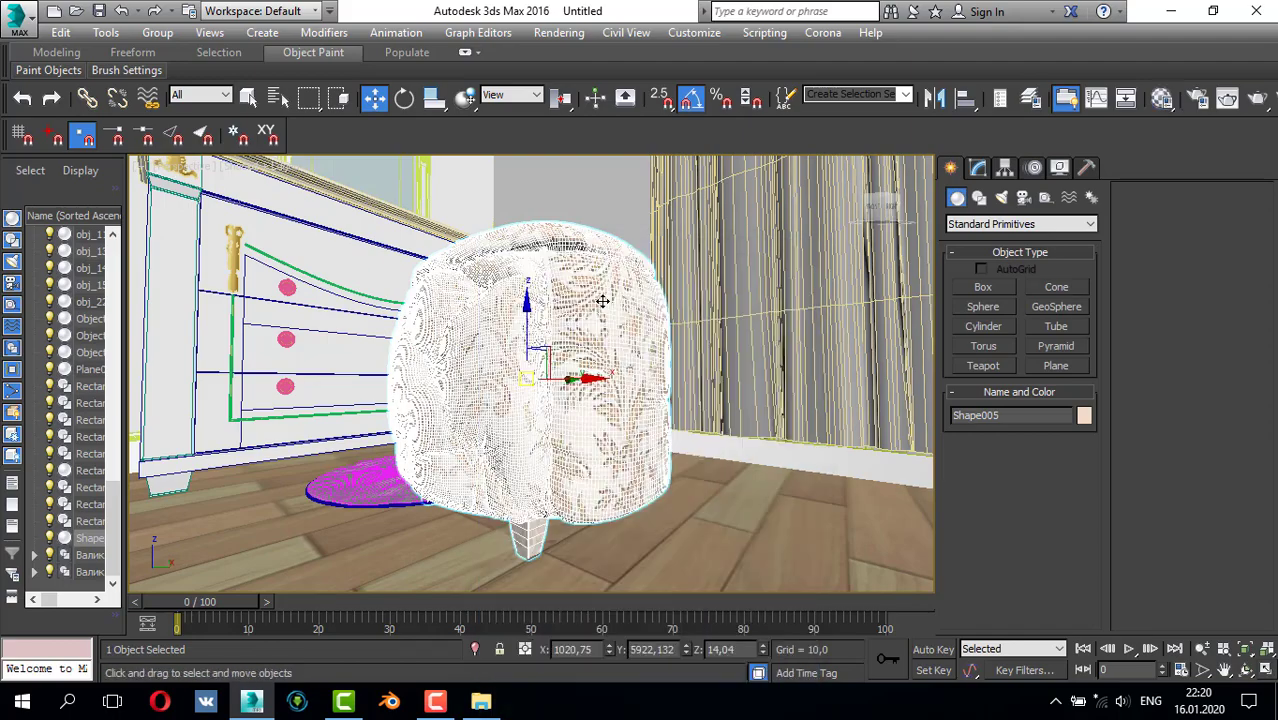
- Reselect the pouf in the Top view and reactivate its FFD 2x2x2 control points
alt+middle_drag(599, 300, 521, 346)
scroll(621, 388, down, 5)
key(t)
key(F3)
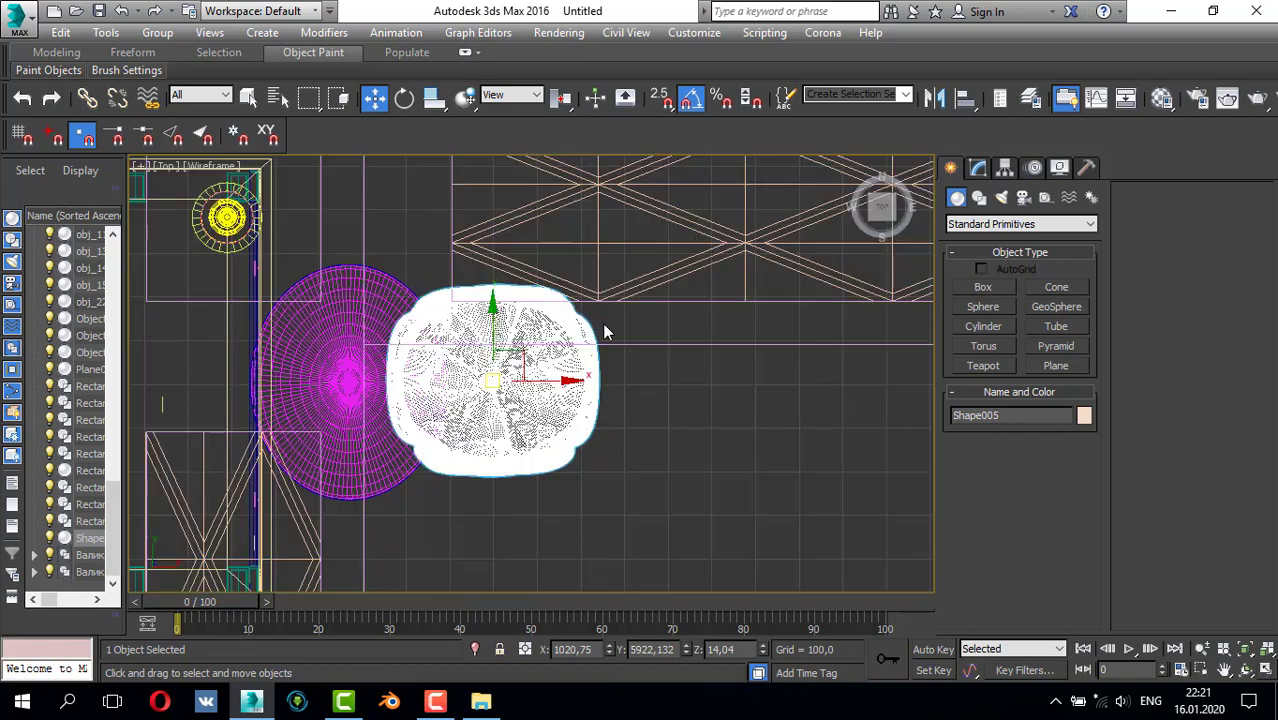
scroll(579, 323, up, 2)
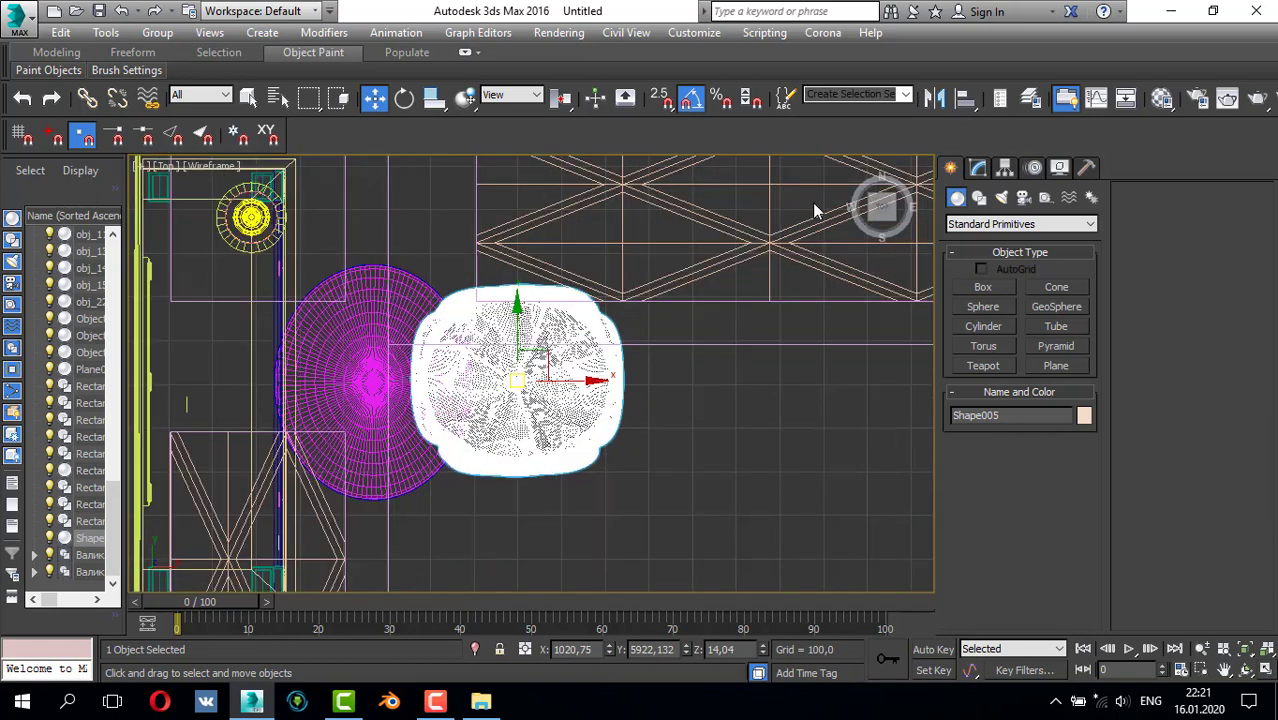
click(978, 167)
click(742, 278)
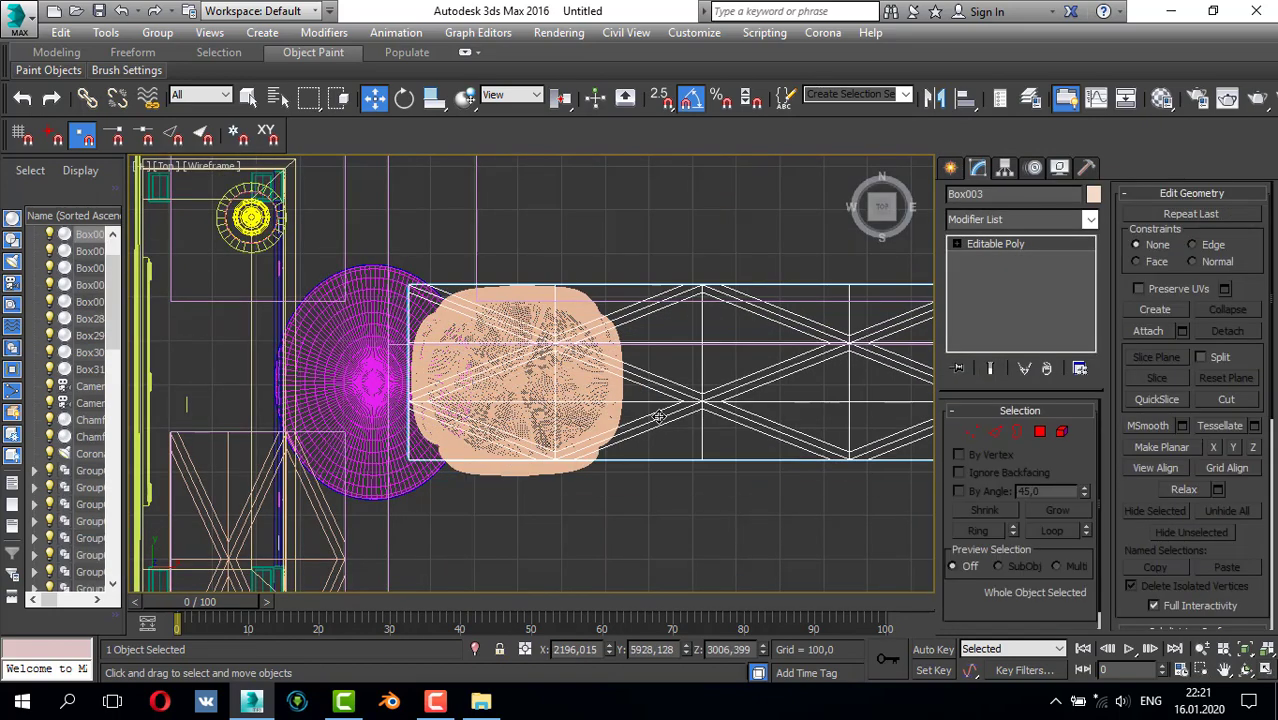
click(604, 361)
click(648, 282)
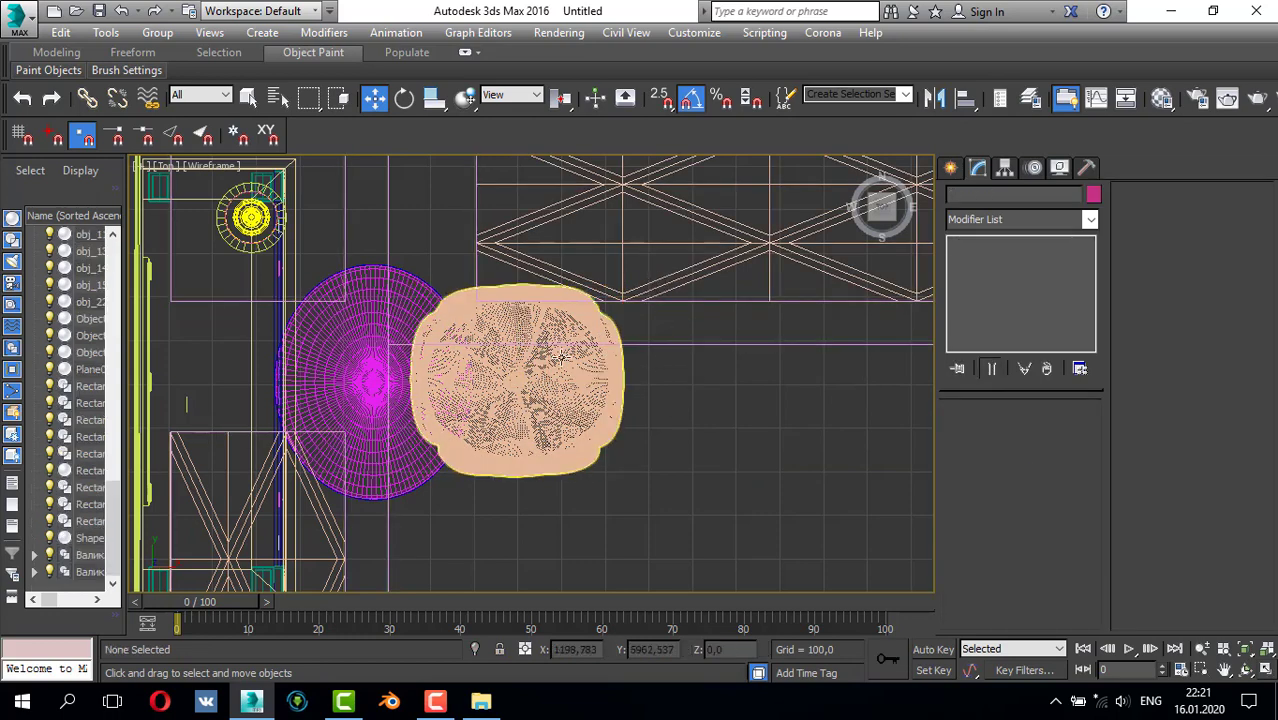
click(598, 318)
click(1009, 273)
click(1022, 258)
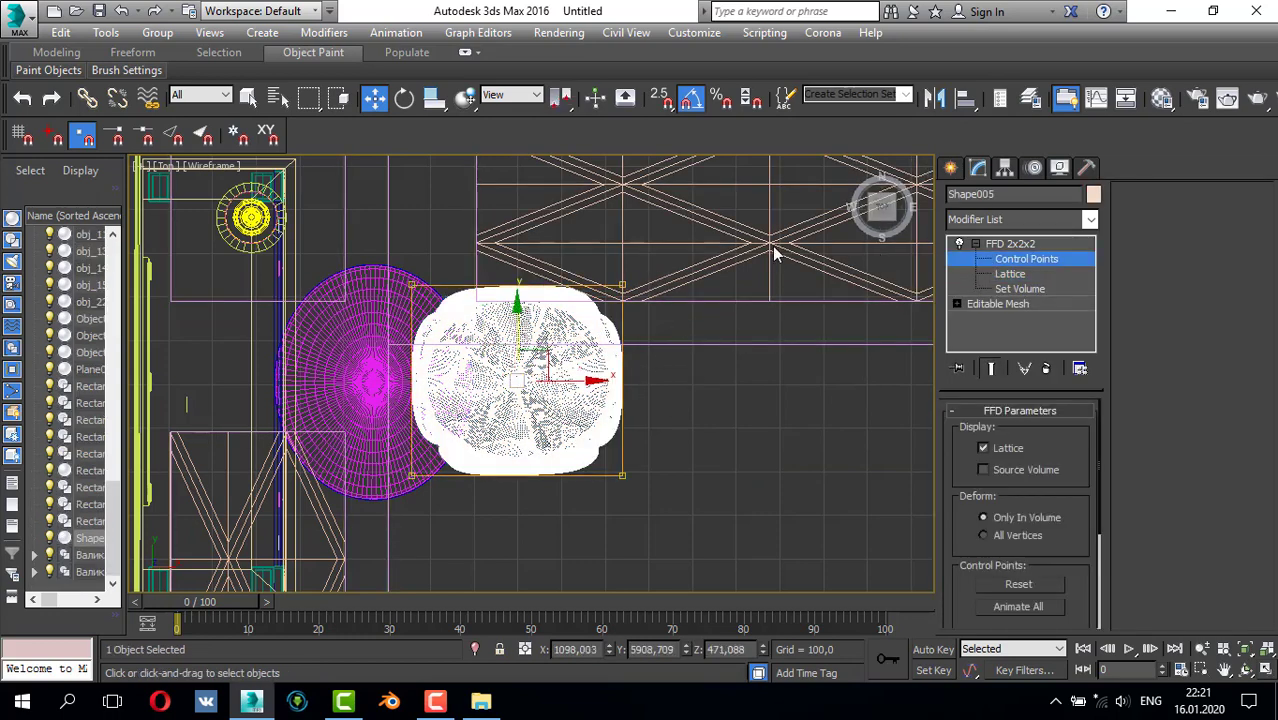
- Pull the pouf's front and side control points inward to make it smaller, and leave control-point editing
drag(614, 458, 614, 438)
drag(675, 383, 625, 383)
key(alt+w)
middle_click(553, 383)
key(alt+w)
alt+middle_drag(553, 383, 565, 378)
click(949, 168)
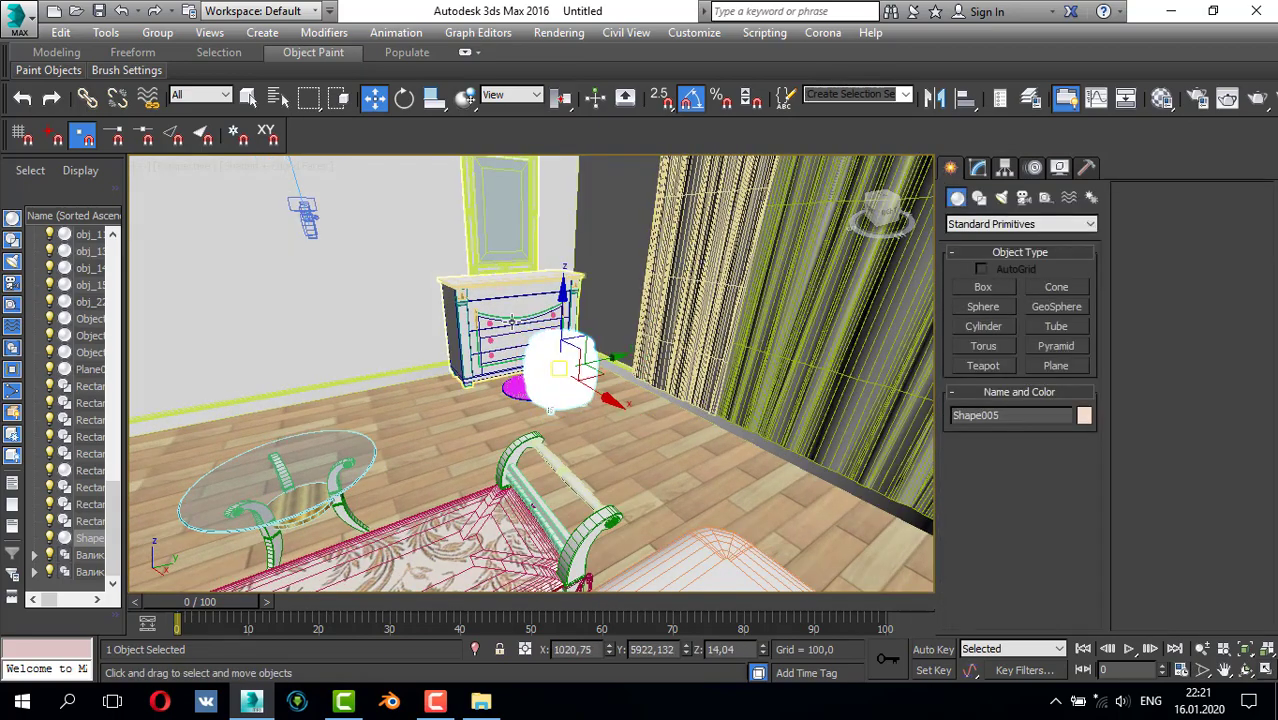
- Merge the 2012 scene file from the gilam subfolder 261498.5561f9ec3a372, placing it between the round glass table and the bench
alt+middle_drag(540, 315, 517, 331)
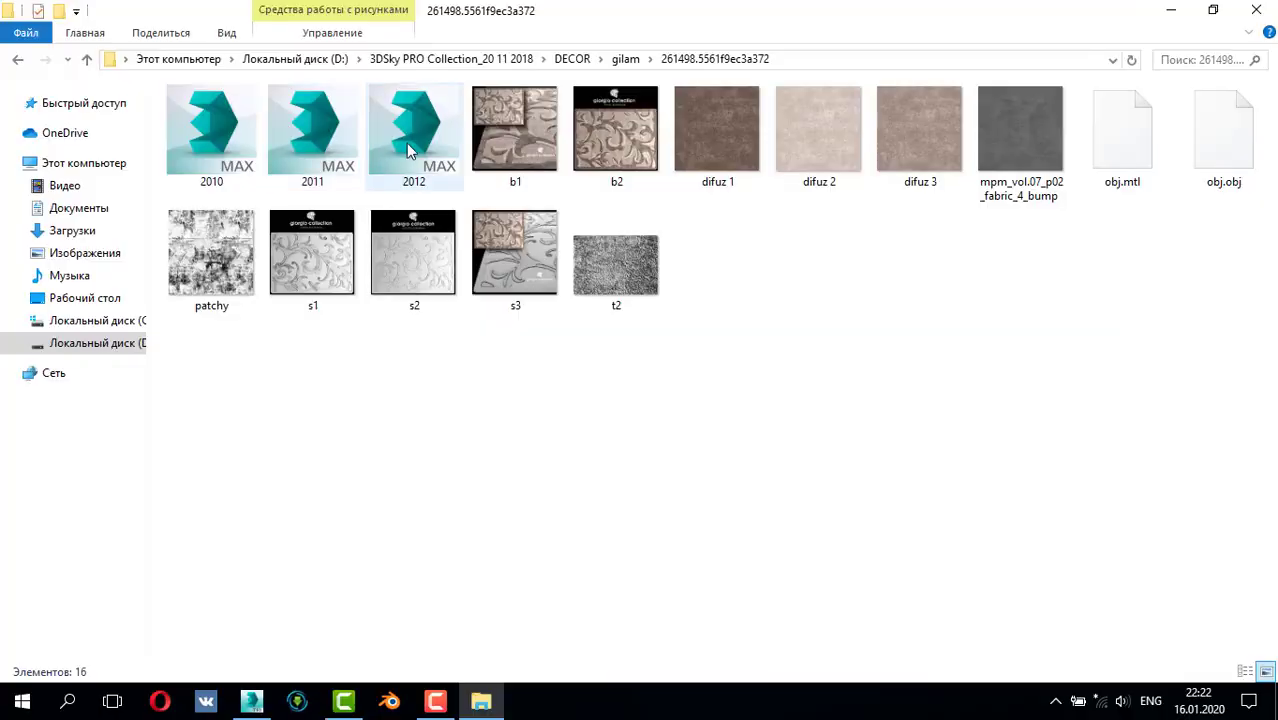
drag(410, 150, 420, 615)
drag(487, 517, 513, 437)
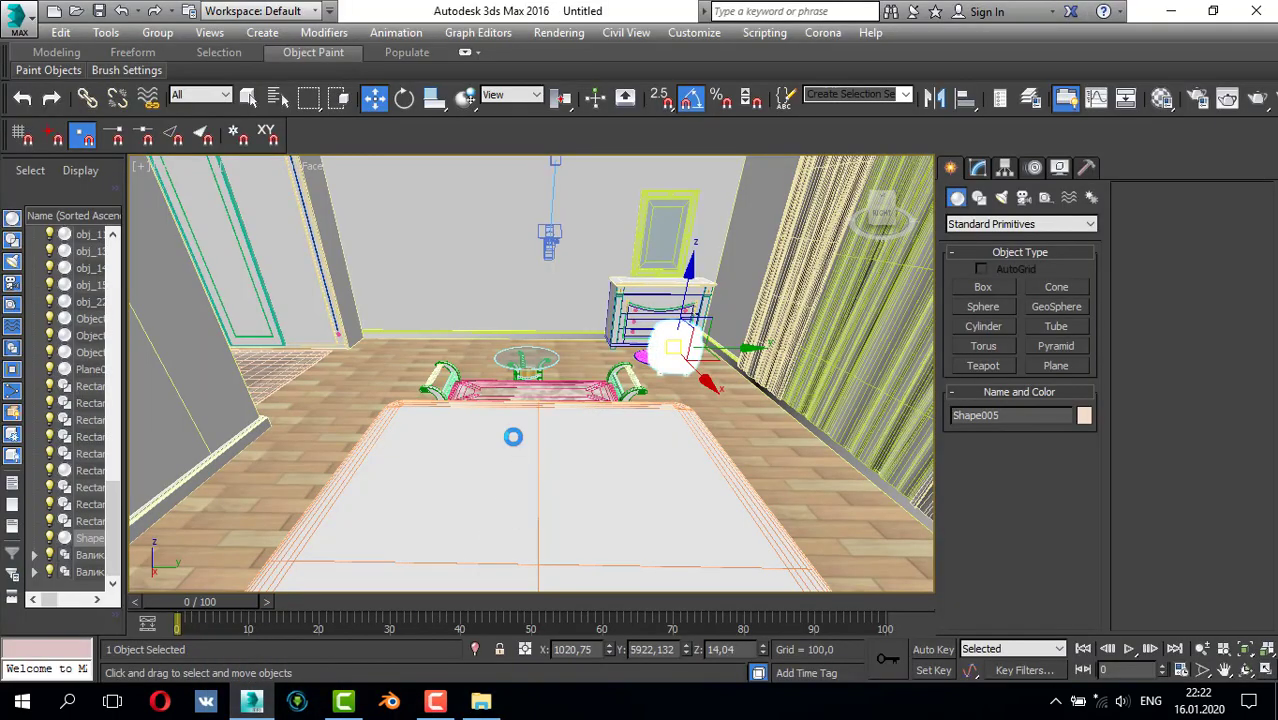
click(556, 469)
click(752, 502)
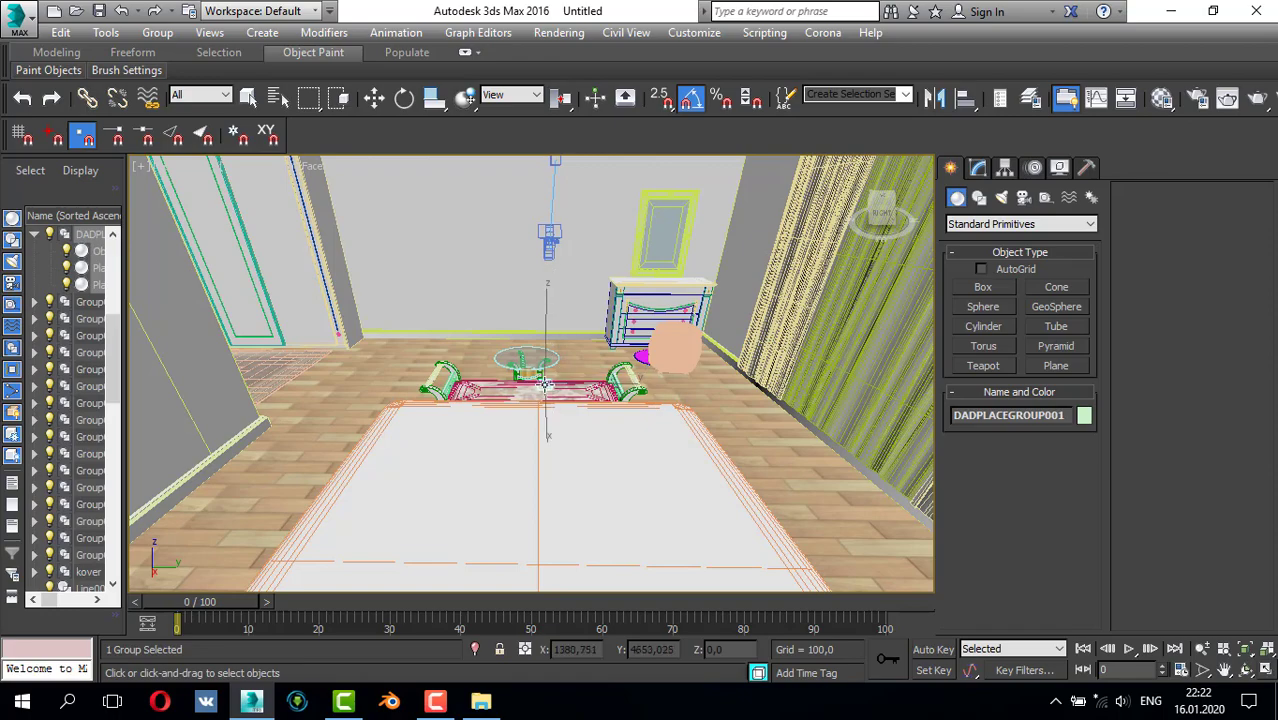
click(545, 385)
- Move the merged carpet along X in the Top view, toward the bench
key(alt+w)
right_click(394, 333)
key(alt+w)
key(z)
scroll(480, 351, down, 12)
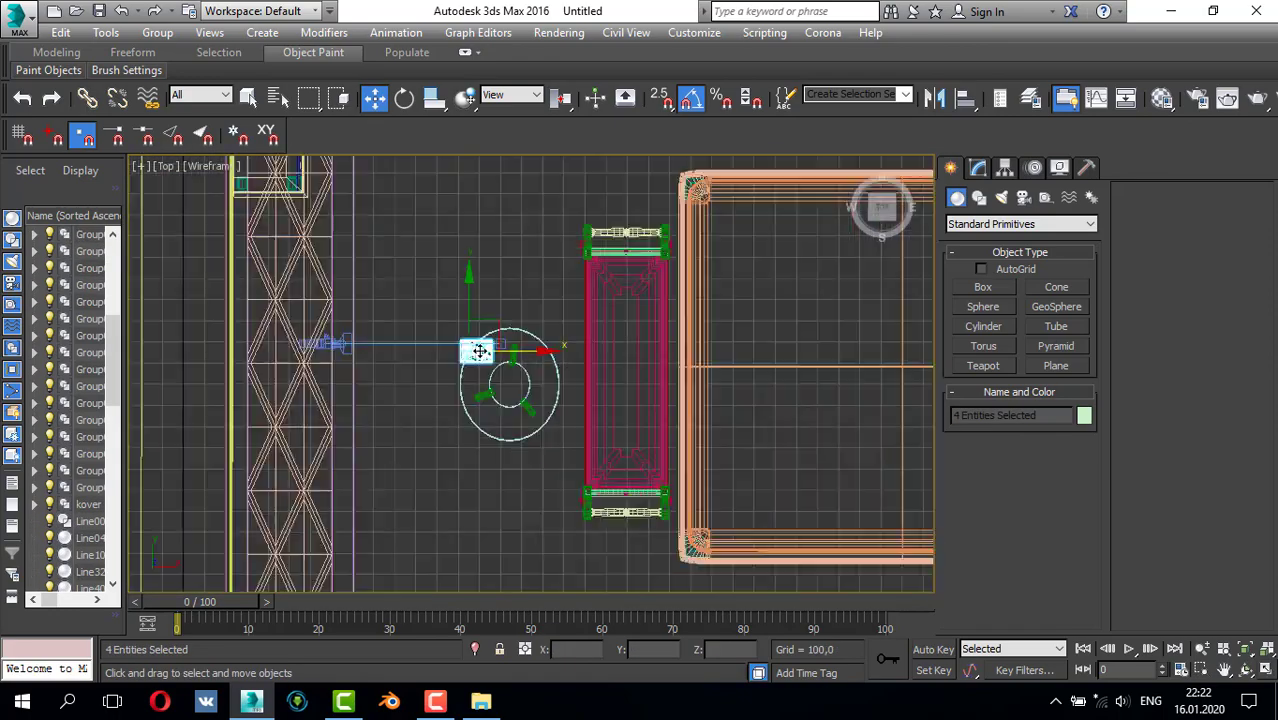
scroll(482, 356, down, 2)
scroll(470, 362, up, 8)
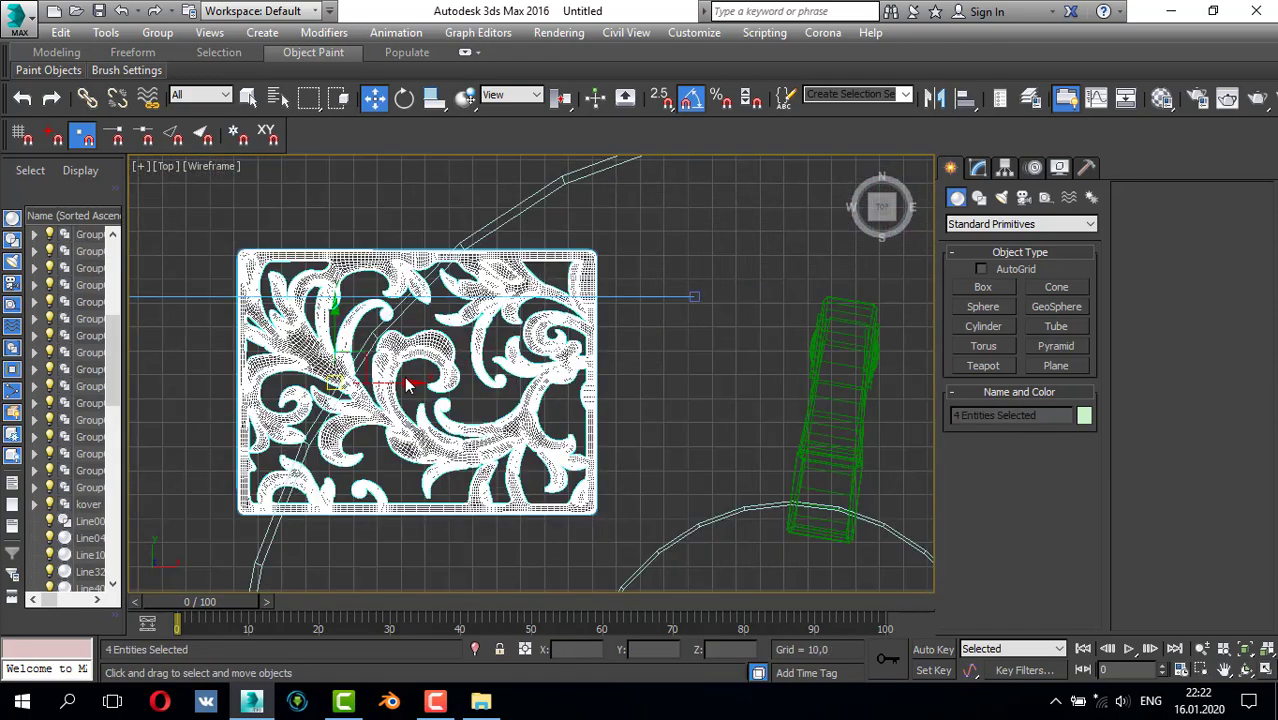
drag(405, 383, 486, 383)
- Raise the carpet vertically along Z in the Perspective view
key(alt+w)
right_click(642, 471)
key(alt+w)
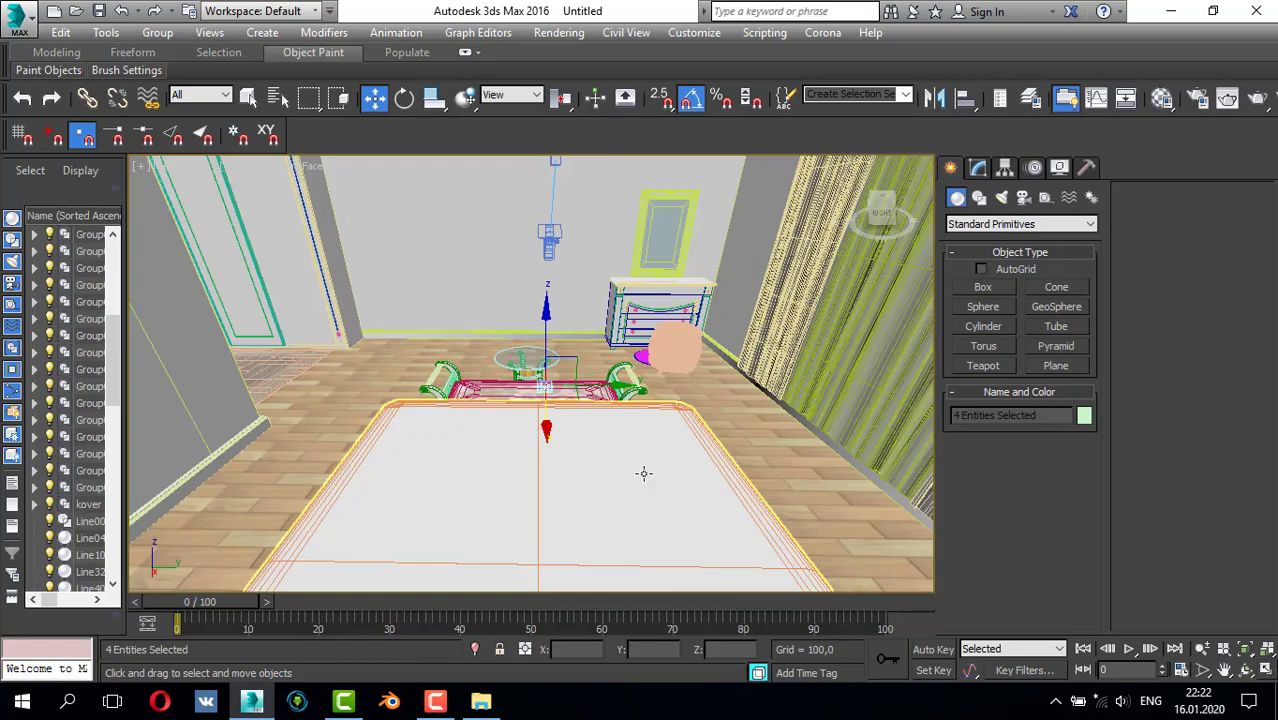
key(z)
drag(532, 265, 531, 186)
- Apply an FFD 2x2x2 modifier to the carpet and activate its control points in the Top view
key(alt+w)
right_click(514, 268)
key(alt+w)
scroll(535, 276, down, 8)
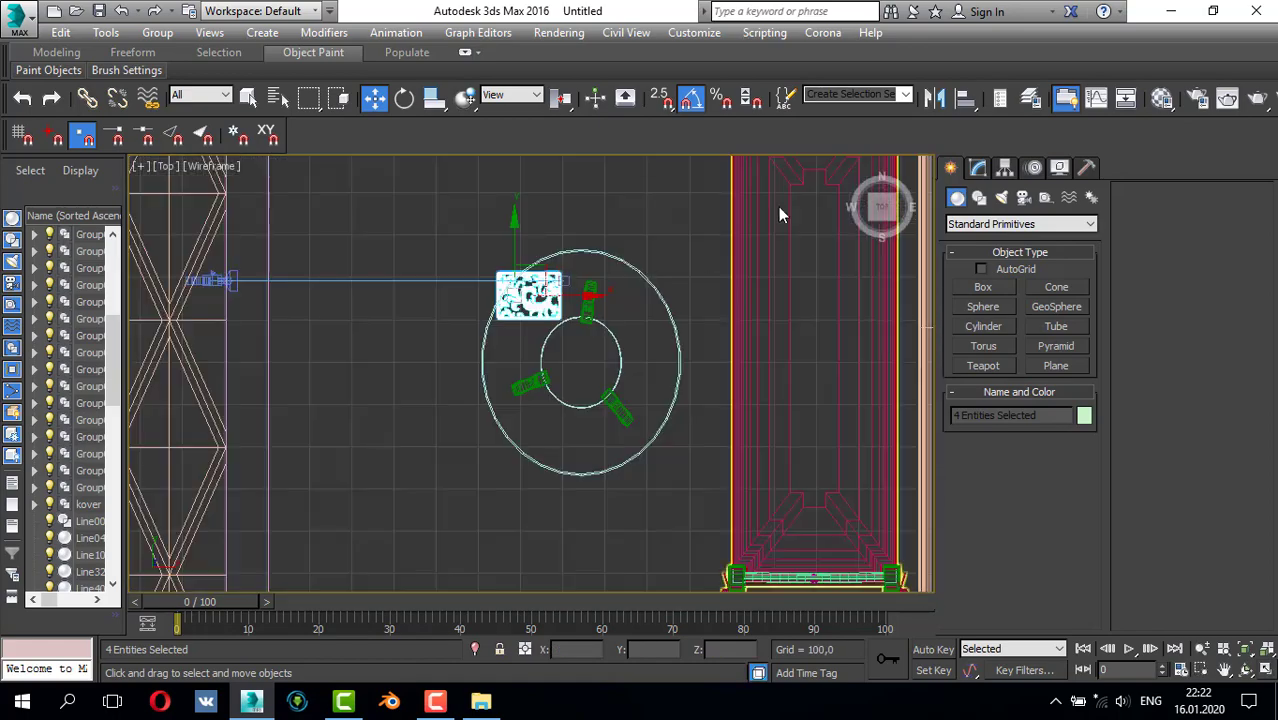
click(978, 167)
click(996, 220)
scroll(985, 275, up, 2)
scroll(985, 277, down, 6)
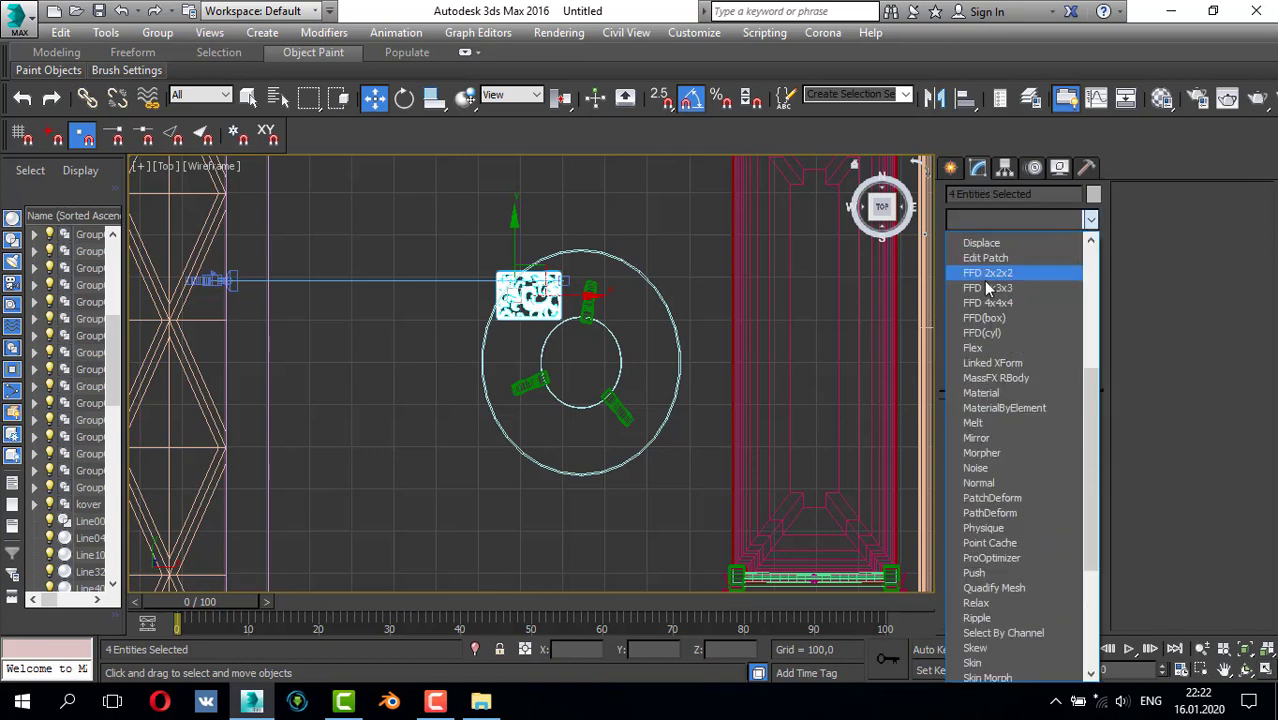
click(992, 252)
scroll(720, 289, down, 3)
middle_drag(720, 289, 624, 334)
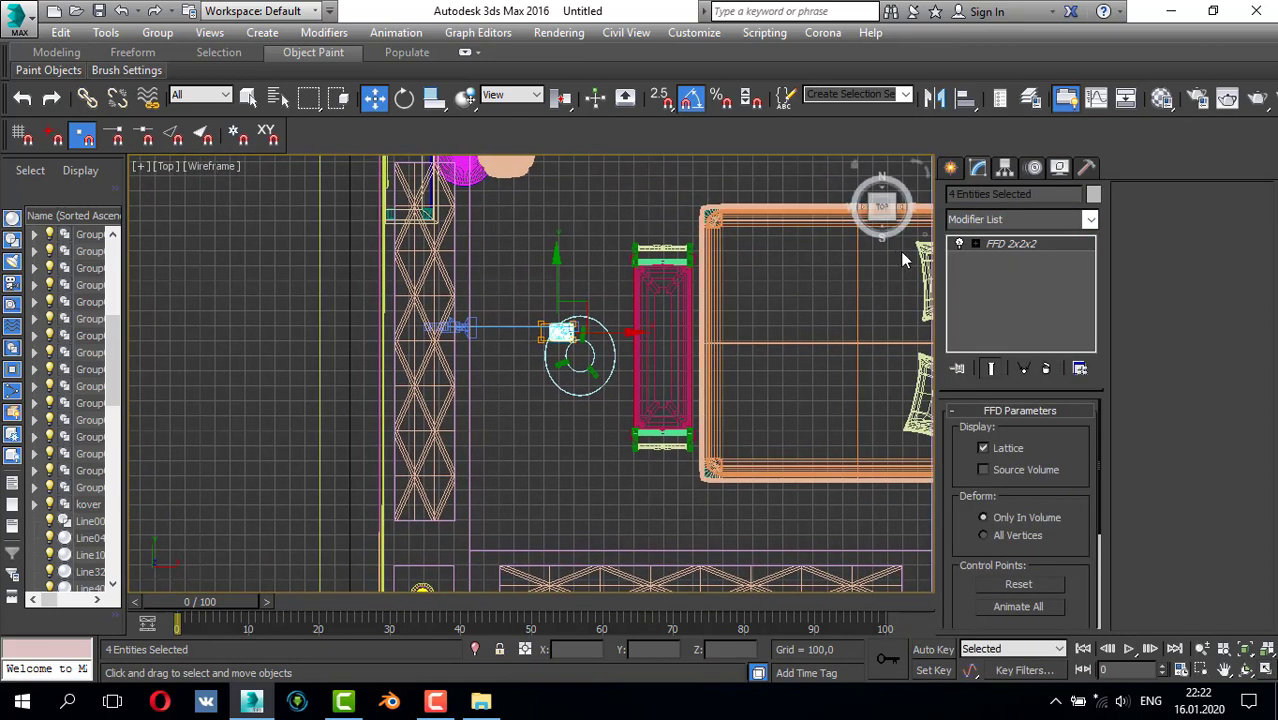
click(987, 260)
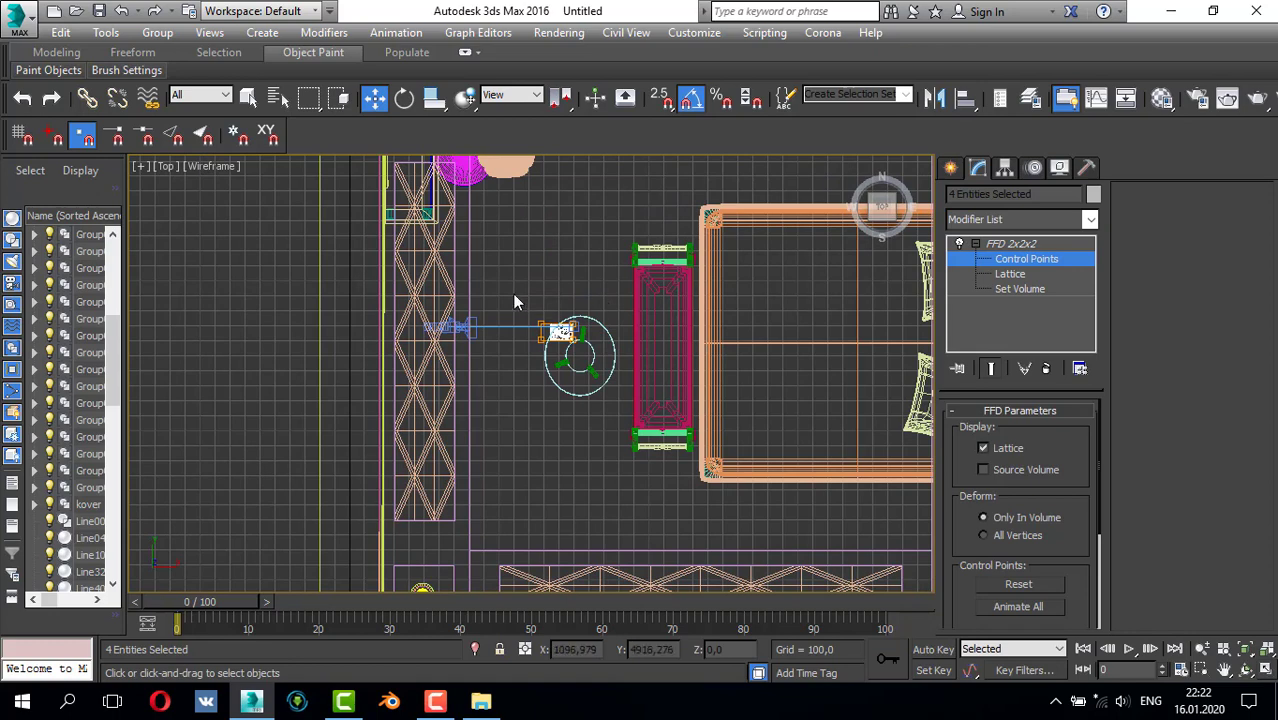
- Stretch the carpet both ways along Y, and along X so it spans from beyond the round table to under the bed
drag(556, 245, 567, 146)
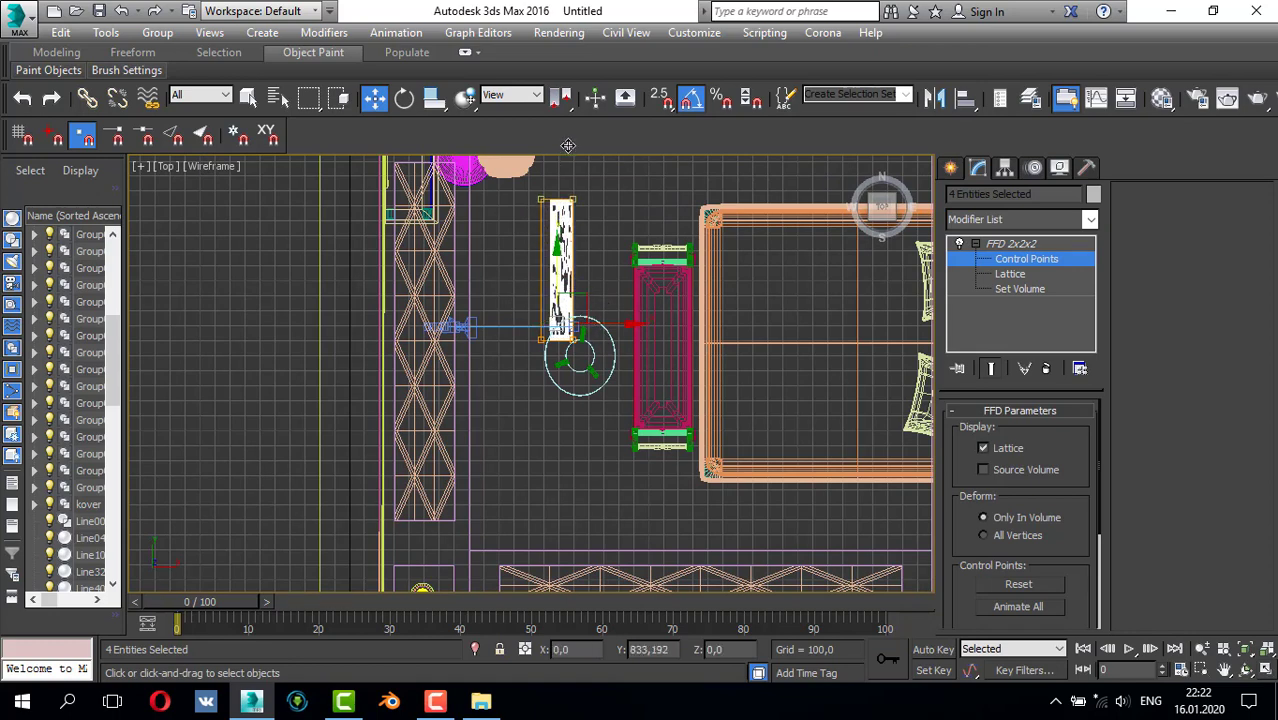
drag(560, 289, 563, 436)
scroll(600, 371, down, 2)
middle_drag(599, 371, 531, 387)
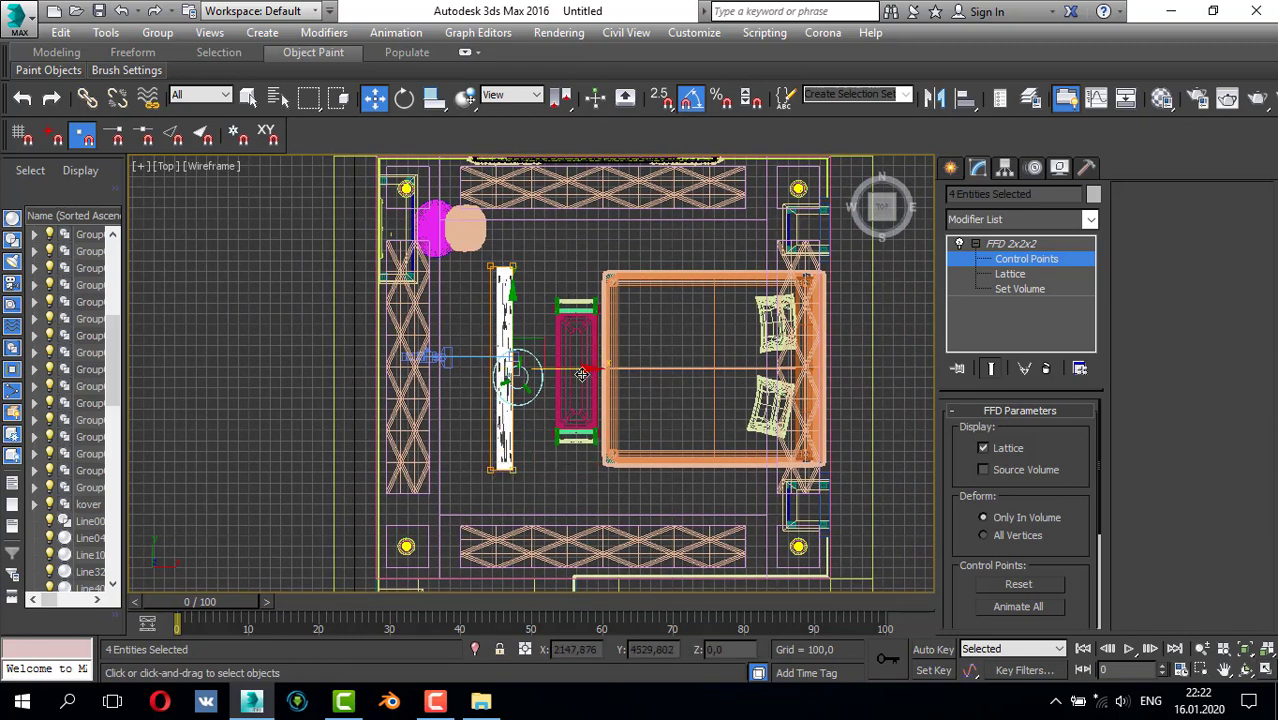
drag(581, 374, 811, 393)
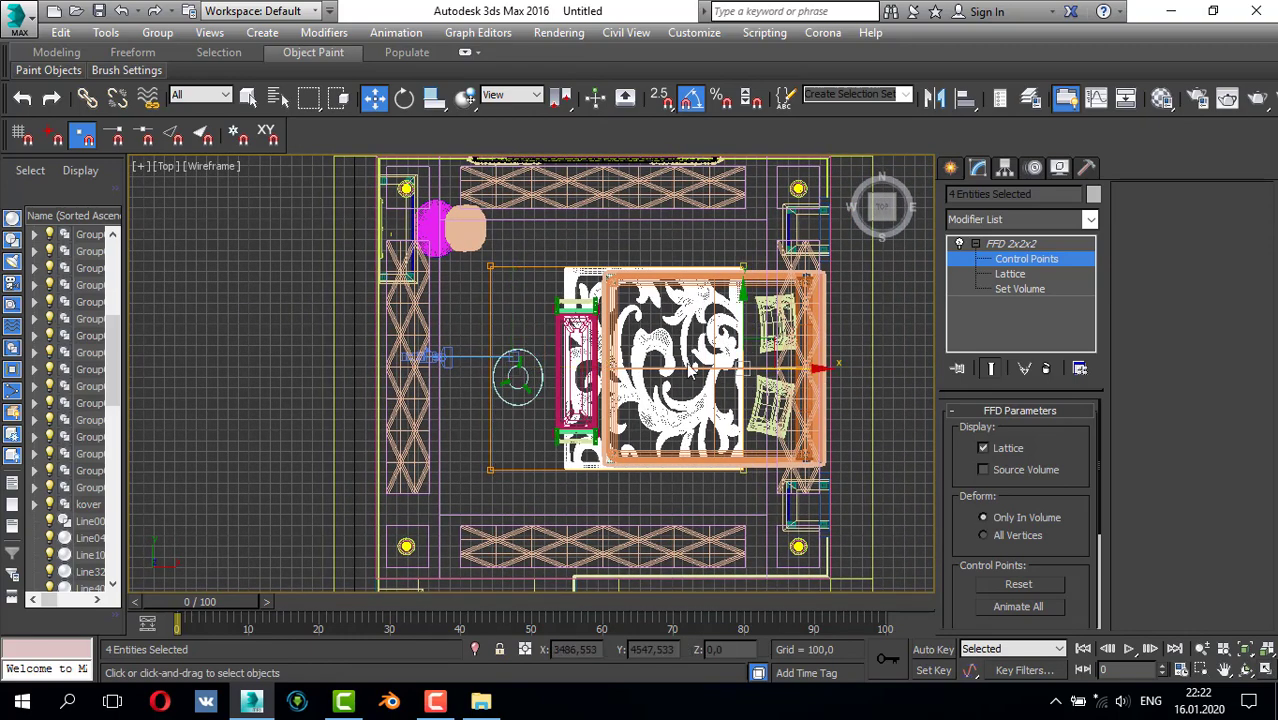
drag(474, 256, 509, 497)
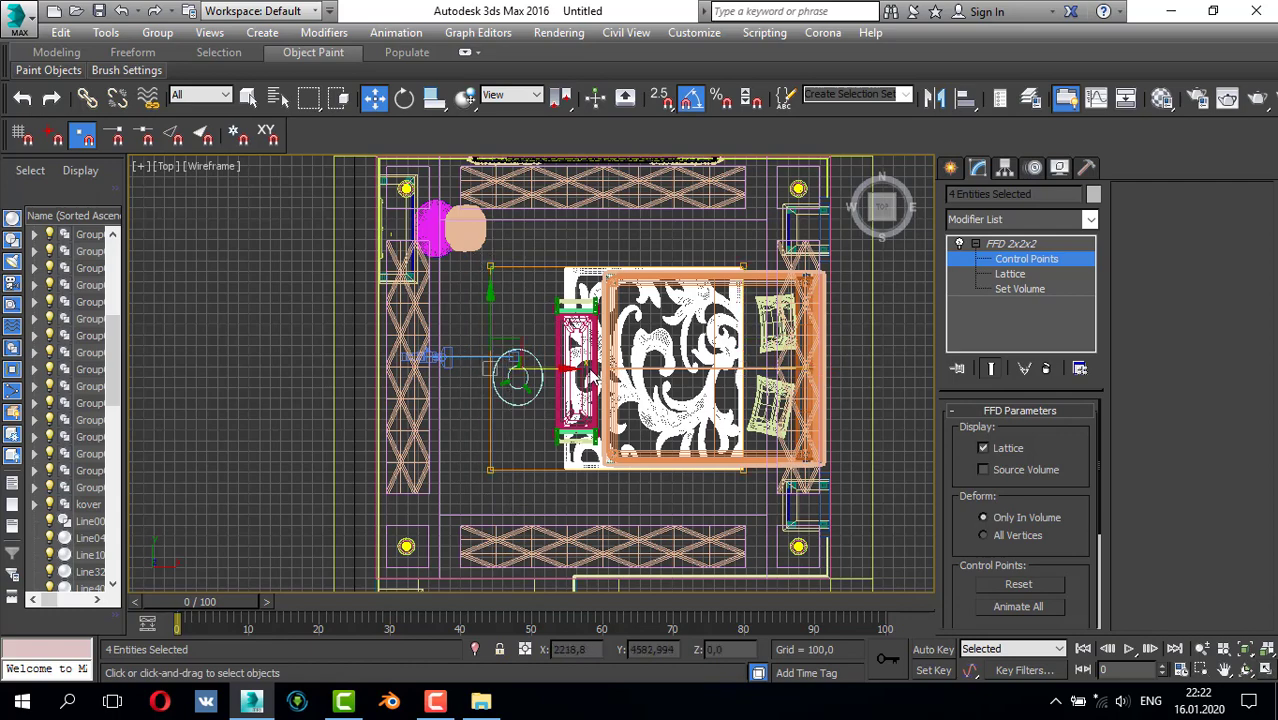
drag(568, 370, 478, 372)
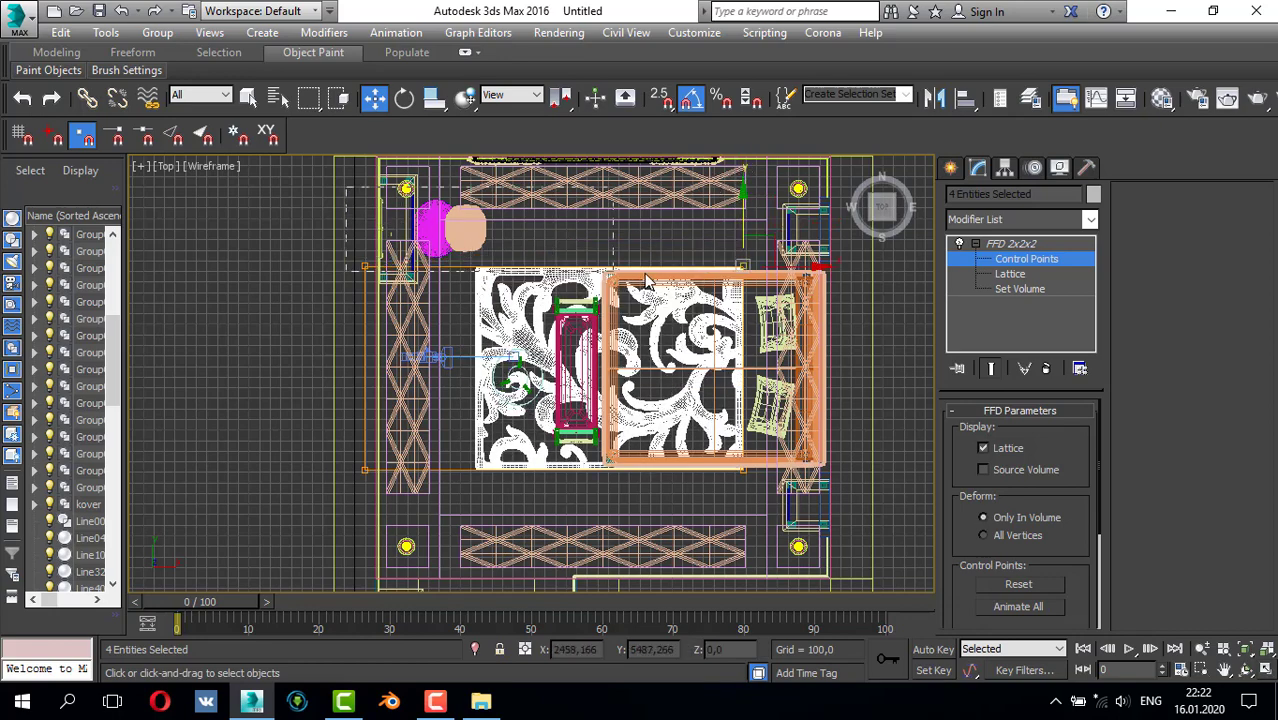
- Pull the carpet's upper and lower rows of control points outward along Y, past both sides of the bed
drag(554, 205, 558, 163)
click(452, 375)
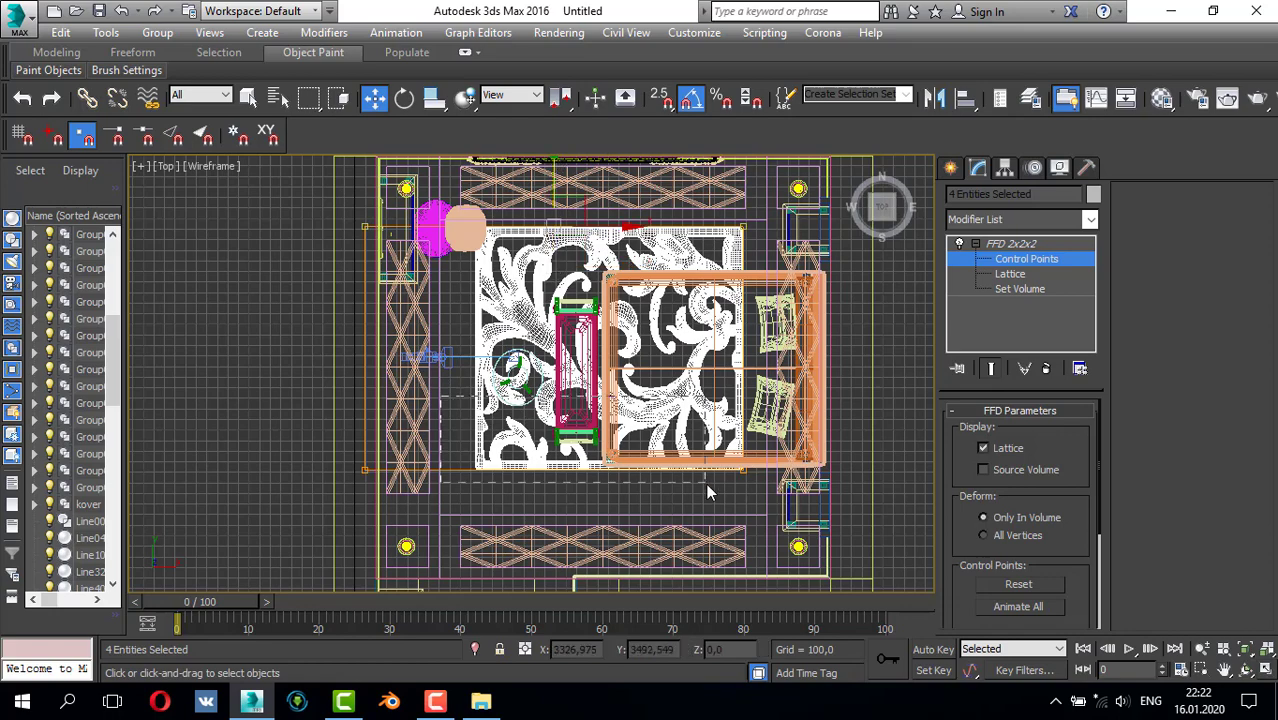
drag(758, 506, 755, 500)
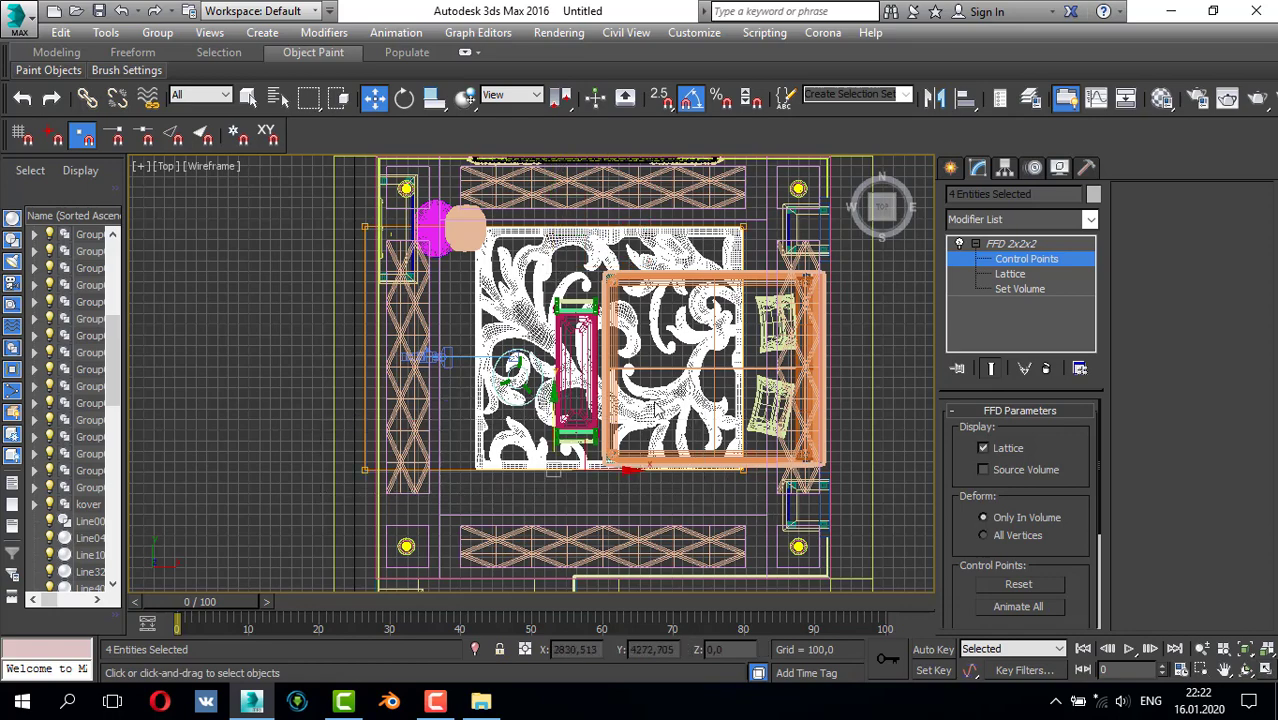
drag(555, 423, 559, 457)
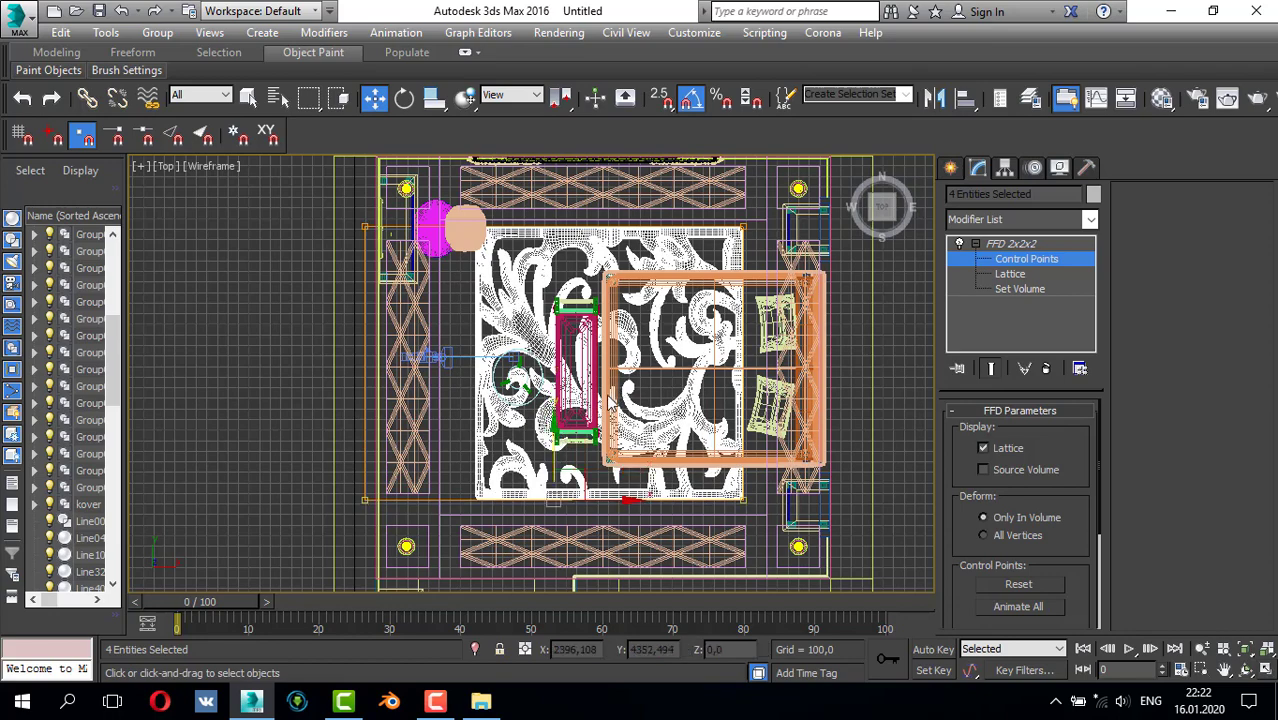
- Examine the enlarged carpet around the bed, bench and round table in the Perspective view
key(alt+w)
right_click(752, 465)
key(alt+w)
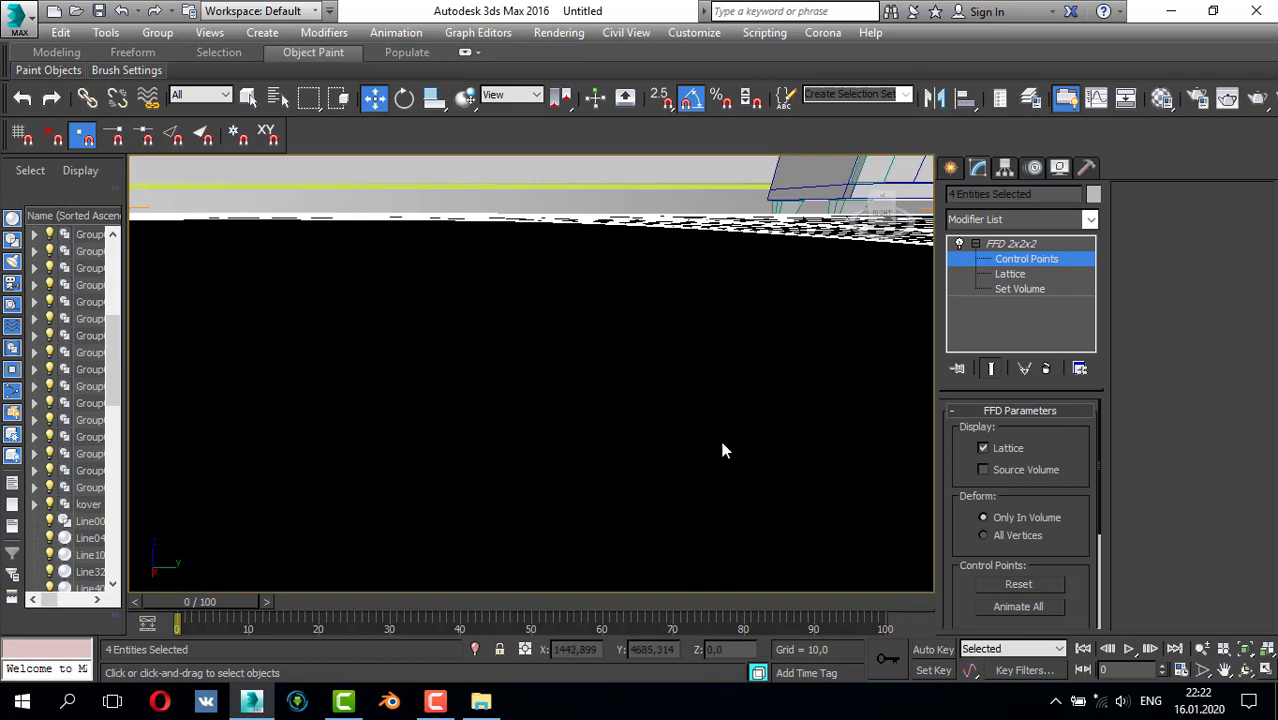
scroll(719, 436, down, 10)
scroll(595, 404, up, 3)
alt+middle_drag(595, 404, 800, 329)
scroll(530, 356, up, 3)
alt+middle_drag(530, 356, 430, 335)
key(alt+w)
key(alt+w)
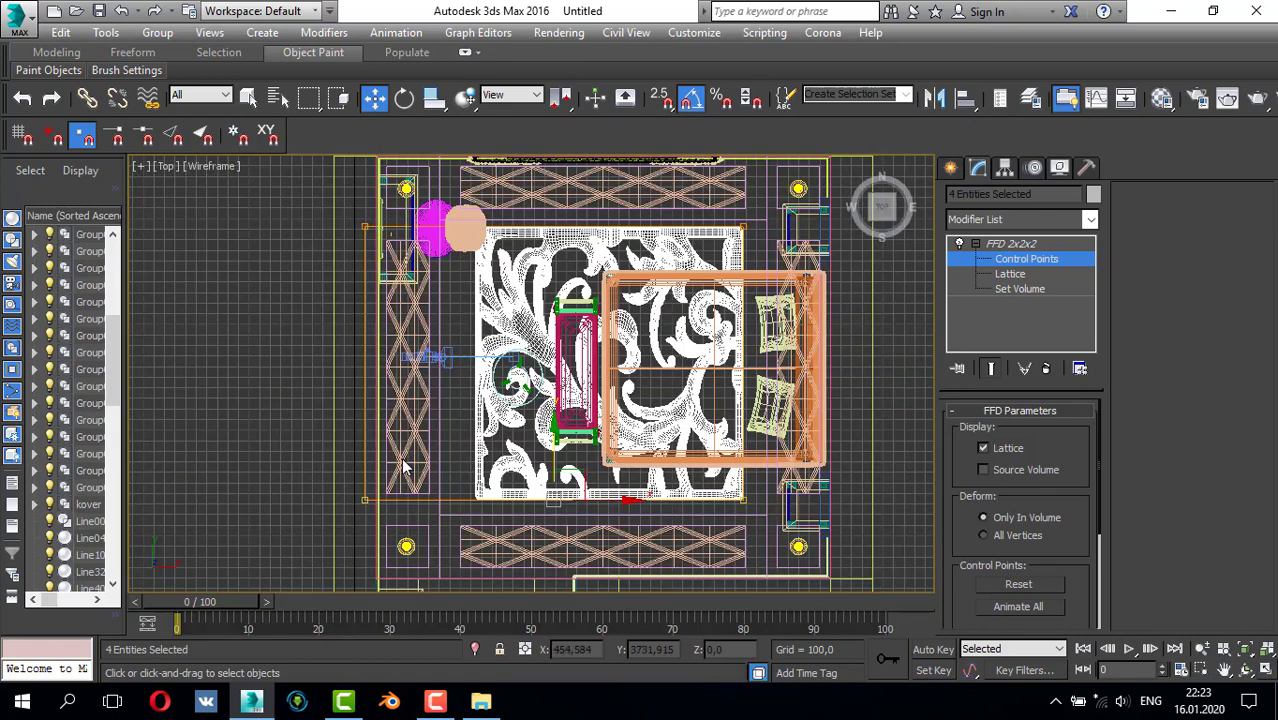
- Extend both Y sides of the carpet over the patterned floor borders and check its coverage in the Perspective view
drag(559, 446, 559, 484)
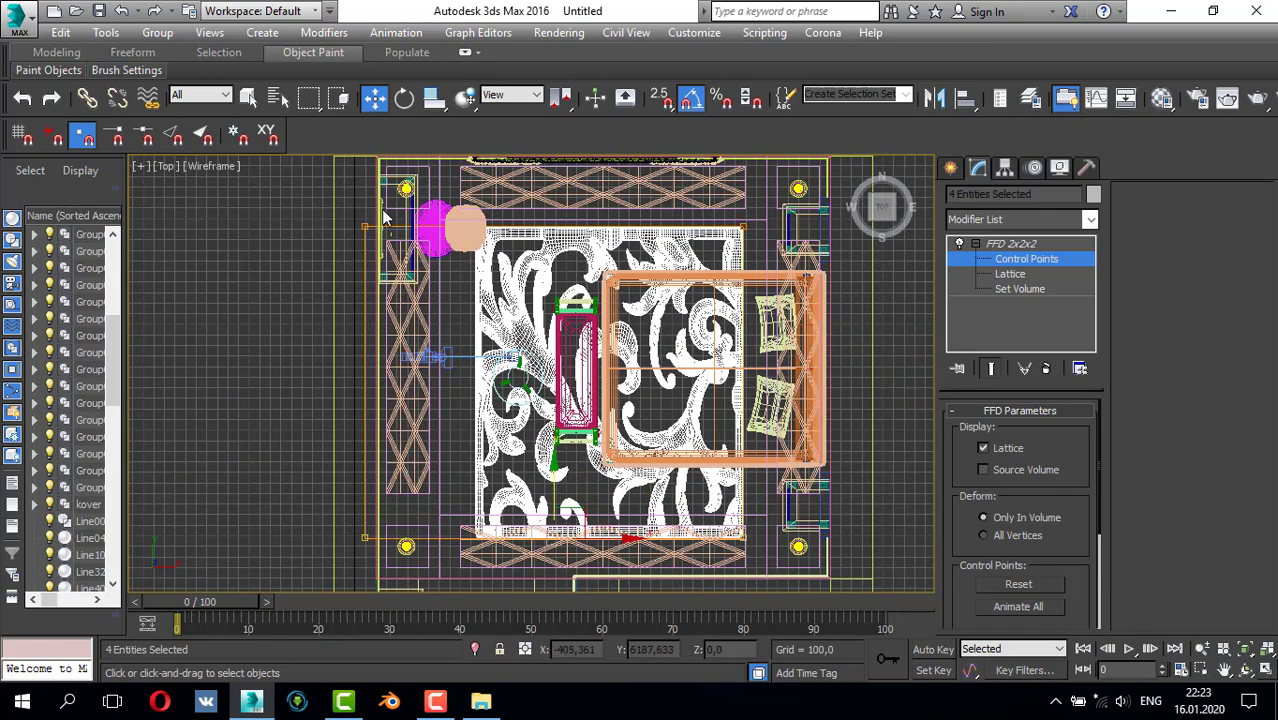
scroll(636, 262, up, 2)
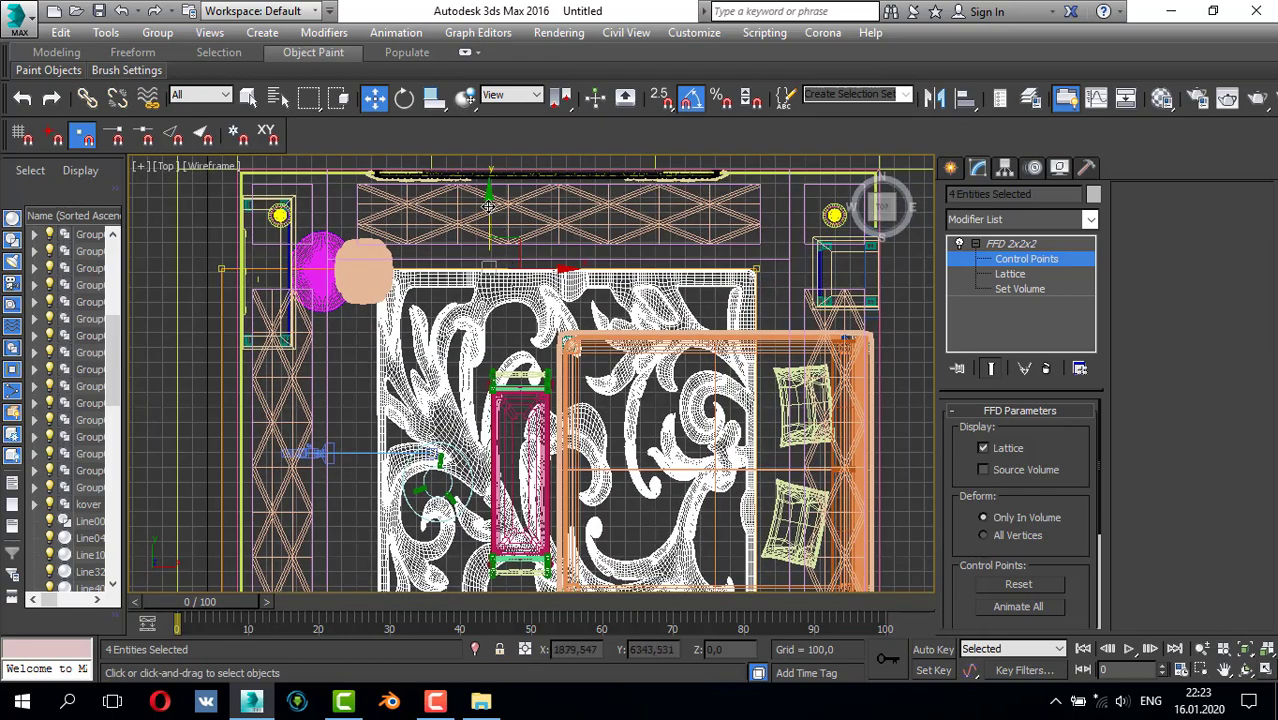
drag(488, 205, 513, 145)
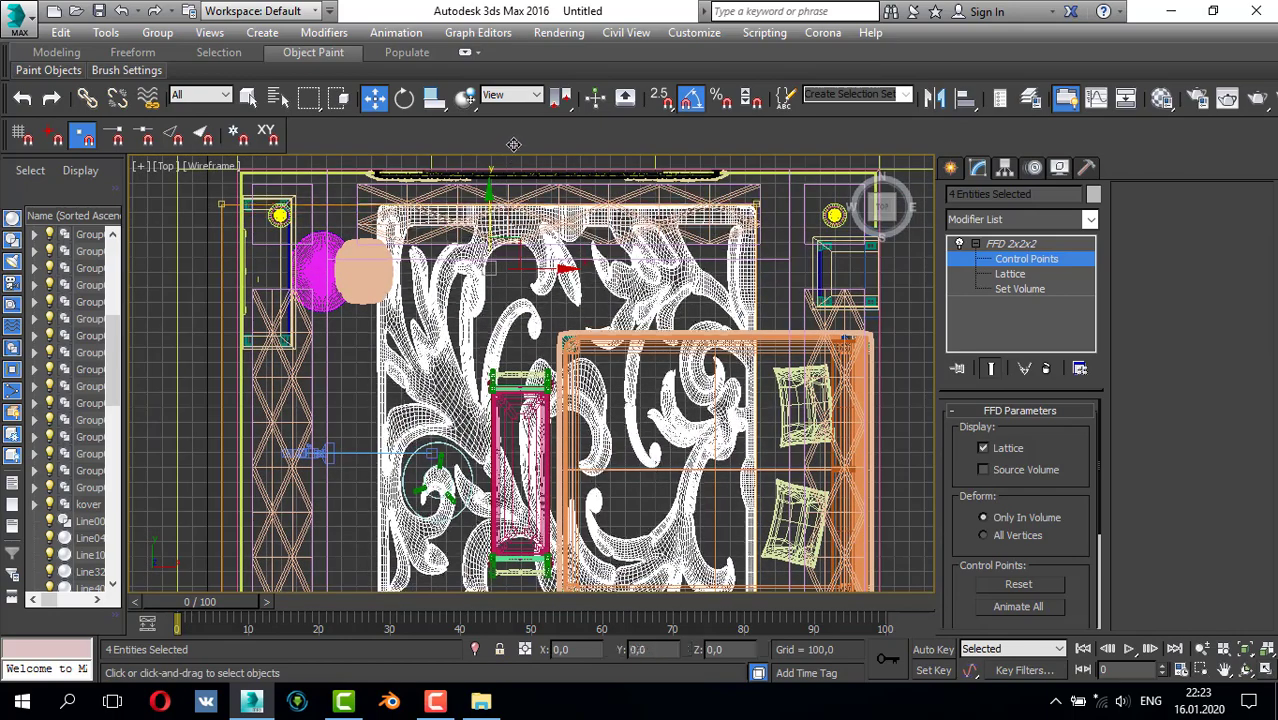
key(p)
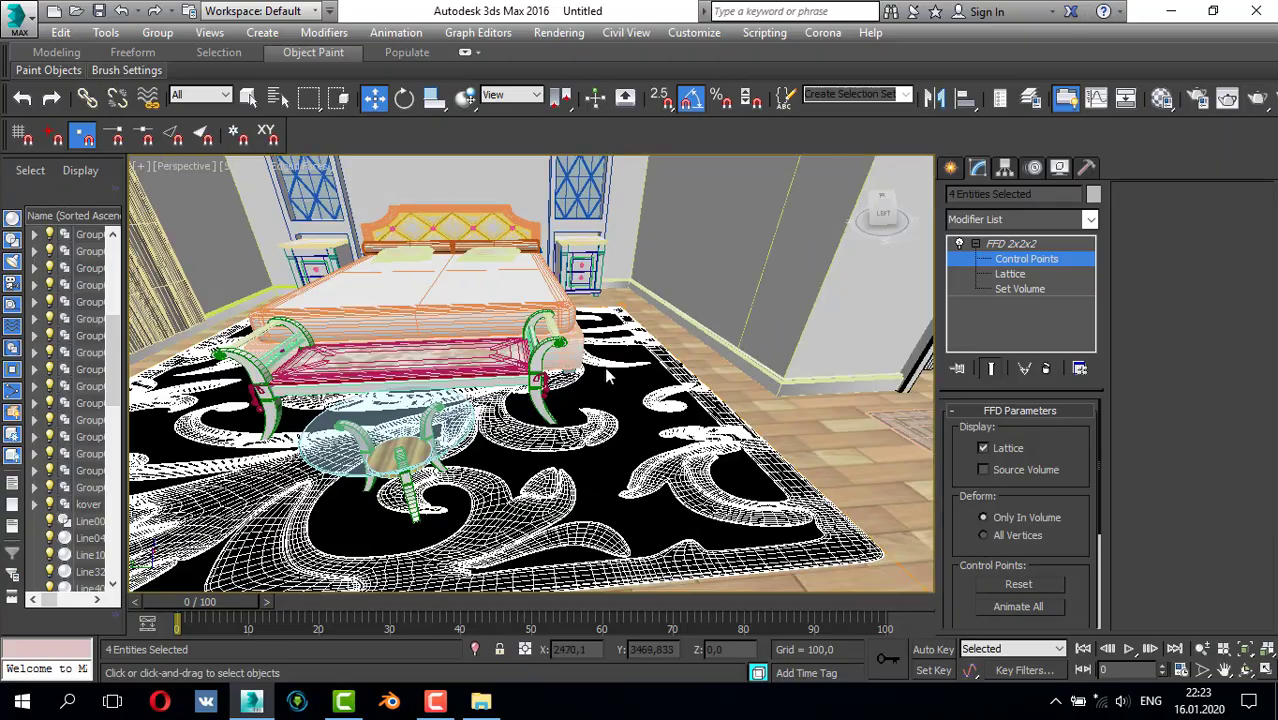
alt+middle_drag(604, 367, 457, 295)
scroll(564, 370, down, 3)
- Examine the carpet's FFD lattice height relative to the floor line in the Front view
key(alt+w)
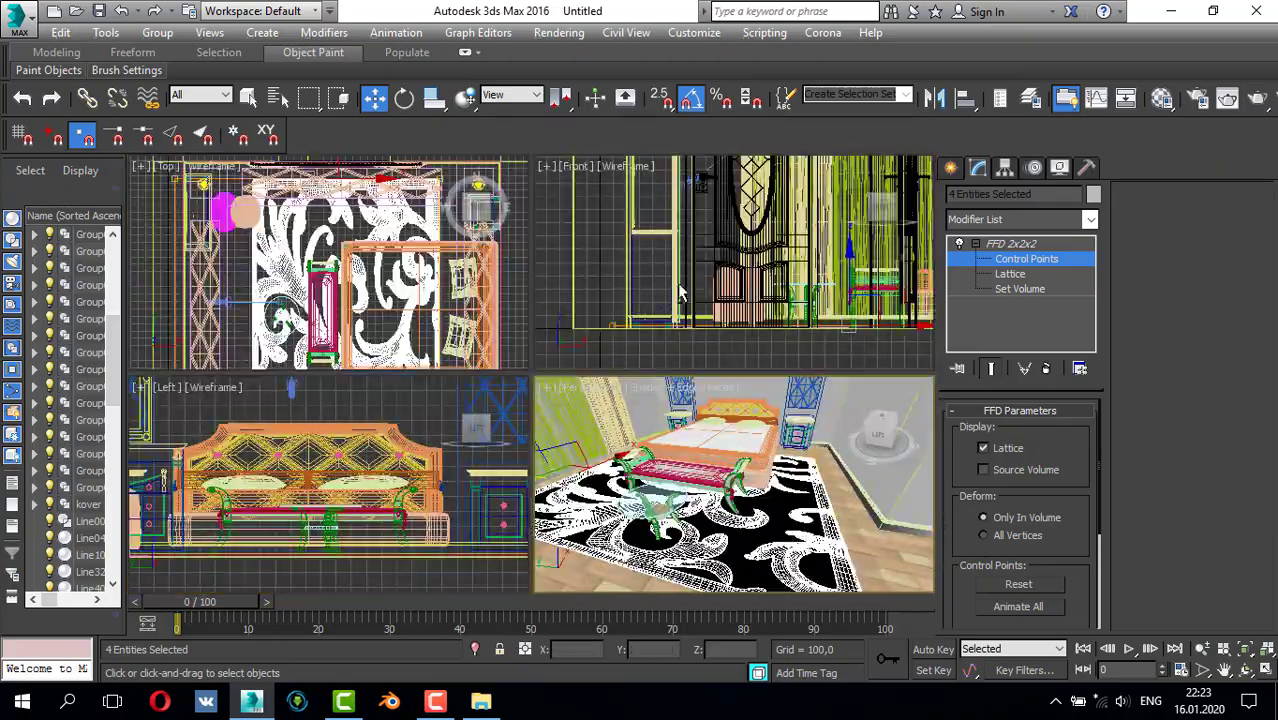
key(alt+w)
scroll(359, 493, up, 3)
scroll(328, 494, up, 3)
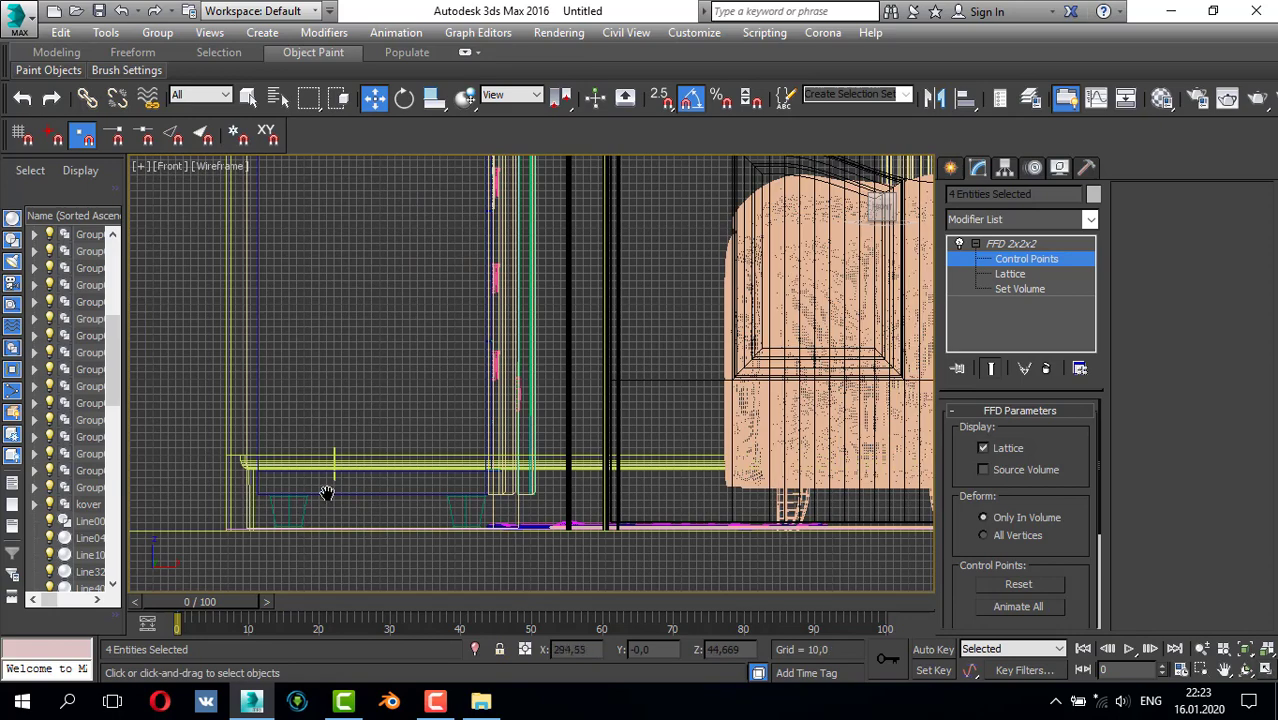
scroll(300, 475, up, 3)
scroll(277, 462, up, 3)
scroll(490, 500, up, 3)
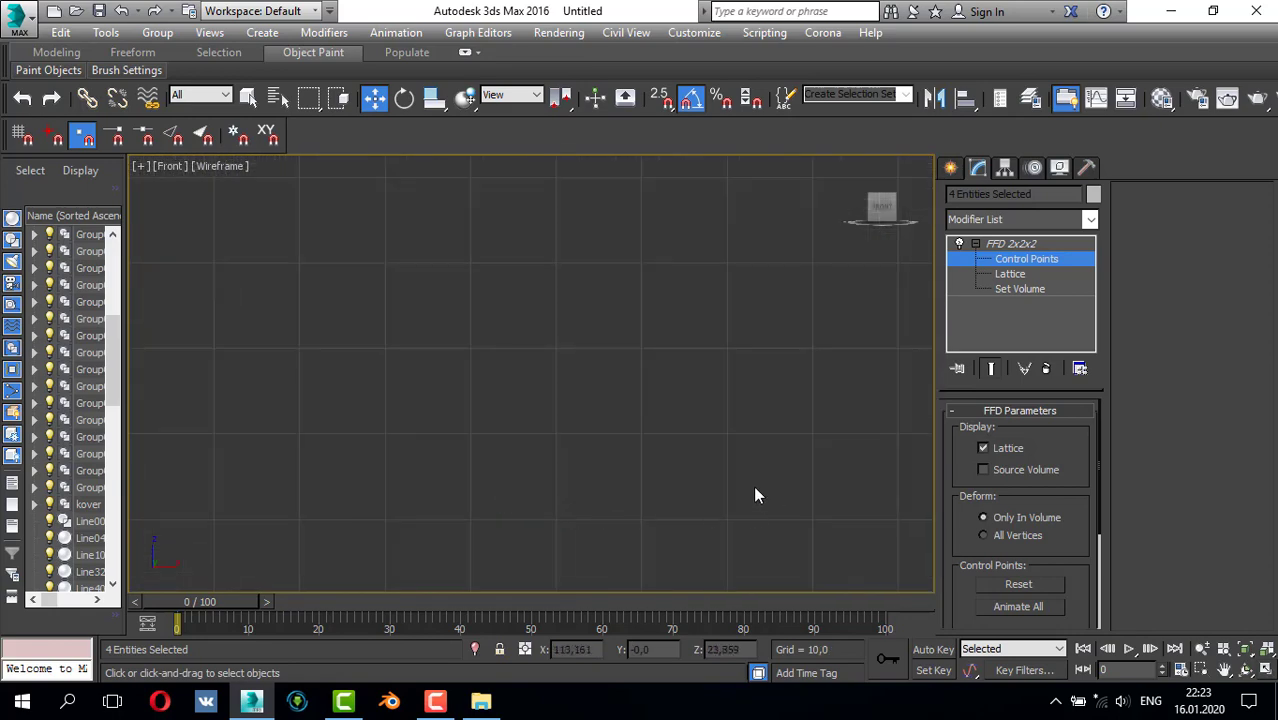
scroll(670, 462, down, 2)
scroll(405, 442, down, 3)
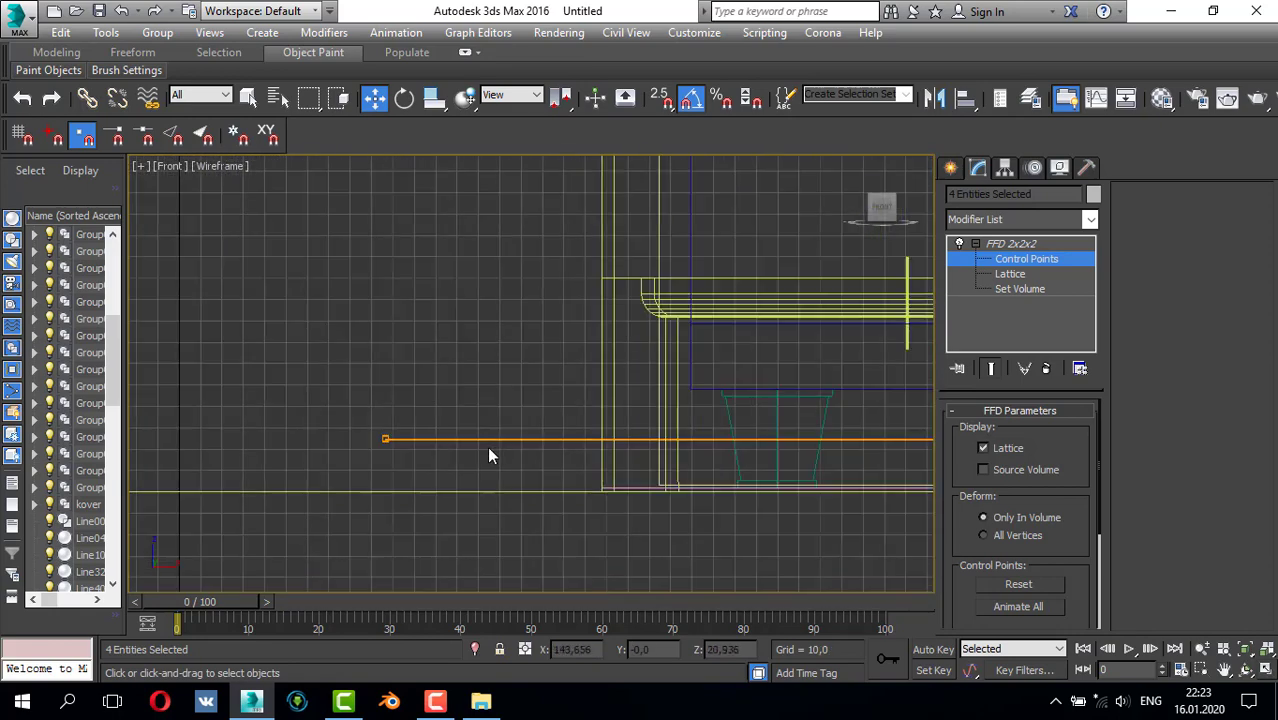
- Leave control-point editing, maximize the Perspective view and select the rug's base plane, Plane006
scroll(424, 450, down, 2)
scroll(408, 448, up, 1)
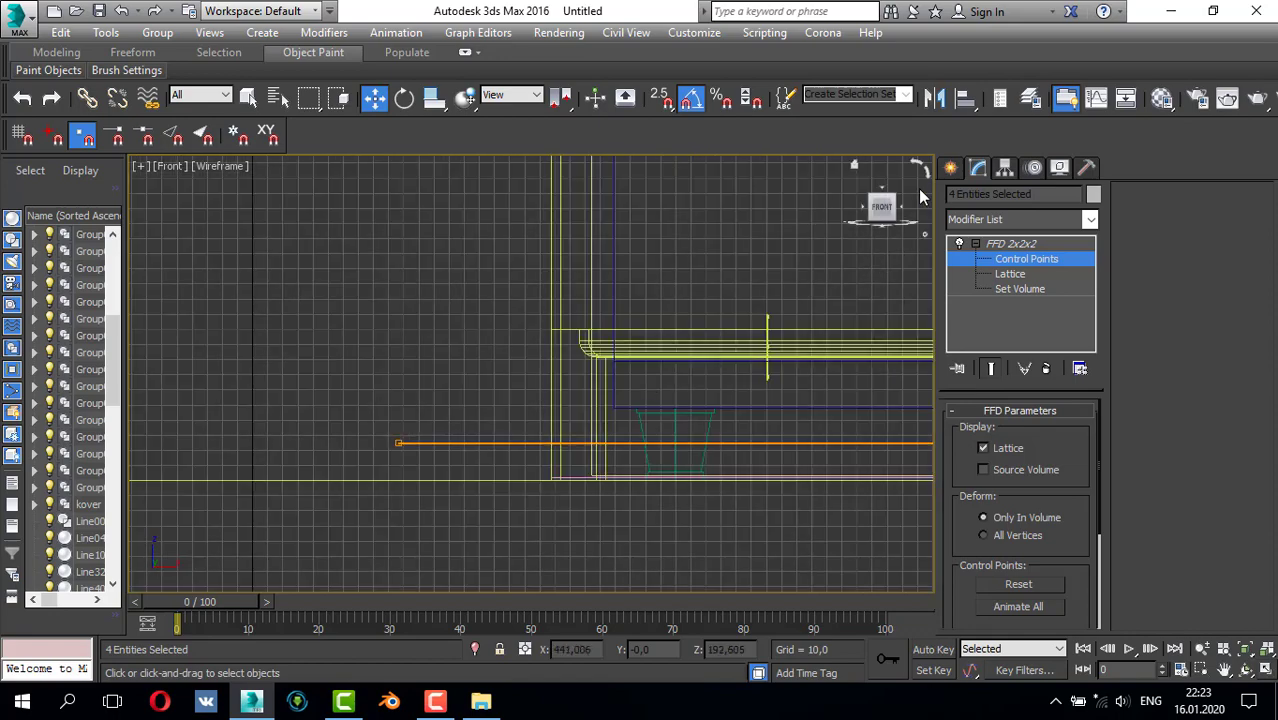
click(951, 168)
scroll(735, 322, down, 4)
key(alt+w)
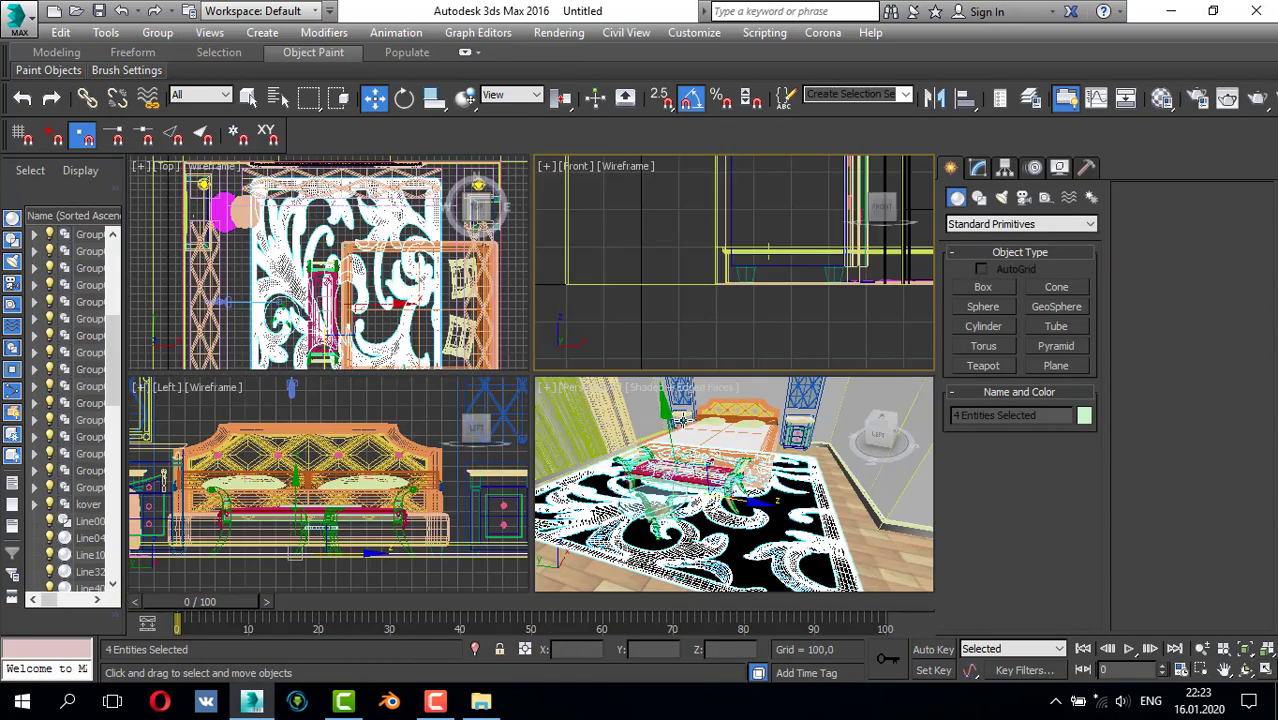
right_click(668, 490)
key(alt+w)
click(661, 491)
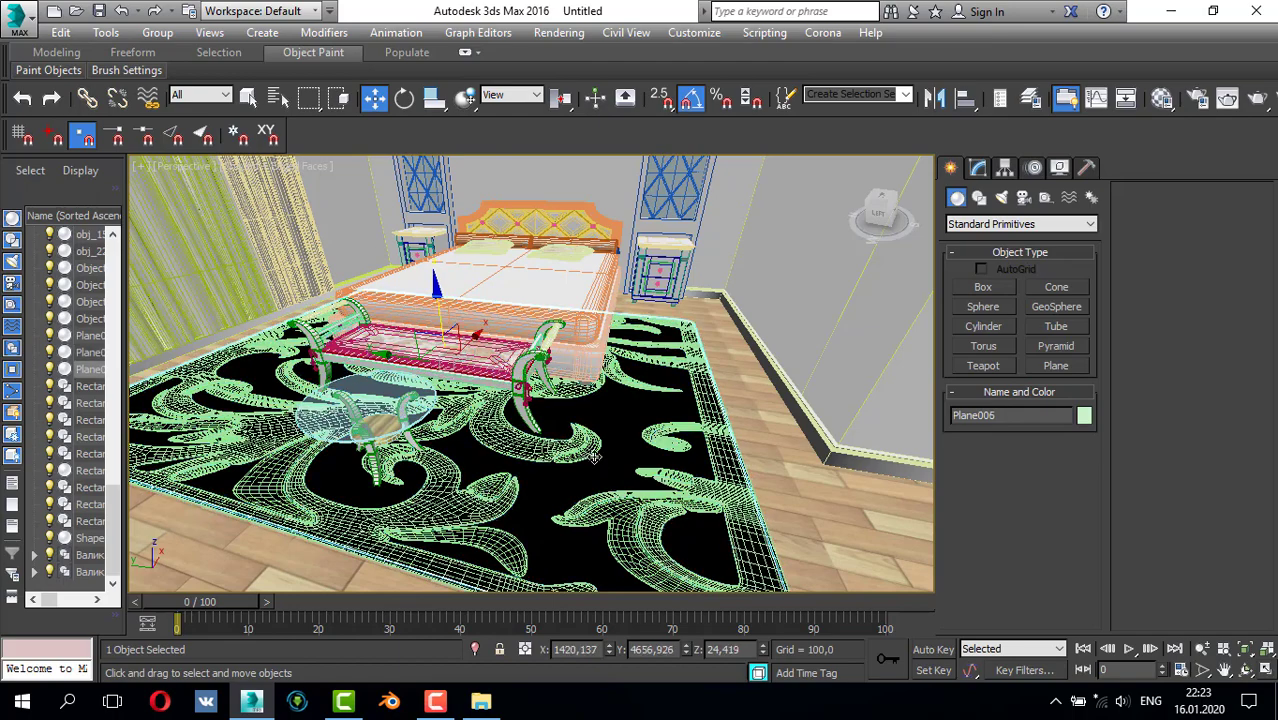
scroll(620, 454, up, 1)
scroll(574, 467, up, 5)
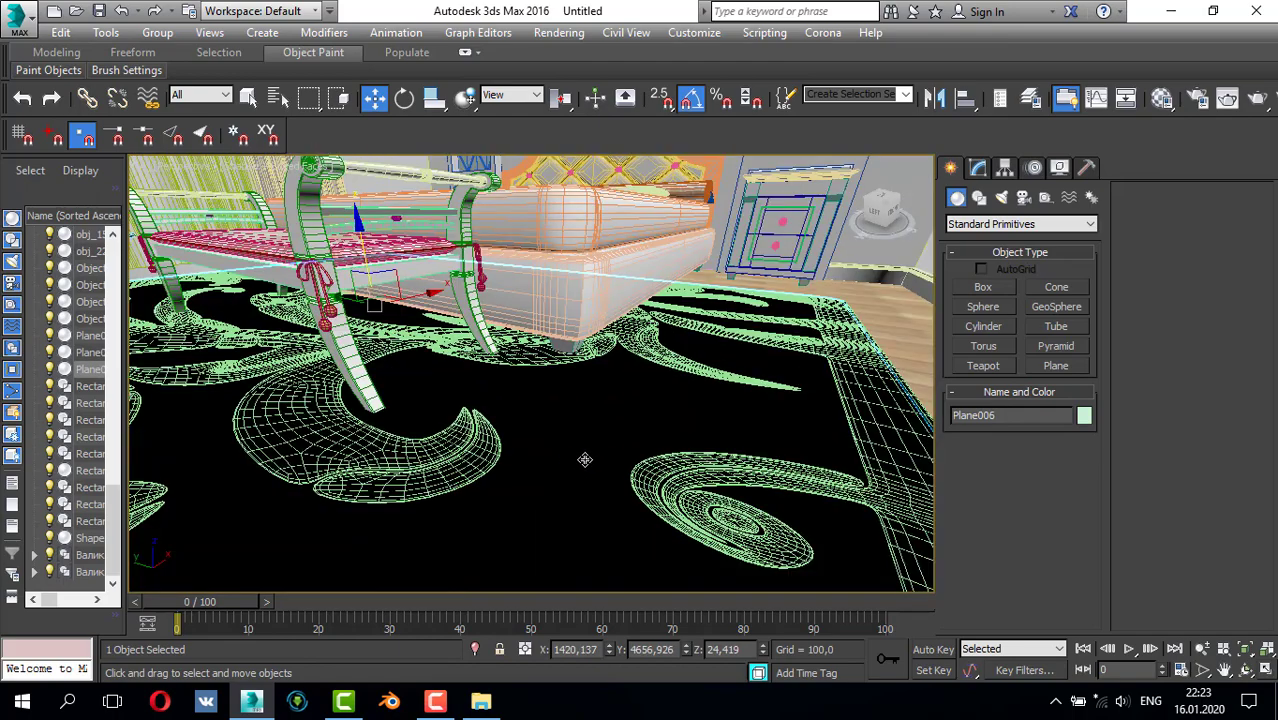
- Convert the 12 - Default material slot to a CoronaMtl in the Material Editor
key(m)
click(750, 365)
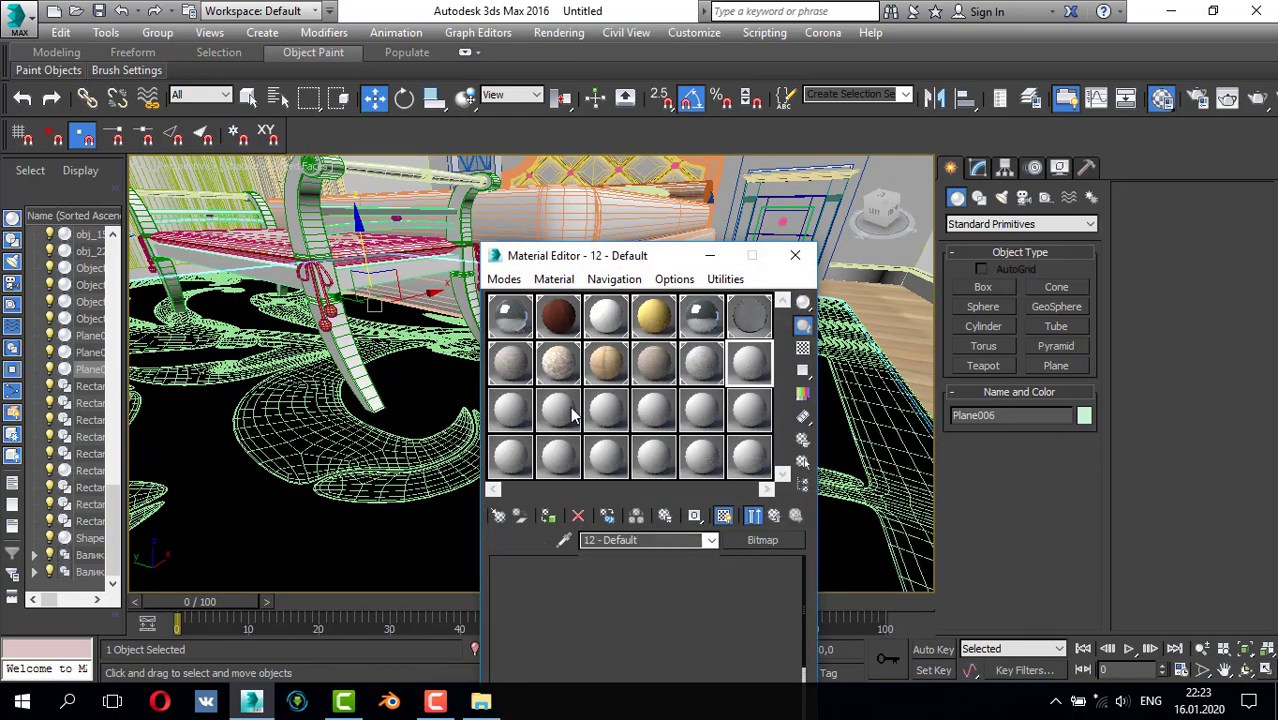
click(512, 410)
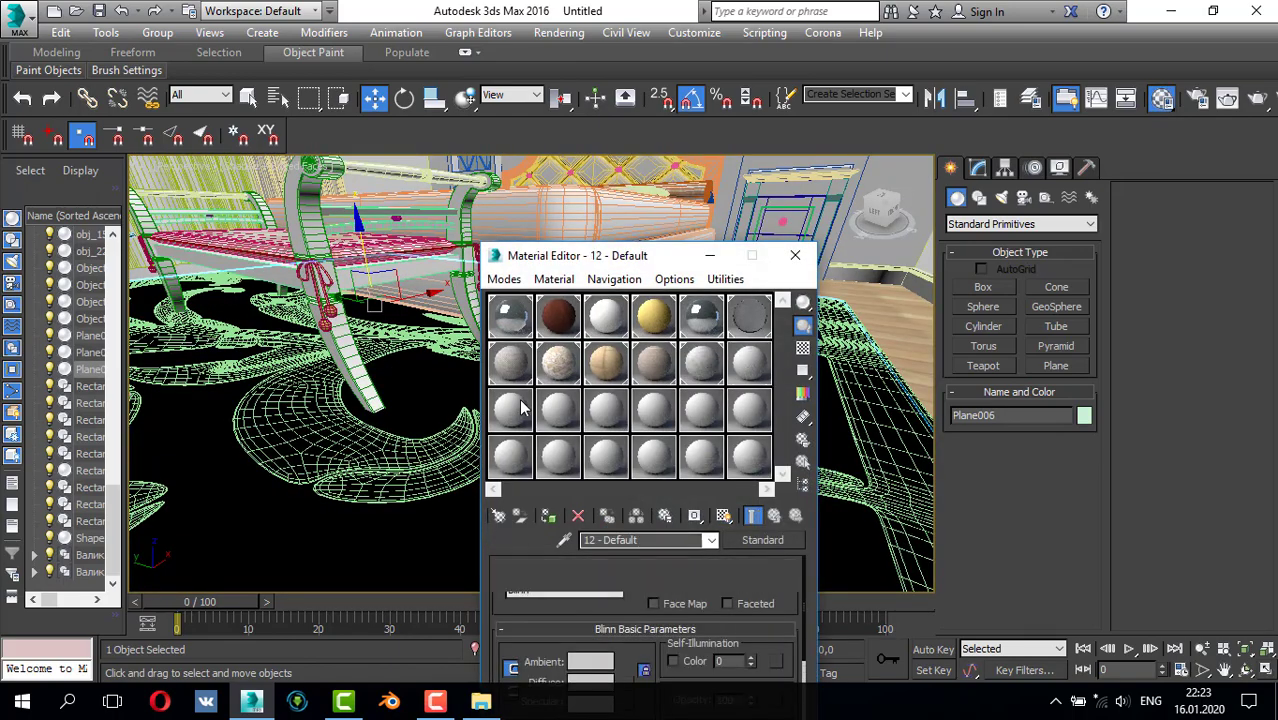
click(752, 372)
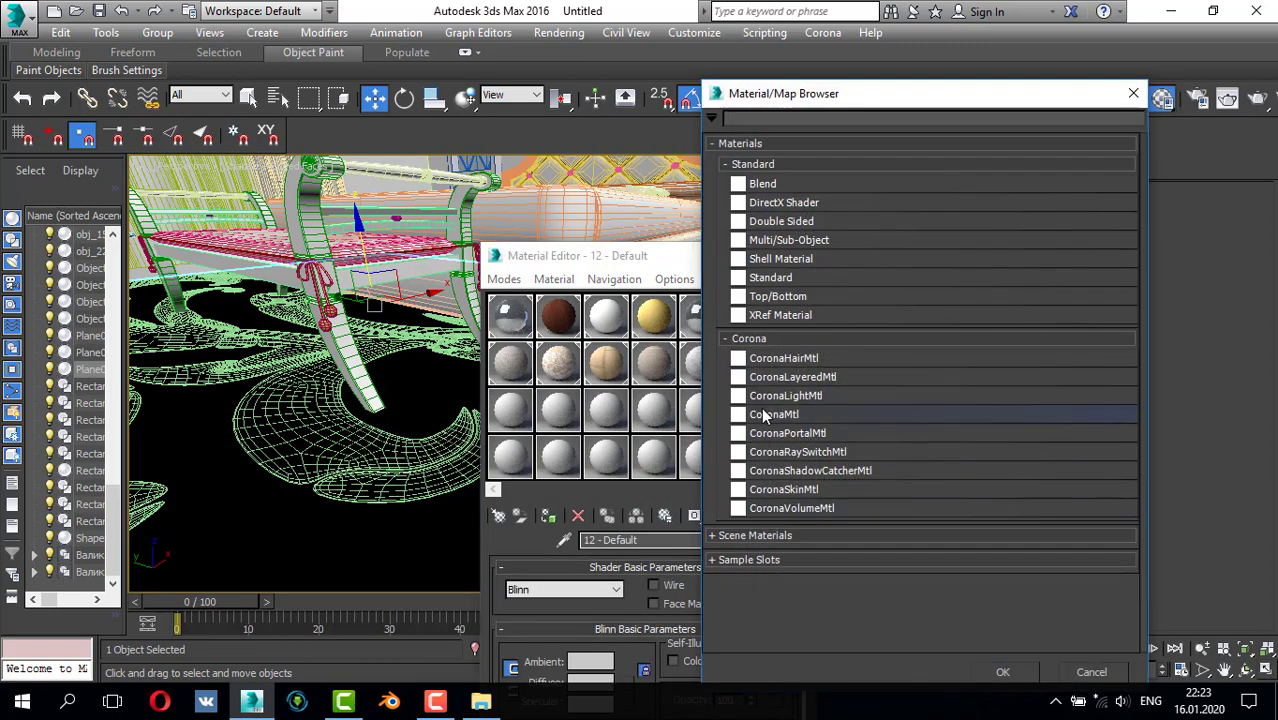
double_click(766, 413)
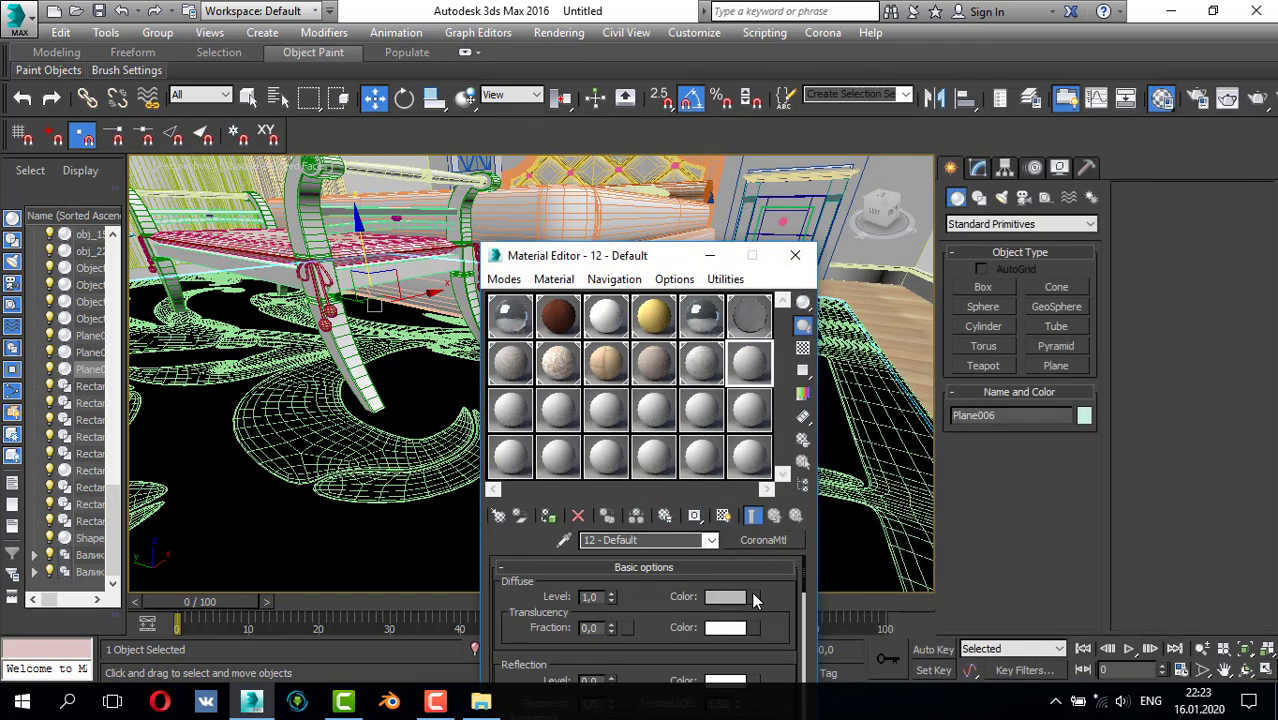
- Load difuz 2 from the folder 261498.5561f9ec3a372 as the diffuse bitmap and assign the material to the rug's base with its texture shown
click(754, 598)
double_click(766, 184)
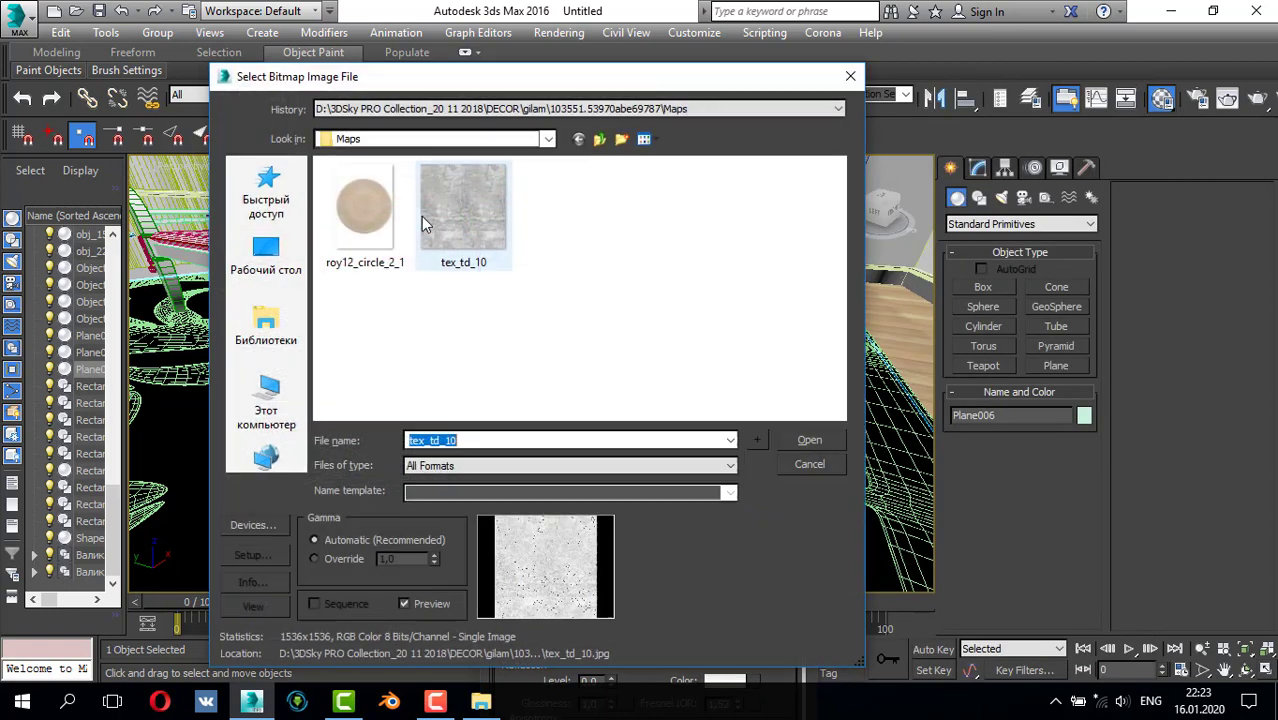
click(599, 140)
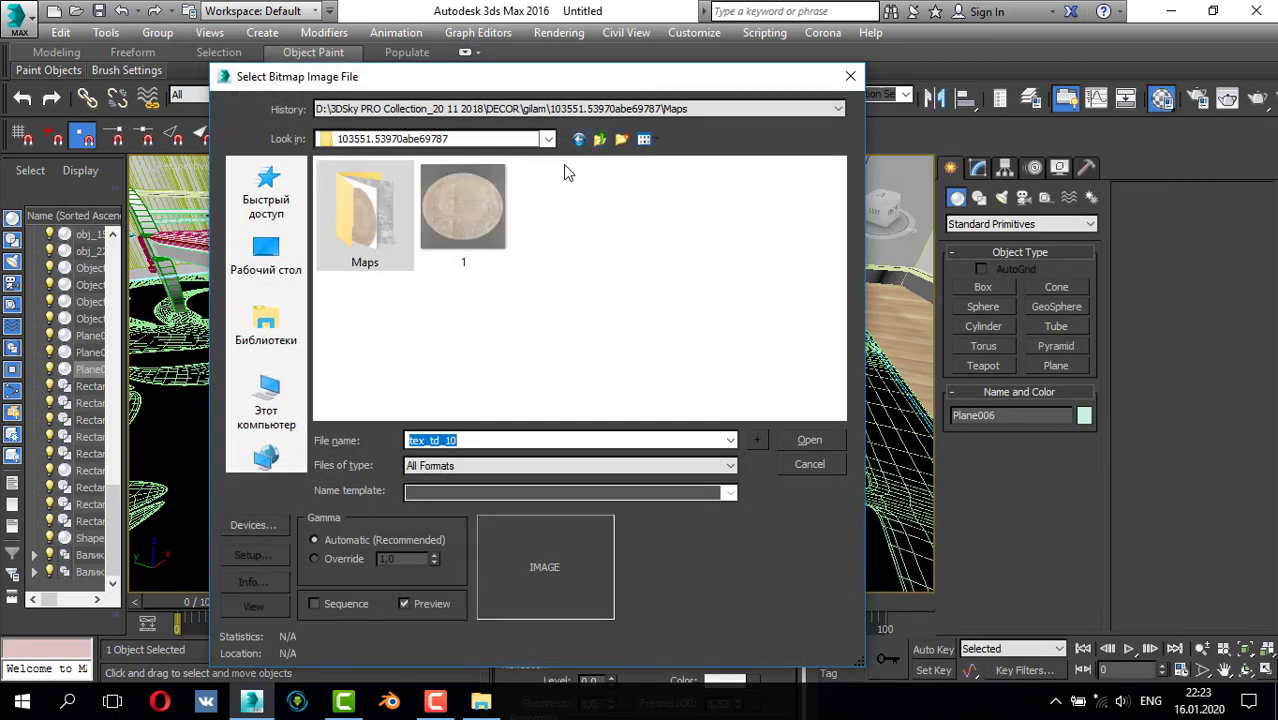
click(598, 141)
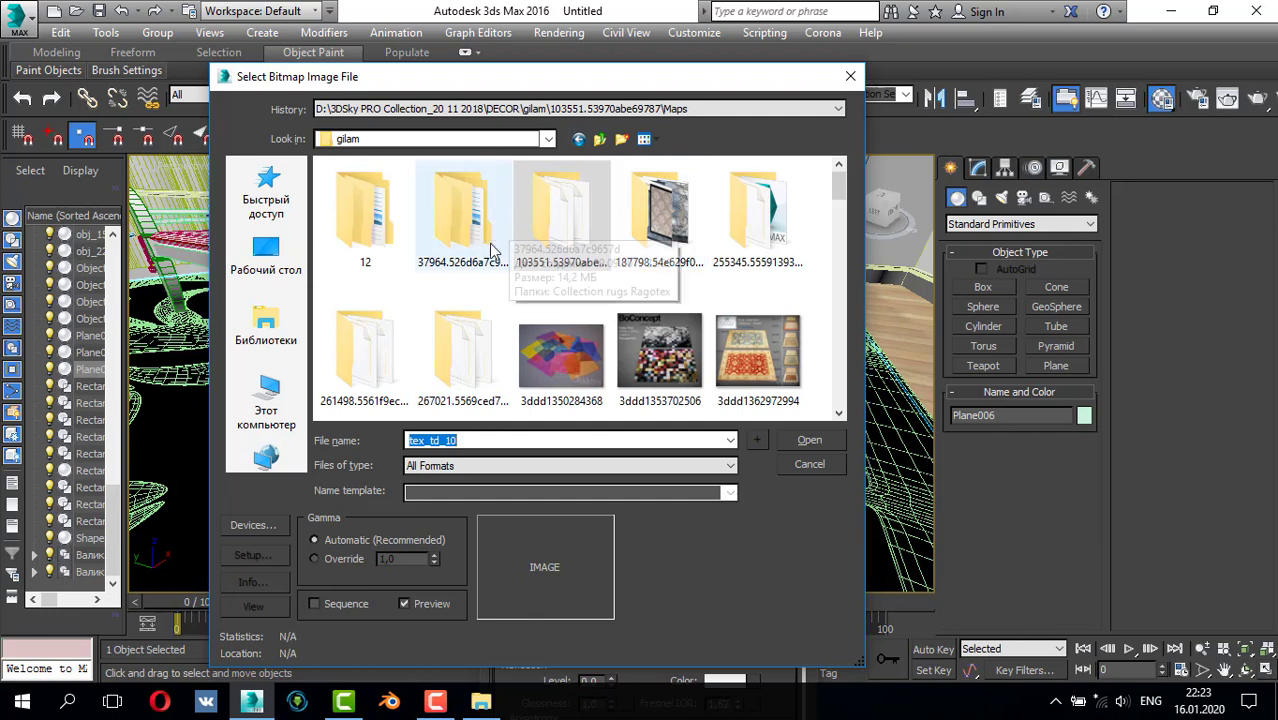
double_click(365, 350)
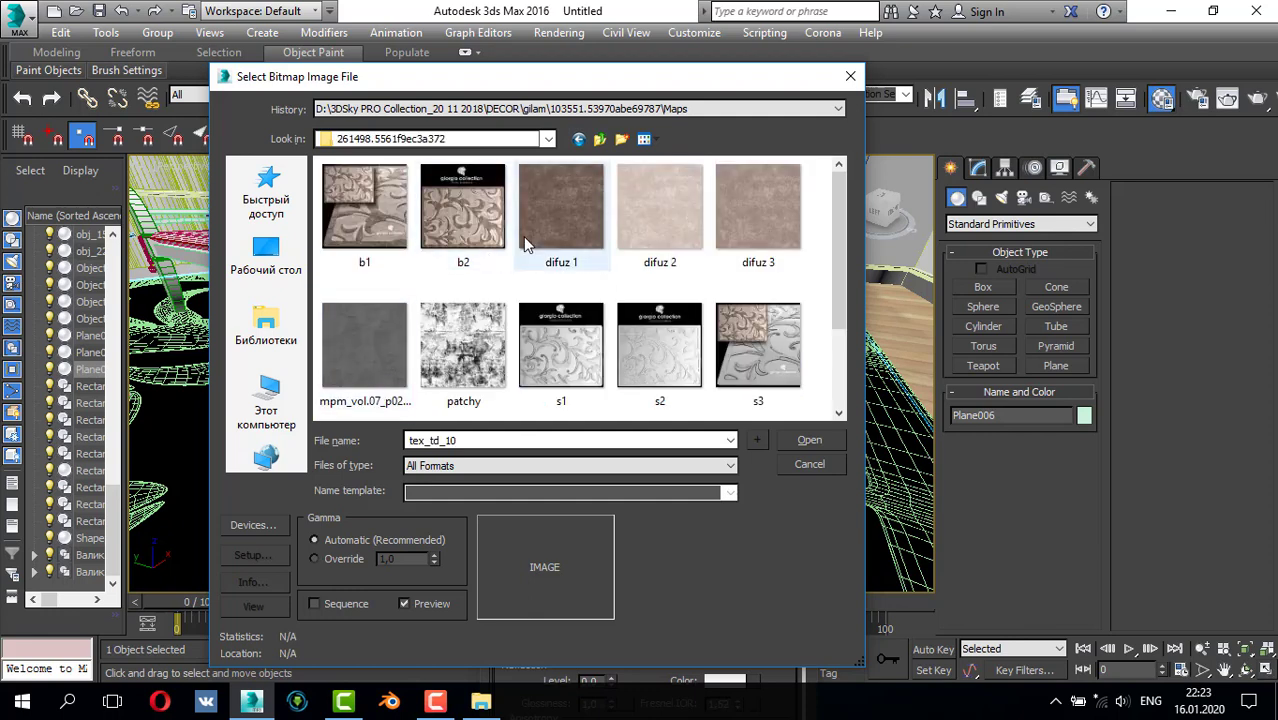
click(684, 214)
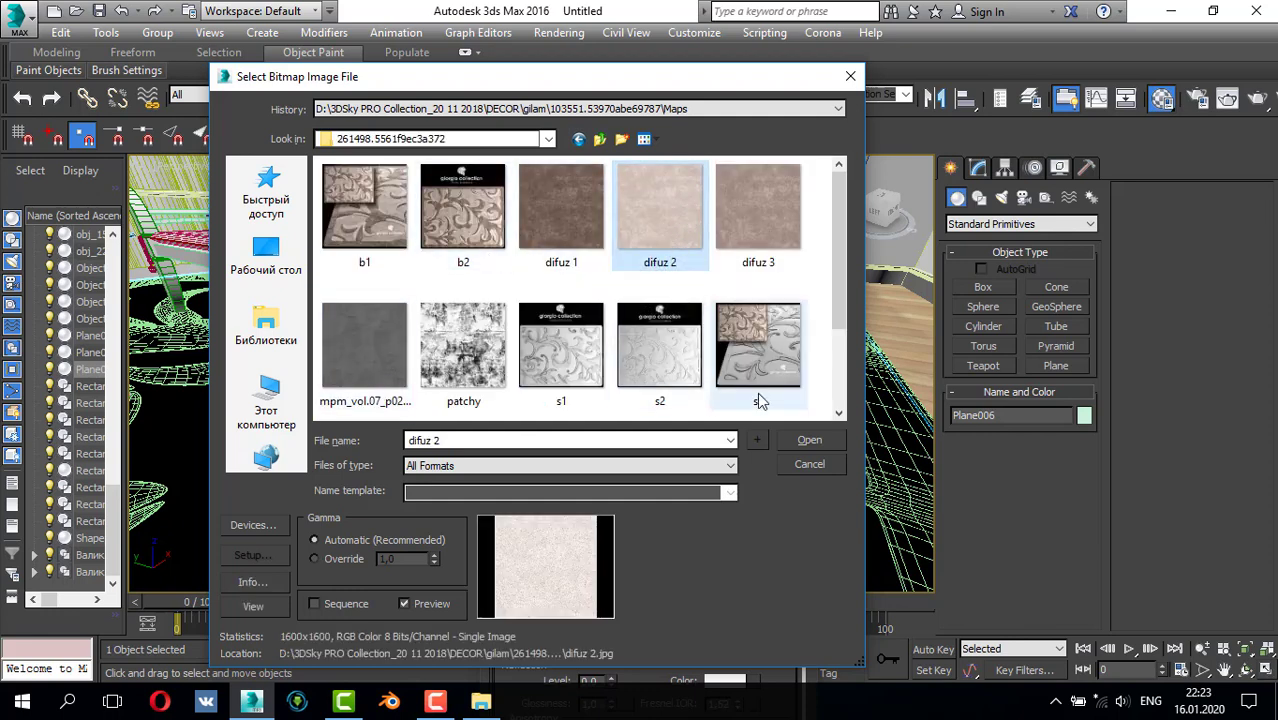
click(808, 440)
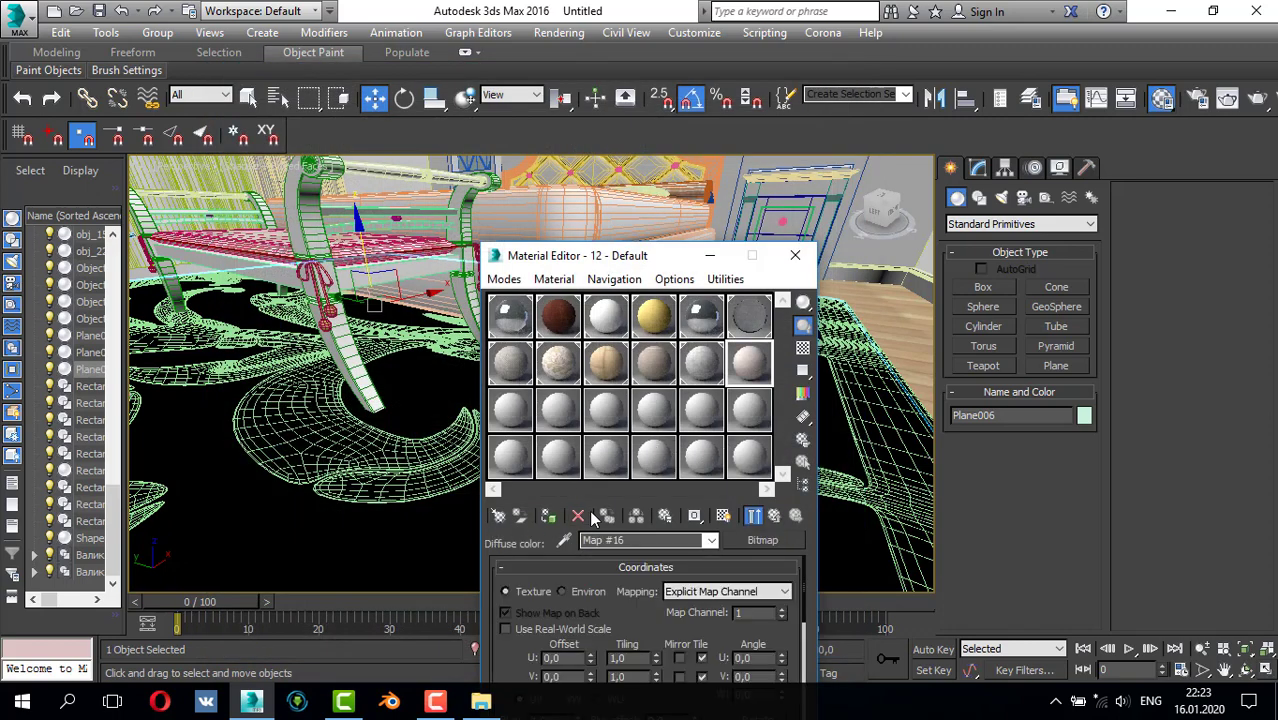
click(723, 515)
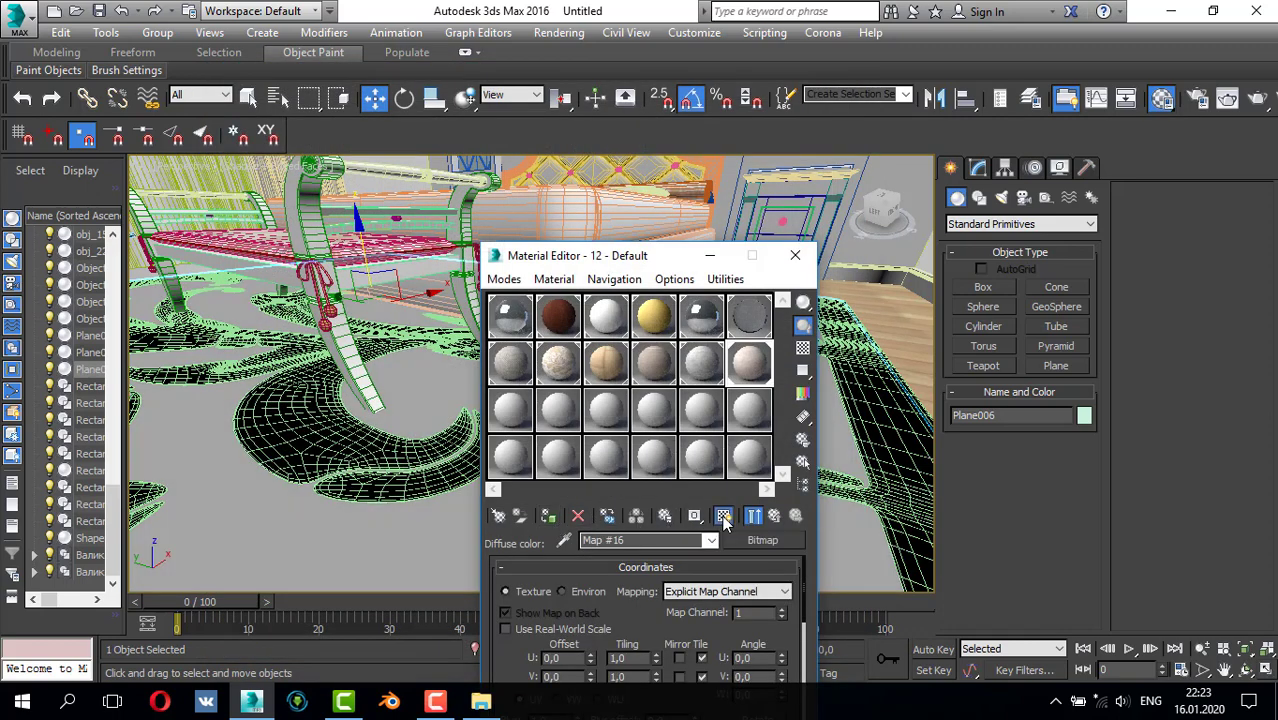
- Select the rug's small leaf pattern, Object002, and convert the 13 - Default material slot to a CoronaMtl
click(413, 469)
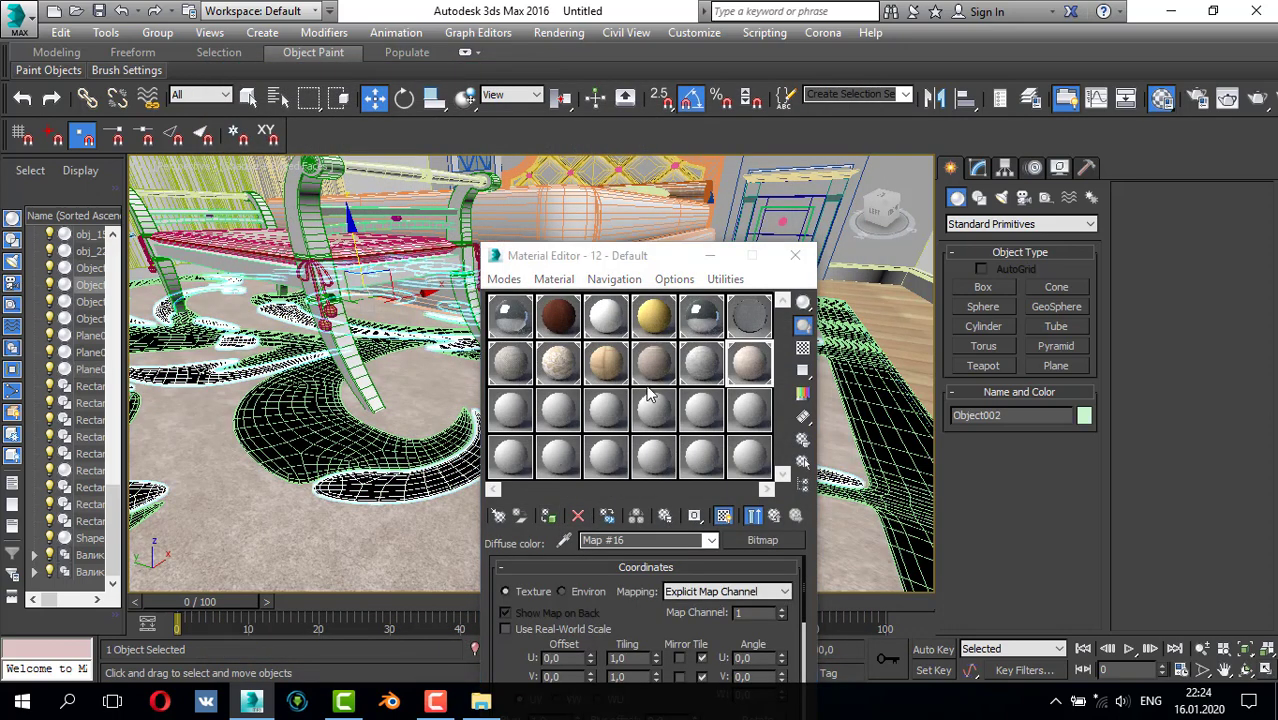
click(510, 408)
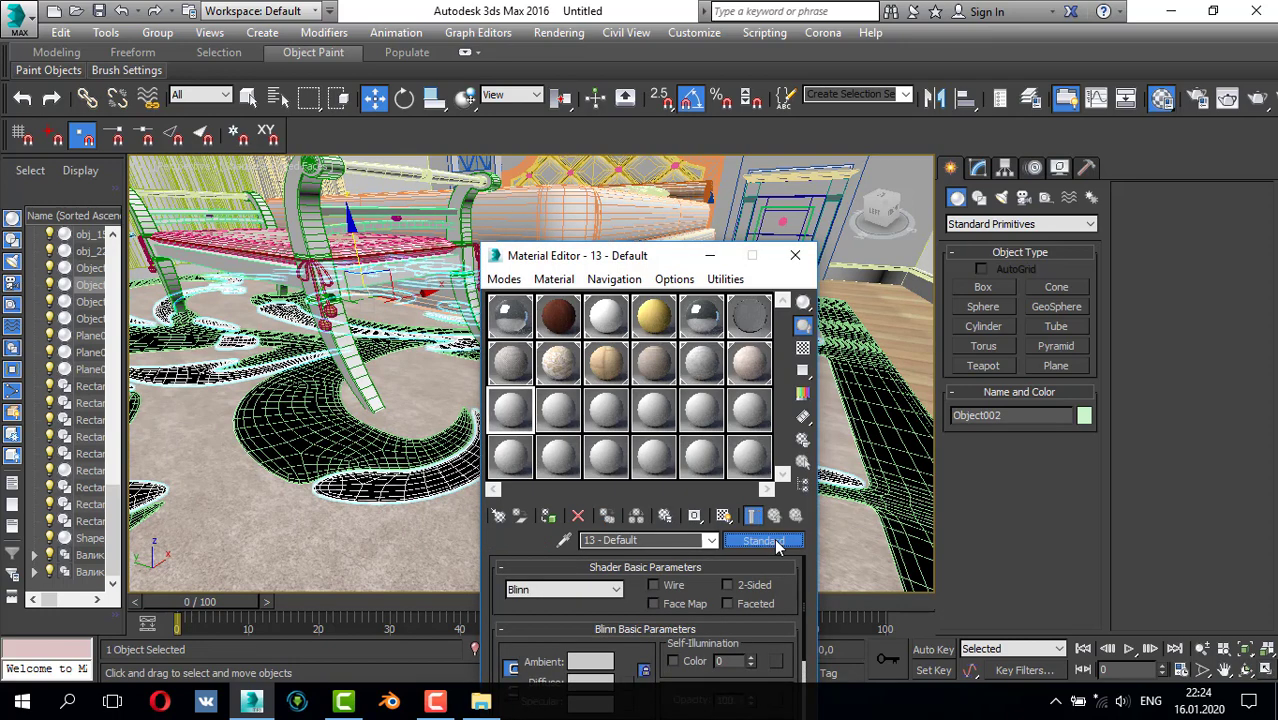
click(762, 541)
double_click(796, 416)
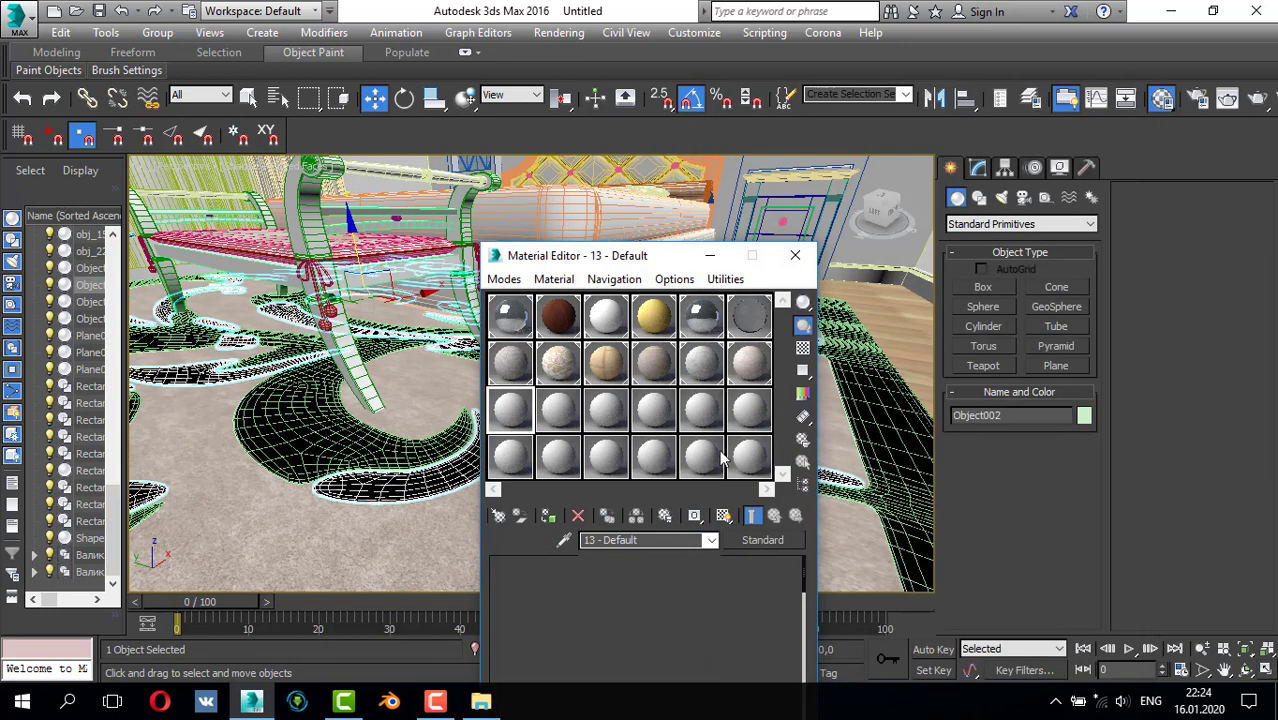
- Load difuz 1 as the 13 - Default material's diffuse bitmap and assign the material to the leaf pattern with its texture shown
click(755, 597)
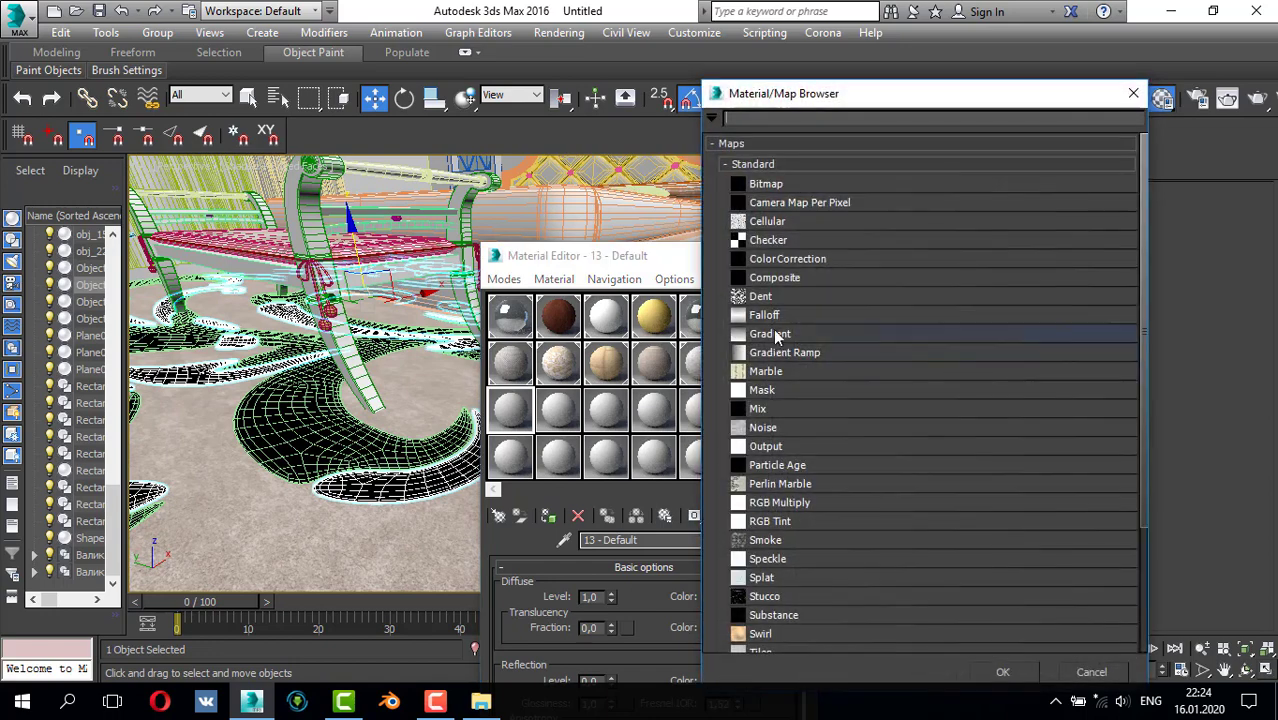
double_click(765, 185)
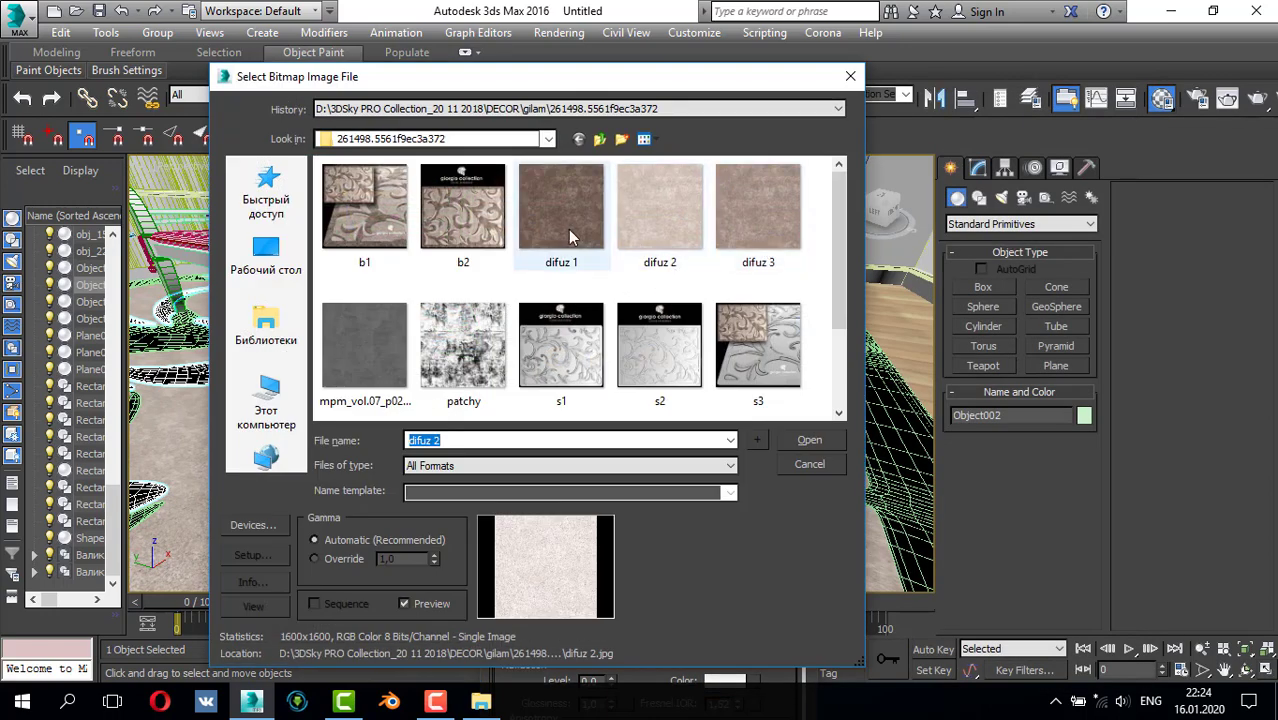
click(561, 212)
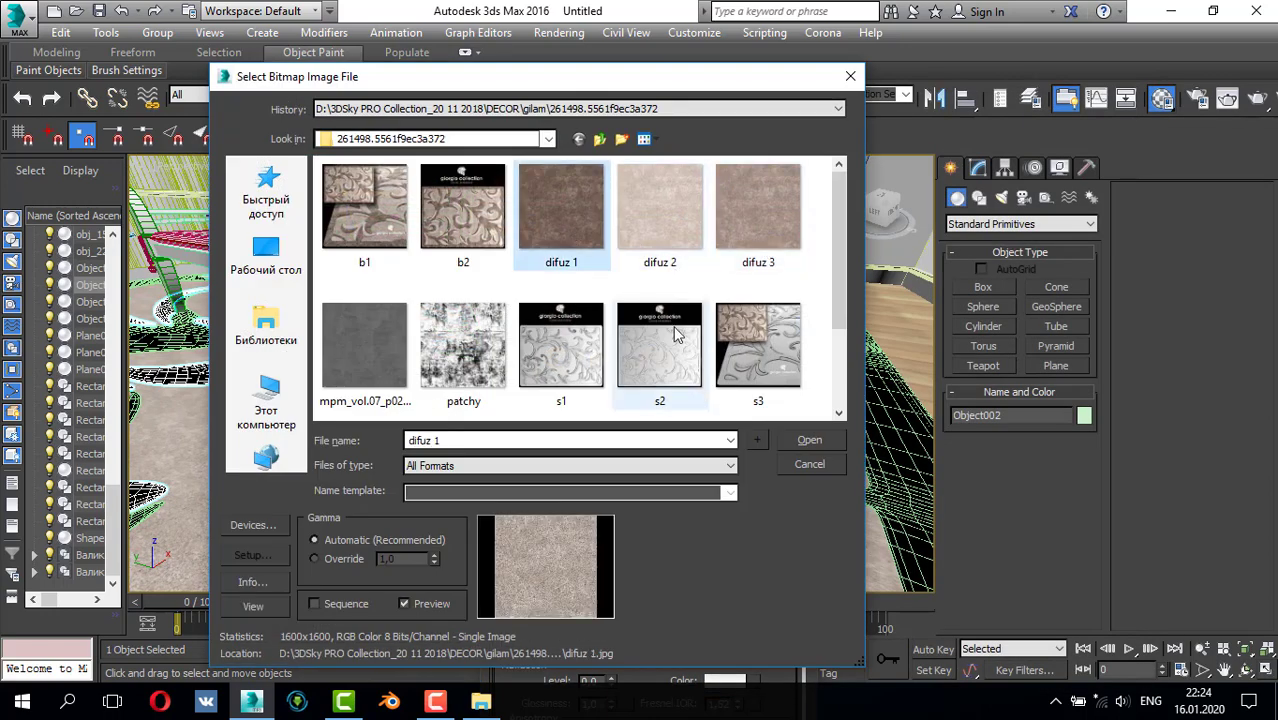
click(805, 443)
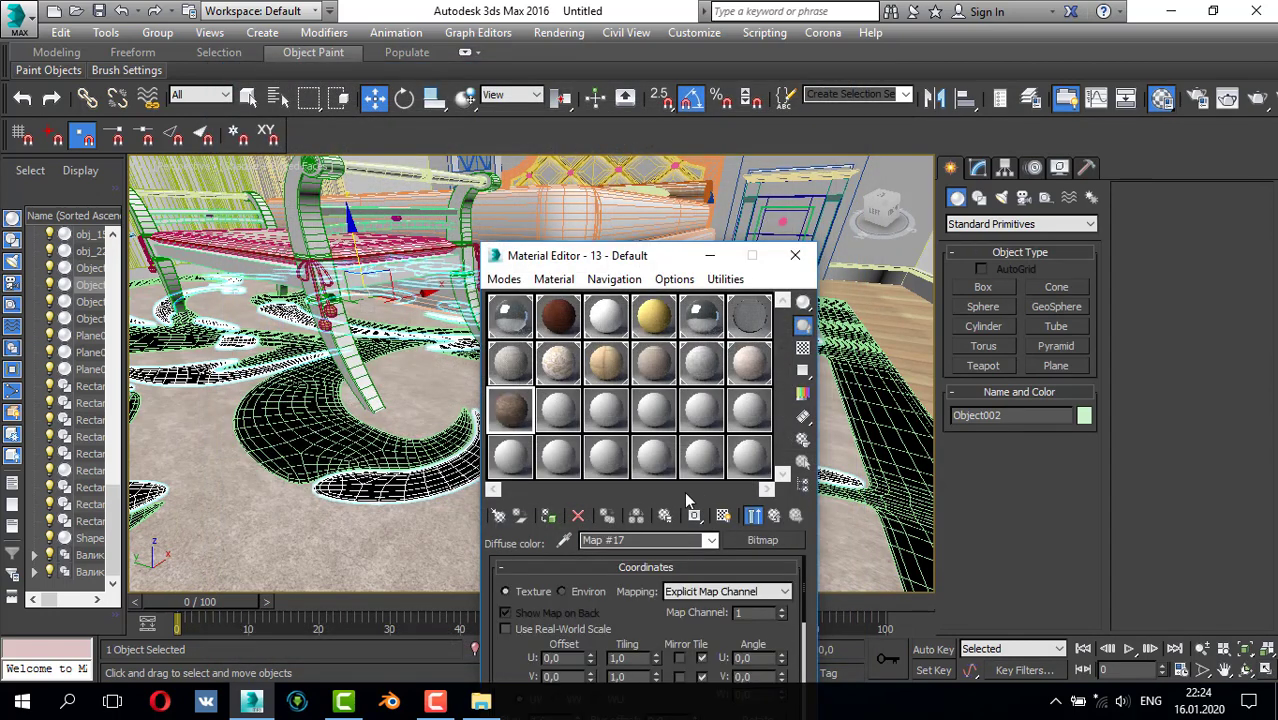
click(547, 517)
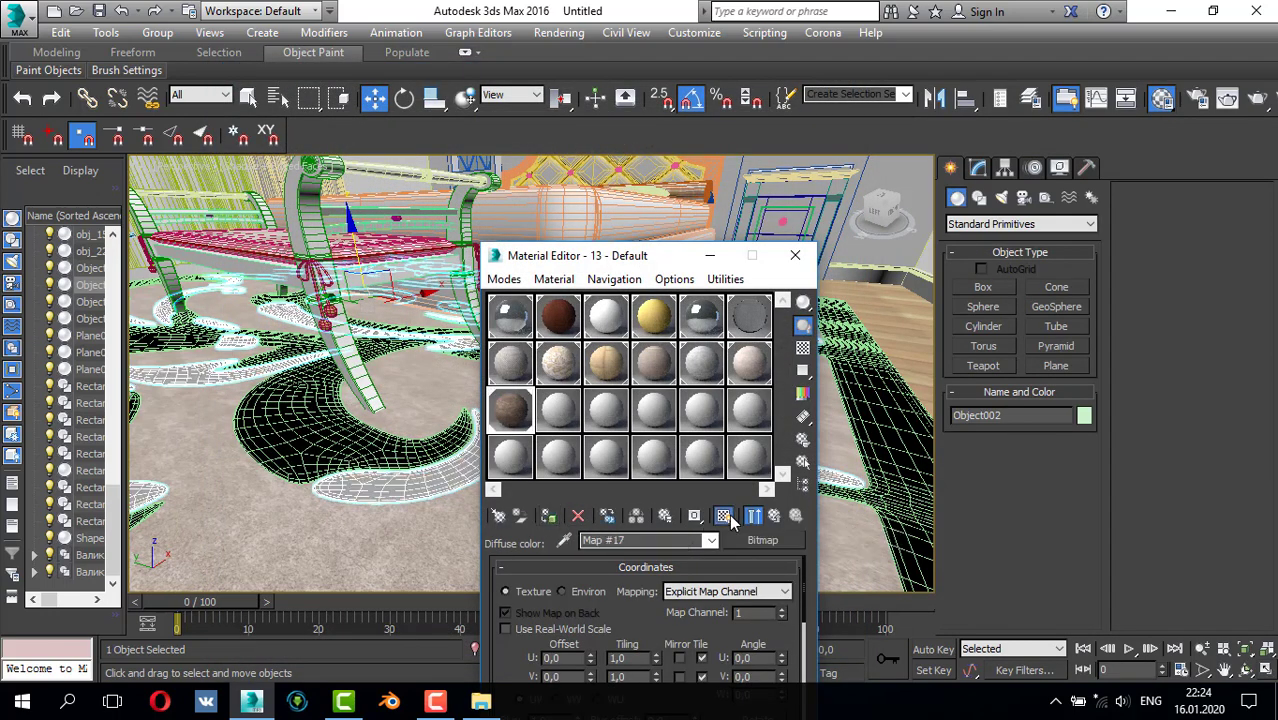
- Change the 13 - Default material's diffuse bitmap to difuz 3 and apply it with visible texture to the rug's large scroll pattern, Plane005
click(803, 462)
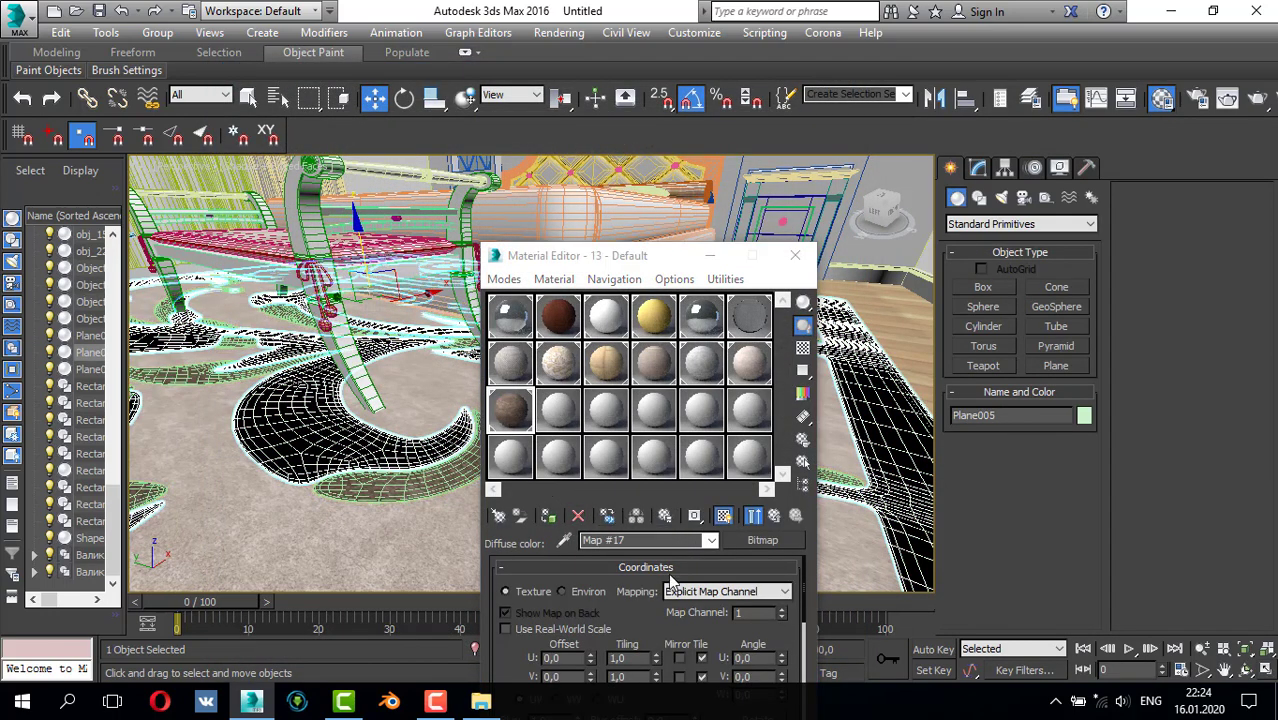
click(760, 540)
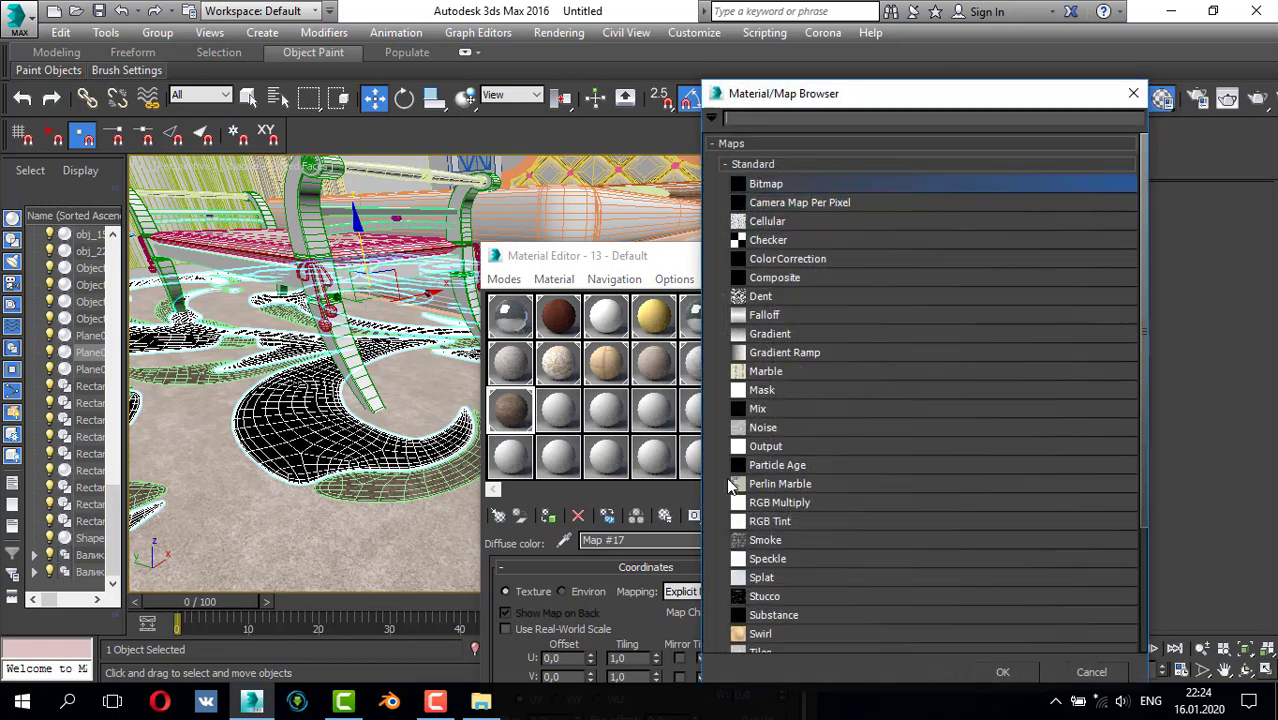
double_click(773, 184)
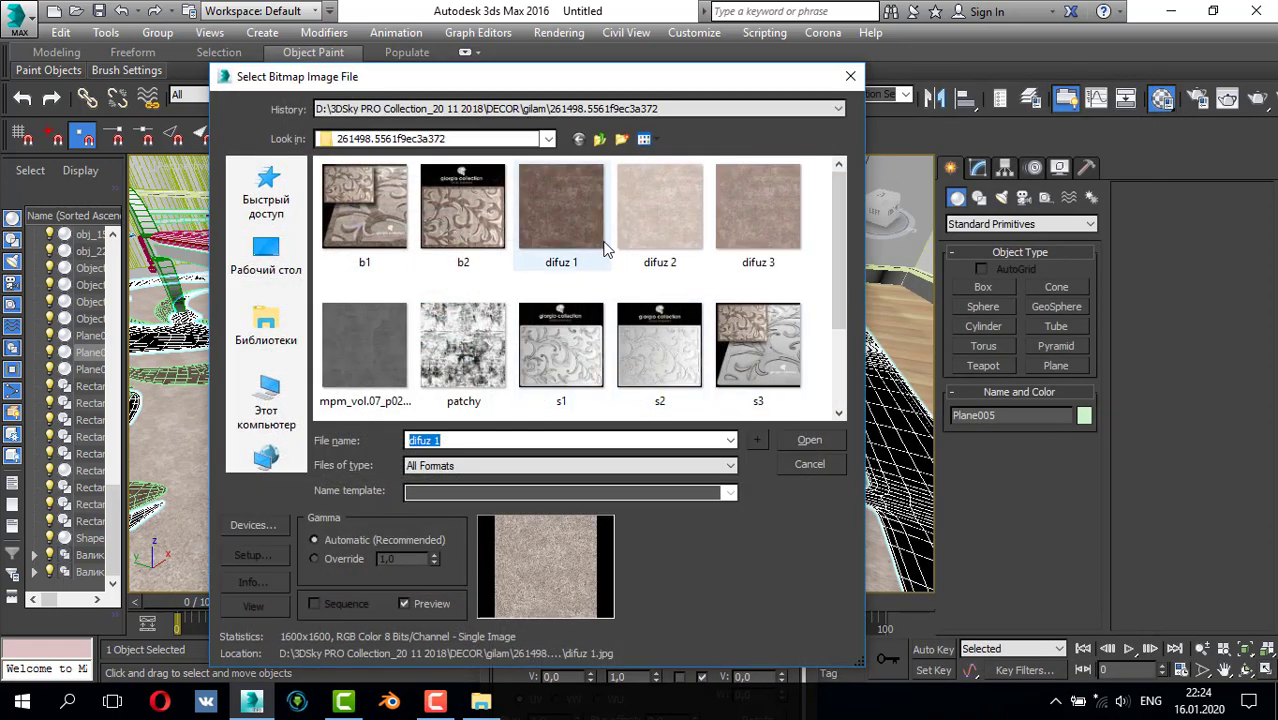
click(756, 210)
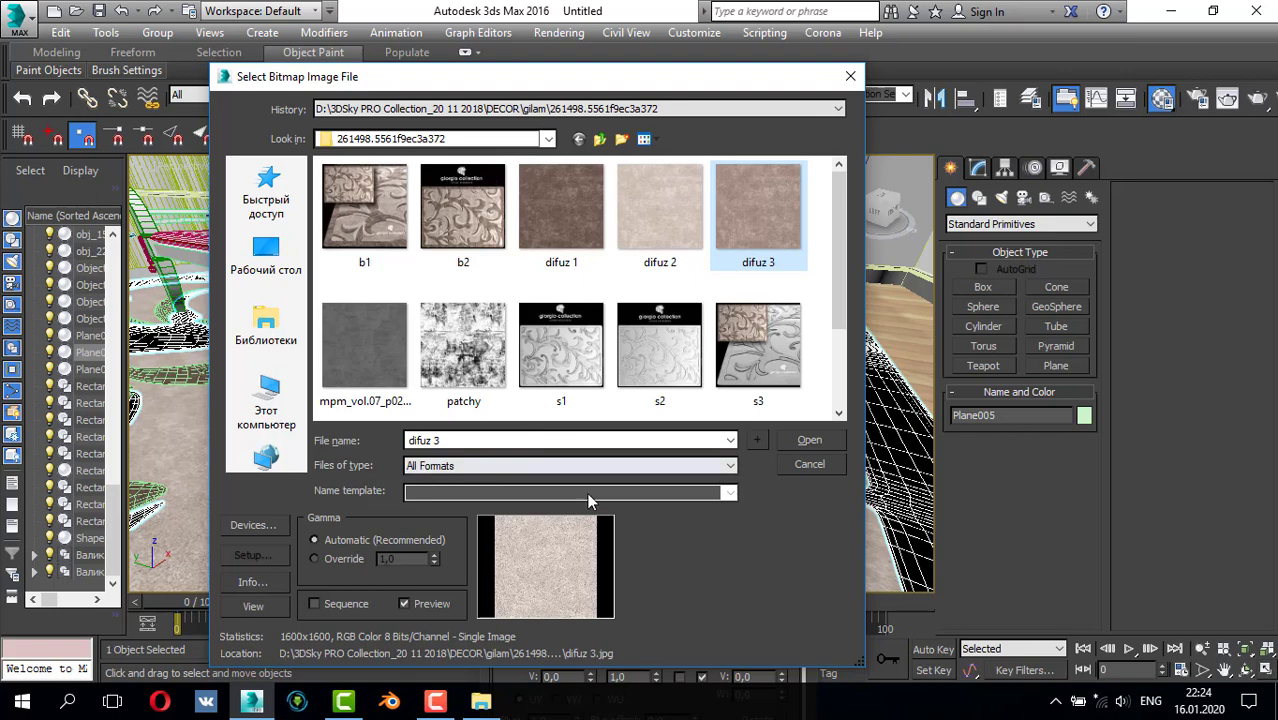
click(808, 440)
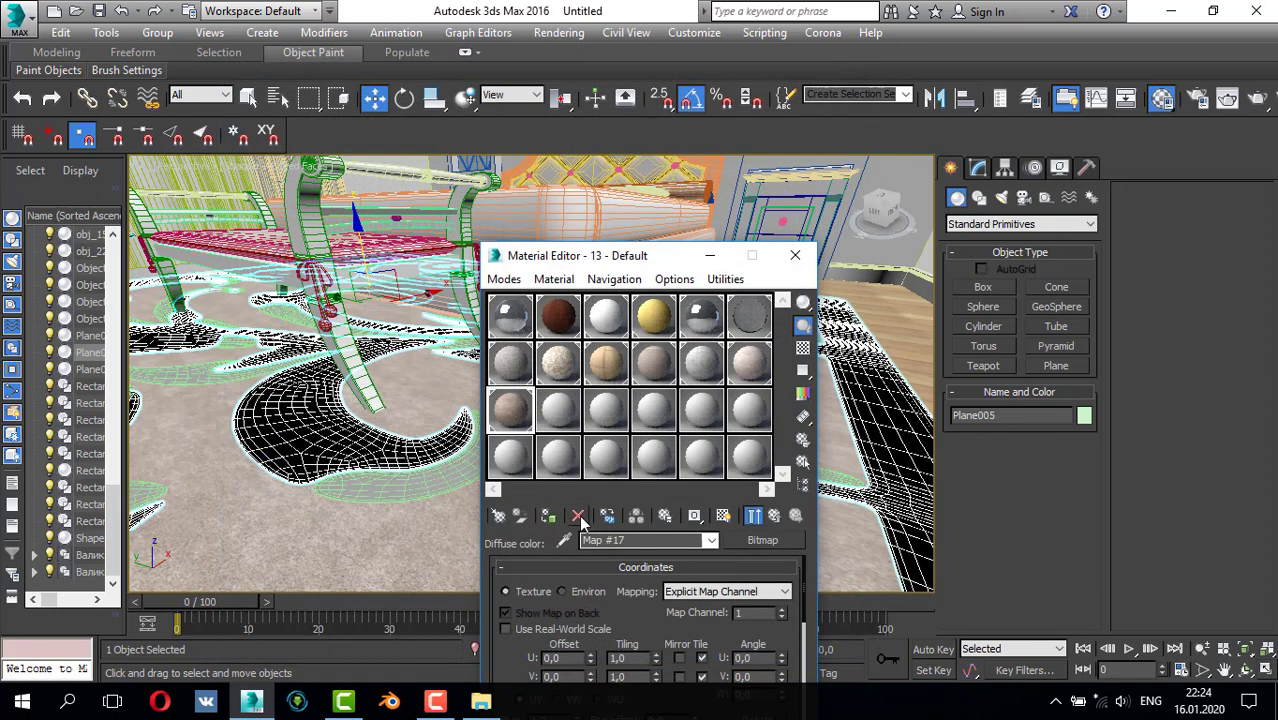
click(722, 515)
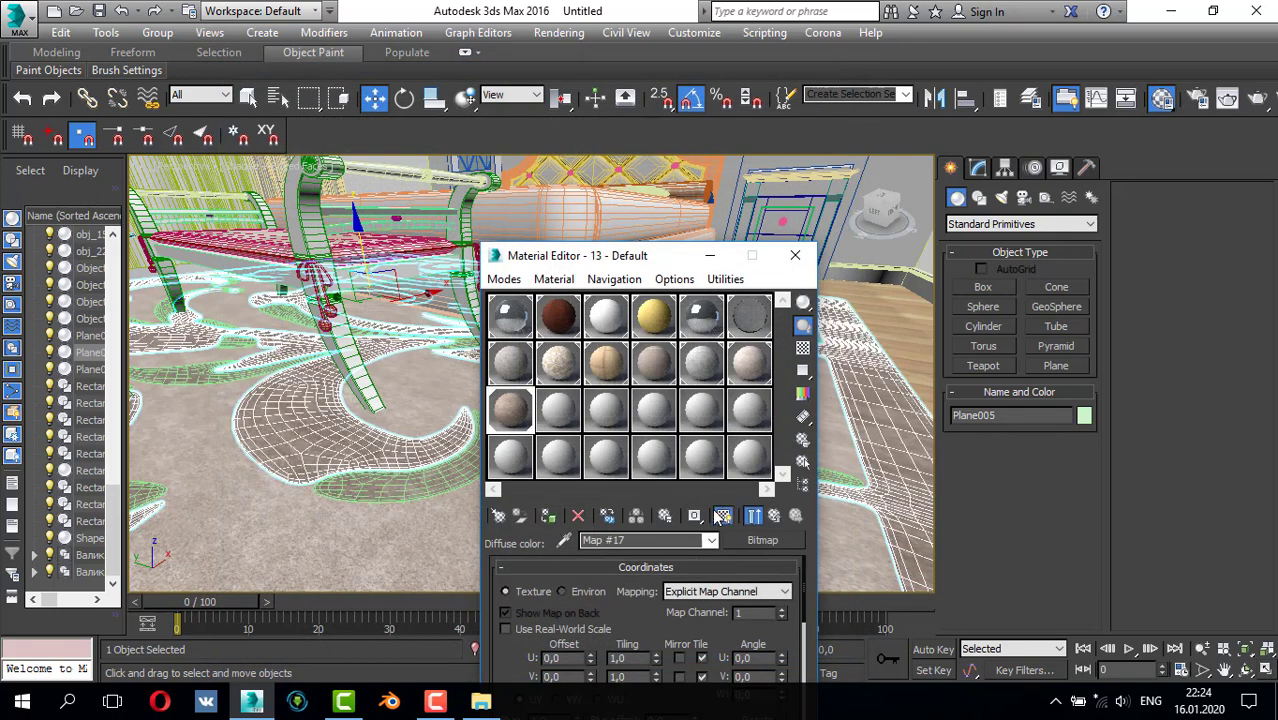
- Reselect the rug's base plane, Plane006, and assign the 12 - Default material to it again
scroll(391, 486, up, 1)
scroll(391, 486, down, 1)
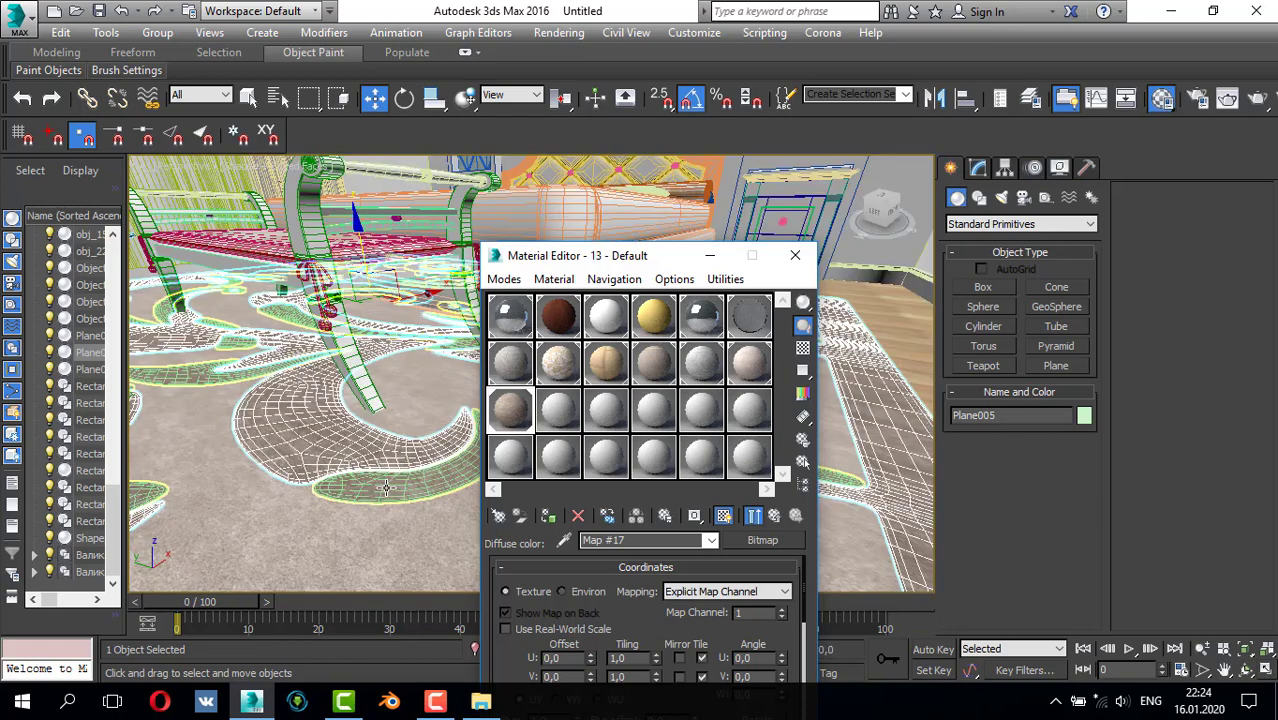
click(363, 517)
click(364, 516)
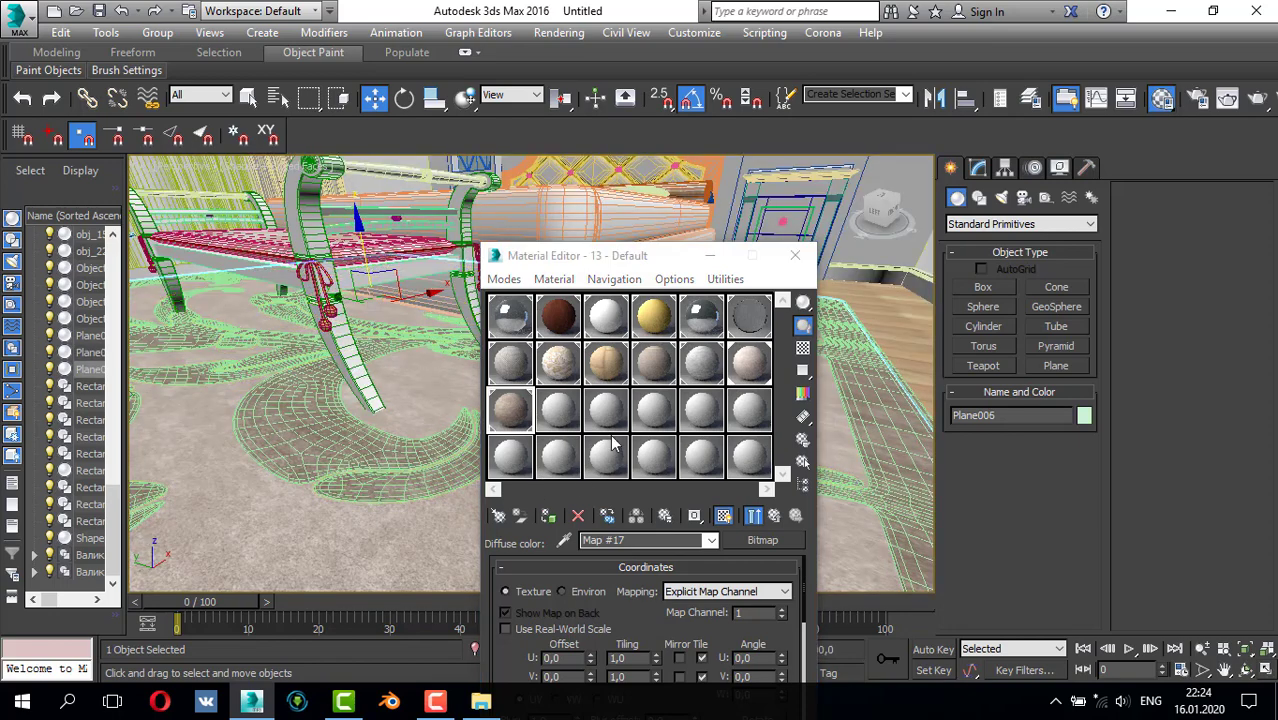
click(741, 370)
click(448, 420)
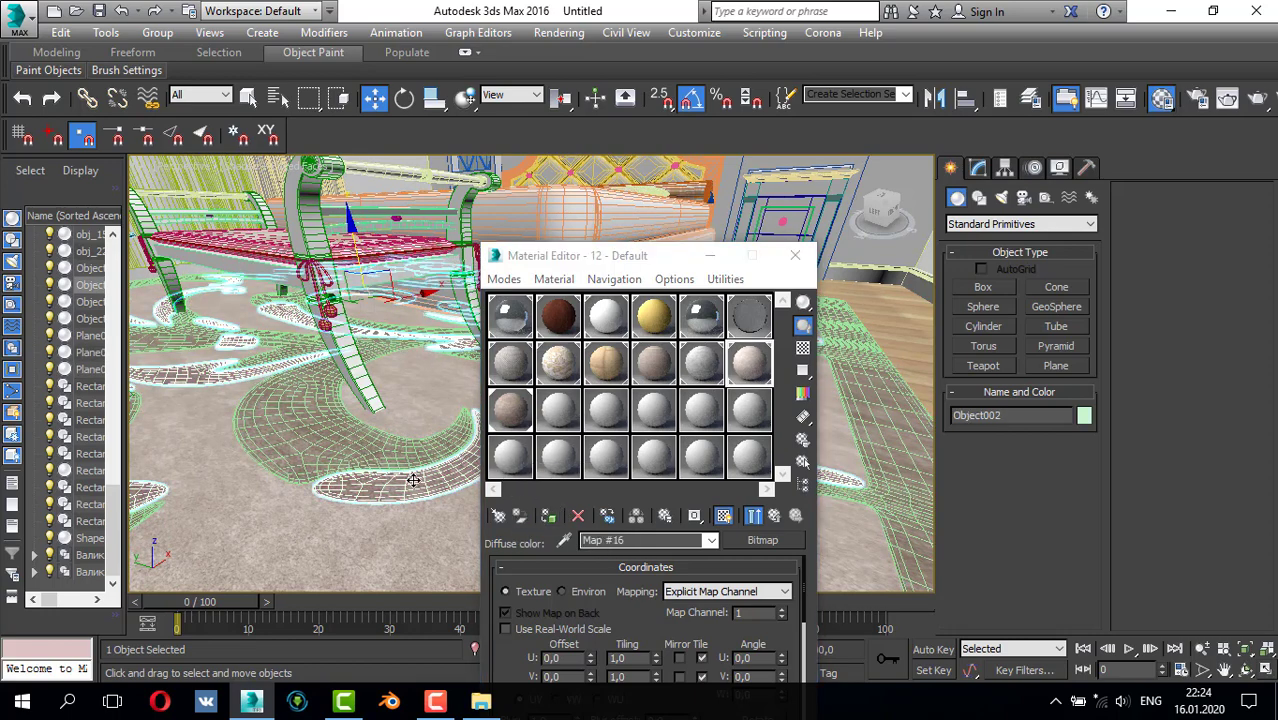
click(384, 518)
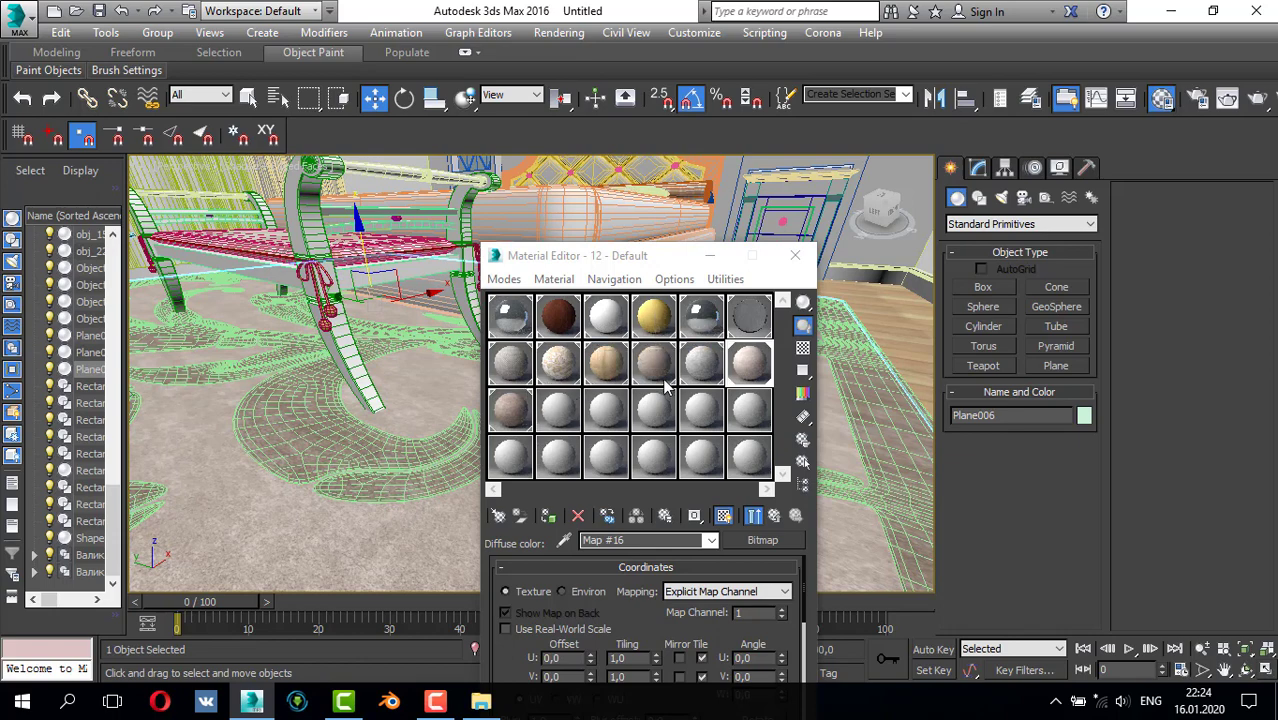
click(743, 372)
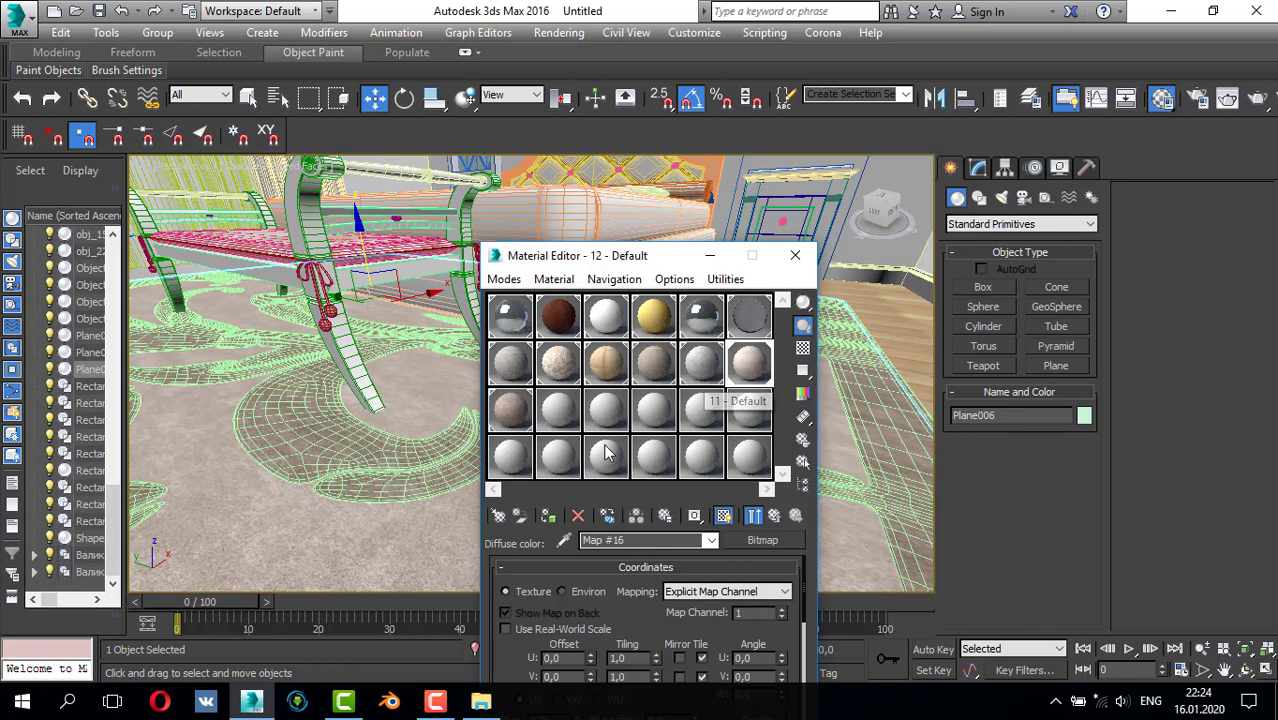
click(550, 518)
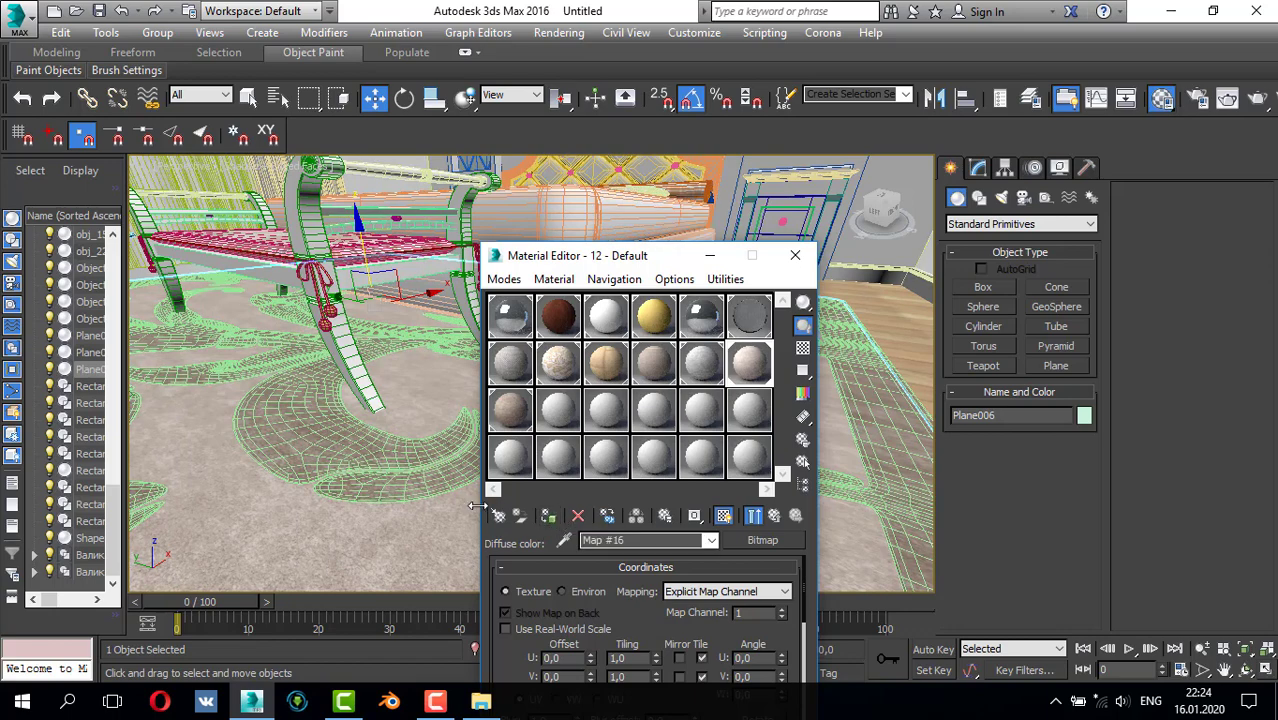
- Select the rug's leaf pattern, Object002, and convert the 14 - Default material slot to a CoronaMtl
click(428, 452)
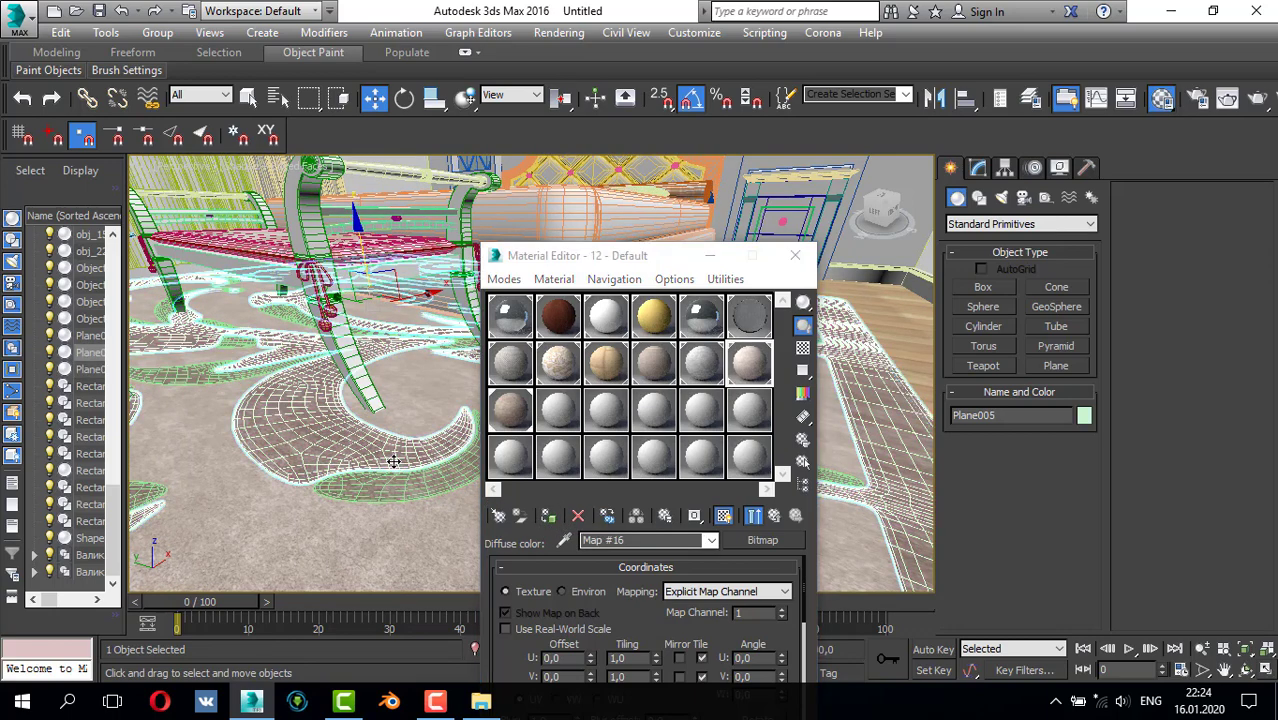
click(509, 412)
click(426, 489)
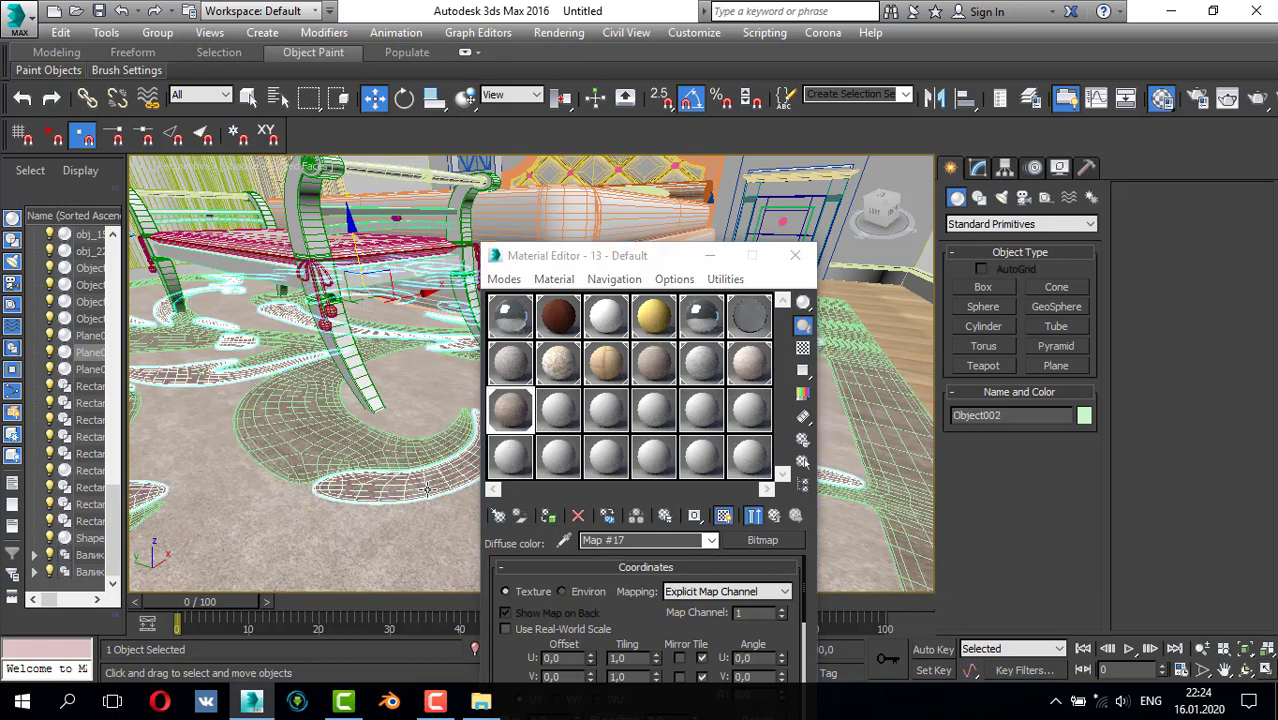
click(559, 411)
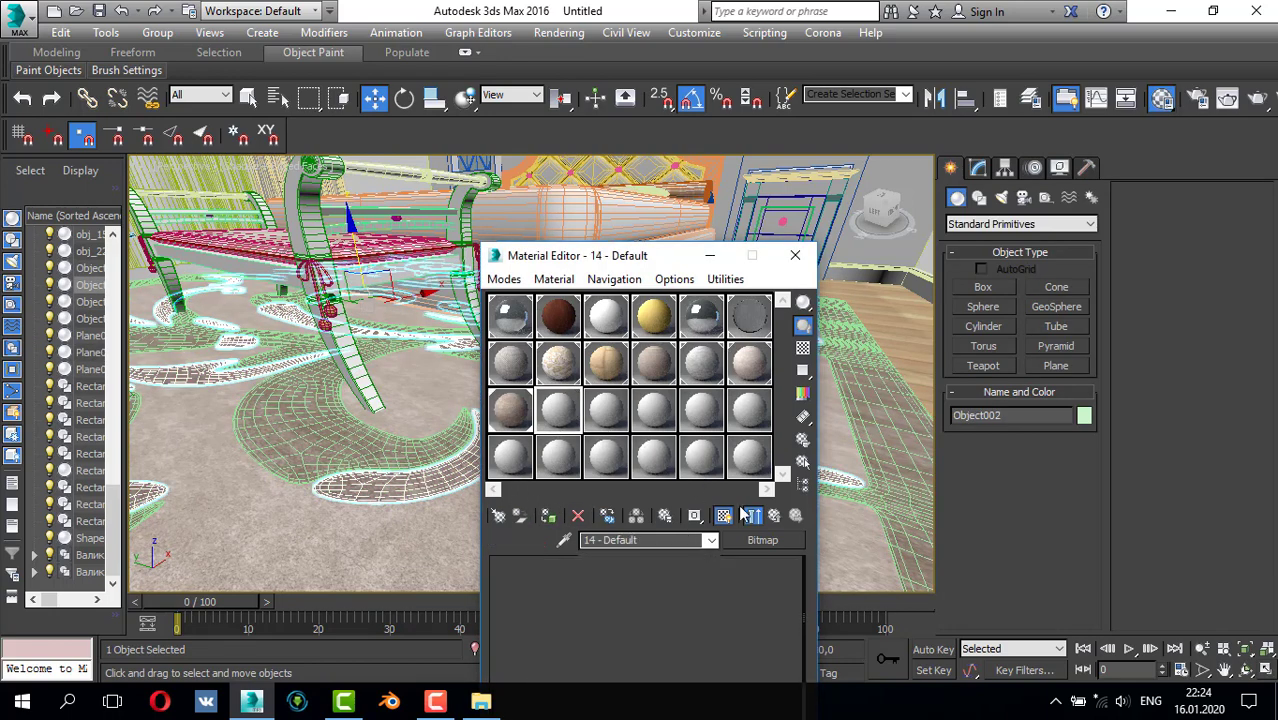
click(762, 540)
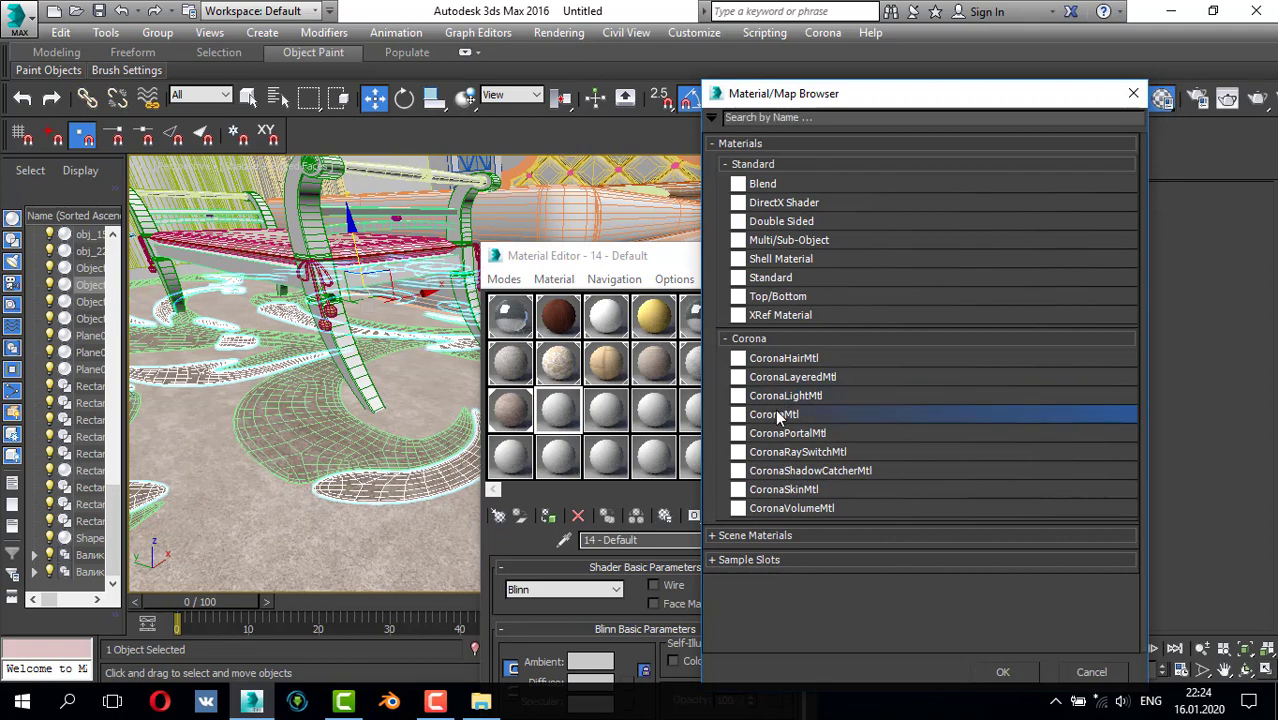
double_click(775, 414)
- Load difuz 3 as the 14 - Default material's diffuse bitmap
click(756, 594)
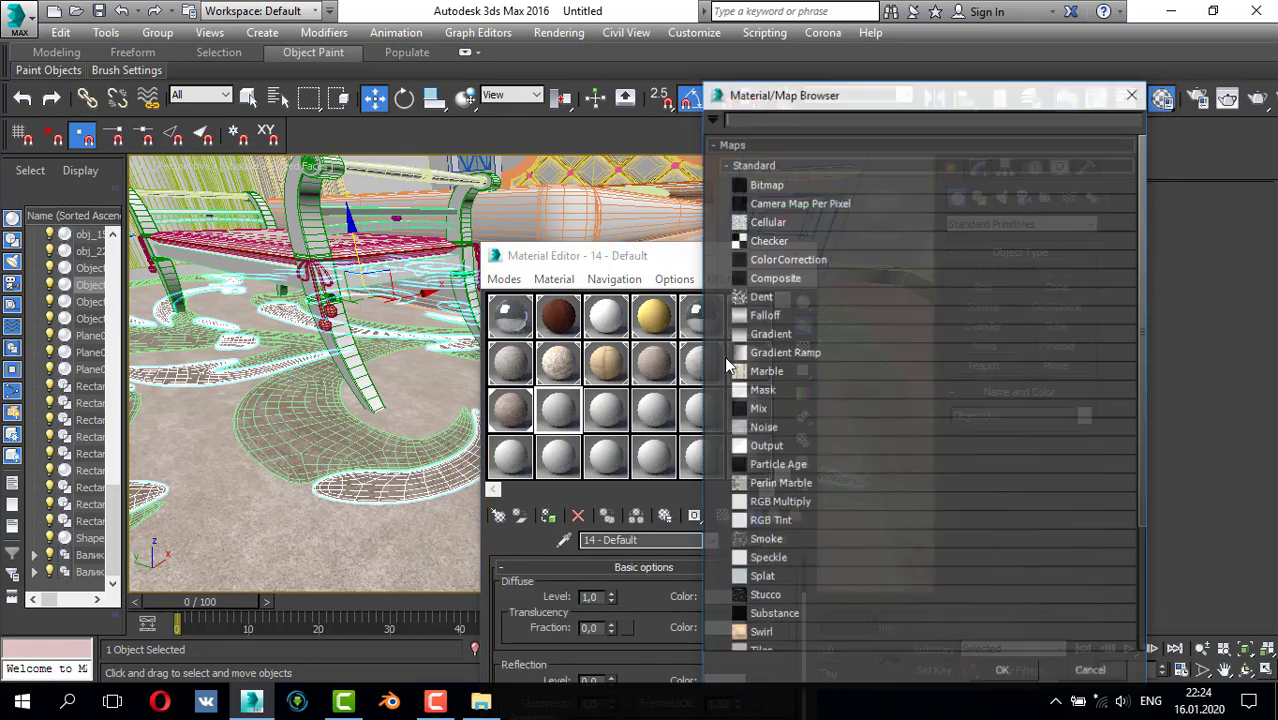
double_click(771, 191)
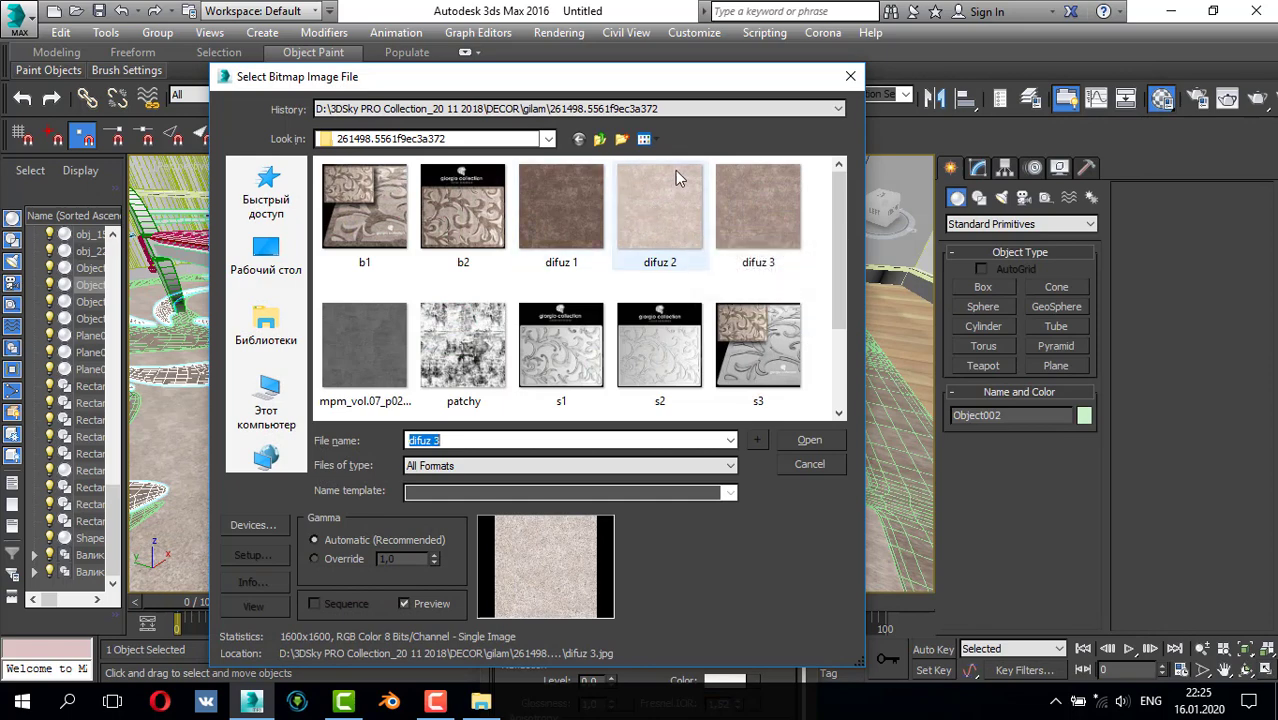
click(748, 228)
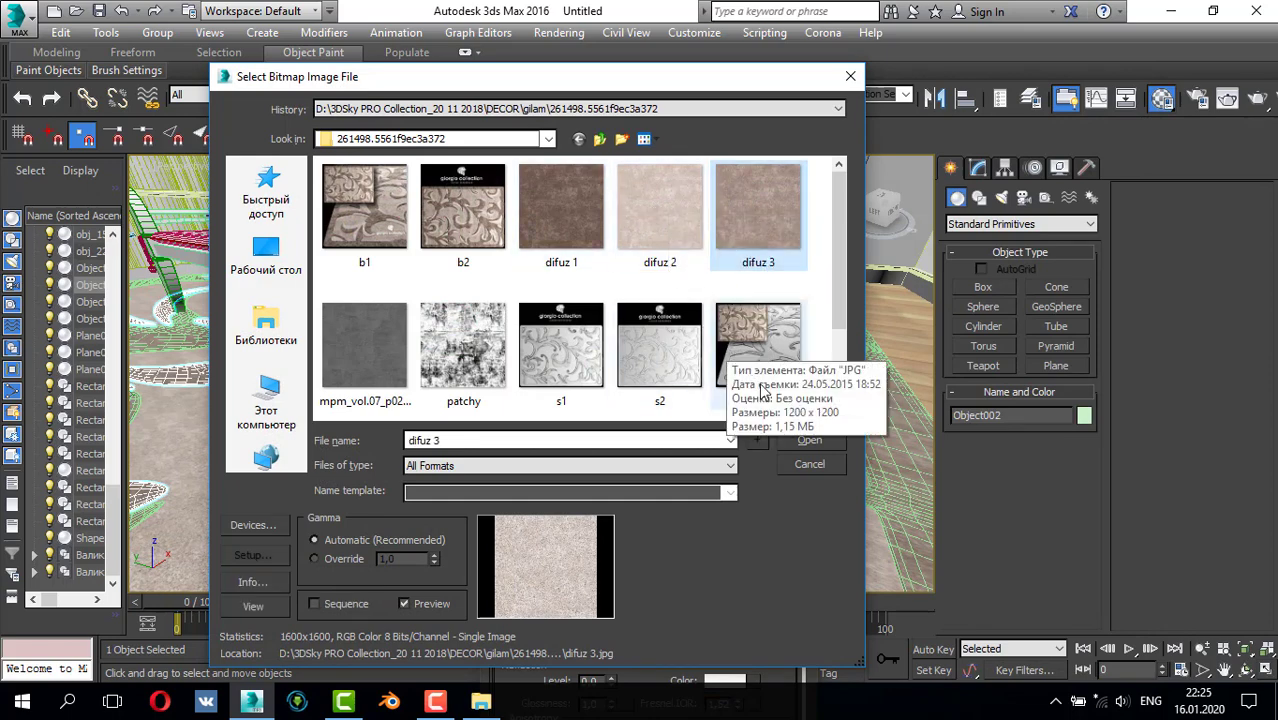
click(800, 441)
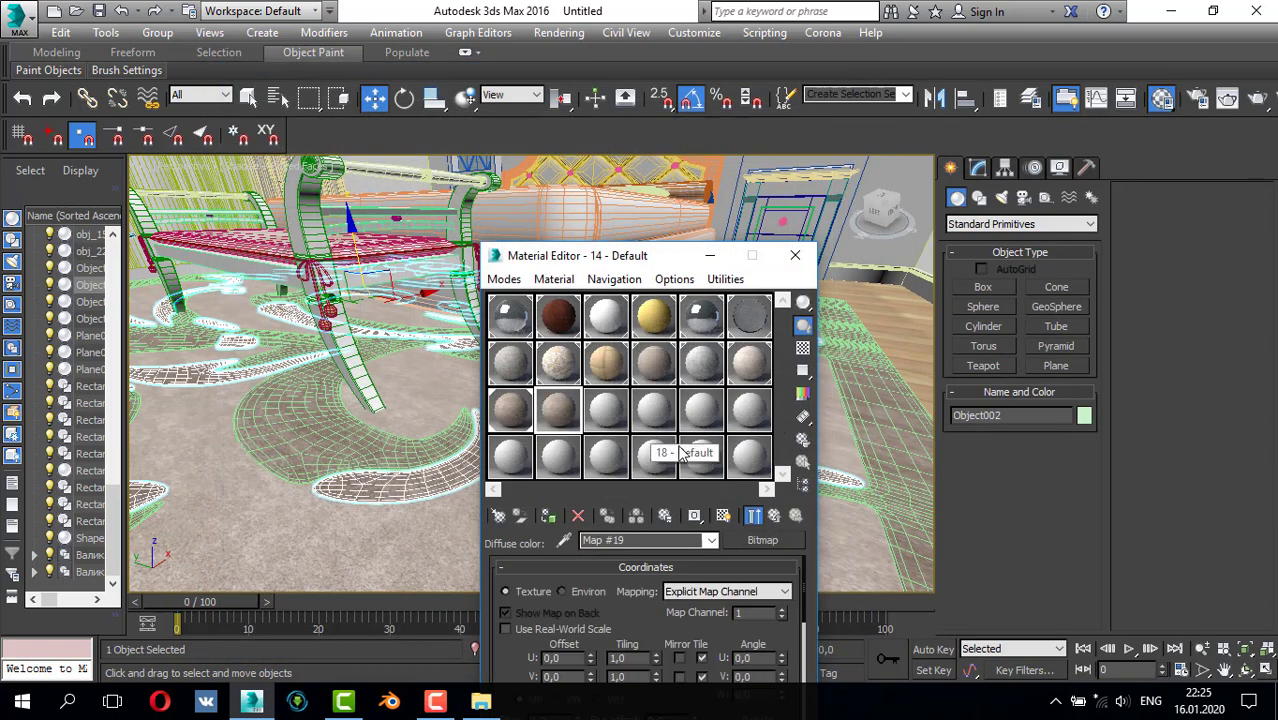
- Replace the 14 - Default material's diffuse map with the difuz 1 bitmap
click(754, 537)
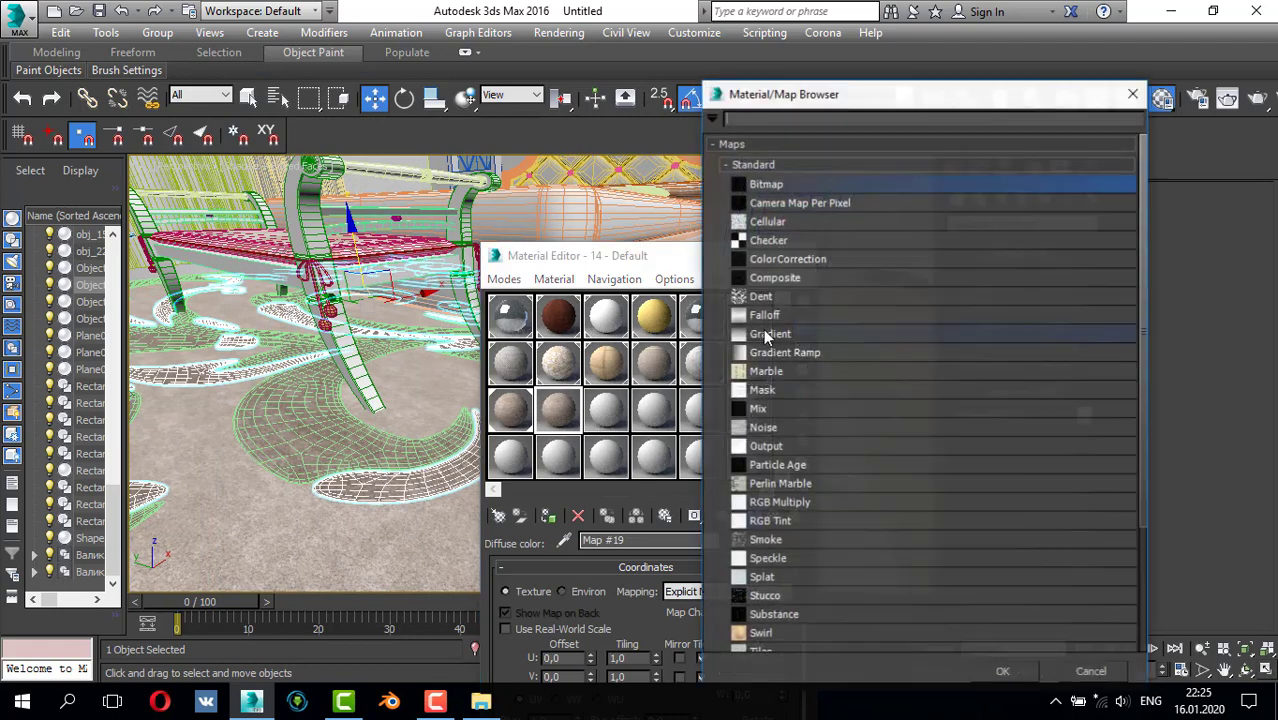
double_click(762, 182)
click(575, 205)
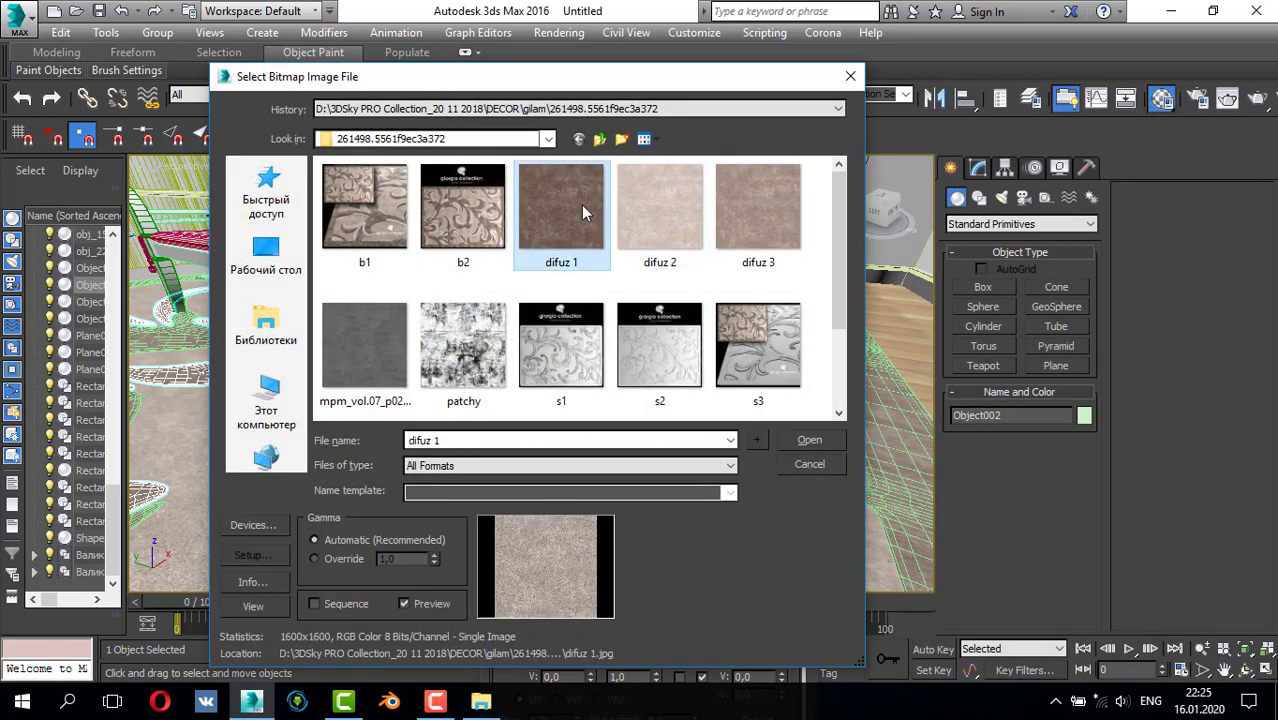
click(786, 436)
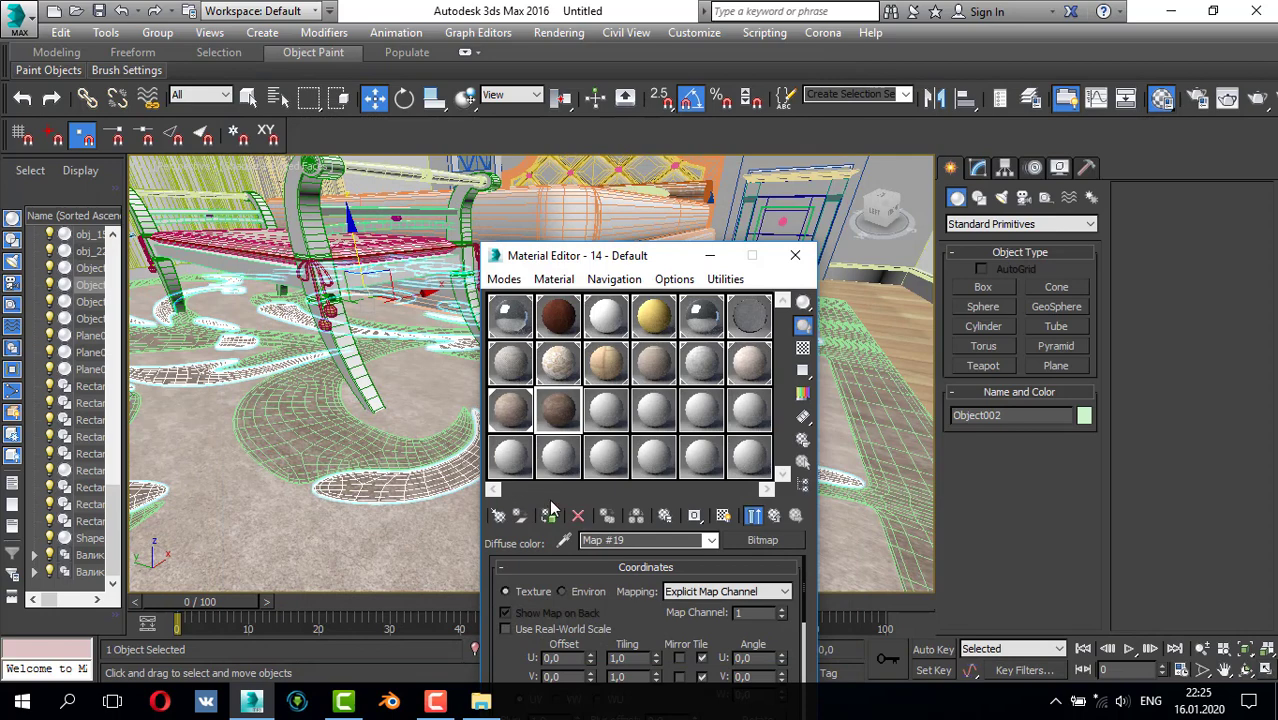
- Assign the 14 - Default material to the rug's large scroll pattern, Plane005, and show its texture in the viewport
click(391, 464)
click(549, 516)
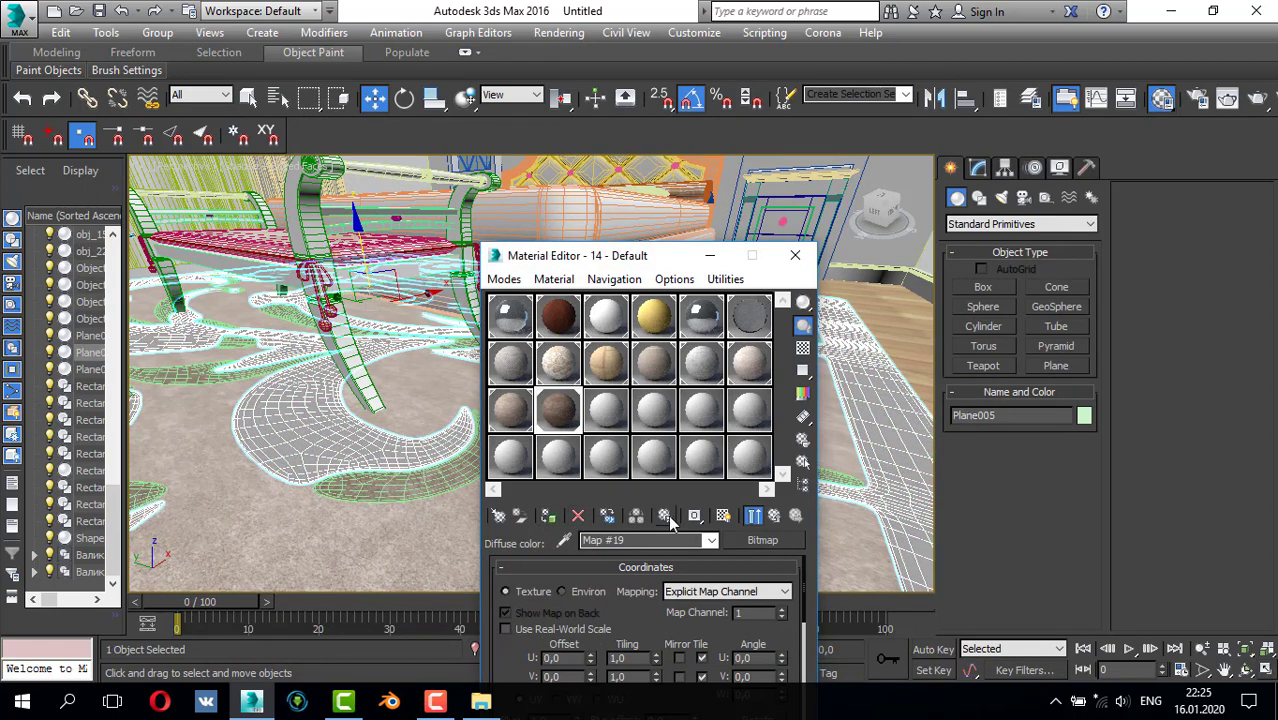
click(724, 516)
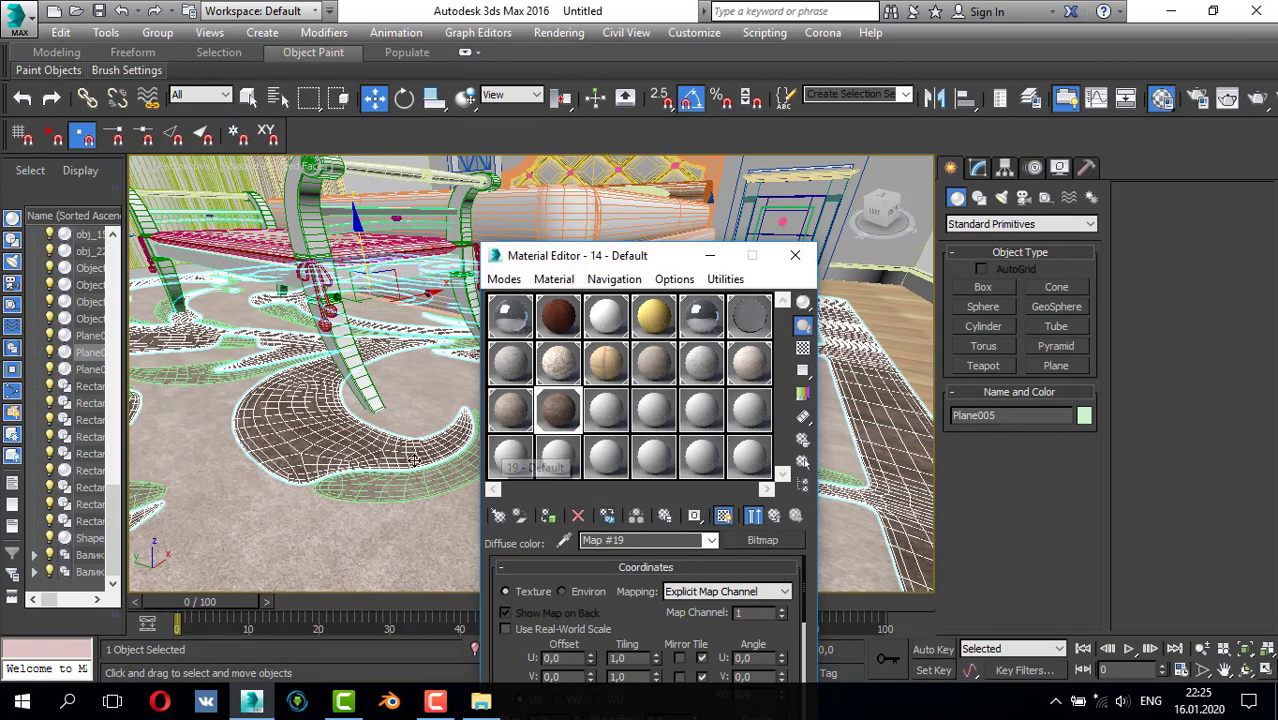
- Pick the 13 - Default material and assign it to the rug's base plane, Plane006
click(414, 492)
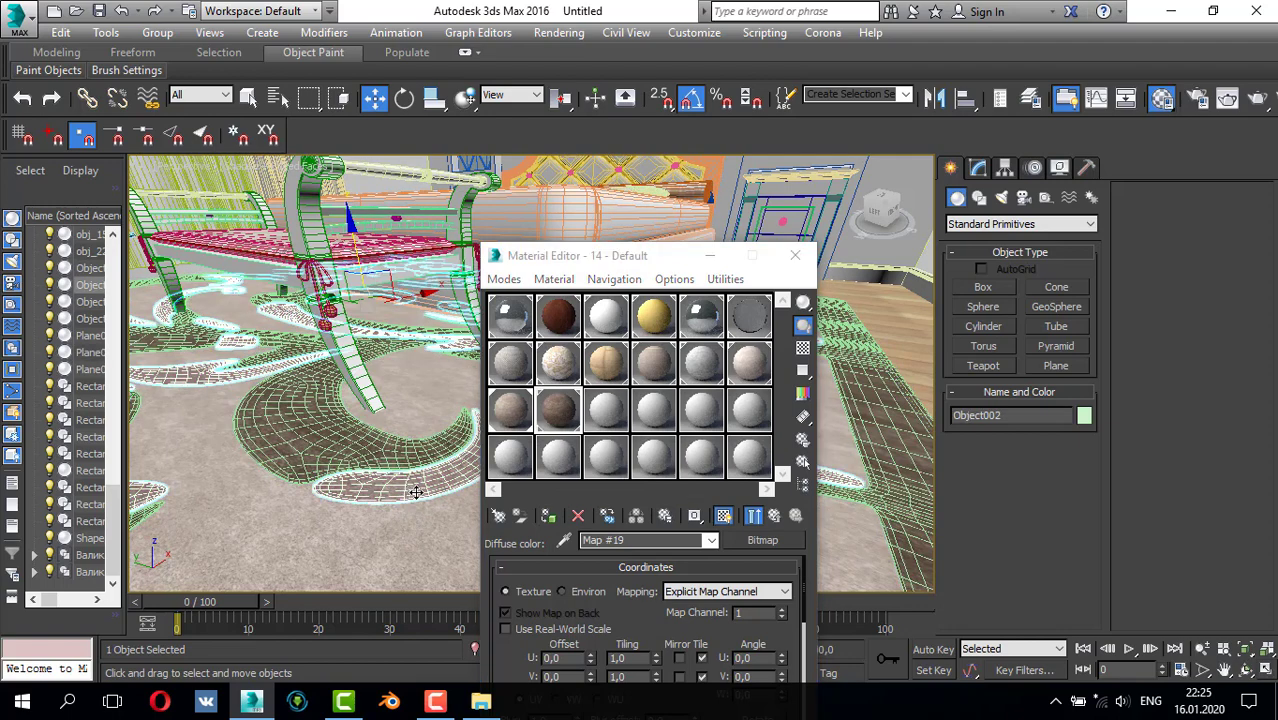
click(519, 430)
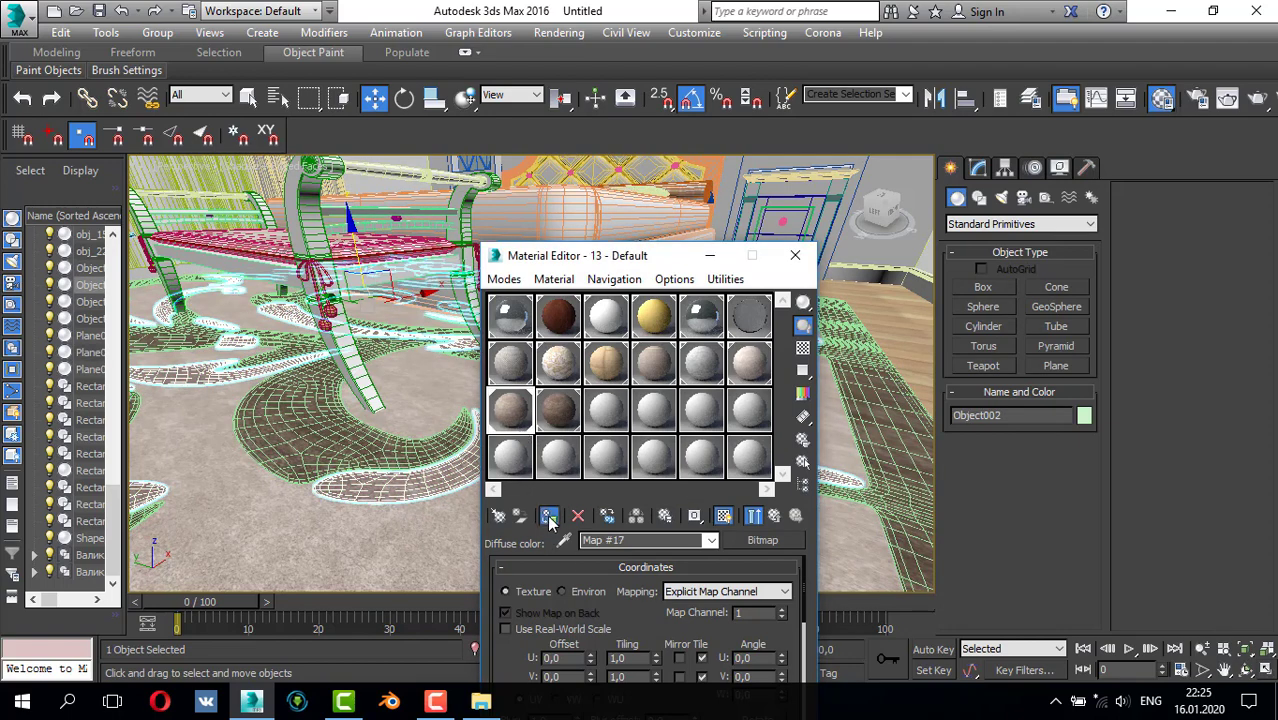
click(440, 520)
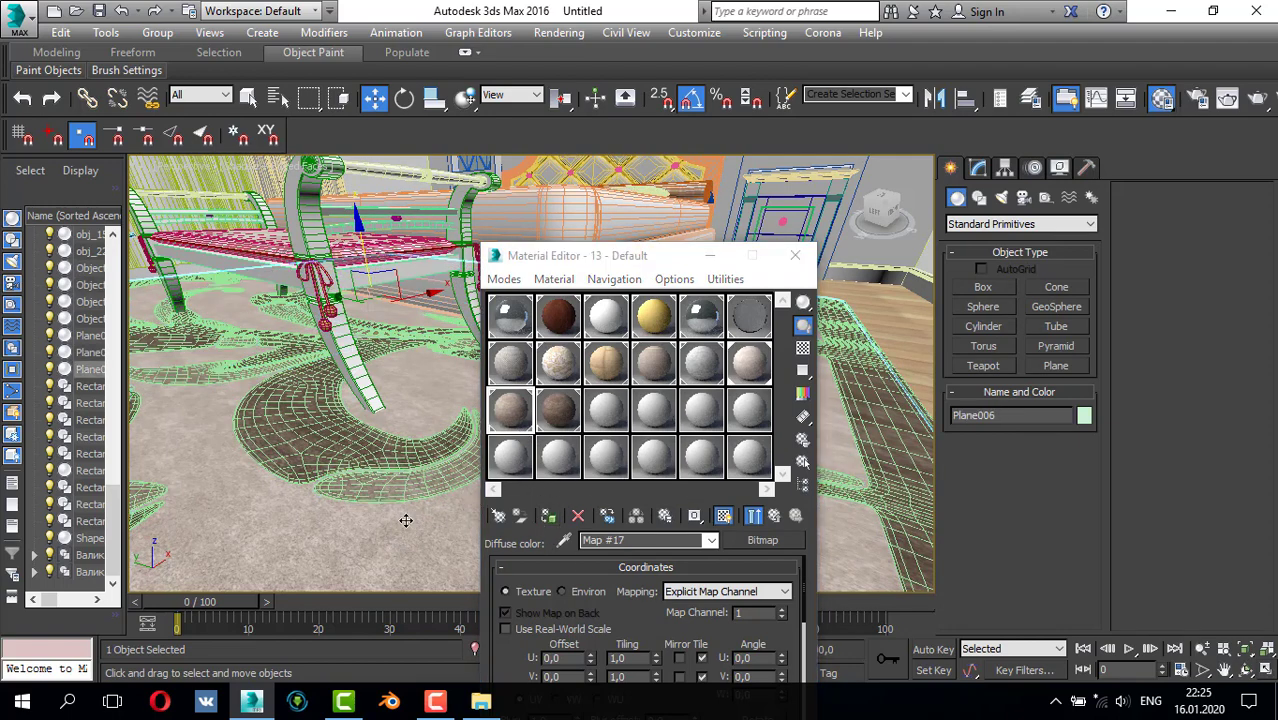
click(547, 520)
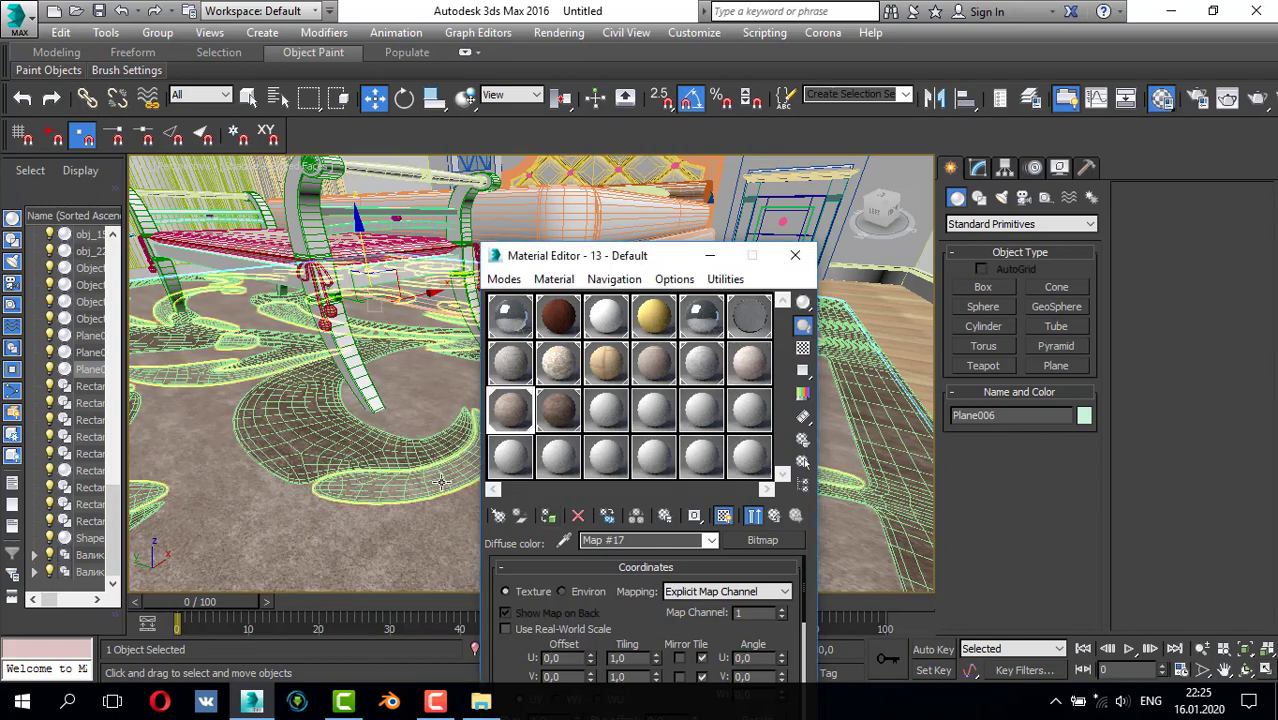
- Assign the 12 - Default material to the rug's leaf pattern, Object002, and close the Material Editor
click(432, 479)
click(750, 360)
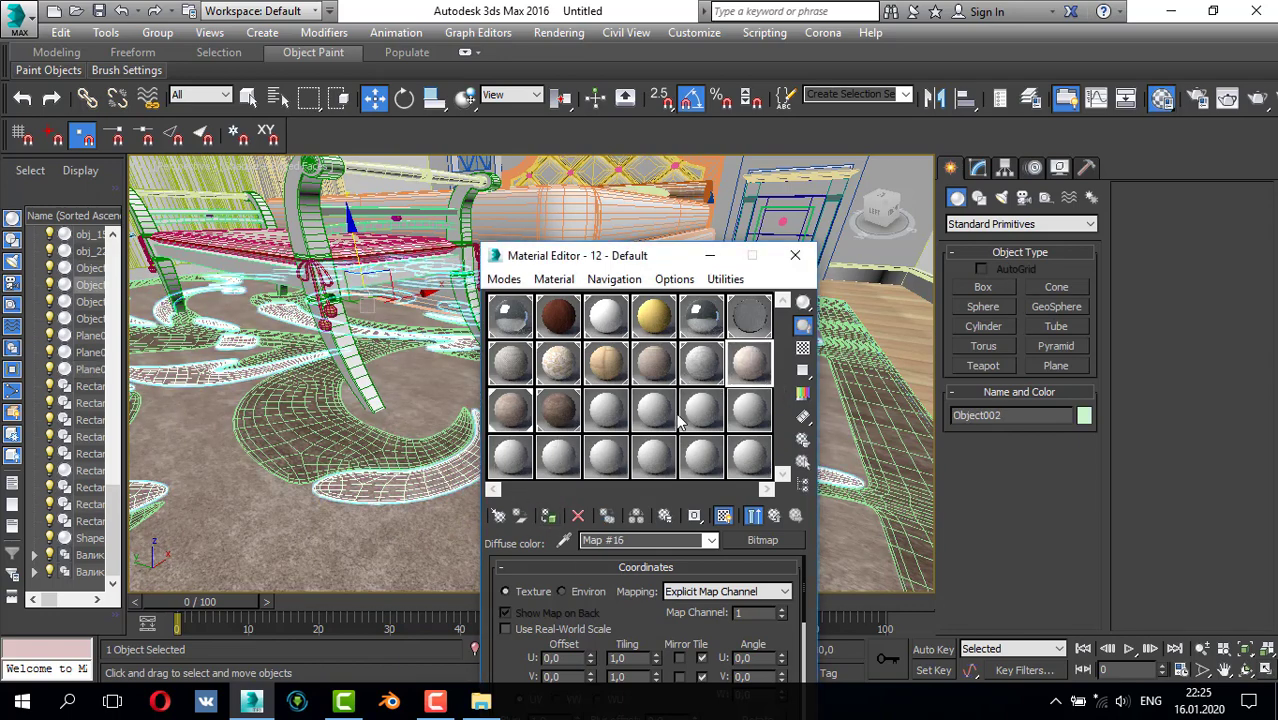
click(549, 517)
click(795, 255)
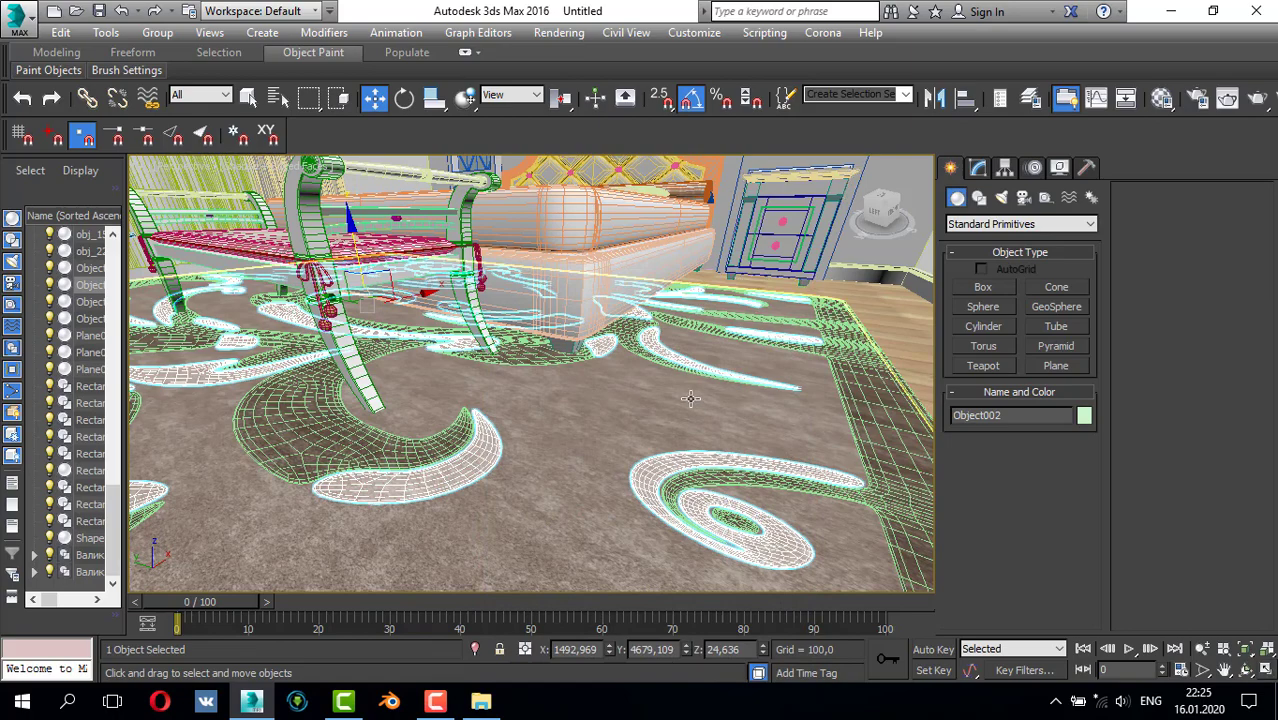
- Group the rug's leaf and scroll patterns, Object002 and Plane005, under the default name and raise the group about 12.5 units
scroll(680, 428, down, 5)
alt+middle_drag(681, 428, 648, 422)
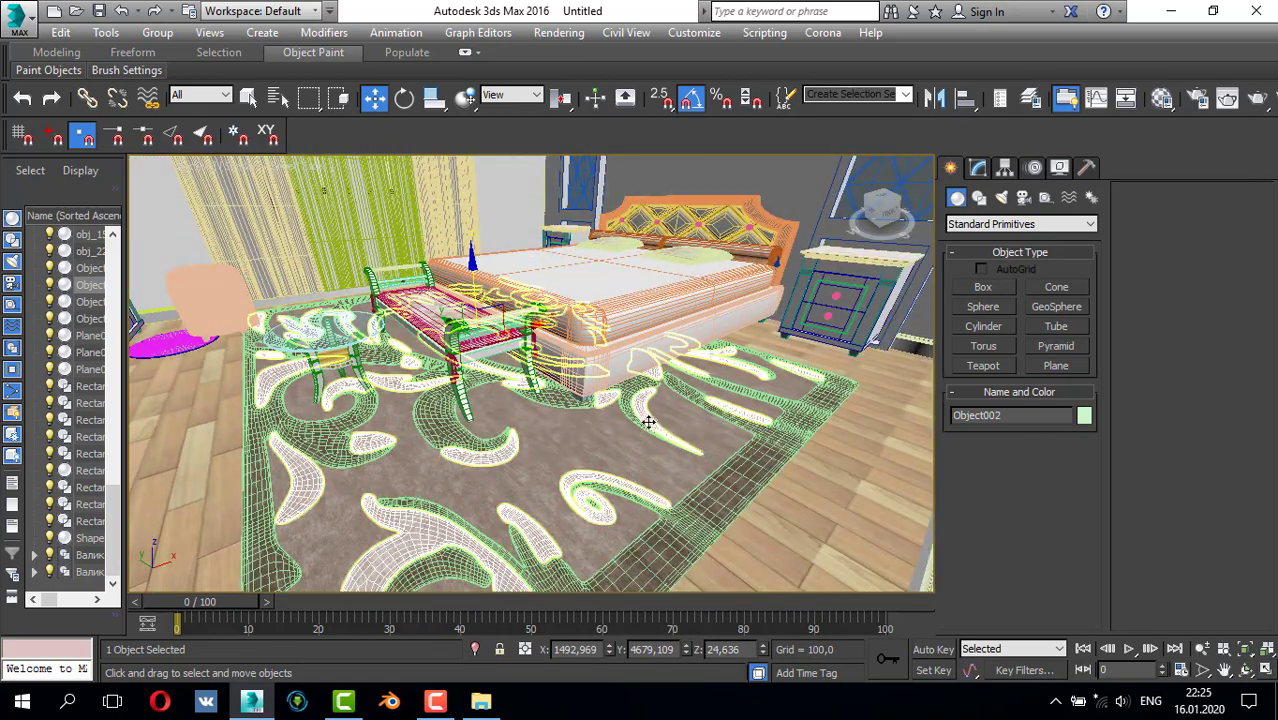
ctrl+click(661, 512)
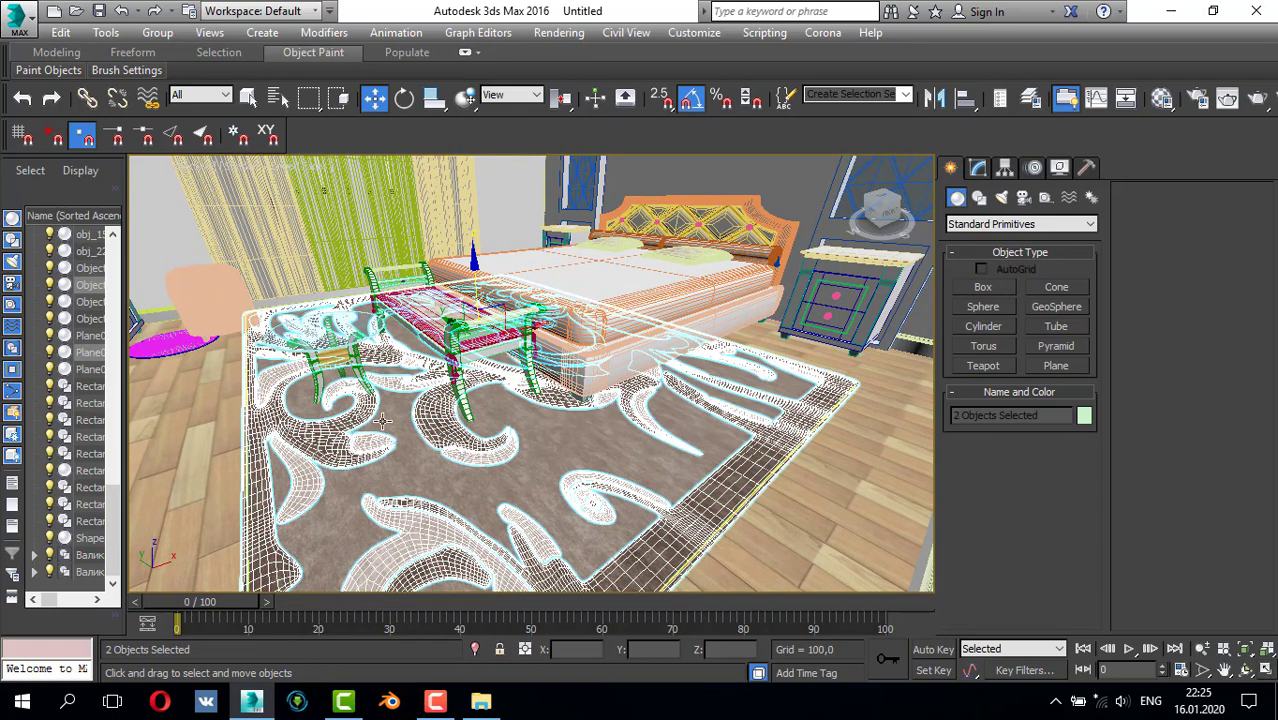
click(157, 32)
click(222, 56)
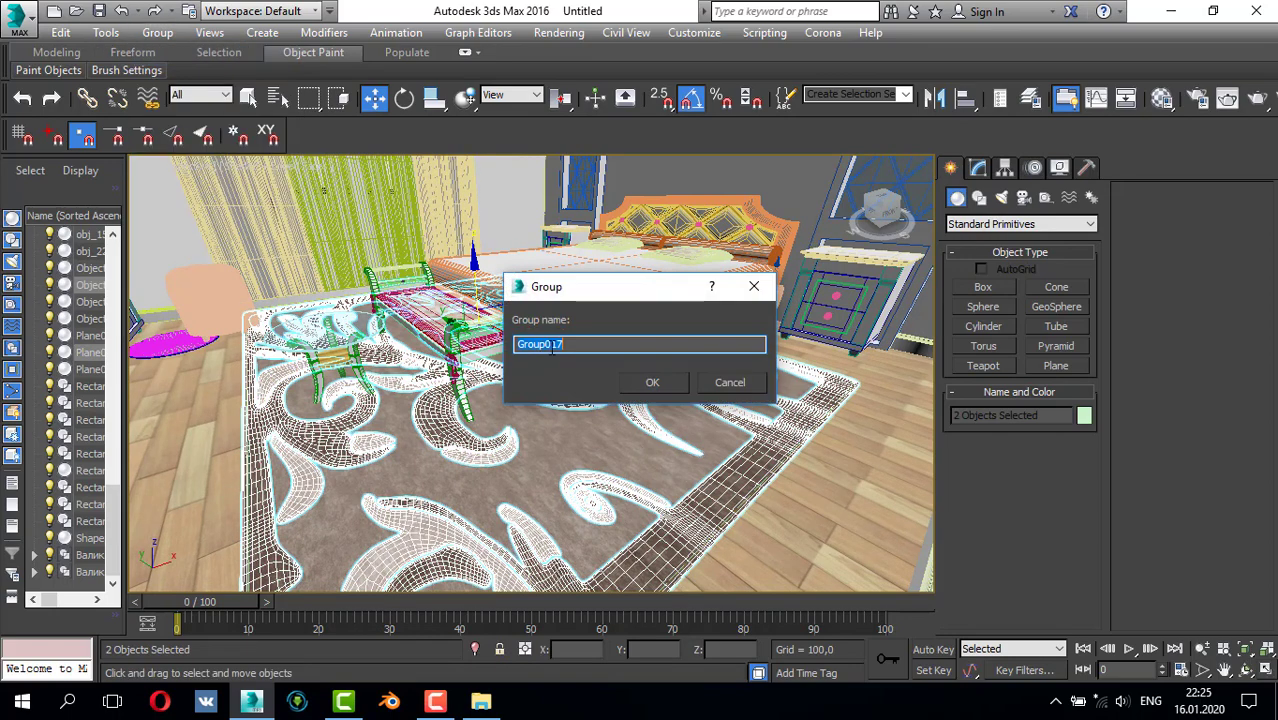
click(648, 383)
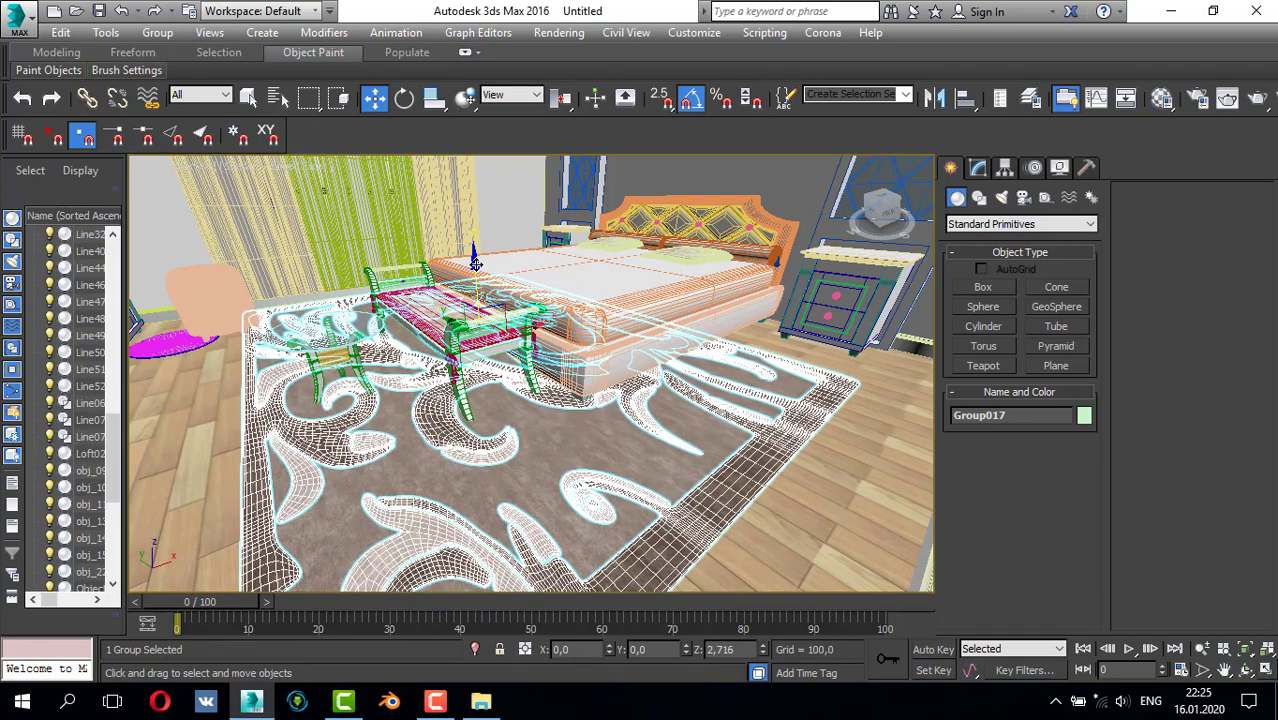
drag(476, 263, 475, 261)
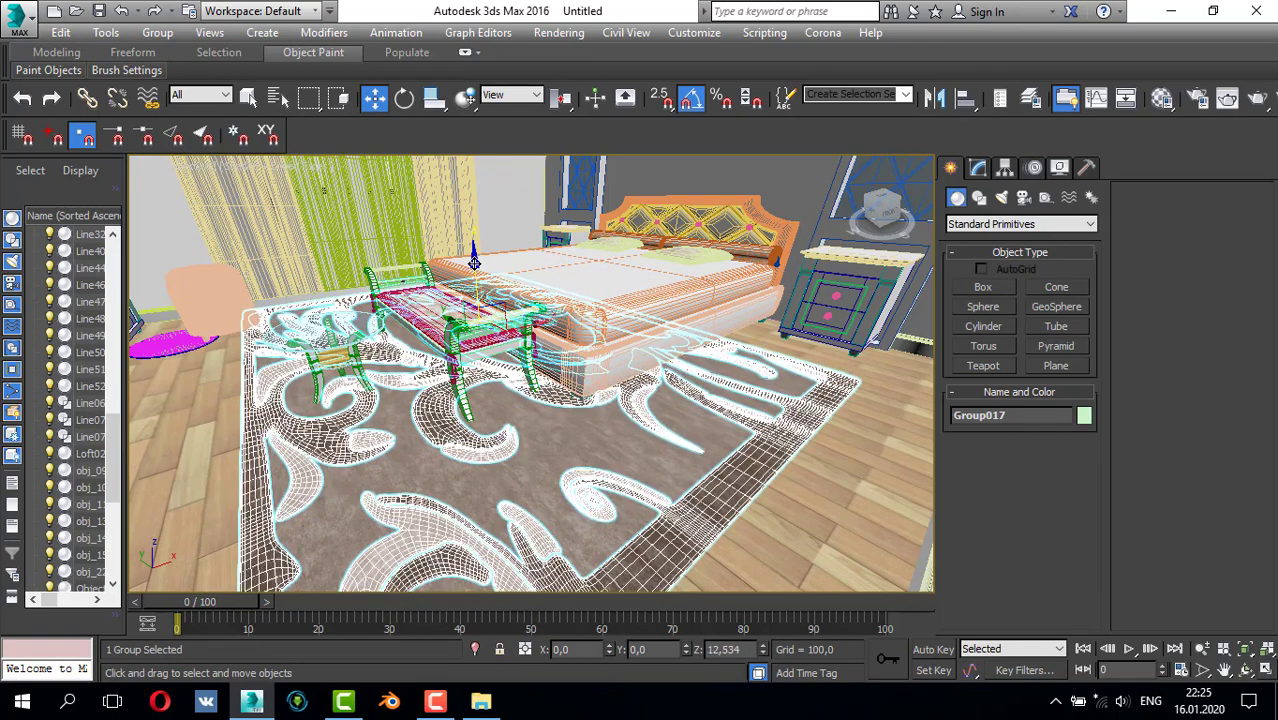
- Select the rug's base plane, Plane006, and lower it about 18.8 units toward the floor in the Front view
alt+middle_drag(441, 302, 584, 357)
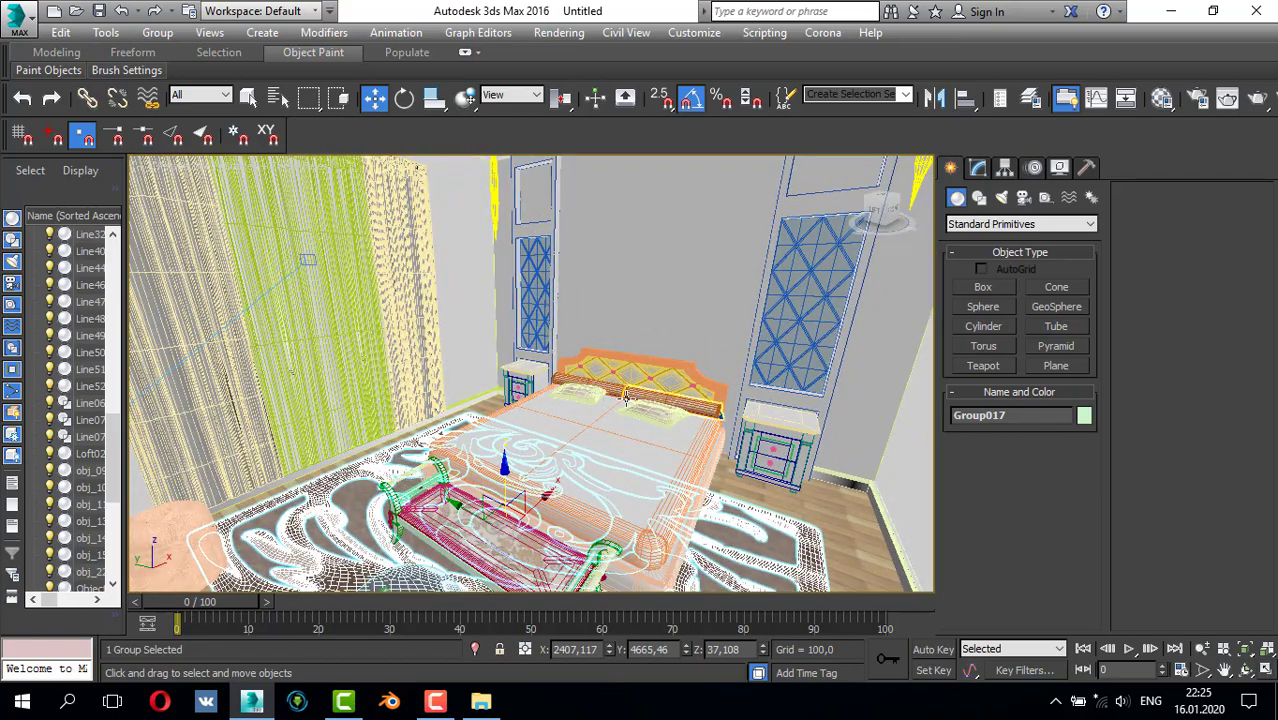
key(alt+w)
key(alt+w)
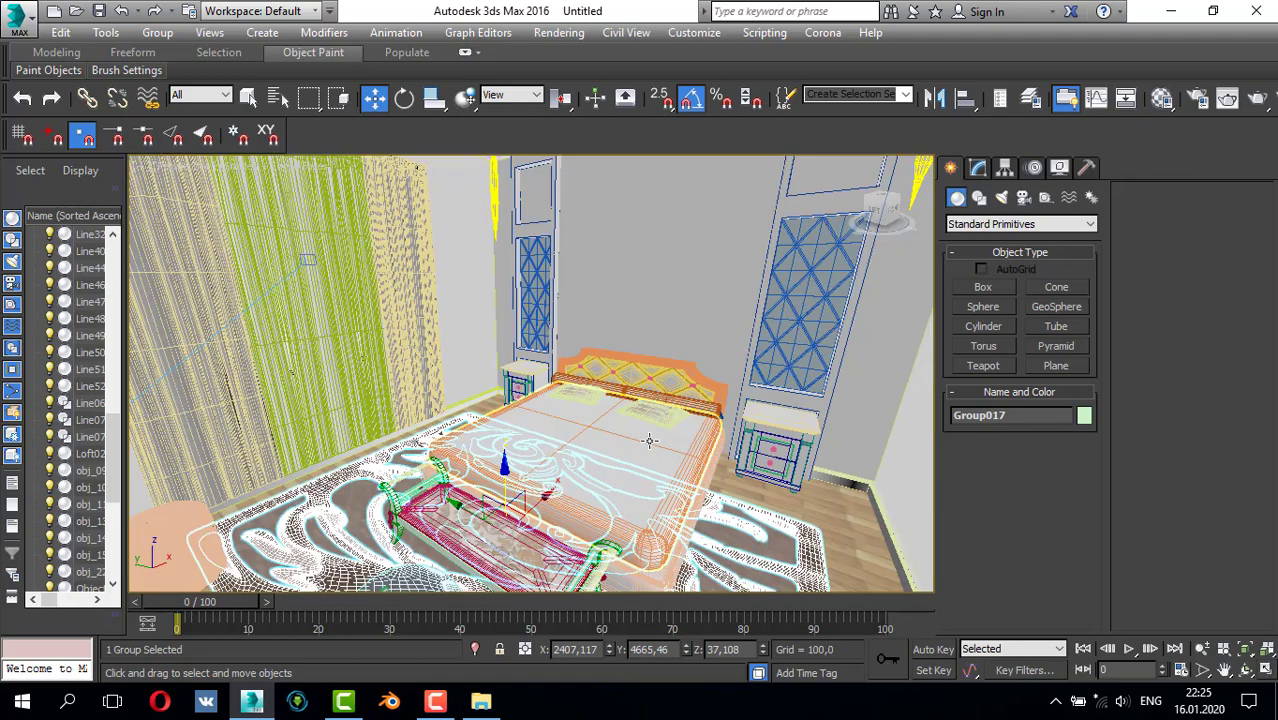
click(660, 439)
scroll(660, 439, up, 3)
alt+middle_drag(660, 439, 503, 408)
click(583, 428)
scroll(537, 433, down, 5)
key(alt+w)
middle_click(686, 296)
key(alt+w)
middle_drag(782, 448, 710, 405)
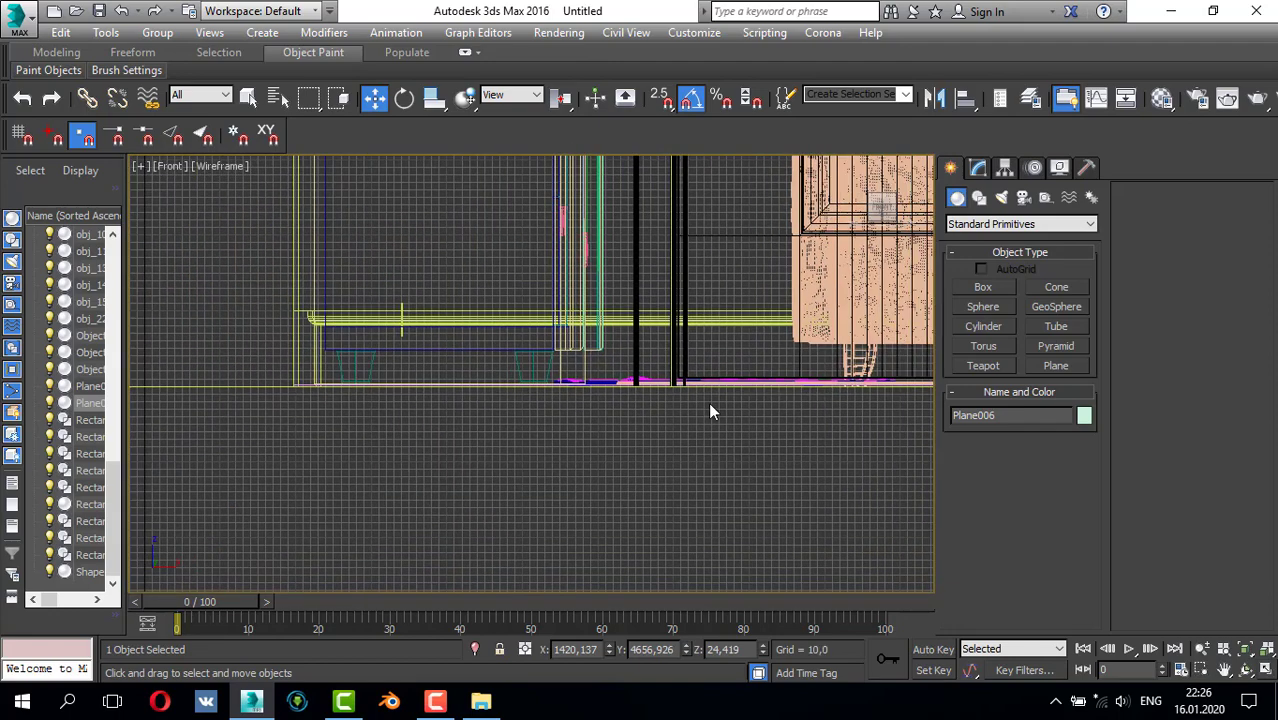
scroll(710, 411, down, 3)
middle_drag(572, 386, 453, 397)
middle_drag(836, 384, 635, 390)
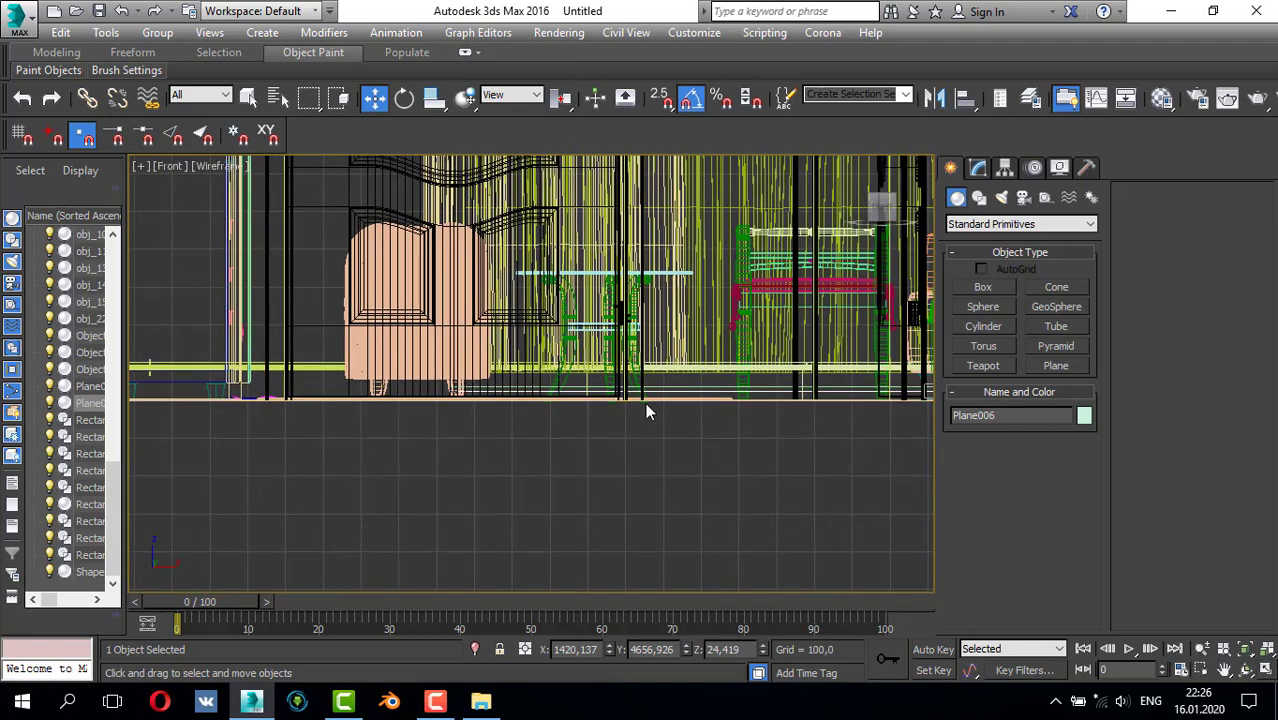
scroll(645, 410, up, 3)
scroll(582, 412, up, 4)
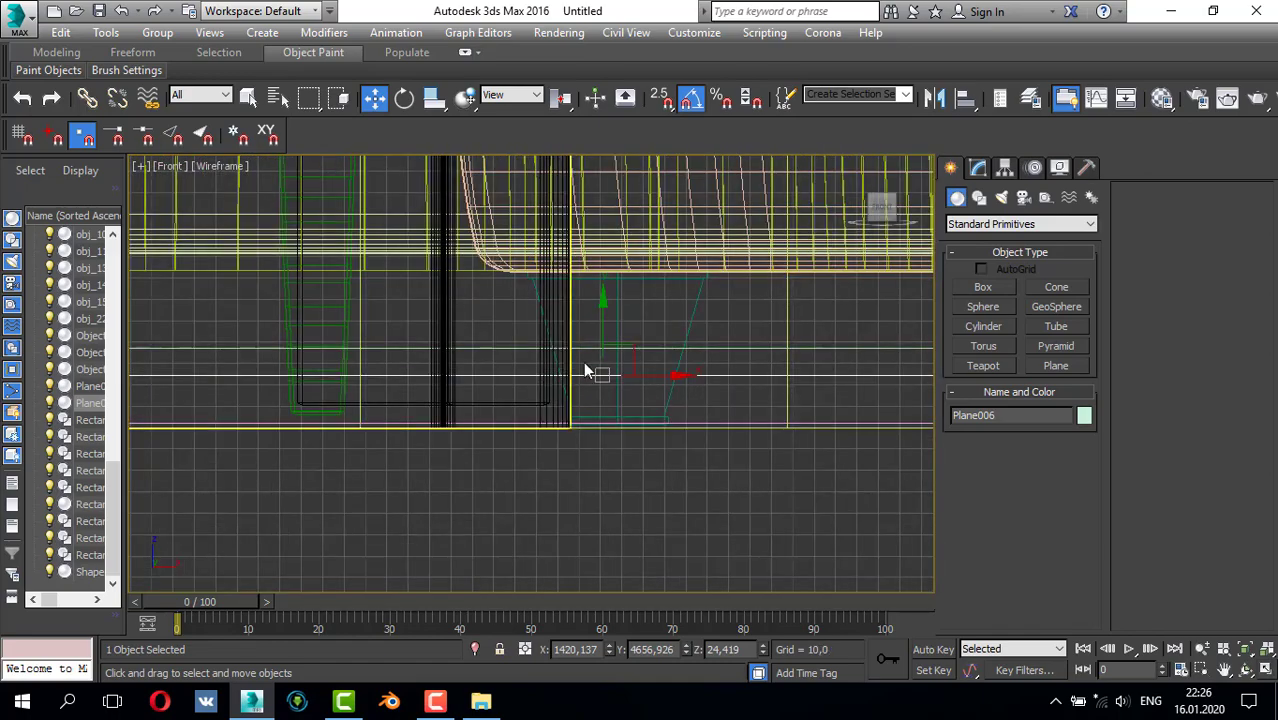
drag(601, 330, 597, 372)
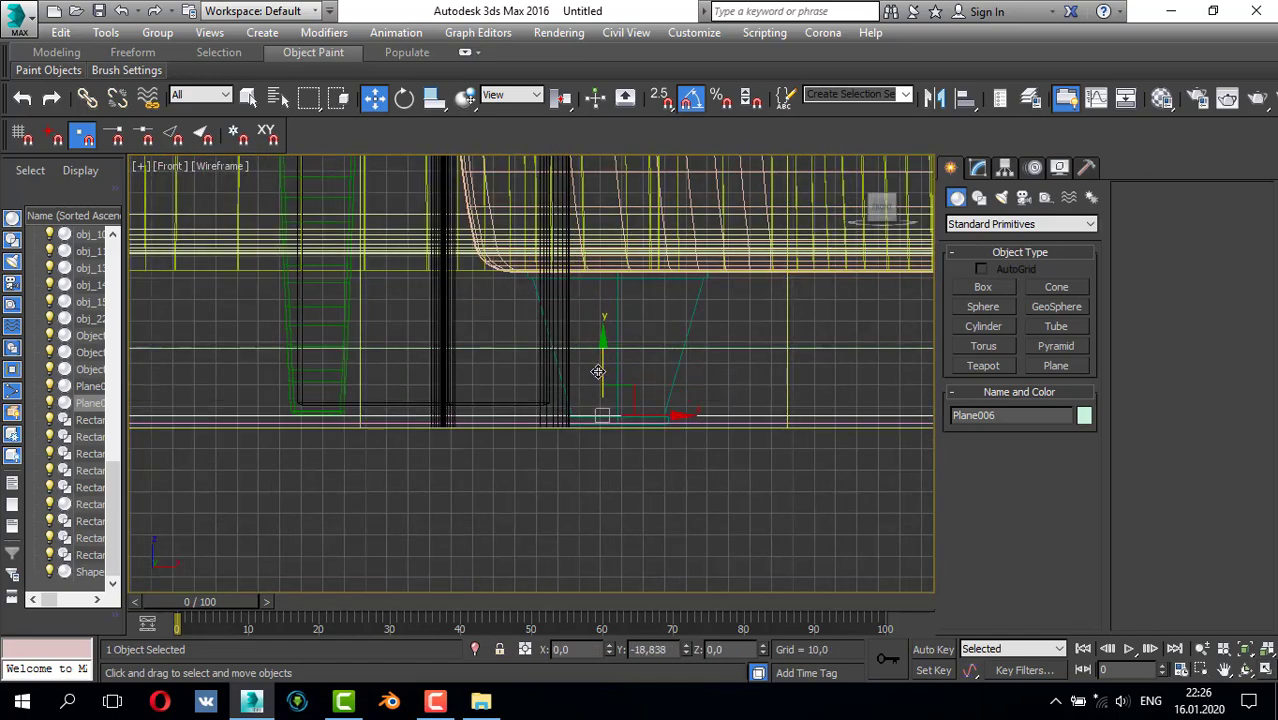
- Examine the rug's placement under the bed and bench in the Perspective view
key(alt+w)
click(656, 457)
key(alt+w)
middle_drag(641, 434, 599, 498)
scroll(627, 467, down, 5)
scroll(648, 508, up, 5)
scroll(634, 499, up, 2)
scroll(634, 499, down, 2)
scroll(599, 498, down, 4)
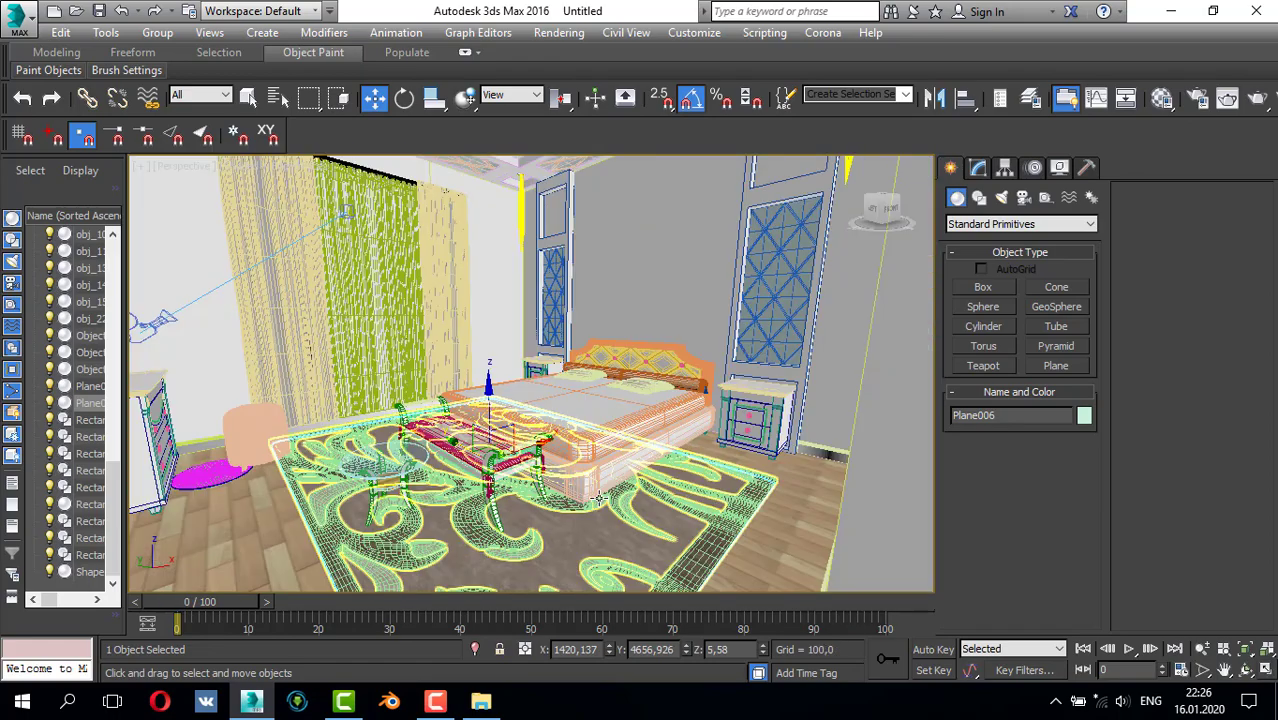
key(alt)
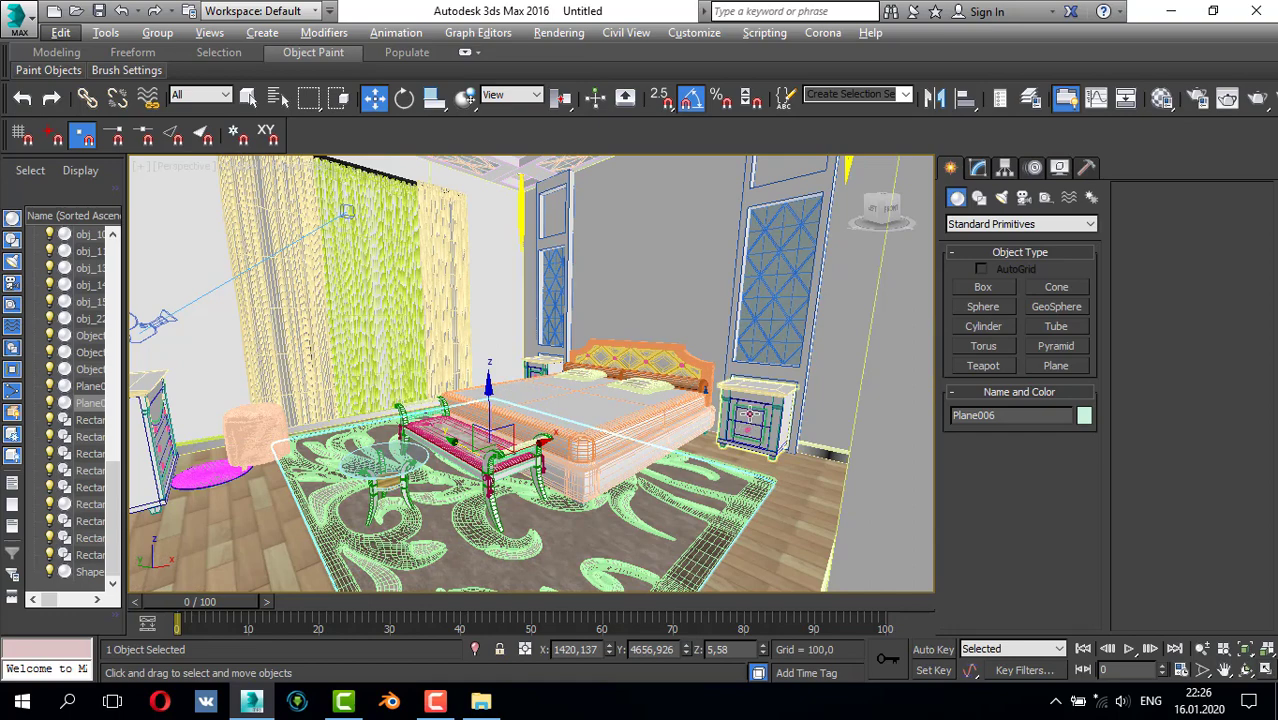
- Check the room's furnishings by selecting the bed, bench, round table and pouf in turn, and inspect the room around them
click(712, 392)
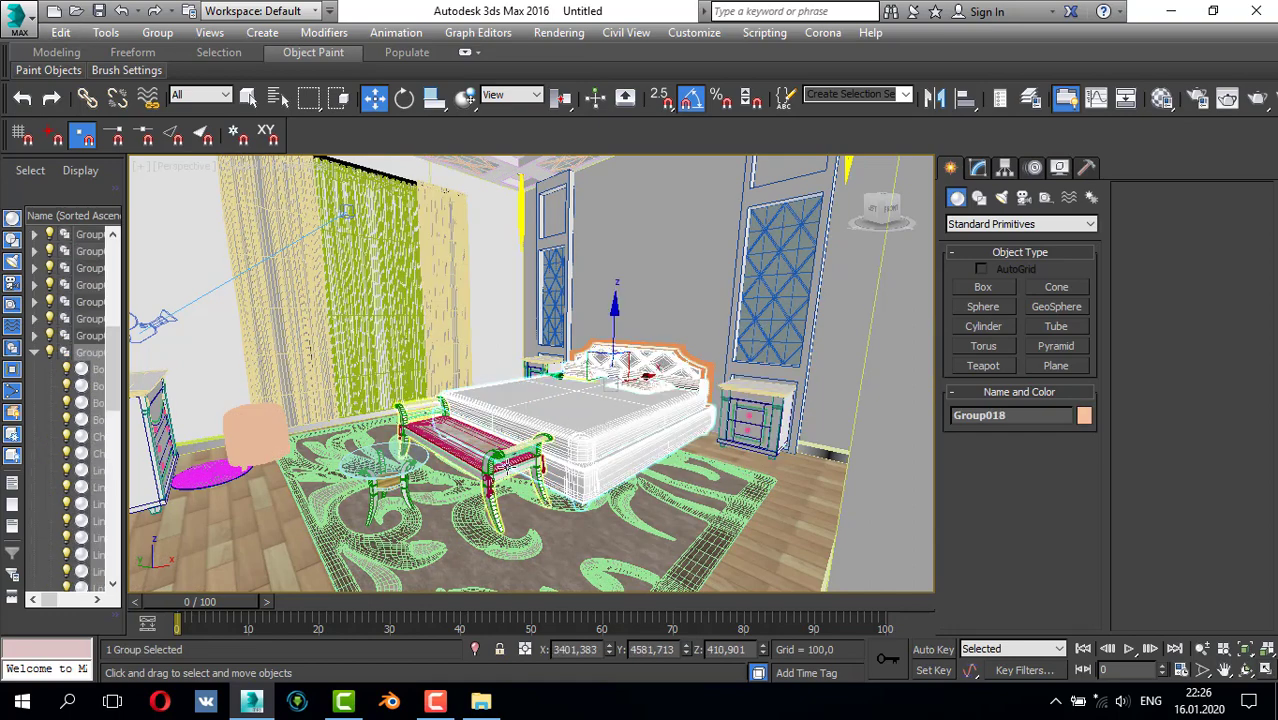
click(507, 466)
click(377, 466)
click(256, 440)
click(201, 450)
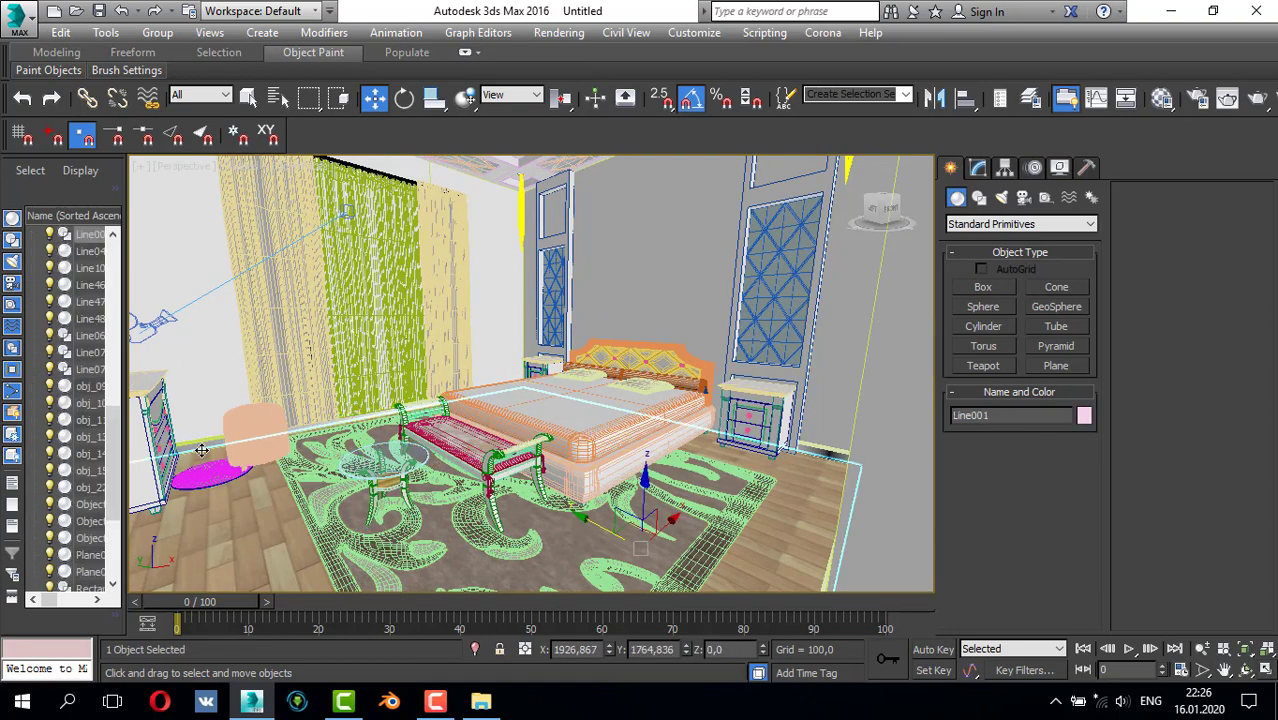
alt+middle_drag(476, 427, 515, 425)
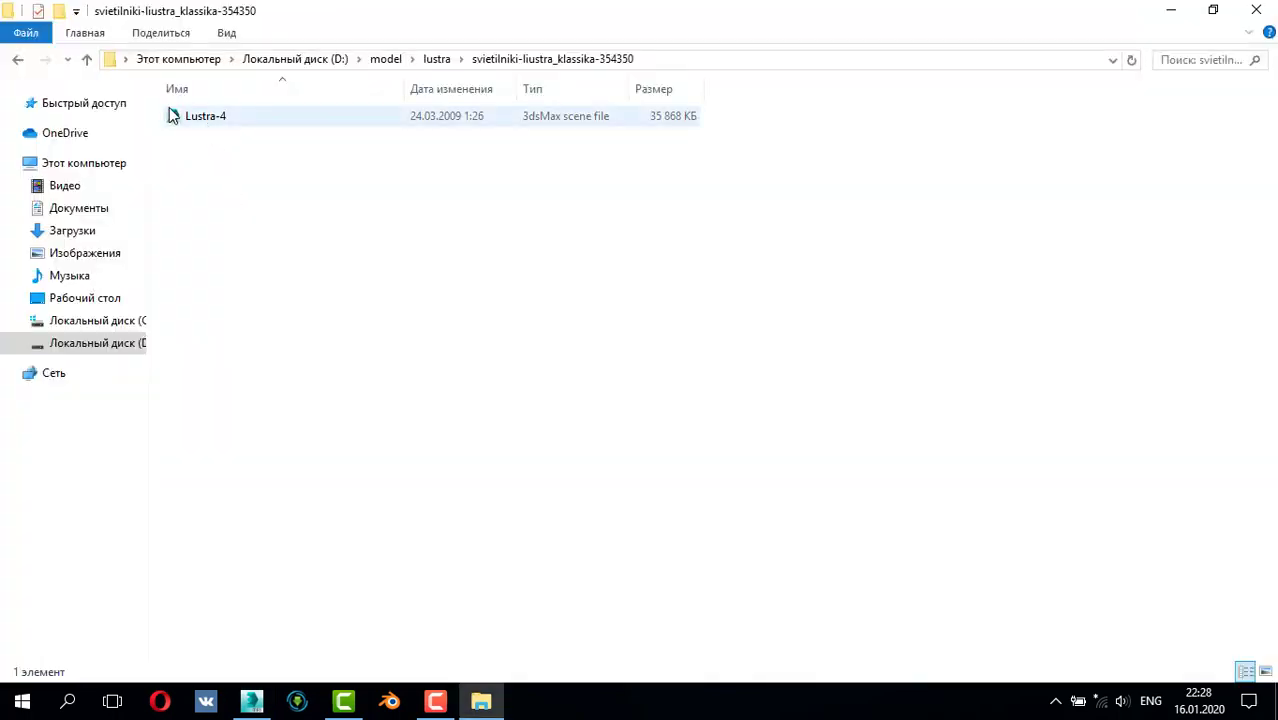
- Merge the Lustra-4 chandelier file into the bedroom scene and place it on the floor beside the rug
drag(205, 116, 295, 655)
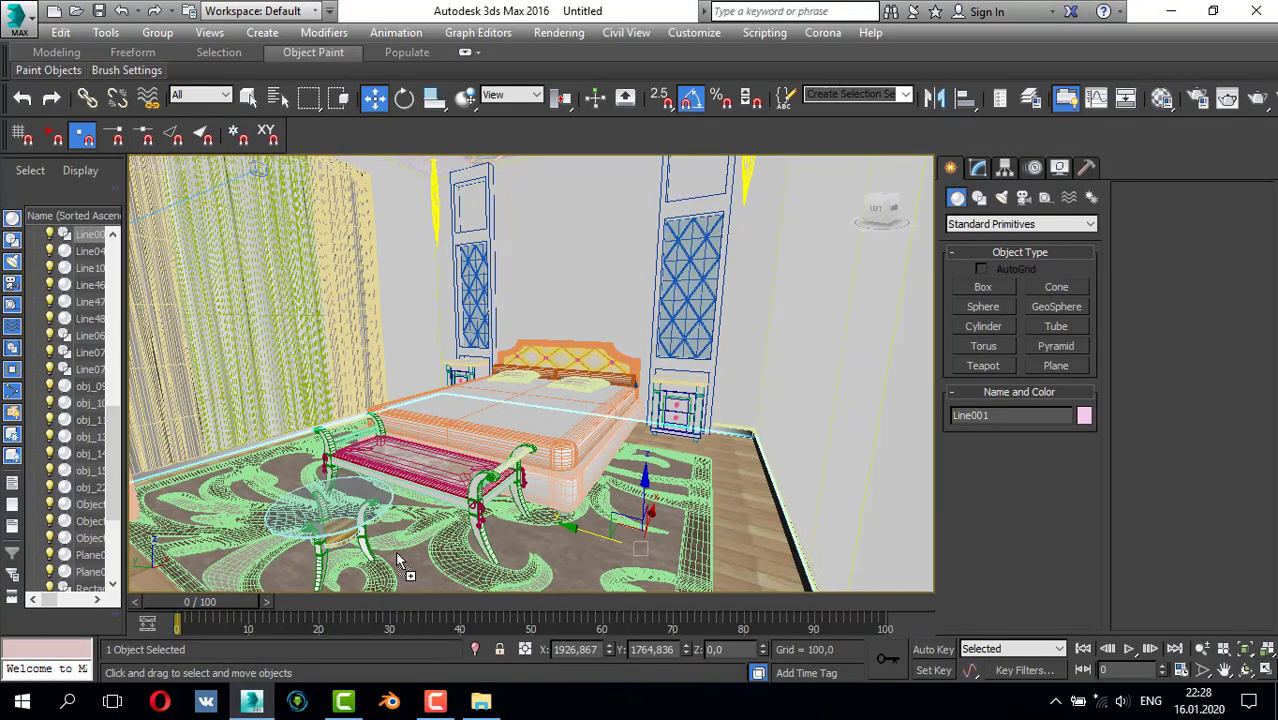
drag(398, 562, 396, 556)
click(435, 583)
click(750, 500)
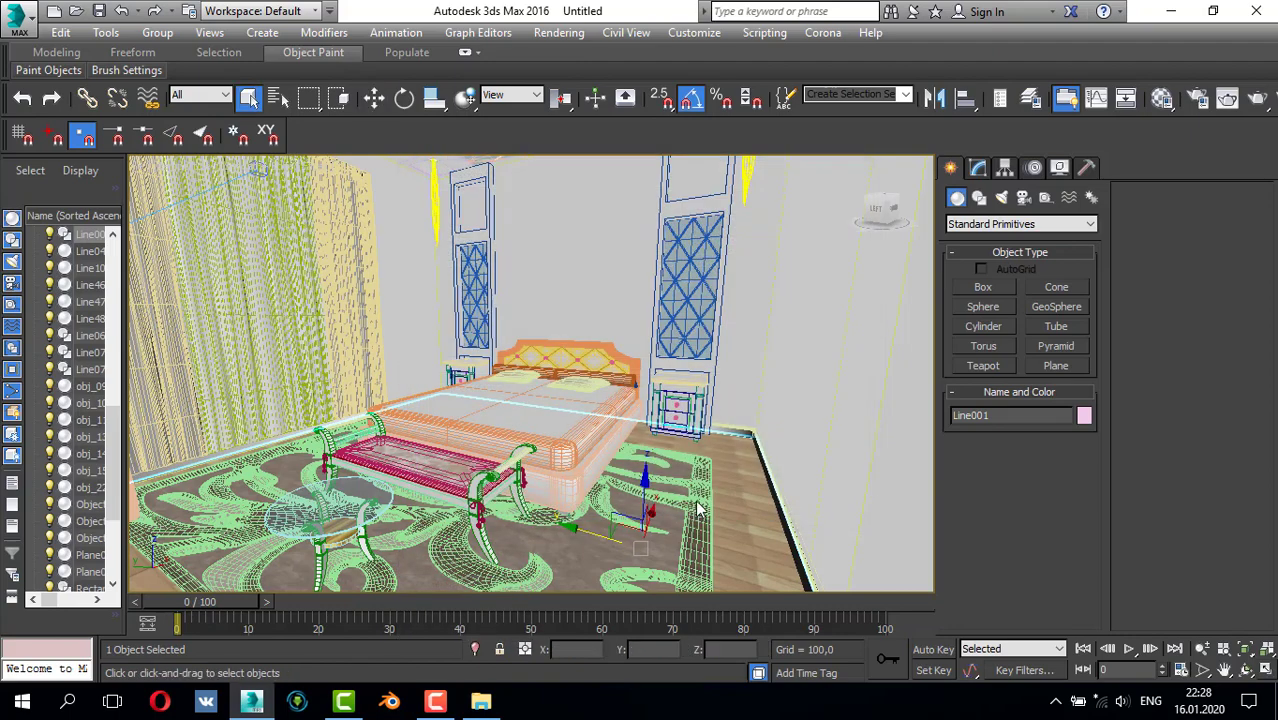
click(585, 516)
- Inspect the merged Lustra-03 chandelier up close and delete it from the scene
middle_drag(735, 570, 612, 497)
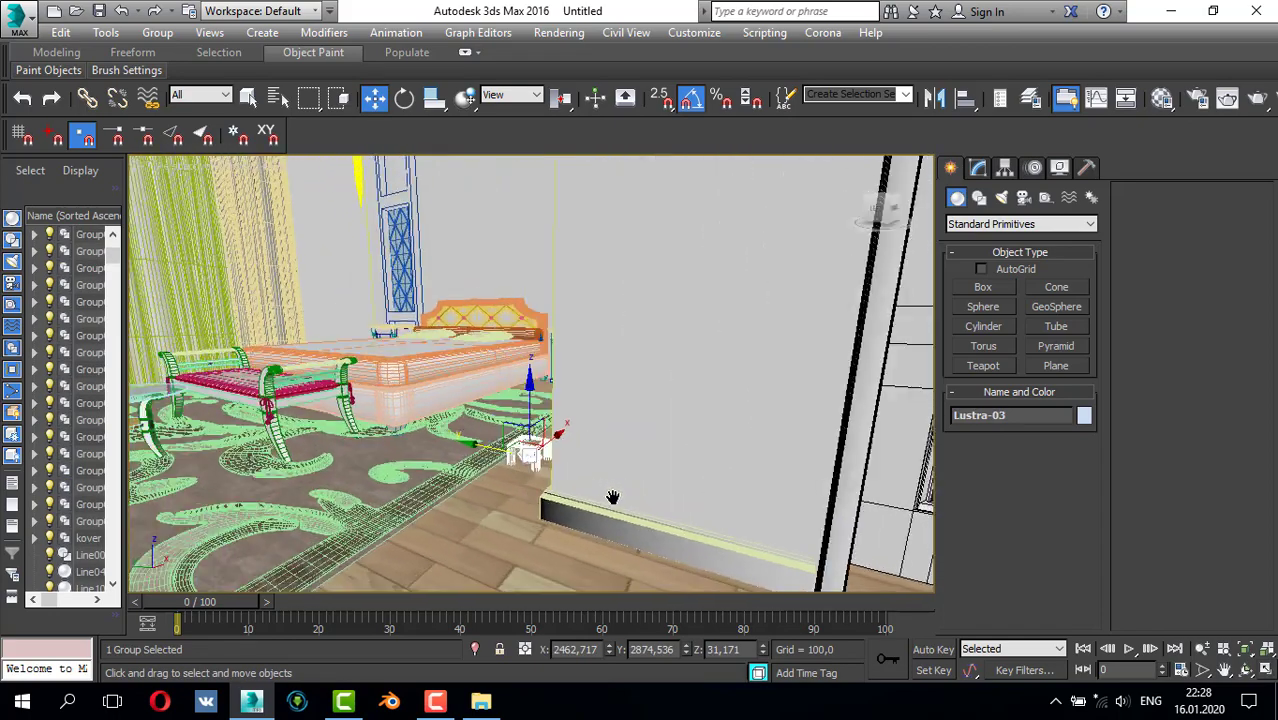
scroll(613, 497, down, 10)
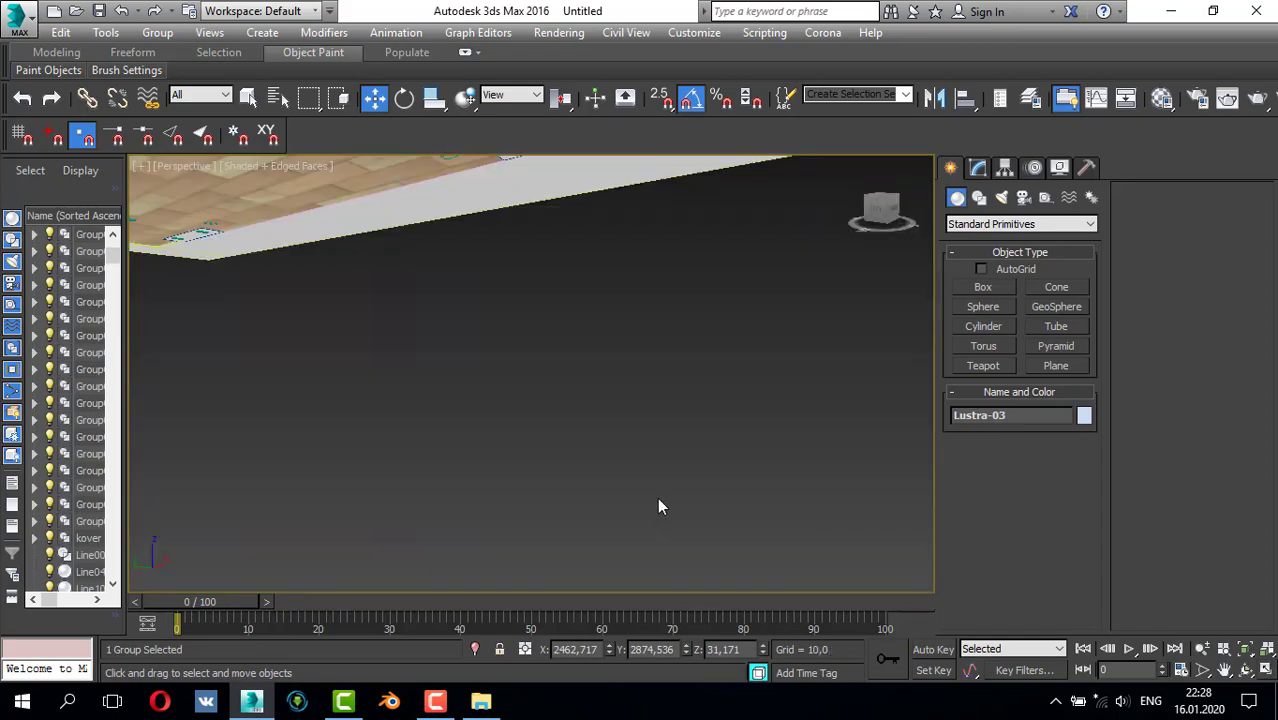
key(z)
alt+middle_drag(534, 418, 544, 426)
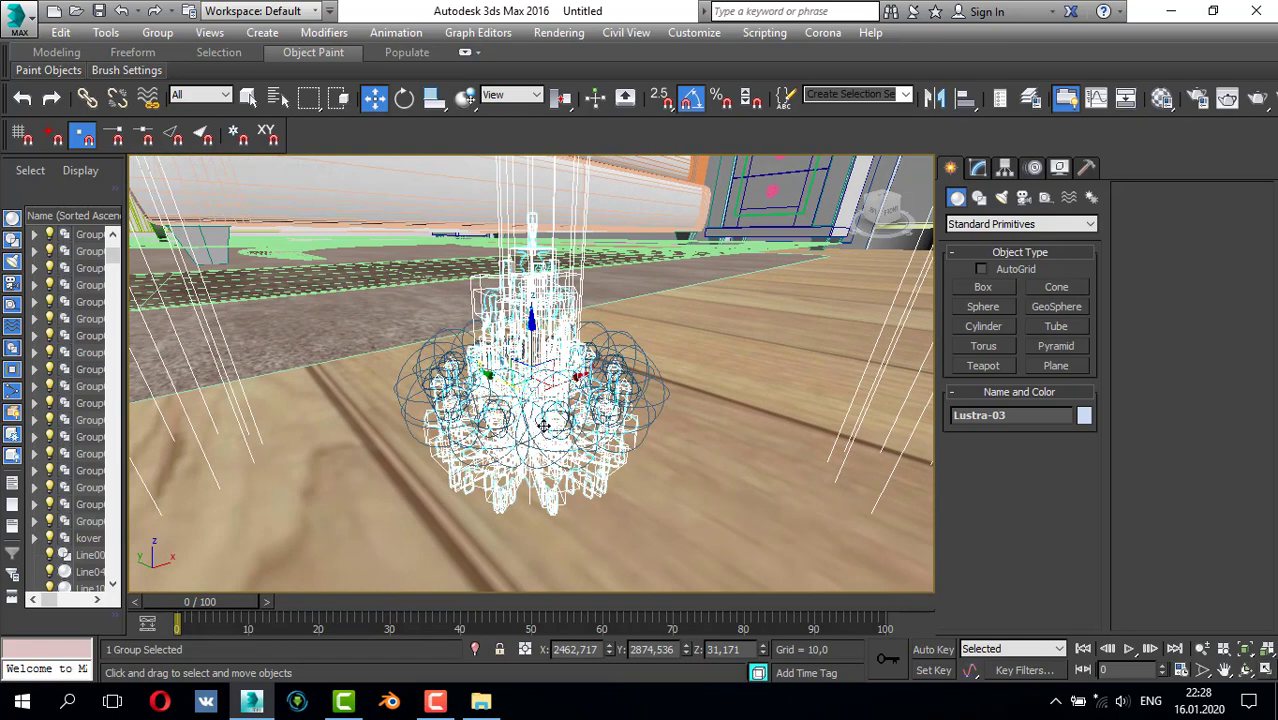
key(Delete)
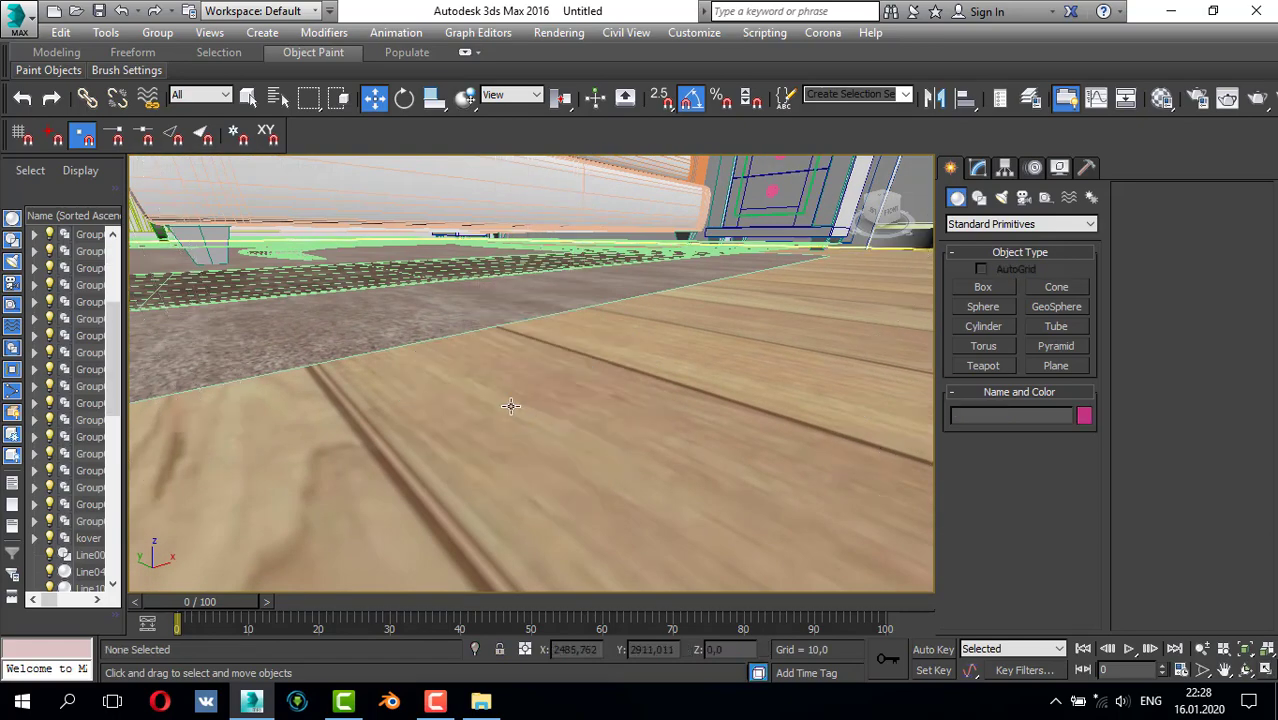
- Hide the rug's pattern group, the bed, the bench and the round table
scroll(513, 384, down, 1)
alt+middle_drag(513, 382, 557, 426)
scroll(538, 395, down, 2)
scroll(535, 394, down, 3)
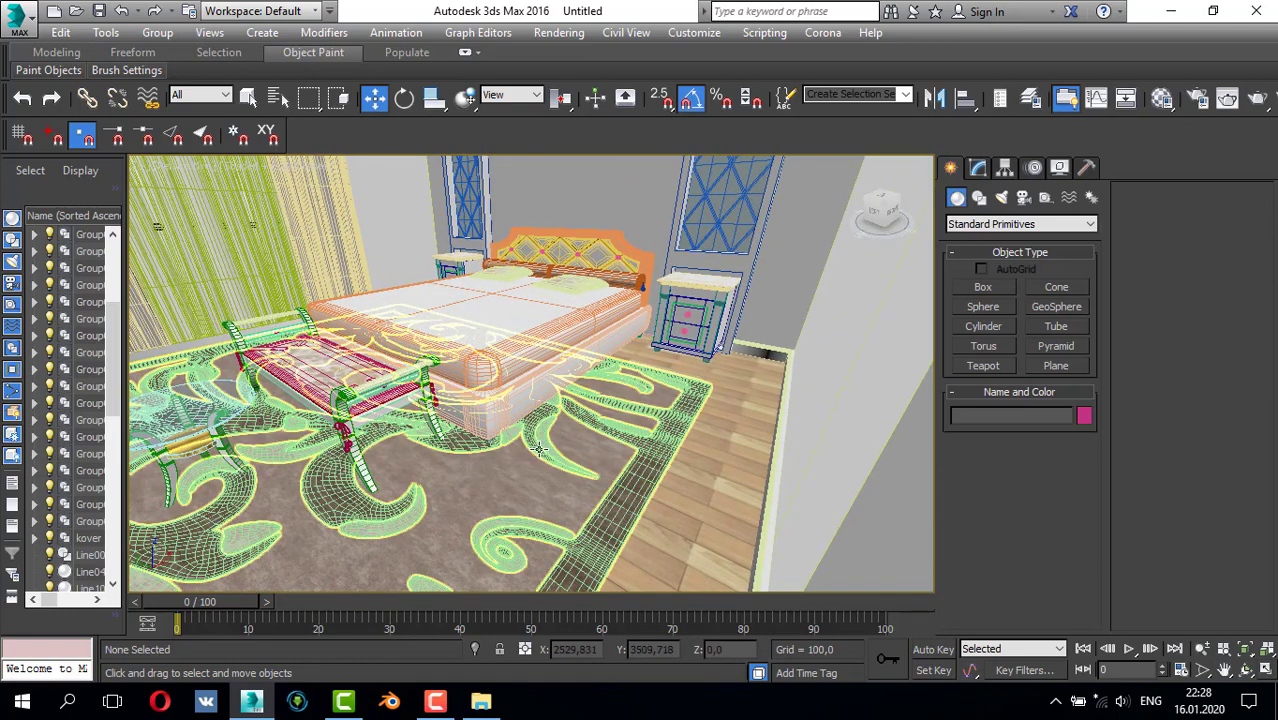
click(540, 430)
ctrl+click(470, 340)
ctrl+click(384, 383)
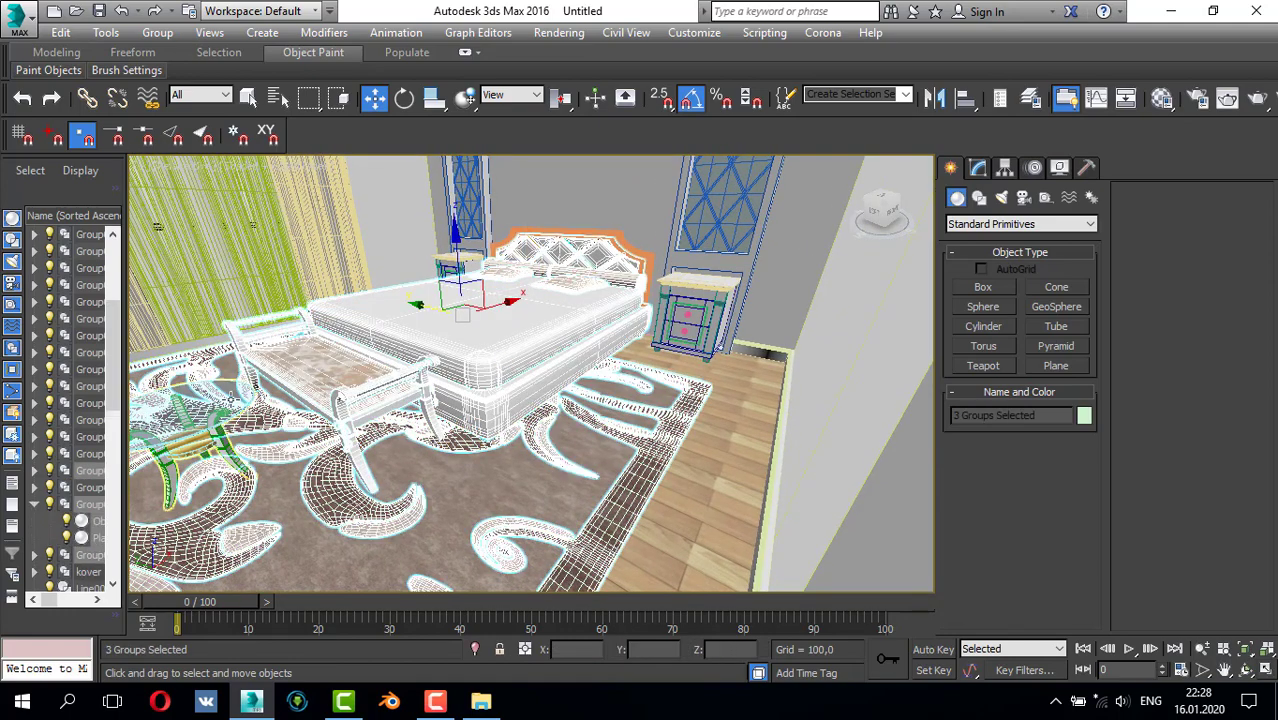
ctrl+click(230, 400)
right_click(231, 396)
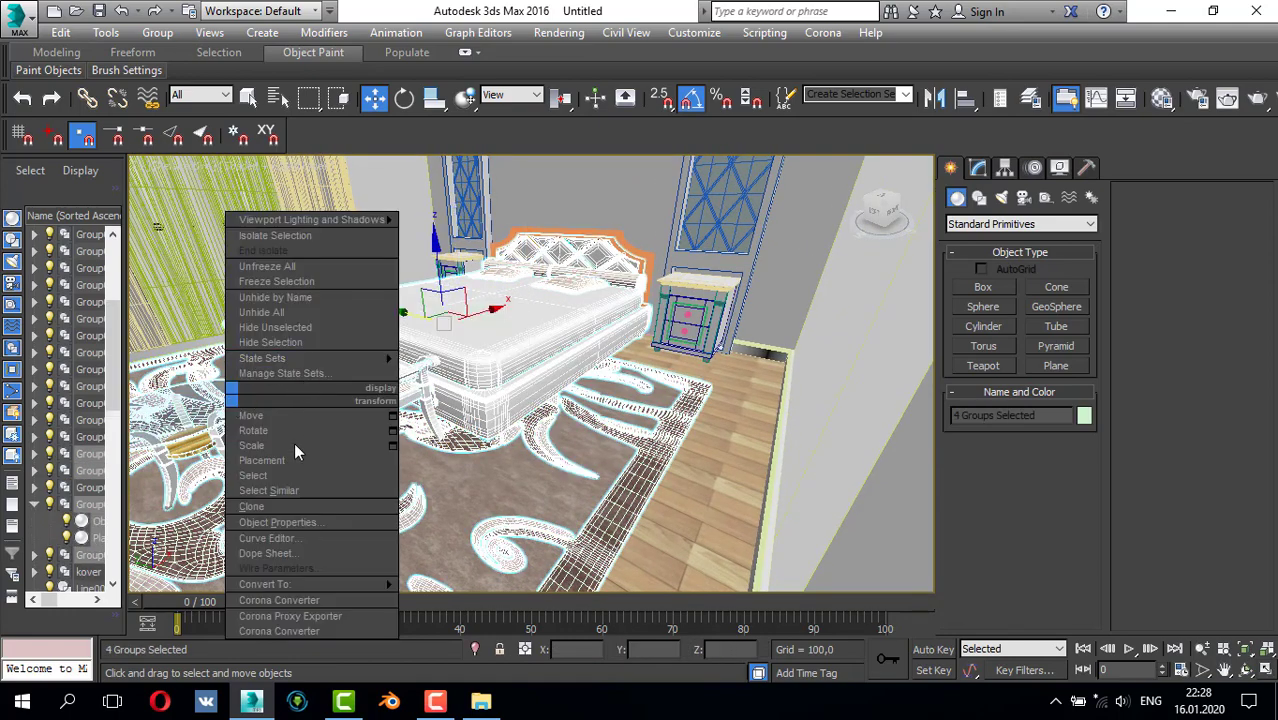
click(285, 342)
- Hide the rug's base plane, Plane006
alt+middle_drag(358, 360, 381, 367)
click(402, 407)
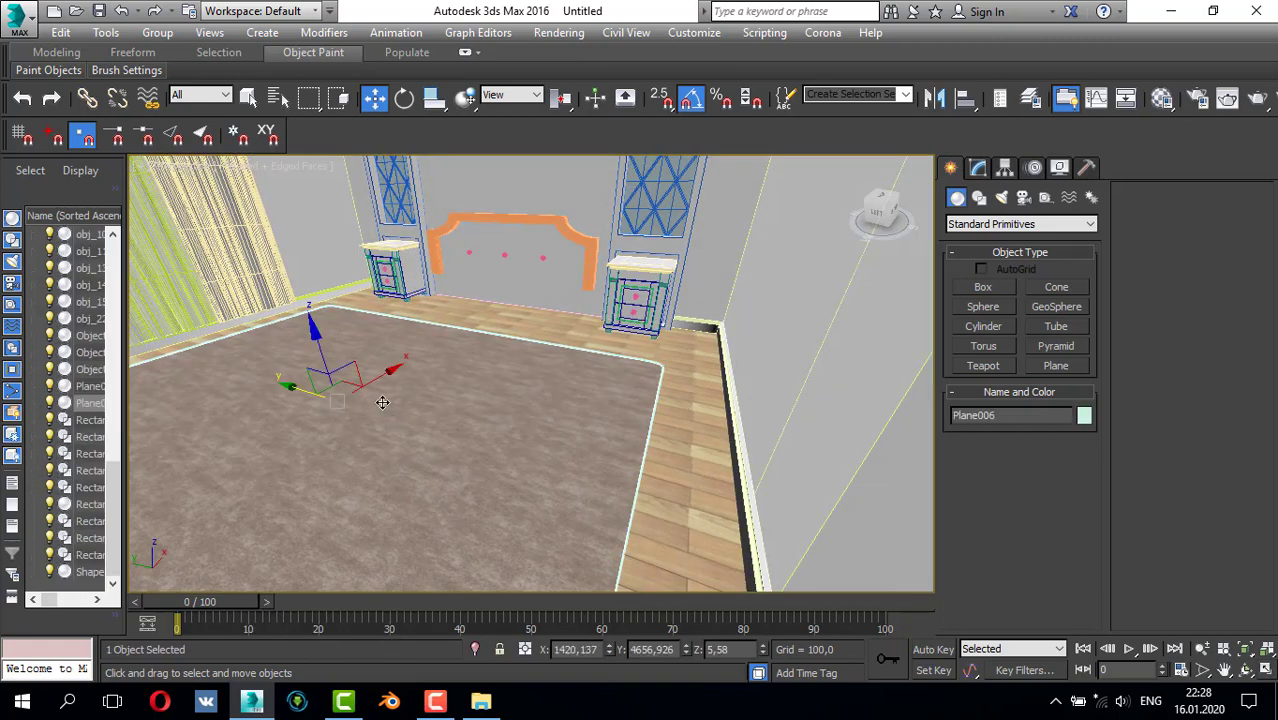
right_click(385, 402)
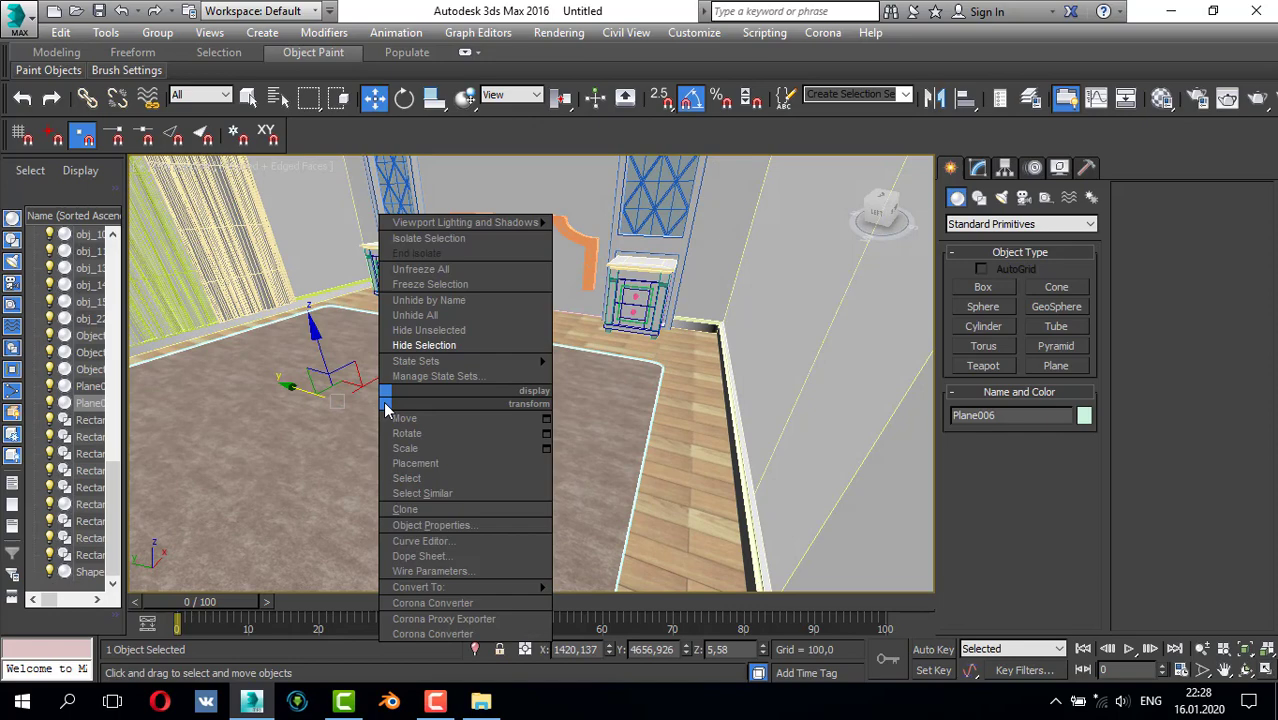
click(424, 345)
- Hide the bed's orange headboard frame and the three round pink buttons inside it
scroll(522, 365, up, 5)
click(585, 256)
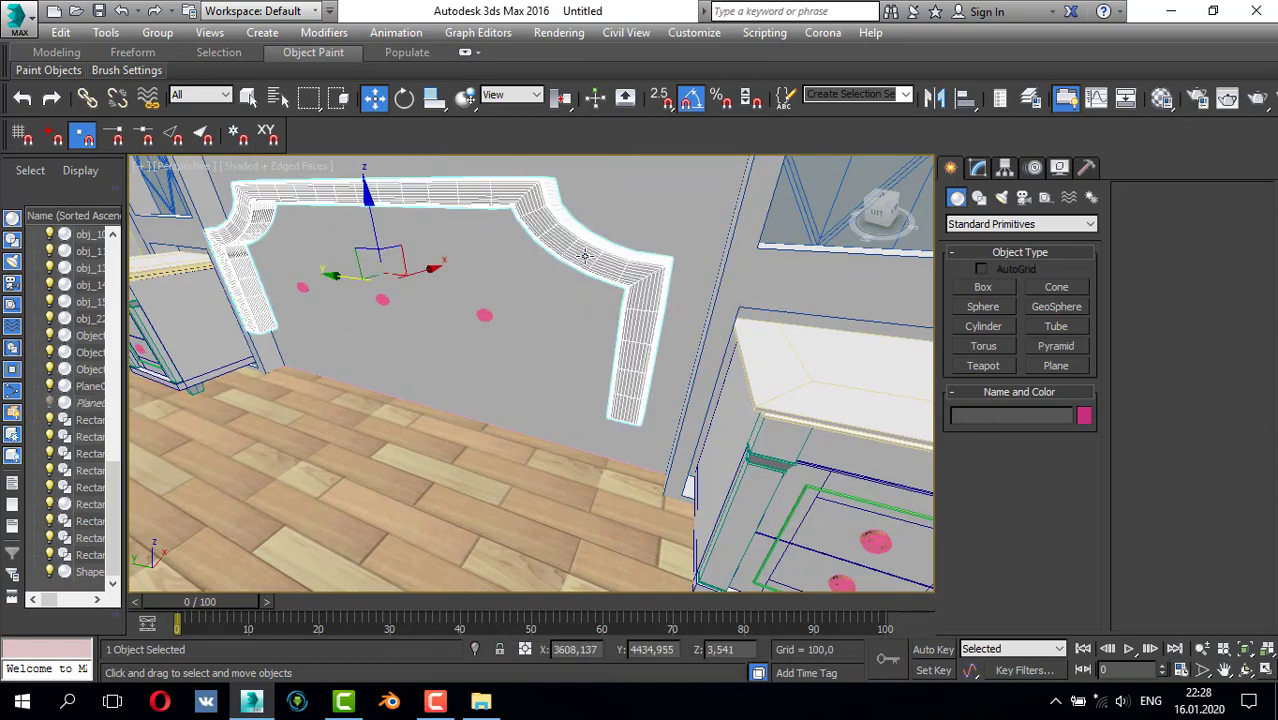
ctrl+click(484, 315)
ctrl+click(382, 299)
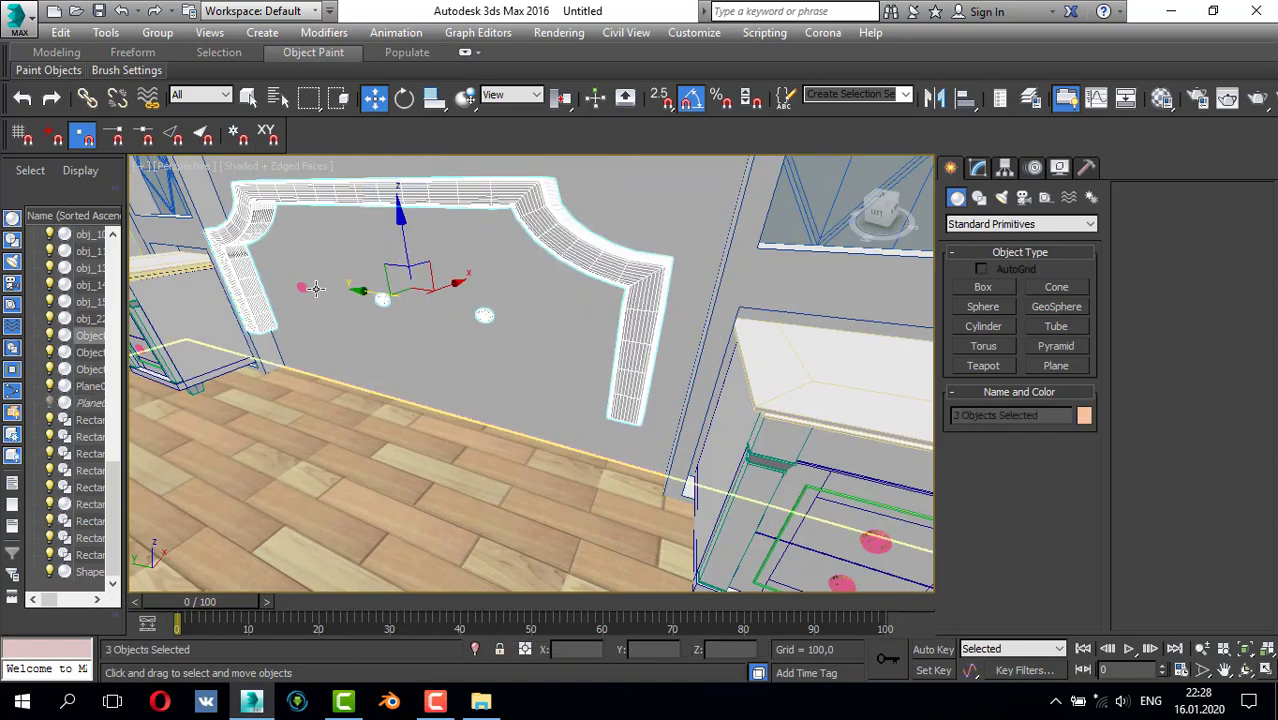
ctrl+click(301, 287)
right_click(300, 286)
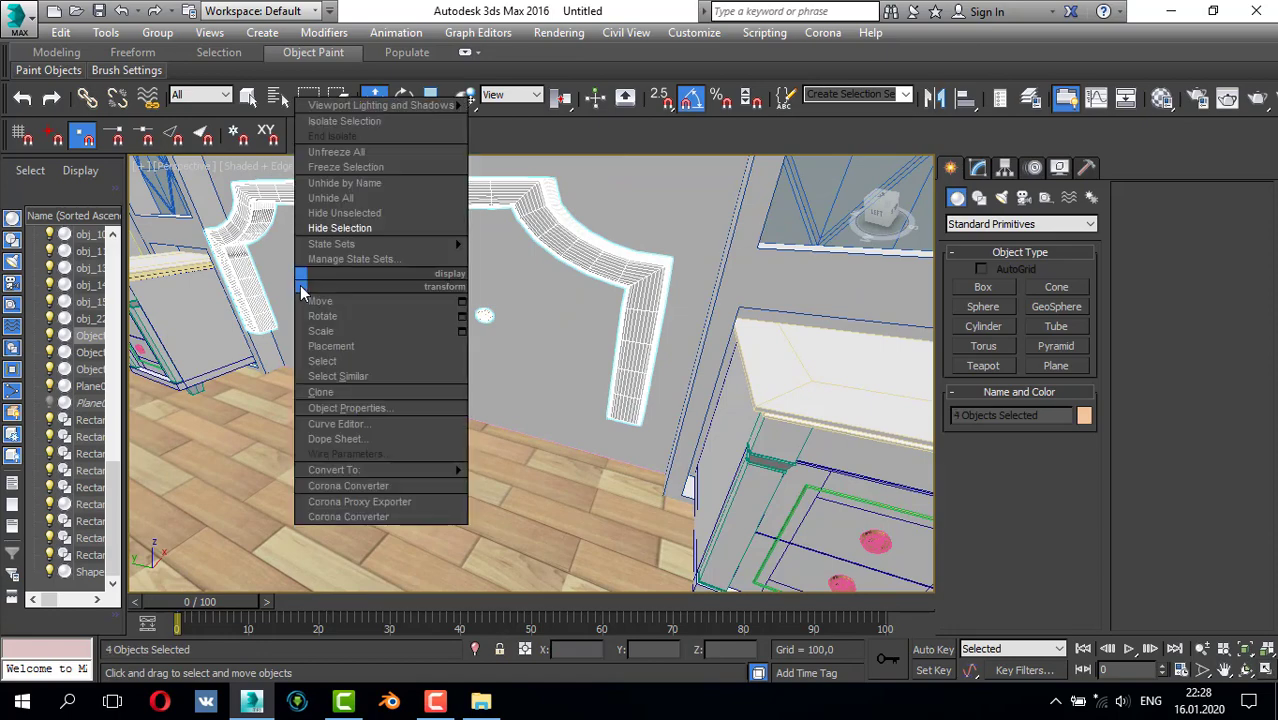
click(333, 227)
- Hide both bedside nightstands beneath the latticed wall panels
click(713, 410)
alt+middle_drag(713, 410, 424, 346)
scroll(325, 331, down, 5)
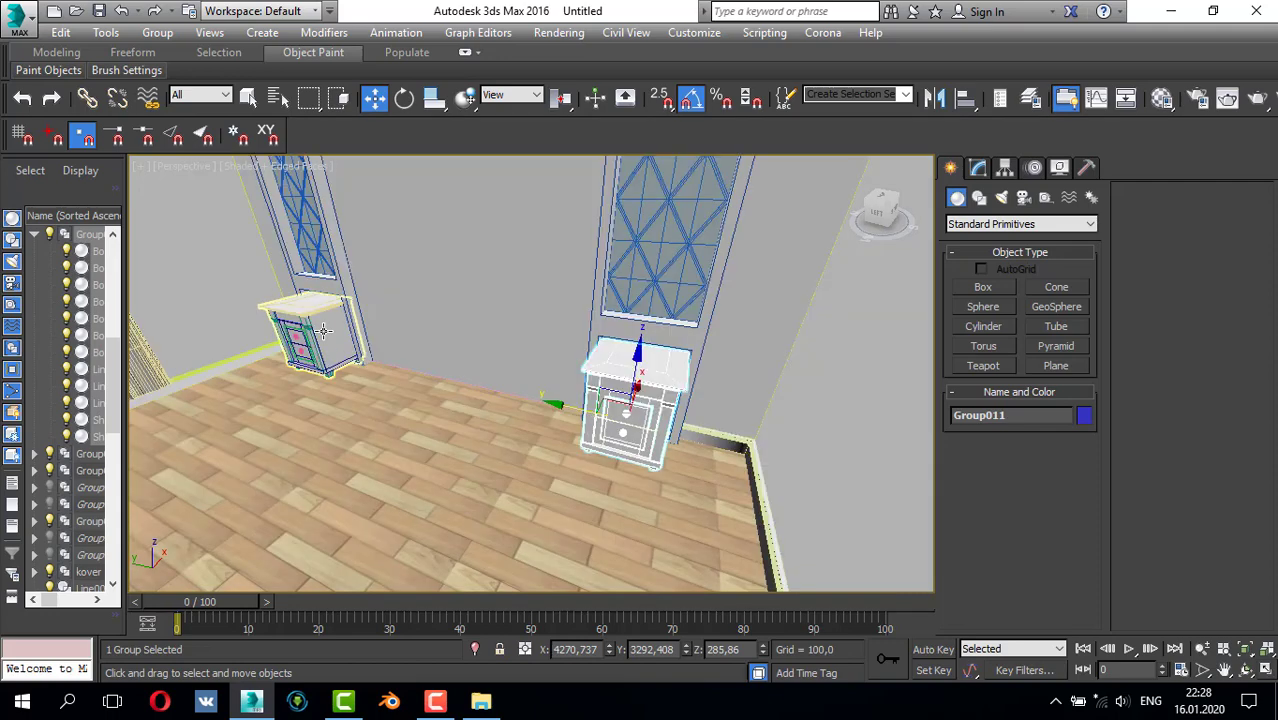
ctrl+click(339, 335)
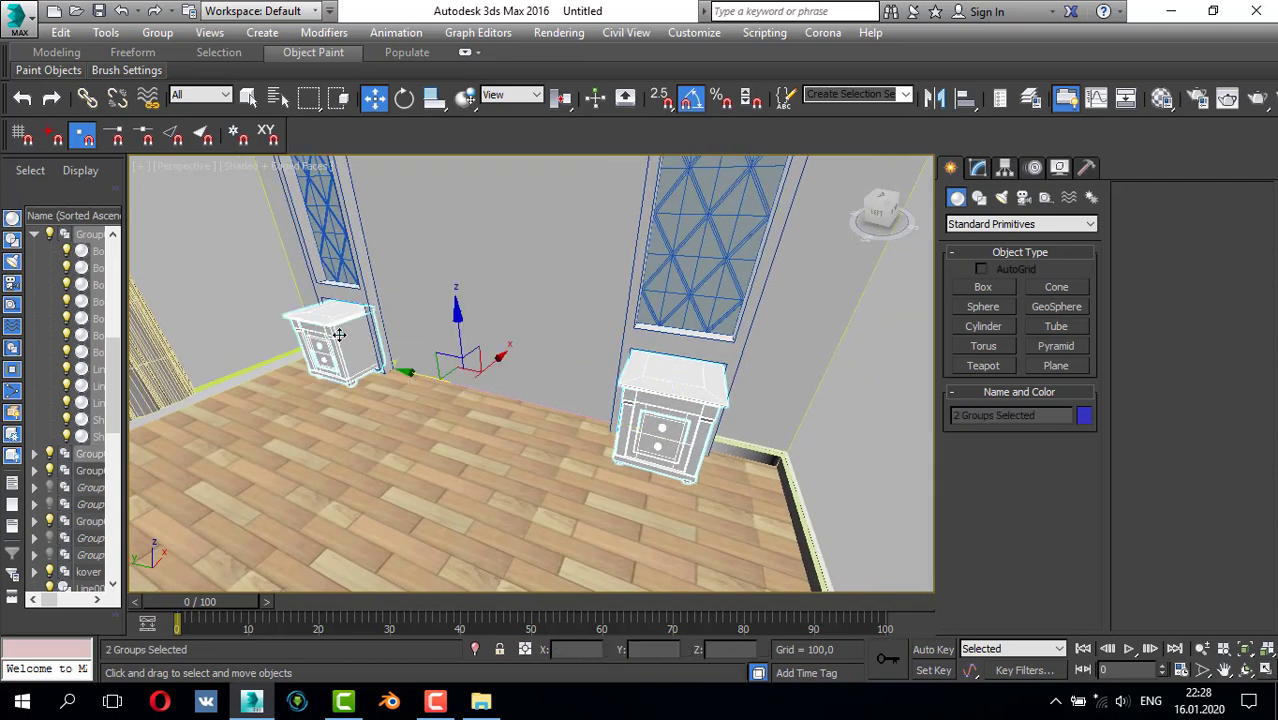
right_click(339, 333)
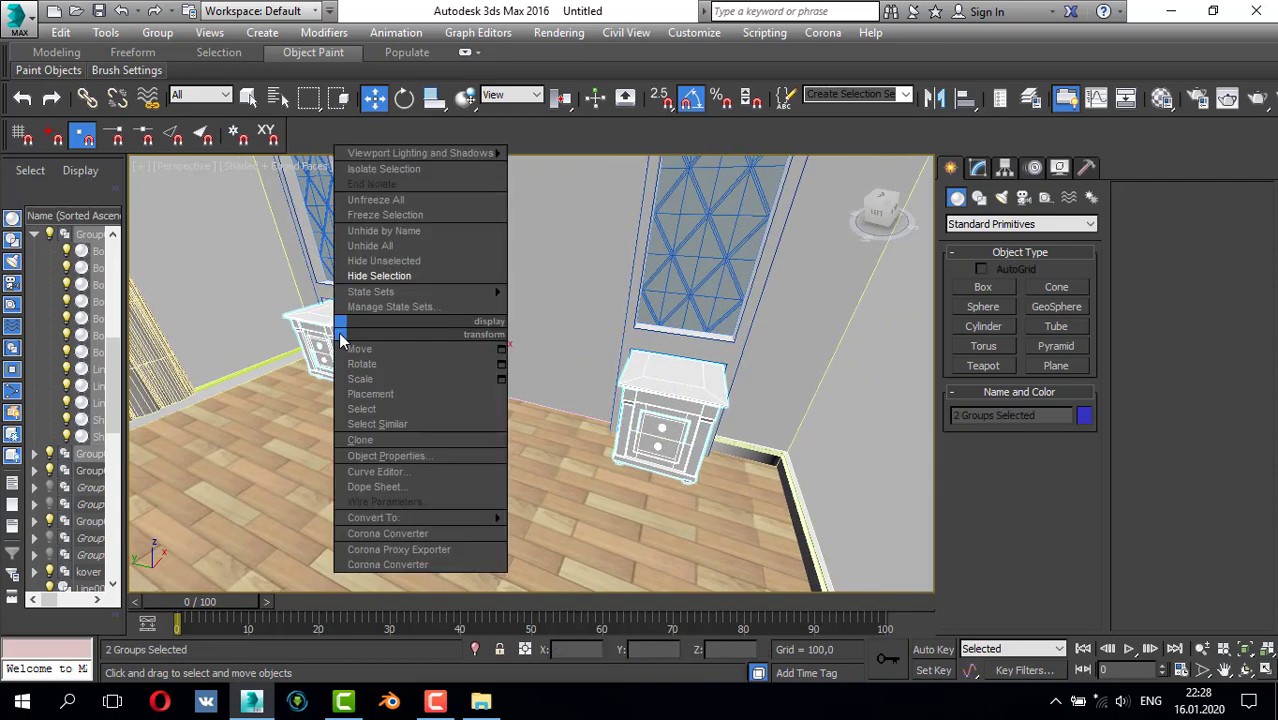
click(375, 275)
- Hide the rounded peach piece, the magenta disc beside it and the white cabinet near the curtains
middle_drag(411, 317, 551, 369)
scroll(550, 370, up, 3)
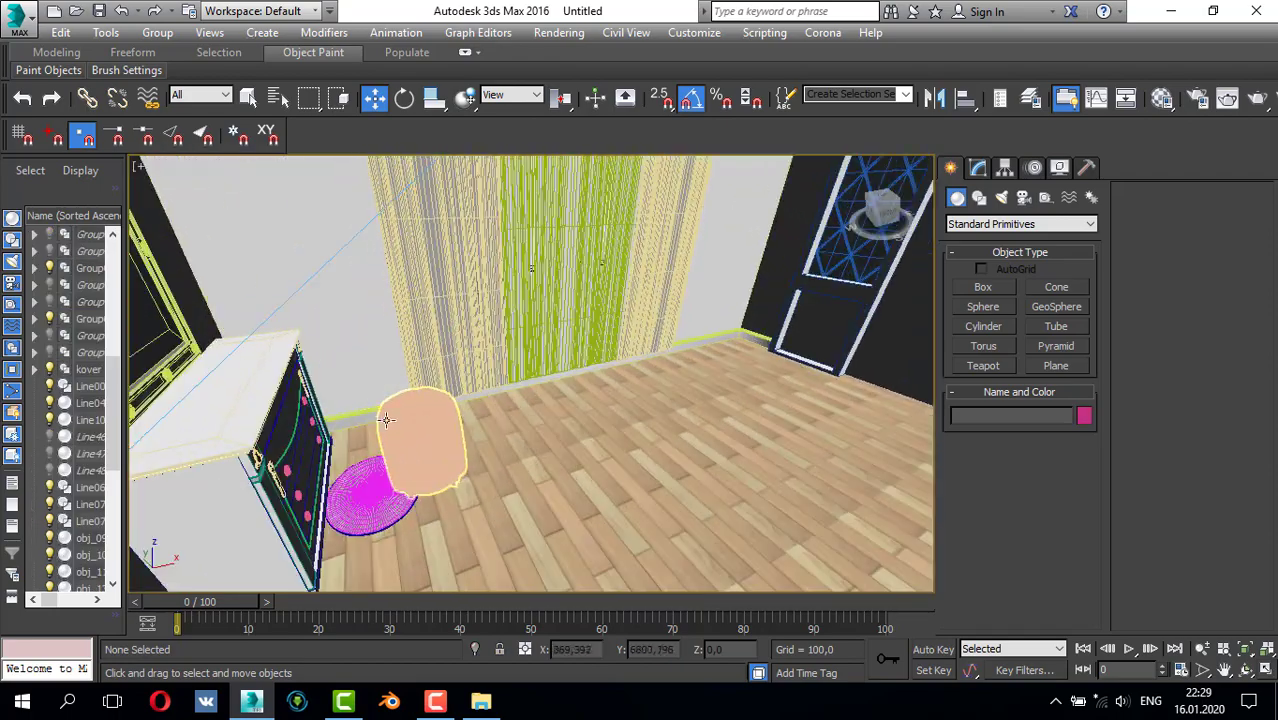
click(405, 430)
ctrl+click(371, 487)
ctrl+click(272, 453)
right_click(272, 453)
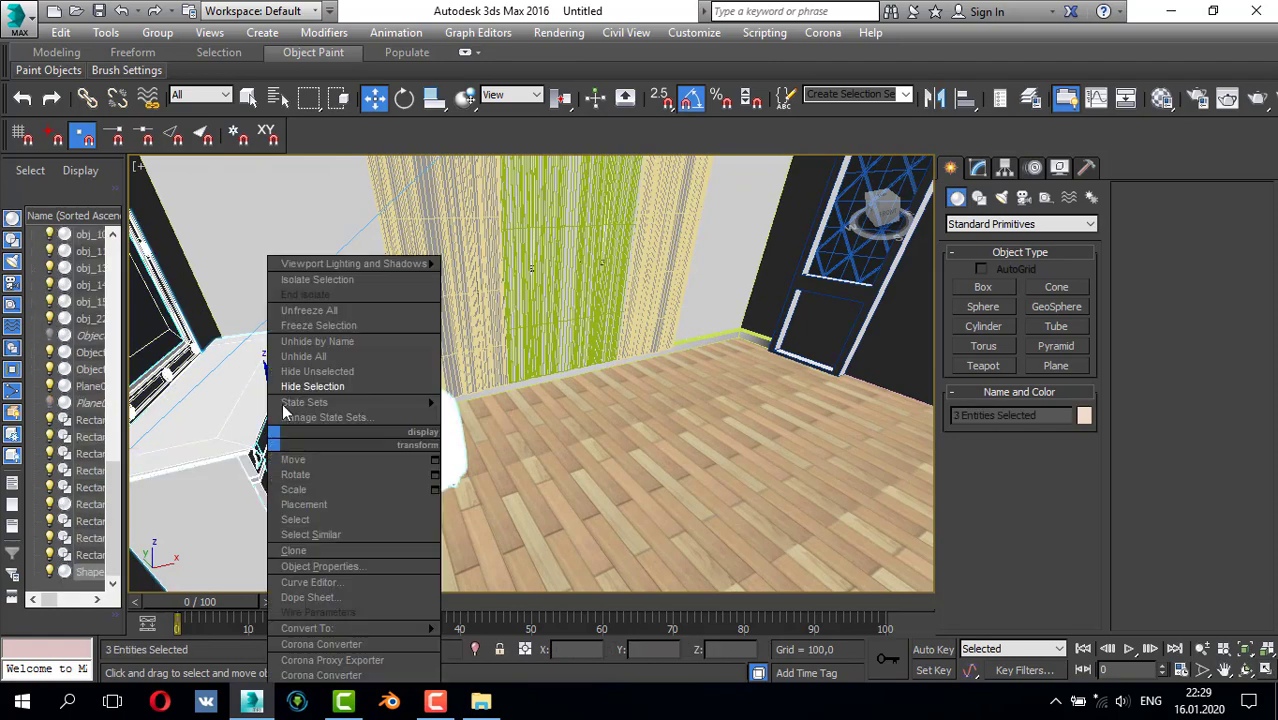
click(312, 387)
- Hide the entrance floor mat Plane001, the tall wardrobe beside it and the adjoining upper object
alt+middle_drag(556, 421, 658, 432)
click(658, 432)
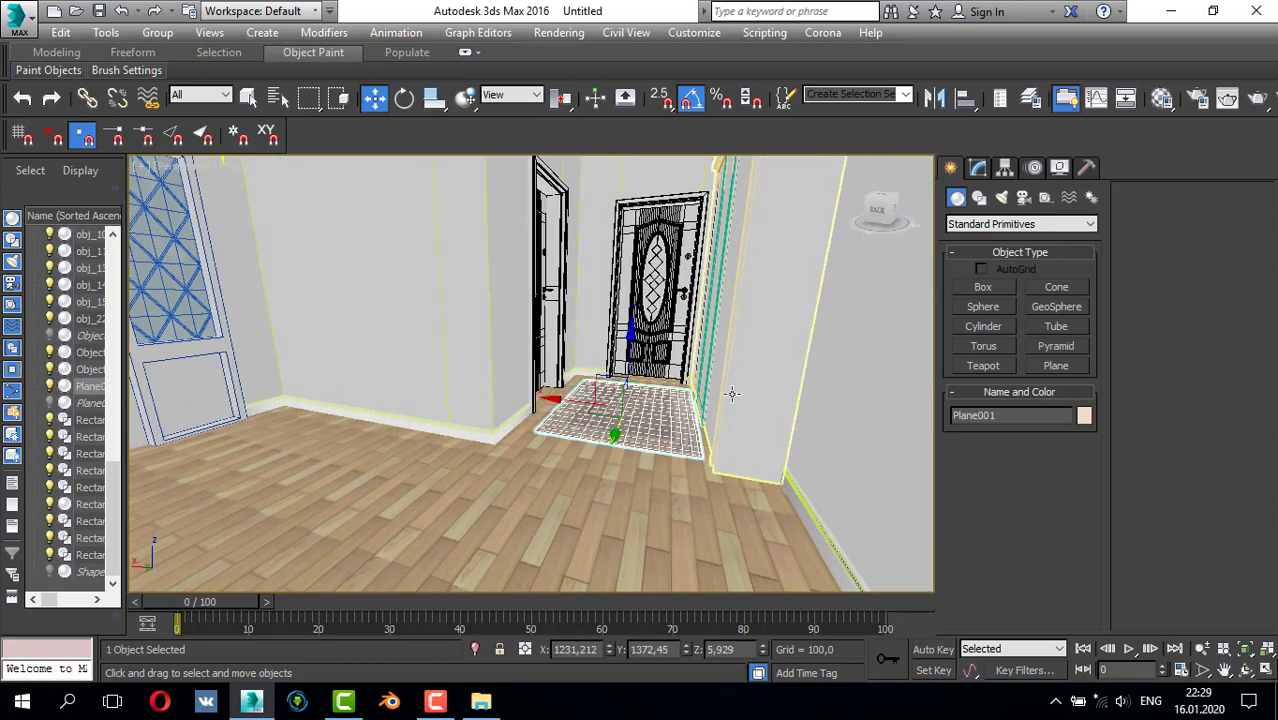
ctrl+click(704, 384)
alt+middle_drag(704, 384, 655, 480)
ctrl+click(645, 202)
right_click(645, 202)
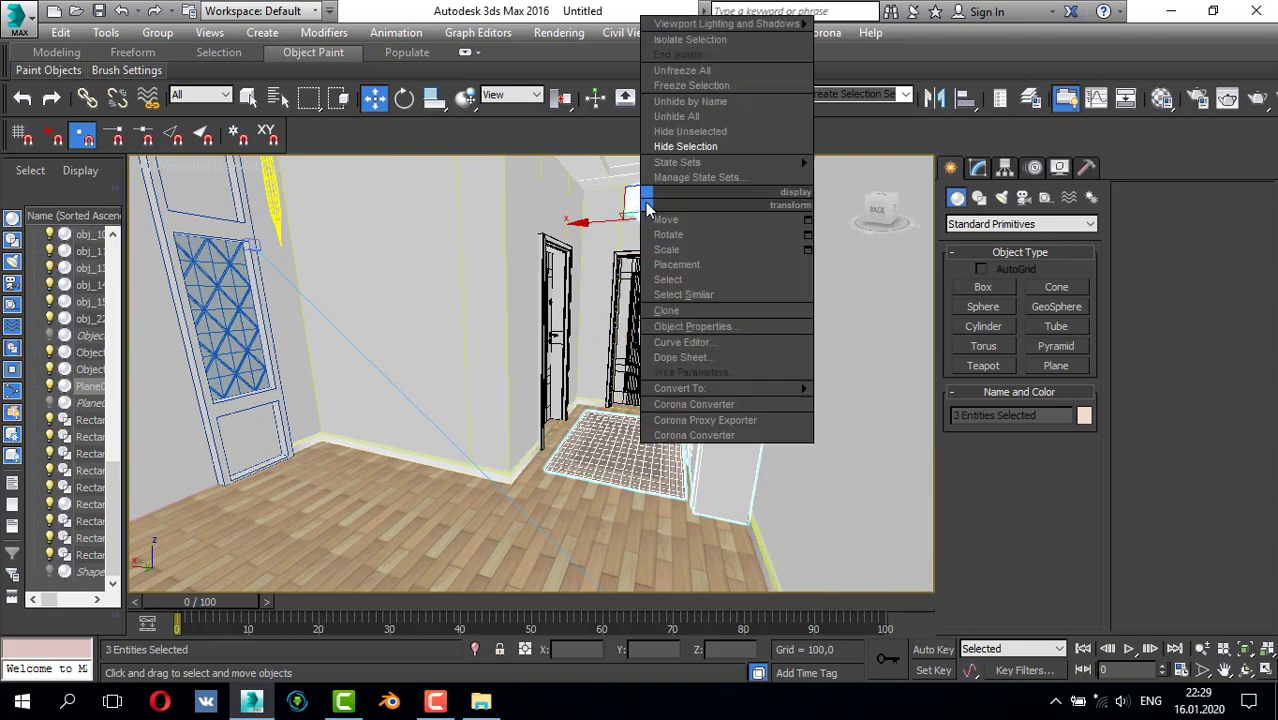
click(665, 146)
- Hide the leftover furnishings near the entrance, including the small pink part Line04 on the wall side
alt+middle_drag(676, 302, 645, 335)
click(660, 293)
ctrl+click(659, 292)
right_click(645, 335)
click(680, 282)
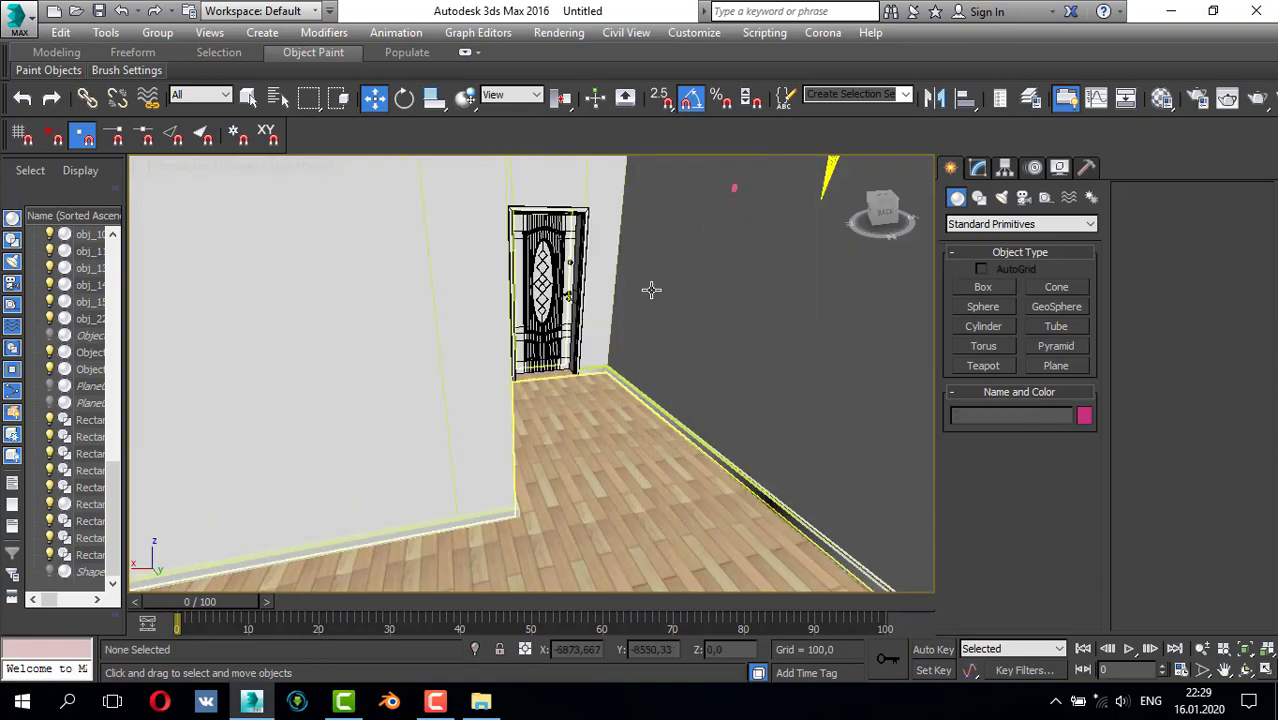
click(734, 187)
right_click(673, 277)
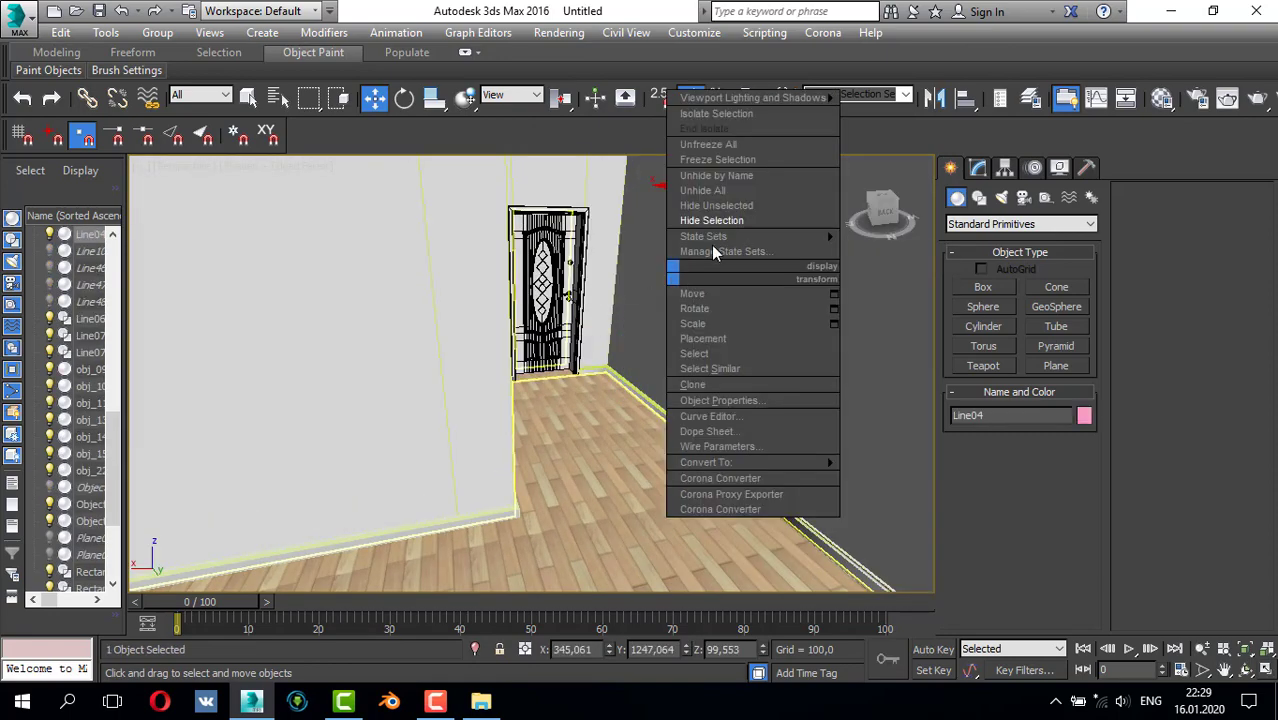
click(707, 224)
- Hide the curtains in front of the bedroom window
scroll(707, 224, up, 5)
alt+middle_drag(707, 224, 271, 286)
click(271, 286)
right_click(271, 286)
click(340, 230)
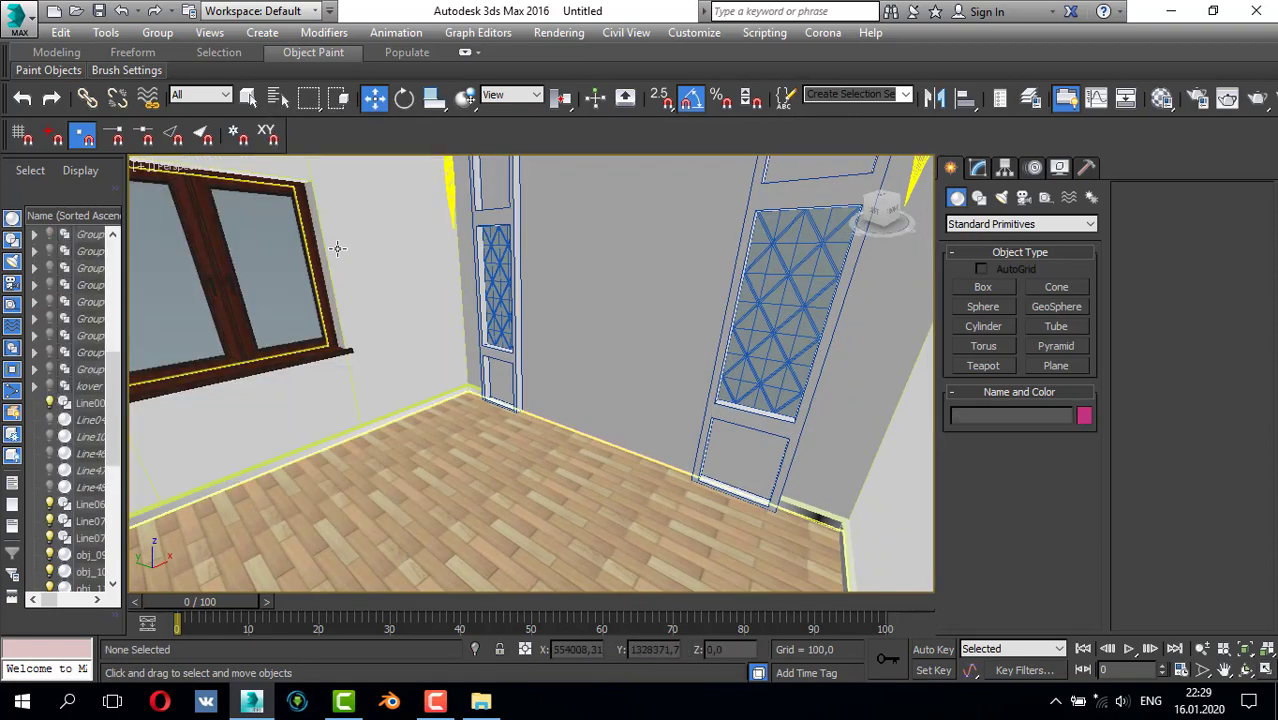
alt+middle_drag(397, 320, 450, 342)
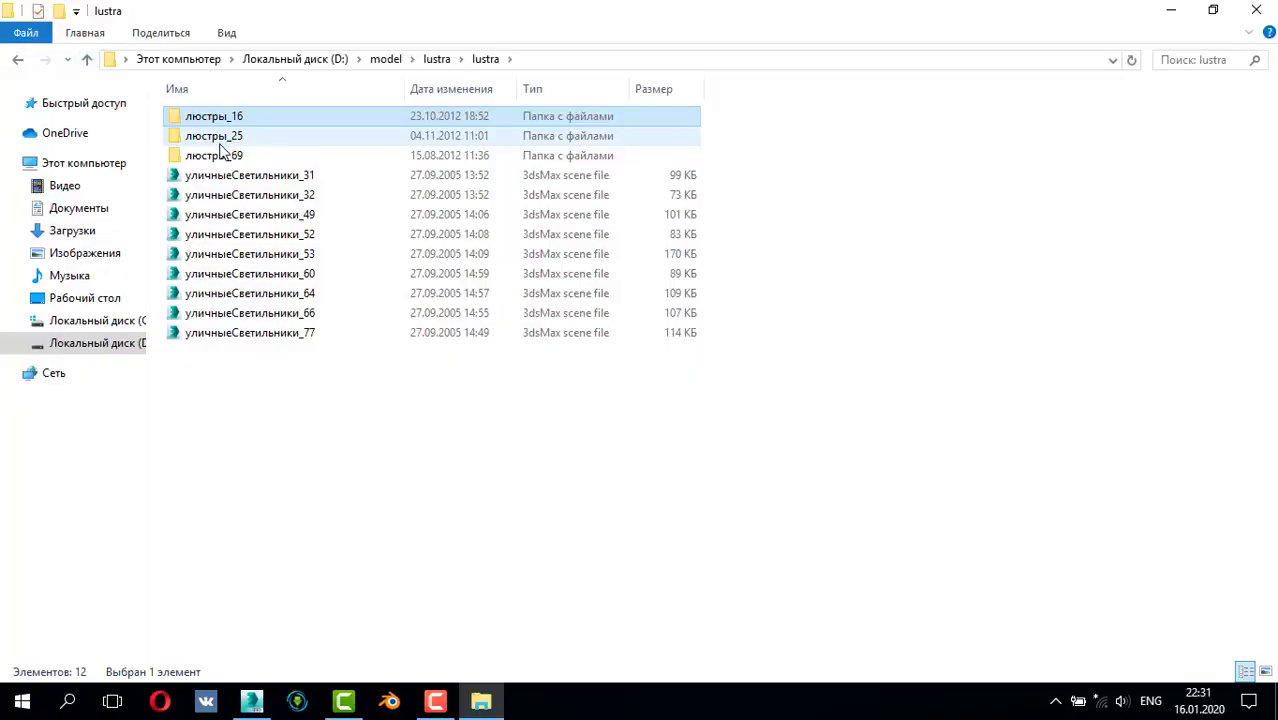
- Merge the Kolarz_Licia chandelier model from the lustra folder and place it on the bedroom floor
double_click(220, 130)
drag(220, 118, 416, 432)
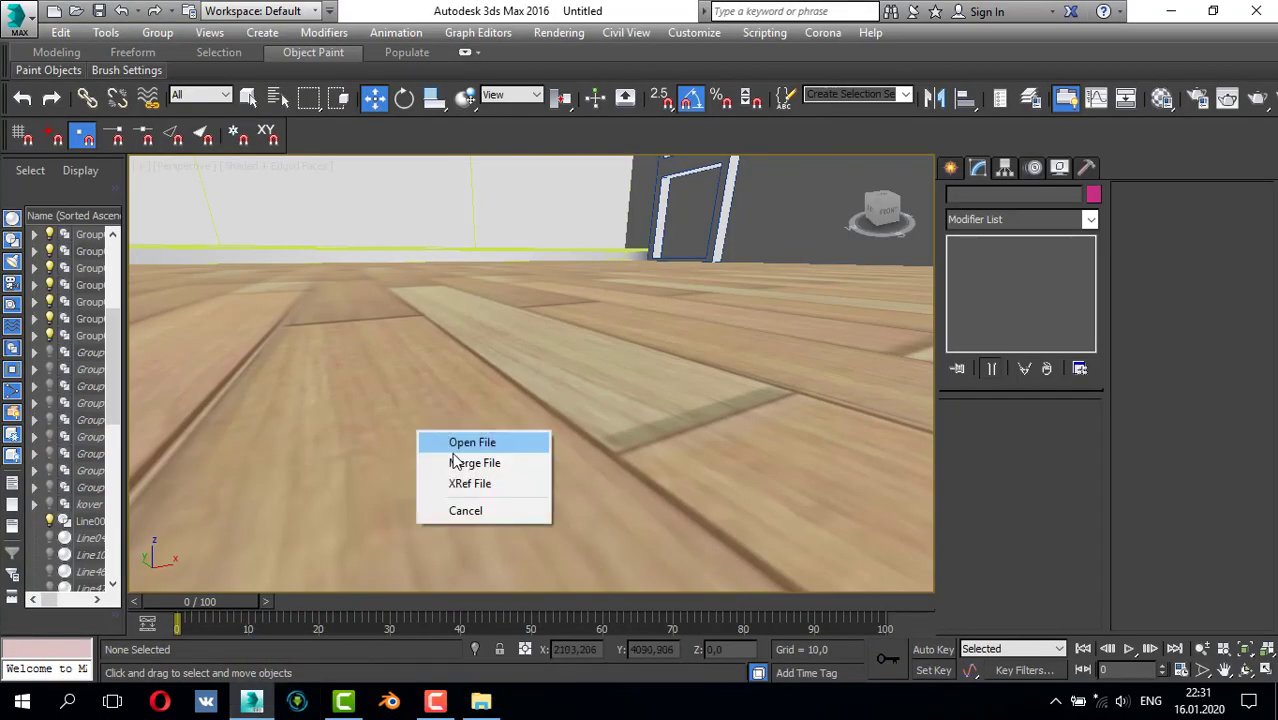
click(460, 462)
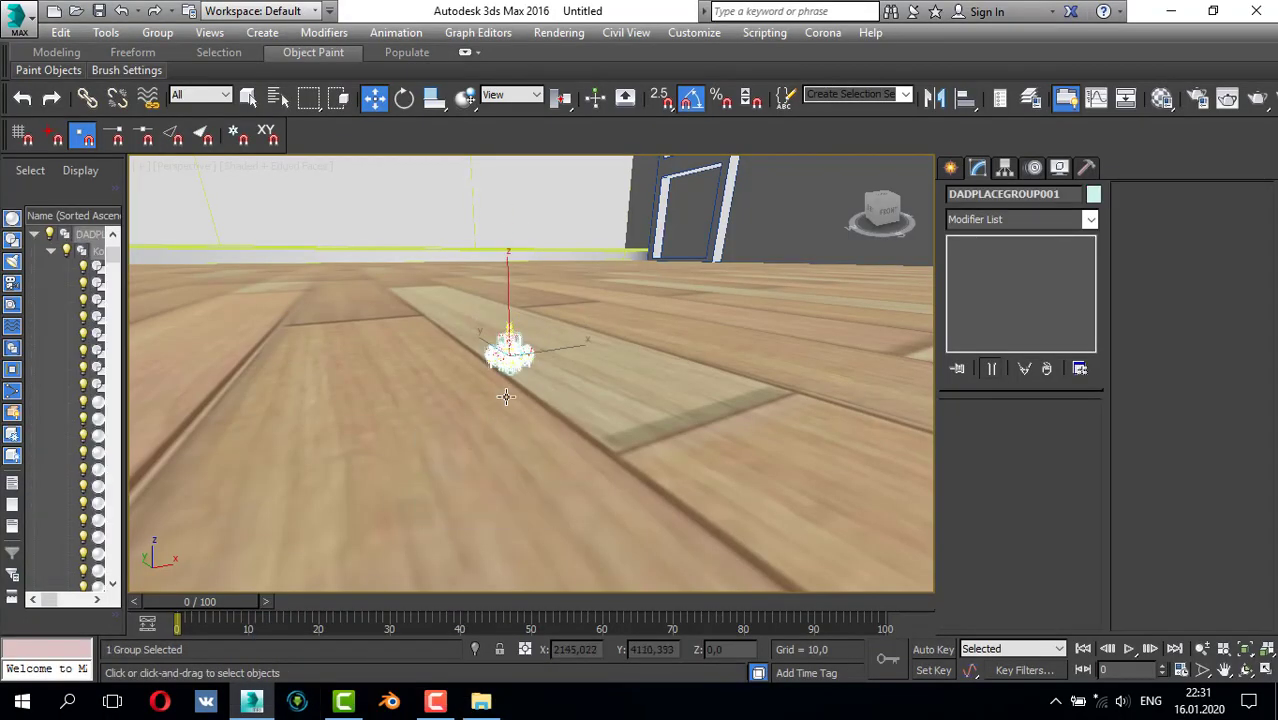
click(491, 462)
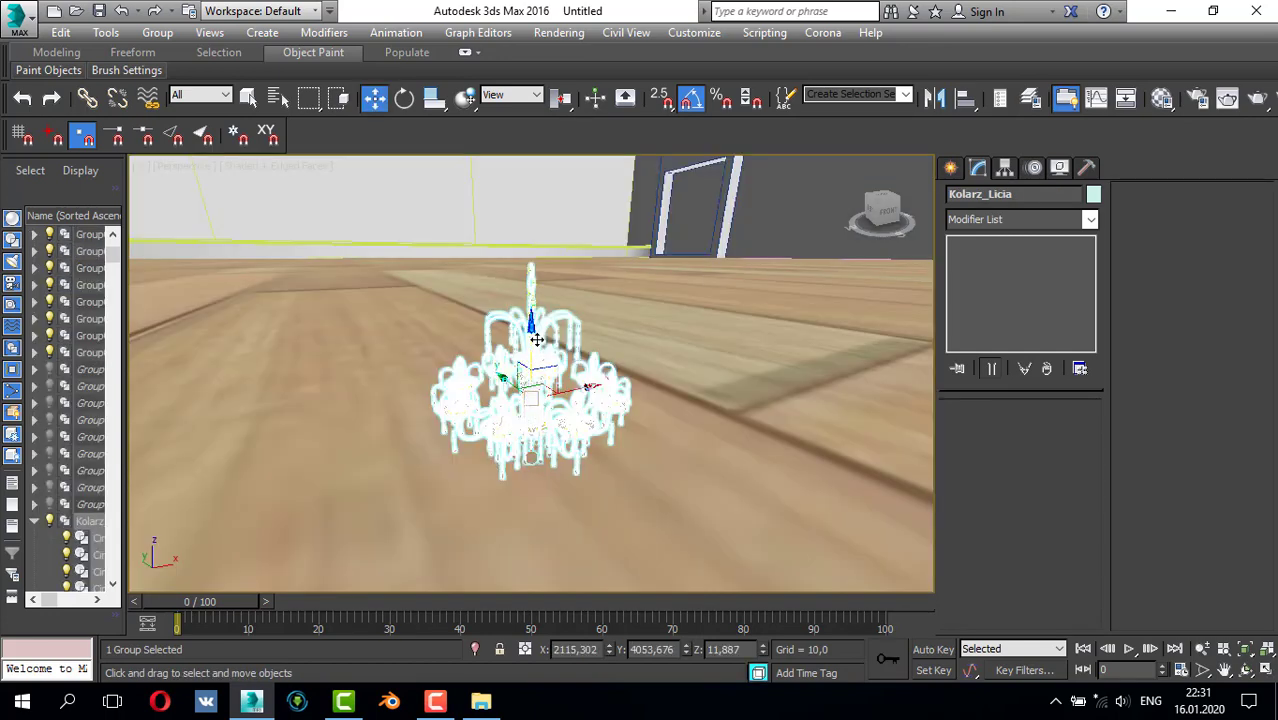
- Raise the Kolarz_Licia chandelier about 10 units above the floor and inspect its arms and lamps
drag(534, 338, 550, 246)
alt+middle_drag(565, 291, 490, 376)
scroll(543, 314, up, 2)
scroll(558, 305, up, 5)
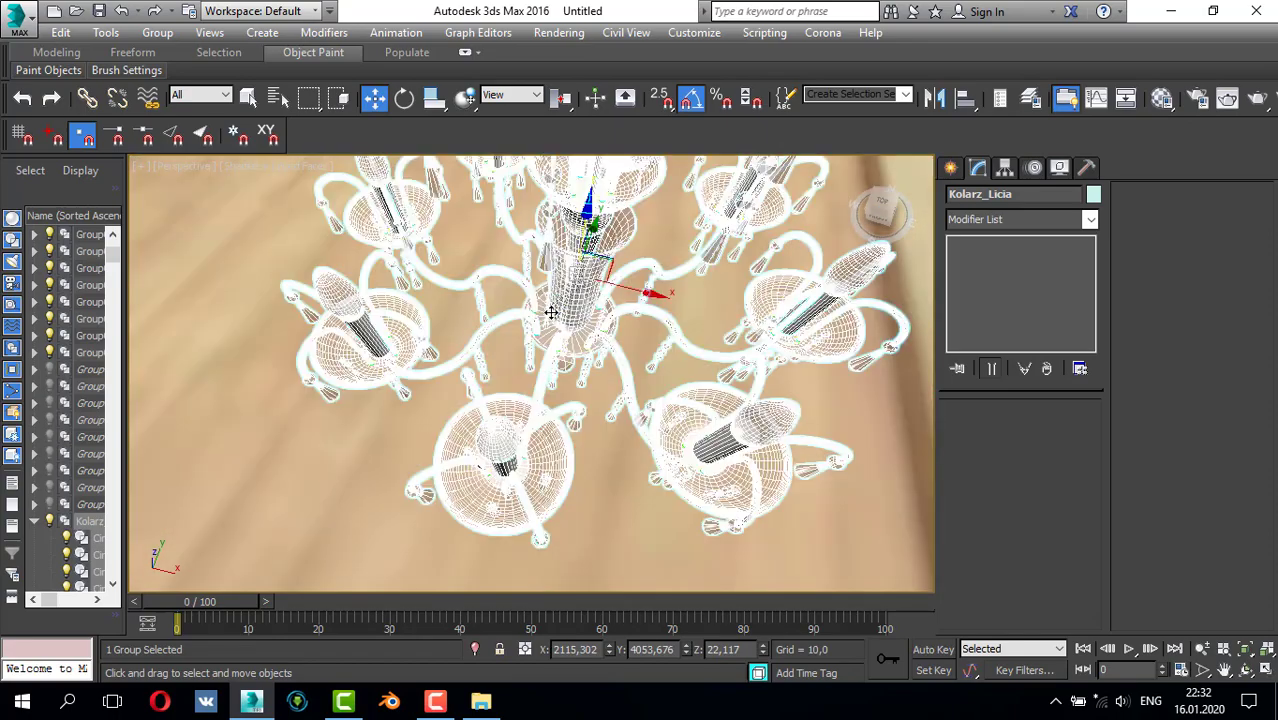
alt+middle_drag(592, 275, 617, 374)
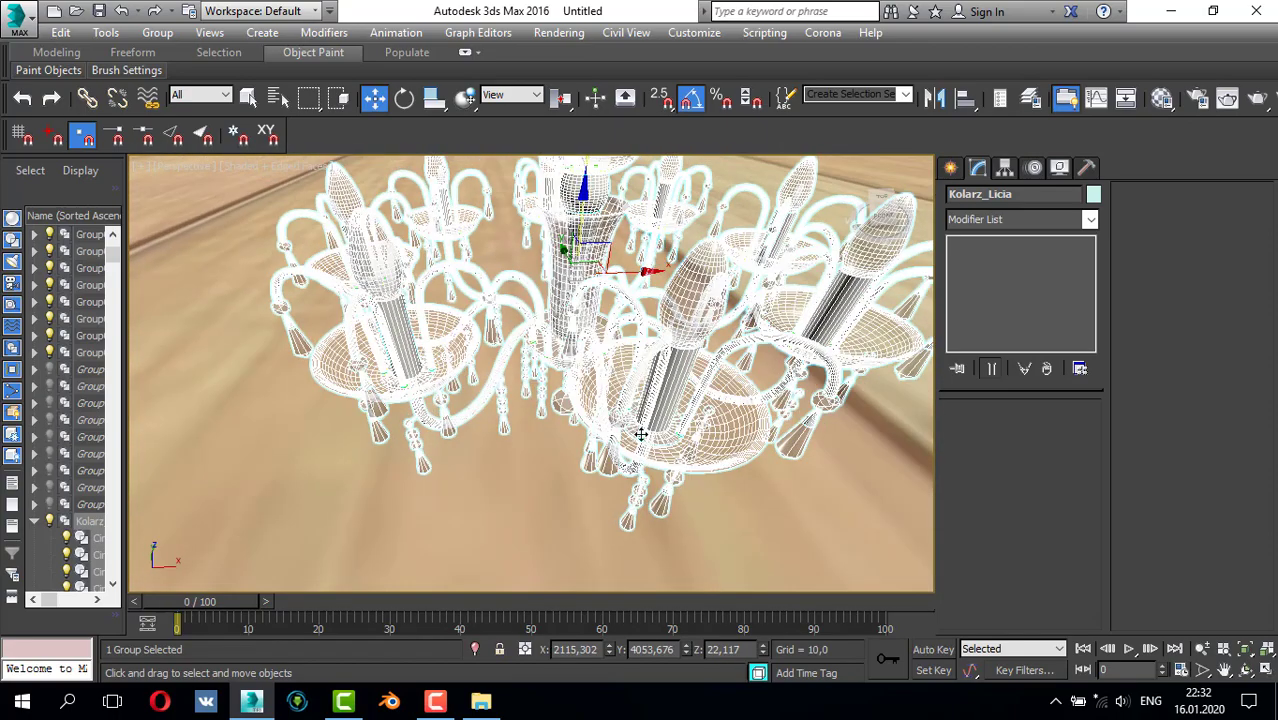
- Apply an FFD 2x2x2 modifier to the chandelier in the Top view and expand the modifier's sub-object levels
key(alt+w)
right_click(437, 258)
key(alt+w)
key(z)
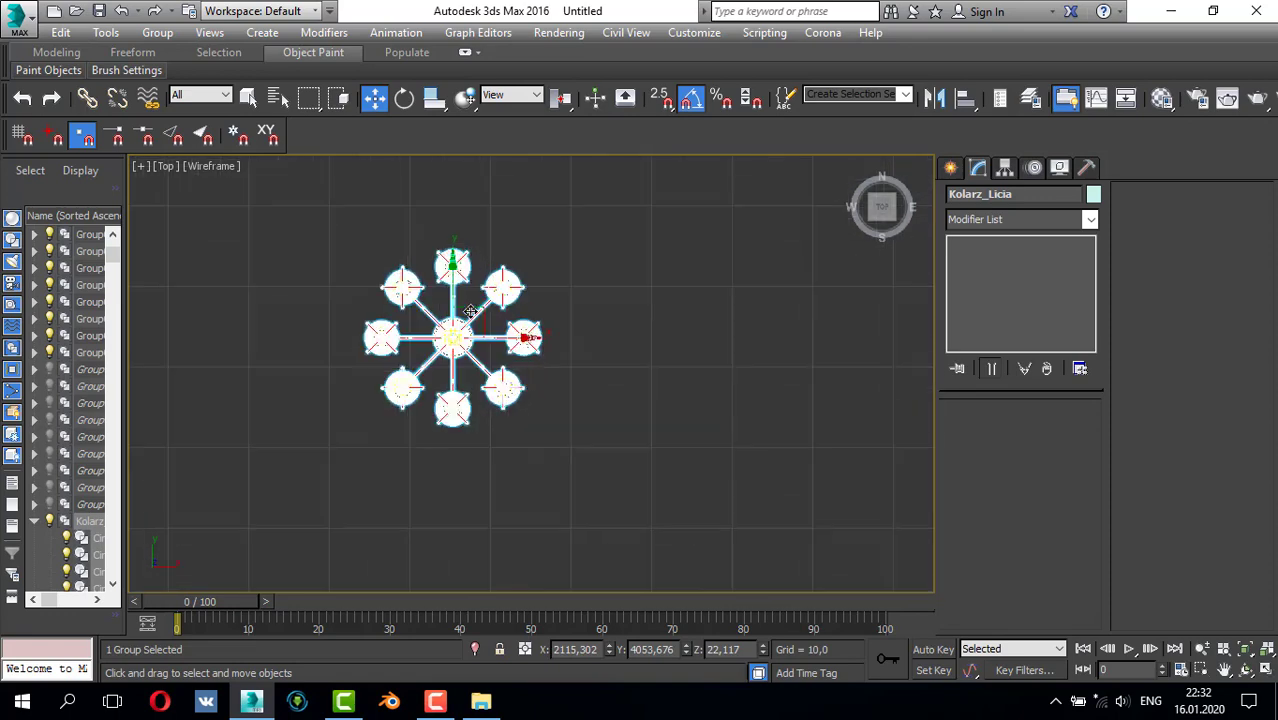
click(985, 220)
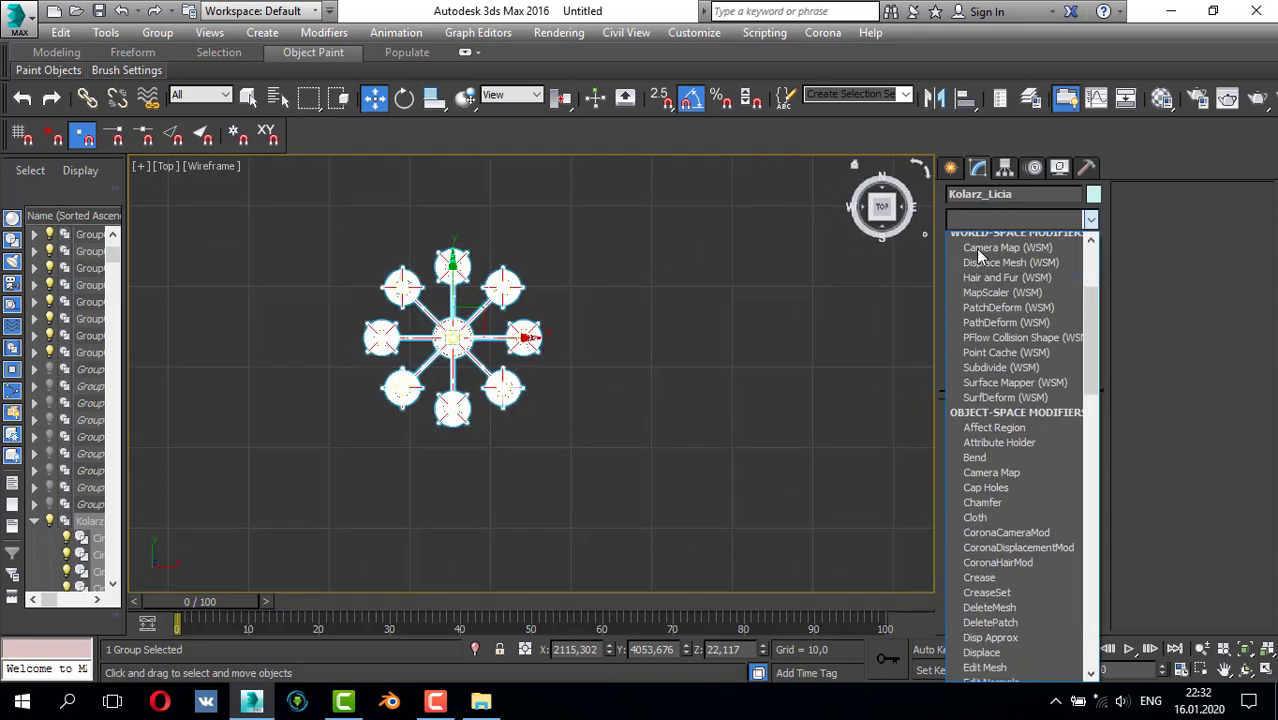
key(f)
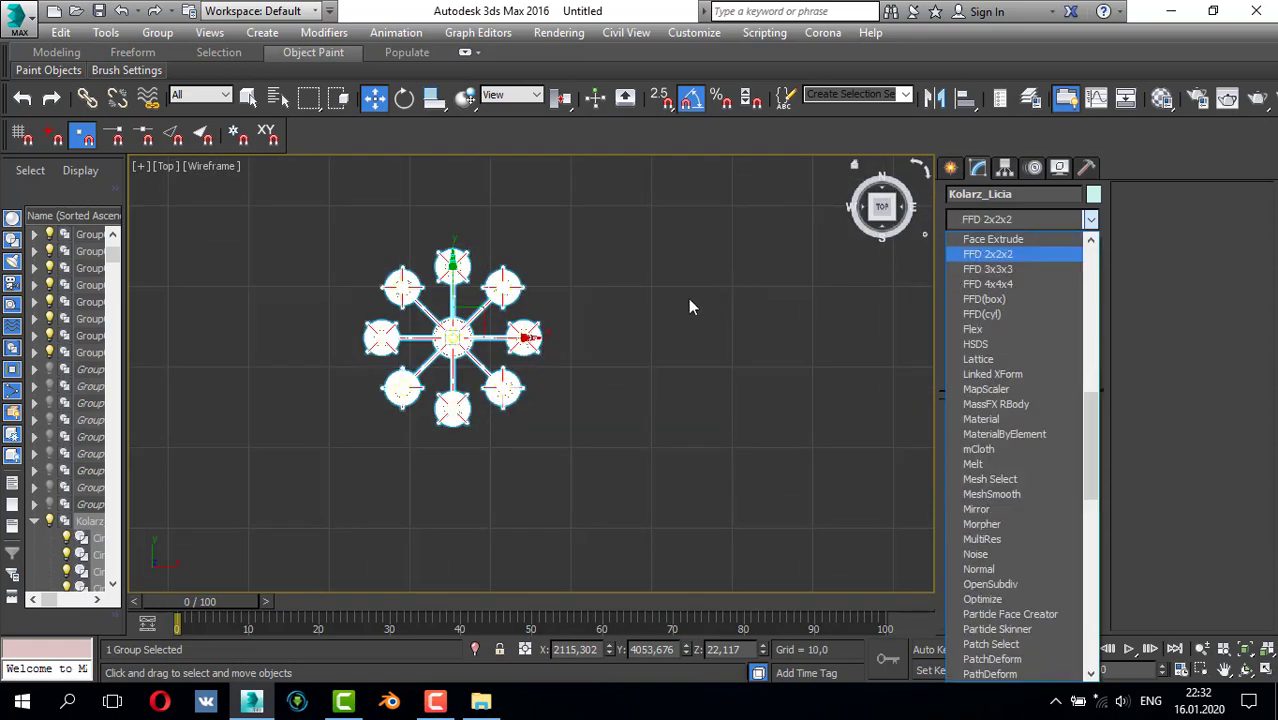
key(Return)
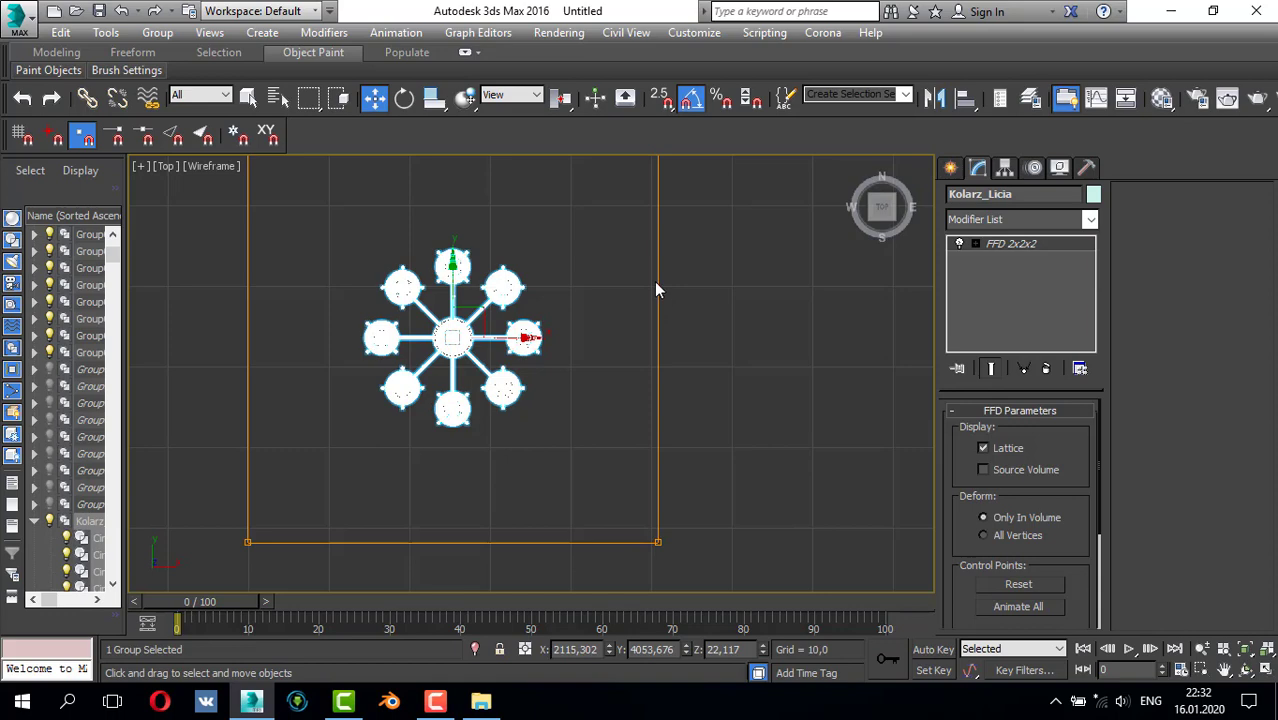
click(975, 245)
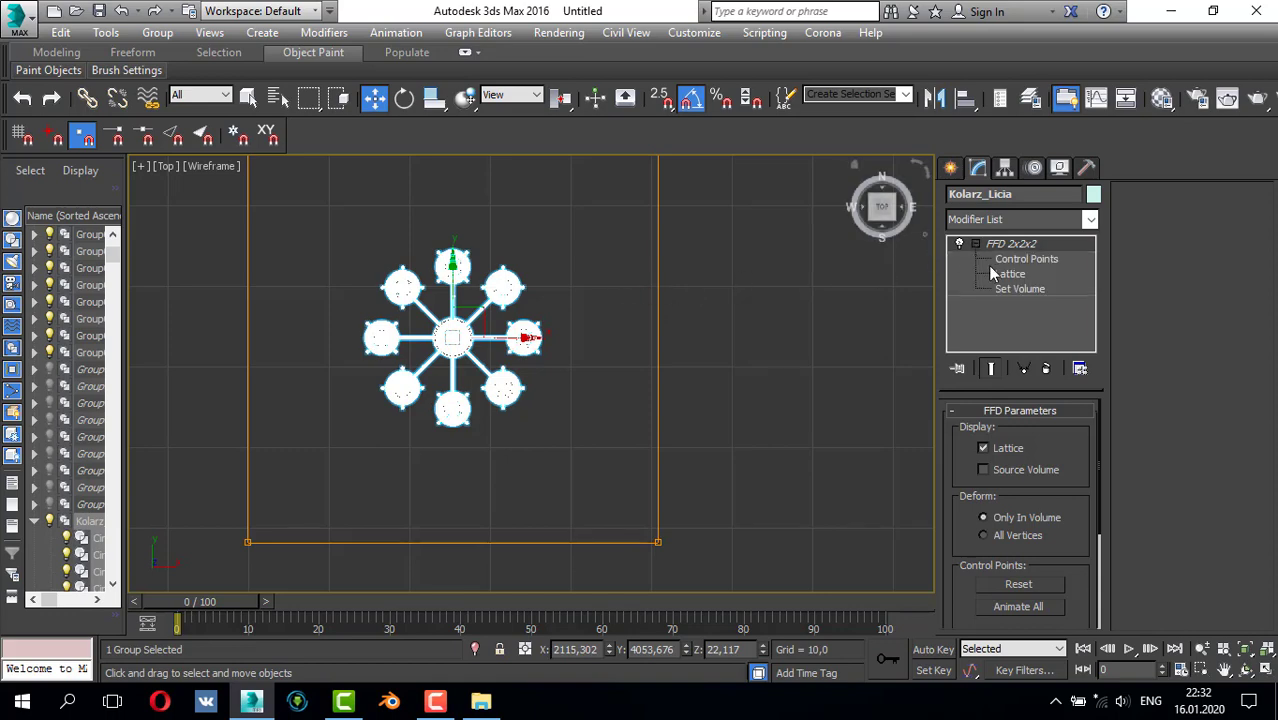
- Widen the chandelier along X by moving the FFD control points on its positive X side outward in the Top view
click(975, 260)
scroll(738, 298, down, 4)
middle_drag(738, 298, 683, 331)
scroll(683, 331, down, 2)
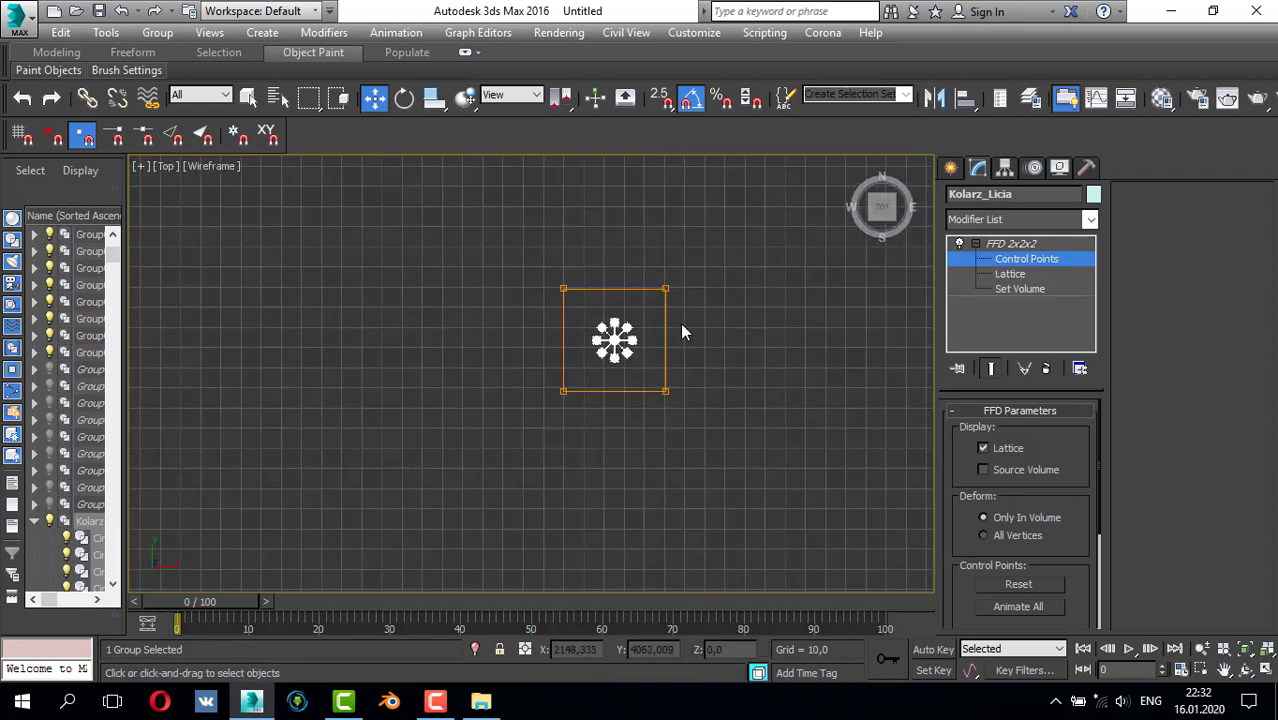
scroll(683, 331, up, 5)
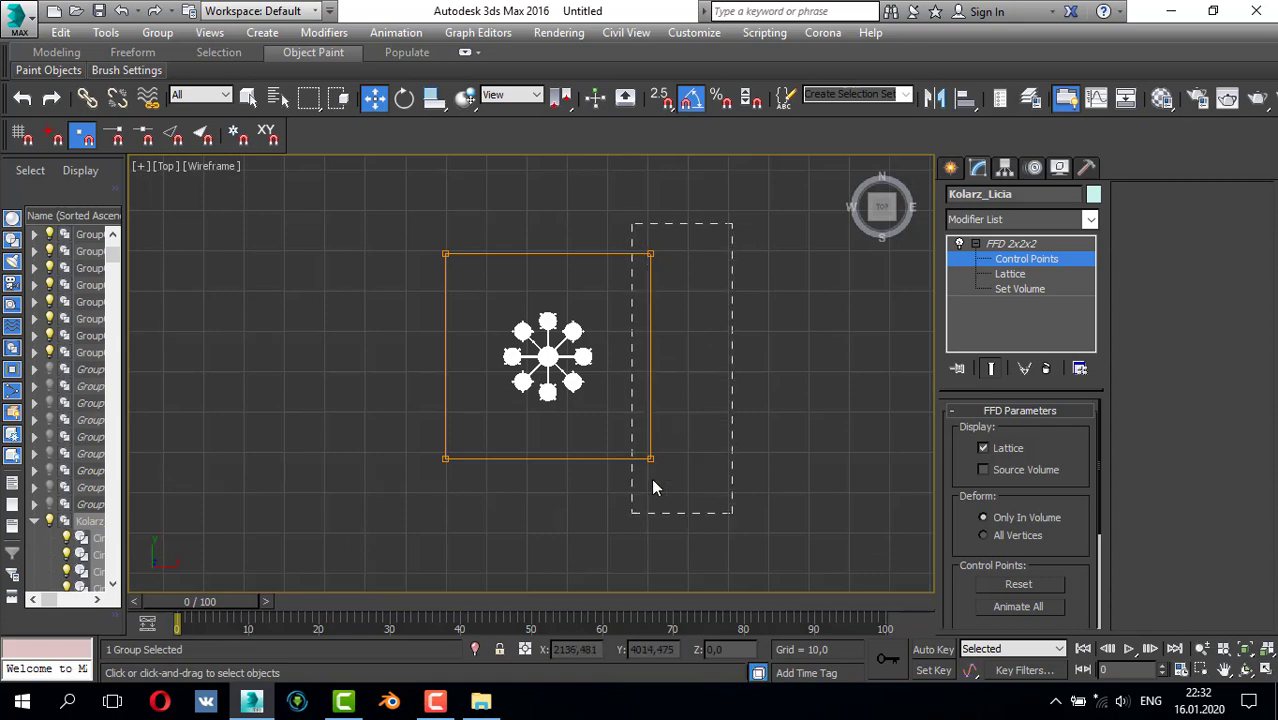
drag(799, 359, 738, 357)
scroll(738, 357, down, 10)
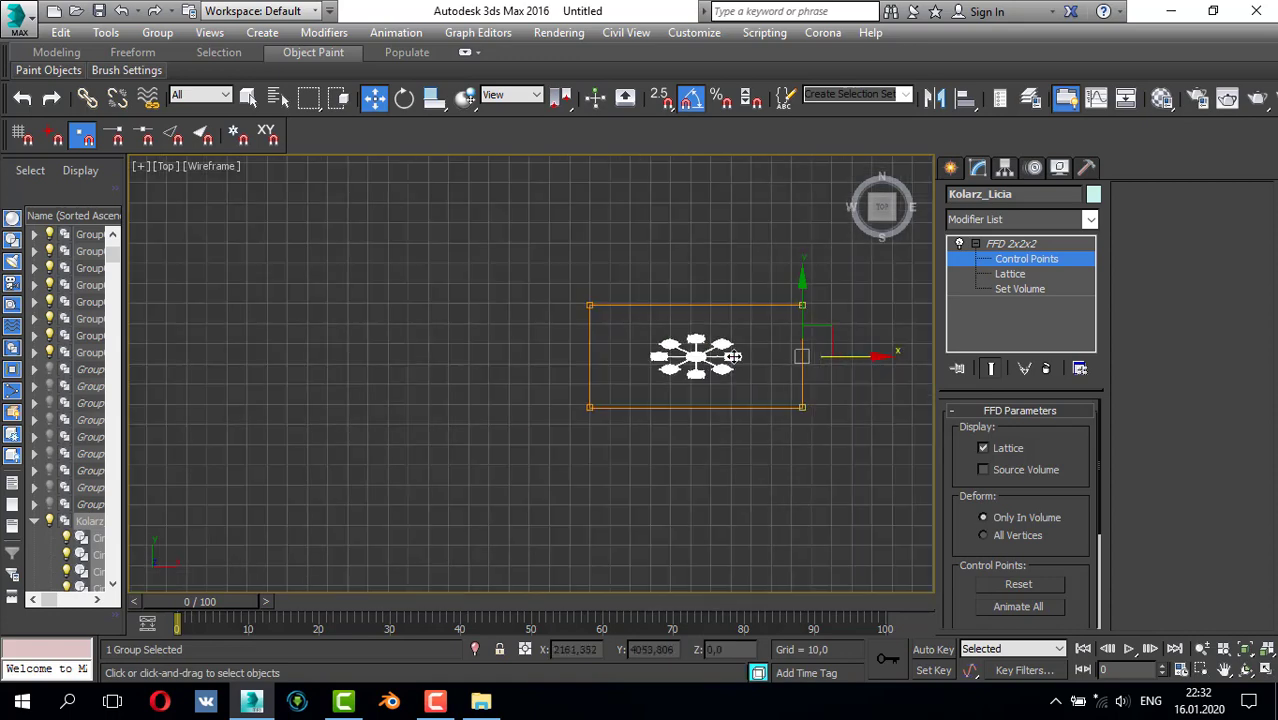
- Enlarge the chandelier by moving its near-side FFD control points outward along Y and its positive X side points outward along X
scroll(560, 321, up, 2)
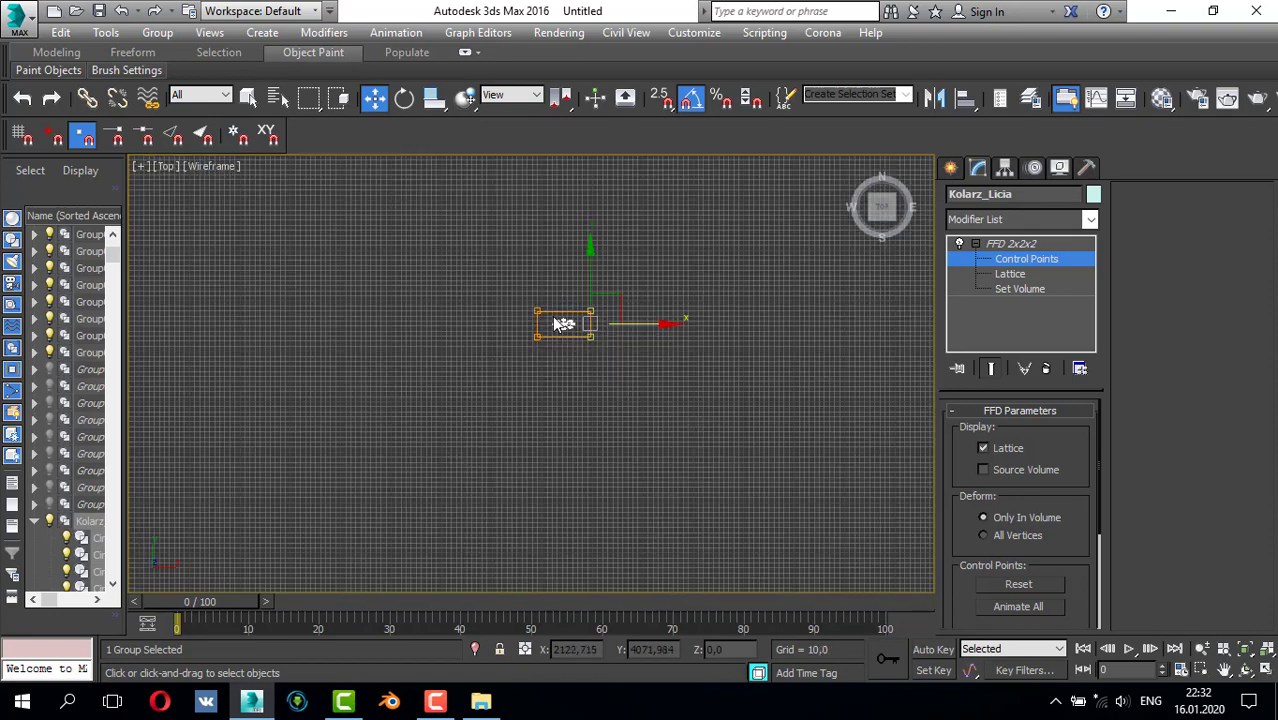
scroll(586, 325, down, 2)
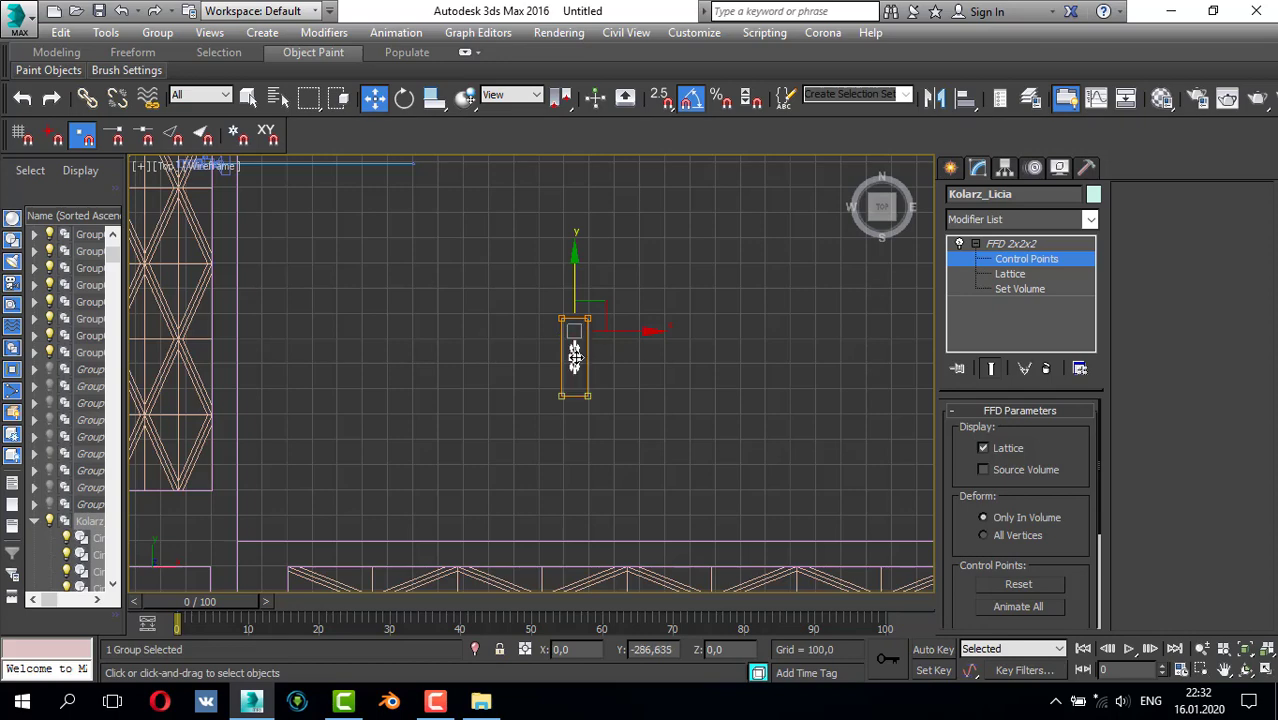
click(633, 291)
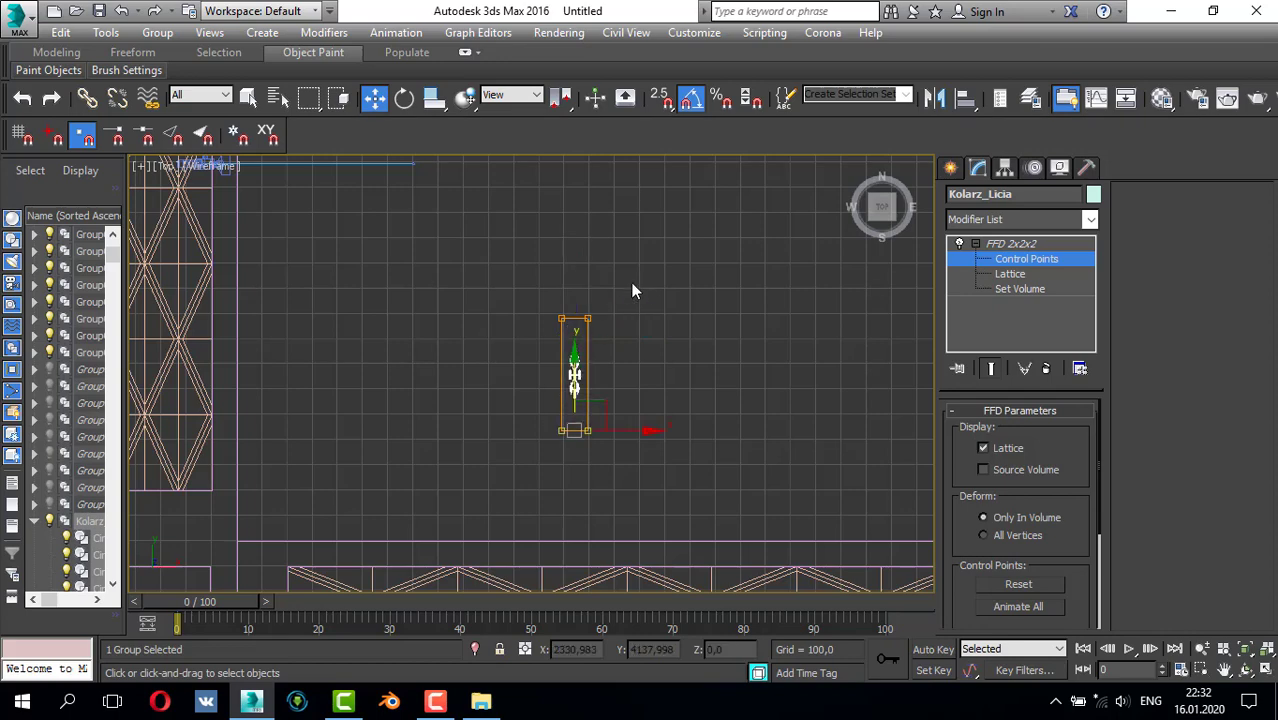
drag(596, 455, 584, 463)
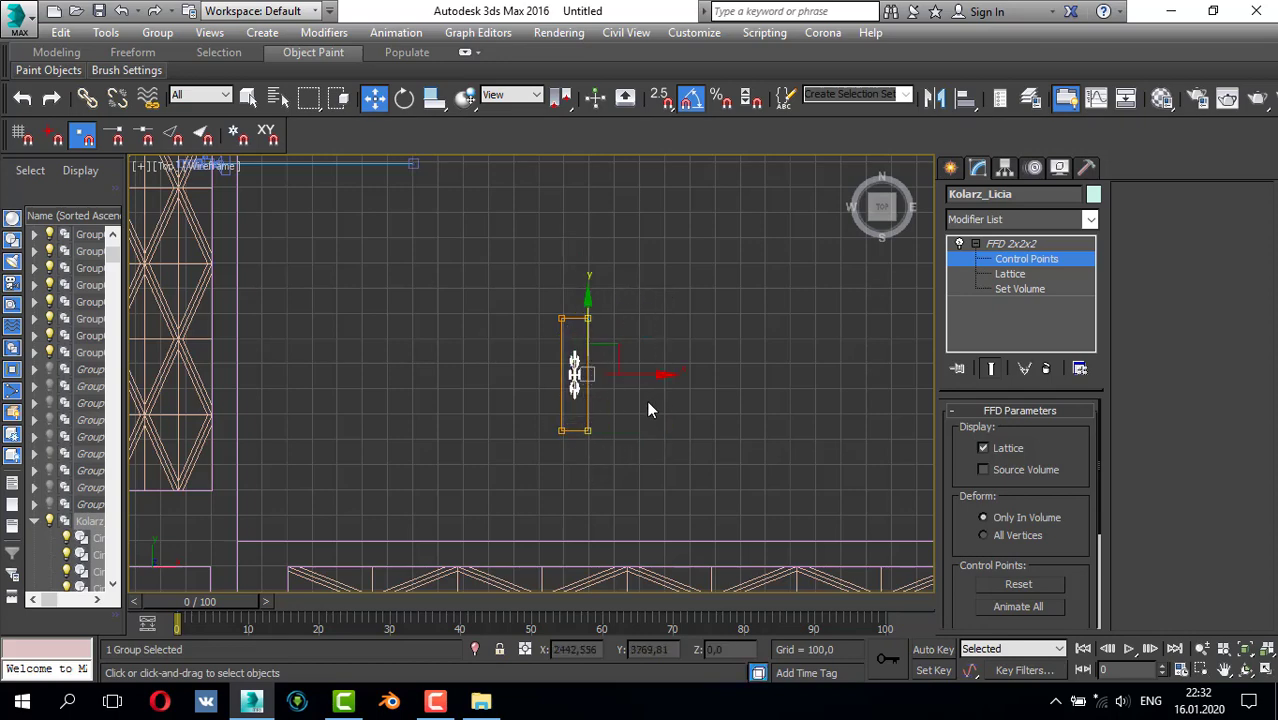
drag(751, 391, 848, 393)
scroll(764, 372, down, 6)
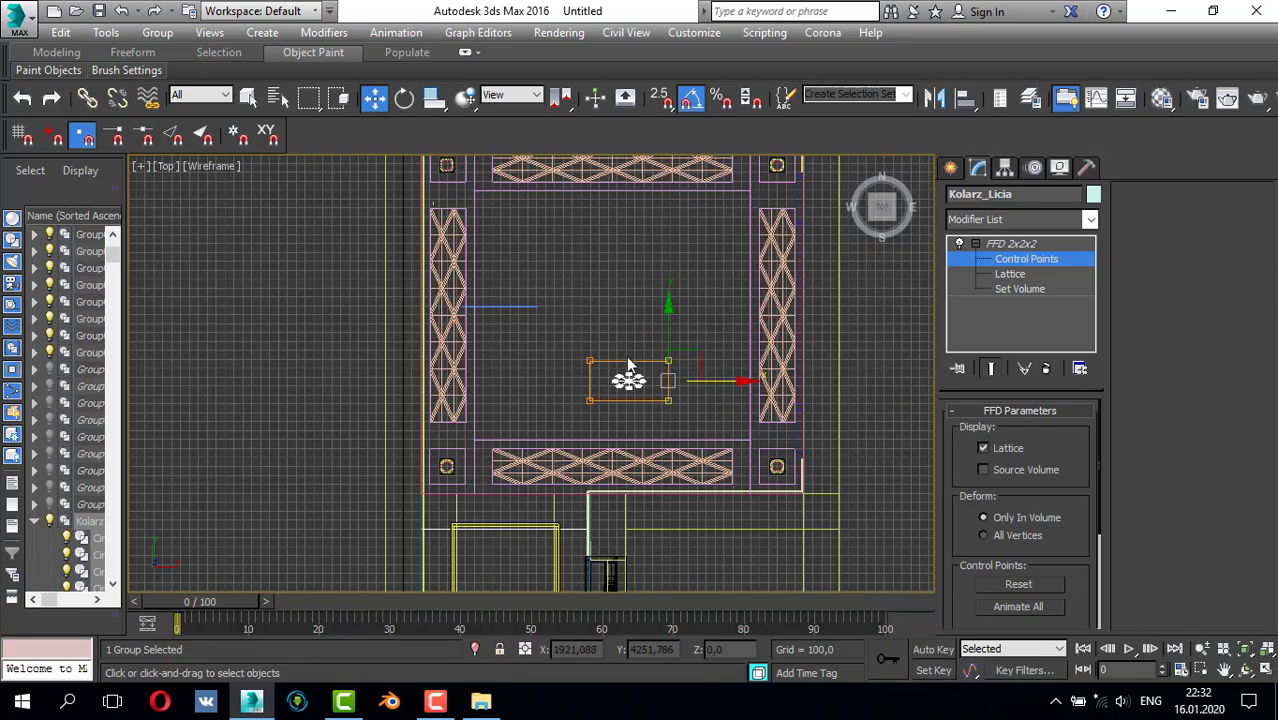
- Restore the chandelier's round plan shape by moving its far-side control points outward along Y and its negative X side points outward along X
drag(637, 338, 637, 338)
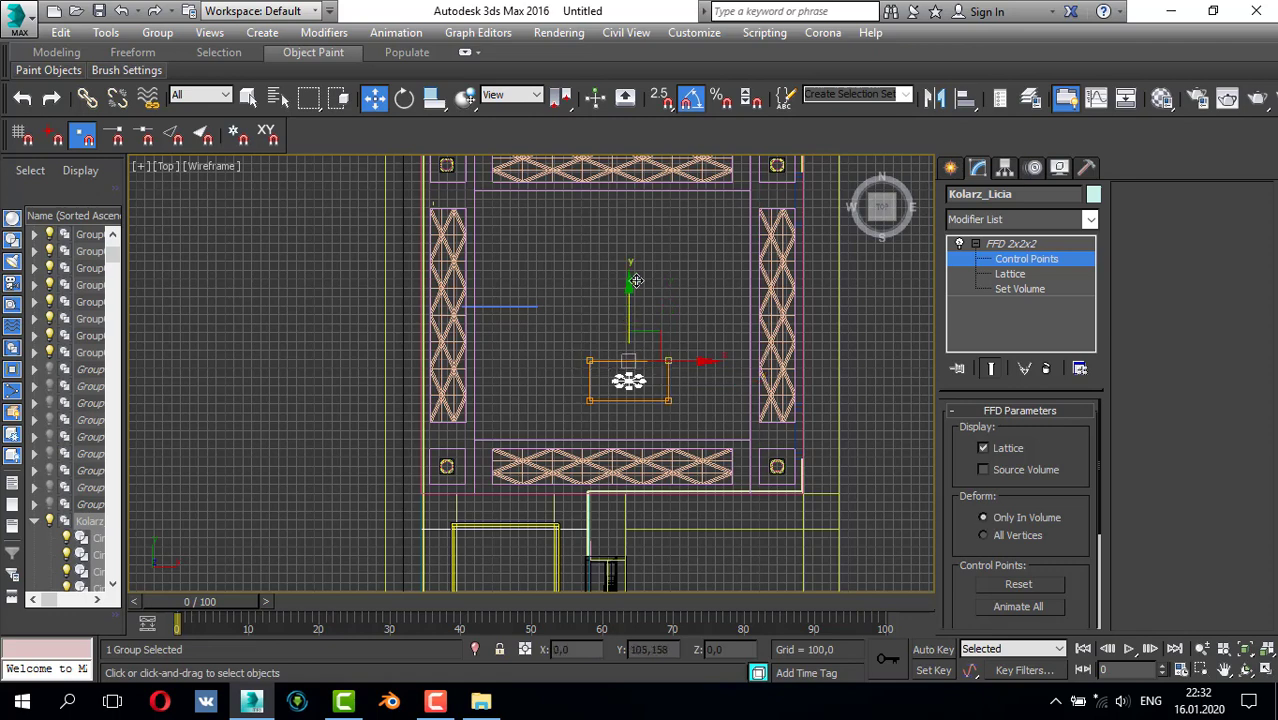
drag(636, 281, 639, 270)
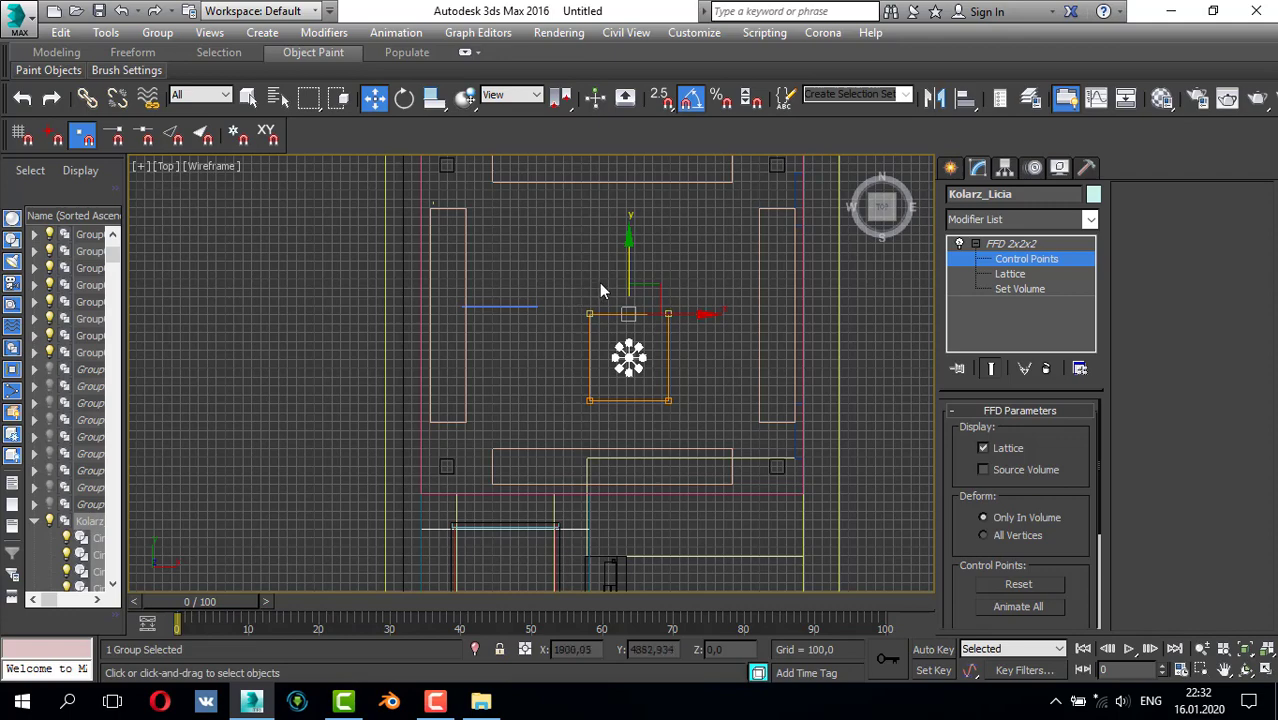
mouse_move(639, 224)
mouse_down()
mouse_move(644, 204)
mouse_move(630, 218)
mouse_up()
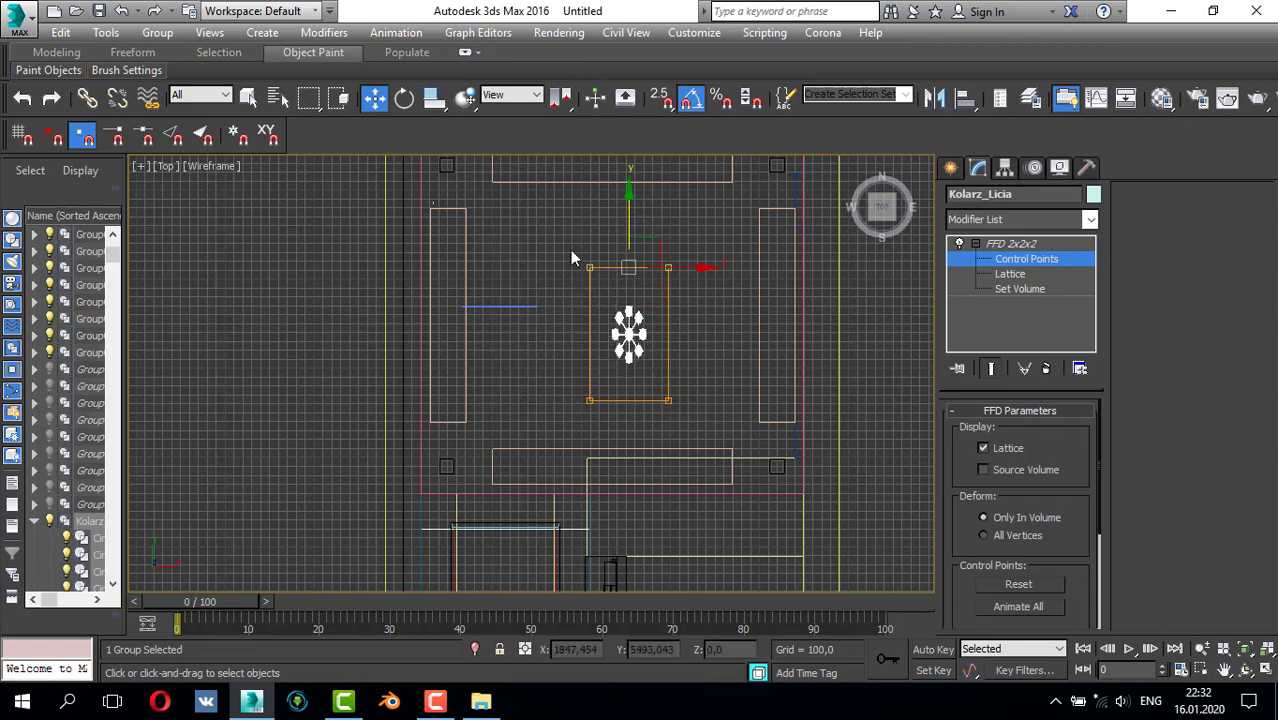
drag(601, 387, 603, 414)
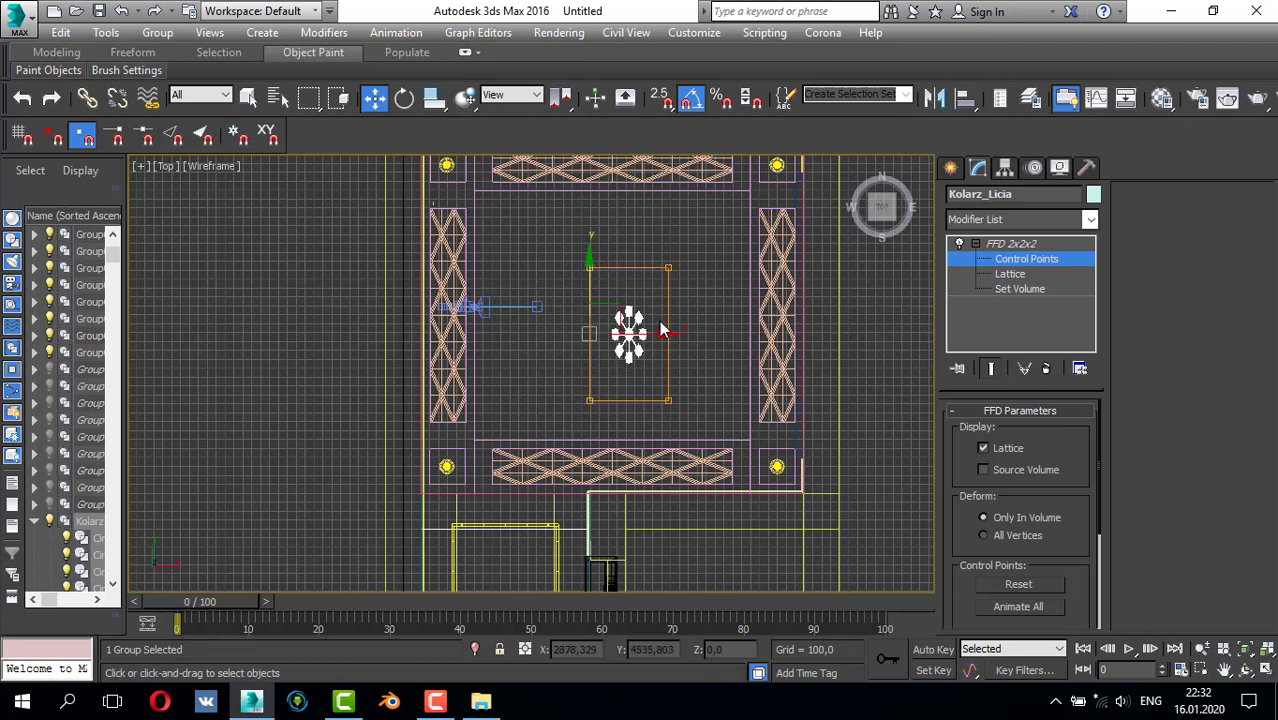
drag(629, 333, 600, 333)
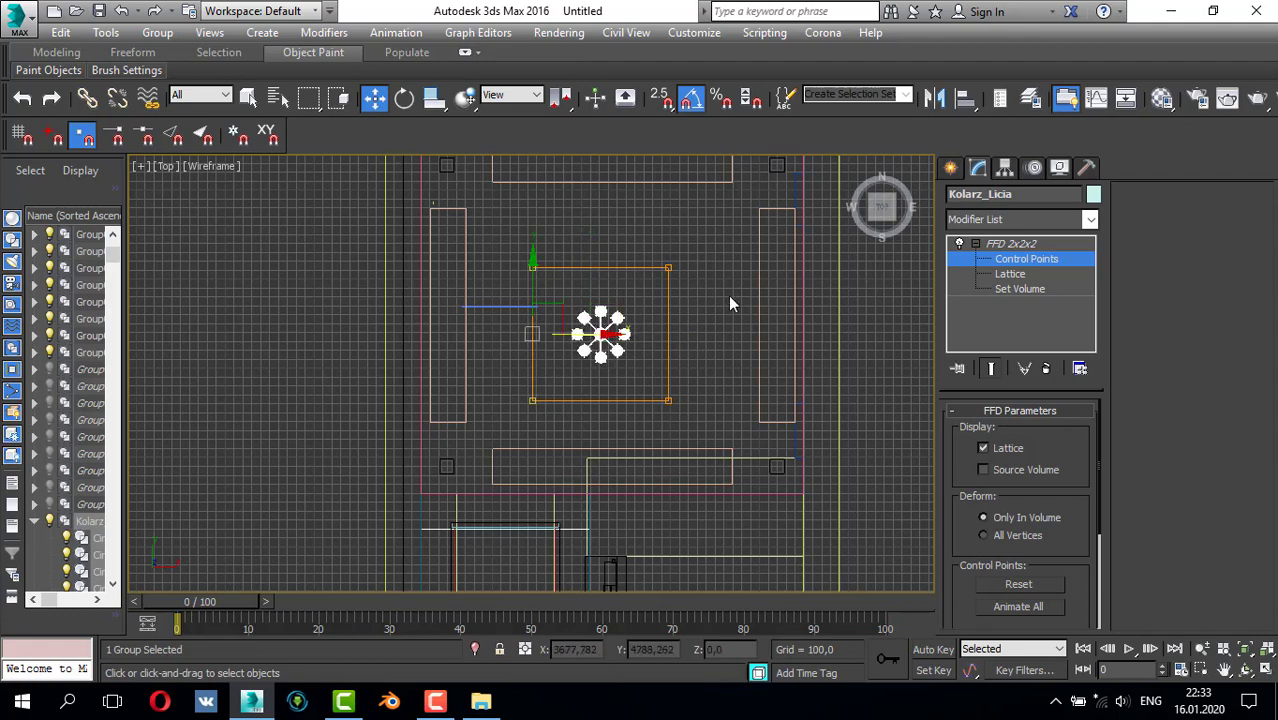
- Stretch the chandelier's height in the Front view by raising the upper row of FFD control points
key(alt+w)
key(alt+w)
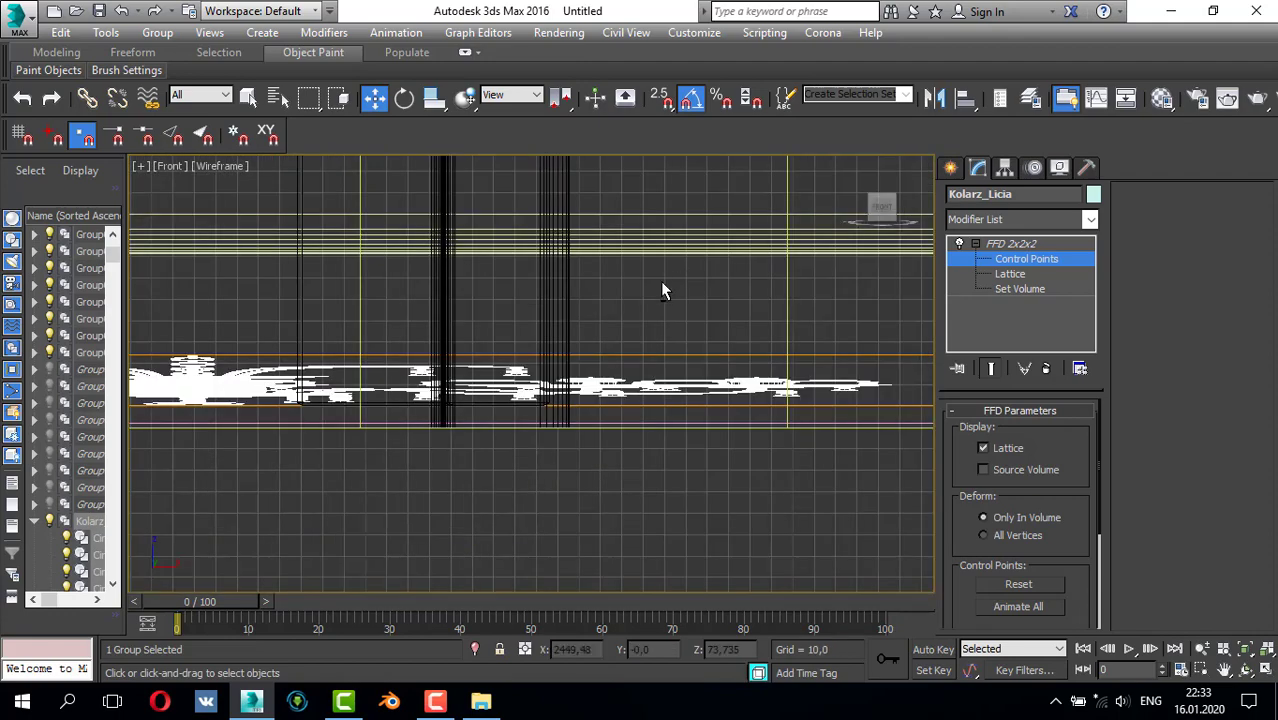
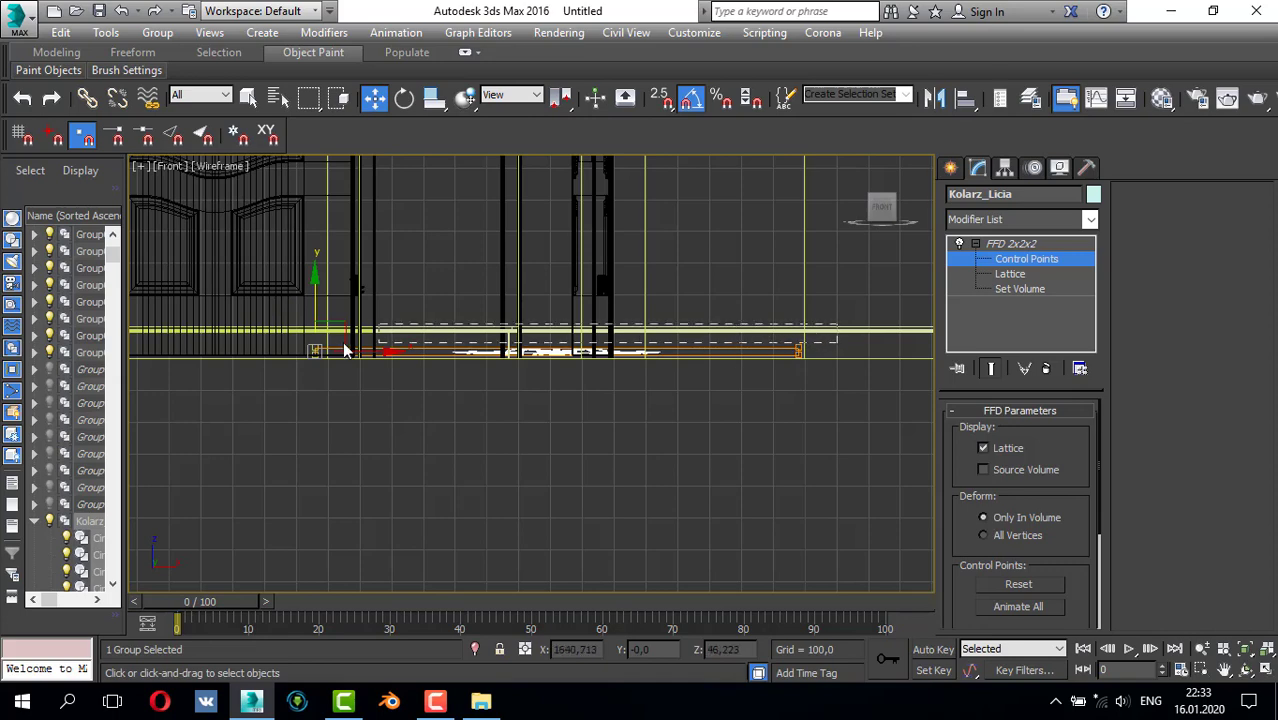
drag(286, 349, 290, 349)
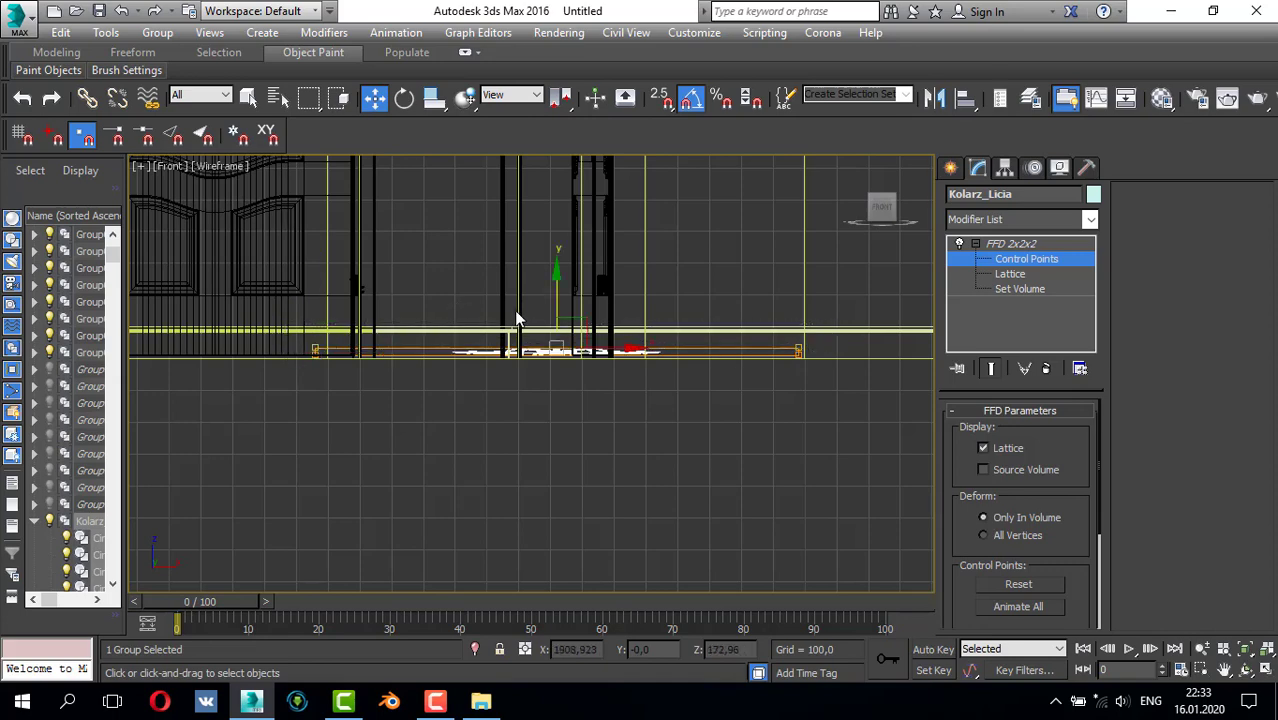
drag(571, 215, 563, 244)
scroll(563, 244, down, 5)
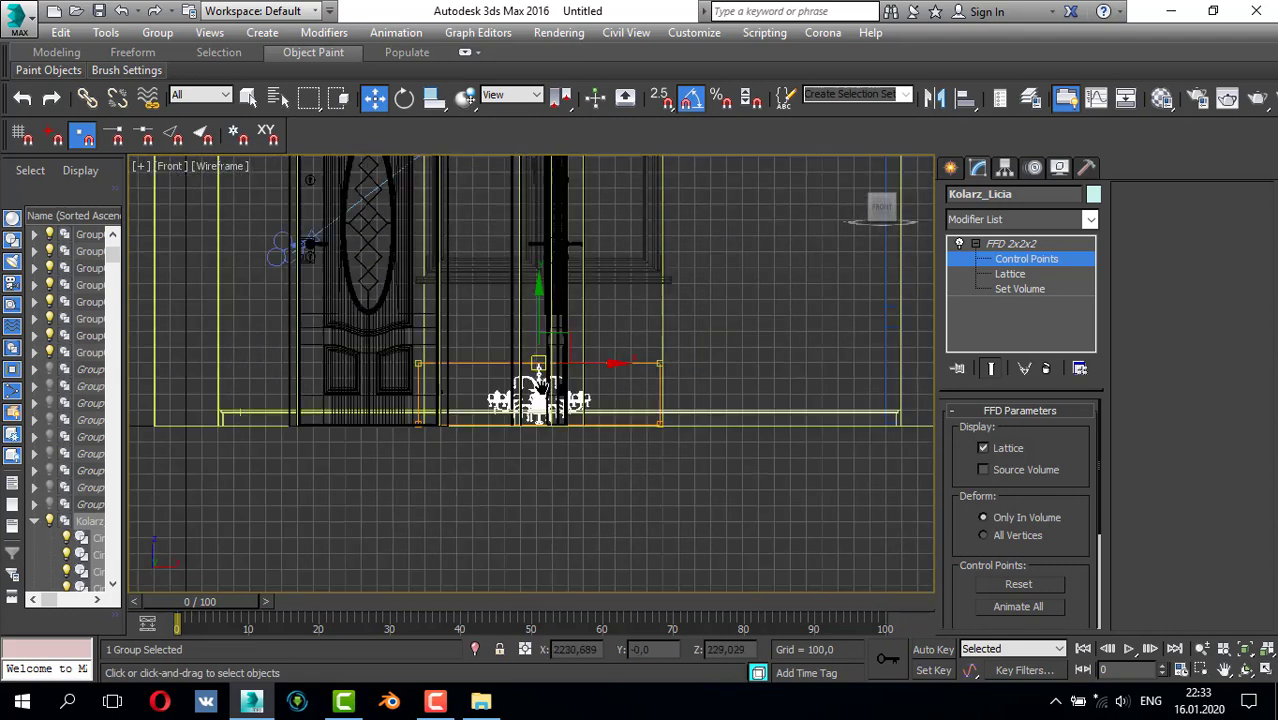
drag(543, 290, 547, 283)
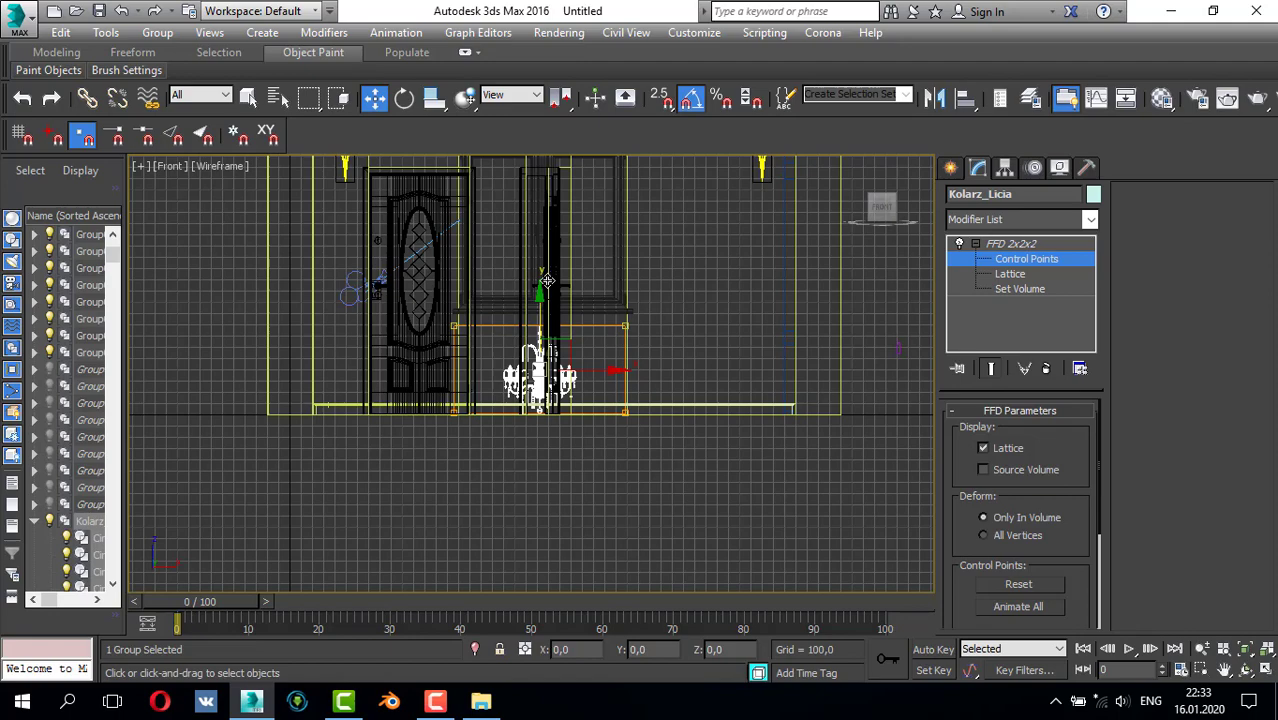
- Leave FFD editing and lift the whole chandelier to a Z of about 2241, near the ceiling
click(950, 167)
scroll(600, 290, down, 4)
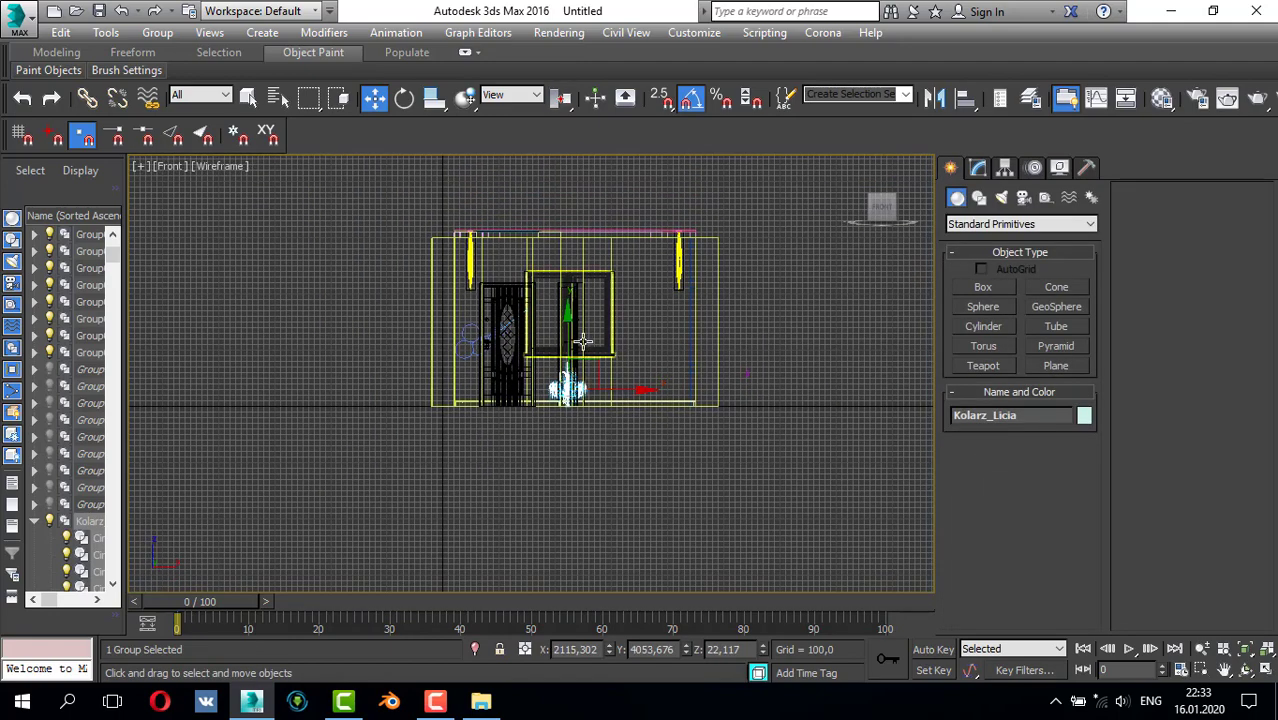
drag(578, 332, 603, 203)
key(alt+w)
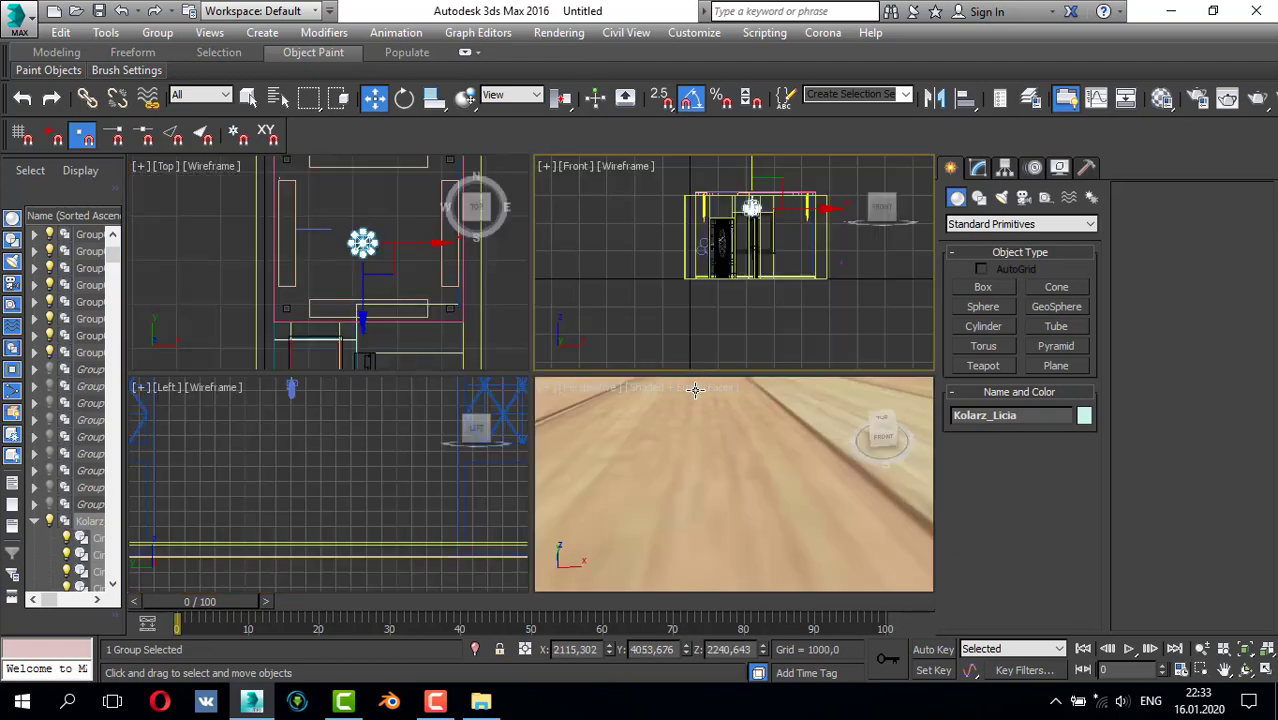
- Fine-tune the chandelier's height in the Perspective view, raising it to a Z of about 2364 so its stem meets the ceiling
middle_click(695, 387)
key(z)
key(alt+w)
scroll(597, 405, up, 4)
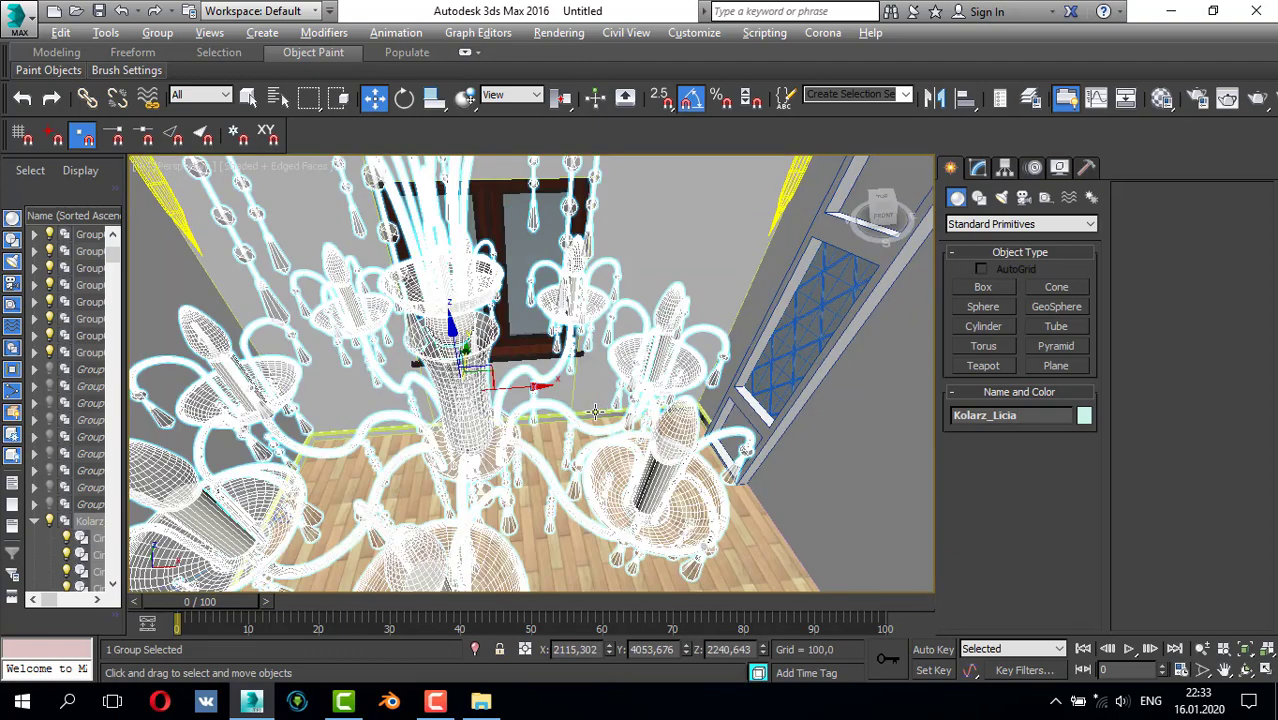
scroll(597, 402, down, 2)
alt+middle_drag(598, 402, 646, 374)
drag(537, 311, 537, 295)
middle_drag(598, 347, 621, 377)
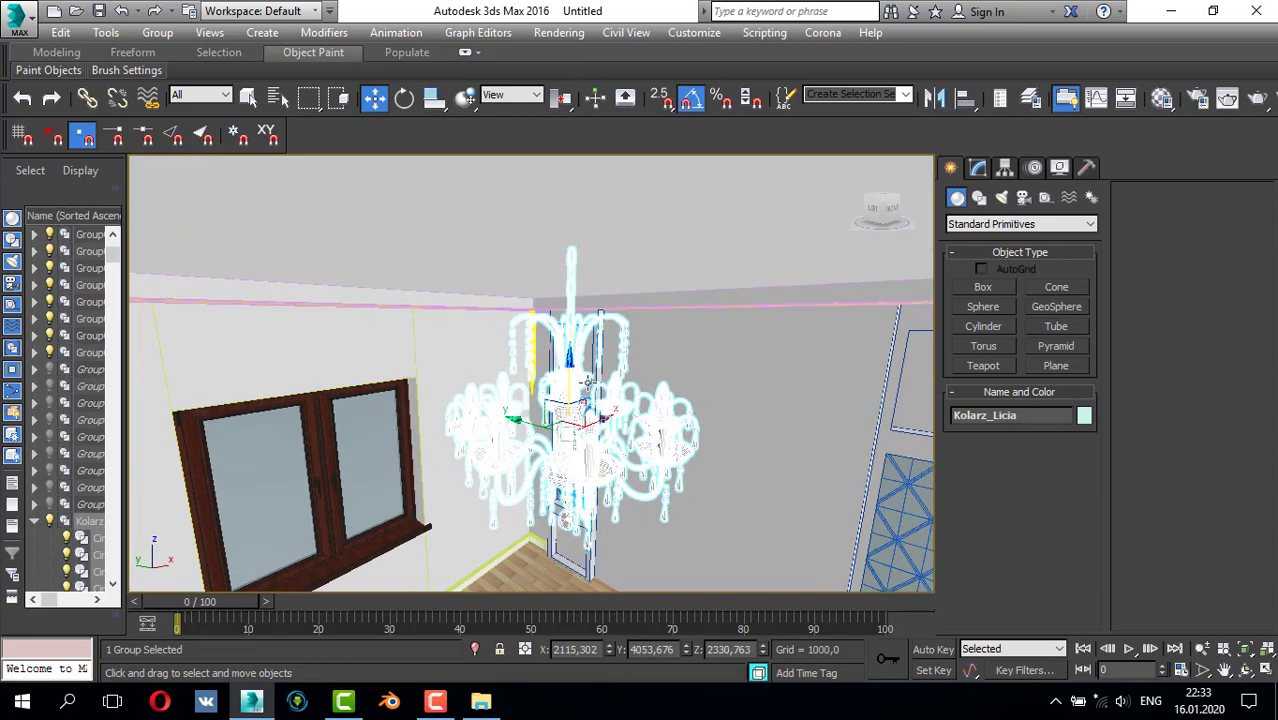
drag(576, 368, 588, 359)
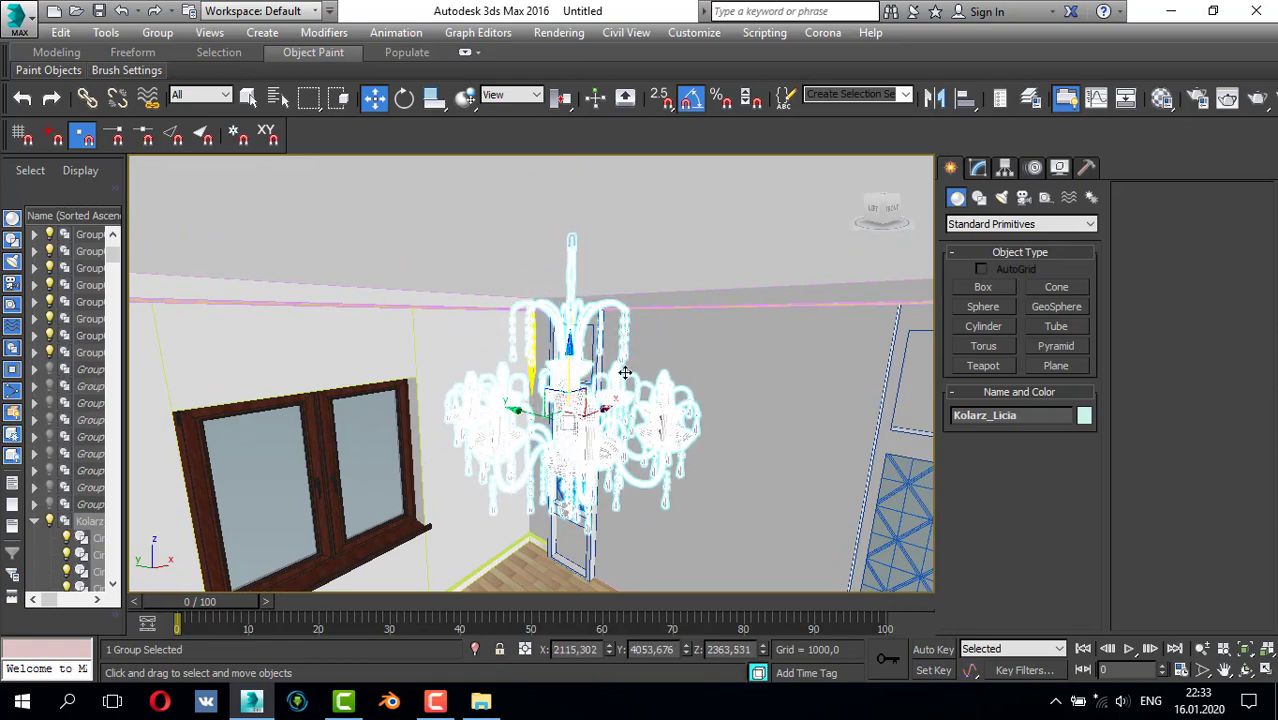
- Center the chandelier in the bedroom in the Top view, at about X 2336, Y 4338
mouse_move(624, 372)
alt+middle_down()
mouse_move(682, 334)
mouse_move(656, 374)
mouse_move(669, 310)
mouse_move(640, 360)
alt+middle_up()
key(t)
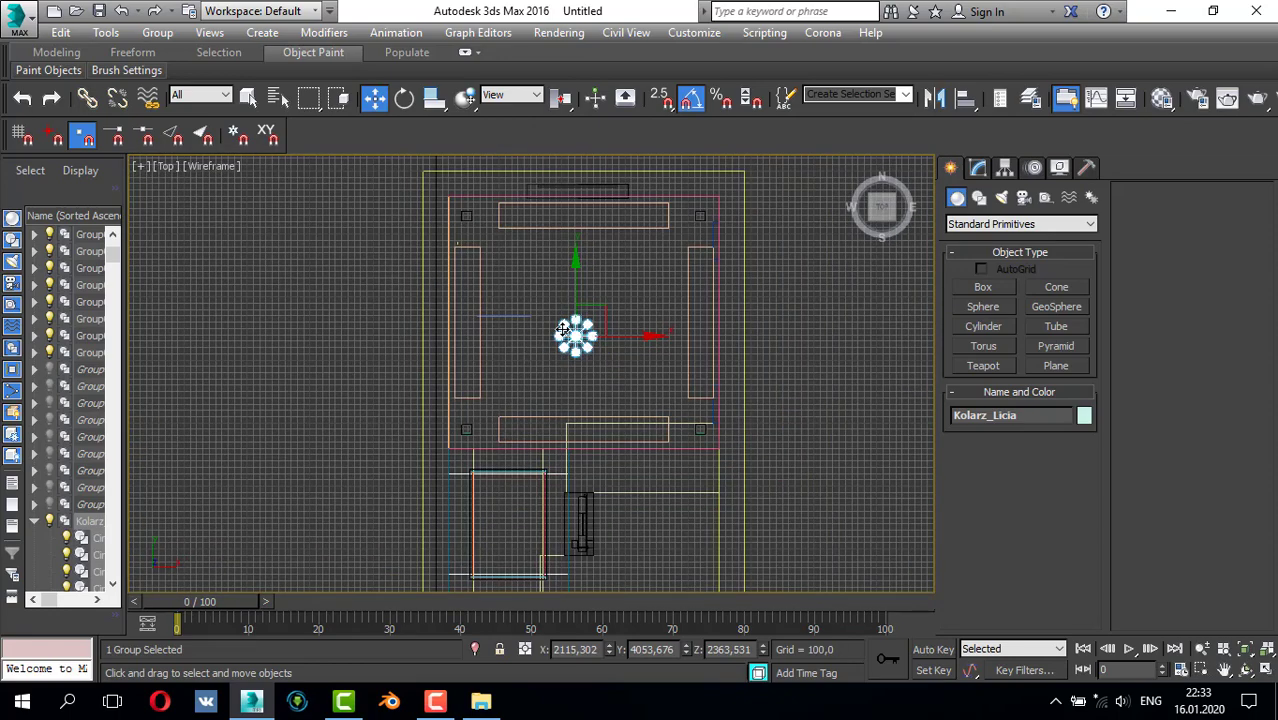
middle_drag(563, 330, 542, 363)
scroll(560, 346, up, 2)
drag(560, 307, 561, 286)
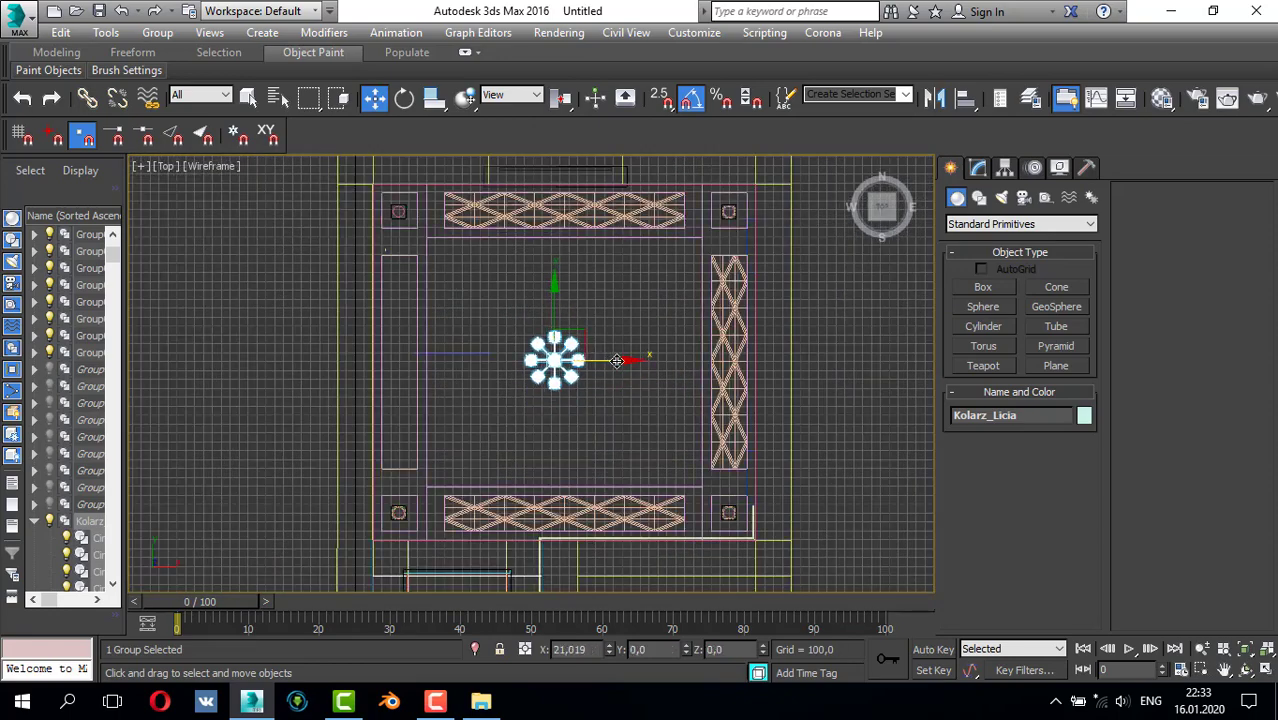
drag(609, 357, 624, 357)
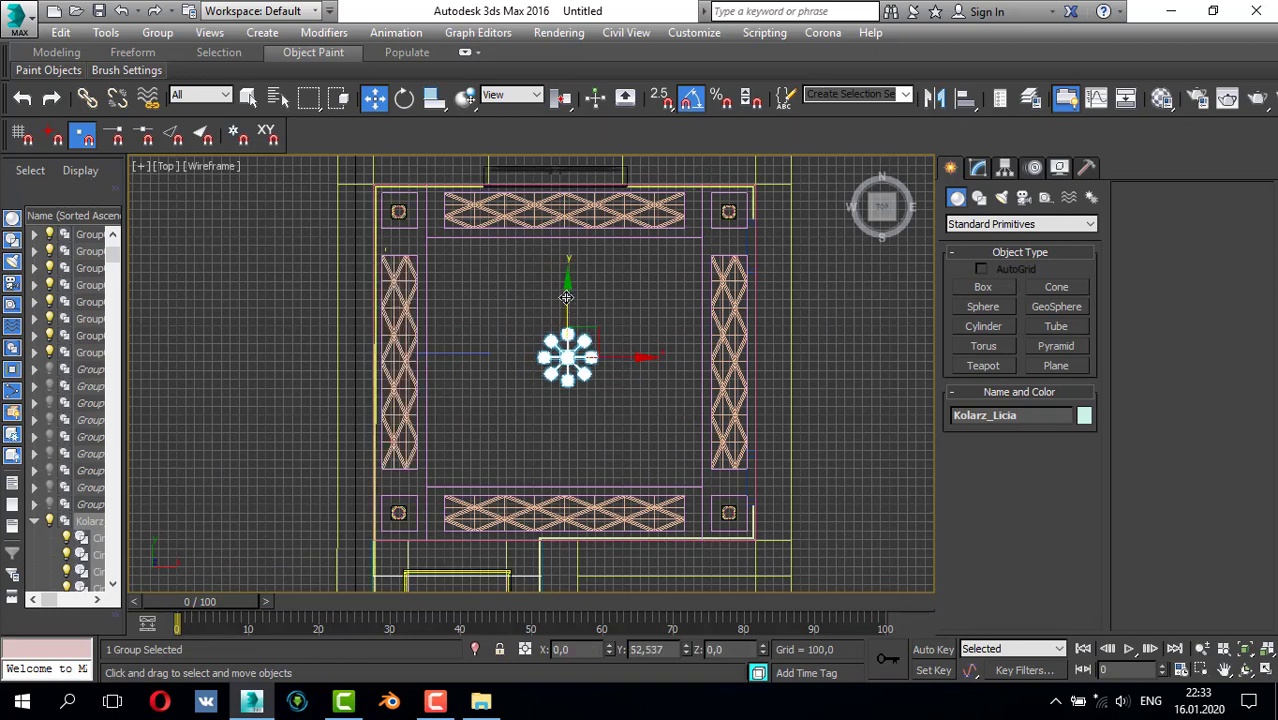
drag(566, 302, 569, 299)
drag(620, 355, 624, 357)
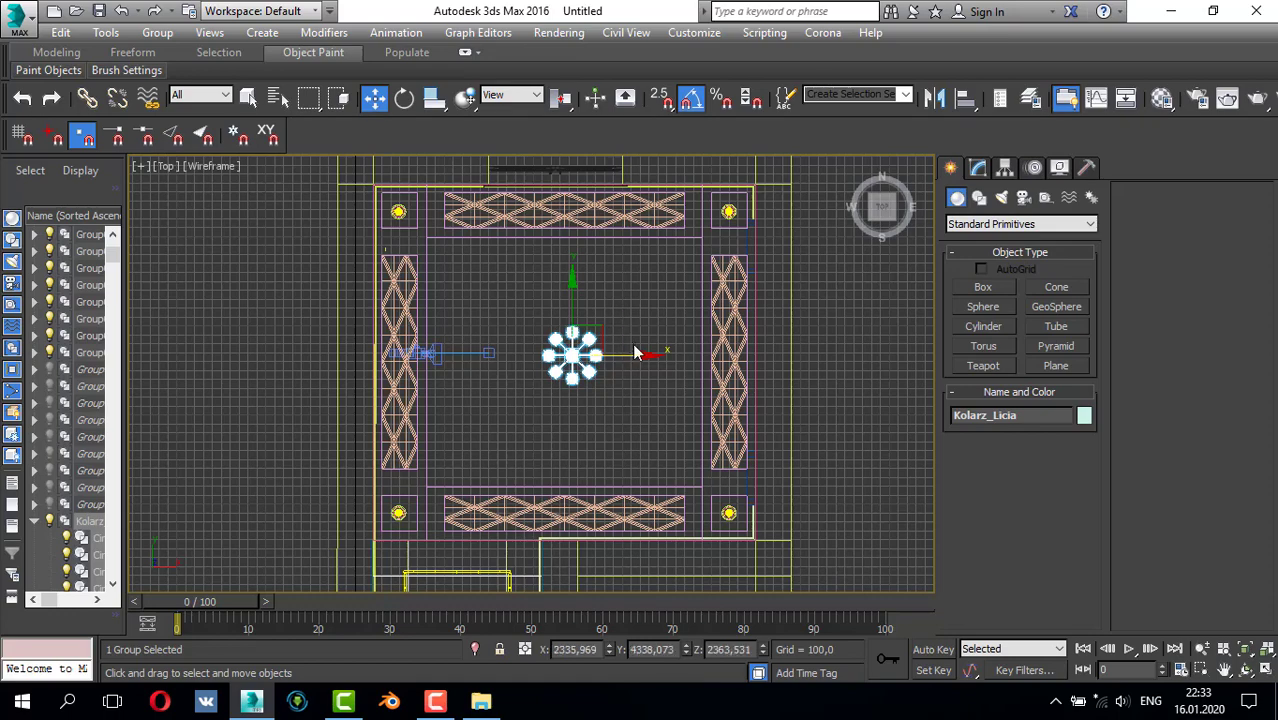
- Examine the chandelier's placement against the ceiling in the Perspective view
key(alt+w)
click(758, 419)
key(alt+w)
scroll(572, 406, up, 3)
alt+middle_drag(586, 408, 560, 433)
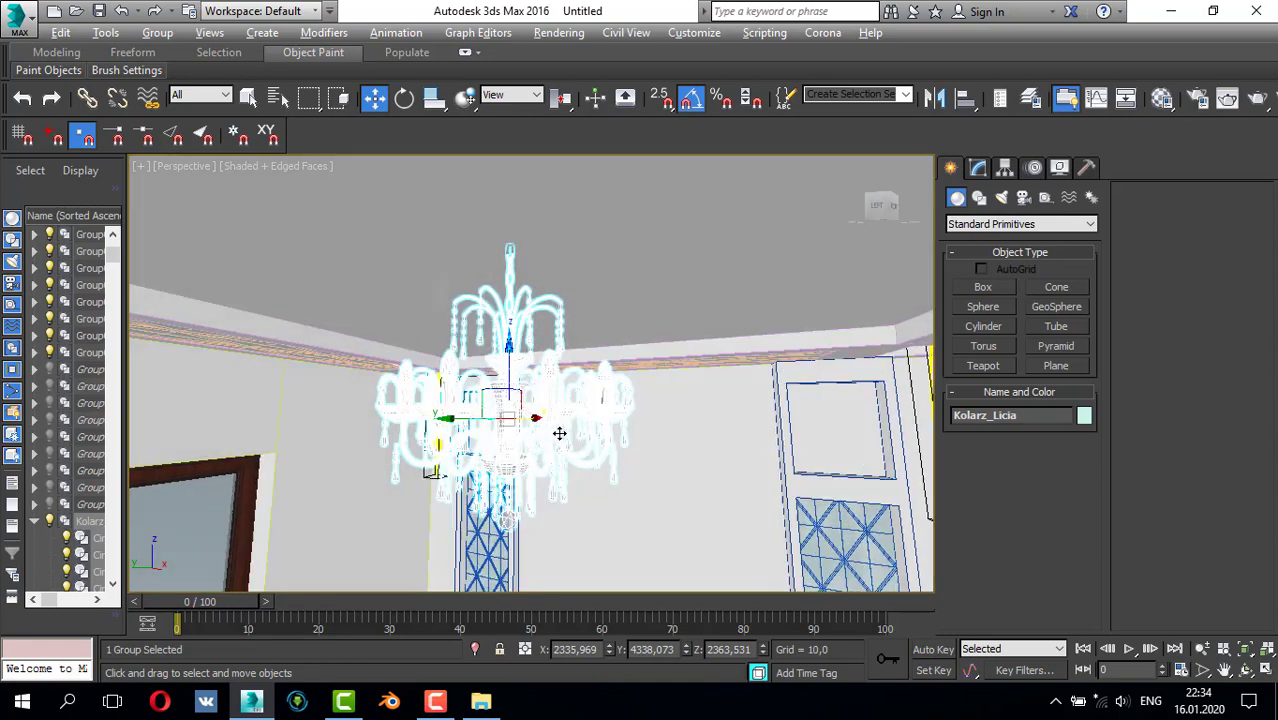
scroll(559, 433, up, 4)
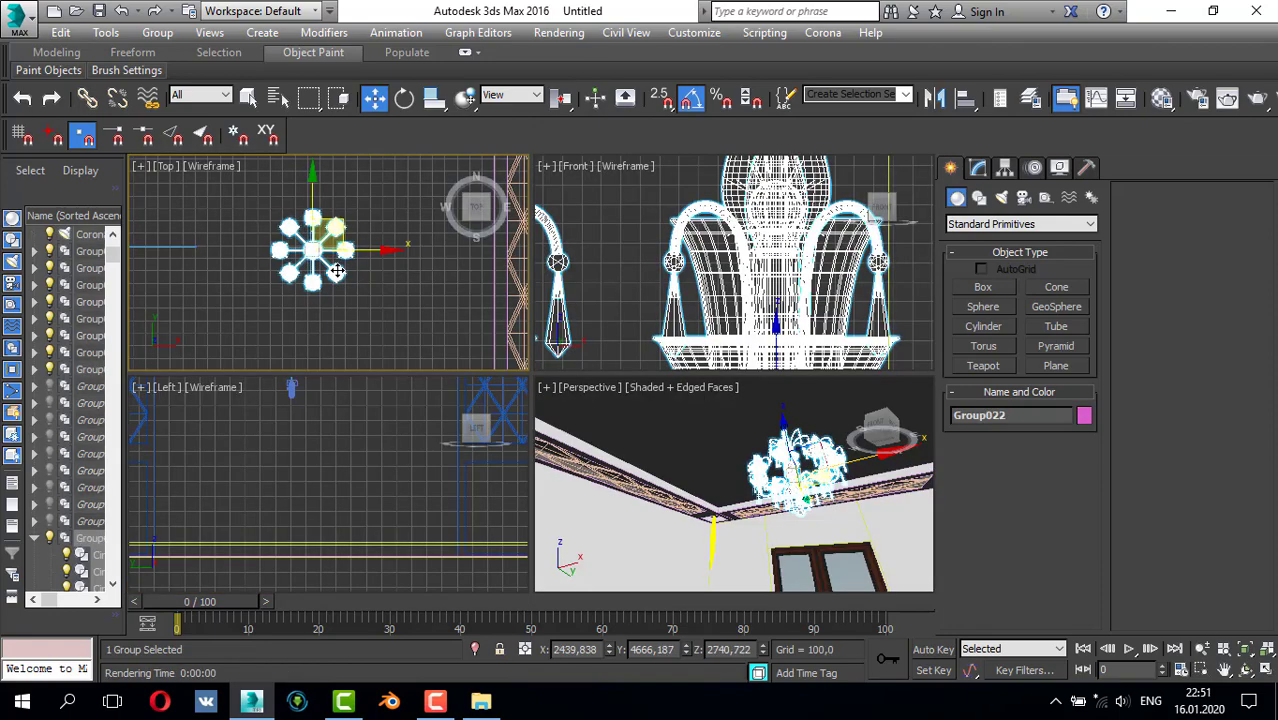
- Hide the chandelier group
right_click(508, 262)
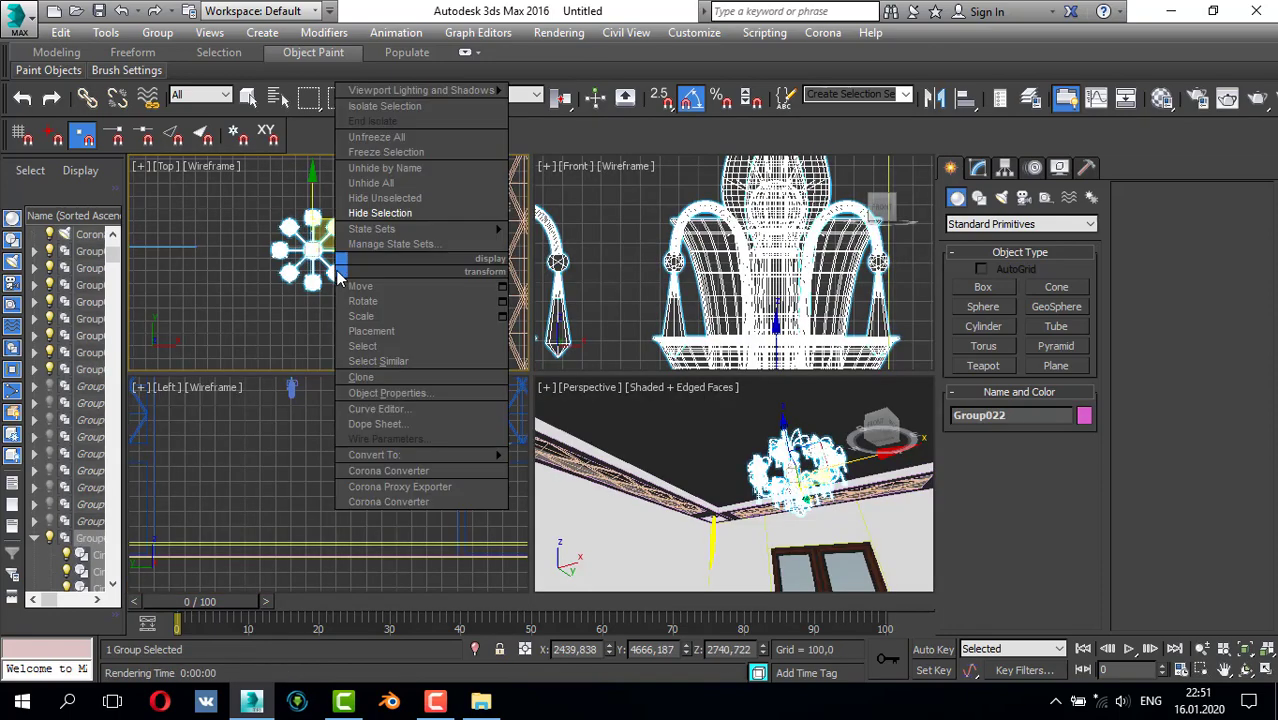
click(384, 222)
key(Delete)
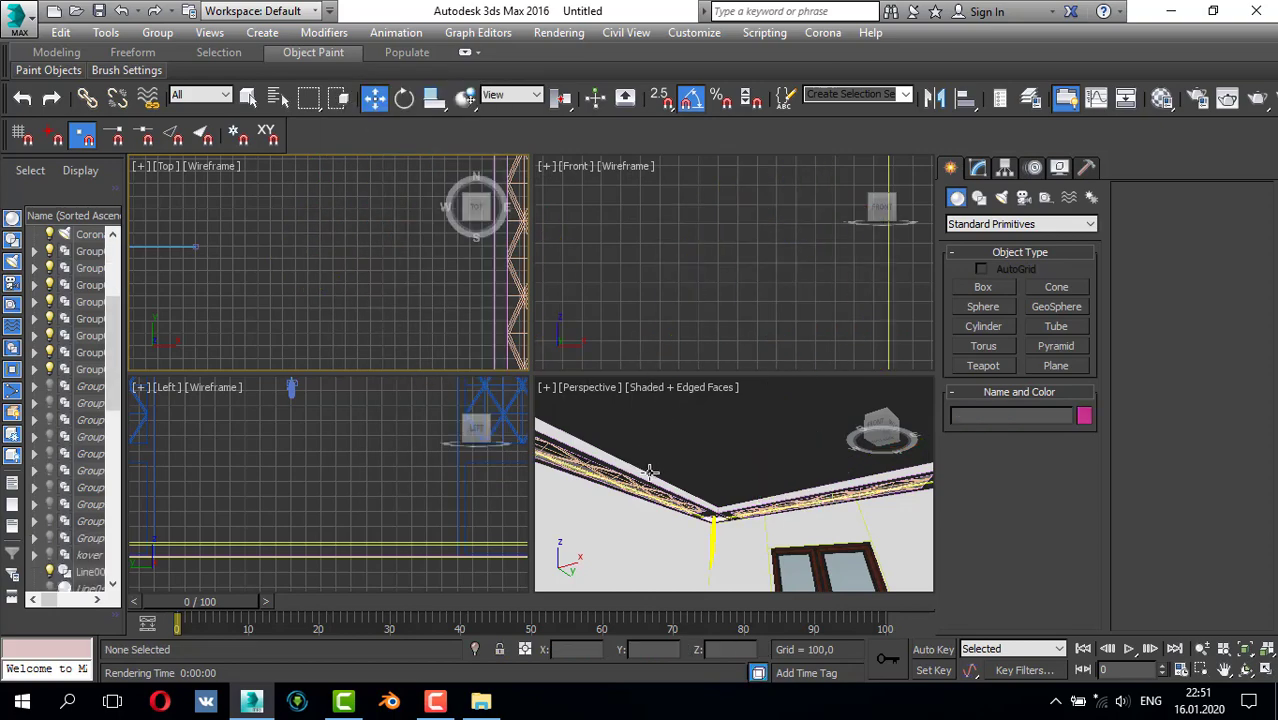
- Merge the Molding_Wall scene file into the bedroom with the Left view active, continuing past the missing DLLs notice
click(316, 450)
key(alt+w)
scroll(383, 409, down, 8)
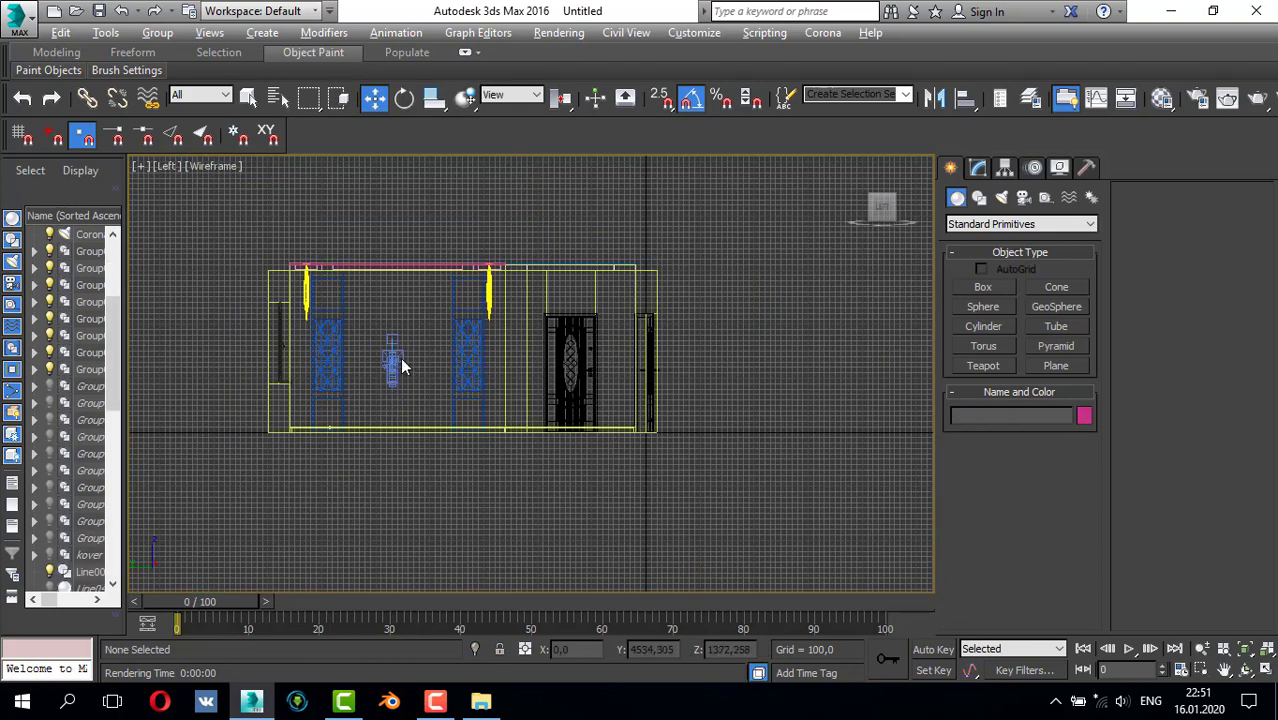
scroll(400, 360, up, 2)
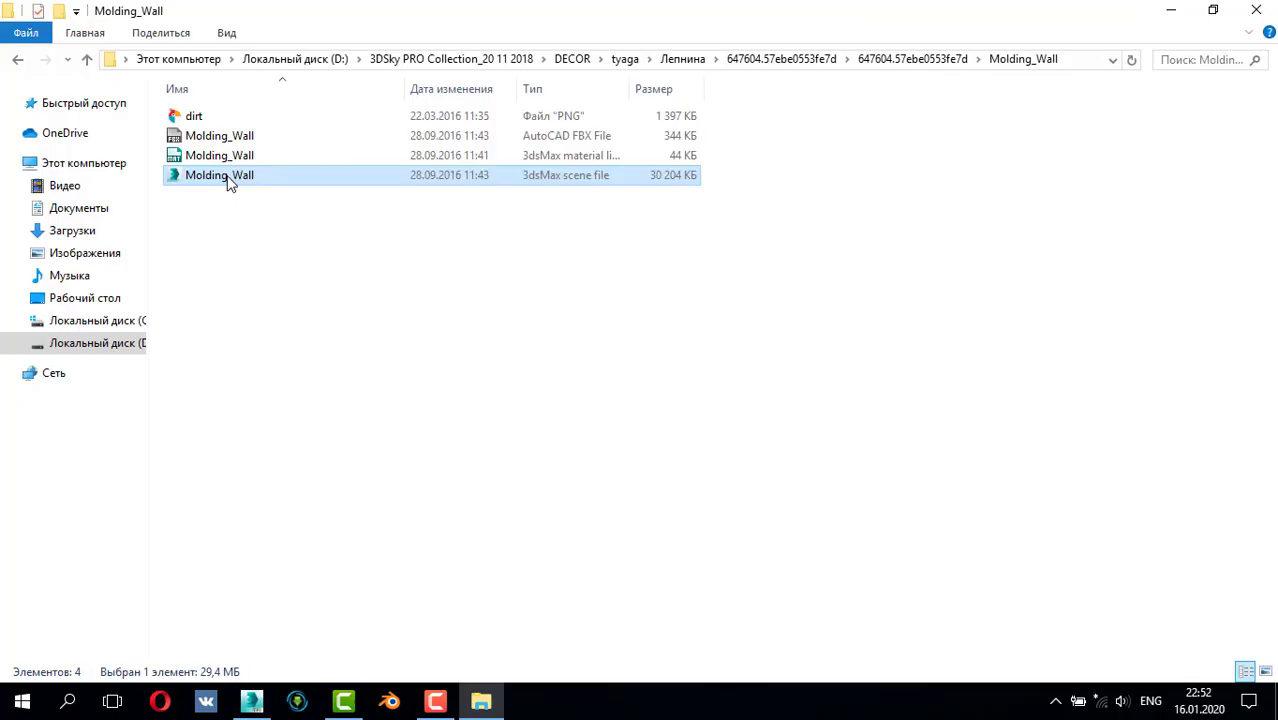
drag(228, 180, 424, 468)
click(450, 497)
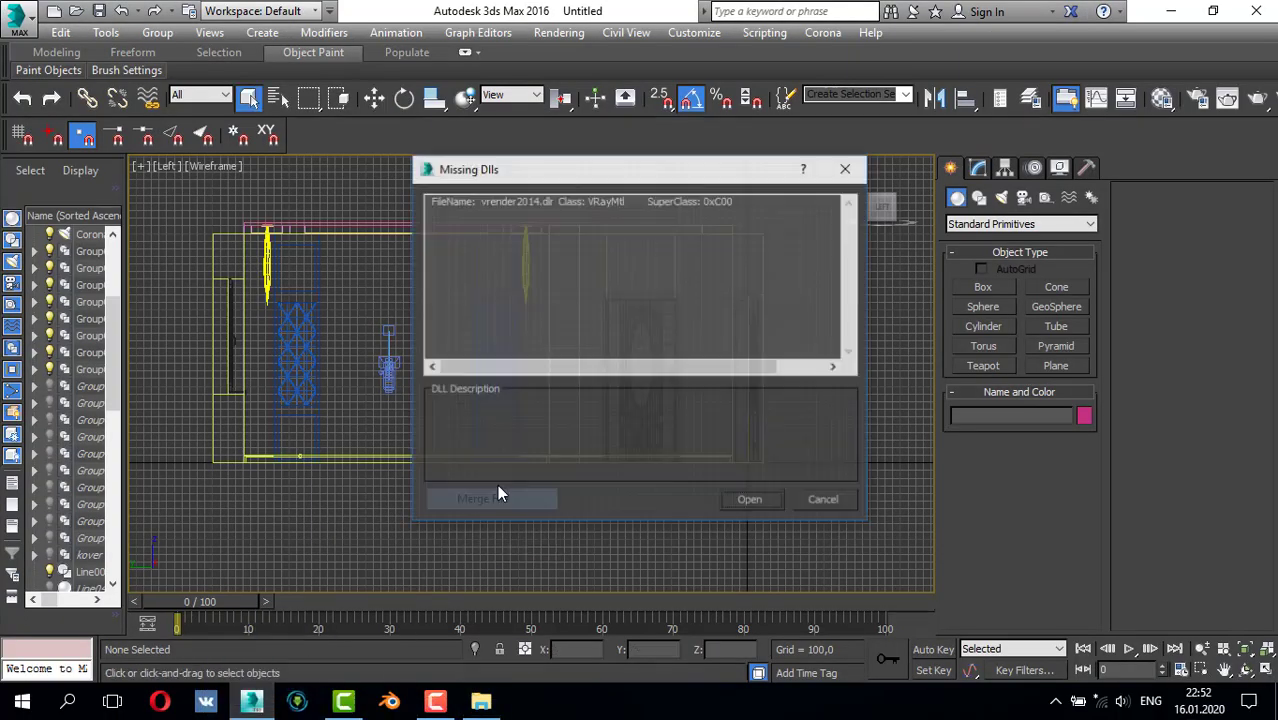
click(751, 501)
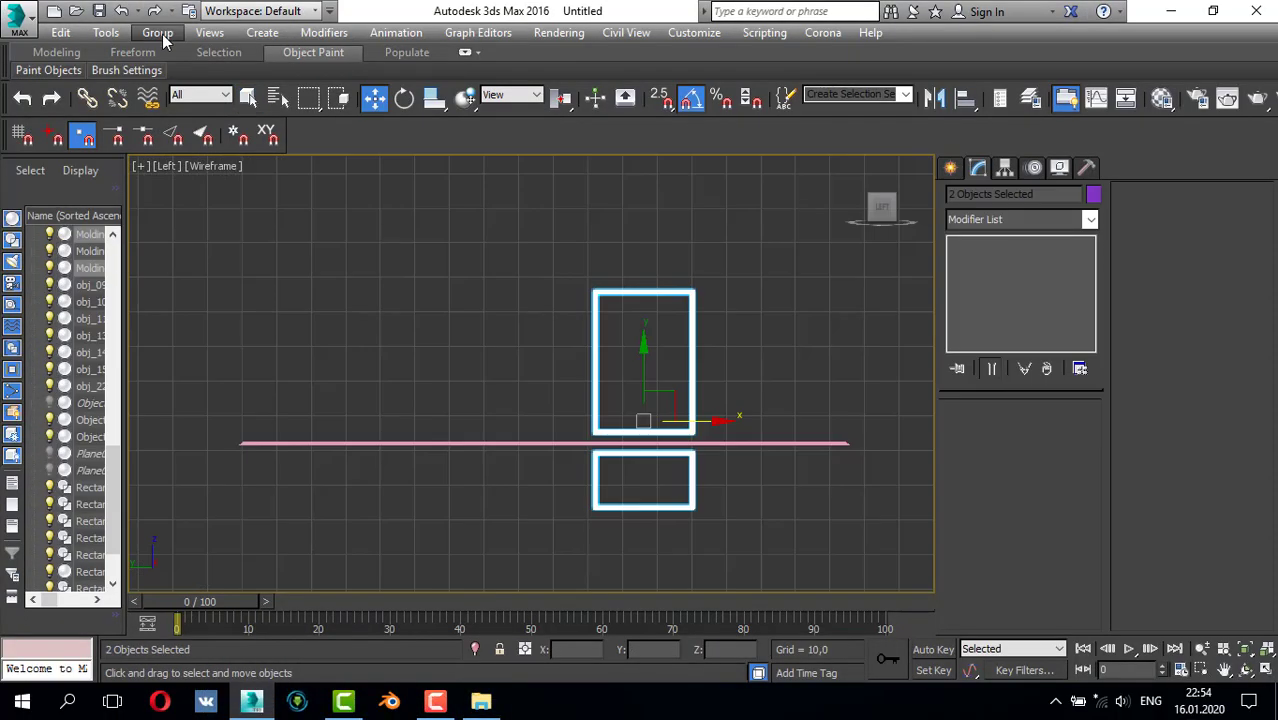
- Group the two selected molding frames and check the available materials in the Material Editor
click(157, 32)
click(180, 51)
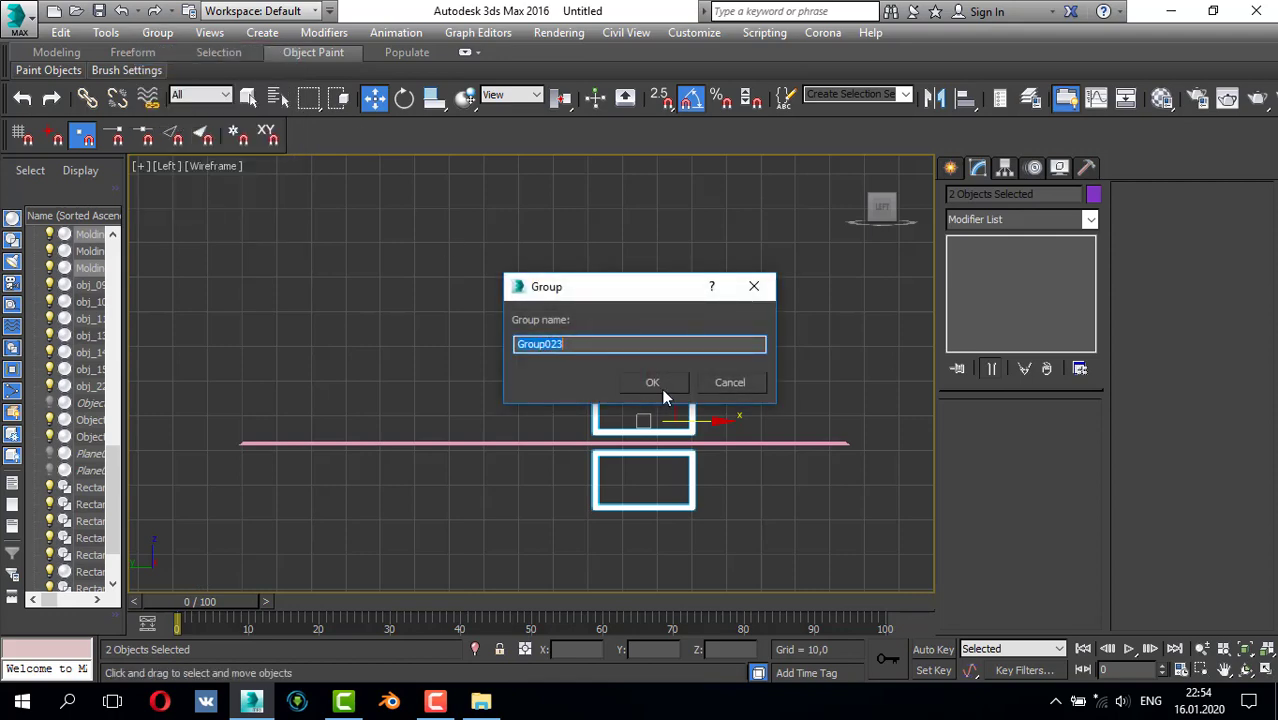
click(655, 384)
key(m)
click(645, 330)
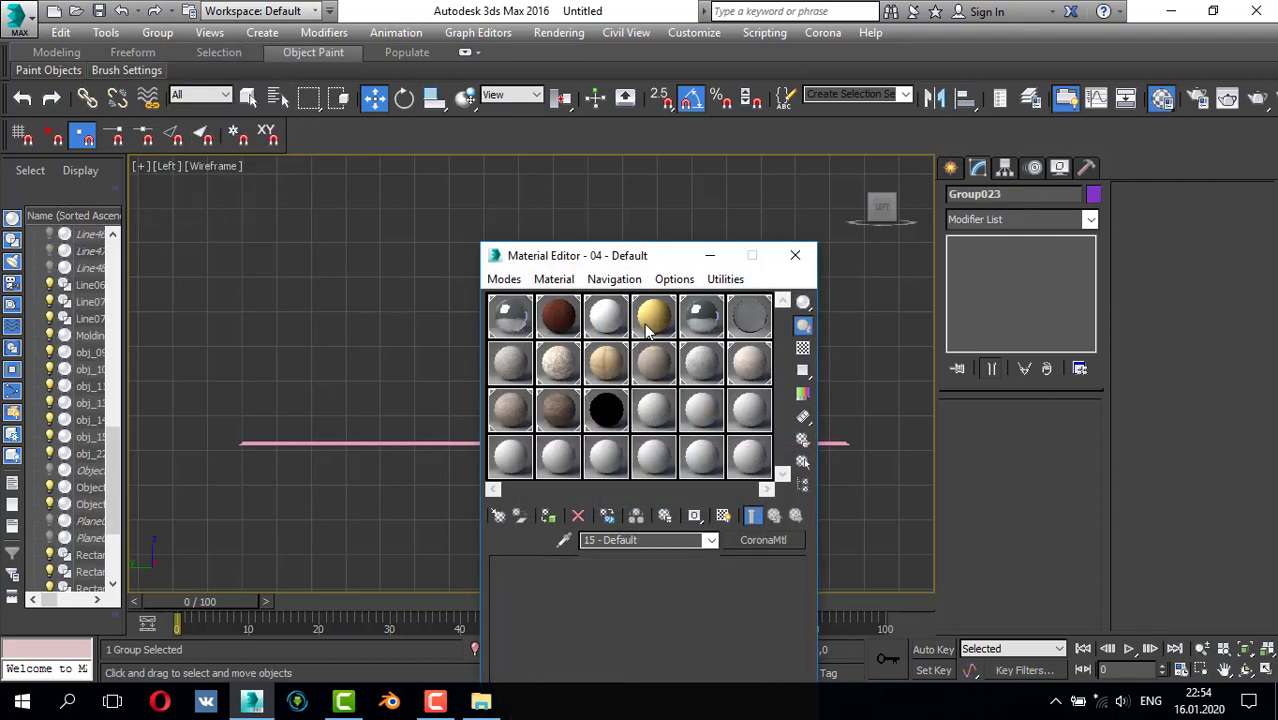
click(795, 255)
- Move the molding group up into the bedroom in the Left view, to about Y 4579, Z 655
scroll(685, 300, down, 3)
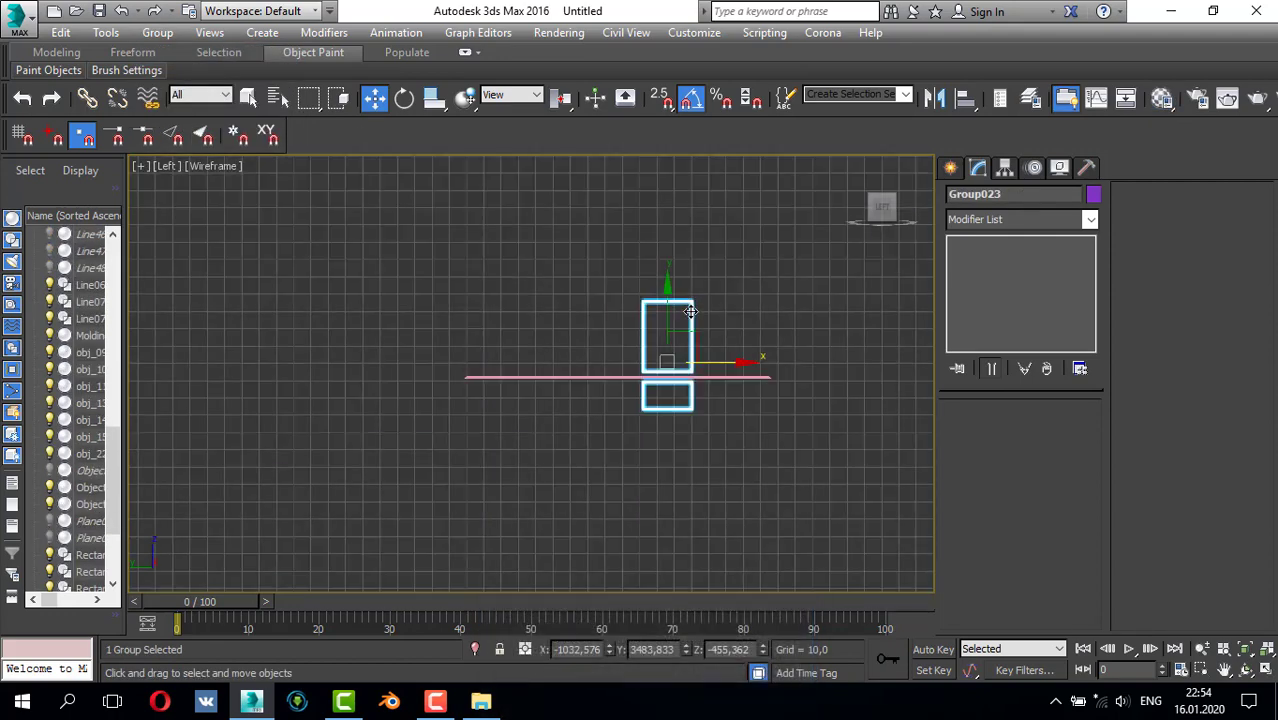
scroll(685, 297, up, 8)
scroll(685, 297, down, 4)
middle_drag(685, 297, 663, 378)
drag(664, 324, 664, 264)
drag(721, 319, 670, 320)
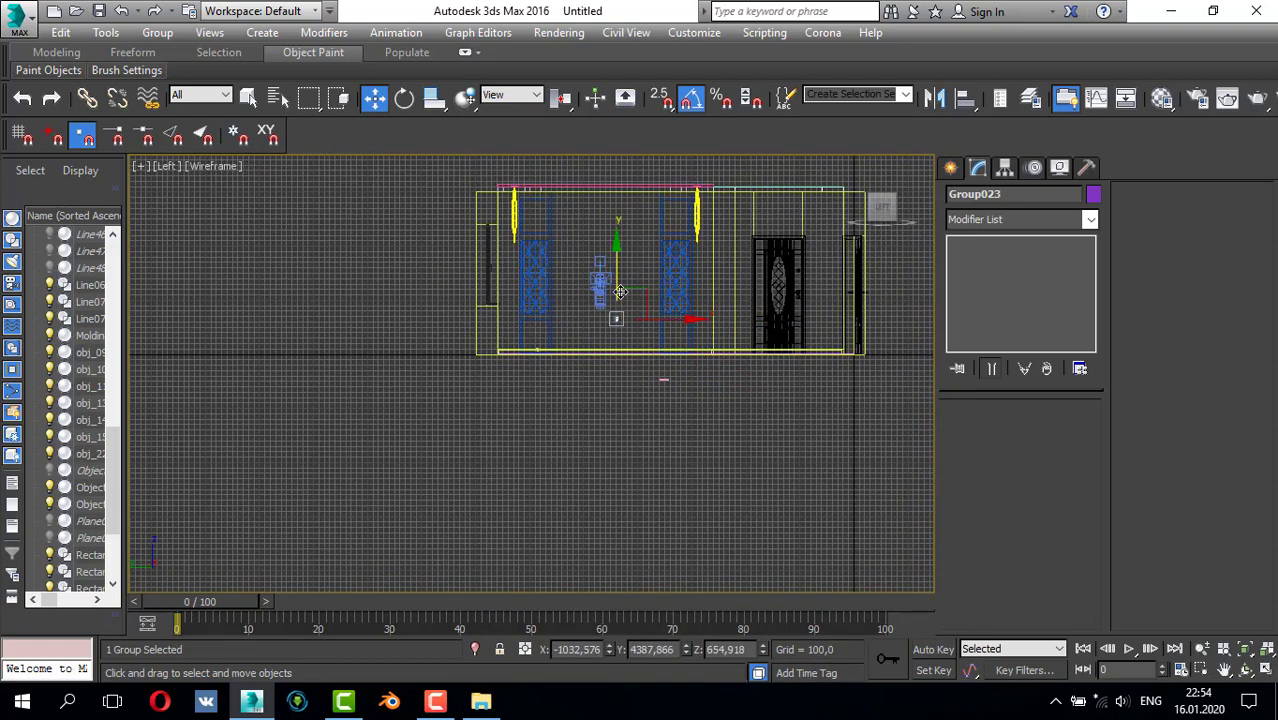
scroll(620, 292, up, 4)
drag(669, 371, 637, 371)
- Apply an FFD 2x2x2 modifier to the molding group and activate its Control Points level
click(978, 221)
scroll(1000, 270, down, 6)
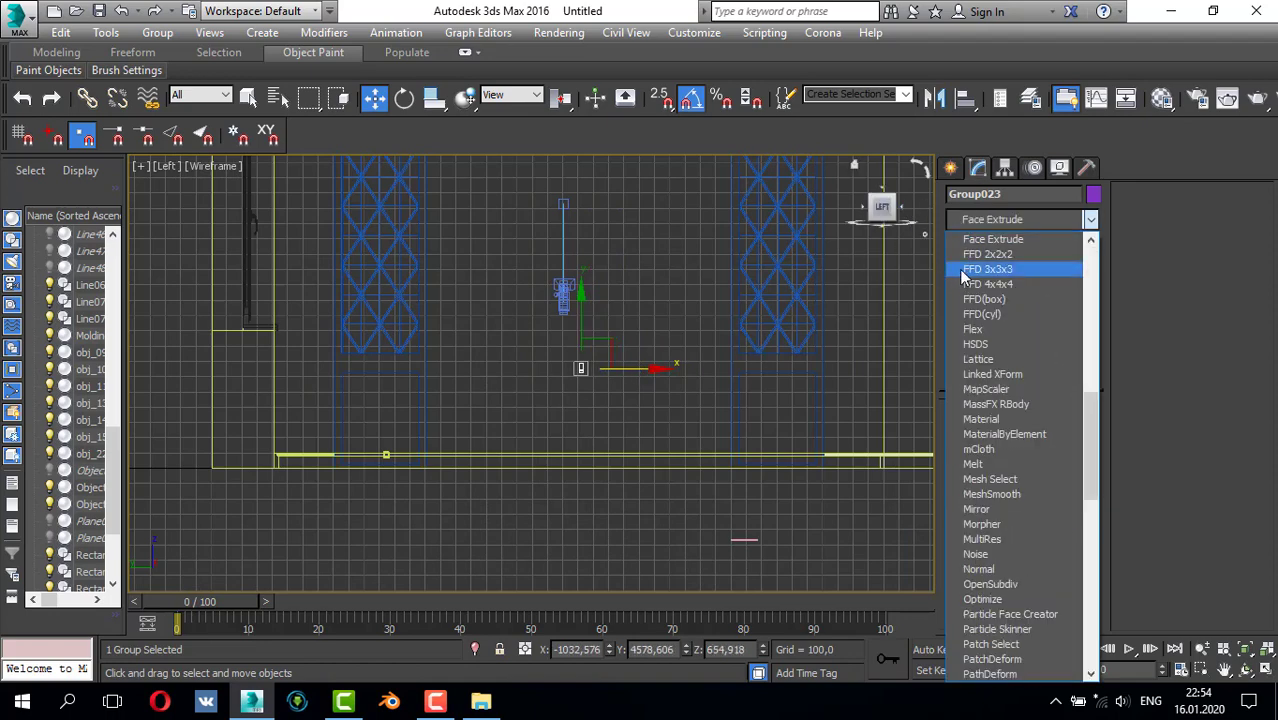
click(985, 251)
click(975, 243)
click(1026, 259)
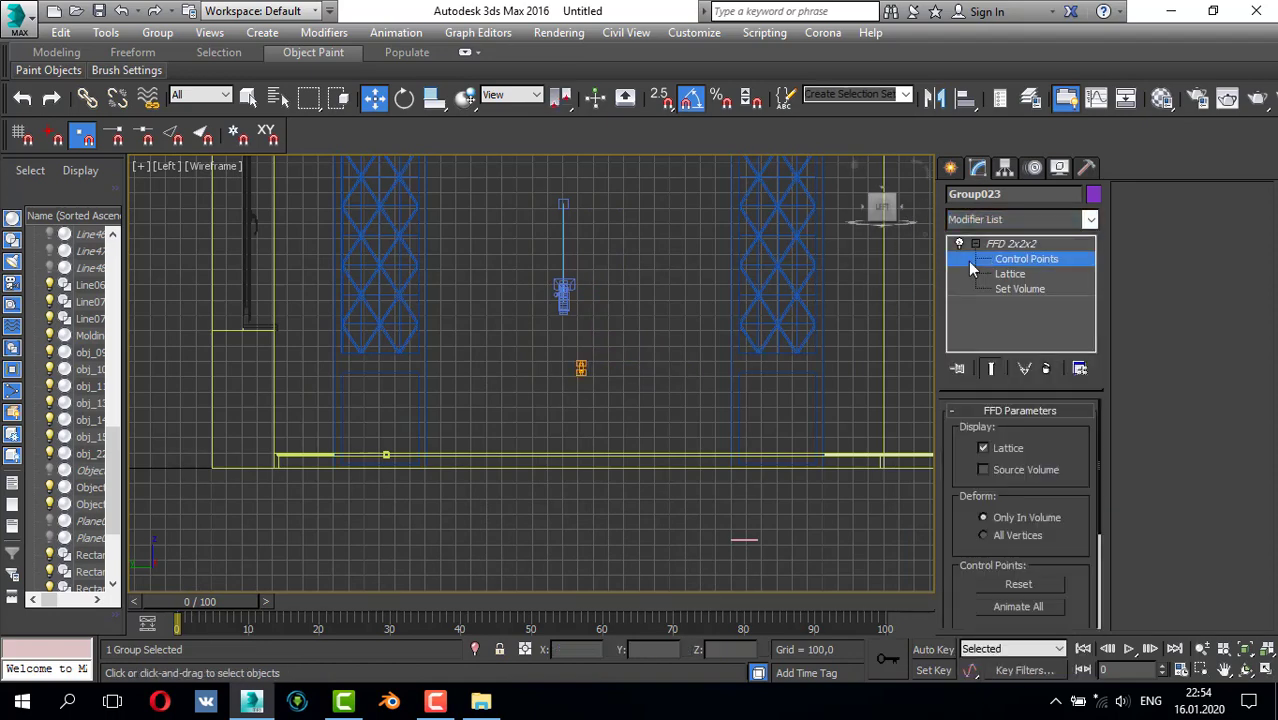
- Enlarge the molding frames in height and width with the FFD control points, filling the wall between the two lattice panels
scroll(575, 390, up, 5)
scroll(589, 387, up, 5)
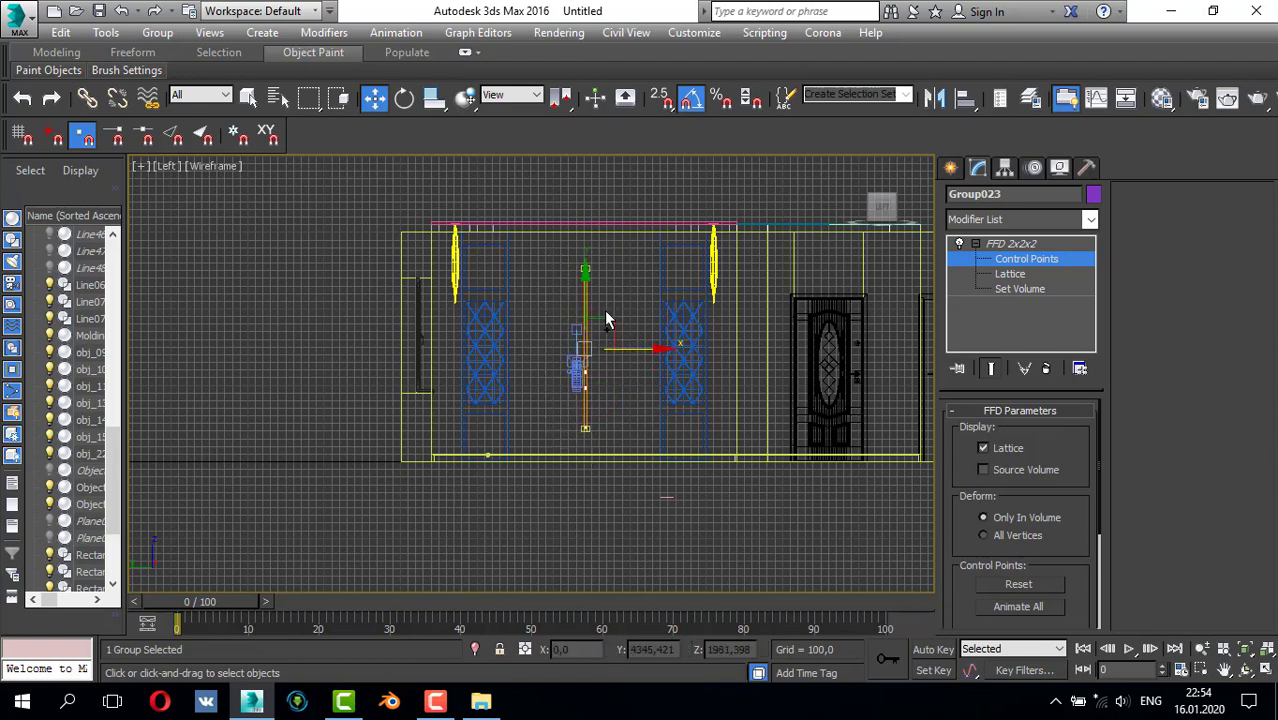
scroll(600, 262, up, 5)
drag(620, 320, 622, 323)
scroll(588, 256, down, 5)
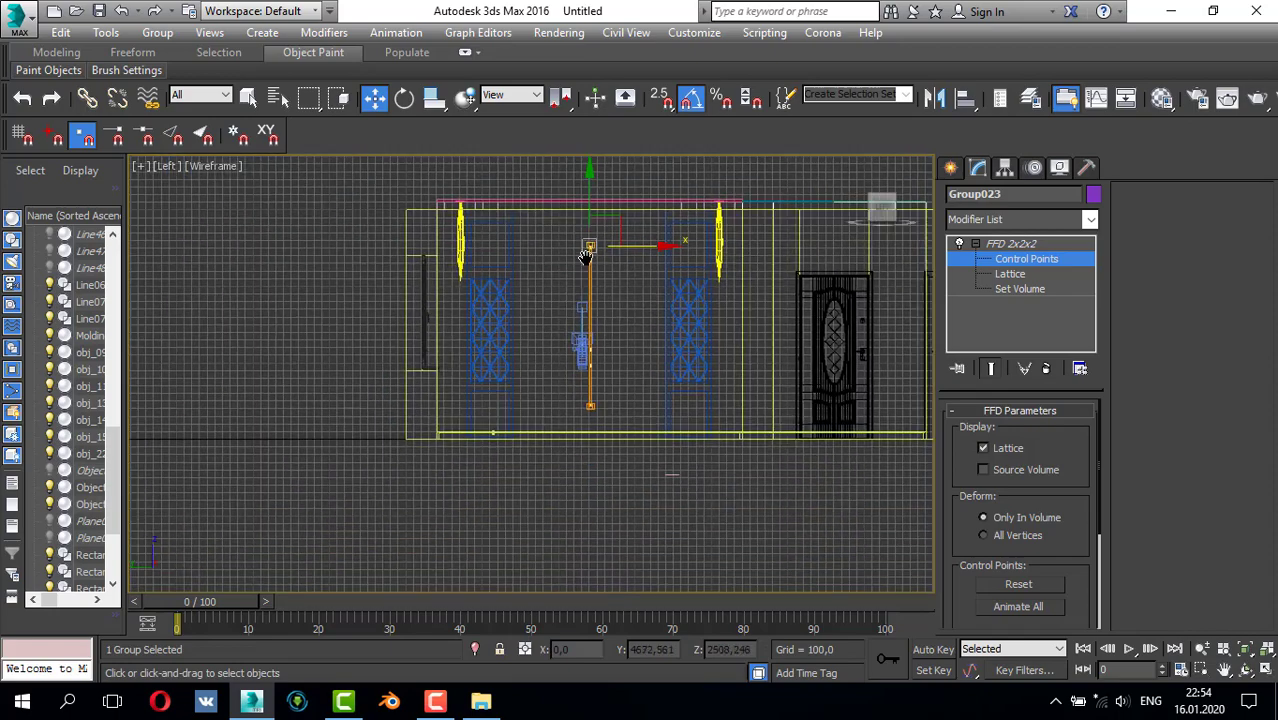
scroll(590, 402, up, 5)
drag(559, 376, 580, 440)
scroll(583, 406, down, 5)
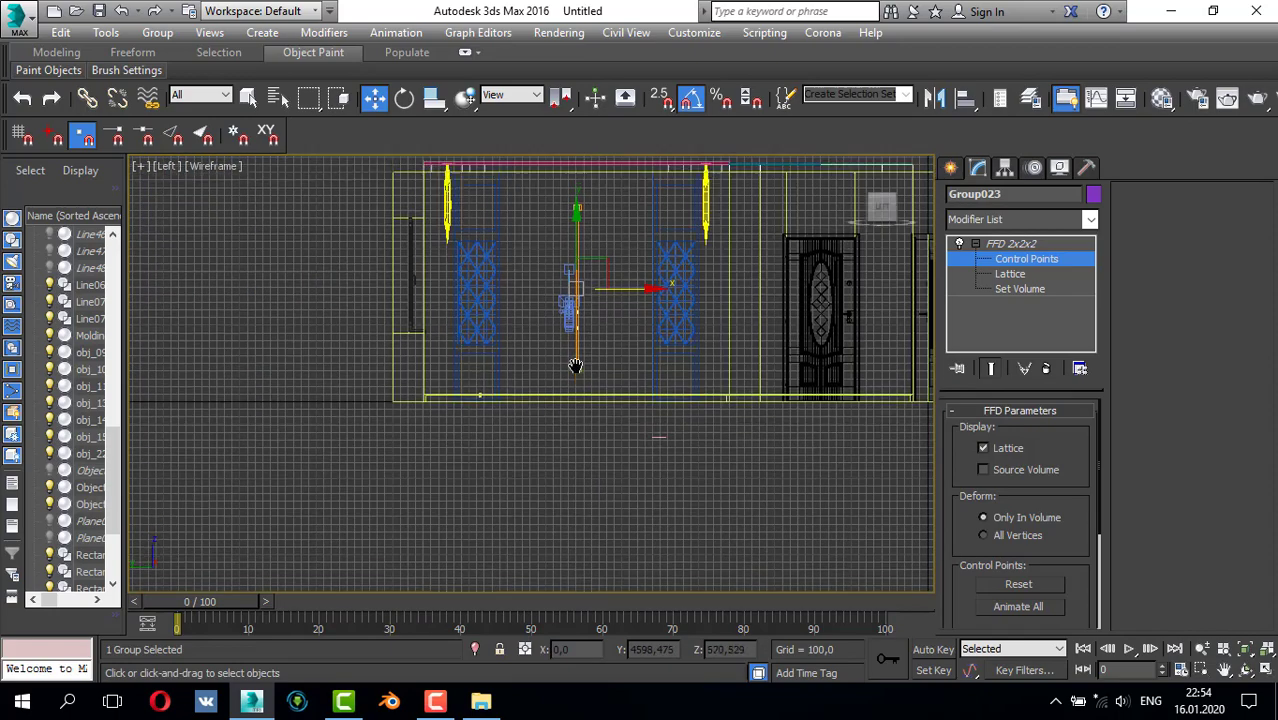
middle_drag(576, 363, 571, 420)
drag(610, 343, 686, 361)
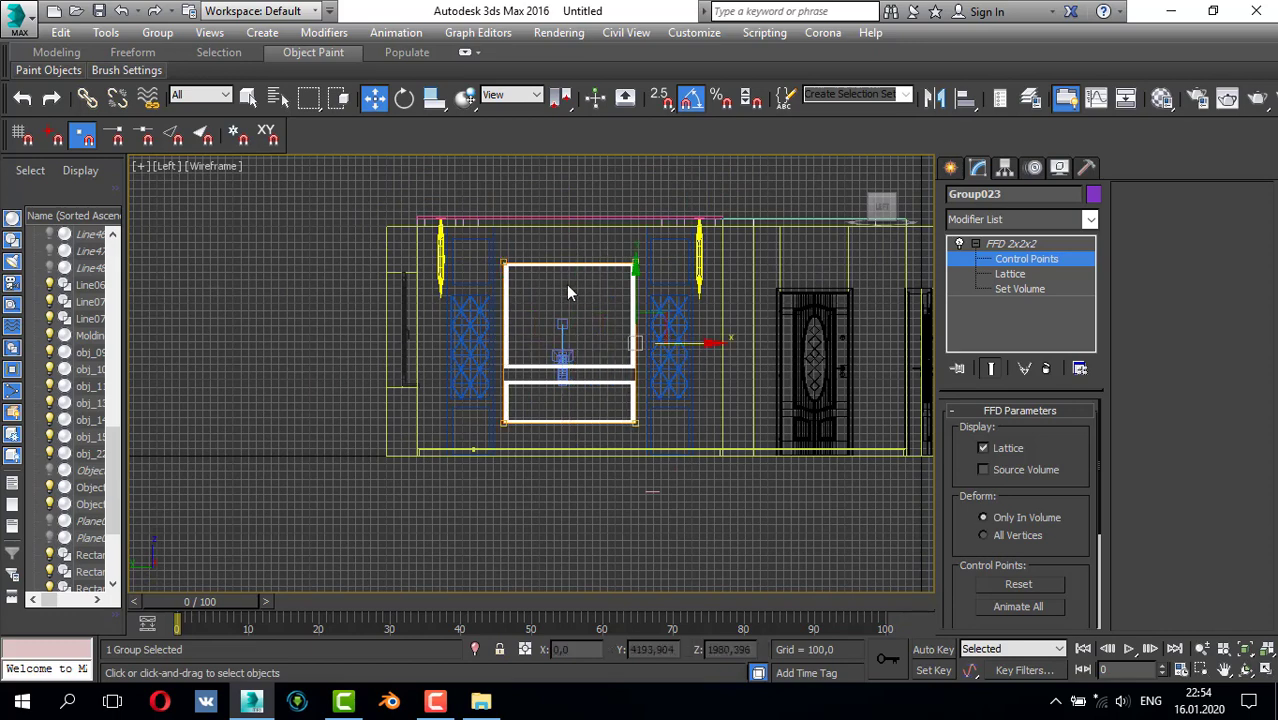
- Raise the frames' upper control points toward the ceiling and lower the bottom ones toward the baseboard, finishing the control point editing
drag(654, 295, 652, 292)
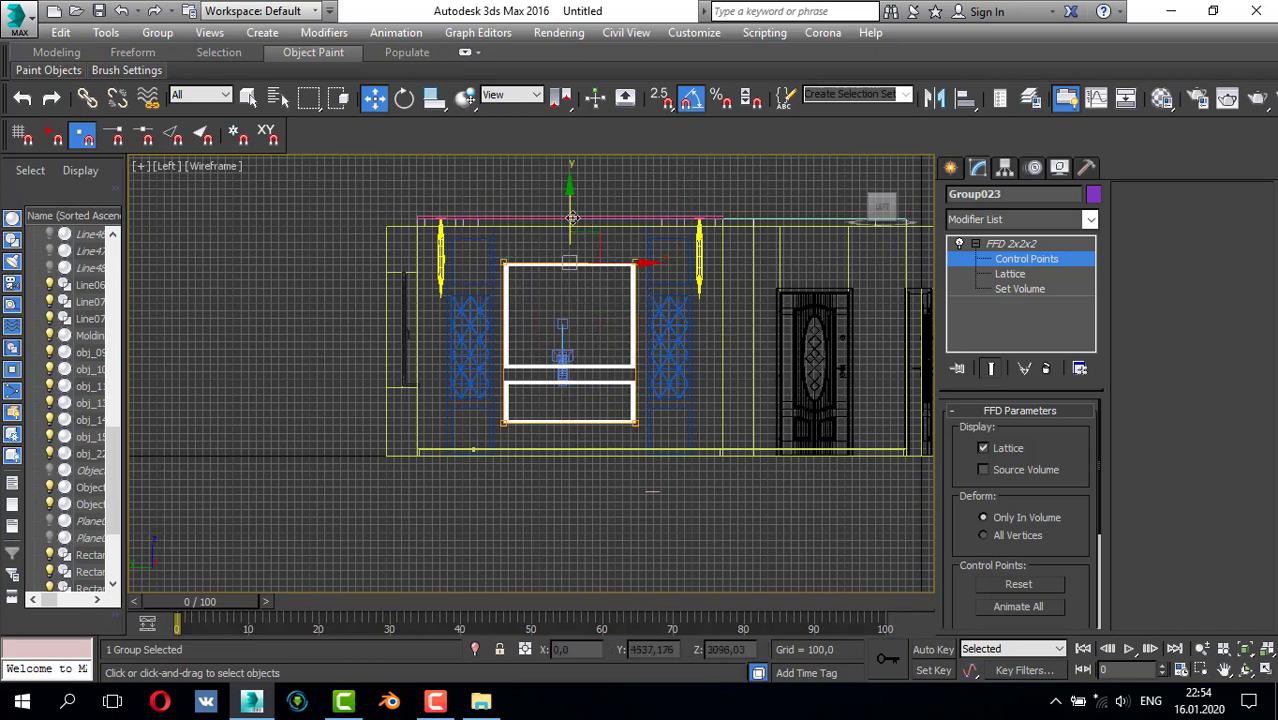
drag(568, 230, 567, 216)
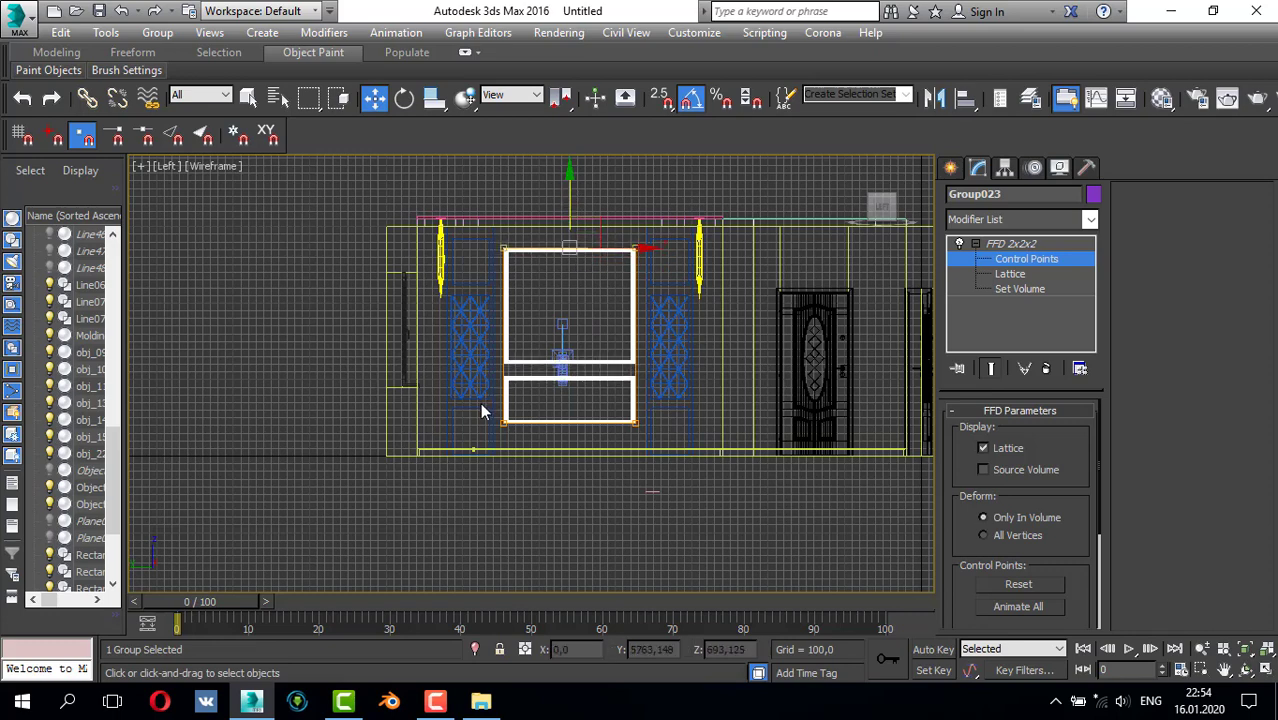
drag(568, 346, 581, 363)
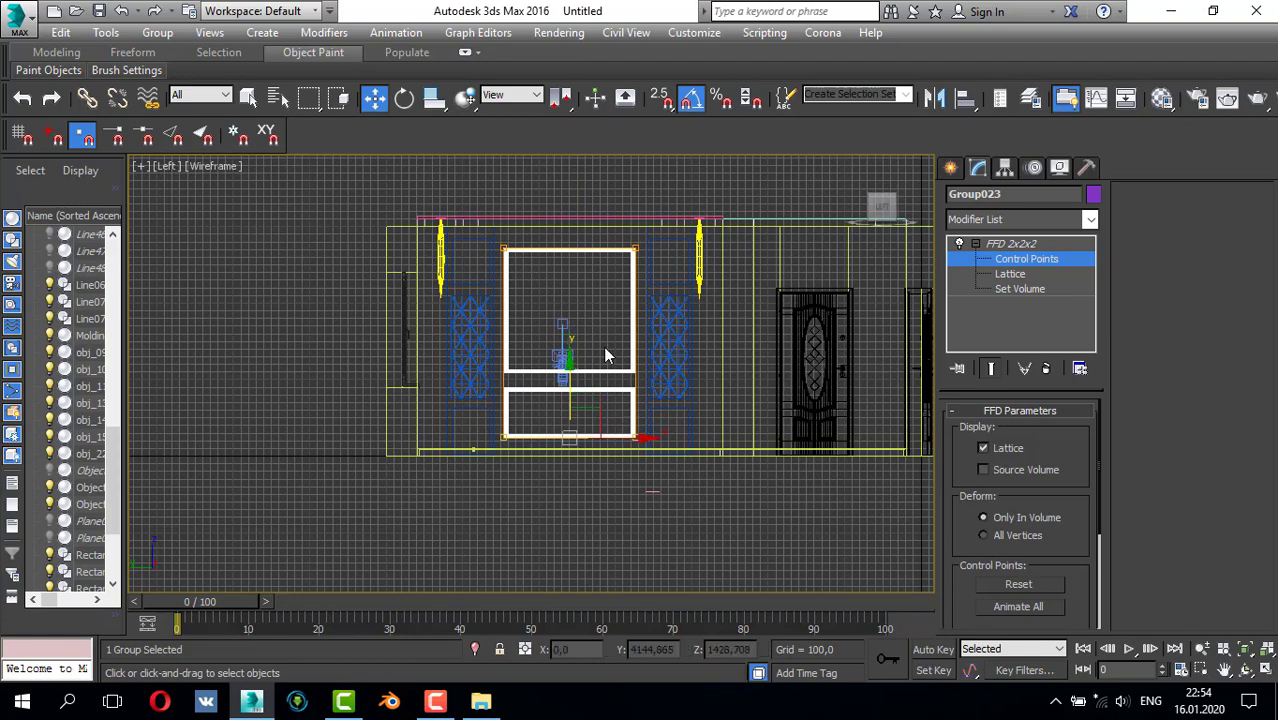
scroll(605, 355, up, 3)
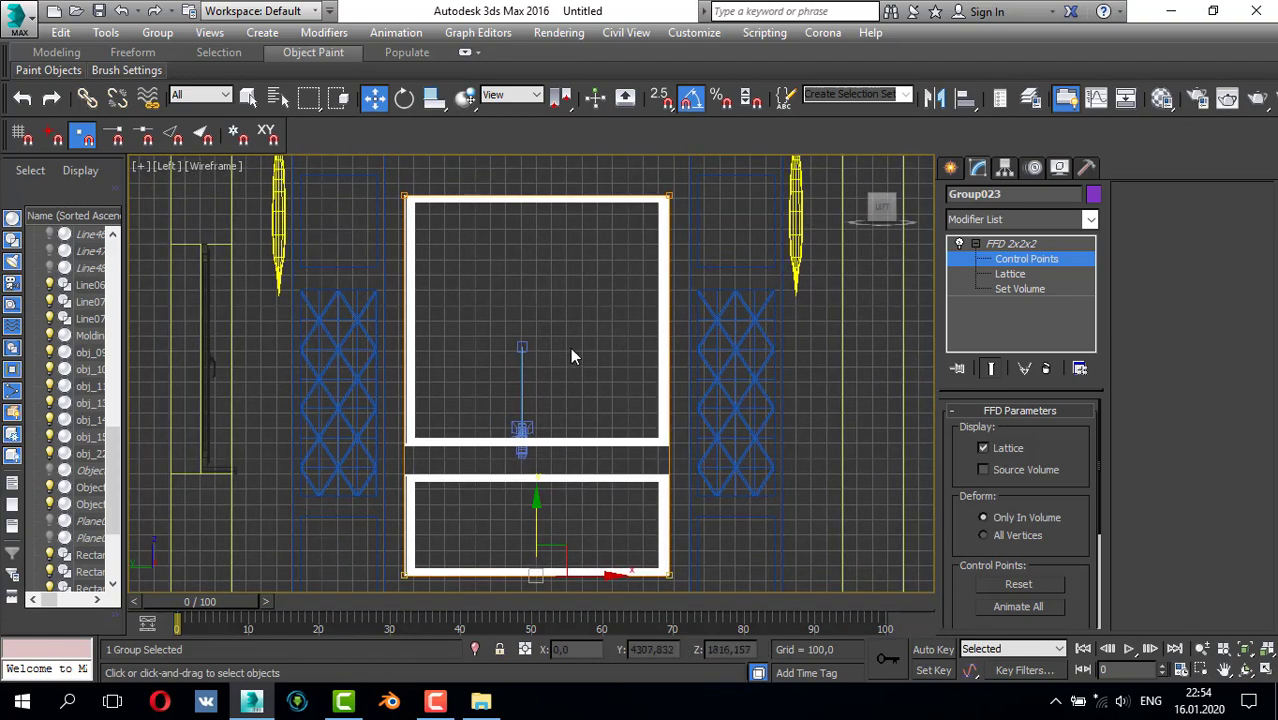
scroll(612, 188, down, 3)
scroll(611, 181, up, 1)
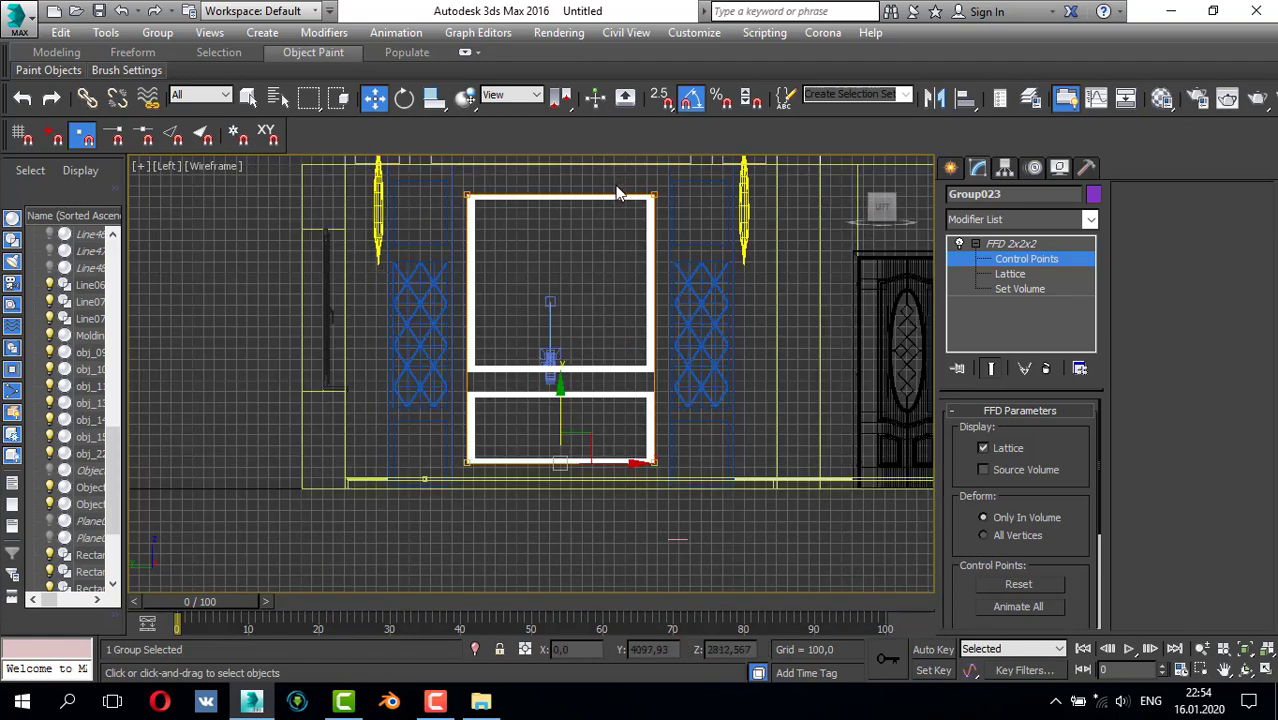
click(950, 170)
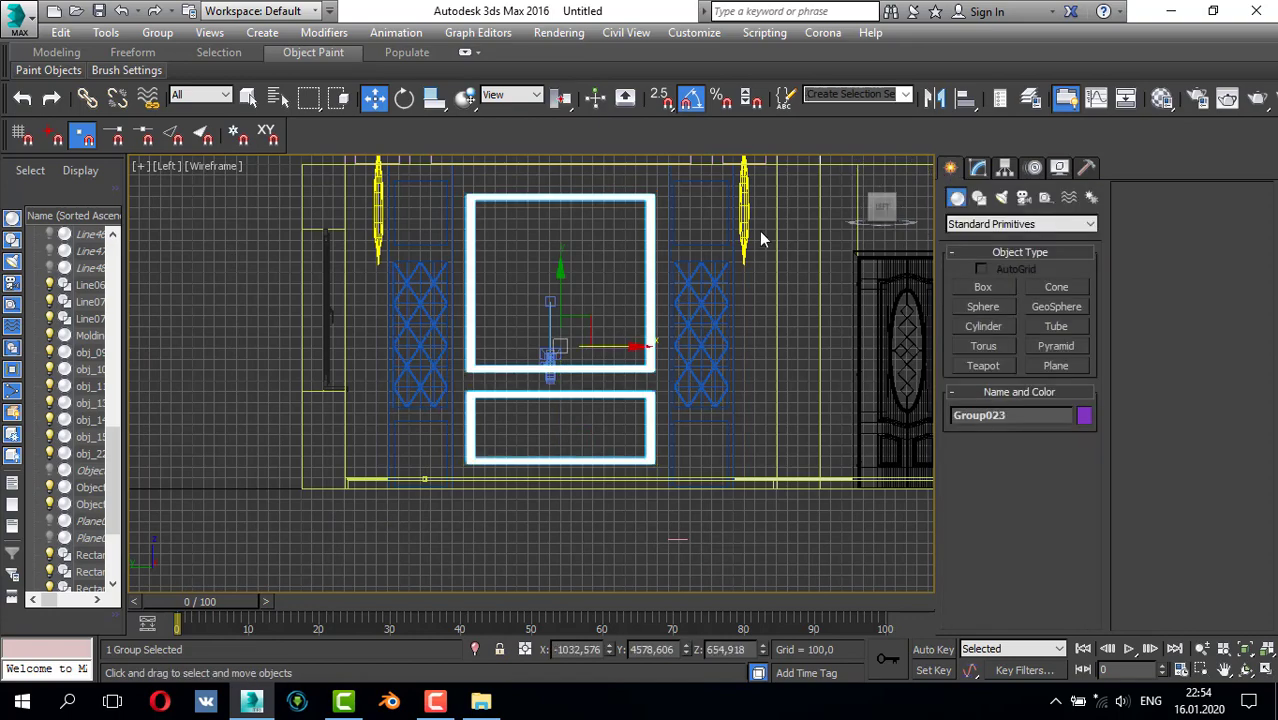
- Thicken the molding frames in the Top view by shifting the FFD control points of one face along X
key(alt+w)
key(alt+w)
scroll(417, 280, down, 3)
scroll(329, 273, up, 5)
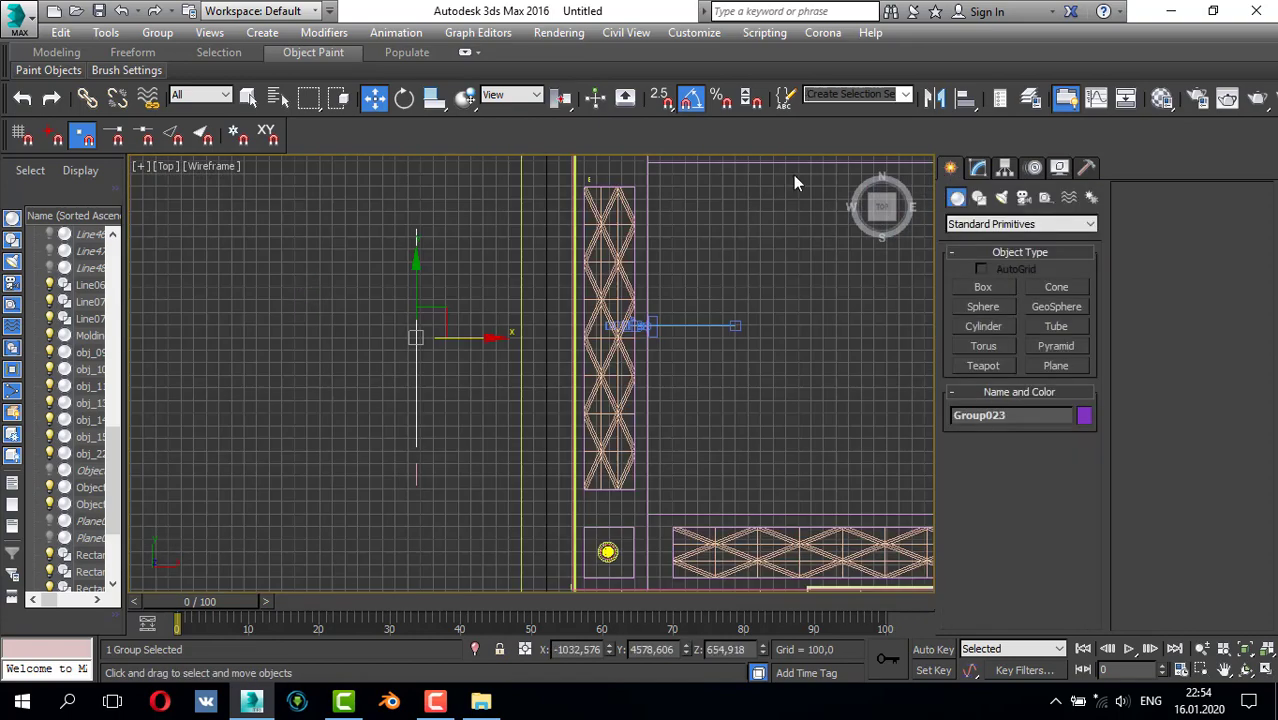
click(979, 167)
key(1)
scroll(322, 240, up, 8)
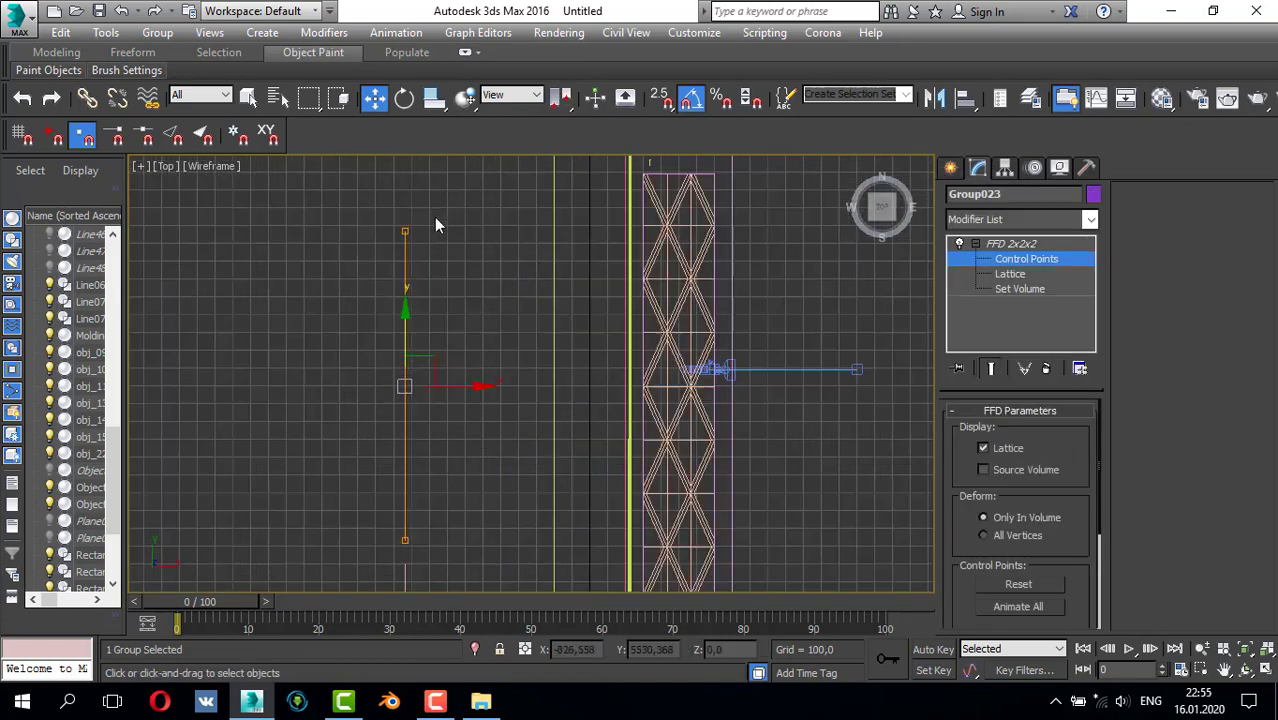
drag(490, 420, 487, 415)
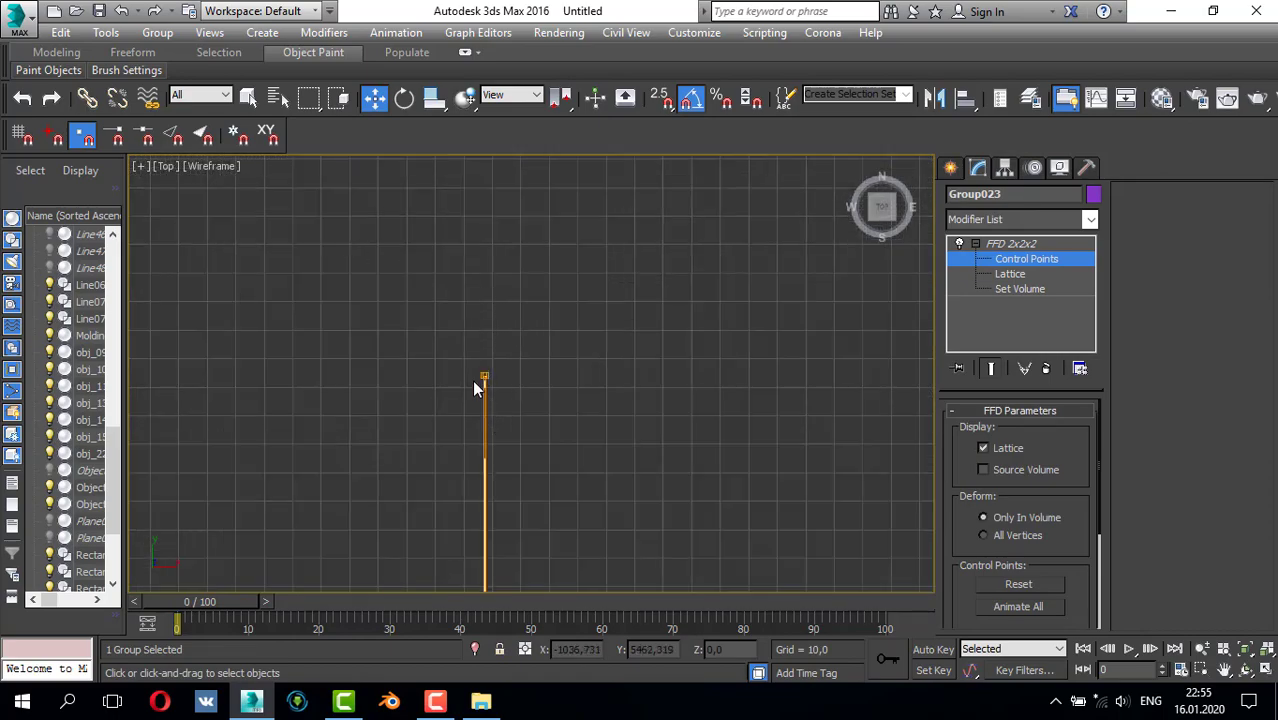
scroll(472, 380, up, 5)
drag(543, 380, 551, 371)
scroll(551, 371, up, 8)
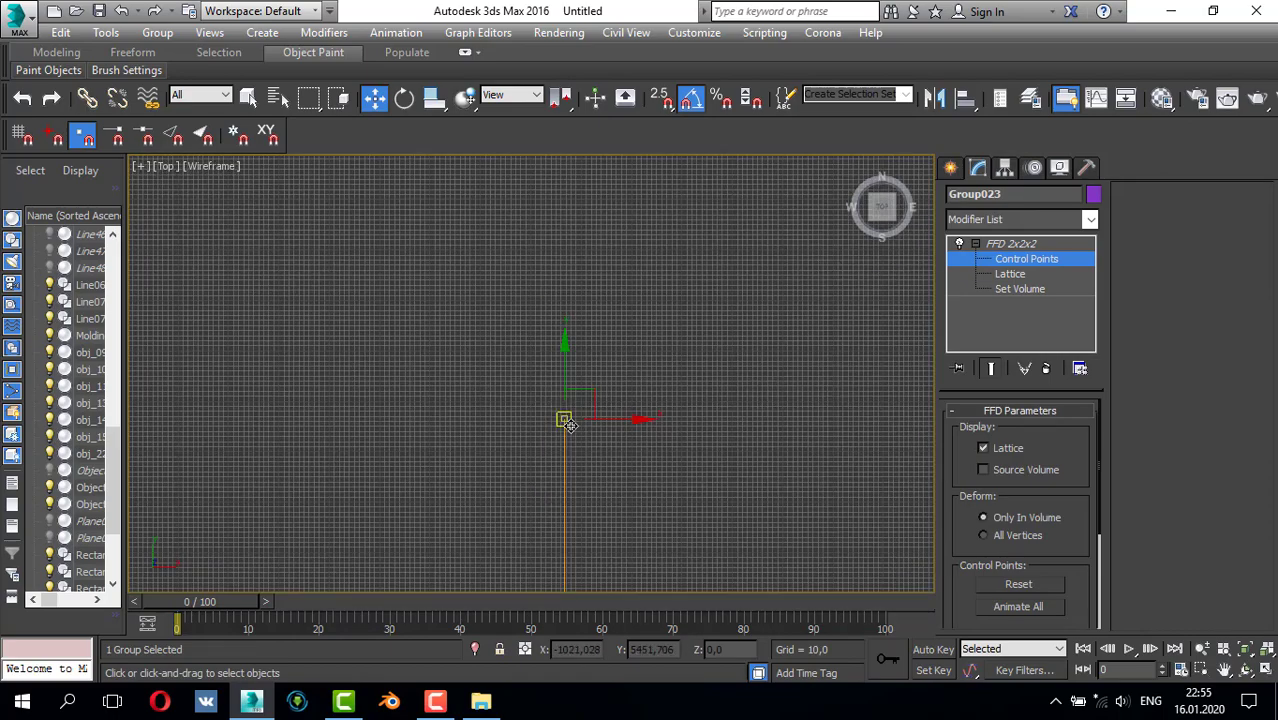
scroll(527, 425, down, 5)
scroll(539, 402, up, 6)
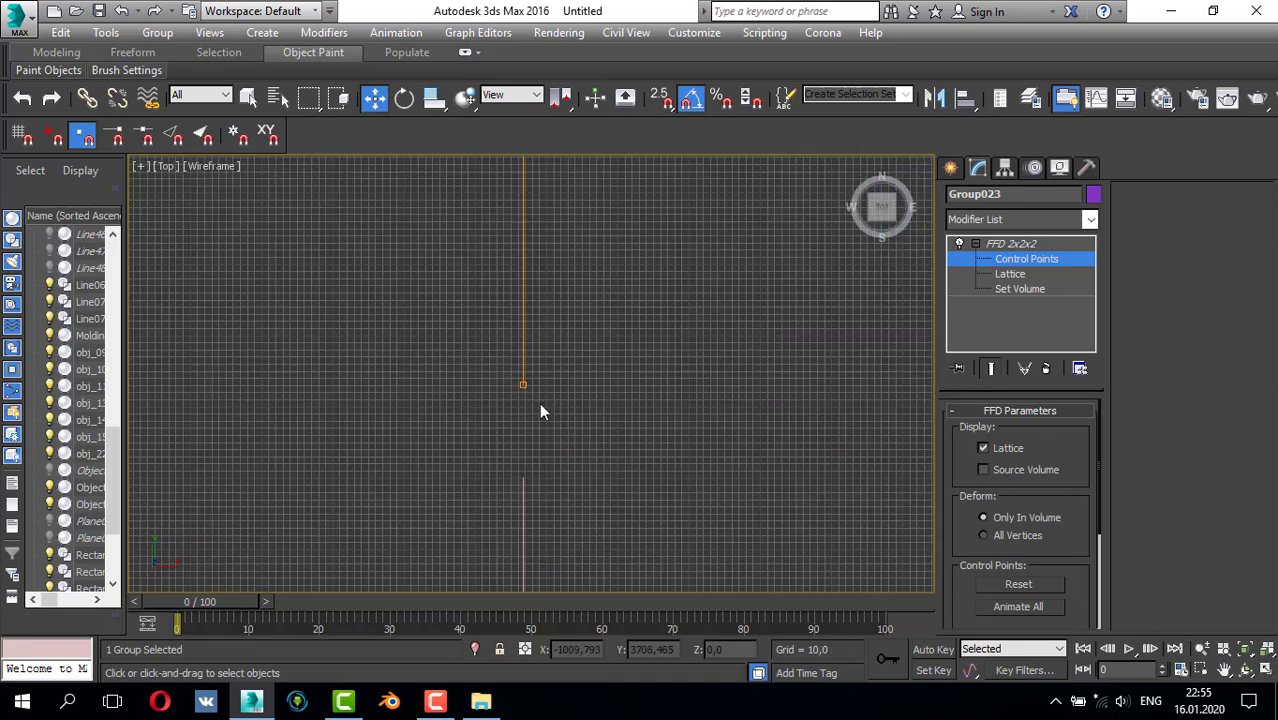
drag(587, 462, 575, 458)
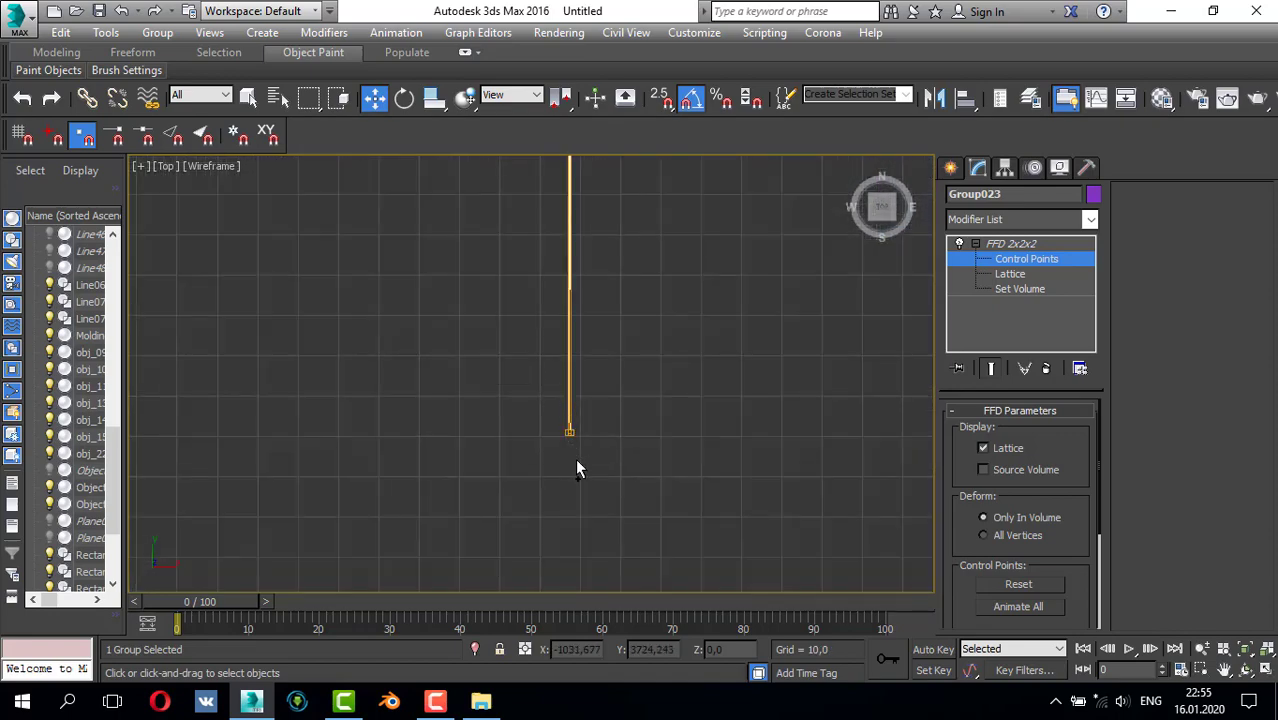
scroll(631, 311, down, 3)
scroll(627, 310, down, 4)
middle_drag(626, 309, 586, 446)
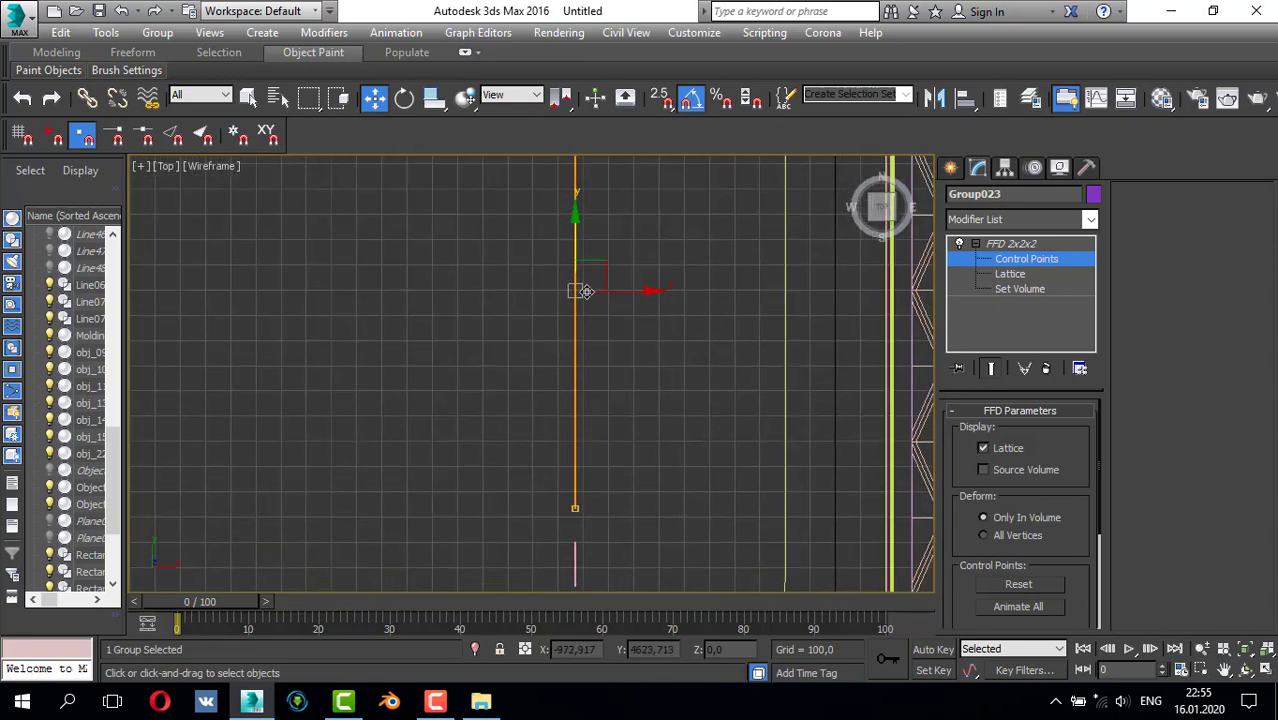
scroll(586, 290, up, 4)
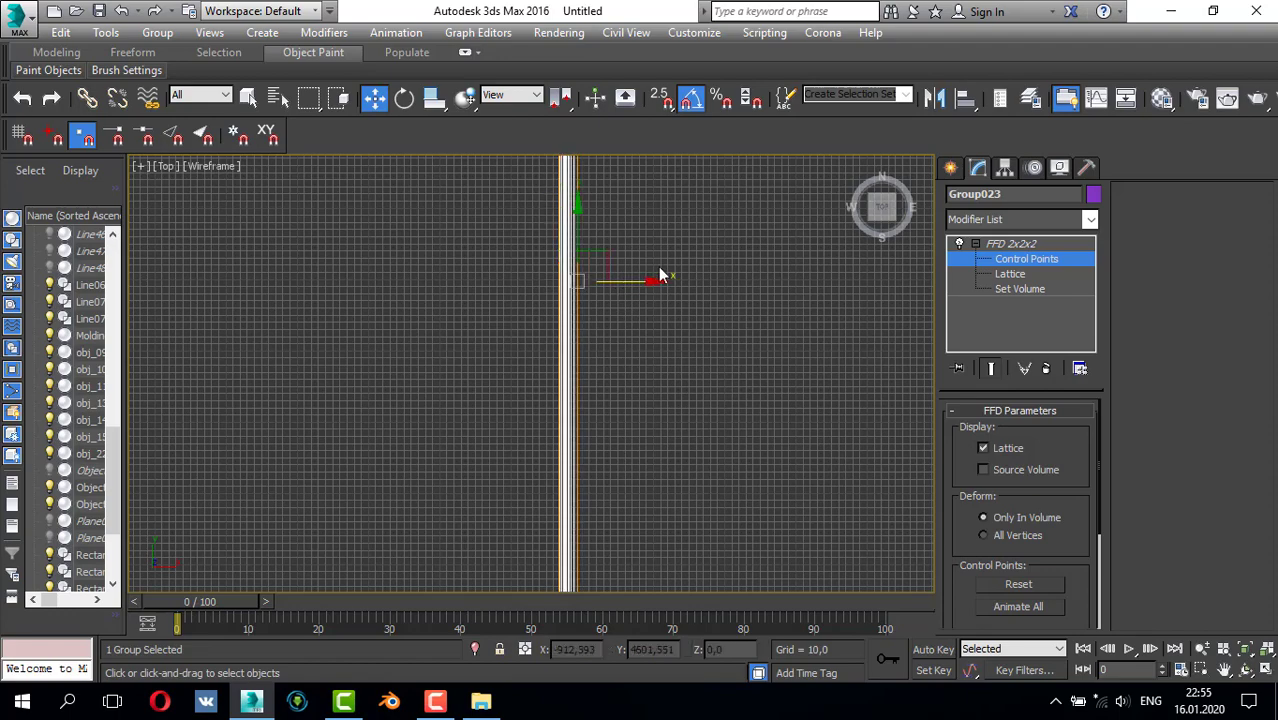
scroll(667, 270, down, 3)
click(951, 168)
- Move the molding group along X against the bedroom's east wall, at about X 4468, and check it in the Perspective view
scroll(780, 340, down, 5)
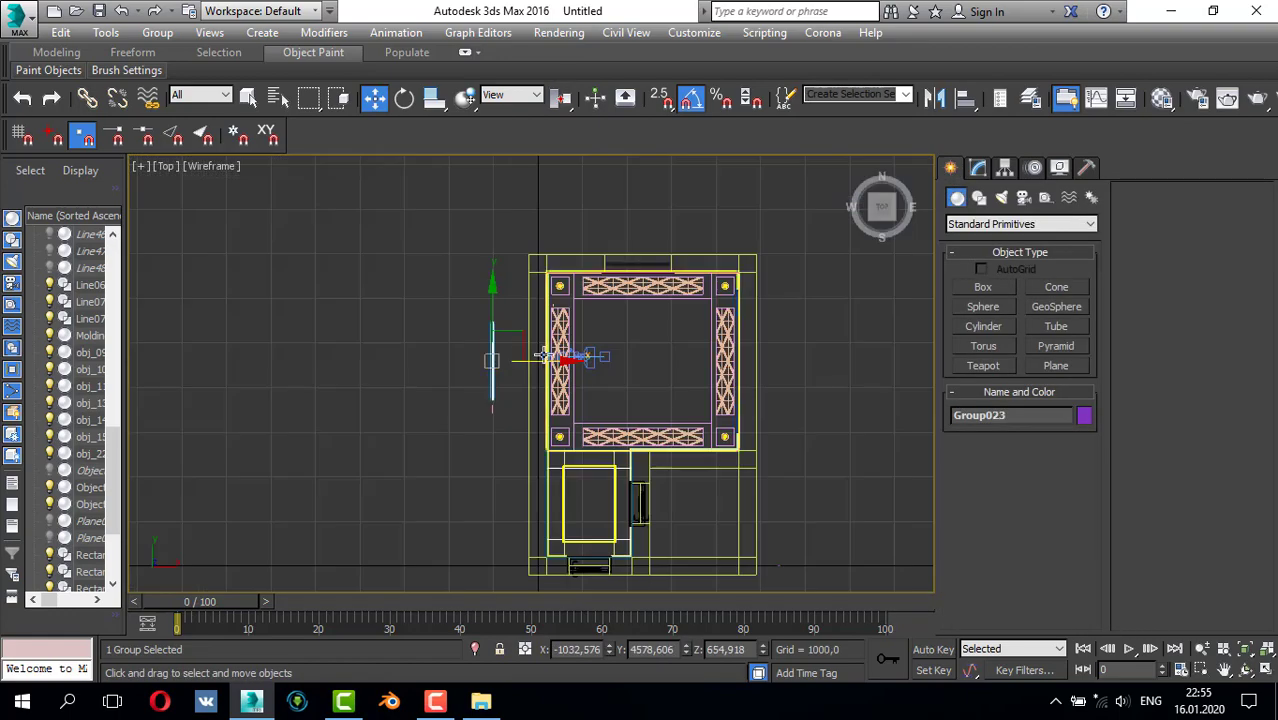
scroll(795, 371, up, 6)
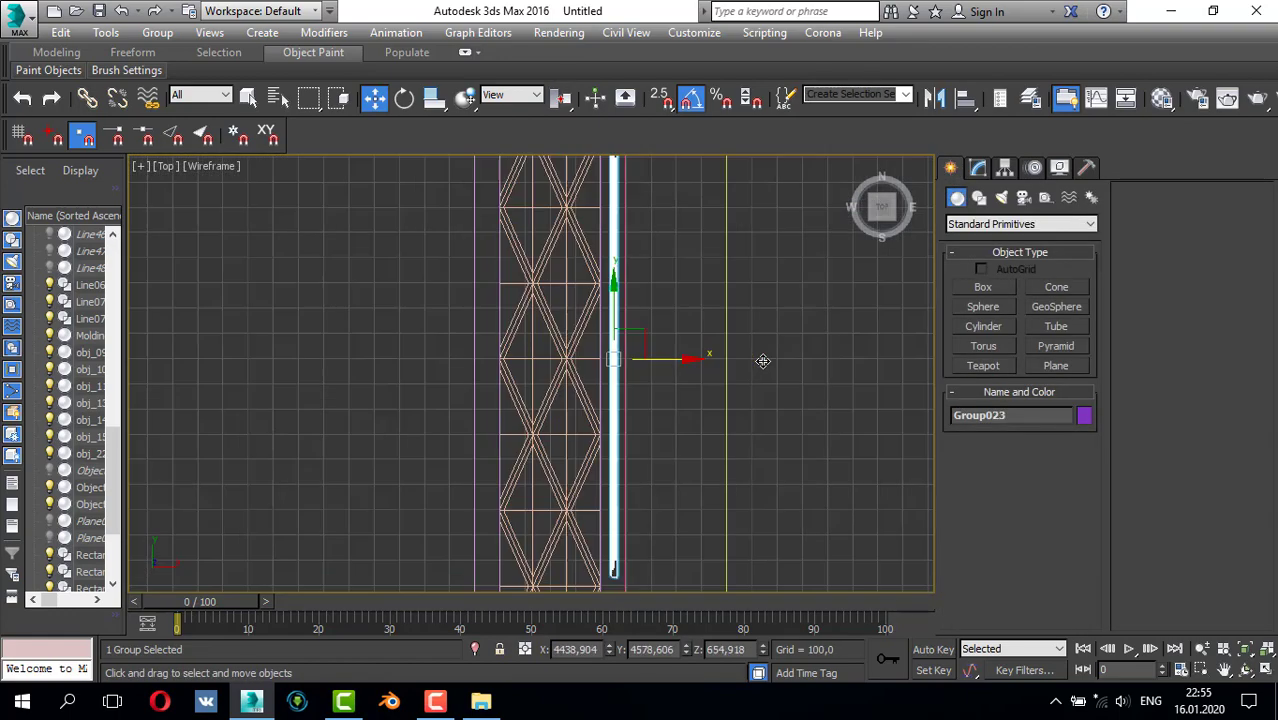
drag(601, 370, 628, 376)
key(alt+w)
right_click(713, 408)
key(alt+w)
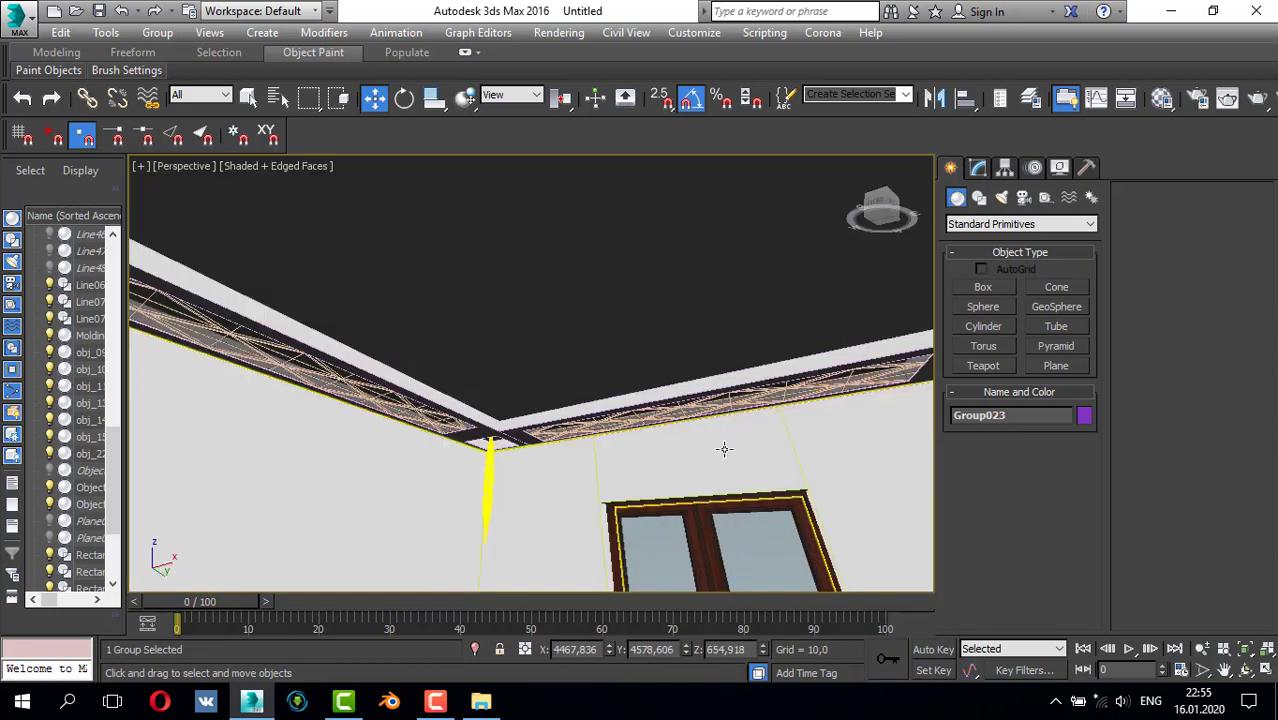
key(z)
alt+middle_drag(522, 417, 626, 456)
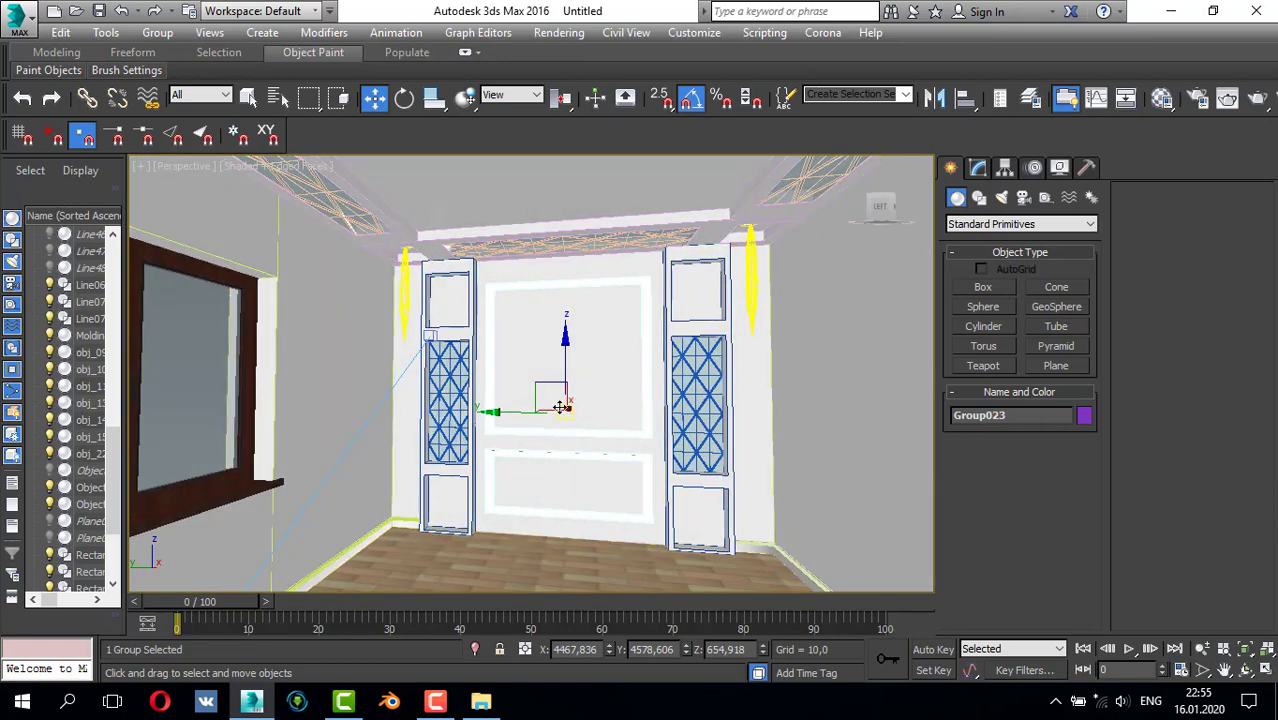
- Clone the east wall's molding group in the Top view, placing the copy near the bedroom's south wall
key(alt+w)
middle_click(465, 348)
key(alt+w)
scroll(516, 325, down, 7)
middle_drag(555, 334, 606, 319)
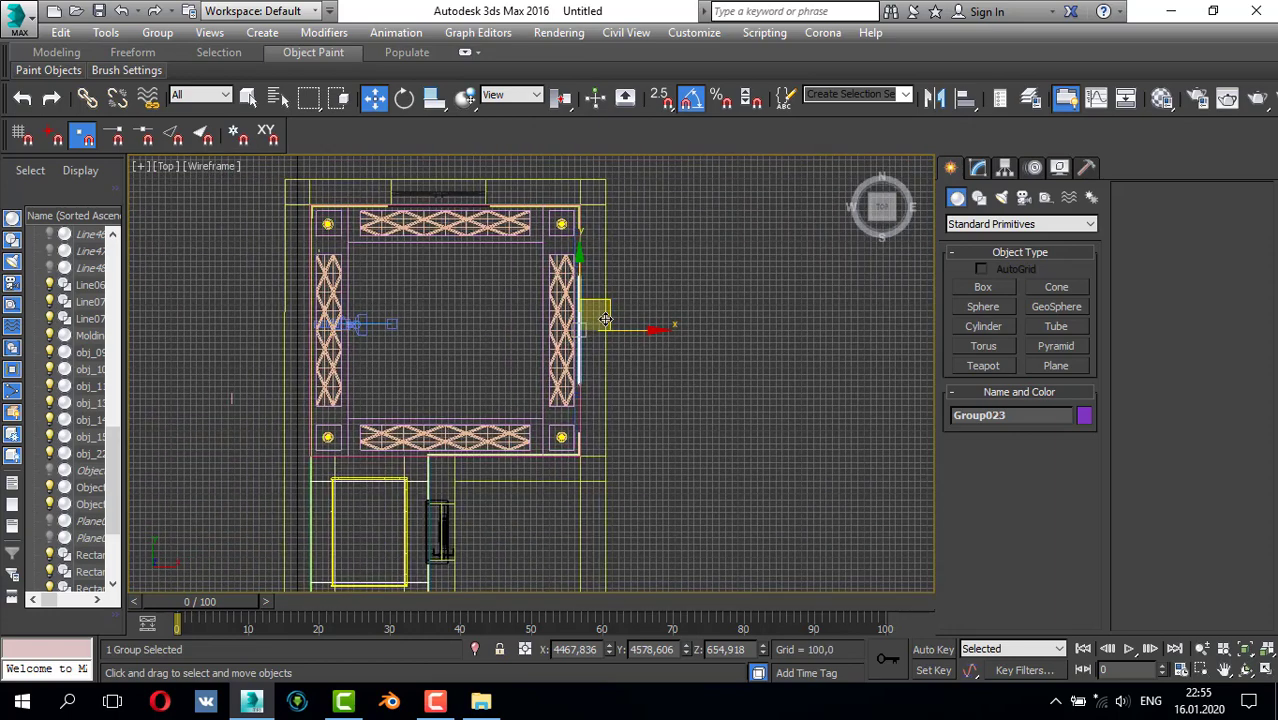
shift+drag(588, 319, 508, 320)
click(645, 430)
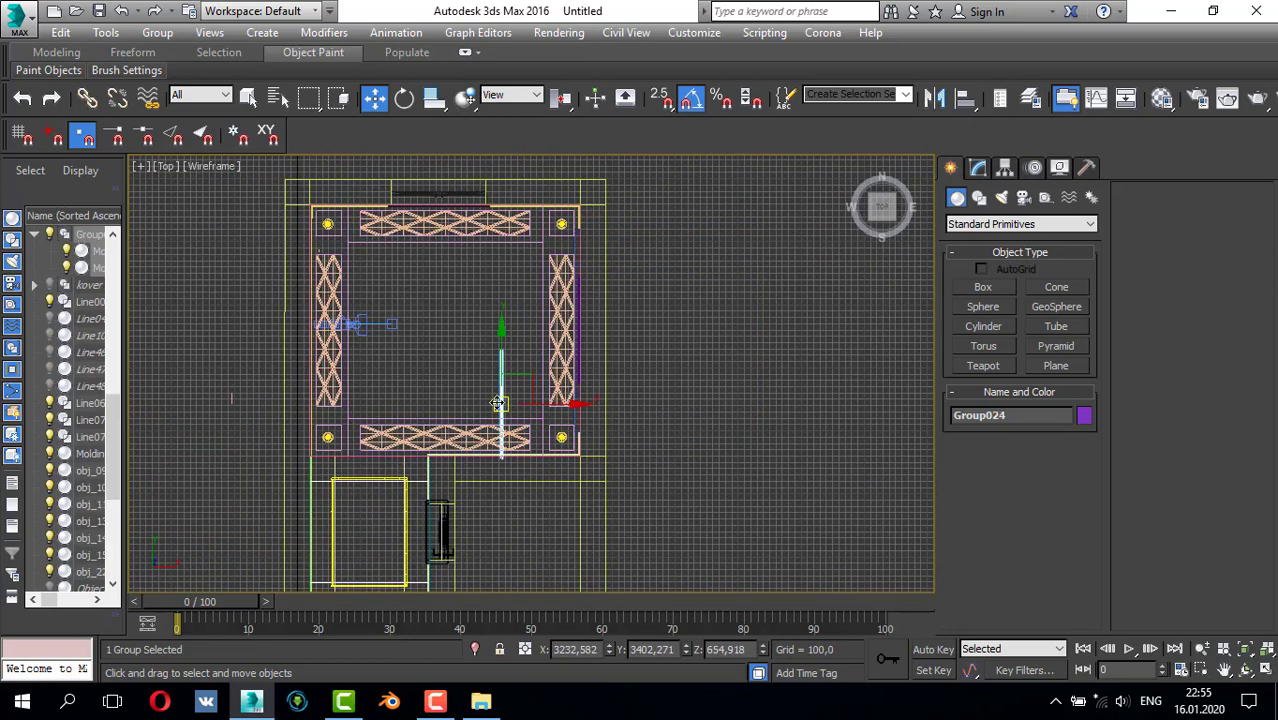
- Rotate the copied molding group 90 degrees and set it against the bedroom's south wall
scroll(540, 360, up, 4)
key(e)
drag(540, 360, 604, 418)
key(w)
drag(508, 360, 525, 456)
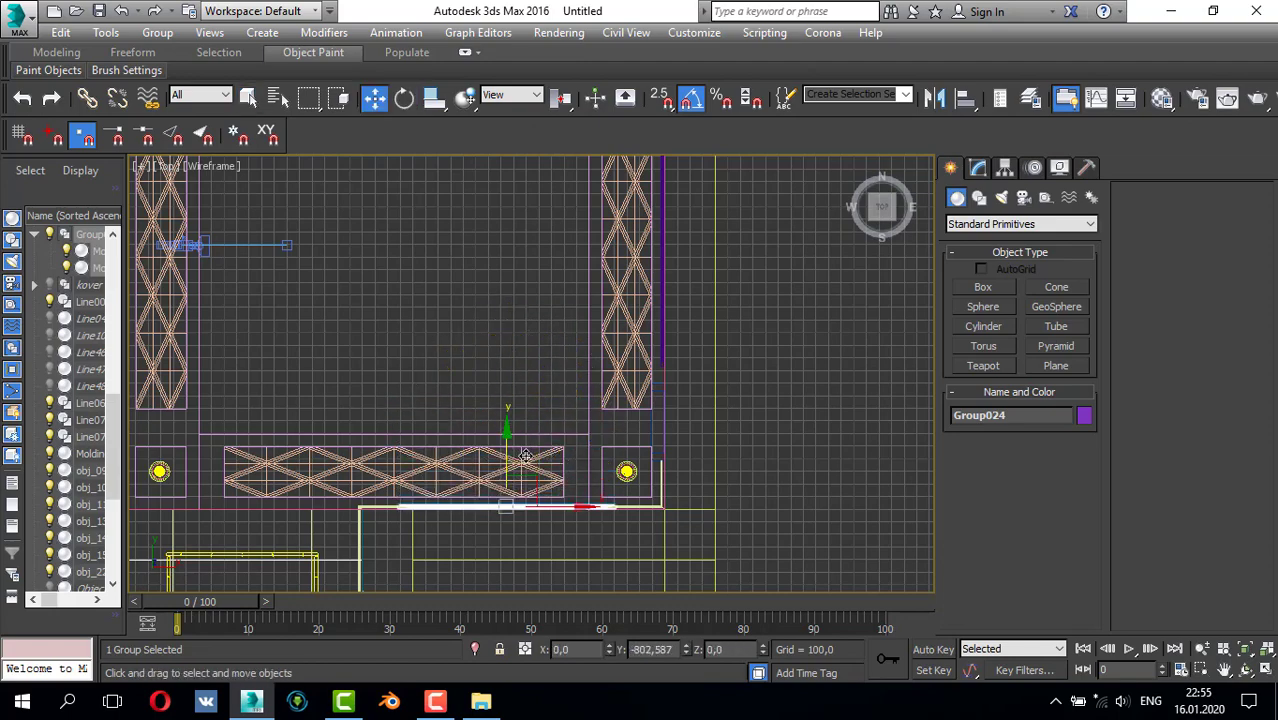
key(p)
mouse_move(739, 462)
alt+middle_down()
mouse_move(767, 459)
mouse_move(667, 429)
mouse_move(670, 449)
mouse_move(771, 452)
mouse_move(770, 436)
mouse_move(509, 437)
mouse_move(628, 437)
mouse_move(564, 437)
mouse_move(603, 391)
alt+middle_up()
- Clone the south wall's molding group into the small adjoining room in the Top view, at about X 1375, Y 1791
key(t)
scroll(428, 360, down, 3)
scroll(578, 420, up, 3)
shift+drag(584, 386, 423, 461)
click(630, 431)
middle_drag(407, 493, 498, 417)
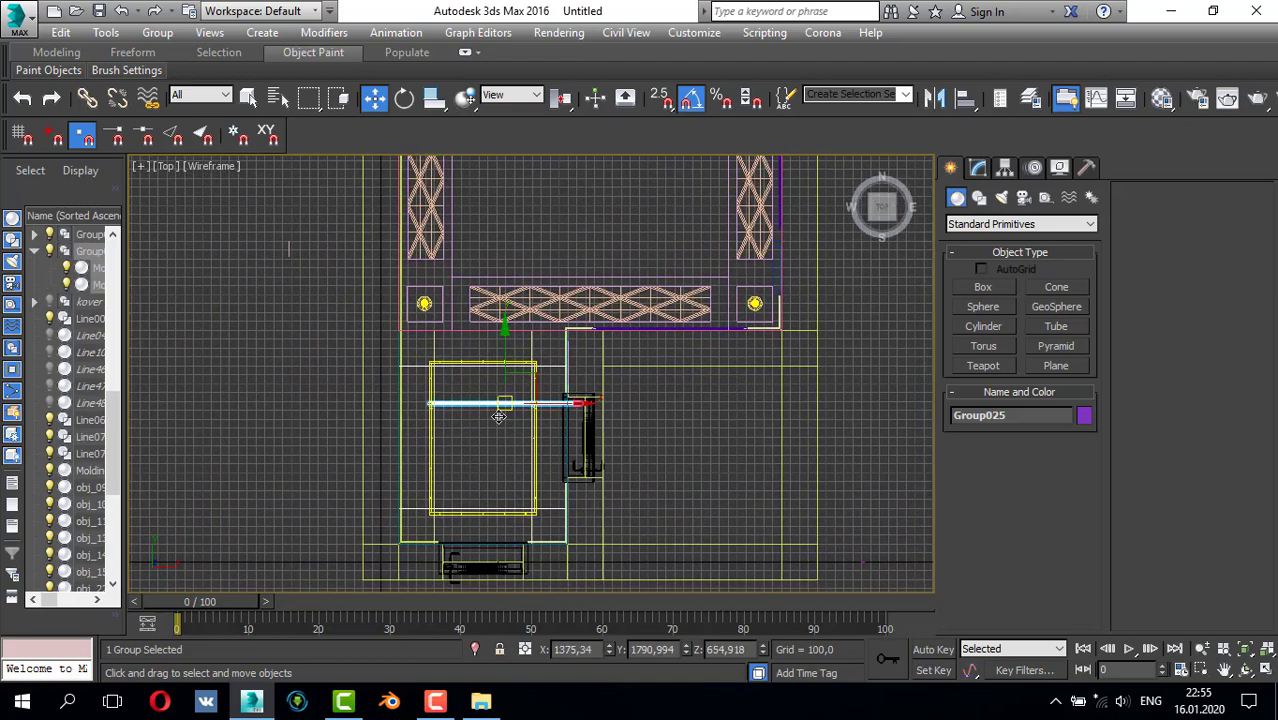
- Rotate the new molding copy 90 degrees and move it beside the small room's west wall, at about X 292, Y 1371
scroll(498, 416, up, 2)
key(e)
drag(560, 340, 620, 399)
key(w)
drag(533, 371, 336, 445)
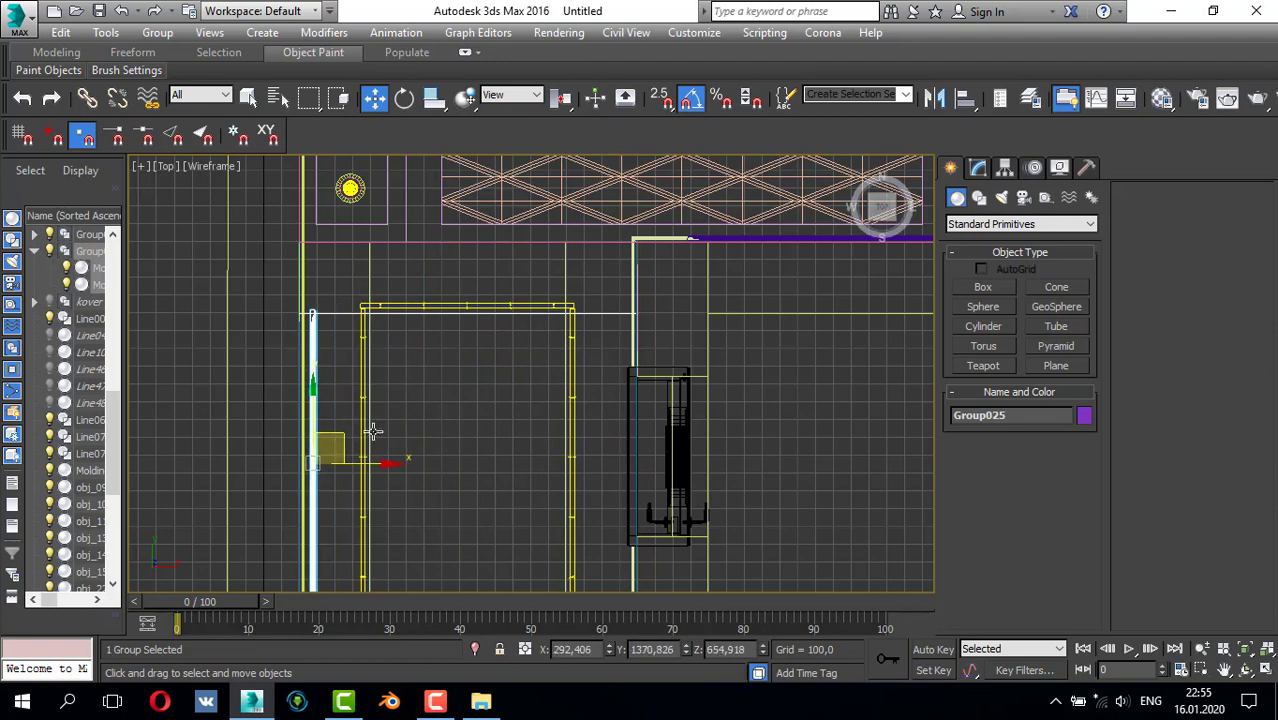
- Adjust the molding copy flush against the small room's west wall, at about X 235, Y 1455
middle_drag(392, 422, 502, 313)
middle_drag(470, 372, 488, 391)
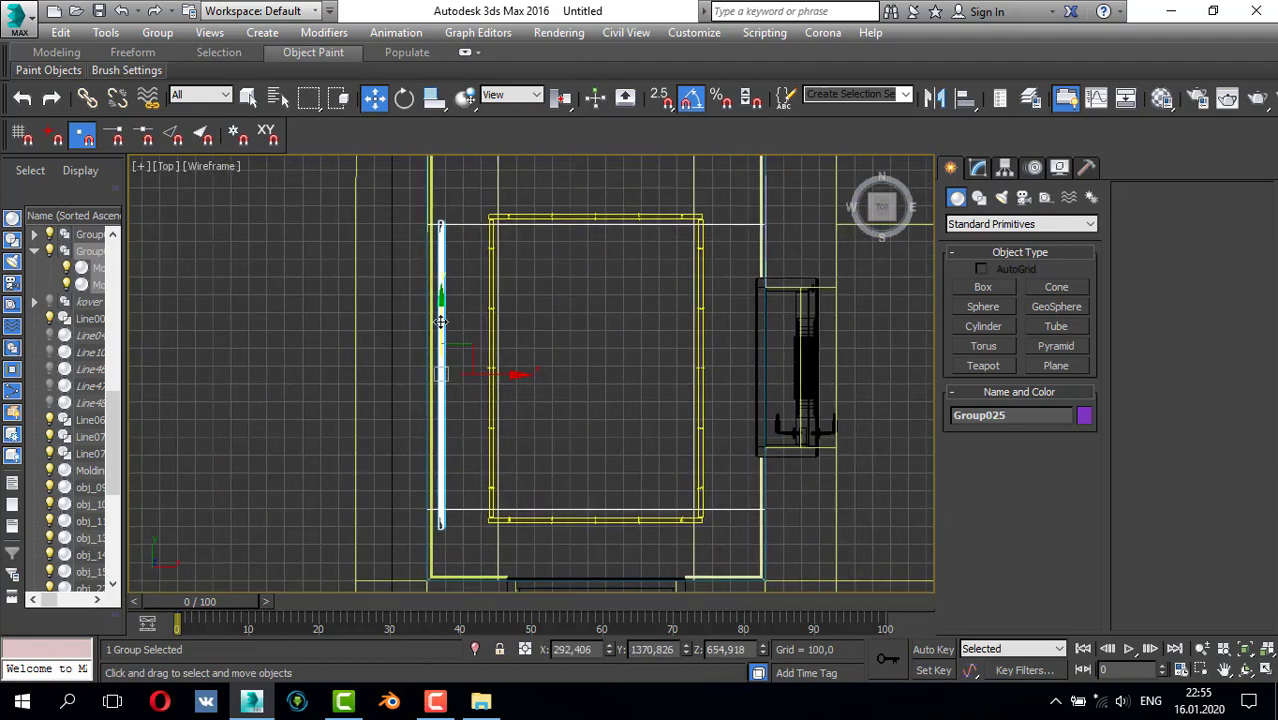
drag(440, 321, 441, 306)
drag(496, 359, 482, 359)
scroll(476, 359, down, 4)
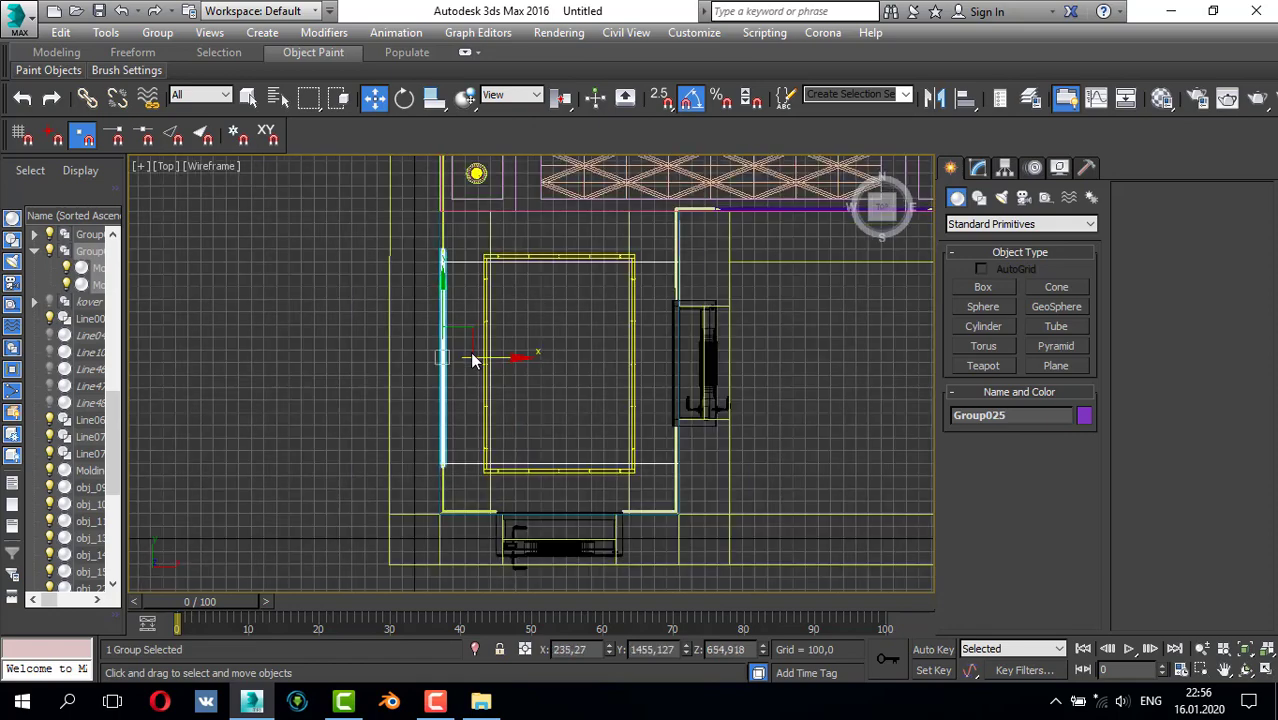
- Clone the small room's molding group twice along the bedroom's west wall, at about Y 3488 and Y 5520
mouse_move(476, 359)
middle_down()
mouse_move(497, 419)
mouse_move(475, 406)
middle_up()
shift+drag(475, 404, 515, 222)
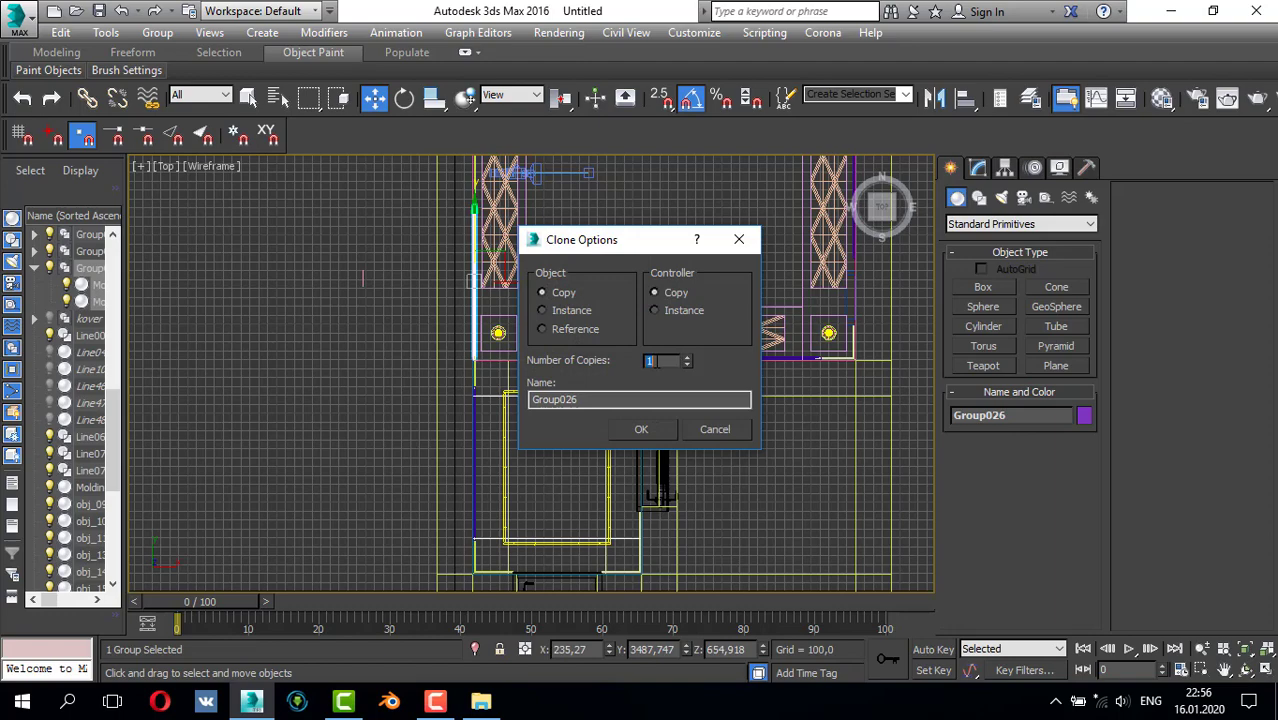
click(641, 429)
scroll(552, 289, down, 3)
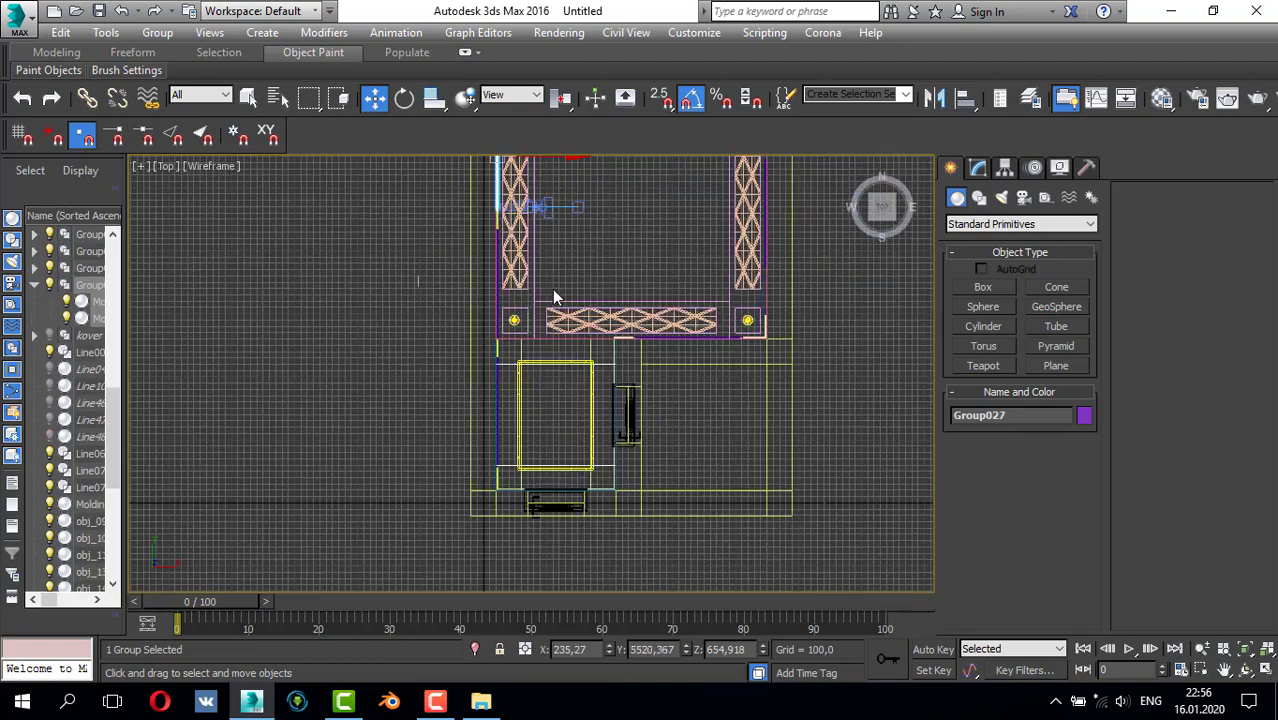
- Shift the three west wall molding groups together southward, placing the northernmost one at about Y 5431
middle_drag(520, 288, 543, 308)
middle_drag(528, 409, 529, 377)
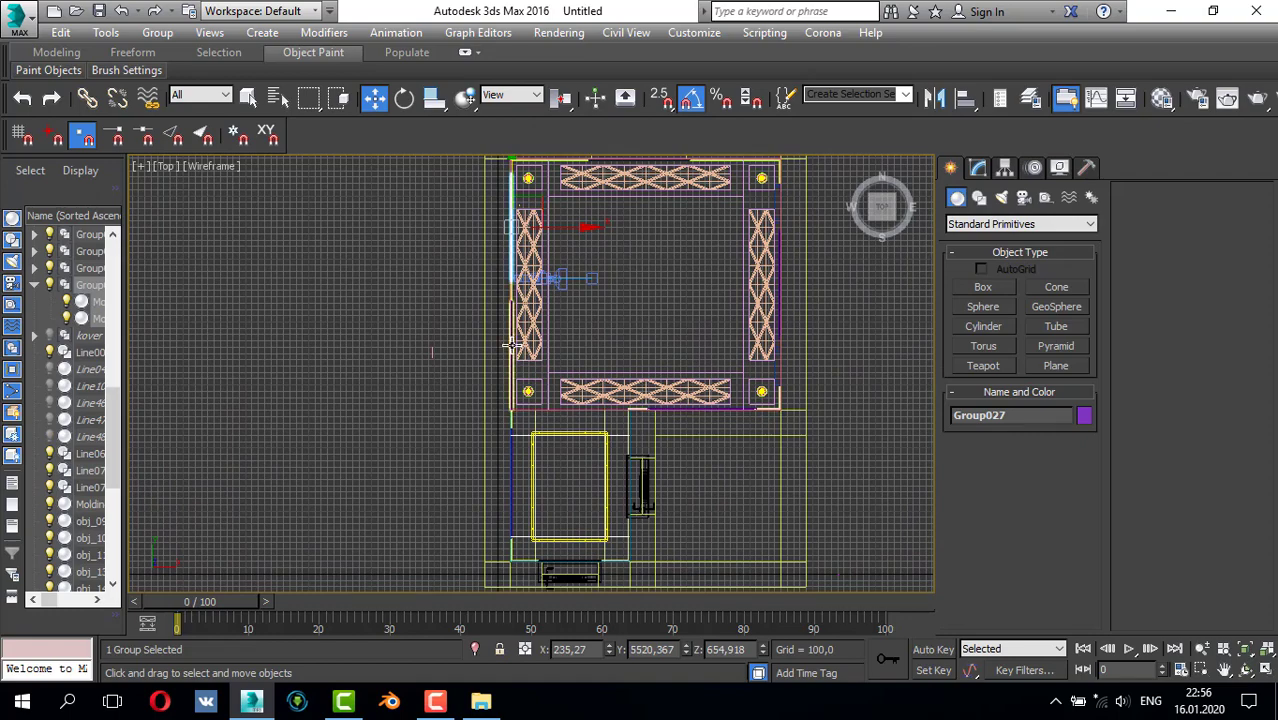
ctrl+click(511, 345)
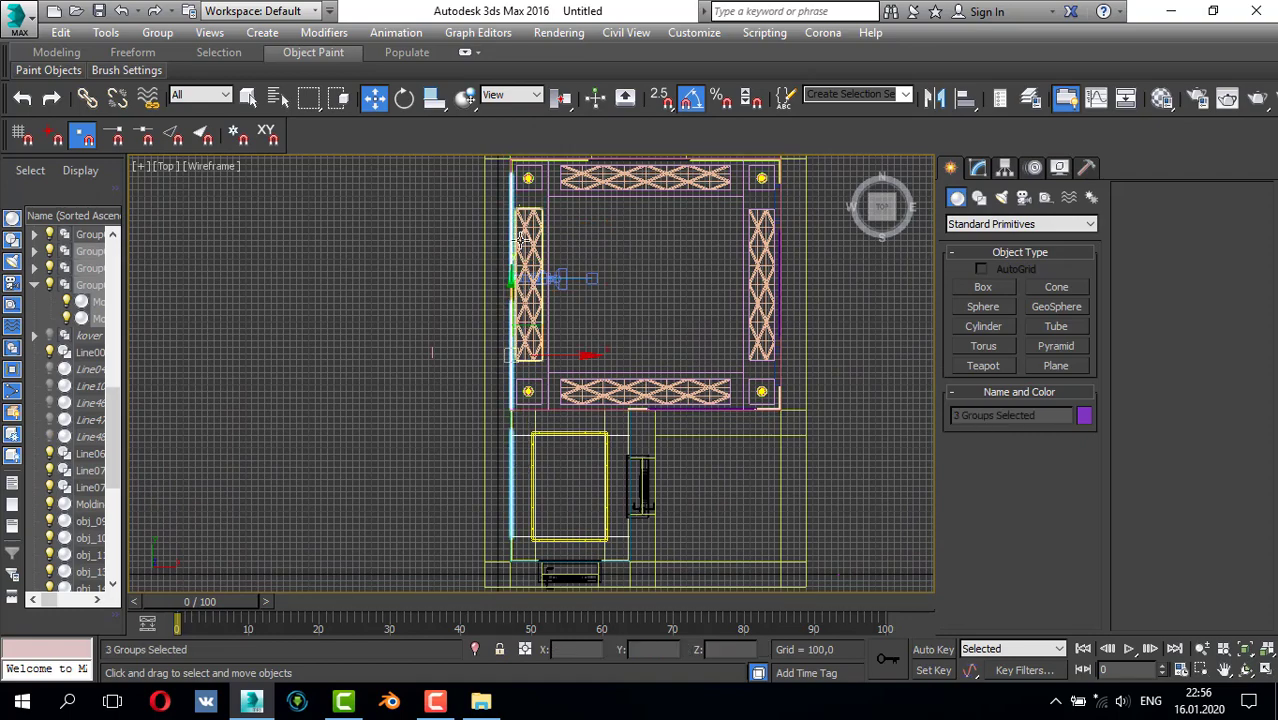
ctrl+click(511, 272)
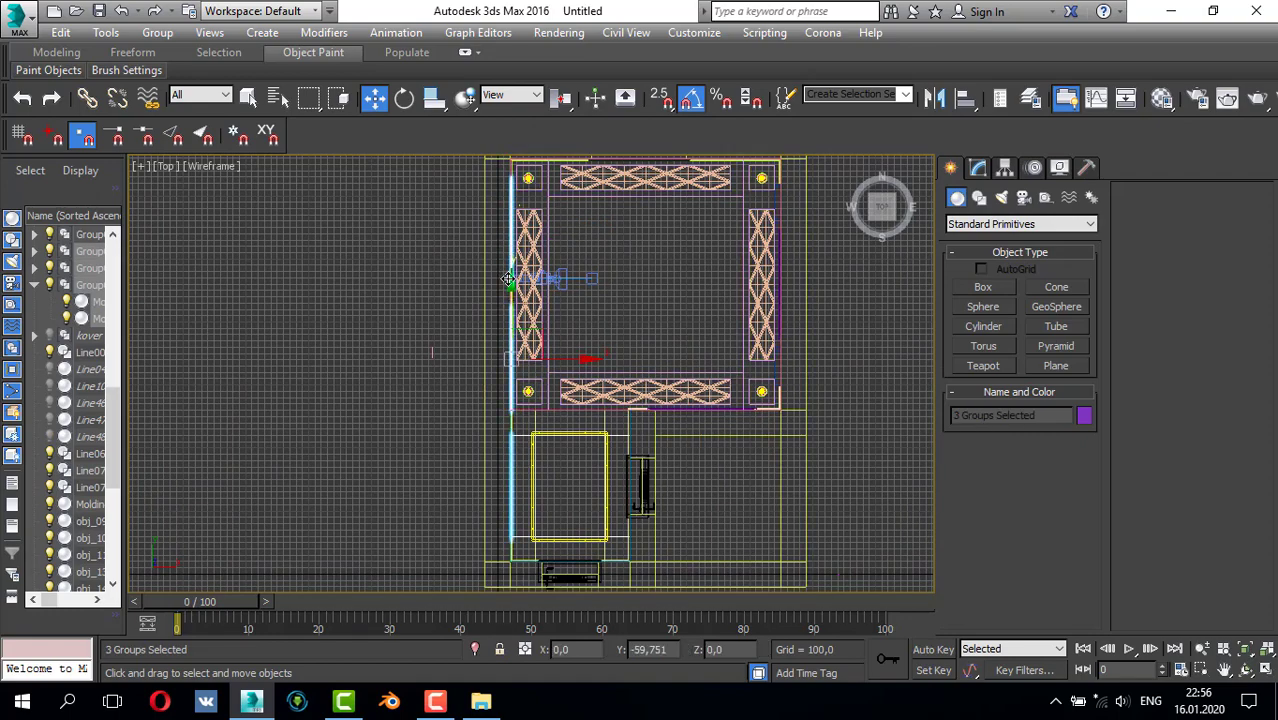
- Examine the placement of the three molding groups along the west wall in the Perspective view
key(alt+w)
right_click(657, 390)
key(alt+w)
alt+middle_drag(604, 377, 796, 394)
scroll(687, 386, down, 5)
key(shift+z)
key(shift+z)
key(shift+z)
key(shift+z)
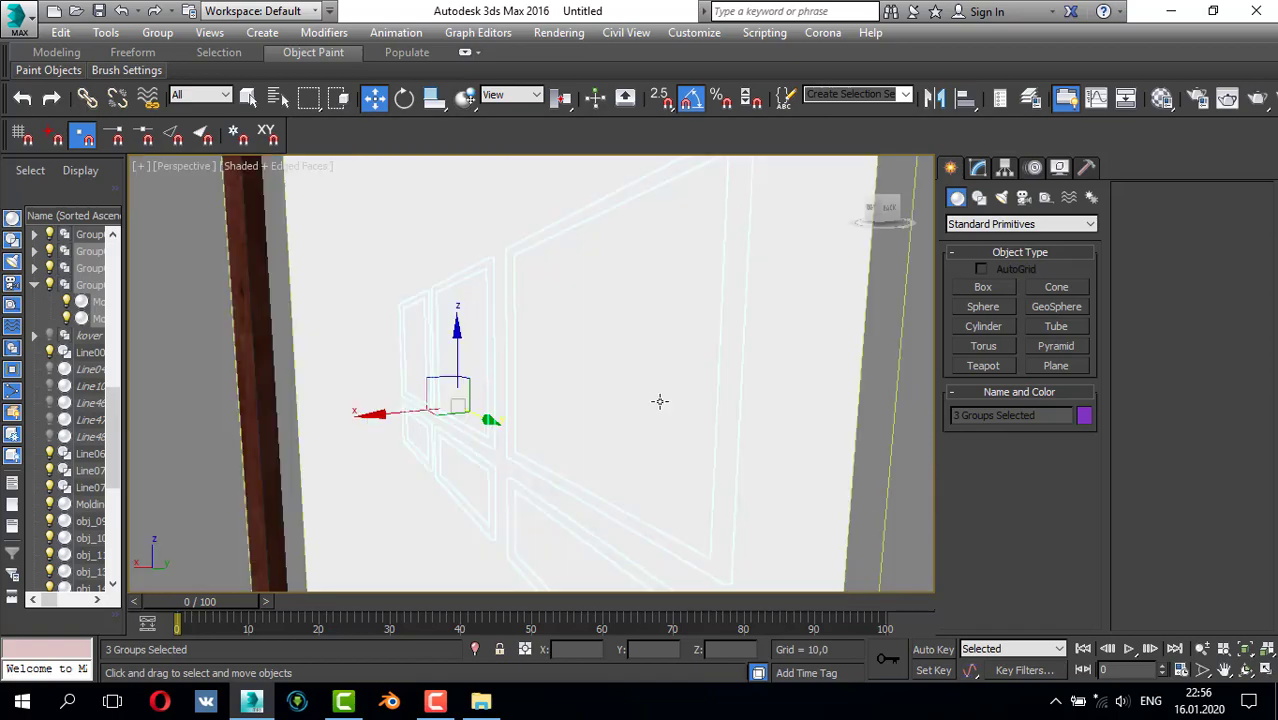
key(shift+z)
key(shift+z)
key(shift+z)
key(shift+z)
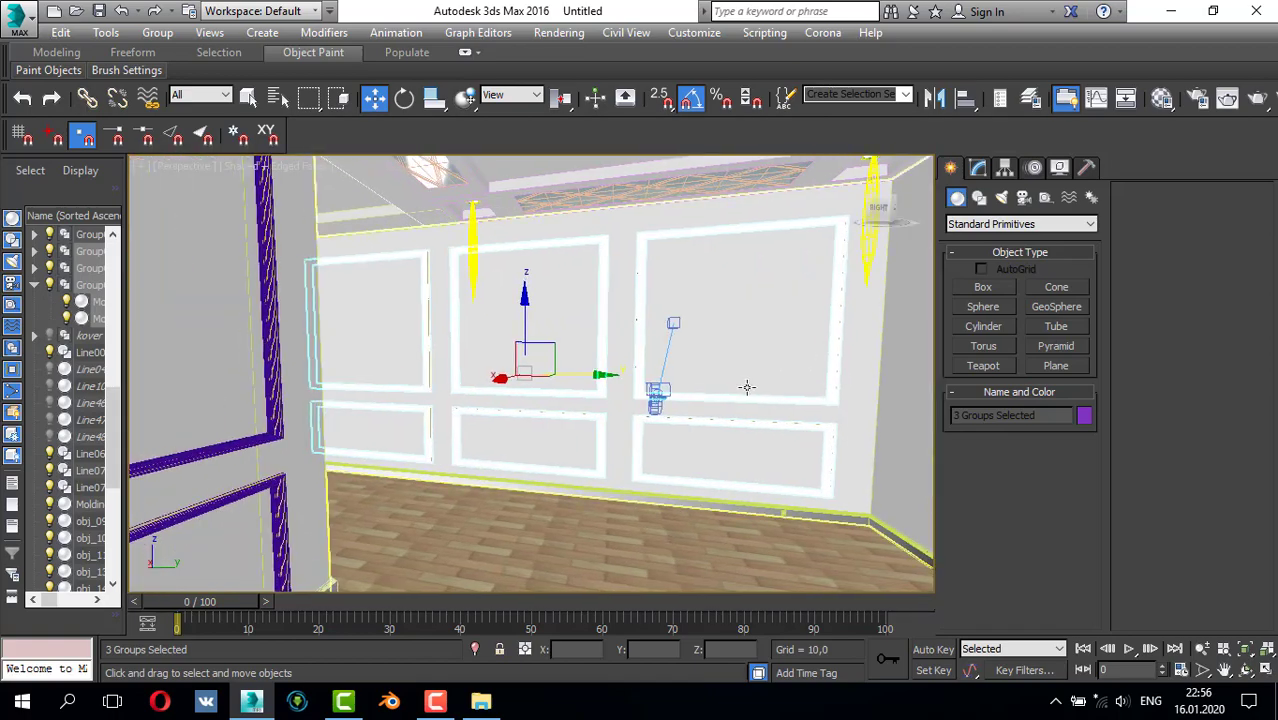
click(687, 422)
alt+middle_drag(686, 420, 617, 398)
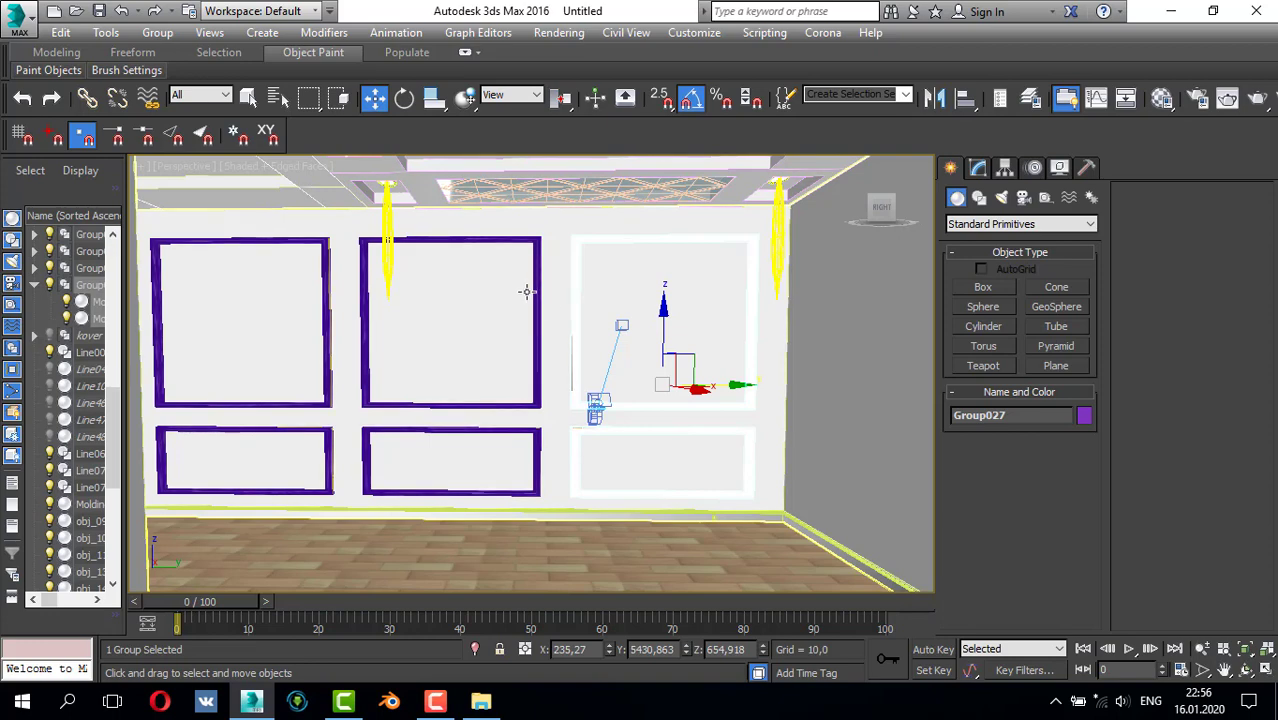
- Hide the east wall's molding group that overlaps the west wall moldings in the Left view
key(alt+w)
key(alt+w)
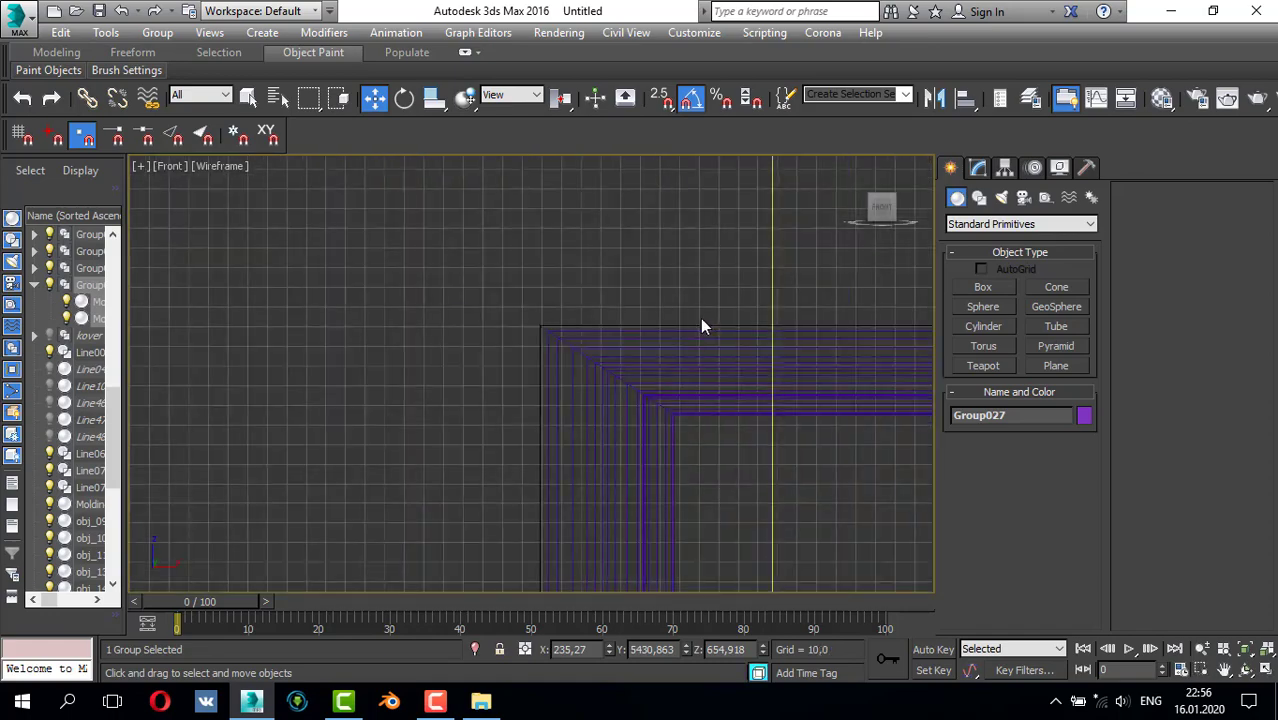
scroll(702, 322, down, 6)
scroll(602, 320, down, 5)
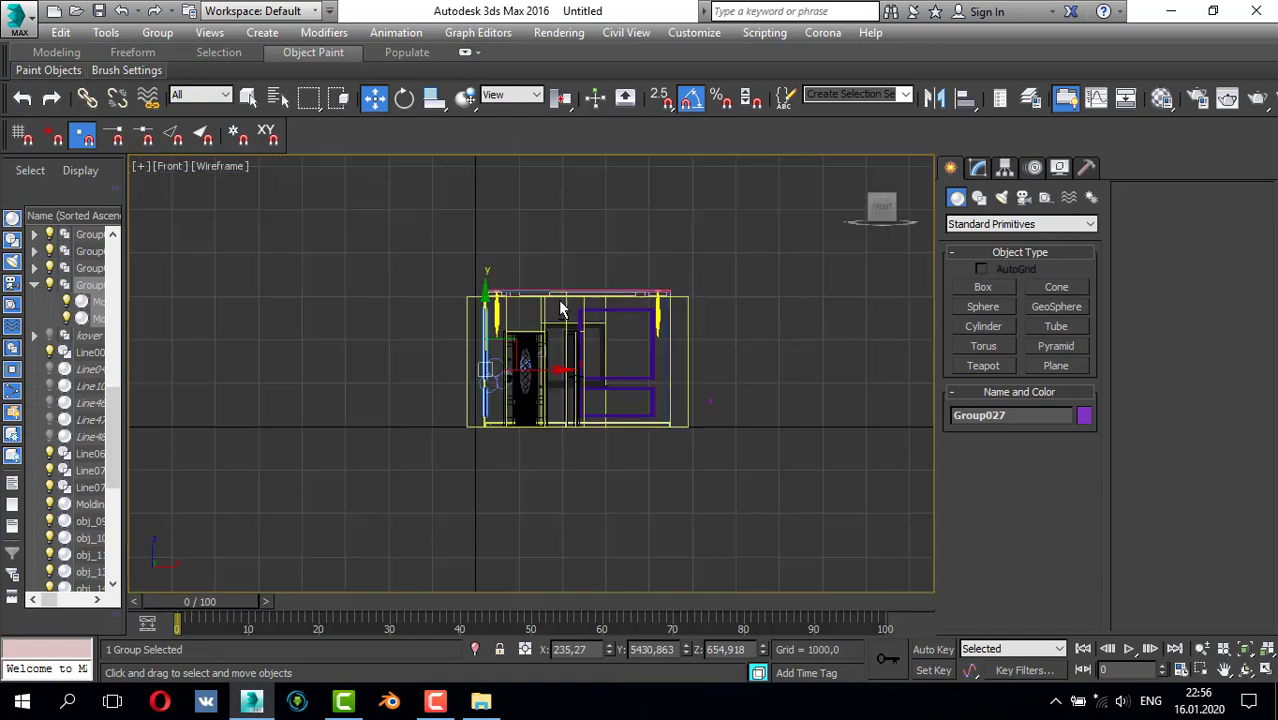
key(alt+w)
key(alt+w)
scroll(500, 372, down, 3)
mouse_move(500, 370)
middle_down()
mouse_move(536, 362)
mouse_move(490, 372)
middle_up()
scroll(539, 299, up, 2)
scroll(538, 299, up, 2)
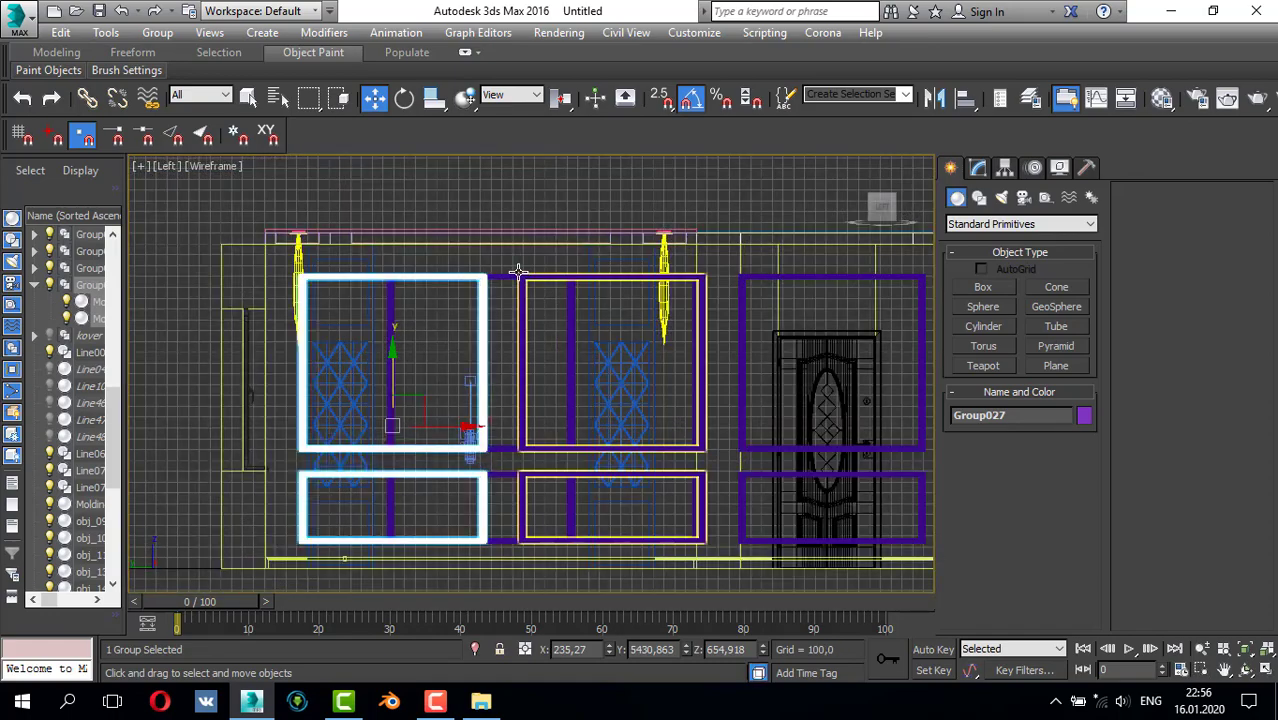
click(508, 275)
right_click(508, 278)
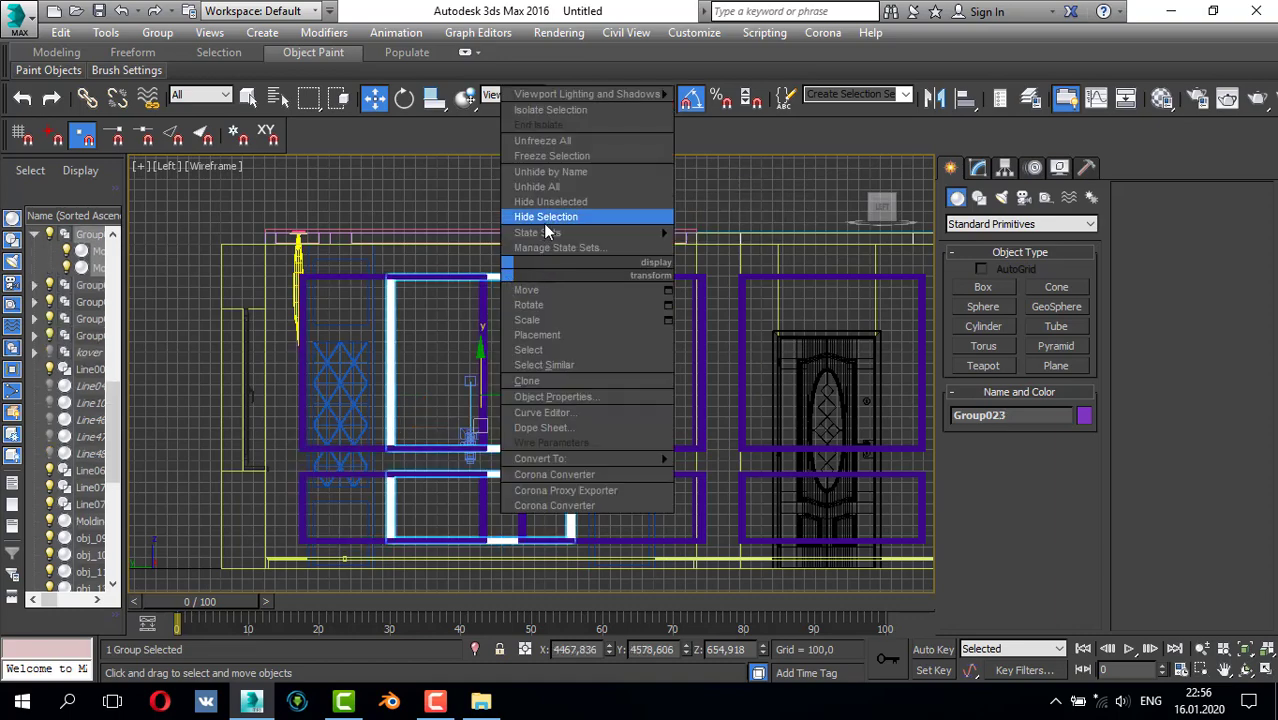
click(546, 217)
- Ungroup the two molding groups on the bedroom's west wall
scroll(538, 293, up, 2)
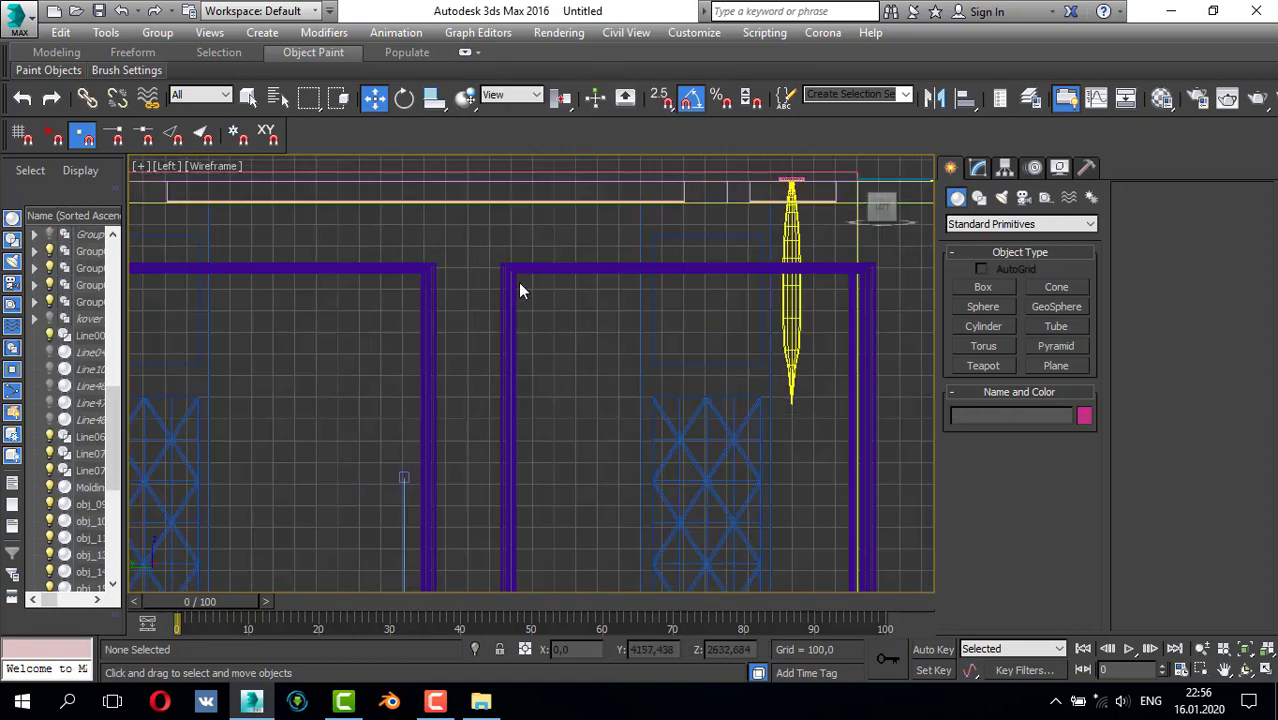
click(508, 277)
scroll(425, 277, down, 1)
ctrl+click(425, 277)
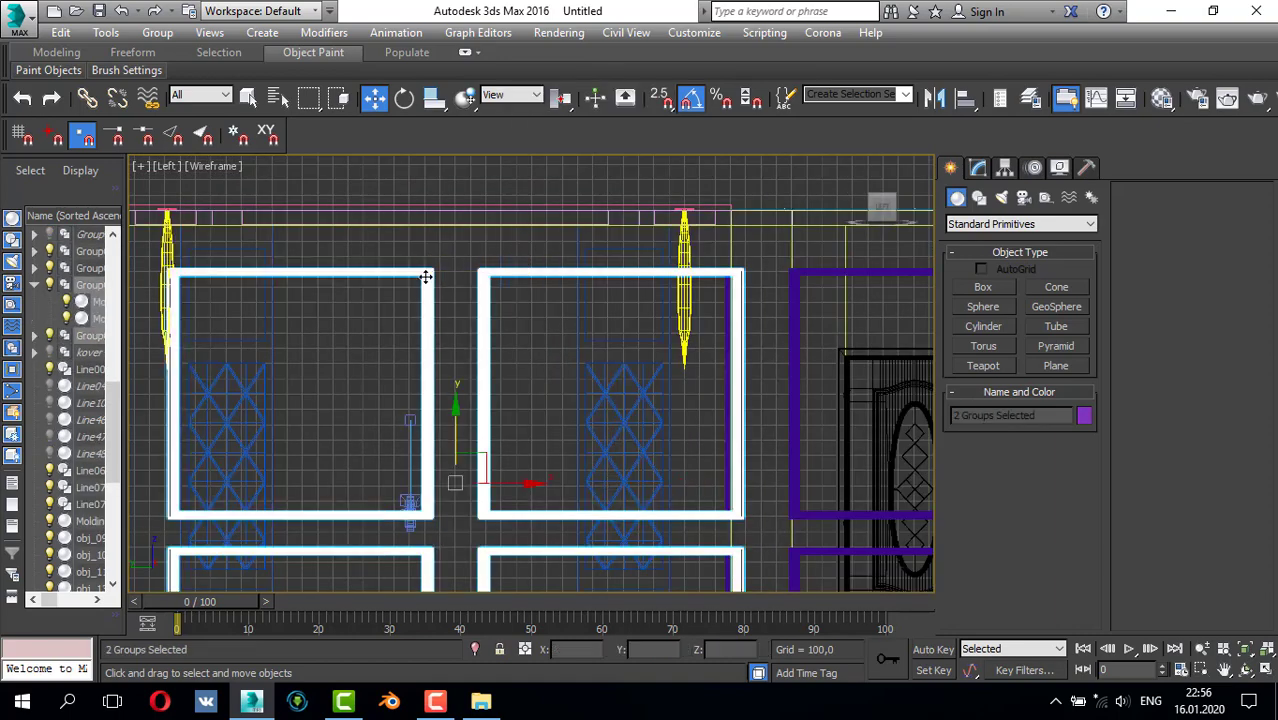
click(157, 32)
click(201, 82)
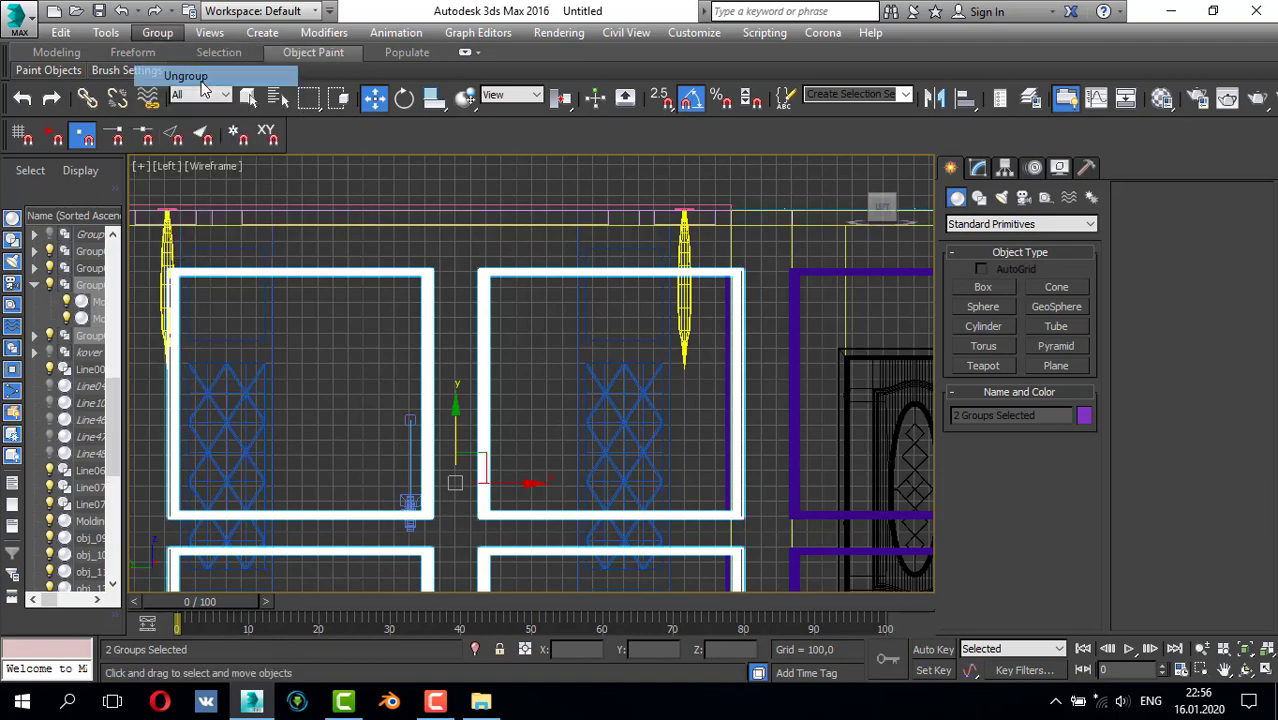
- Convert the upper molding frame in the middle of the west wall to an Editable Poly
click(479, 282)
click(976, 168)
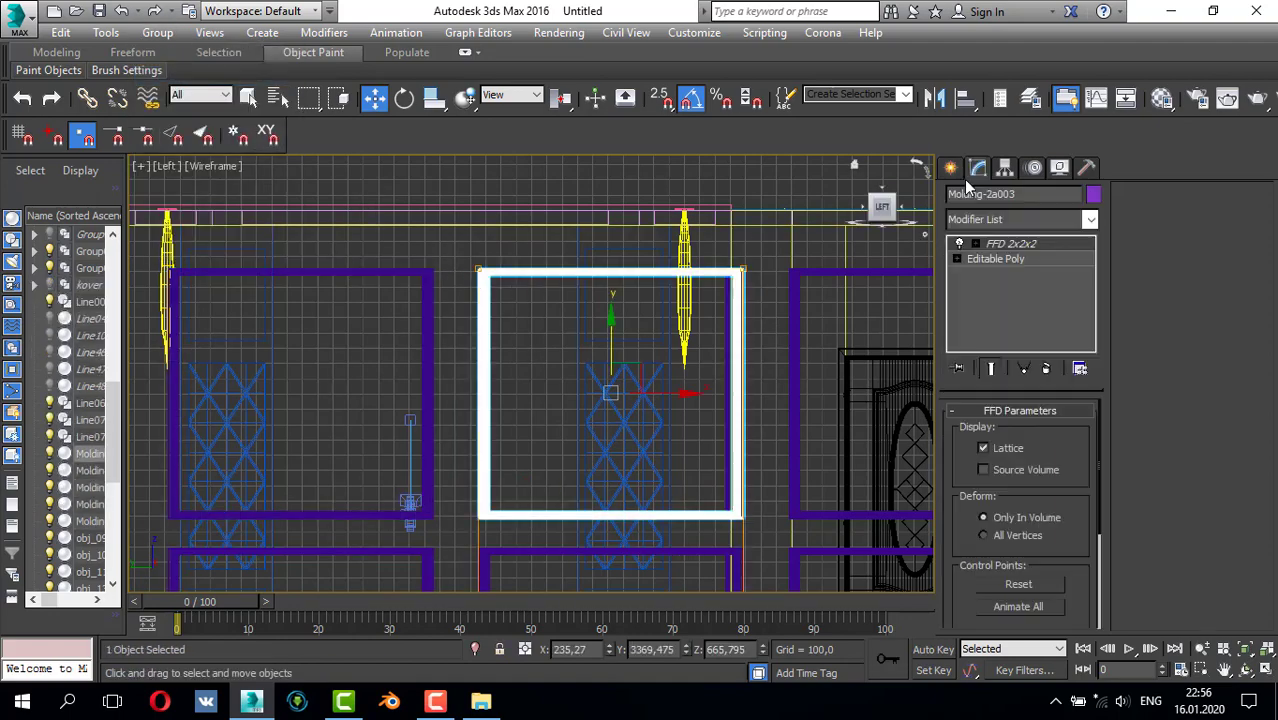
scroll(726, 307, down, 2)
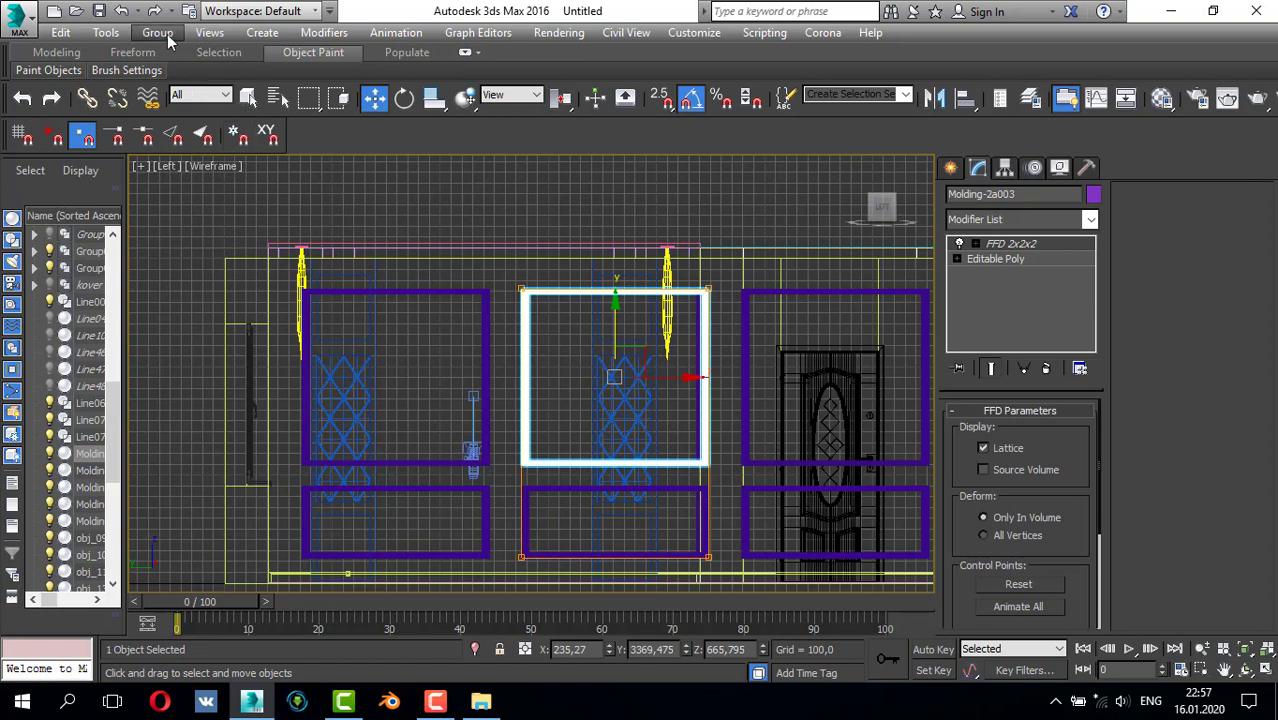
click(966, 260)
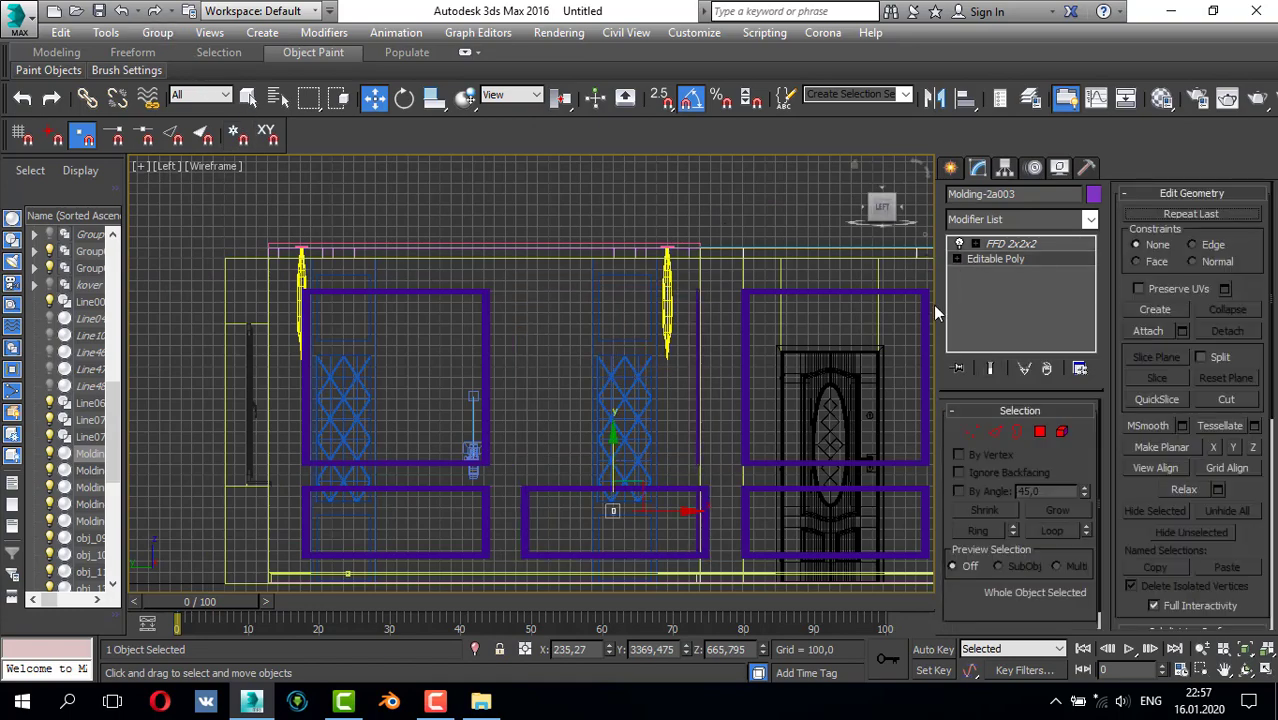
click(720, 353)
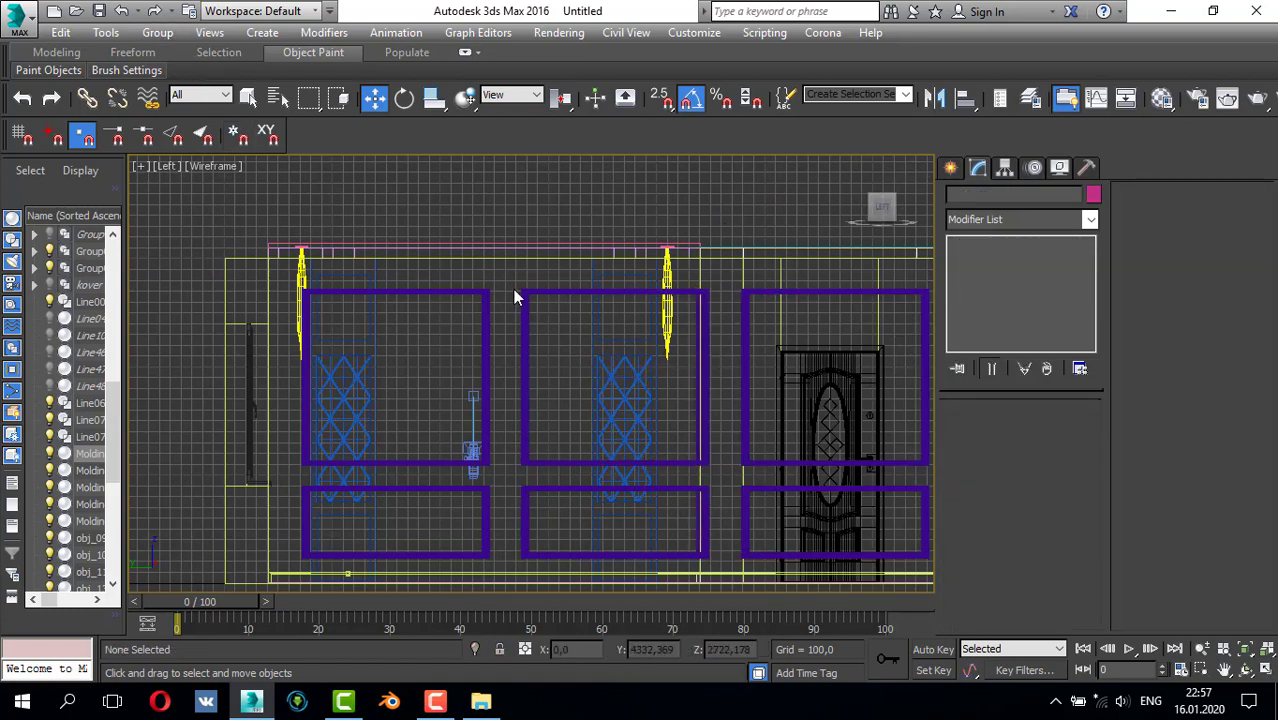
click(513, 297)
right_click(515, 290)
mouse_move(595, 477)
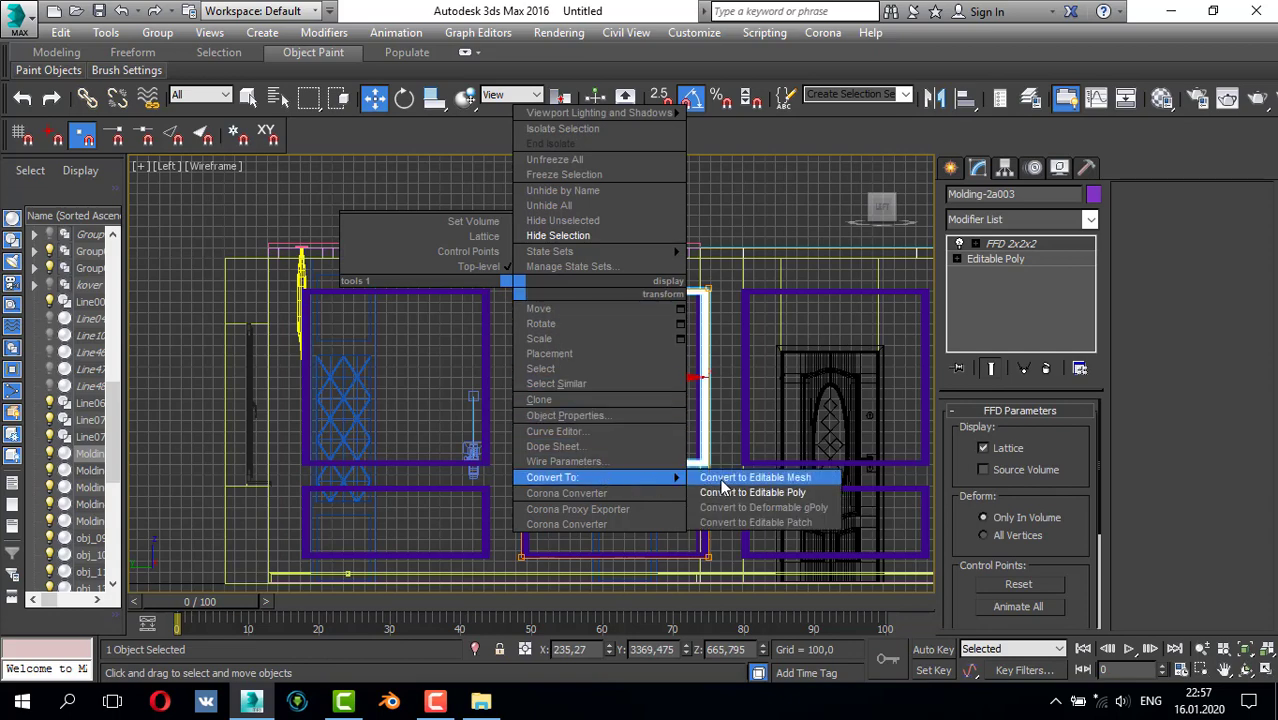
click(745, 492)
click(972, 432)
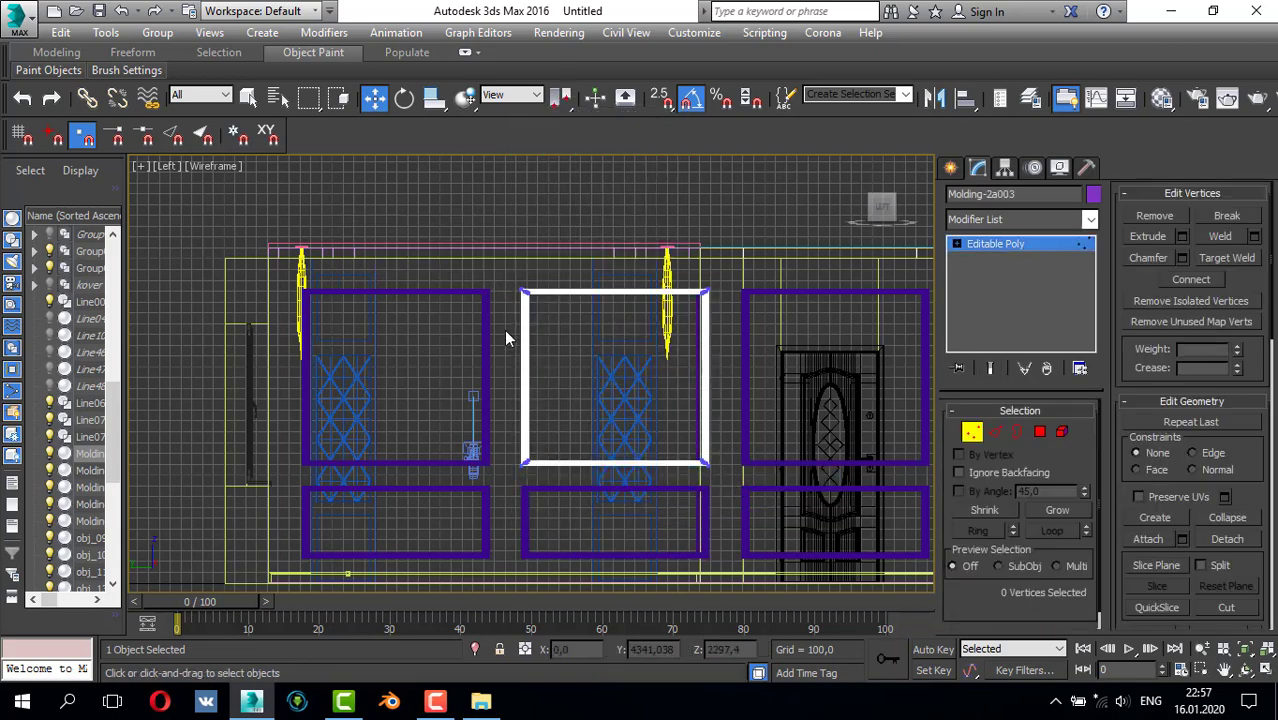
drag(548, 477, 550, 479)
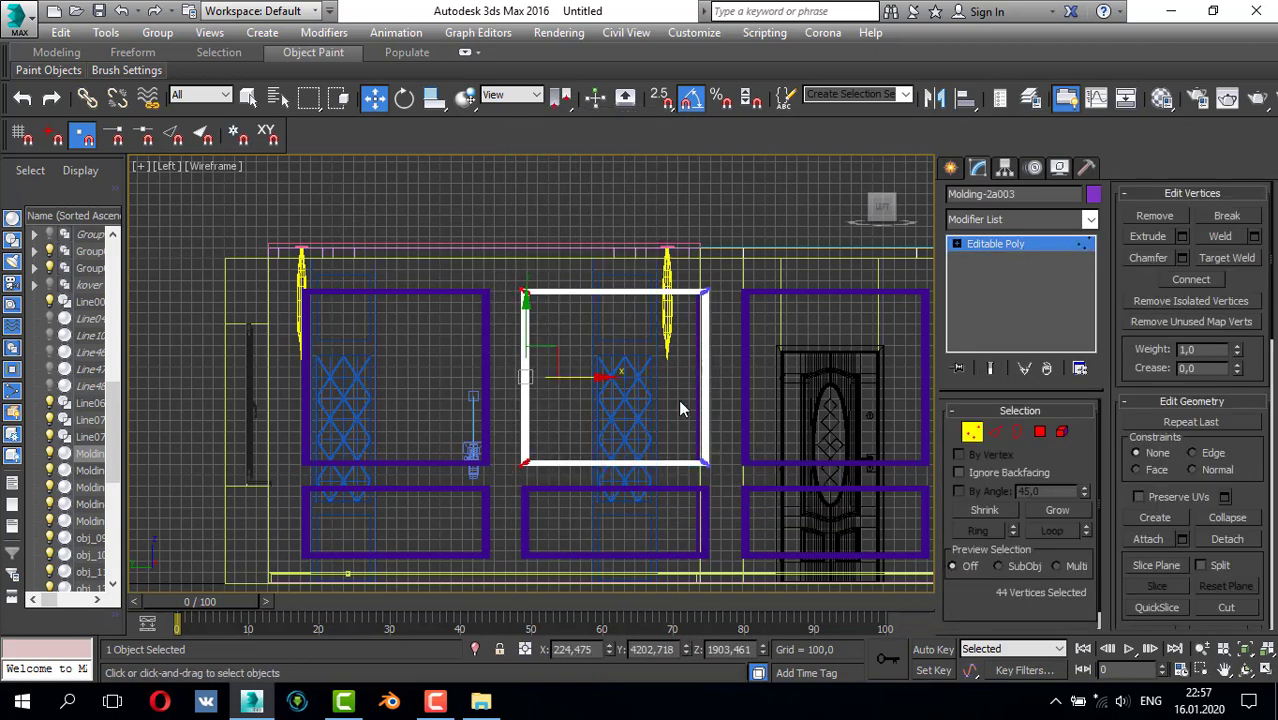
key(Delete)
key(ctrl+z)
- Delete the edges of the middle upper frame's vertical side facing the northern frame, leaving that end open
click(995, 433)
drag(558, 358, 560, 360)
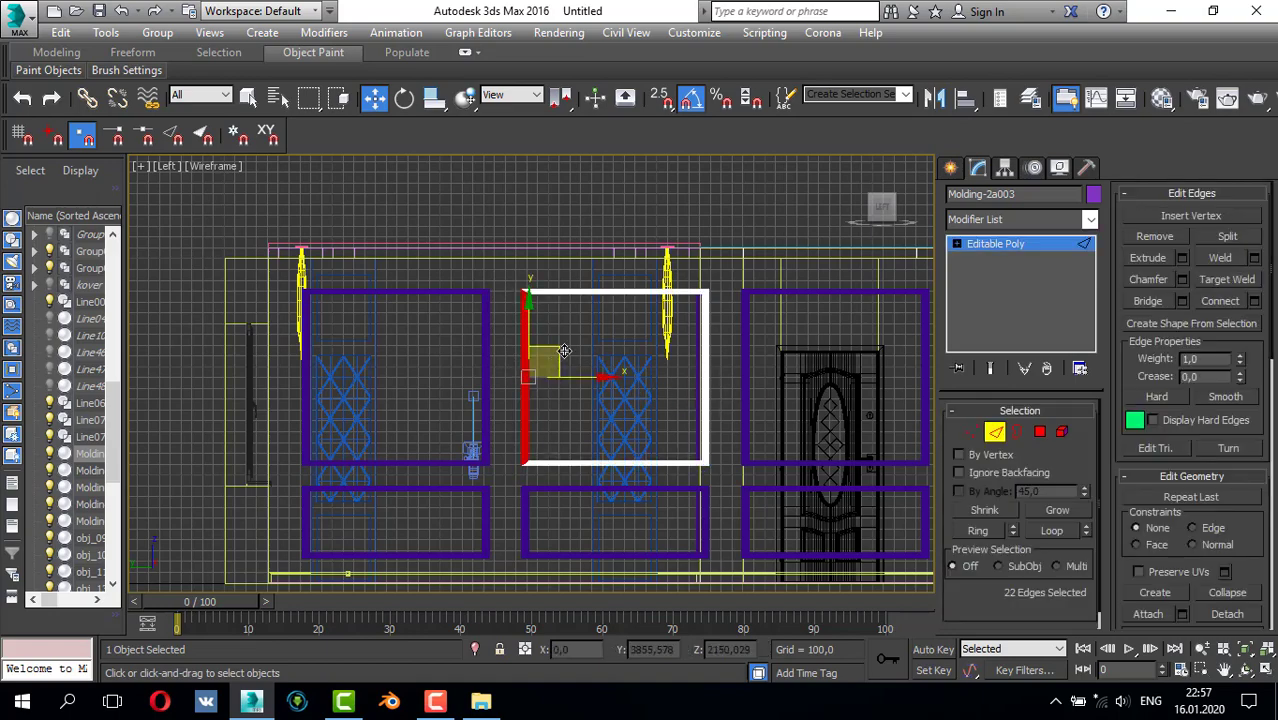
key(Delete)
middle_drag(534, 365, 542, 355)
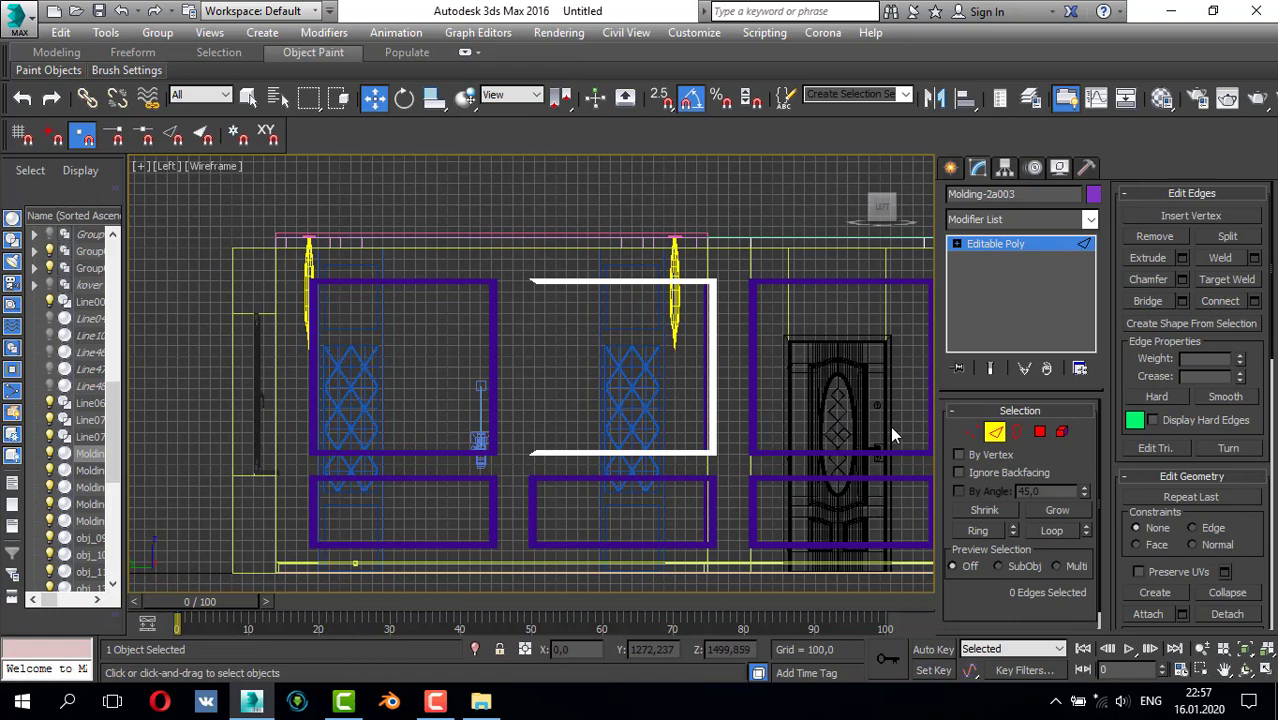
click(987, 440)
- Convert the northern upper molding frame to an Editable Poly and delete the vertical side facing the middle frame
click(497, 340)
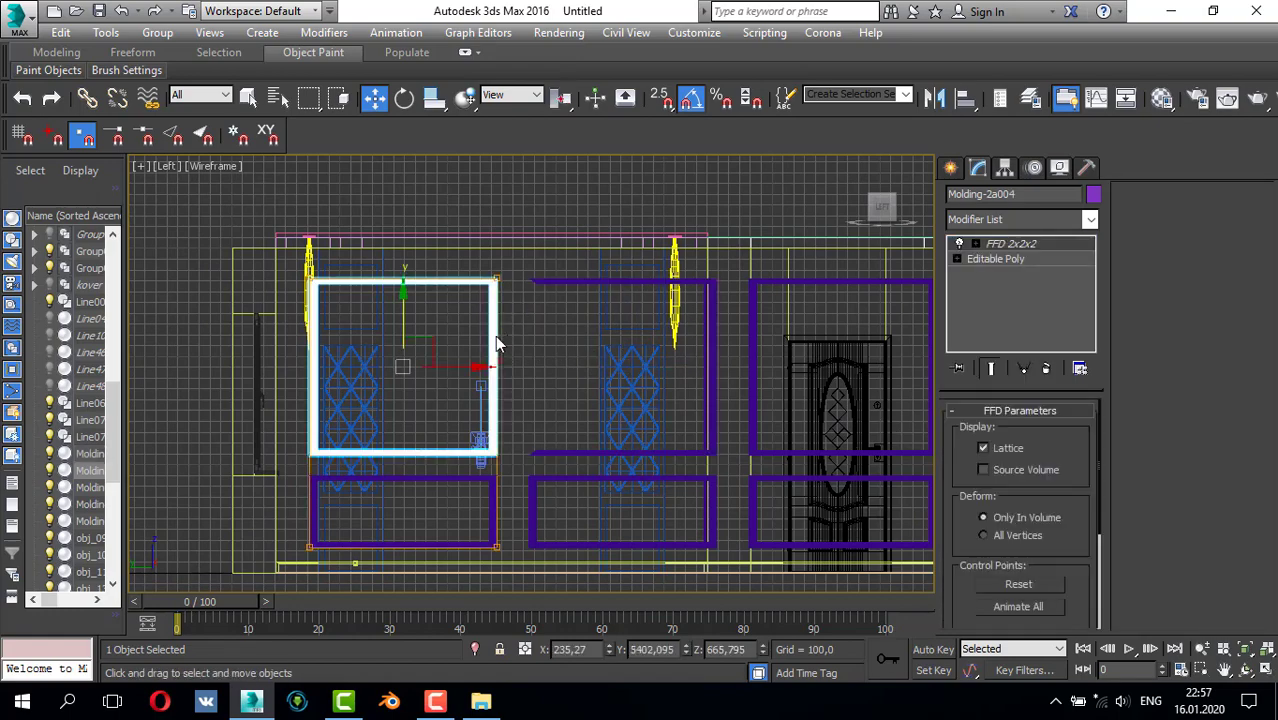
right_click(460, 322)
mouse_move(584, 511)
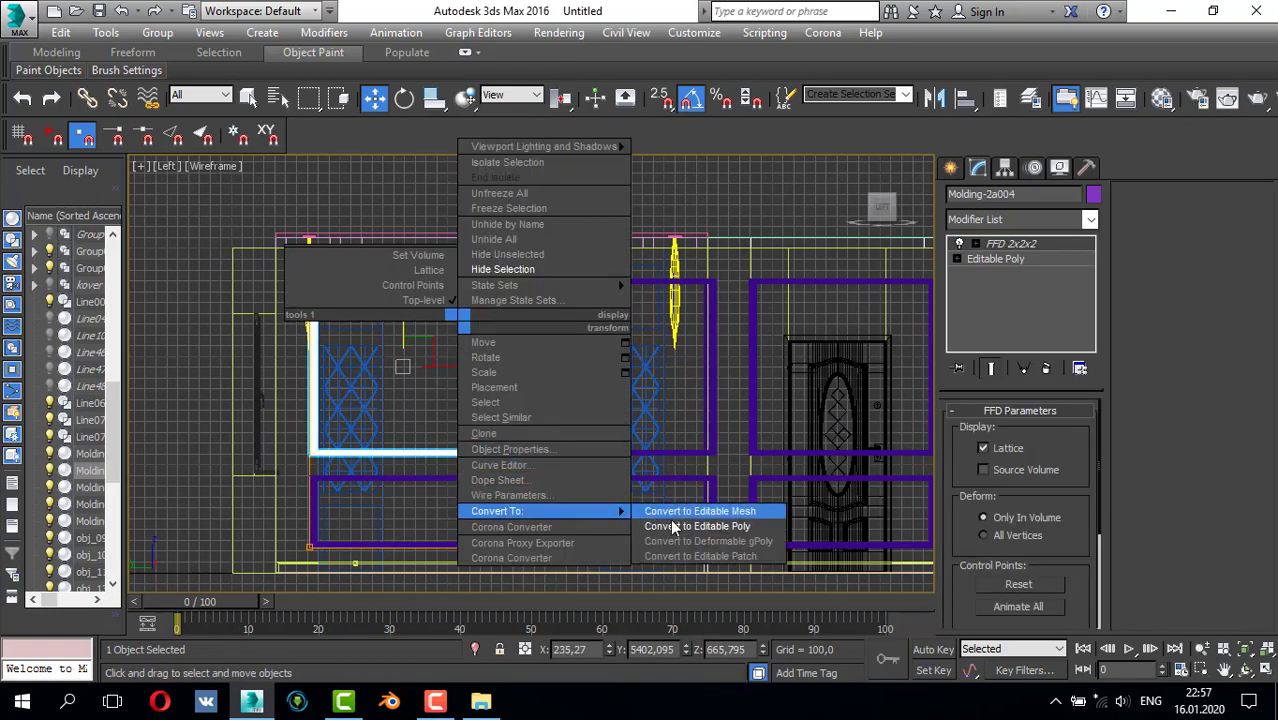
click(673, 526)
key(2)
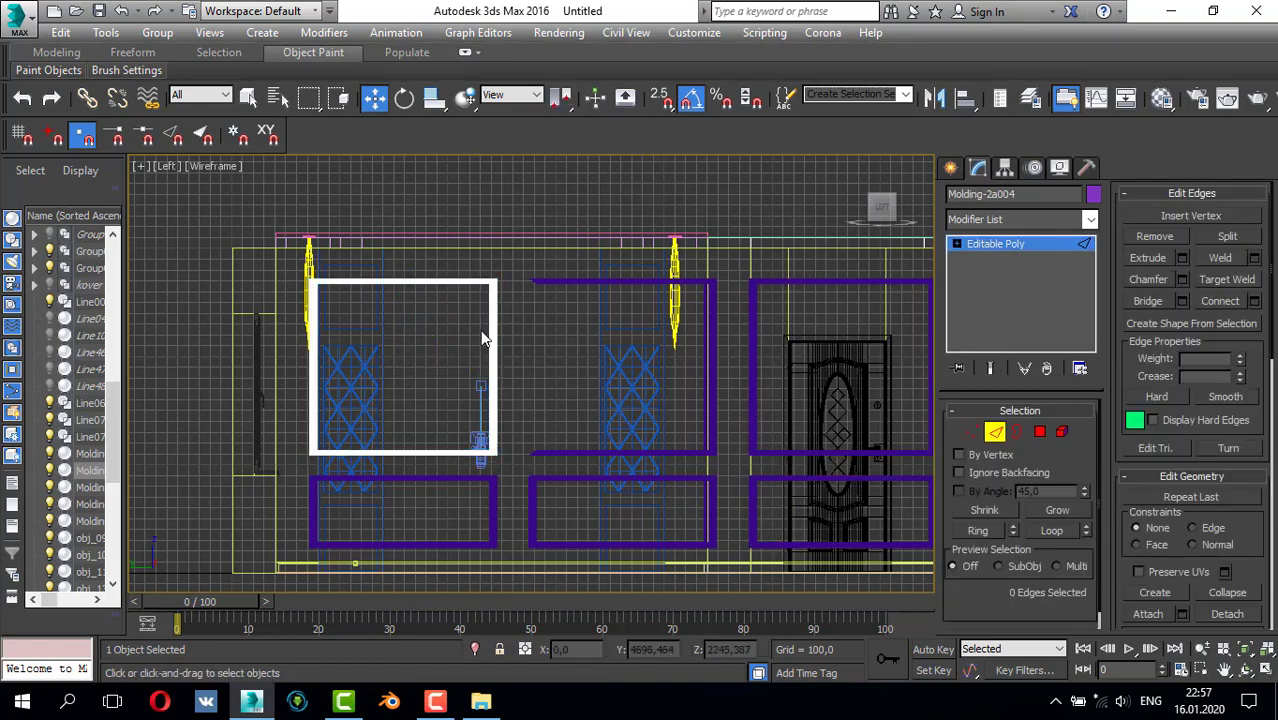
scroll(482, 338, up, 4)
drag(476, 337, 554, 375)
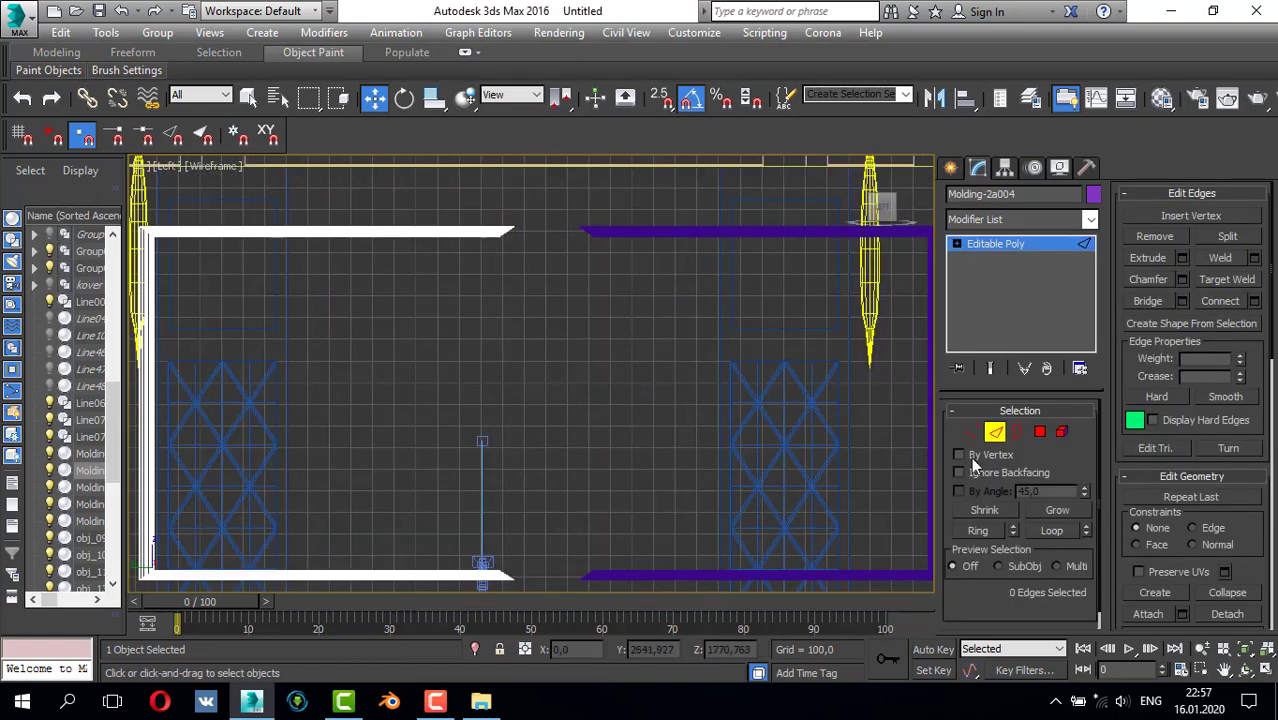
- Extend the northern upper frame's open-end vertices on both horizontal rails until they overlap the middle frame's rails
click(970, 431)
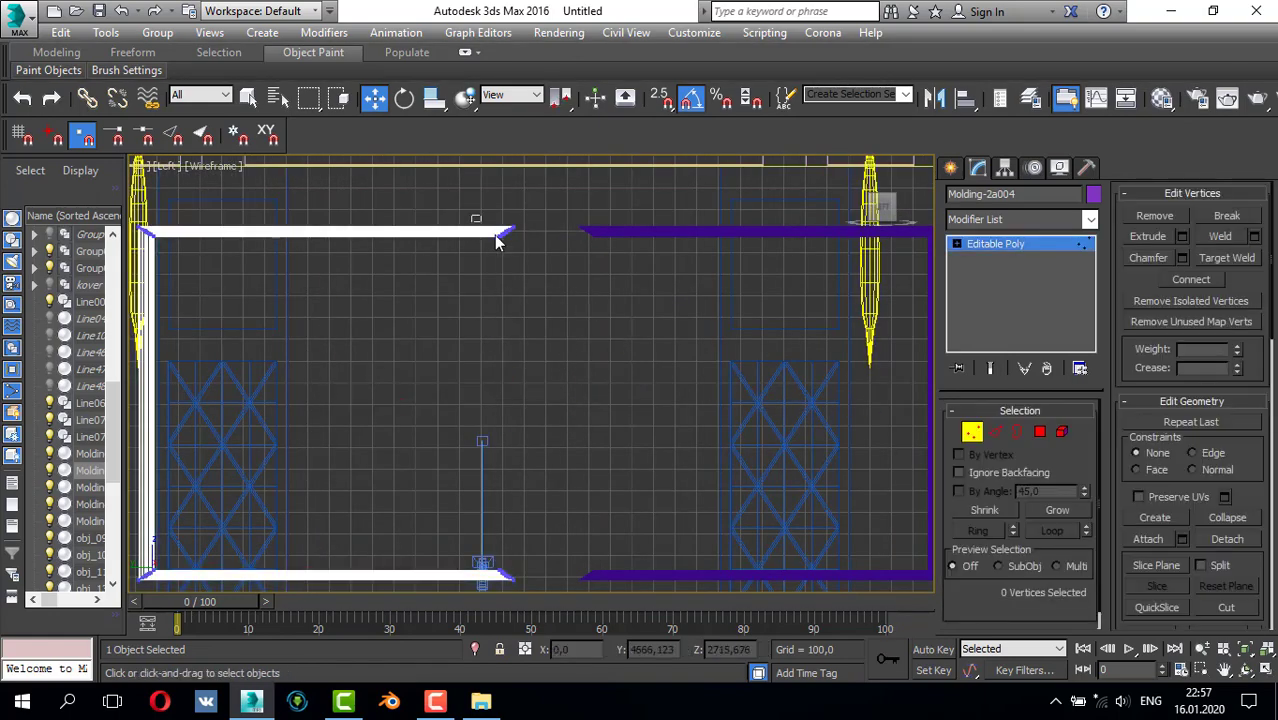
drag(497, 240, 637, 248)
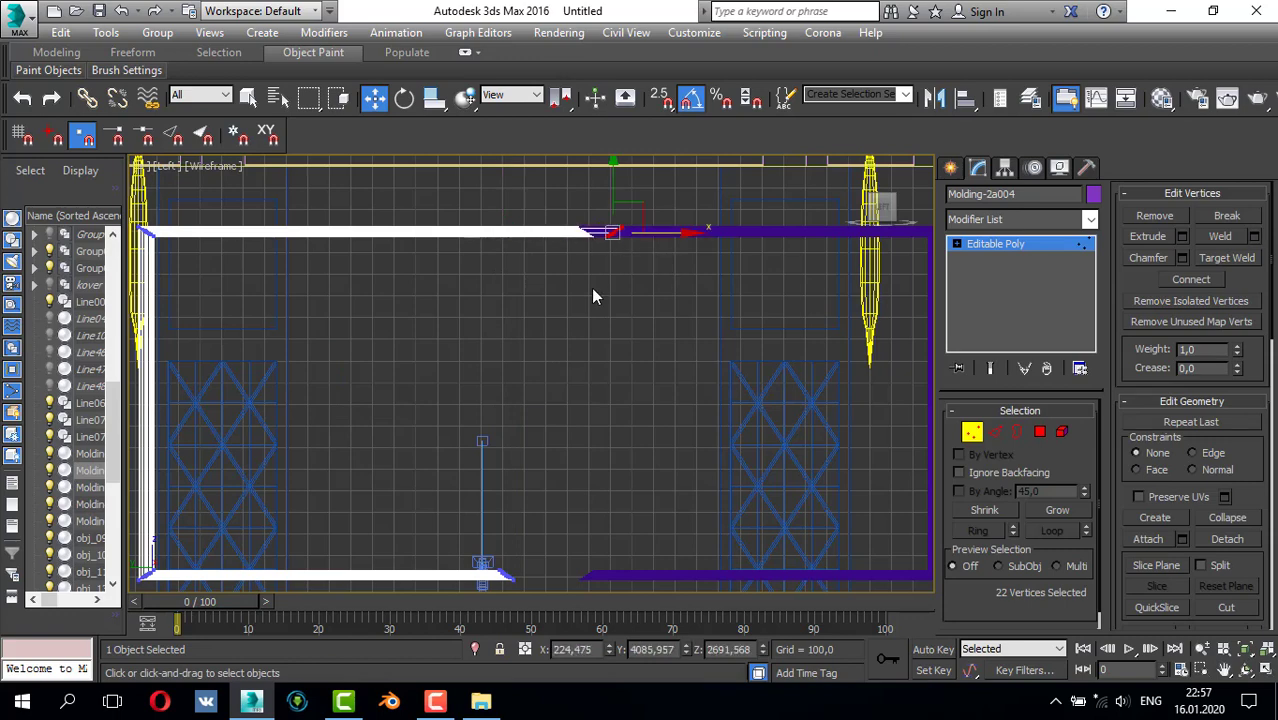
scroll(591, 288, down, 2)
drag(540, 483, 541, 484)
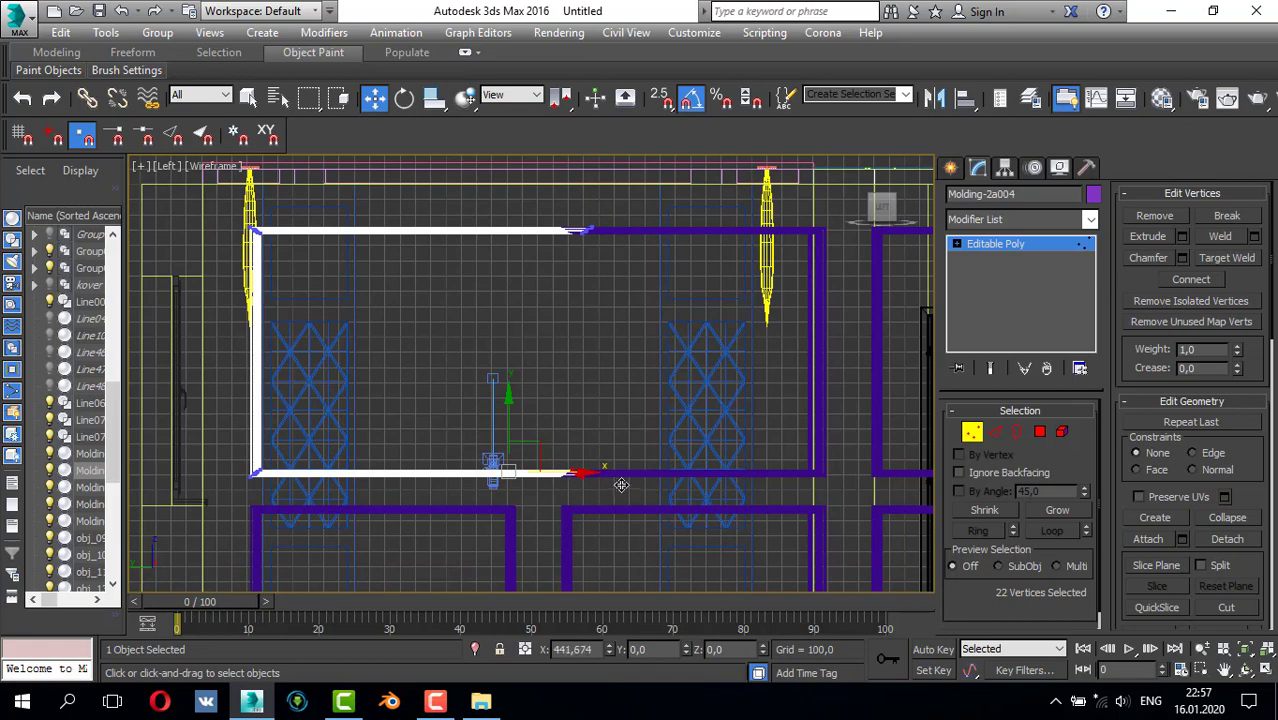
scroll(650, 470, down, 2)
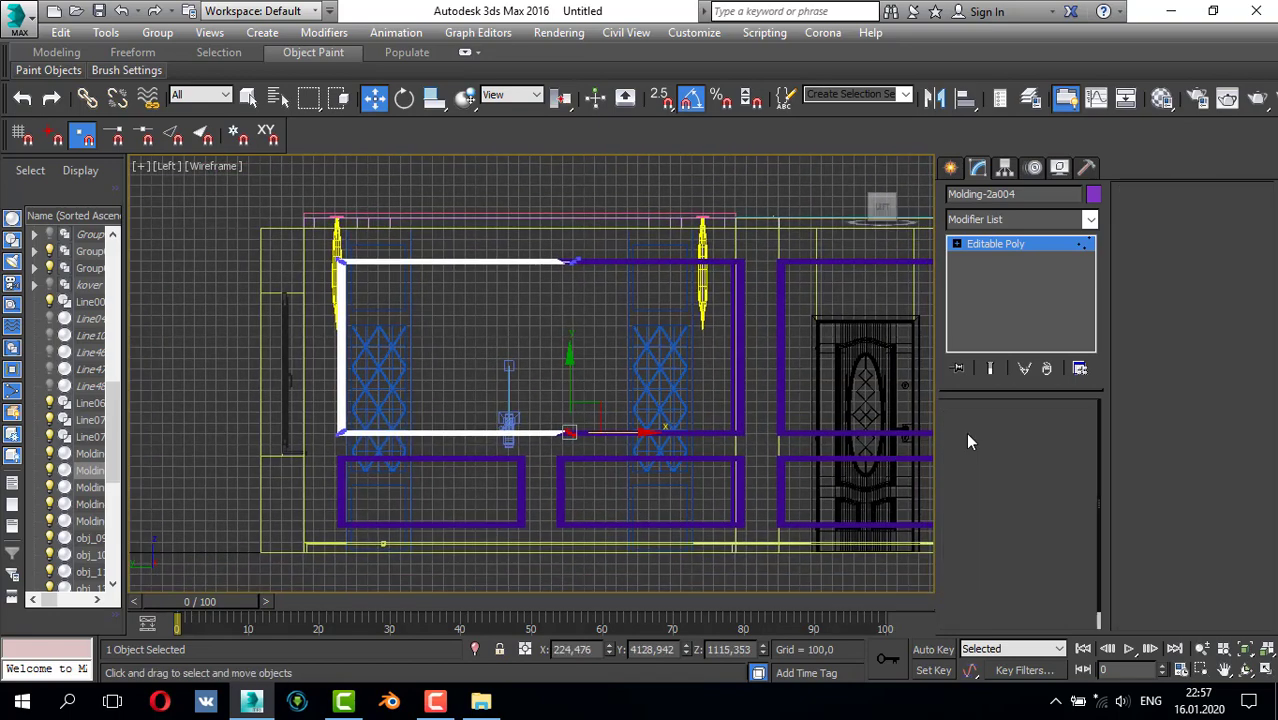
- Convert the lower molding frame in the middle of the west wall to an Editable Poly
scroll(577, 473, up, 2)
click(551, 442)
scroll(555, 428, down, 1)
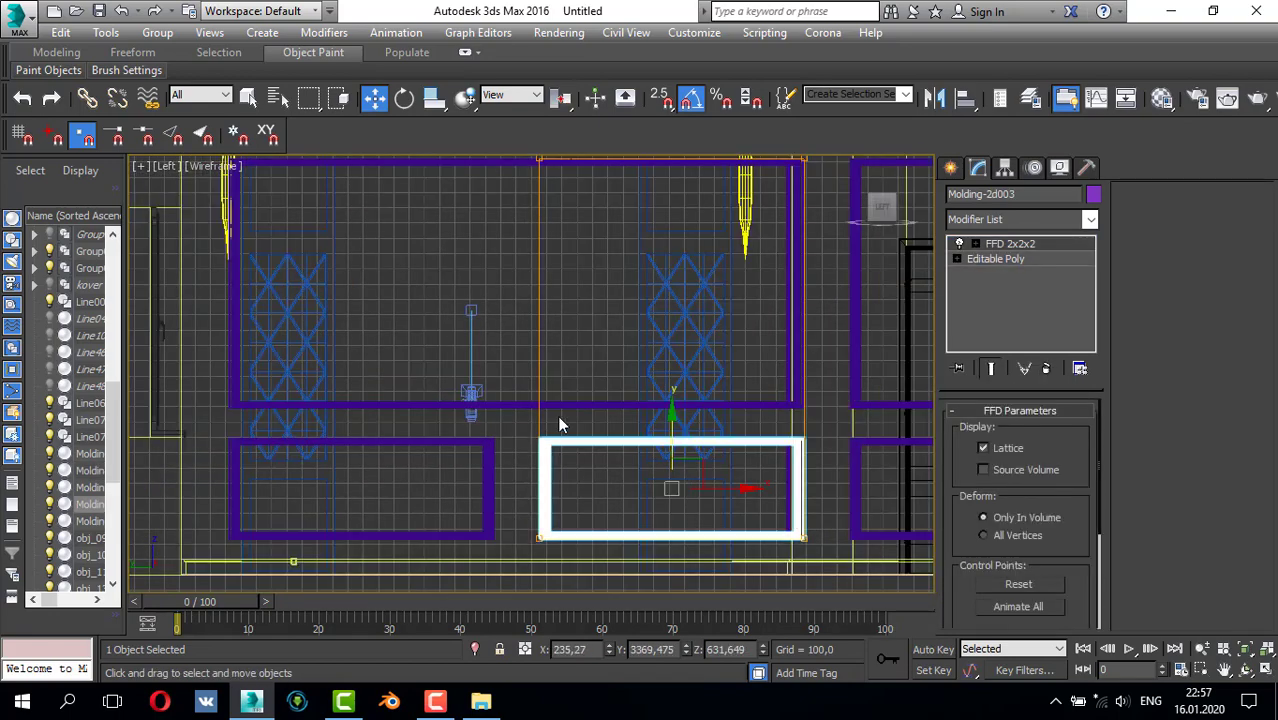
right_click(549, 429)
mouse_move(655, 622)
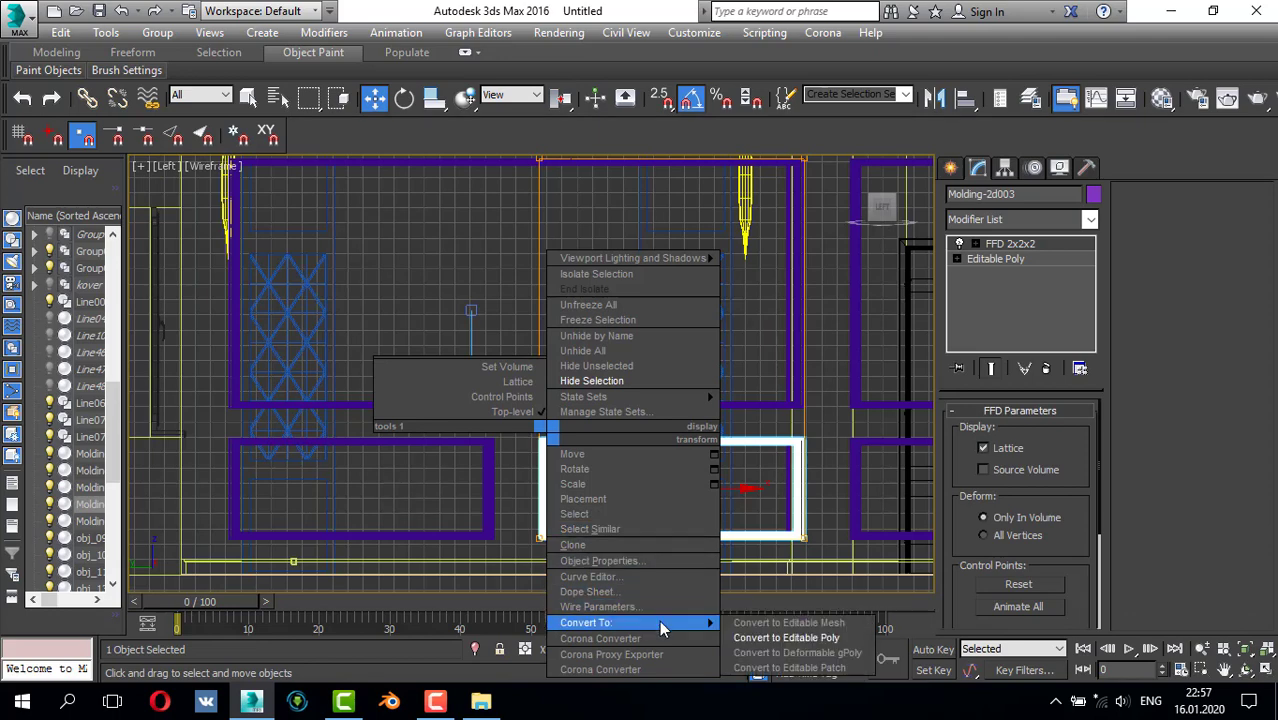
click(760, 634)
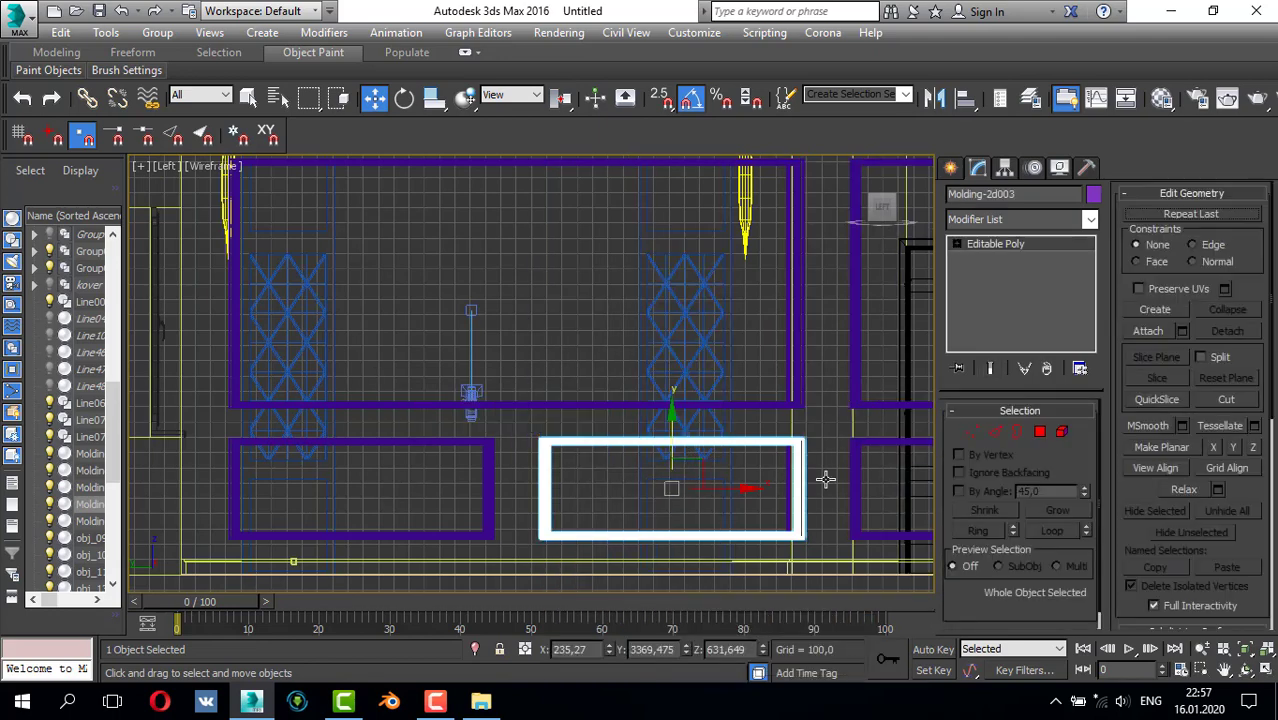
- Delete the edges of the middle lower frame's vertical side facing the northern lower frame
click(995, 437)
drag(523, 458, 572, 479)
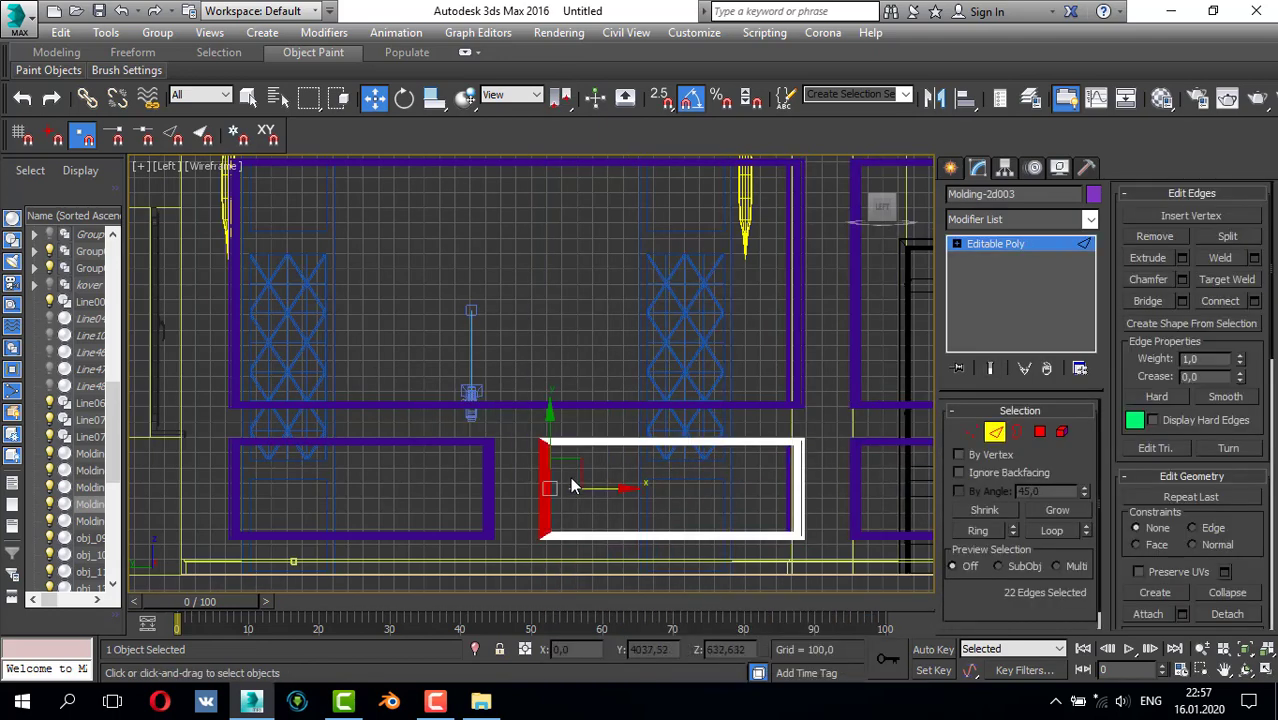
key(Delete)
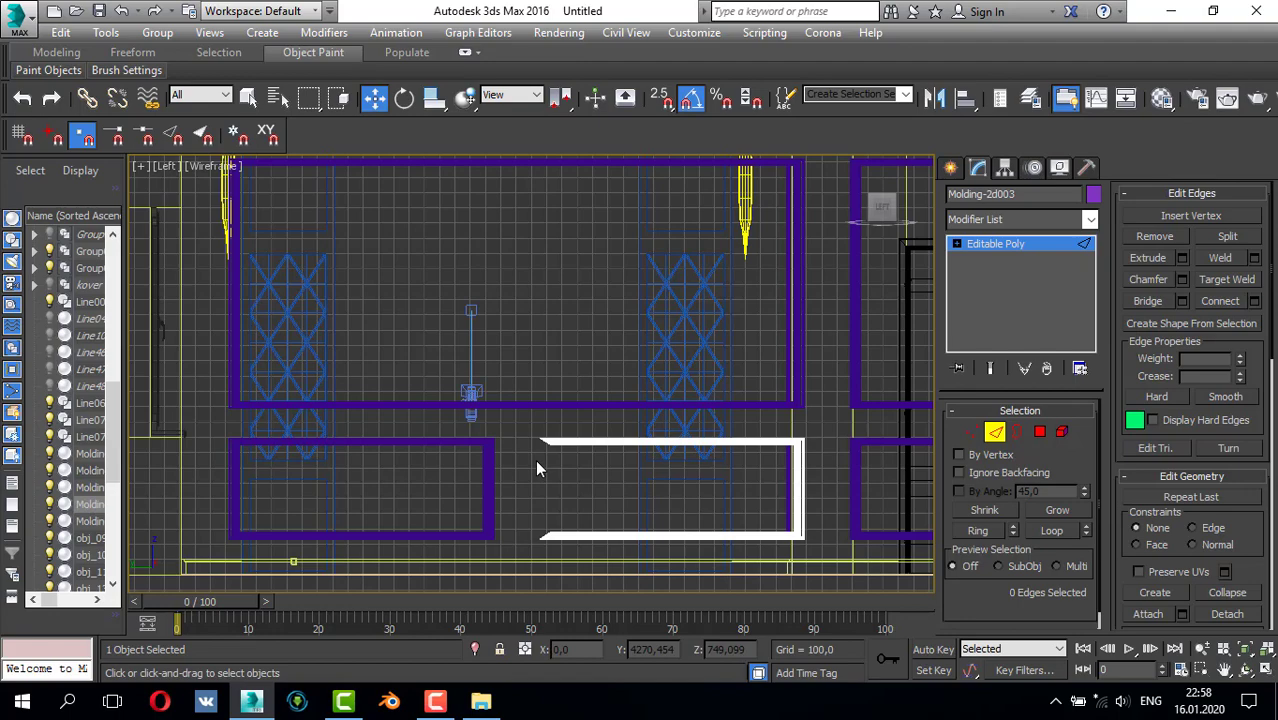
- Convert the northern lower molding frame to an Editable Poly and delete its vertical side facing the middle frame
middle_drag(504, 461, 528, 438)
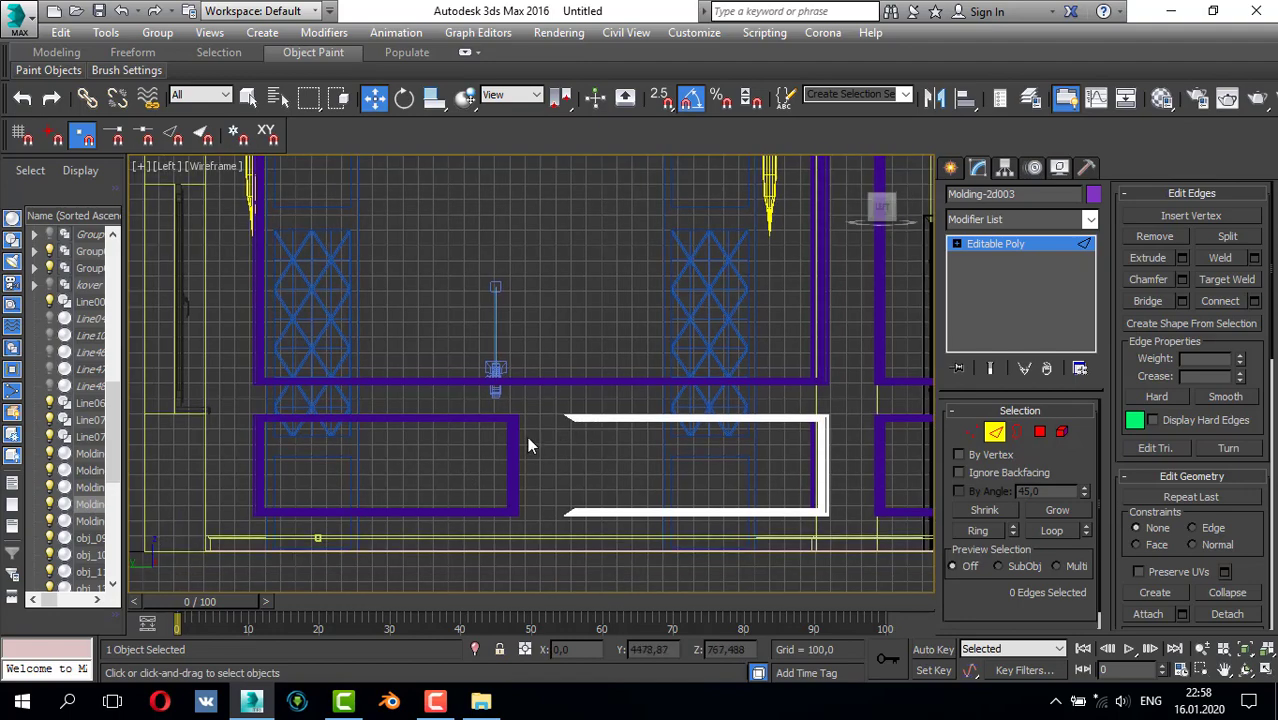
scroll(589, 444, up, 3)
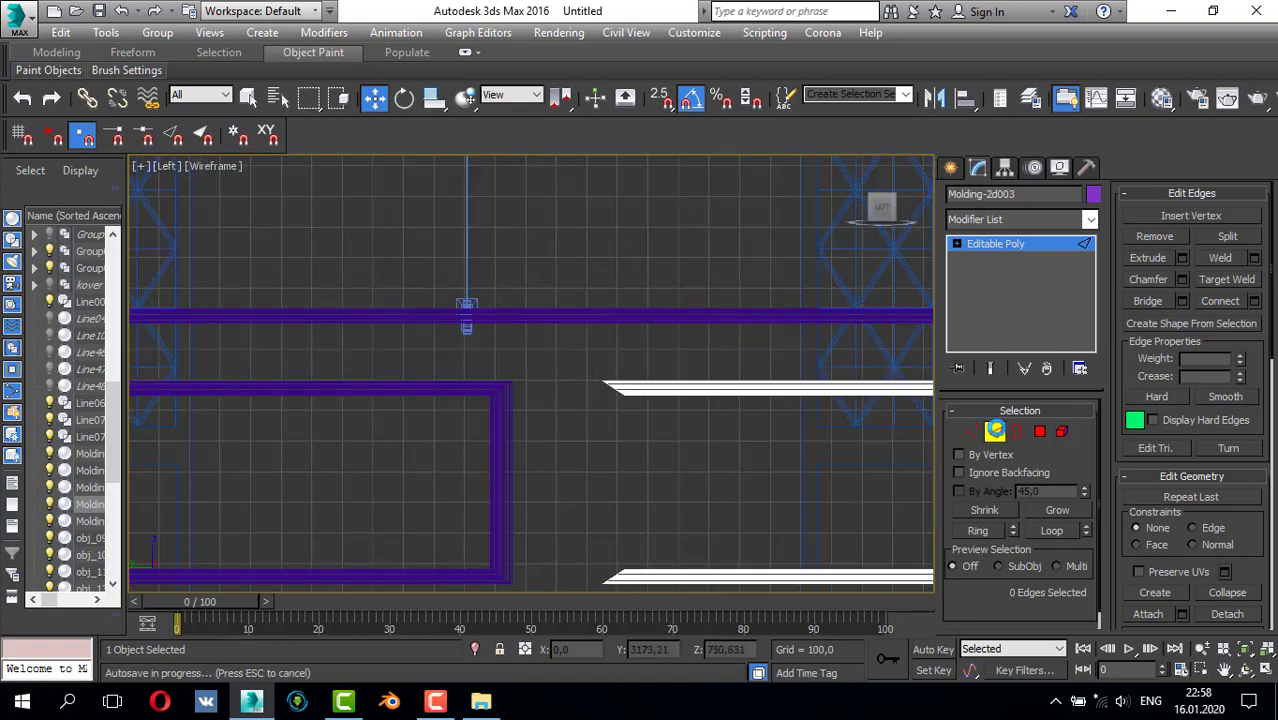
key(2)
key(q)
click(502, 436)
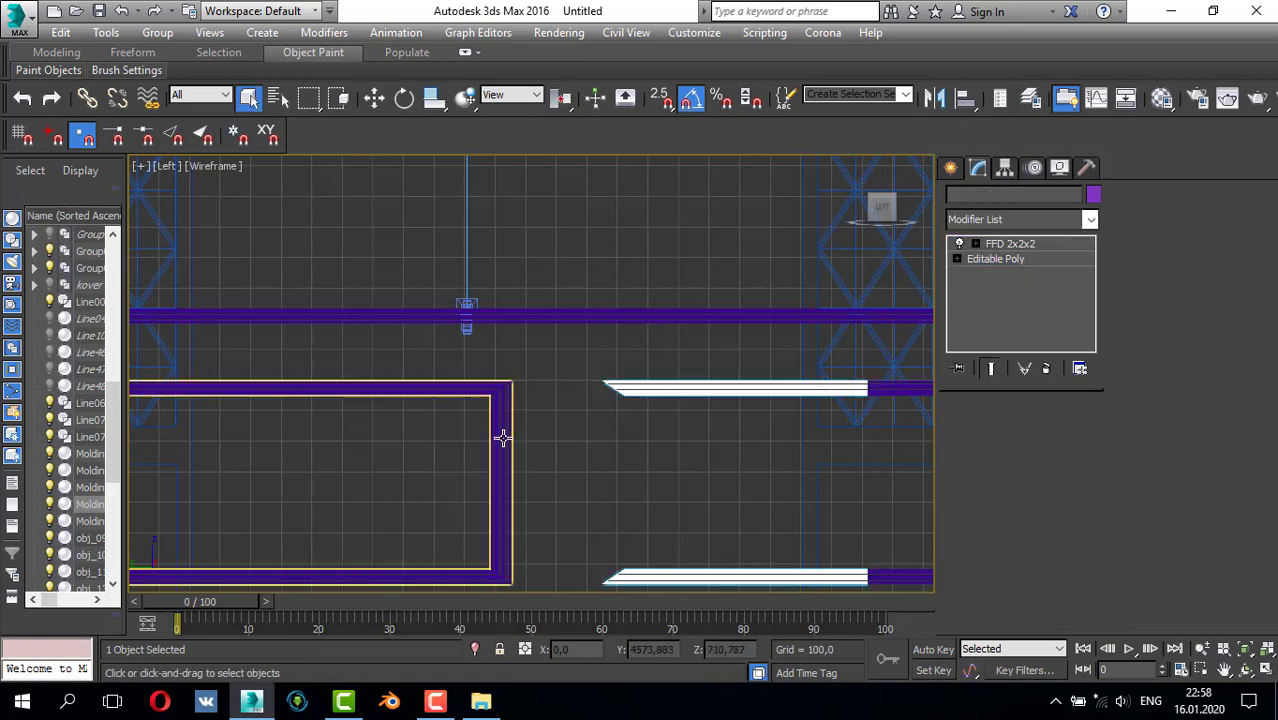
right_click(561, 397)
mouse_move(686, 594)
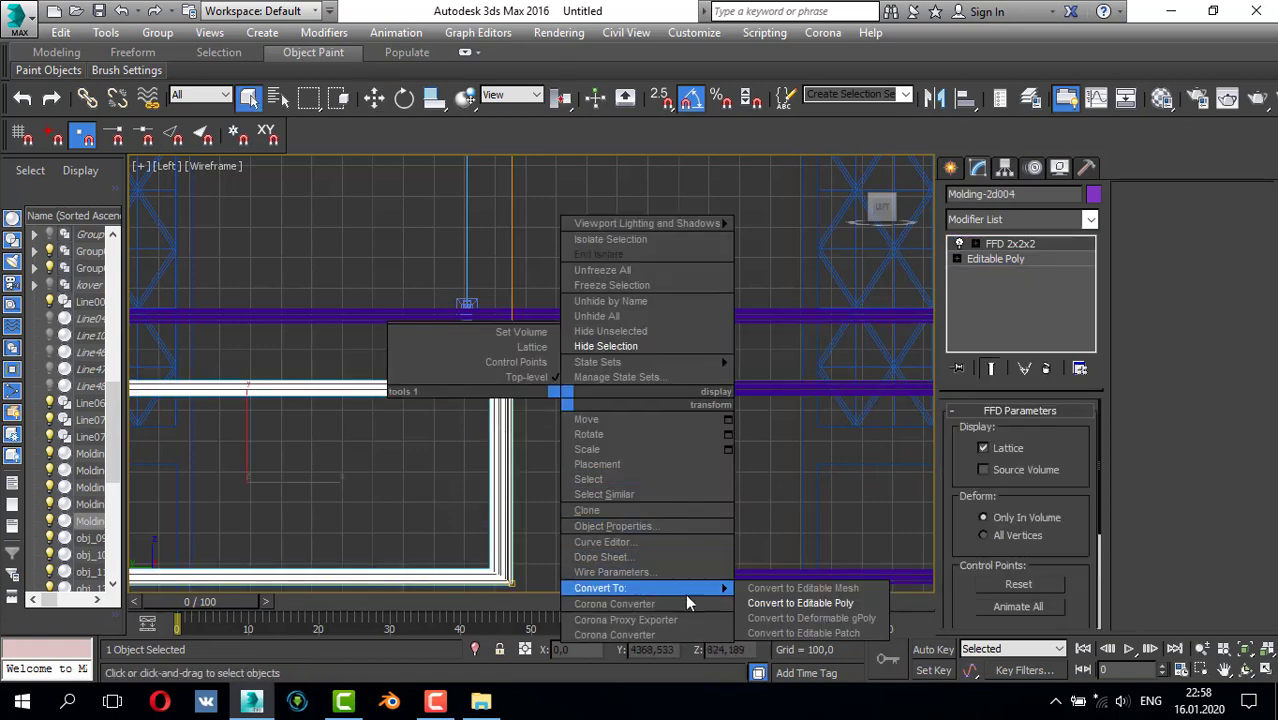
click(786, 604)
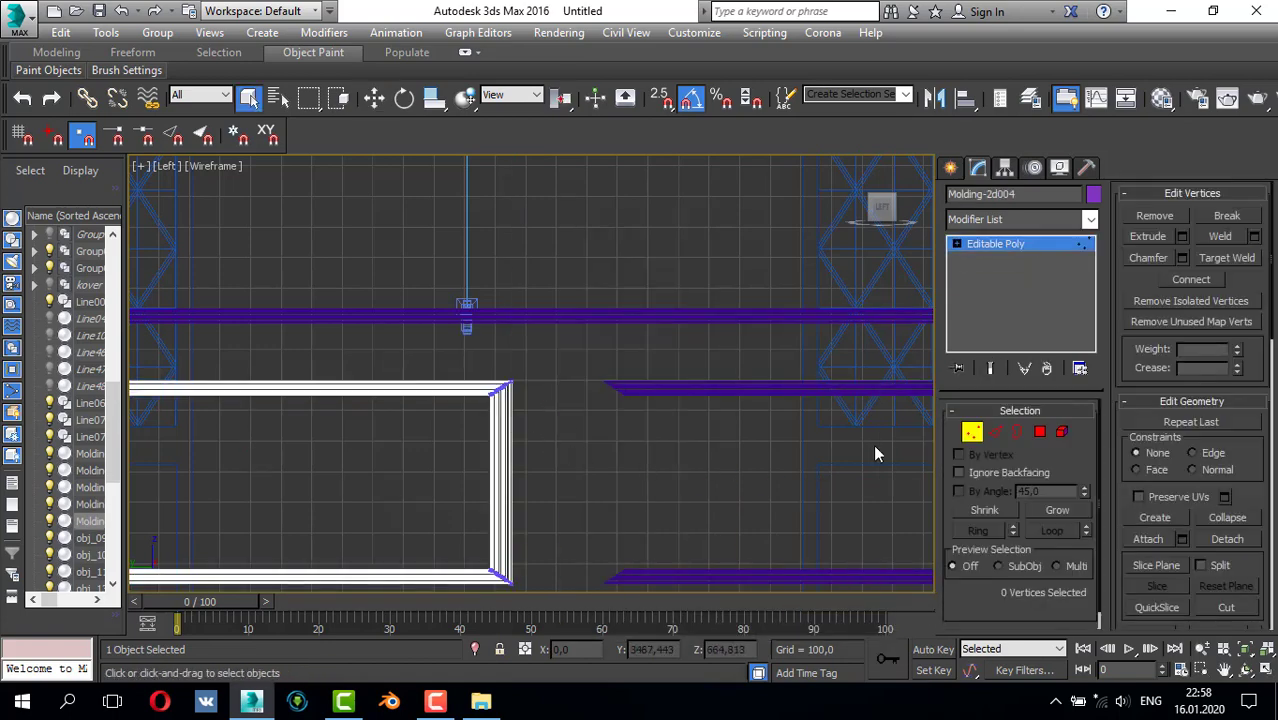
click(995, 431)
drag(575, 449, 433, 463)
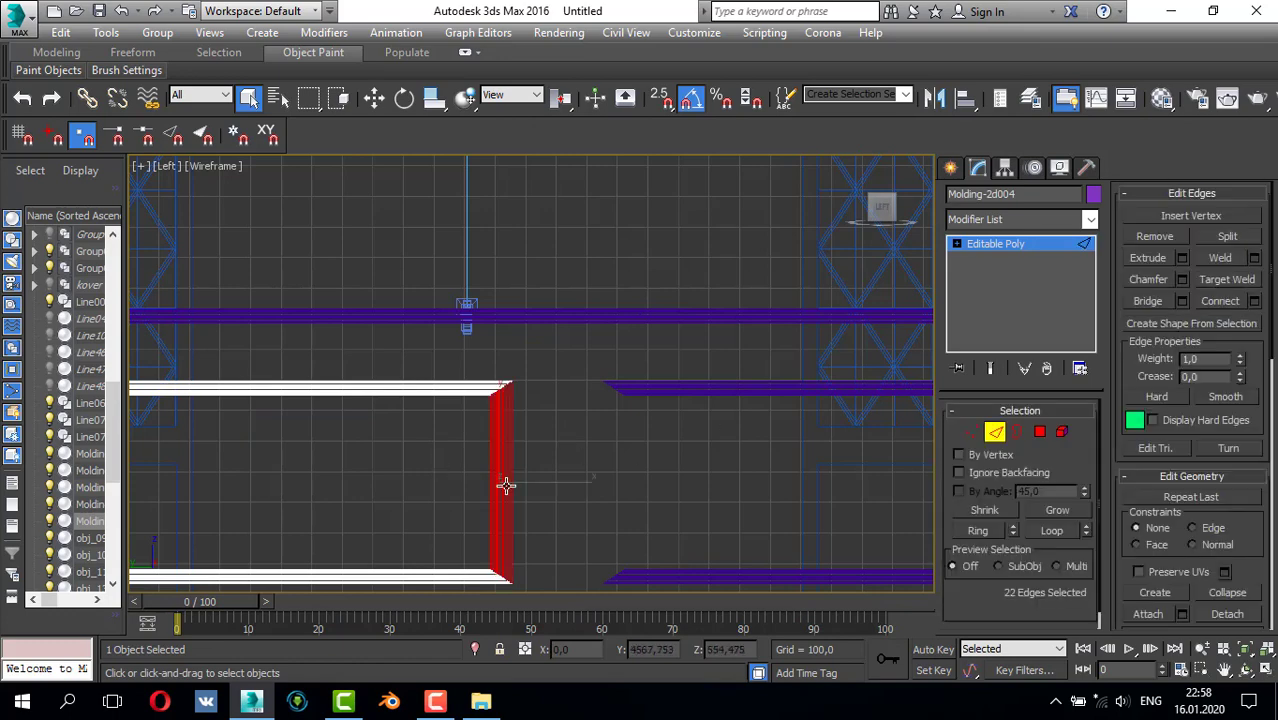
- Extend the northern lower frame's open-end vertices on both horizontal rails until they overlap the middle frame's rails
click(971, 431)
scroll(560, 422, down, 5)
drag(505, 362, 557, 503)
key(w)
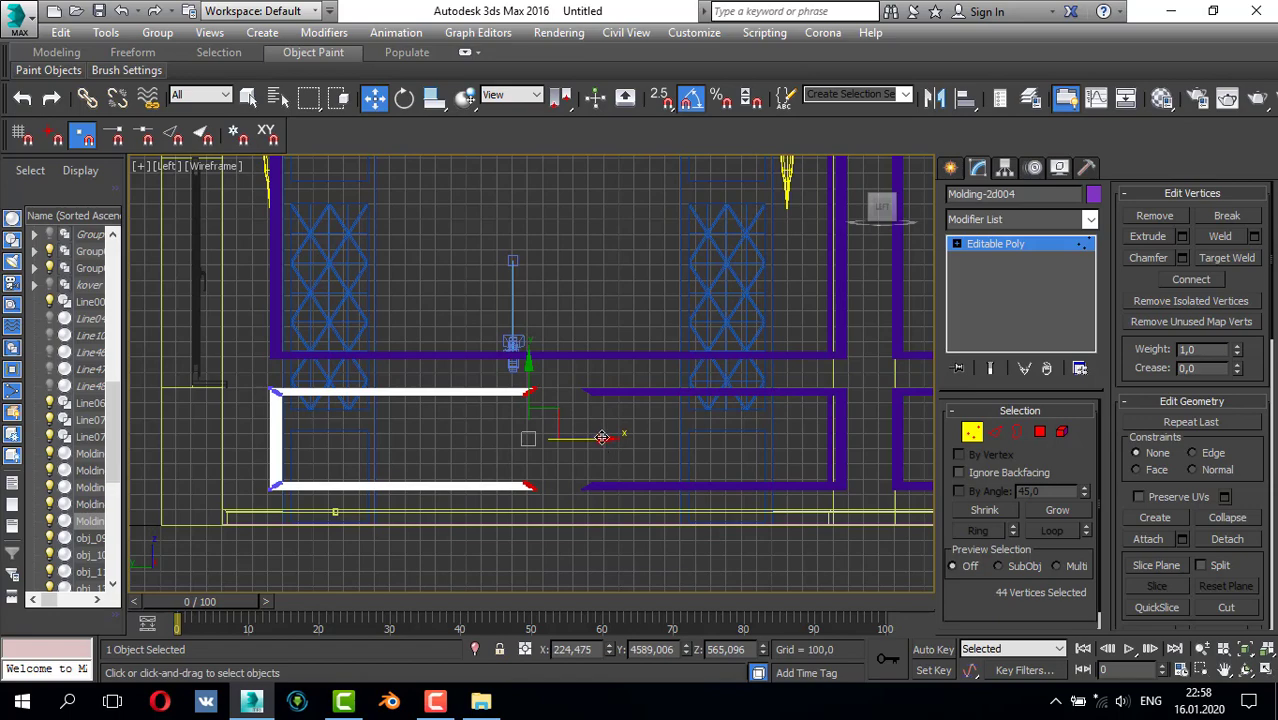
drag(600, 438, 663, 438)
scroll(619, 314, down, 2)
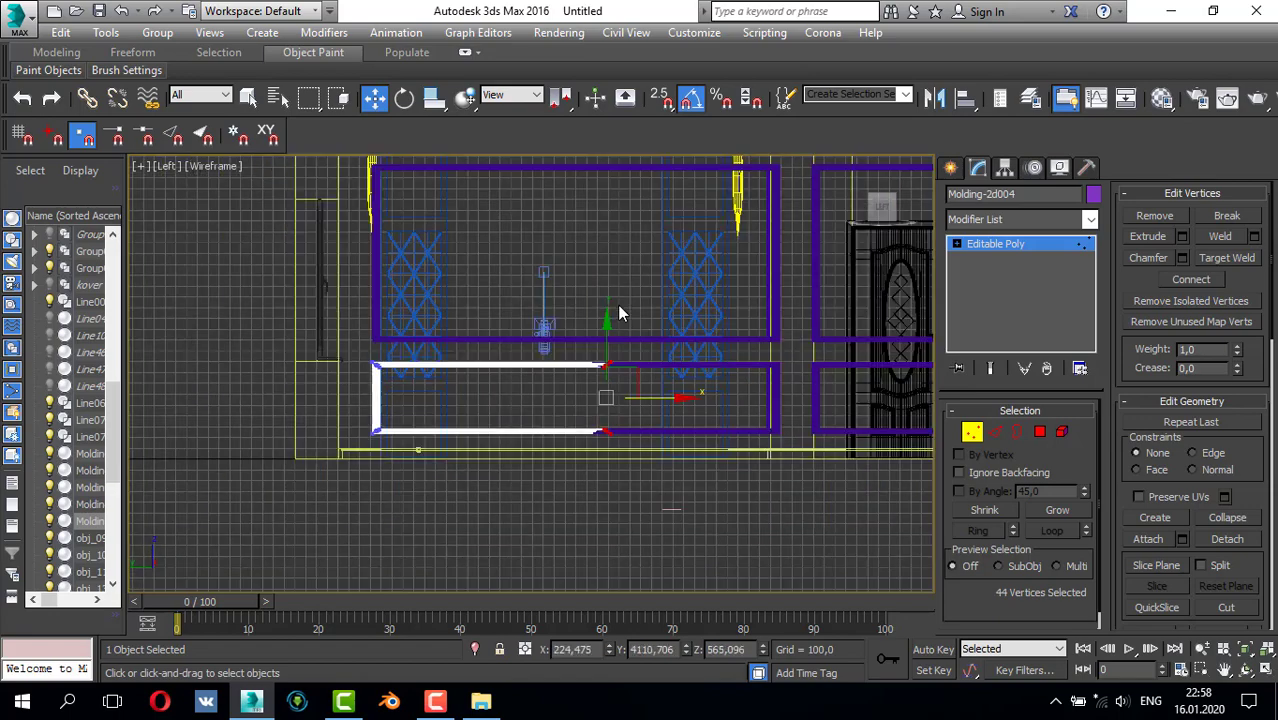
middle_drag(591, 340, 571, 376)
click(951, 168)
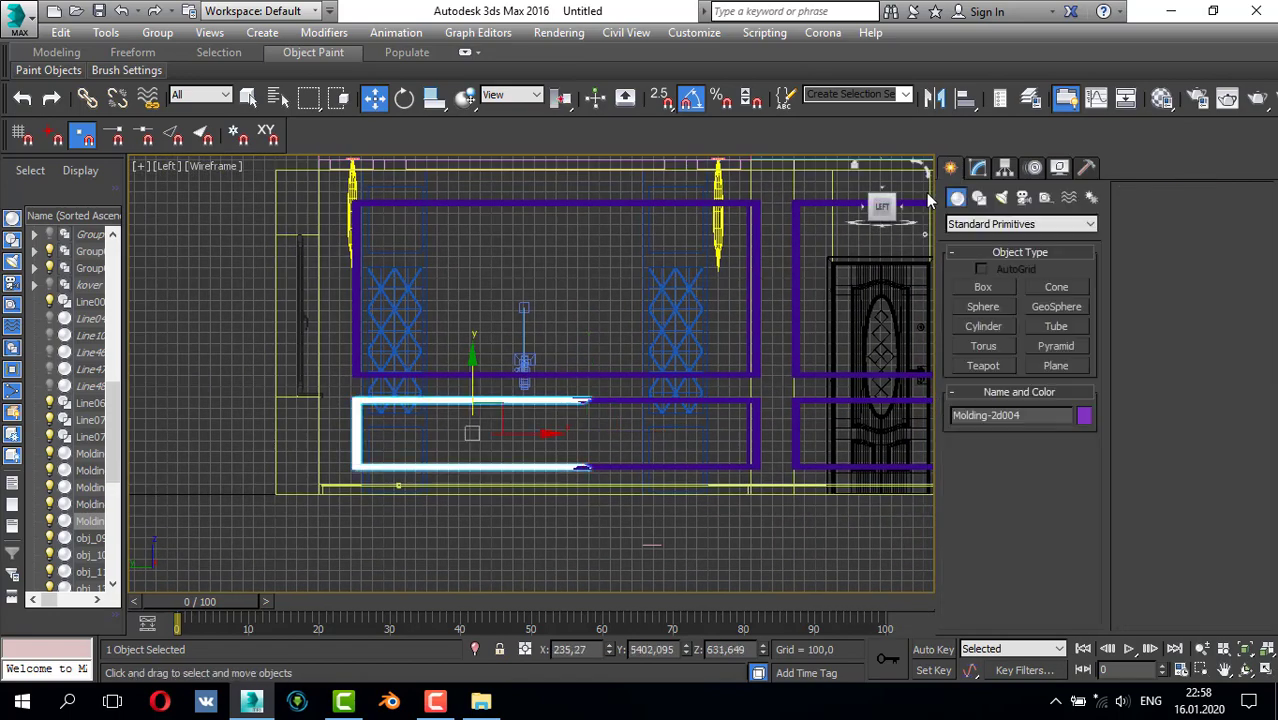
- Inspect the joined lower and upper molding frames on the west wall in the perspective view
key(alt+w)
right_click(717, 388)
key(alt+w)
alt+middle_drag(645, 377, 694, 352)
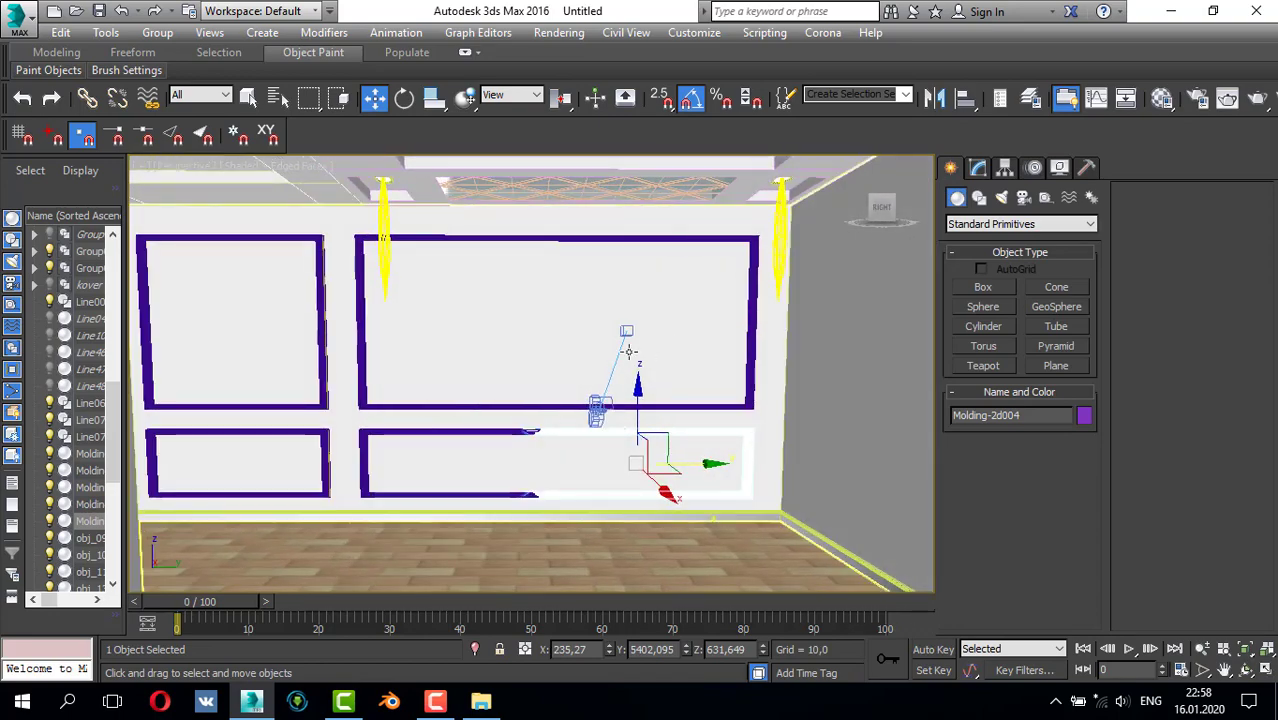
click(754, 338)
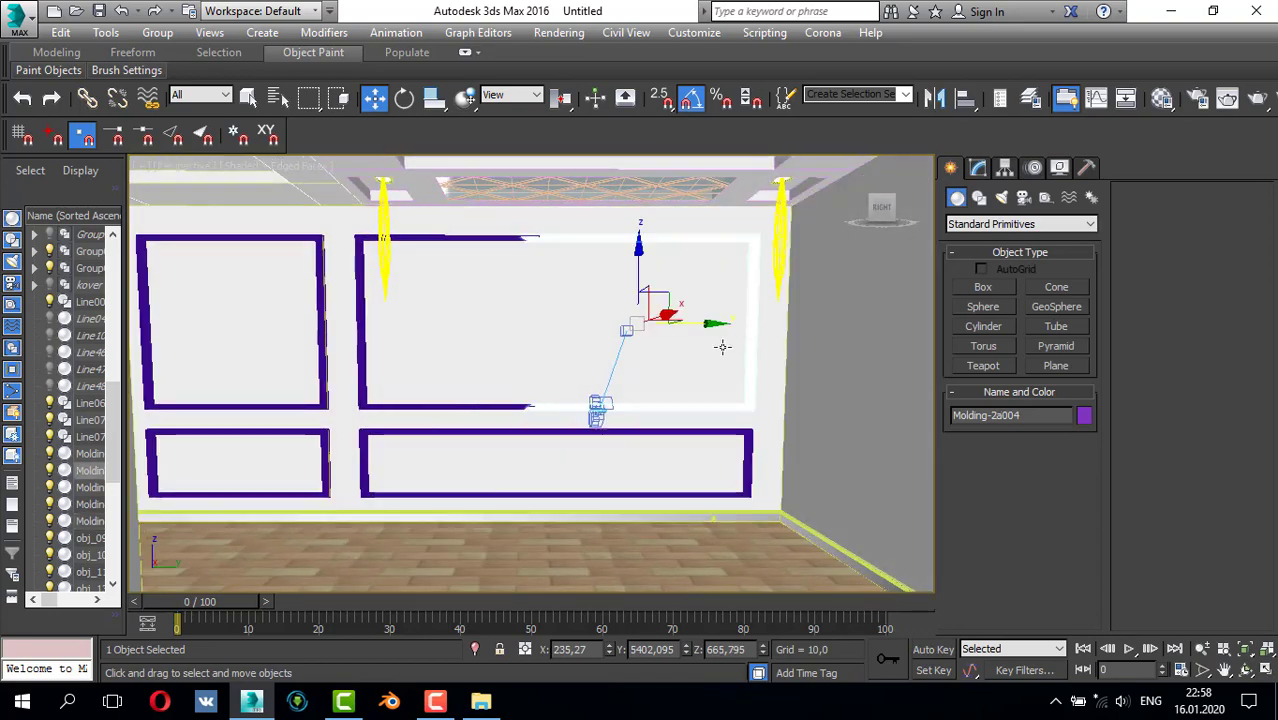
ctrl+click(497, 407)
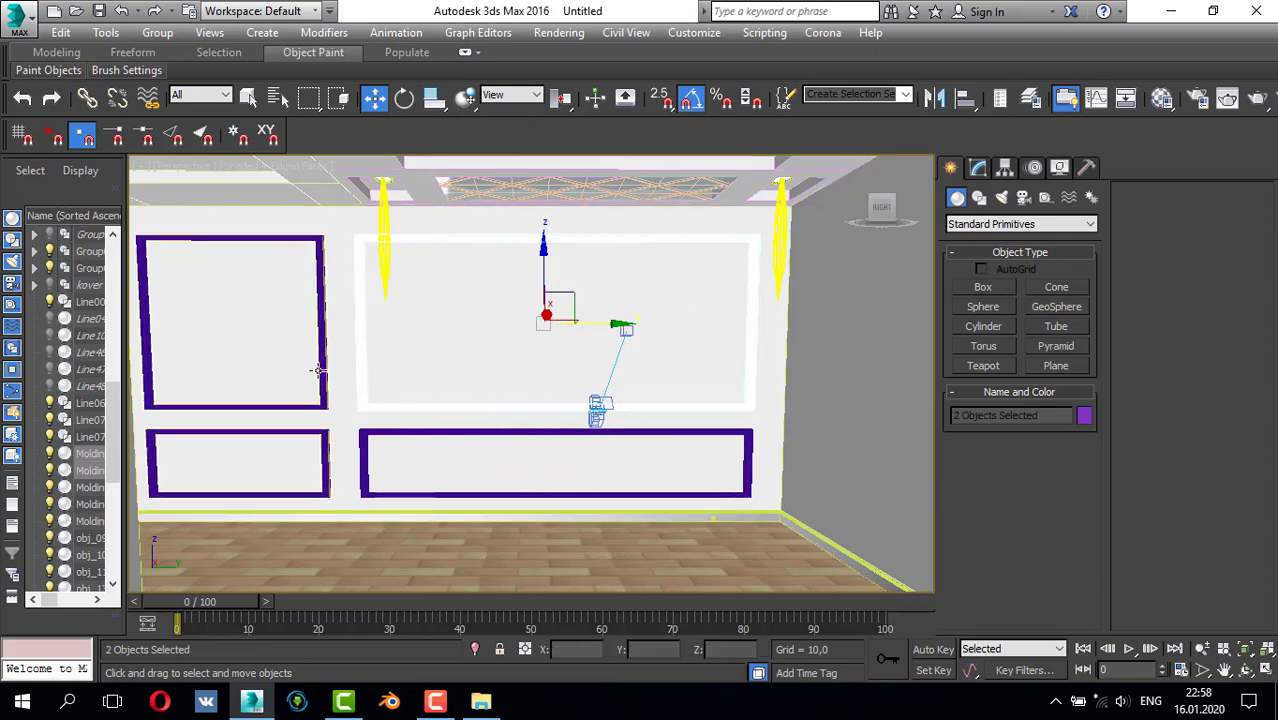
alt+middle_drag(528, 397, 539, 421)
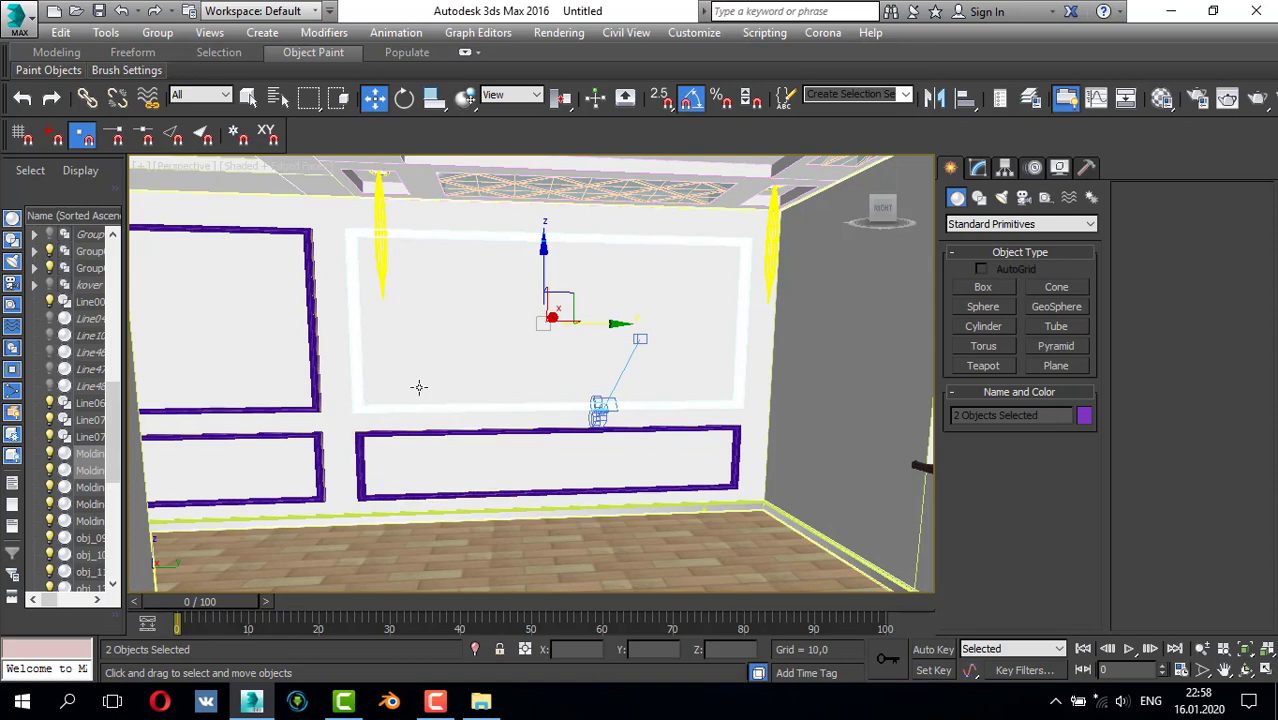
- Copy the adjoining room's west wall molding group once into the northwest part of the bedroom
click(315, 319)
key(alt+w)
middle_click(352, 330)
key(alt+w)
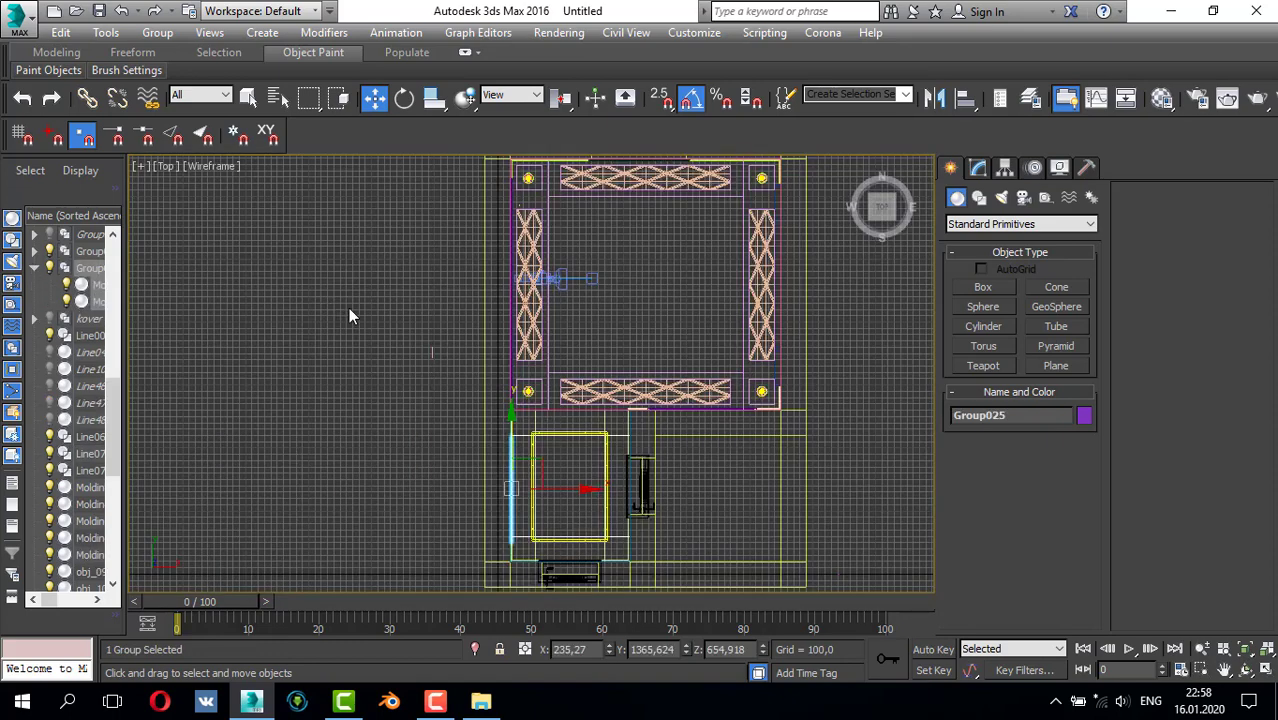
scroll(397, 333, down, 2)
middle_drag(431, 436, 423, 467)
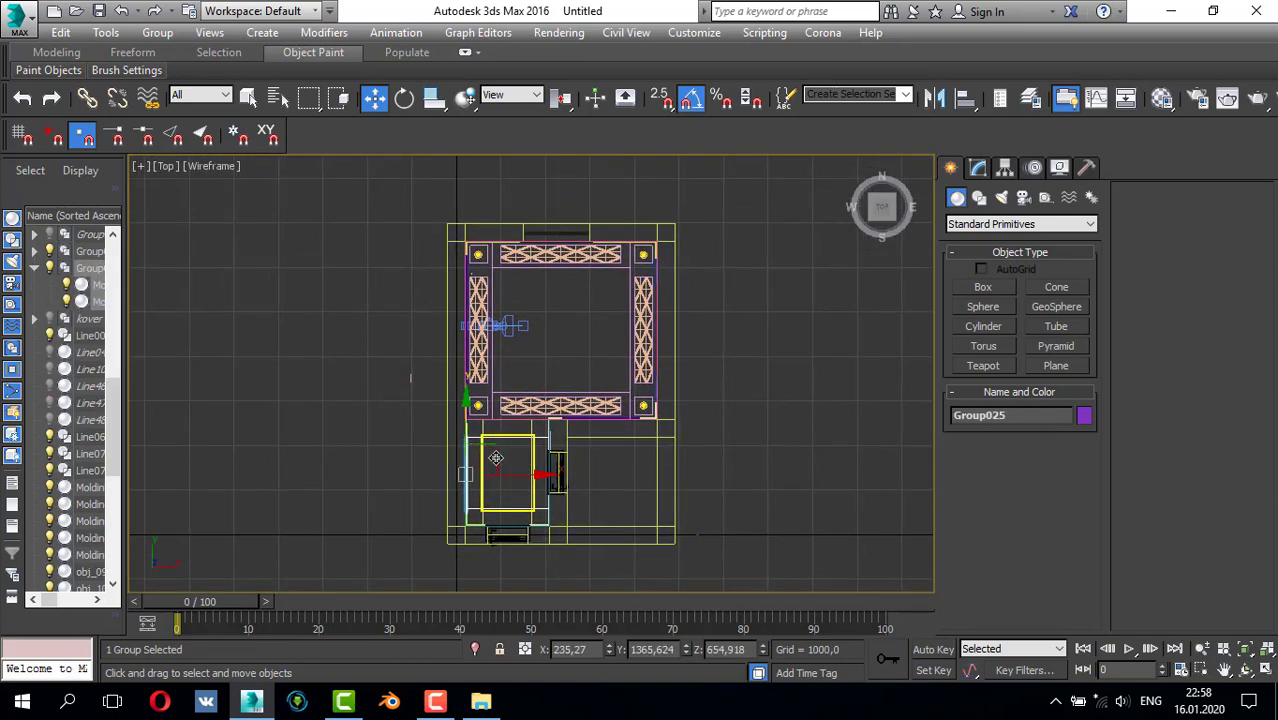
shift+drag(495, 458, 493, 230)
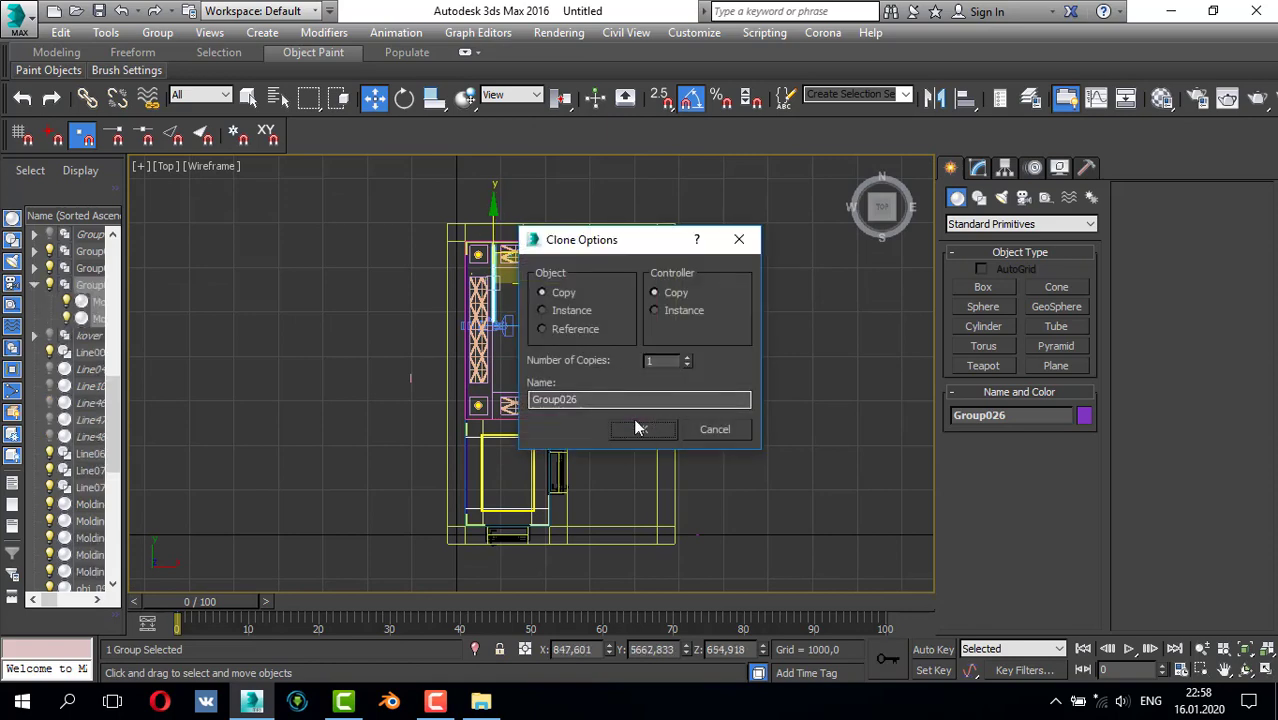
click(640, 429)
- Rotate the copied molding group parallel to the bedroom's north wall and move it close to that wall
scroll(561, 337, up, 3)
key(e)
mouse_move(567, 318)
mouse_down()
mouse_move(601, 323)
mouse_move(602, 345)
mouse_up()
key(w)
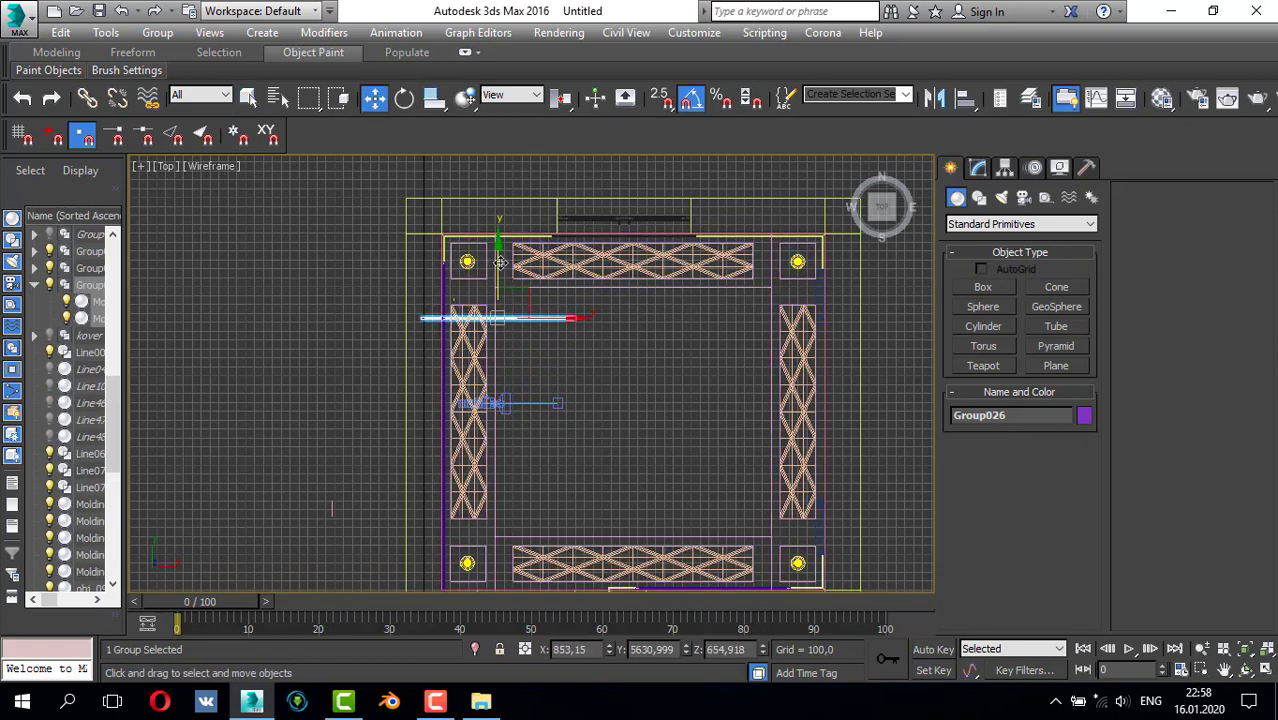
drag(500, 262, 528, 195)
- Shift the copied molding group slightly east in the front view
key(alt+w)
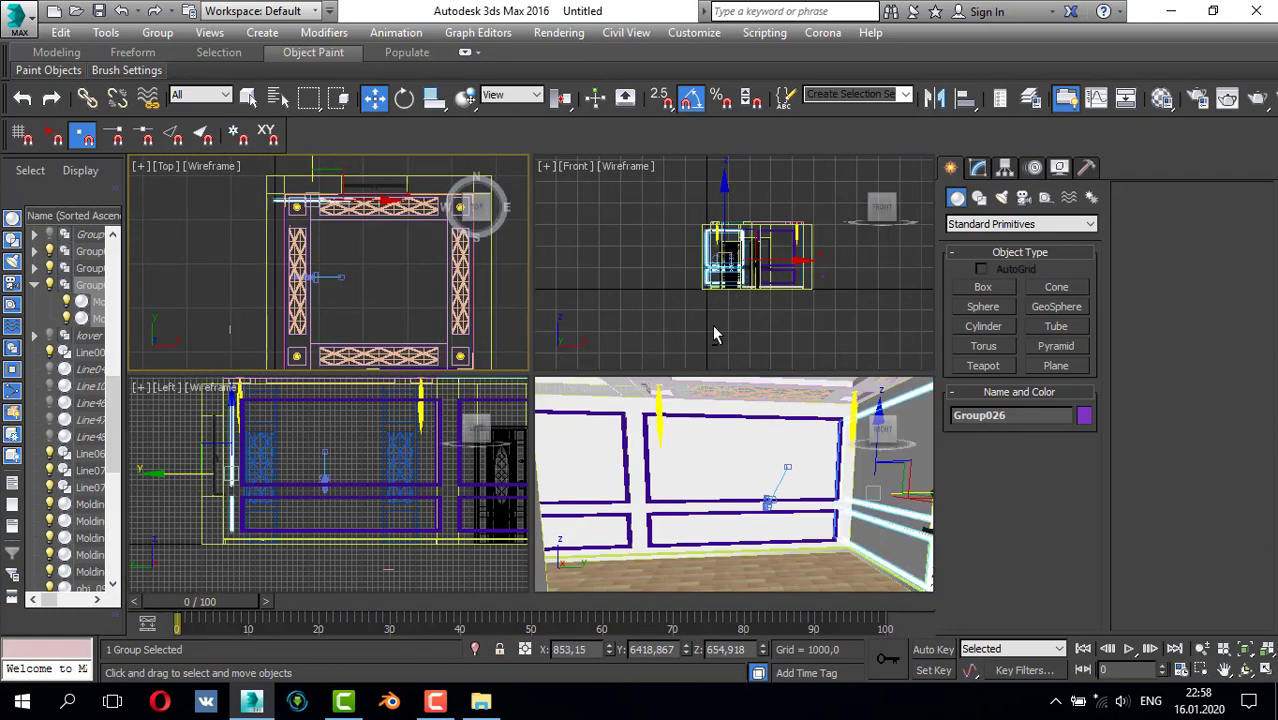
key(alt+w)
scroll(570, 377, up, 4)
middle_drag(595, 374, 579, 375)
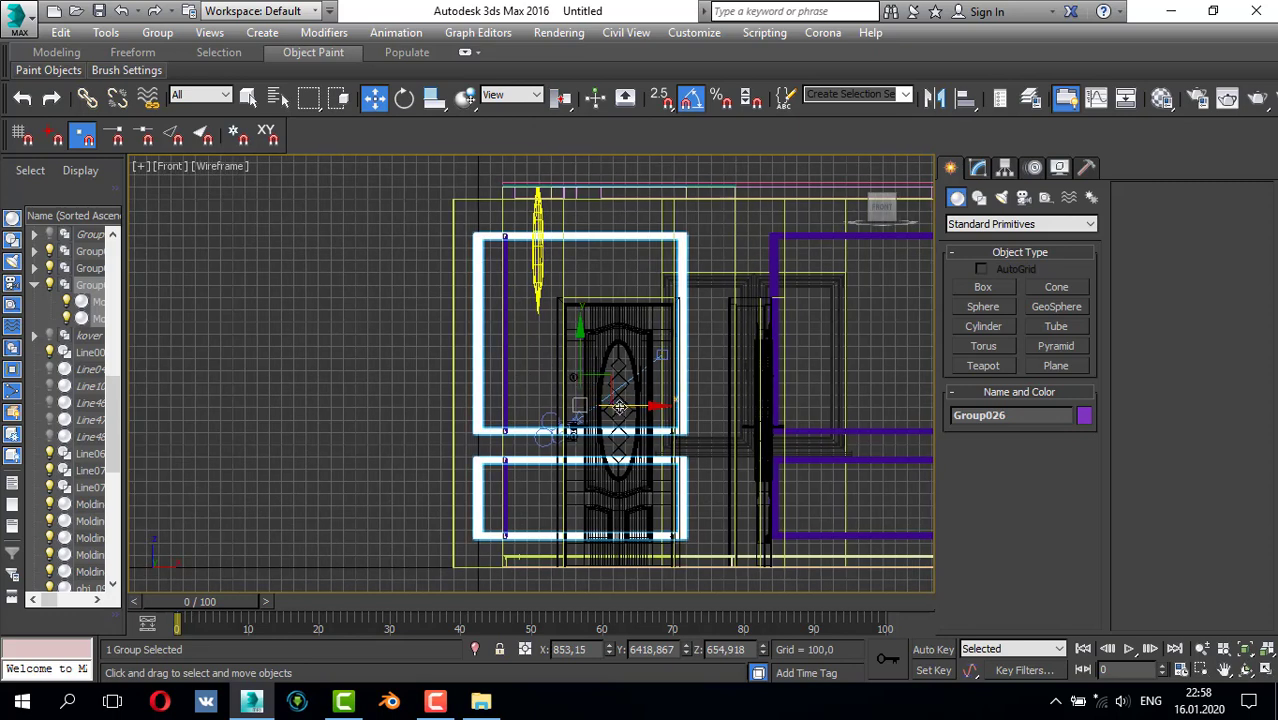
drag(643, 412, 651, 415)
- Narrow the copied molding group from both sides with its FFD 2x2x2 control points to fit between the west corner and the window
click(979, 168)
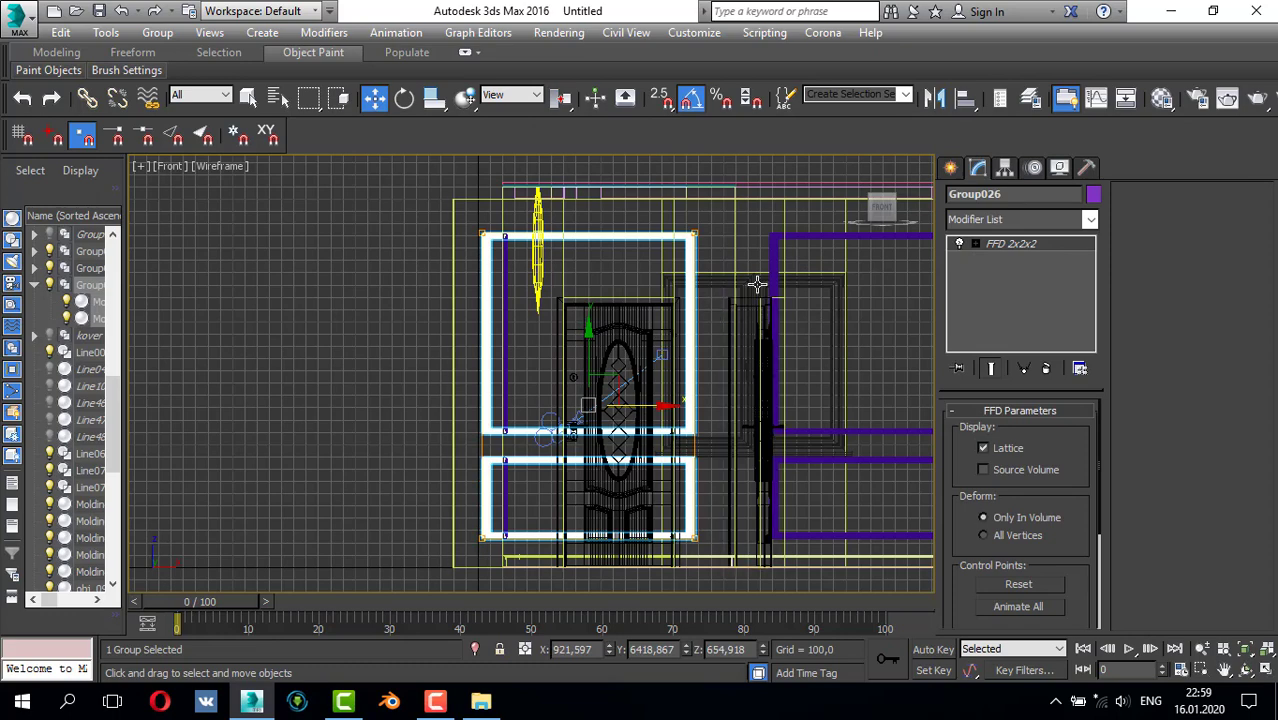
click(975, 243)
click(1020, 259)
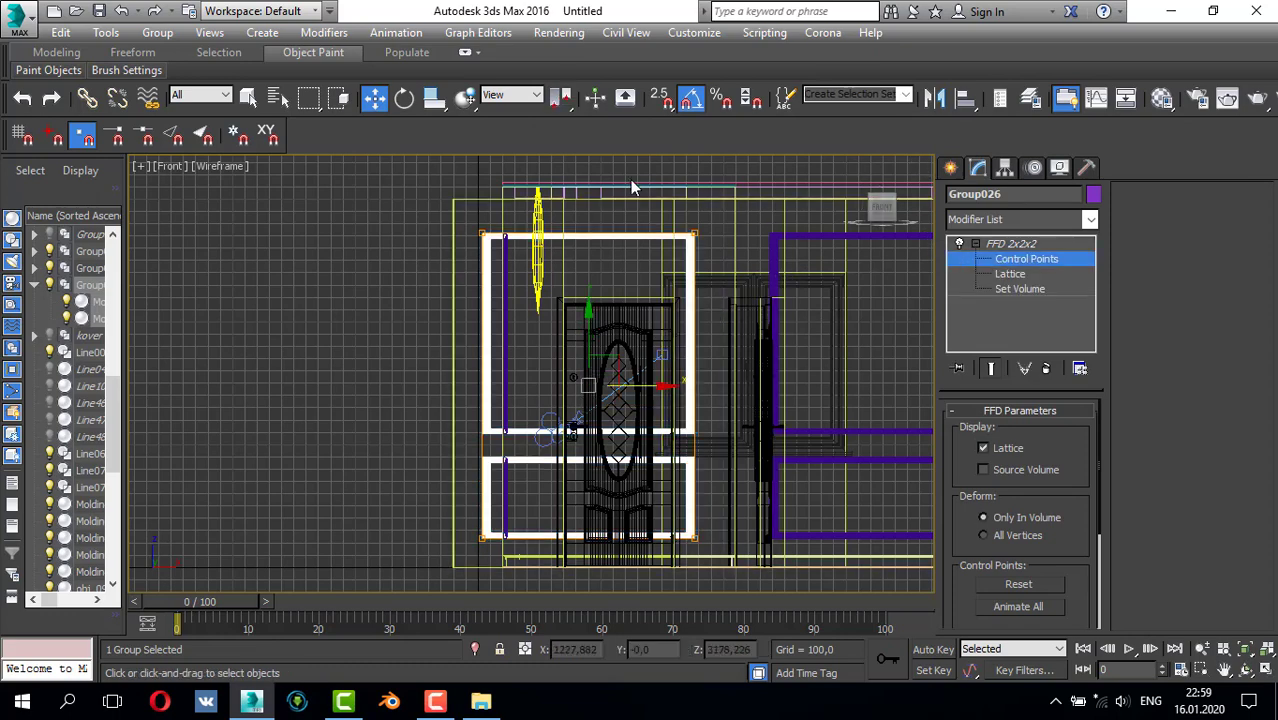
drag(726, 543, 729, 556)
drag(761, 385, 714, 385)
drag(505, 478, 512, 565)
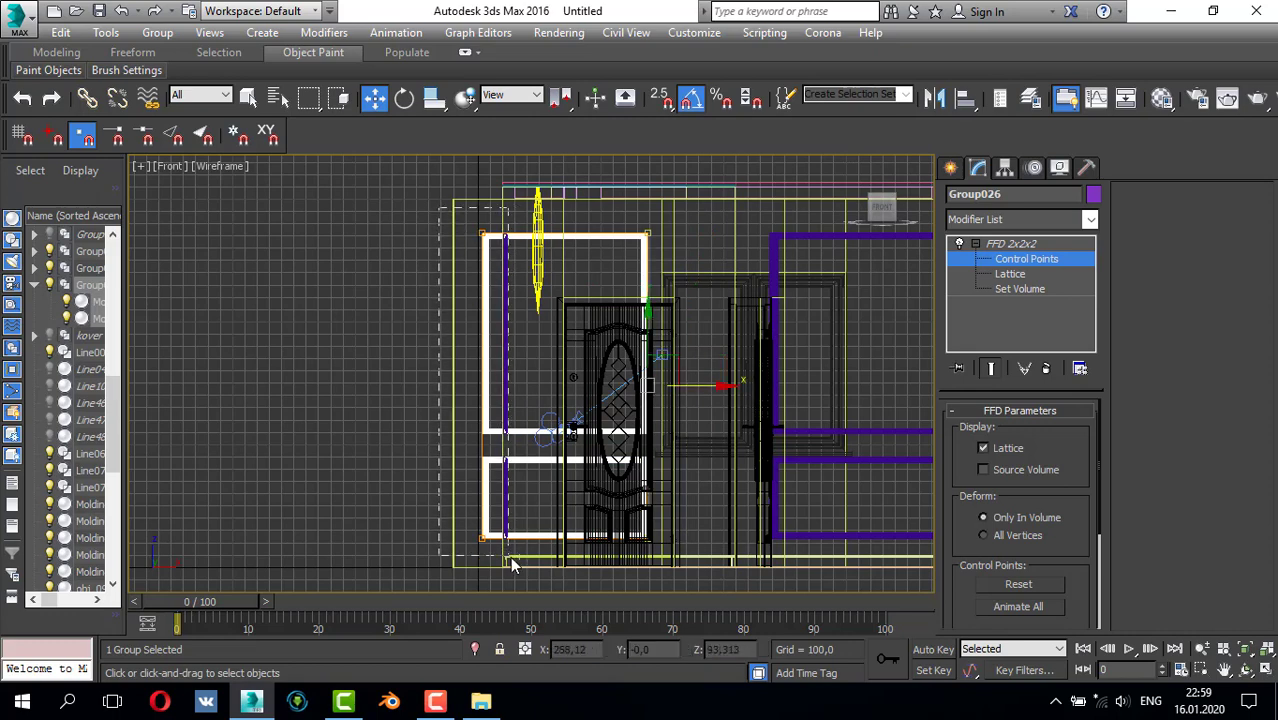
drag(547, 387, 568, 393)
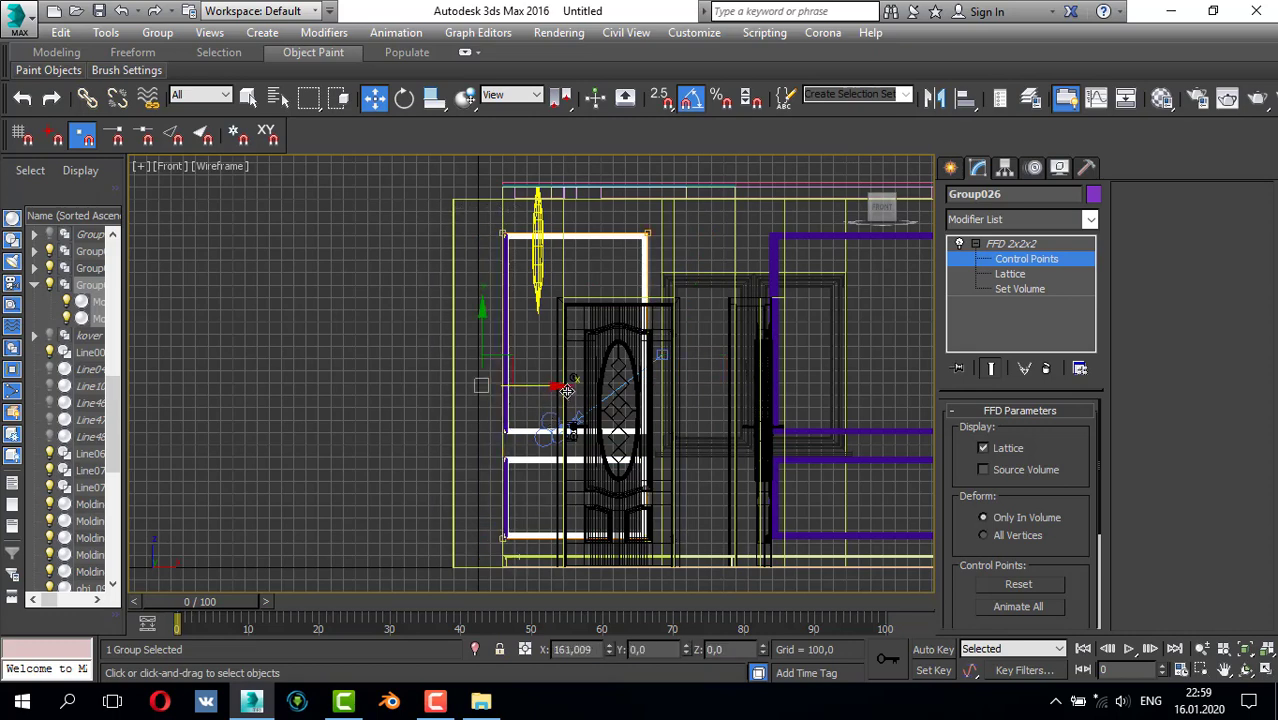
middle_drag(677, 369, 607, 363)
scroll(592, 367, down, 2)
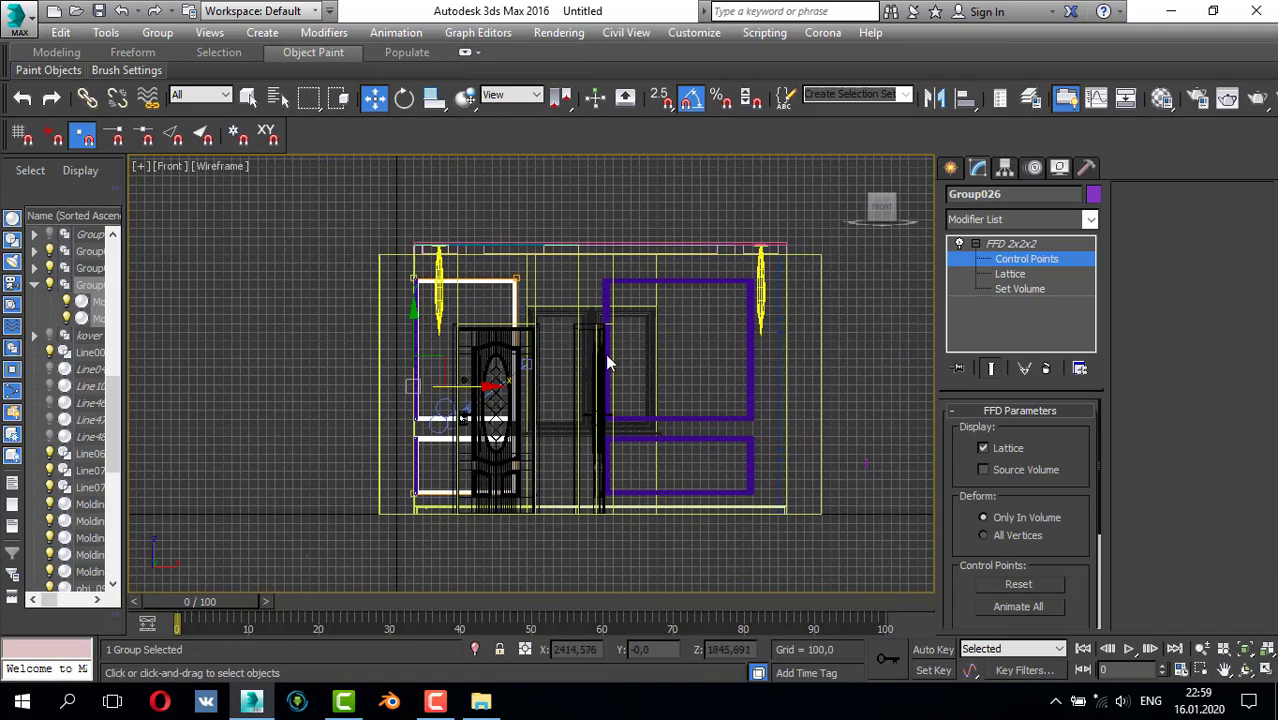
- Copy the narrowed molding group eastward along the north wall to the other side of the window
click(950, 168)
shift+drag(545, 400, 796, 424)
click(650, 428)
key(p)
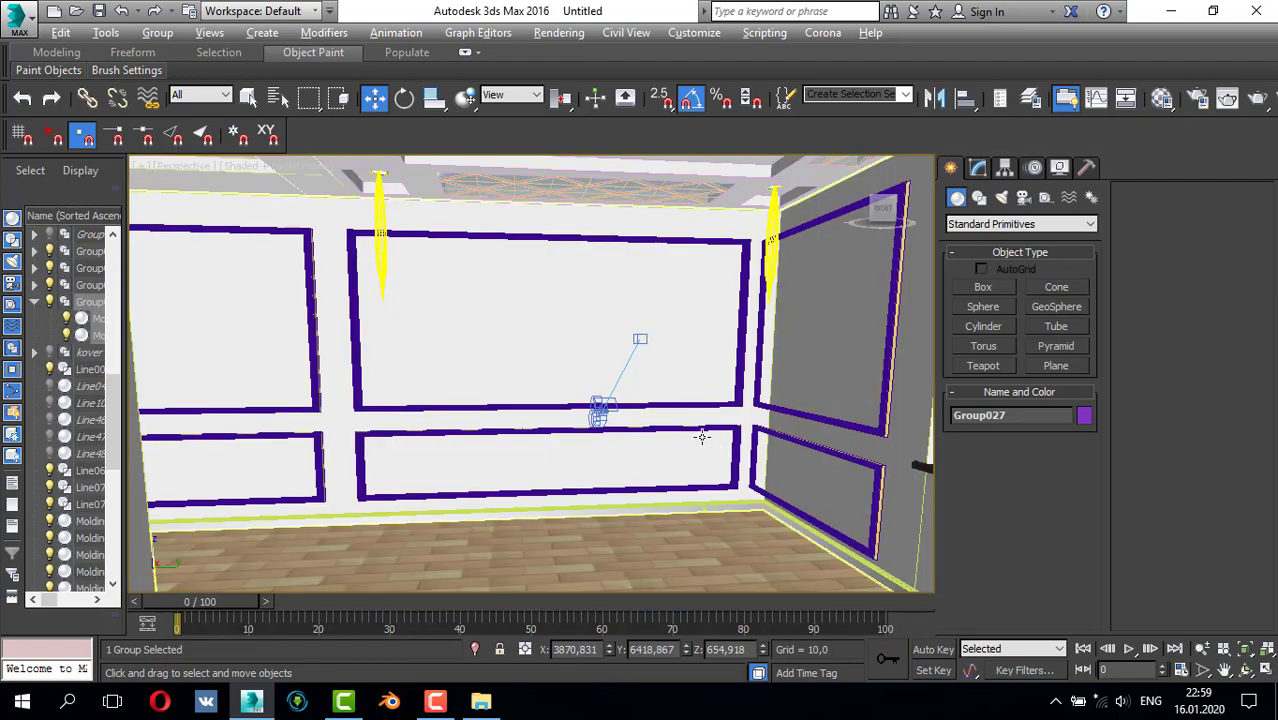
mouse_move(702, 437)
alt+middle_down()
mouse_move(733, 434)
mouse_move(690, 432)
alt+middle_up()
- Select both north wall molding groups and move them north until they sit against the wall surface
key(alt+w)
middle_click(466, 354)
key(alt+w)
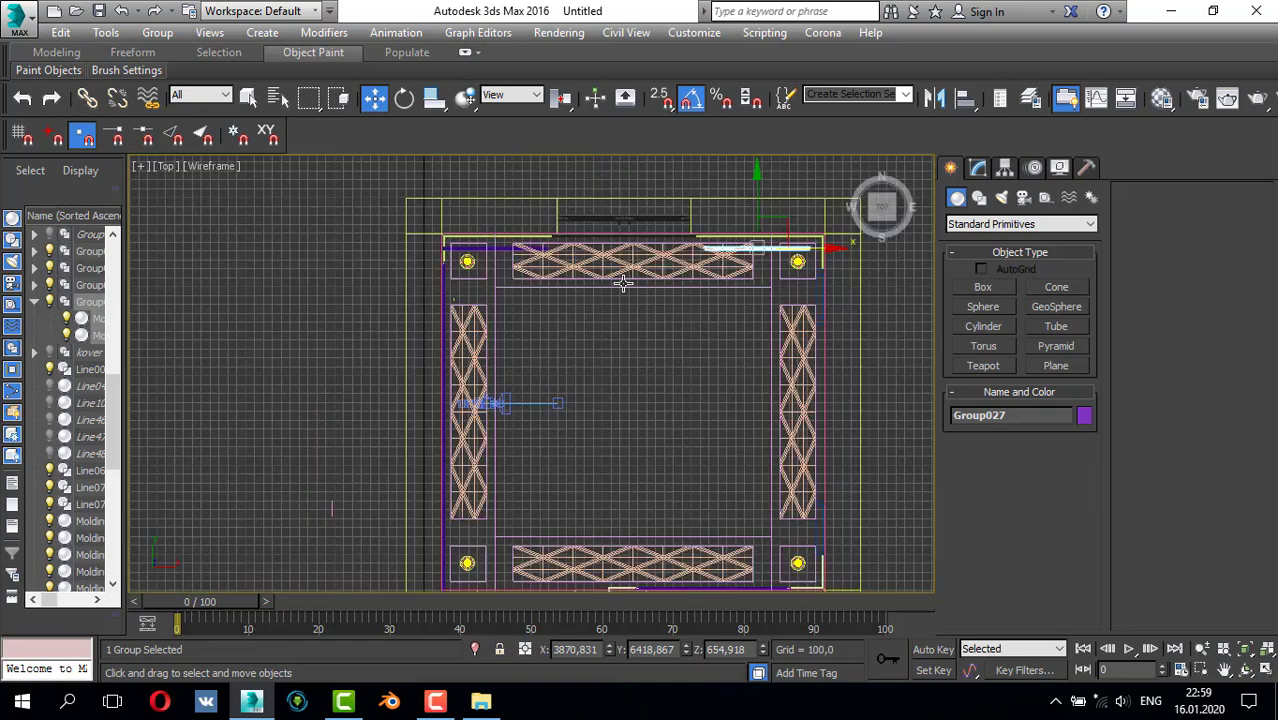
scroll(580, 260, up, 6)
ctrl+click(548, 294)
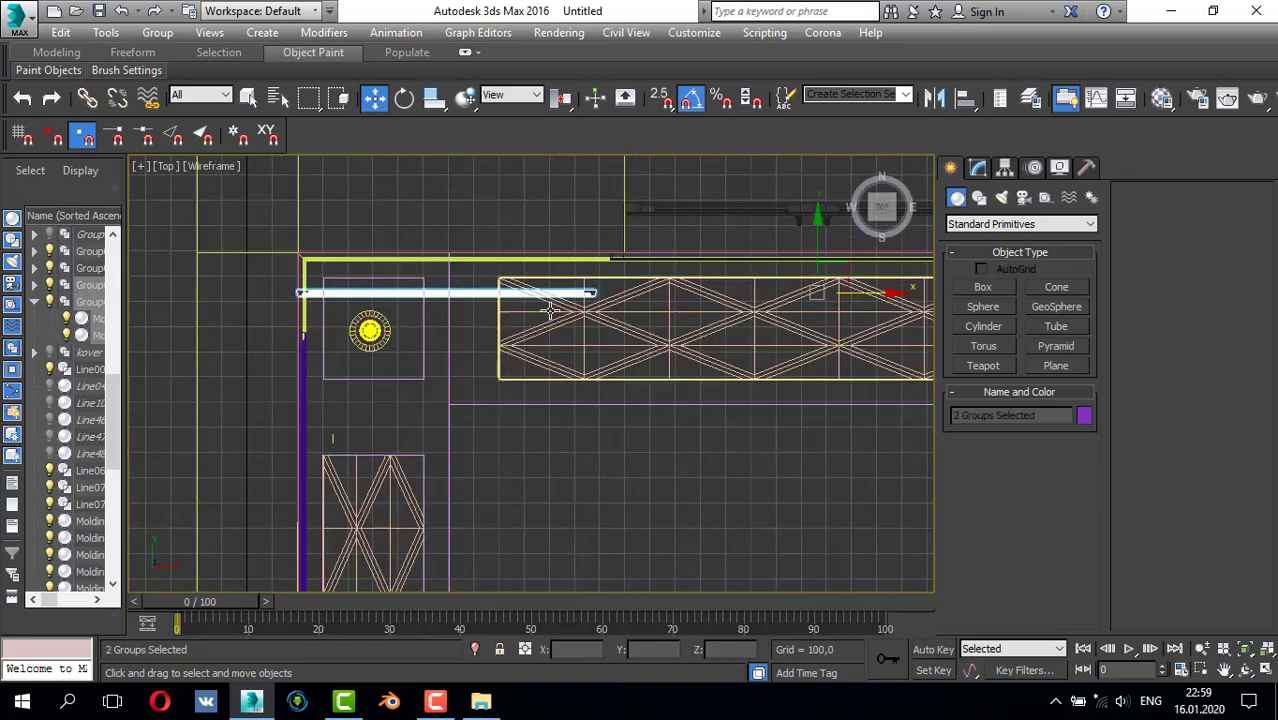
scroll(550, 310, down, 2)
middle_drag(687, 289, 577, 320)
drag(625, 278, 637, 253)
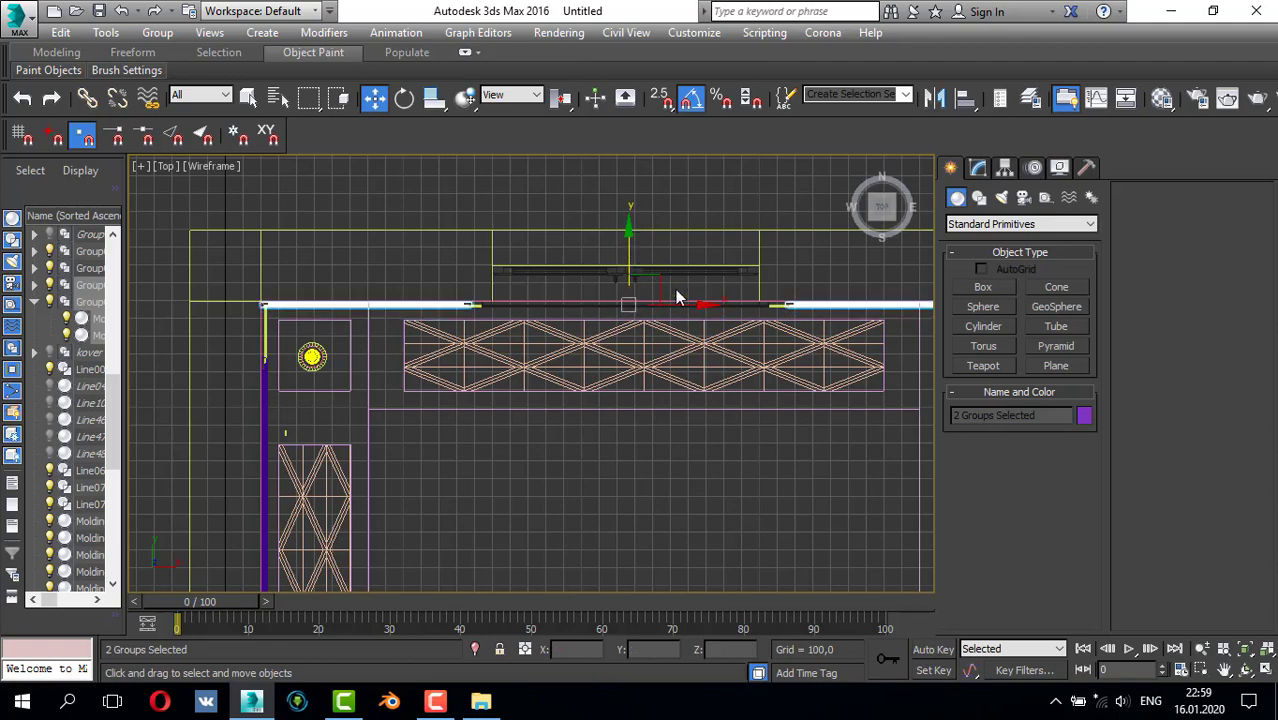
- Shift the molding group between the west corner and the north window slightly east in the front view
scroll(677, 297, down, 3)
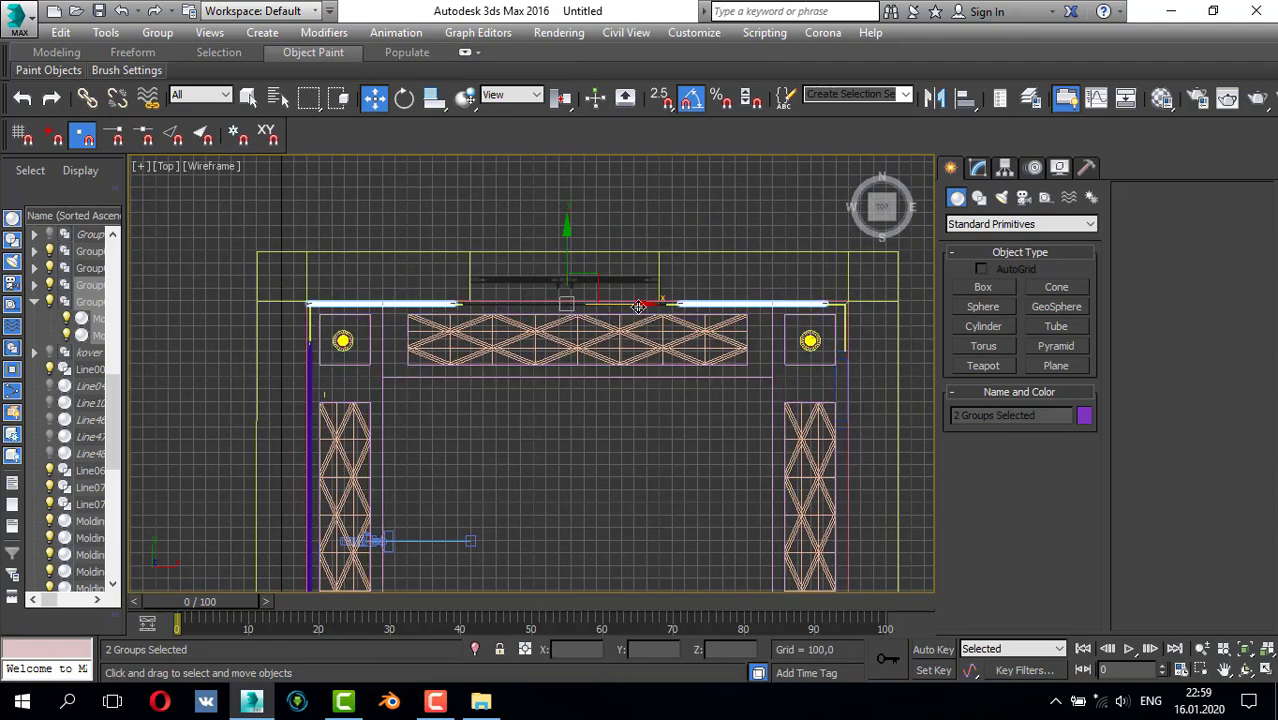
key(alt+w)
right_click(815, 285)
key(alt+w)
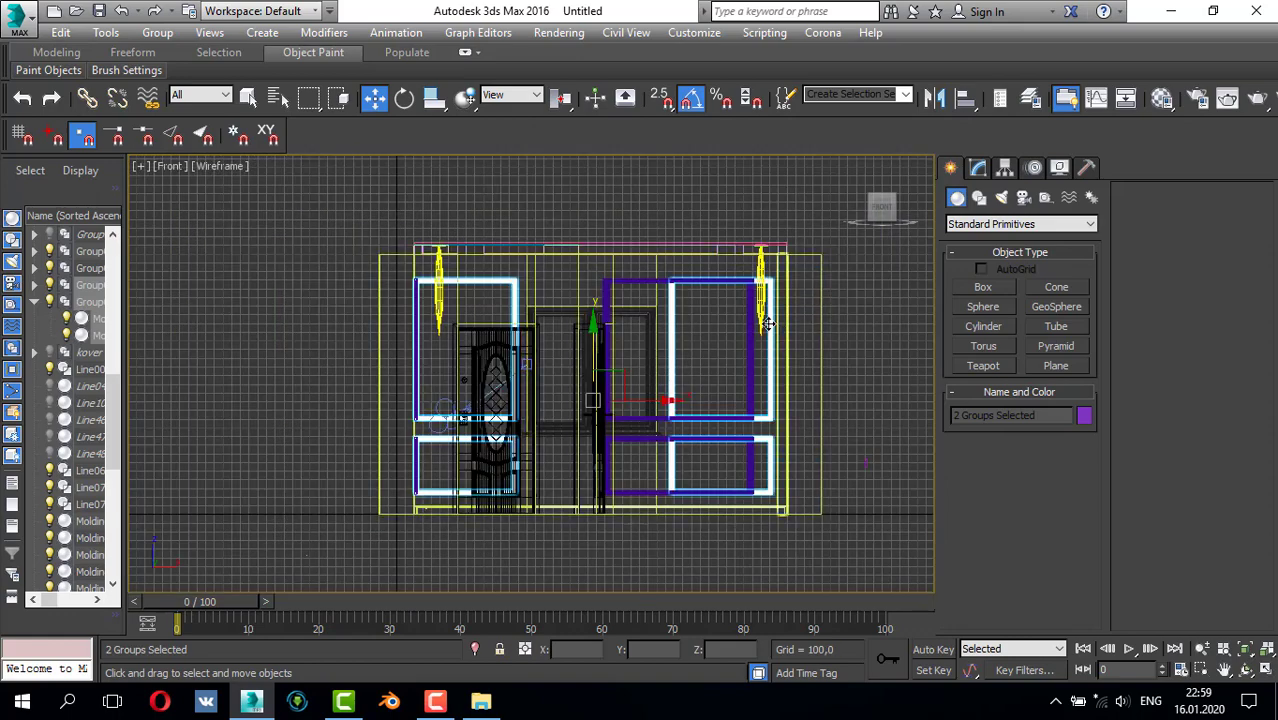
click(490, 283)
middle_drag(497, 287, 519, 287)
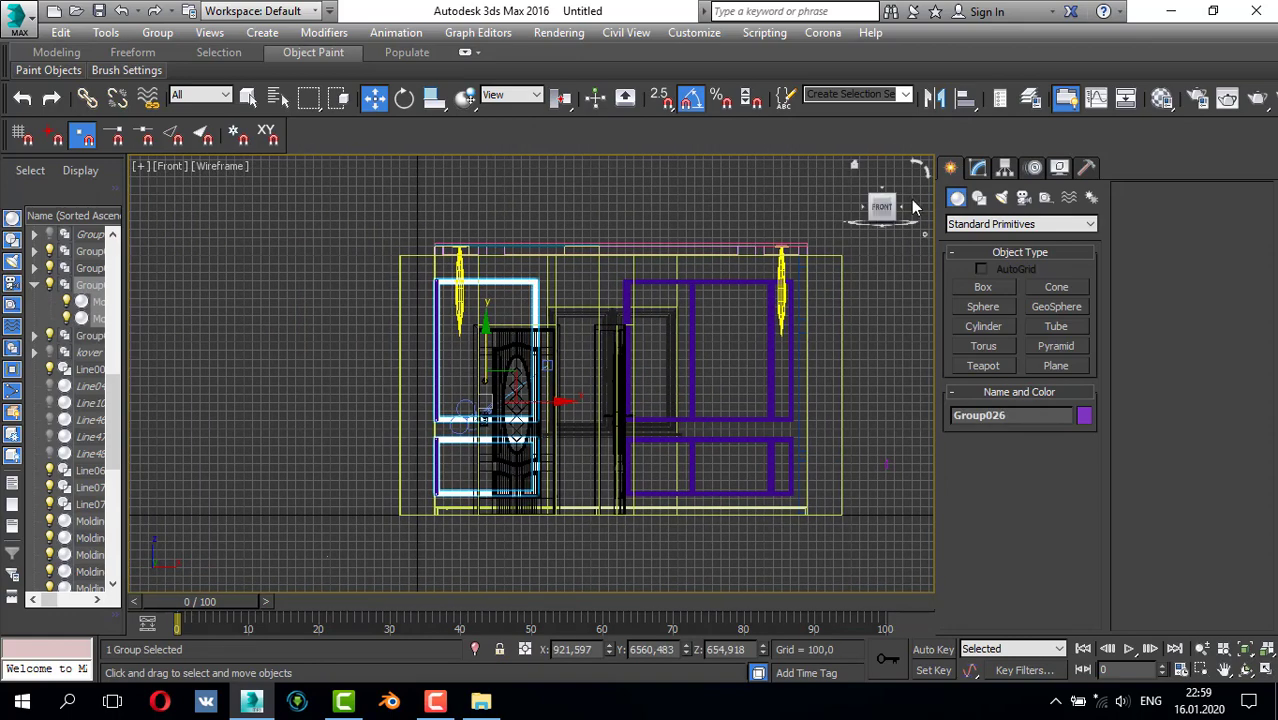
click(978, 168)
click(997, 262)
scroll(433, 308, up, 2)
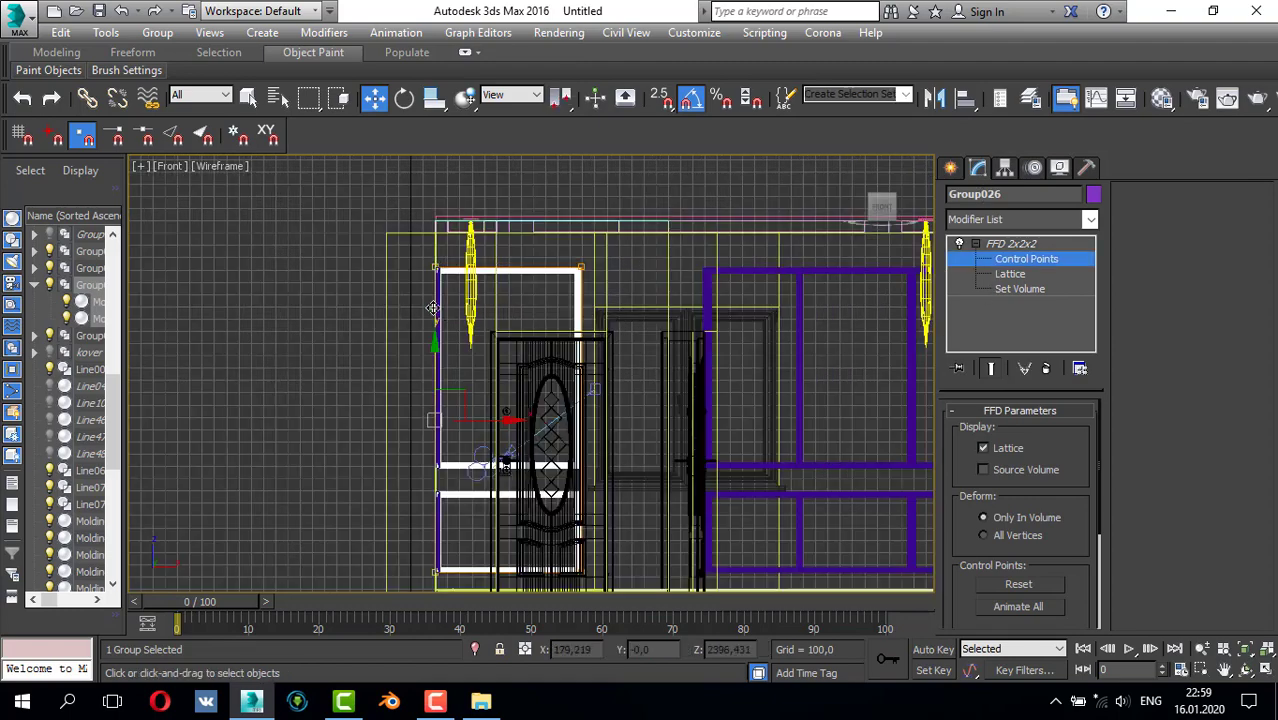
click(950, 167)
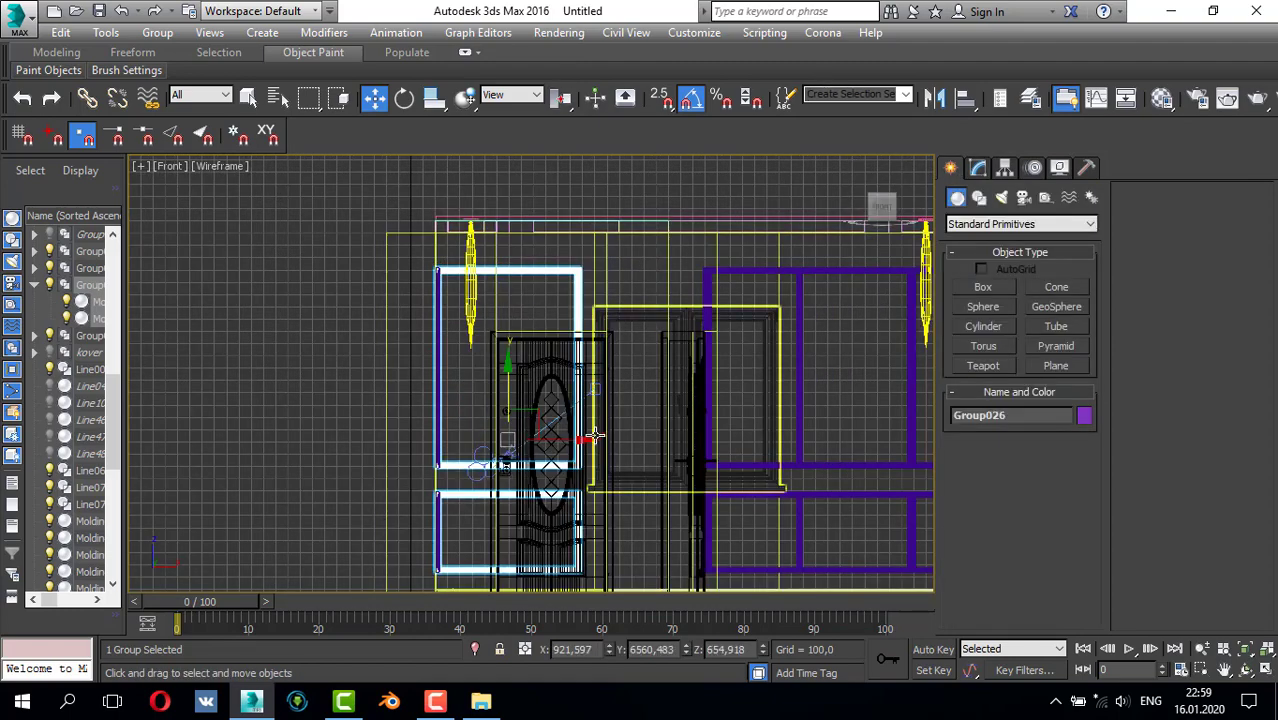
drag(582, 440, 590, 441)
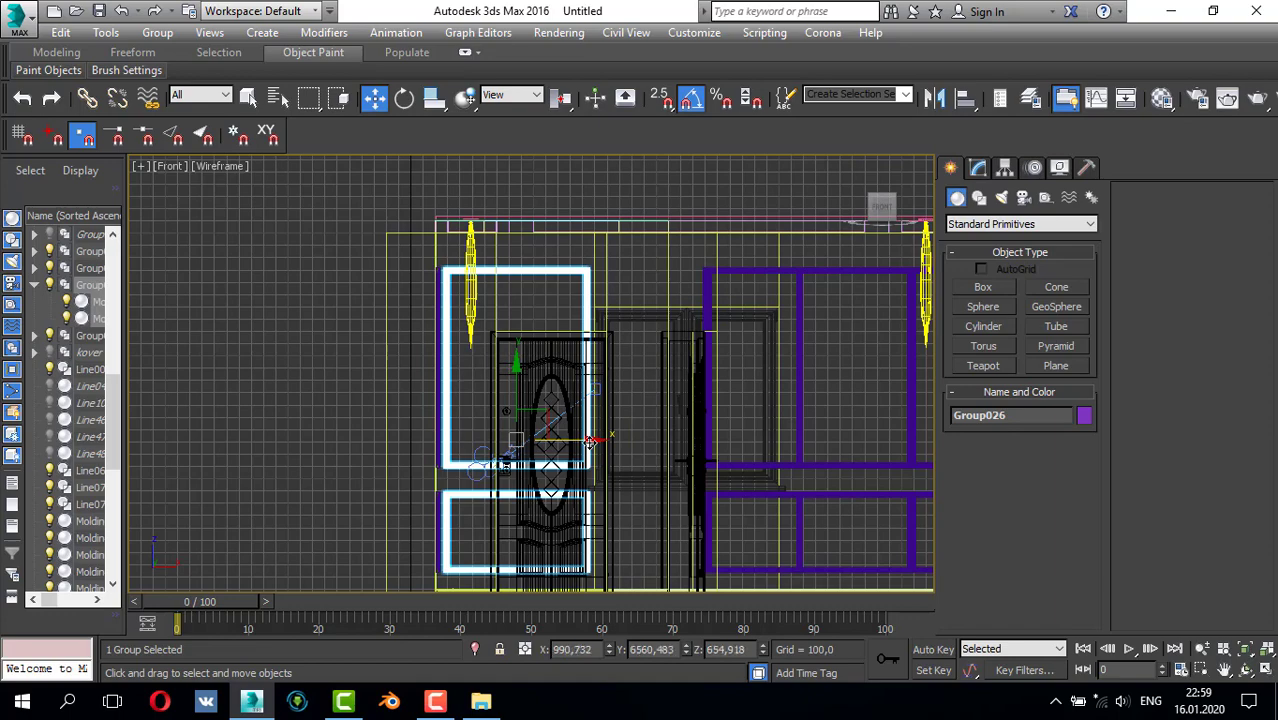
- Shift the molding group on the east side of the north window slightly east
middle_drag(592, 440, 458, 418)
click(666, 366)
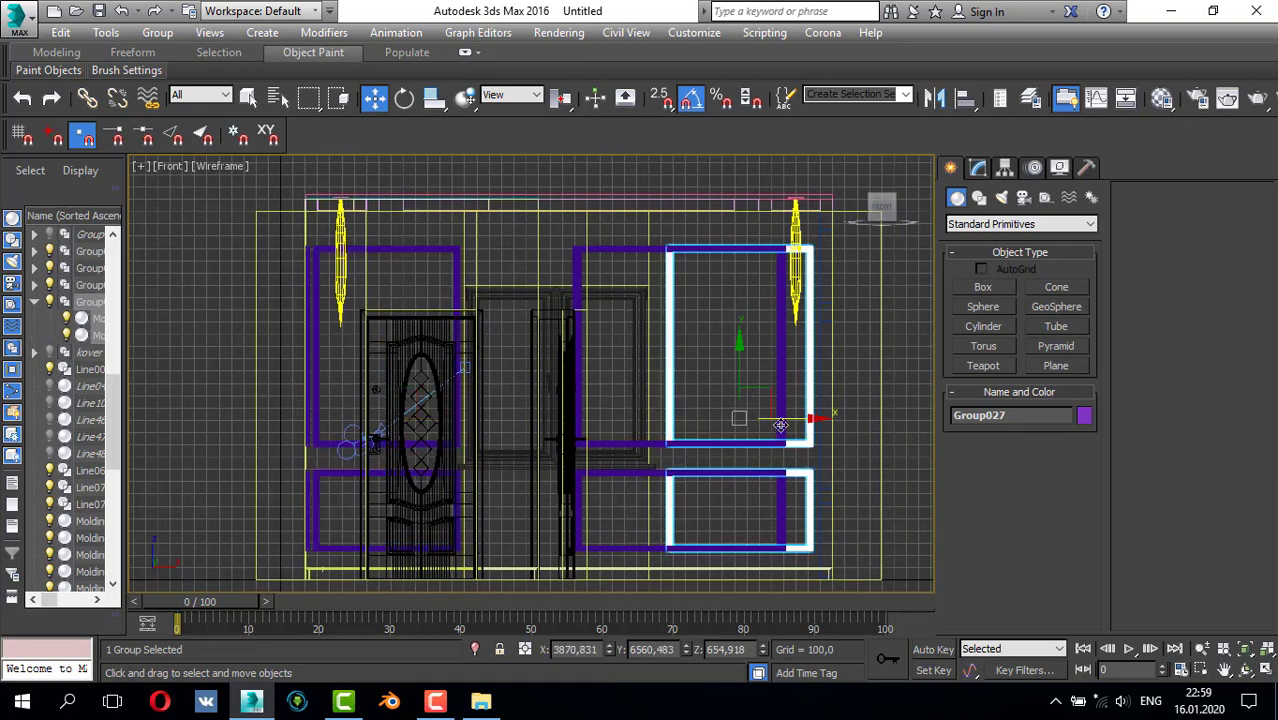
drag(810, 421, 815, 422)
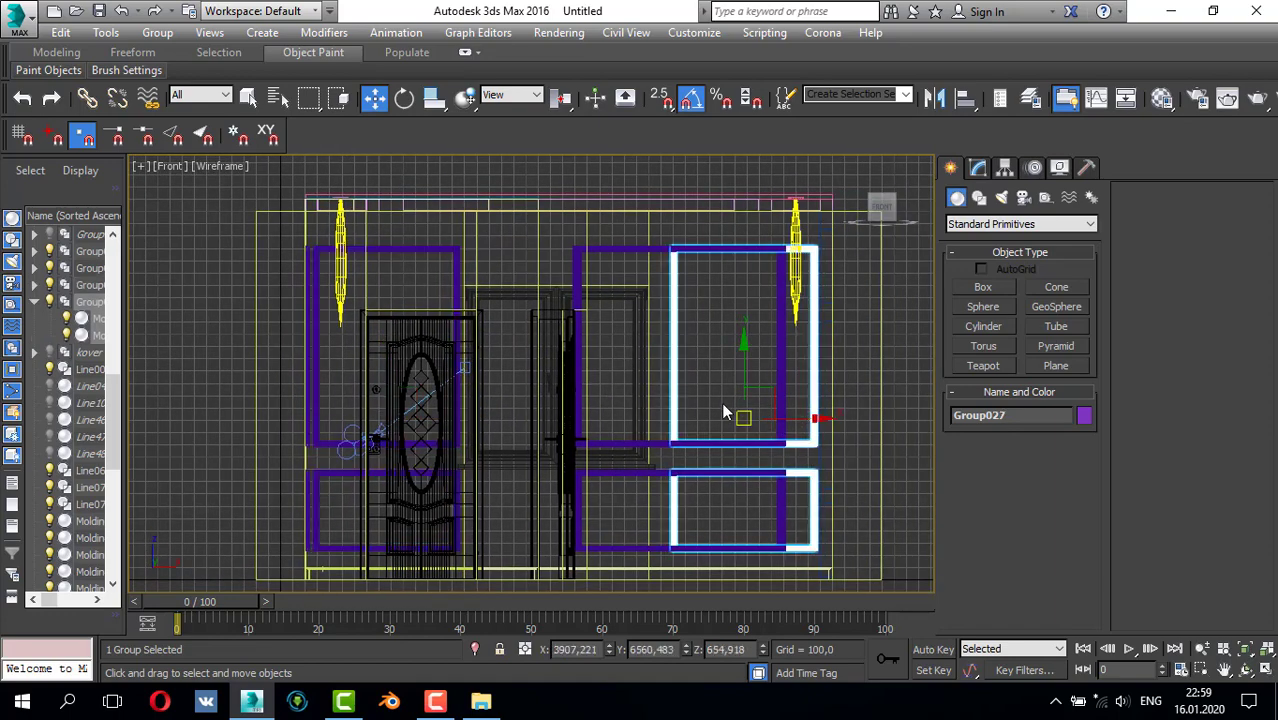
- Examine the wall moldings around the room in the perspective view
key(alt+w)
right_click(740, 438)
key(alt+w)
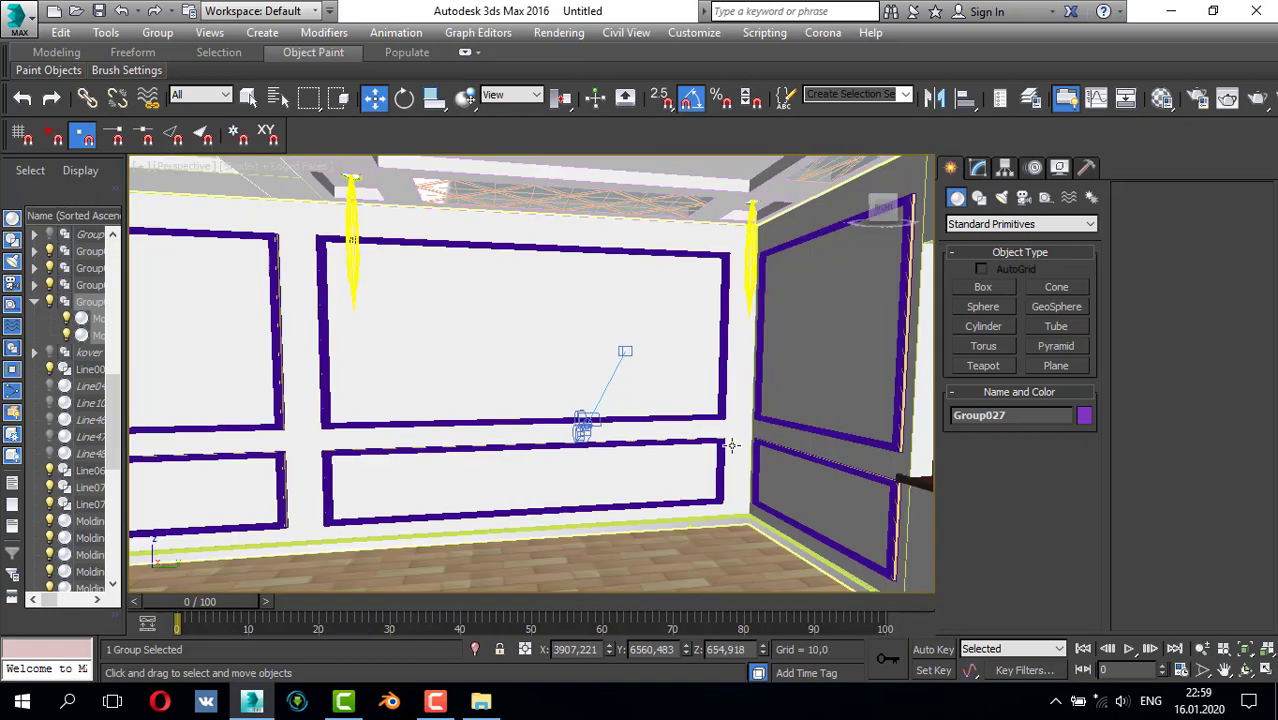
alt+middle_drag(731, 446, 836, 448)
scroll(836, 448, down, 4)
scroll(699, 442, up, 3)
alt+middle_drag(699, 442, 564, 394)
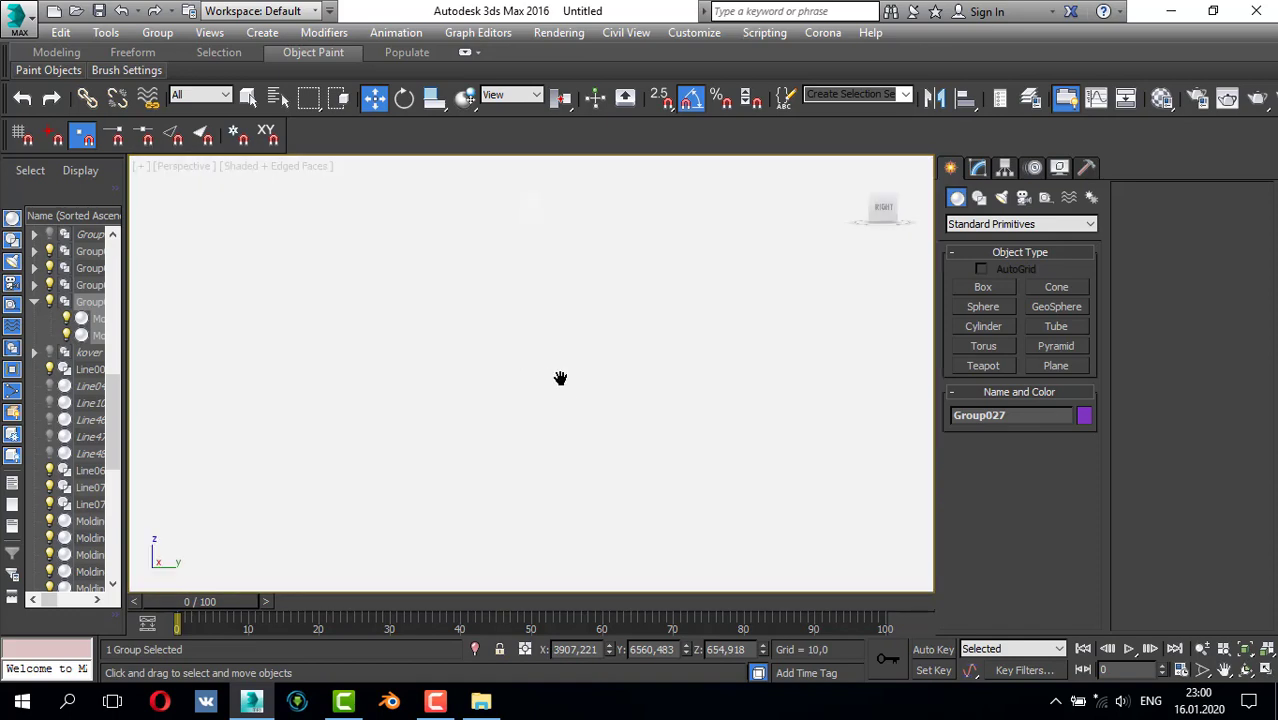
scroll(557, 375, down, 3)
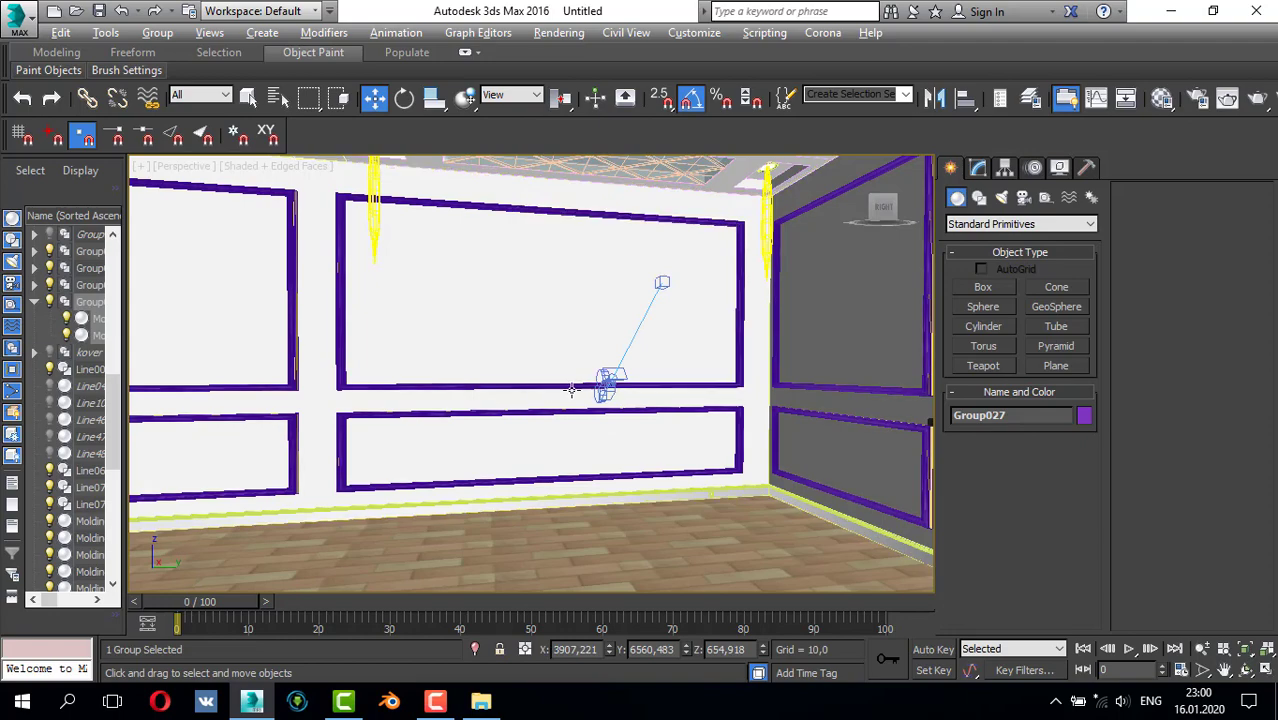
alt+middle_drag(571, 390, 811, 416)
scroll(752, 401, down, 3)
- Select the stray molding piece below the floor and move it upward in the left view
key(alt+w)
right_click(424, 290)
key(alt+w)
scroll(425, 275, down, 3)
middle_drag(463, 254, 532, 212)
scroll(386, 396, up, 6)
click(299, 517)
key(alt+w)
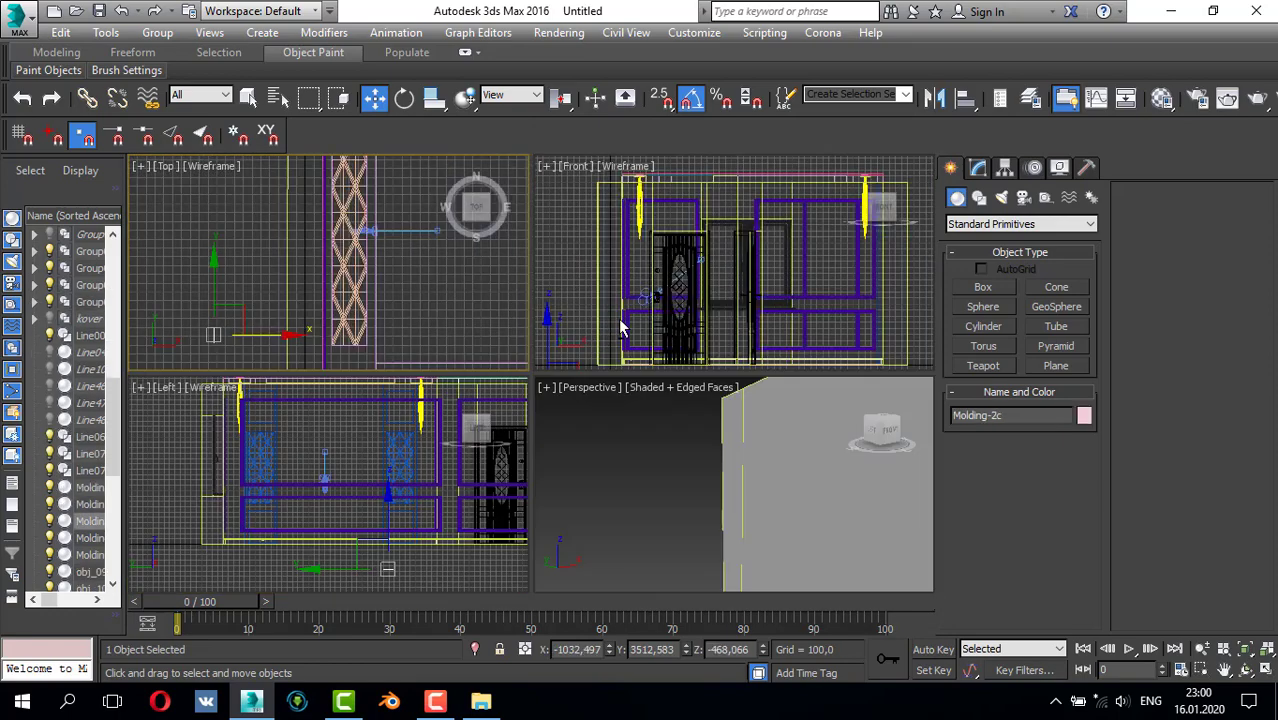
right_click(682, 309)
key(alt+w)
key(alt+w)
right_click(392, 478)
key(alt+w)
scroll(482, 446, down, 3)
middle_drag(492, 441, 464, 439)
drag(533, 436, 538, 420)
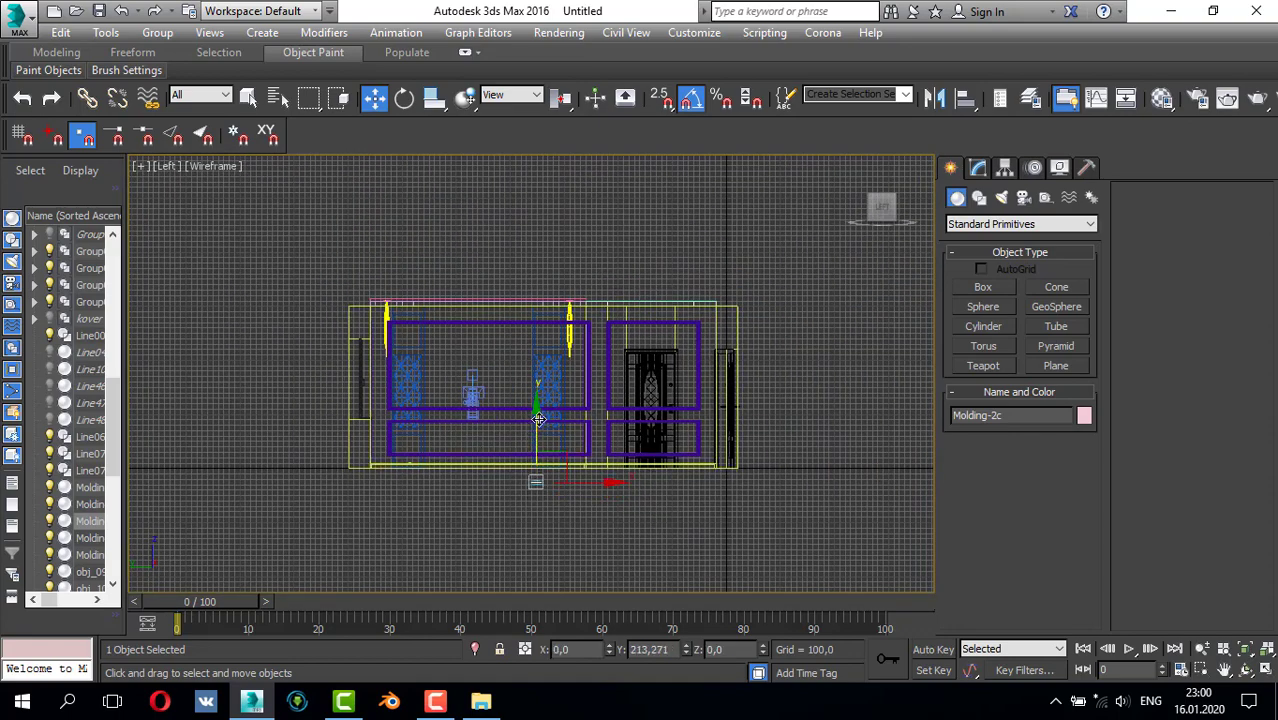
click(598, 458)
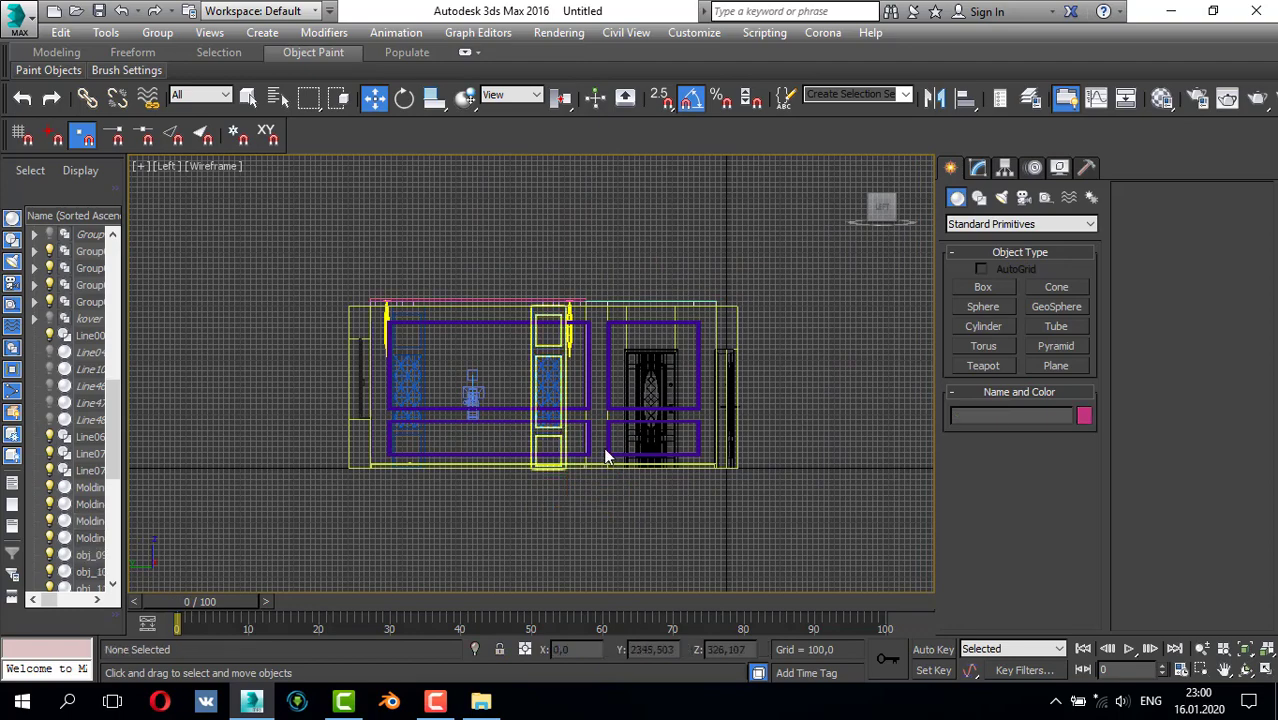
- Unhide all hidden objects in the scene
key(alt+w)
key(alt+w)
right_click(518, 455)
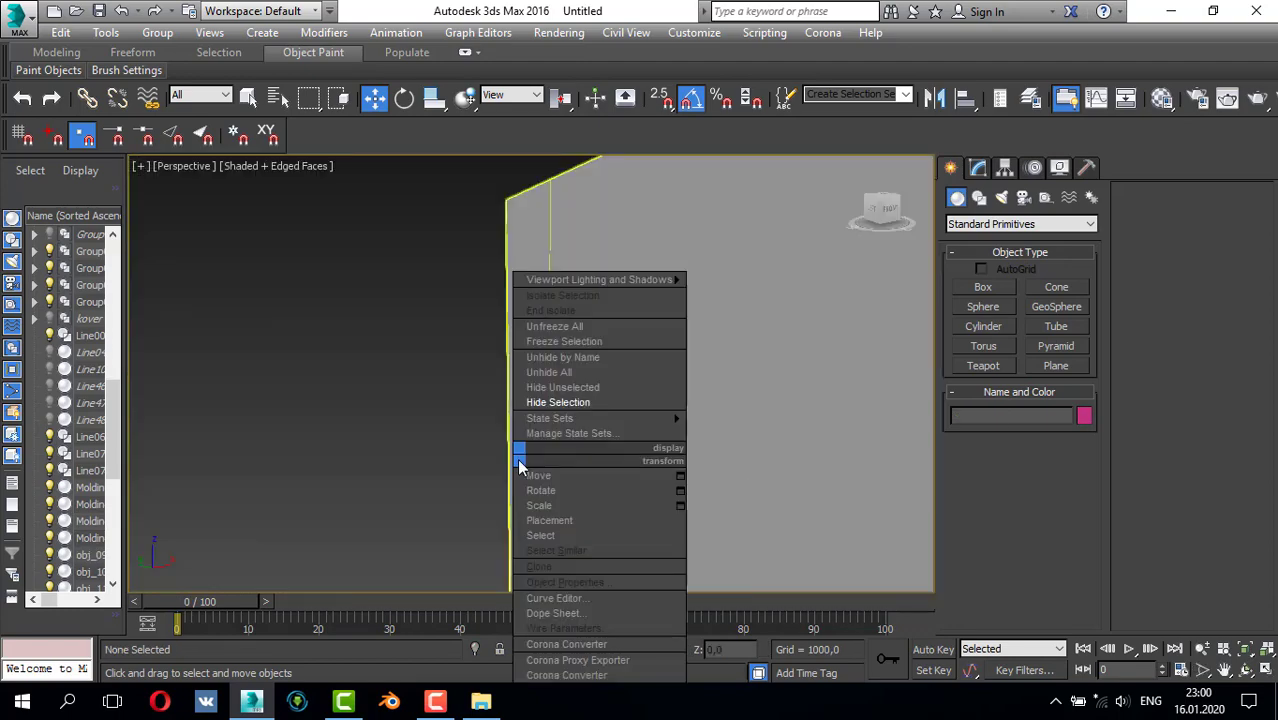
click(559, 377)
key(alt+w)
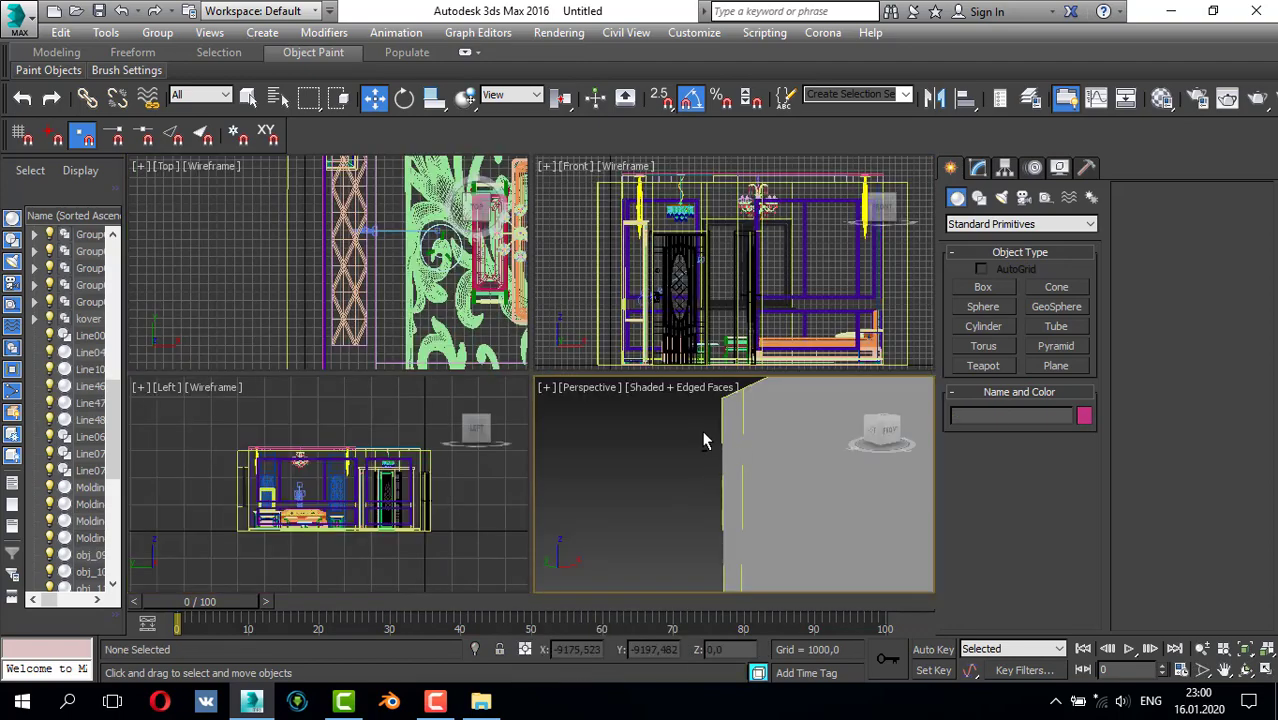
- Examine the furnished bedroom from several angles, including the window, bed, nightstands and wall moldings
key(alt+w)
alt+middle_drag(764, 448, 749, 409)
scroll(789, 404, up, 5)
scroll(749, 409, down, 3)
scroll(748, 409, up, 3)
scroll(753, 401, down, 2)
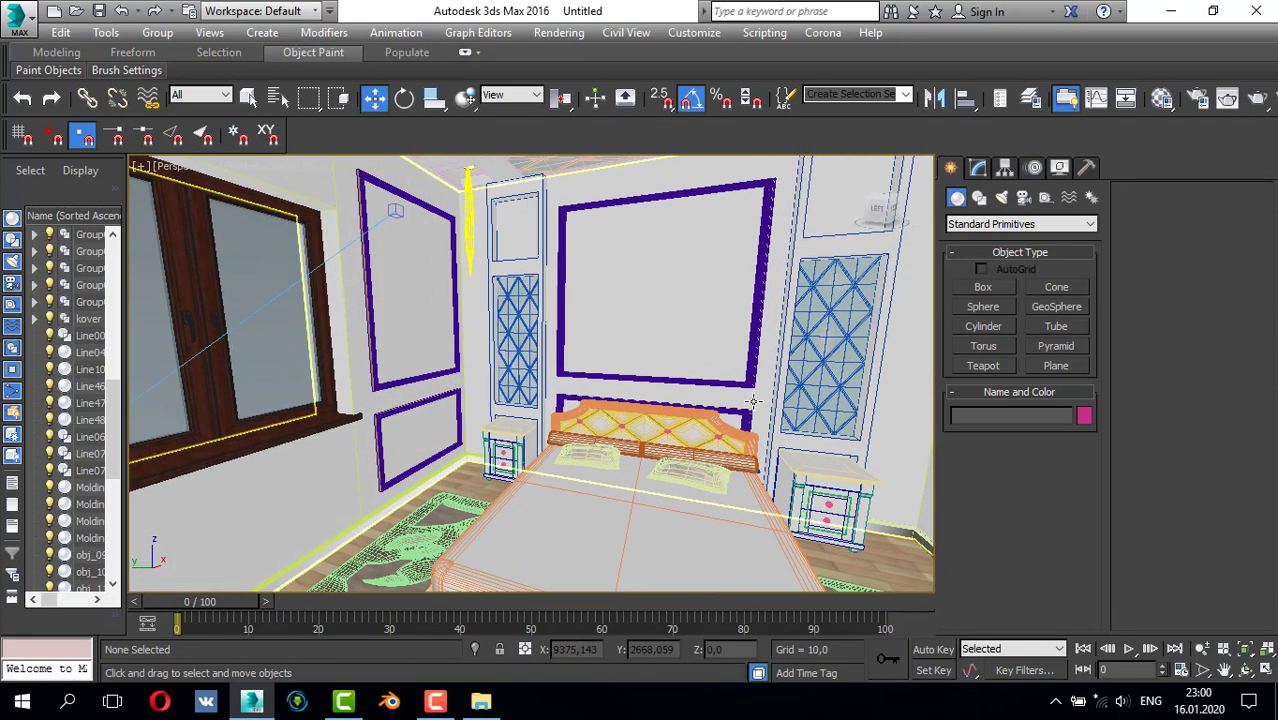
scroll(700, 410, up, 4)
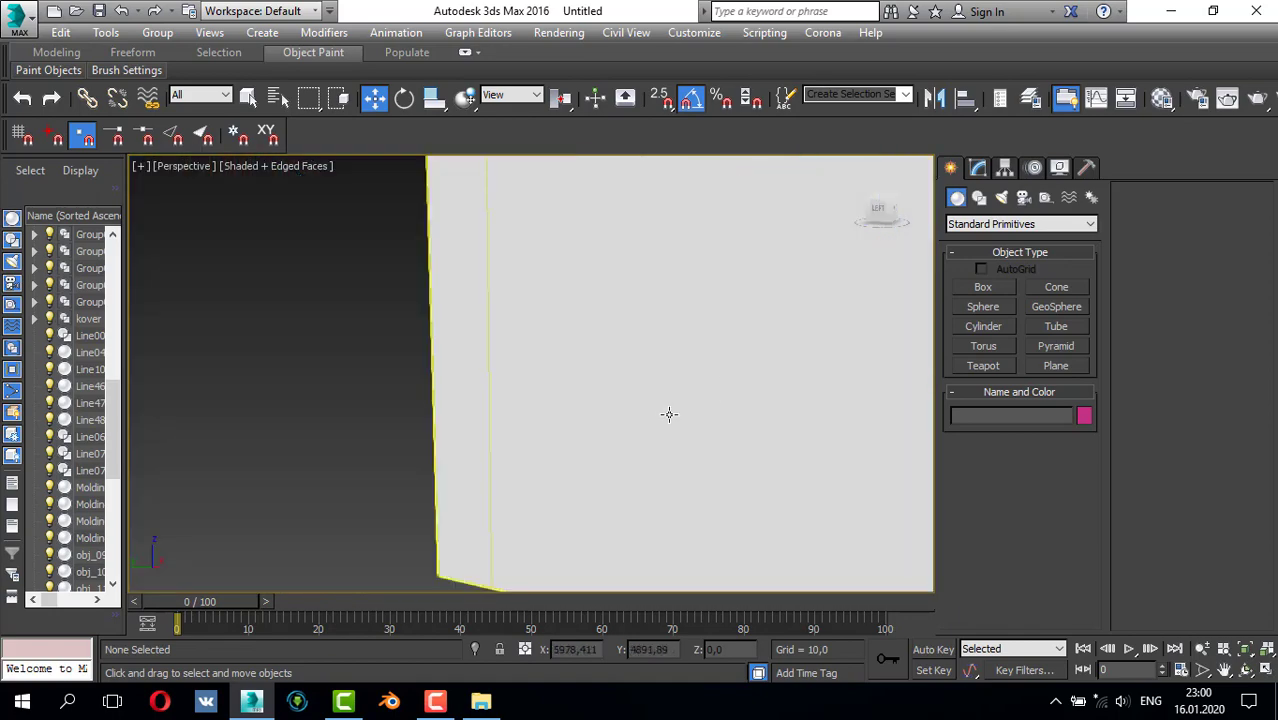
scroll(667, 414, down, 2)
scroll(680, 414, up, 2)
scroll(530, 460, down, 2)
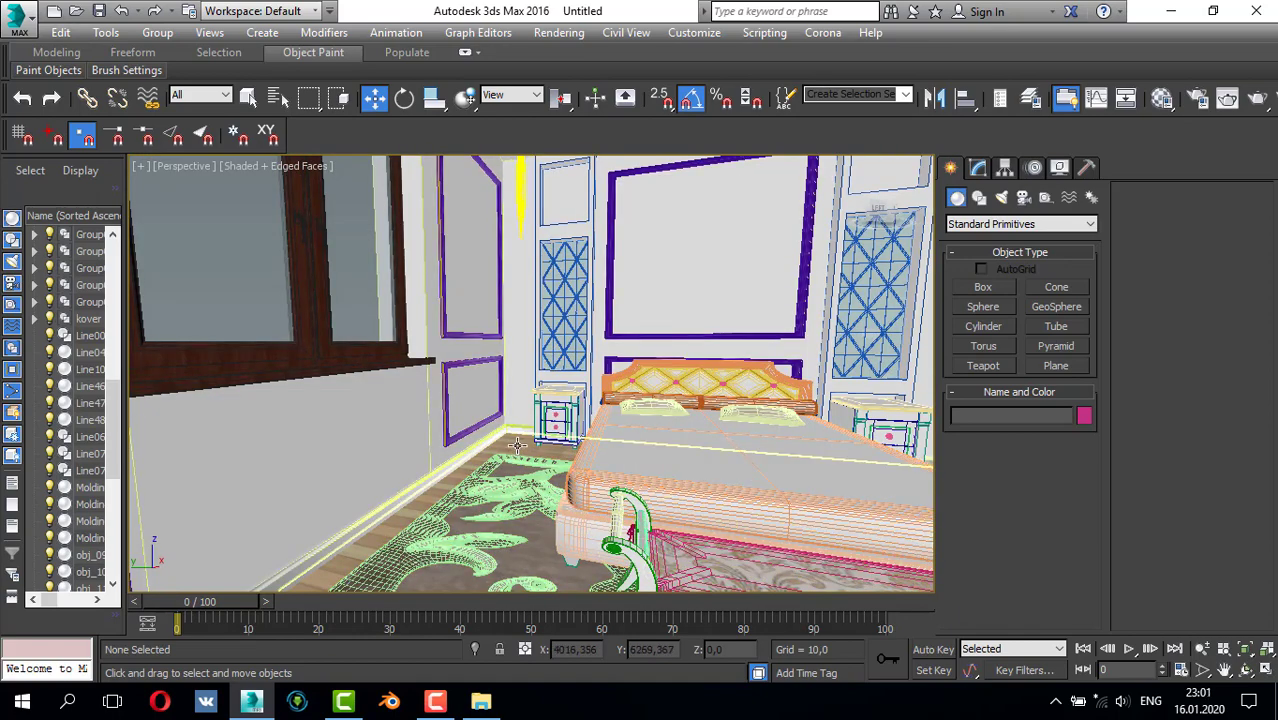
right_click(517, 445)
click(568, 359)
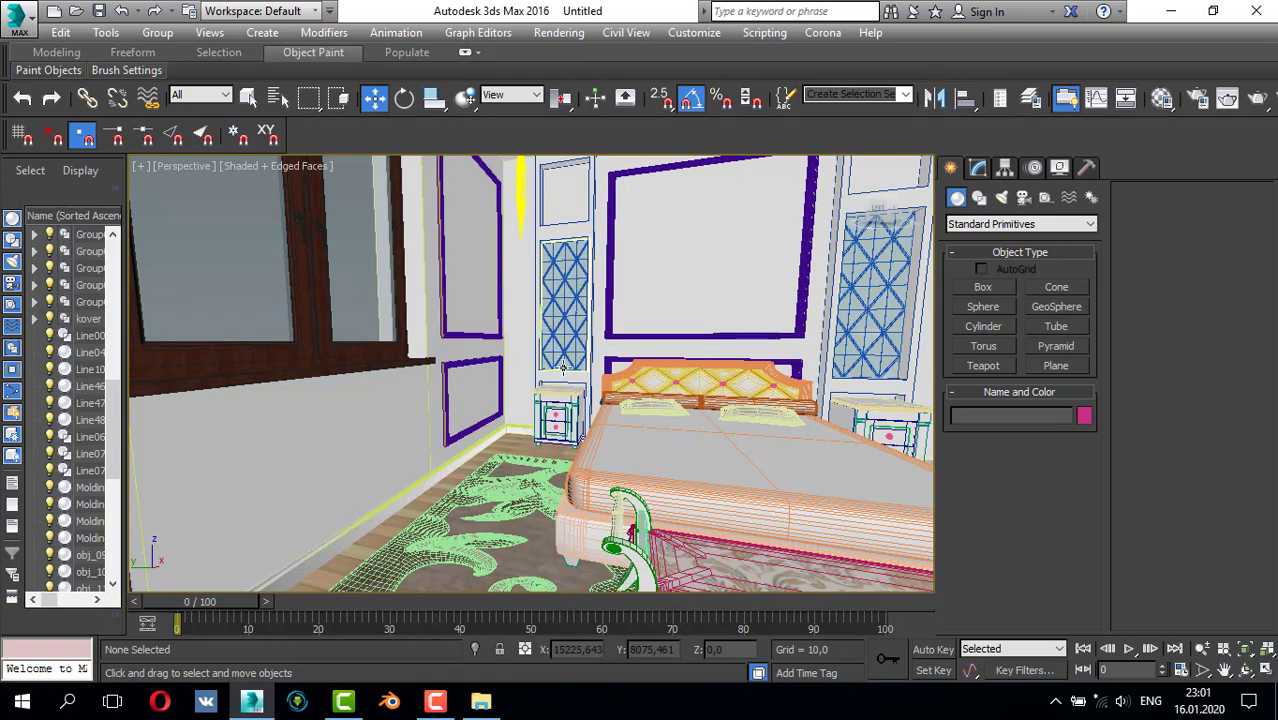
scroll(620, 428, up, 5)
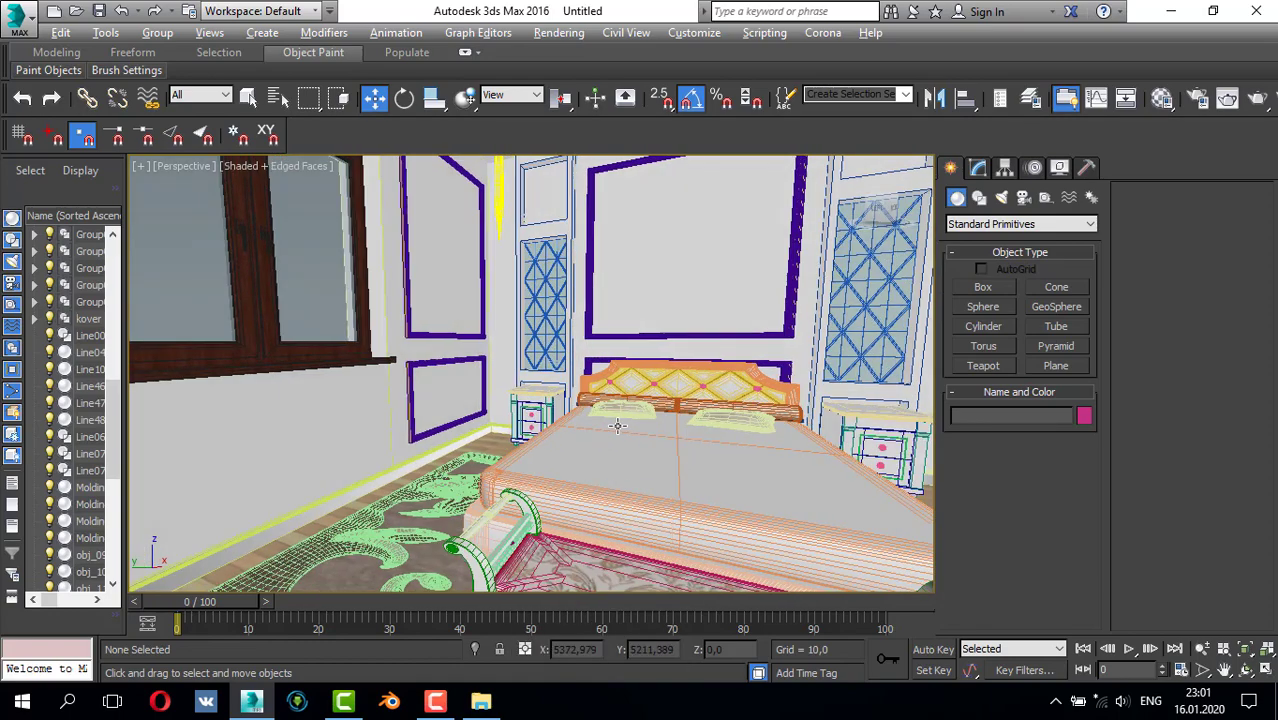
scroll(608, 427, down, 5)
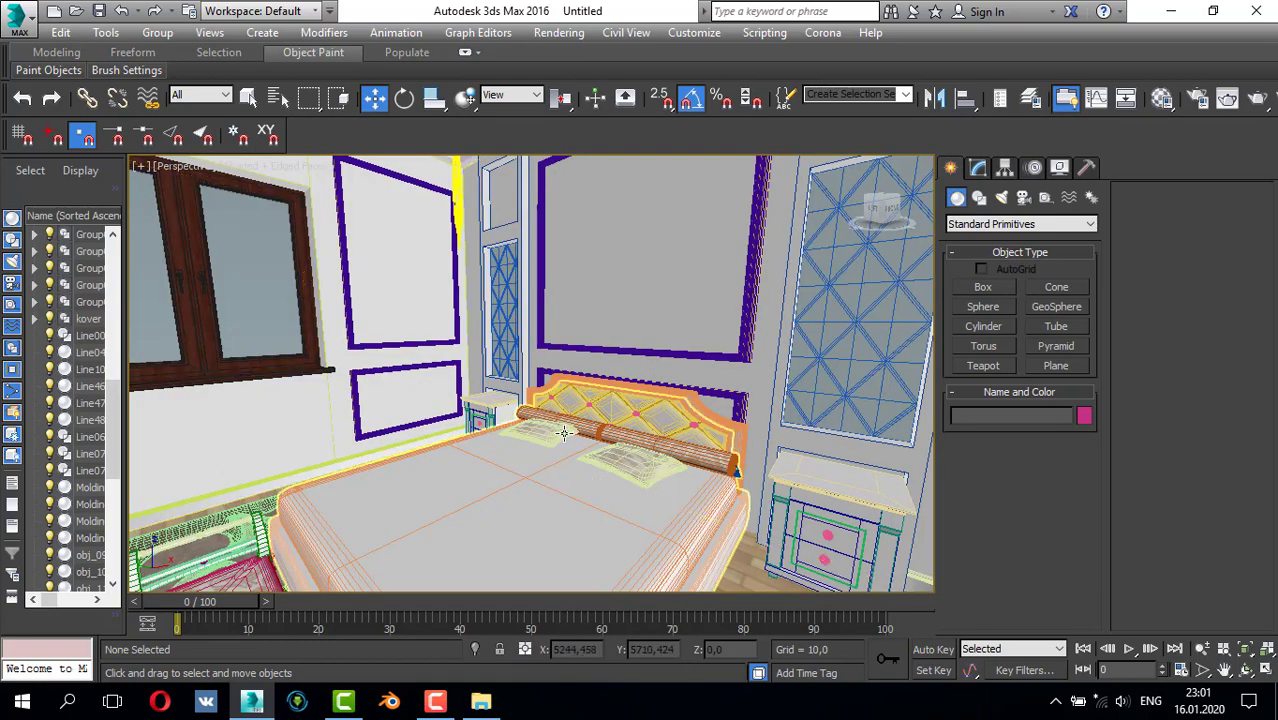
alt+middle_drag(362, 431, 433, 451)
scroll(527, 448, down, 3)
scroll(565, 419, down, 10)
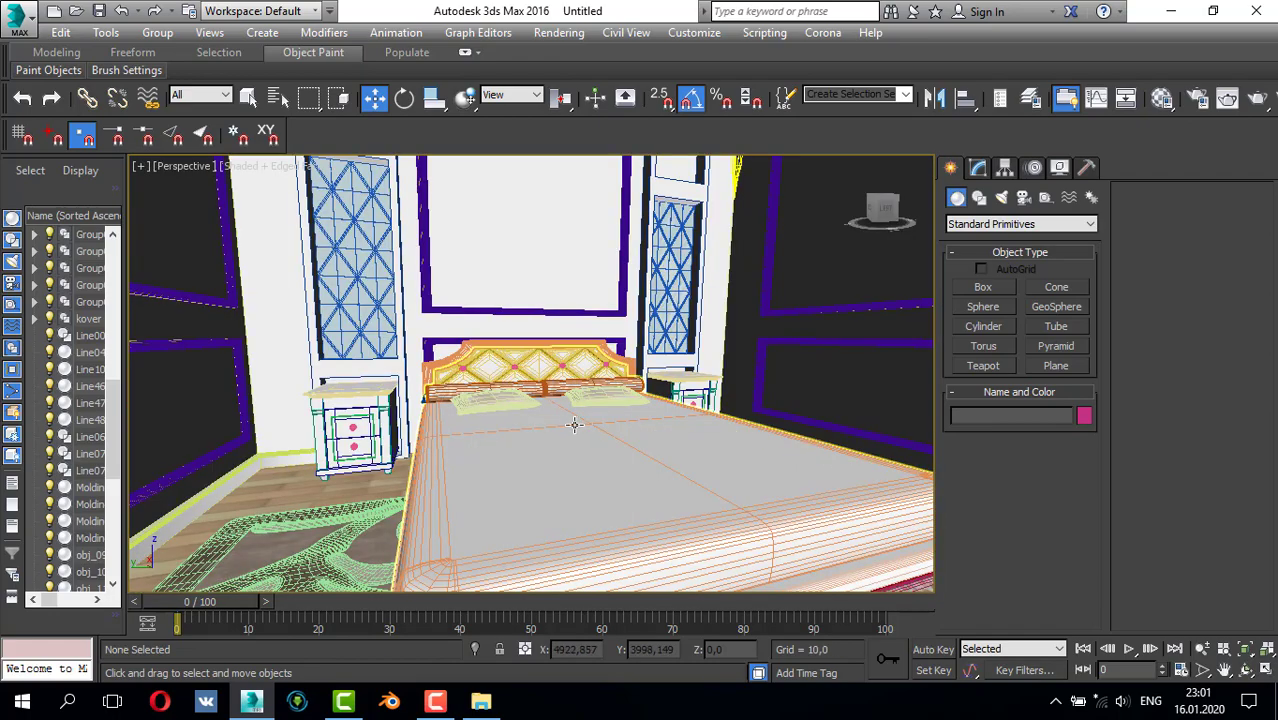
alt+middle_drag(574, 425, 553, 396)
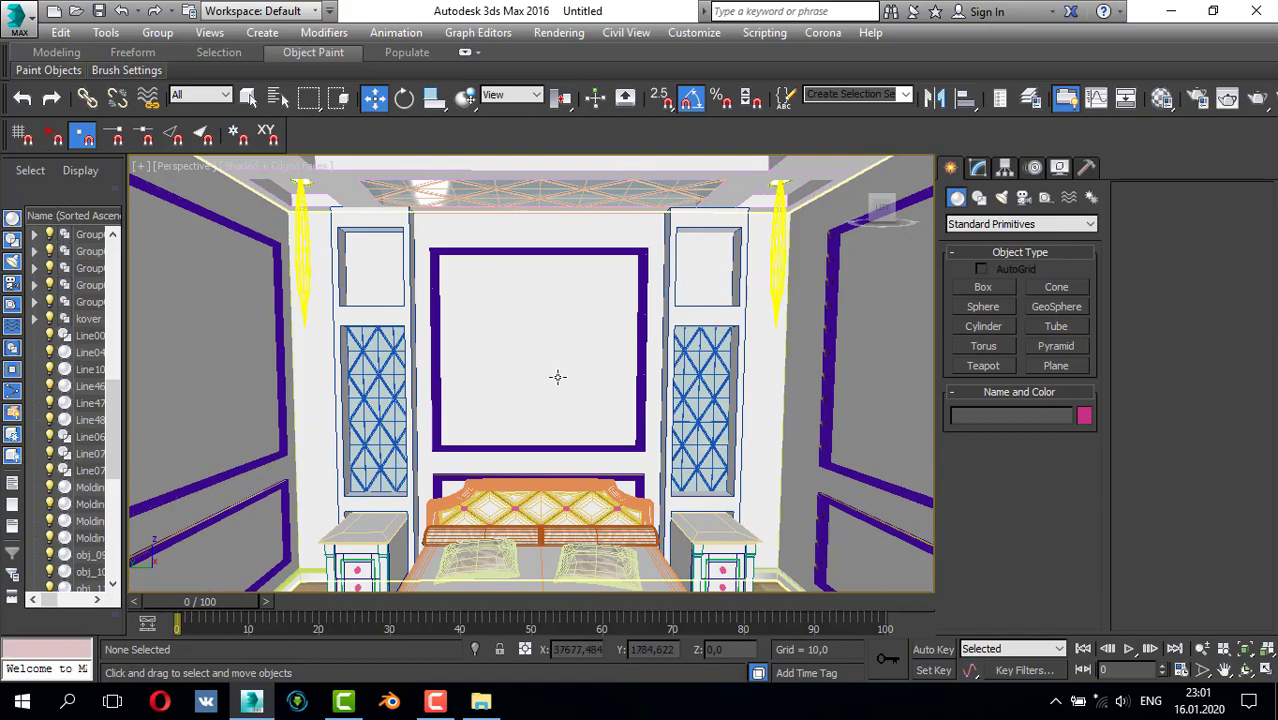
key(alt+Tab)
drag(231, 174, 490, 516)
click(545, 524)
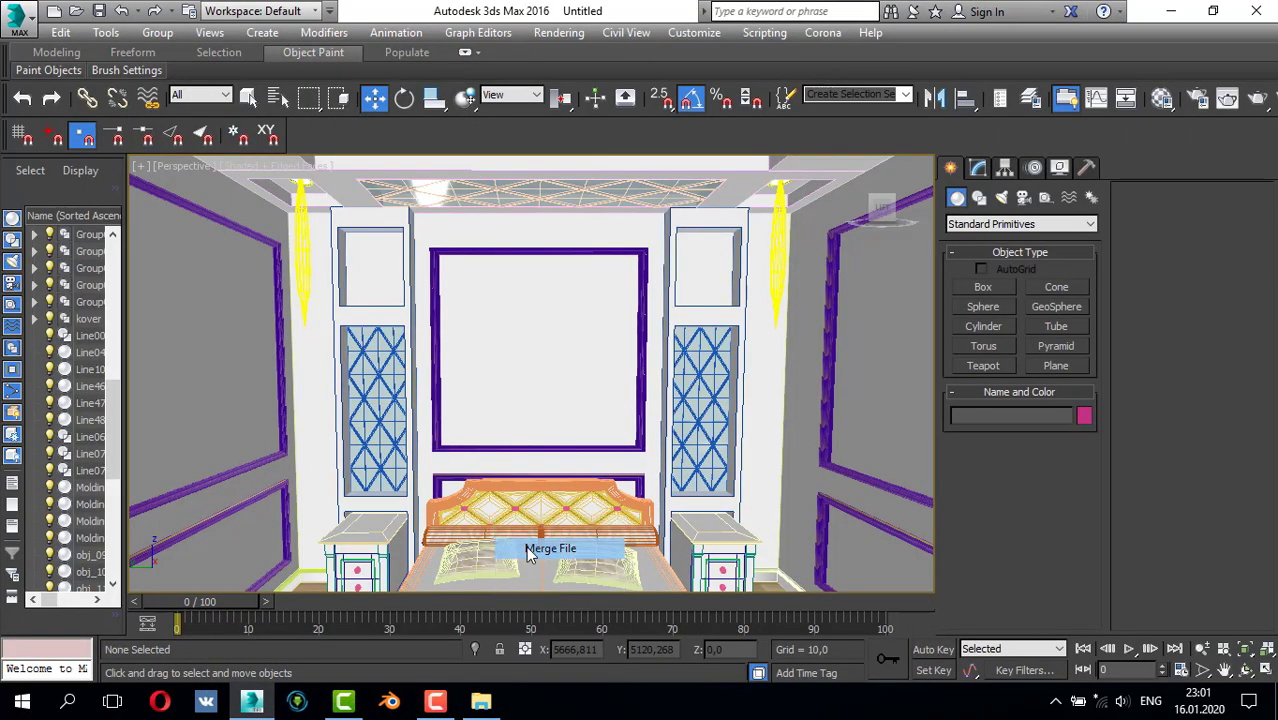
click(750, 500)
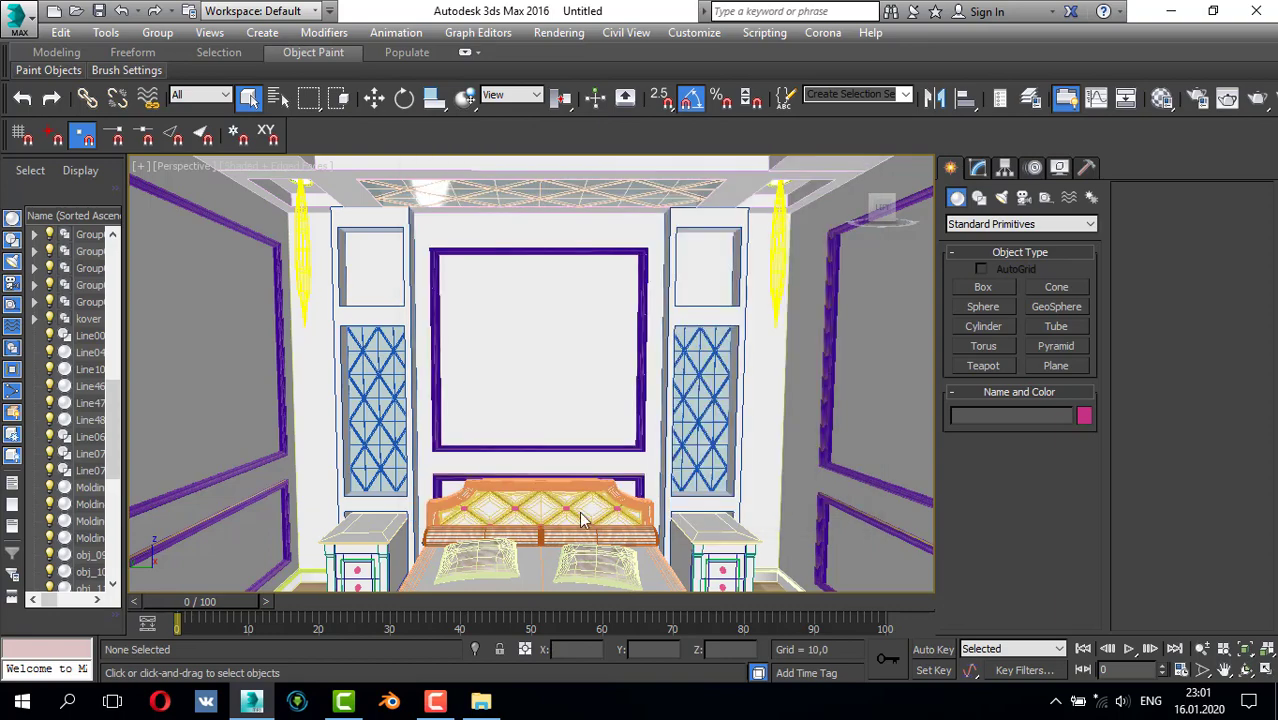
click(535, 495)
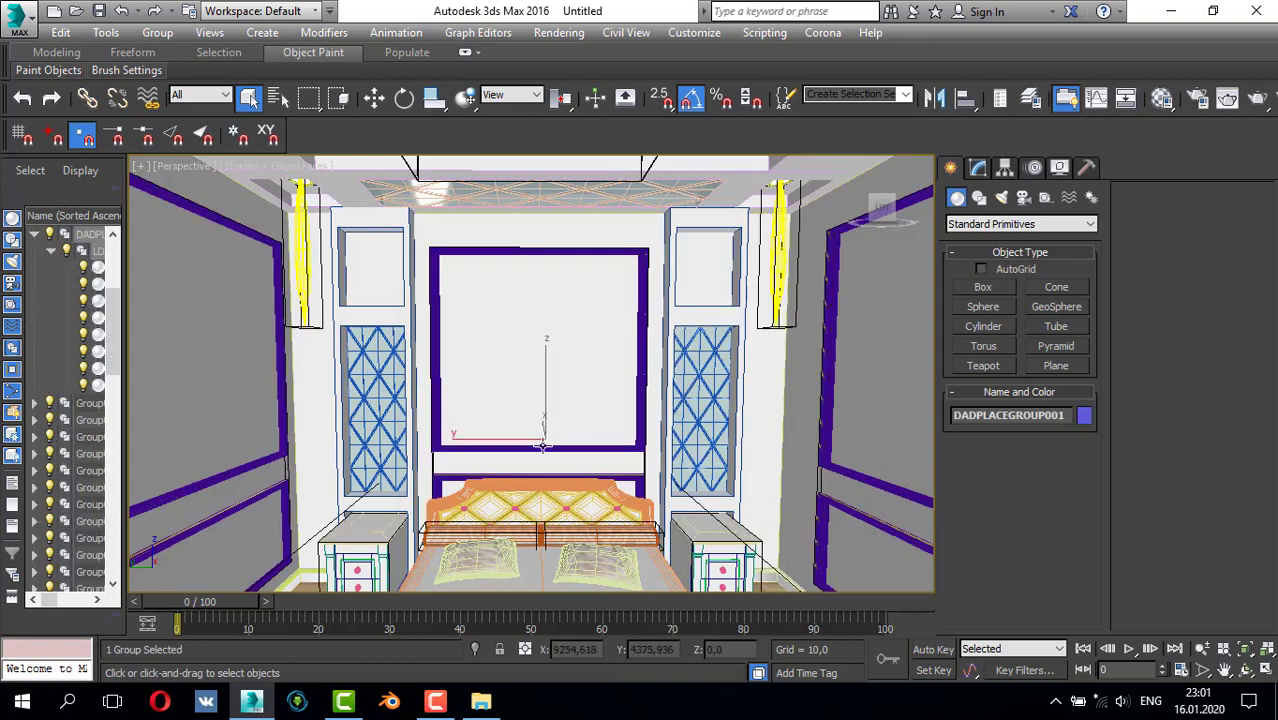
- Move the merged picture set west toward the bedroom's east wall in the top view
key(w)
key(alt+w)
right_click(350, 347)
key(alt+w)
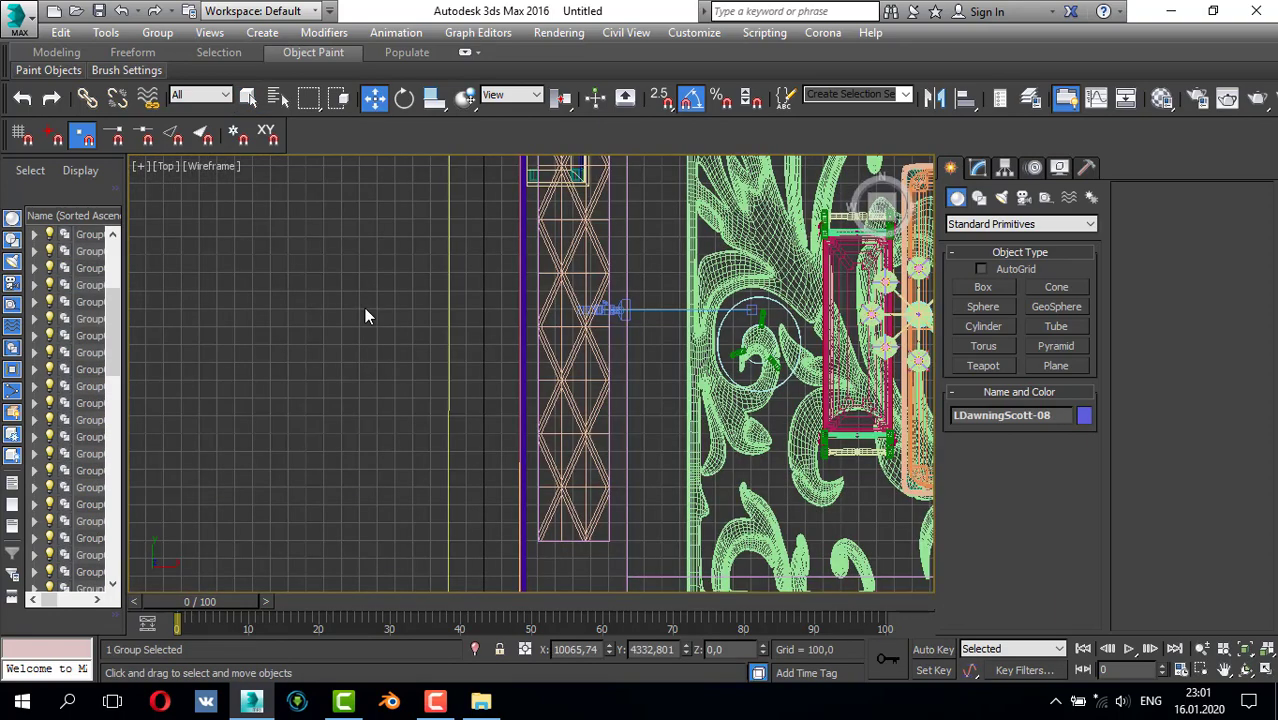
scroll(400, 307, down, 5)
scroll(565, 345, down, 4)
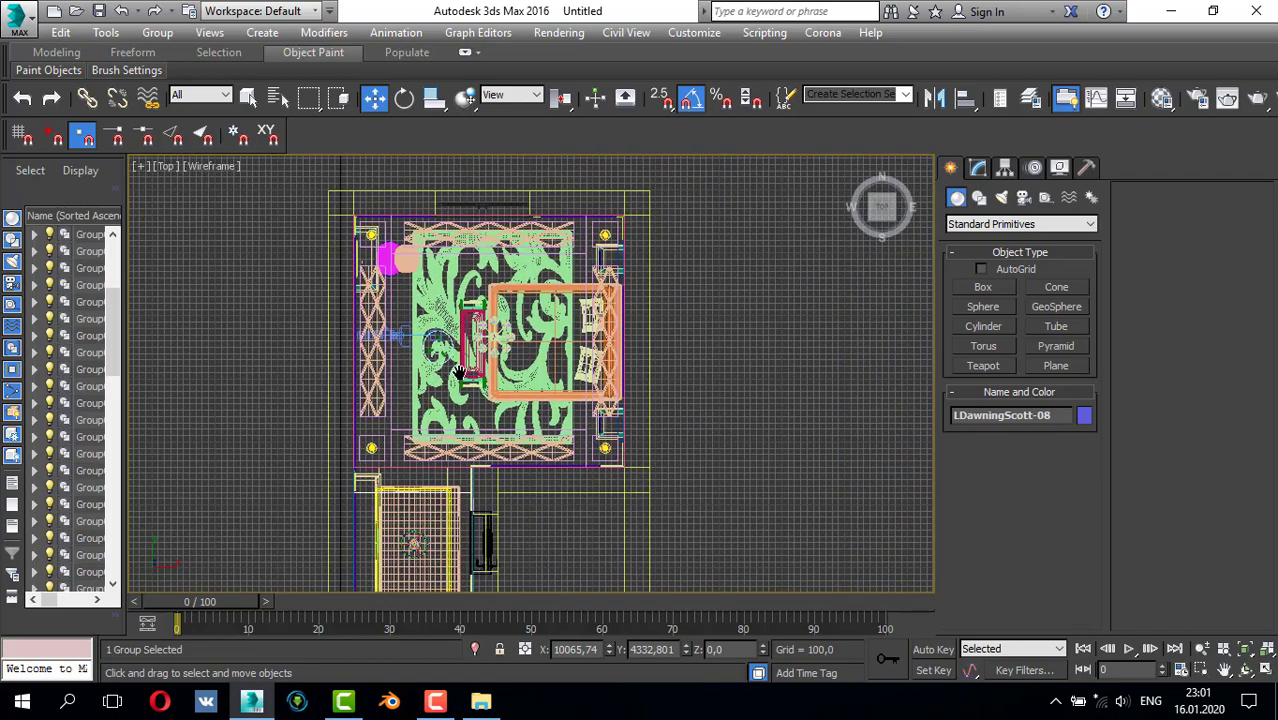
drag(754, 367, 650, 372)
- Rotate the picture set a quarter turn in the top view so it runs parallel to the east wall
scroll(647, 360, up, 8)
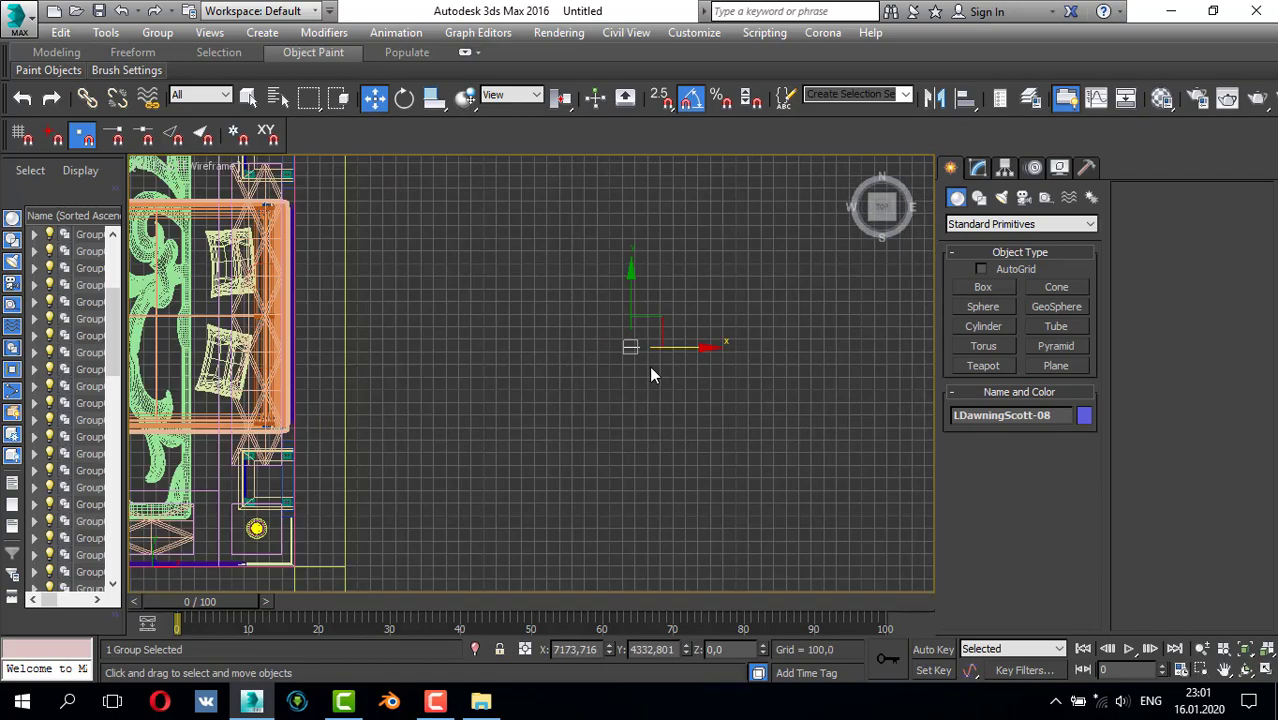
key(e)
drag(650, 304, 630, 282)
key(q)
key(w)
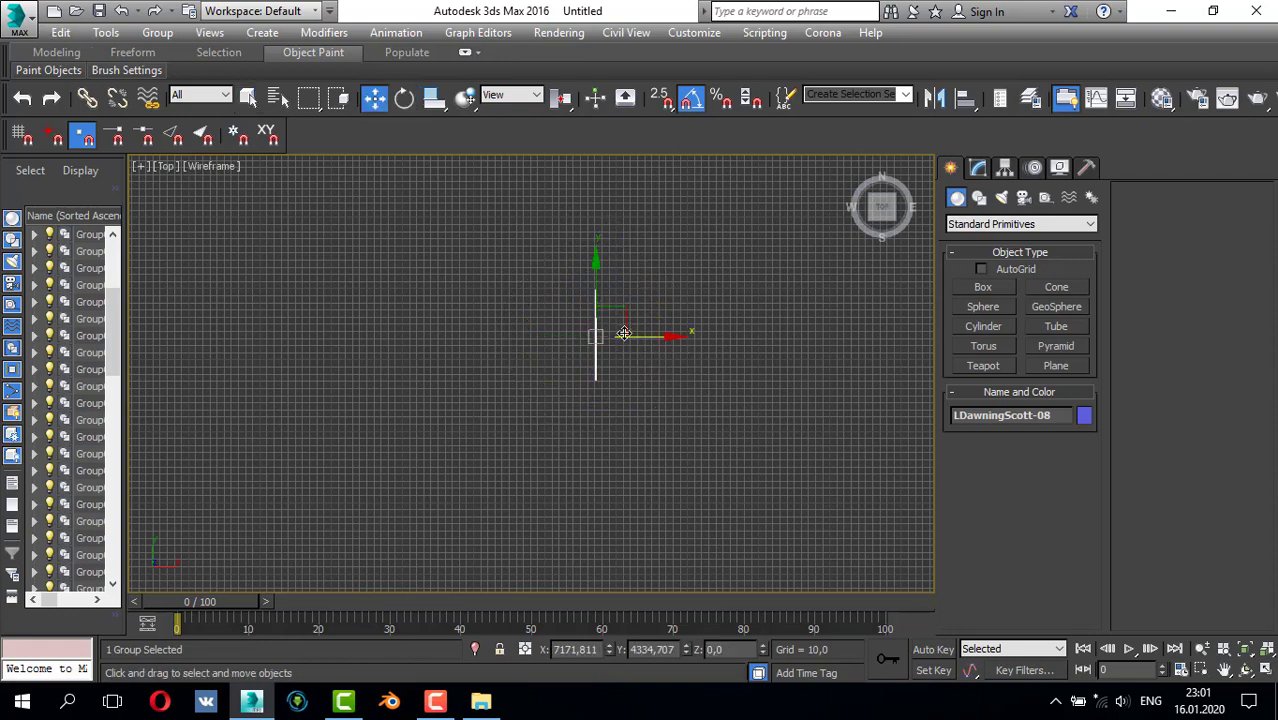
- Move the picture set against the east wall behind the bed and adjust its position along the wall
scroll(640, 350, down, 5)
drag(661, 347, 530, 340)
scroll(530, 335, up, 5)
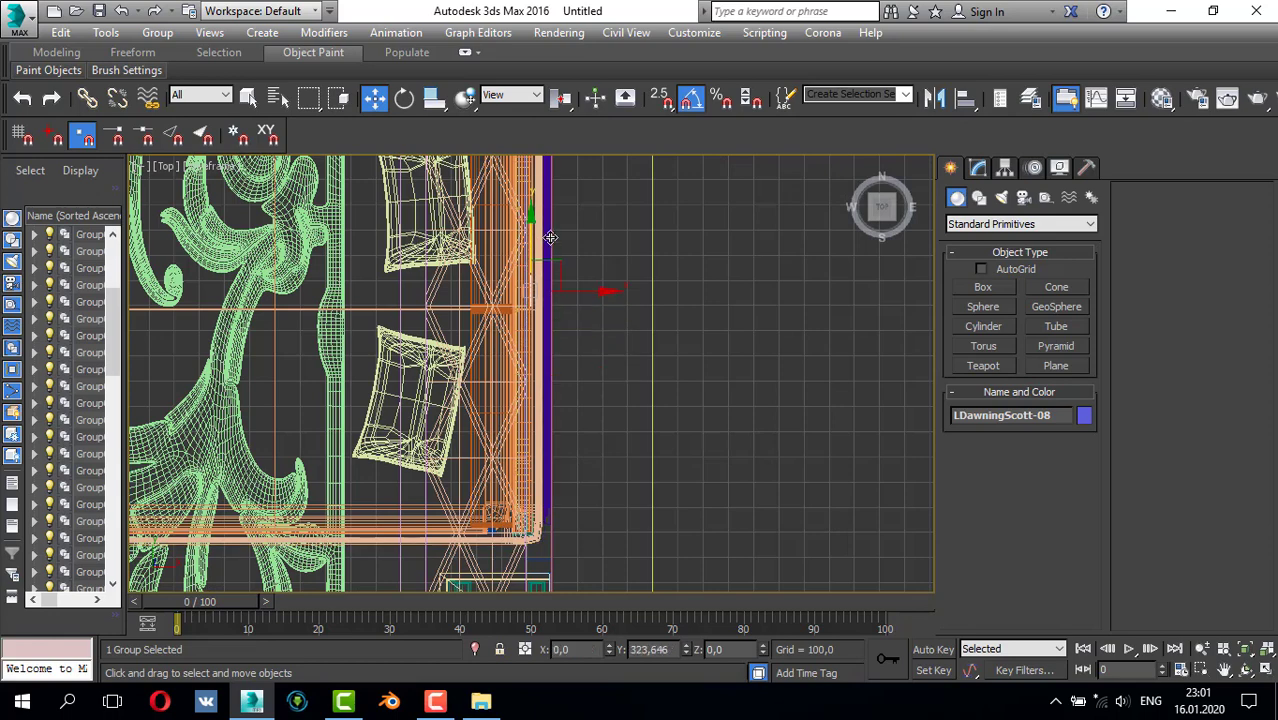
drag(550, 237, 551, 234)
- Adjust the picture set's height on the wall above the bed in the perspective view
key(alt+w)
right_click(720, 431)
key(alt+w)
drag(531, 509, 546, 392)
drag(557, 337, 531, 428)
key(l)
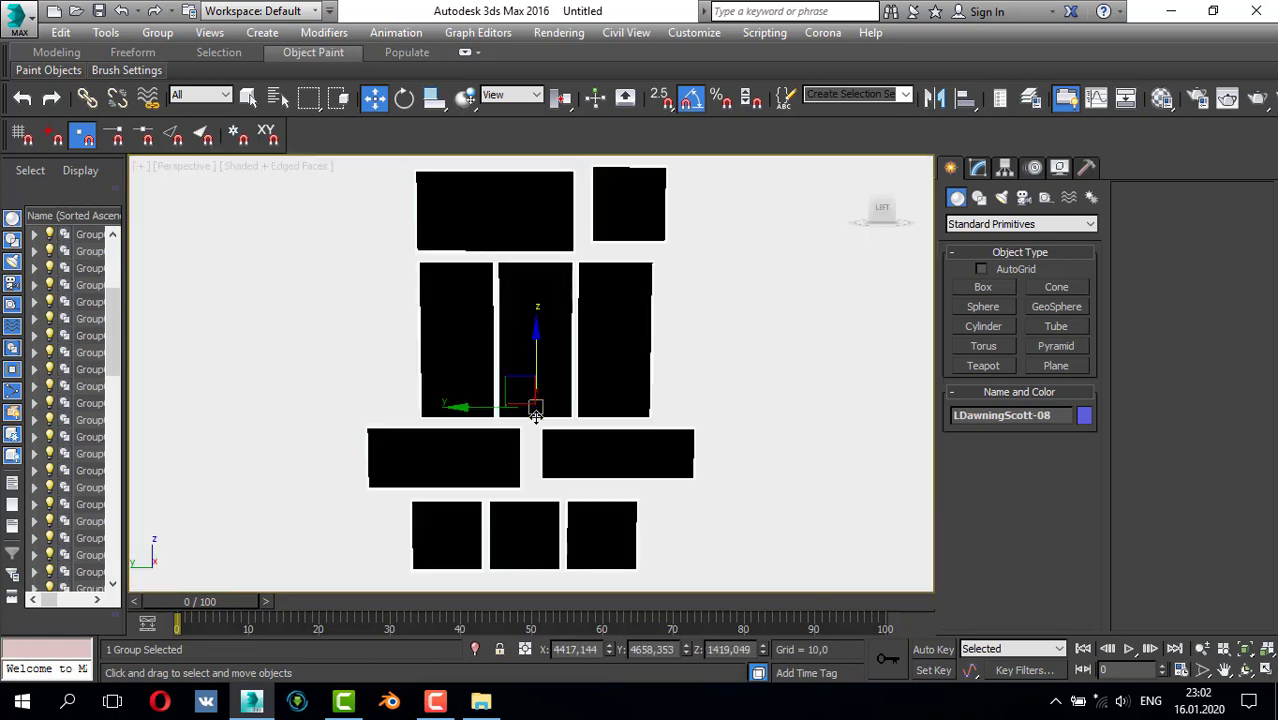
- Ungroup the picture set and delete the upper pair, lower pair and bottom three pictures, keeping only the three tall panels
scroll(535, 415, down, 3)
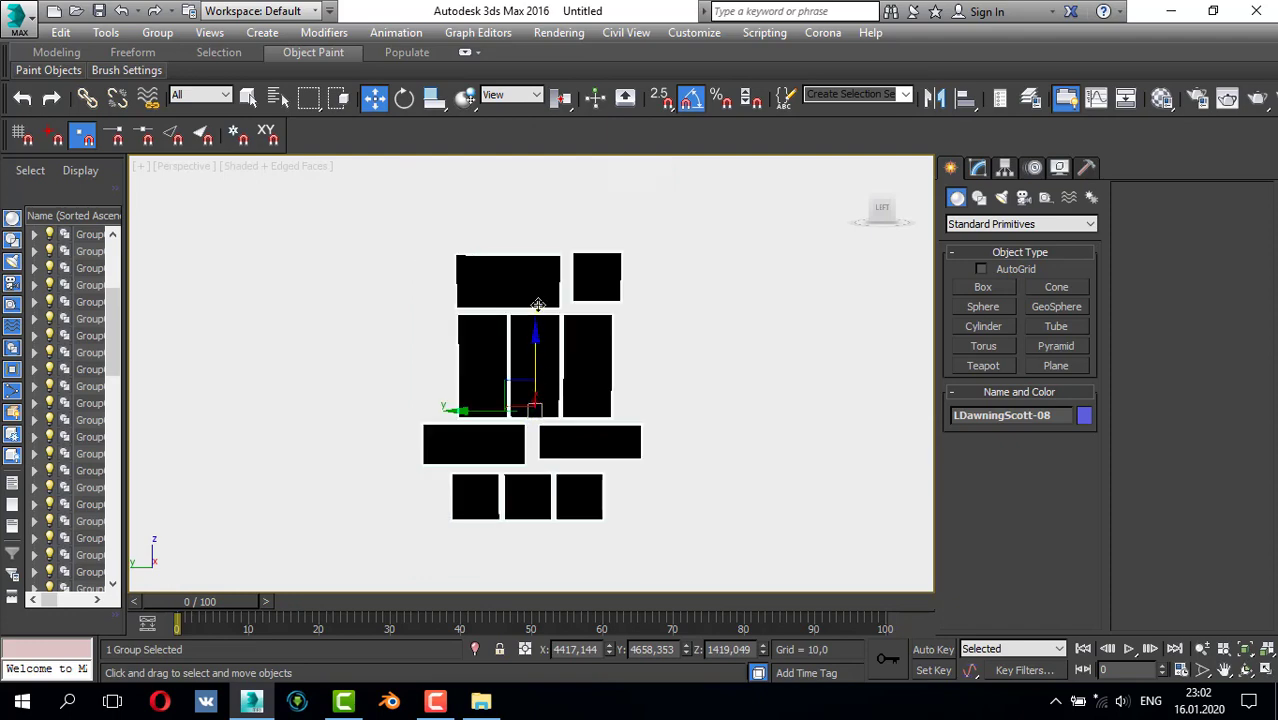
click(157, 32)
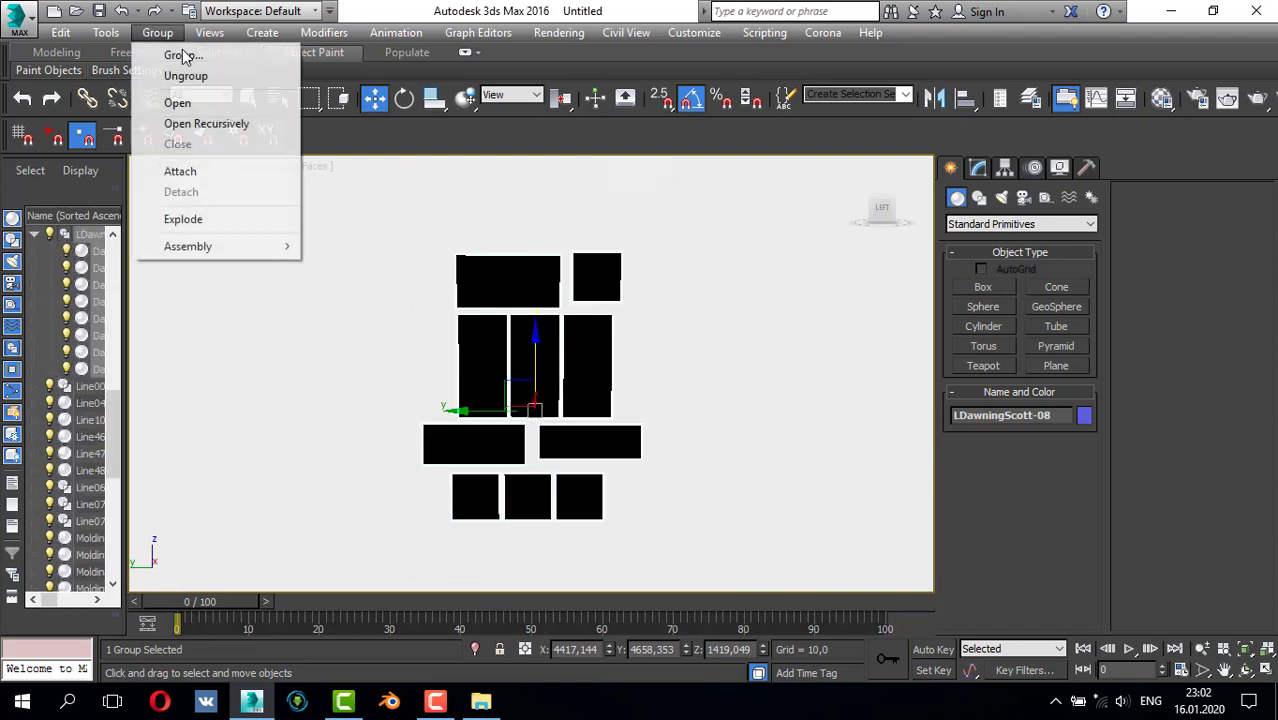
click(194, 78)
click(545, 297)
ctrl+click(592, 296)
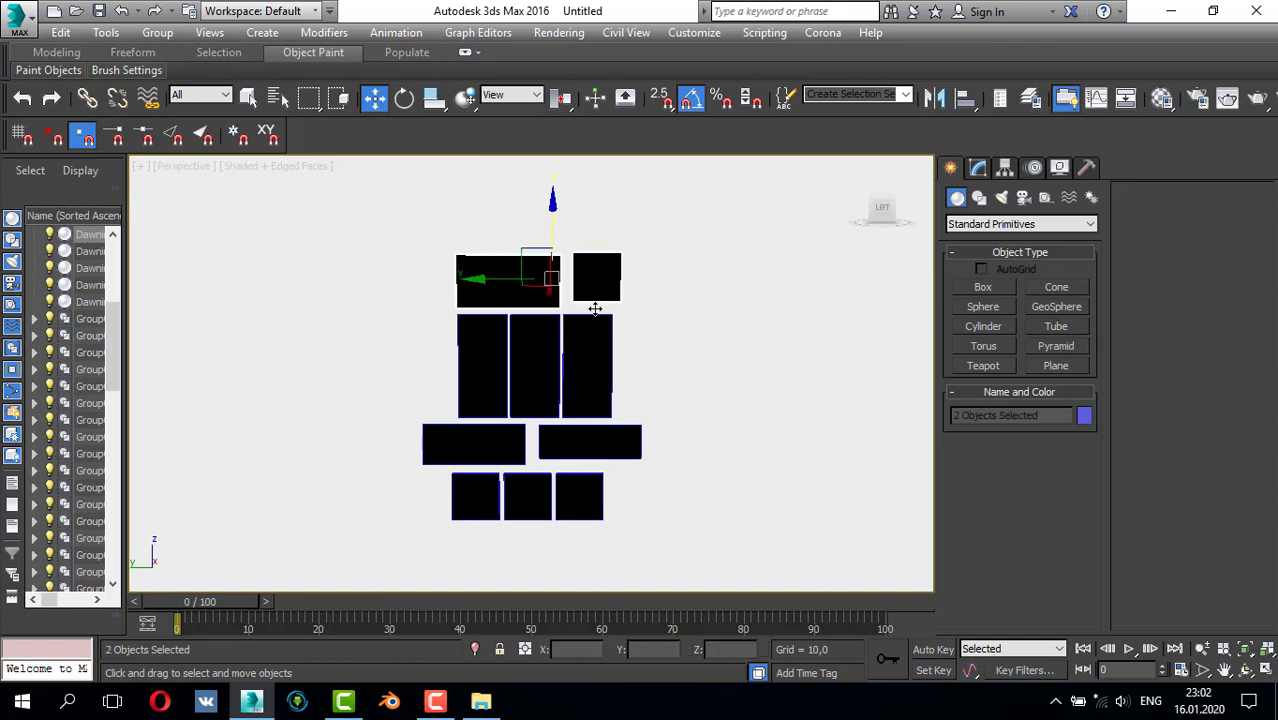
ctrl+click(580, 446)
ctrl+click(494, 442)
ctrl+click(471, 479)
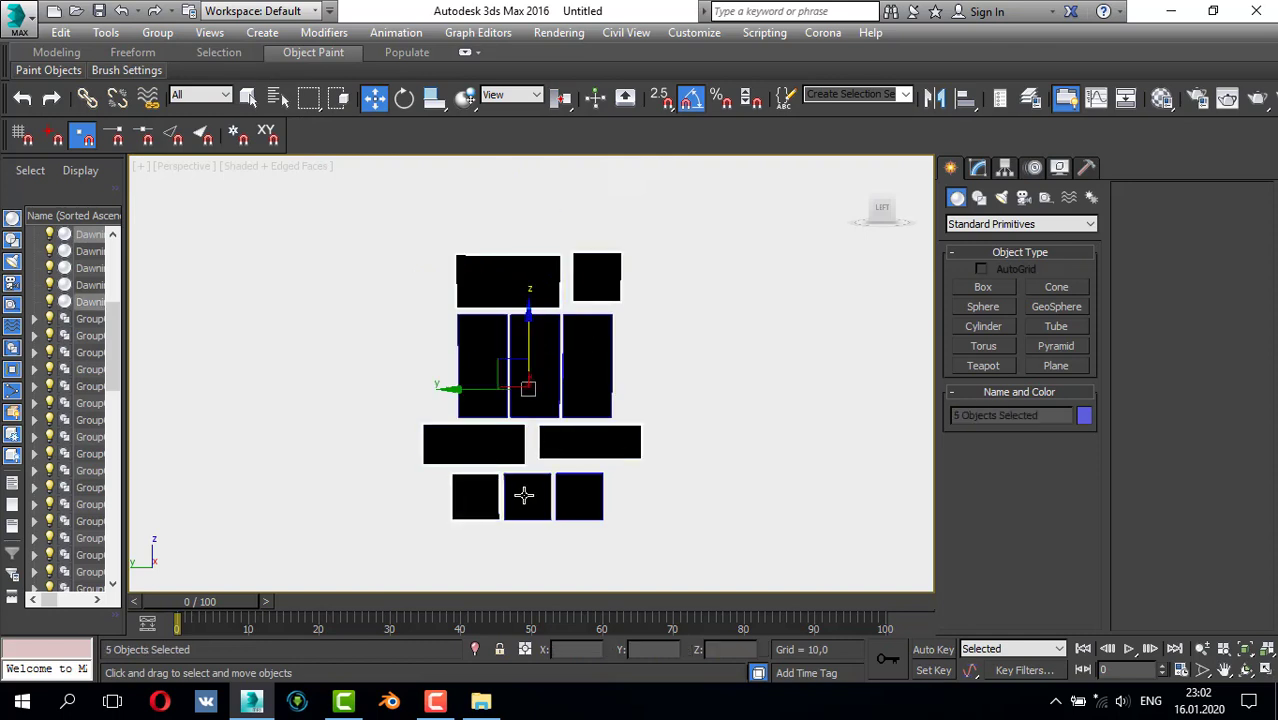
ctrl+click(525, 491)
ctrl+click(569, 495)
key(Delete)
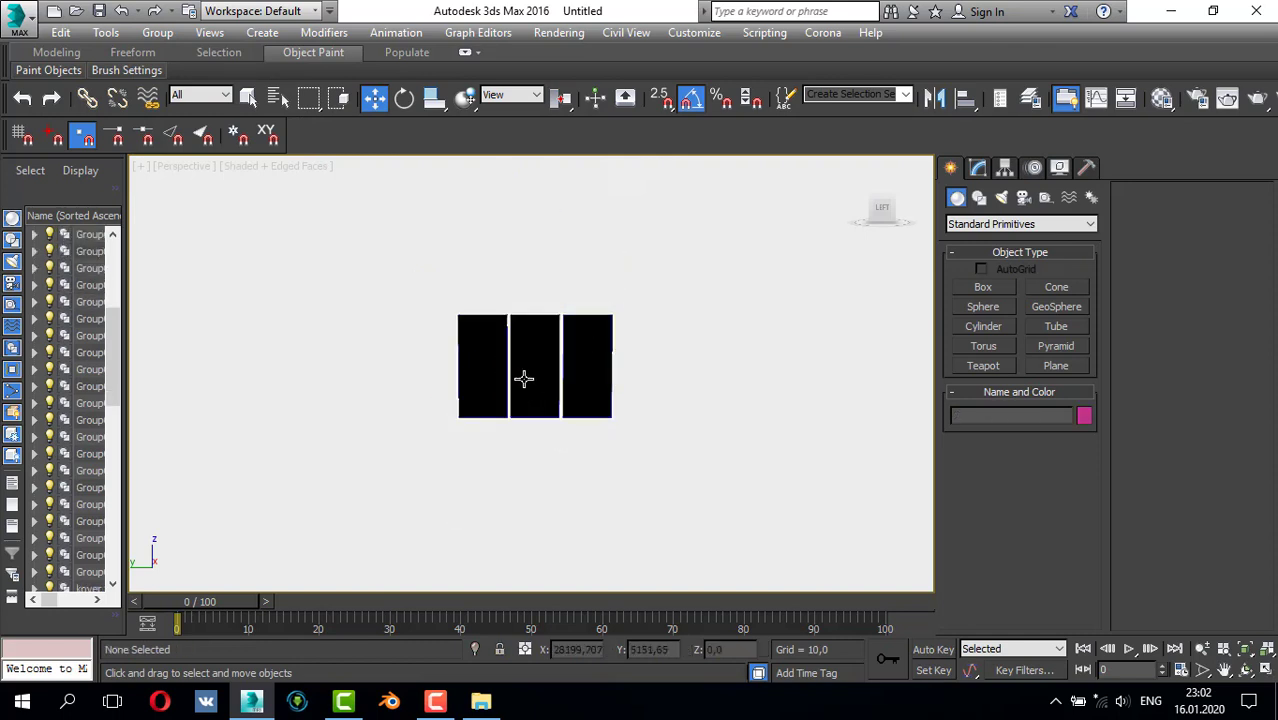
- Apply an FFD 2x2x2 modifier to the three tall panels in the maximized Left view
click(524, 378)
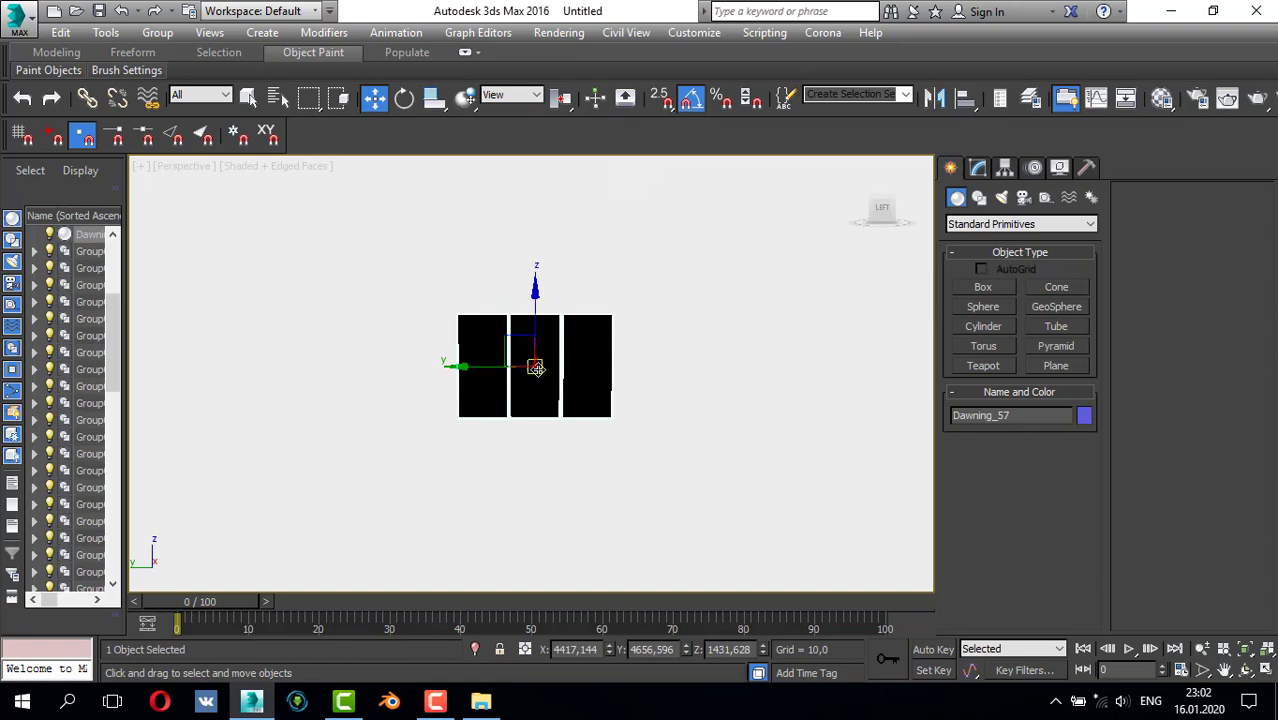
key(alt+w)
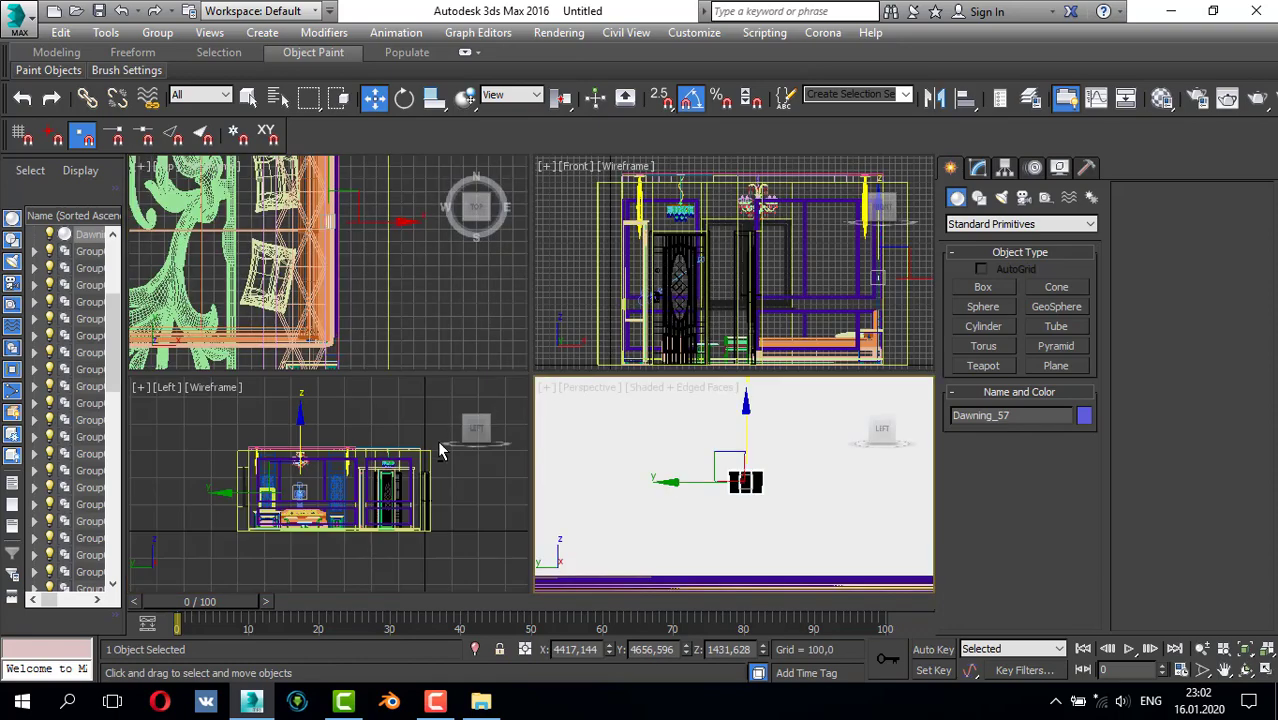
key(alt+w)
key(z)
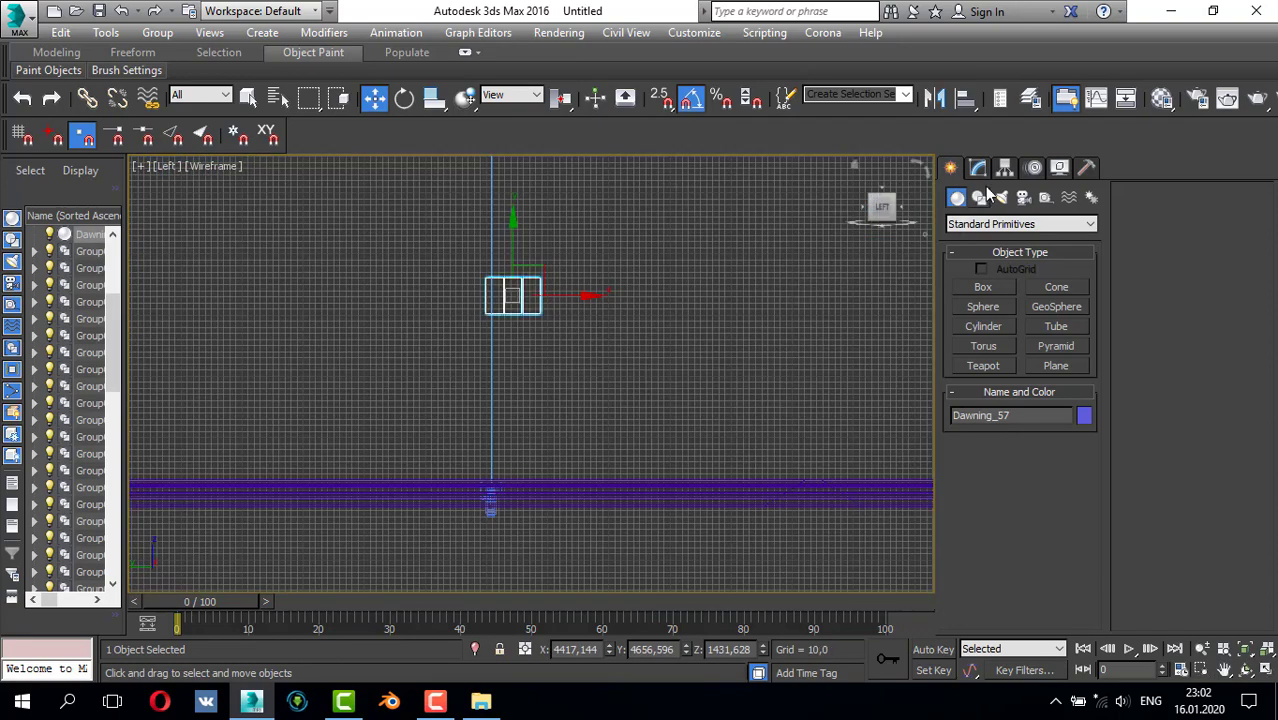
click(979, 169)
click(992, 218)
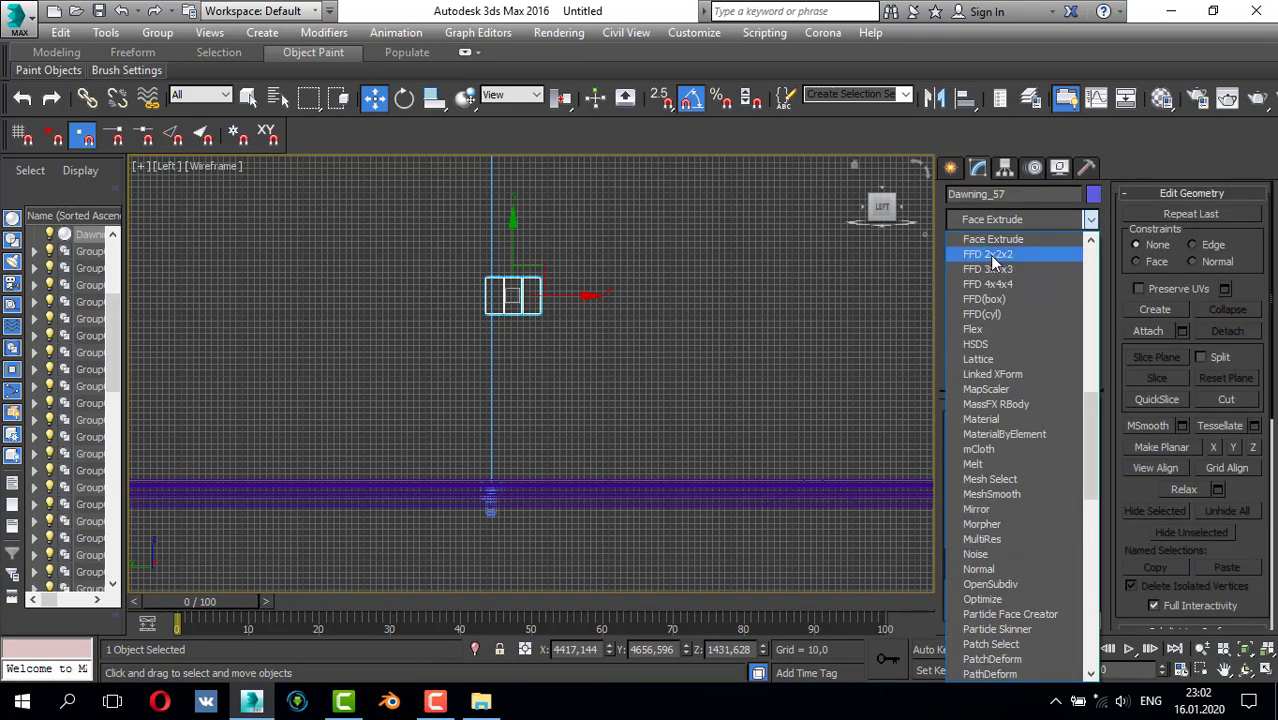
click(993, 256)
- Reselect only the three-panel picture and activate the Control Points level of its FFD 2x2x2 modifier
scroll(467, 265, down, 2)
drag(552, 287, 553, 288)
scroll(531, 279, down, 2)
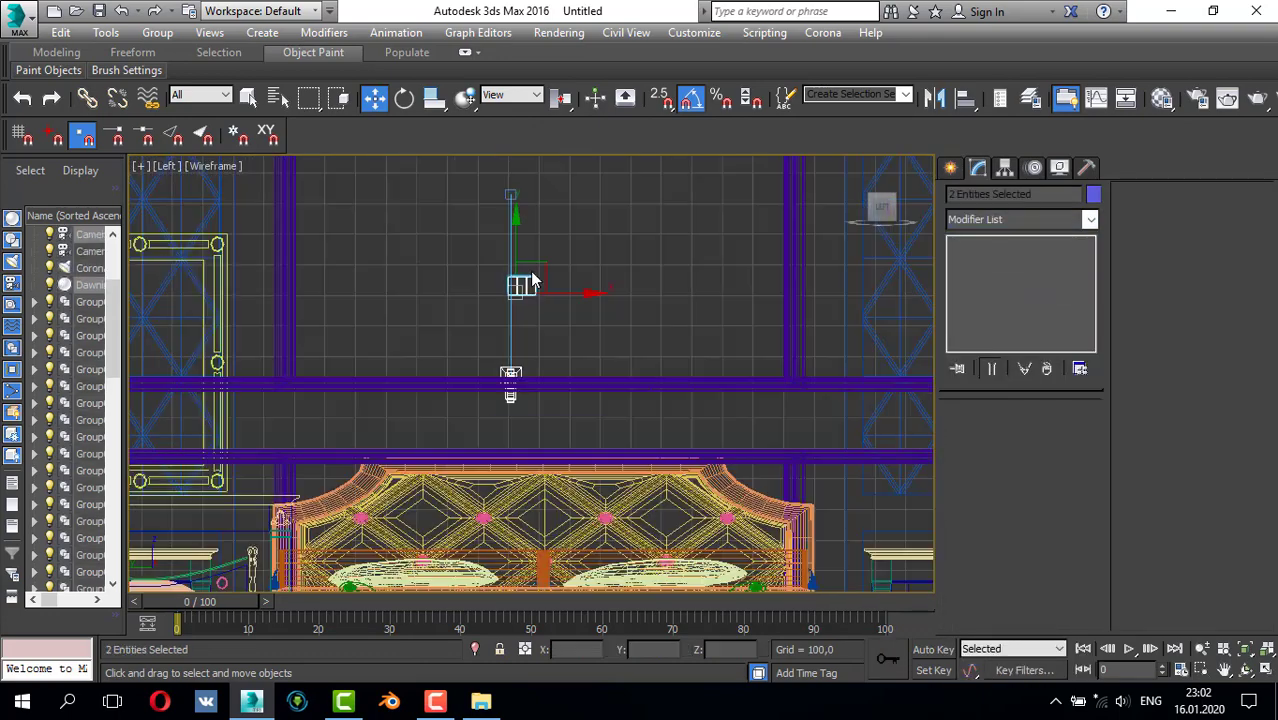
scroll(525, 272, up, 3)
click(531, 286)
click(540, 282)
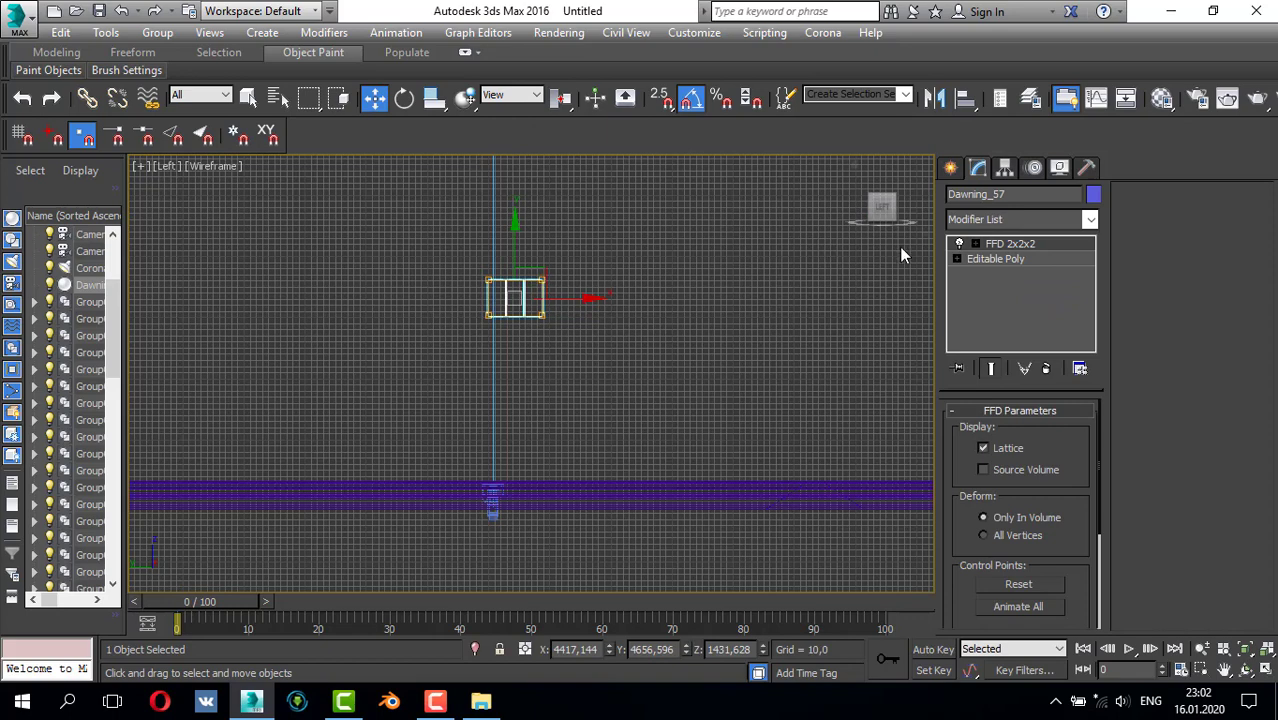
click(1005, 244)
click(975, 243)
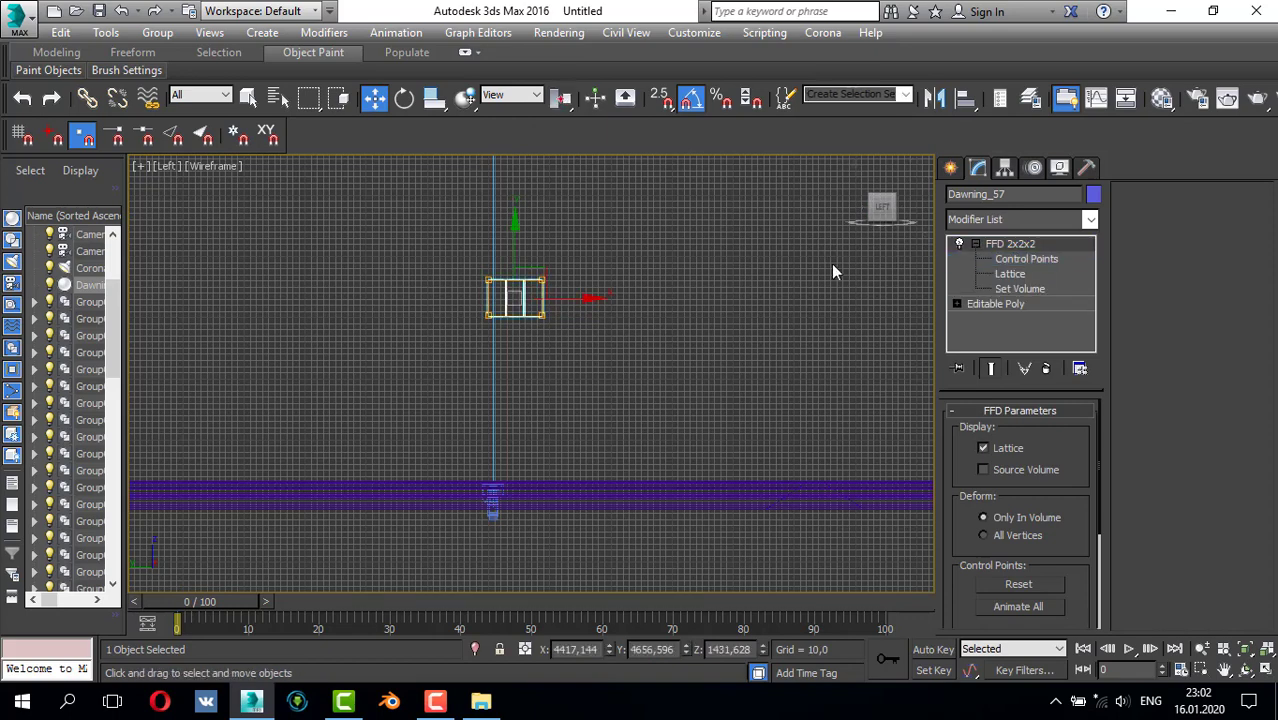
click(1025, 259)
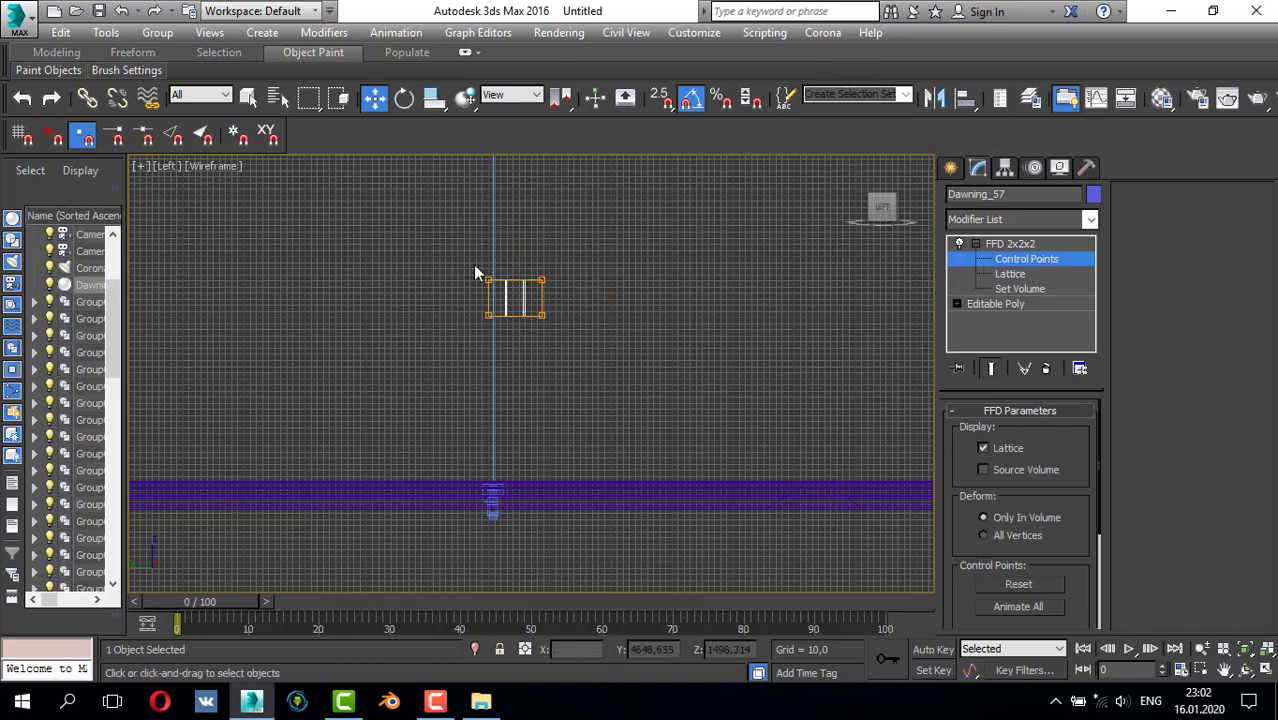
- Stretch the panels vertically with the FFD control points so they span between the upper and lower wall moldings
scroll(545, 297, down, 3)
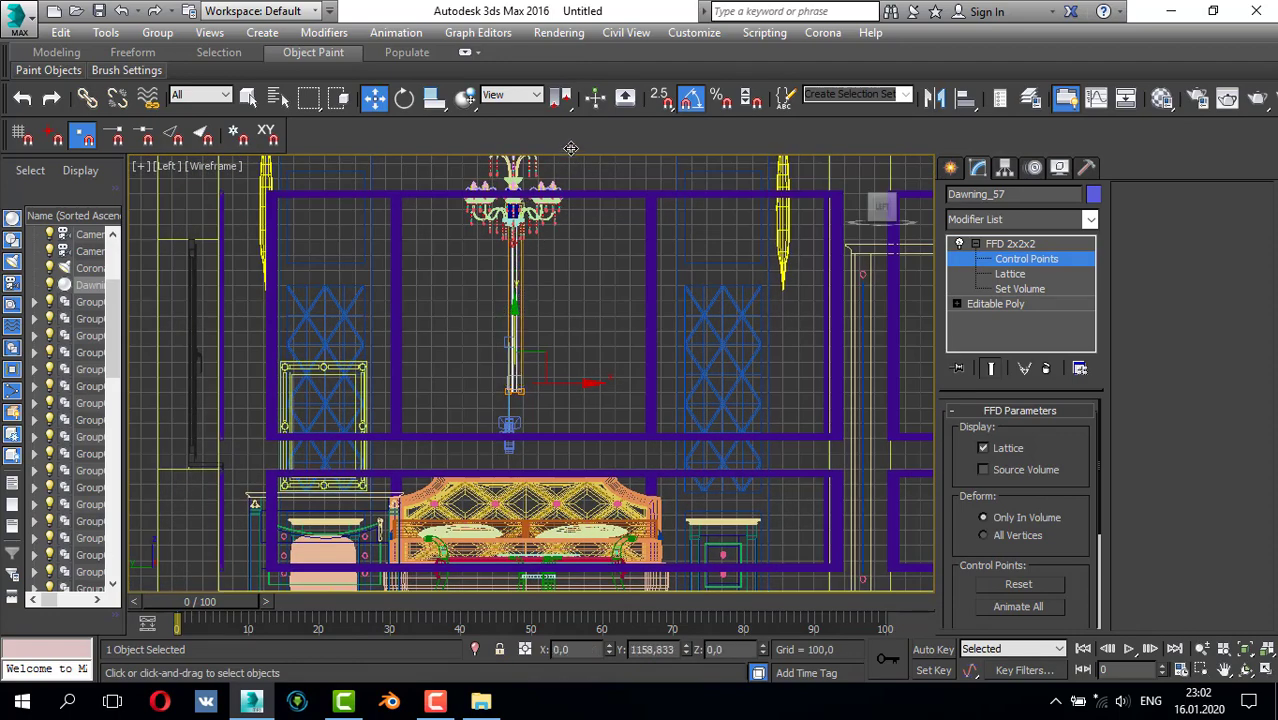
scroll(508, 399, up, 2)
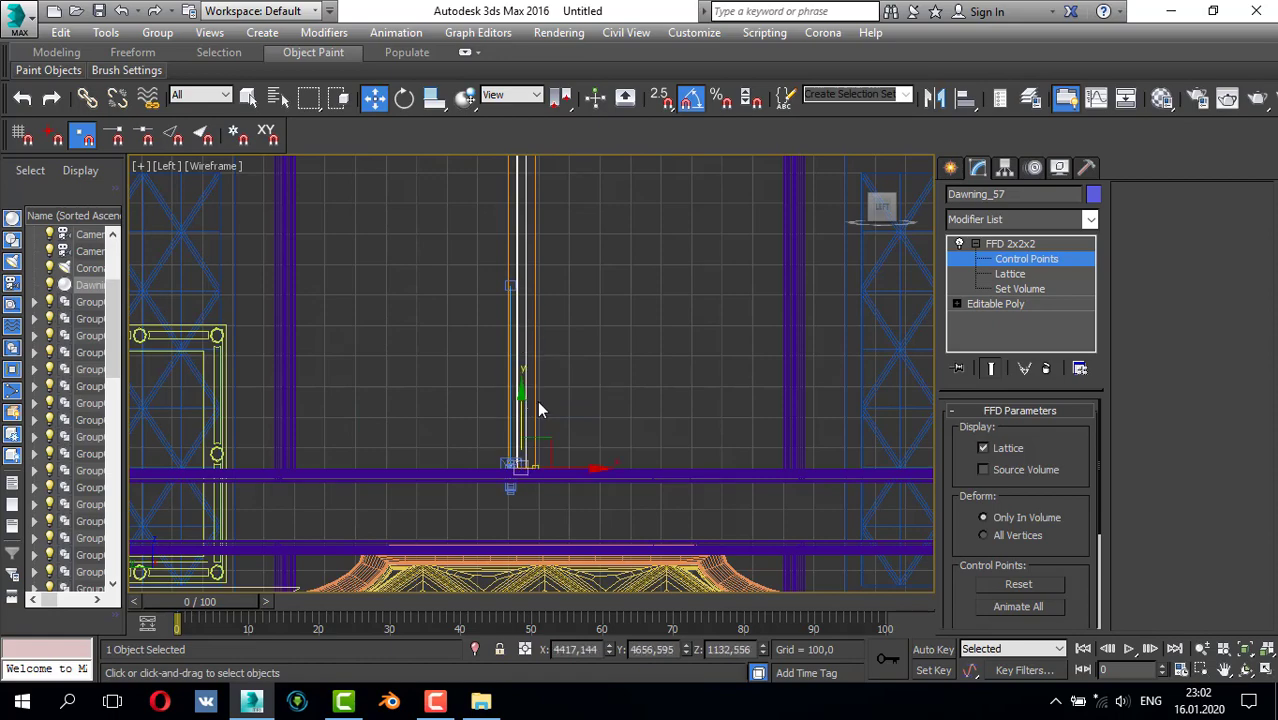
scroll(537, 409, down, 3)
scroll(553, 268, up, 3)
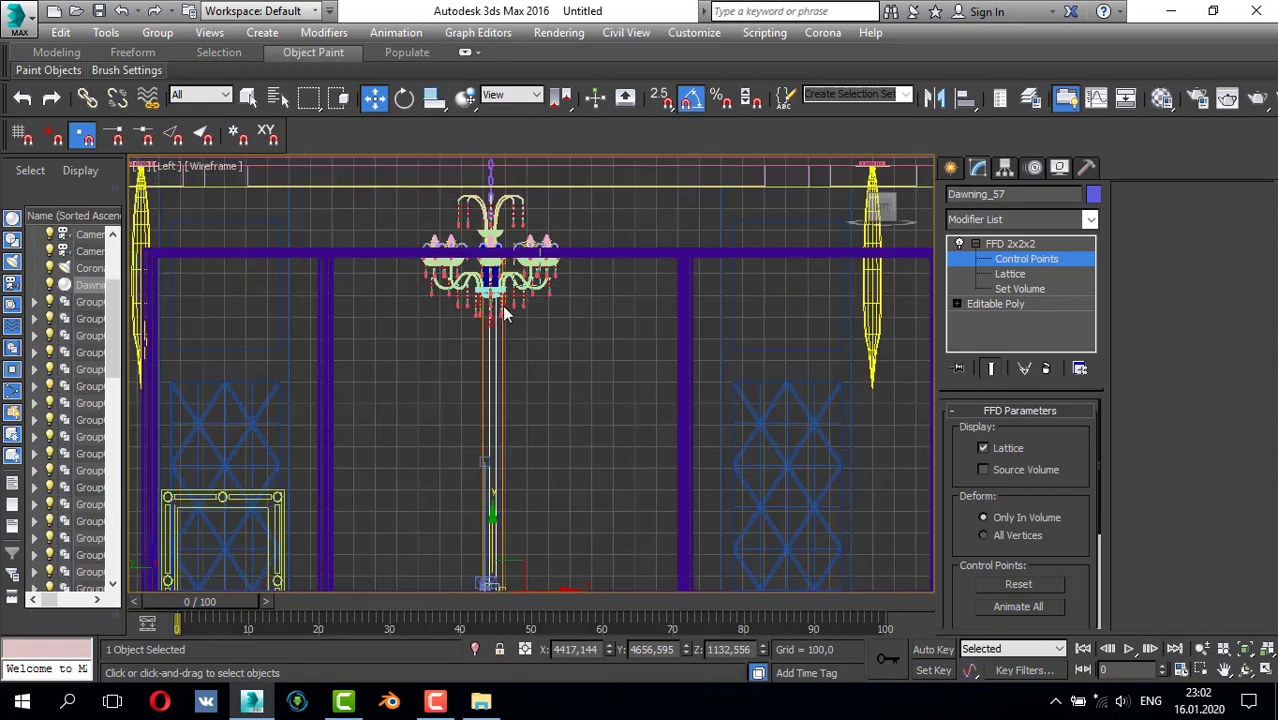
- Move the right-hand FFD control points out to the vertical molding on the right of the bed wall's central frame
scroll(528, 362, down, 3)
scroll(530, 406, up, 3)
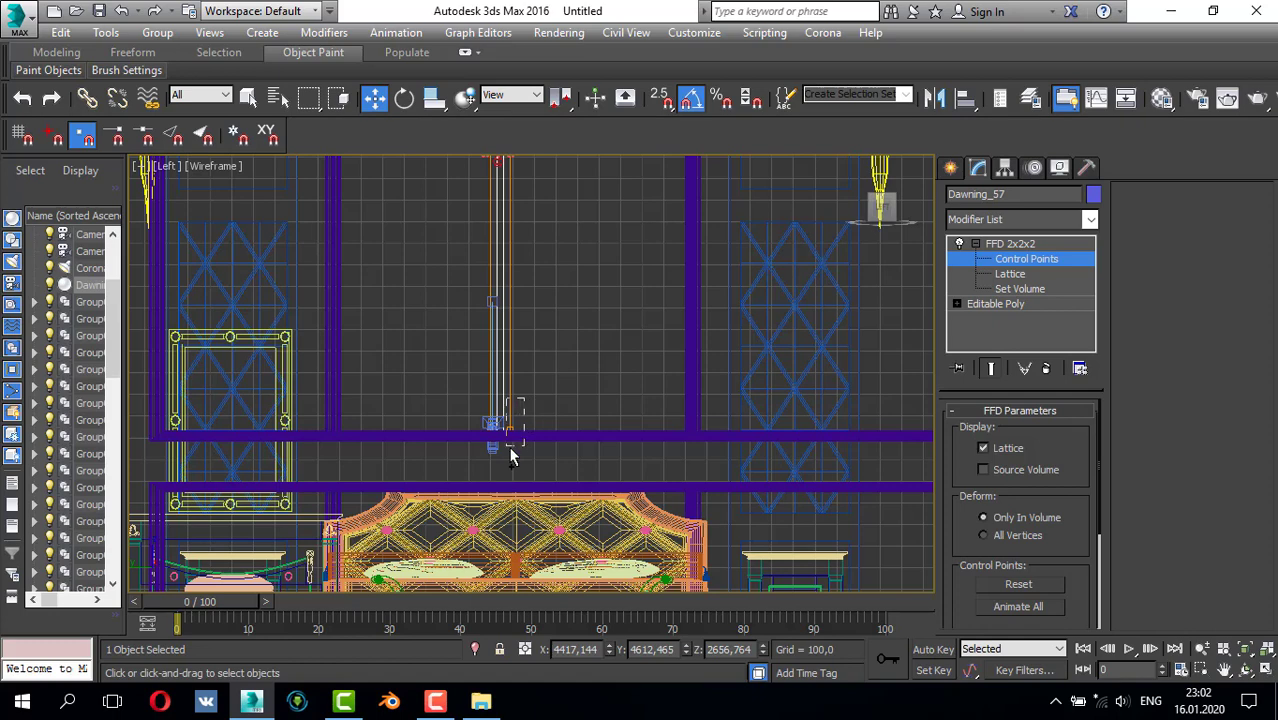
ctrl+drag(511, 448, 507, 446)
scroll(530, 374, down, 2)
middle_drag(529, 376, 523, 404)
drag(562, 326, 679, 358)
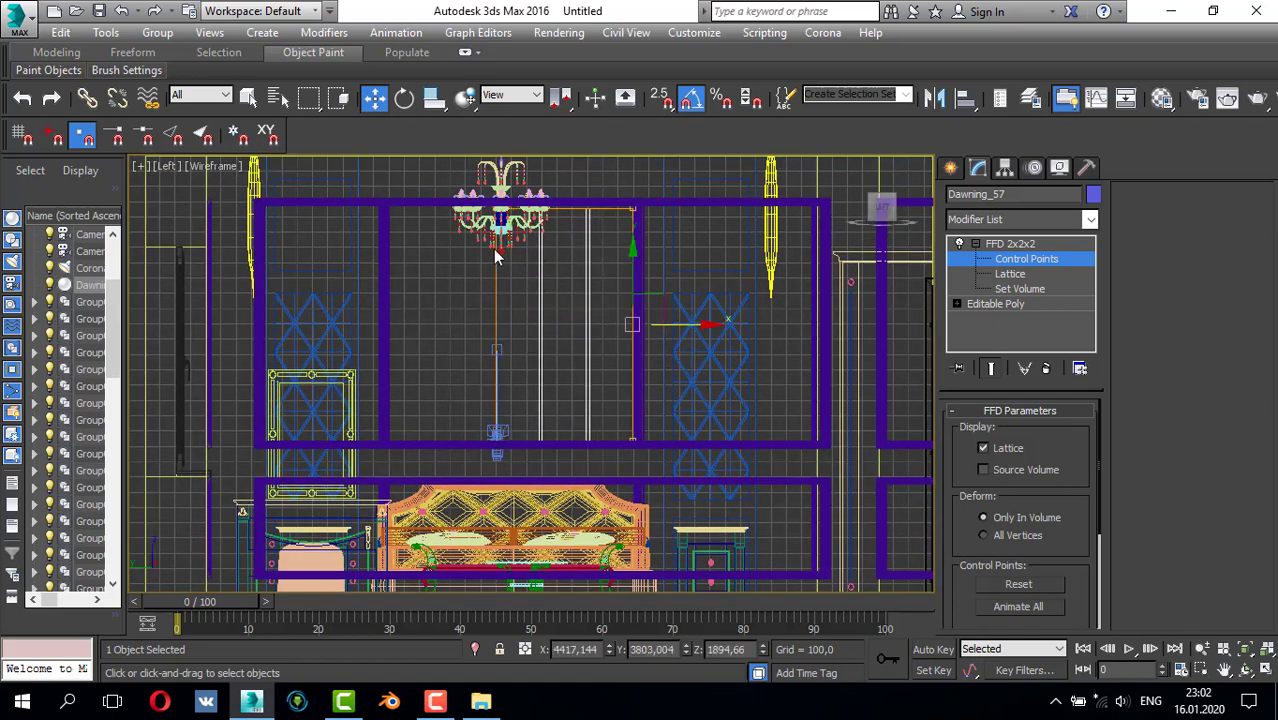
- Move the left-hand FFD control points out to the opposite vertical molding and fine-tune them to its inner edge
drag(556, 331, 447, 334)
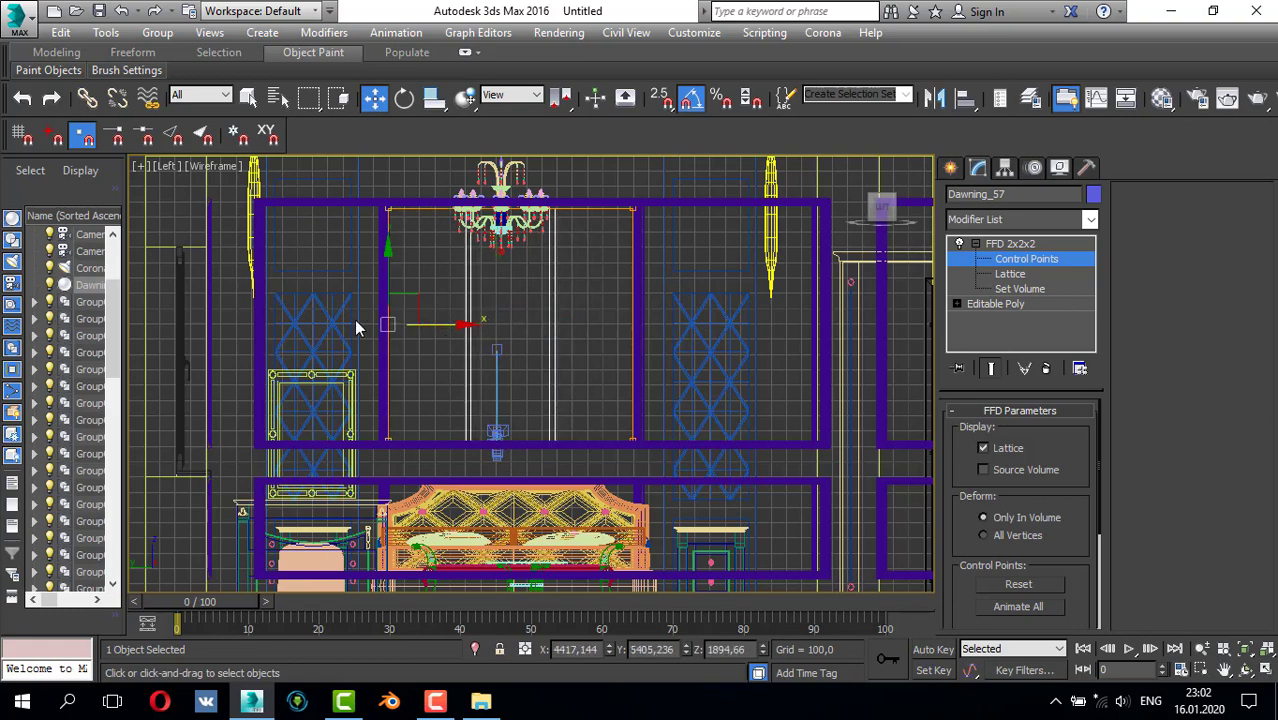
scroll(451, 332, up, 8)
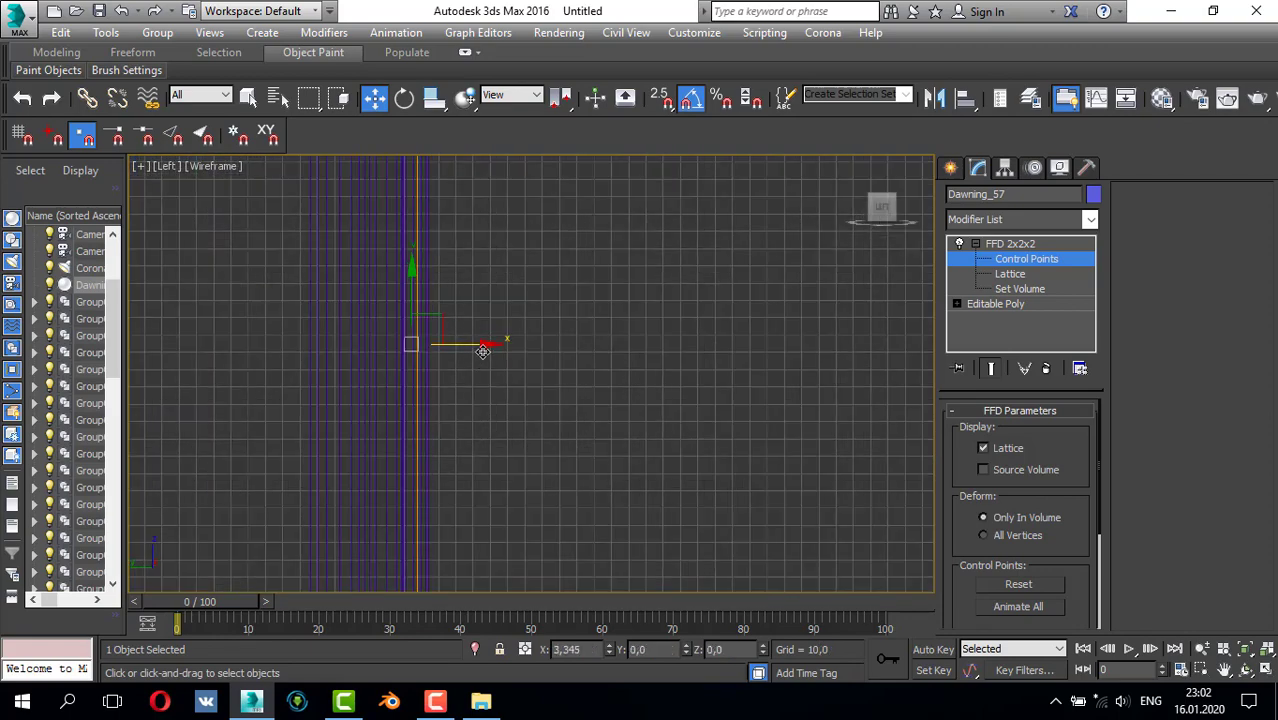
drag(482, 350, 486, 350)
scroll(547, 344, down, 10)
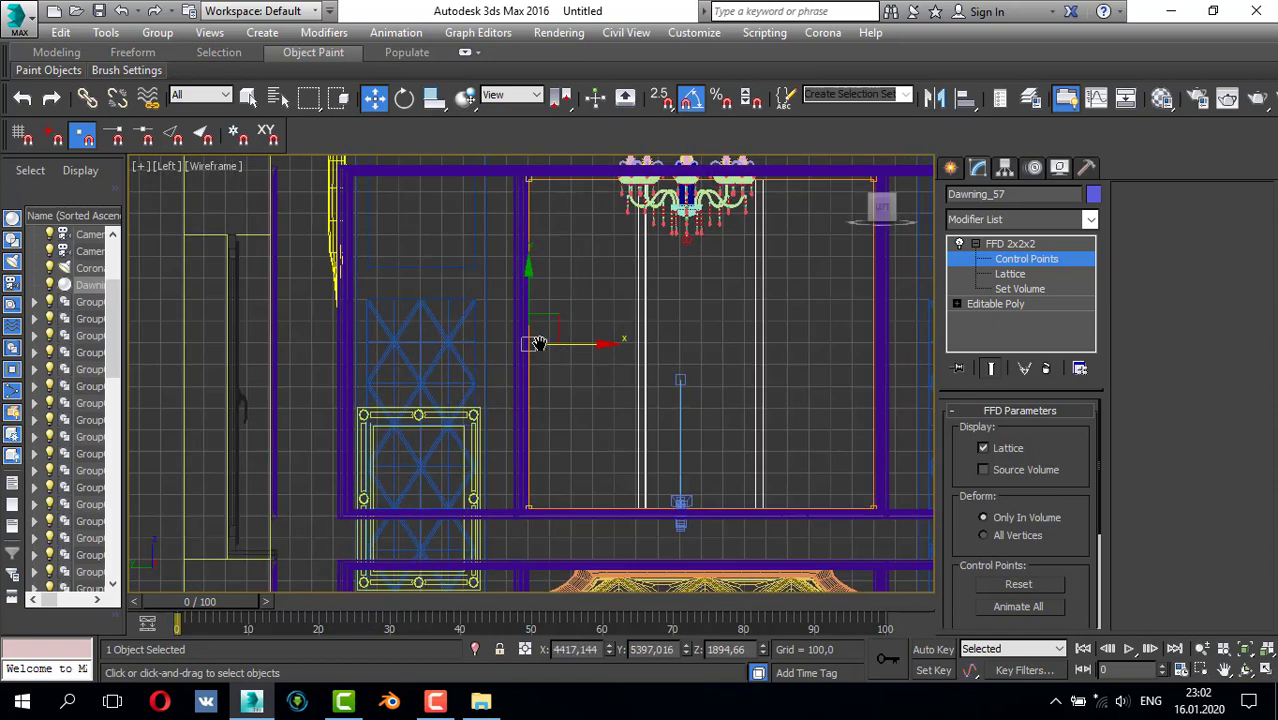
- Check the lower-left corner of the panels, then raise the top FFD control points about 16.6 units to meet the upper molding
scroll(540, 490, up, 6)
middle_drag(462, 504, 447, 435)
scroll(446, 436, up, 4)
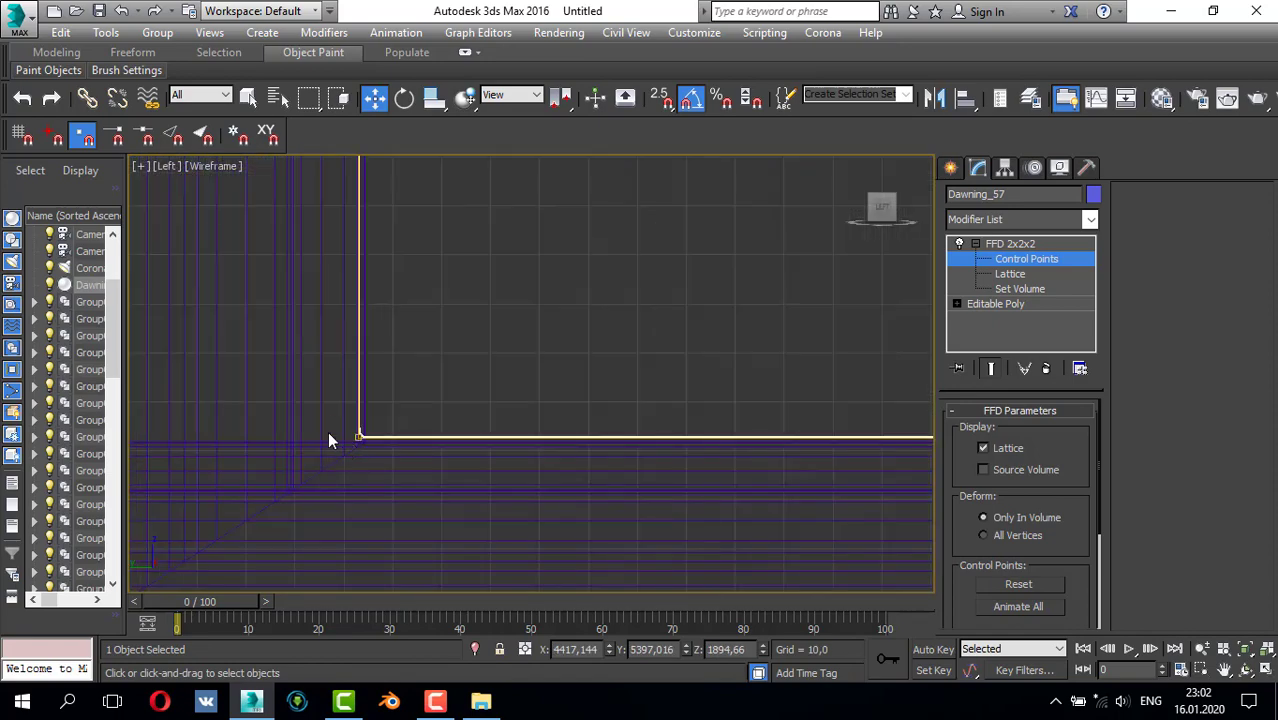
scroll(395, 457, down, 6)
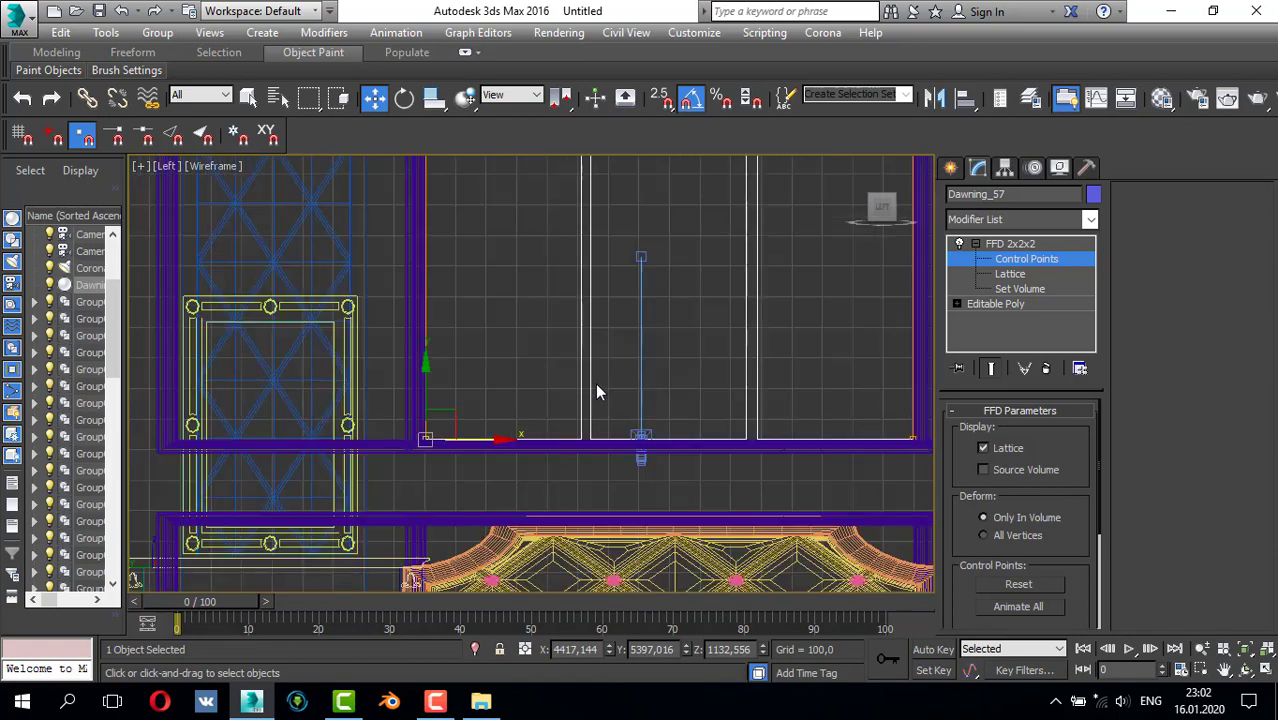
middle_drag(582, 326, 563, 393)
scroll(526, 242, up, 2)
middle_drag(485, 254, 475, 302)
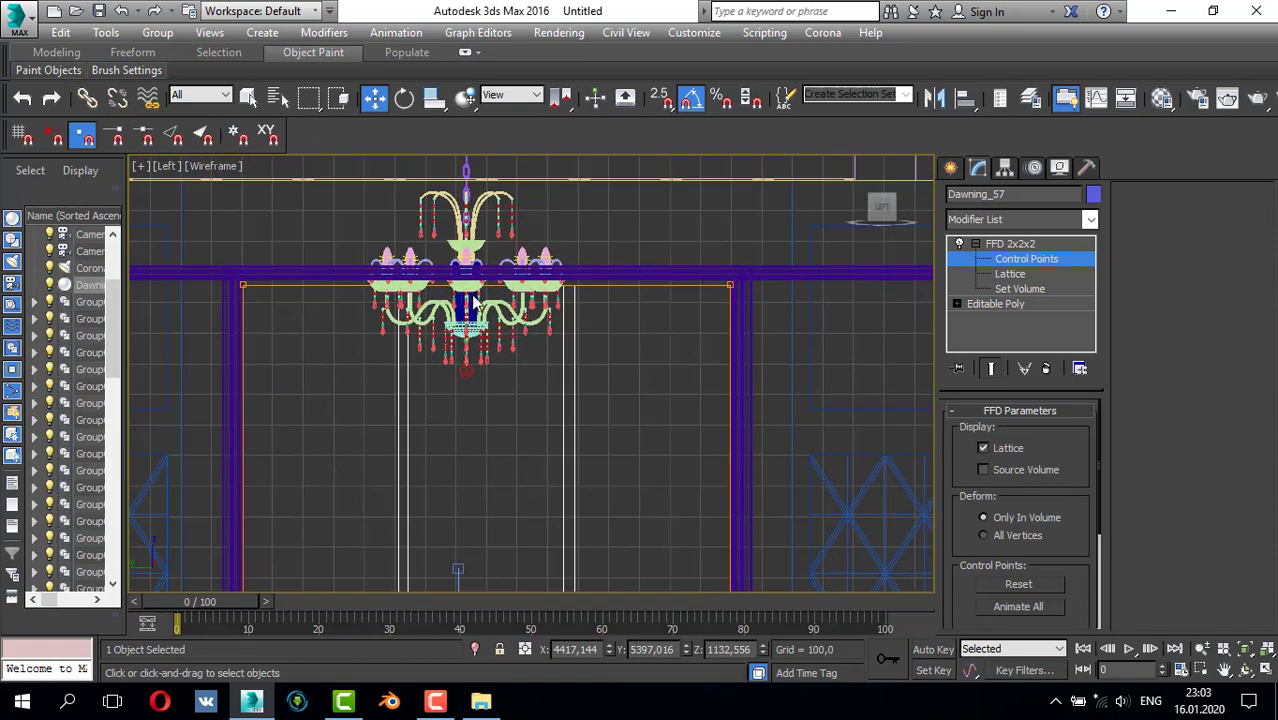
scroll(488, 275, up, 3)
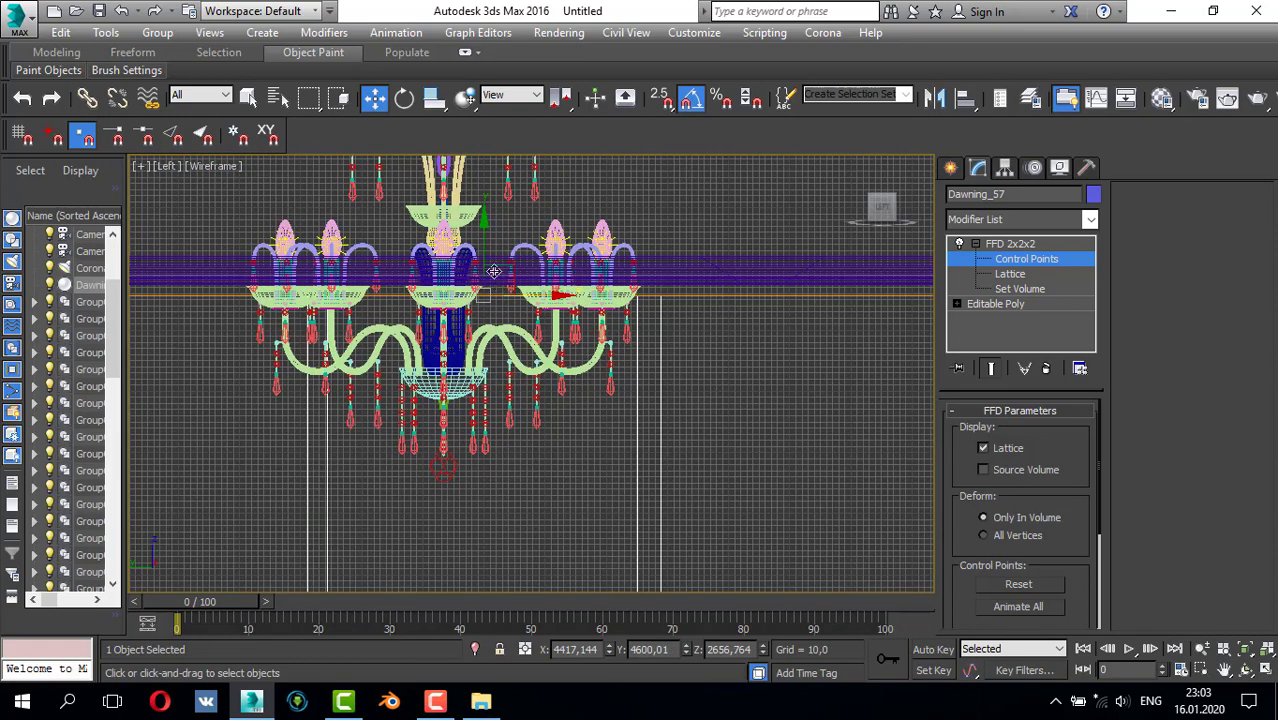
drag(483, 254, 488, 243)
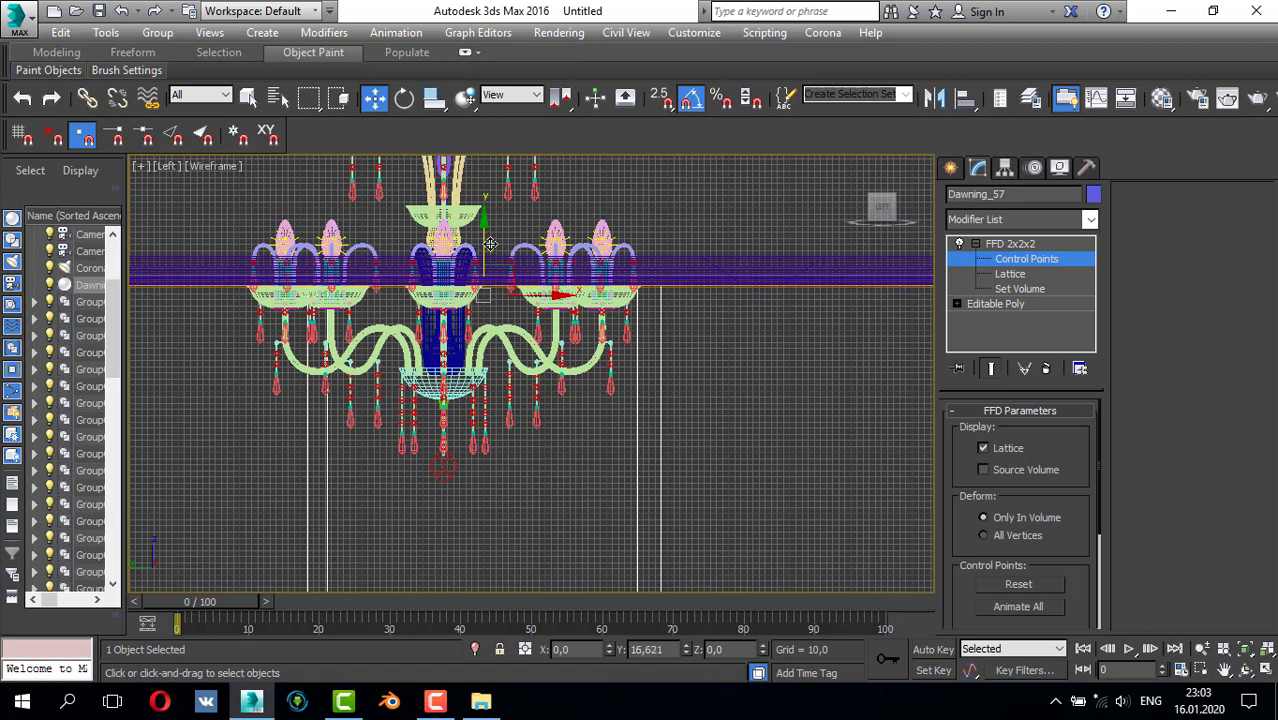
- Check the panels in perspective, then move them east out beyond the bedroom wall in the top view, to about X 5218
key(alt+w)
key(alt+w)
scroll(685, 375, down, 2)
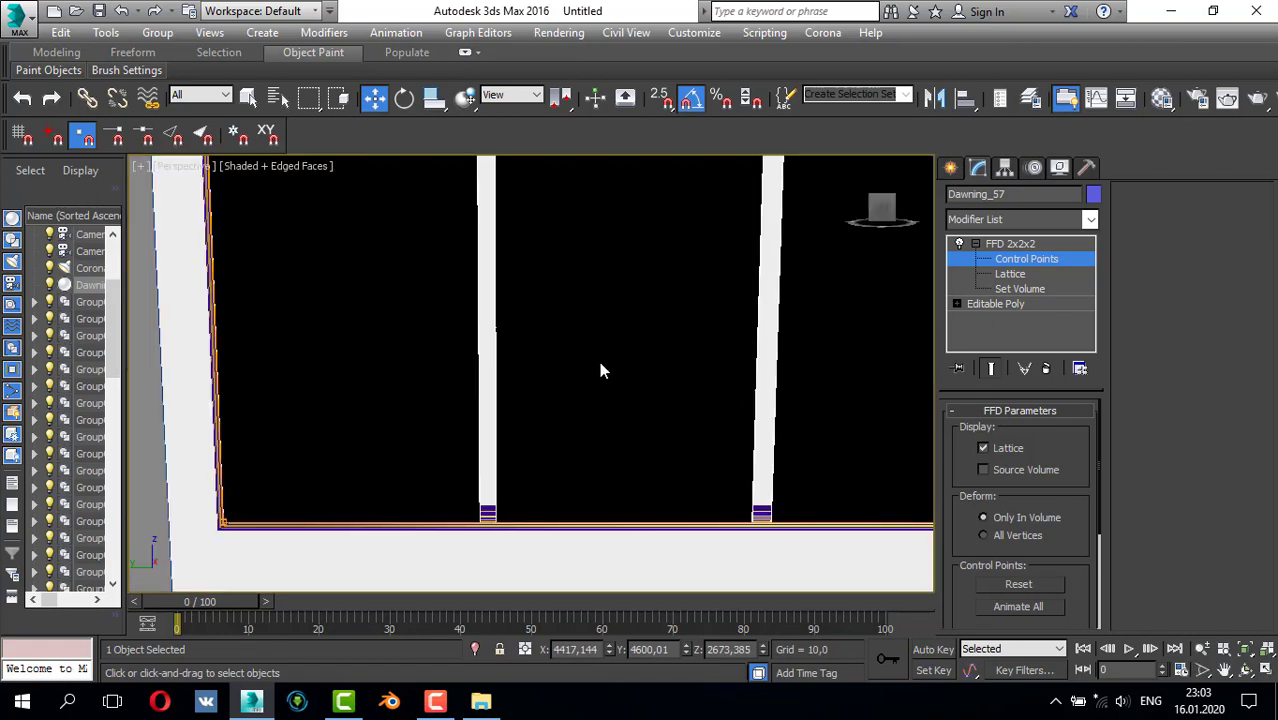
key(alt+w)
key(alt+w)
scroll(430, 320, down, 2)
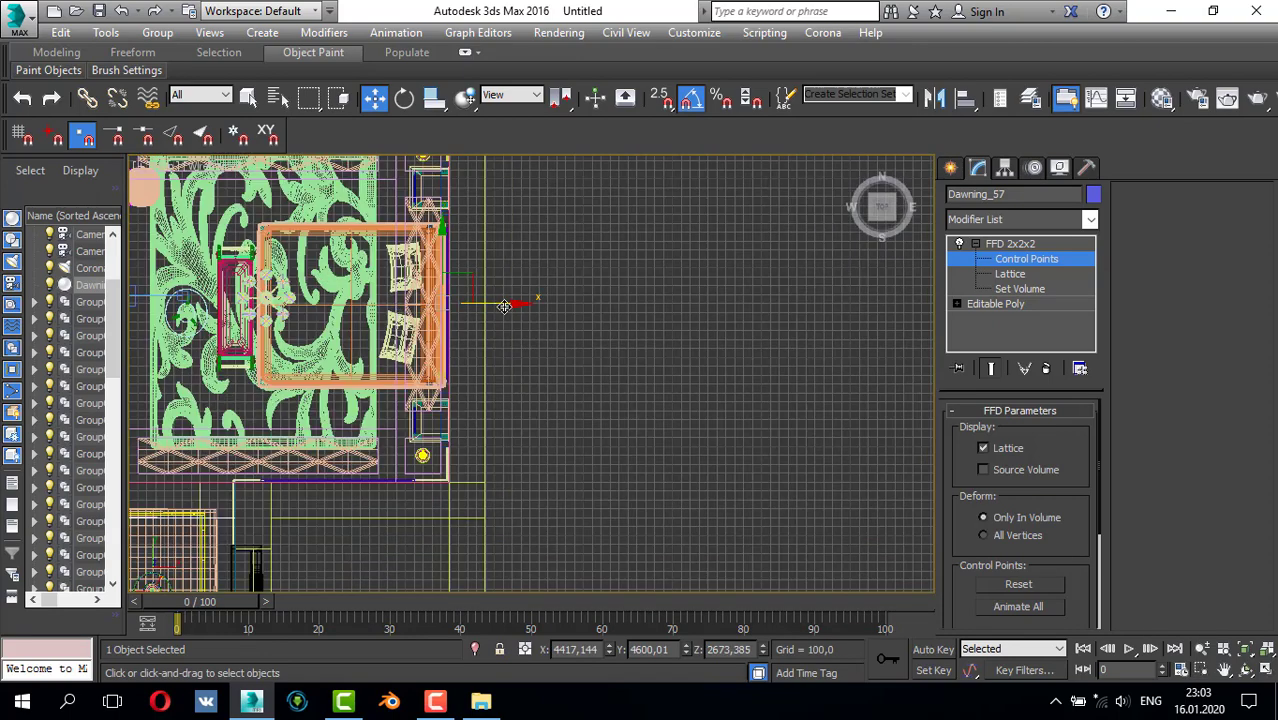
click(948, 168)
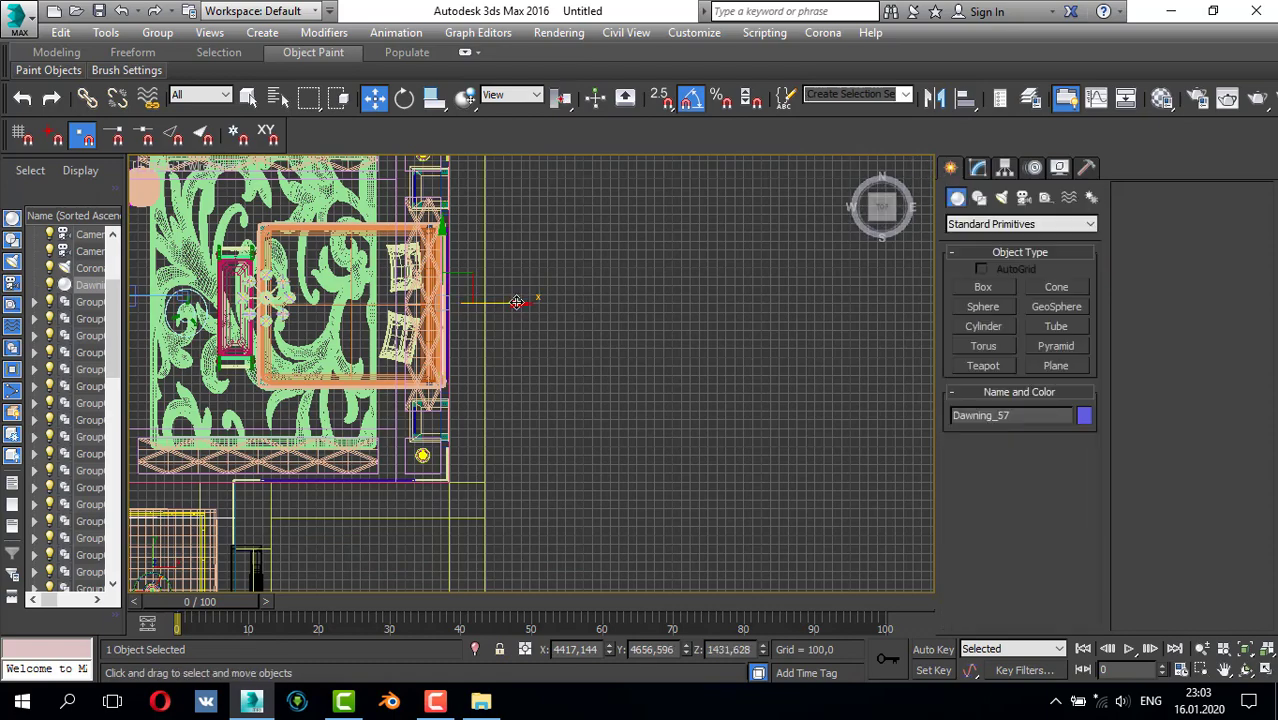
- Thicken the three panels by moving the FFD control points along their east face about 22 units east
click(978, 168)
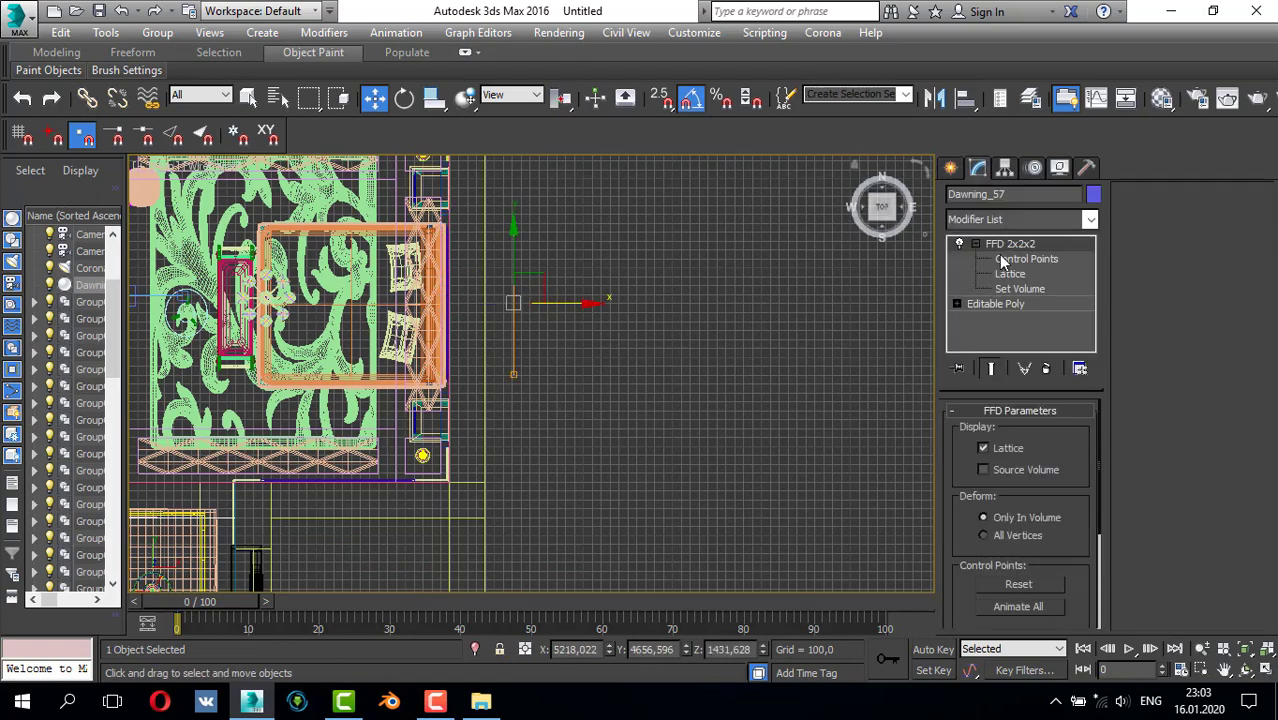
click(1026, 259)
scroll(492, 313, up, 4)
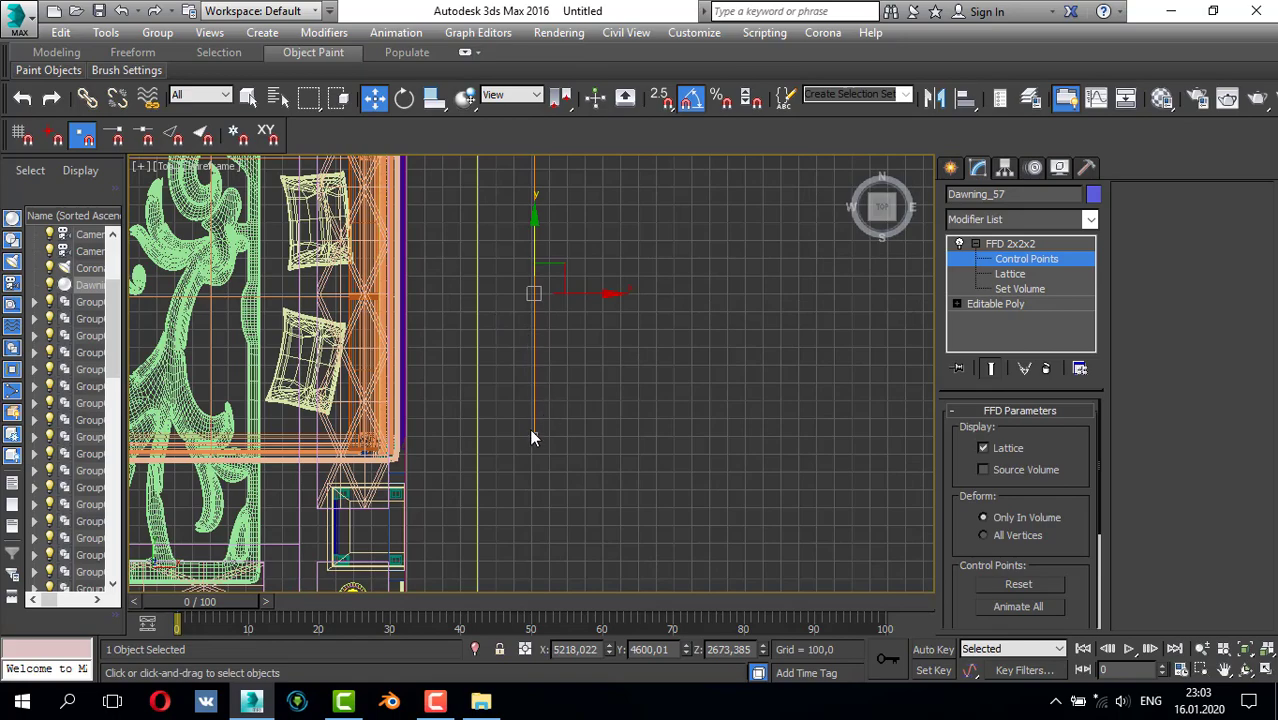
scroll(531, 437, up, 8)
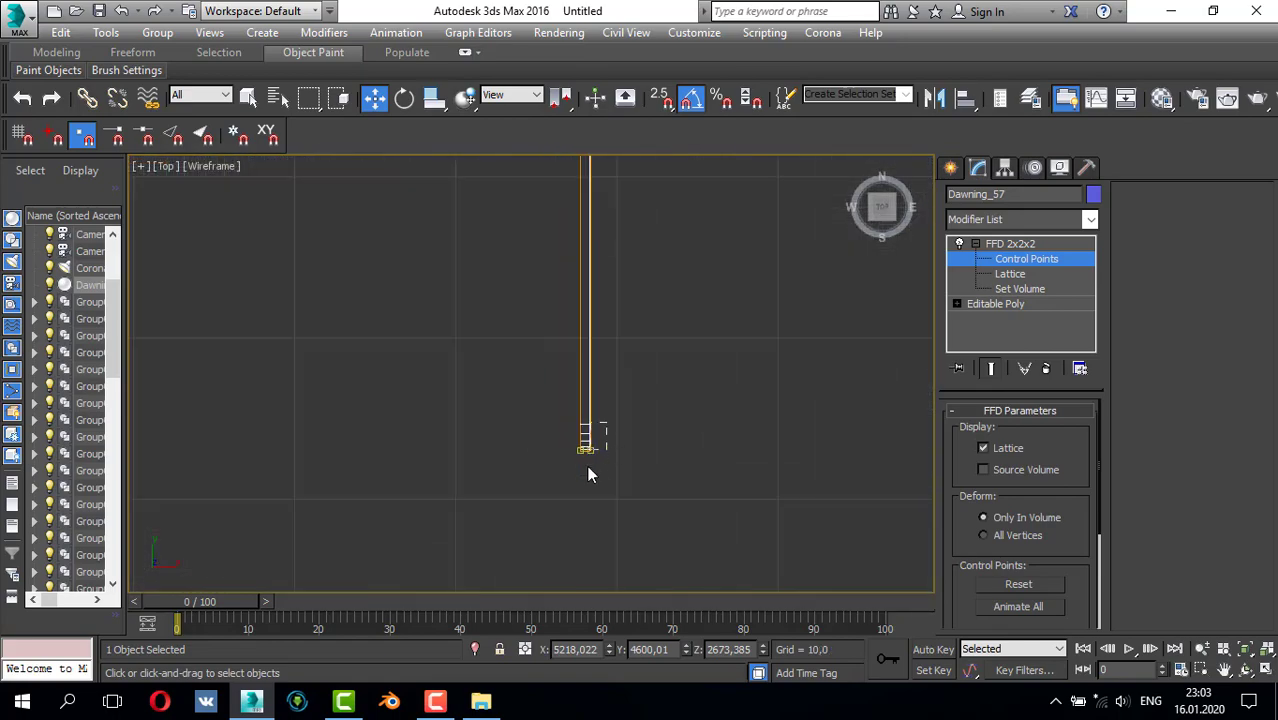
scroll(640, 295, down, 8)
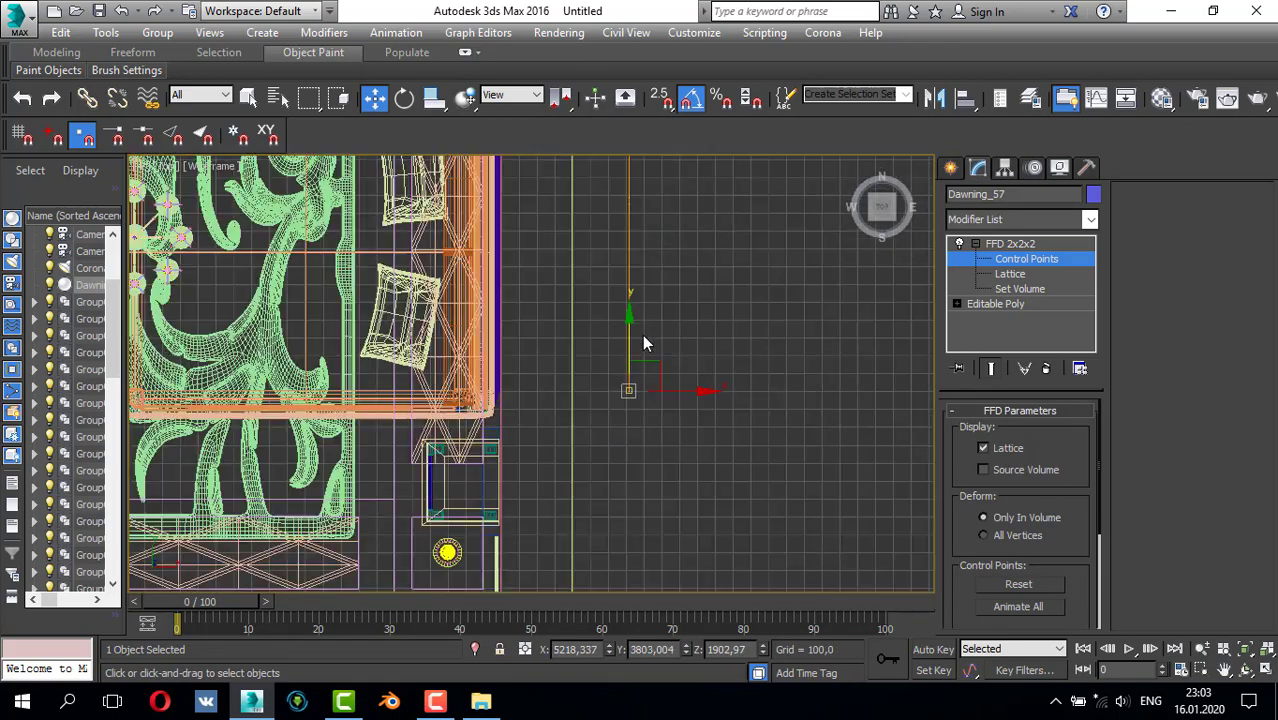
scroll(622, 341, up, 8)
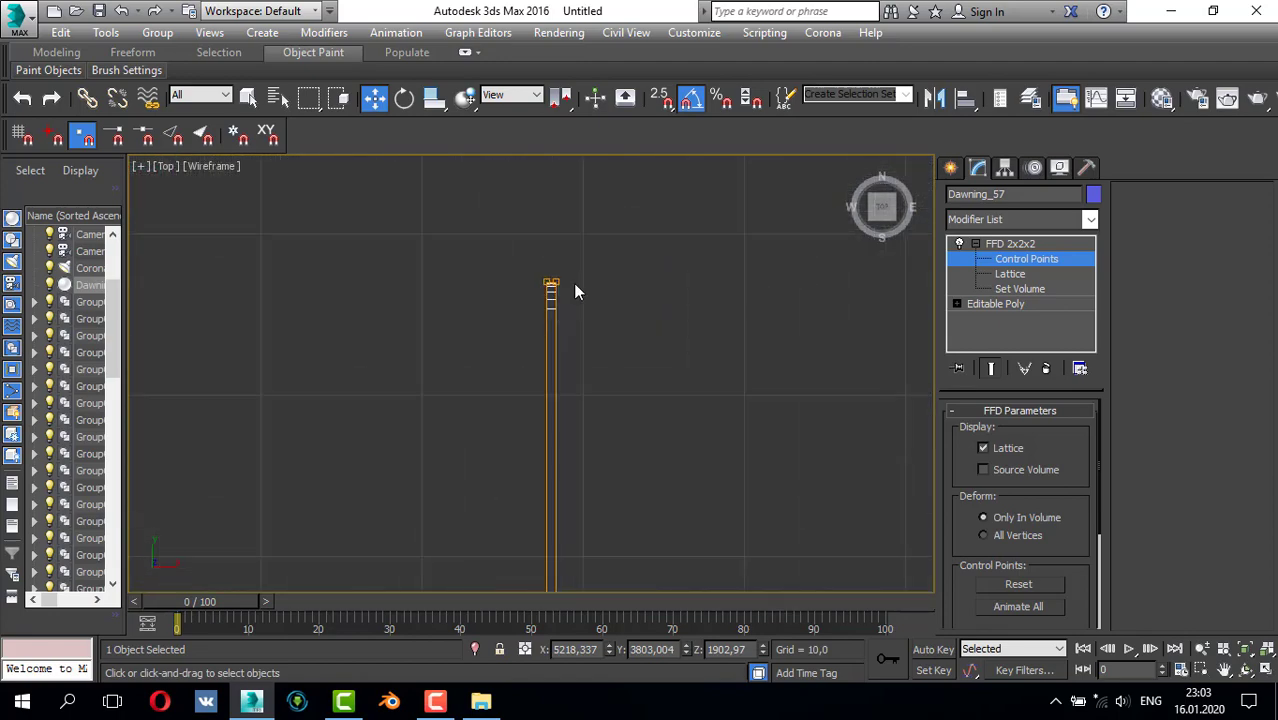
drag(551, 295, 551, 296)
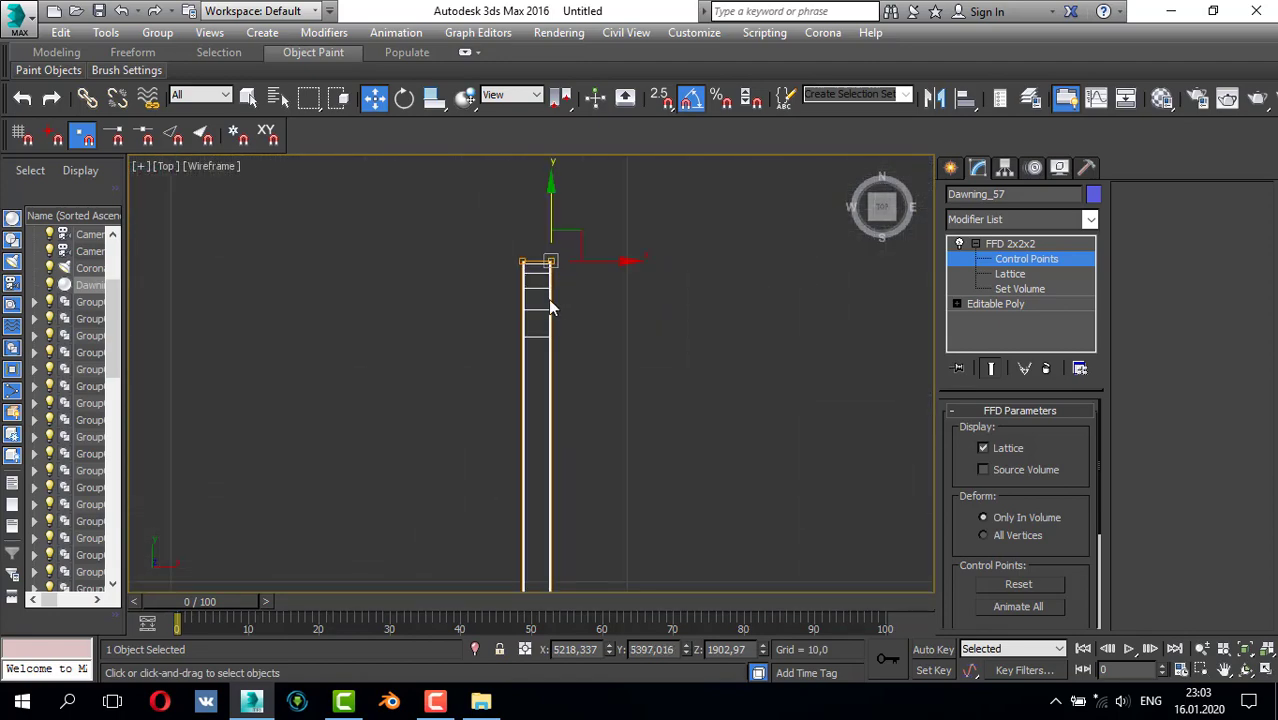
scroll(579, 370, down, 6)
middle_drag(579, 370, 565, 250)
middle_drag(590, 450, 579, 370)
scroll(579, 370, down, 5)
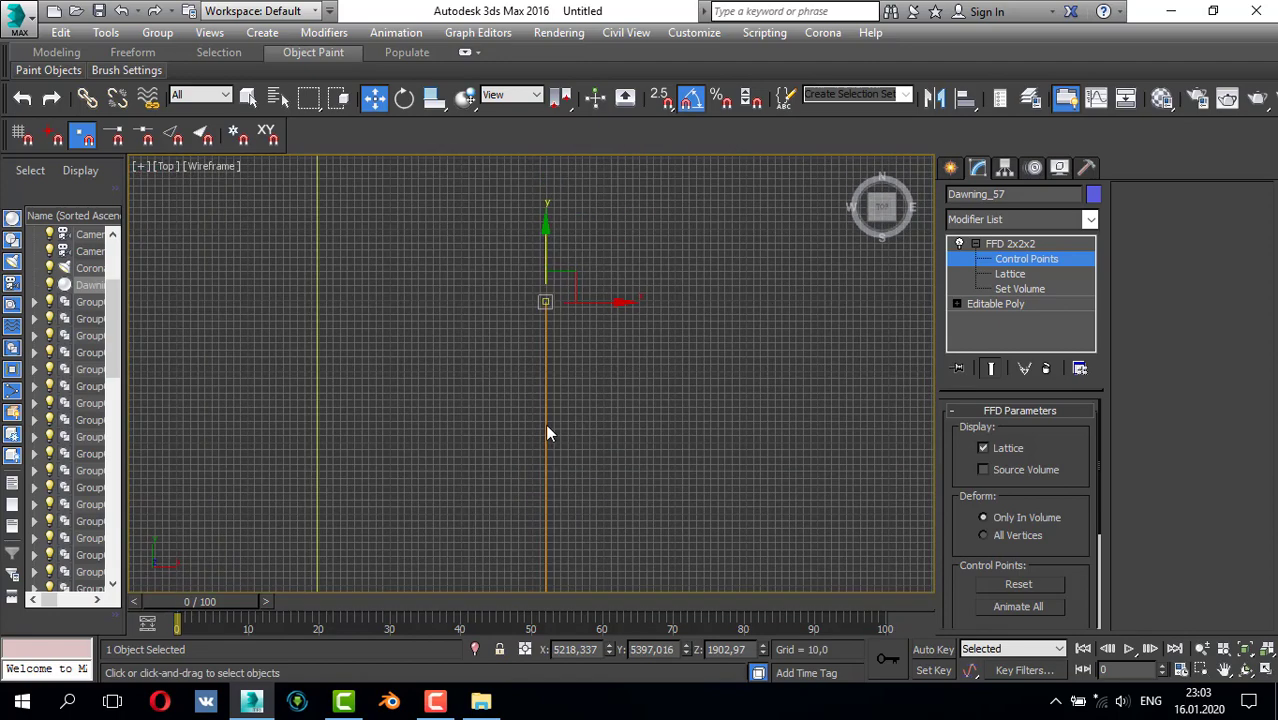
middle_drag(540, 298, 534, 254)
scroll(541, 486, up, 10)
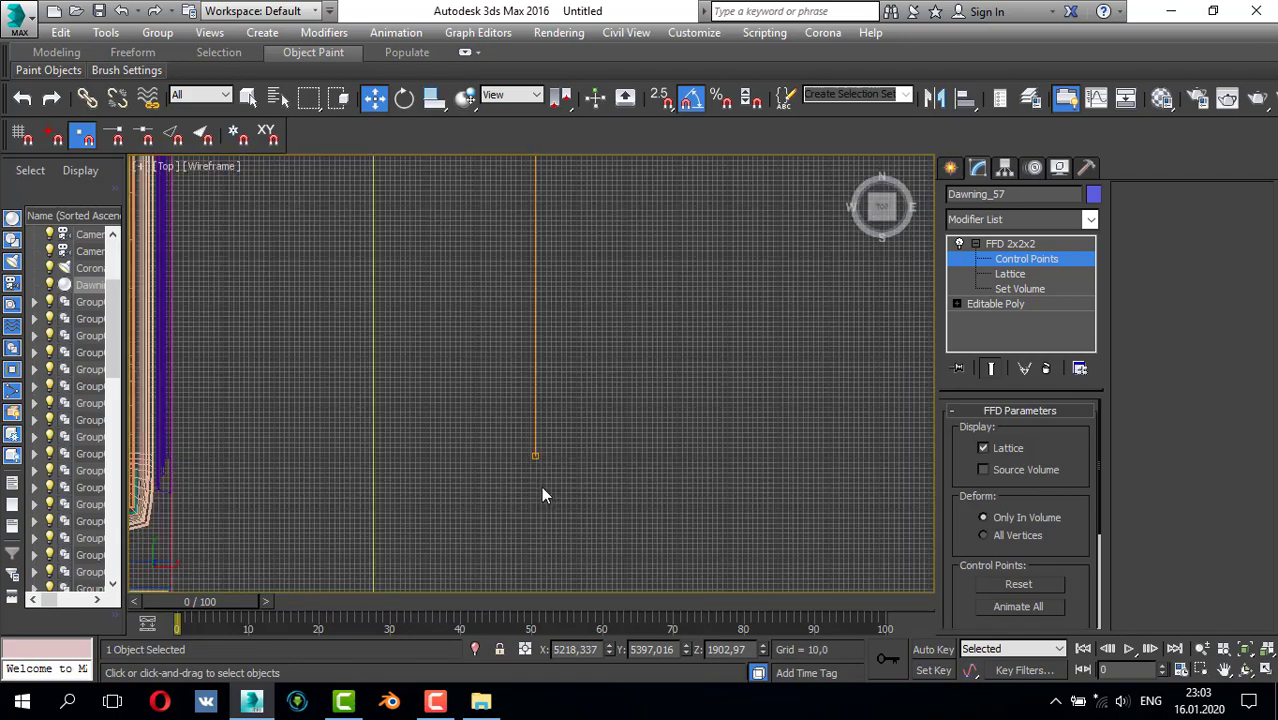
scroll(468, 305, up, 4)
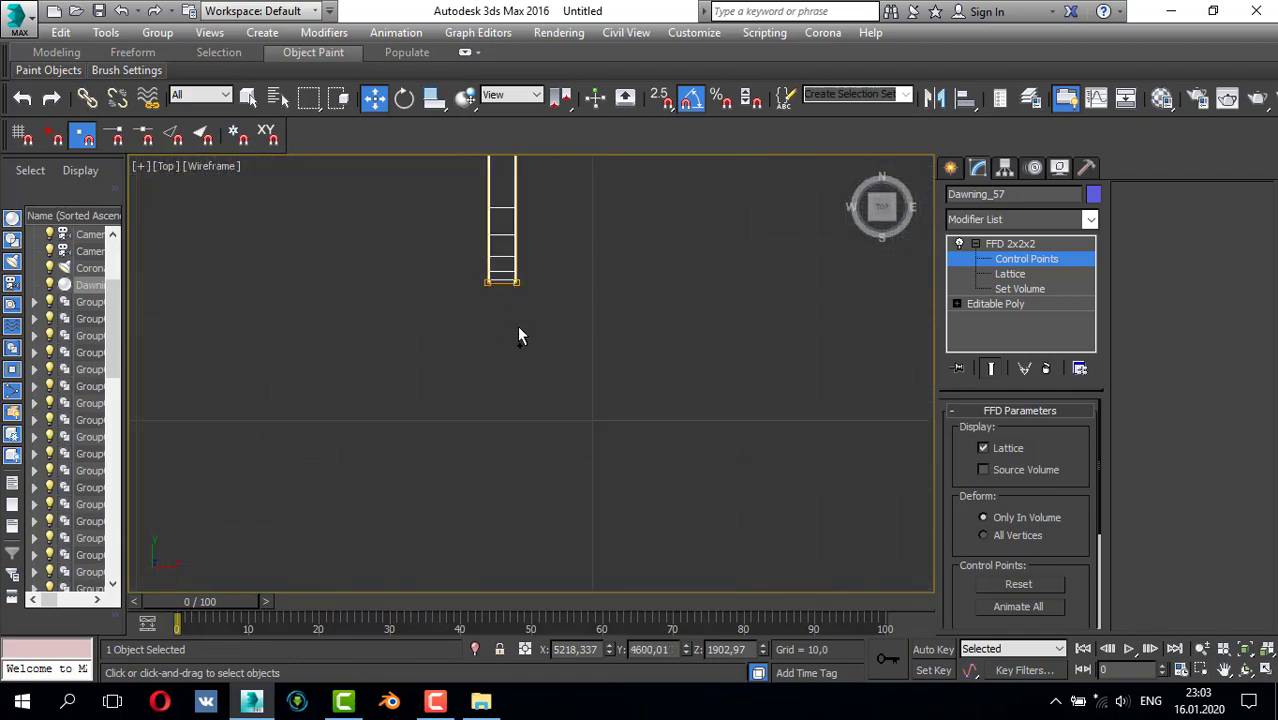
scroll(555, 307, down, 5)
scroll(577, 263, up, 5)
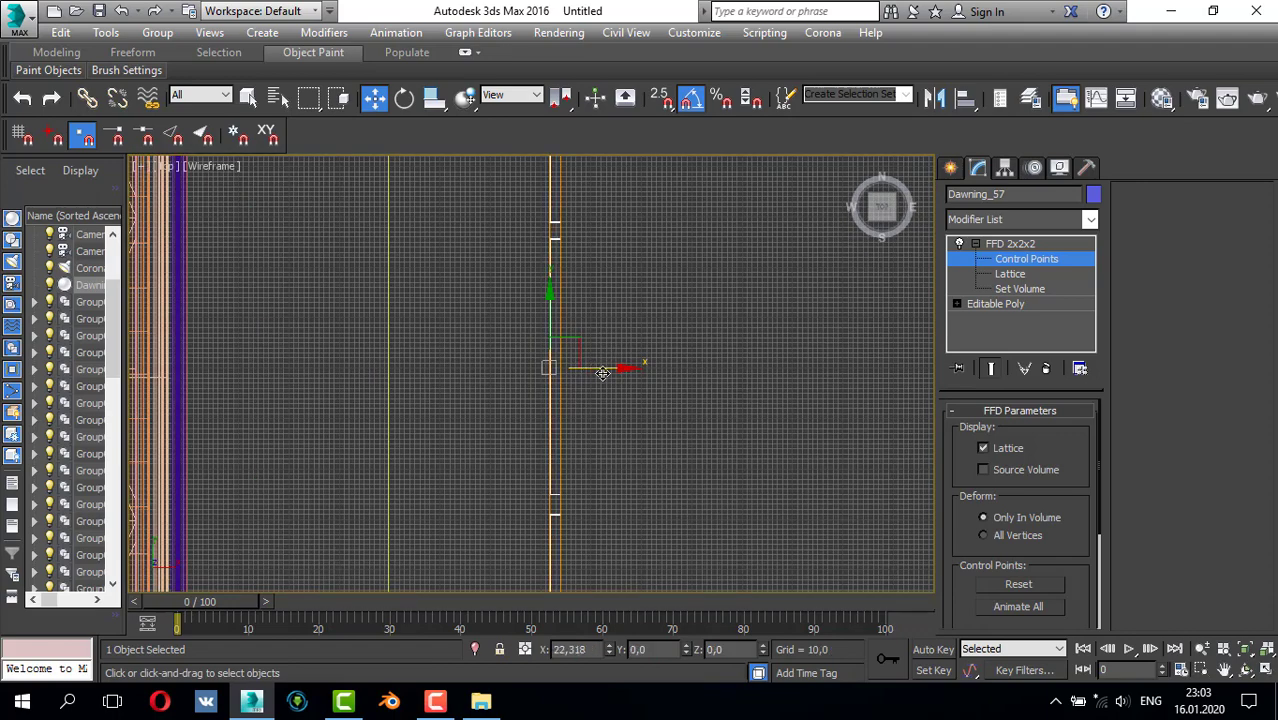
click(950, 167)
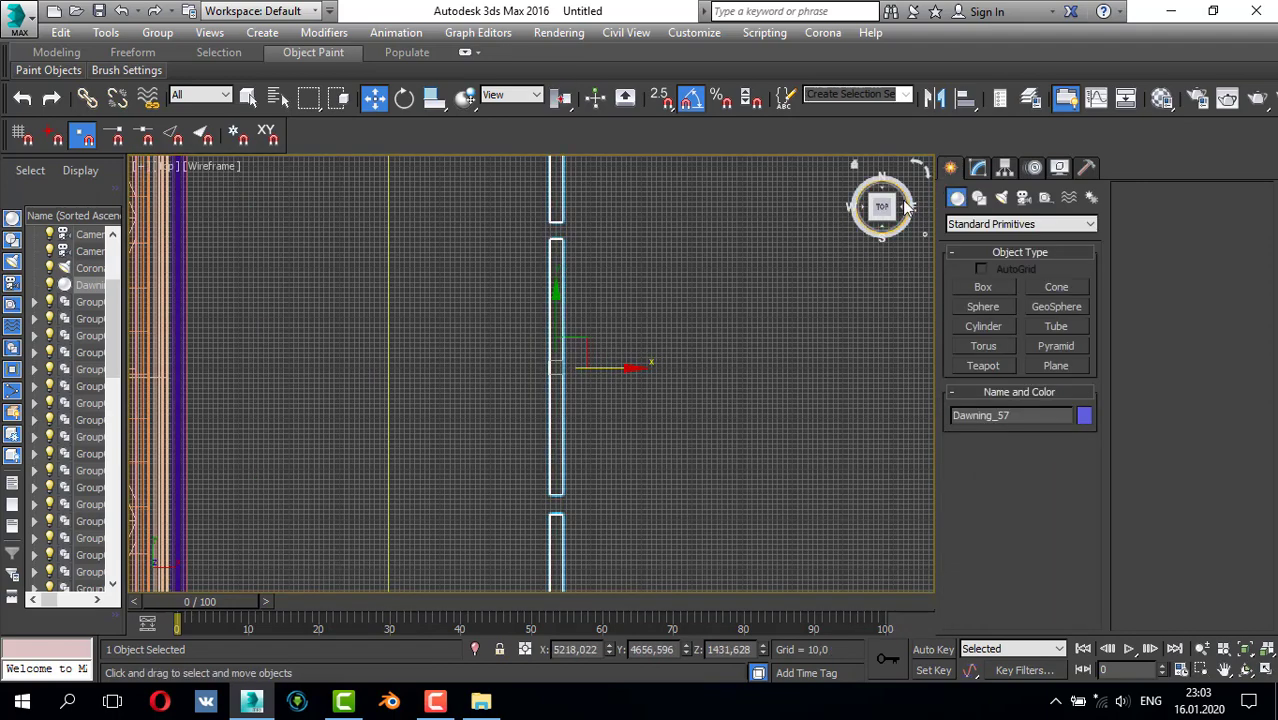
- Move the panels back west into the molding frame above the bed, to about X 4463, and check the fit in perspective
scroll(650, 364, down, 5)
drag(663, 370, 481, 386)
key(alt+w)
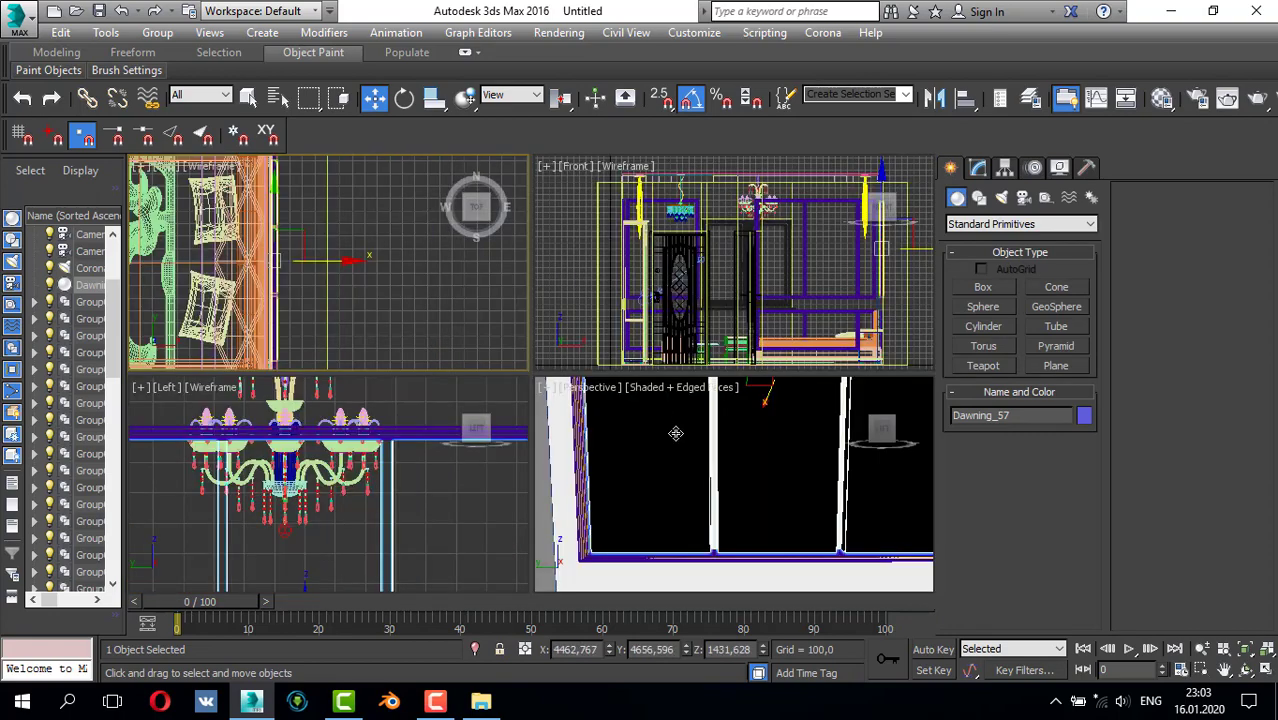
middle_click(676, 434)
key(alt+w)
alt+middle_drag(670, 426, 600, 351)
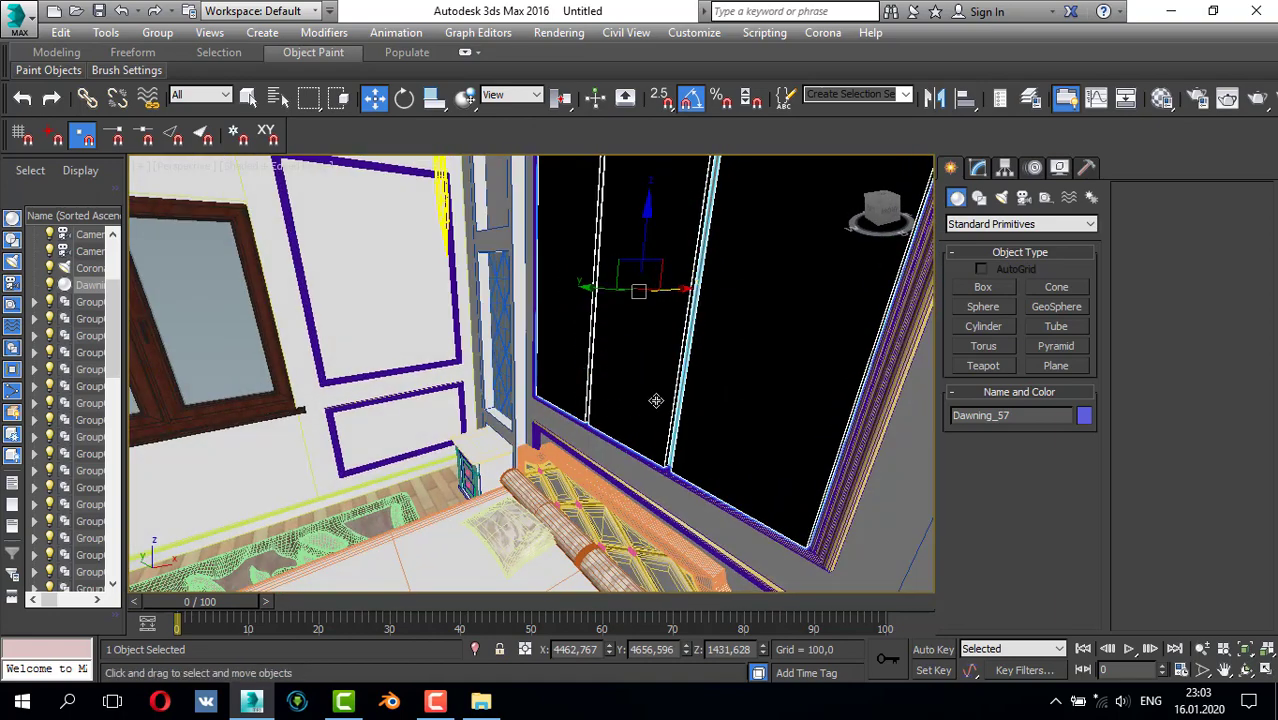
alt+middle_drag(633, 375, 711, 352)
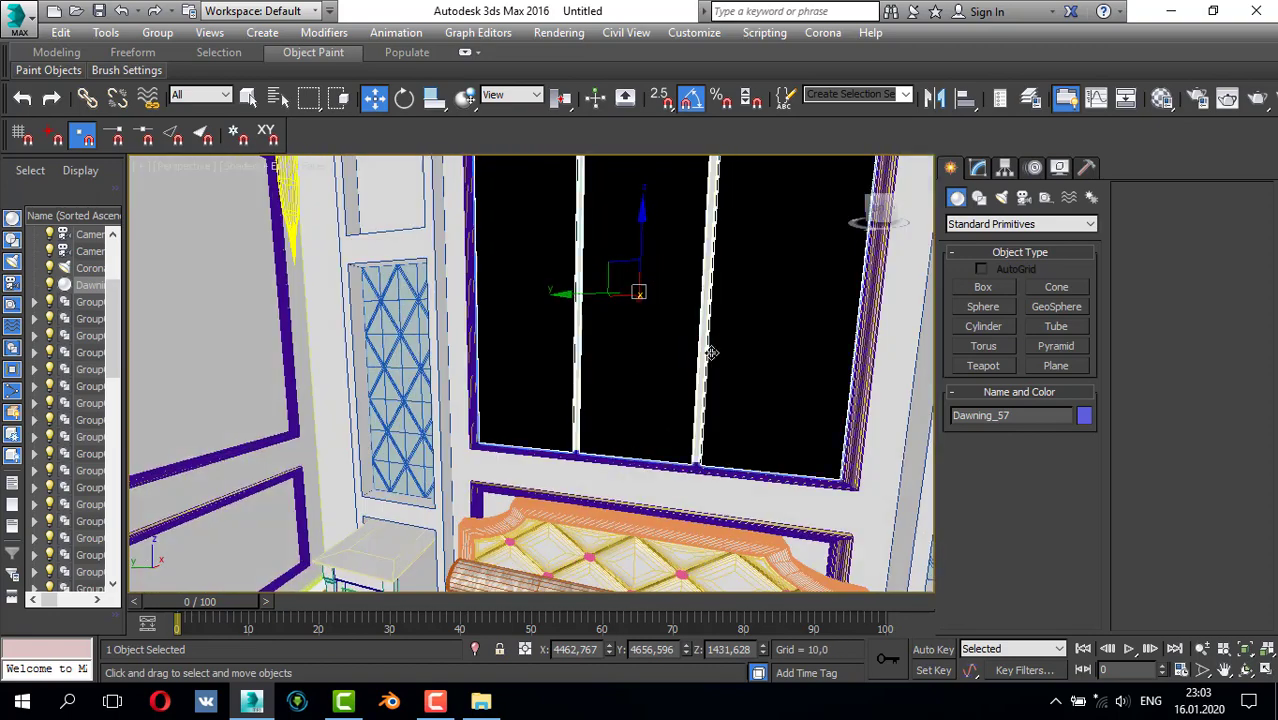
- Load the Dawning_61 bitmap as the diffuse map of a material, assign it to the panels and show the map in the viewport
click(157, 32)
click(632, 254)
click(978, 168)
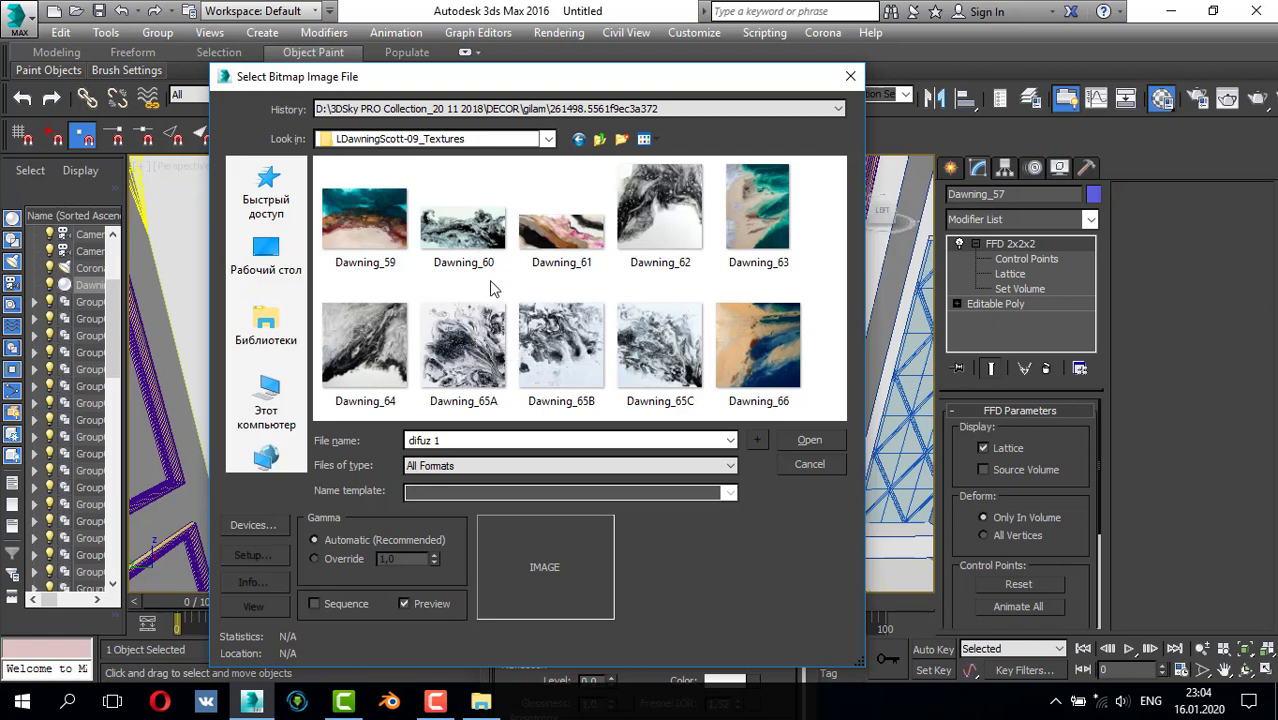
click(648, 358)
click(565, 228)
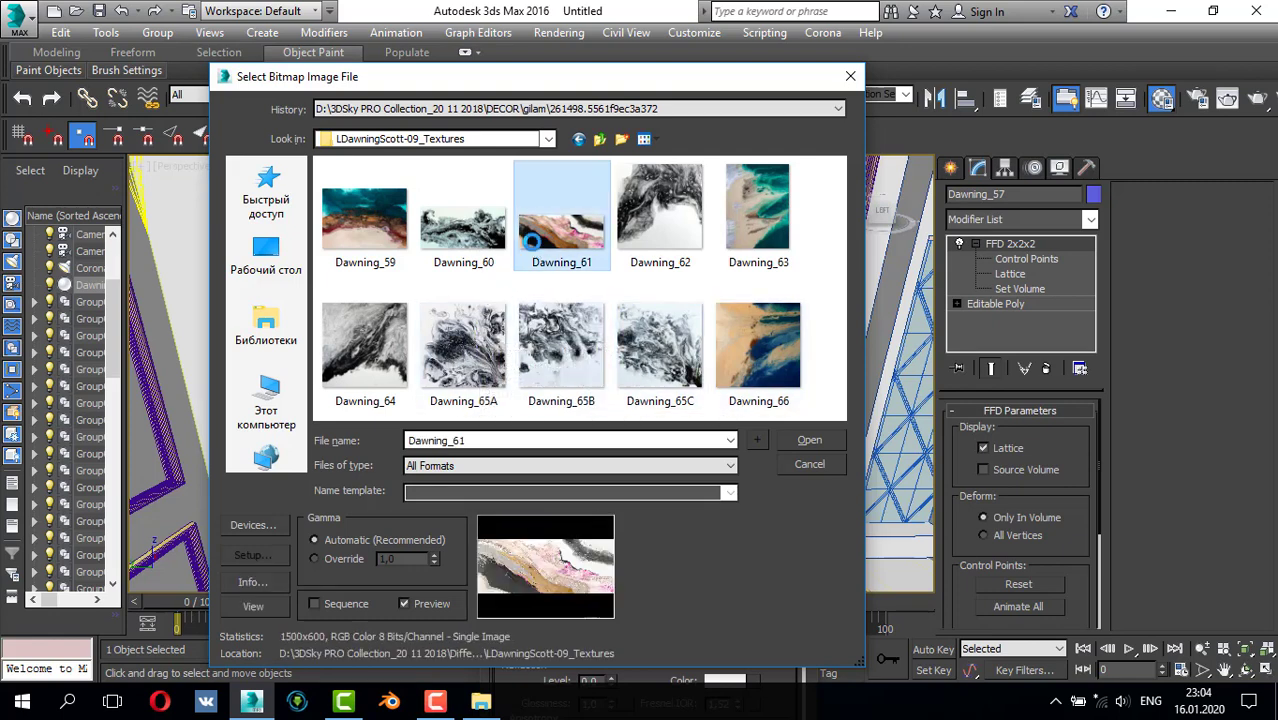
click(805, 441)
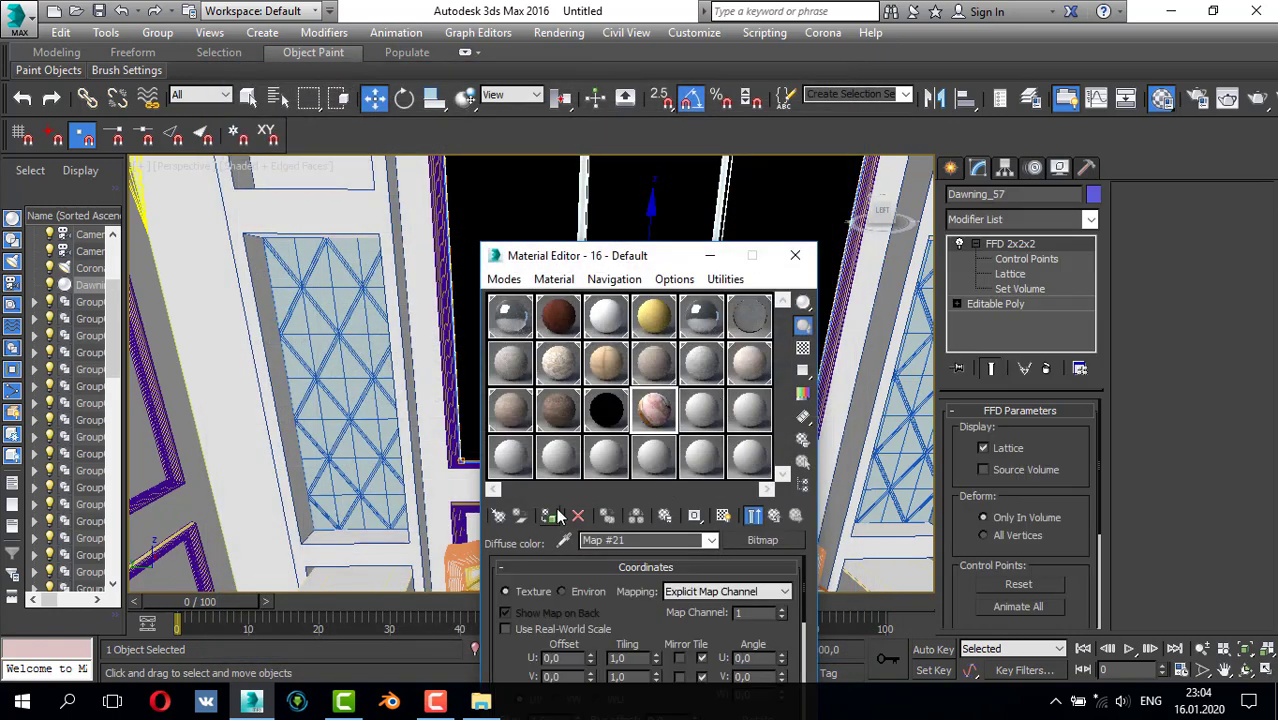
click(720, 514)
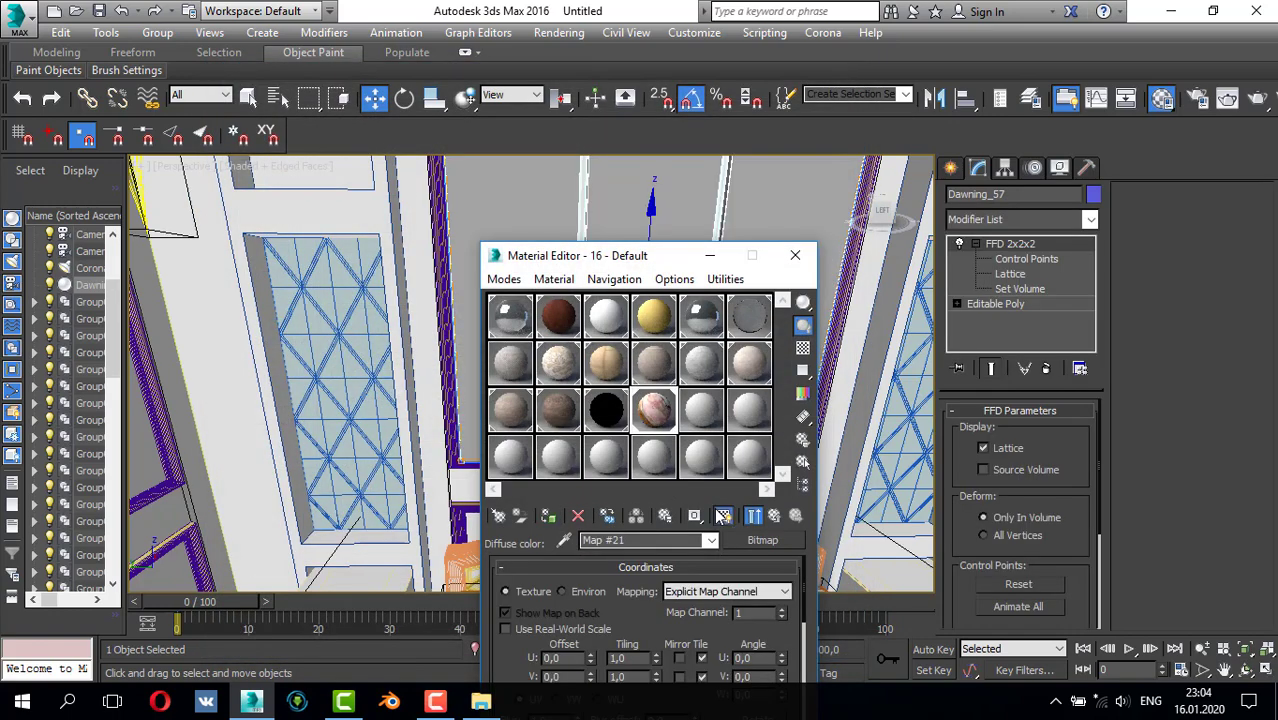
click(795, 259)
- Add a UVW Map modifier to the panels so one picture spans all three, and check them above the bed
middle_drag(684, 291, 556, 366)
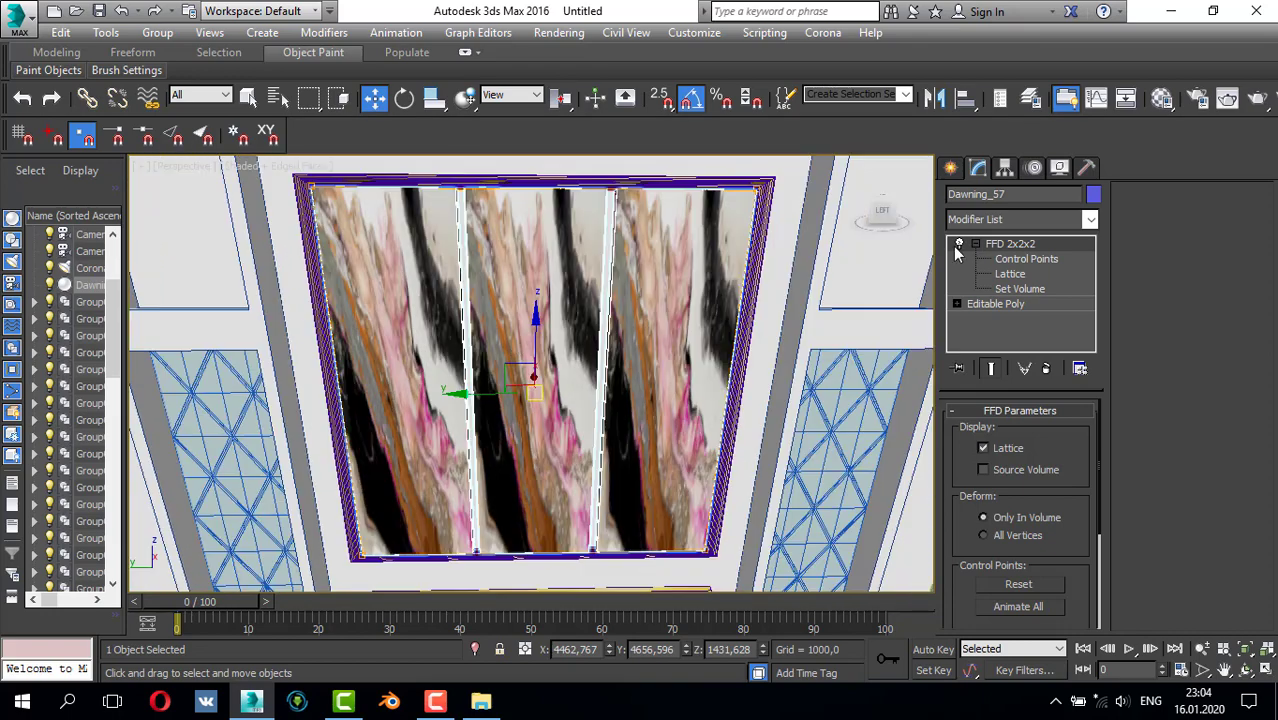
click(1004, 222)
key(u)
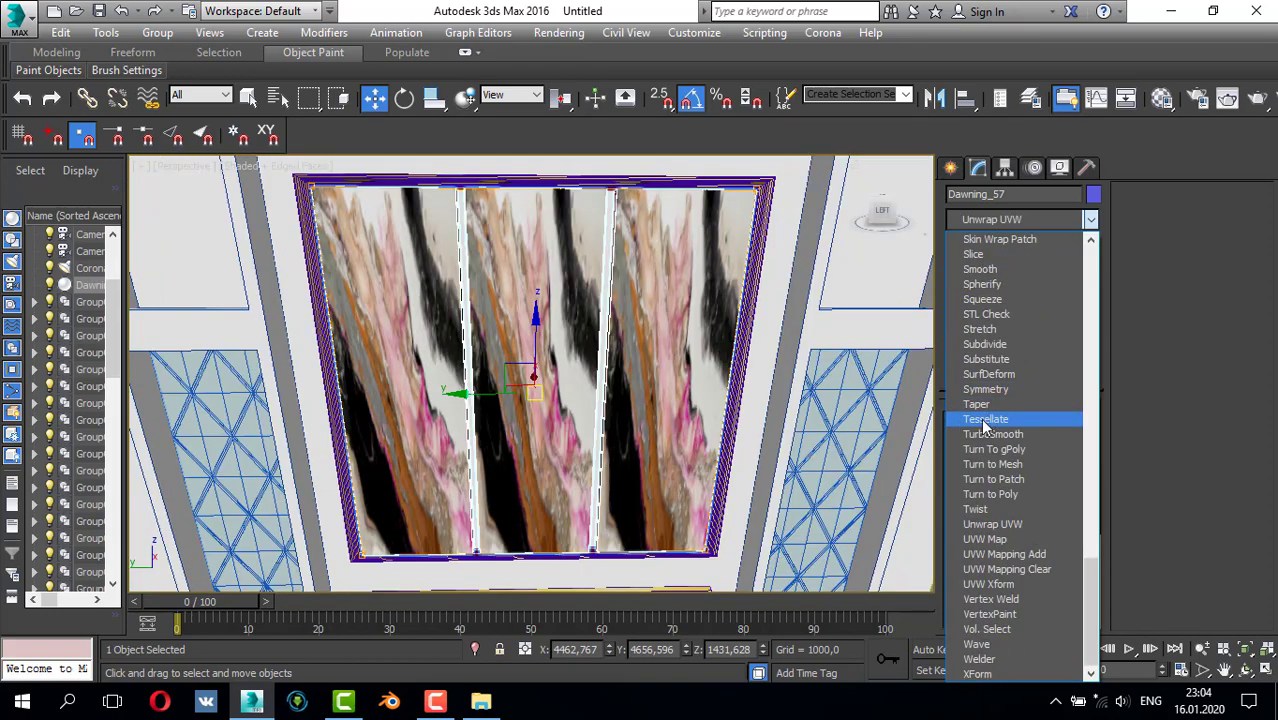
click(988, 541)
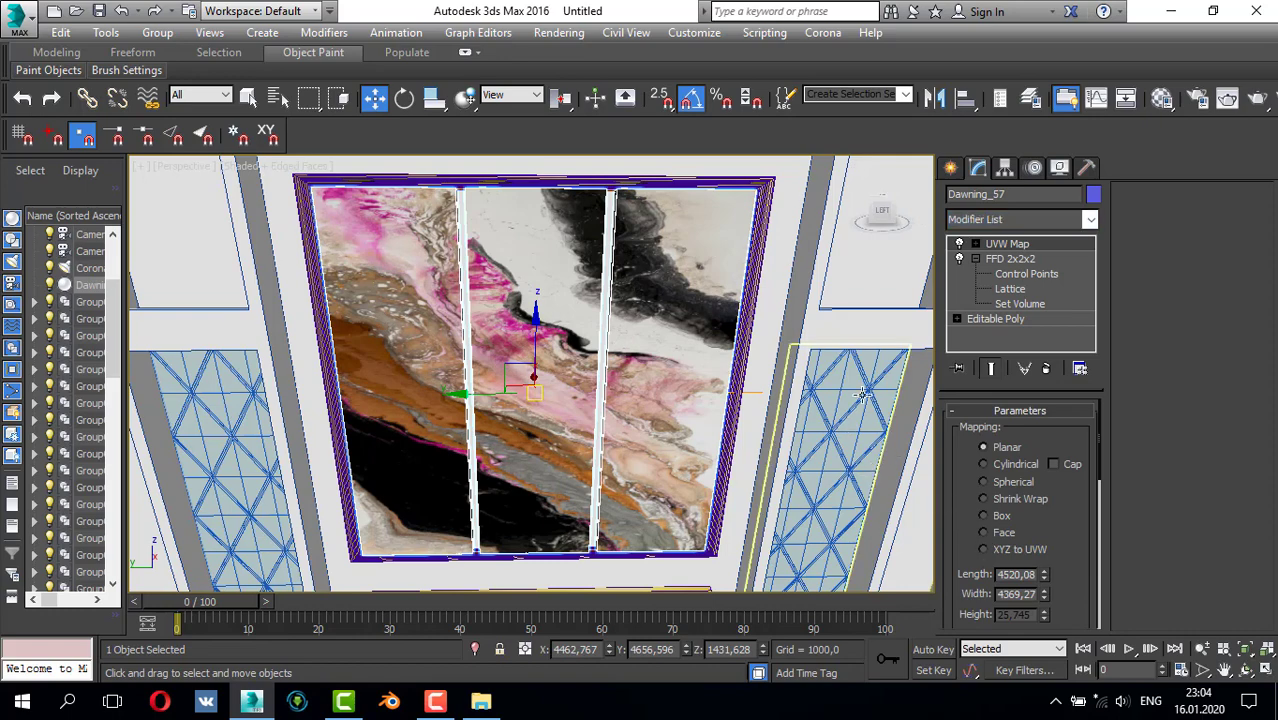
scroll(709, 333, down, 4)
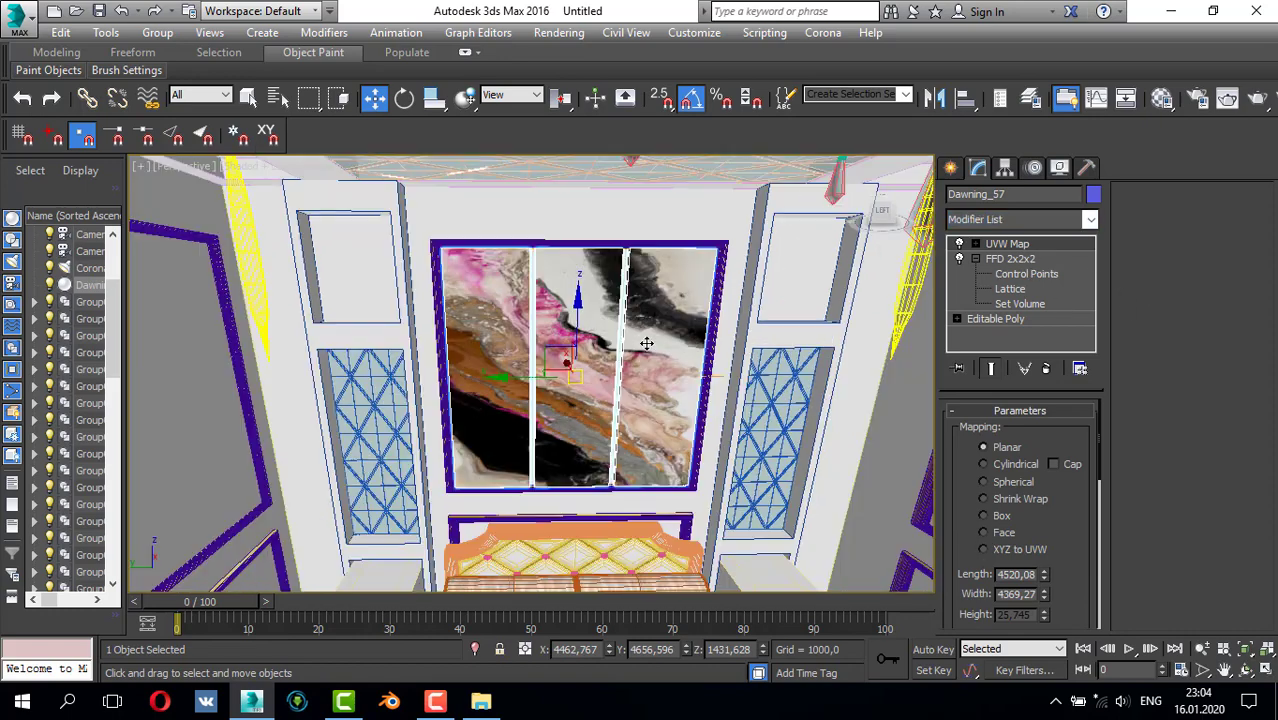
click(951, 168)
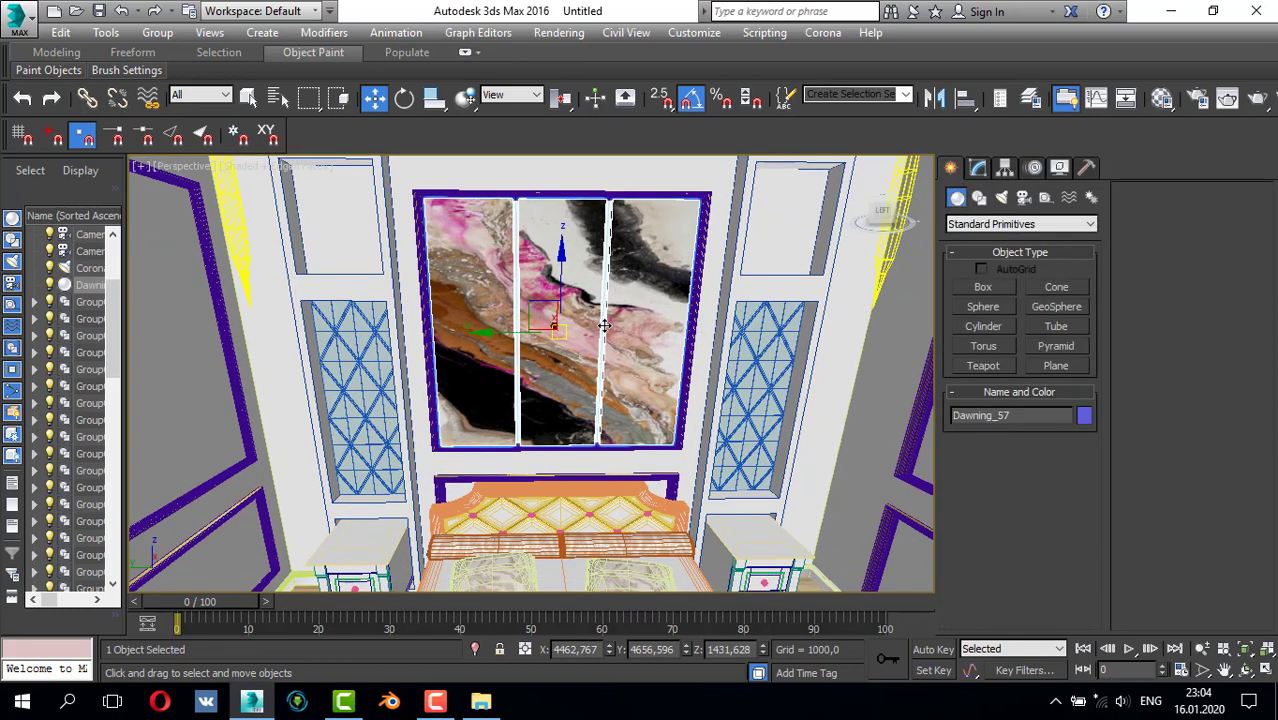
mouse_move(596, 330)
middle_down()
mouse_move(575, 296)
mouse_move(557, 328)
middle_up()
scroll(578, 312, down, 3)
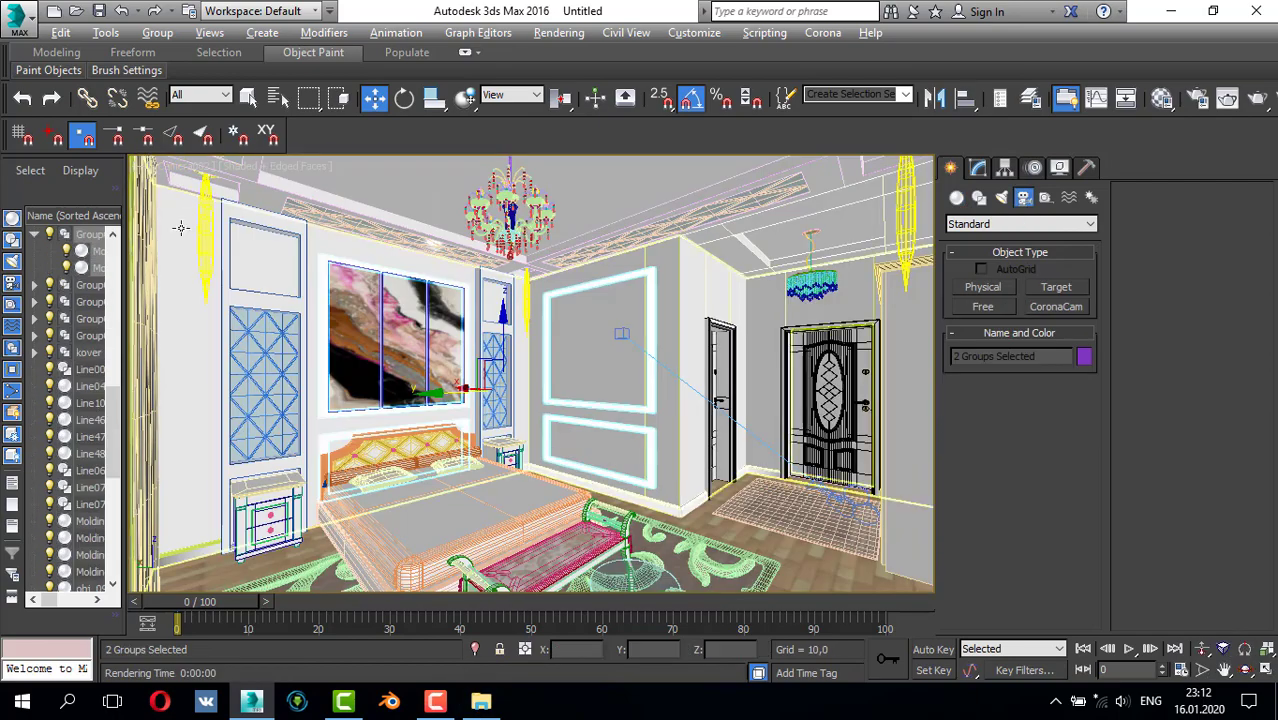
- Select Camera002 beside the floor lamp in the top view and give it the 20 mm stock lens
key(alt+w)
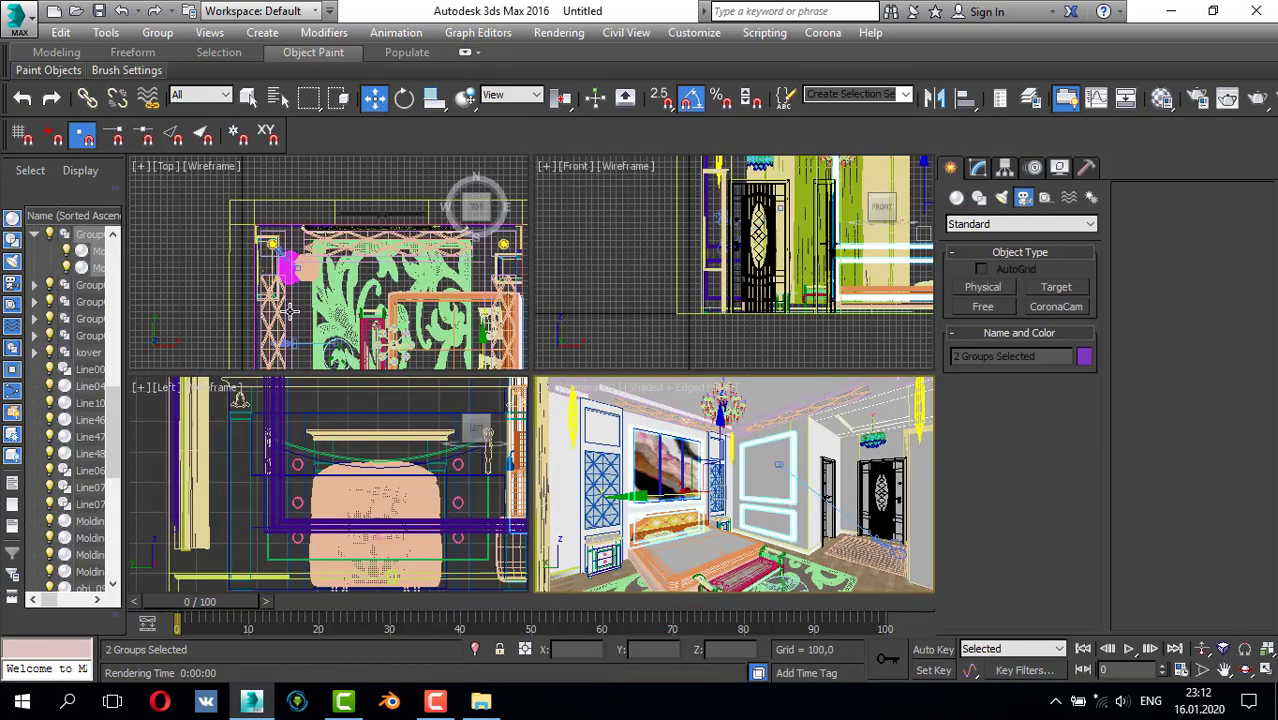
key(alt+w)
scroll(420, 346, up, 8)
click(442, 337)
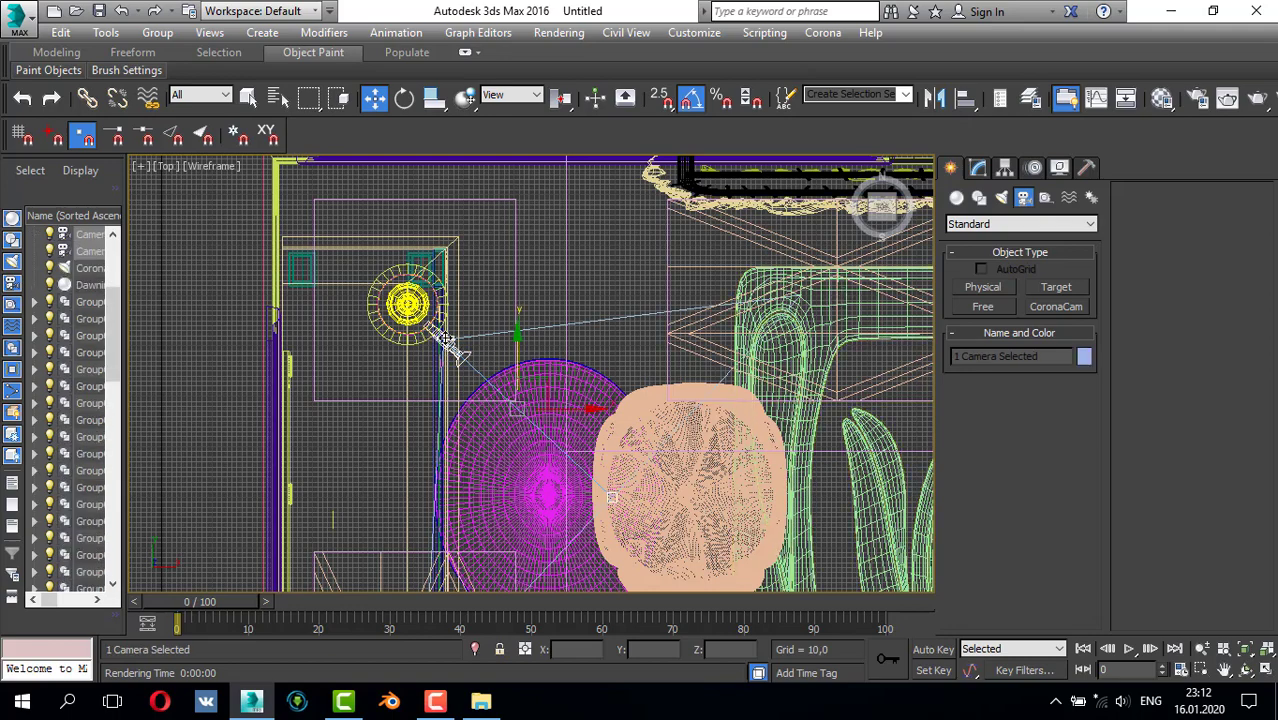
scroll(452, 345, up, 5)
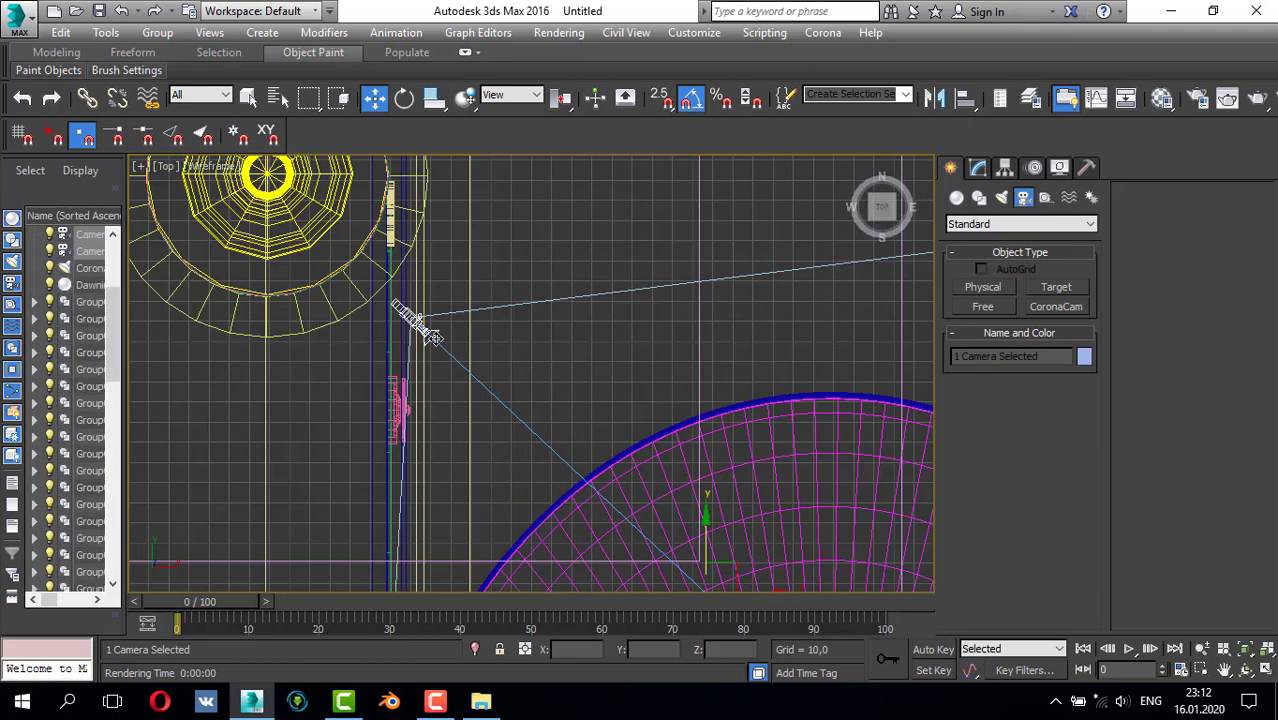
scroll(432, 336, down, 6)
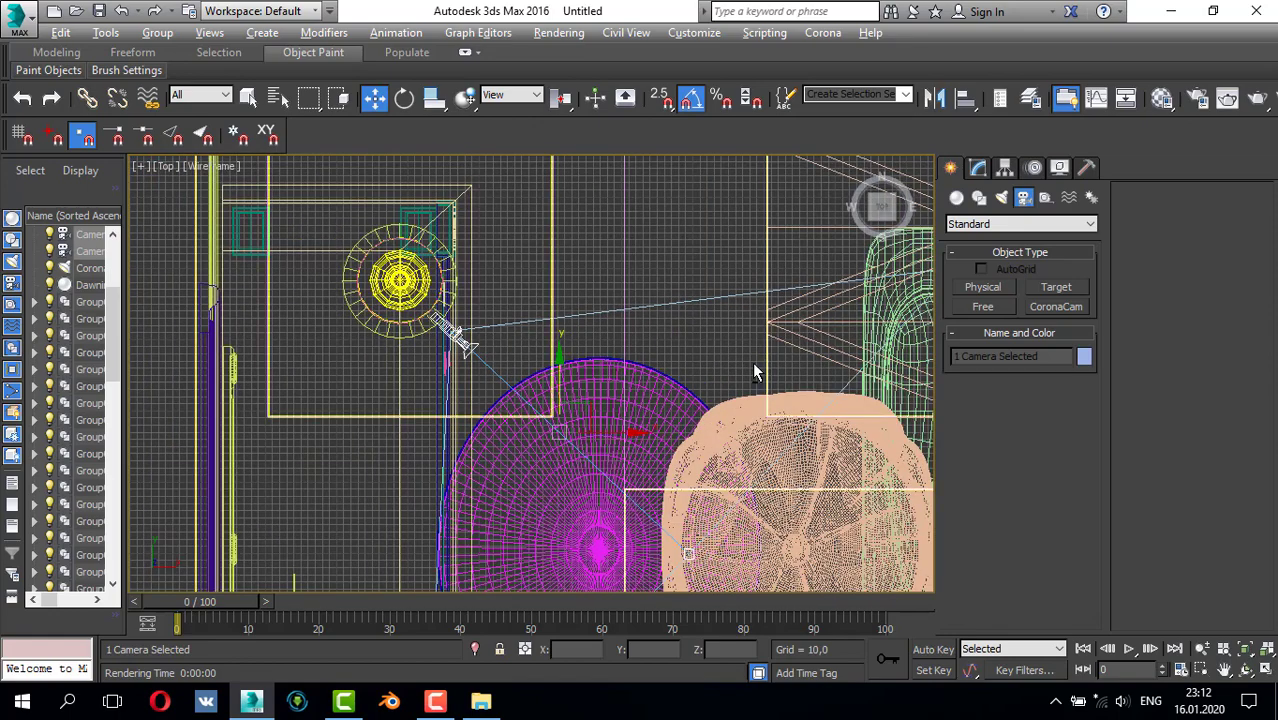
key(alt+w)
key(alt+w)
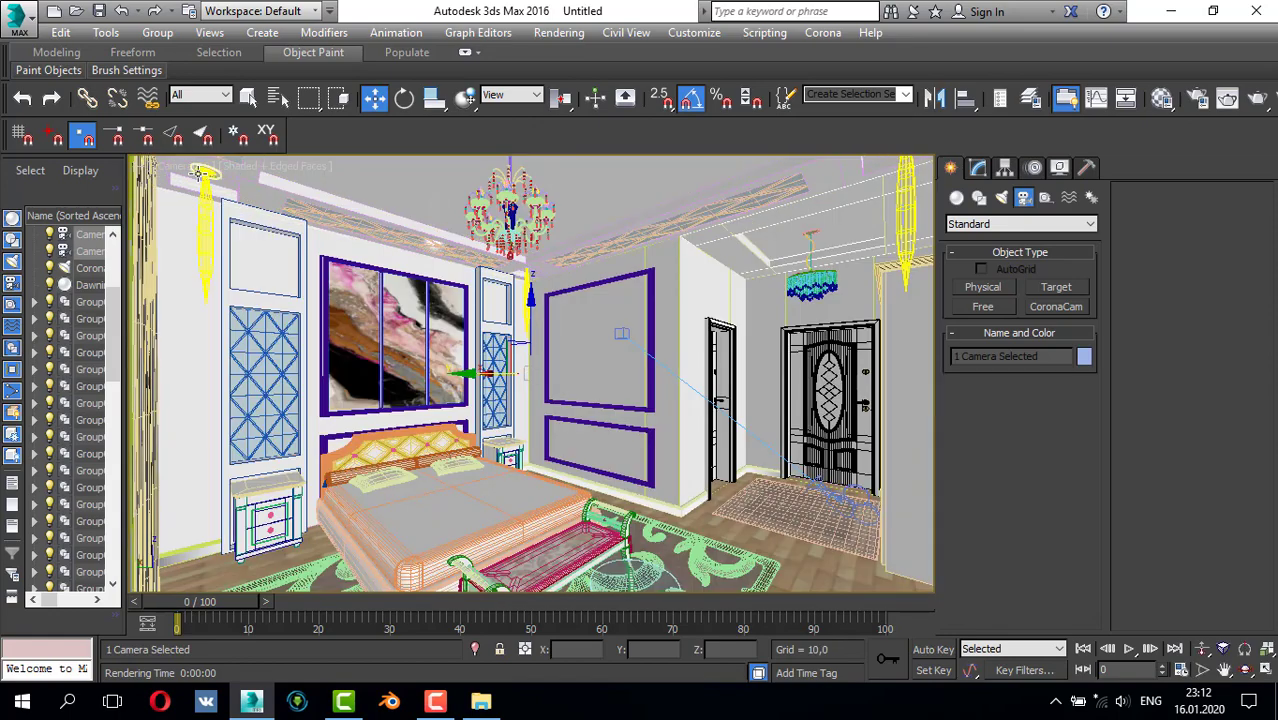
click(978, 167)
key(alt+w)
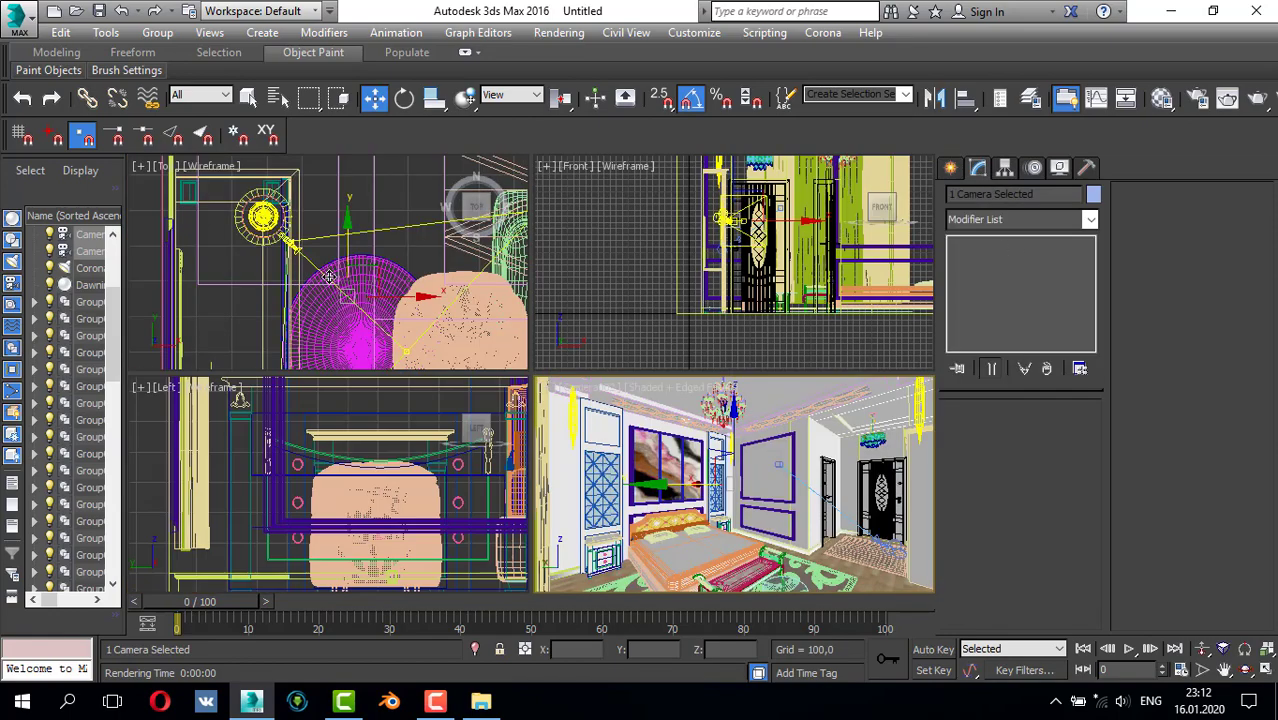
click(289, 243)
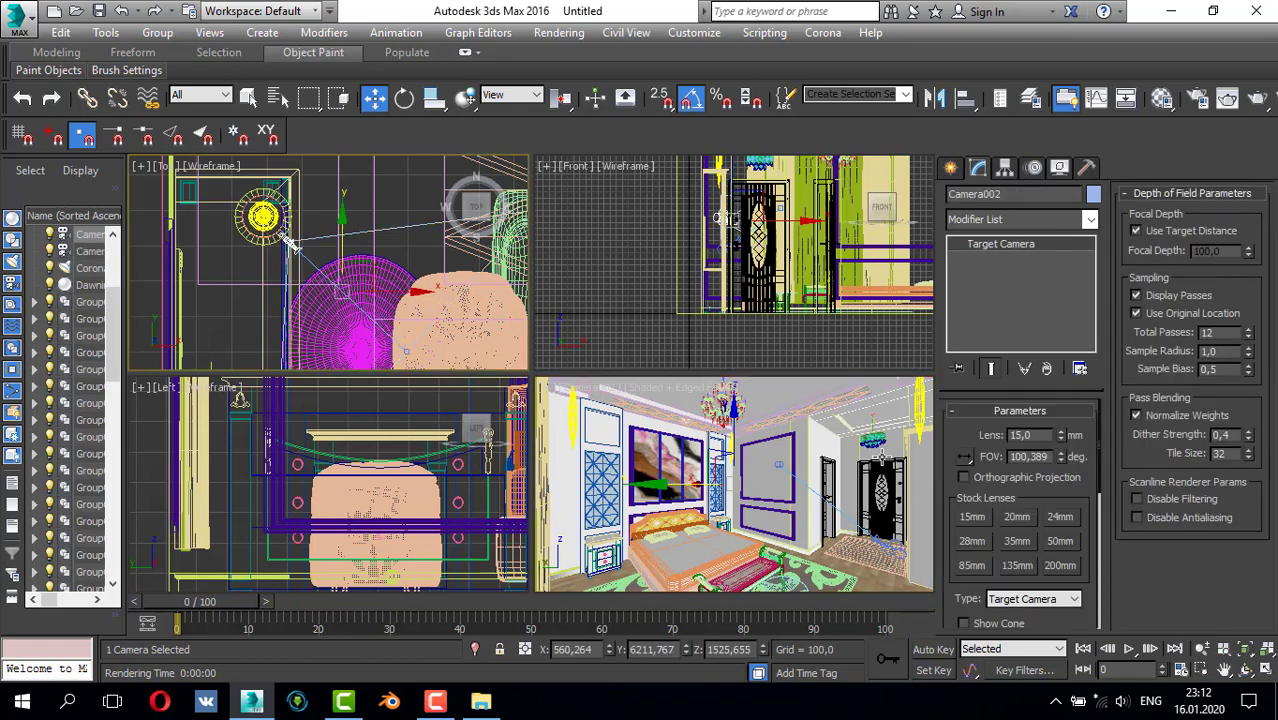
click(1015, 518)
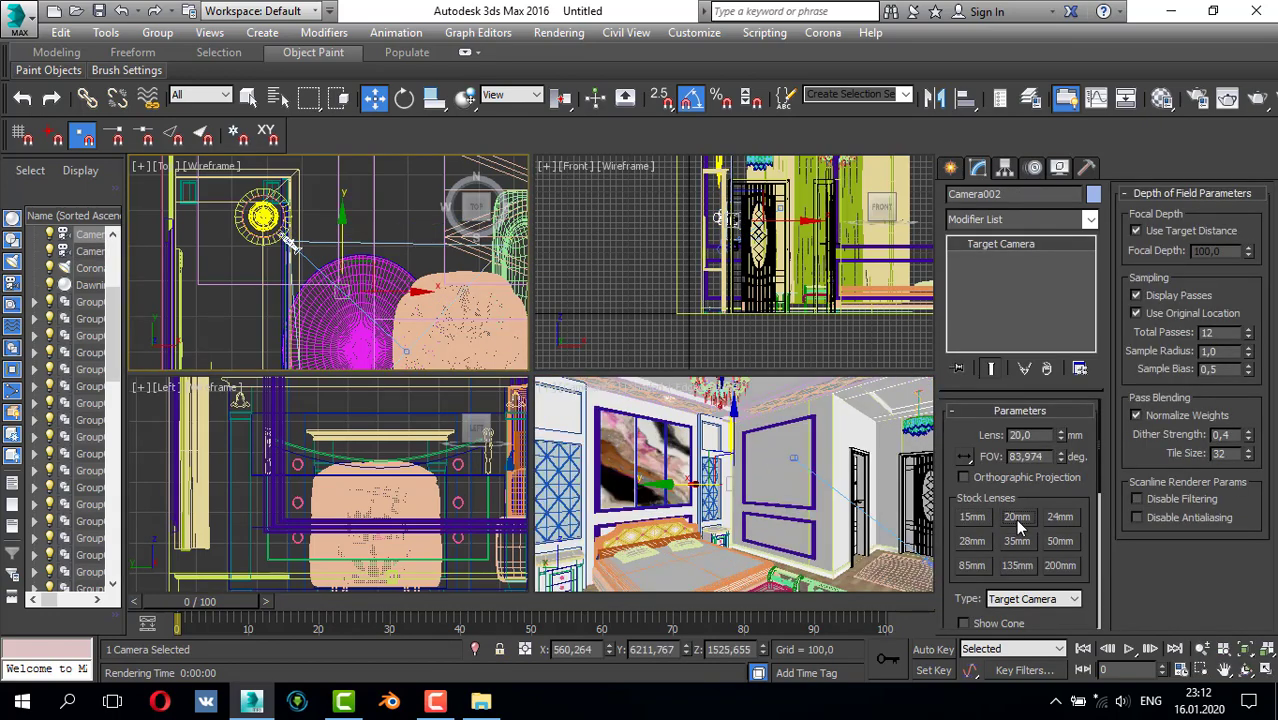
- Enlarge the camera view and switch that viewport from Camera002 to Perspective
key(alt+w)
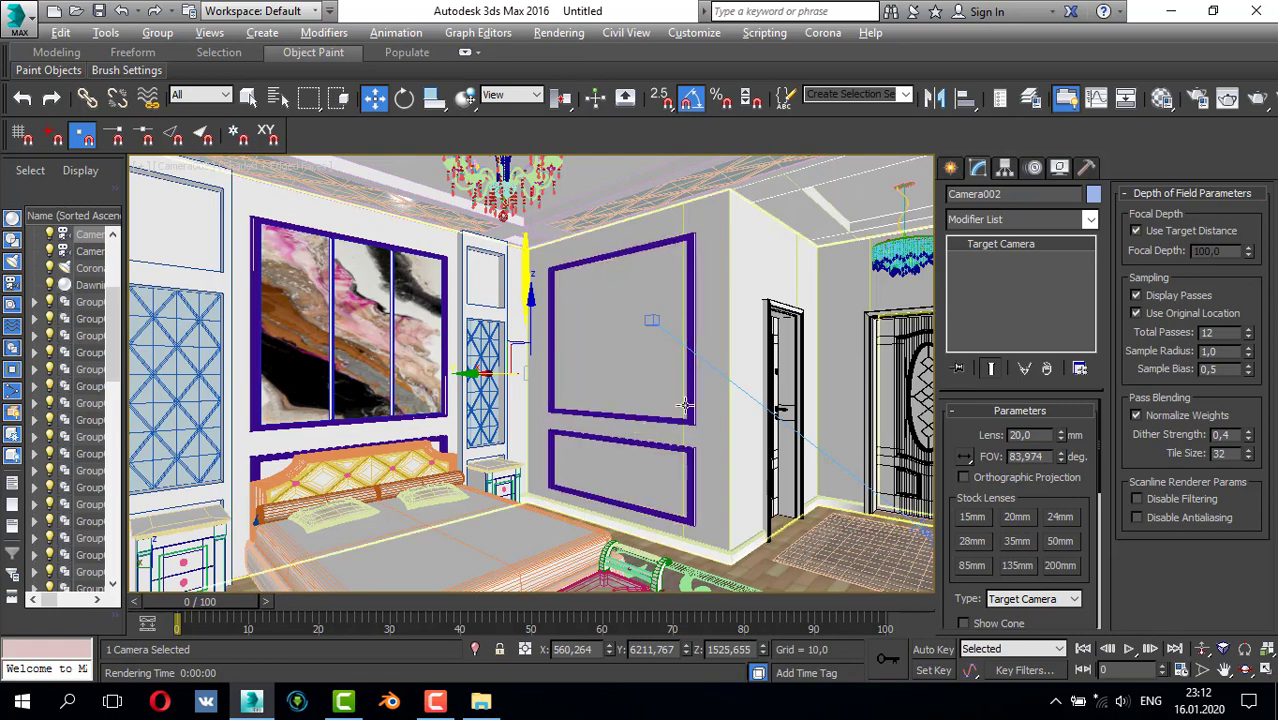
click(175, 165)
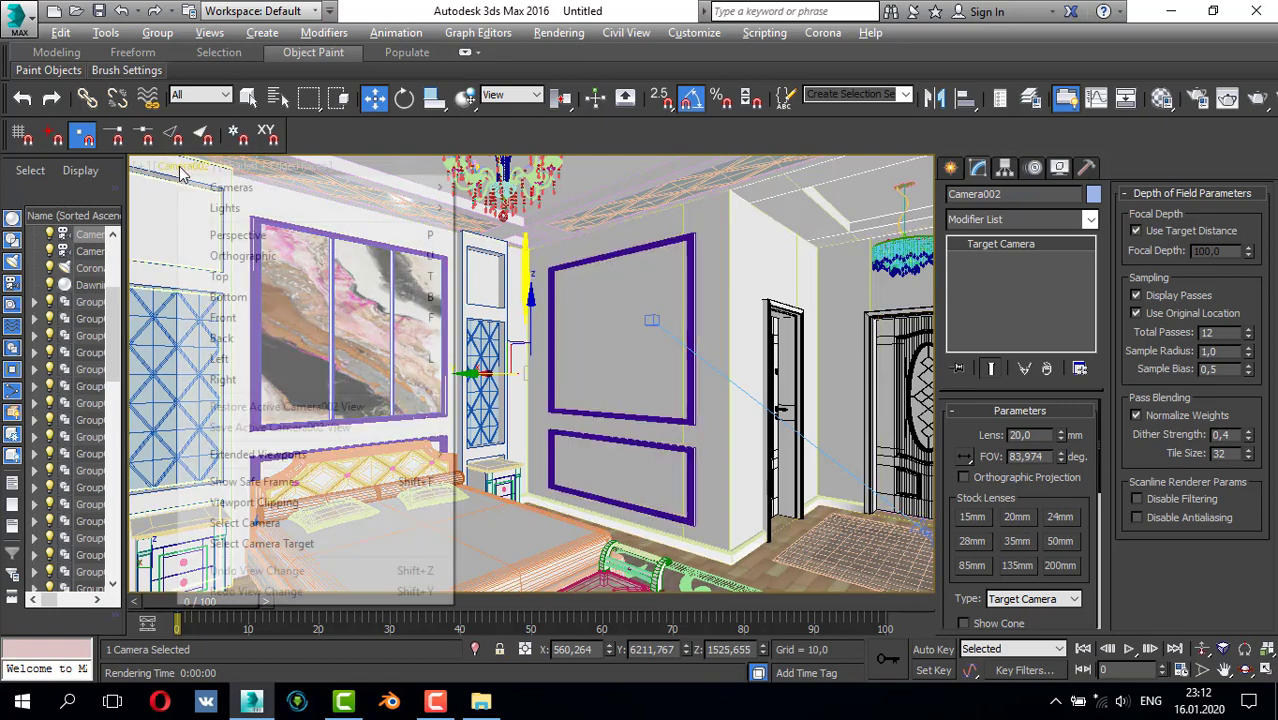
click(251, 234)
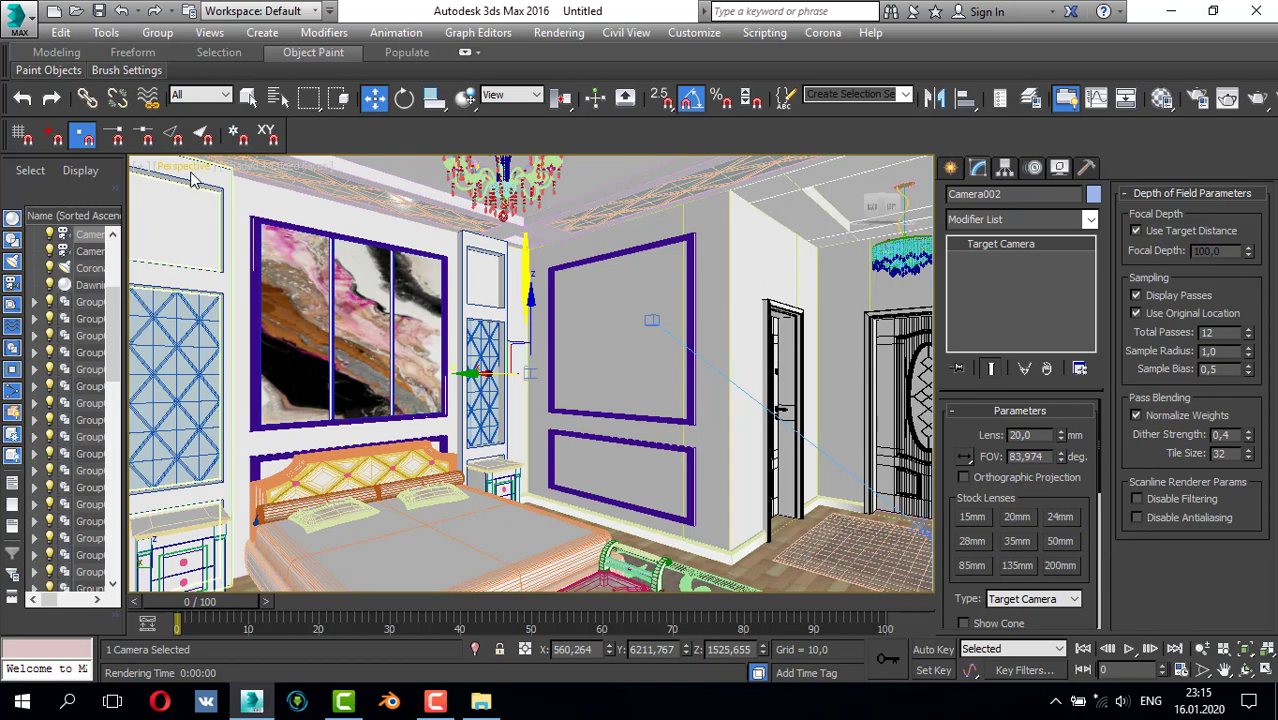
- Select the wall mouldings around the curtained window and the upper moulding on the dresser wall, and assign the white 03 - Default material
alt+middle_drag(475, 347, 595, 402)
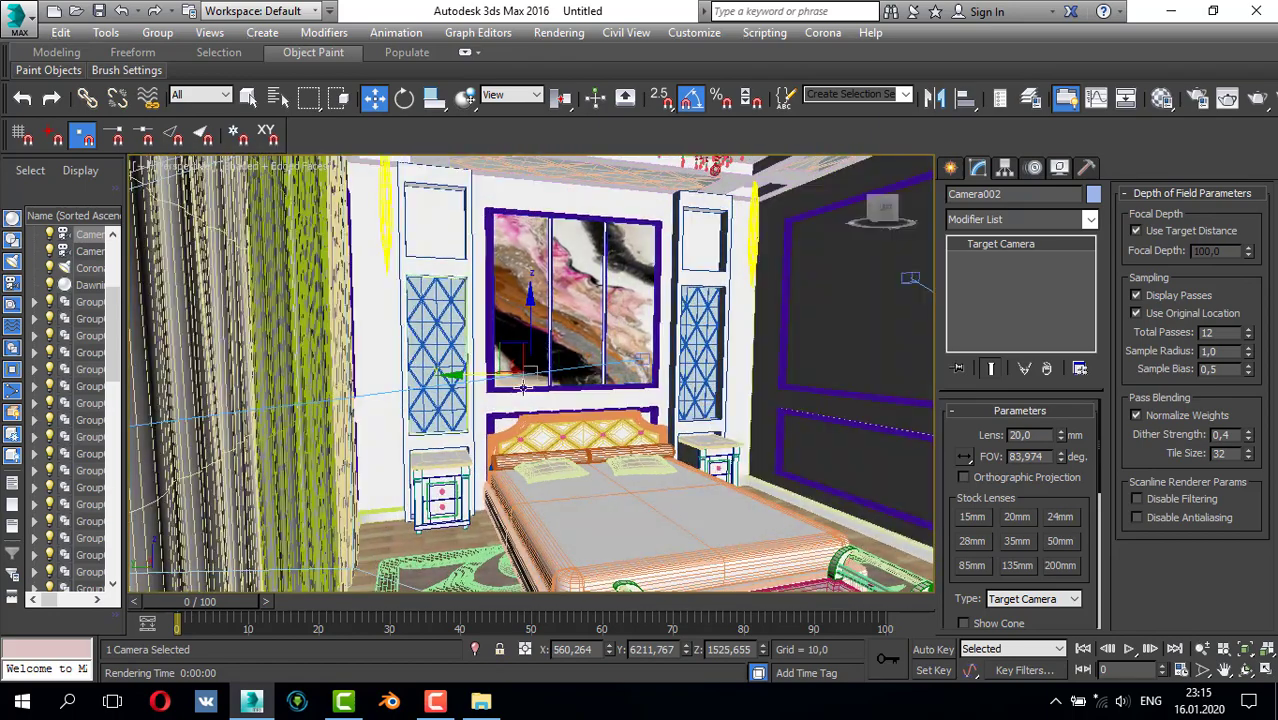
mouse_move(437, 381)
middle_down()
mouse_move(422, 379)
mouse_move(443, 416)
mouse_move(335, 378)
middle_up()
click(335, 378)
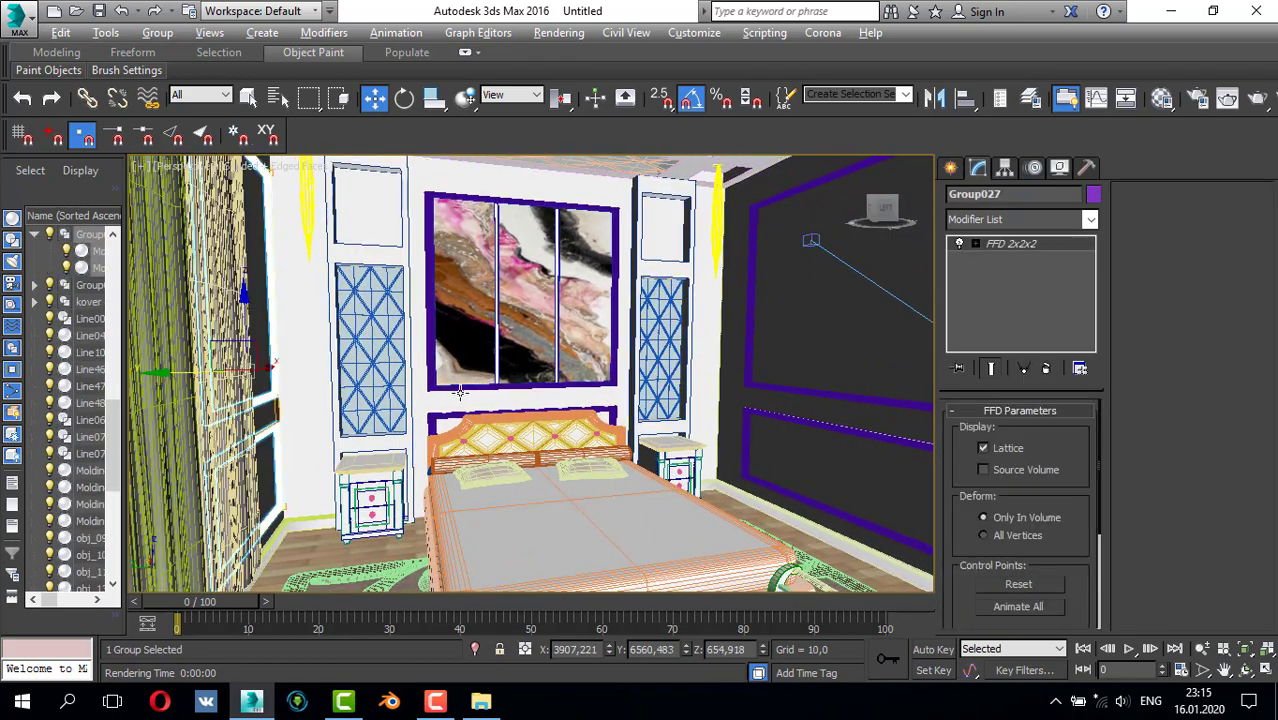
scroll(424, 390, up, 10)
scroll(439, 371, down, 3)
middle_drag(439, 371, 710, 354)
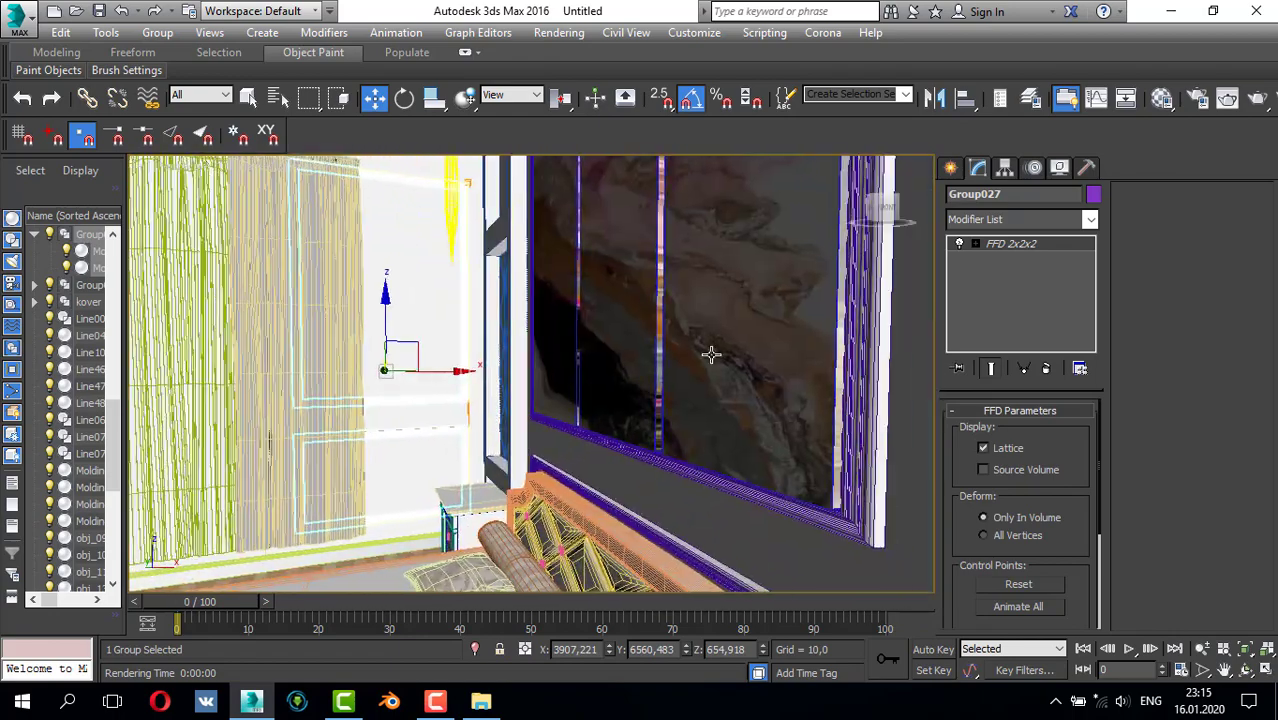
middle_drag(512, 382, 706, 387)
alt+middle_drag(220, 366, 342, 402)
scroll(242, 343, up, 2)
ctrl+click(264, 311)
ctrl+click(224, 282)
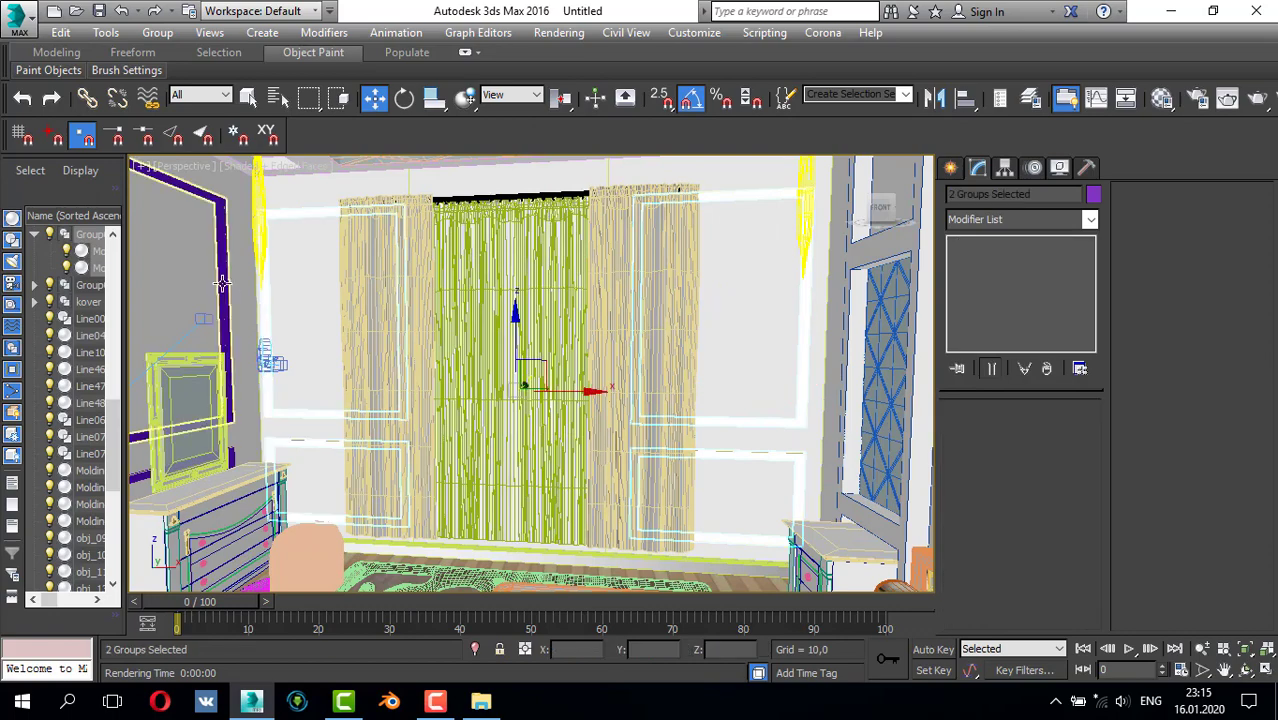
key(m)
key(m)
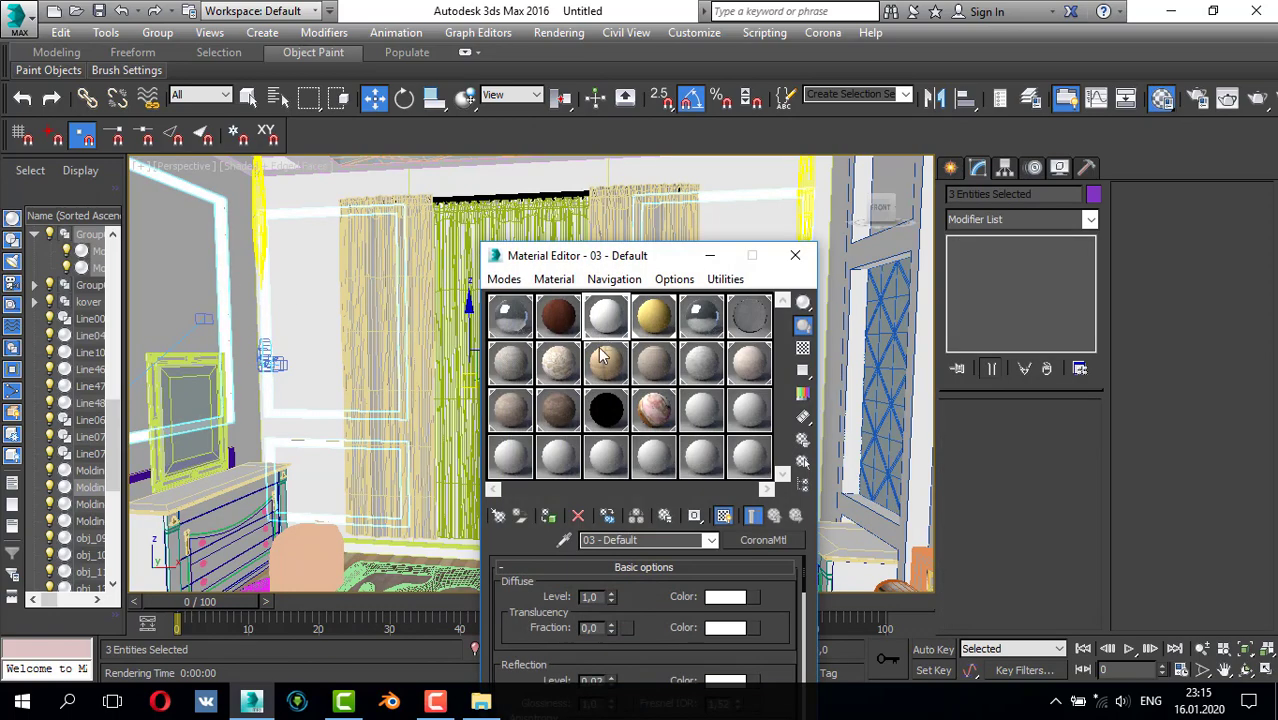
click(548, 518)
click(795, 255)
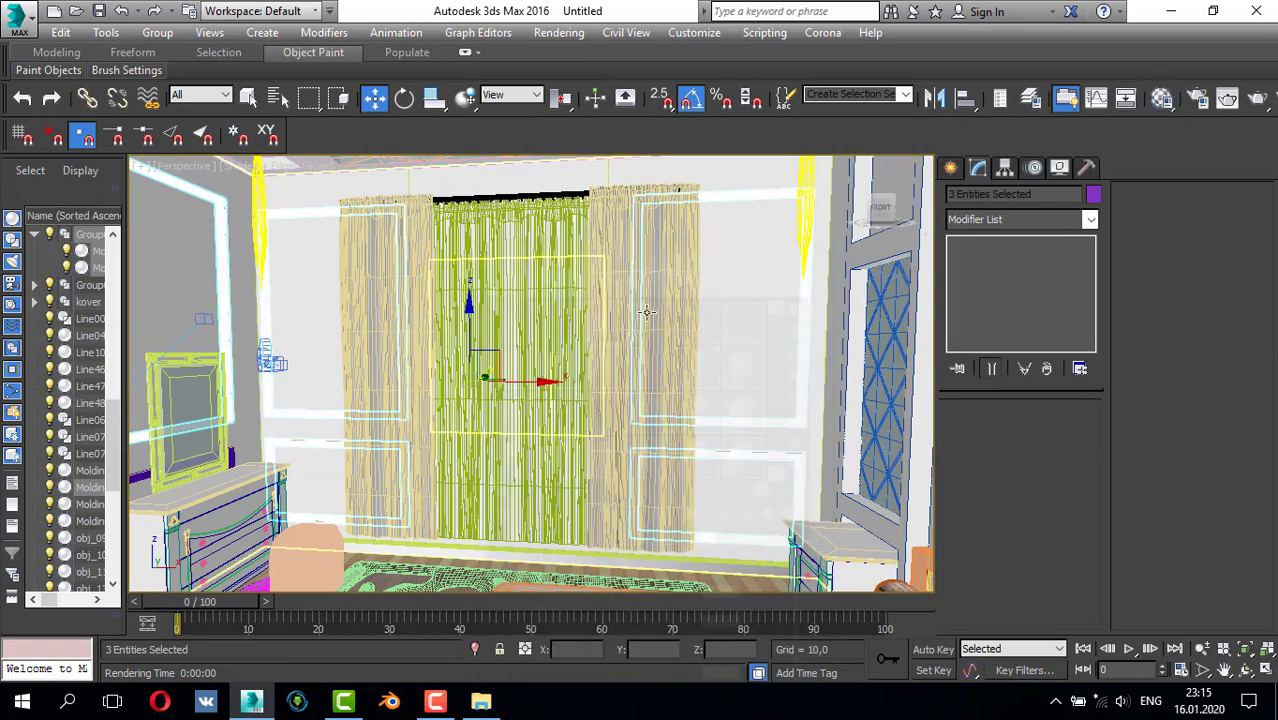
- Select the lower mouldings on the dresser wall and the moulding behind the wardrobe, and assign them the white 03 - Default material
alt+middle_drag(579, 350, 610, 344)
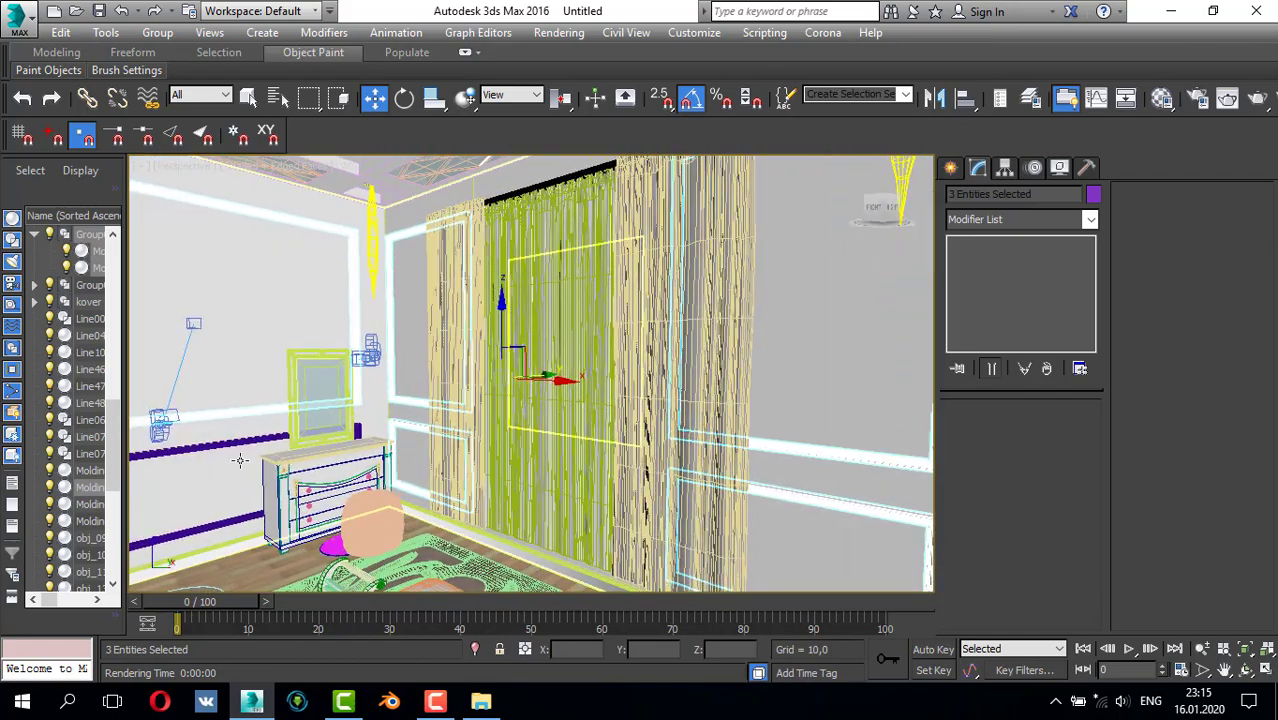
click(232, 443)
alt+middle_drag(400, 412, 511, 397)
scroll(510, 397, down, 8)
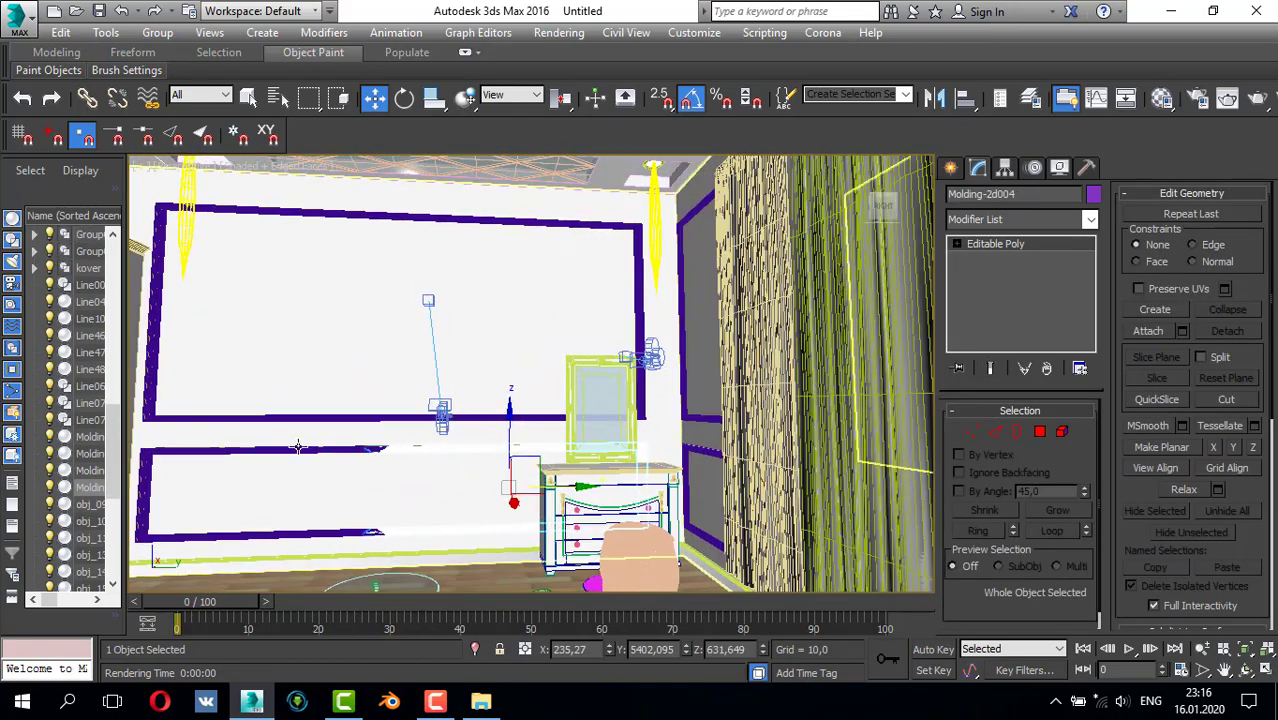
ctrl+click(342, 450)
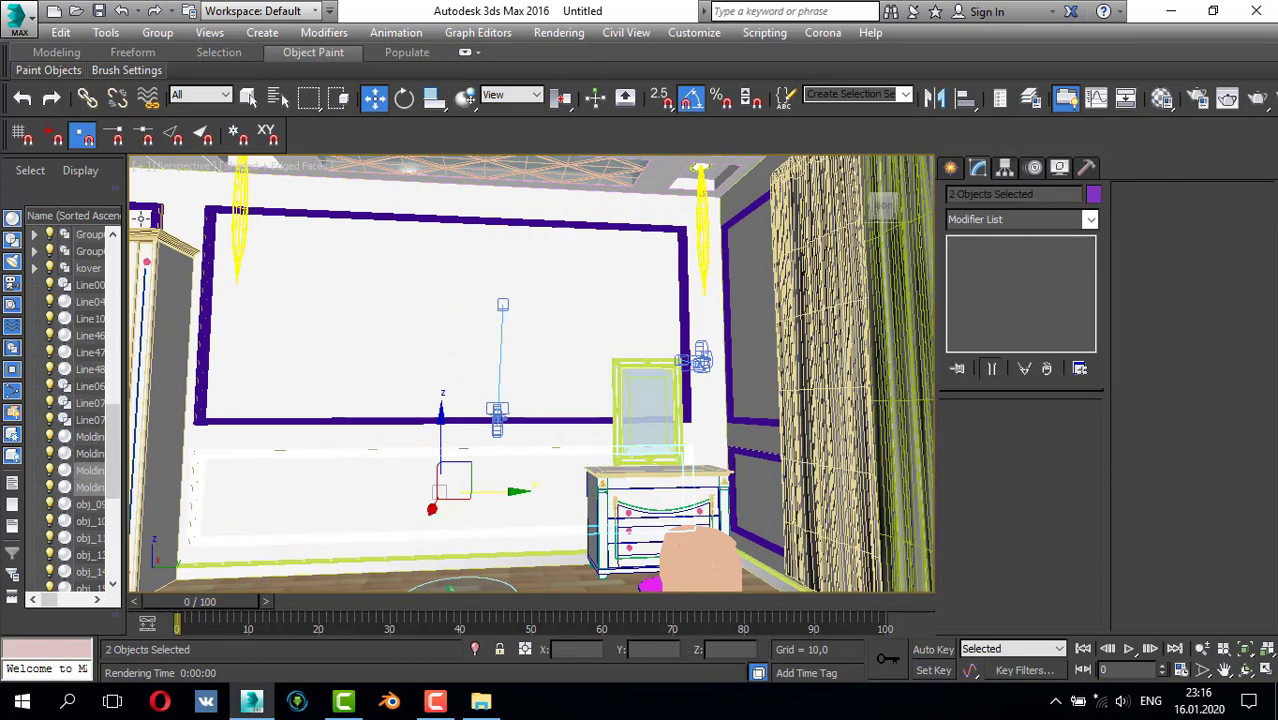
ctrl+click(152, 211)
key(m)
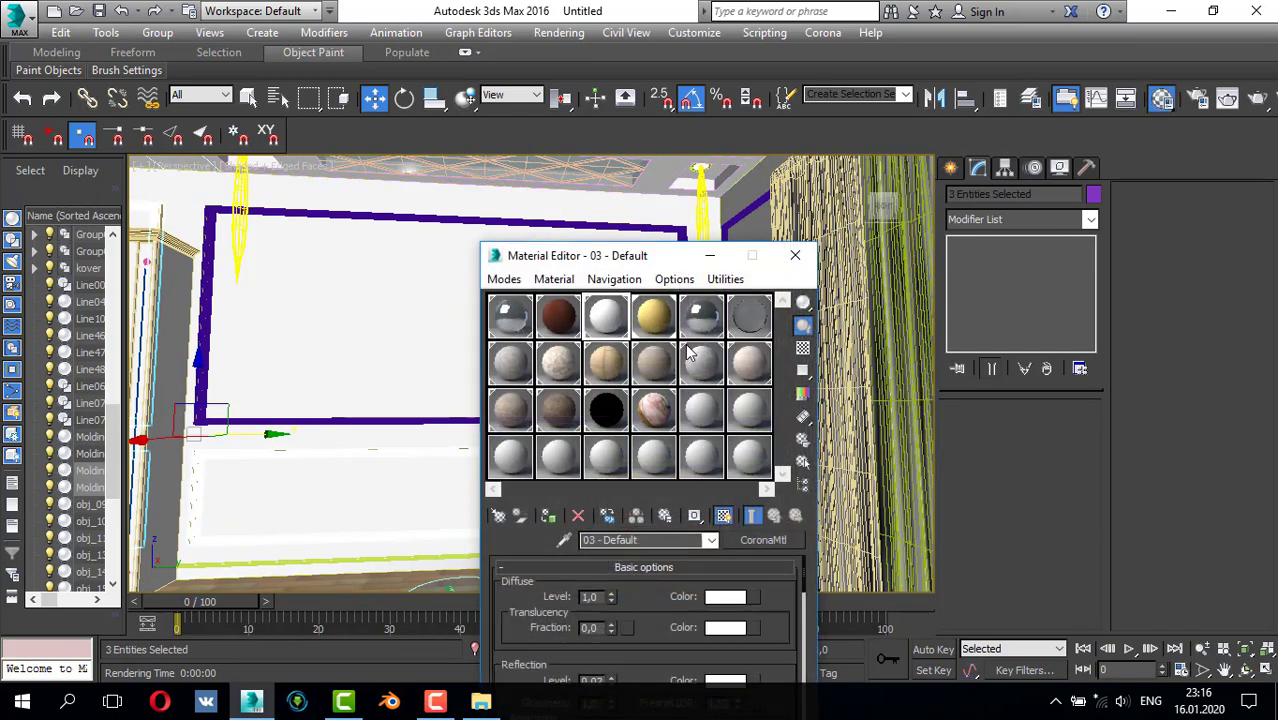
click(795, 255)
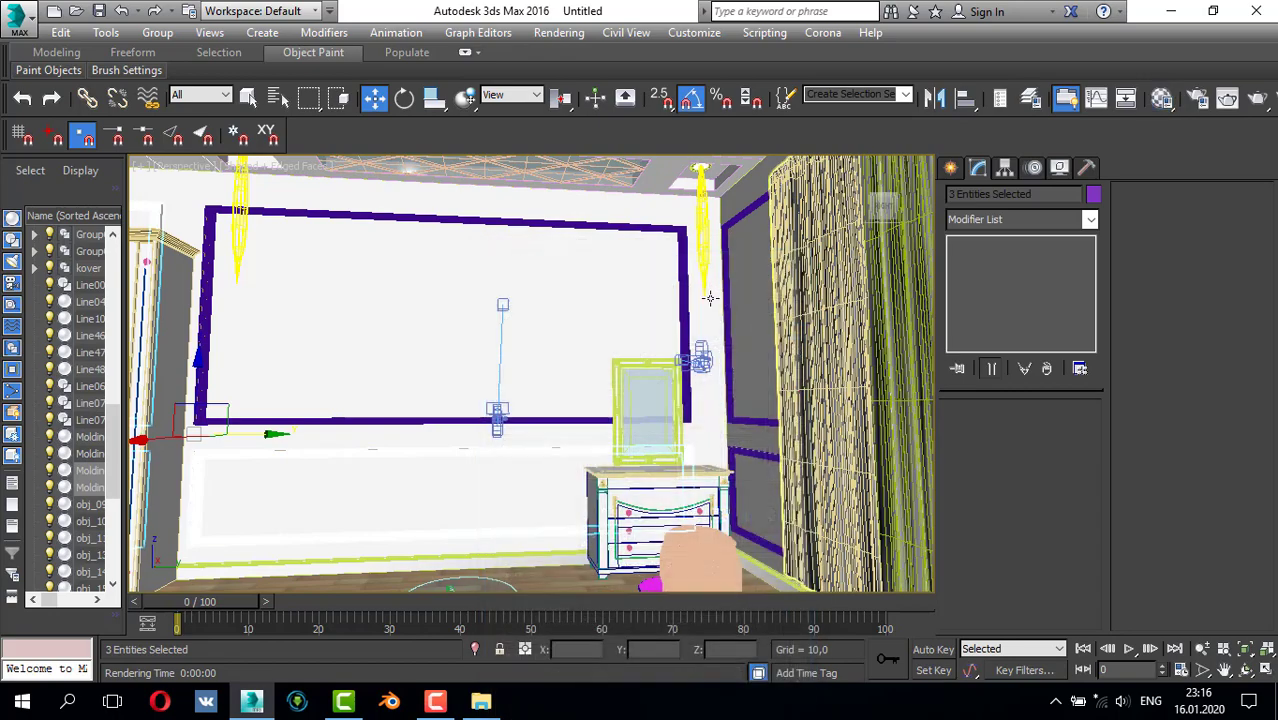
- Clear the selection, switch to File Explorer and merge the renderscene-pushka file into the bedroom scene in 3ds Max
alt+middle_drag(720, 330, 725, 366)
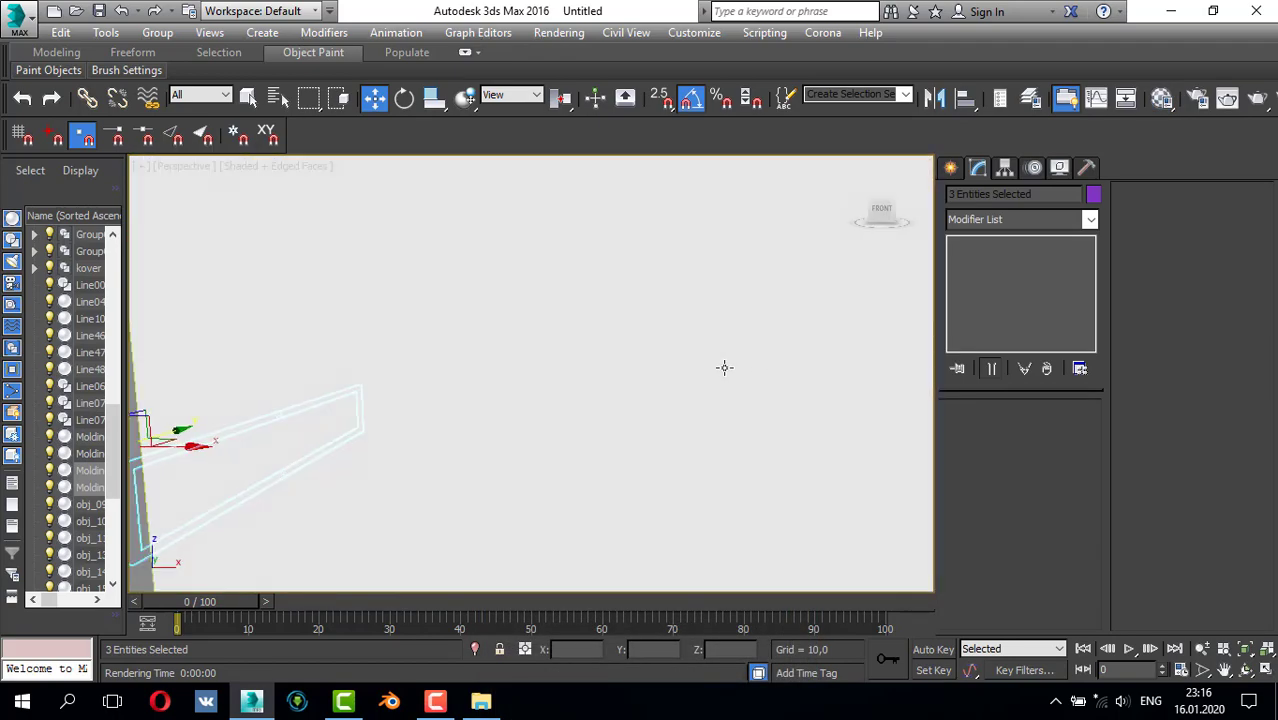
alt+middle_drag(645, 365, 755, 365)
alt+middle_drag(491, 344, 471, 371)
click(669, 413)
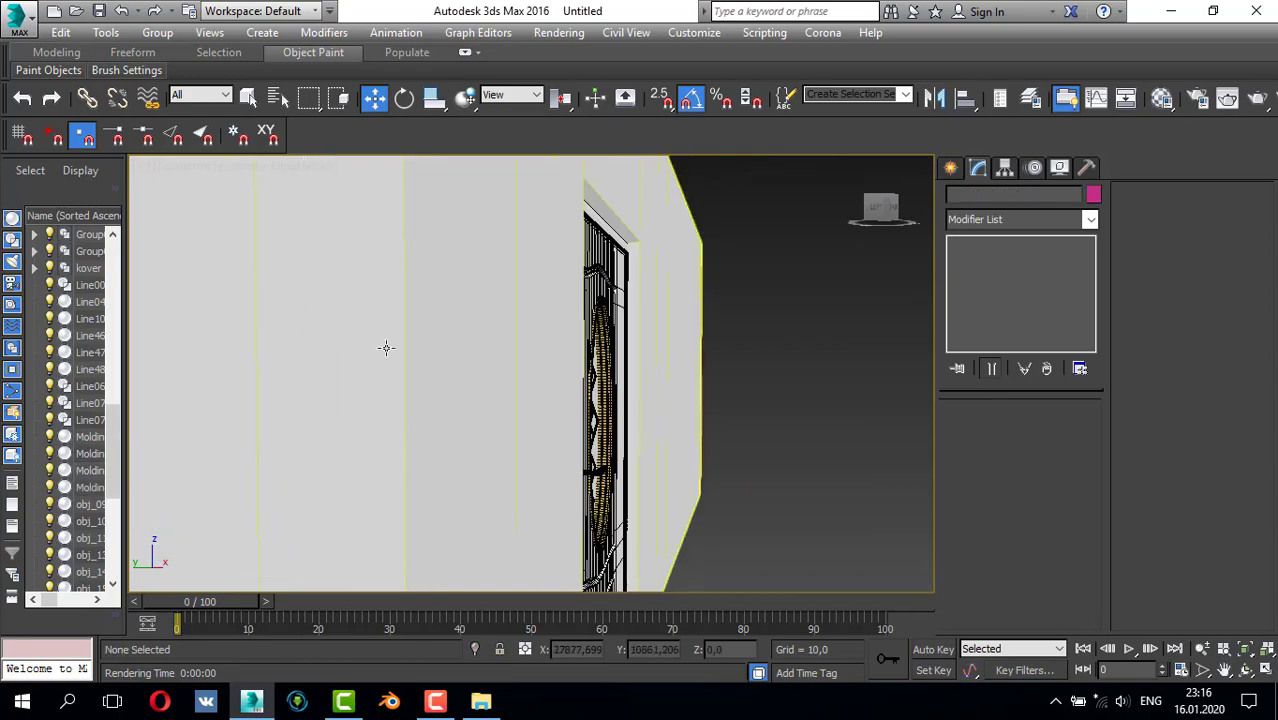
scroll(386, 348, up, 5)
mouse_move(394, 345)
alt+middle_down()
mouse_move(371, 342)
mouse_move(669, 337)
alt+middle_up()
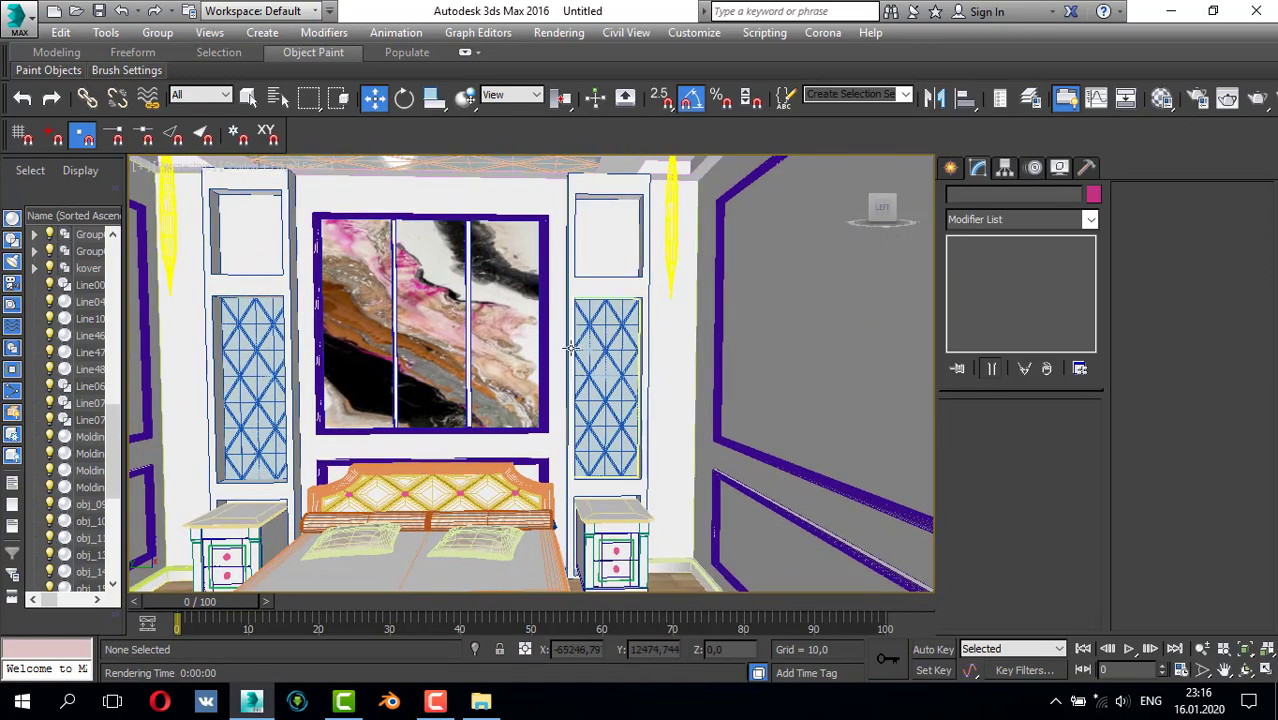
alt+middle_drag(570, 347, 585, 347)
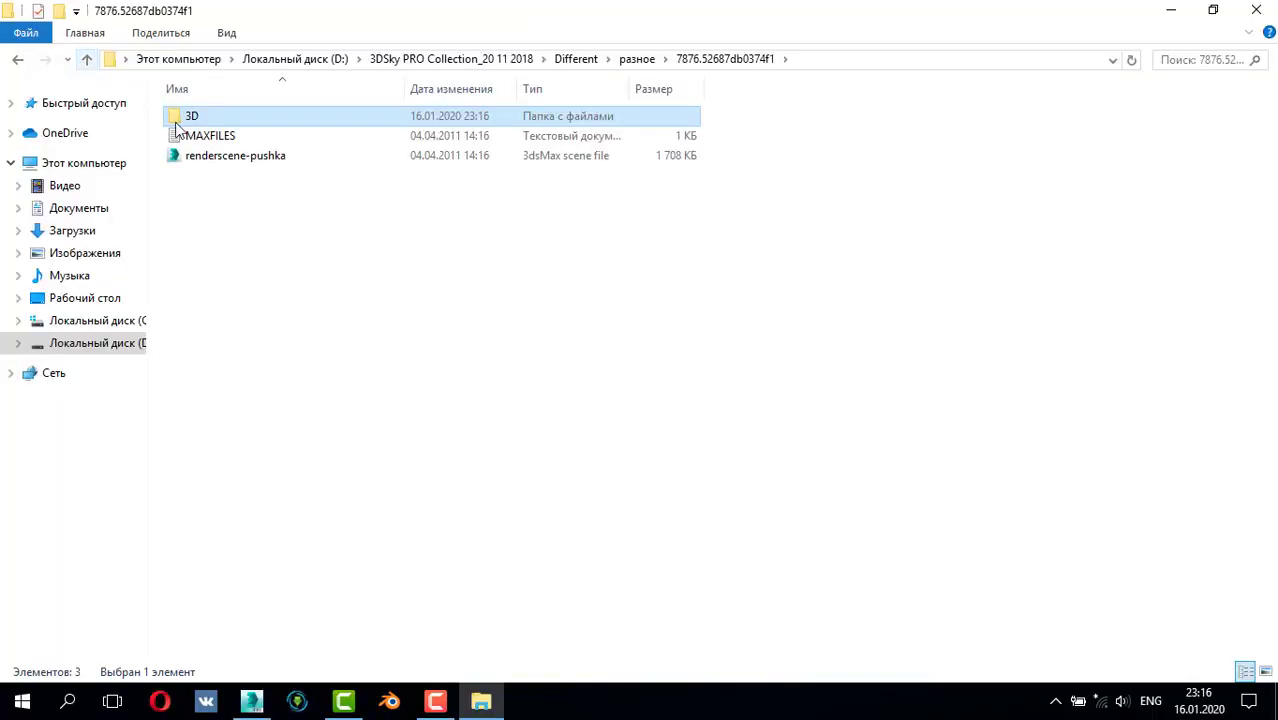
drag(230, 156, 508, 474)
click(575, 507)
click(748, 502)
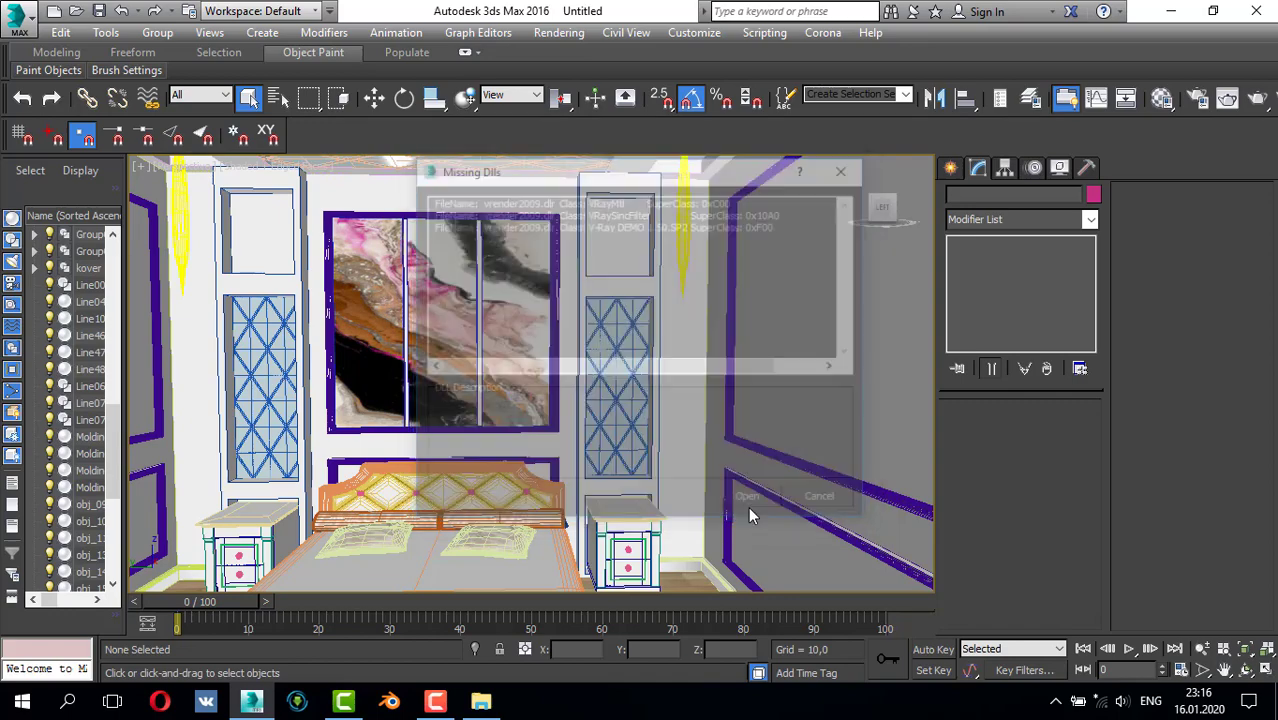
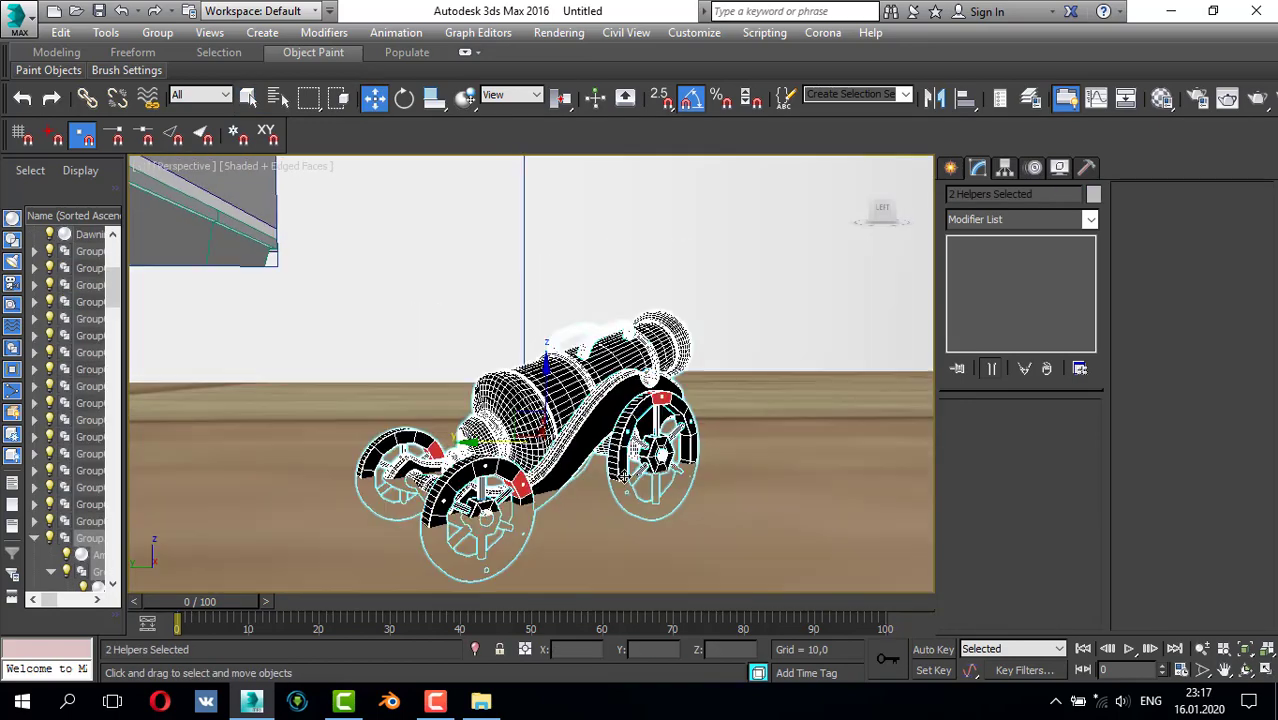
- Move the imported cannon up along the vertical axis and locate it in the enlarged top view
alt+middle_drag(612, 479, 600, 490)
drag(547, 408, 575, 273)
key(alt+w)
right_click(381, 284)
key(alt+w)
key(z)
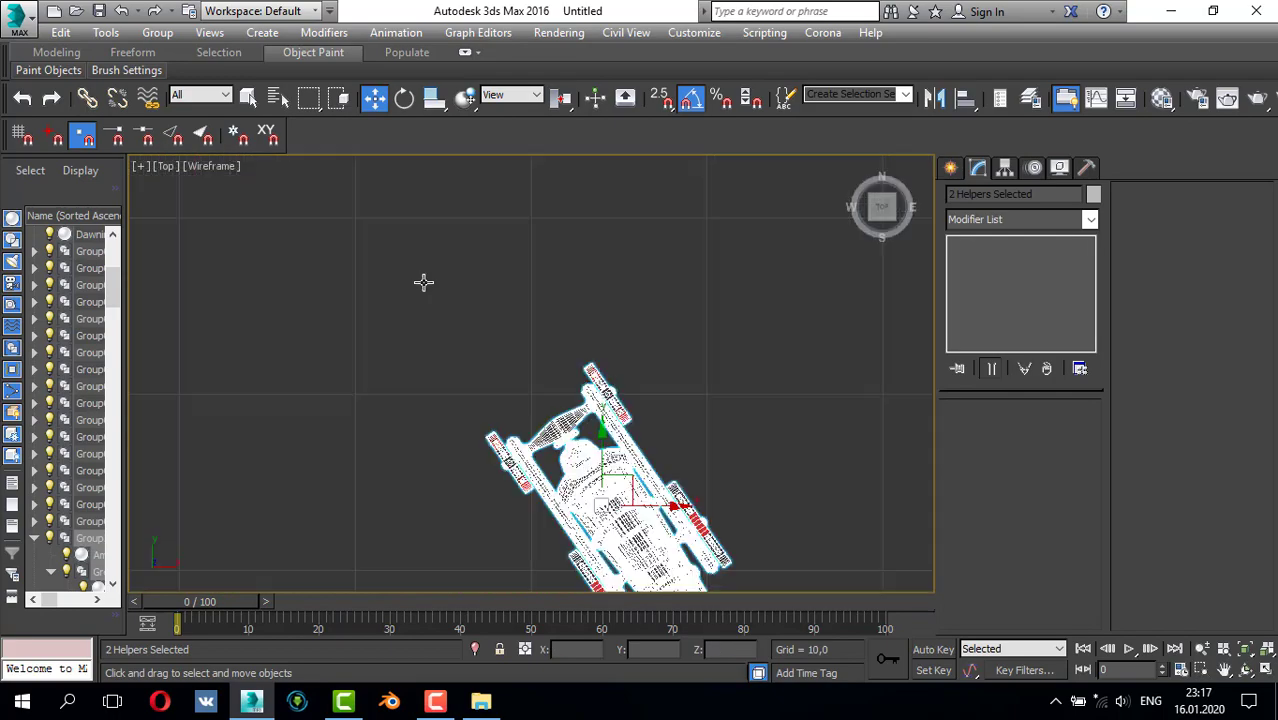
scroll(488, 336, down, 5)
scroll(486, 327, down, 5)
scroll(526, 348, up, 4)
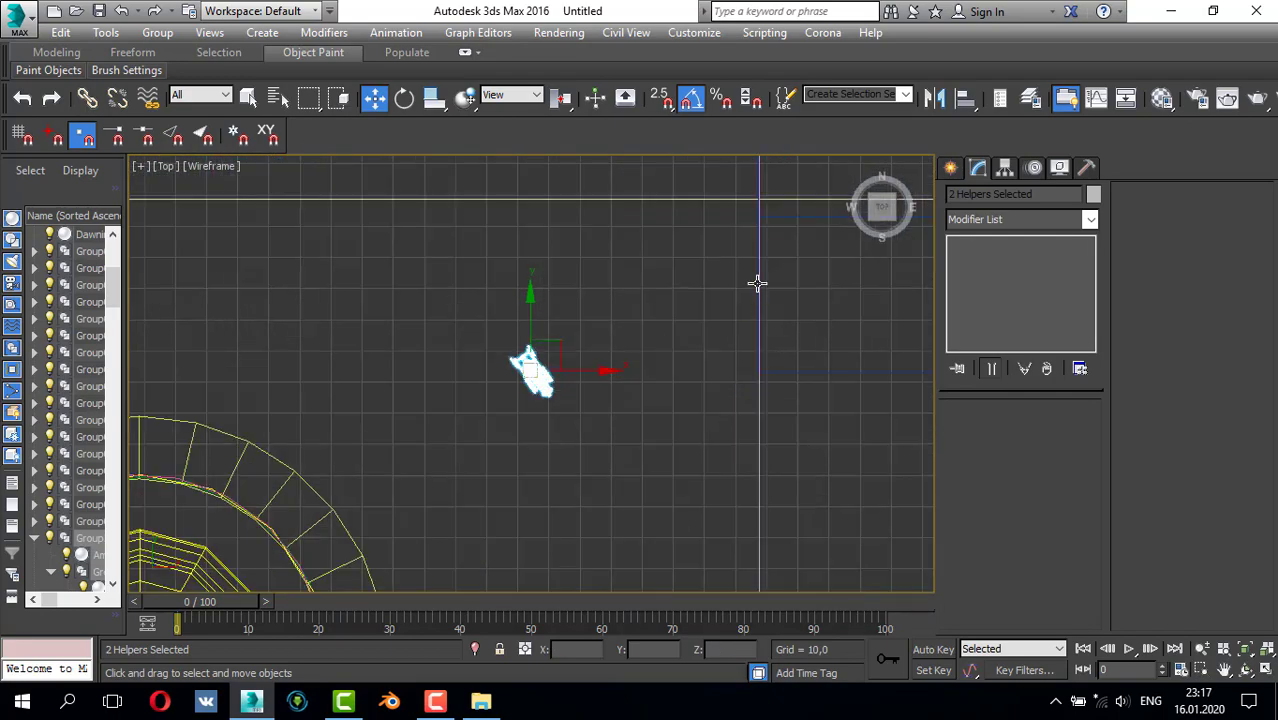
click(992, 219)
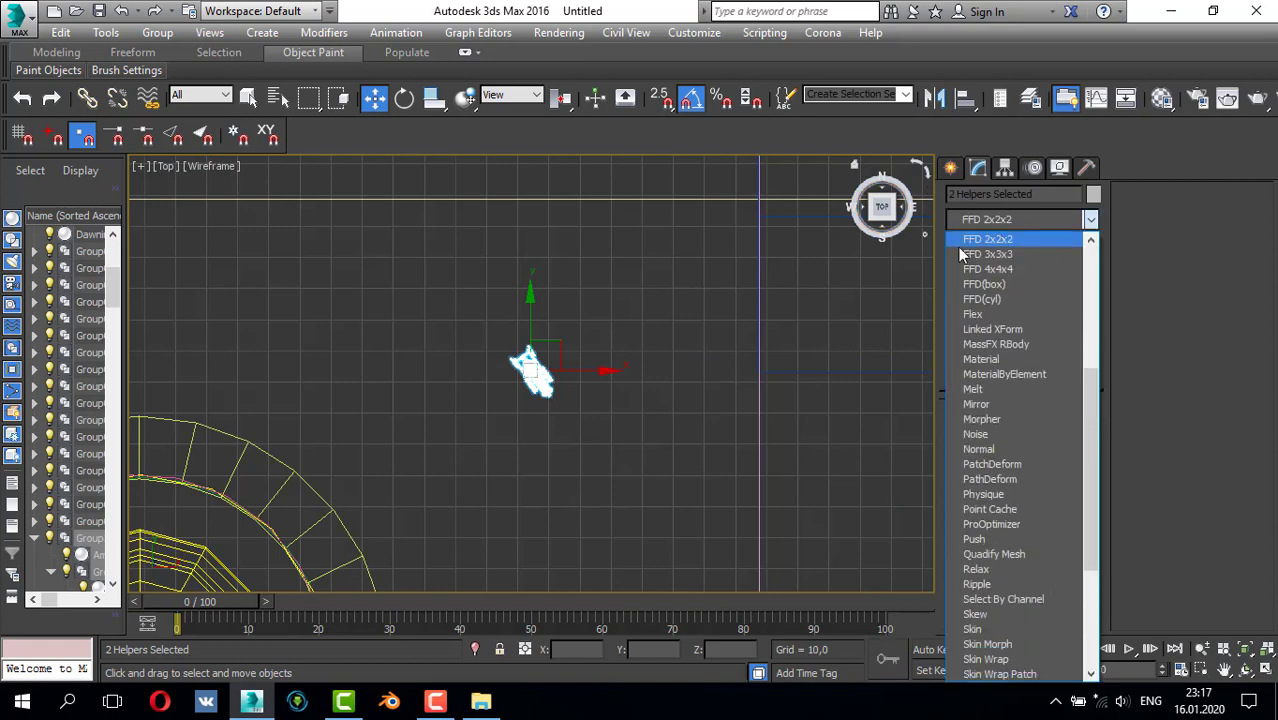
click(962, 242)
scroll(646, 338, down, 3)
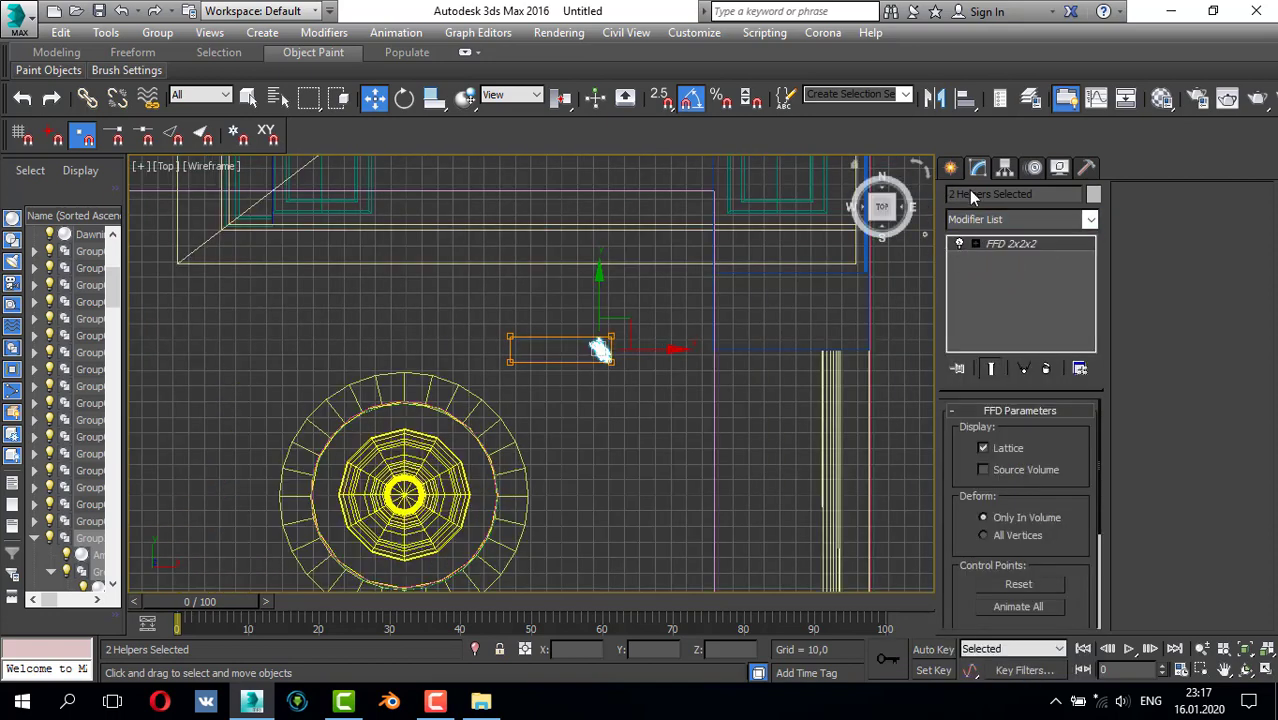
key(ctrl+z)
- Rotate the cannon in the top view until it is aligned with the Y axis, and isolate it for a closer check
key(e)
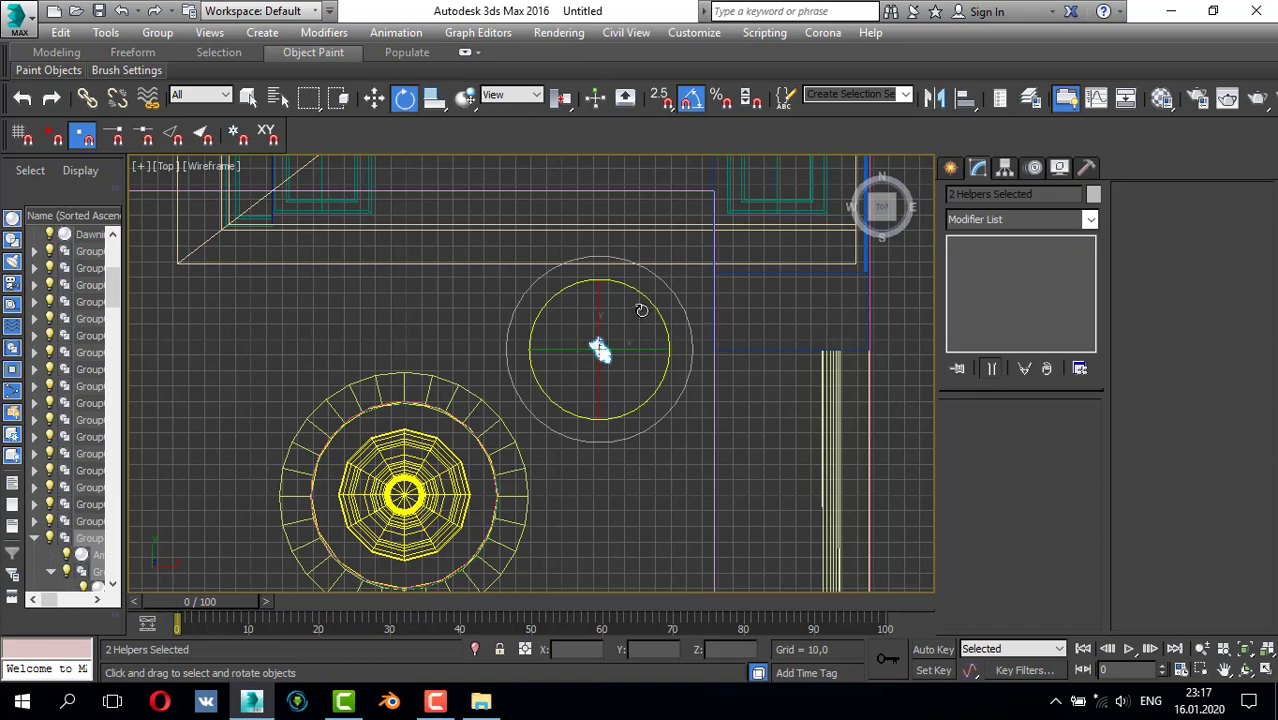
drag(670, 328, 671, 307)
key(alt+q)
scroll(655, 290, up, 2)
key(q)
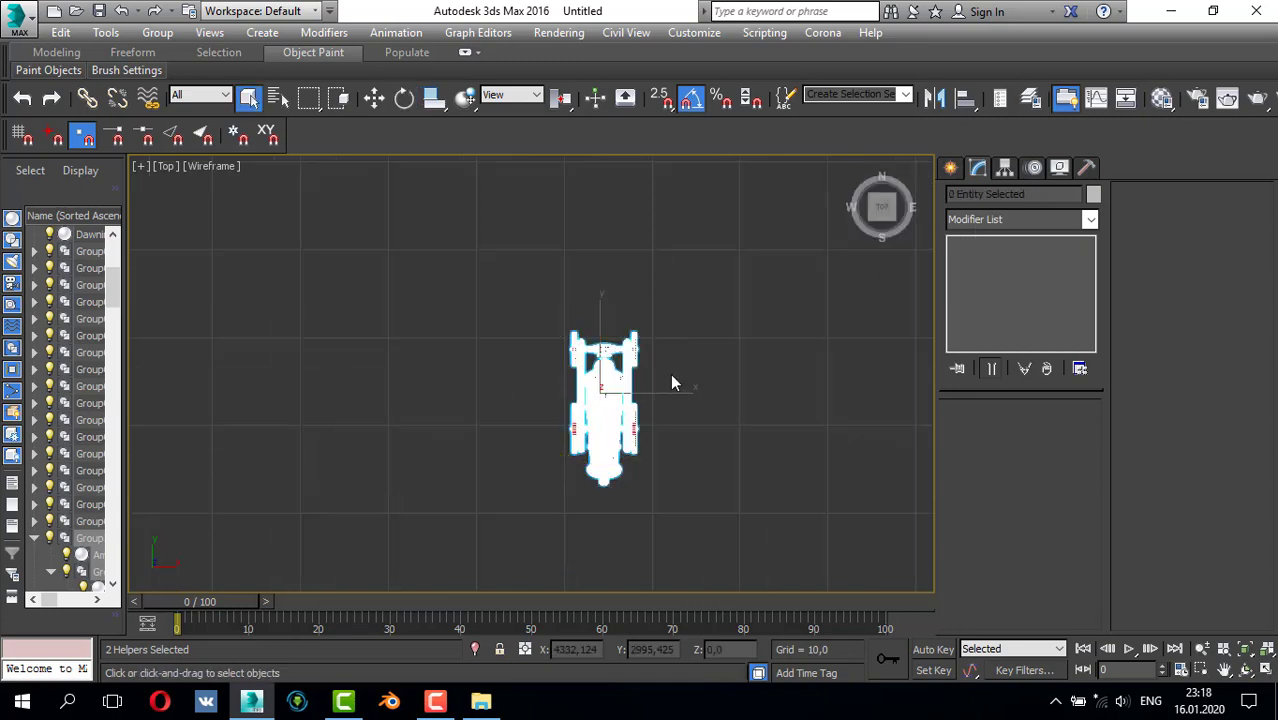
- Scale up the cannon in the top view and bring back the four-viewport layout
scroll(670, 373, down, 2)
key(r)
drag(643, 367, 747, 299)
scroll(662, 349, down, 3)
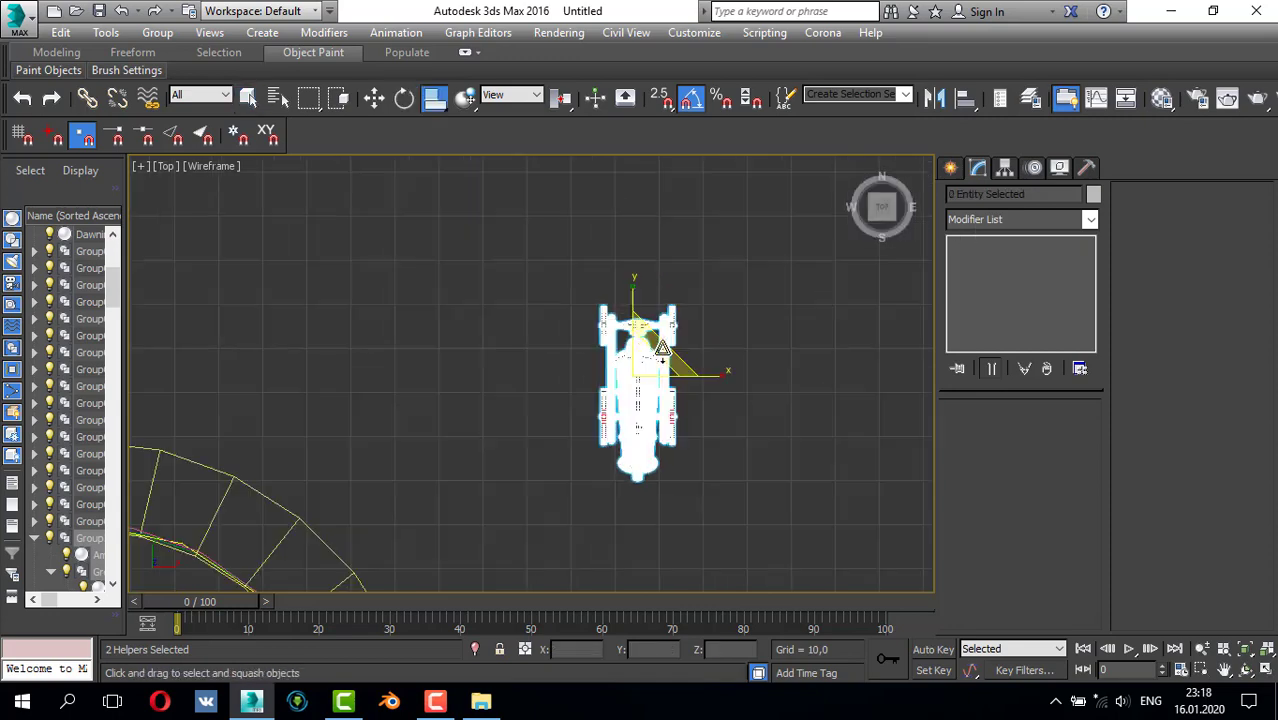
drag(662, 348, 717, 335)
key(alt+w)
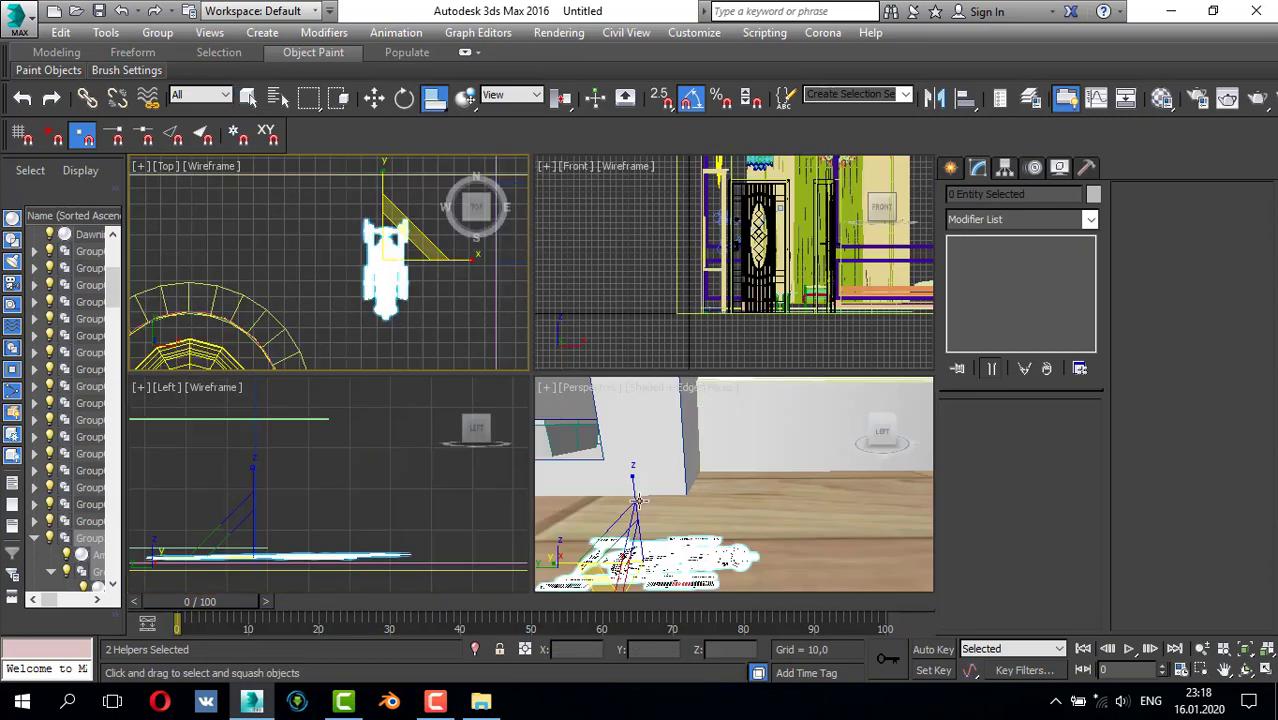
- Stretch the flattened cannon back to natural proportions in the left view and enlarge it to suit the size of the room
key(alt+w)
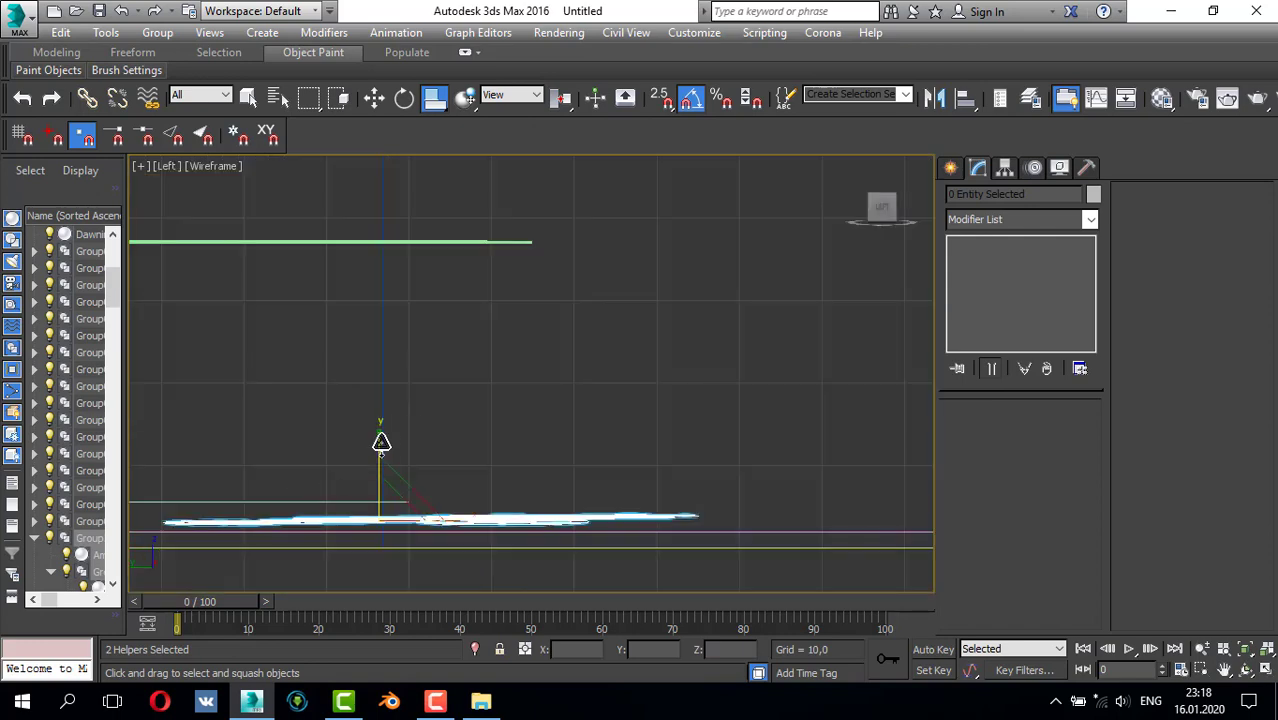
drag(381, 443, 386, 357)
drag(398, 473, 396, 447)
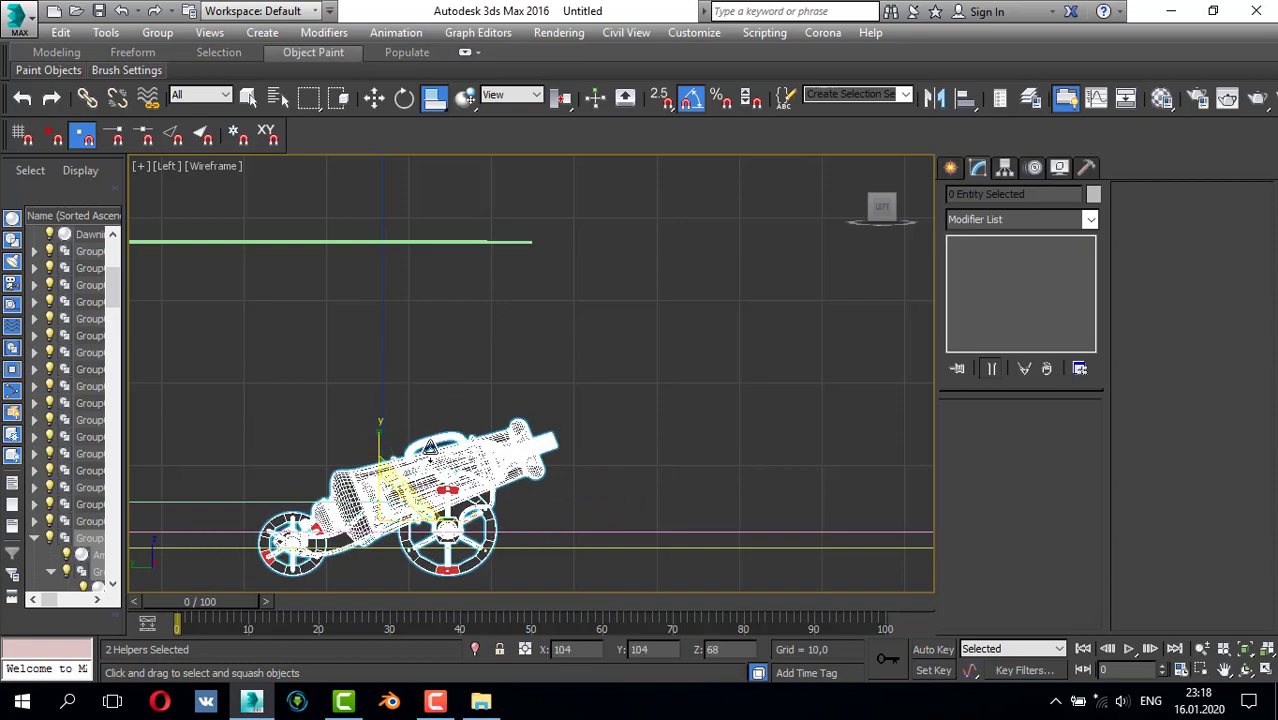
scroll(430, 447, up, 2)
scroll(435, 430, down, 10)
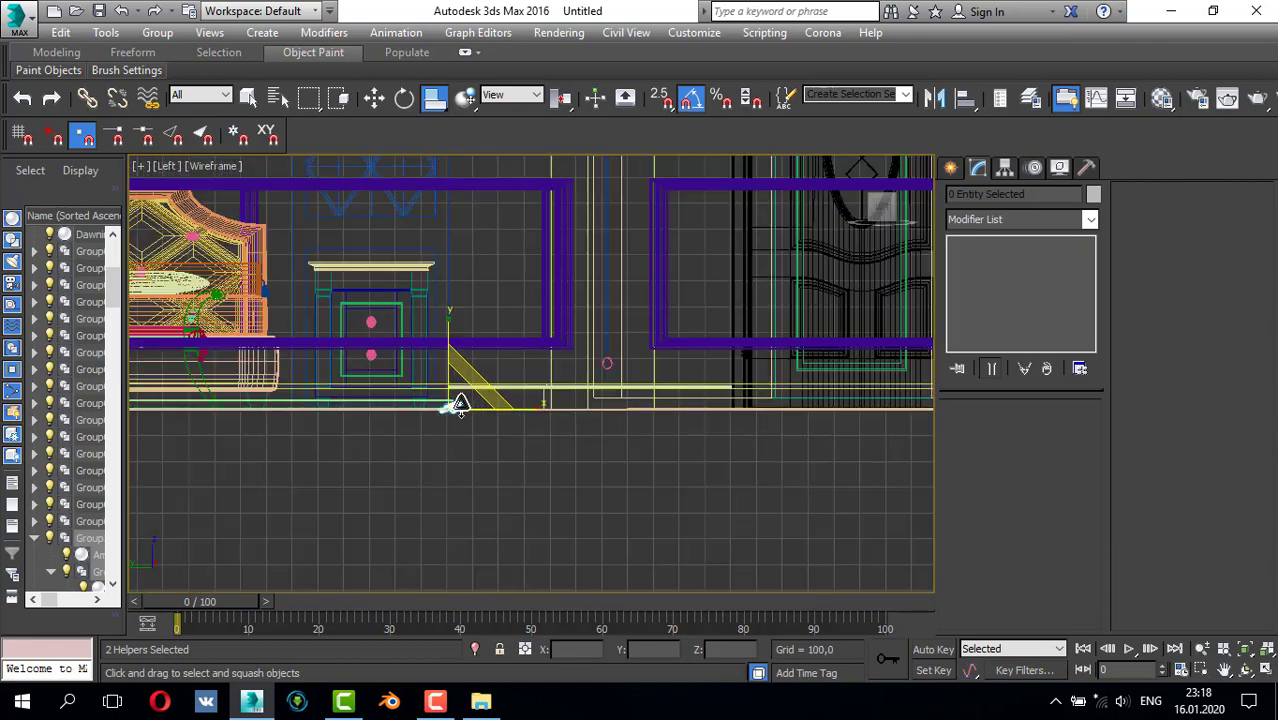
middle_drag(458, 405, 464, 430)
drag(481, 428, 541, 390)
- Move the cannon up from the floor to the upper niche beside the bed in the left view
key(w)
scroll(523, 377, down, 5)
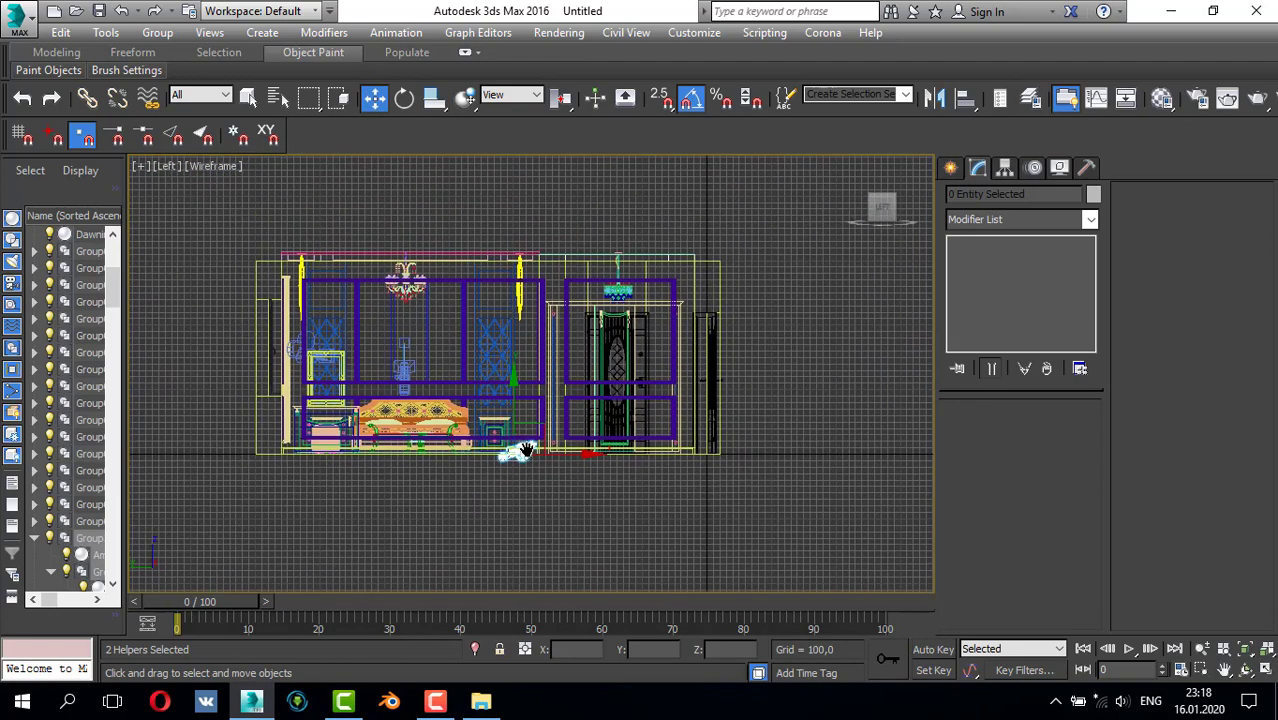
key(r)
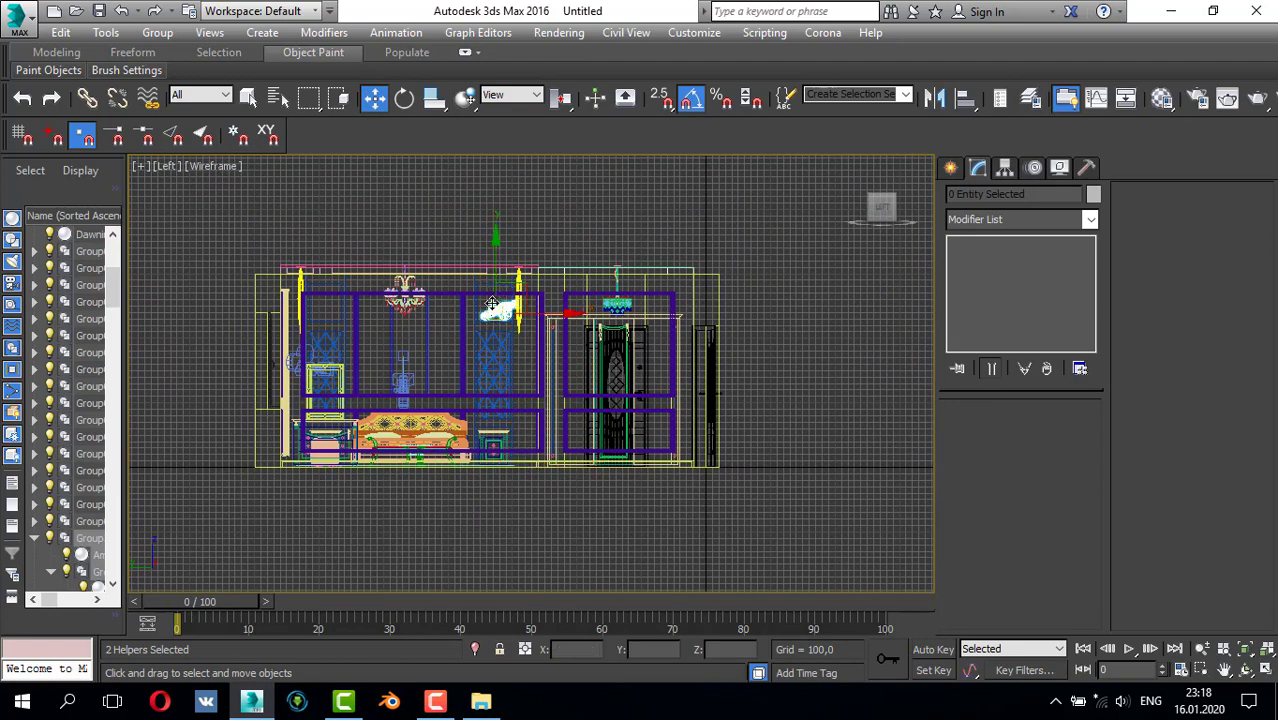
- Move the selected cannon in the Left view so it sits low inside the upper wall niche above the lattice panel
scroll(520, 340, up, 5)
drag(557, 325, 519, 329)
key(w)
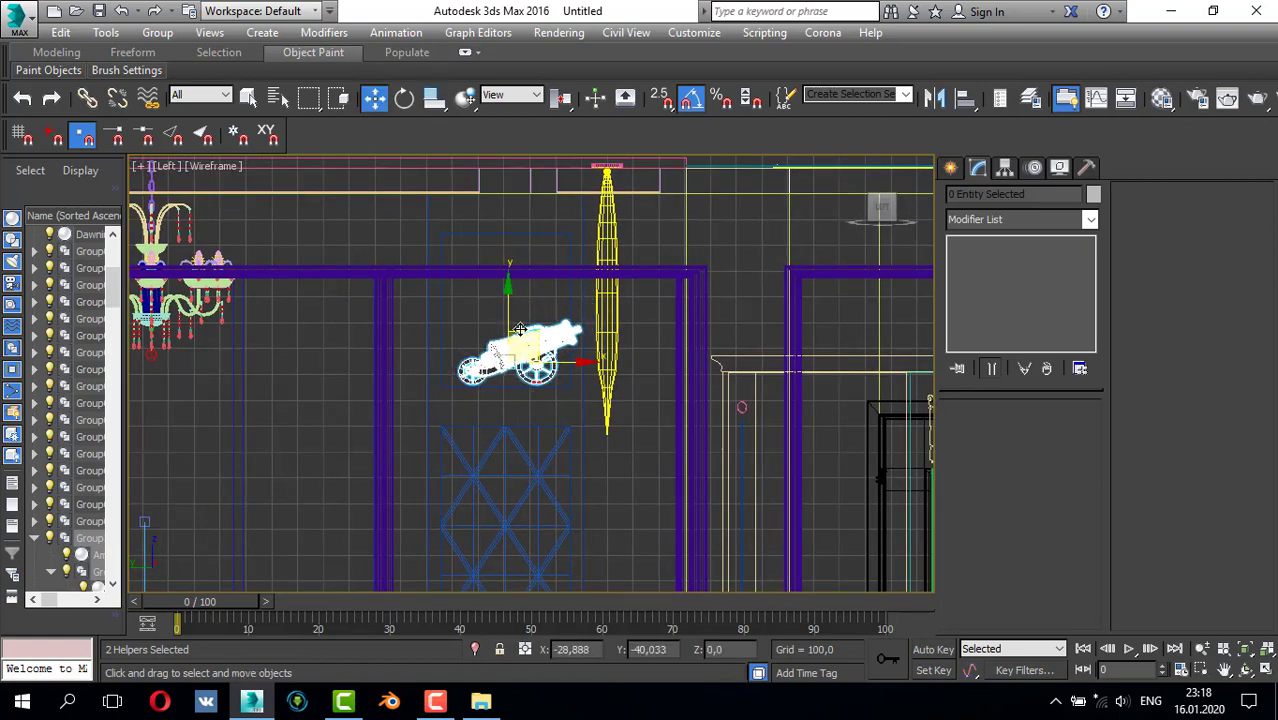
scroll(514, 338, up, 4)
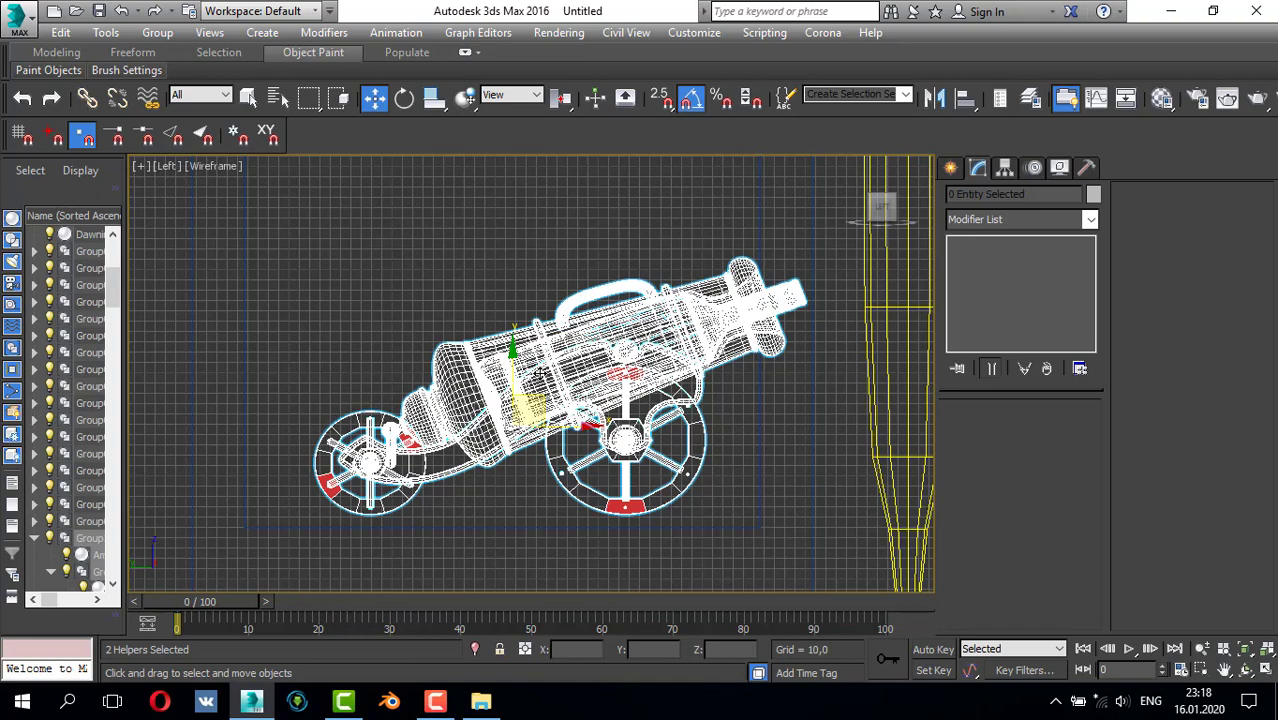
scroll(540, 372, down, 2)
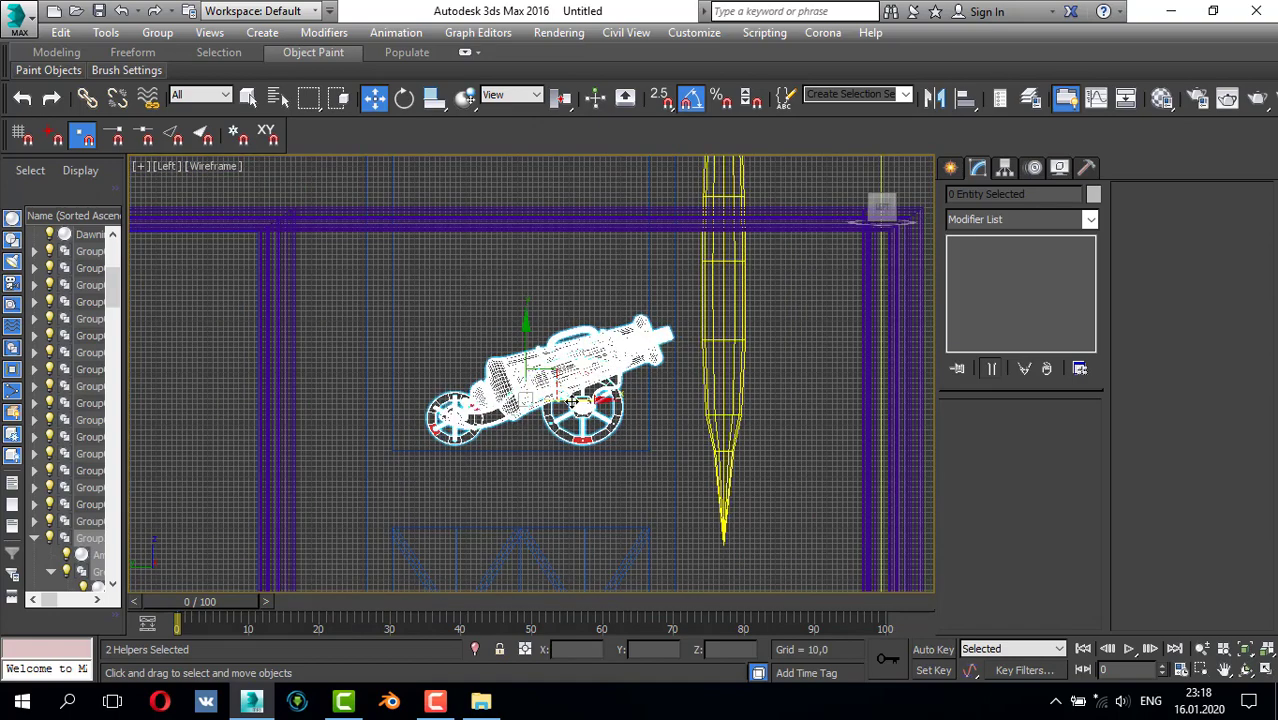
drag(572, 402, 552, 405)
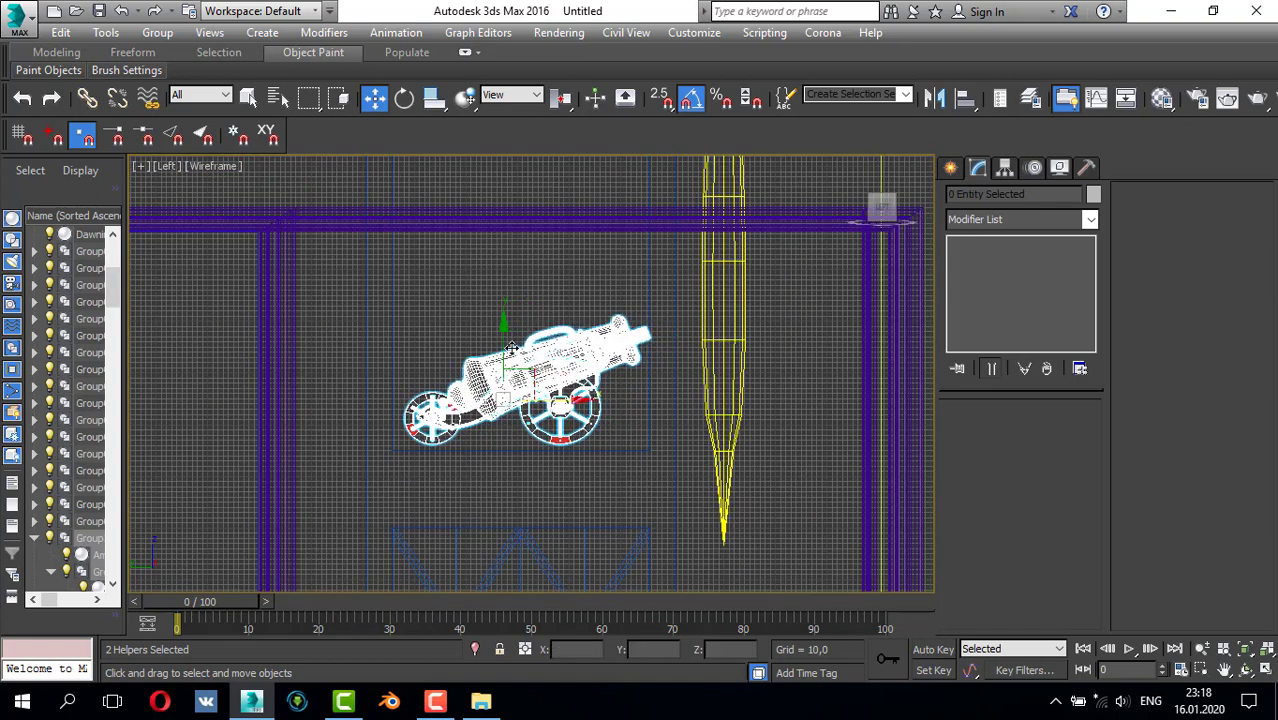
drag(506, 344, 507, 348)
- Shift the cannon about 92 units along X in the Top view, toward the wall niche
key(alt+w)
middle_click(643, 405)
key(alt+w)
key(z)
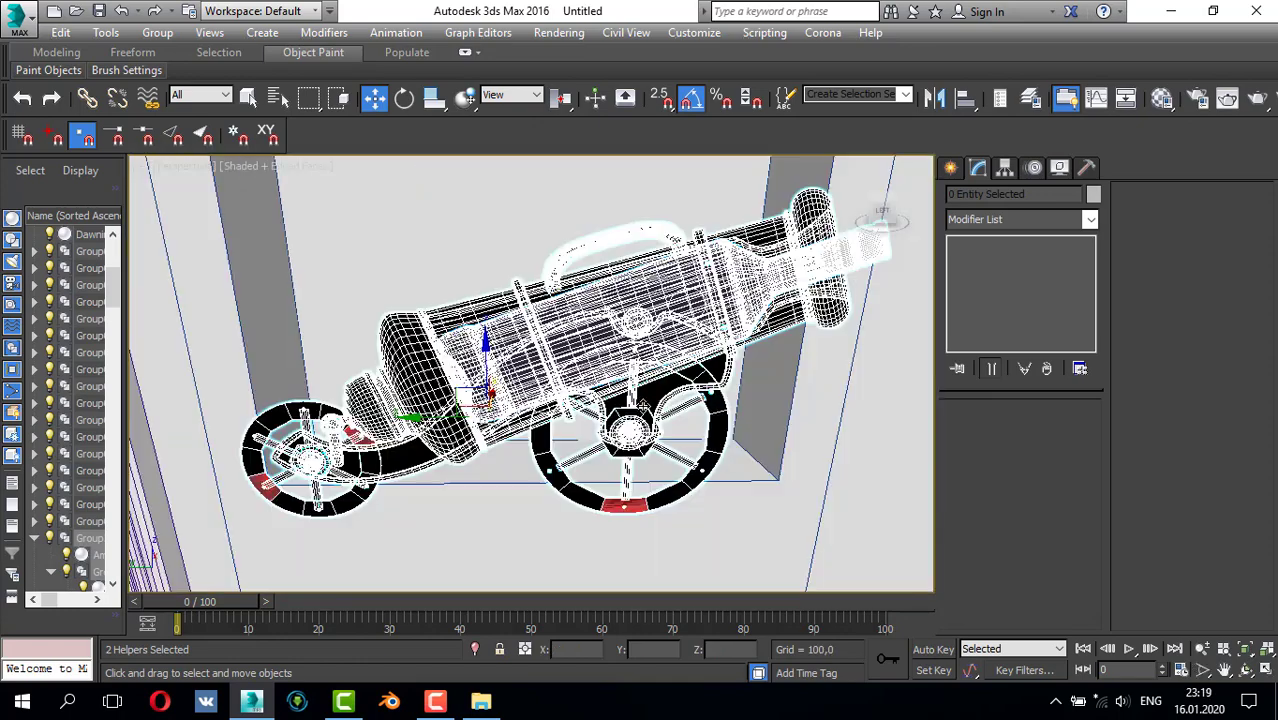
scroll(643, 405, down, 2)
key(alt+w)
middle_click(403, 318)
key(alt+w)
scroll(473, 336, down, 5)
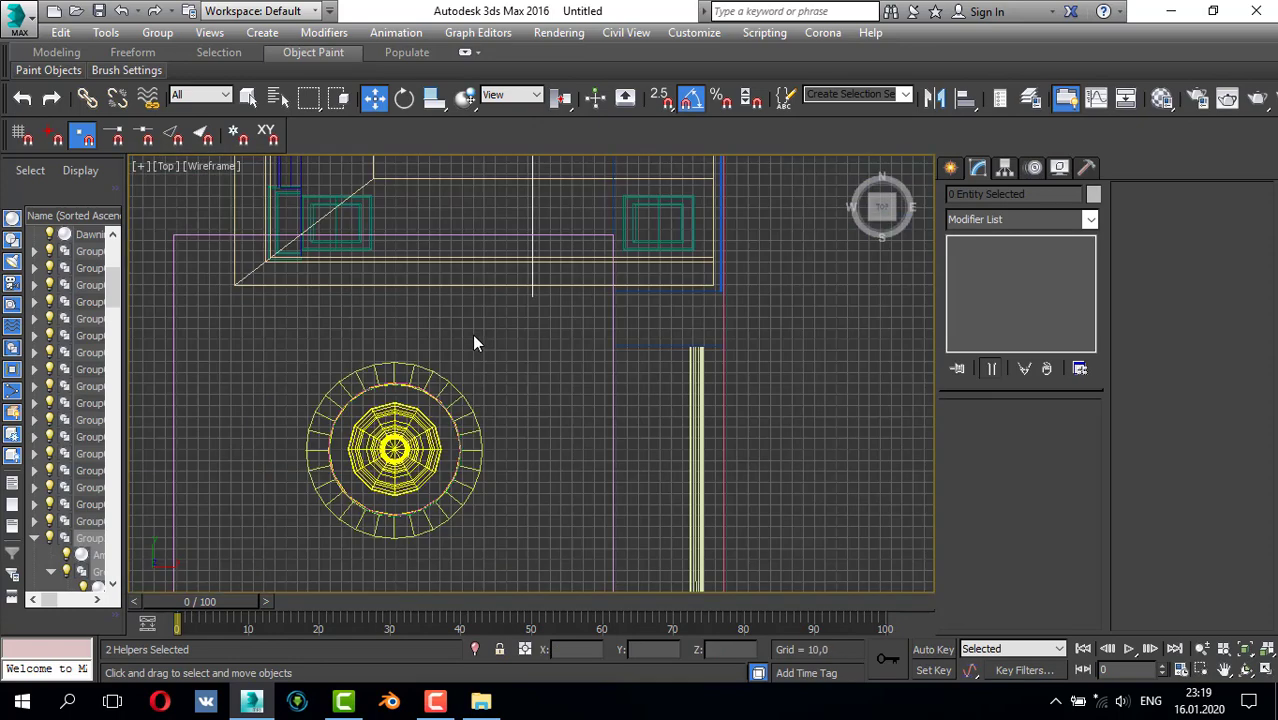
scroll(480, 336, down, 4)
middle_drag(480, 376, 467, 428)
scroll(511, 334, up, 3)
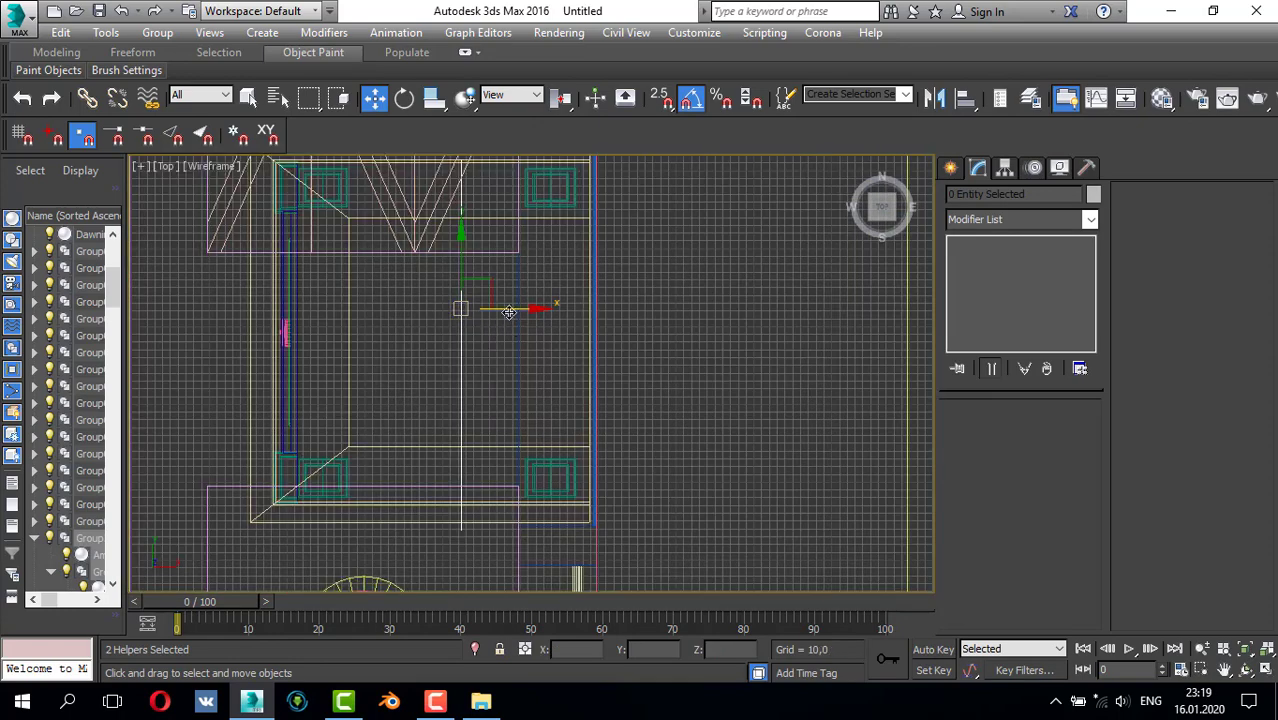
drag(509, 313, 580, 323)
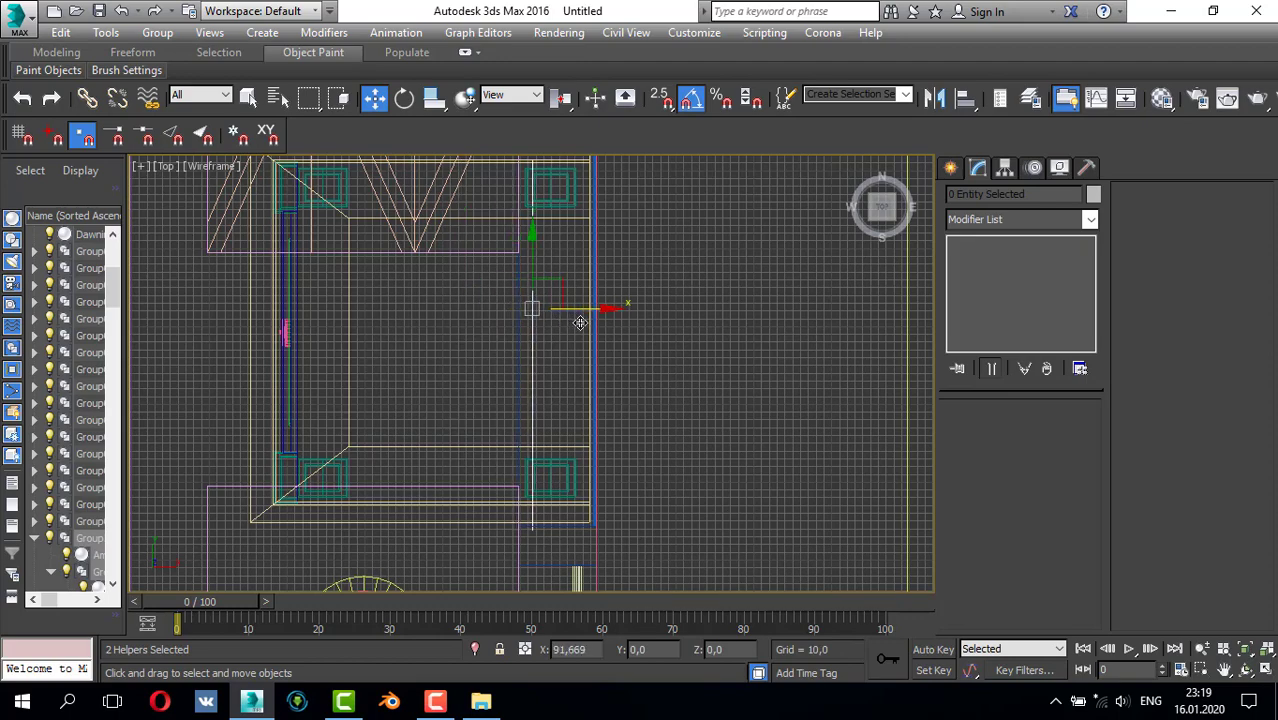
- Fine-tune the cannon's position in the Perspective view, shifting it about -2 units along X and 12.5 units along Y within the niche
key(alt+w)
middle_click(693, 413)
key(alt+w)
middle_drag(665, 412, 720, 470)
drag(623, 427, 617, 427)
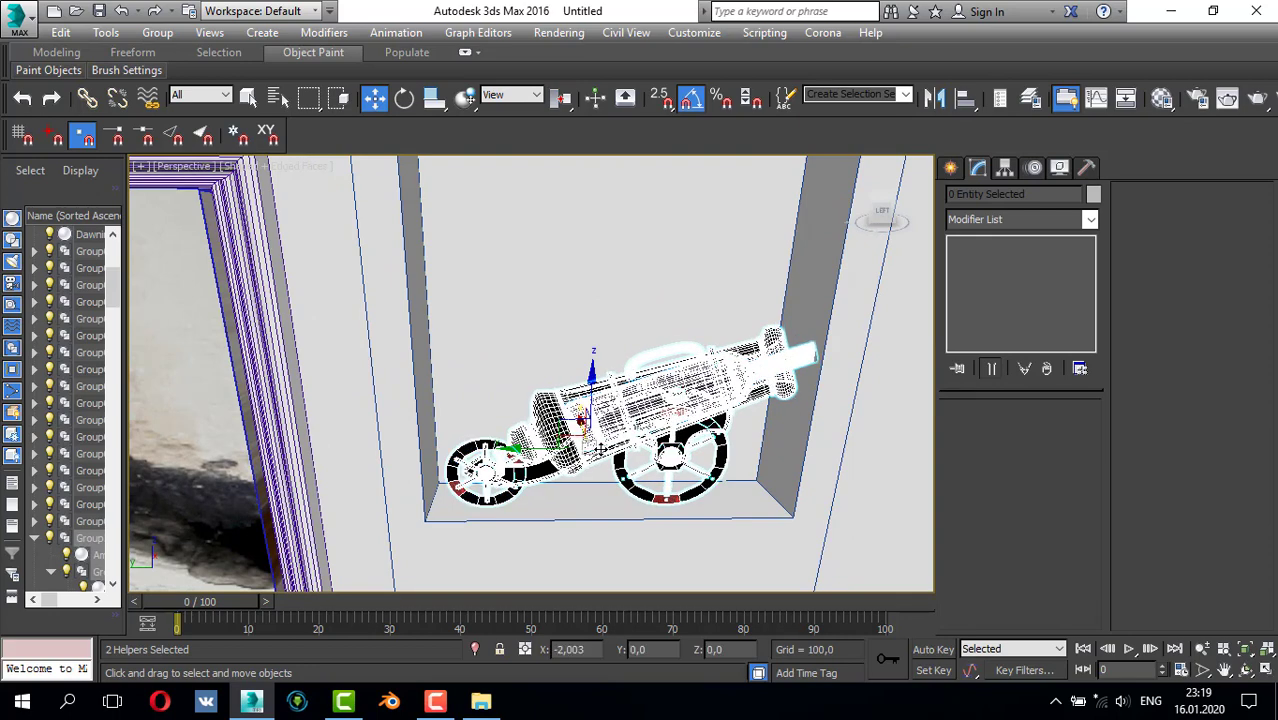
drag(522, 444, 512, 445)
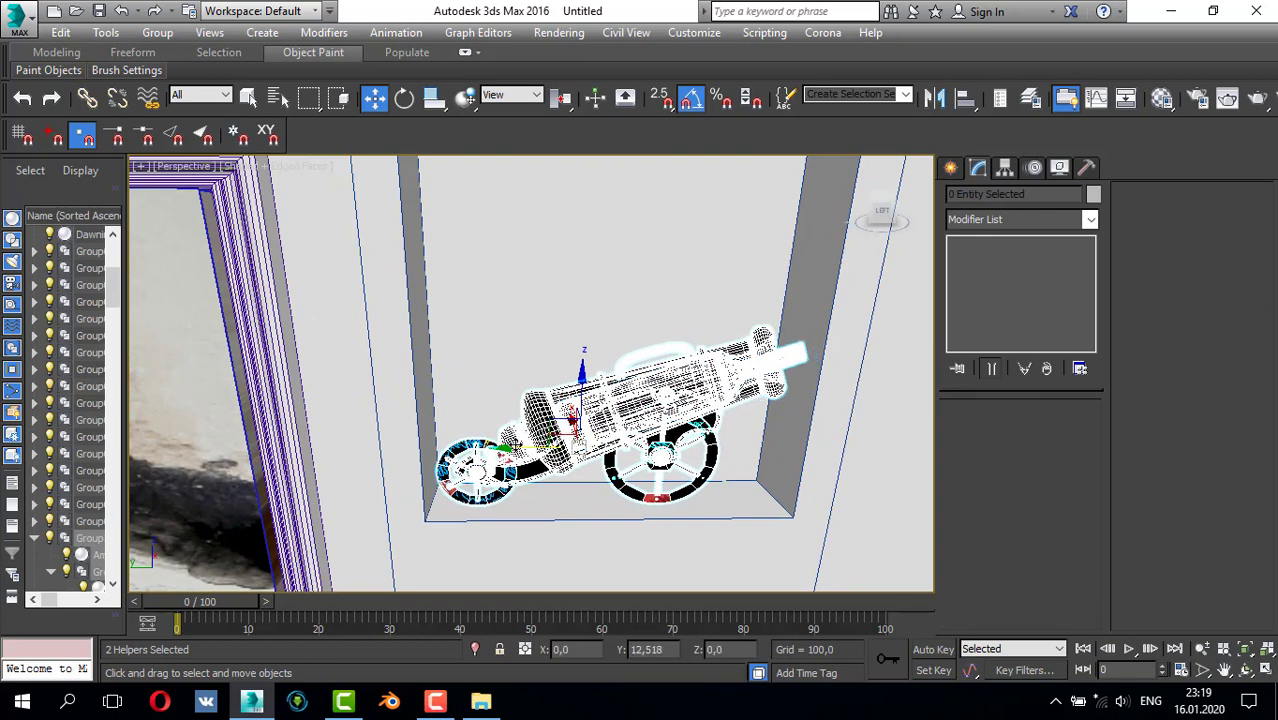
- Ungroup the selected cannon objects
scroll(565, 441, down, 2)
scroll(613, 425, up, 2)
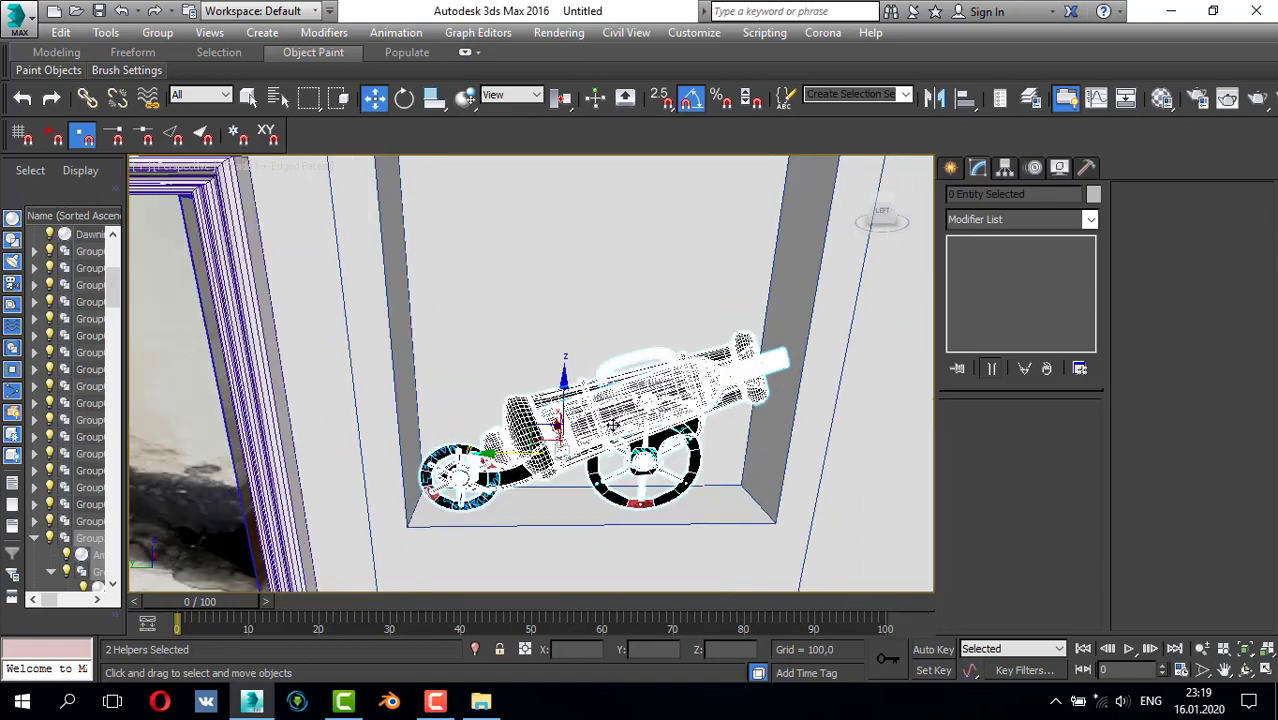
click(157, 33)
click(228, 77)
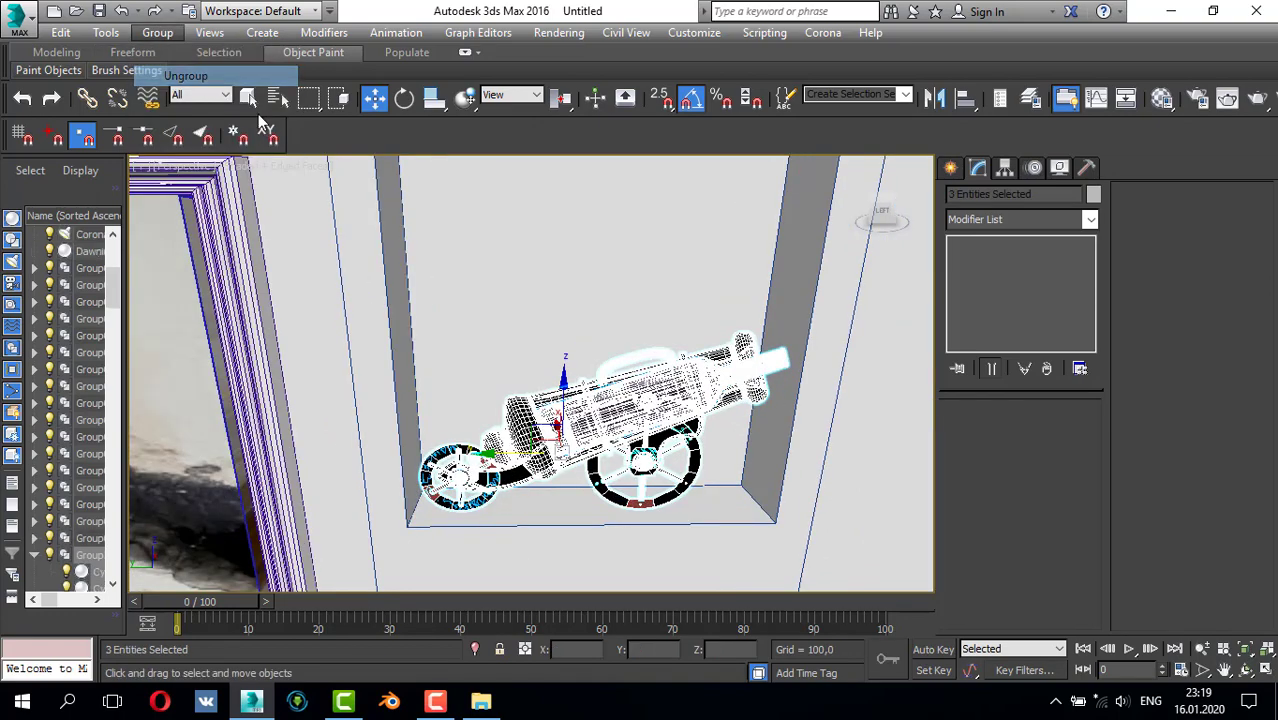
key(z)
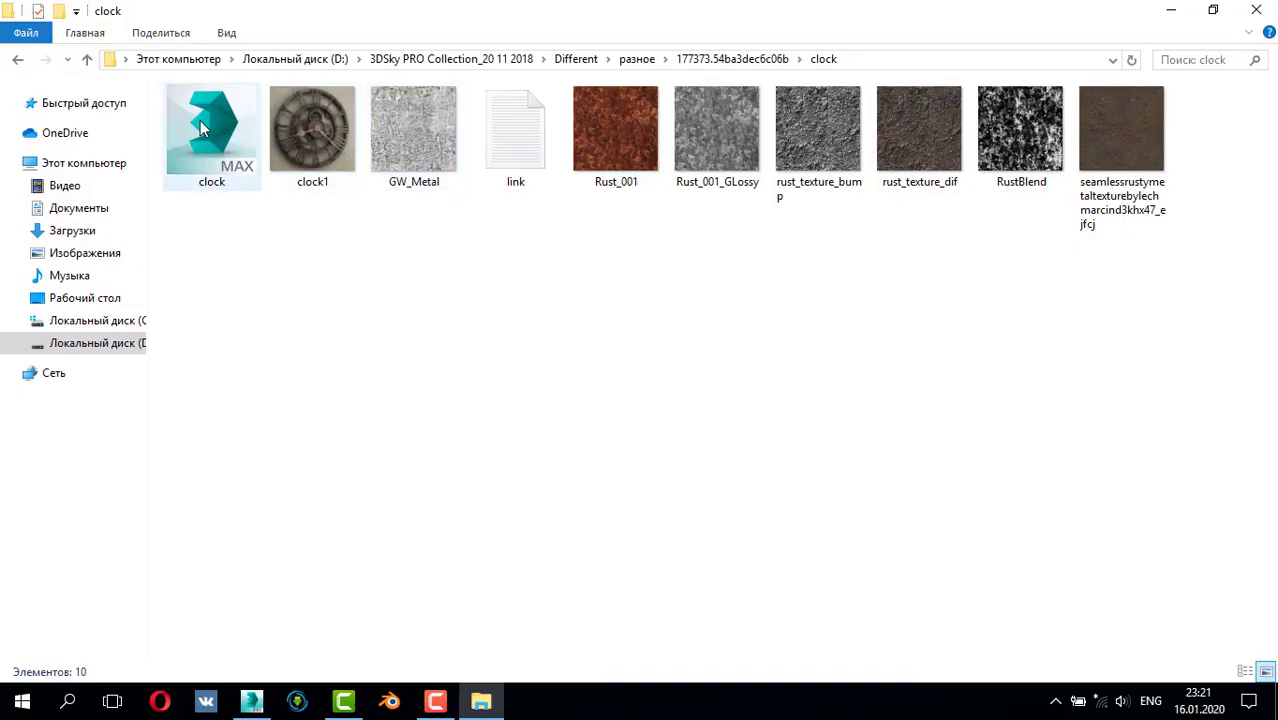
- Merge the clock MAX file from the clock folder into the open bedroom scene in 3ds Max
drag(212, 135, 630, 556)
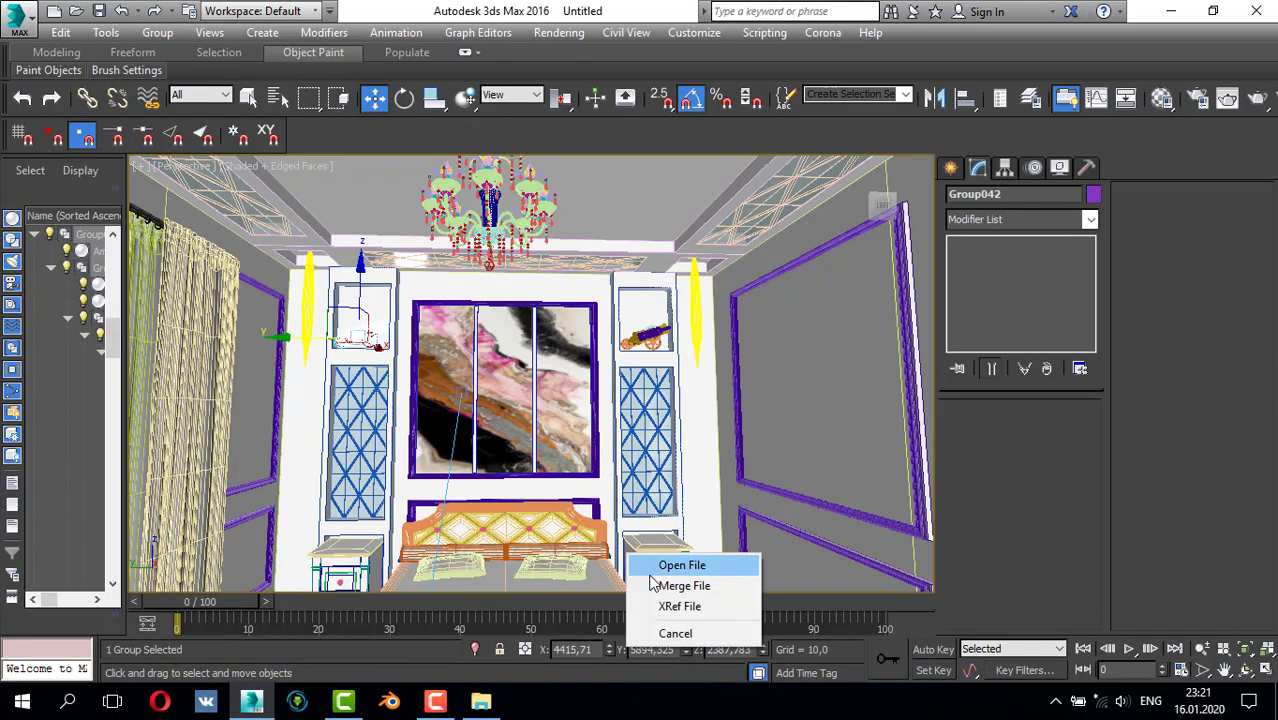
click(655, 585)
click(752, 506)
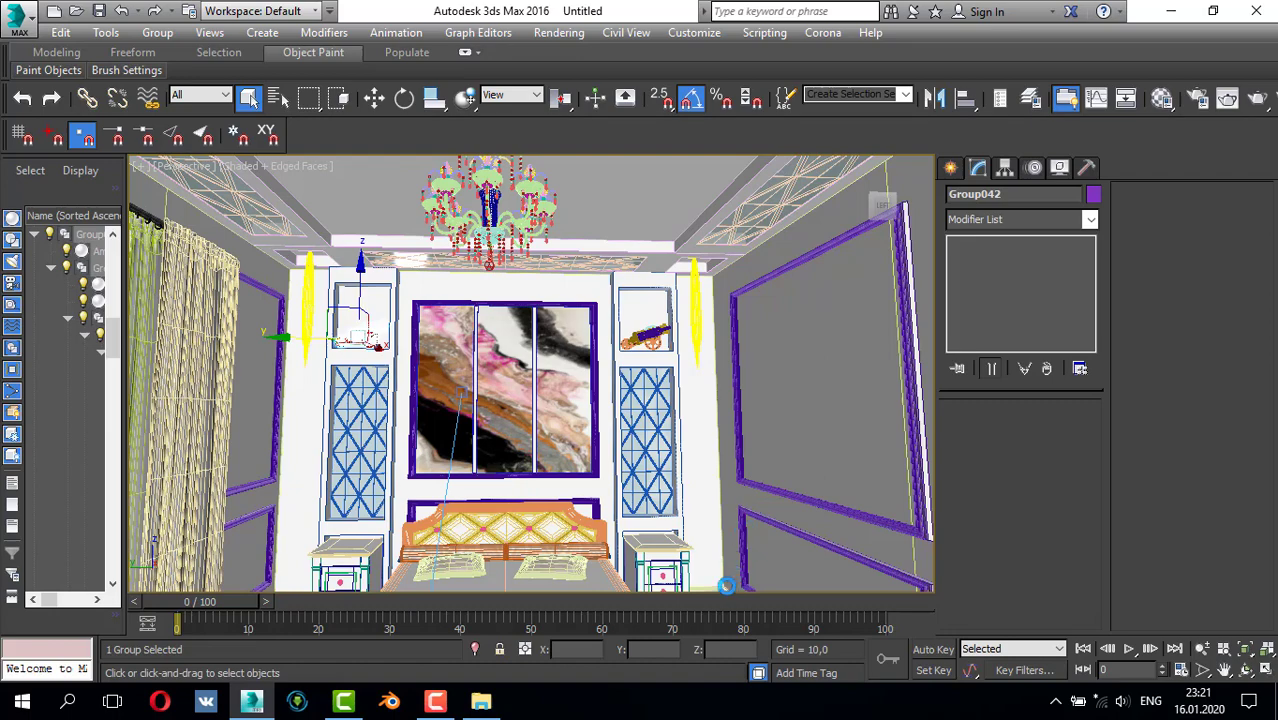
click(698, 572)
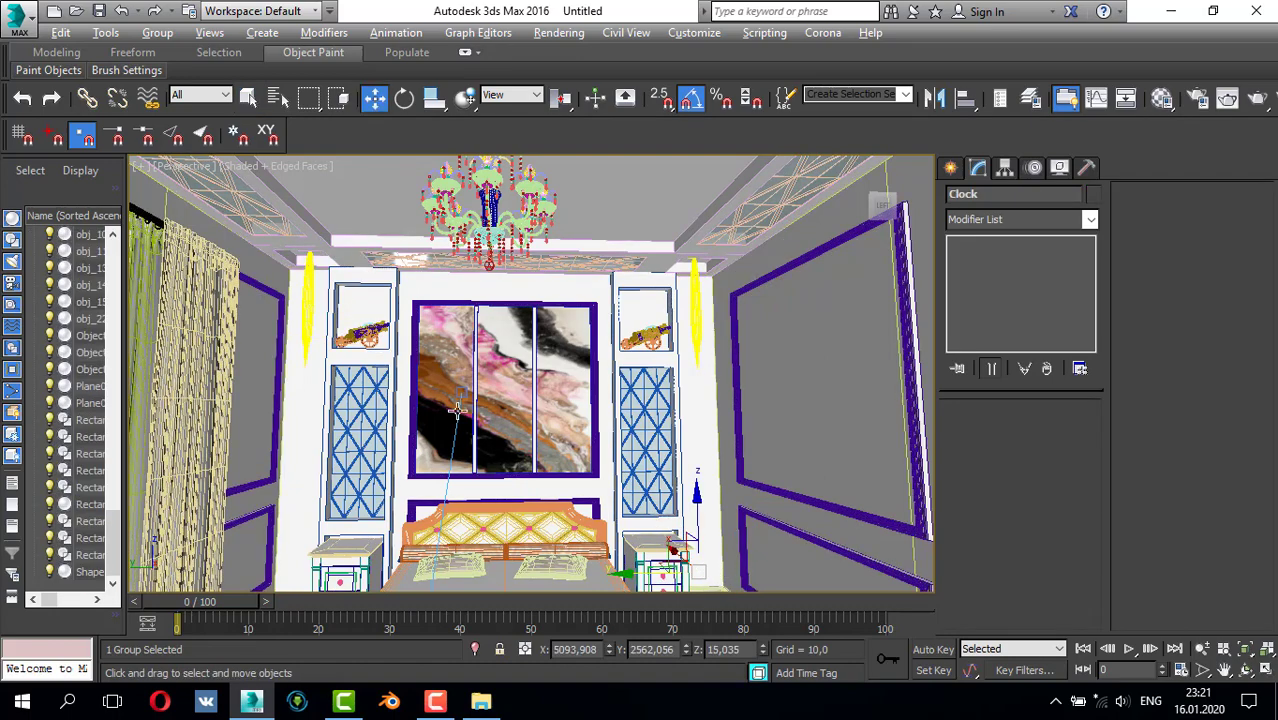
- Move the merged clock into the room in the Top view and rotate it 180 degrees around Z
key(t)
key(z)
scroll(500, 378, down, 10)
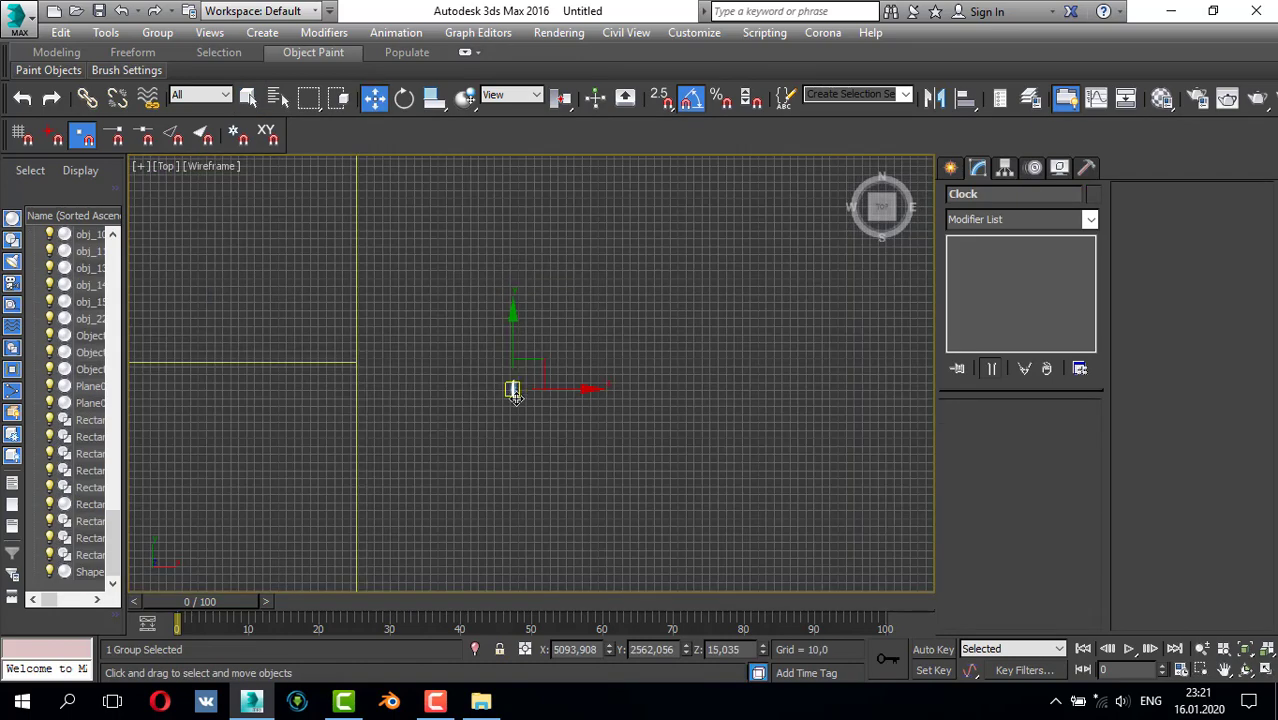
scroll(513, 396, down, 6)
drag(589, 369, 450, 438)
scroll(343, 358, up, 6)
key(e)
- Move the clock straight down below the room's floor in the Front view, to a Z position of about -640
key(alt+w)
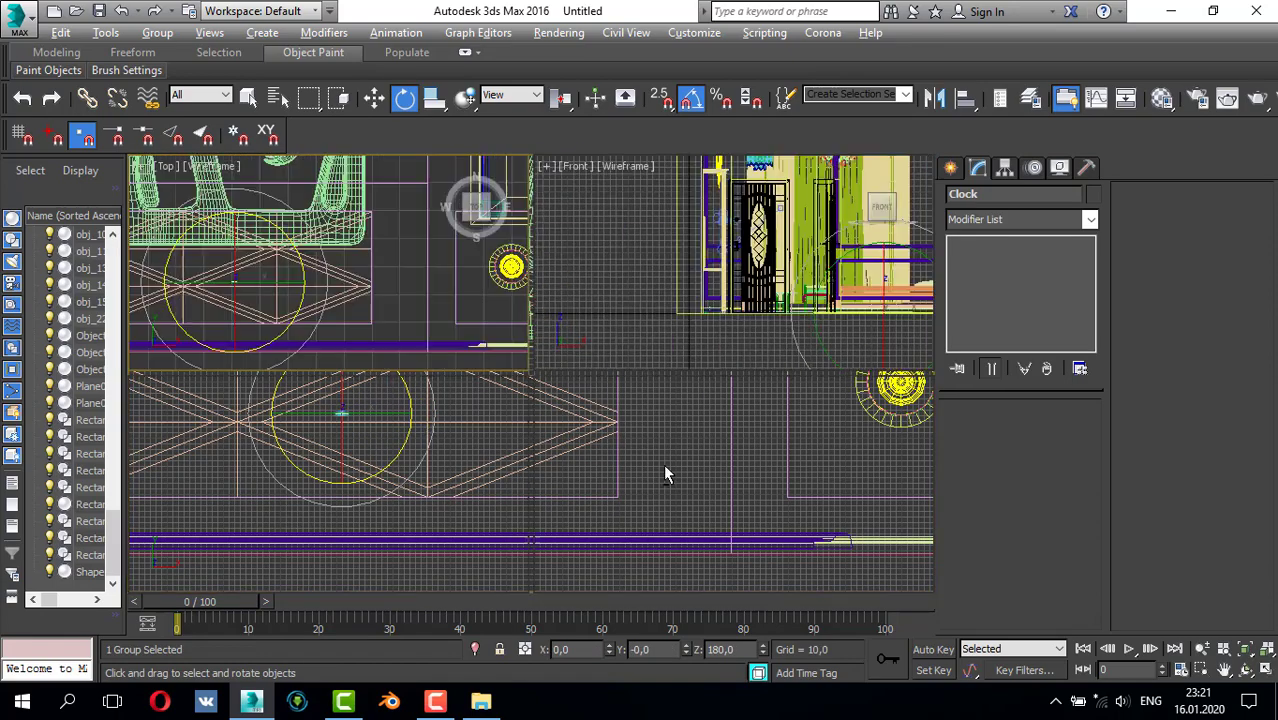
key(alt+w)
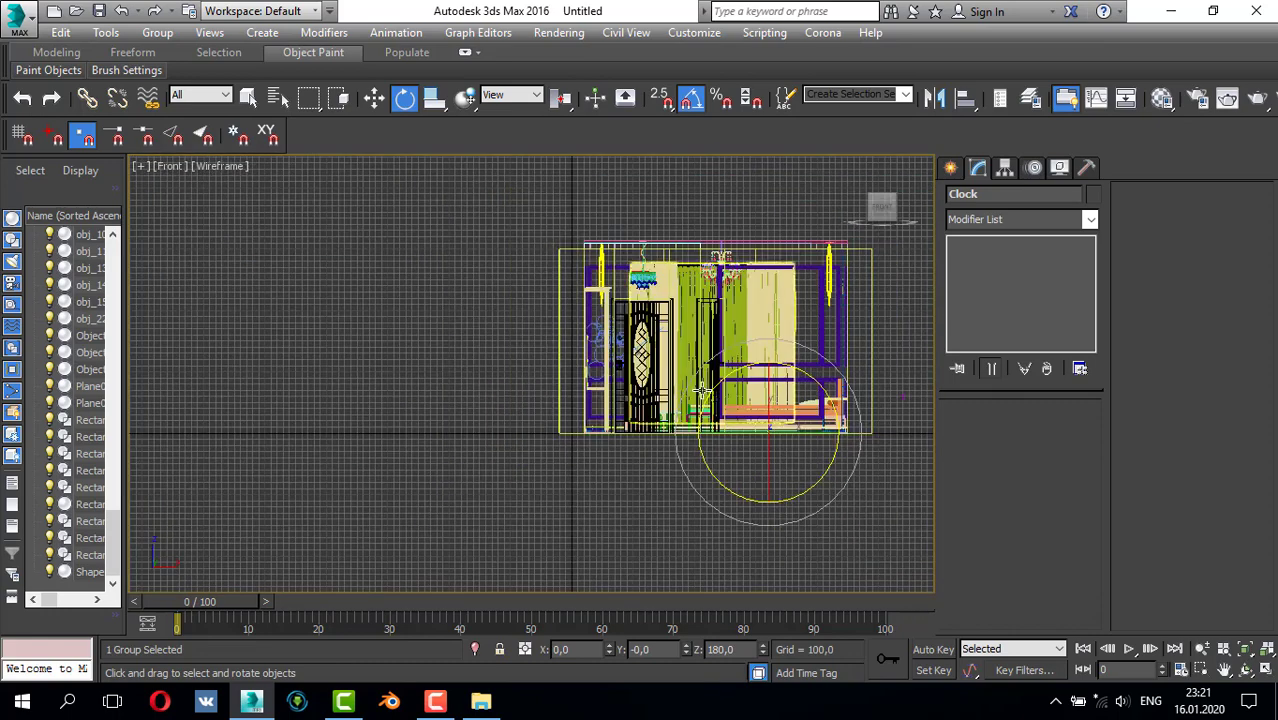
scroll(657, 414, up, 5)
key(w)
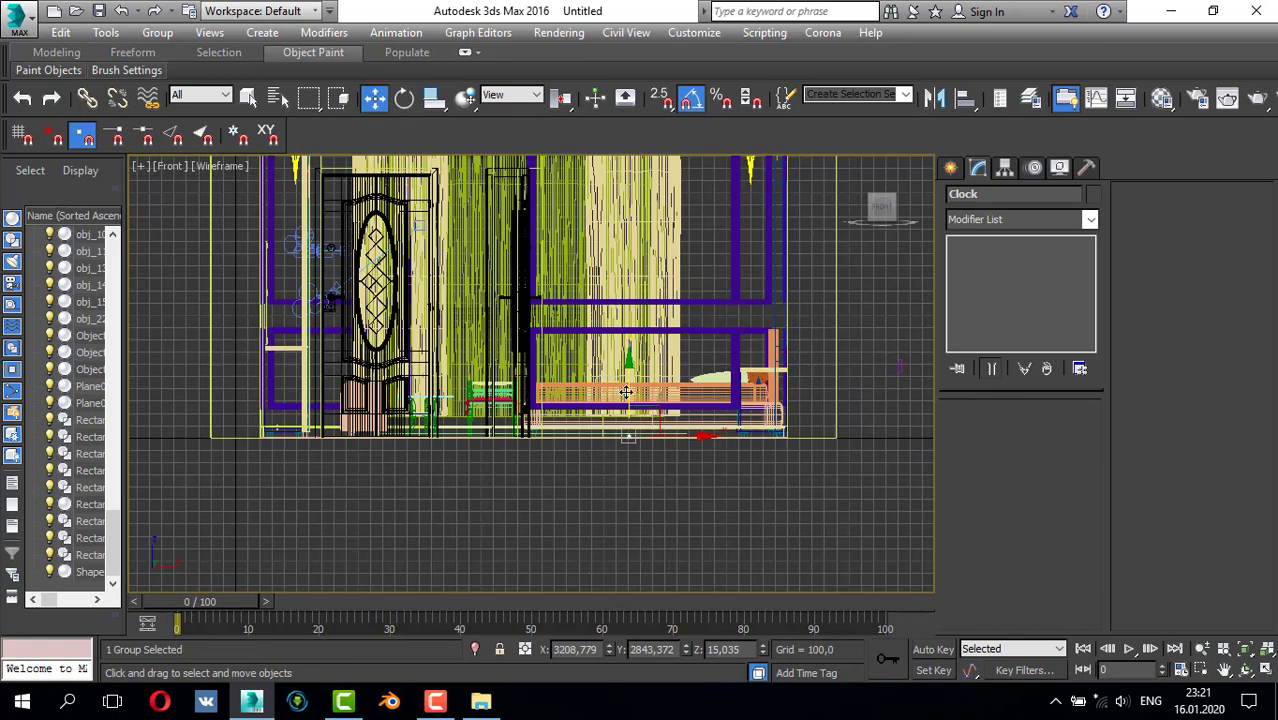
scroll(616, 535, up, 8)
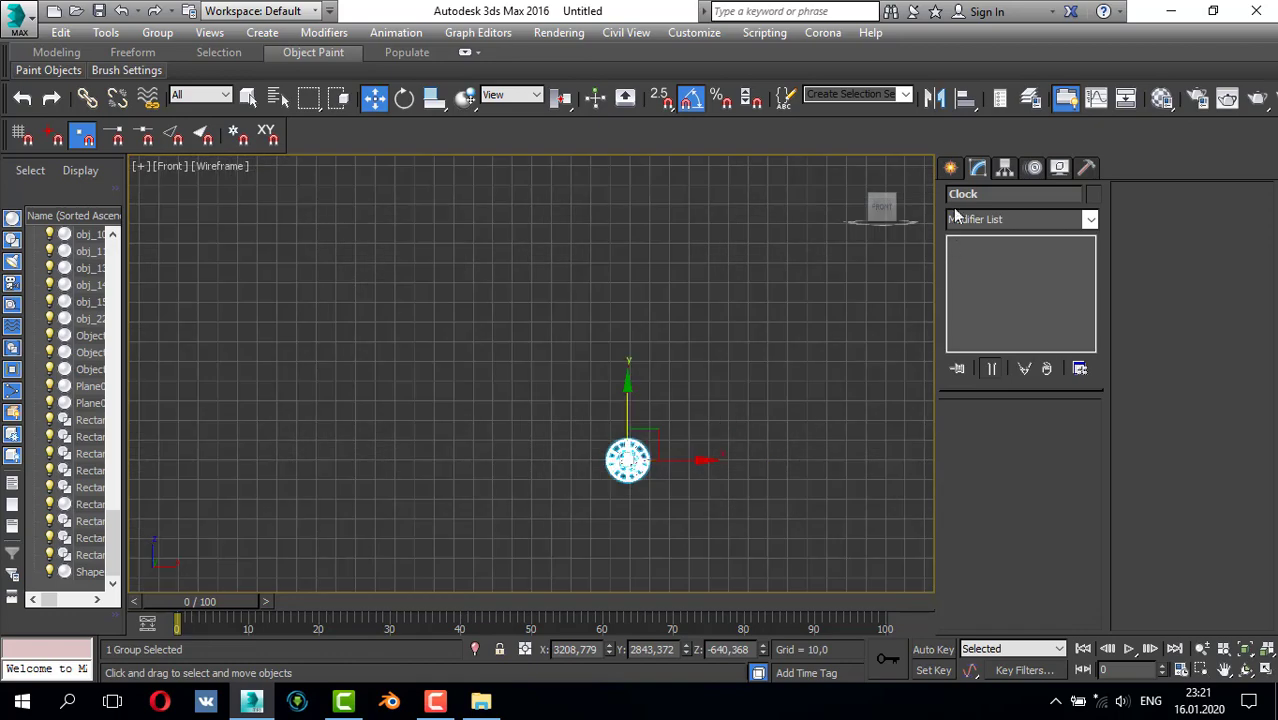
- Apply an FFD 2x2x2 modifier to the clock and activate its Control Points level
click(988, 222)
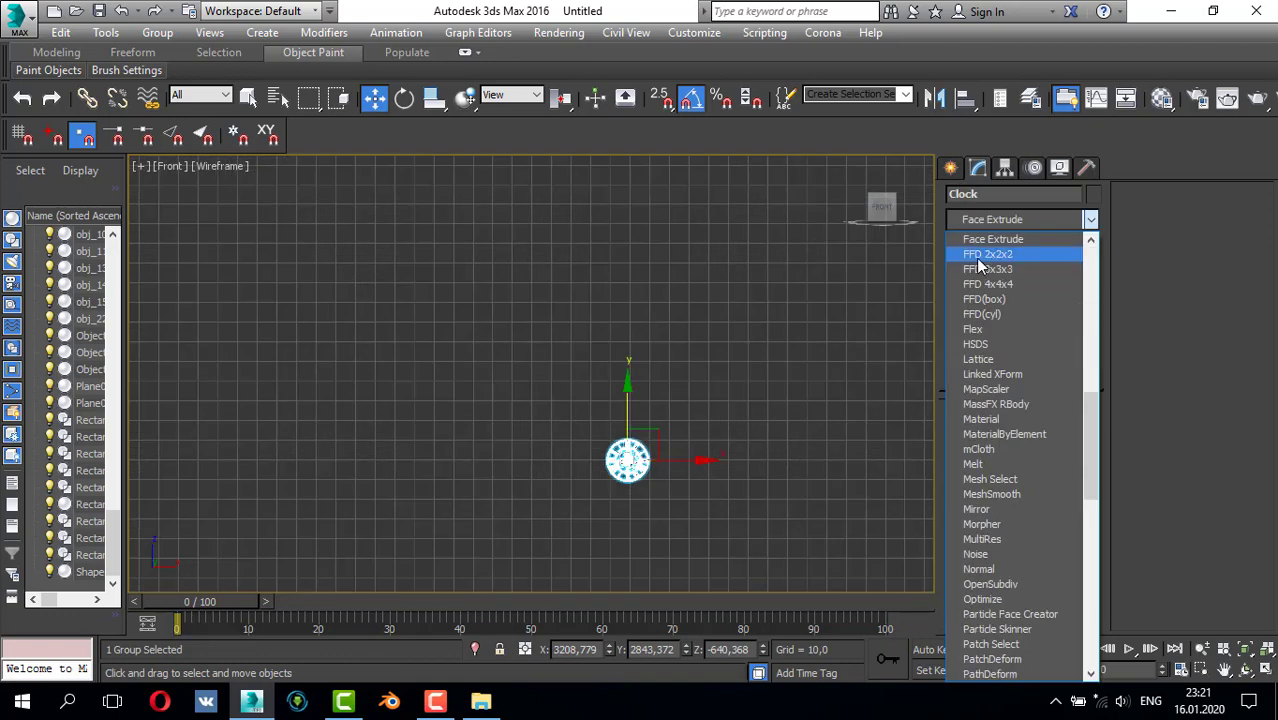
click(1000, 254)
drag(671, 446, 674, 442)
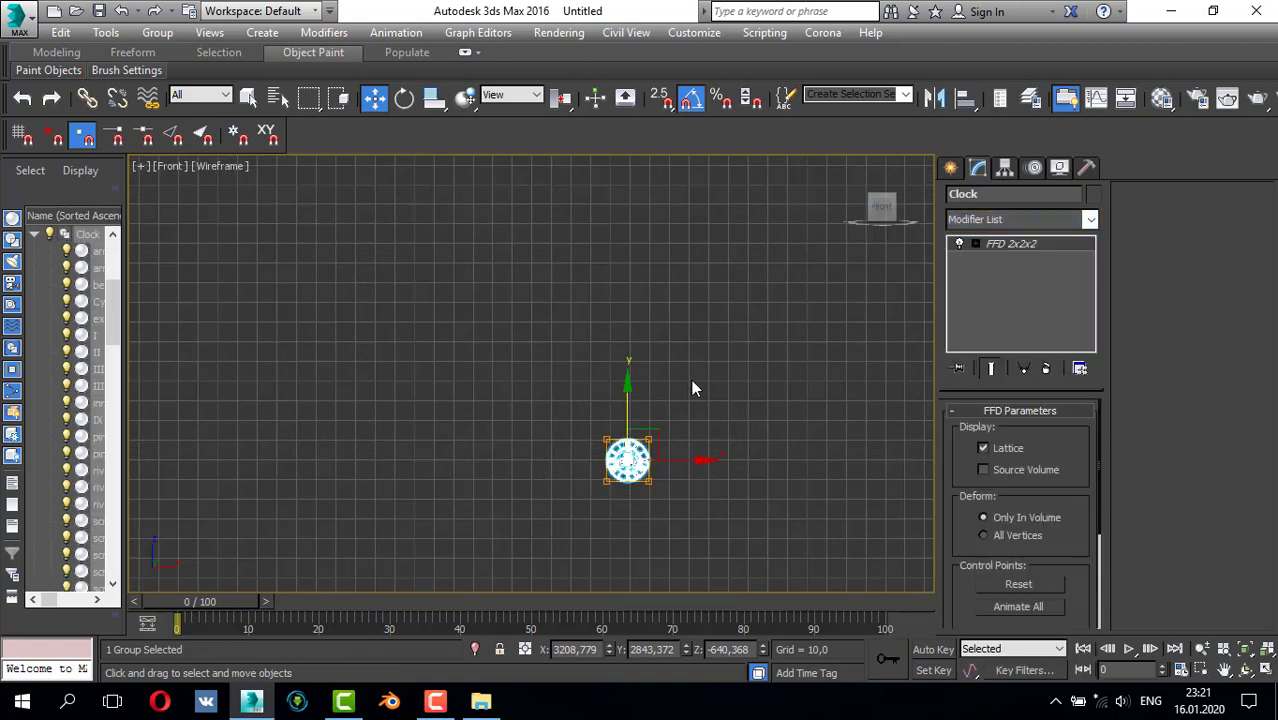
click(1024, 259)
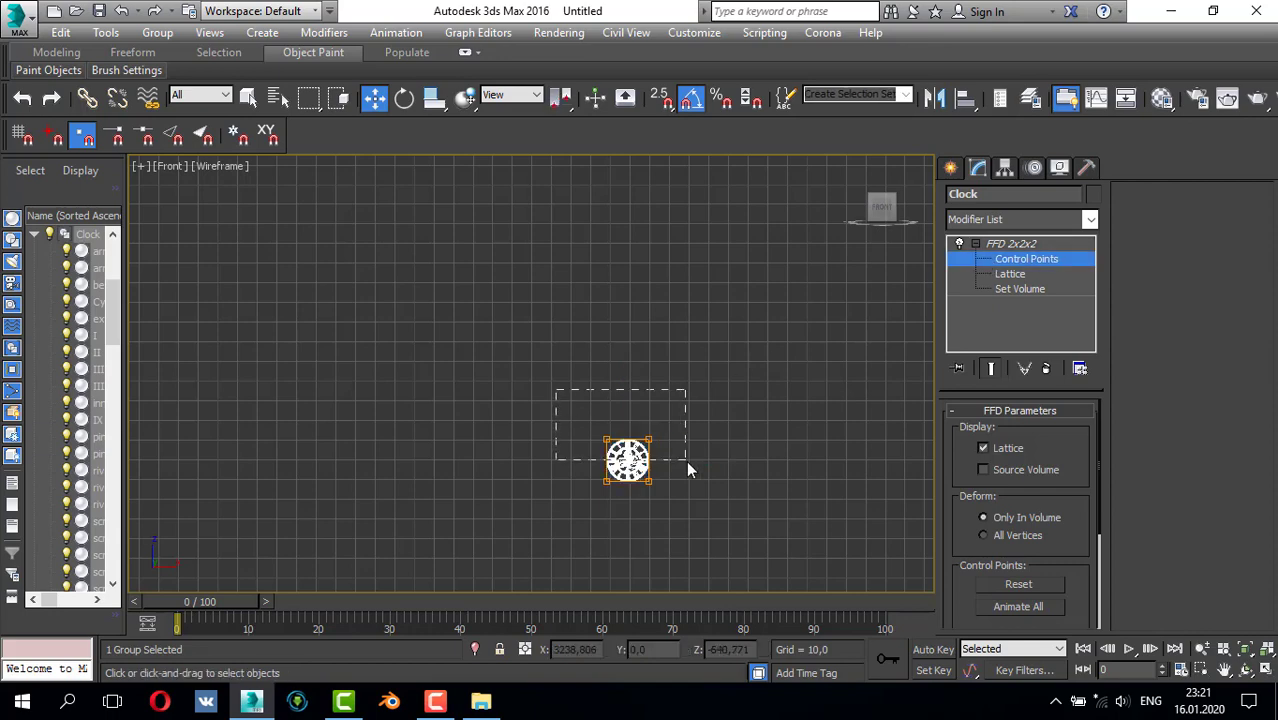
- Enlarge the clock in the Front view by moving its FFD control points outward in height and width, keeping the dial roughly round
drag(625, 381, 587, 271)
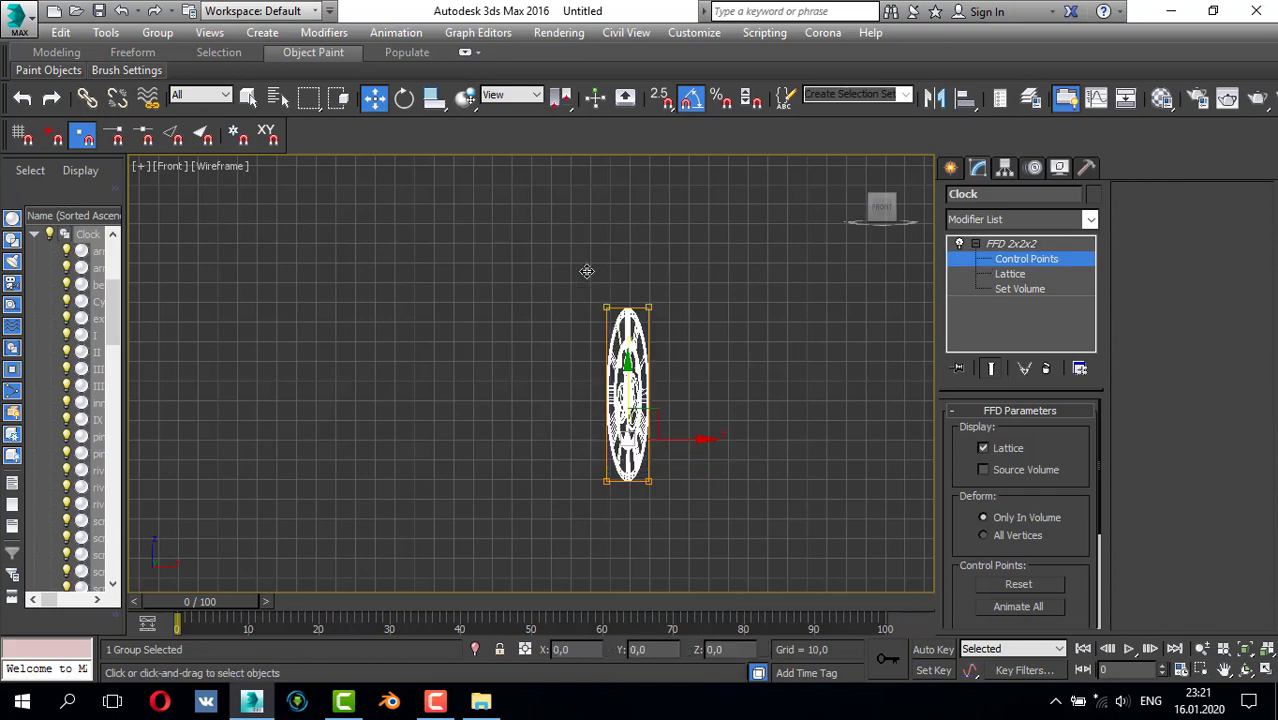
drag(672, 399, 473, 378)
drag(816, 386, 812, 385)
scroll(630, 350, down, 3)
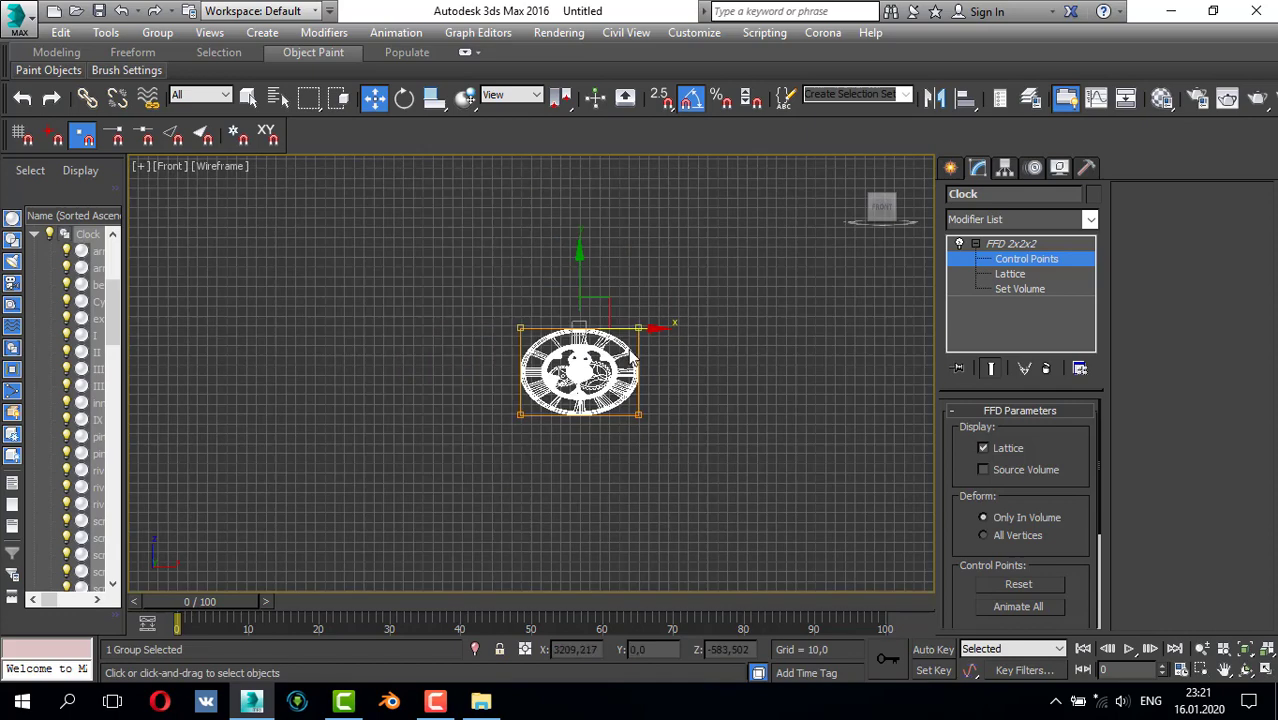
middle_drag(592, 282, 587, 346)
drag(582, 319, 593, 232)
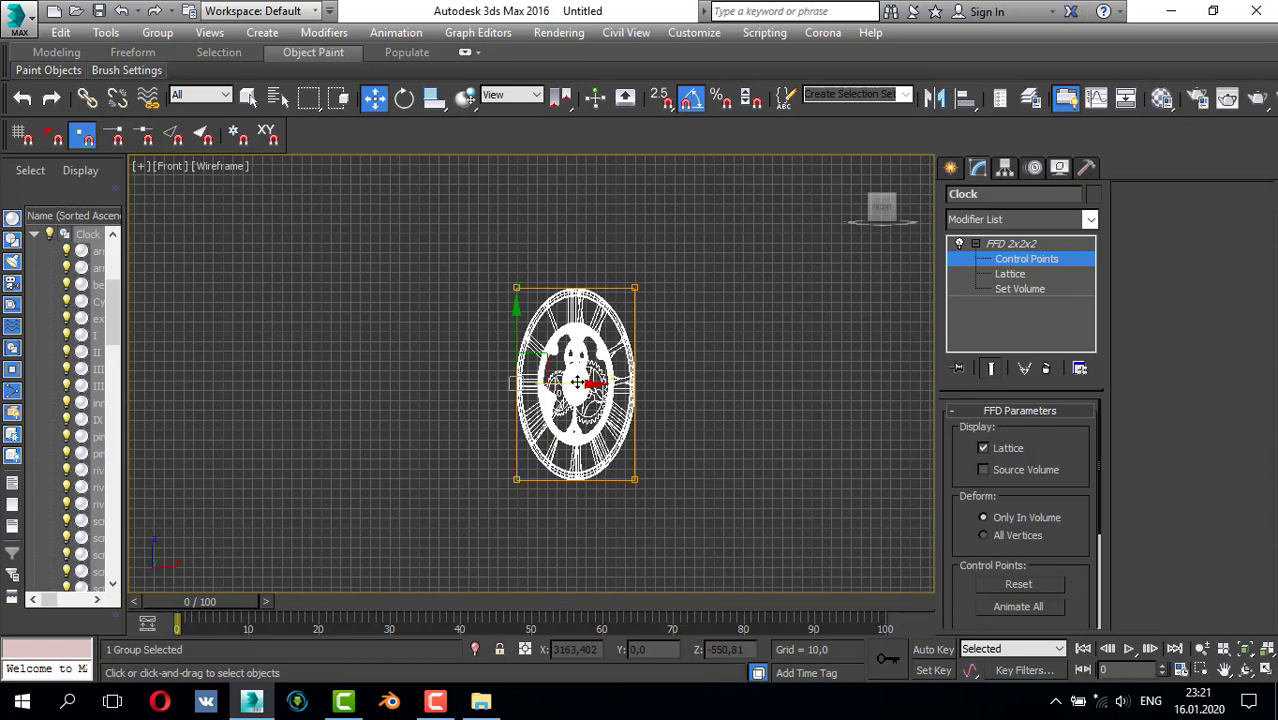
scroll(540, 385, down, 5)
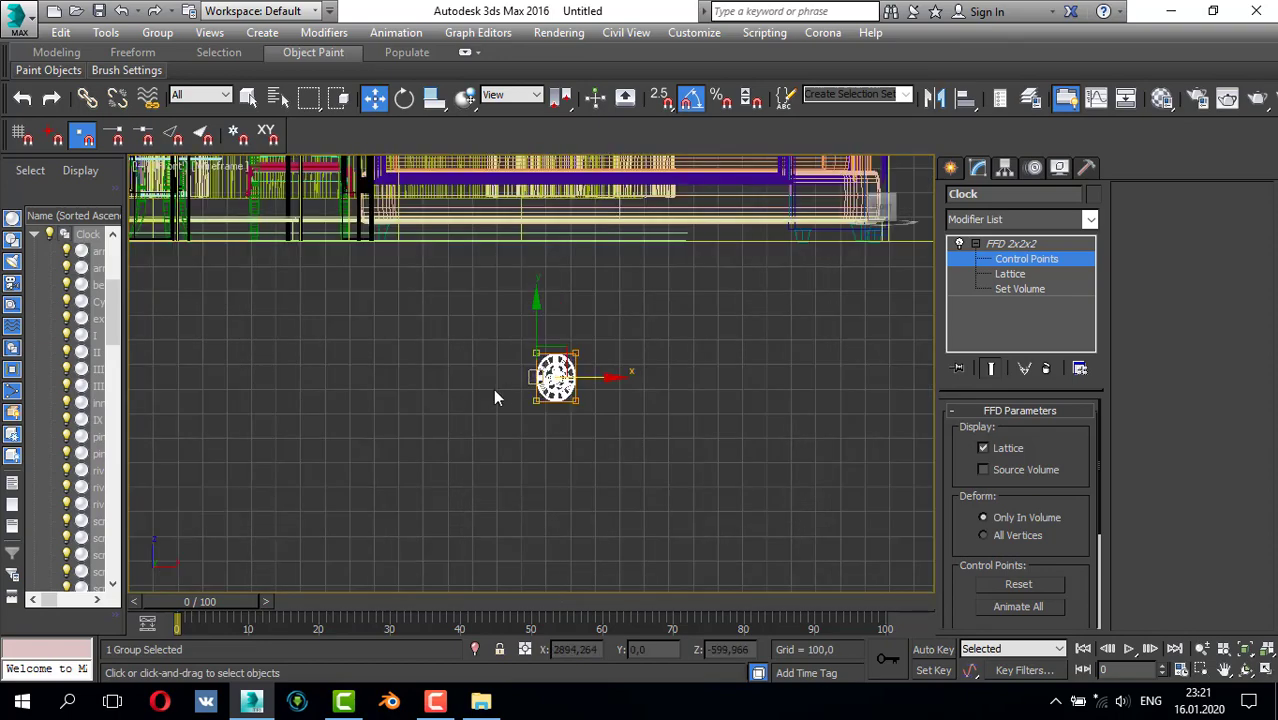
drag(557, 376, 558, 379)
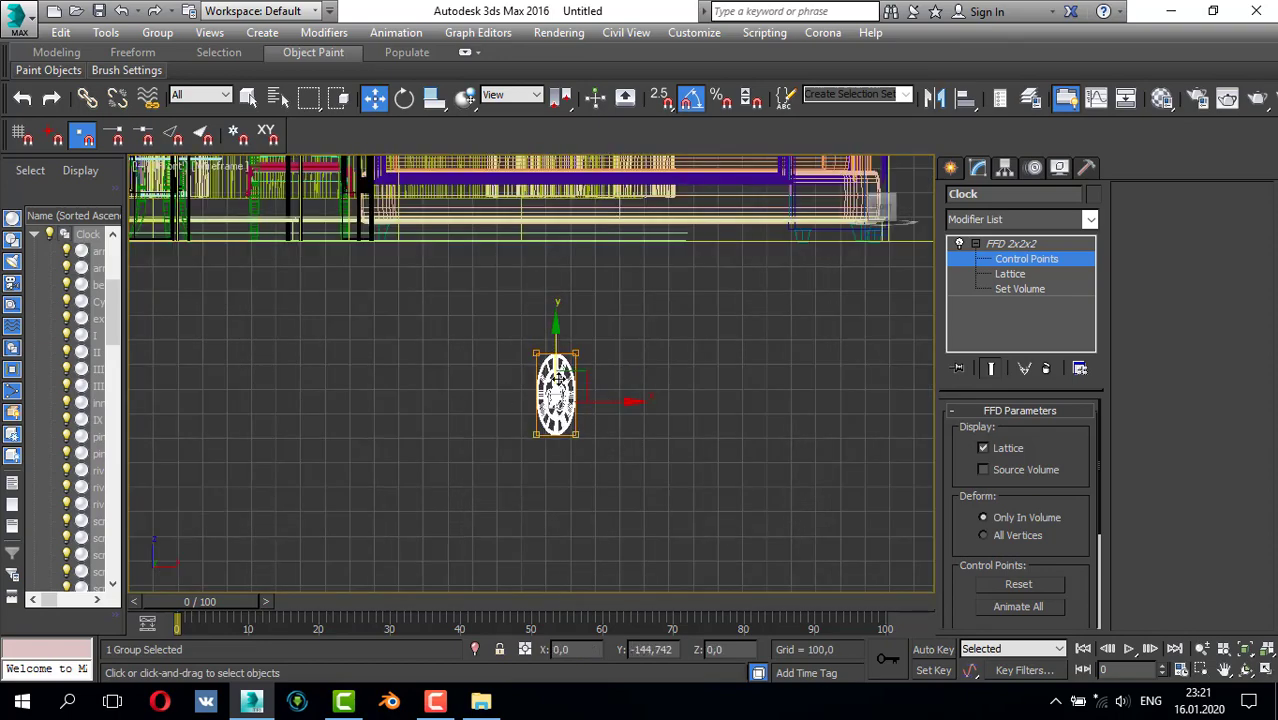
drag(559, 501, 547, 492)
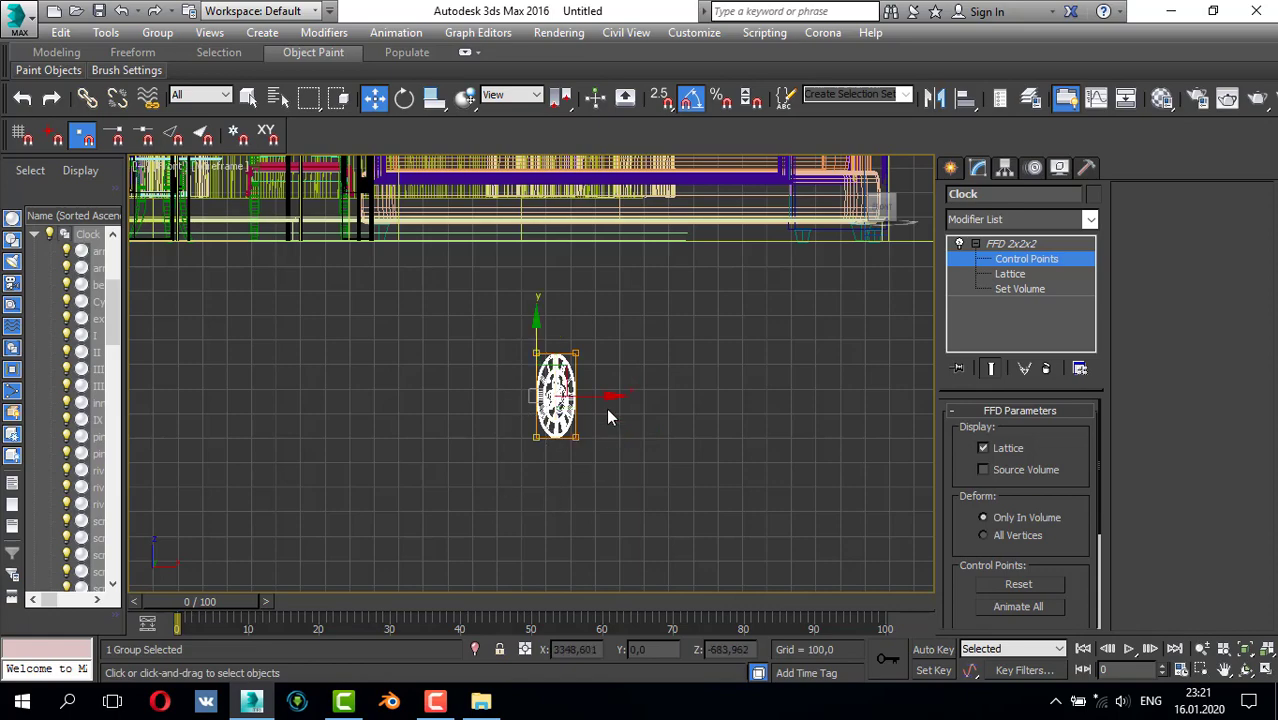
drag(592, 397, 575, 398)
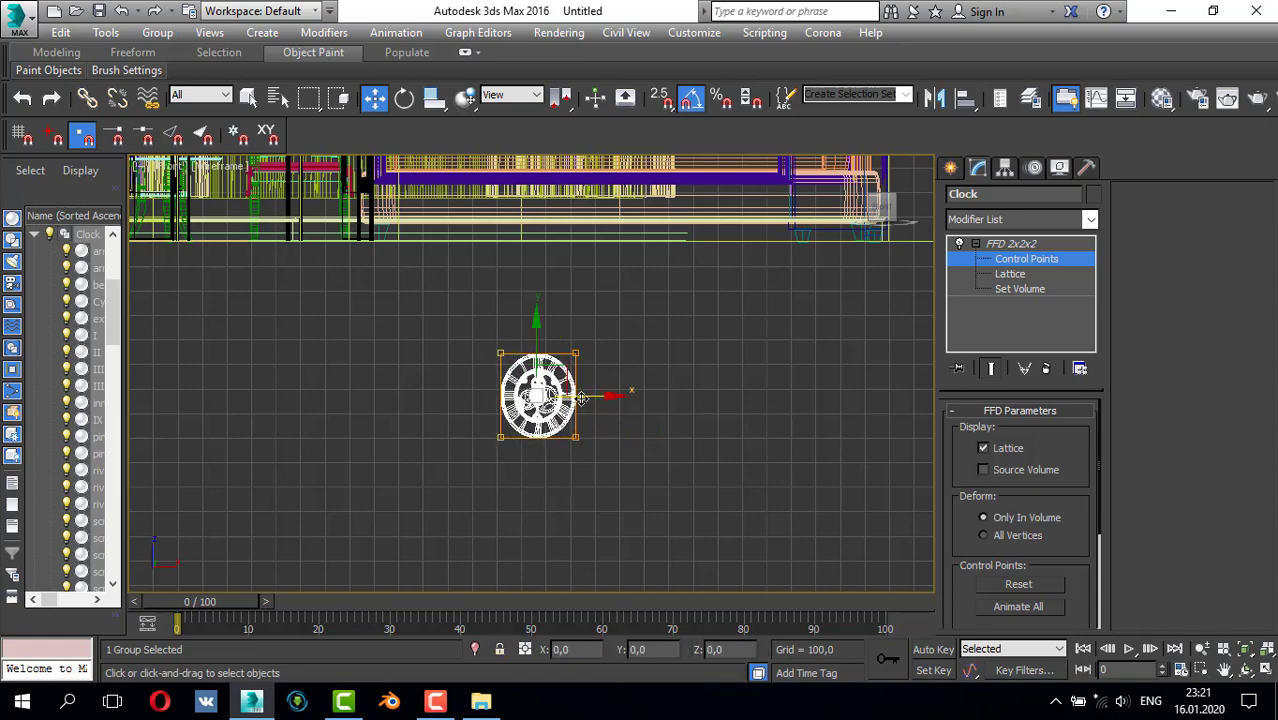
- Thicken the clock in the Top view by moving the FFD control points on its hands side outward along Y
scroll(468, 359, up, 8)
key(z)
scroll(443, 360, down, 3)
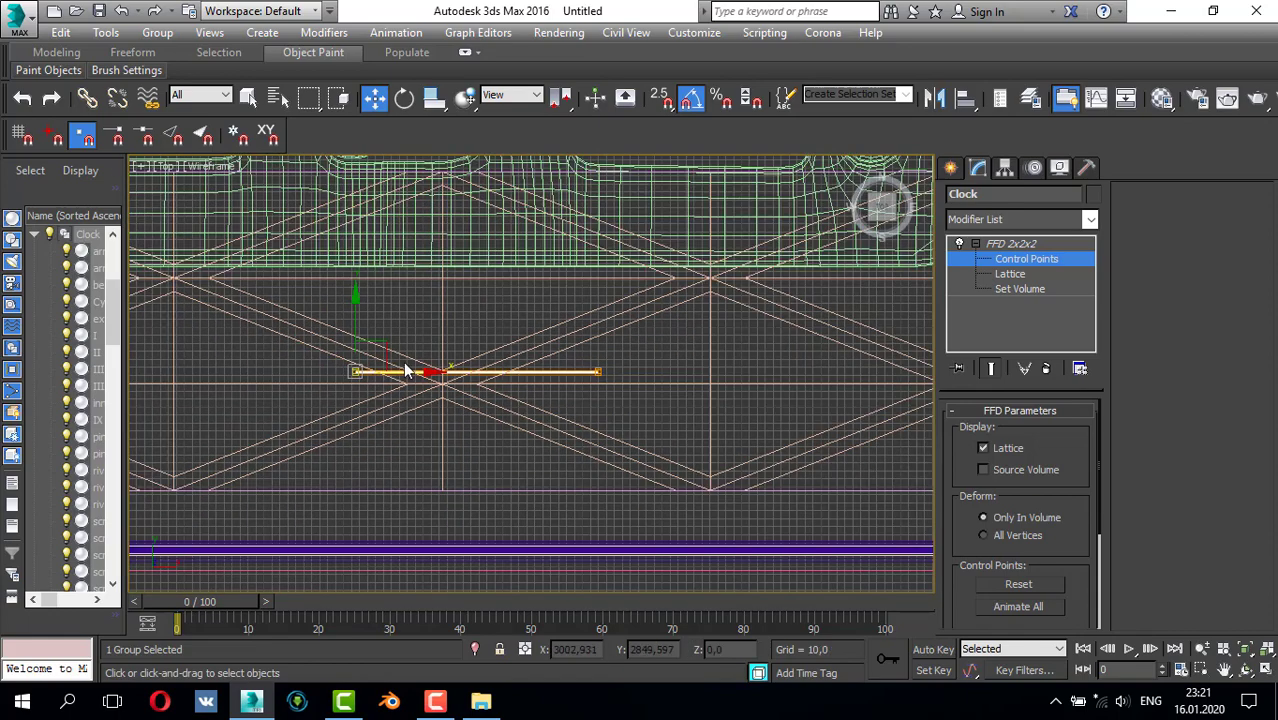
scroll(356, 354, up, 5)
scroll(353, 445, up, 5)
scroll(522, 445, down, 6)
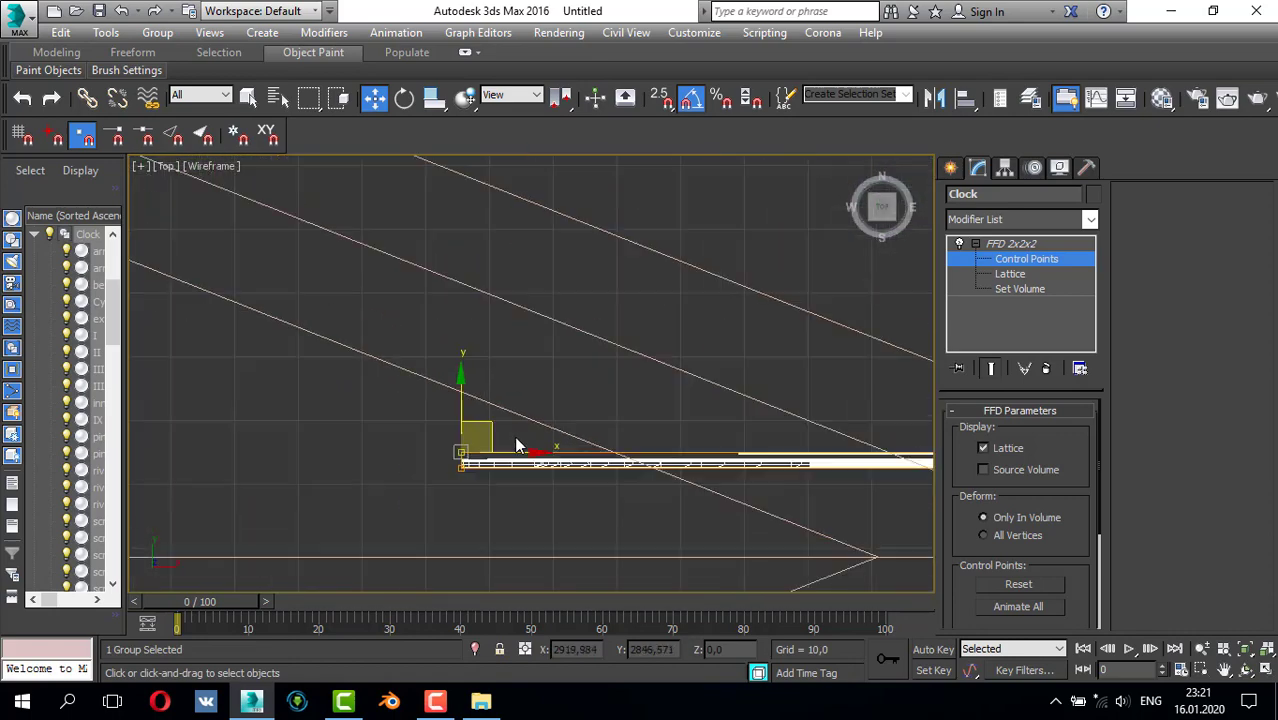
scroll(597, 383, up, 3)
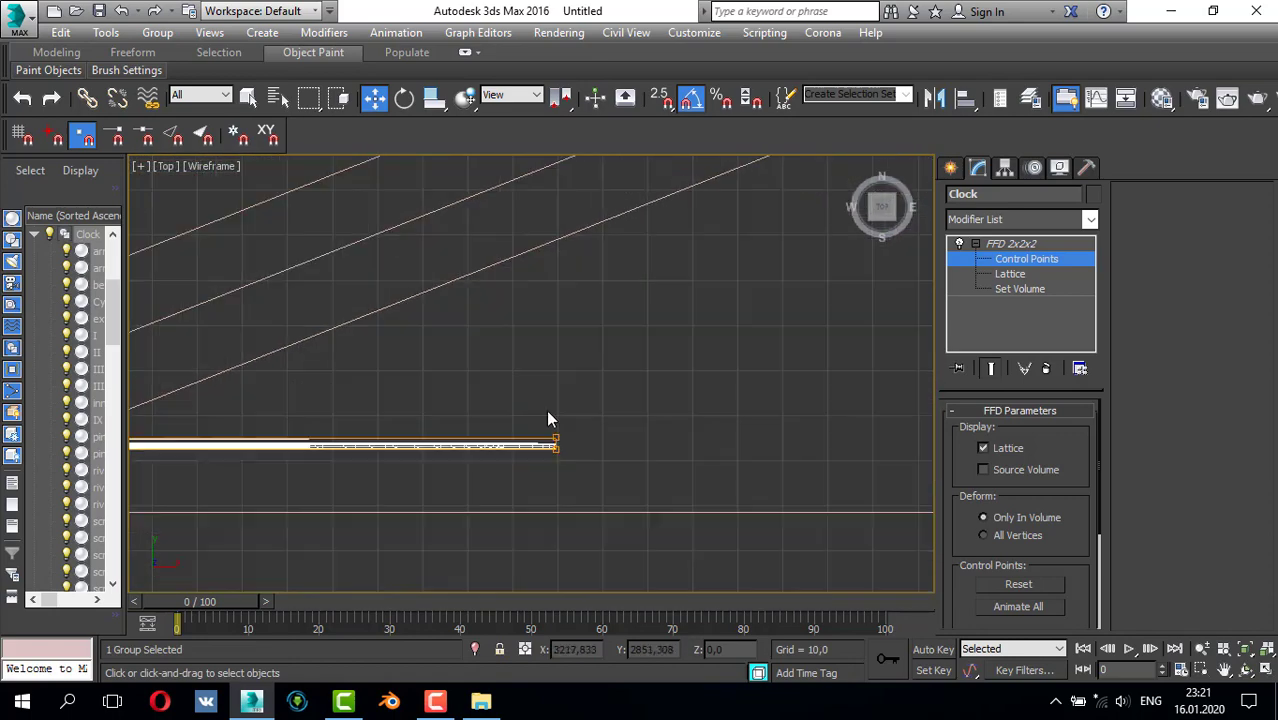
ctrl+drag(546, 410, 573, 437)
scroll(473, 414, down, 5)
middle_drag(473, 414, 638, 432)
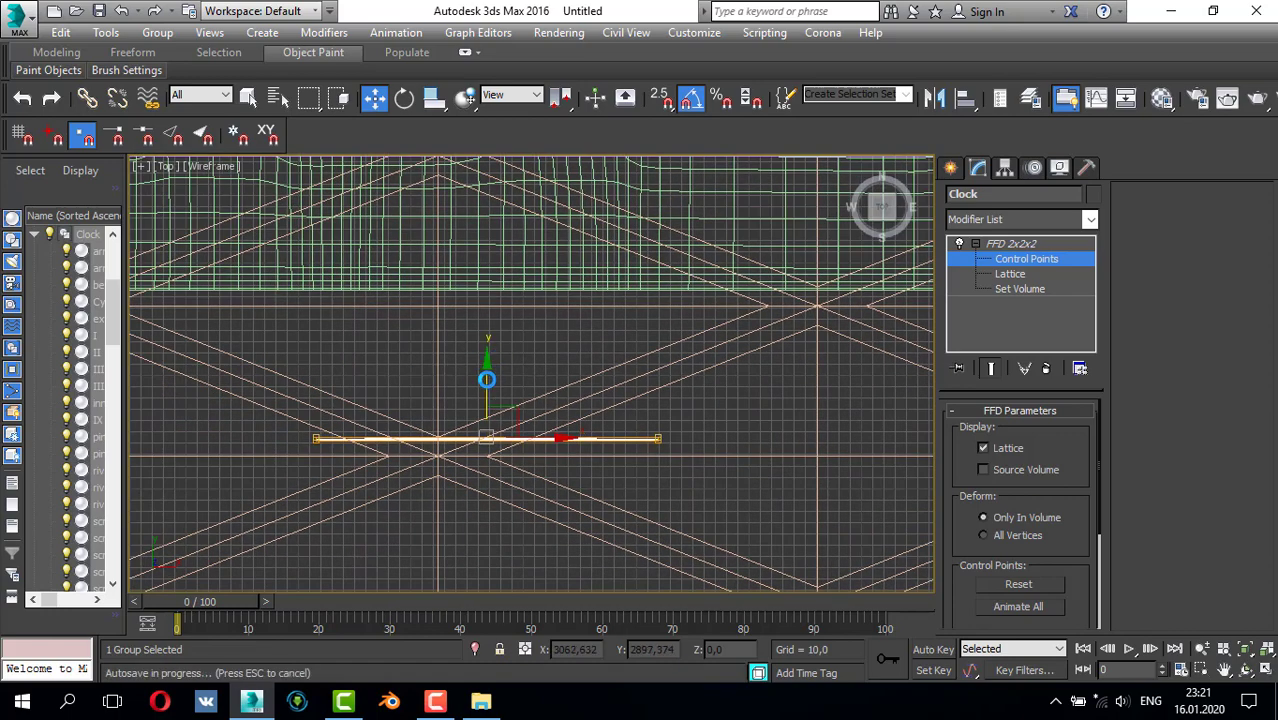
scroll(480, 382, up, 3)
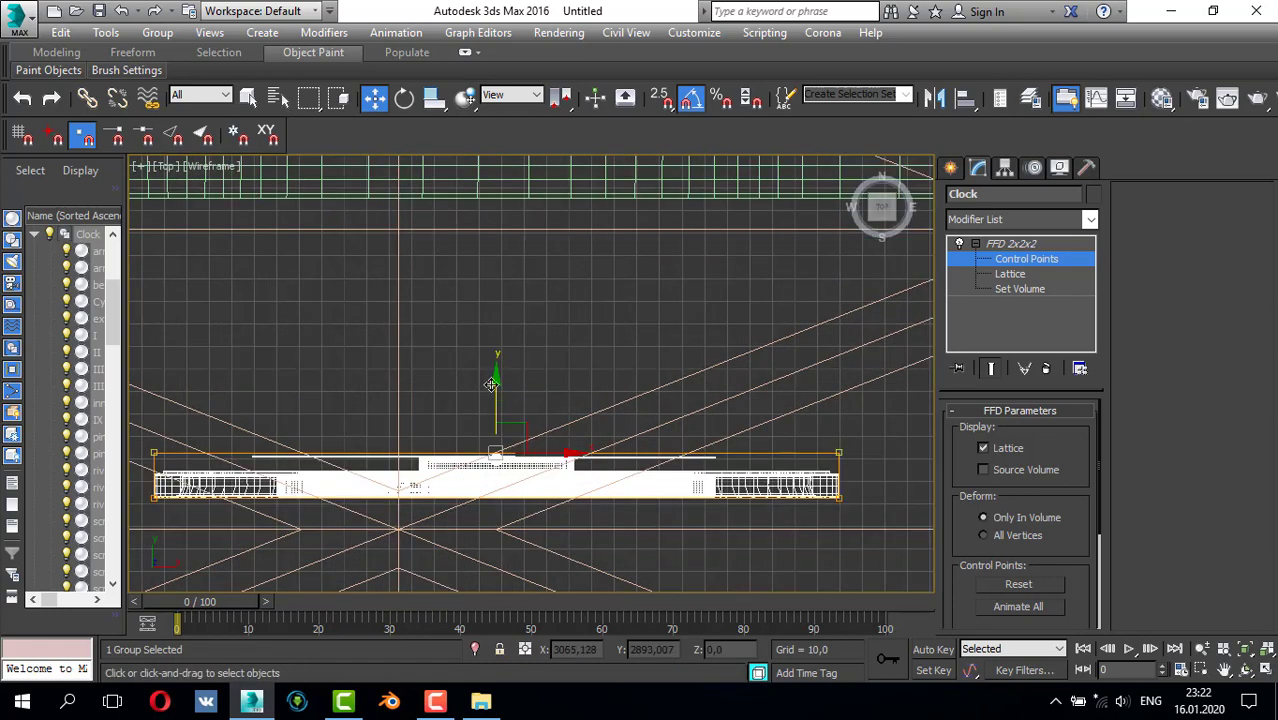
drag(491, 385, 539, 376)
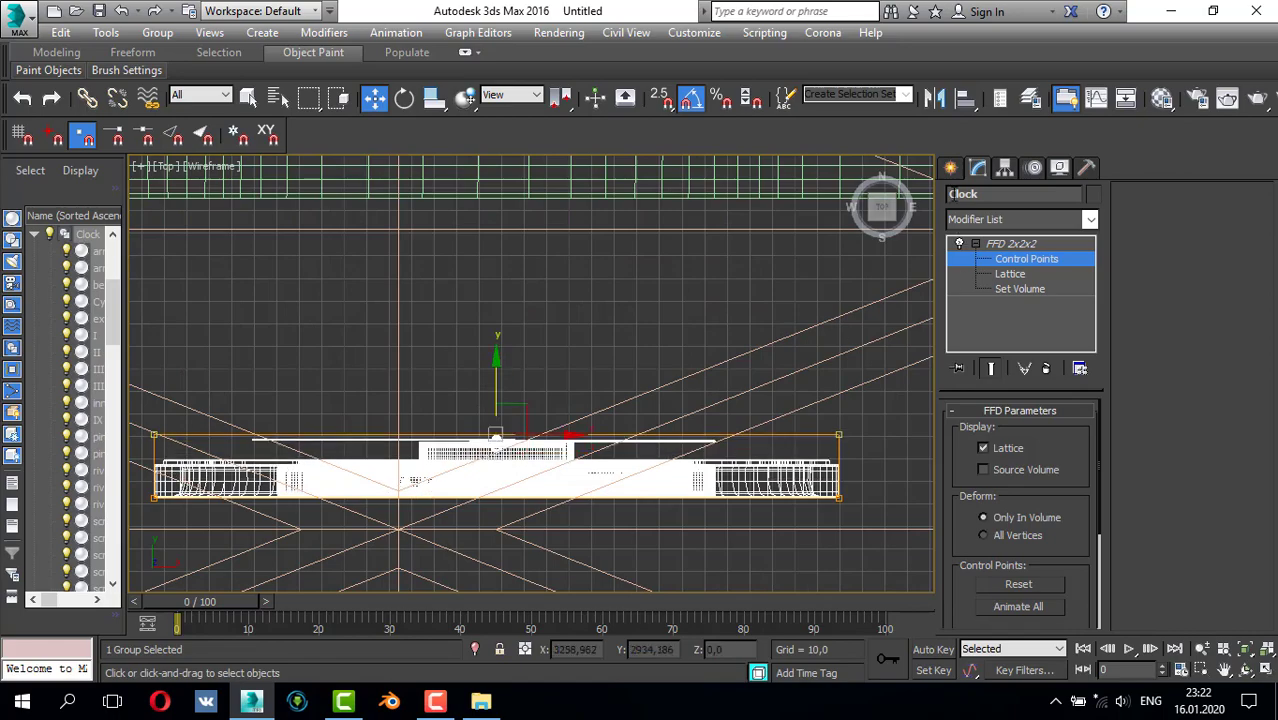
click(951, 176)
- Raise the clock from below the floor back into the room in the Front view, to a Z position of about 1786
key(alt+w)
right_click(747, 468)
key(alt+w)
key(z)
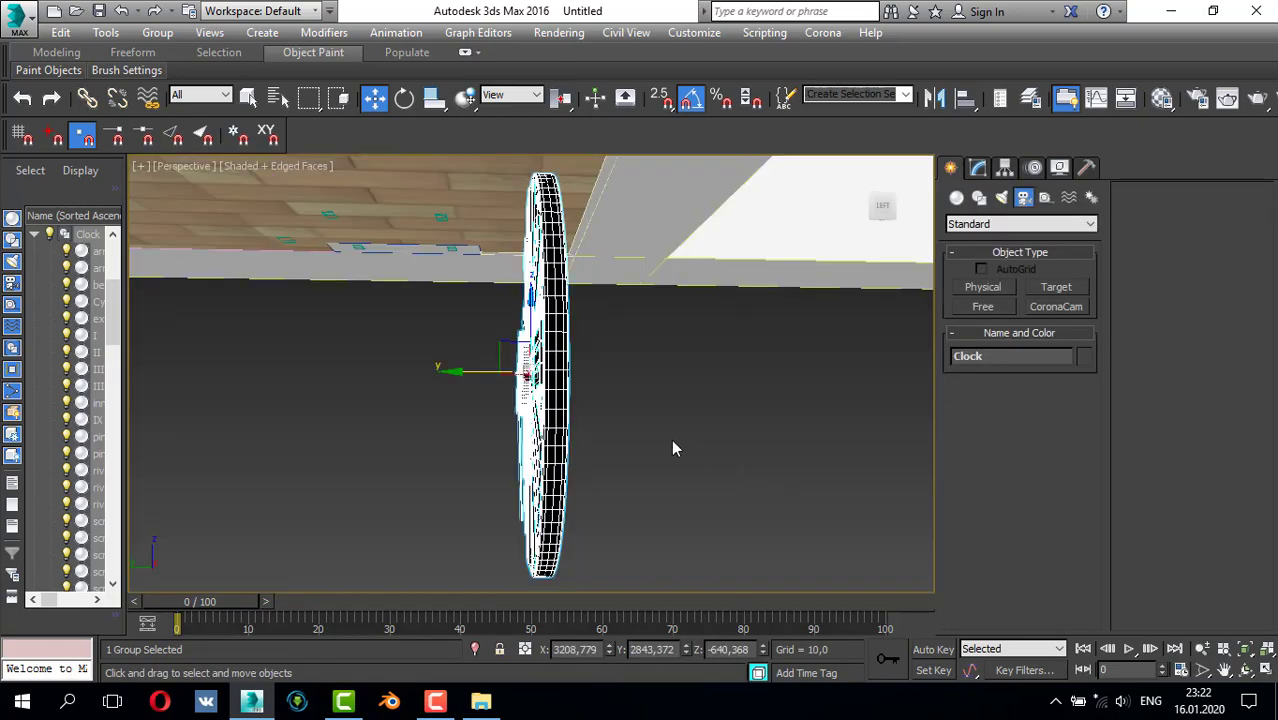
mouse_move(637, 427)
alt+middle_down()
mouse_move(730, 422)
mouse_move(653, 380)
mouse_move(524, 462)
mouse_move(635, 500)
mouse_move(616, 420)
alt+middle_up()
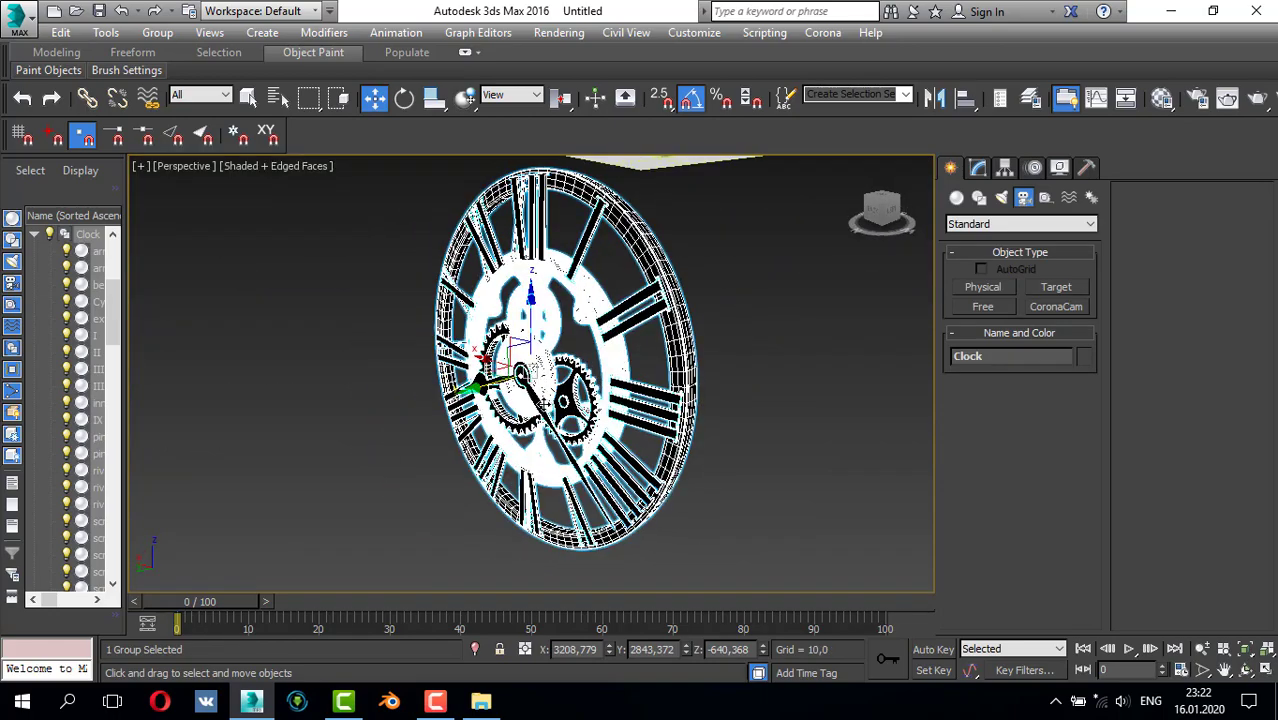
key(alt+w)
right_click(354, 308)
key(alt+w)
key(alt+w)
right_click(696, 270)
key(alt+w)
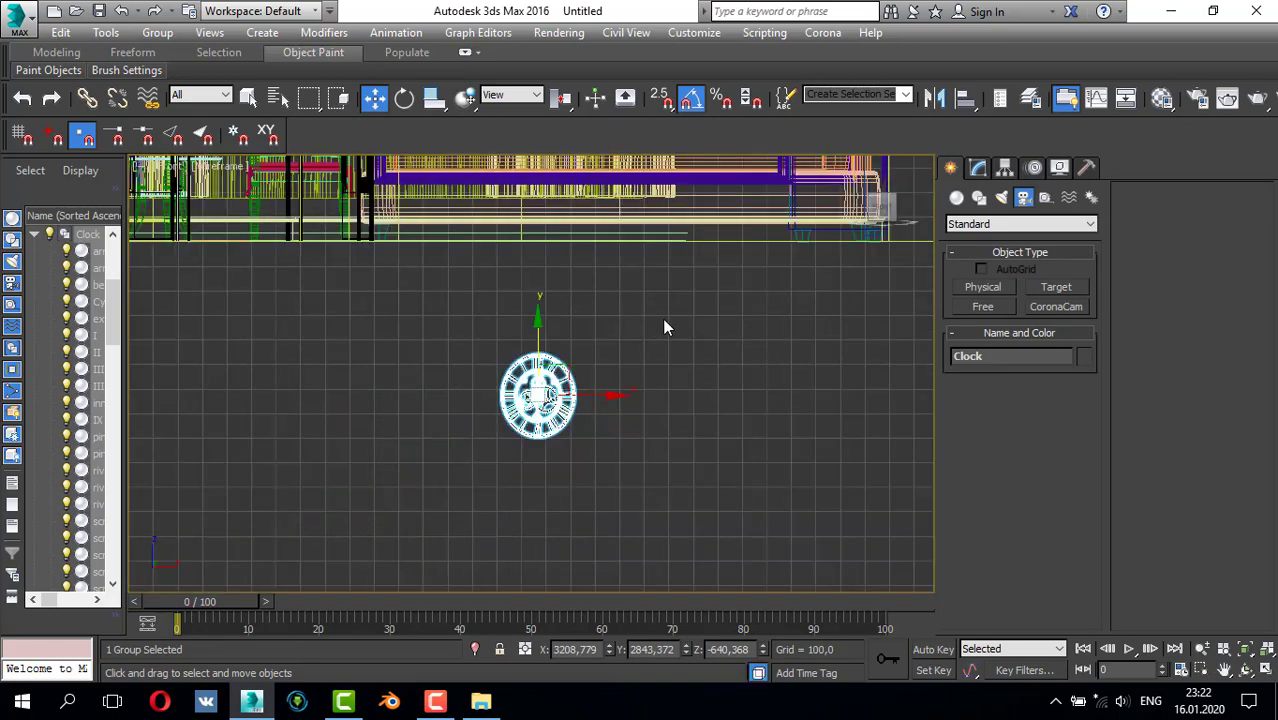
drag(538, 321, 543, 180)
scroll(530, 300, up, 5)
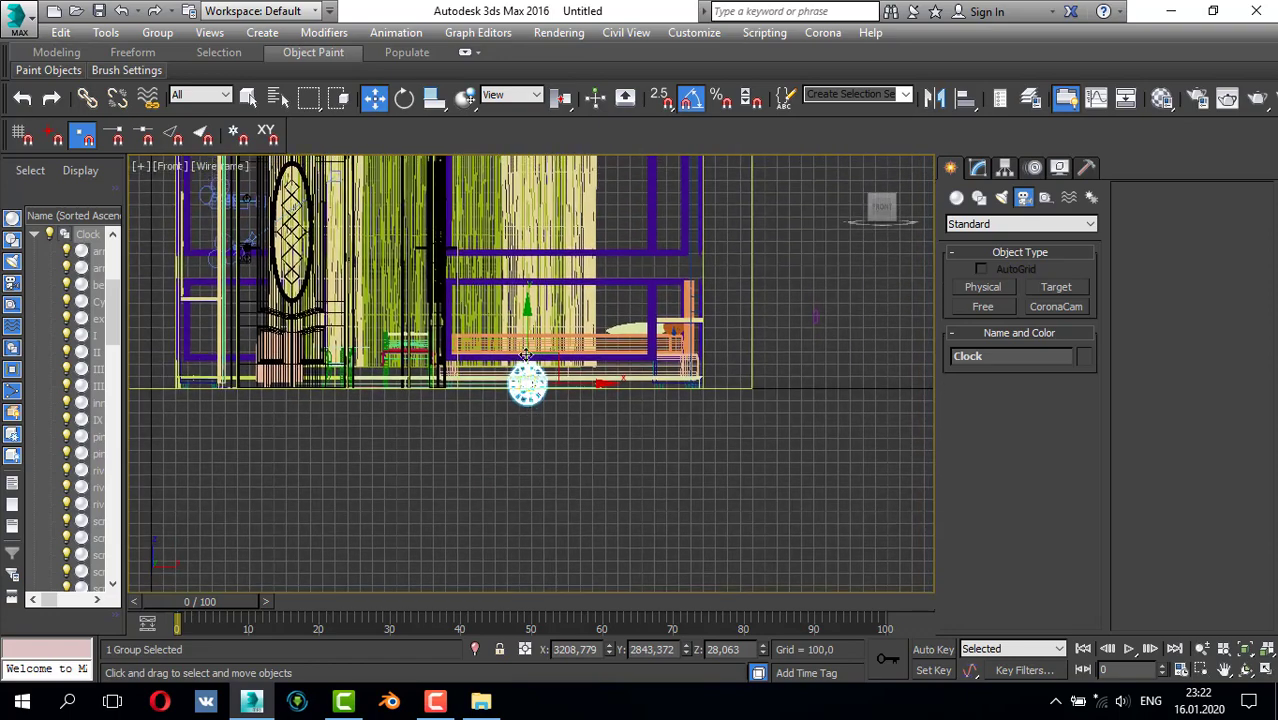
drag(526, 405, 528, 184)
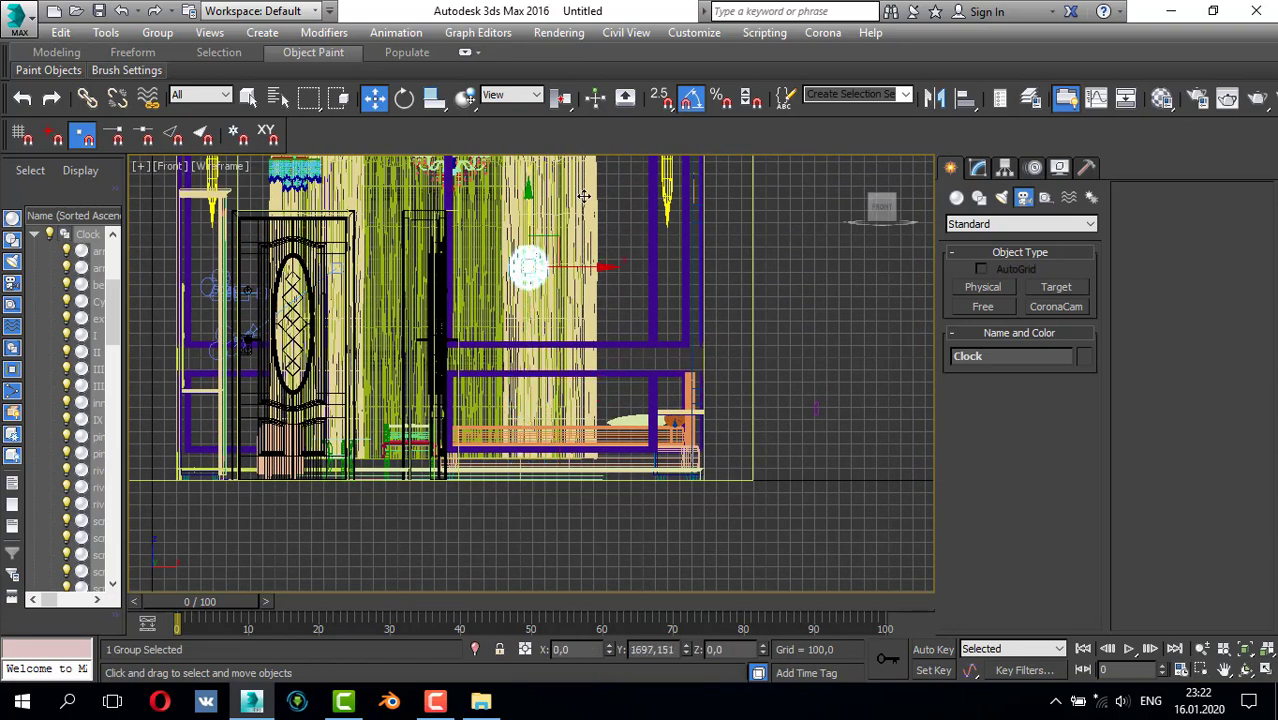
- Shift the clock within the upper framed wall panel in Perspective, to about X 3439 and Z 1907
key(p)
key(z)
alt+middle_drag(579, 383, 655, 367)
scroll(654, 370, down, 4)
scroll(648, 378, down, 6)
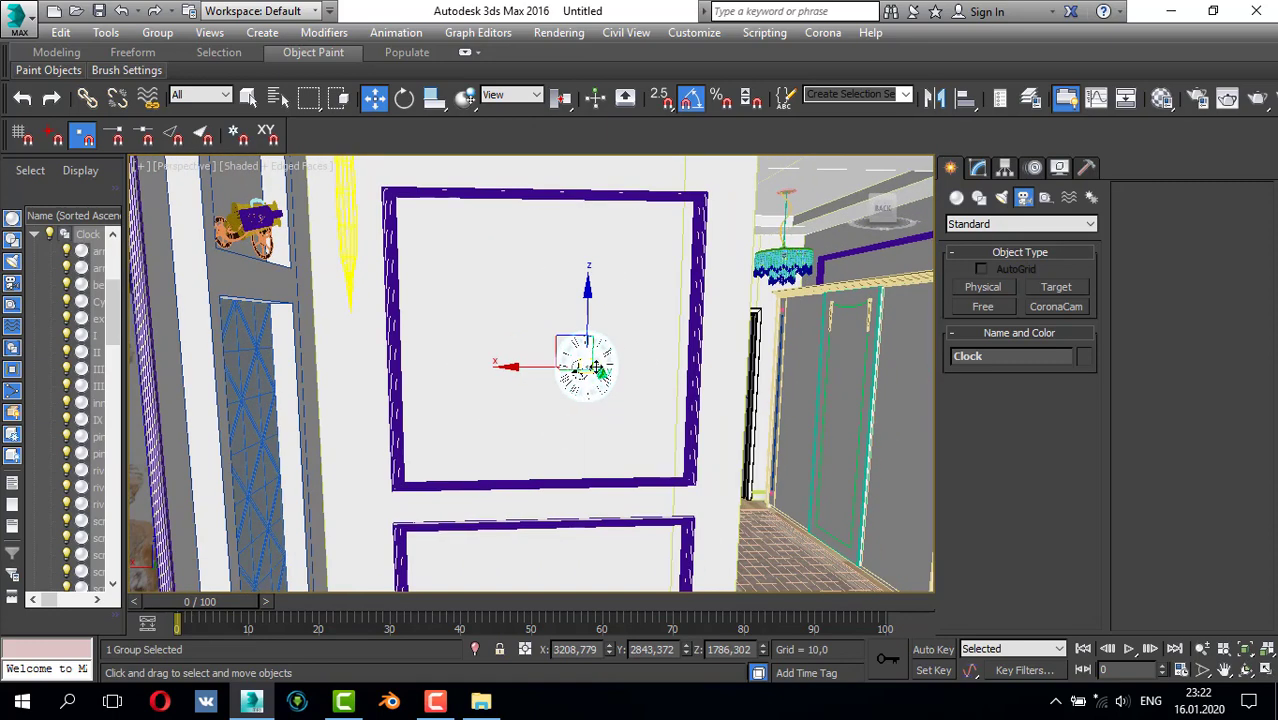
drag(533, 367, 483, 361)
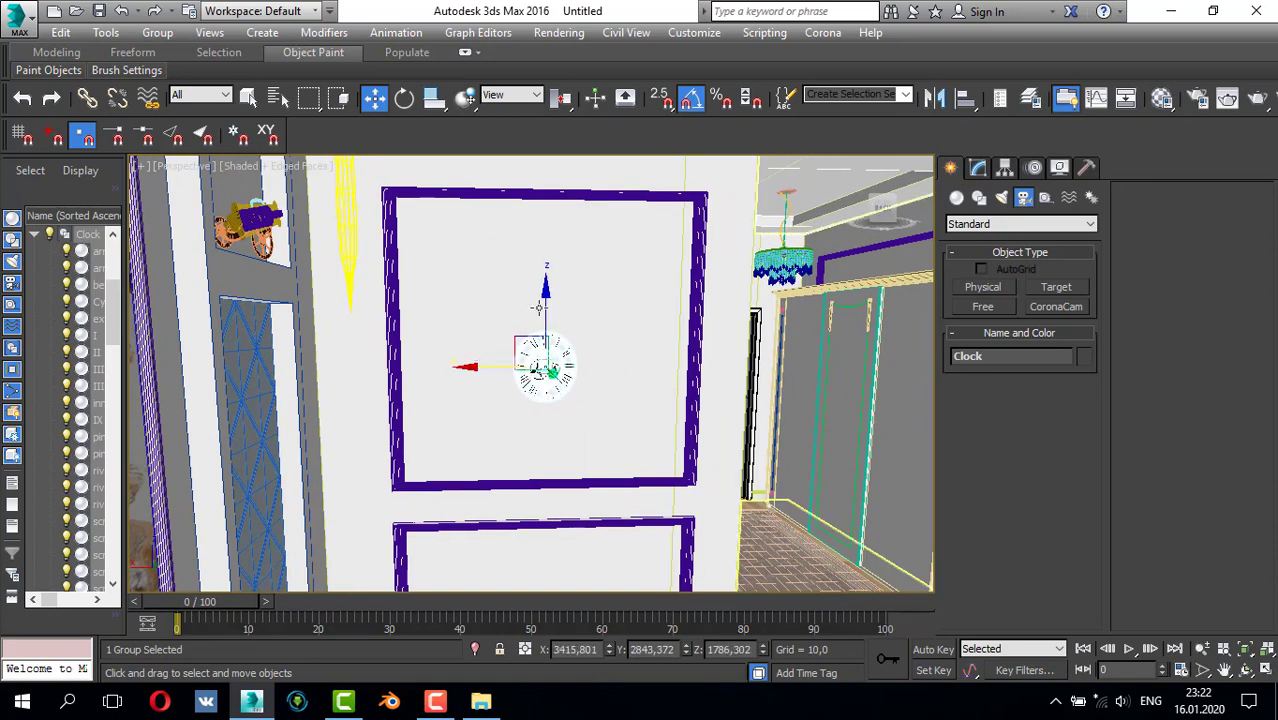
drag(538, 307, 536, 283)
drag(475, 341, 471, 341)
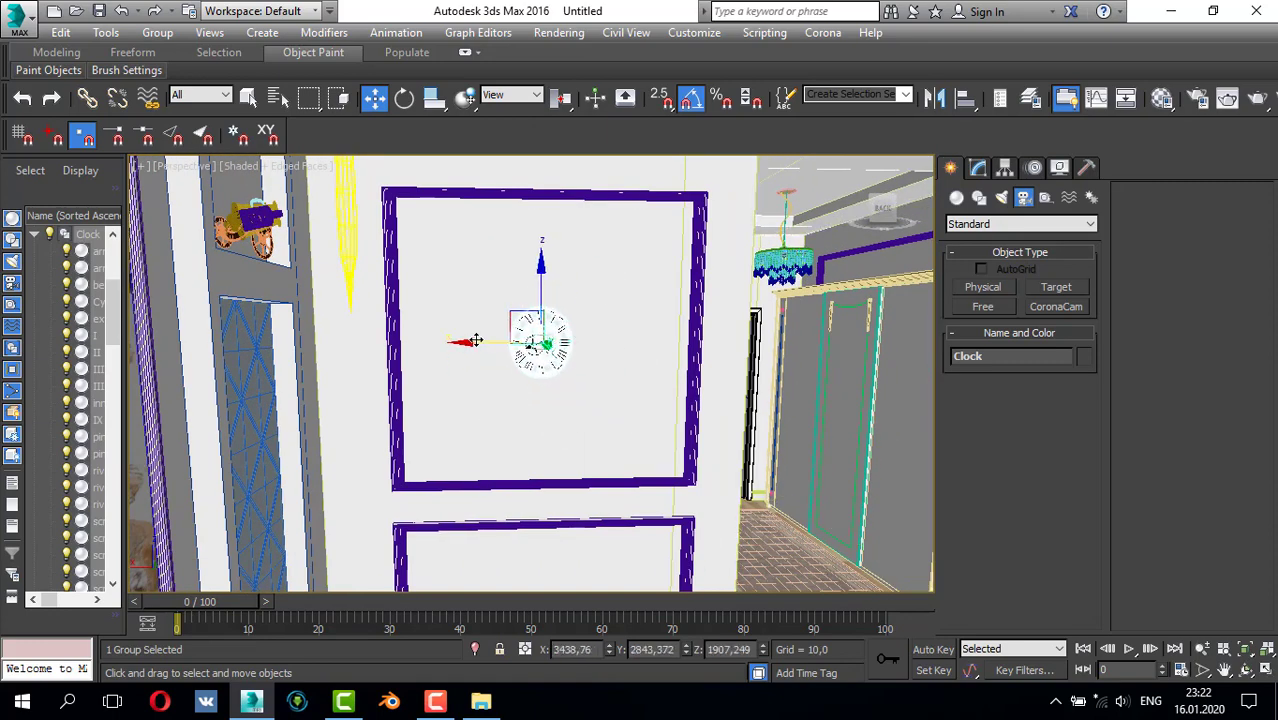
- Raise the clock further in the Front view, to a Z position of about 2033
key(alt+w)
right_click(709, 237)
key(alt+w)
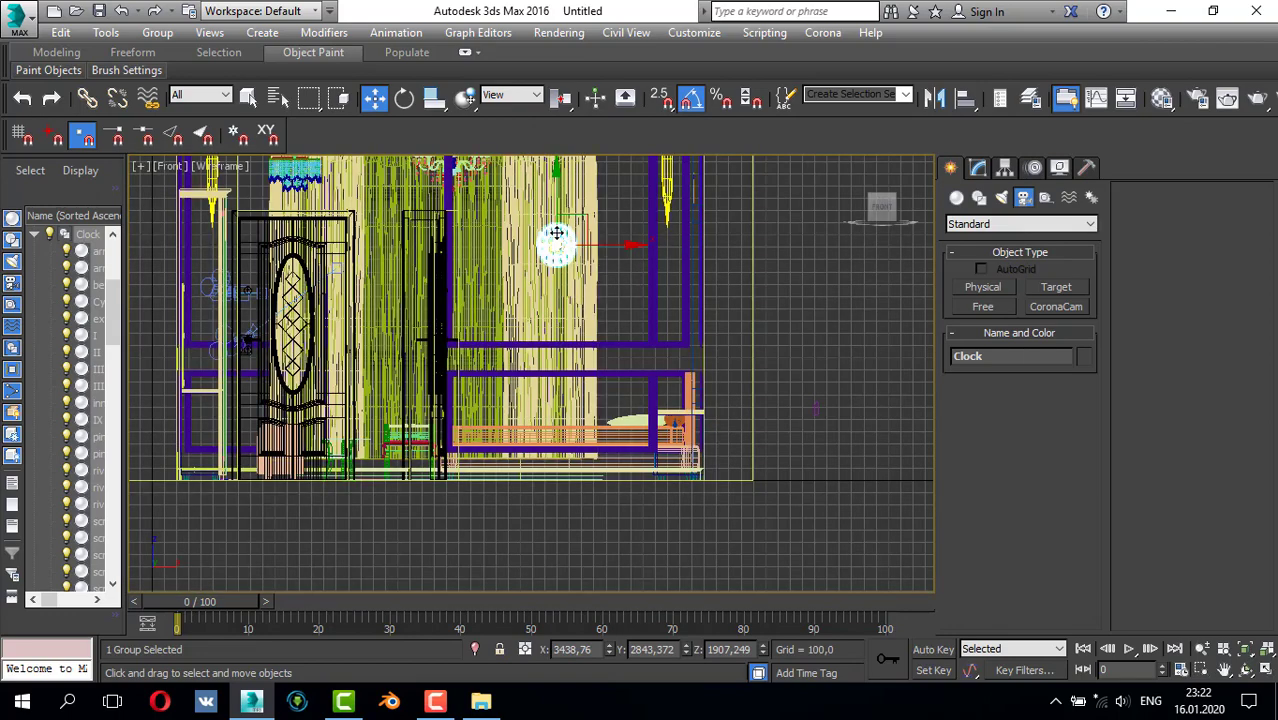
scroll(557, 233, up, 3)
middle_drag(557, 233, 553, 313)
scroll(552, 312, down, 1)
drag(554, 274, 554, 243)
middle_drag(563, 283, 557, 330)
- Enlarge the clock in the Front view by moving its lower FFD control points down and its left ones outward, keeping the dial round
click(986, 167)
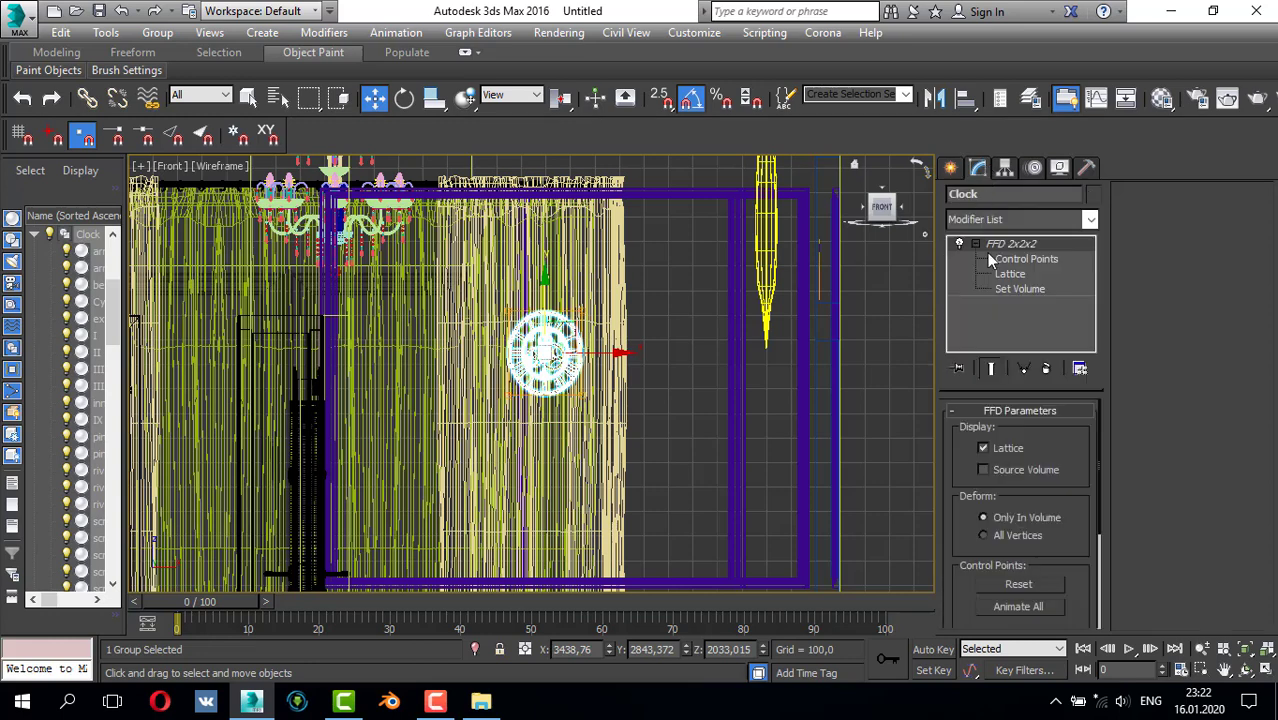
click(996, 260)
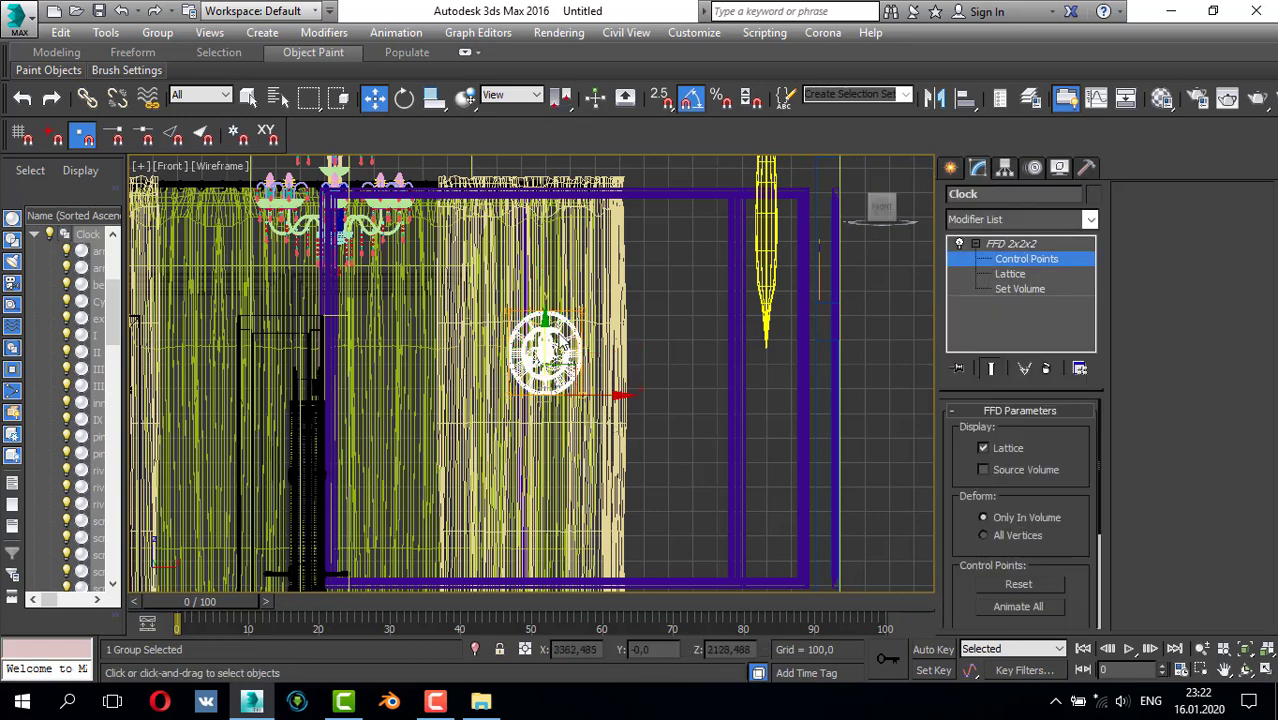
drag(545, 318, 545, 366)
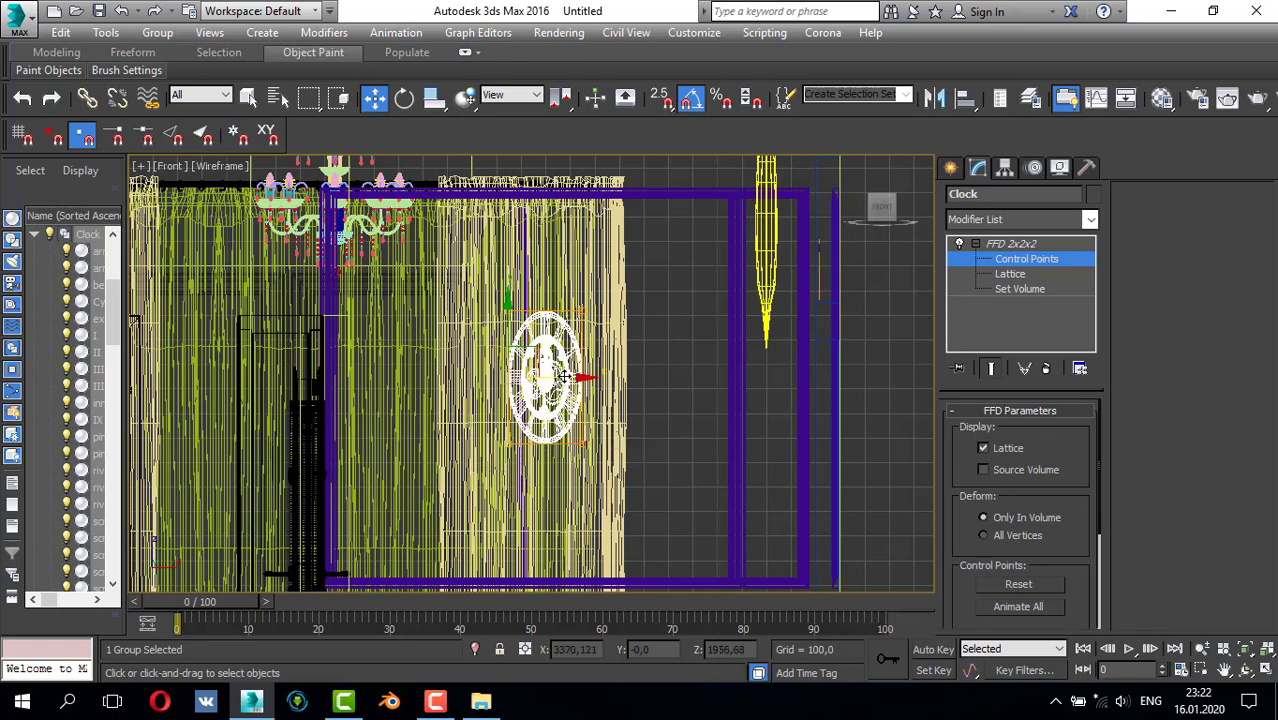
drag(538, 372, 522, 370)
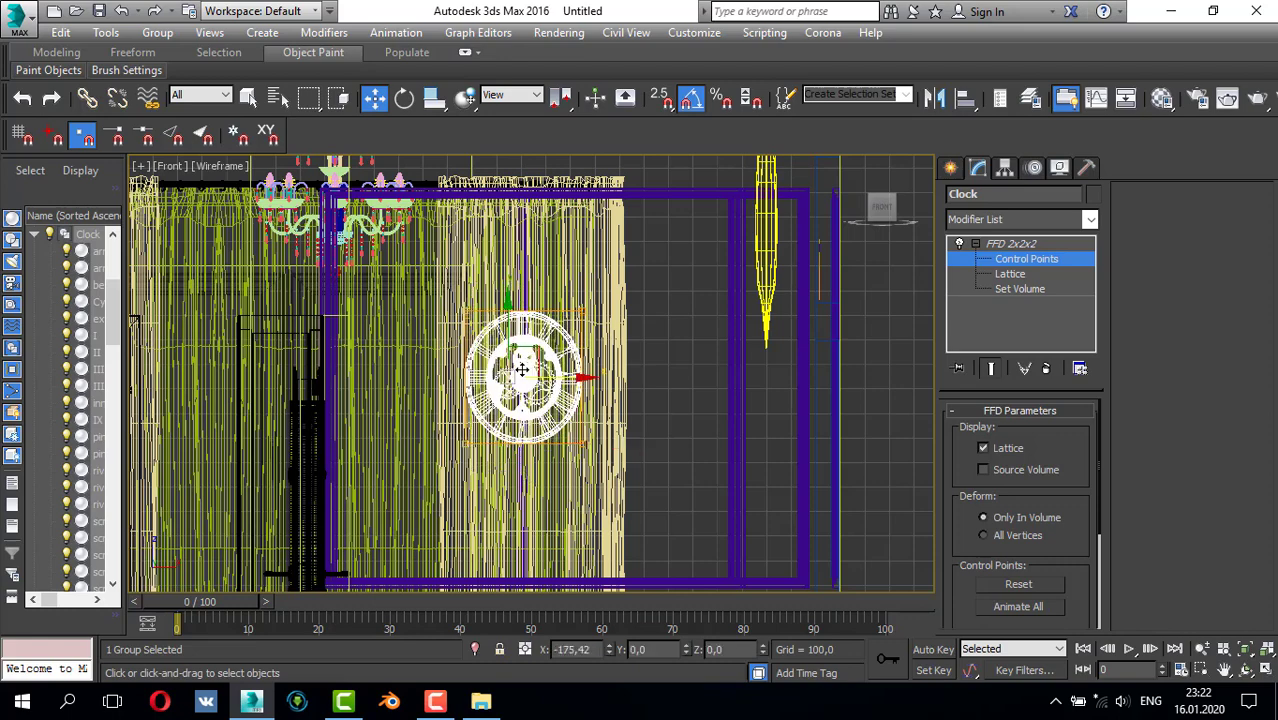
click(951, 169)
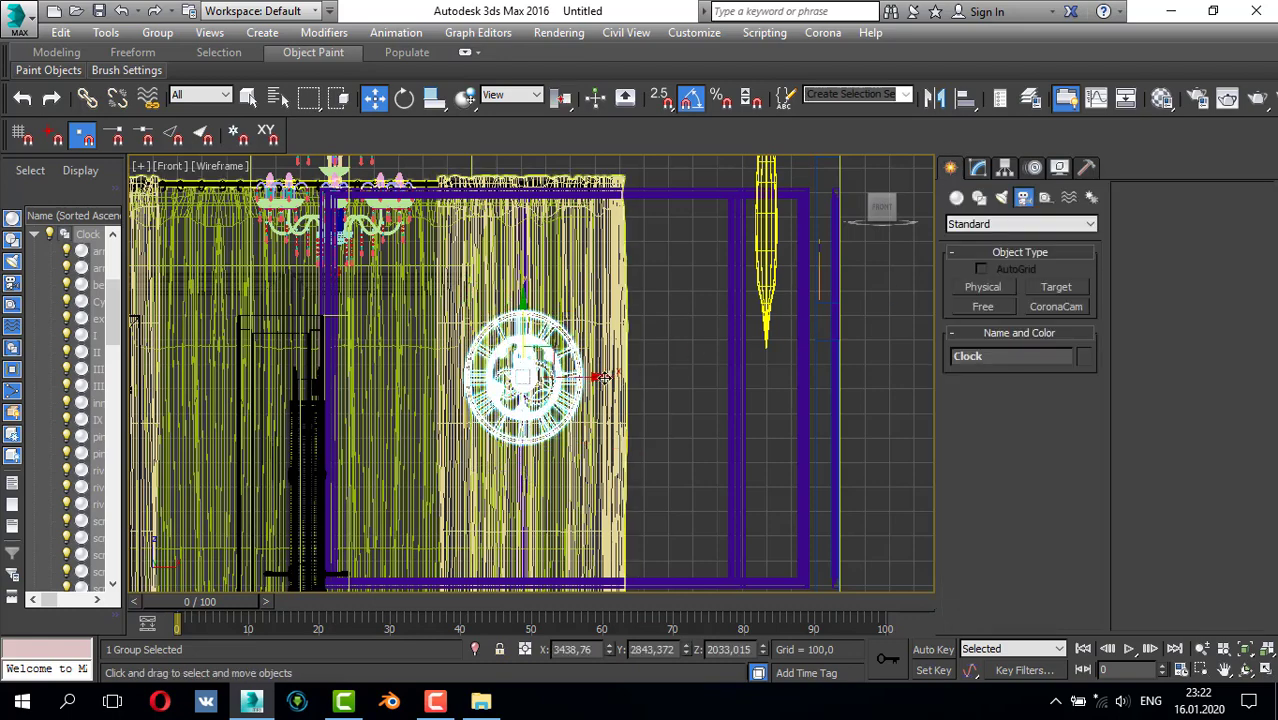
- Move the clock along X to about 3508 in the Front view and along Y toward the wall panel in the Top view
drag(597, 380, 616, 378)
key(alt+w)
key(alt+w)
scroll(600, 340, up, 5)
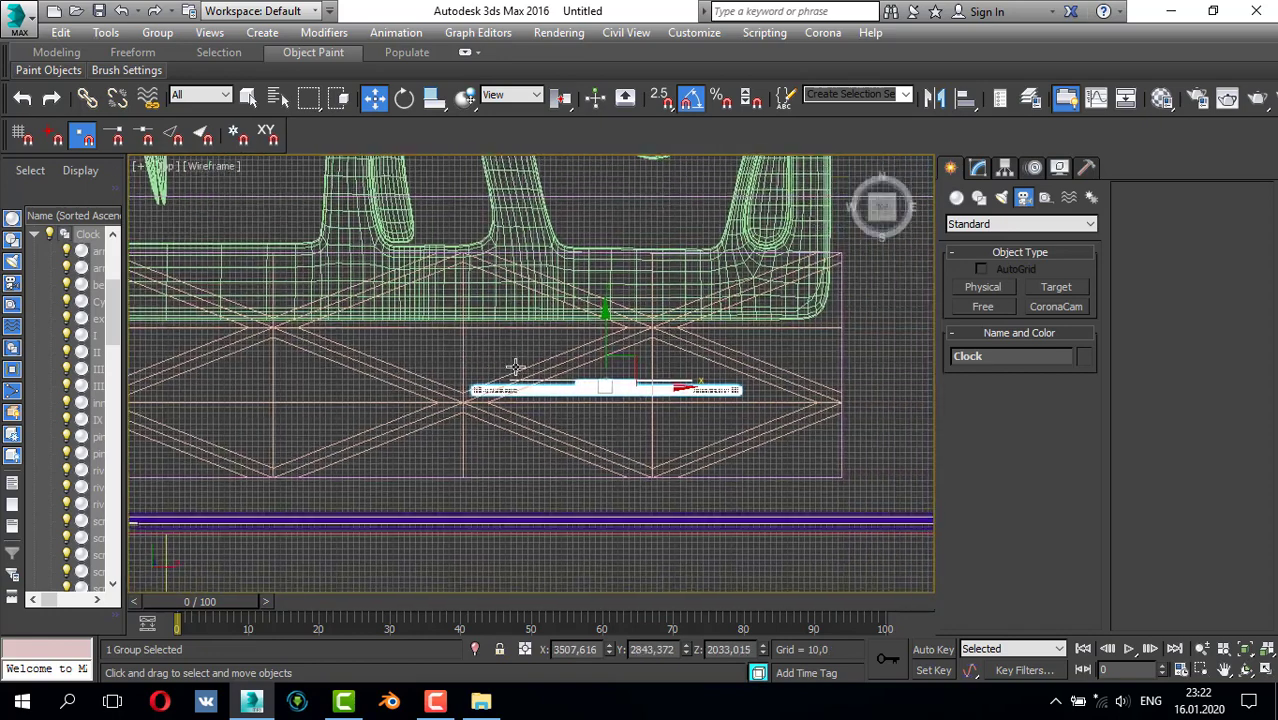
drag(583, 328, 588, 423)
- Leave the clock's control-point level and raise the clock on the wall panel in Perspective to a Z position of about 2114
key(alt+w)
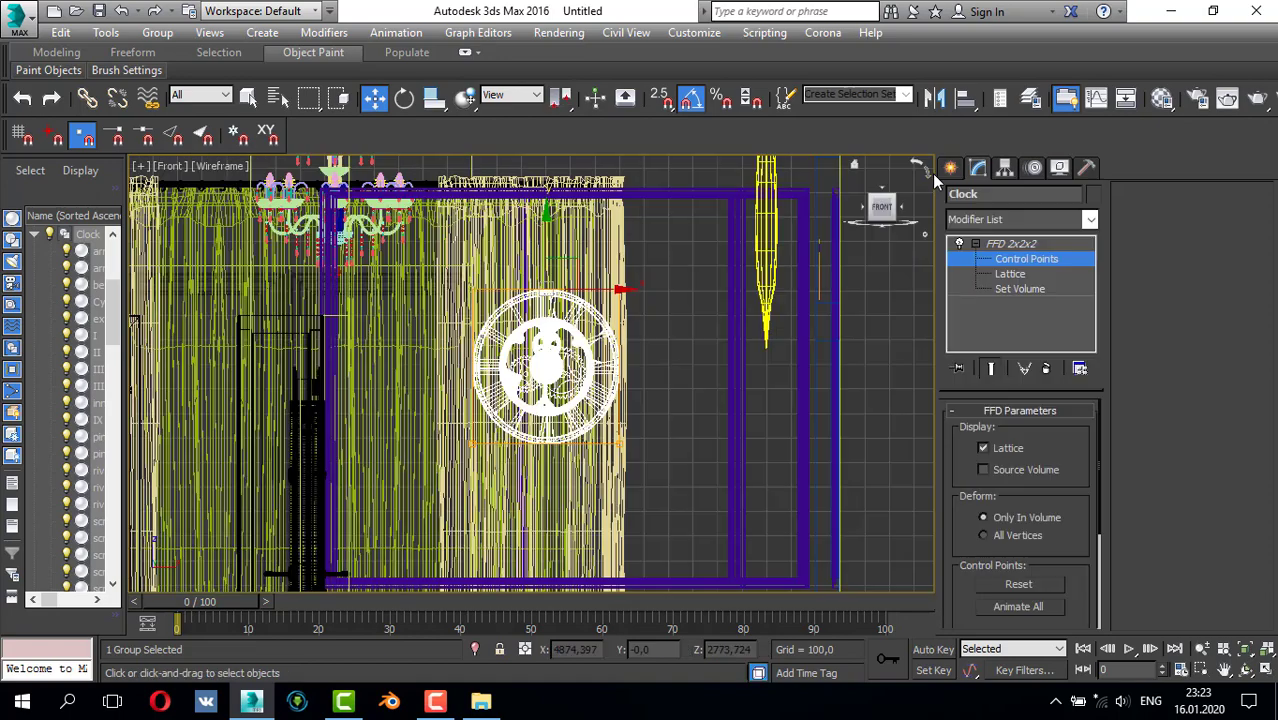
click(951, 168)
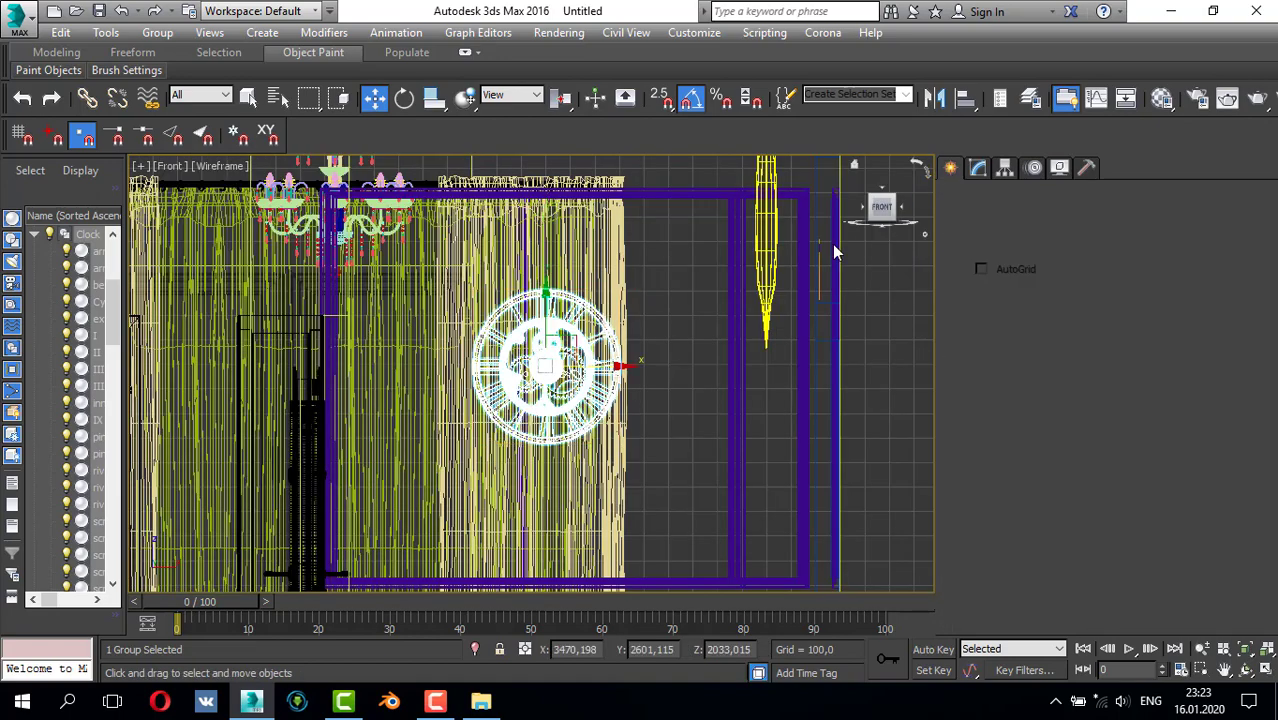
key(alt+w)
key(alt+w)
scroll(625, 390, down, 1)
scroll(600, 385, up, 1)
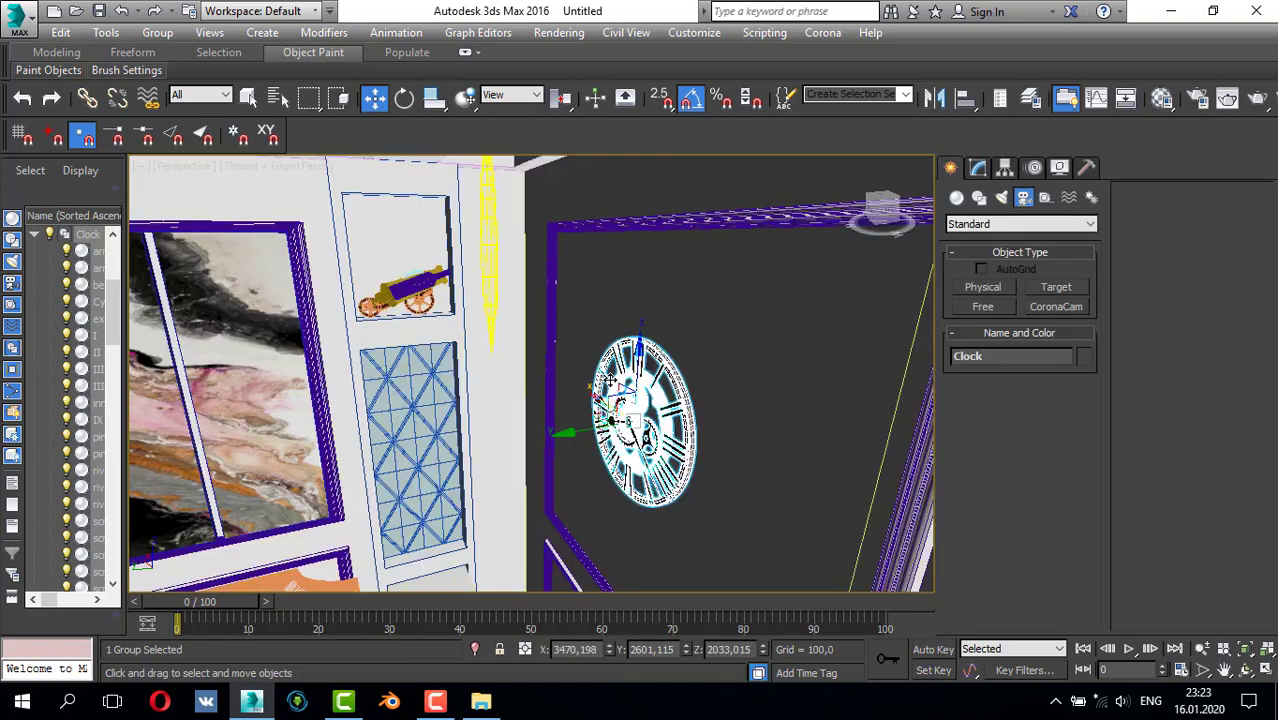
alt+middle_drag(602, 392, 632, 358)
drag(632, 352, 631, 332)
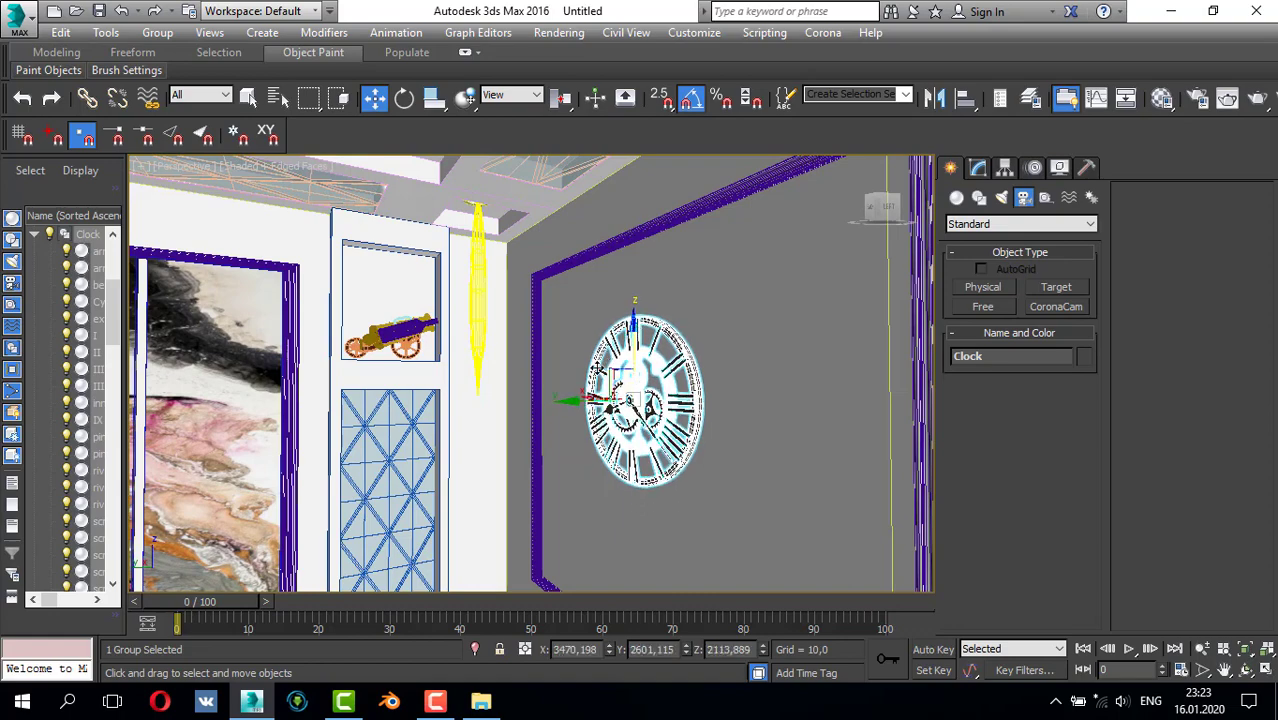
- Merge the Orhidea VG orchid model from its folder into the scene and place it on the floor beside the nightstand
scroll(600, 367, down, 1)
alt+middle_drag(600, 370, 585, 377)
middle_drag(663, 353, 687, 331)
mouse_move(687, 331)
alt+middle_down()
mouse_move(685, 437)
mouse_move(630, 378)
mouse_move(624, 408)
mouse_move(687, 406)
mouse_move(664, 354)
mouse_move(676, 407)
alt+middle_up()
scroll(610, 383, up, 2)
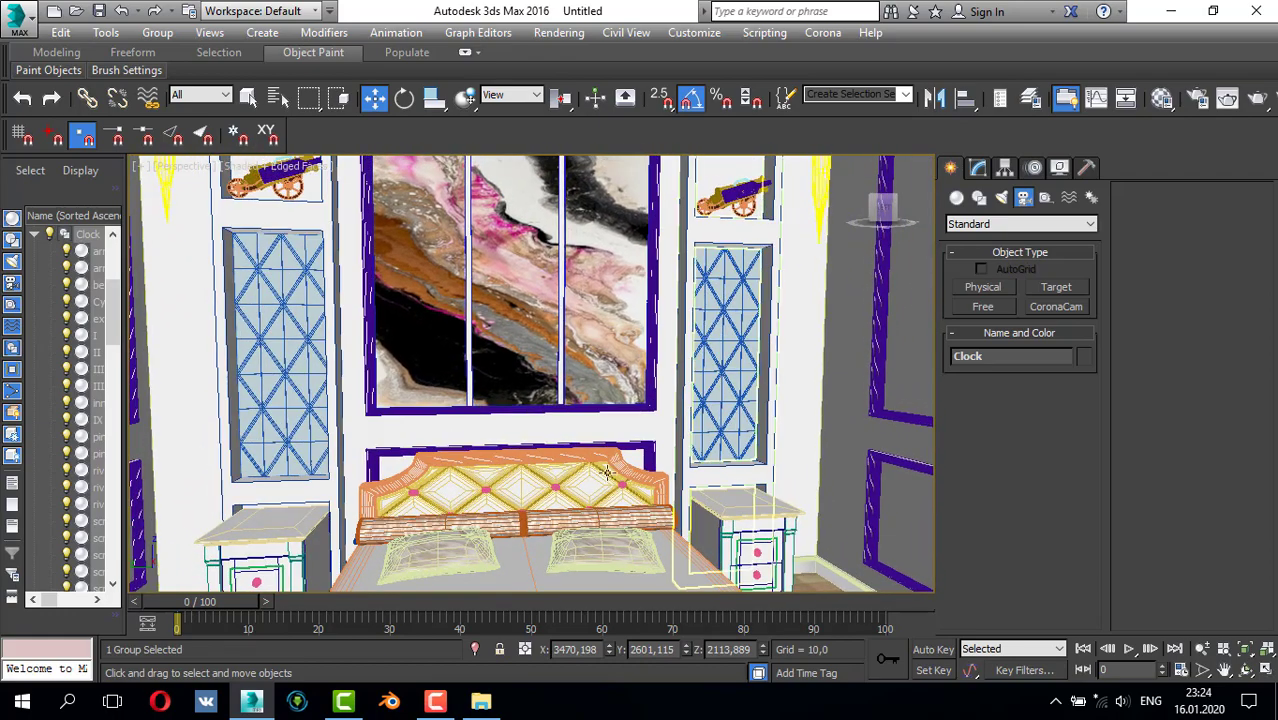
click(481, 701)
drag(616, 130, 778, 510)
click(790, 537)
key(Return)
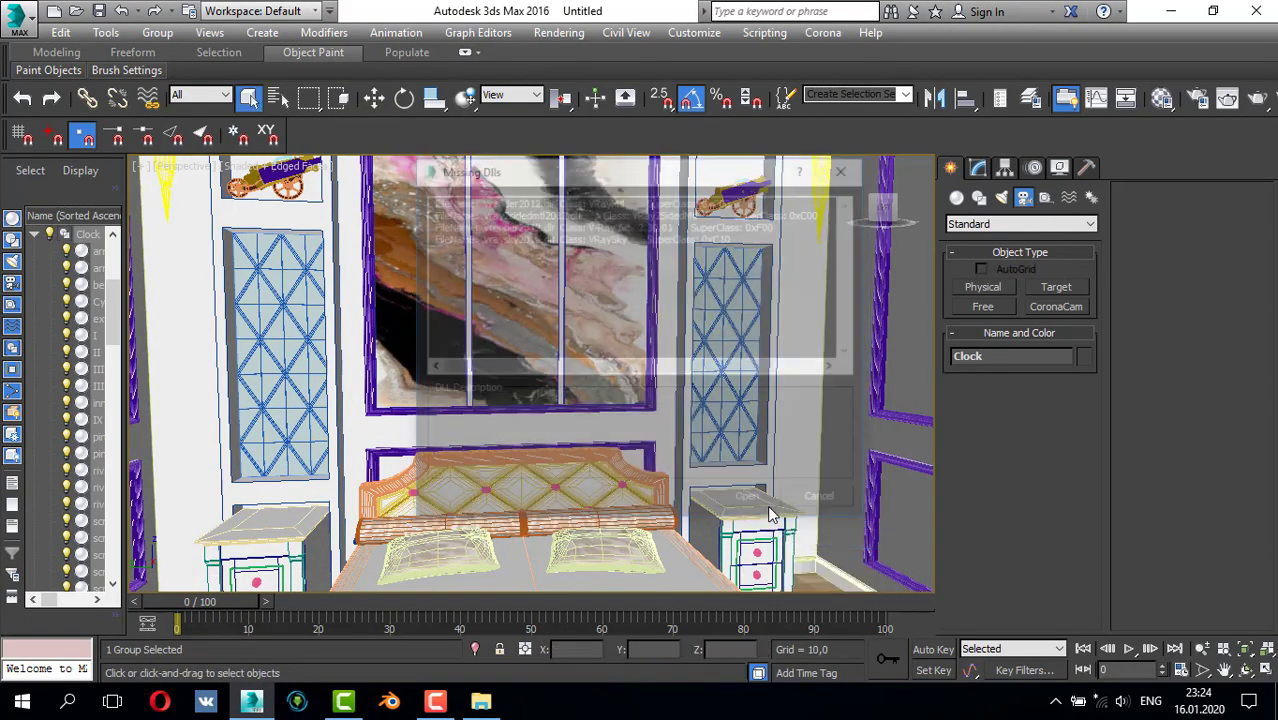
click(793, 582)
key(z)
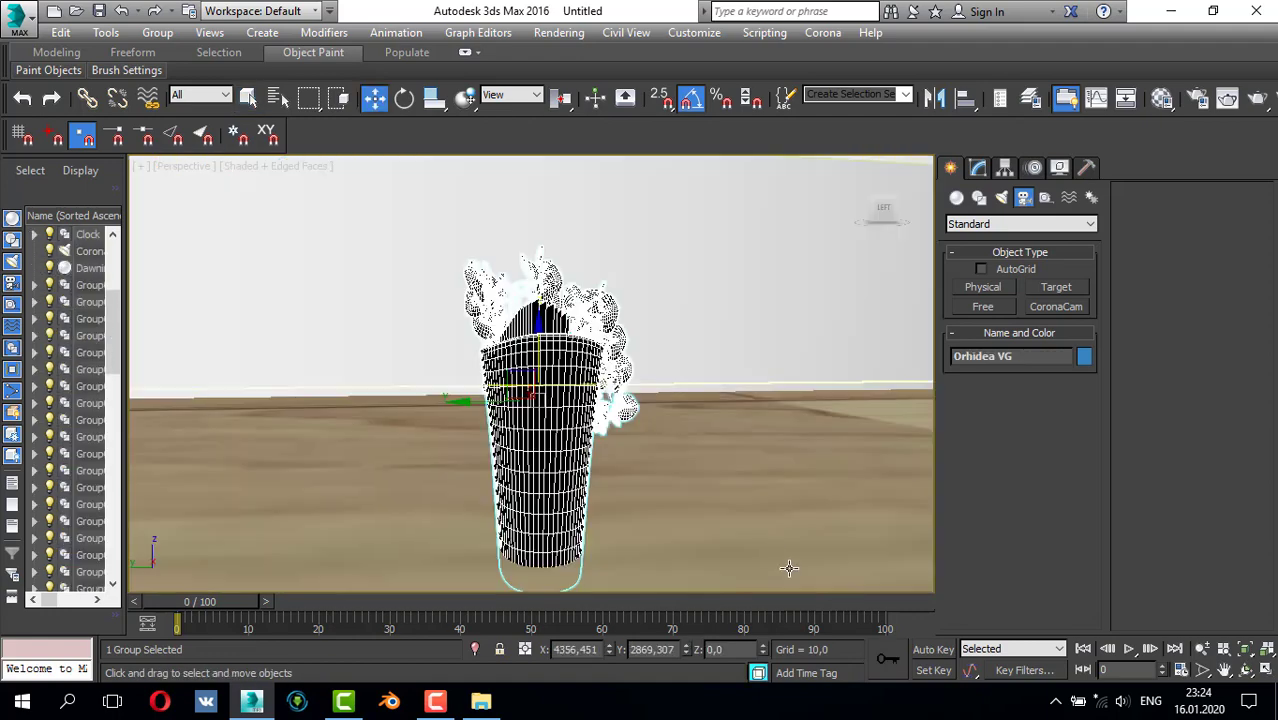
- Move the orchid up onto the nightstand beside the bed, to about Y 3243 and Z 645
scroll(640, 436, down, 6)
middle_drag(611, 436, 609, 444)
scroll(601, 461, down, 4)
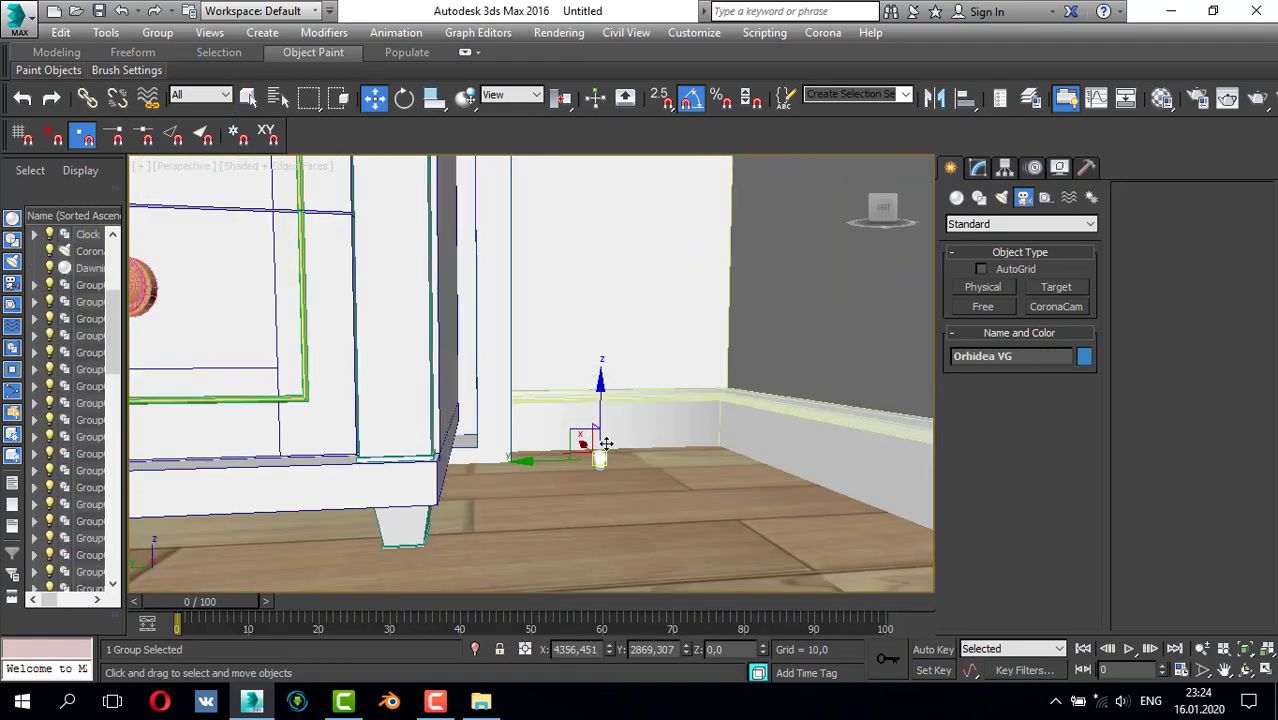
scroll(606, 241, down, 5)
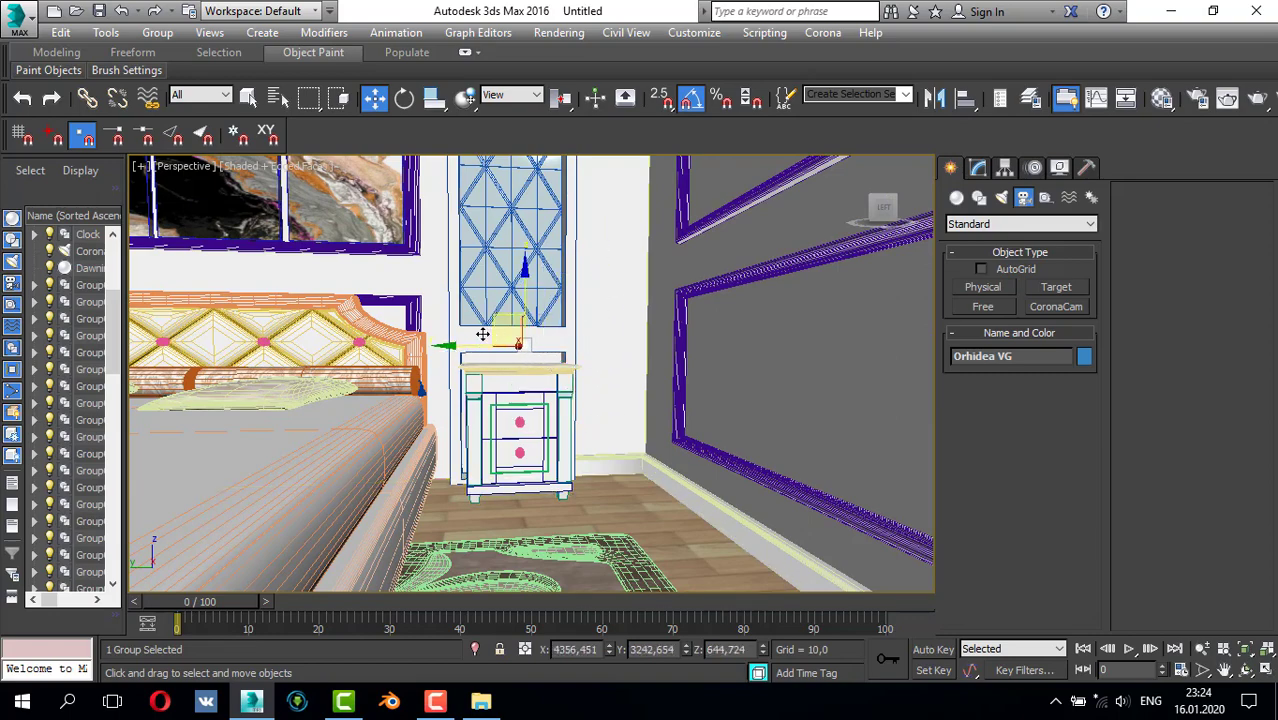
- Apply an FFD 2x2x2 modifier to the orchid and activate its Control Points level in the Top view
key(t)
scroll(471, 343, down, 5)
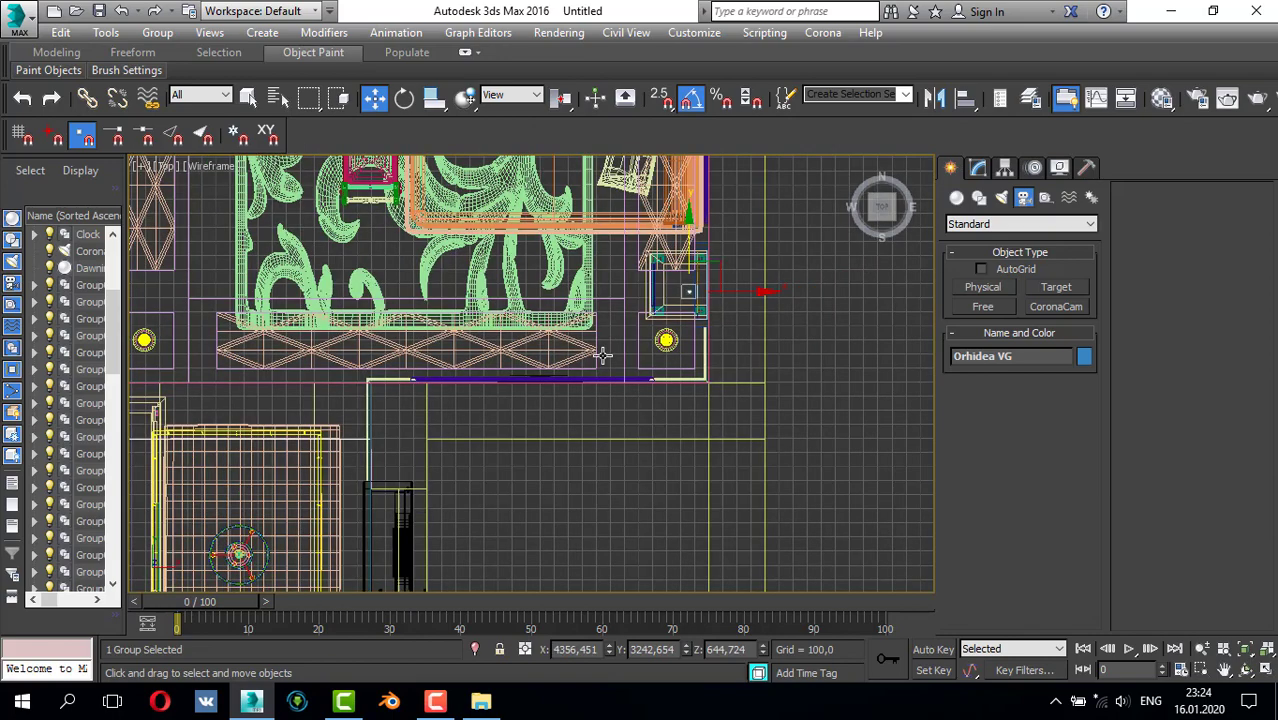
key(z)
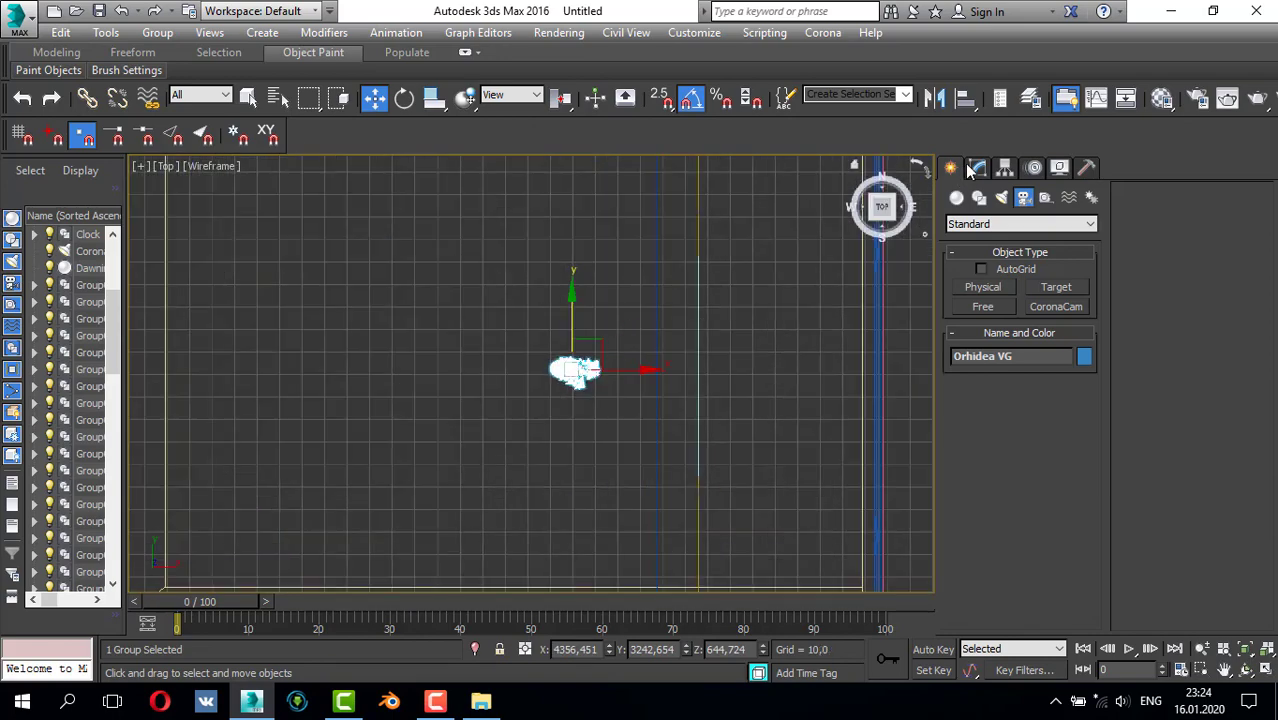
click(977, 168)
click(977, 222)
key(f)
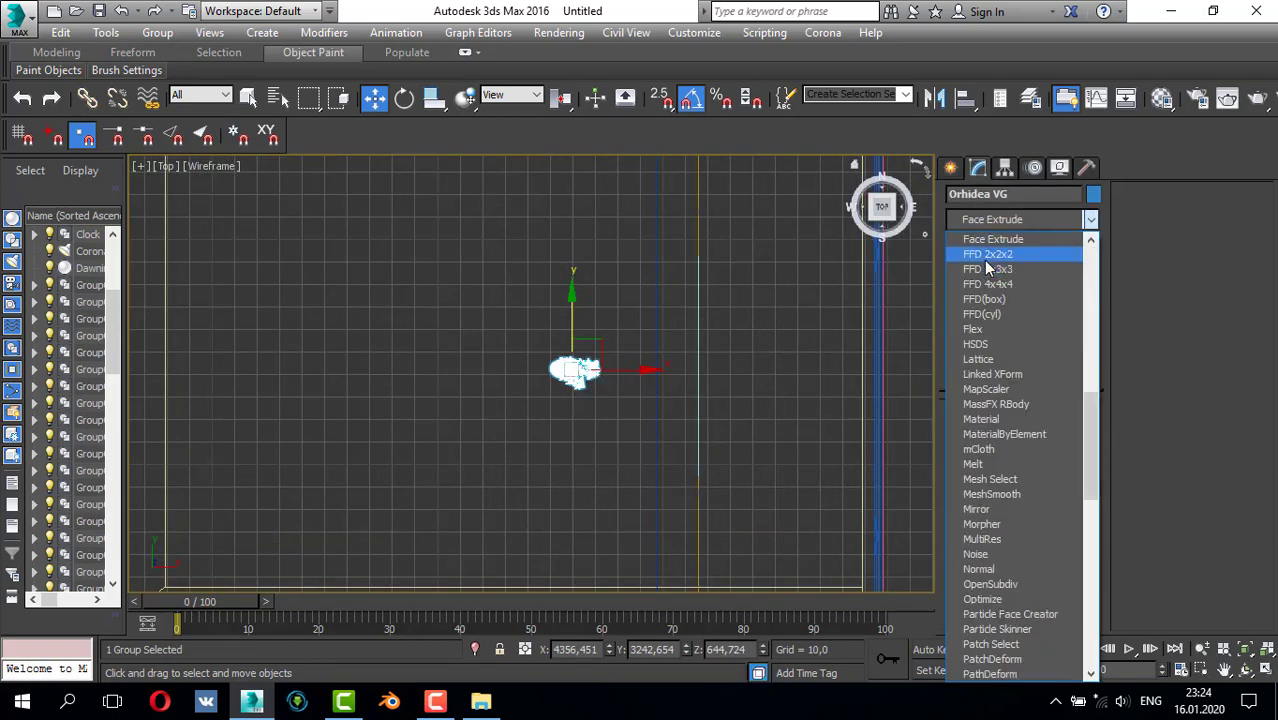
click(986, 257)
click(990, 259)
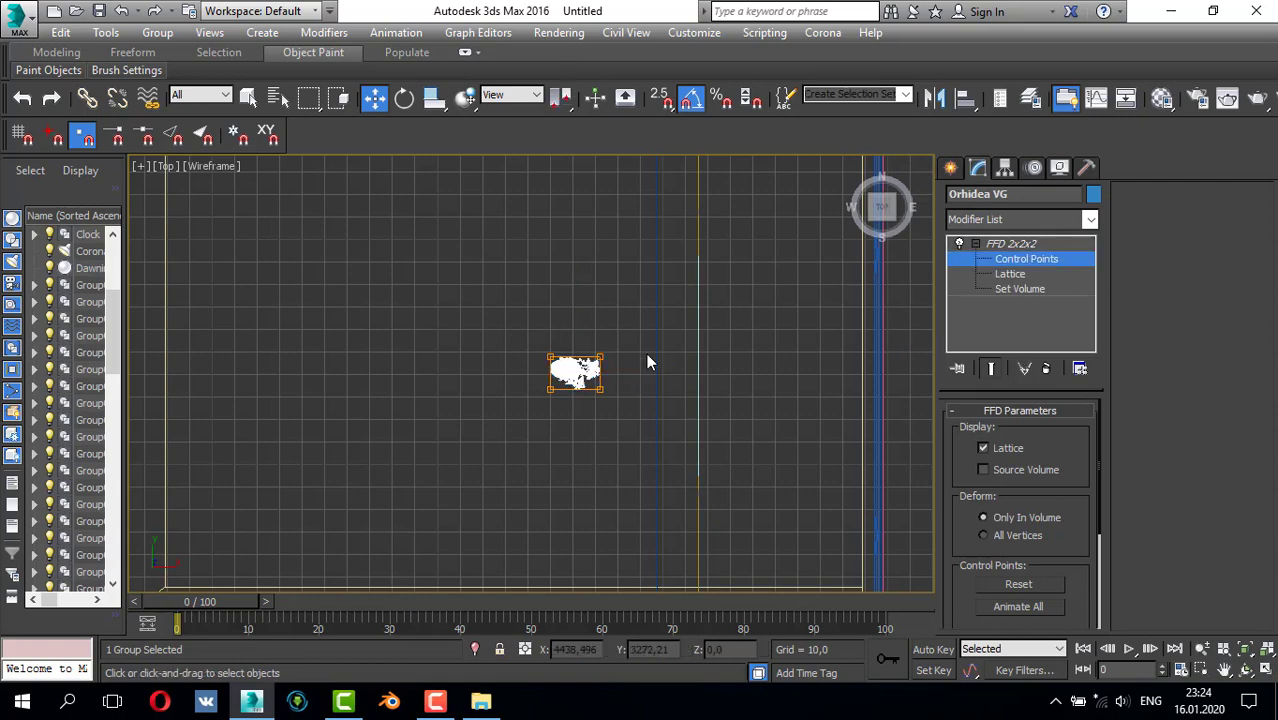
- Stretch the orchid's length and width in the Top view by moving its FFD control points apart
drag(575, 342, 575, 497)
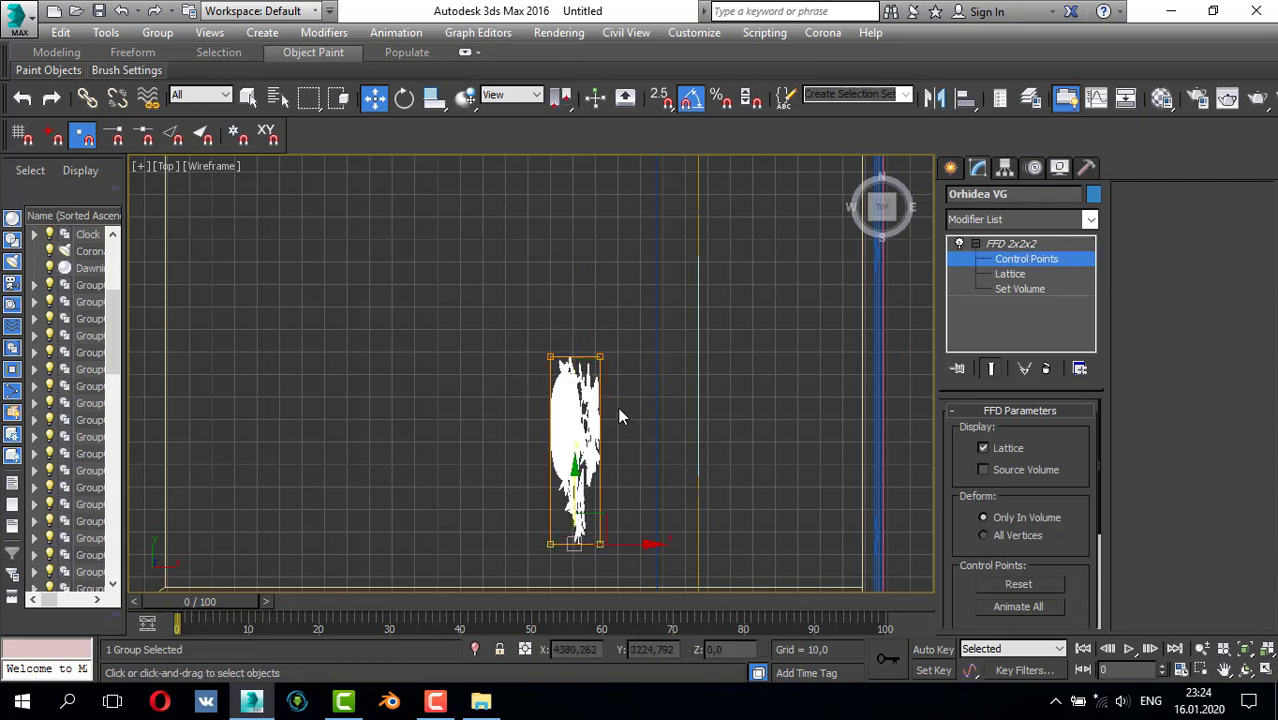
scroll(619, 410, down, 3)
drag(604, 279, 622, 184)
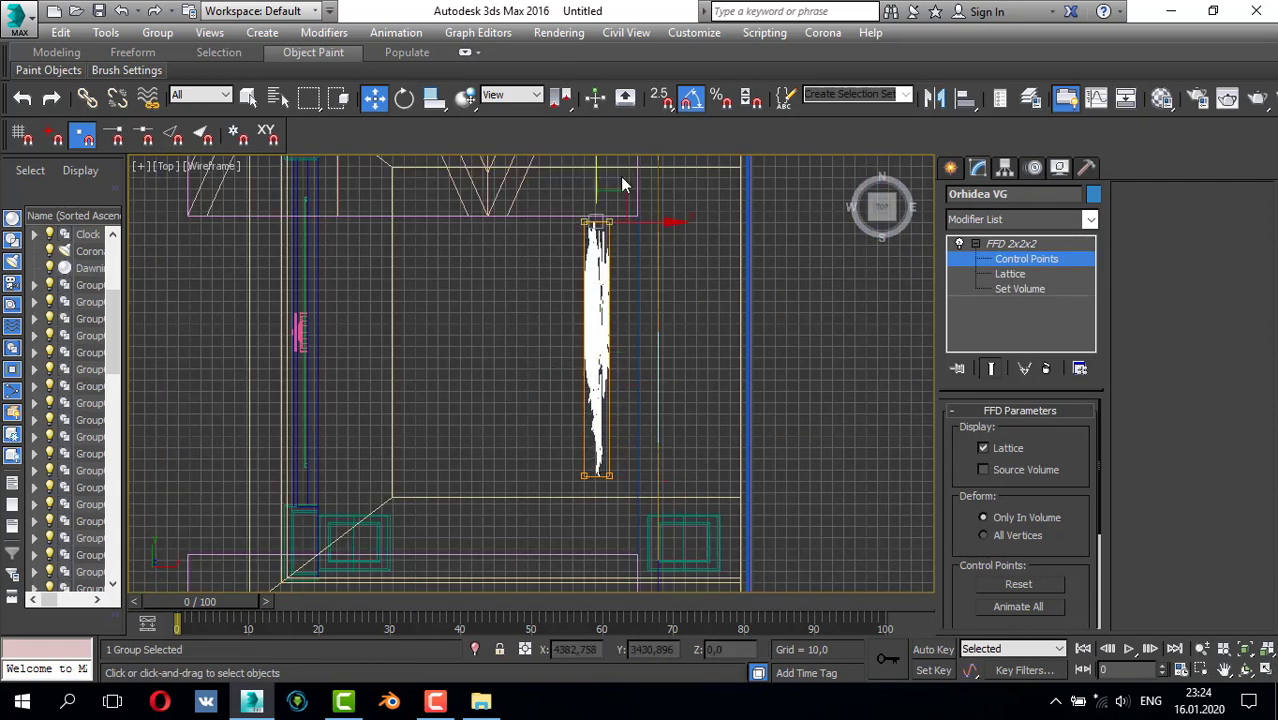
drag(583, 511, 584, 512)
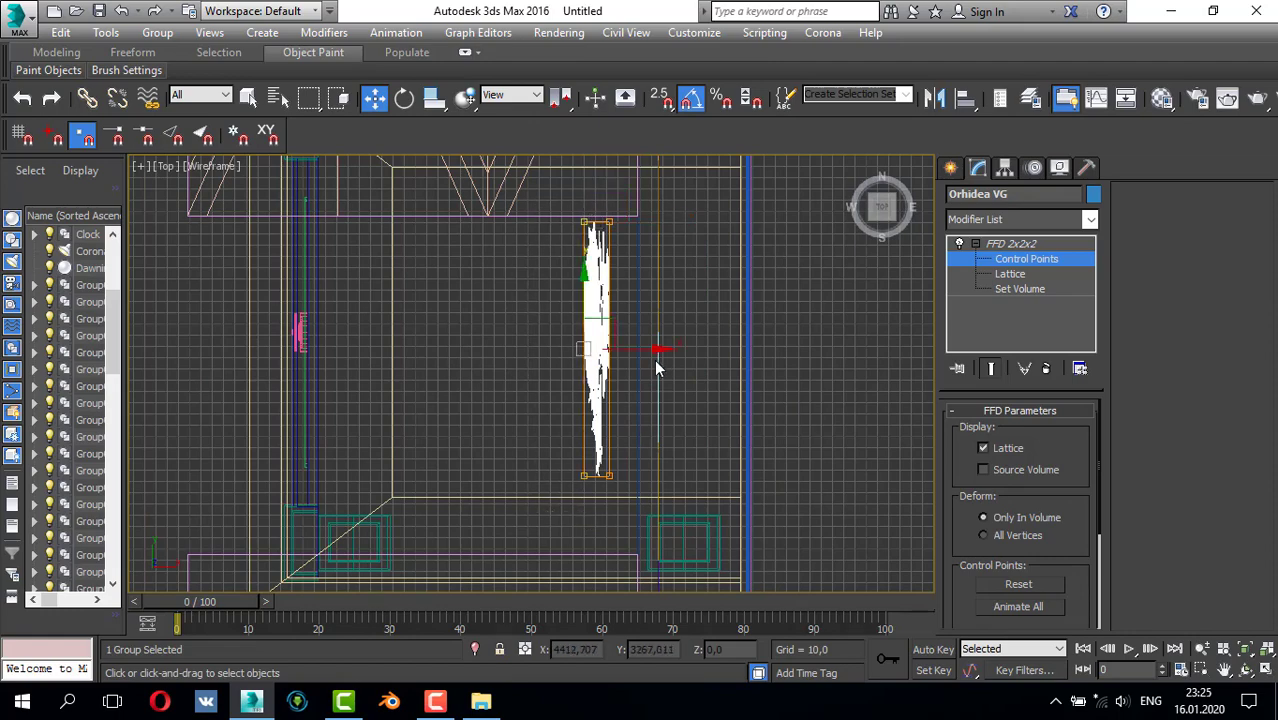
drag(608, 349, 466, 357)
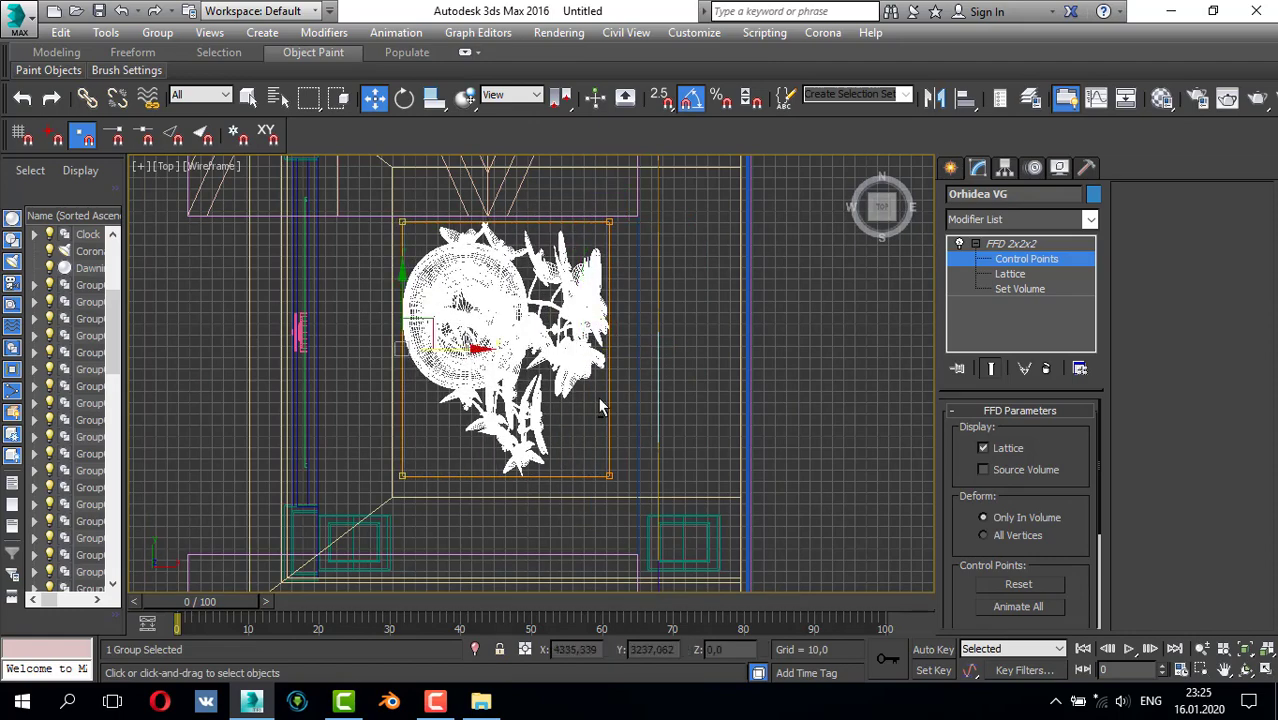
- Raise the orchid's upper FFD control points in the Front view until its pot and flowers look naturally tall
key(alt+w)
right_click(733, 318)
key(alt+w)
key(z)
scroll(612, 382, down, 3)
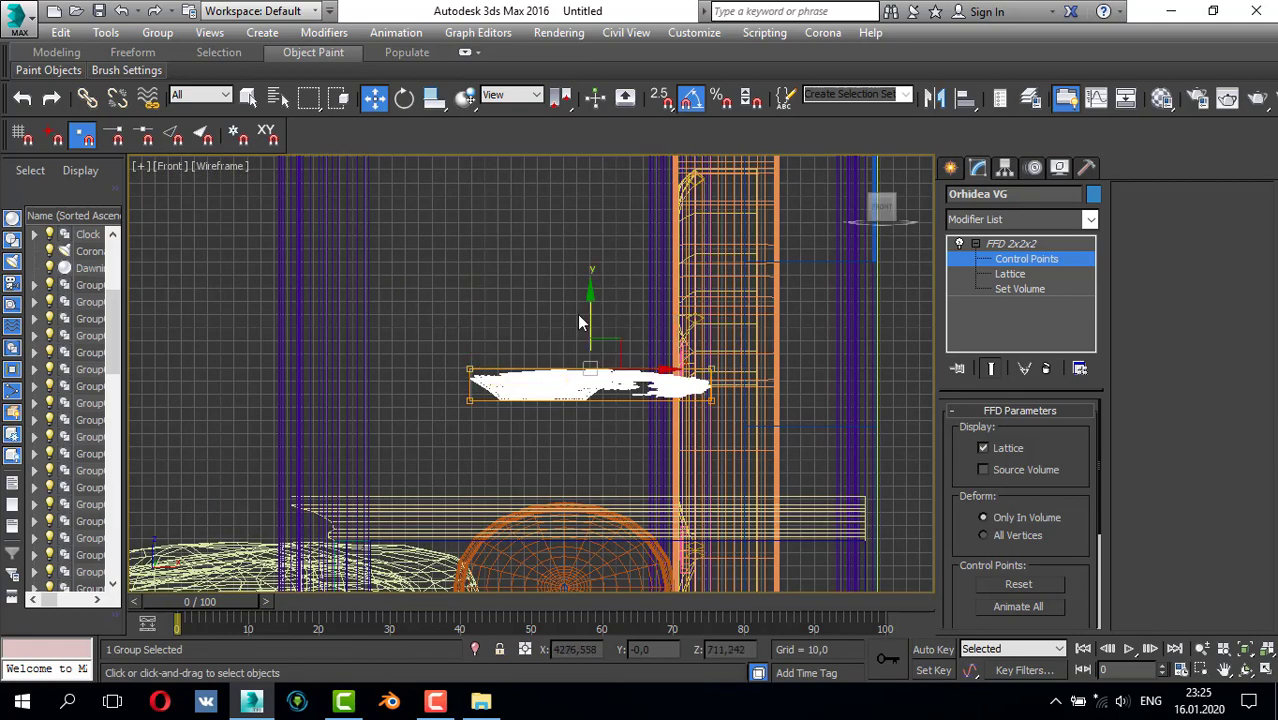
drag(580, 322, 580, 150)
scroll(600, 292, down, 3)
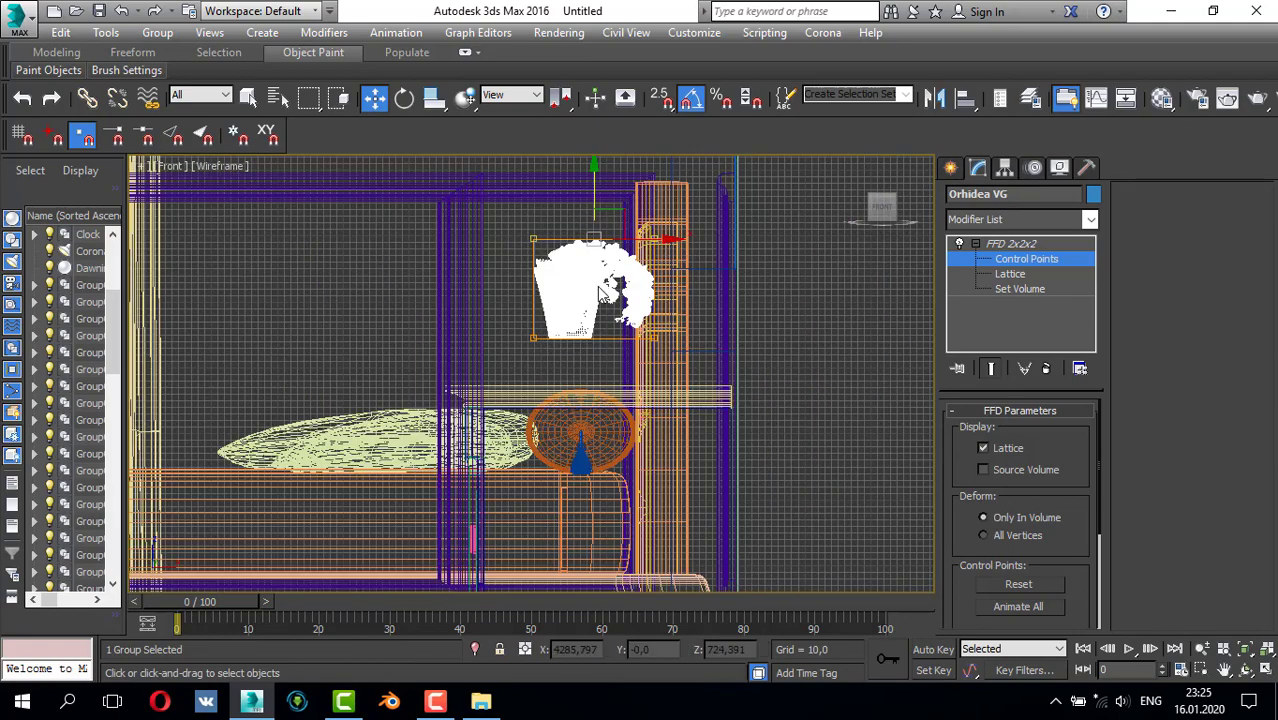
middle_drag(600, 292, 578, 313)
drag(577, 241, 616, 194)
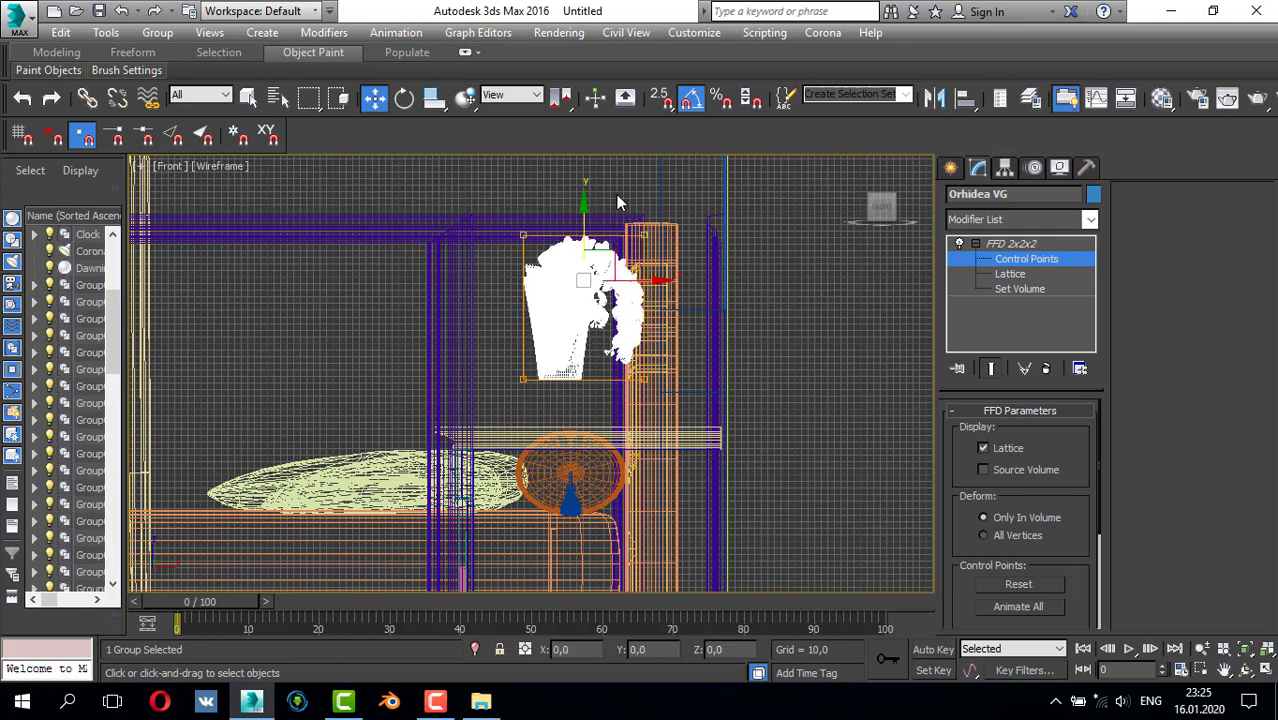
- Leave the orchid's control-point level and lower the plant onto the nightstand top, to a Z position of about 572
click(951, 168)
drag(577, 278, 582, 312)
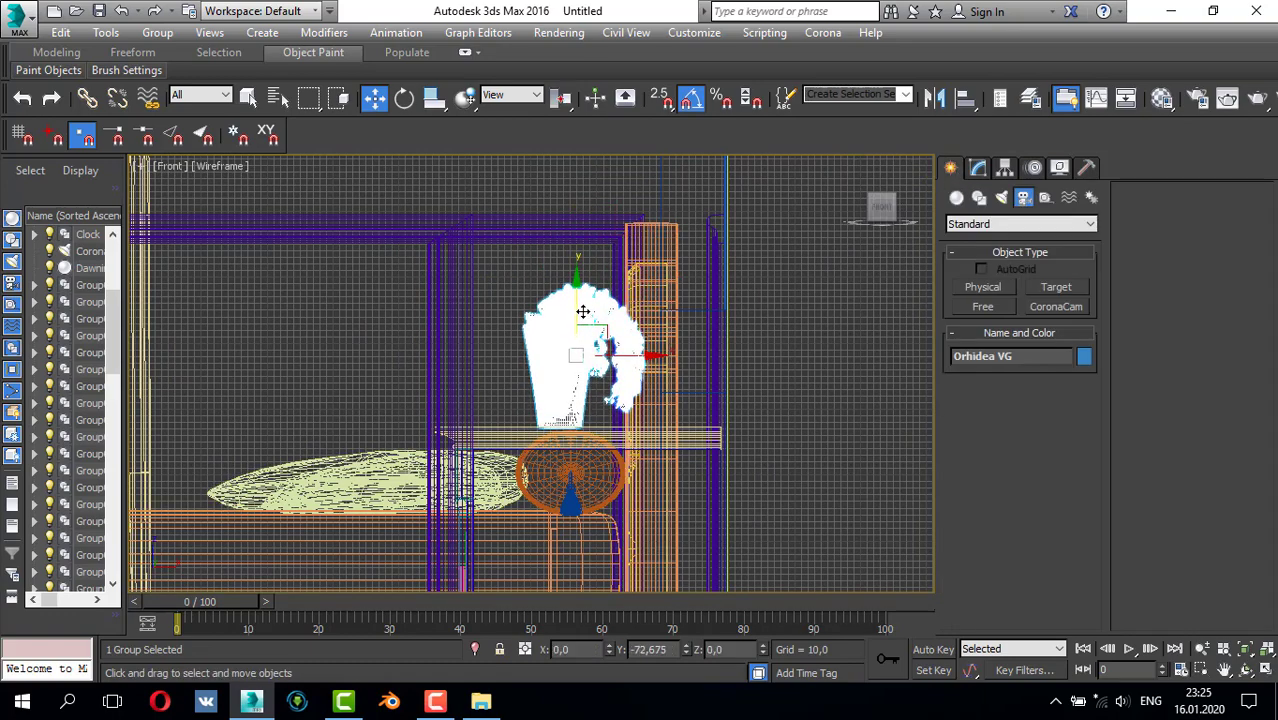
key(alt+w)
right_click(606, 440)
key(alt+w)
scroll(495, 367, up, 5)
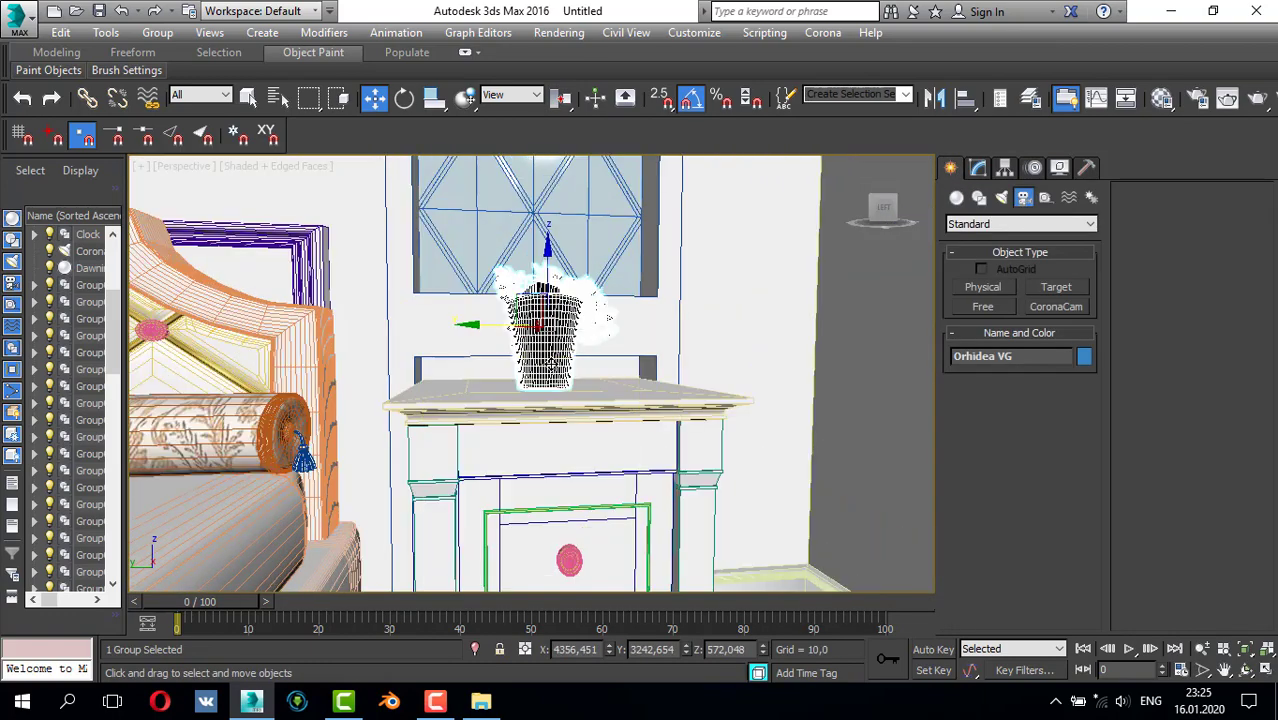
alt+middle_drag(551, 364, 588, 395)
- Rotate the orchid in the Top view to -160 degrees about Z so its flowers face the room
key(alt+w)
right_click(454, 337)
key(alt+w)
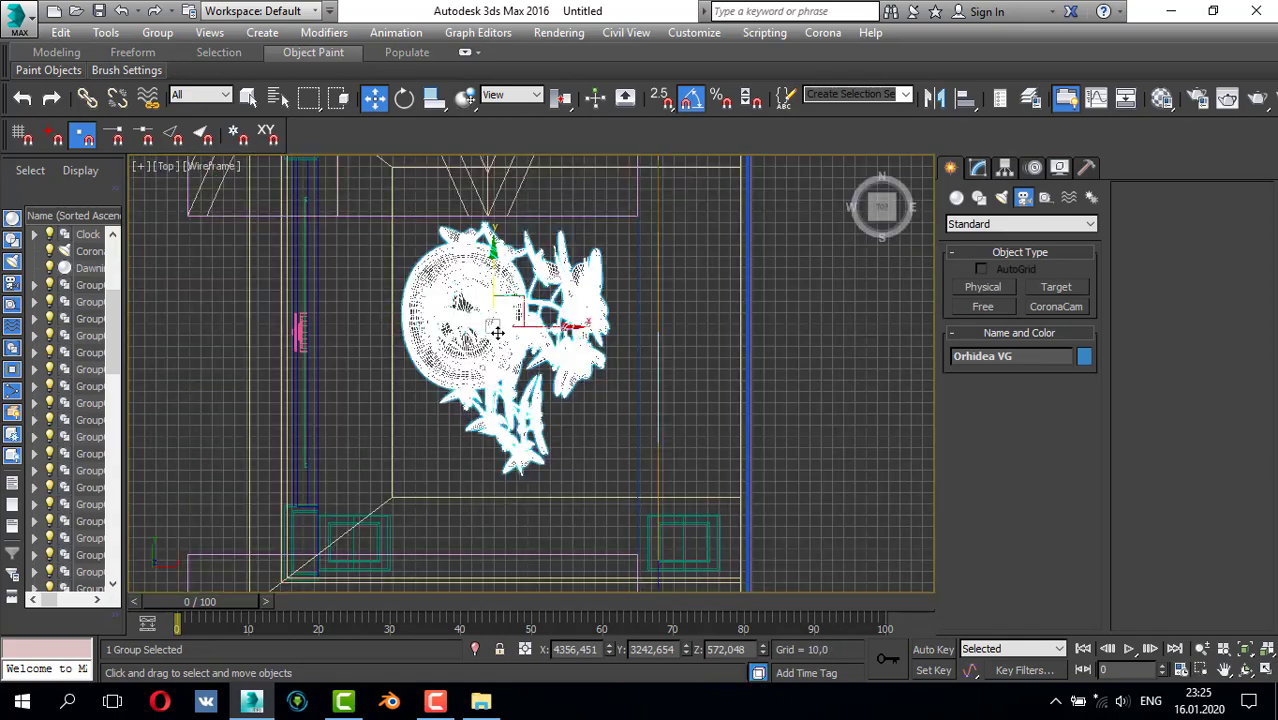
key(e)
mouse_move(495, 300)
mouse_down()
mouse_move(428, 202)
mouse_move(369, 192)
mouse_up()
key(alt+w)
right_click(750, 391)
key(alt+w)
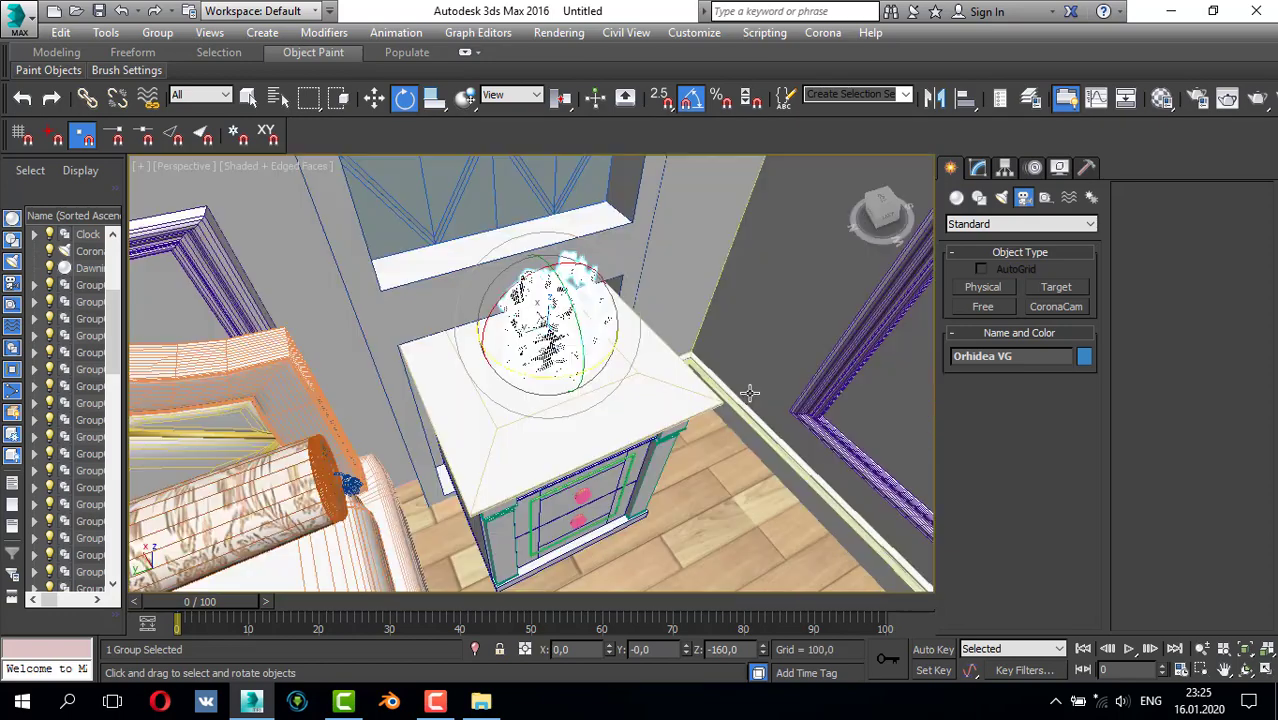
- Ungroup the orchid and regroup its five parts under the default name Group043
key(q)
scroll(556, 315, up, 3)
alt+middle_drag(548, 313, 600, 270)
scroll(600, 270, up, 3)
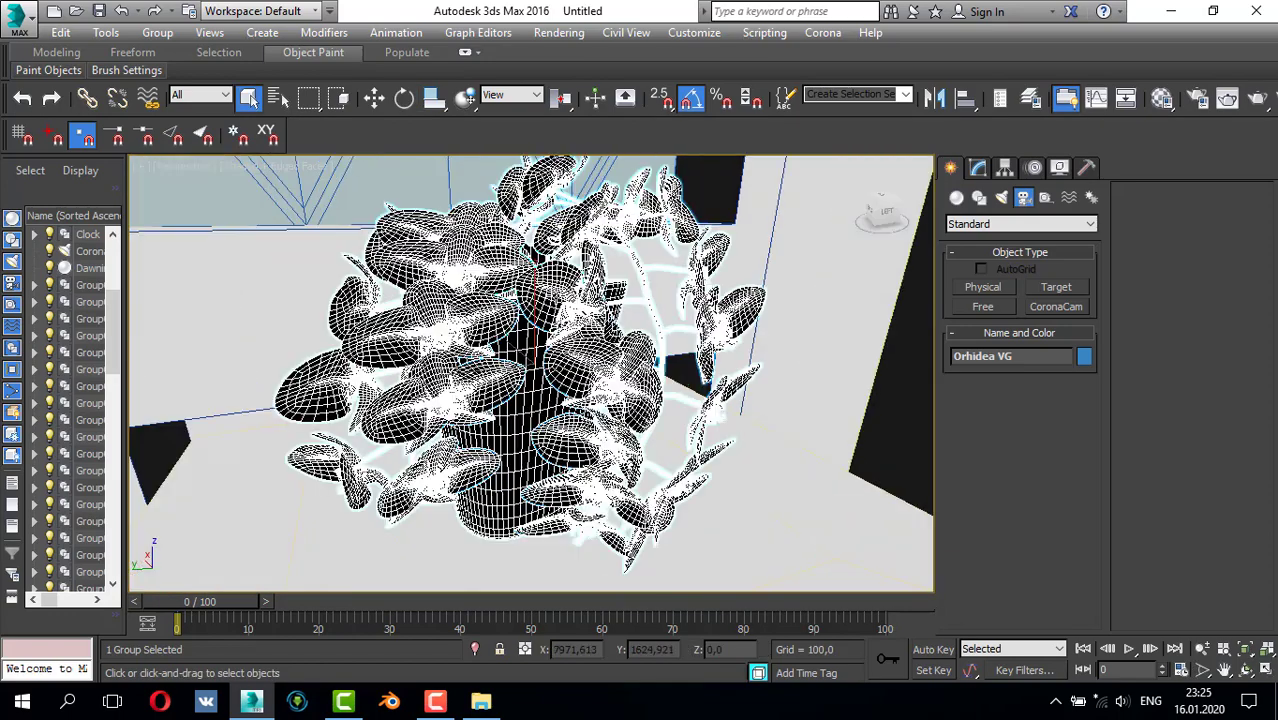
click(532, 331)
click(157, 32)
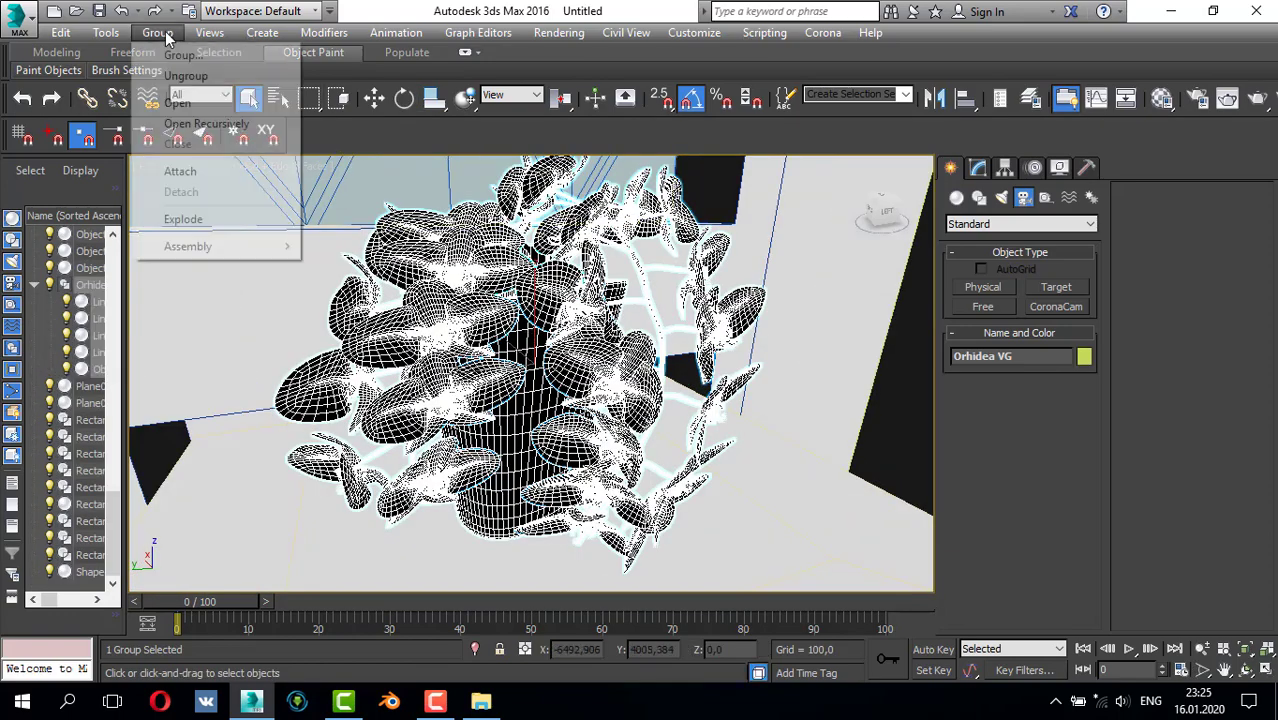
click(190, 77)
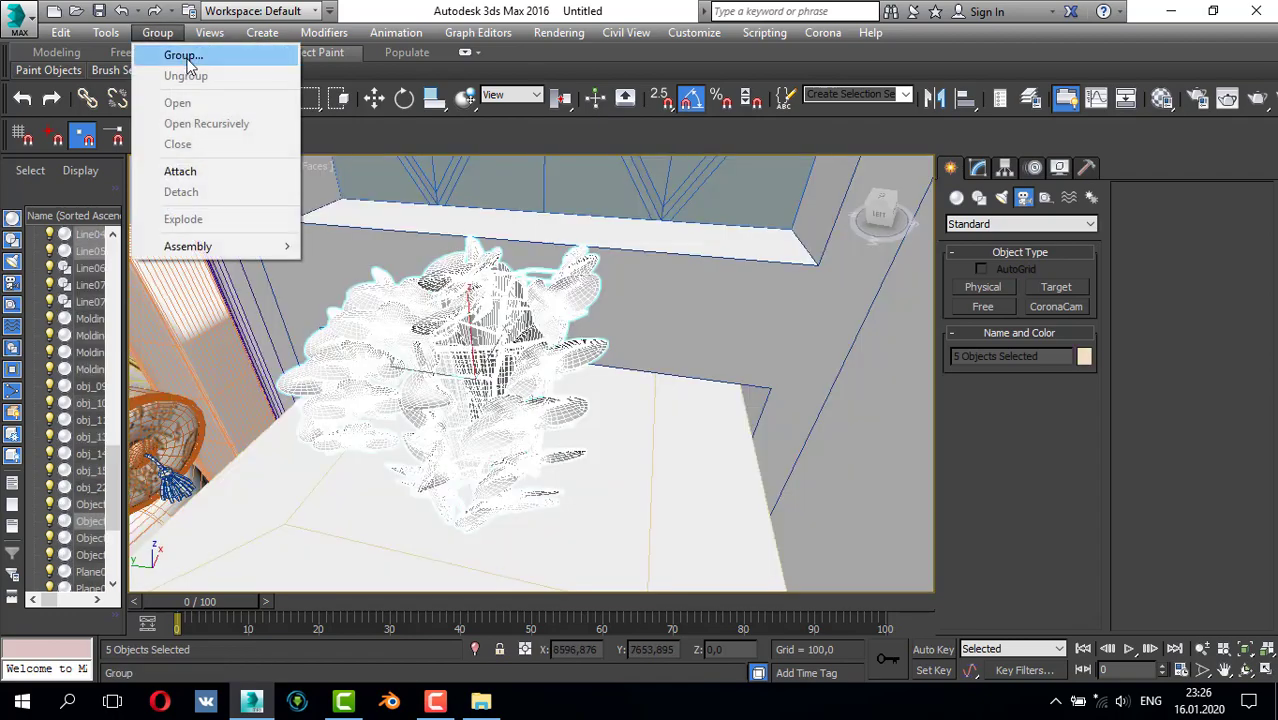
click(184, 55)
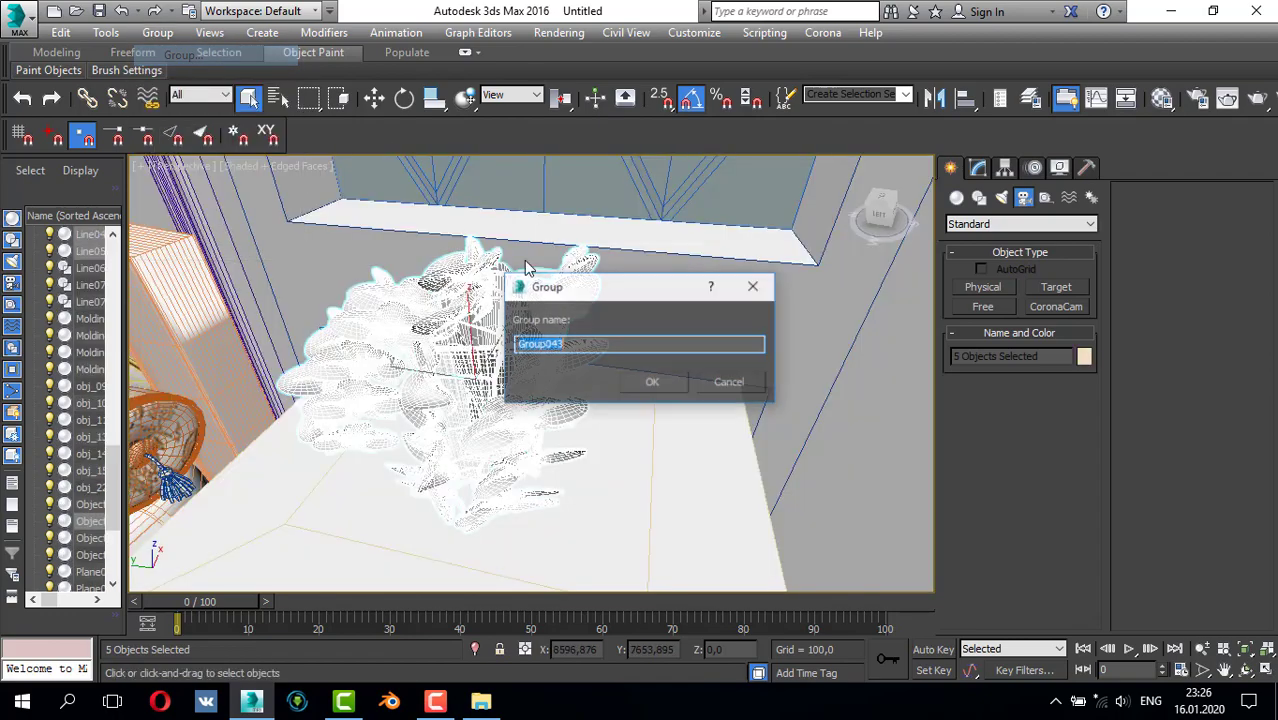
click(648, 382)
- Clone the orchid group in the Top view as one Copy onto the nightstand across the bed, at about Y 5925
key(t)
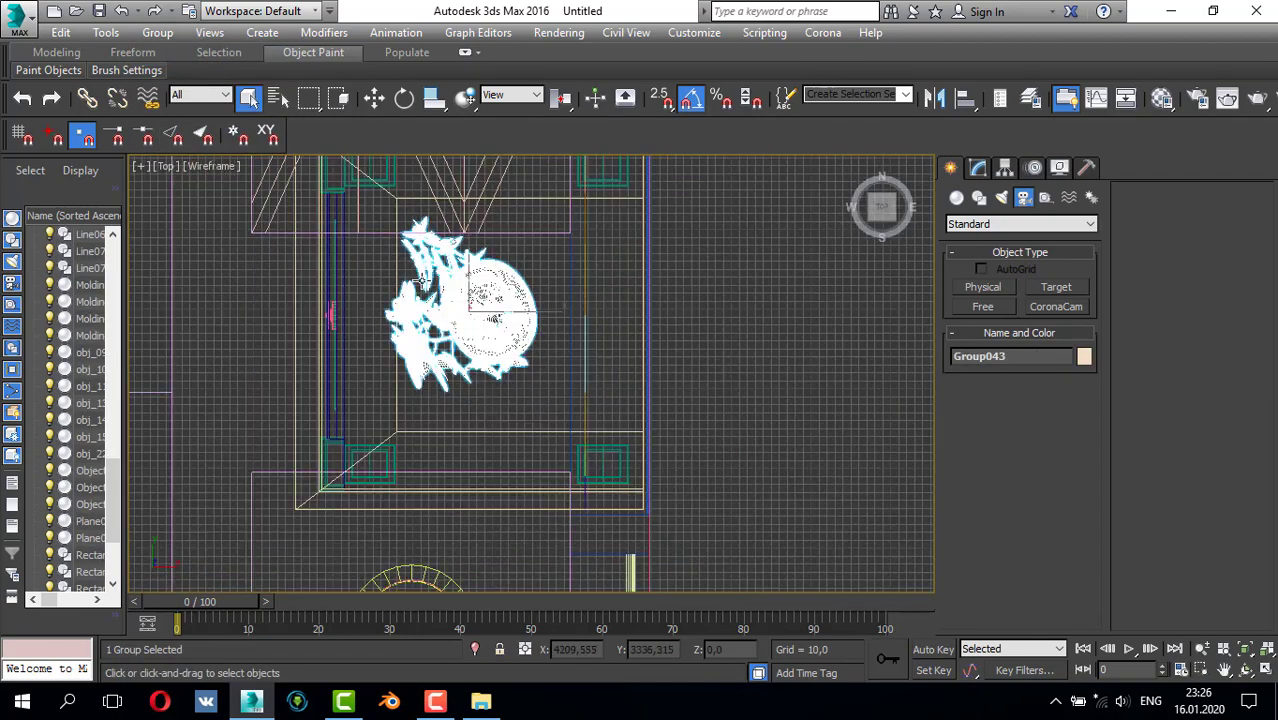
scroll(594, 337, down, 6)
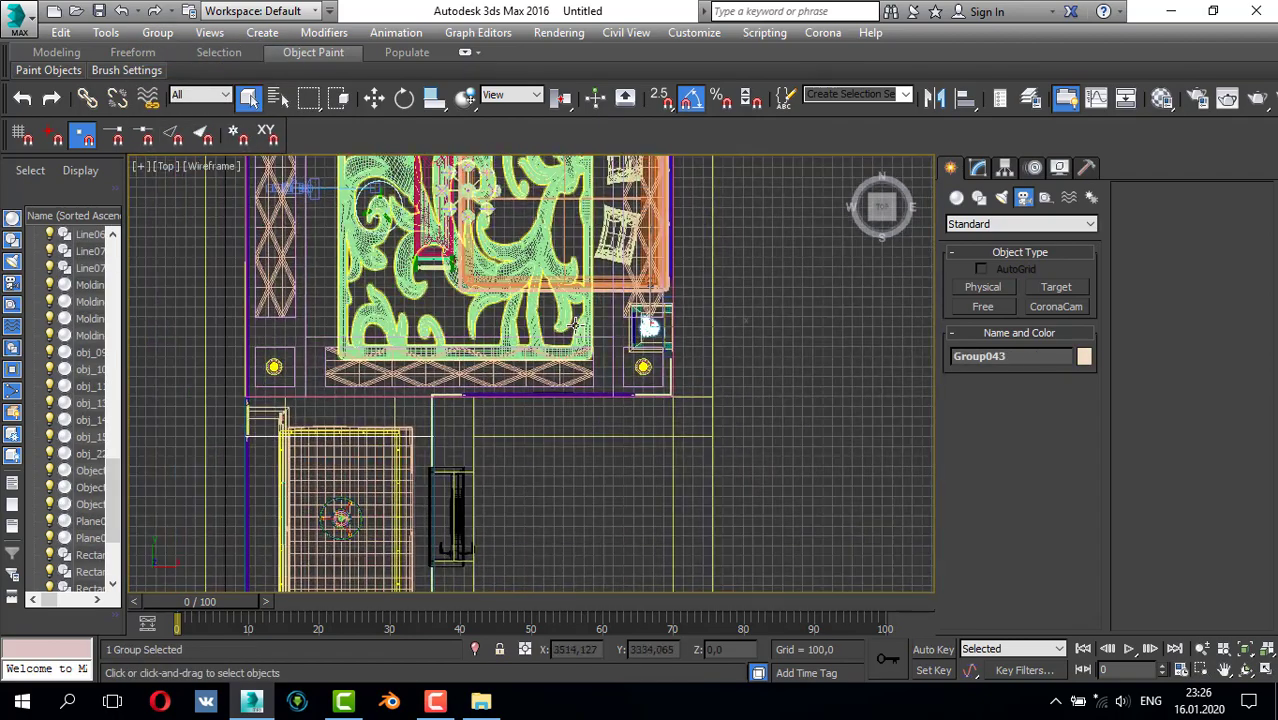
middle_drag(594, 408, 571, 541)
key(w)
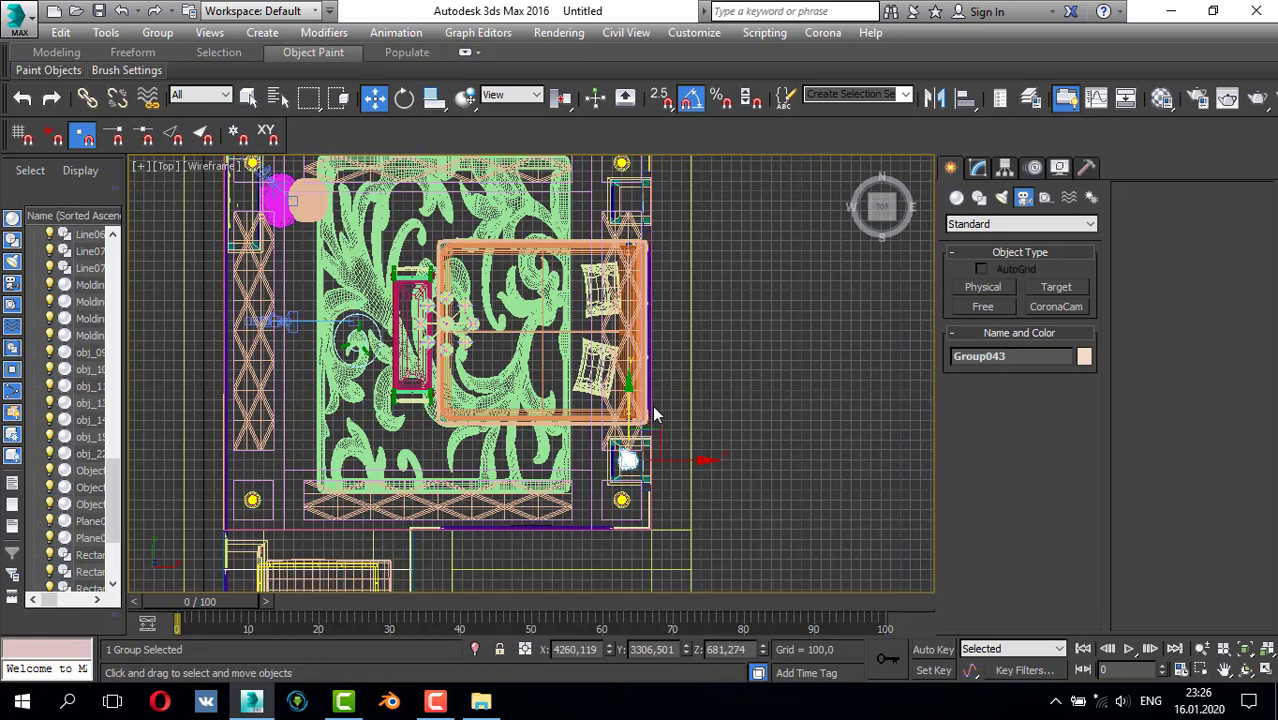
key(ctrl+v)
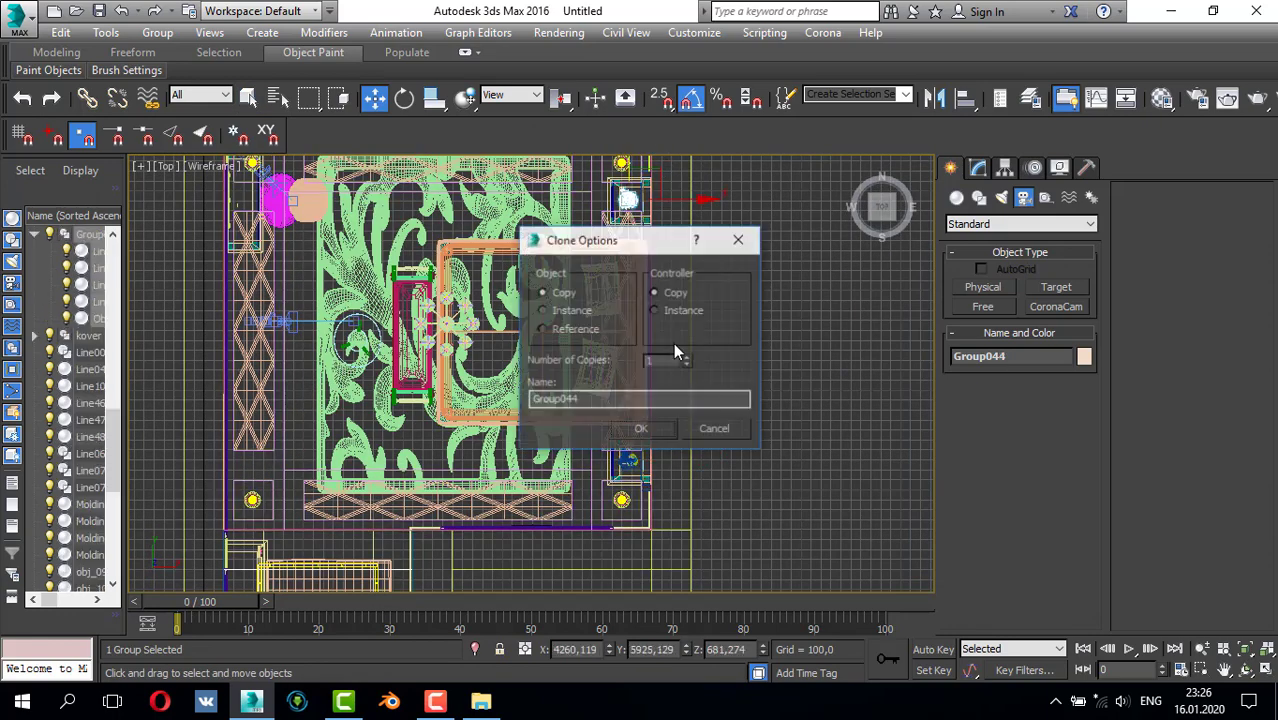
click(665, 428)
- Rotate the copied orchid to 45 degrees about Z in the Top view and deselect it
scroll(628, 172, up, 4)
scroll(618, 221, up, 5)
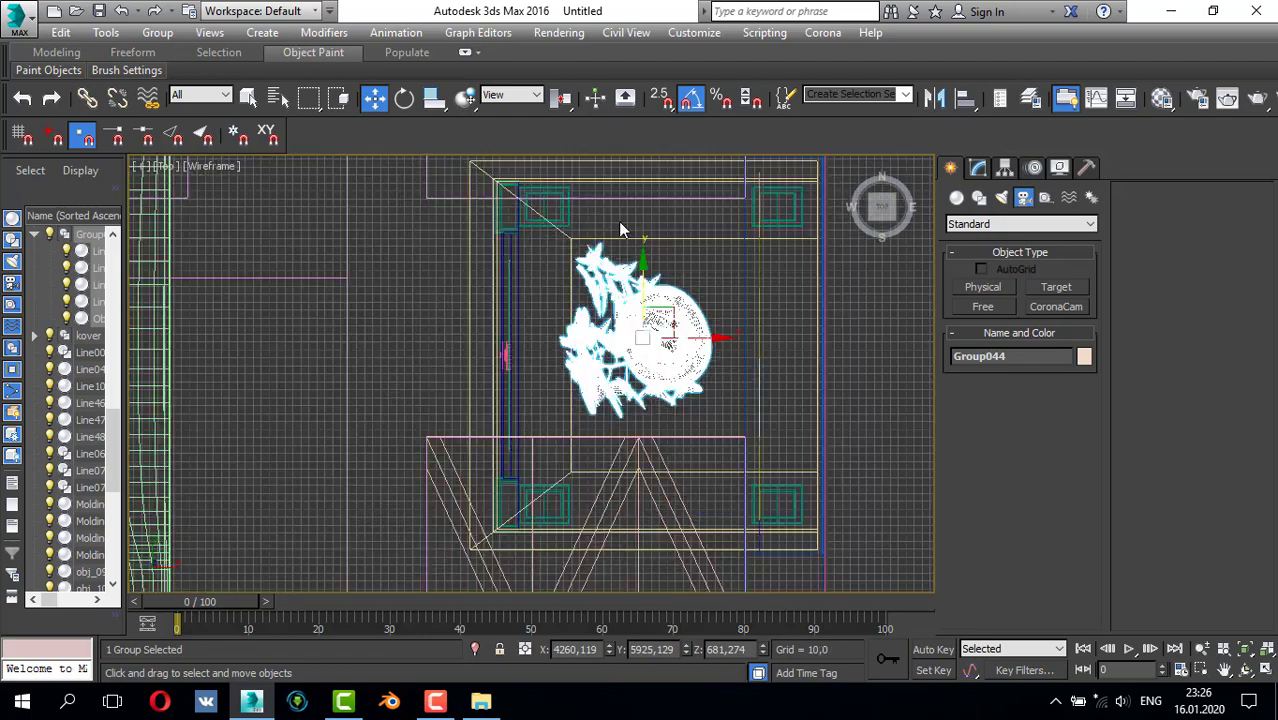
key(e)
drag(666, 261, 633, 242)
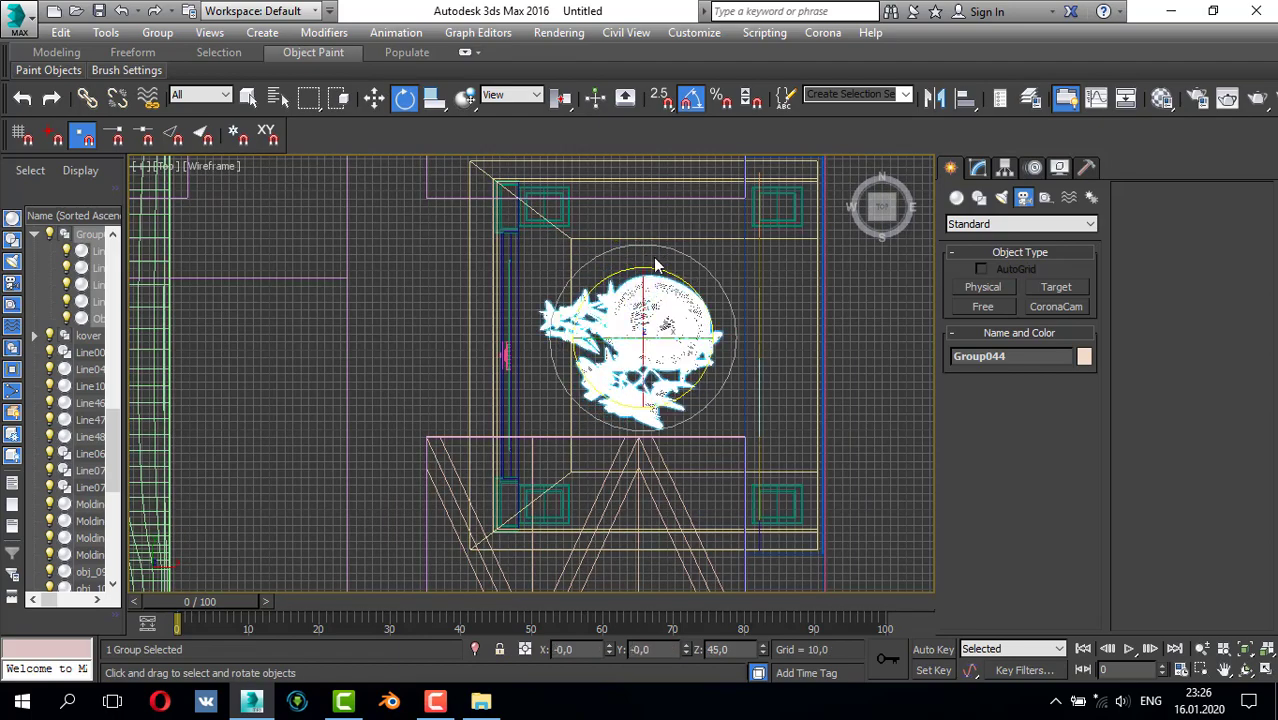
click(671, 268)
- Reselect the copied orchid and adjust its rotation to 30 degrees about Z
scroll(668, 271, down, 8)
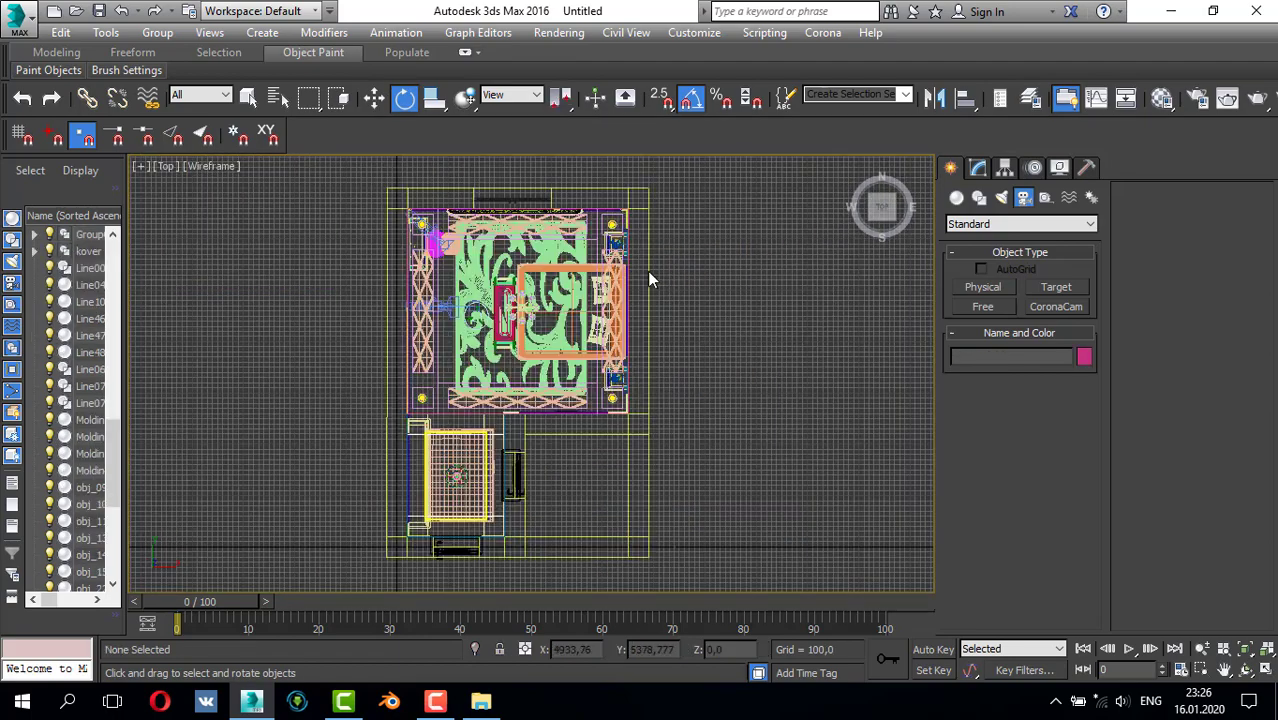
scroll(620, 243, up, 5)
scroll(578, 236, up, 3)
click(622, 226)
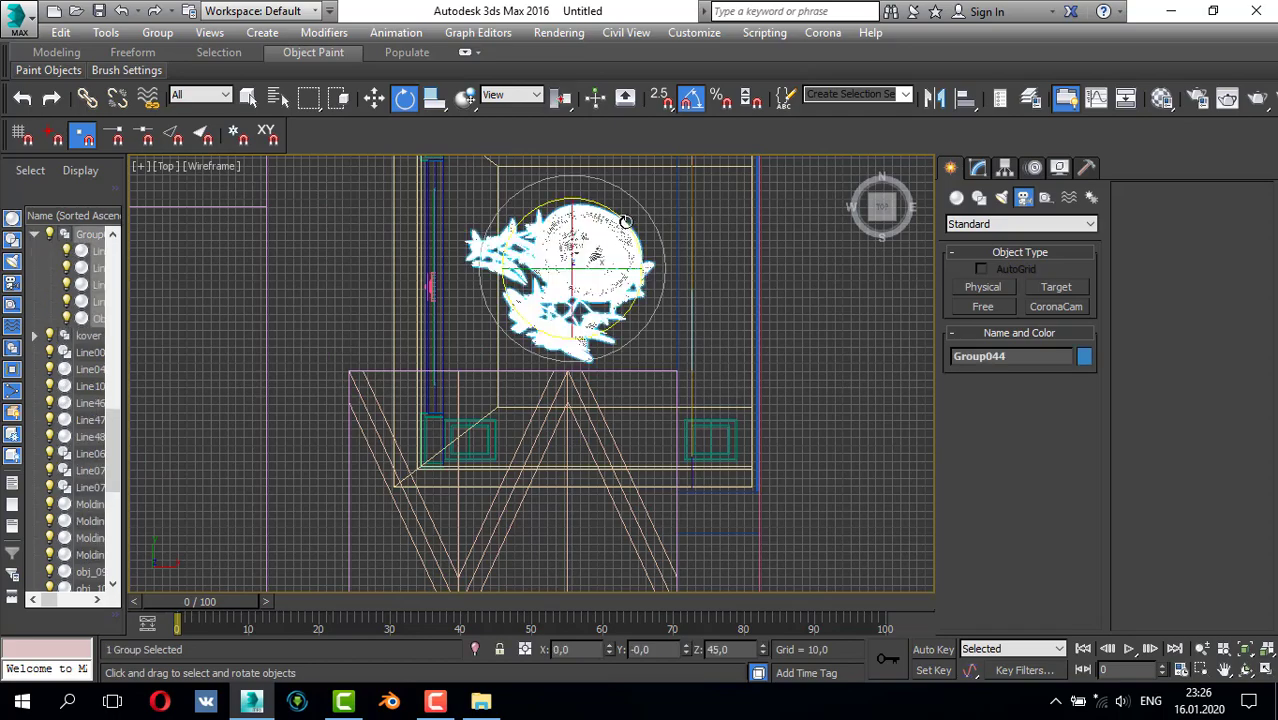
drag(625, 221, 633, 231)
key(alt+w)
right_click(692, 400)
key(alt+w)
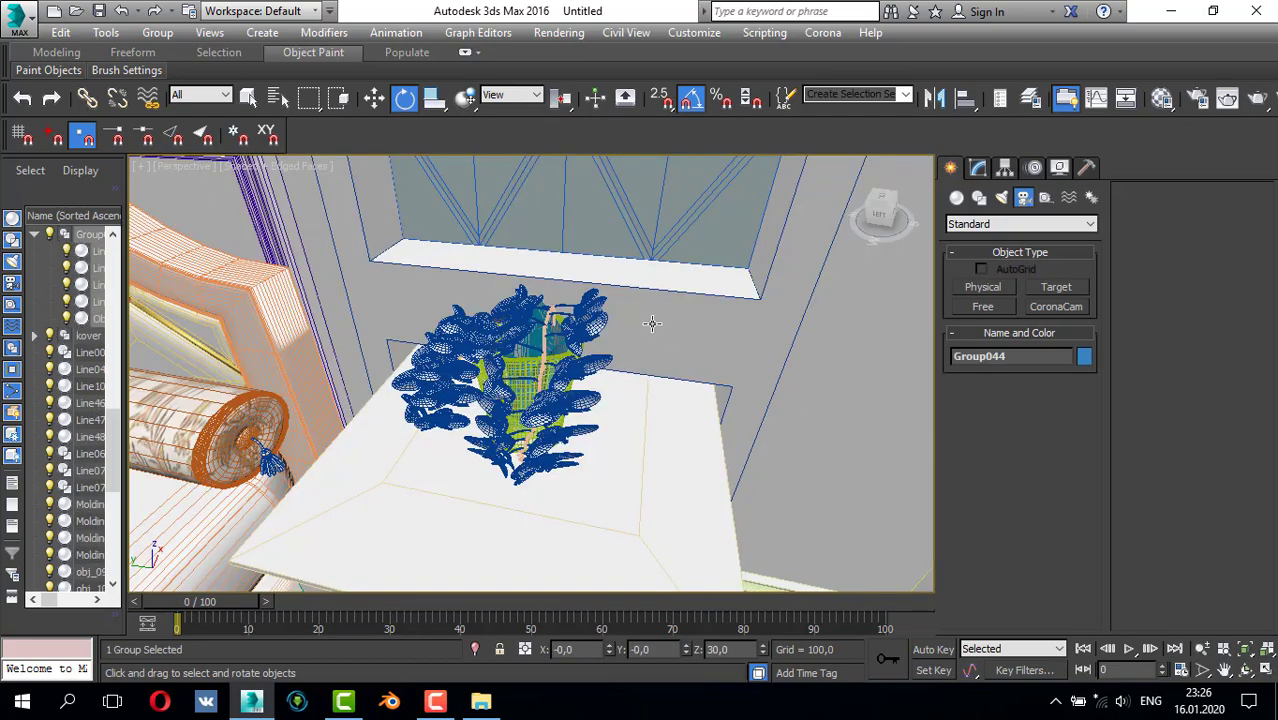
- Examine the bed area in Perspective to check how both orchids sit on their nightstands
scroll(651, 321, down, 5)
middle_drag(551, 310, 642, 265)
scroll(642, 265, down, 2)
scroll(571, 275, down, 4)
key(q)
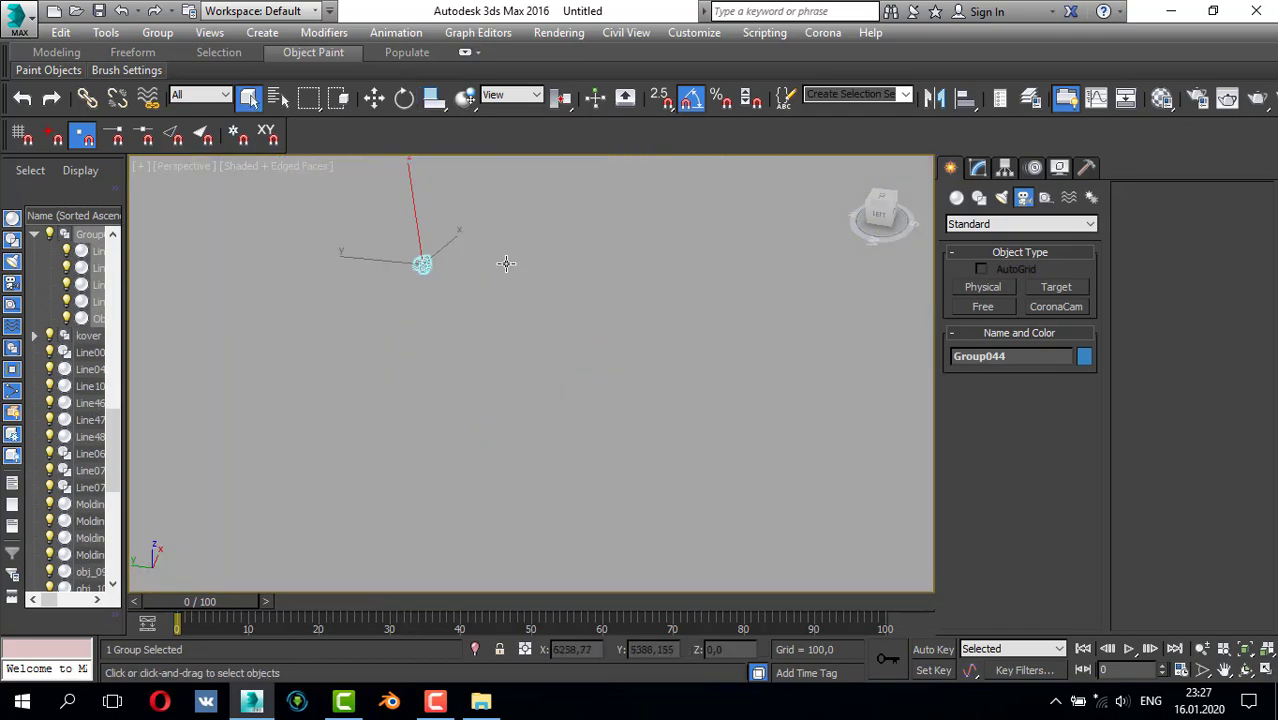
scroll(506, 264, up, 3)
middle_drag(396, 256, 480, 260)
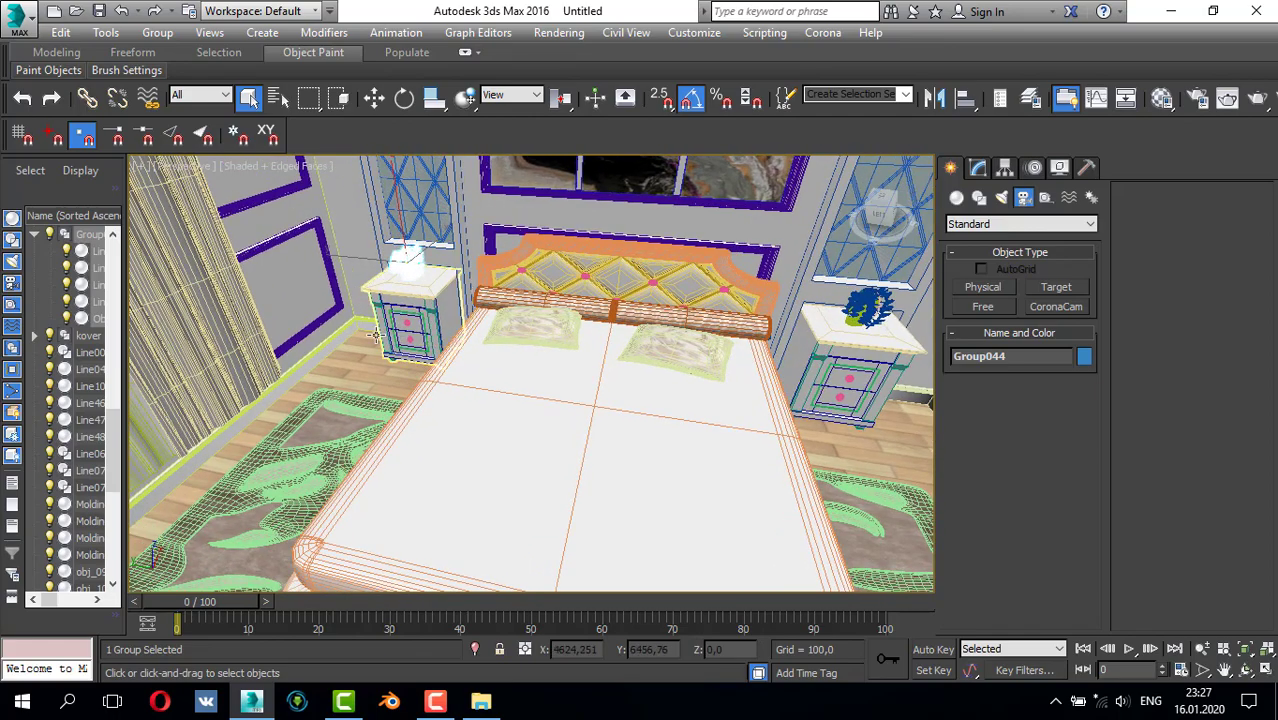
click(369, 328)
alt+middle_drag(376, 345, 570, 328)
scroll(547, 343, down, 3)
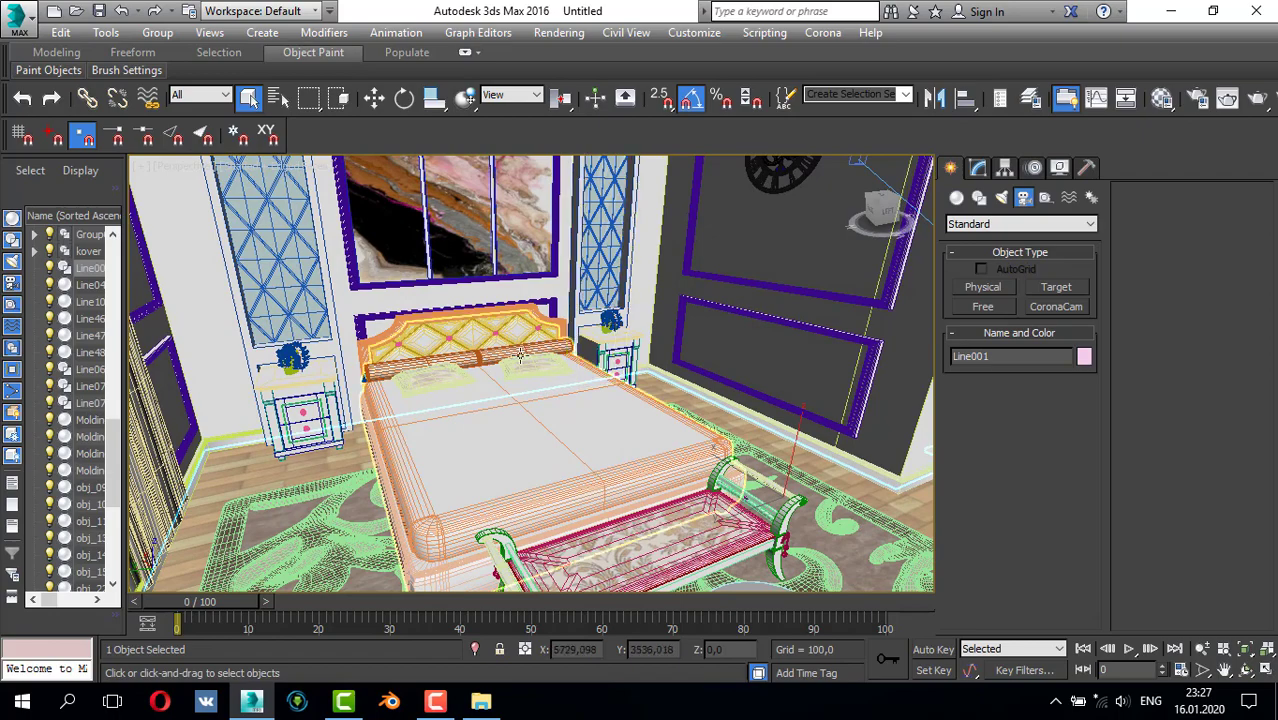
- Select the patterned rug beneath the bed and activate the Move tool
click(367, 462)
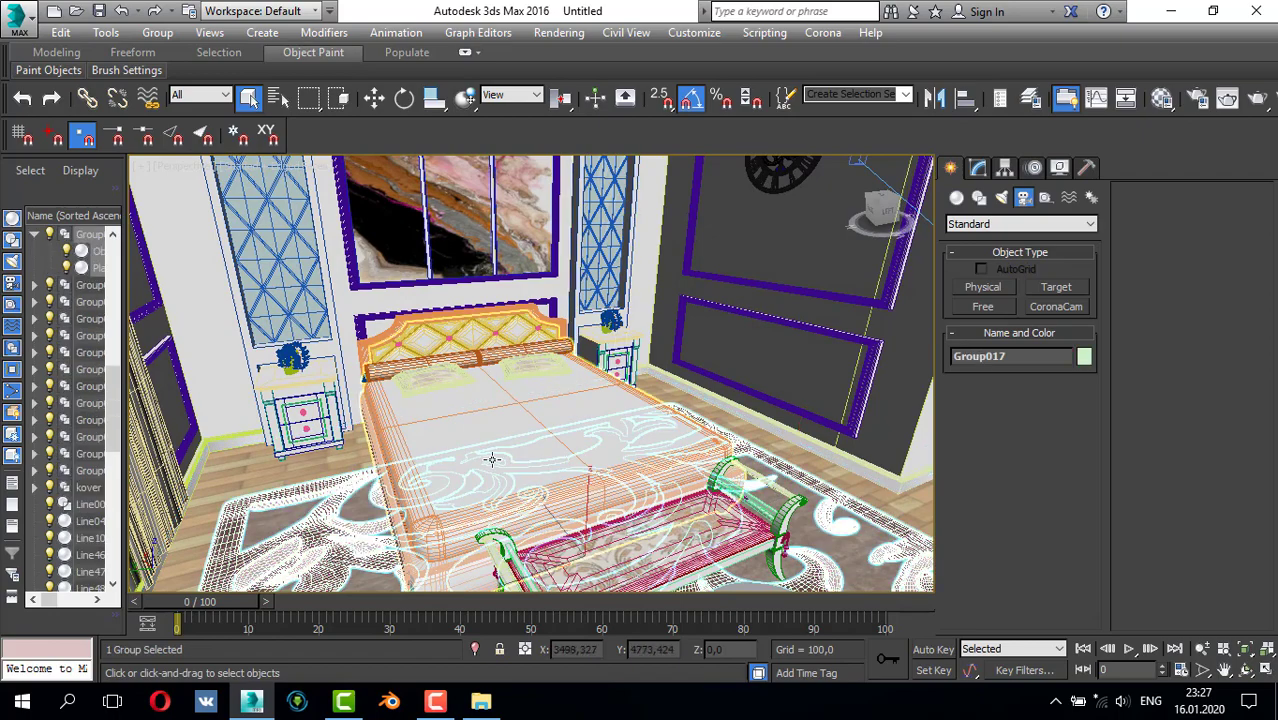
key(w)
alt+middle_drag(565, 453, 580, 503)
drag(507, 543, 543, 477)
alt+middle_drag(543, 477, 533, 474)
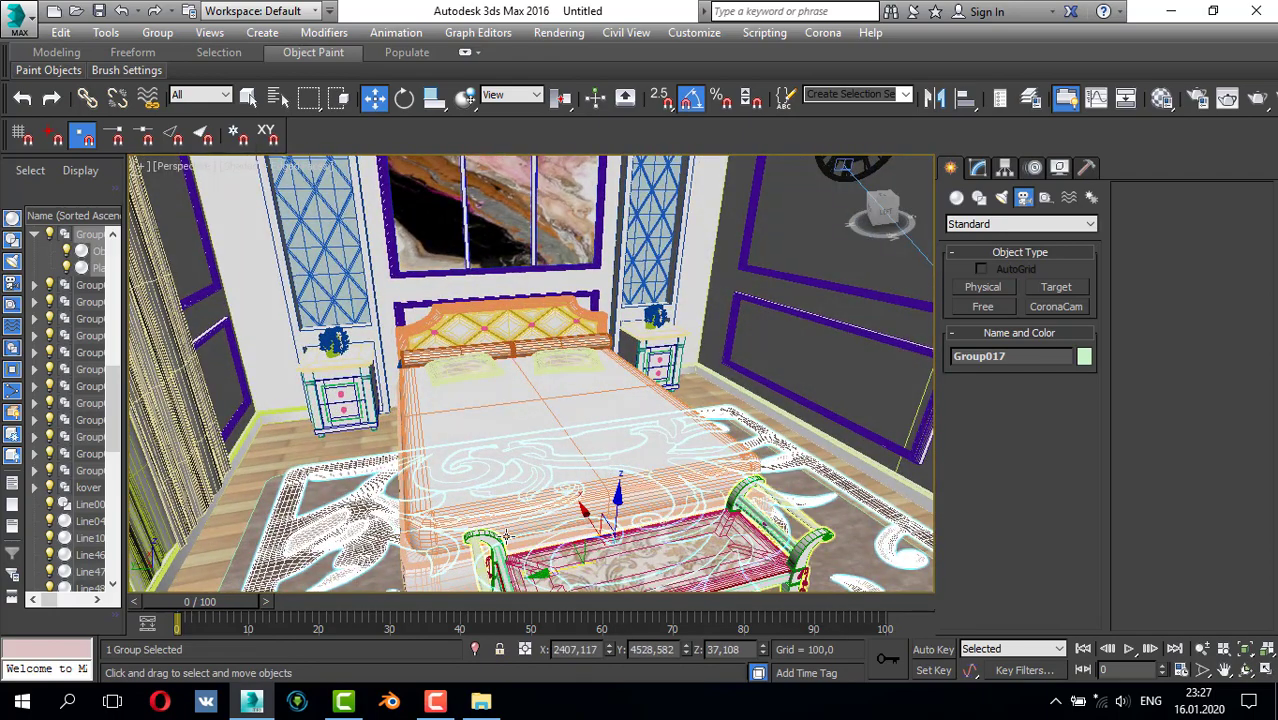
alt+middle_drag(507, 537, 675, 482)
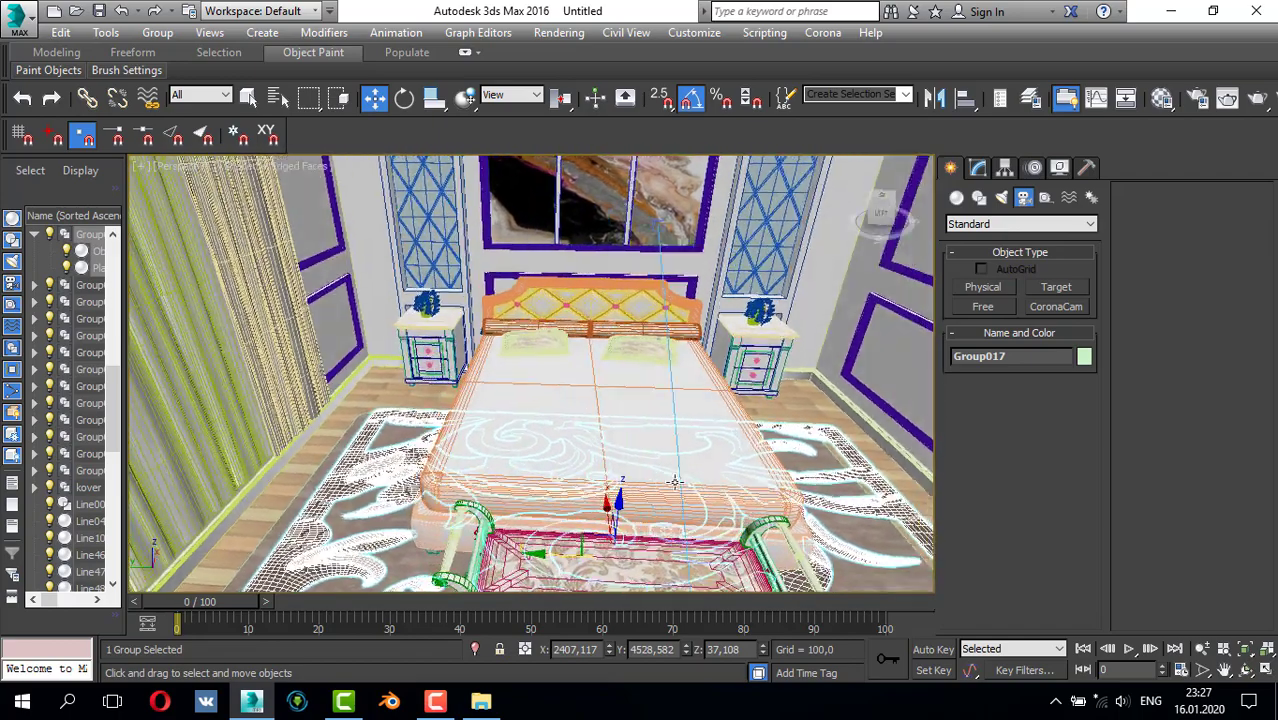
- Shorten the rug in the Top view by moving its south-end FFD control points inward along Y, and leave the control-point level
key(alt+w)
middle_click(462, 352)
key(alt+w)
scroll(466, 354, down, 10)
middle_drag(389, 386, 534, 354)
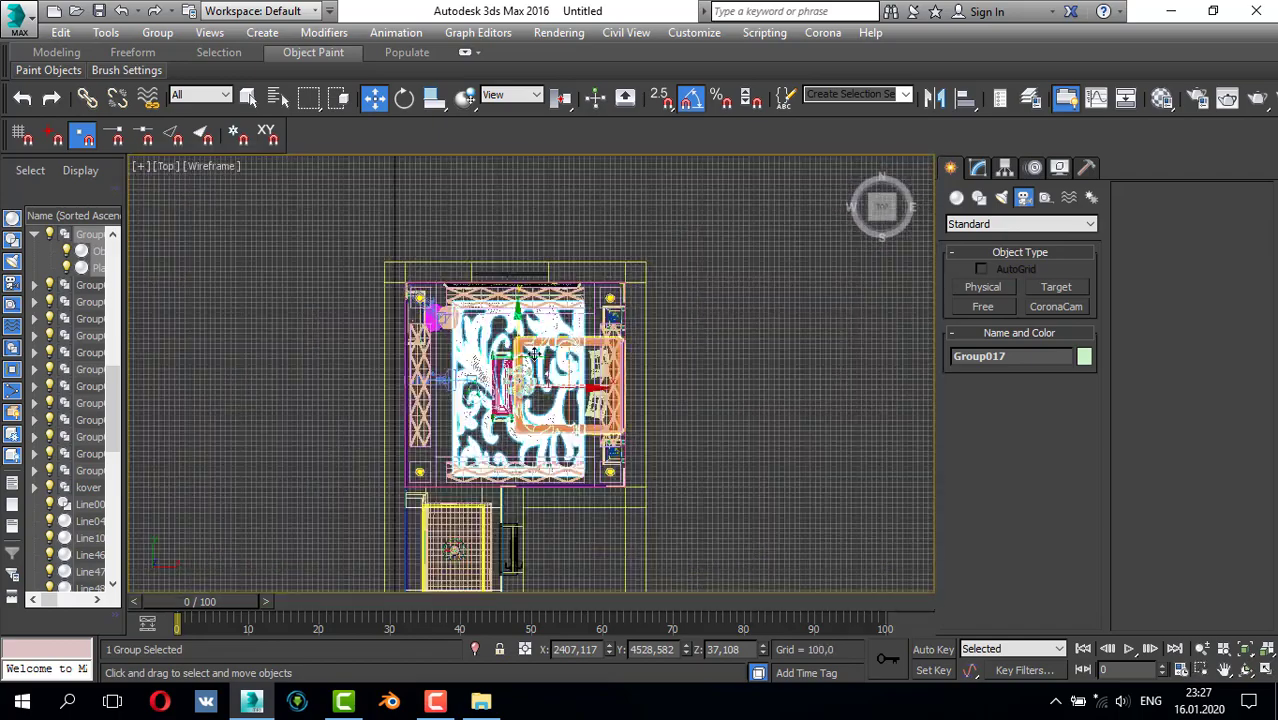
scroll(486, 394, up, 3)
click(979, 169)
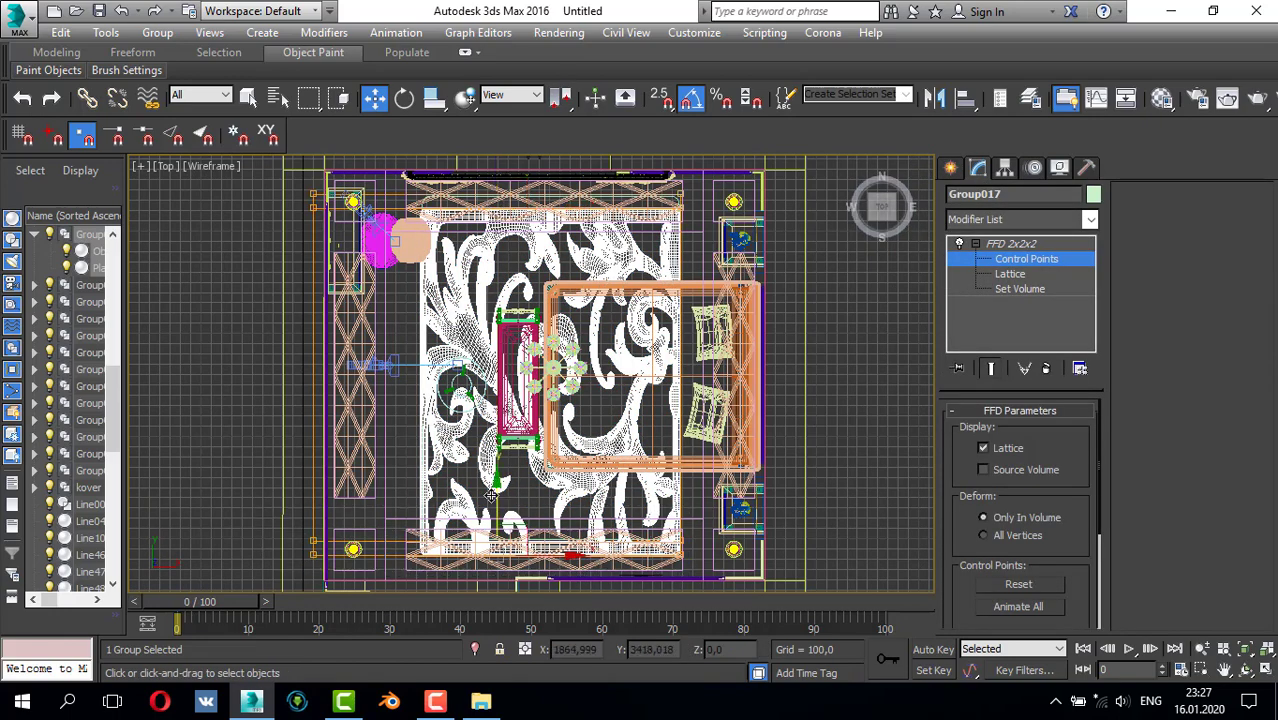
drag(496, 494, 502, 473)
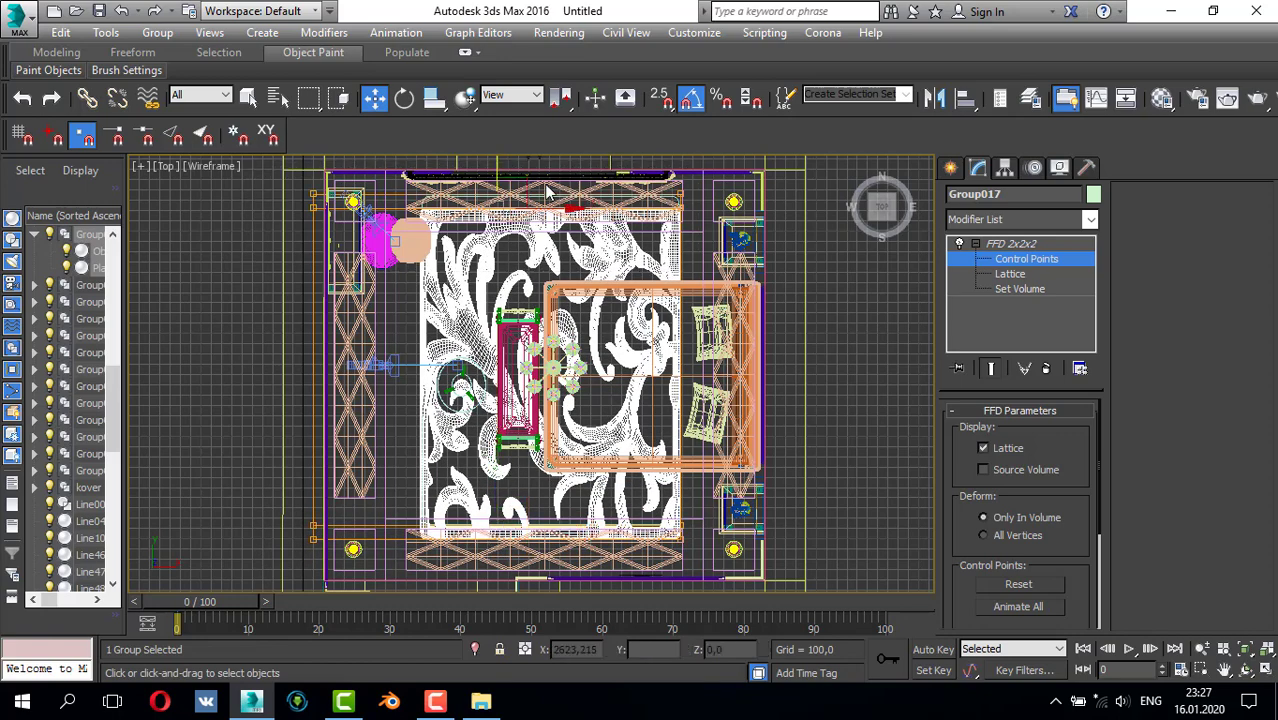
click(958, 168)
key(alt+w)
right_click(726, 435)
key(alt+w)
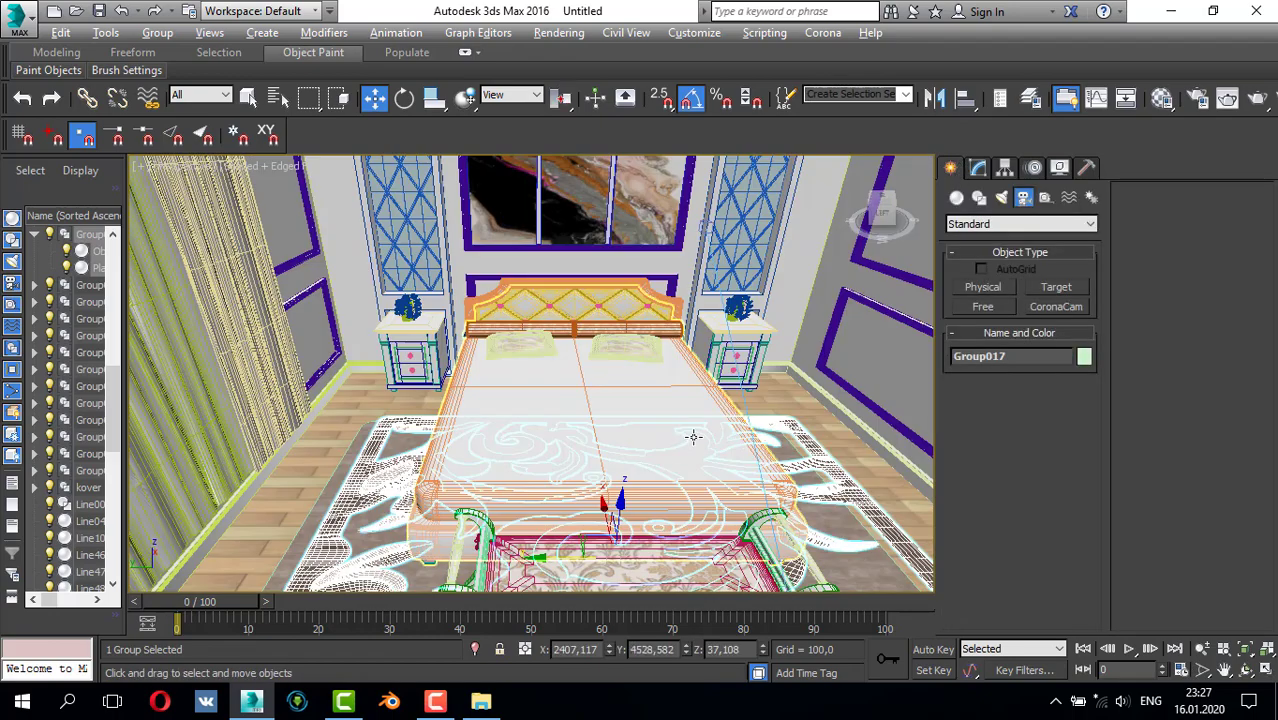
scroll(690, 440, up, 6)
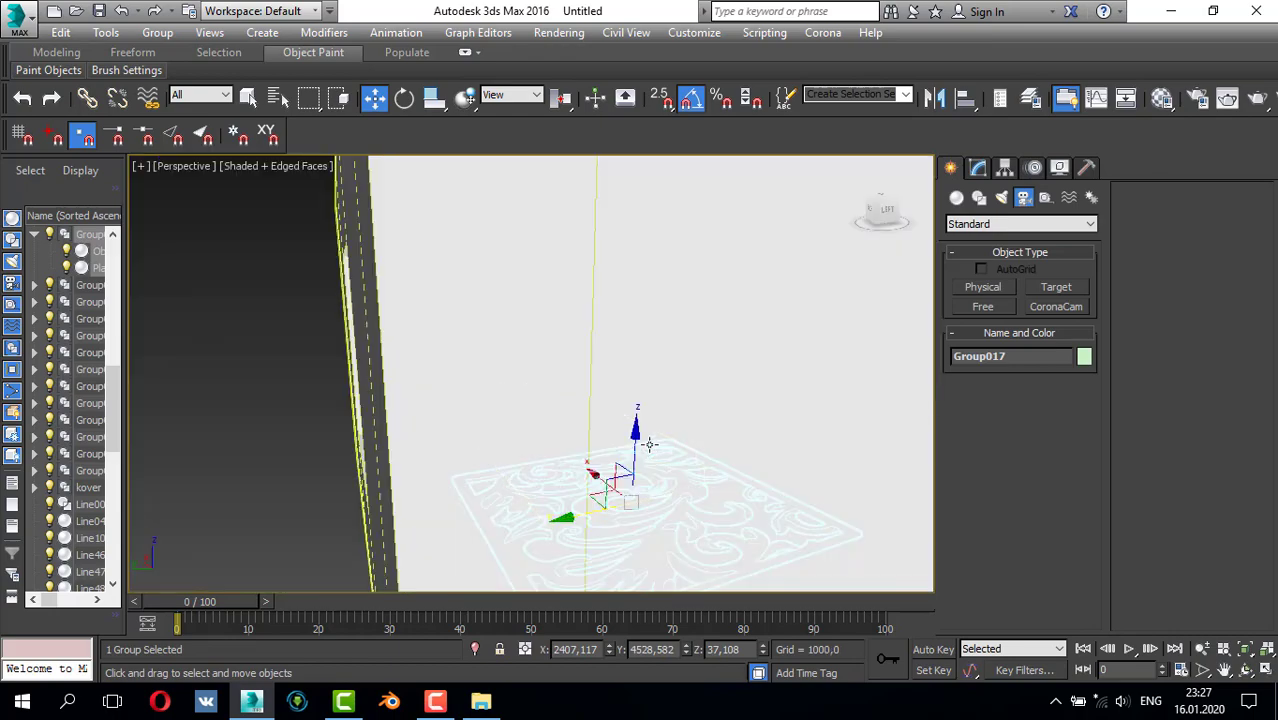
- Check the furnished bedroom from Perspective, through Camera001 and through Camera002
scroll(649, 443, down, 5)
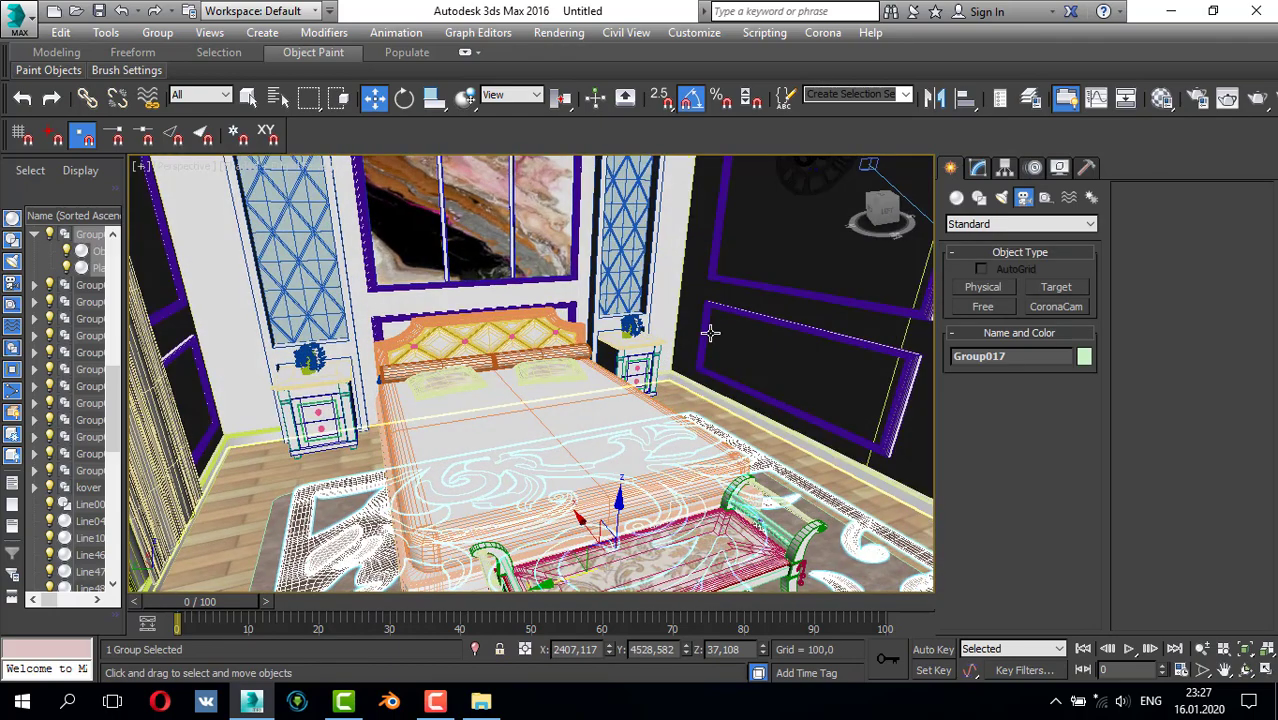
alt+middle_drag(707, 334, 202, 168)
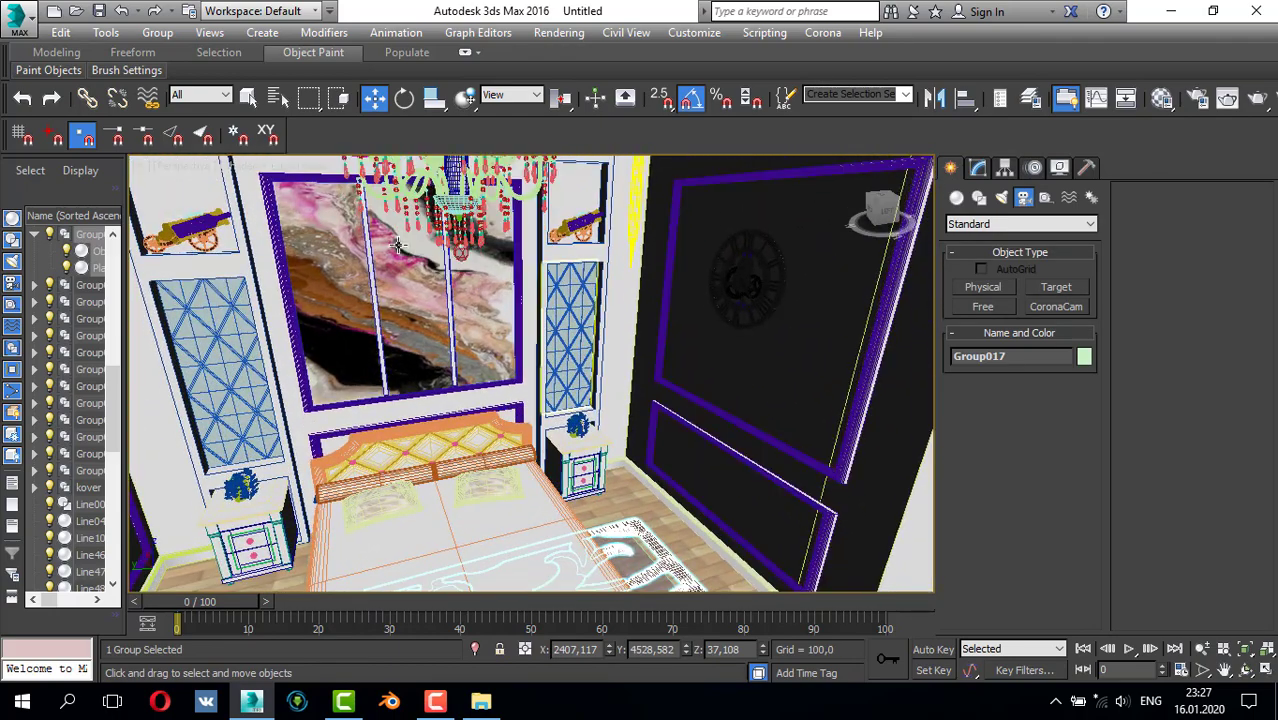
click(178, 170)
mouse_move(455, 190)
click(510, 198)
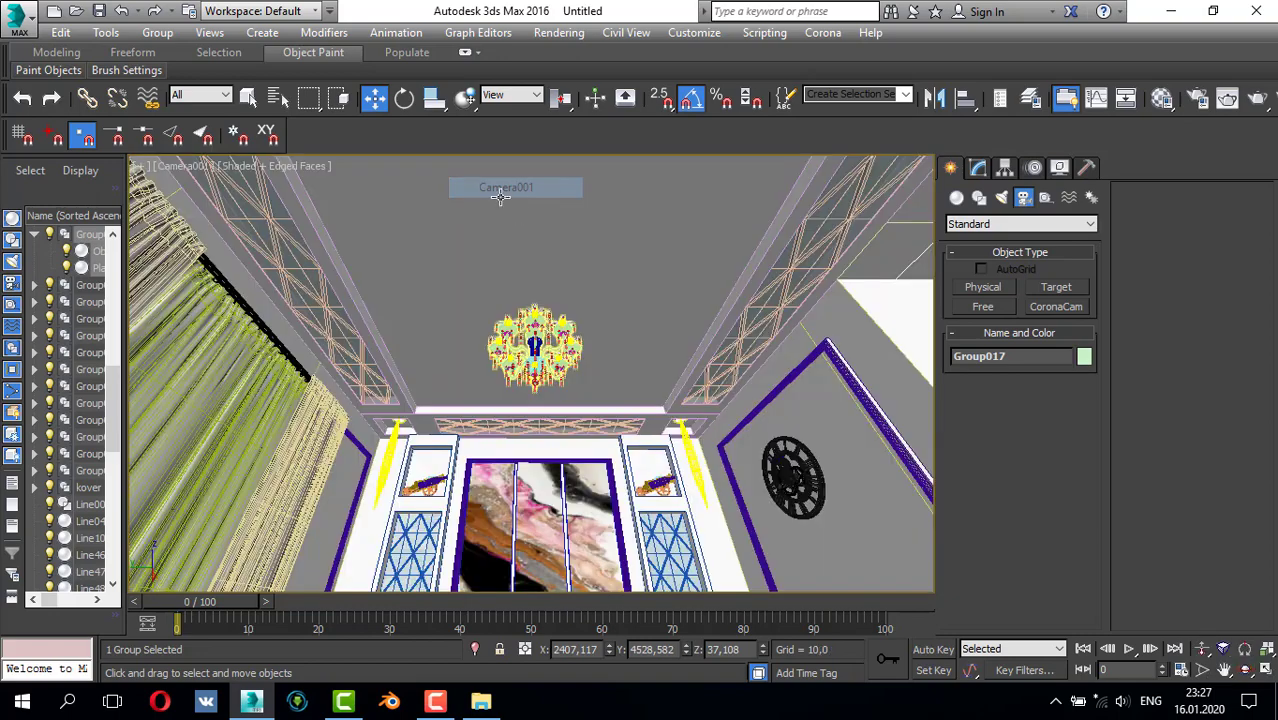
click(190, 166)
mouse_move(397, 198)
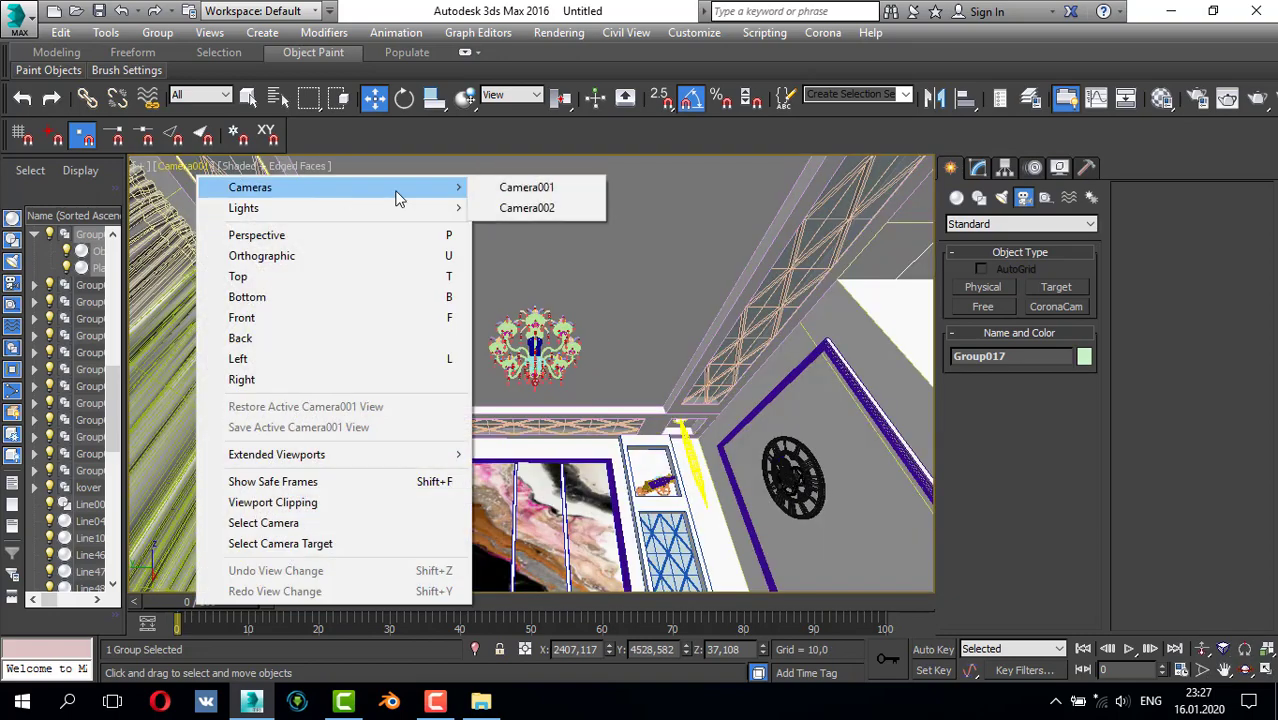
click(527, 208)
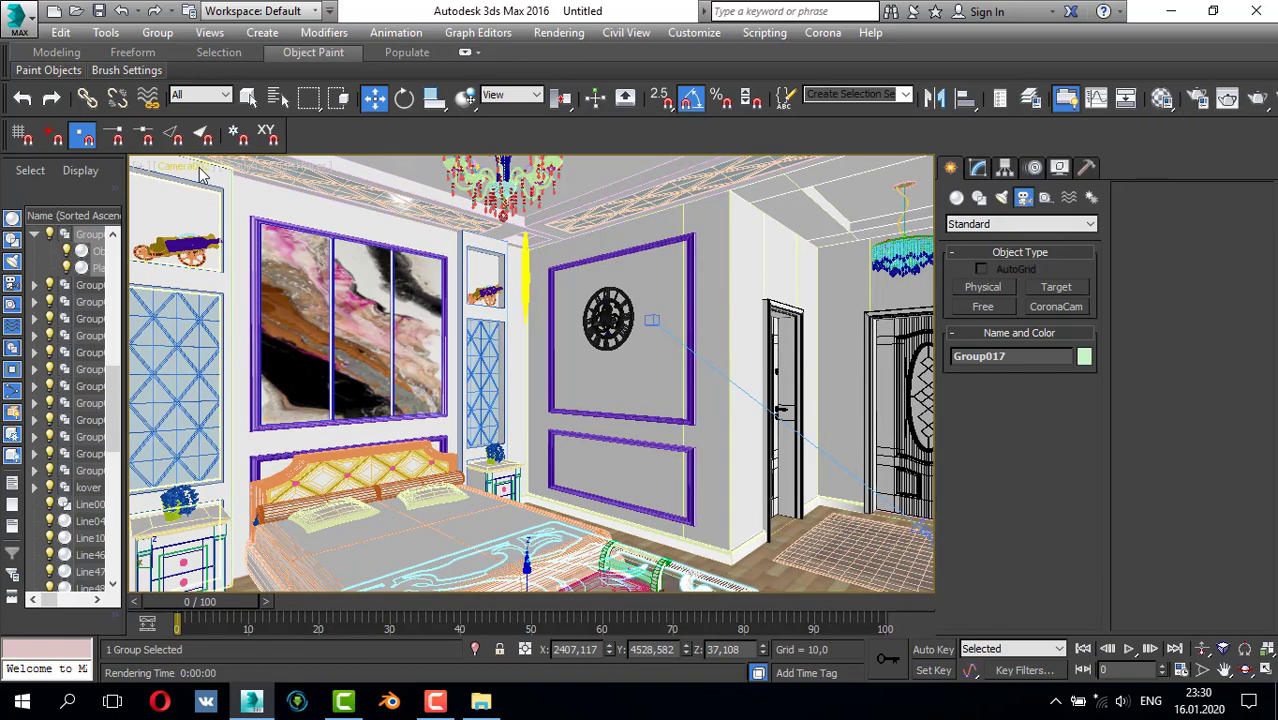
- Return to the Perspective view and ungroup the small round table standing by the bench
click(192, 166)
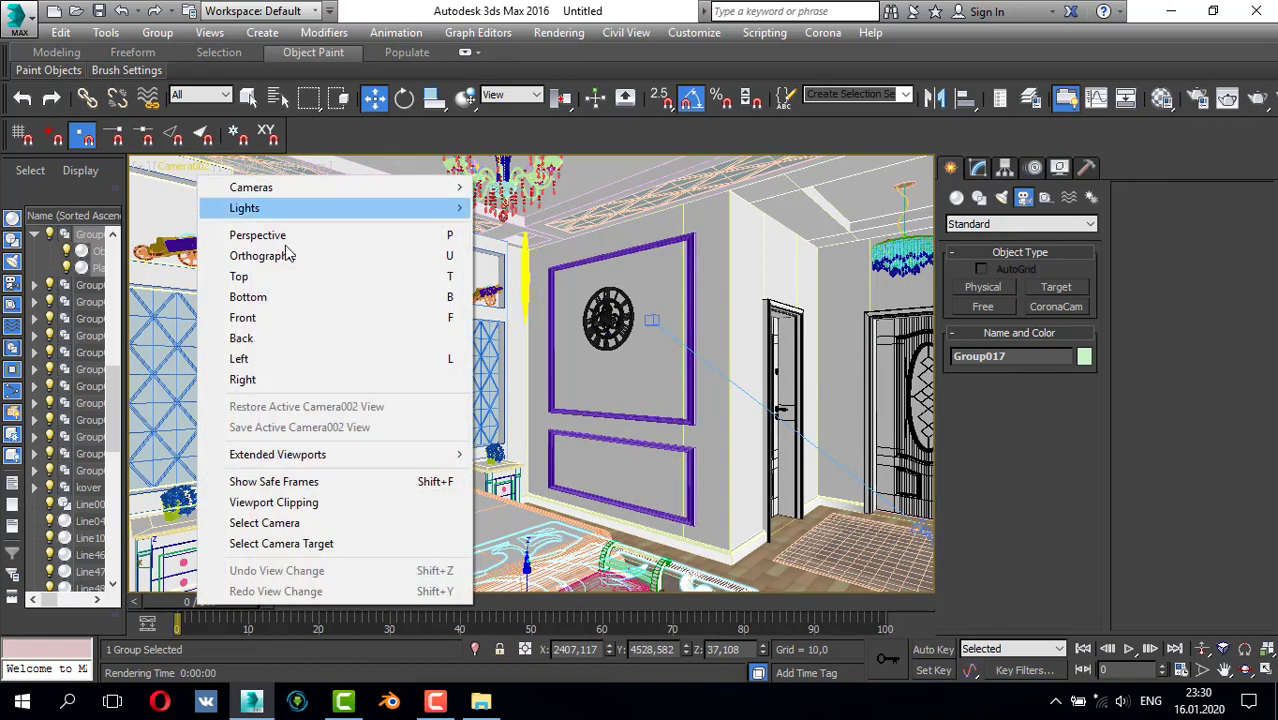
click(285, 235)
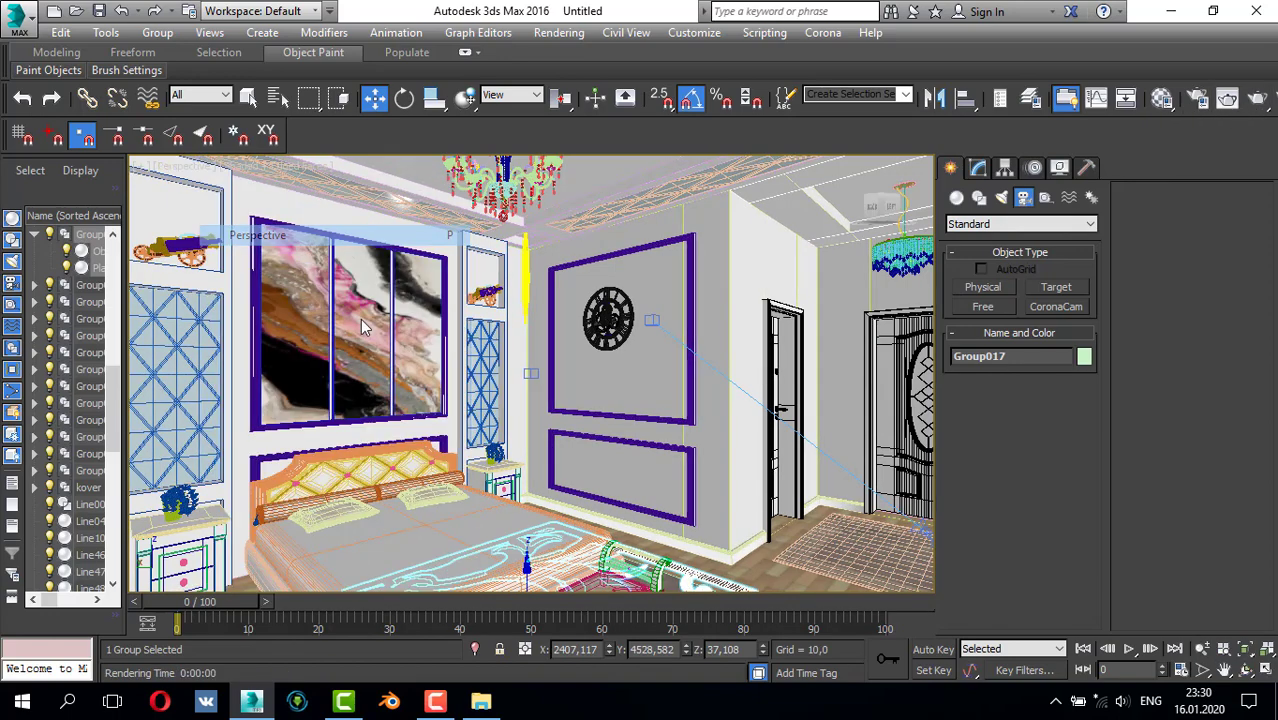
alt+middle_drag(632, 446, 614, 368)
scroll(600, 340, down, 3)
middle_drag(571, 294, 571, 278)
click(625, 514)
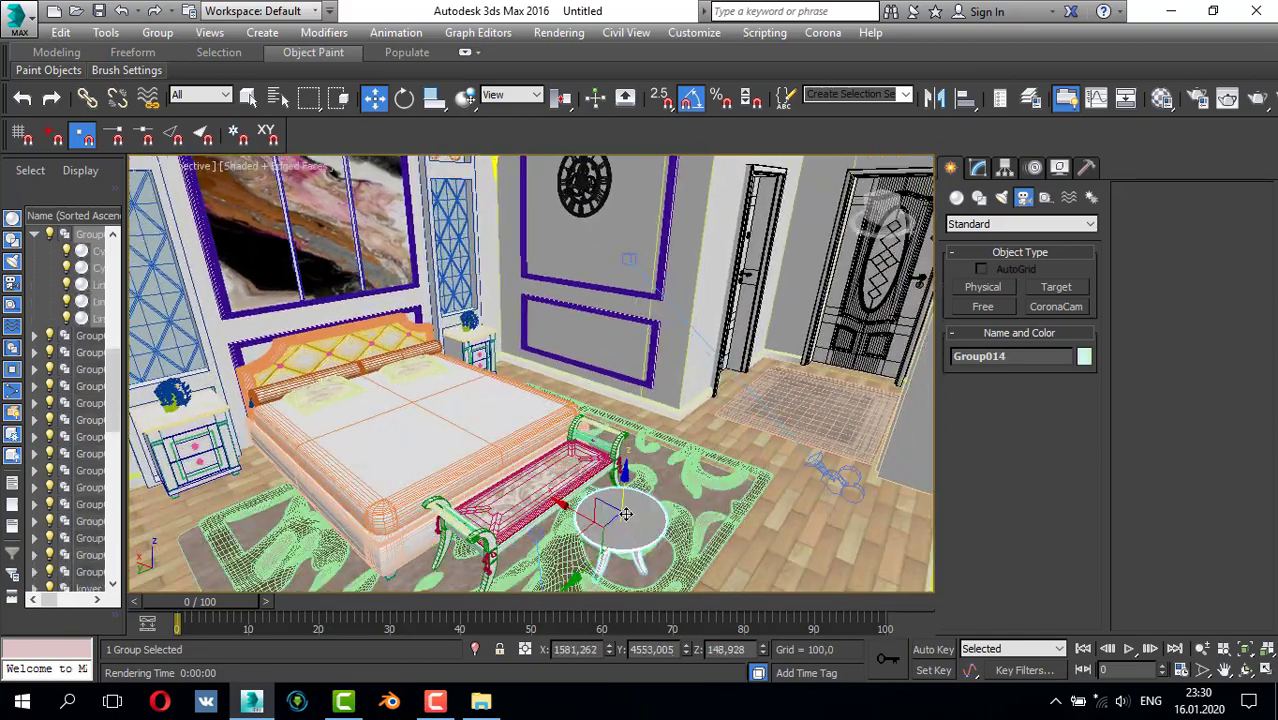
scroll(625, 514, up, 2)
alt+middle_drag(636, 511, 622, 447)
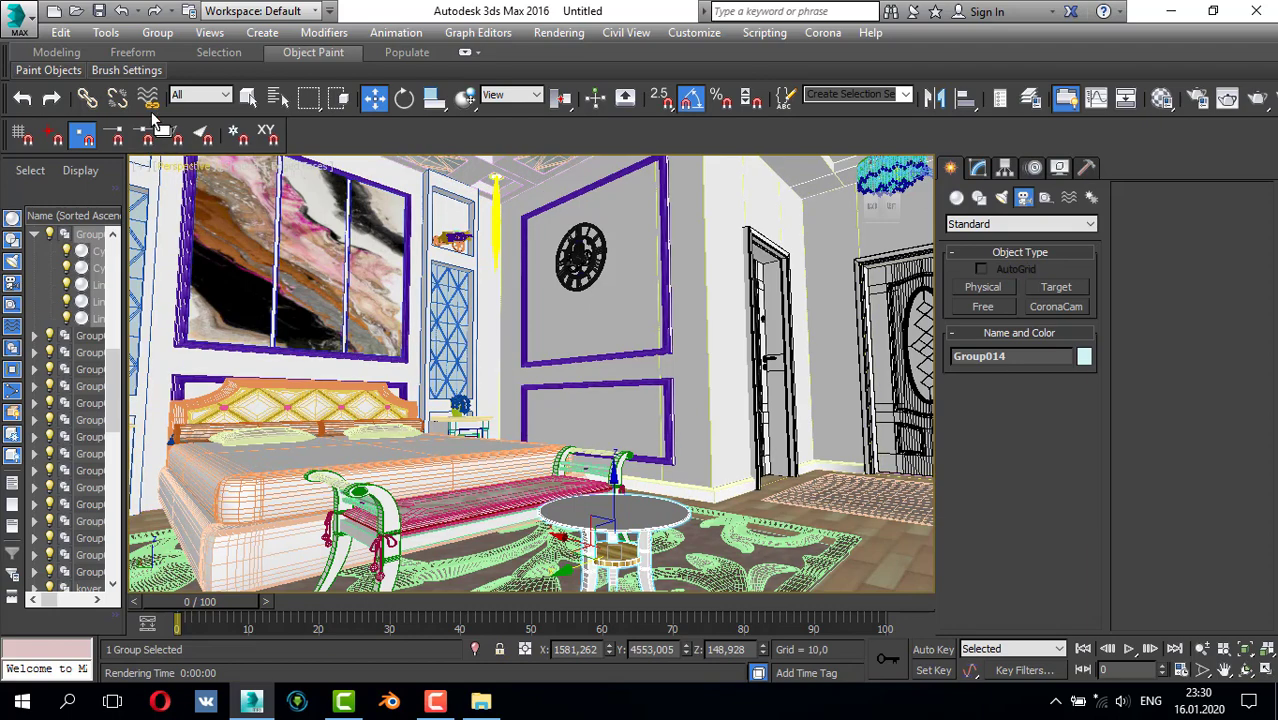
click(152, 34)
click(282, 98)
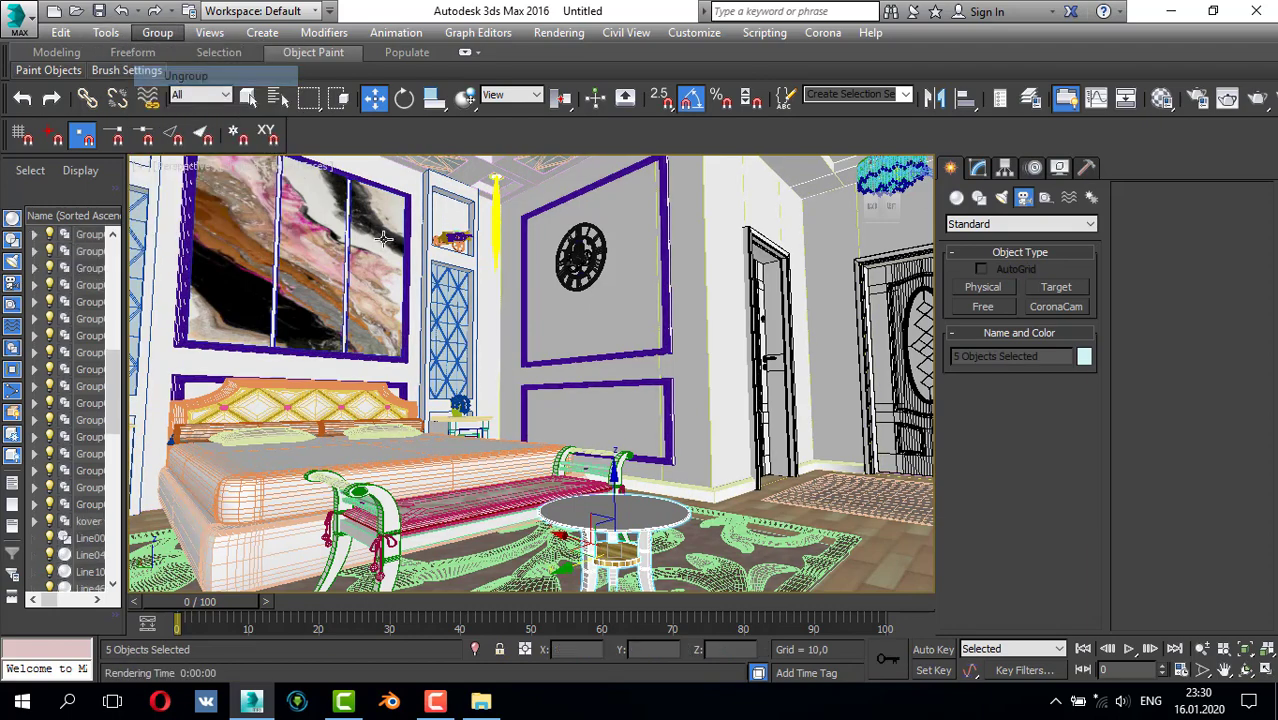
- Assign the transparent 06 - Default CoronaMtl material to the round table's top
click(645, 511)
alt+middle_drag(645, 511, 619, 505)
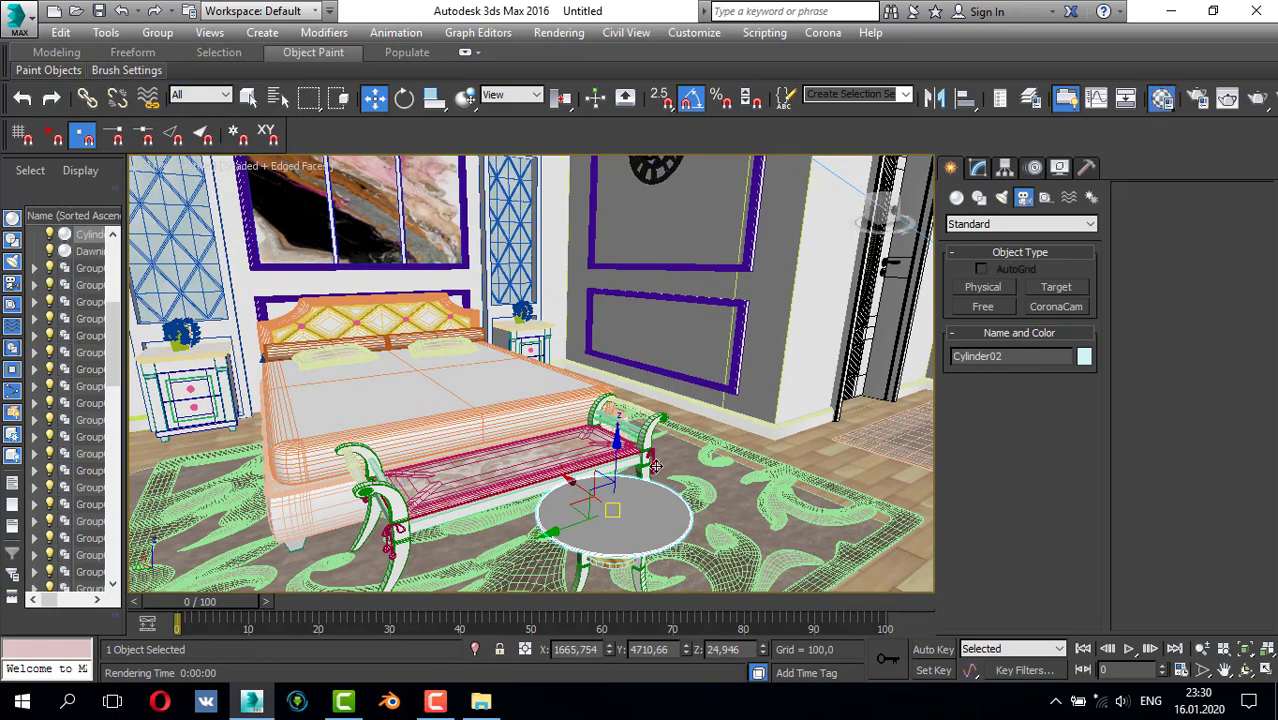
key(m)
click(966, 348)
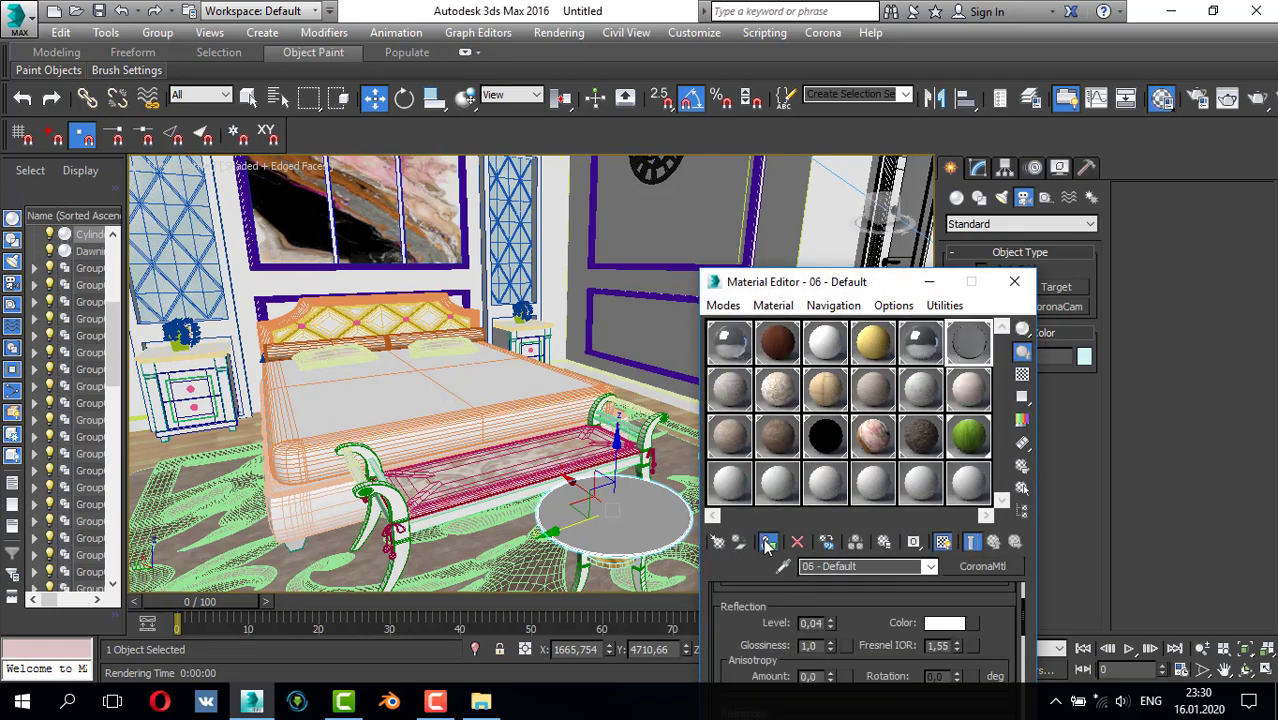
click(768, 542)
click(1013, 285)
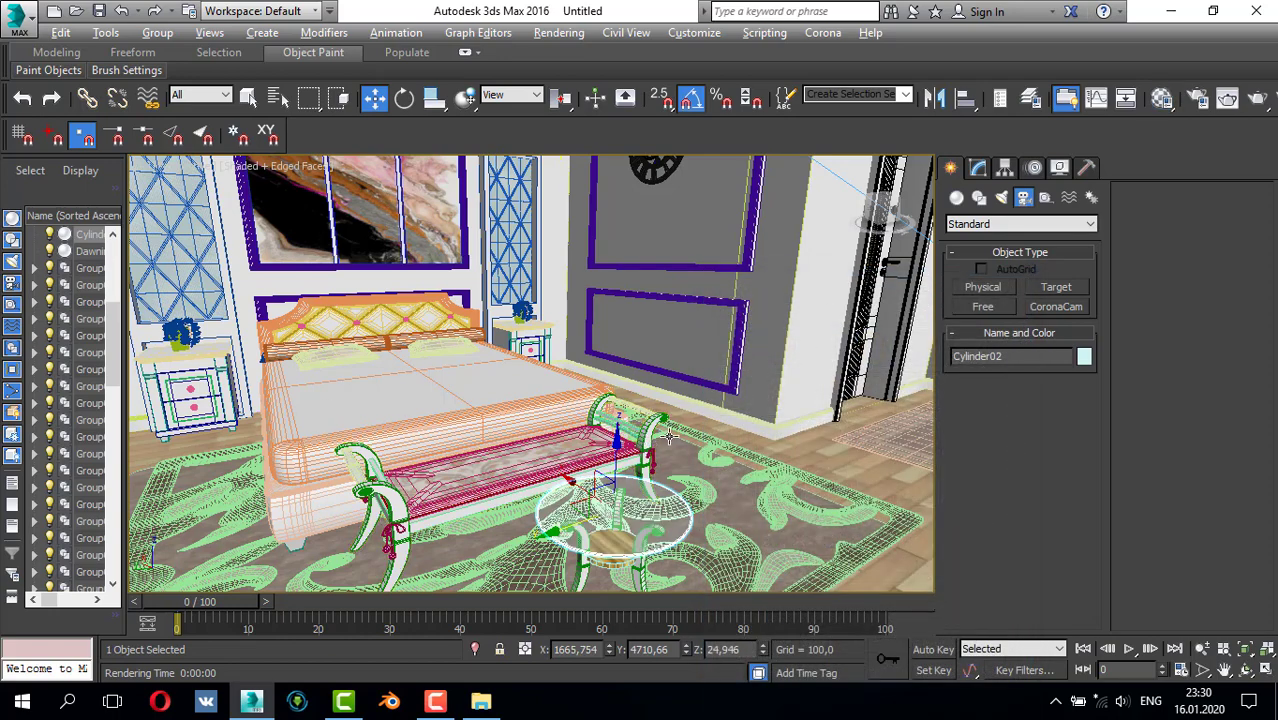
- Select the patterned rug and lower it to the floor line in the Front view, to a Z of about 5.2
alt+middle_drag(560, 430, 603, 436)
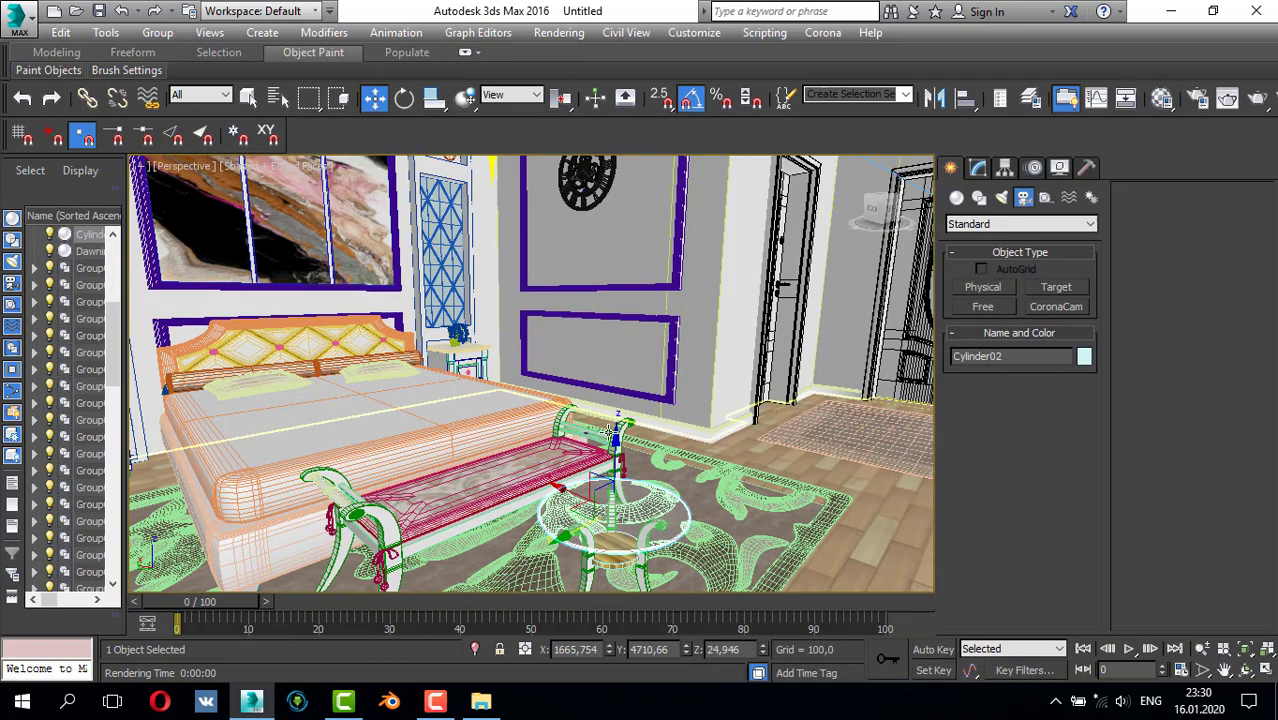
click(742, 512)
alt+middle_drag(744, 508, 760, 428)
key(alt+w)
key(alt+w)
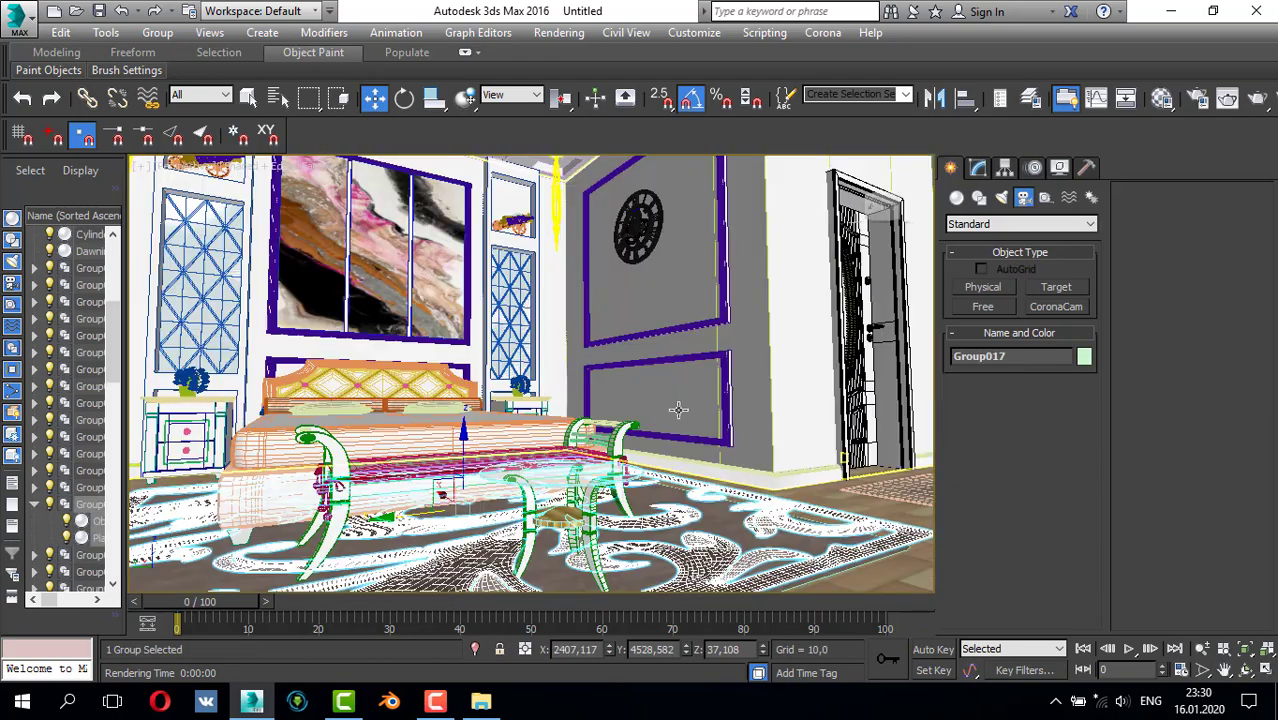
key(alt+w)
key(alt+w)
key(alt+w)
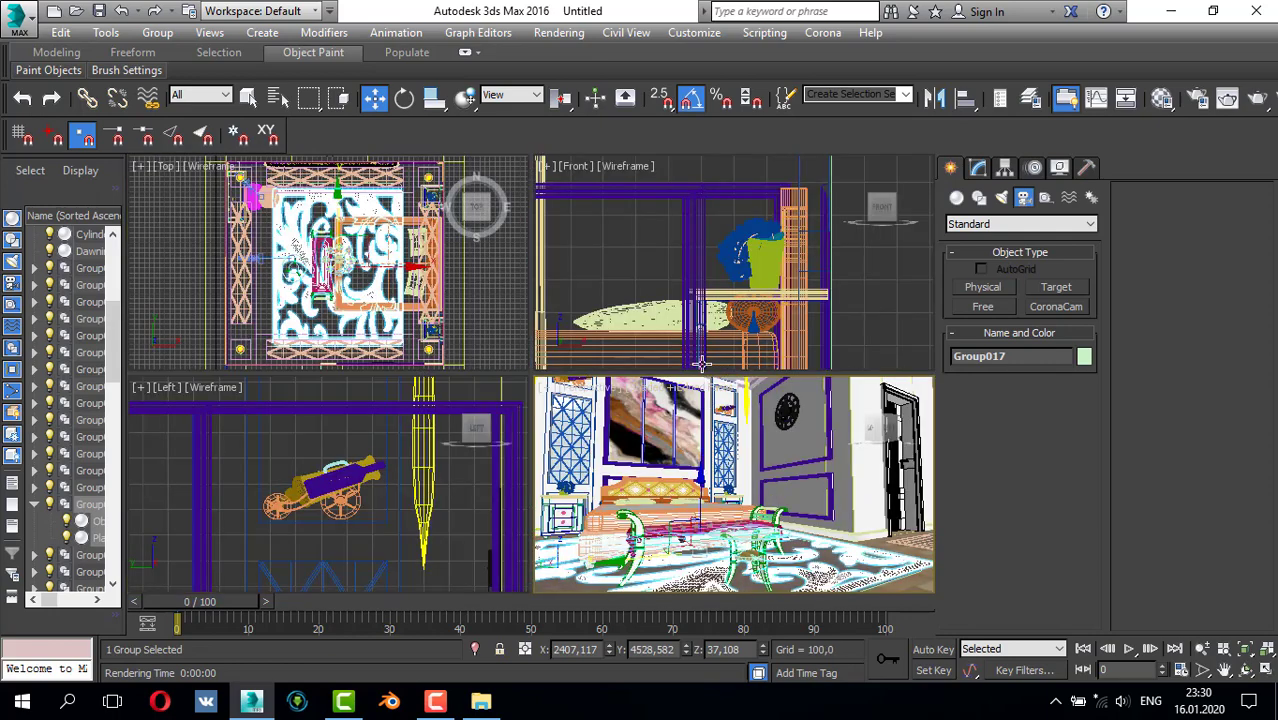
right_click(656, 369)
key(alt+w)
key(z)
scroll(456, 377, up, 3)
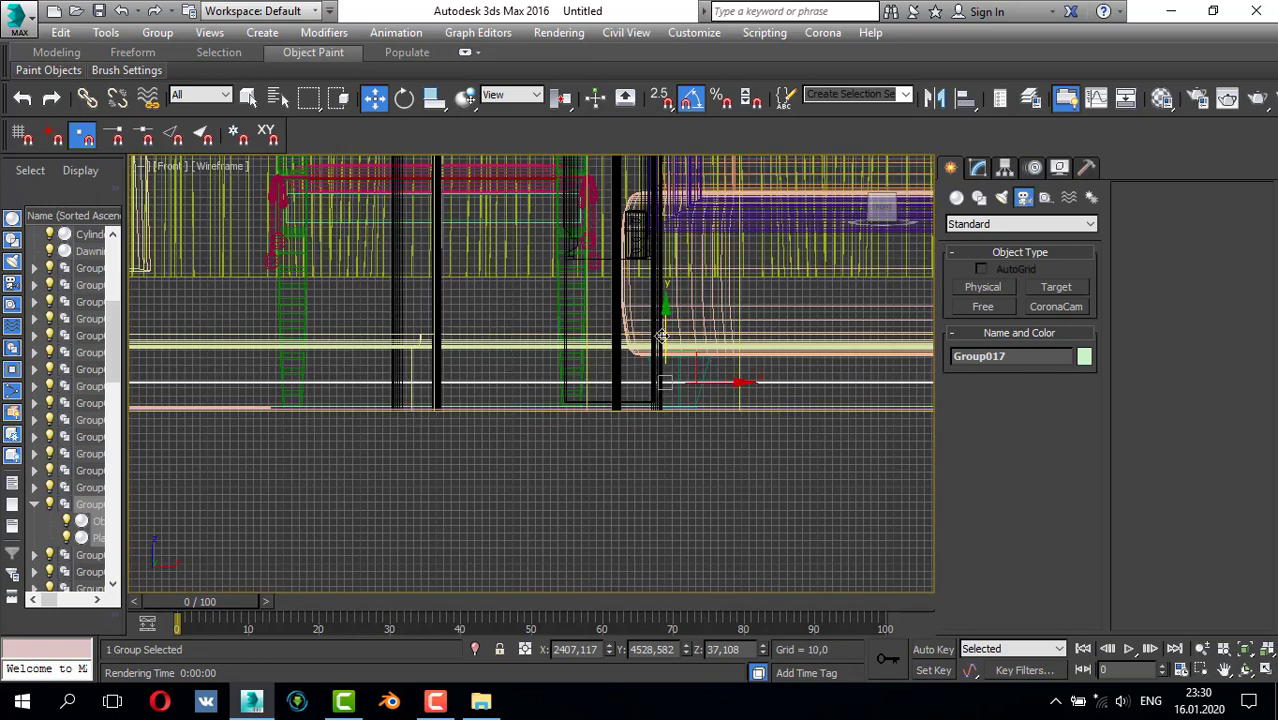
drag(666, 322, 674, 345)
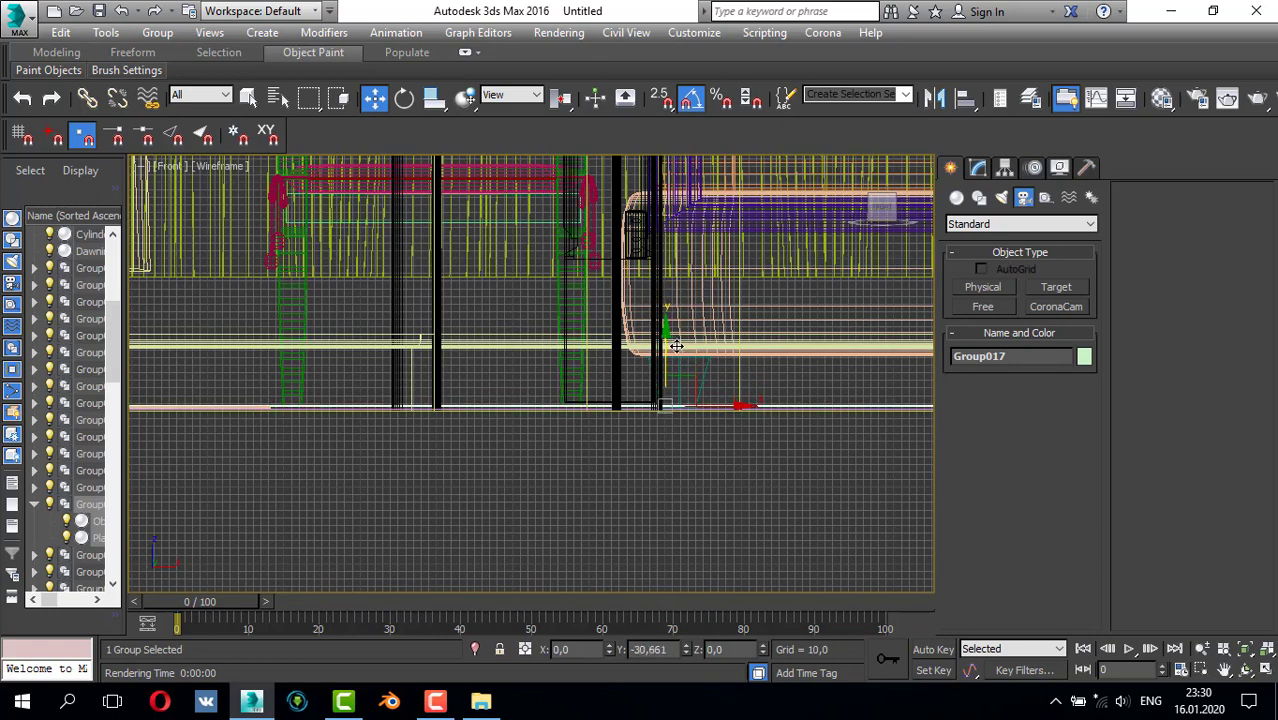
key(alt+w)
key(alt+w)
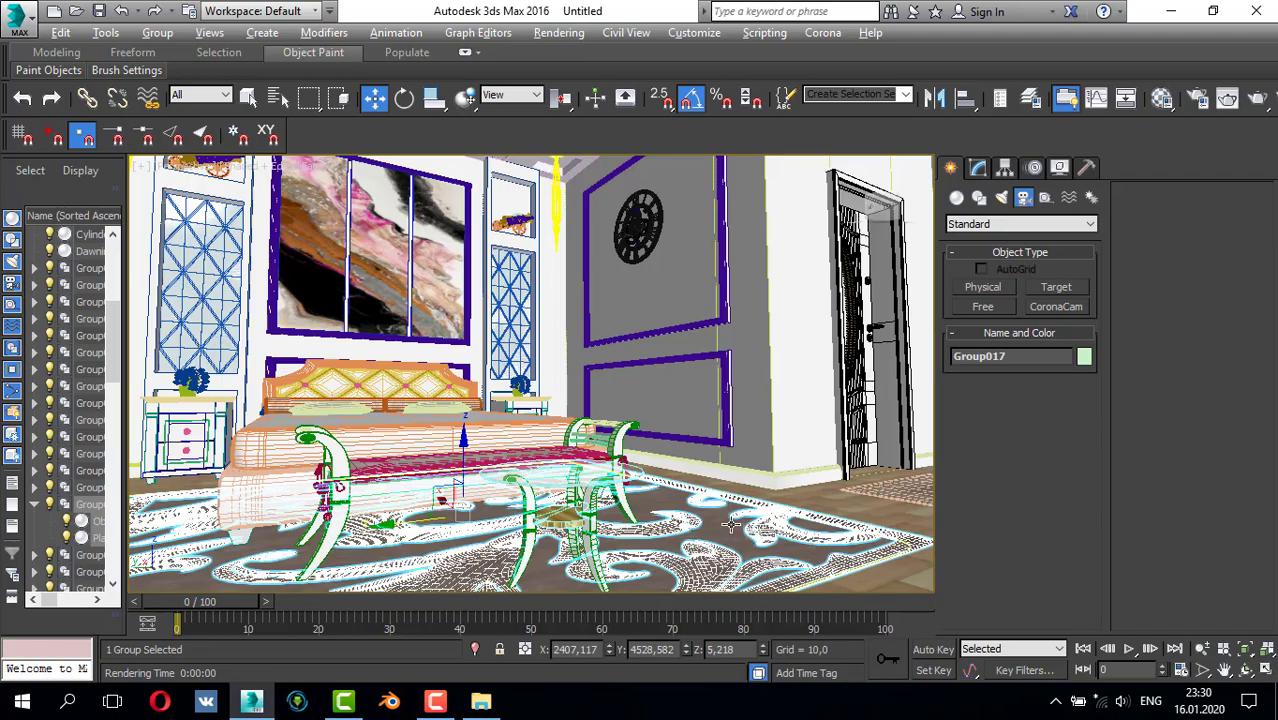
alt+middle_drag(731, 525, 738, 553)
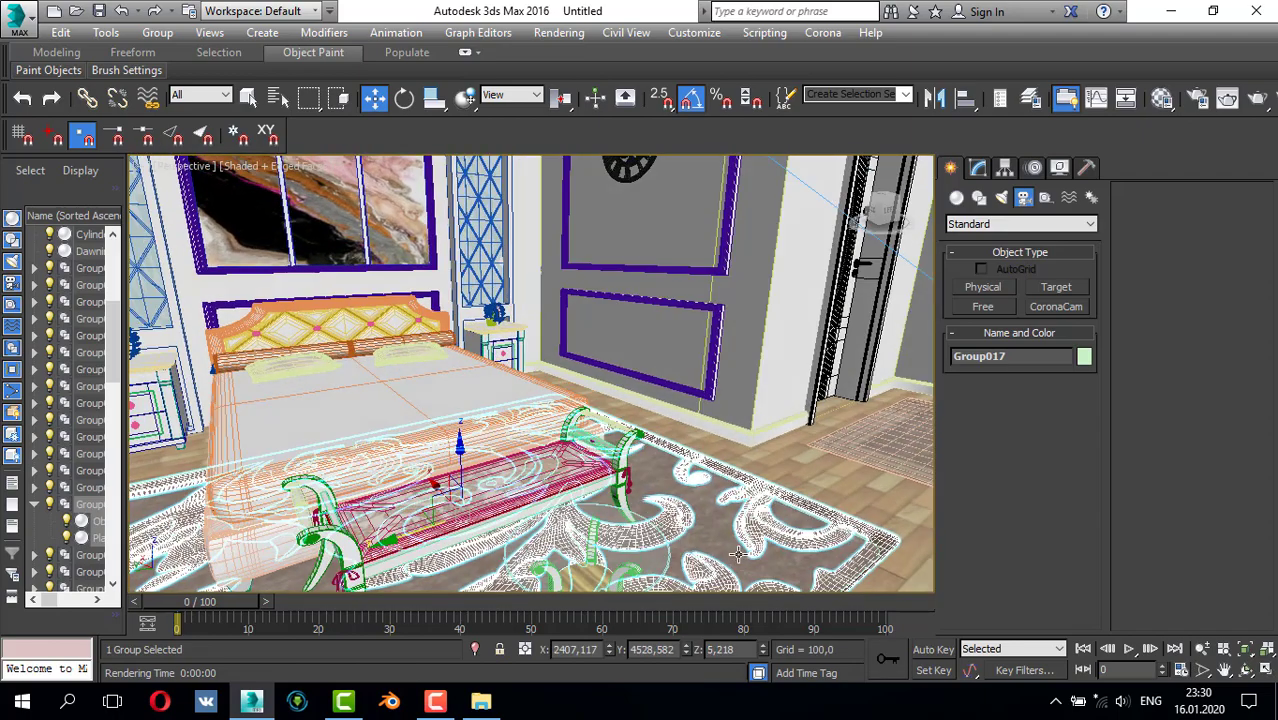
- Switch back to Camera002 and pan it slightly downward to frame more of the bed and rug
click(179, 171)
mouse_move(422, 188)
click(505, 207)
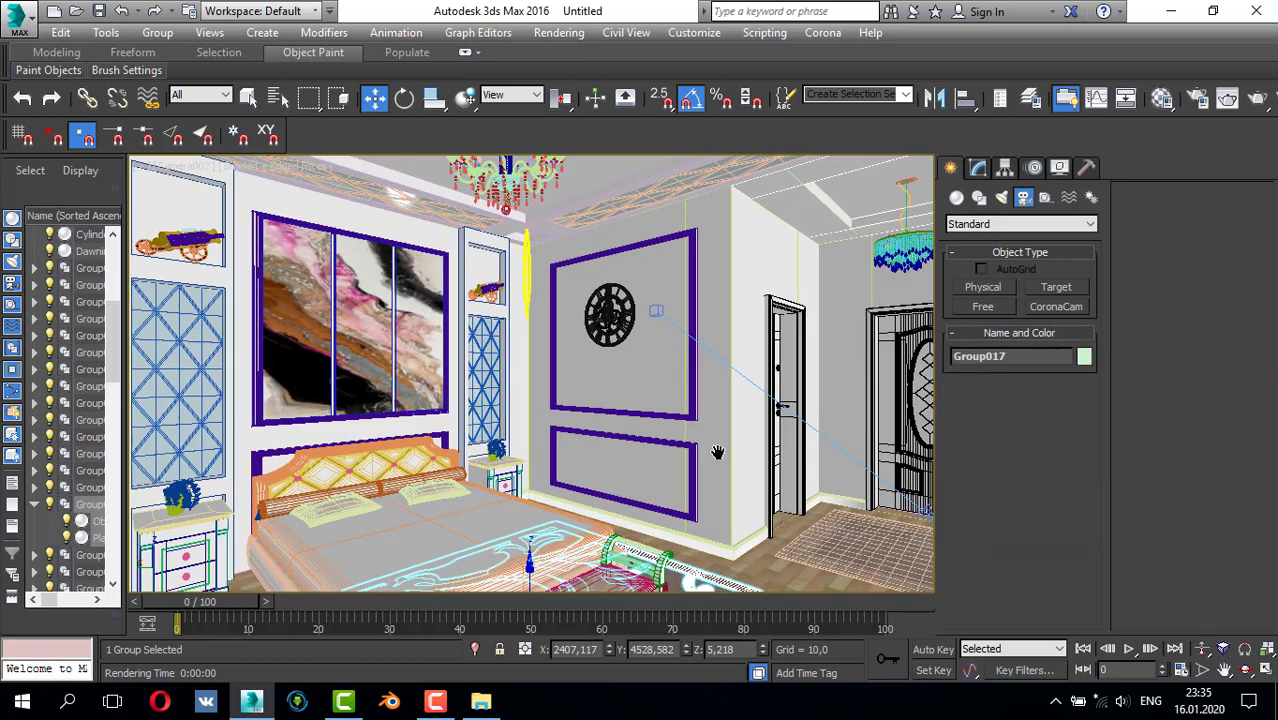
alt+middle_drag(717, 452, 754, 548)
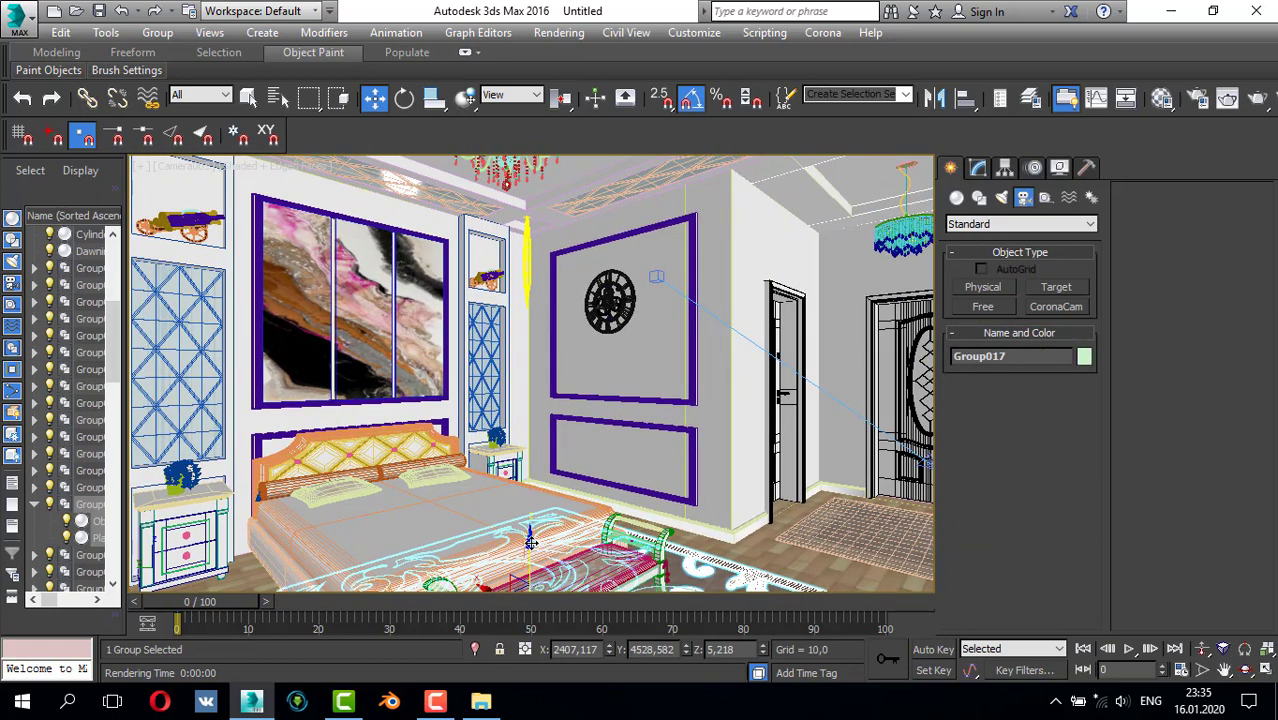
- Raise the rug in the camera view and bring it back down in the Front view to a Z of about 23.6
drag(531, 541, 533, 503)
key(alt+w)
key(alt+w)
key(alt+w)
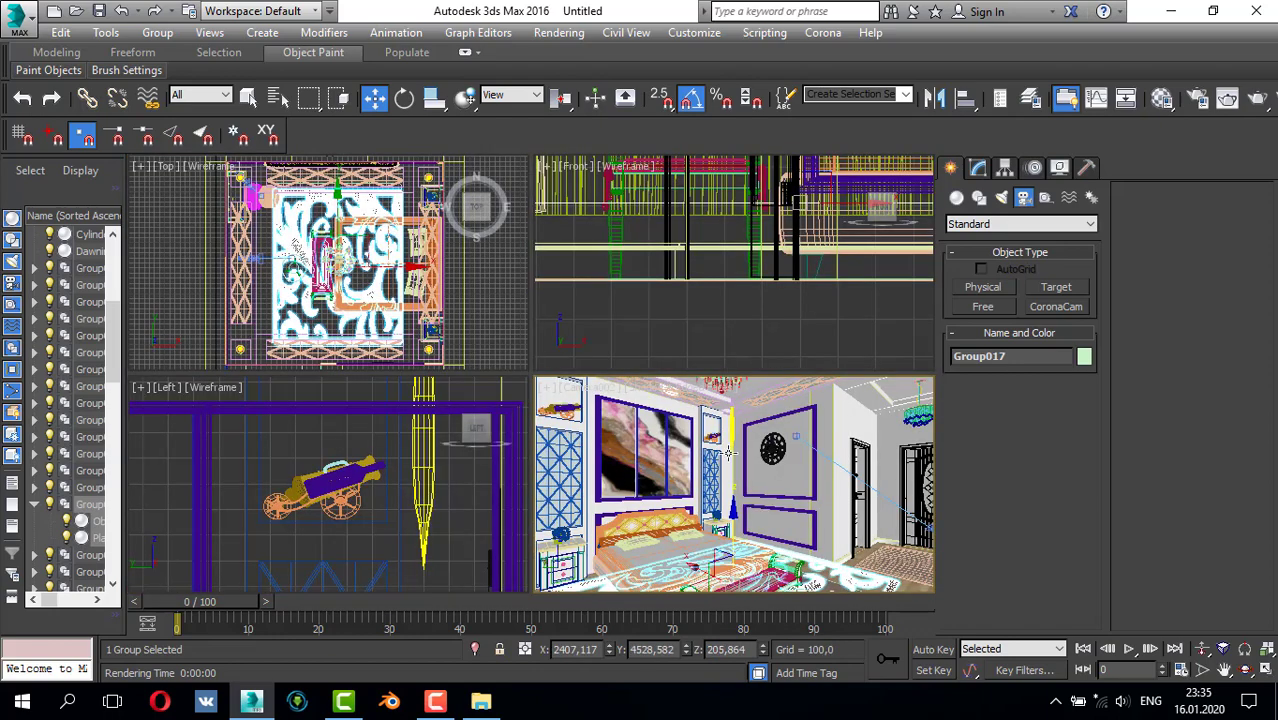
right_click(766, 359)
key(alt+w)
scroll(610, 347, down, 5)
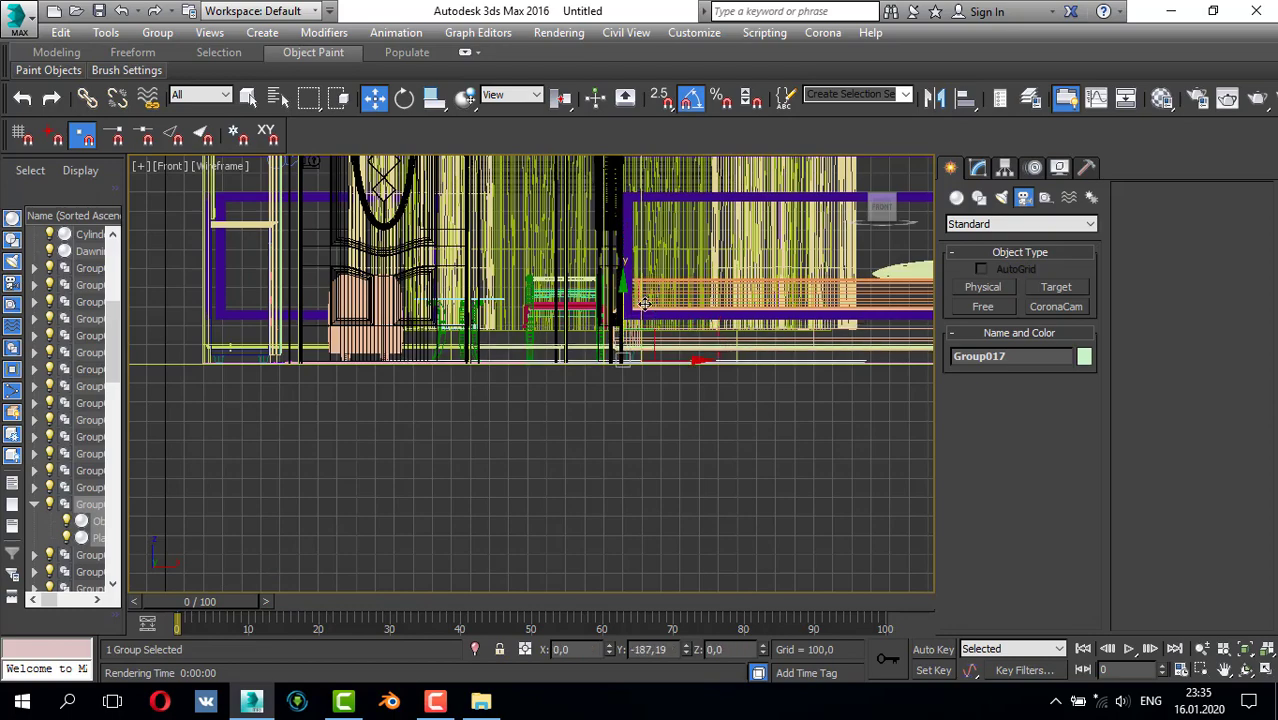
key(alt+w)
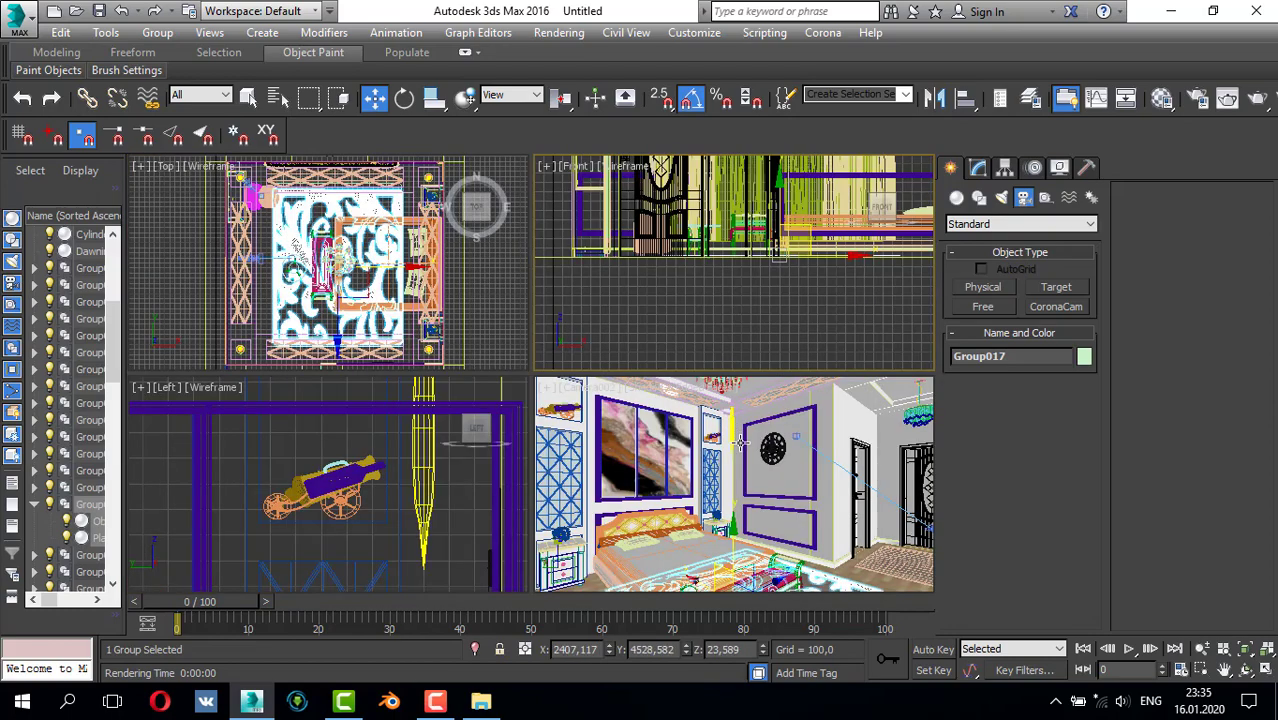
right_click(748, 497)
key(alt+w)
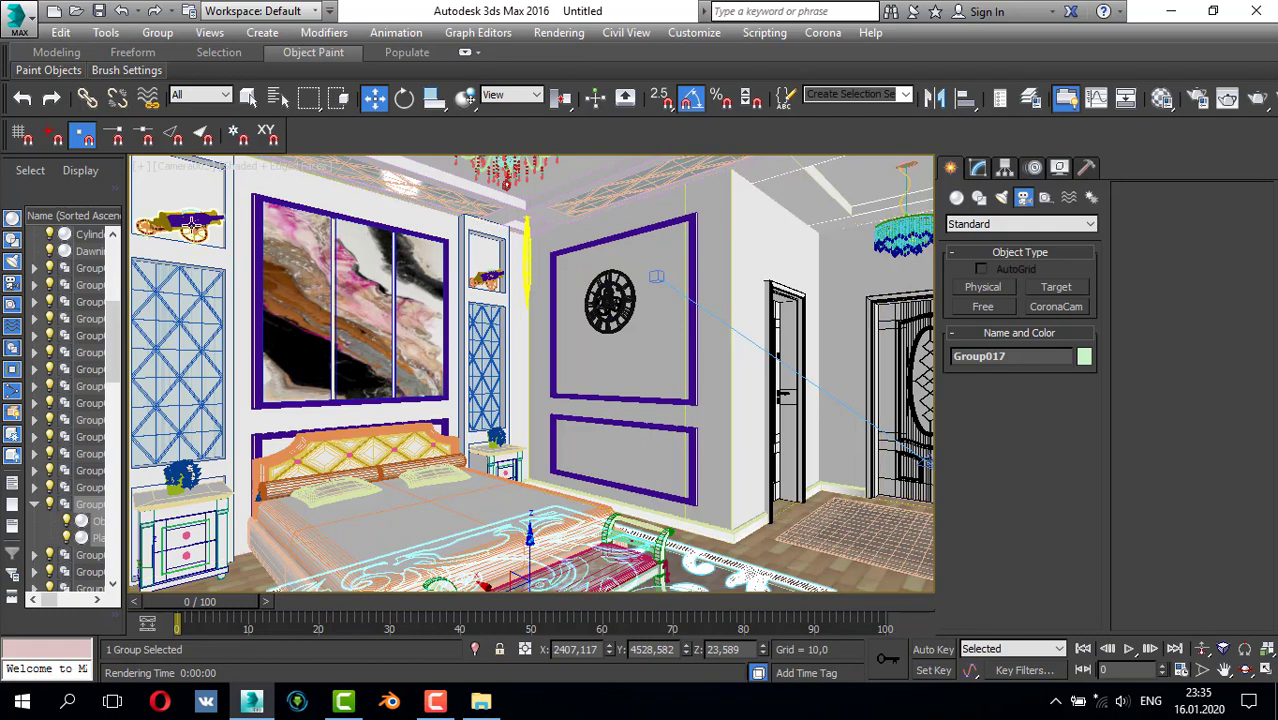
- Create a Target camera in the Top view at the bedroom's south-west corner, aimed north-east toward the bed
key(alt+w)
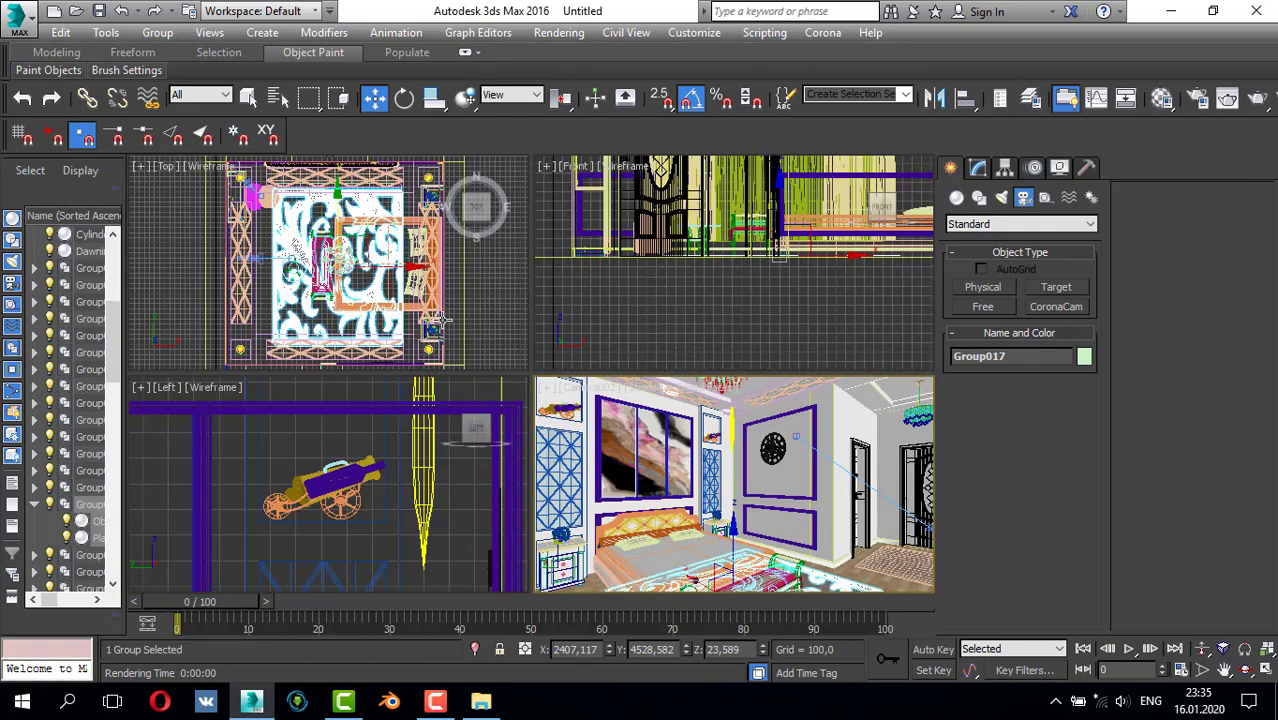
right_click(358, 306)
key(alt+w)
scroll(437, 329, down, 4)
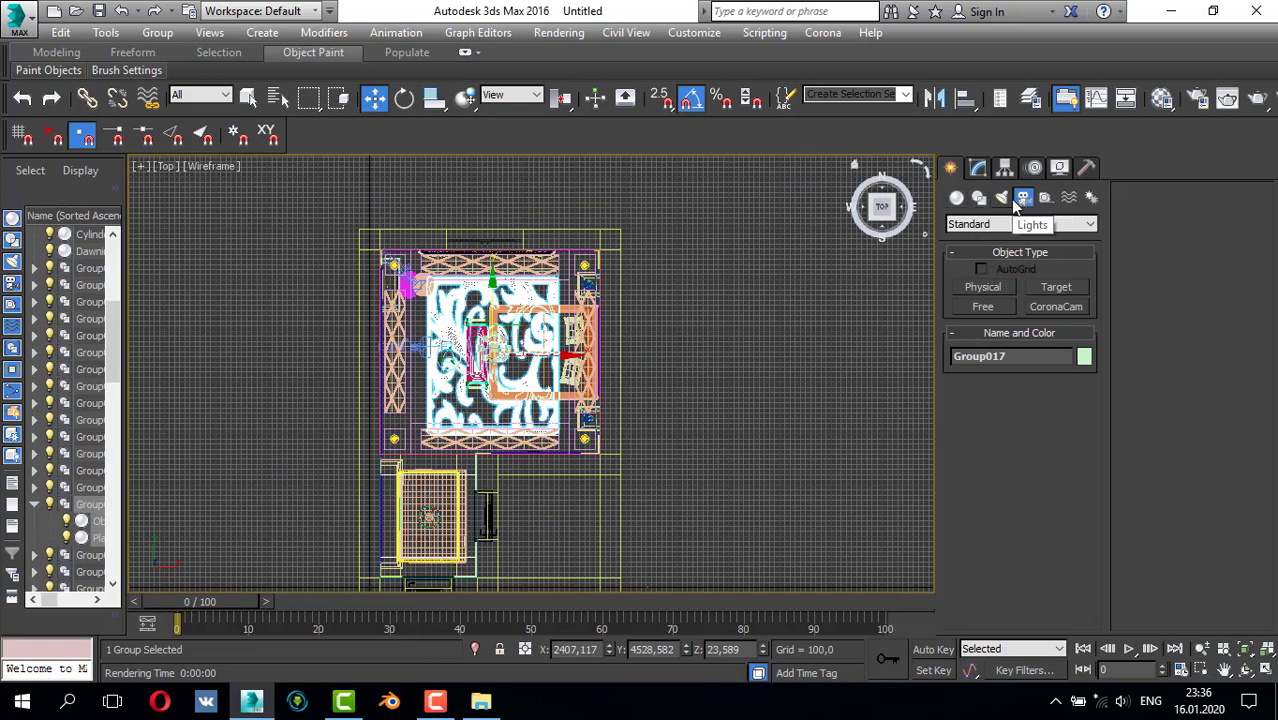
click(1050, 288)
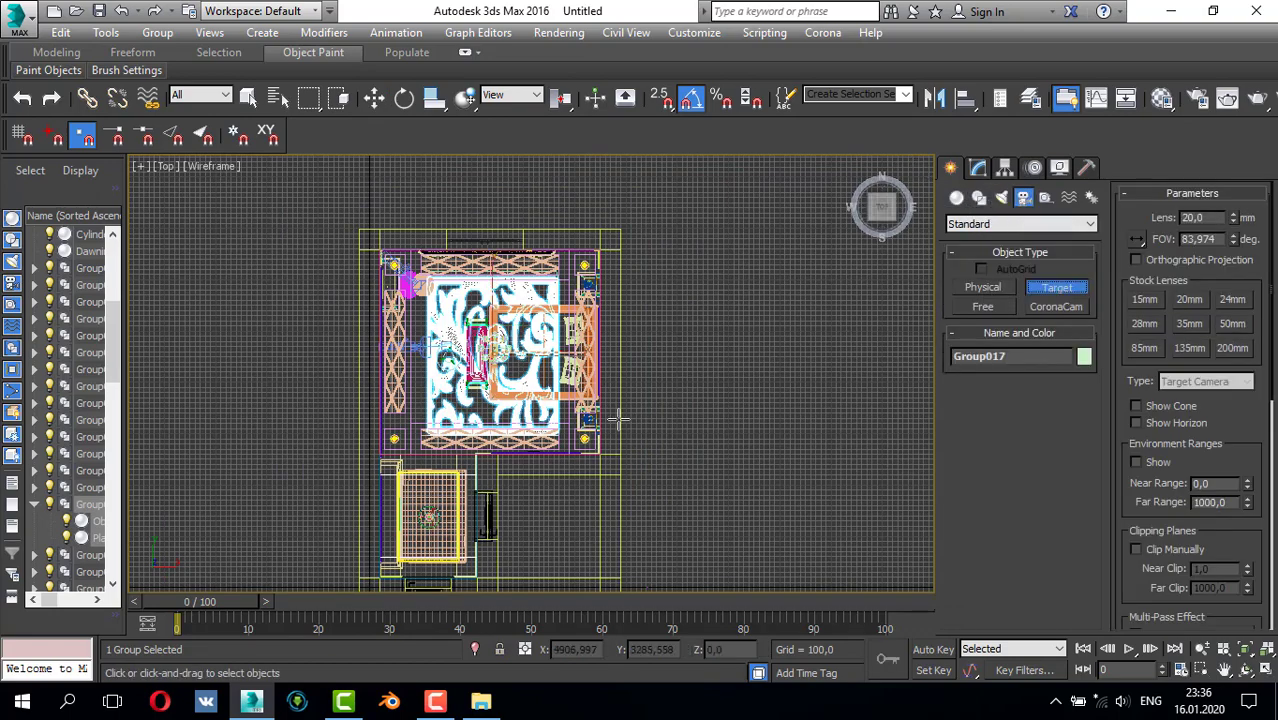
drag(386, 446, 412, 425)
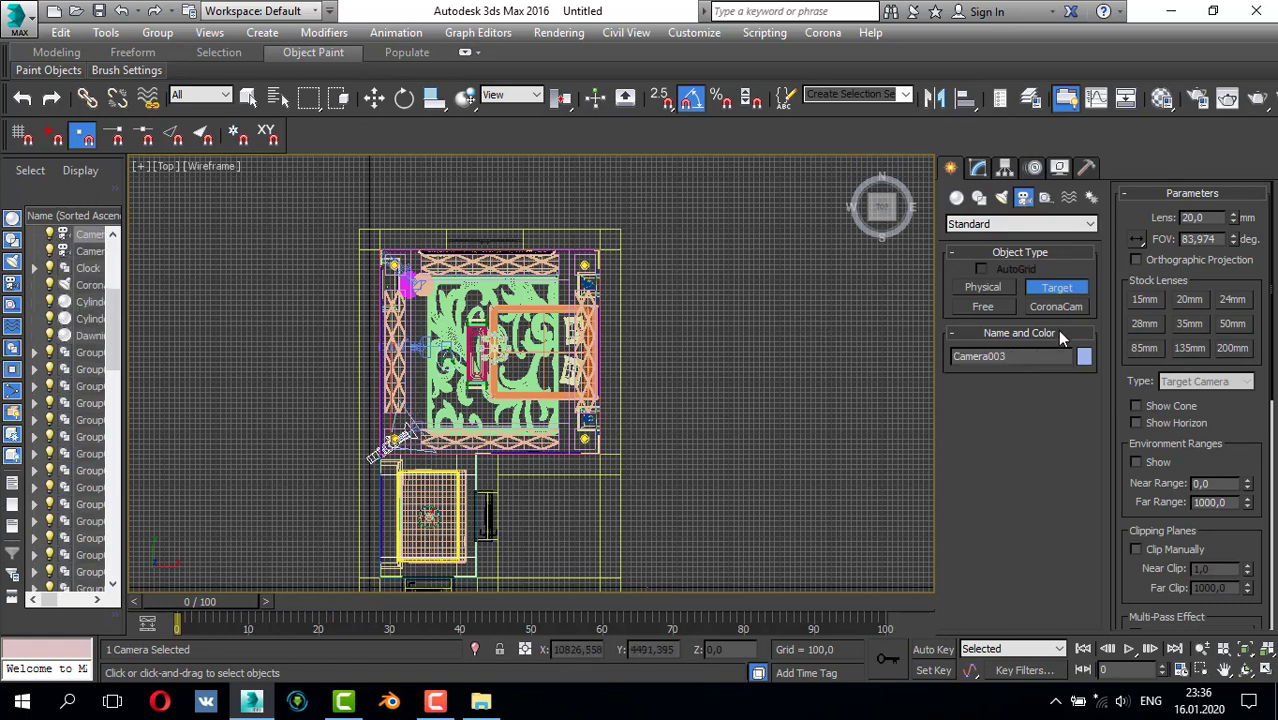
- Show the room through the new Camera003 in the maximized camera viewport
key(alt+w)
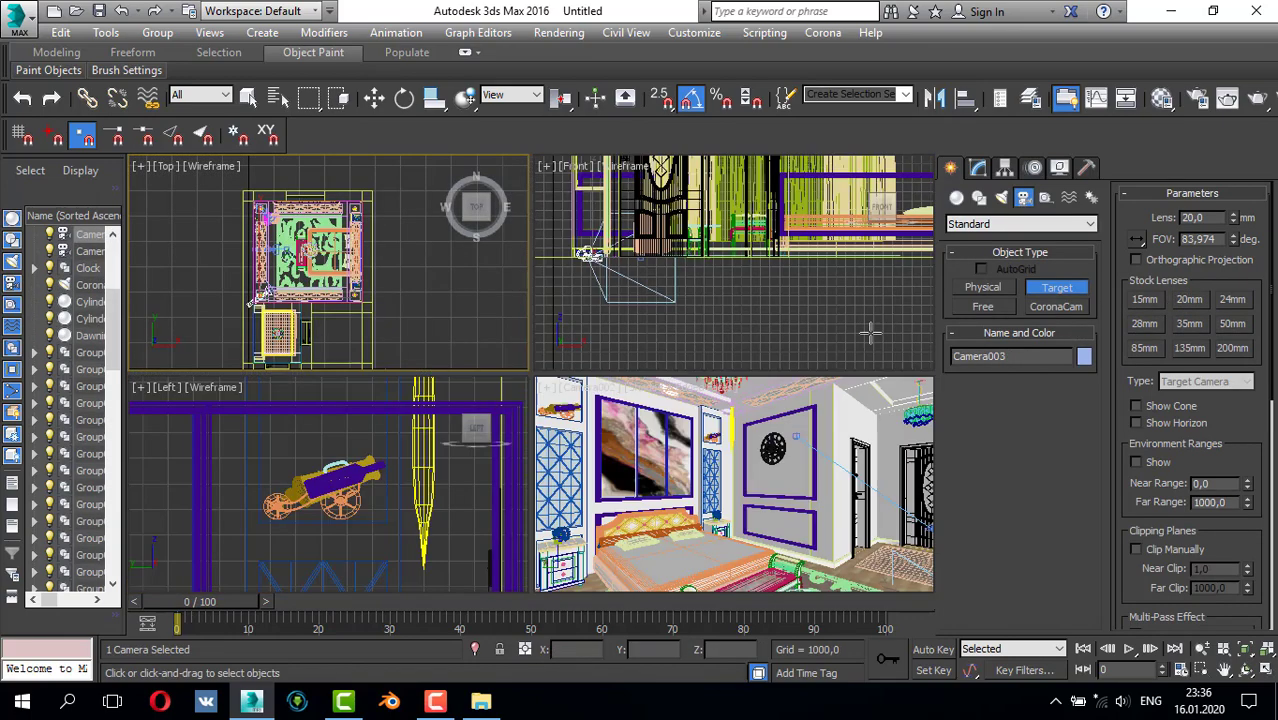
right_click(836, 396)
key(alt+w)
click(185, 166)
mouse_move(305, 186)
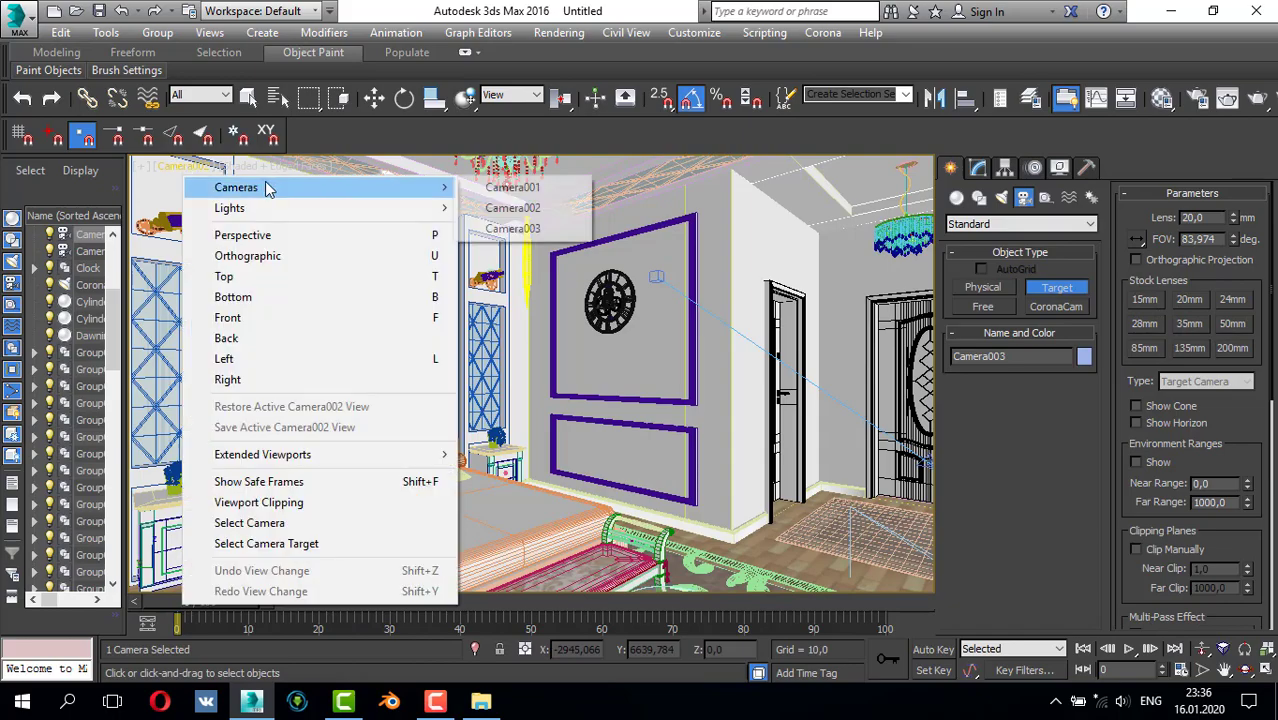
click(500, 228)
- Pan Camera003 upward to frame the bed, nightstands, curtains, wall panels and chandelier
middle_drag(520, 256, 556, 434)
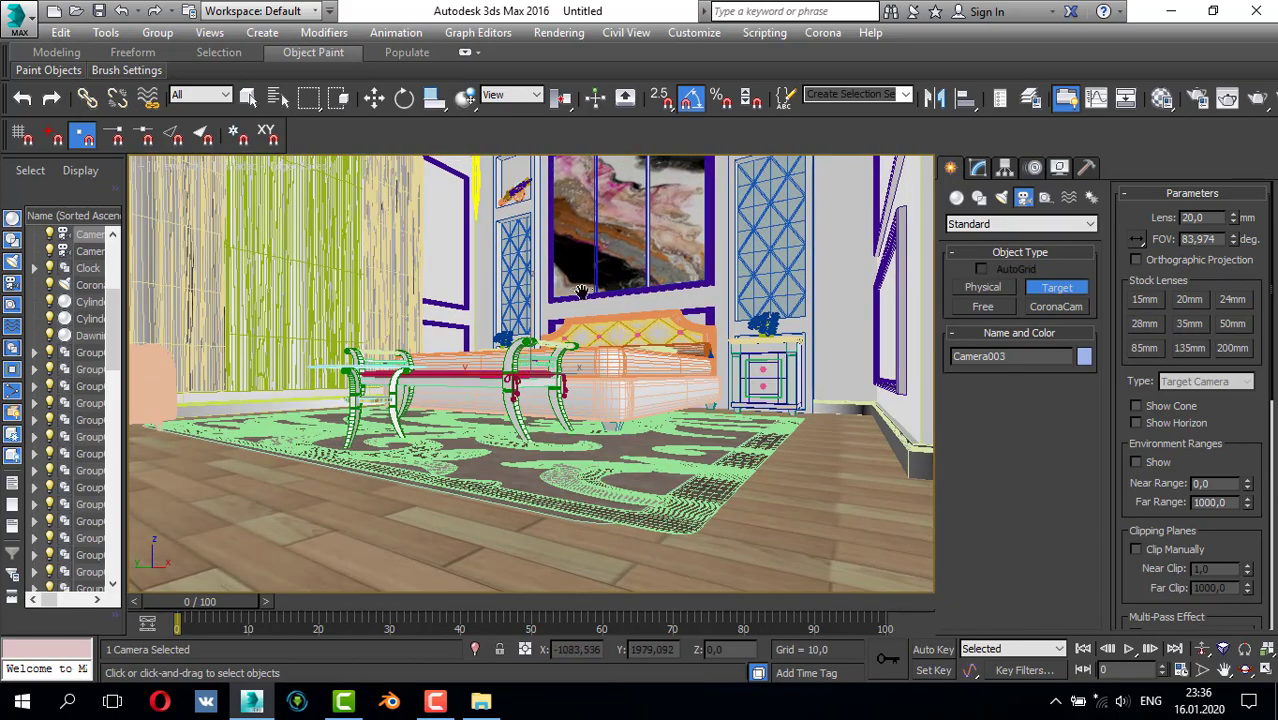
middle_drag(582, 293, 609, 429)
middle_drag(596, 374, 611, 493)
middle_drag(617, 405, 632, 508)
middle_drag(628, 428, 636, 462)
middle_drag(643, 400, 648, 471)
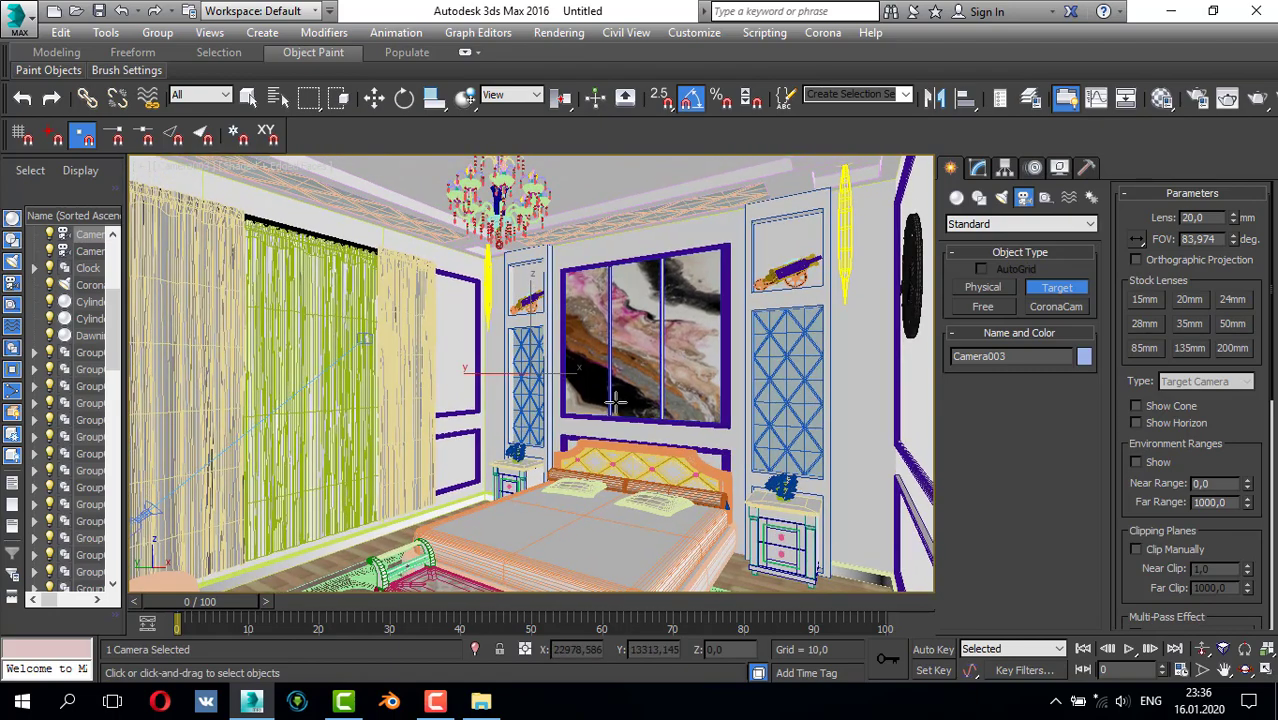
middle_drag(615, 401, 629, 423)
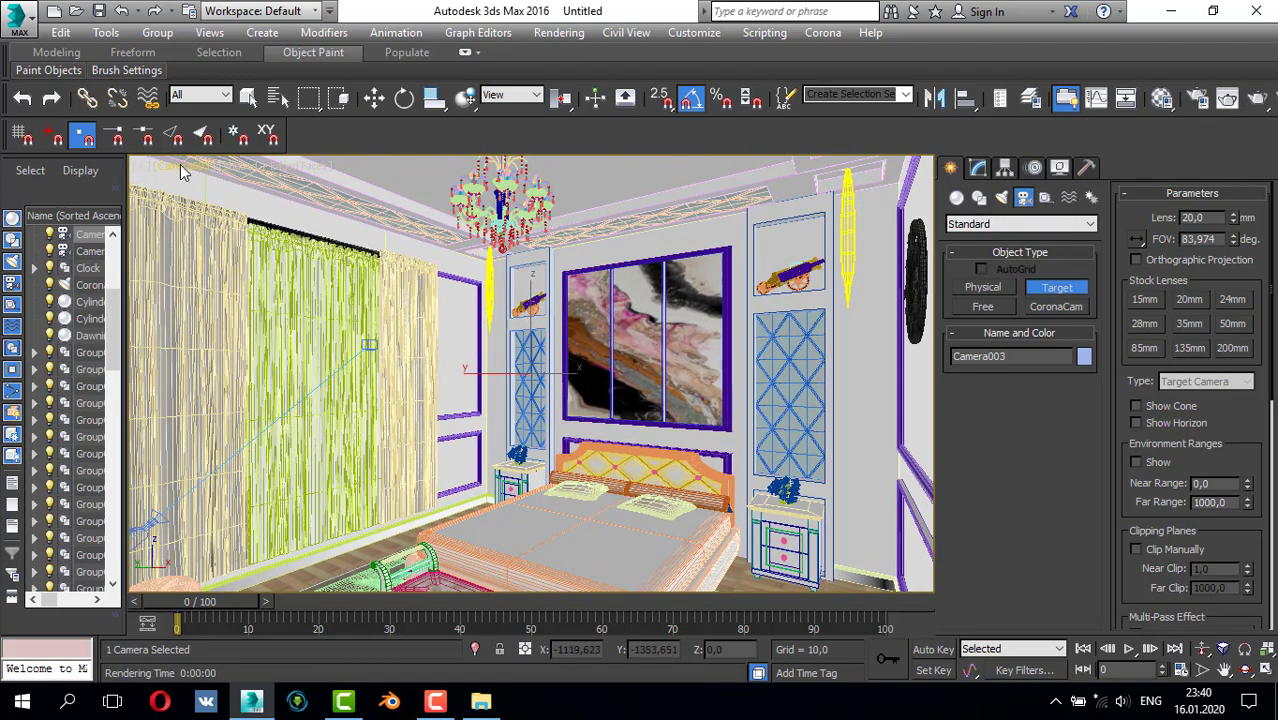
click(190, 166)
click(229, 234)
alt+middle_drag(535, 258, 552, 281)
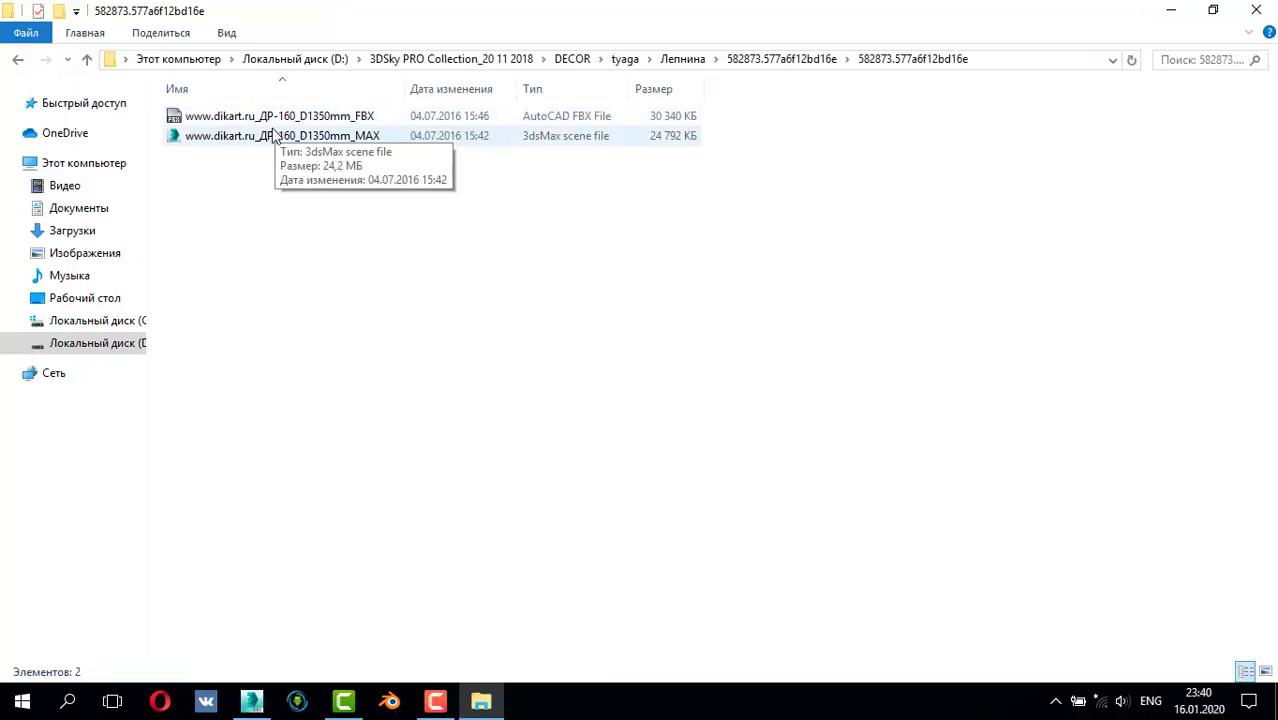
drag(274, 133, 548, 512)
click(586, 546)
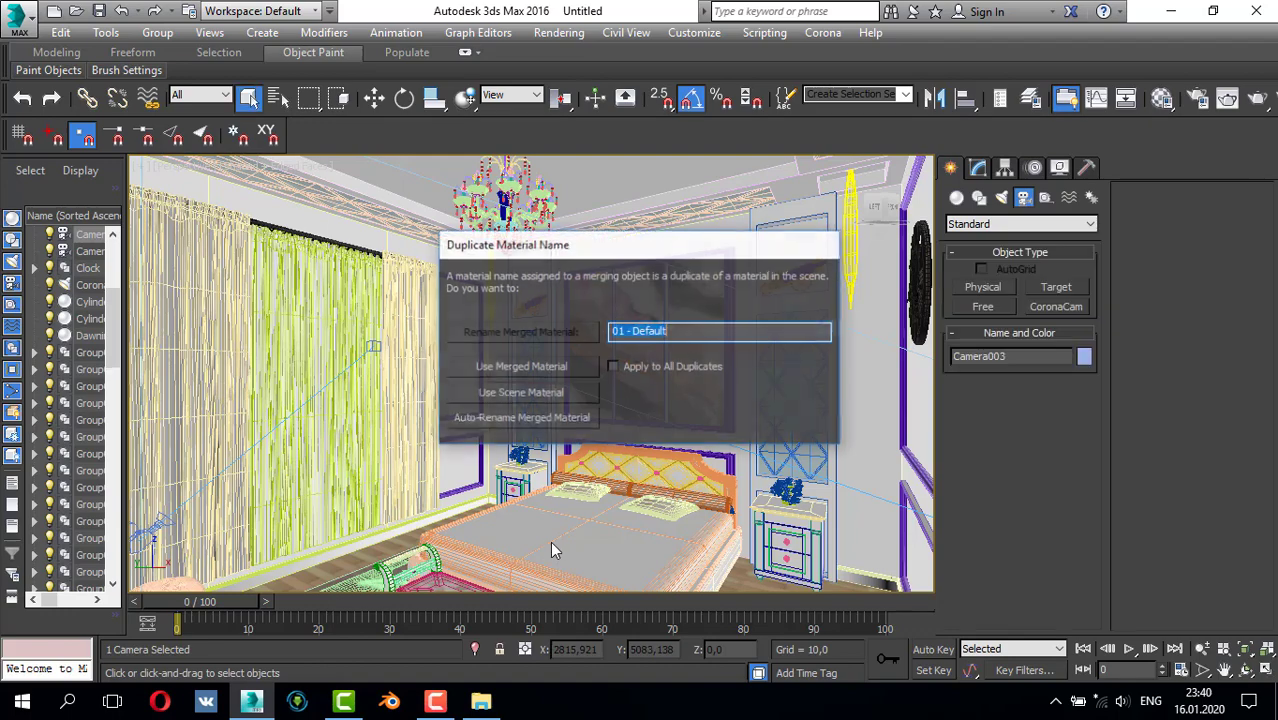
text(4)
key(Return)
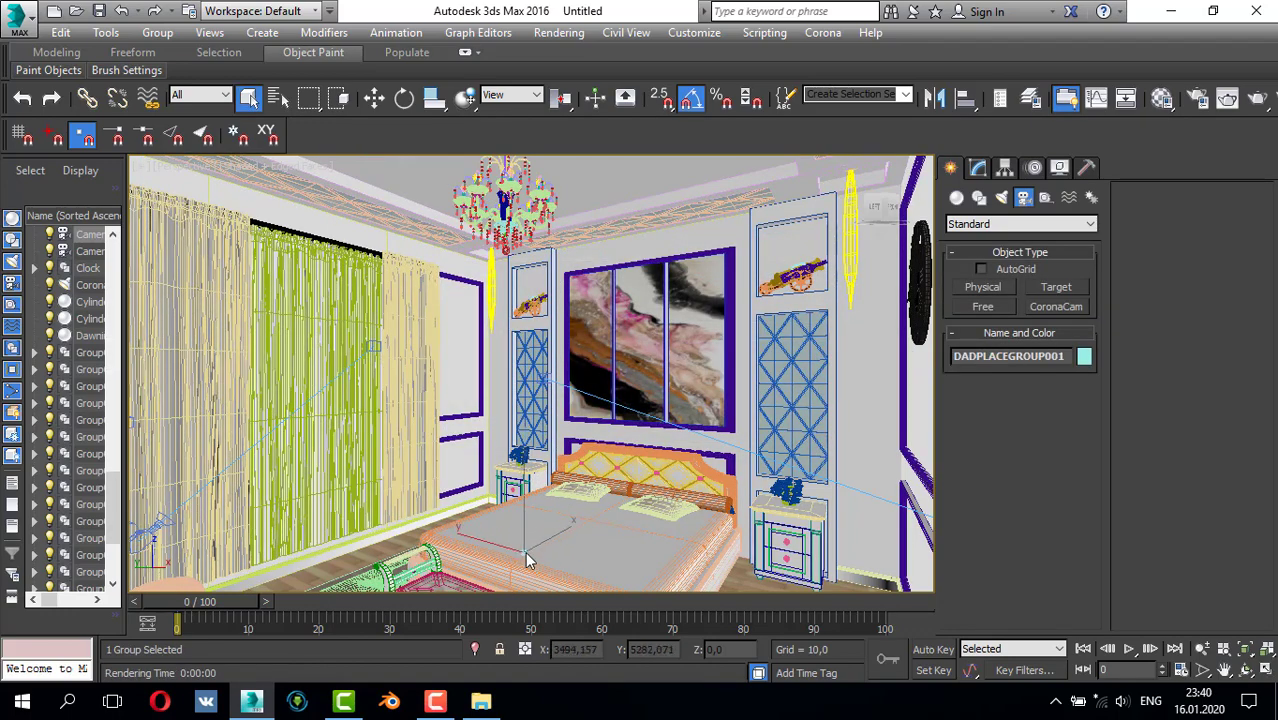
- Move the merged rosette in the Top view to the empty area east of the bedroom
key(w)
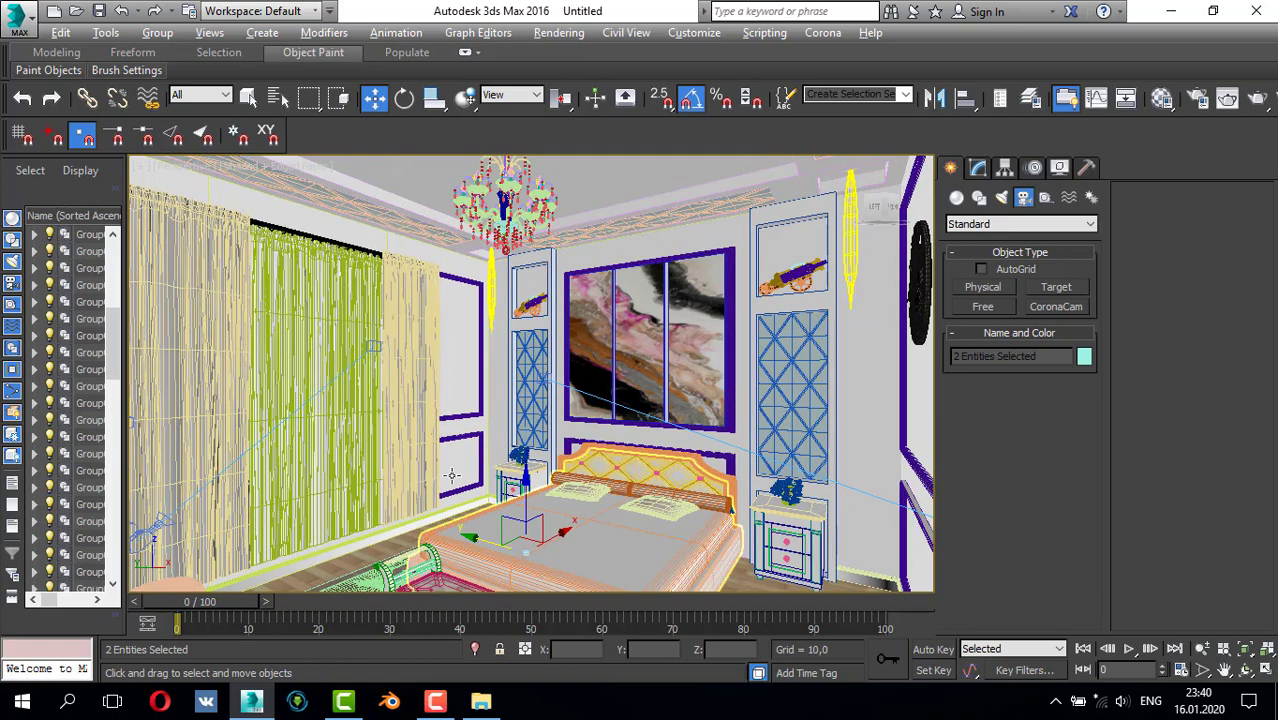
key(alt+w)
key(alt+w)
key(alt+w)
right_click(306, 246)
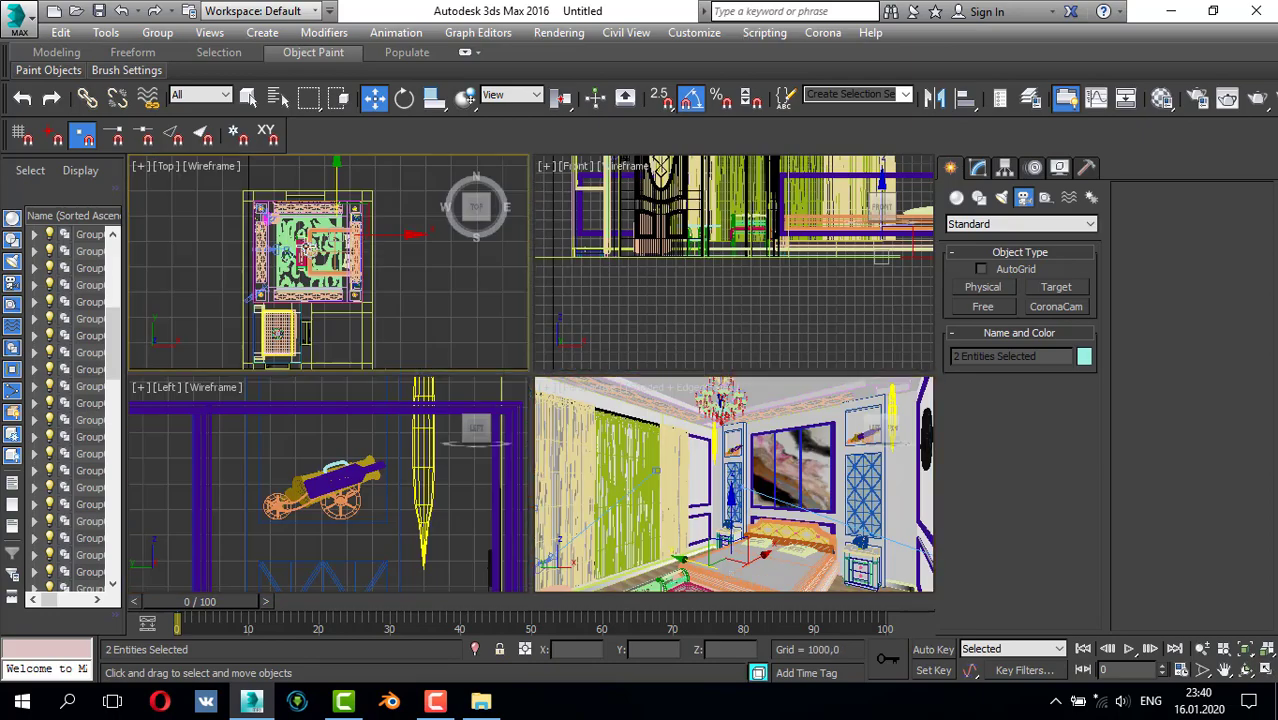
key(alt+w)
scroll(524, 338, up, 8)
scroll(622, 370, down, 5)
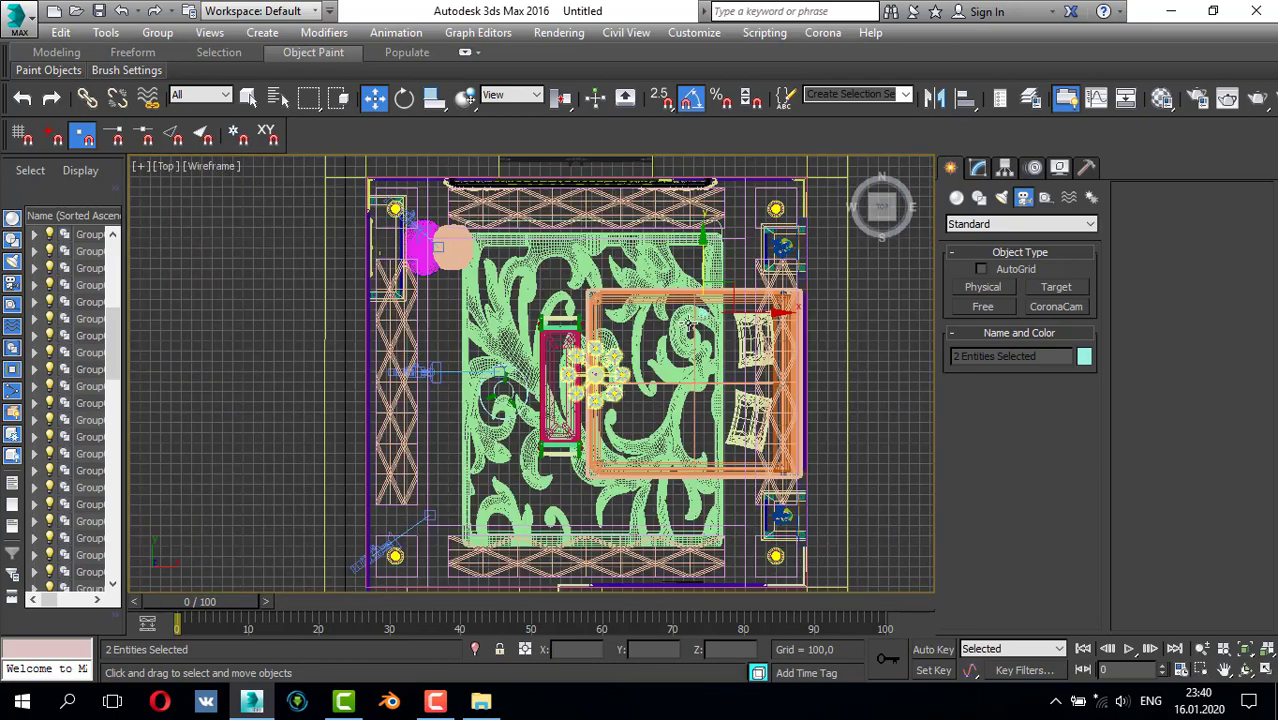
drag(731, 291, 938, 381)
scroll(795, 402, down, 2)
middle_drag(795, 402, 522, 350)
scroll(645, 347, up, 4)
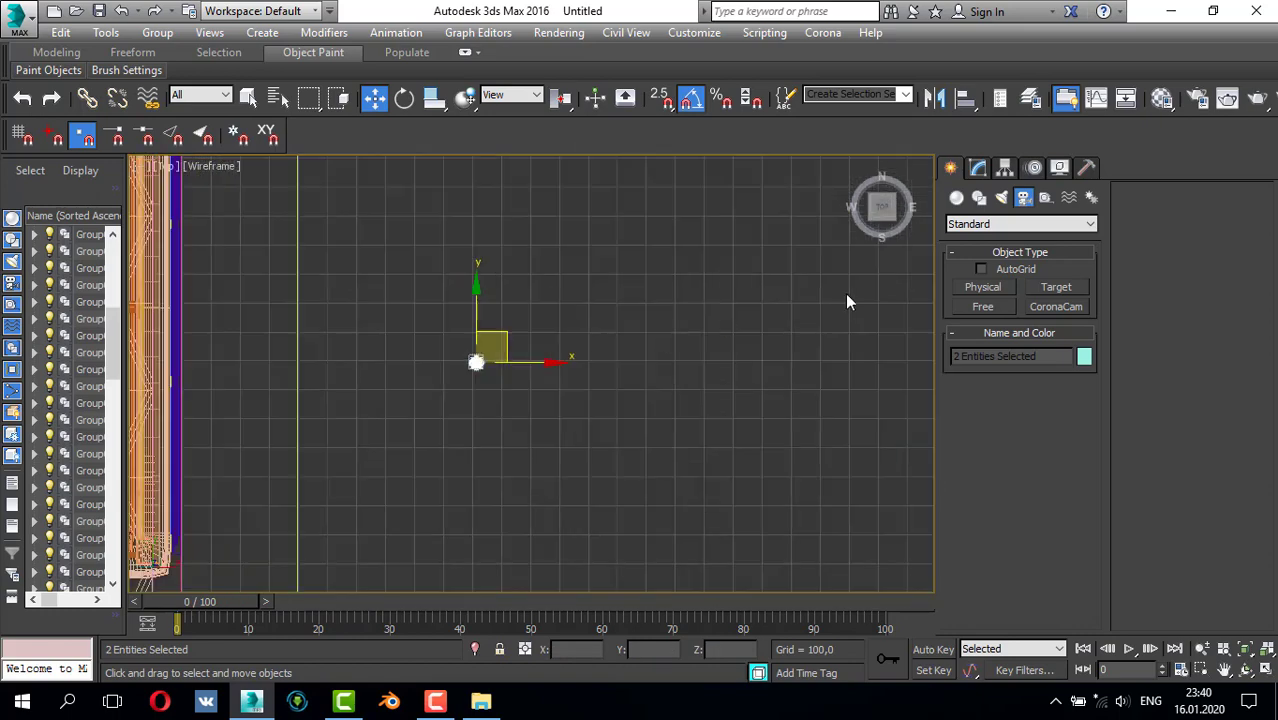
- Apply an FFD 2x2x2 modifier to the rosette and activate its Control Points level
click(978, 167)
click(985, 217)
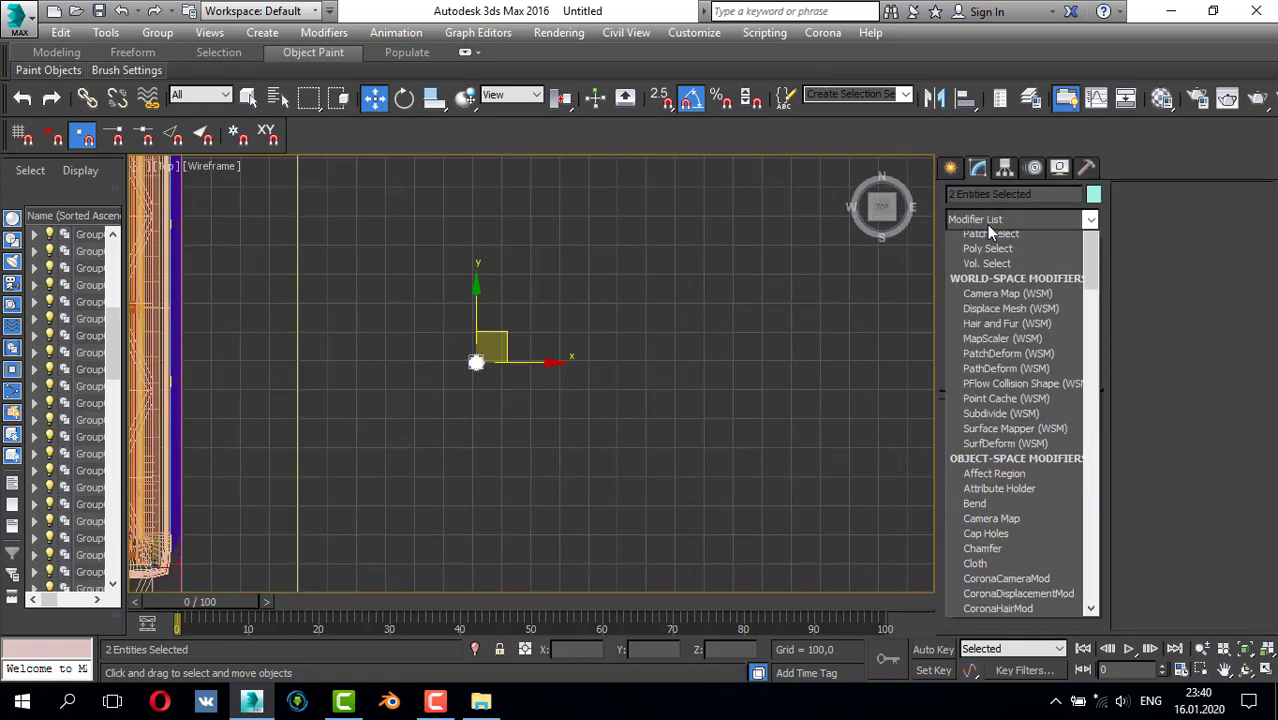
scroll(995, 270, down, 10)
click(987, 254)
click(975, 244)
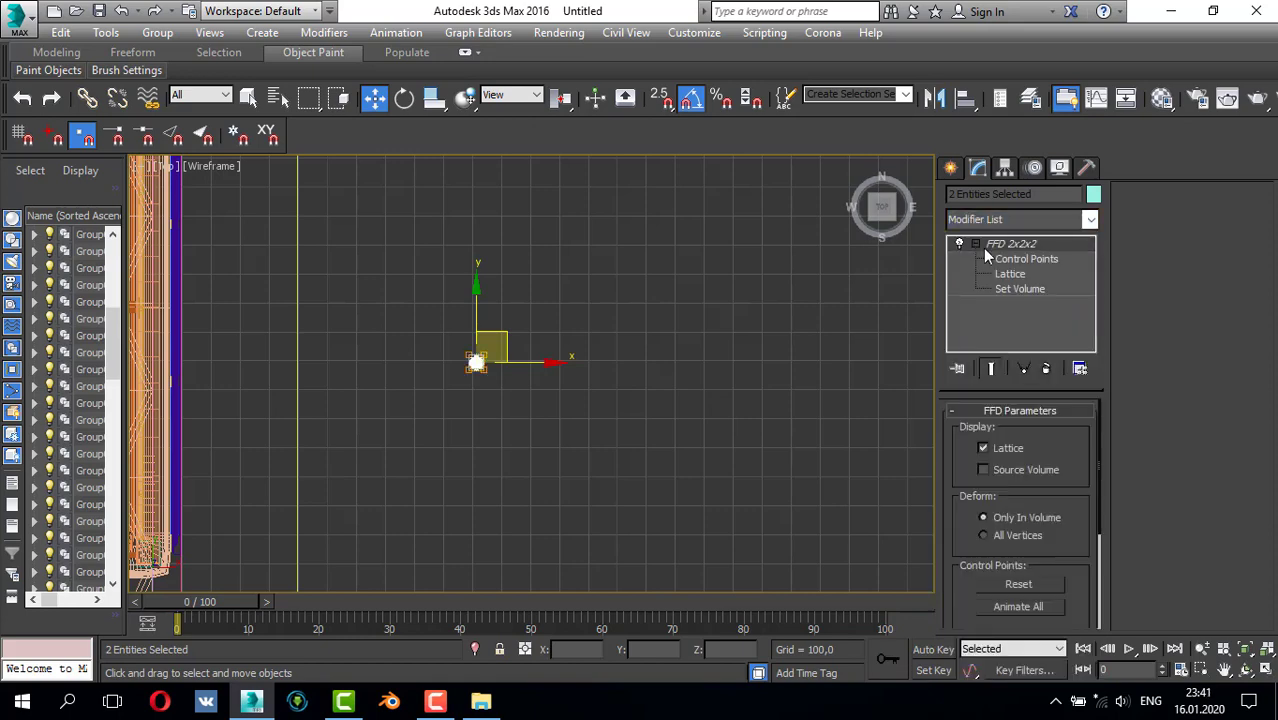
key(1)
- Stretch the rosette in the Top view by pulling its east control points eastward and its south control points southward
scroll(475, 360, up, 8)
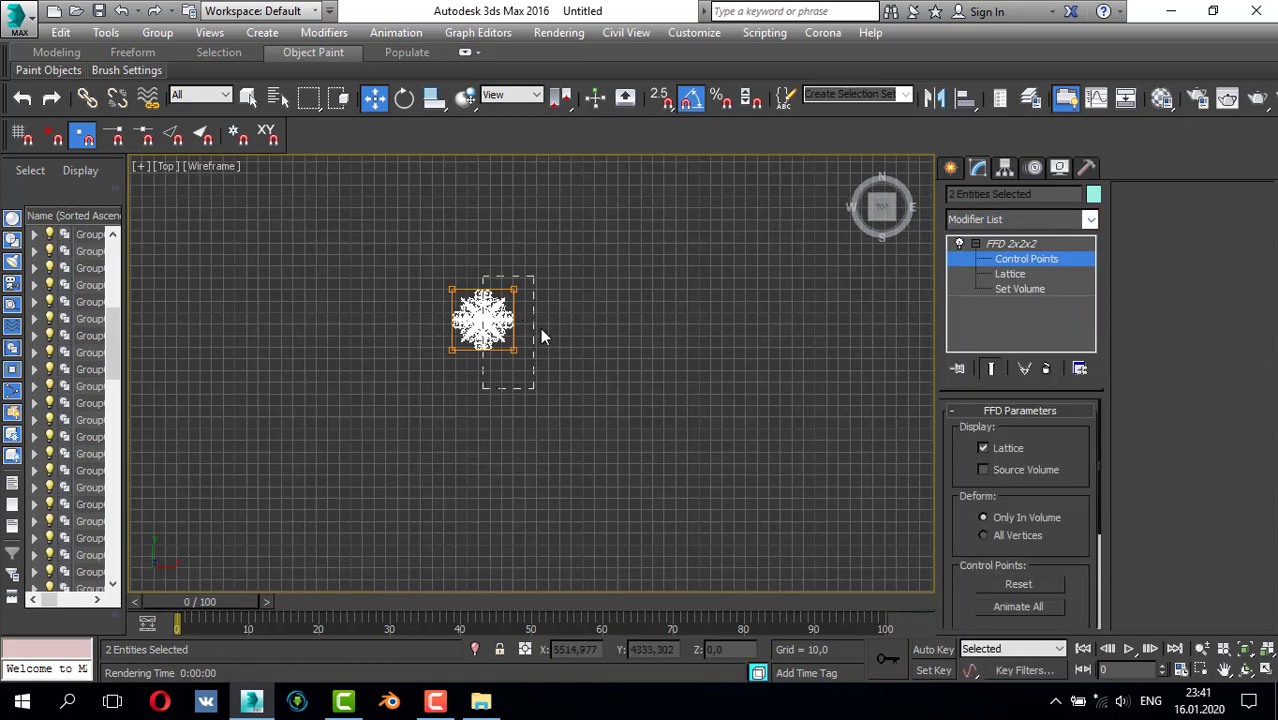
drag(610, 323, 928, 323)
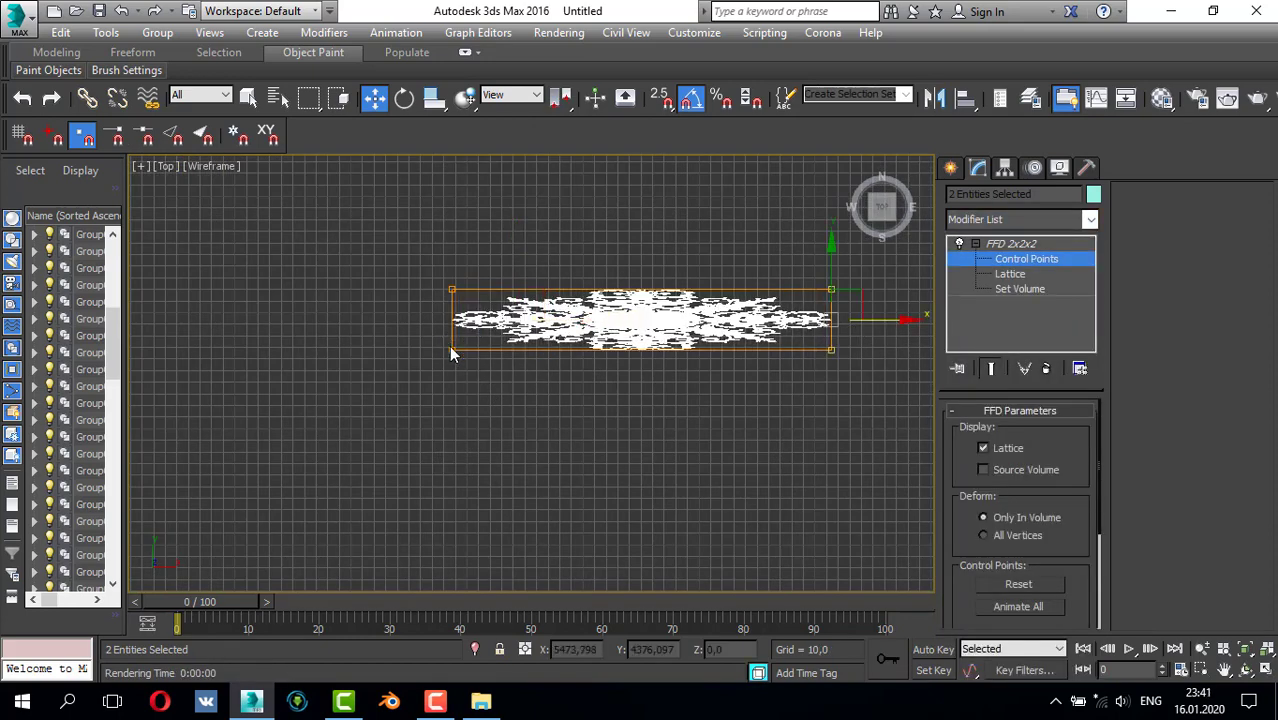
drag(842, 422, 842, 420)
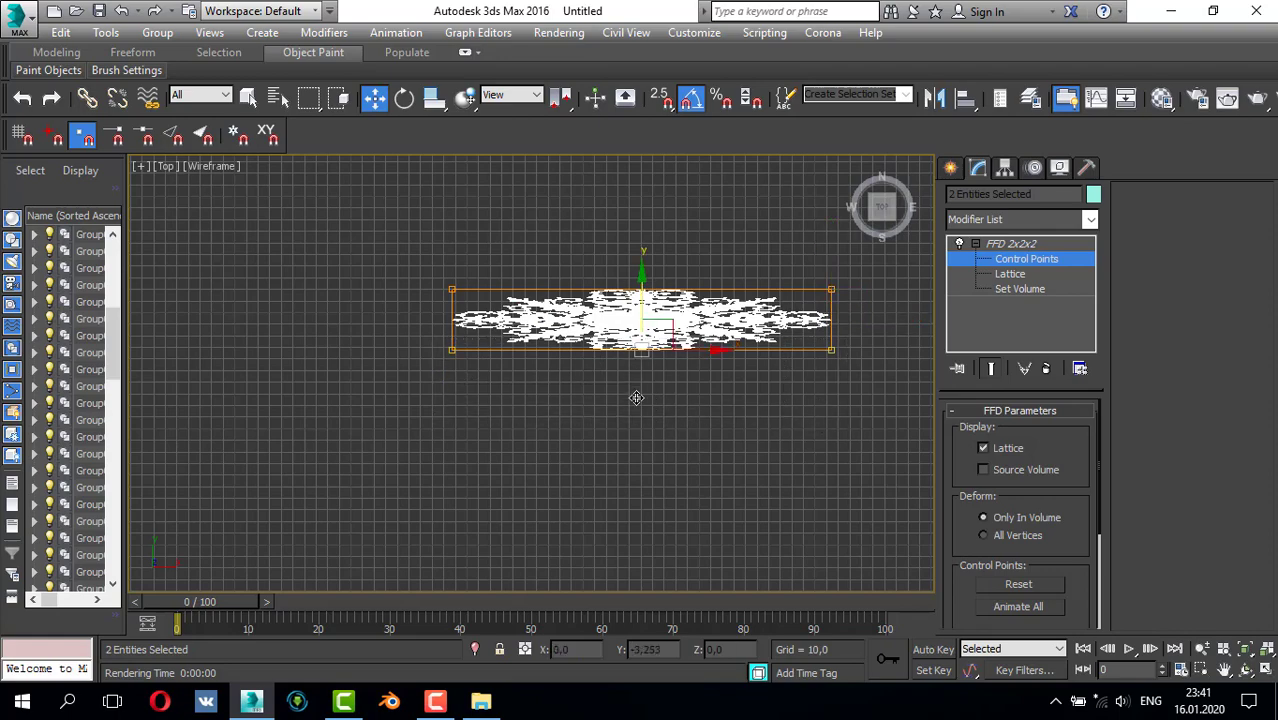
drag(636, 398, 635, 508)
scroll(610, 421, down, 2)
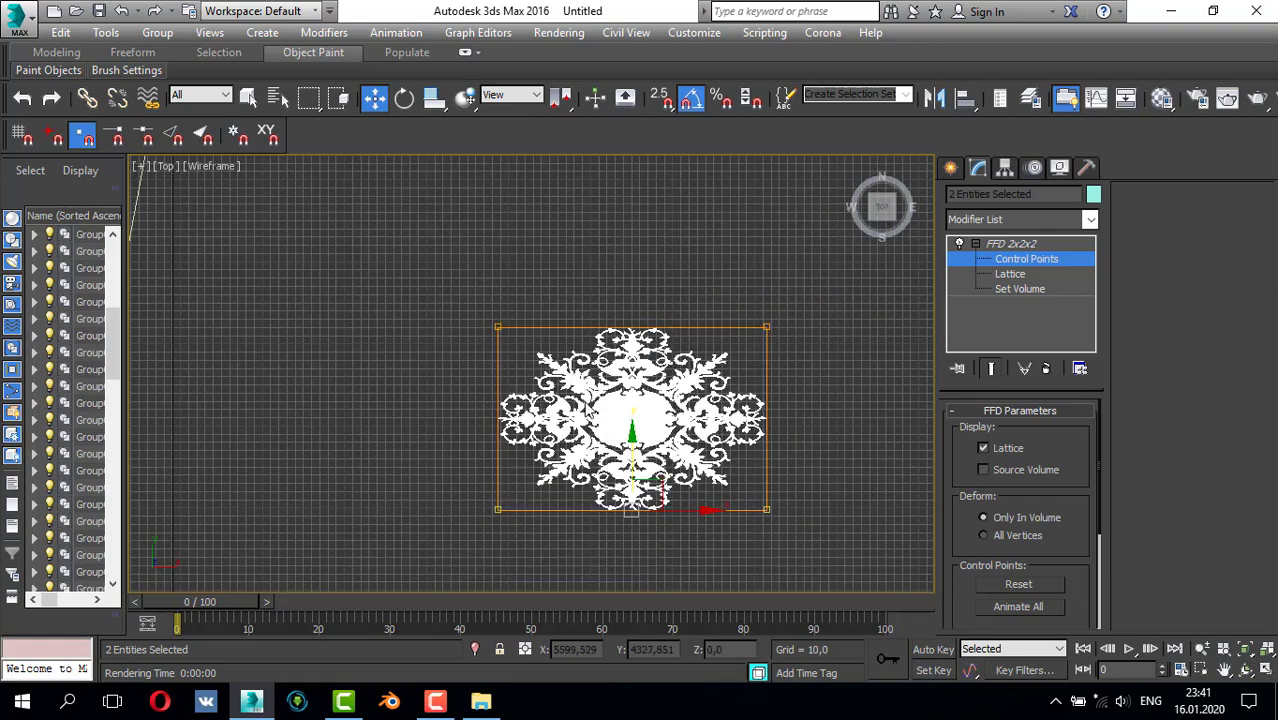
- Enlarge the rosette further by pulling its north control points northward and its west control points westward
scroll(527, 369, down, 4)
scroll(527, 369, up, 2)
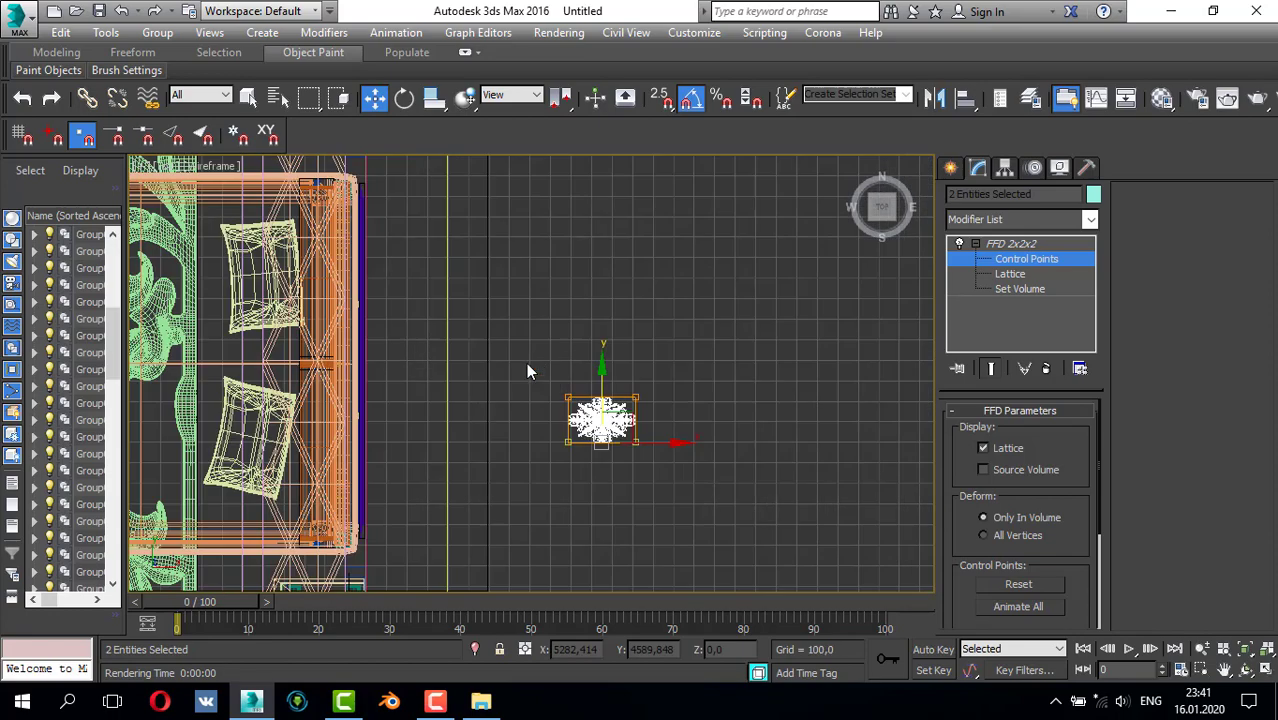
drag(636, 398, 637, 402)
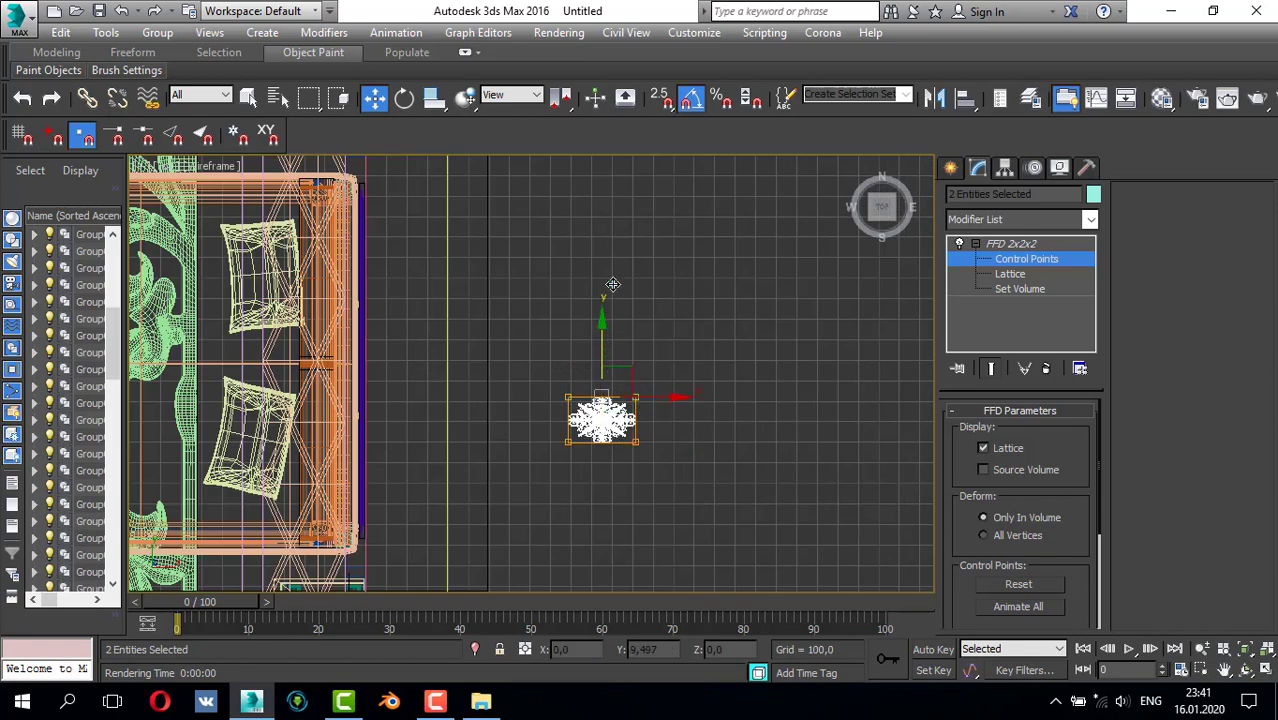
drag(613, 285, 612, 292)
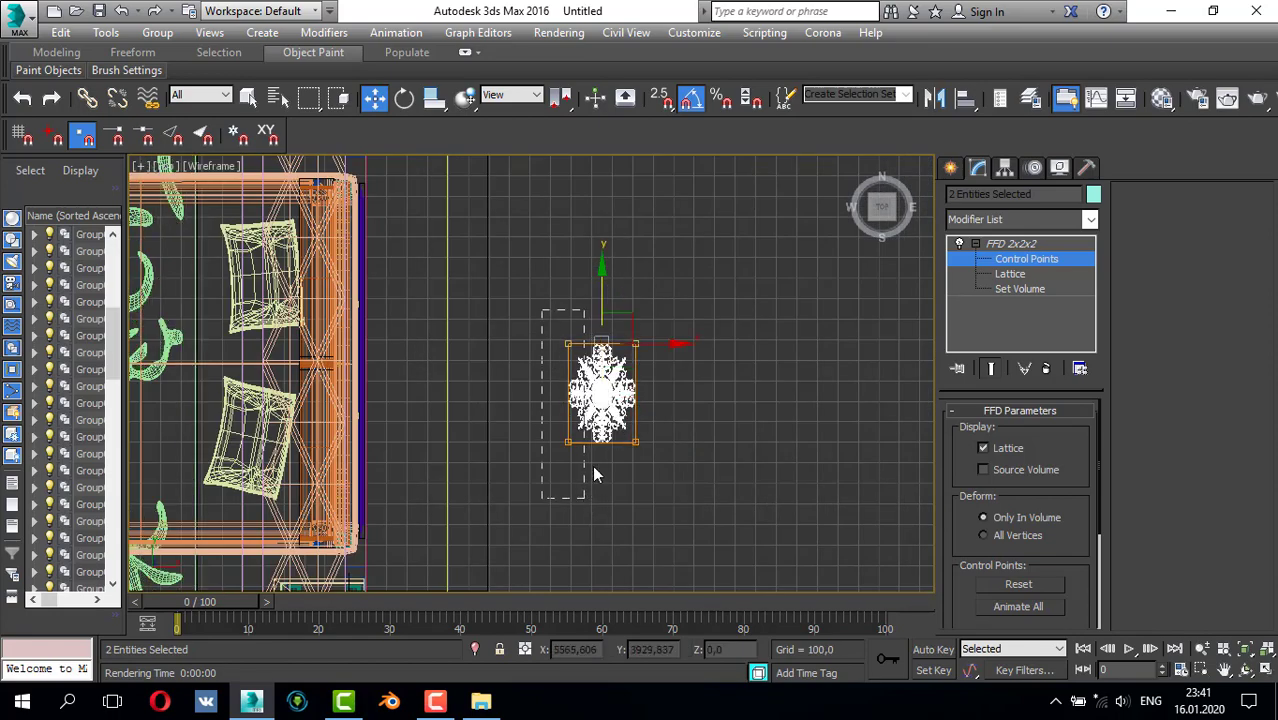
drag(593, 474, 590, 480)
drag(604, 396, 556, 396)
- Thicken the rosette's relief in the Front view by raising the upper control points at both ends of the lattice
key(alt+w)
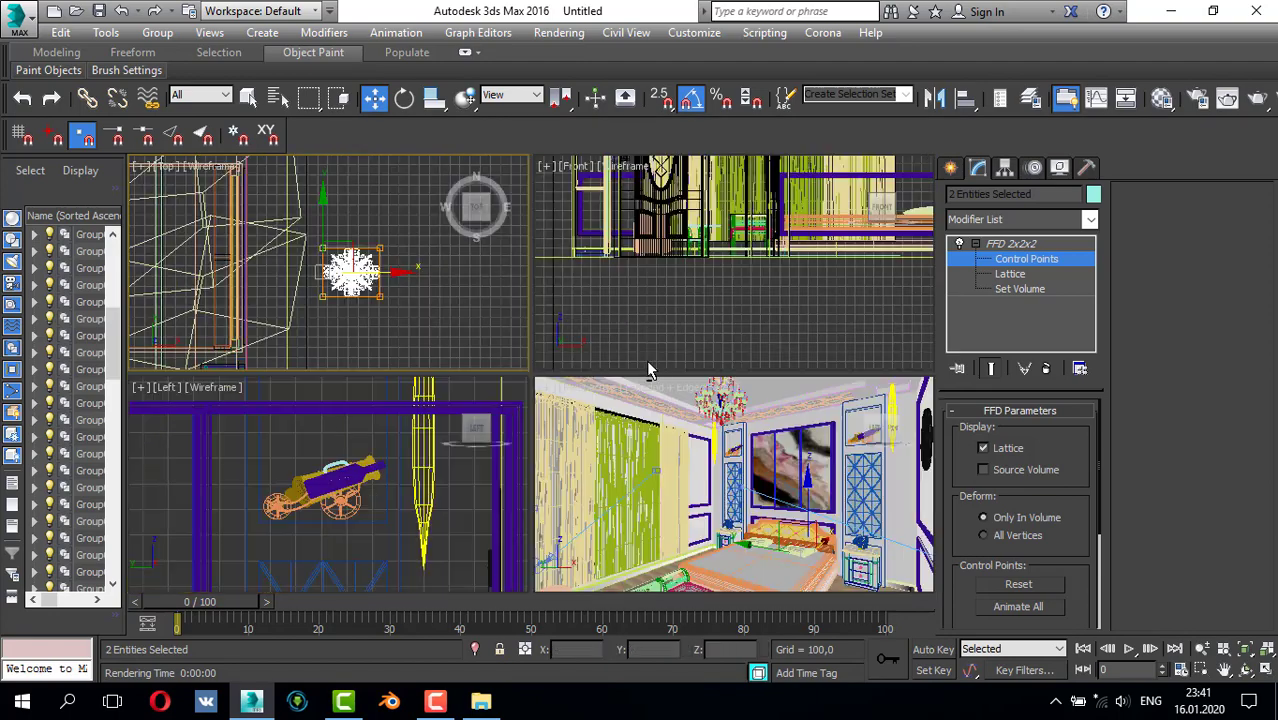
right_click(728, 321)
key(alt+w)
key(z)
scroll(188, 383, up, 4)
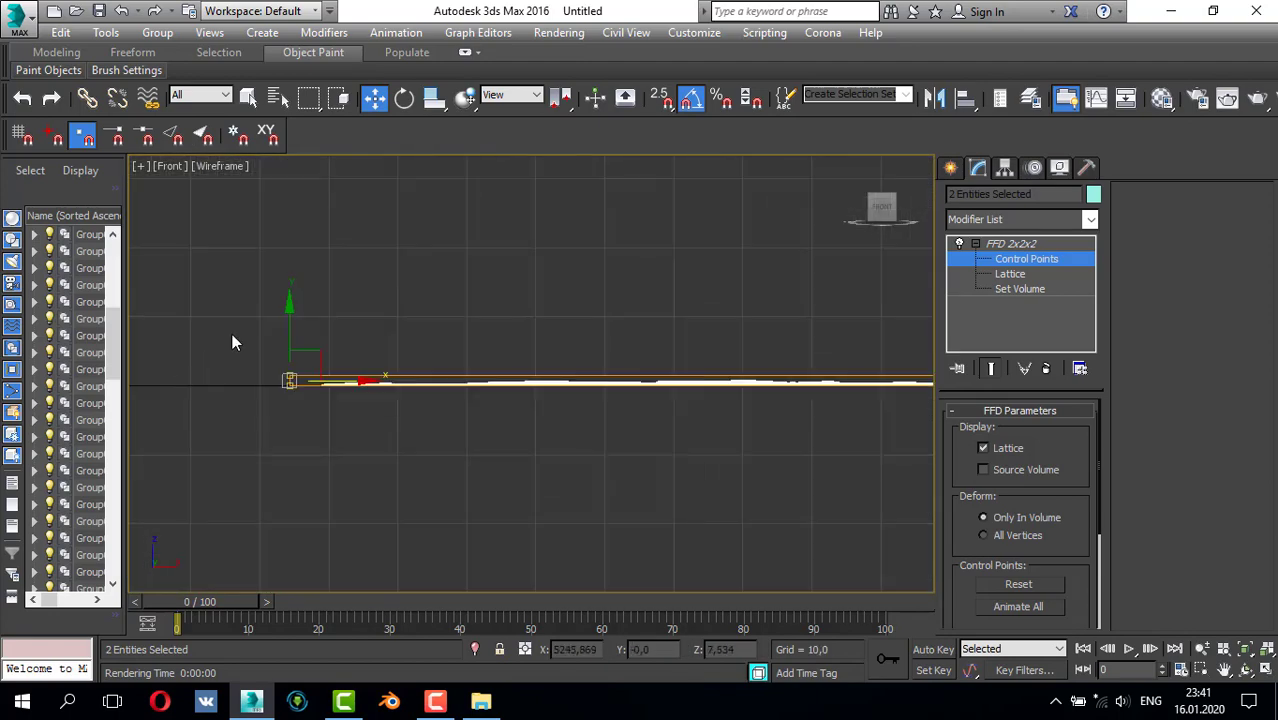
scroll(384, 362, down, 3)
middle_drag(297, 360, 150, 350)
middle_drag(658, 380, 190, 384)
middle_drag(741, 382, 448, 374)
scroll(796, 336, up, 4)
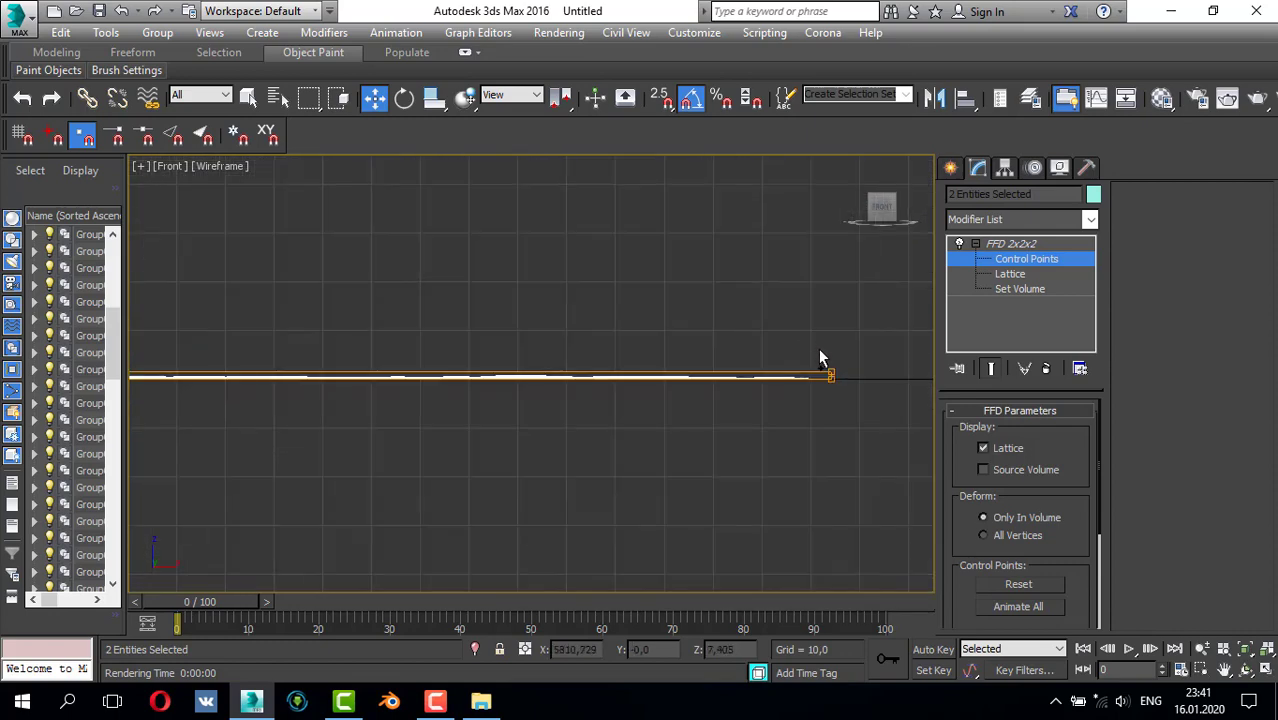
ctrl+drag(848, 371, 849, 373)
scroll(682, 340, down, 4)
middle_drag(711, 348, 879, 361)
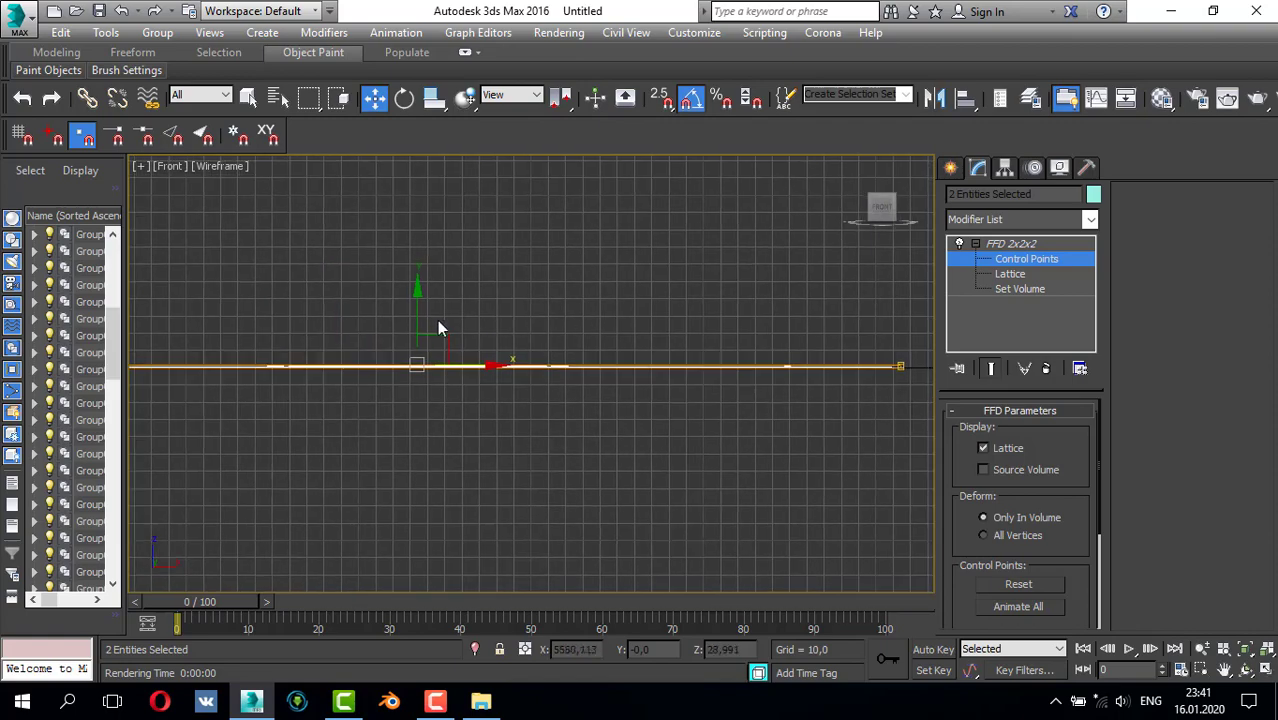
drag(415, 310, 437, 266)
scroll(442, 288, down, 3)
middle_drag(442, 288, 535, 317)
scroll(540, 314, up, 2)
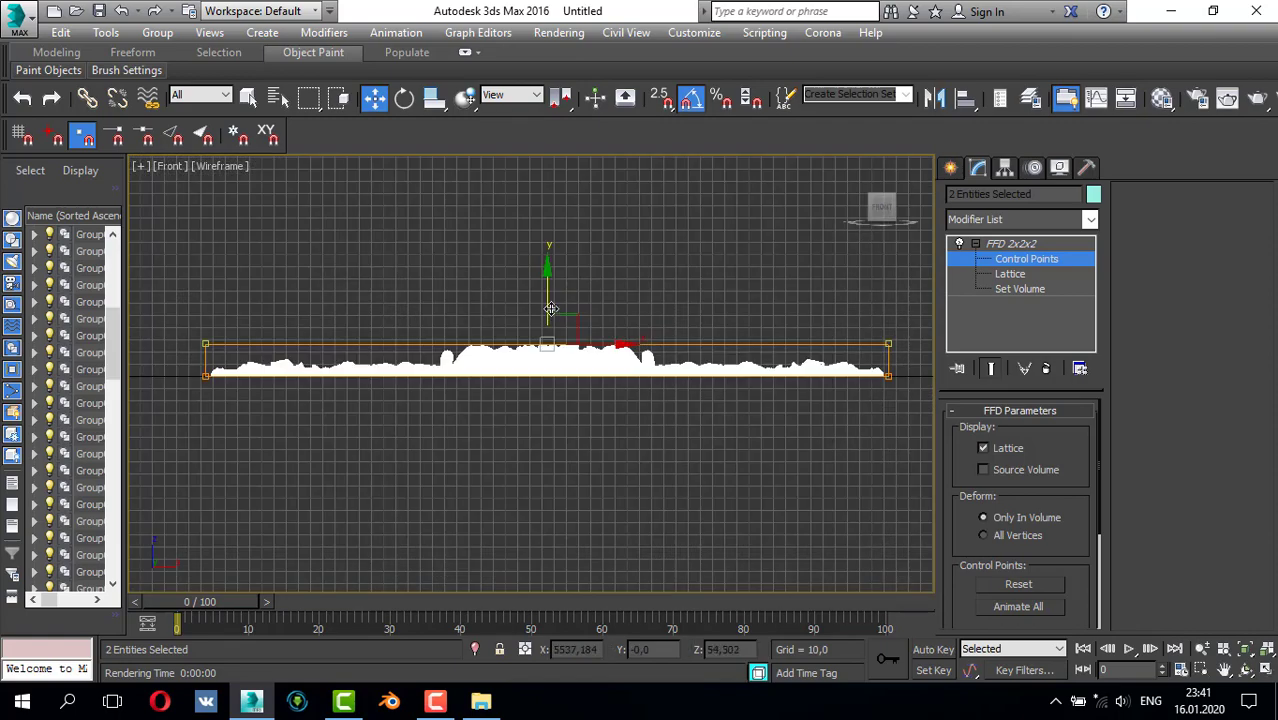
- Mirror the rosette about the Y axis with No Clone so its relief faces downward
click(950, 168)
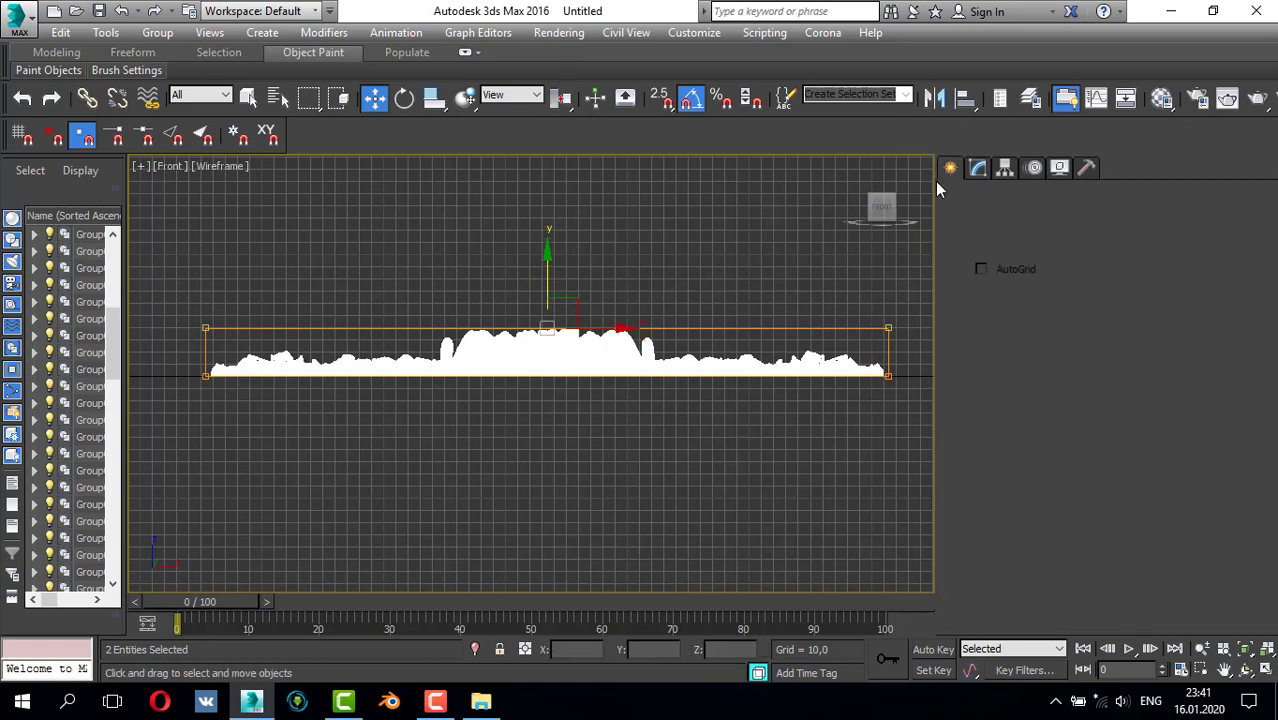
click(927, 98)
click(601, 274)
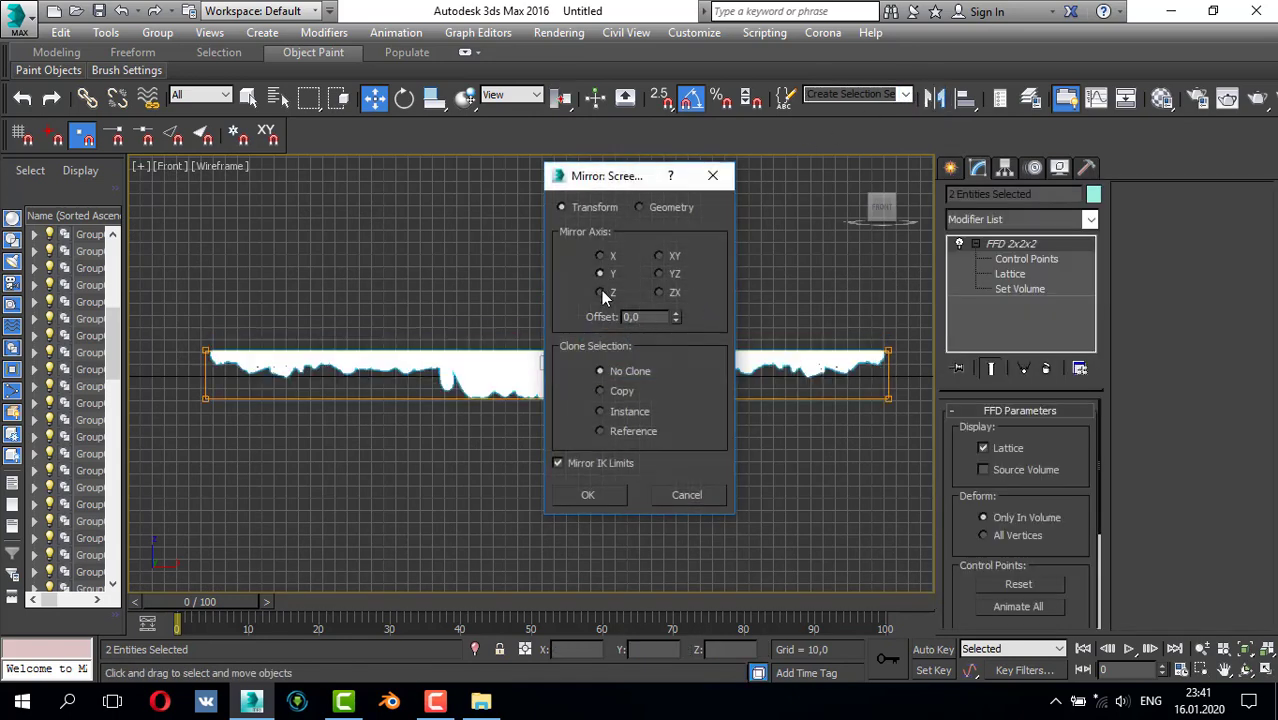
click(596, 498)
- Move the rosette in the Front view up to the ceiling and centre it on the chandelier's chain
scroll(545, 365, down, 12)
middle_drag(570, 368, 650, 398)
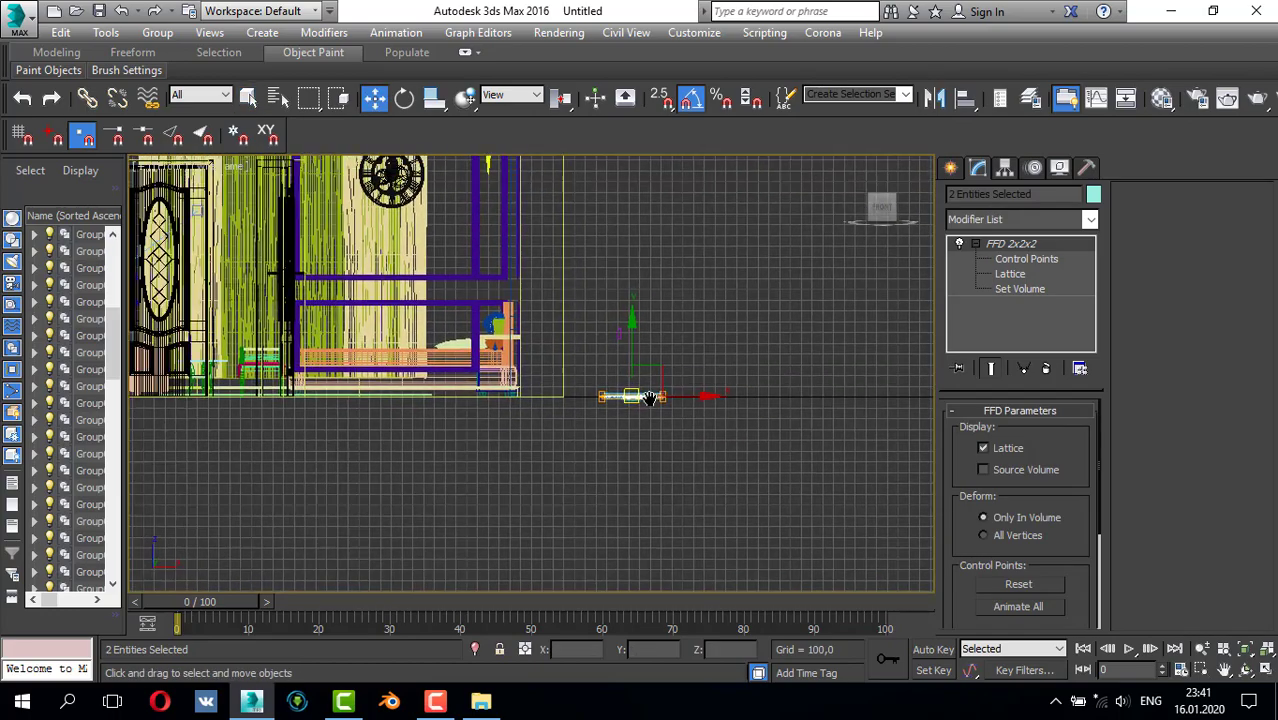
scroll(667, 390, down, 2)
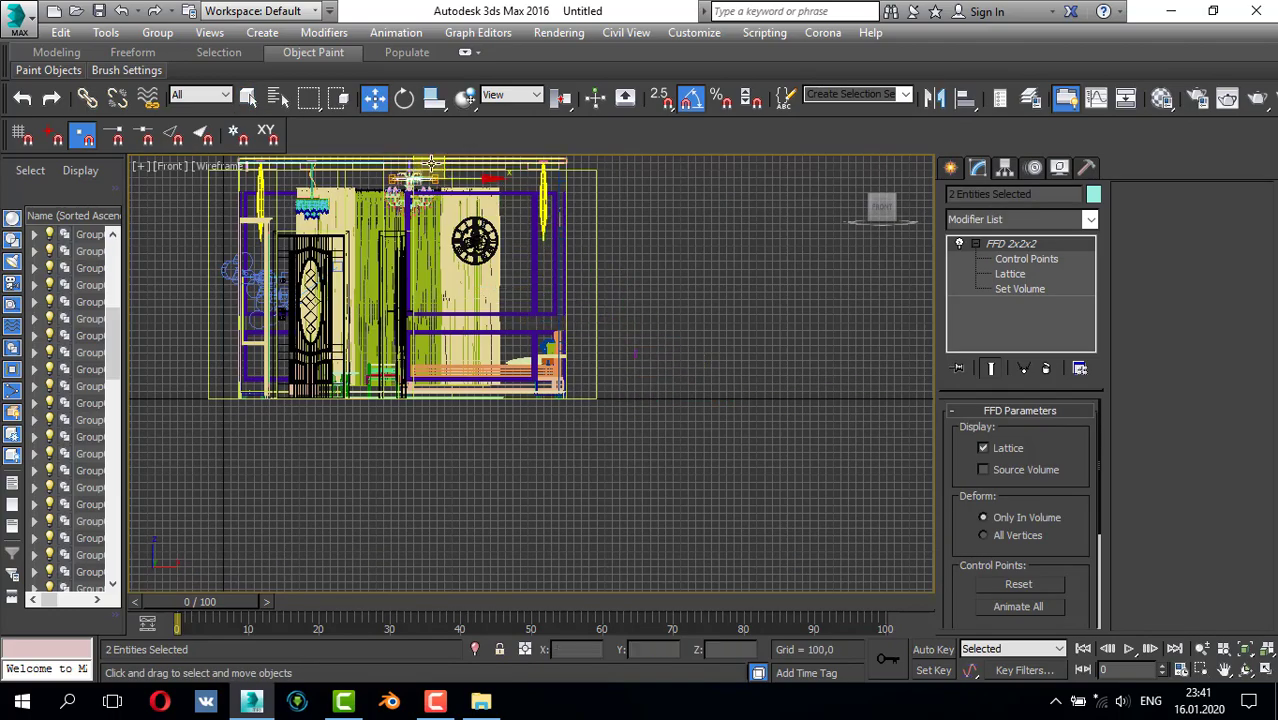
key(z)
scroll(490, 293, up, 4)
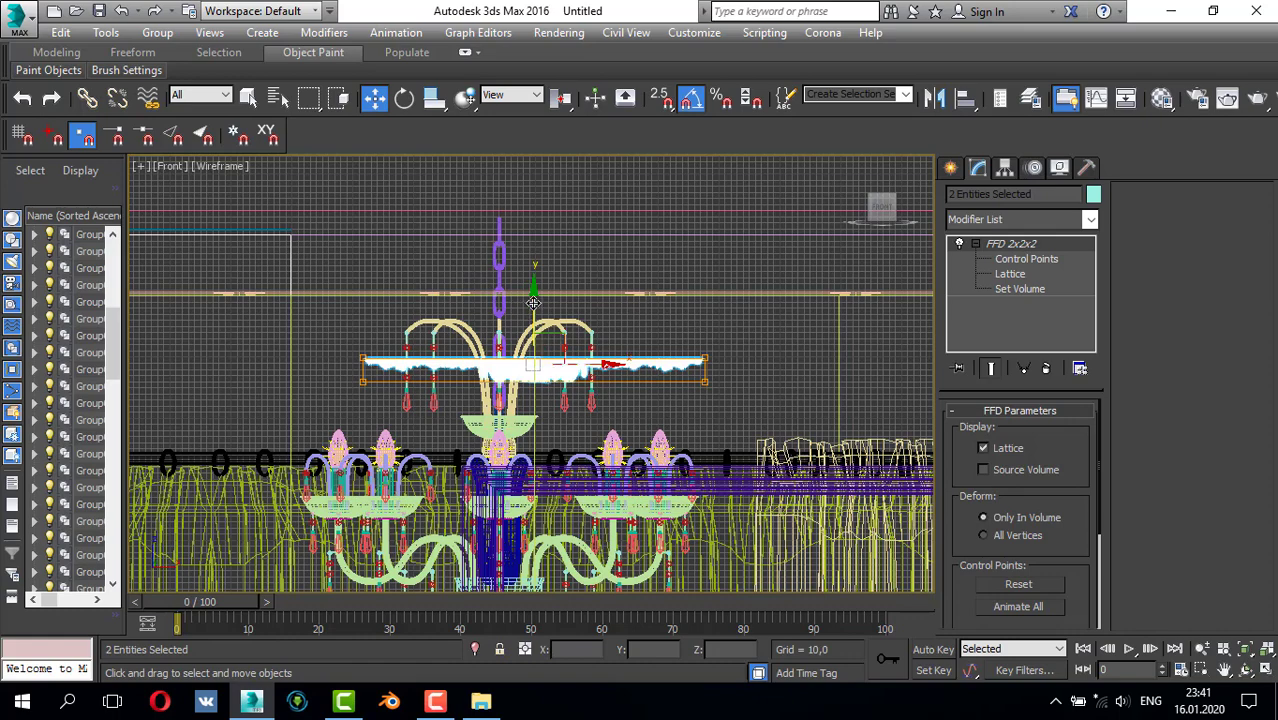
drag(533, 302, 549, 175)
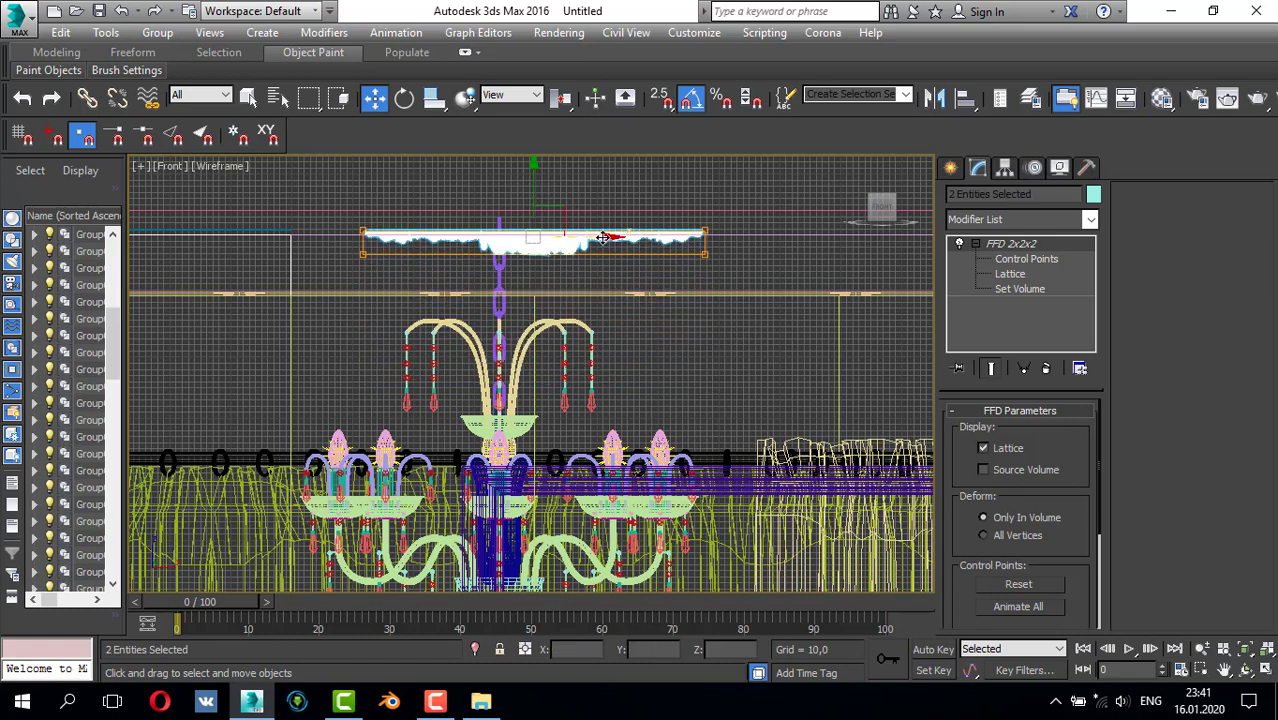
drag(603, 237, 546, 237)
scroll(474, 207, up, 3)
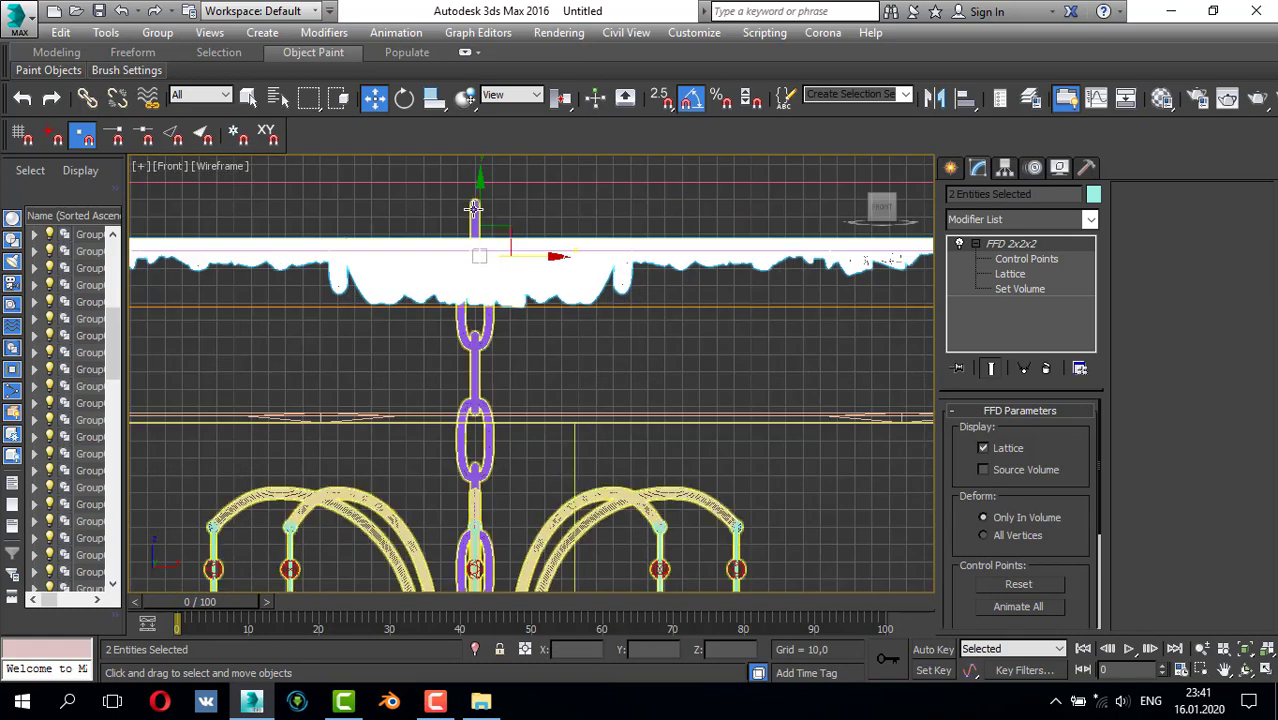
drag(474, 207, 506, 215)
- Switch the camera viewport to Perspective and inspect the rosette's position relative to the chandelier from below
key(alt+w)
key(alt+w)
key(alt+w)
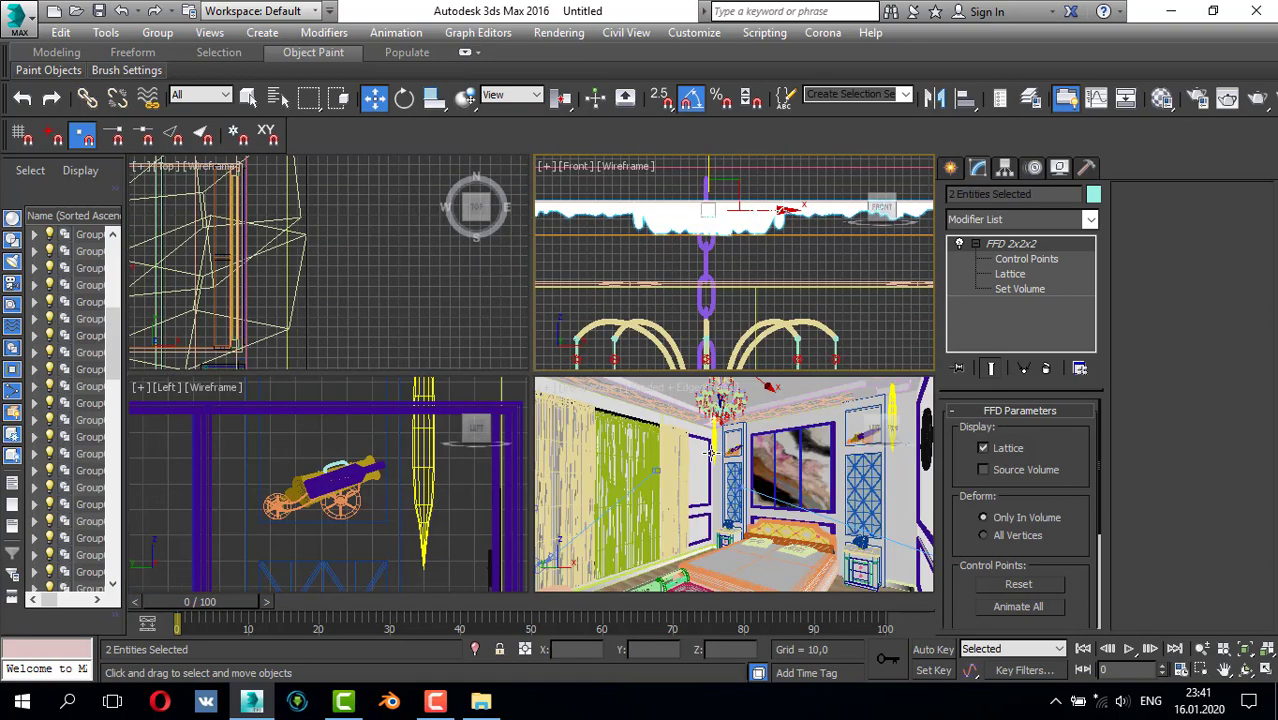
key(alt+w)
click(197, 172)
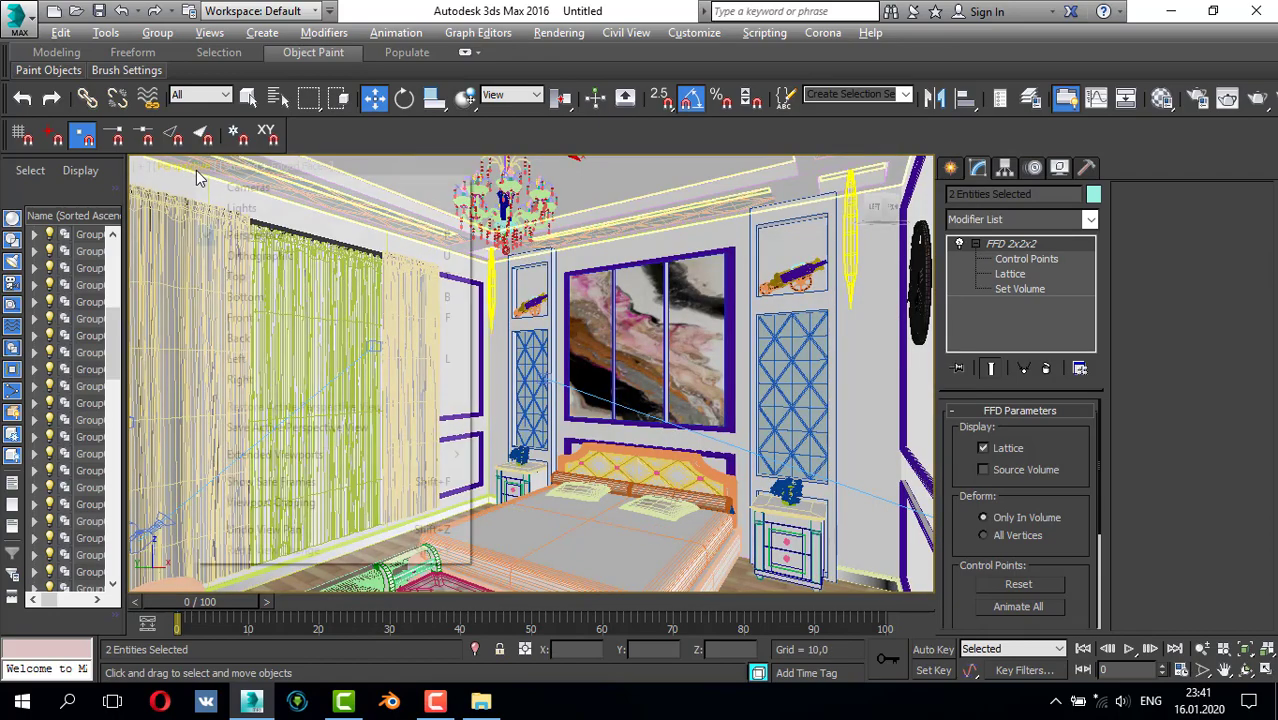
click(272, 232)
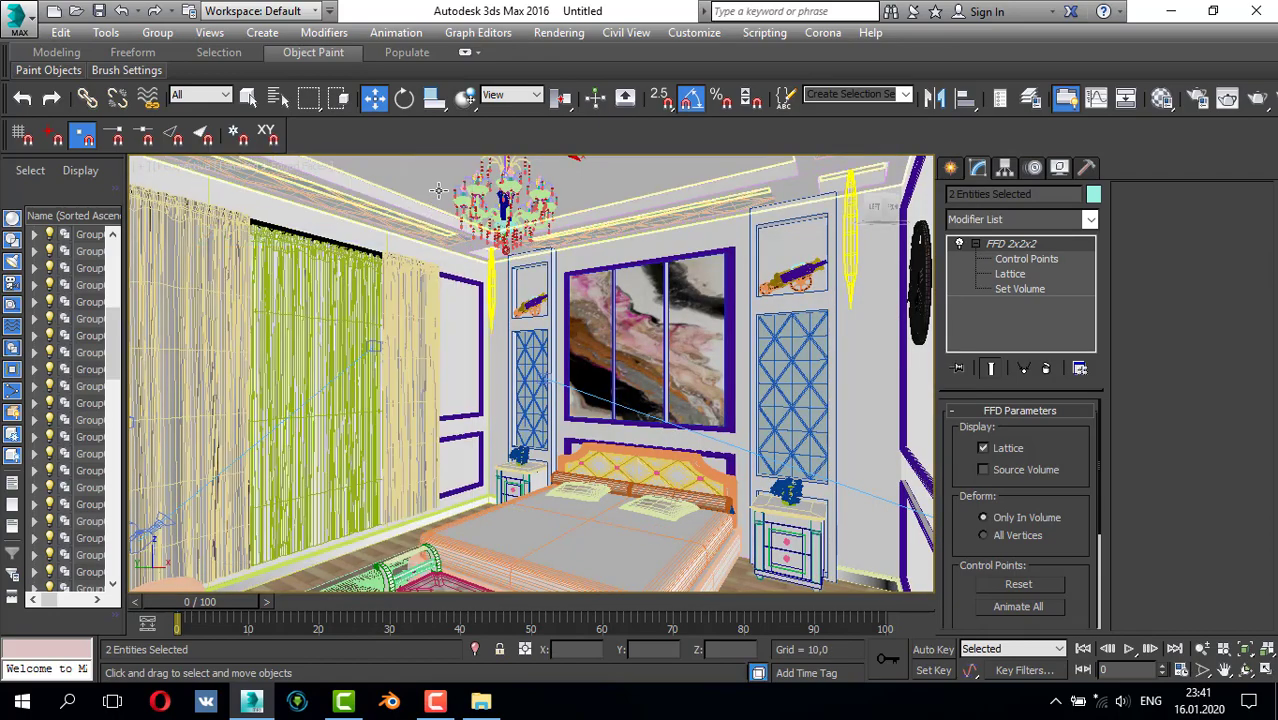
scroll(438, 190, up, 6)
alt+middle_drag(438, 190, 451, 239)
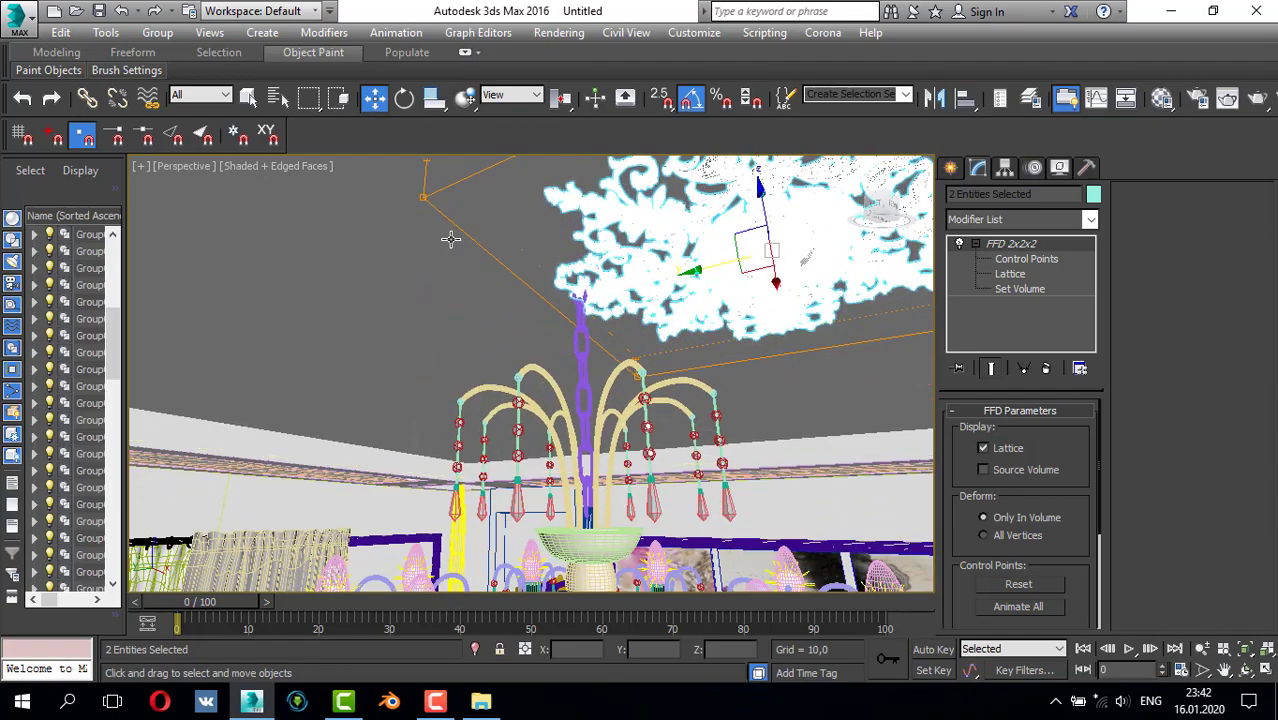
scroll(451, 239, down, 8)
- Move the rosette north in the Top view to centre it over the chandelier
key(alt+w)
middle_click(351, 246)
key(alt+w)
scroll(442, 286, down, 12)
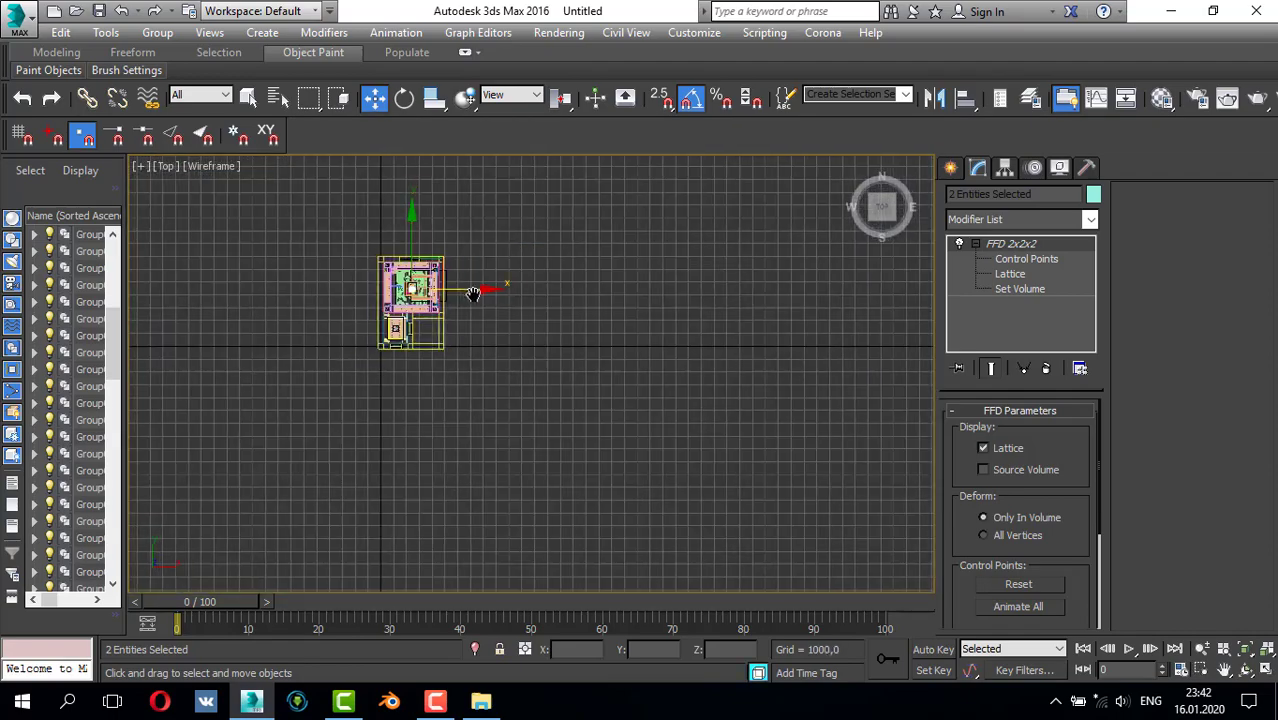
scroll(473, 293, up, 10)
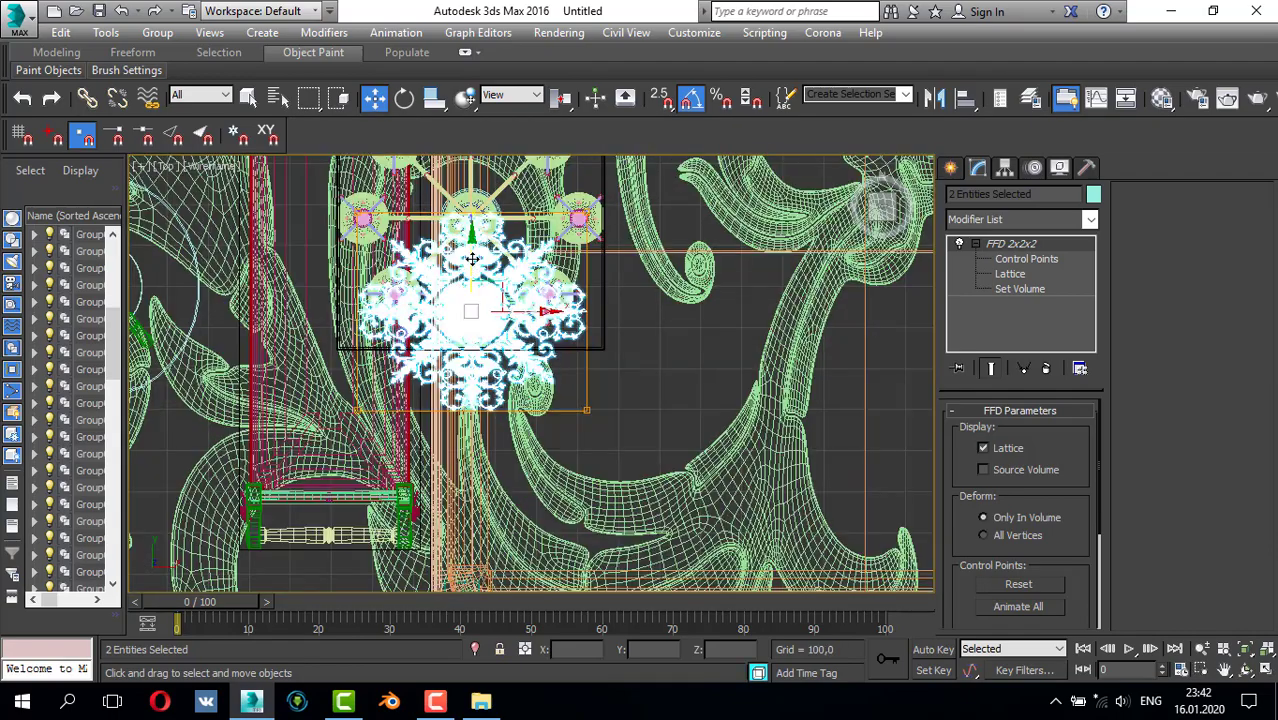
drag(471, 259, 566, 169)
key(alt+w)
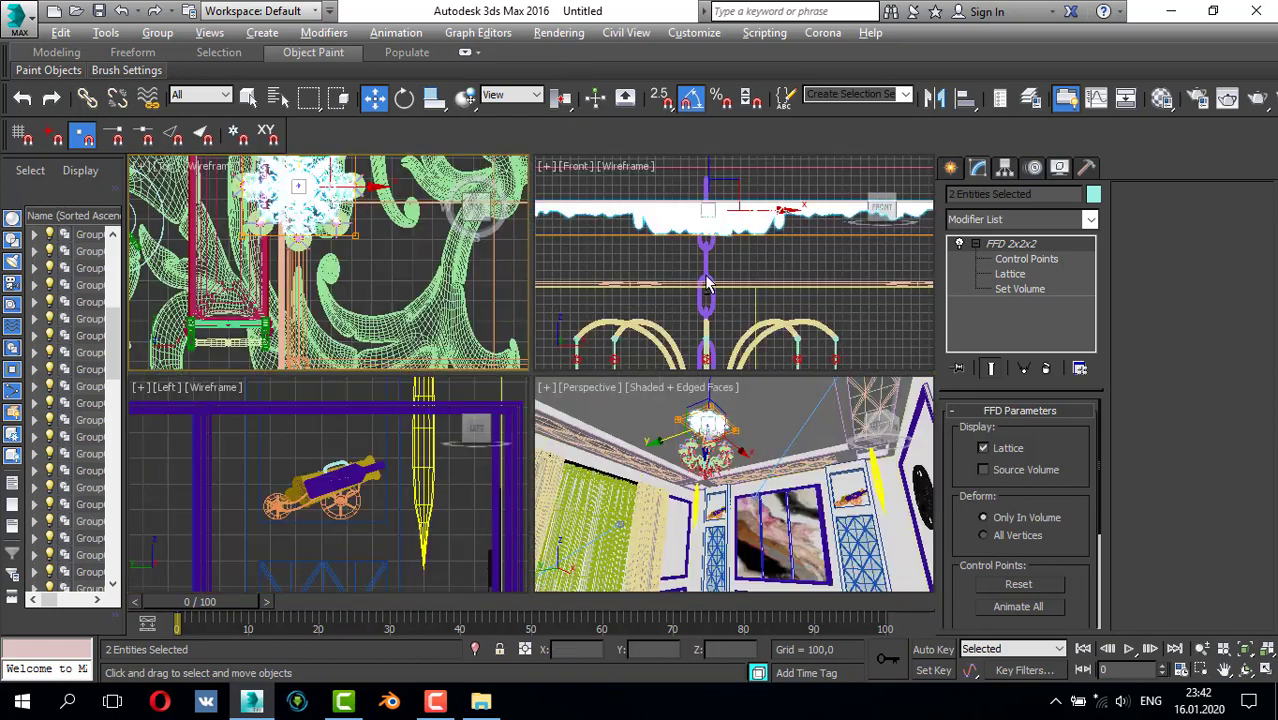
- Stretch the rosette north and south in the Top view by moving its FFD 2x2x2 control points
key(alt+w)
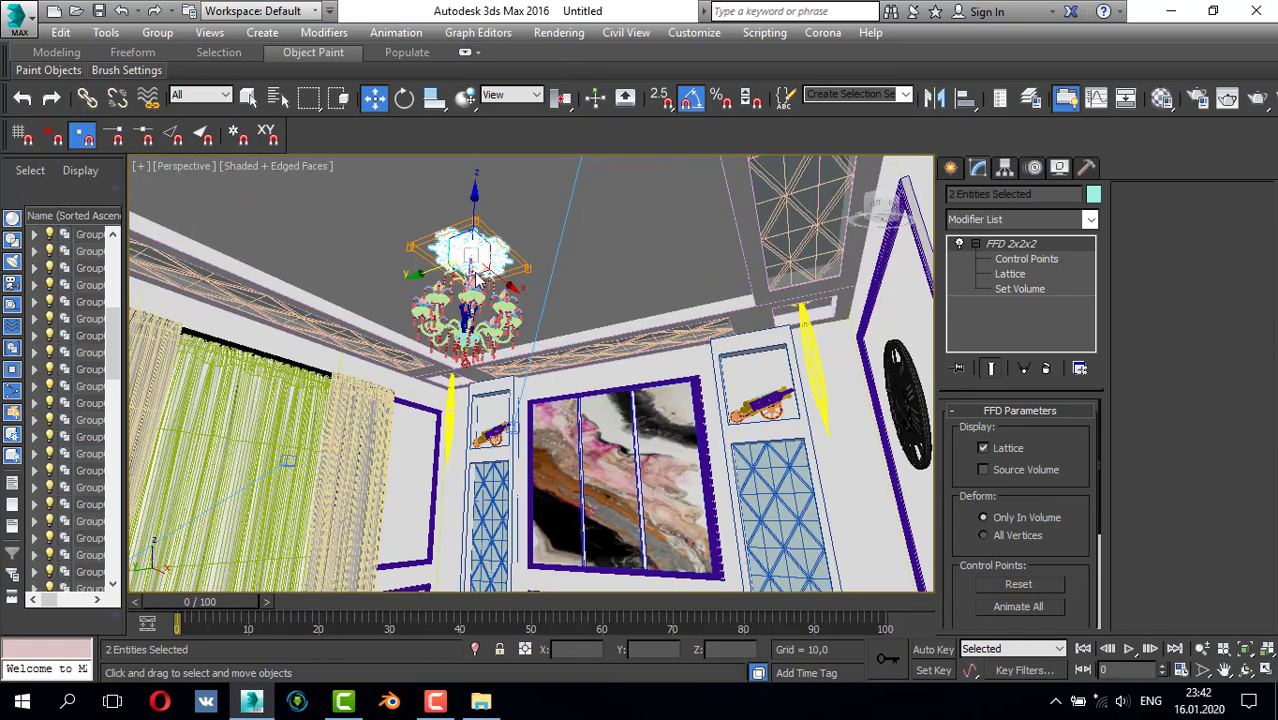
alt+middle_drag(487, 277, 505, 240)
scroll(473, 254, up, 5)
scroll(474, 256, down, 5)
scroll(478, 256, up, 4)
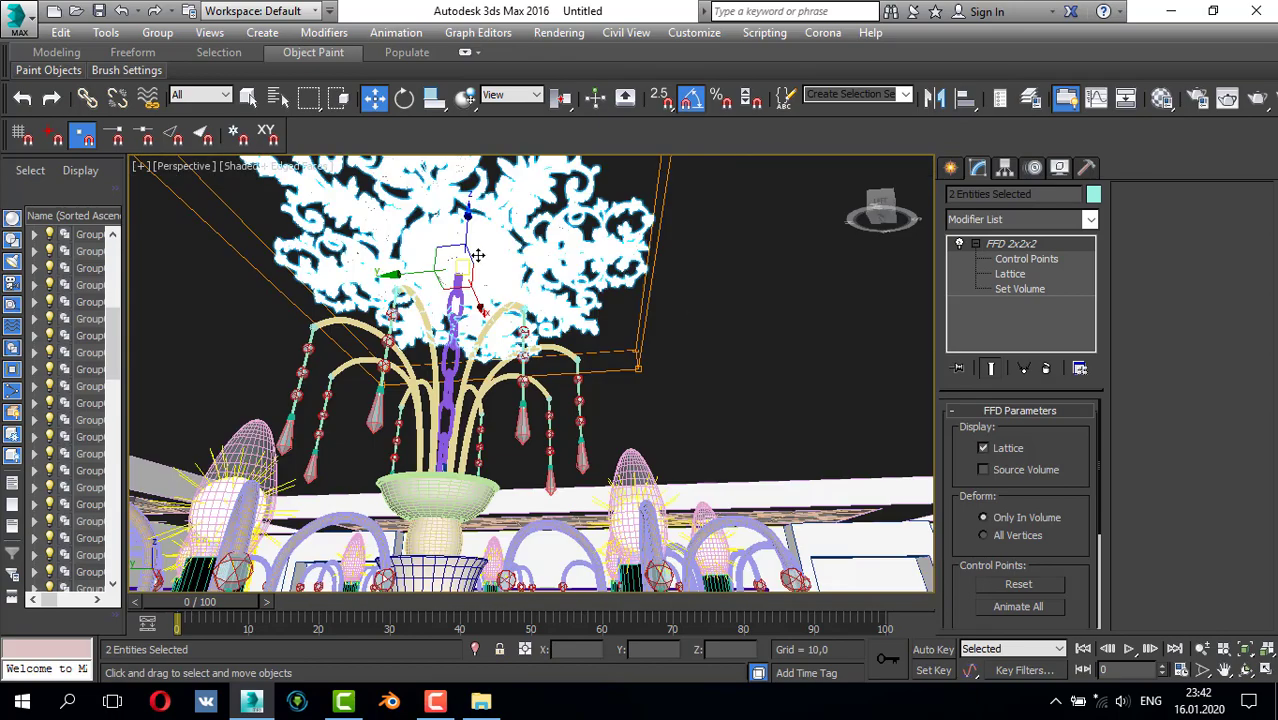
key(t)
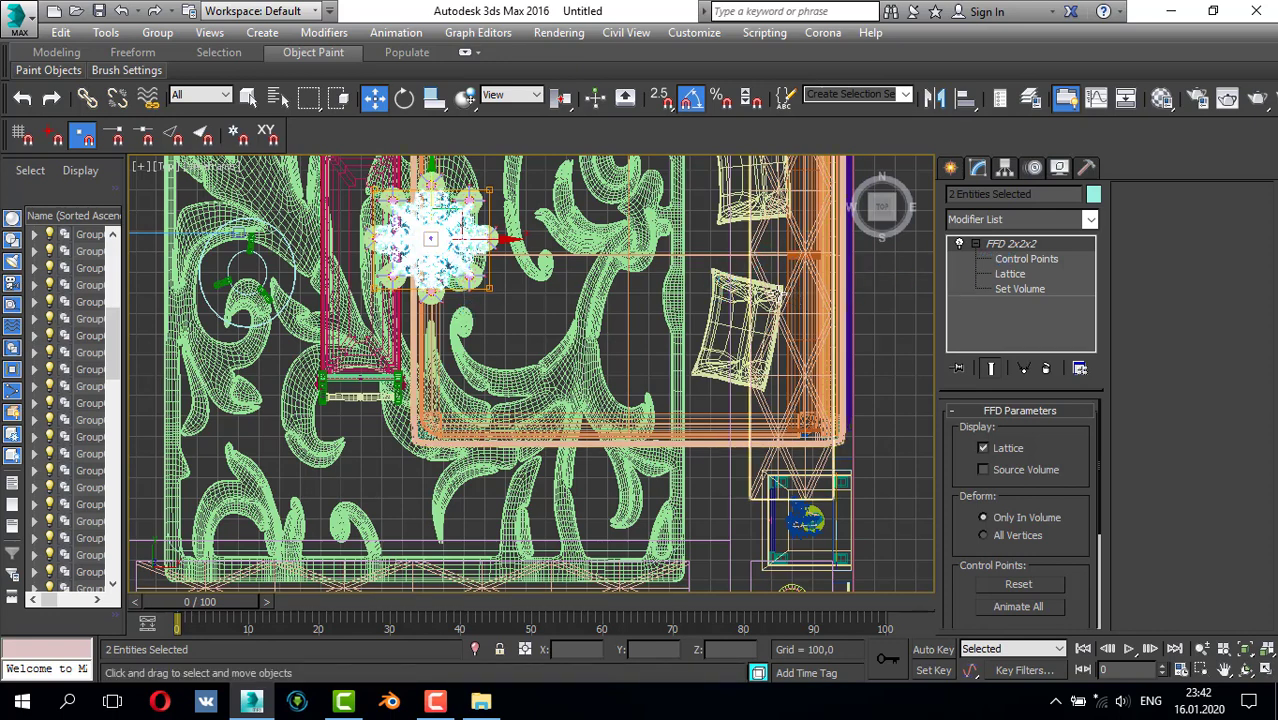
click(1026, 258)
scroll(576, 238, up, 4)
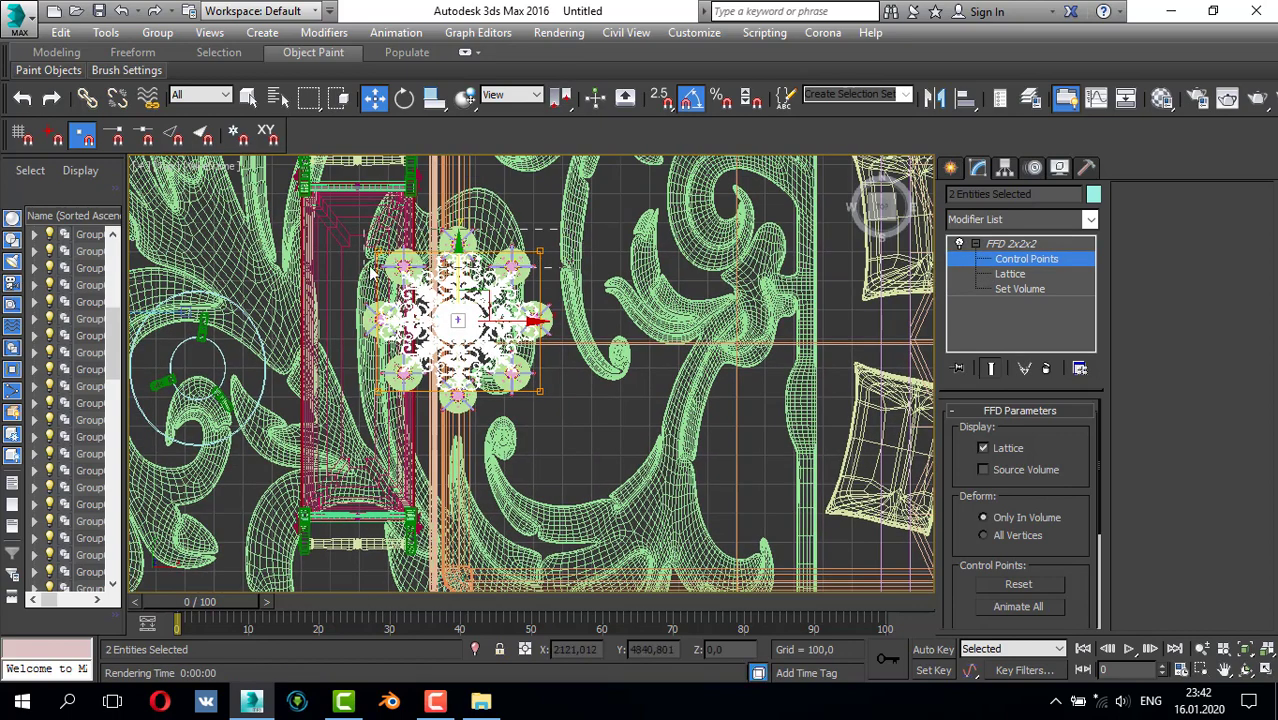
drag(370, 268, 368, 270)
drag(472, 158, 472, 120)
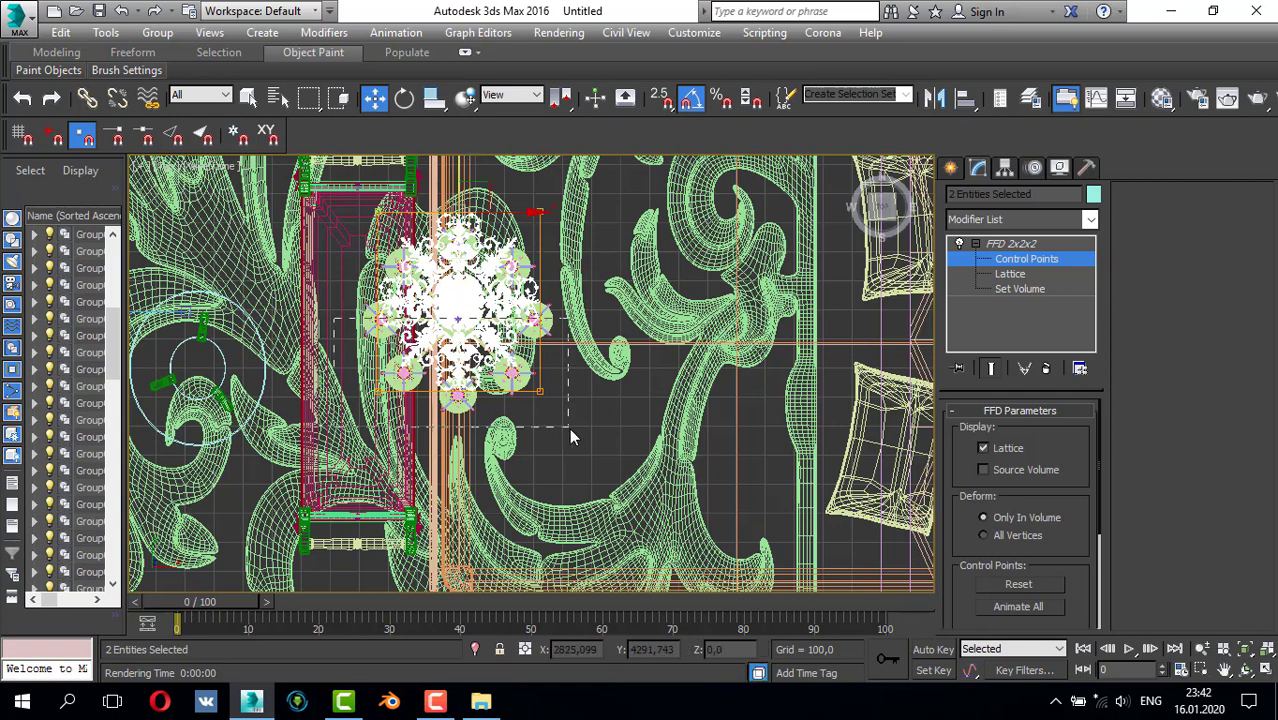
drag(569, 428, 569, 428)
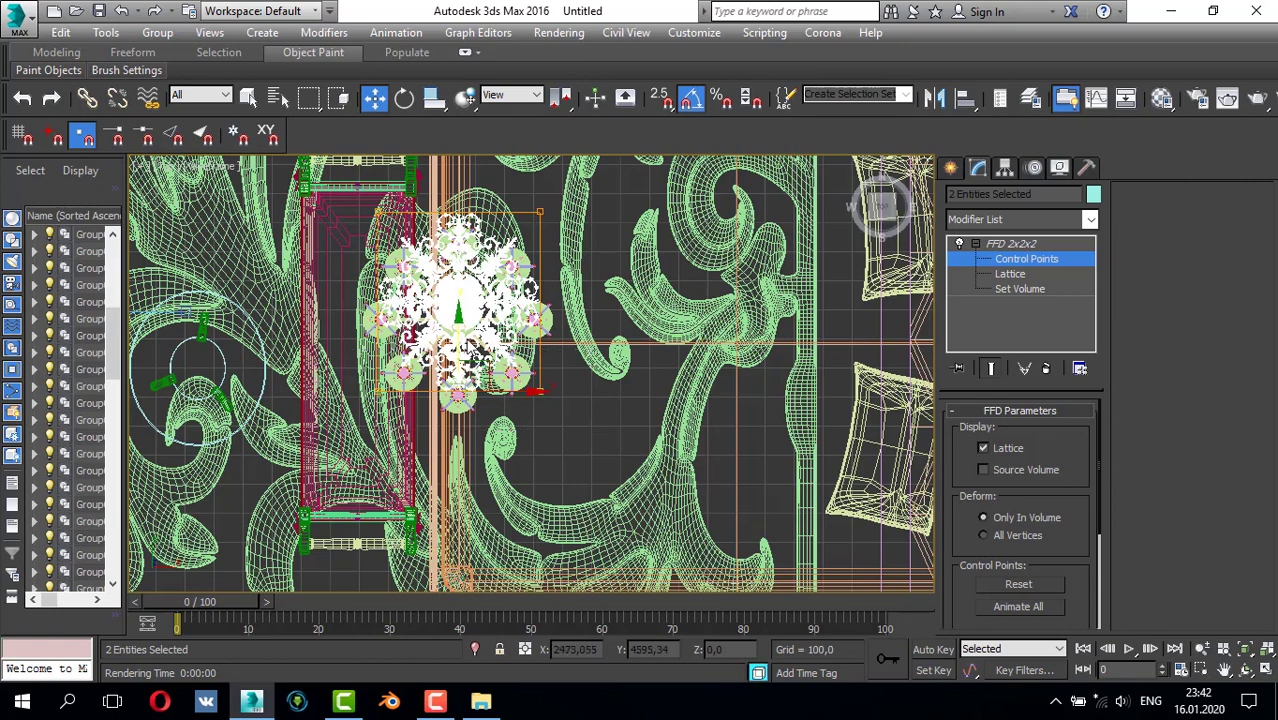
drag(460, 317, 460, 349)
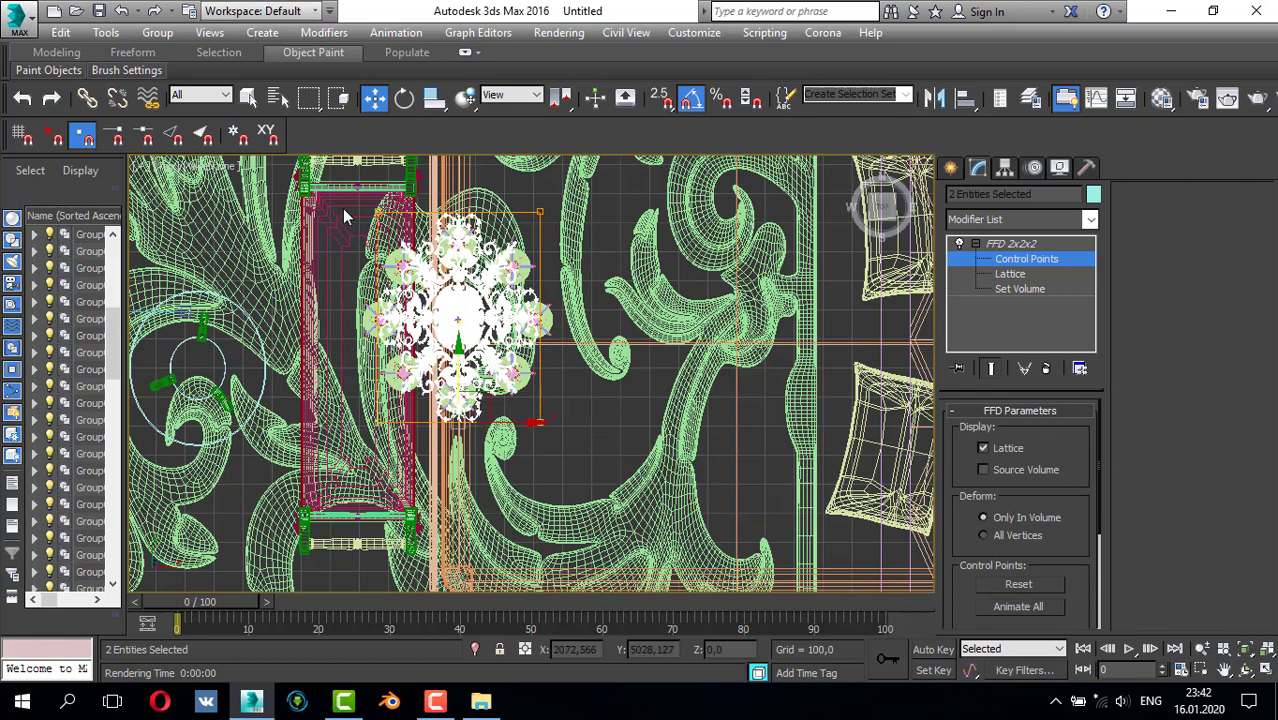
- Widen the rosette west and east with its FFD control points and leave control-point editing
drag(401, 427, 402, 429)
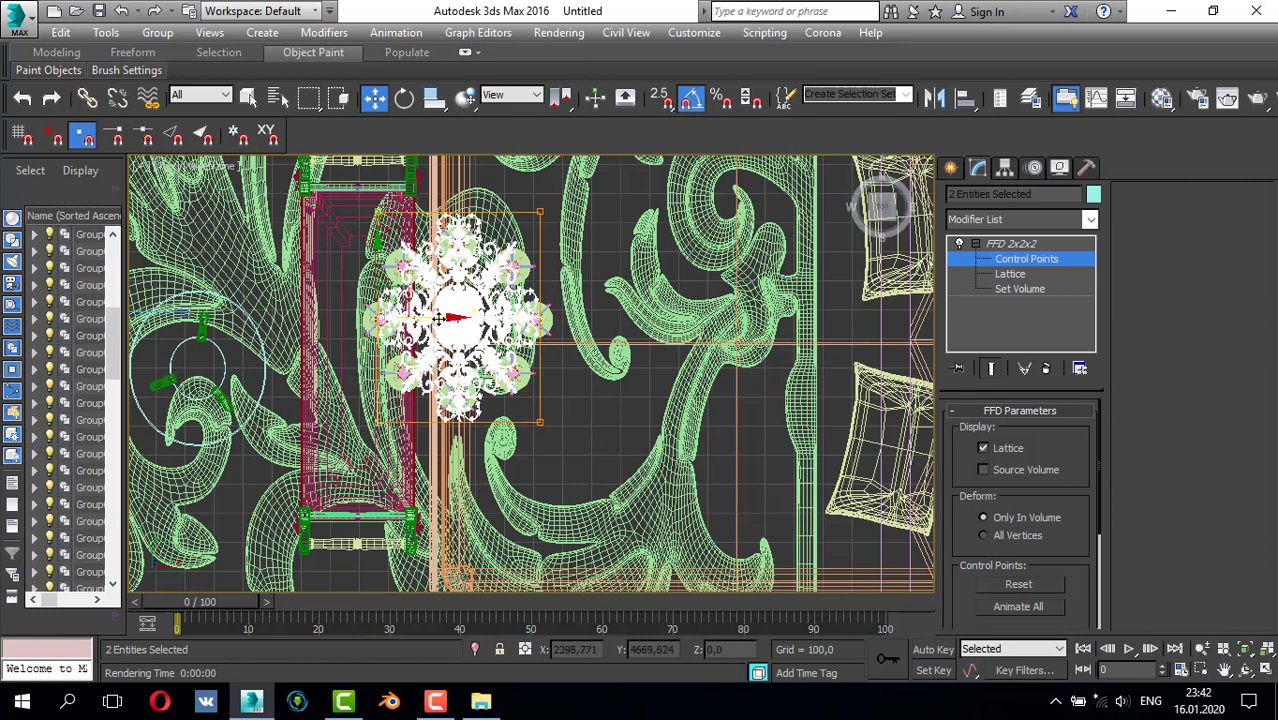
drag(438, 317, 383, 317)
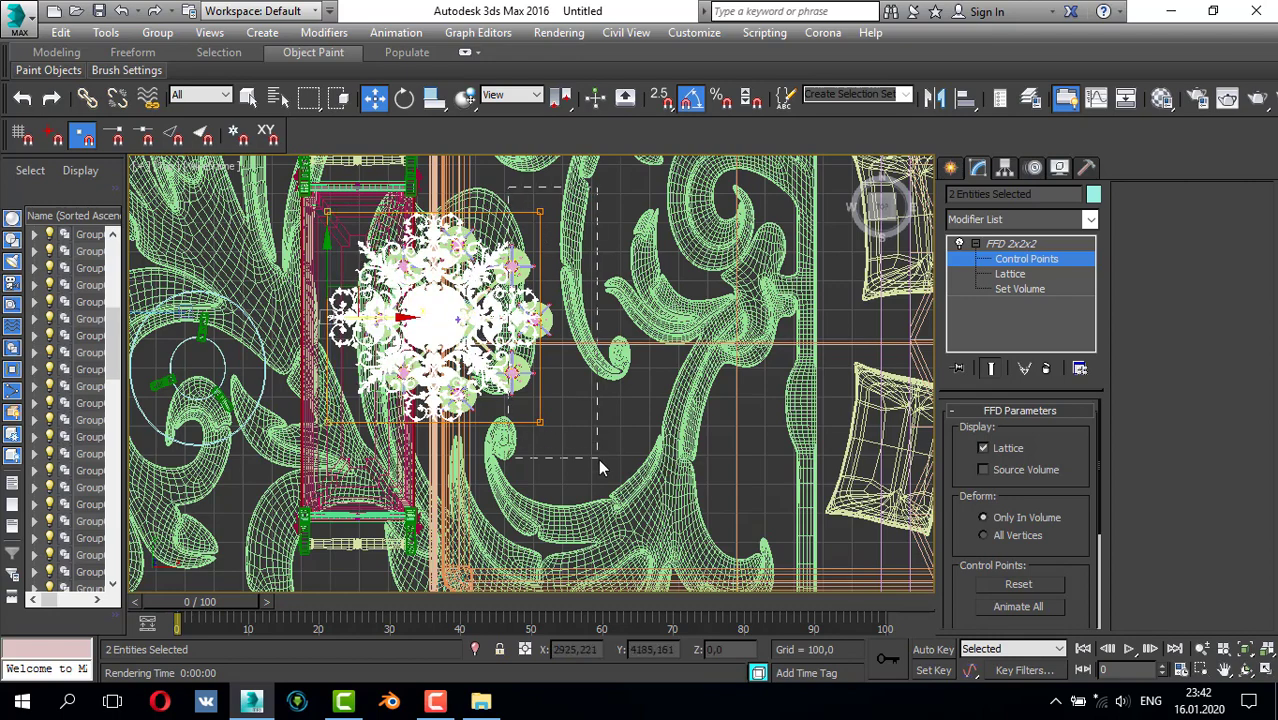
drag(600, 467, 600, 465)
drag(593, 316, 640, 325)
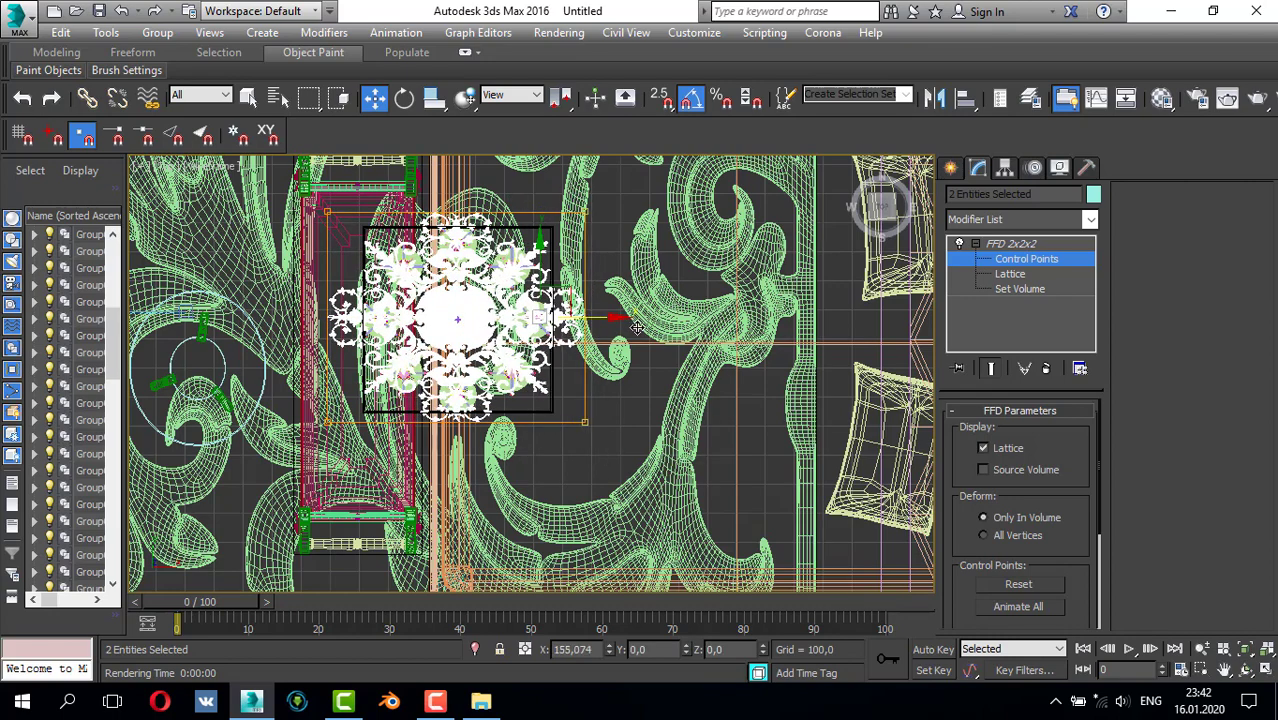
click(950, 167)
- Nudge the enlarged rosette along X and Y in the Perspective view to centre it on the chandelier's chain
key(alt+w)
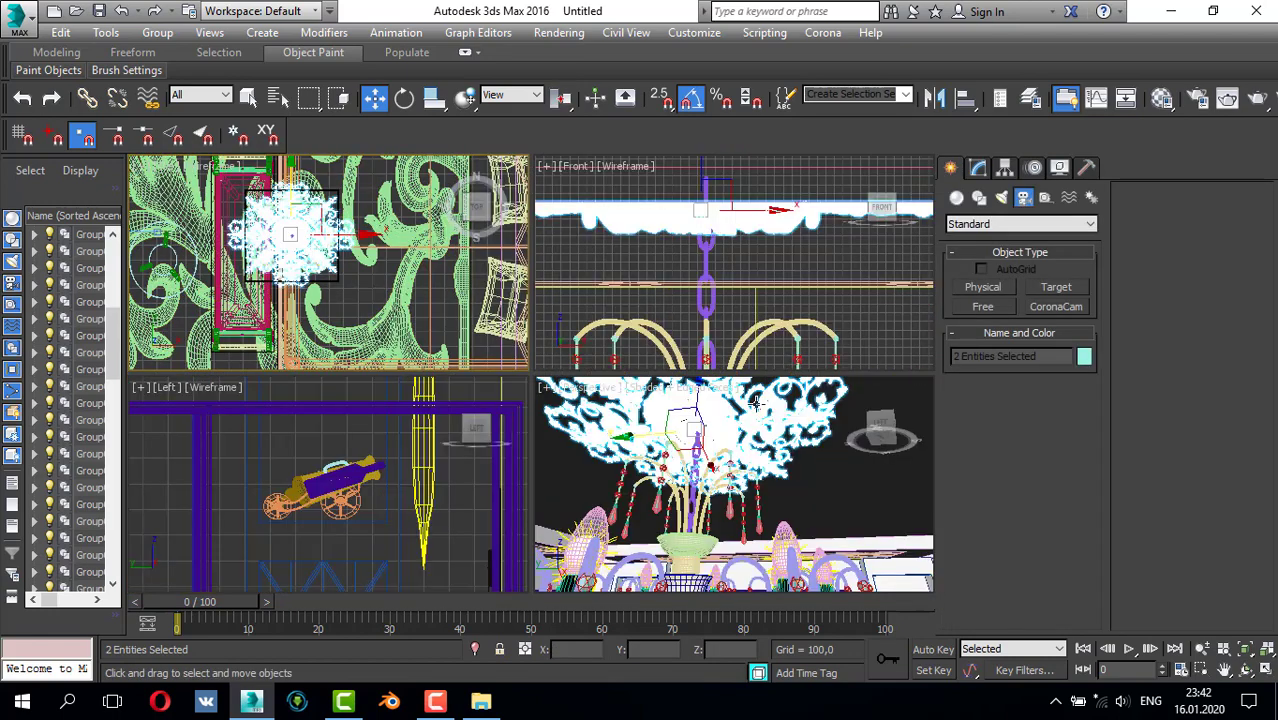
key(alt+w)
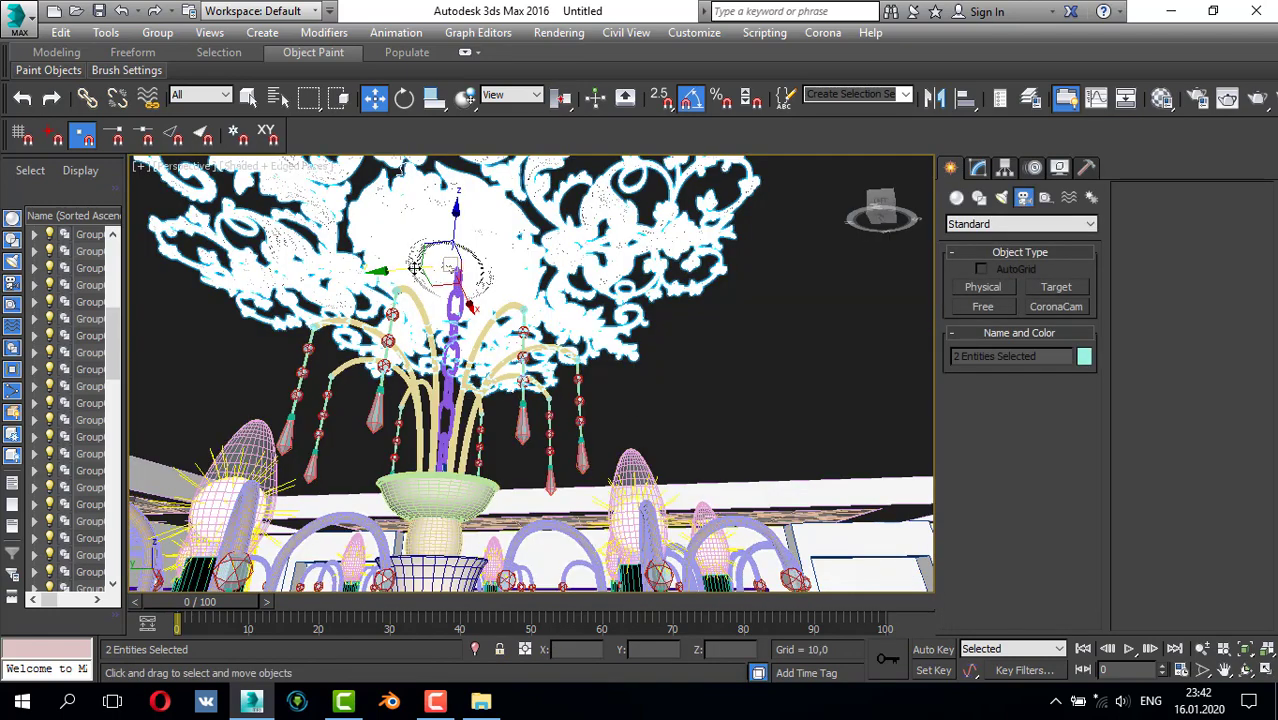
drag(468, 305, 477, 311)
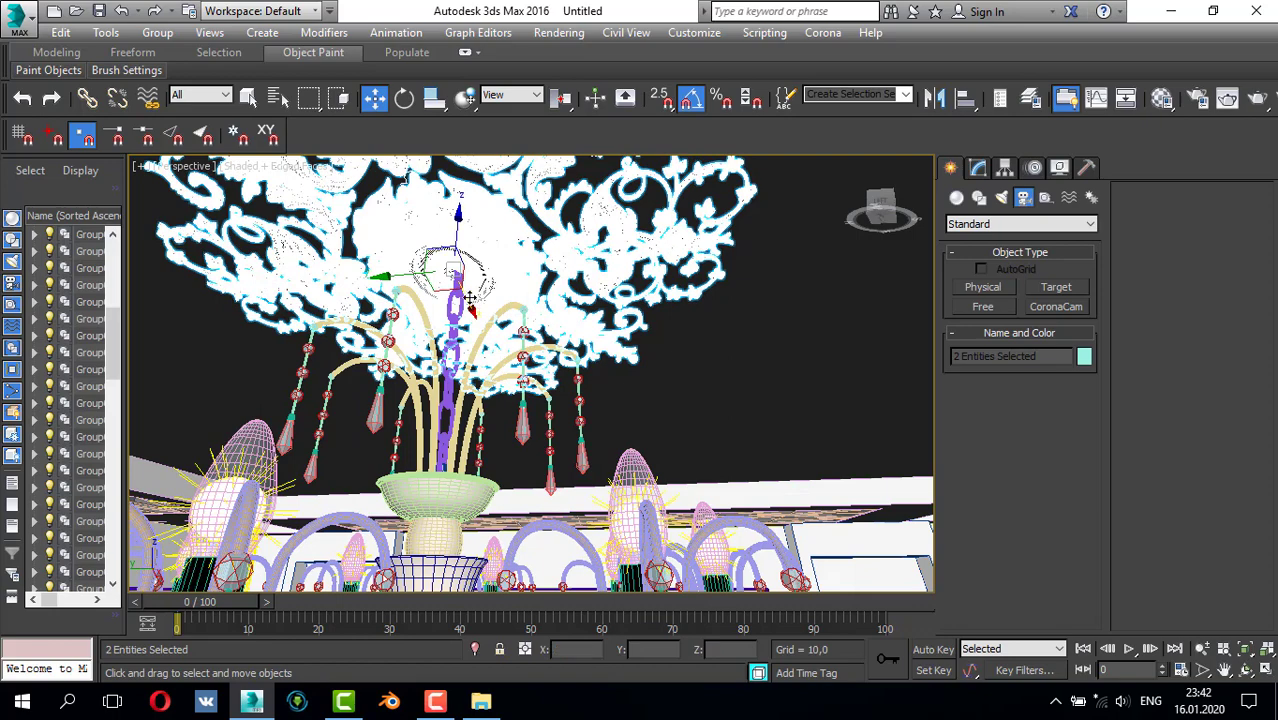
drag(384, 283, 390, 279)
- Examine the rosette's fit above the chandelier and its look against the ceiling and bed wall in Perspective
scroll(478, 265, down, 5)
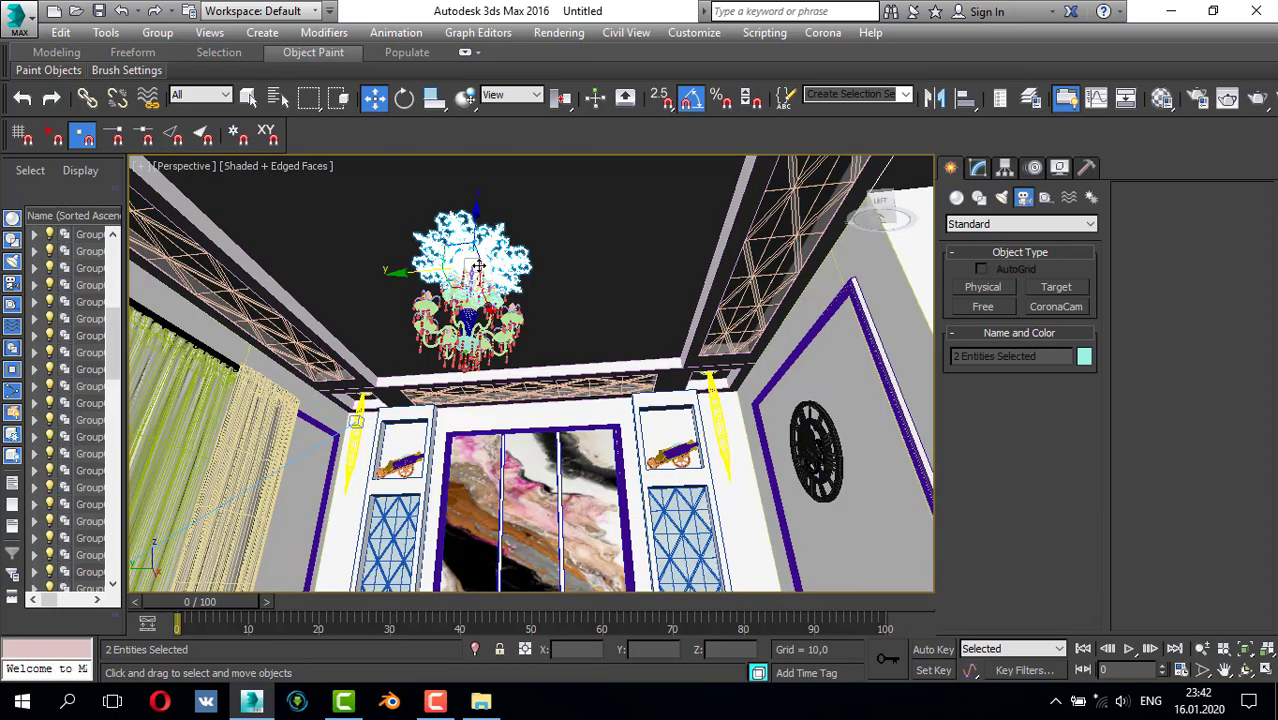
scroll(473, 258, up, 5)
scroll(500, 257, up, 2)
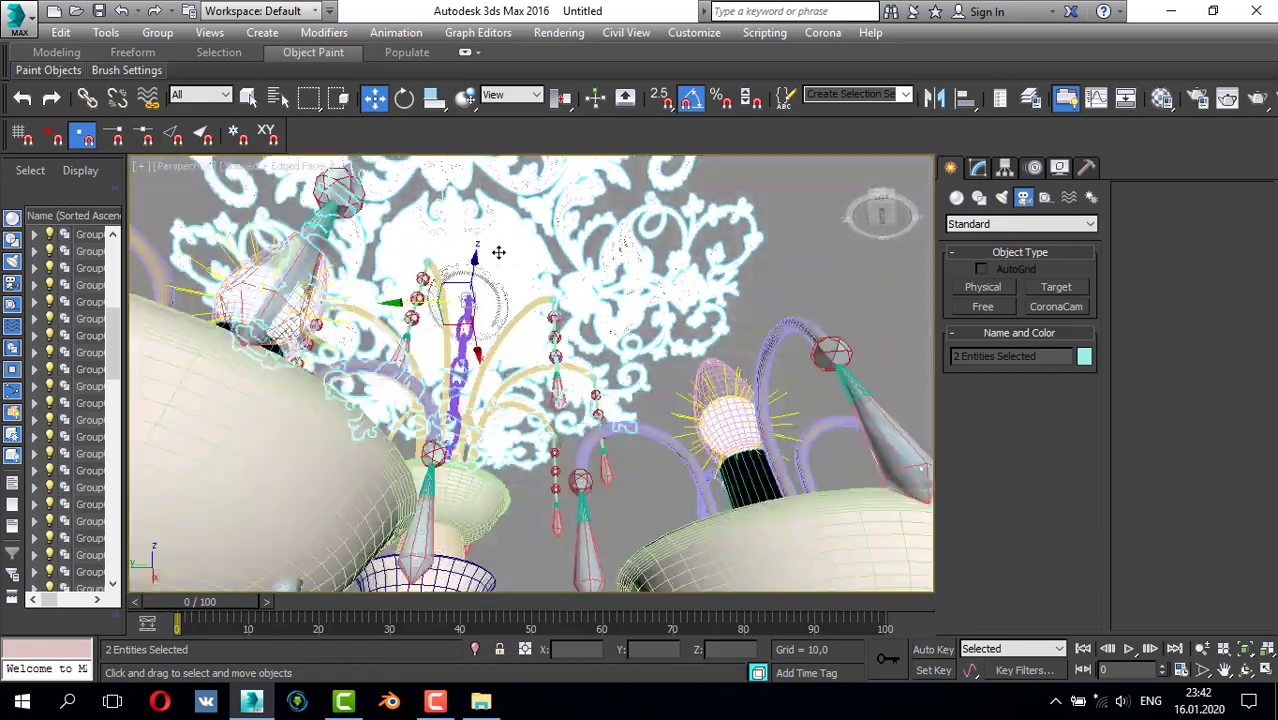
scroll(493, 288, down, 2)
alt+middle_drag(493, 288, 491, 280)
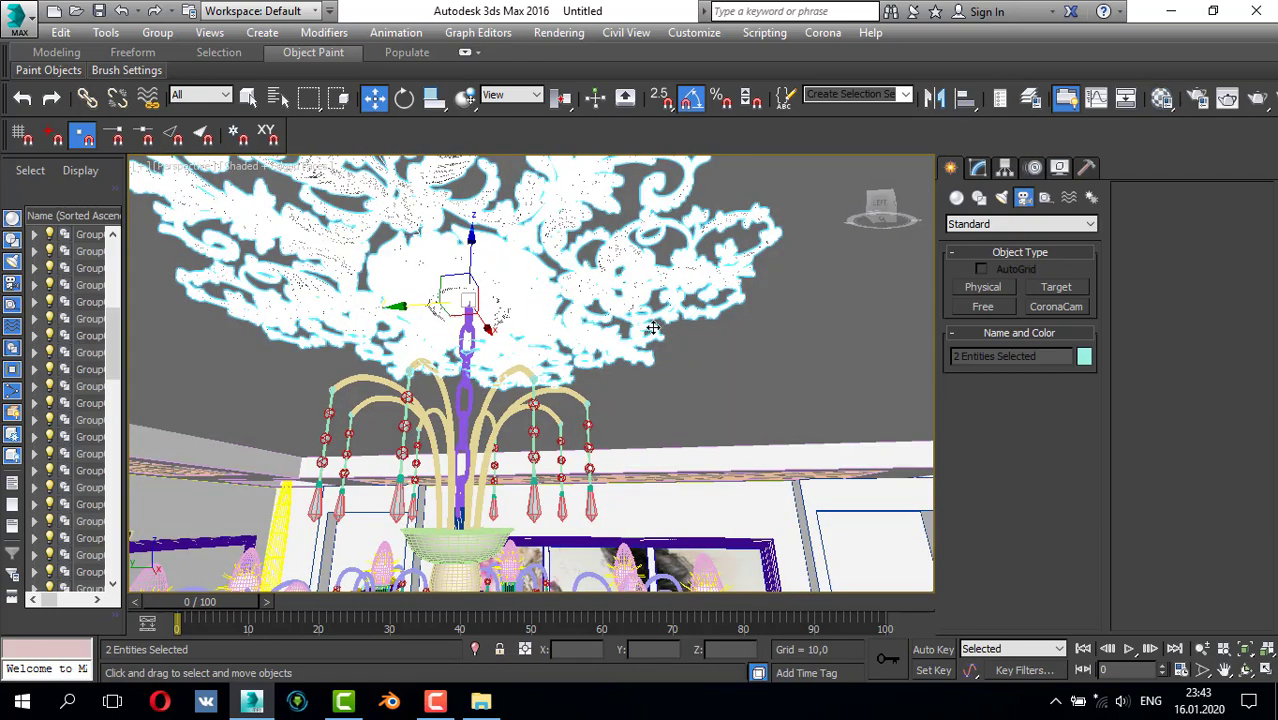
scroll(653, 327, down, 5)
middle_drag(662, 322, 617, 262)
scroll(617, 265, up, 2)
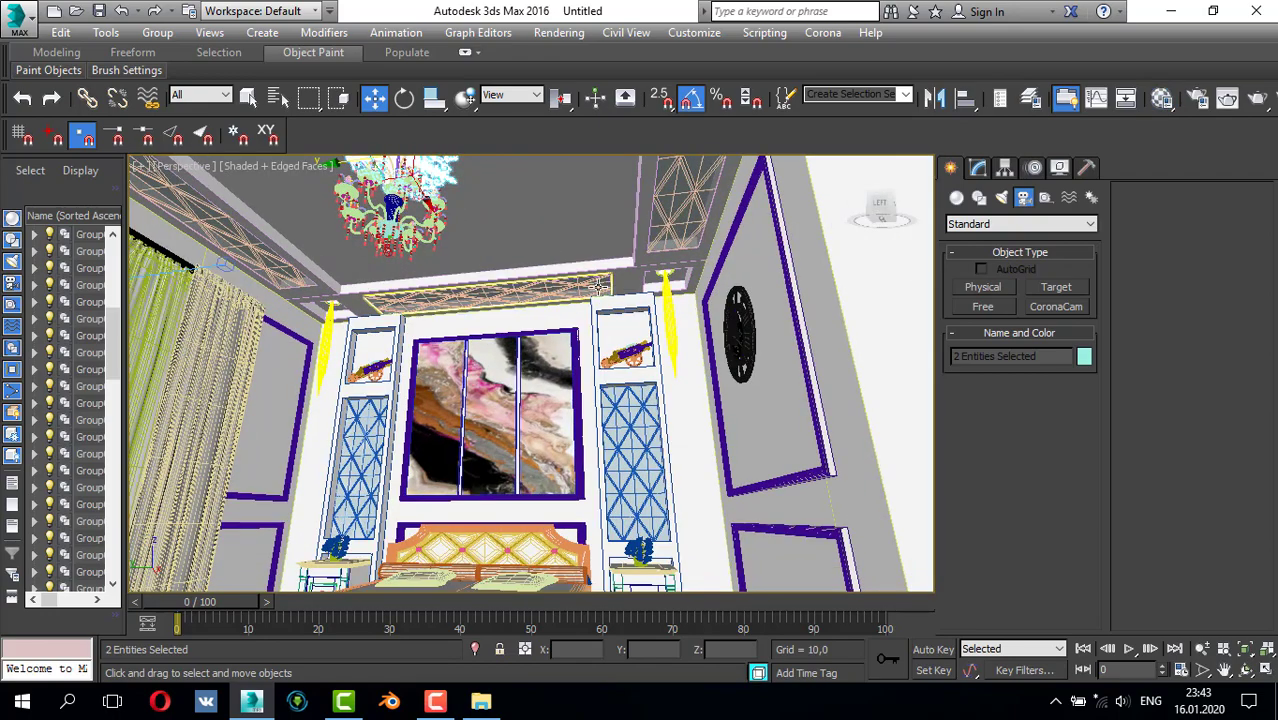
middle_drag(503, 337, 548, 420)
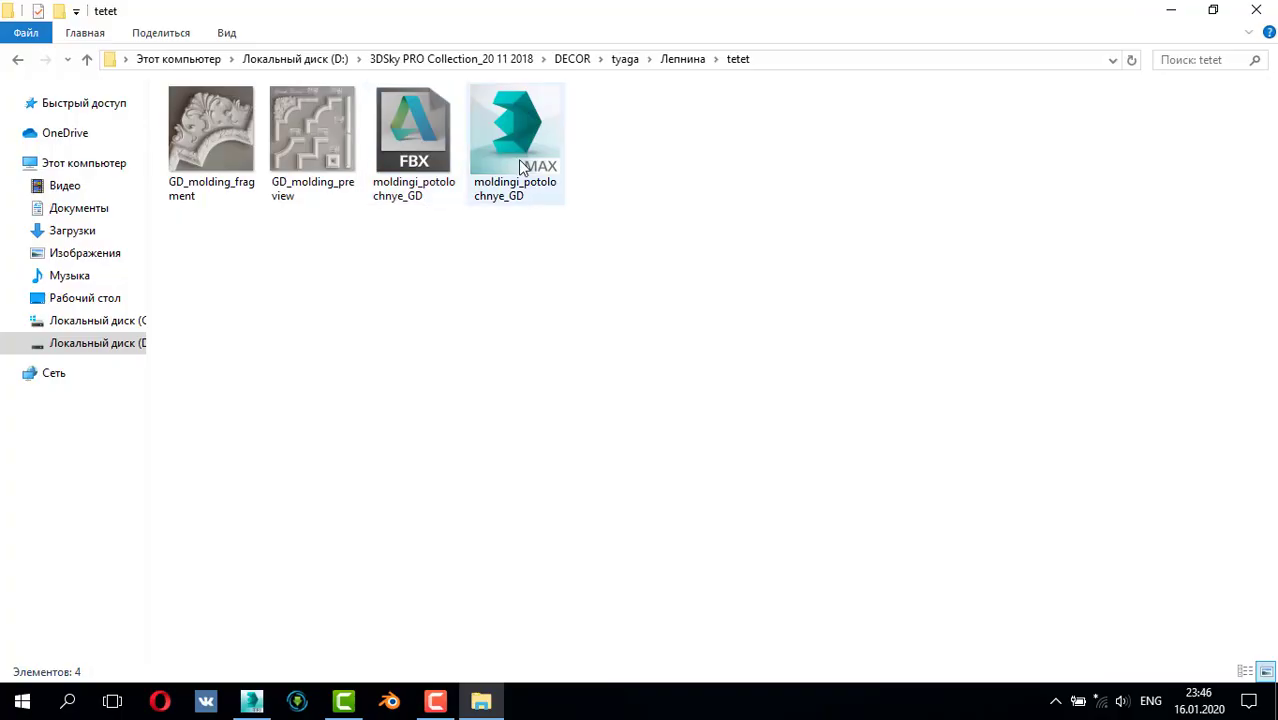
- Merge the moldingi_potolochnye_GD MAX file from the tetet folder into the bedroom scene, accepting the missing DLLs
drag(519, 168, 553, 533)
click(572, 558)
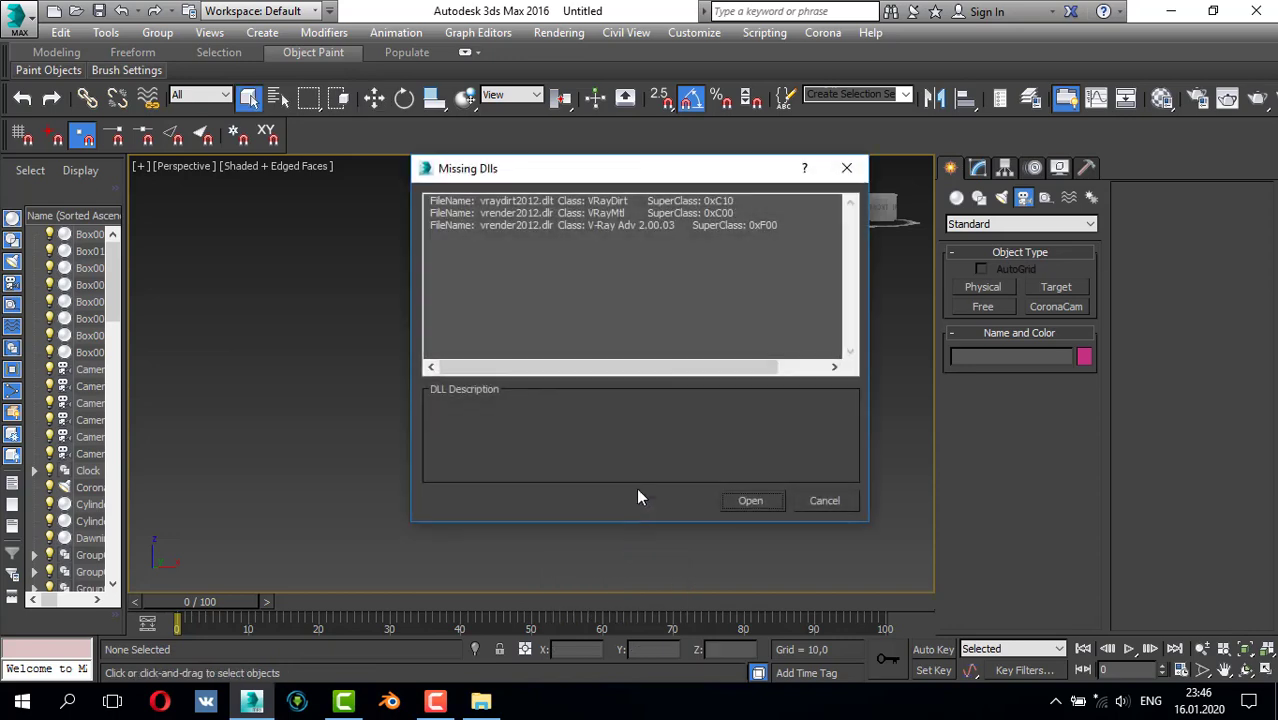
click(736, 502)
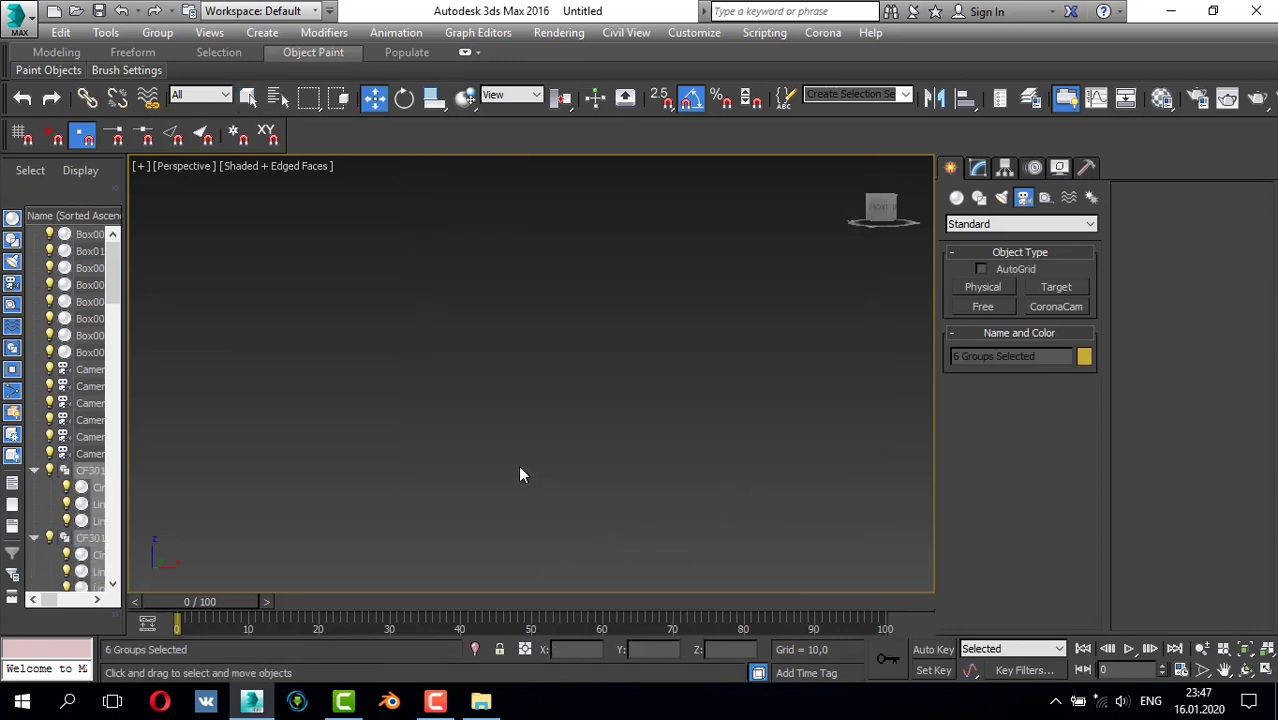
- Delete the four unneeded molding groups, keeping only the ornate corner piece and the long straight molding
key(z)
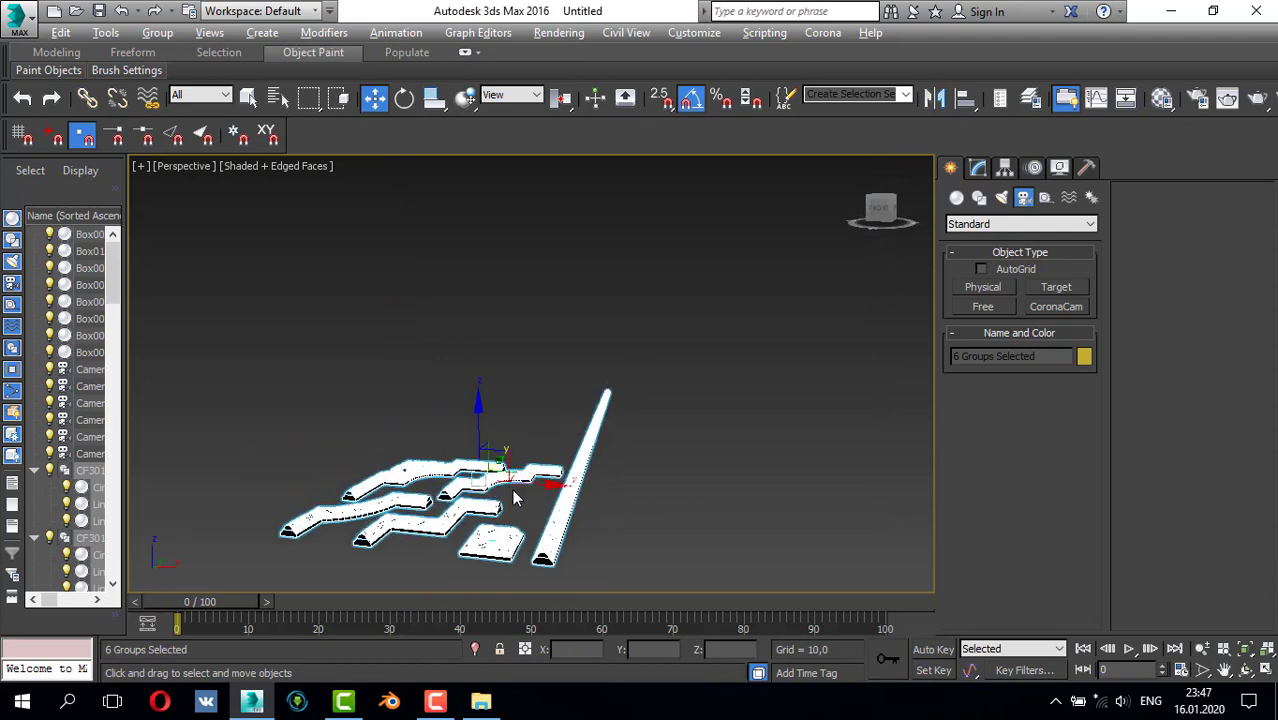
alt+middle_drag(515, 500, 479, 466)
click(438, 400)
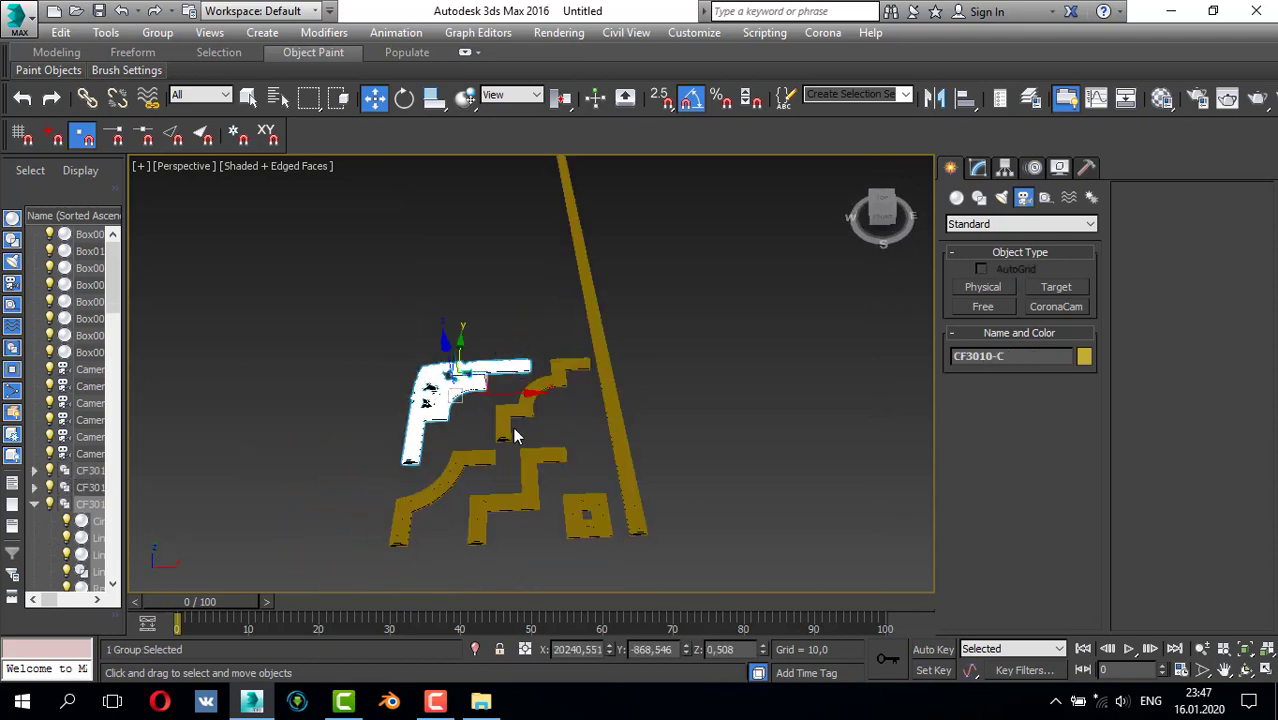
click(512, 416)
ctrl+click(531, 466)
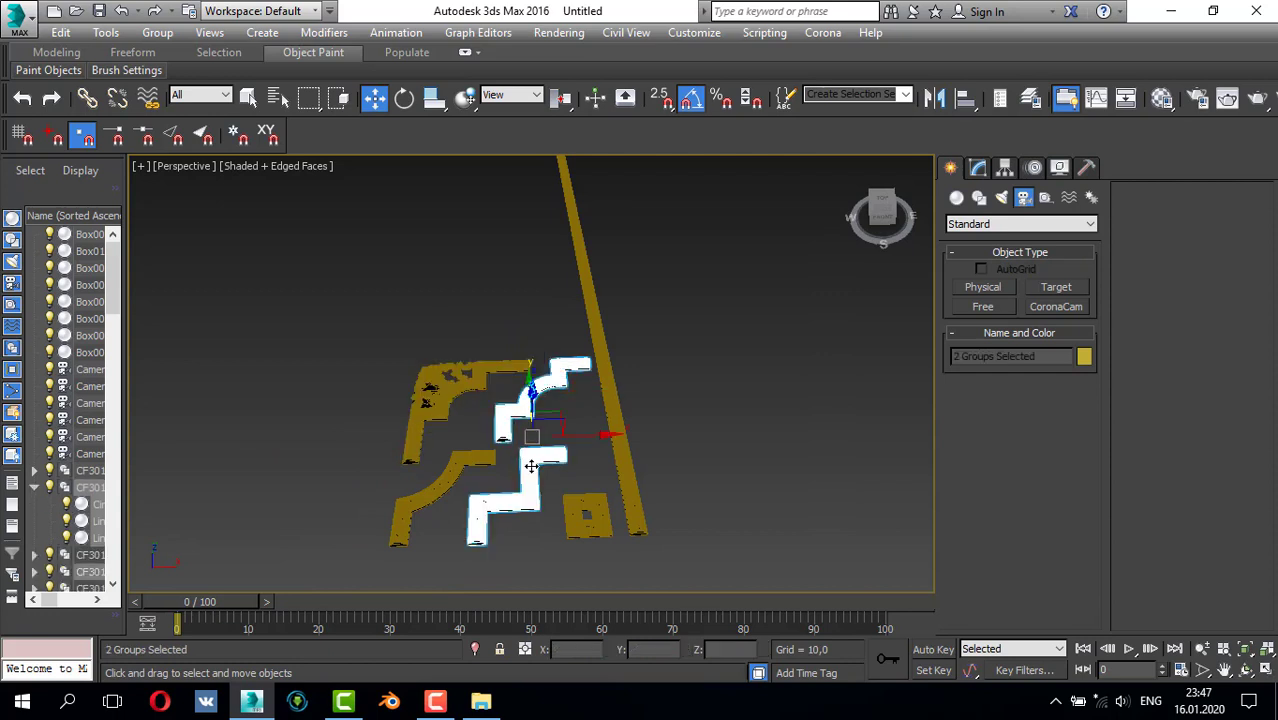
ctrl+click(572, 514)
ctrl+click(436, 479)
key(Delete)
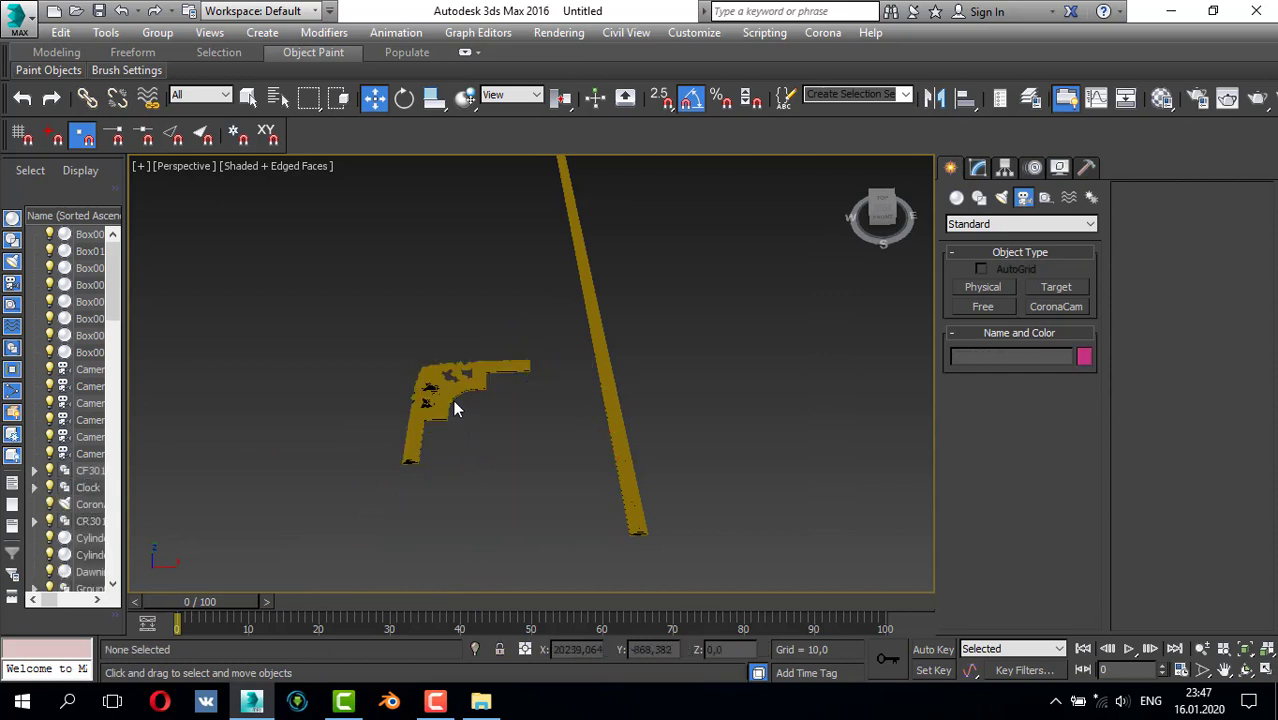
- Move the ornate corner and the long straight molding together in the Top view to the bedroom's south side
click(452, 399)
ctrl+click(605, 428)
alt+middle_drag(605, 428, 495, 400)
key(alt+w)
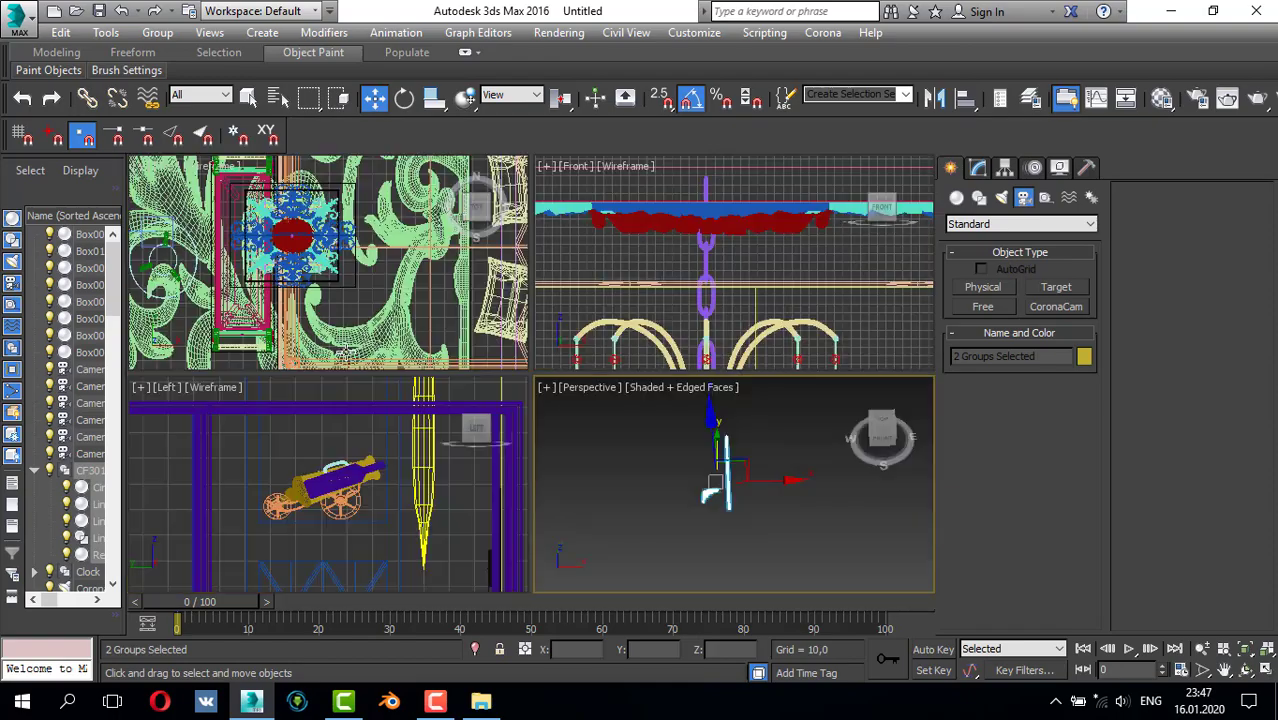
middle_click(345, 351)
key(alt+w)
scroll(390, 350, down, 10)
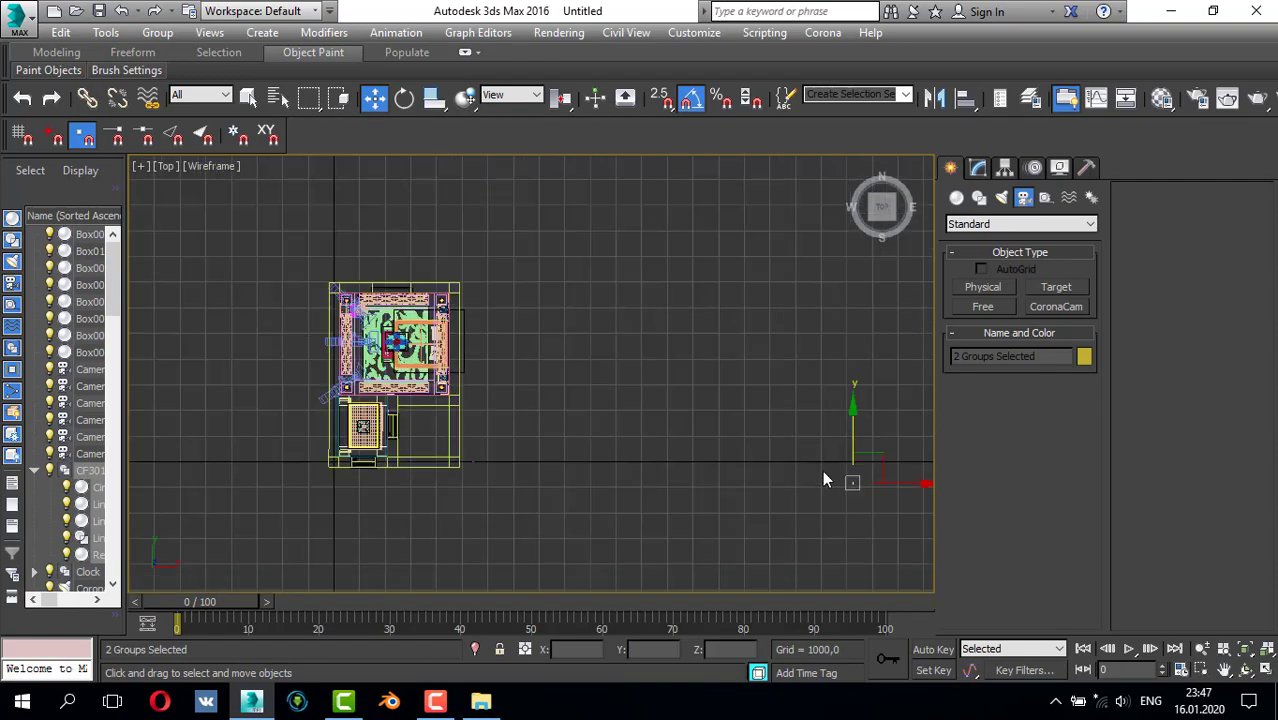
drag(885, 460, 420, 388)
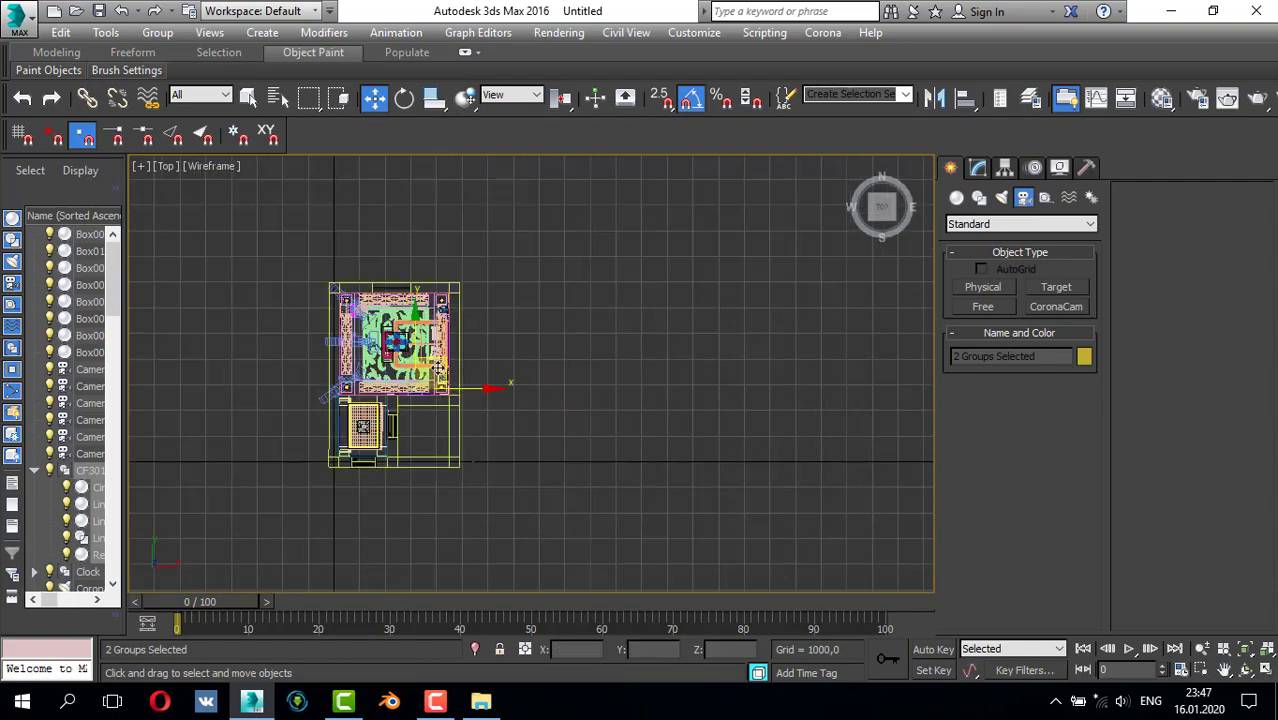
scroll(420, 390, up, 5)
scroll(430, 390, up, 2)
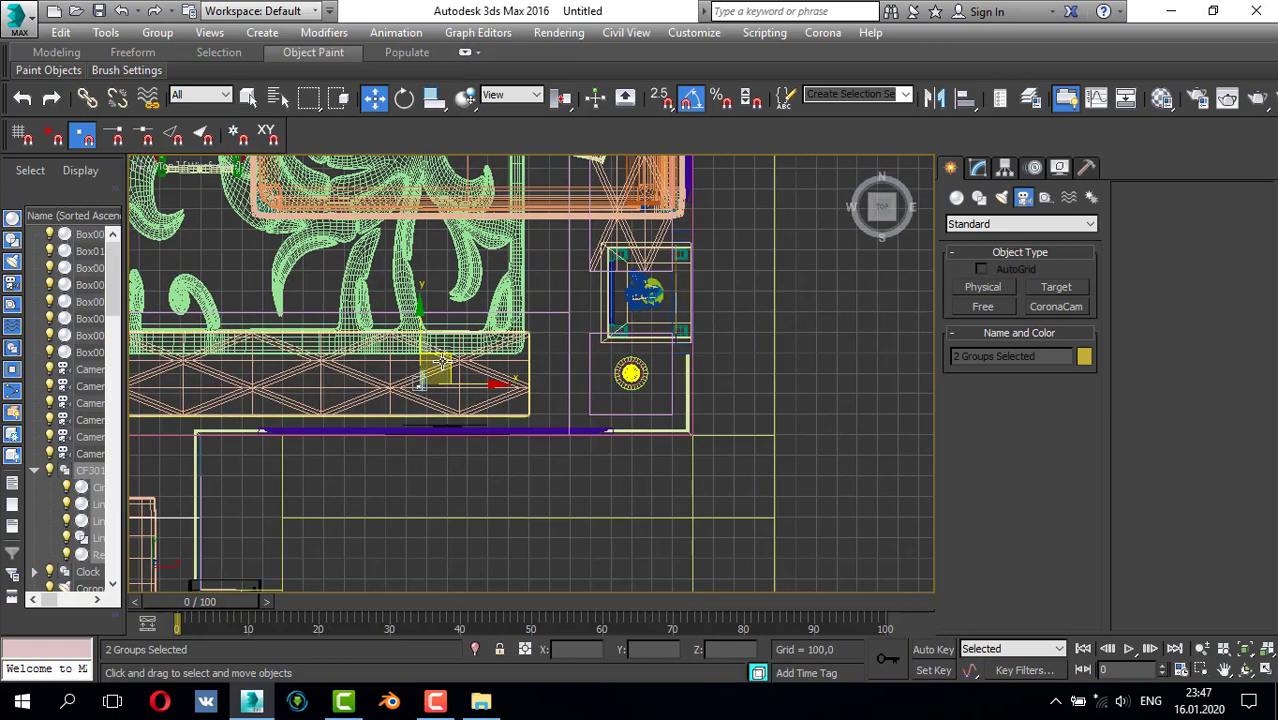
- Undo the accidental selection and move the two moldings further southeast, just outside the bedroom wall
click(455, 404)
key(ctrl+z)
key(ctrl+z)
drag(438, 355, 500, 466)
scroll(475, 490, up, 6)
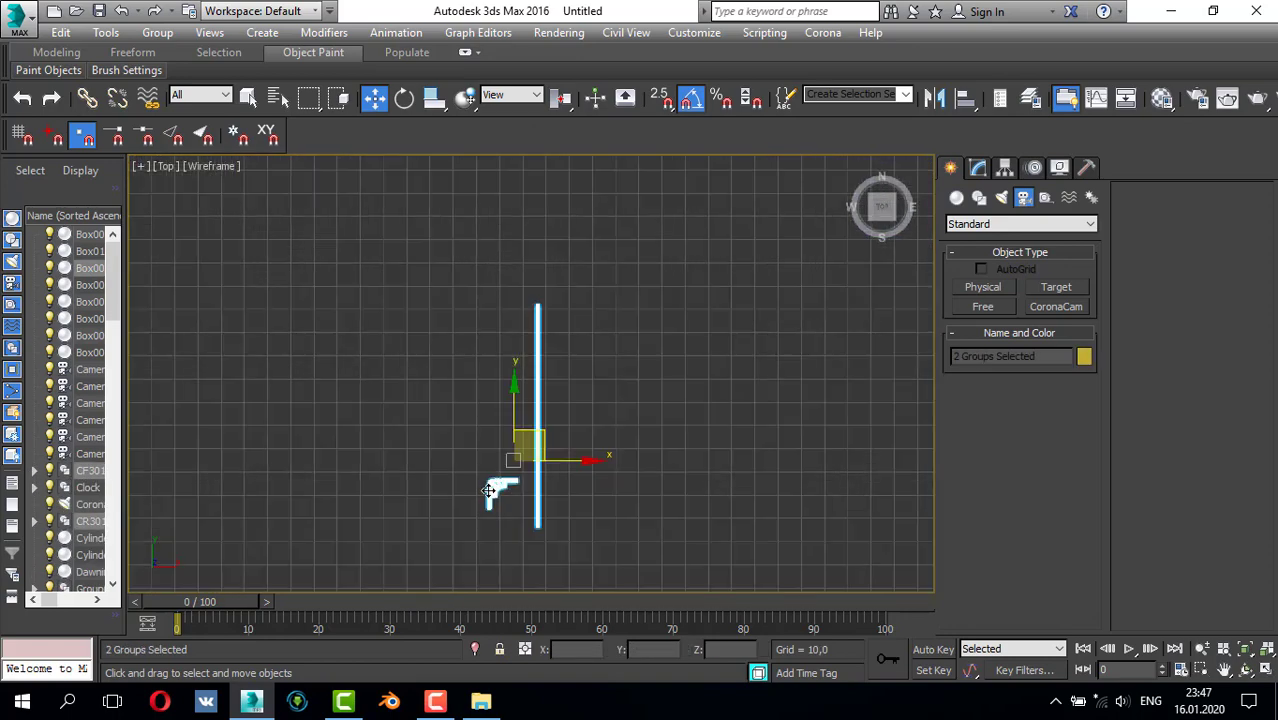
- Add an FFD 2x2x2 modifier to the ornate corner molding and activate its Control Points level
click(493, 494)
scroll(620, 401, down, 2)
click(977, 167)
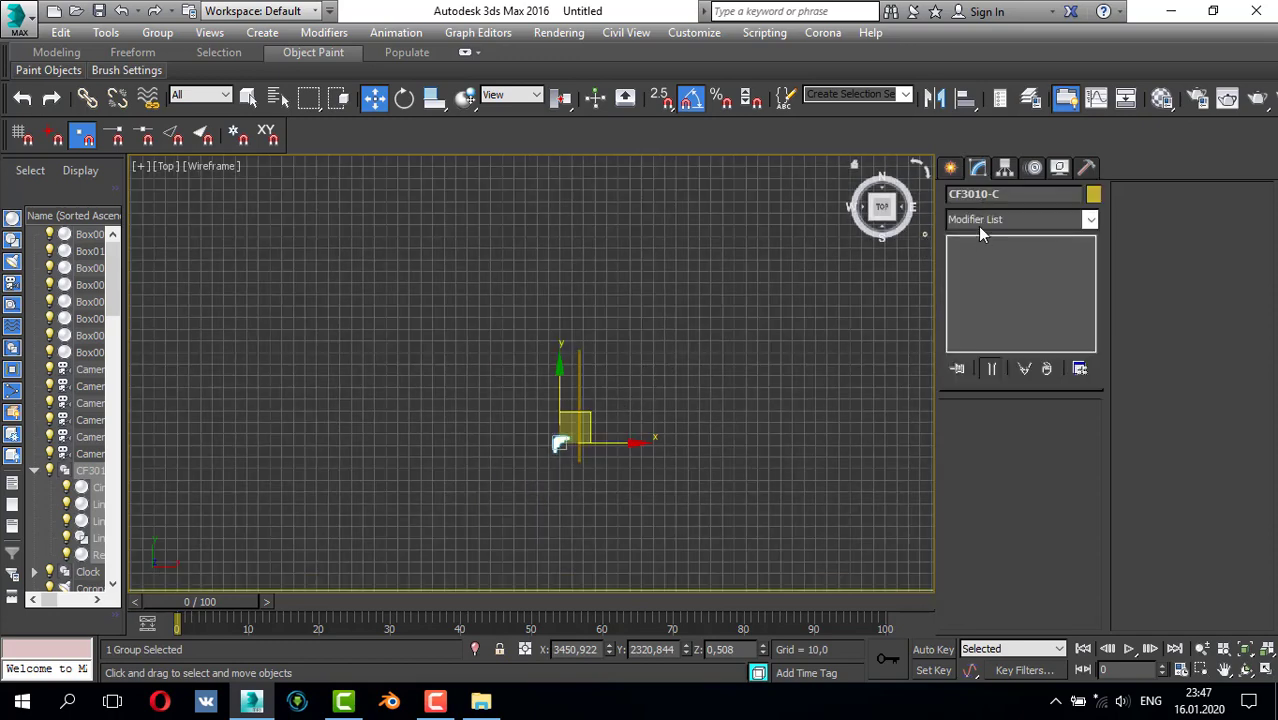
click(988, 222)
scroll(958, 254, down, 10)
click(958, 254)
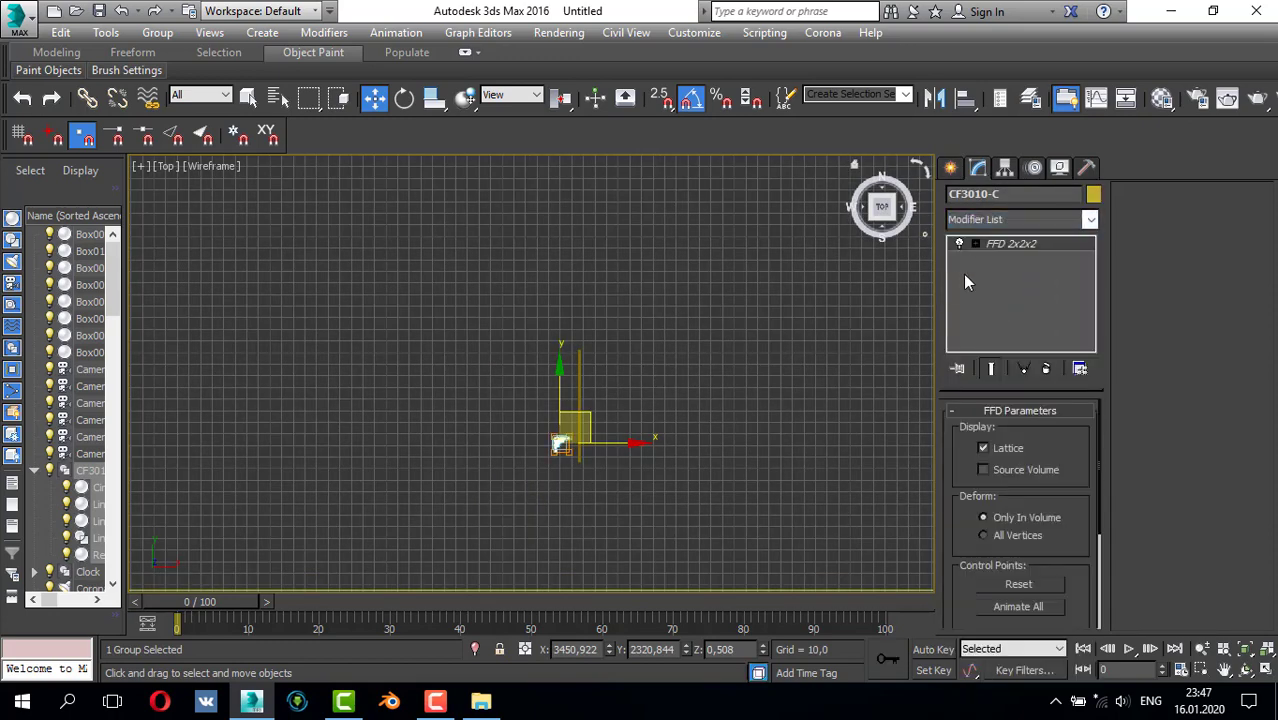
click(1026, 258)
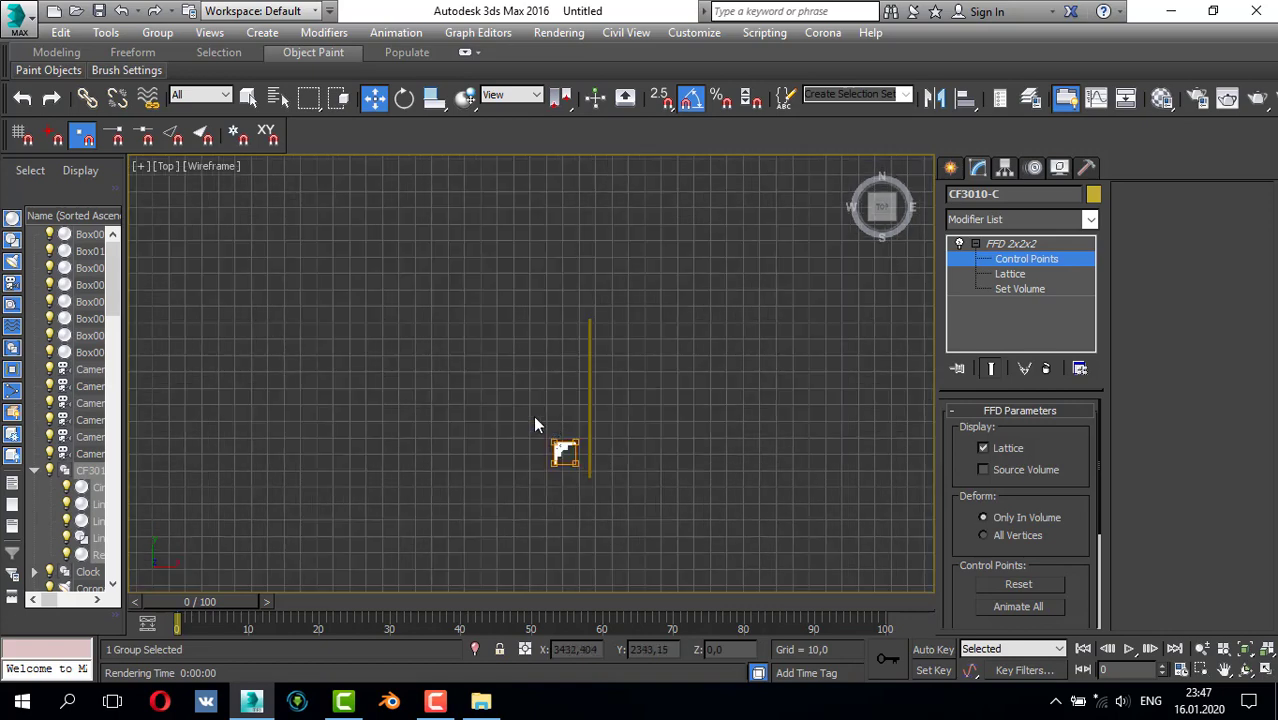
- Stretch the ornate corner molding with its FFD control points, moving the northern points farther north and the western points farther west
drag(606, 455, 605, 454)
drag(565, 399, 582, 246)
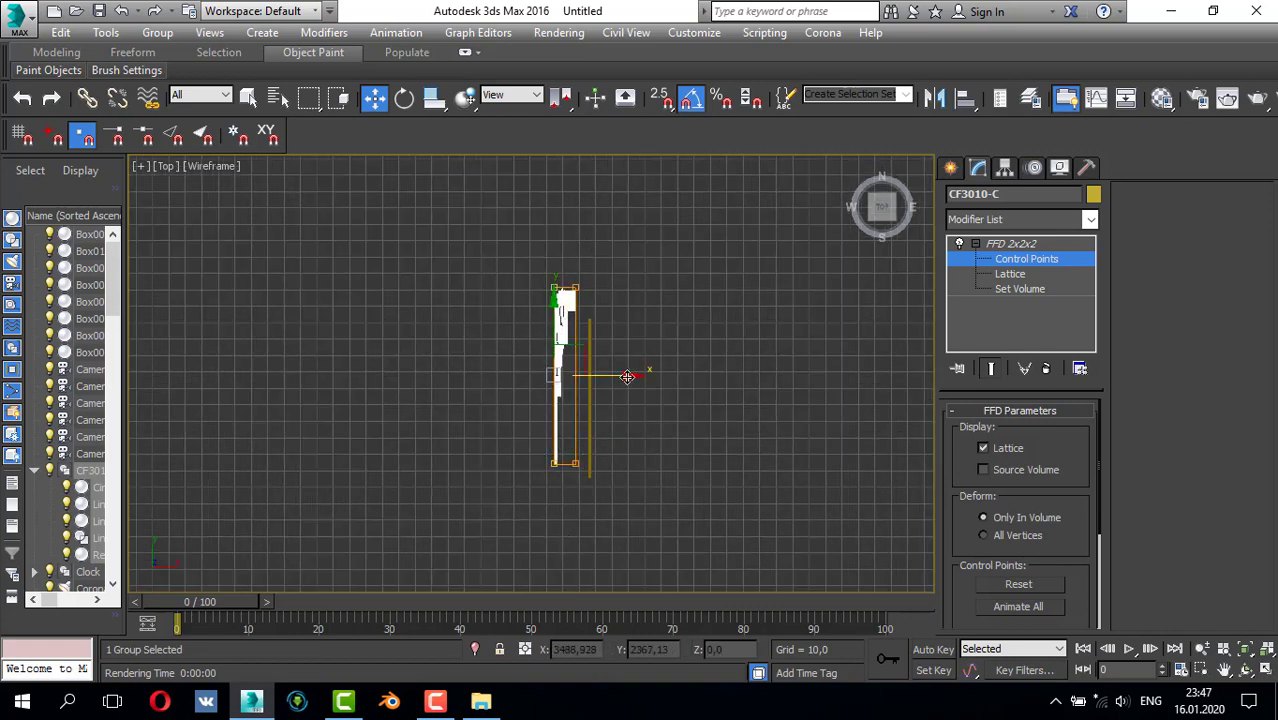
drag(627, 377, 373, 367)
scroll(378, 366, down, 5)
middle_drag(378, 366, 475, 352)
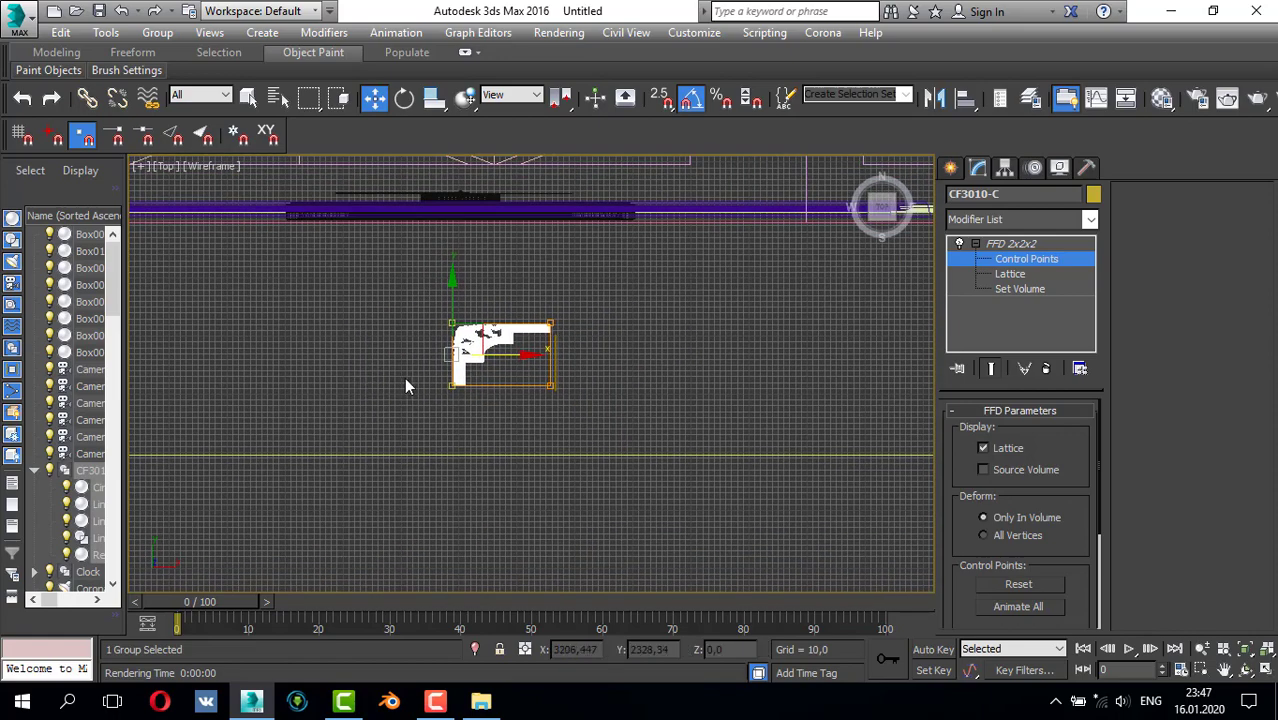
- Enlarge the corner molding further by moving its southern control points south, its northern ones north and its eastern ones east
drag(406, 385, 622, 450)
drag(502, 325, 502, 495)
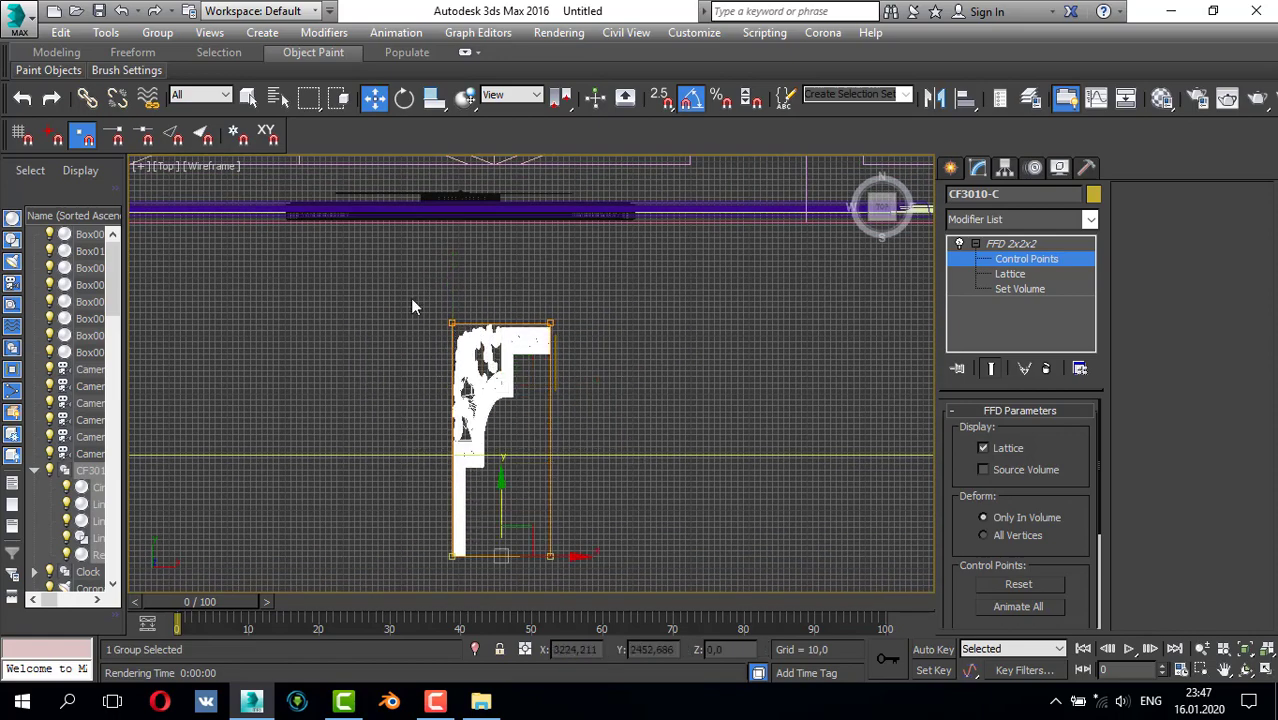
drag(565, 332, 588, 262)
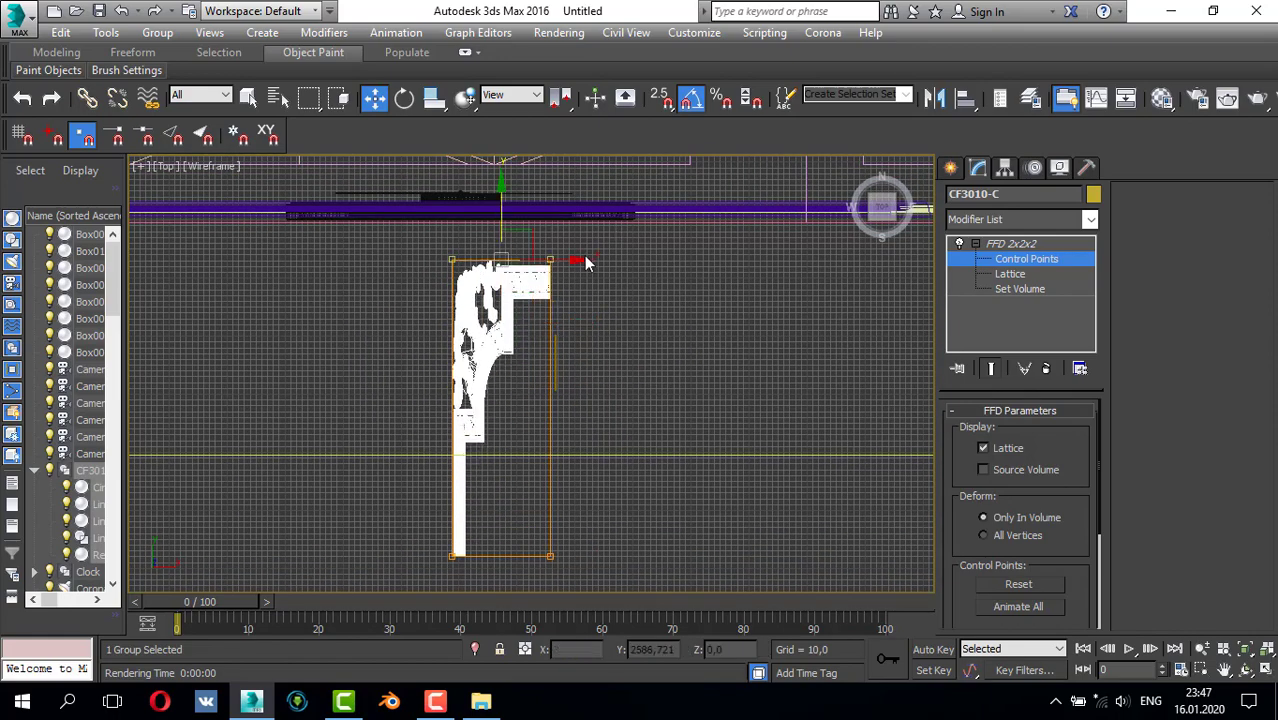
drag(616, 409, 820, 441)
scroll(669, 402, down, 3)
scroll(670, 408, down, 3)
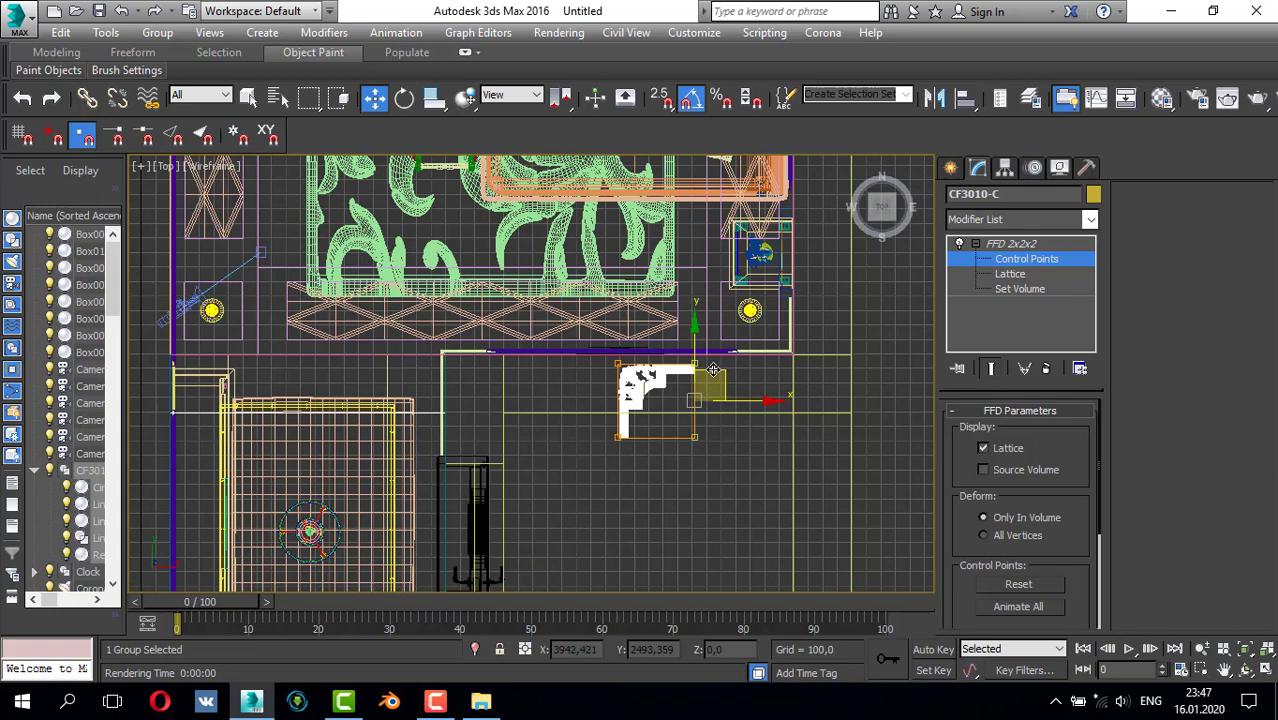
- Raise the corner molding's upper control points in the Front view to thicken its relief
key(alt+w)
key(alt+w)
scroll(702, 298, down, 2)
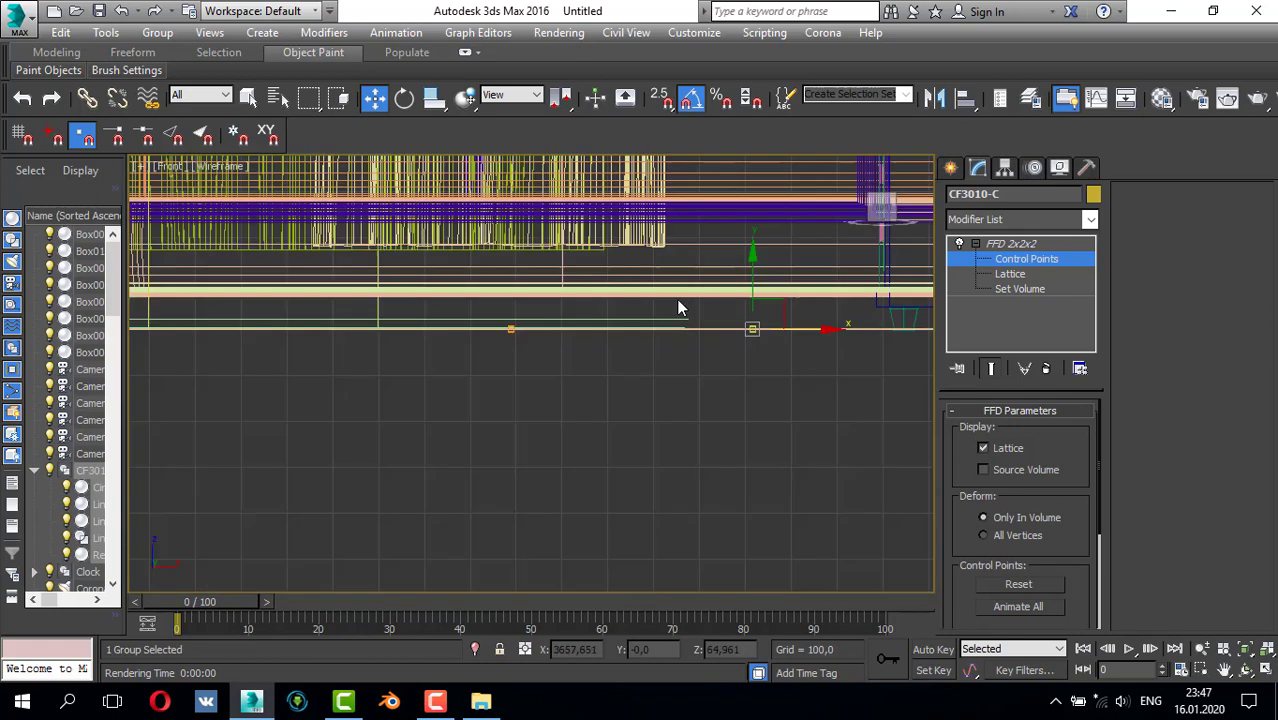
scroll(524, 331, up, 5)
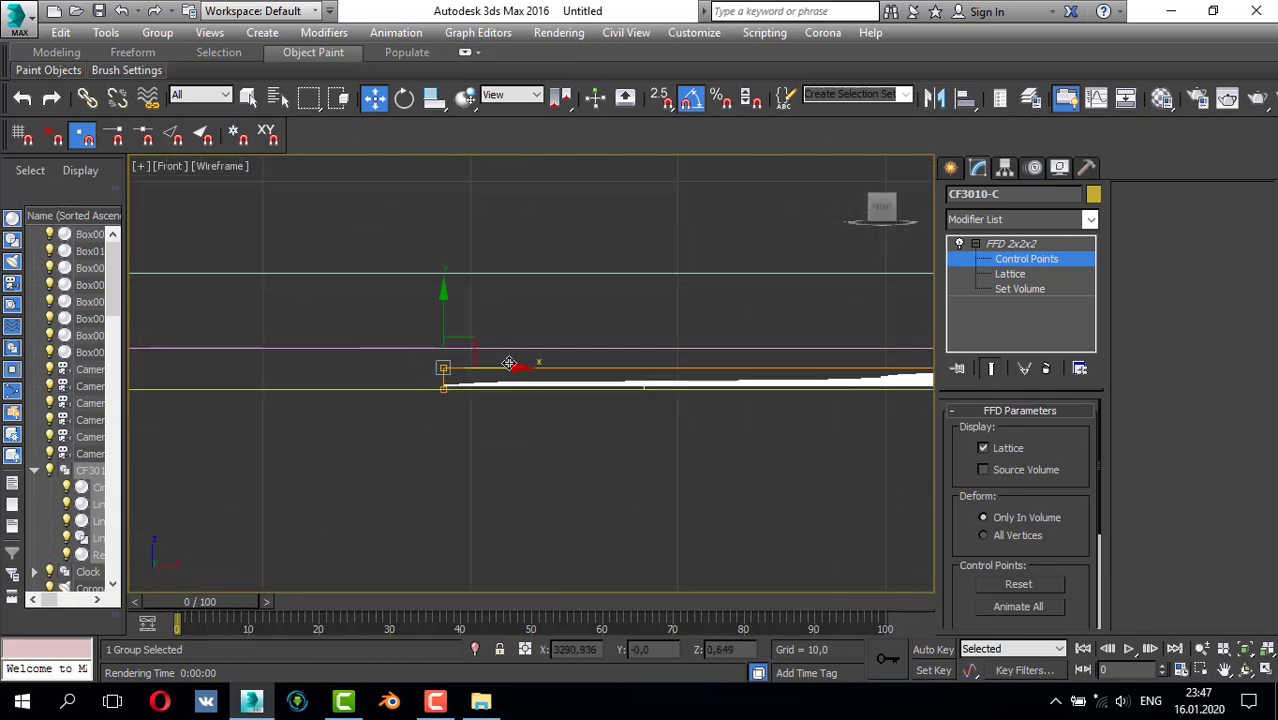
scroll(741, 338, down, 8)
middle_drag(735, 338, 363, 332)
scroll(752, 335, up, 4)
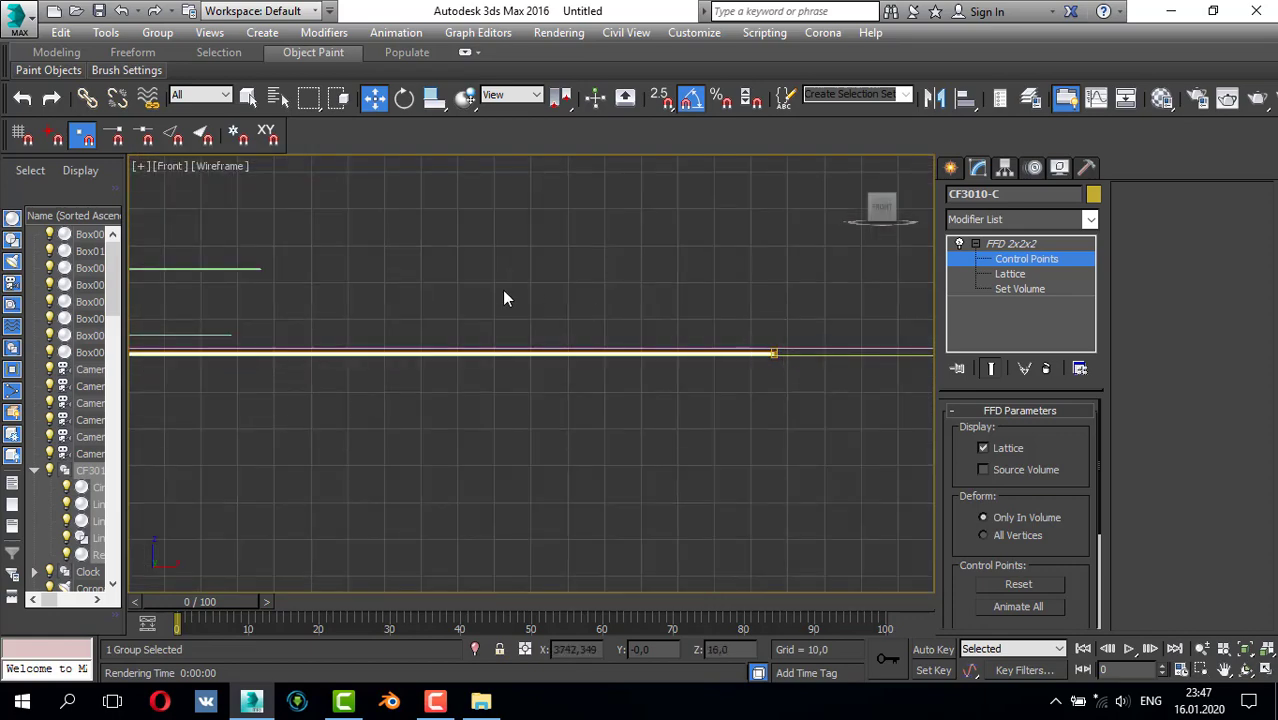
scroll(504, 291, down, 3)
middle_drag(488, 288, 683, 324)
drag(362, 302, 420, 277)
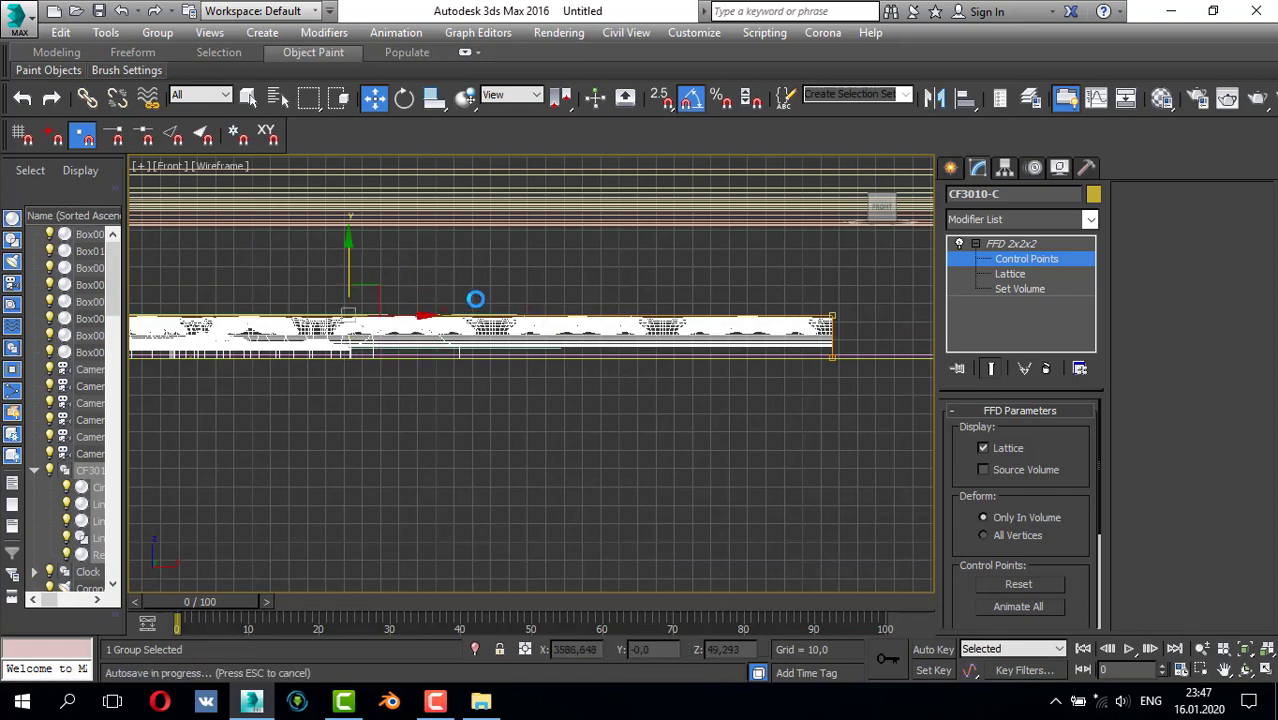
scroll(480, 285, down, 4)
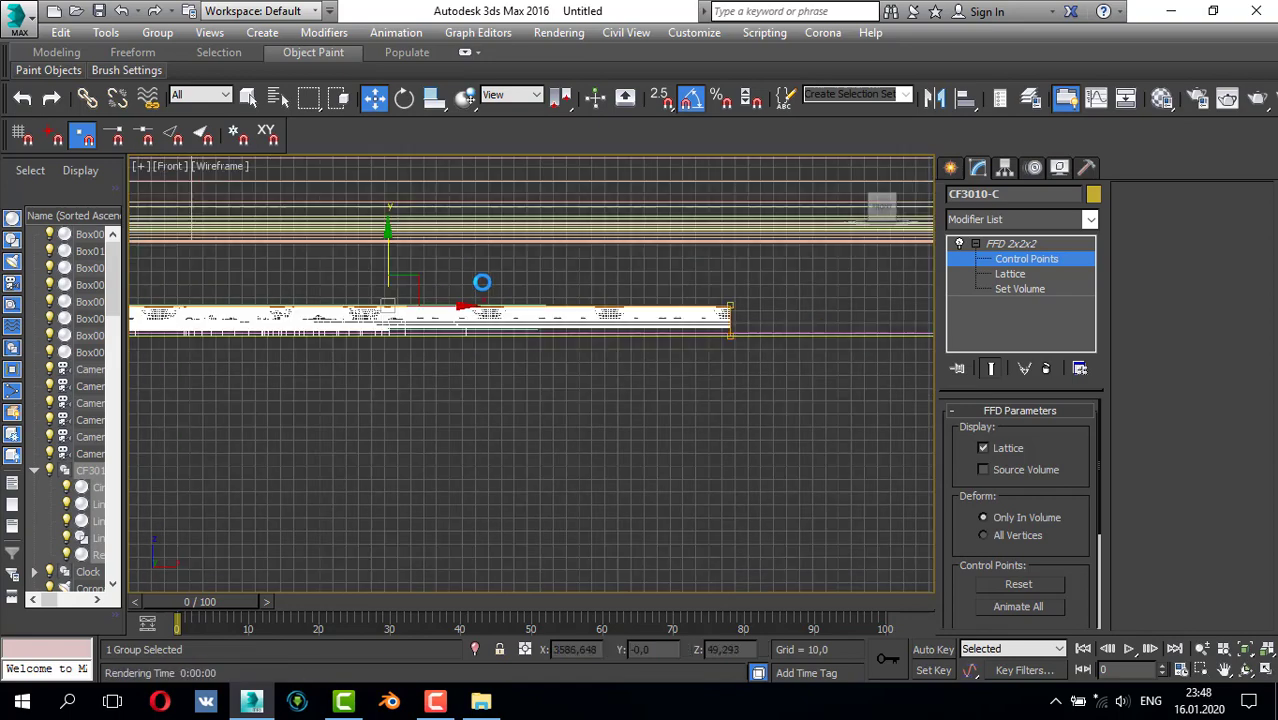
scroll(477, 305, up, 3)
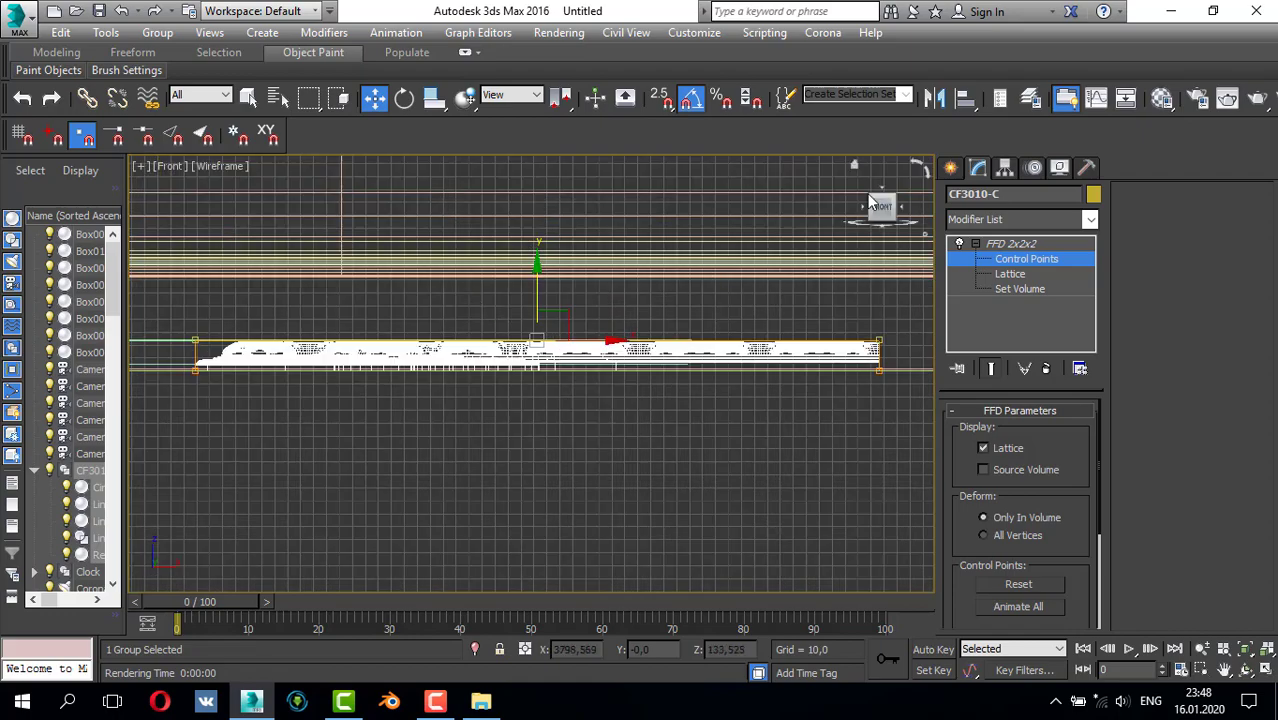
- Leave control point editing and move the corner molding in the Top view into the bedroom's northwest area
click(952, 170)
key(alt+w)
middle_click(460, 295)
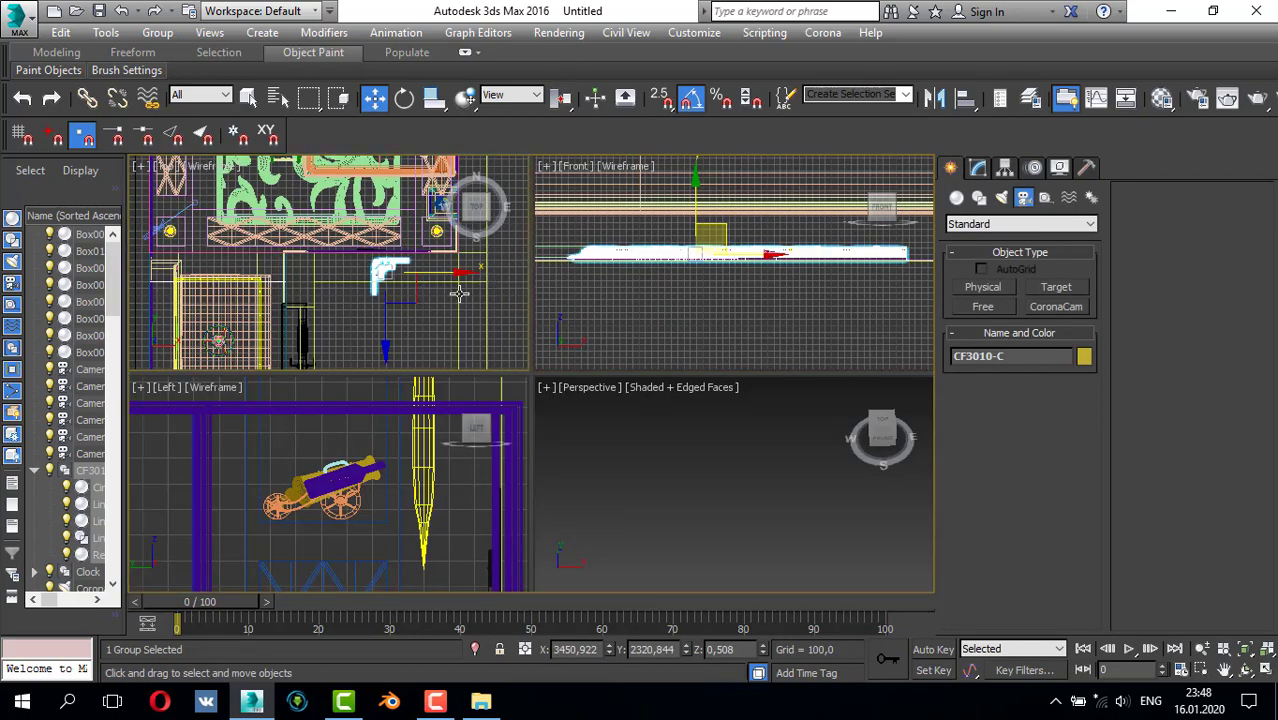
key(alt+w)
middle_drag(523, 345, 539, 393)
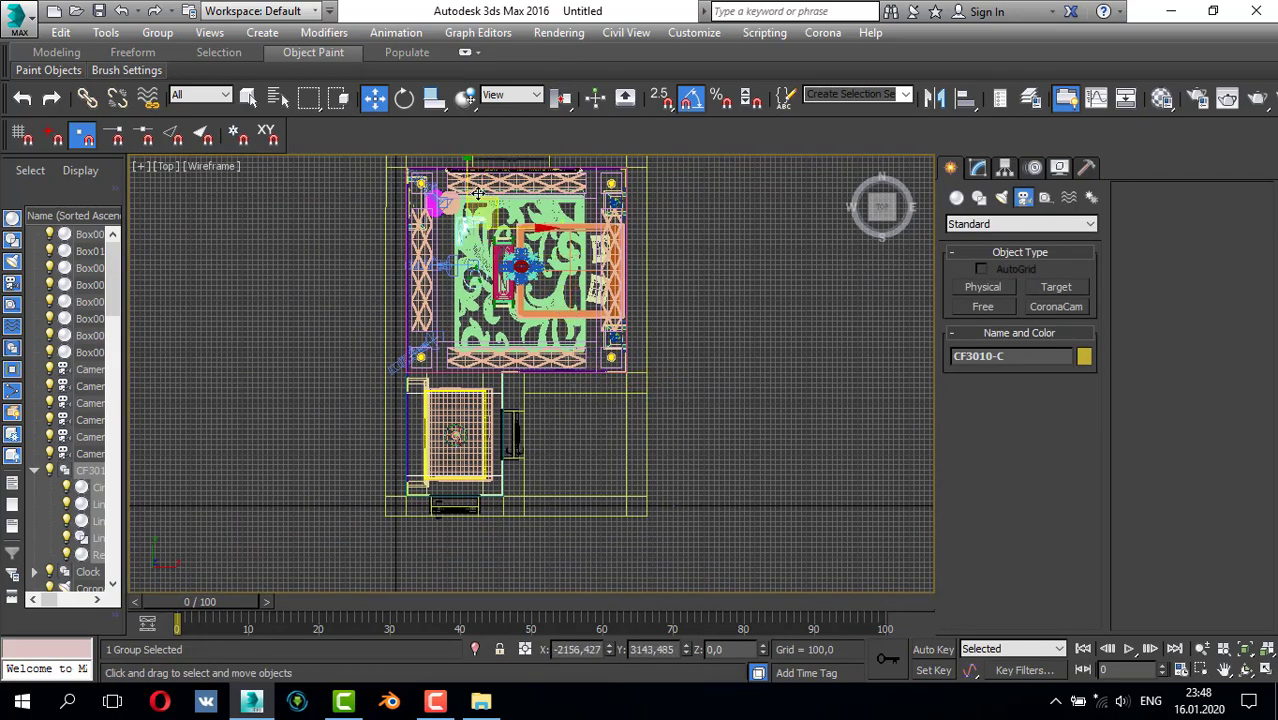
scroll(447, 203, up, 5)
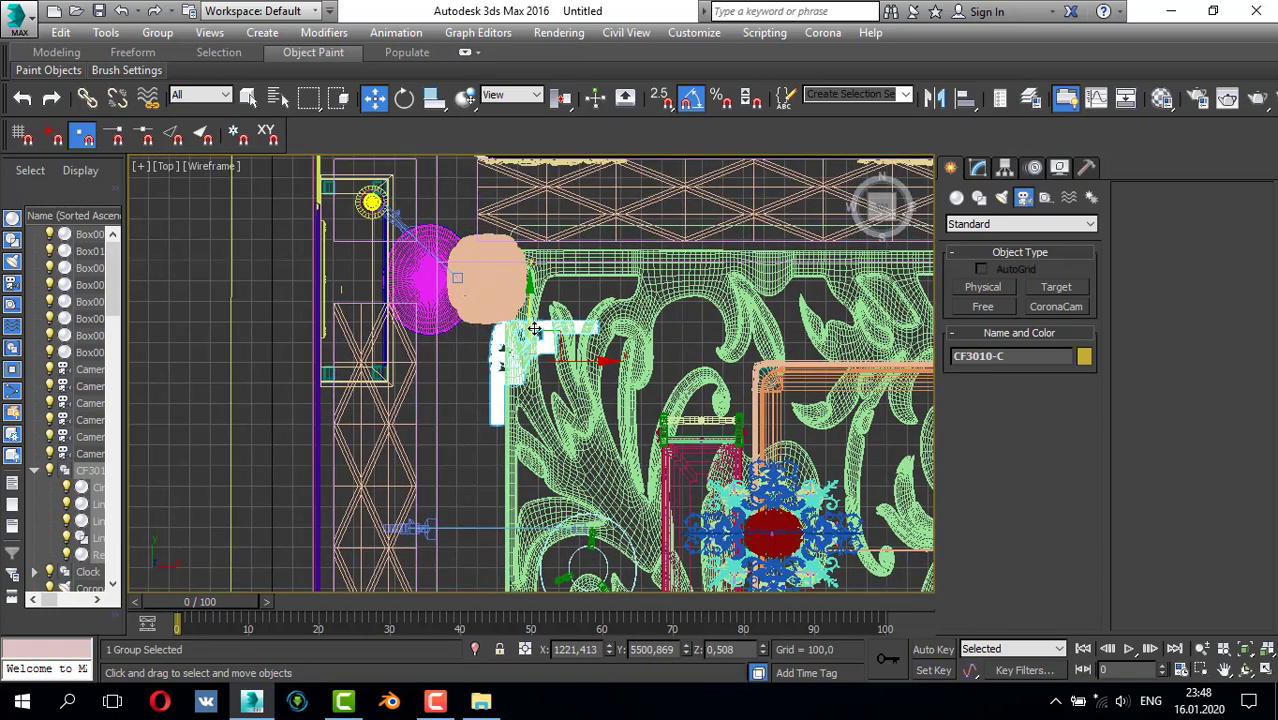
drag(543, 329, 523, 306)
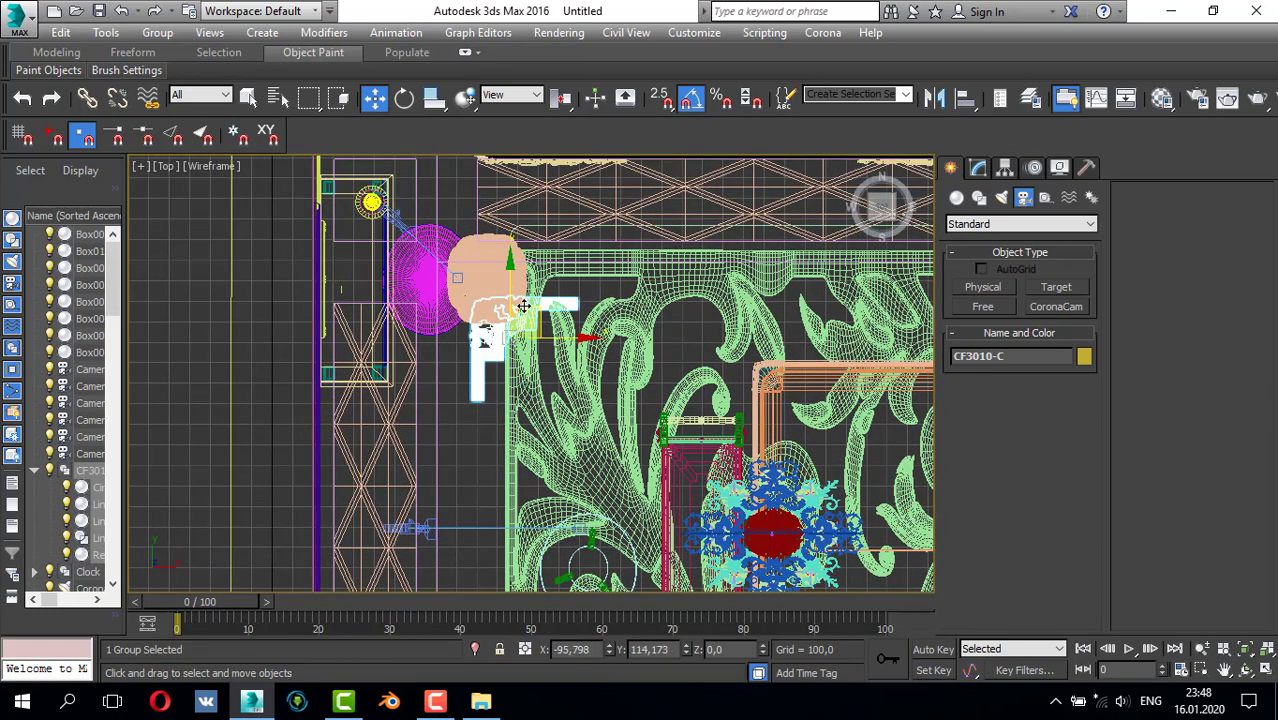
- Raise the corner molding from the floor to just below the ceiling in the Front view
key(alt+w)
right_click(675, 286)
key(alt+w)
key(z)
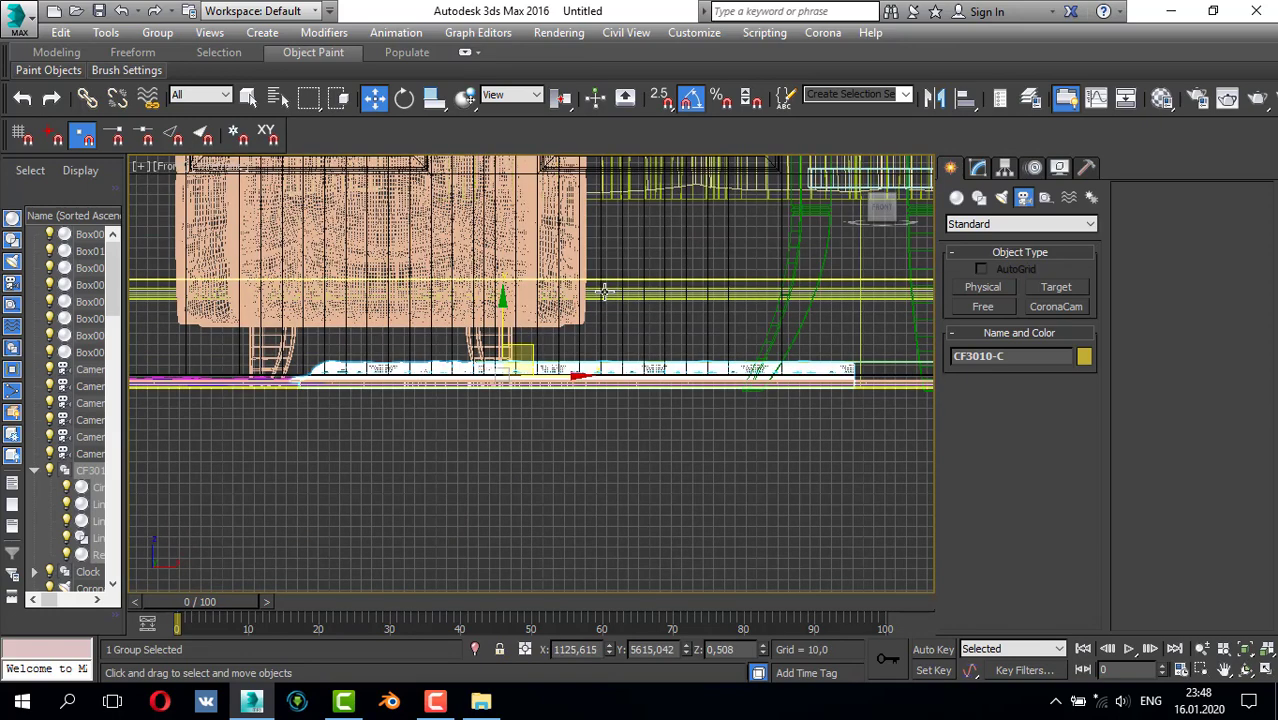
scroll(602, 288, down, 9)
middle_drag(591, 353, 570, 448)
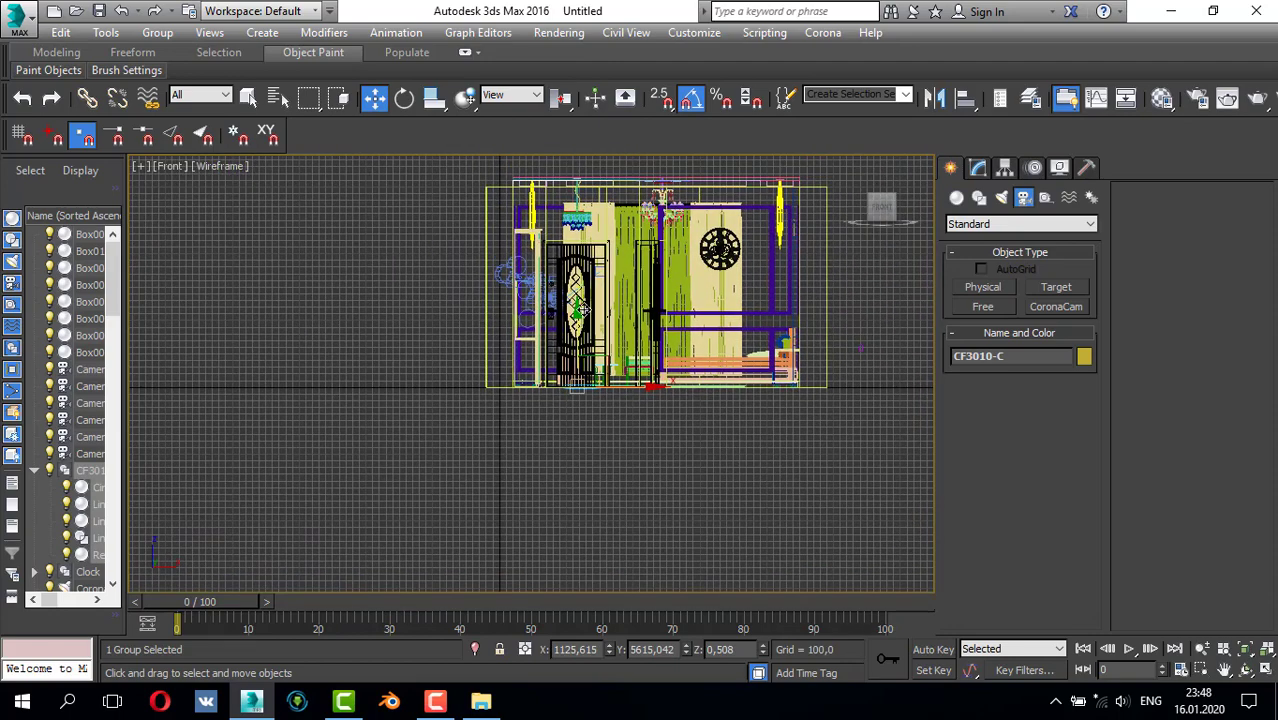
drag(582, 312, 615, 128)
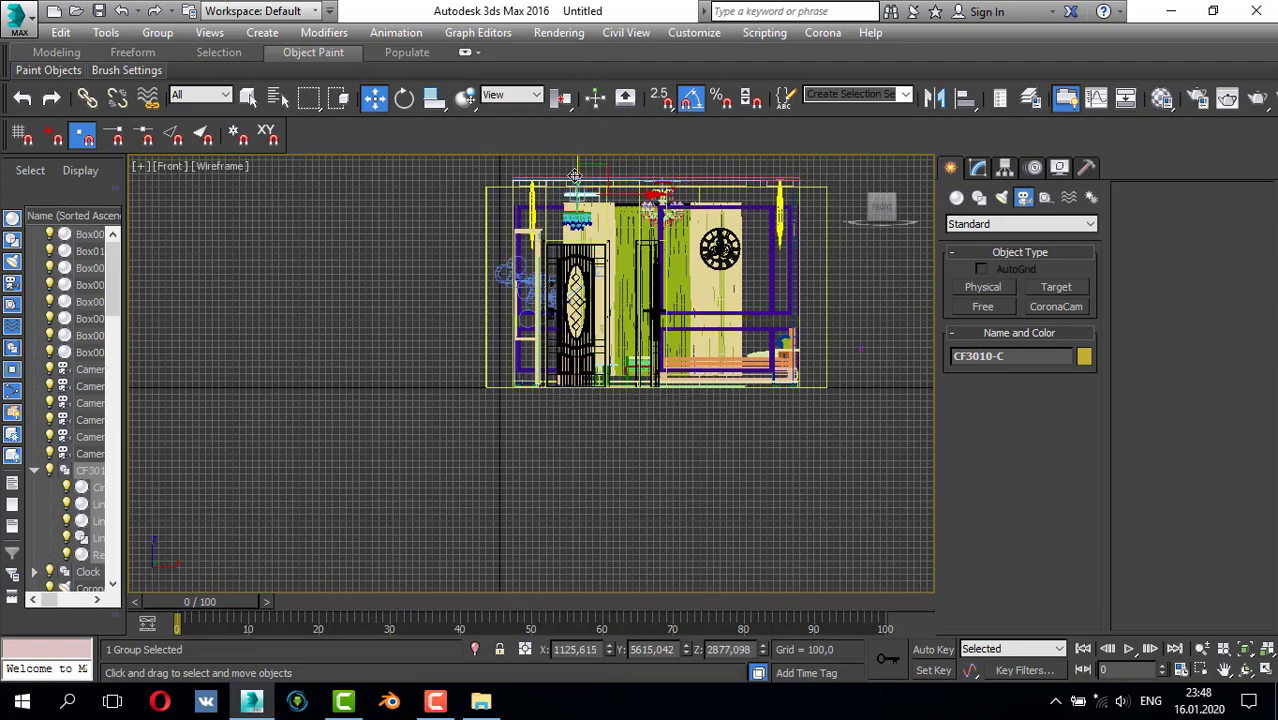
scroll(575, 176, up, 9)
drag(597, 267, 612, 196)
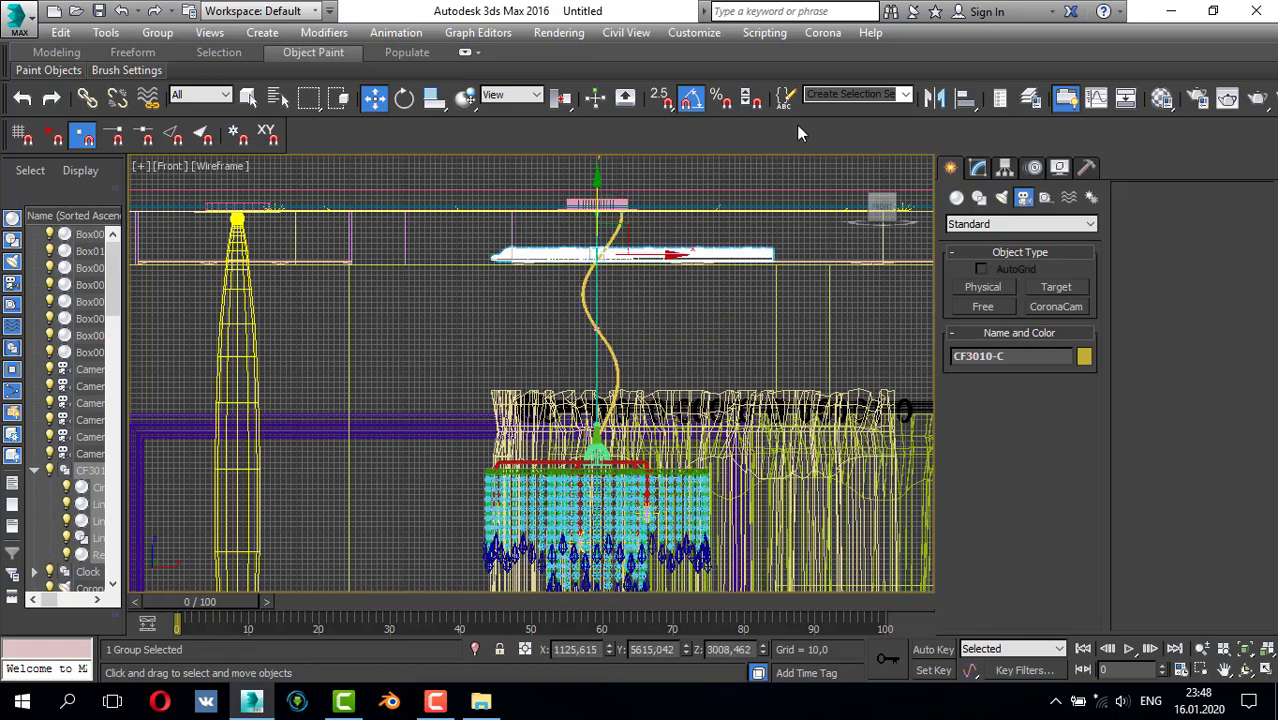
- Mirror the corner molding about the Y axis without cloning and raise it up to the ceiling surface
click(934, 98)
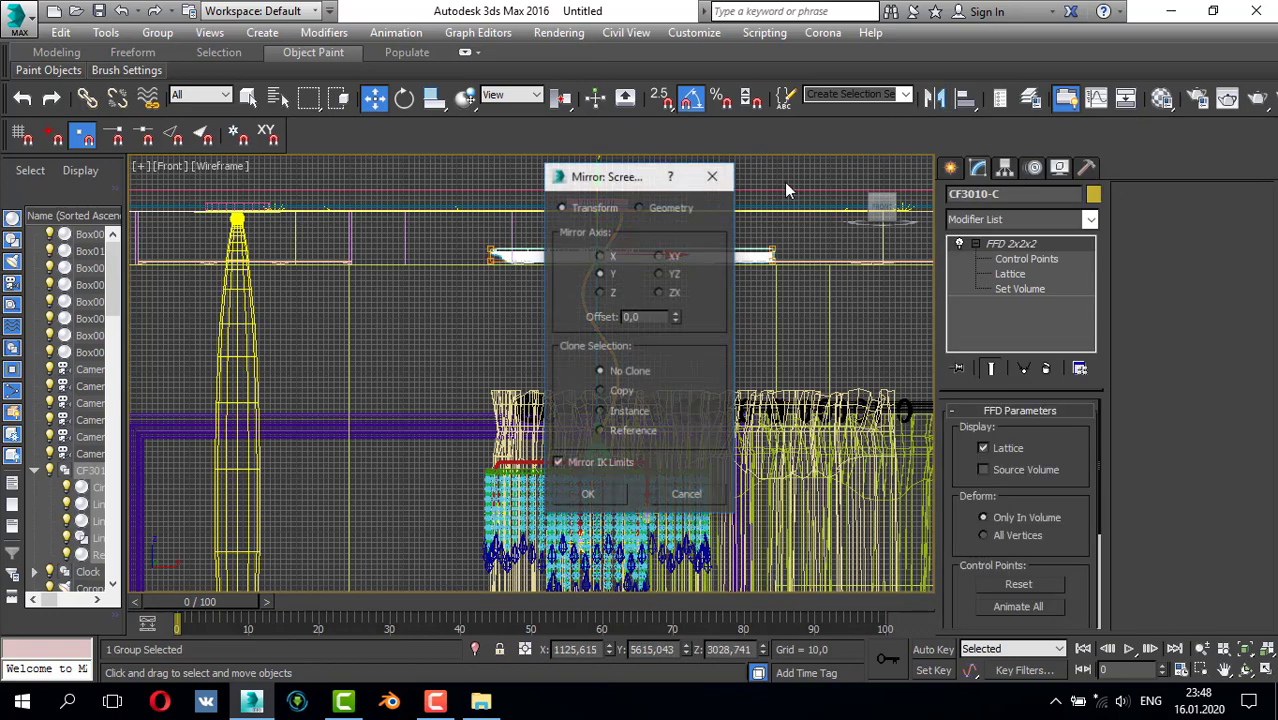
click(589, 495)
scroll(604, 279, up, 5)
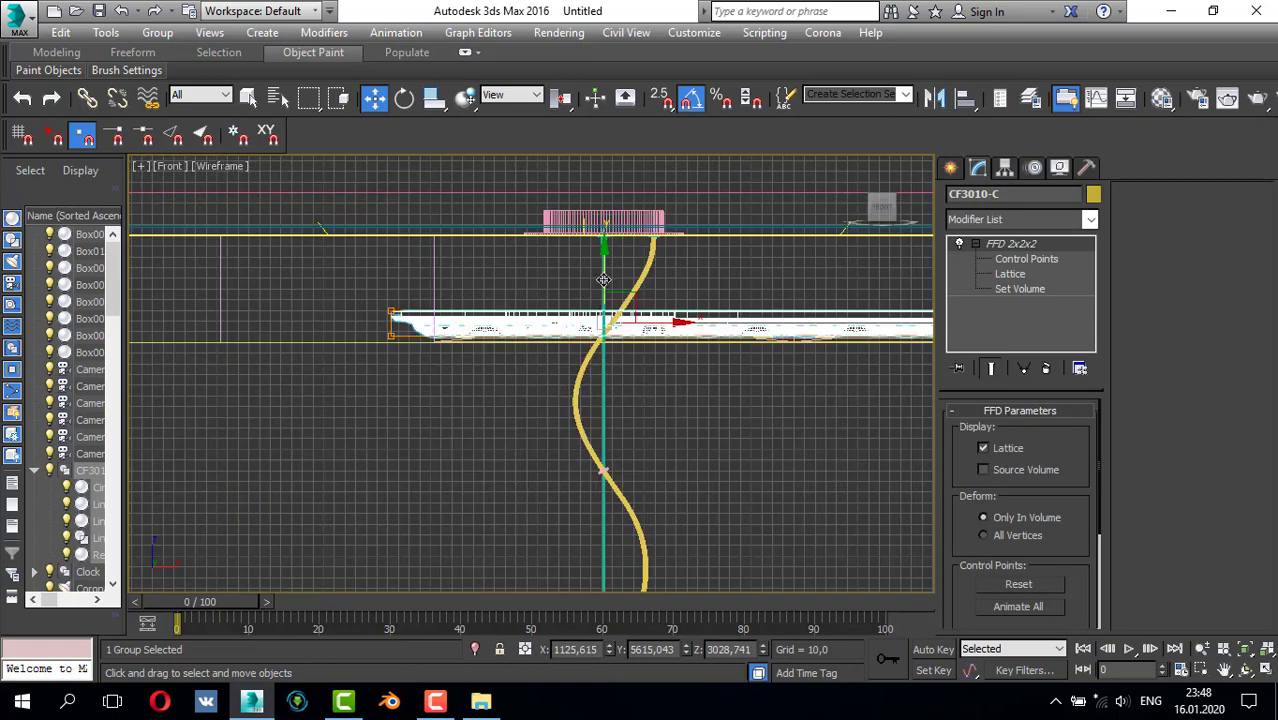
drag(604, 279, 644, 185)
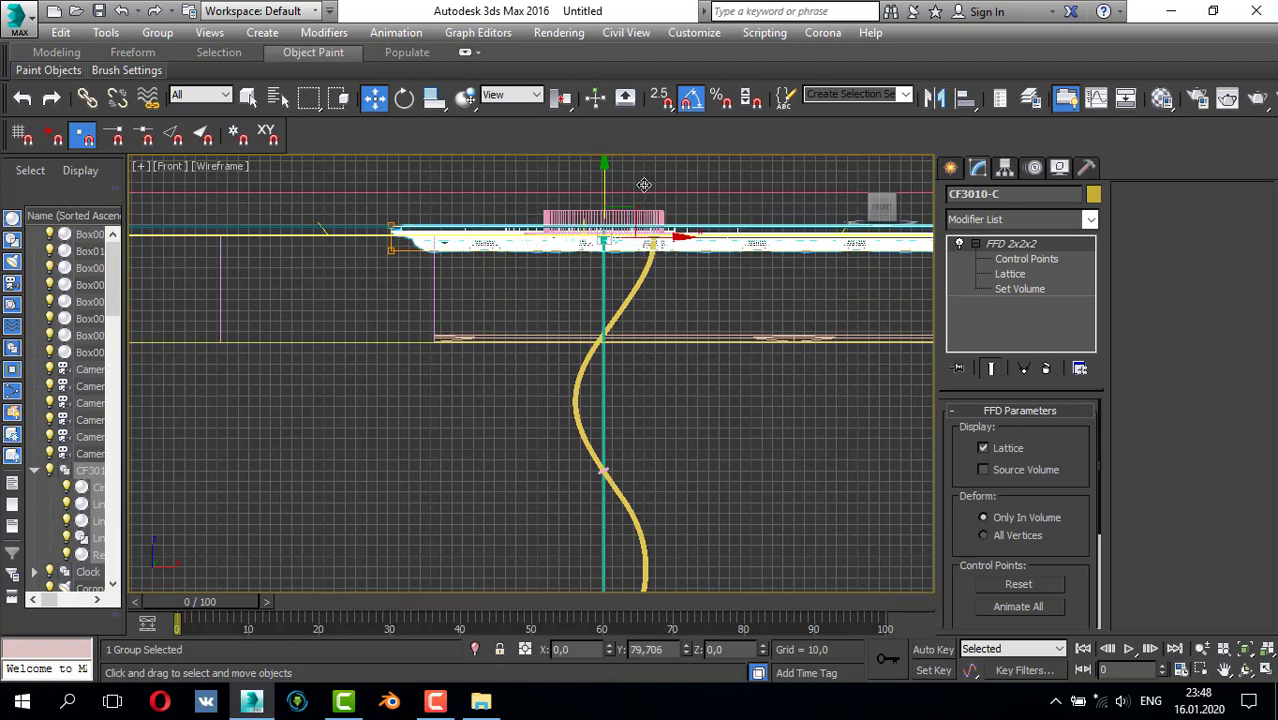
- Examine the mirrored corner molding from below in the Perspective view to check its fit against the ceiling
key(alt+w)
key(alt+w)
key(z)
key(alt+w)
right_click(715, 455)
key(alt+w)
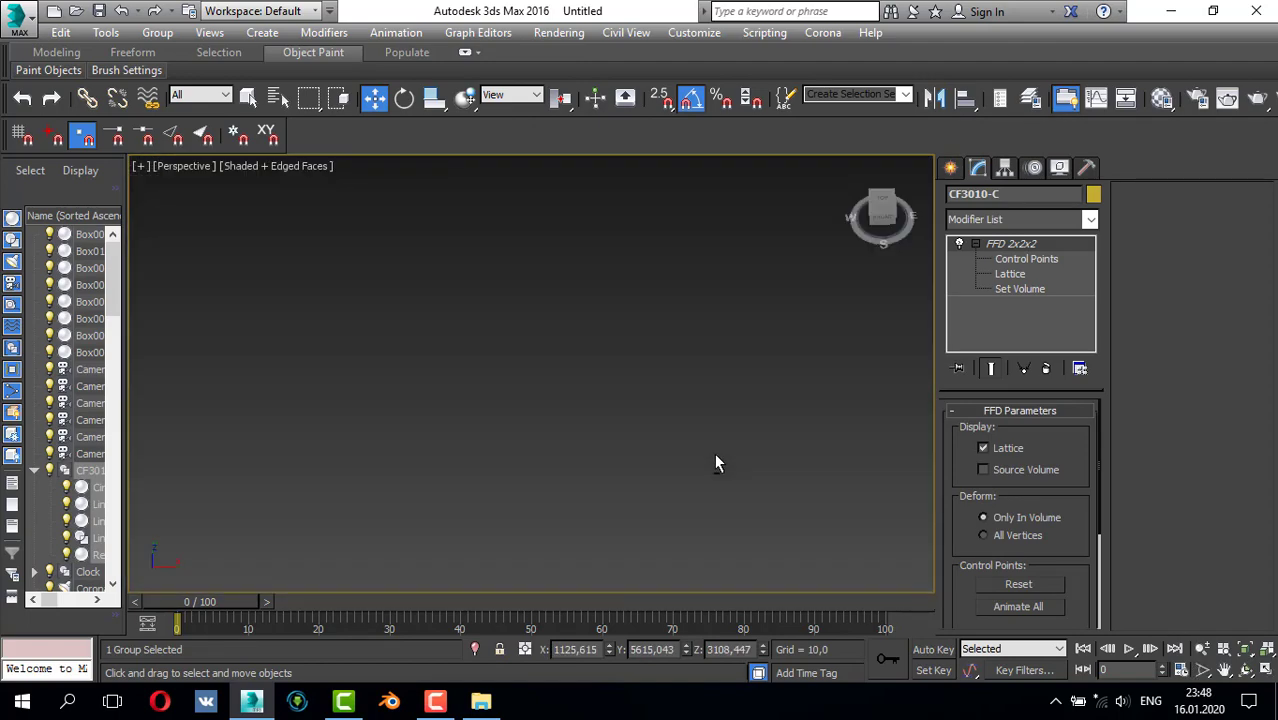
key(z)
alt+middle_drag(612, 372, 582, 277)
scroll(580, 295, down, 2)
alt+middle_drag(585, 347, 596, 323)
scroll(596, 306, down, 2)
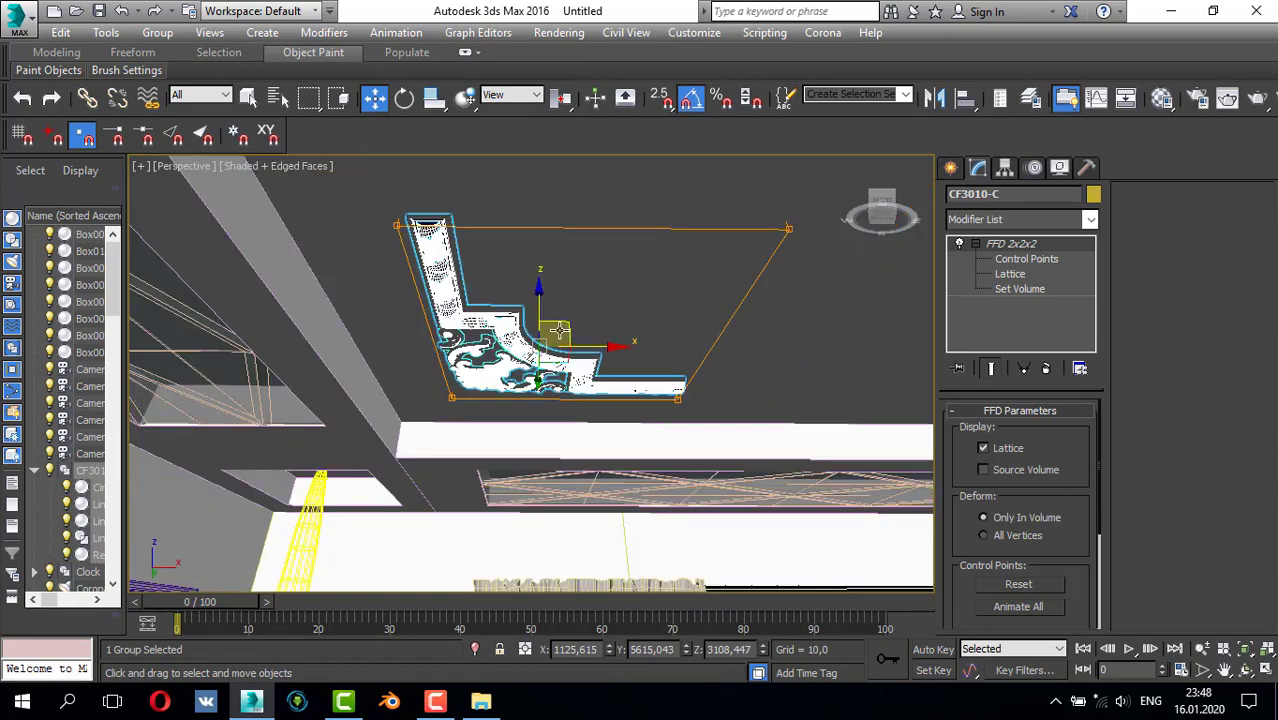
- Lower the corner molding slightly in the Front view and check it against the ceiling in Perspective
key(alt+w)
key(alt+w)
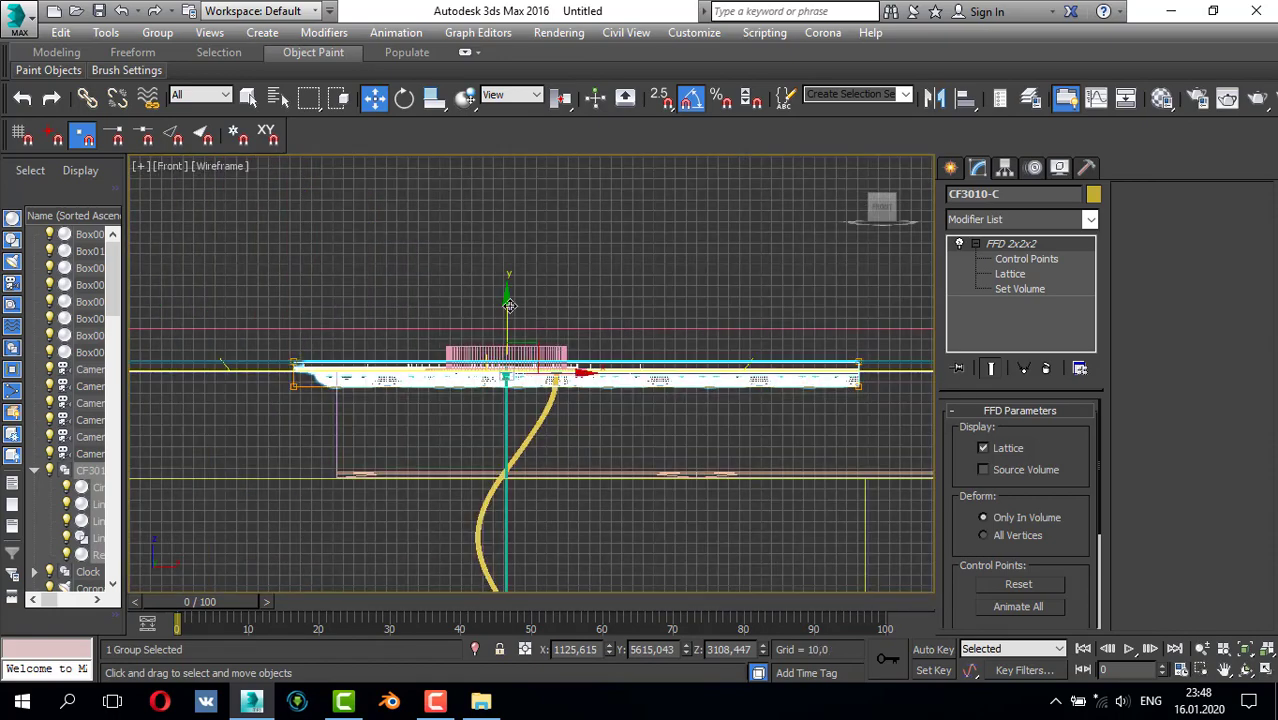
drag(518, 316, 532, 334)
key(alt+w)
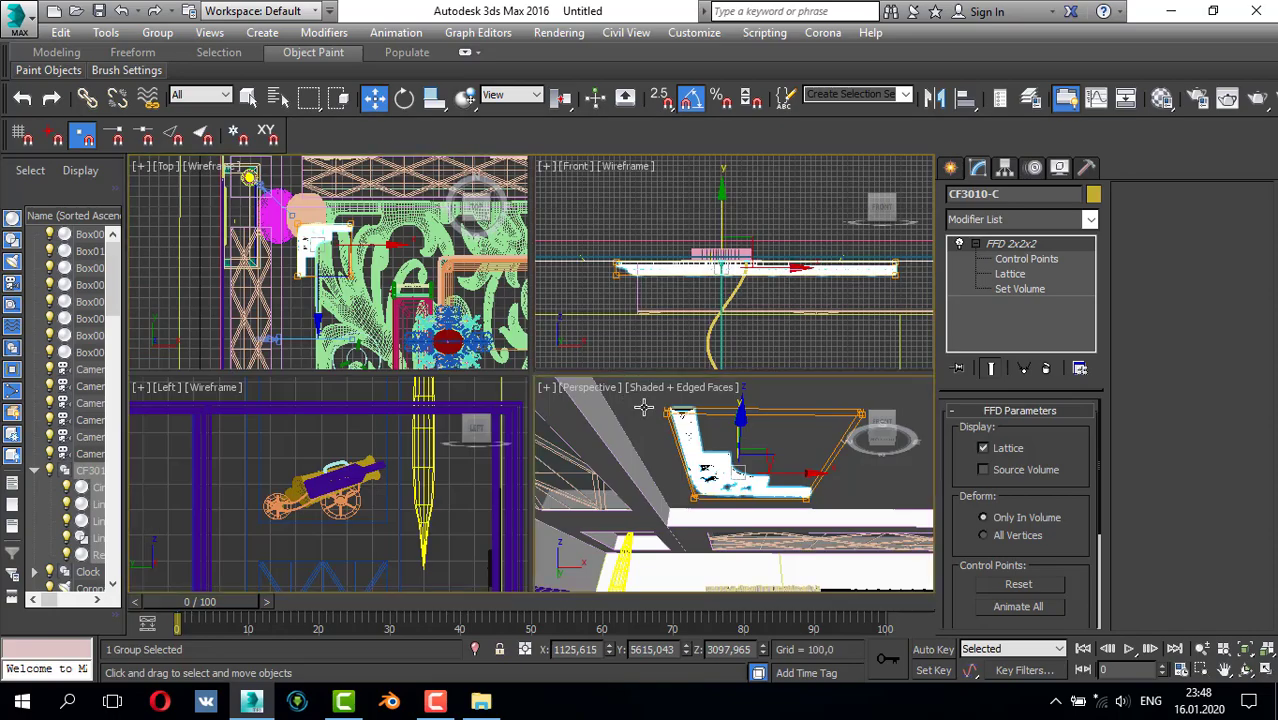
key(alt+w)
alt+middle_drag(532, 334, 665, 321)
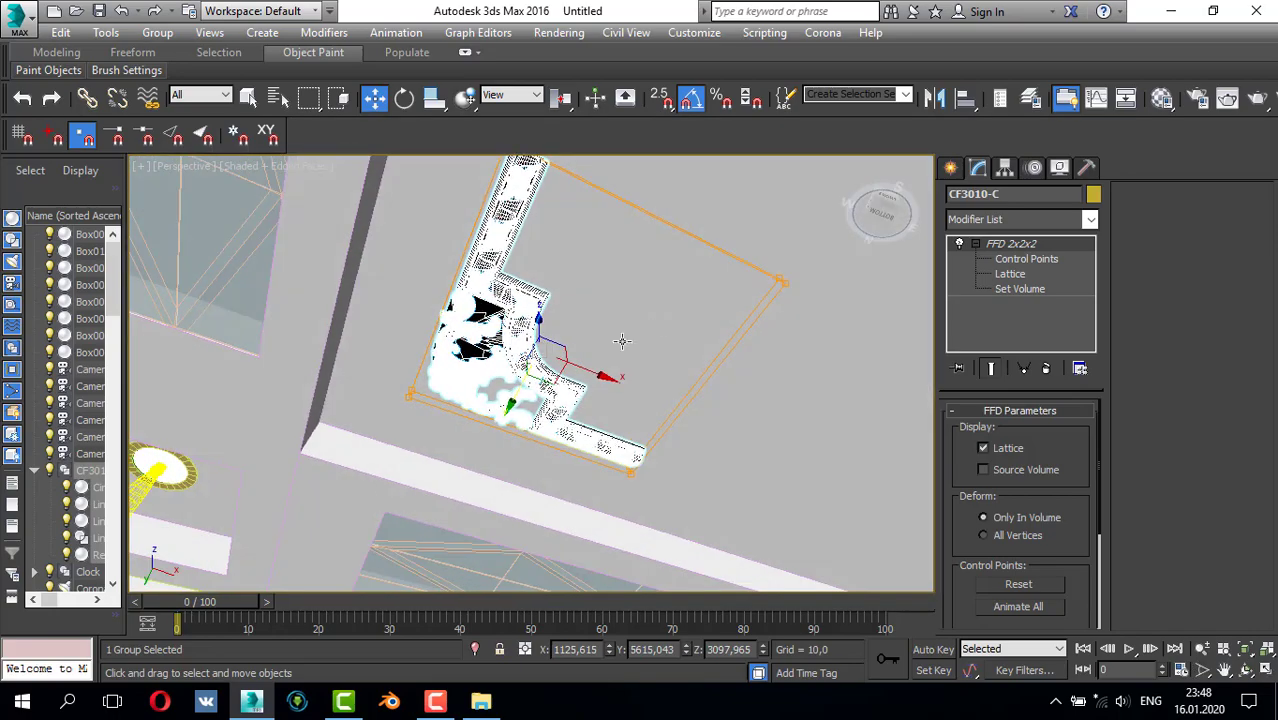
- Select the straight molding south of the bedroom in the Top view and add an FFD 2x2x2 modifier to it
key(alt+w)
key(alt+w)
scroll(465, 348, down, 5)
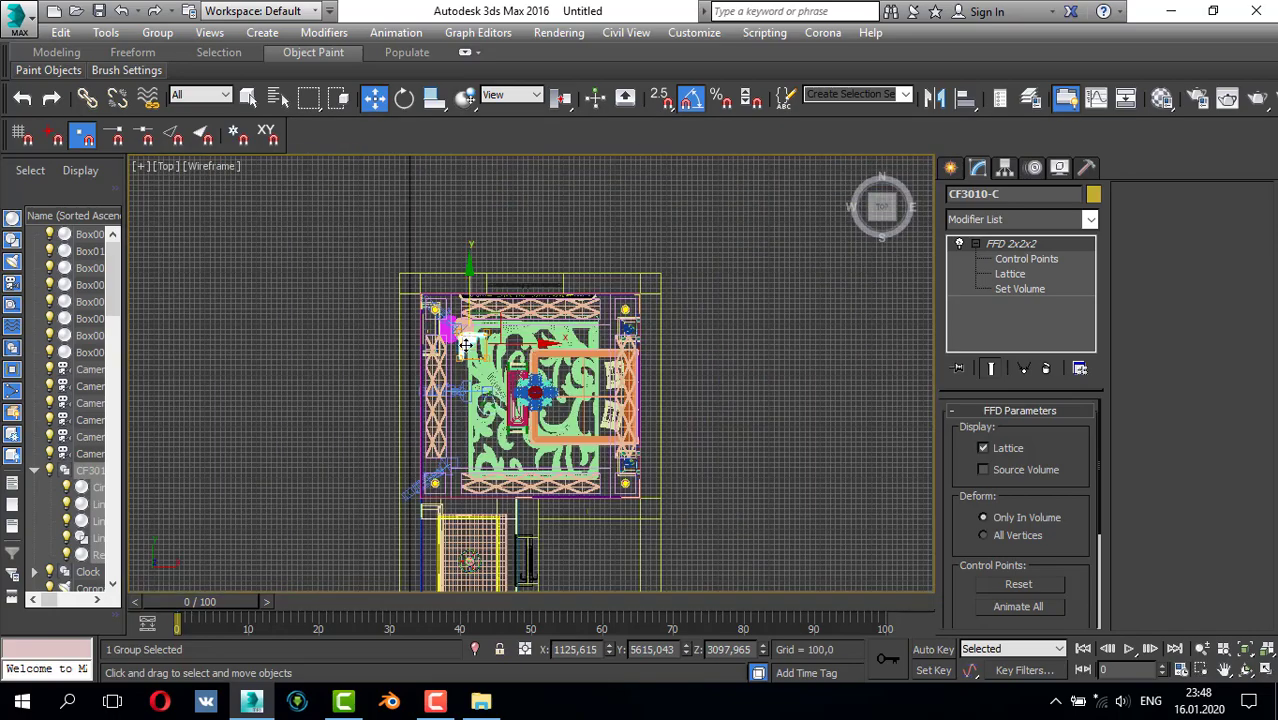
middle_drag(579, 474, 572, 412)
scroll(572, 412, up, 4)
scroll(526, 380, up, 4)
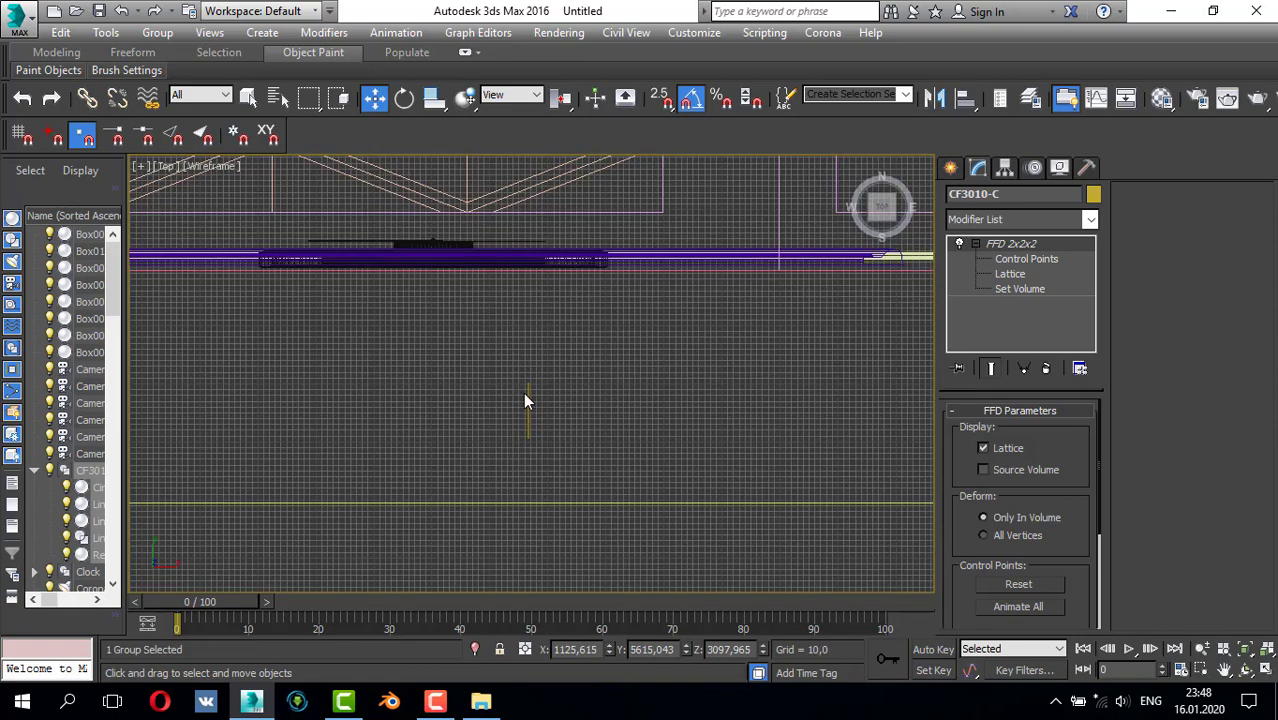
click(524, 392)
scroll(635, 335, down, 2)
click(984, 223)
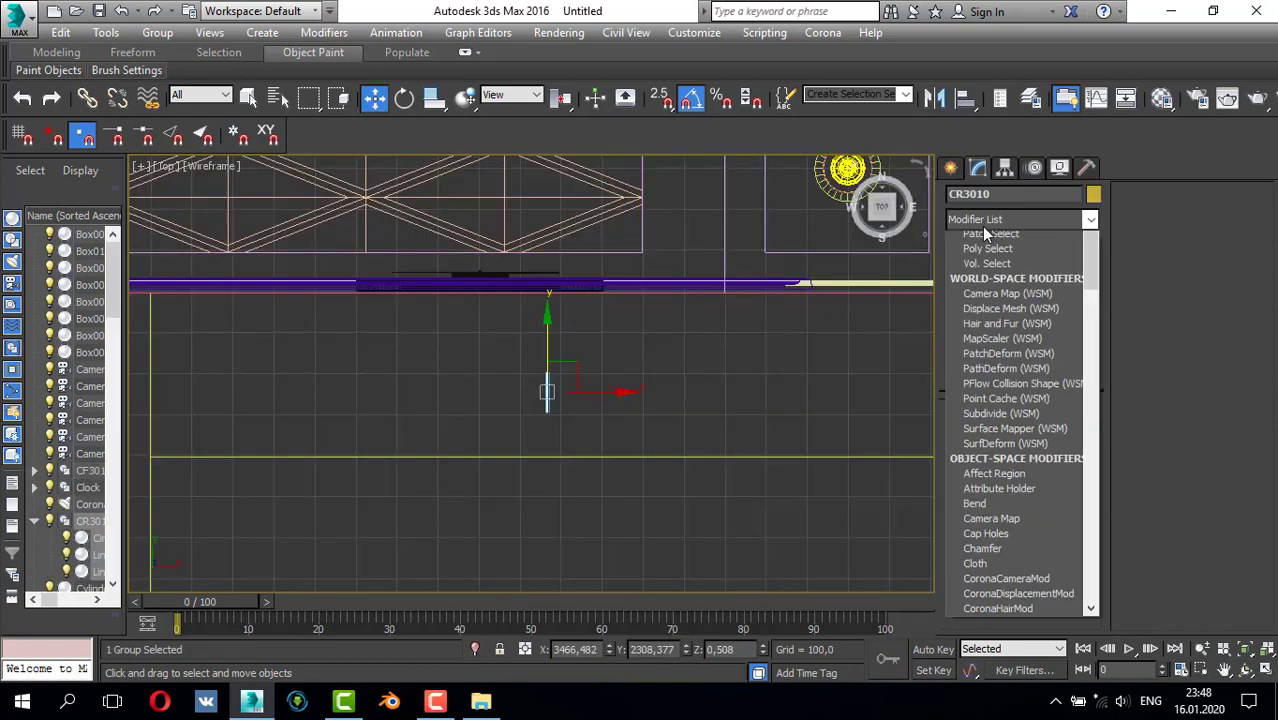
key(f)
click(991, 256)
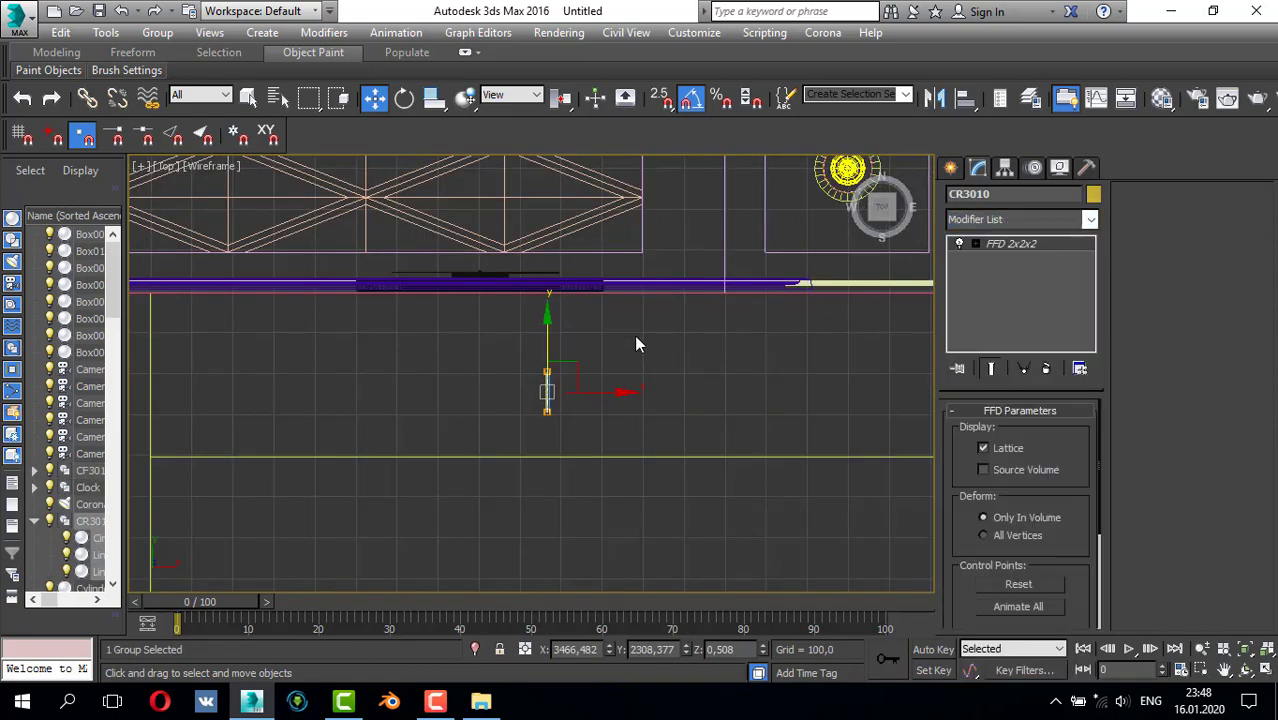
- Activate the Control Points level of the straight molding's FFD modifier, reselecting the molding if it gets deselected
click(989, 251)
click(976, 244)
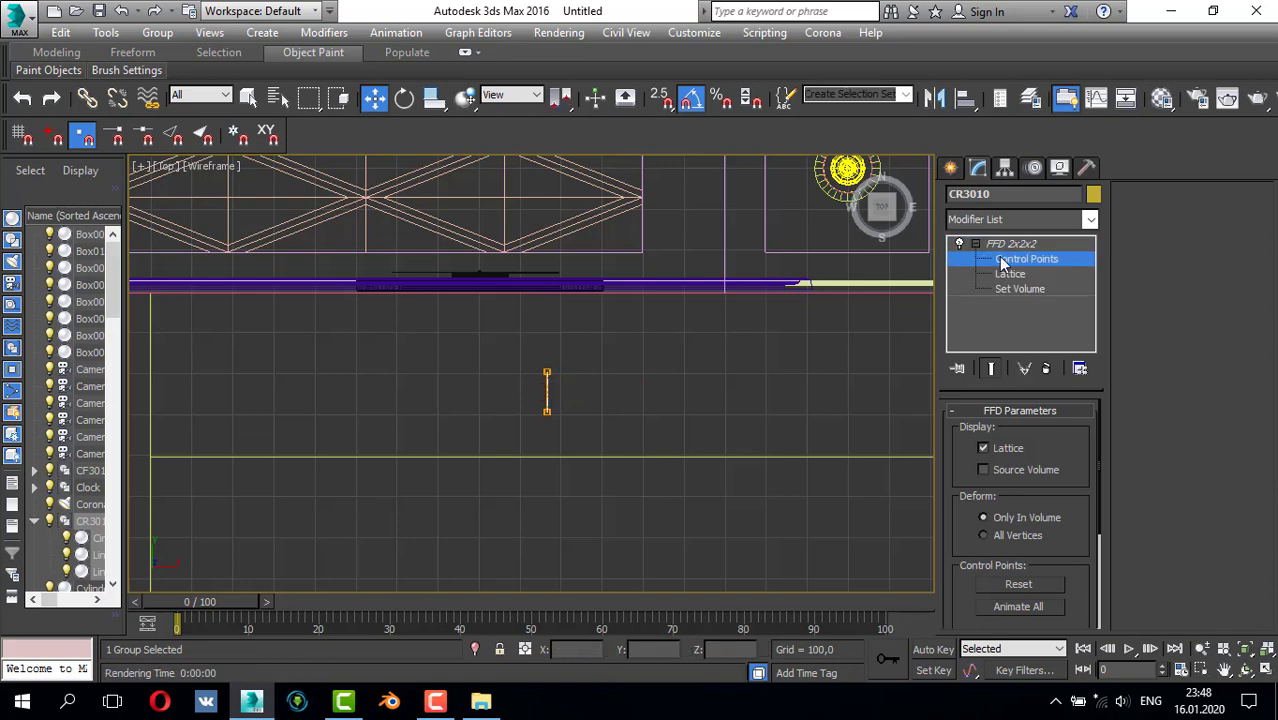
click(1003, 259)
scroll(560, 400, up, 5)
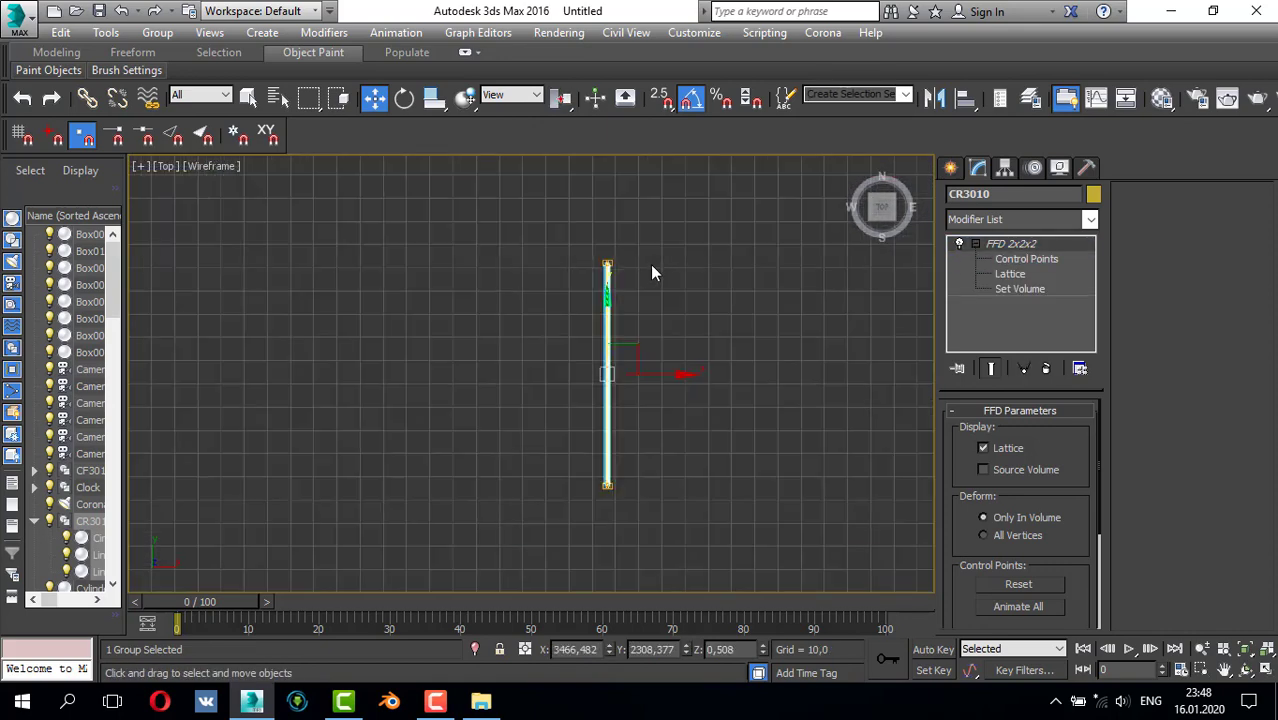
click(610, 502)
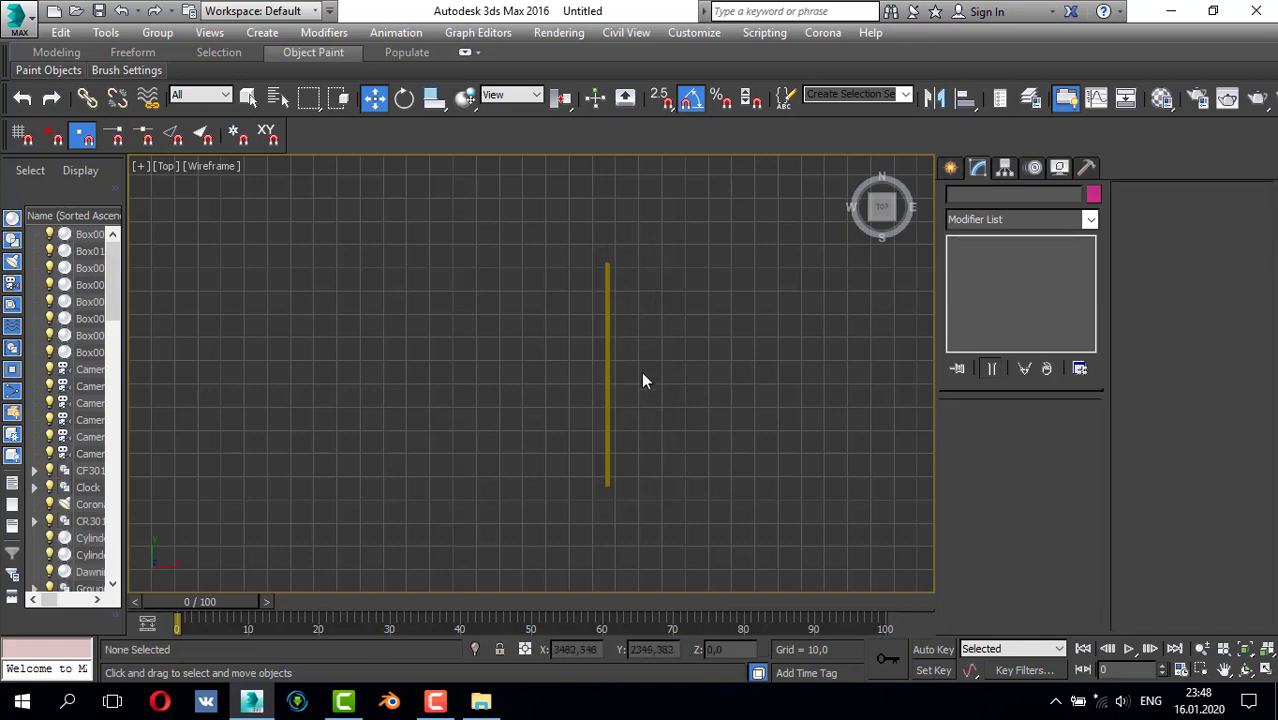
click(611, 329)
click(1020, 259)
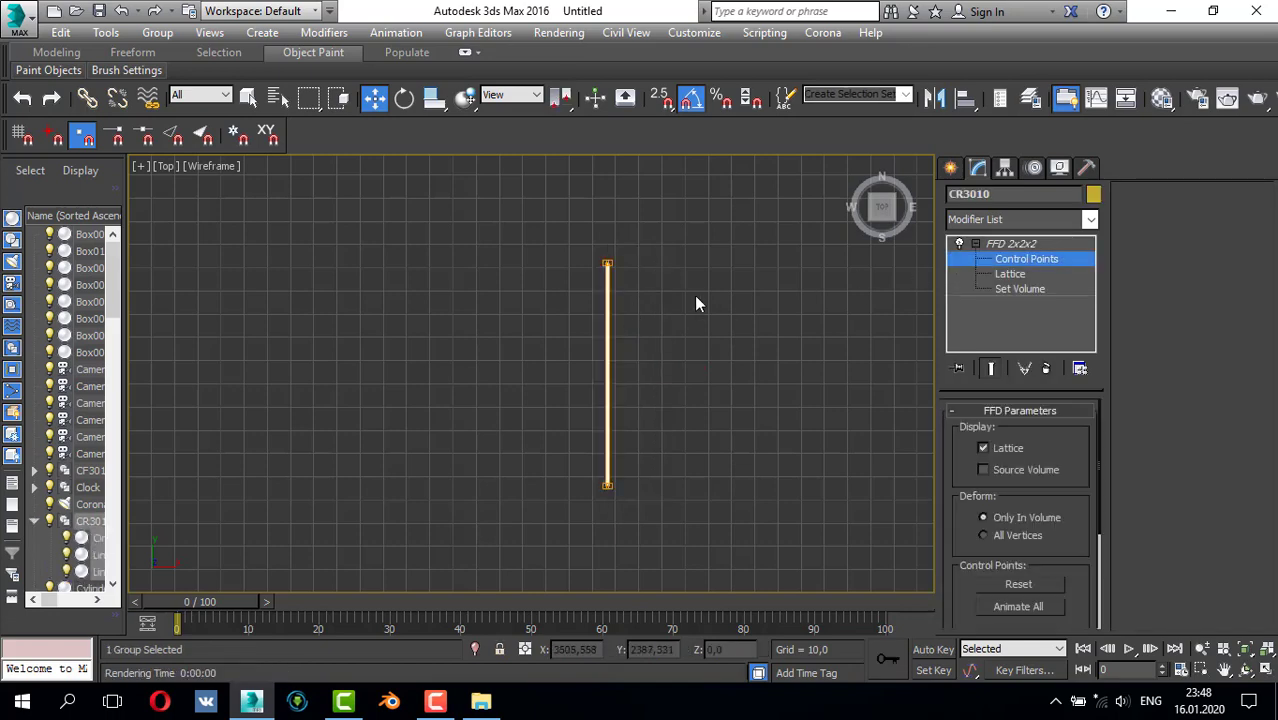
- Widen the straight molding eastward in the Top view by moving the FFD control points along its east side
drag(618, 519, 611, 519)
scroll(617, 258, up, 5)
drag(608, 262, 581, 319)
scroll(593, 345, down, 8)
scroll(594, 411, up, 4)
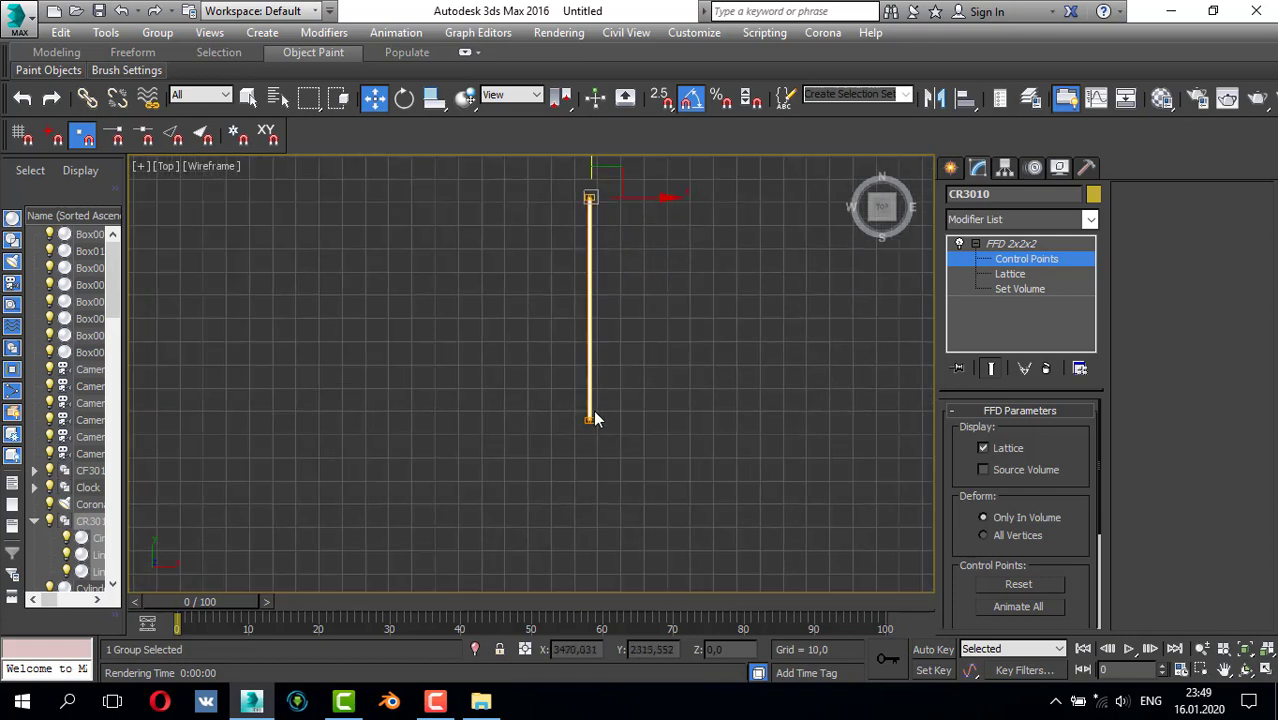
scroll(598, 420, up, 3)
scroll(617, 310, down, 5)
middle_drag(614, 336, 603, 414)
drag(634, 323, 657, 331)
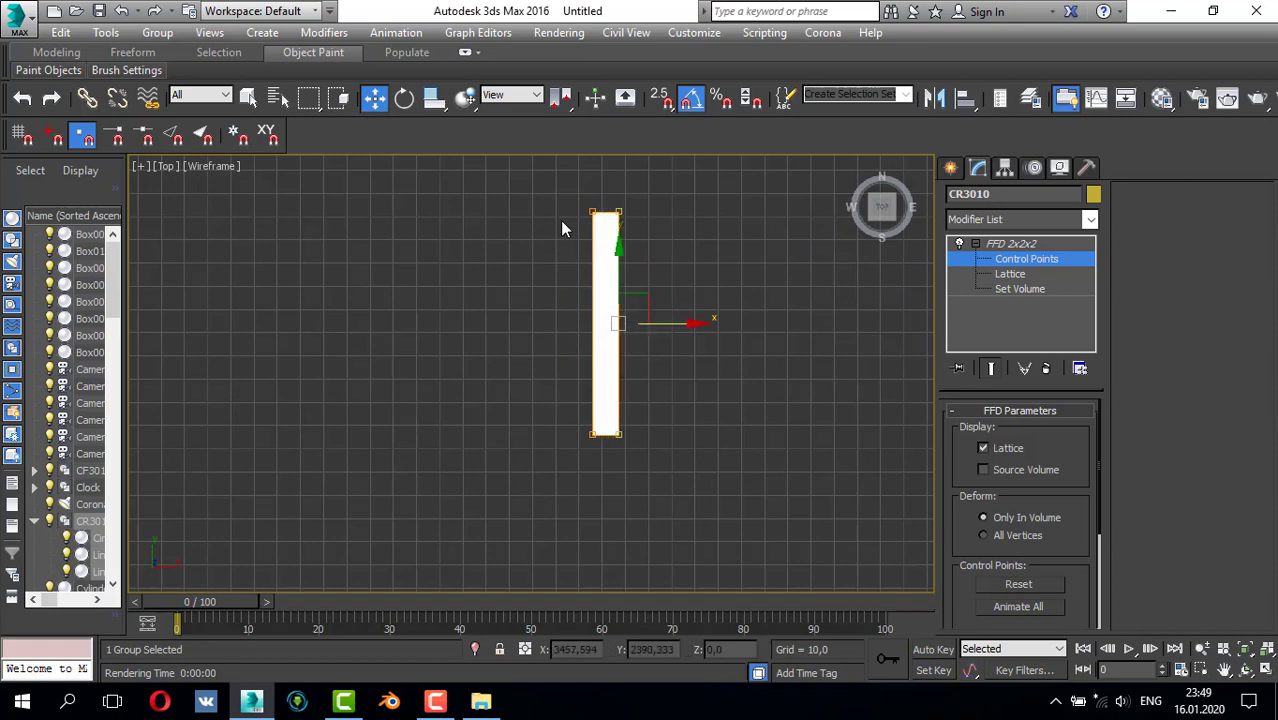
drag(650, 310, 660, 310)
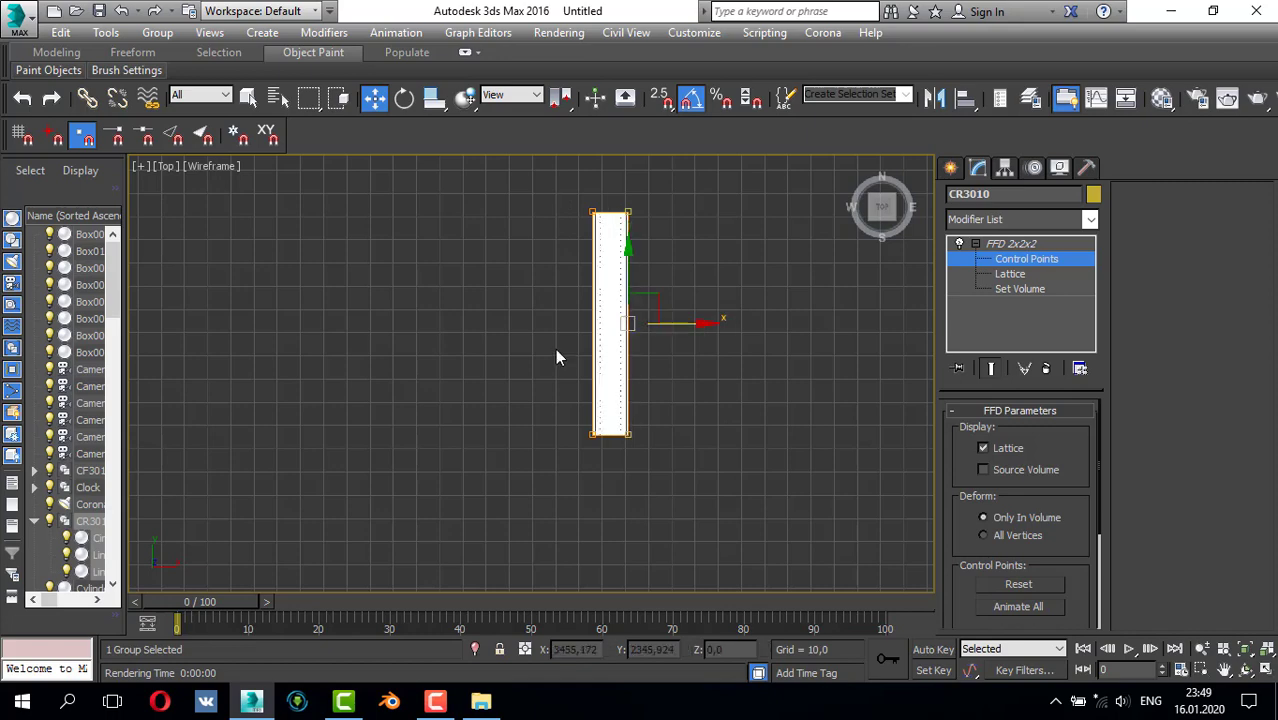
- Lengthen the straight molding in the Top view by moving its south-end FFD control points farther south
drag(612, 378, 627, 546)
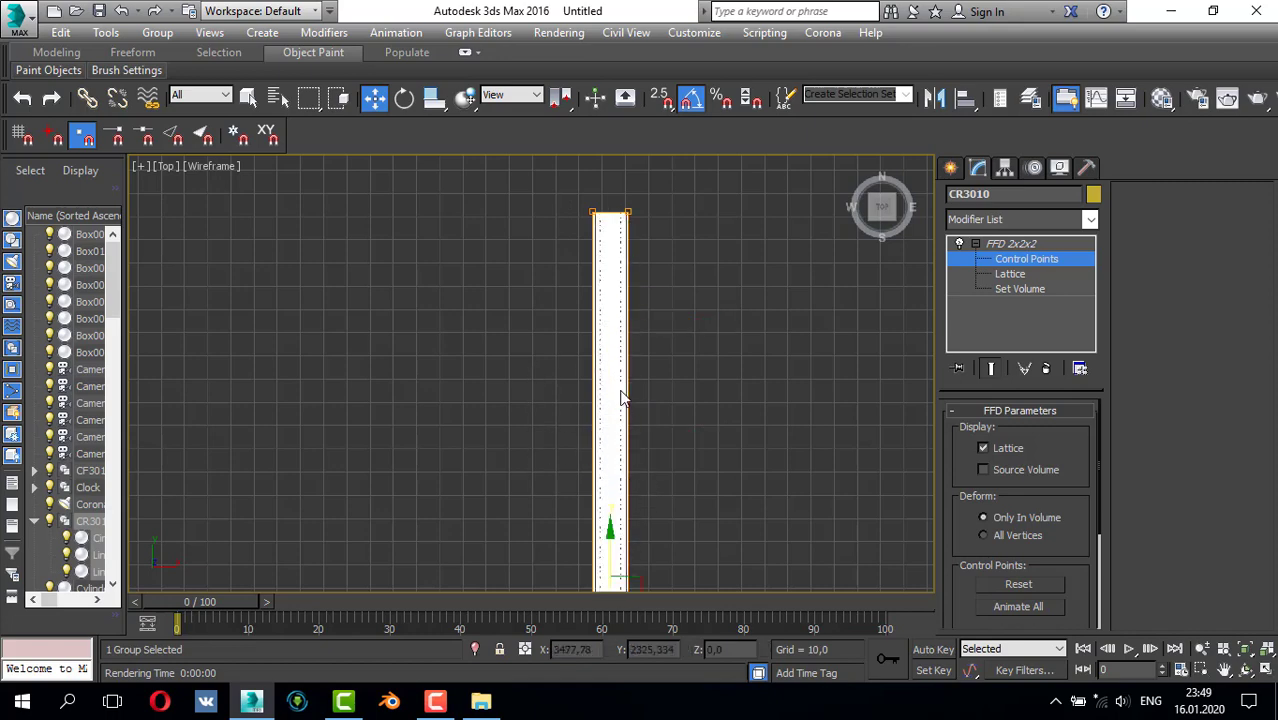
scroll(622, 395, down, 4)
middle_drag(622, 395, 614, 341)
drag(611, 357, 620, 515)
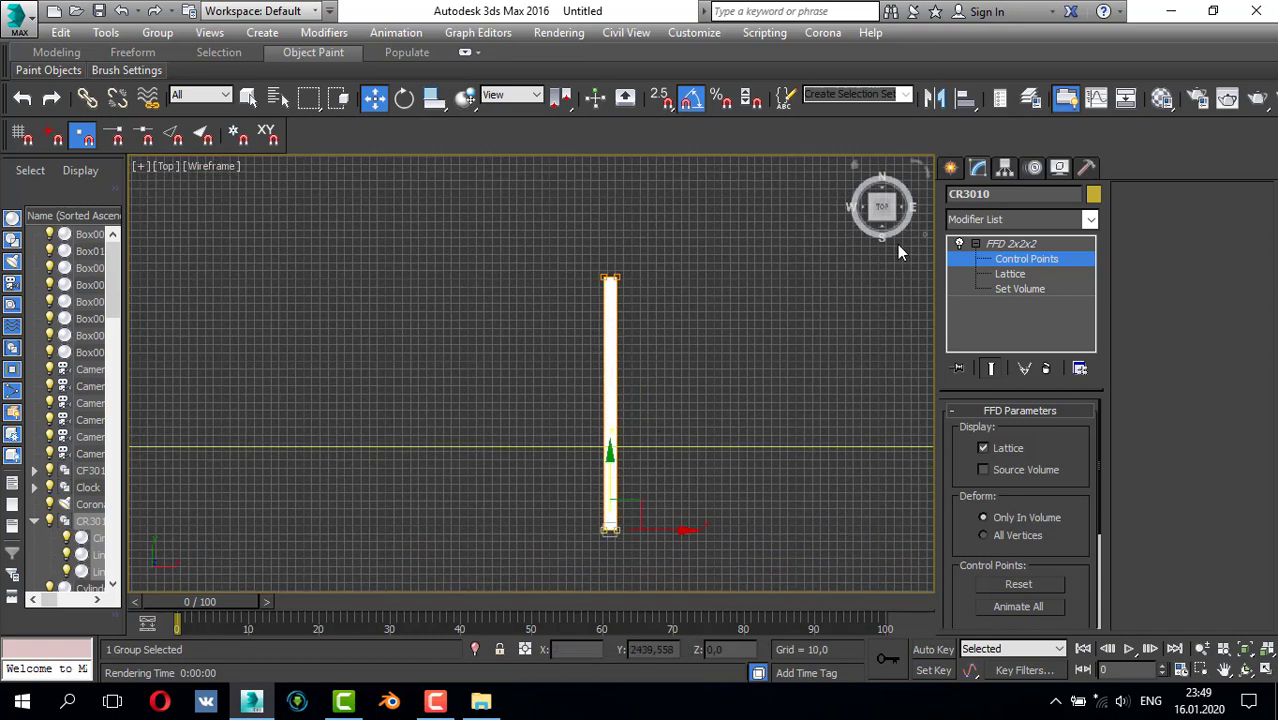
- Raise the straight molding's upper FFD control points in the Front view to make its profile taller
key(f)
key(z)
scroll(675, 337, down, 4)
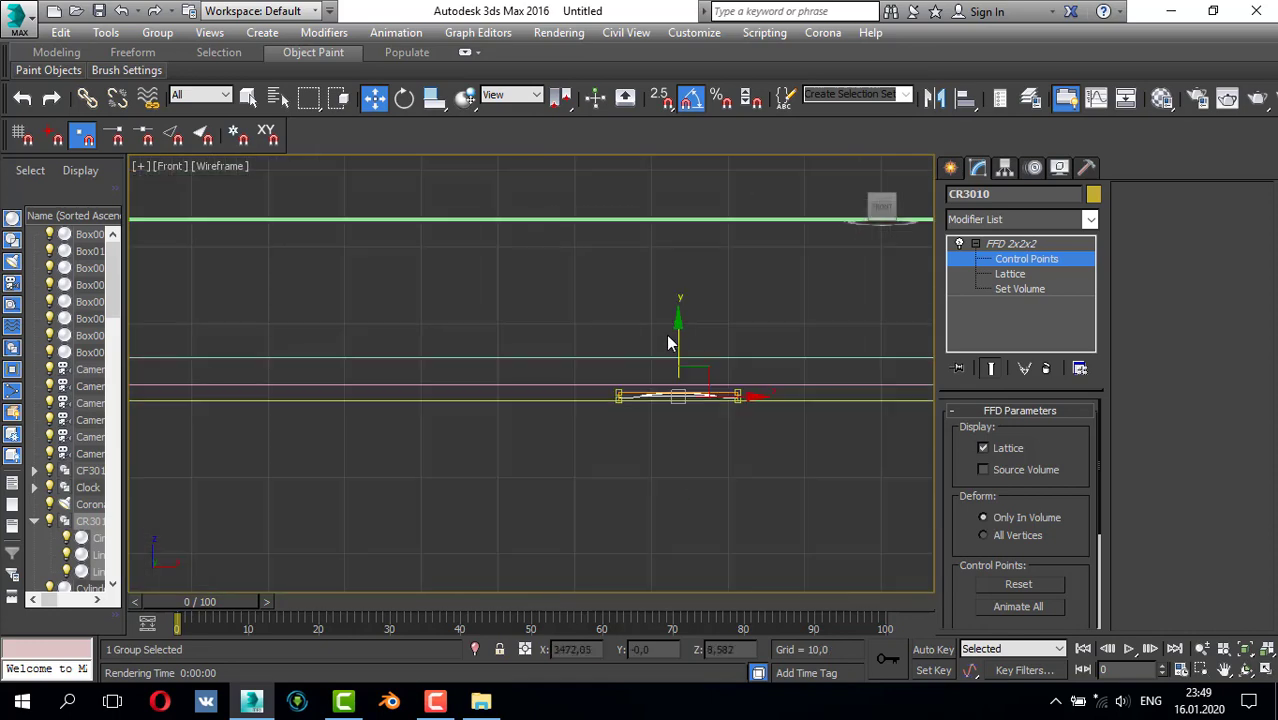
scroll(656, 374, up, 2)
drag(796, 397, 797, 392)
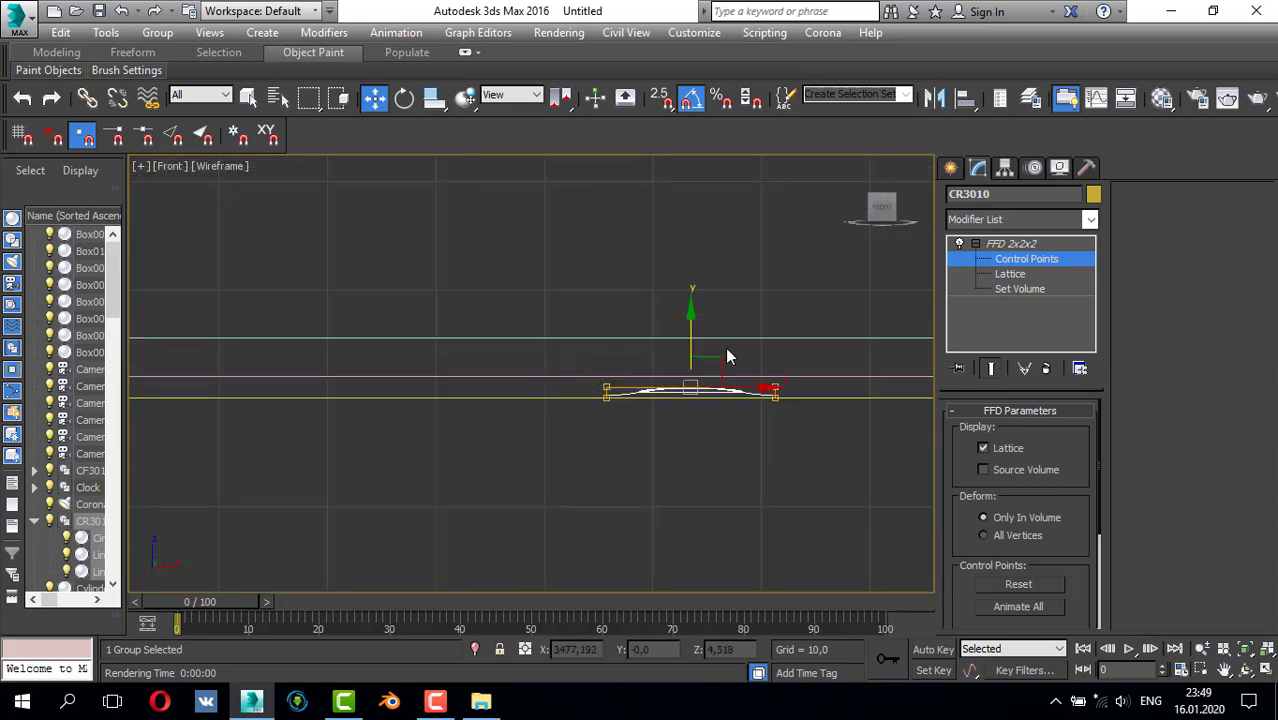
drag(692, 318, 705, 215)
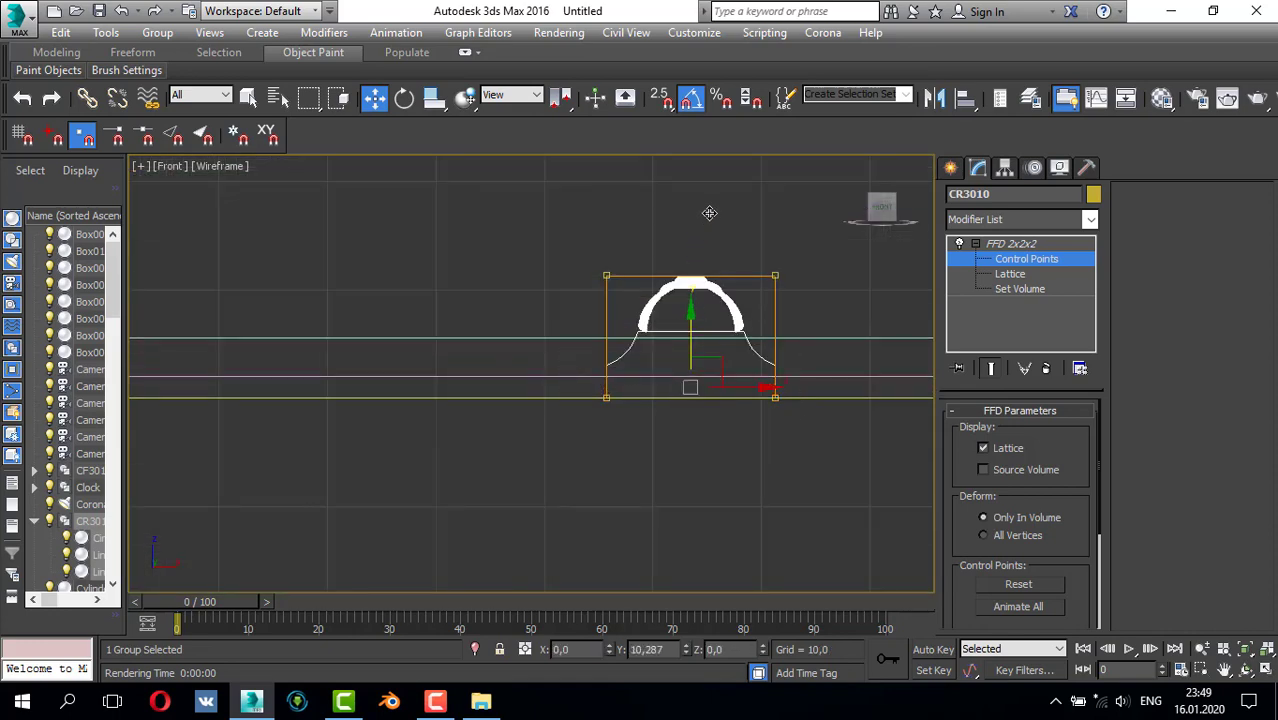
- Leave control point editing and move the straight molding in the Front view up near the ceiling, west of the hallway lamp
click(950, 167)
scroll(705, 380, down, 10)
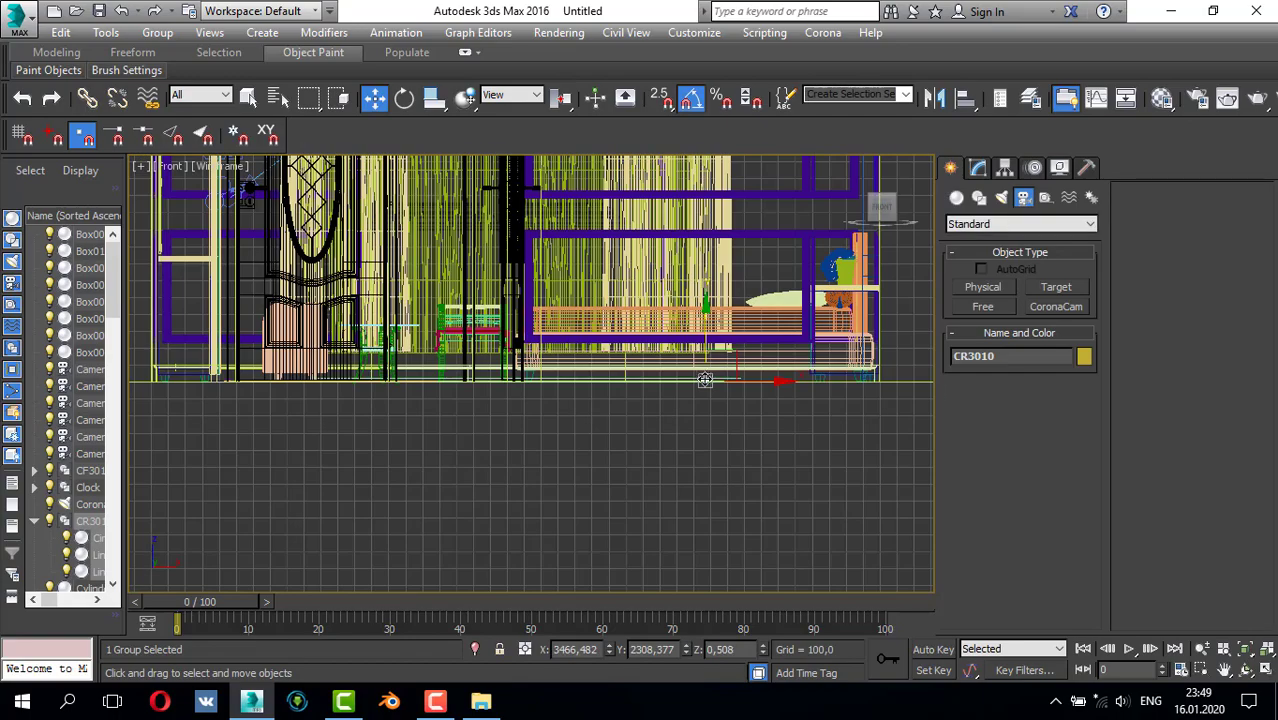
middle_drag(705, 380, 703, 465)
drag(716, 466, 473, 229)
scroll(473, 229, down, 6)
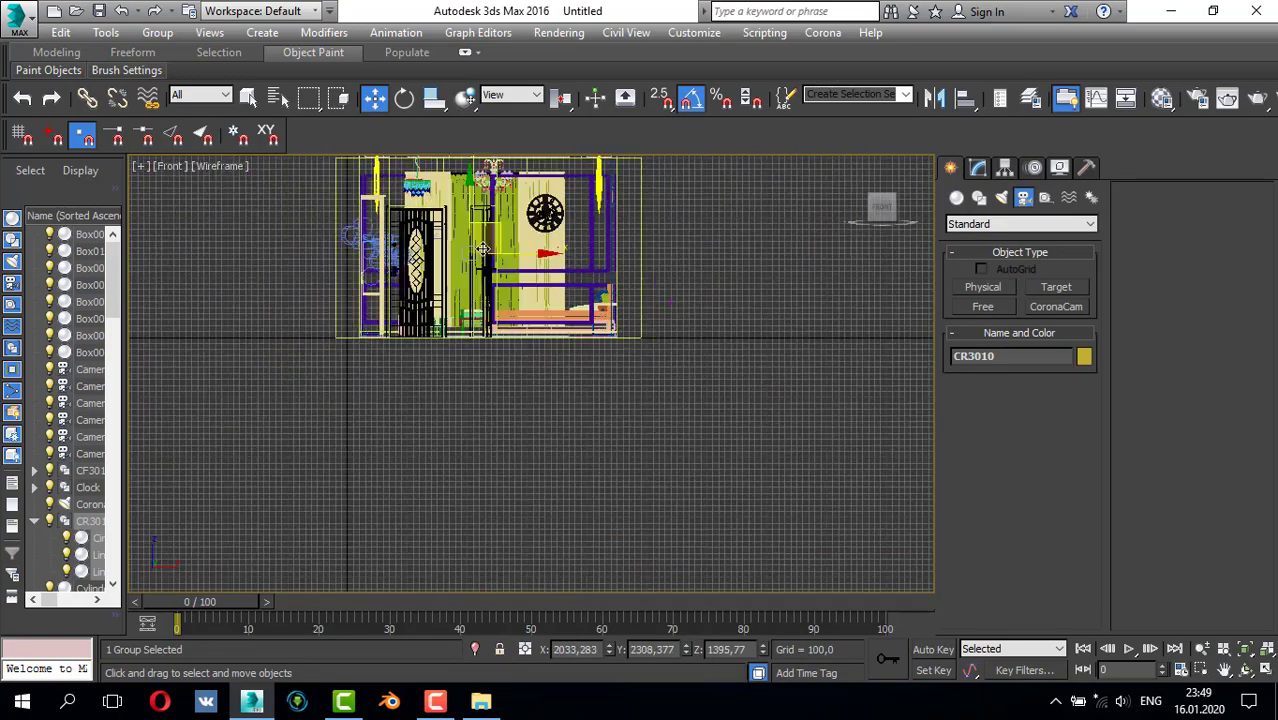
middle_drag(476, 232, 590, 430)
scroll(590, 430, up, 2)
click(509, 302)
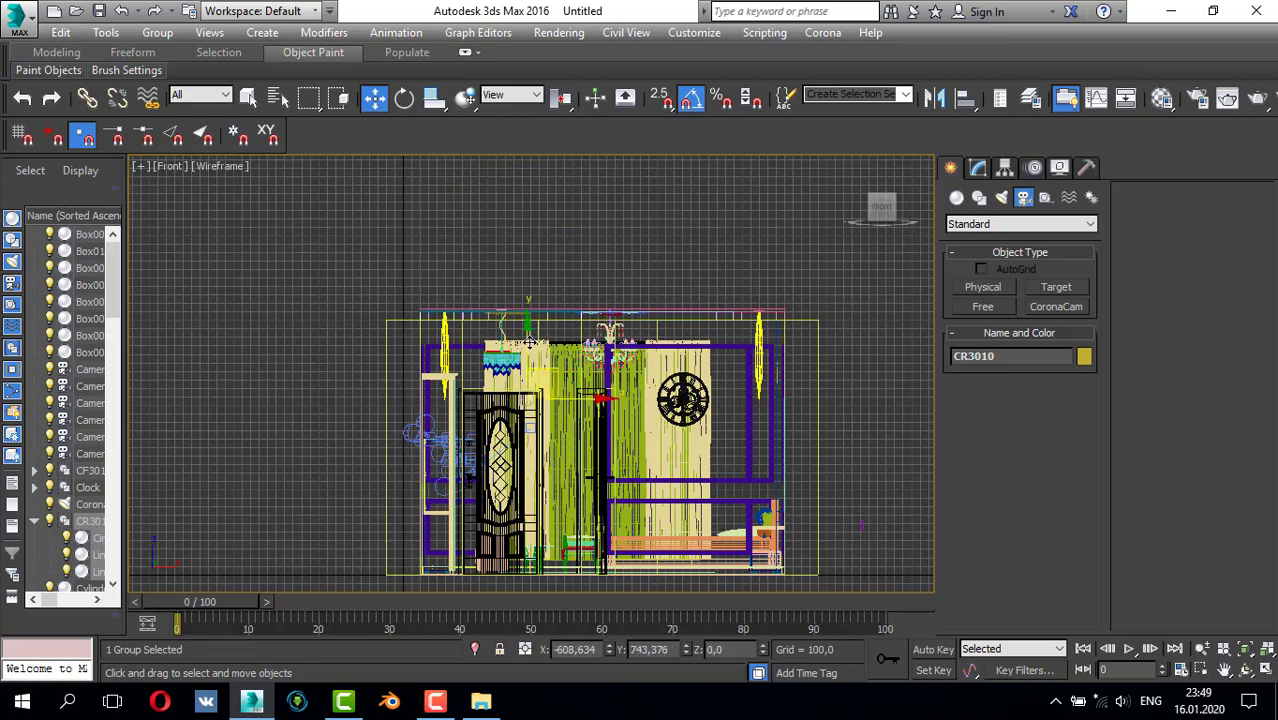
scroll(468, 320, up, 5)
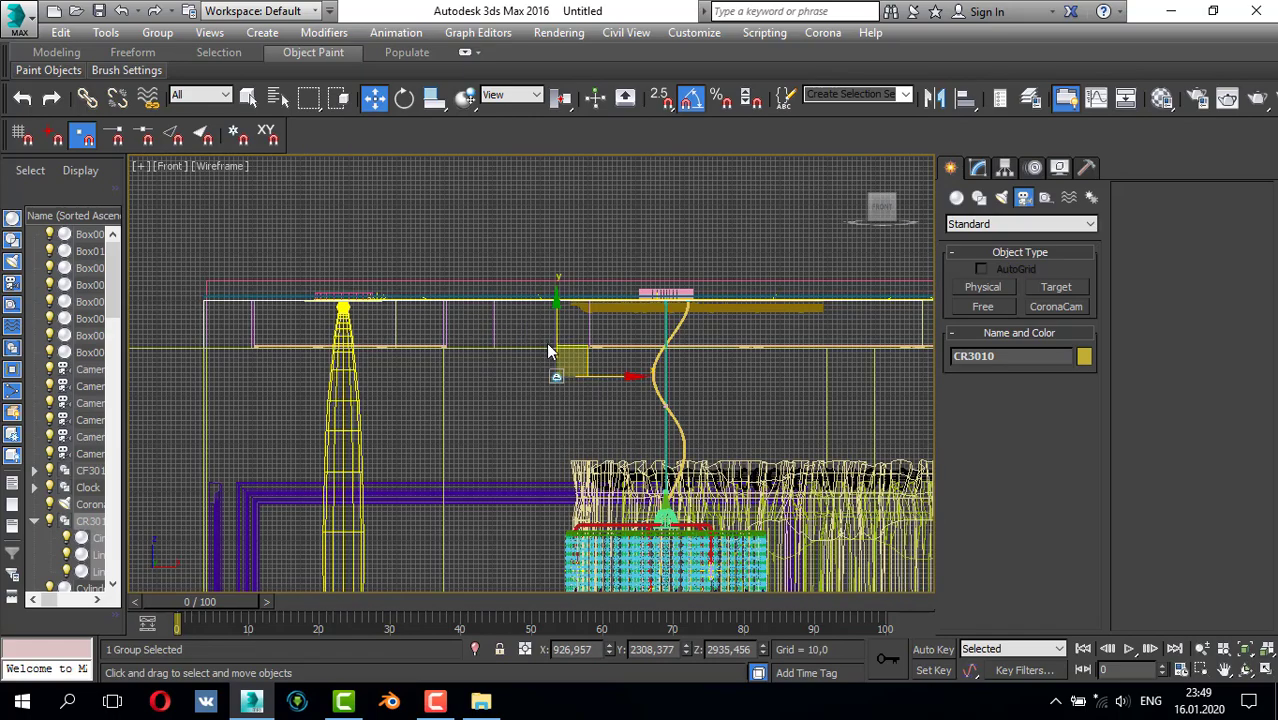
scroll(549, 347, up, 2)
scroll(566, 355, down, 3)
middle_drag(566, 355, 390, 349)
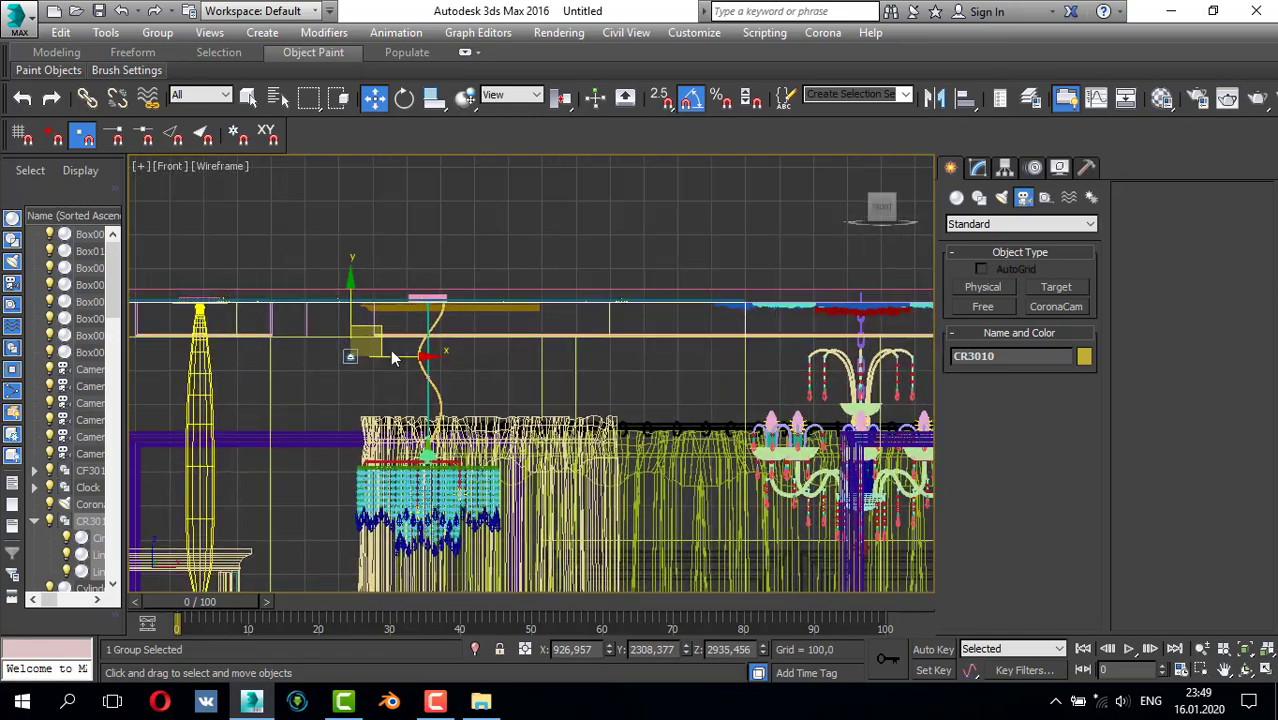
- Examine the straight molding's location in the Front and Top views and the selected corner molding in Perspective
scroll(517, 367, down, 2)
middle_drag(517, 367, 482, 190)
scroll(480, 342, down, 3)
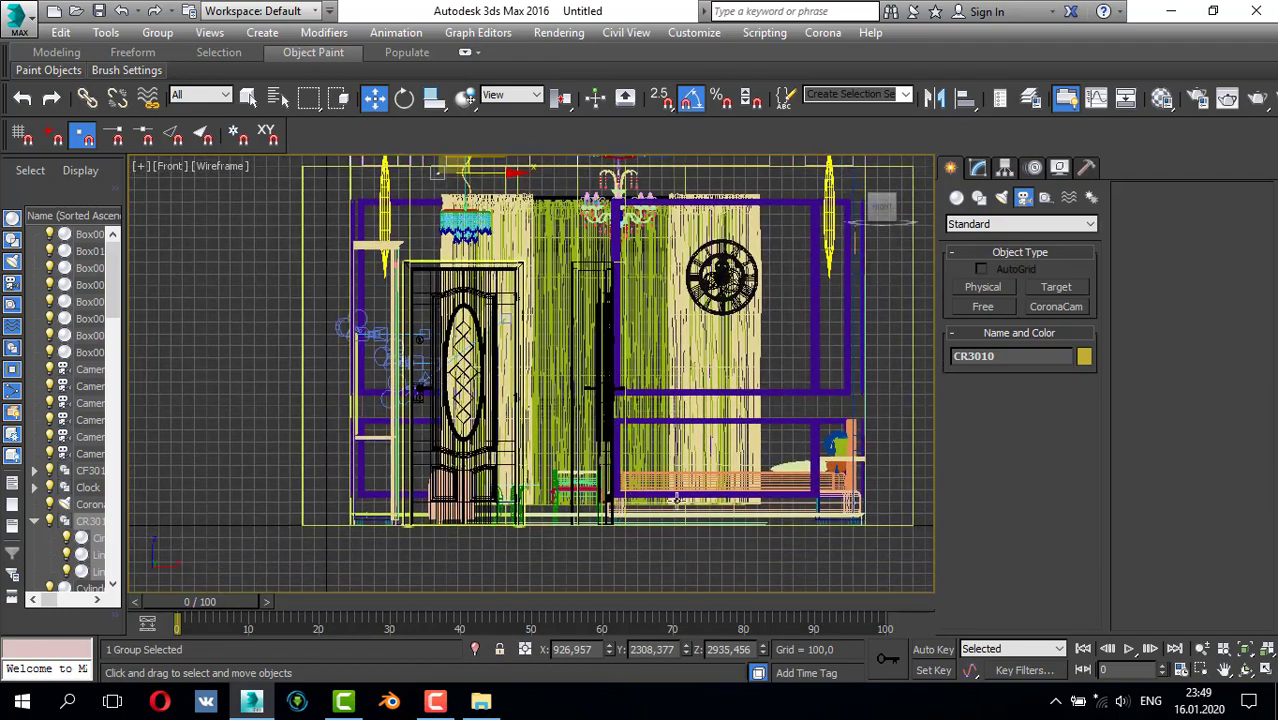
middle_drag(710, 416, 671, 493)
key(alt+w)
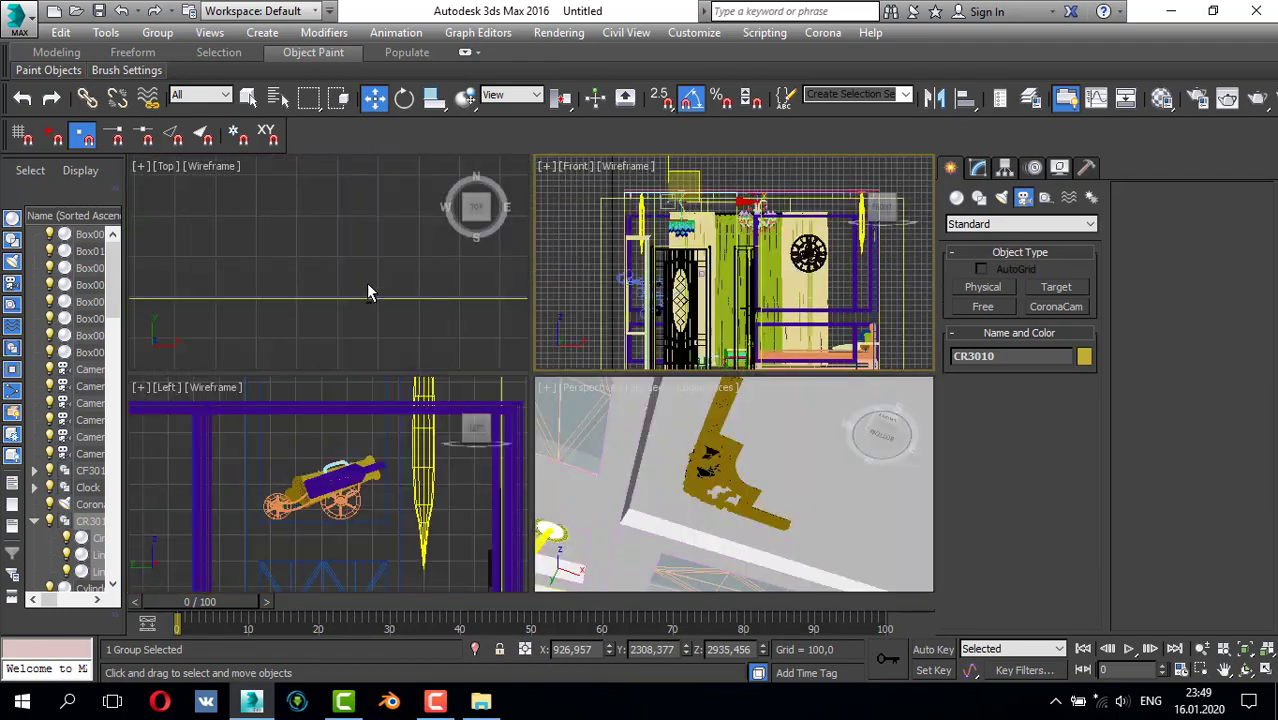
key(alt+w)
middle_drag(371, 289, 442, 335)
scroll(443, 335, up, 6)
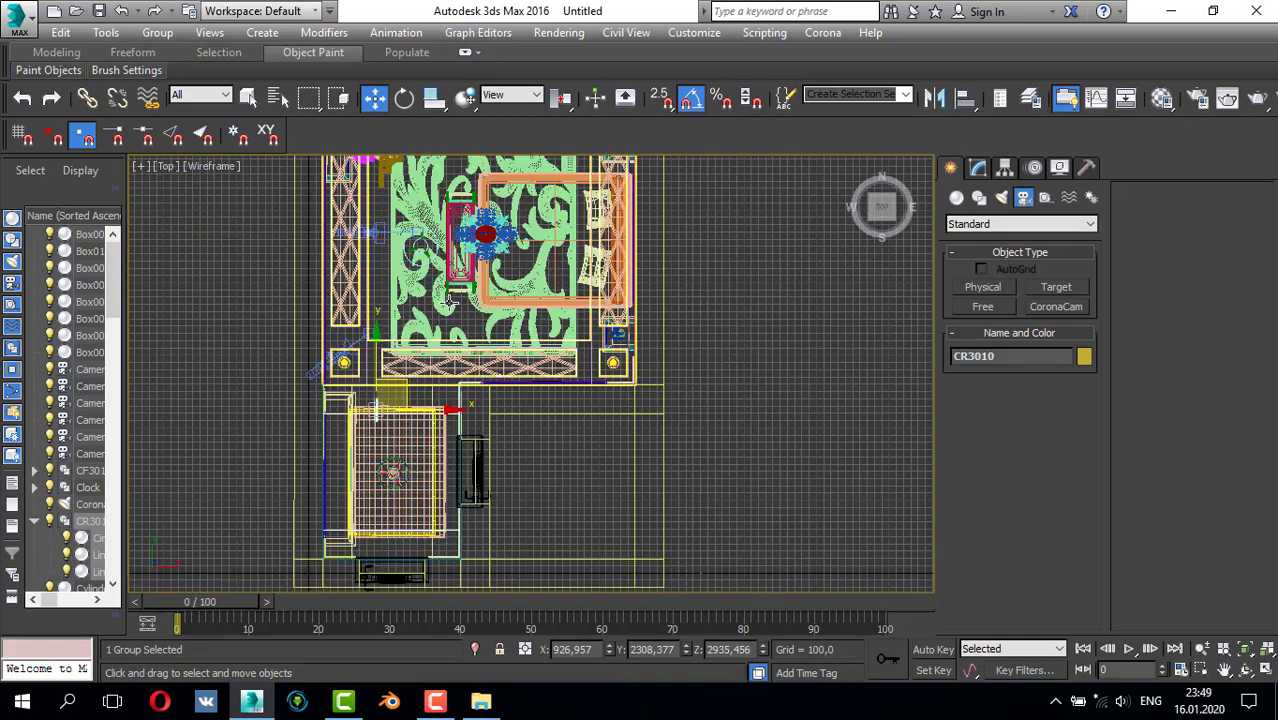
key(alt+w)
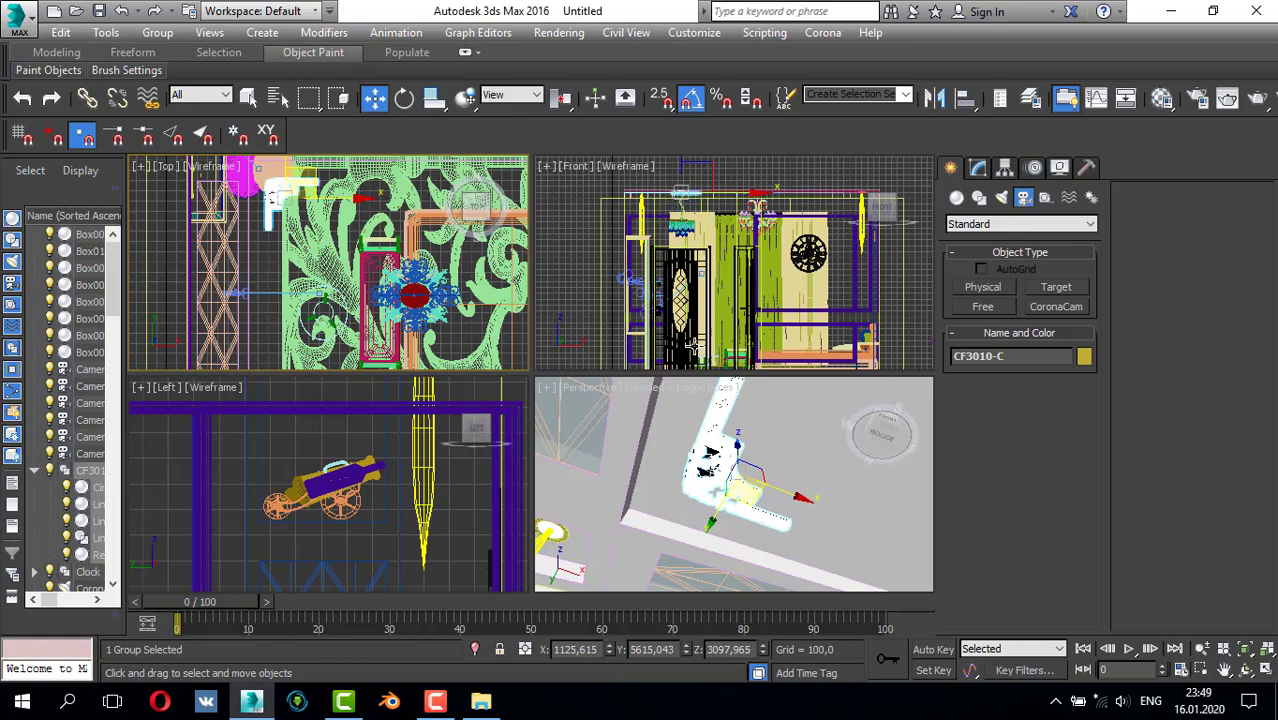
key(alt+w)
mouse_move(612, 402)
middle_down()
mouse_move(602, 282)
mouse_move(610, 396)
middle_up()
key(alt+w)
key(alt+w)
- Reselect the straight molding in the Top view and move it north into the bedroom, just south of the corner molding
scroll(350, 285, down, 5)
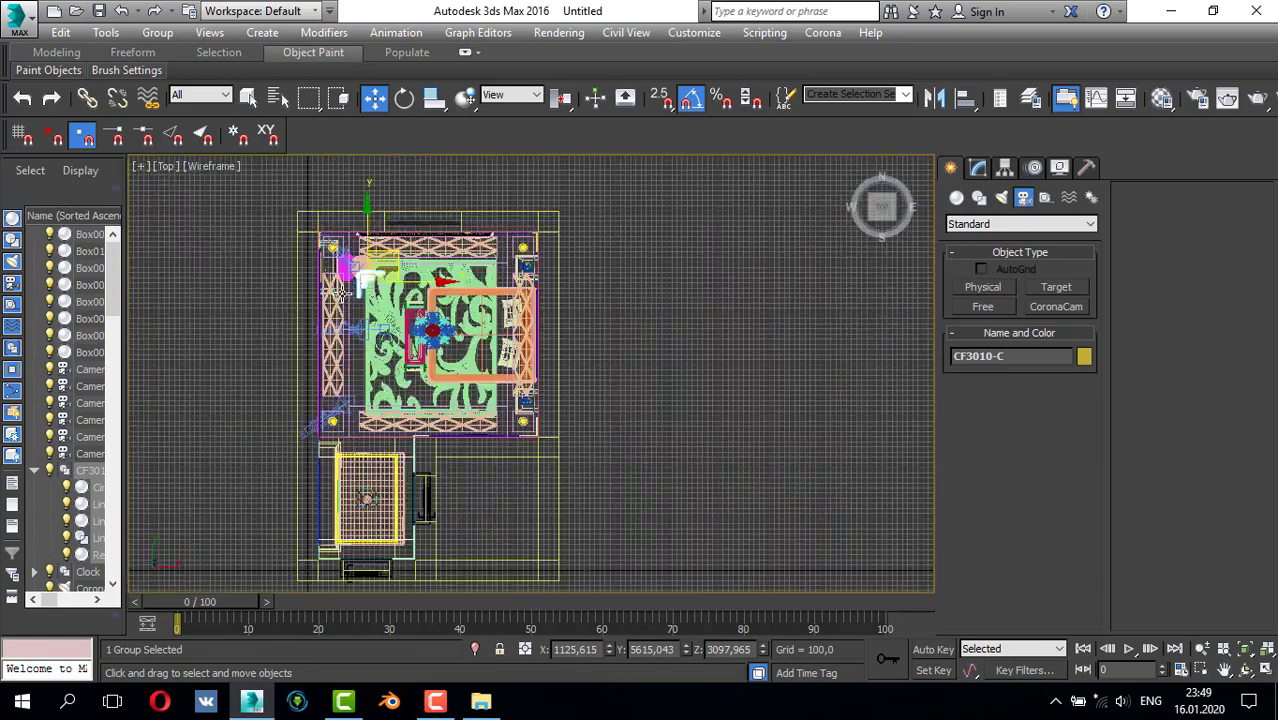
scroll(364, 294, up, 2)
scroll(344, 263, up, 7)
scroll(378, 324, down, 5)
middle_drag(410, 315, 388, 215)
middle_drag(376, 512, 348, 367)
scroll(349, 368, up, 4)
click(310, 425)
scroll(320, 425, down, 6)
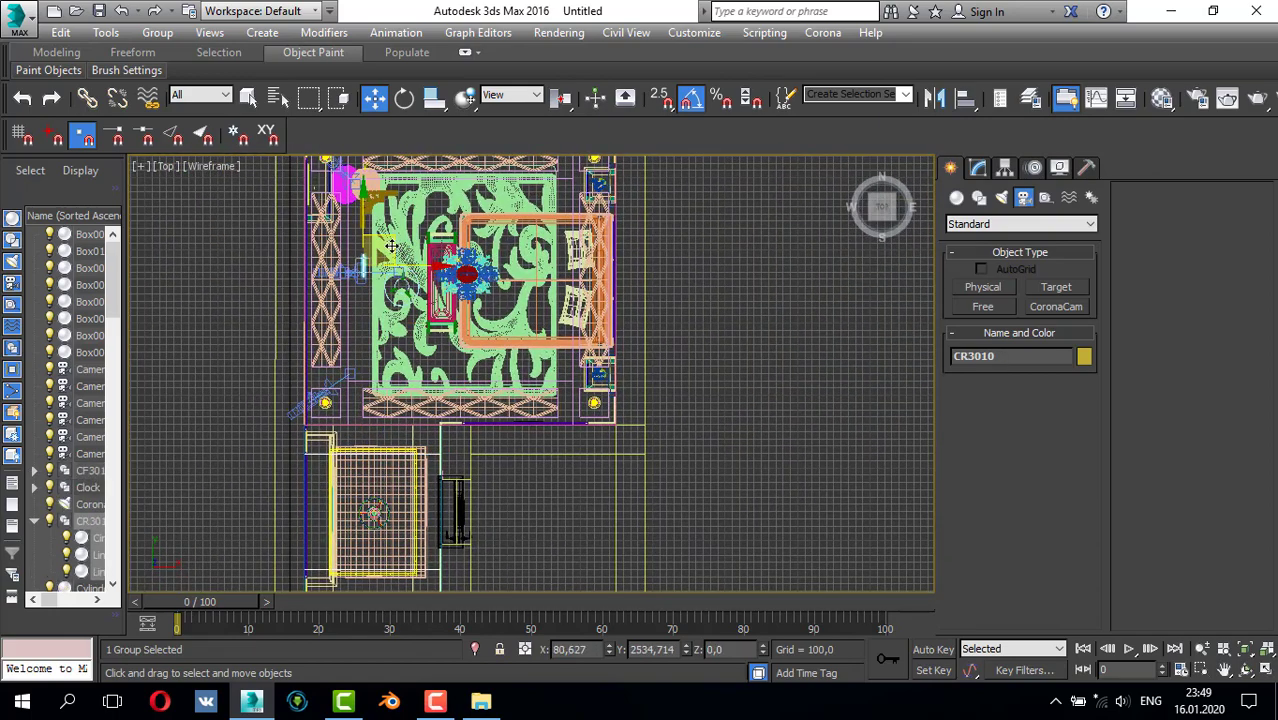
- Move the straight molding in the Front view up and east to the level of the corner molding below the ceiling
key(alt+w)
right_click(710, 335)
key(alt+w)
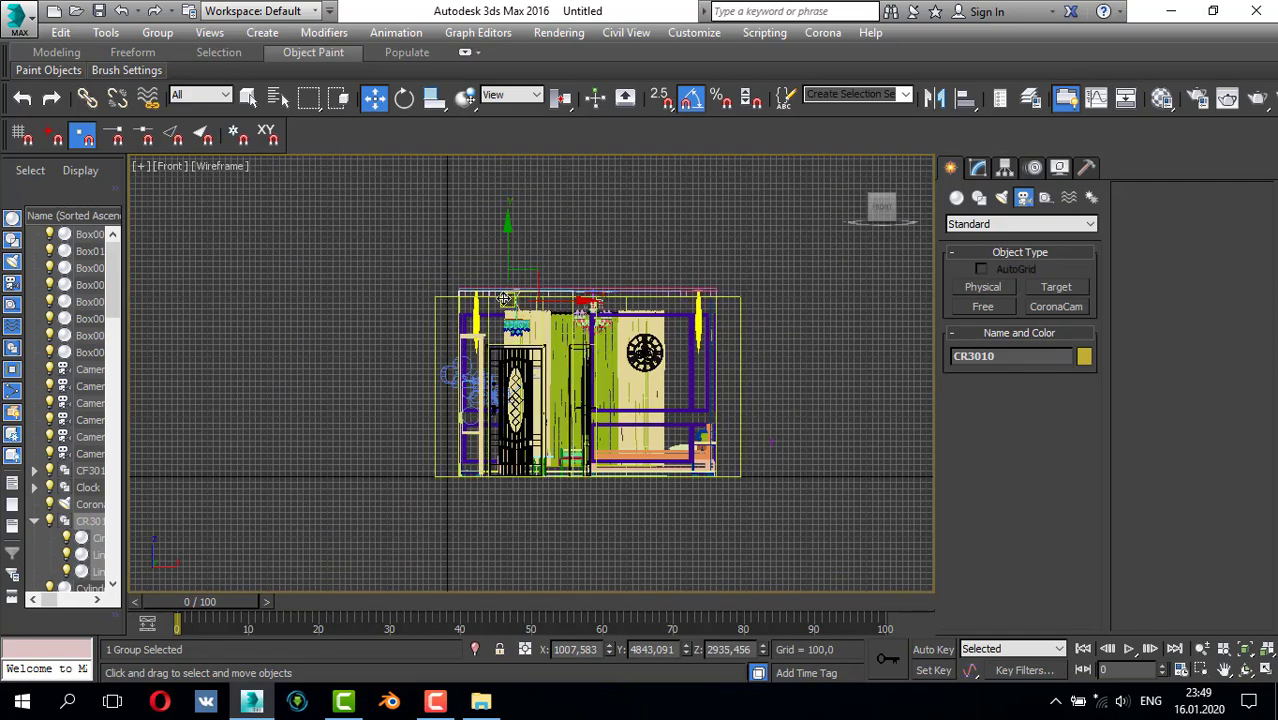
scroll(505, 299, up, 5)
scroll(537, 297, down, 2)
scroll(557, 397, up, 1)
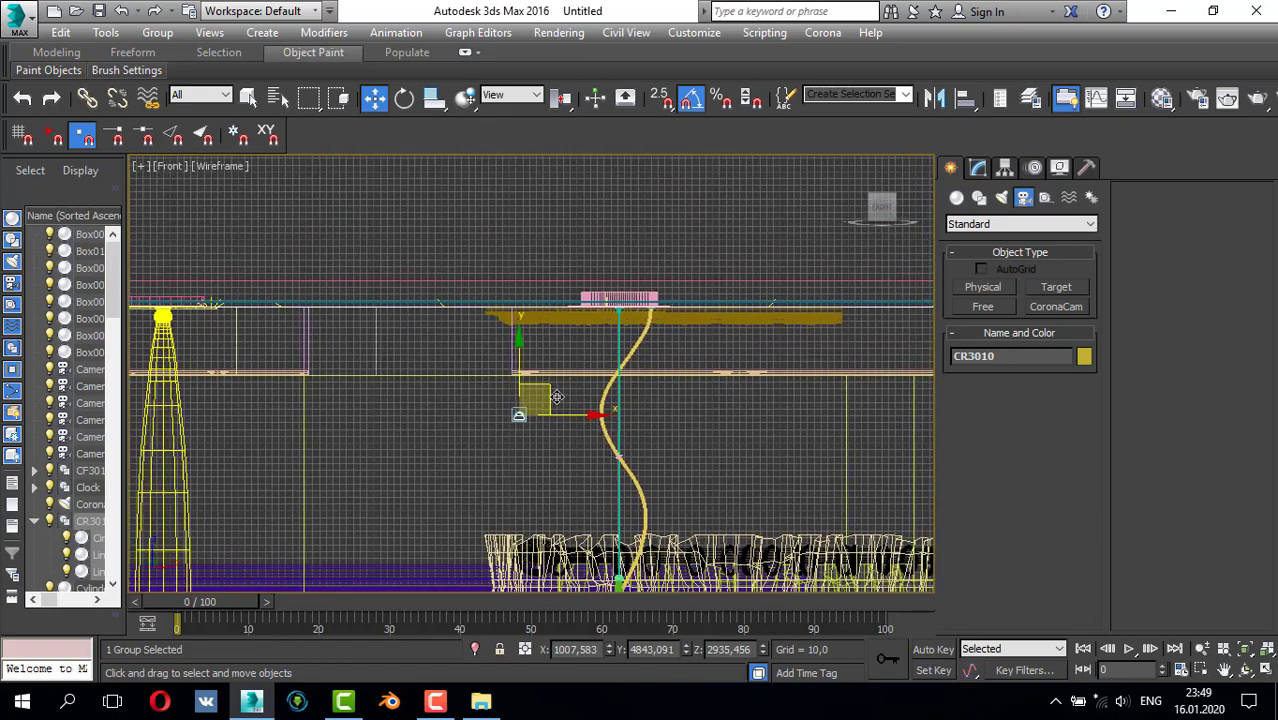
scroll(557, 397, up, 1)
drag(536, 391, 638, 250)
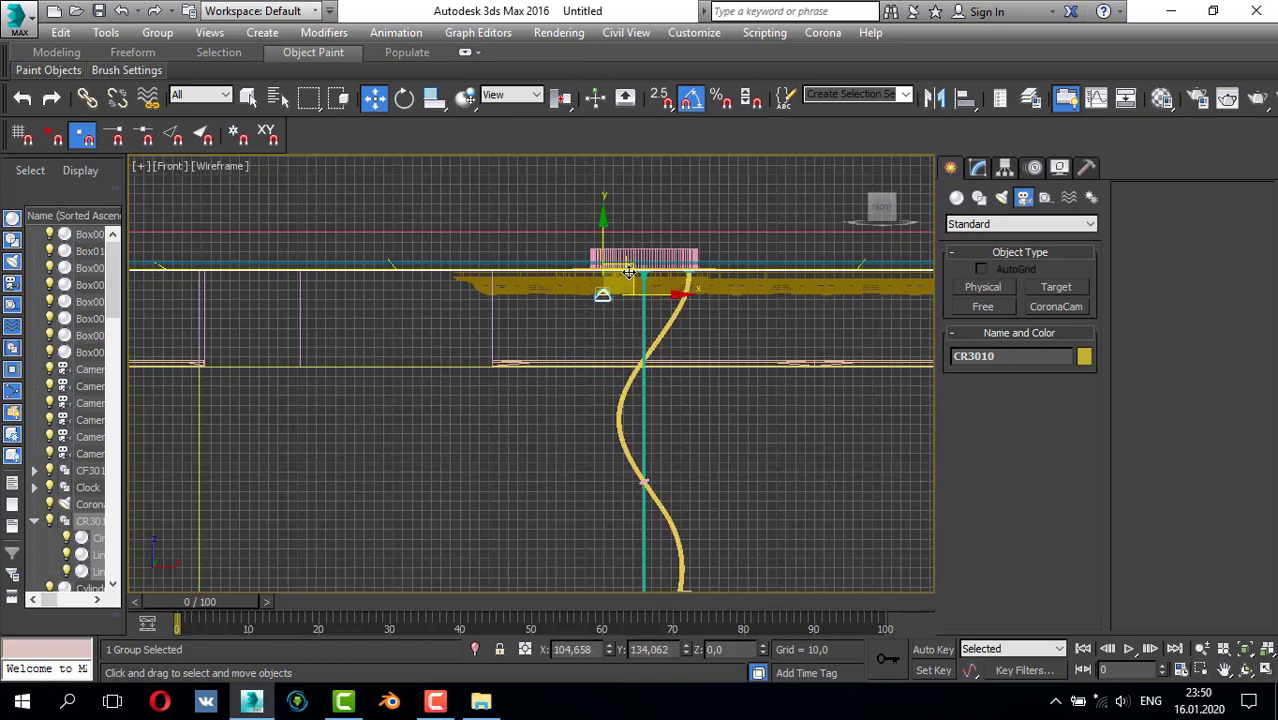
scroll(638, 250, up, 2)
- Stretch the straight molding's upper FFD control points up to the ceiling in the Front view and adjust its west-side points
click(978, 168)
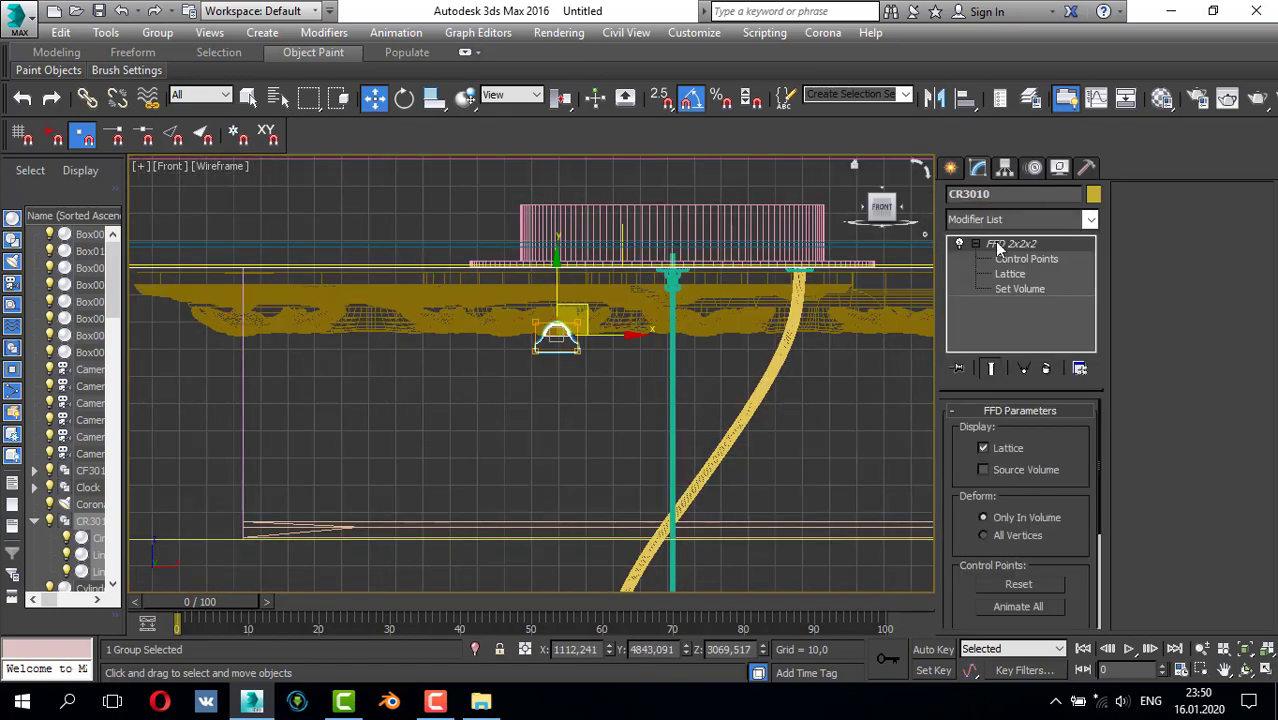
click(1026, 258)
drag(558, 260, 530, 225)
drag(538, 414, 541, 413)
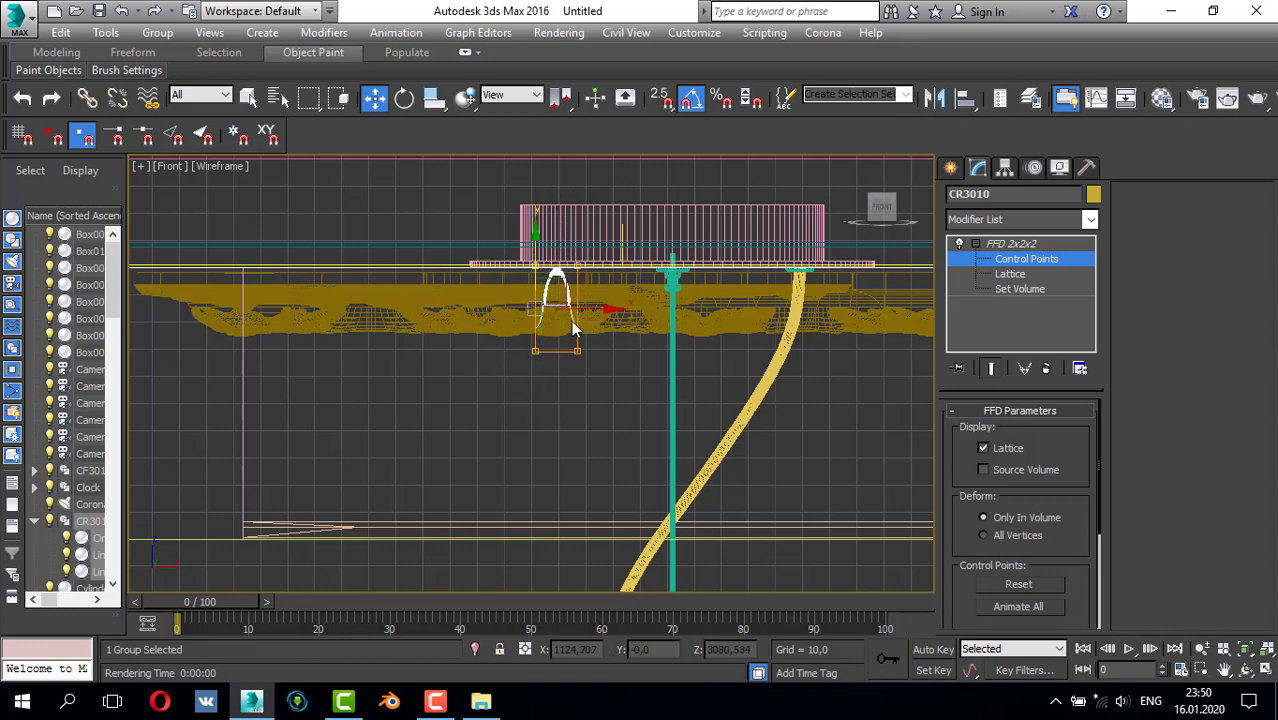
drag(583, 308, 528, 308)
- Move the whole straight molding in the Top view so its north end meets the south end of the corner molding
key(alt+w)
key(alt+w)
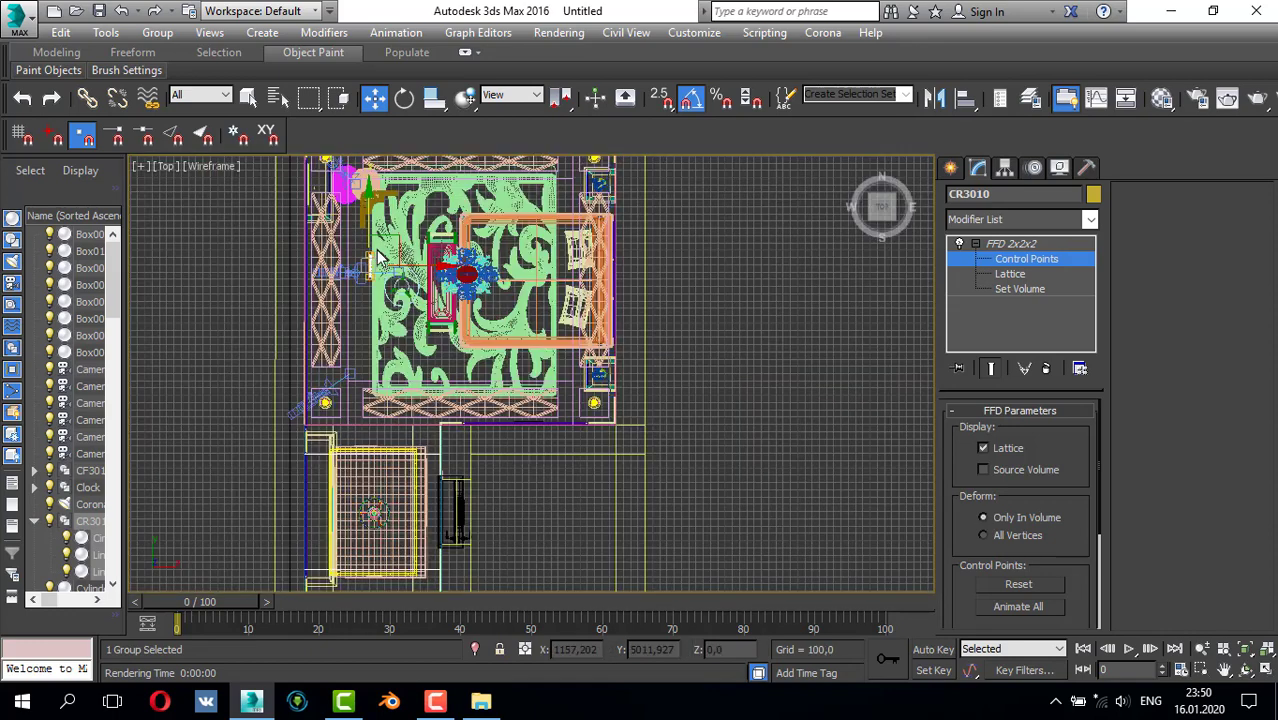
scroll(377, 255, up, 4)
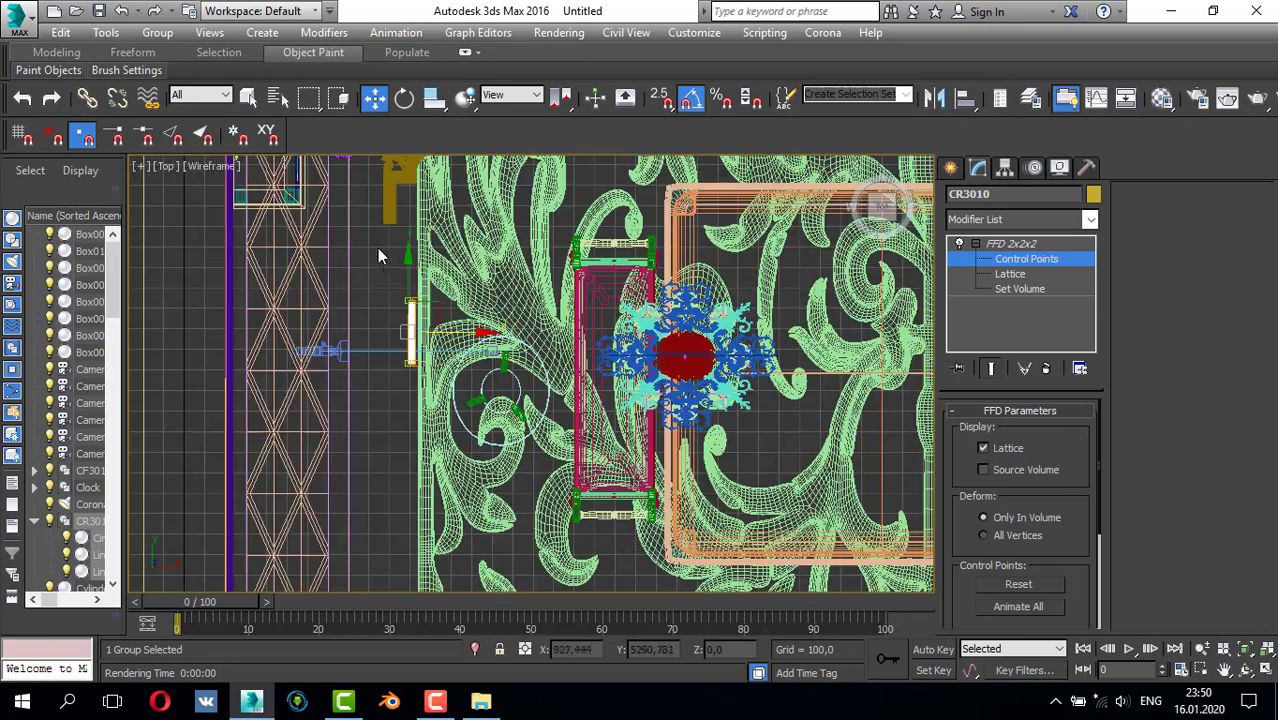
click(951, 168)
drag(440, 310, 420, 235)
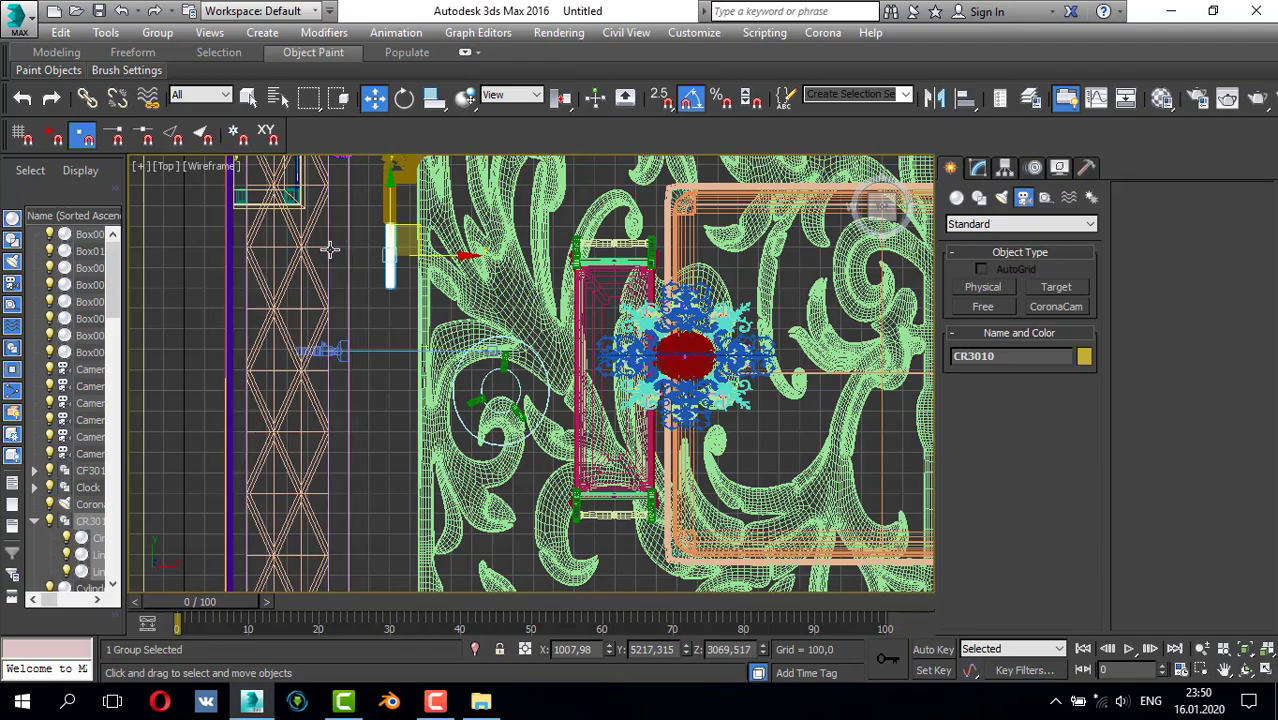
scroll(330, 249, up, 5)
middle_drag(494, 214, 448, 326)
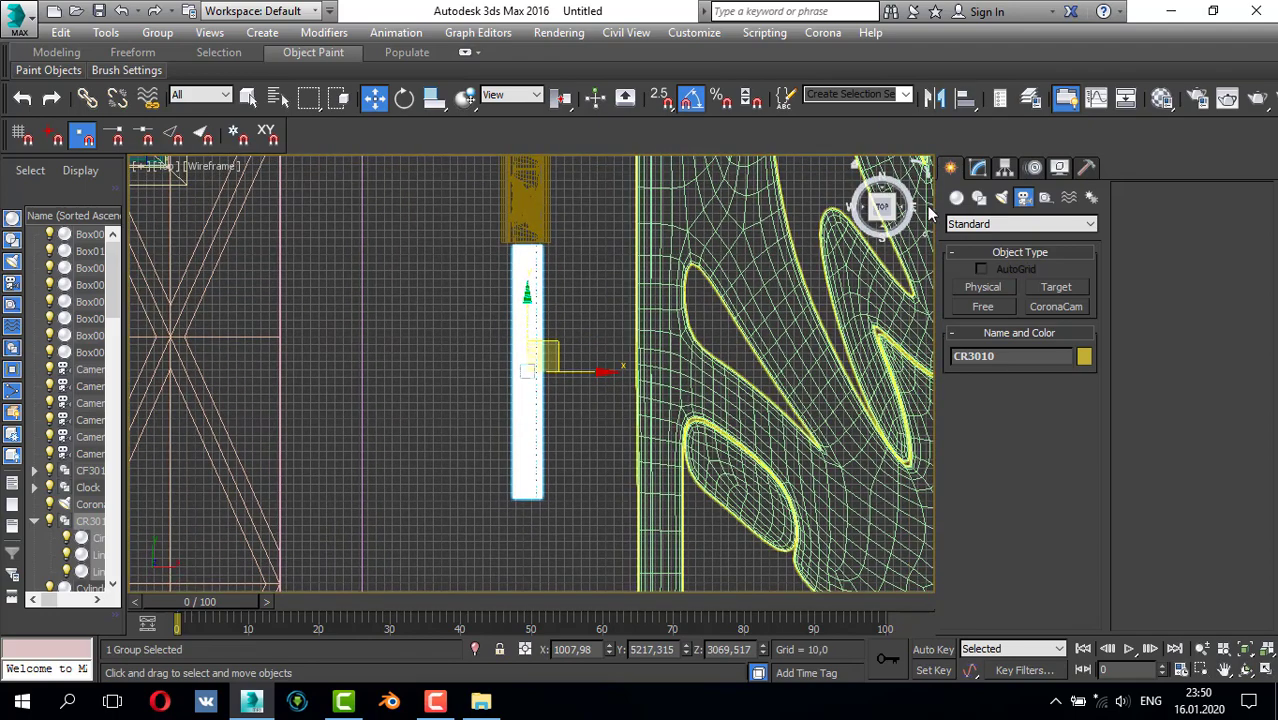
- Move the straight molding's east-side FFD control points outward in the Top view to match the corner molding's east edge
click(978, 168)
click(1022, 260)
drag(590, 214, 538, 292)
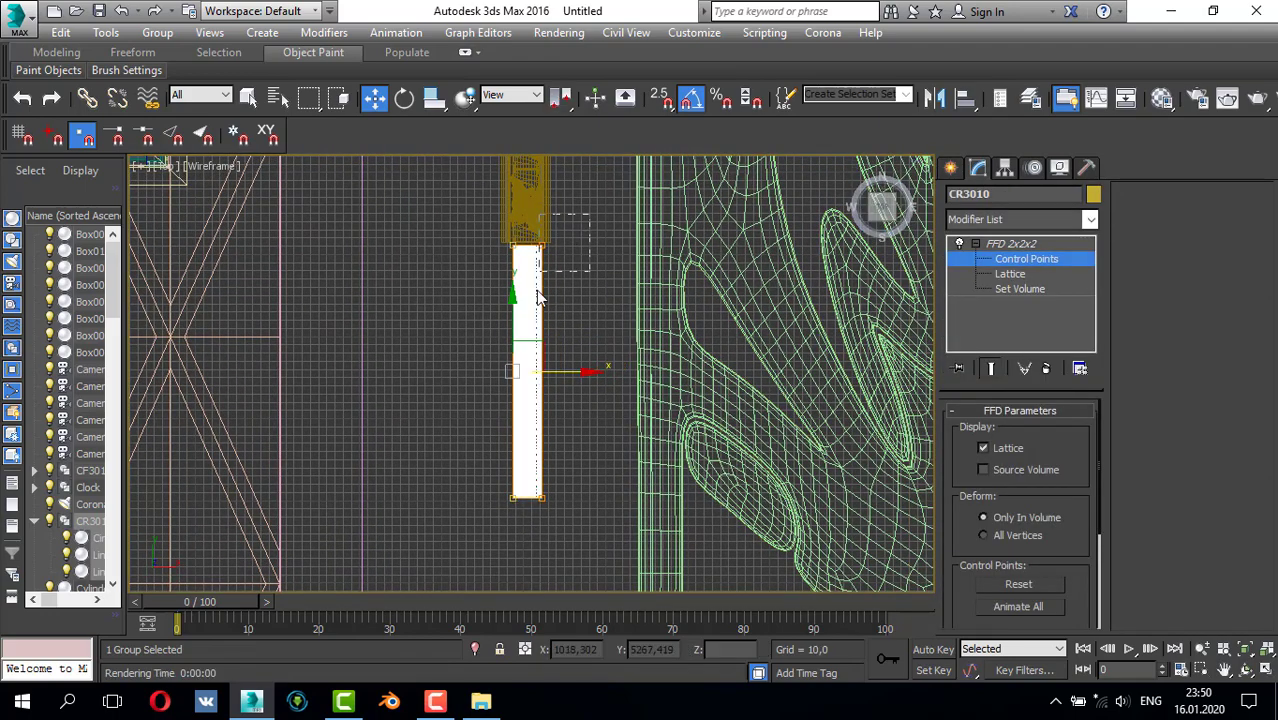
scroll(571, 291, up, 2)
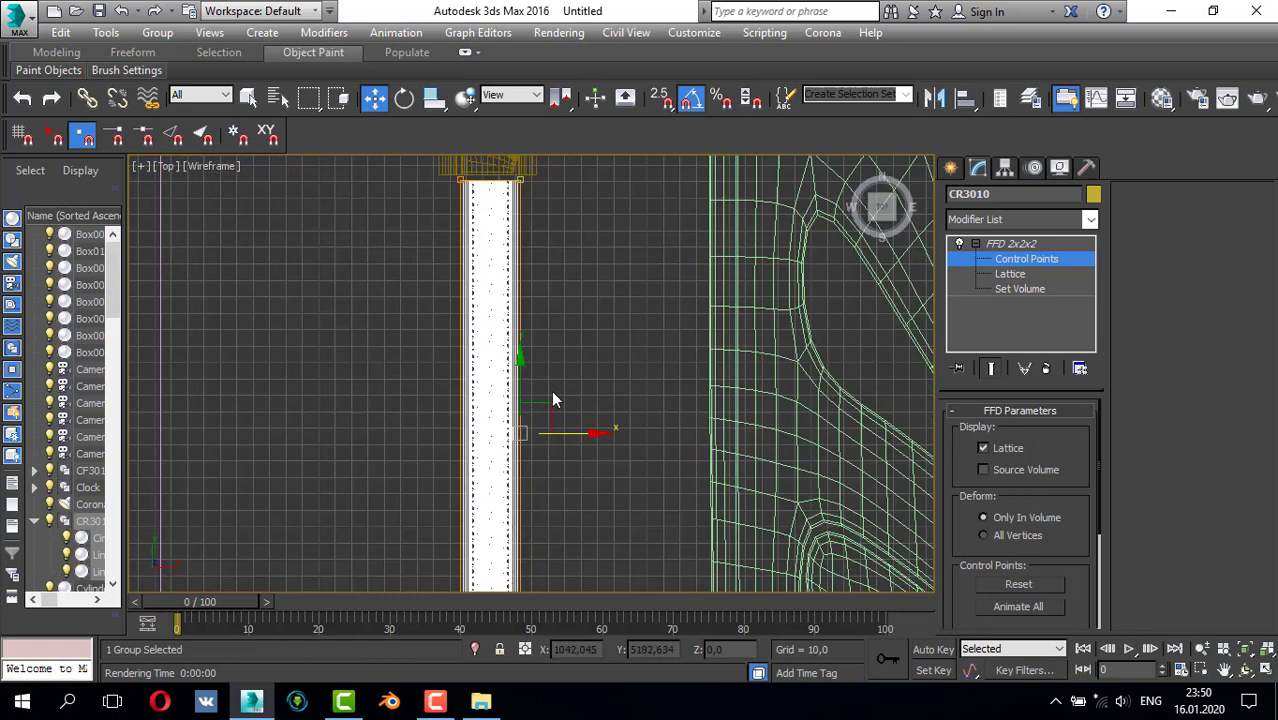
click(611, 442)
scroll(580, 431, down, 1)
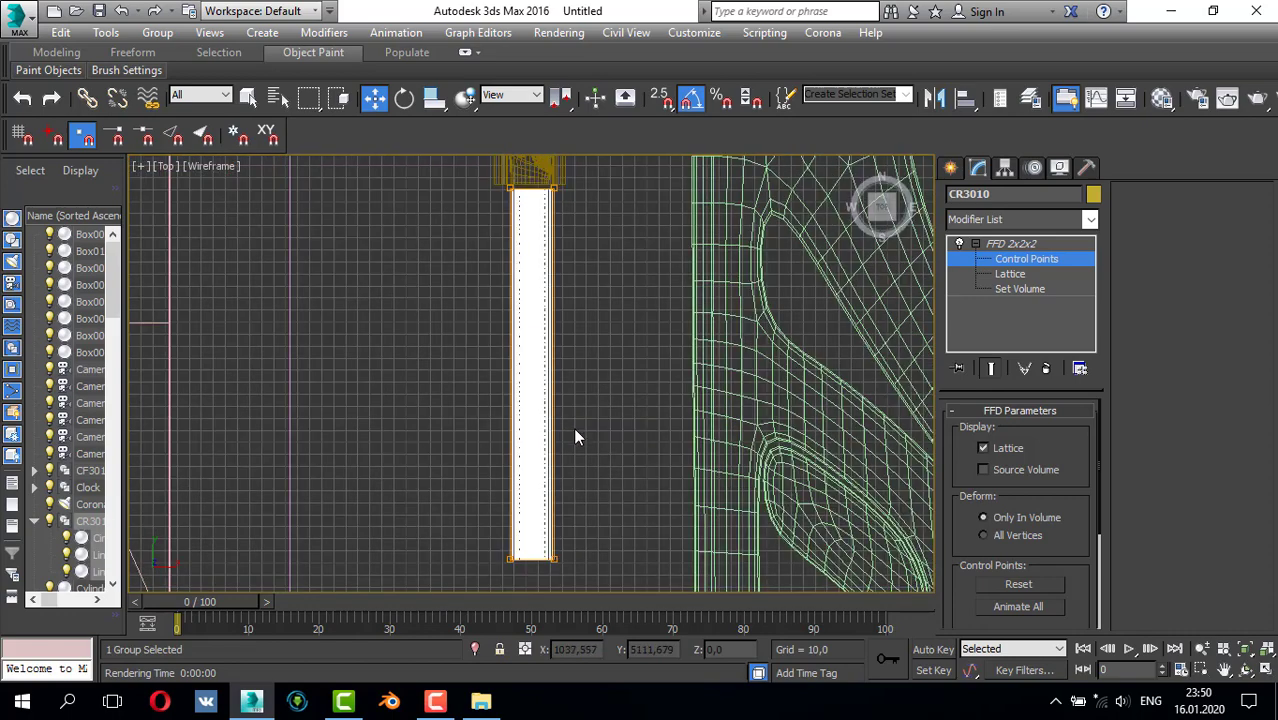
drag(514, 538, 537, 593)
drag(612, 374, 628, 374)
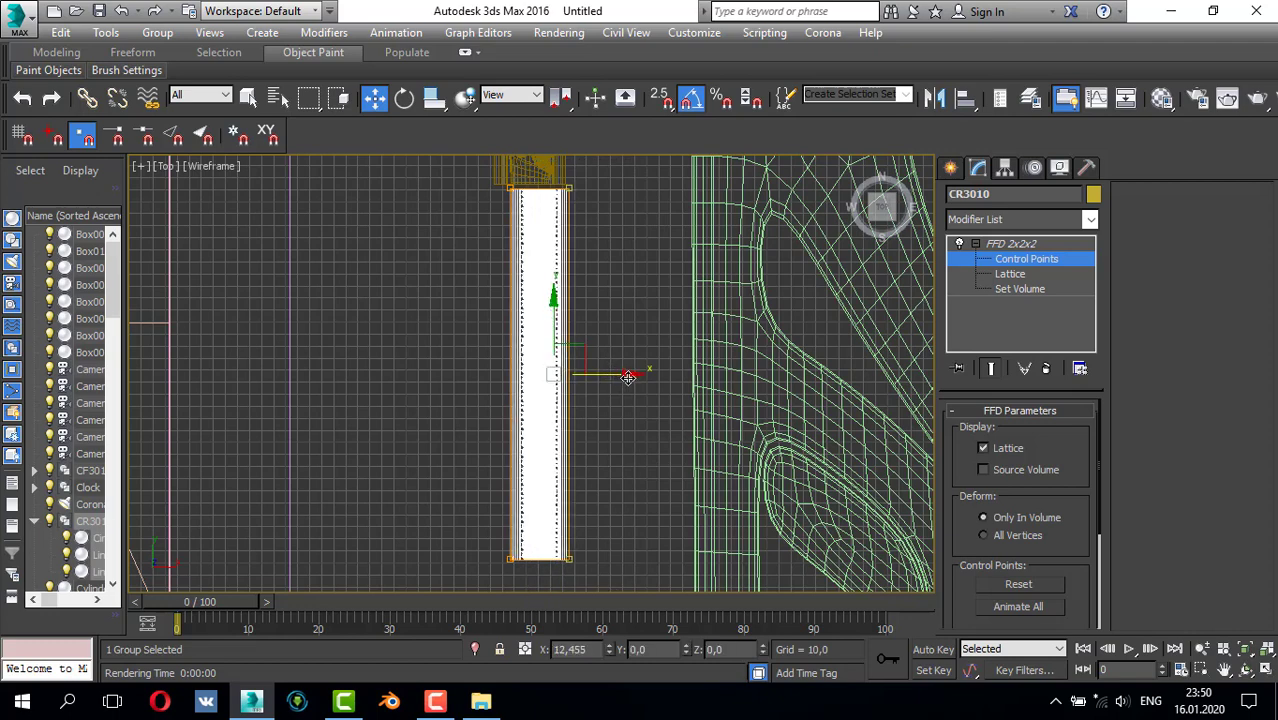
- Move the straight molding's west-side FFD control points outward in the Top view to match the corner molding's west edge
drag(528, 598, 530, 594)
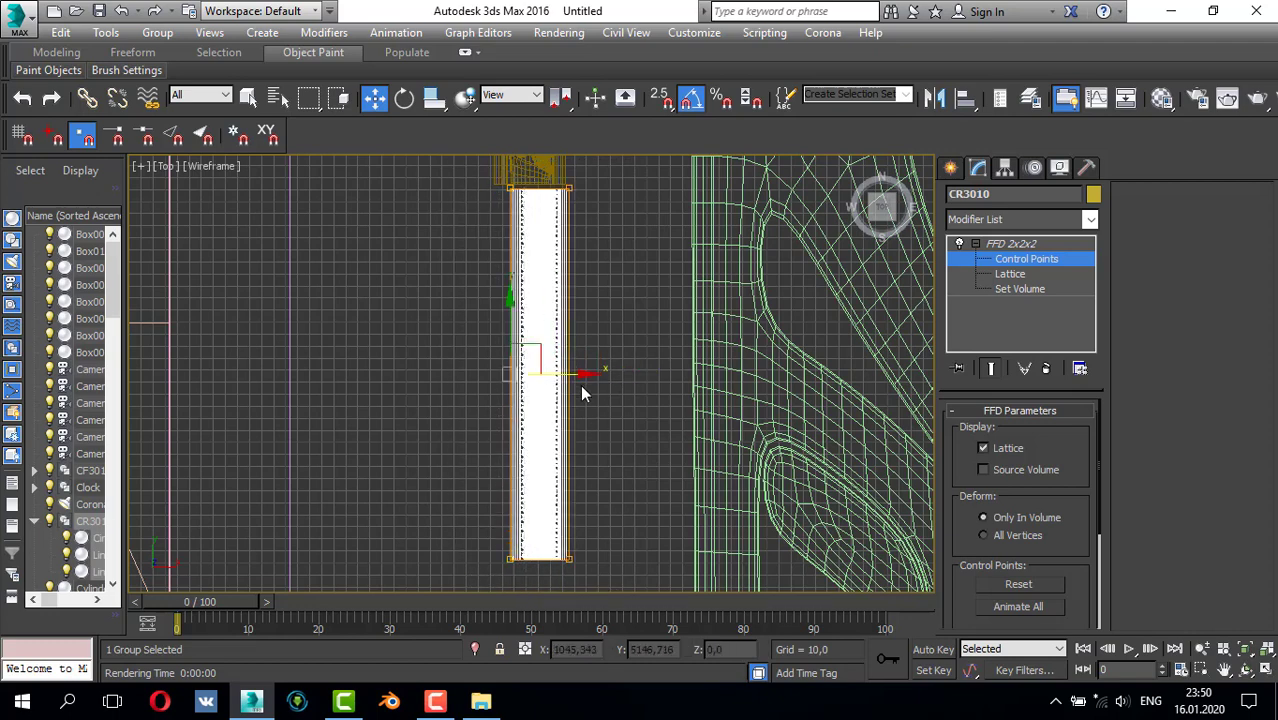
drag(577, 373, 557, 373)
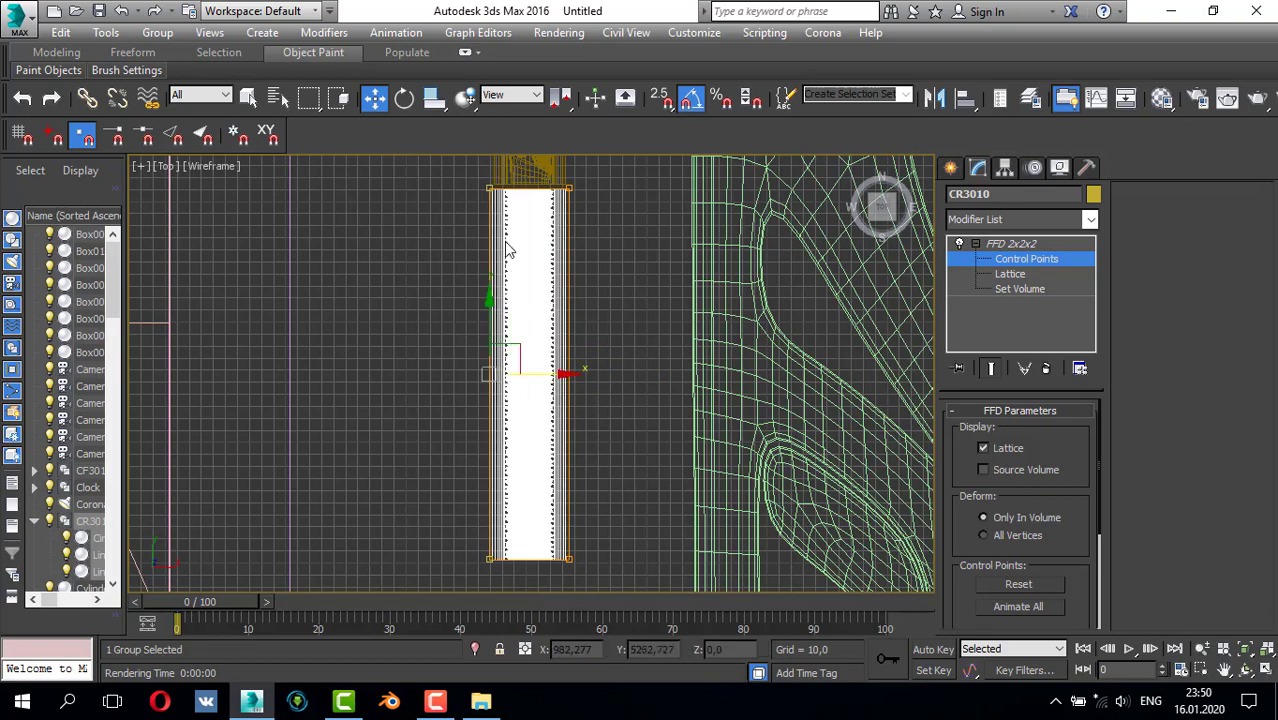
scroll(499, 220, up, 5)
scroll(496, 250, down, 3)
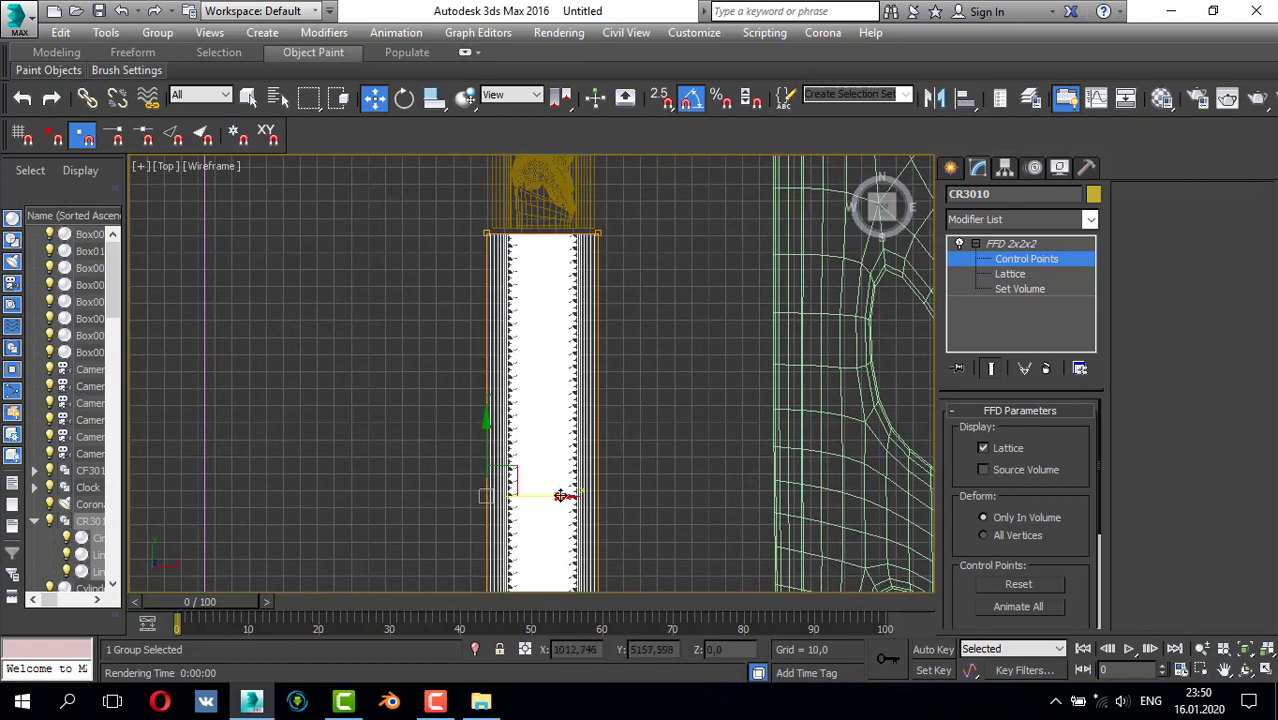
- Shift the straight molding's west-side FFD control points slightly inward in the Top view, and flip the molding vertically with Mirror in the Front view
drag(562, 496, 567, 496)
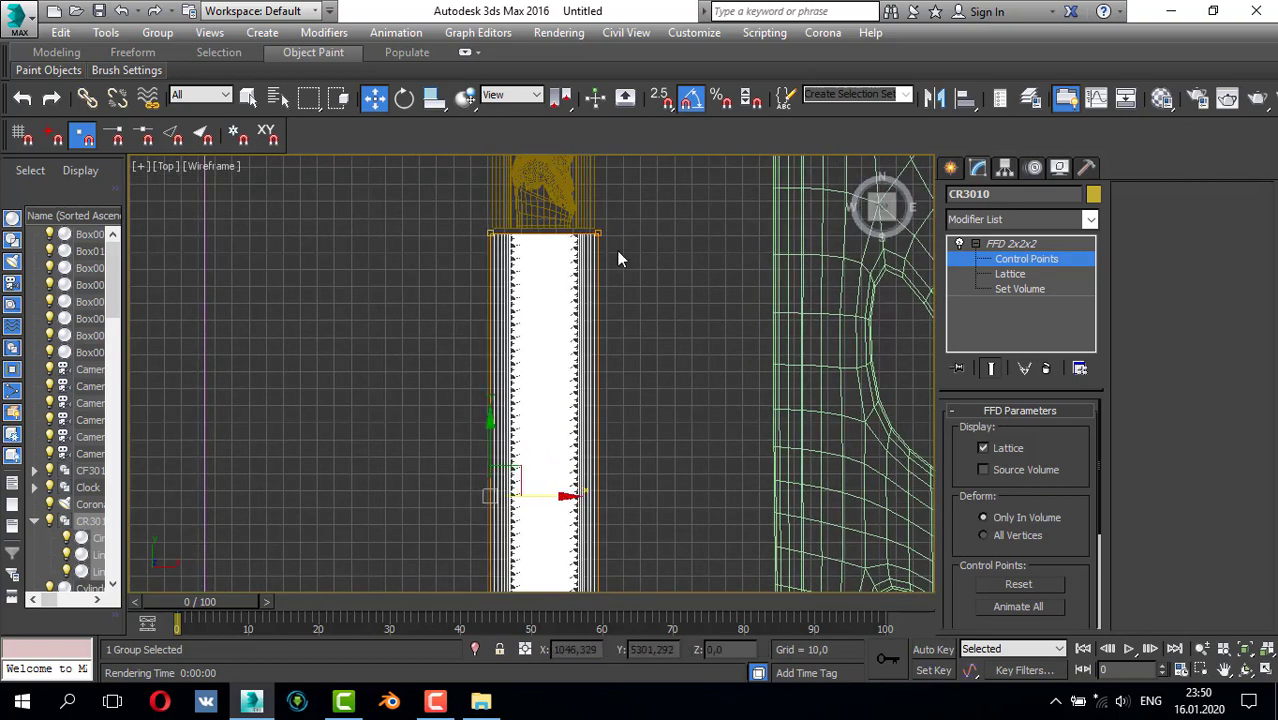
key(alt+w)
key(alt+w)
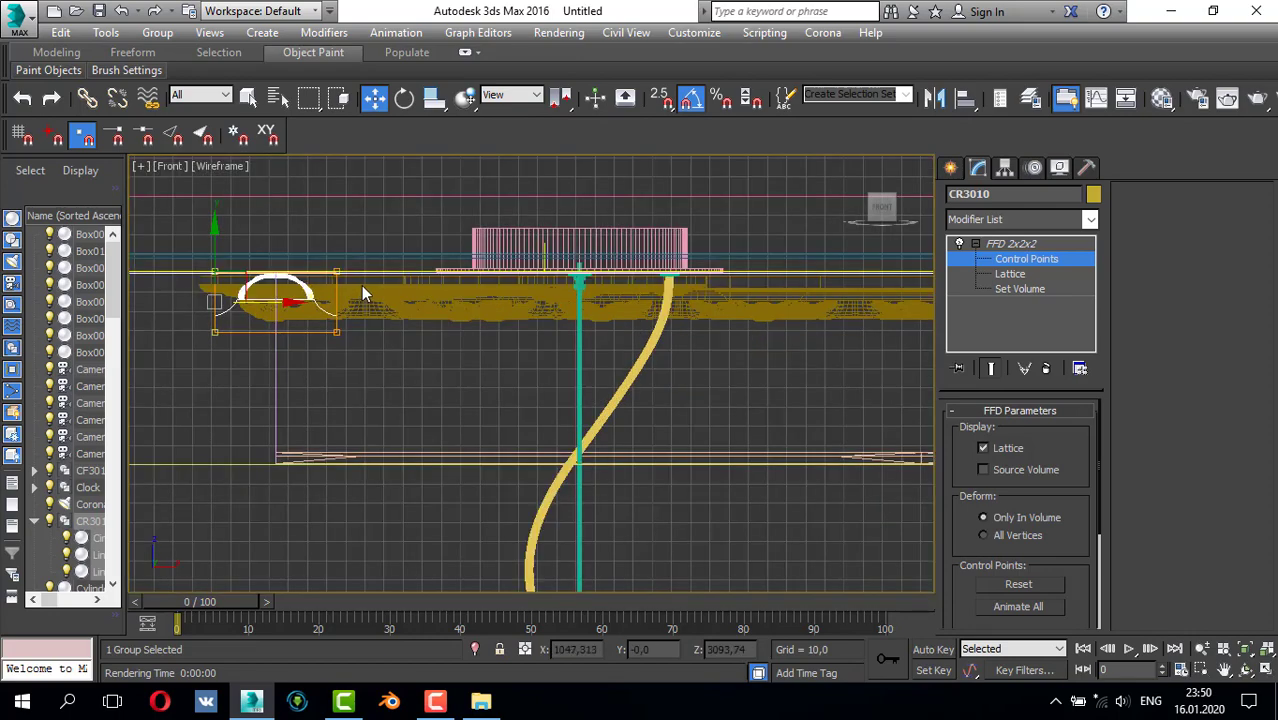
scroll(361, 285, up, 3)
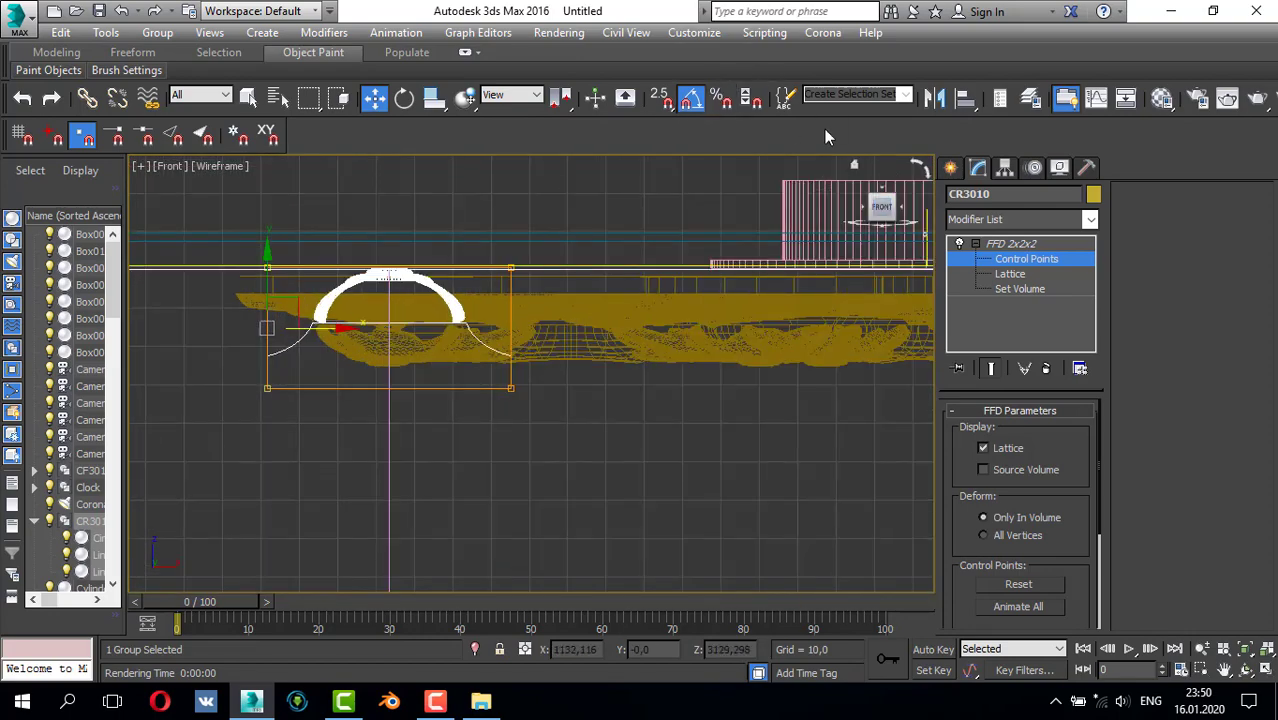
click(937, 99)
click(590, 495)
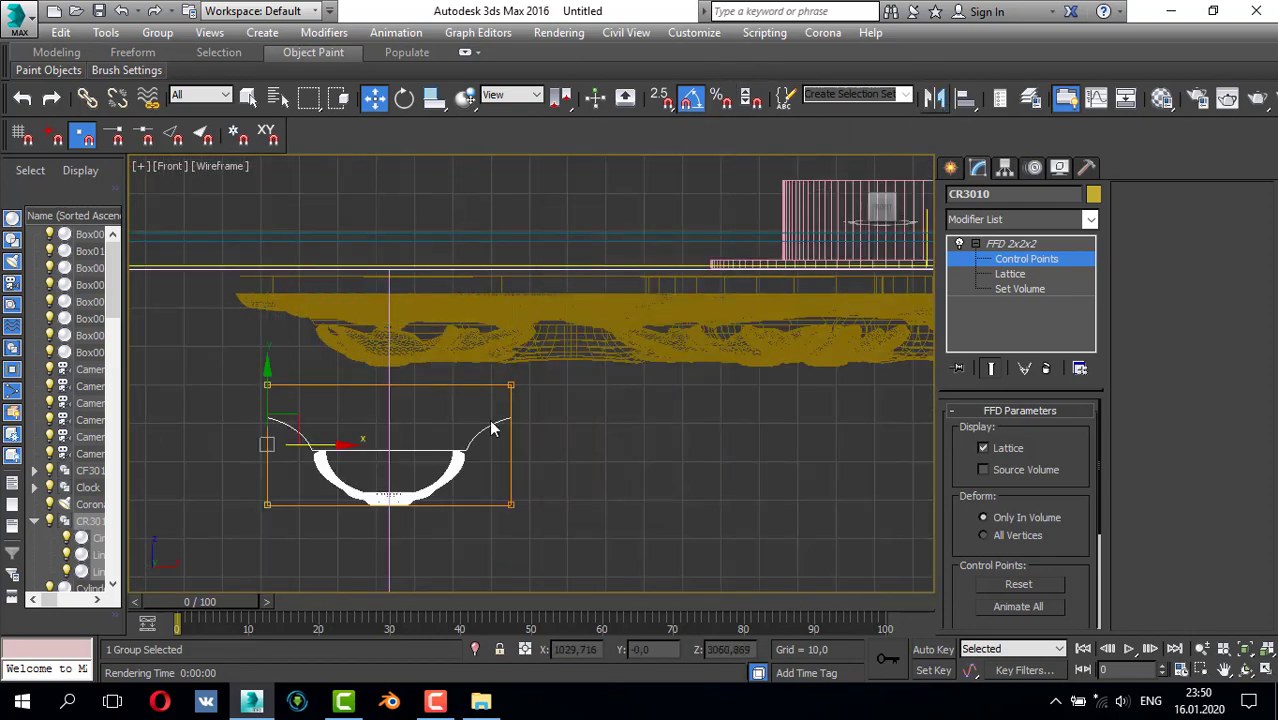
- Raise the corner molding slightly in the Front view so its upper face sits against the ceiling
click(950, 167)
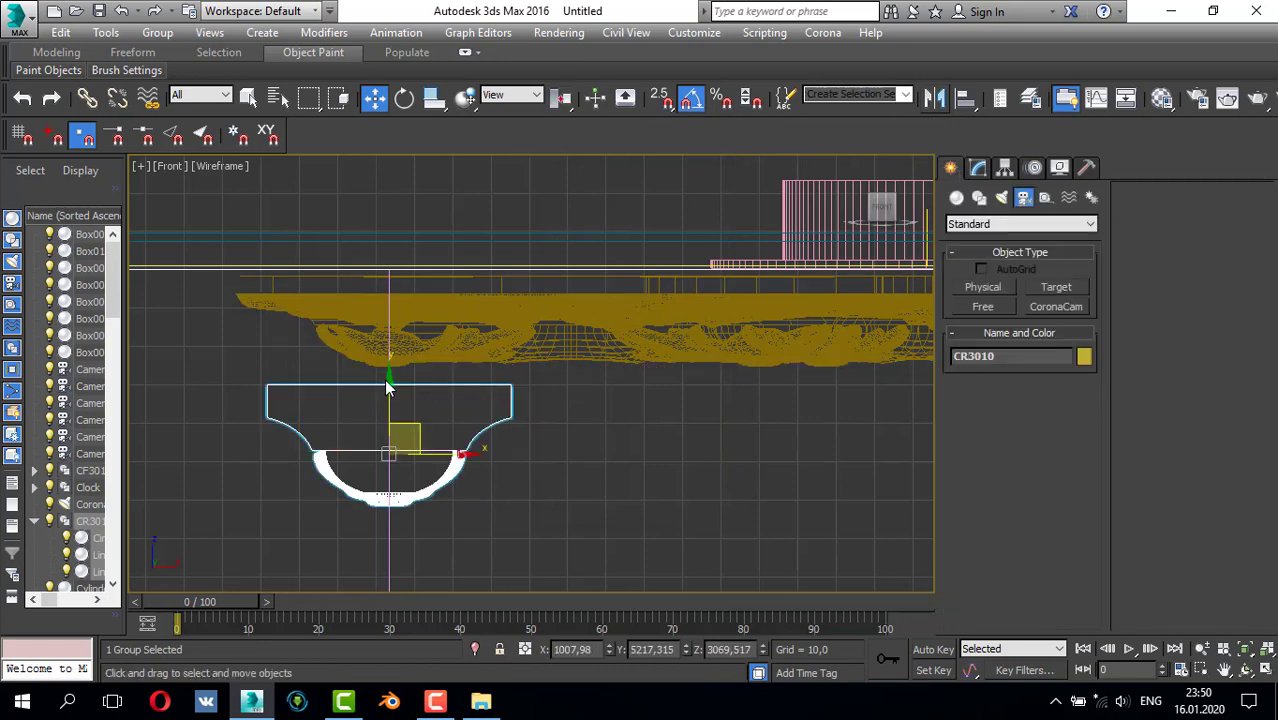
click(485, 296)
scroll(451, 308, down, 4)
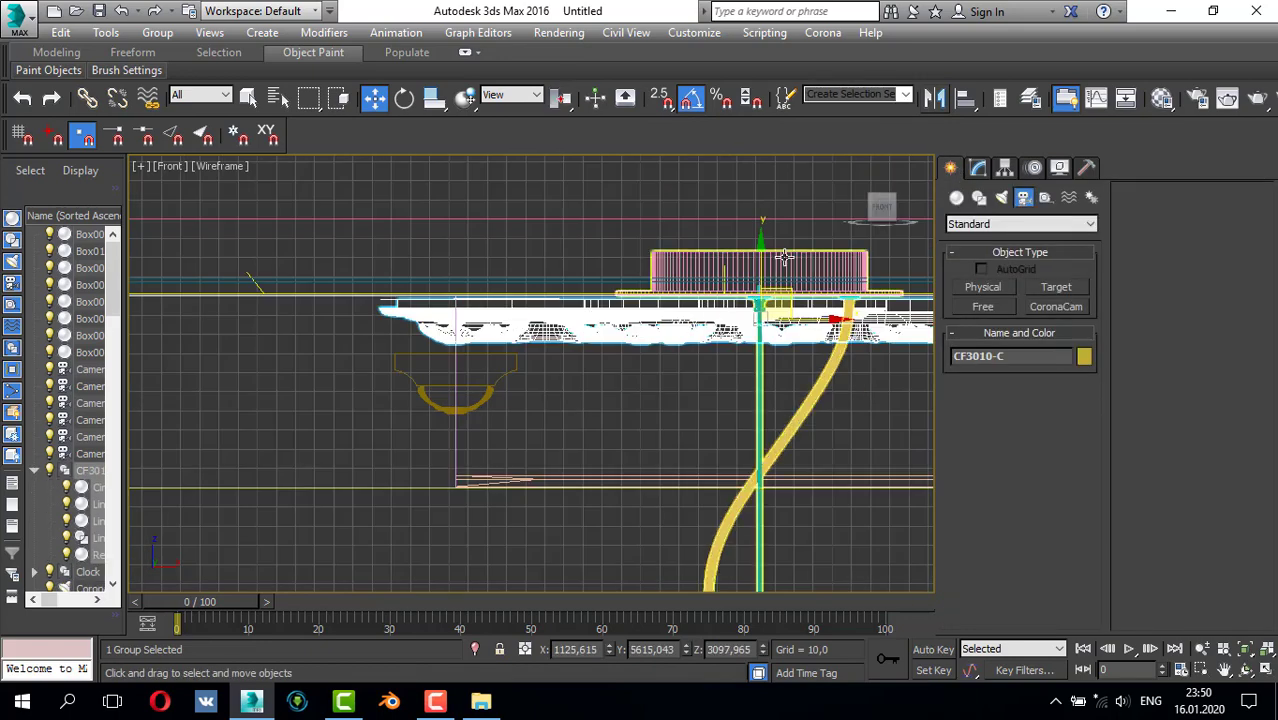
drag(763, 246, 763, 236)
- Examine the joint between the straight molding and the corner molding from below in the Perspective view
key(alt+w)
key(alt+w)
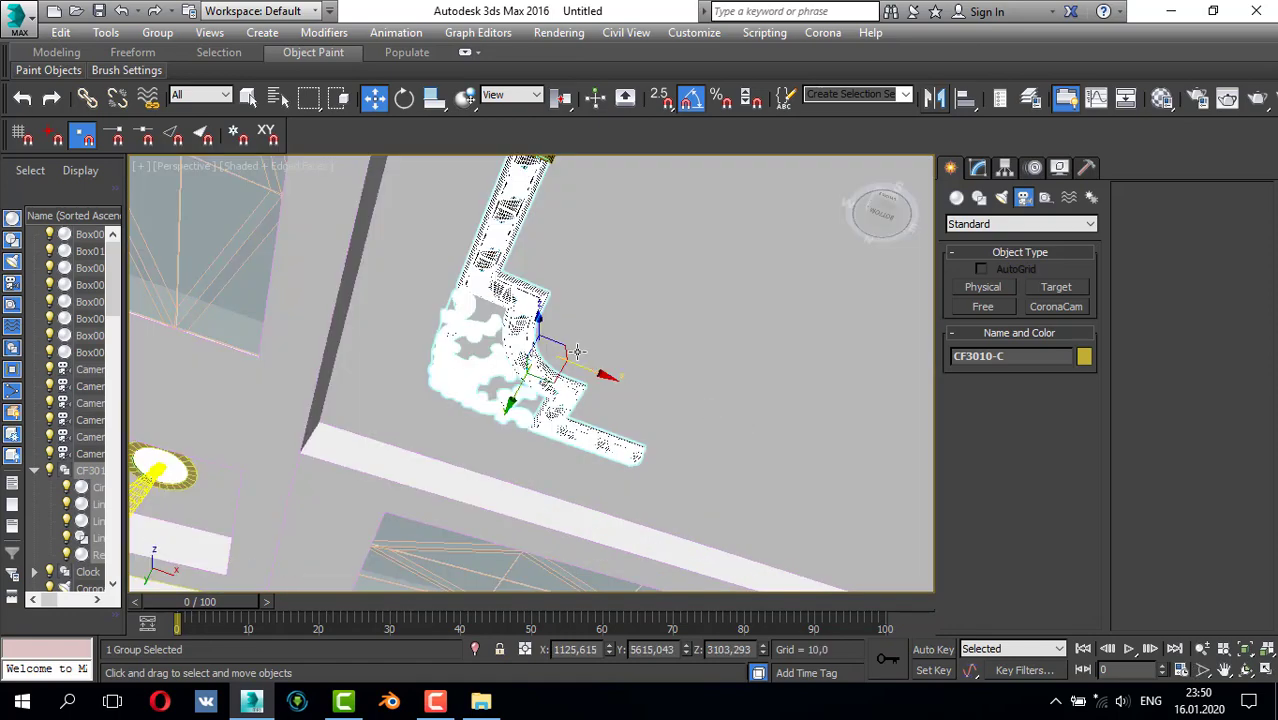
middle_drag(566, 307, 541, 477)
click(527, 276)
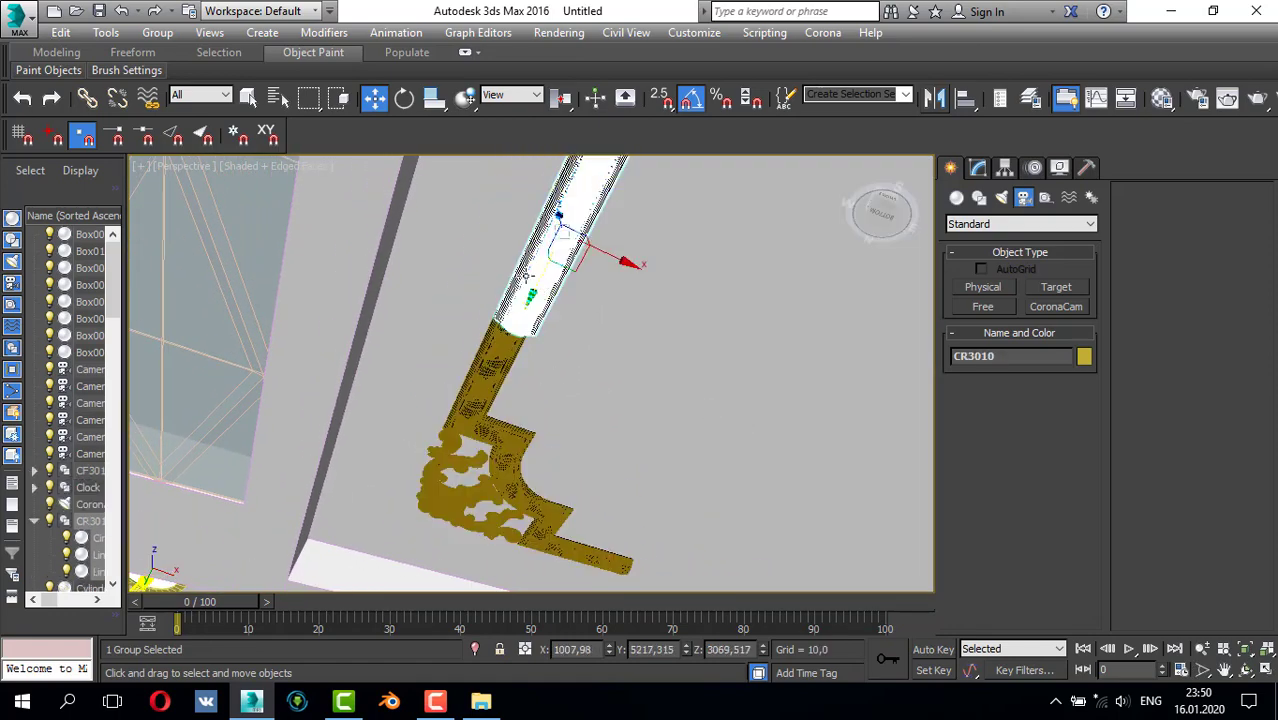
scroll(547, 320, up, 6)
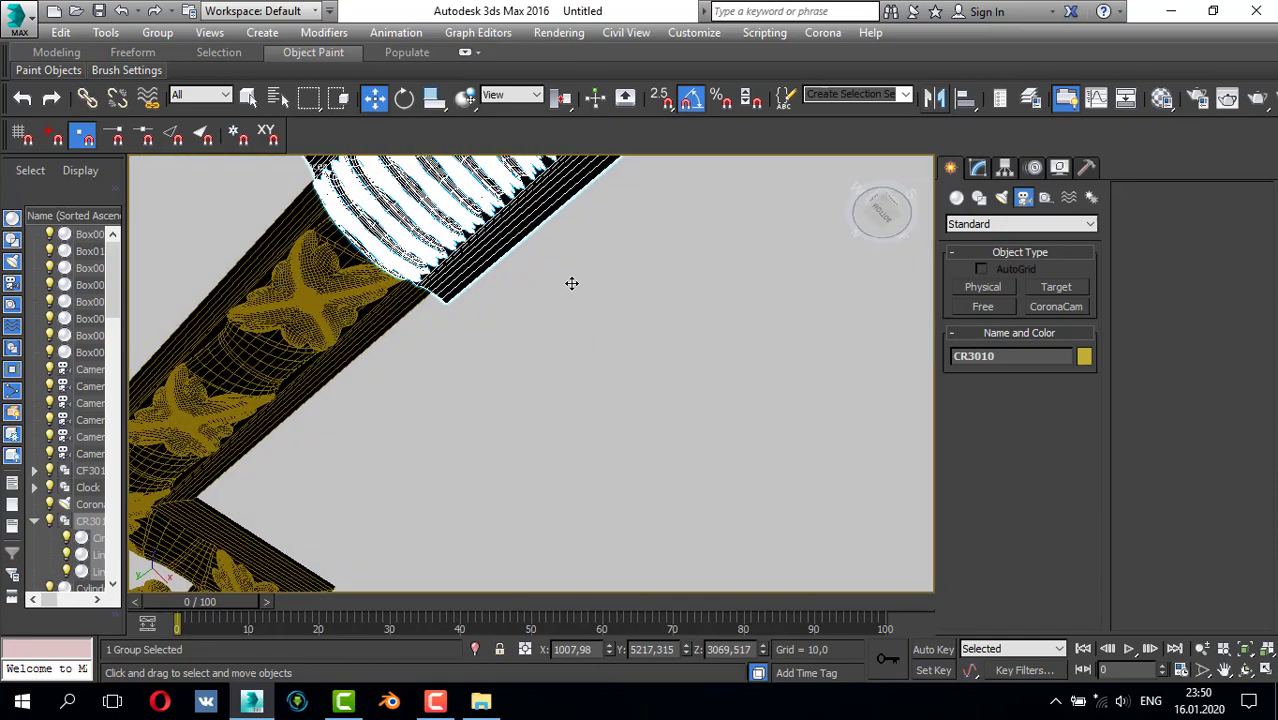
scroll(560, 280, up, 1)
scroll(553, 285, down, 4)
mouse_move(556, 285)
alt+middle_down()
mouse_move(591, 255)
mouse_move(569, 294)
alt+middle_up()
- Move the straight molding in the Top view so its north end aligns with the south end of the corner molding
key(alt+w)
key(alt+w)
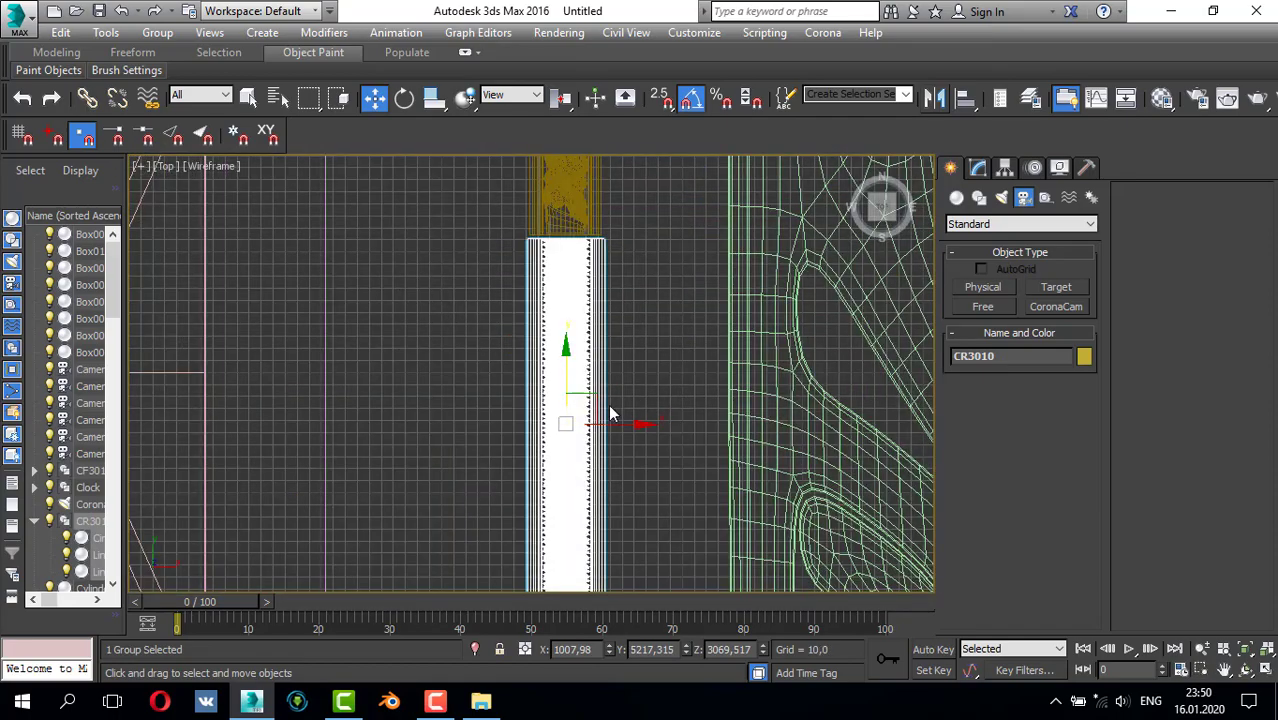
drag(623, 419, 620, 419)
scroll(551, 312, up, 3)
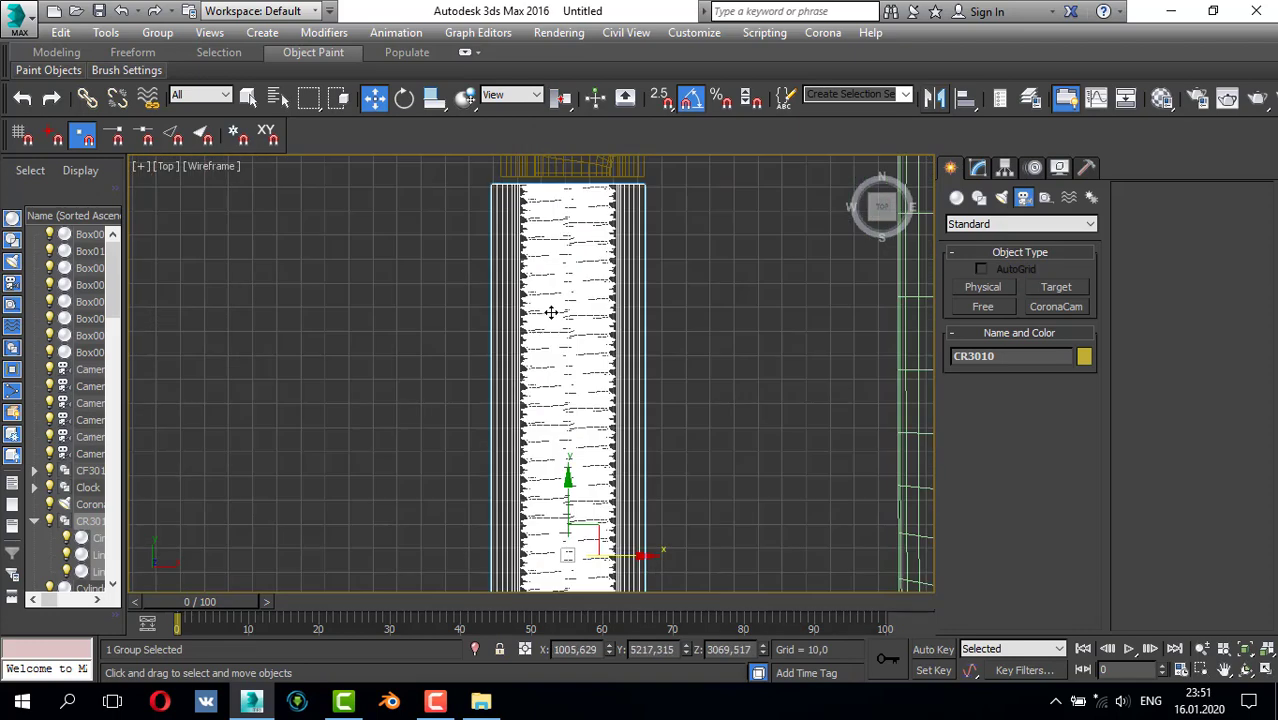
drag(571, 478, 570, 470)
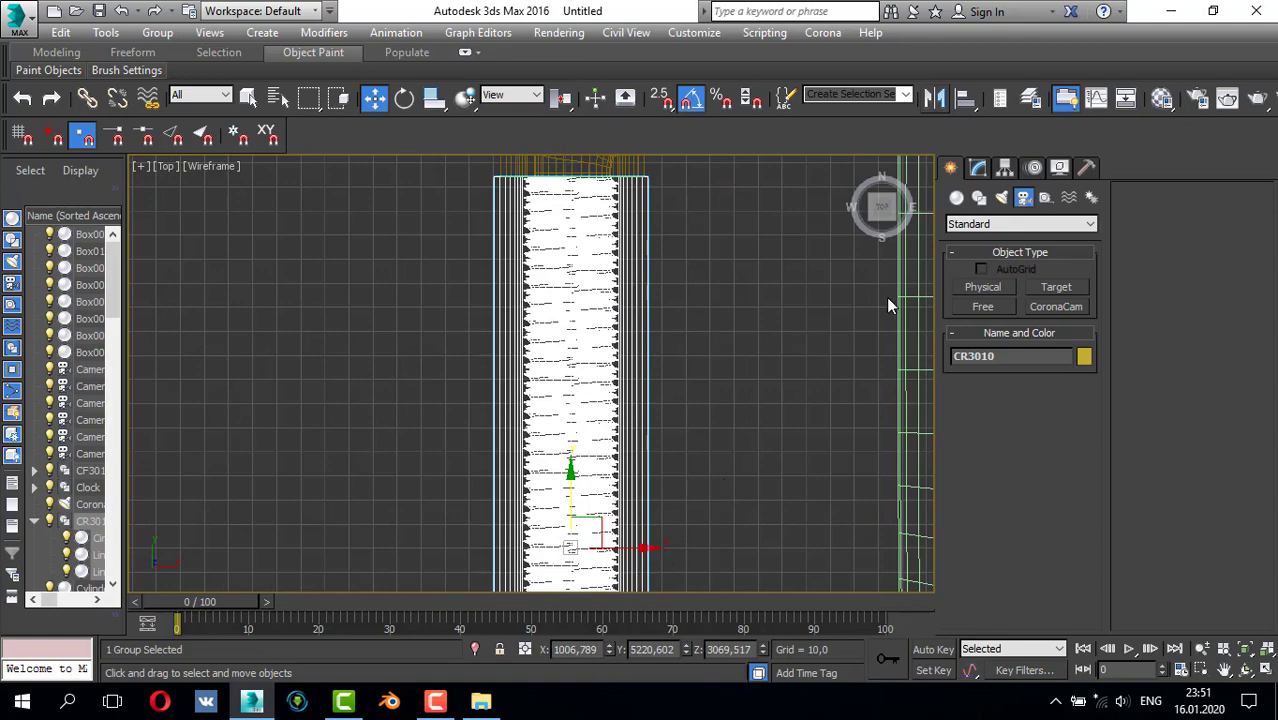
- Move the straight molding's east-side FFD control points slightly inward in the Top view to match the corner molding's east edge
click(978, 167)
click(1006, 261)
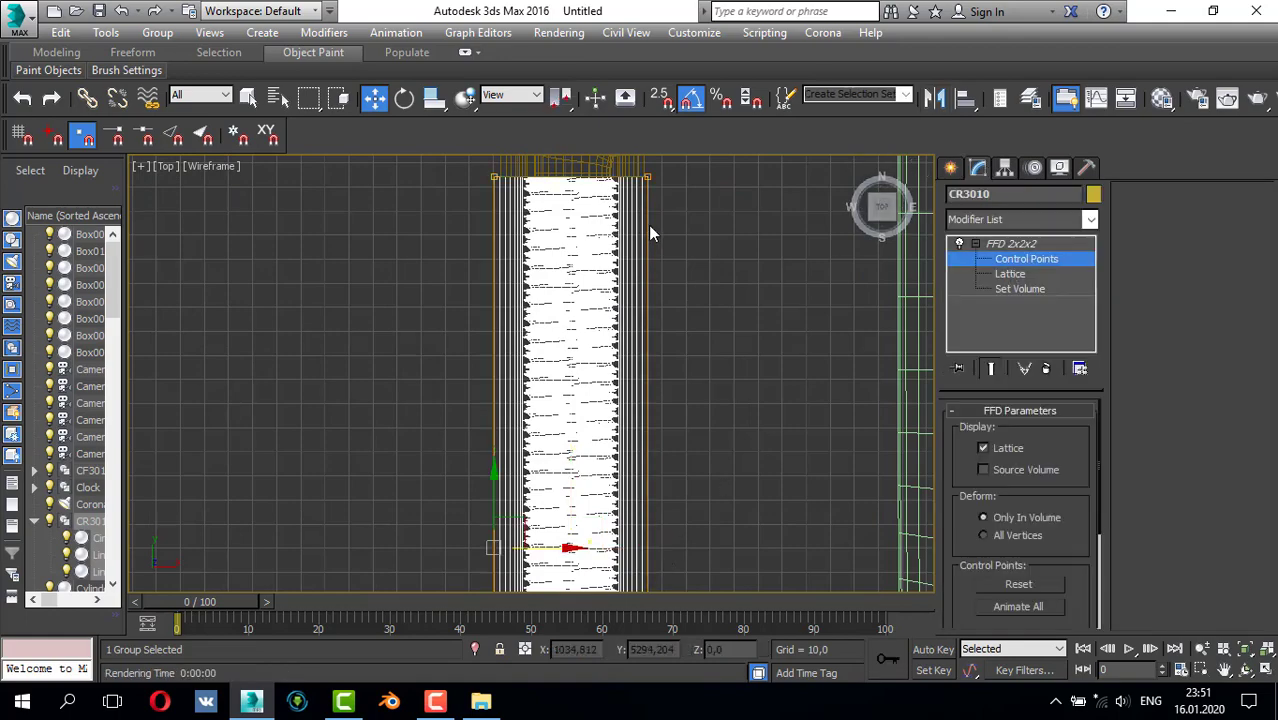
scroll(650, 235, down, 3)
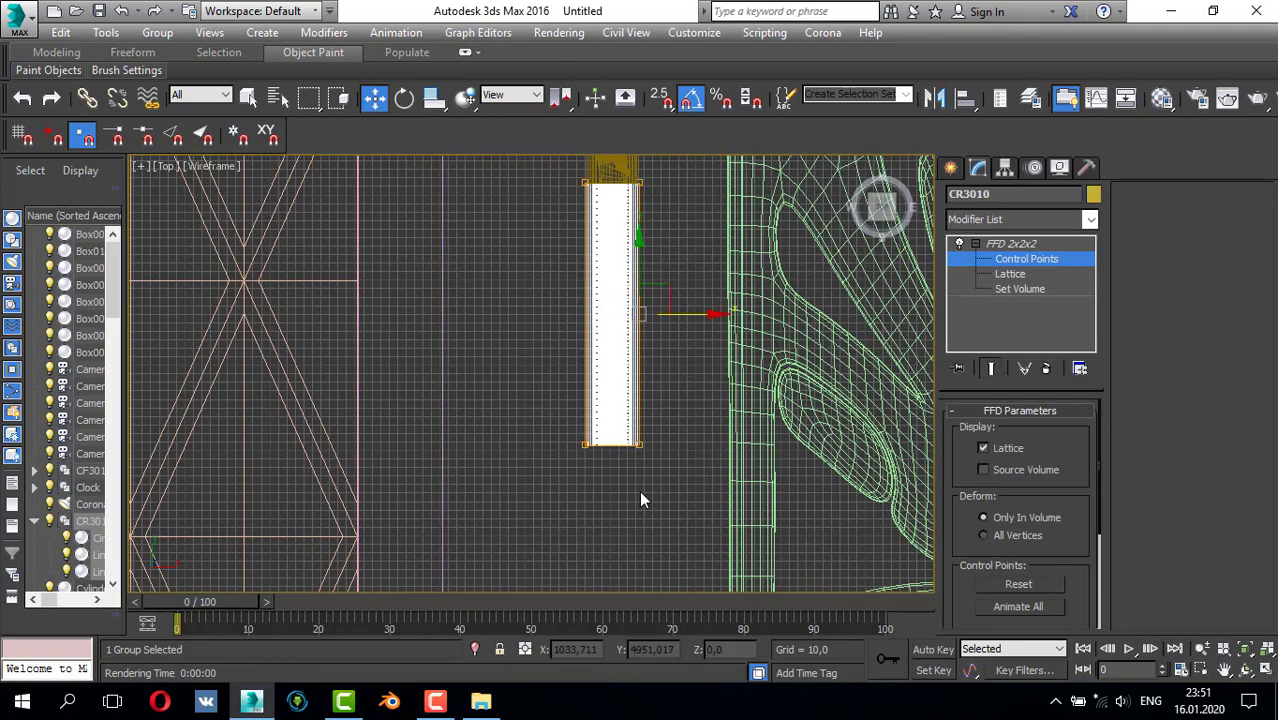
scroll(643, 180, up, 6)
scroll(623, 201, up, 3)
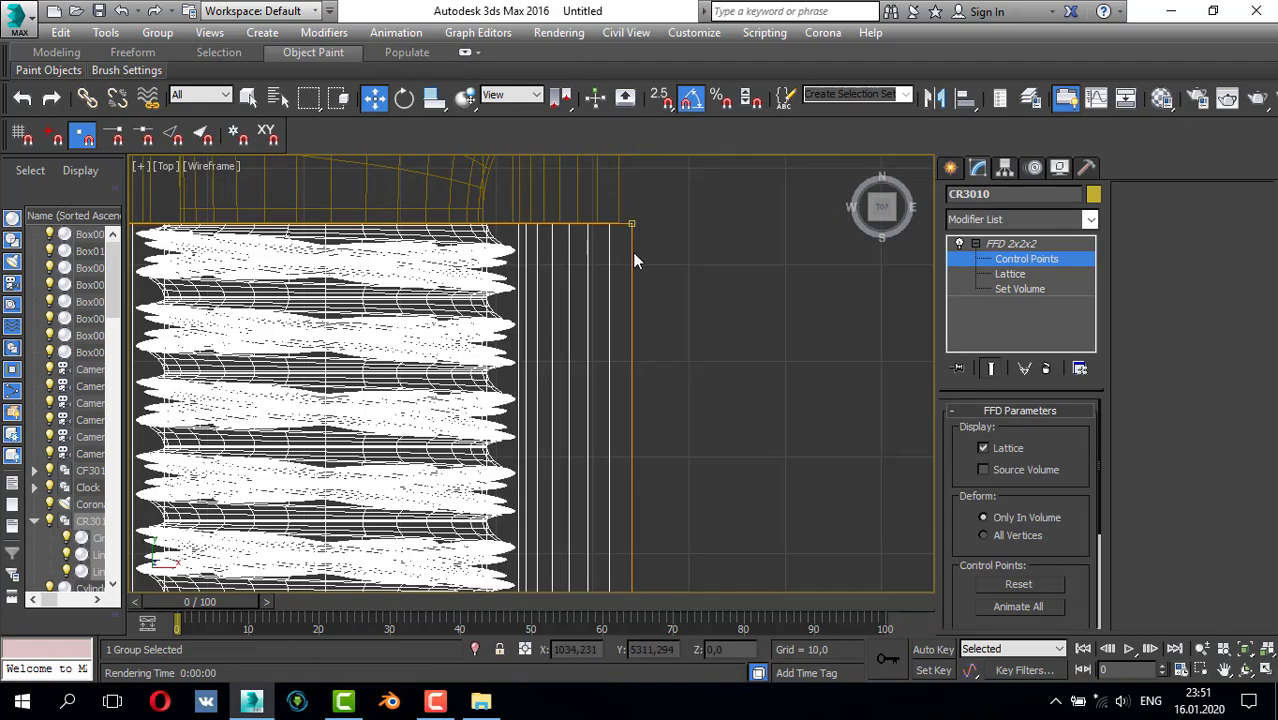
scroll(625, 362, down, 3)
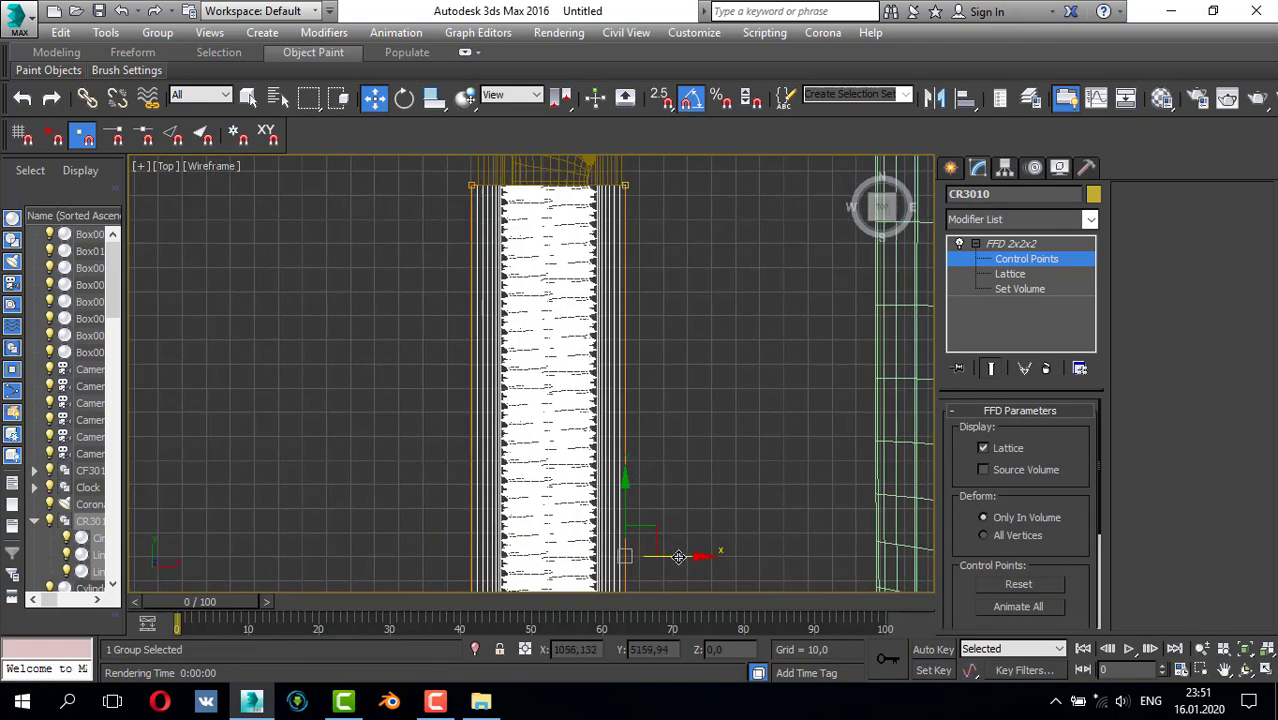
drag(677, 557, 675, 557)
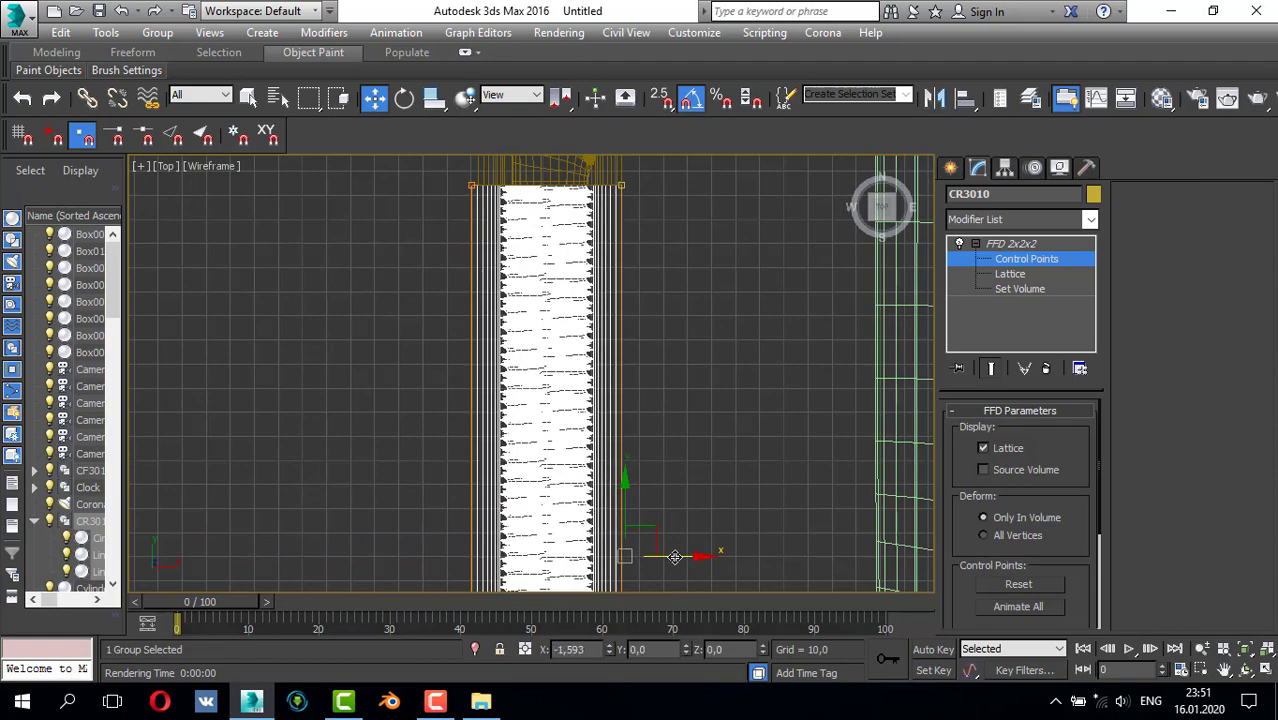
- Move the straight molding's west-side FFD control points slightly inward in the Top view to match the corner molding's west edge
scroll(579, 343, down, 3)
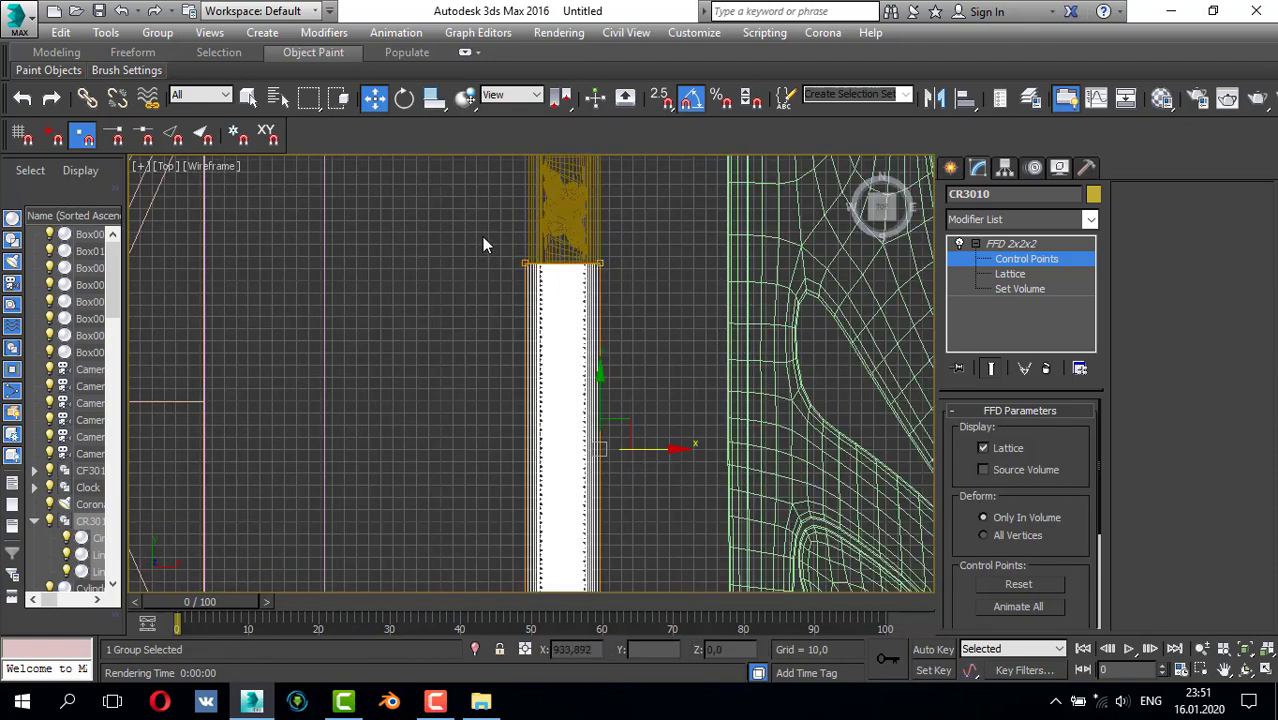
scroll(483, 240, up, 4)
scroll(667, 387, down, 5)
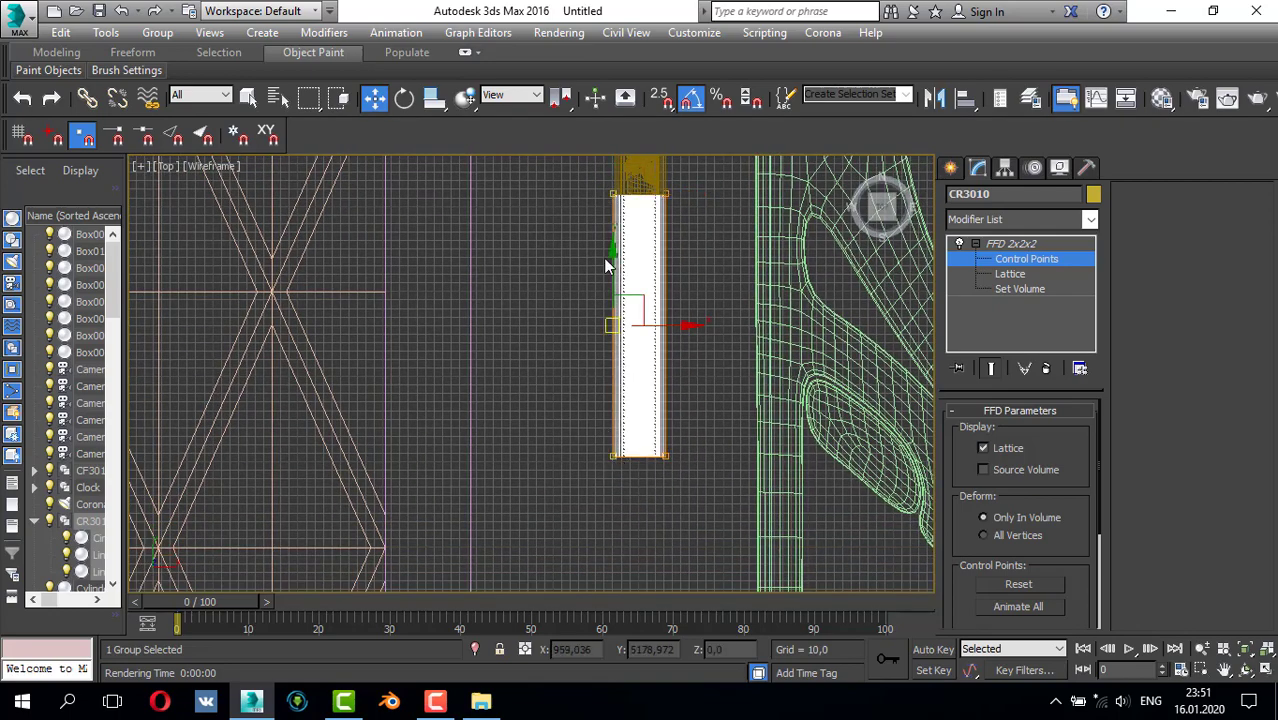
scroll(605, 258, up, 3)
middle_drag(630, 270, 623, 413)
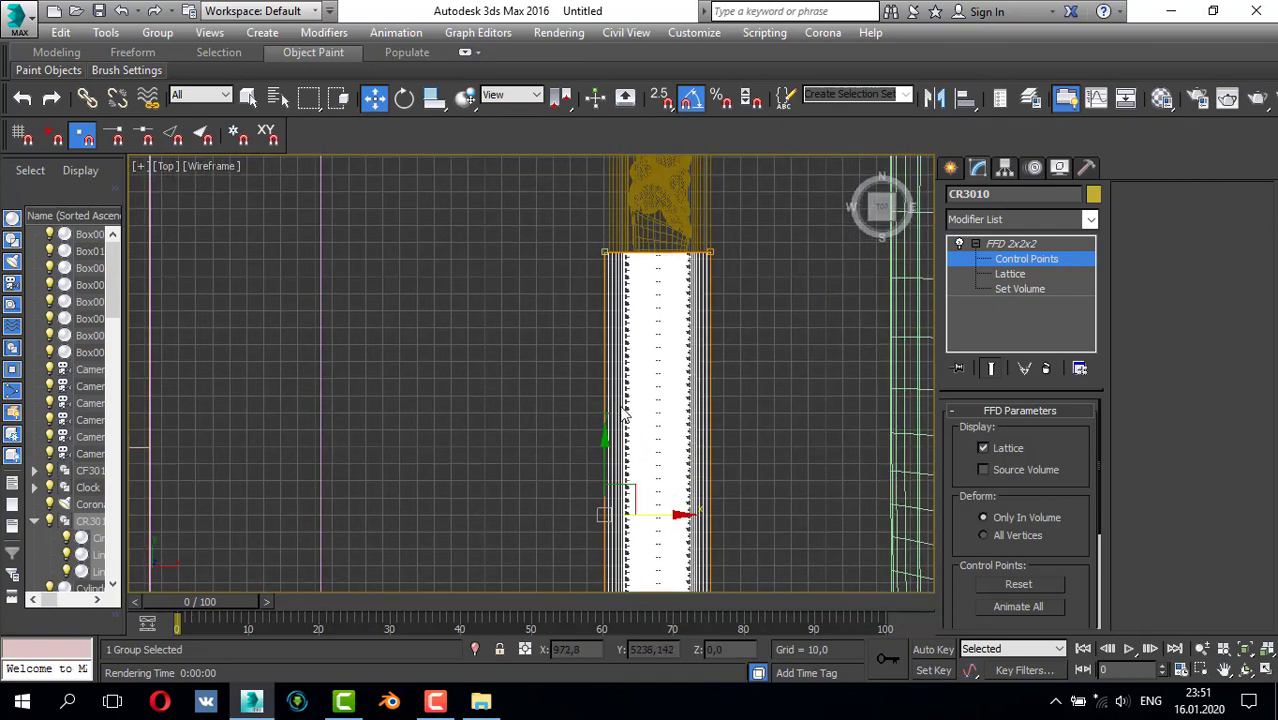
drag(663, 513, 666, 514)
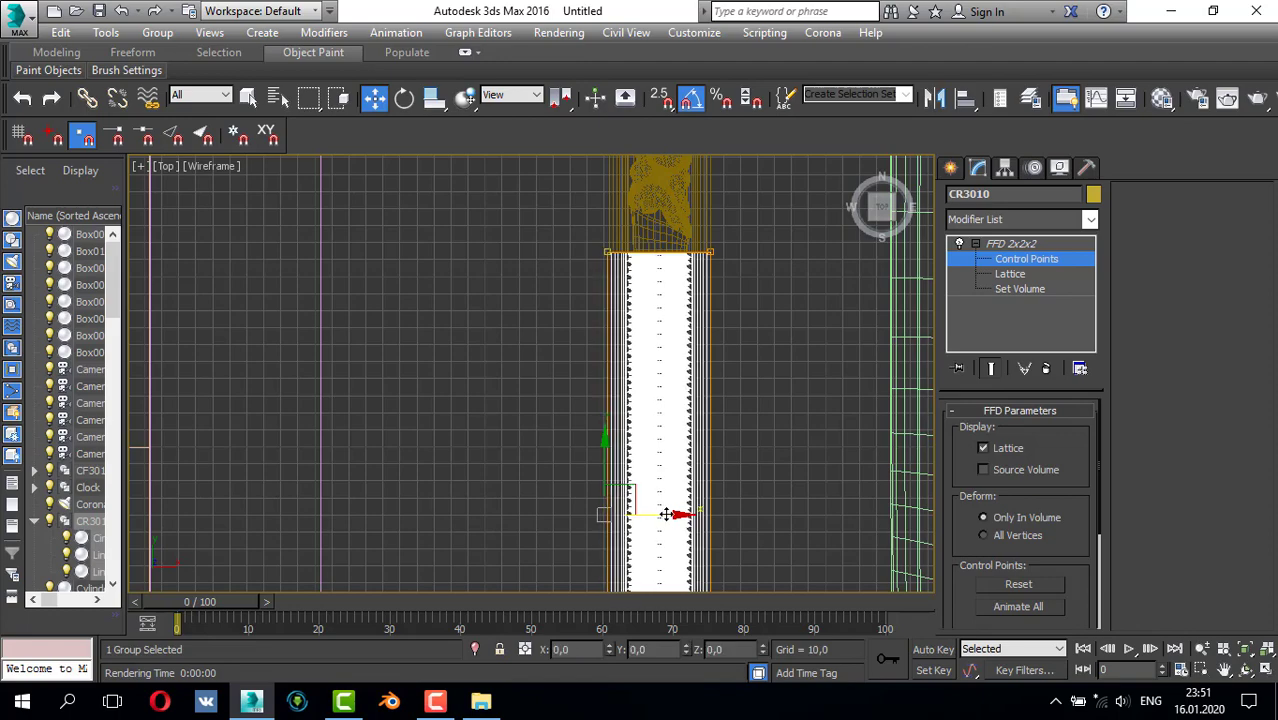
scroll(598, 236, up, 4)
scroll(700, 421, down, 3)
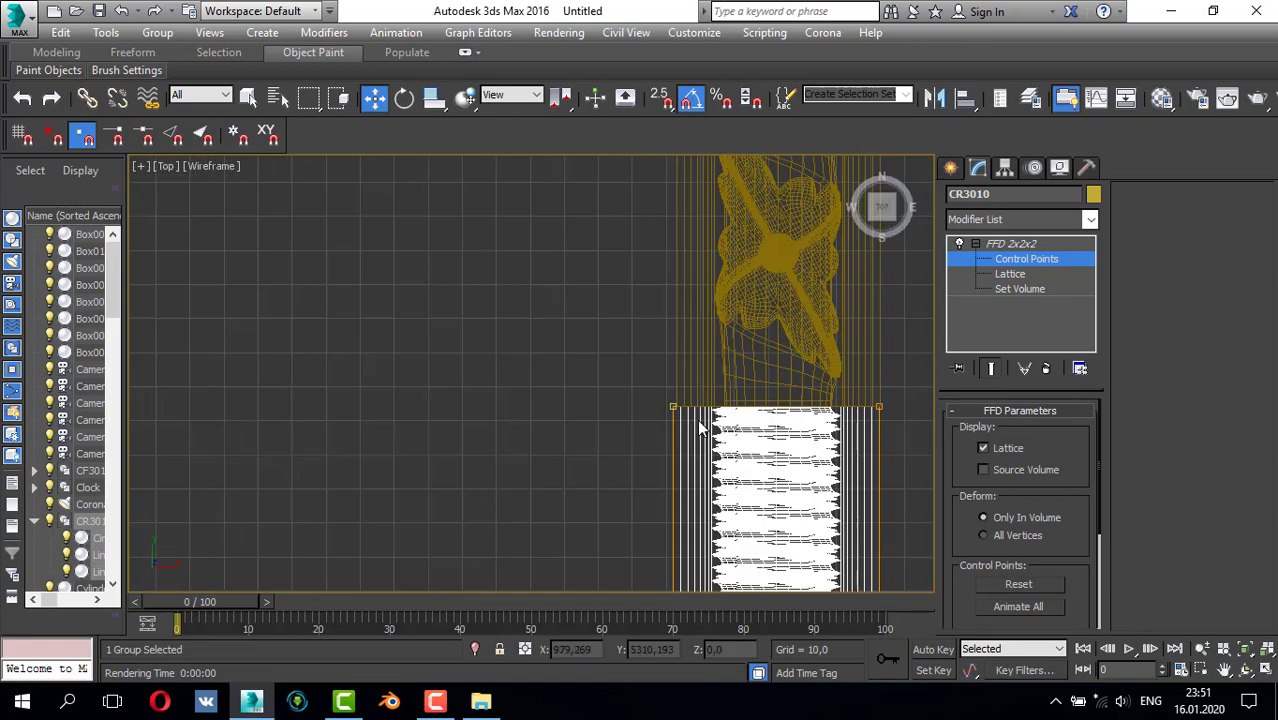
middle_drag(702, 487, 658, 275)
scroll(660, 280, down, 1)
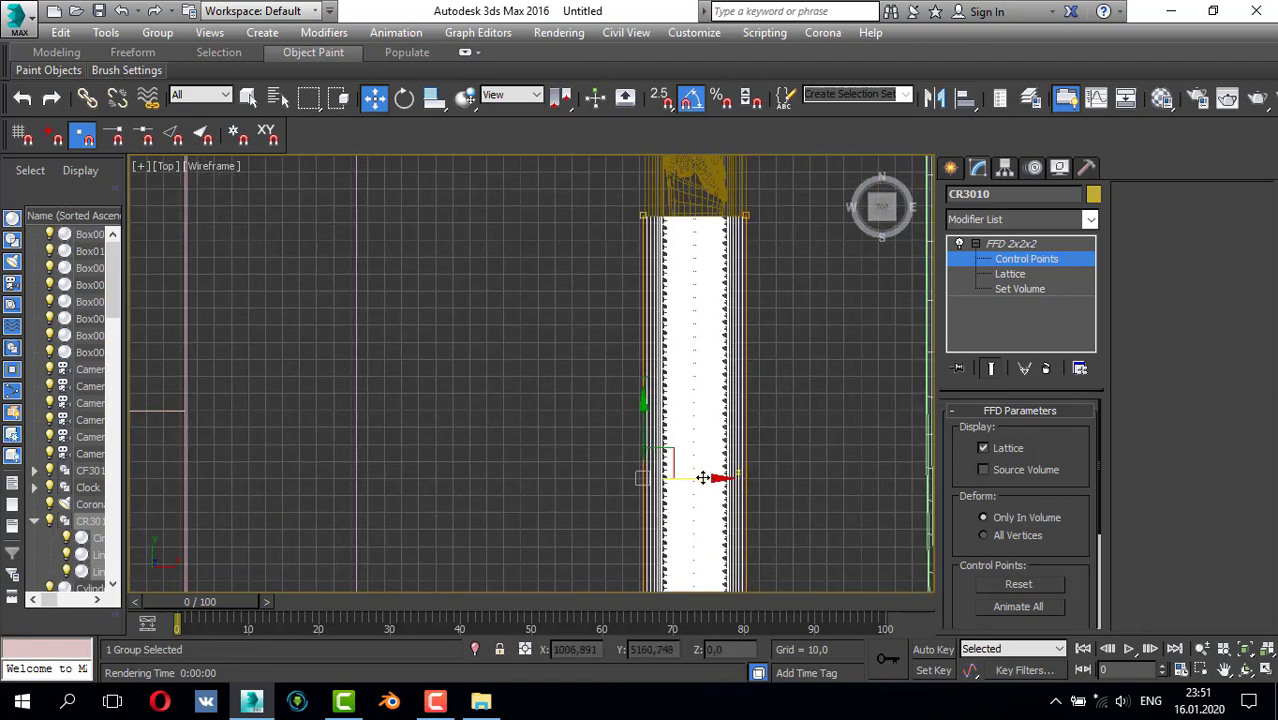
drag(703, 477, 706, 479)
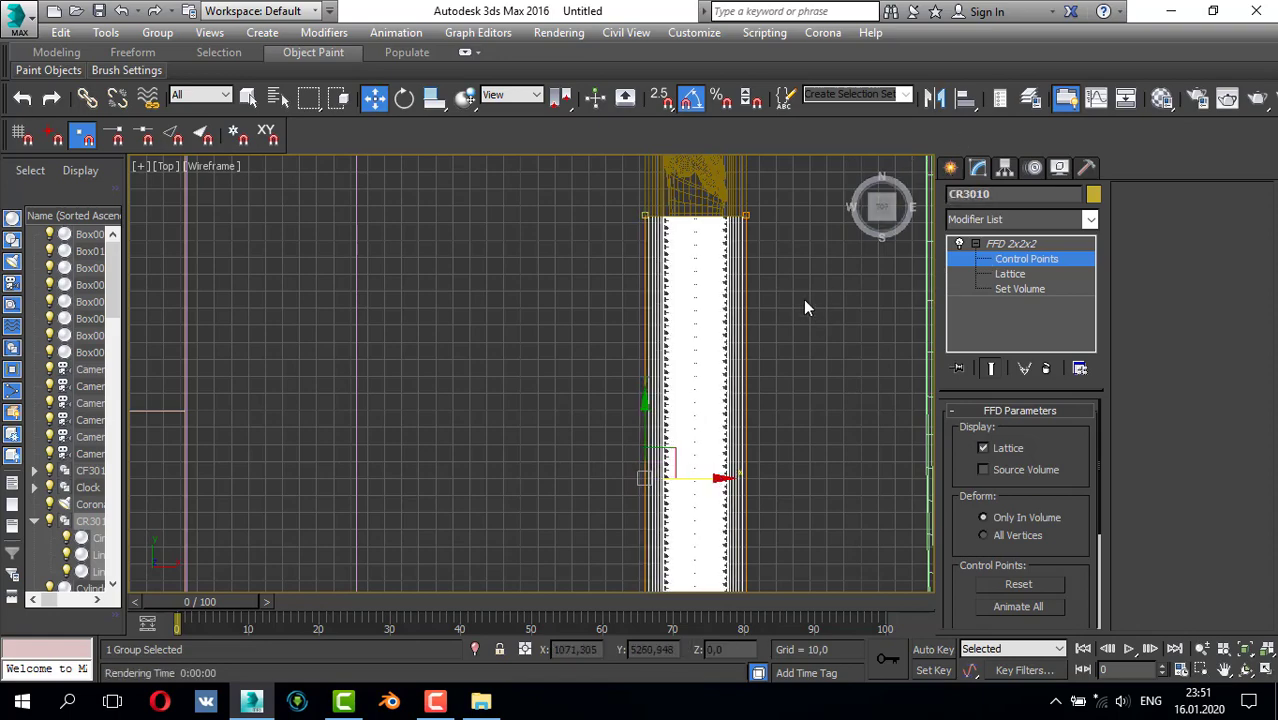
- Copy the corner molding straight south to the room's southwest area and mirror the copy north to south
scroll(722, 197, down, 6)
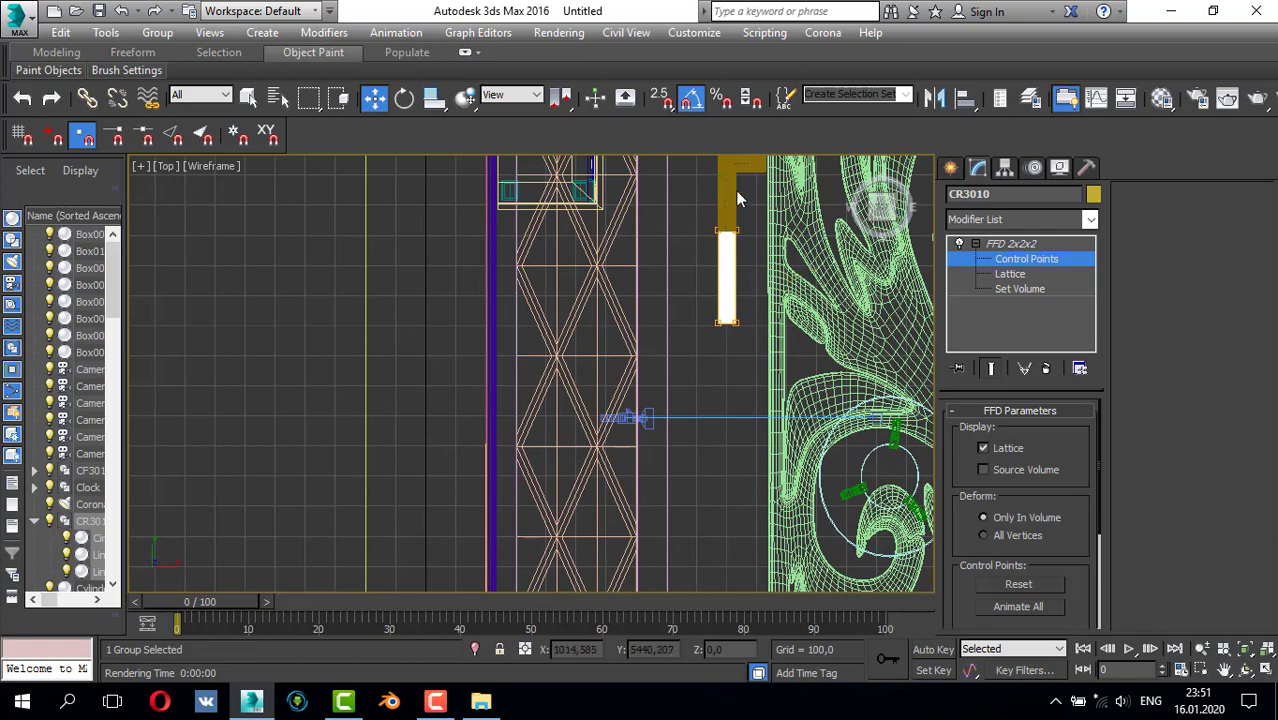
click(951, 168)
click(735, 182)
scroll(737, 191, down, 3)
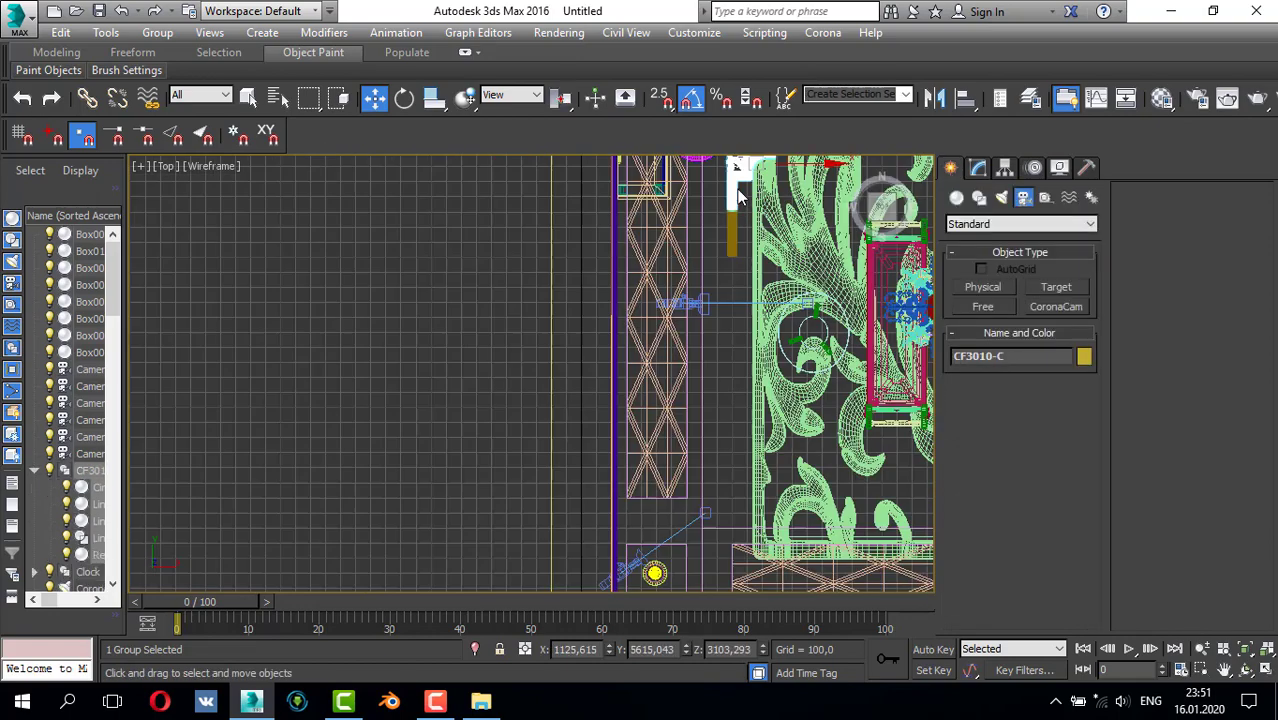
scroll(737, 190, down, 2)
middle_drag(737, 190, 673, 304)
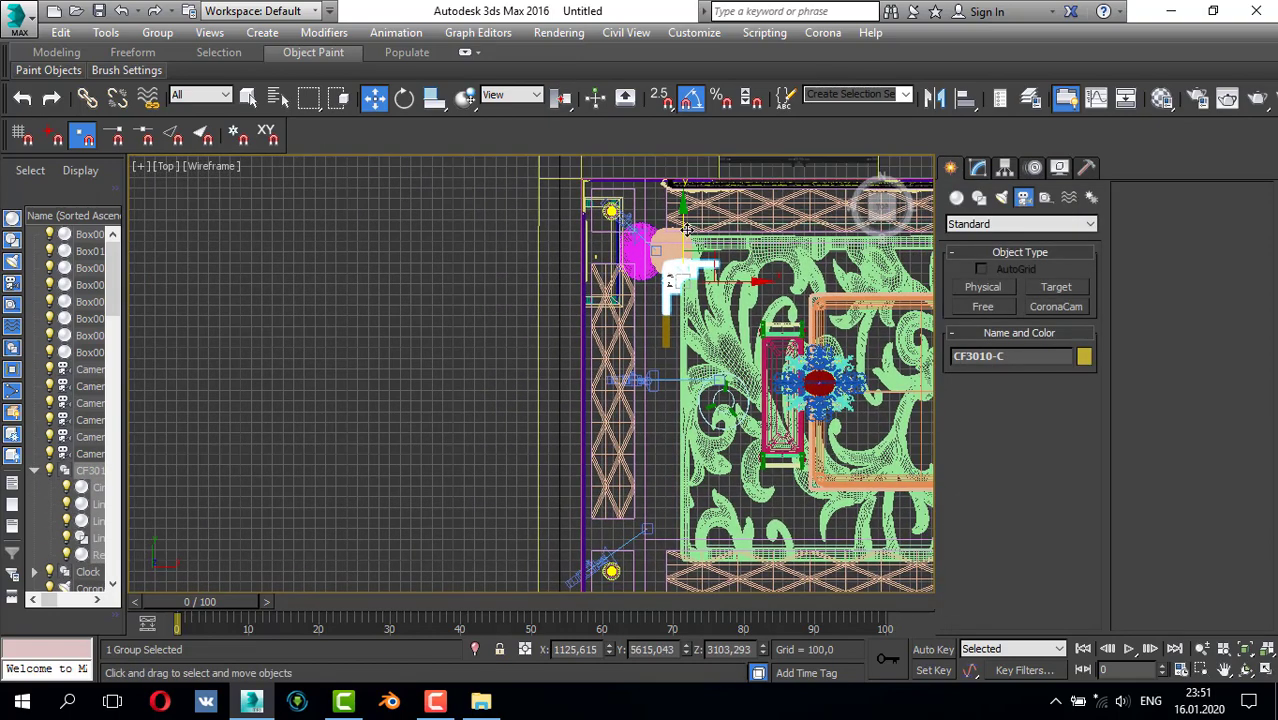
shift+drag(668, 188, 668, 398)
click(645, 429)
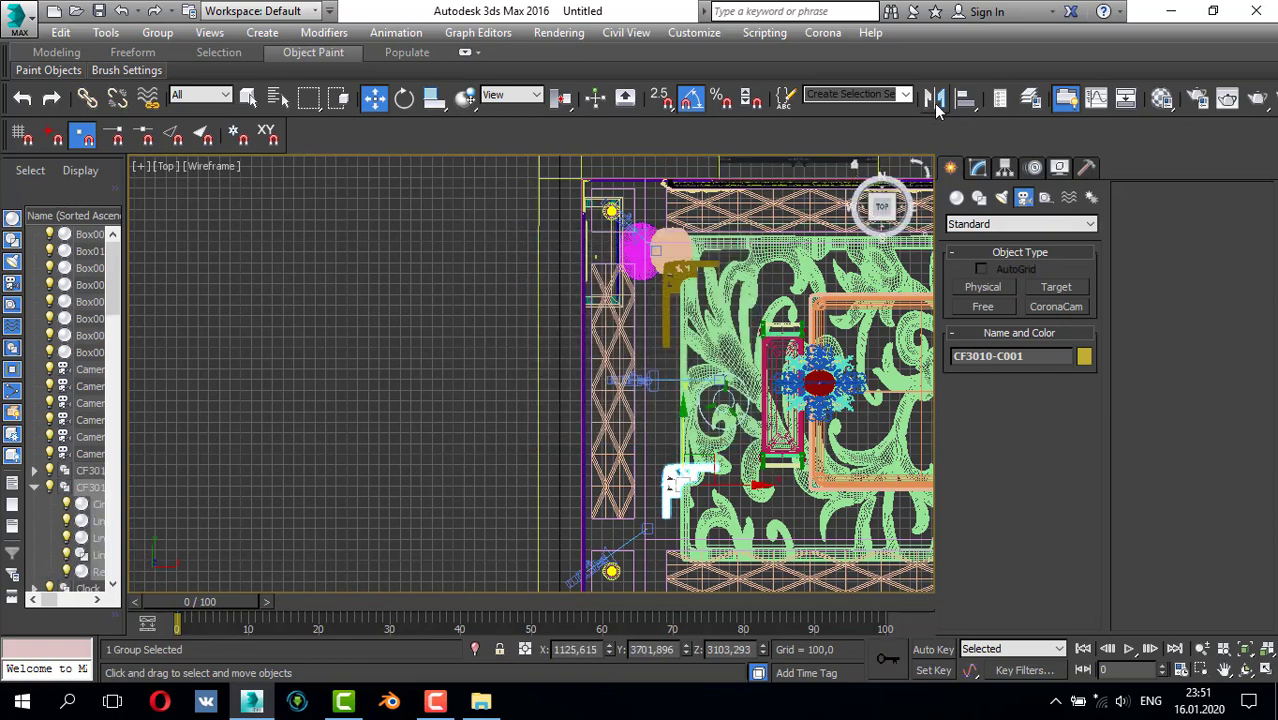
click(934, 100)
click(590, 495)
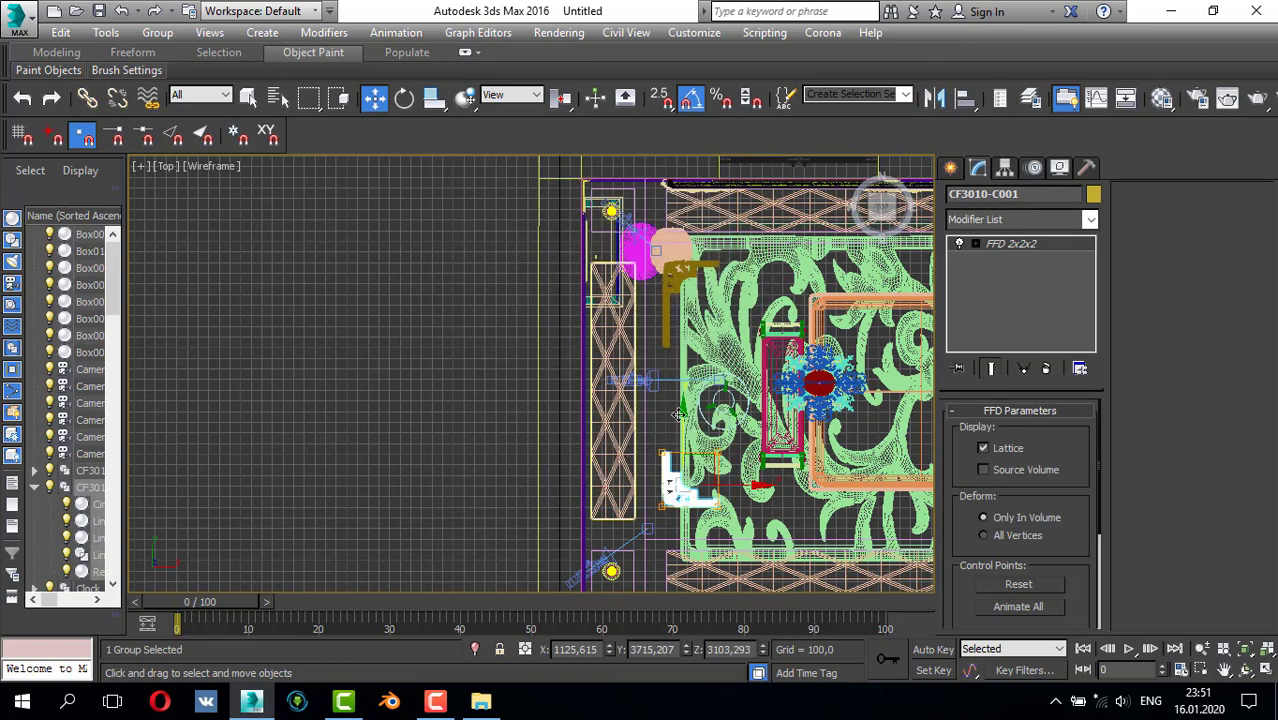
- Stretch the straight molding's south-end FFD control points down to the north end of the mirrored corner molding
key(1)
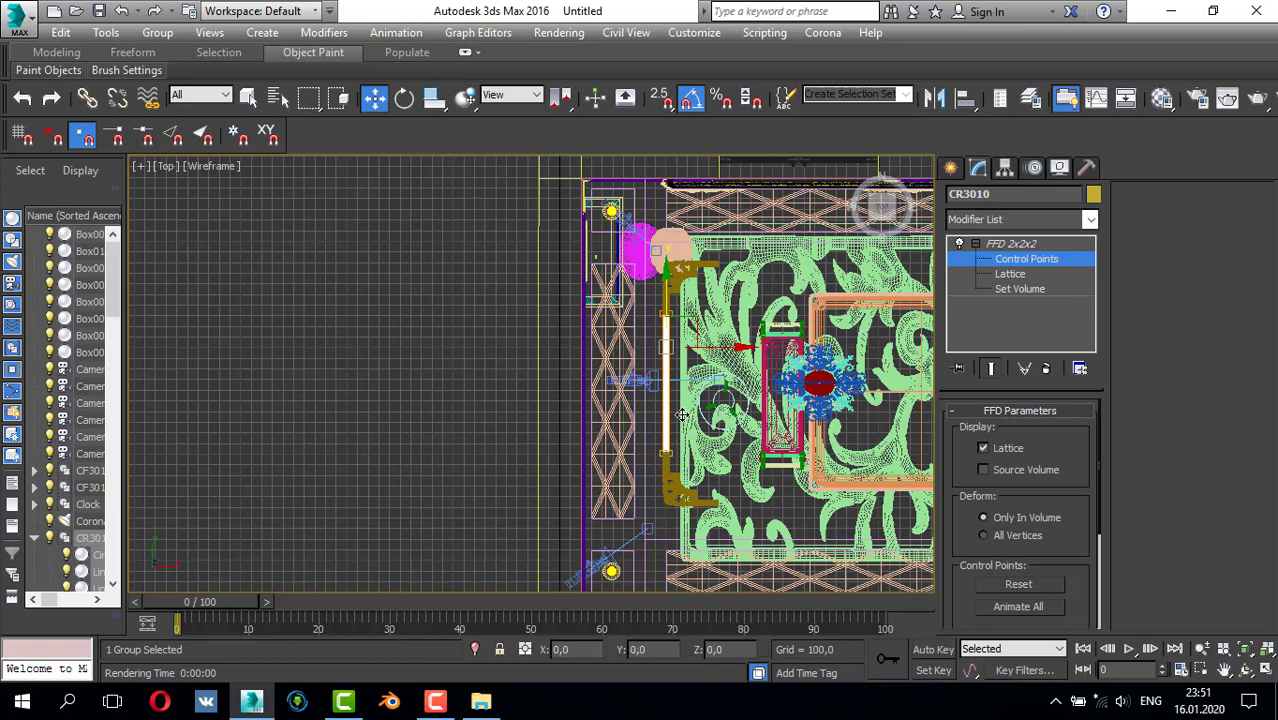
scroll(681, 414, up, 8)
drag(686, 390, 692, 380)
scroll(692, 400, down, 5)
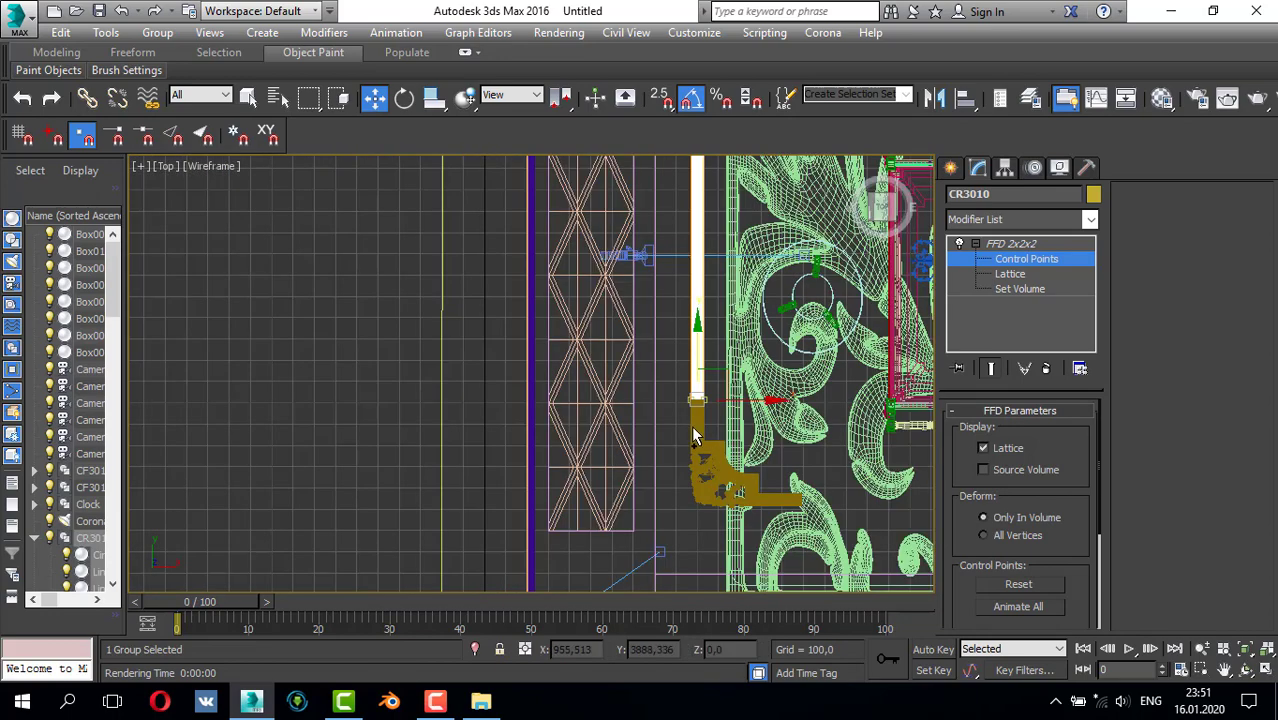
- Select the straight molding with both corner moldings and copy the three groups straight east to the other side of the rosette
click(951, 168)
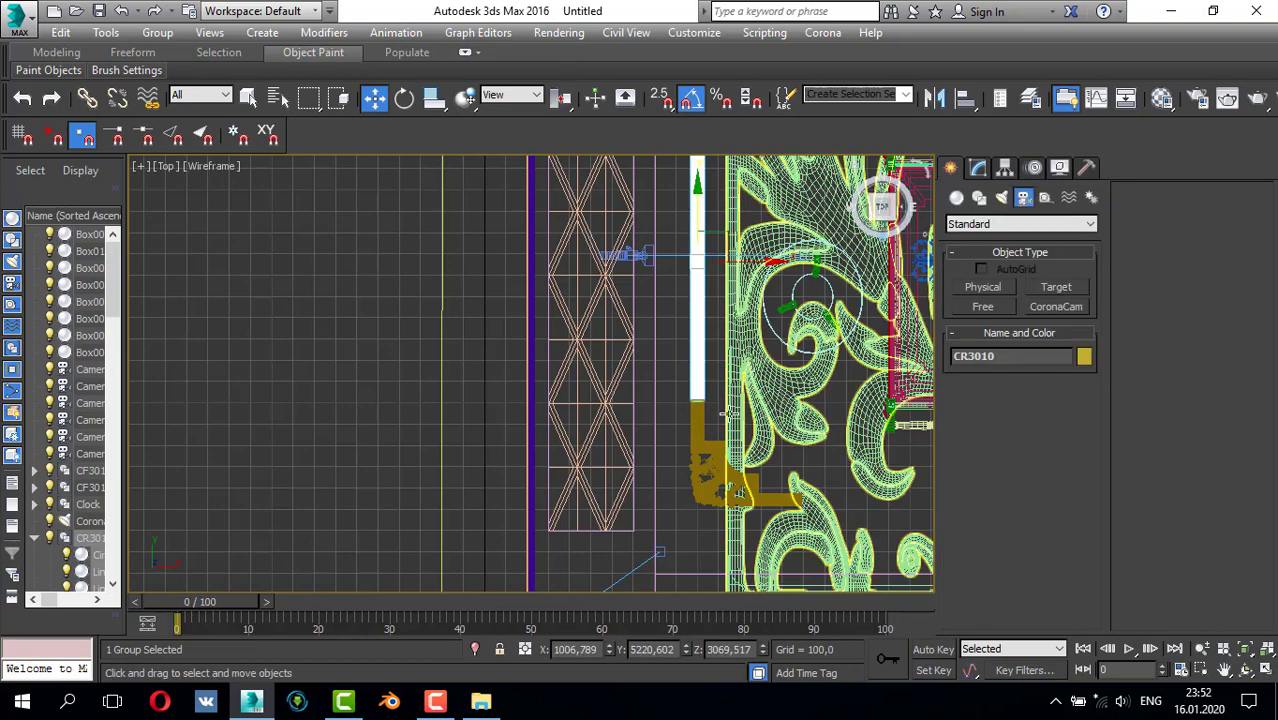
ctrl+click(699, 436)
scroll(707, 266, down, 3)
scroll(708, 272, down, 2)
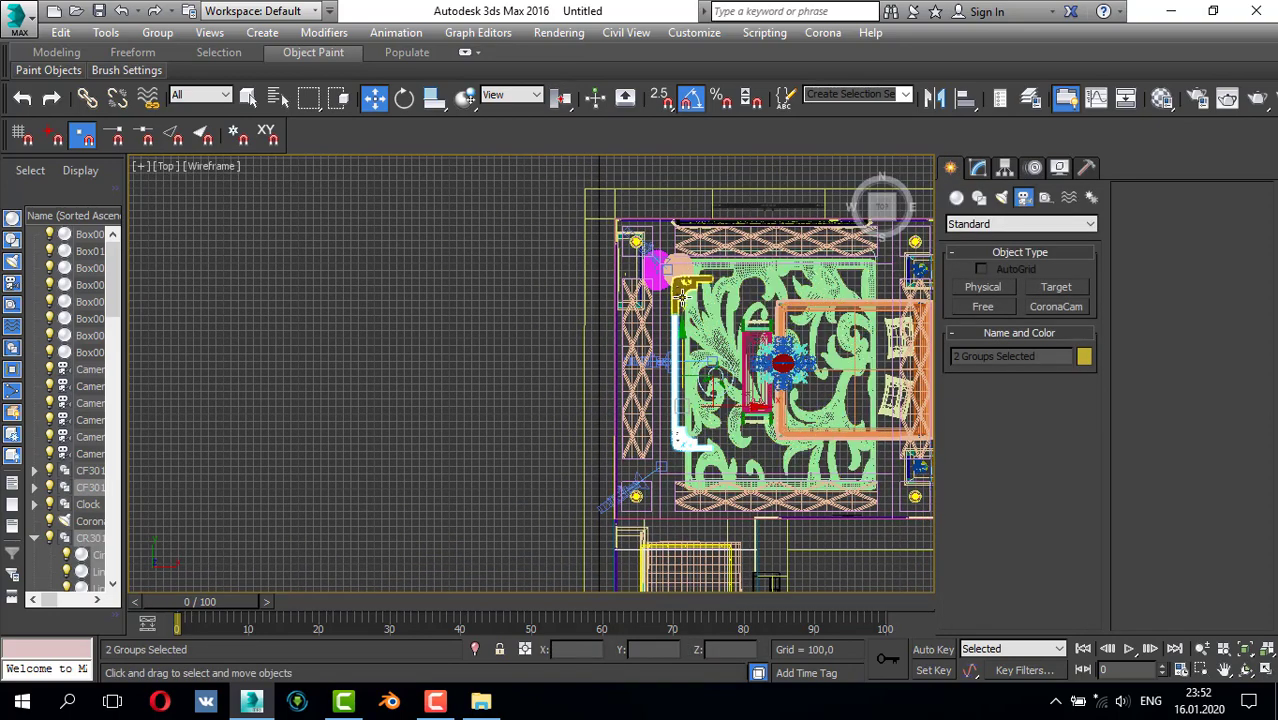
ctrl+click(737, 333)
middle_drag(738, 333, 631, 355)
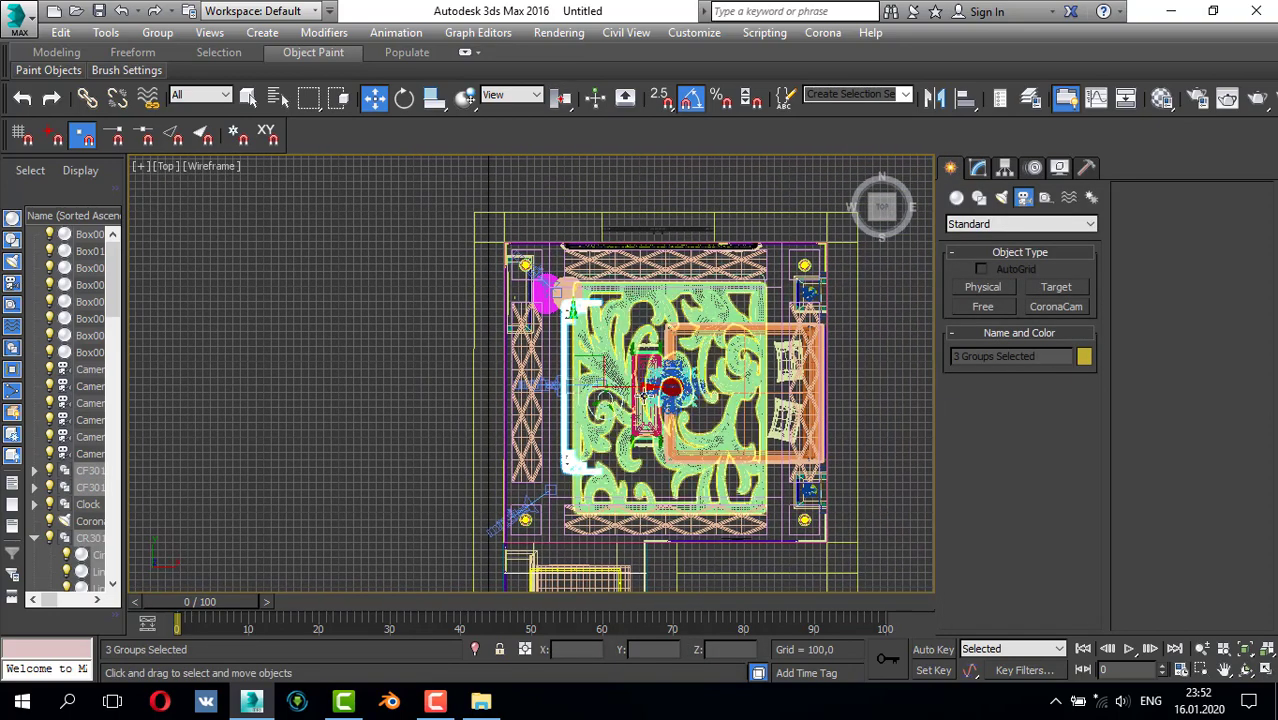
shift+drag(656, 389, 814, 394)
click(673, 426)
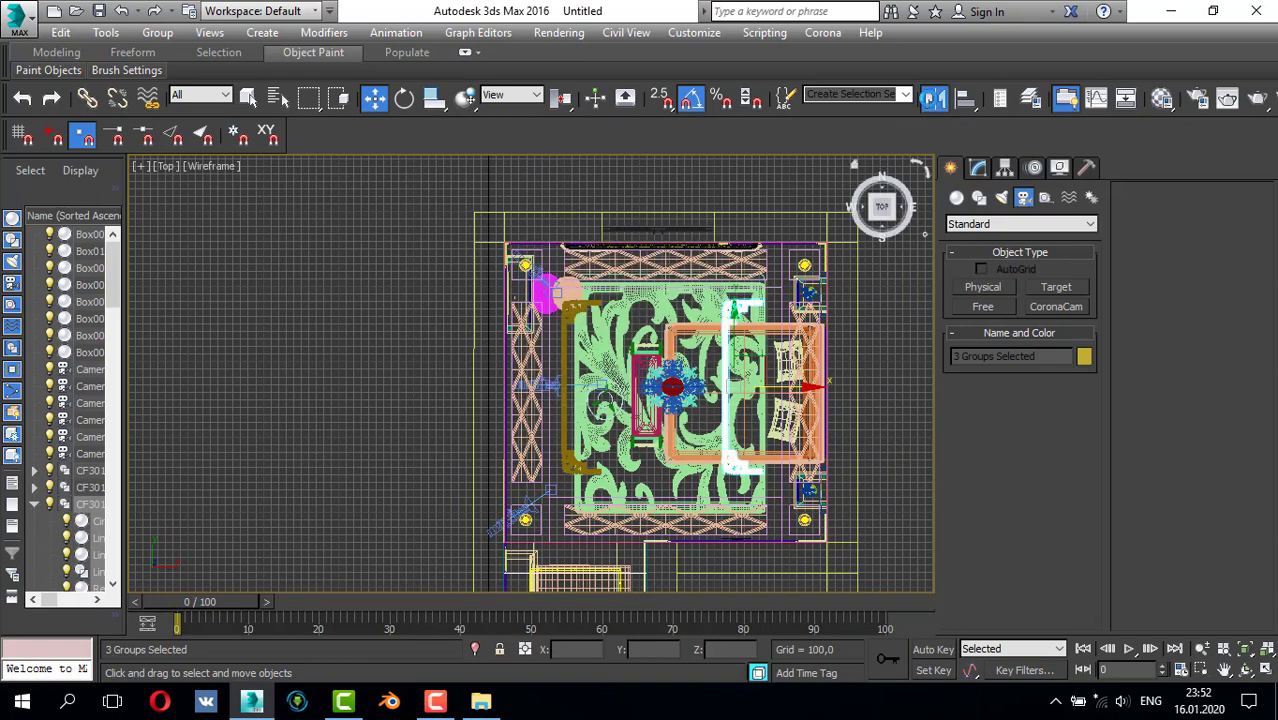
- Mirror the three molding groups east of the rosette on the X axis without cloning them
click(933, 97)
drag(638, 180, 560, 197)
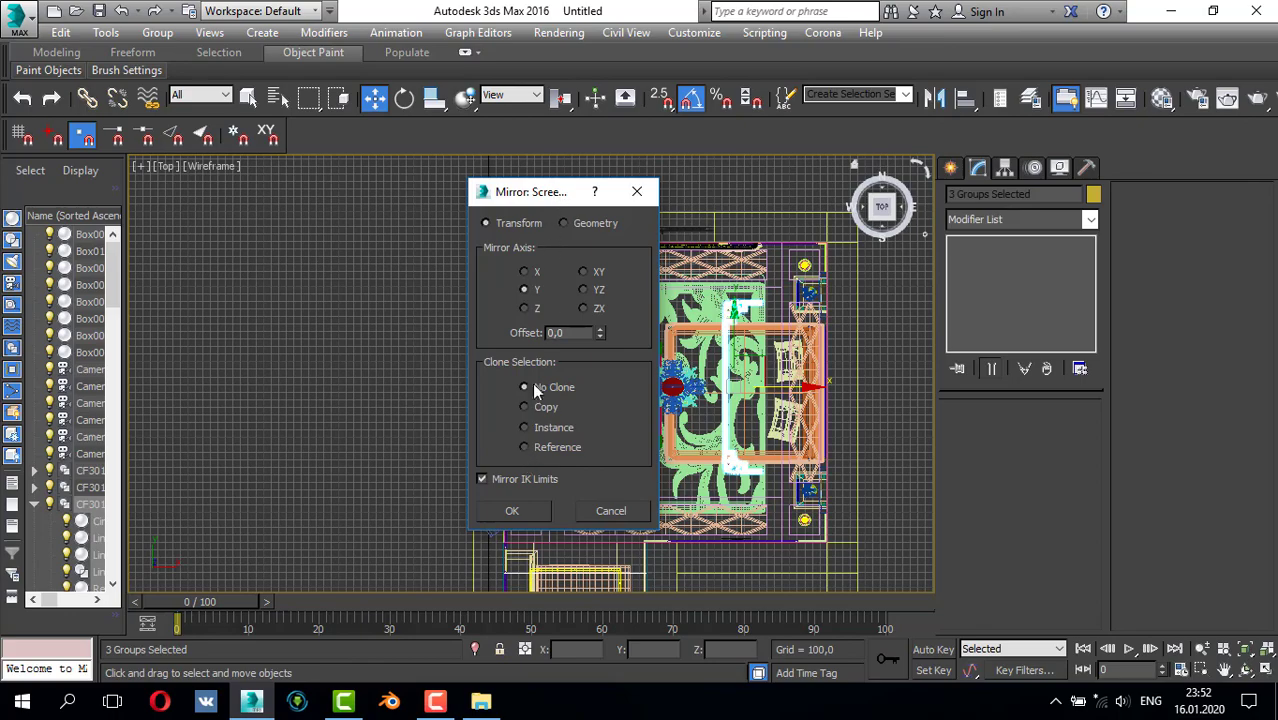
click(523, 273)
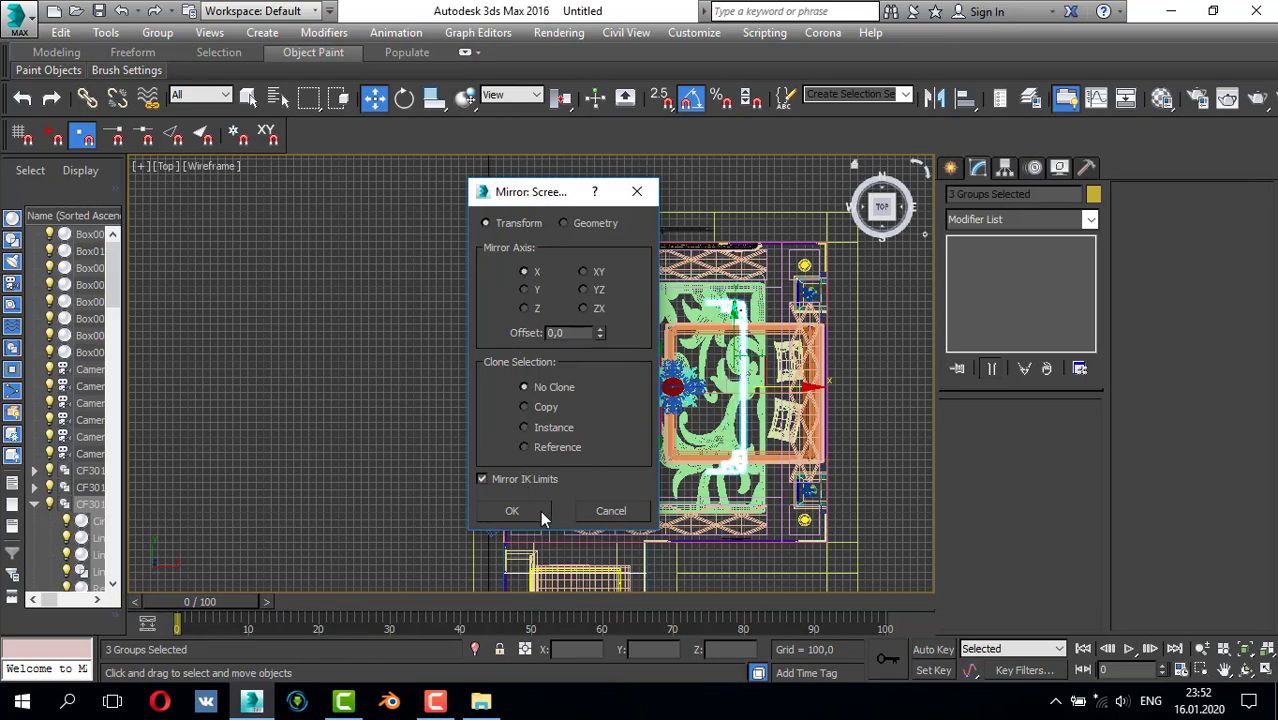
click(511, 511)
scroll(714, 330, up, 5)
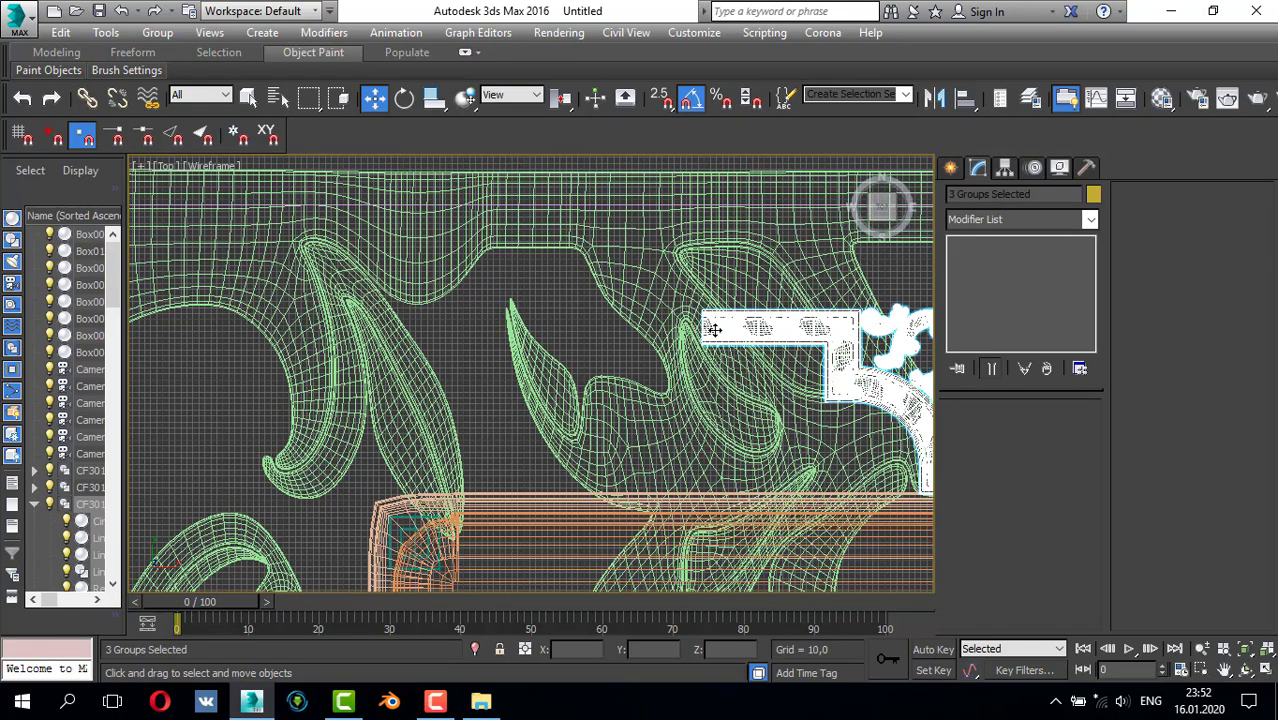
click(722, 326)
scroll(736, 322, down, 4)
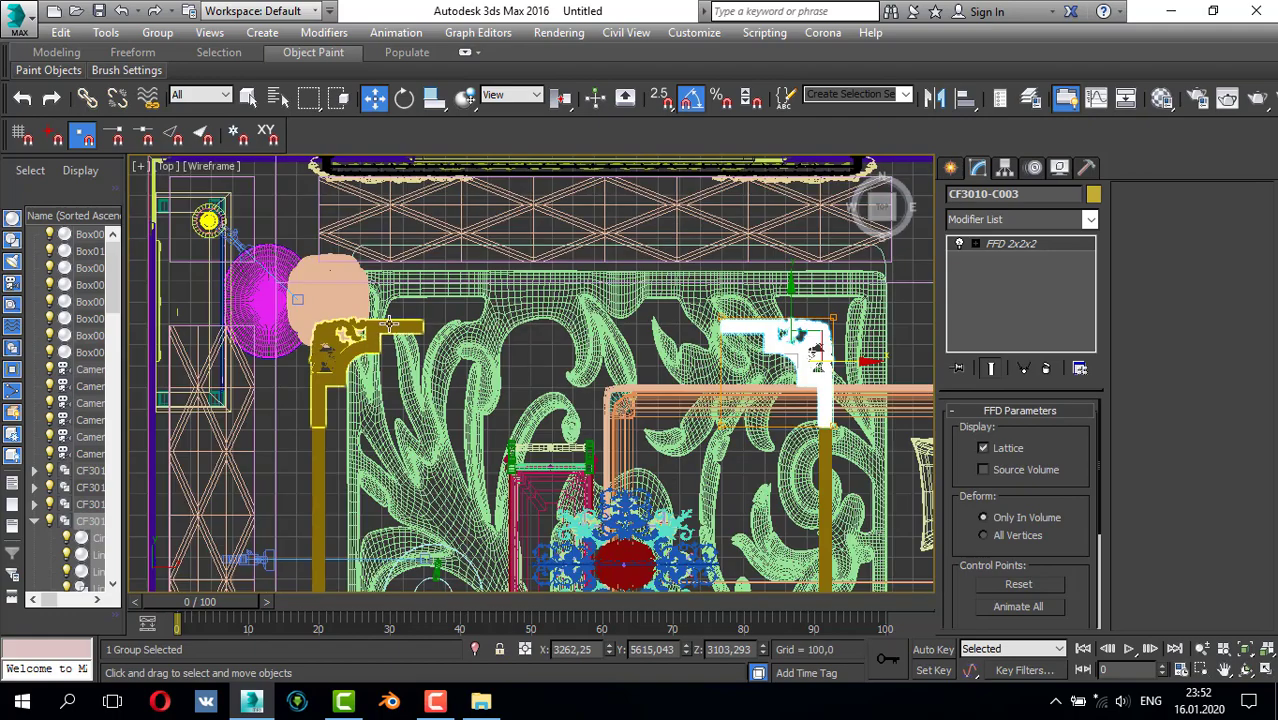
- Copy the west straight molding eastward as a copy and rotate it in the Top view to run east-west
click(315, 456)
scroll(413, 450, down, 3)
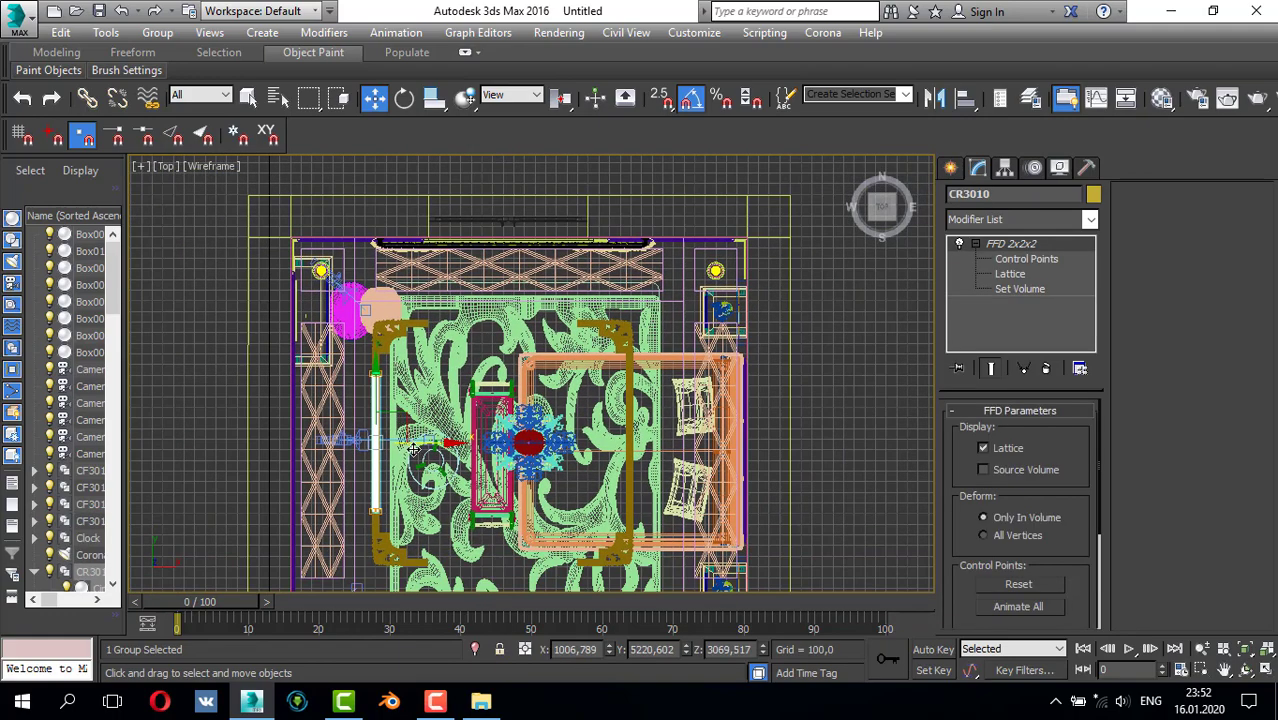
shift+drag(404, 423, 497, 424)
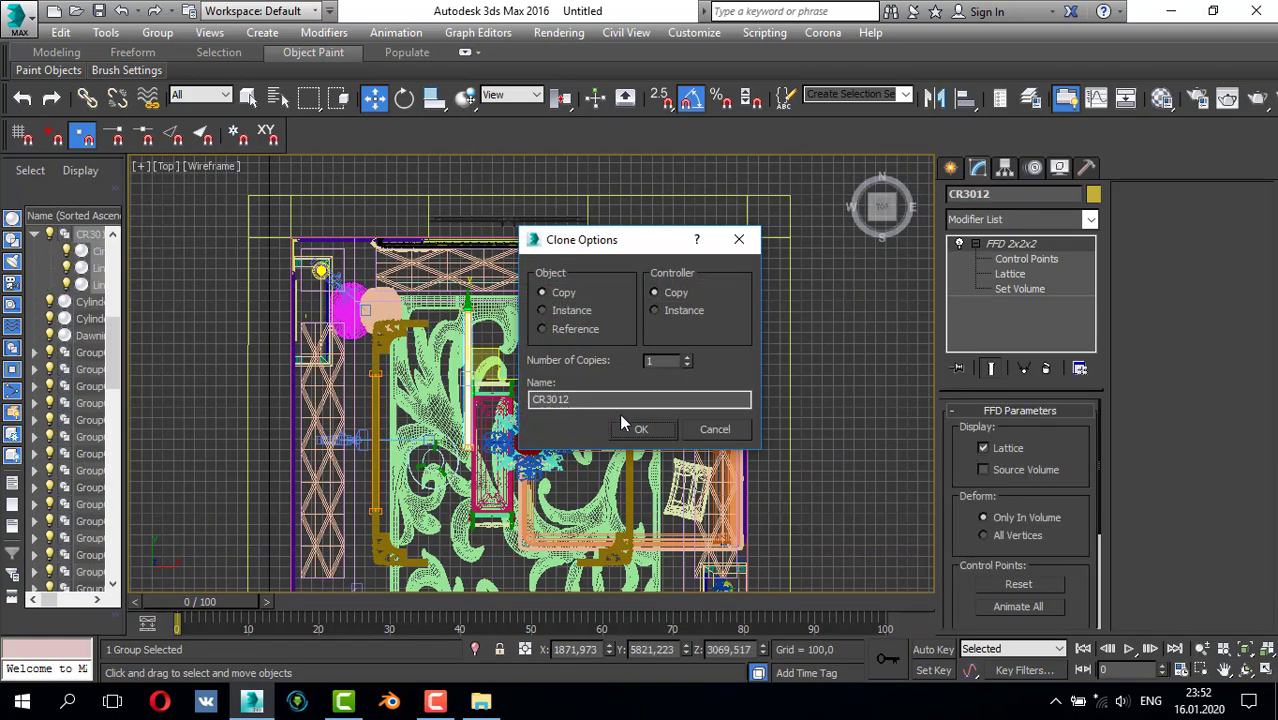
click(642, 430)
key(e)
drag(522, 345, 565, 407)
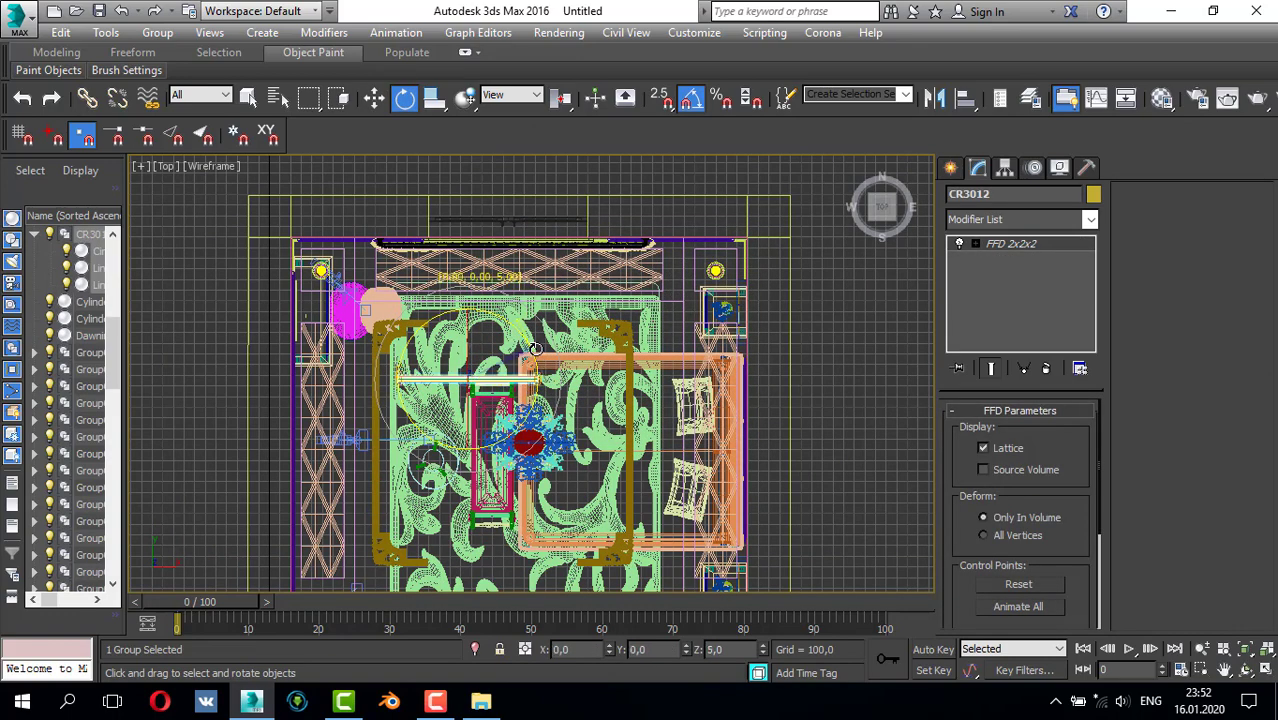
- Move the rotated straight molding north so its west end meets the northwest corner molding's east end
key(w)
scroll(409, 362, up, 3)
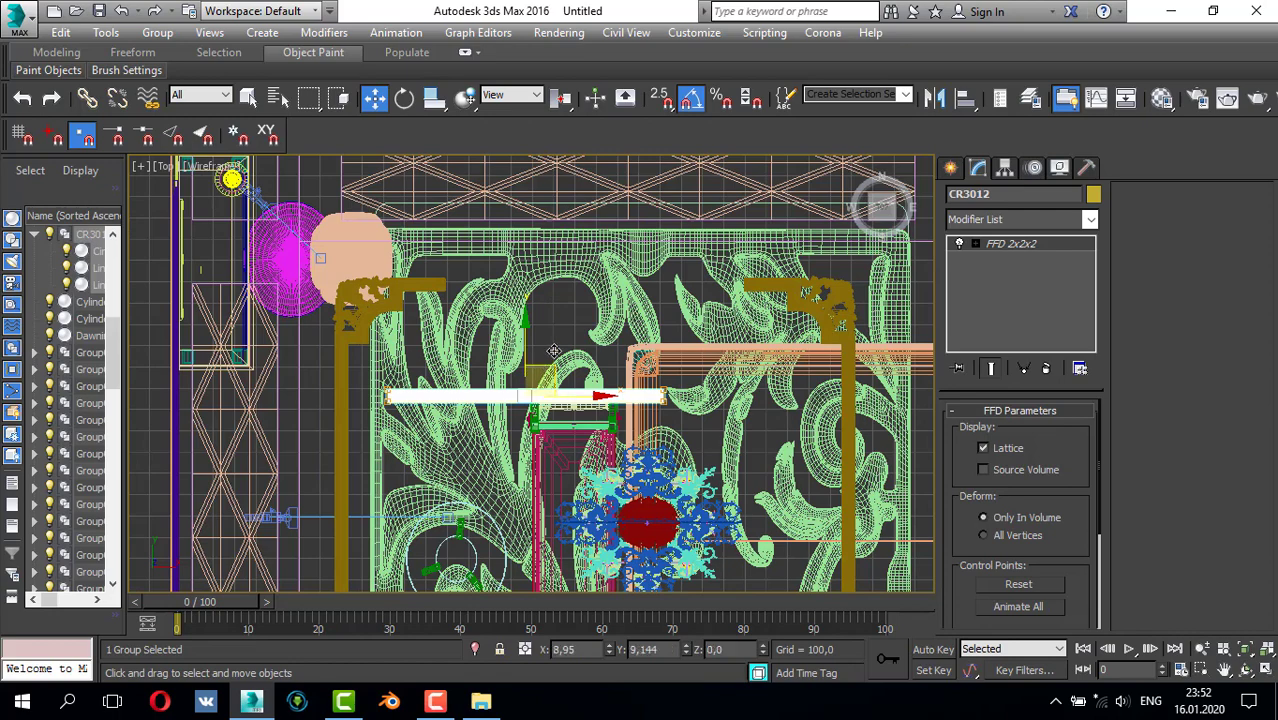
drag(553, 351, 593, 258)
scroll(415, 283, up, 3)
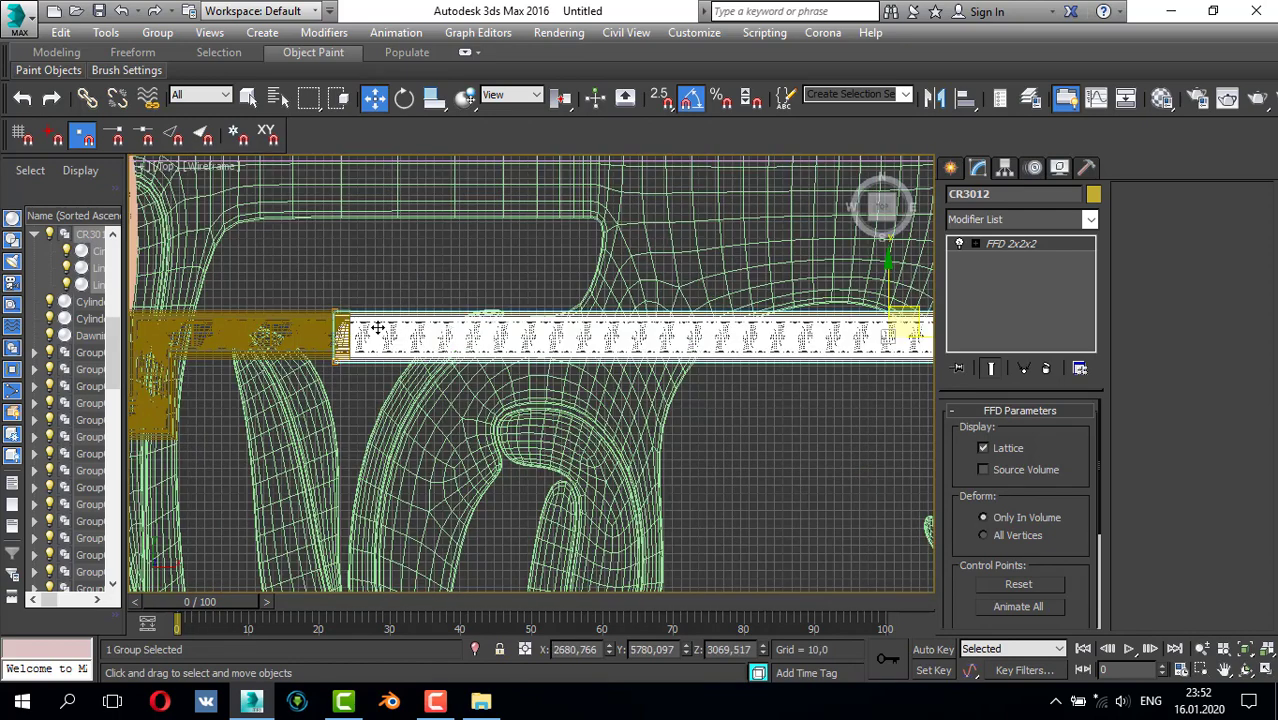
mouse_move(378, 328)
mouse_down()
mouse_move(406, 328)
mouse_move(391, 331)
mouse_up()
scroll(391, 331, up, 4)
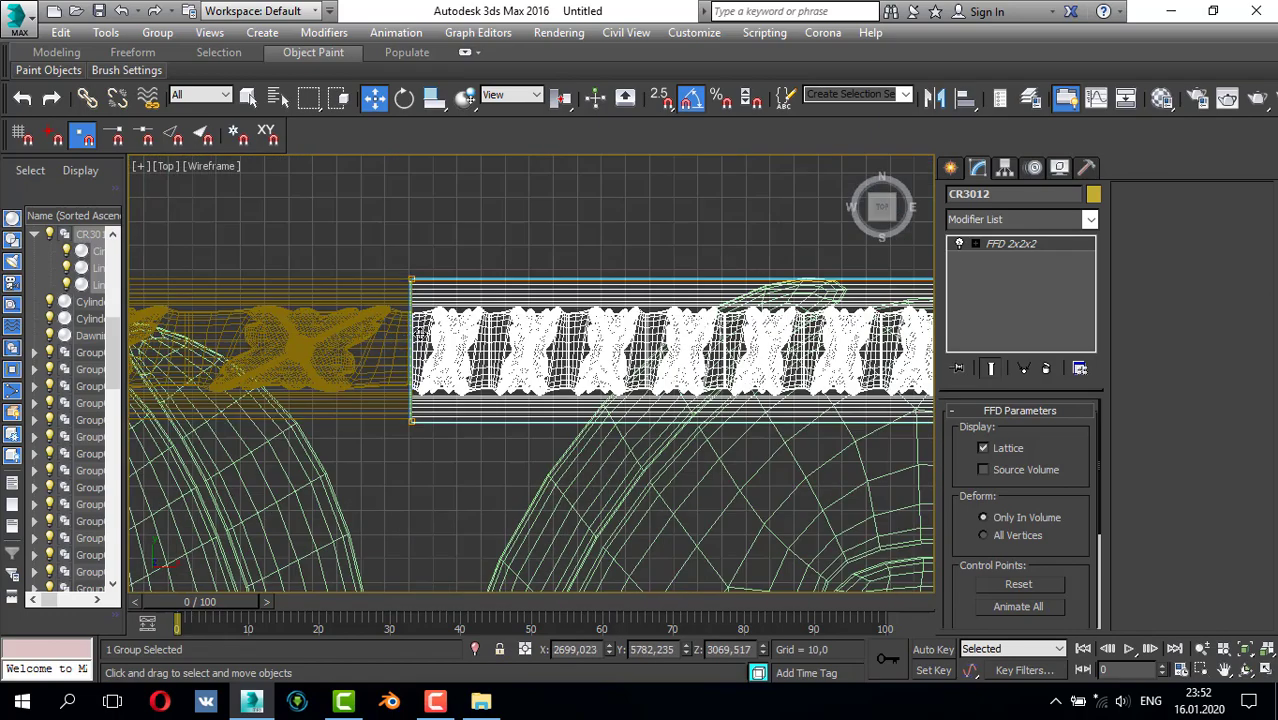
scroll(420, 333, down, 6)
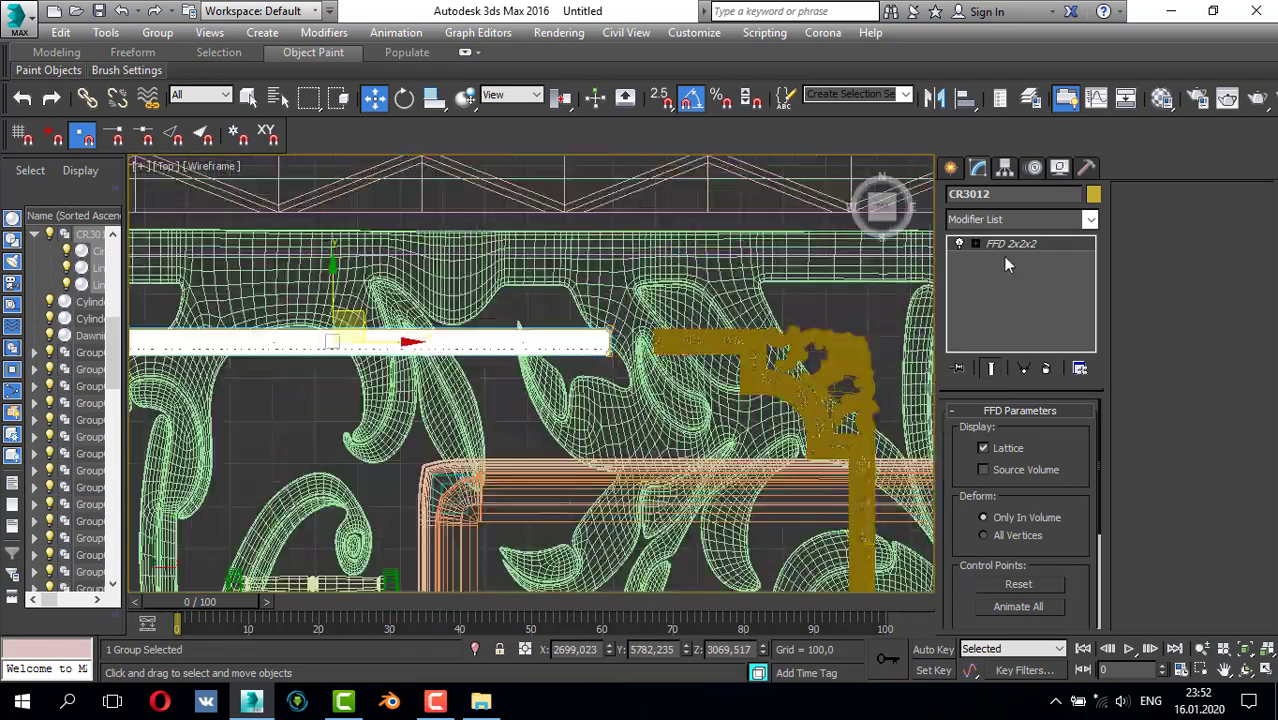
- Stretch the north straight molding's east-end FFD control points to the northeast corner molding's west end
click(1005, 244)
click(1026, 258)
scroll(667, 305, up, 4)
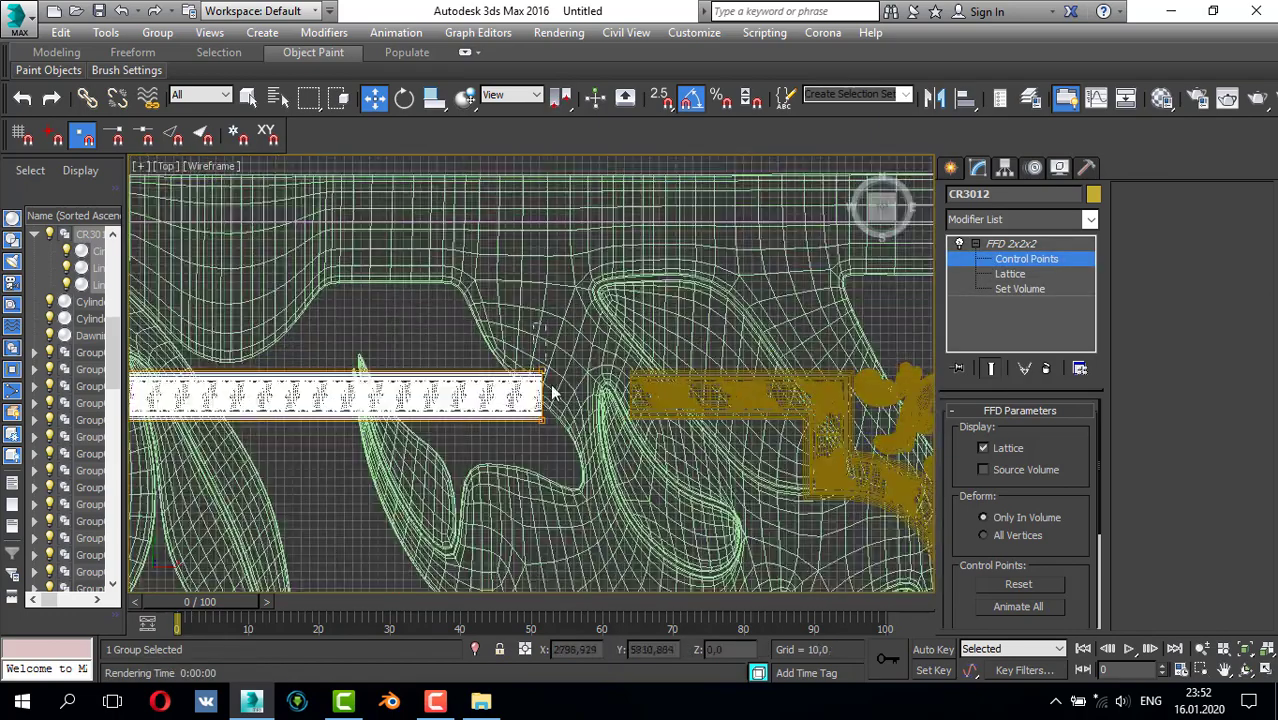
drag(611, 398, 685, 410)
click(950, 167)
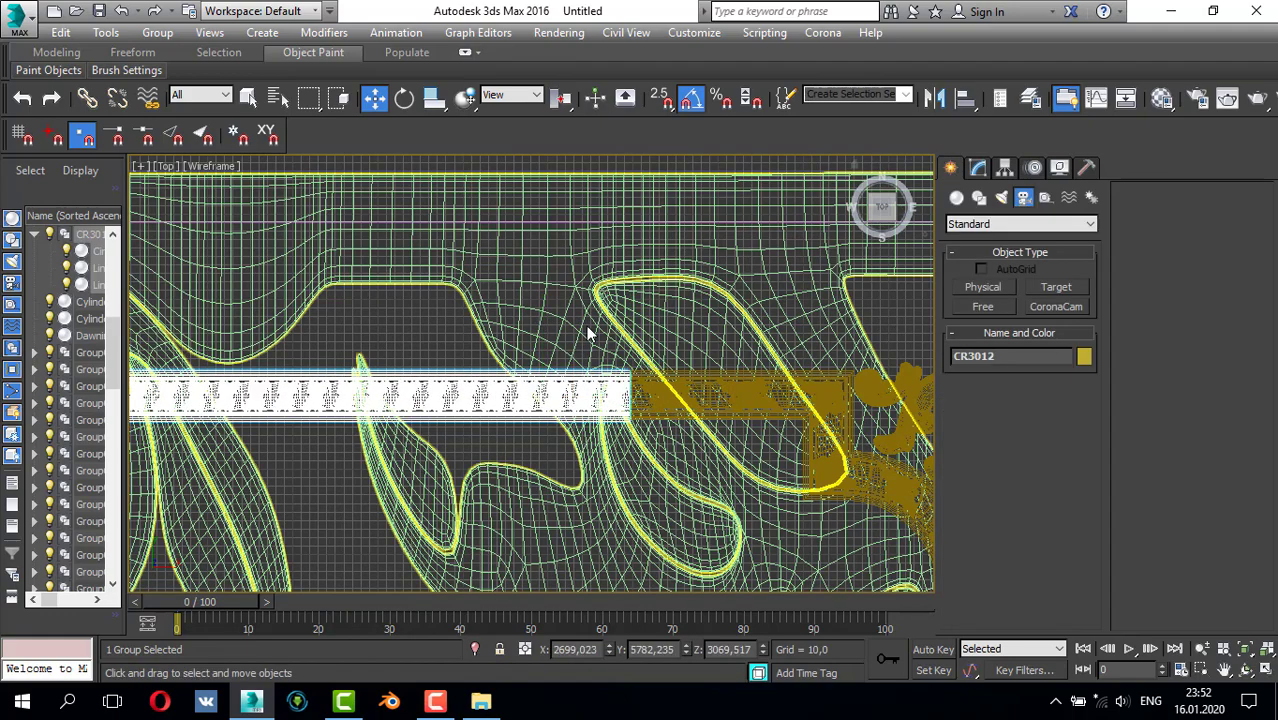
- Copy the north straight molding straight south and align the copy between the two southern corner moldings
scroll(600, 220, down, 5)
scroll(543, 317, down, 3)
shift+drag(537, 257, 549, 496)
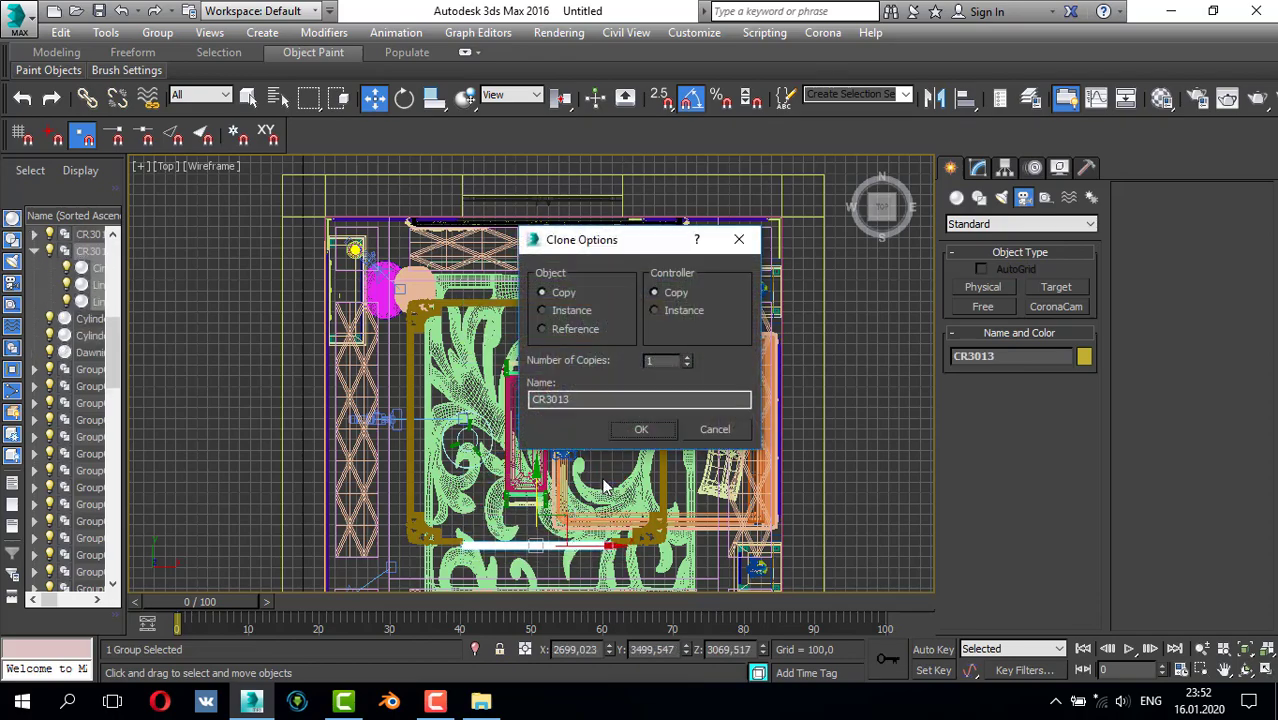
click(640, 435)
scroll(540, 433, up, 5)
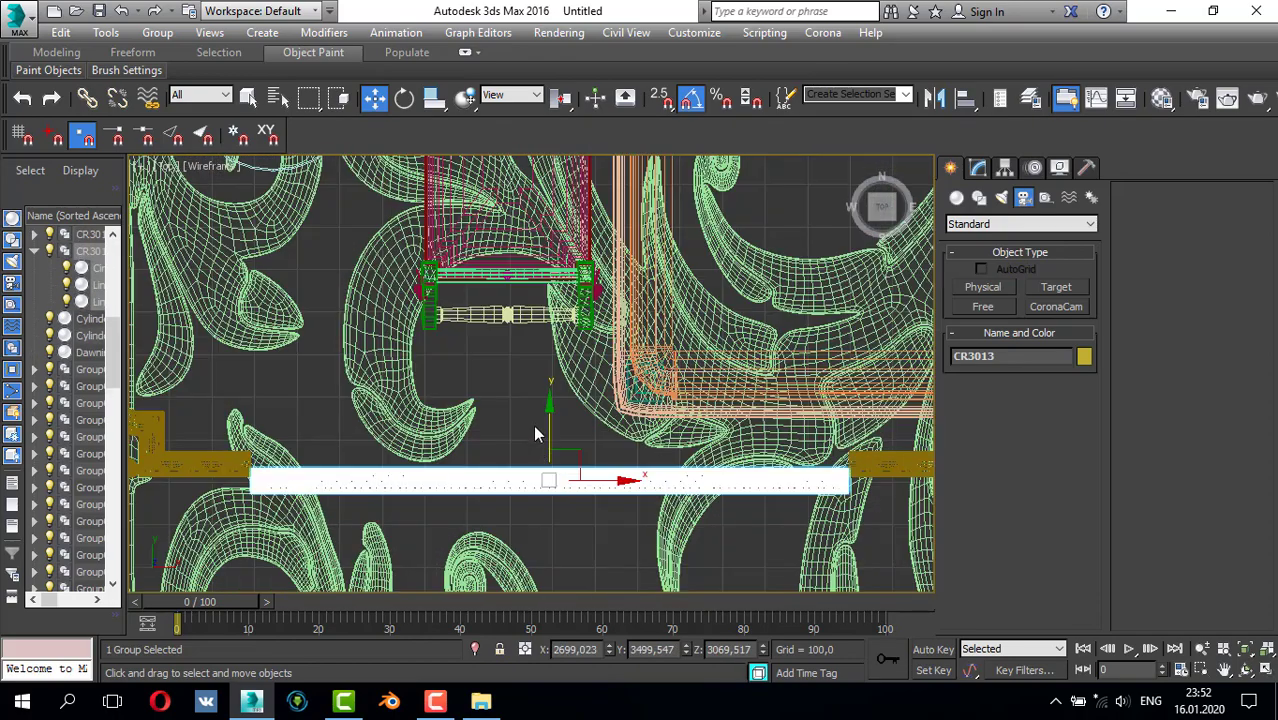
drag(553, 415, 552, 399)
scroll(858, 462, up, 6)
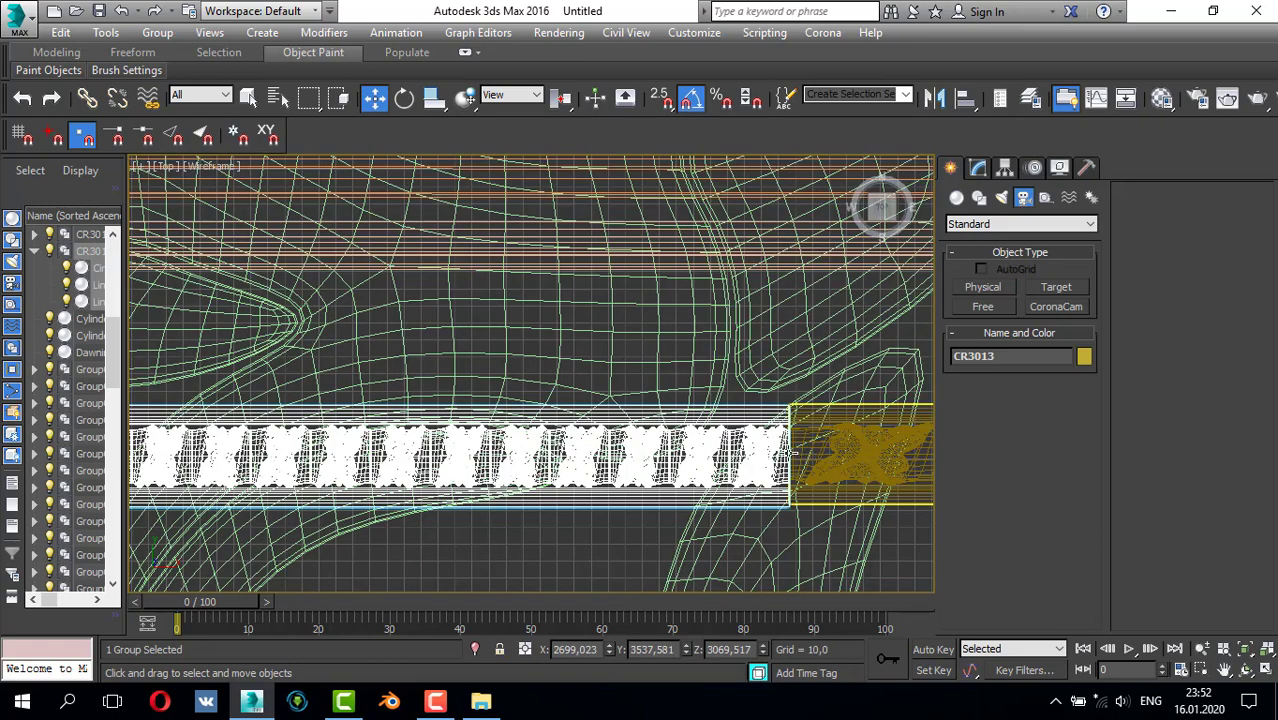
key(alt+w)
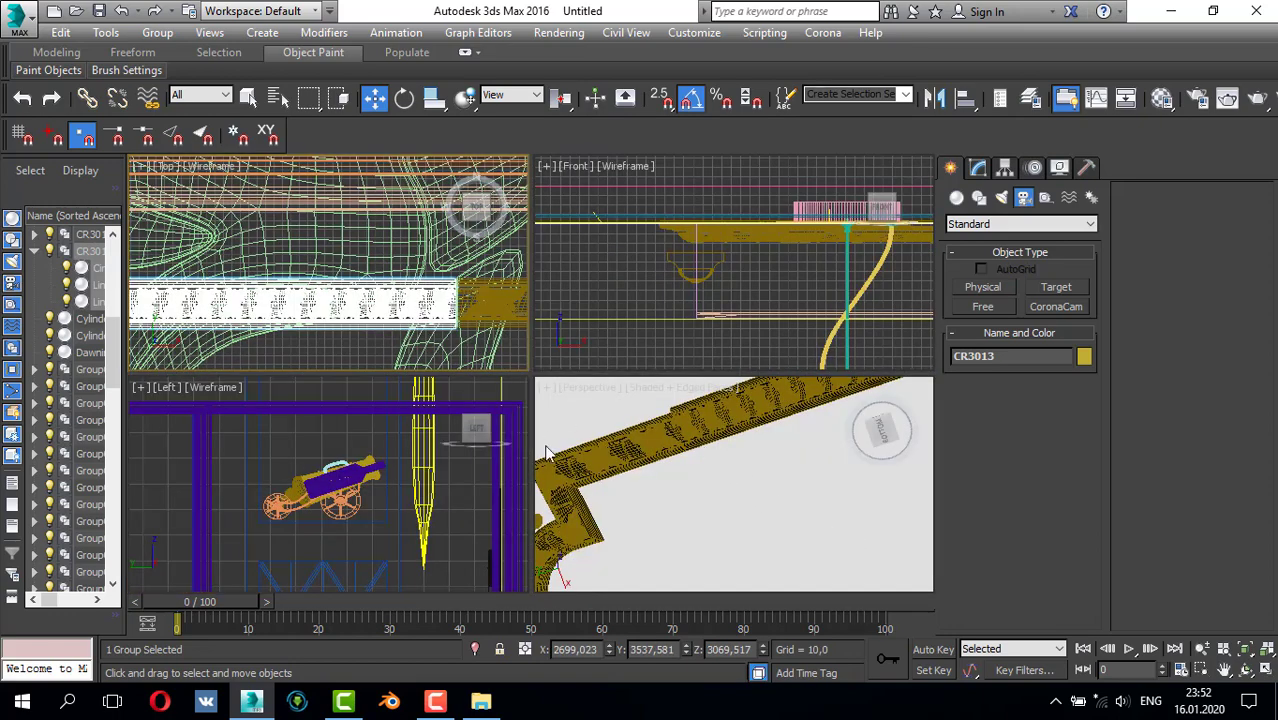
key(alt+w)
drag(746, 449, 745, 447)
- Select the west and east straight moldings in the Left view and raise them about 35 units to the corner moldings' level
key(alt+w)
key(alt+w)
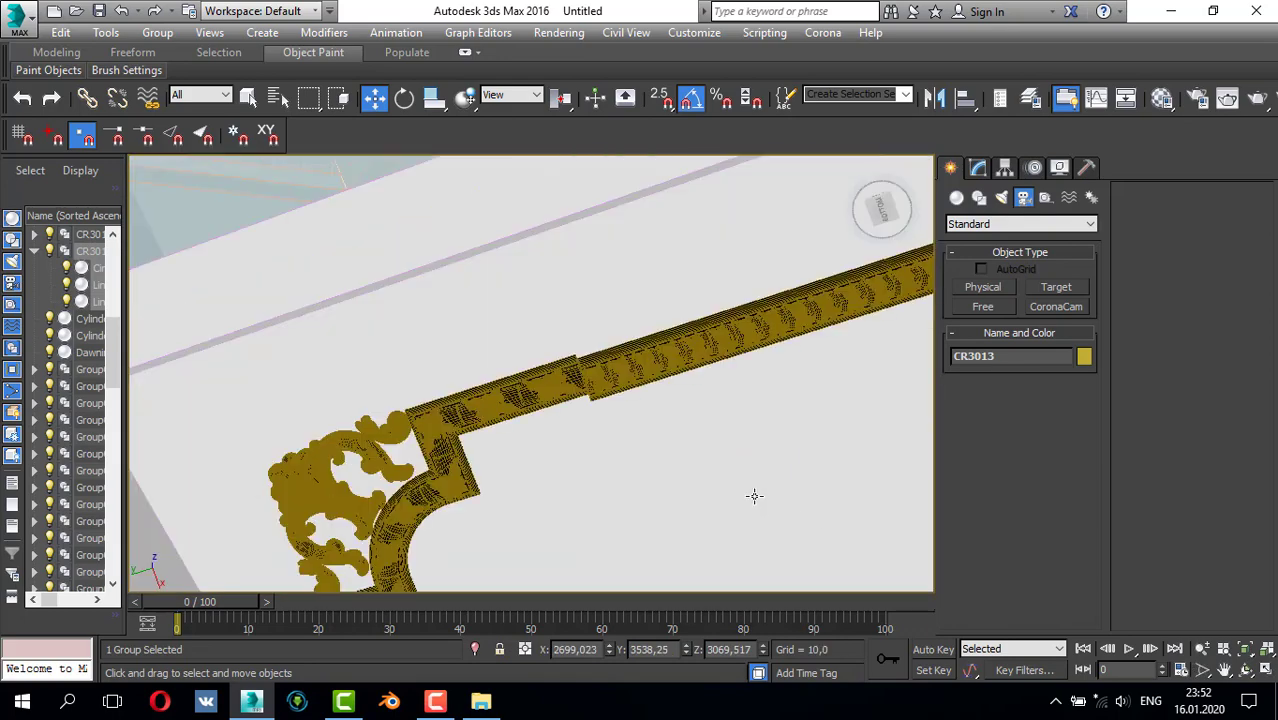
middle_drag(756, 494, 744, 450)
alt+middle_drag(668, 411, 668, 464)
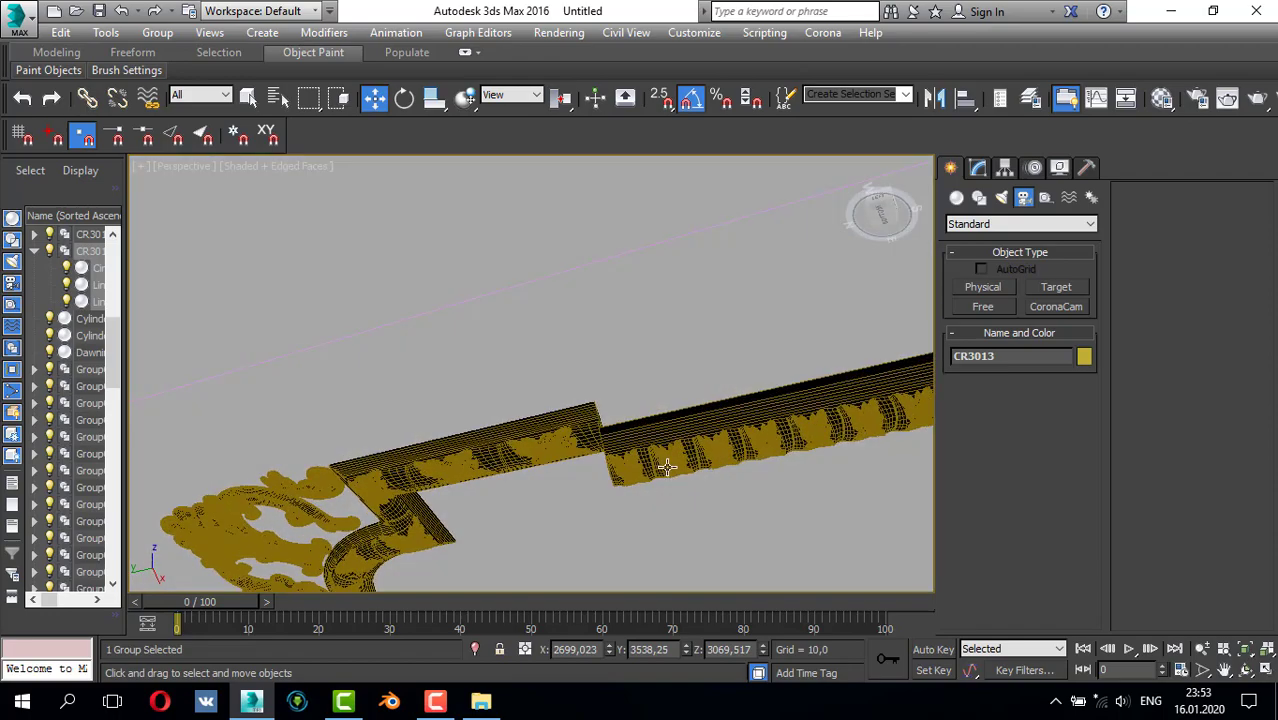
click(668, 463)
key(alt+w)
middle_click(370, 504)
key(alt+w)
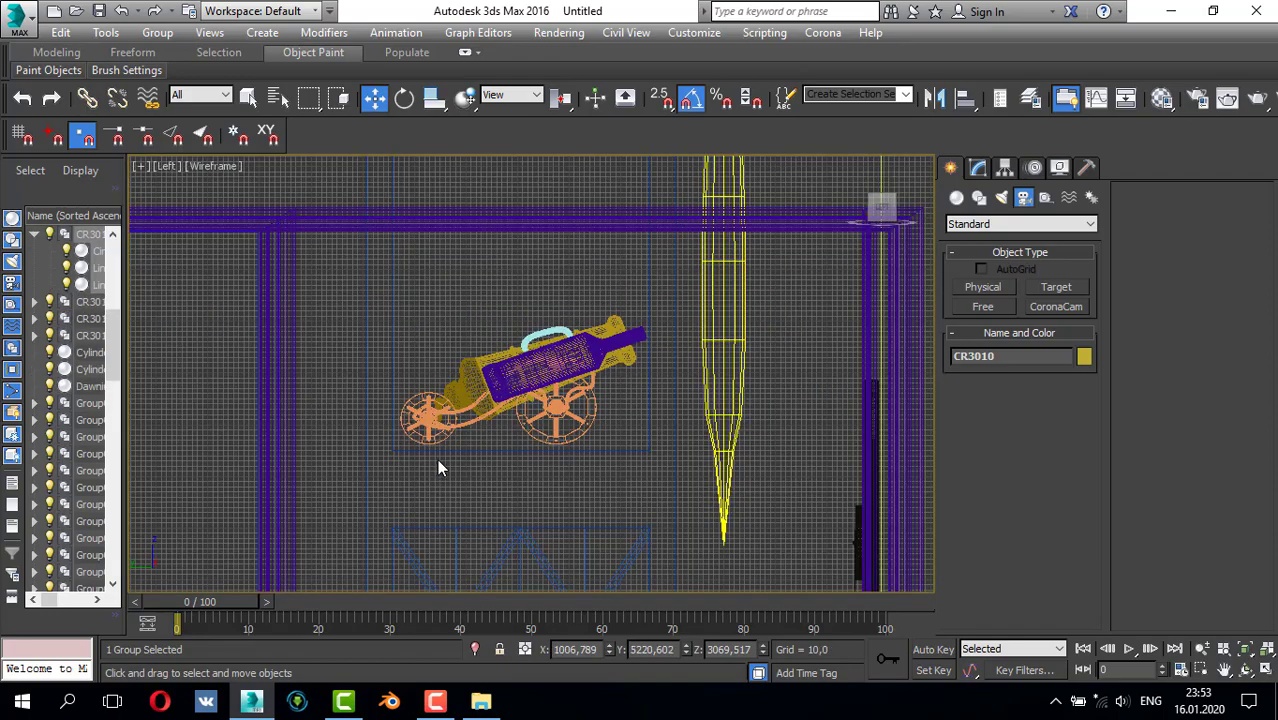
scroll(437, 459, down, 7)
middle_drag(367, 458, 351, 455)
key(z)
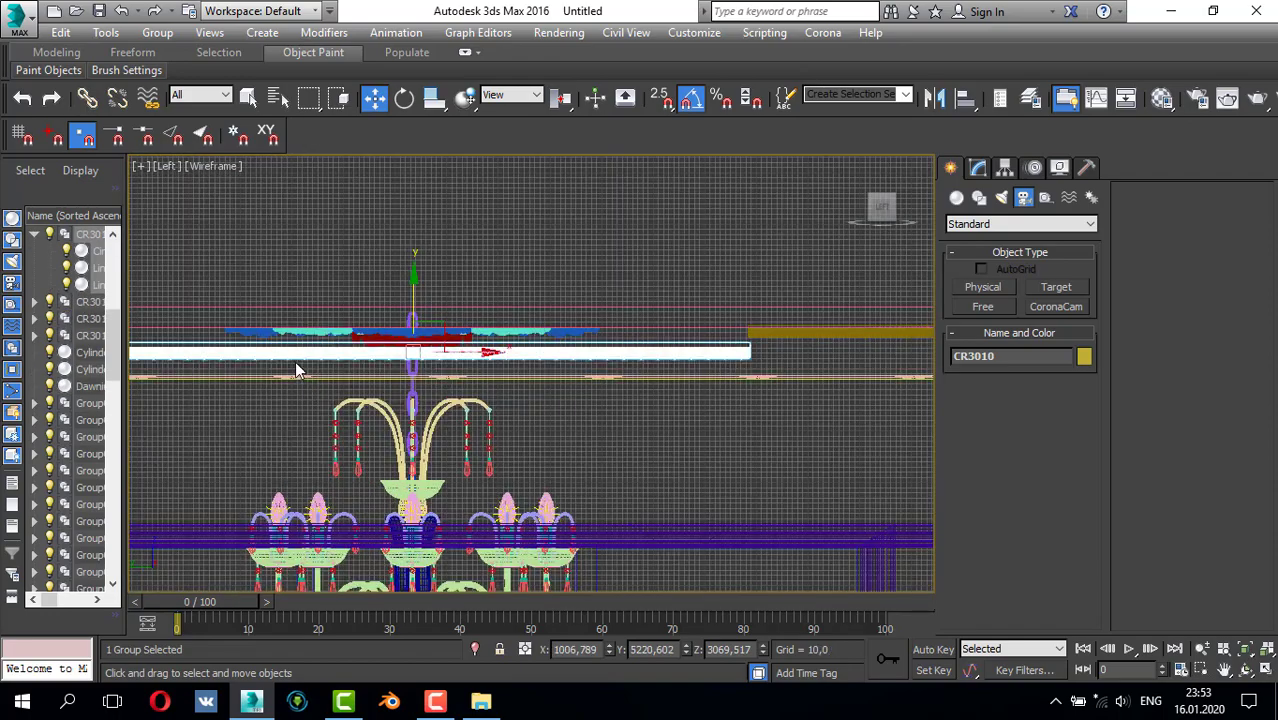
scroll(190, 401, up, 4)
middle_drag(238, 378, 390, 399)
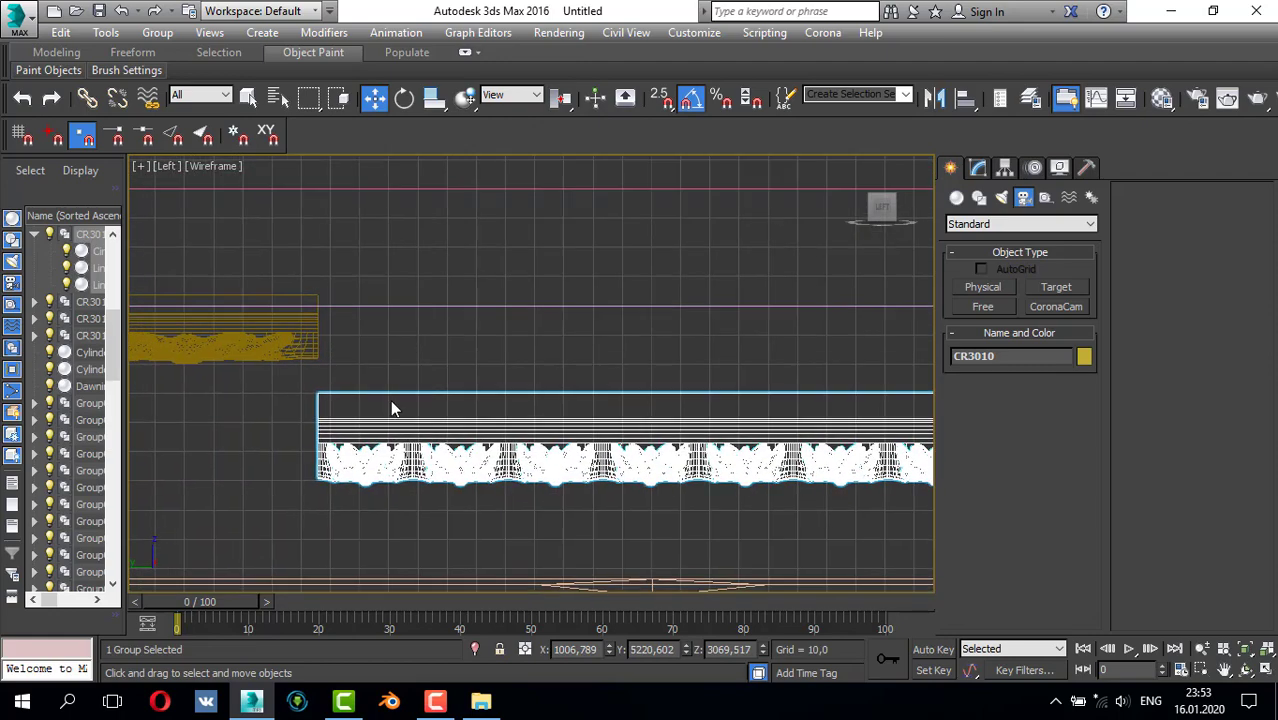
drag(251, 388, 612, 497)
scroll(579, 448, down, 6)
middle_drag(508, 449, 354, 455)
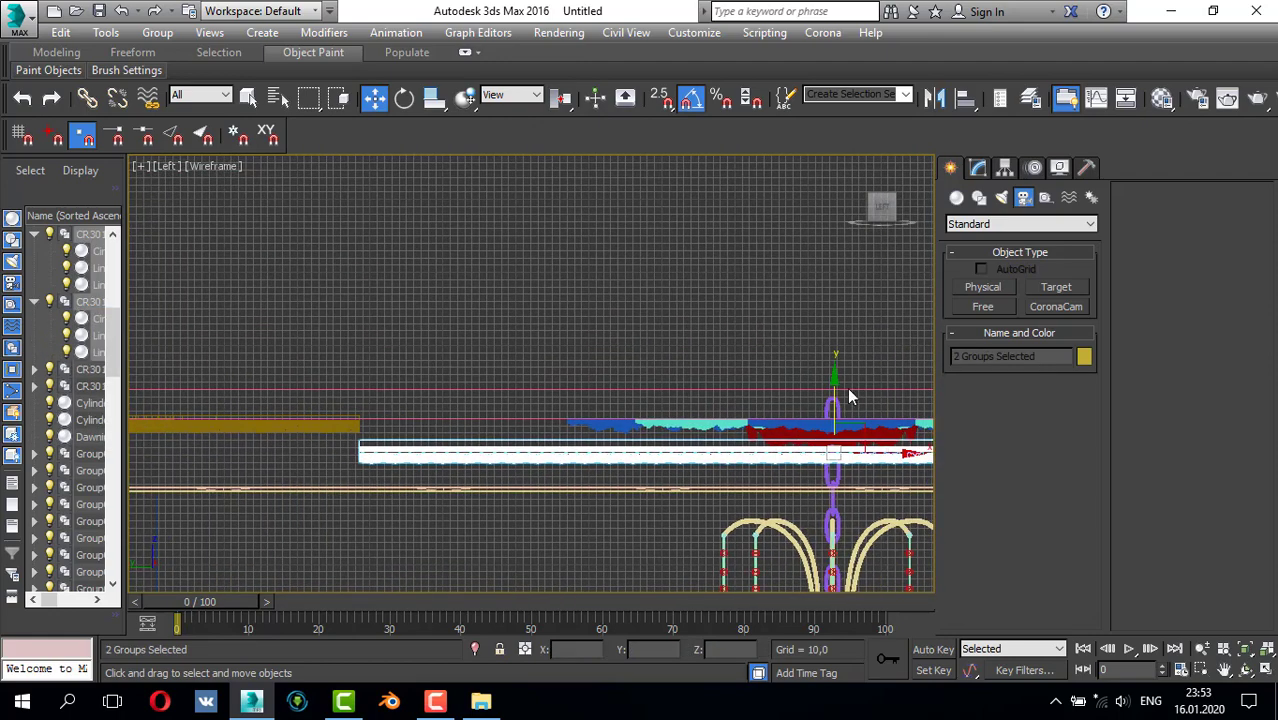
drag(835, 383, 836, 358)
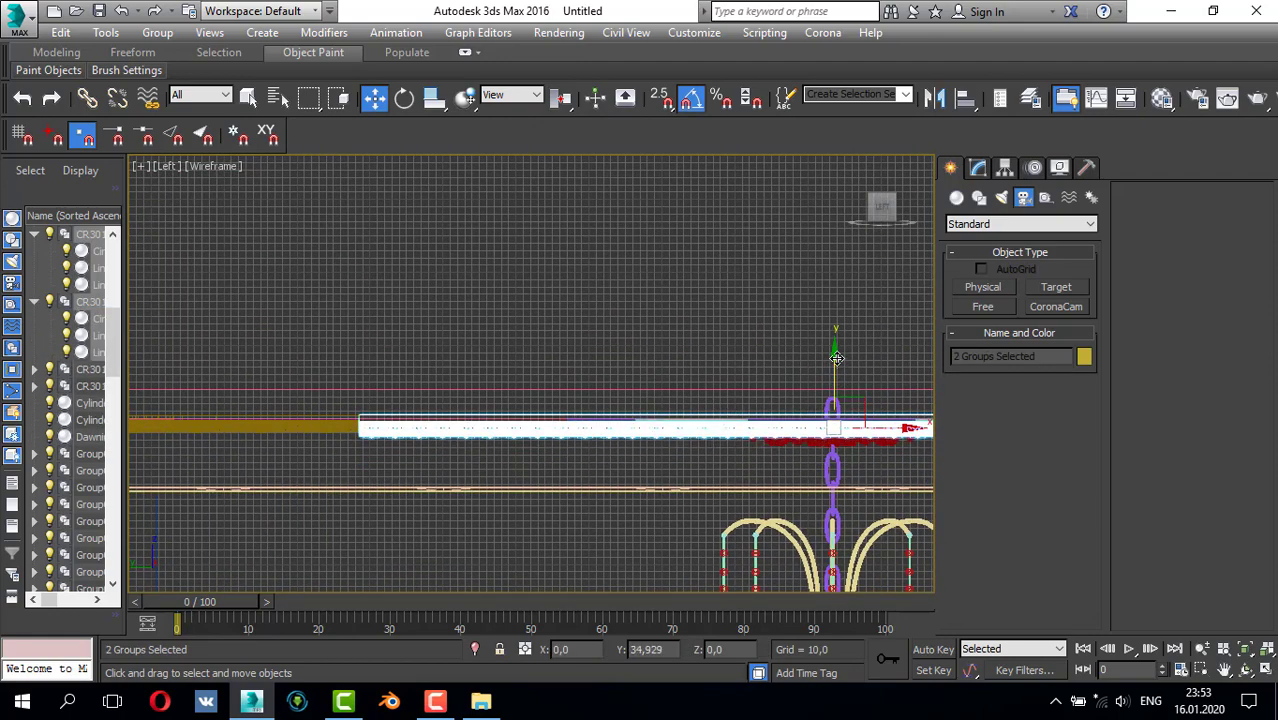
- Fine-tune the west and east straight moldings' height against the corner molding's profile and check the joint in the Perspective view
scroll(379, 462, up, 8)
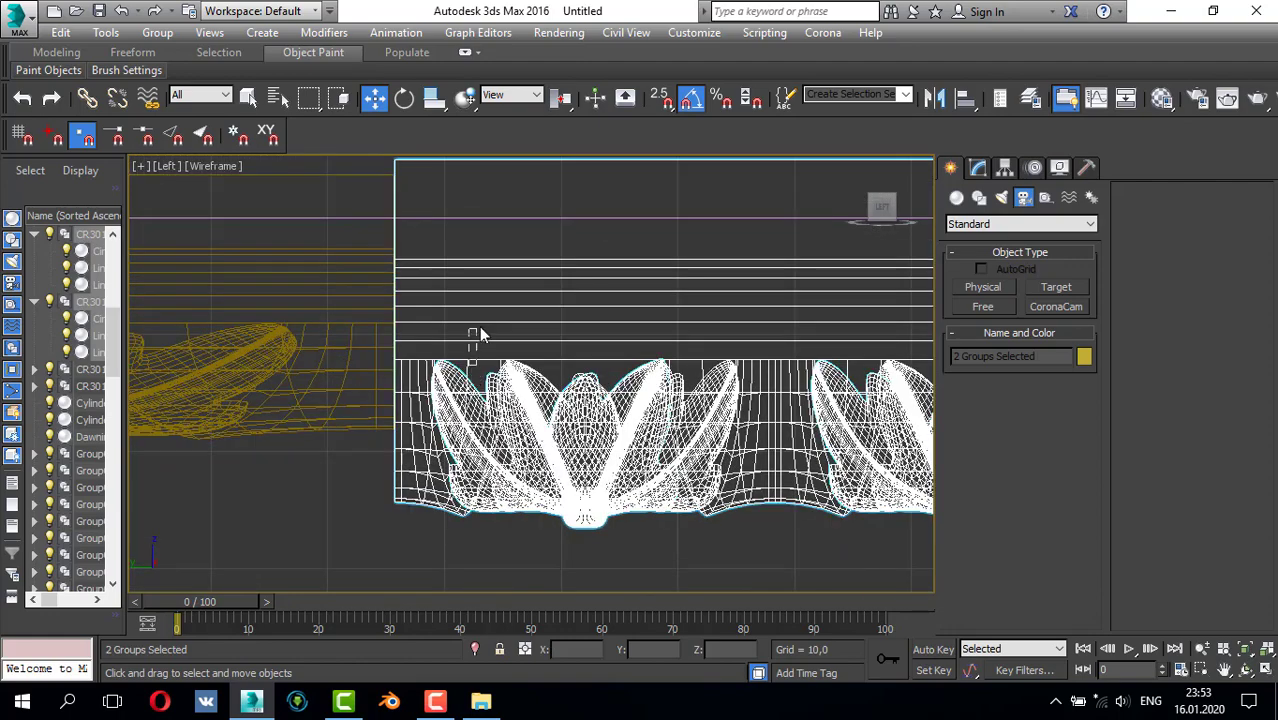
scroll(482, 337, down, 6)
middle_drag(481, 362, 484, 425)
drag(491, 425, 499, 401)
key(alt+w)
right_click(680, 487)
key(alt+w)
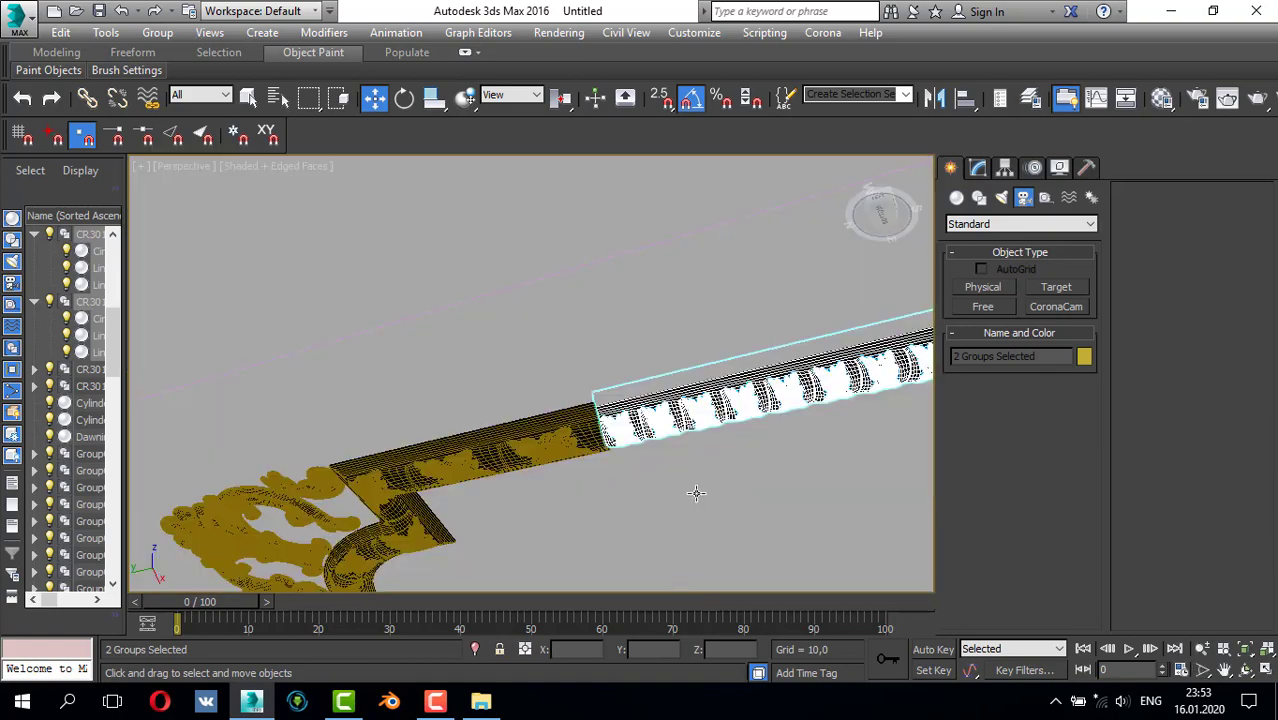
- Select the north and south straight moldings together and raise them in the Front view to the corner moldings' level
scroll(720, 500, down, 6)
middle_drag(698, 490, 586, 446)
scroll(601, 469, up, 3)
click(294, 581)
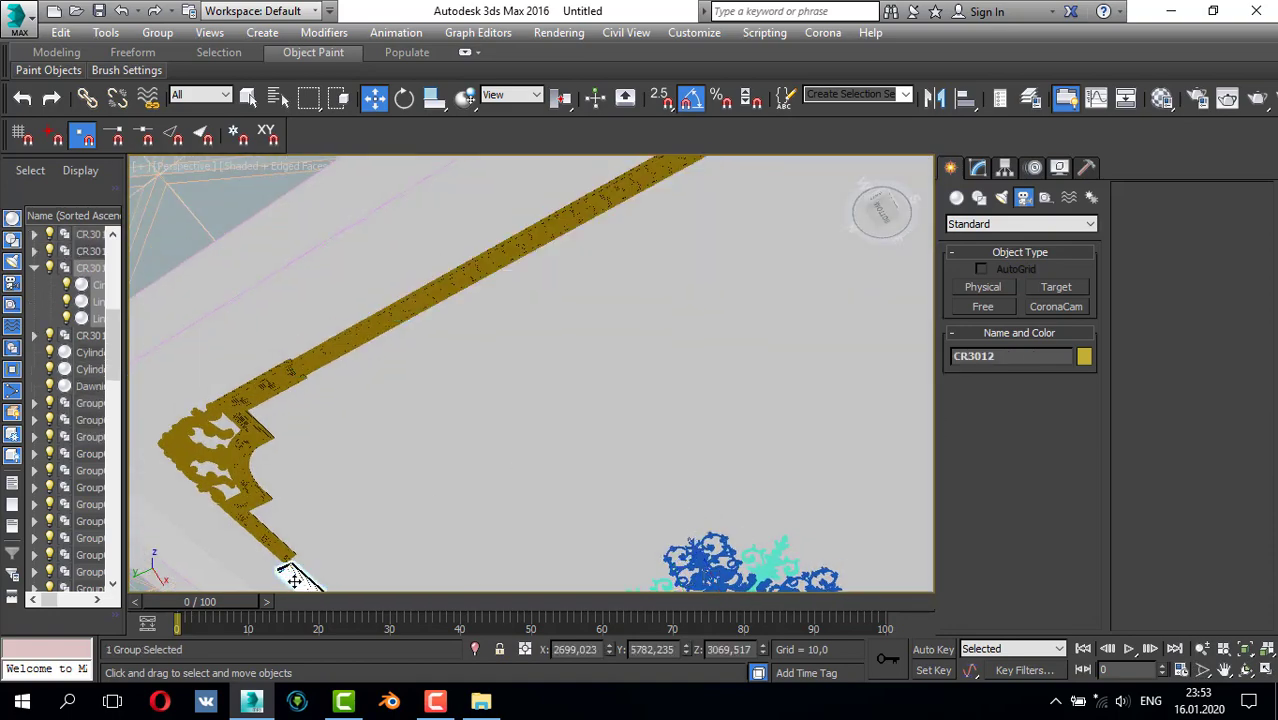
key(alt+w)
key(alt+w)
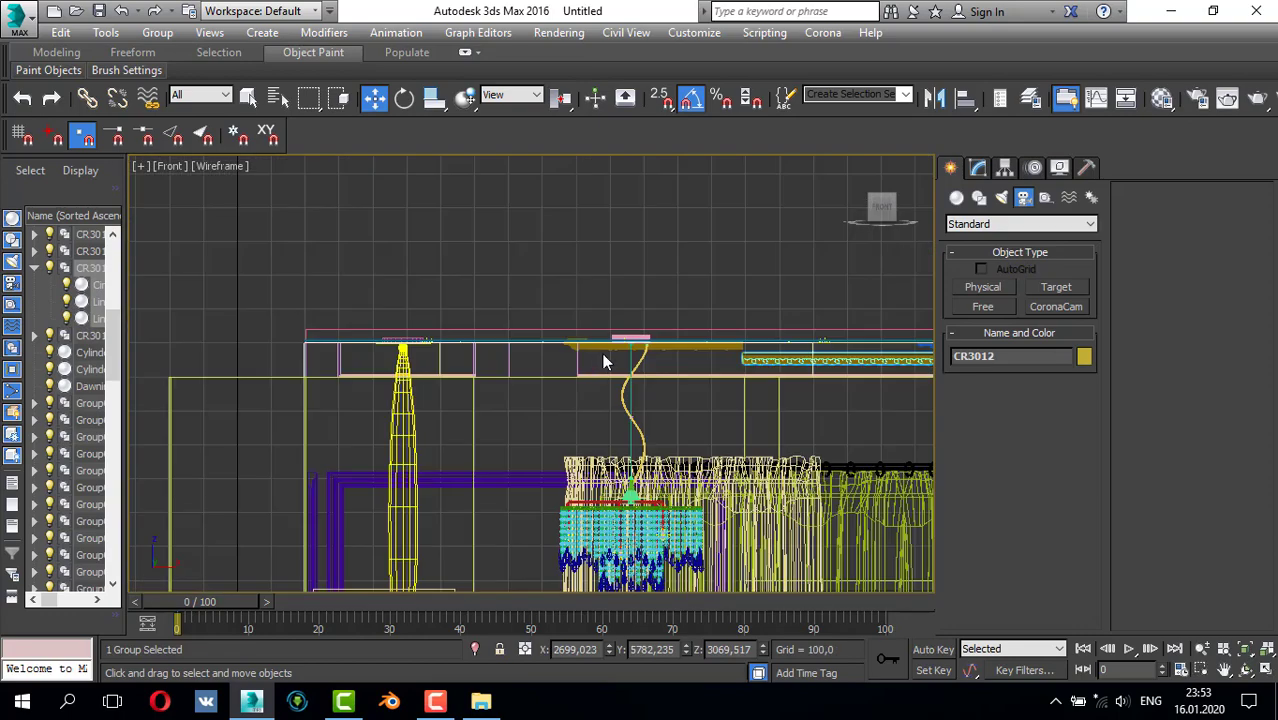
key(alt+w)
middle_click(281, 482)
key(alt+w)
scroll(368, 430, down, 9)
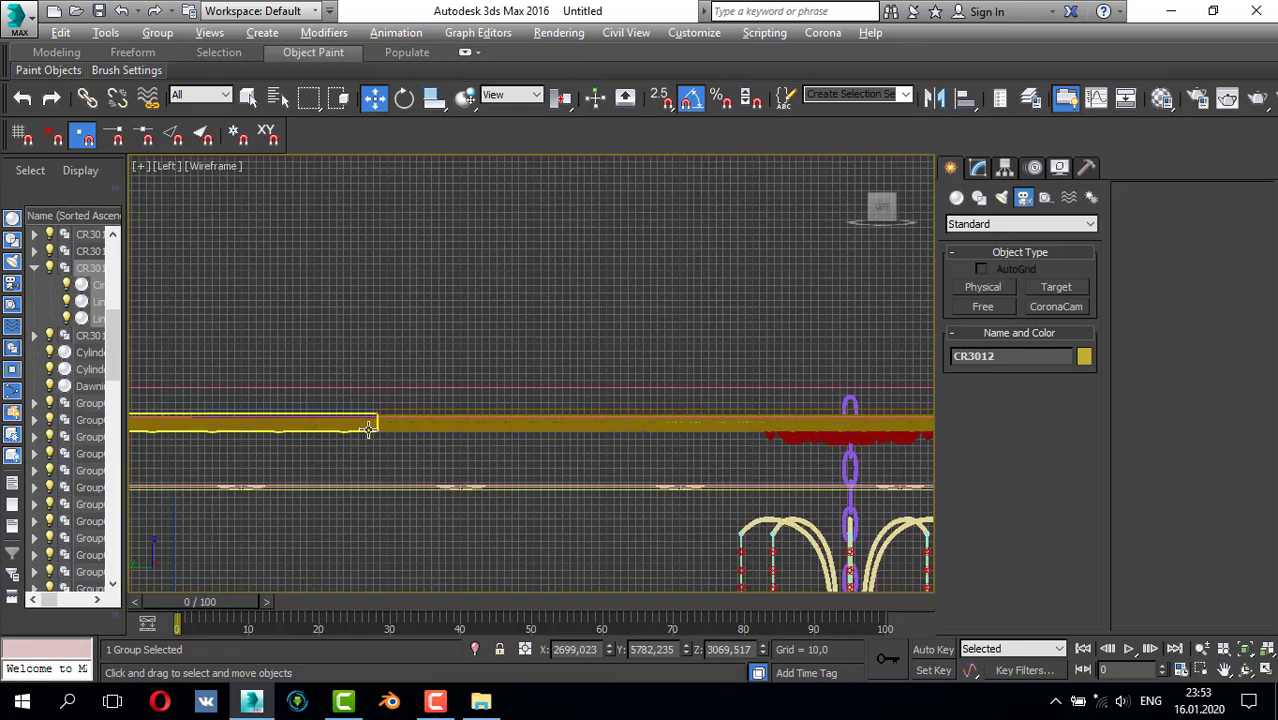
middle_drag(380, 430, 163, 364)
scroll(315, 428, up, 3)
scroll(627, 384, down, 3)
ctrl+click(800, 367)
key(alt+w)
middle_click(792, 287)
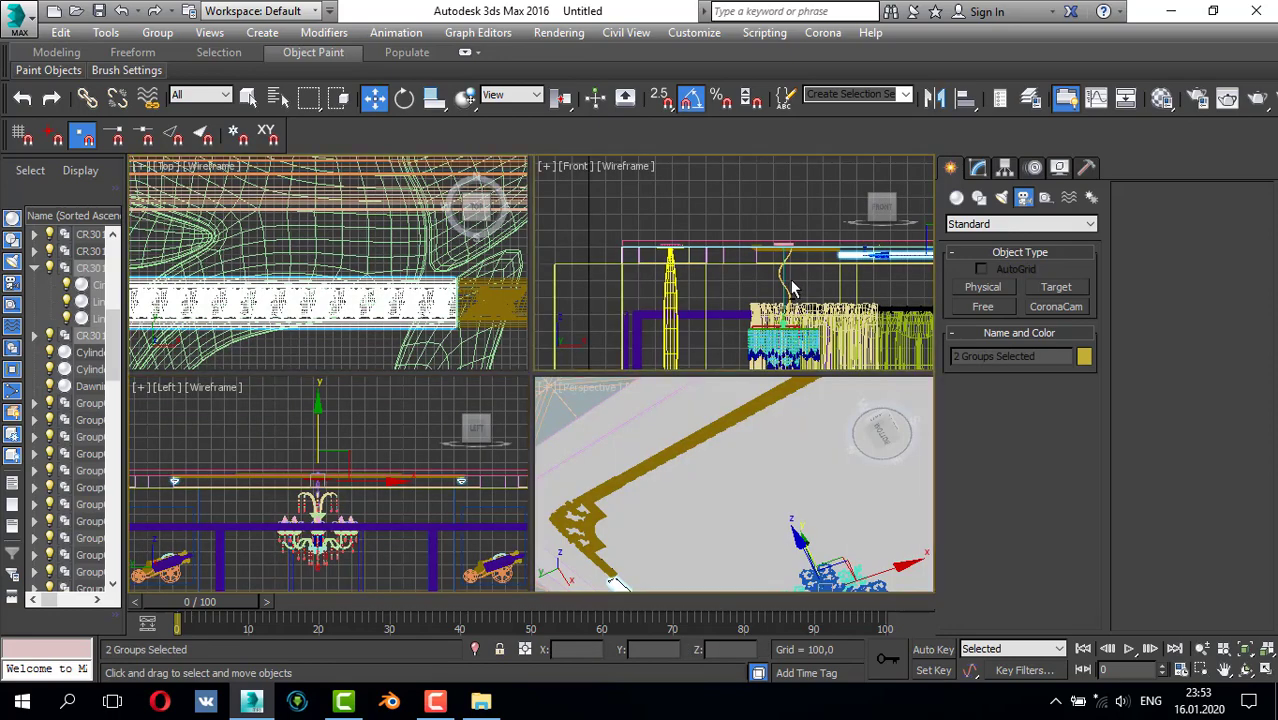
key(alt+w)
scroll(791, 288, down, 4)
middle_drag(722, 291, 623, 294)
scroll(781, 313, up, 2)
scroll(781, 314, up, 3)
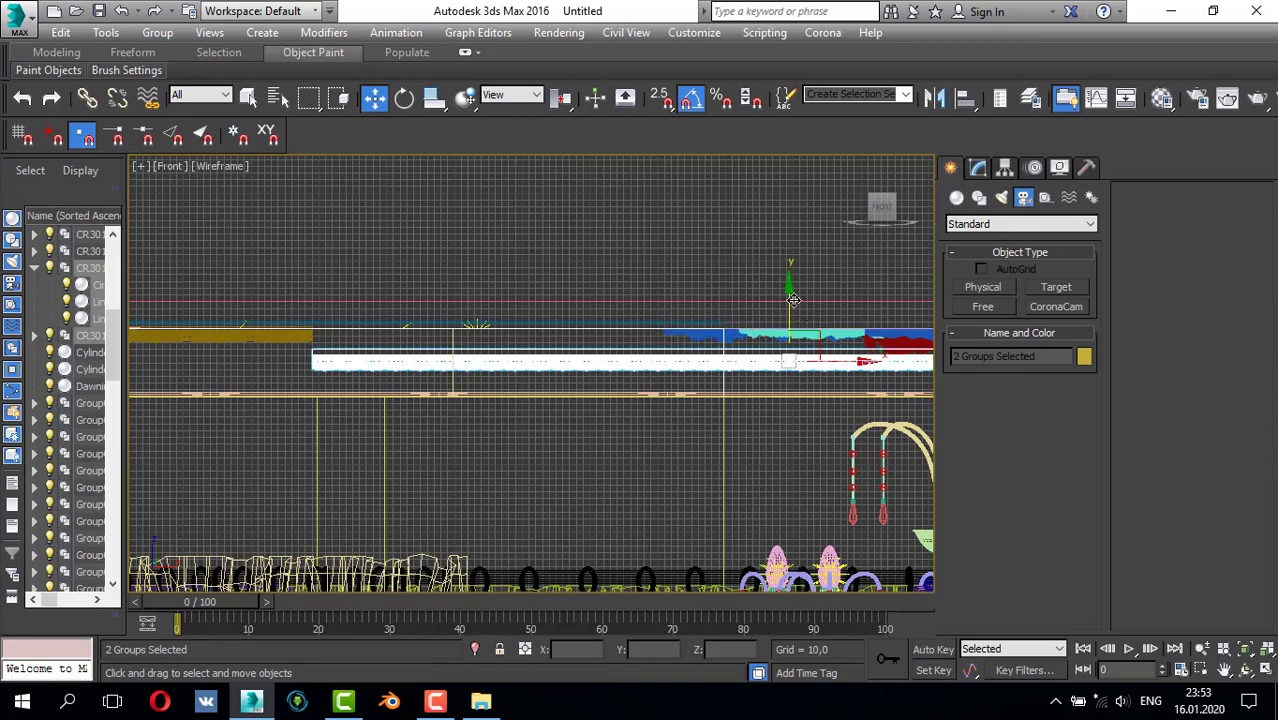
drag(794, 291, 795, 273)
- Fine-tune the north and south straight moldings' height against the corner molding's profile in the Front view
scroll(371, 303, up, 4)
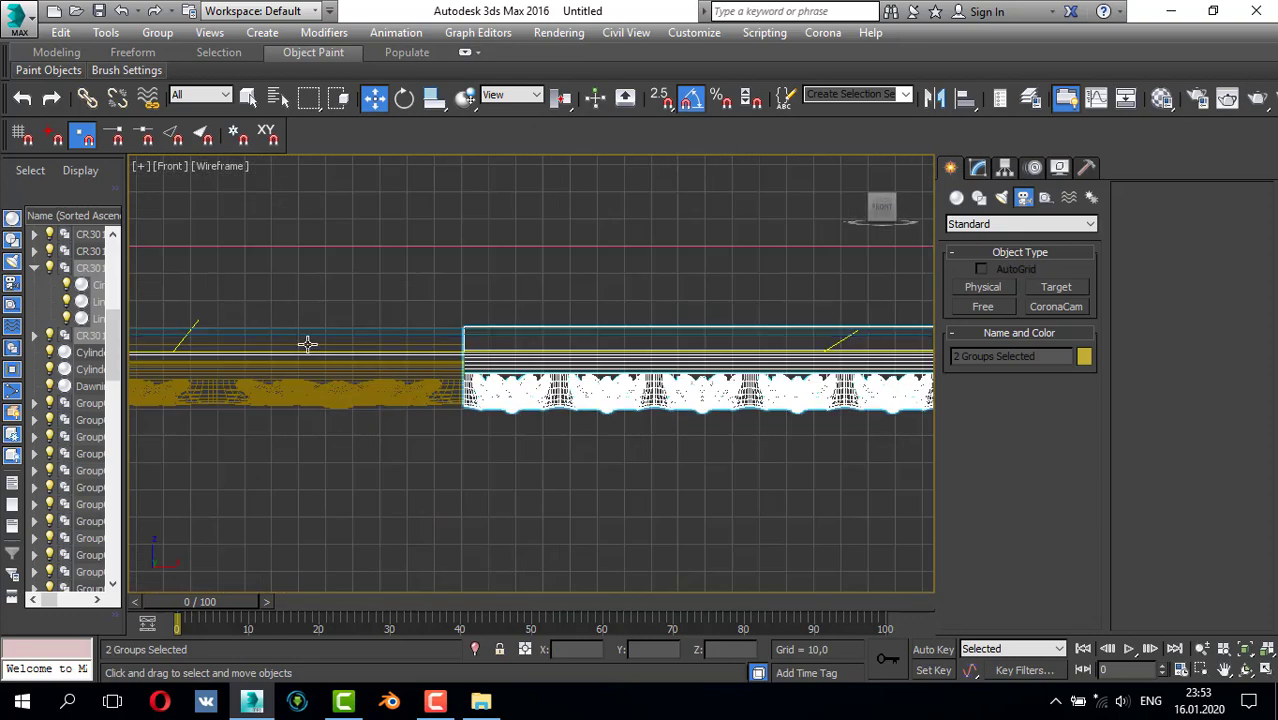
drag(726, 412, 740, 400)
key(alt+w)
- Inspect the joined ceiling moldings in the Perspective view and view the room through Camera003
right_click(673, 495)
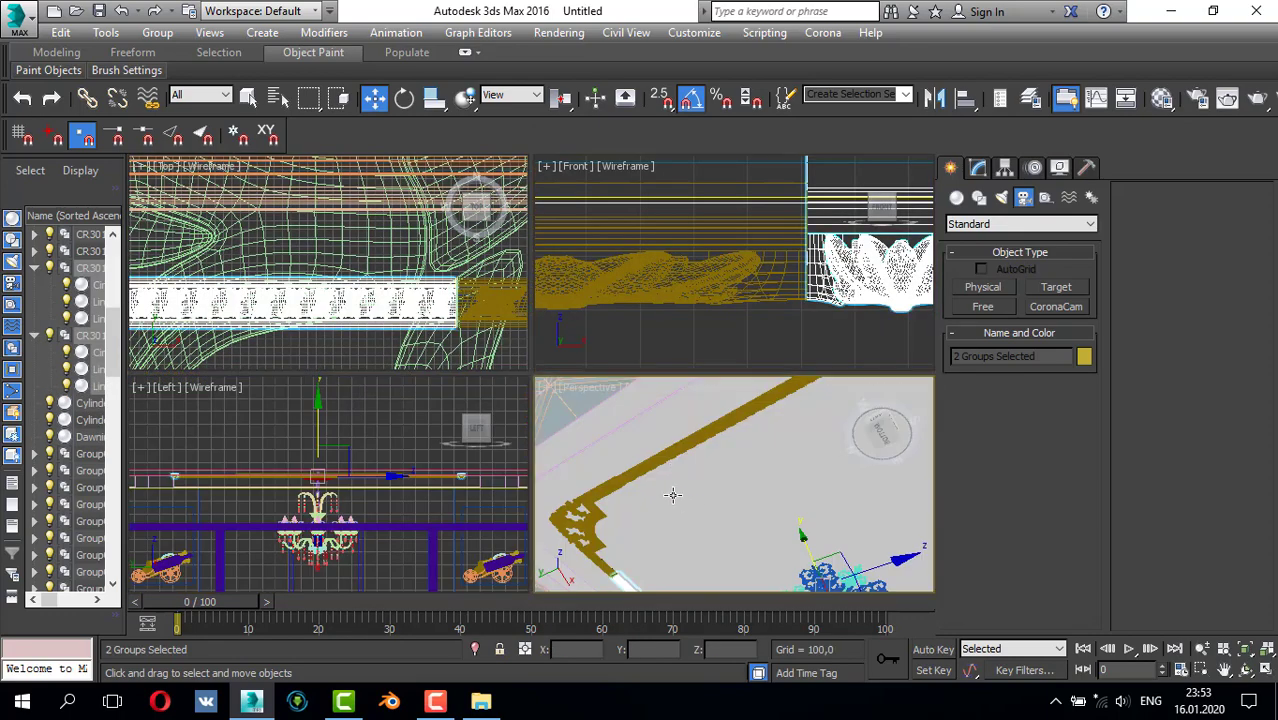
key(alt+w)
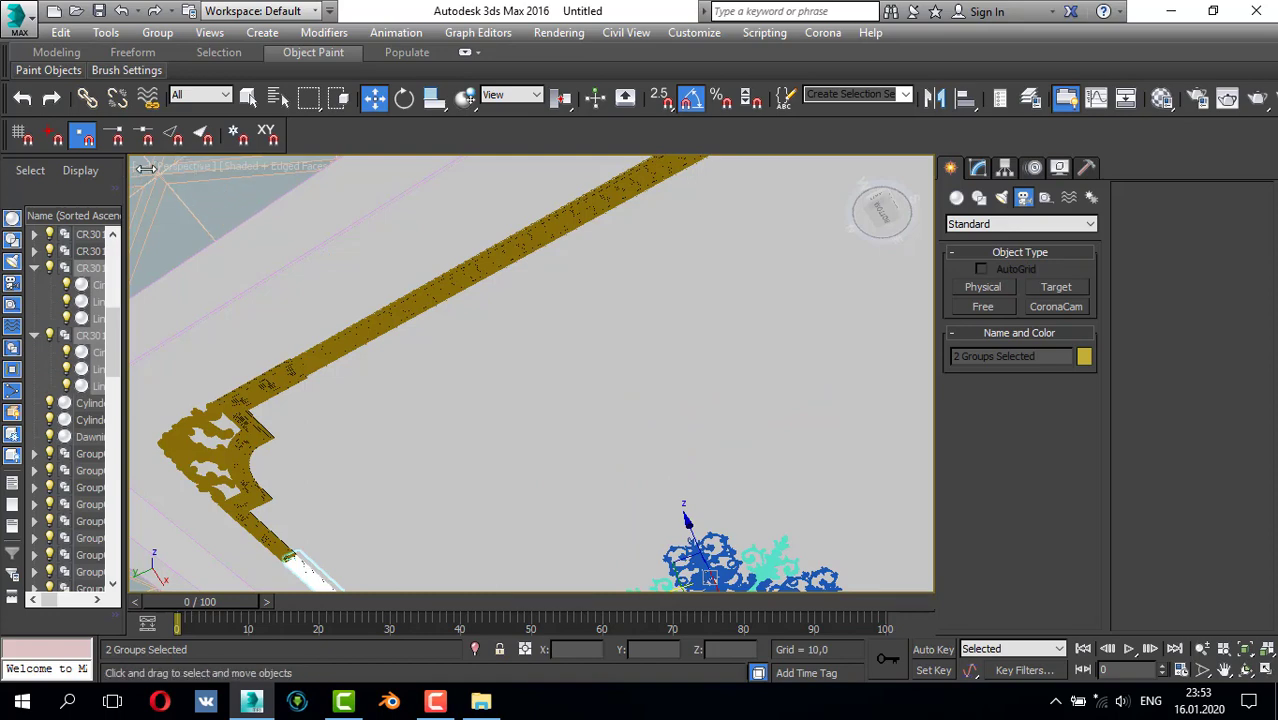
click(185, 166)
mouse_move(302, 188)
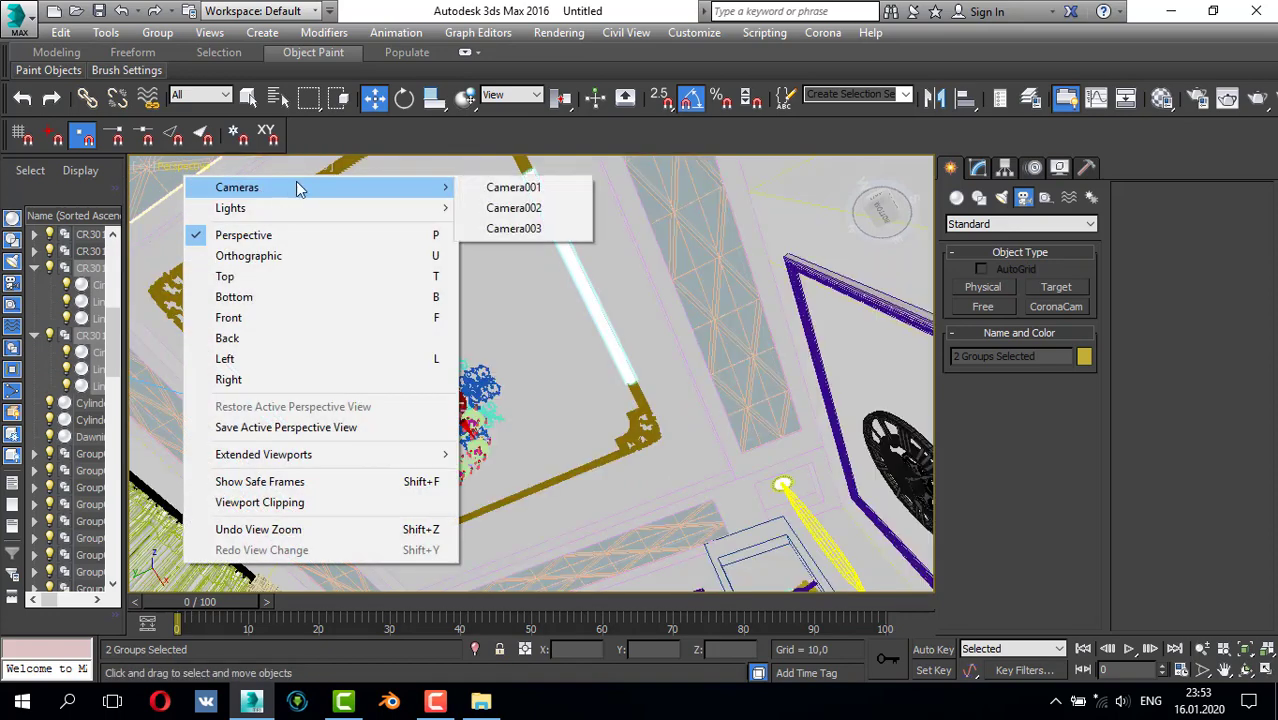
click(510, 216)
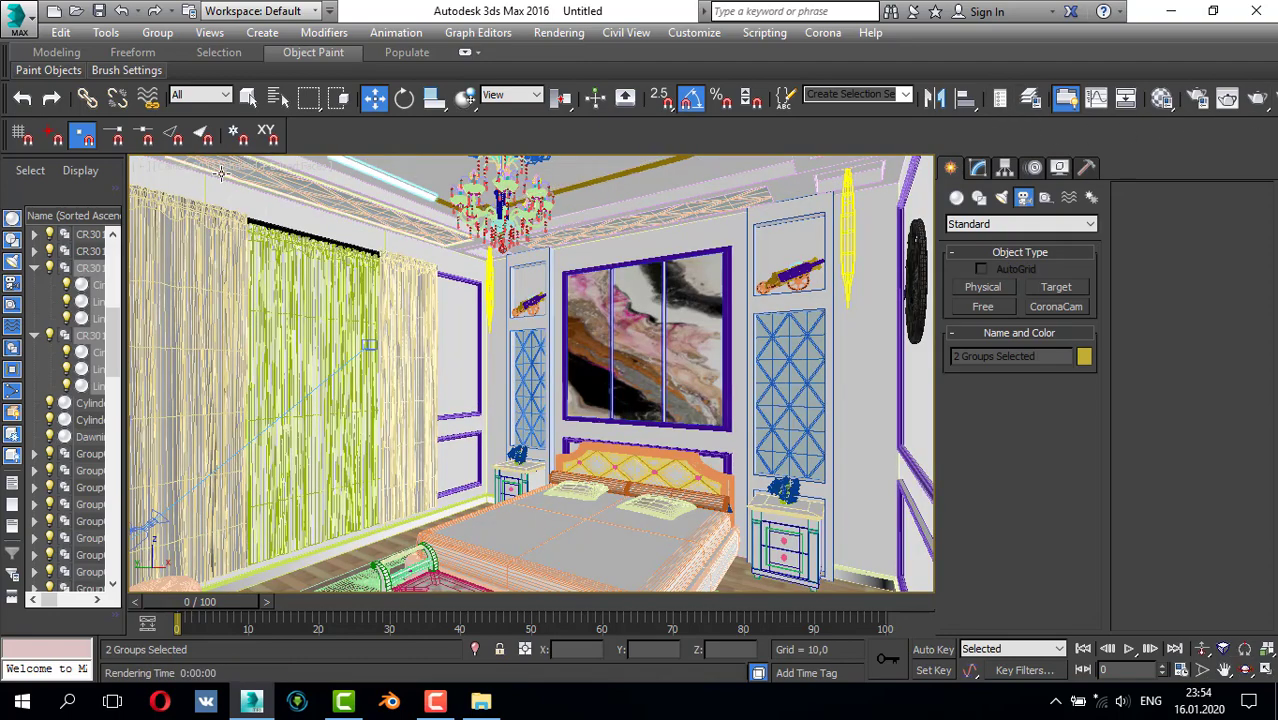
- Return to the Perspective view and add the straight and corner moldings along the bed wall to the selection
click(177, 169)
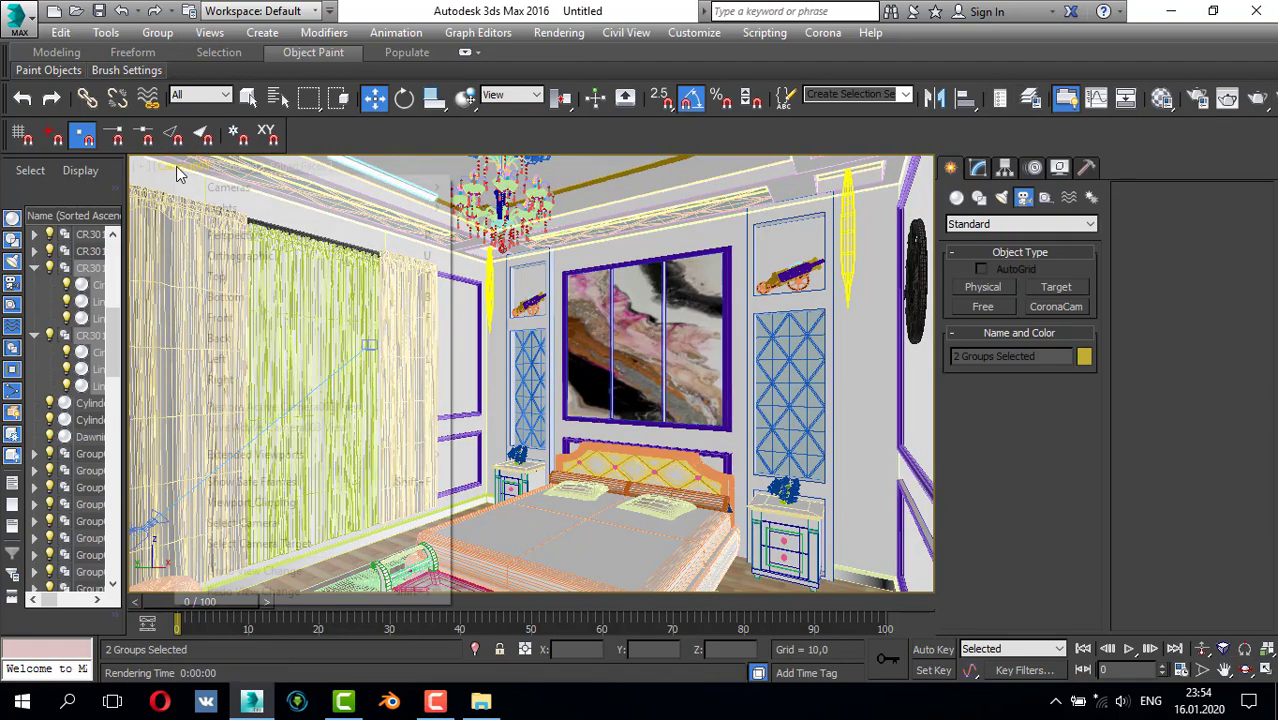
click(245, 239)
alt+middle_drag(487, 197, 508, 280)
ctrl+click(634, 222)
ctrl+click(608, 240)
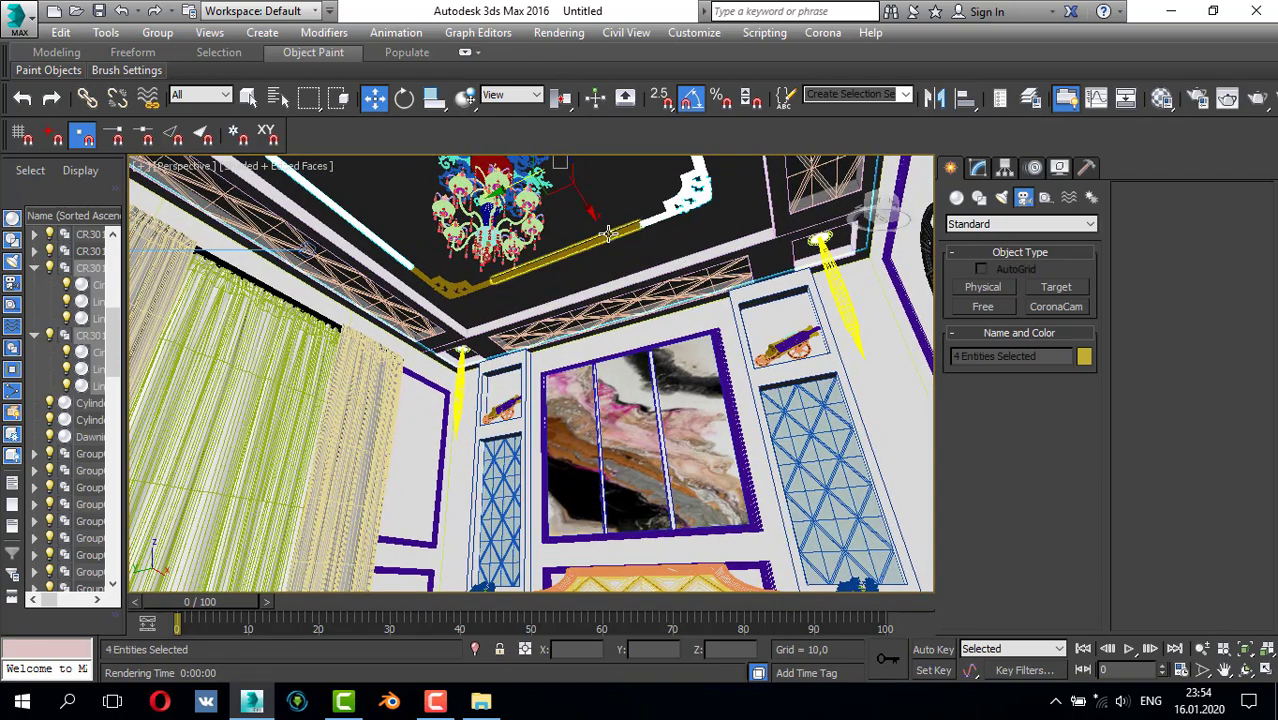
ctrl+click(598, 242)
ctrl+click(469, 282)
- Add the remaining ceiling frame moldings to the selection and assign the 19 - Default material to it
middle_drag(469, 282, 438, 425)
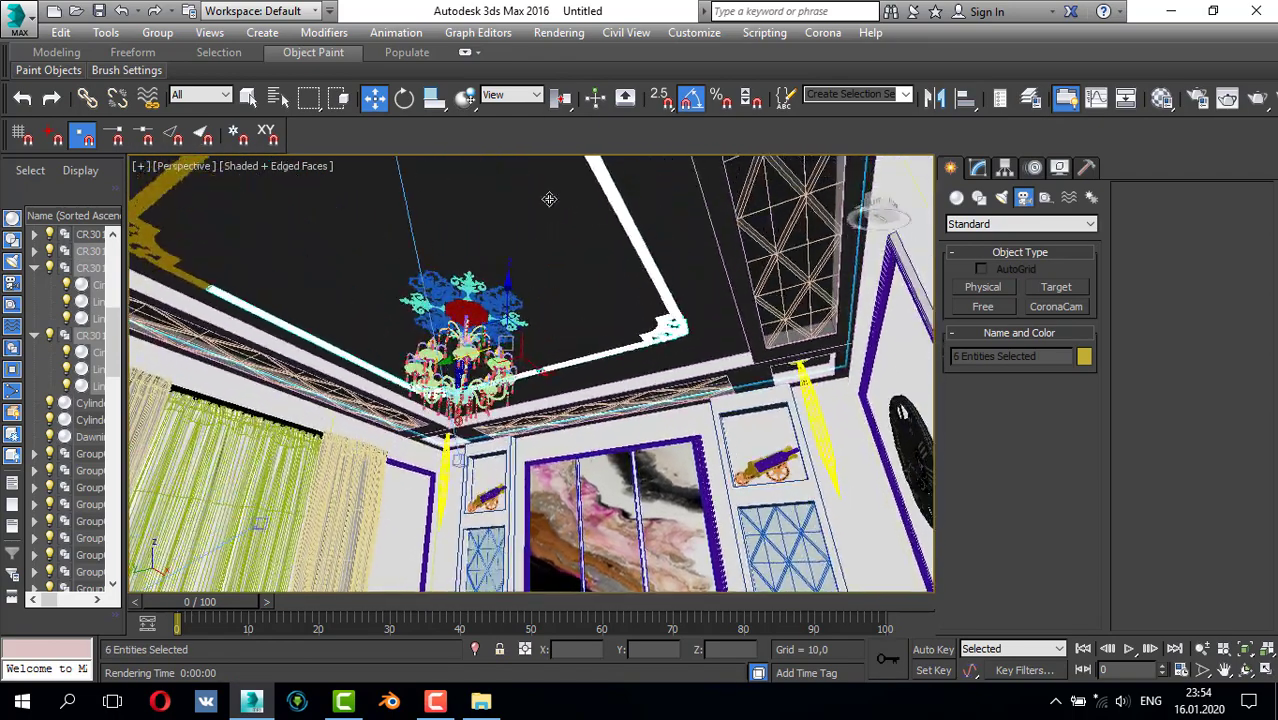
middle_drag(514, 221, 562, 260)
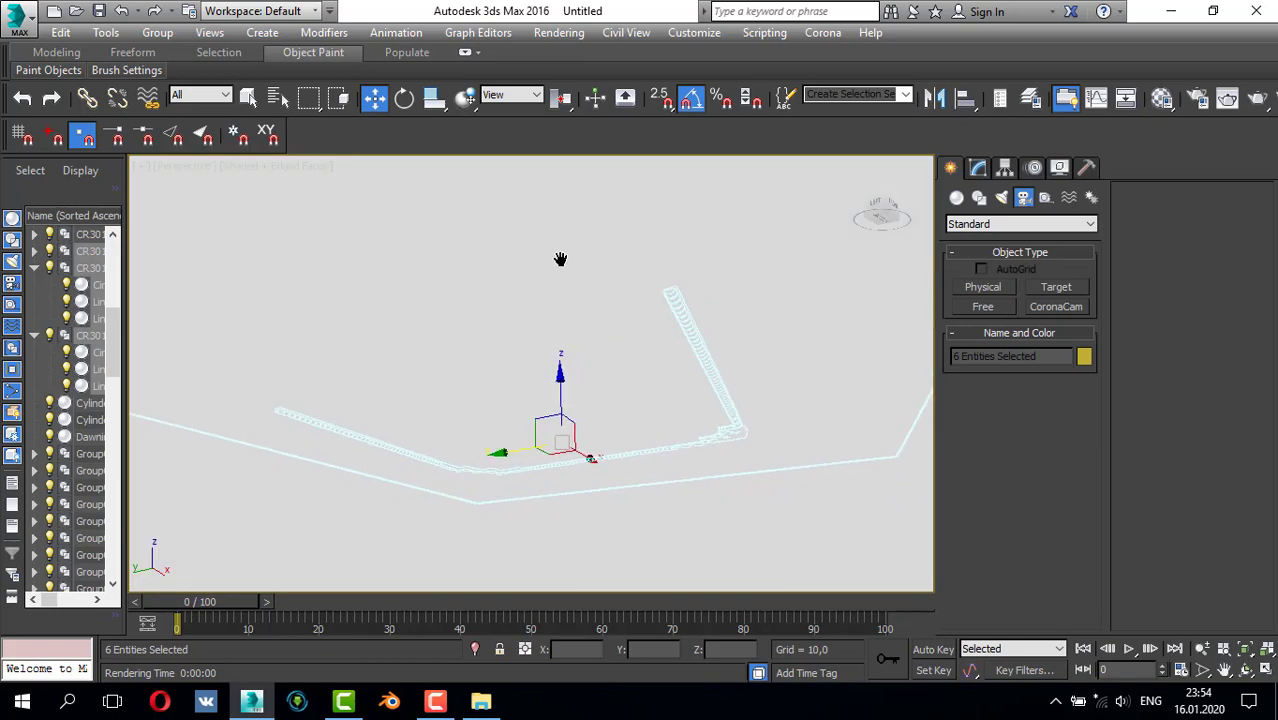
key(alt+q)
ctrl+click(466, 188)
ctrl+click(239, 270)
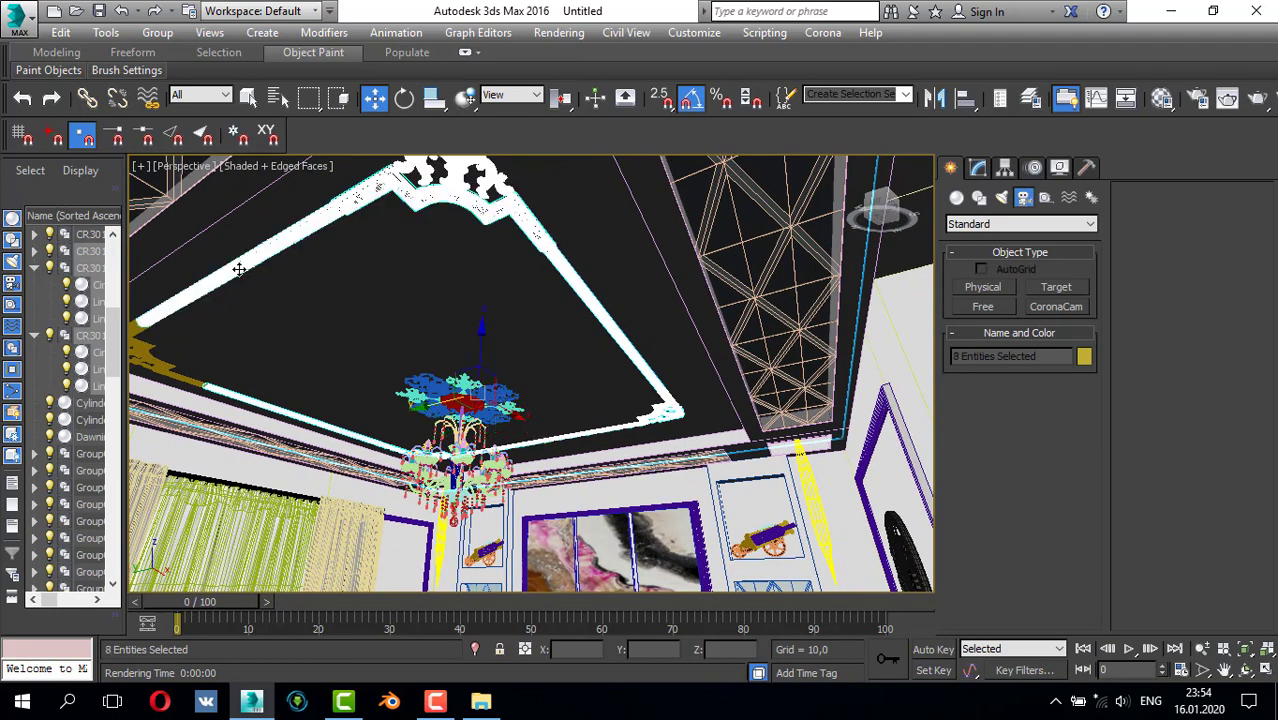
ctrl+click(150, 359)
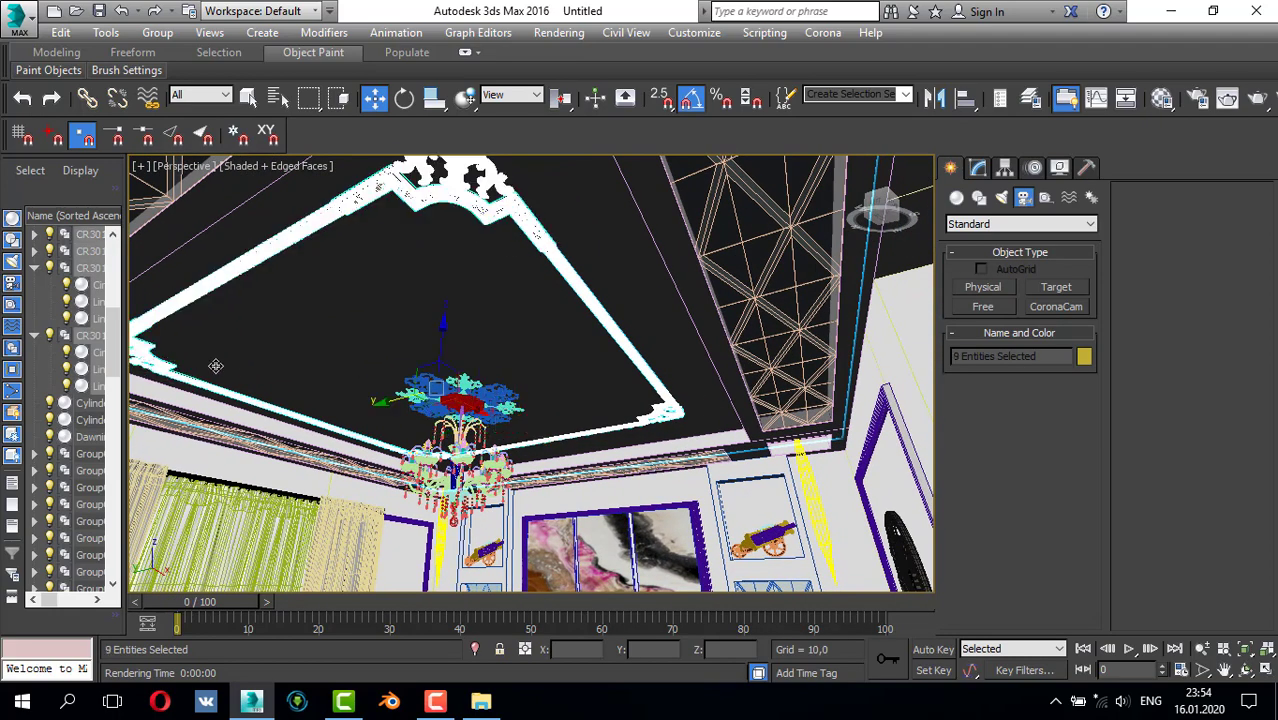
key(m)
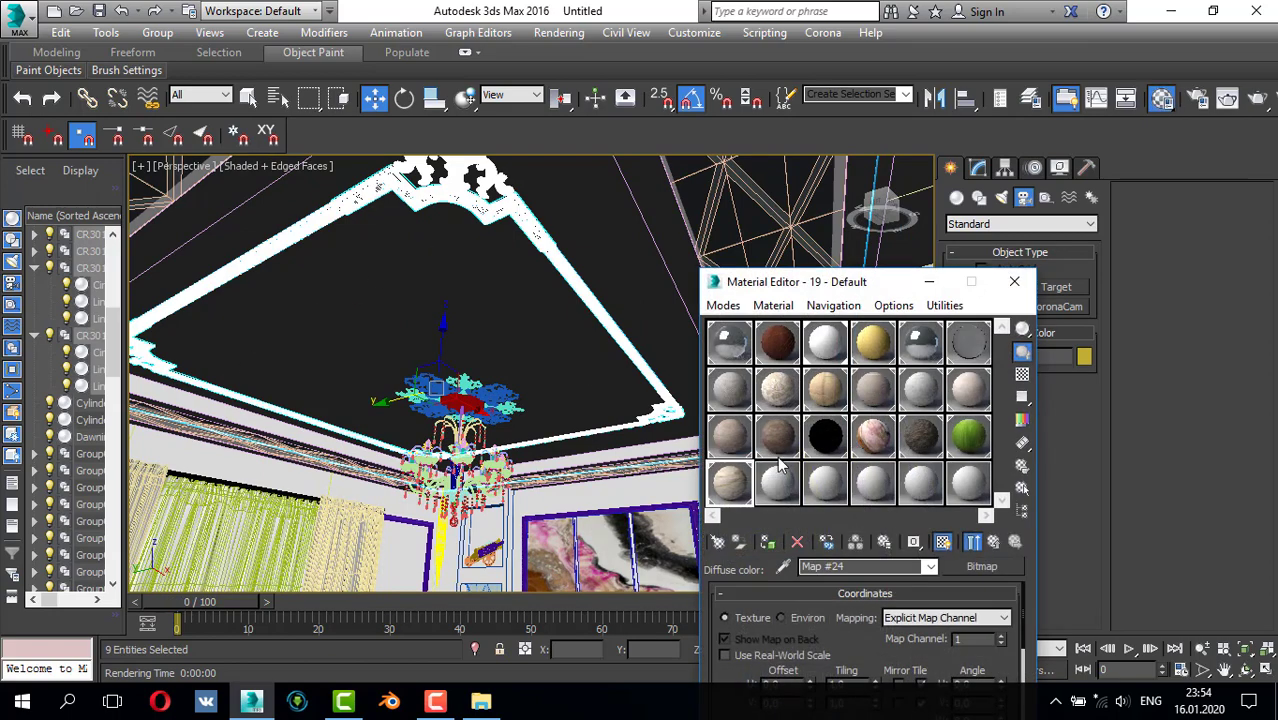
click(768, 541)
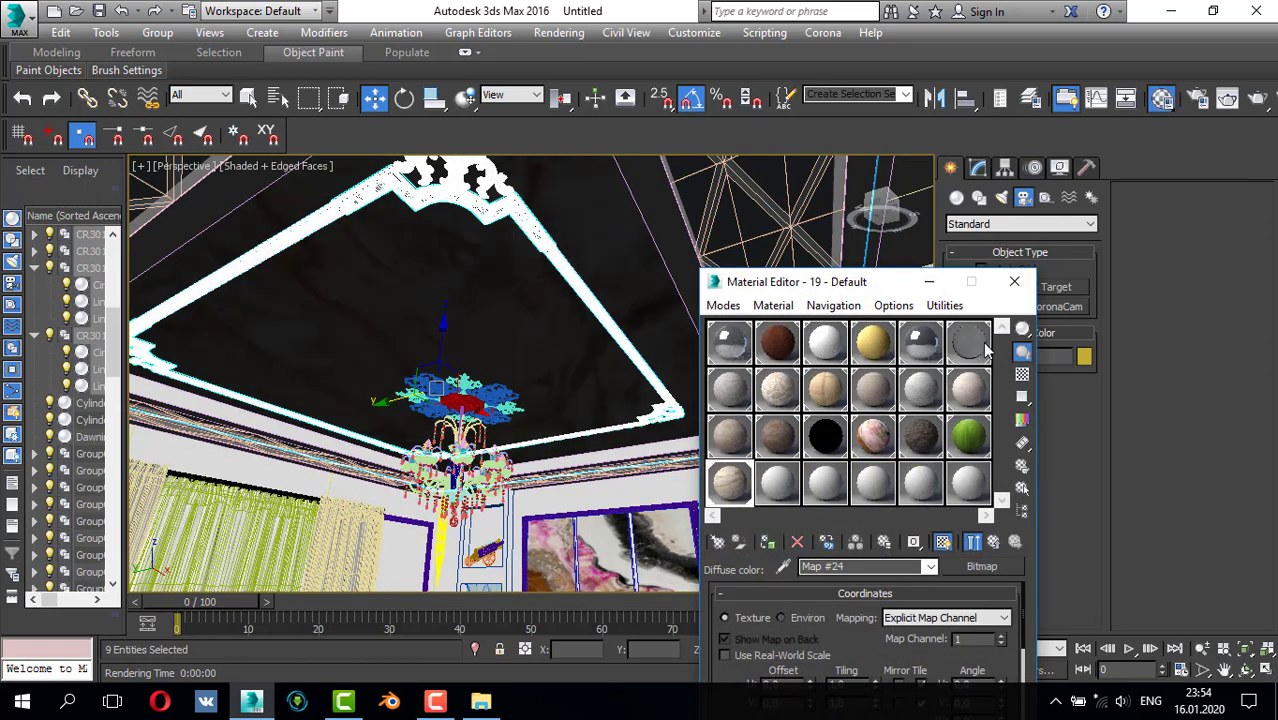
click(1015, 283)
- Select the ceiling panel inside the molding frame, undo its accidental move, and assign it the white 03 - Default material
click(195, 166)
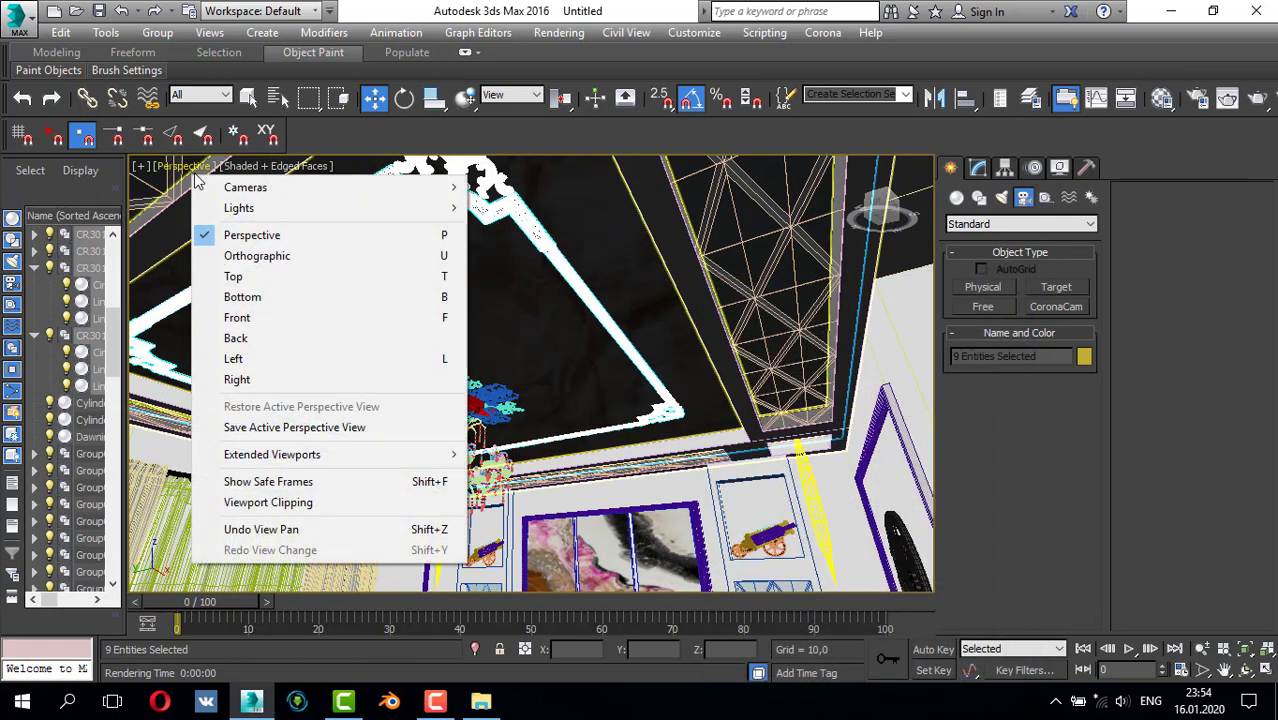
click(530, 324)
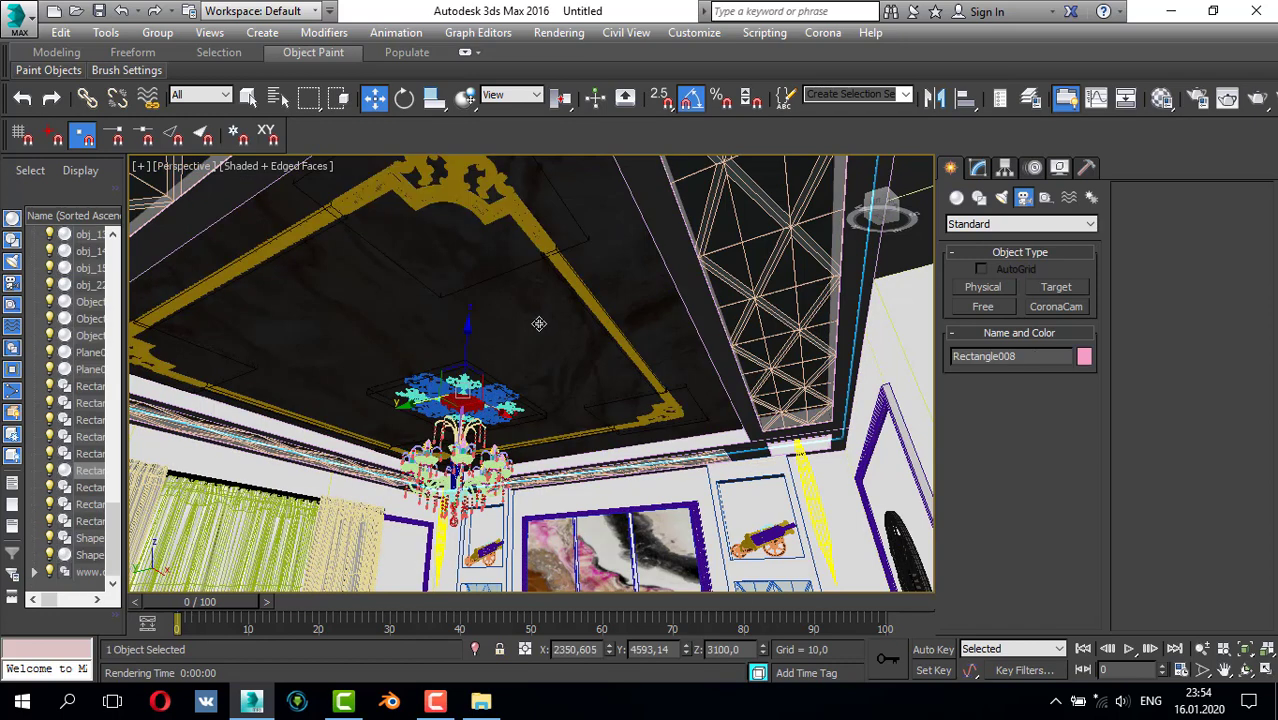
drag(539, 323, 550, 333)
key(ctrl+z)
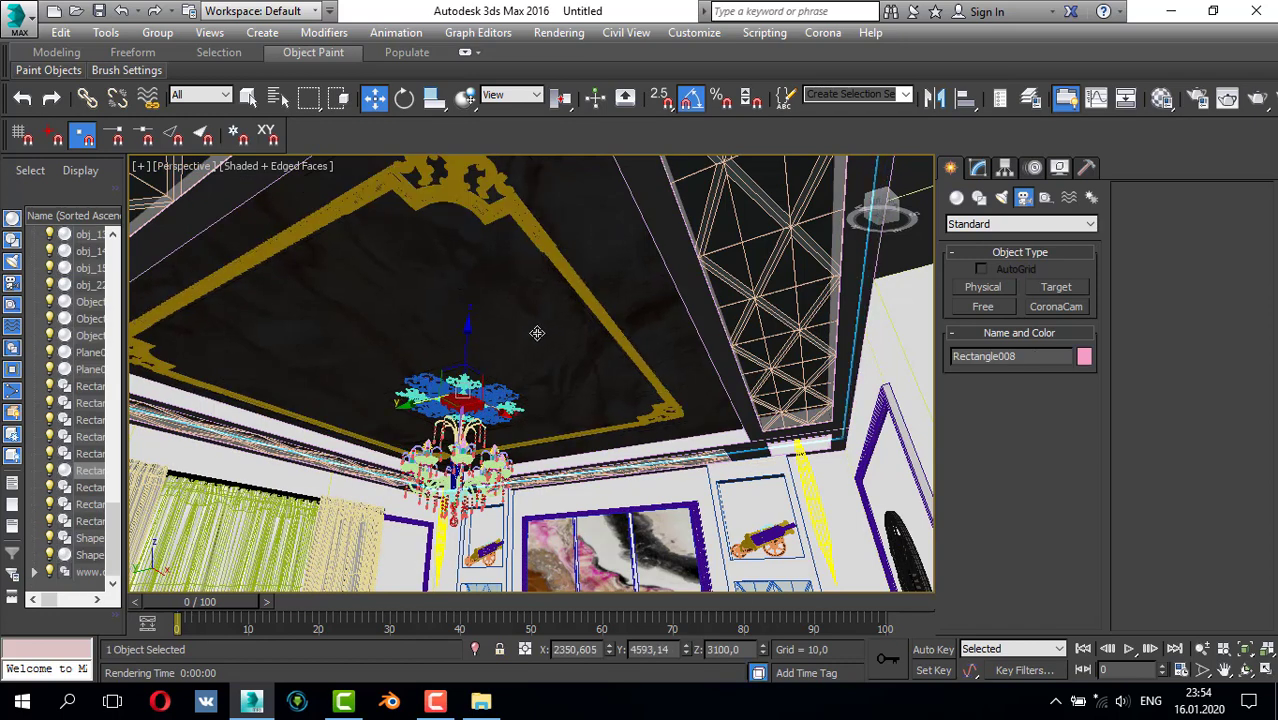
key(m)
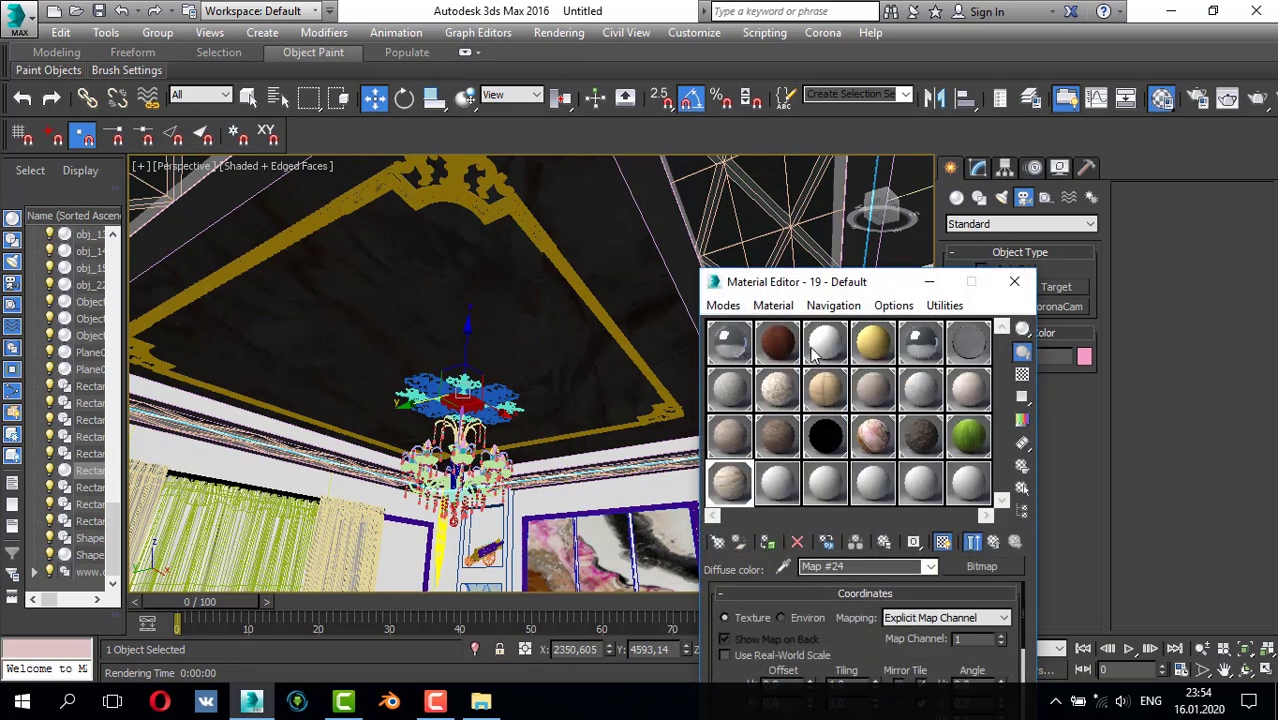
click(825, 342)
click(768, 543)
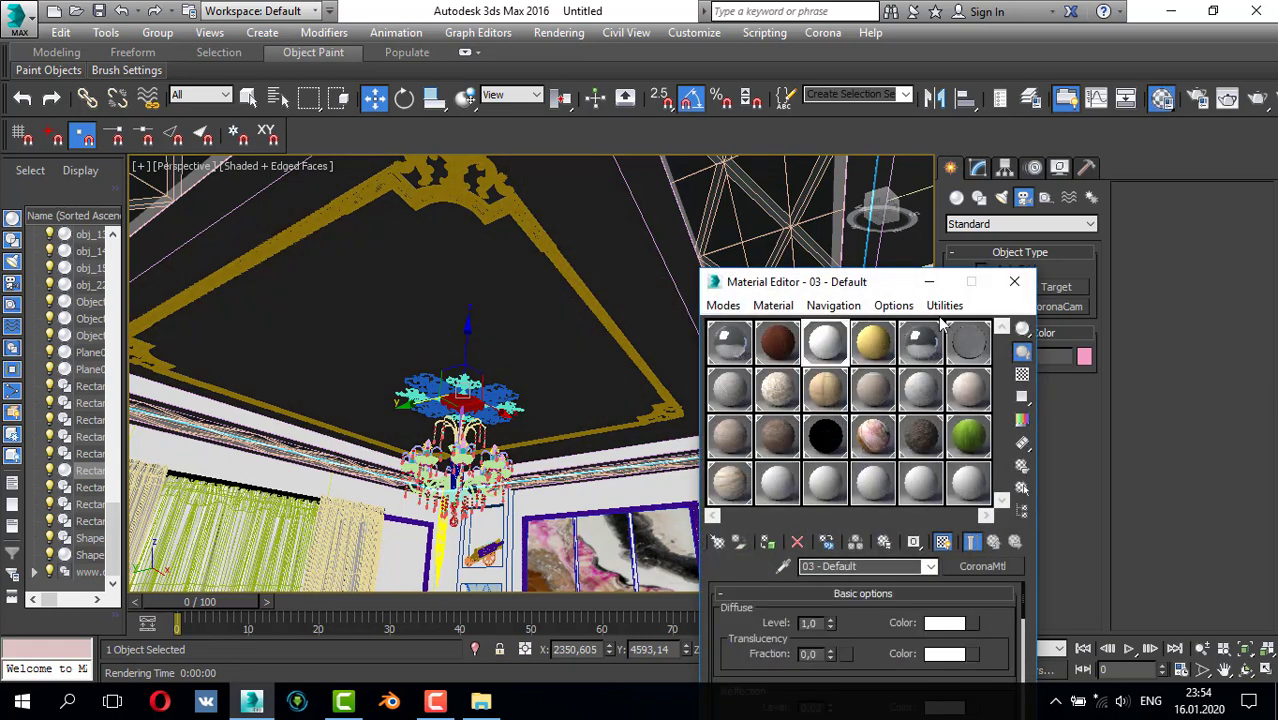
click(1014, 281)
- View the bedroom with the changed ceiling through Camera003
click(178, 166)
mouse_move(262, 190)
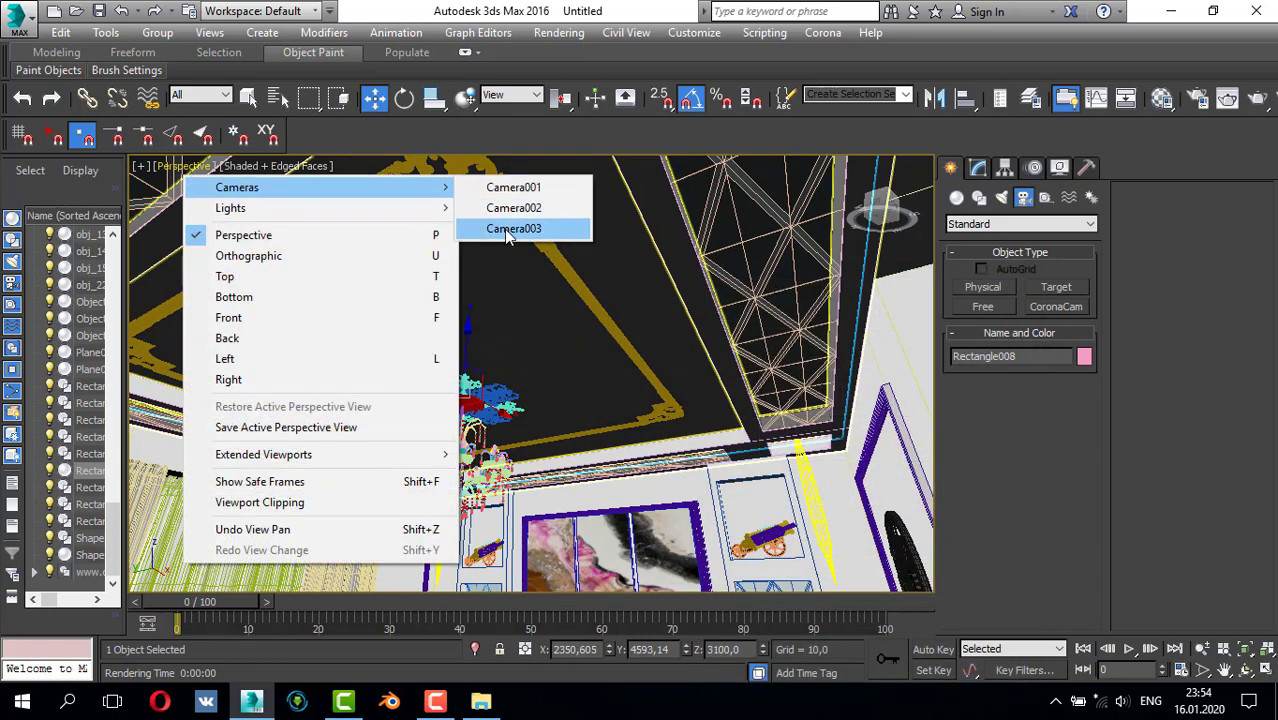
click(513, 229)
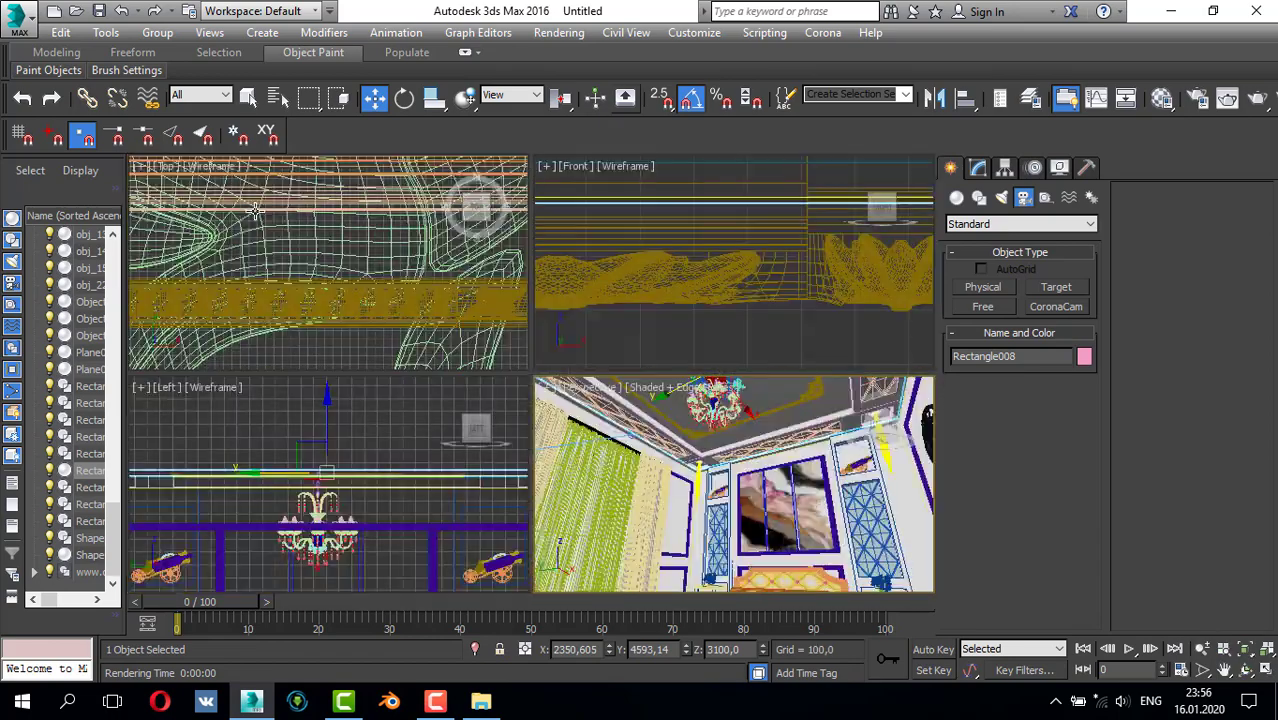
- In the Top view, select the south, east and west straight moldings together with the two southern corner moldings
key(alt+w)
scroll(255, 230, down, 5)
click(255, 265)
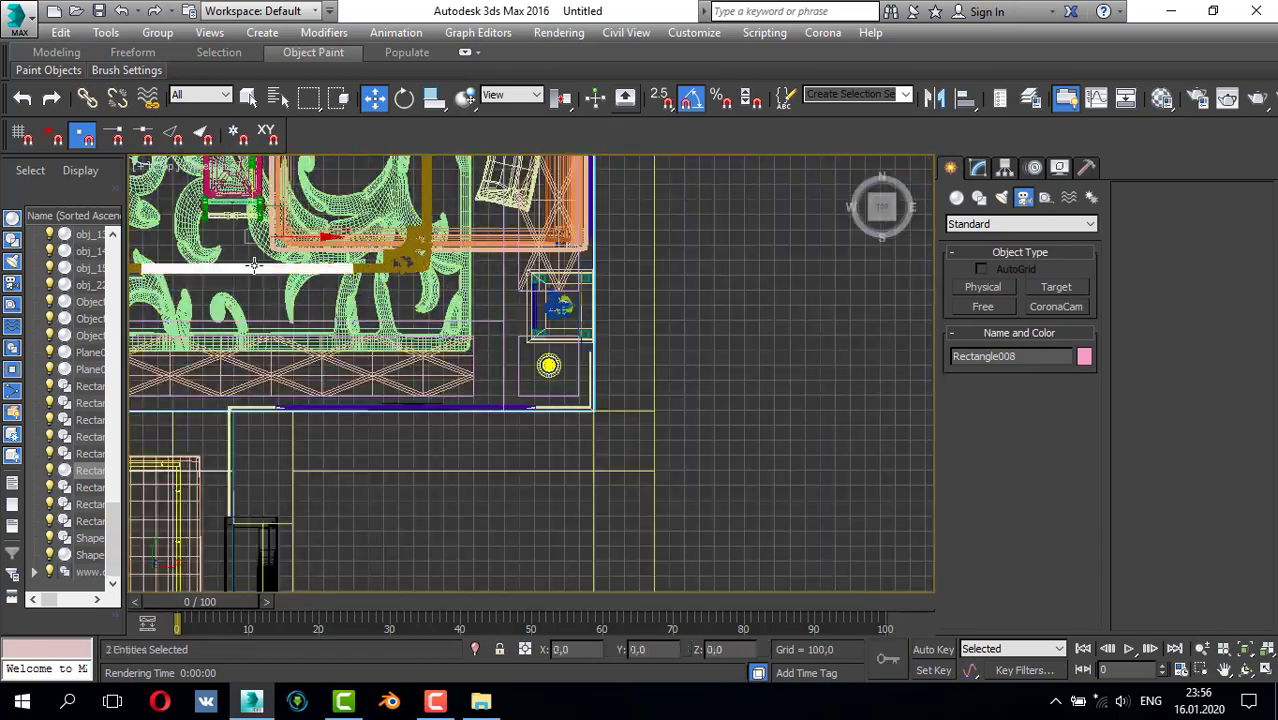
ctrl+click(388, 262)
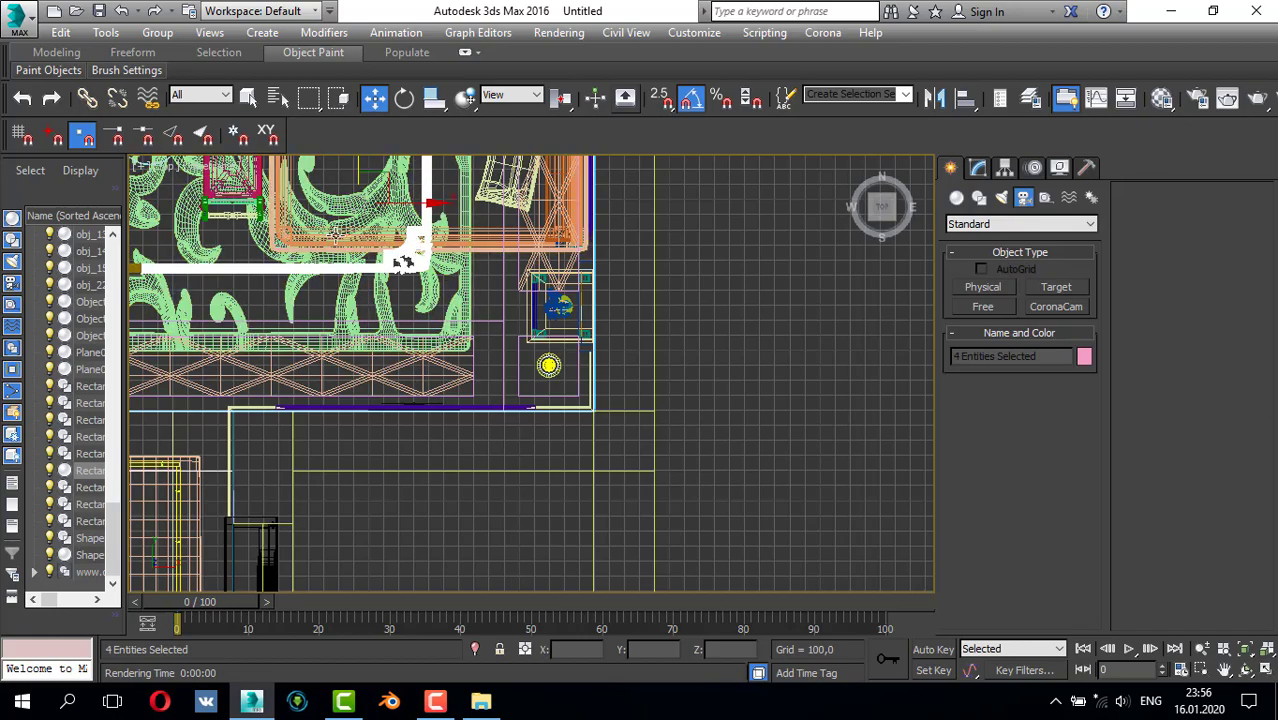
middle_drag(336, 232, 569, 230)
ctrl+click(318, 261)
middle_drag(307, 167, 307, 287)
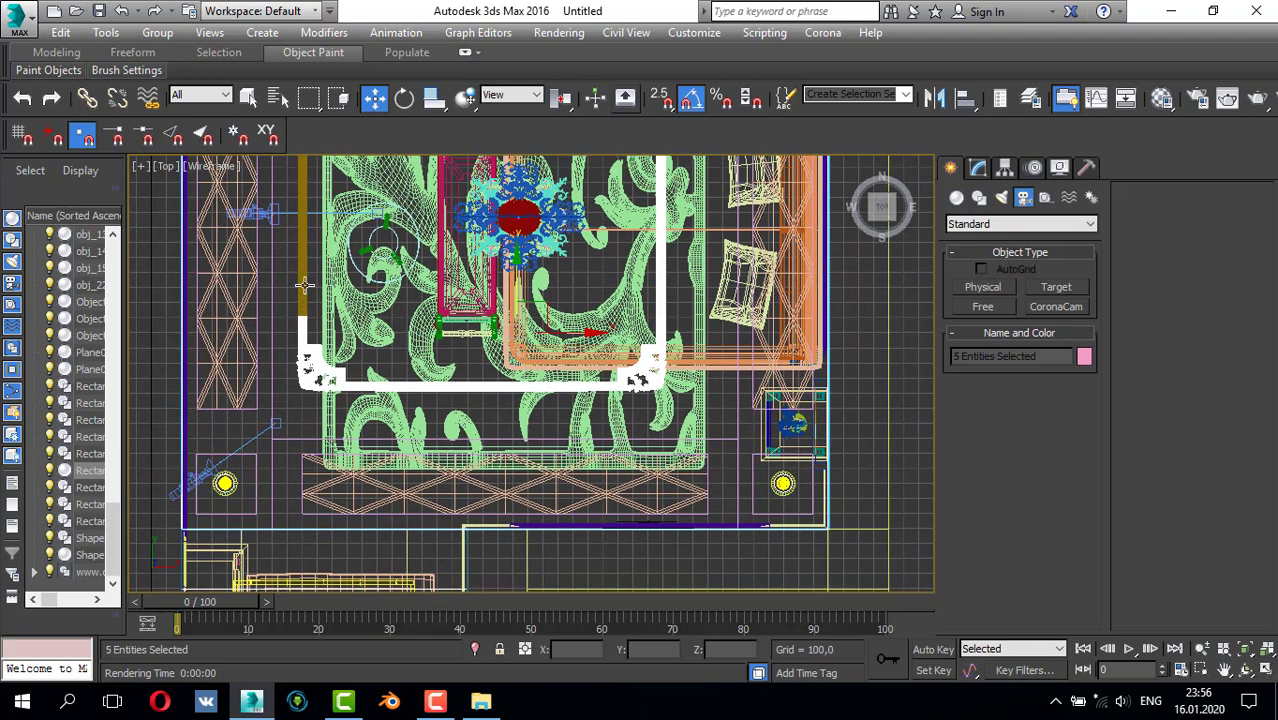
ctrl+click(305, 285)
- Add the northern moldings and the central rosette to the selection and assign them the 03 - Default material
scroll(384, 235, down, 3)
middle_drag(384, 240, 371, 361)
scroll(342, 242, up, 3)
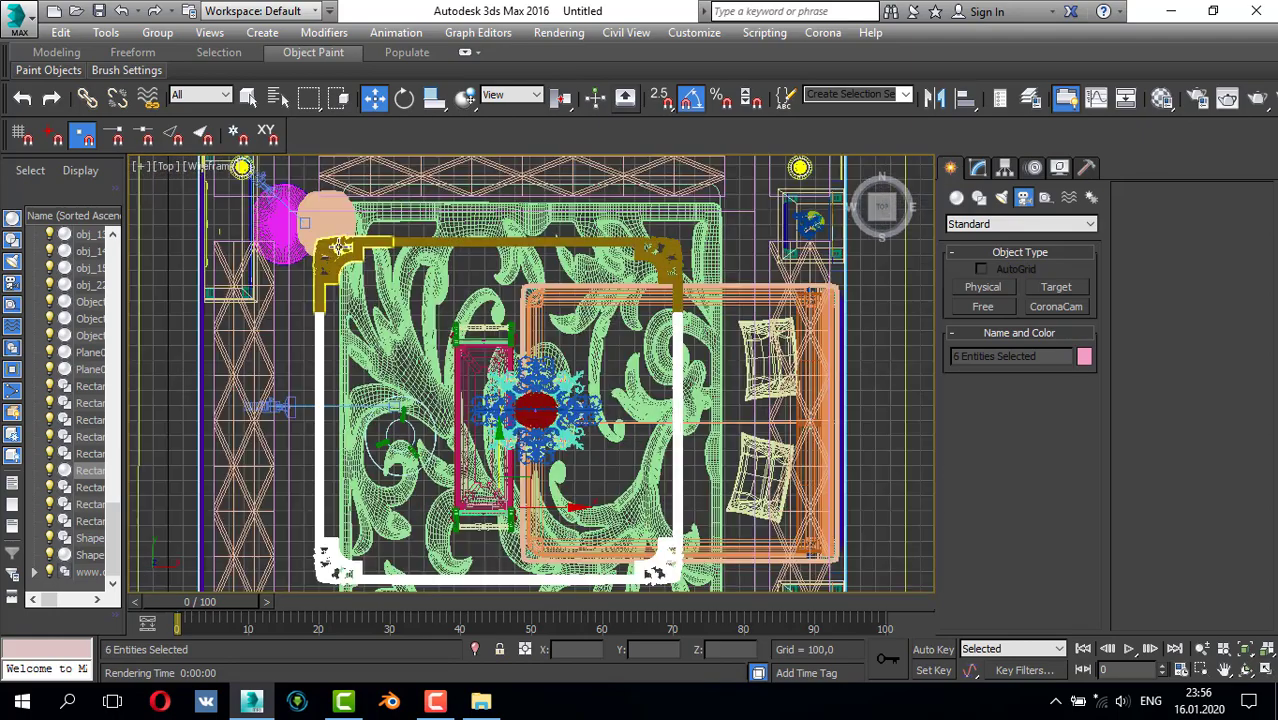
ctrl+click(342, 248)
ctrl+click(581, 247)
ctrl+click(623, 244)
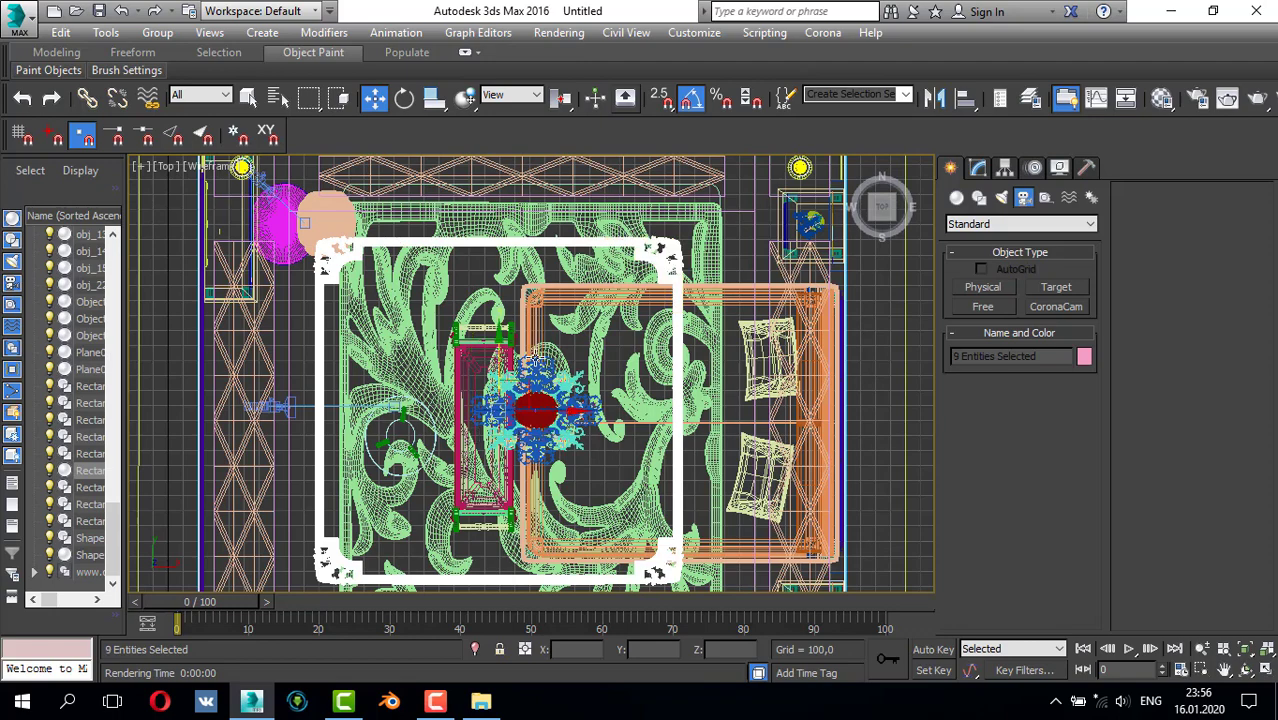
scroll(528, 372, up, 3)
ctrl+click(530, 373)
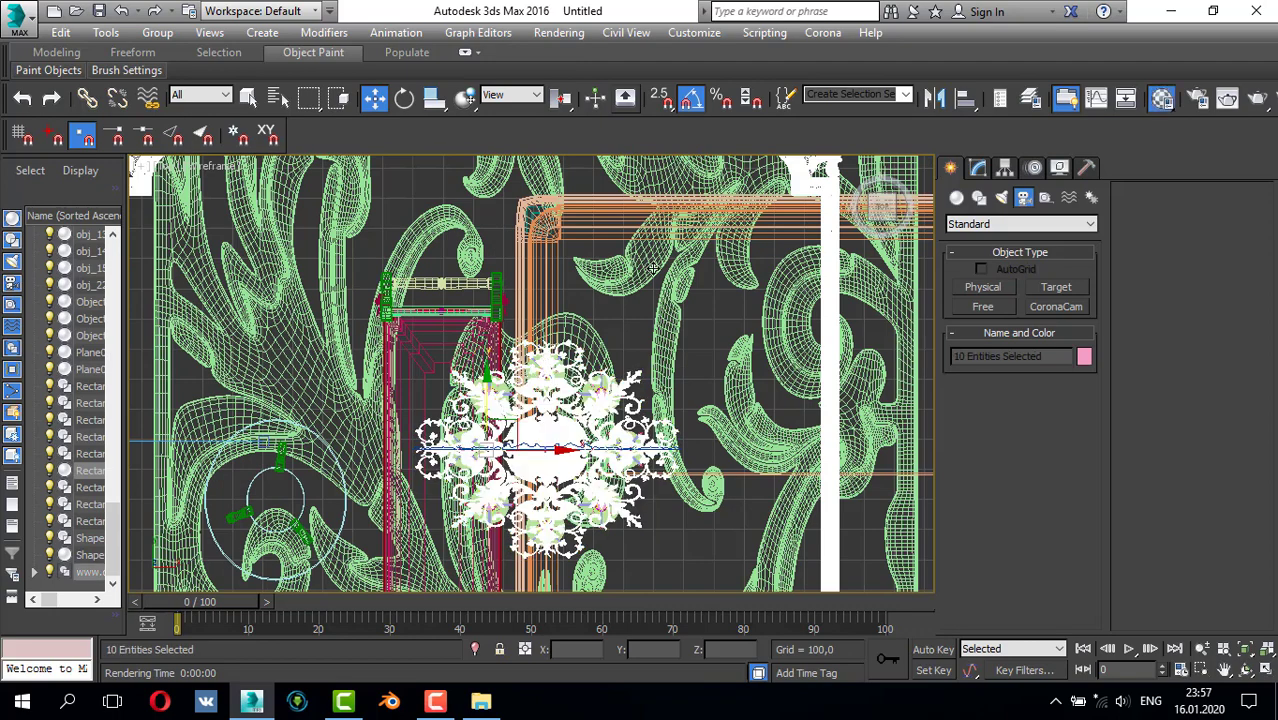
key(m)
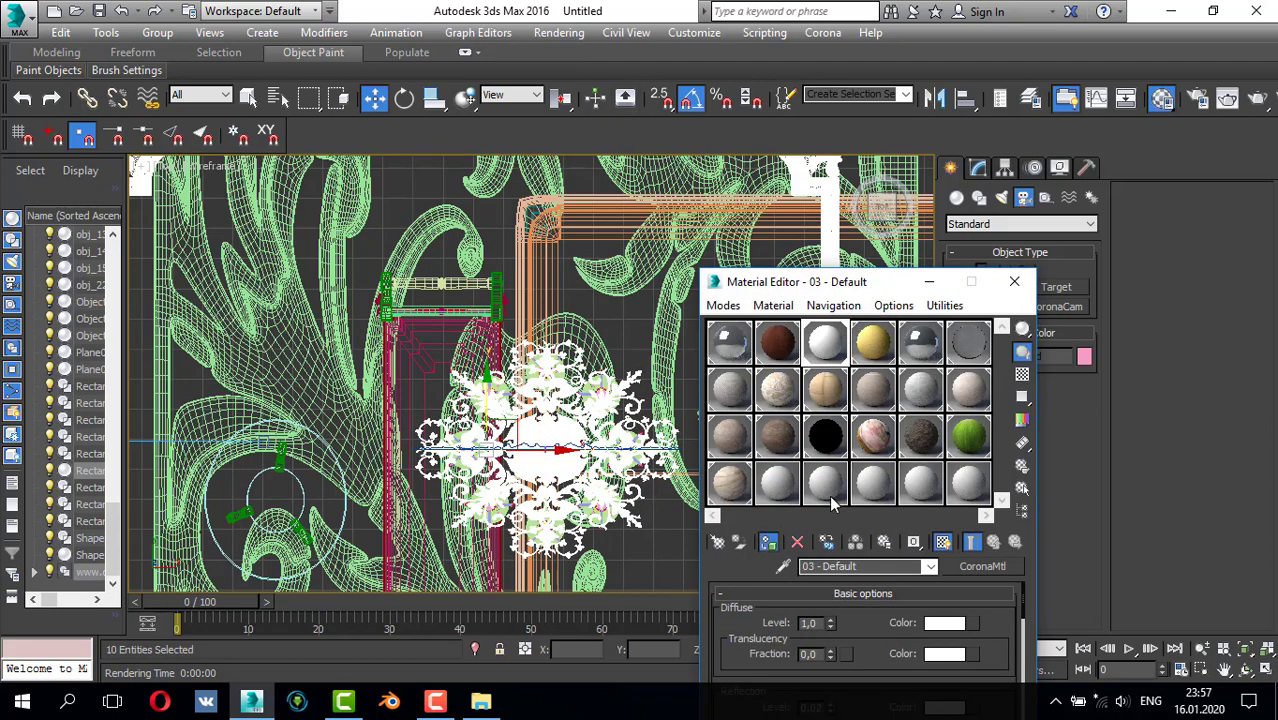
click(1017, 291)
- Switch the Perspective view to Camera003 and start a Corona render of the bedroom
key(alt+w)
right_click(630, 430)
key(alt+w)
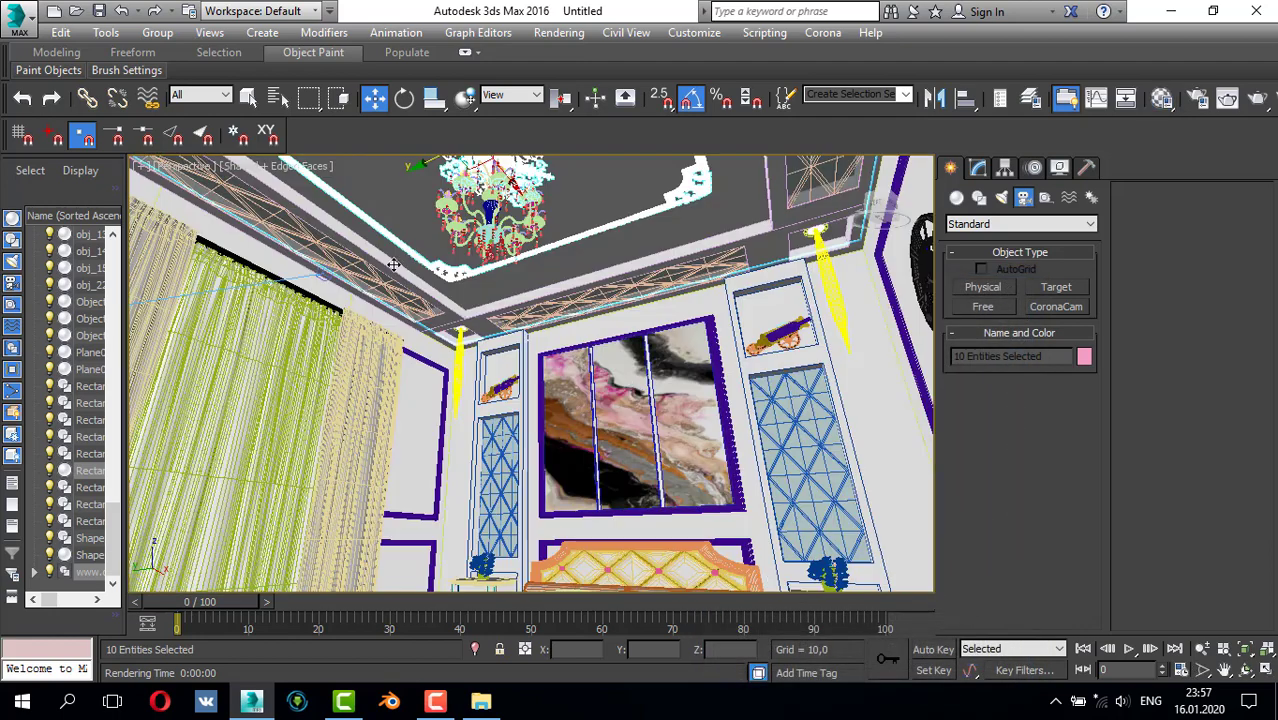
click(178, 165)
mouse_move(257, 188)
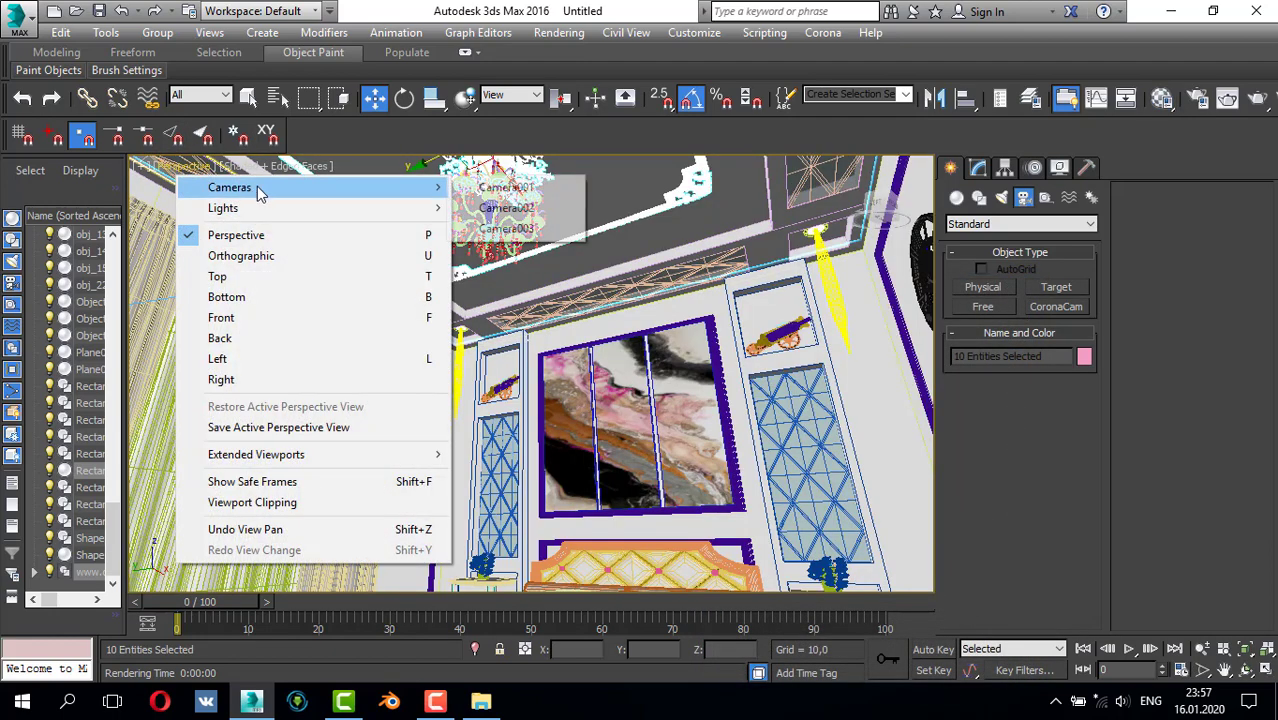
click(559, 228)
key(shift+q)
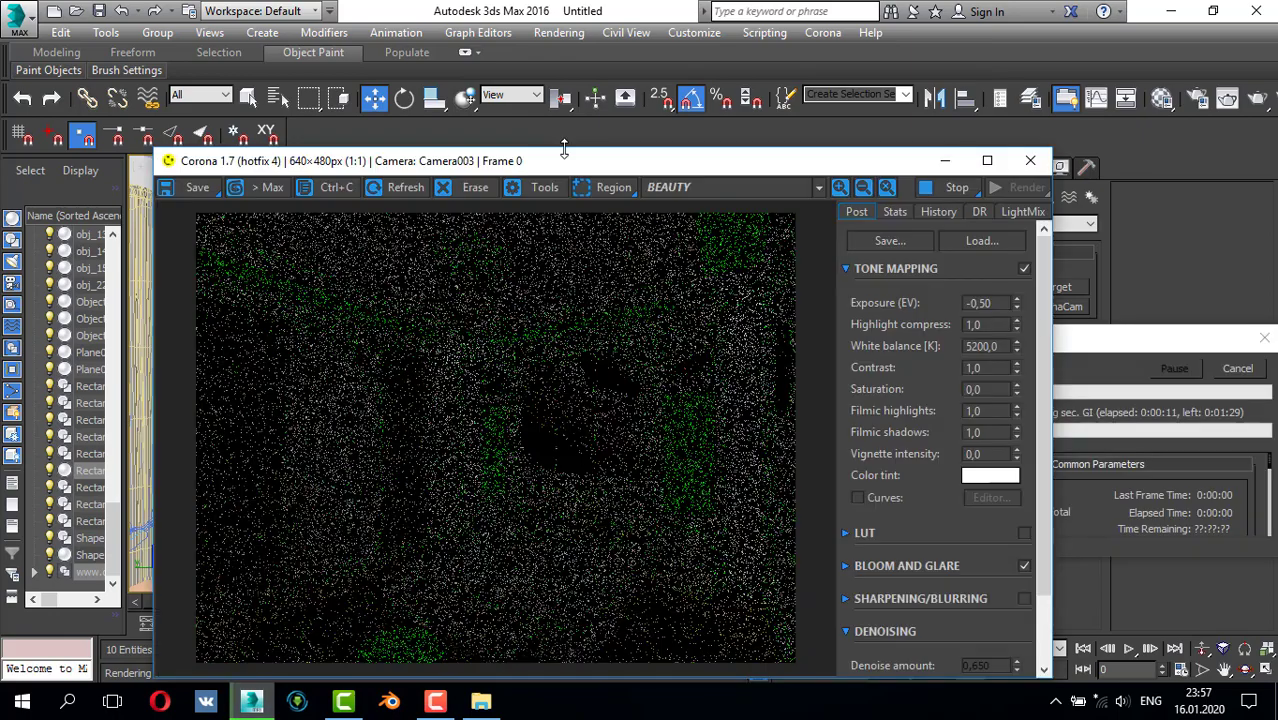